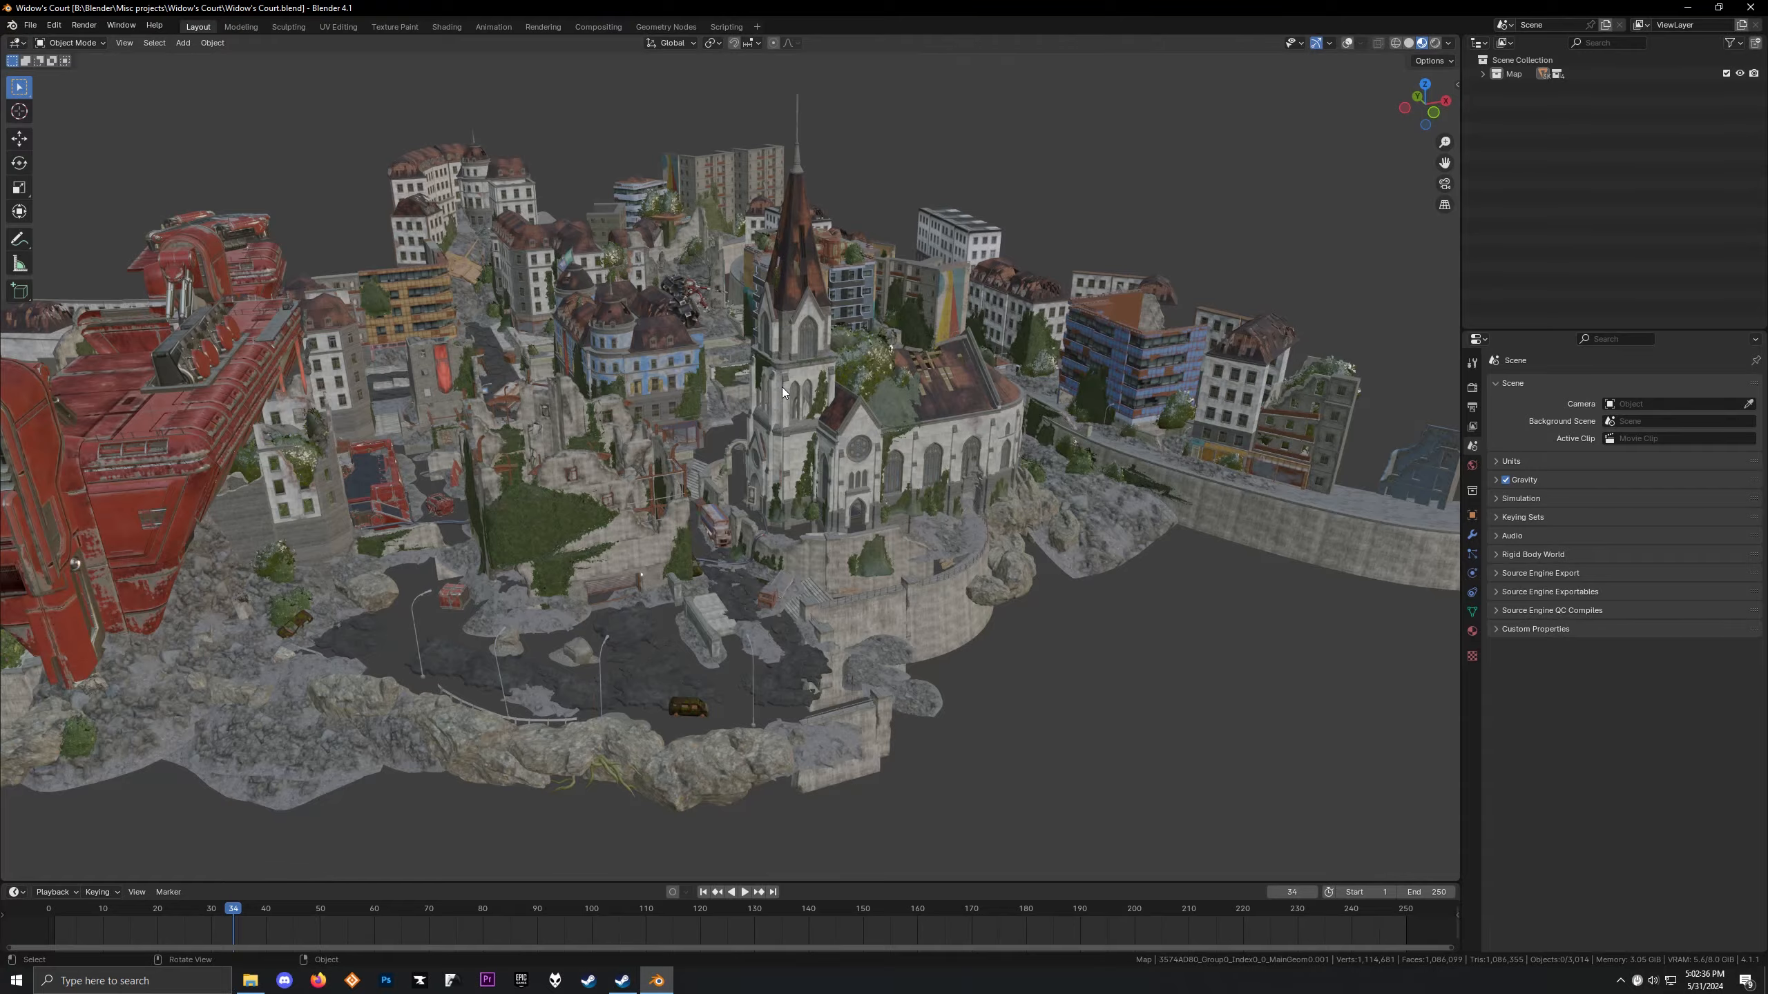
Examine the ruined city map from several angles, including the church, the surrounding streets and the rocky front edge
scroll(764, 345, up, 4)
middle_drag(764, 346, 856, 361)
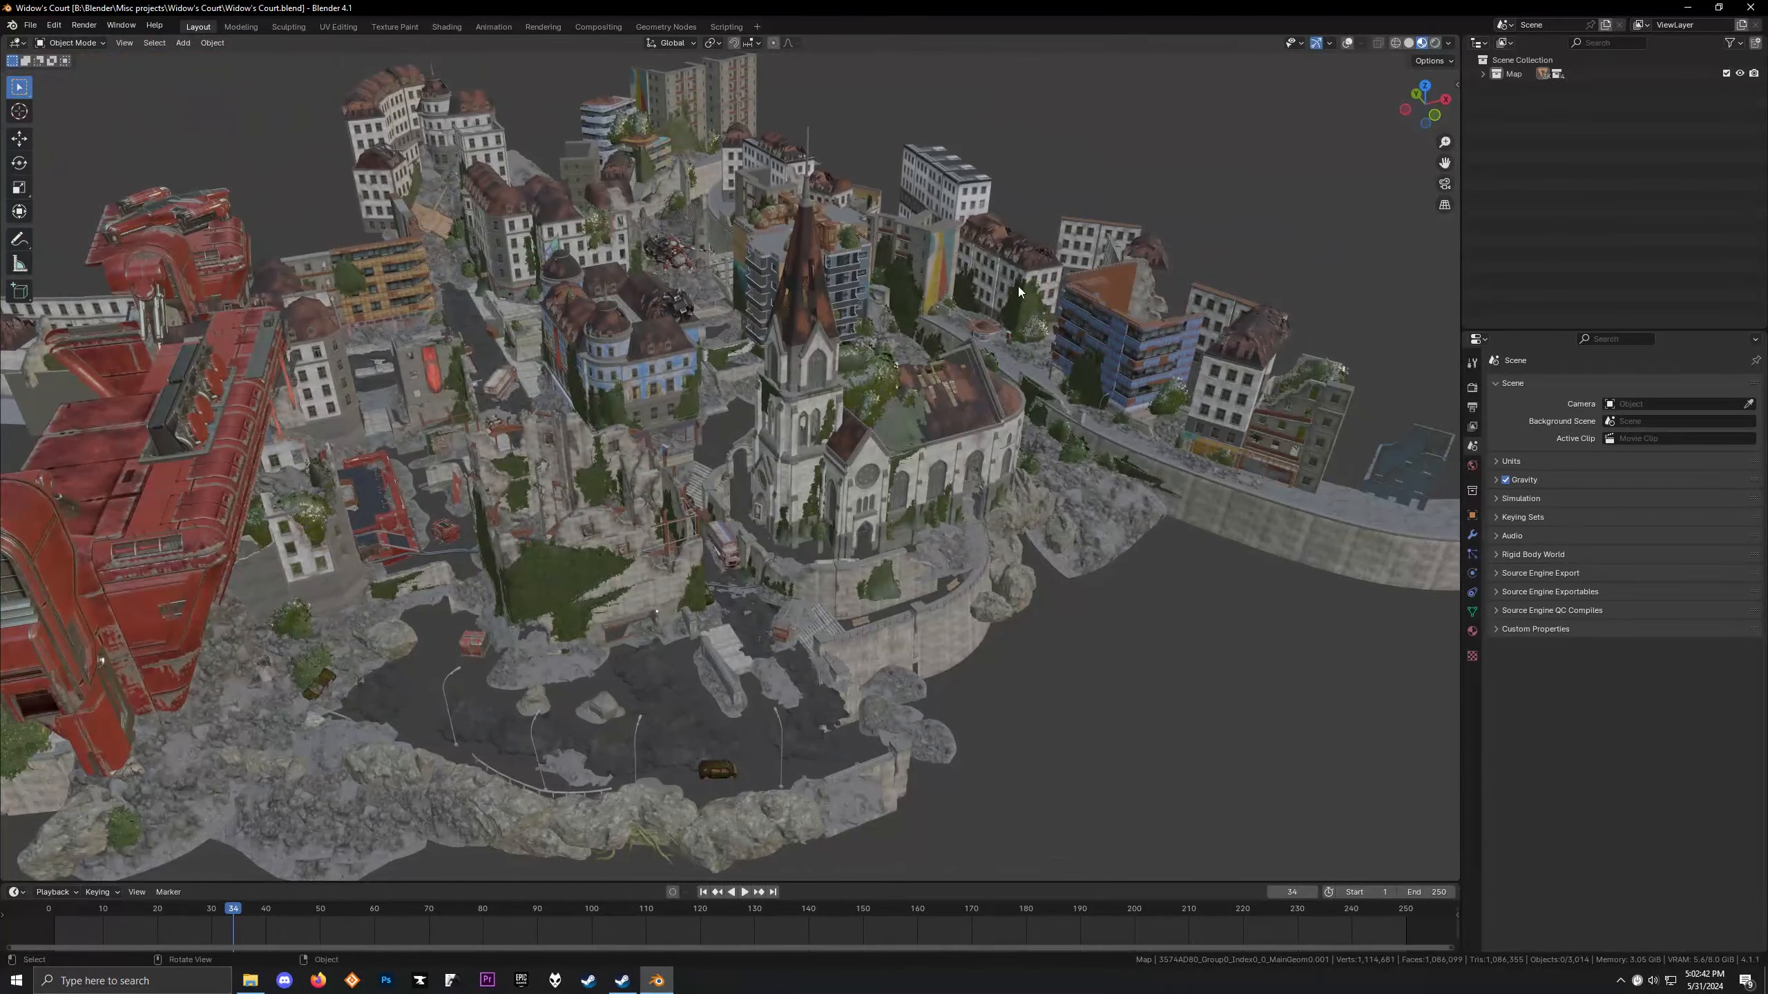
scroll(627, 368, up, 3)
middle_drag(630, 400, 566, 361)
scroll(627, 362, up, 4)
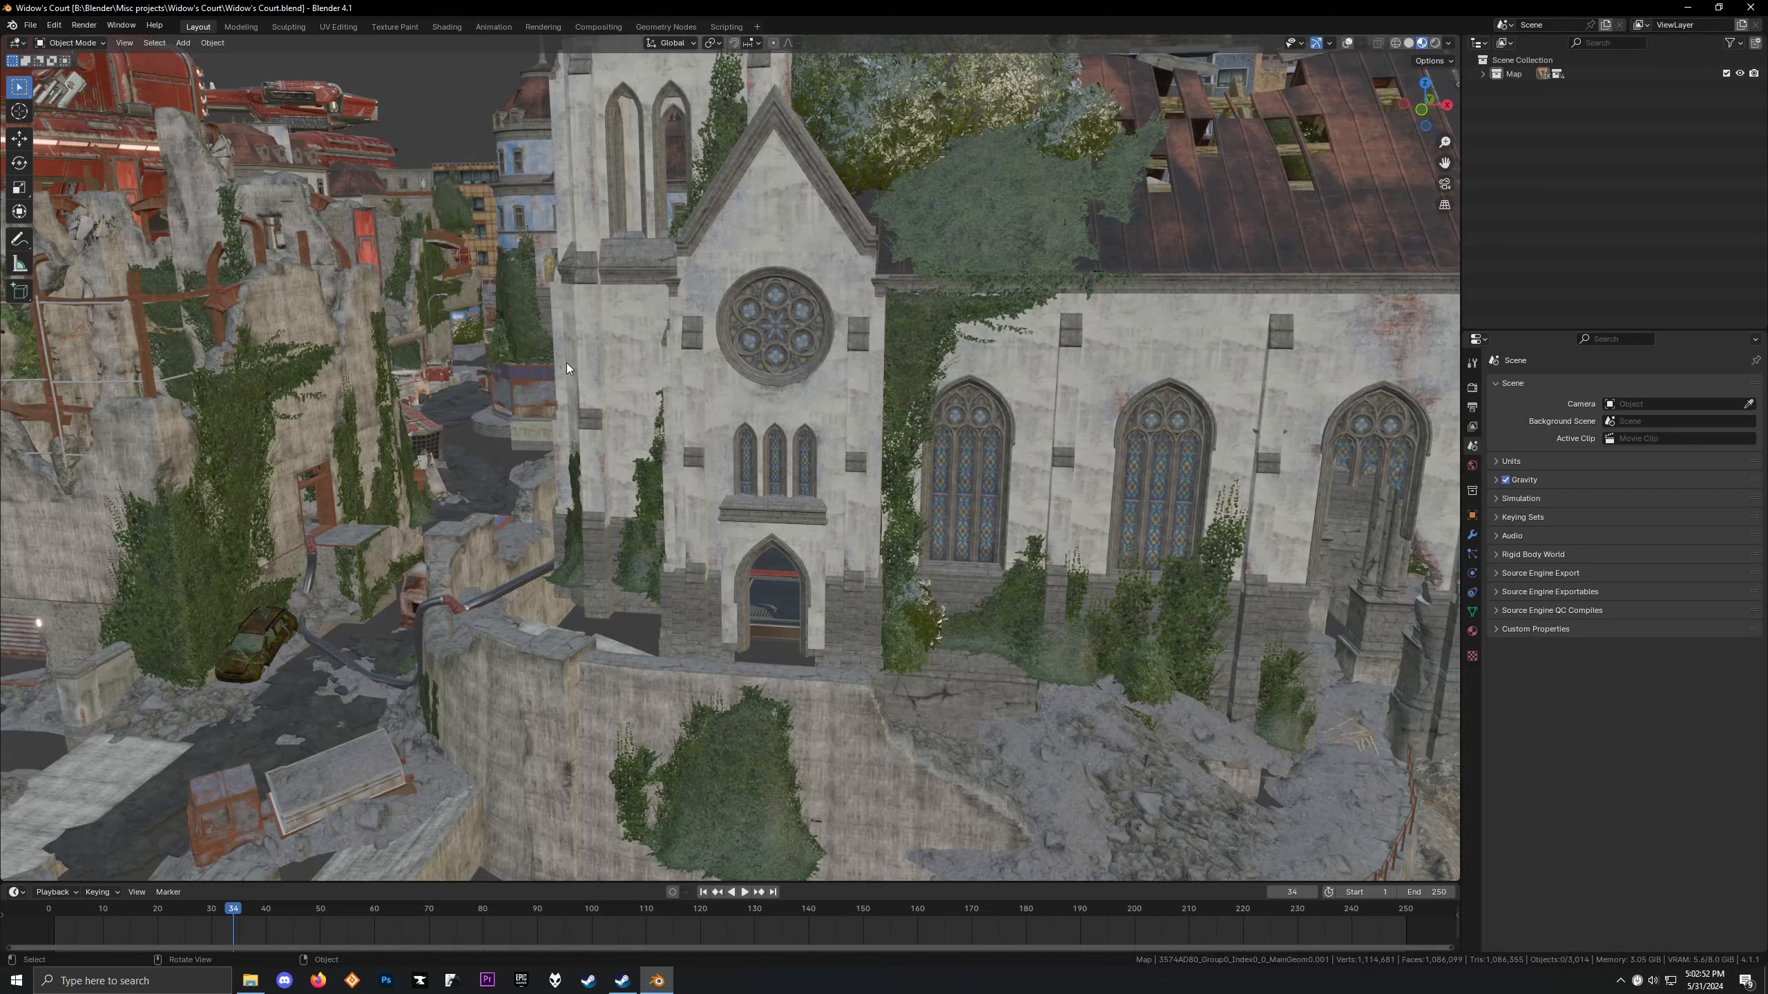
middle_drag(567, 361, 614, 382)
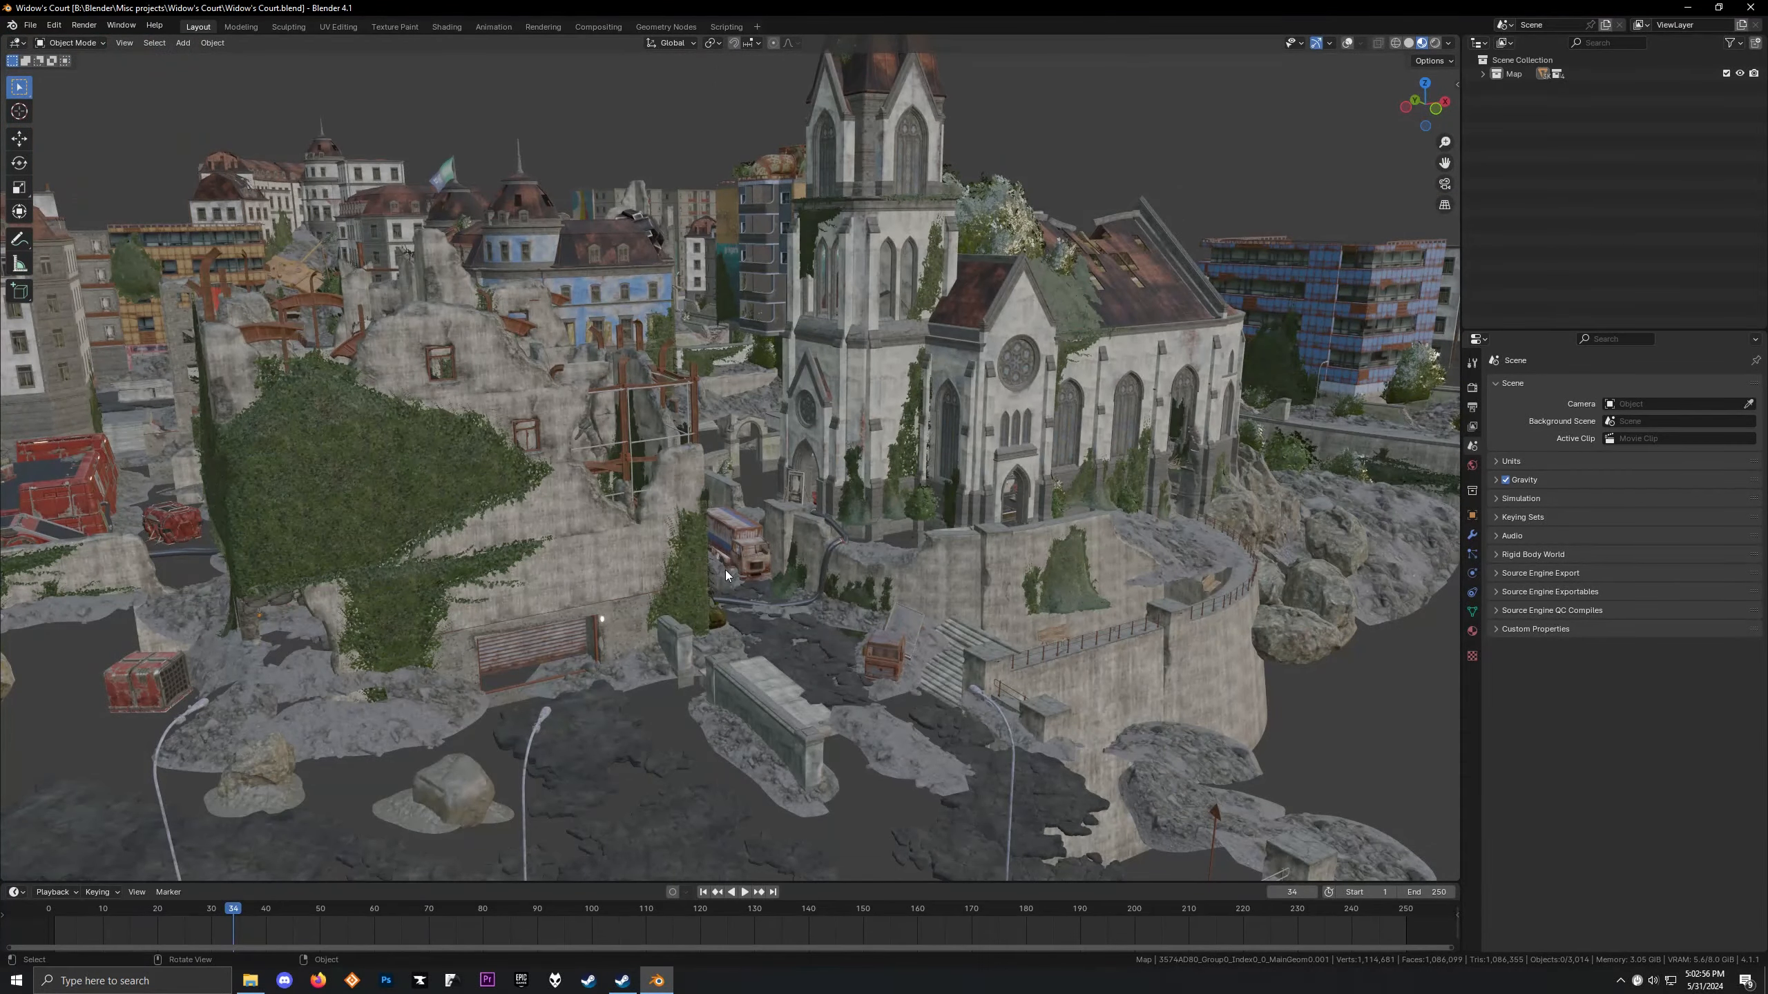
middle_drag(936, 396, 257, 397)
middle_drag(492, 493, 646, 414)
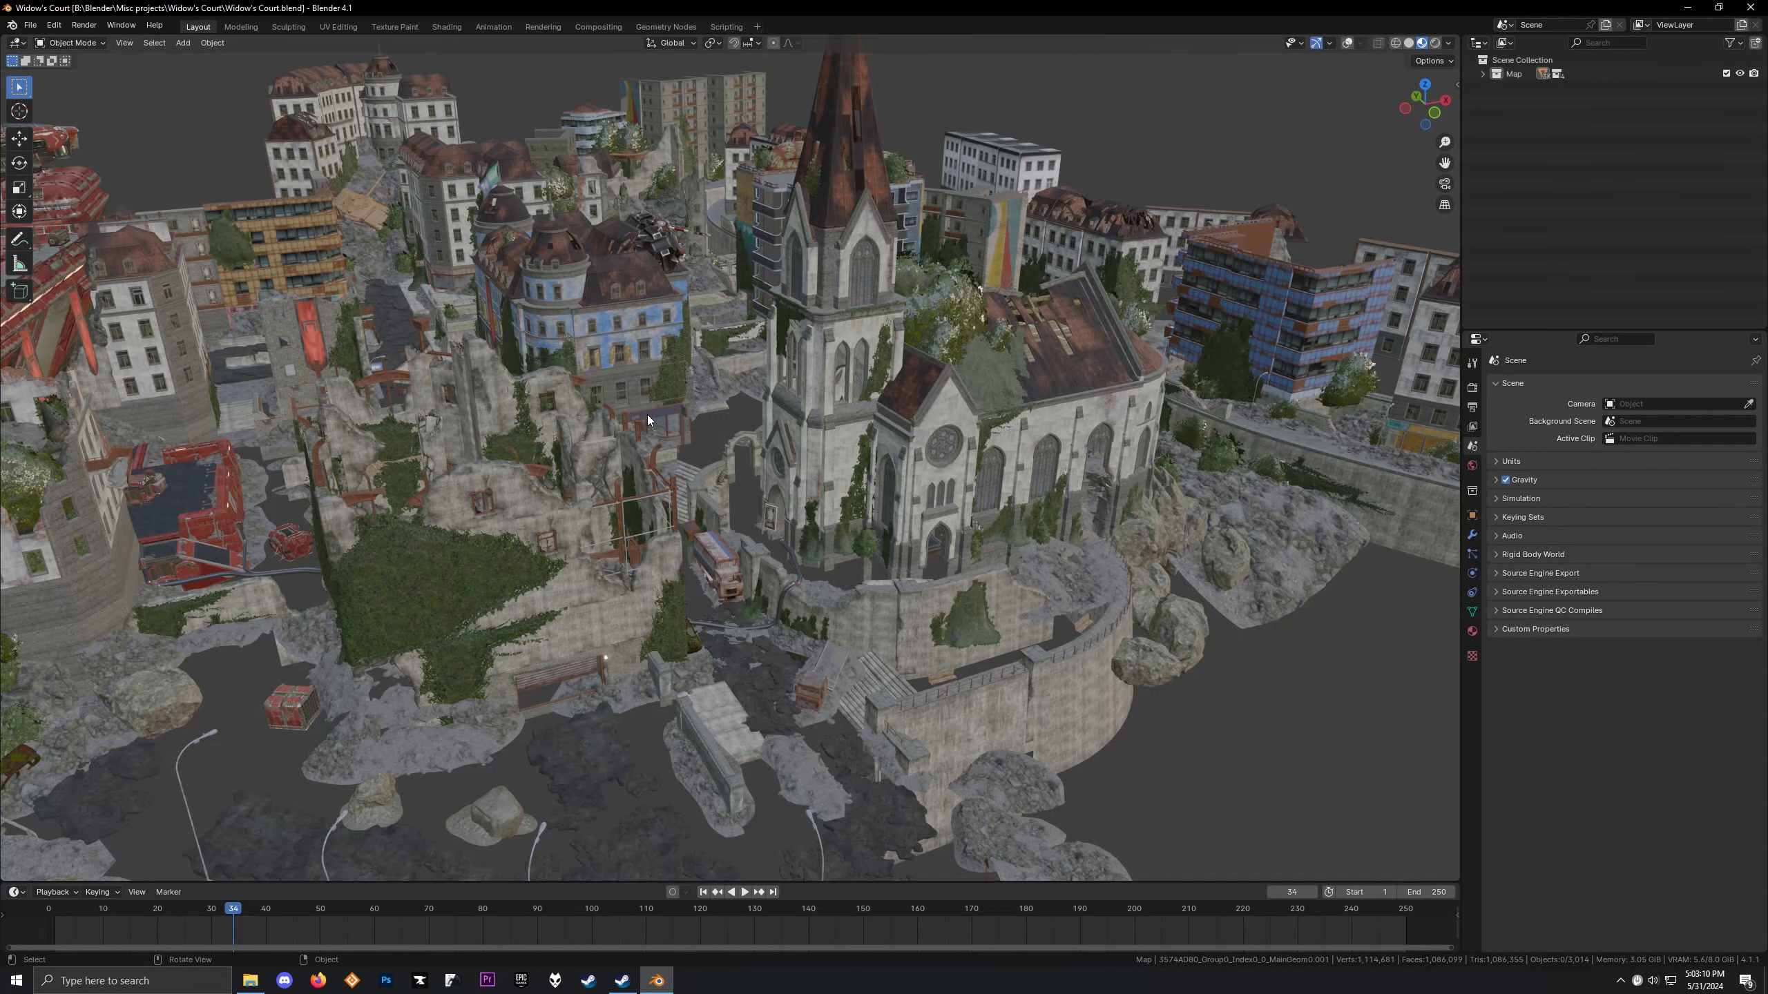
scroll(755, 461, up, 6)
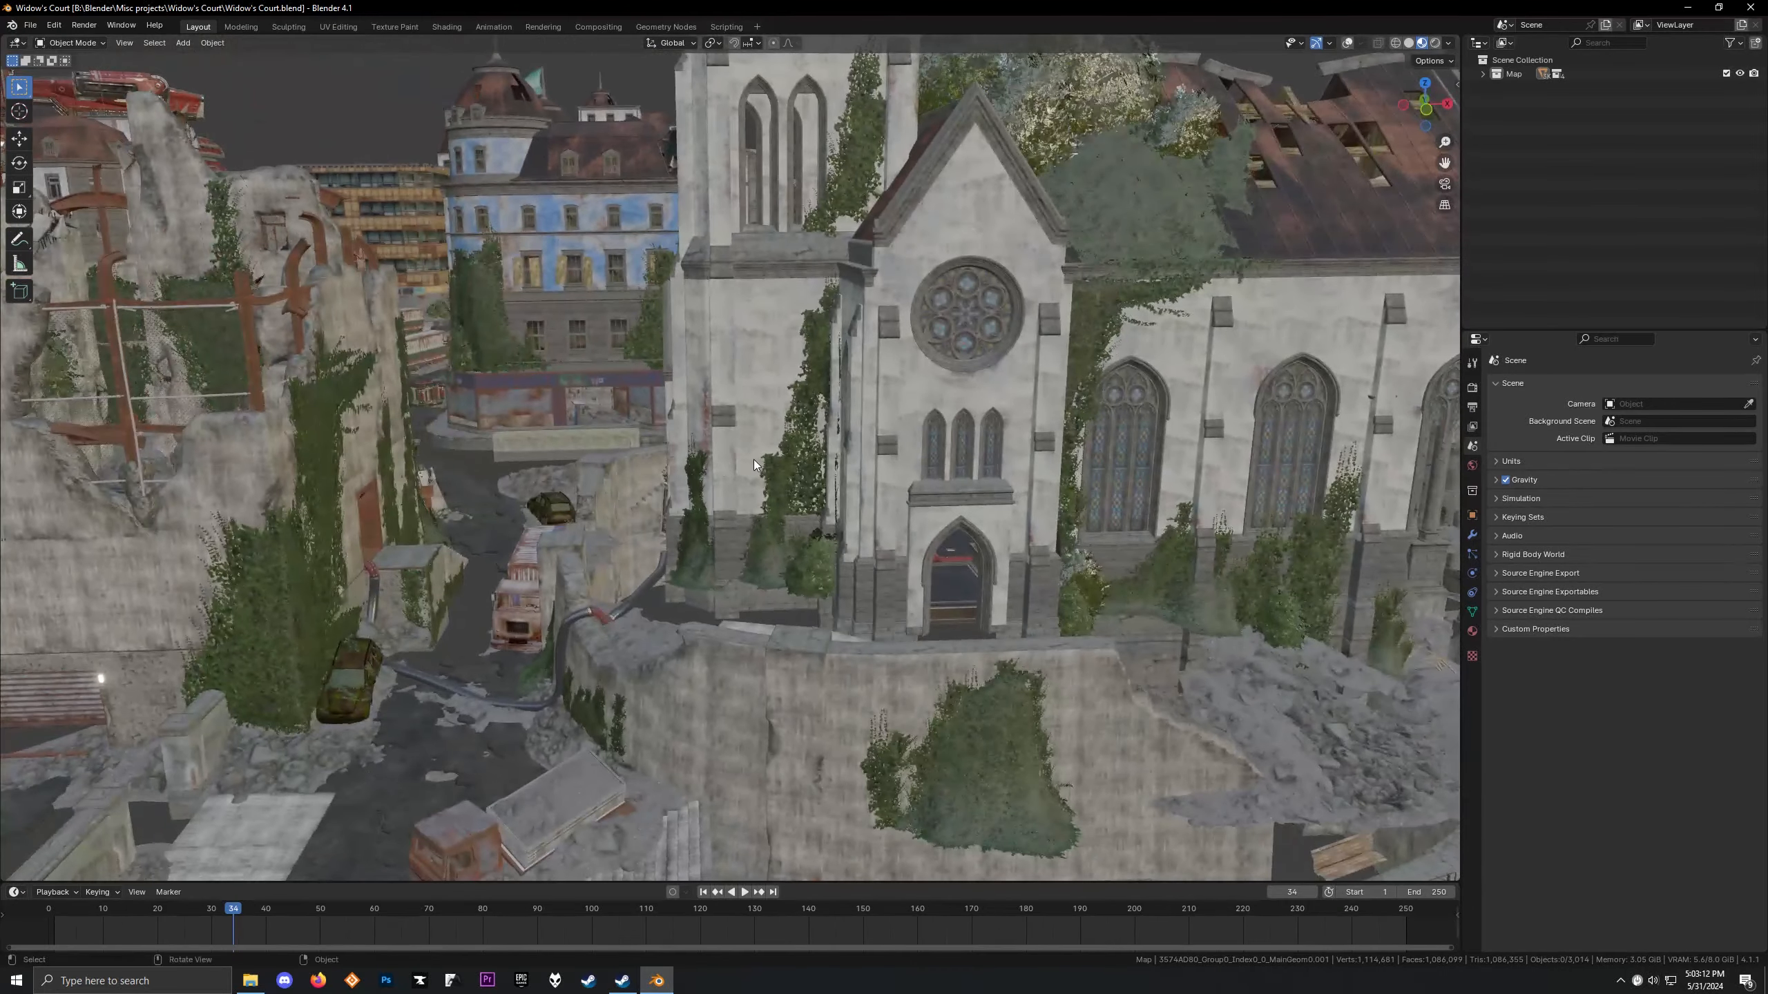
scroll(754, 459, up, 2)
mouse_move(755, 459)
middle_down()
mouse_move(738, 459)
mouse_move(760, 447)
middle_up()
scroll(760, 447, up, 2)
scroll(760, 447, down, 5)
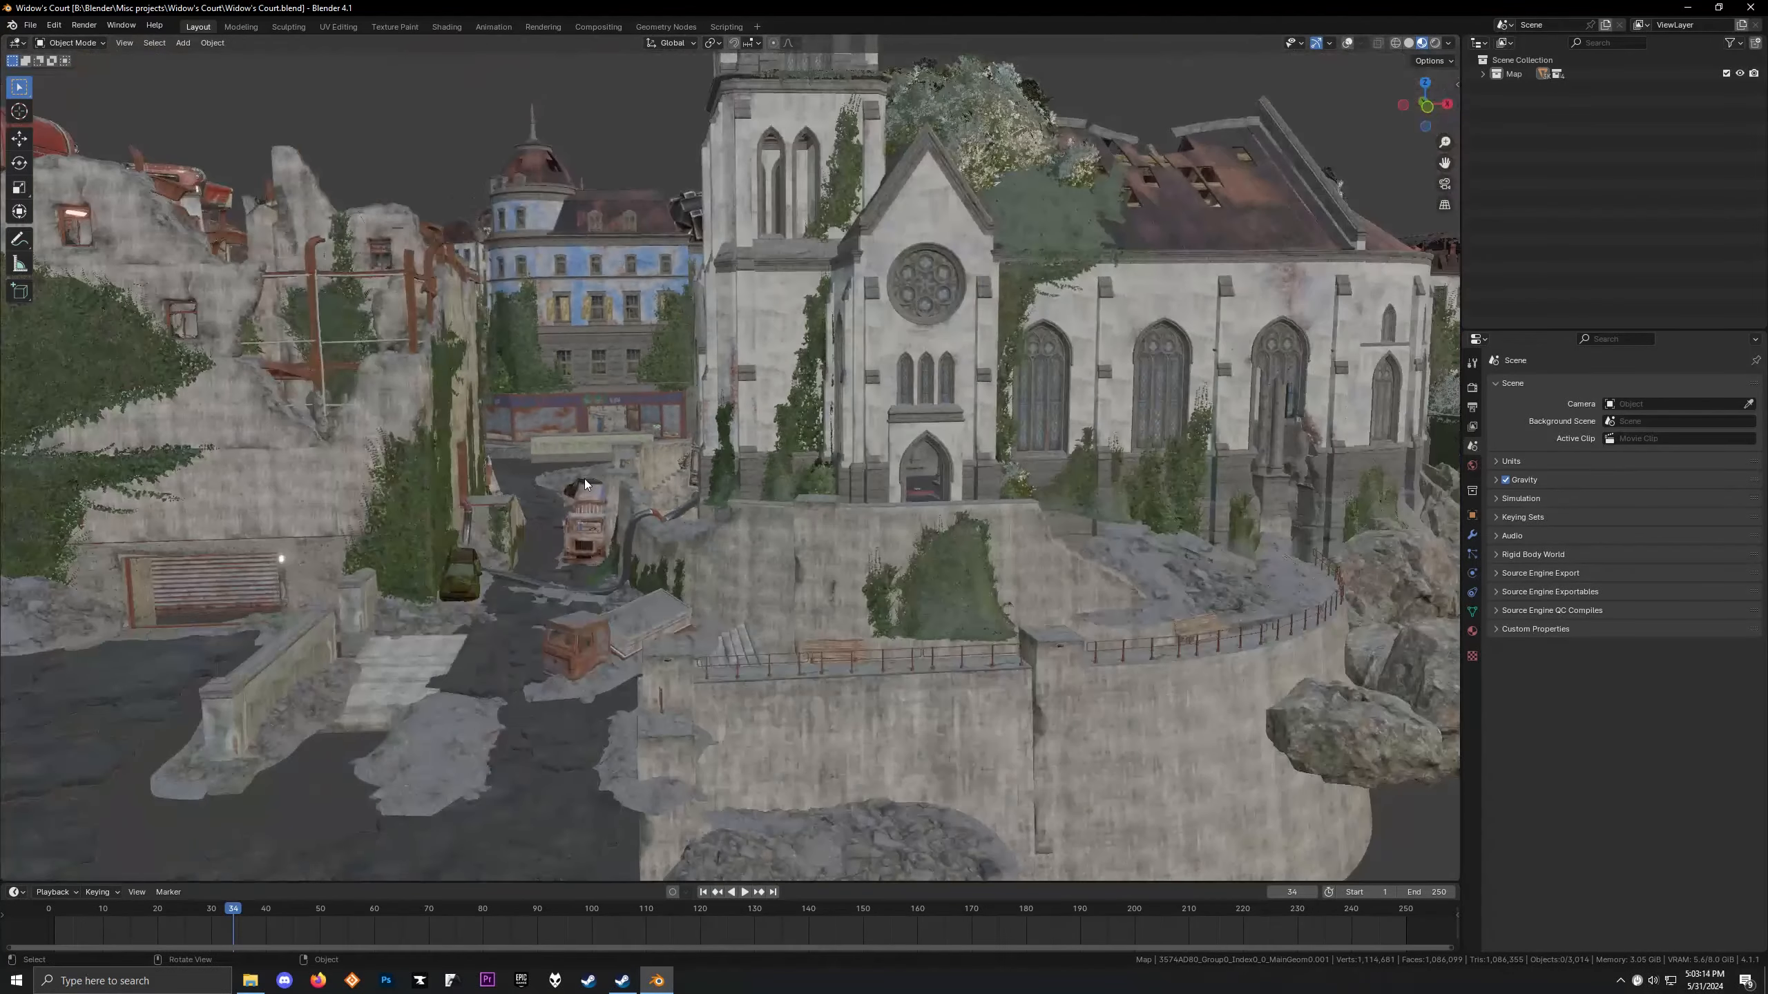
middle_drag(585, 478, 594, 479)
scroll(747, 556, down, 5)
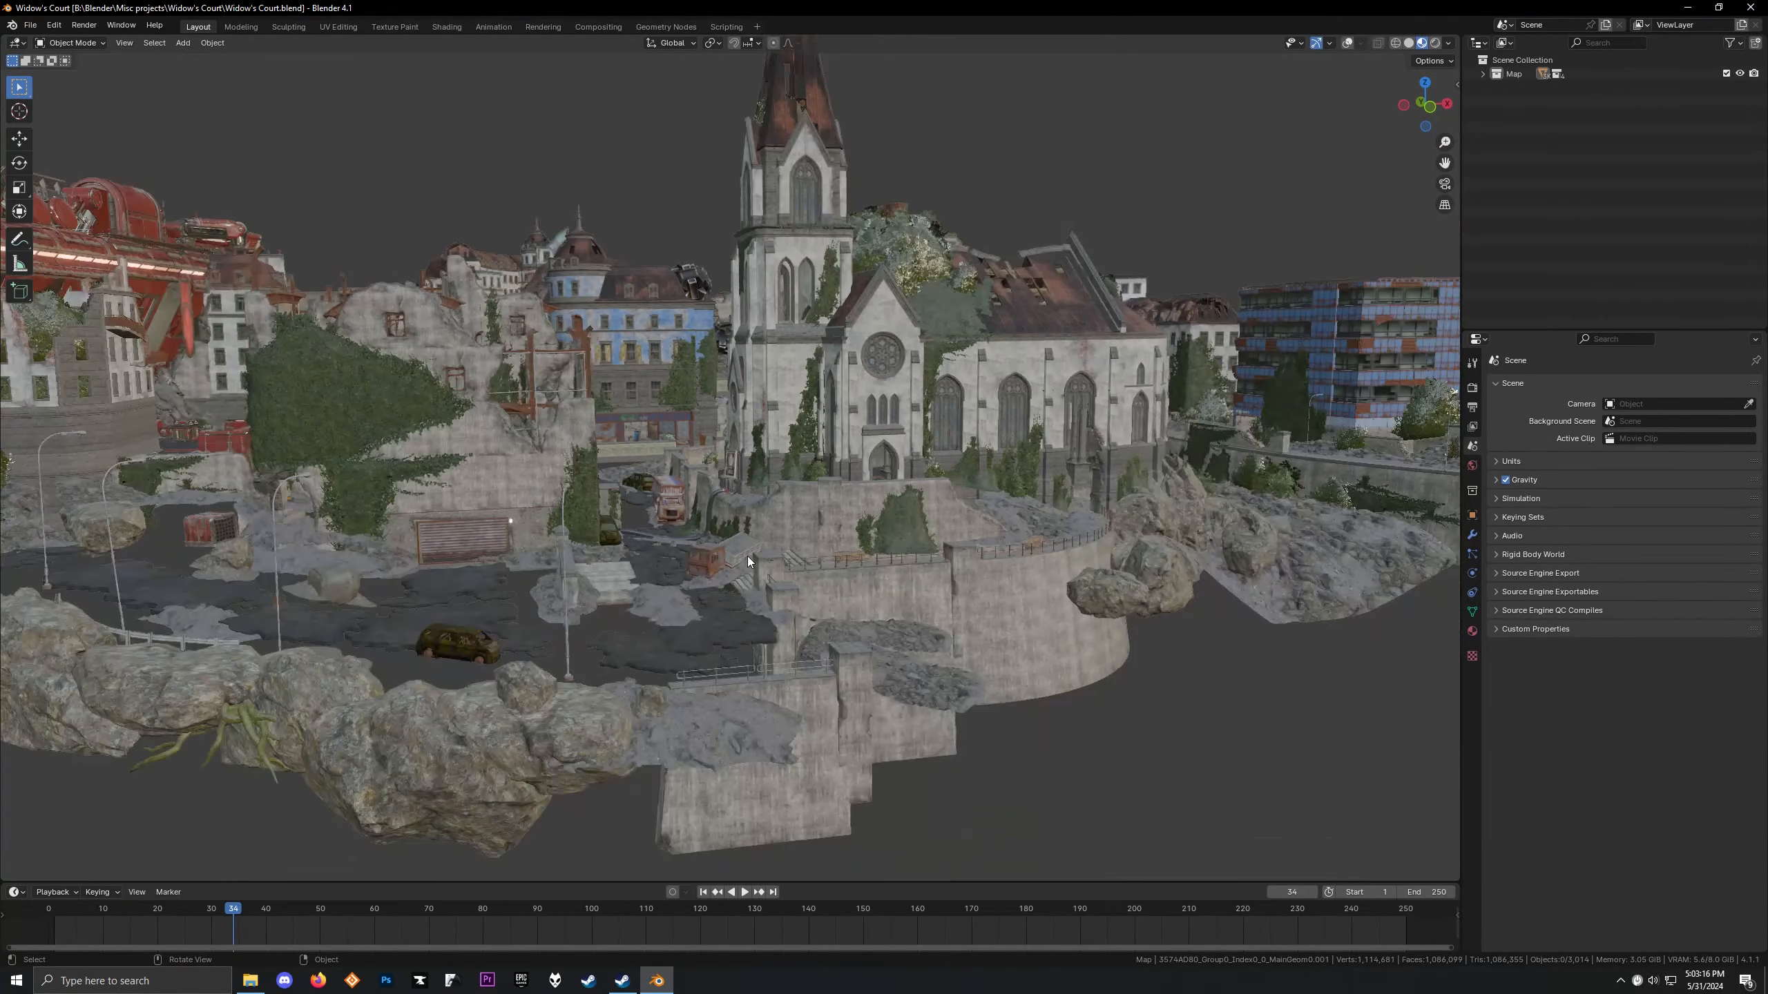
mouse_move(747, 556)
middle_down()
mouse_move(580, 571)
mouse_move(729, 572)
mouse_move(743, 556)
middle_up()
scroll(738, 553, up, 3)
scroll(729, 572, down, 5)
scroll(746, 567, up, 3)
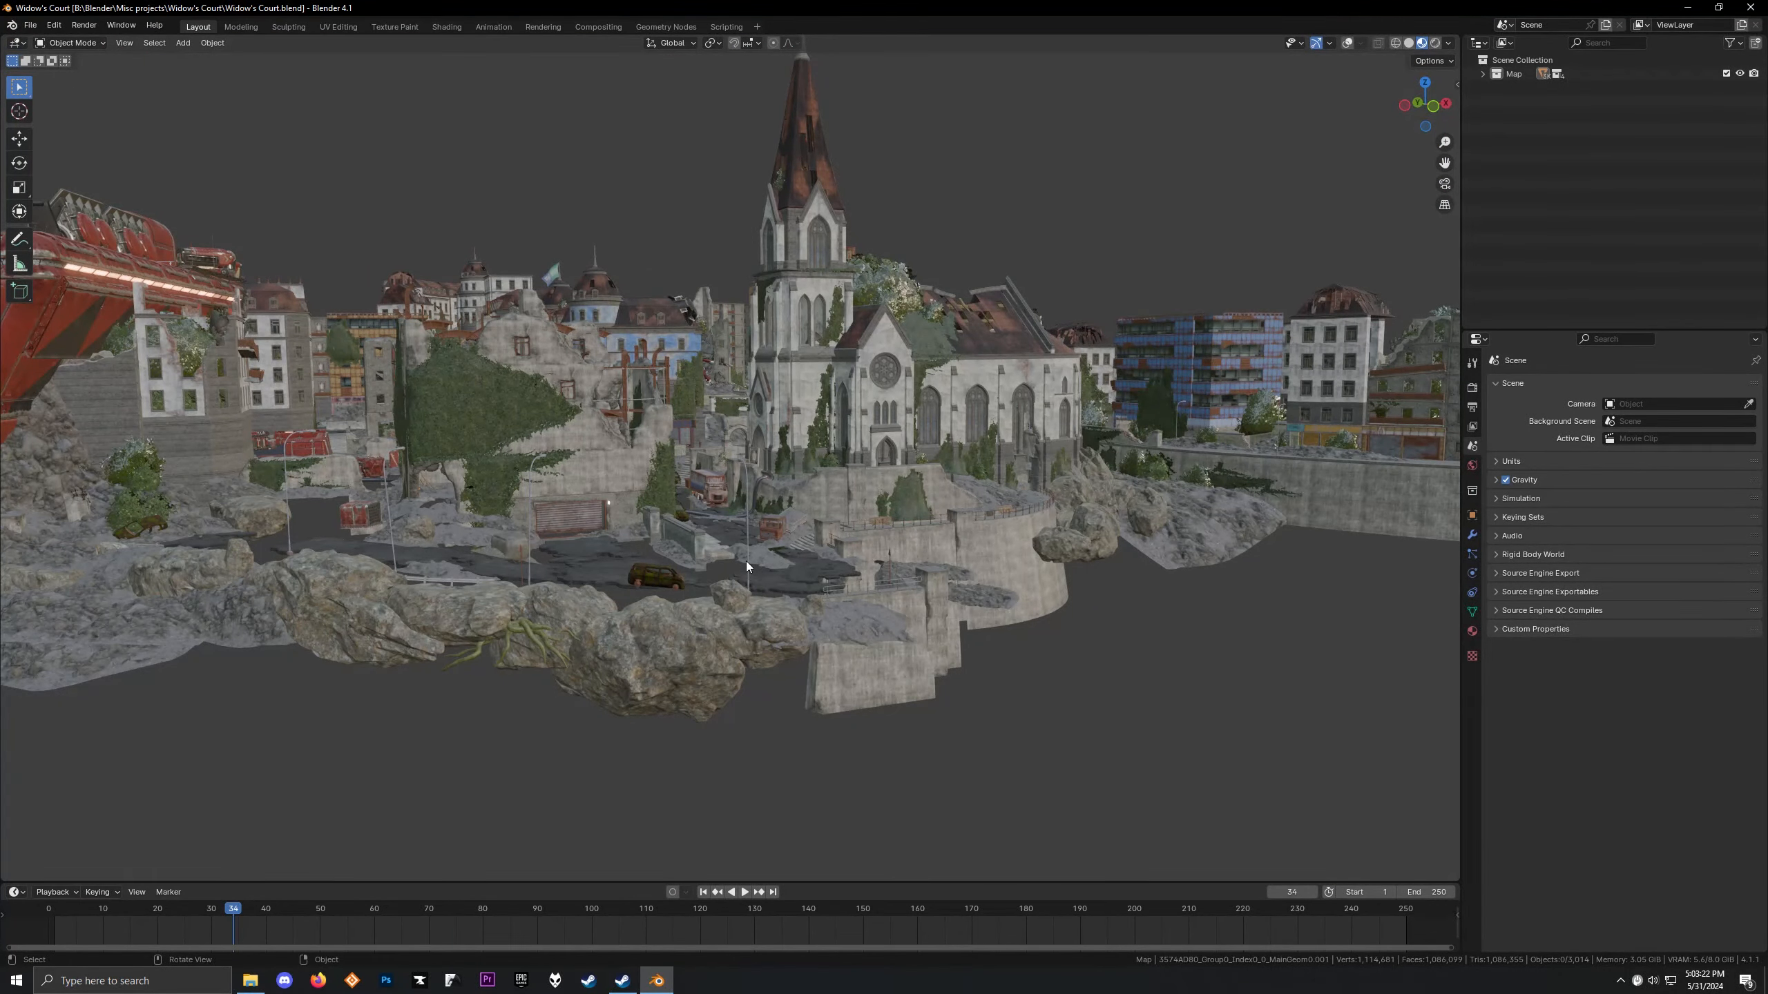
Select the large boulder at the map's front edge and show it isolated in the Shading workspace with its material nodes
click(697, 614)
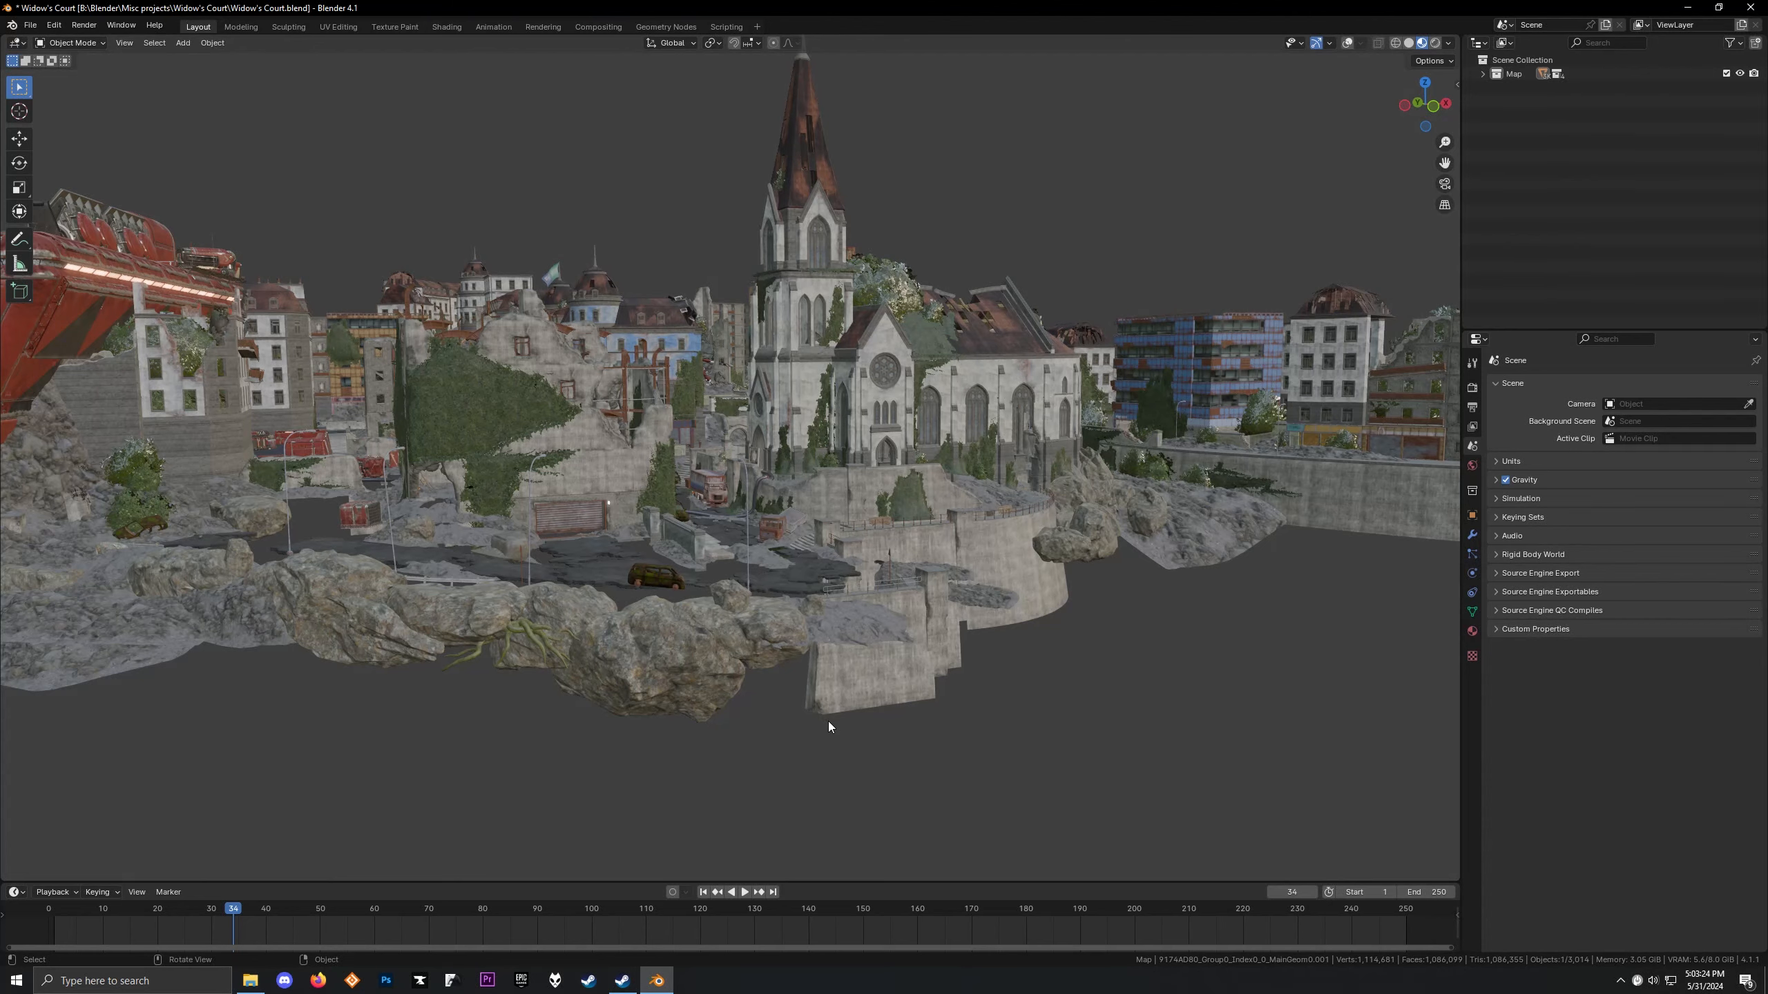
middle_drag(733, 625, 742, 608)
scroll(743, 536, up, 6)
middle_drag(743, 536, 744, 561)
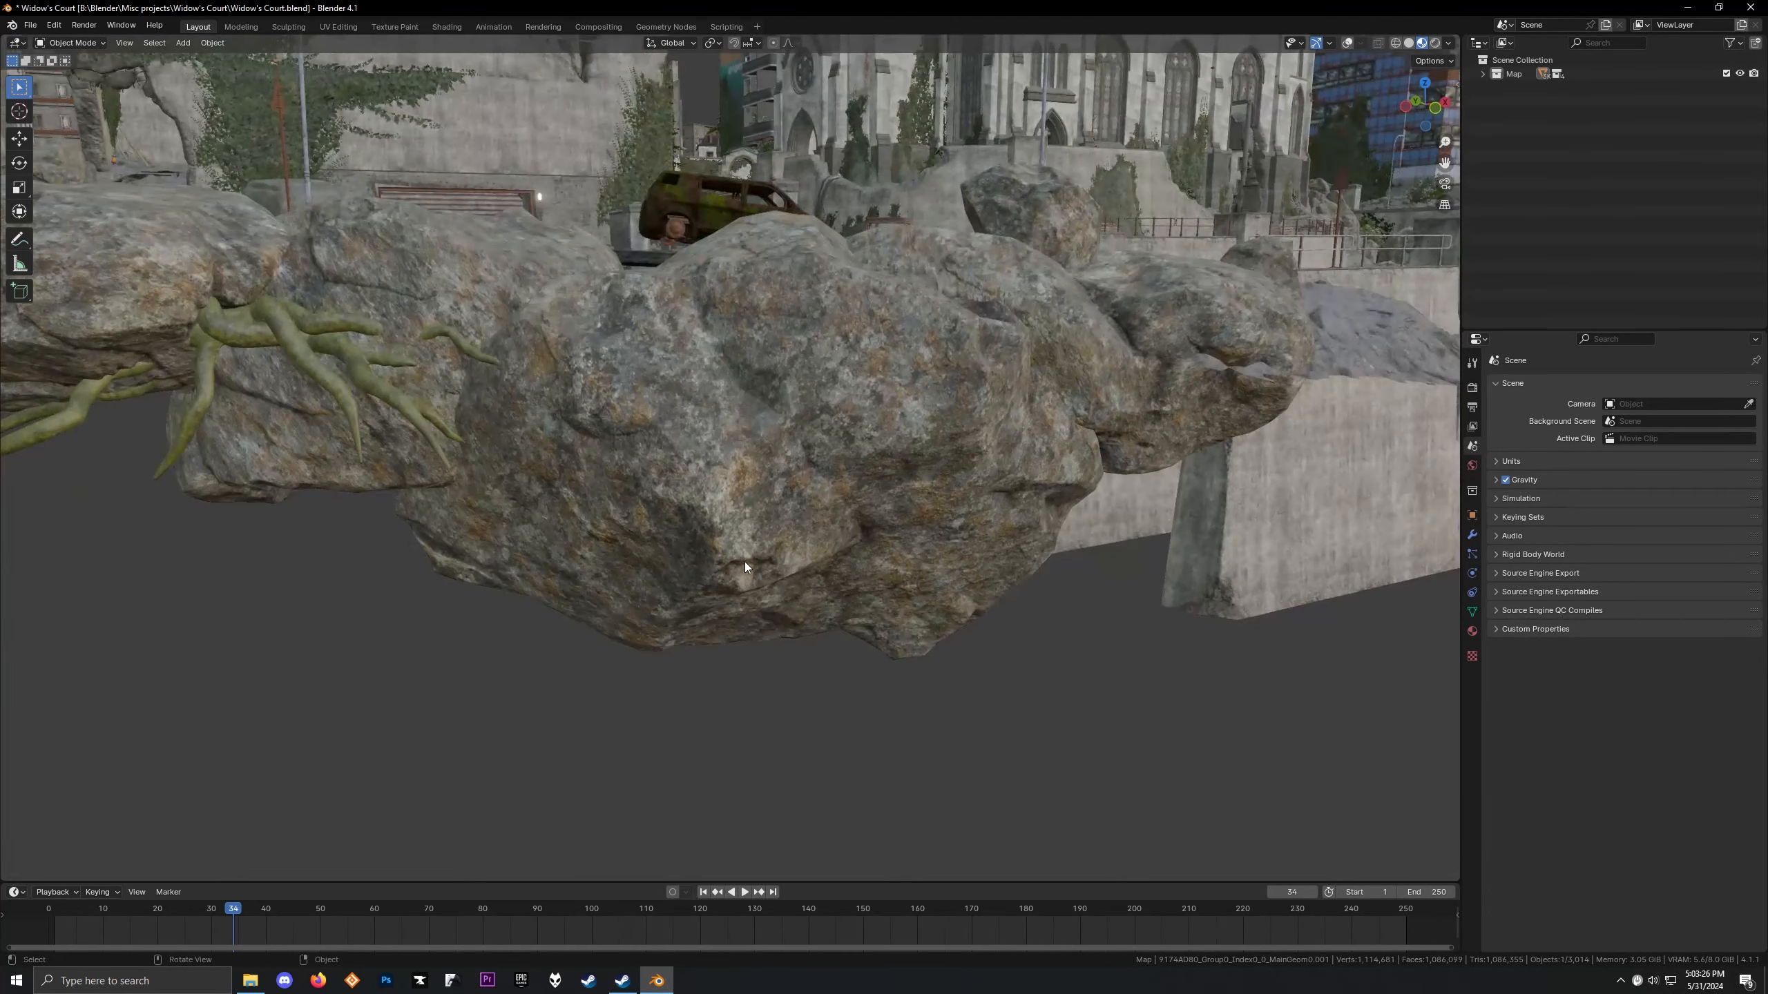
click(446, 26)
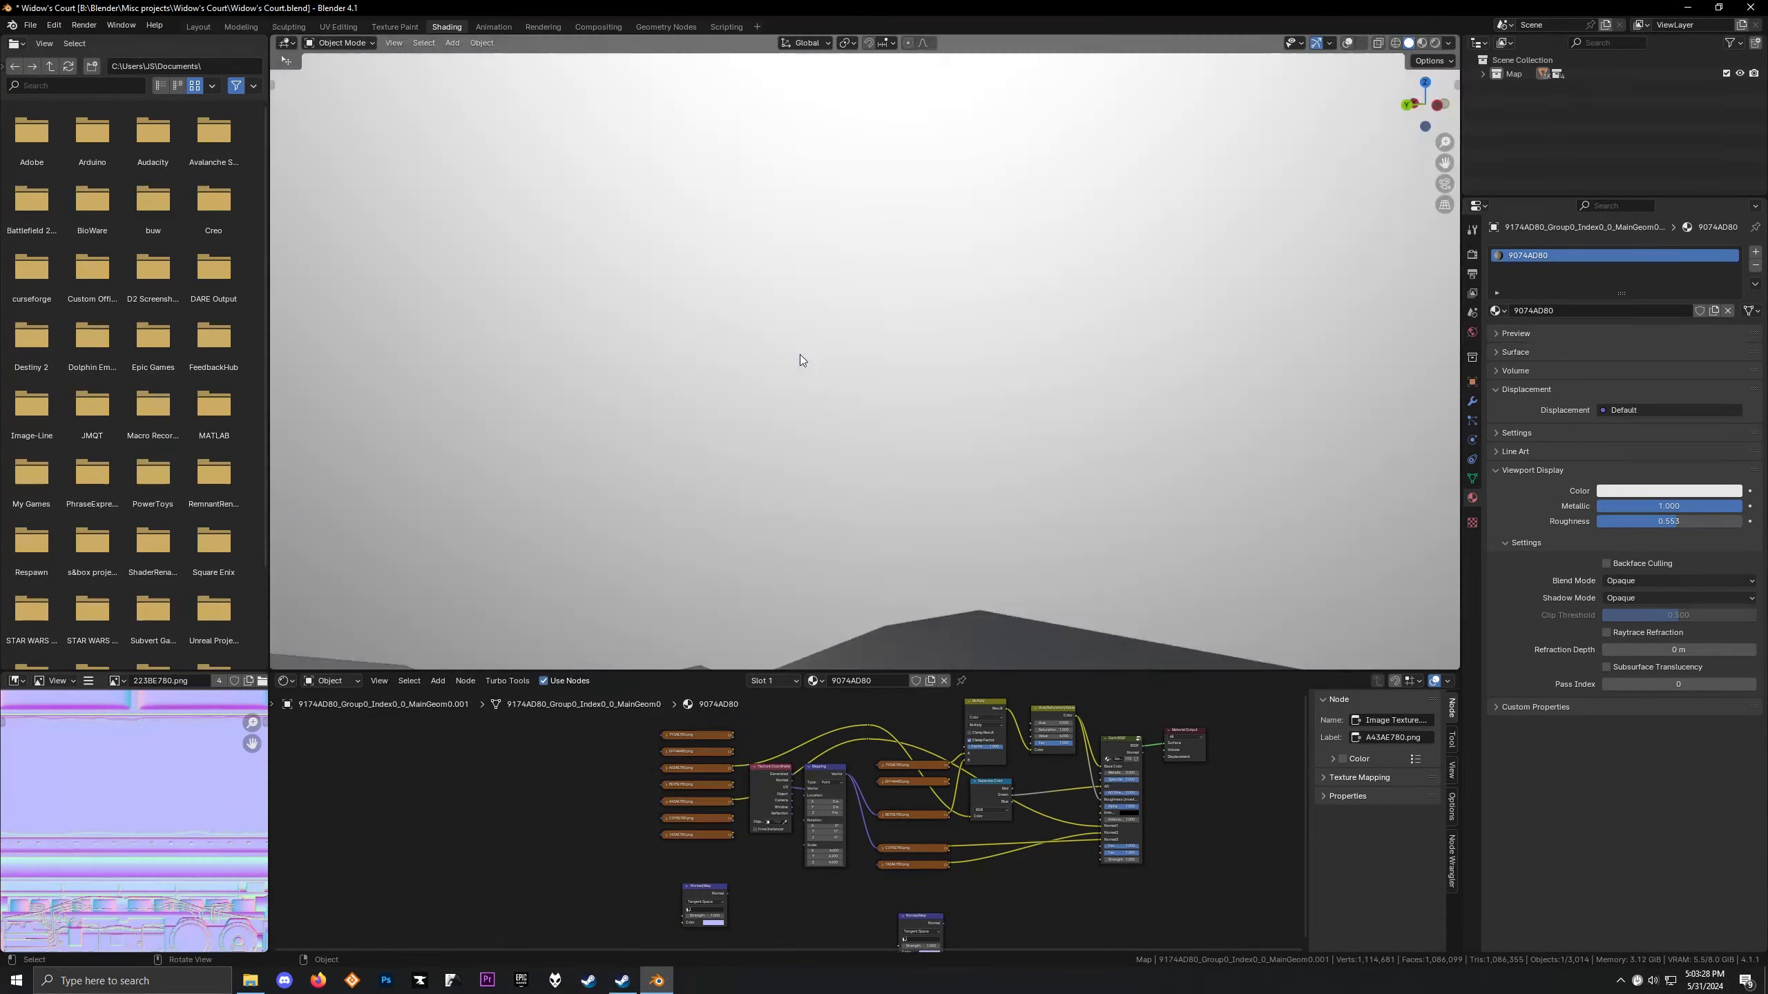
mouse_move(800, 360)
middle_down()
mouse_move(740, 367)
mouse_move(997, 293)
mouse_move(790, 265)
mouse_move(1219, 311)
mouse_move(865, 327)
mouse_move(830, 296)
mouse_move(1033, 282)
mouse_move(1187, 301)
mouse_move(772, 379)
mouse_move(696, 301)
mouse_move(685, 319)
mouse_move(911, 370)
mouse_move(769, 362)
middle_up()
scroll(740, 362, down, 5)
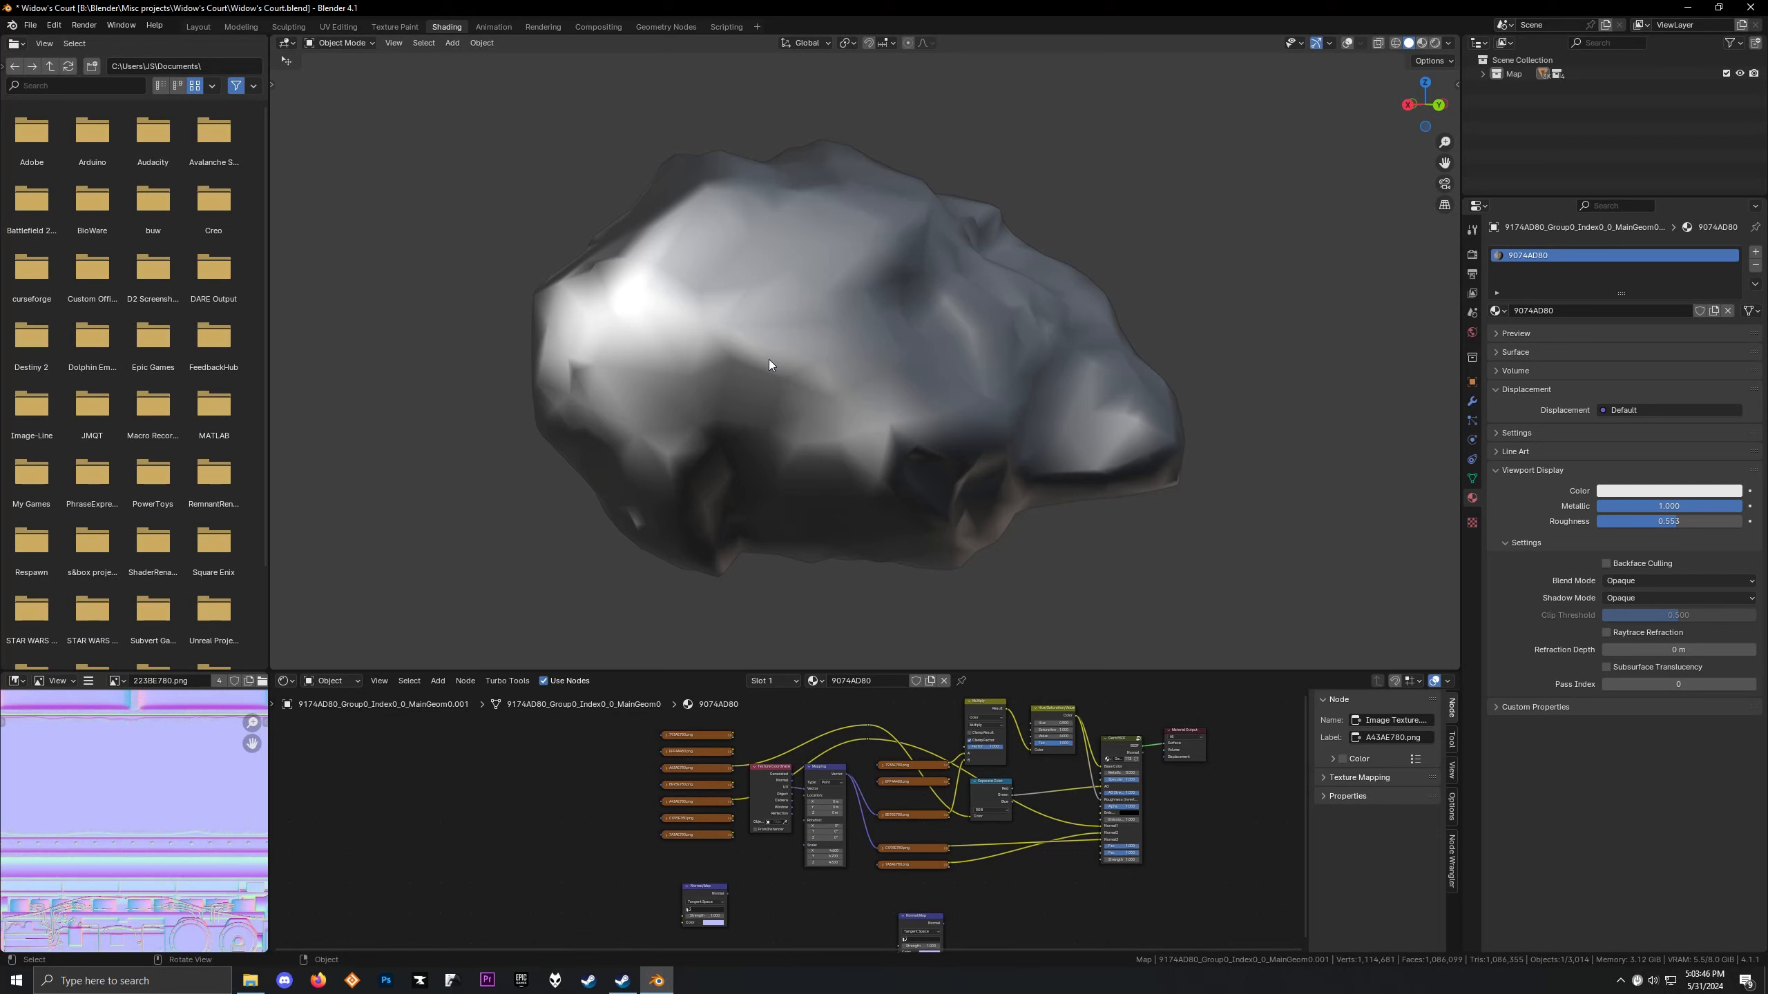
Preview the images of the boulder material's texture nodes one after another, including the 7A3AE780.png normal texture
scroll(696, 772, down, 2)
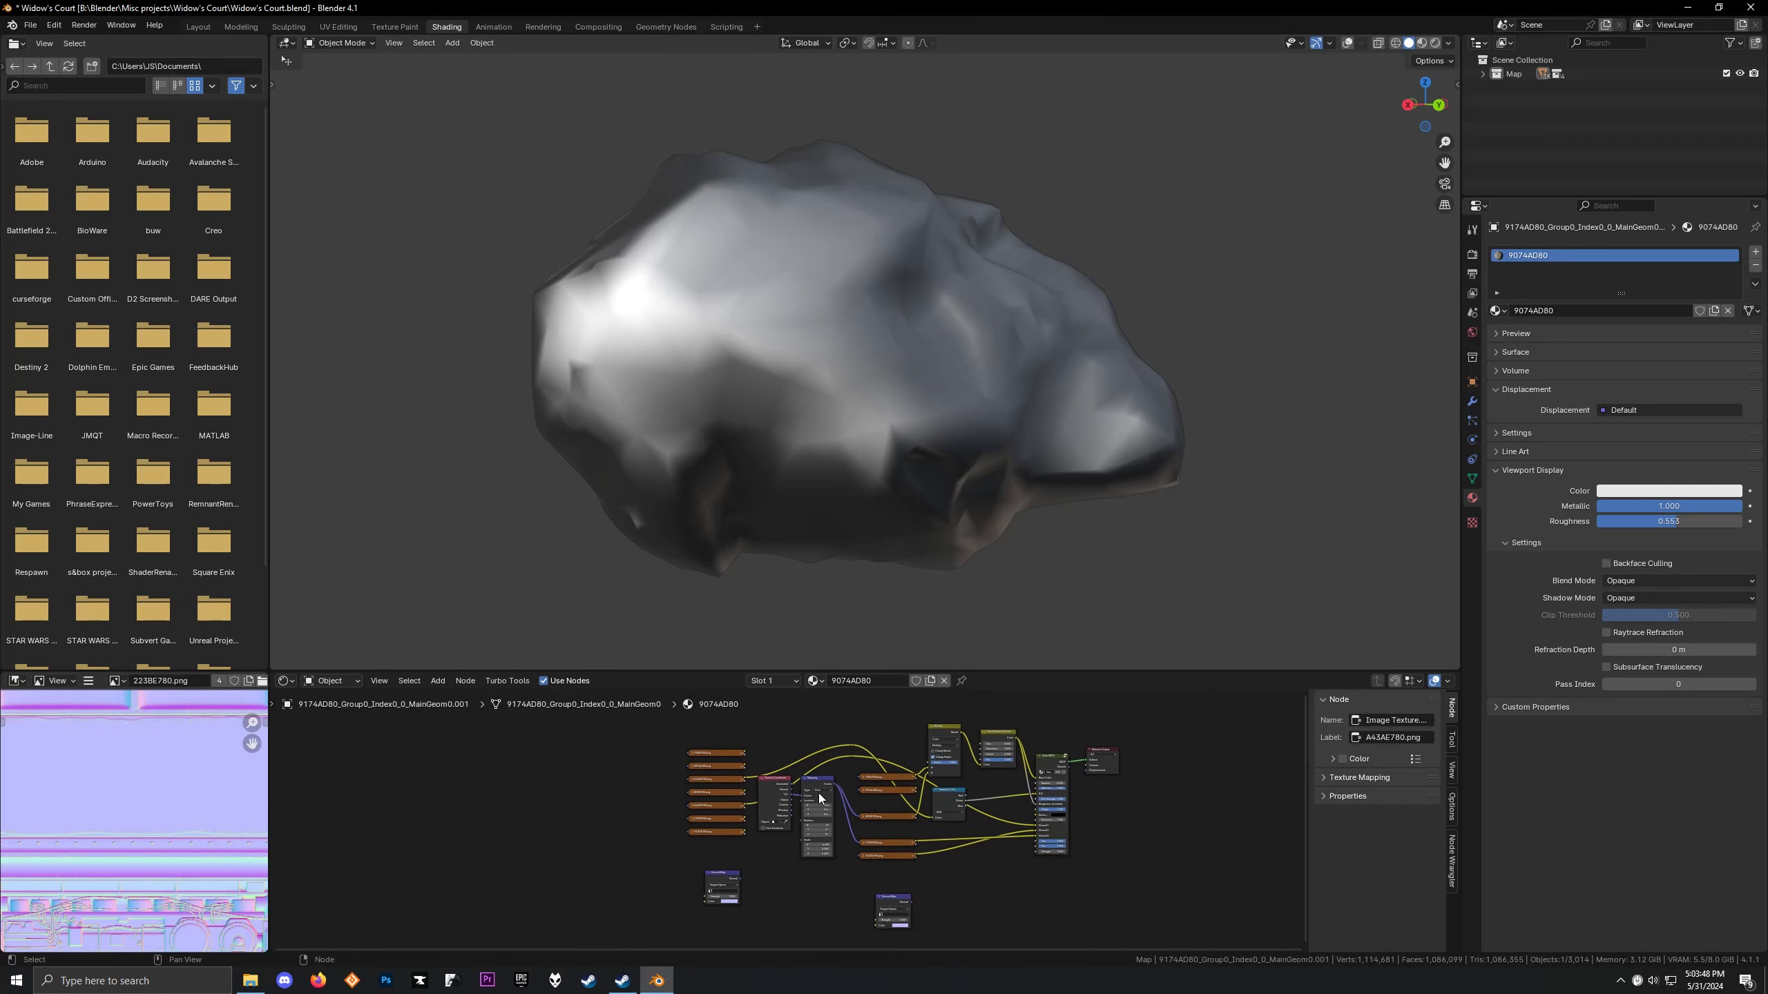
click(694, 757)
click(872, 754)
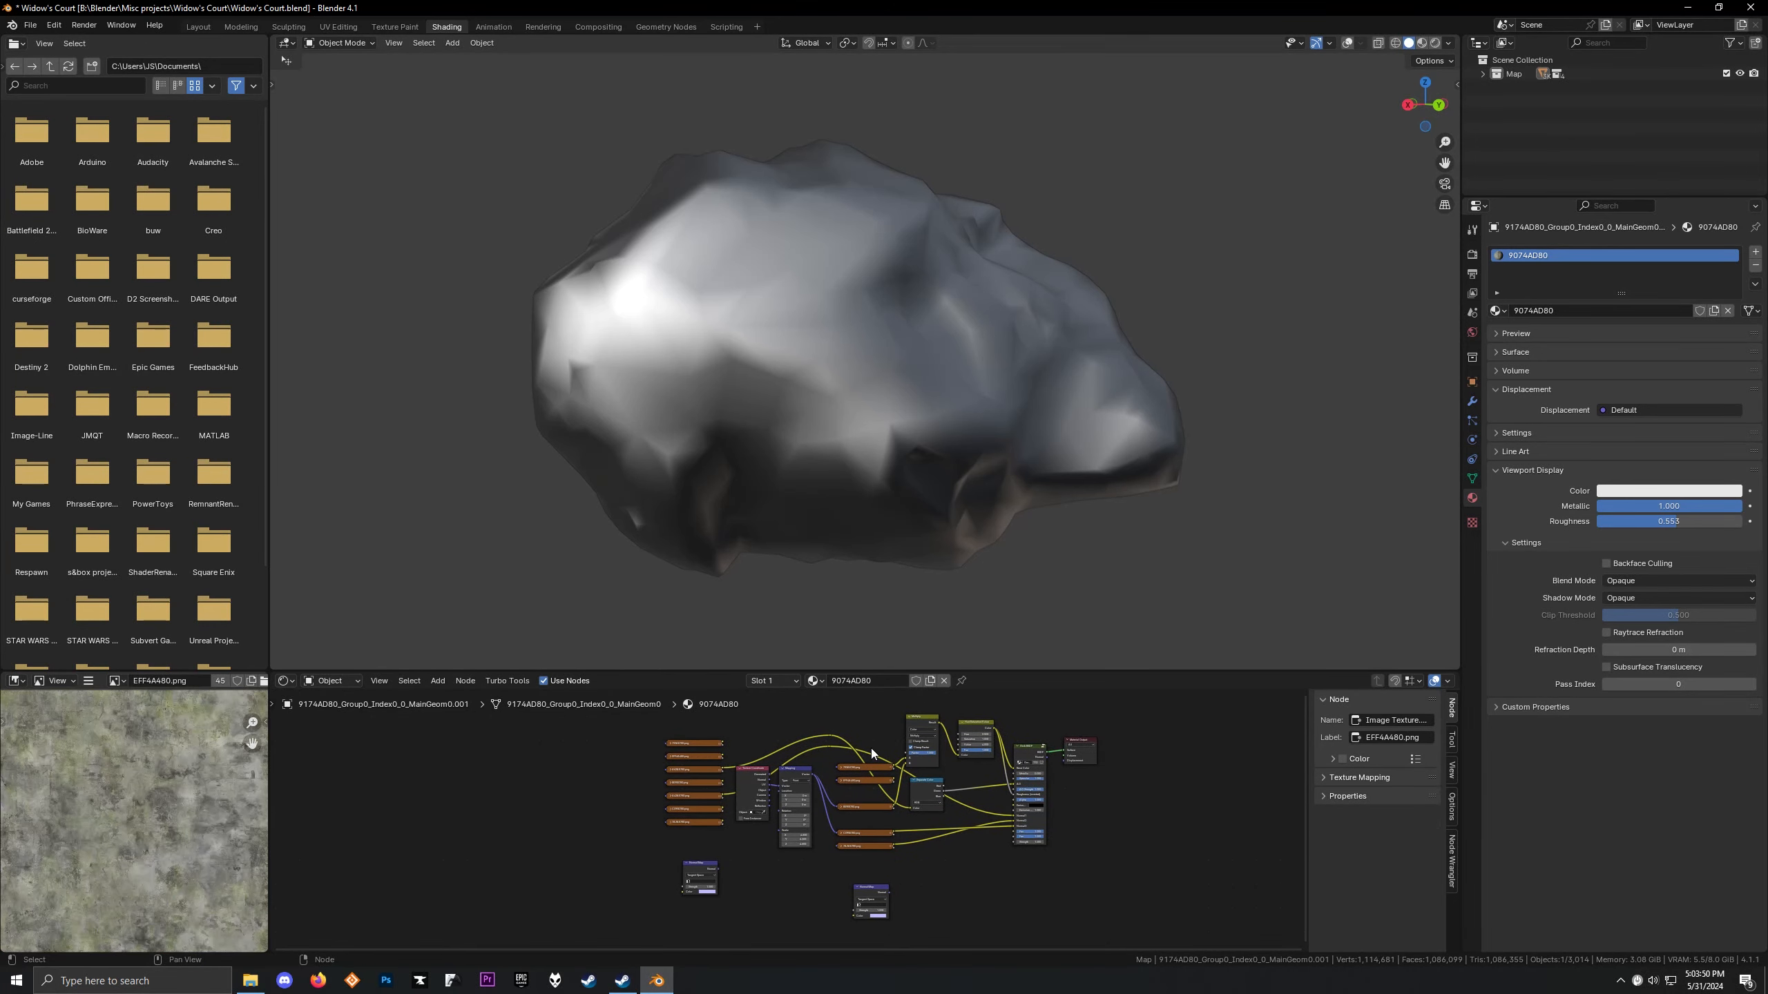
click(853, 779)
click(864, 808)
click(868, 850)
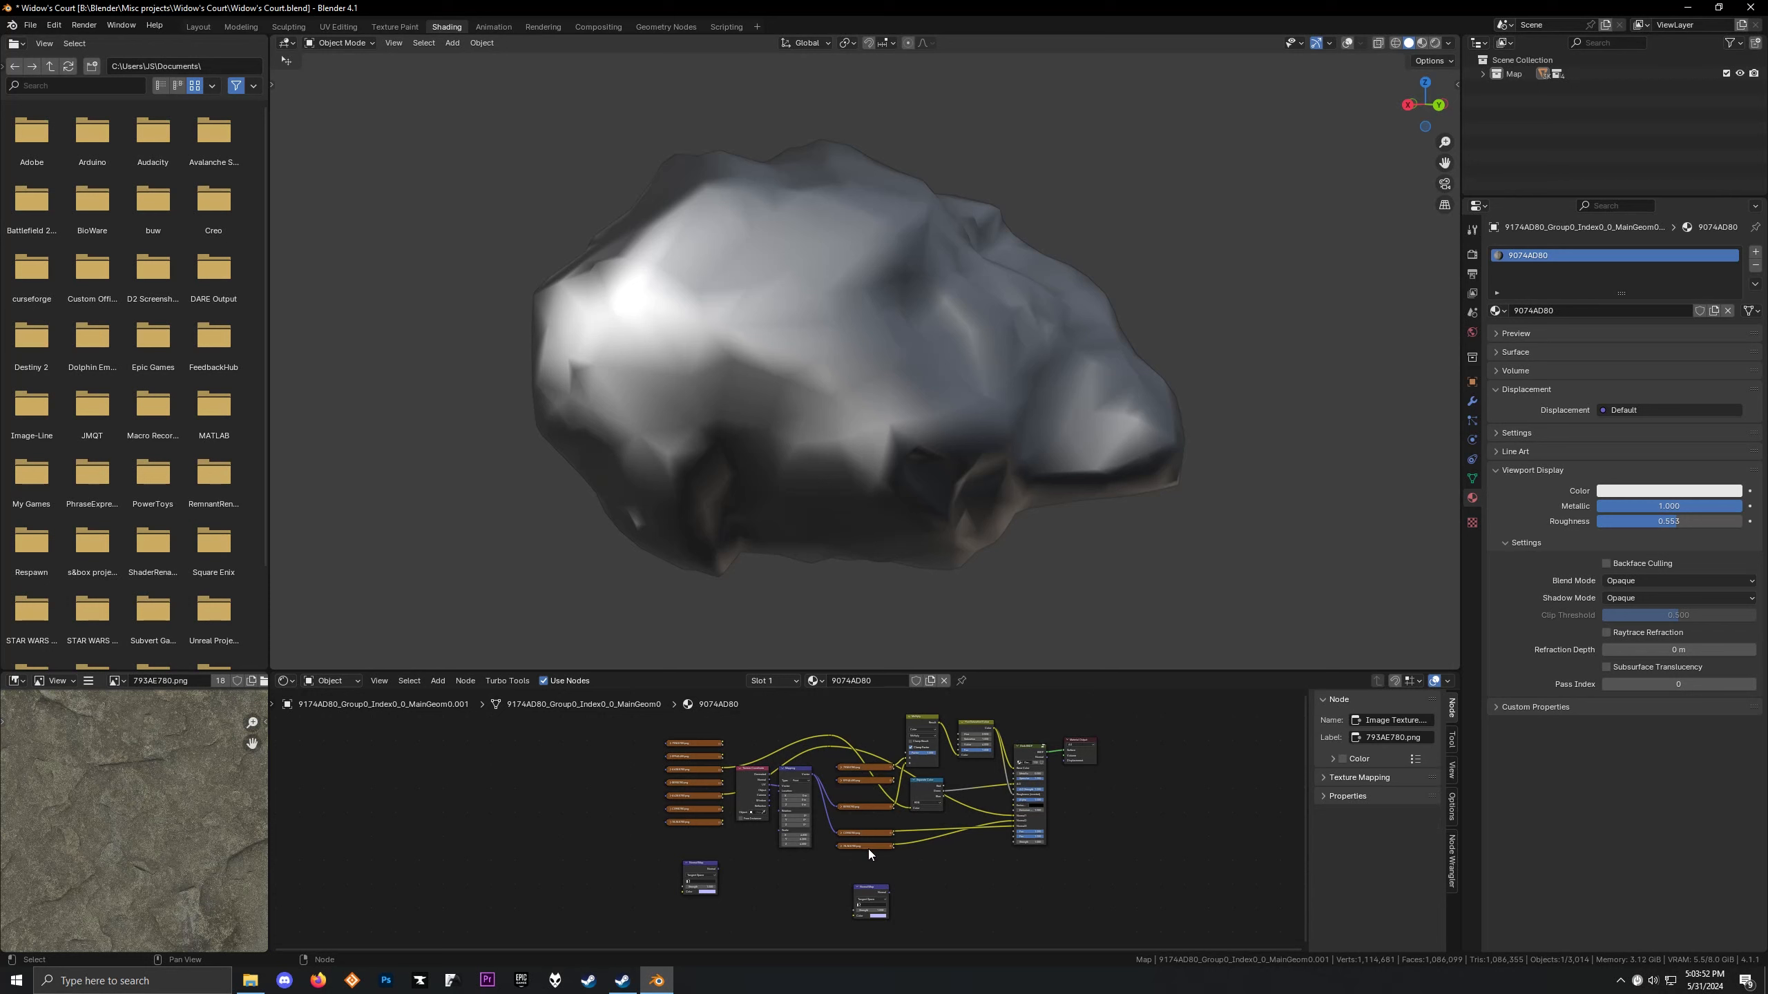
click(868, 833)
click(868, 846)
scroll(168, 825, down, 1)
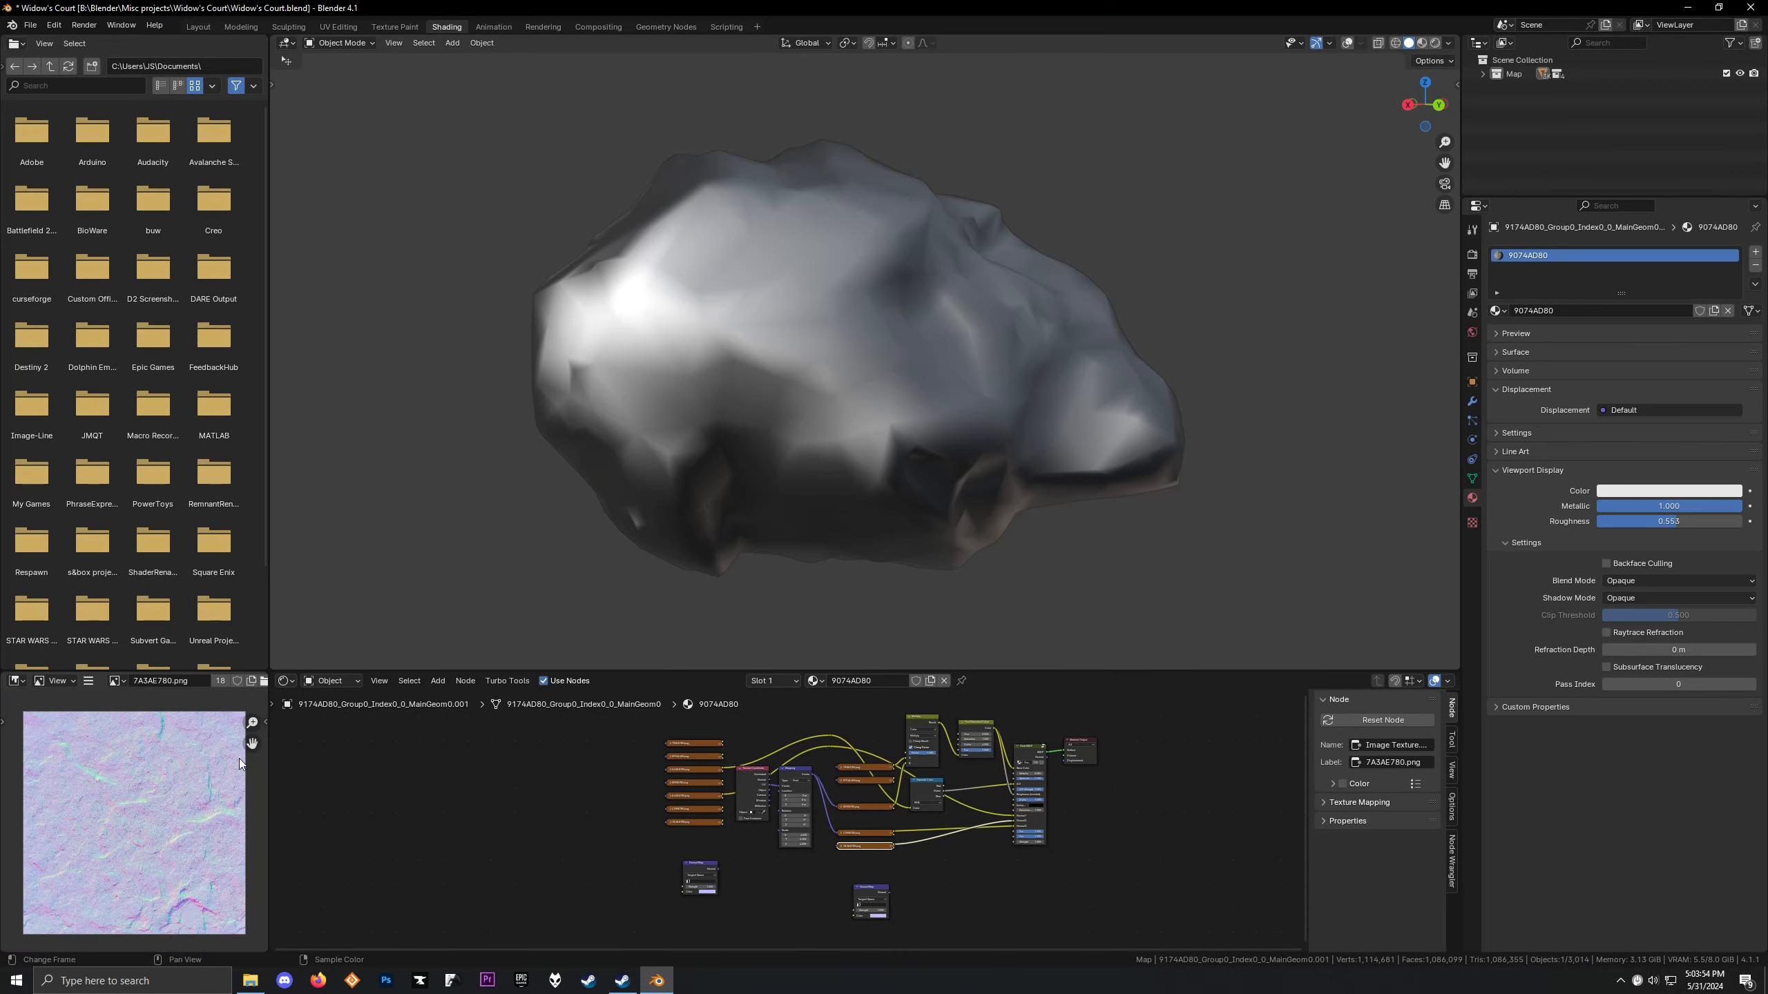
scroll(644, 525, down, 2)
Switch the viewport shading to Material Preview and inspect the textured boulder up close
middle_drag(644, 525, 616, 511)
middle_drag(770, 469, 768, 494)
key(z)
click(774, 539)
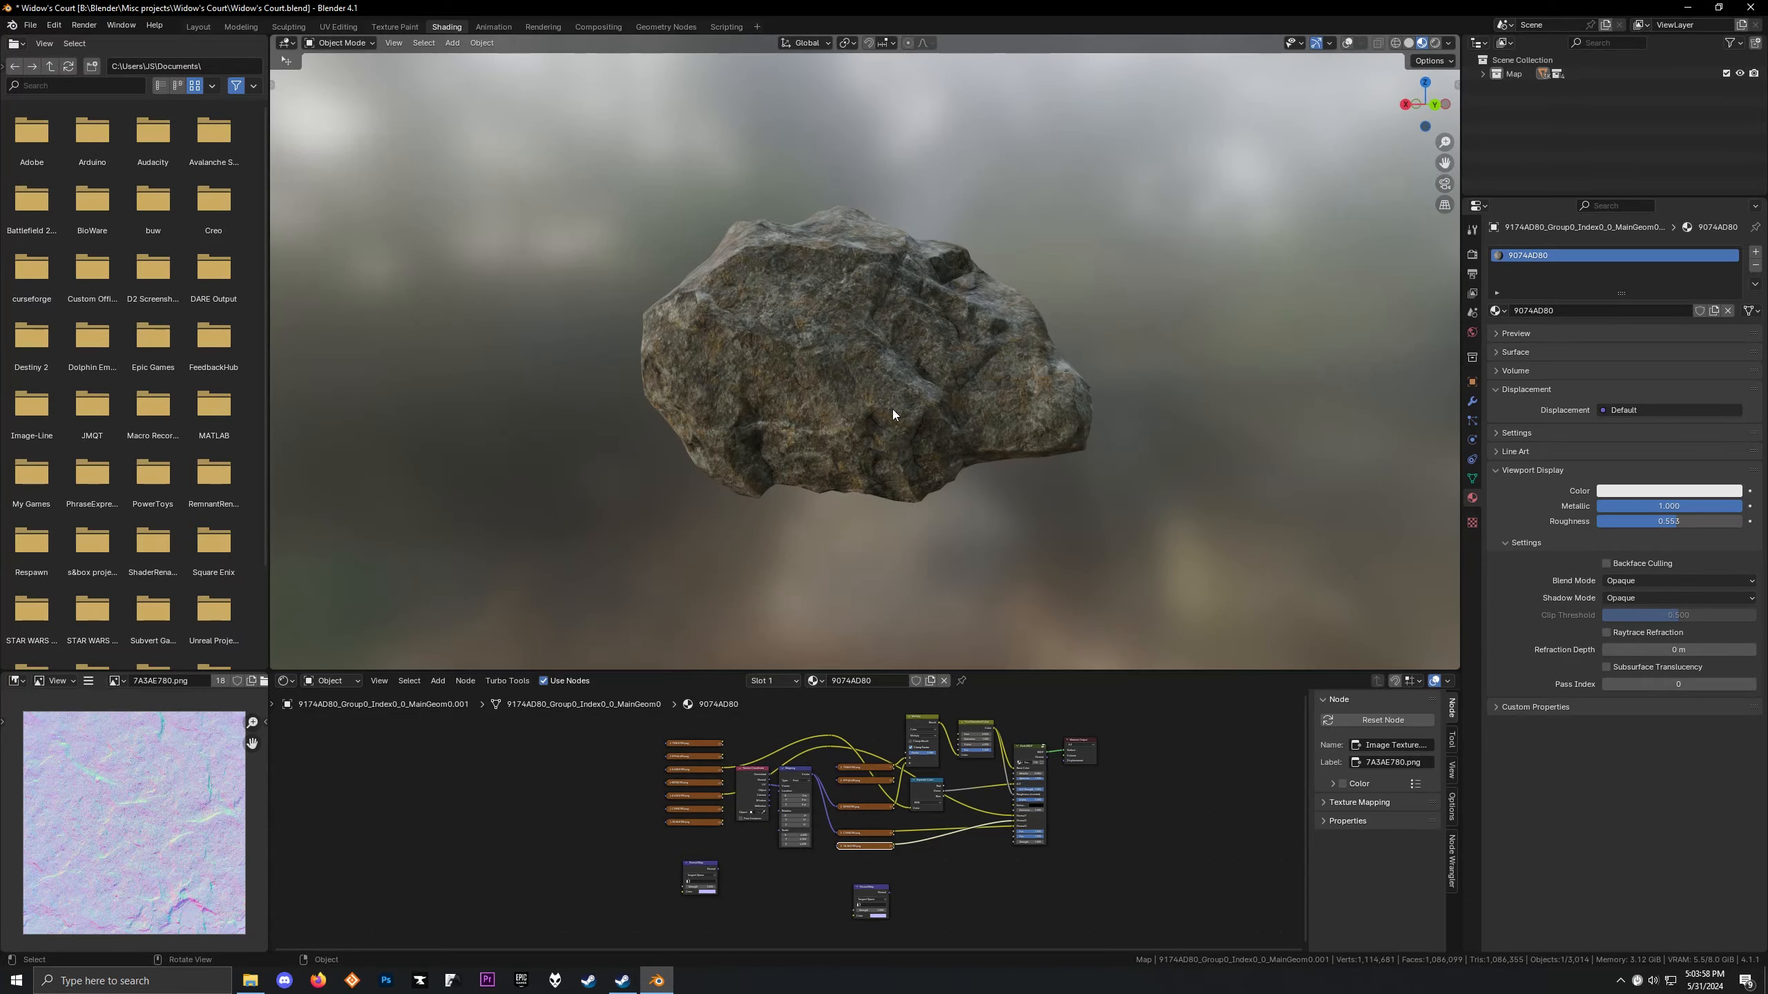
scroll(892, 409, up, 3)
middle_drag(892, 409, 674, 431)
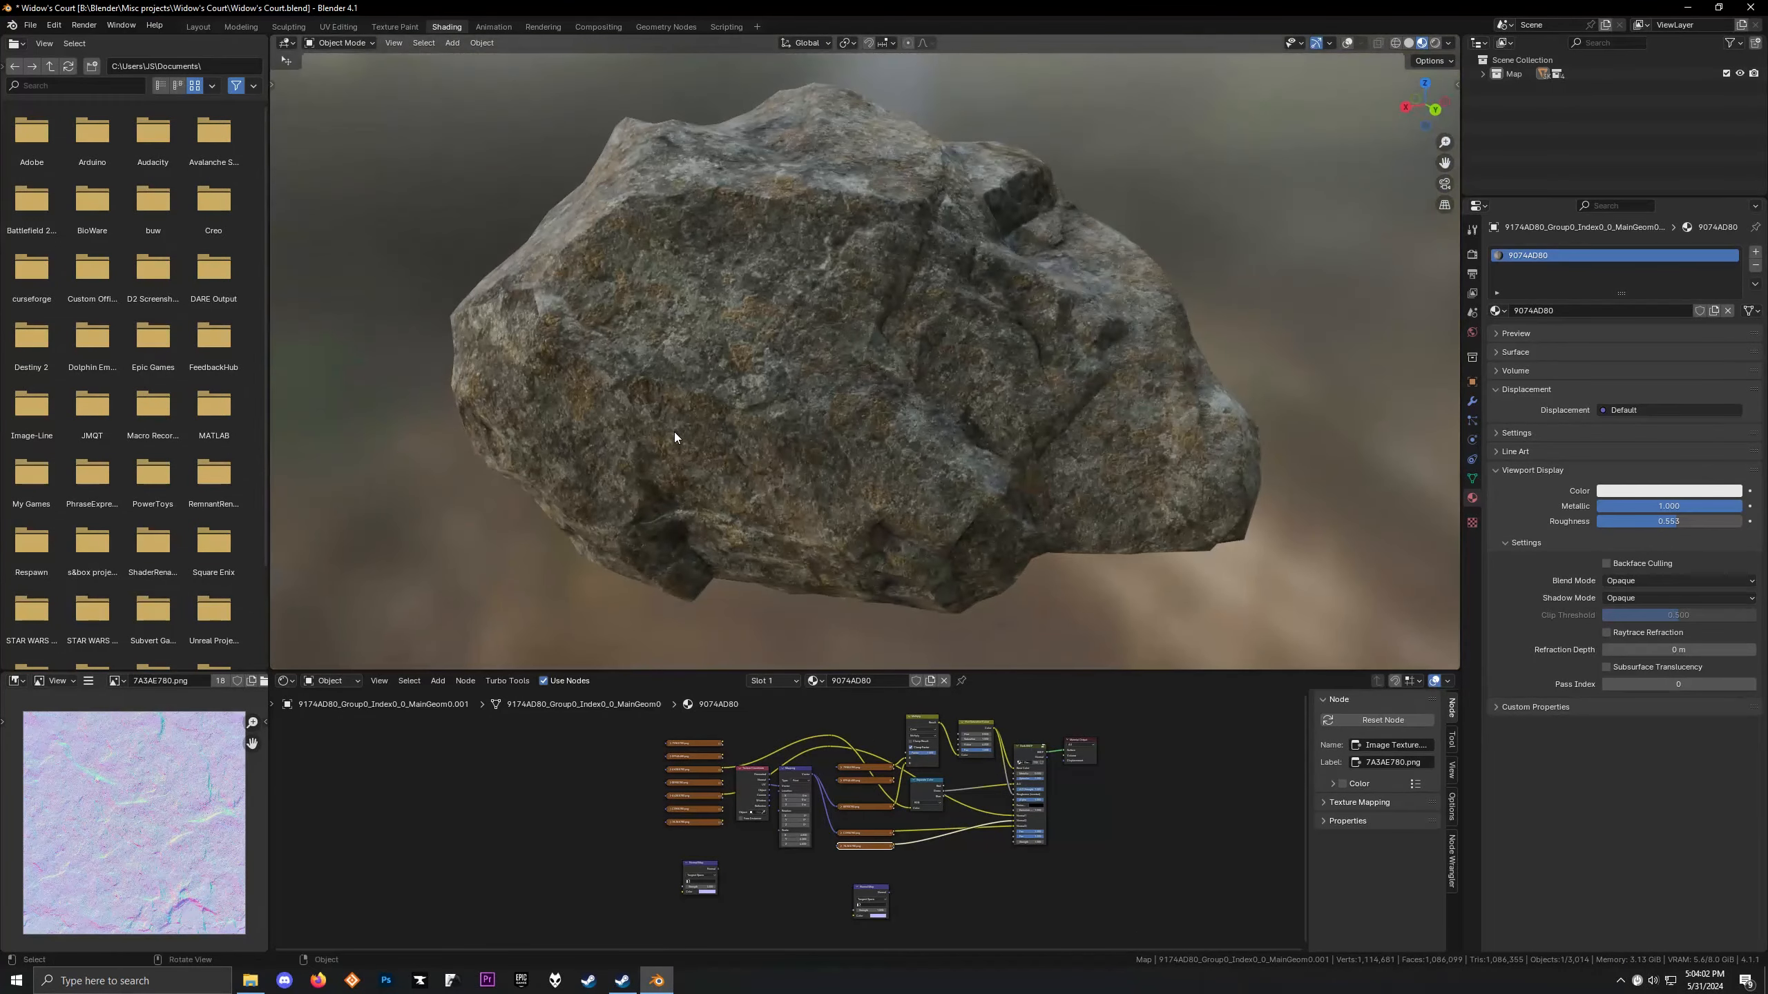
Move the Texture Coordinate and Mapping nodes left of the image textures and delete the two unconnected Normal Map nodes
scroll(737, 744, up, 3)
drag(726, 719, 839, 846)
drag(817, 751, 491, 782)
scroll(626, 801, down, 2)
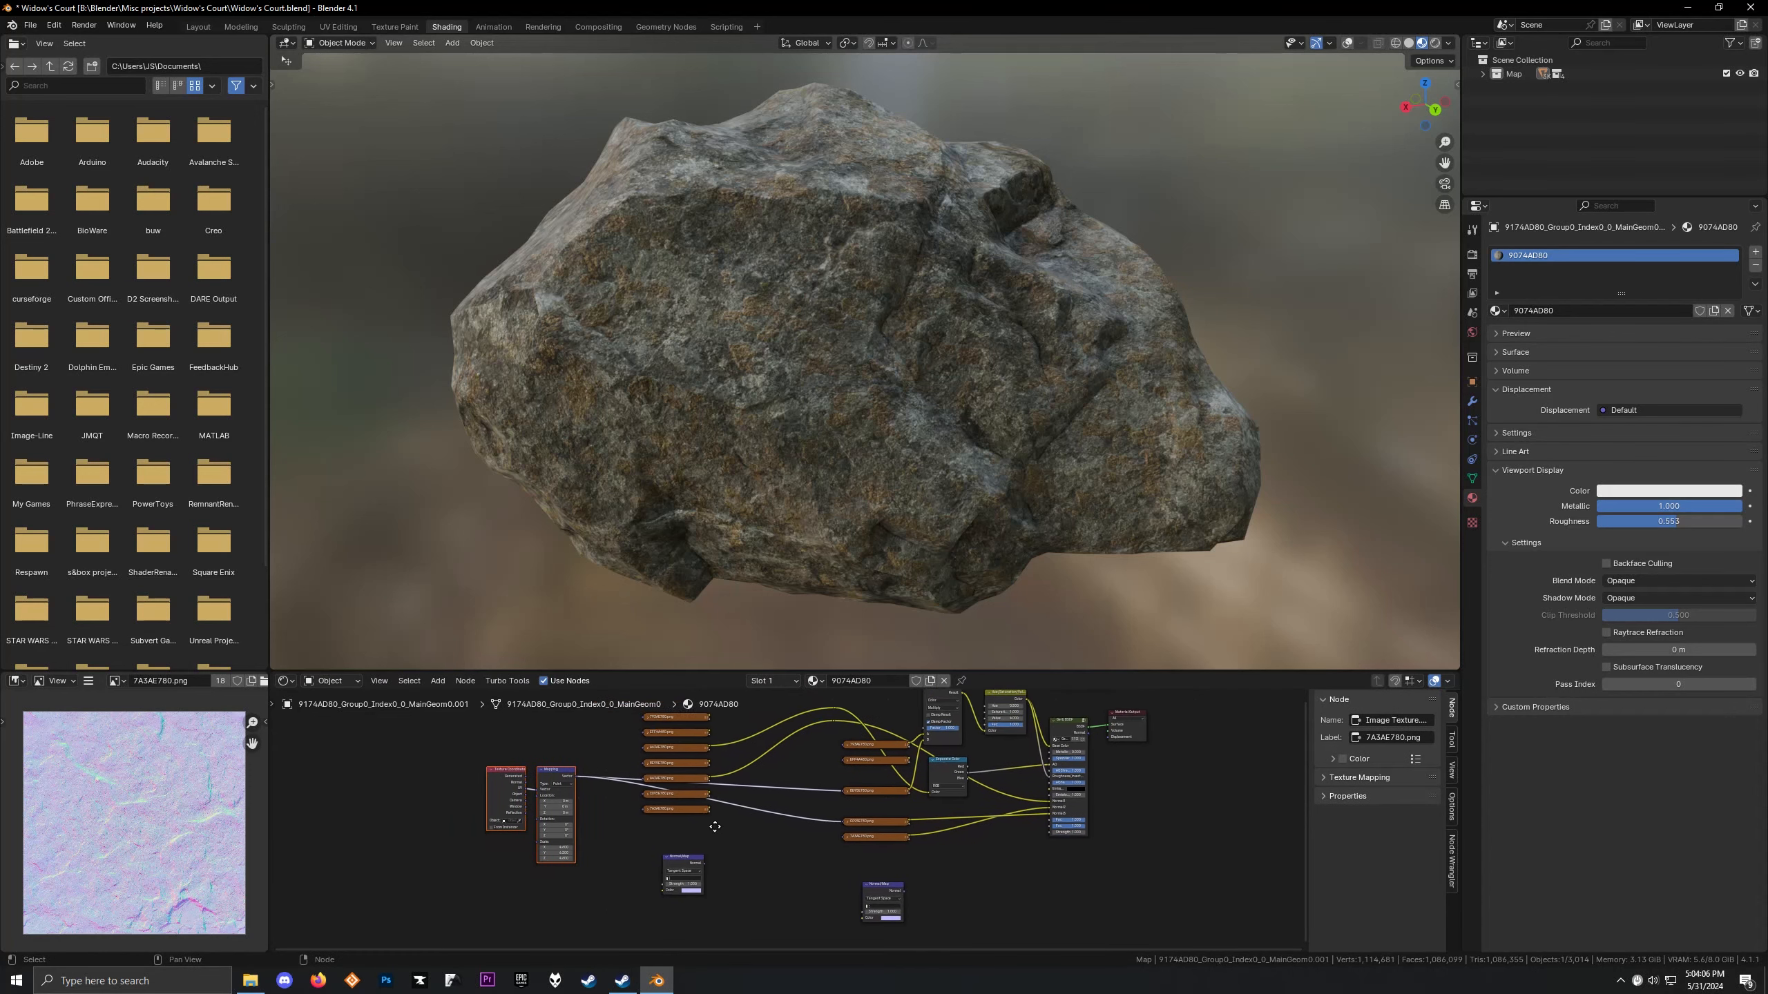
drag(605, 821, 920, 909)
key(x)
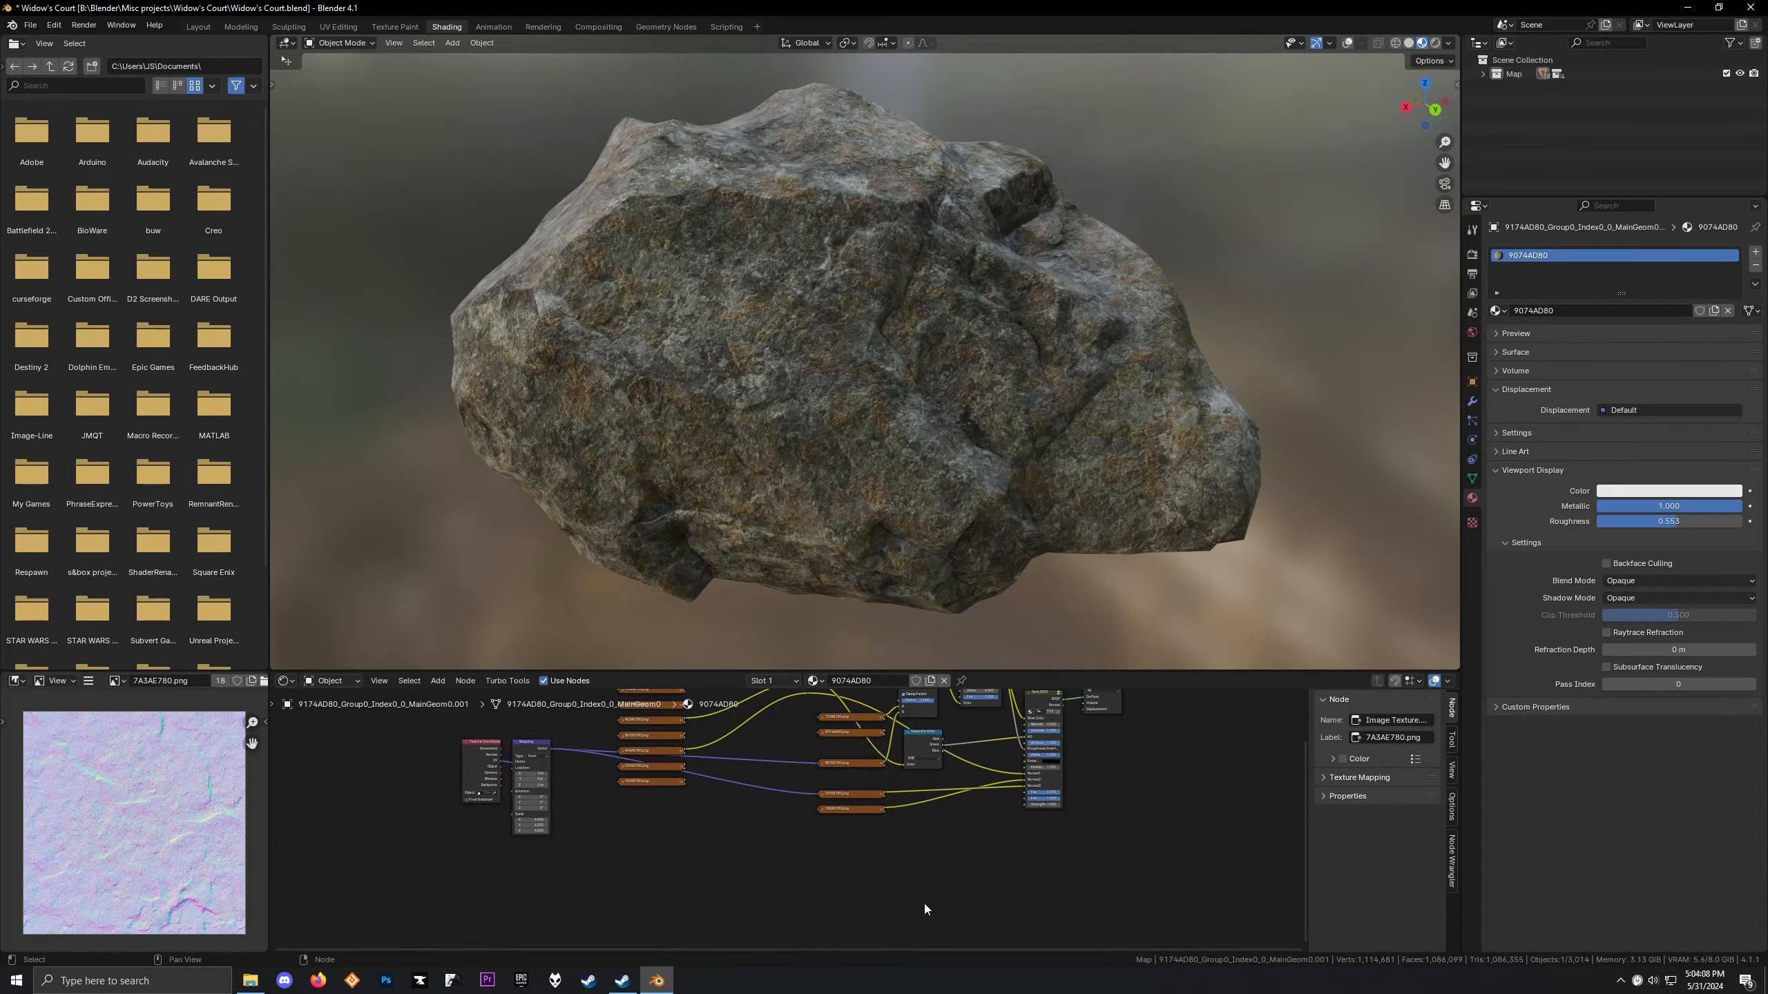
Examine the material's node connections up to the shader group and compare them with the boulder's surface from other sides
scroll(772, 780, up, 3)
middle_drag(739, 699, 470, 851)
scroll(724, 870, up, 7)
scroll(623, 853, down, 3)
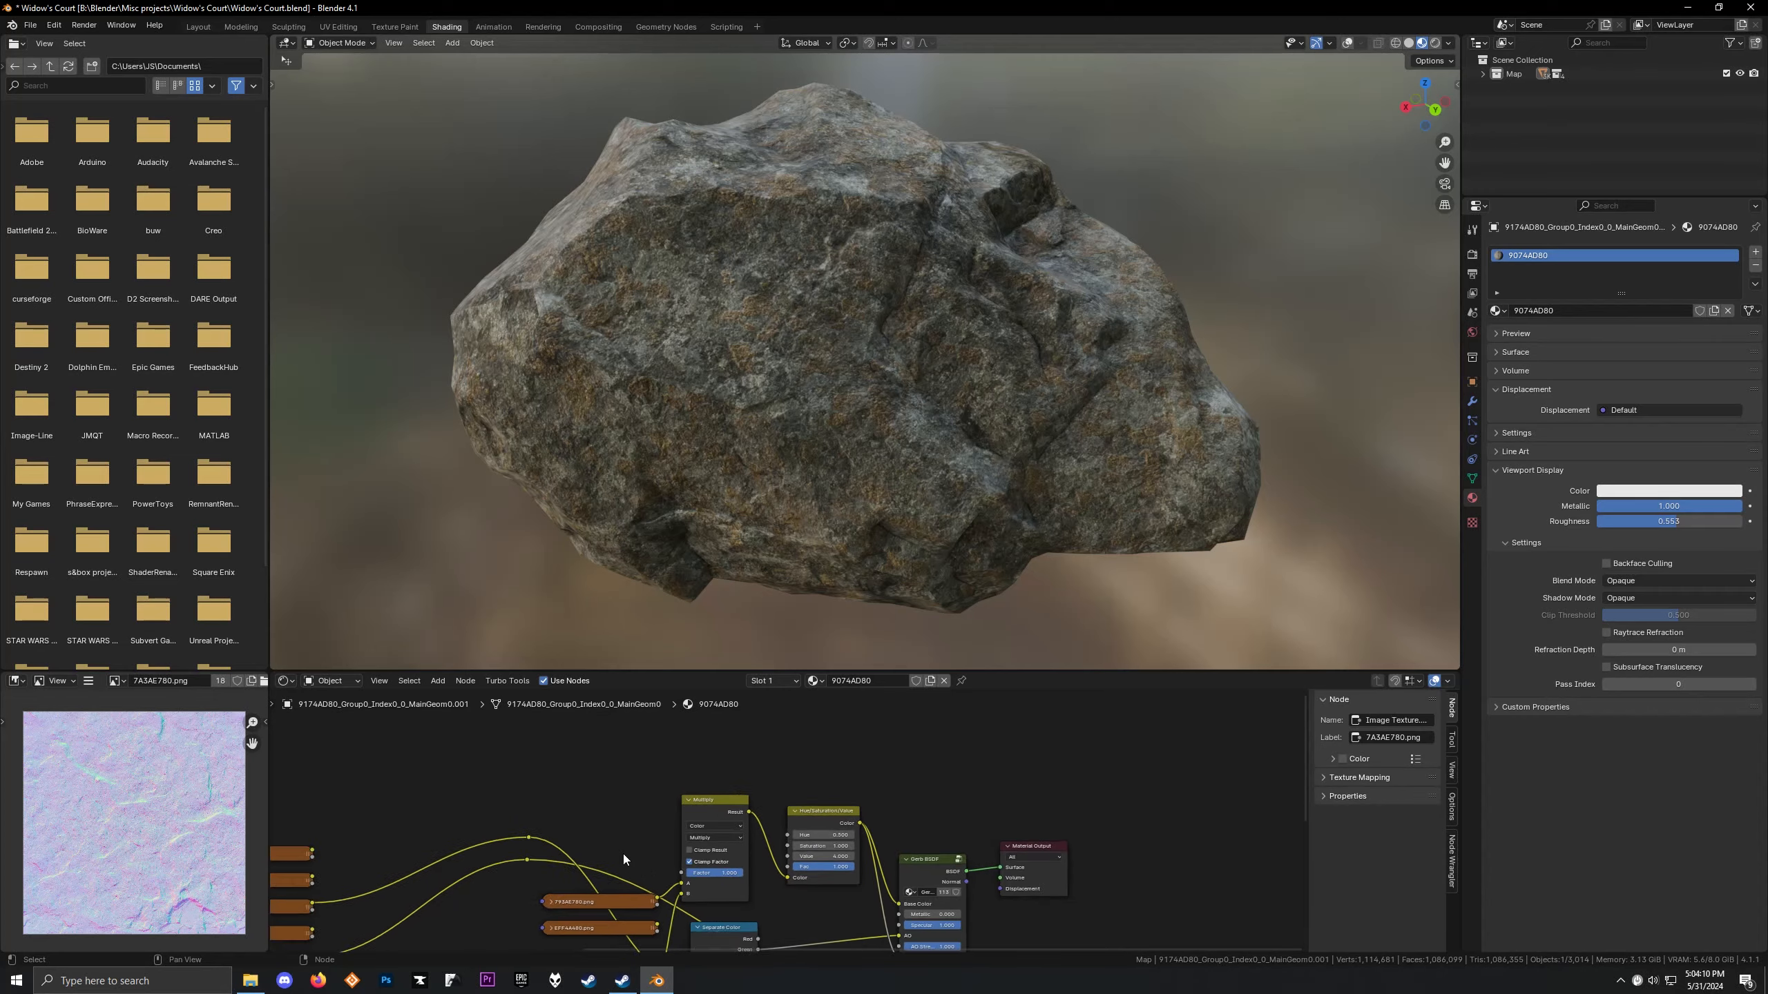
middle_drag(623, 853, 721, 764)
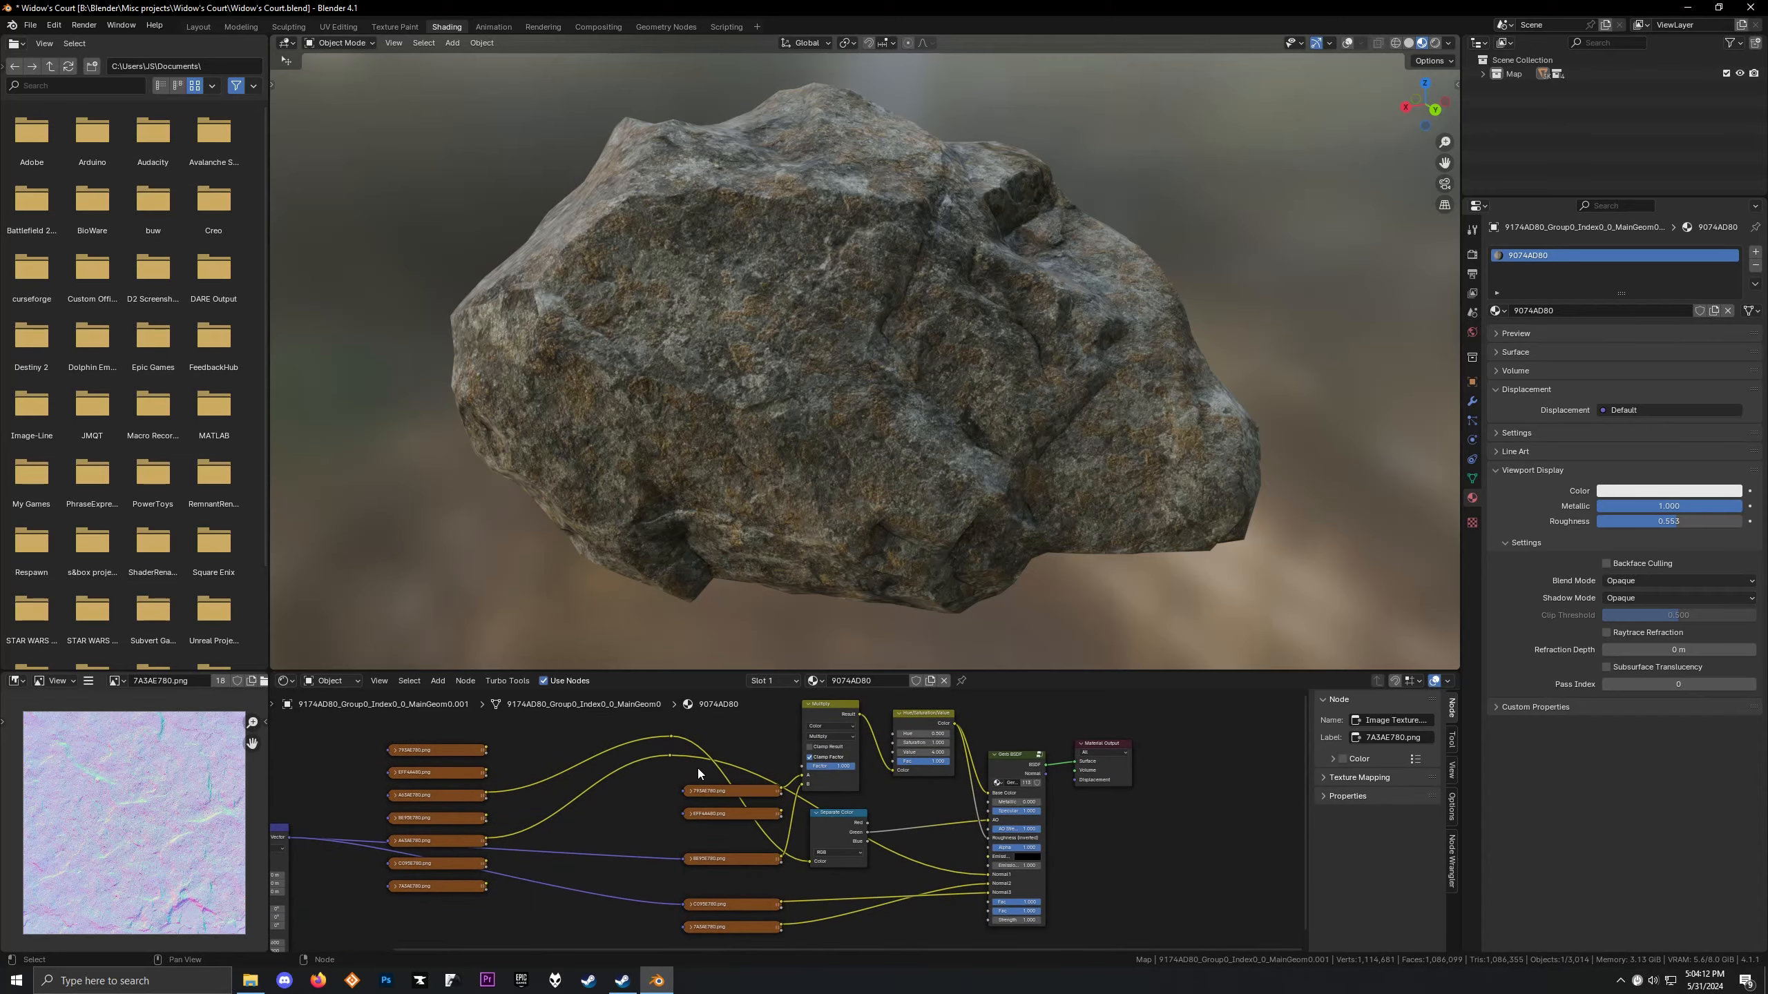
middle_drag(748, 627, 928, 647)
scroll(946, 786, down, 1)
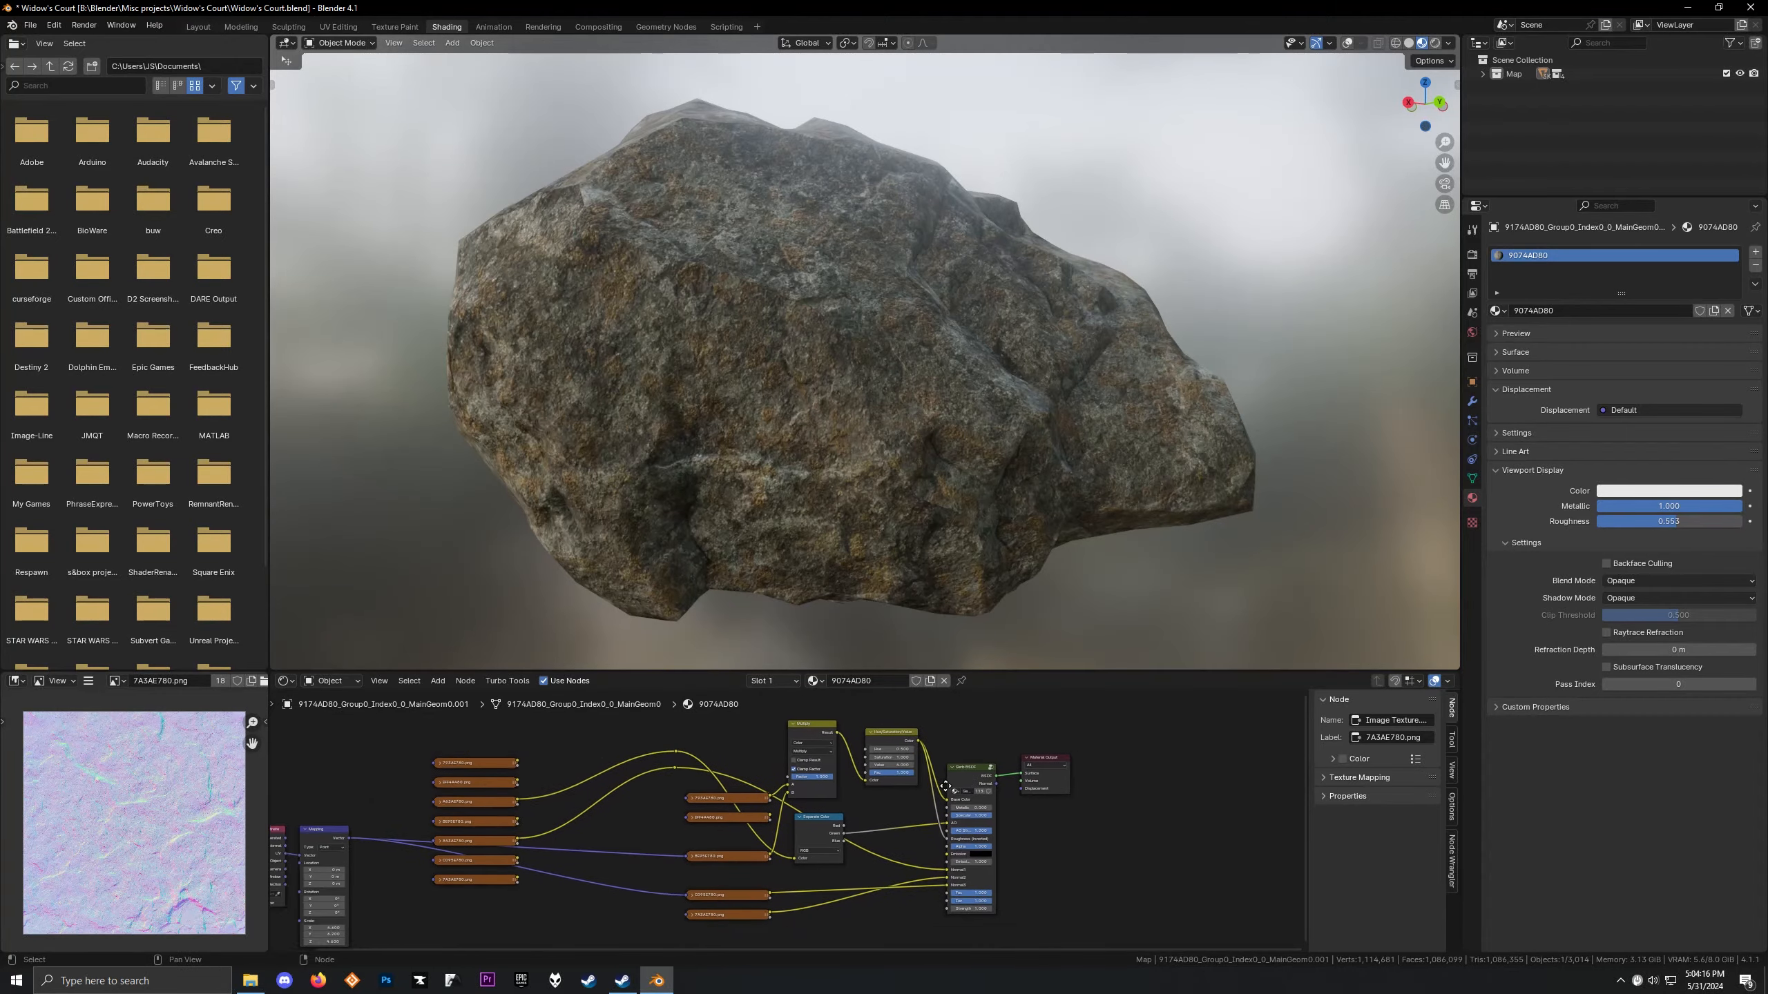
middle_drag(946, 786, 856, 776)
middle_drag(835, 502, 599, 662)
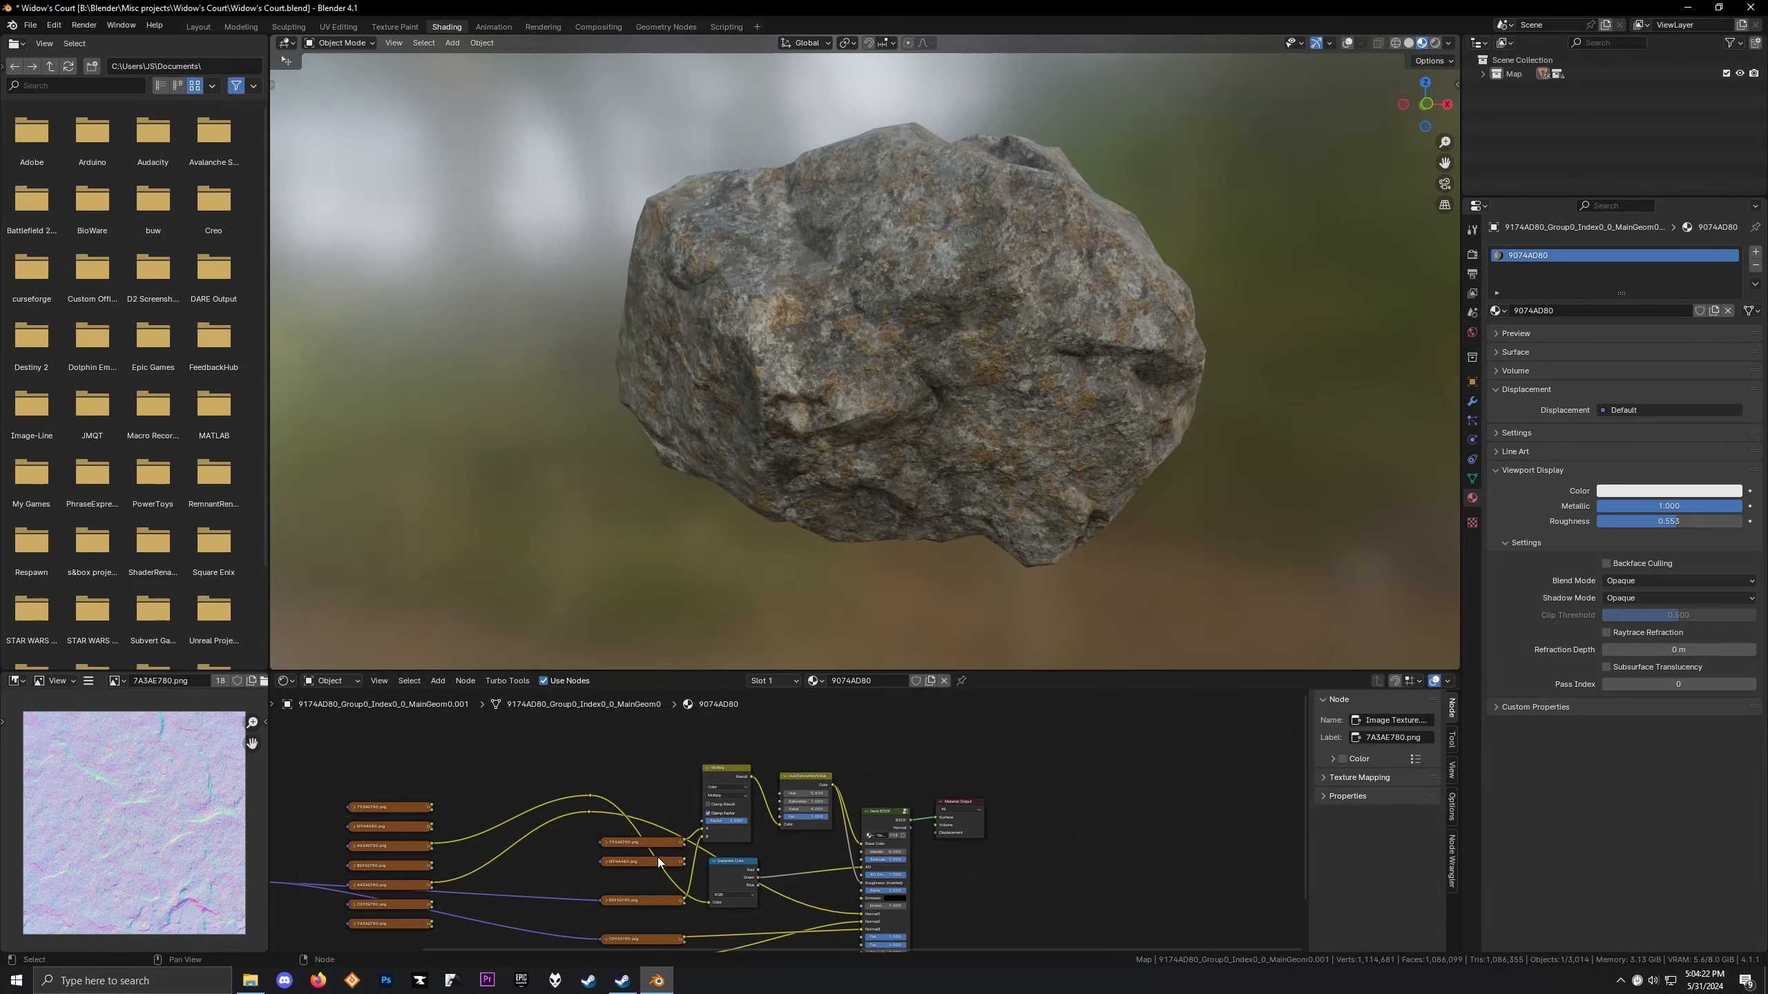
Fit the whole node tree in view and preview the first column's textures, including EFF4A480.png, A63AE780.png and 793AE780.png
key(Home)
click(585, 769)
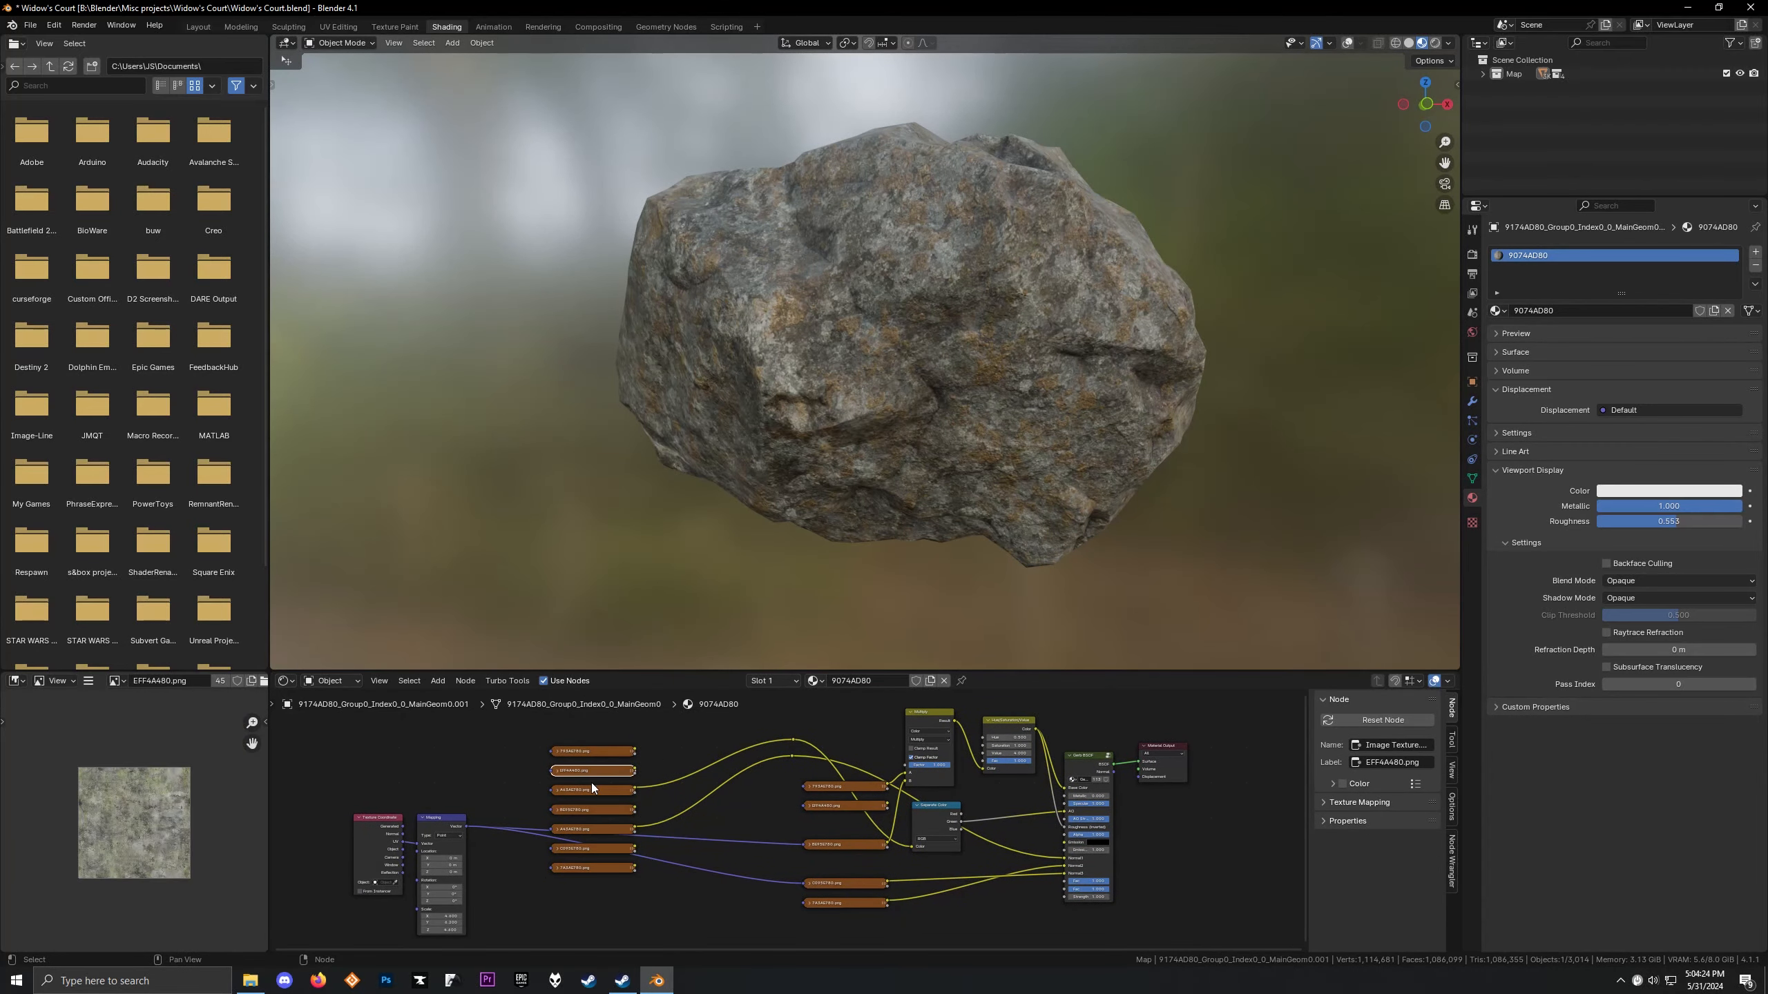
click(591, 789)
scroll(199, 840, up, 1)
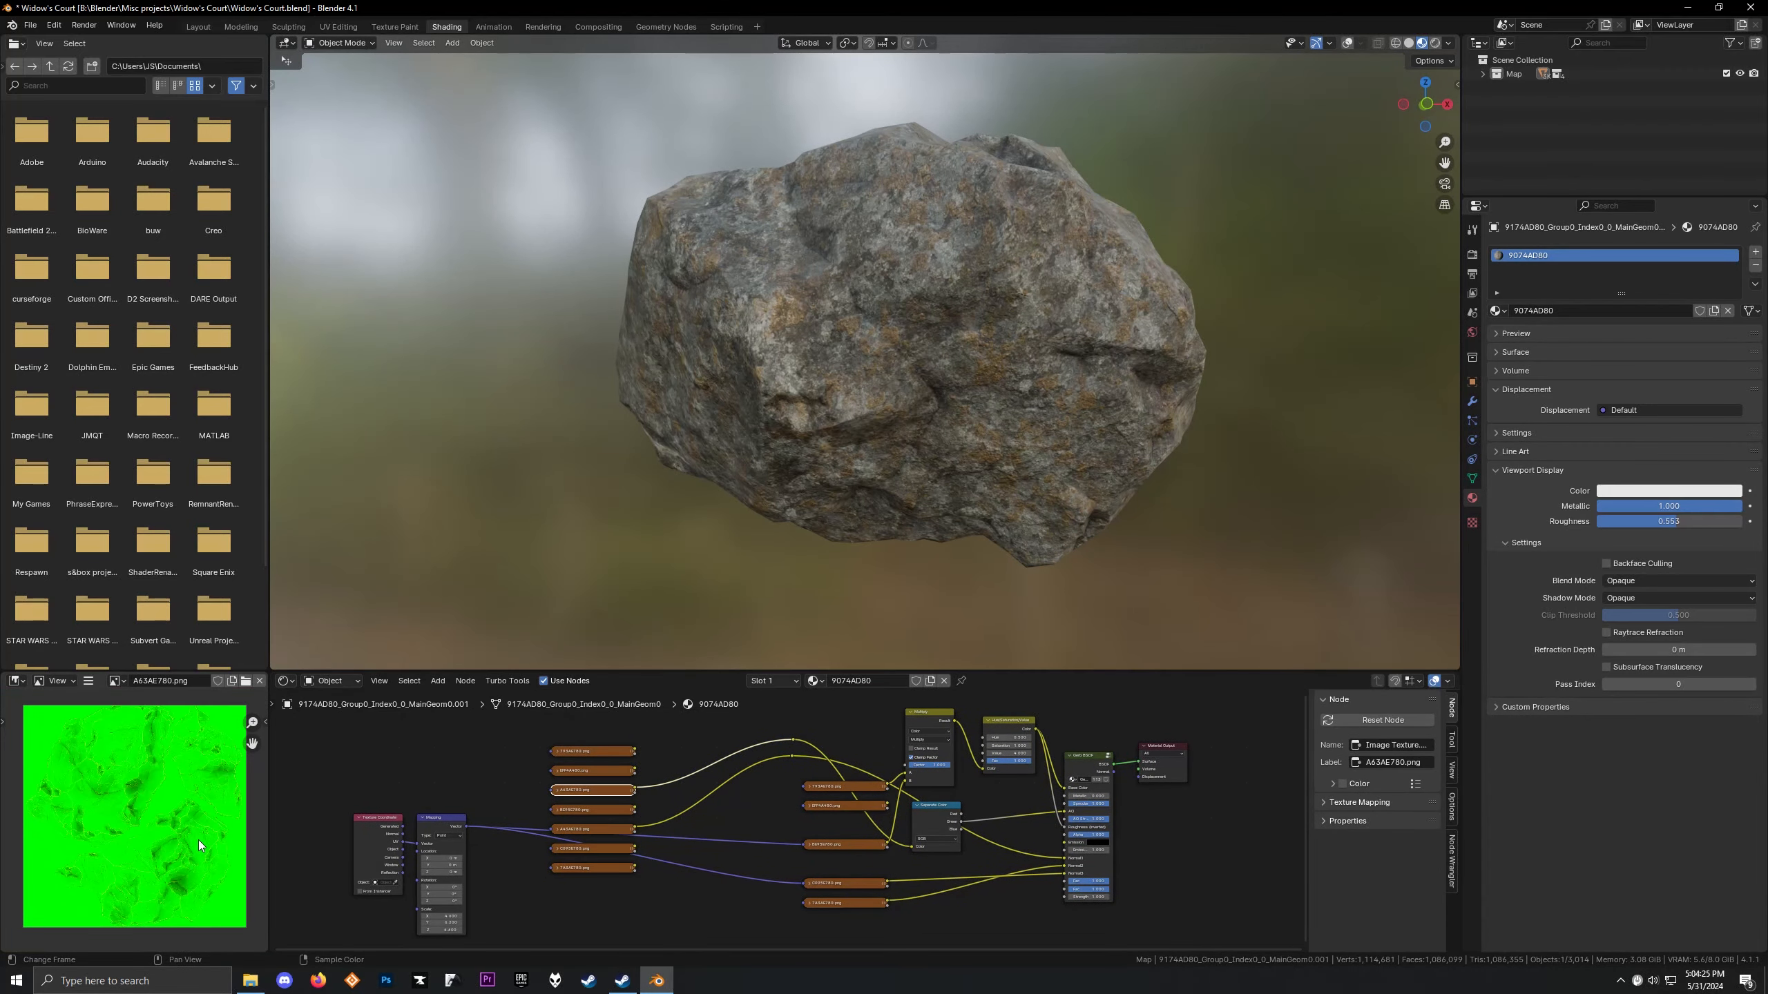
click(598, 811)
click(602, 827)
click(596, 752)
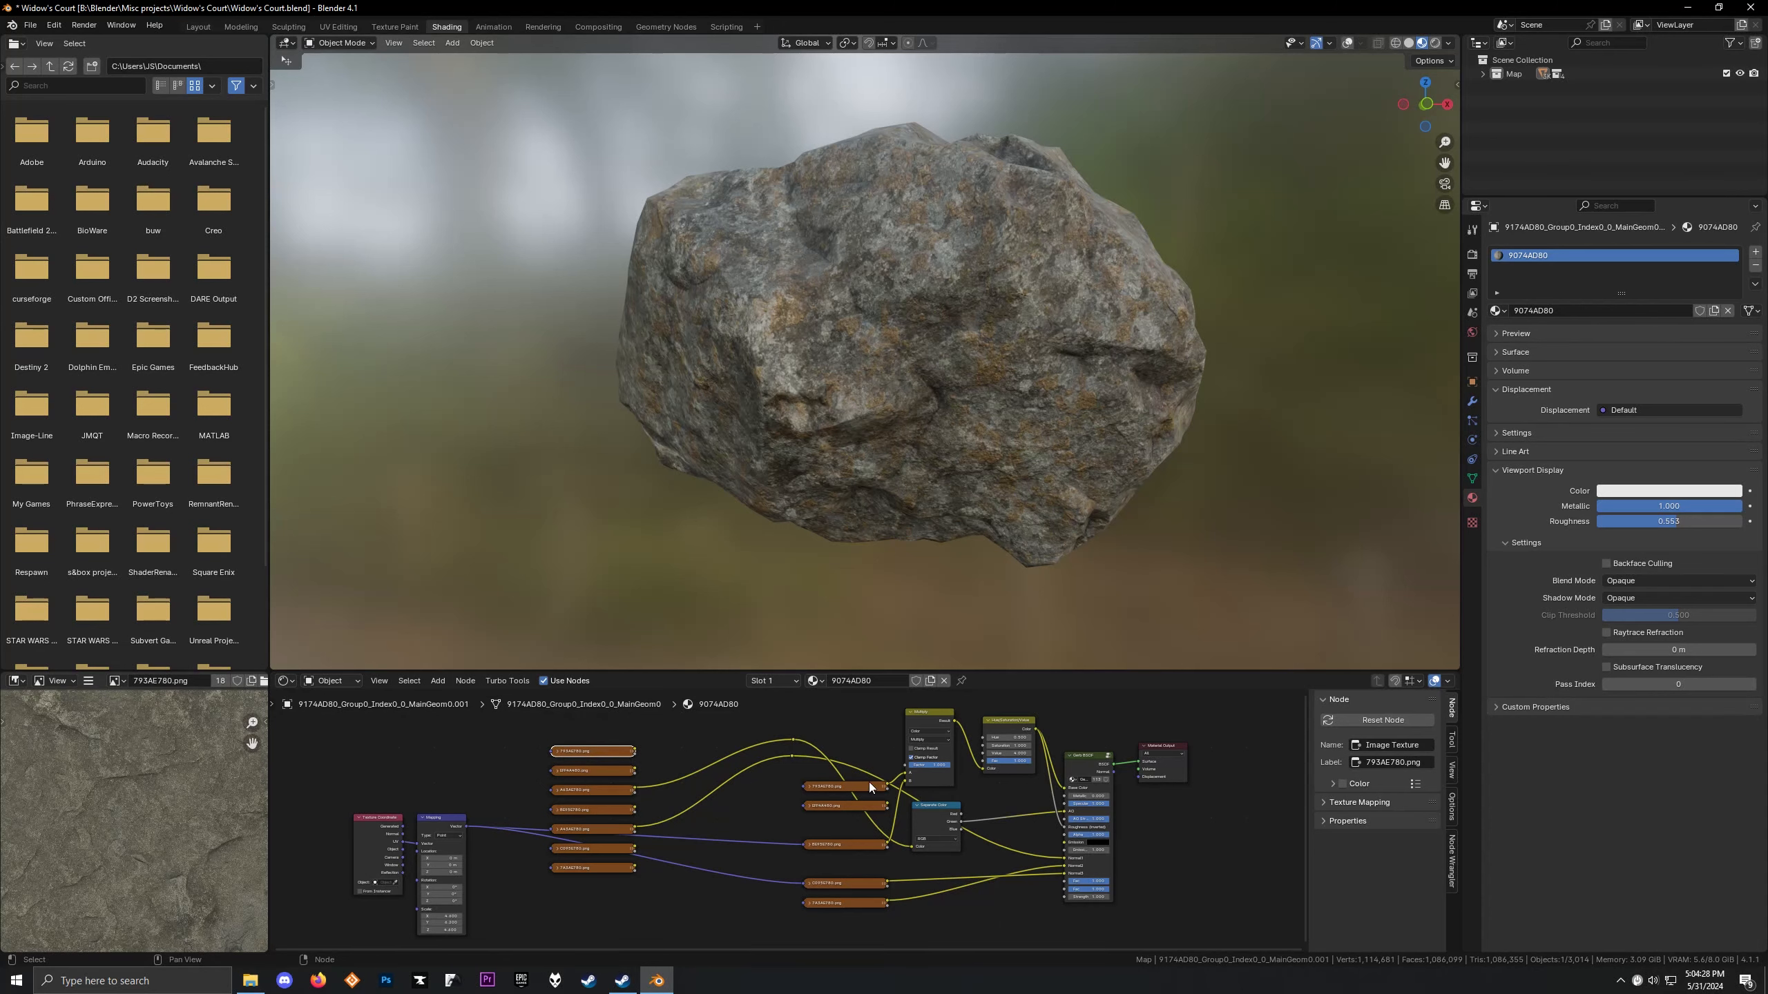
Compare the BE95E780.png color texture in the second column with the green A63AE780.png texture in the first
scroll(869, 782, up, 4)
middle_drag(608, 770, 725, 824)
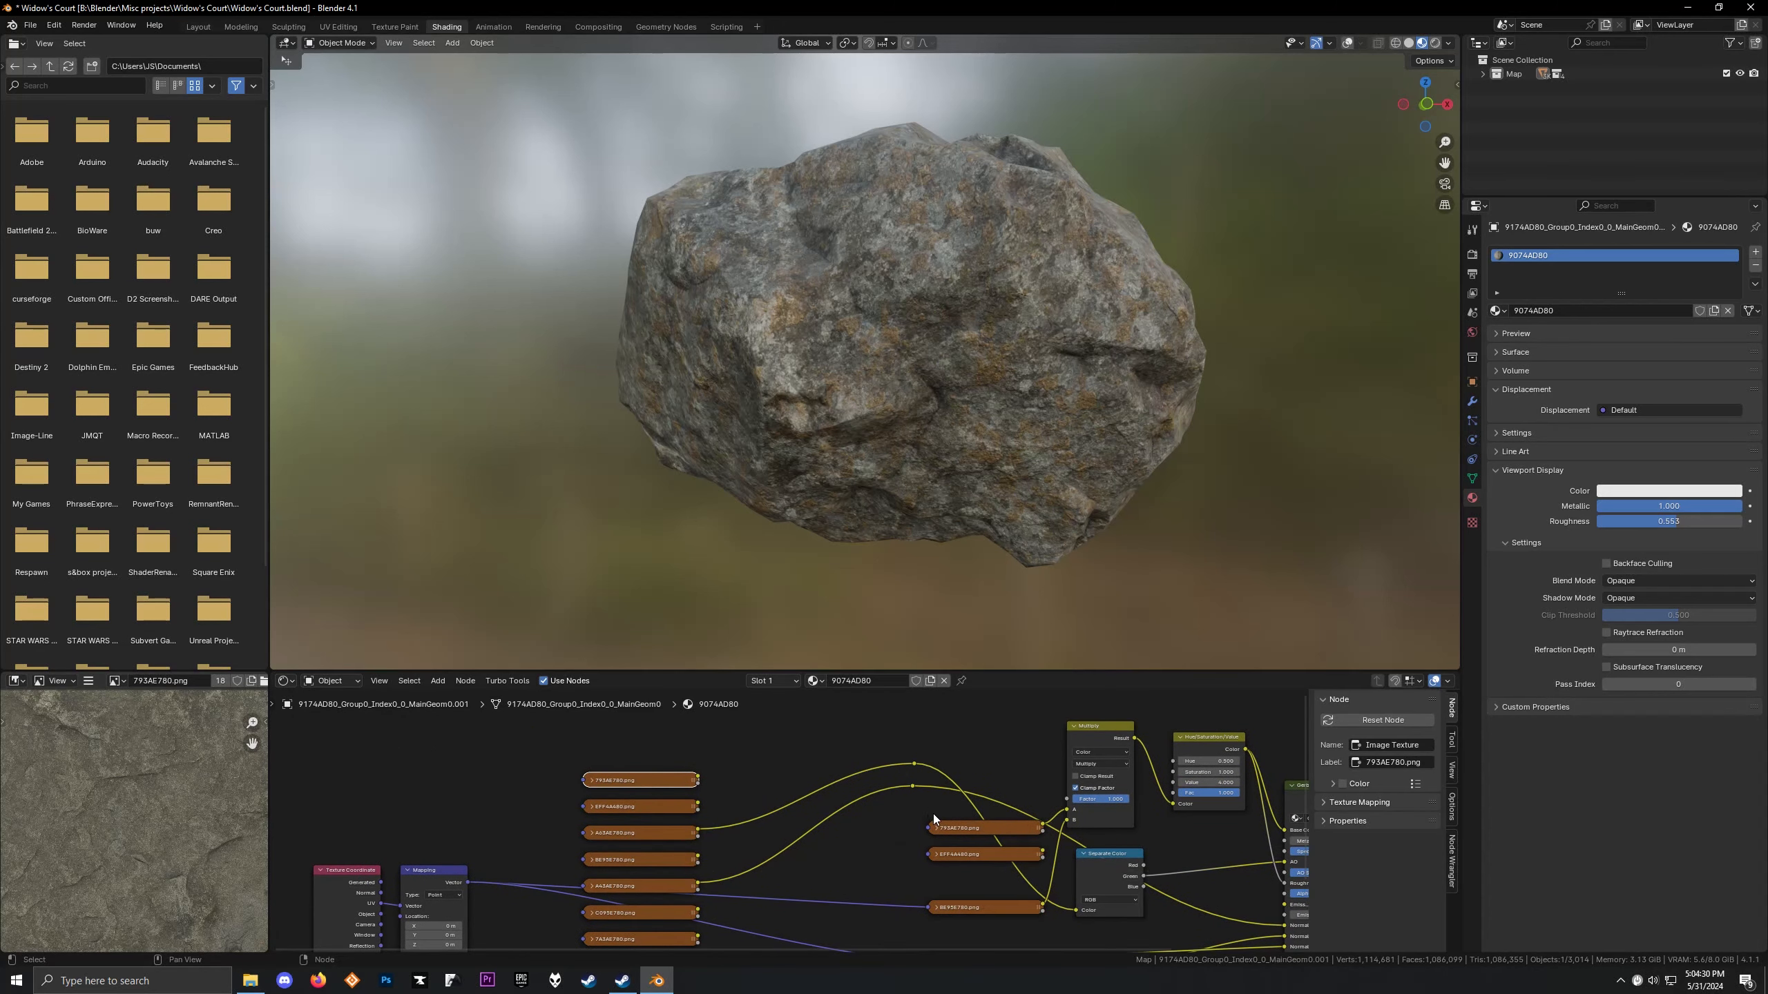
middle_drag(934, 820, 729, 791)
click(759, 852)
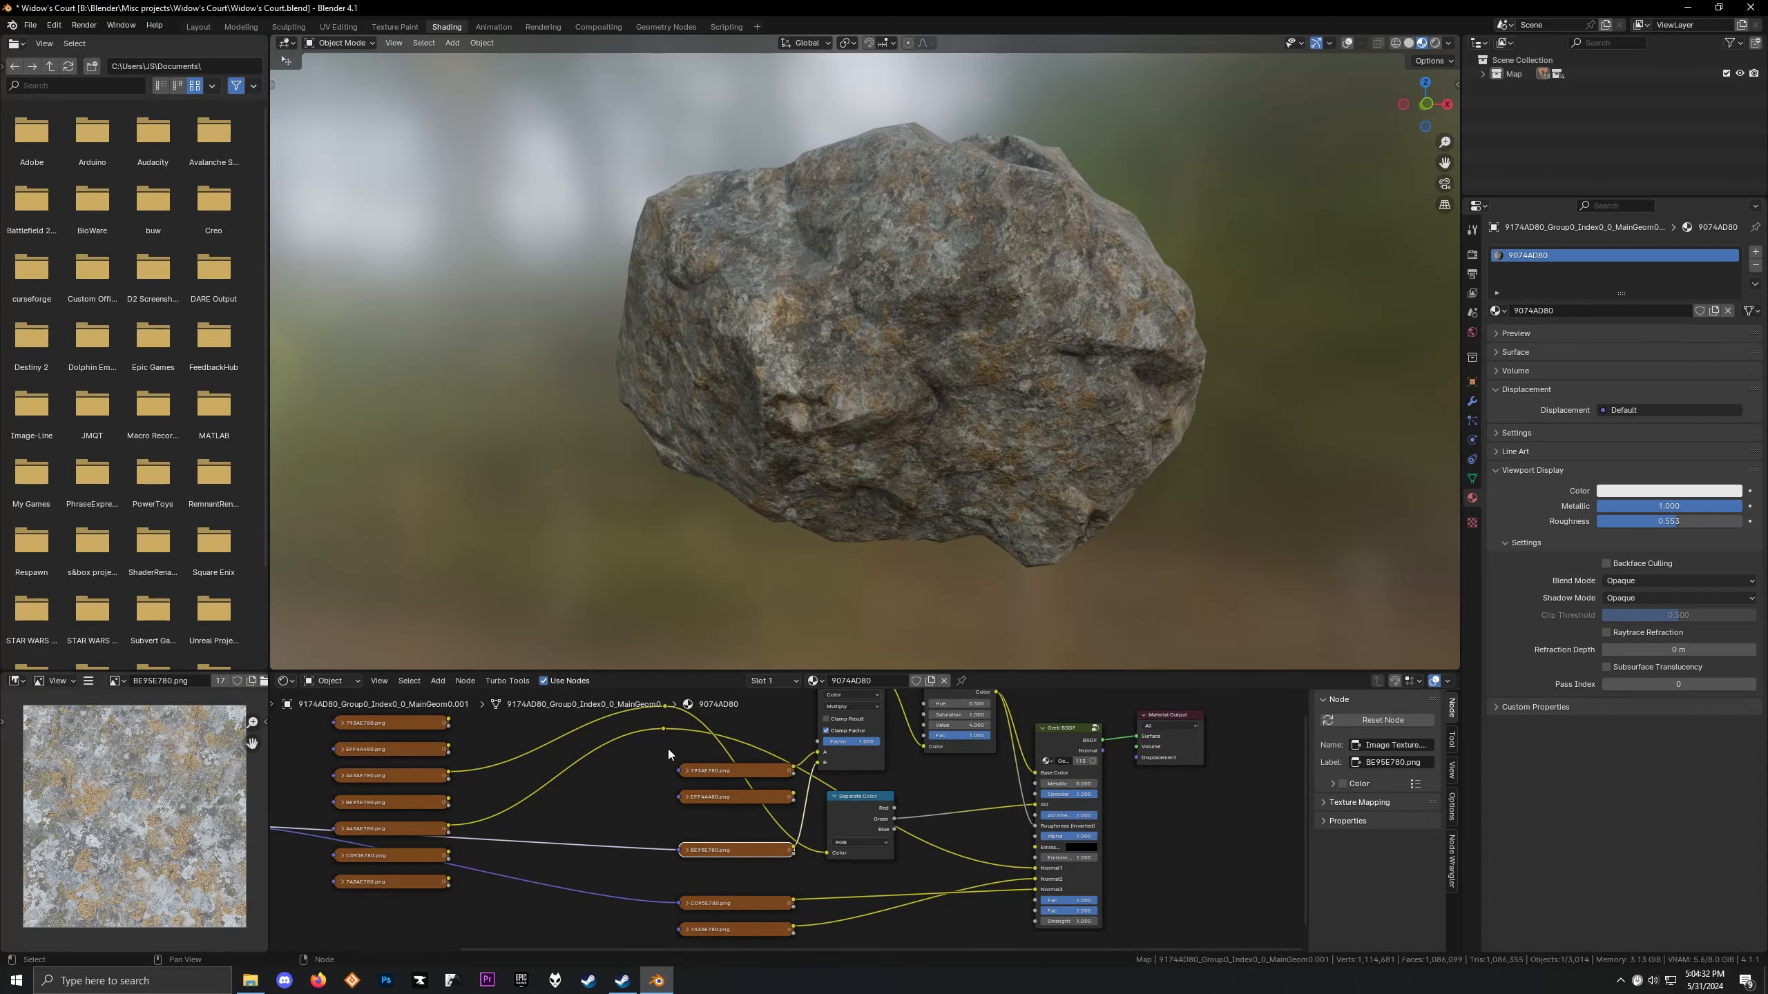
click(418, 777)
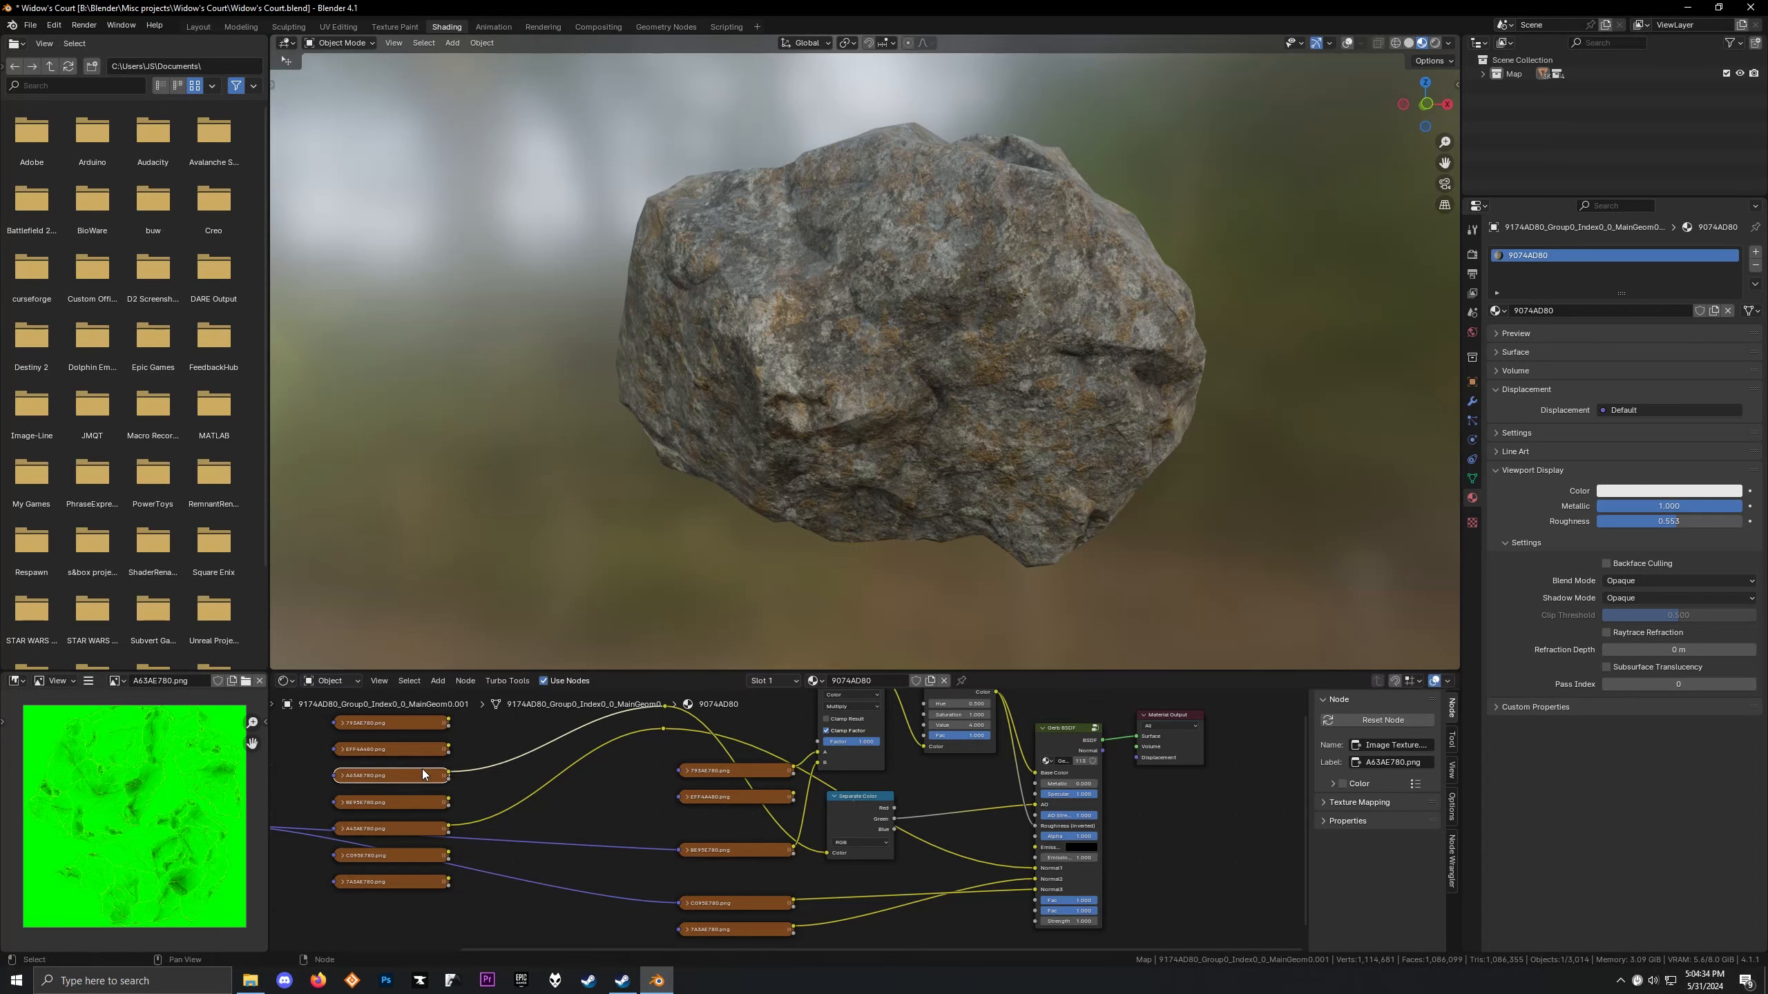
Move the Separate Color node up and left of the Multiply node and place the A63AE780.png texture node beside it
drag(886, 834, 760, 746)
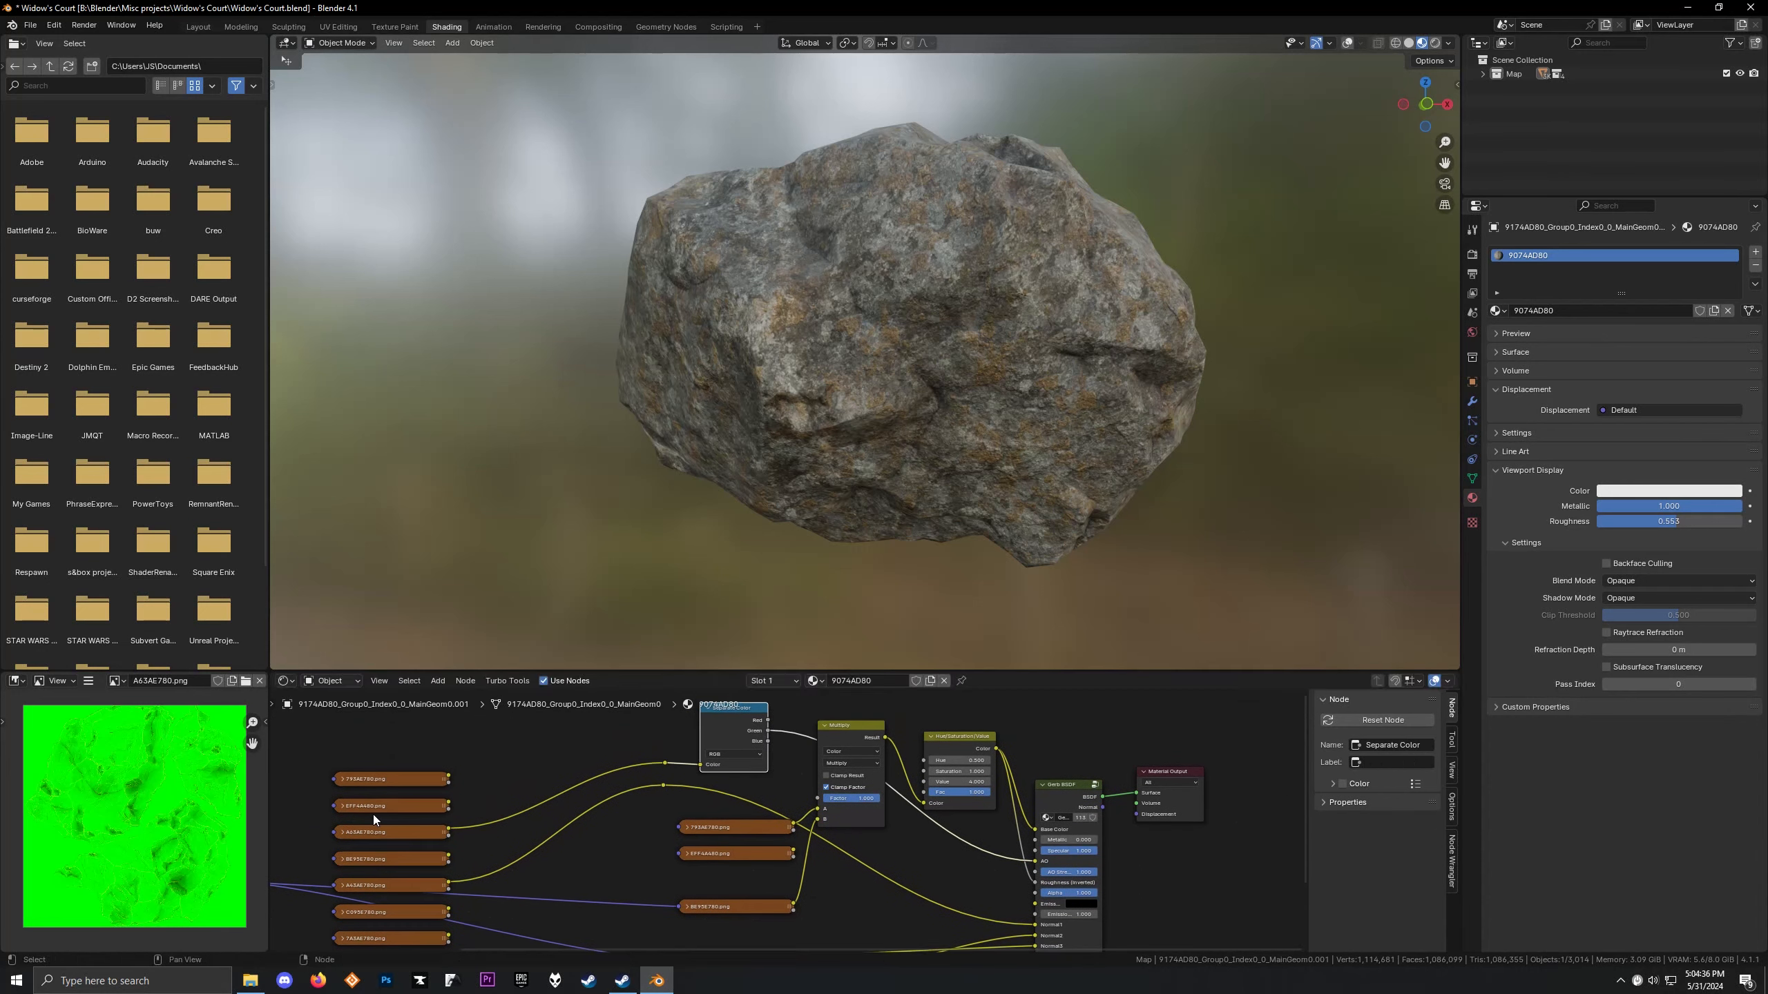
drag(439, 825, 597, 752)
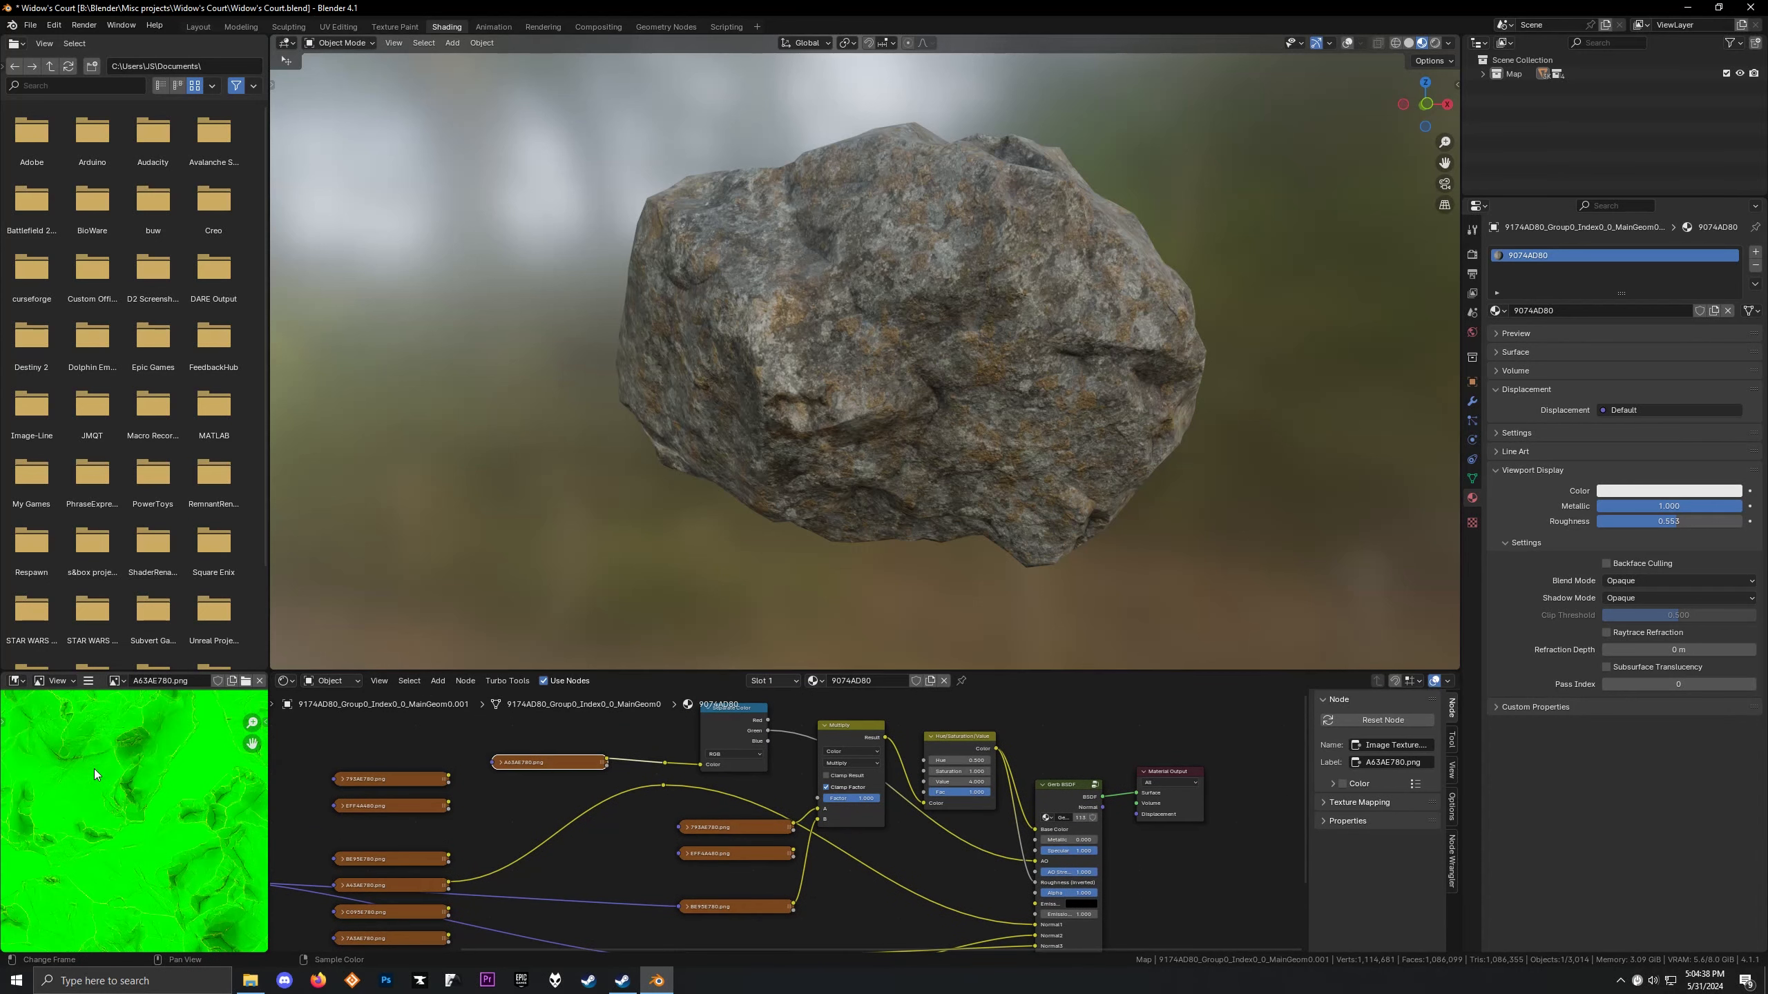
Enlarge the image viewer and examine the details of the green A63AE780.png texture up close and as a whole
drag(269, 742, 546, 717)
drag(425, 669, 425, 426)
scroll(343, 580, up, 4)
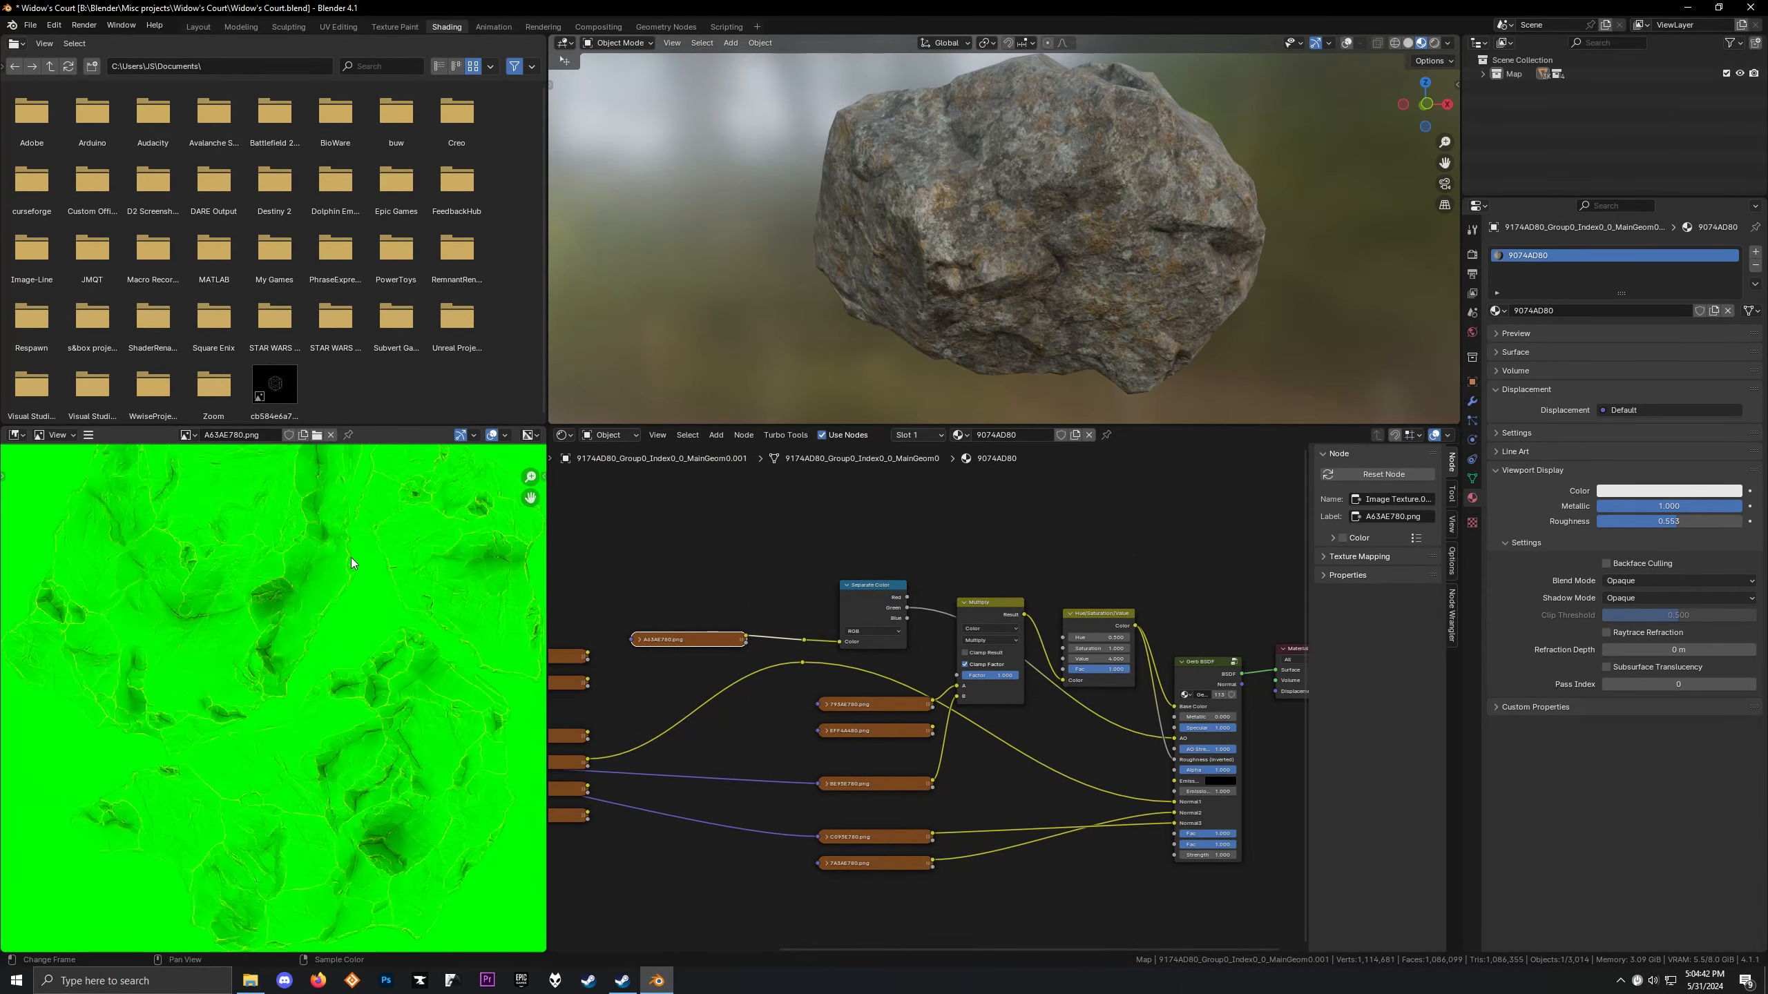
scroll(343, 581, down, 2)
scroll(386, 780, up, 6)
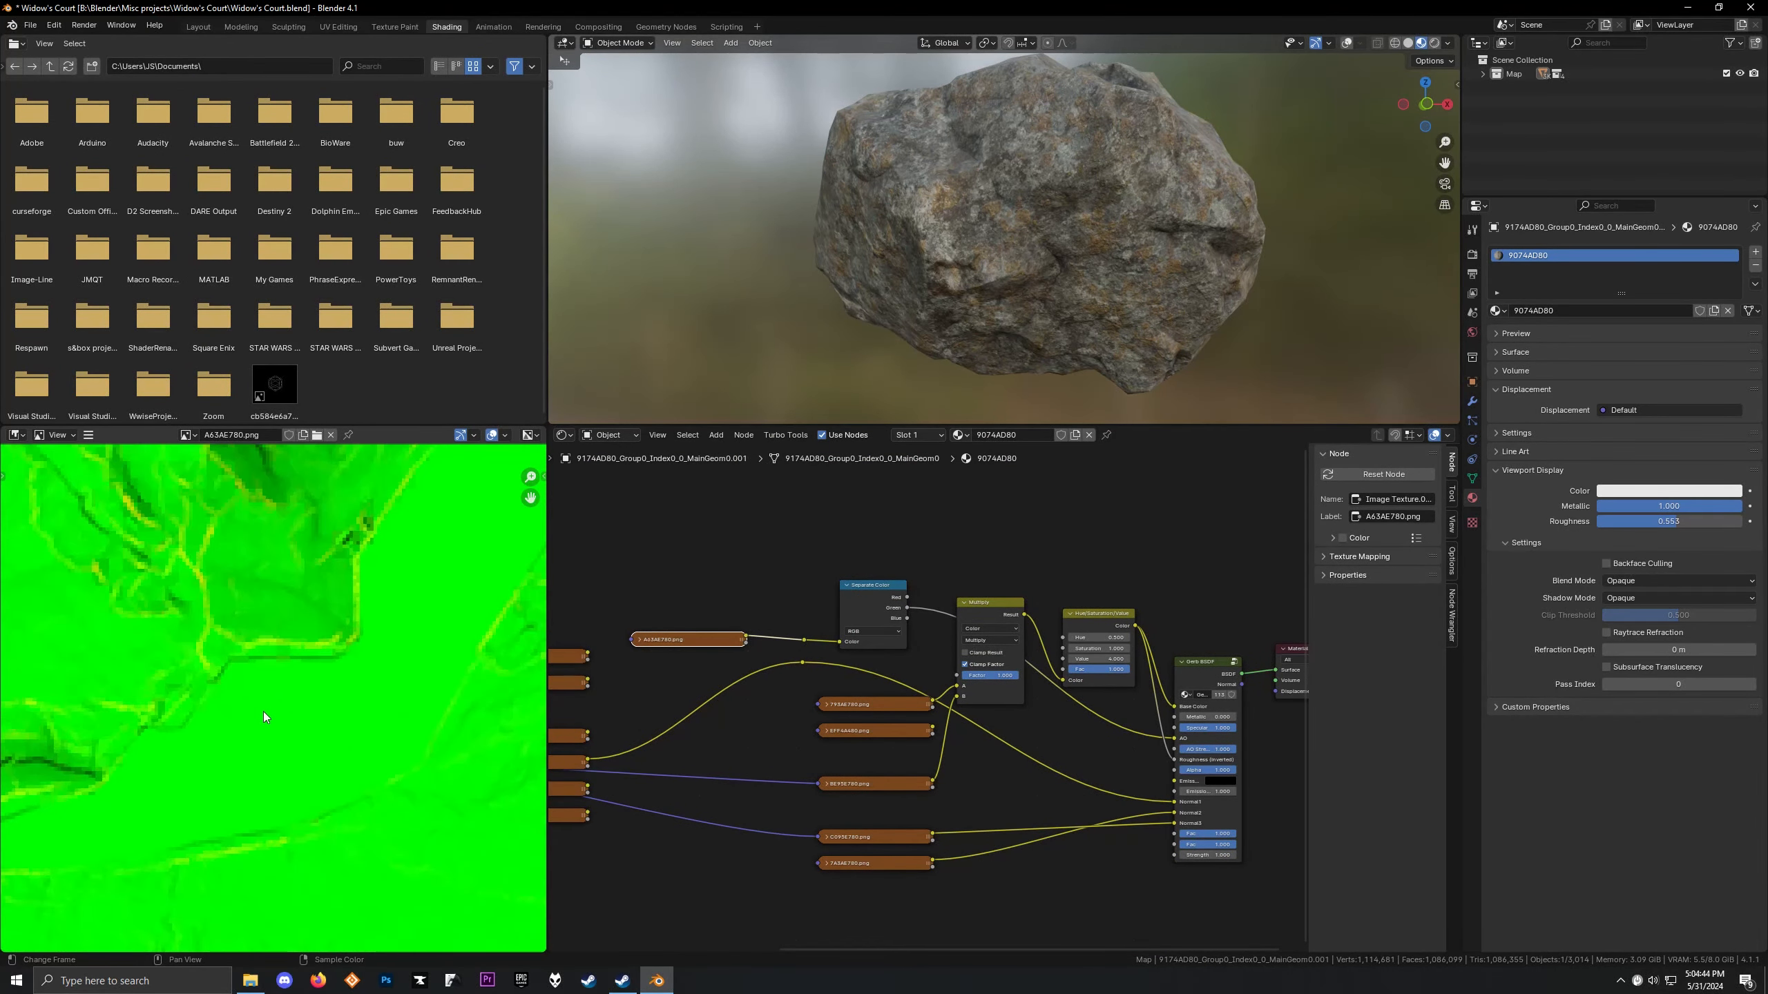
scroll(277, 729, down, 7)
scroll(295, 731, up, 1)
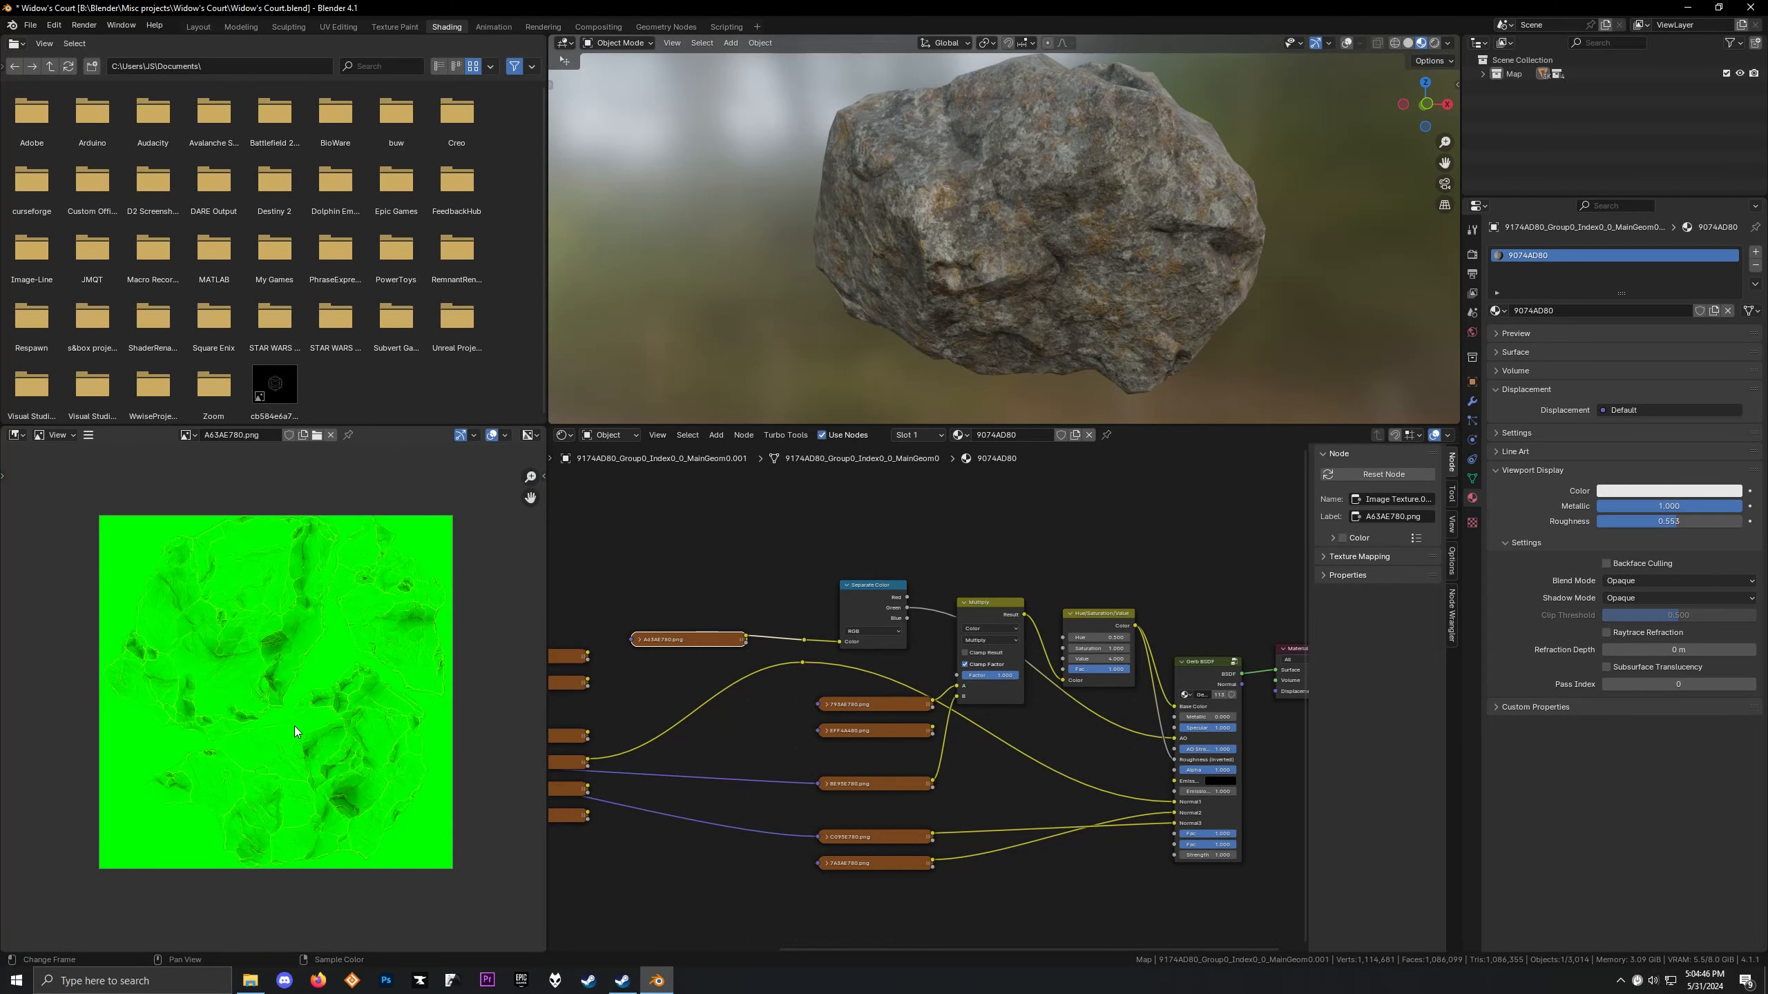
View the Color, Alpha and Red channels of the A63AE780.png texture one after another
click(523, 433)
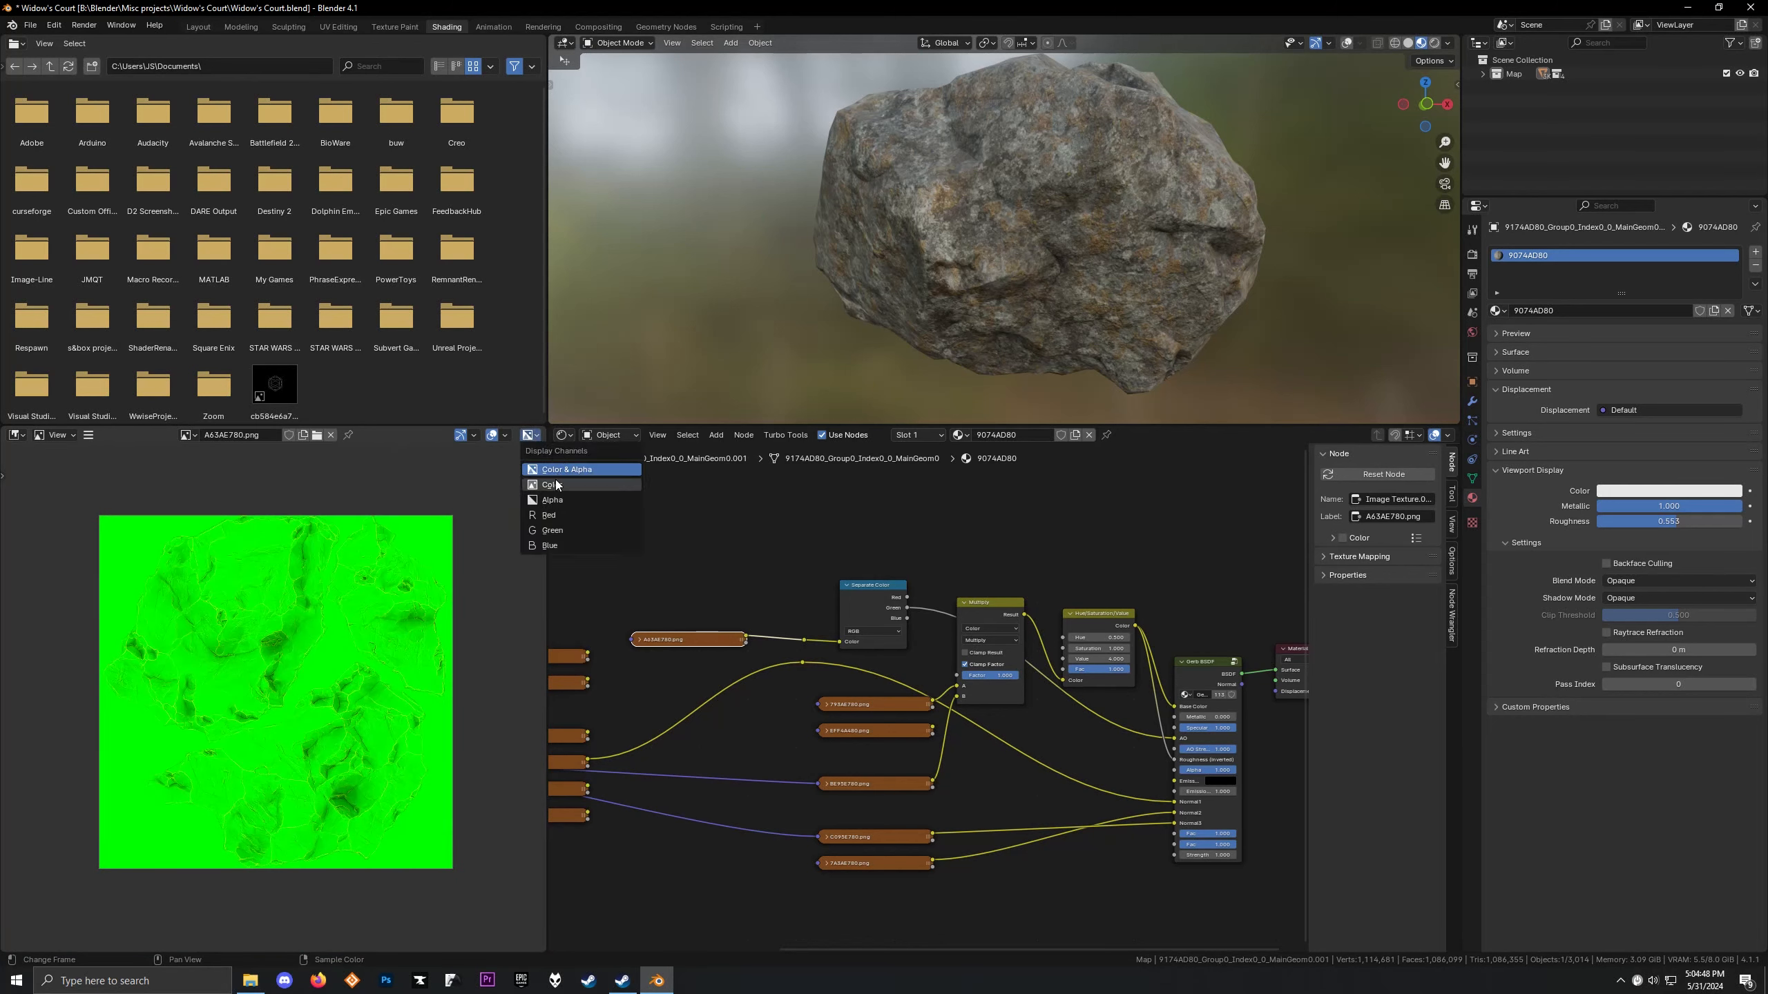
click(556, 485)
click(522, 436)
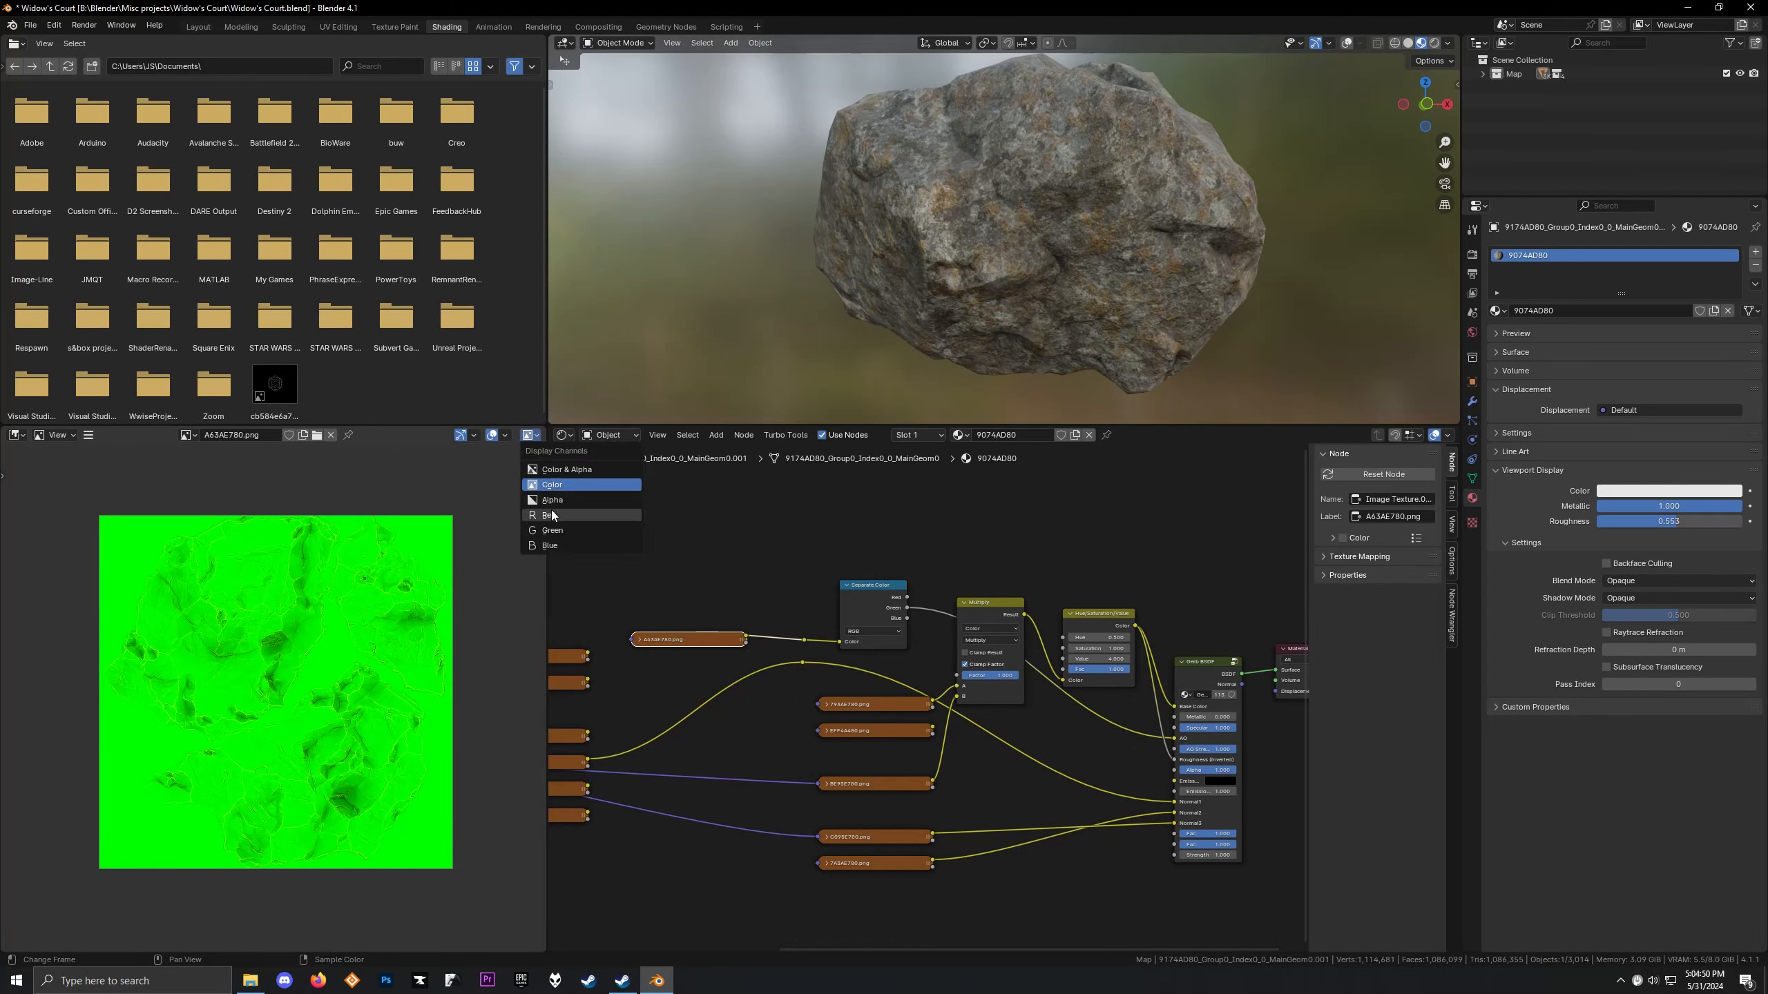
click(536, 507)
click(530, 435)
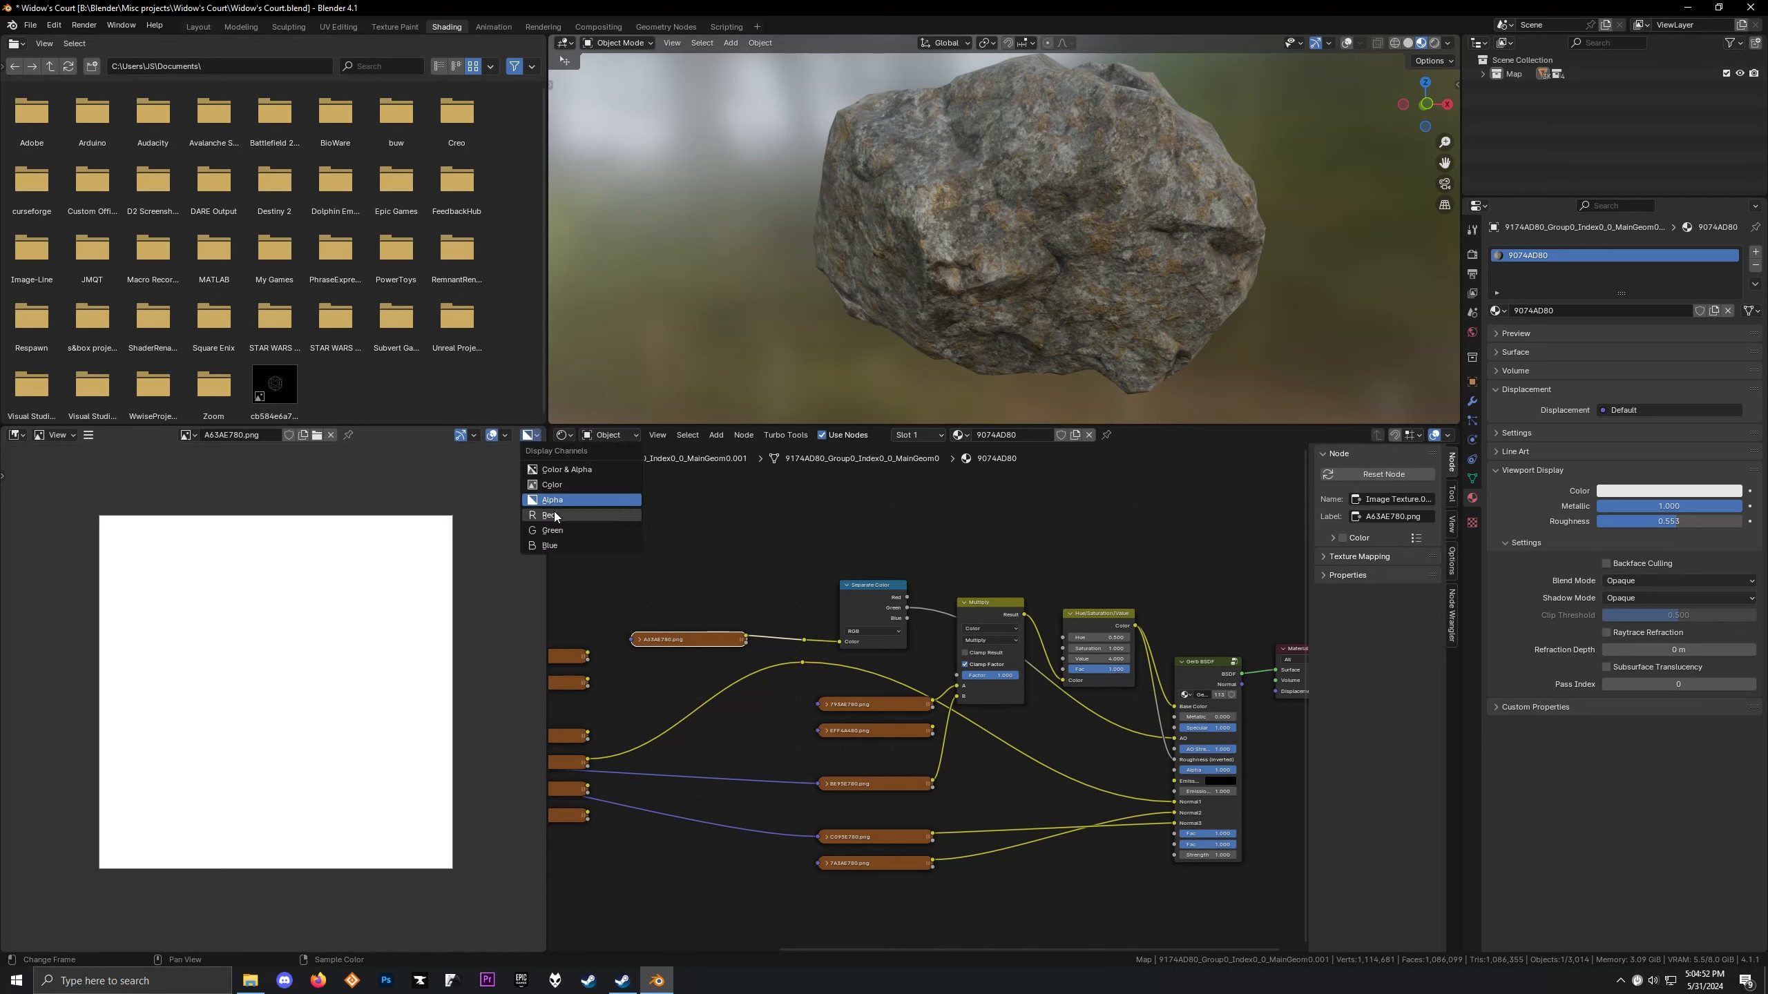
click(540, 525)
scroll(288, 632, up, 2)
scroll(288, 633, down, 1)
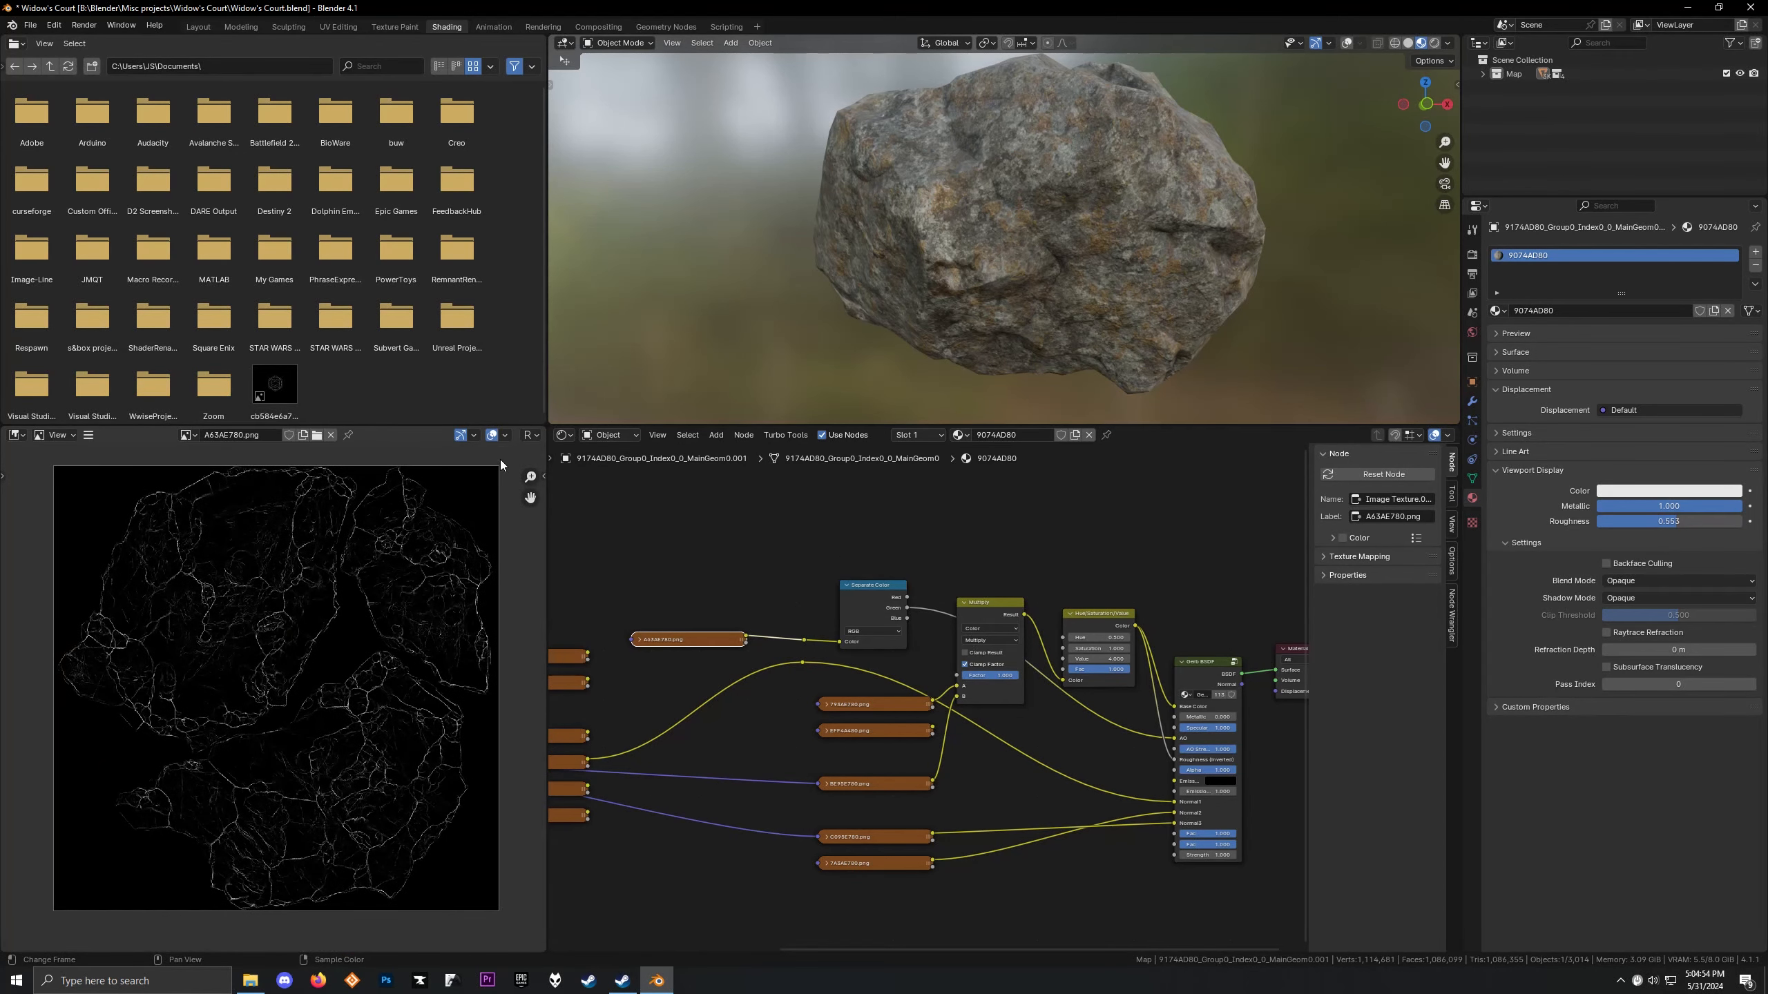
View the Green and Blue channels of the A63AE780.png texture and return its display to Color & Alpha
click(530, 435)
click(552, 529)
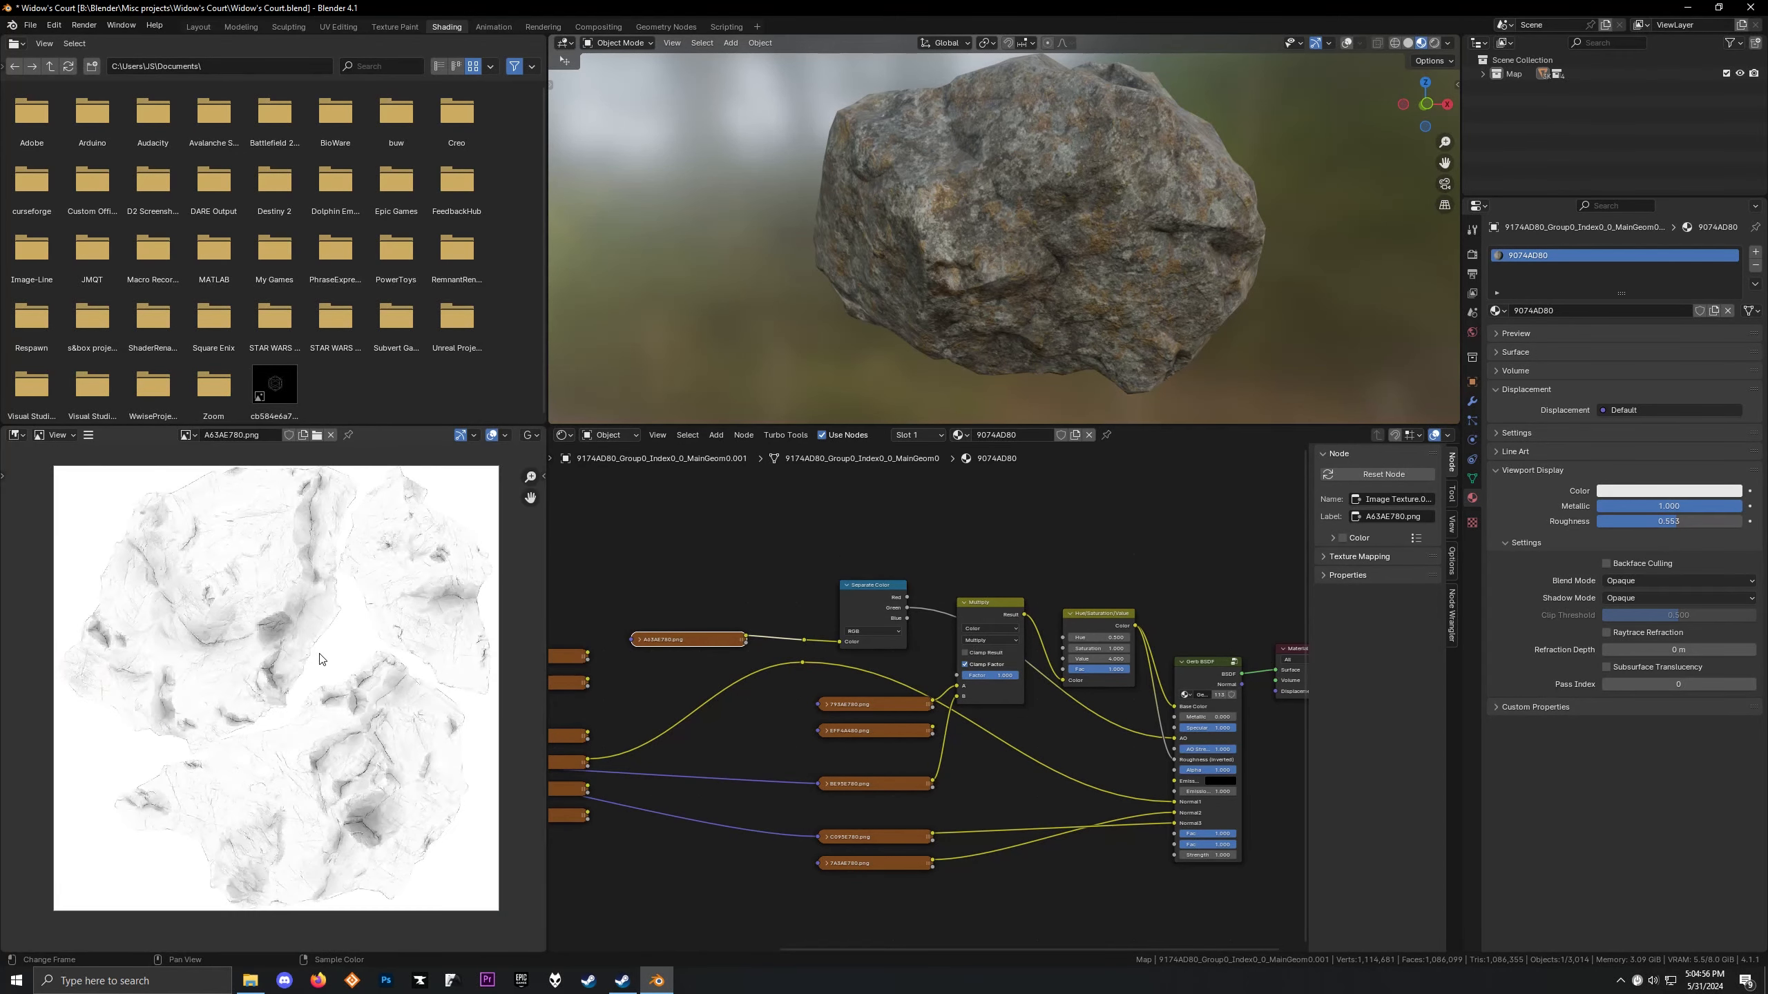
click(527, 434)
click(549, 553)
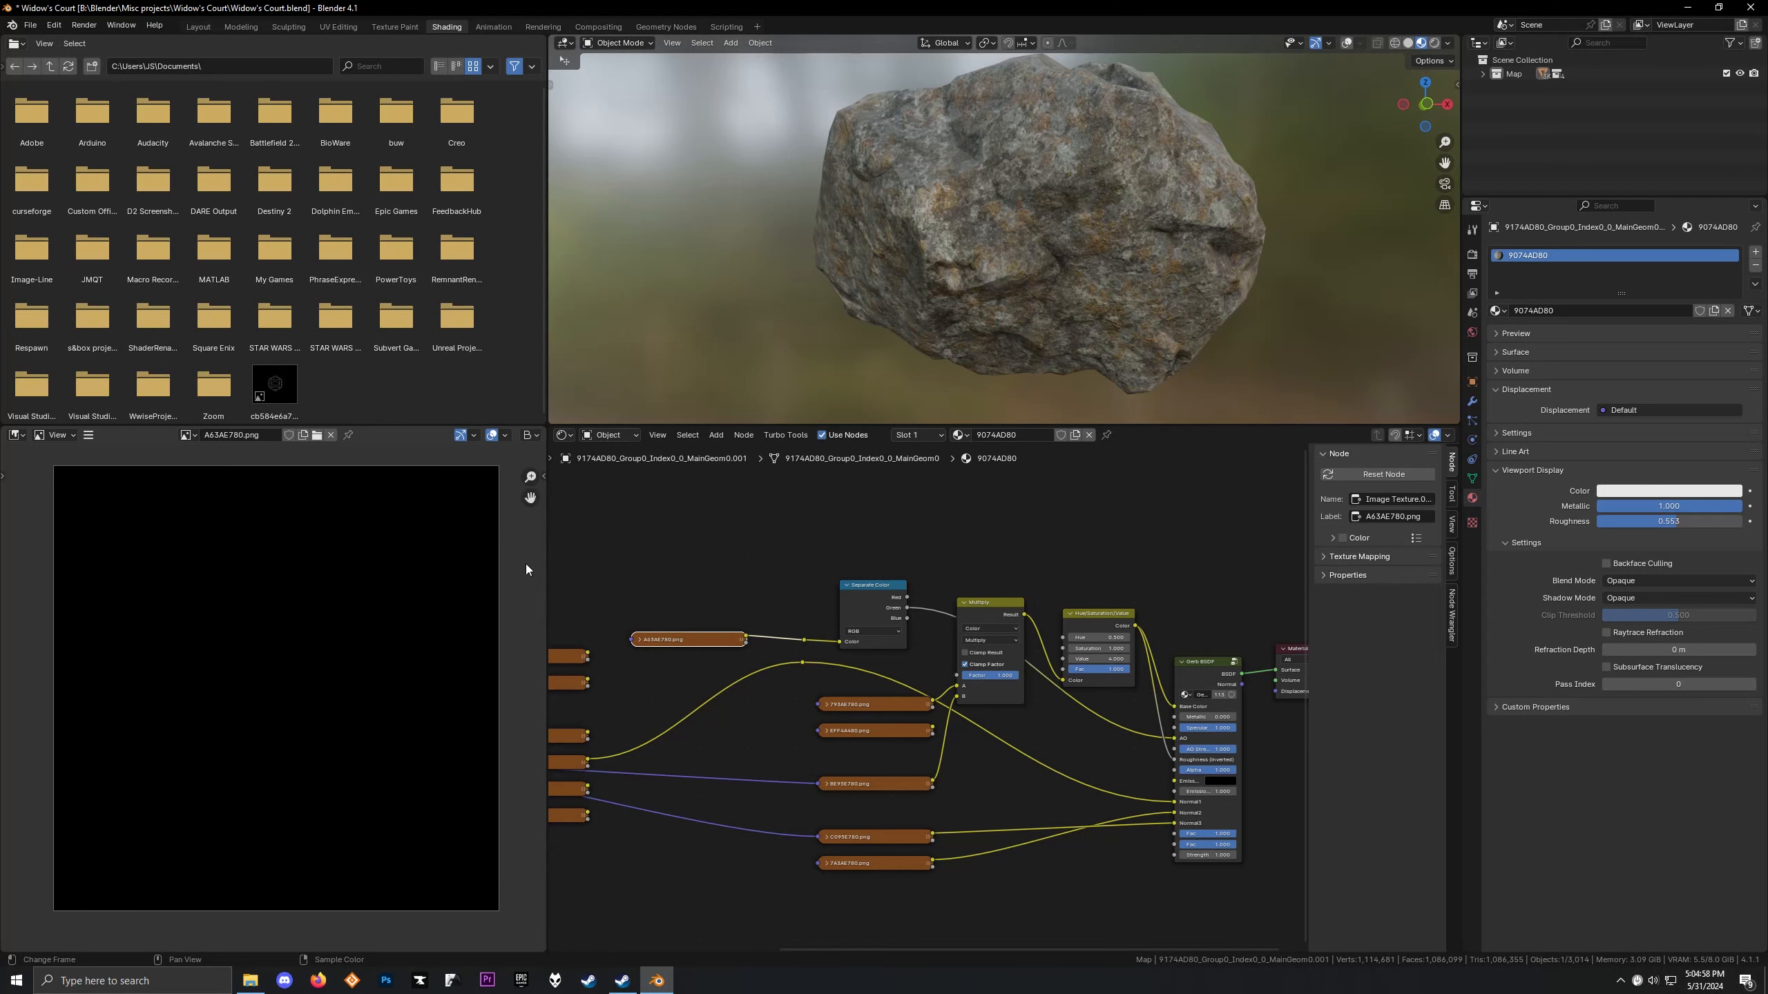
click(527, 435)
click(550, 467)
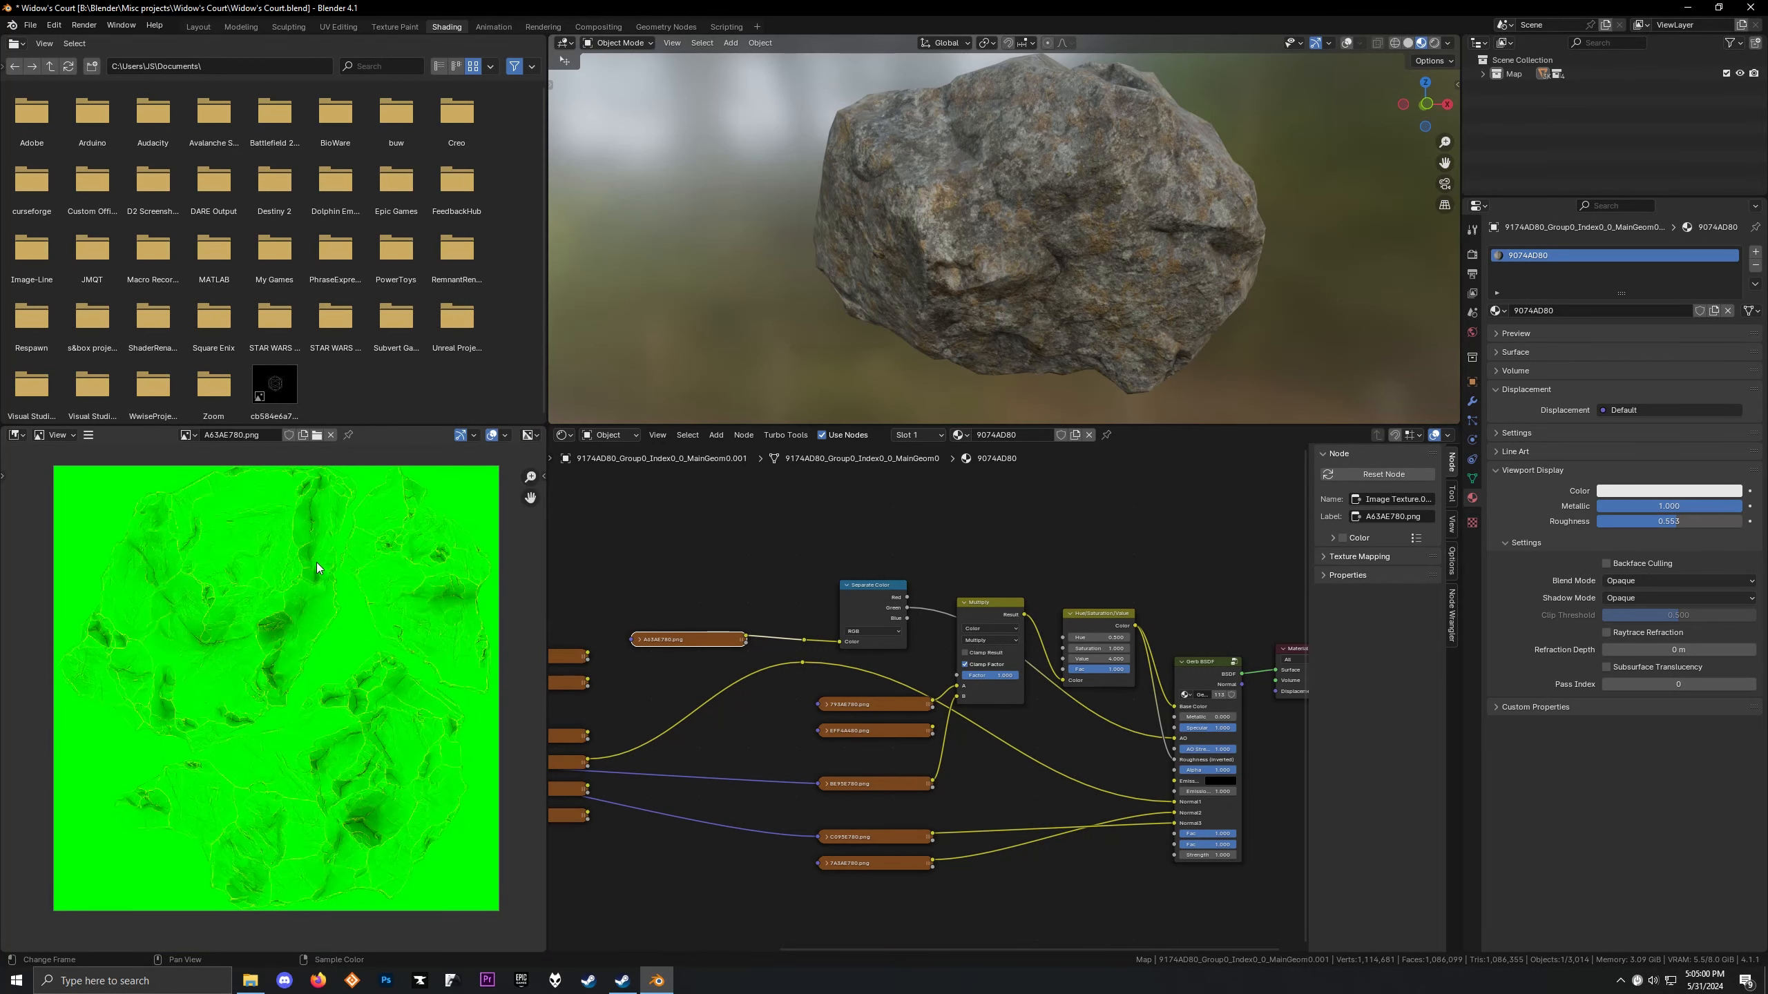
Nudge the A63AE780.png node closer to Separate Color and enlarge the 3D viewport, keeping the whole texture in view
scroll(792, 601, up, 1)
drag(708, 640, 752, 643)
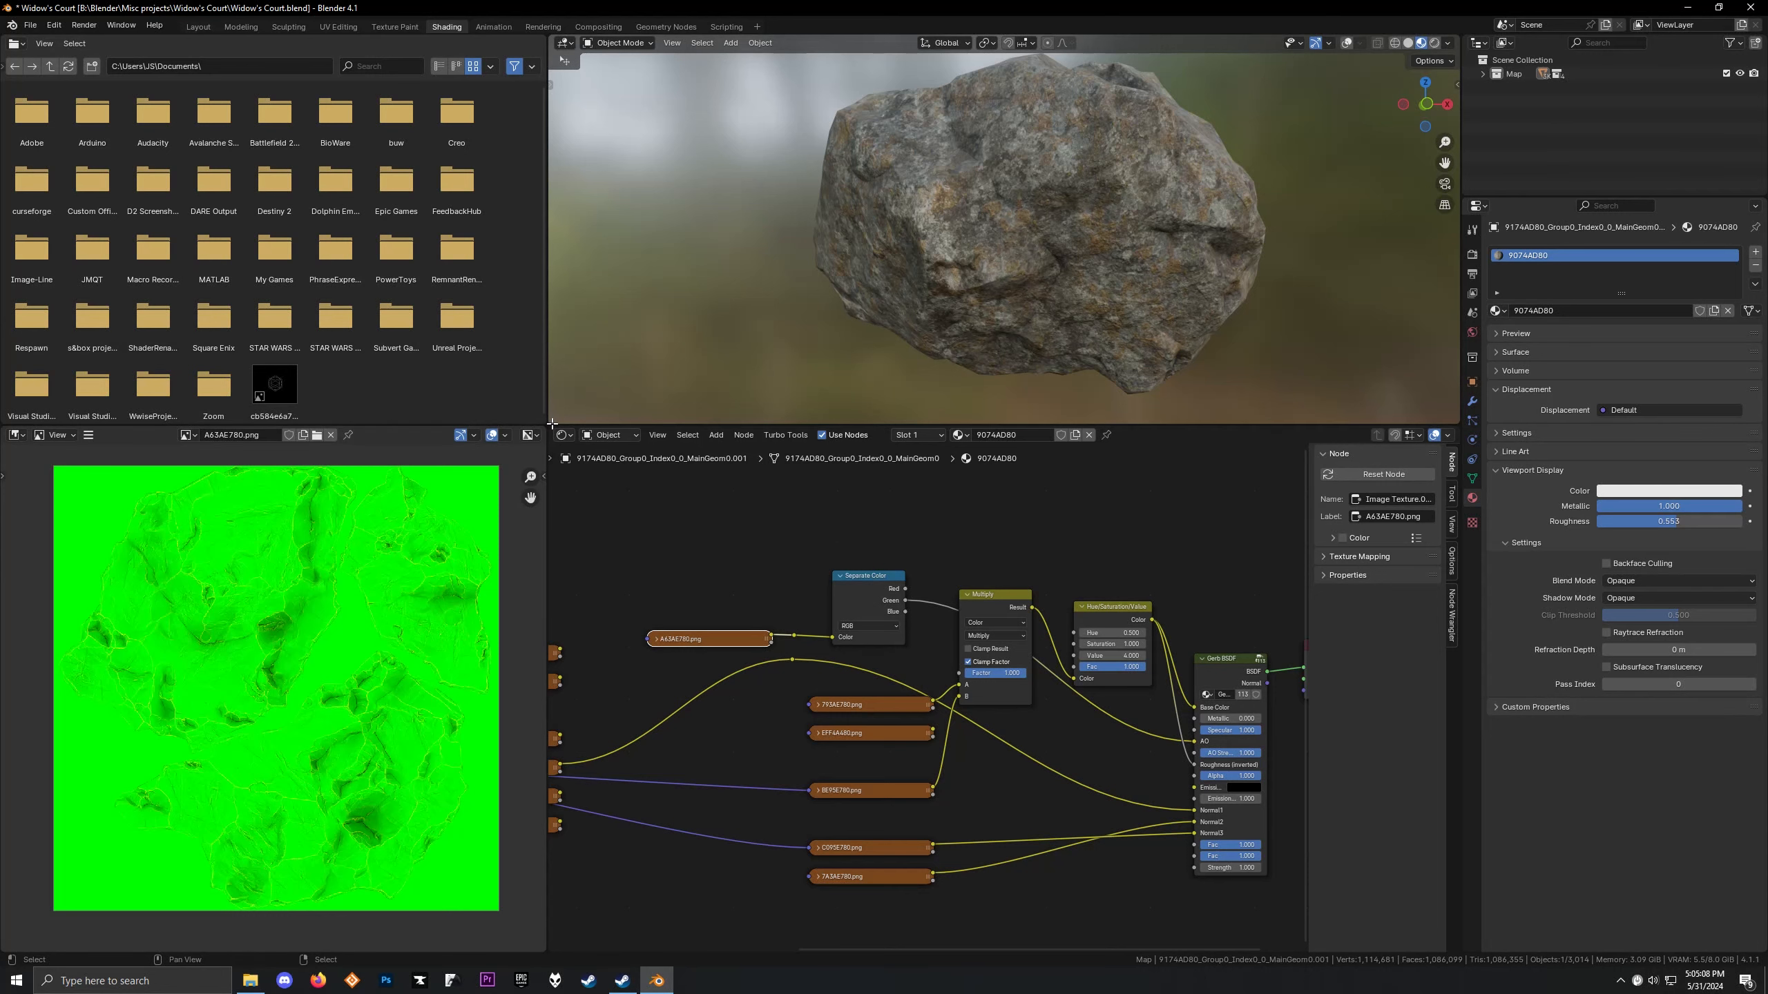
drag(541, 424, 254, 665)
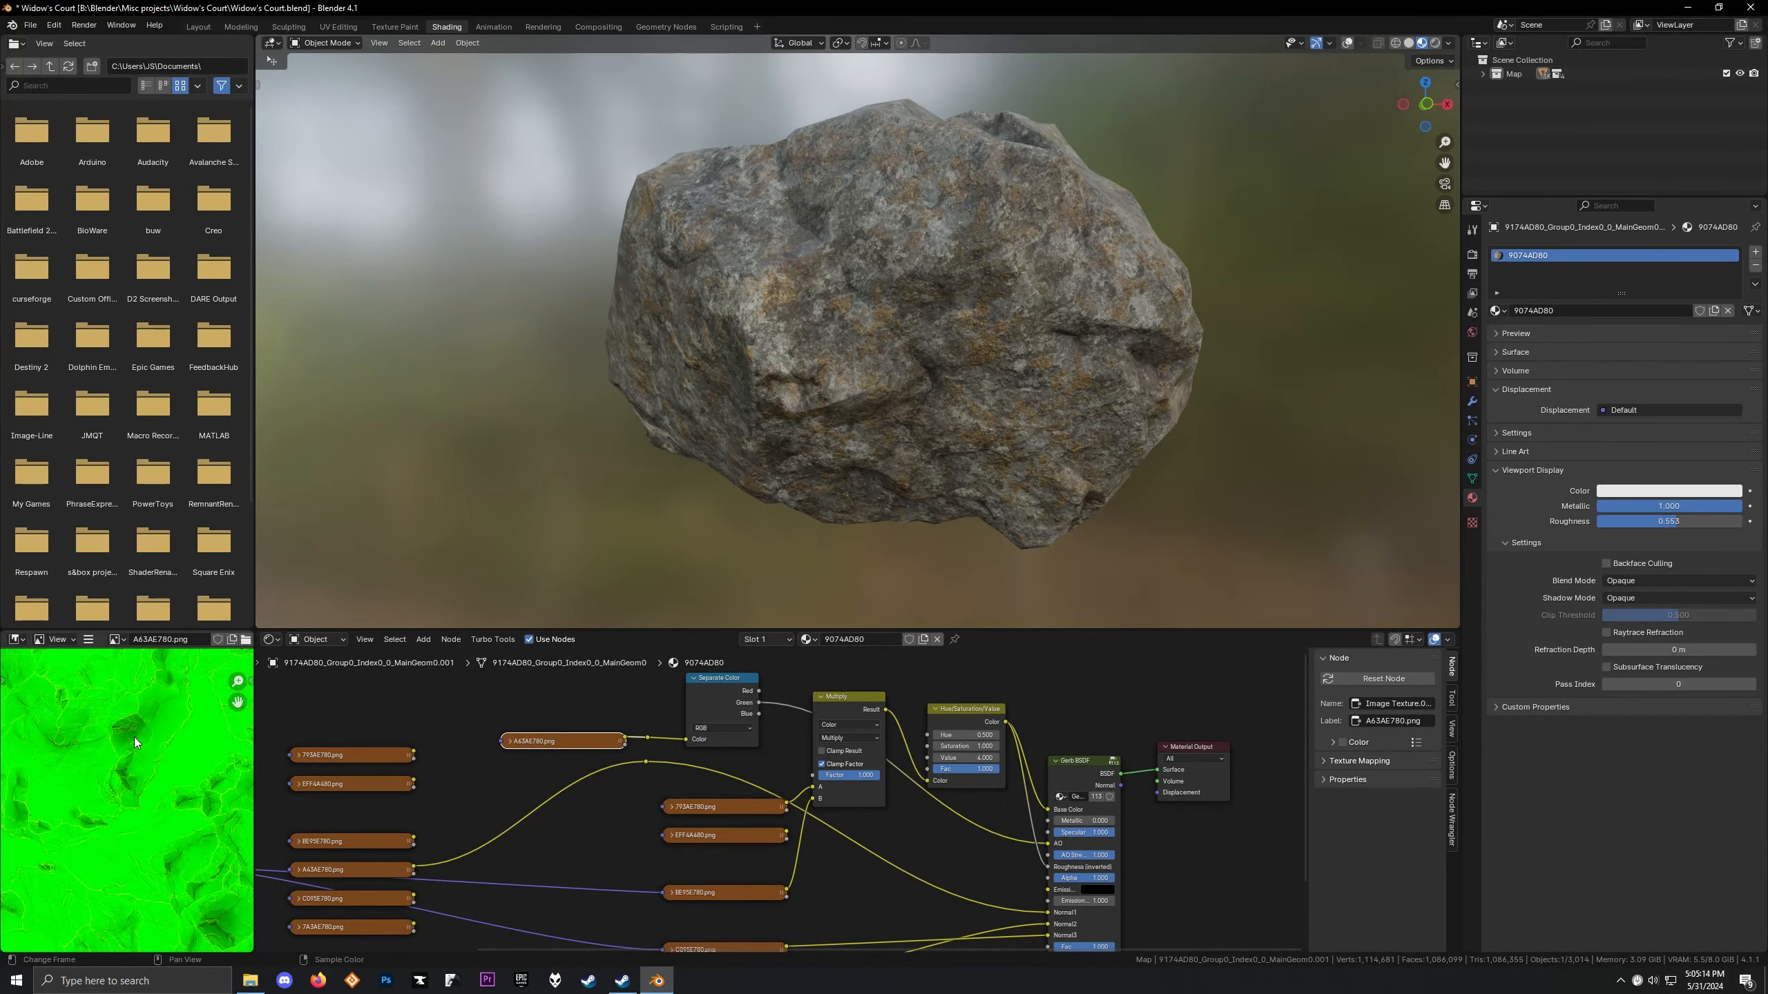
key(Home)
scroll(134, 738, up, 1)
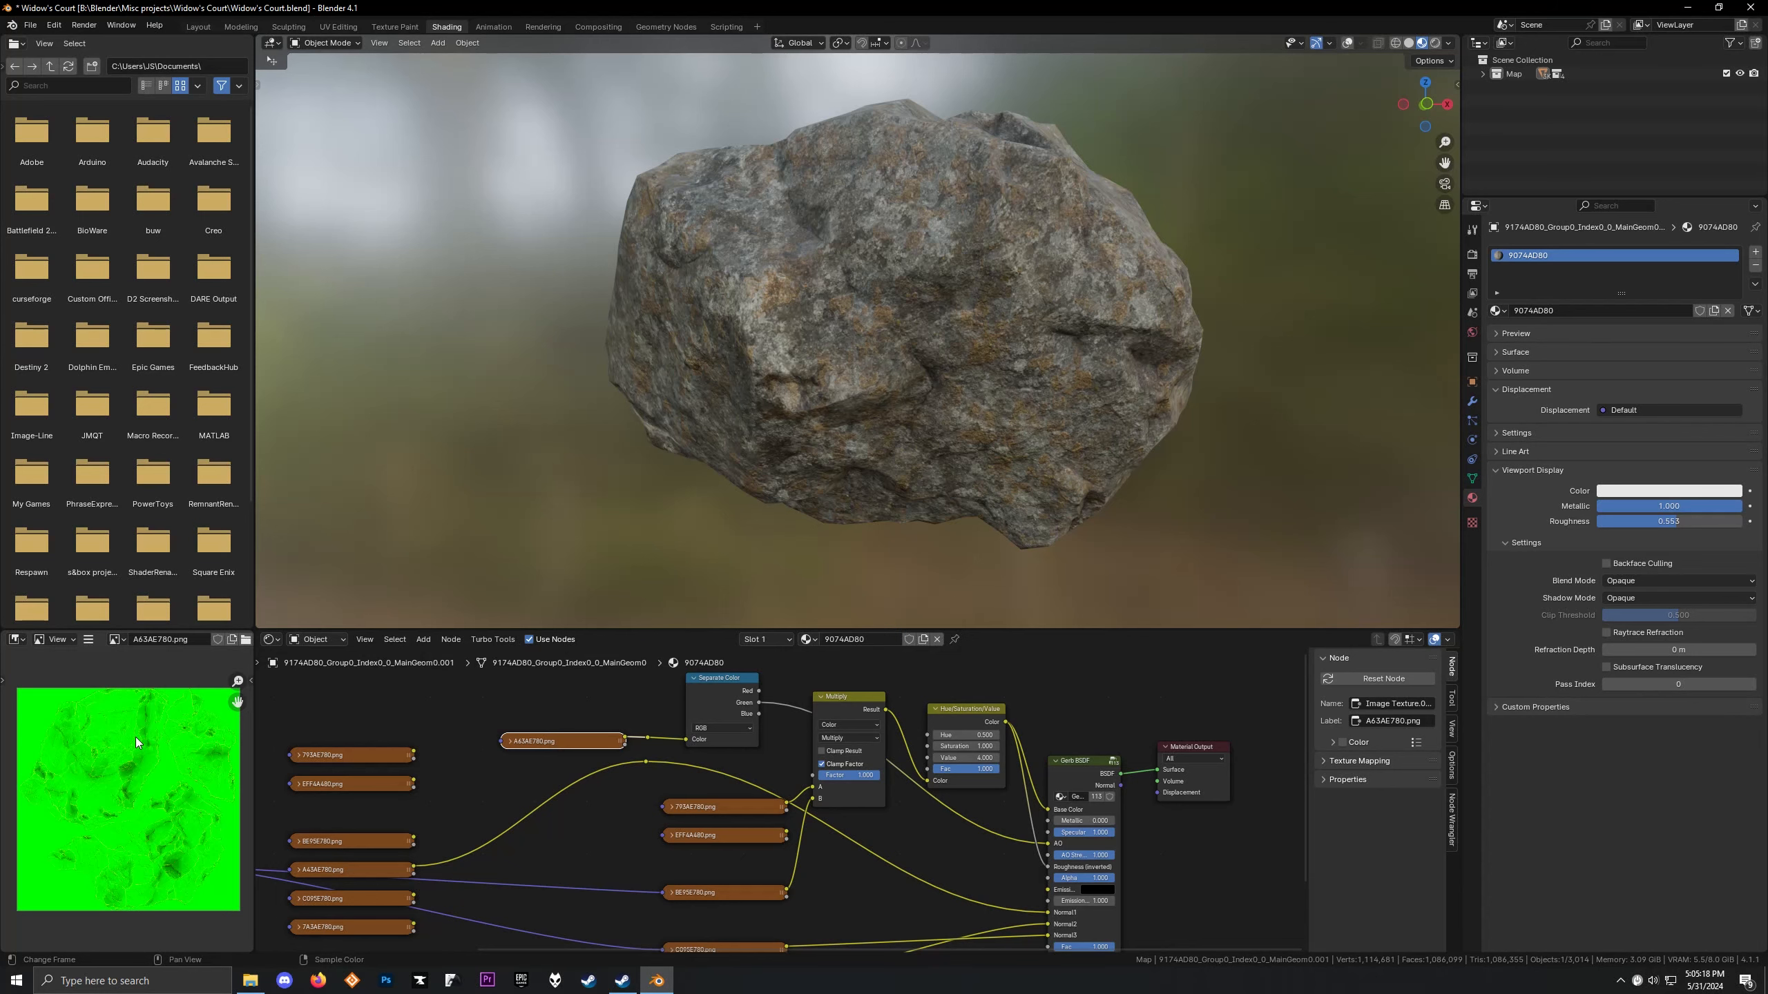
Compare the boulder in Solid shading with its Material Preview and examine the surface from another angle and up close
middle_drag(579, 399, 610, 388)
key(z)
click(744, 381)
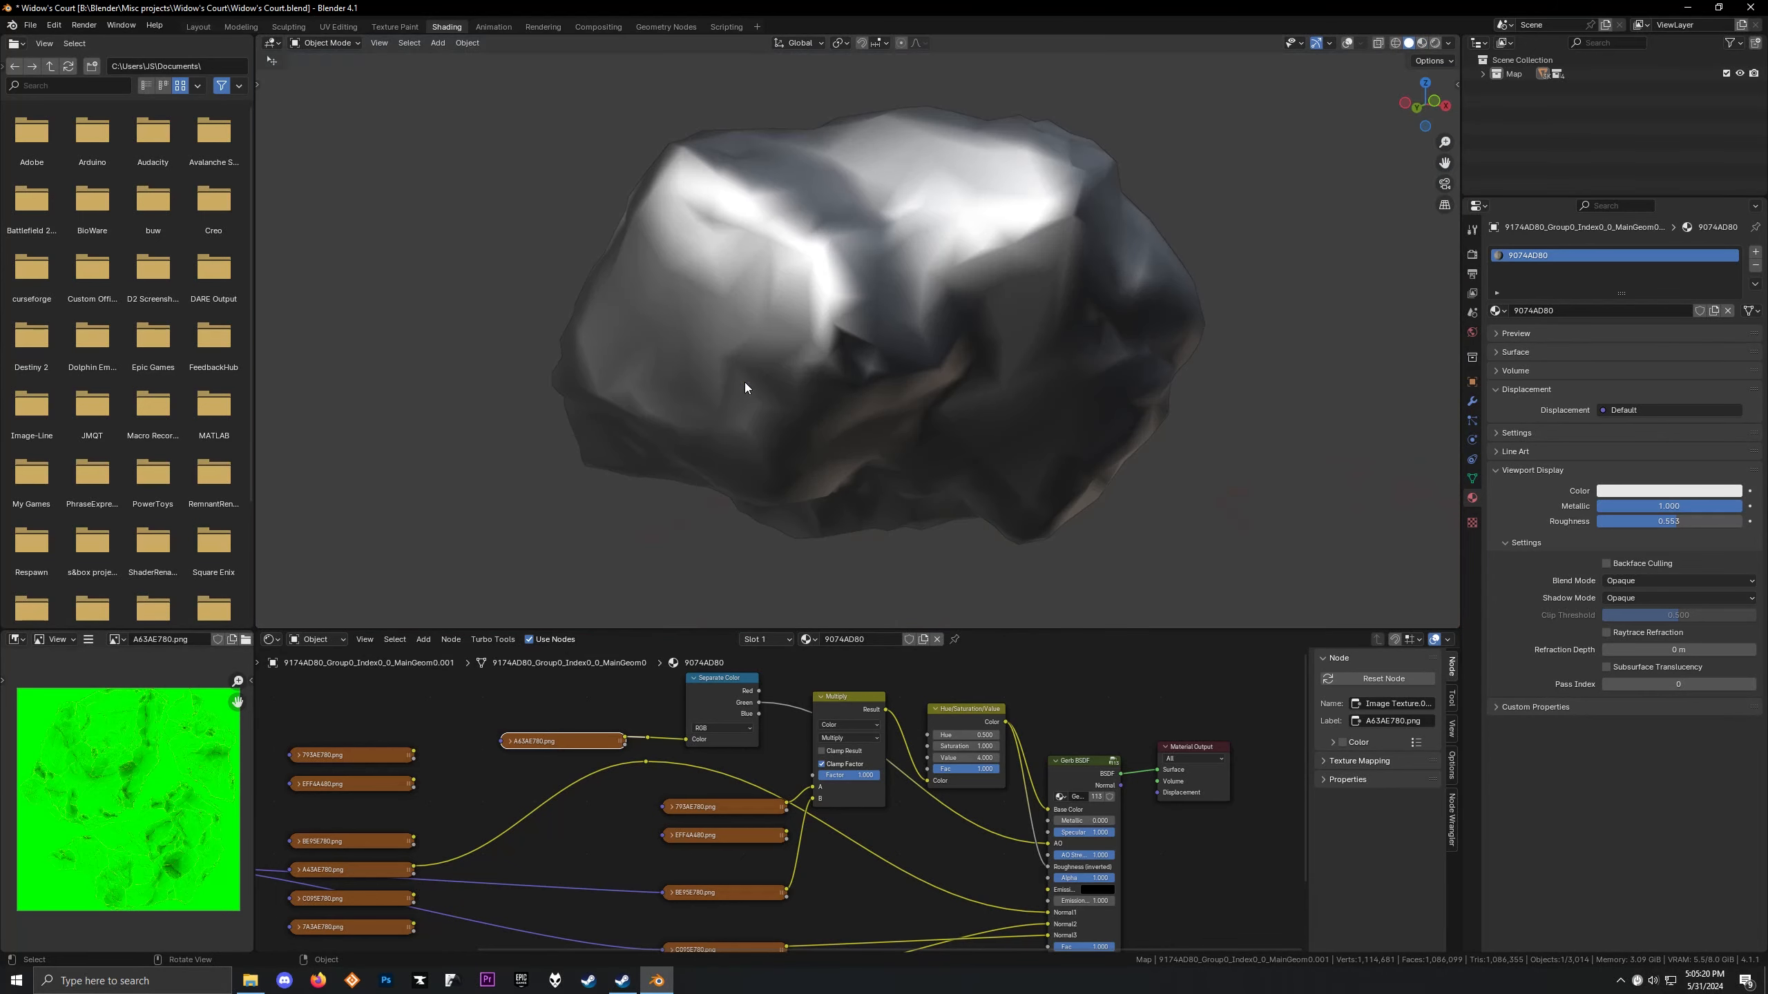
click(730, 445)
mouse_move(859, 381)
middle_down()
mouse_move(795, 403)
mouse_move(562, 406)
mouse_move(804, 439)
middle_up()
scroll(682, 769, up, 5)
scroll(682, 769, down, 5)
Move the A63AE780.png texture node back into its gap in the first texture column
middle_drag(685, 934, 698, 835)
scroll(699, 822, down, 2)
click(711, 732)
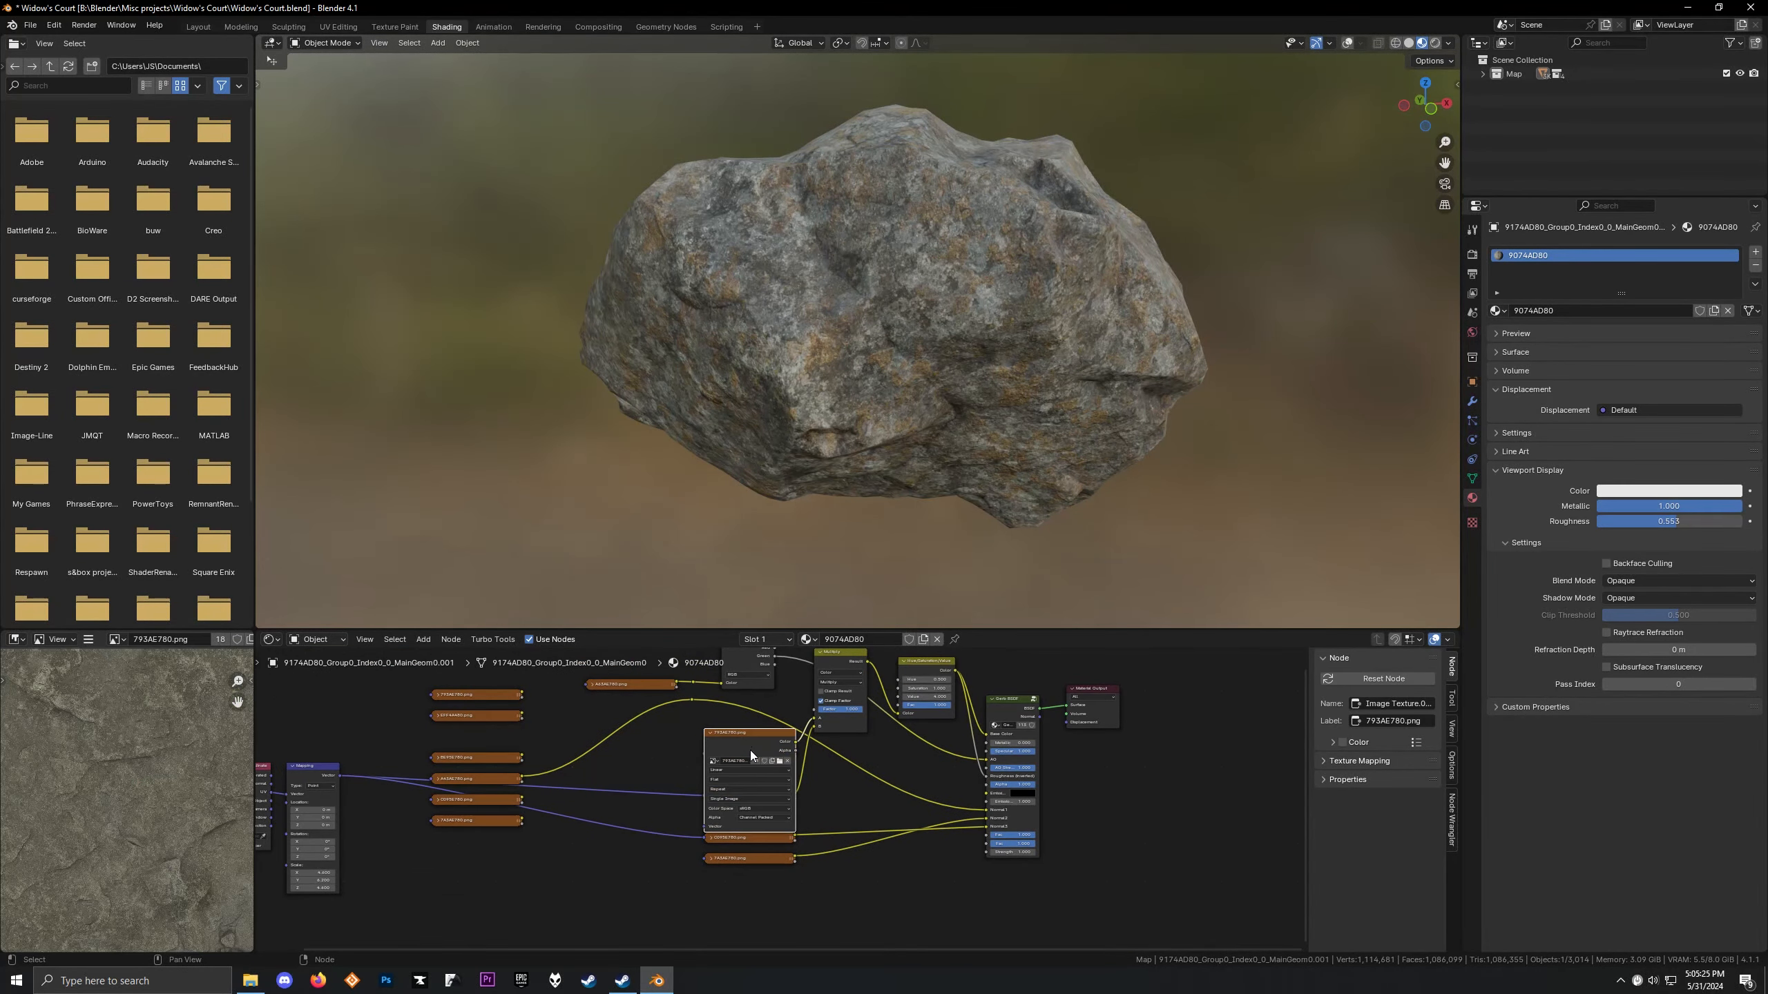
click(711, 732)
drag(387, 684, 424, 703)
drag(621, 688, 465, 737)
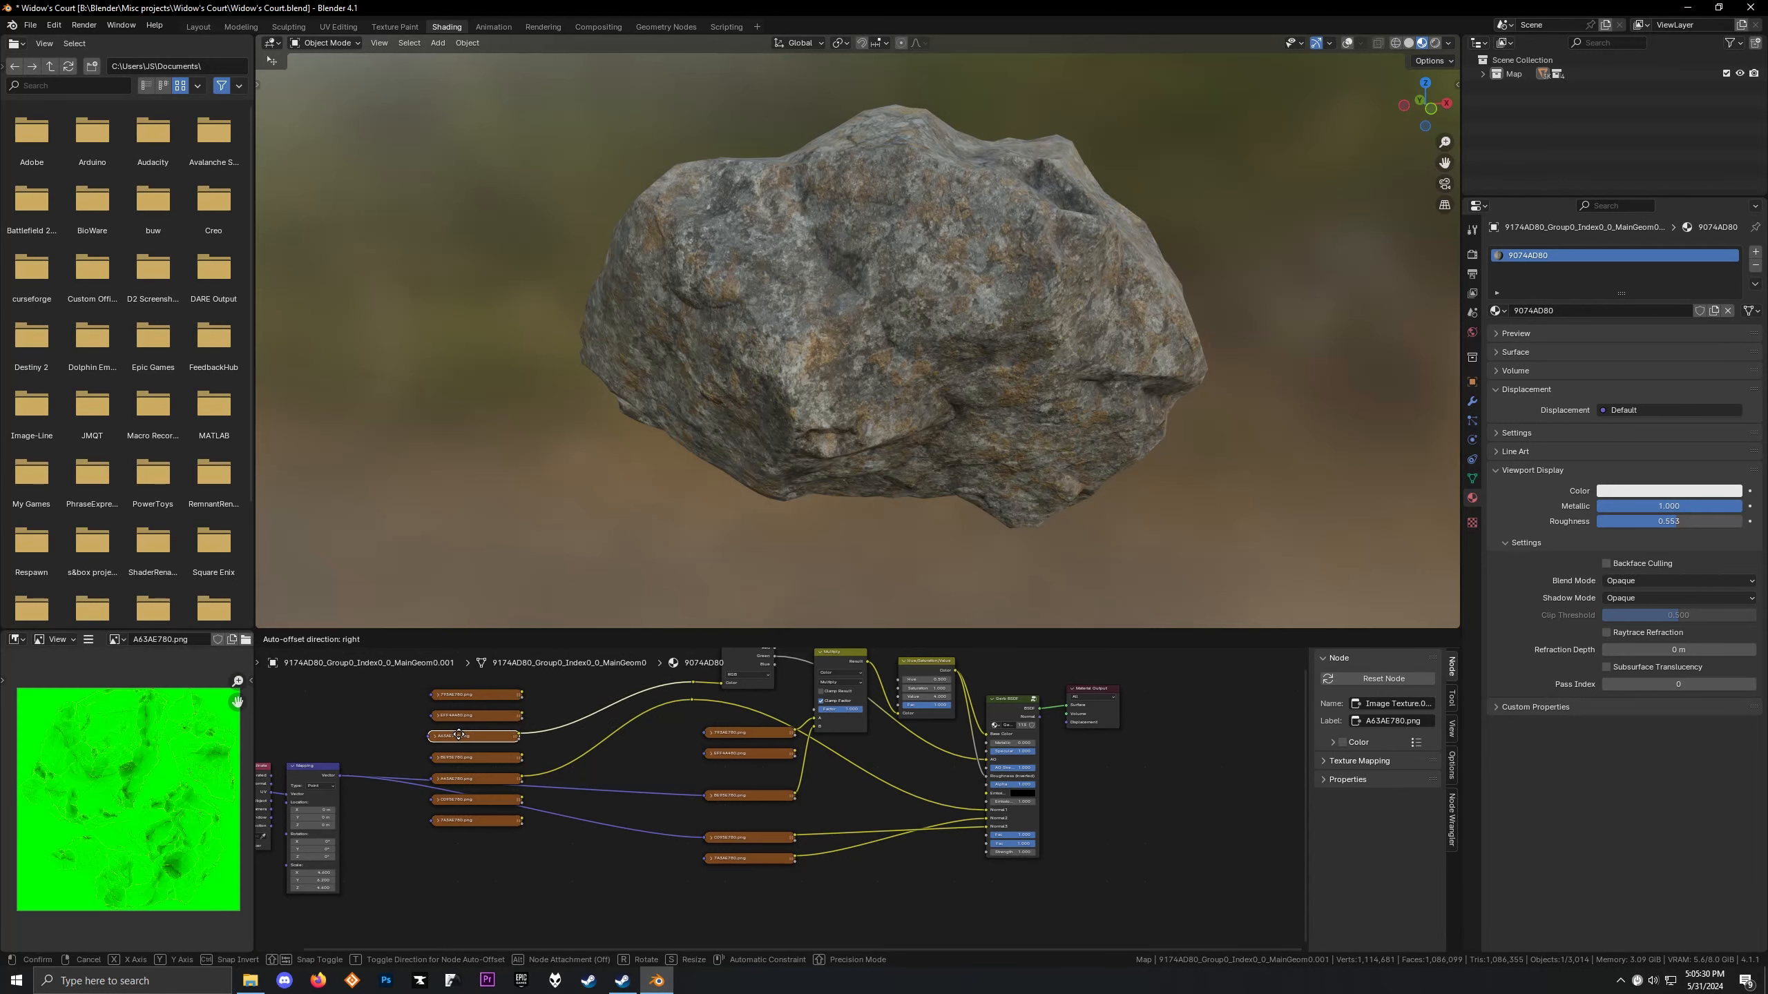
middle_drag(648, 749, 634, 754)
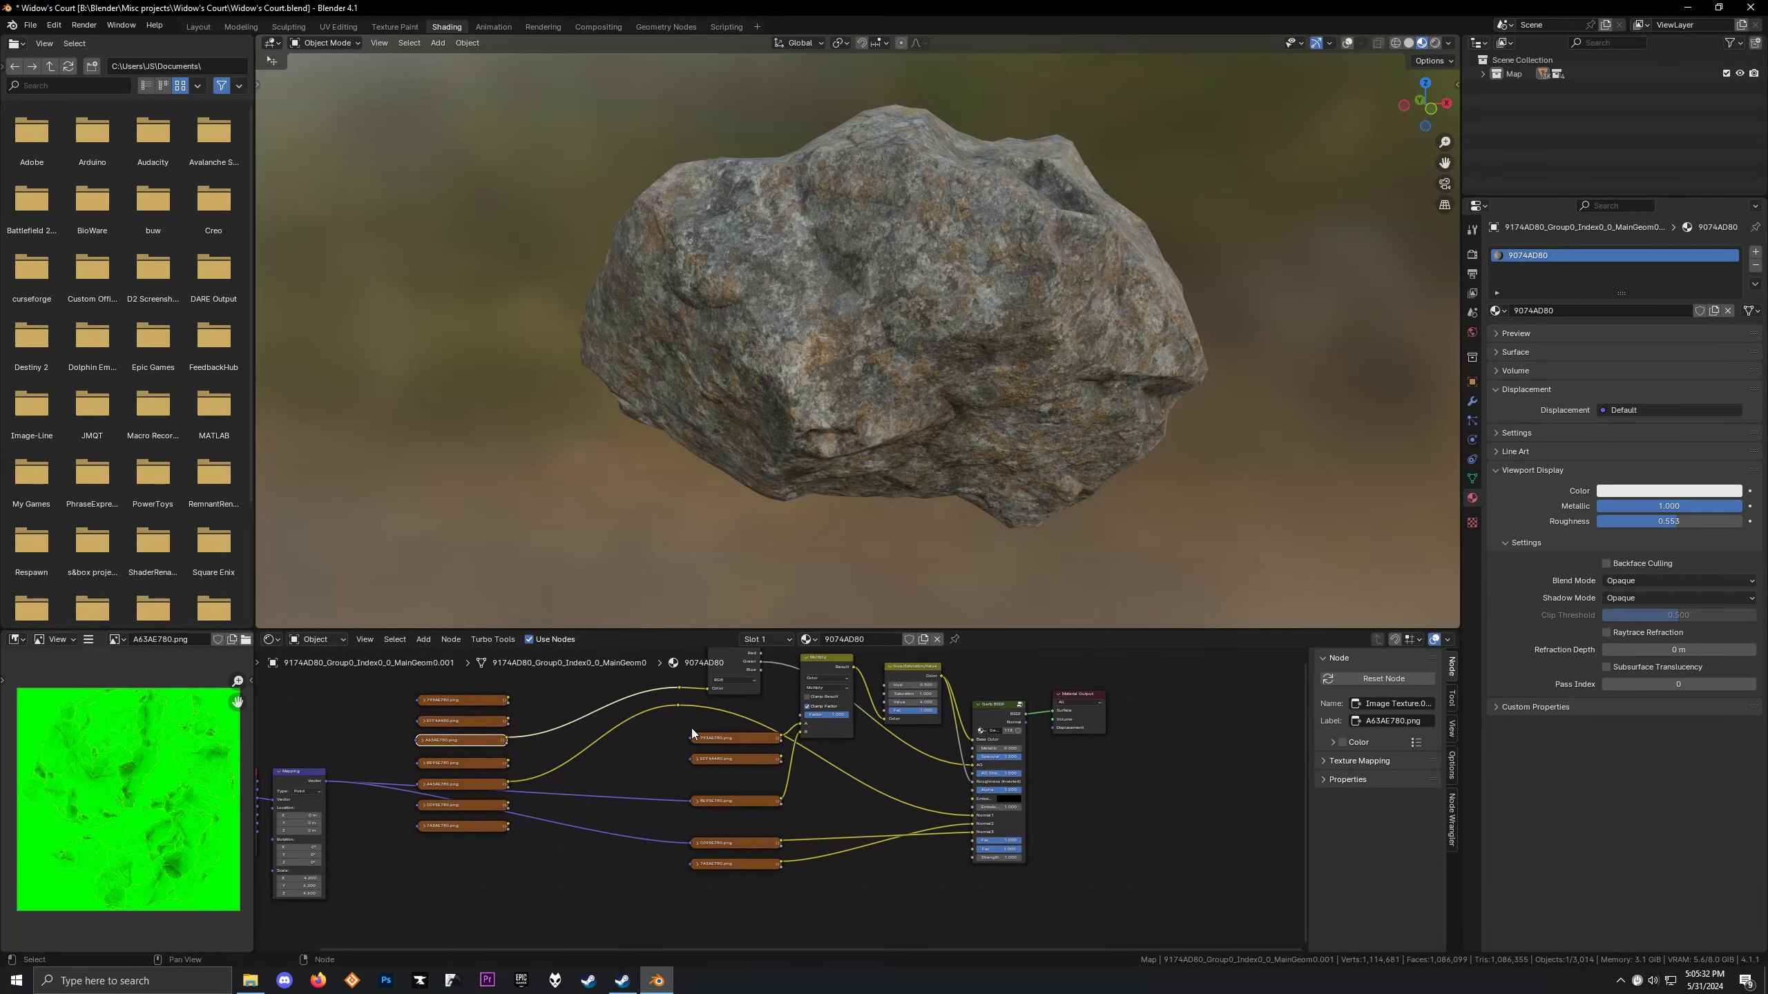
Open the Gerb BSDF node group for editing and select the Principled BSDF node inside it
scroll(347, 758, down, 2)
middle_drag(513, 755, 419, 789)
scroll(861, 798, up, 7)
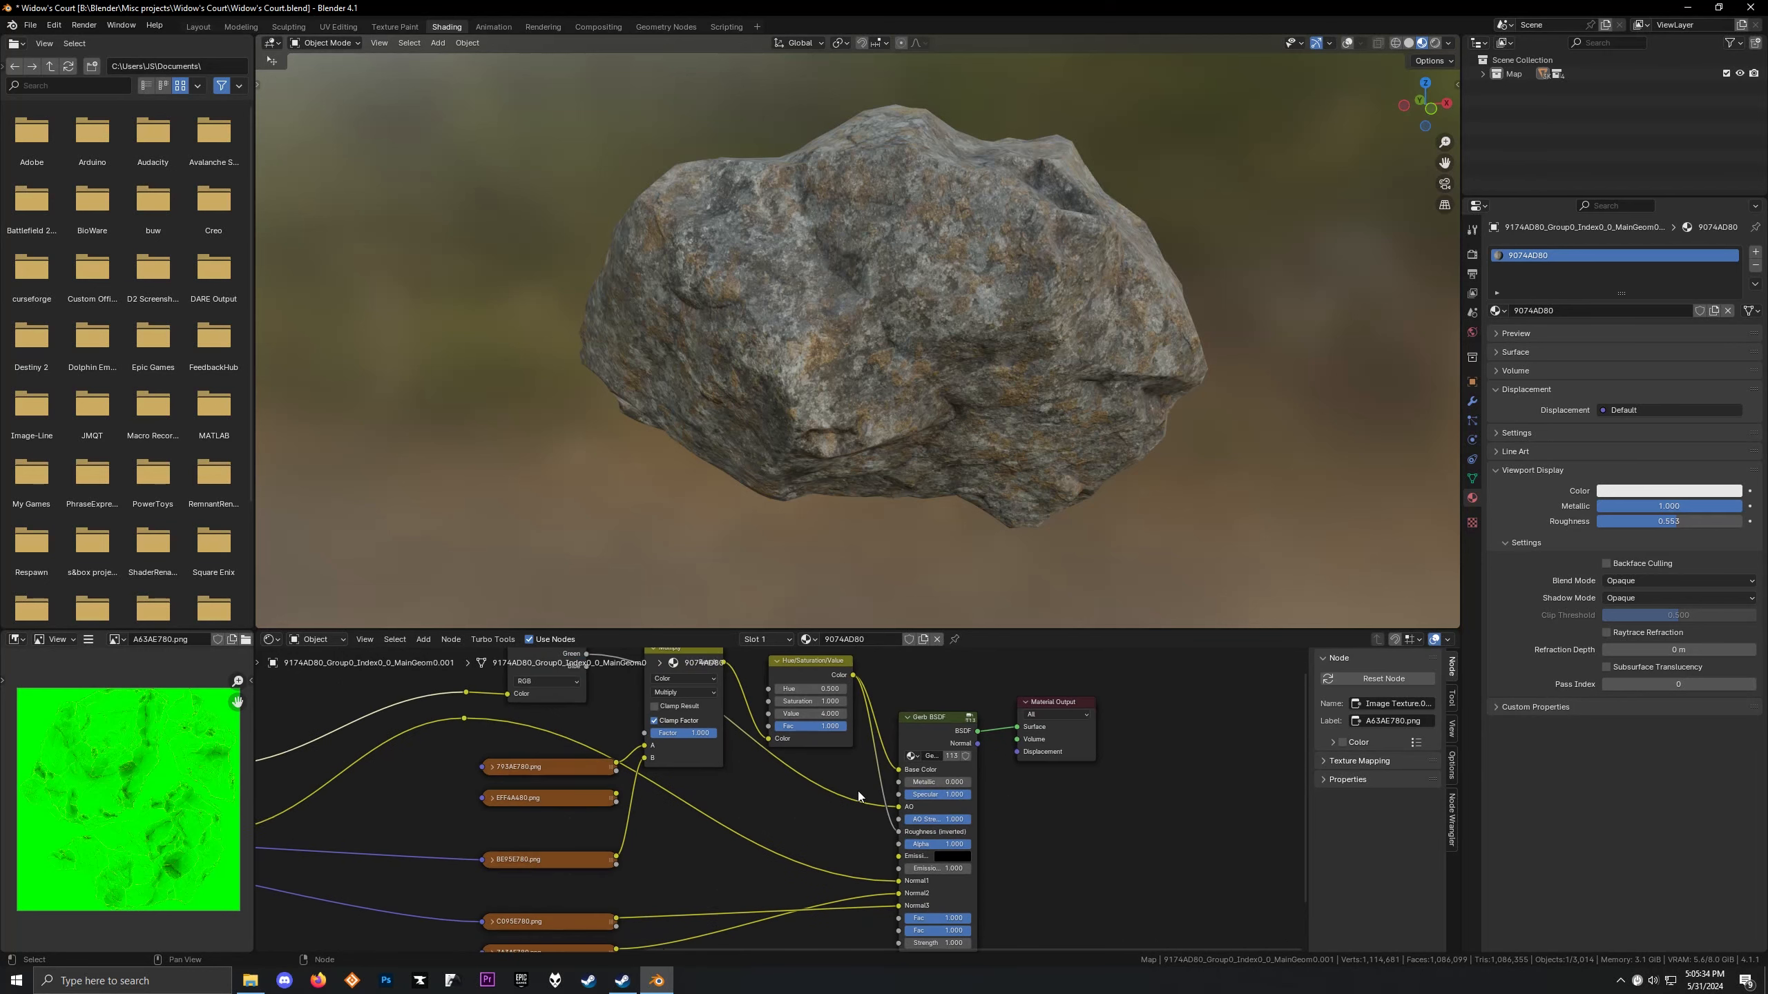
middle_drag(912, 762, 819, 771)
scroll(758, 817, up, 4)
scroll(799, 707, down, 4)
scroll(807, 764, up, 3)
scroll(808, 763, down, 2)
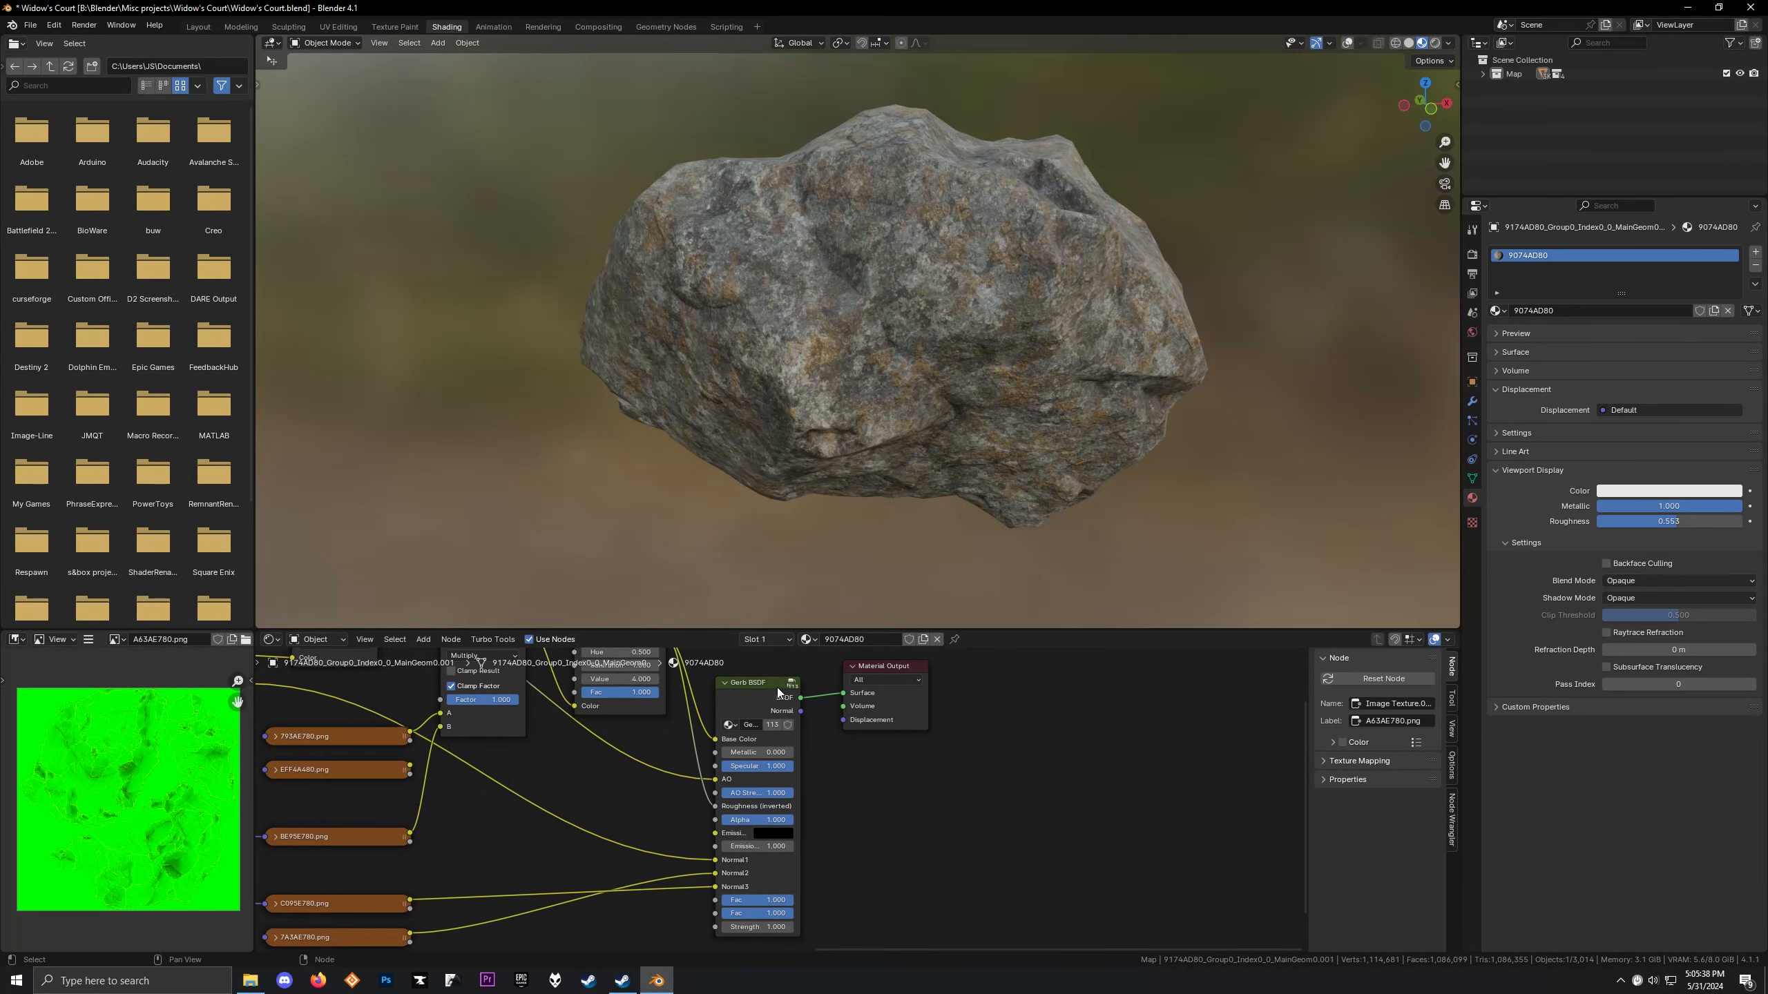
key(Tab)
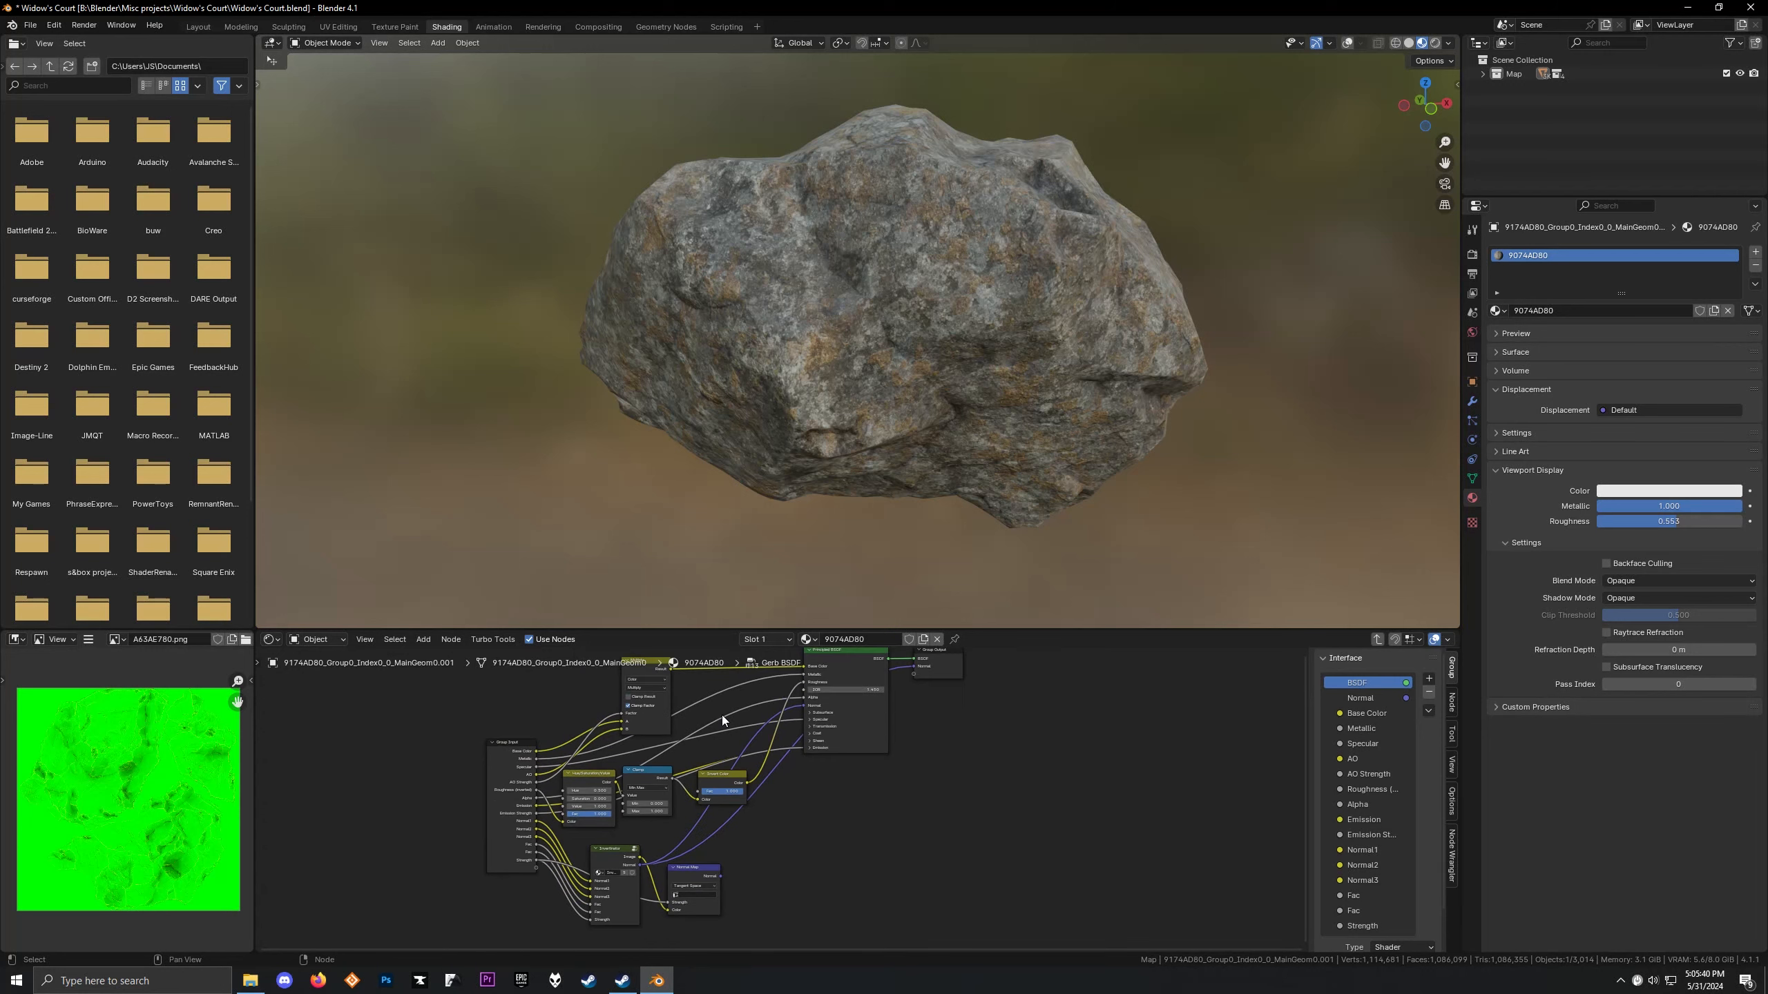
click(787, 699)
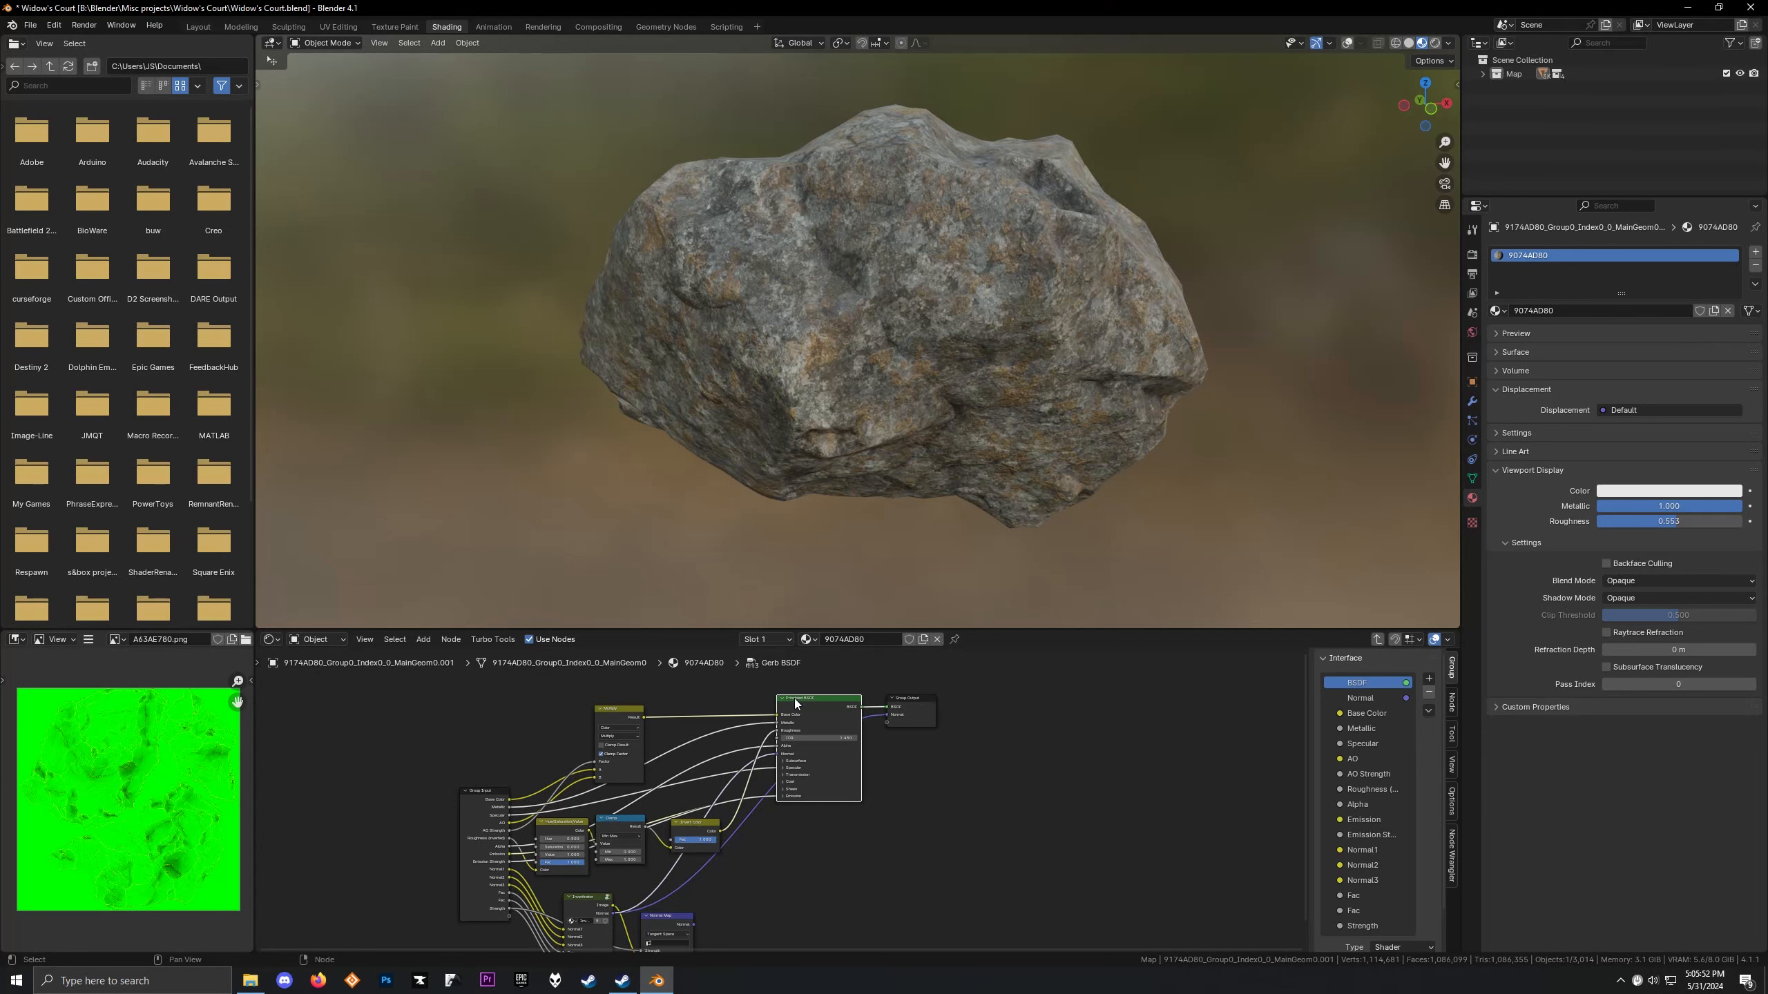
Enlarge the node editor and shift the Multiply and Invertinator nodes slightly within the Gerb BSDF group
scroll(571, 762, up, 5)
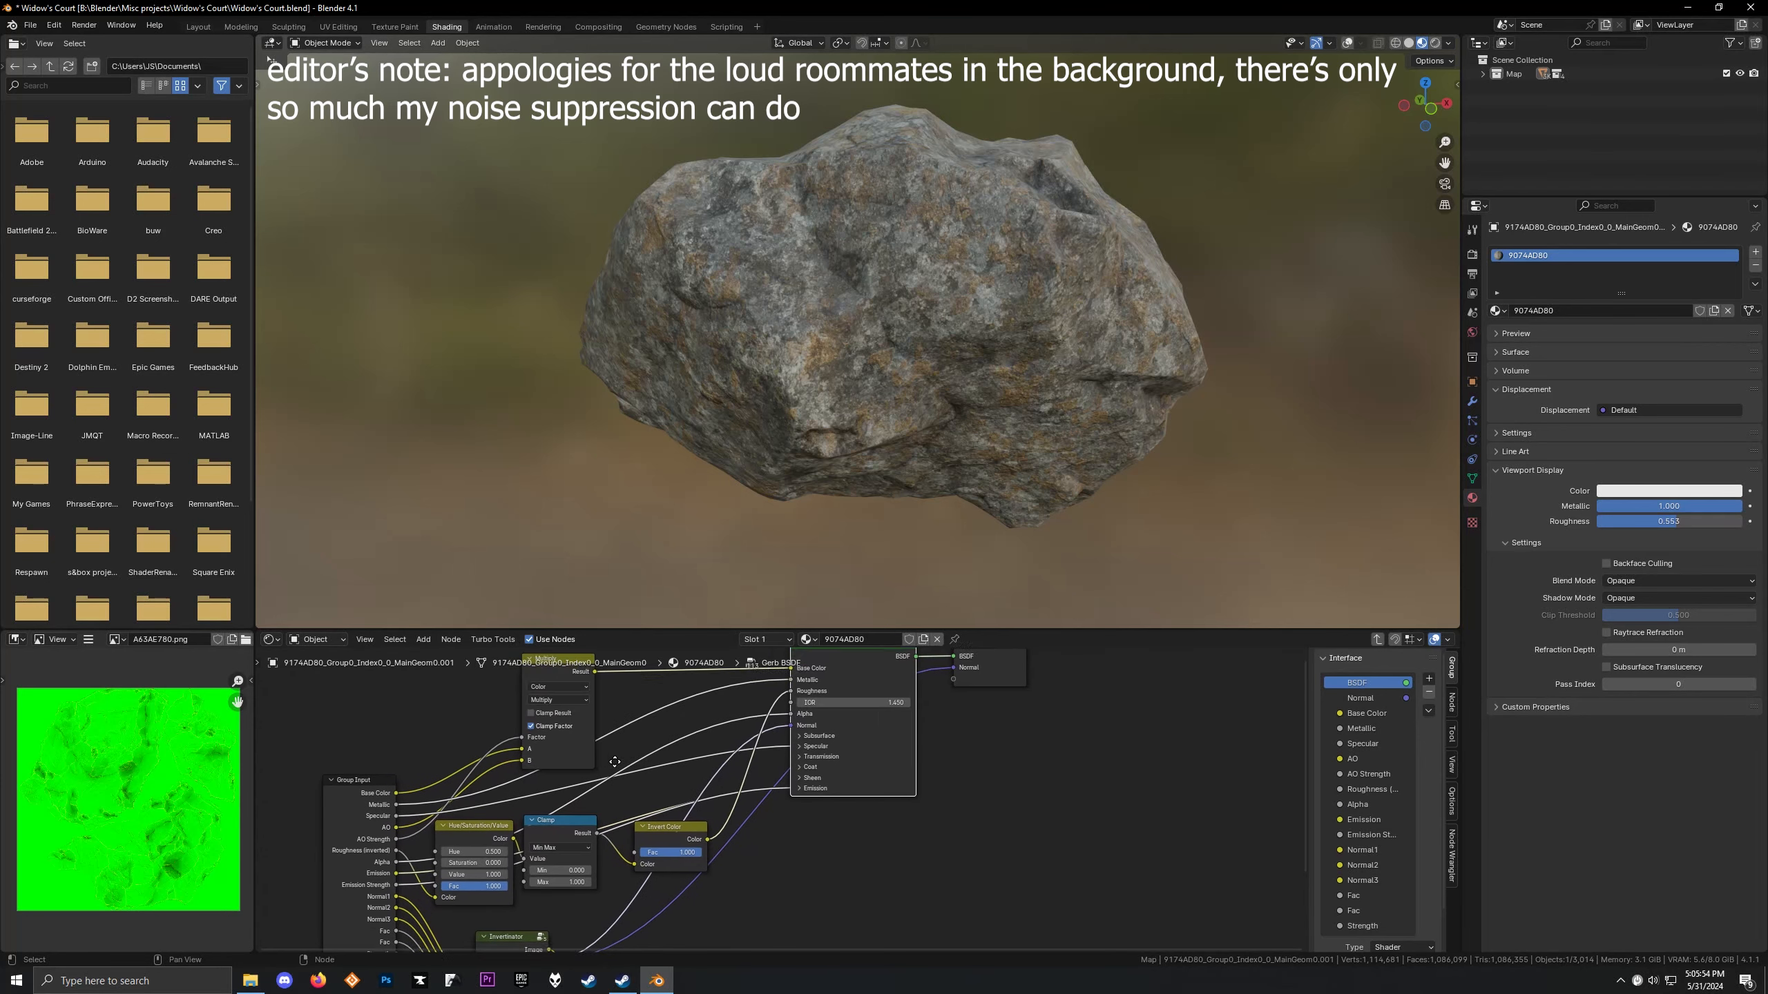
middle_drag(595, 777, 688, 746)
scroll(688, 747, down, 4)
drag(694, 630, 700, 449)
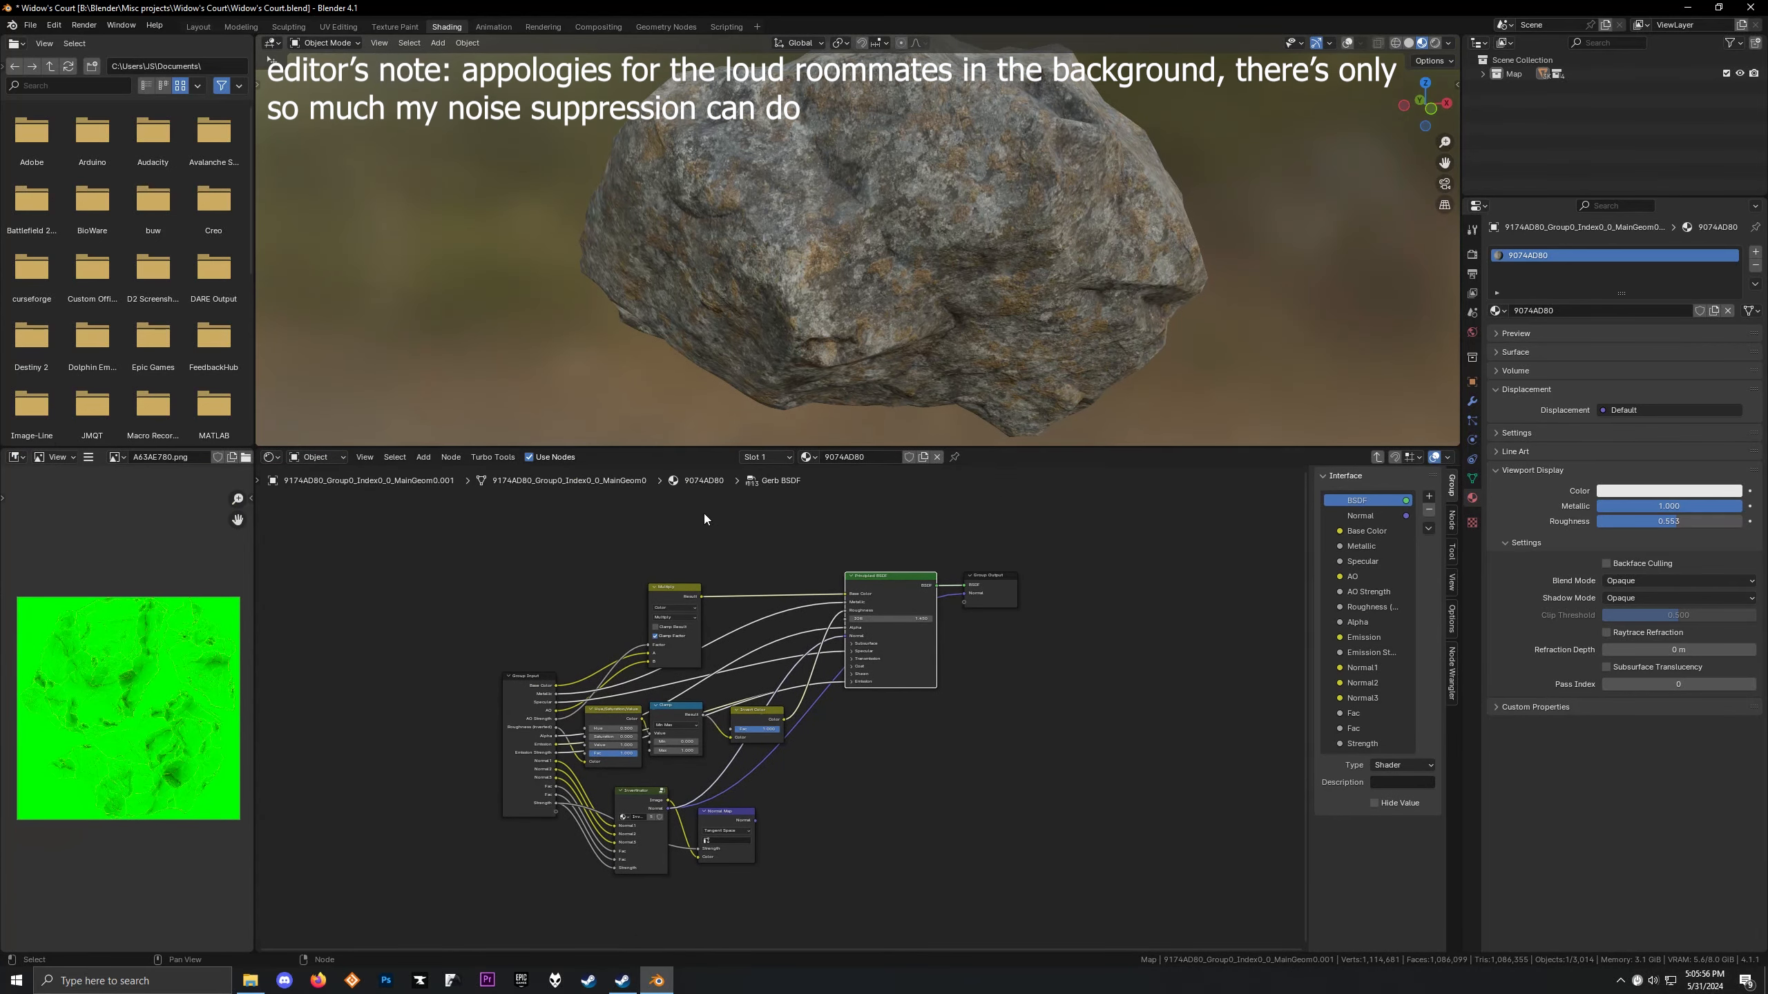
scroll(654, 535, up, 3)
drag(602, 545, 614, 560)
click(615, 564)
middle_drag(551, 851, 582, 782)
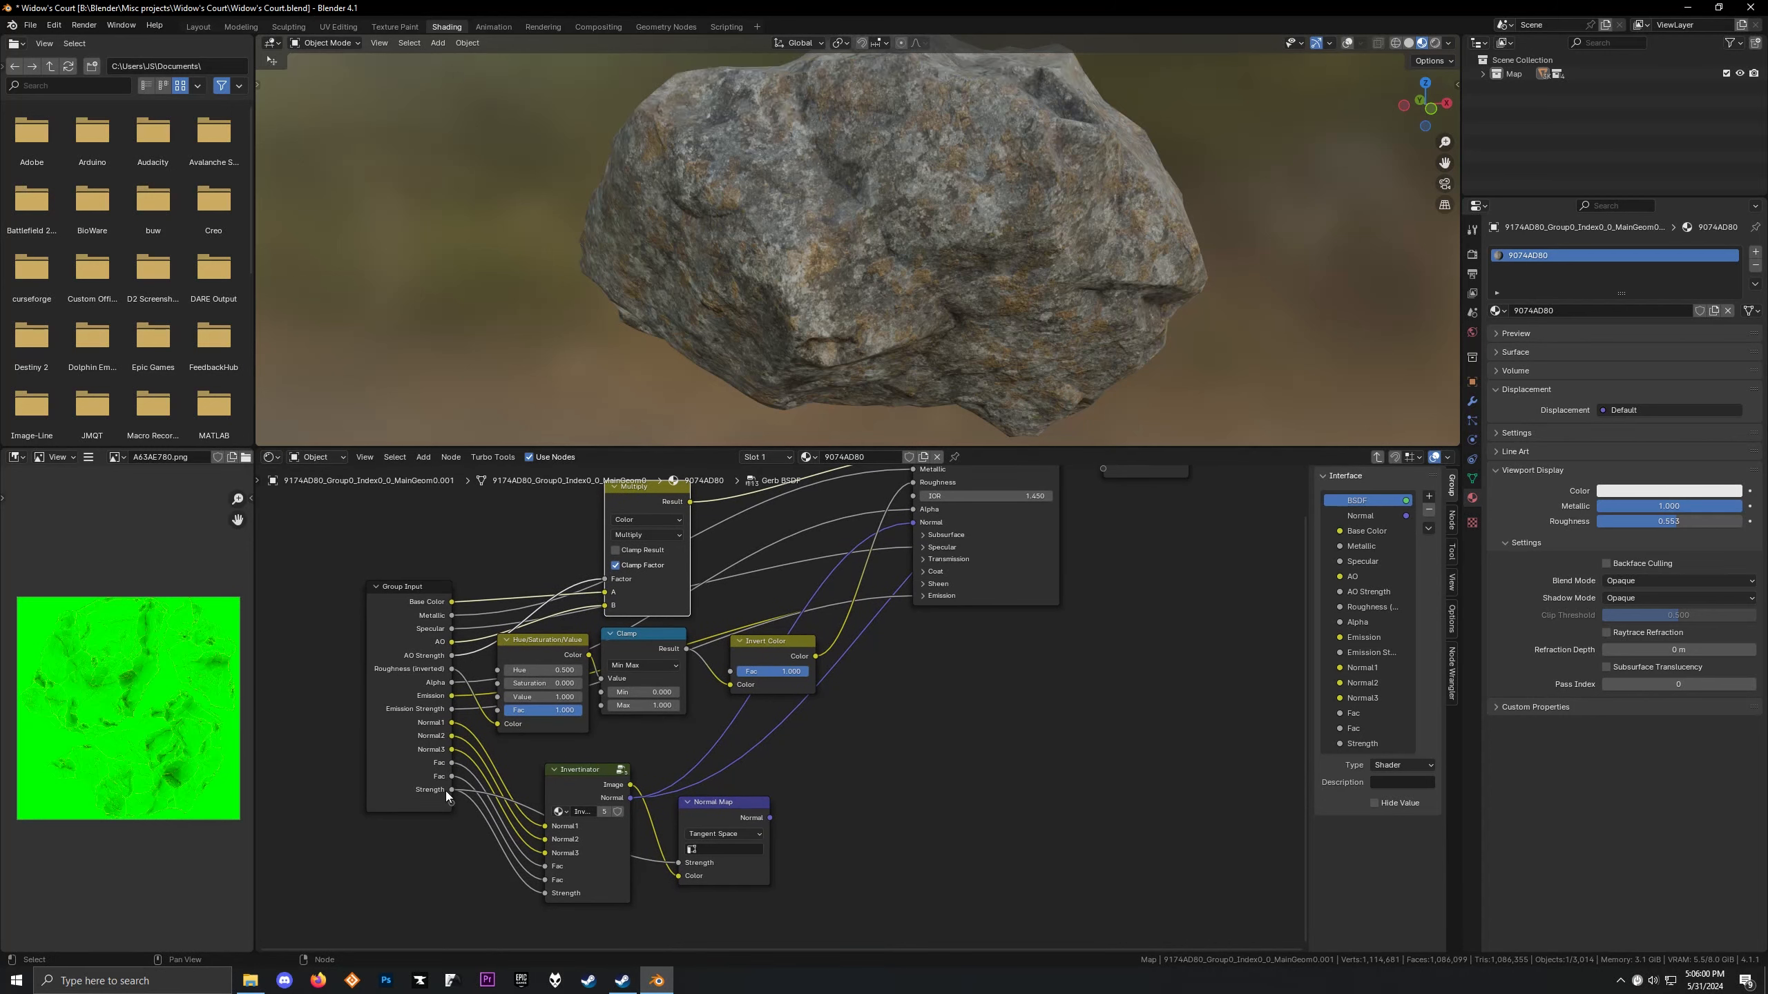
drag(596, 783, 547, 752)
scroll(878, 725, down, 2)
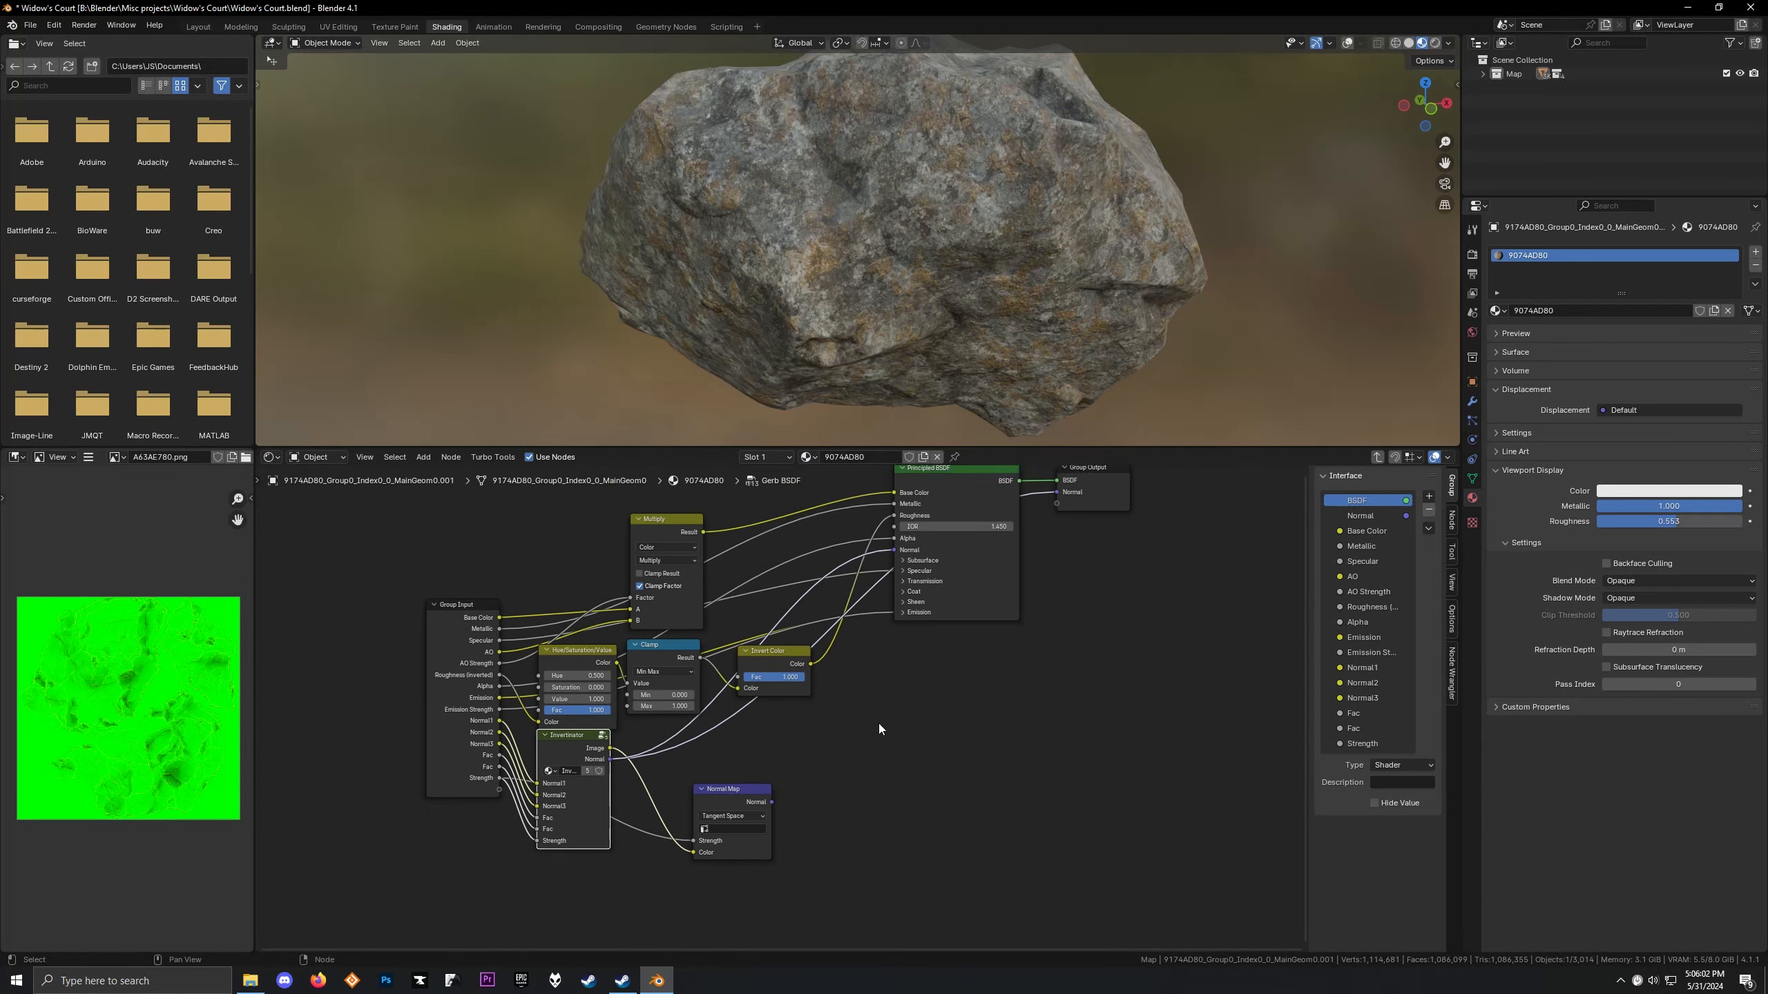
Copy the Principled BSDF node from the group and return to the main material node tree
middle_drag(940, 675, 751, 825)
scroll(752, 825, up, 4)
scroll(743, 707, up, 1)
click(737, 586)
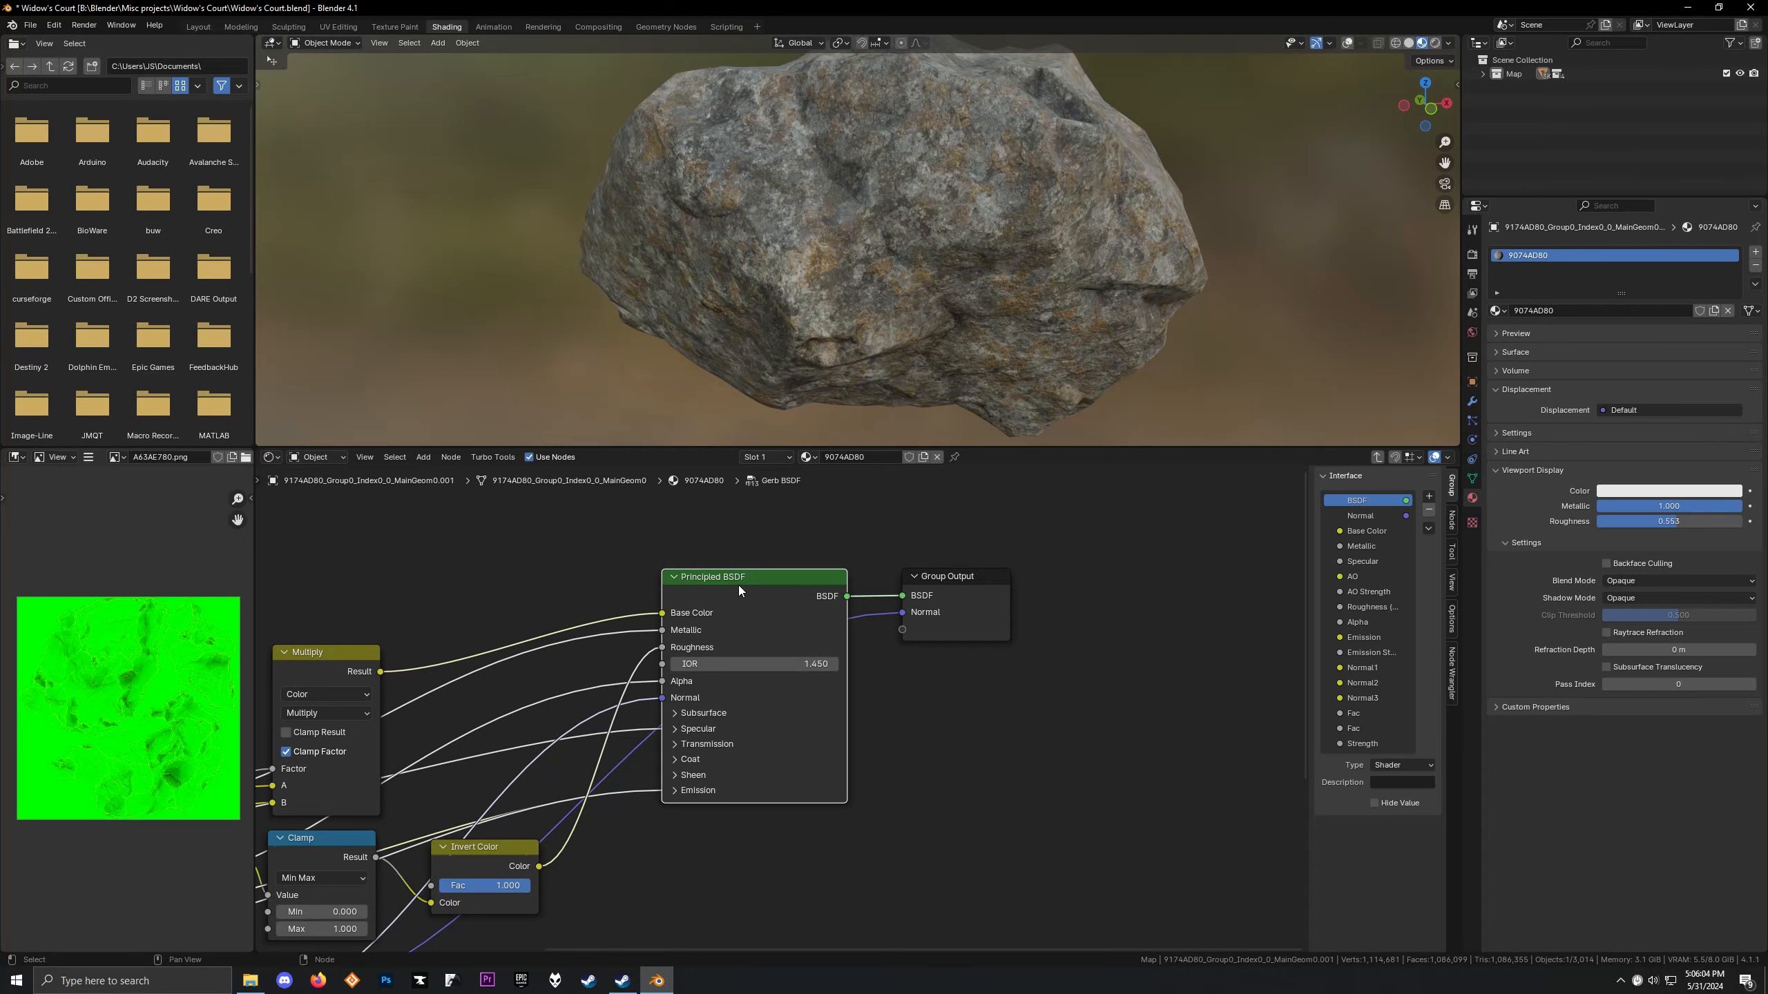
click(1122, 687)
key(ctrl+Tab)
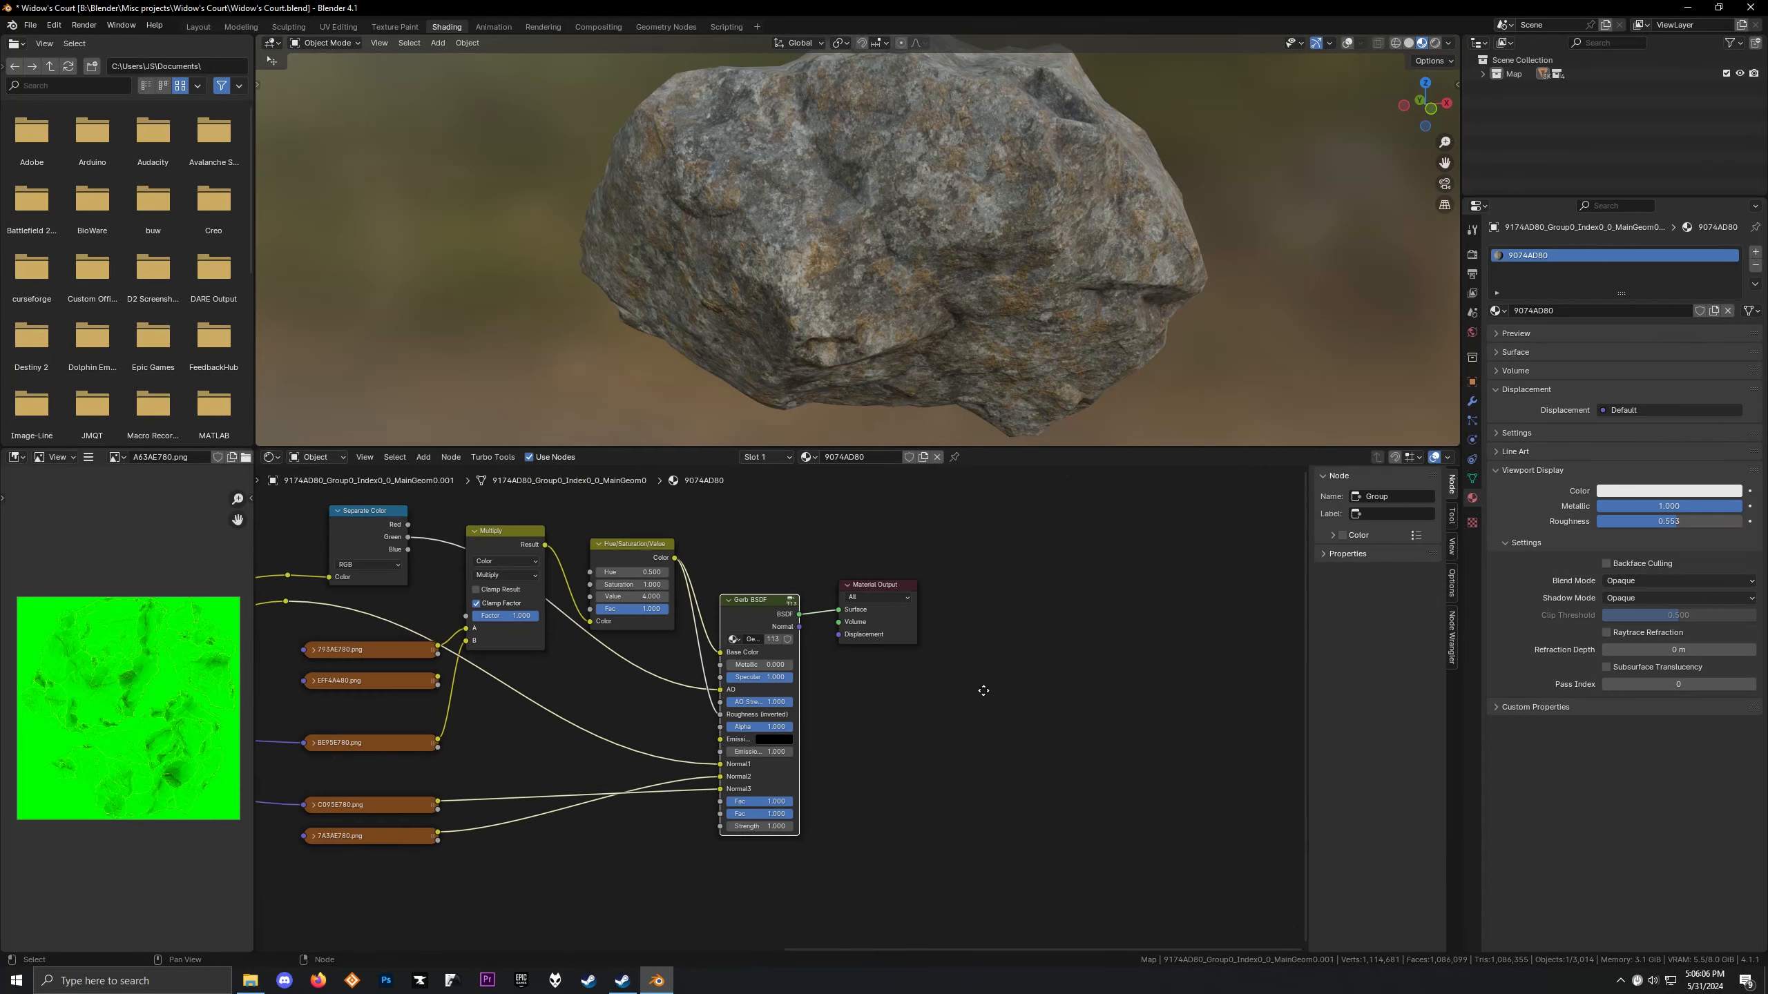
Paste the Principled BSDF above the Gerb BSDF node and connect it to the Material Output, placed beside it
key(ctrl+v)
middle_drag(770, 628, 759, 654)
drag(917, 646, 543, 509)
ctrl+shift+click(575, 517)
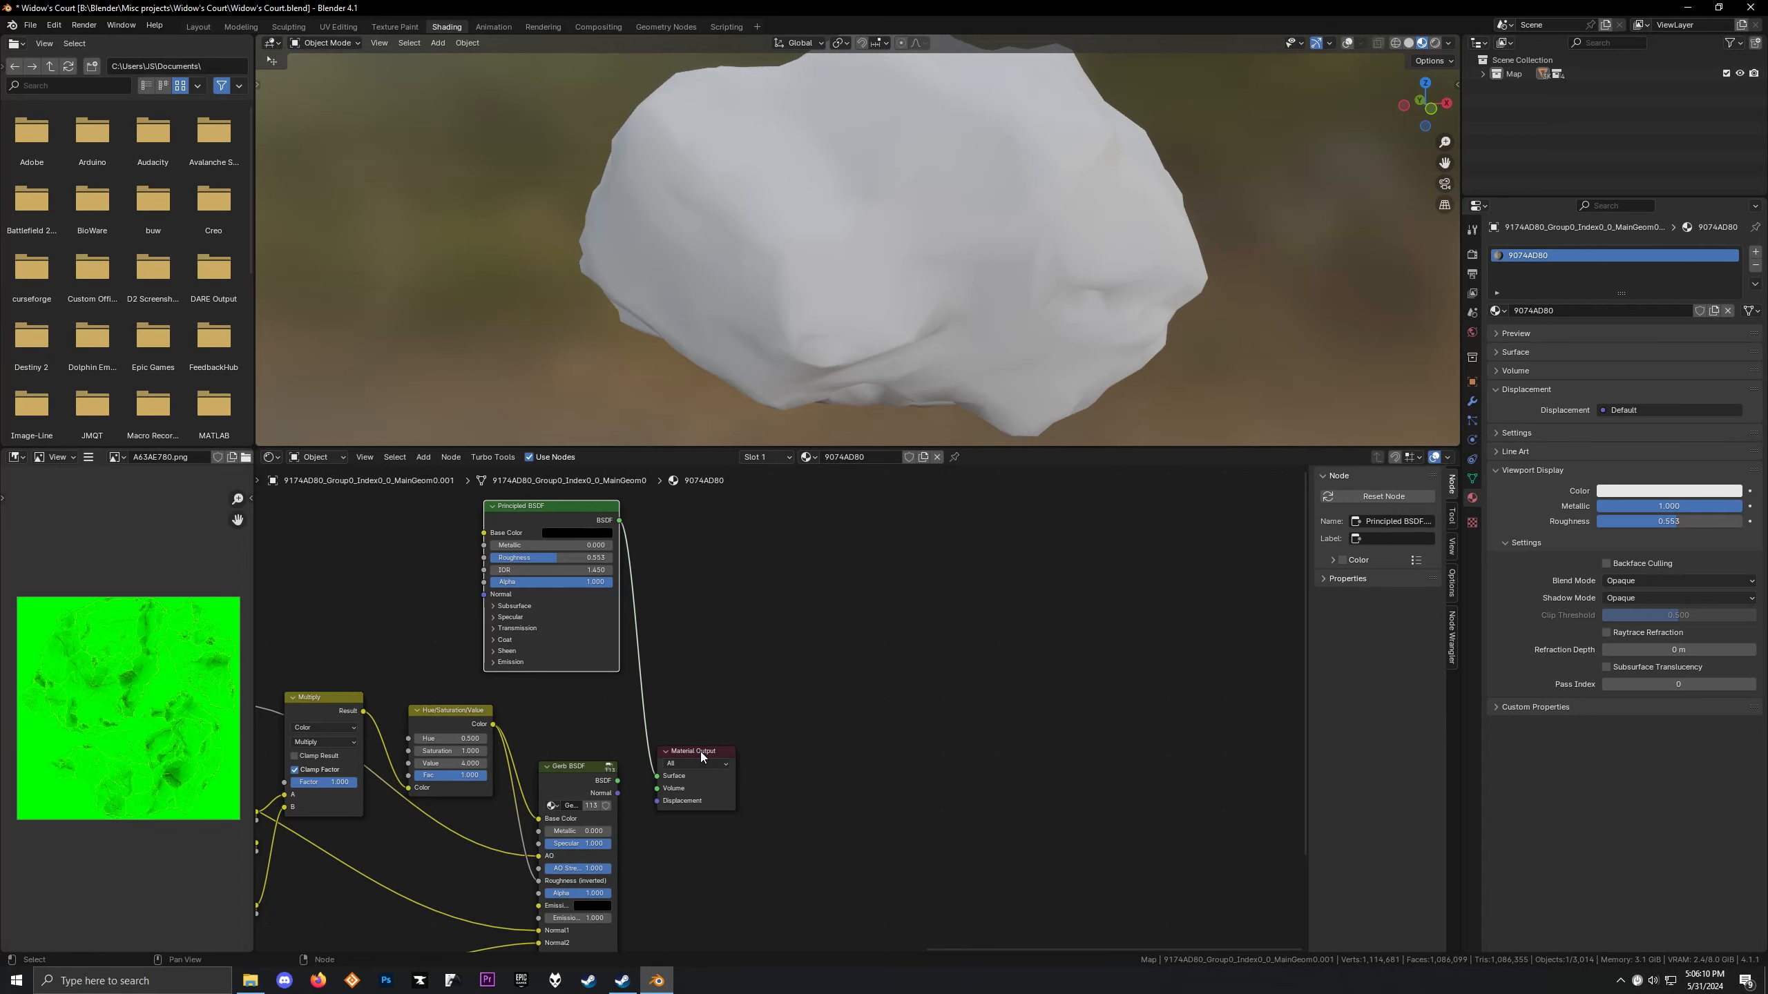
drag(700, 752, 698, 517)
Set the pasted Principled BSDF's base color to white
scroll(773, 683, up, 6)
middle_drag(790, 679, 989, 837)
scroll(724, 630, up, 2)
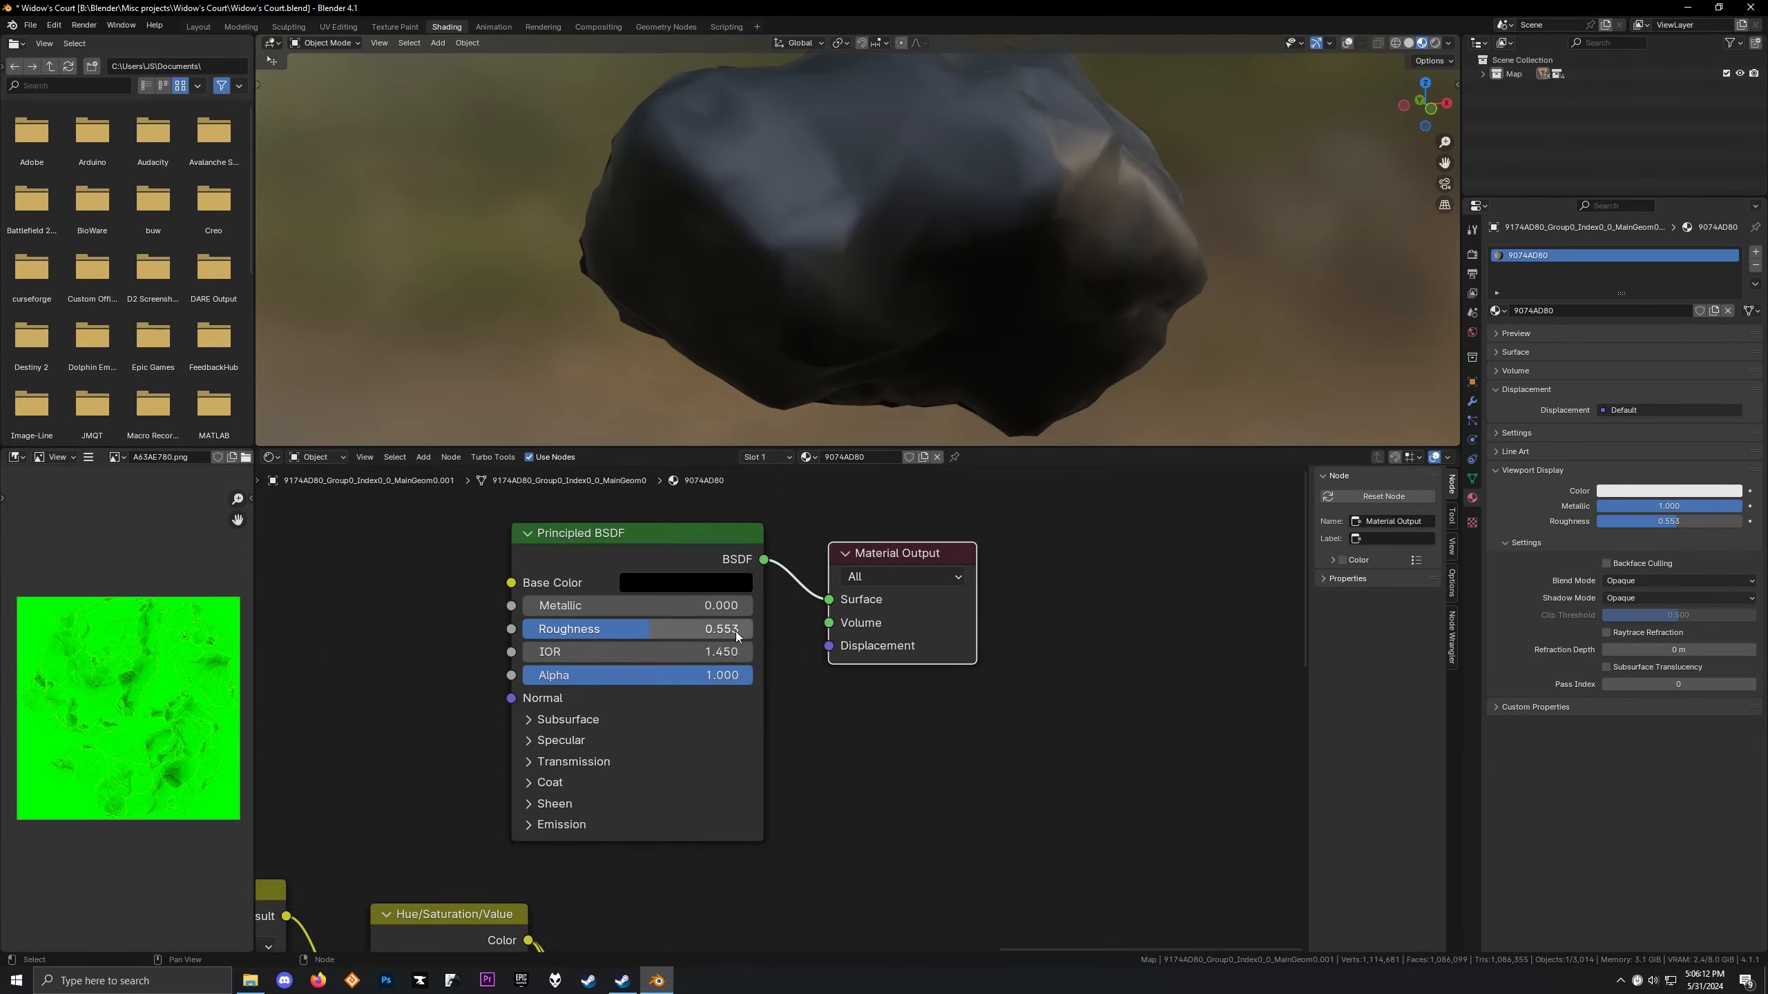
scroll(741, 644, up, 1)
click(745, 653)
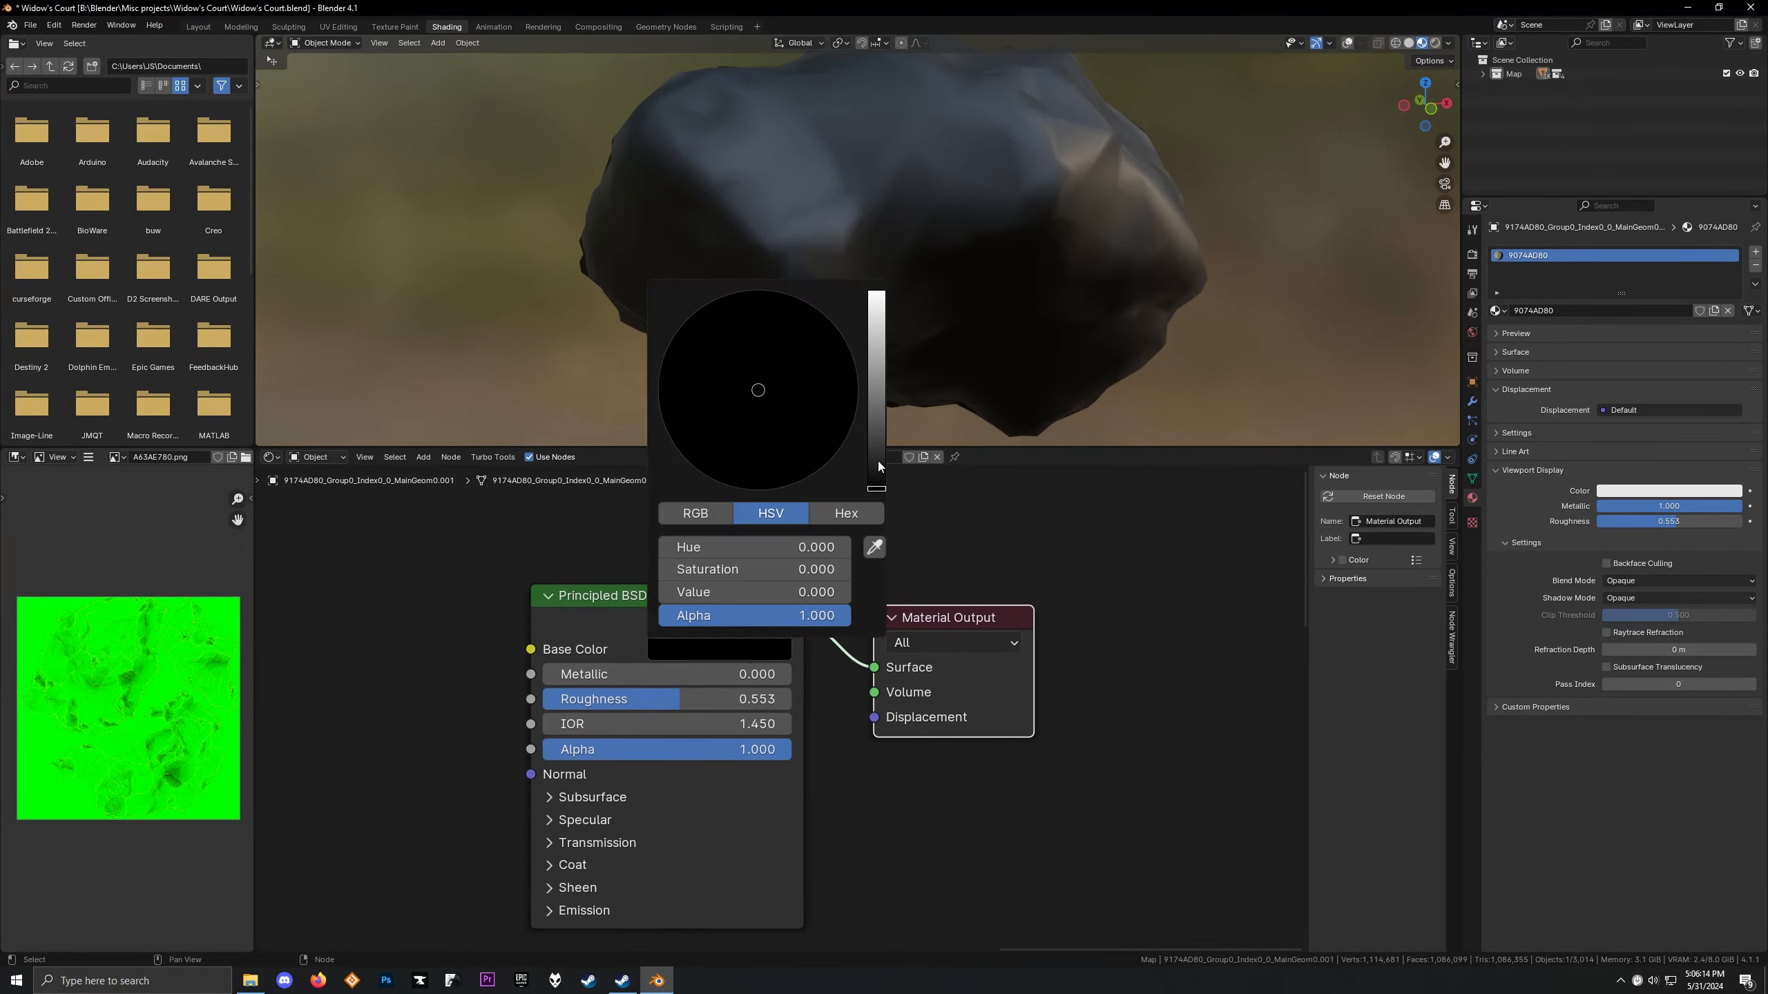
drag(878, 465, 876, 291)
mouse_move(758, 390)
mouse_down()
mouse_move(845, 411)
mouse_move(851, 395)
mouse_move(760, 396)
mouse_up()
Preview the 793AE780.png texture and try connecting it to the pasted Principled BSDF's Base Color
scroll(483, 708, down, 6)
middle_drag(263, 835, 638, 679)
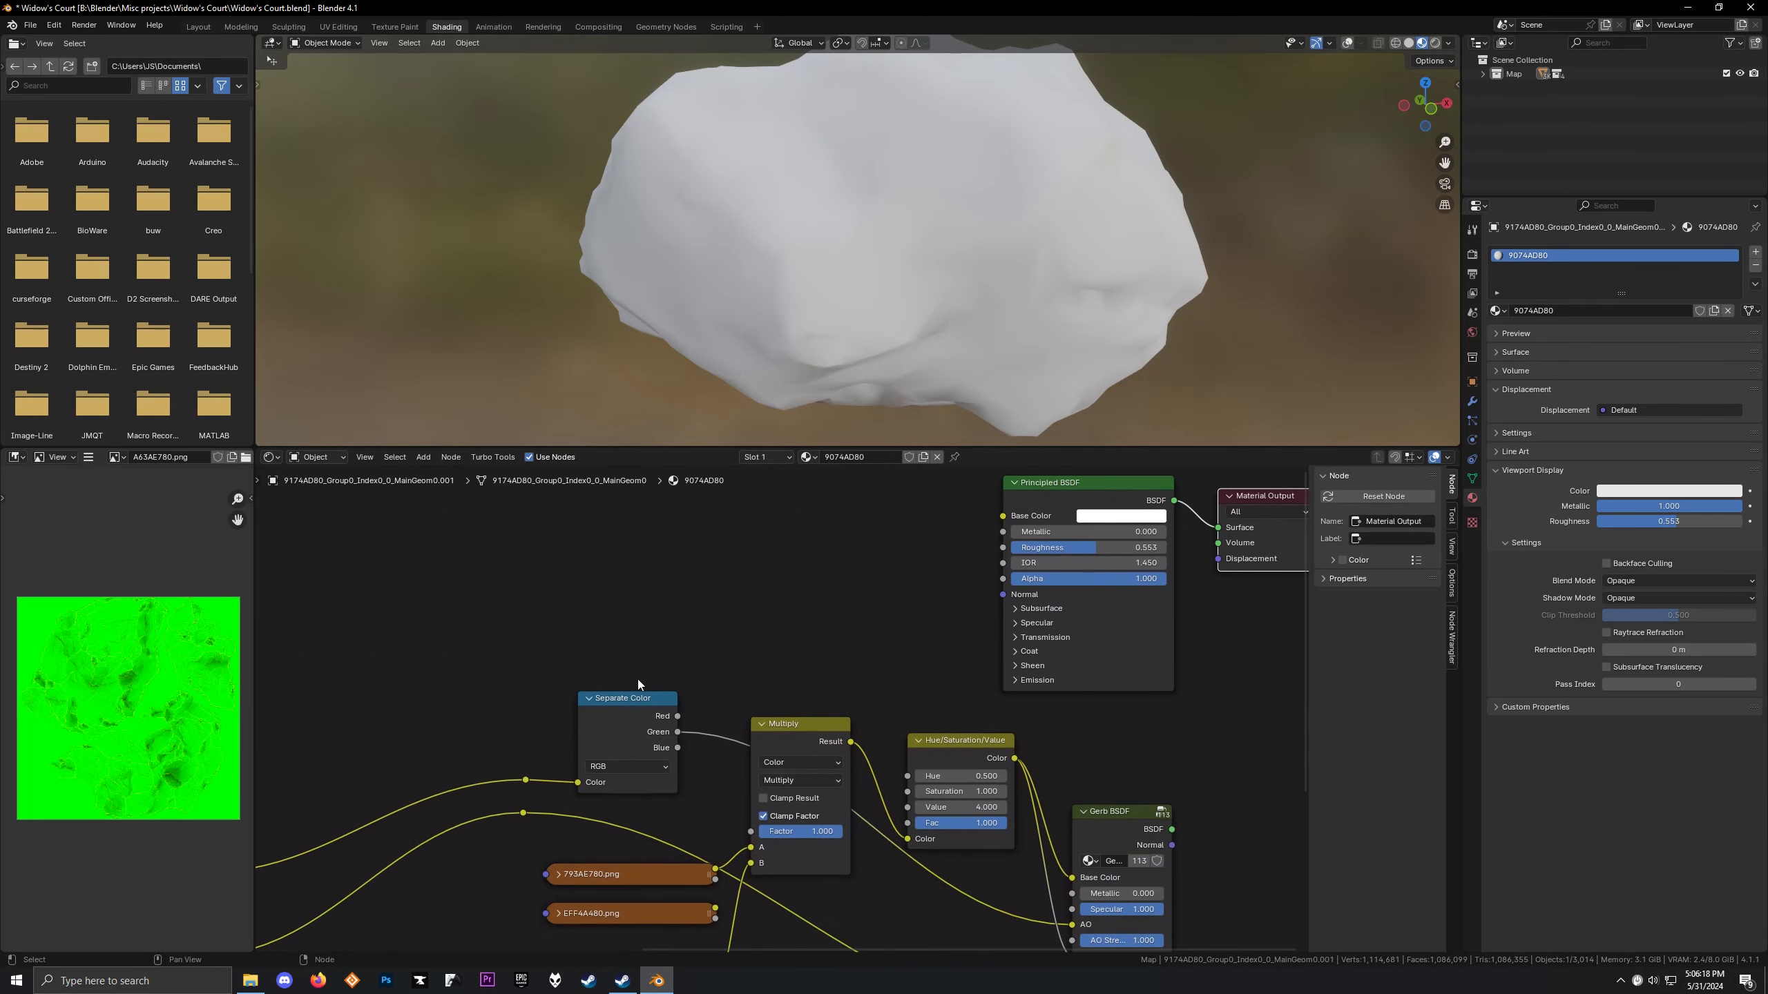
scroll(639, 680, down, 5)
click(722, 820)
drag(734, 820, 904, 550)
scroll(817, 307, up, 3)
mouse_move(817, 308)
middle_down()
mouse_move(1011, 286)
mouse_move(815, 343)
mouse_move(767, 306)
mouse_move(842, 307)
middle_up()
drag(930, 581, 986, 539)
scroll(1016, 592, up, 2)
middle_drag(1022, 597, 818, 720)
scroll(819, 720, up, 2)
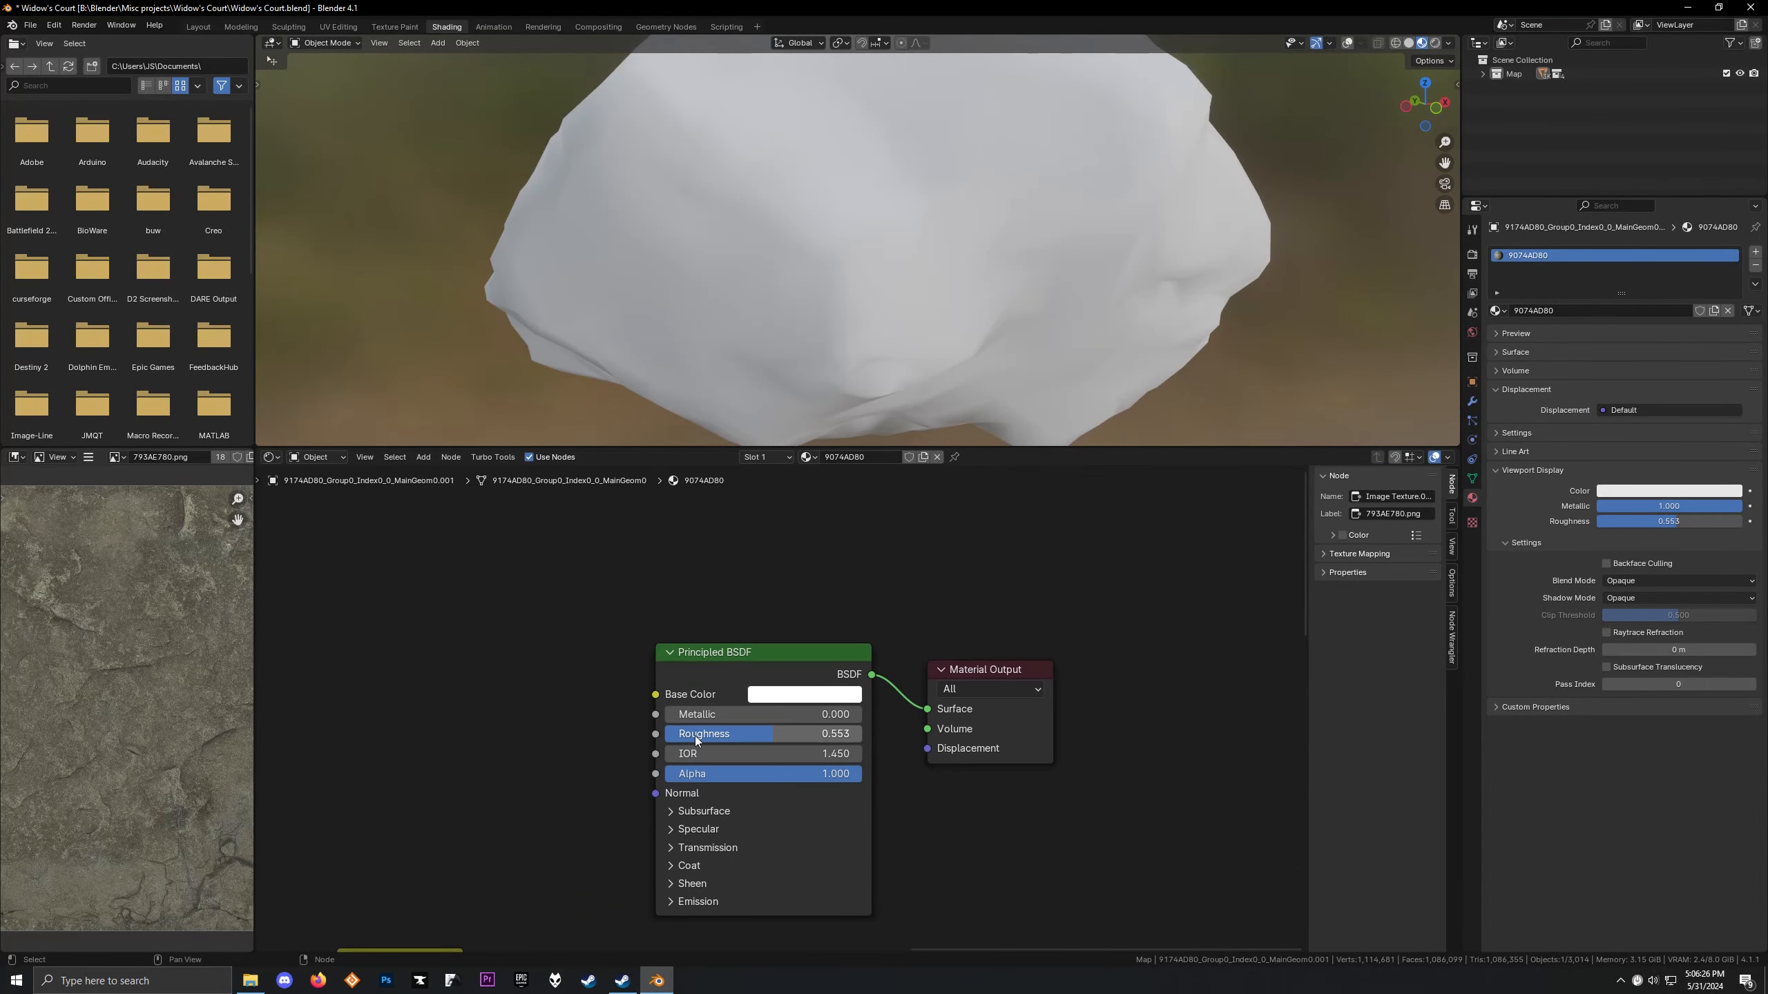
Try Metallic 1.000 with Roughness 0.253 on the Principled BSDF and examine the boulder's reflections
mouse_move(754, 275)
middle_down()
mouse_move(730, 277)
mouse_move(763, 294)
mouse_move(886, 268)
mouse_move(948, 285)
mouse_move(682, 305)
mouse_move(785, 276)
mouse_move(766, 403)
middle_up()
mouse_move(757, 715)
mouse_down()
mouse_move(863, 714)
mouse_move(711, 733)
mouse_up()
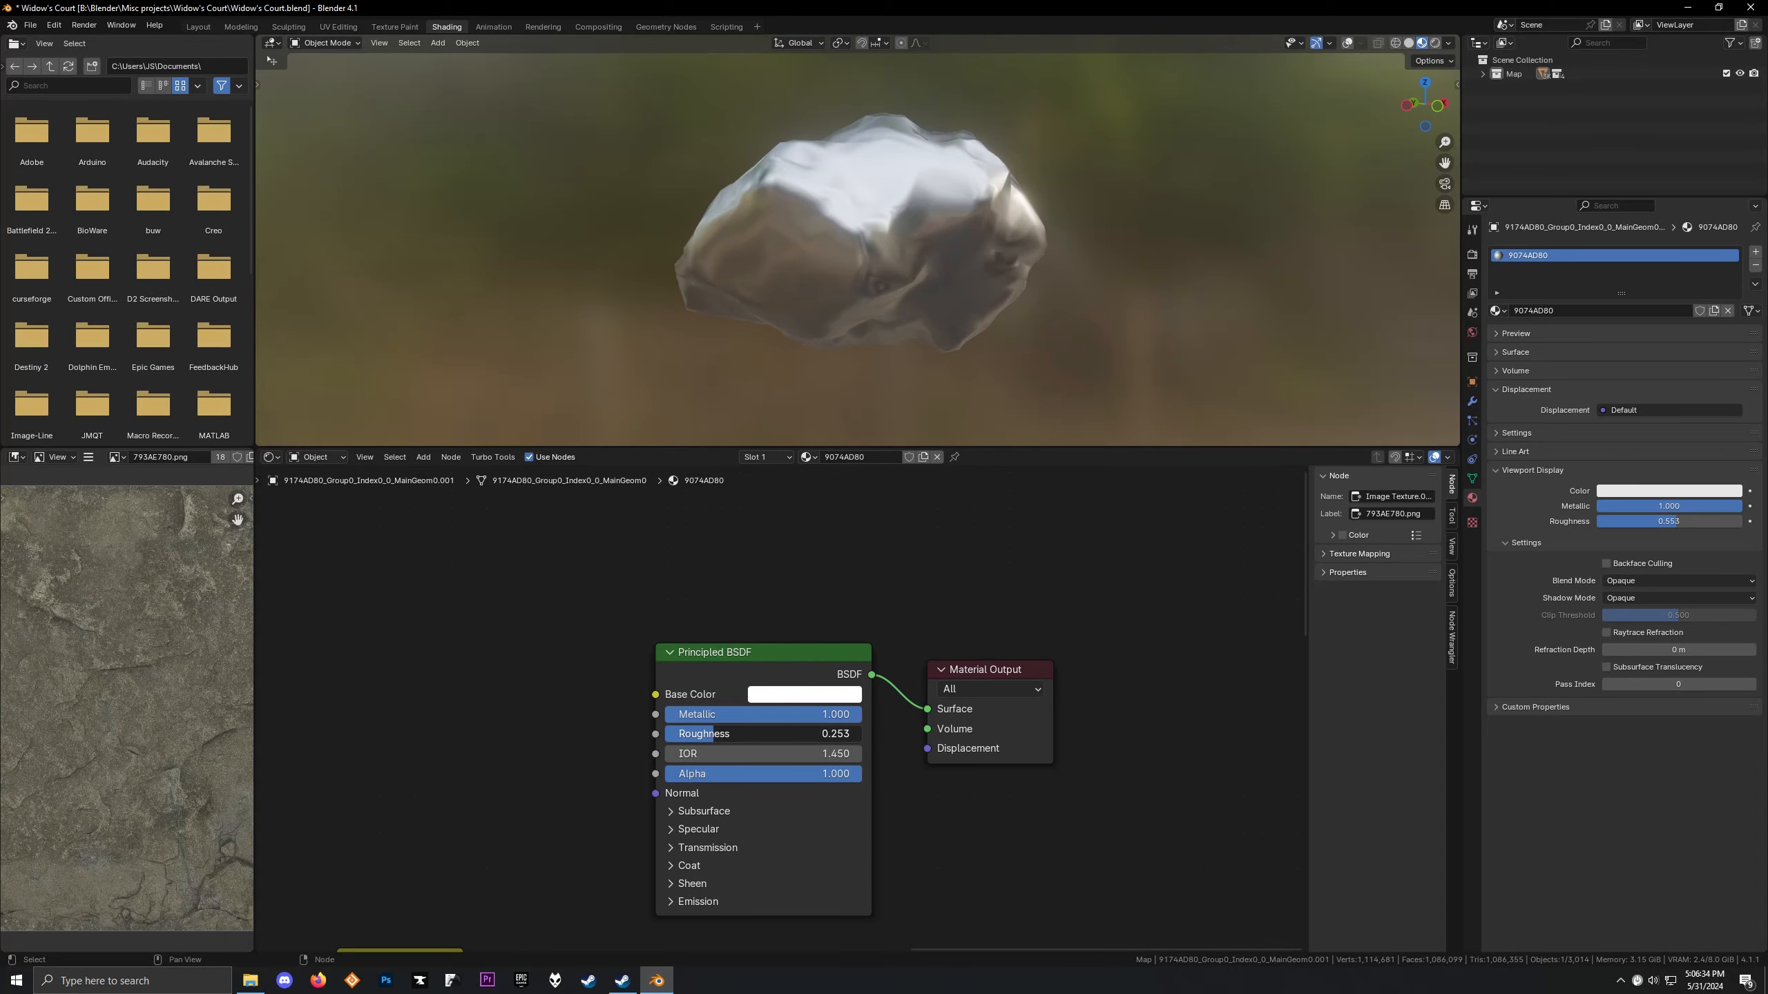
mouse_move(759, 348)
middle_down()
mouse_move(793, 285)
mouse_move(880, 309)
mouse_move(853, 268)
mouse_move(772, 319)
middle_up()
Set the Principled BSDF's Metallic to 0.000 and try Roughness at 1.000 before setting it to 0.000
drag(846, 715, 665, 733)
middle_drag(1104, 235, 940, 348)
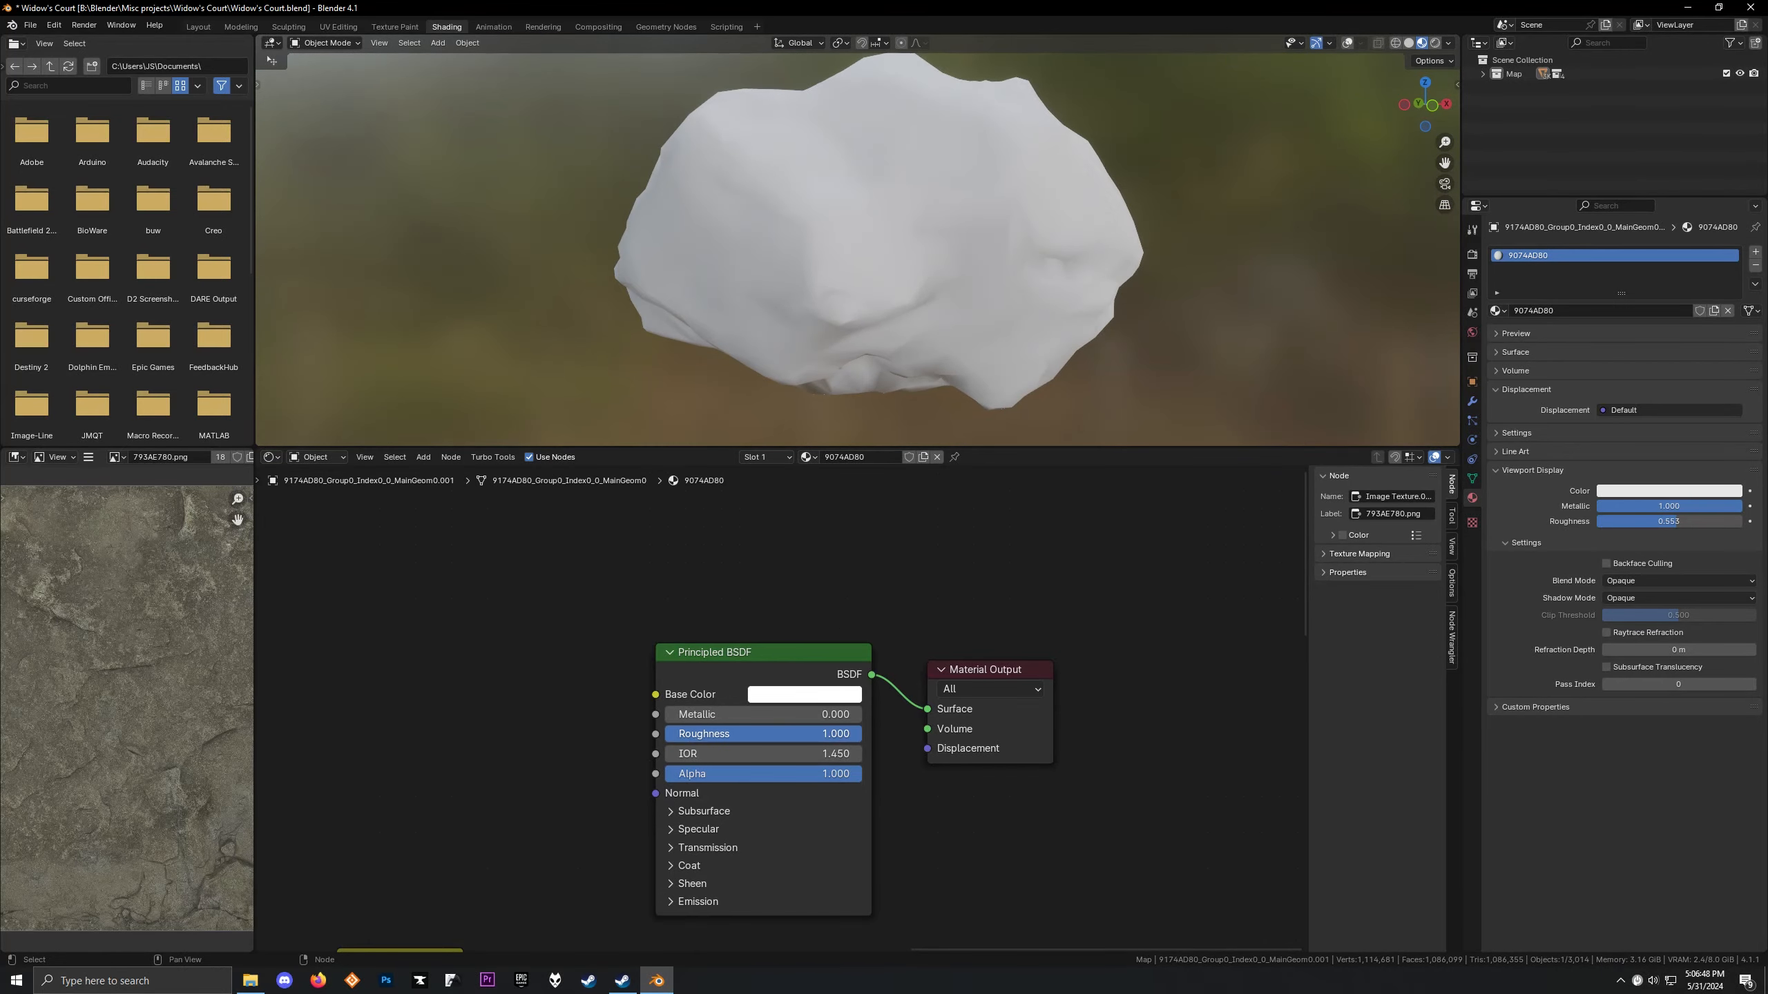
middle_drag(674, 282, 731, 219)
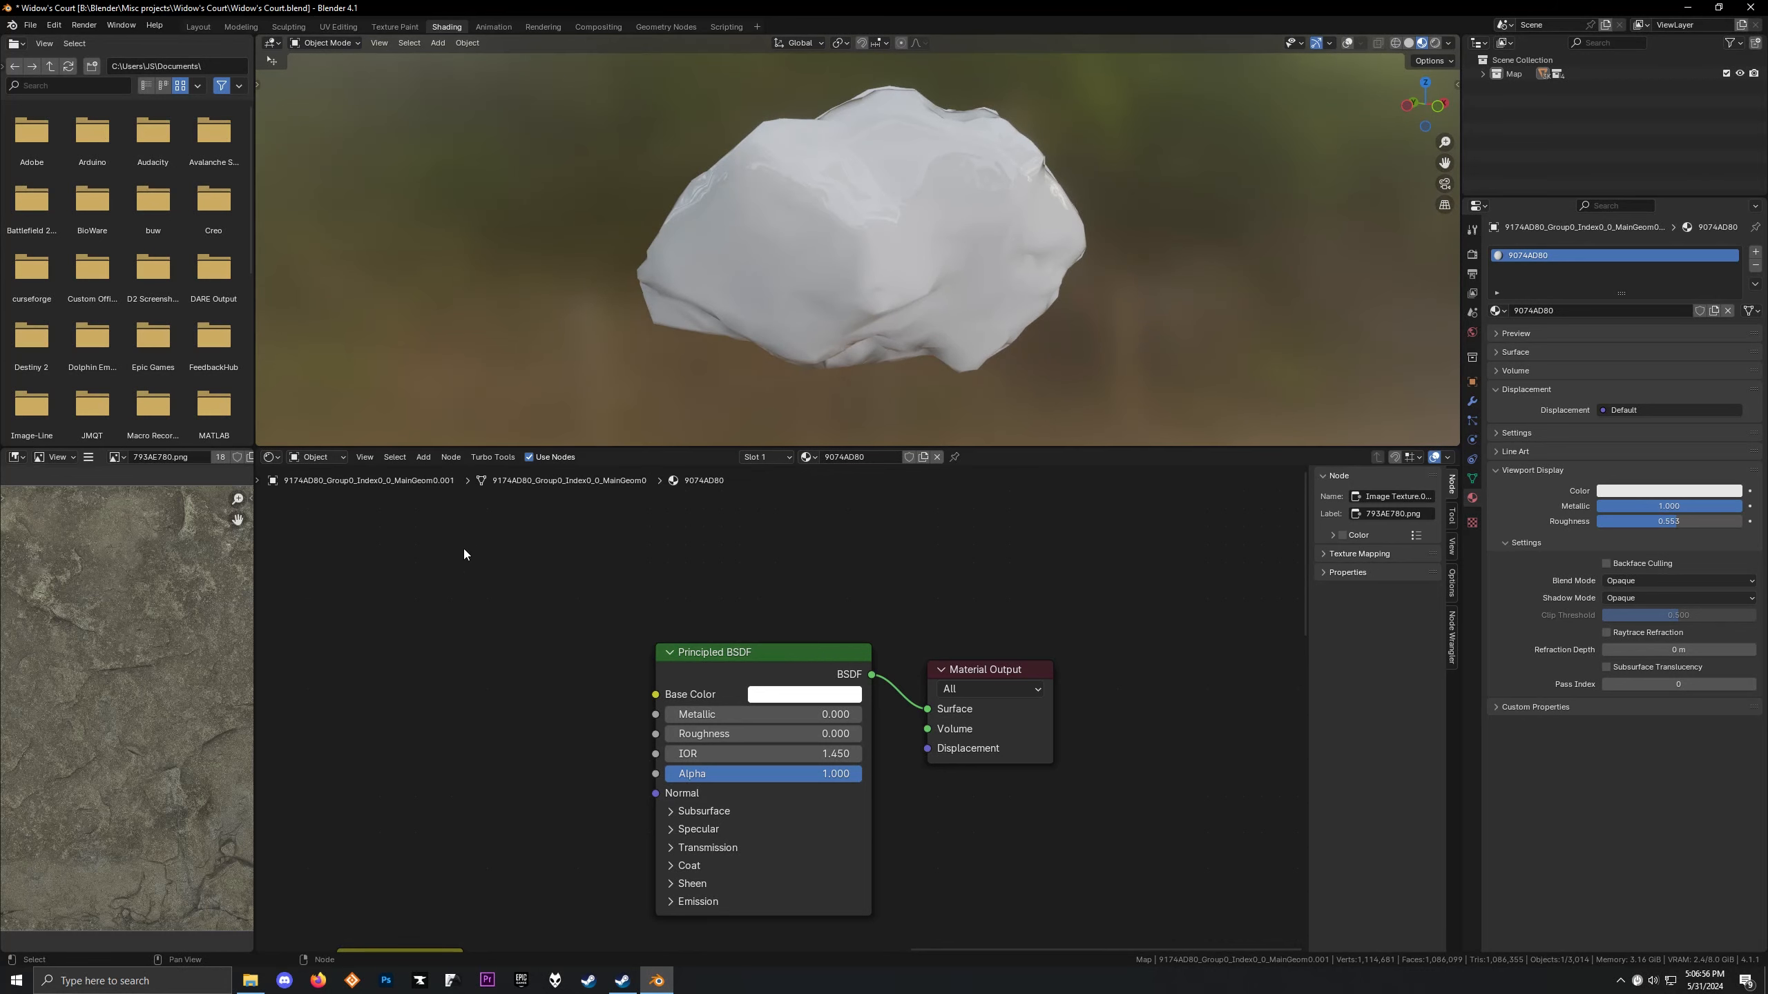
Preview the EFF4A480.png texture from the second column and select the Principled BSDF node above it
scroll(522, 801, down, 6)
middle_drag(526, 801, 590, 578)
middle_drag(670, 518, 674, 551)
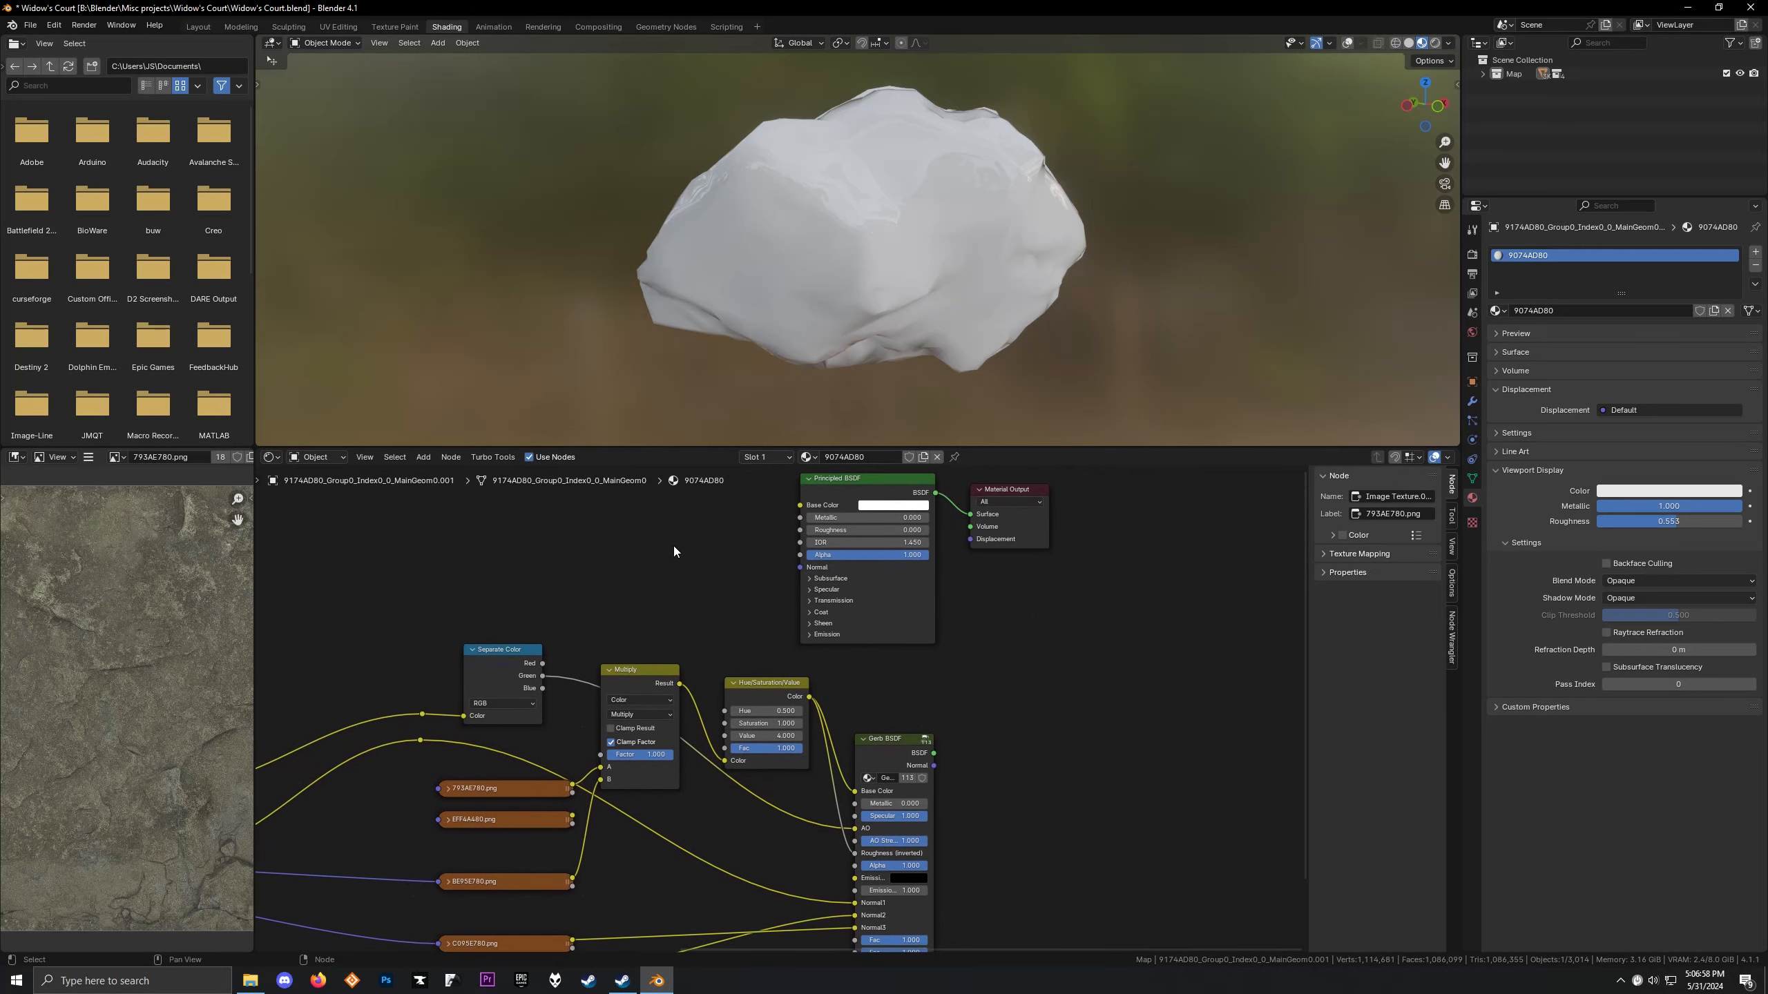
click(540, 821)
scroll(549, 828, up, 2)
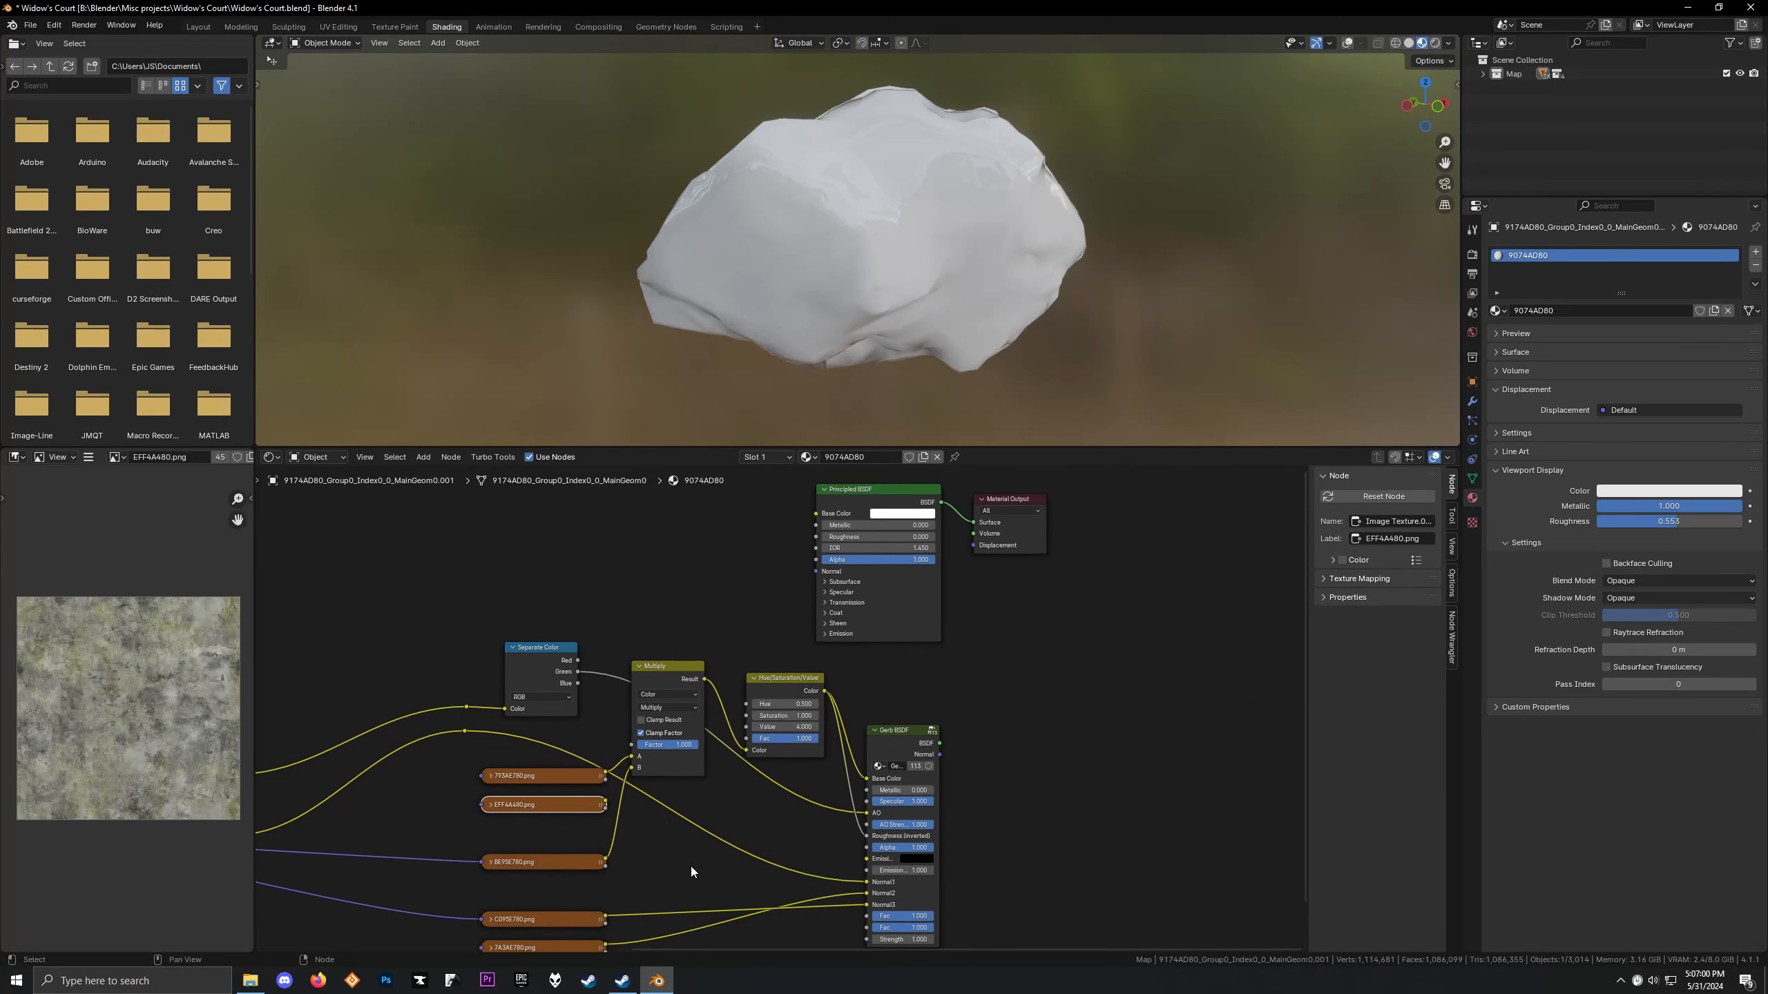
middle_drag(643, 548, 567, 721)
click(764, 645)
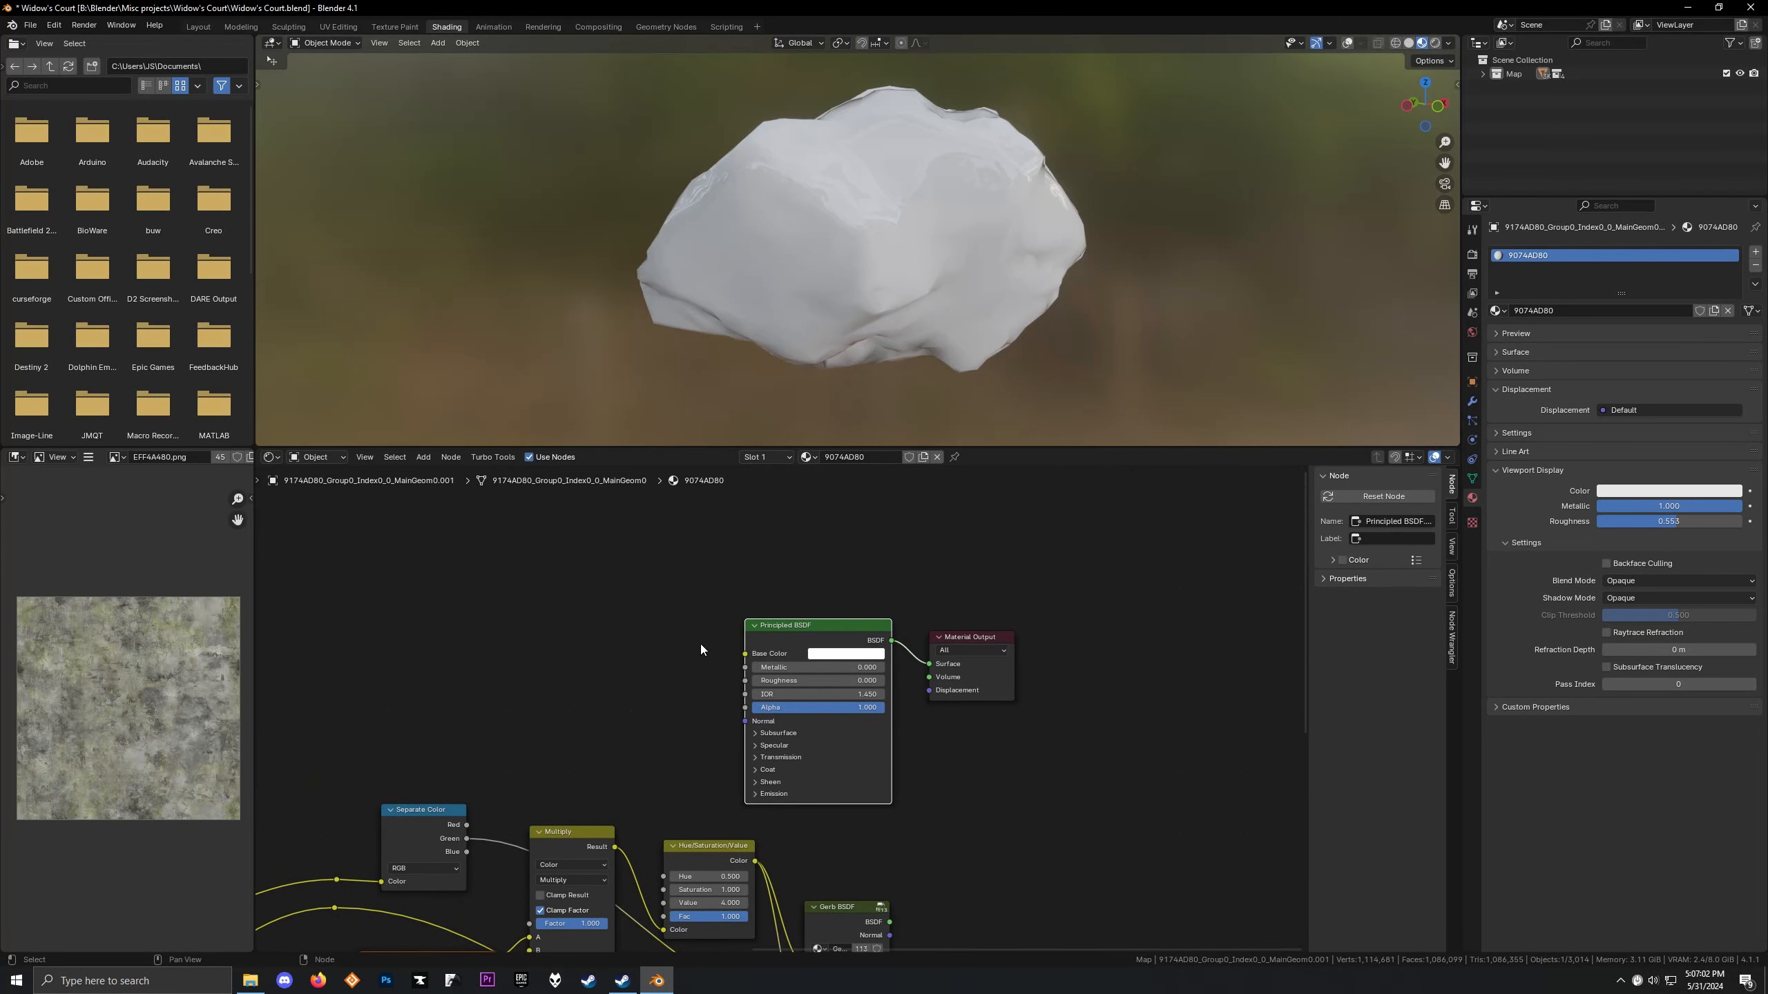
Open the Gerb BSDF group, tidy its Clamp and Invert Color nodes beside Hue/Saturation/Value, and return to the material
click(843, 909)
key(Tab)
scroll(630, 665, up, 5)
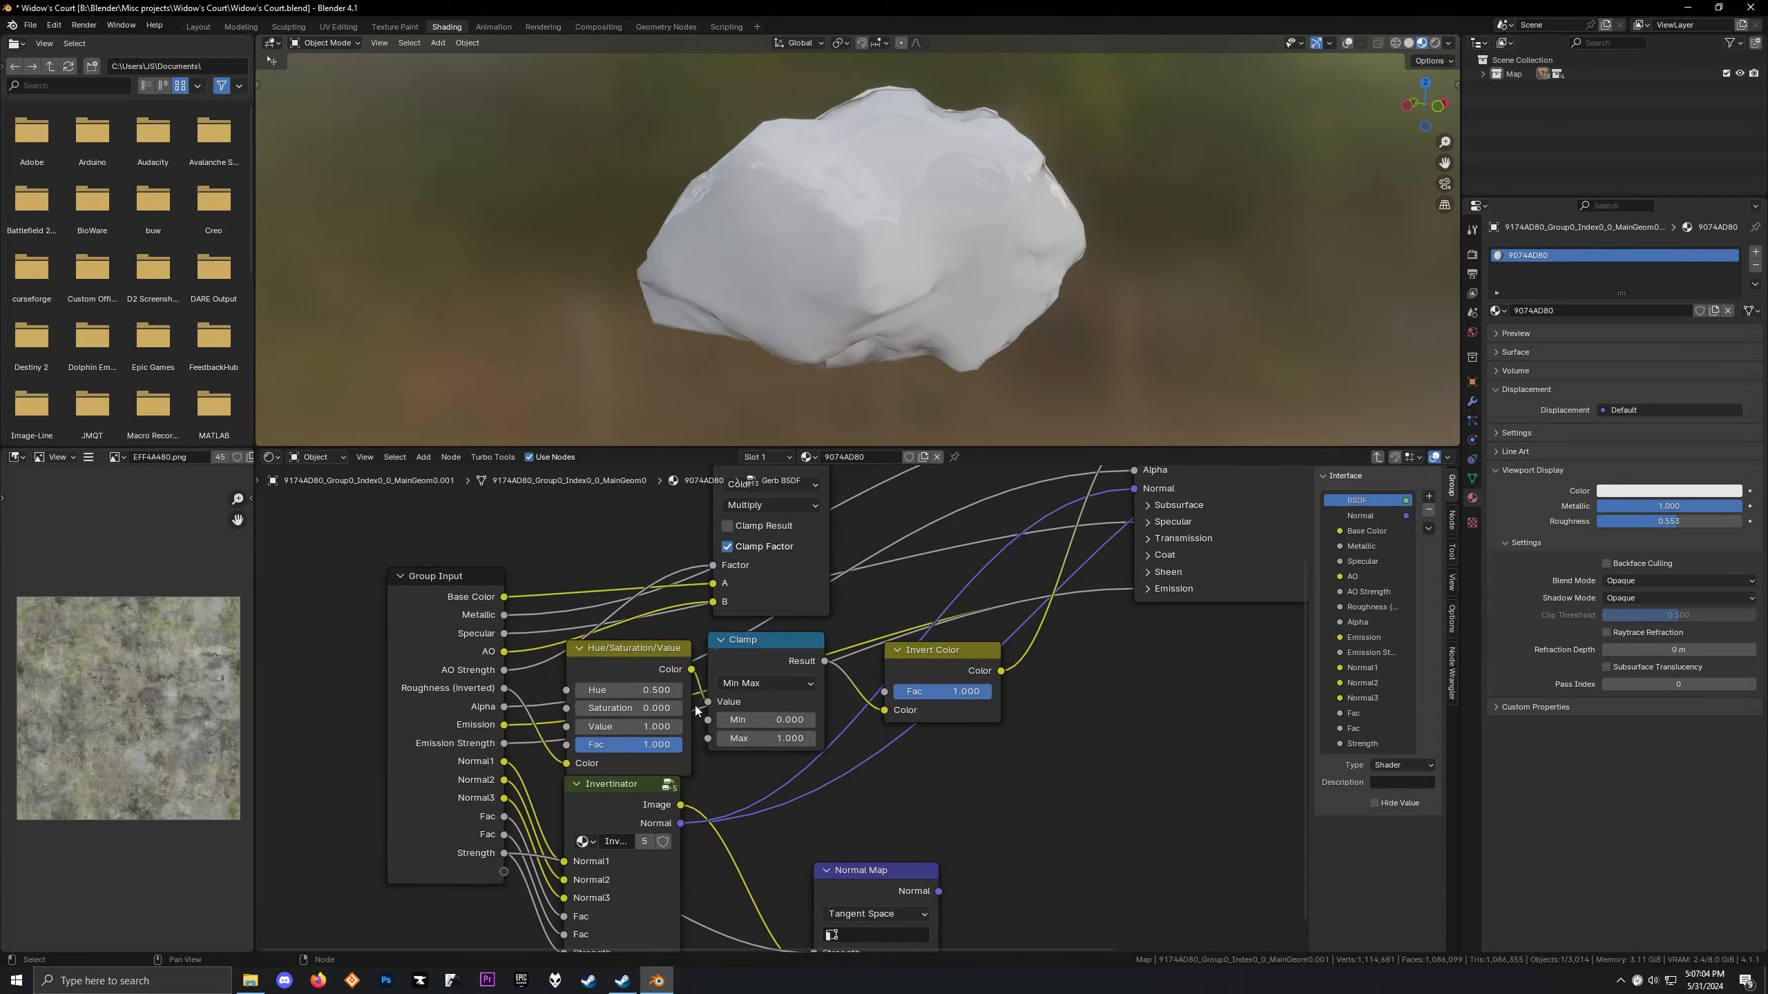
drag(785, 647, 774, 657)
drag(919, 644, 879, 653)
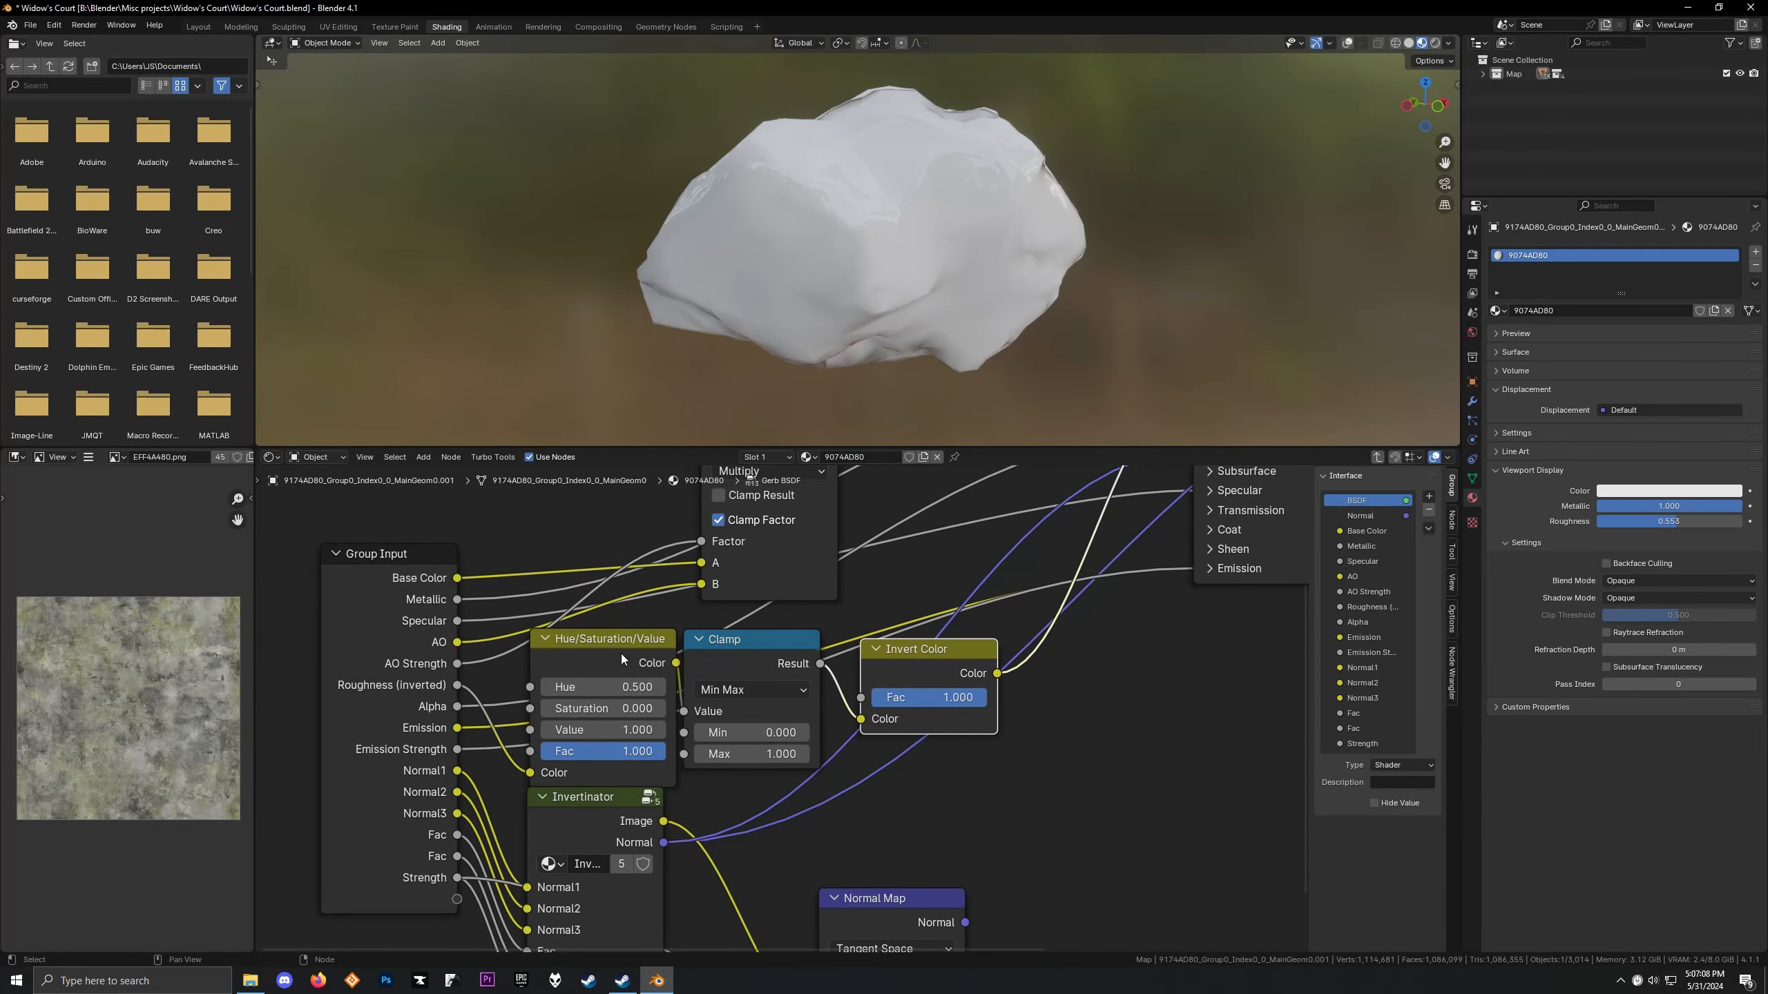
click(724, 650)
click(931, 653)
drag(931, 653, 897, 641)
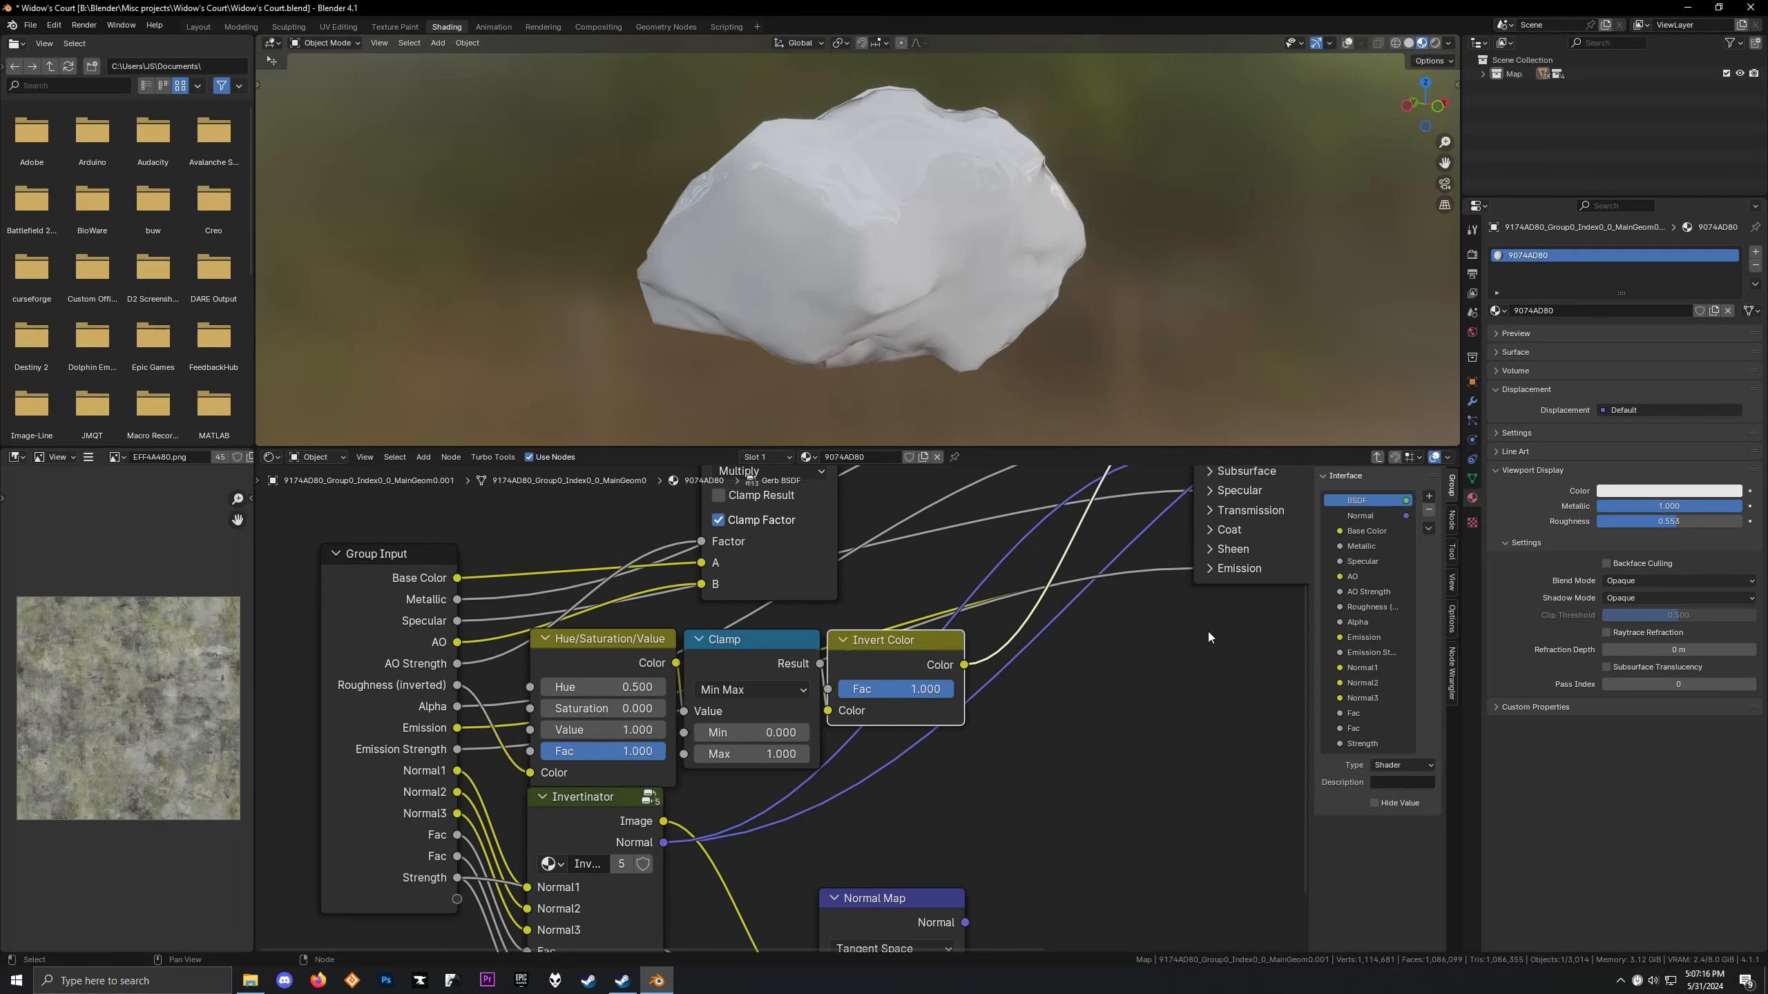
key(Tab)
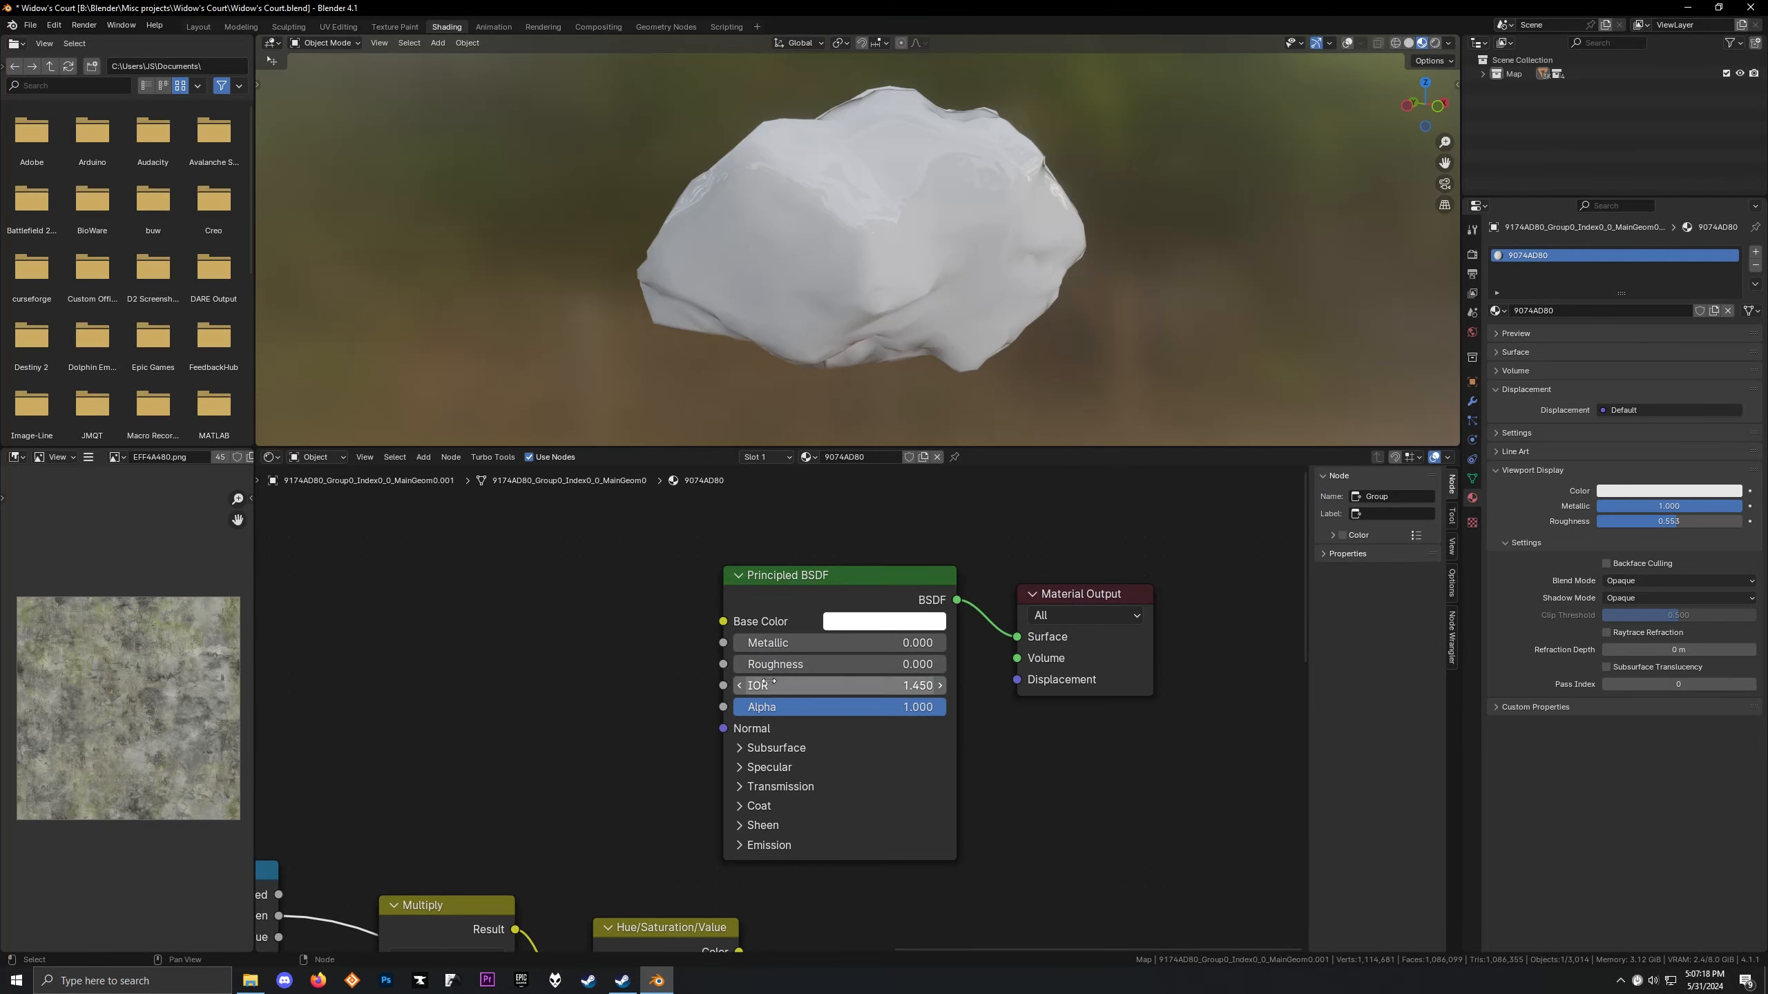
Raise the Principled BSDF's Roughness to 0.541 and inspect the boulder's surface up close
drag(780, 664, 847, 665)
scroll(643, 192, up, 2)
middle_drag(644, 189, 741, 188)
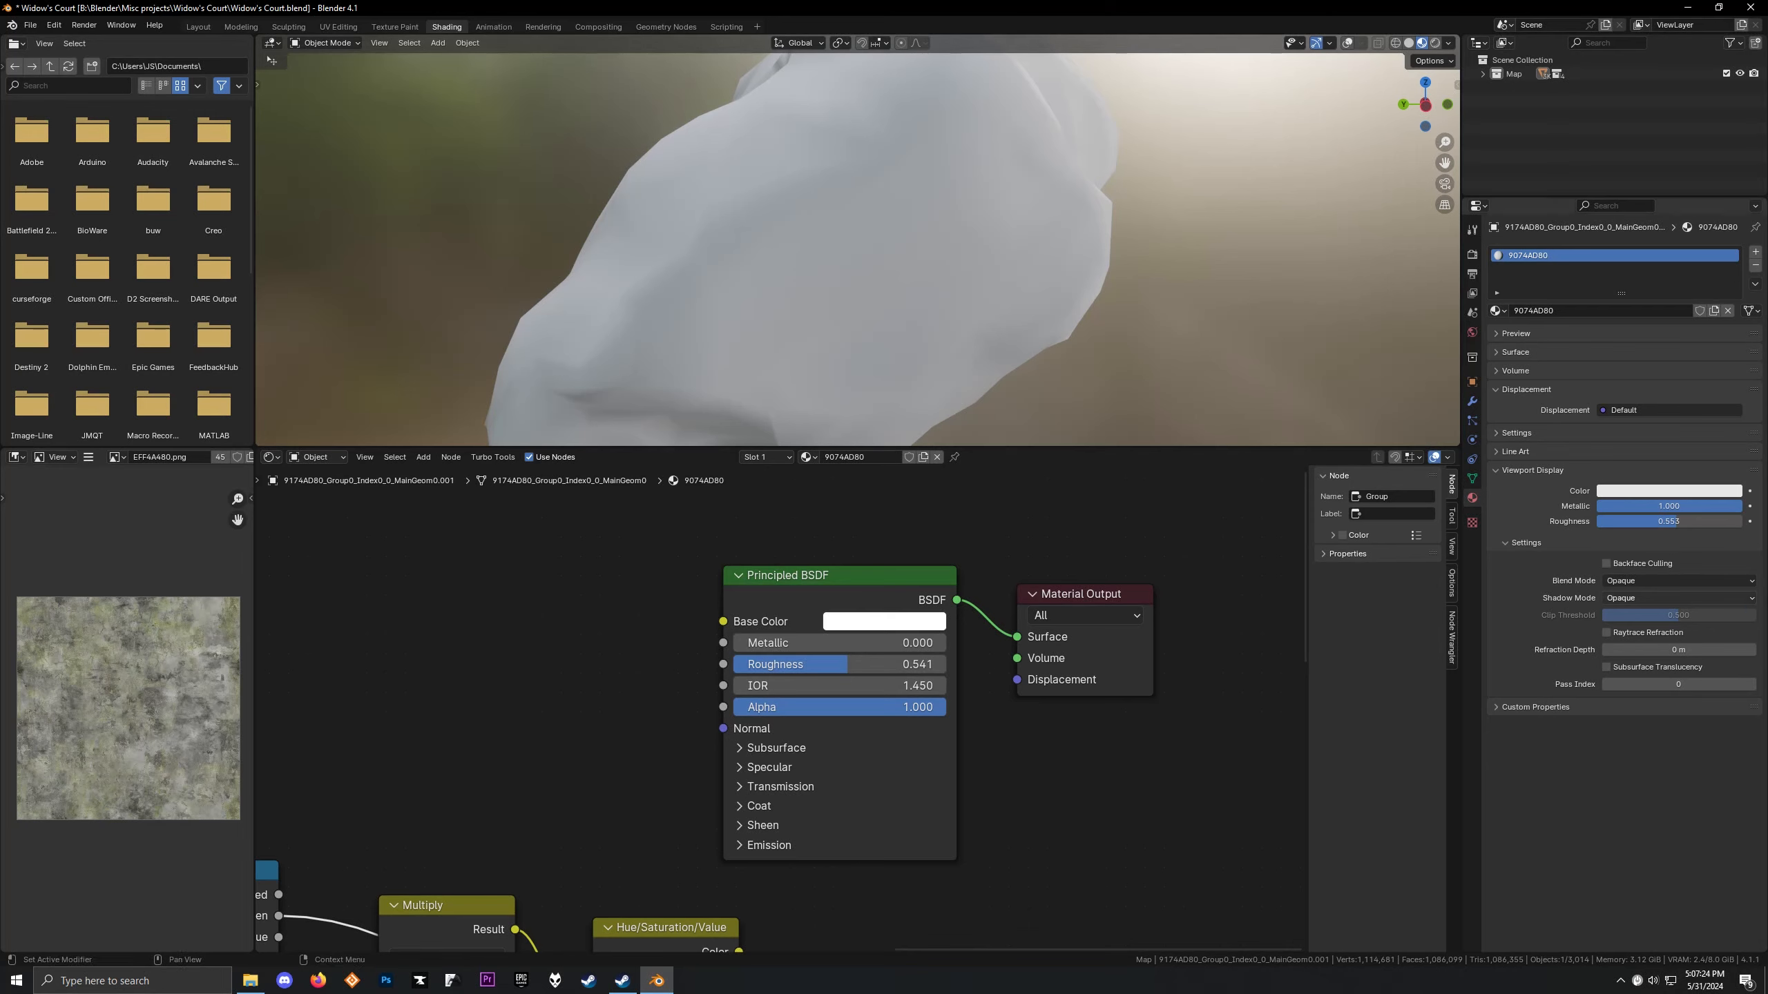
Set the material's Blend Mode to Alpha Blend with Show Backface off, and test the Principled BSDF's Alpha, ending at 1.000
click(1677, 580)
click(1668, 647)
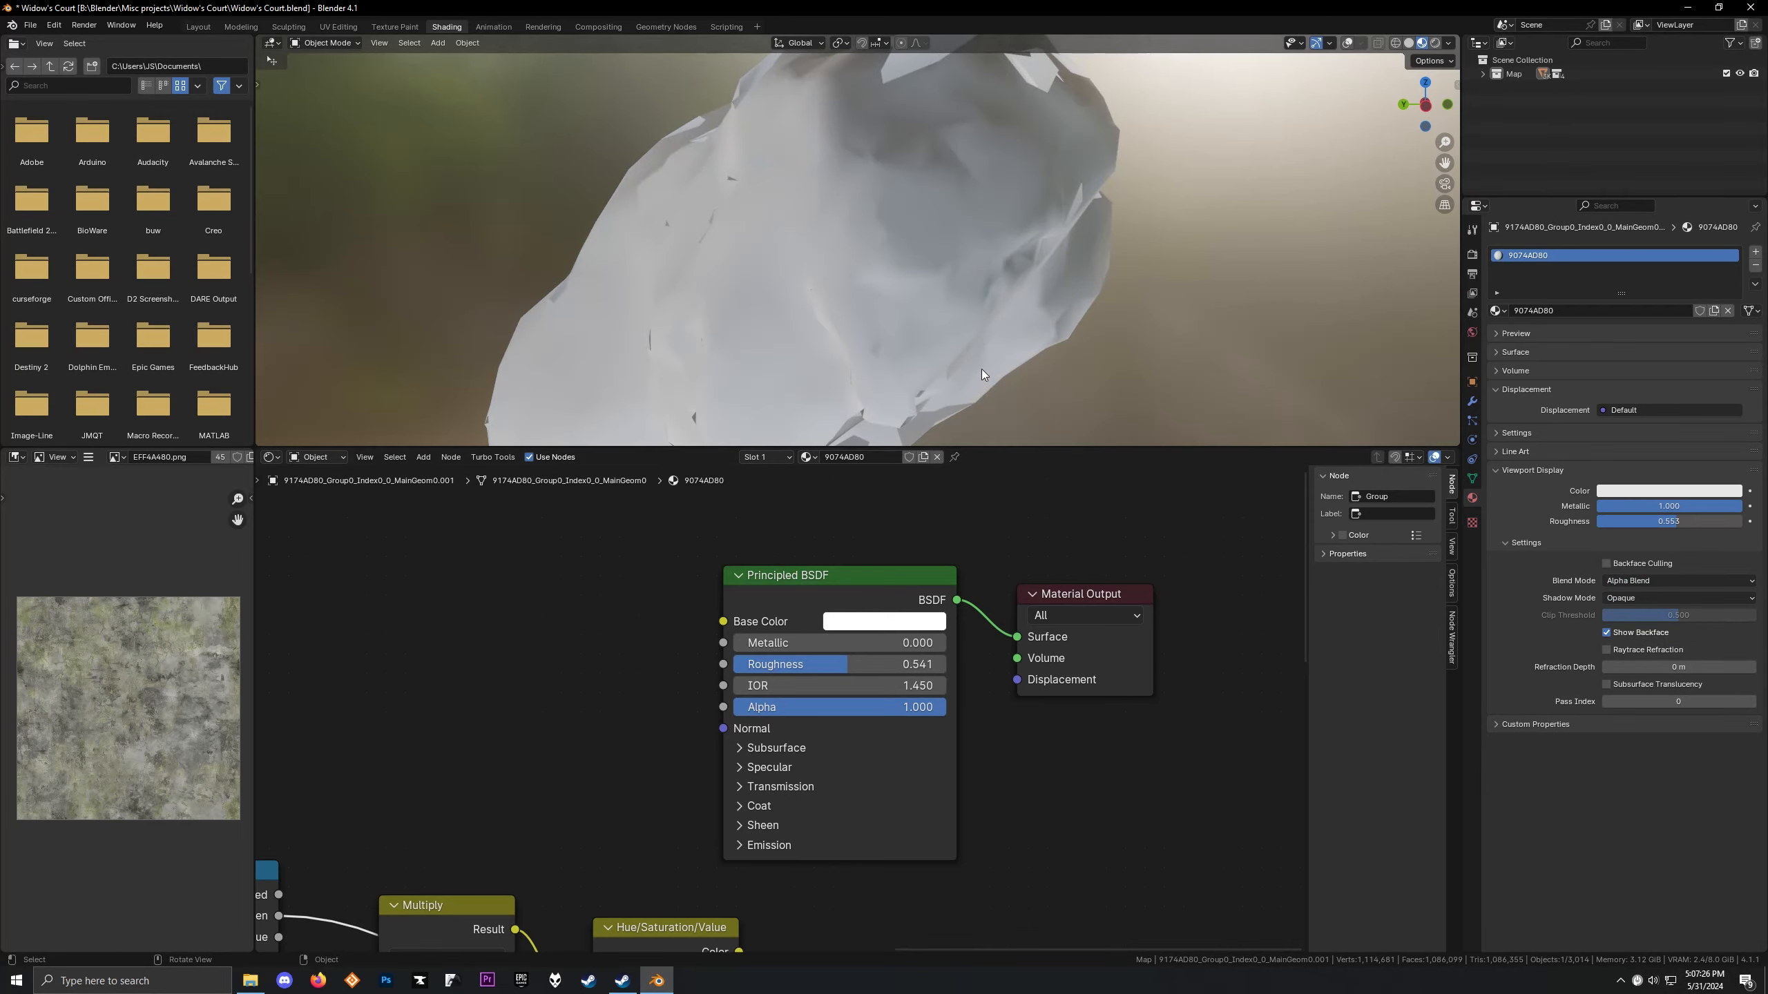
click(1643, 635)
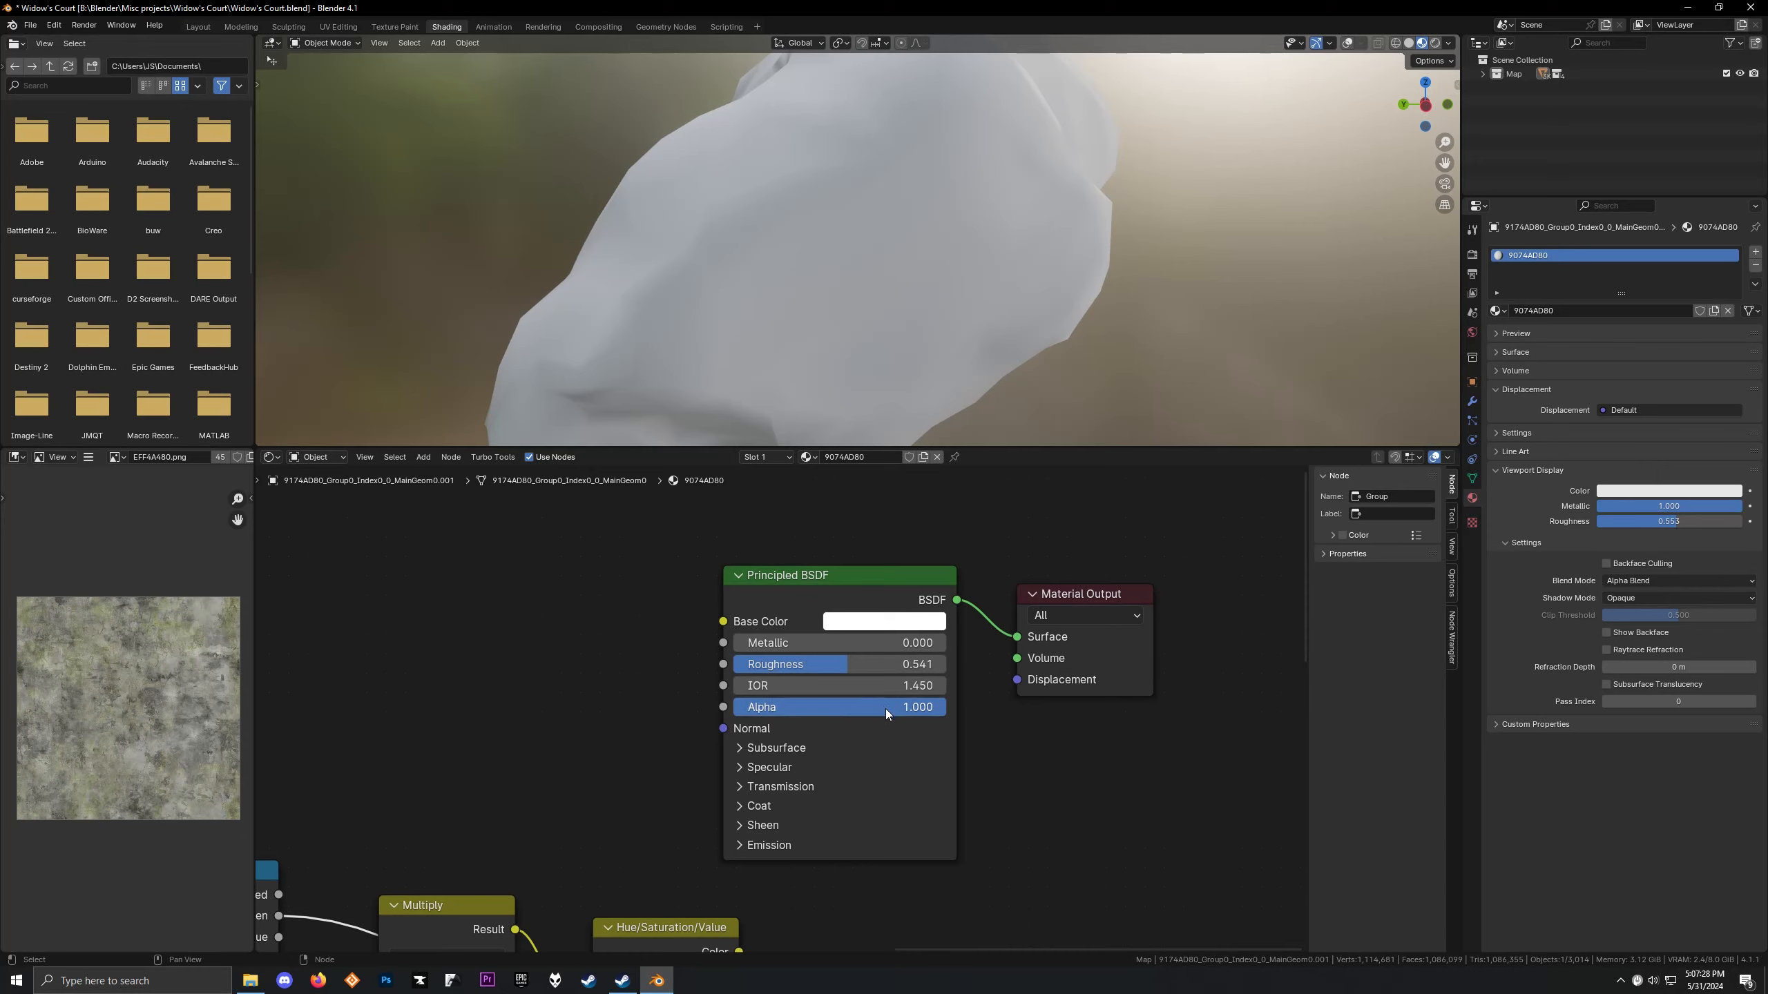
drag(886, 714, 945, 714)
scroll(974, 390, down, 5)
middle_drag(1024, 397, 917, 410)
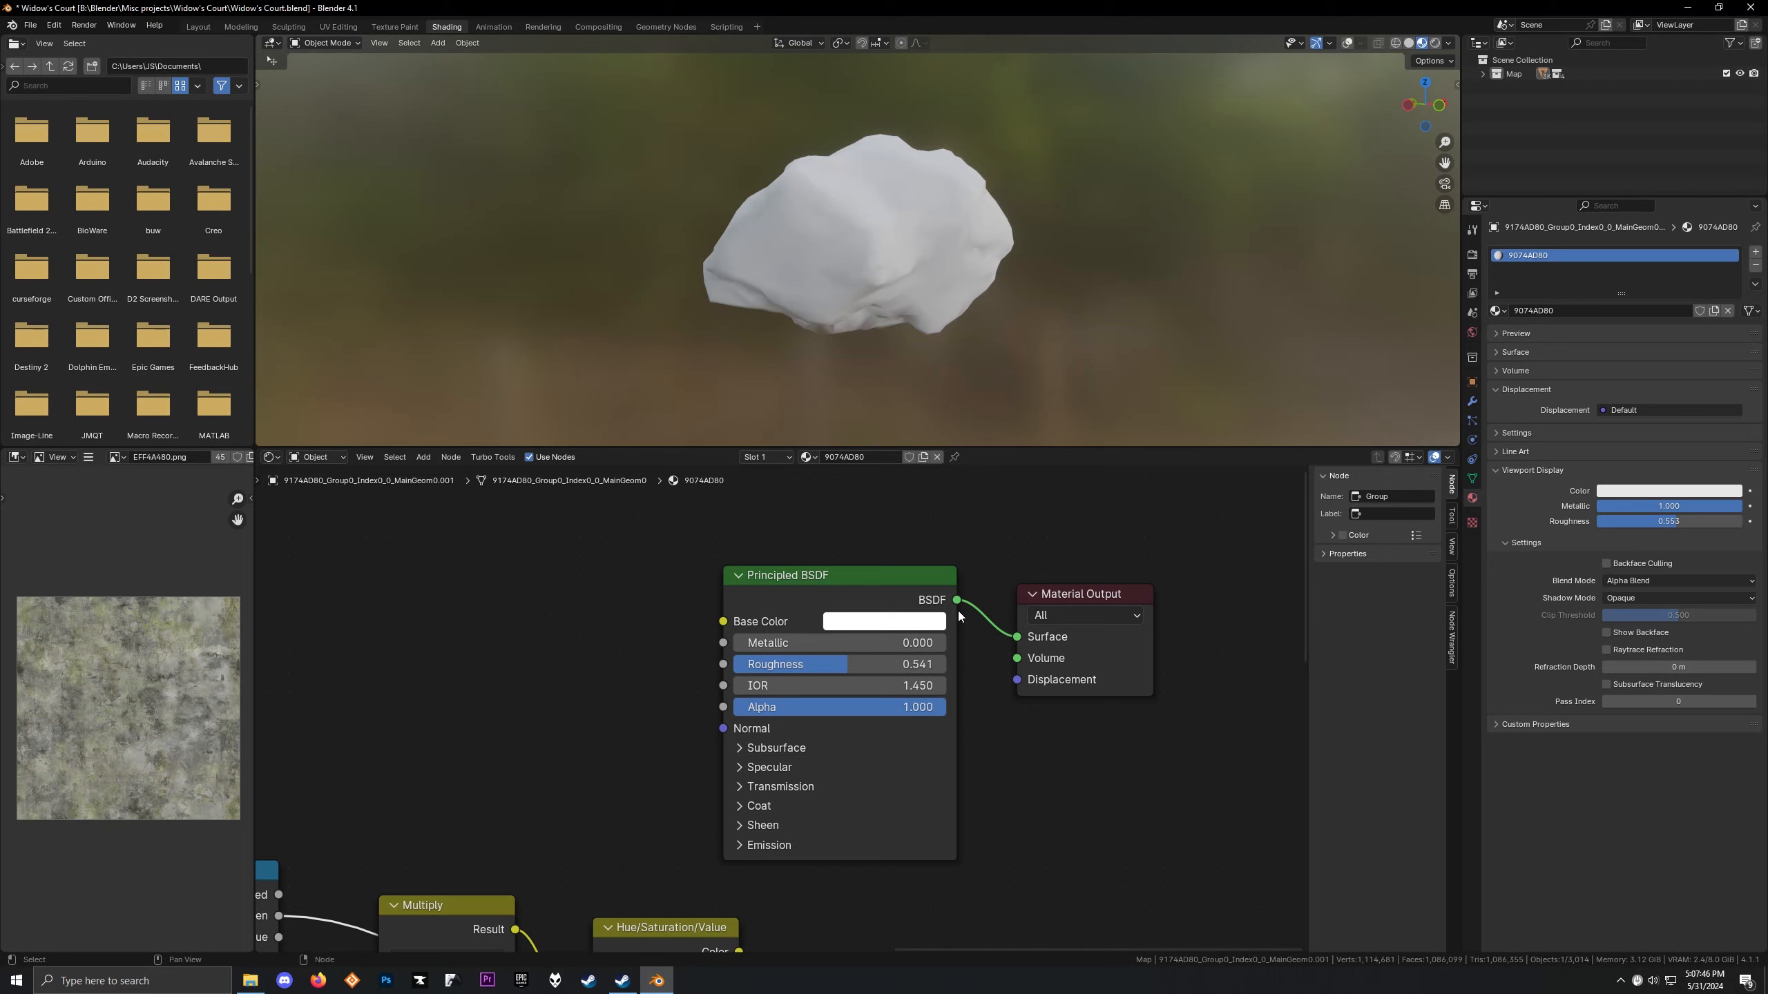
Preview the A43AE780.png normal map from the first texture column in the image viewer
scroll(819, 669, down, 5)
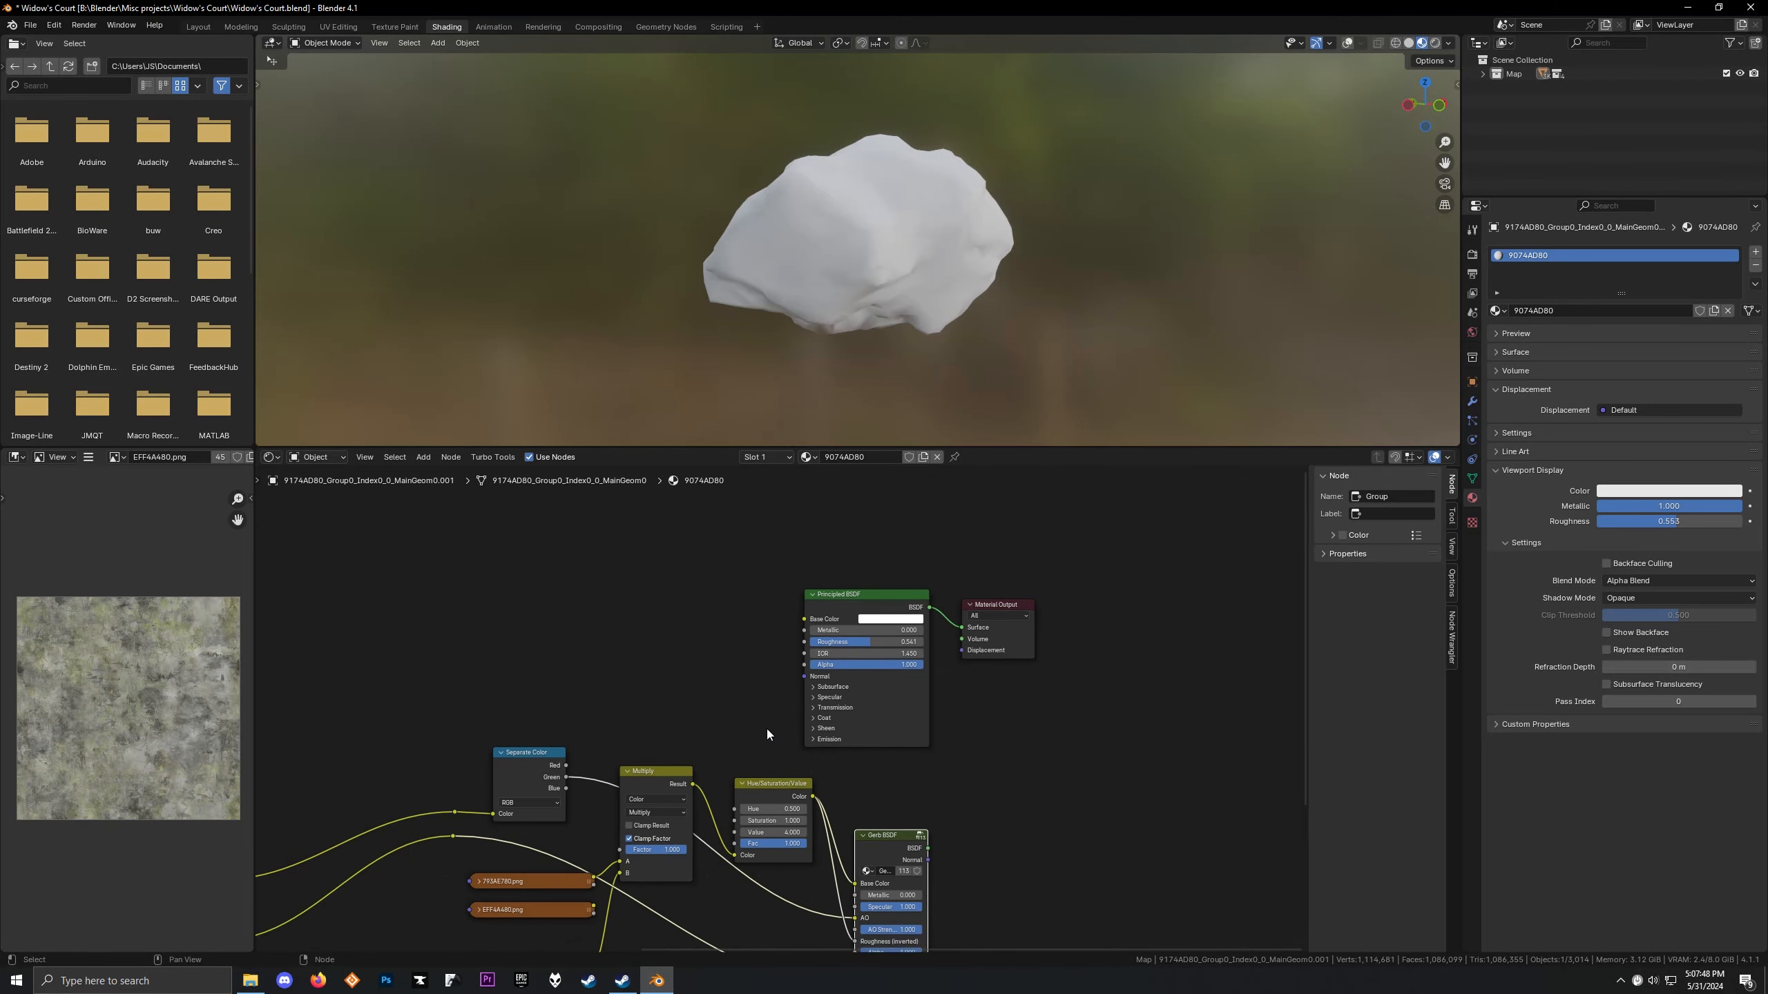
scroll(846, 746, down, 2)
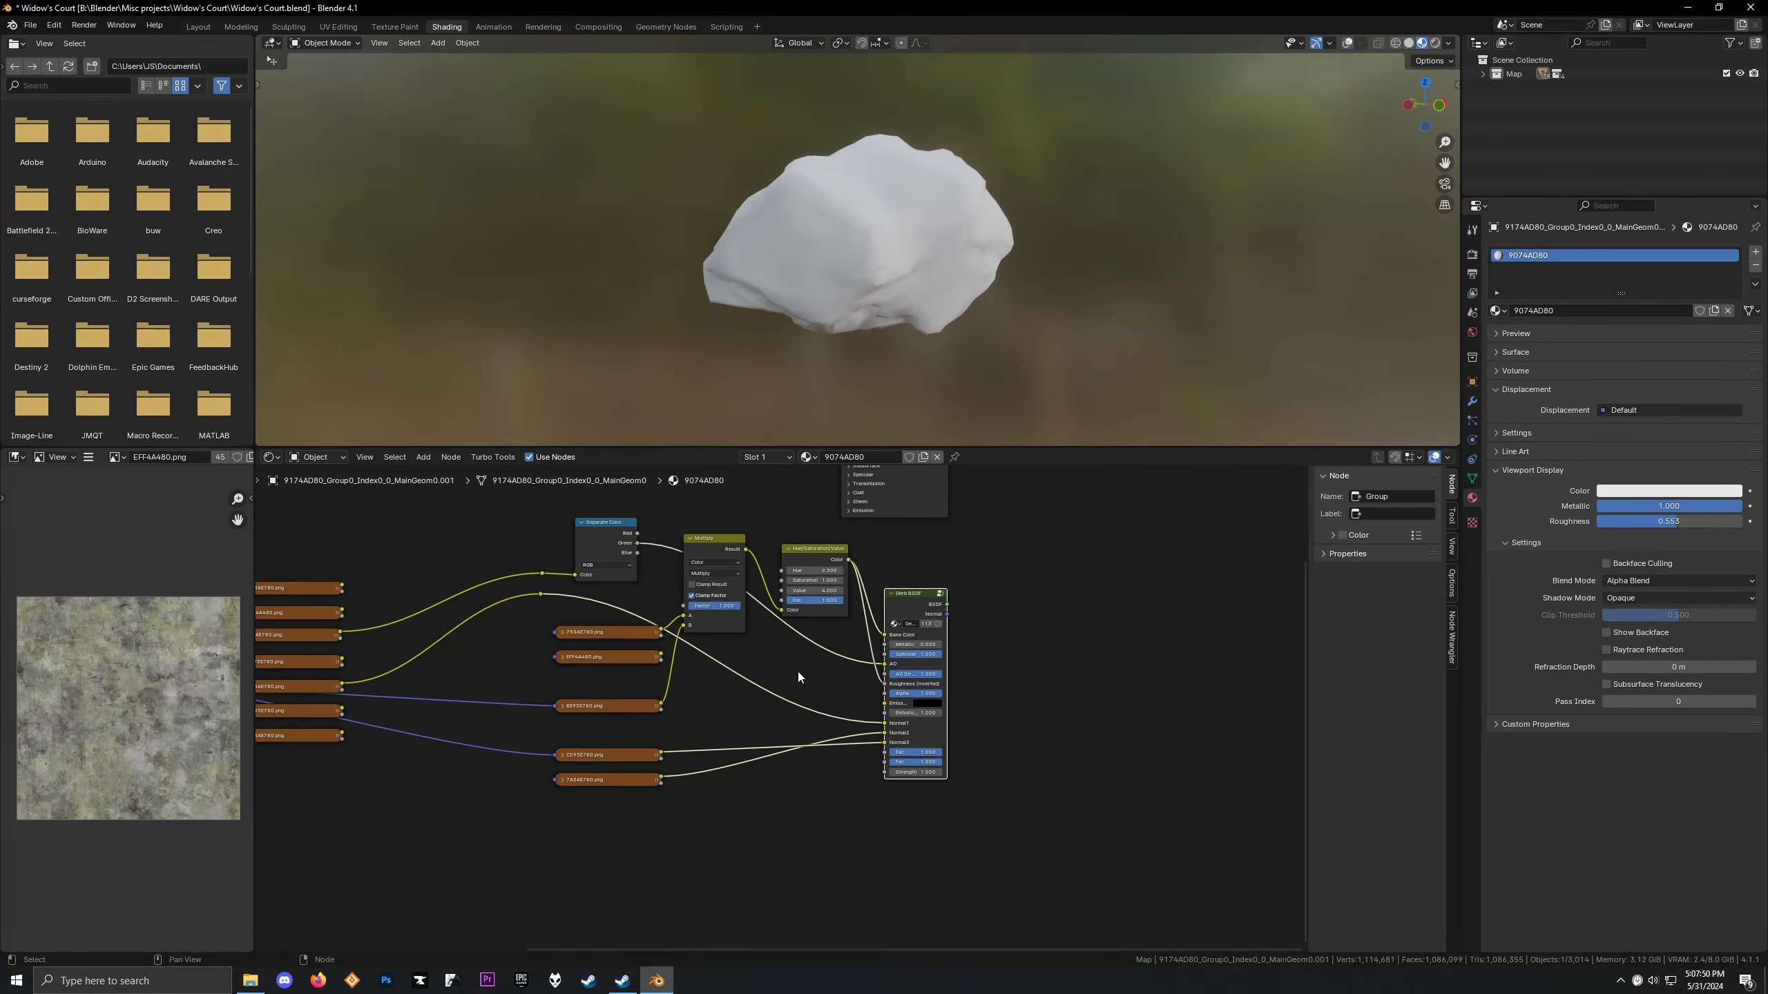
middle_drag(798, 672, 716, 738)
scroll(634, 744, down, 1)
middle_drag(587, 782, 668, 744)
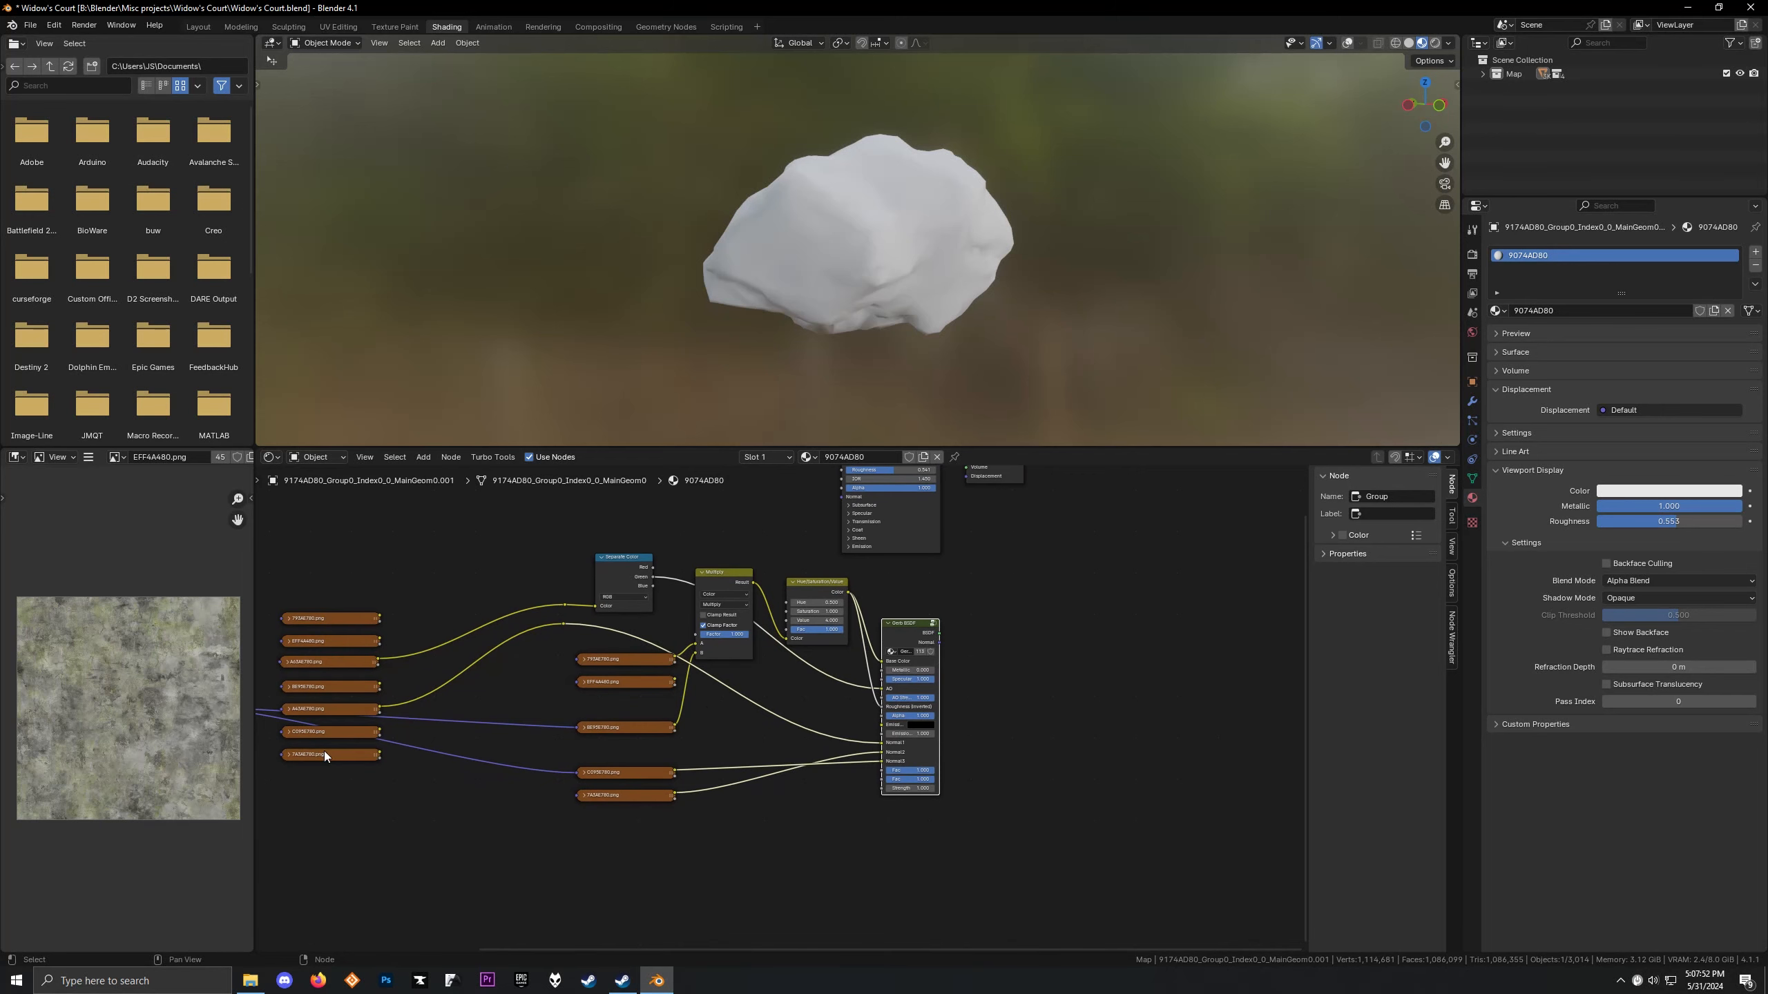
click(308, 711)
scroll(160, 731, up, 2)
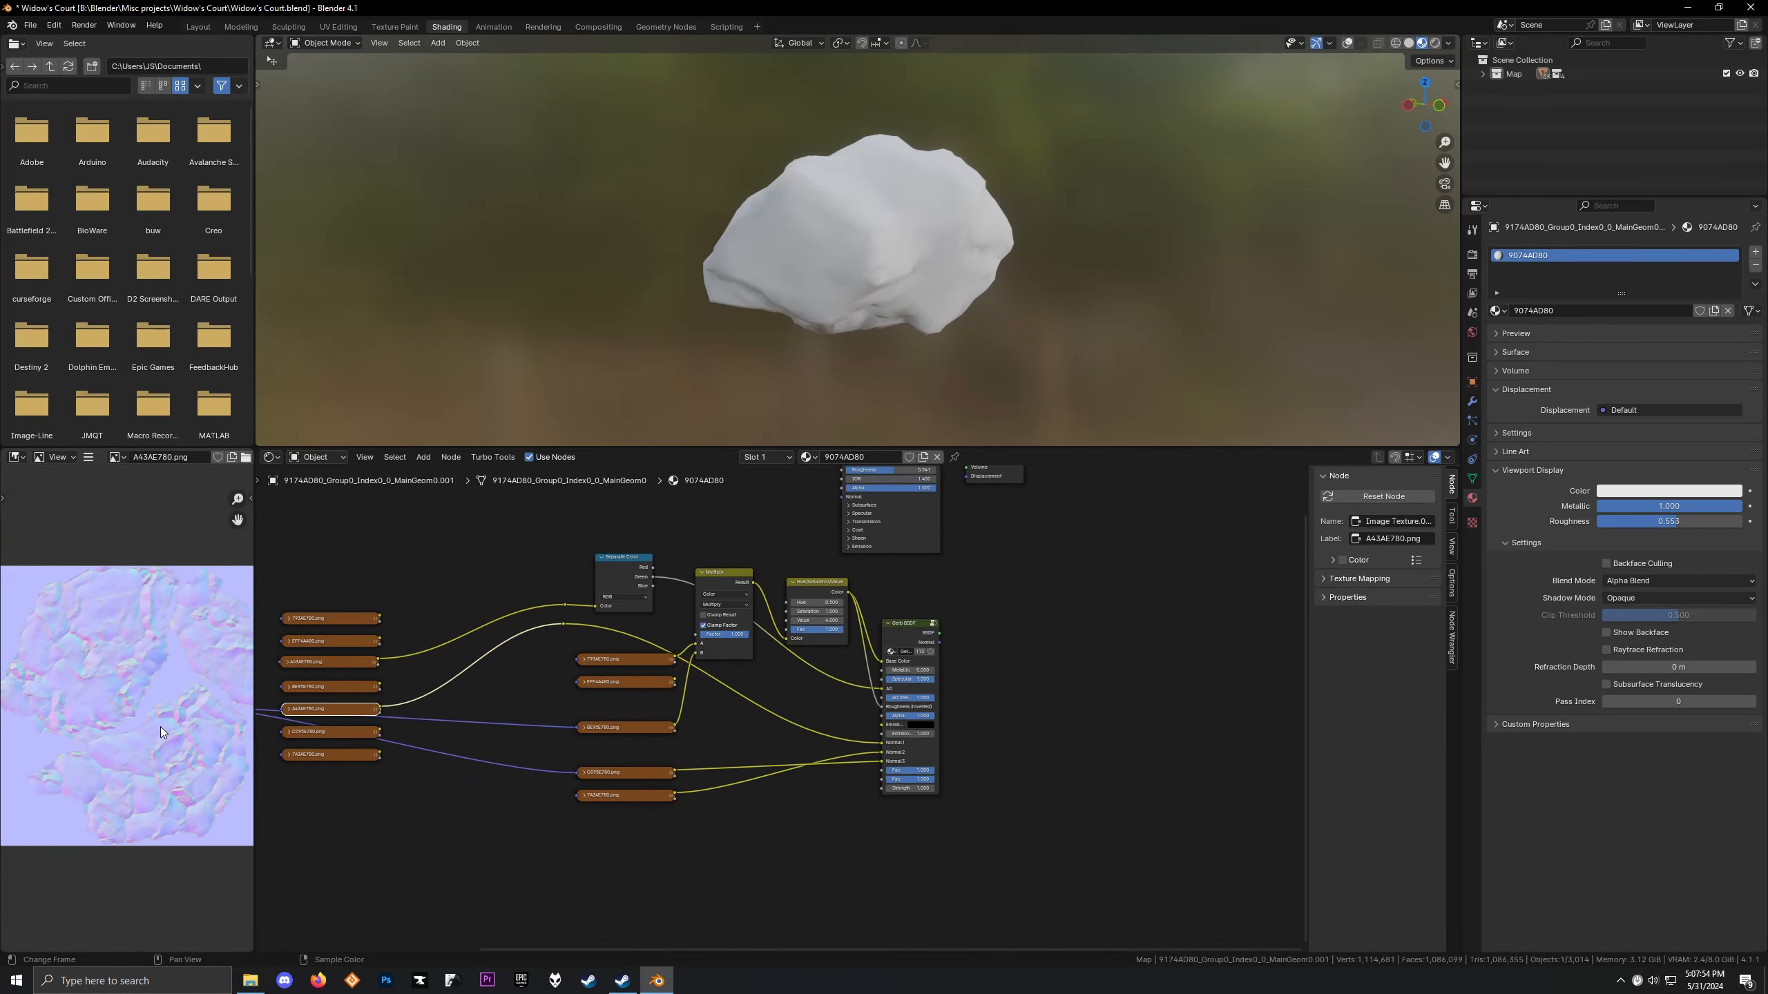
scroll(160, 727, down, 1)
Show A43AE780.png directly on the boulder by linking it to the Material Output, and examine it up close
ctrl+shift+click(329, 708)
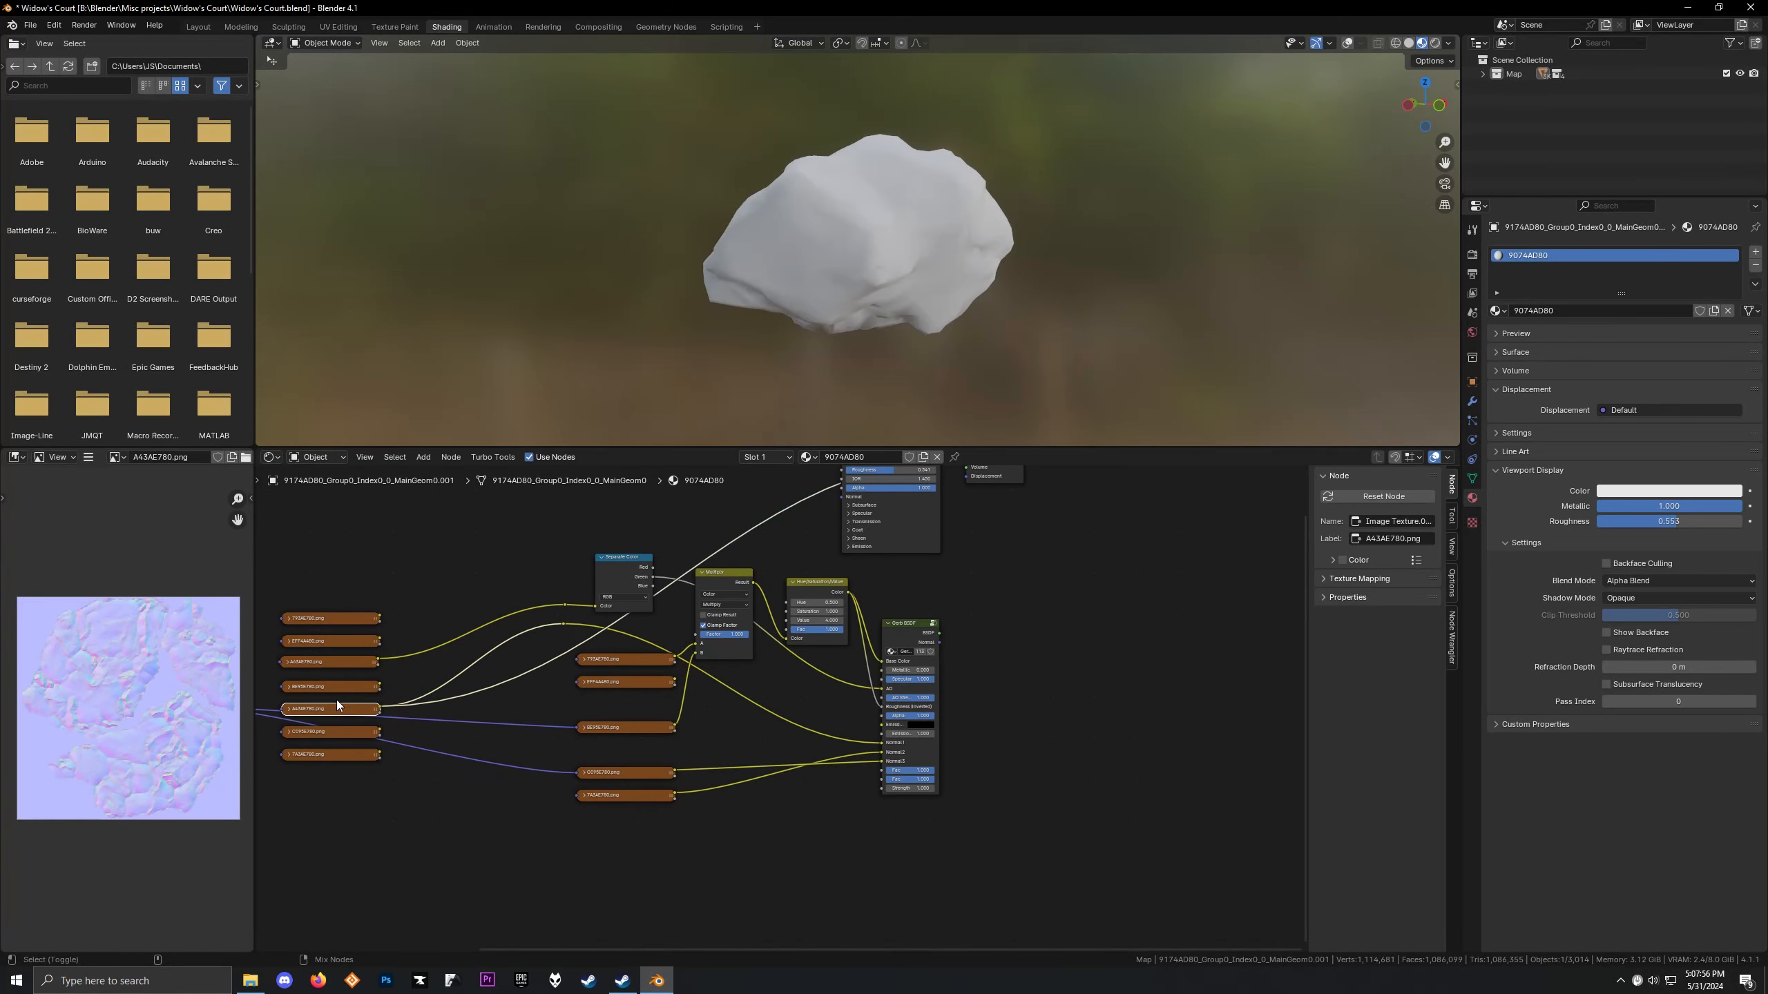
scroll(658, 296, up, 2)
mouse_move(657, 297)
middle_down()
mouse_move(782, 265)
mouse_move(887, 296)
mouse_move(944, 222)
mouse_move(890, 301)
mouse_move(920, 296)
mouse_move(721, 279)
mouse_move(721, 299)
middle_up()
scroll(887, 296, up, 3)
scroll(707, 311, up, 3)
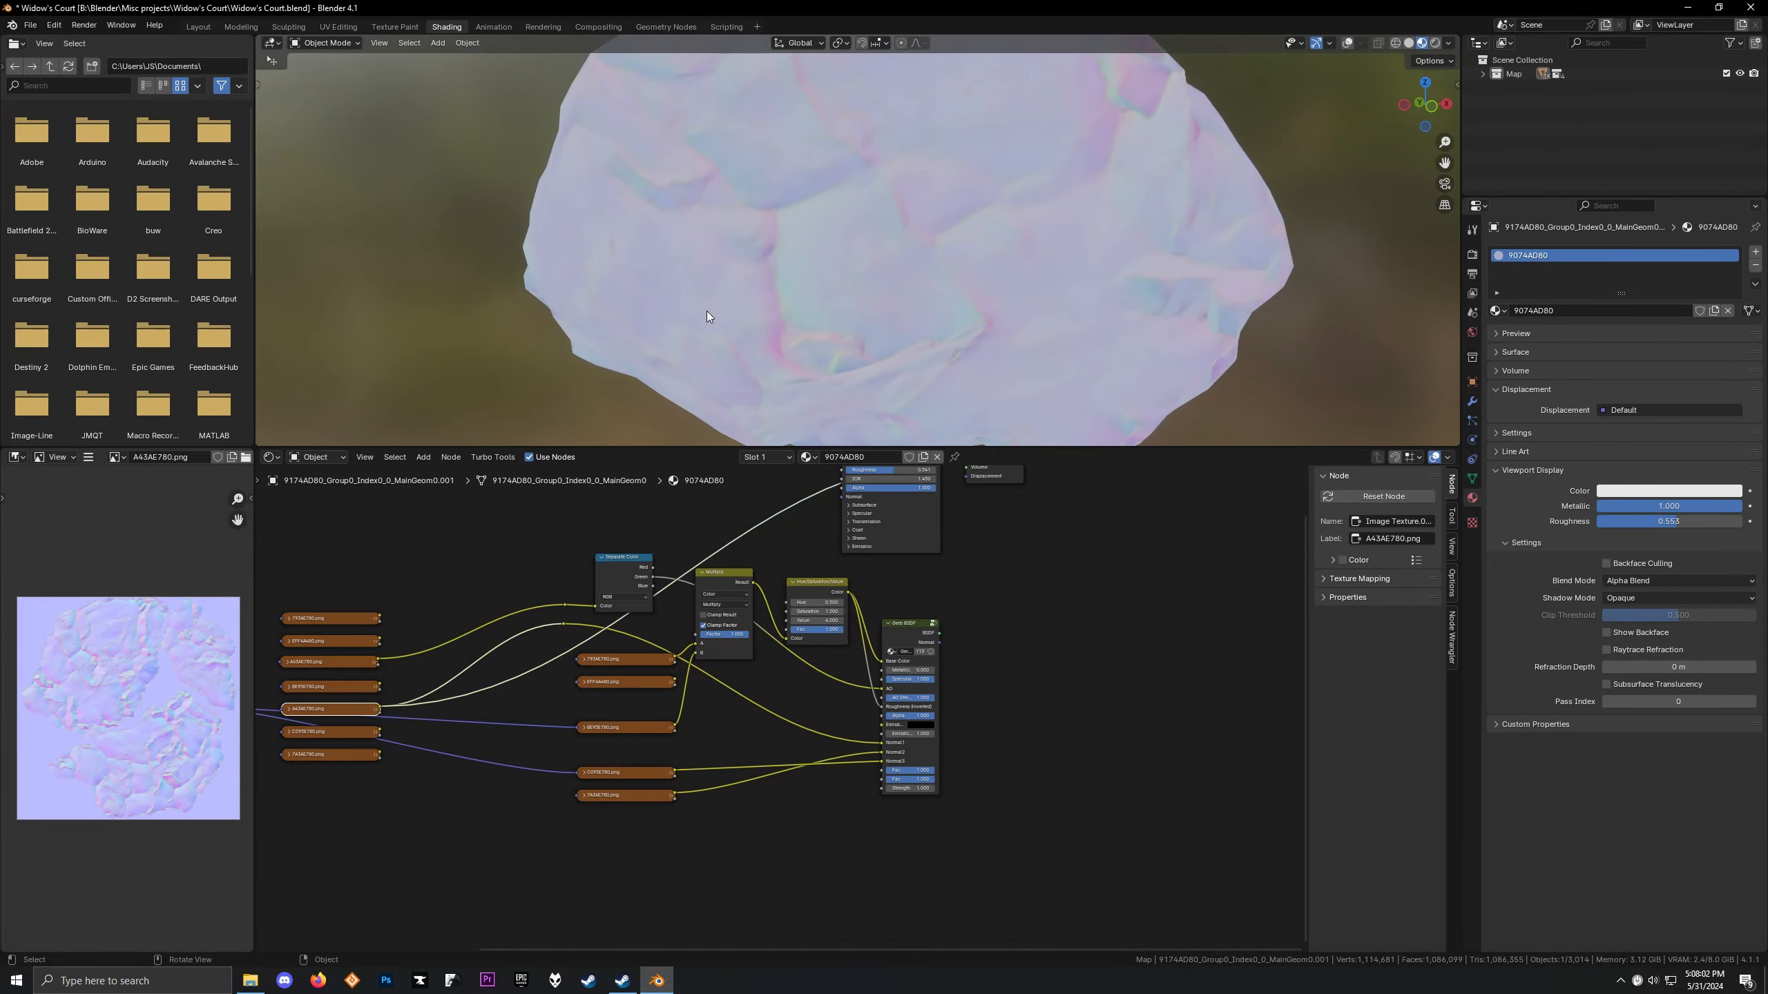
Move the Principled BSDF and Material Output nodes farther from the texture network and view the boulder from another side
scroll(1048, 631, down, 3)
middle_drag(1048, 631, 970, 693)
drag(792, 514, 941, 630)
key(g)
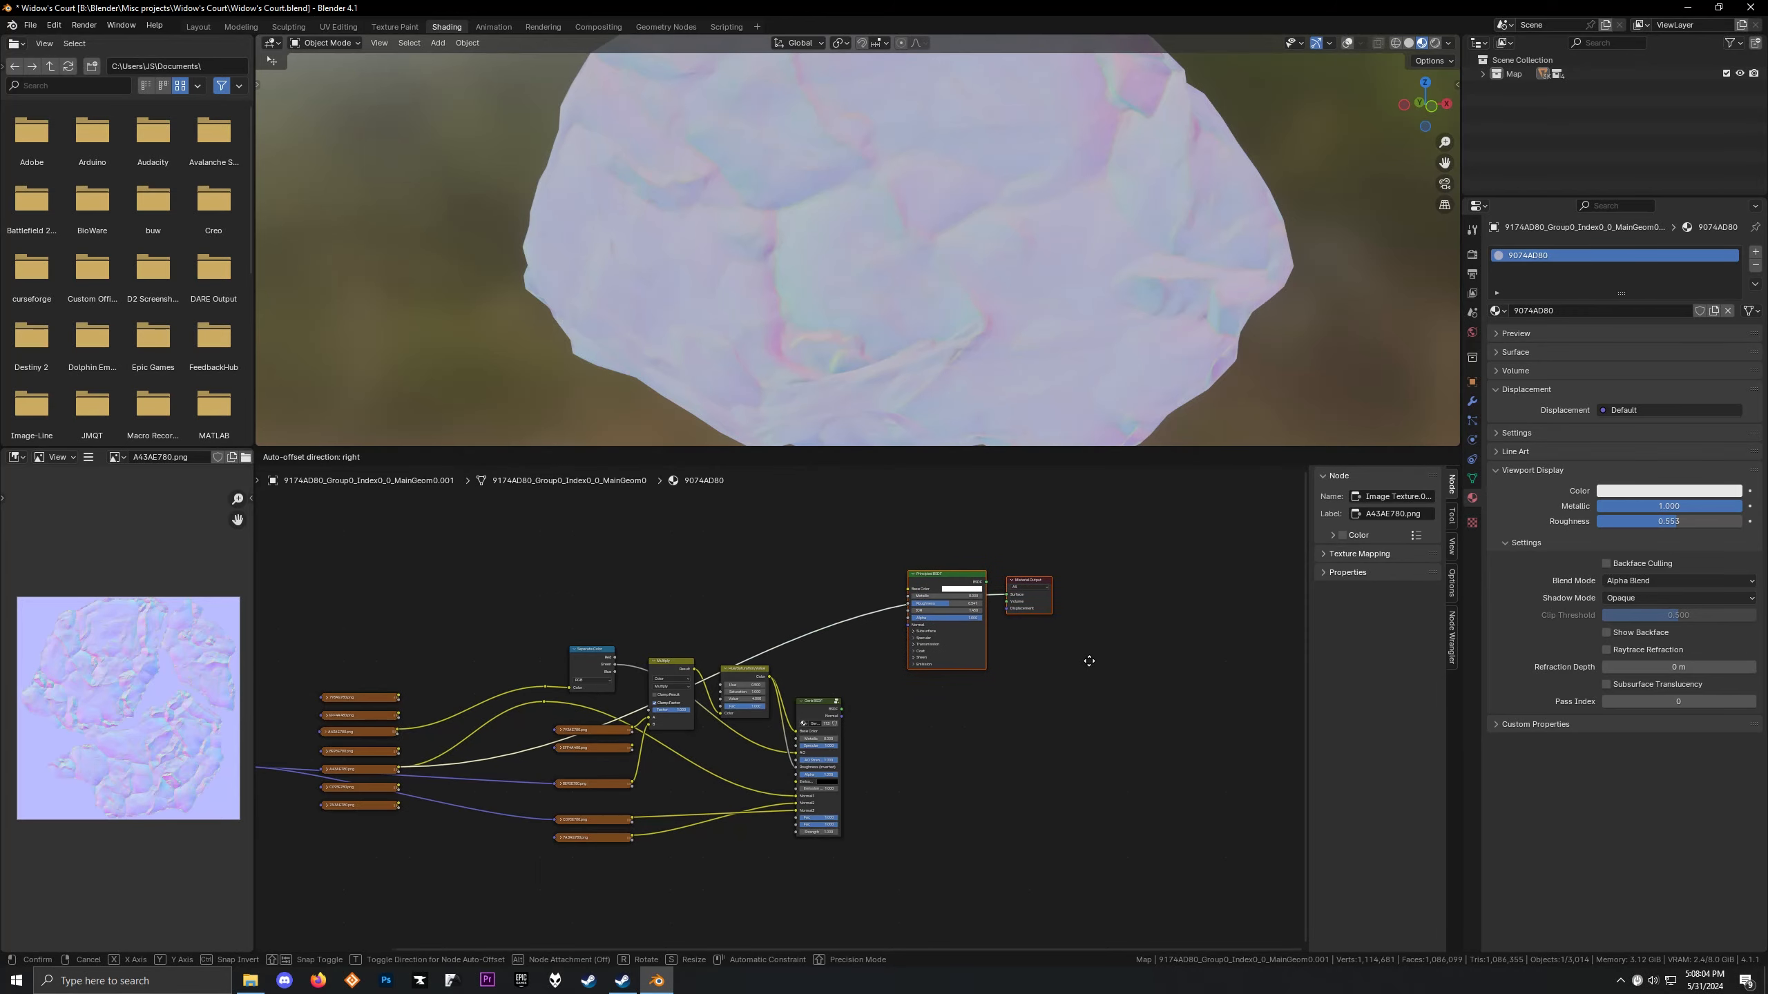
click(1058, 662)
scroll(424, 657, up, 4)
middle_drag(789, 573, 868, 610)
scroll(800, 300, down, 4)
middle_drag(800, 296, 841, 306)
scroll(907, 652, up, 2)
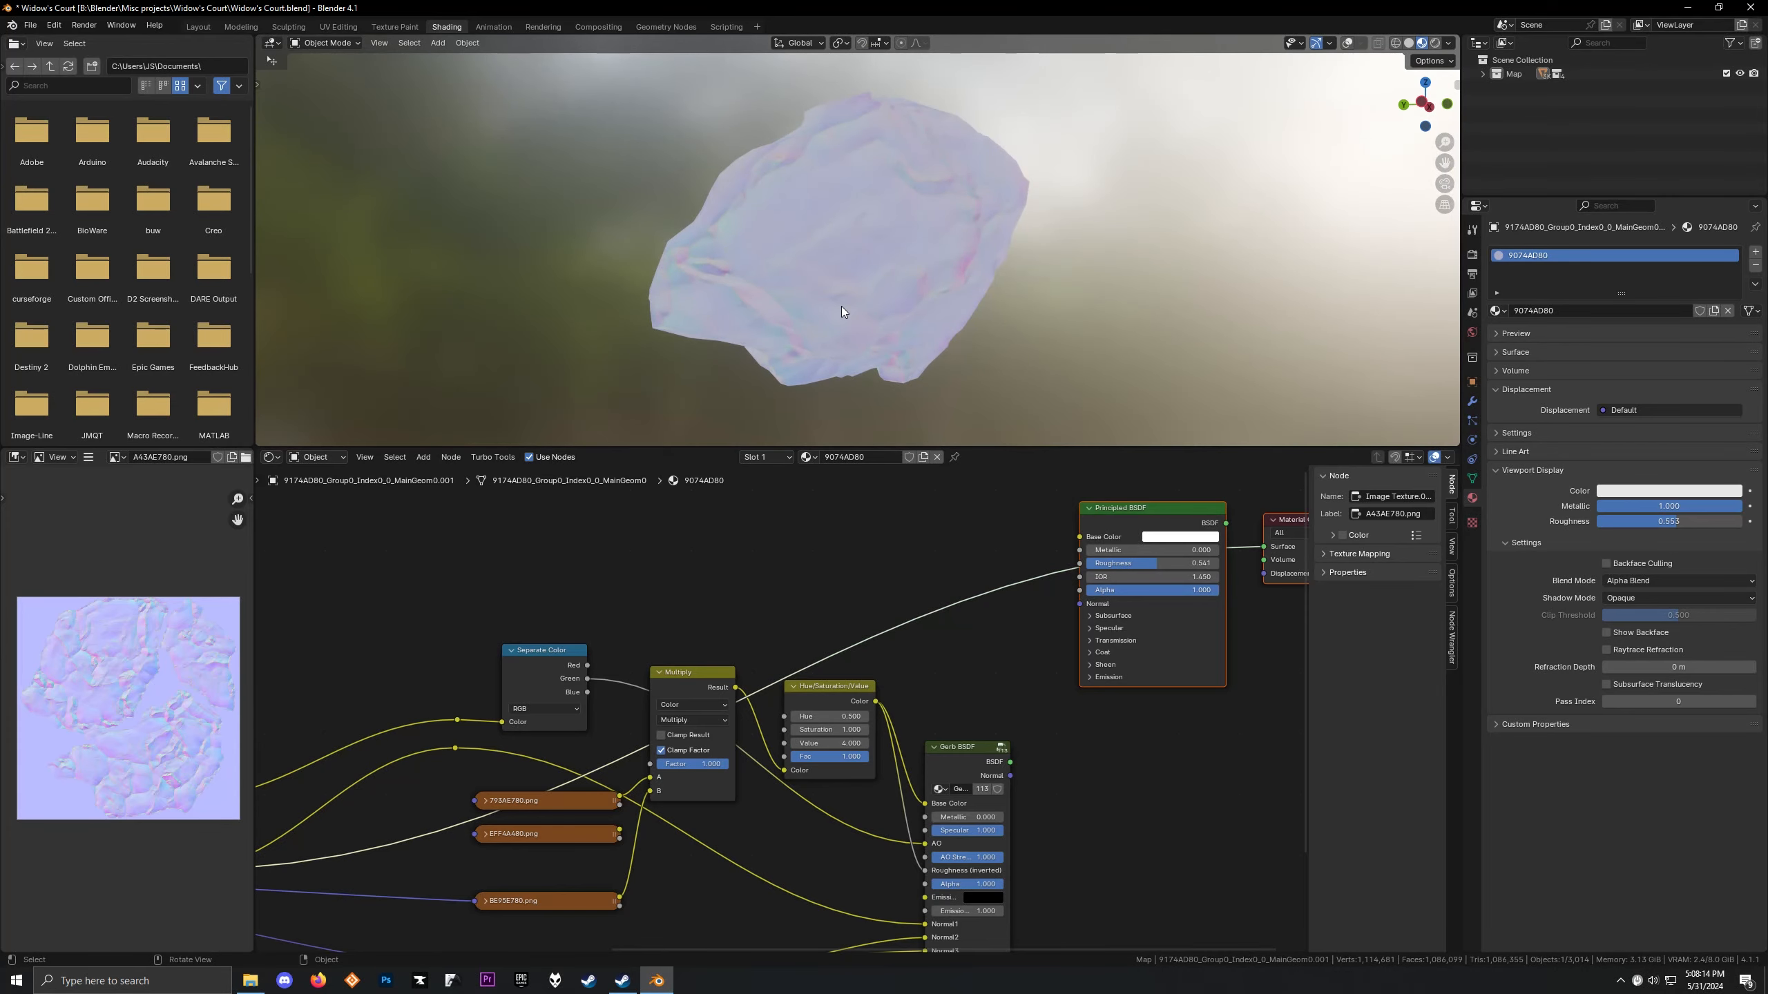
Add an Invertinator group node in the free space above the Multiply node
scroll(940, 578, down, 1)
key(shift+a)
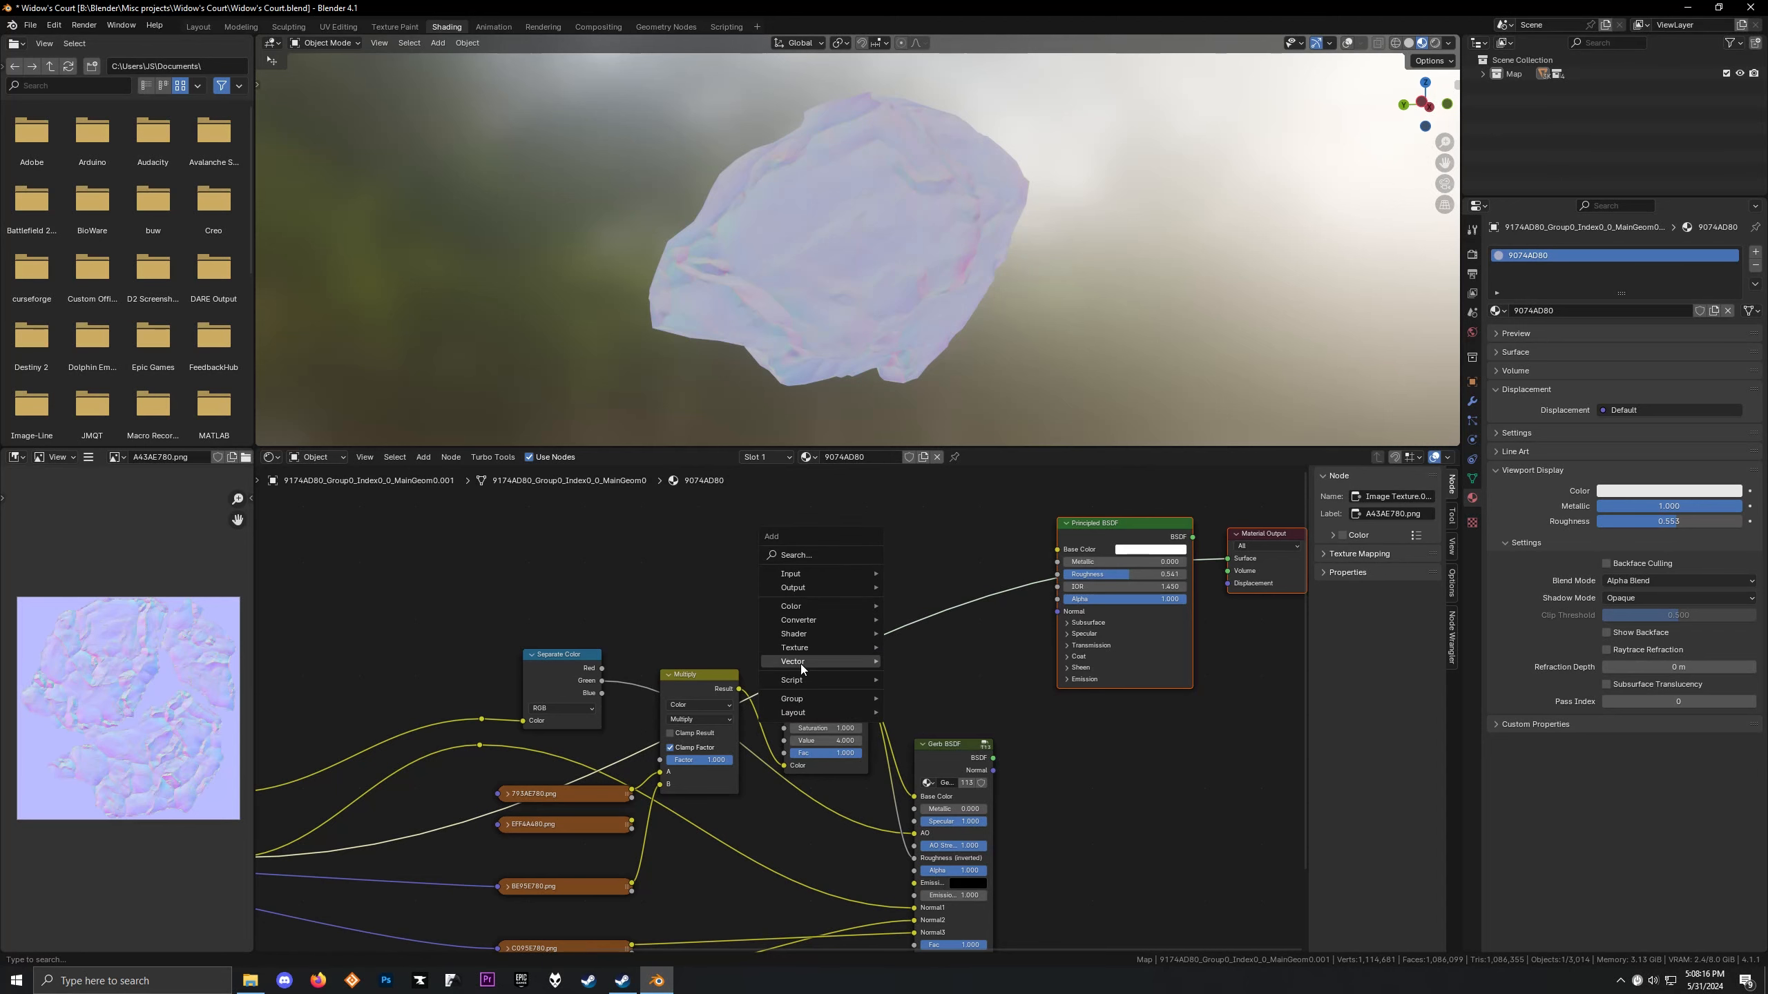
mouse_move(804, 701)
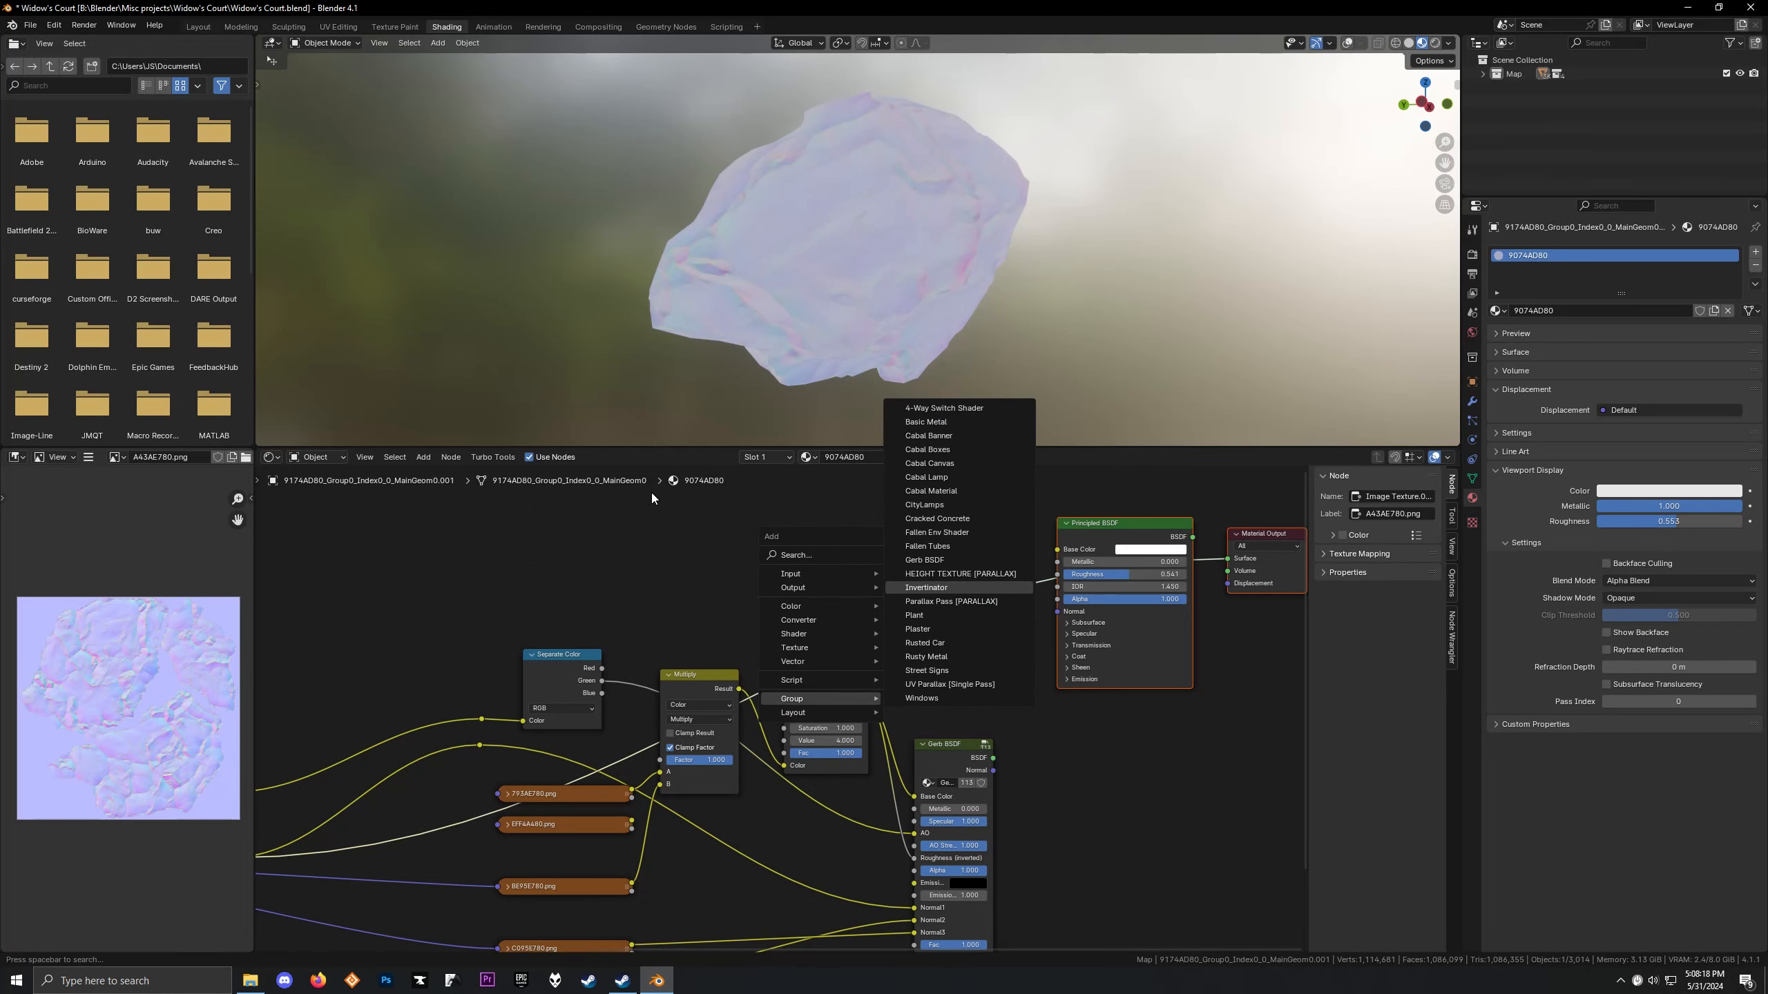
click(926, 587)
click(706, 516)
middle_drag(842, 587, 701, 649)
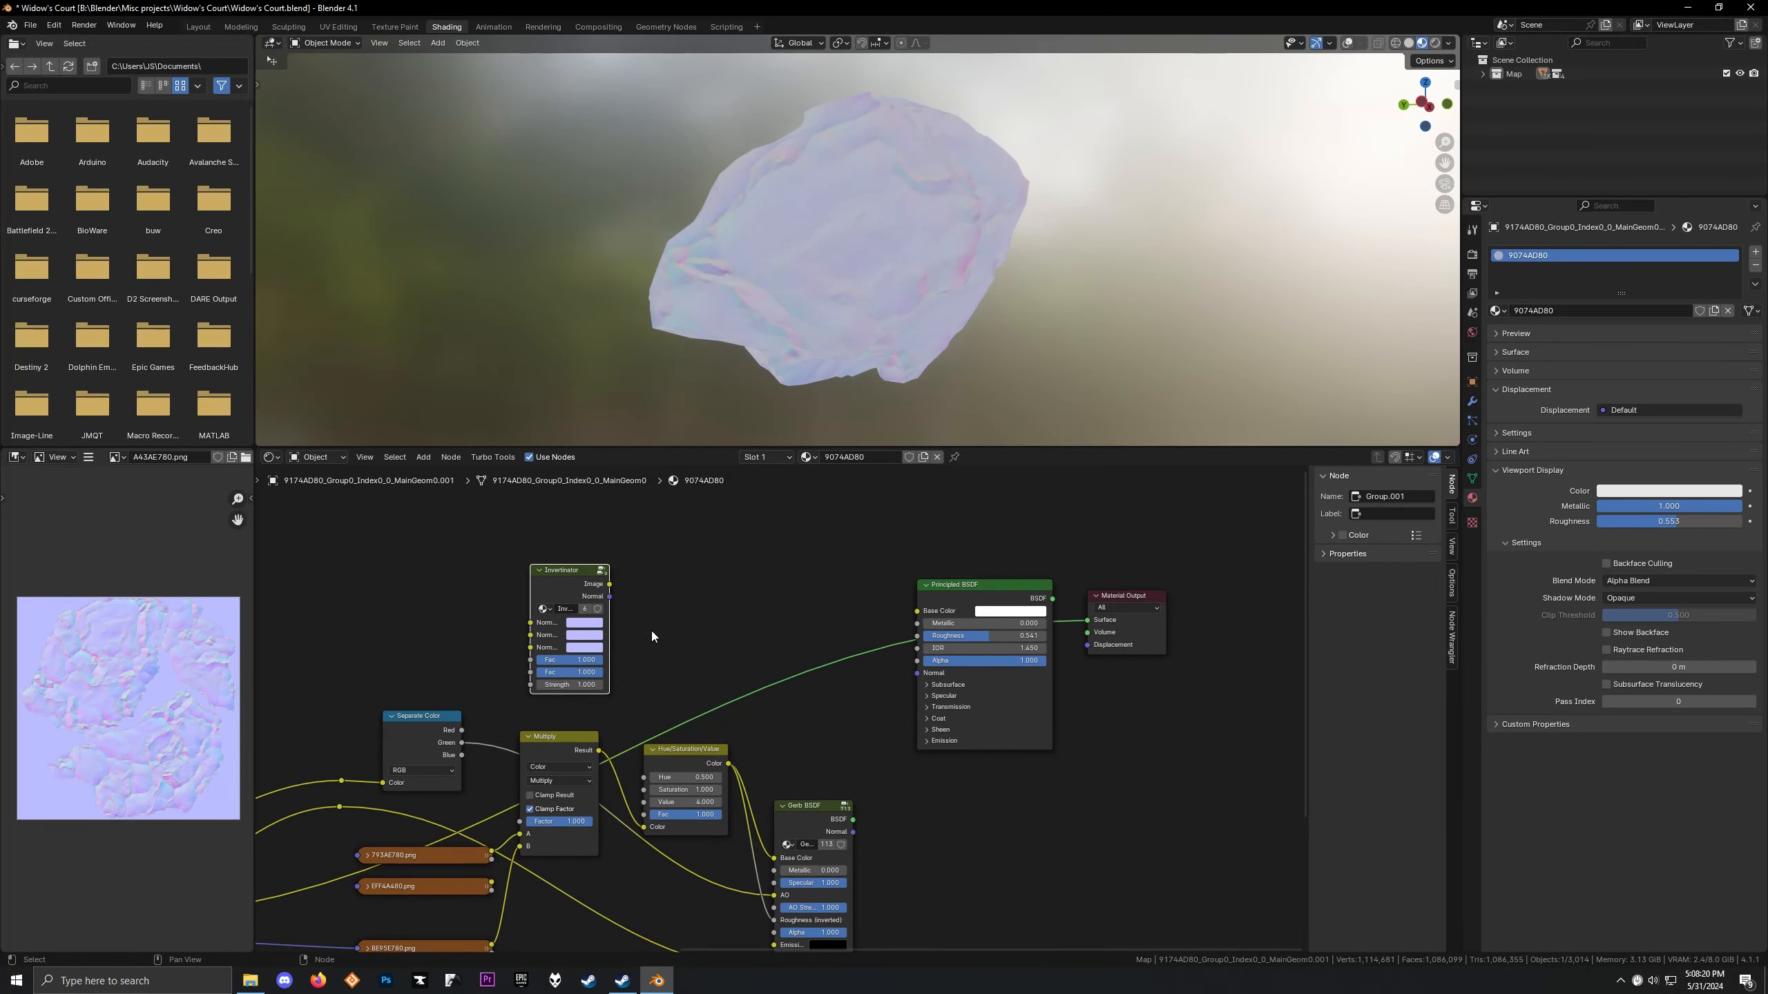
Open the Invertinator group and examine its overlay nodes and the separate lower chain feeding the Normal Map
key(Tab)
scroll(742, 727, down, 6)
middle_drag(741, 727, 591, 655)
scroll(506, 717, up, 1)
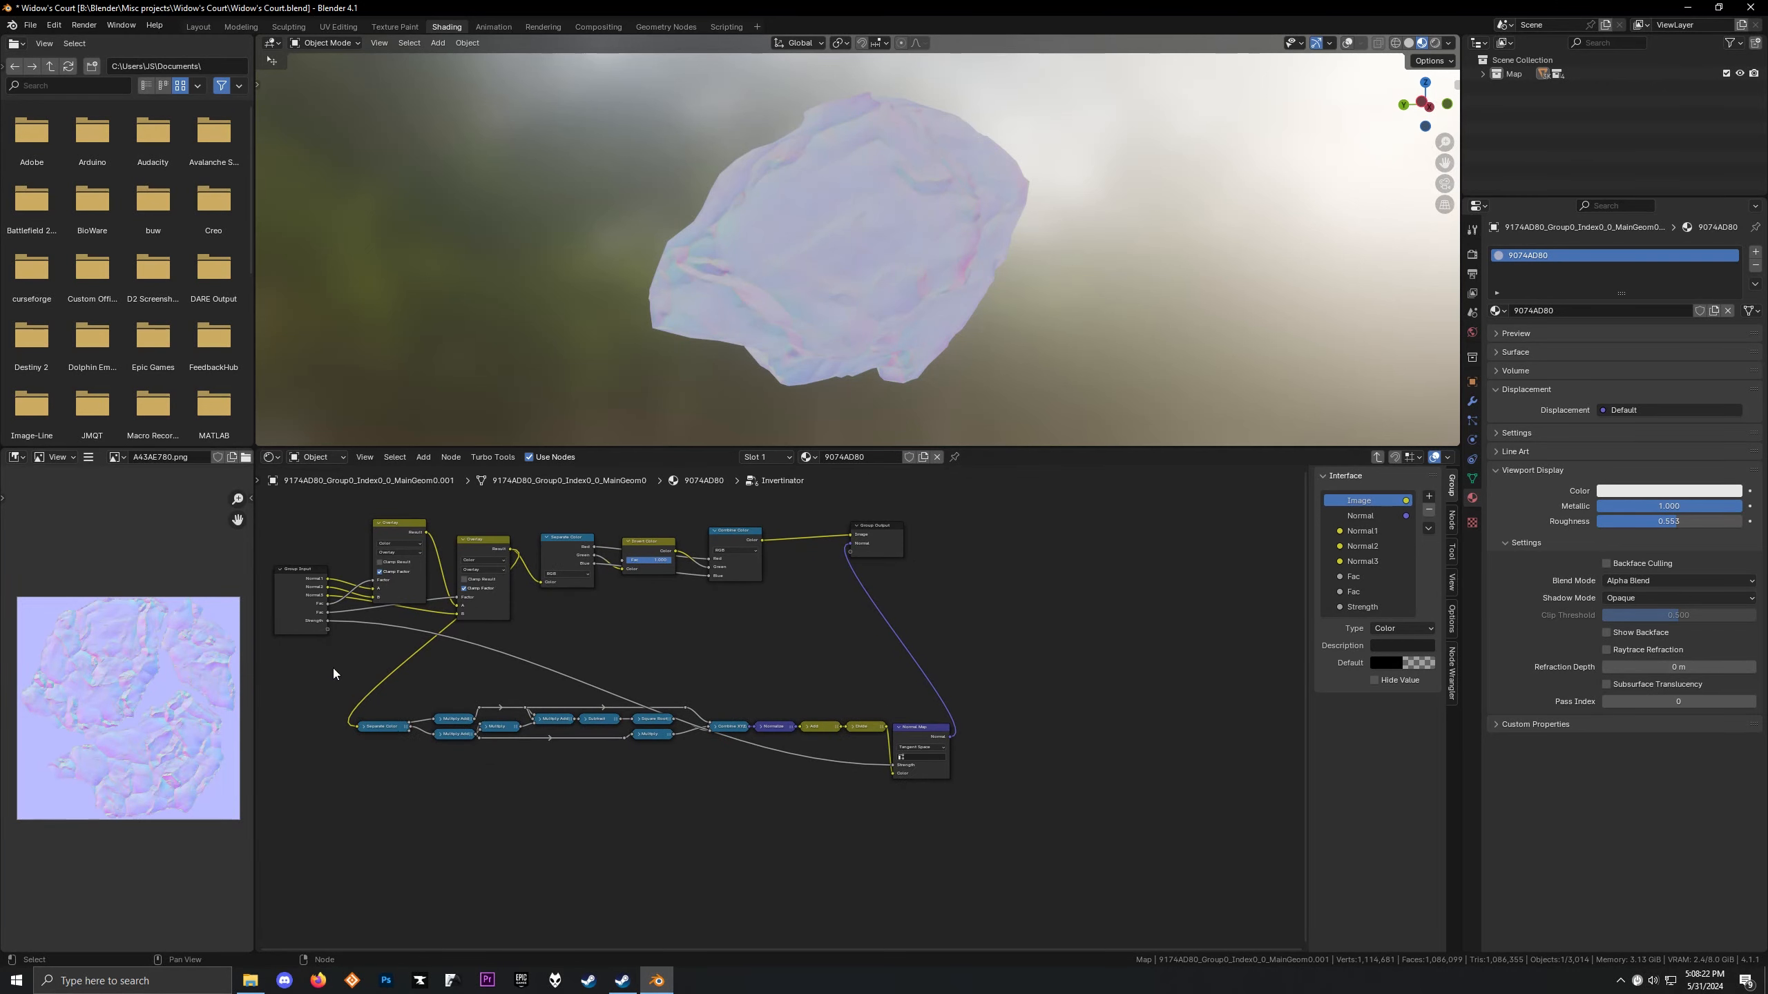
drag(333, 673, 1066, 852)
middle_drag(657, 665, 974, 732)
scroll(837, 622, up, 1)
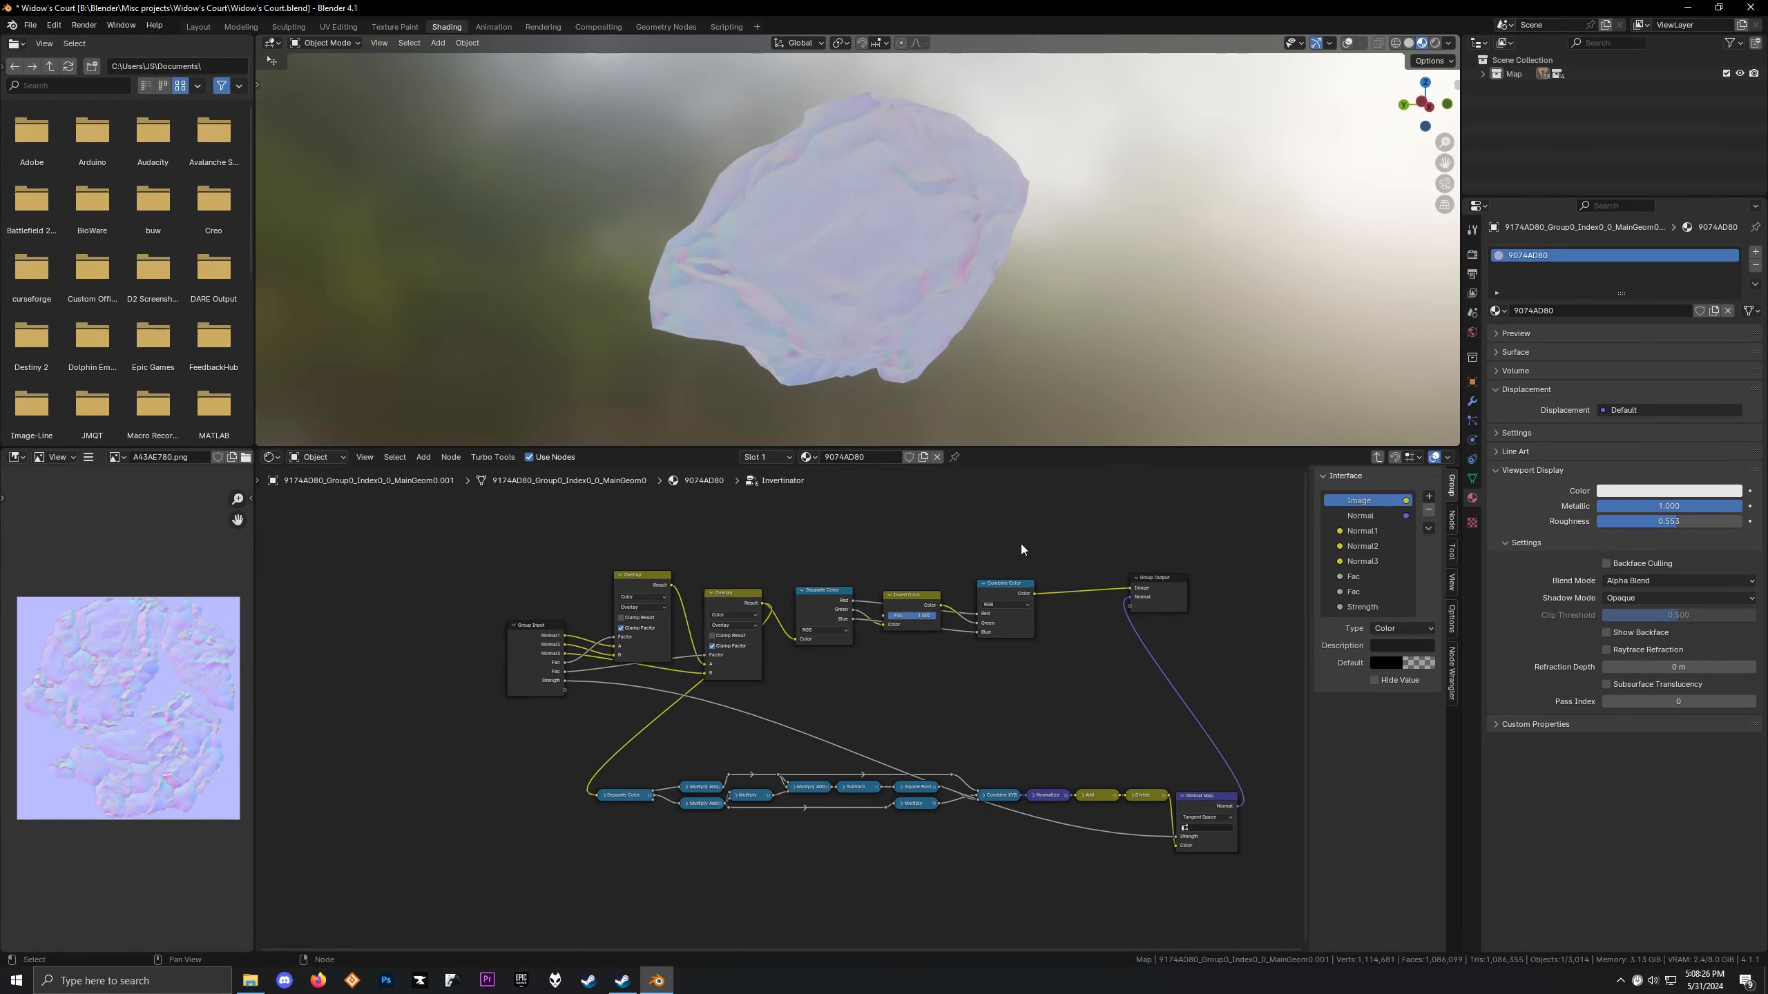
Arrange the Invertinator's Separate Color, Invert Color and Combine Color nodes close together to show how the green channel is inverted
scroll(964, 554, up, 4)
click(784, 696)
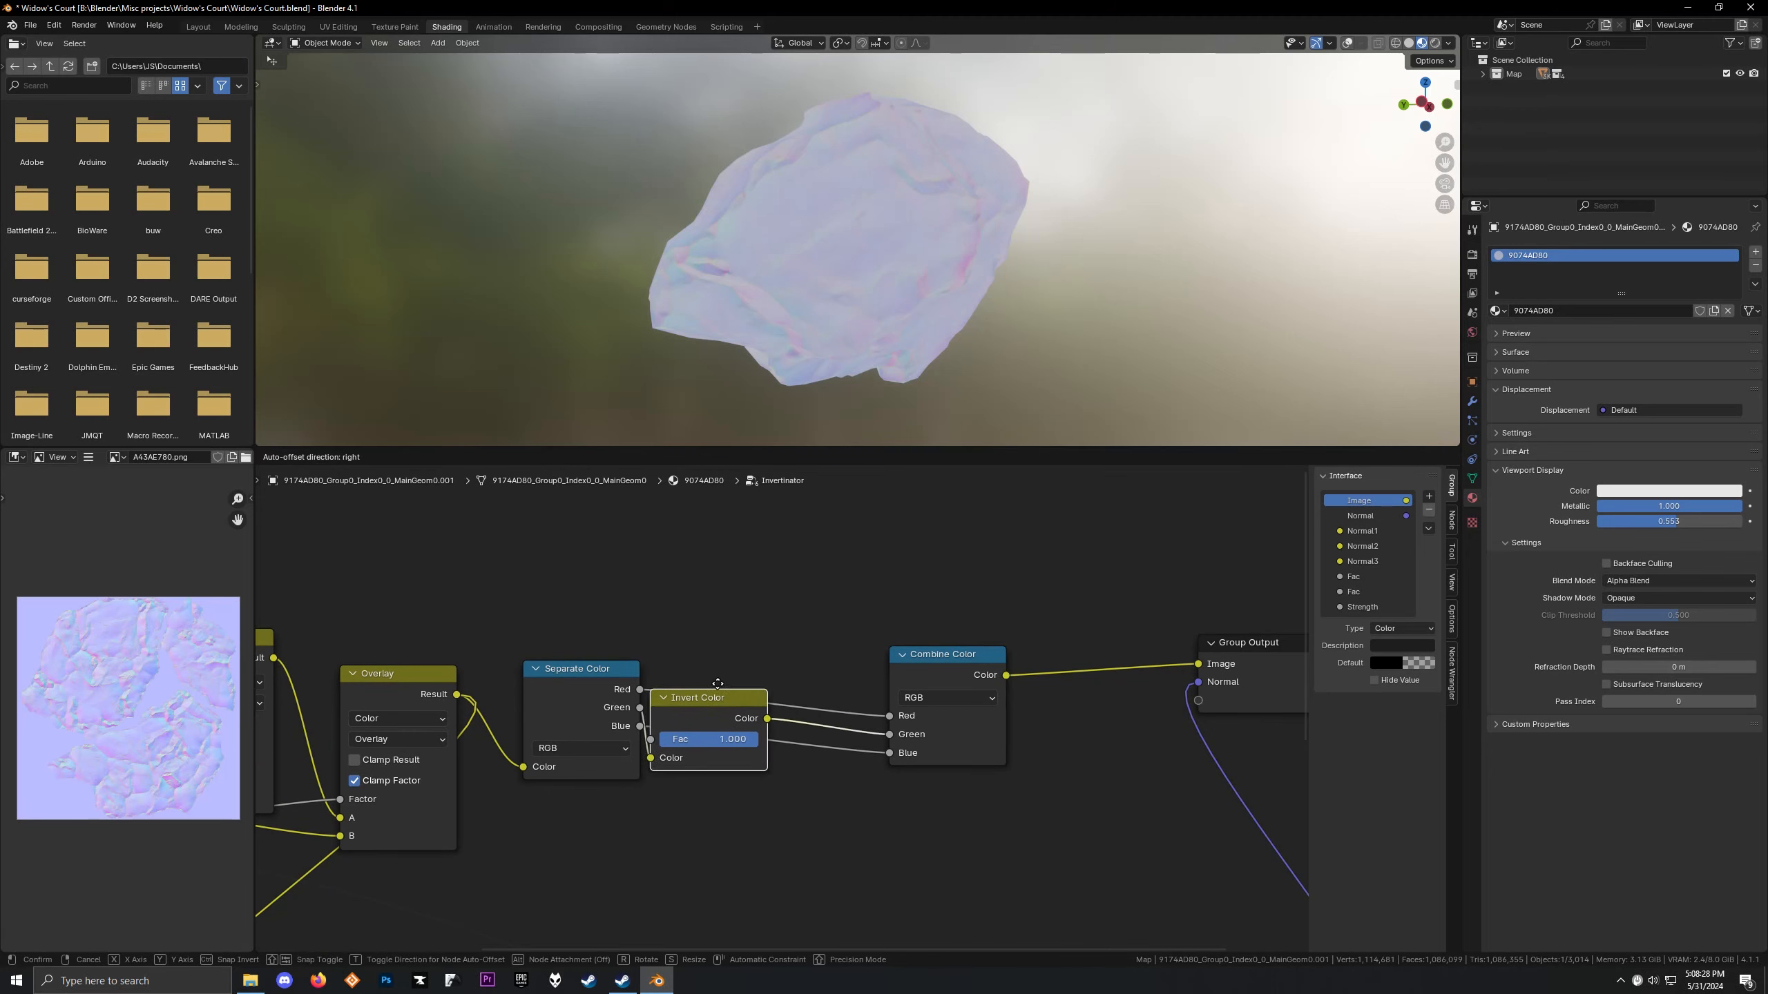
drag(941, 670, 897, 691)
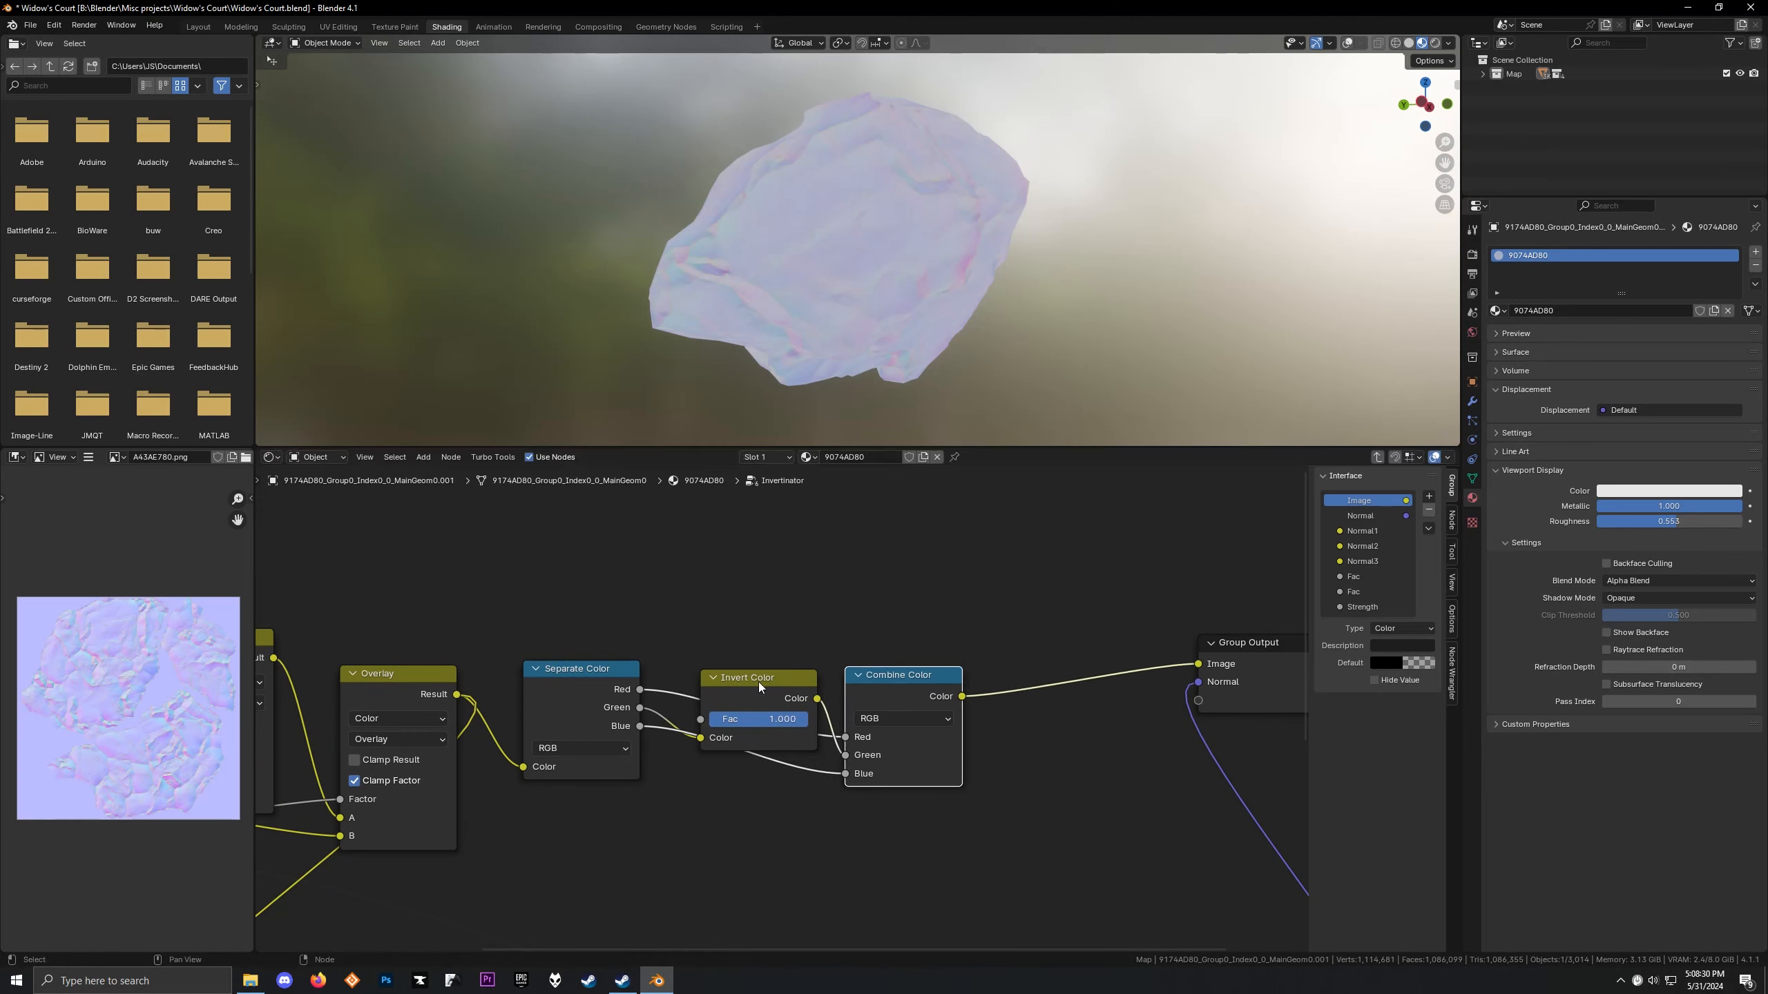
drag(581, 691, 615, 700)
click(761, 635)
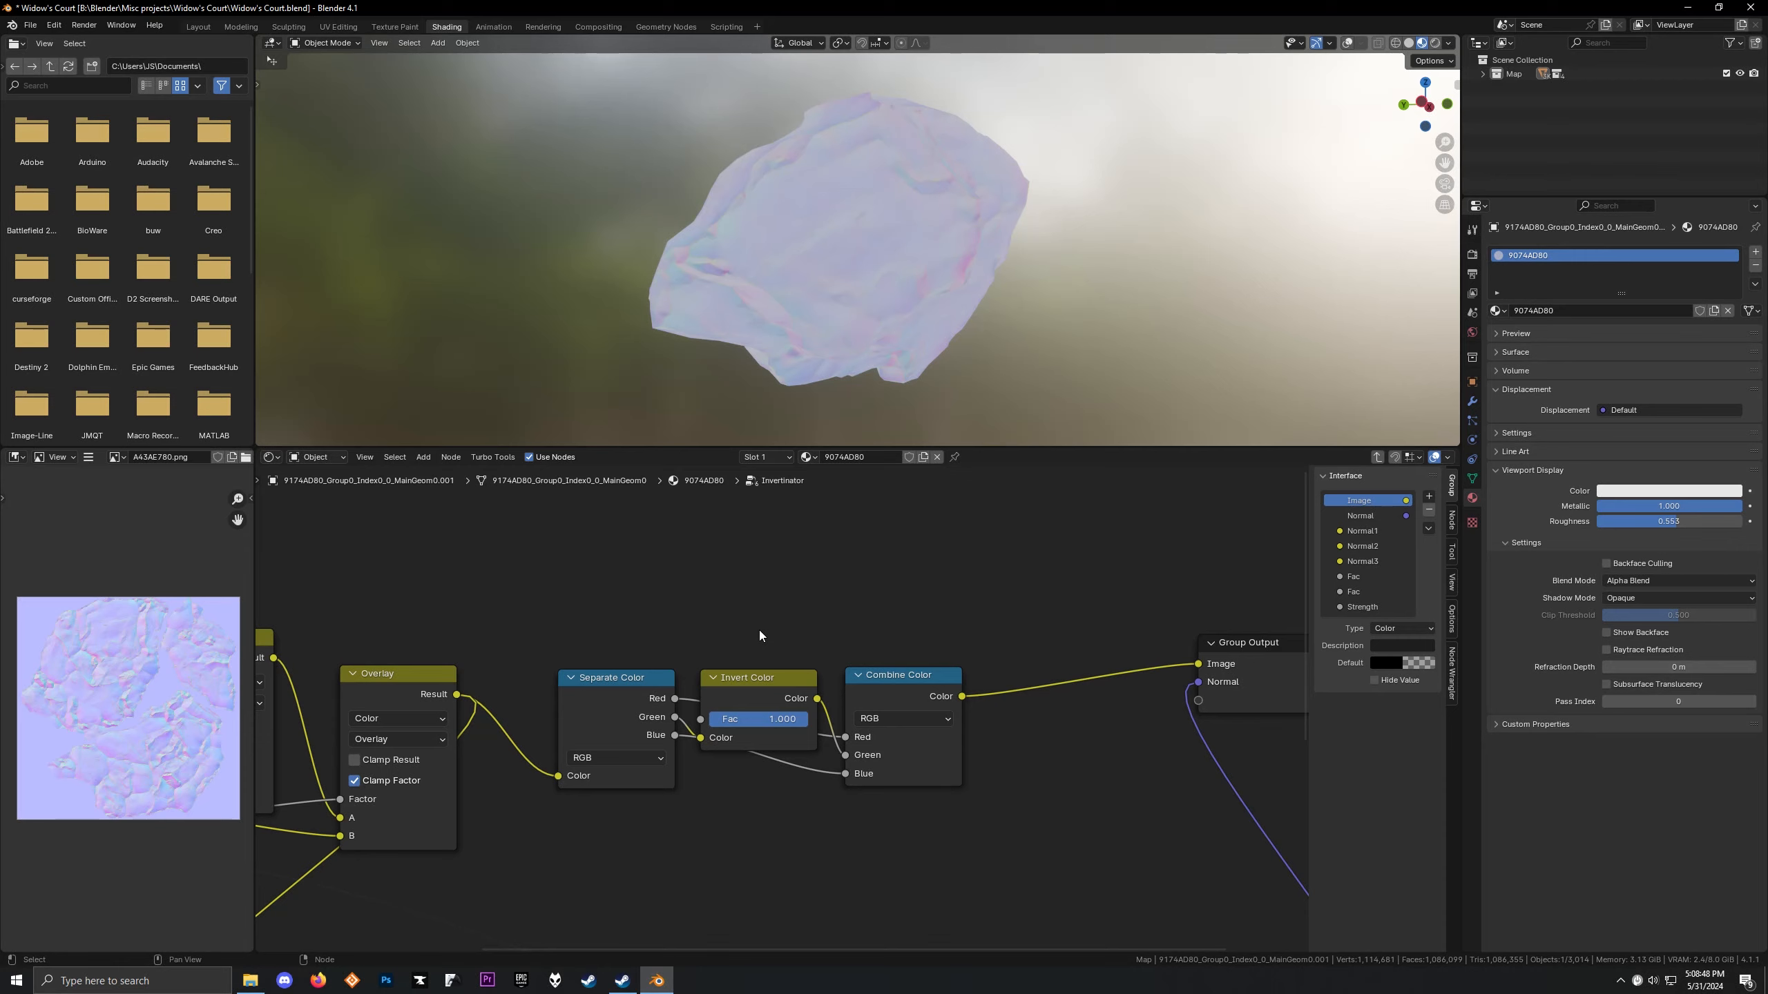
Examine the math node chain leading to the Normal Map, and return to the main material
scroll(794, 649, down, 4)
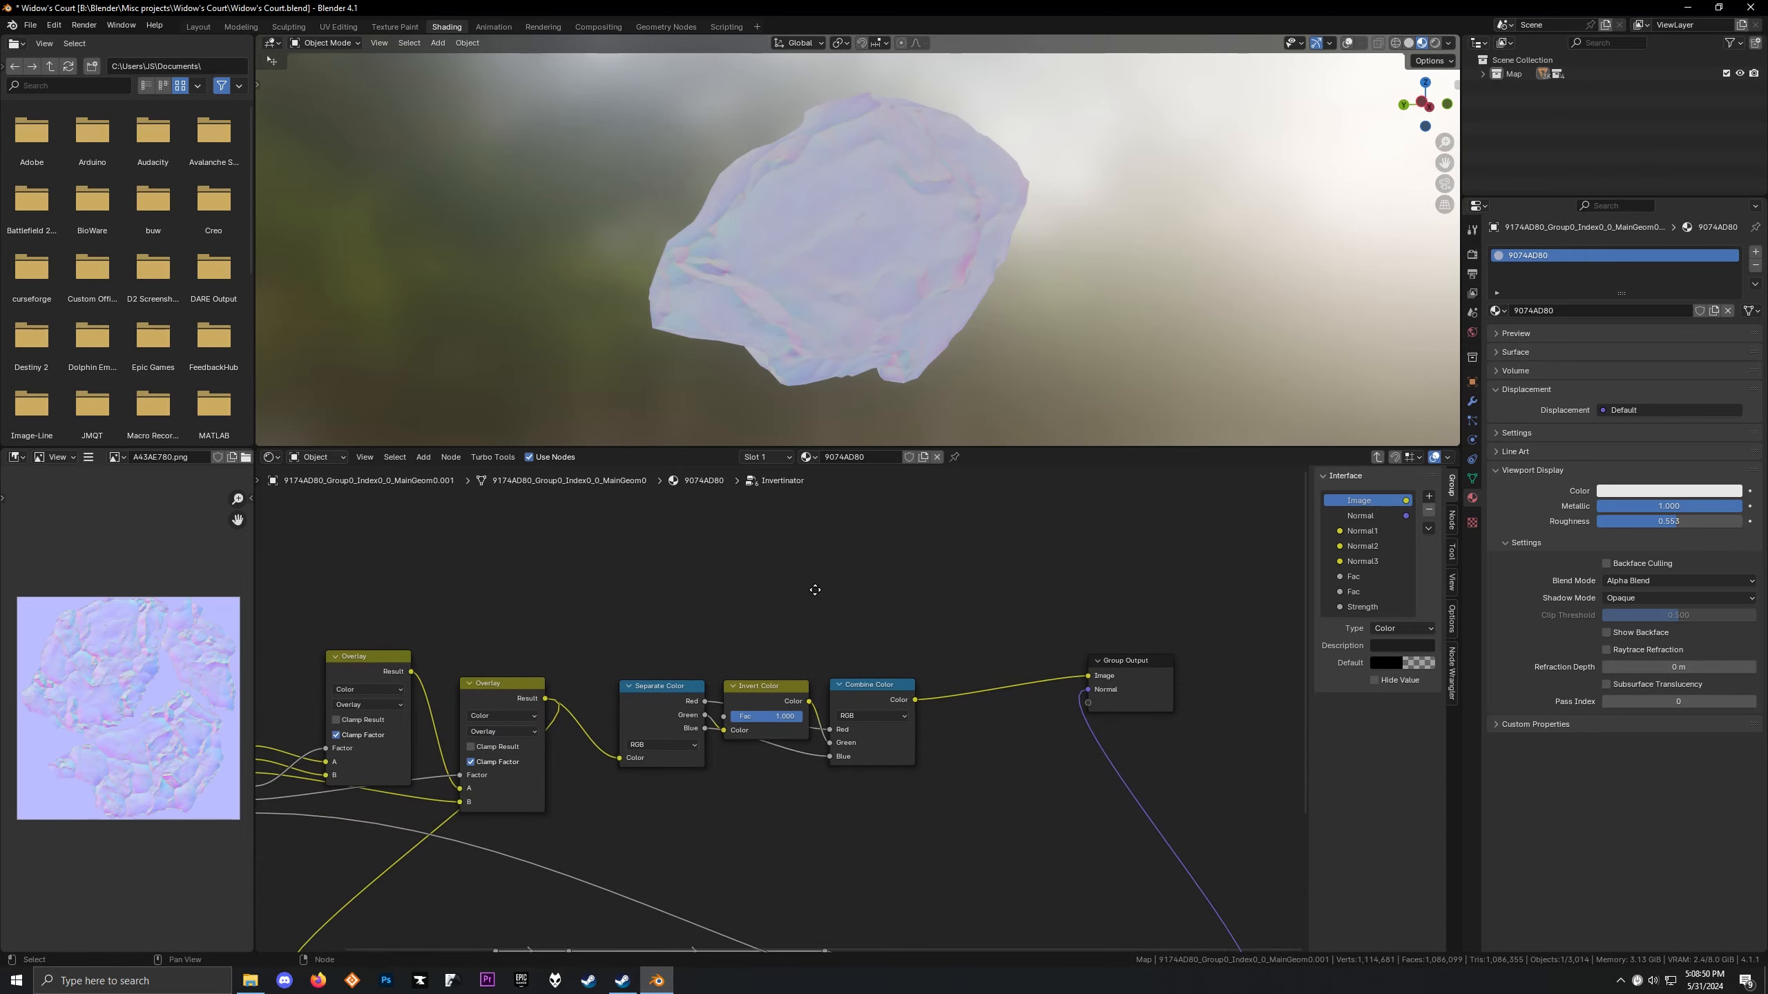
middle_drag(864, 746, 919, 675)
scroll(919, 675, down, 3)
middle_drag(955, 826, 888, 683)
scroll(888, 683, up, 5)
scroll(542, 672, down, 2)
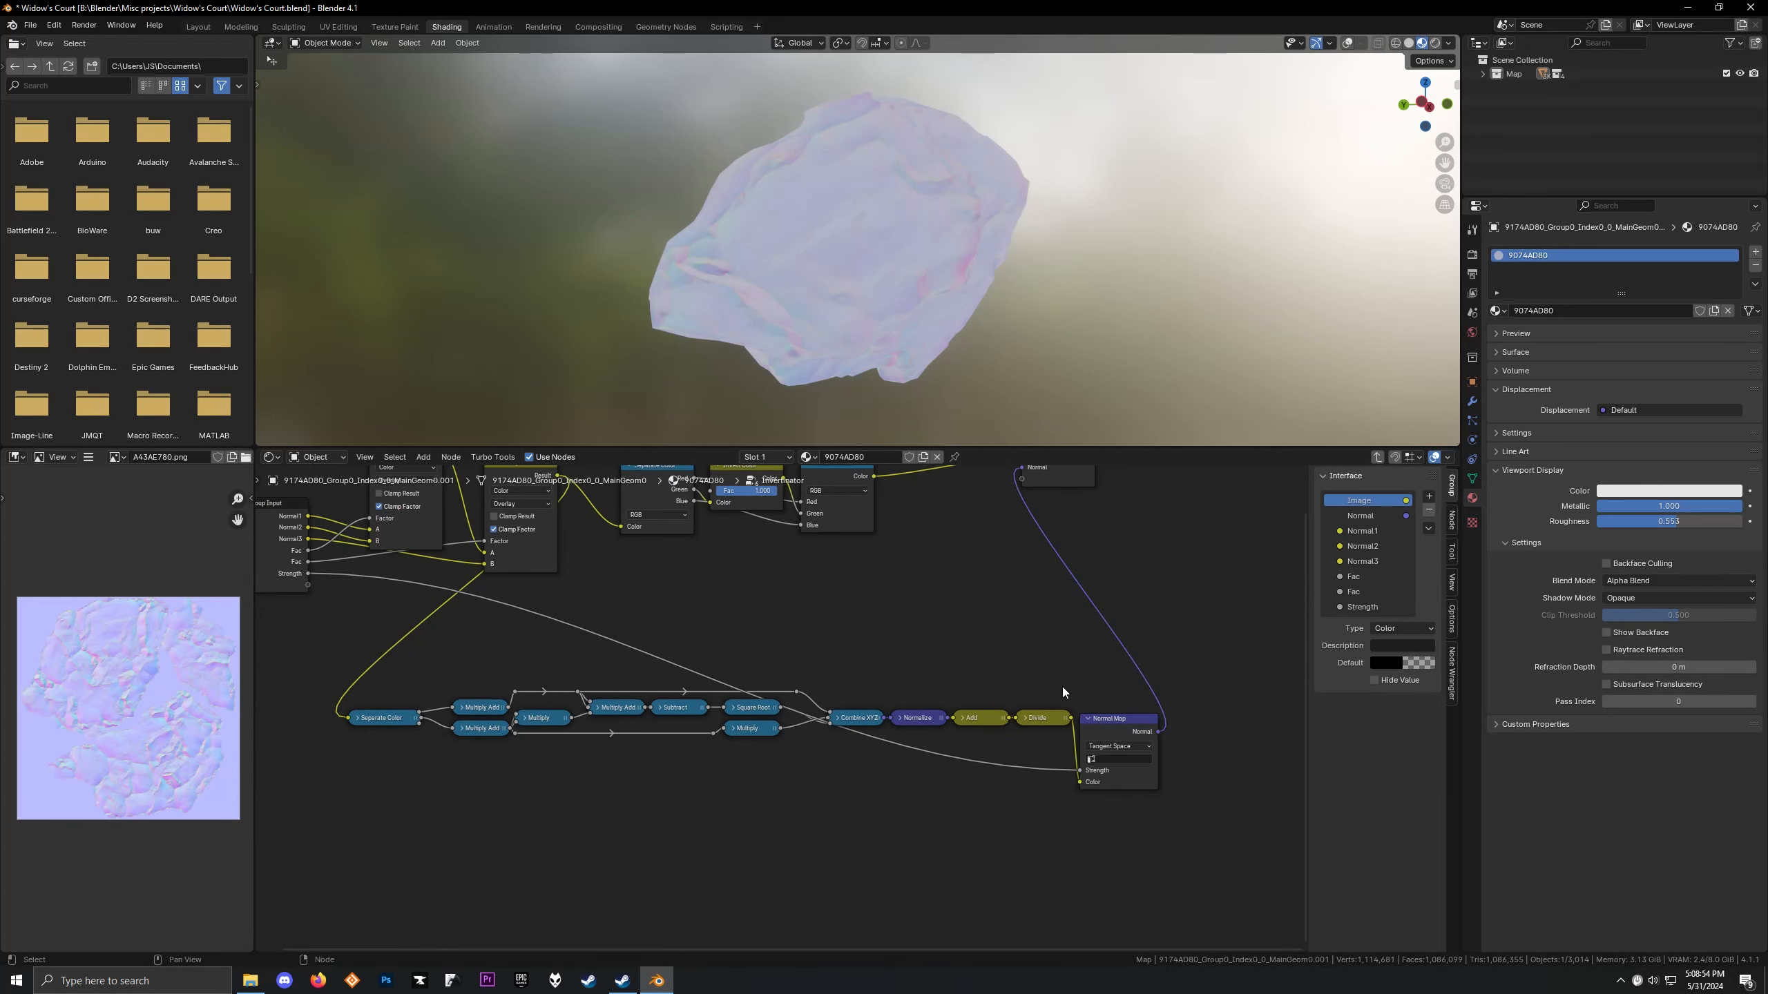
key(Tab)
Position the Invertinator node just before the Principled BSDF, above the Hue/Saturation/Value node
scroll(766, 660, up, 2)
drag(572, 585, 743, 528)
scroll(459, 717, down, 2)
mouse_move(452, 721)
middle_down()
mouse_move(598, 599)
mouse_move(455, 720)
middle_up()
drag(721, 533, 735, 605)
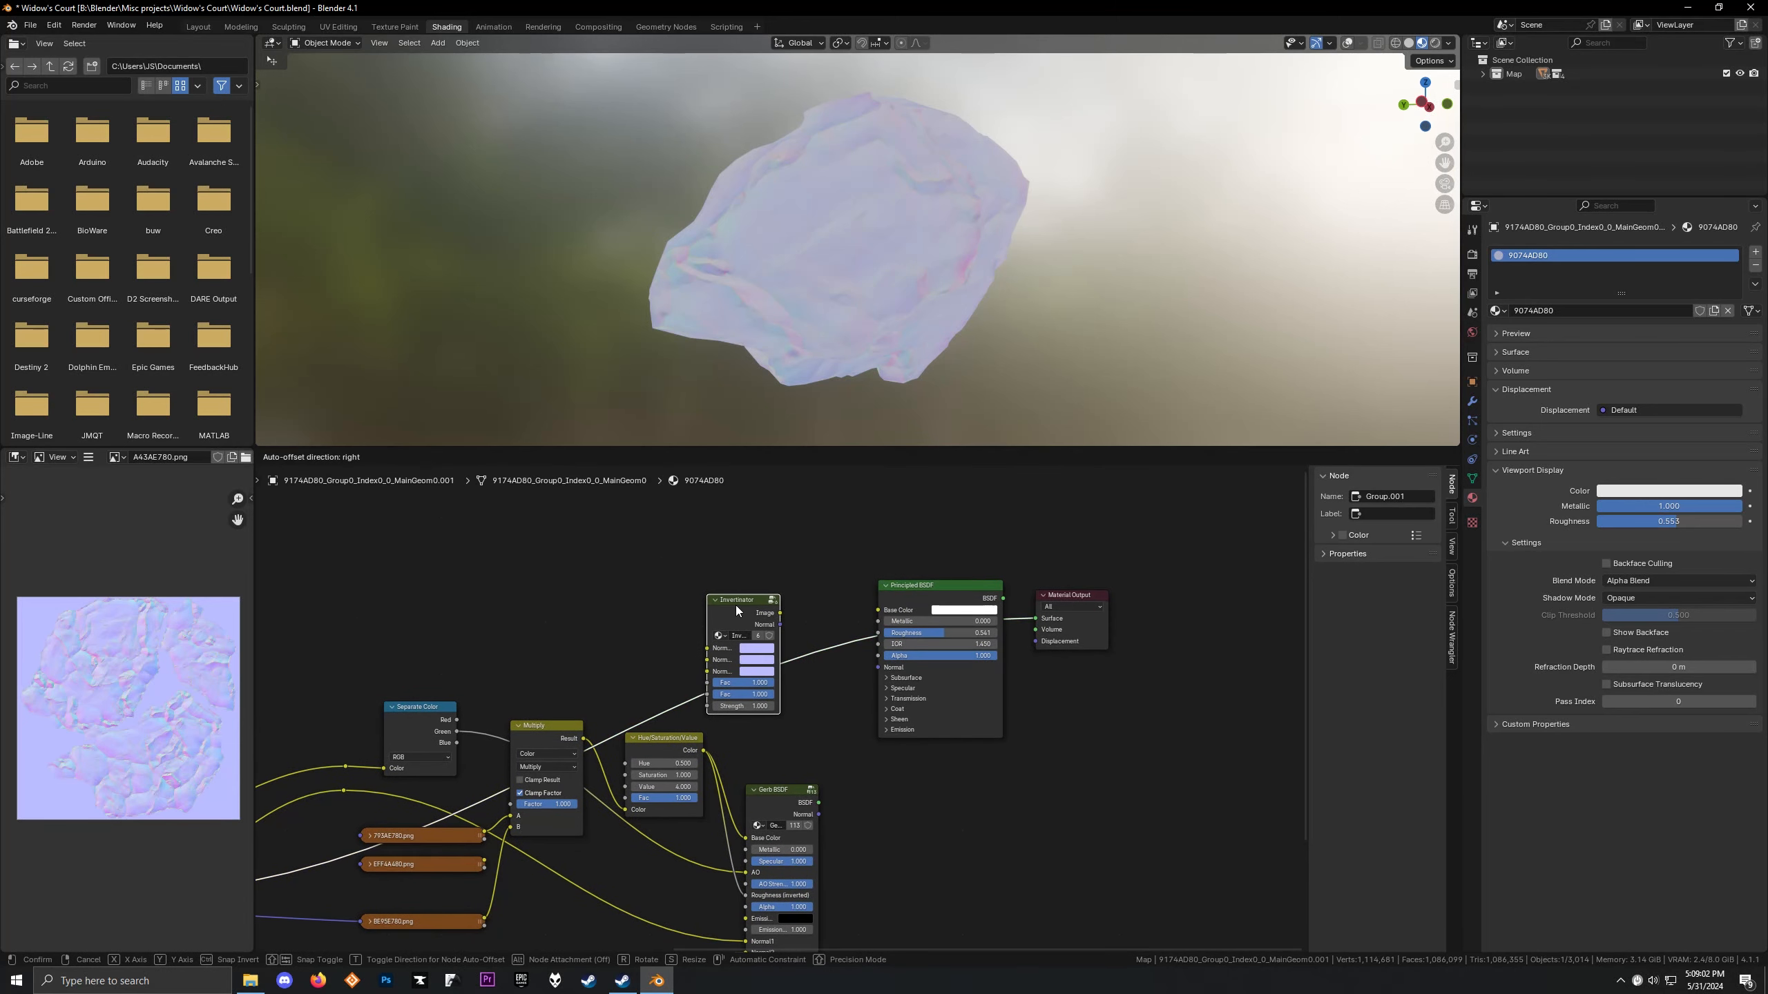
Route A43AE780.png through the Invertinator's Normal1, show its Image output on the boulder, and move the node slightly higher
scroll(785, 293, up, 3)
middle_drag(785, 294, 758, 319)
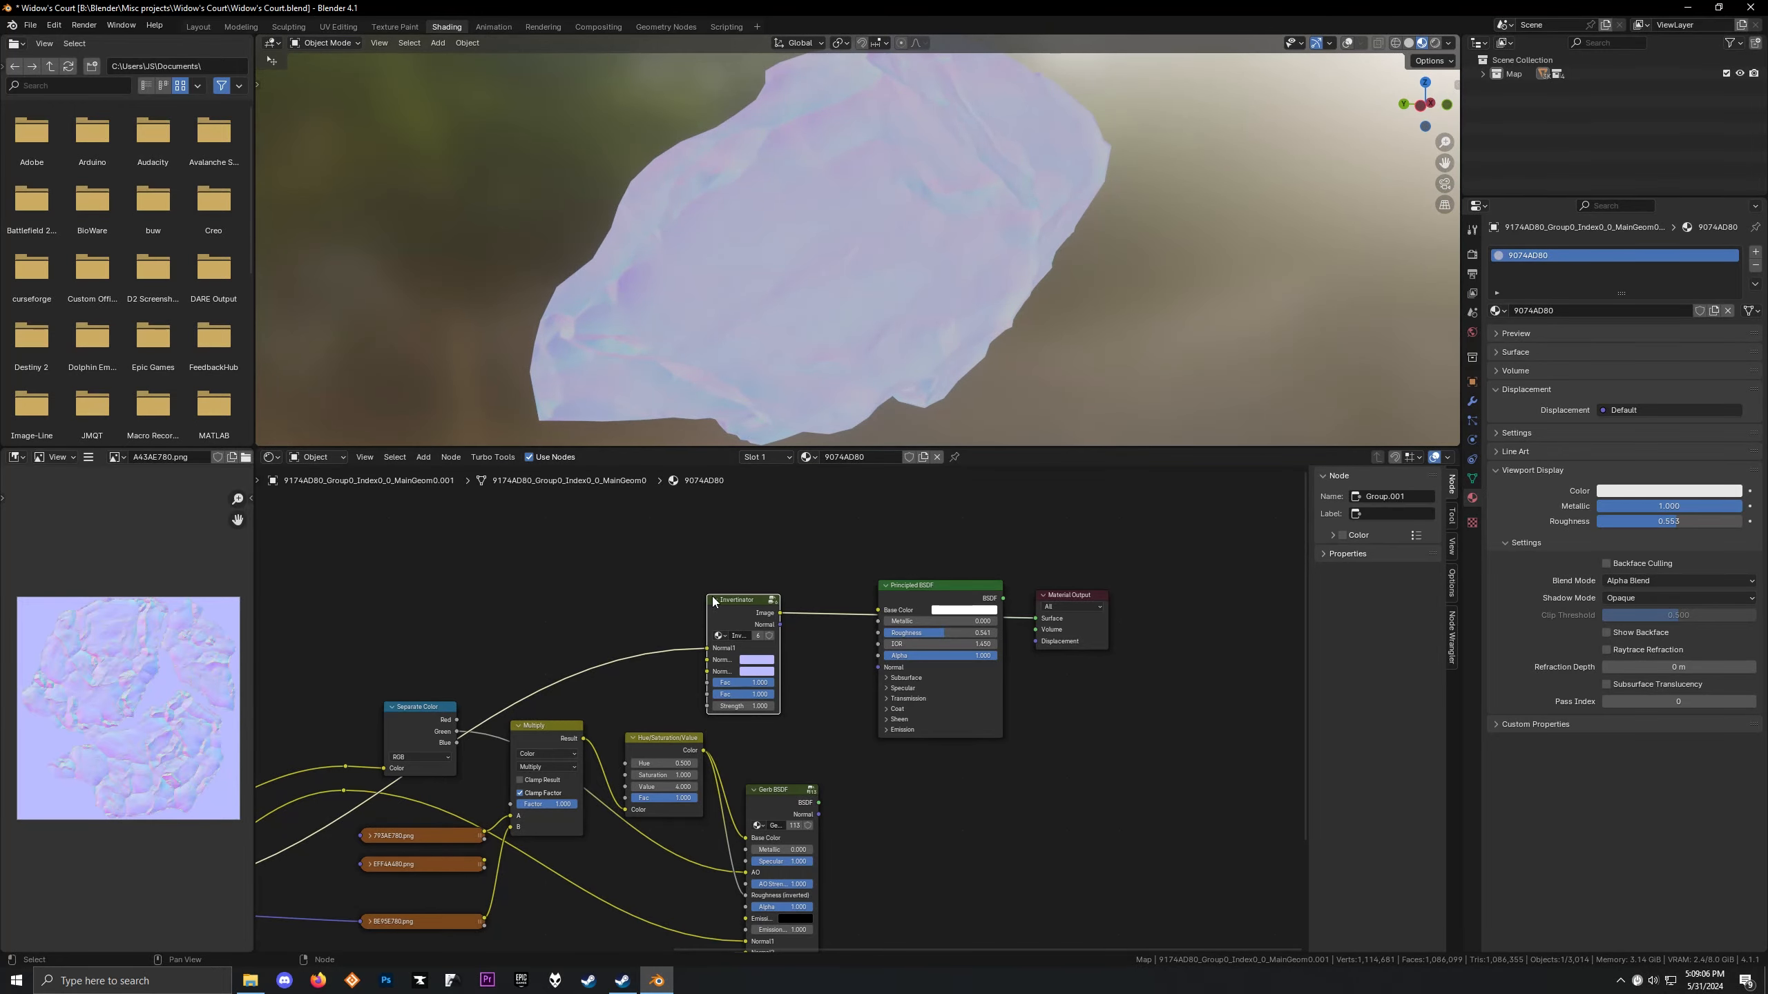
scroll(713, 601, down, 2)
scroll(780, 627, up, 2)
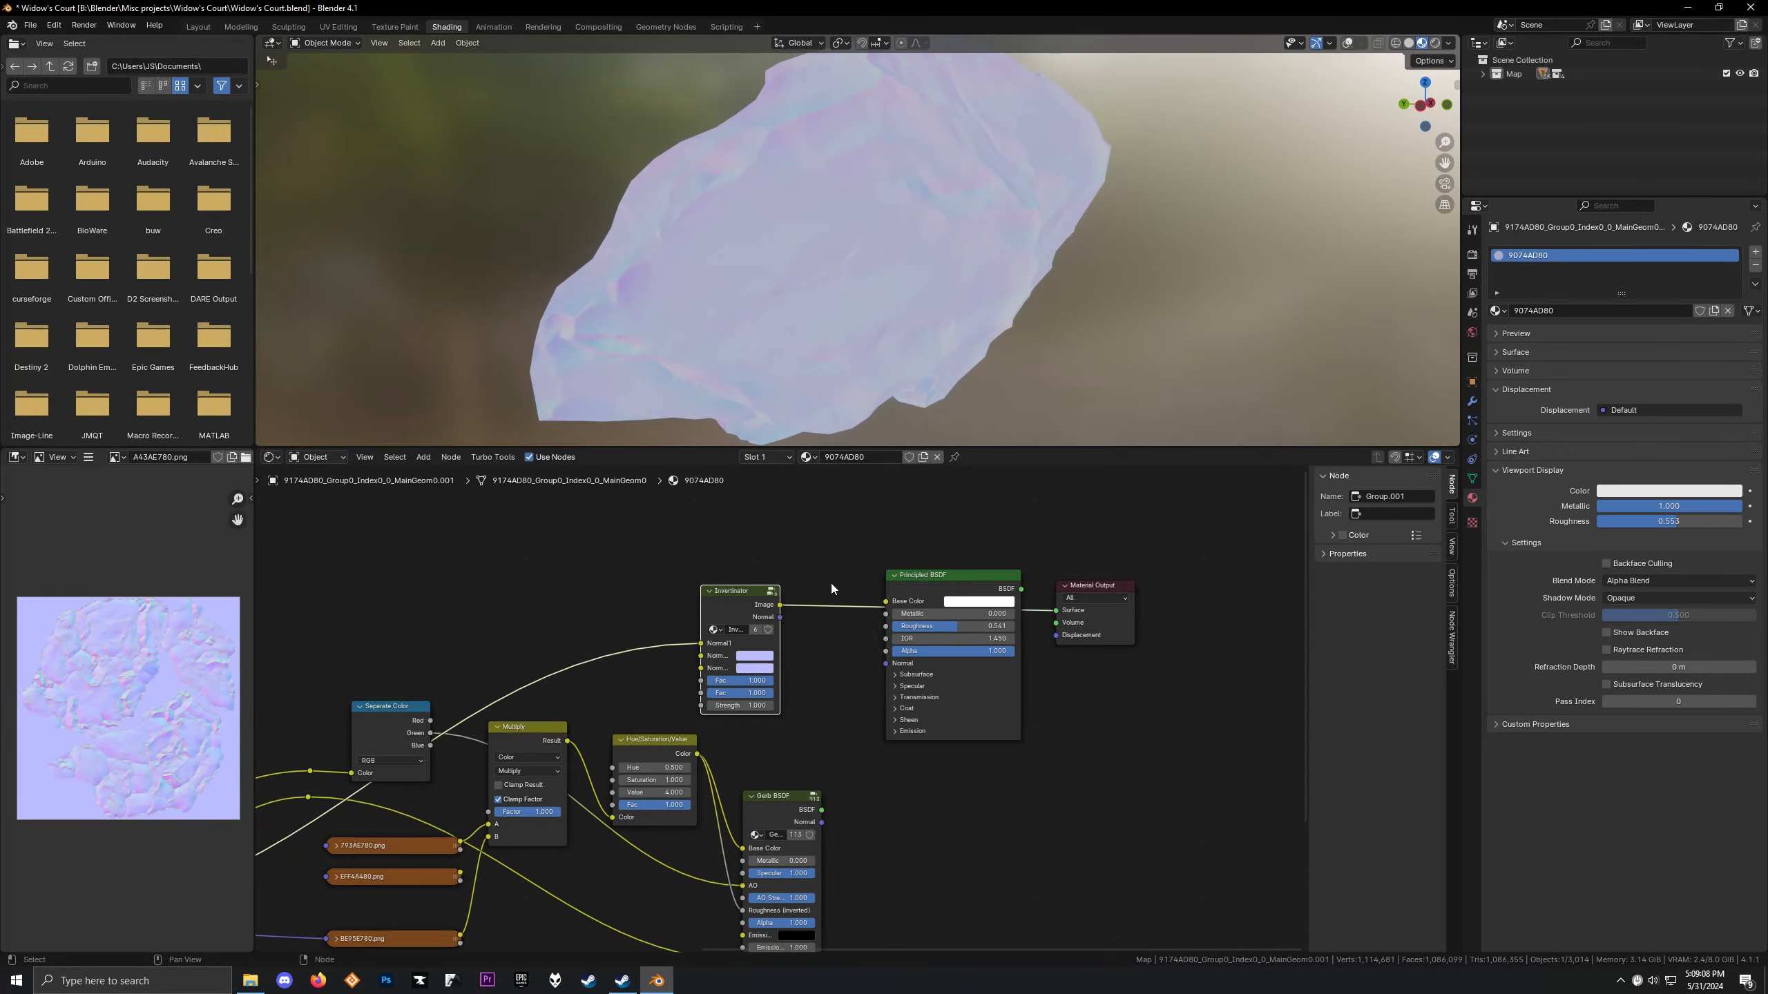
scroll(709, 683, up, 1)
drag(711, 607, 741, 569)
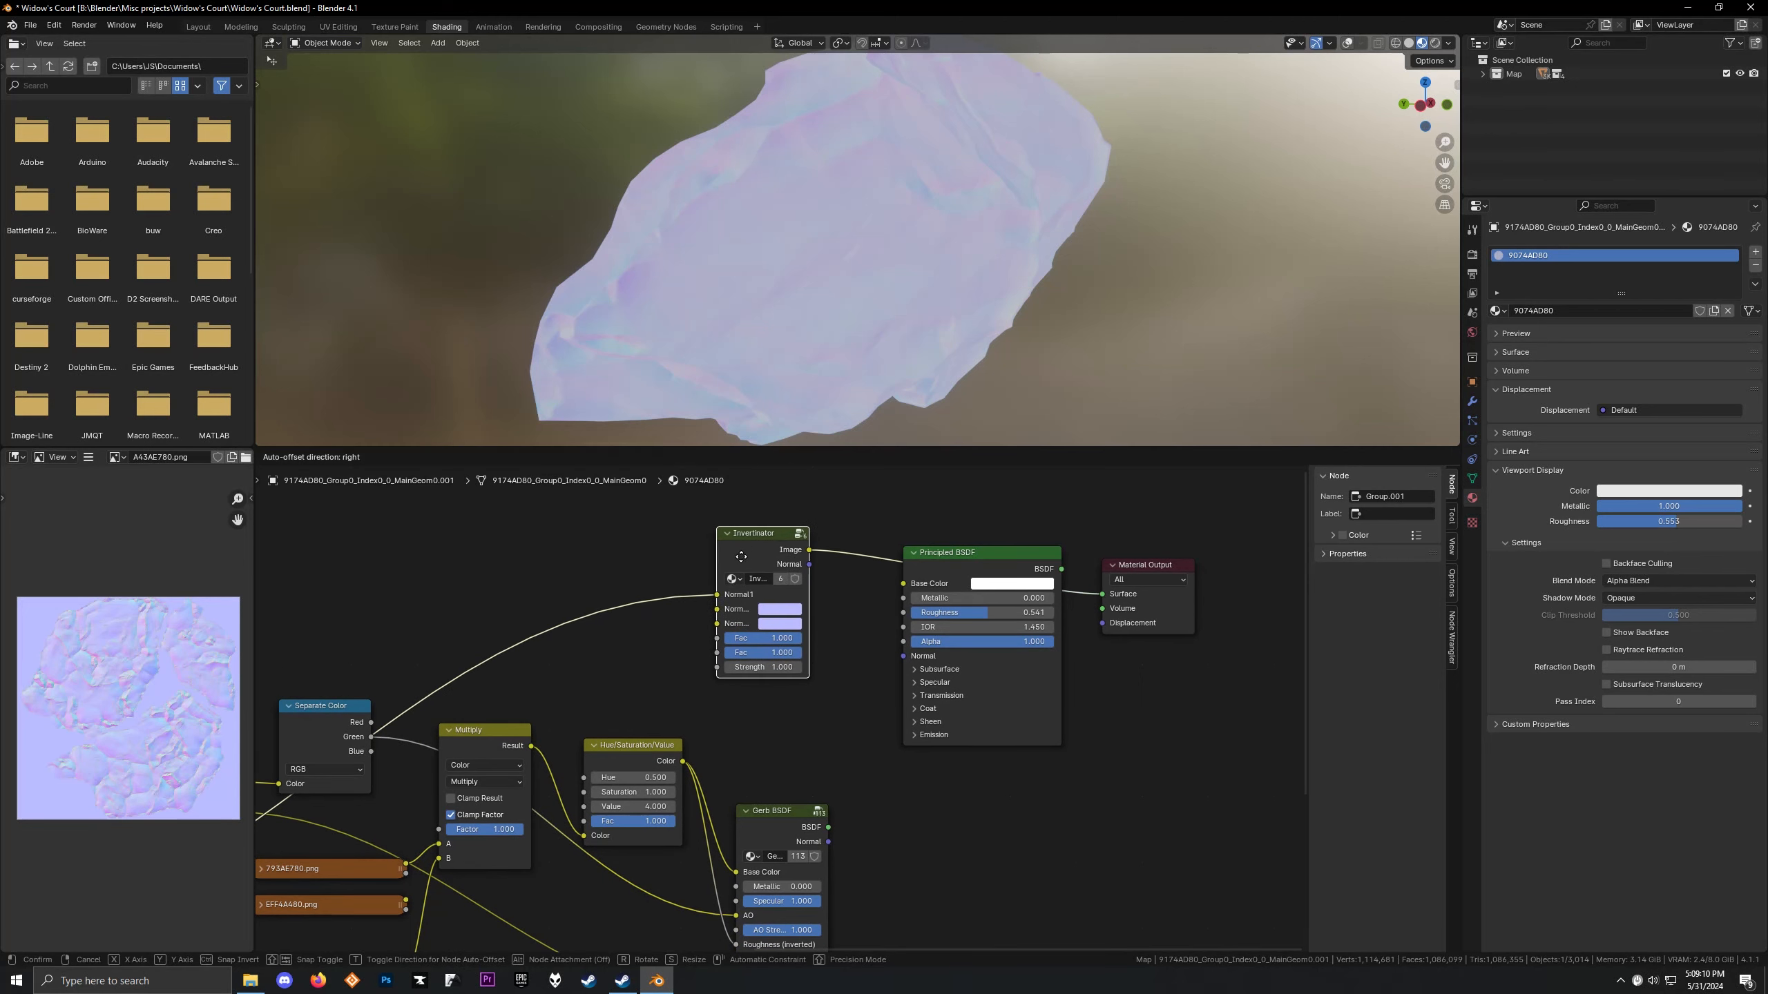
Select the C095E780.png texture and connect it to the Invertinator's Normal2 input
scroll(640, 662, down, 3)
middle_drag(500, 756, 679, 596)
scroll(592, 637, down, 1)
click(310, 767)
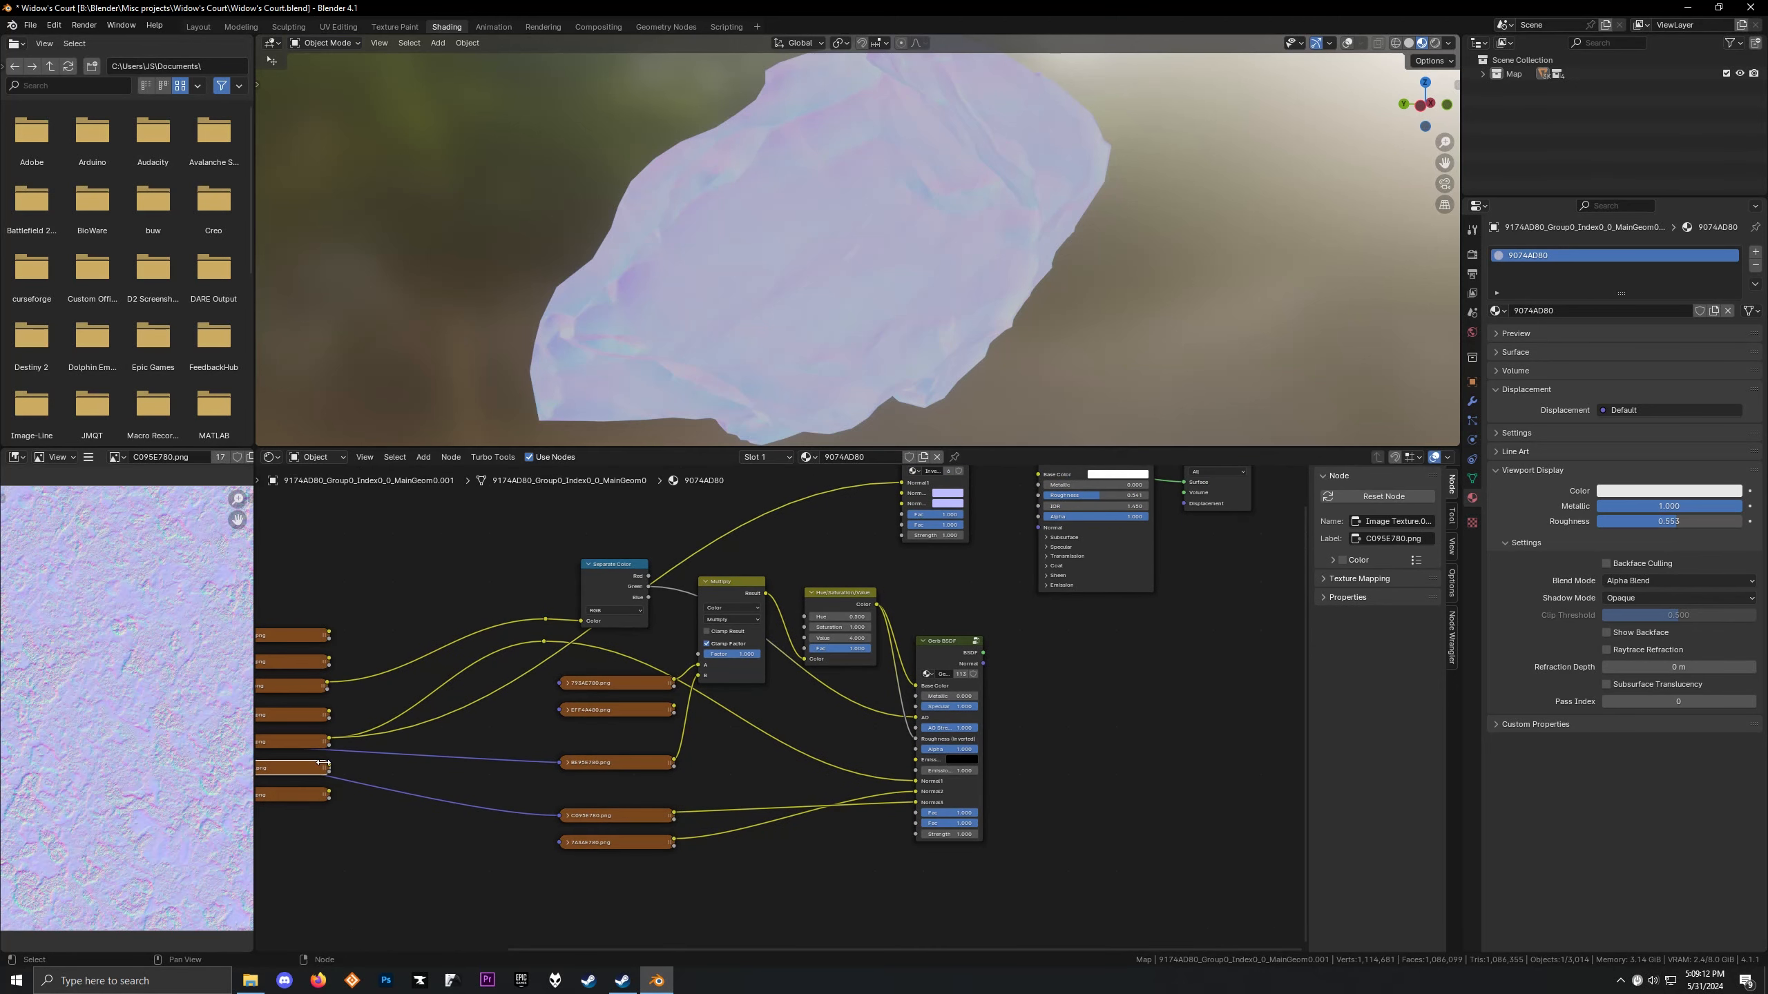
drag(329, 764, 902, 495)
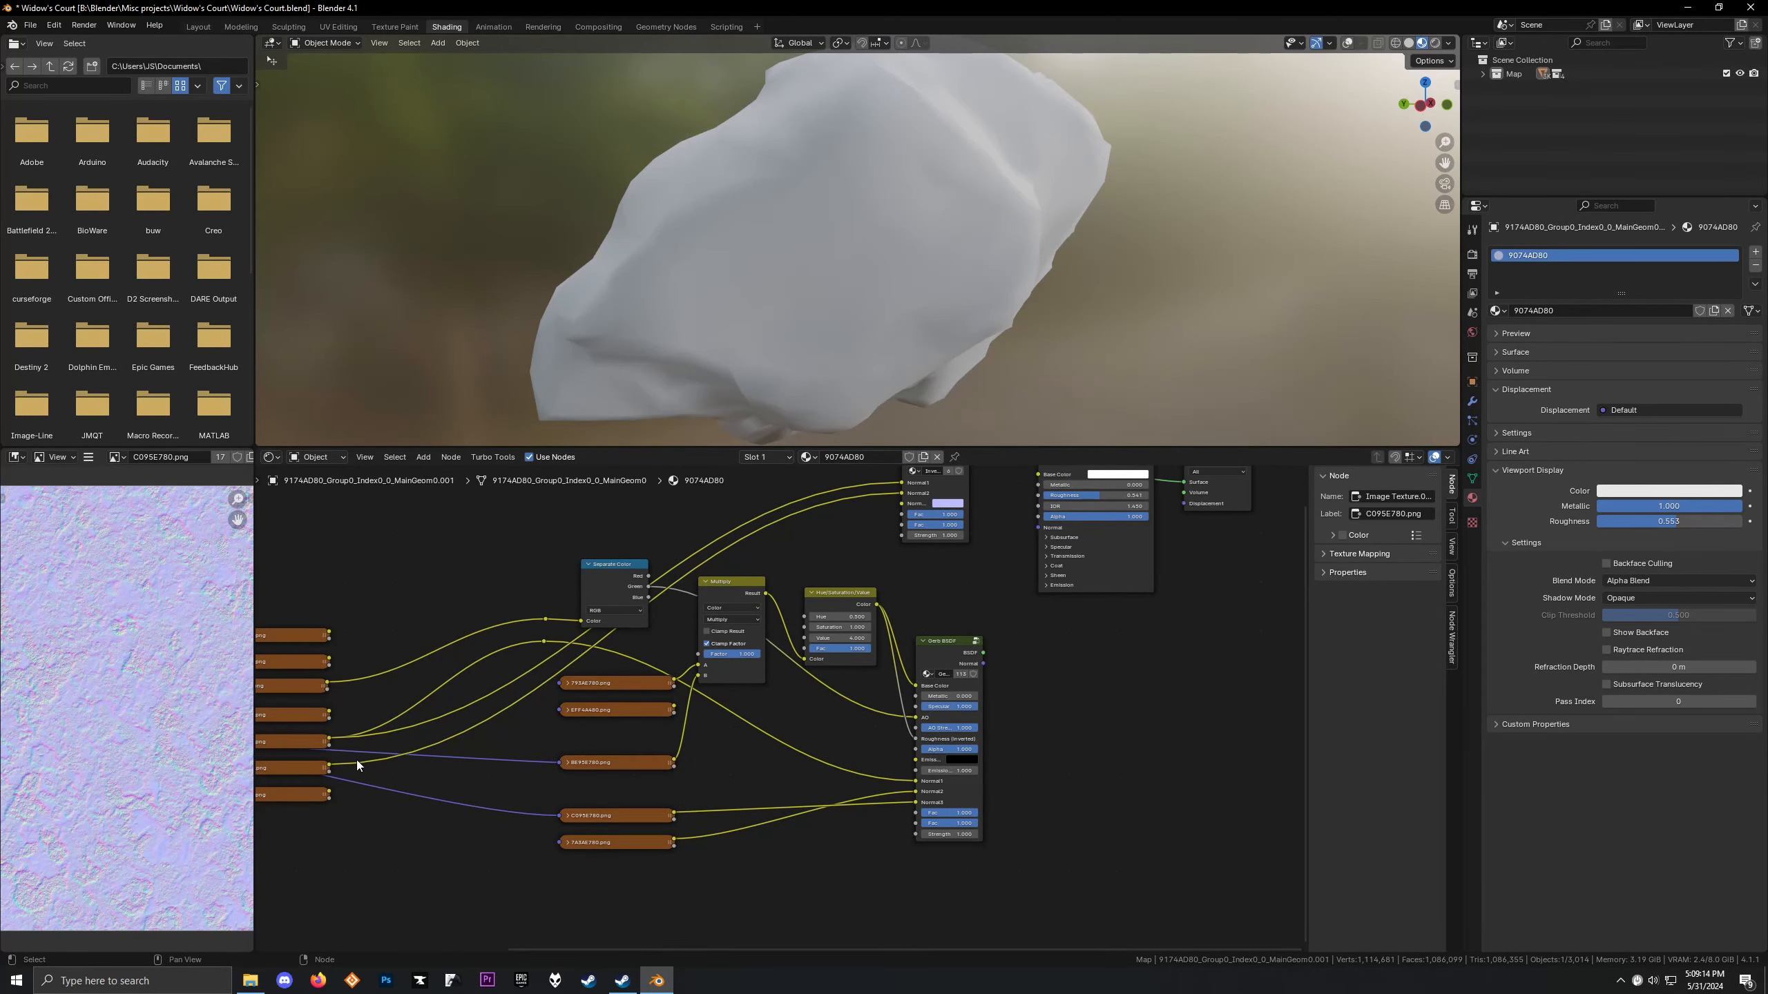
Select the 7A3AE780.png texture and connect it to the Invertinator's Normal3 input
click(309, 795)
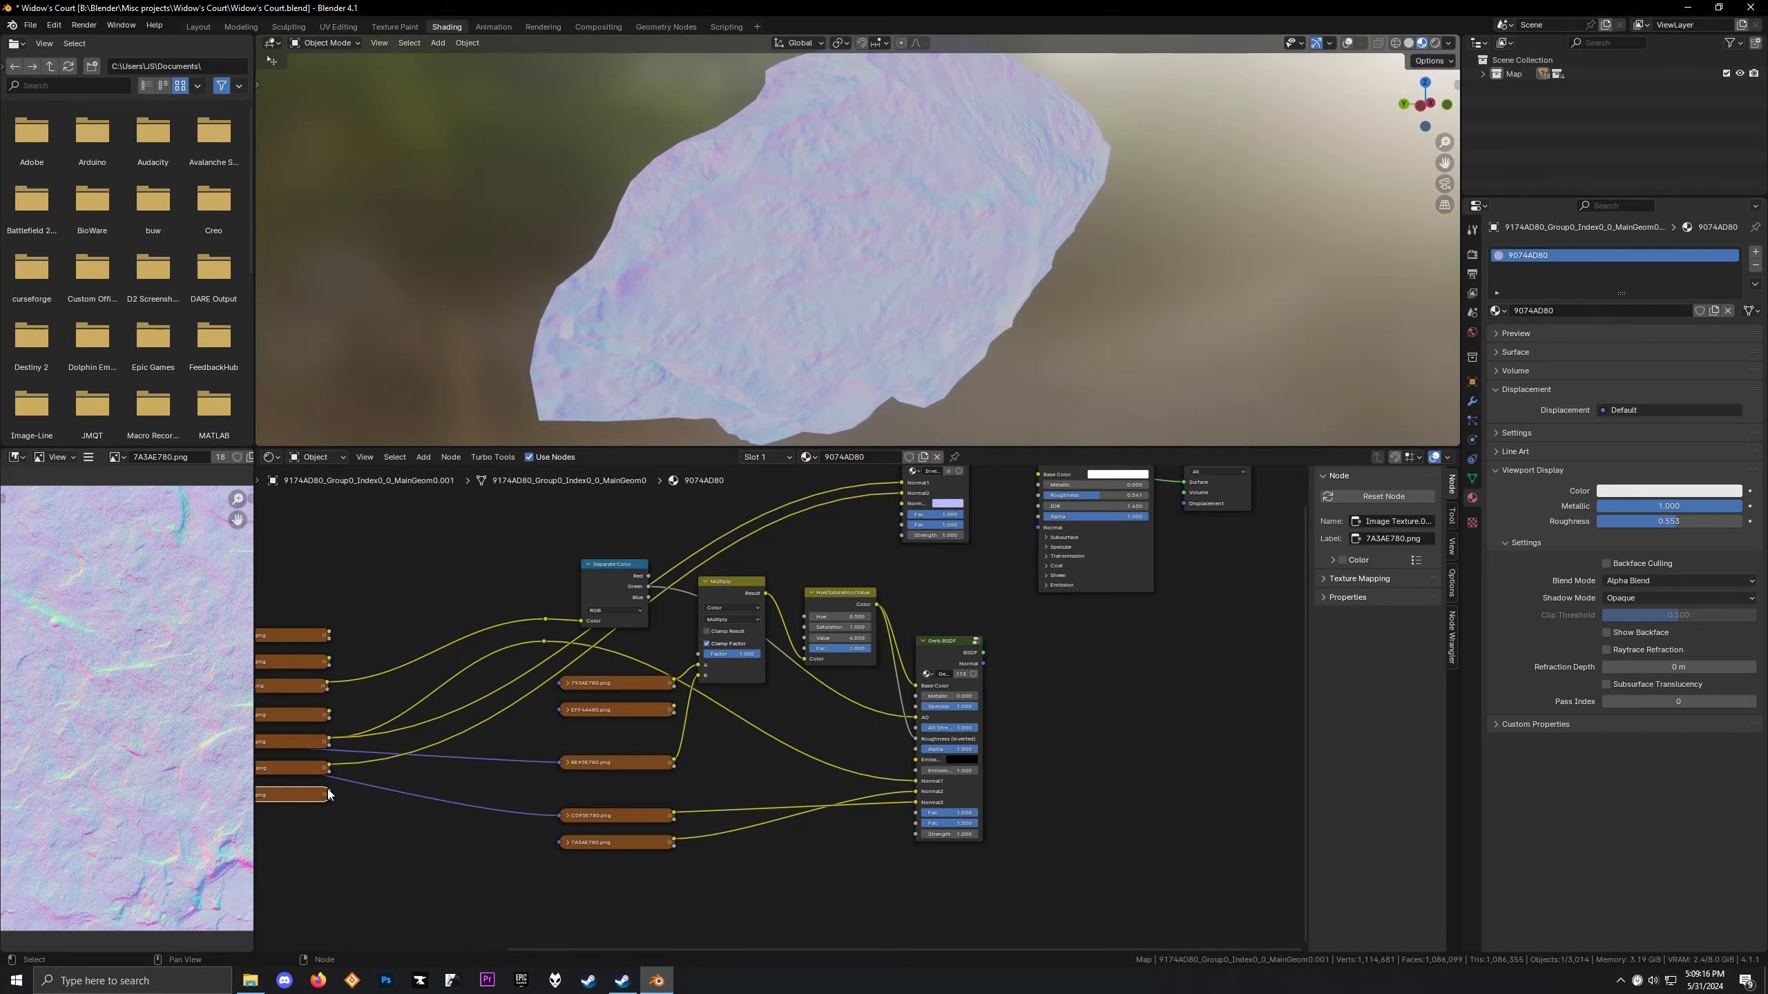
drag(328, 793, 900, 504)
Lower the Invertinator's first Fac to 0 and return it to 1 to compare the blended normals on the boulder
mouse_move(810, 354)
middle_down()
mouse_move(801, 301)
mouse_move(672, 297)
mouse_move(812, 346)
middle_up()
scroll(835, 627, up, 3)
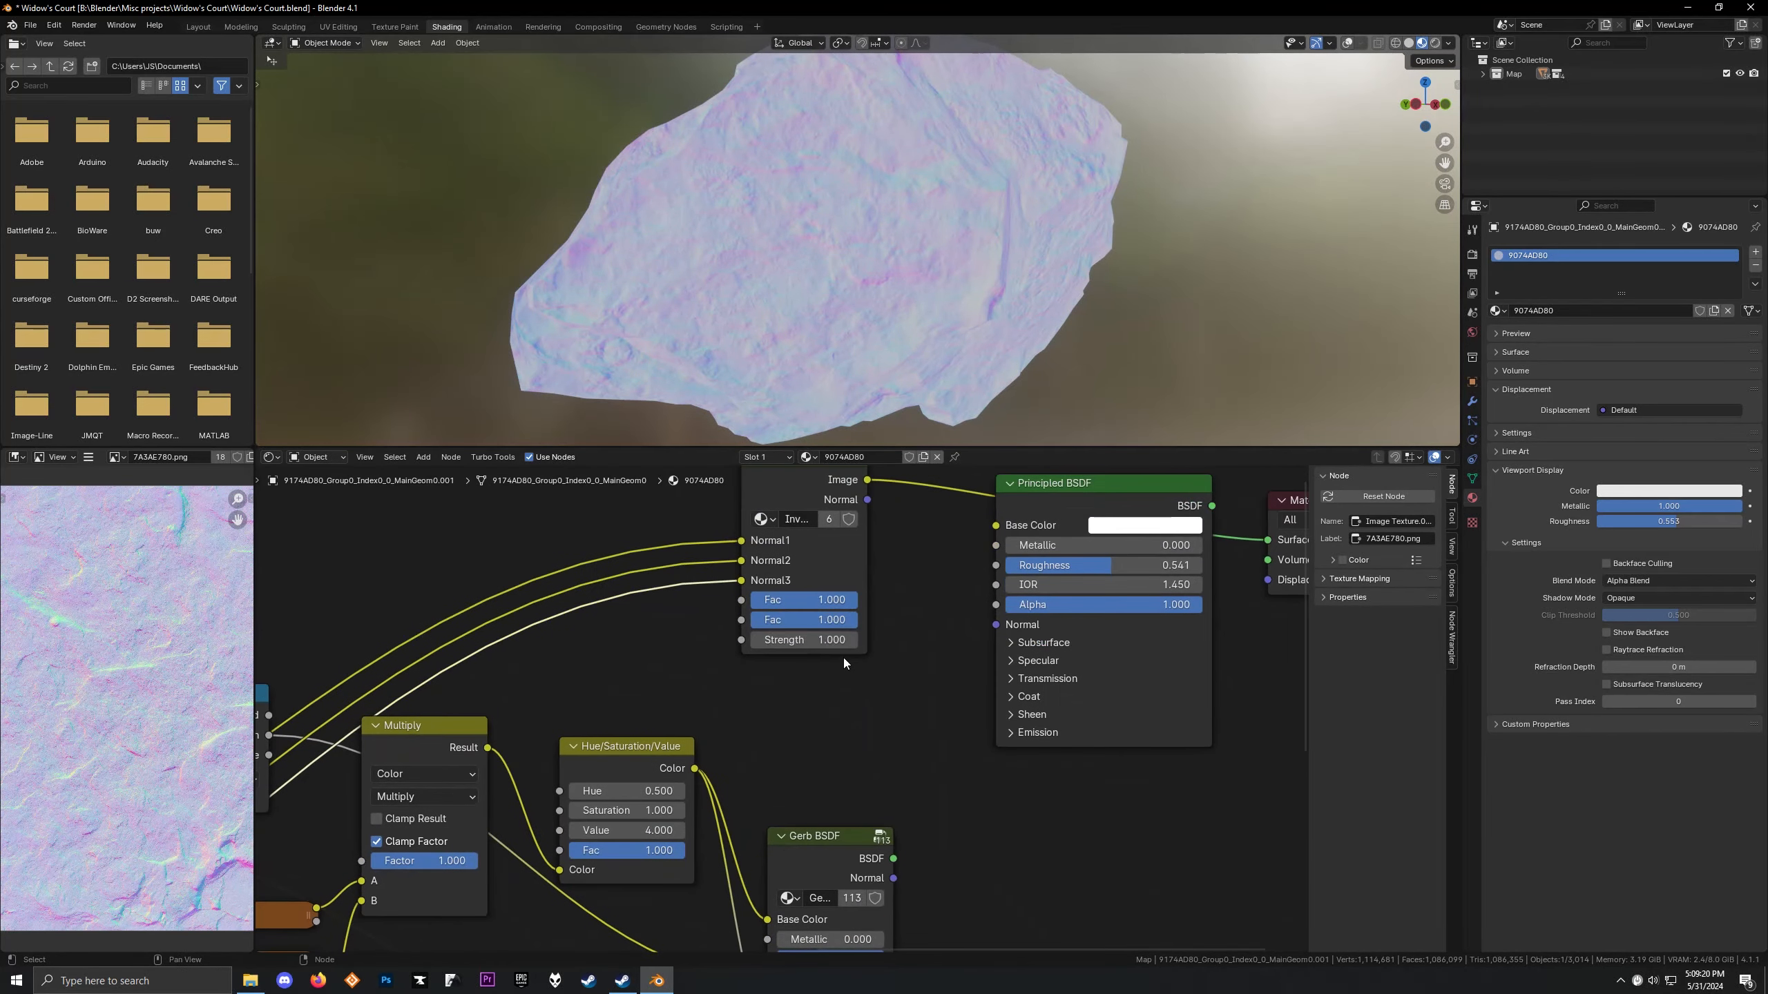
mouse_move(842, 620)
mouse_down()
mouse_move(766, 620)
mouse_move(858, 620)
mouse_up()
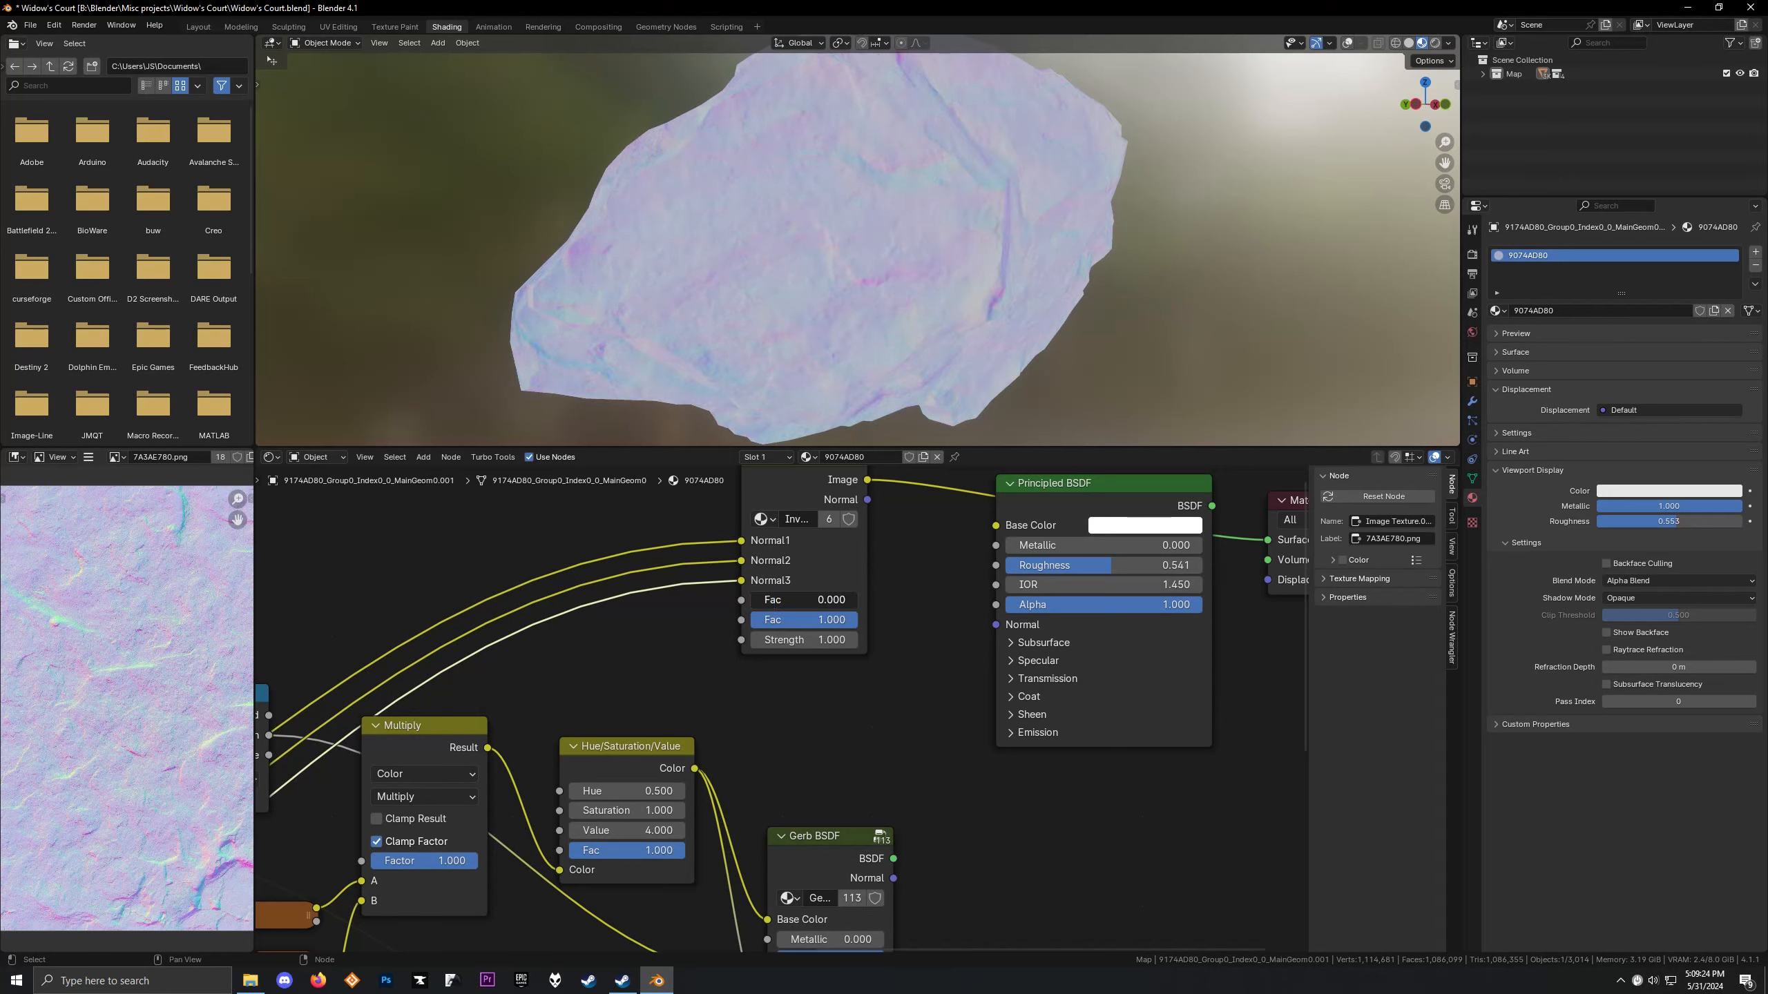
Examine the node setup inside the Gerb BSDF group and its nested Invertinator group, and return to the boulder's material nodes
shift+scroll(765, 627, down, 10)
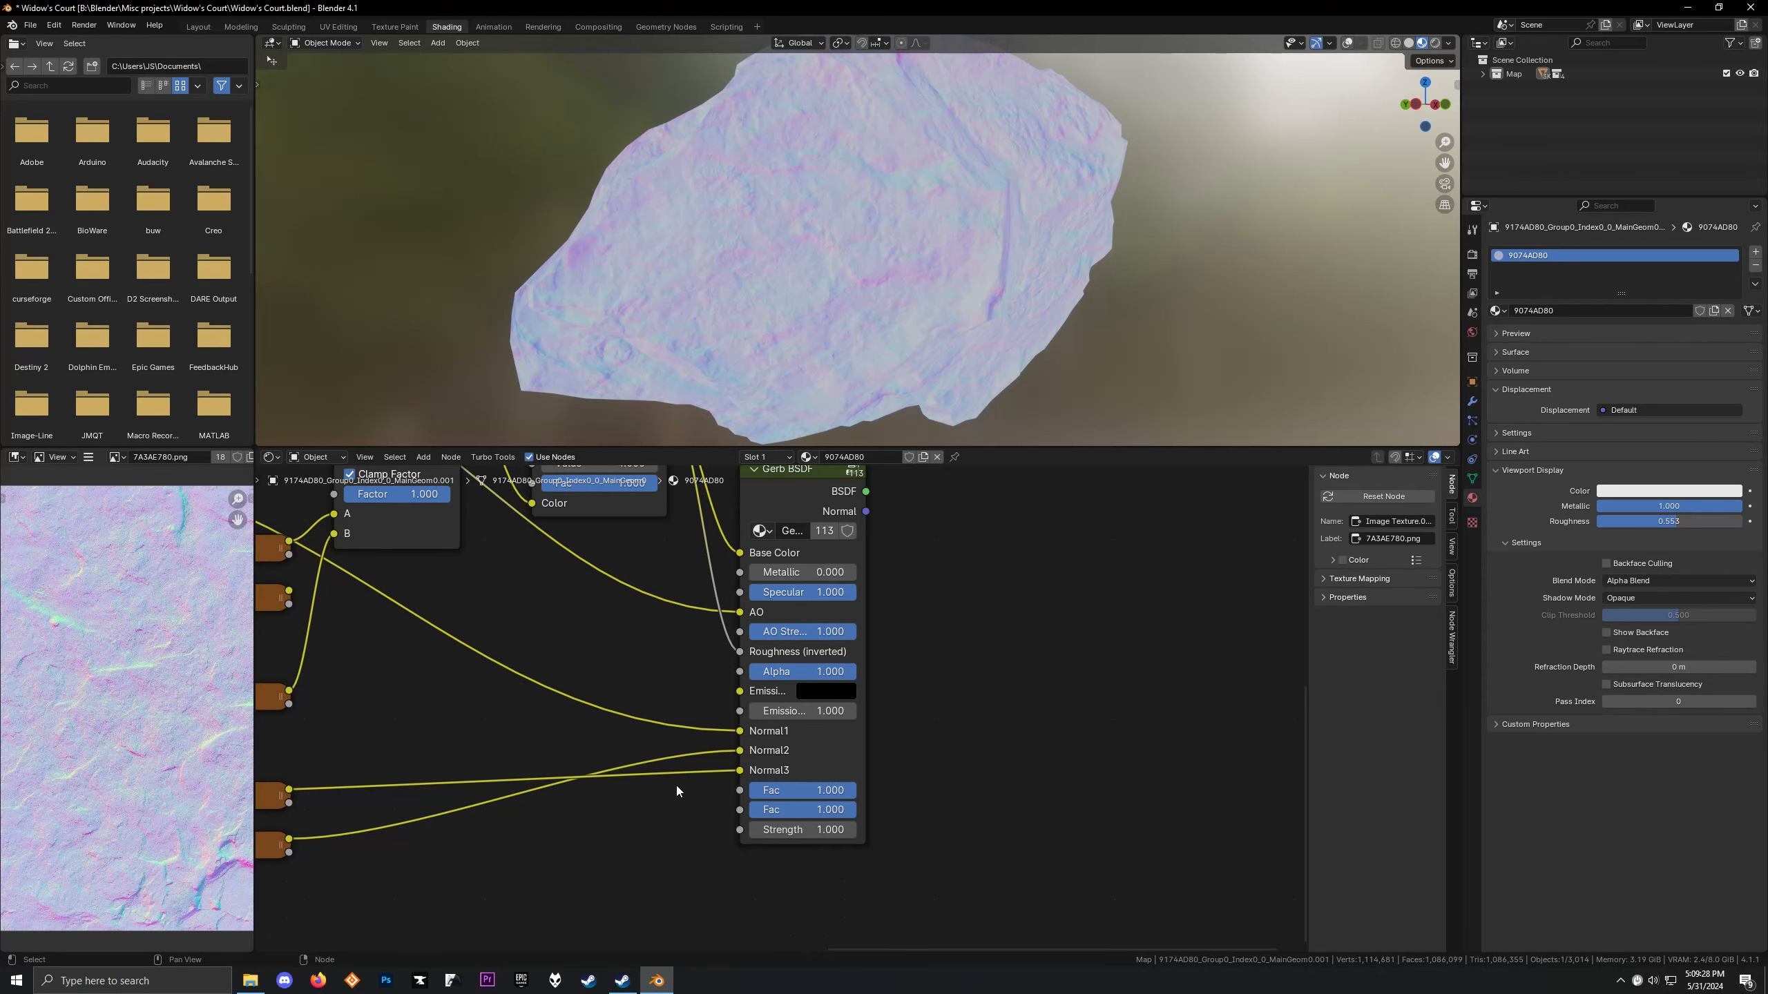
key(Tab)
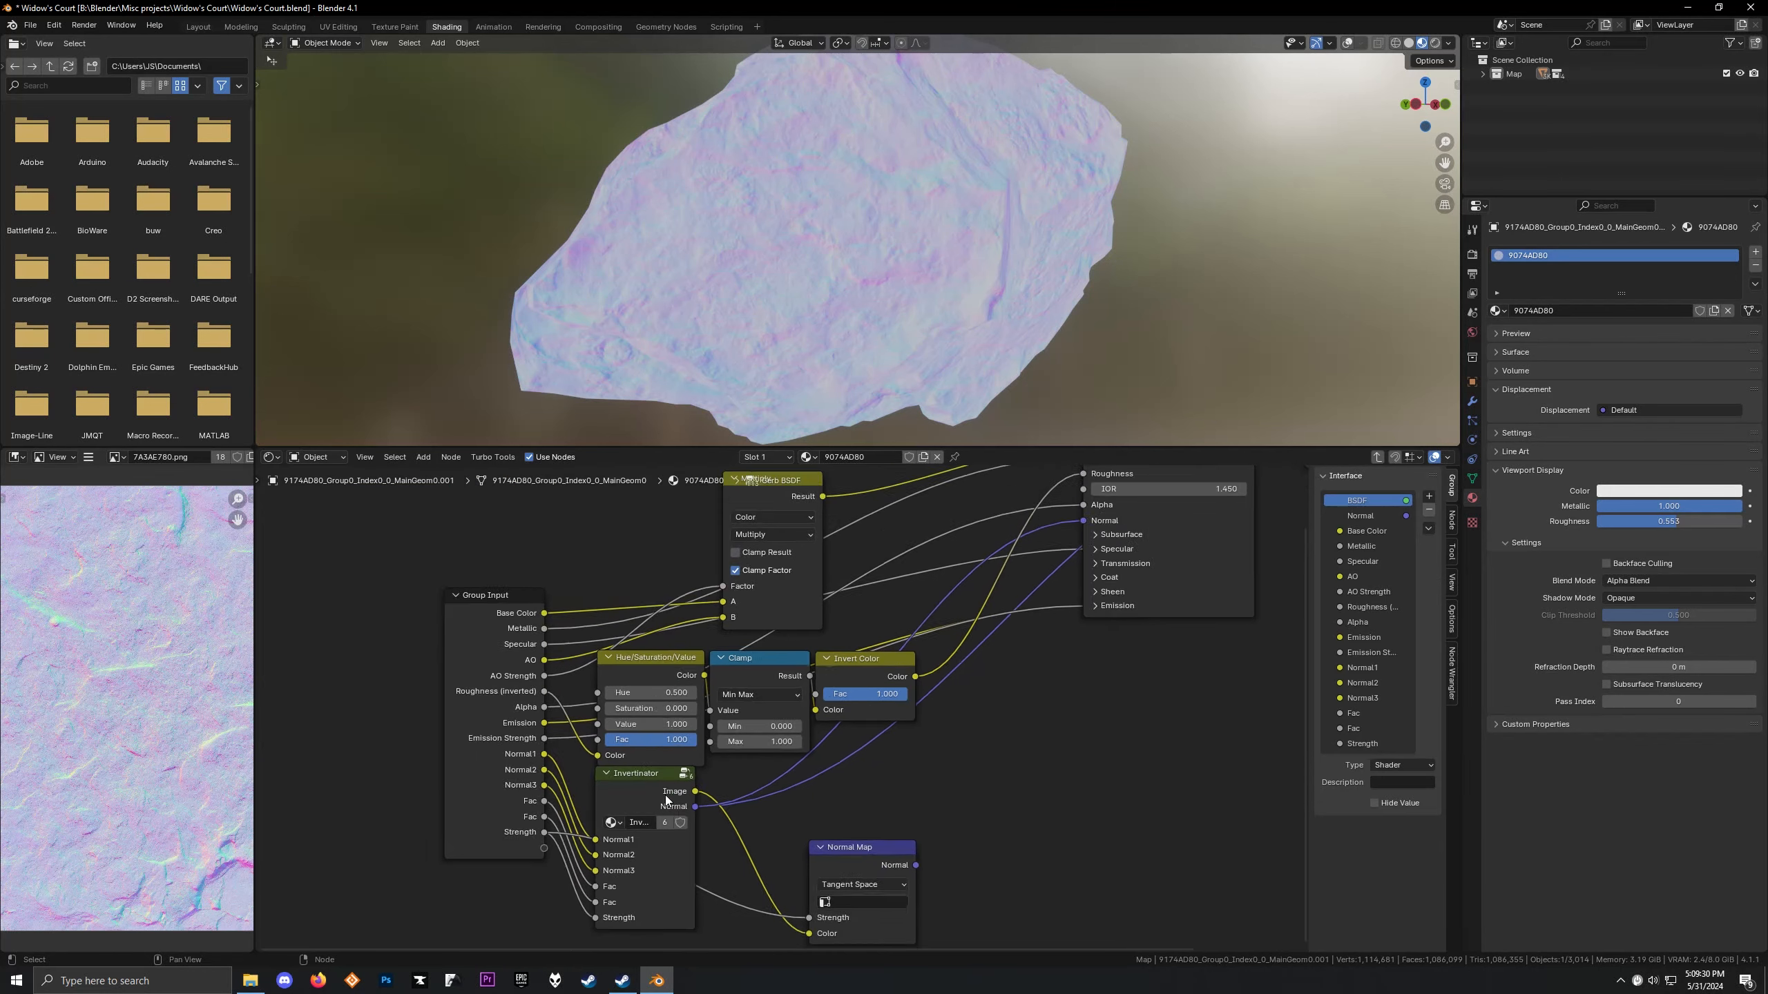
drag(727, 695, 718, 699)
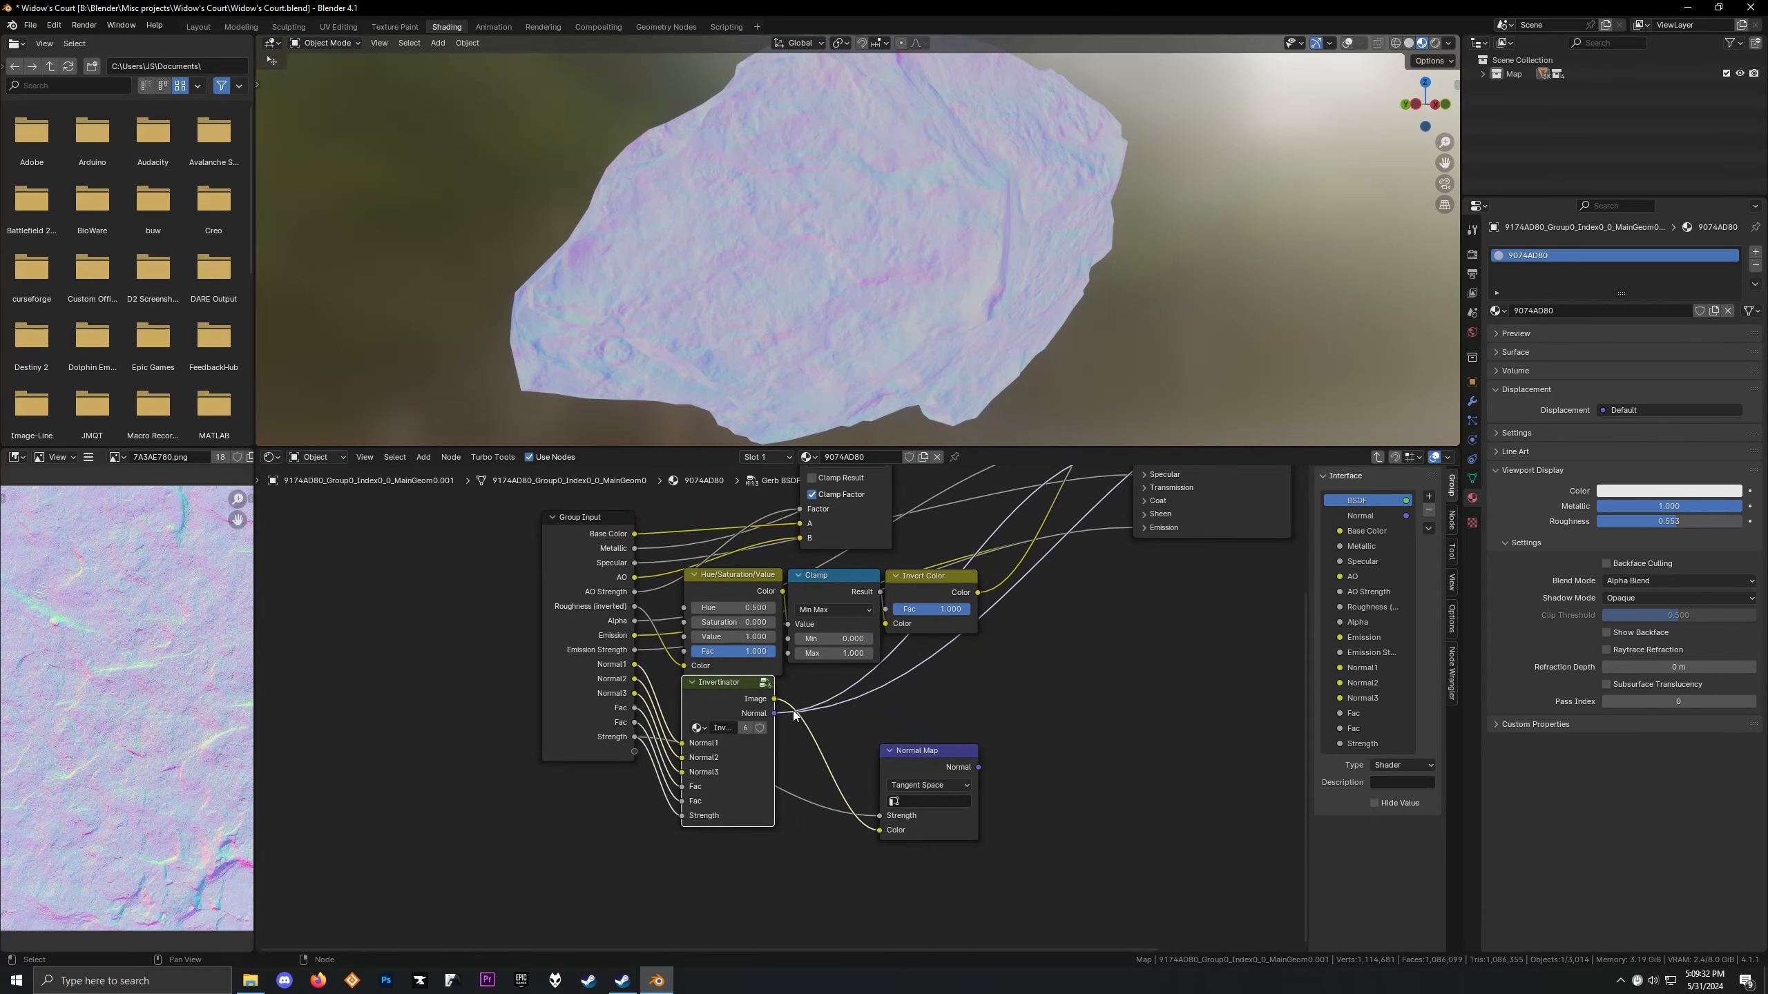
scroll(794, 714, down, 1)
middle_drag(885, 717, 745, 827)
key(Tab)
middle_drag(862, 564, 798, 677)
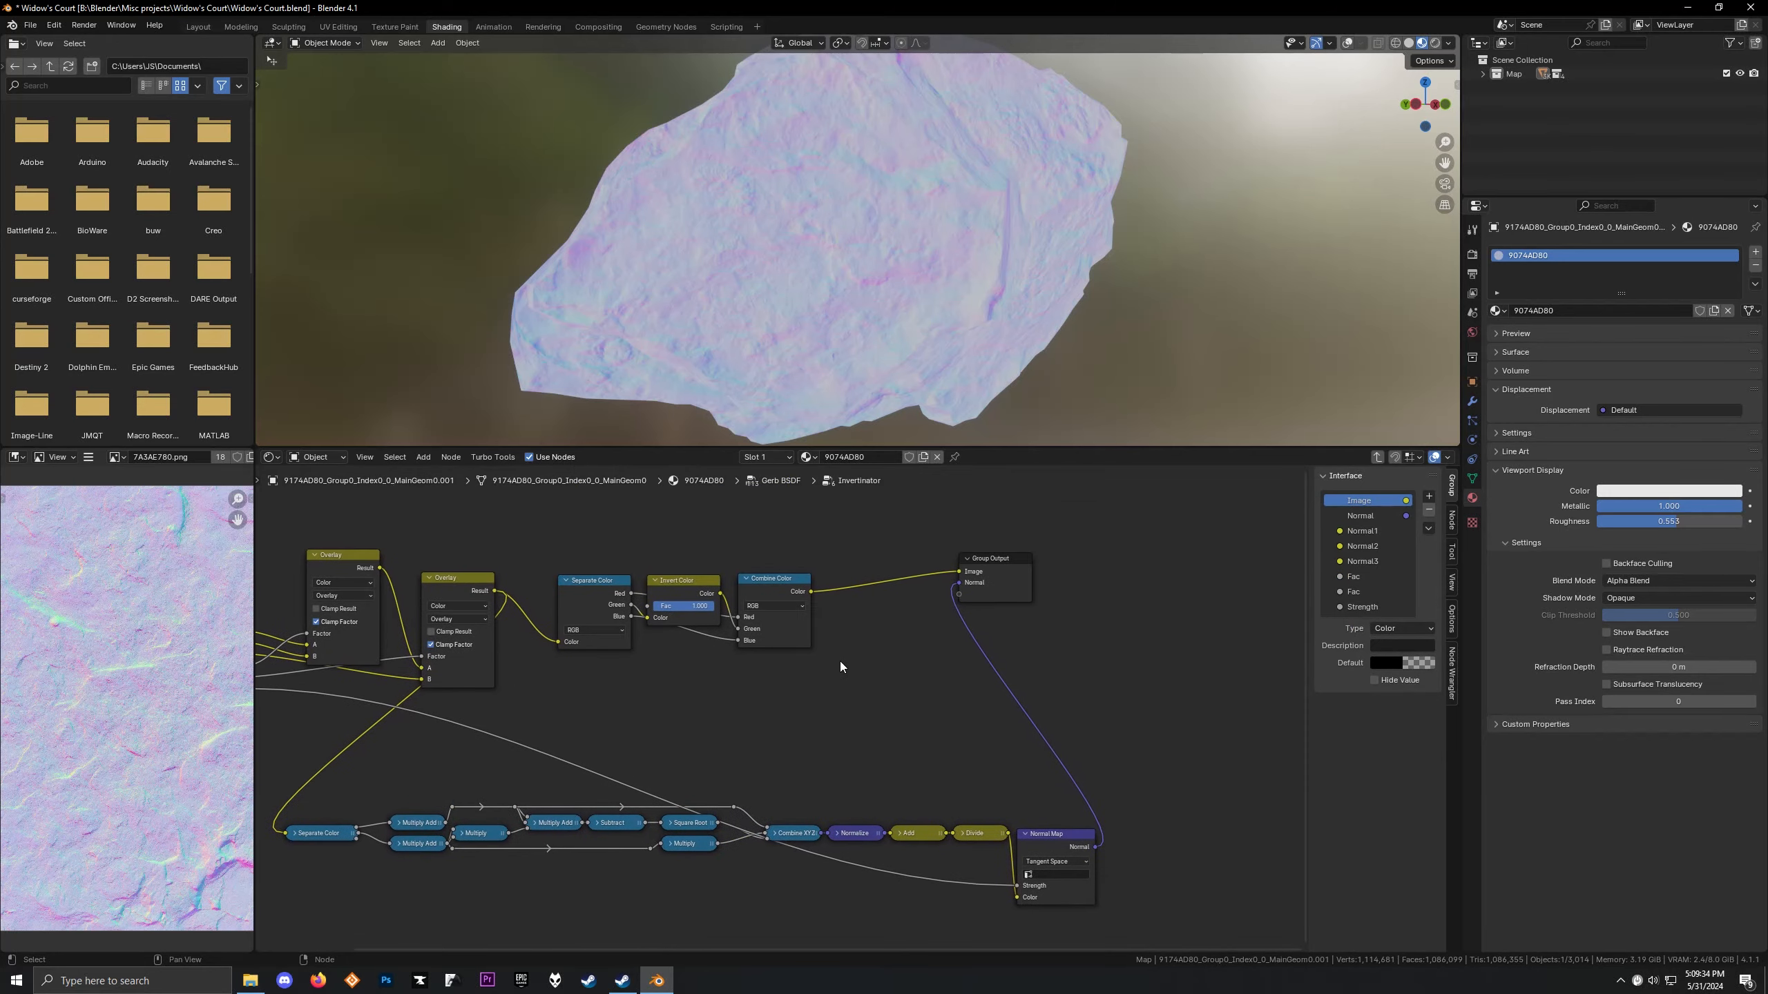
key(Tab)
key(Tab)
Connect the Invertinator's Normal output to the Principled BSDF's Normal, and show that shader on the boulder, placed beside the Invertinator
scroll(832, 576, up, 1)
middle_drag(833, 576, 783, 922)
scroll(773, 721, up, 4)
drag(759, 697, 865, 815)
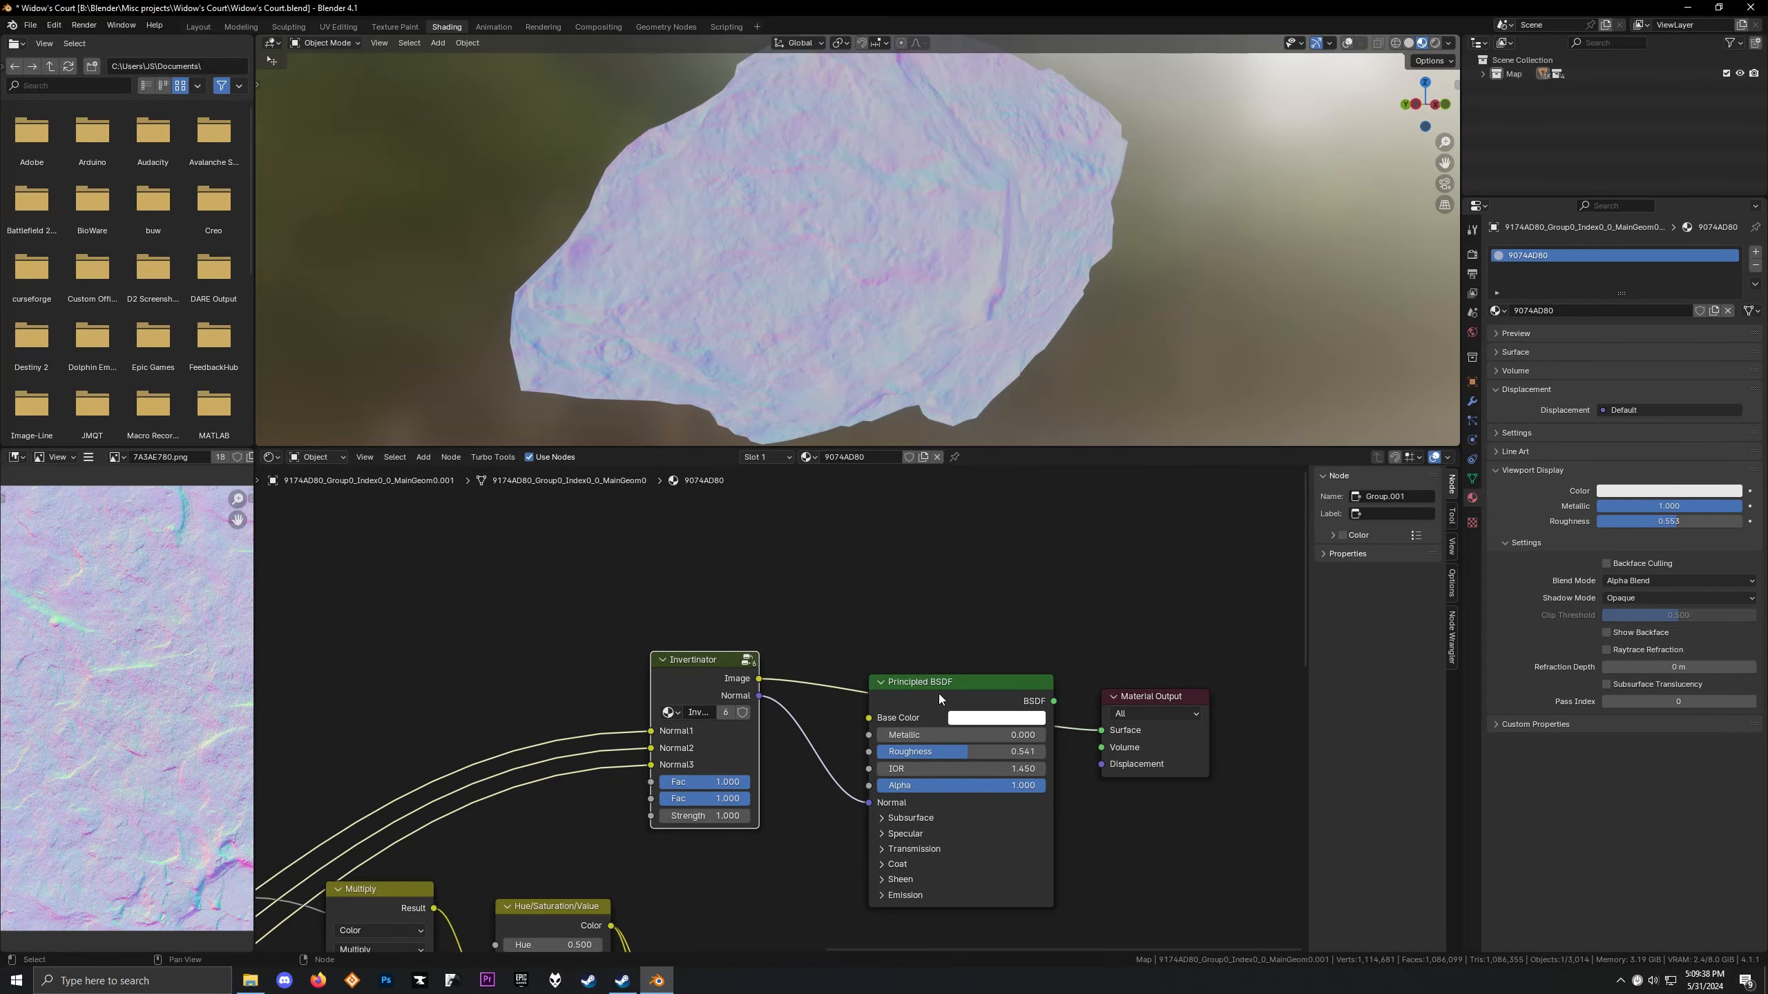
drag(936, 692, 811, 616)
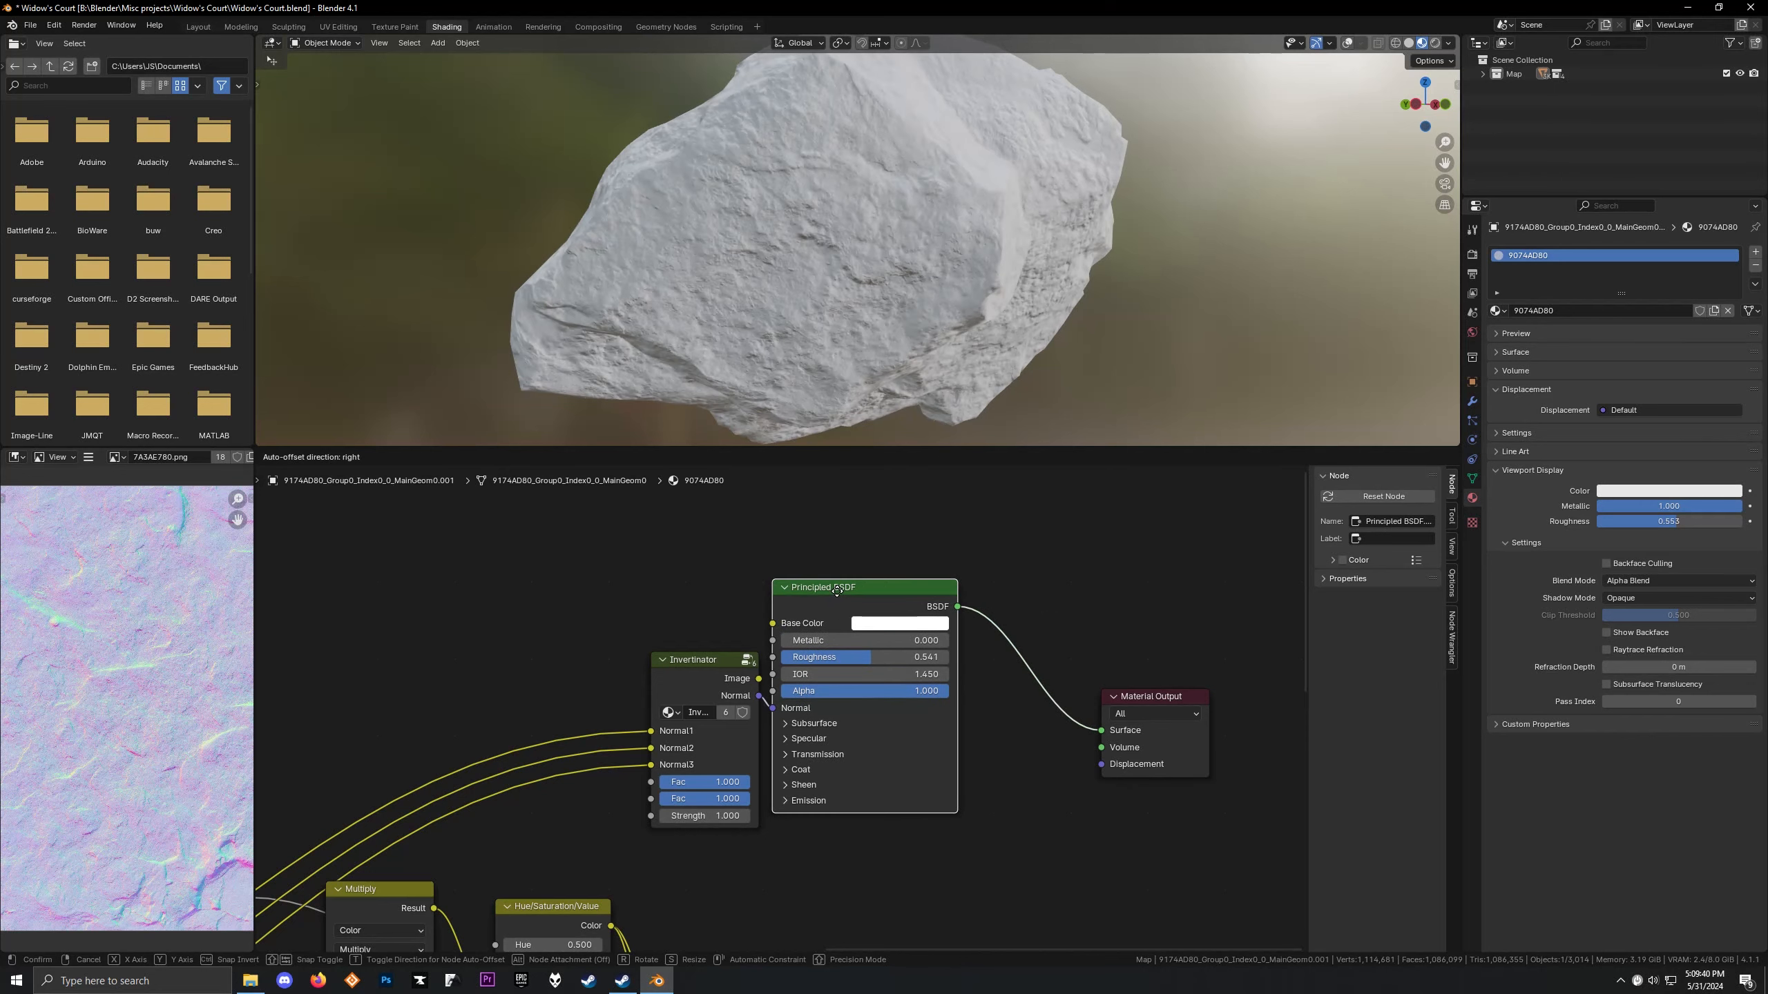
middle_drag(608, 276, 844, 281)
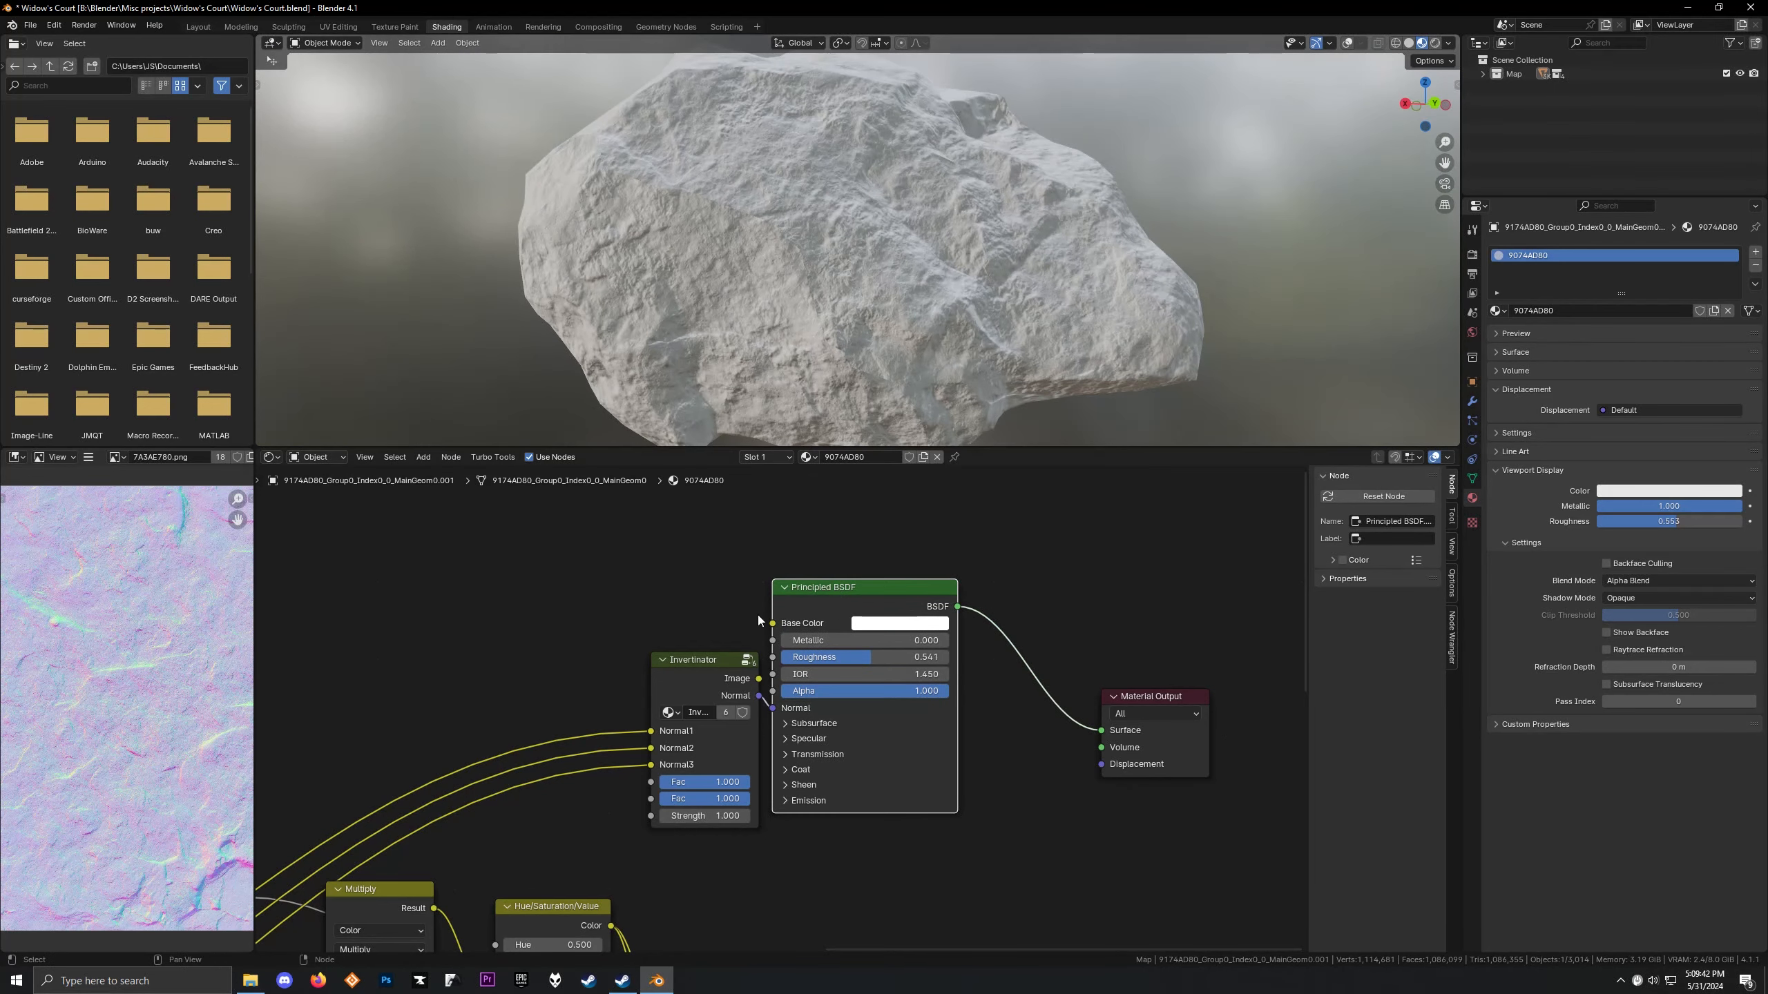
mouse_move(700, 782)
mouse_down()
mouse_move(749, 782)
mouse_move(660, 815)
mouse_move(787, 815)
mouse_move(660, 815)
mouse_move(699, 815)
mouse_up()
middle_drag(818, 297, 1043, 318)
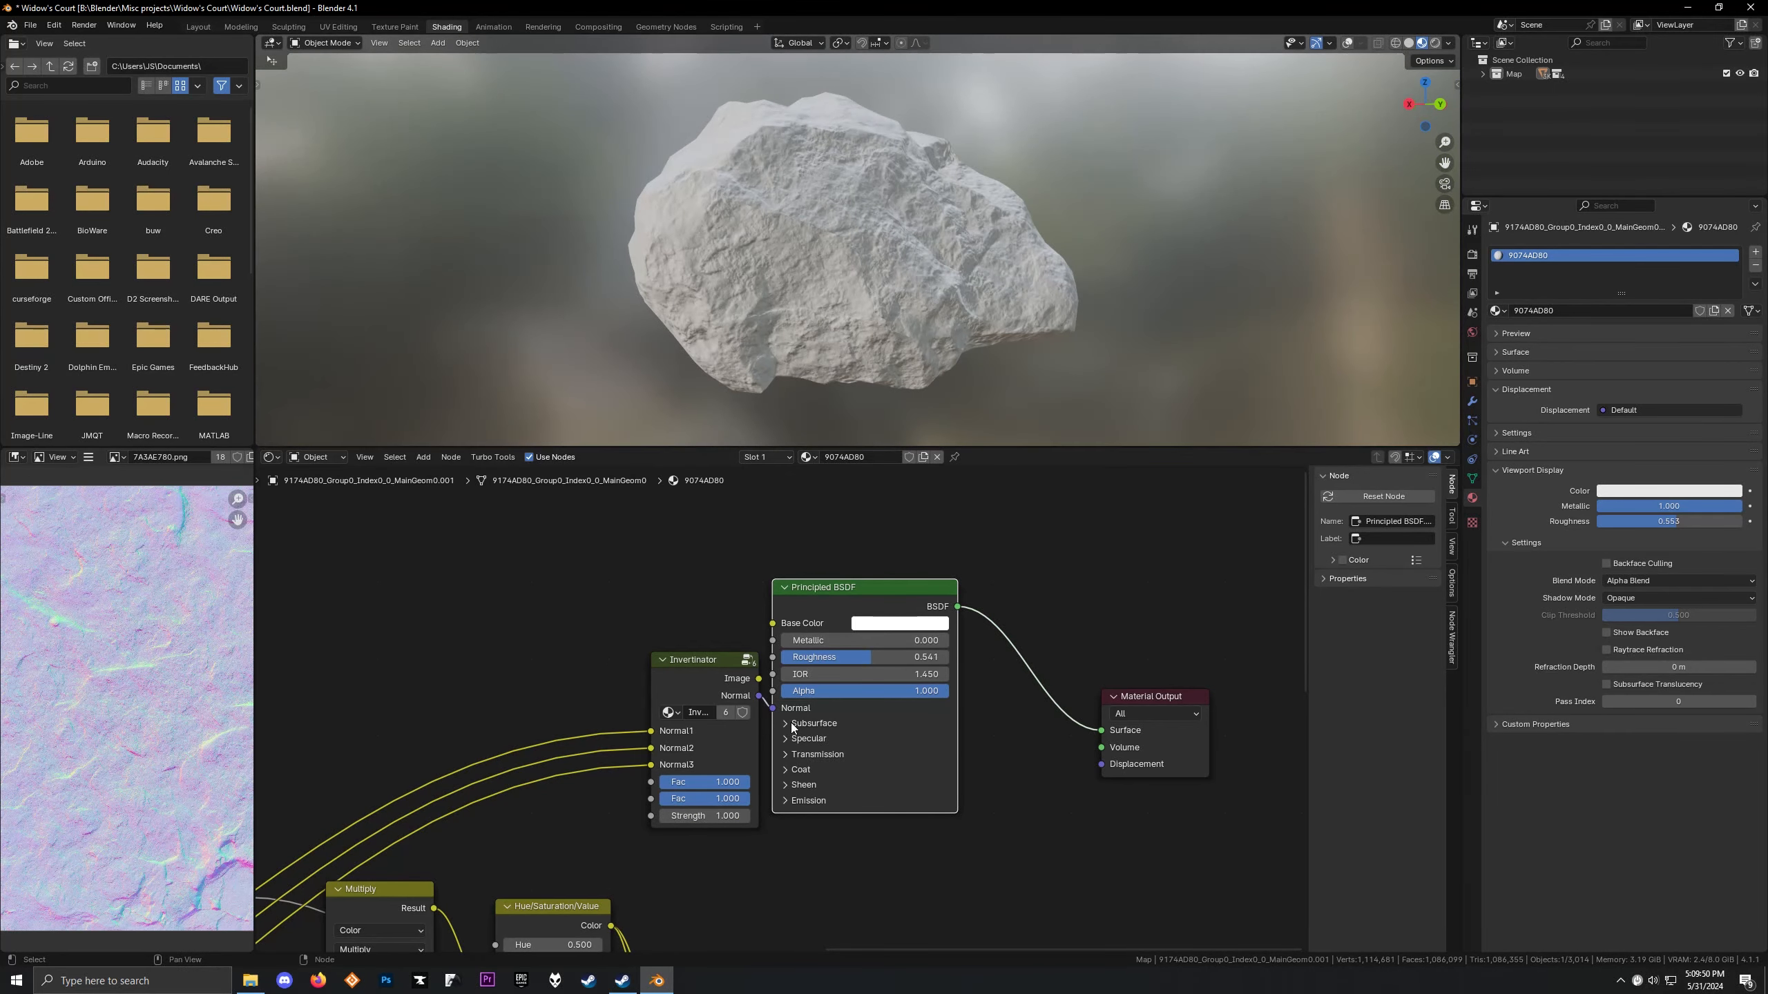
Expand the Principled BSDF's Specular settings, and disconnect the Invertinator while moving it away from the shader
click(793, 725)
click(796, 721)
click(802, 738)
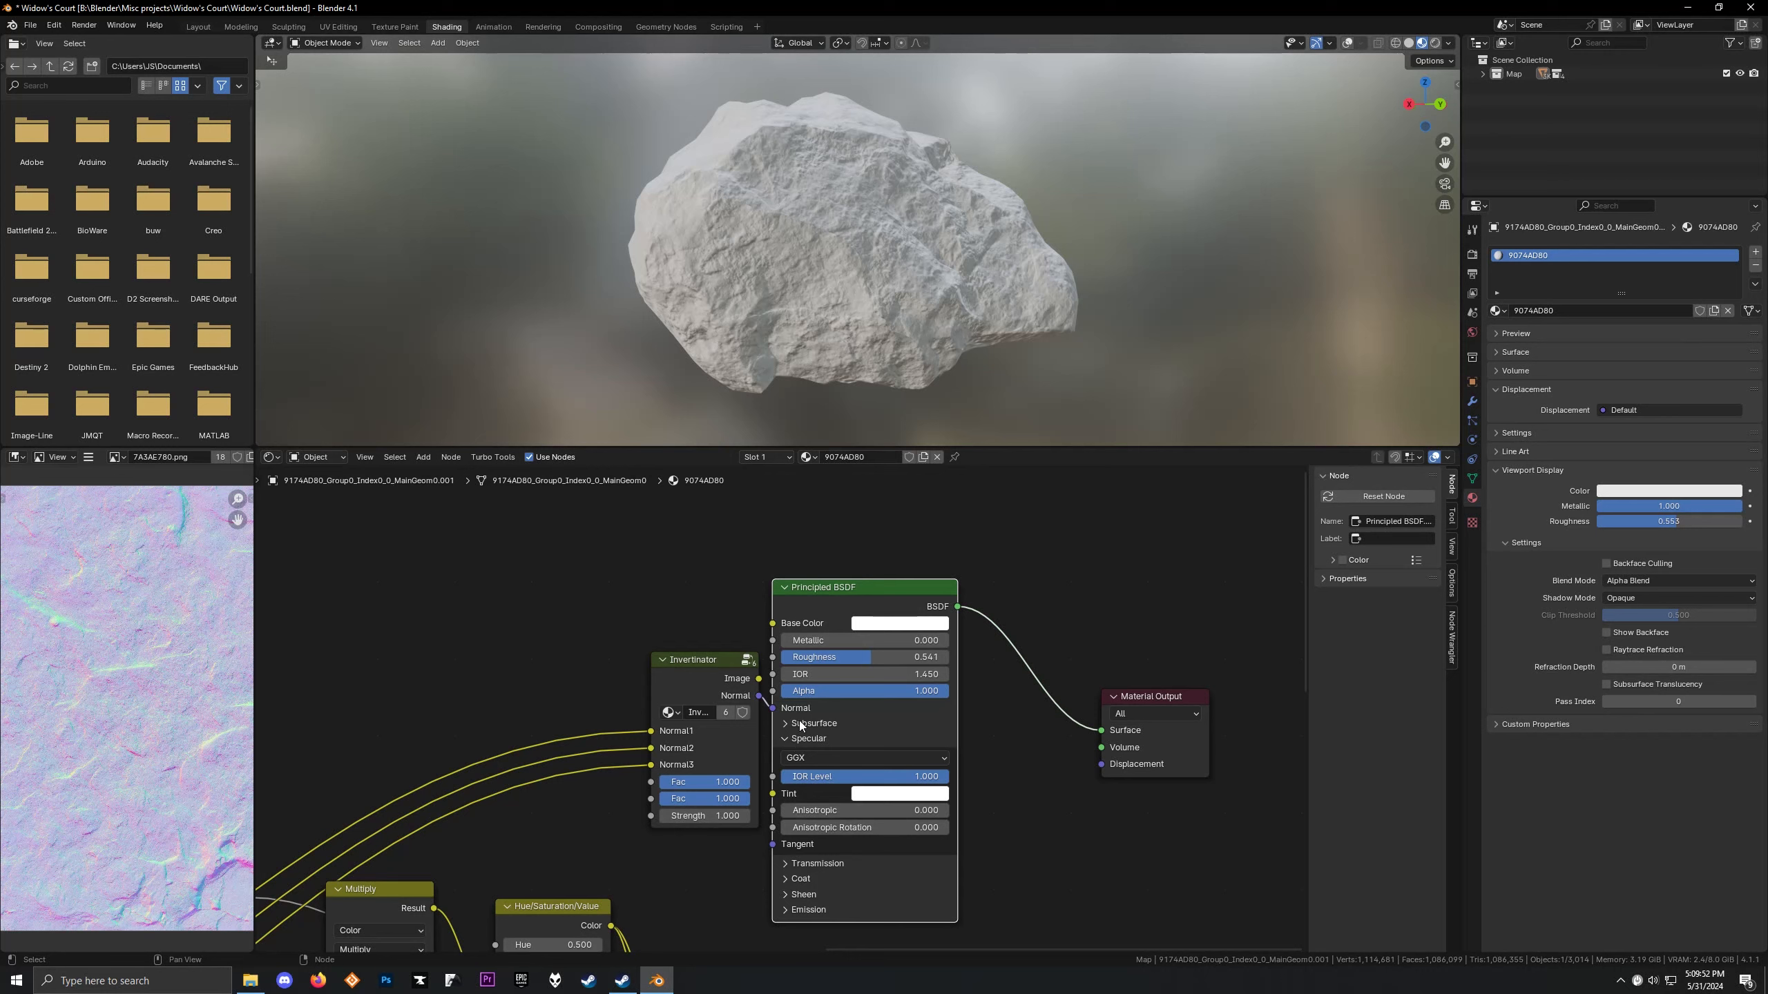
drag(762, 698, 717, 728)
click(742, 694)
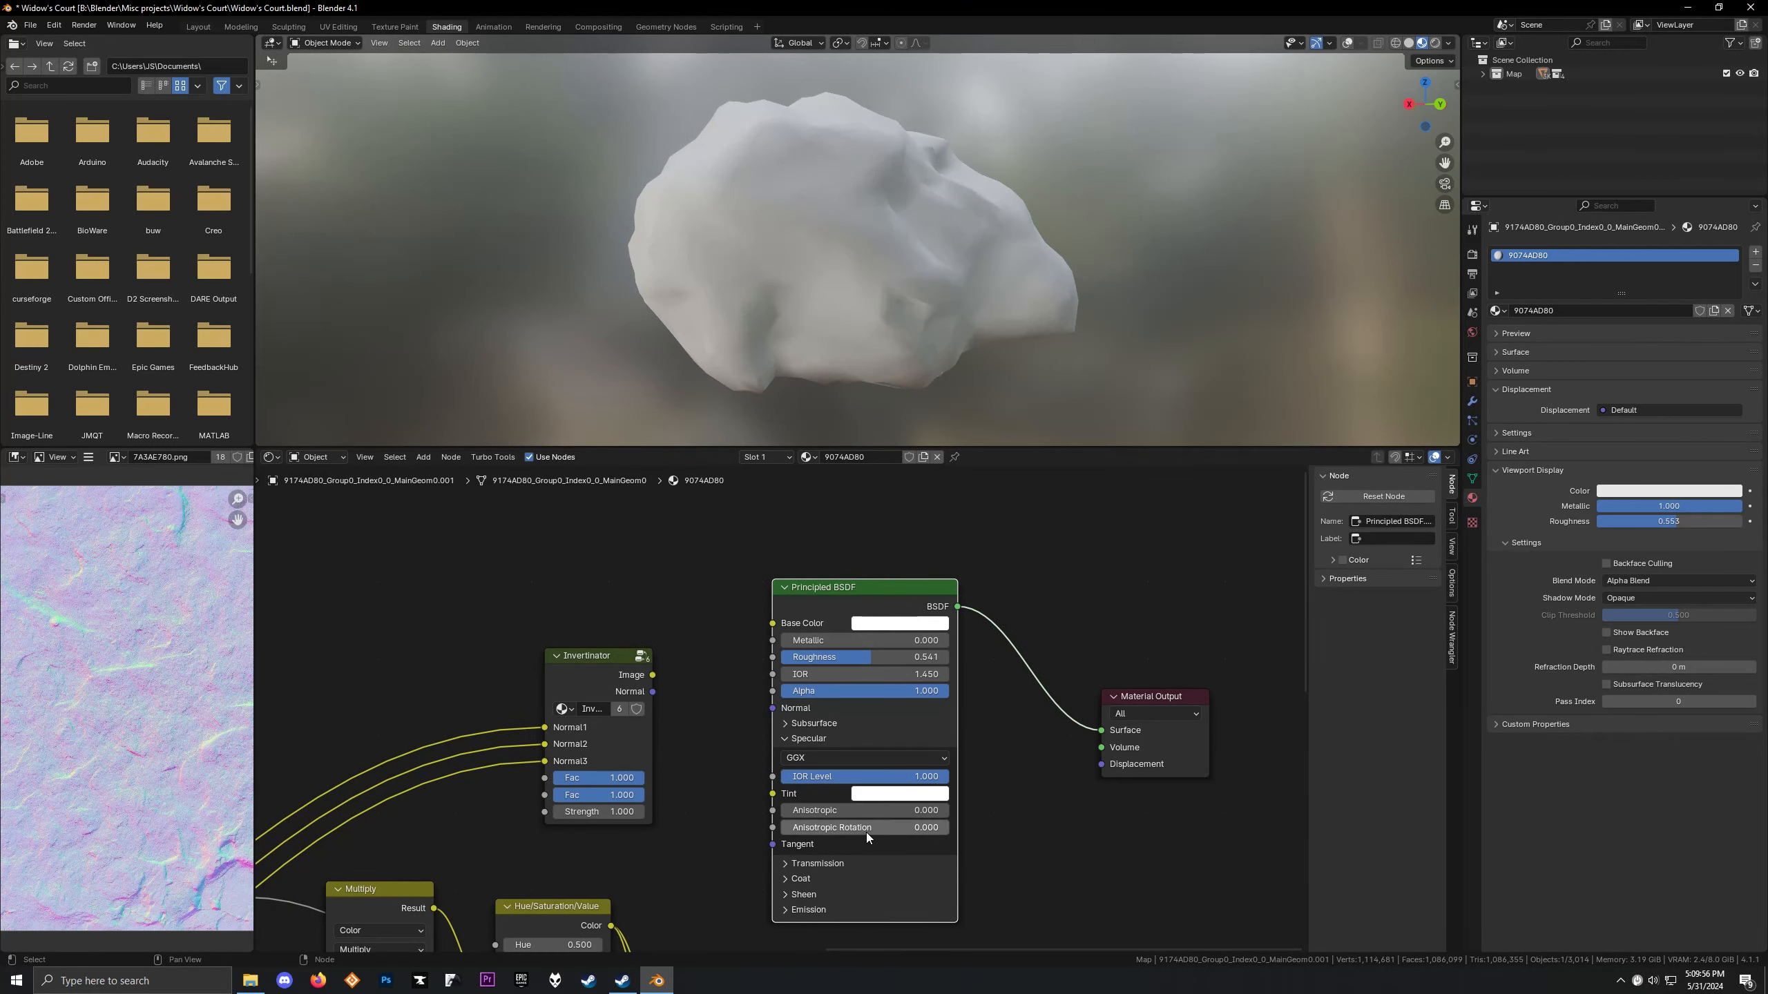
Vary the Principled BSDF's specular IOR Level on the boulder and leave it at 0
drag(888, 775, 786, 774)
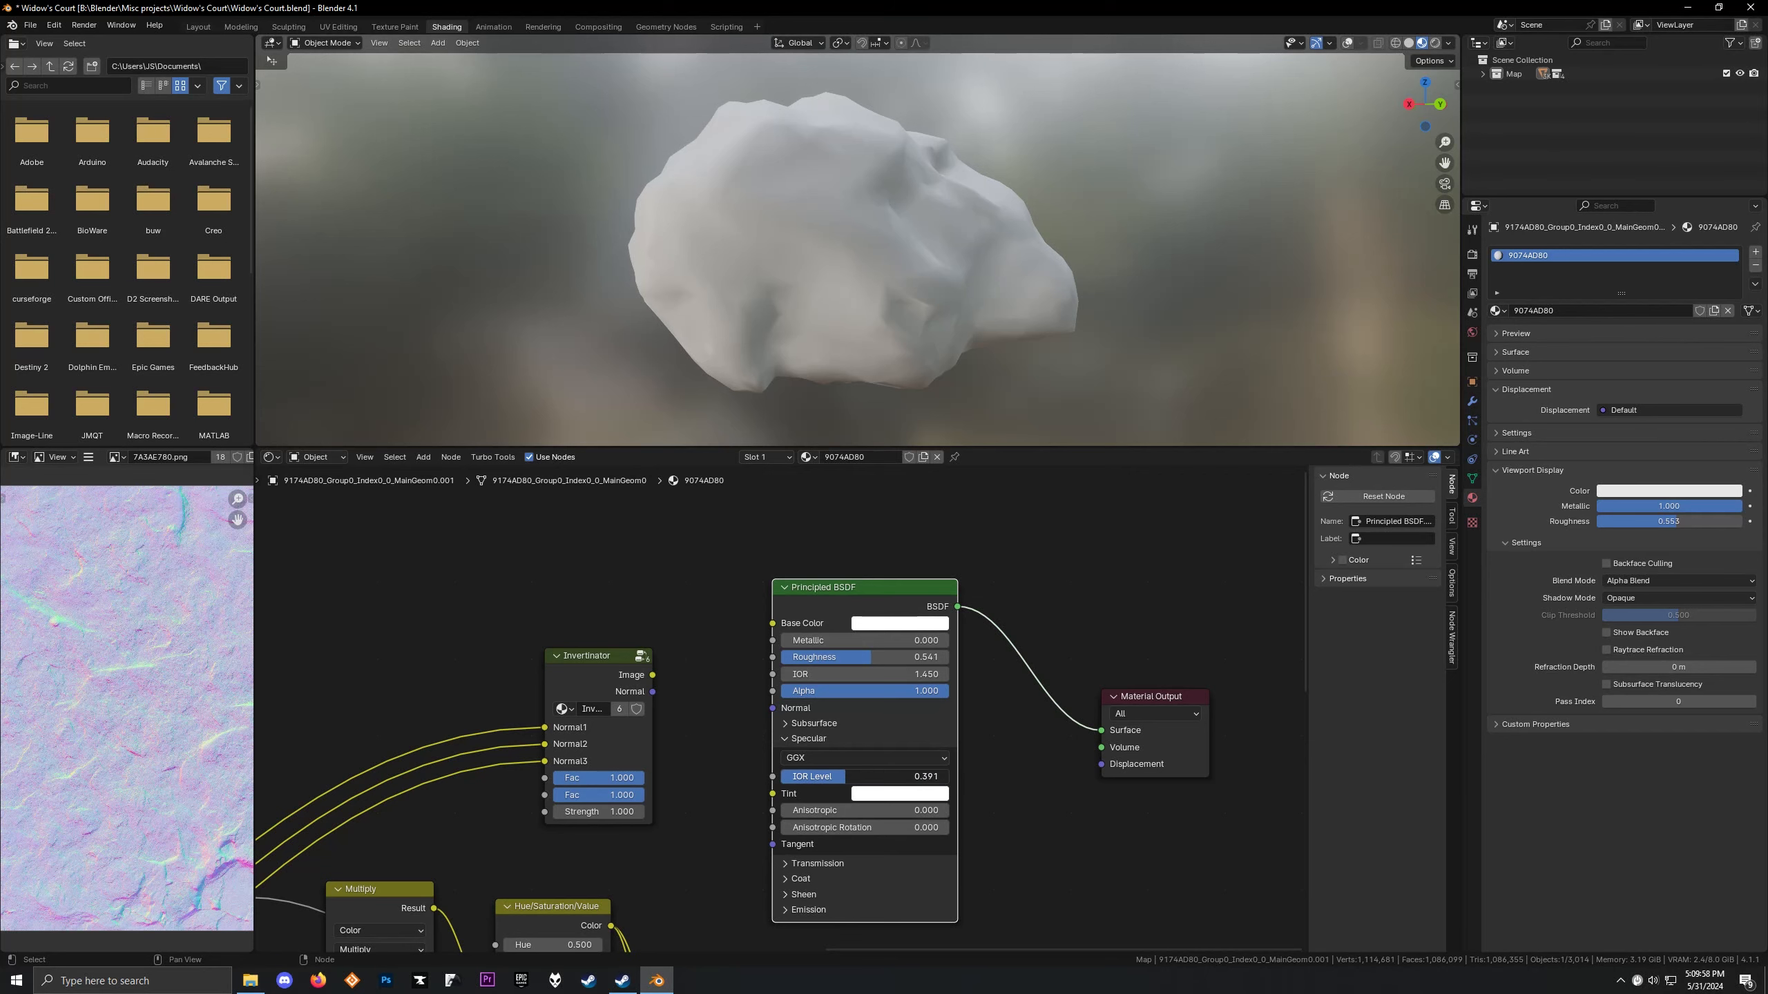
middle_drag(877, 300, 605, 294)
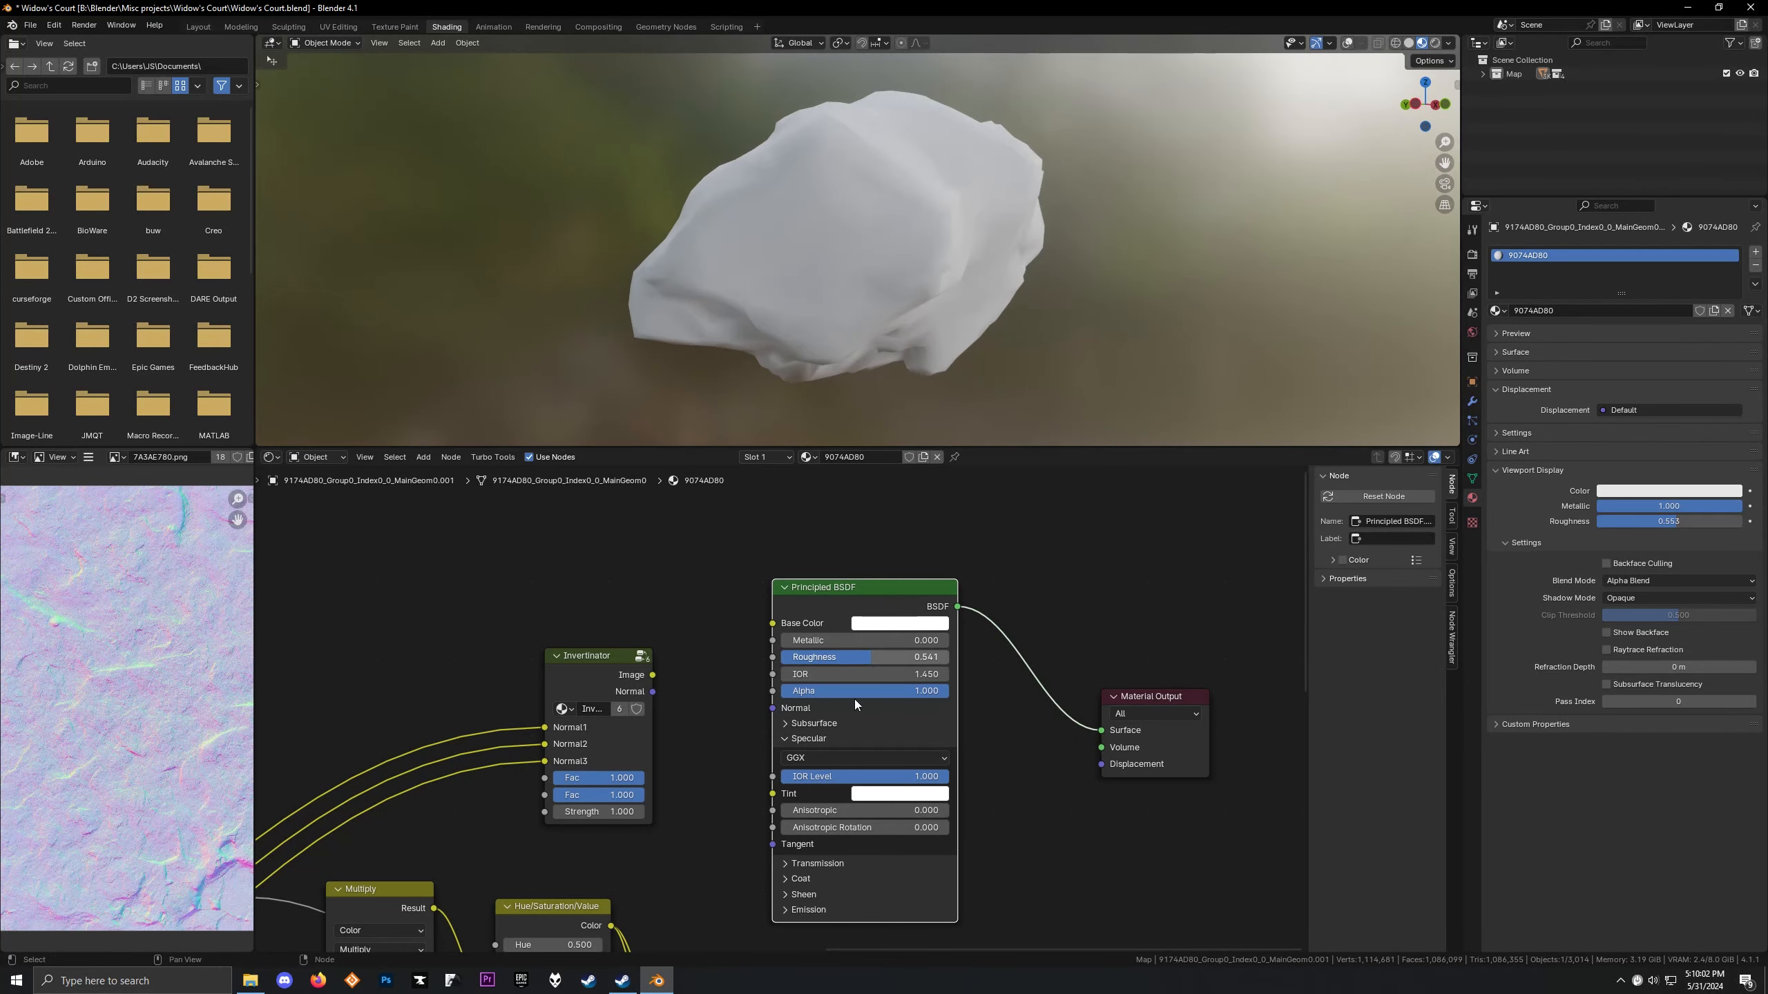
drag(863, 775, 786, 776)
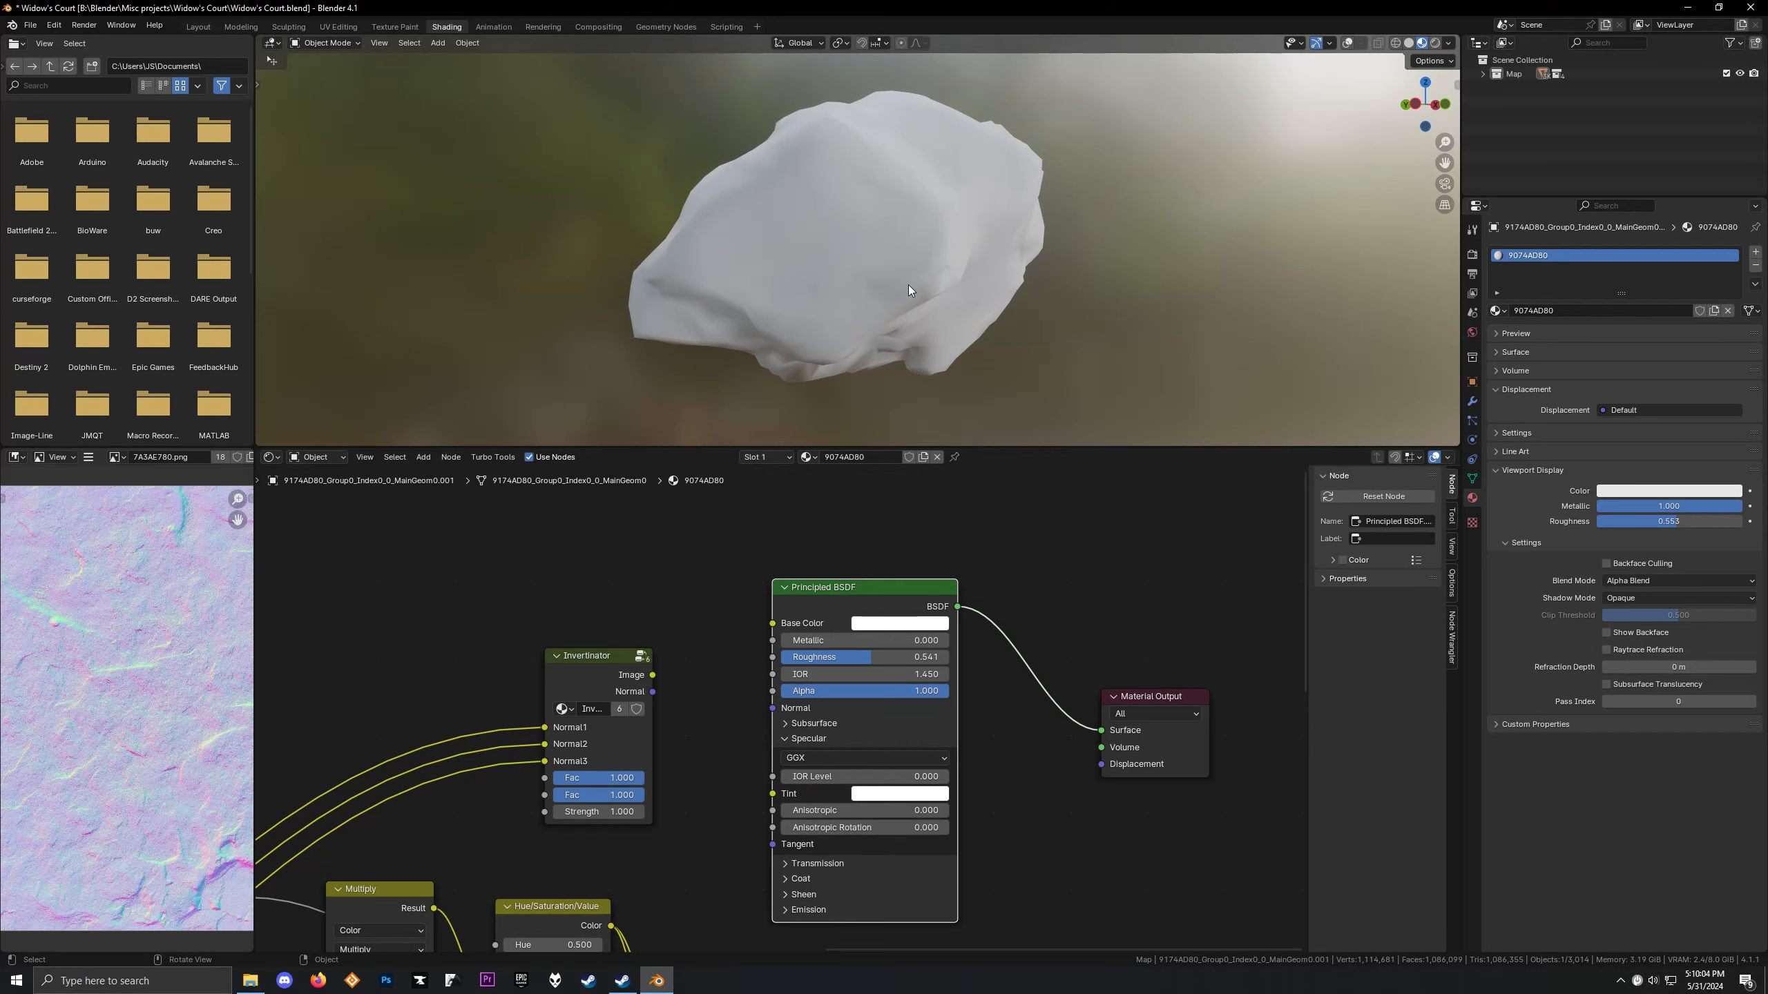
Set the Principled BSDF's Base Color to black and view the boulder from another angle
scroll(909, 285, up, 5)
click(885, 619)
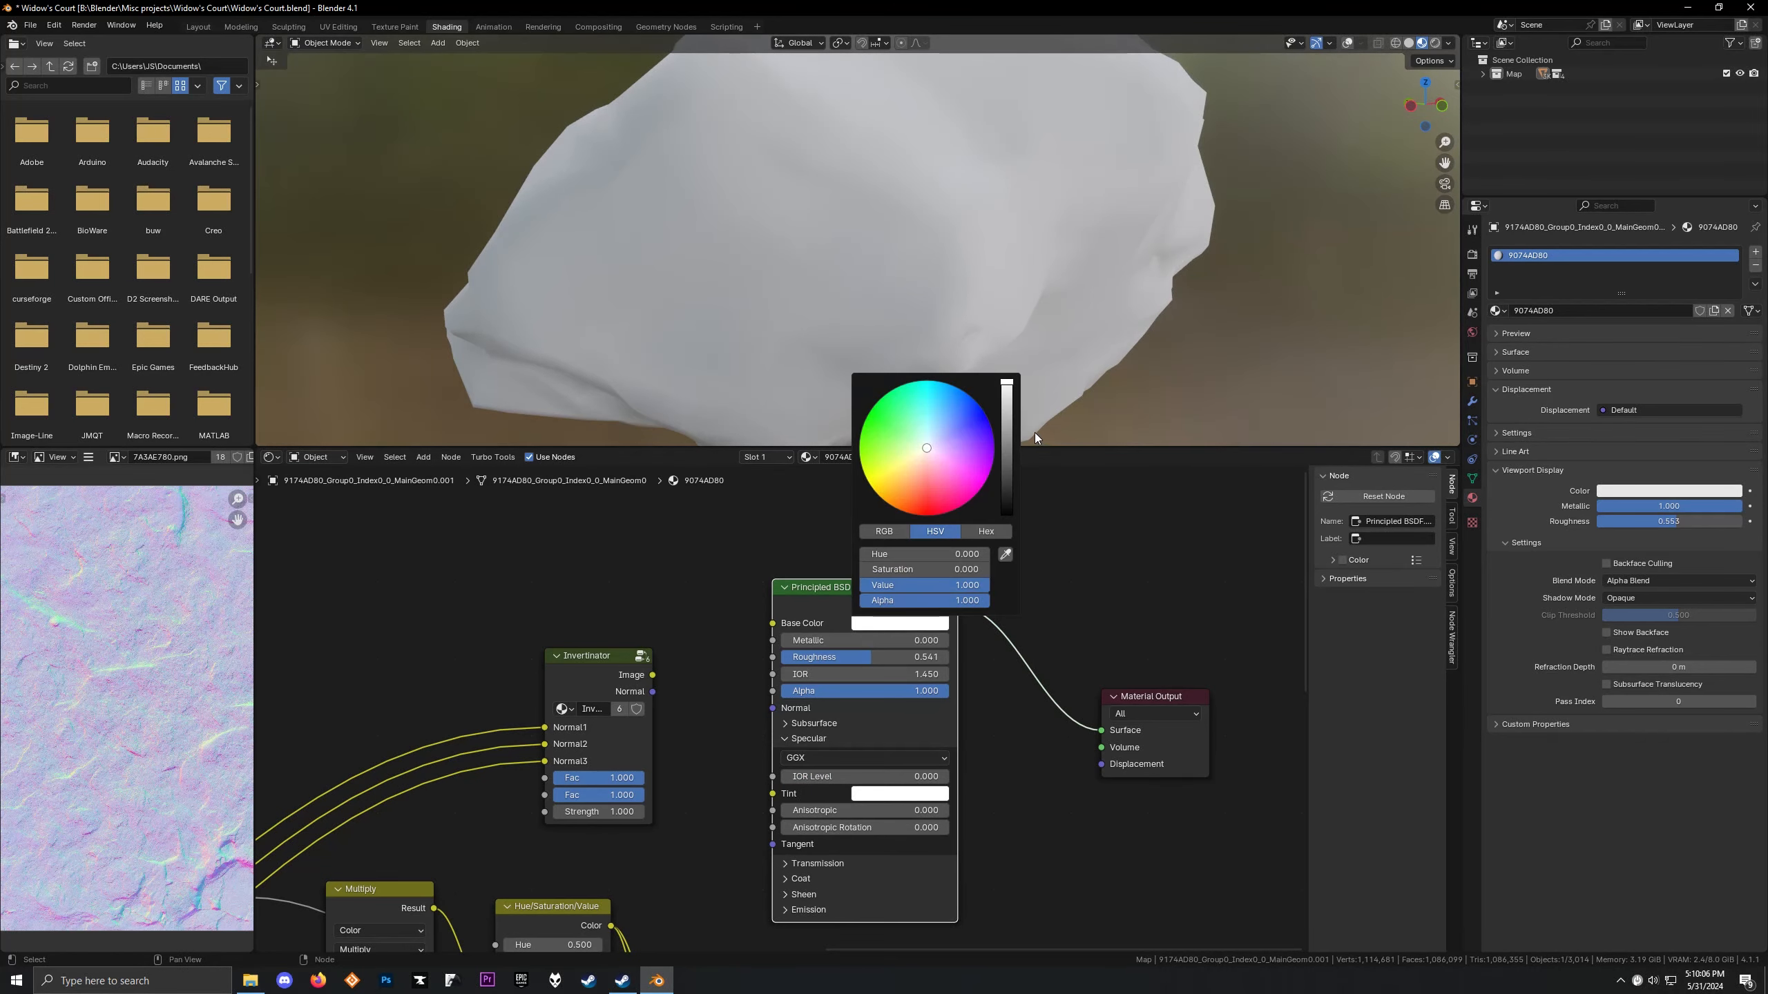
drag(1009, 433, 1006, 514)
scroll(787, 239, down, 4)
middle_drag(786, 239, 790, 251)
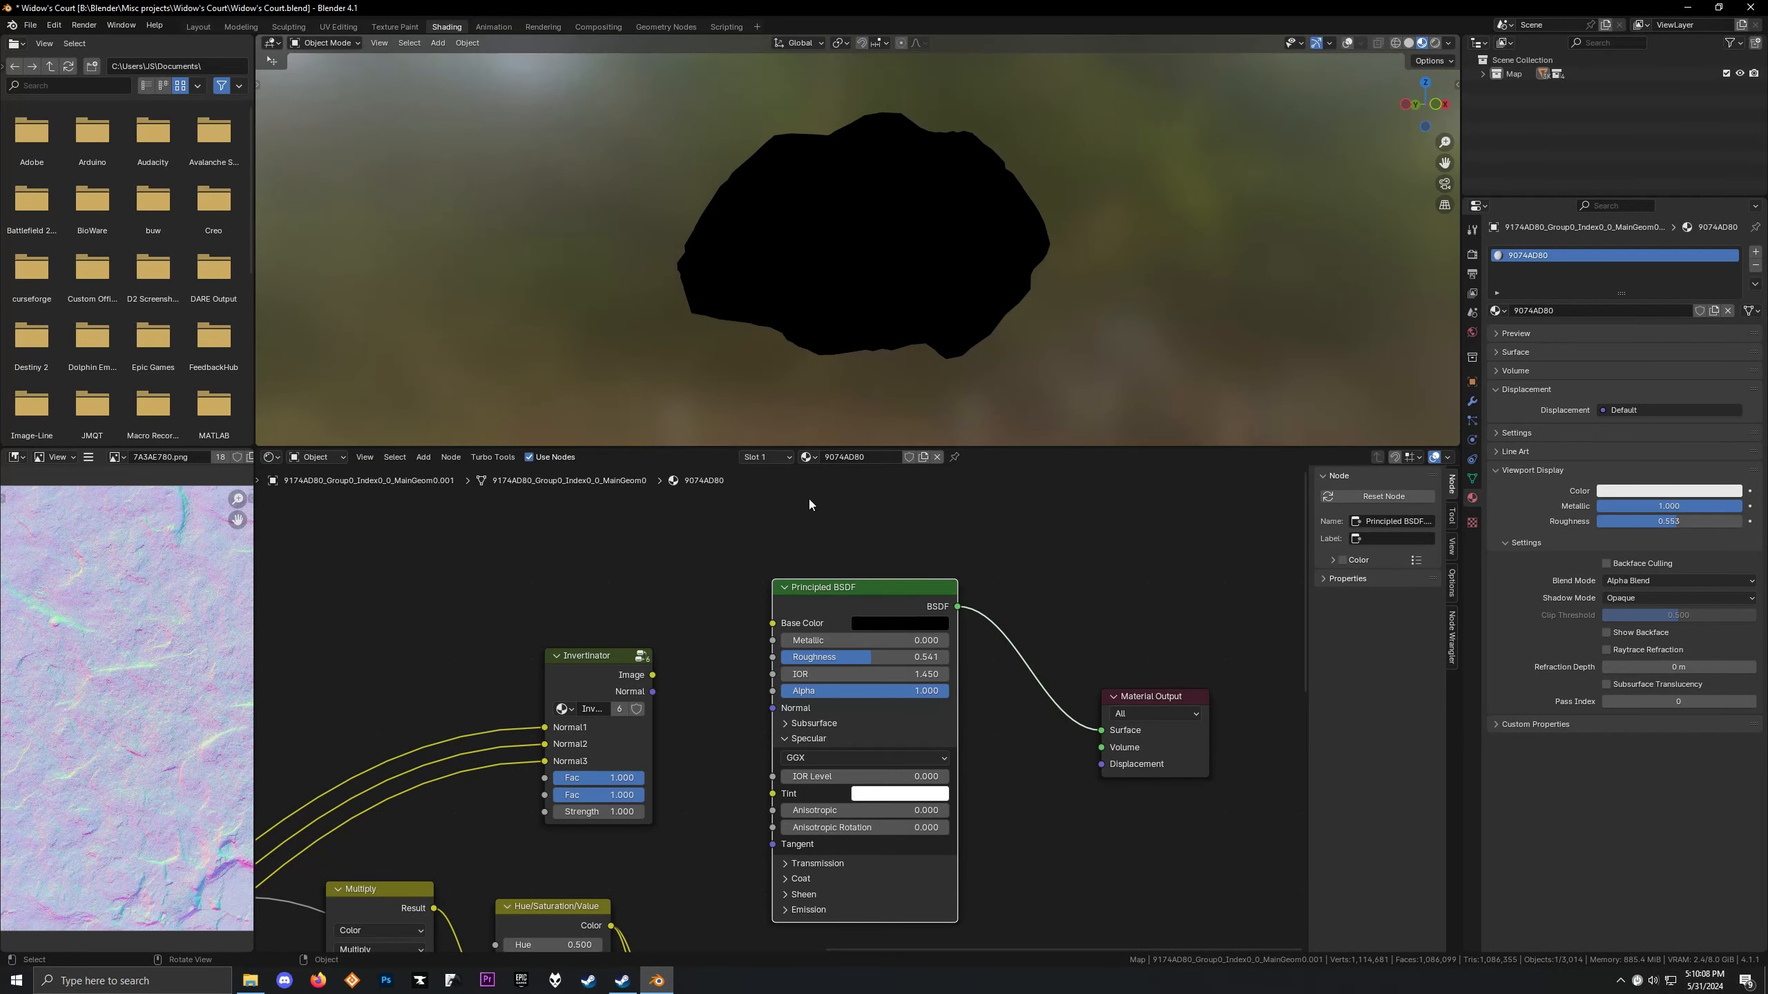
Raise the specular IOR Level to 1 and inspect the reflections on the black boulder
drag(820, 775, 948, 776)
scroll(820, 158, up, 3)
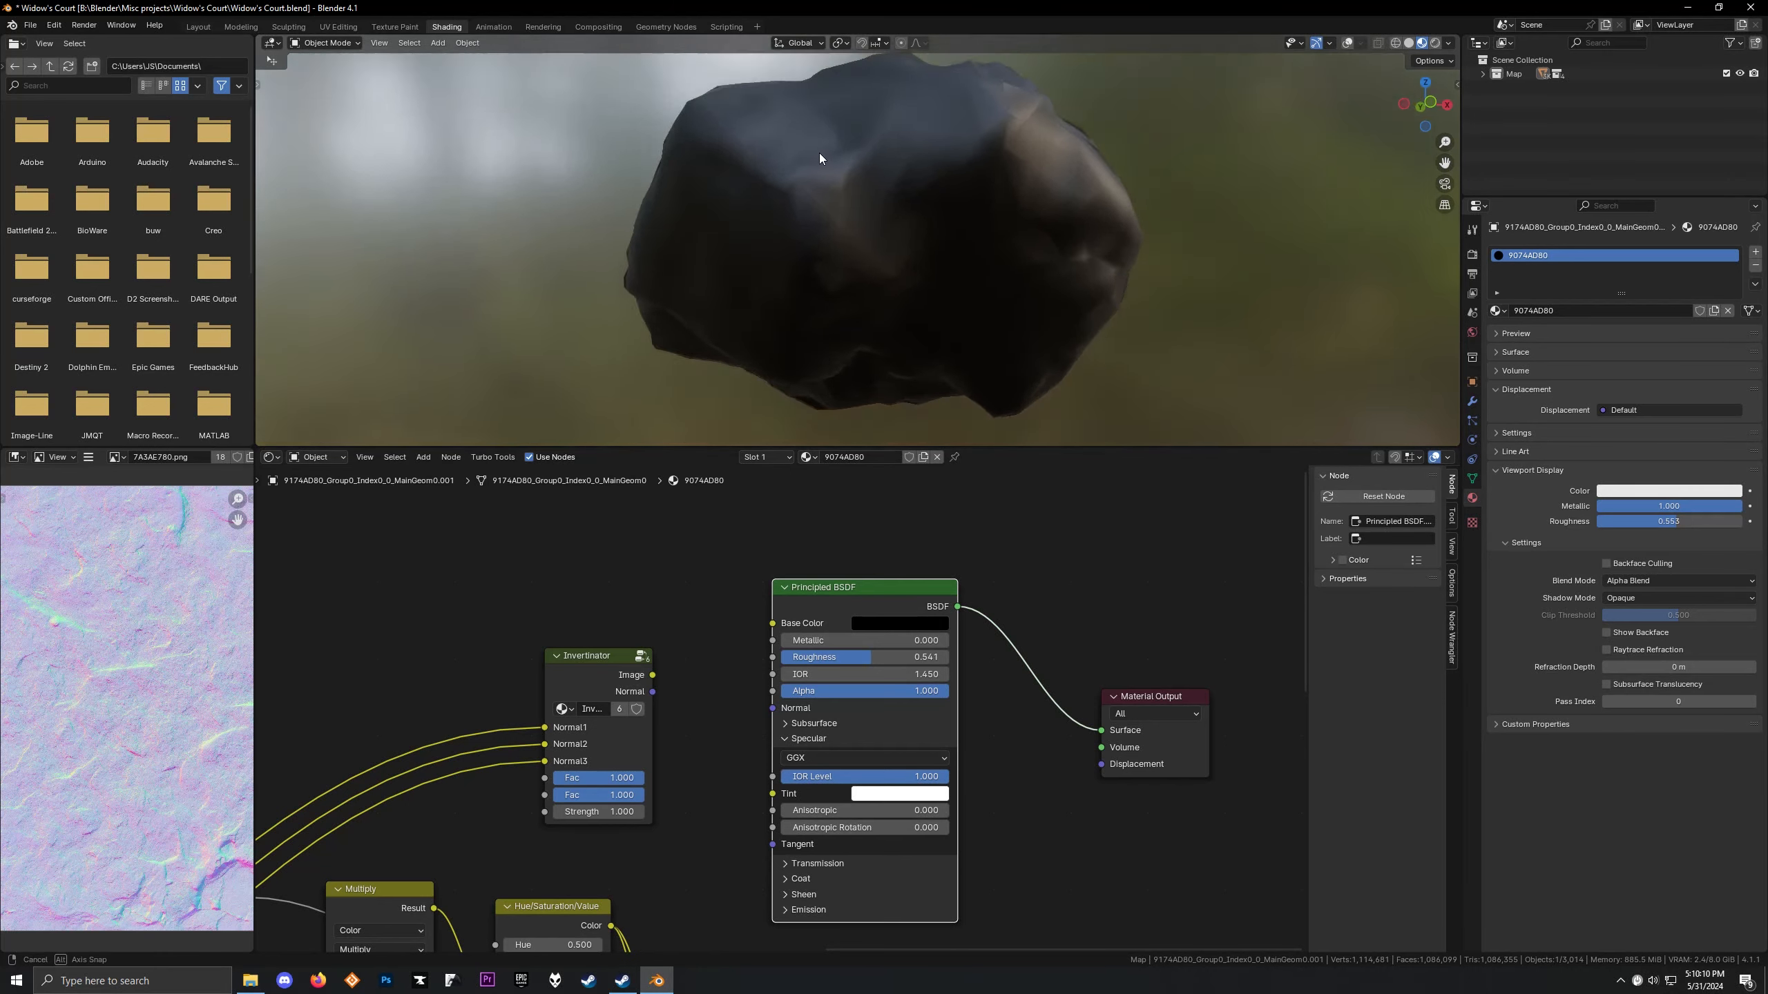
middle_drag(821, 158, 855, 154)
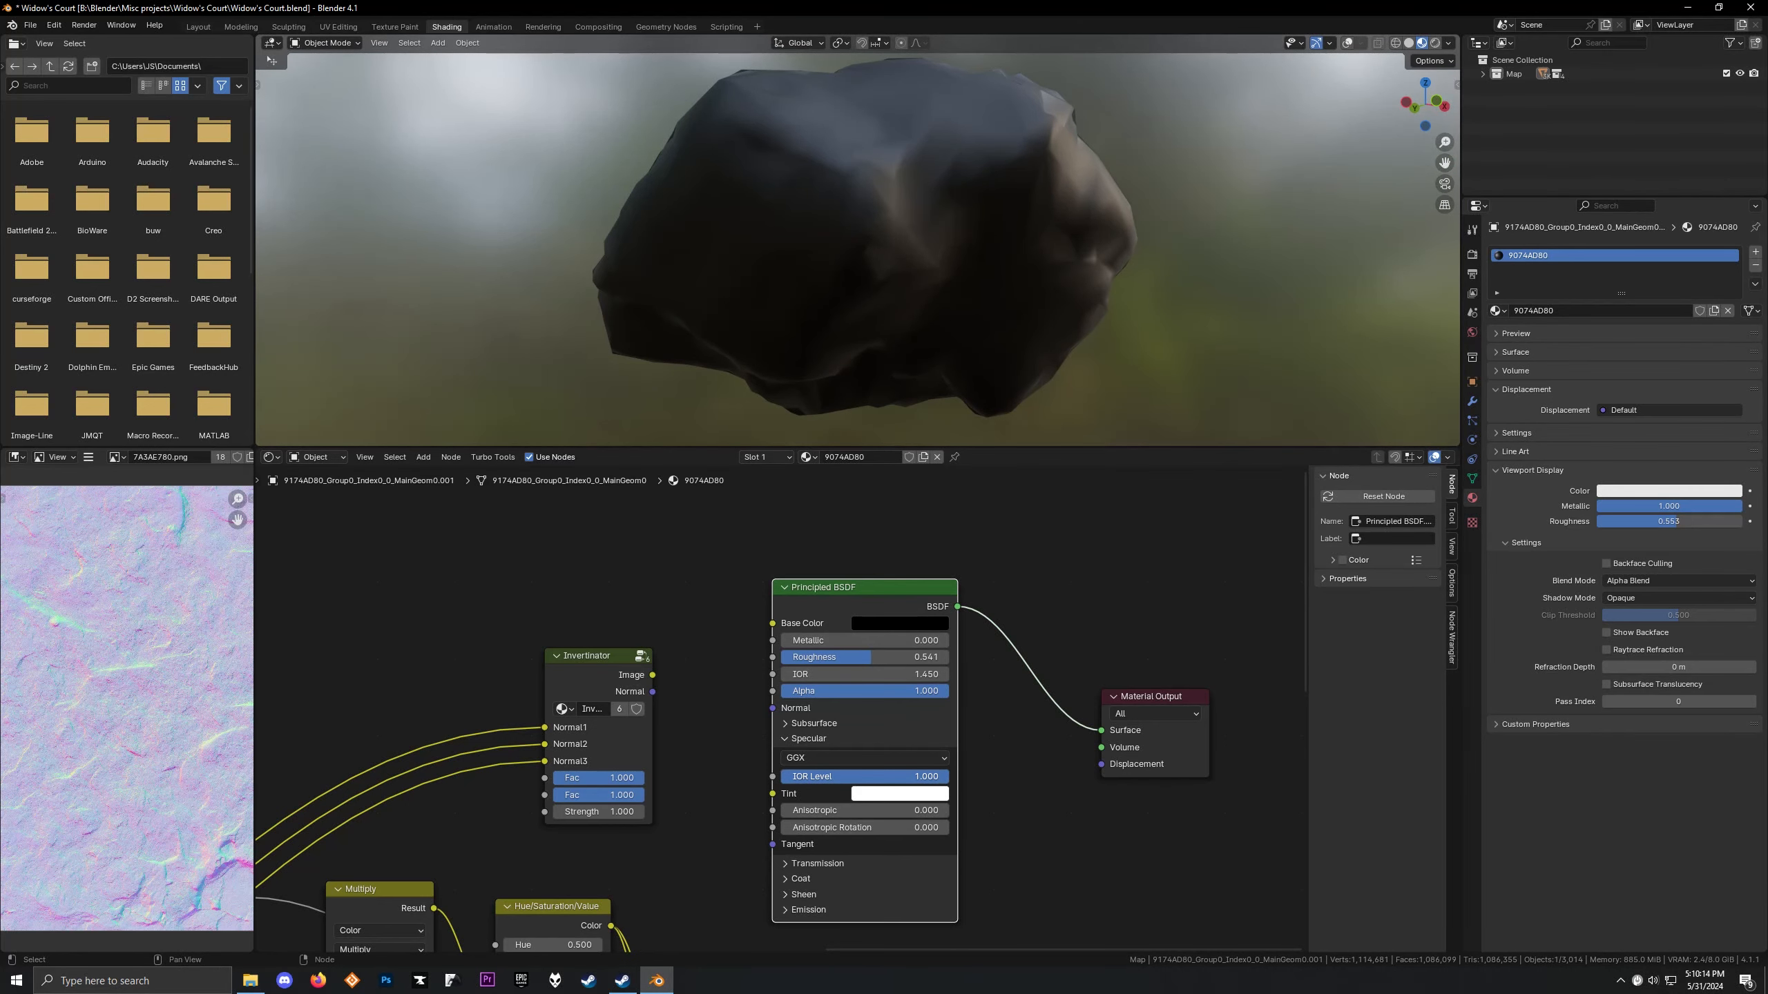
Compare the black boulder at IOR Level 0, restore the level to 1, and collapse the Specular settings
drag(948, 776, 781, 778)
scroll(785, 386, down, 3)
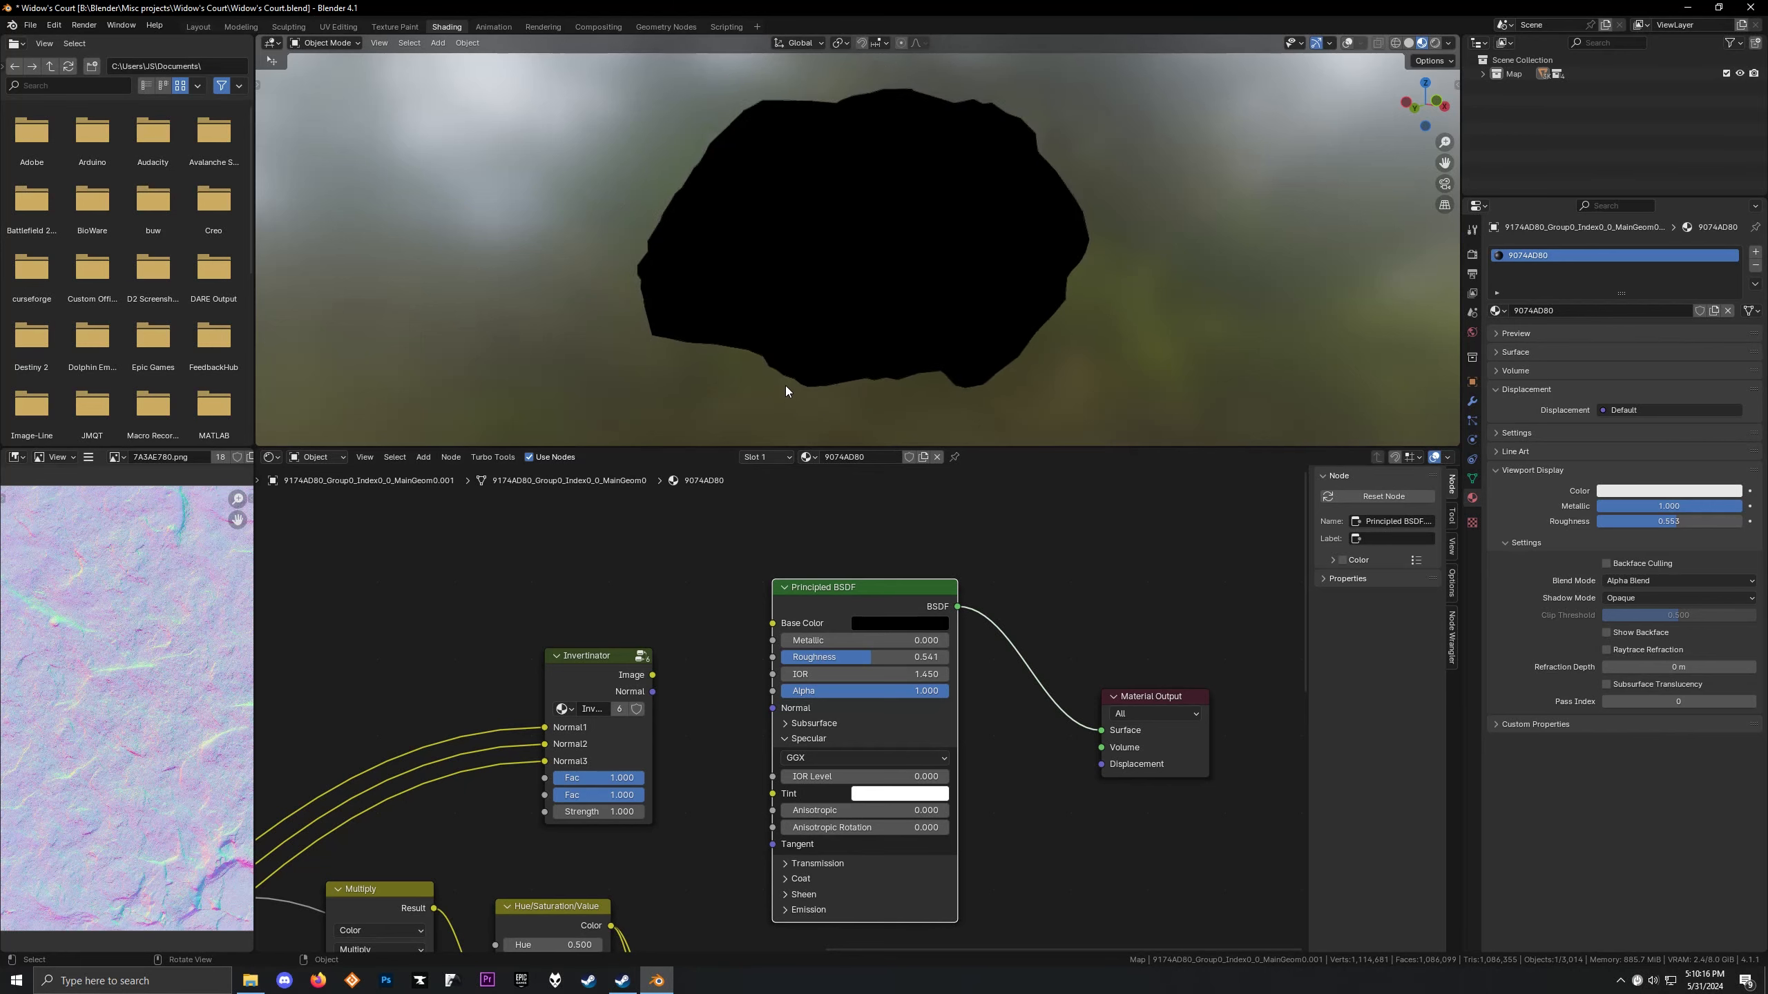
mouse_move(785, 386)
middle_down()
mouse_move(983, 434)
mouse_move(808, 366)
mouse_move(639, 399)
mouse_move(806, 395)
middle_up()
scroll(806, 374, up, 4)
scroll(801, 397, down, 3)
drag(829, 777, 948, 778)
click(795, 740)
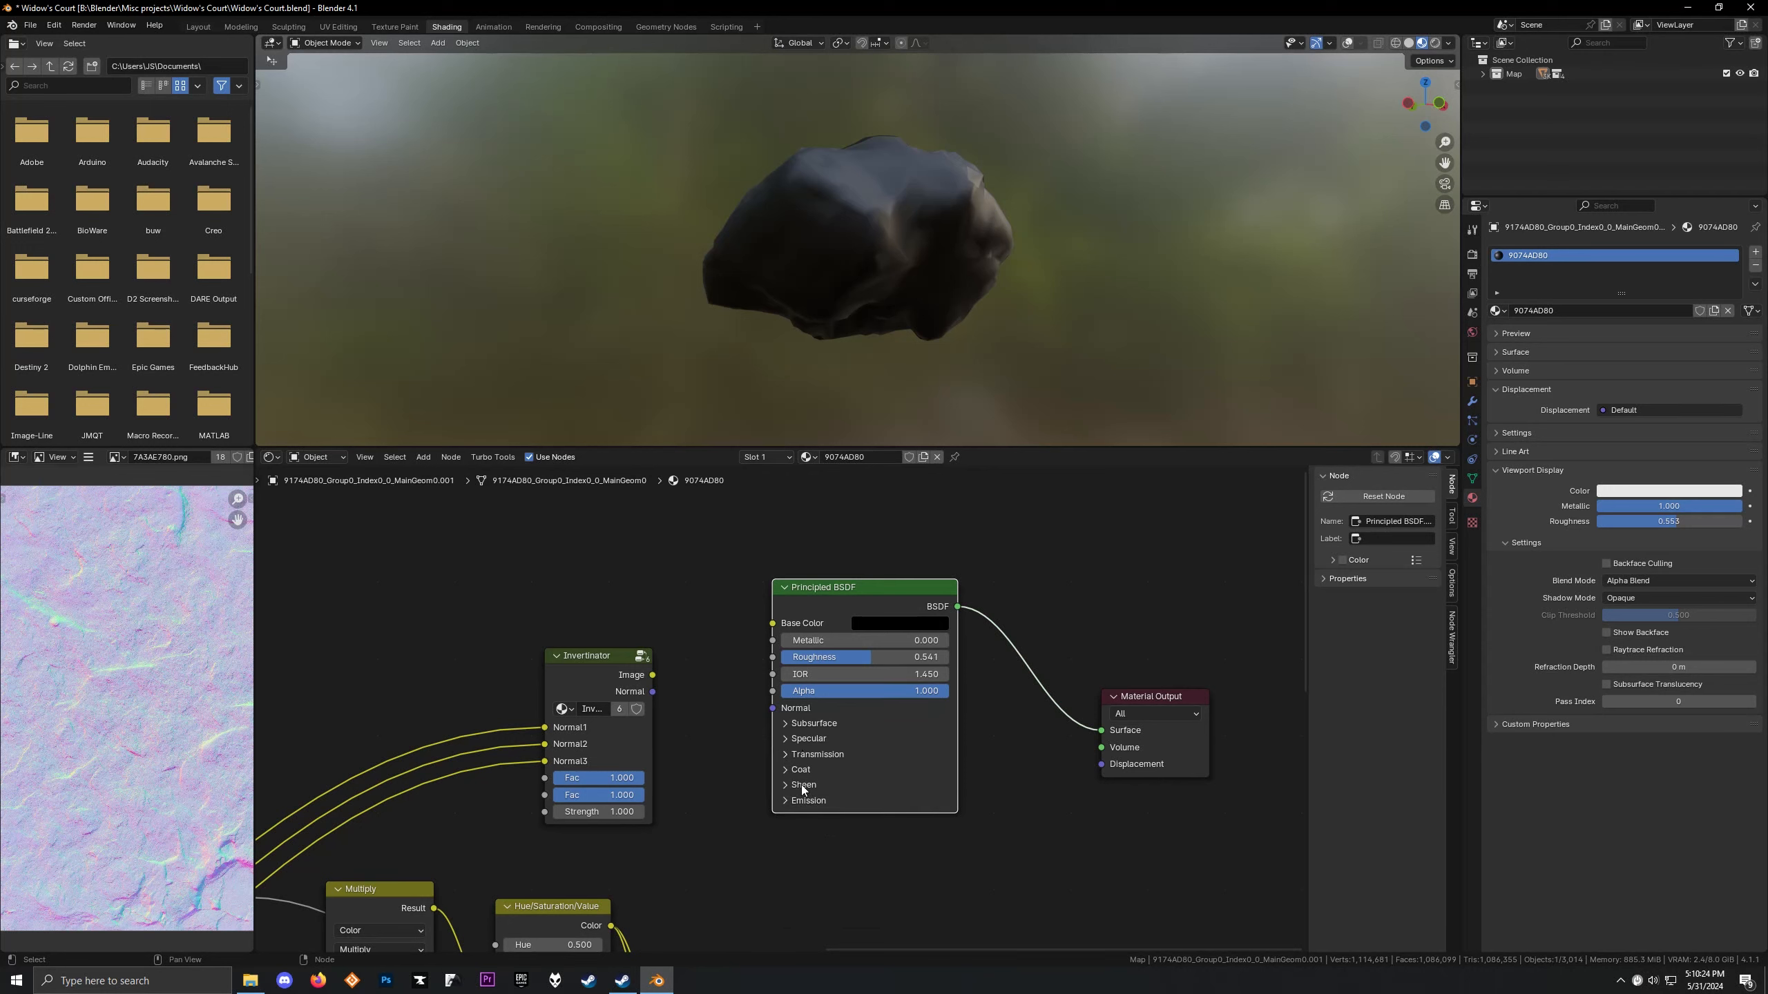
Set the Principled BSDF's emission color to white and raise its emission strength to 67.1
click(797, 801)
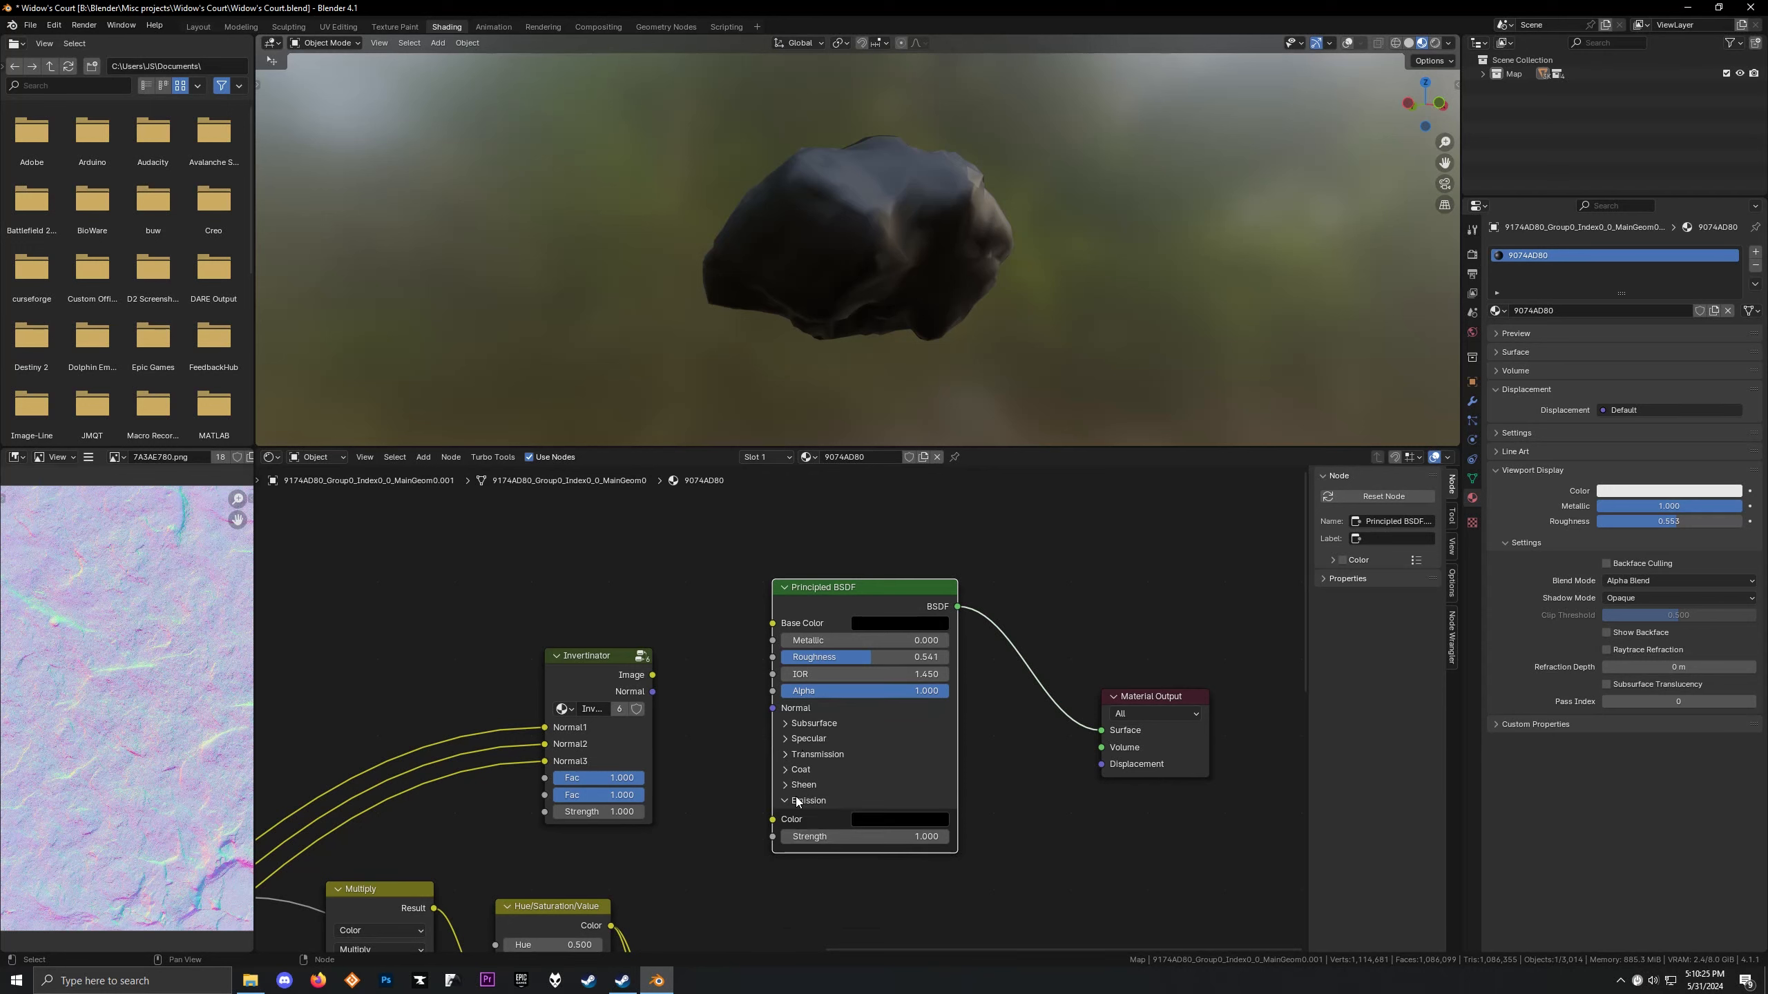
click(884, 820)
drag(1000, 676, 1006, 578)
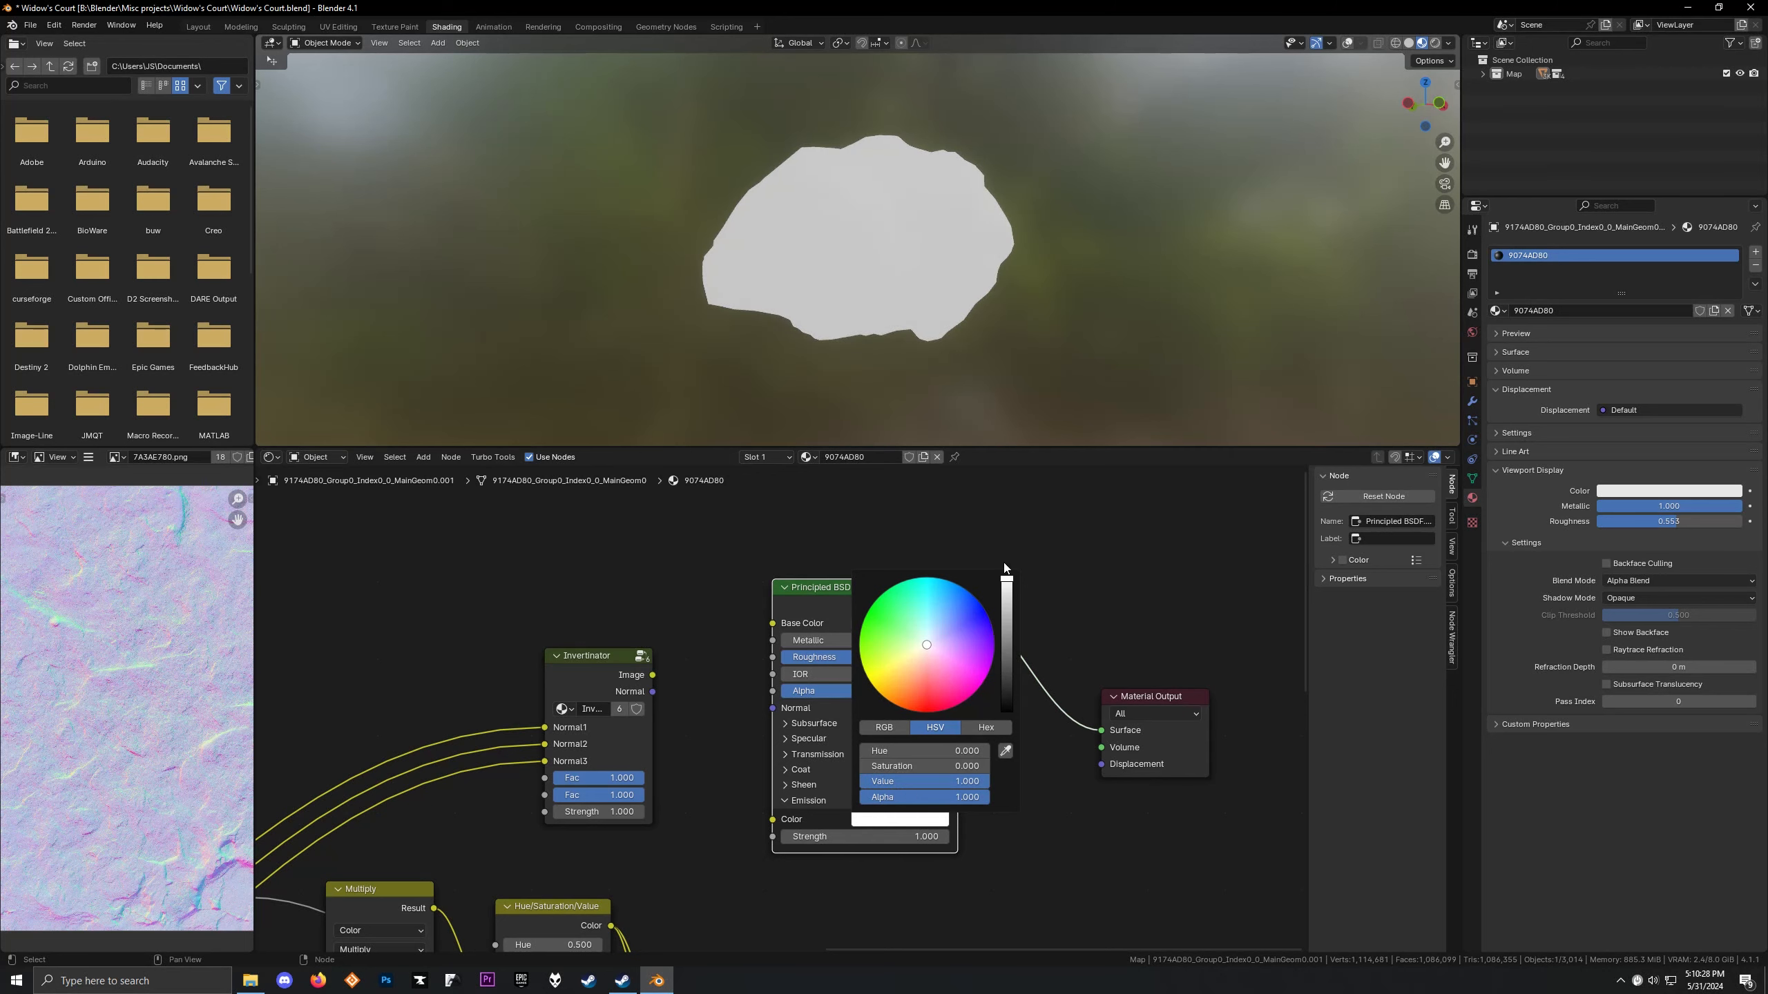
scroll(679, 300, up, 3)
middle_drag(645, 295, 695, 270)
drag(839, 840, 1023, 840)
Try a blue emission color with the saturation back at 0, and lower the emission strength
click(899, 819)
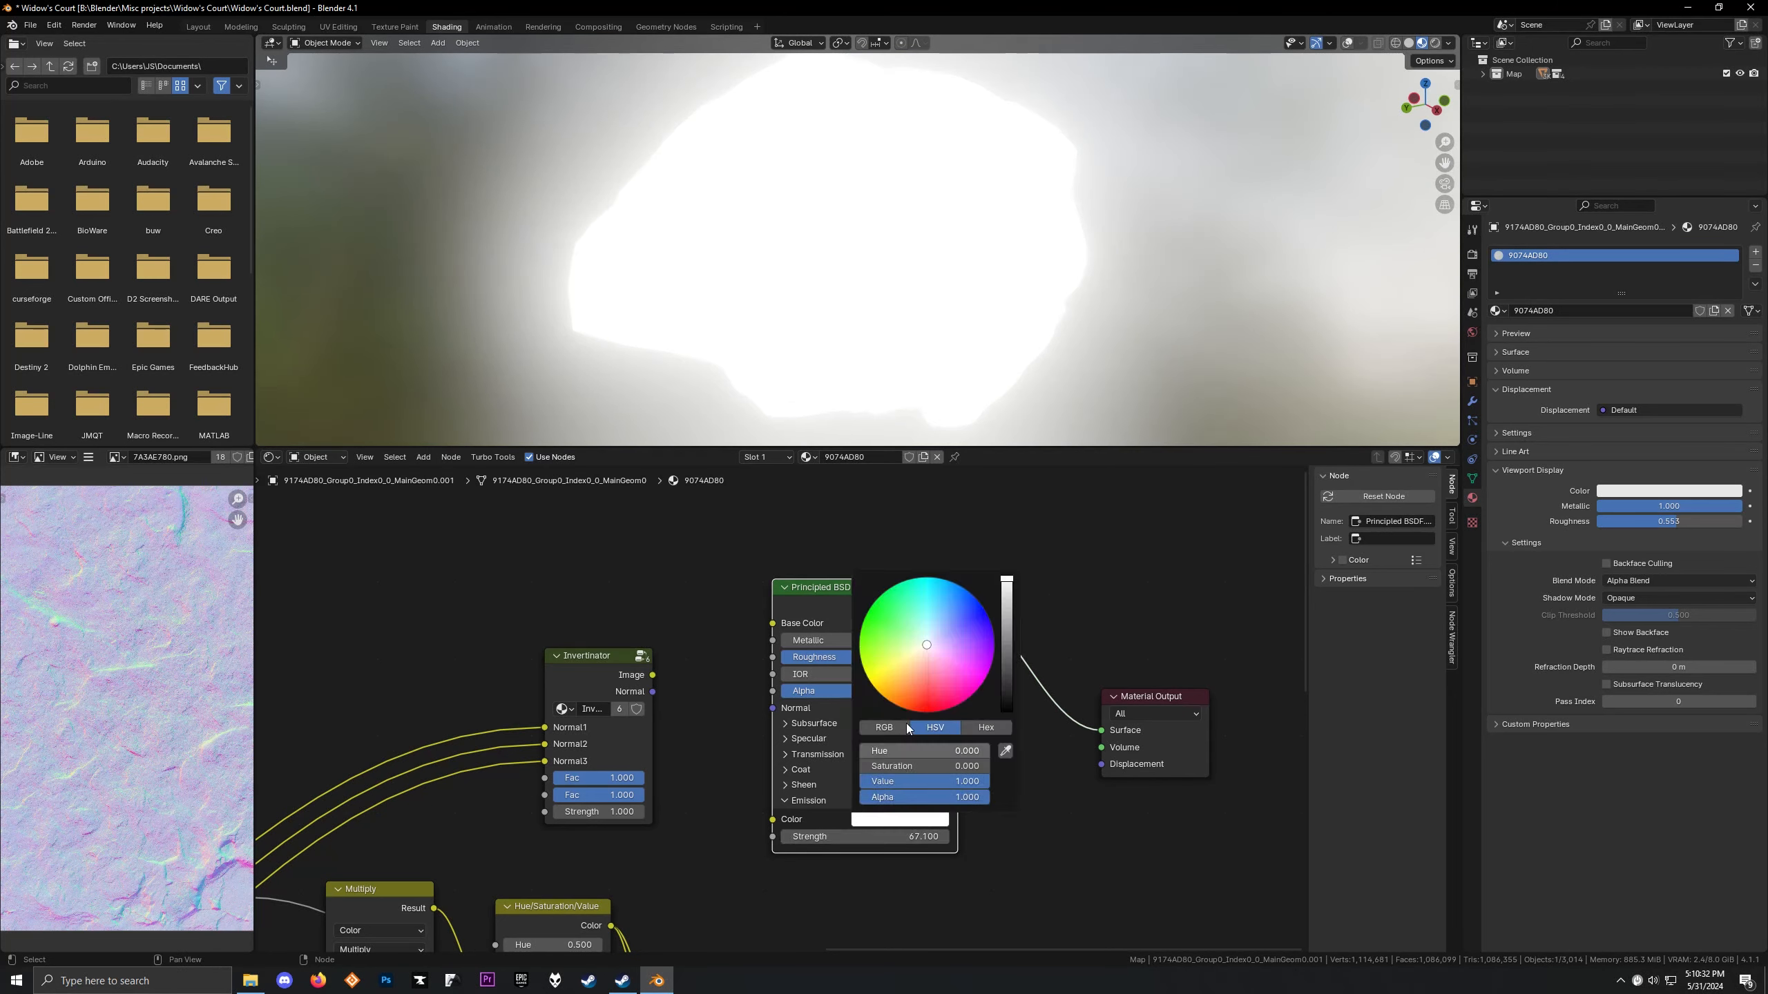
click(912, 631)
drag(913, 631, 983, 611)
key(BackSpace)
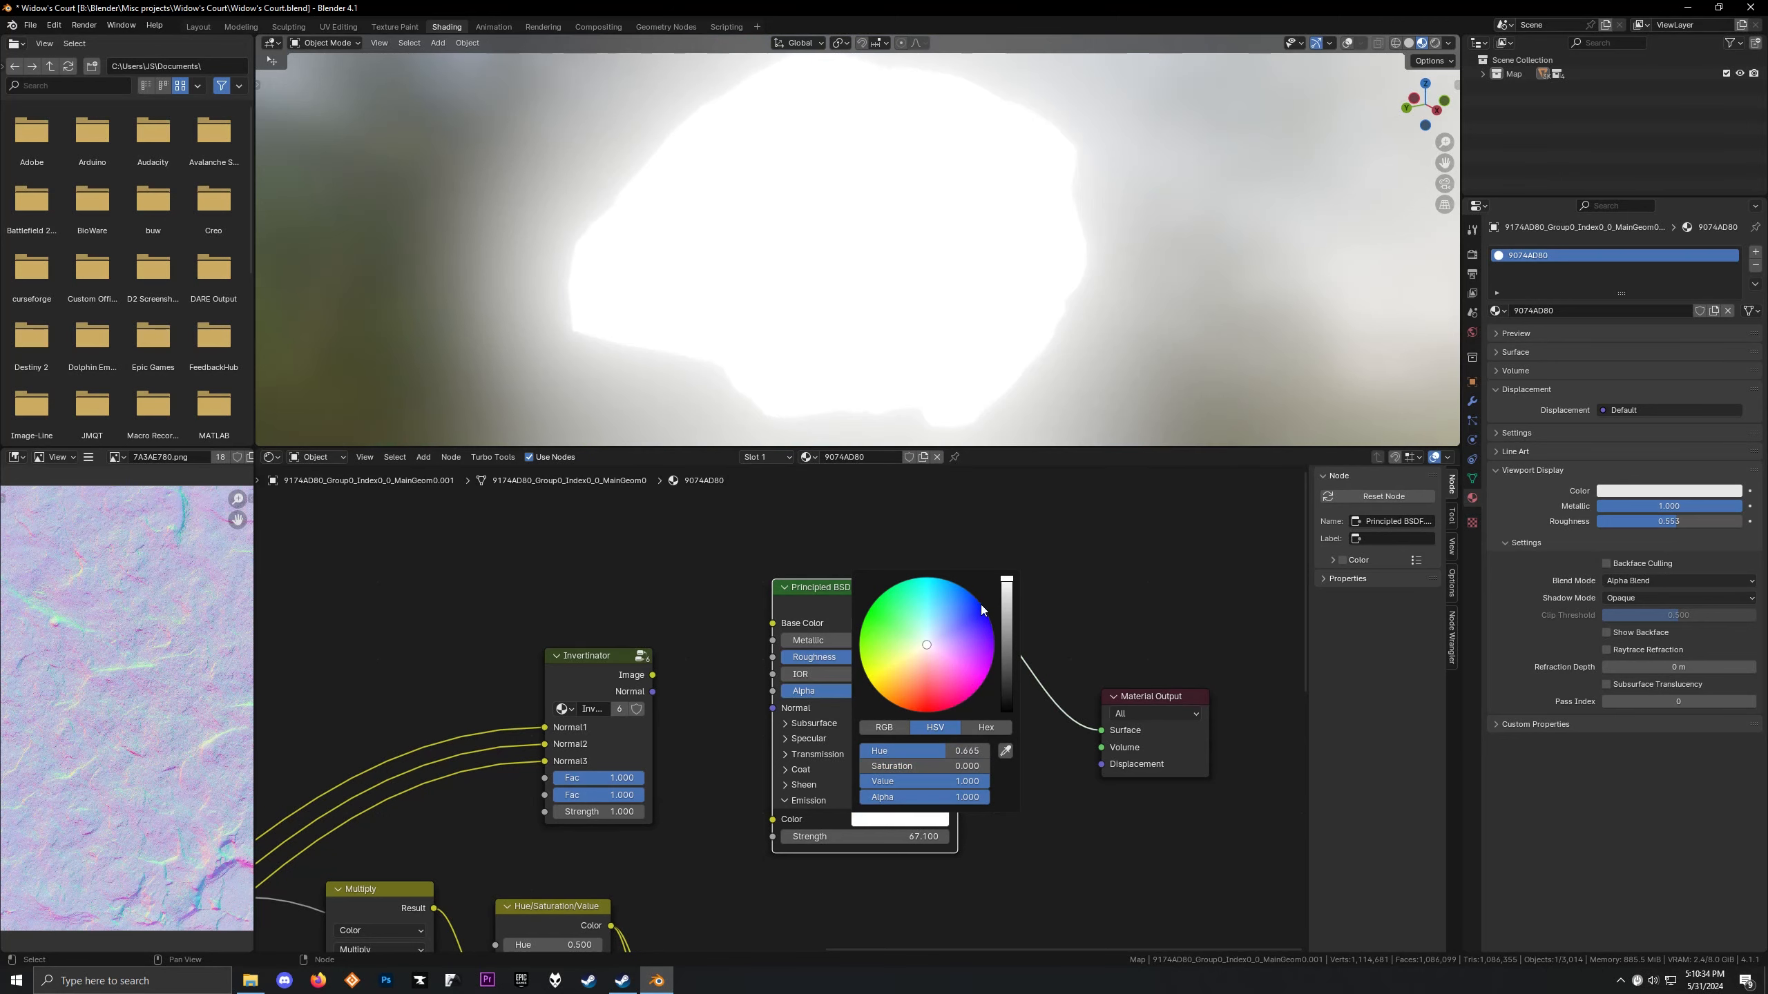
drag(905, 836, 730, 836)
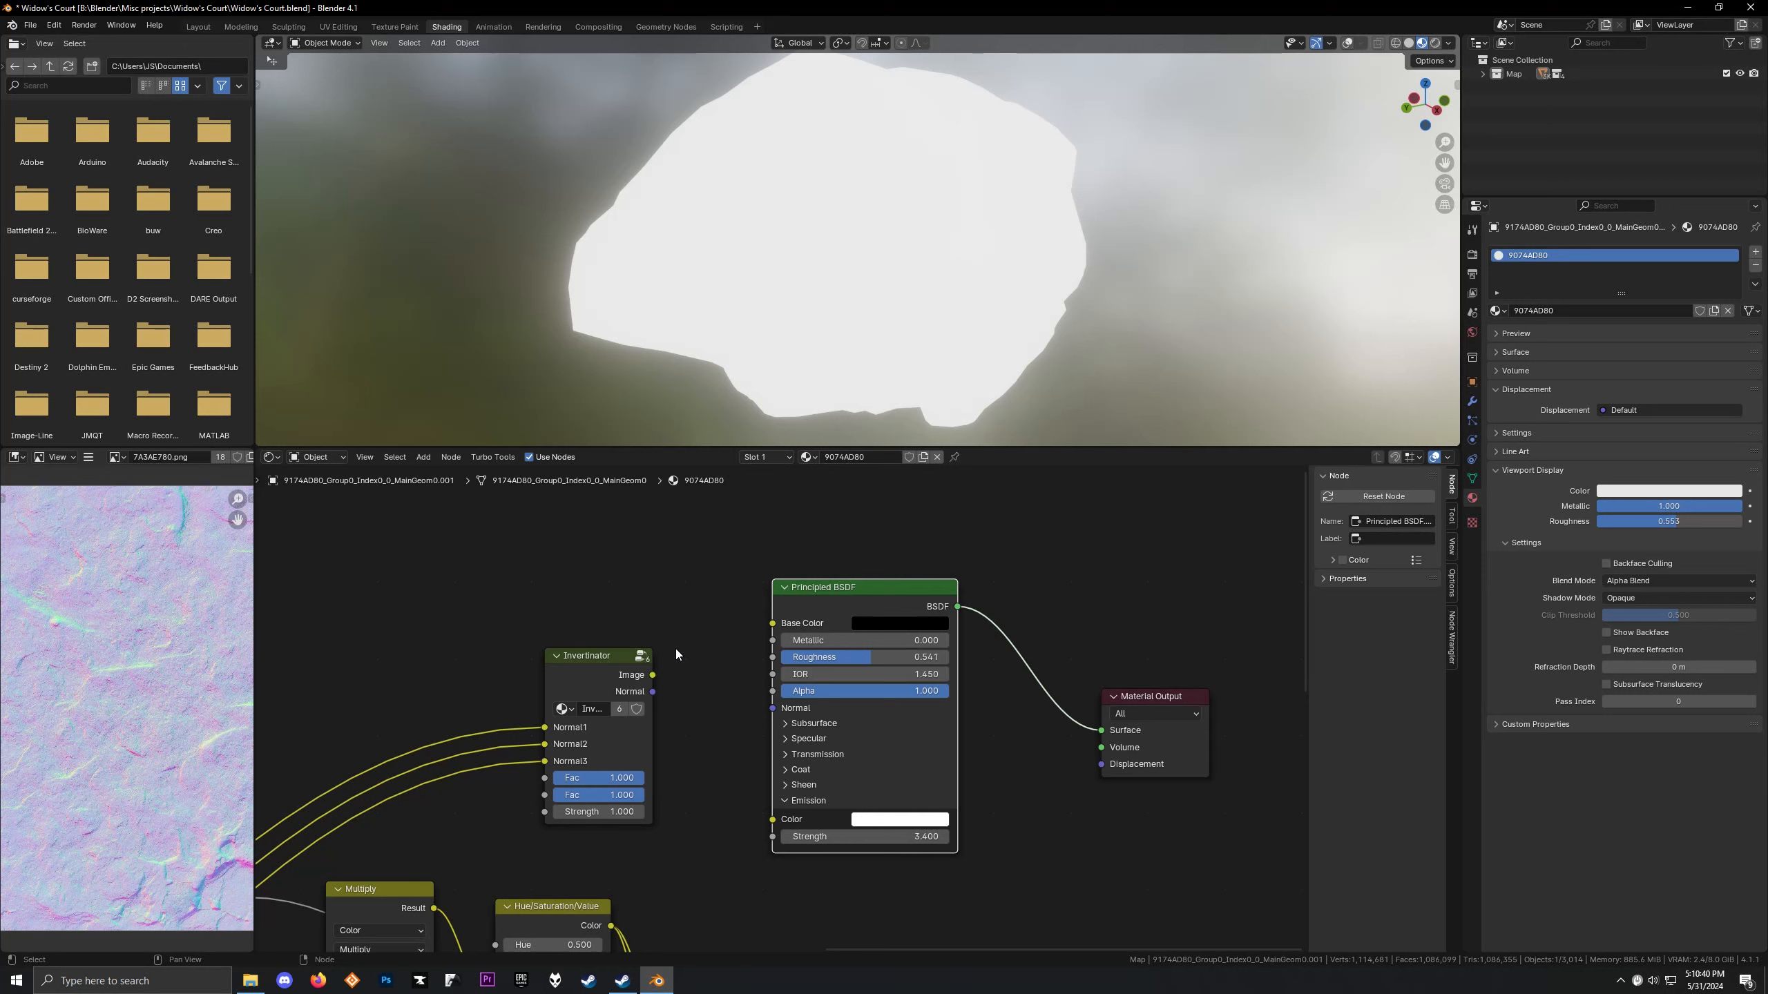
Delete the Principled BSDF and Invertinator demonstration nodes from the boulder's material
drag(542, 553, 891, 647)
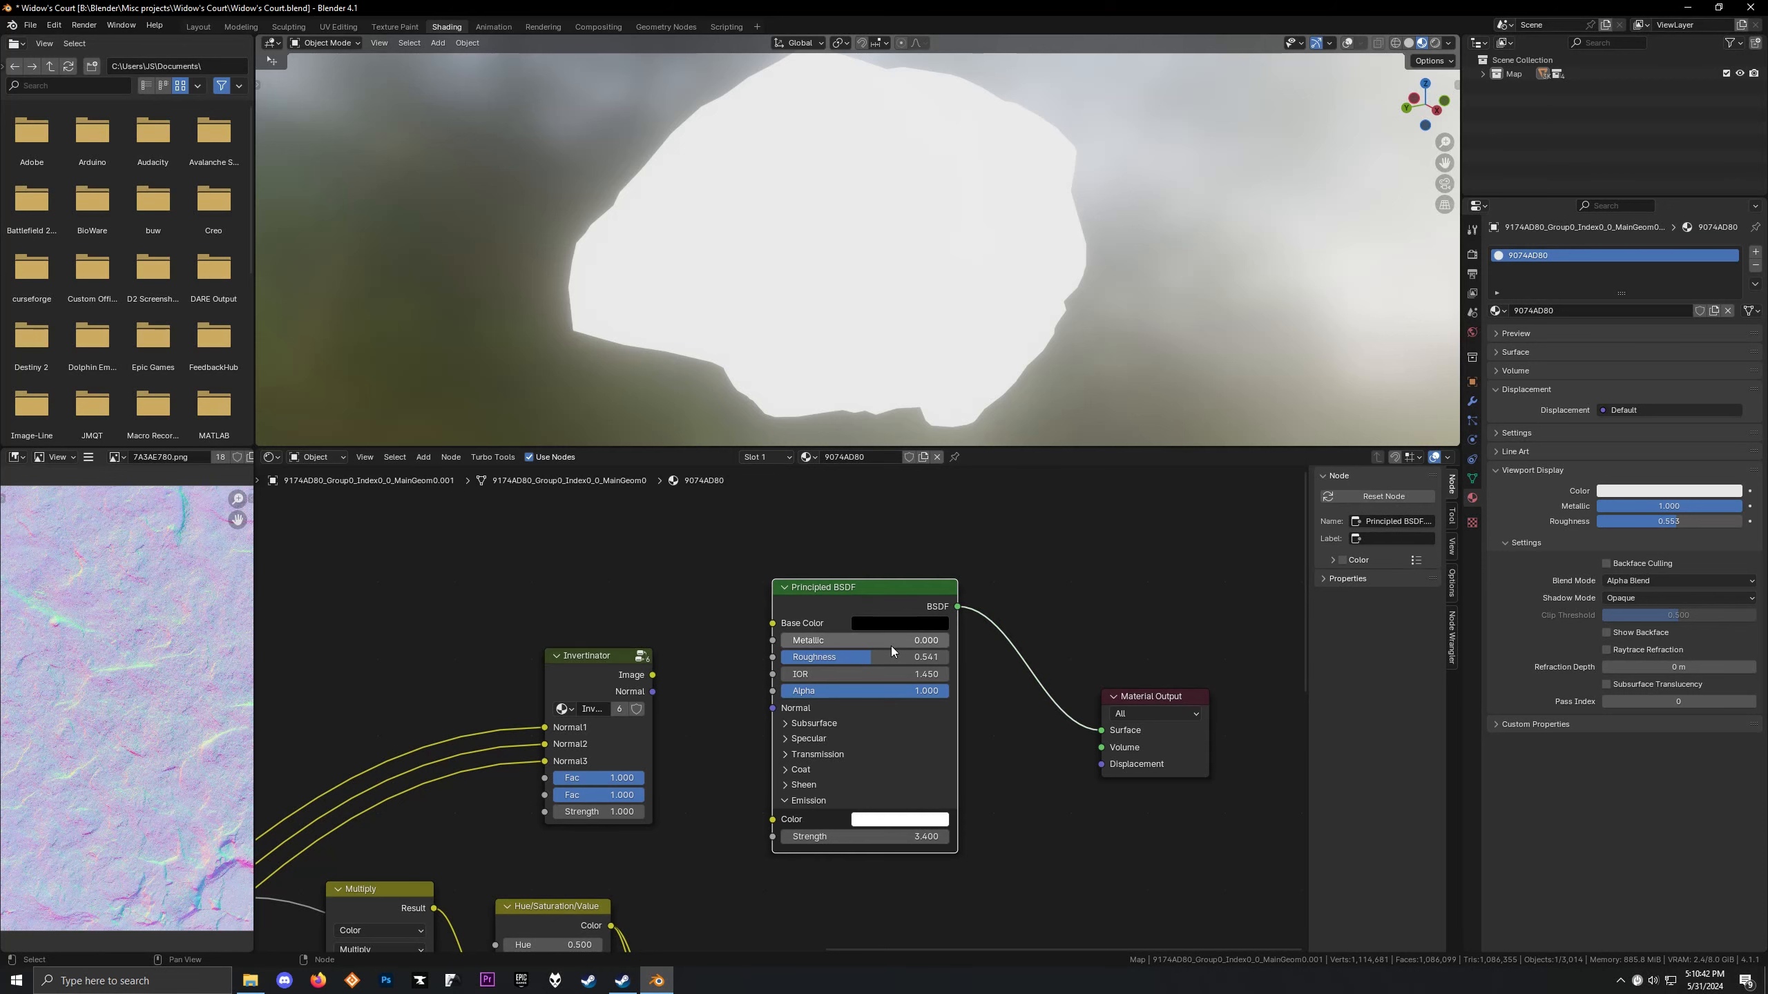
key(x)
click(564, 675)
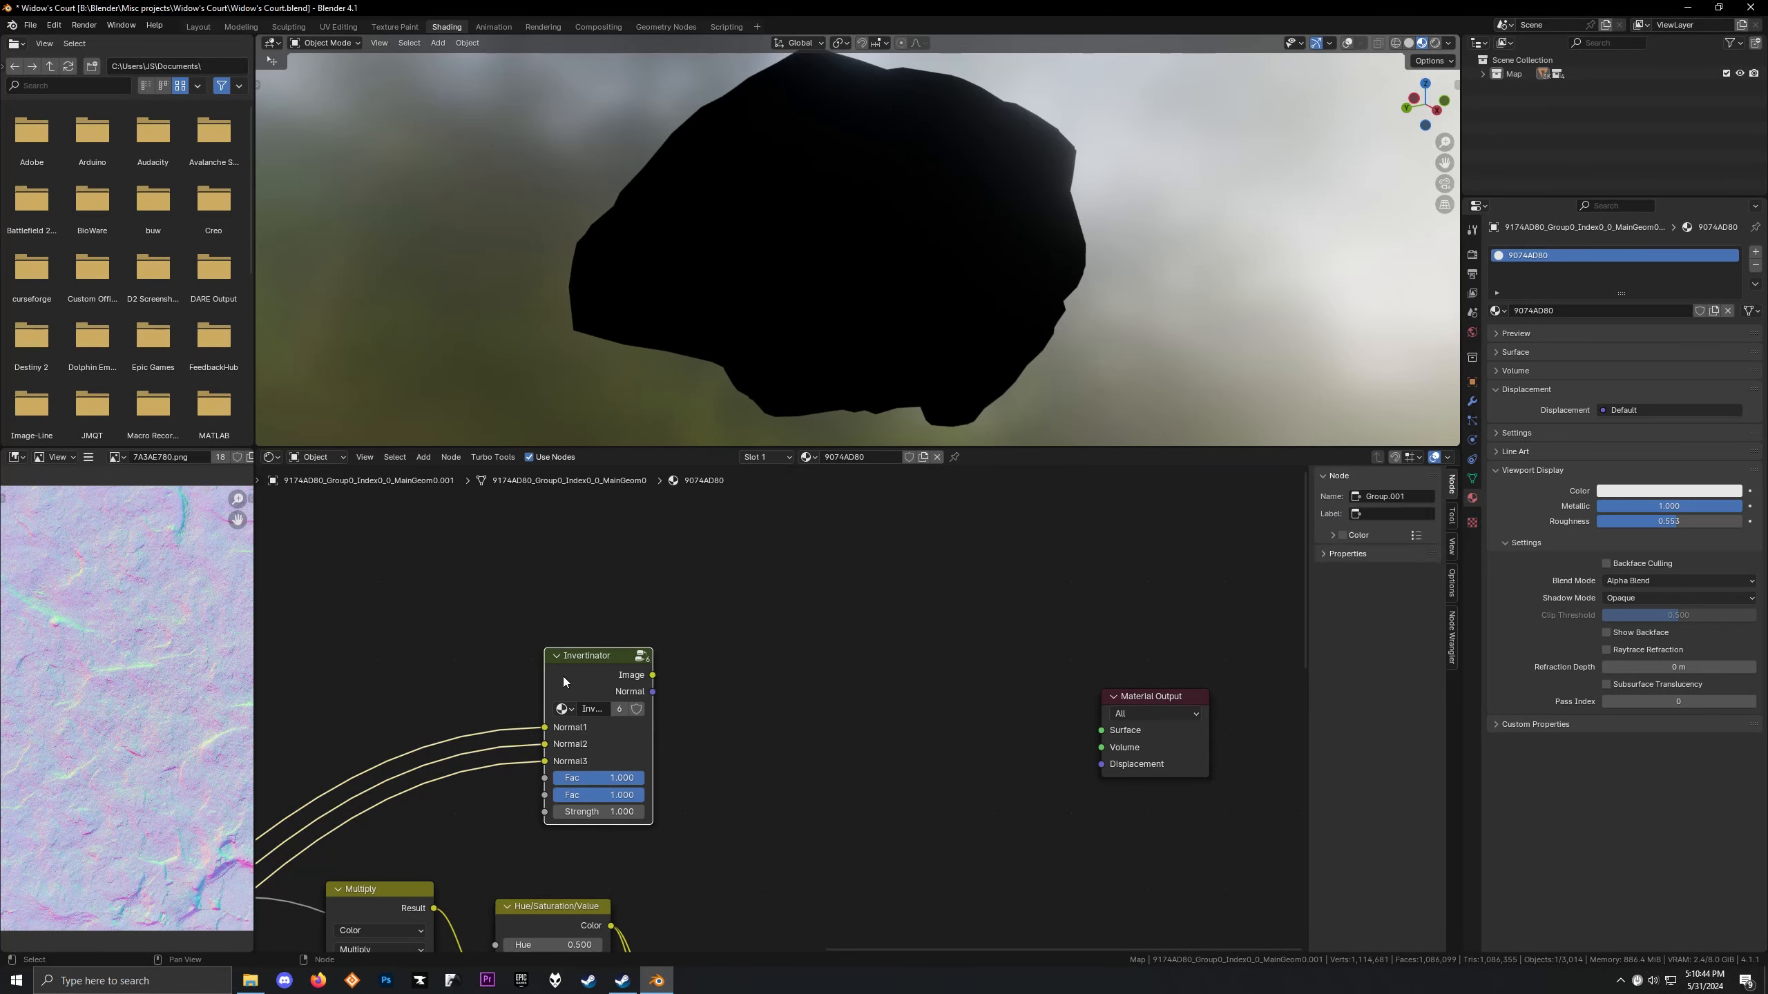
key(x)
Add a Parallax Pass group node in the empty area above the Multiply node
key(shift+a)
mouse_move(563, 677)
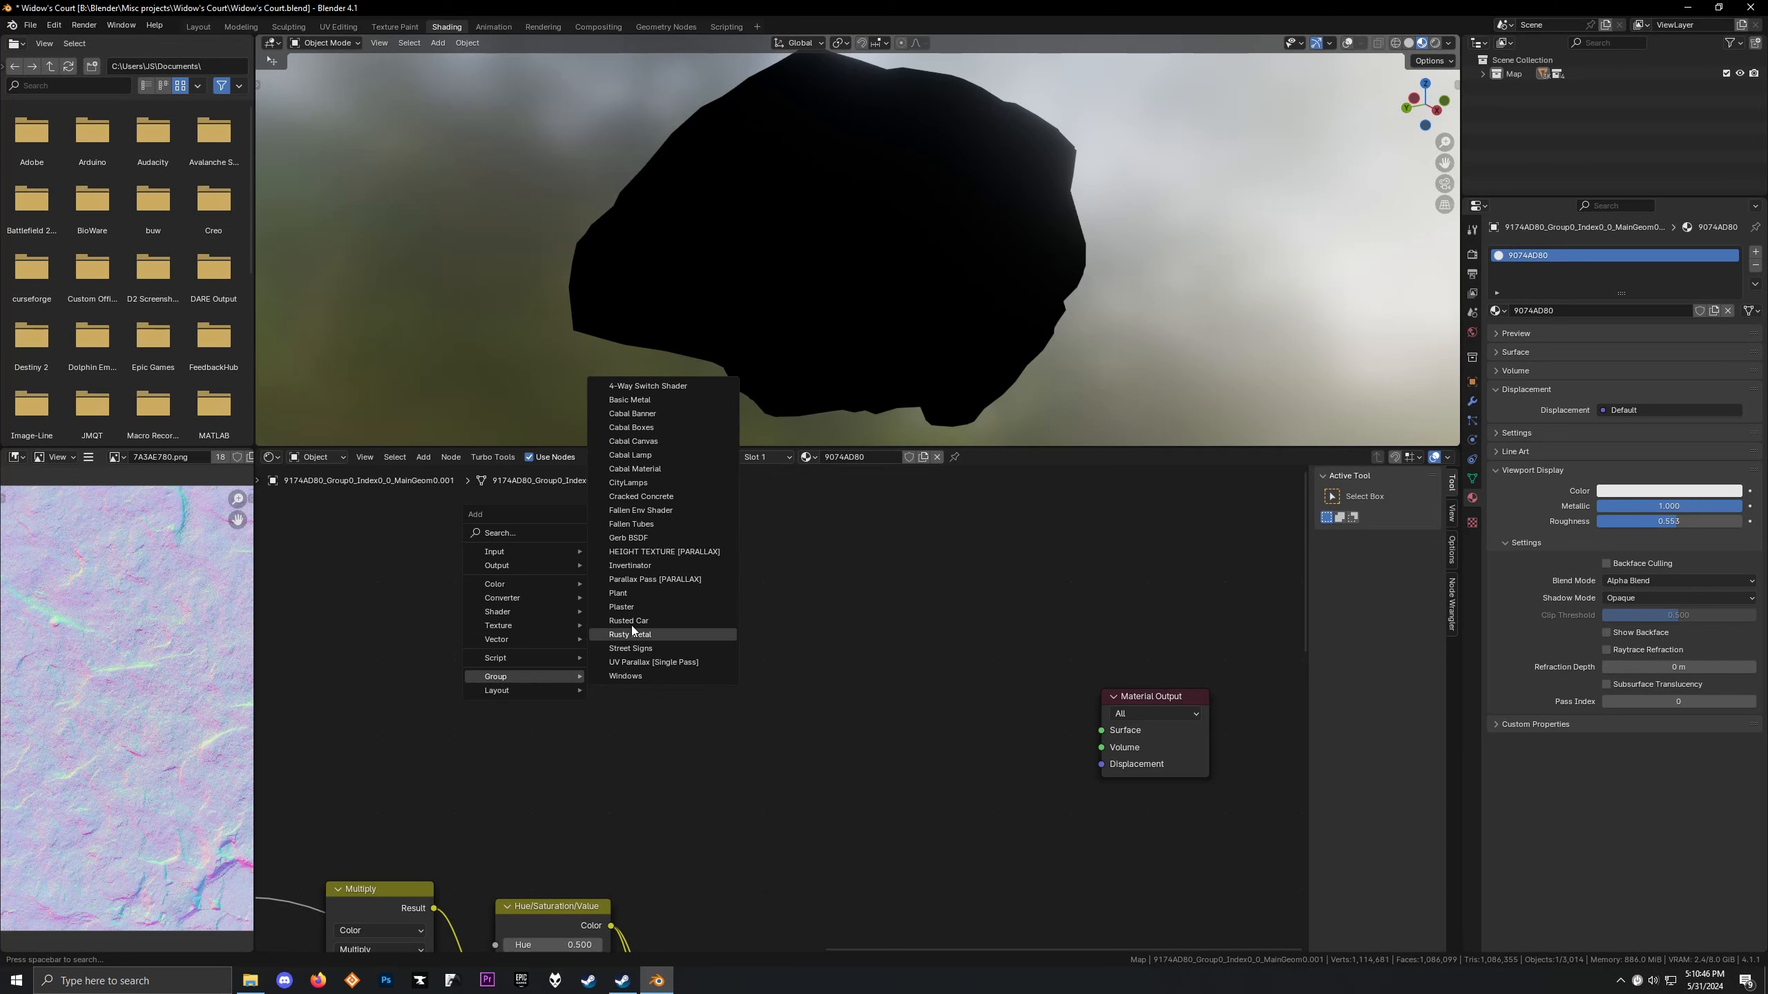
click(639, 578)
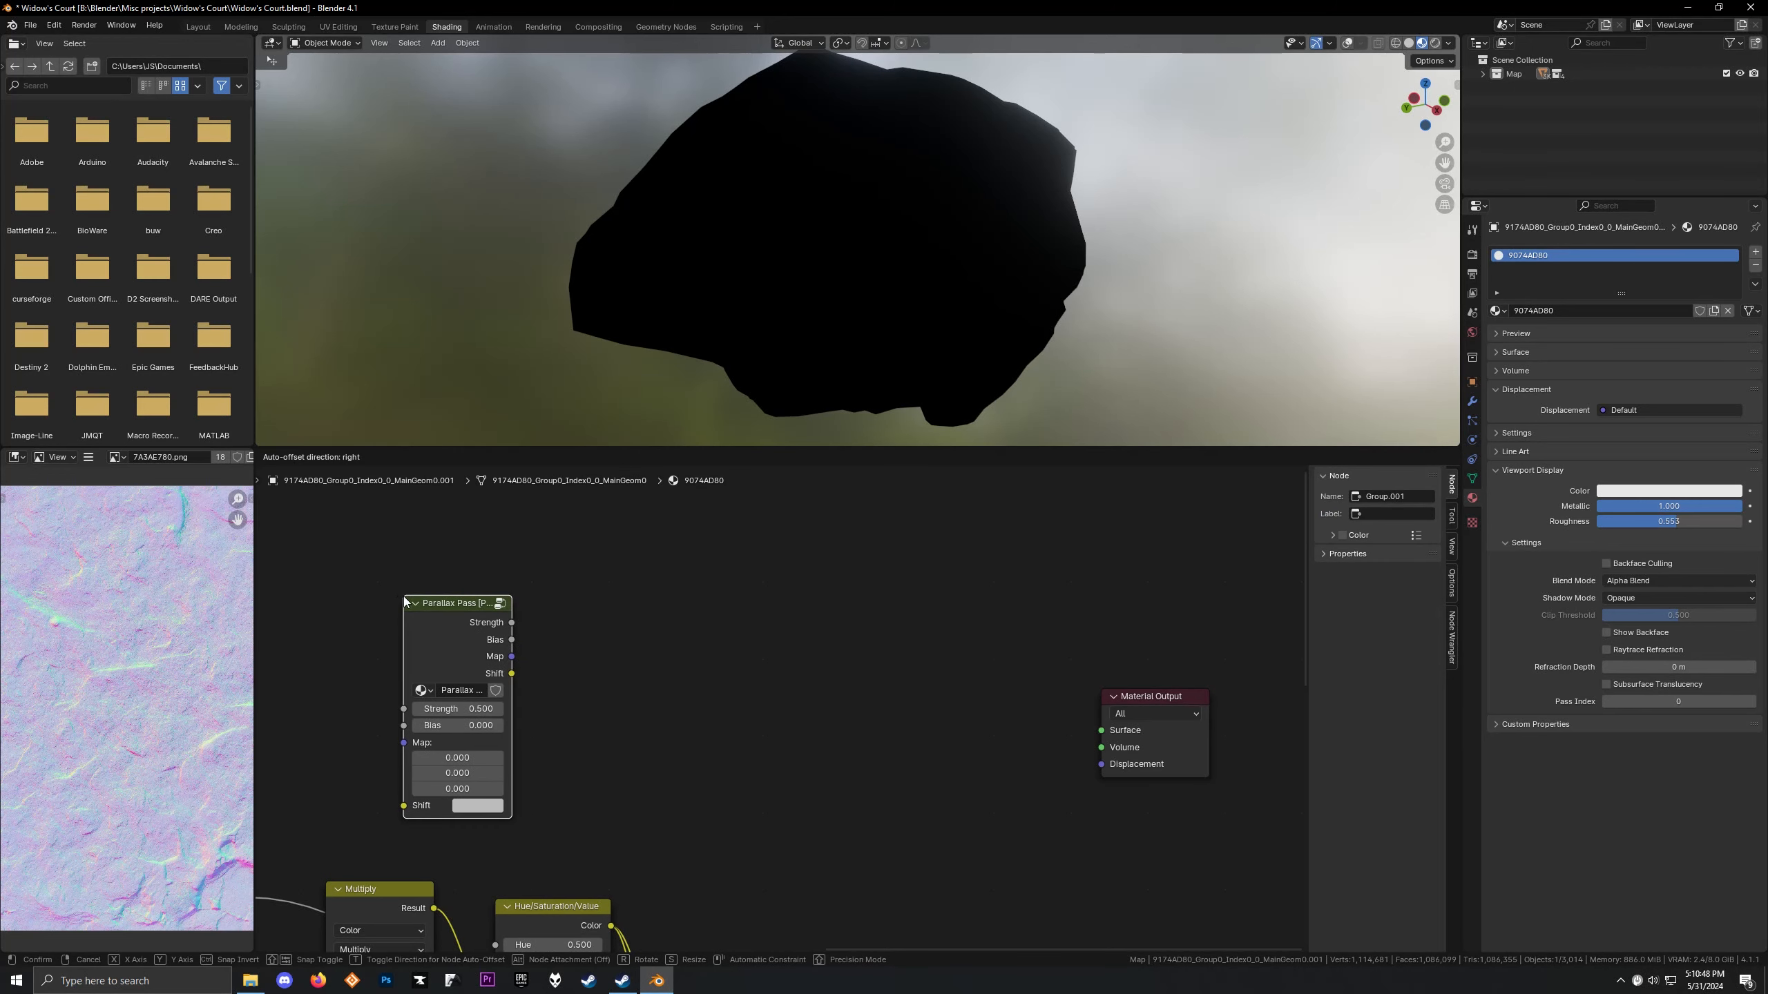
click(399, 594)
scroll(644, 756, down, 4)
middle_drag(657, 757, 766, 743)
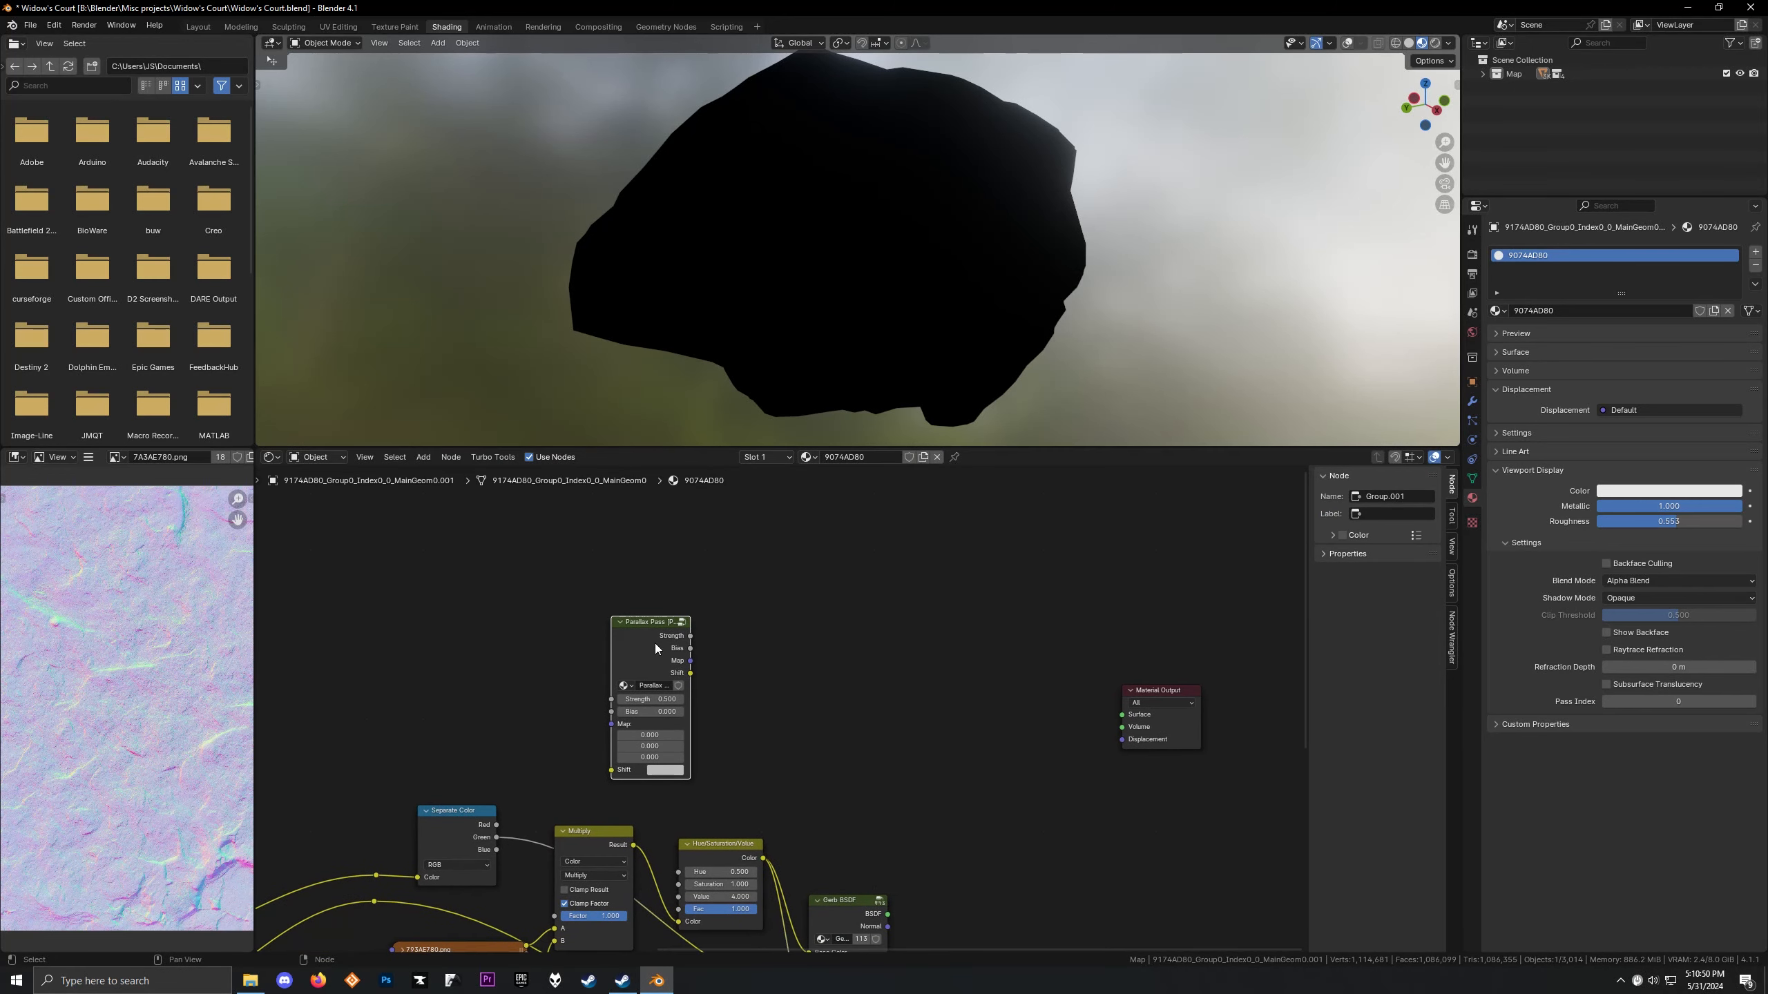
scroll(641, 682, up, 3)
scroll(710, 822, down, 4)
middle_drag(713, 826, 1009, 700)
Place a copy of the 793AE780.png texture beside the Parallax Pass group, and delete both nodes
click(429, 749)
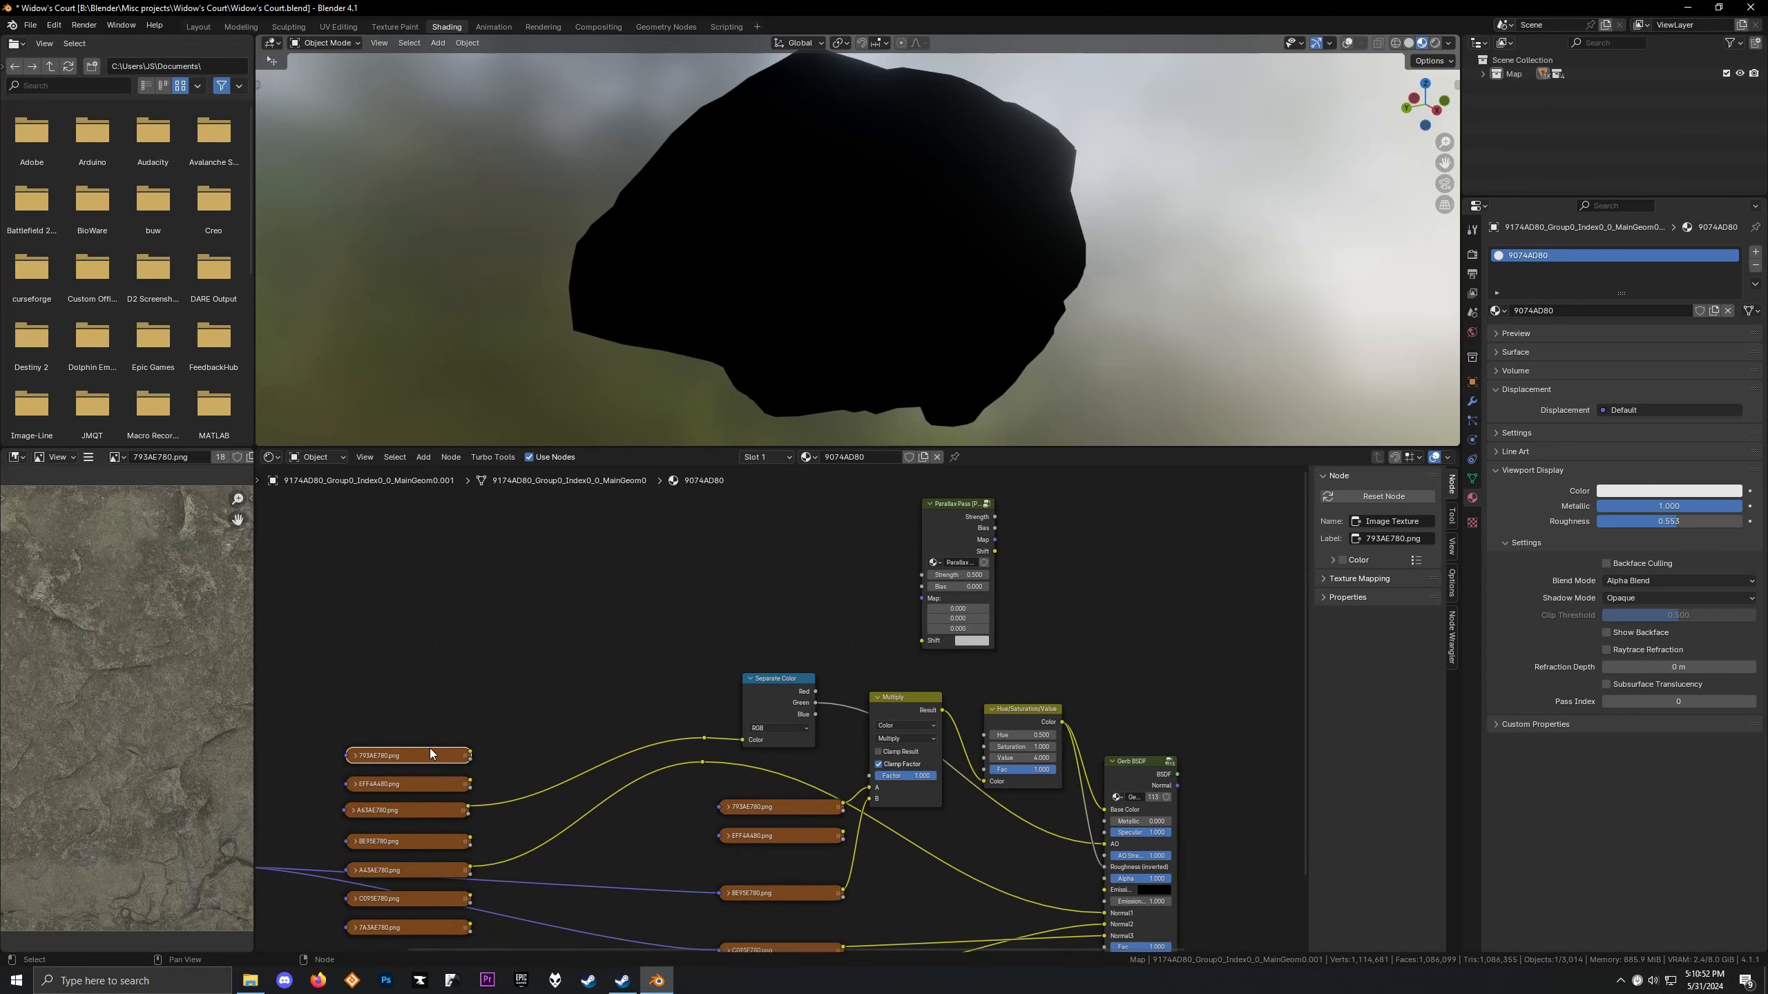
middle_drag(536, 715, 356, 770)
key(shift+d)
click(1061, 557)
click(740, 534)
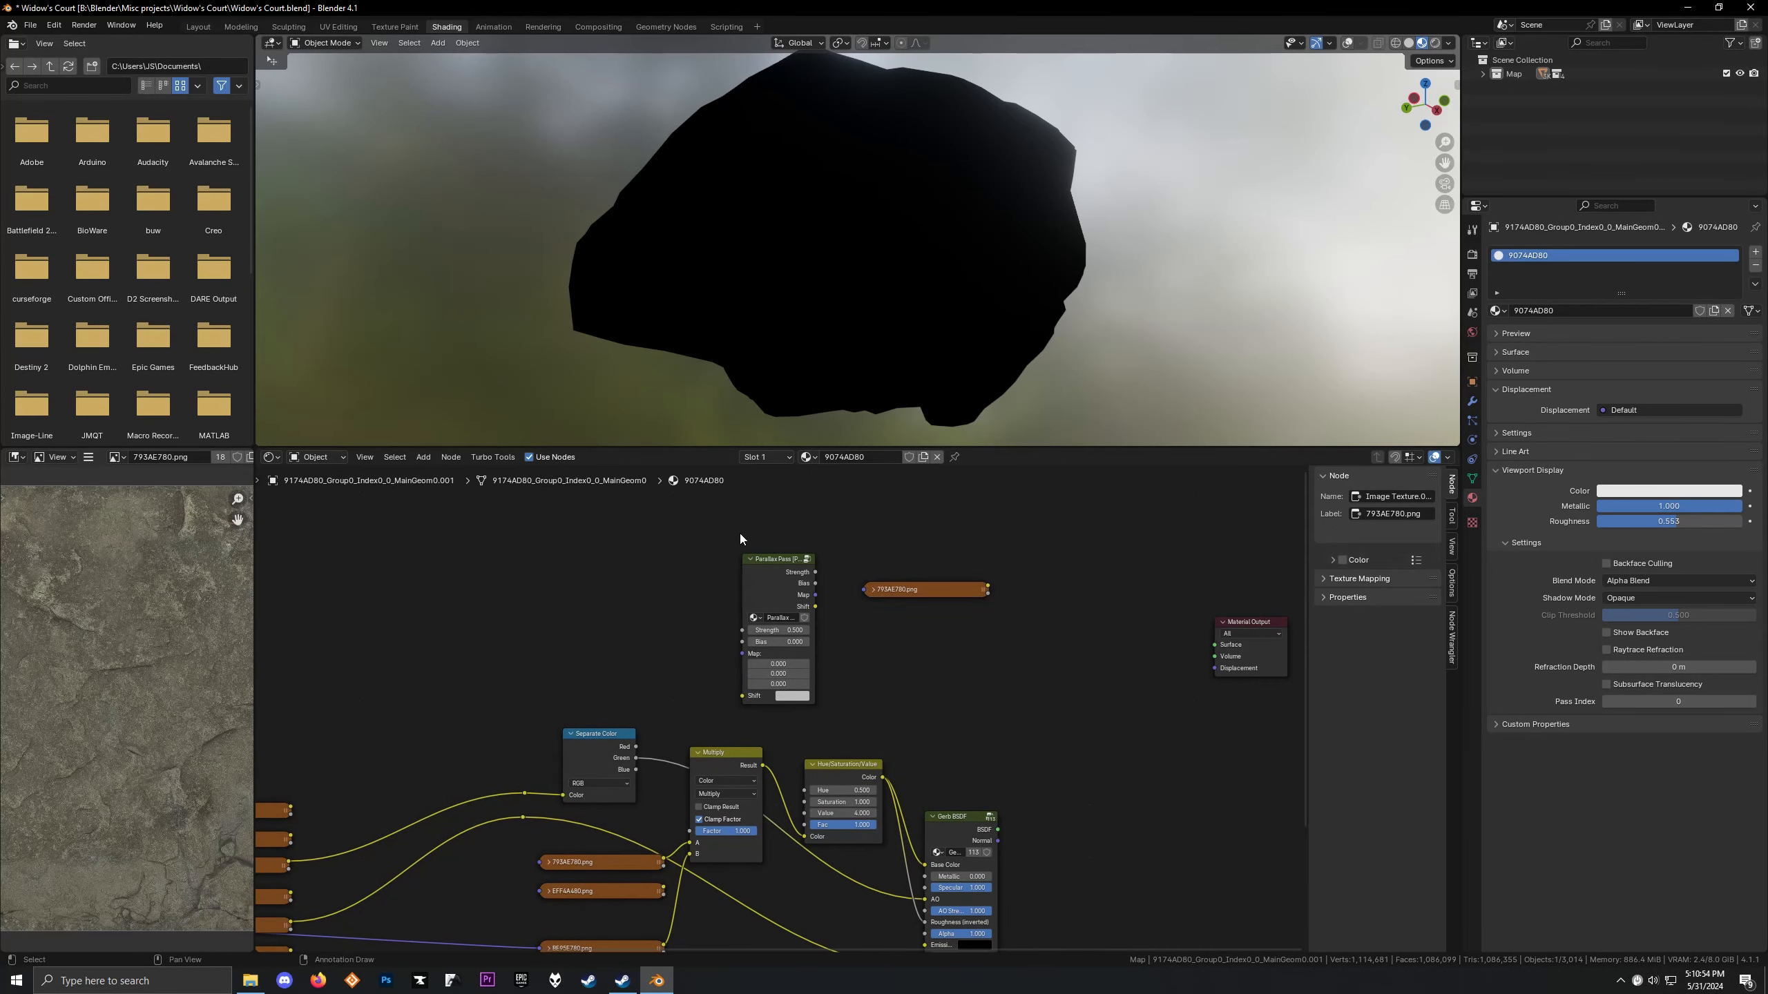
drag(741, 533, 922, 610)
key(Delete)
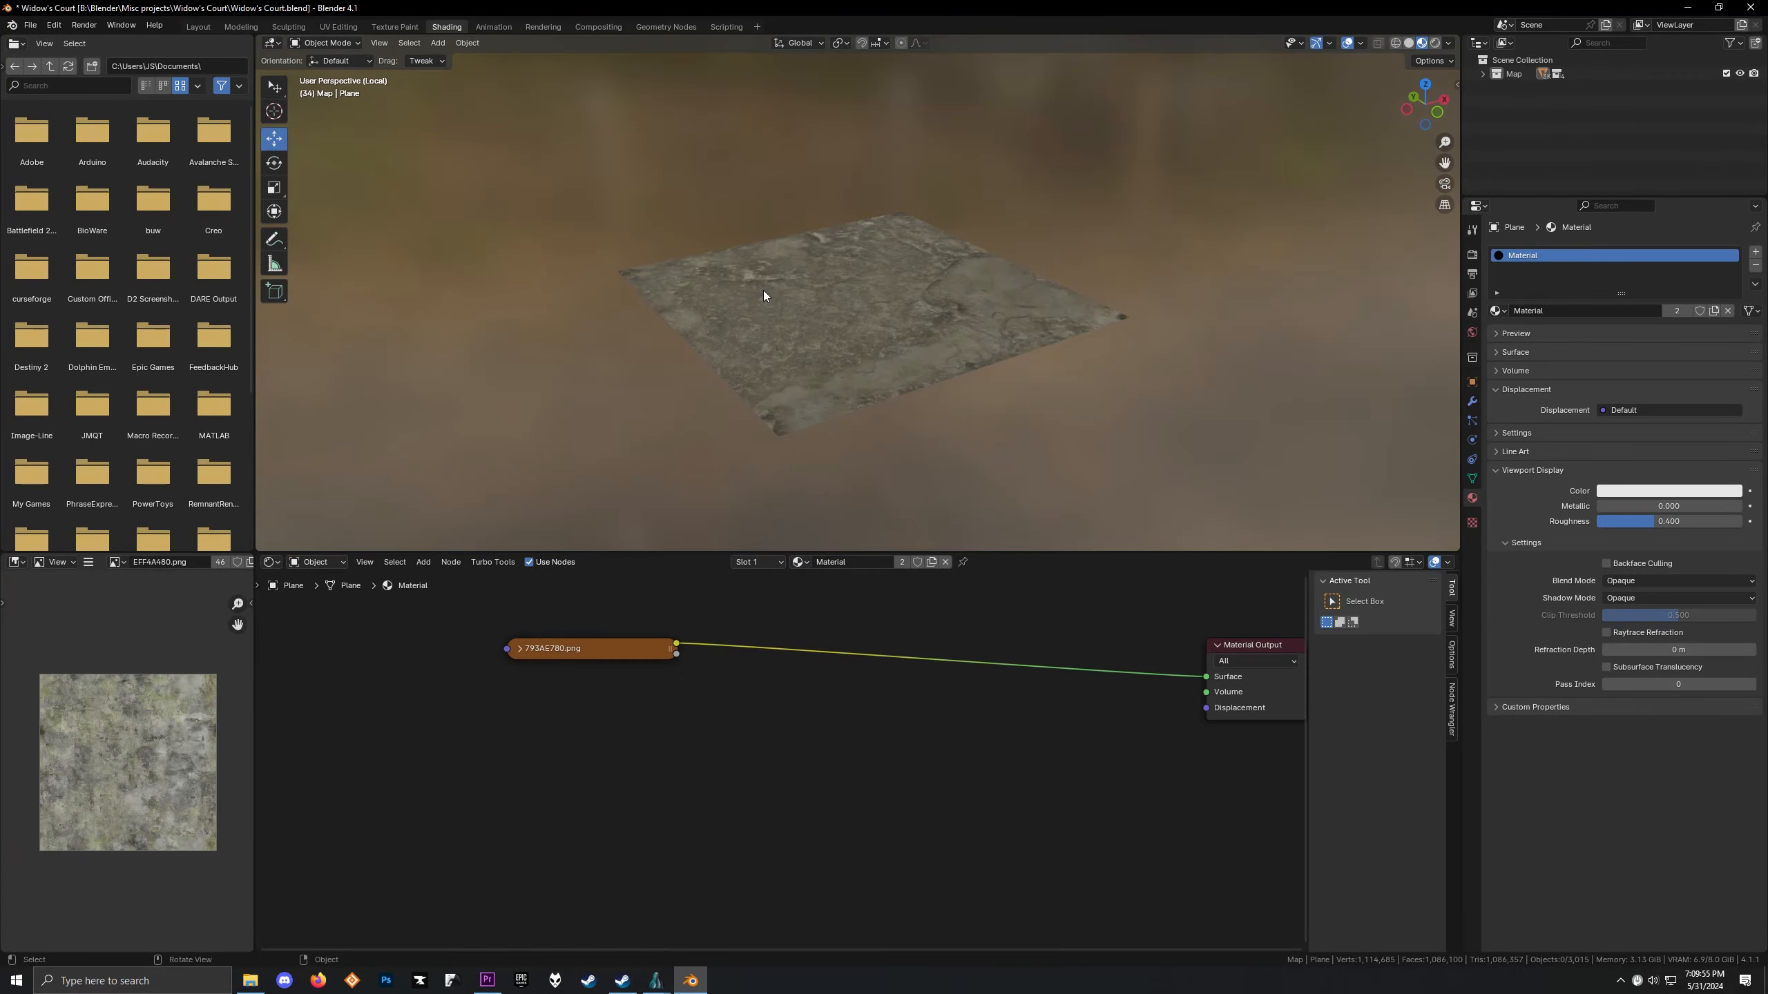
Move the 793AE780.png texture node closer to the Material Output in the plane's material
scroll(833, 698, up, 3)
middle_drag(833, 698, 648, 736)
scroll(918, 734, down, 5)
drag(555, 707, 625, 746)
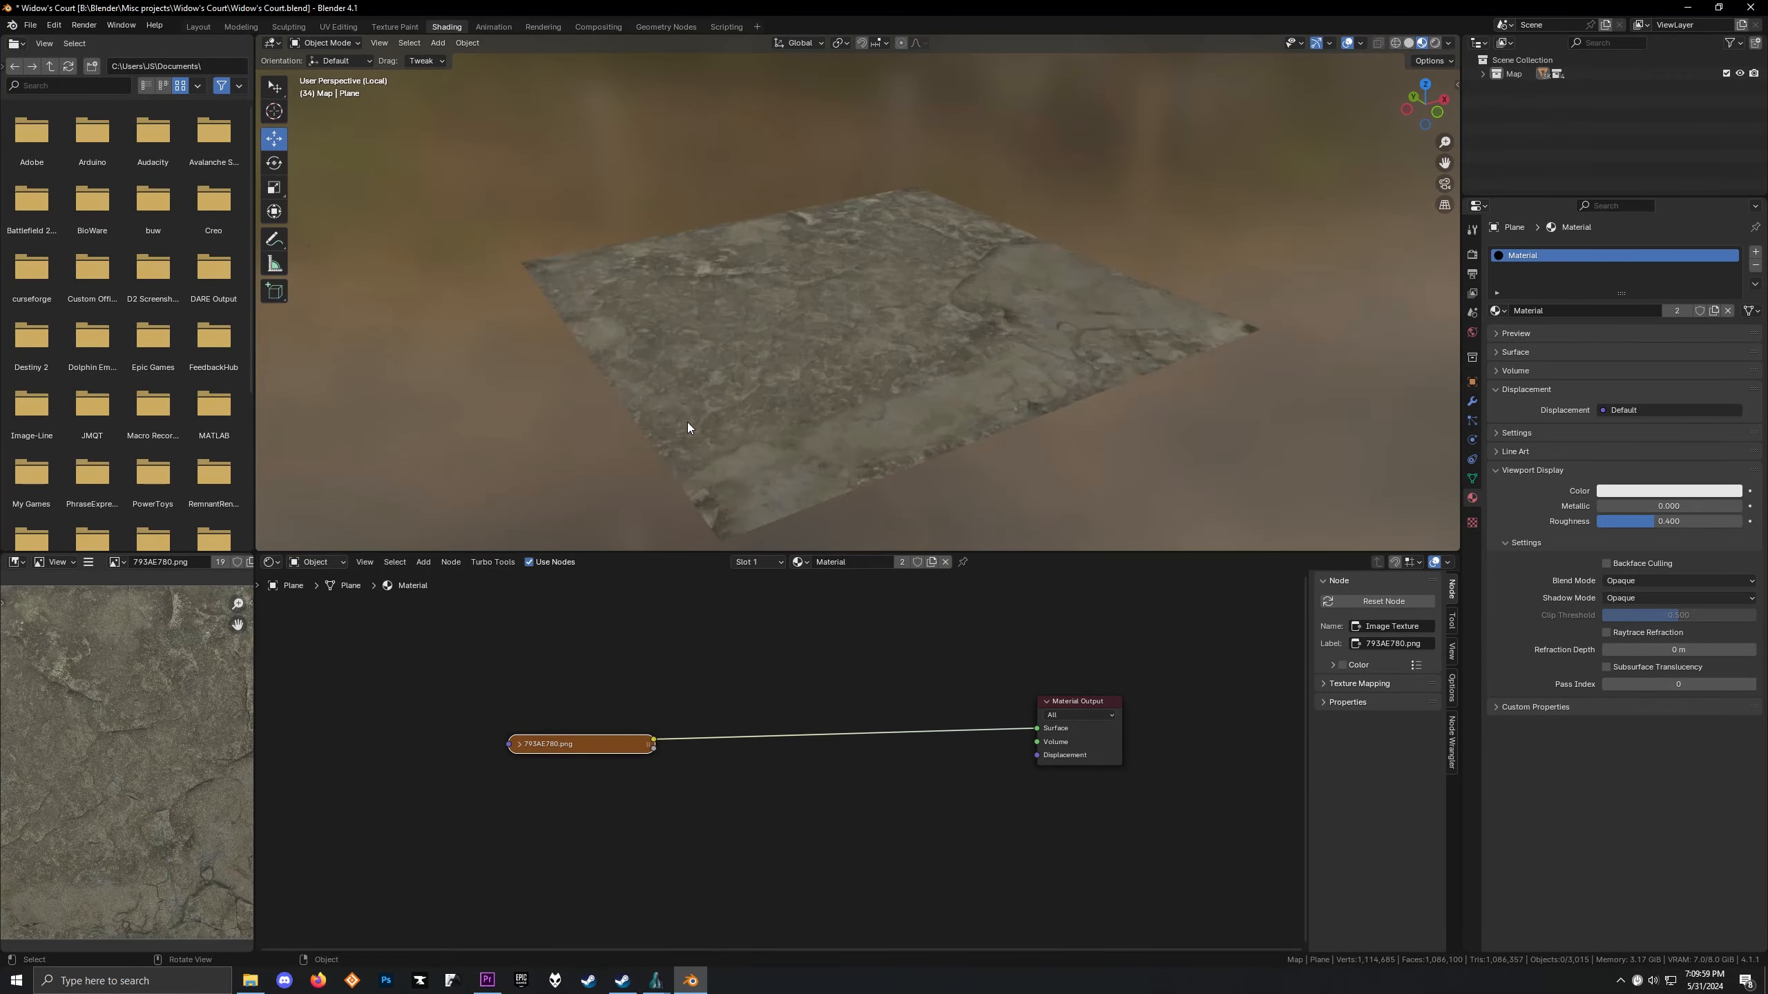
Add a UV Parallax (Single Pass) group beside the 793AE780.png node in the plane's material and connect its Vector output to that texture
scroll(688, 423, up, 5)
middle_drag(688, 423, 752, 411)
scroll(799, 421, down, 4)
middle_drag(563, 667, 817, 674)
key(shift+a)
click(817, 674)
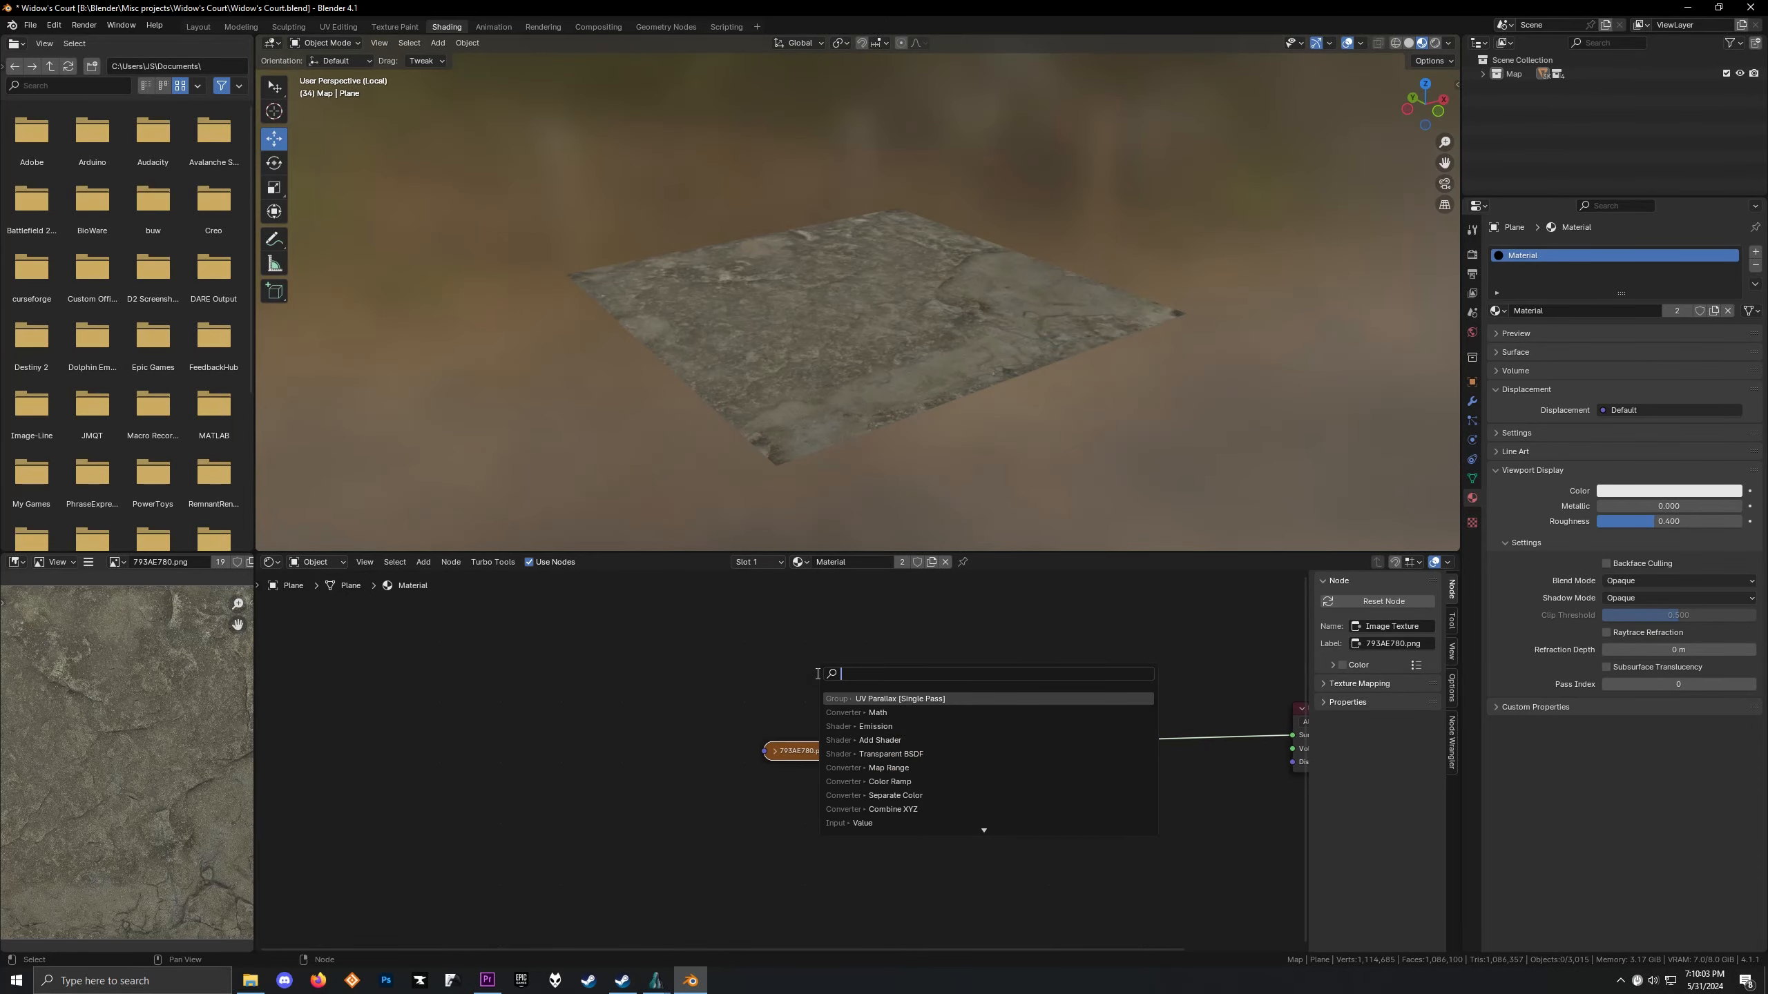
key(Return)
click(627, 713)
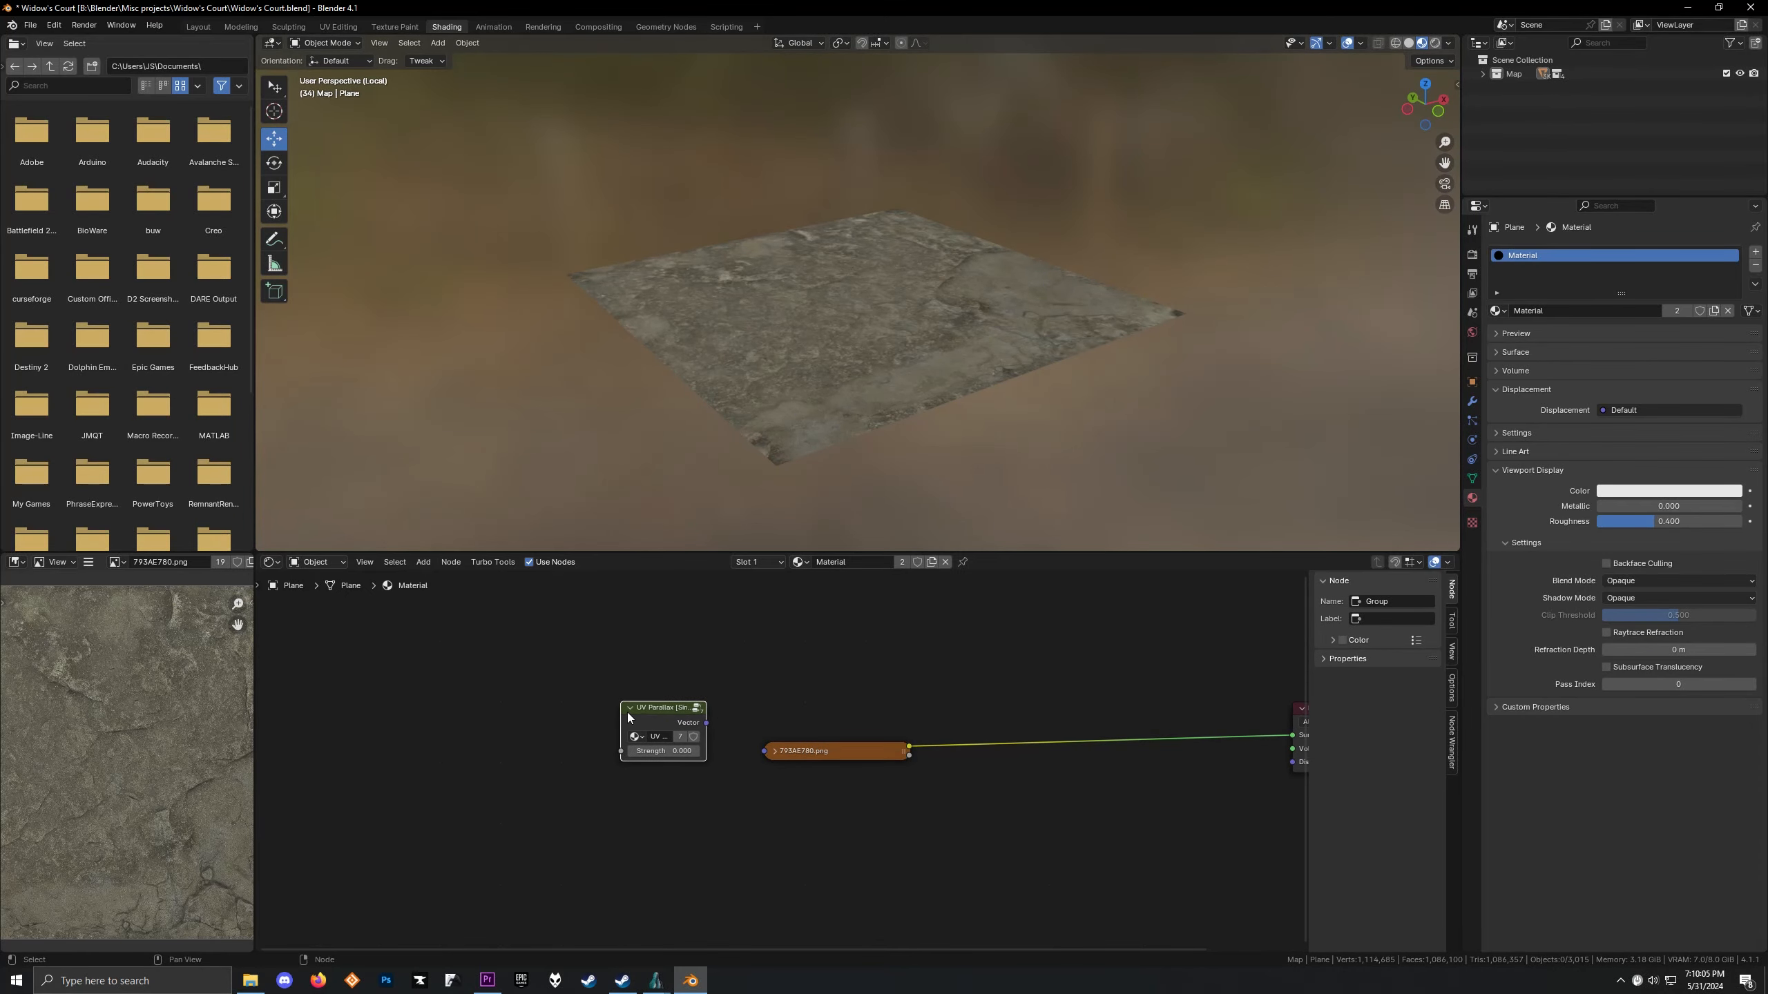
scroll(665, 723, up, 2)
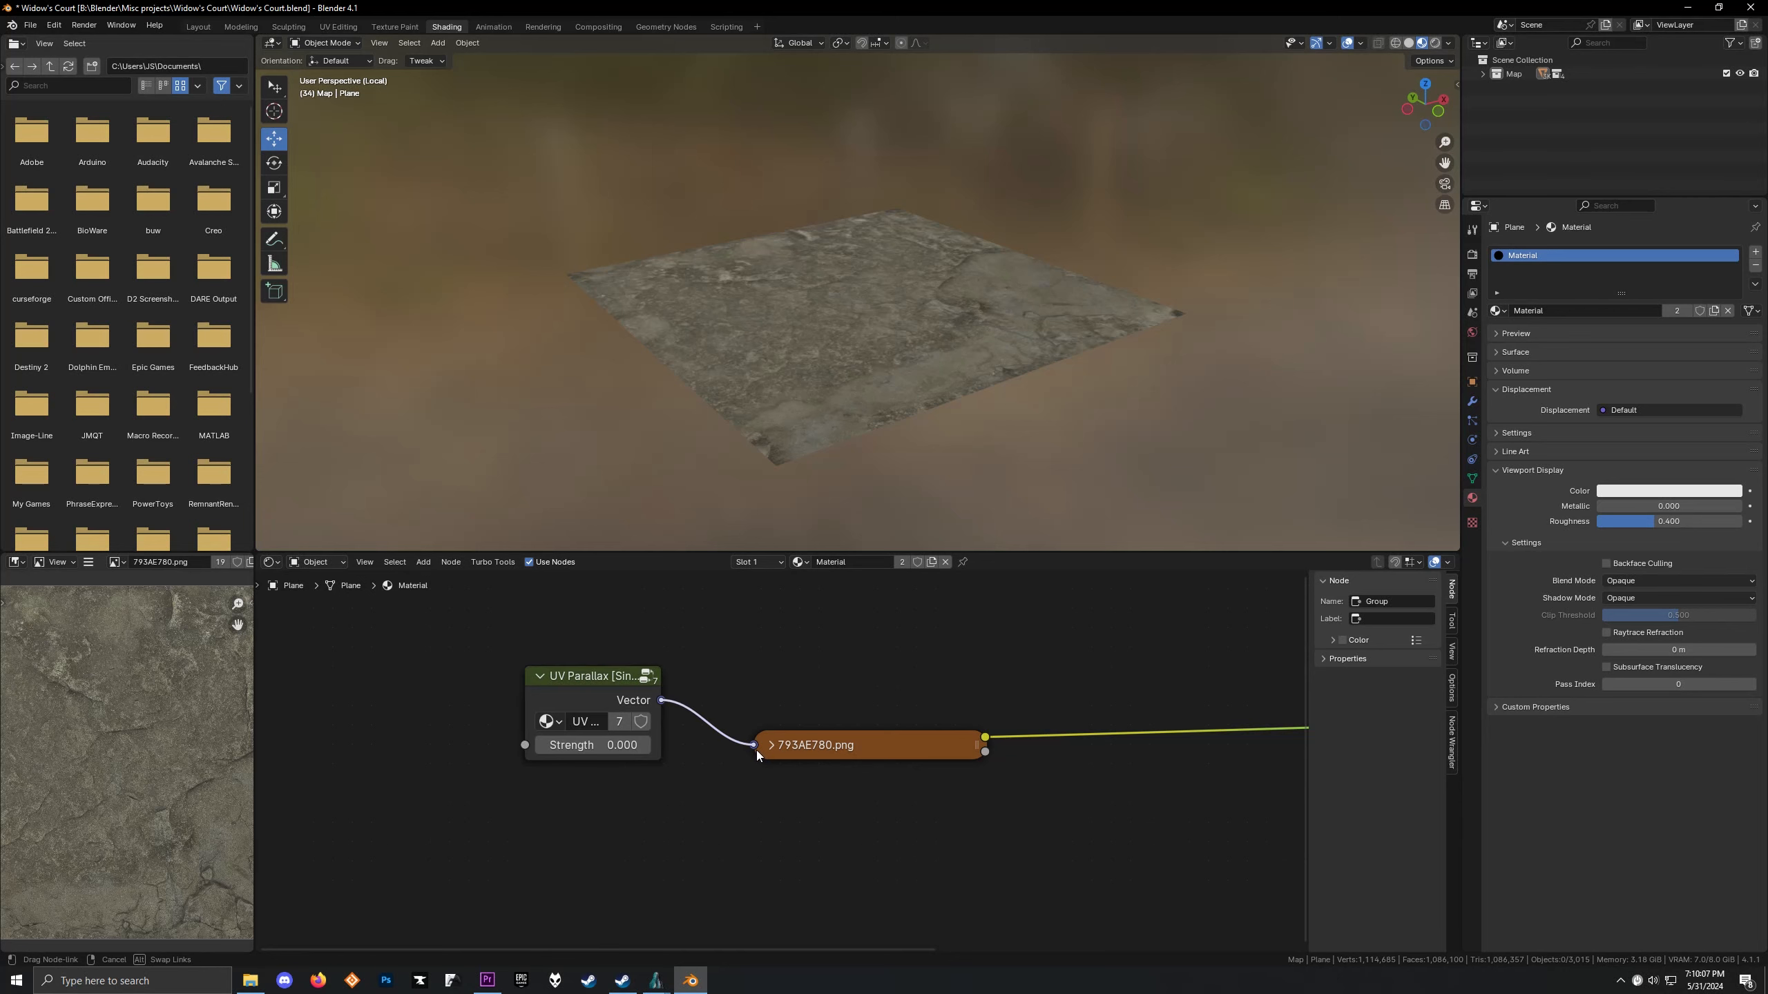
drag(757, 751, 756, 748)
Set the UV Parallax group's Strength to 8.000 and inspect the parallax effect on the plane from several angles
middle_drag(821, 379, 930, 376)
scroll(786, 762, up, 2)
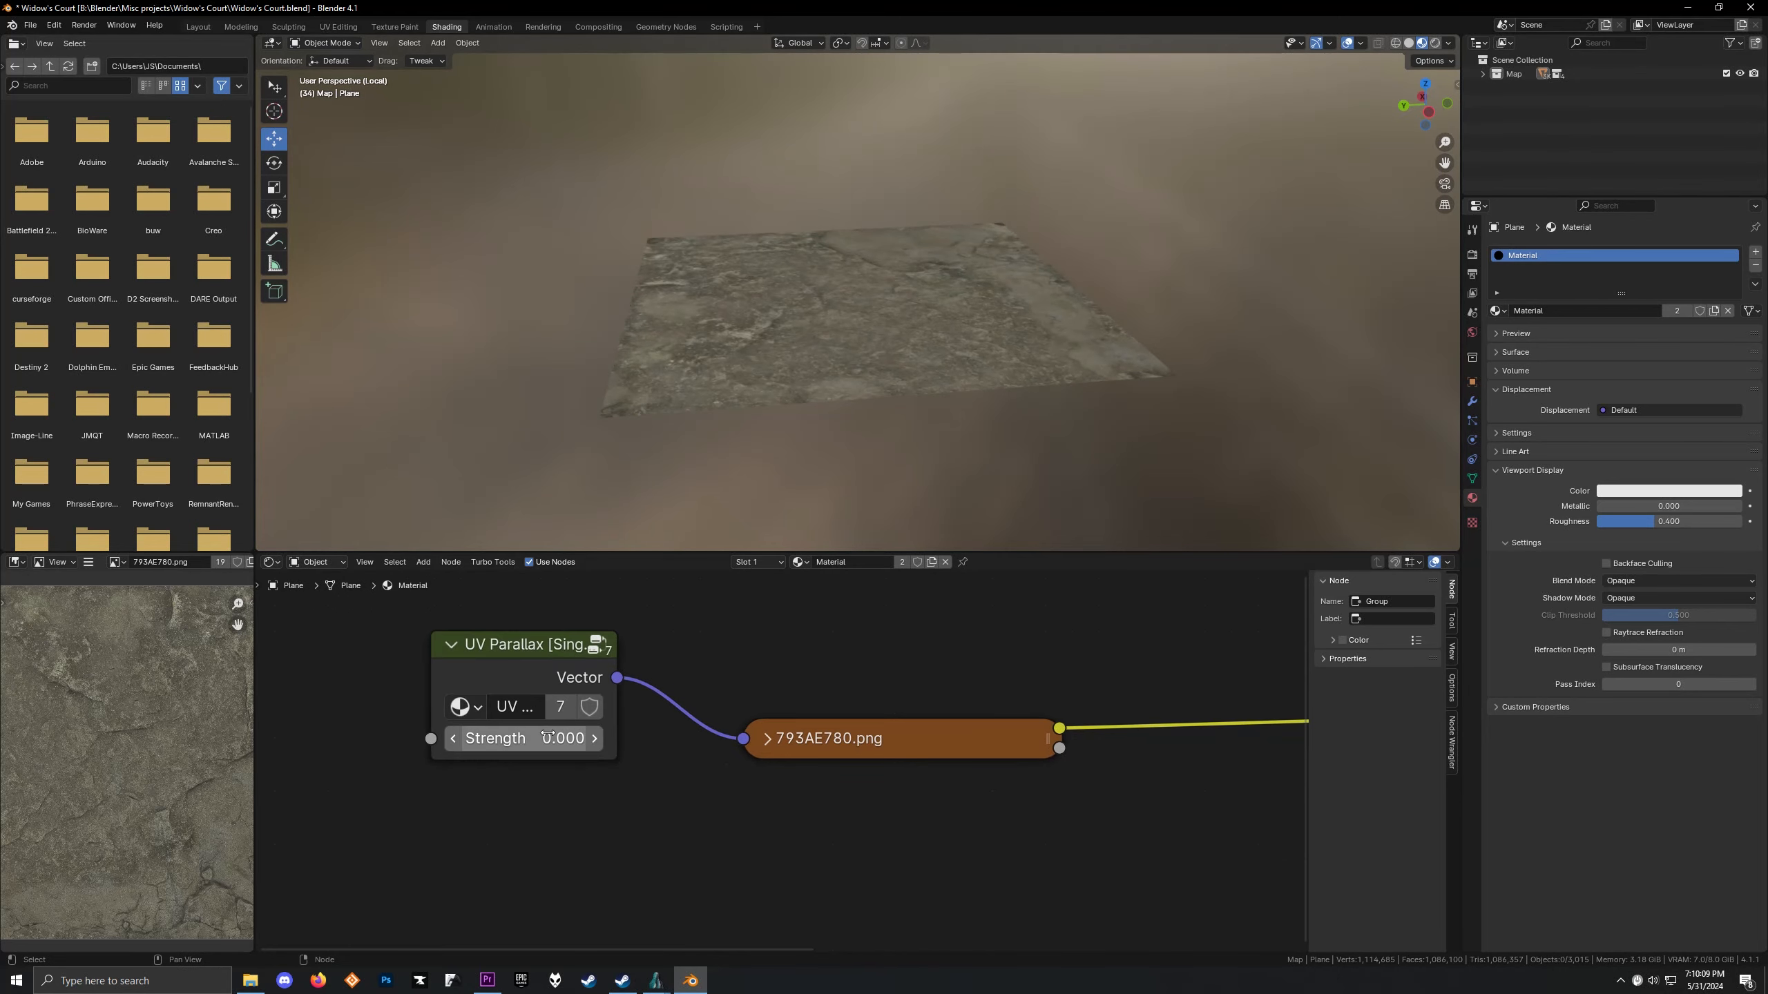
drag(548, 735, 612, 735)
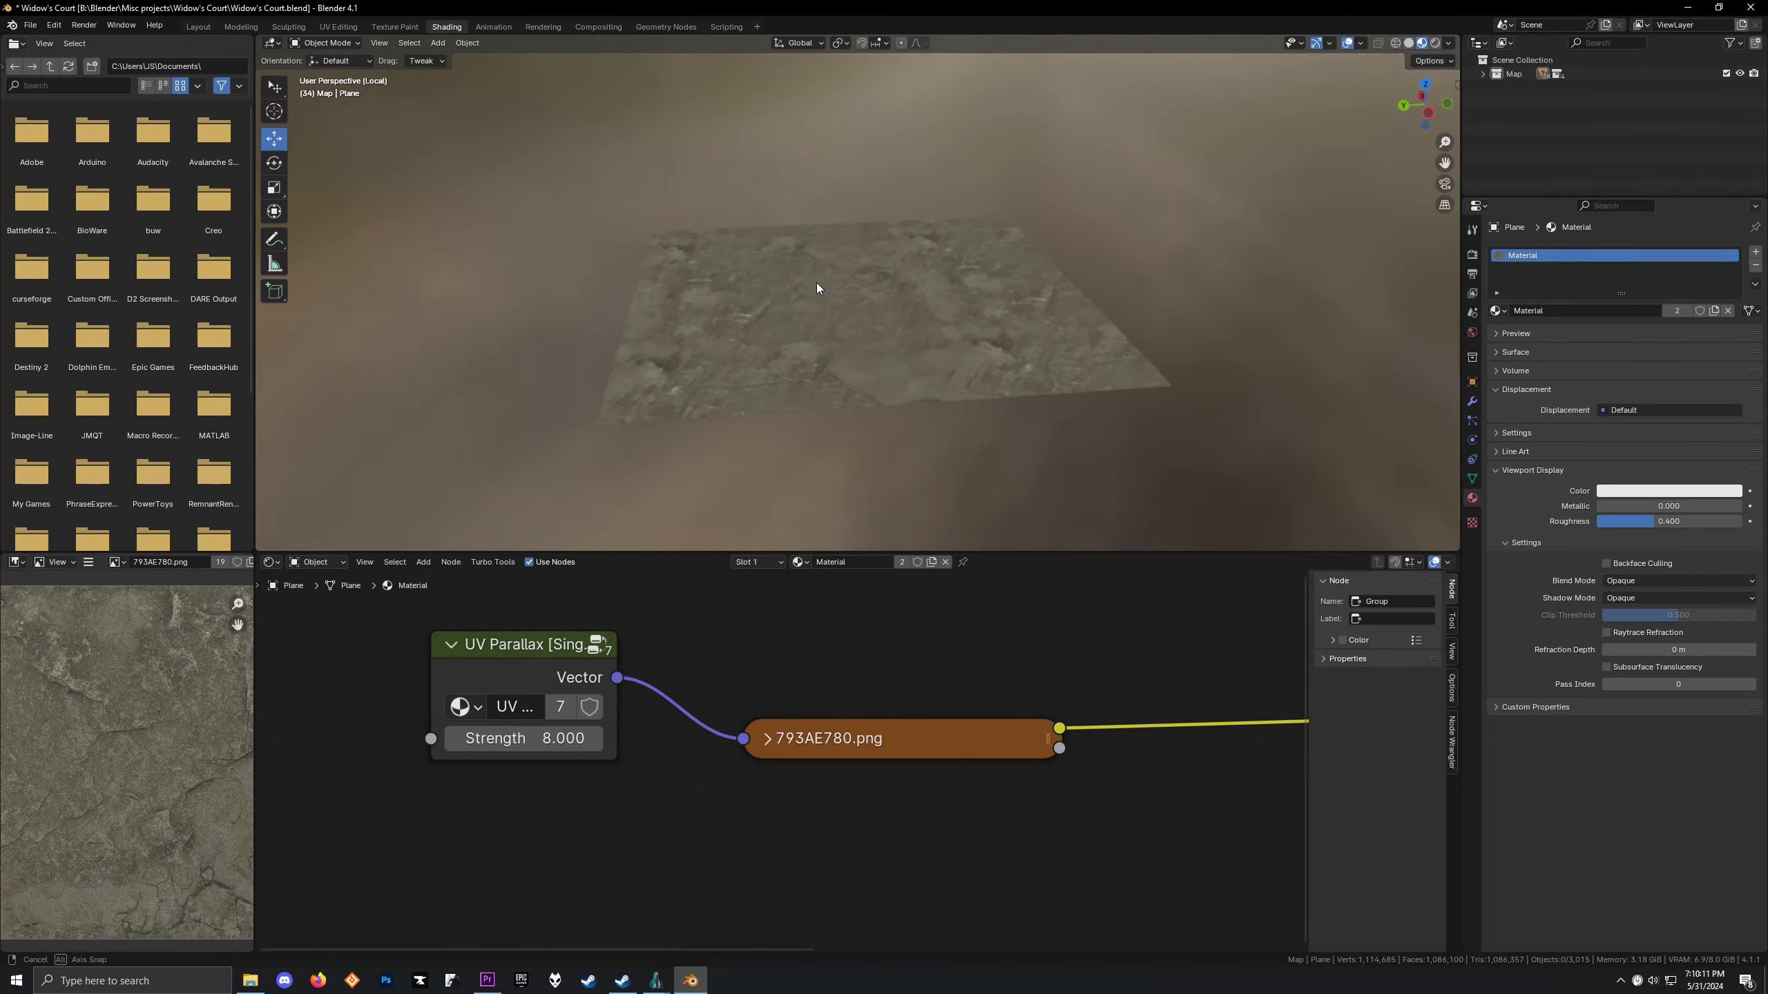
middle_drag(817, 282, 705, 280)
scroll(710, 285, up, 5)
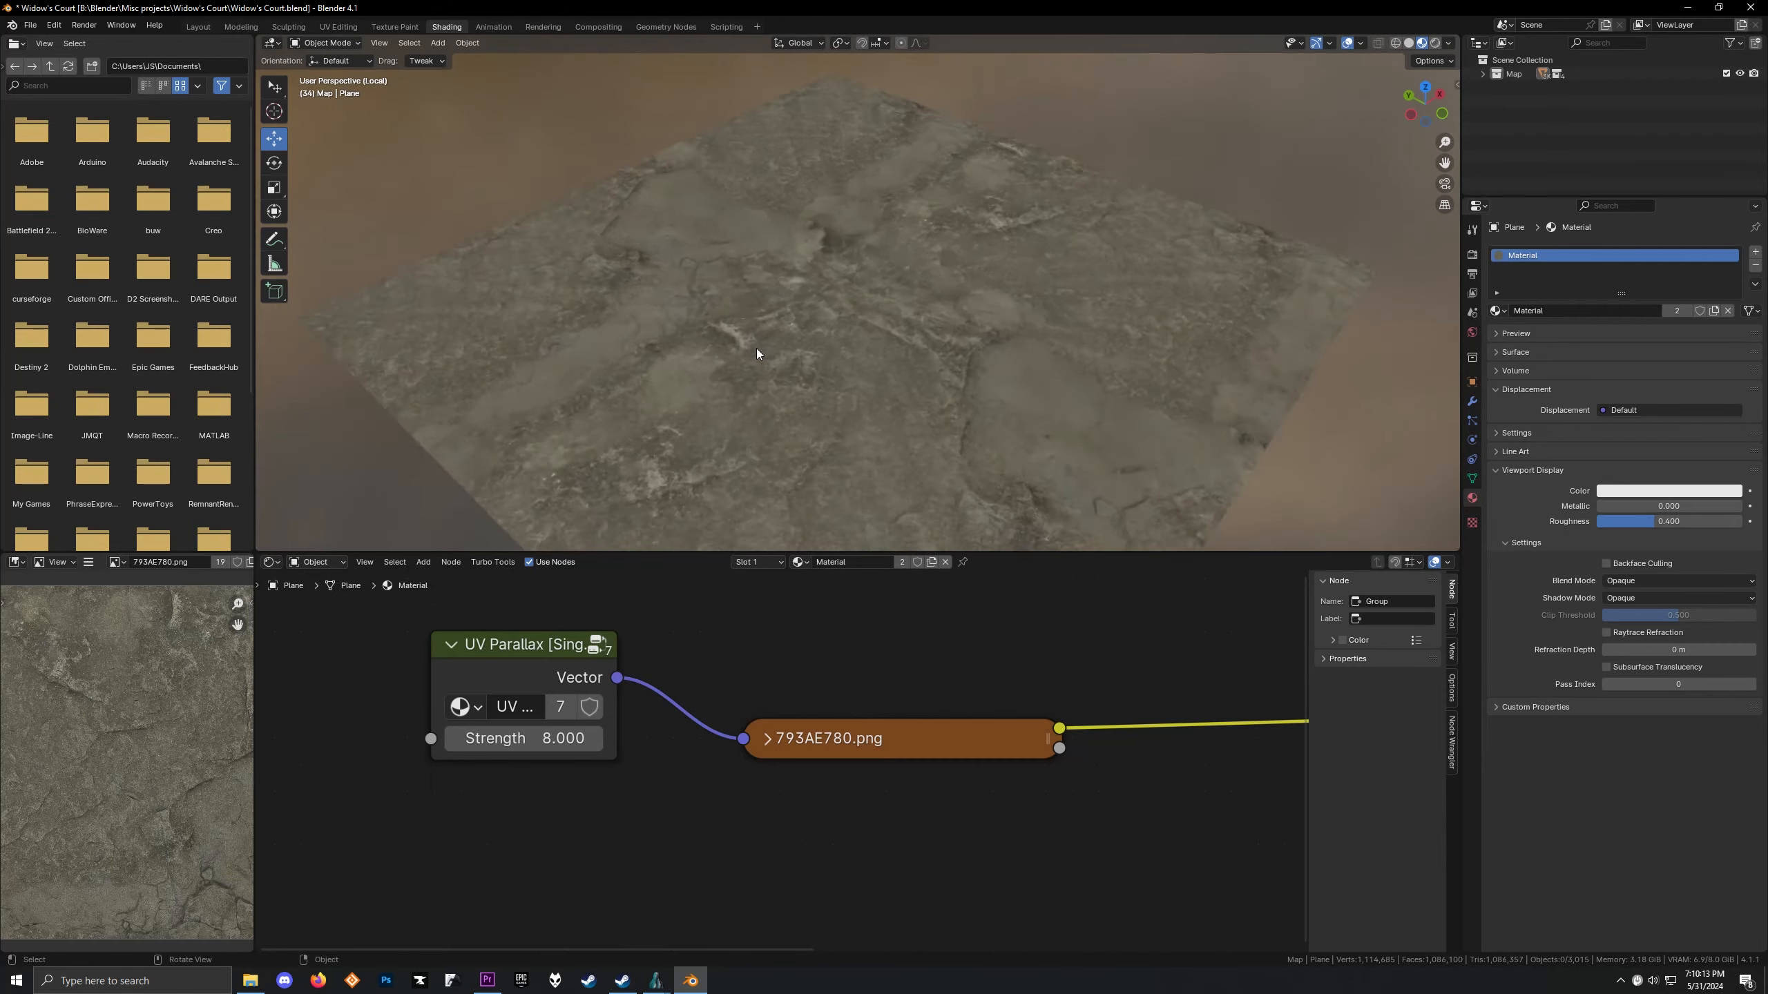
middle_drag(758, 349, 783, 308)
scroll(802, 302, down, 1)
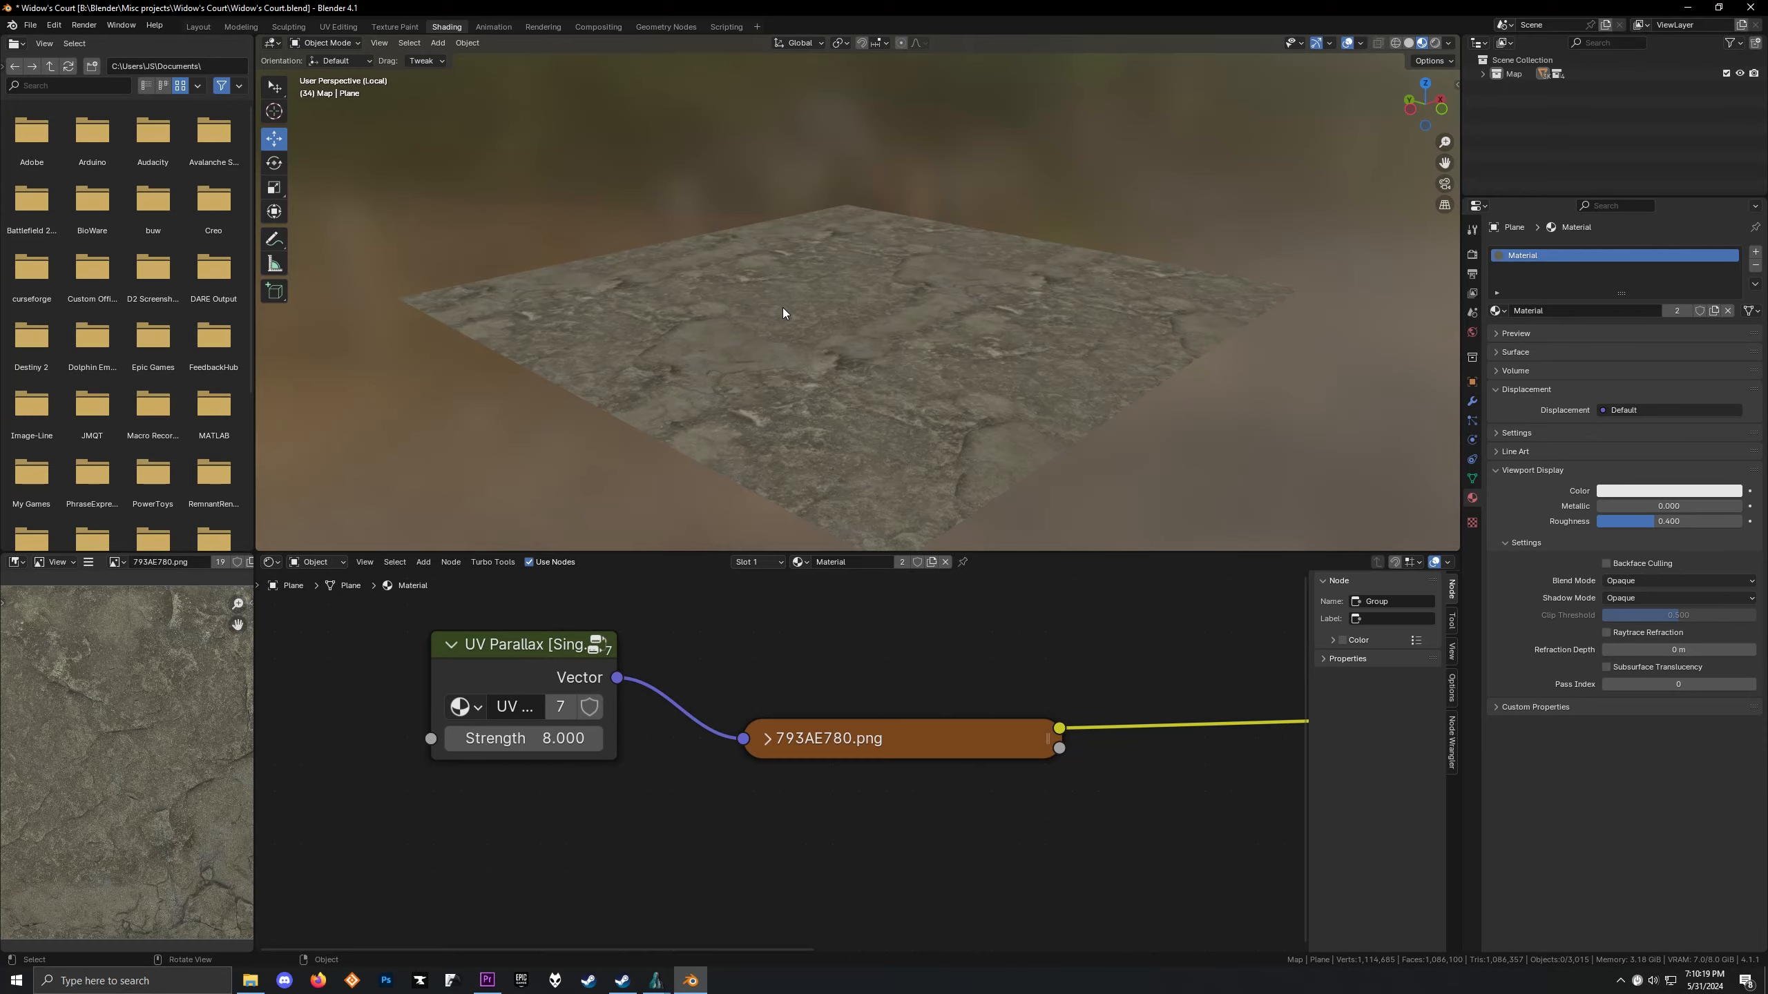
mouse_move(824, 241)
middle_down()
mouse_move(777, 332)
mouse_move(802, 340)
mouse_move(877, 249)
mouse_move(657, 219)
mouse_move(824, 237)
middle_up()
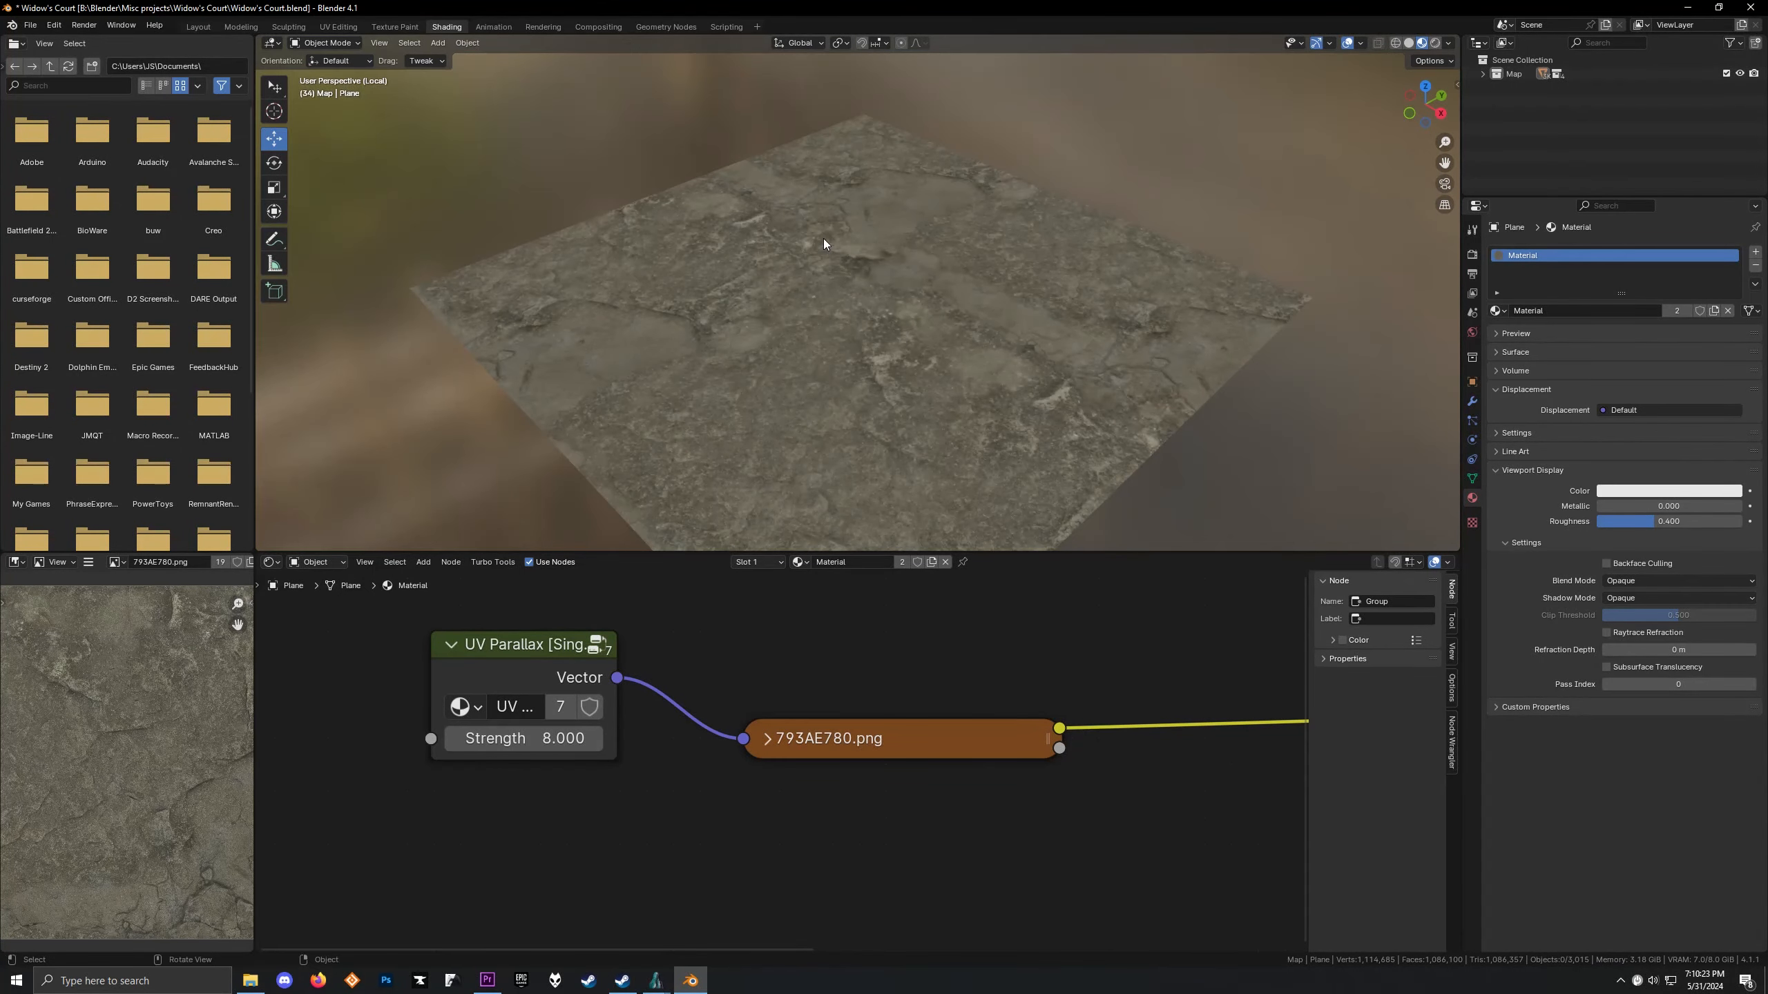
Delete the textured plane and leave local view to show the whole map
click(824, 243)
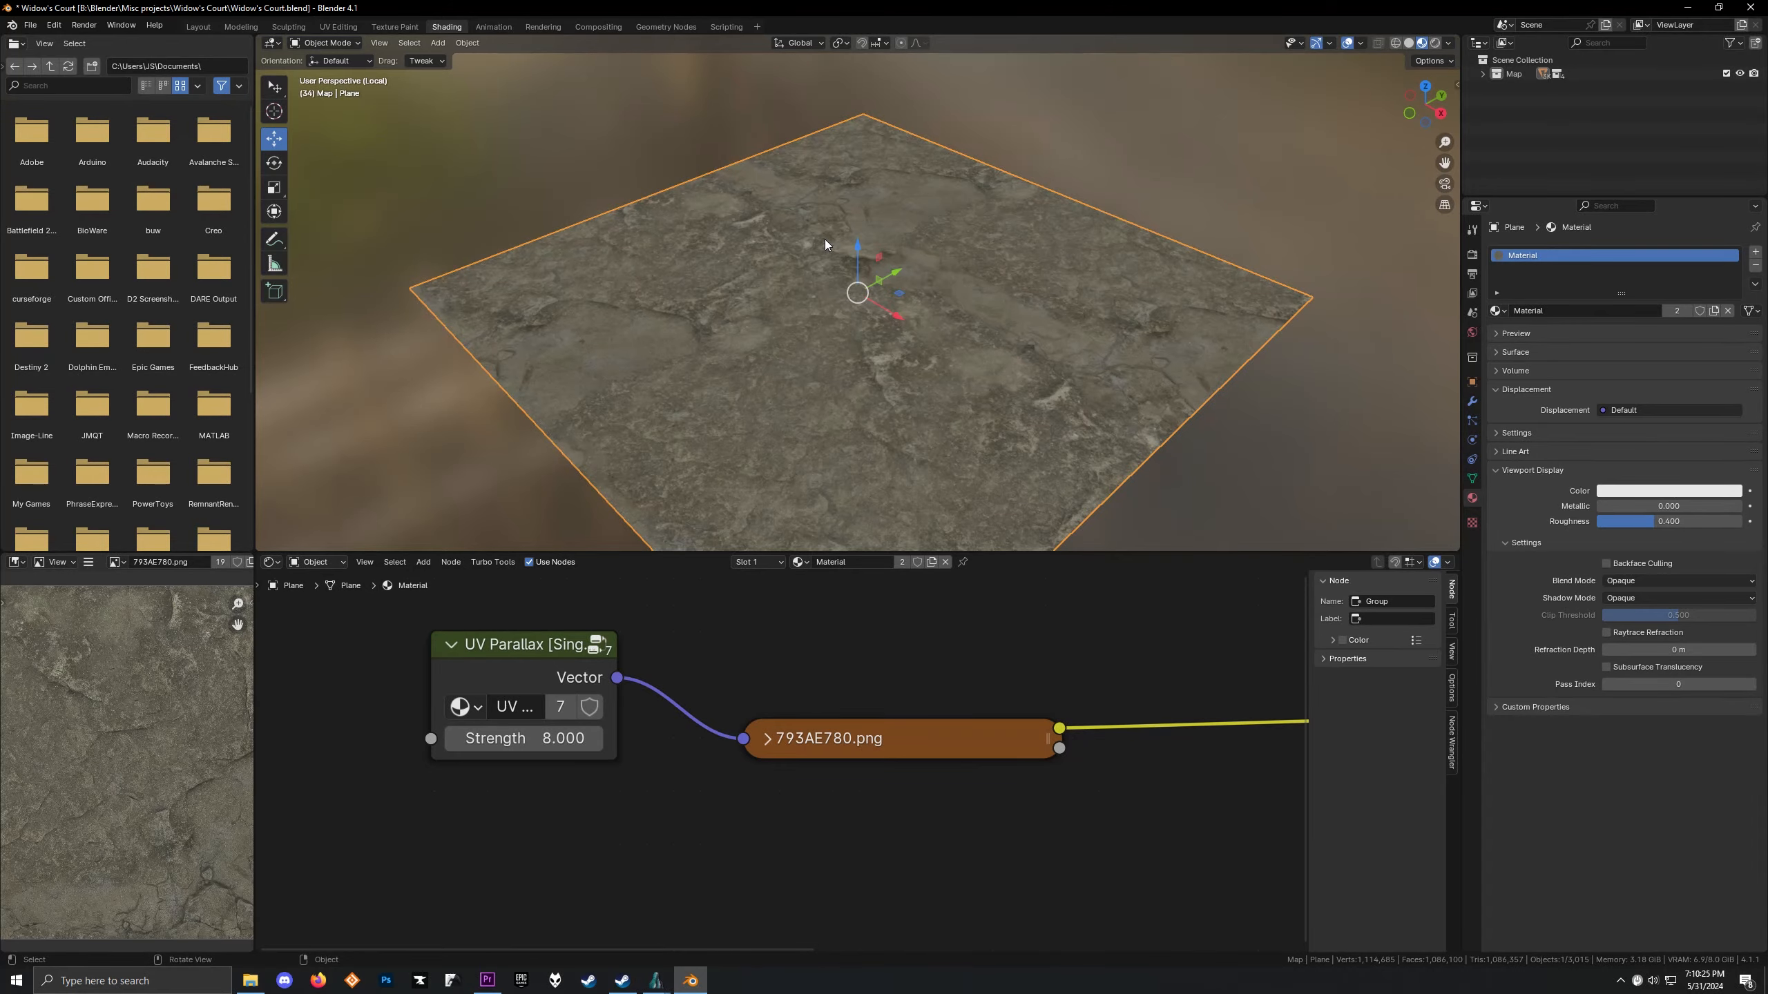
key(Delete)
key(slash)
scroll(892, 174, down, 7)
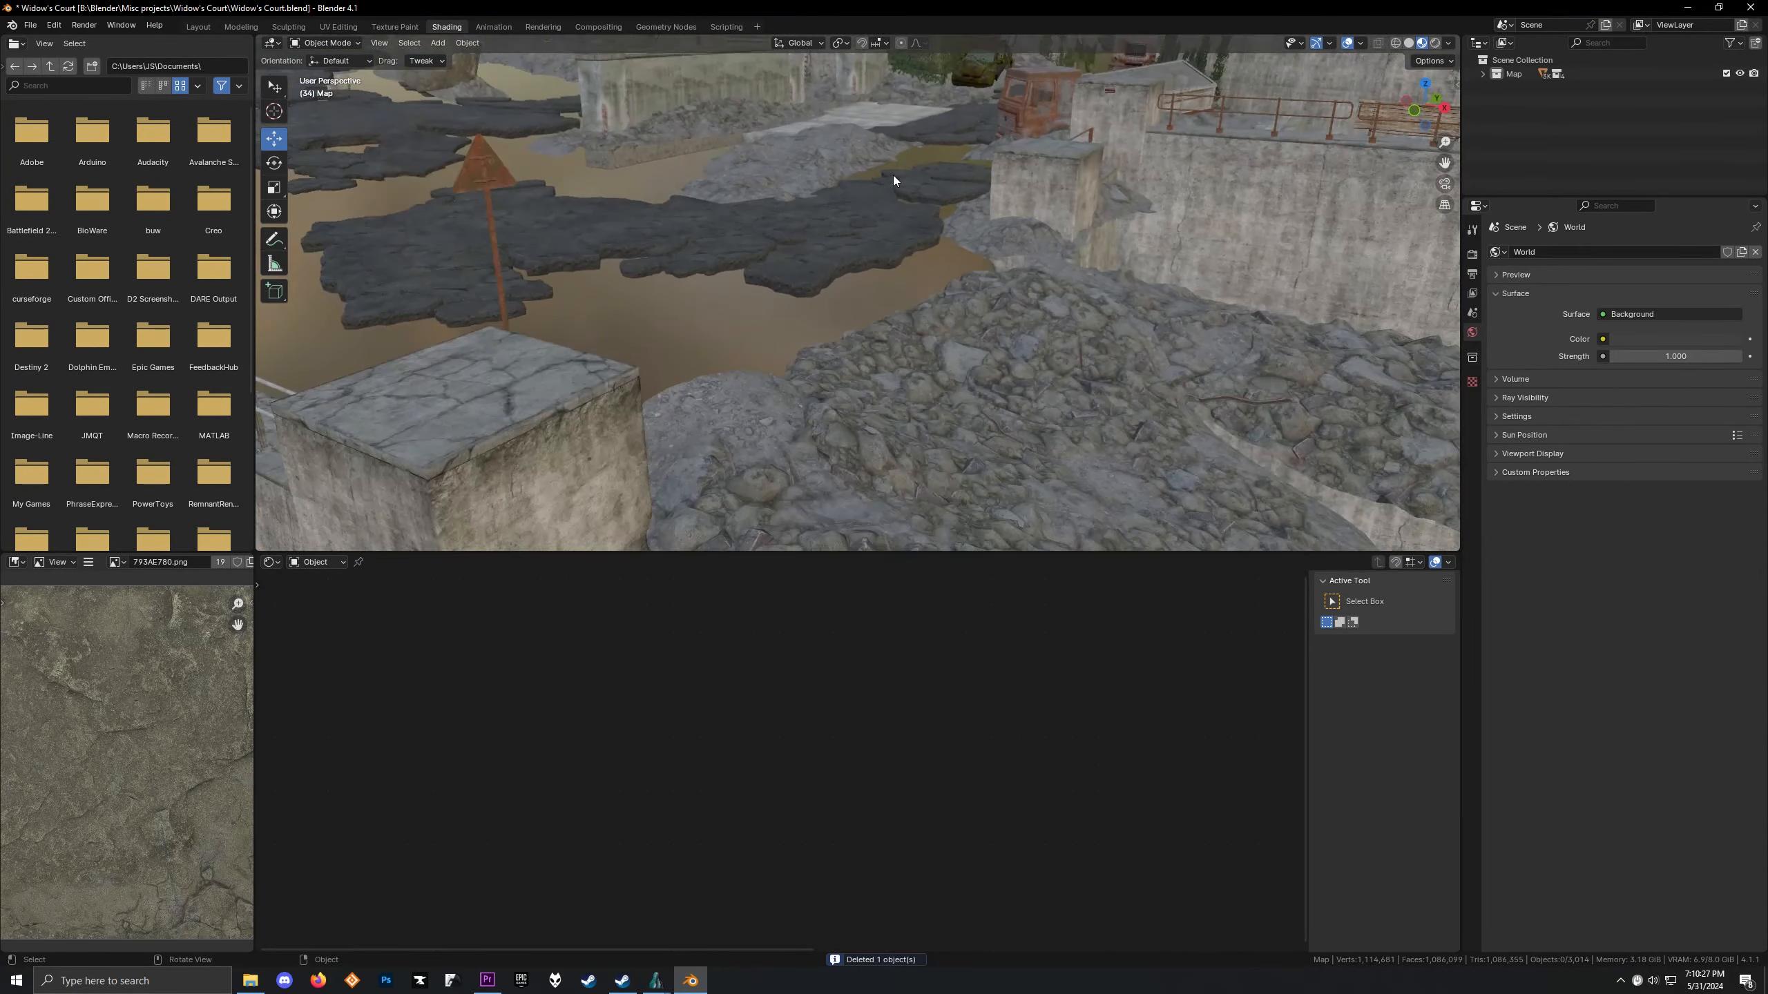
Select the blue building's facade section and examine its mesh around a window in Edit Mode, ending in Object Mode
shift+middle_drag(979, 135, 801, 356)
click(798, 356)
scroll(823, 321, up, 10)
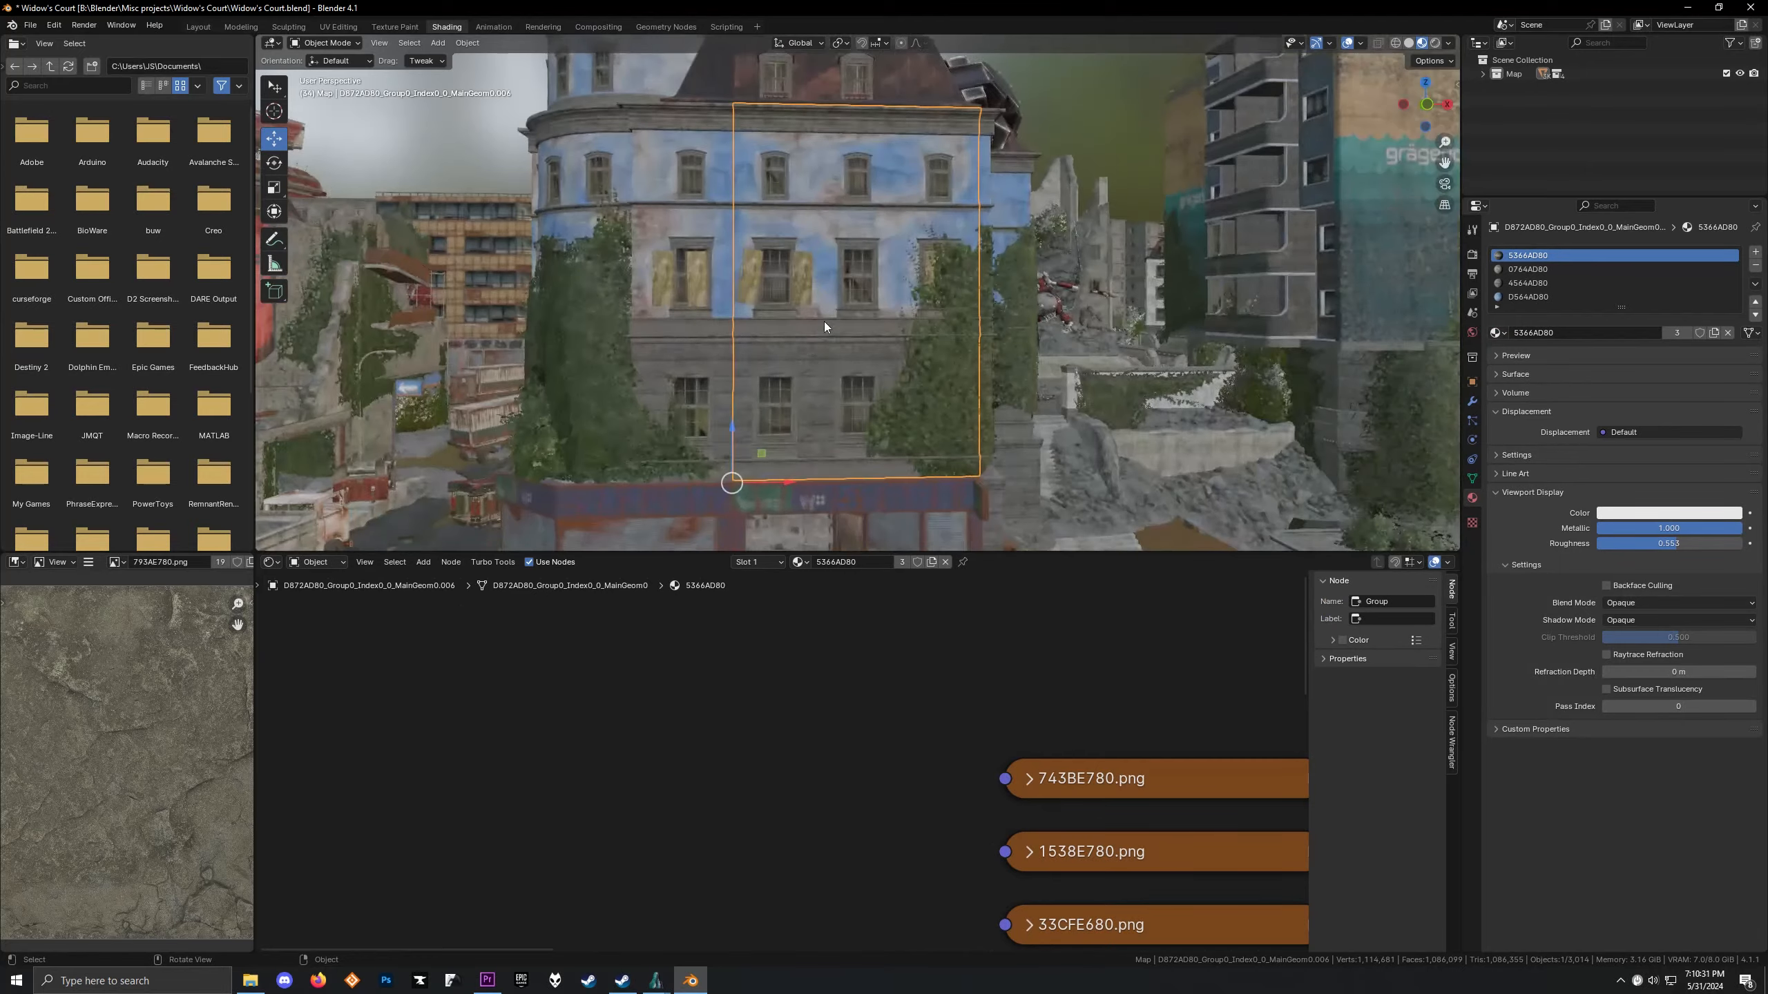
middle_drag(826, 423, 827, 111)
key(Tab)
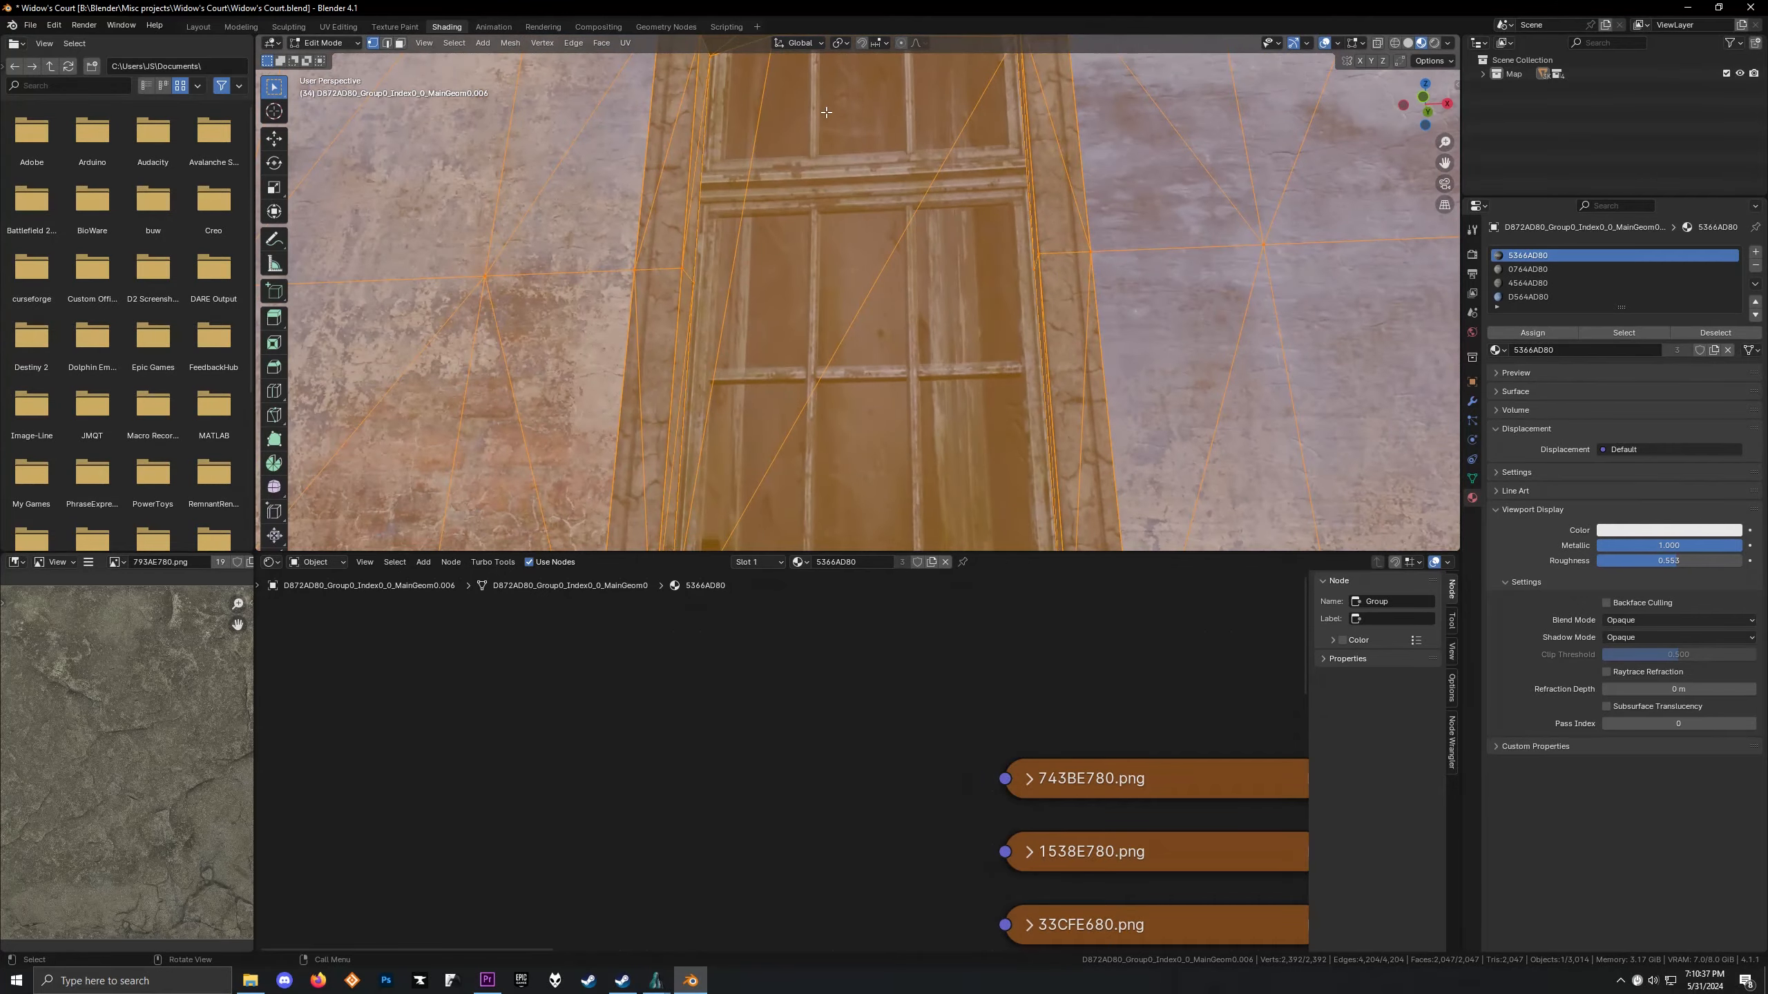
scroll(827, 112, down, 4)
scroll(960, 348, up, 2)
middle_drag(960, 348, 917, 190)
key(Tab)
scroll(933, 297, down, 3)
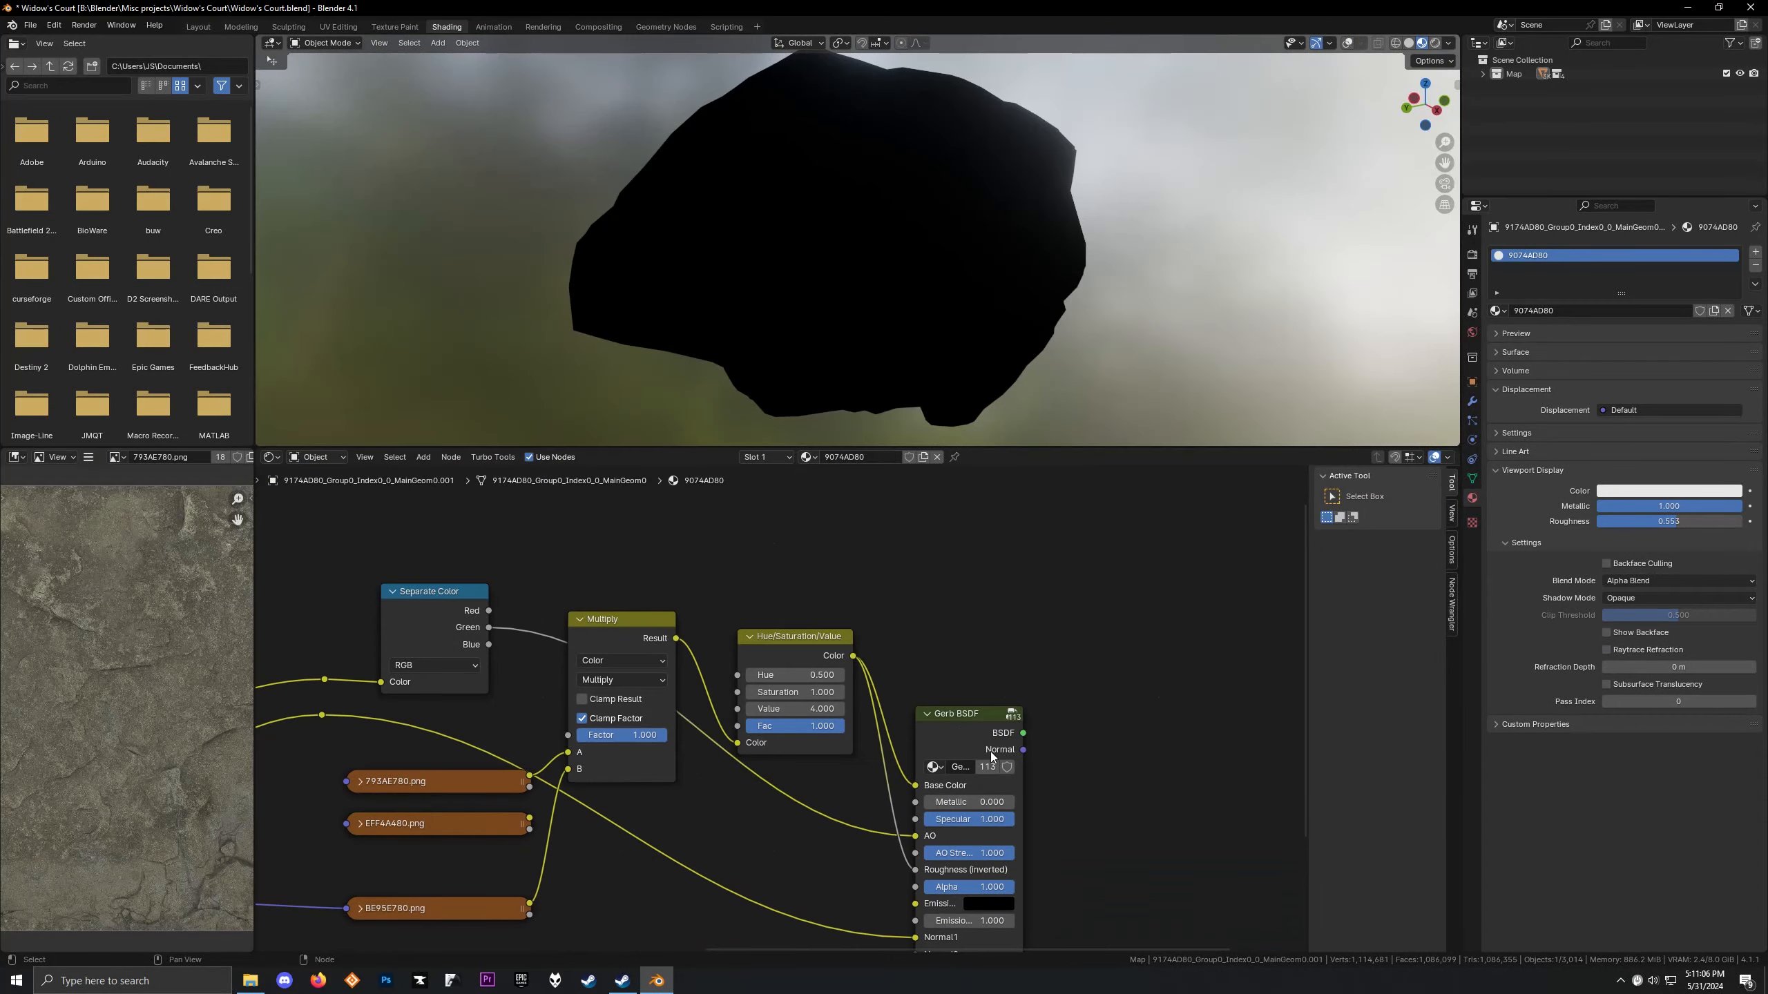
Preview the Separate Color node's Red and Green outputs on the boulder
middle_drag(944, 427, 509, 392)
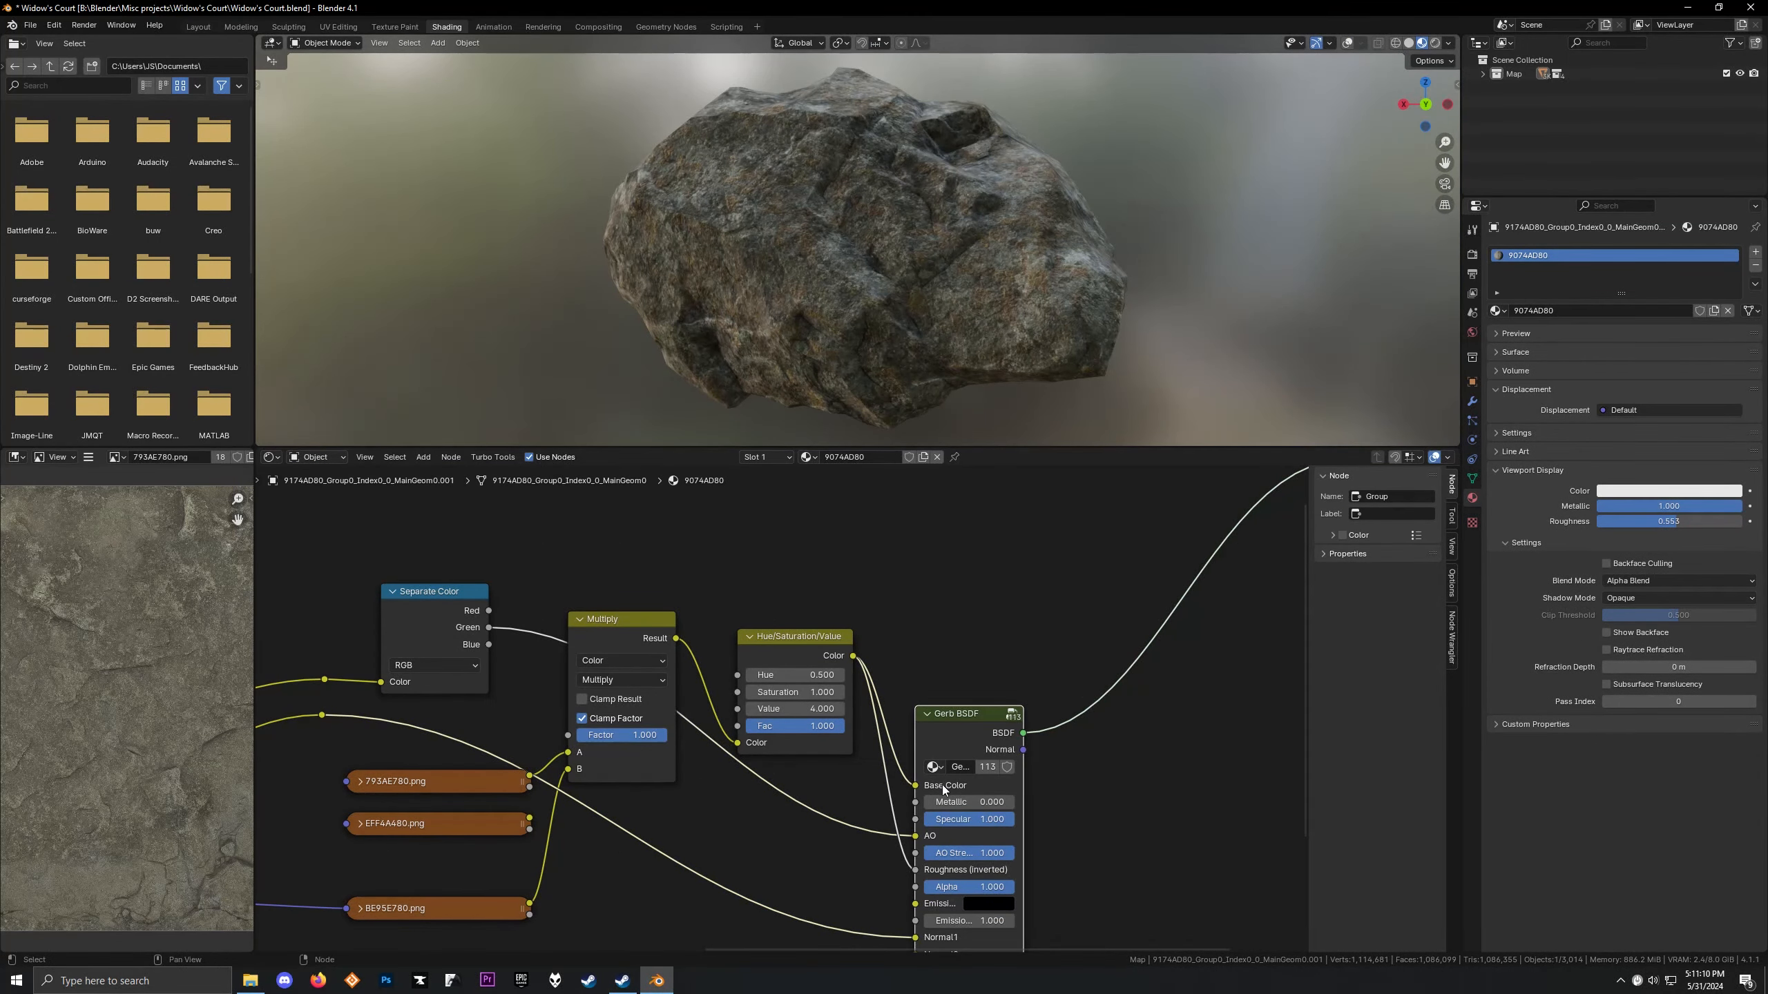
middle_drag(942, 785, 956, 741)
ctrl+shift+click(545, 577)
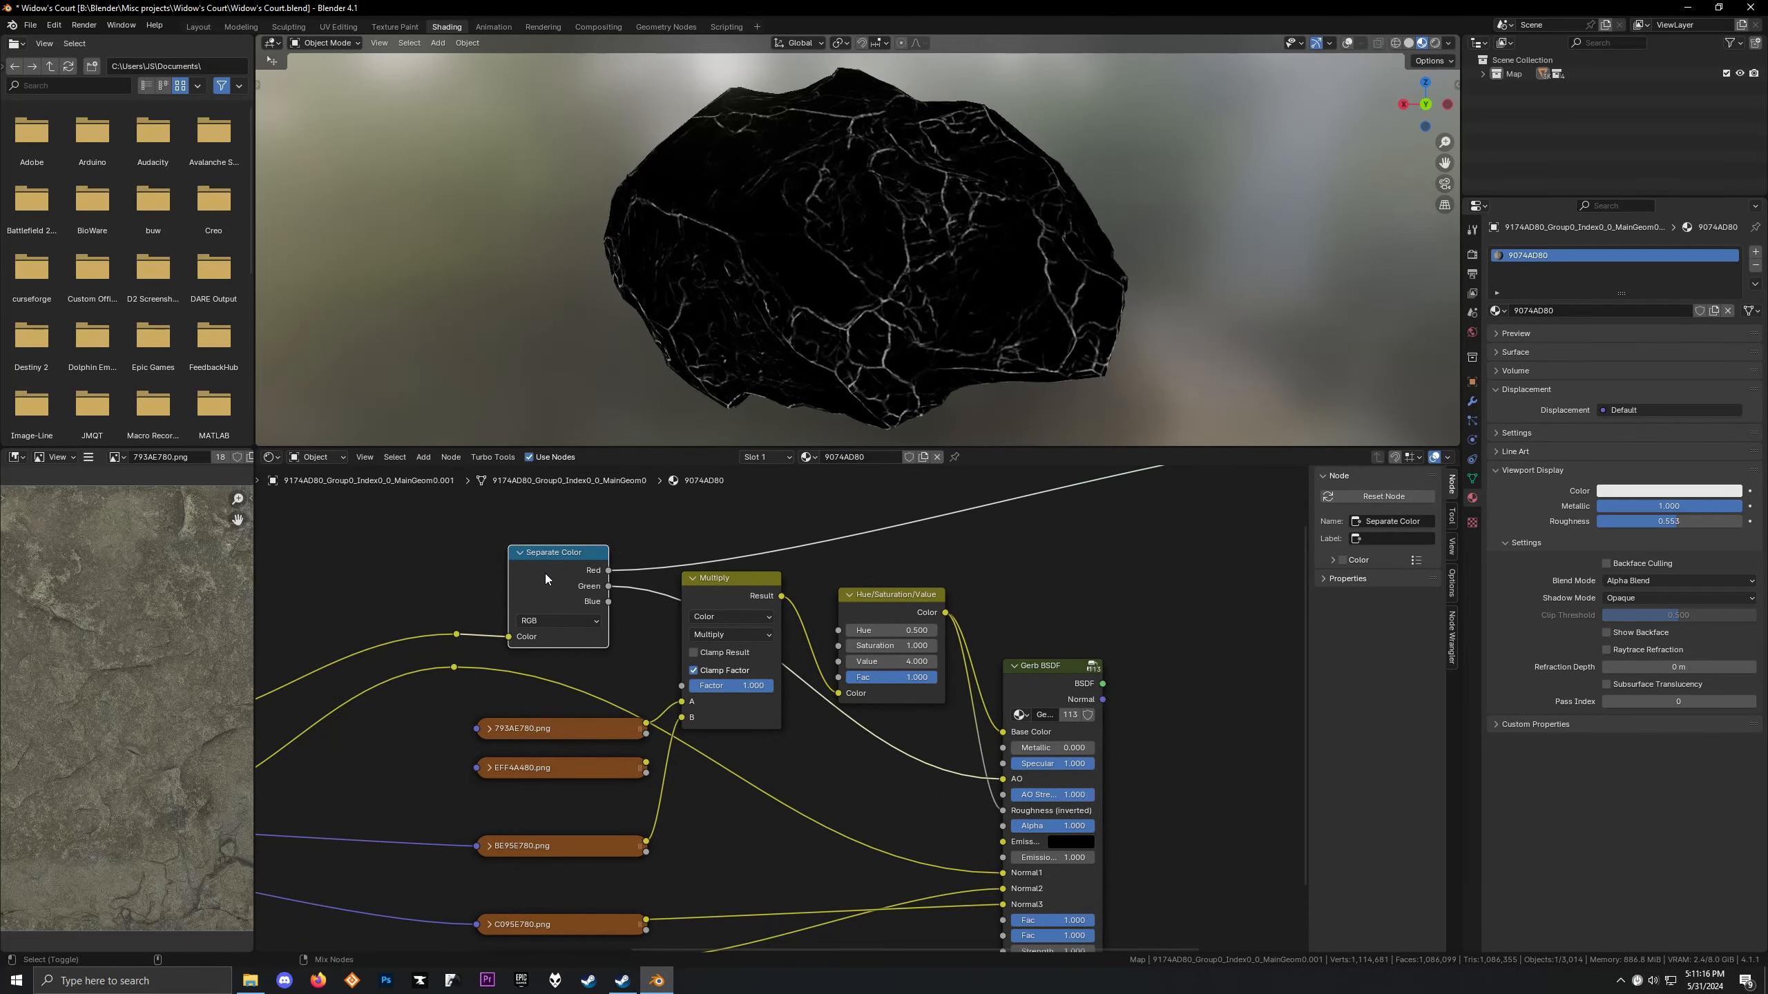
ctrl+shift+click(544, 574)
Show the A63AE780.png texture and examine its green channel on the boulder from several sides
scroll(543, 592, down, 3)
middle_drag(257, 717, 566, 640)
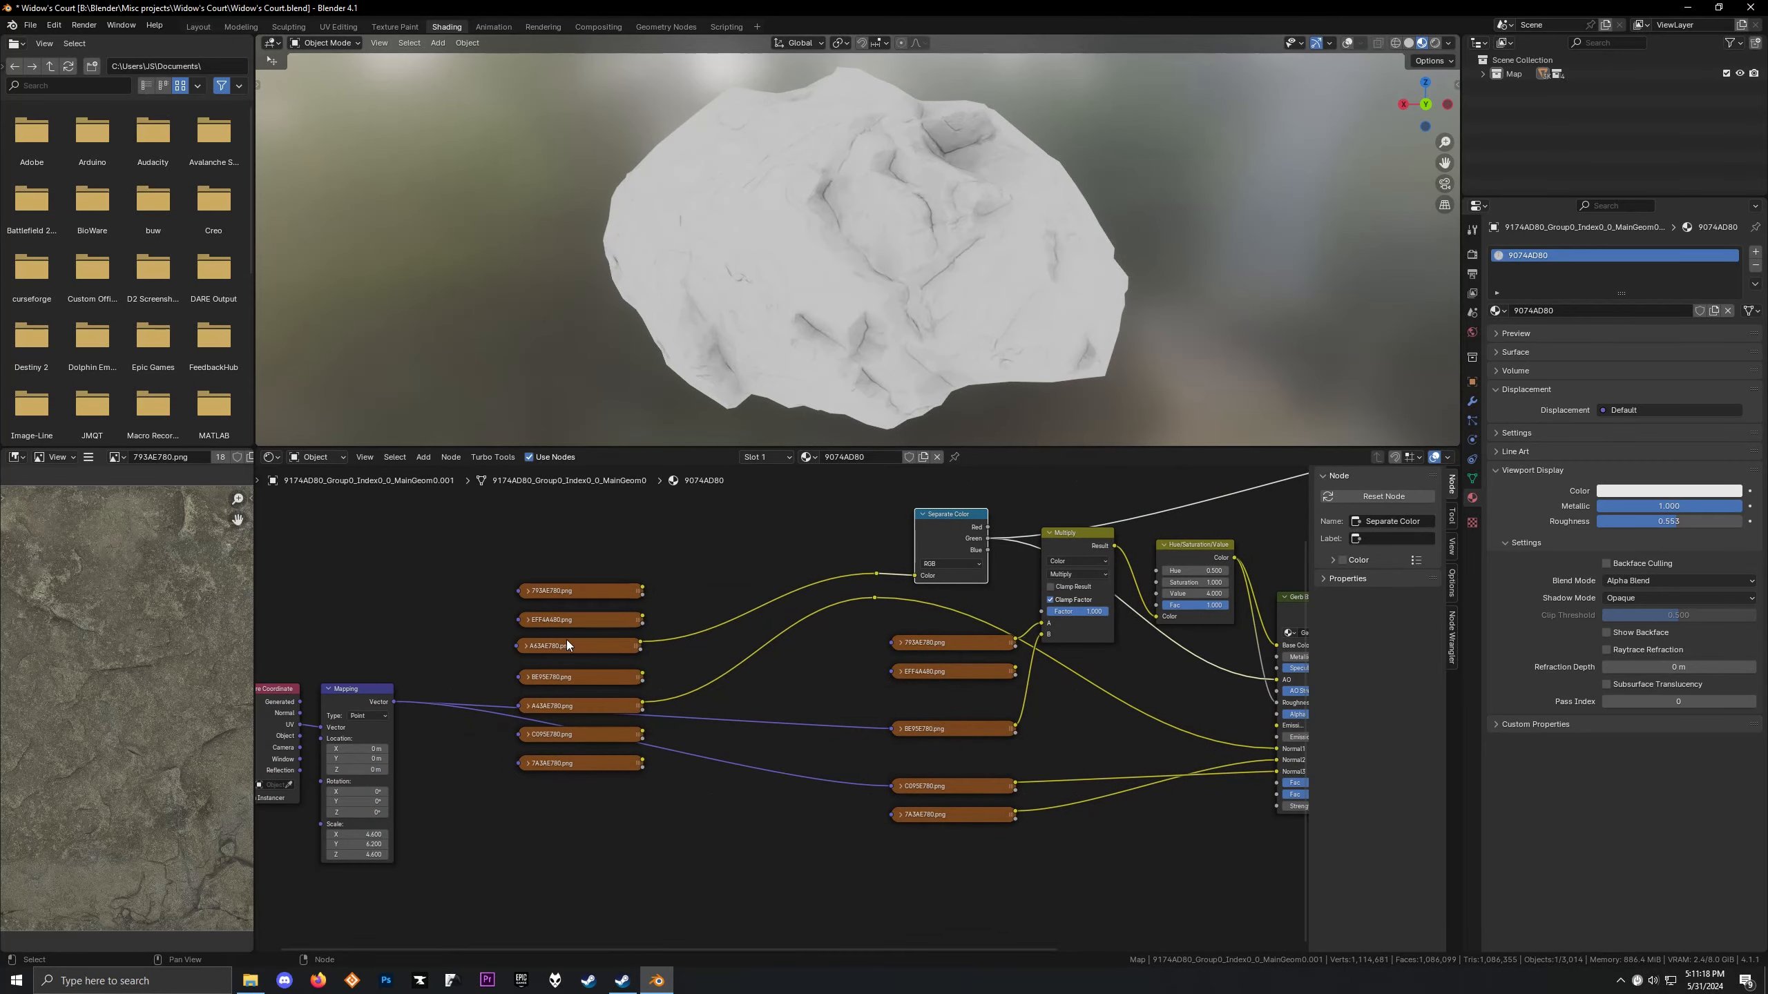
click(560, 644)
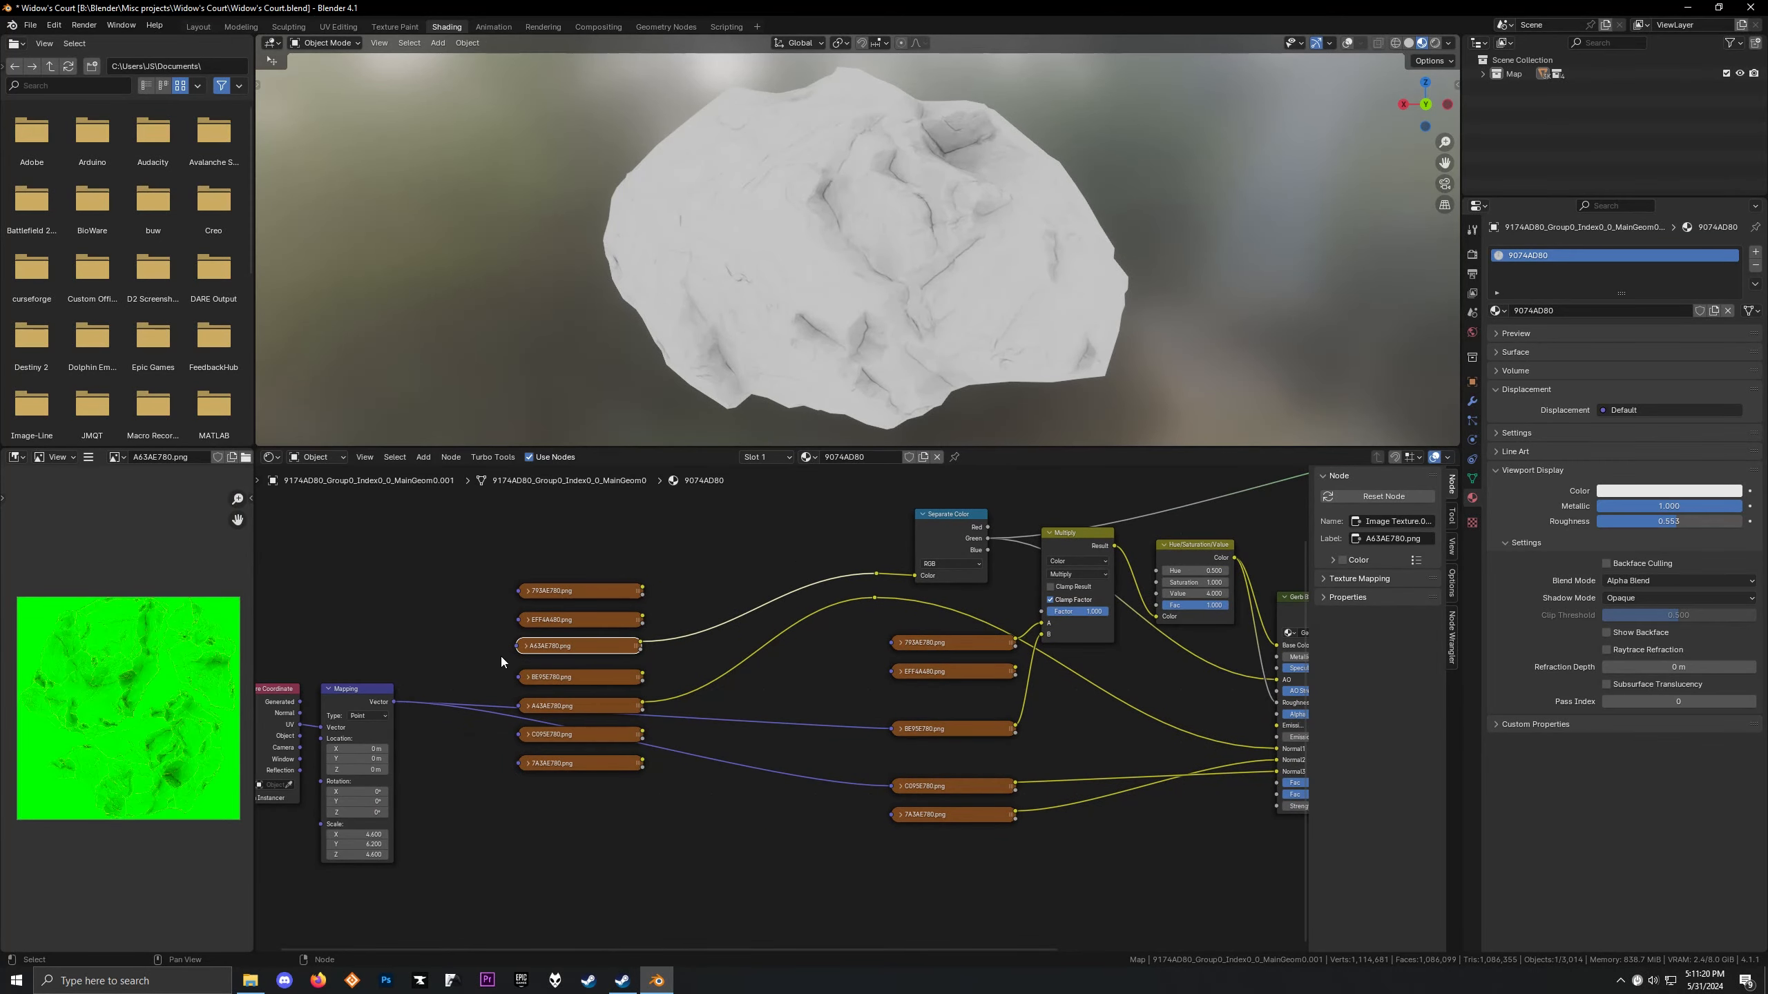
middle_drag(779, 622, 540, 697)
middle_drag(775, 378, 866, 219)
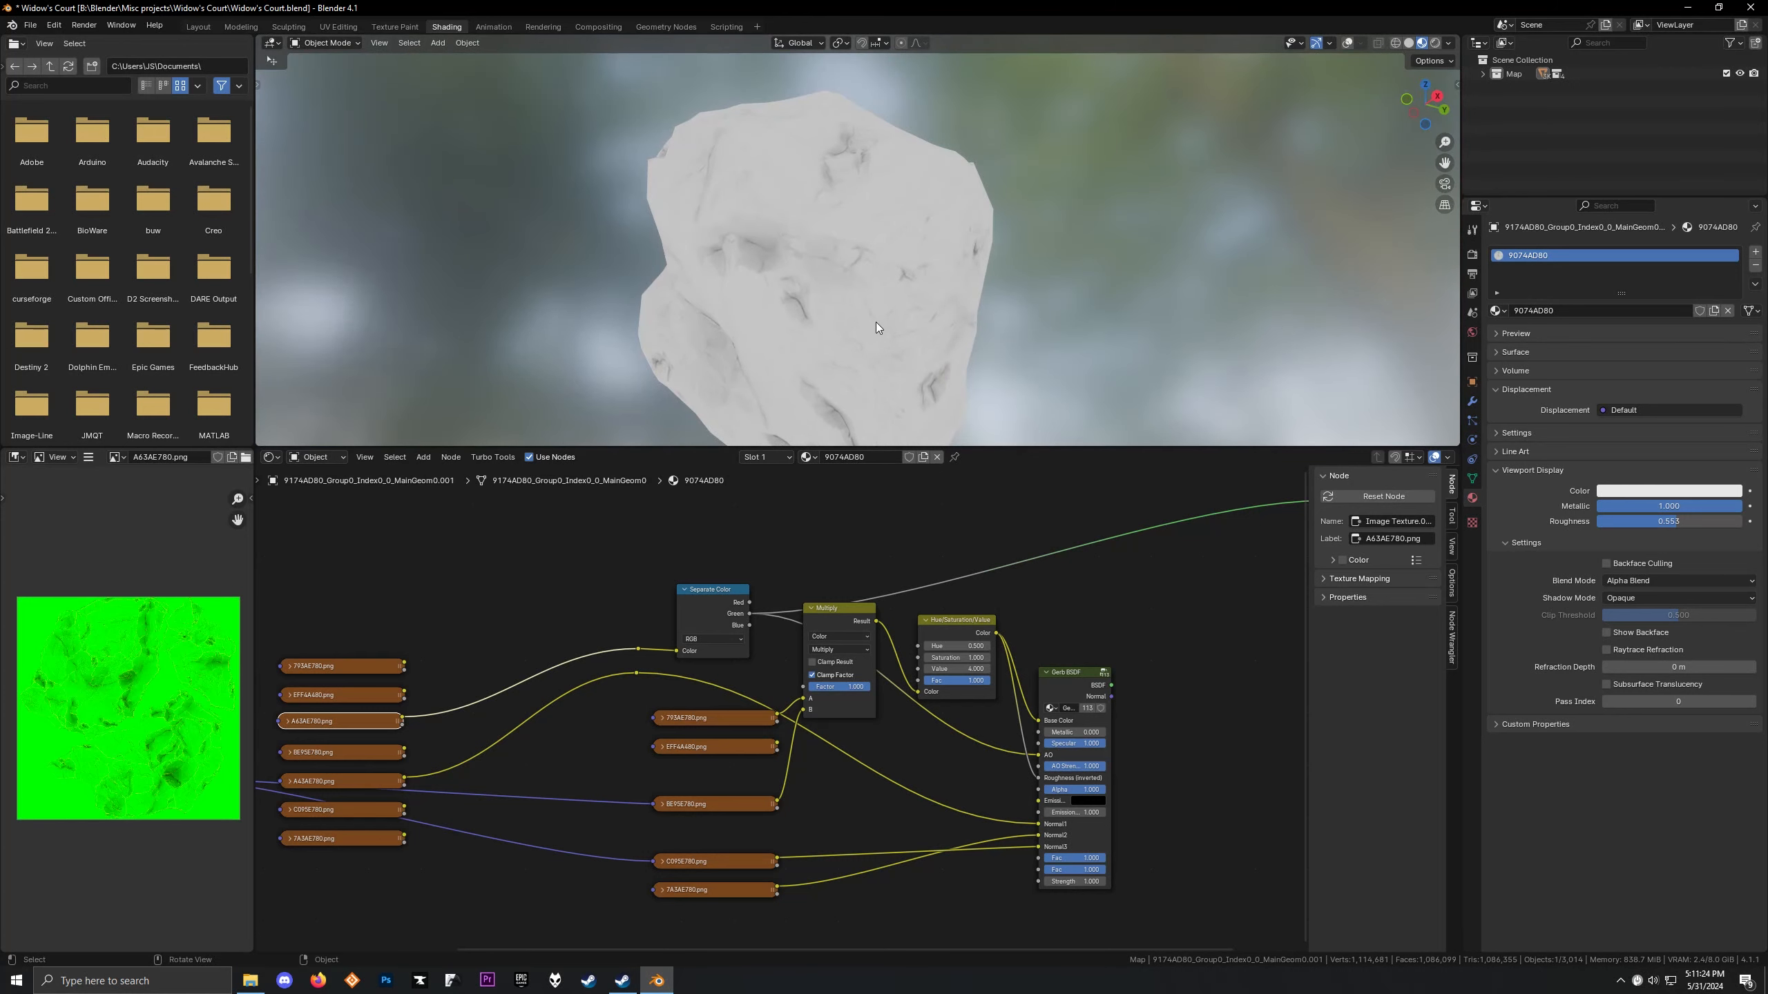
middle_drag(876, 327, 707, 294)
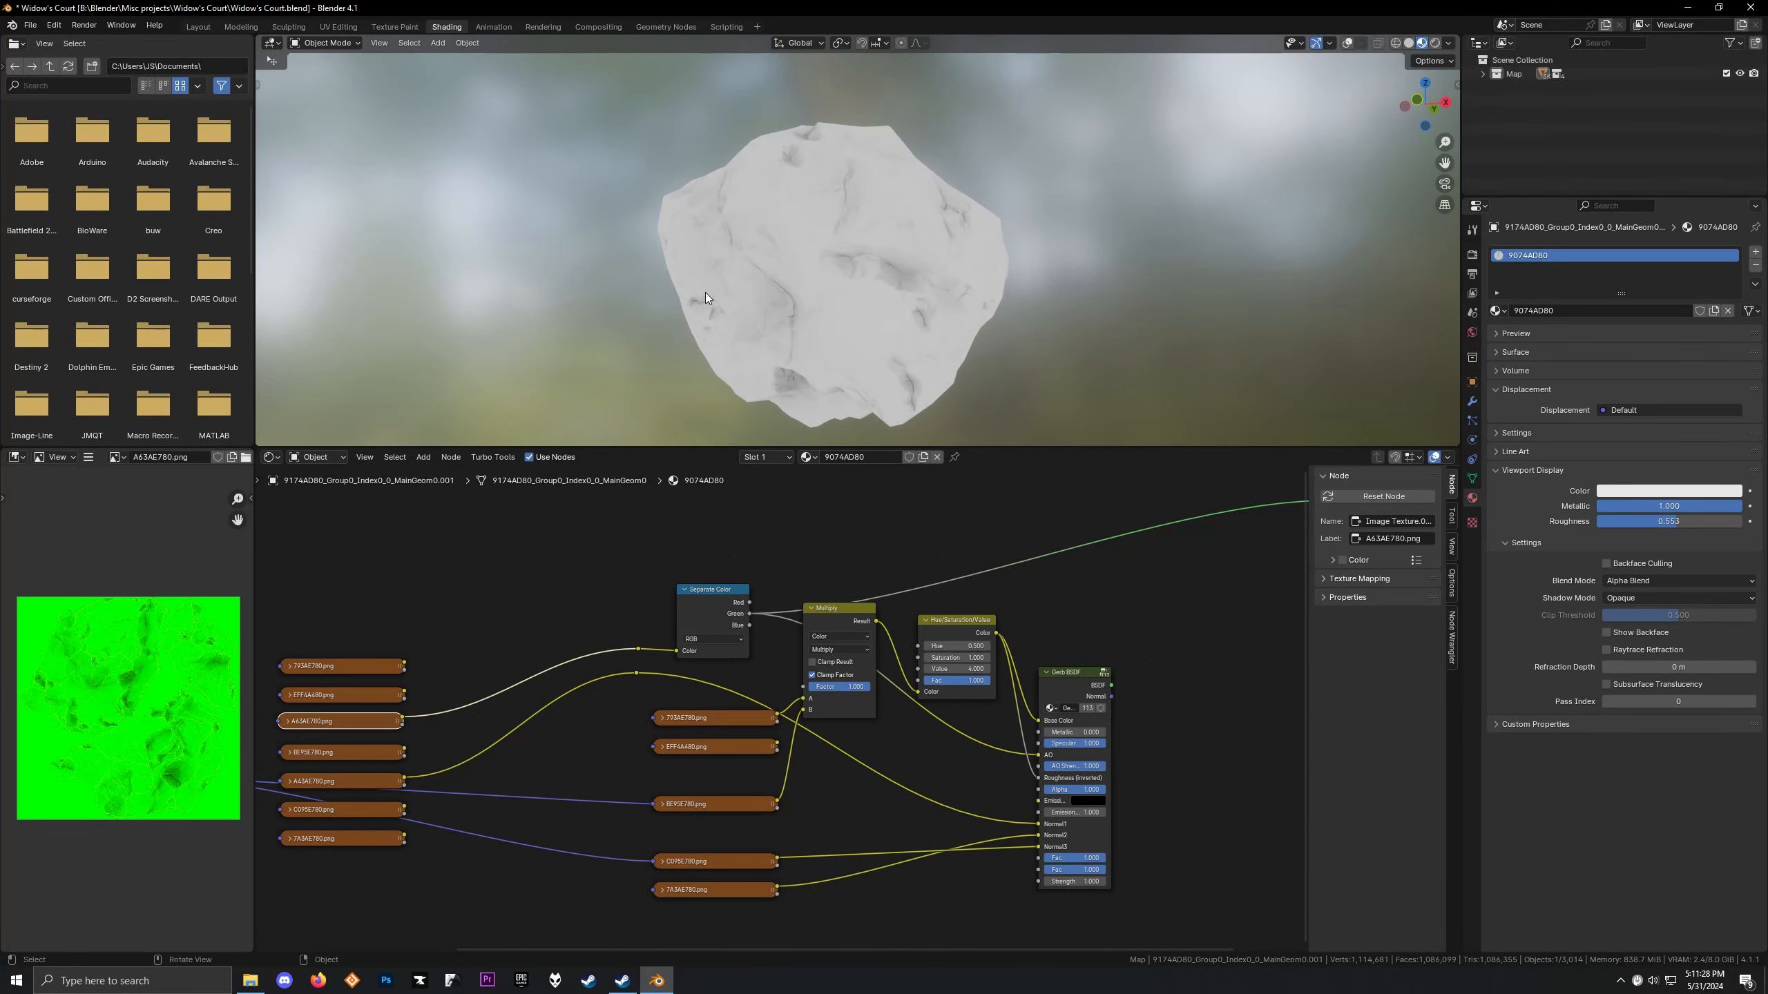
middle_drag(732, 290, 898, 302)
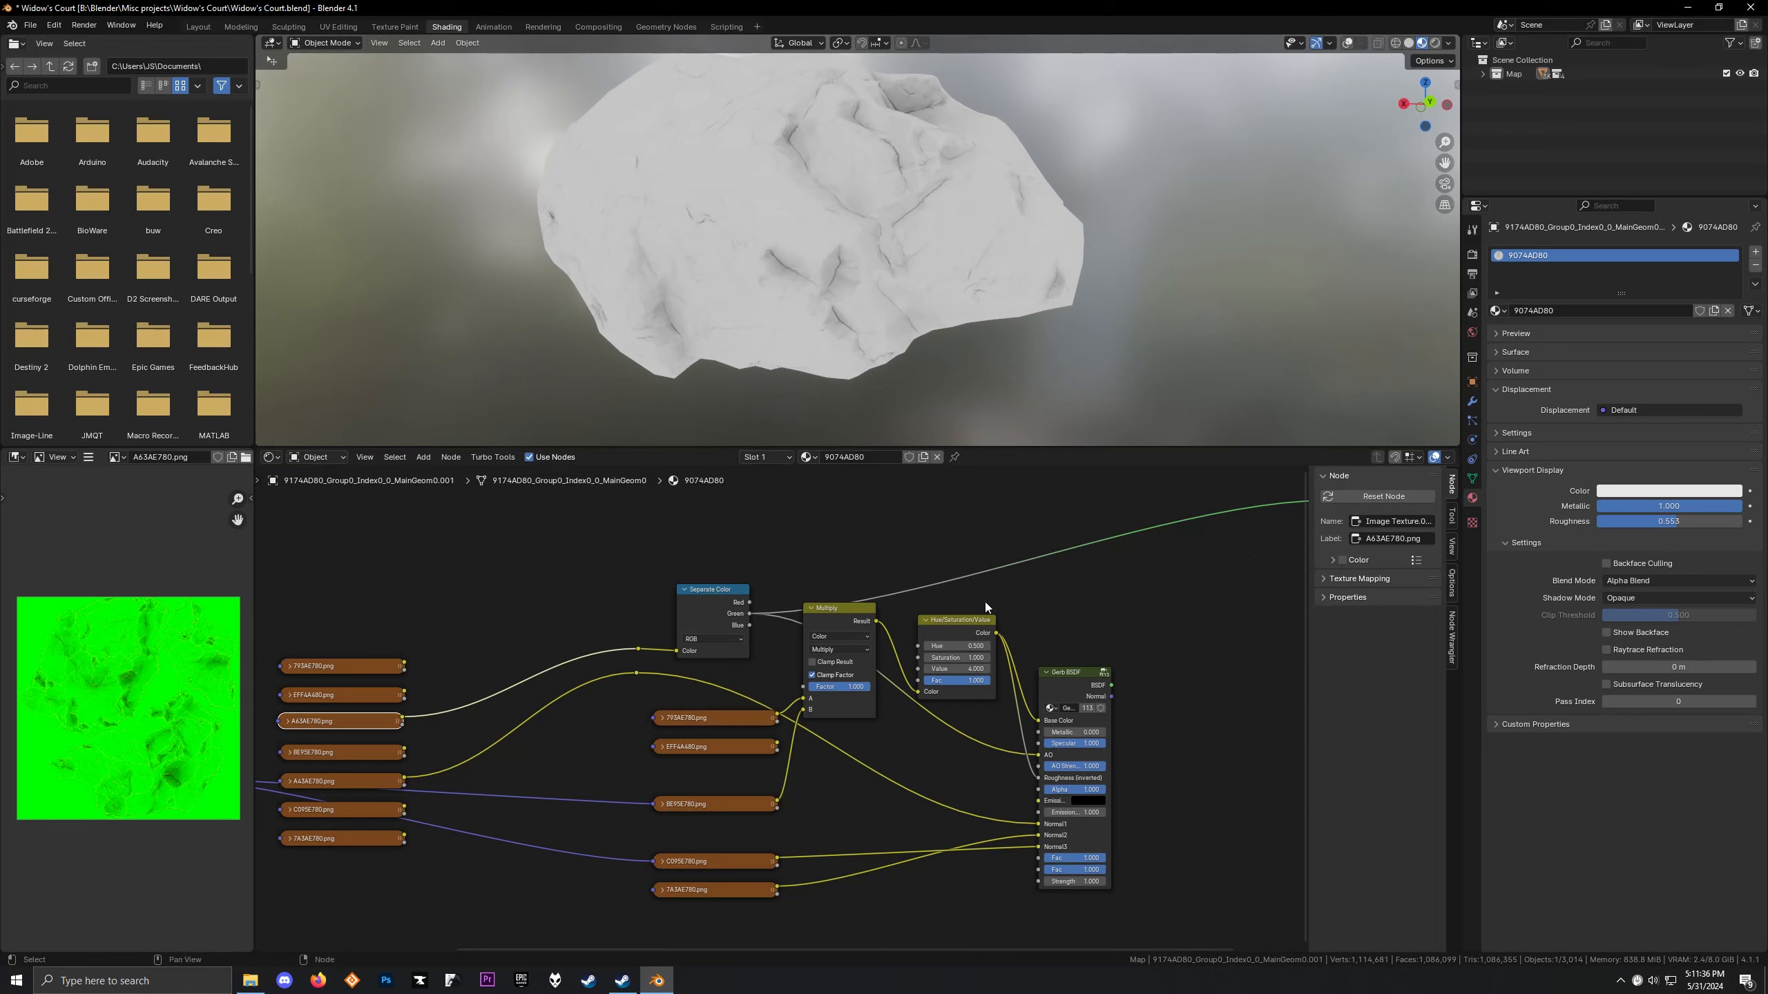
Inside the Gerb BSDF group, reposition the Multiply node between Group Input and Principled BSDF, and exit the group
click(1063, 684)
key(Tab)
drag(689, 586, 752, 492)
click(504, 707)
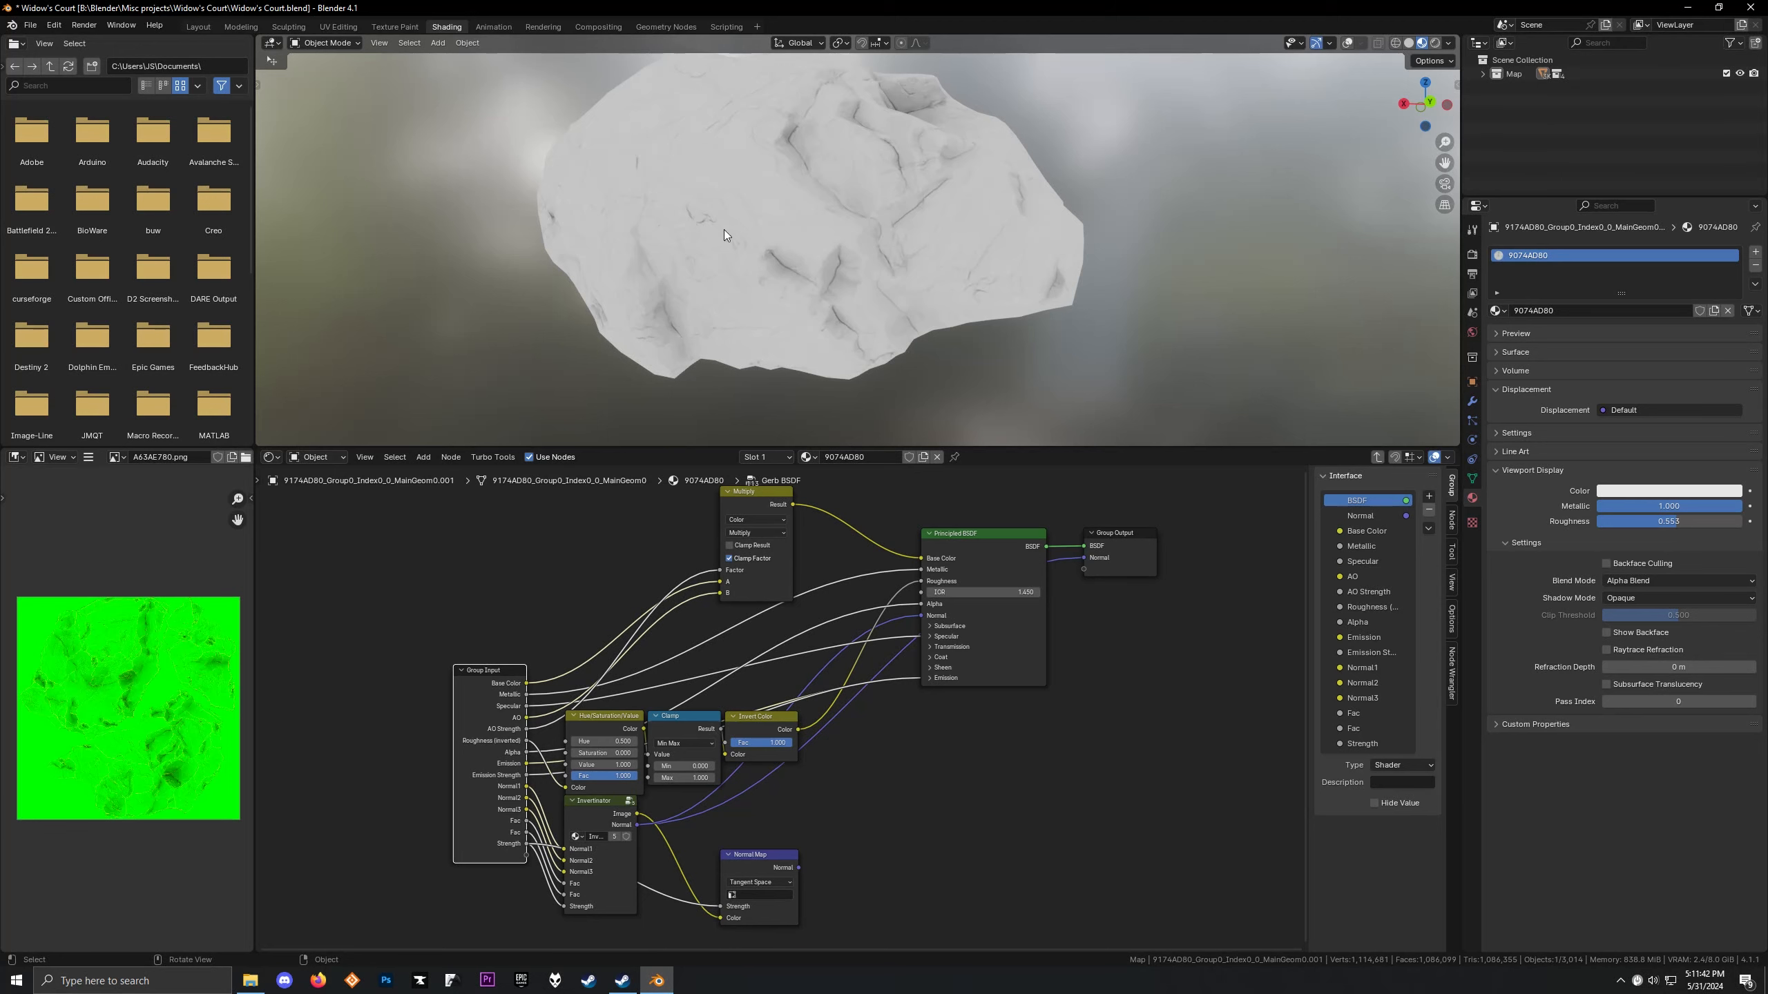
drag(720, 503, 692, 509)
drag(656, 555, 656, 558)
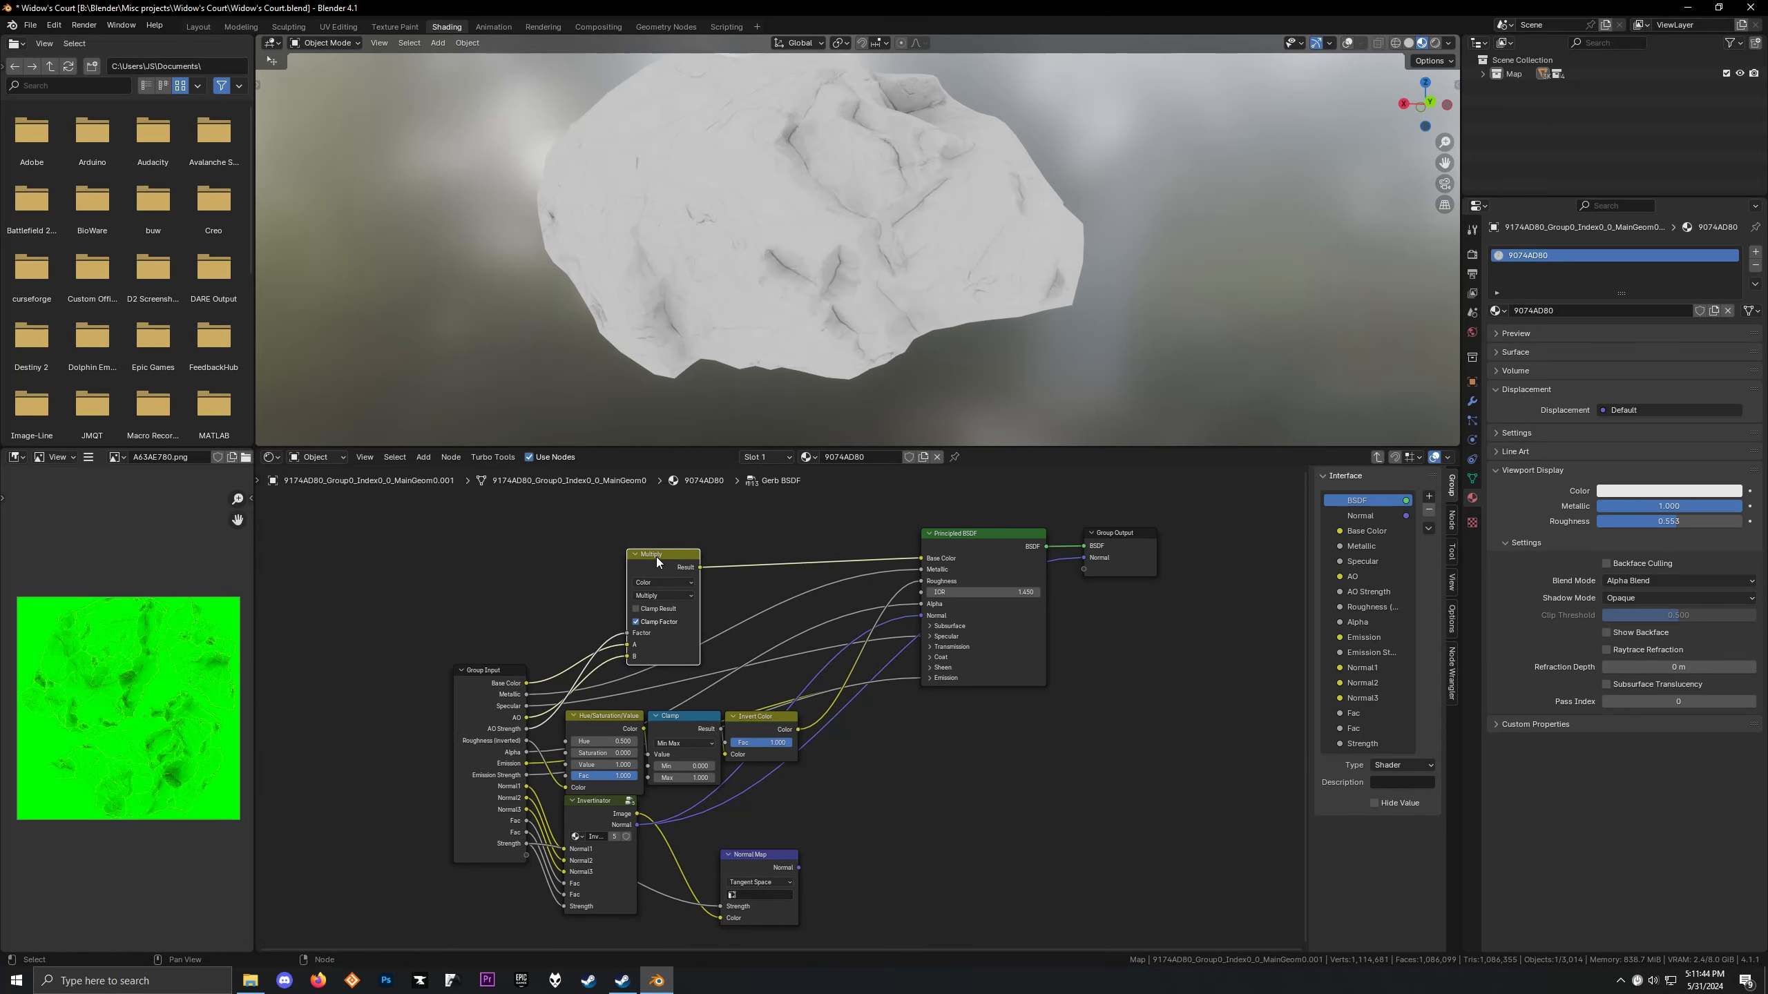
key(Tab)
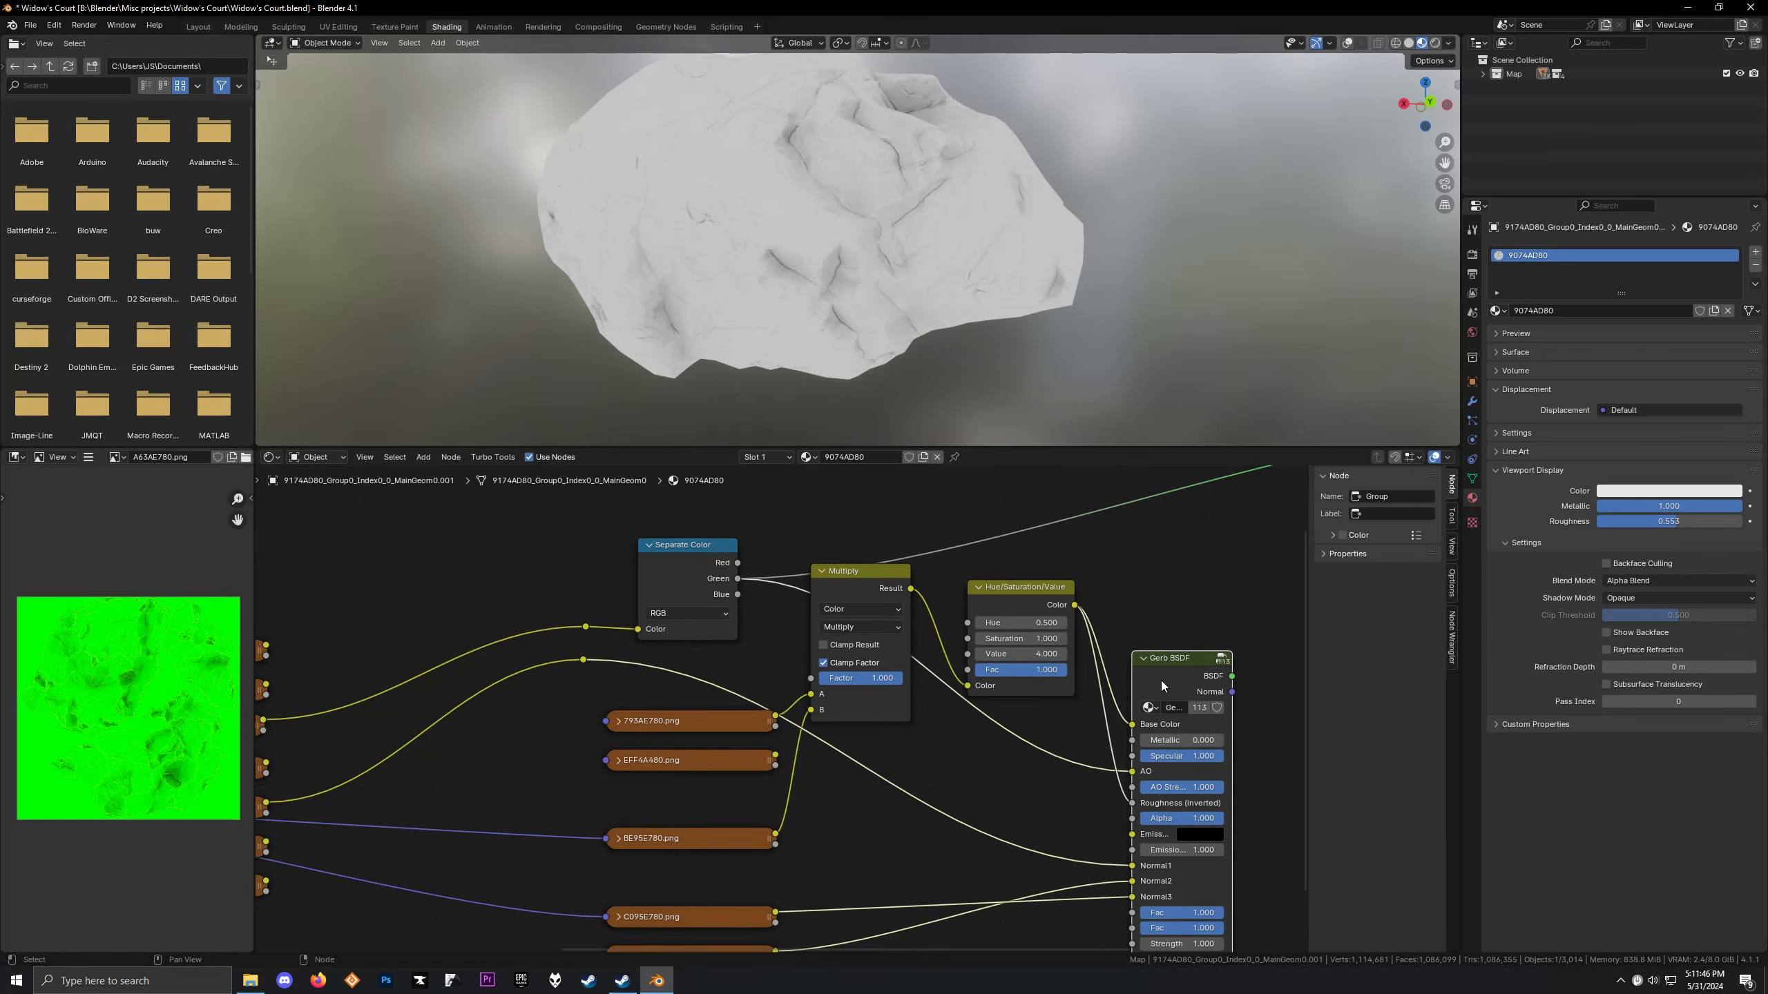
Route the Gerb BSDF back to the boulder's material output and test its AO Strength, finishing at 1.000
ctrl+shift+click(1160, 684)
middle_drag(743, 156, 765, 158)
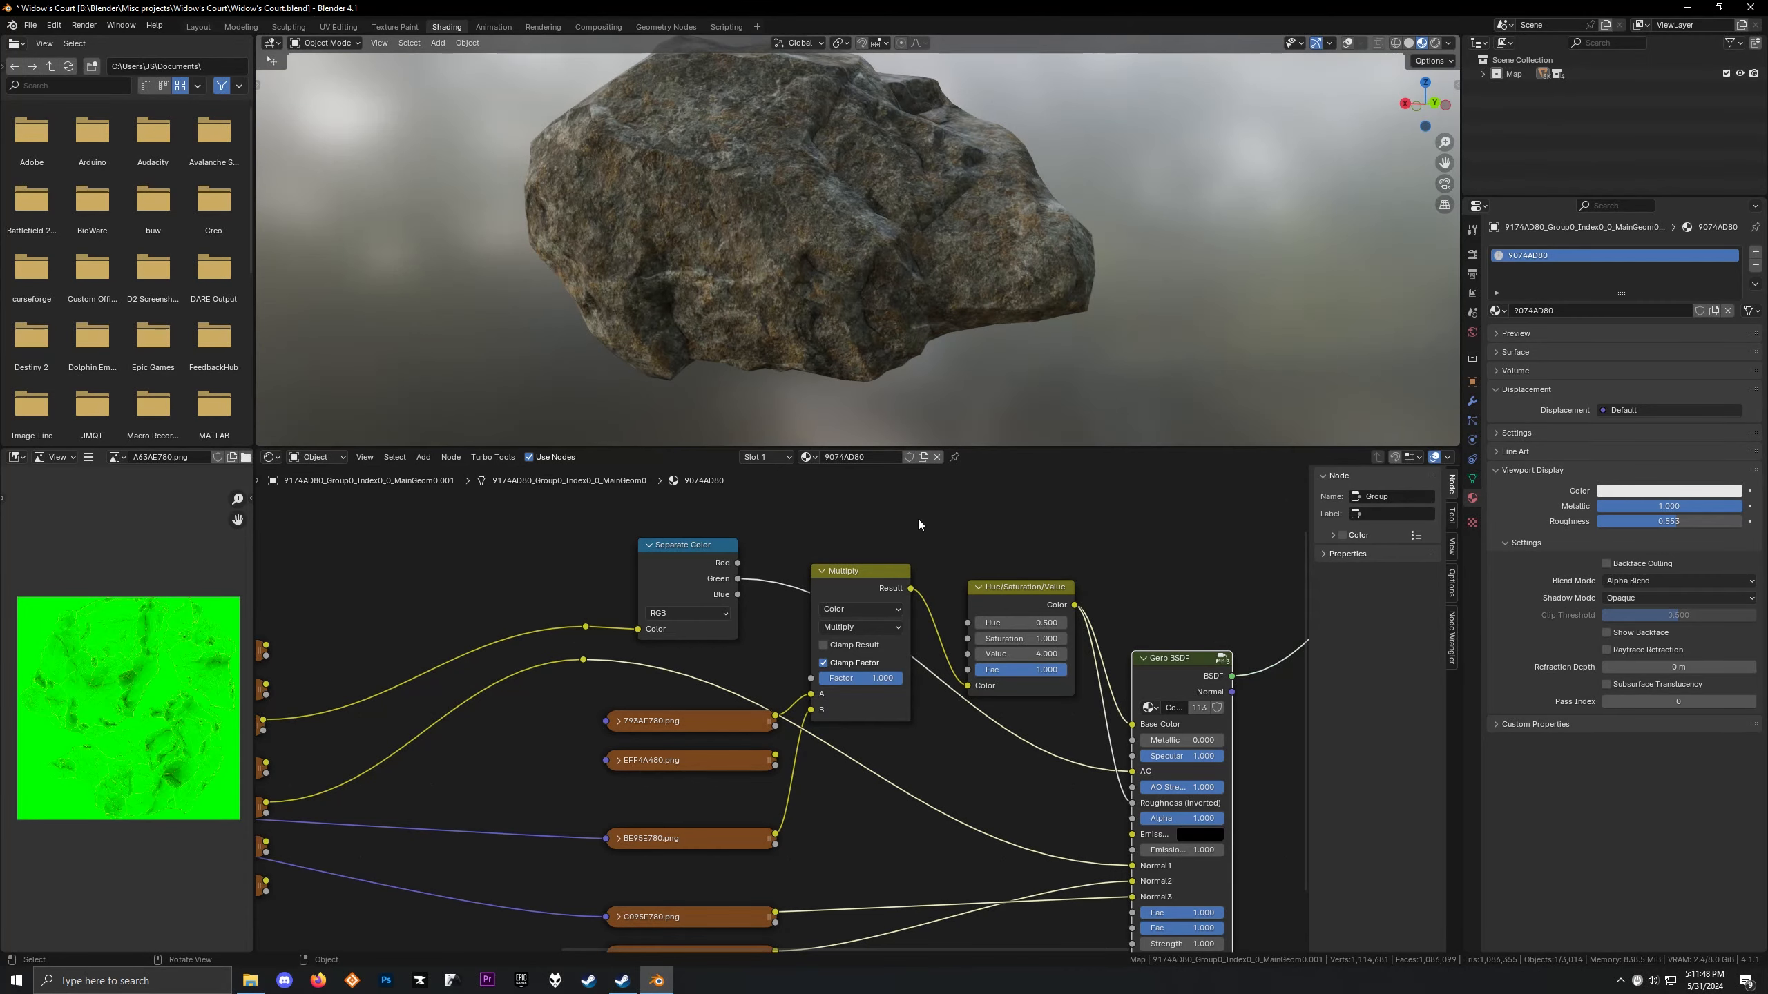
middle_drag(1129, 778, 835, 738)
scroll(834, 738, up, 3)
mouse_move(904, 748)
mouse_down()
mouse_move(808, 748)
mouse_move(956, 748)
mouse_up()
scroll(824, 410, down, 4)
middle_drag(824, 410, 612, 292)
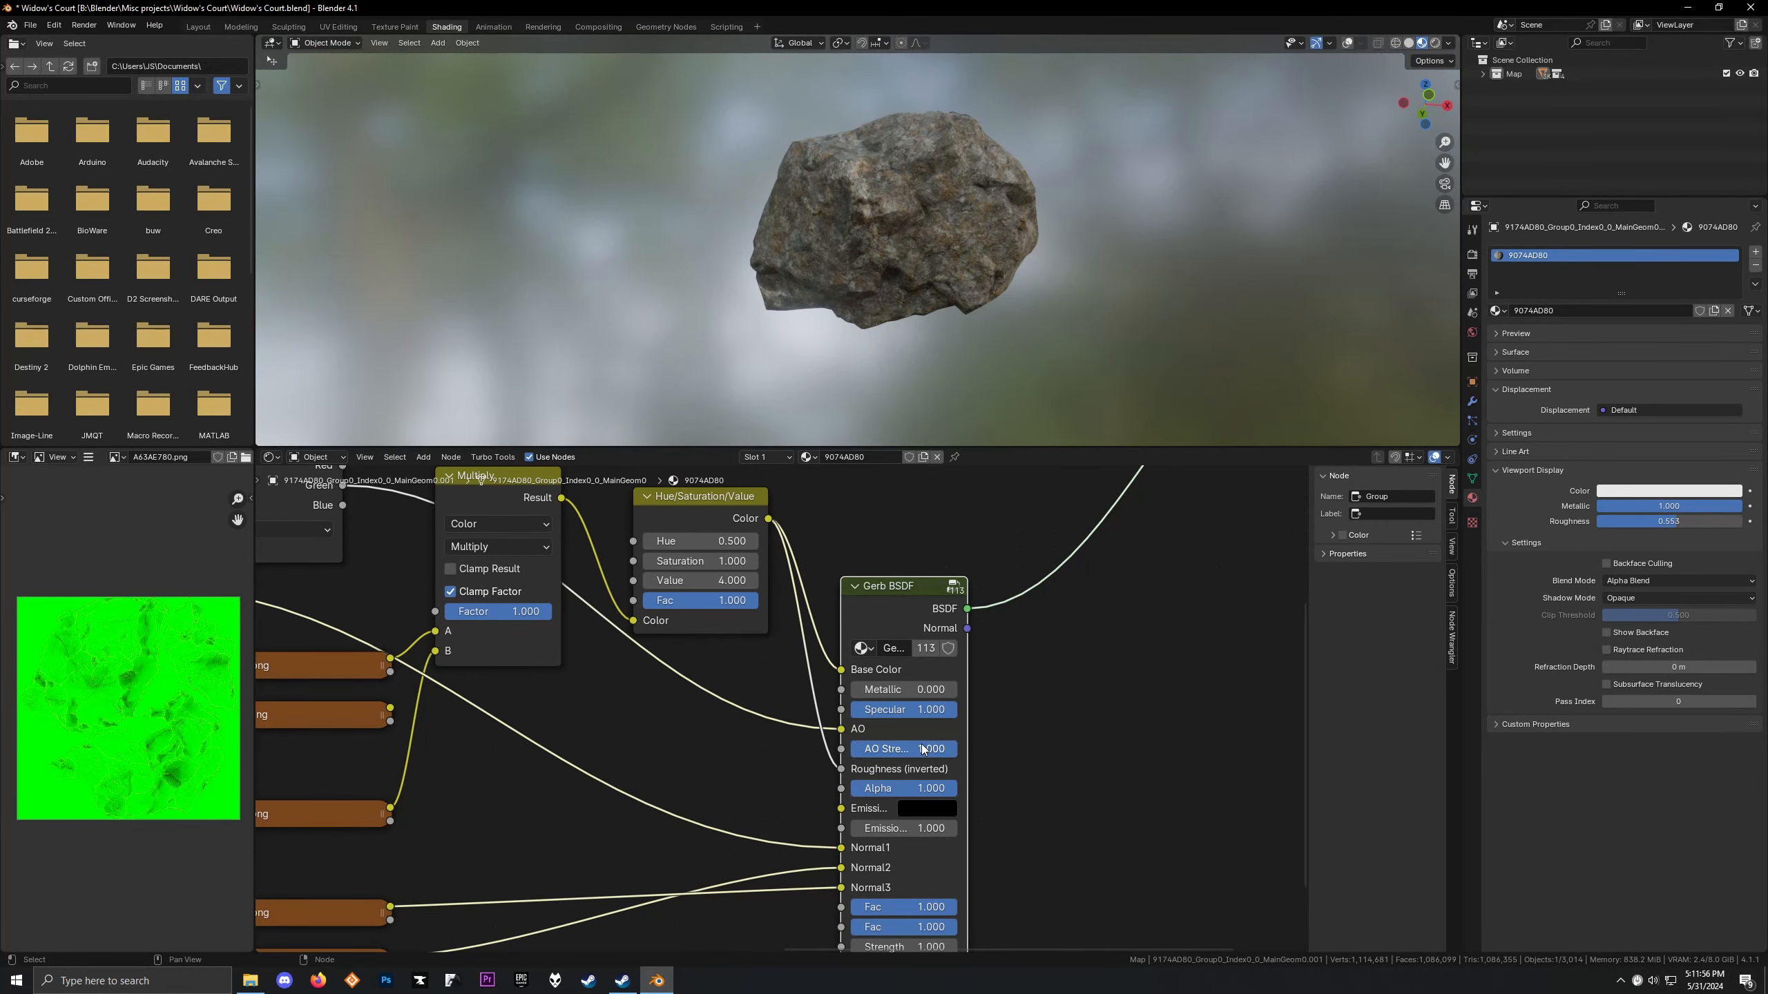
mouse_move(921, 749)
mouse_down()
mouse_move(865, 749)
mouse_move(957, 749)
mouse_move(851, 750)
mouse_move(957, 749)
mouse_up()
scroll(1073, 180, up, 2)
middle_drag(1073, 180, 837, 251)
scroll(782, 708, down, 2)
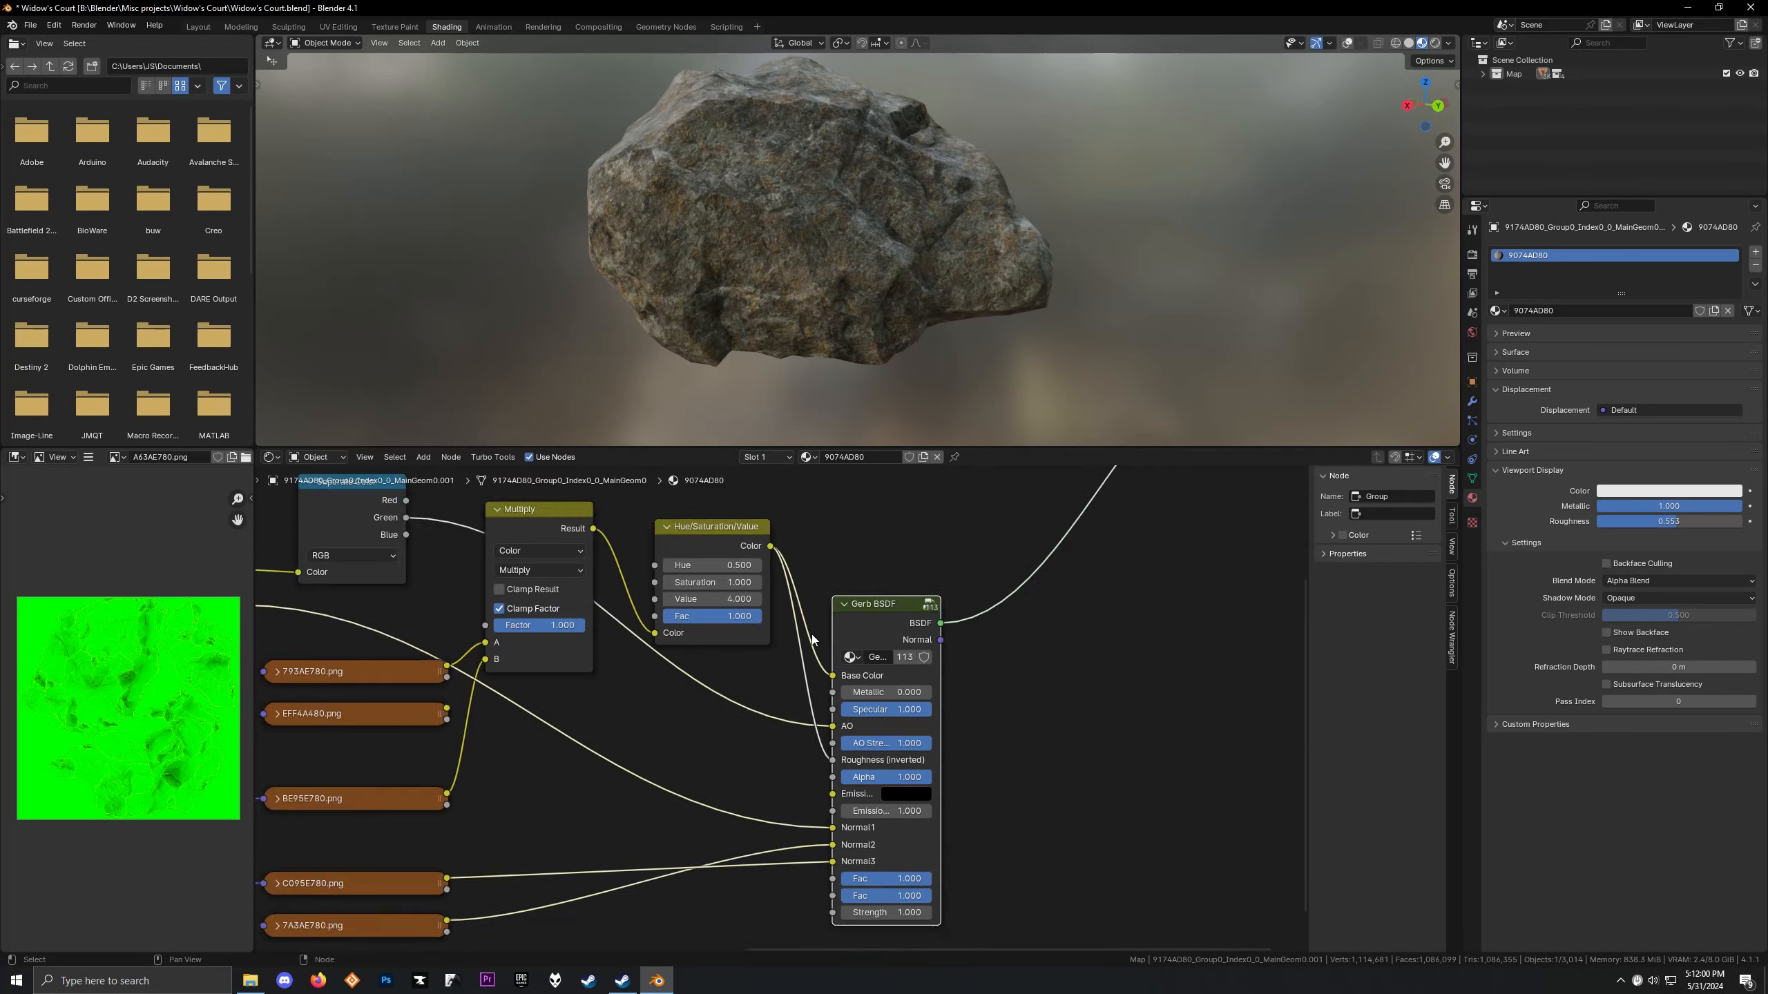
Select the Multiply node and examine how the color nodes feed the Gerb BSDF, comparing them with the shaded boulder
scroll(813, 635, down, 2)
middle_drag(564, 562, 732, 559)
click(738, 530)
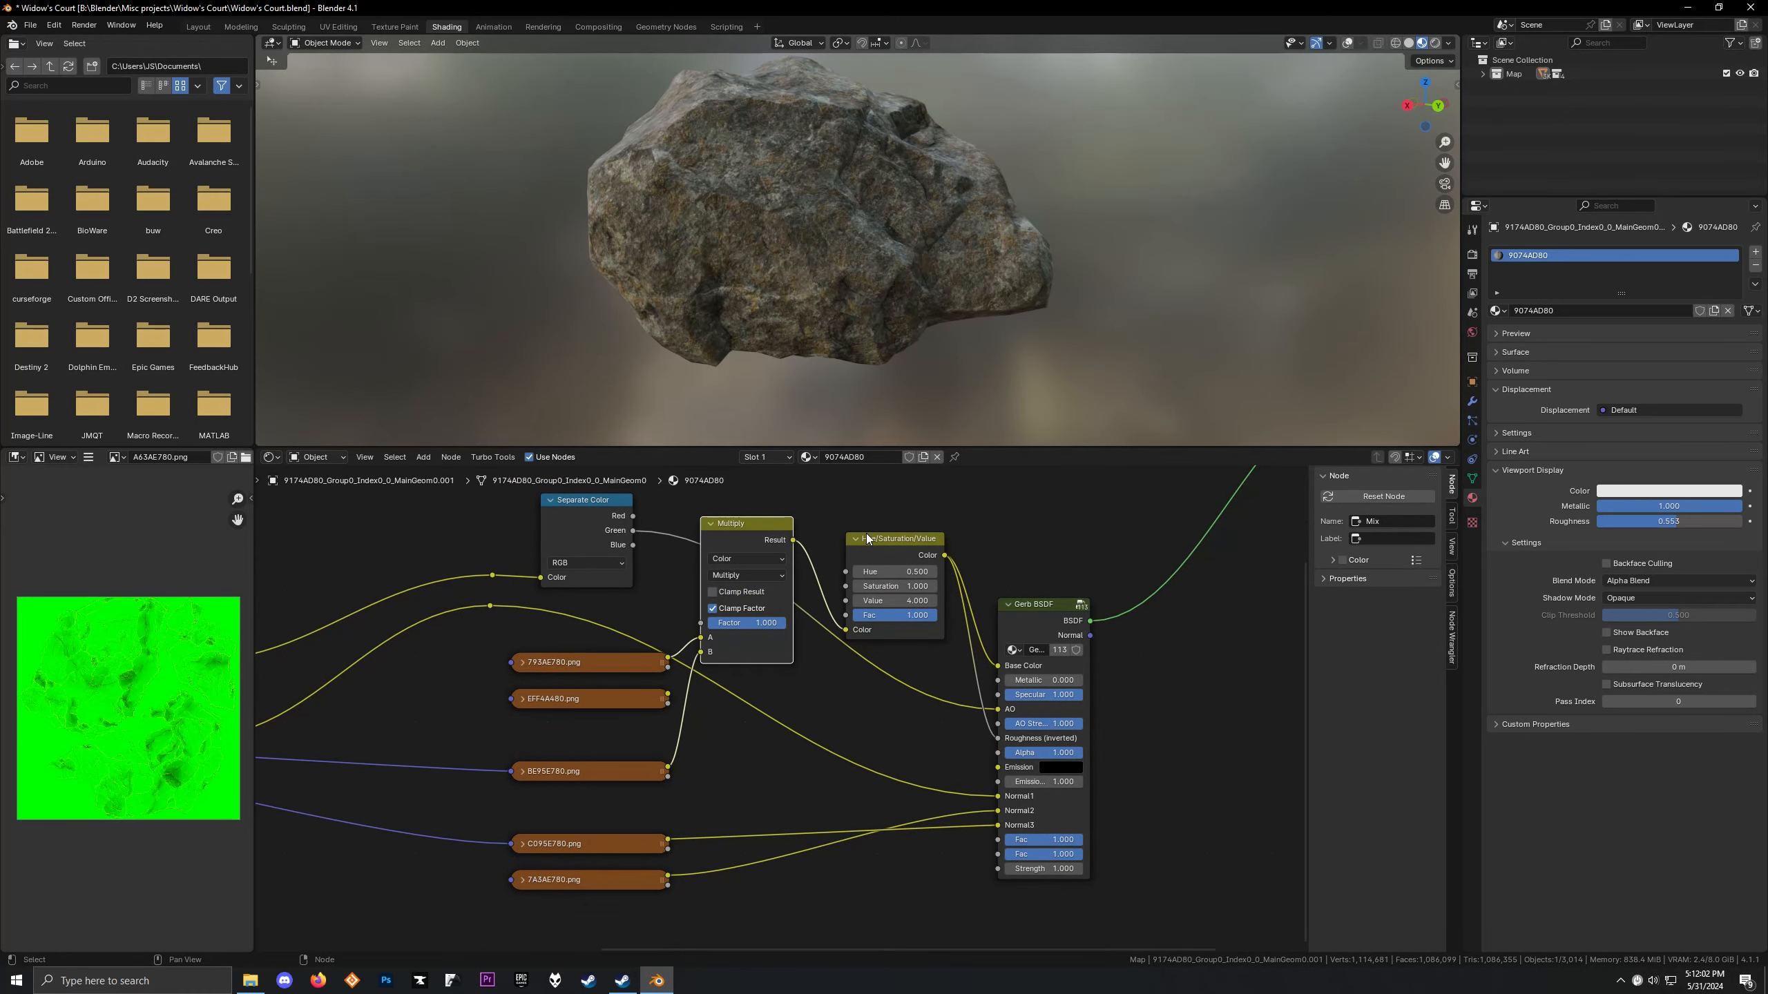
scroll(912, 693, down, 3)
middle_drag(908, 694, 734, 734)
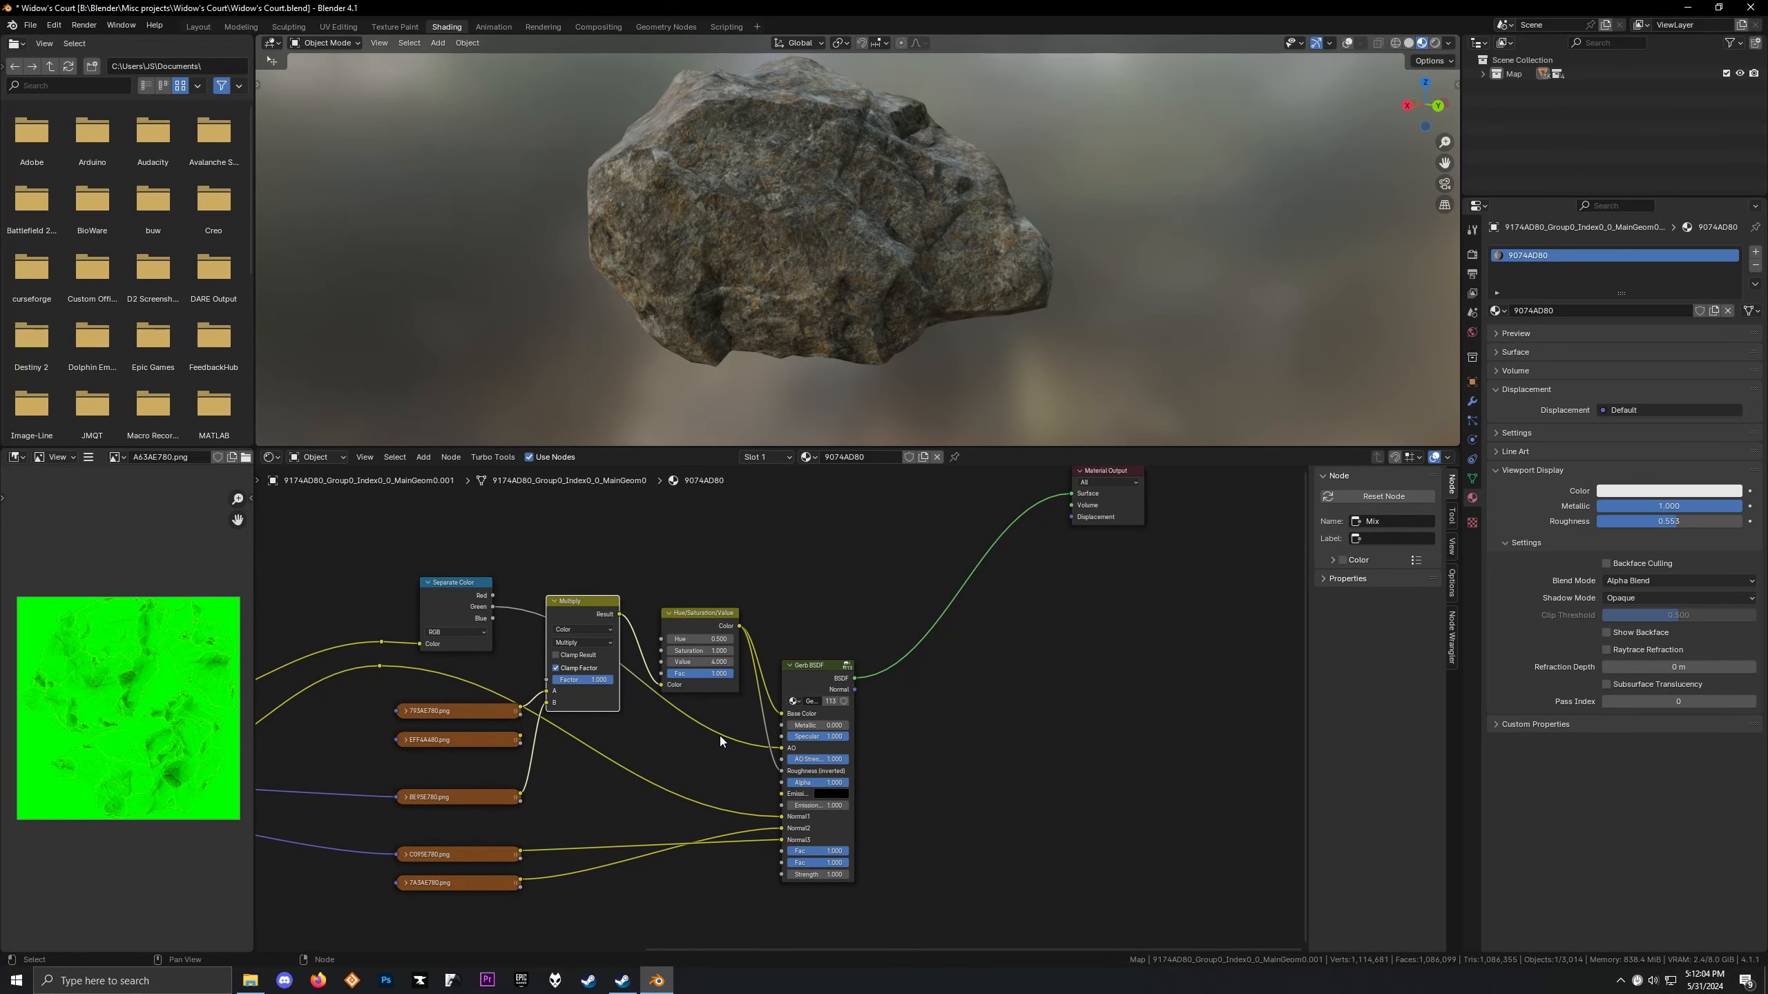
scroll(718, 749, down, 2)
scroll(641, 254, down, 3)
middle_drag(641, 254, 703, 292)
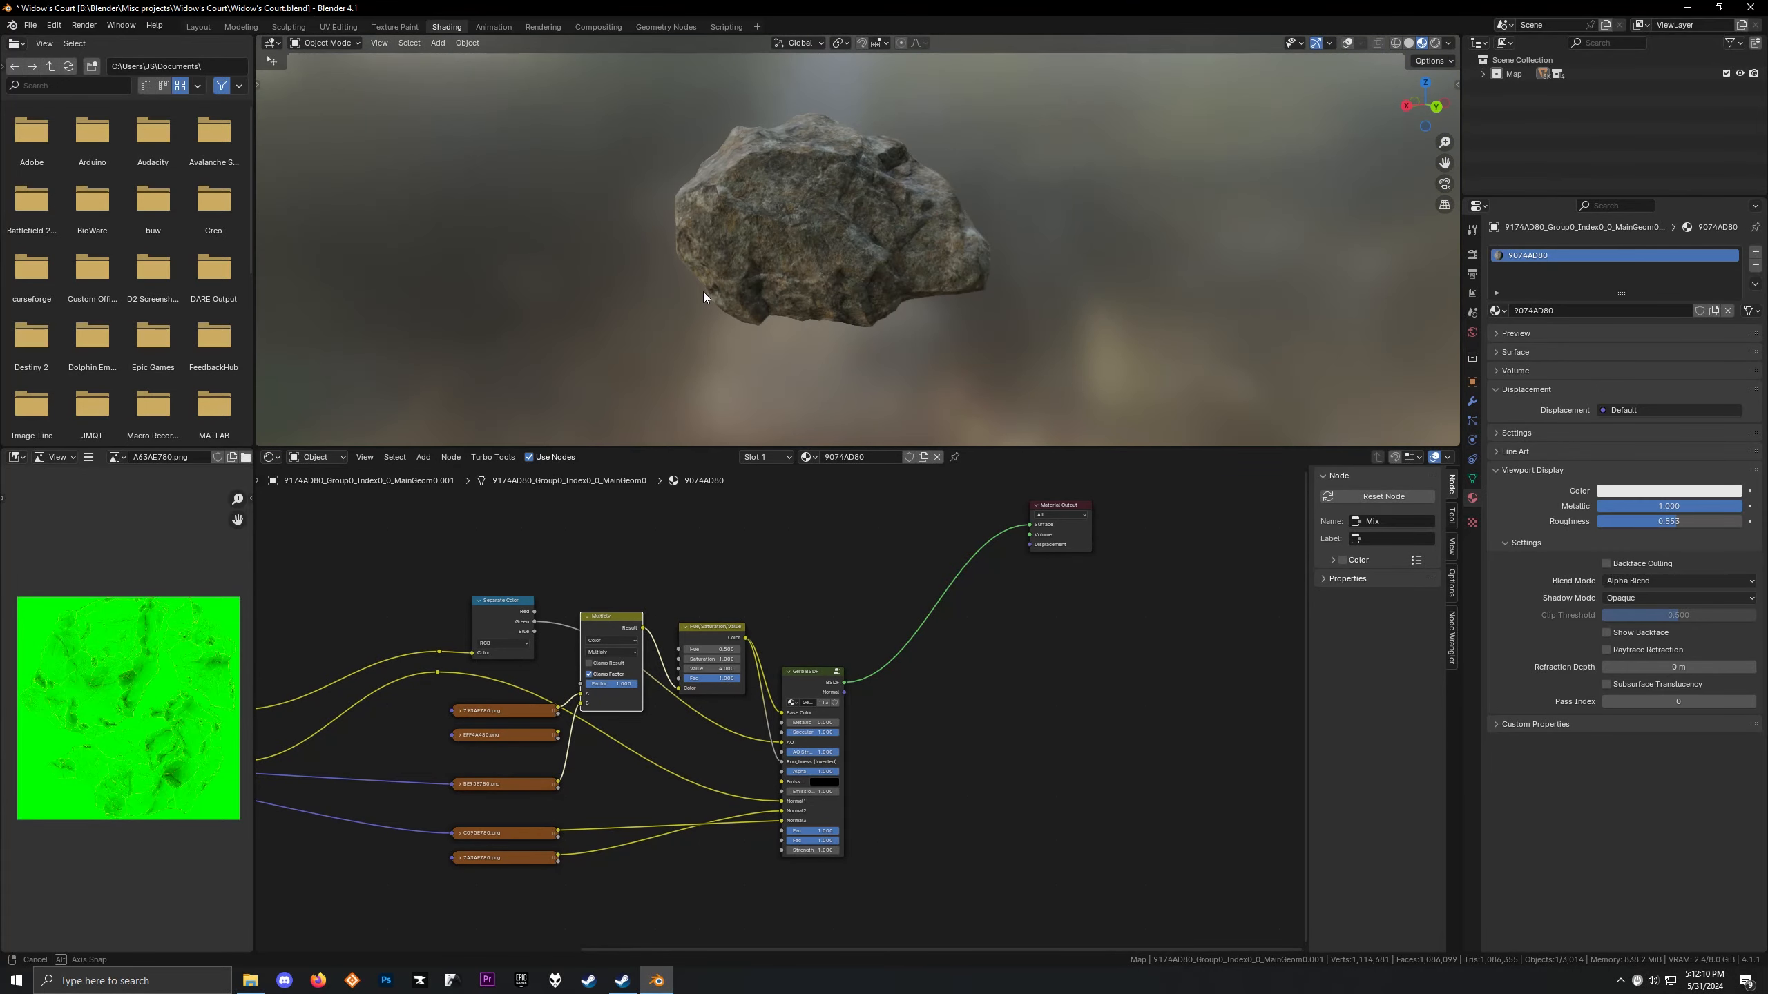
scroll(703, 293, up, 3)
scroll(703, 292, down, 1)
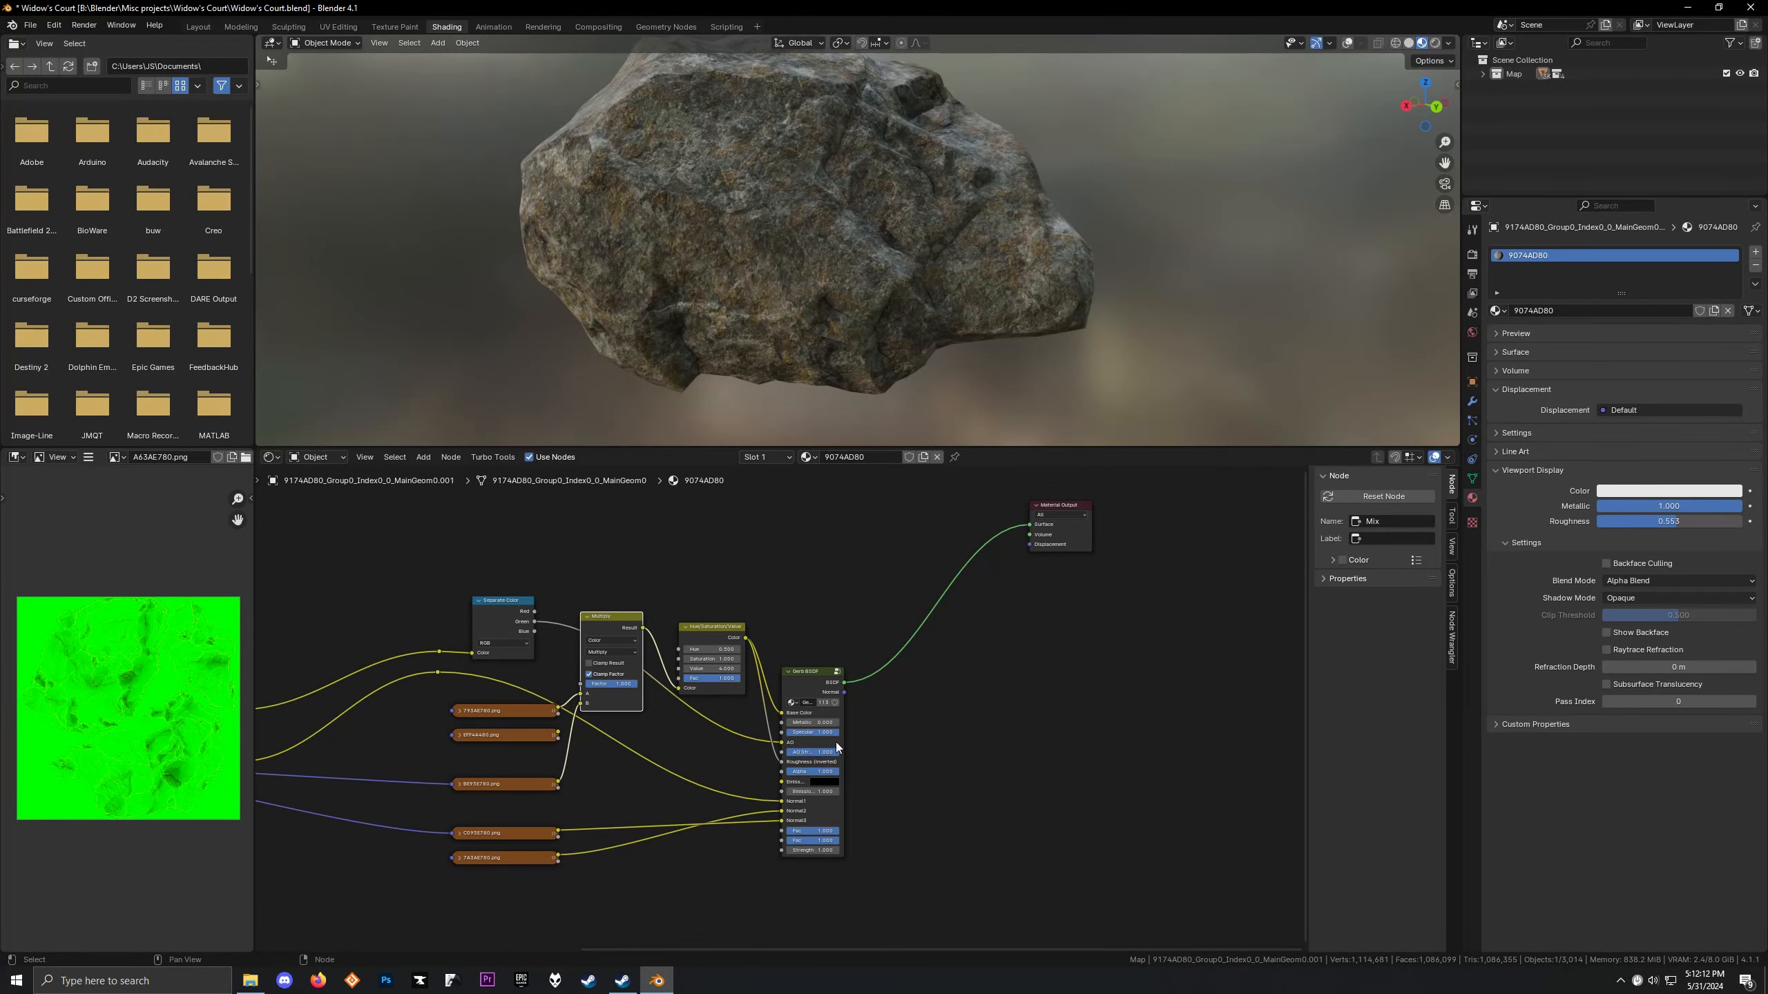
Preview the Hue/Saturation/Value node's output on the boulder and view it from another side
scroll(828, 731, up, 2)
middle_drag(791, 576, 799, 638)
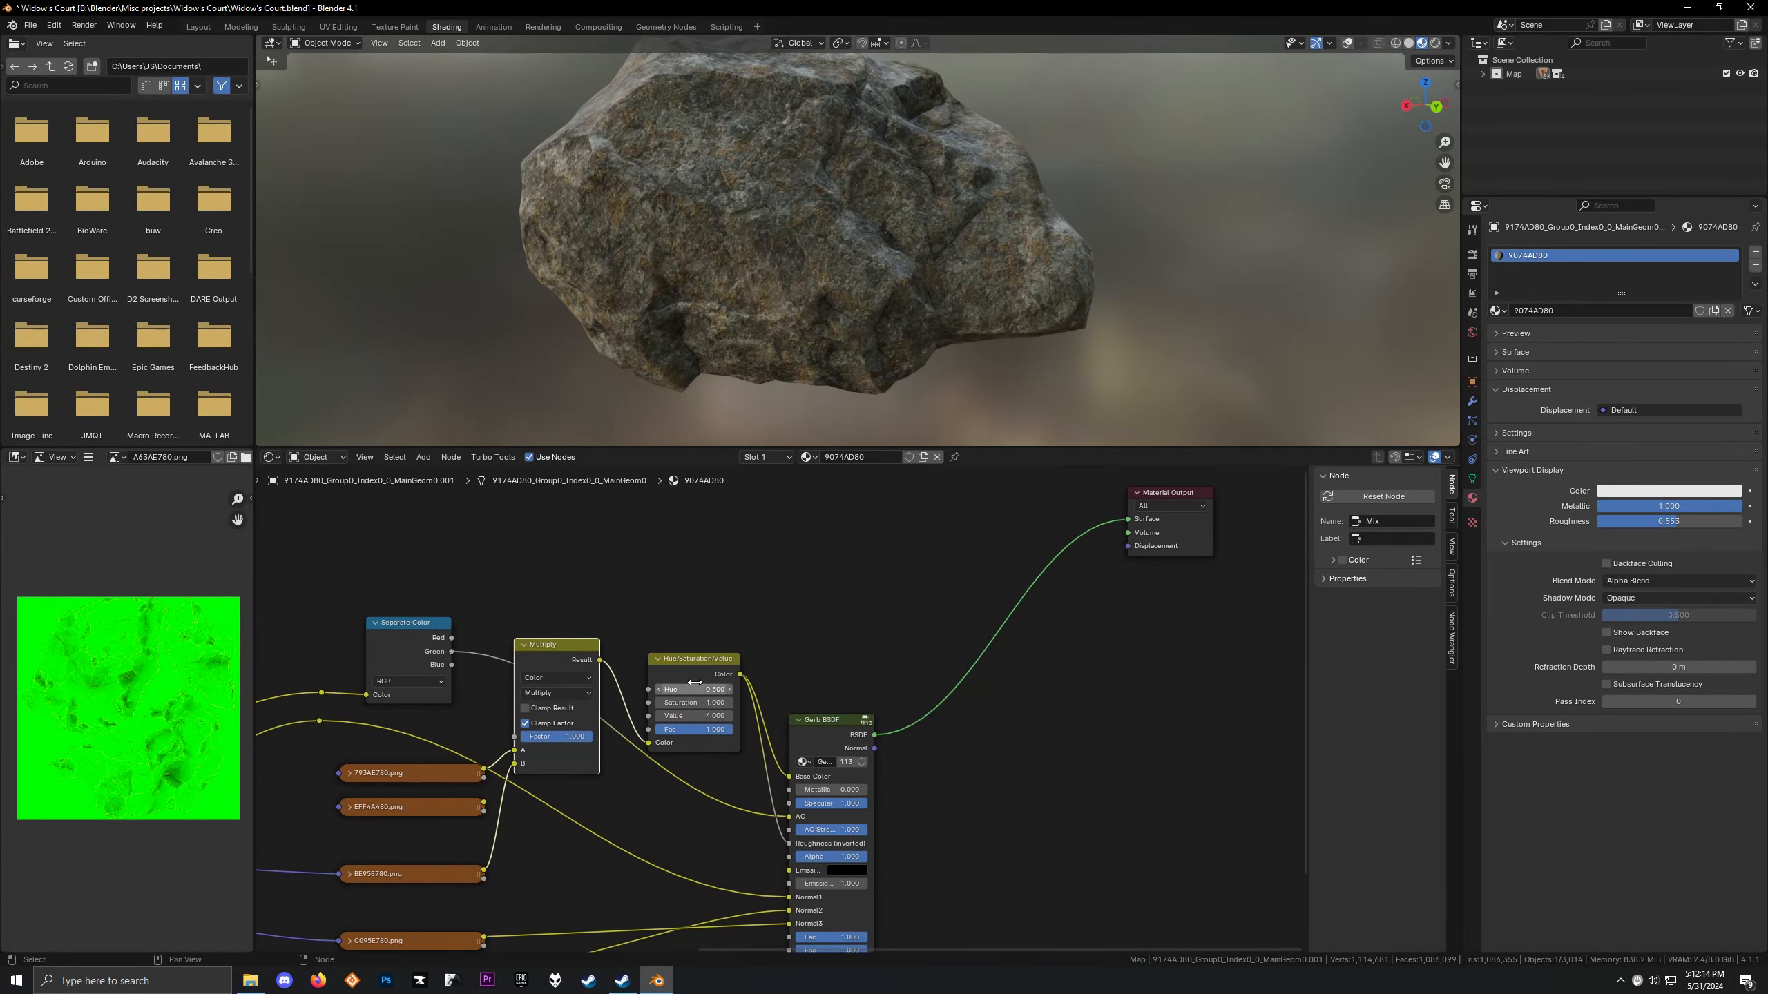
ctrl+shift+click(688, 661)
middle_drag(696, 390, 1034, 316)
Inspect the A63AE780.png, EFF4A480.png and 793AE780.png textures one by one among the boulder's image nodes
scroll(553, 608, down, 2)
middle_drag(552, 607, 888, 674)
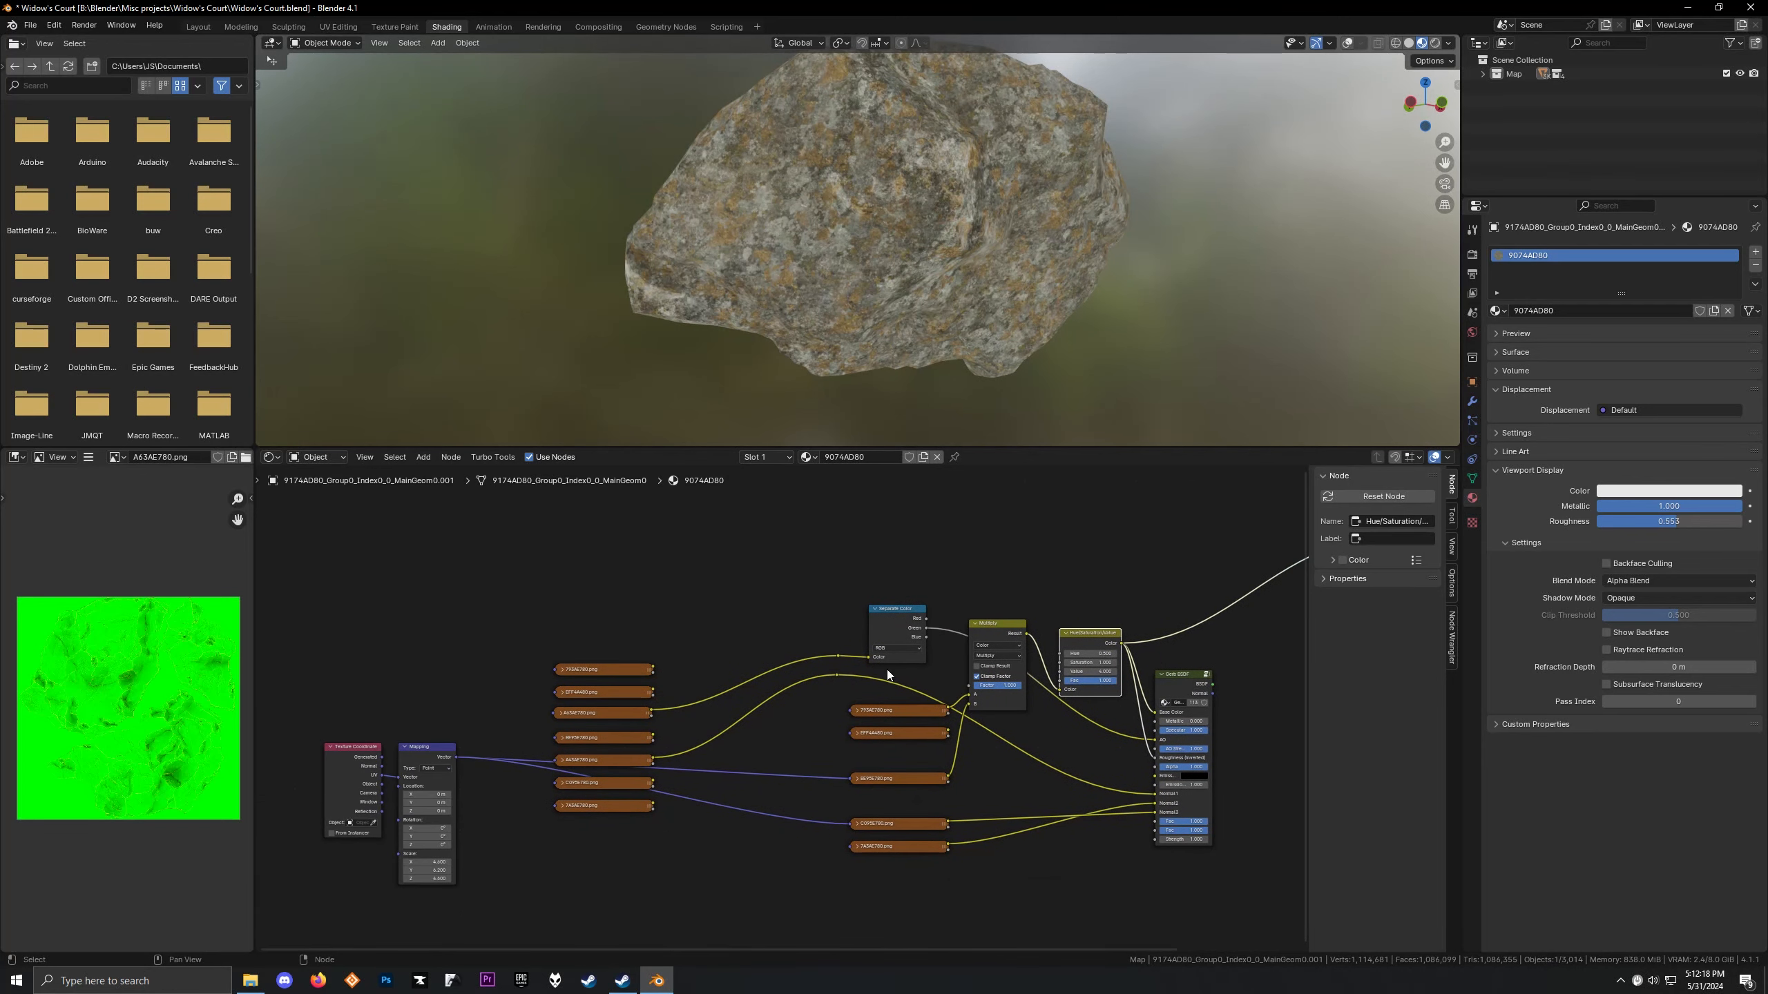
click(621, 713)
scroll(123, 676, up, 1)
click(617, 689)
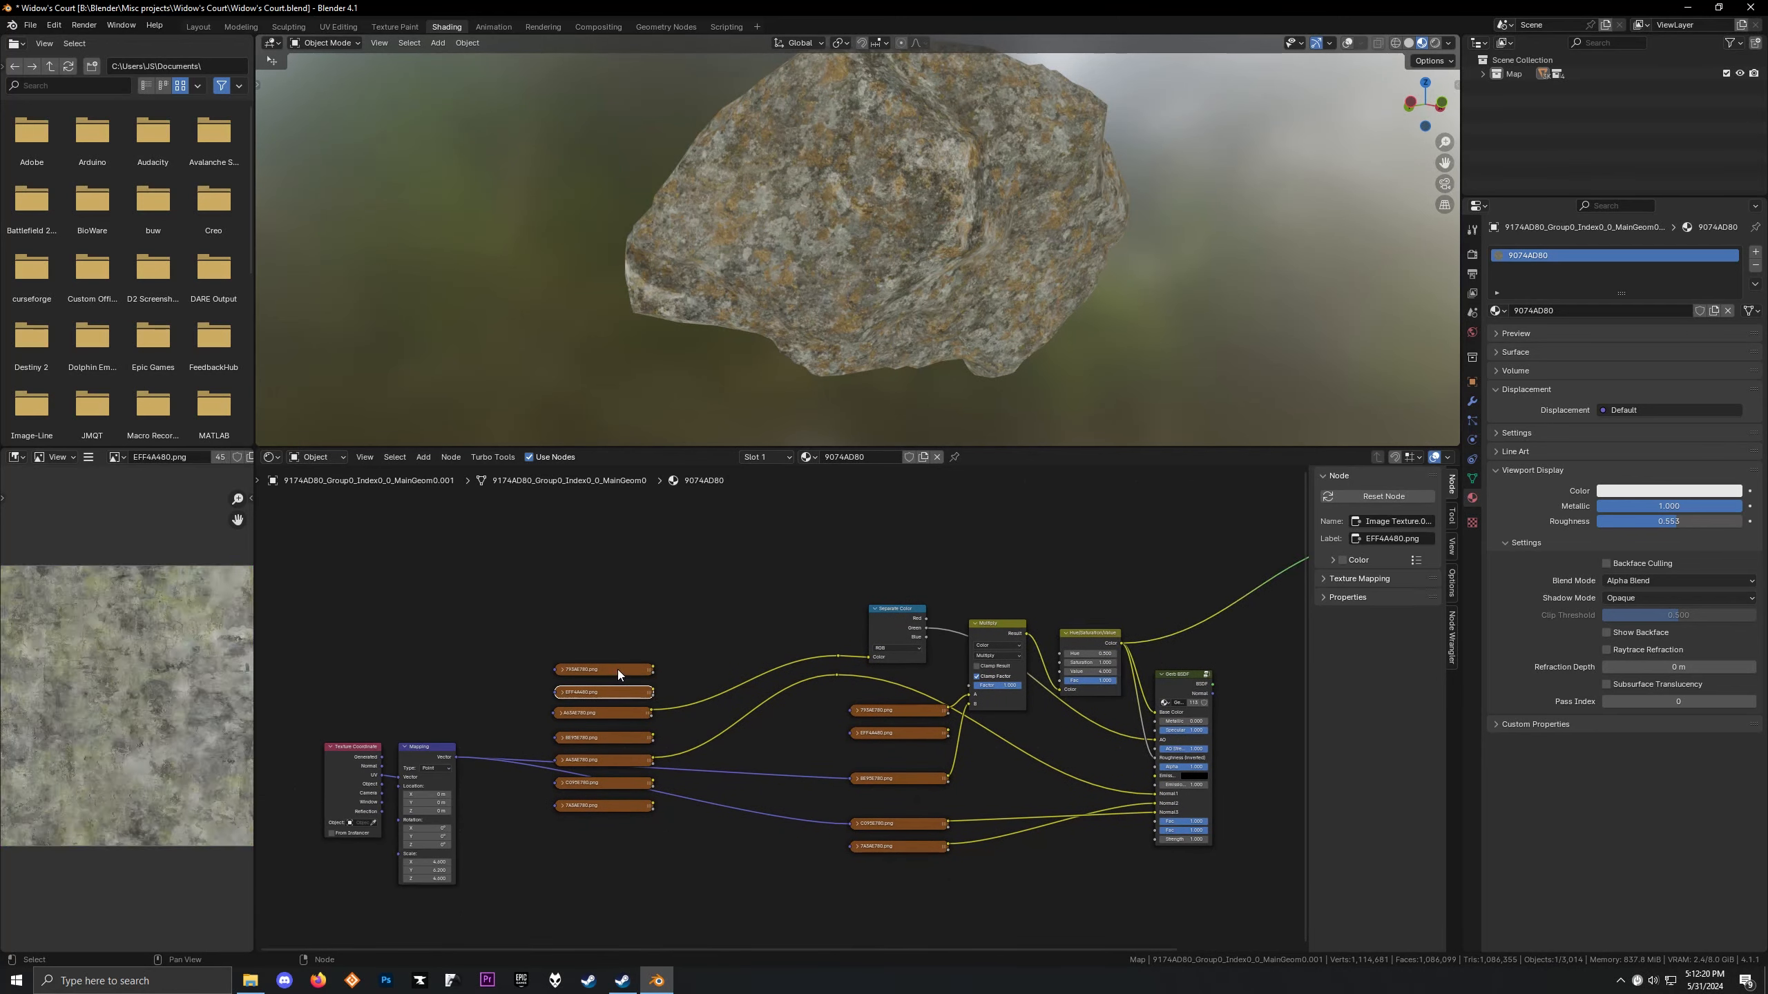
click(618, 668)
scroll(160, 687, down, 3)
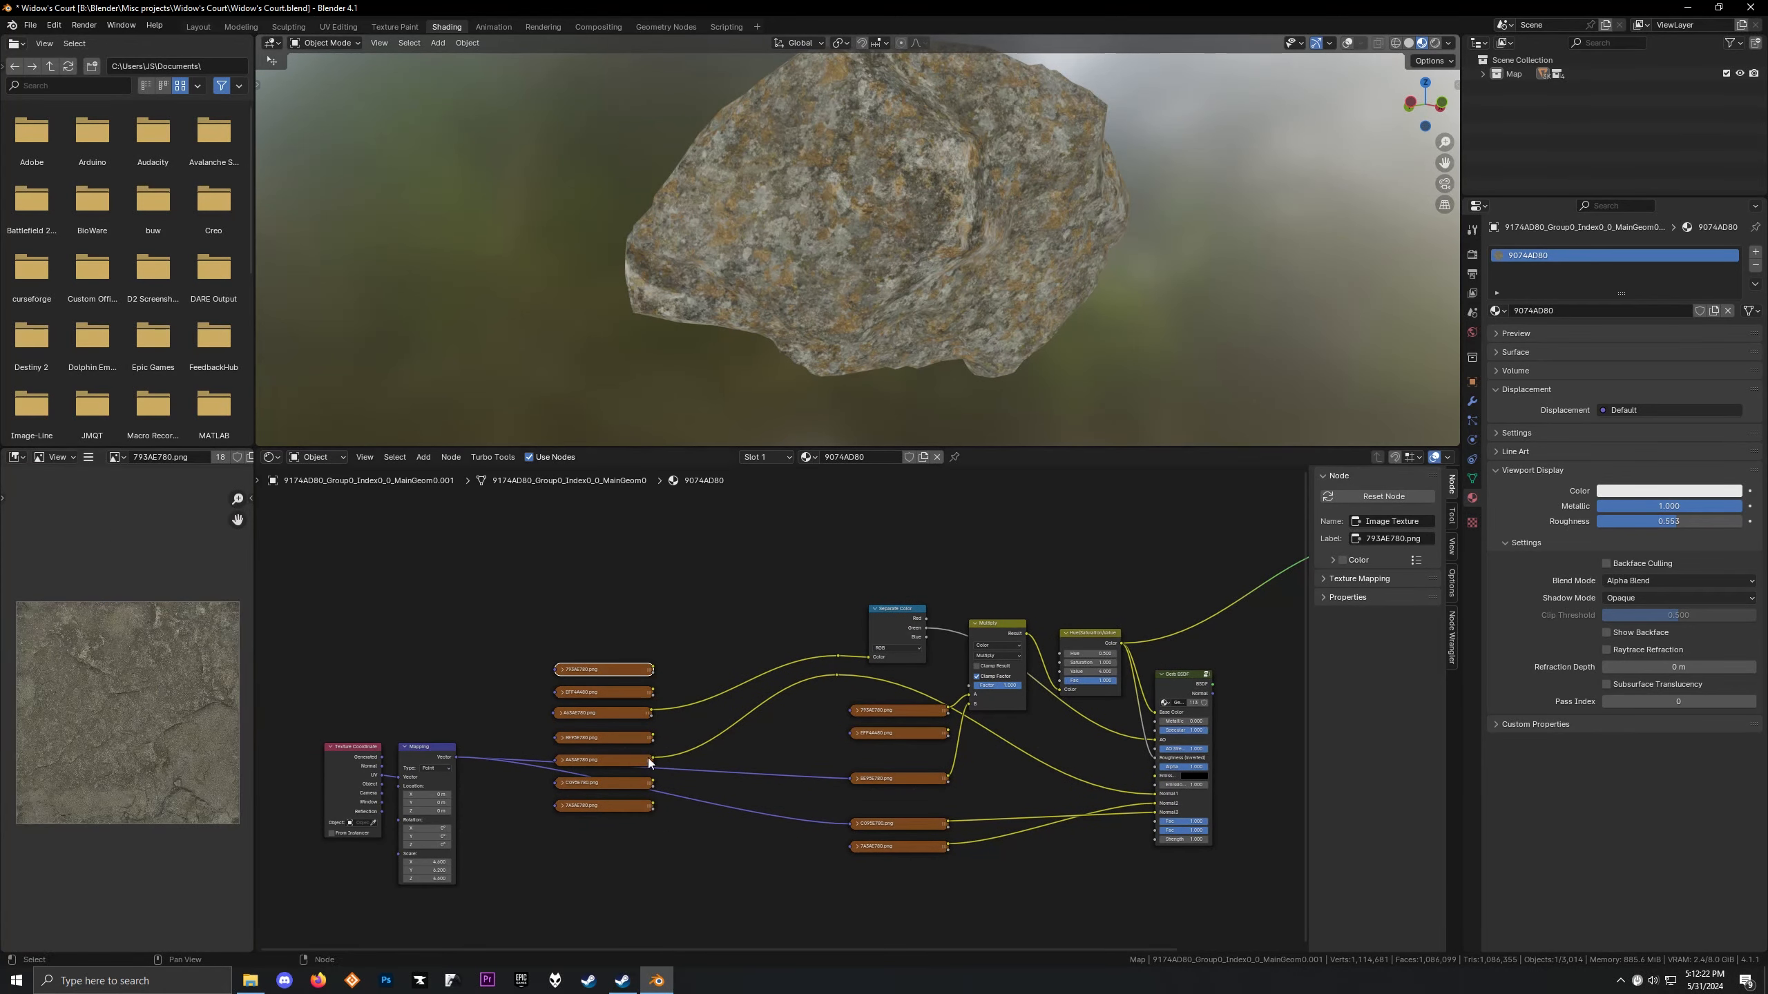
click(904, 733)
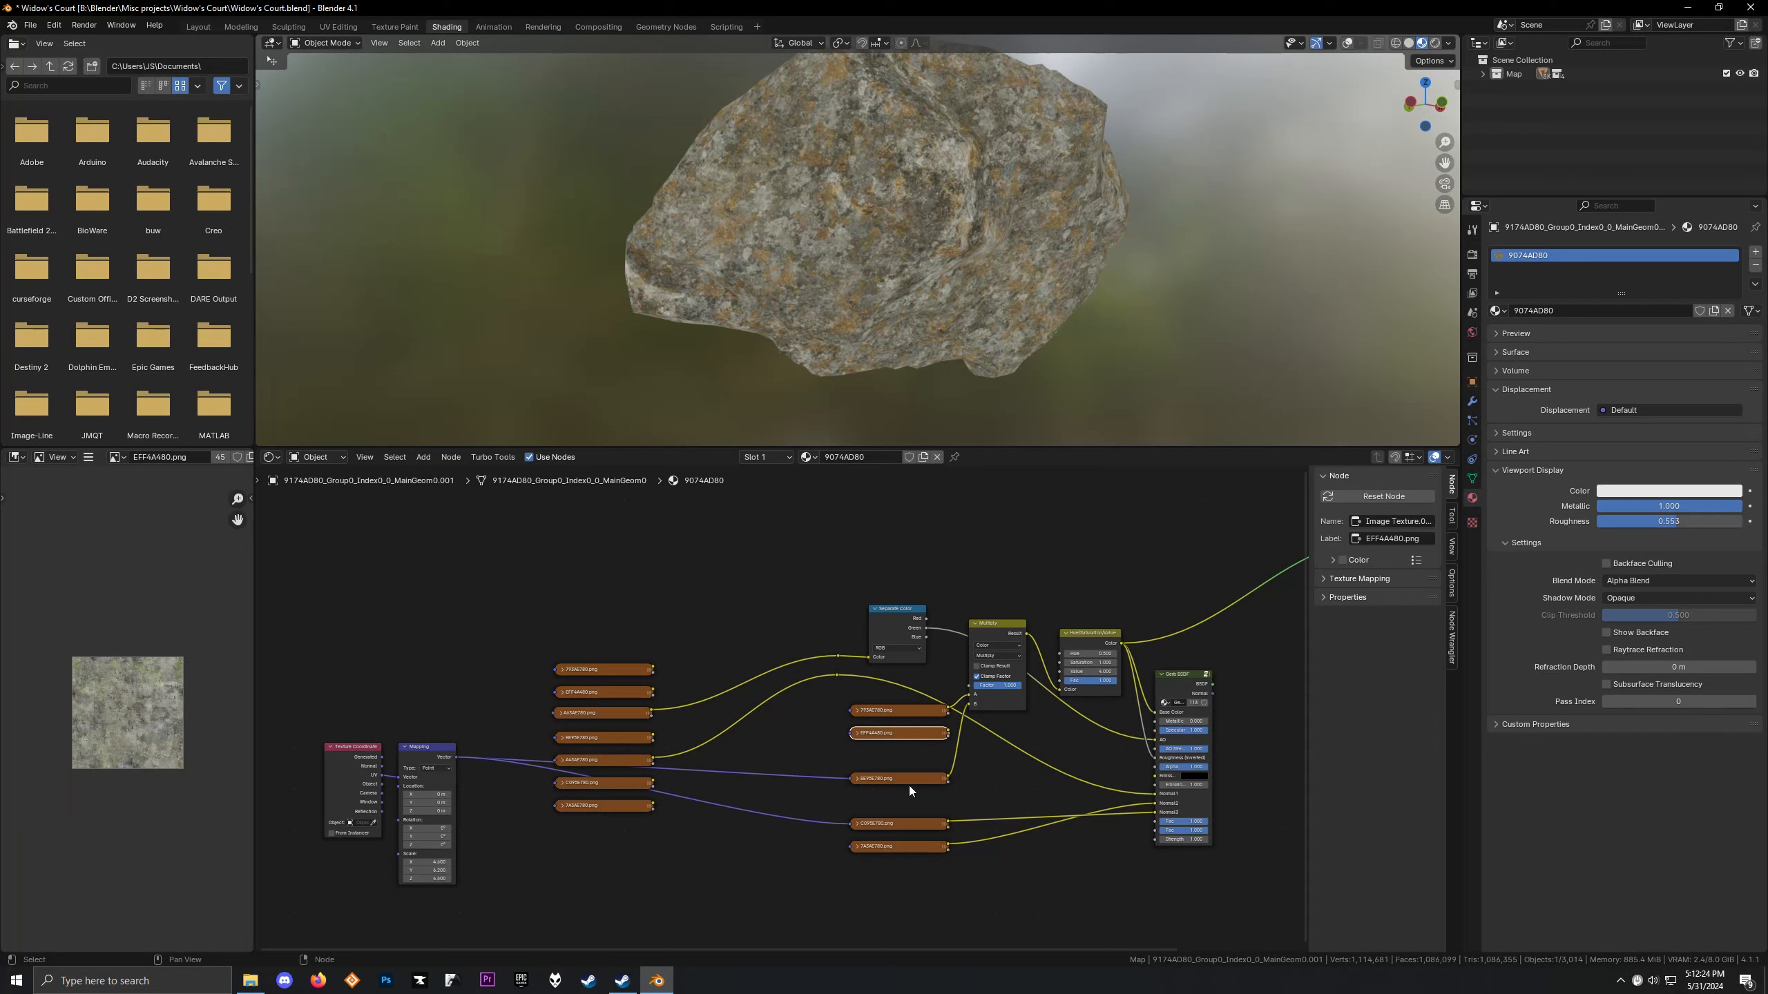
Inspect the 793AE780.png and BE95E780.png textures among the boulder's image nodes
click(903, 711)
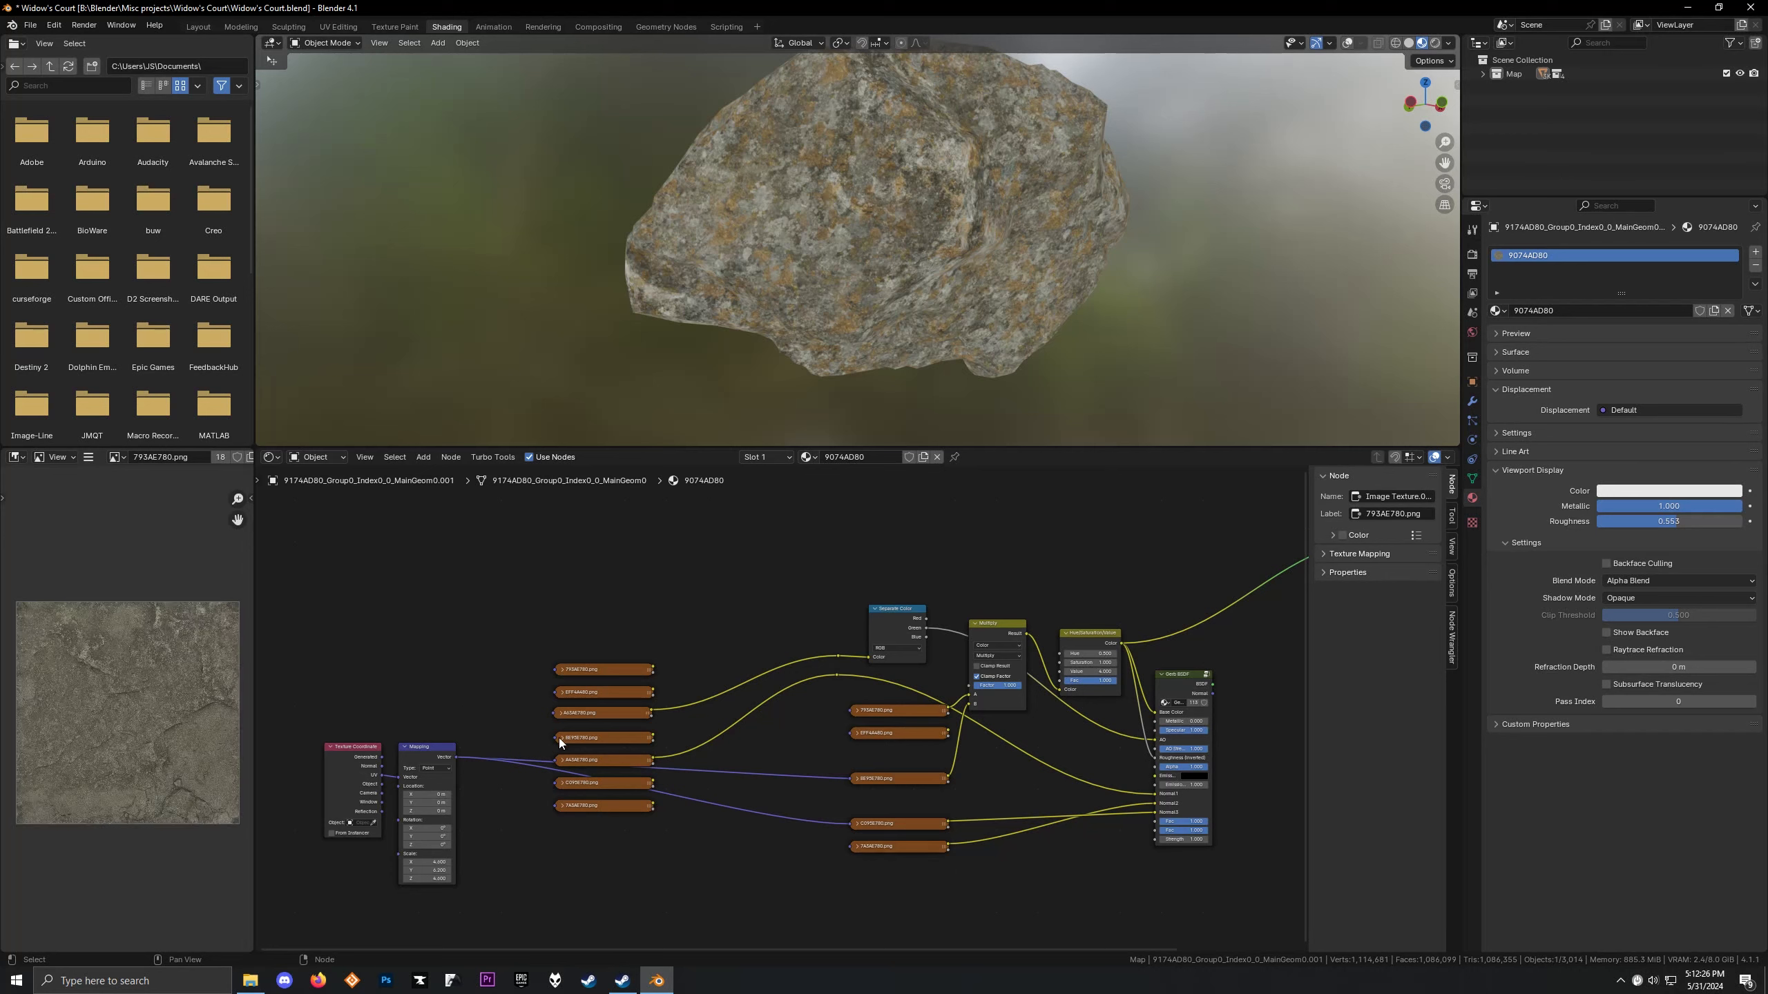
click(590, 740)
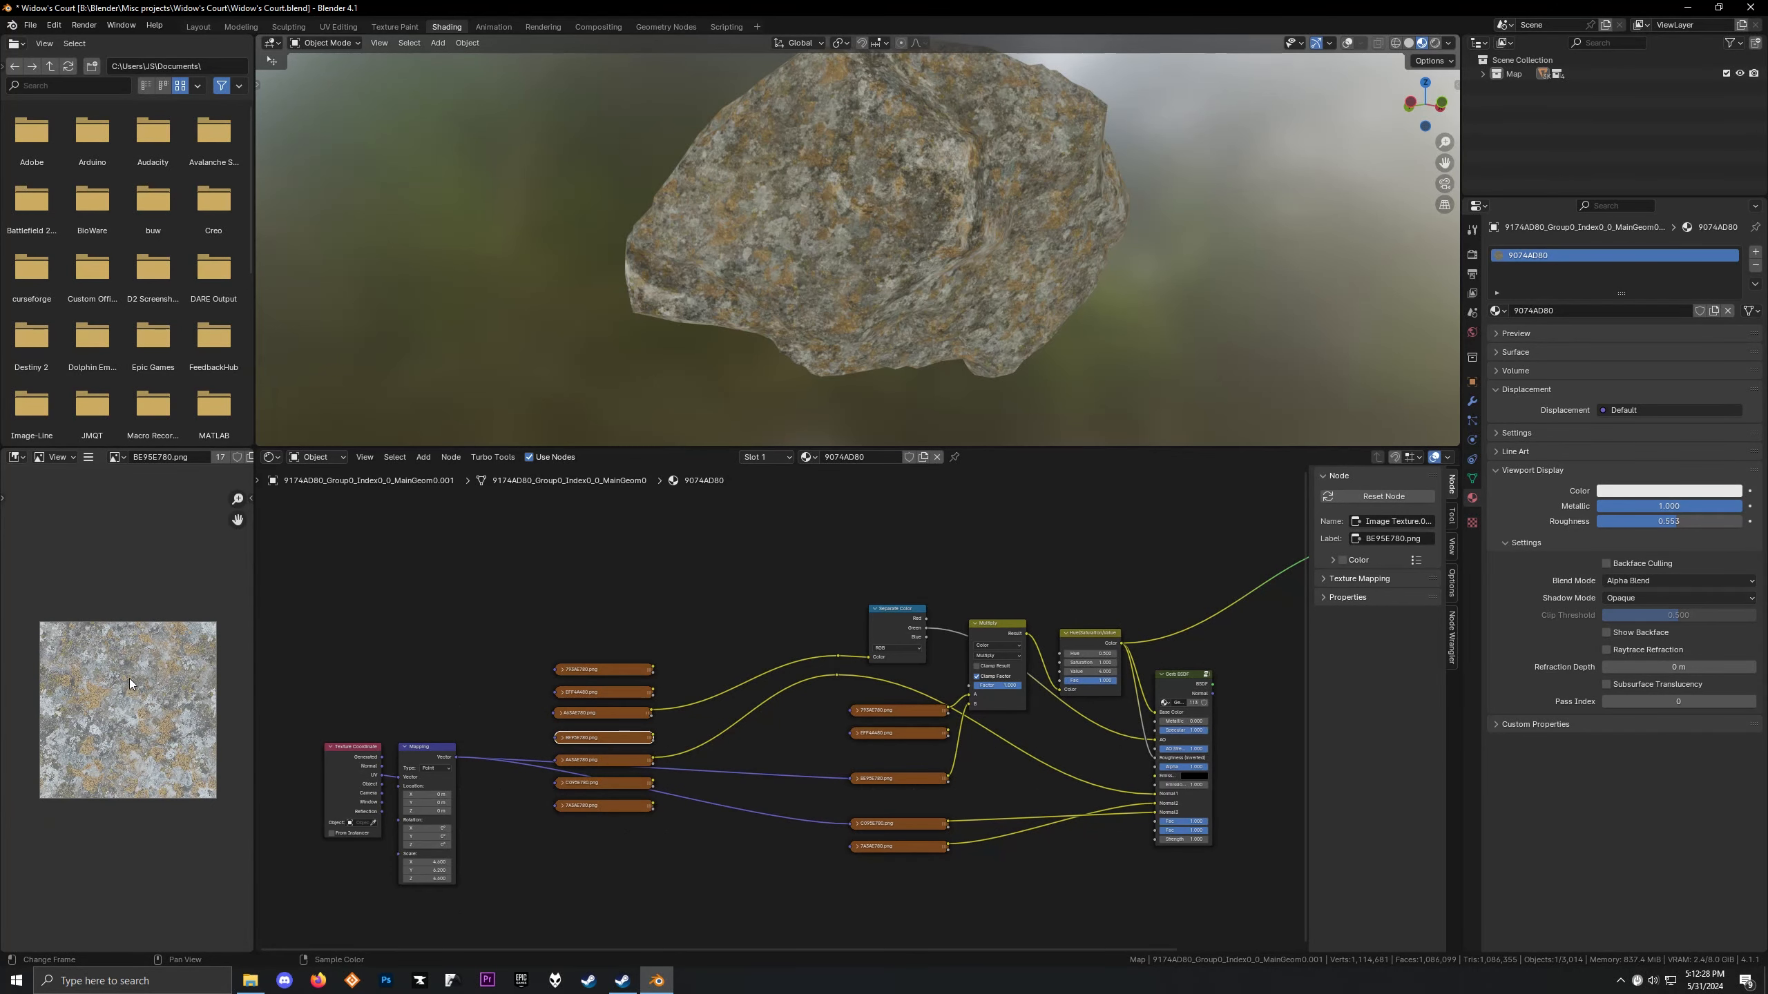
scroll(130, 678, down, 2)
scroll(978, 741, up, 2)
middle_drag(883, 801, 825, 808)
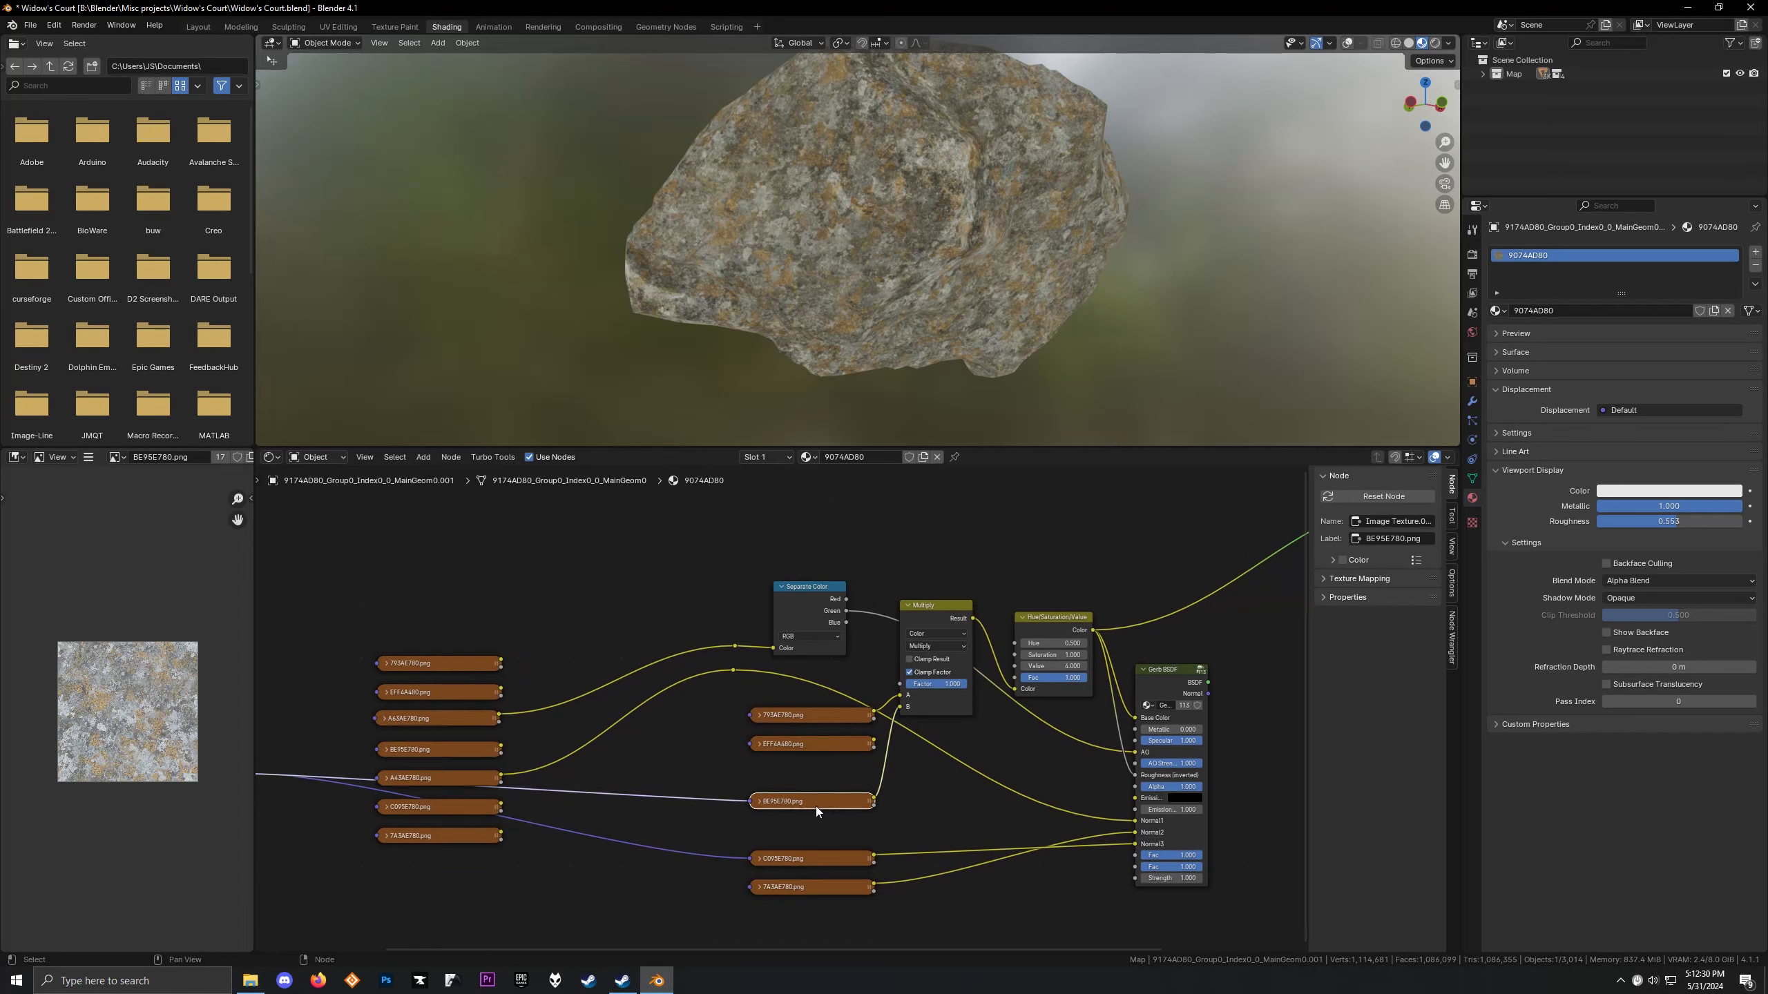
Compare the BE95E780.png color texture with the C095E780.png normal map by viewing them alternately
click(789, 864)
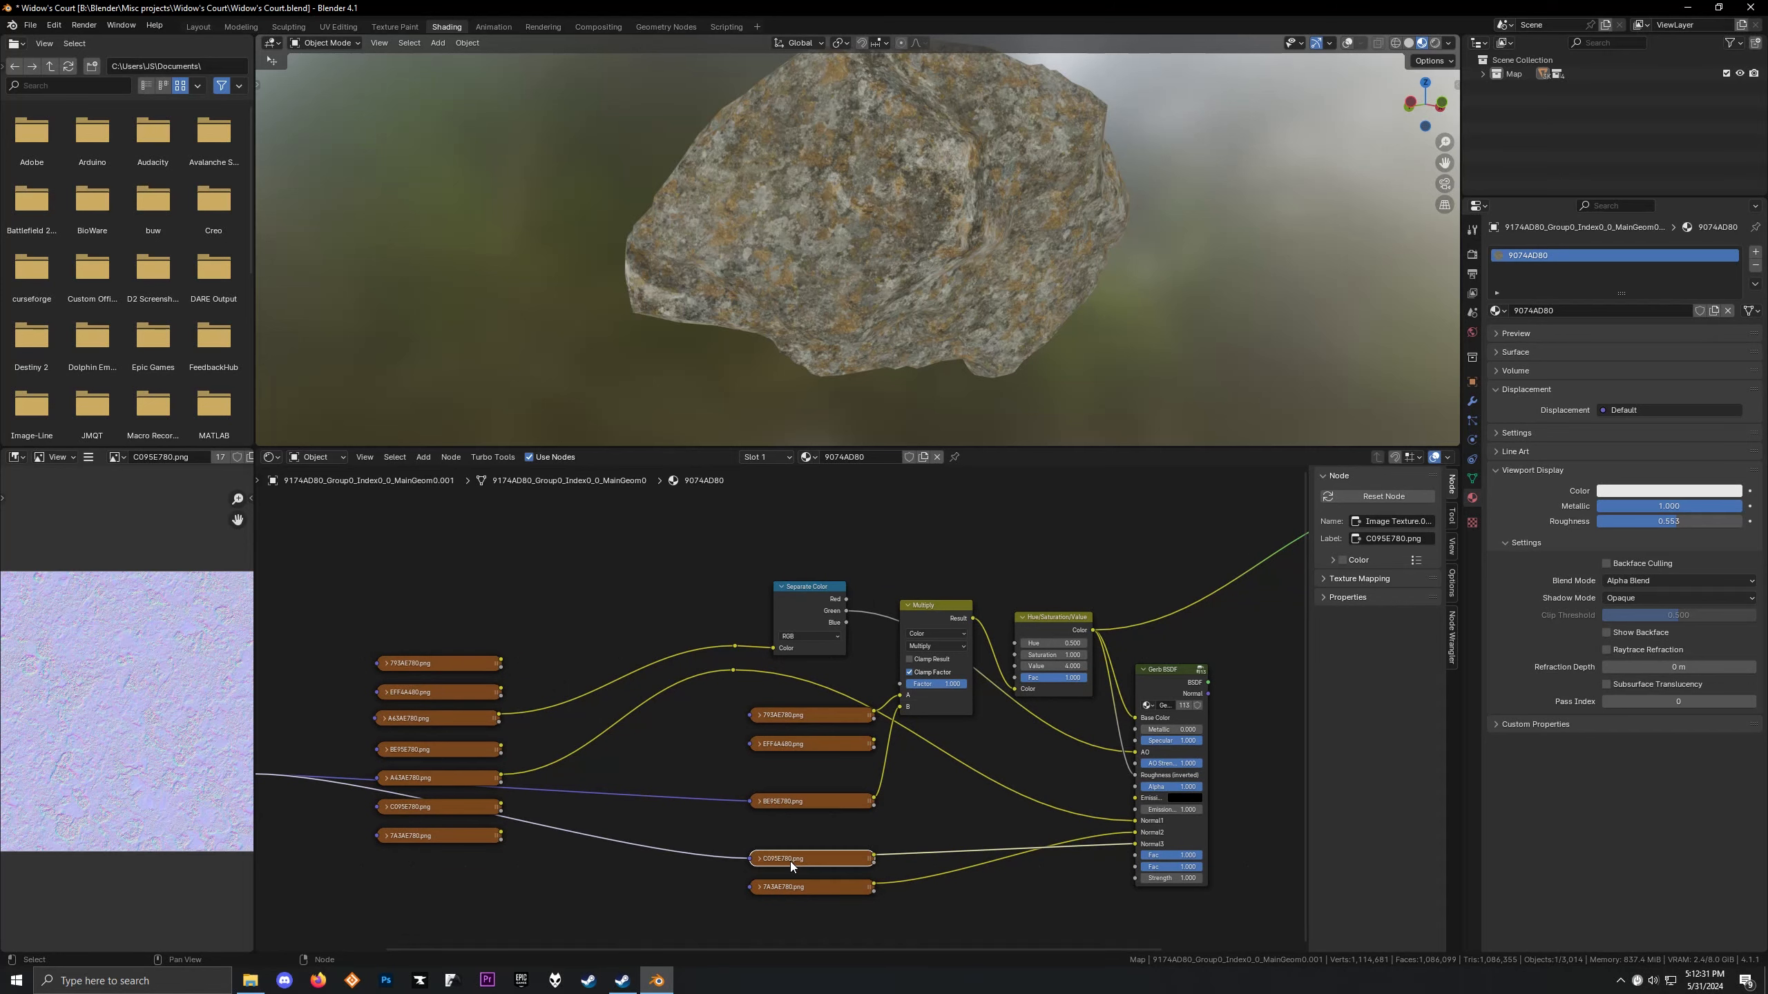
click(768, 797)
scroll(94, 680, up, 5)
scroll(94, 681, down, 3)
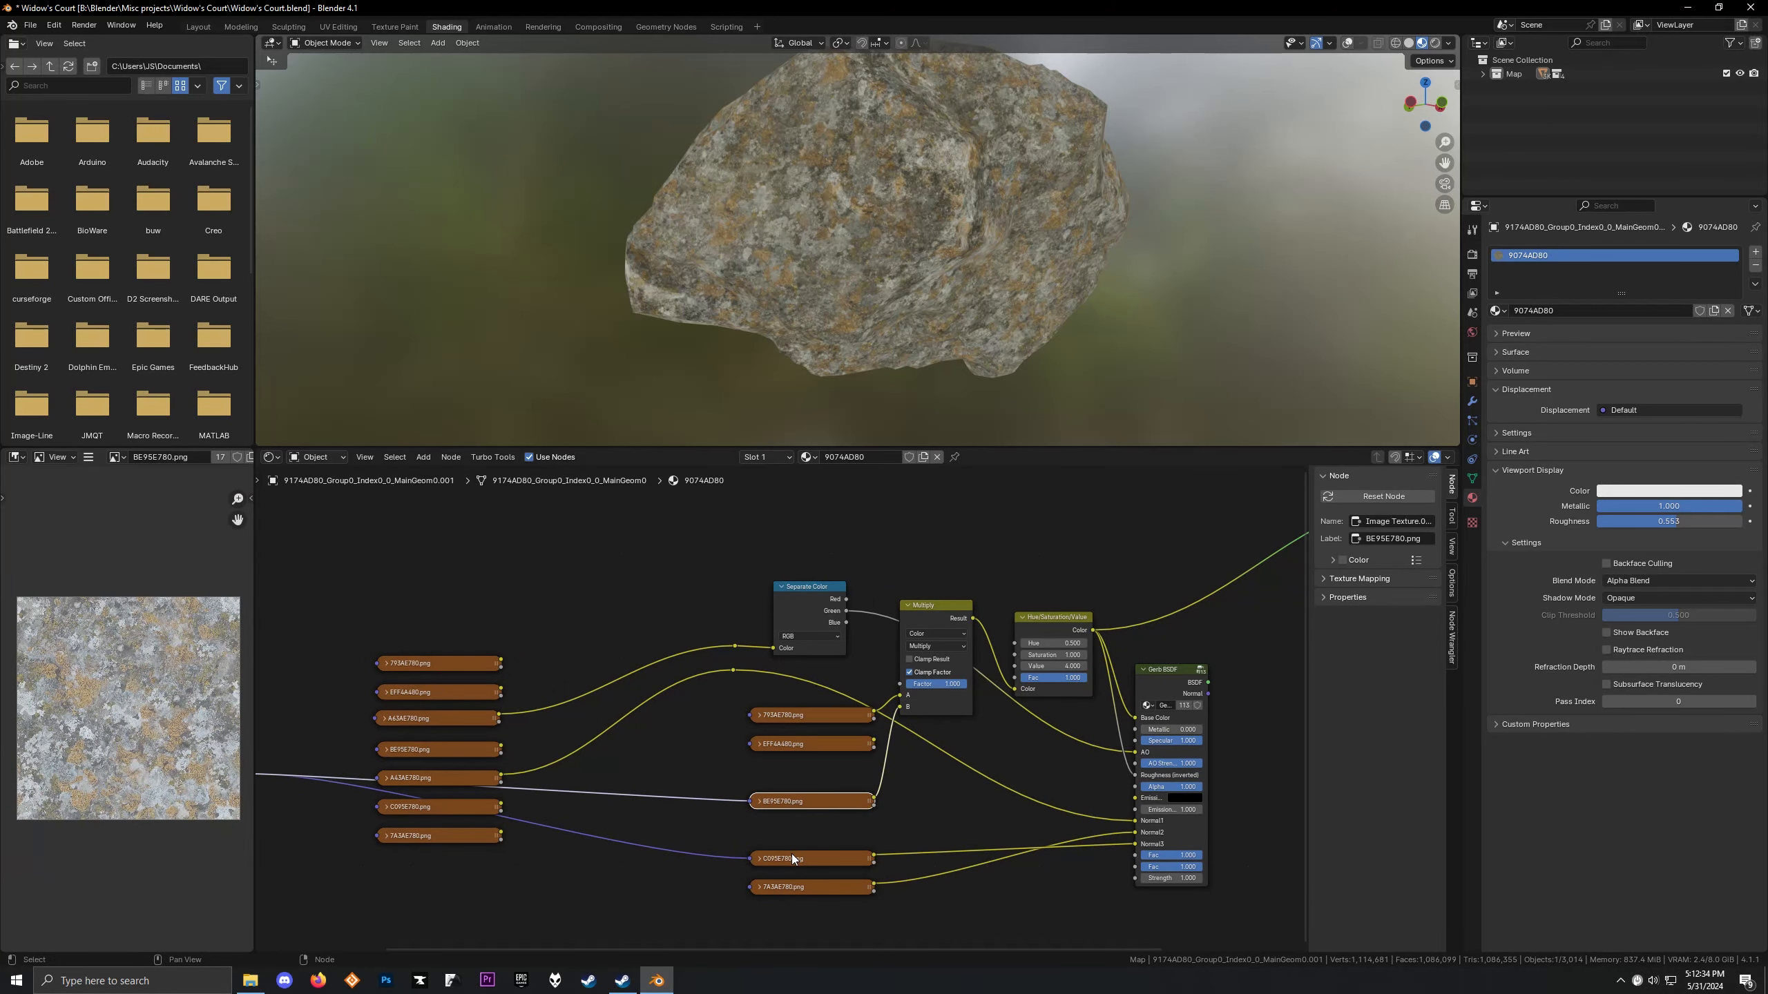
click(792, 854)
scroll(67, 692, down, 4)
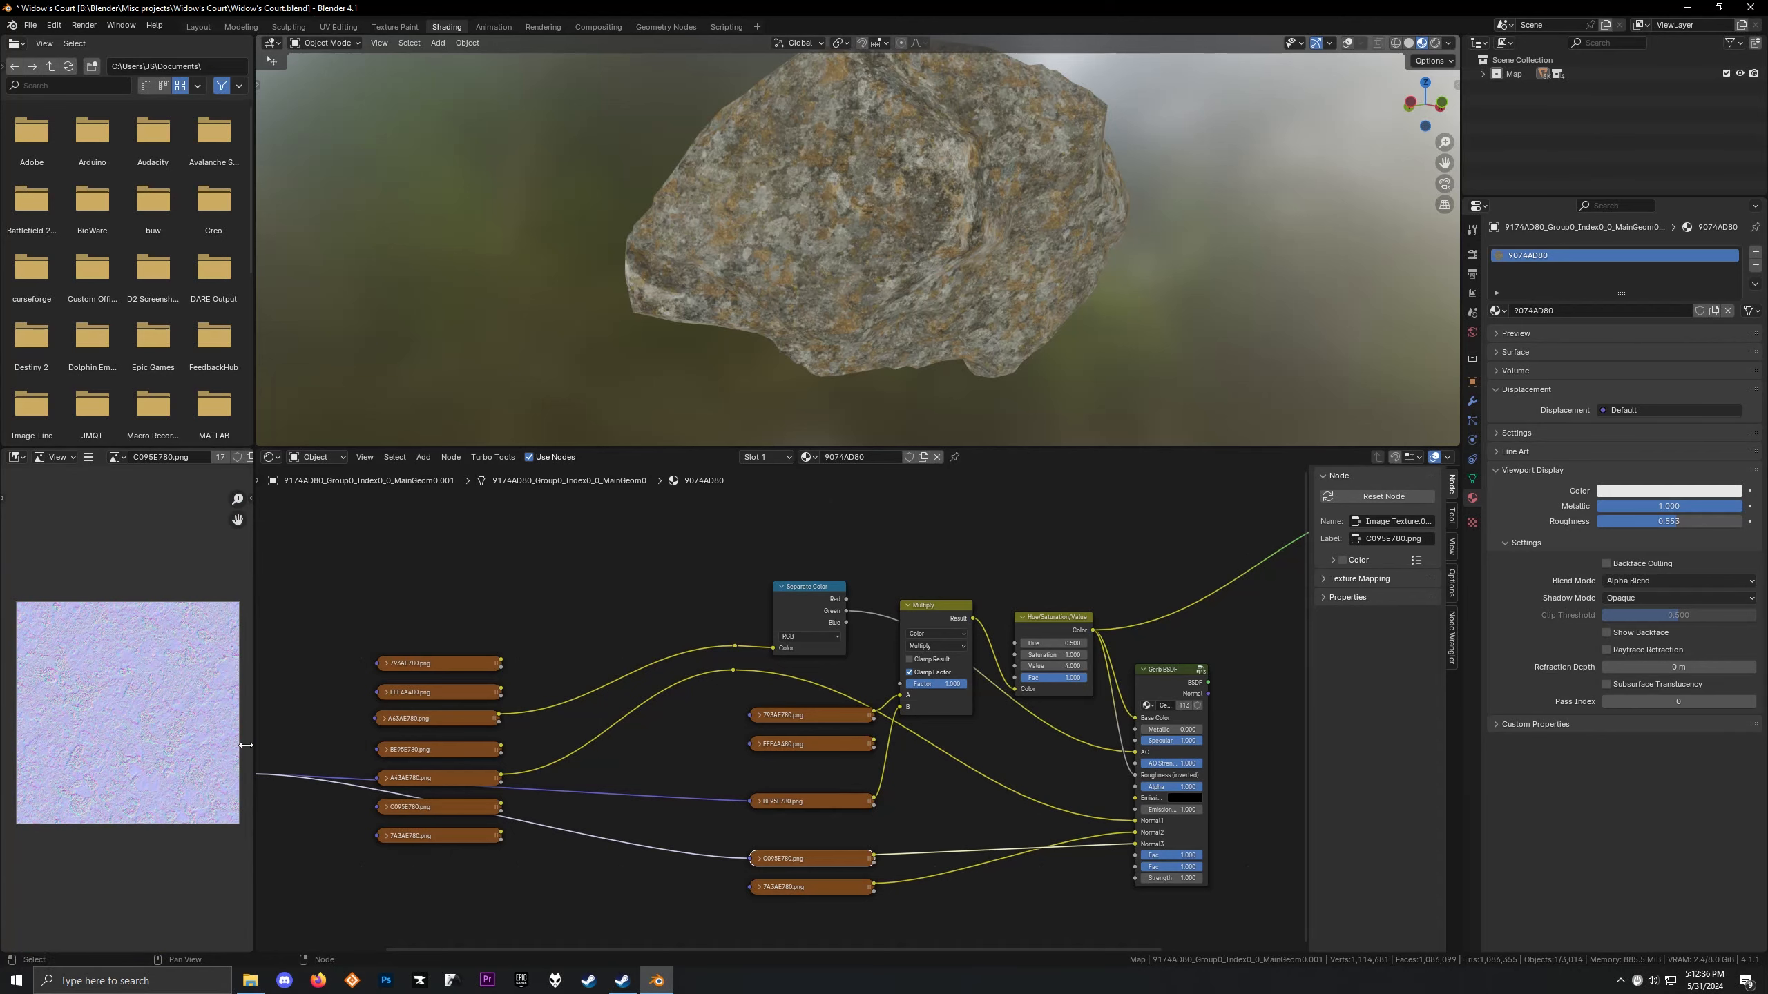
click(803, 803)
click(800, 855)
Examine the boulder's surface from another side and check the 793AE780.png texture along with the color nodes it feeds
scroll(826, 166, up, 6)
middle_drag(829, 229, 961, 225)
scroll(735, 251, down, 3)
middle_drag(735, 251, 973, 202)
scroll(972, 202, down, 4)
click(797, 723)
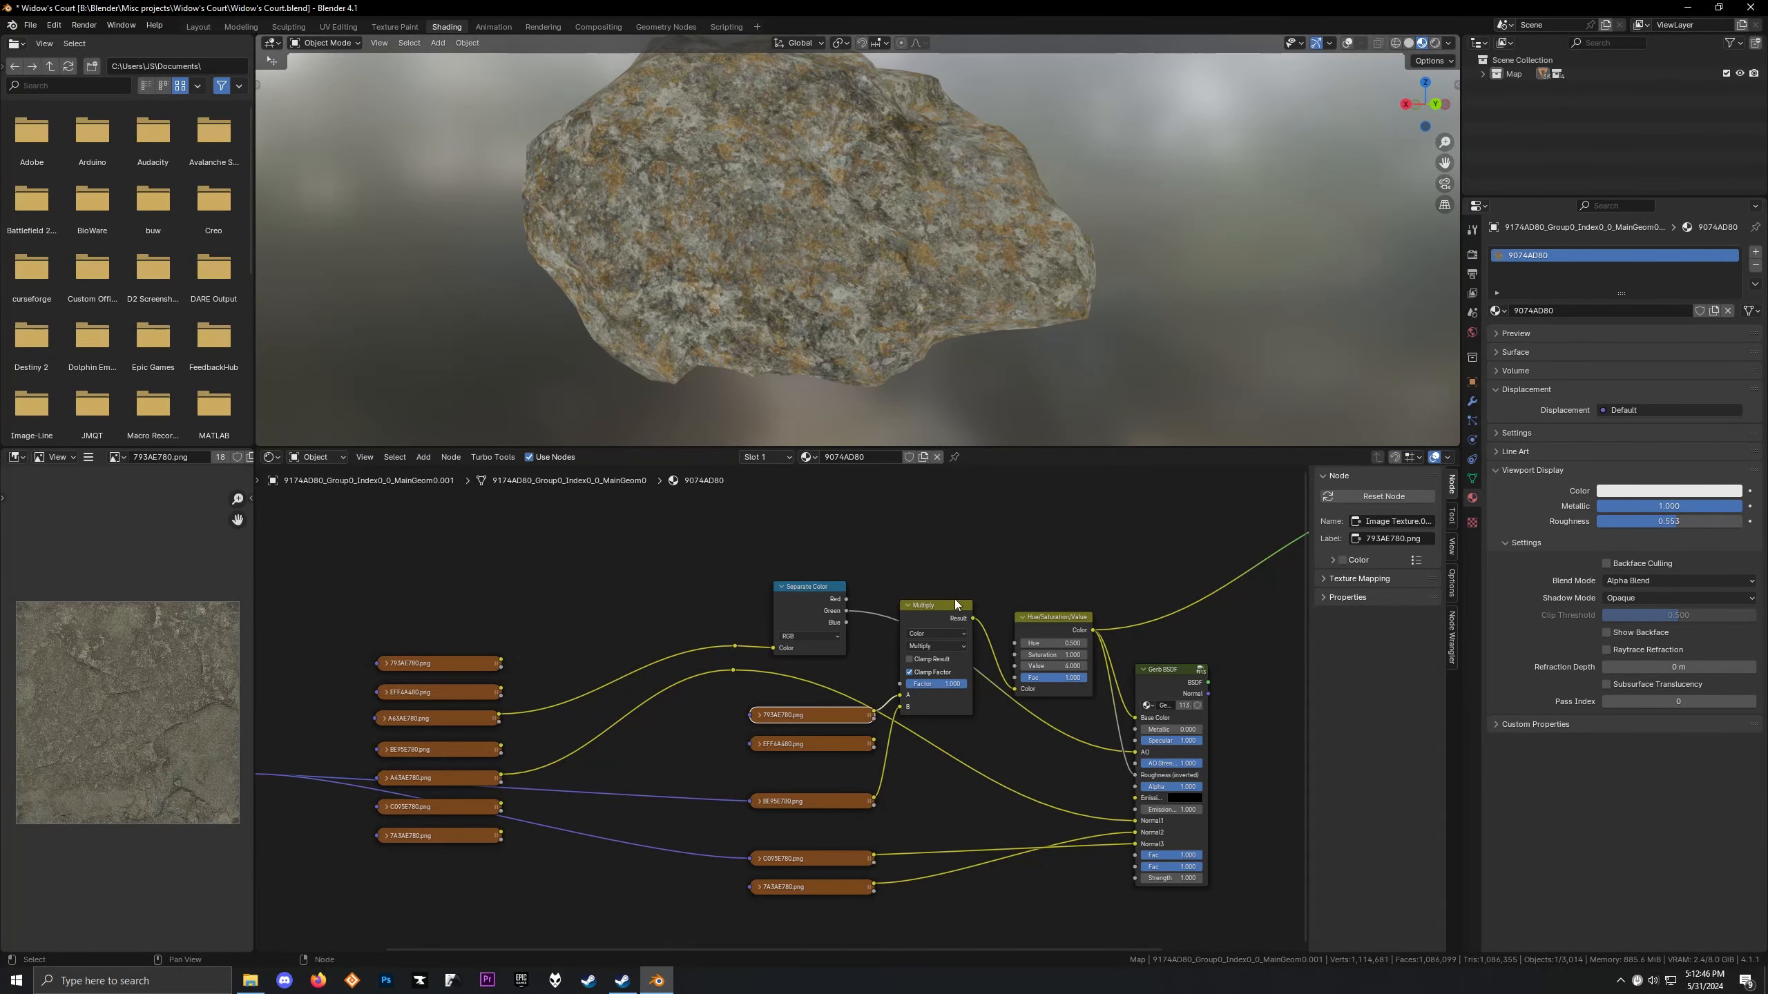
scroll(955, 600, down, 3)
middle_drag(1093, 595, 938, 632)
scroll(939, 755, up, 3)
scroll(939, 755, up, 1)
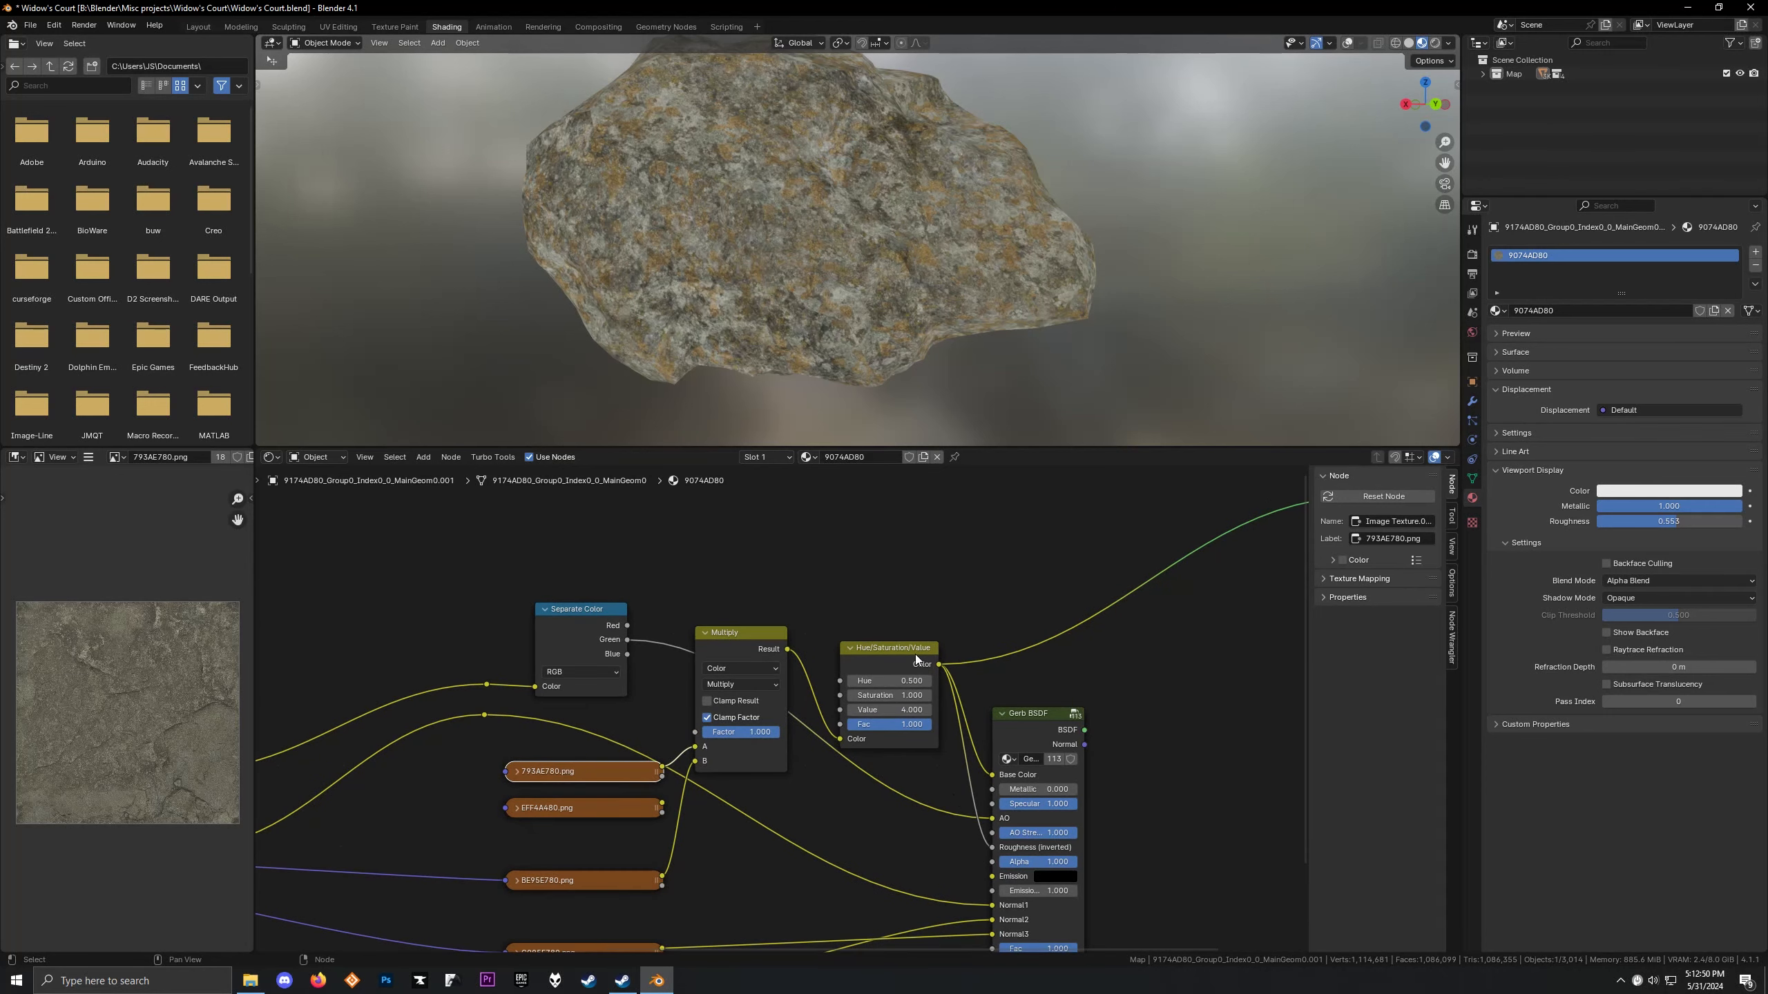
Switch to File Explorer, open the Alkahest-LF folder and launch alkahest.exe
click(222, 980)
click(250, 980)
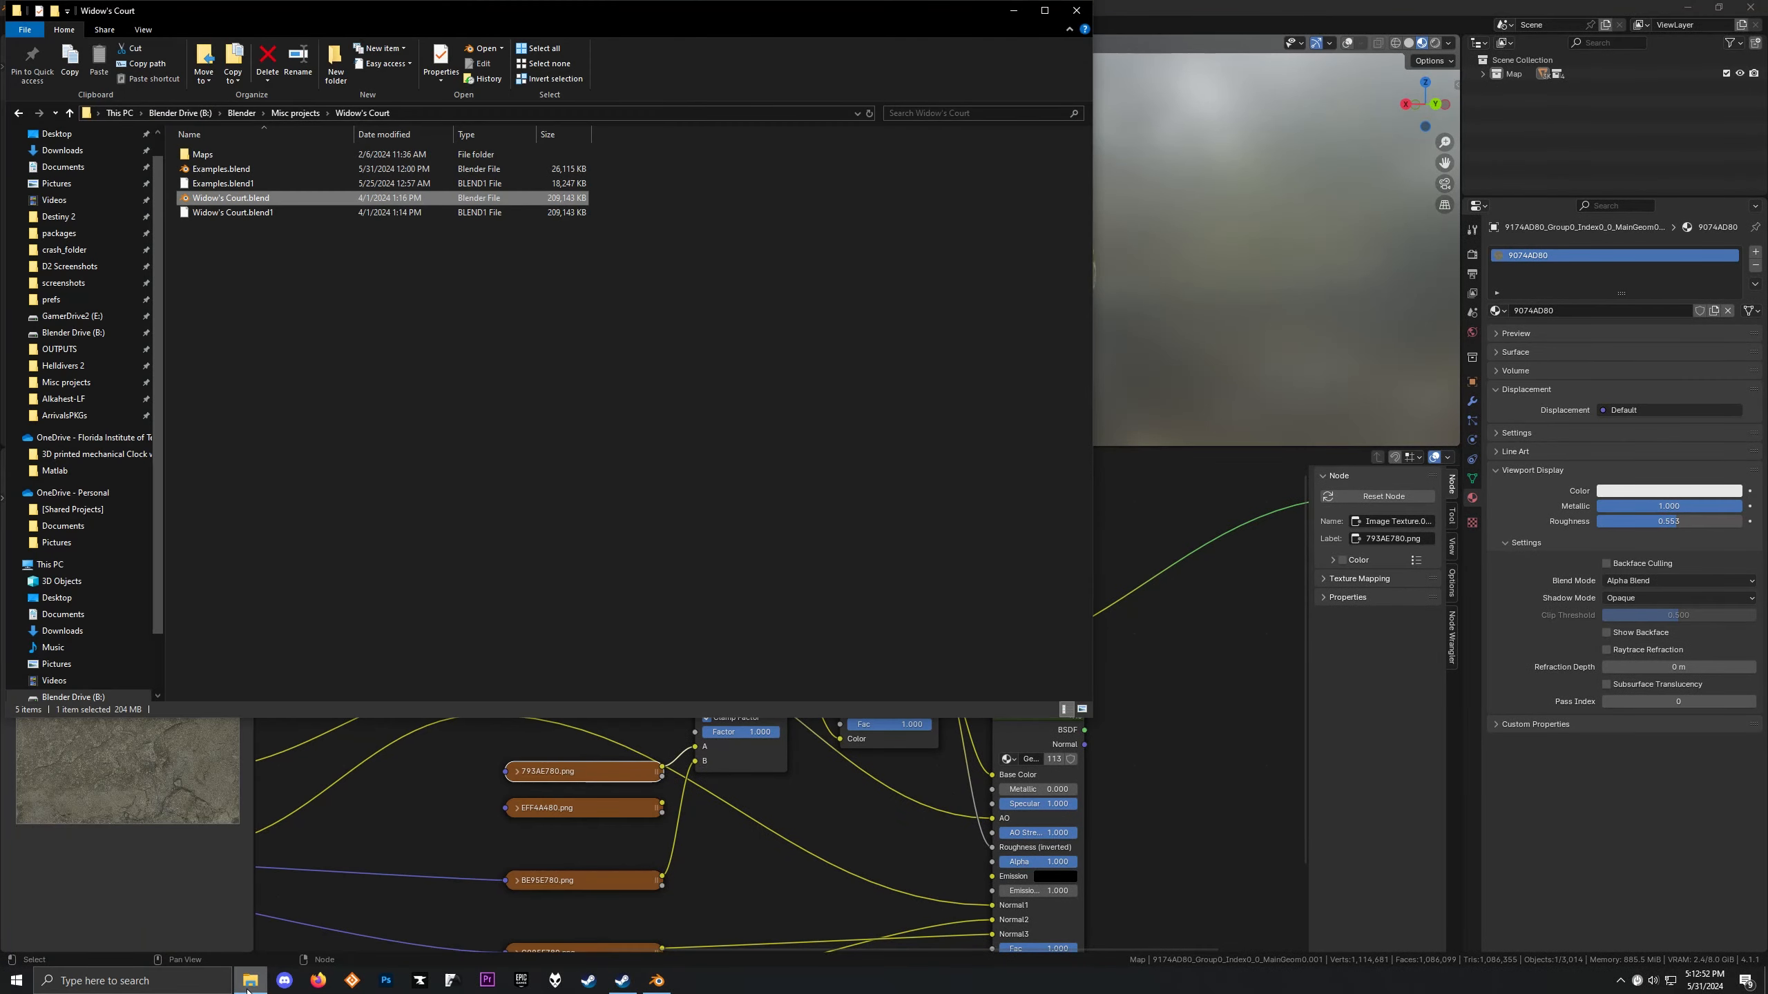
click(56, 399)
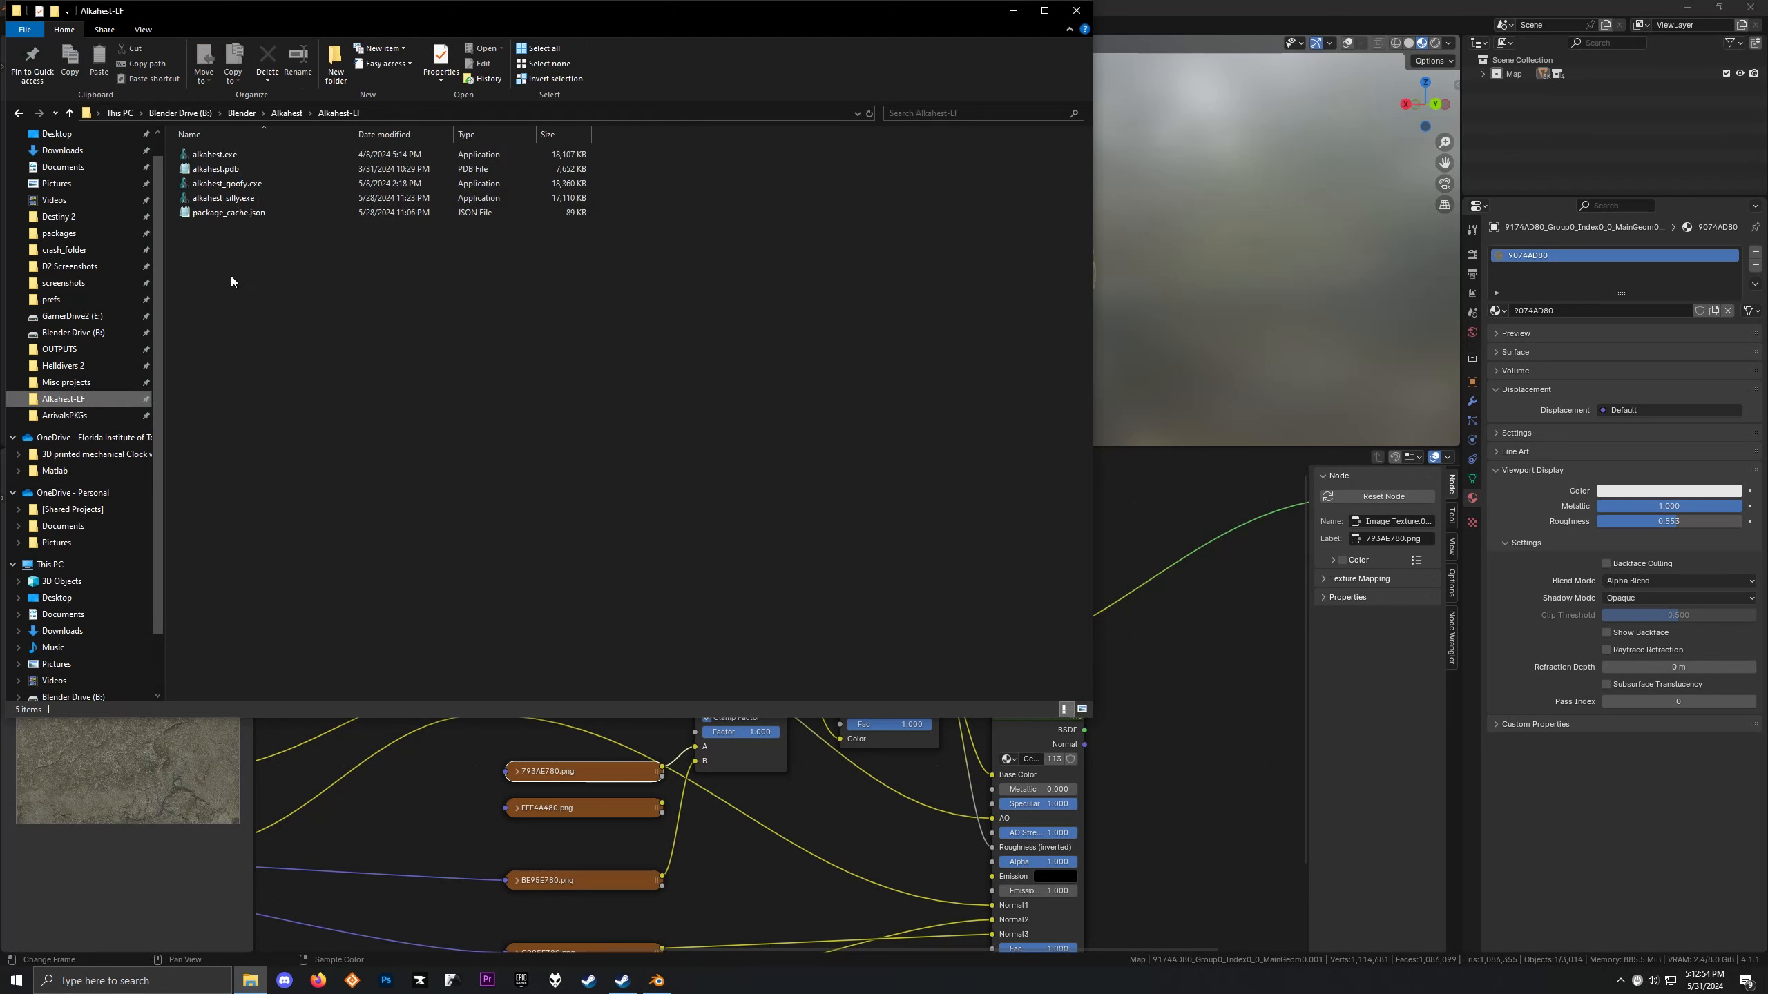
double_click(265, 154)
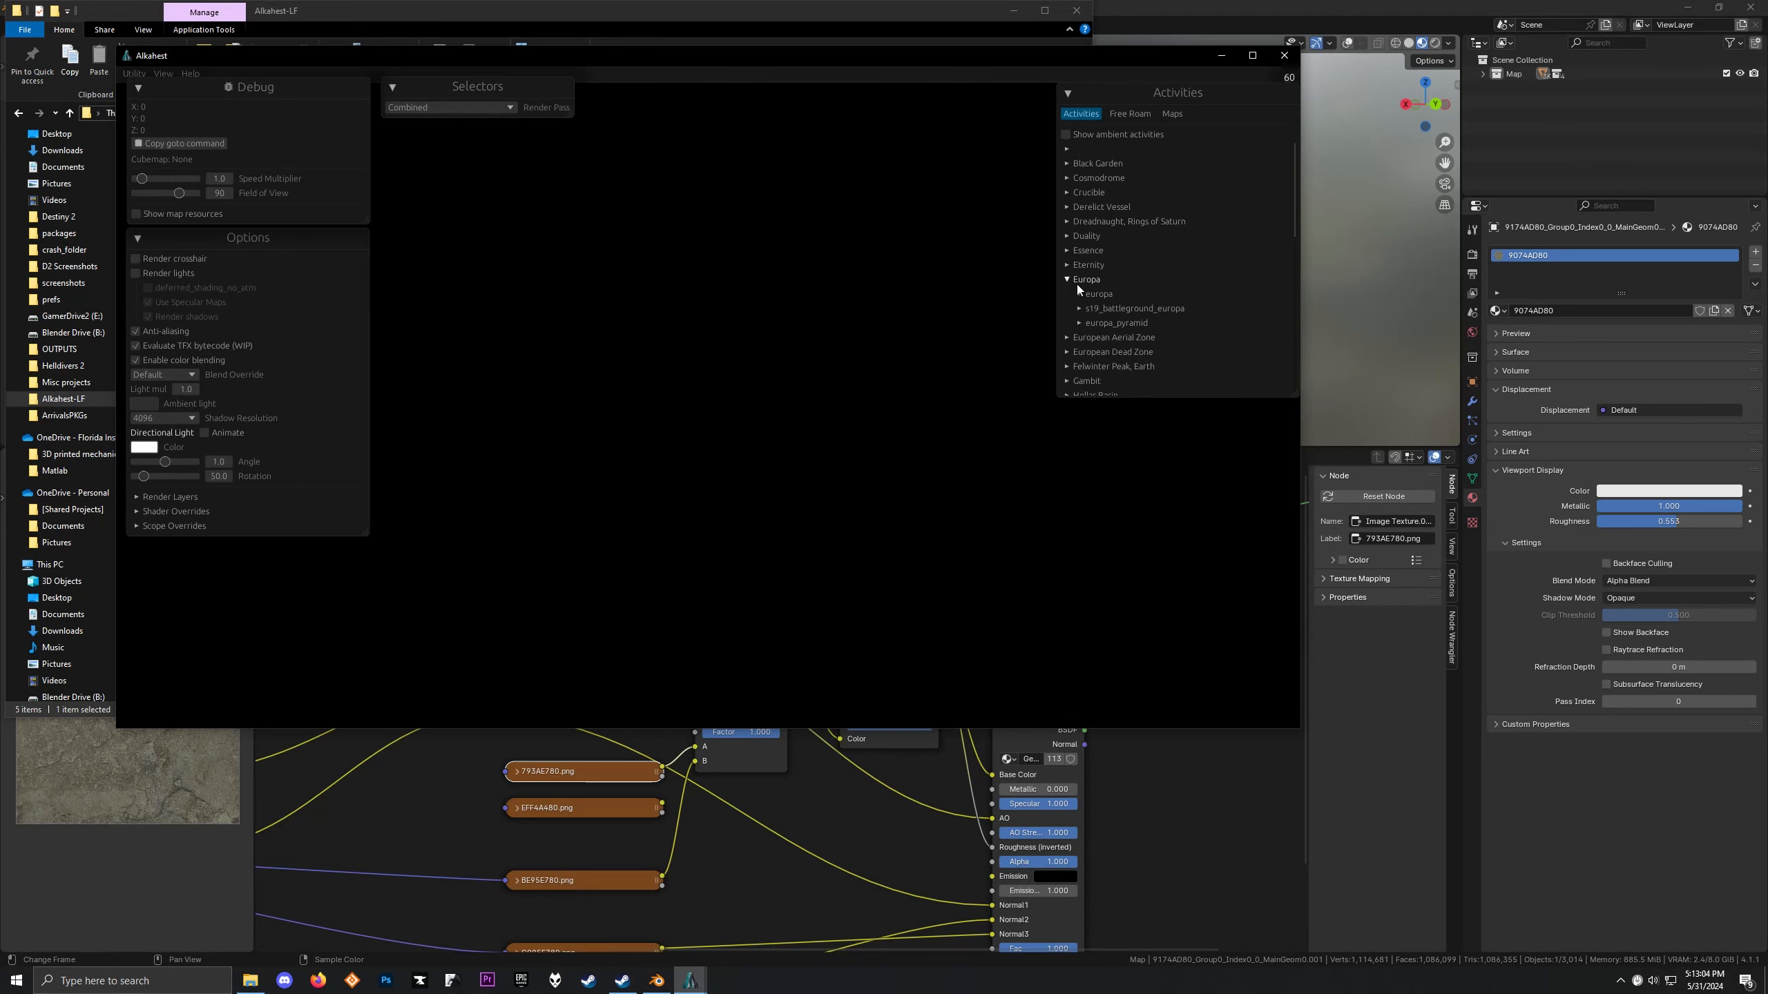
Load the European Dead Zone activity edz_freeroam and look around its Atrium map
click(1075, 309)
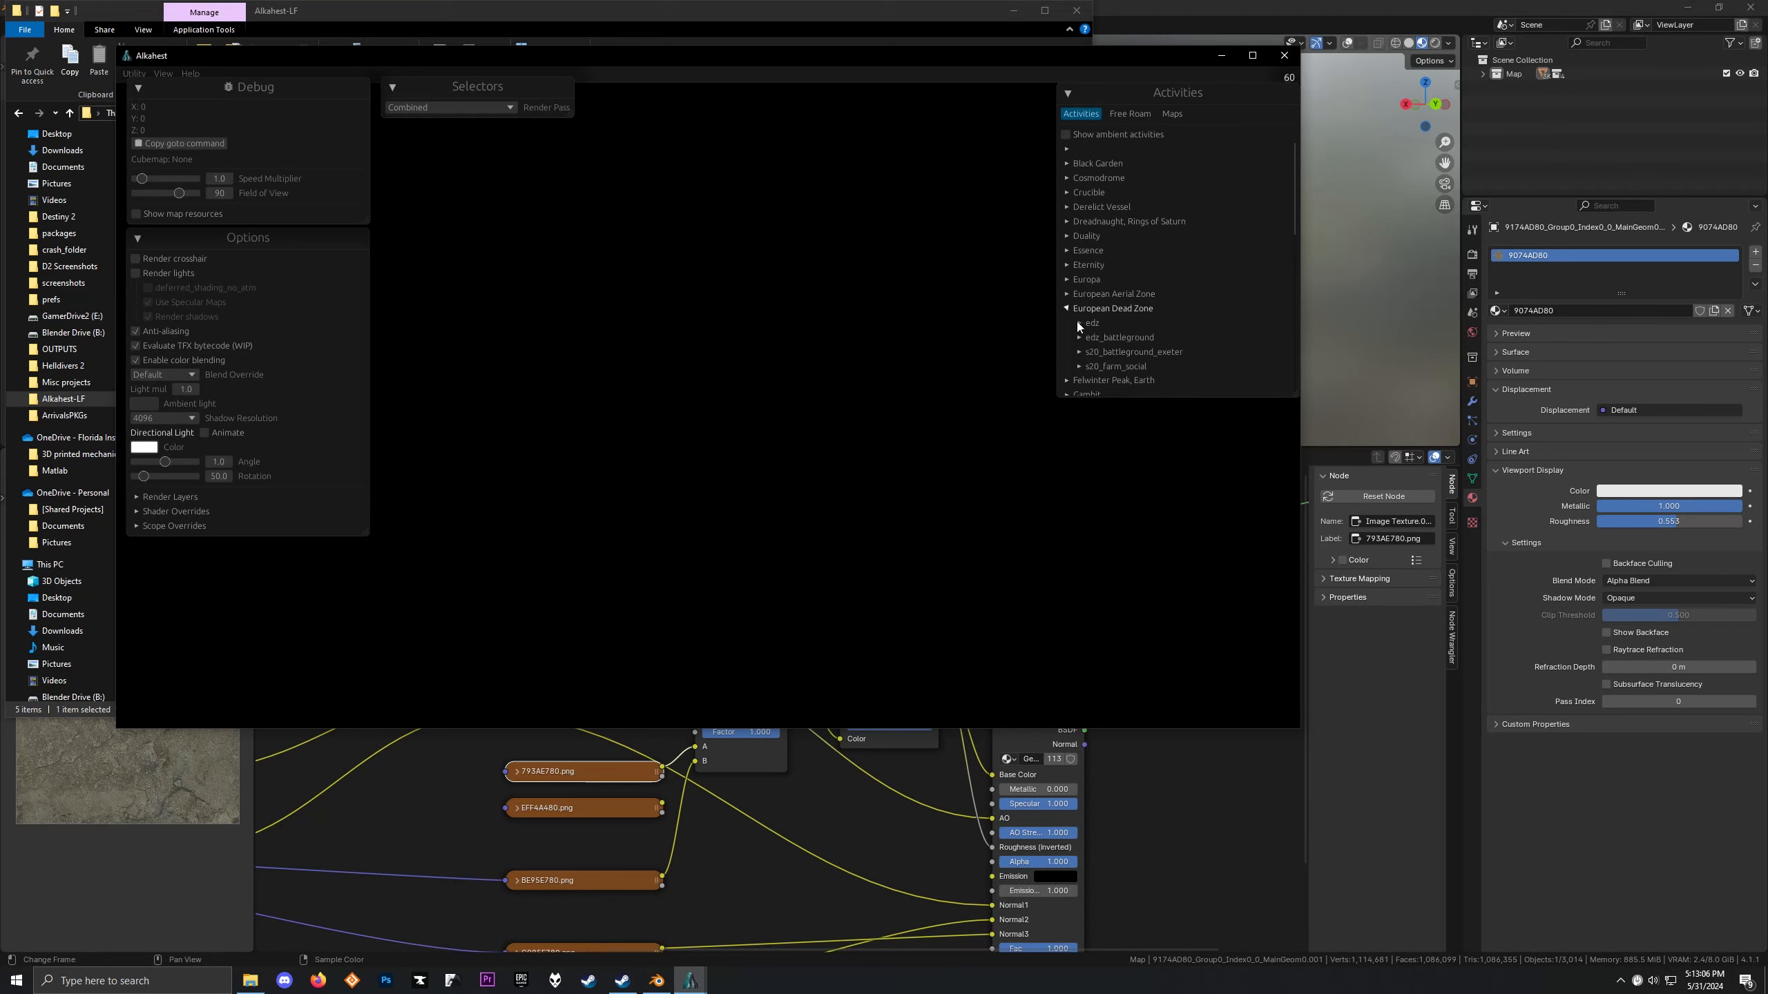
scroll(1131, 370, down, 2)
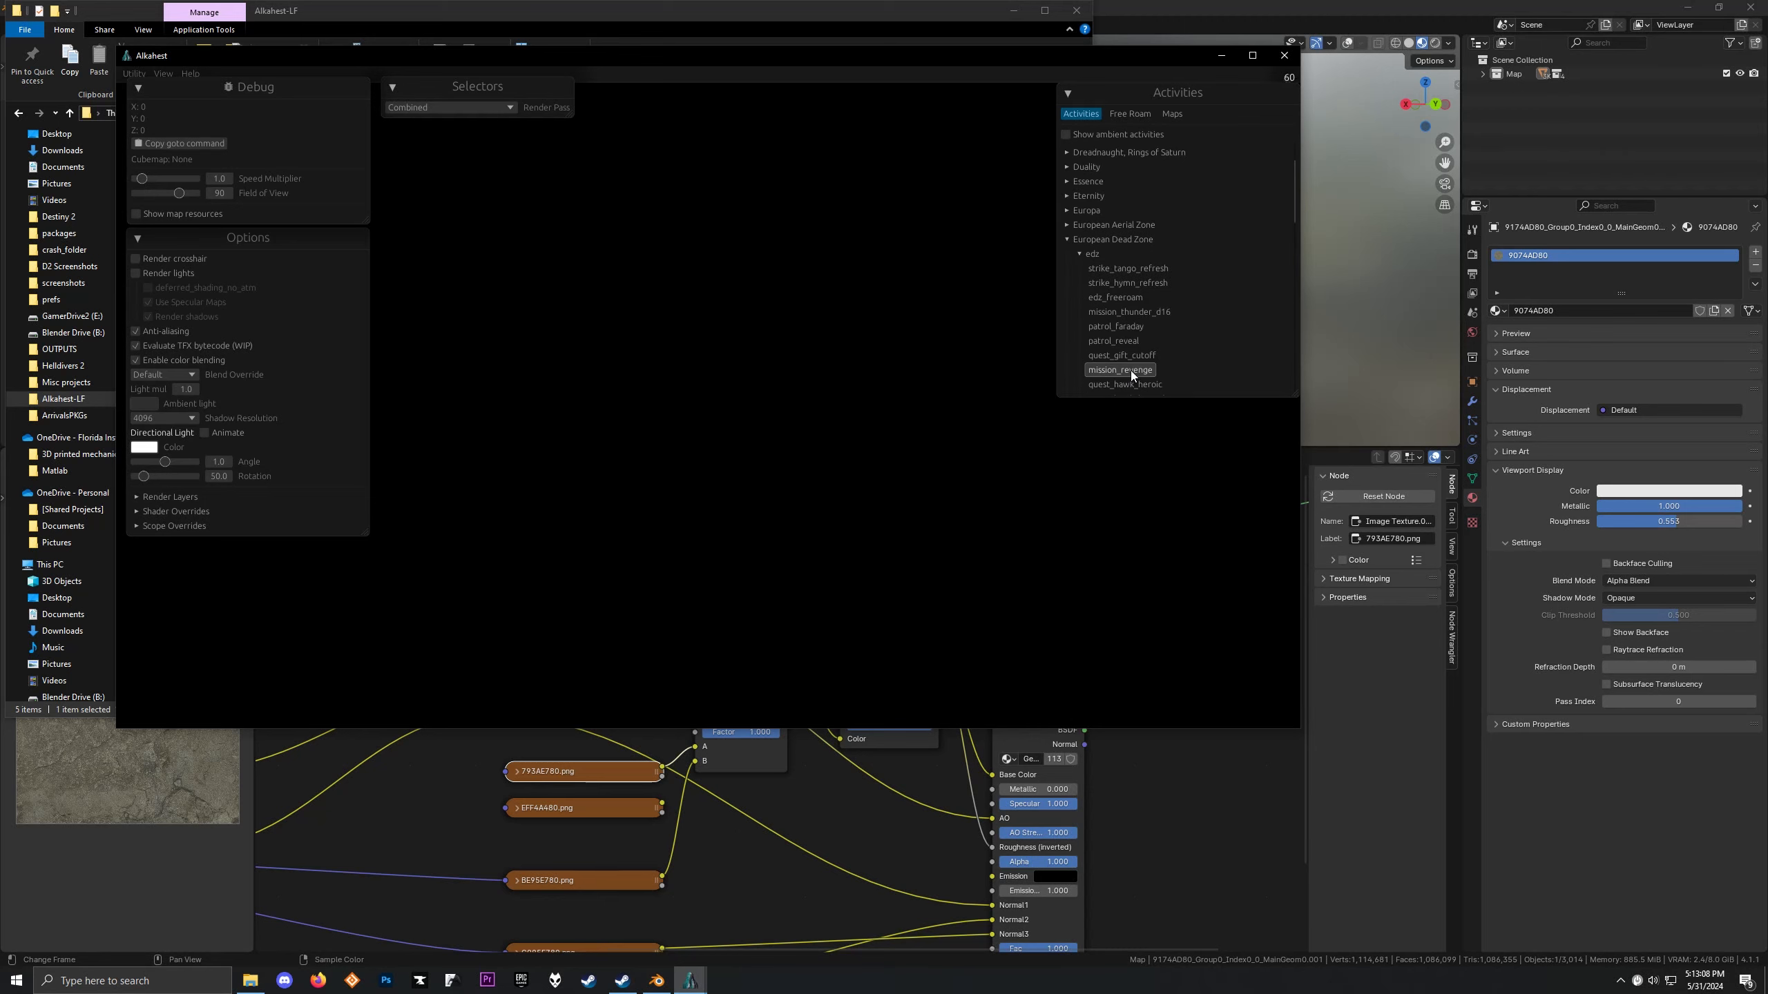
click(1124, 301)
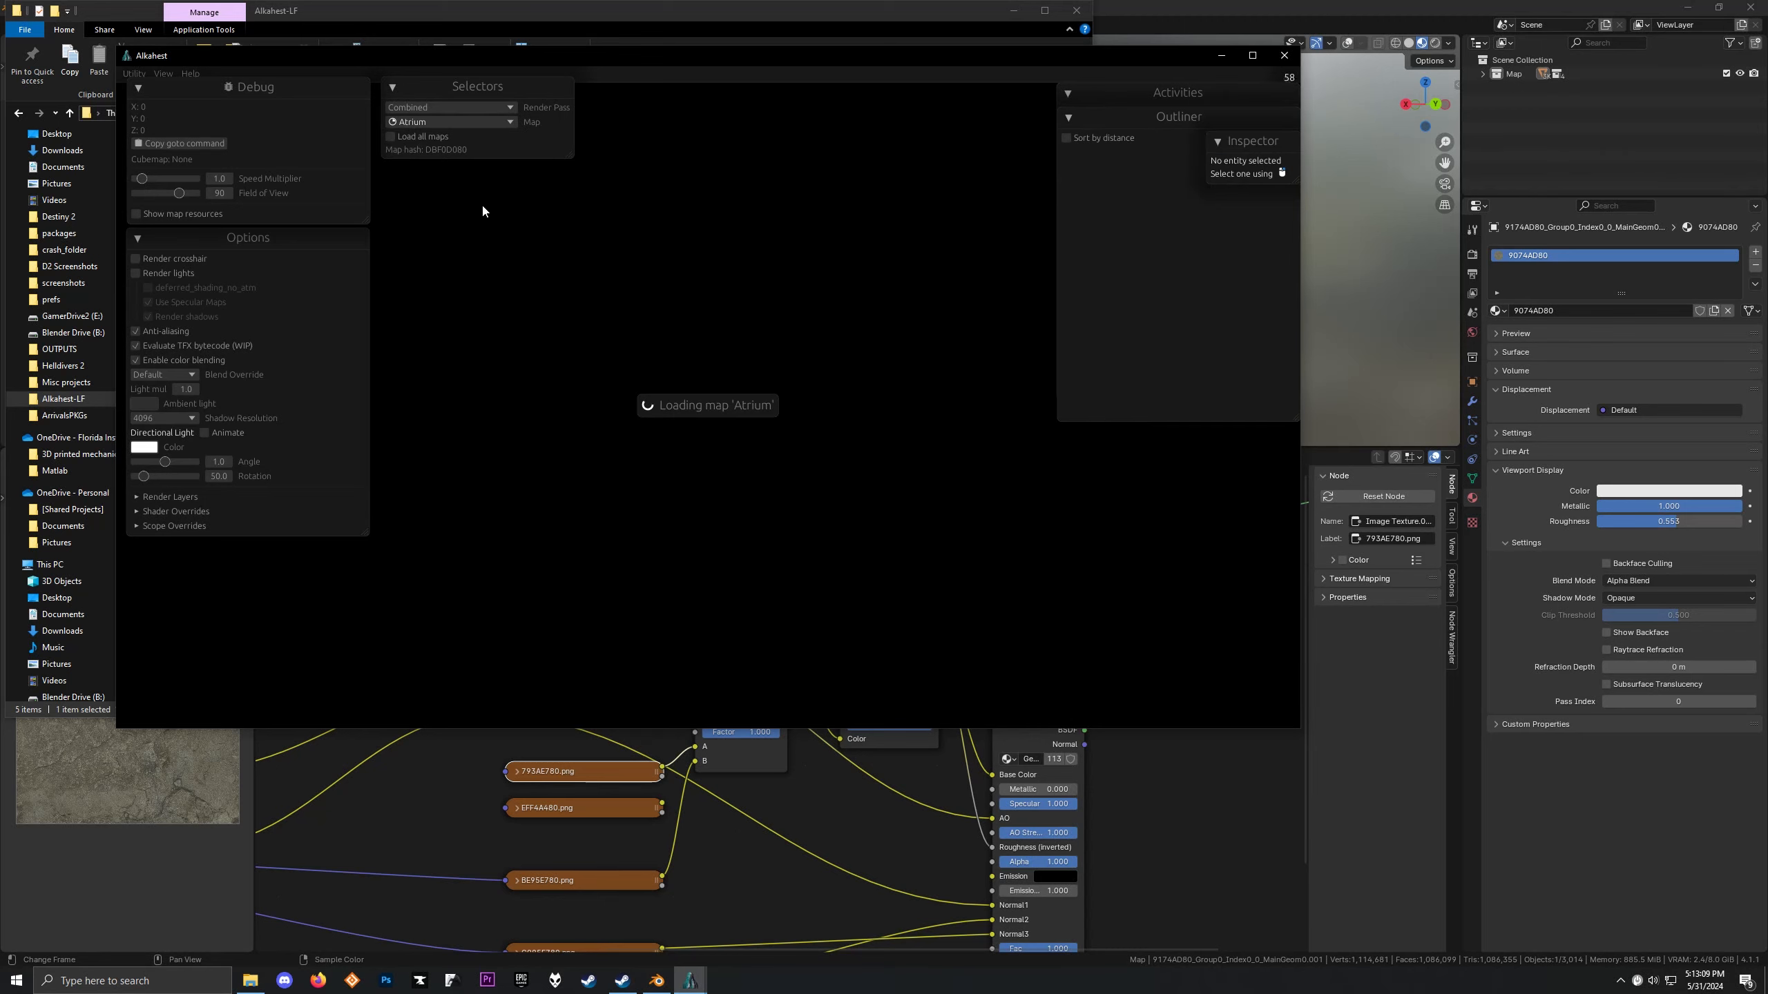
click(435, 122)
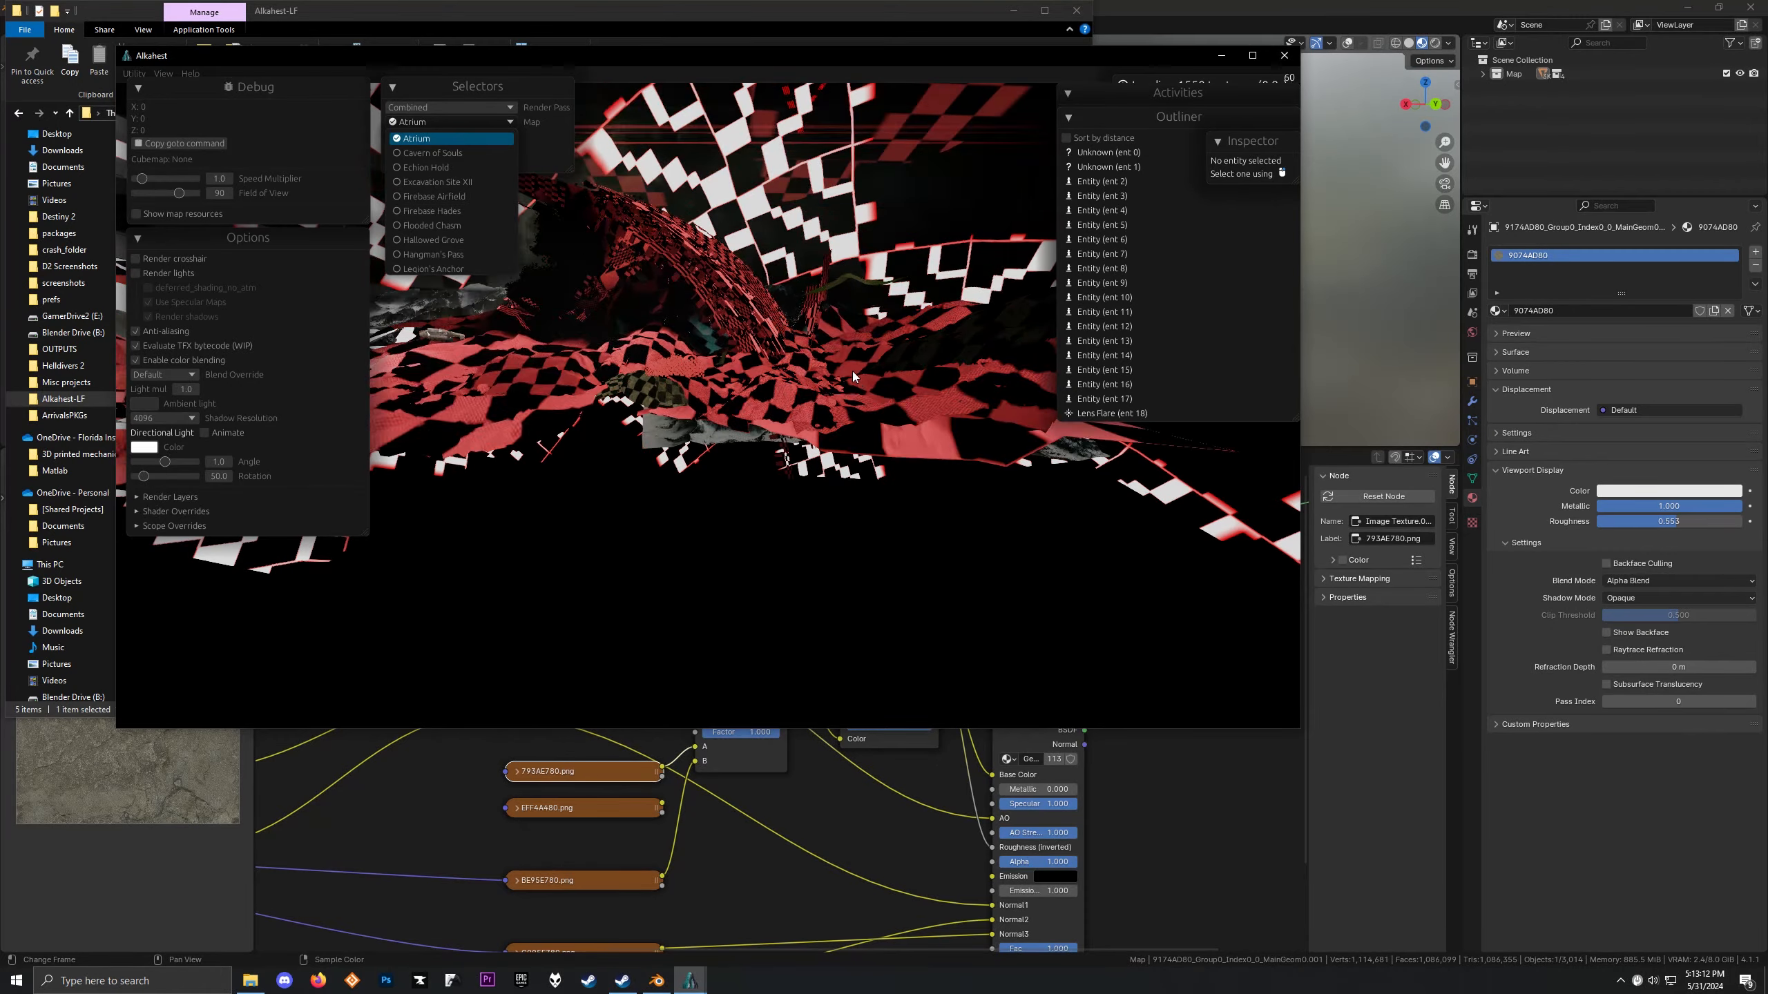
drag(562, 285, 212, 450)
key(w)
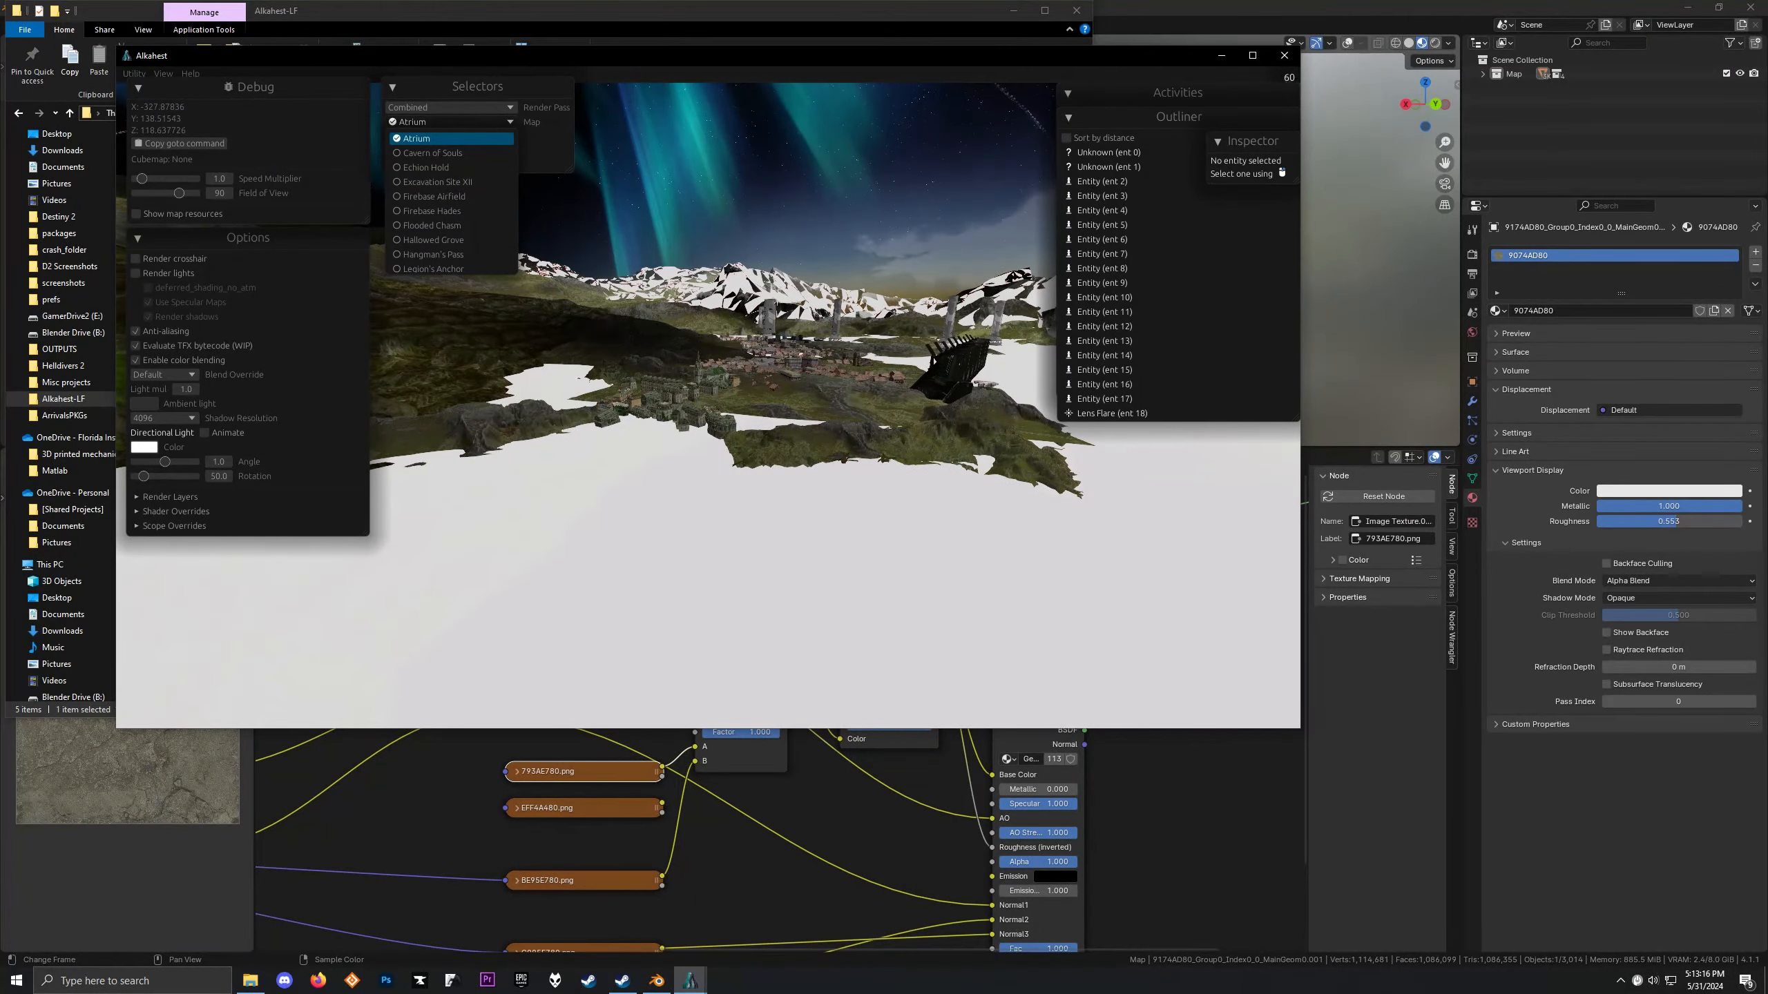
Turn off the Water and Errors render layers and fly into the bunker room with the grated floor
click(167, 525)
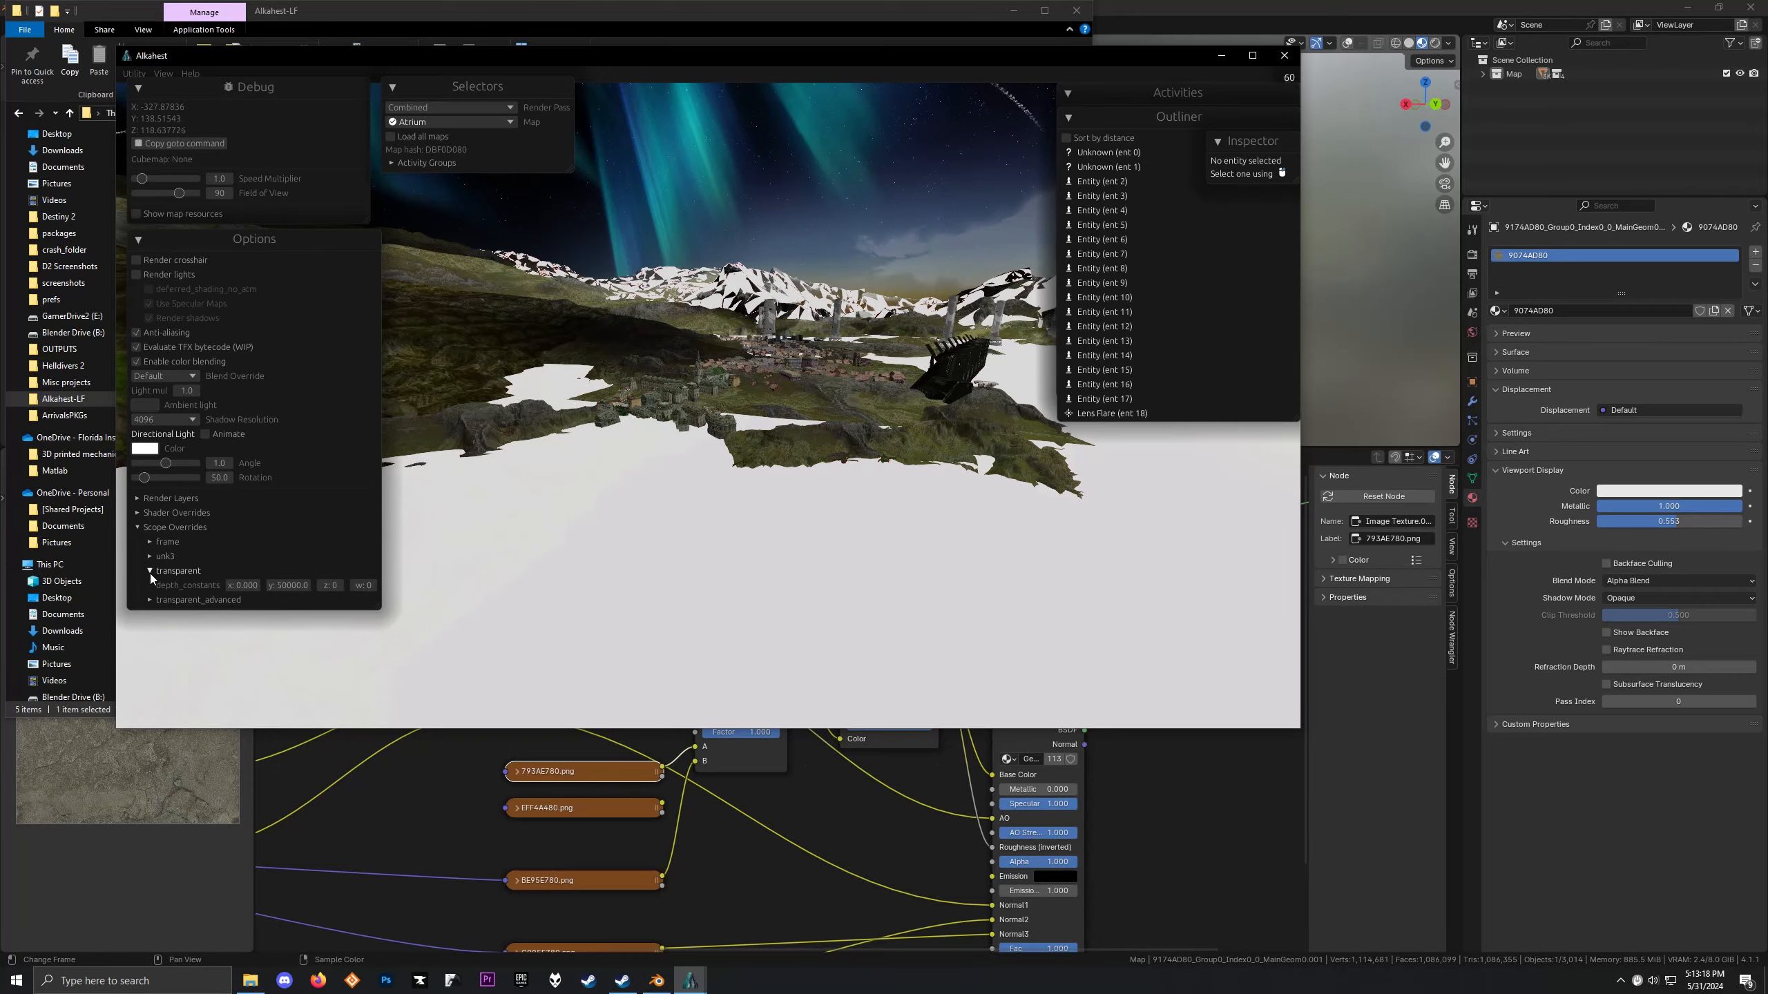
click(167, 526)
click(160, 498)
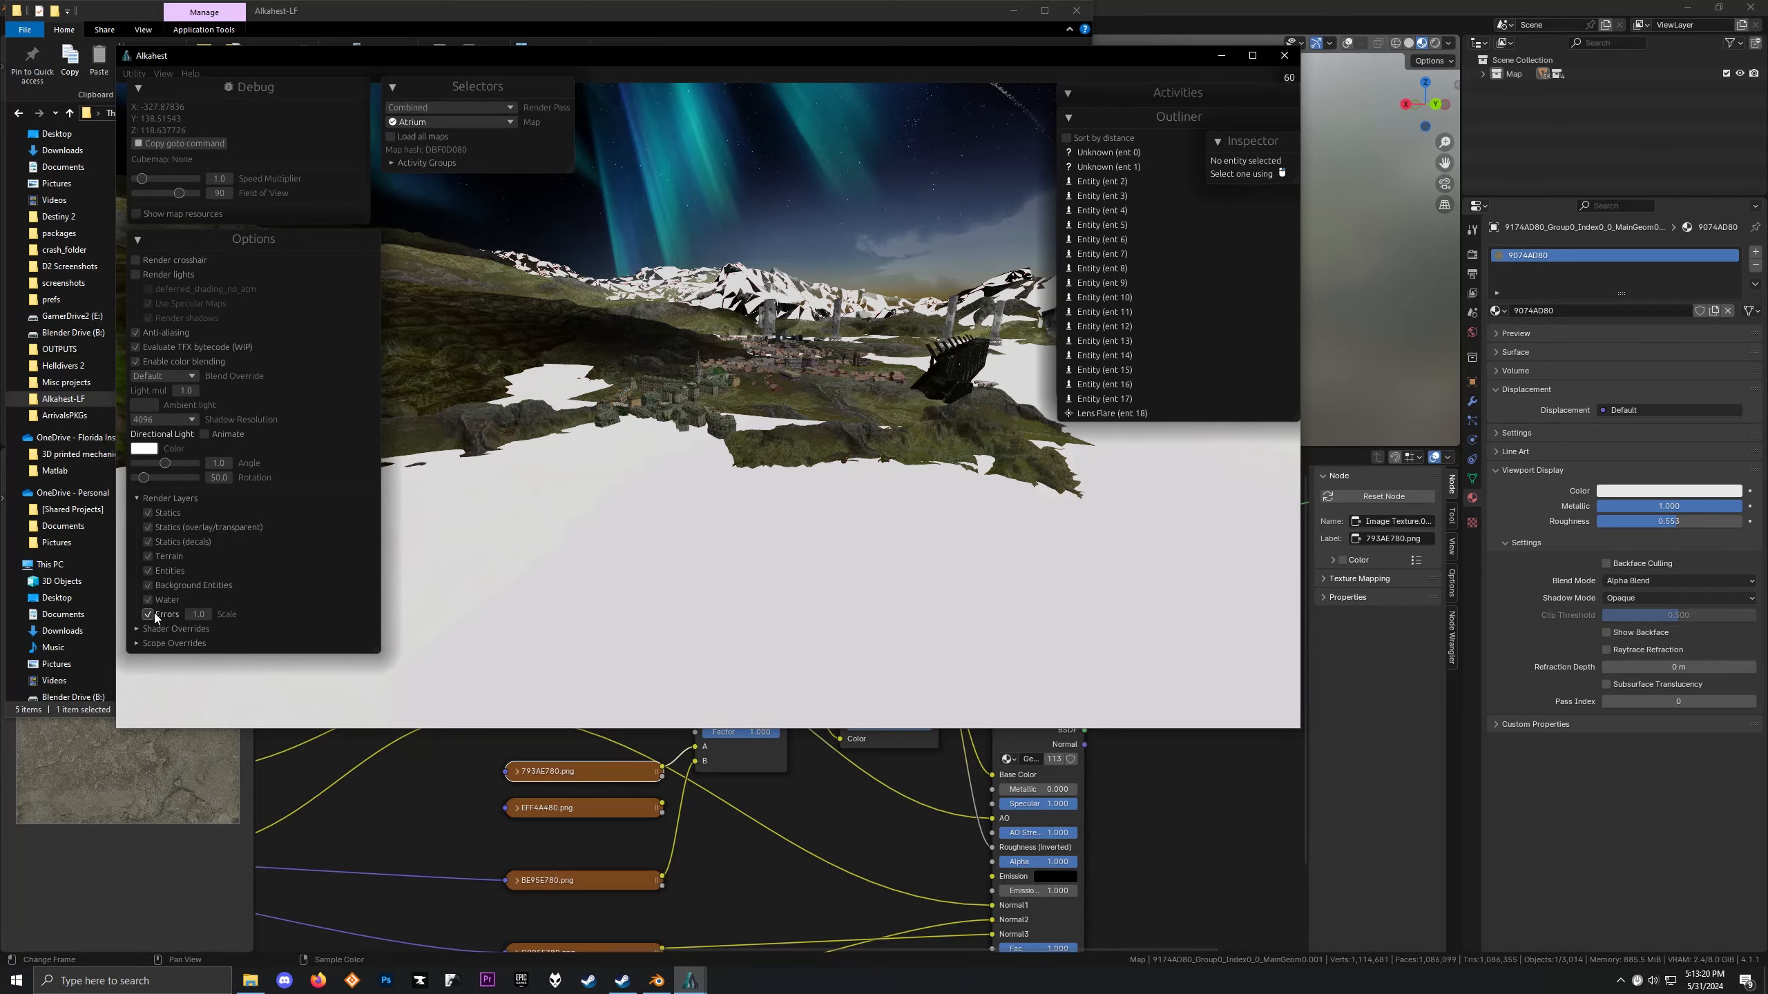
key(w)
drag(710, 508, 1242, 442)
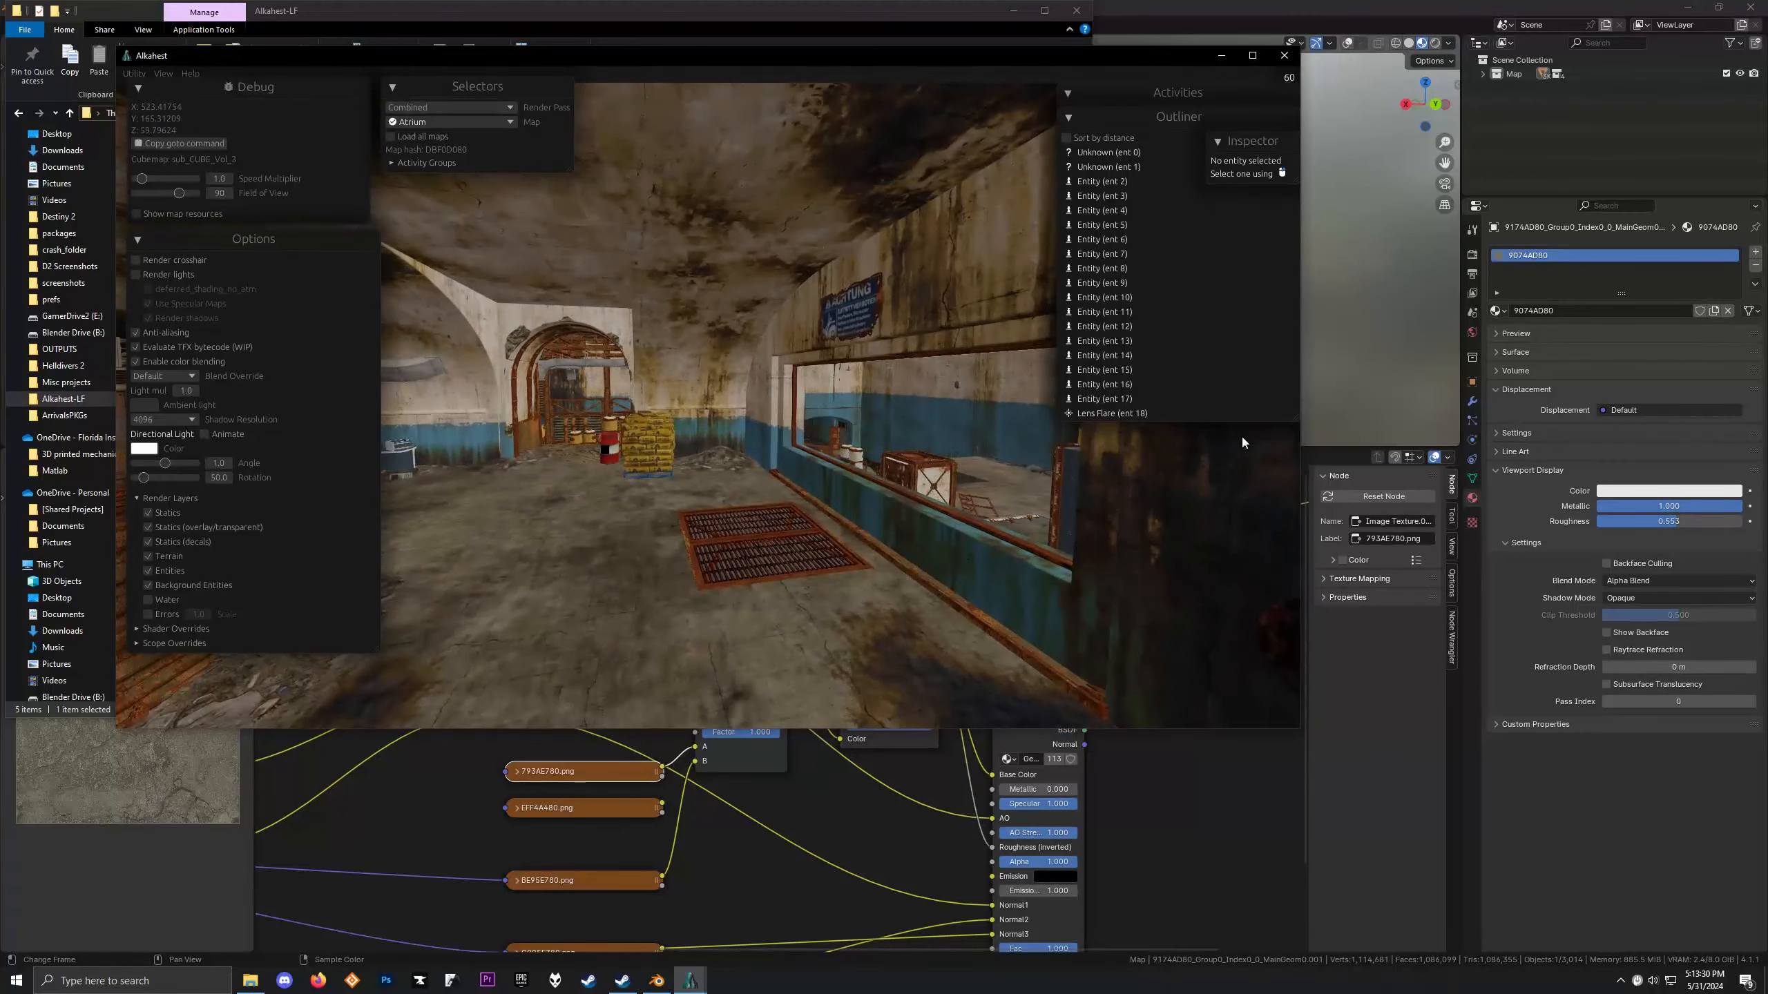
Collapse the Outliner, Activities, Inspector, Options and Debug windows and face the bunker's stained wall and rusty door
click(1069, 116)
click(1065, 97)
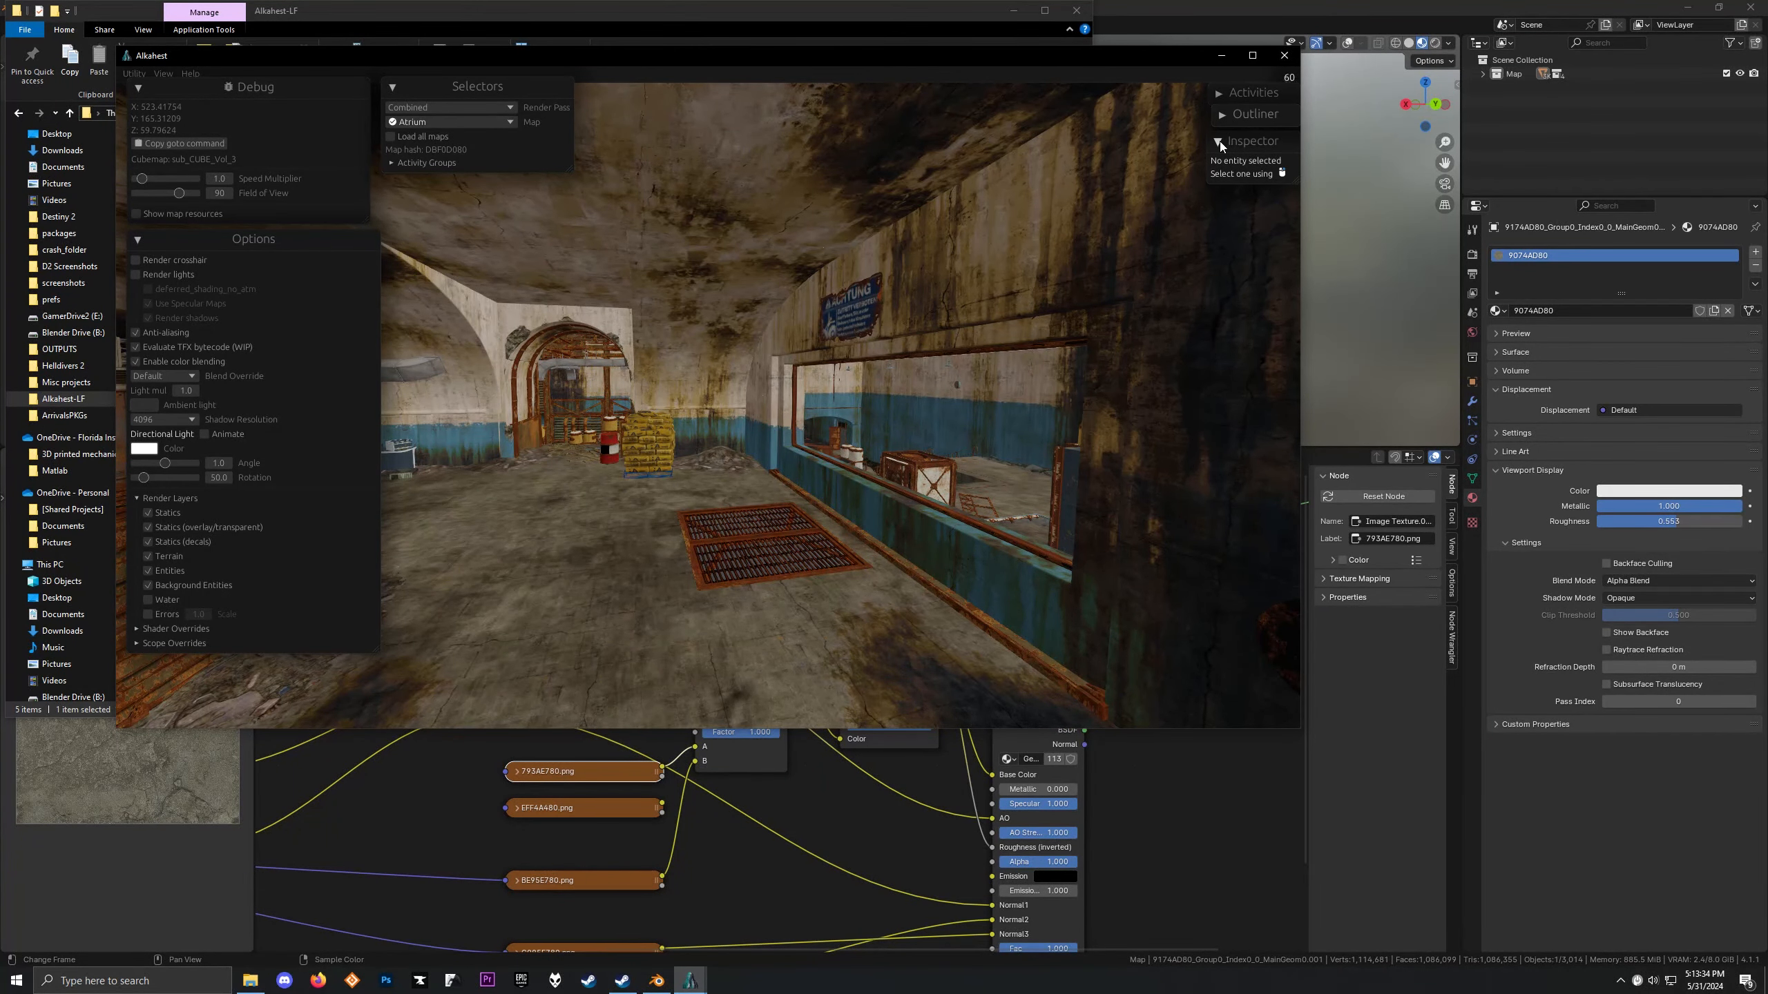
click(140, 239)
click(140, 89)
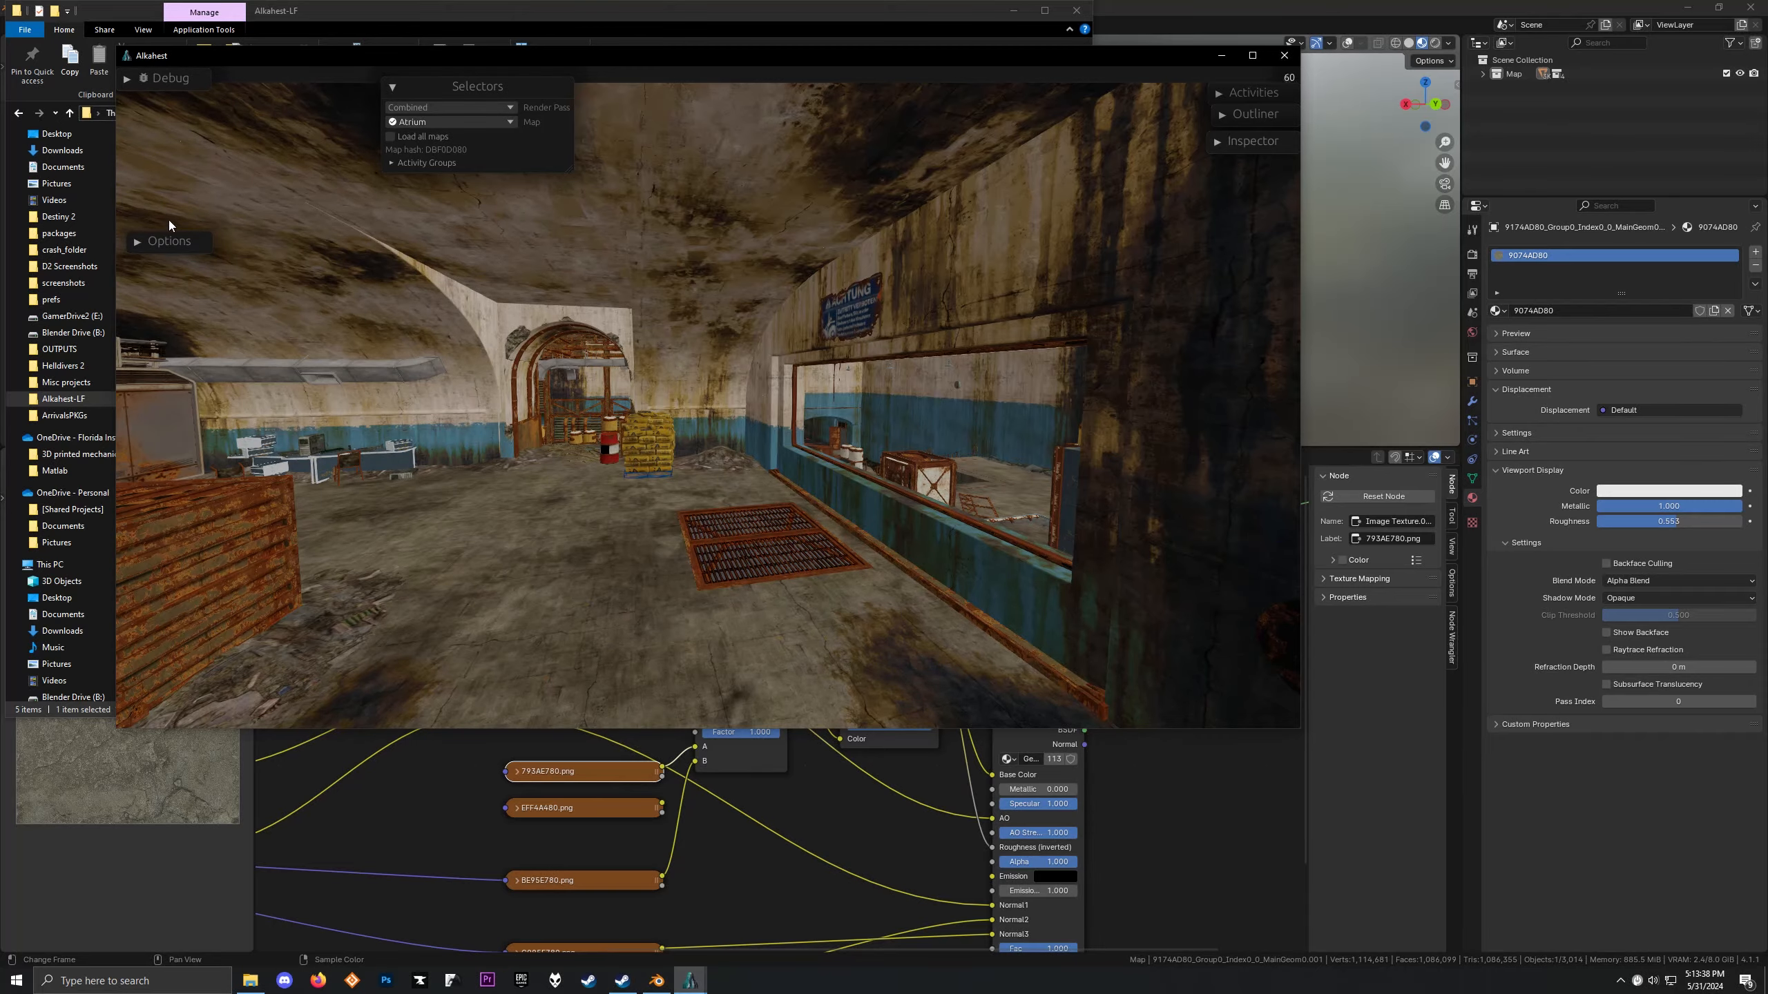
key(w)
drag(430, 310, 683, 249)
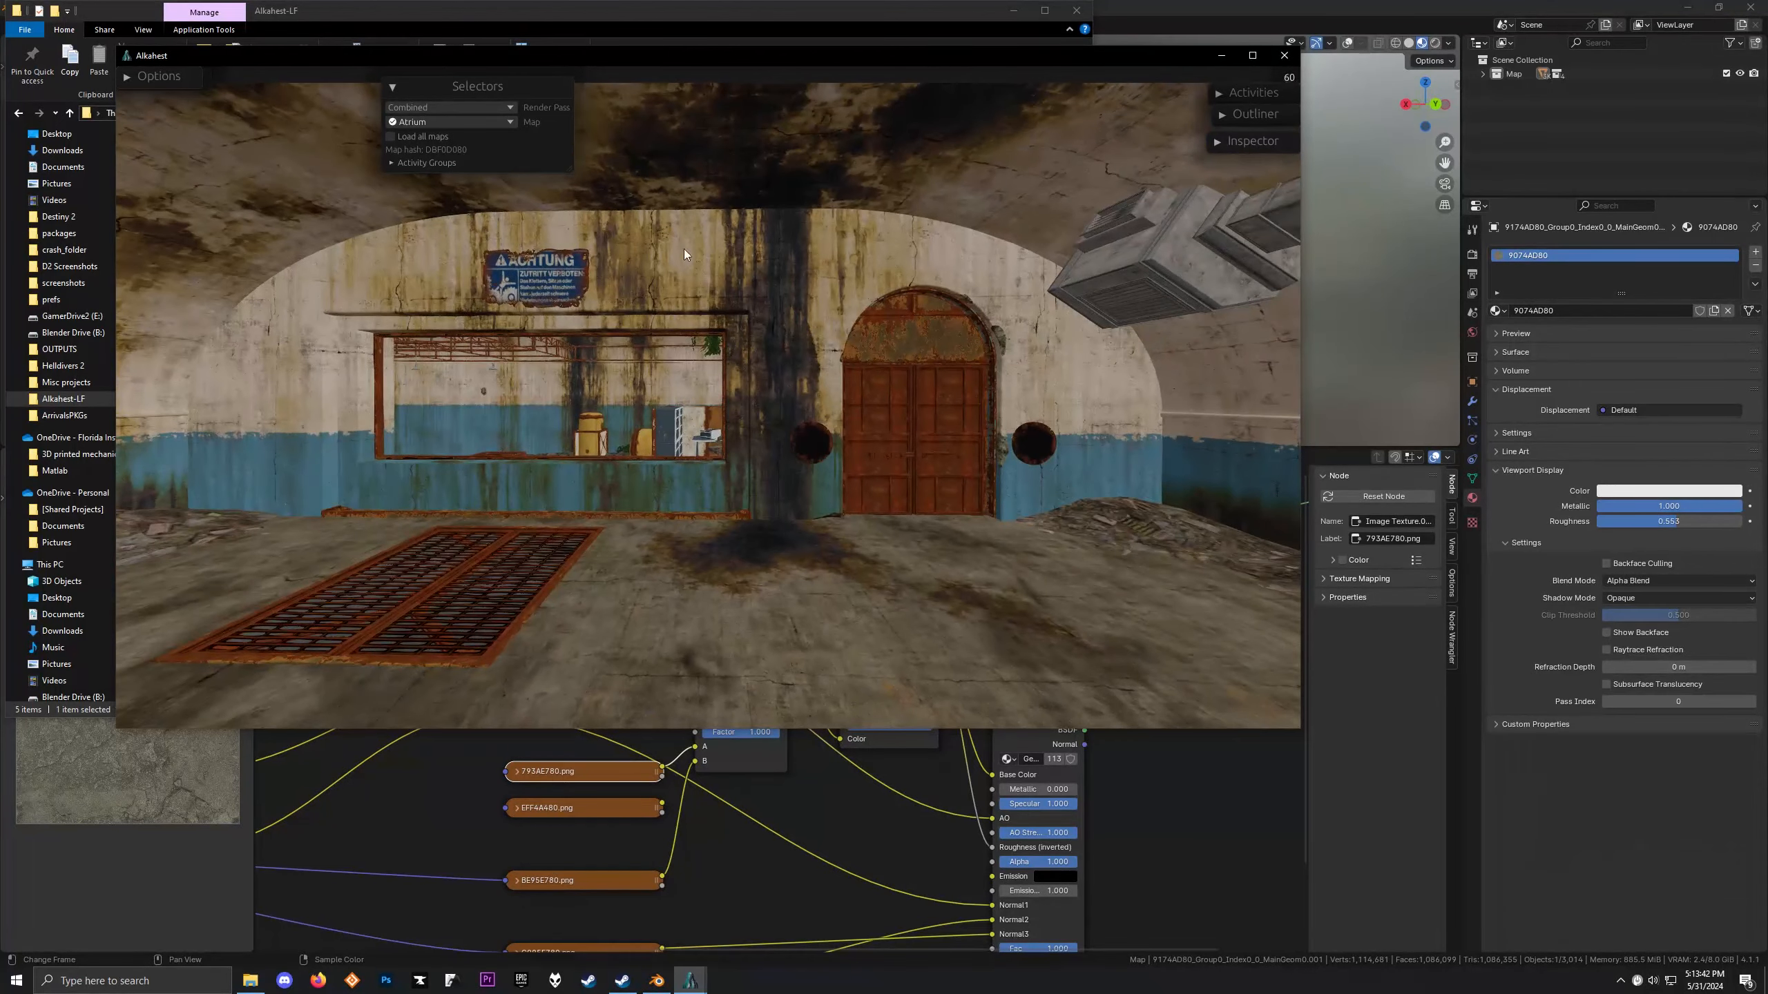
View the bunker room in the Albedo (RT0) render pass and in the Normal (RT1) pass
click(477, 108)
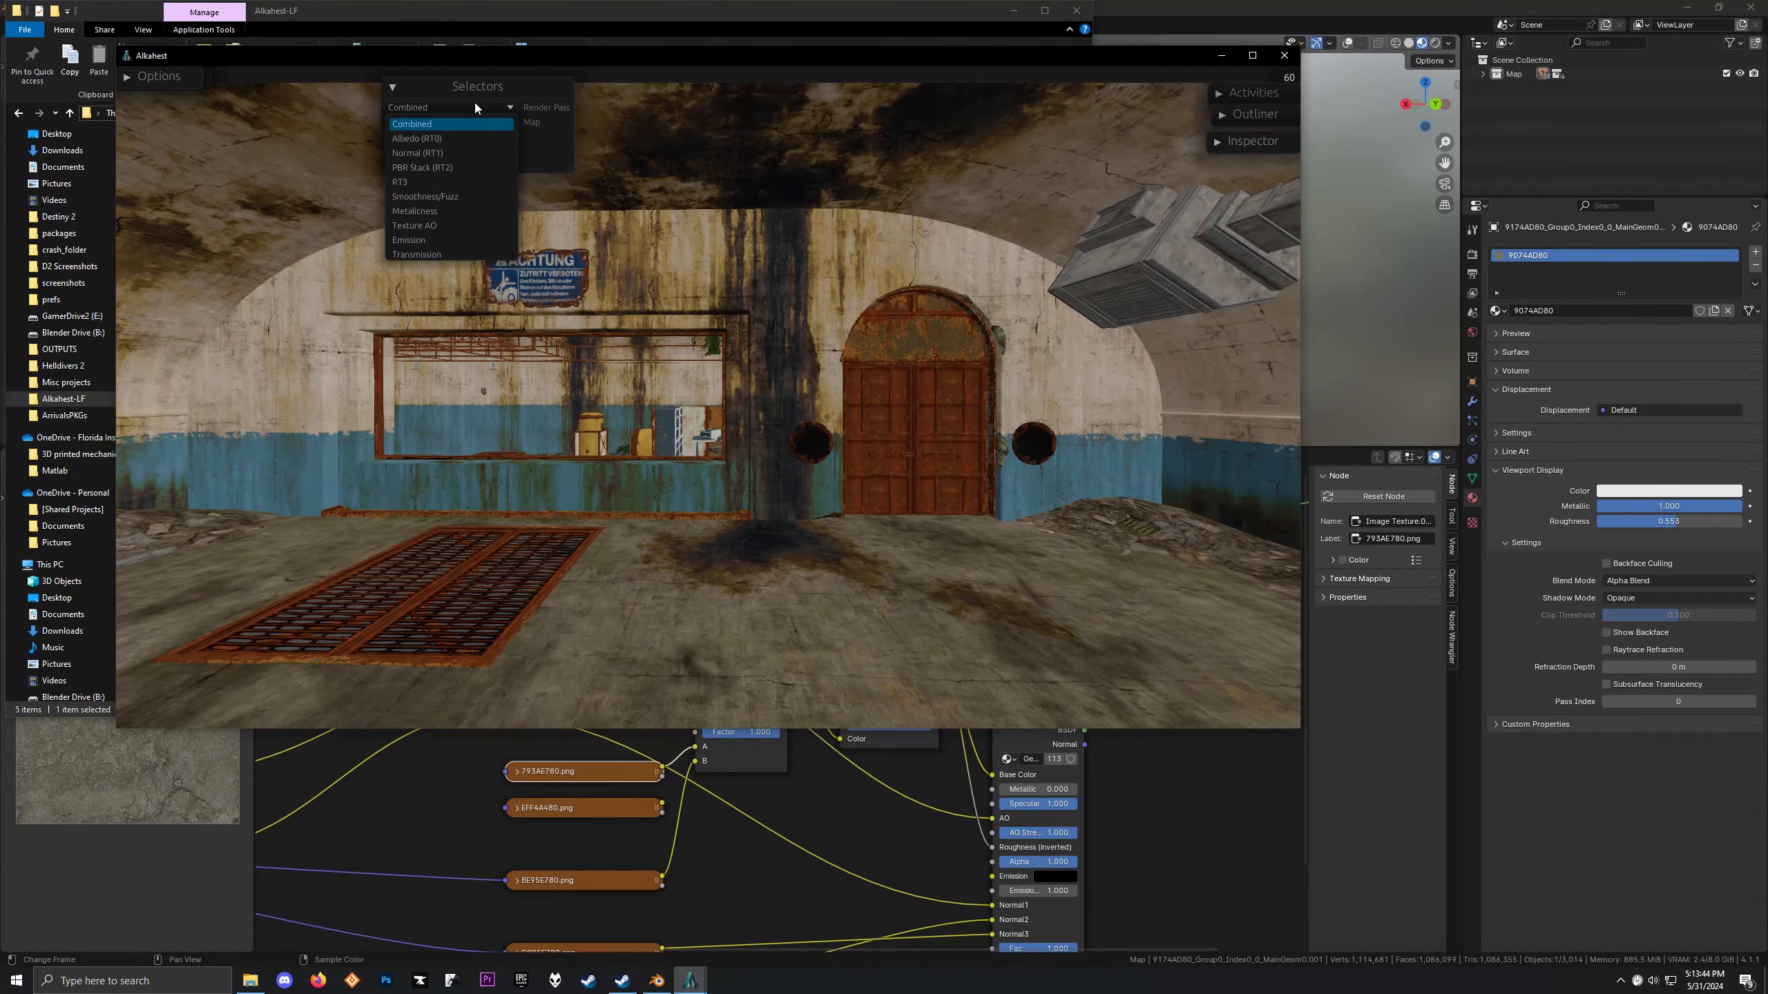
click(447, 138)
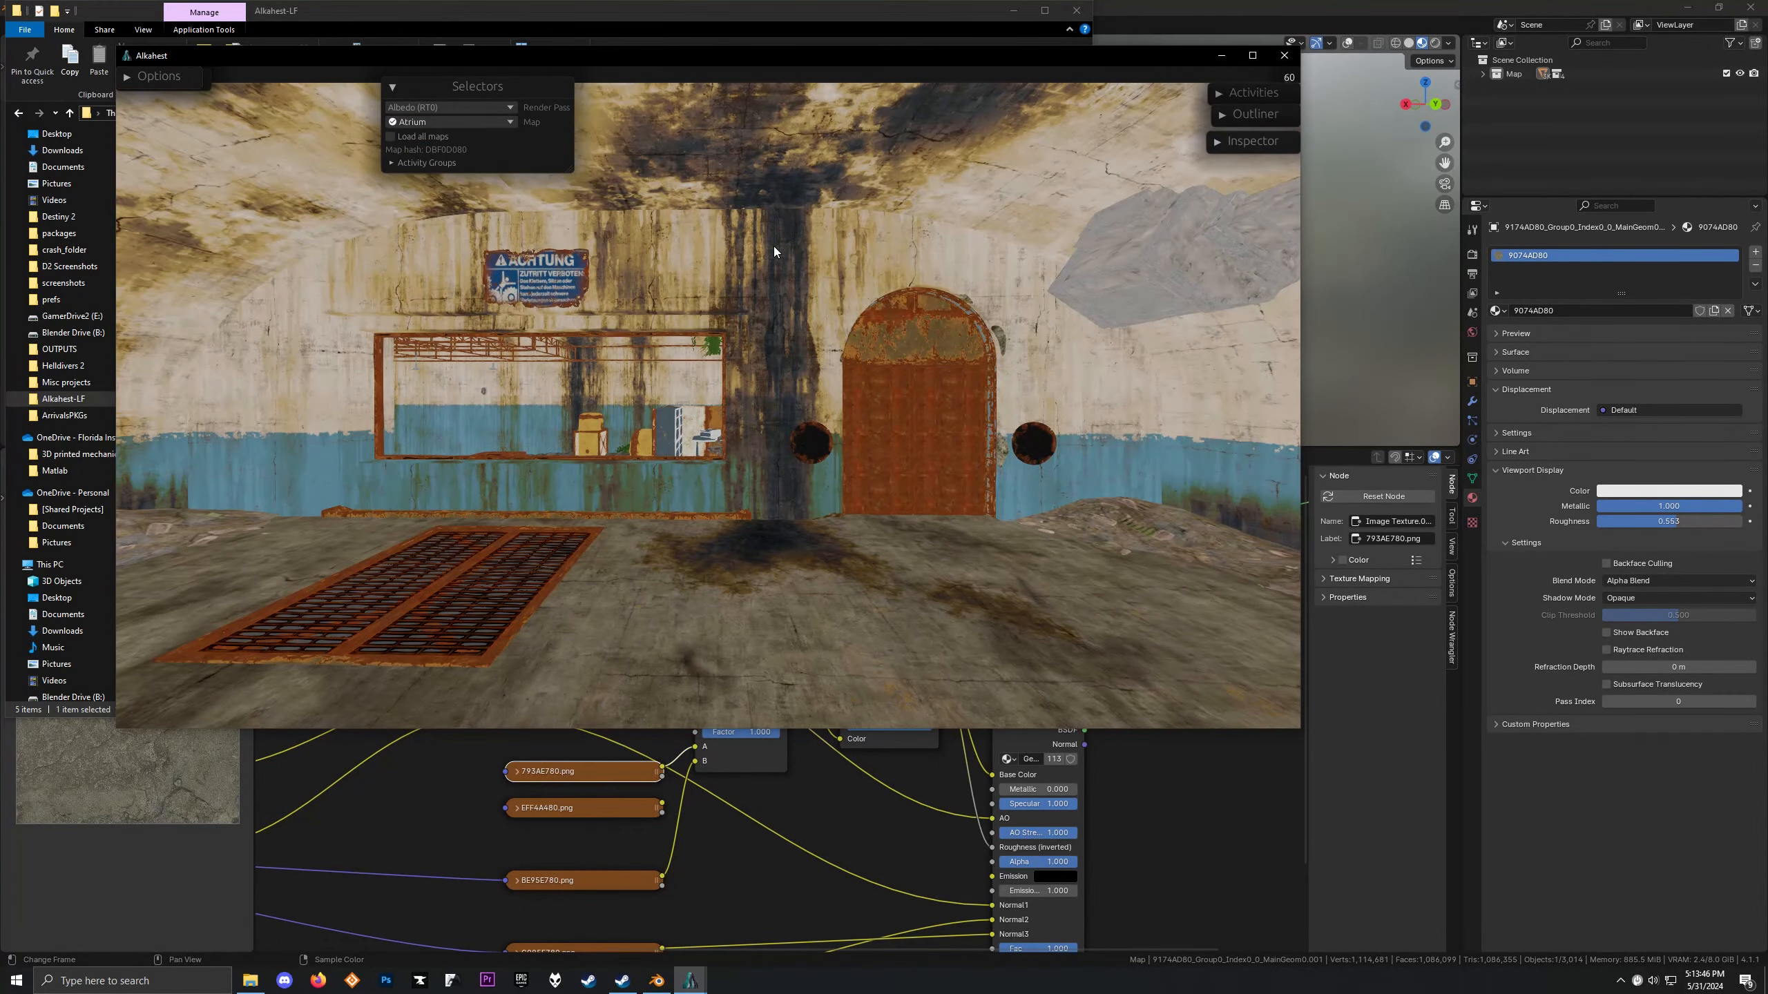
drag(773, 246, 641, 186)
click(473, 109)
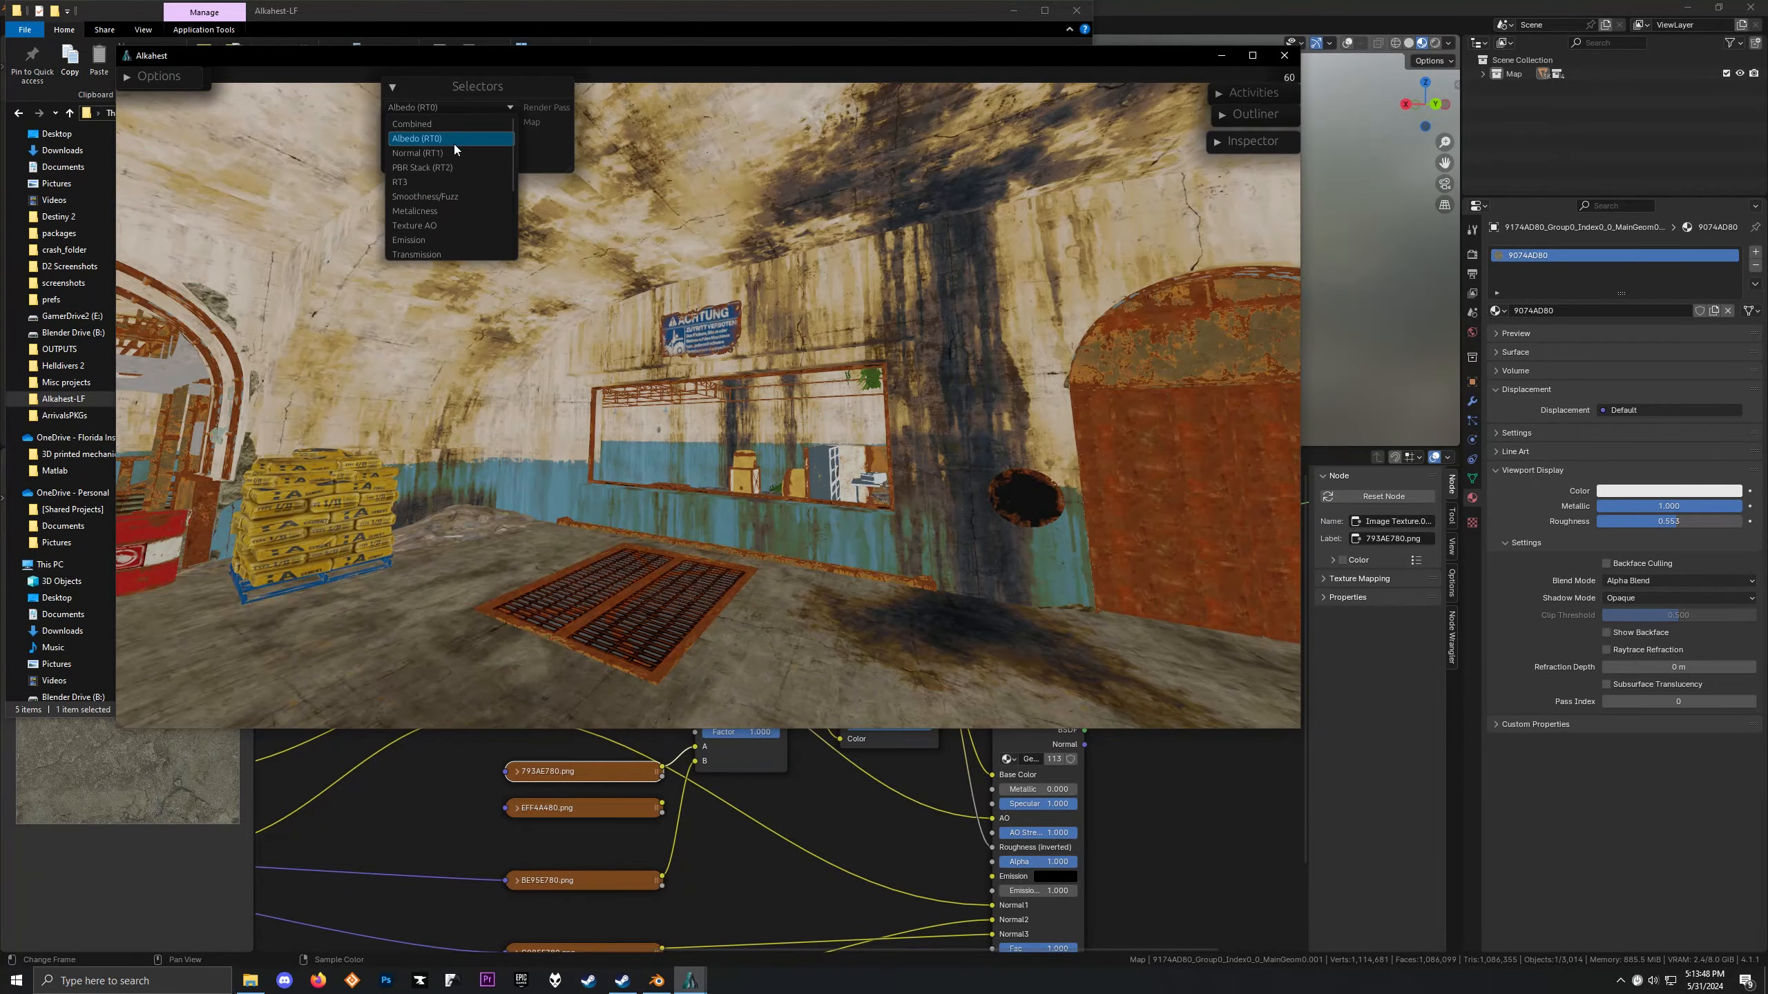
click(450, 151)
drag(519, 166, 729, 339)
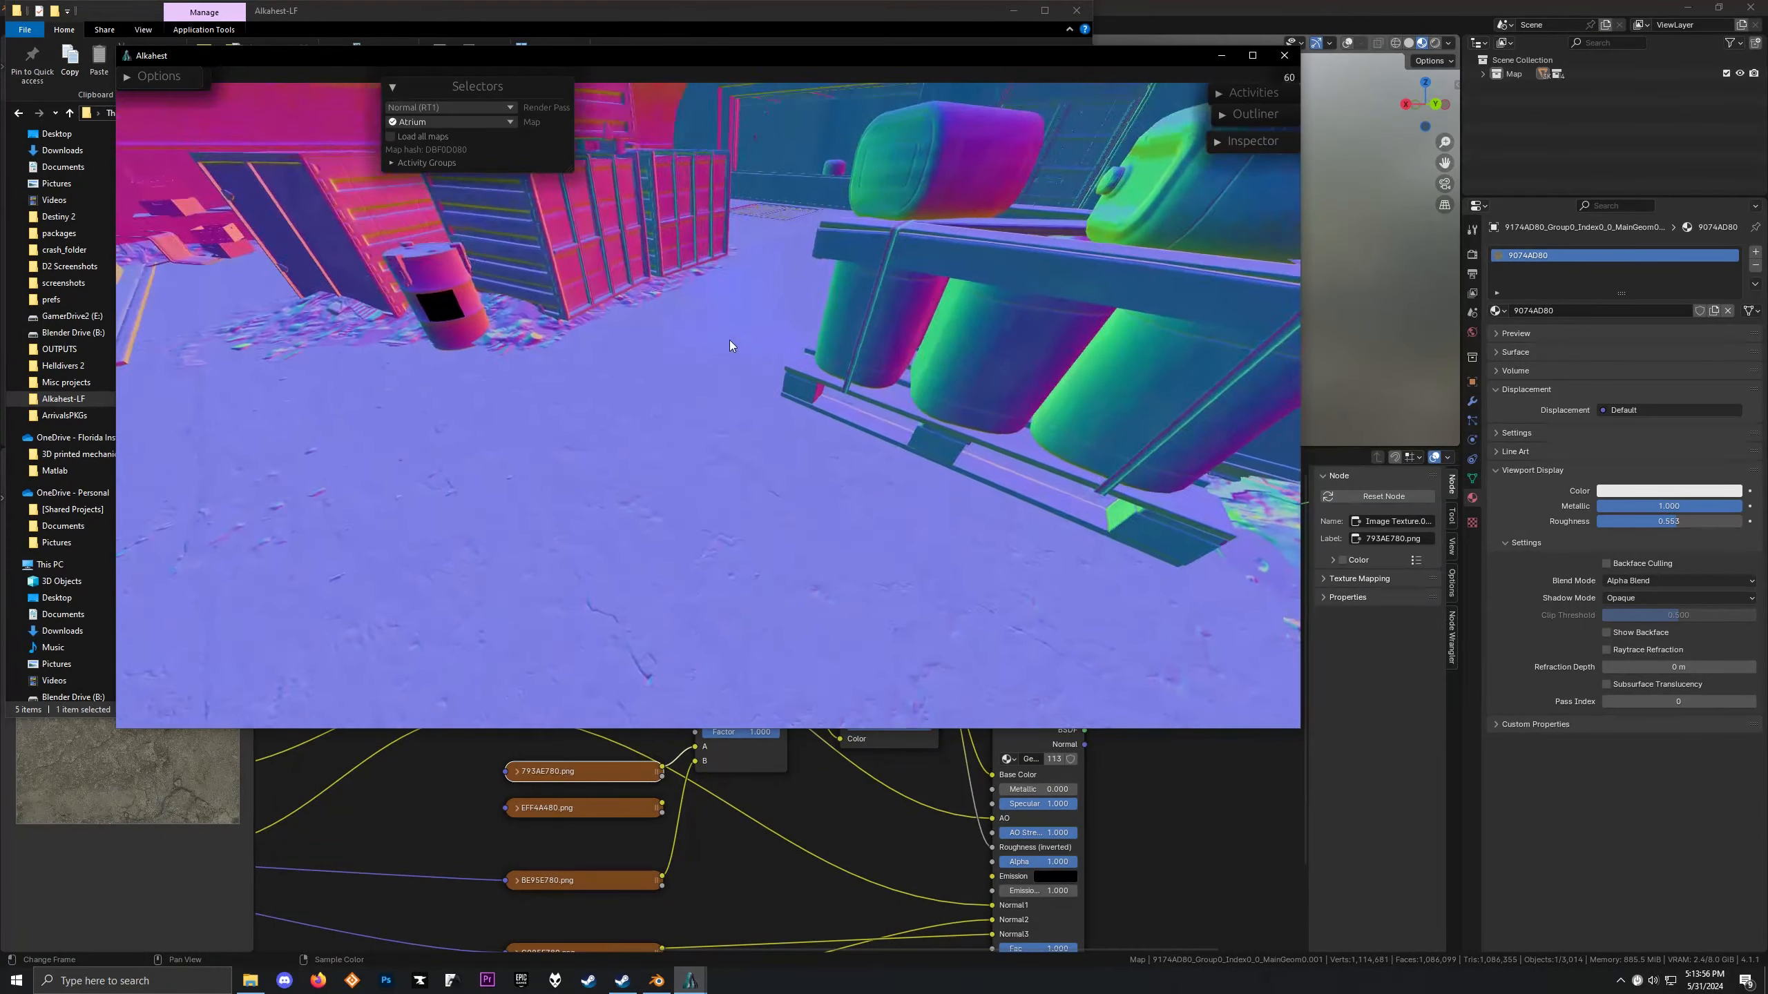
View the bunker room in the PBR Stack (RT2) render pass and in RT3
click(477, 110)
click(422, 167)
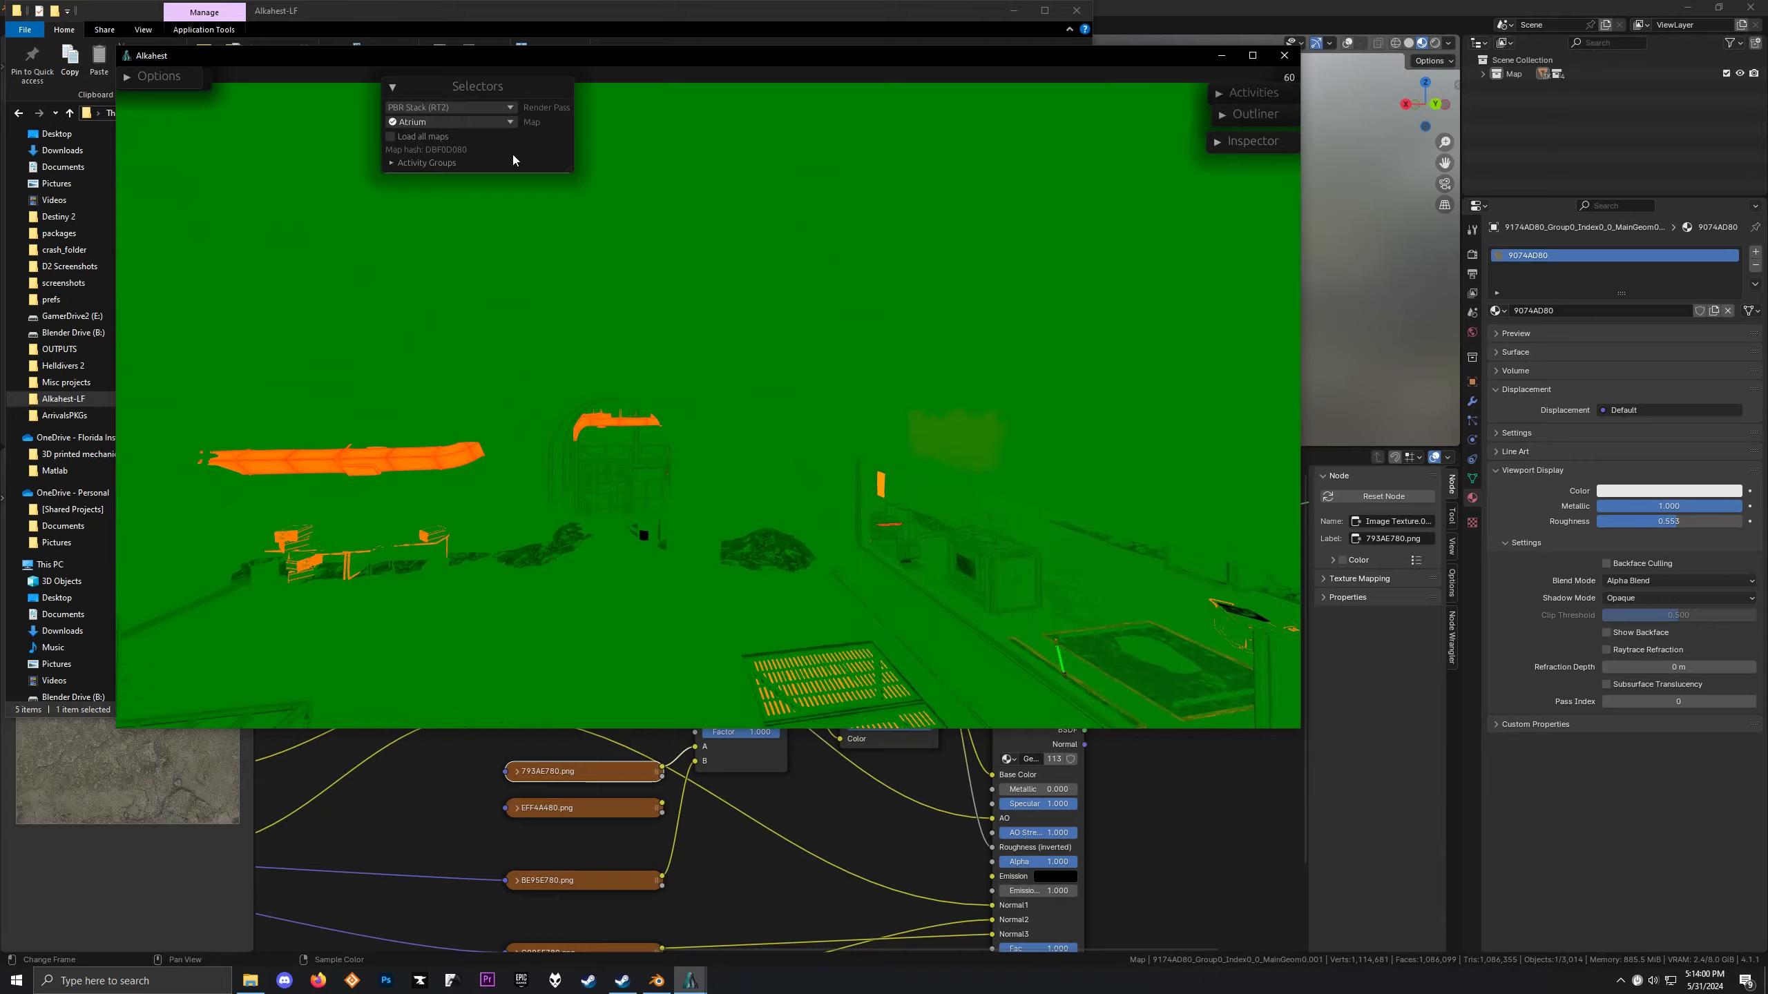
click(492, 102)
click(444, 185)
Switch the render pass to Smoothness/Fuzz and examine the stained walls around the window from close and farther away
click(446, 108)
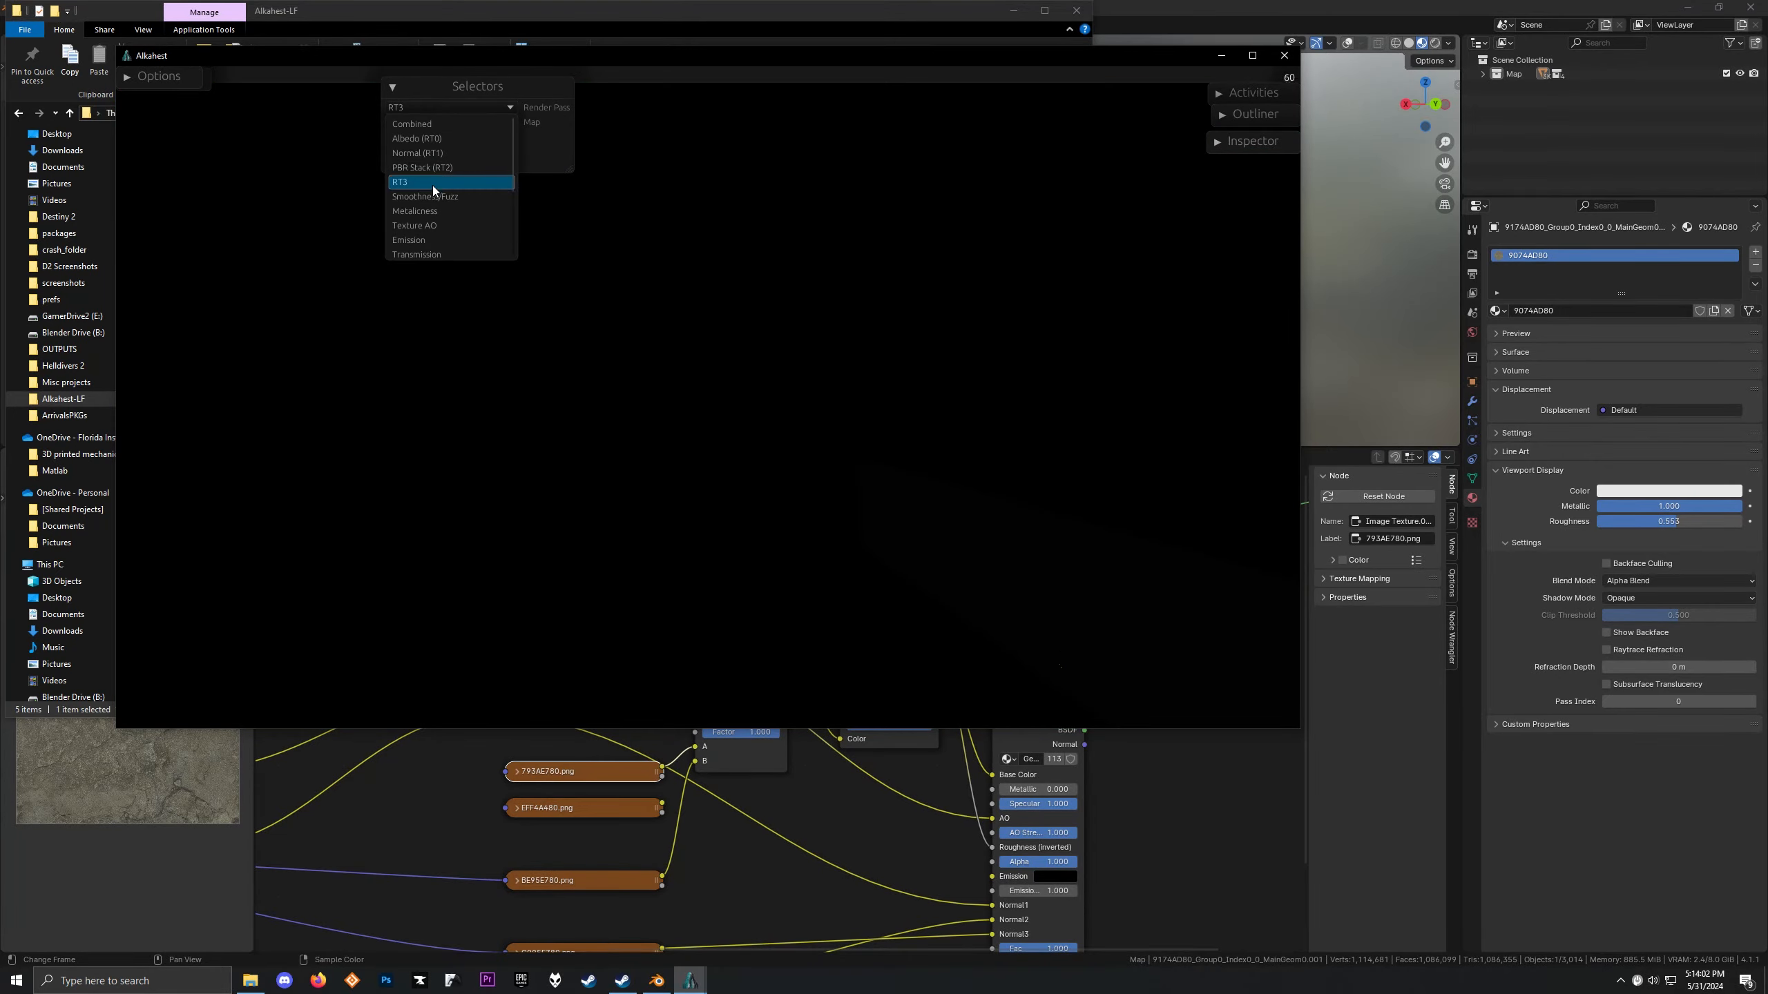
click(433, 185)
key(w)
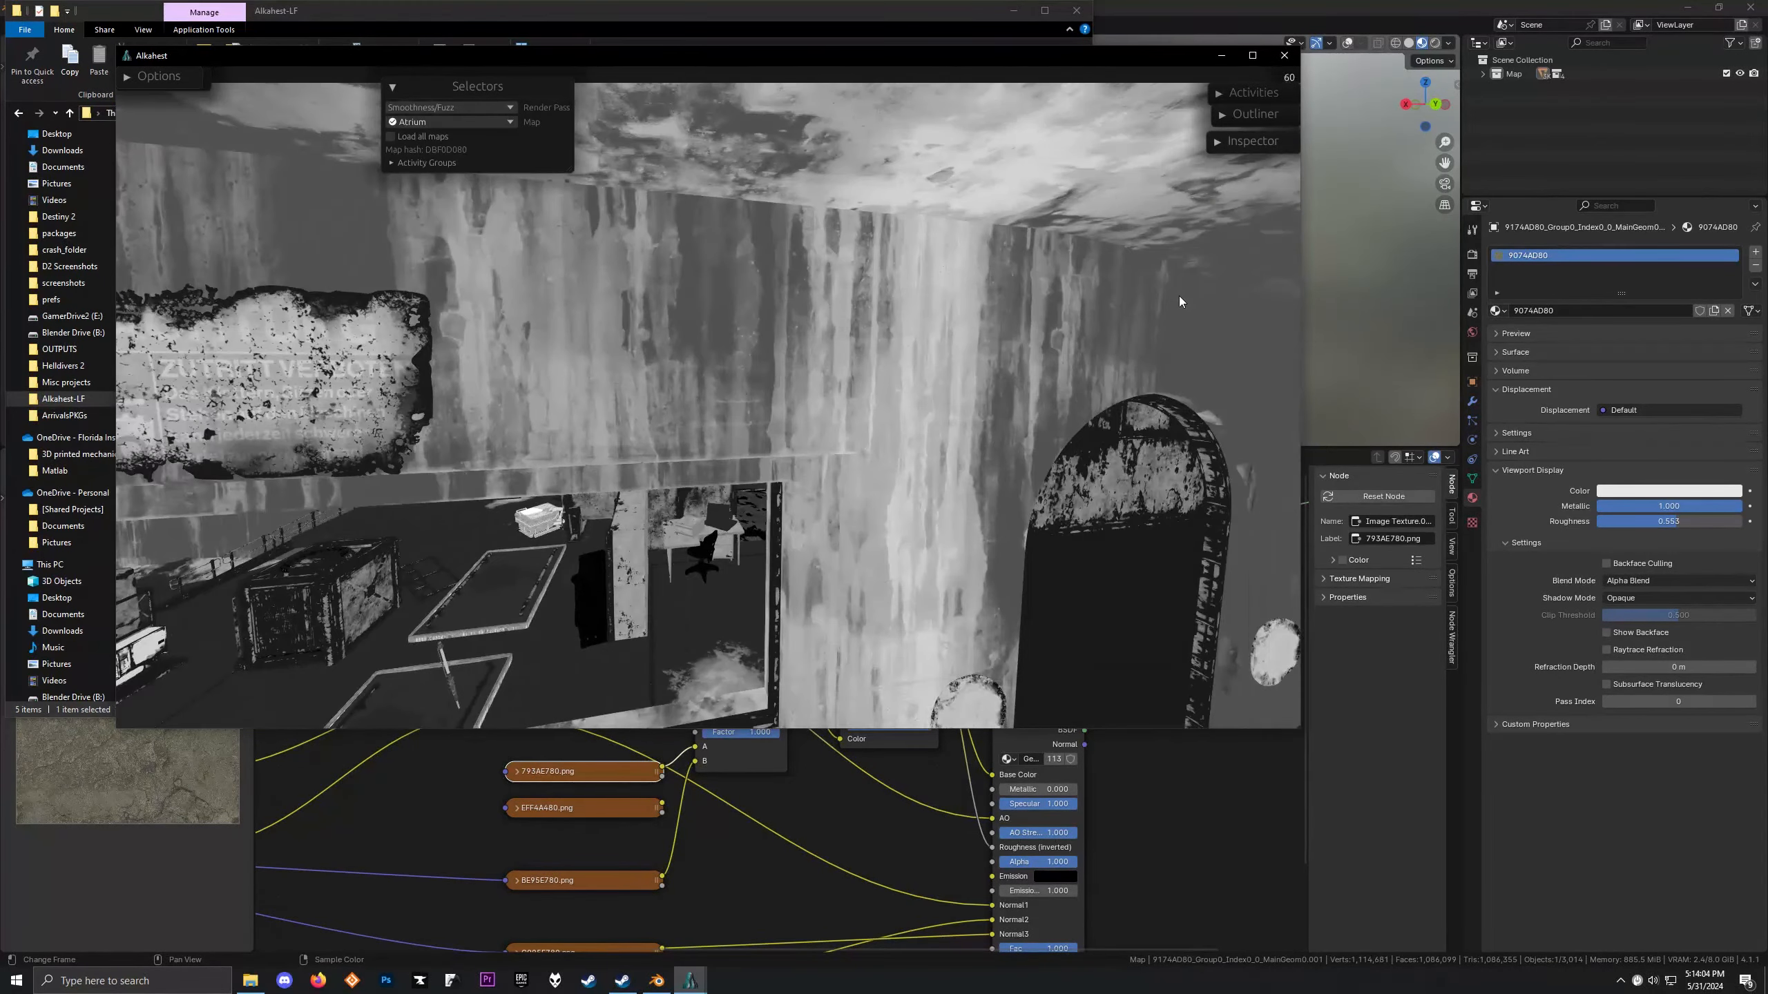
key(s)
drag(1179, 297, 983, 241)
key(d)
key(w)
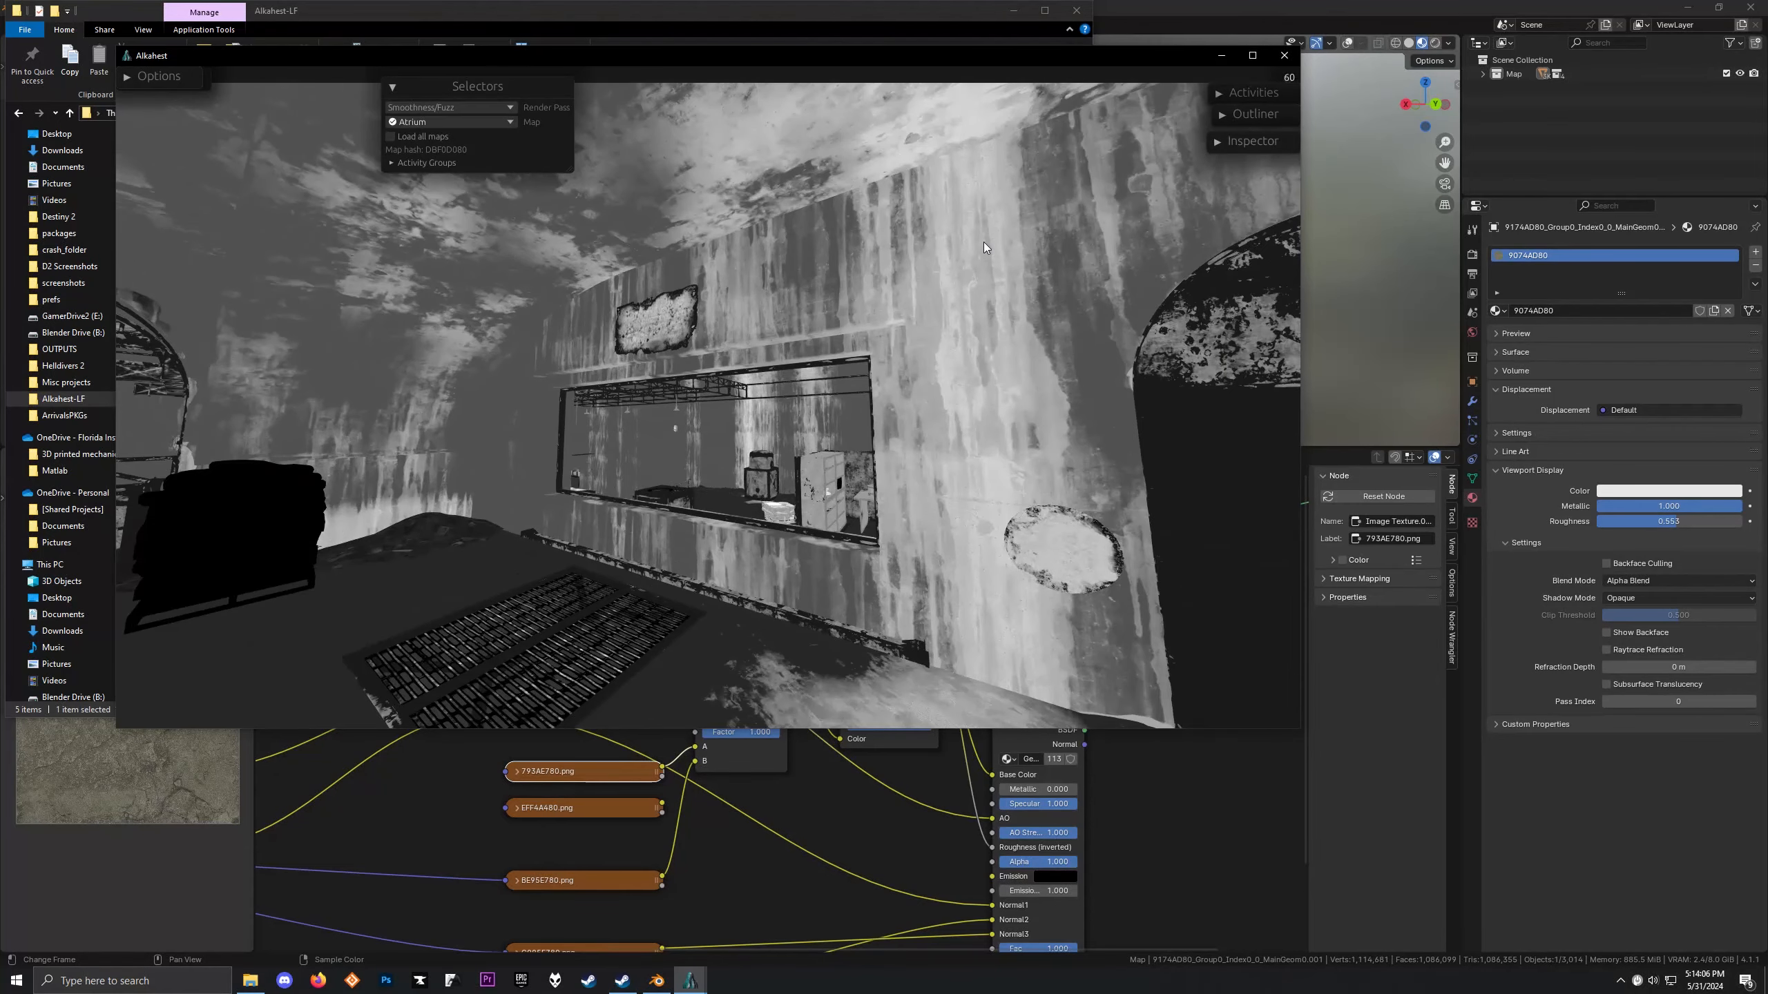
Compare the stained wall in the Albedo (RT0) pass with the Smoothness/Fuzz pass
click(431, 106)
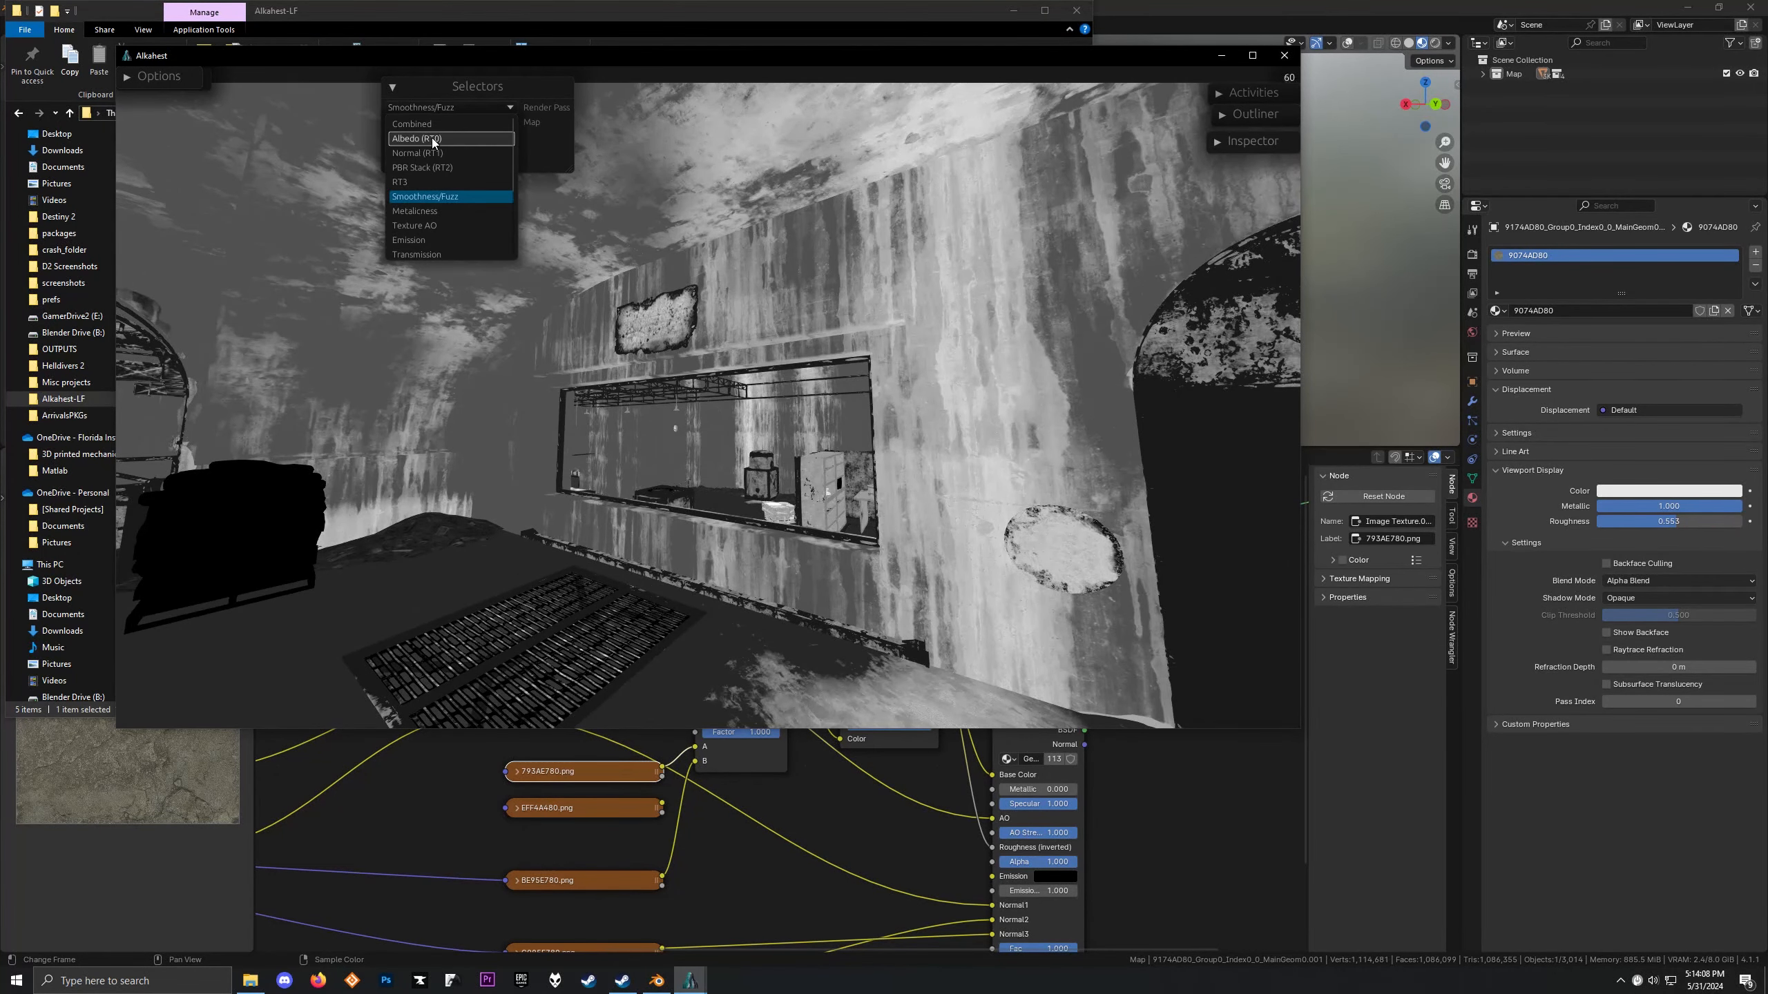
click(431, 138)
click(445, 105)
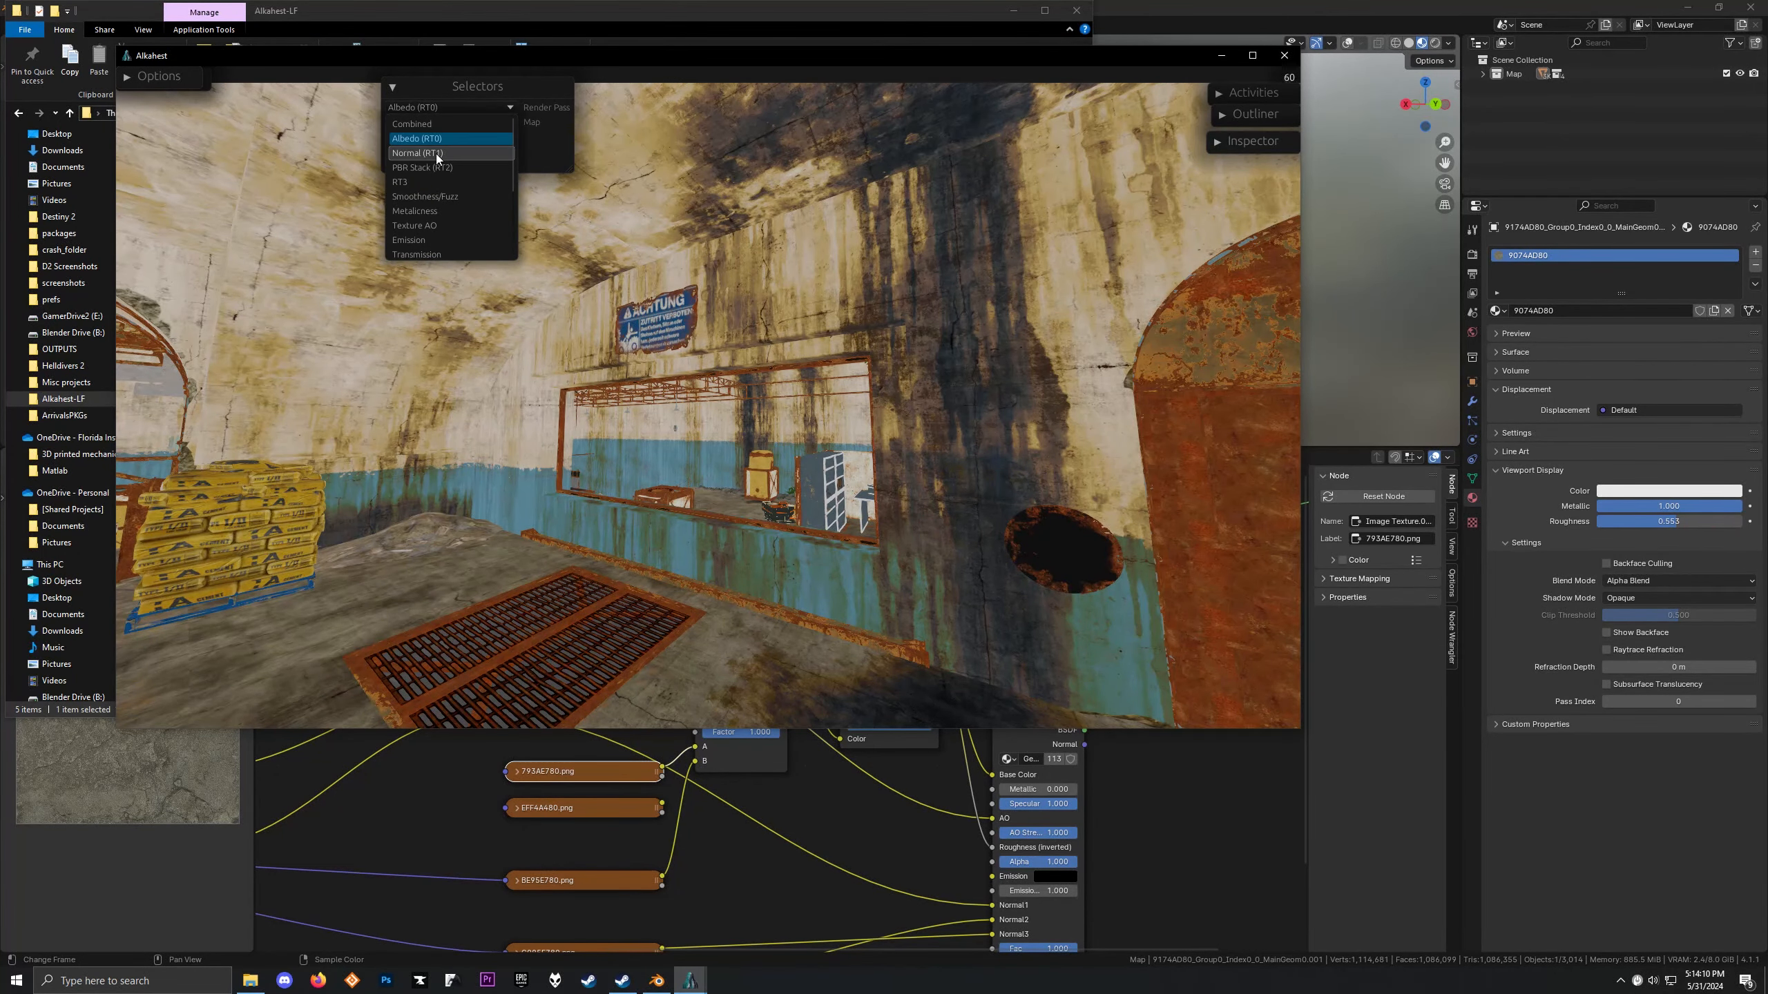
click(420, 199)
Select the rubble pile beside the corrugated wall, hide everything else and view the pile from above
drag(765, 287, 644, 561)
key(a)
key(w)
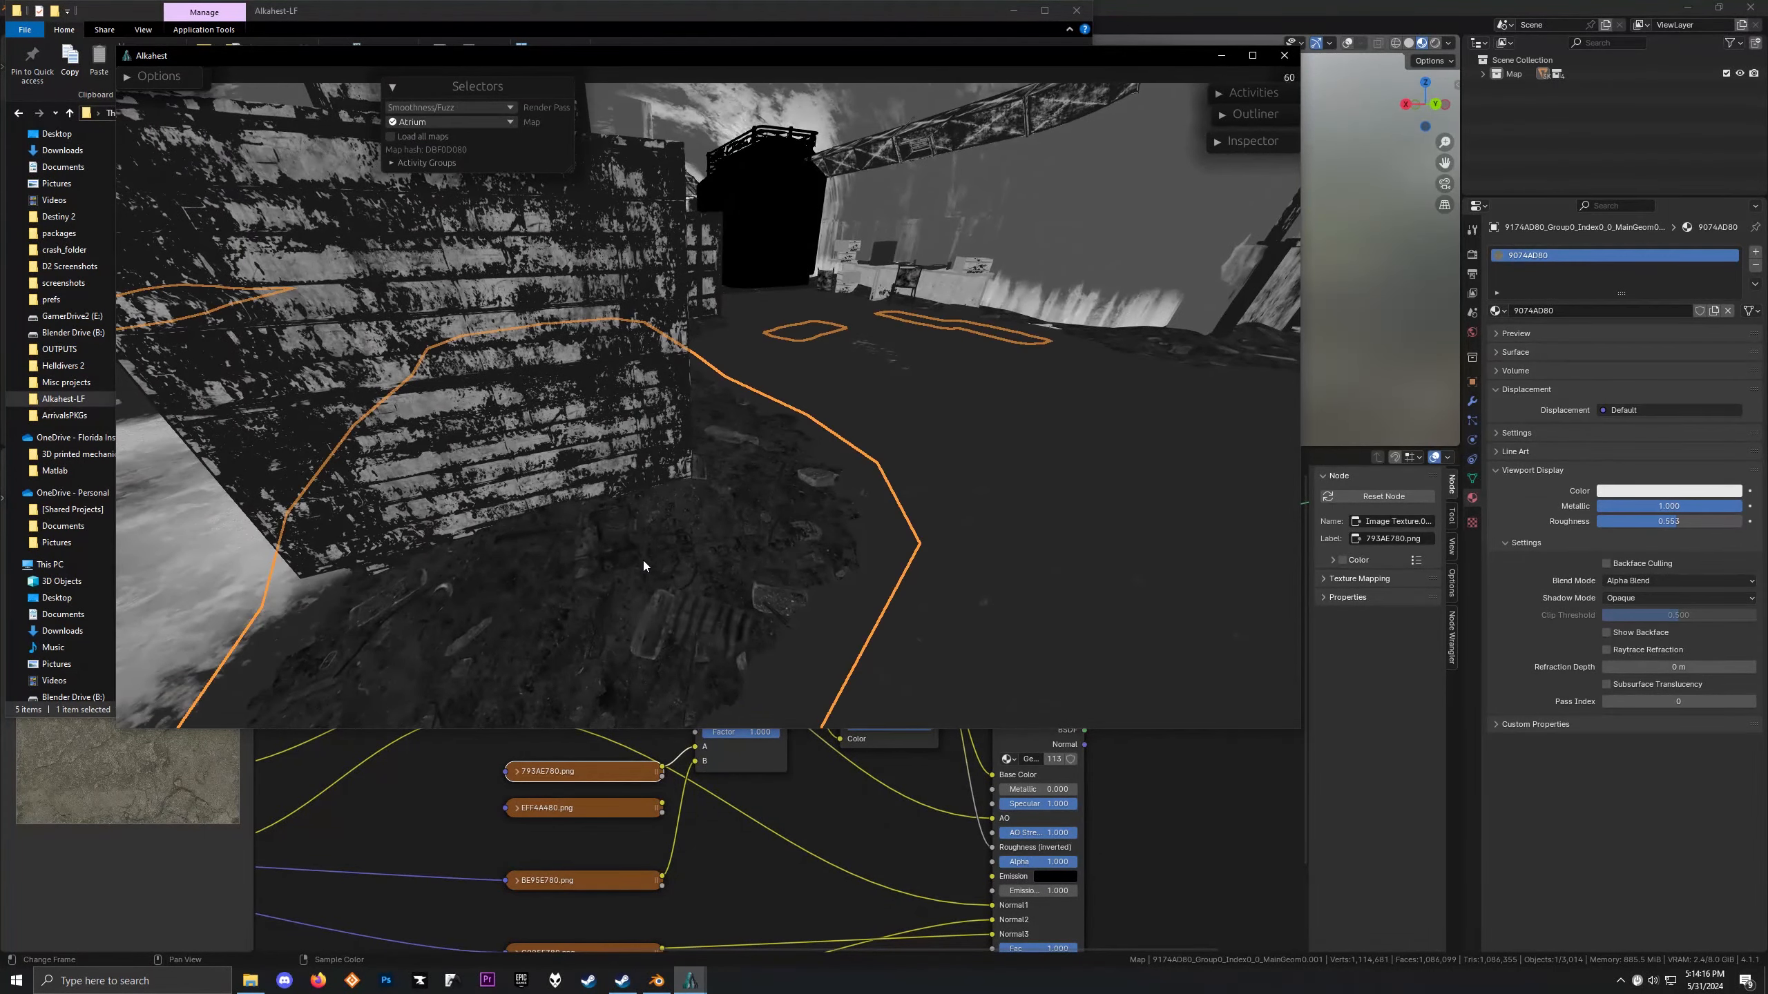
key(shift+h)
key(e)
drag(651, 449, 577, 574)
Switch the render pass to Combined and view the isolated rubble pile up close
click(441, 110)
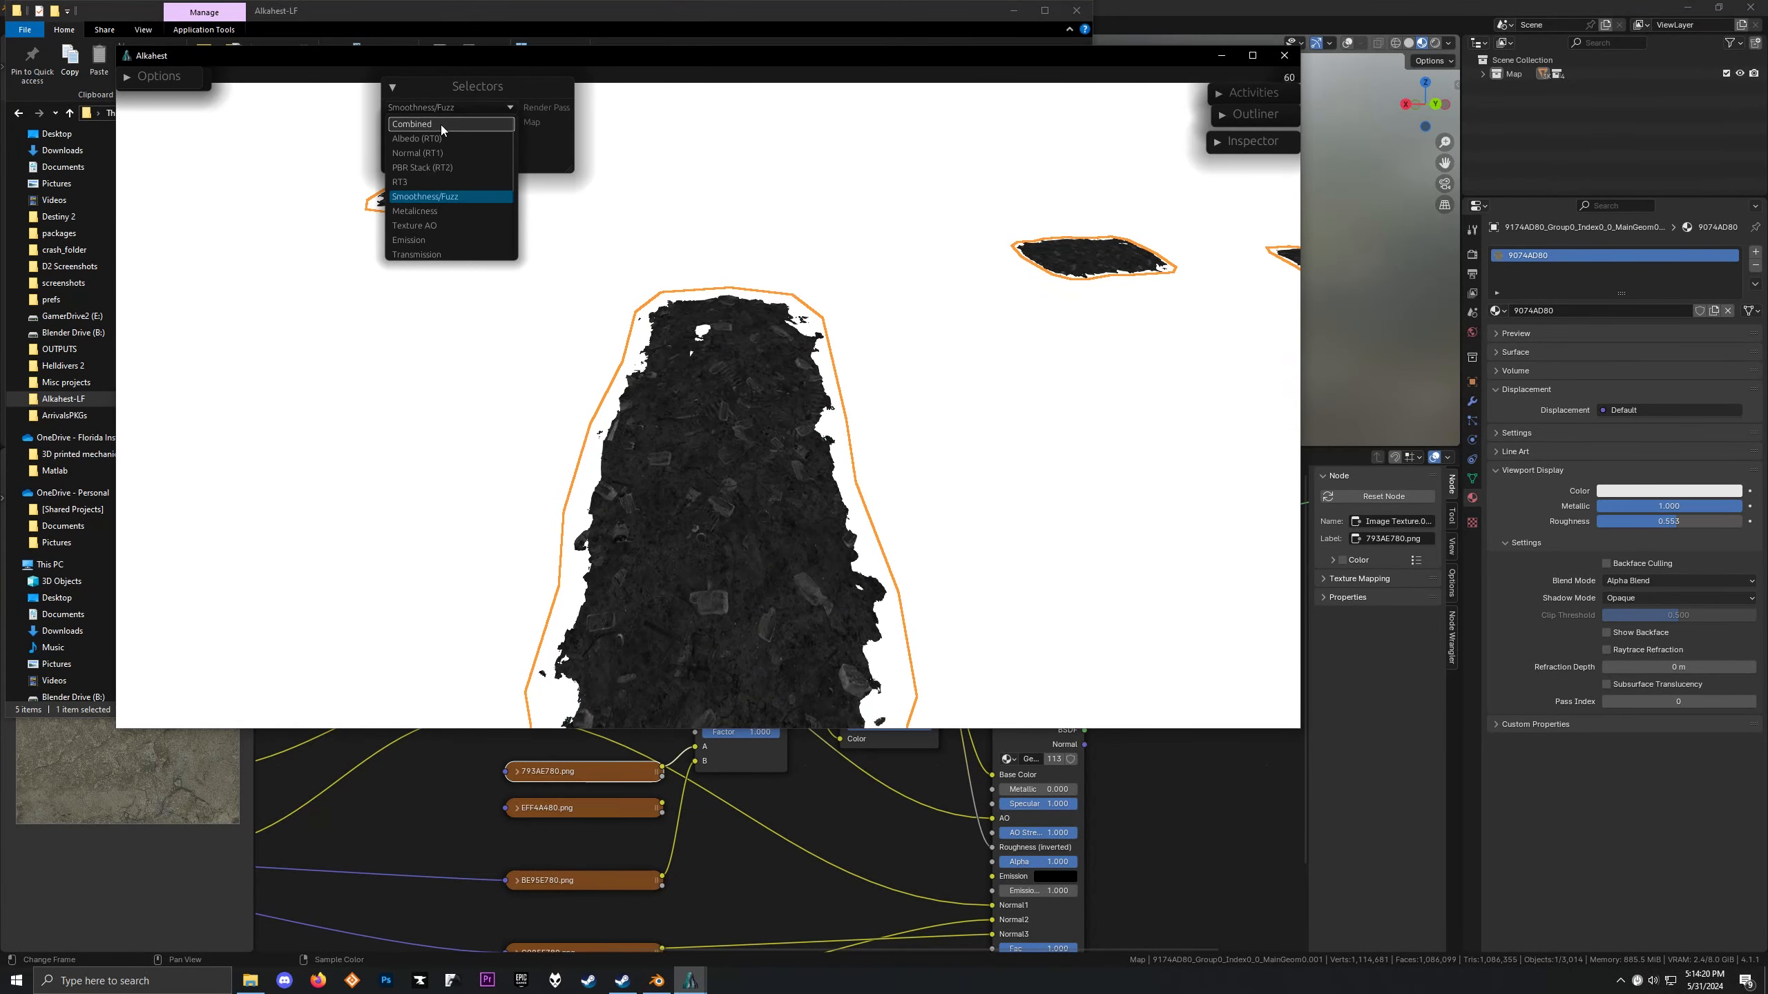
click(441, 125)
drag(711, 246, 340, 383)
key(w)
key(e)
key(w)
Check the rubble pile in the Smoothness/Fuzz pass, return to Combined and view the pile from another angle
click(444, 111)
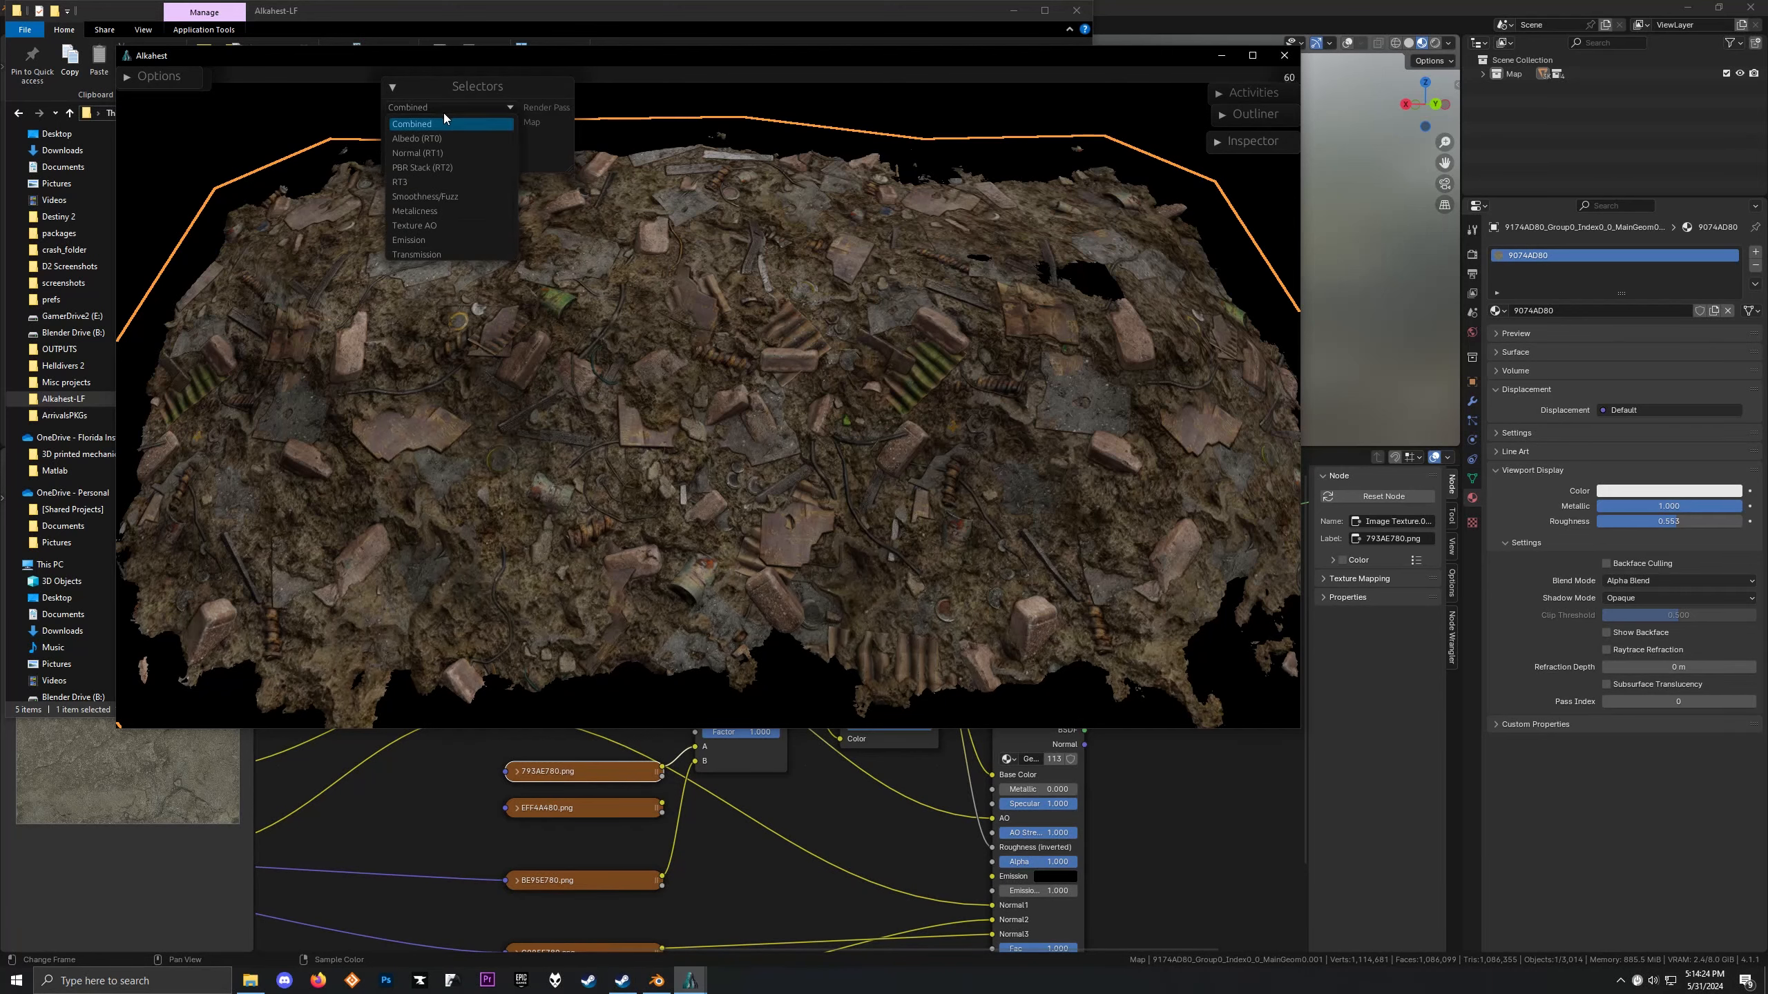
click(458, 193)
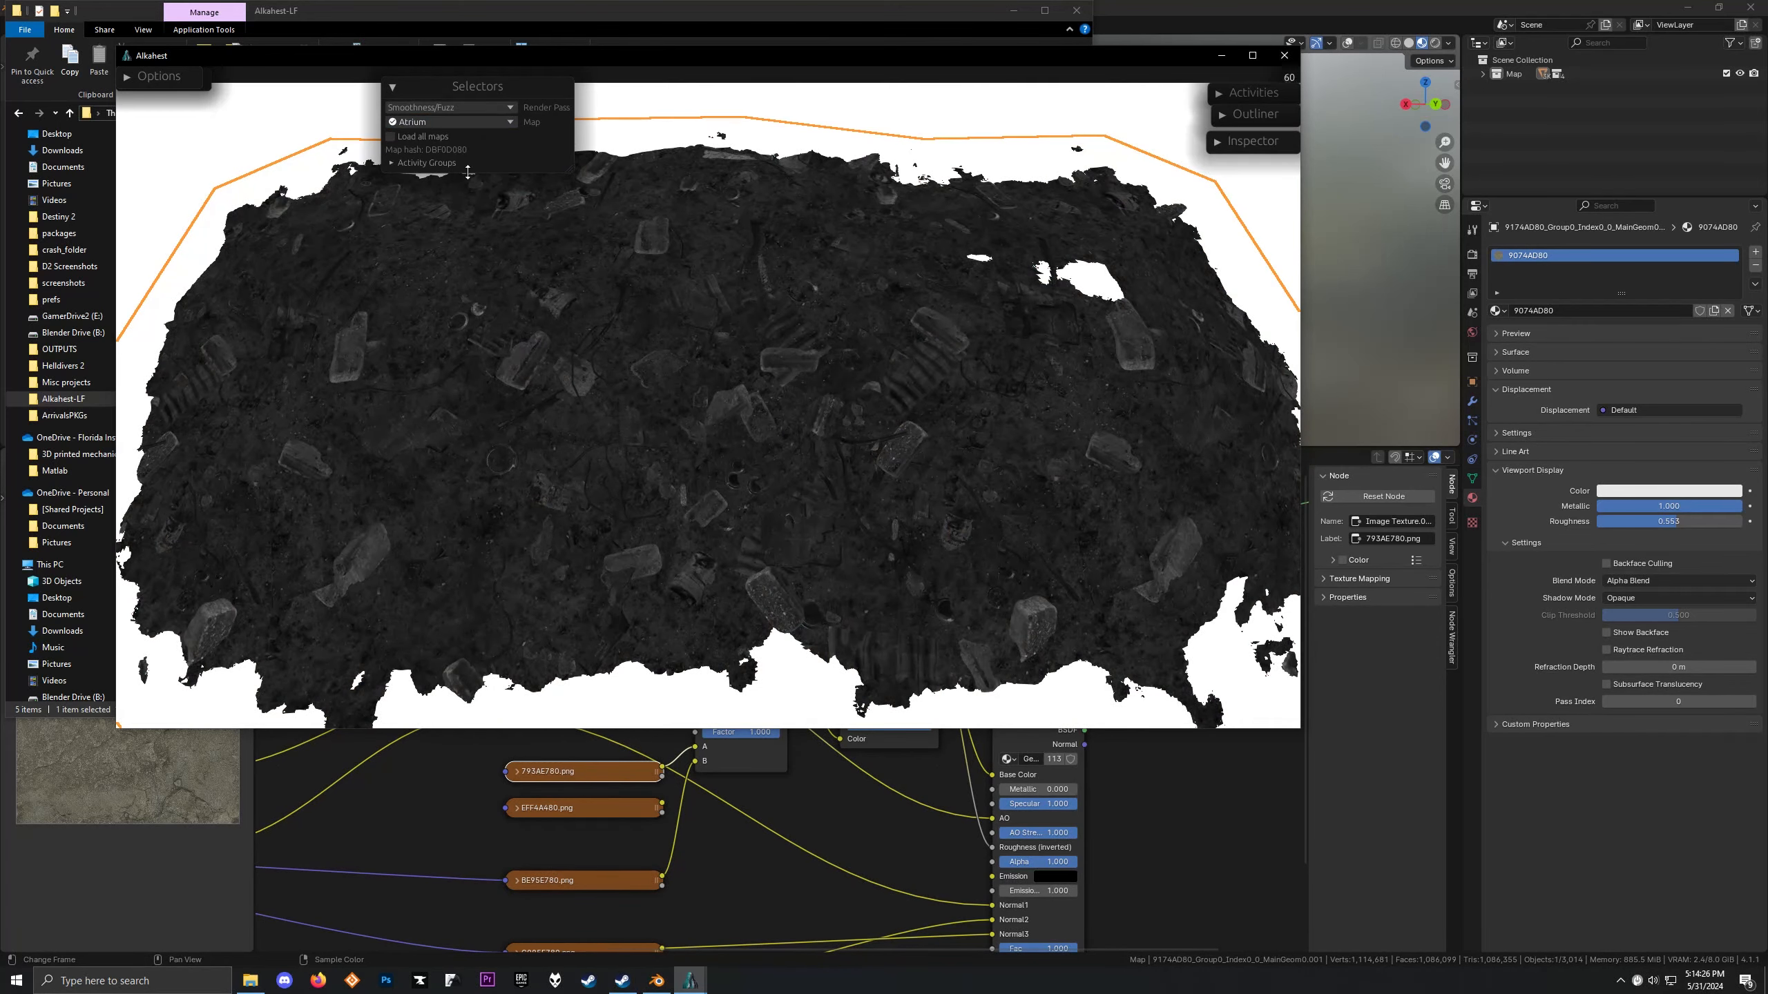
click(478, 108)
click(457, 122)
drag(637, 415, 572, 688)
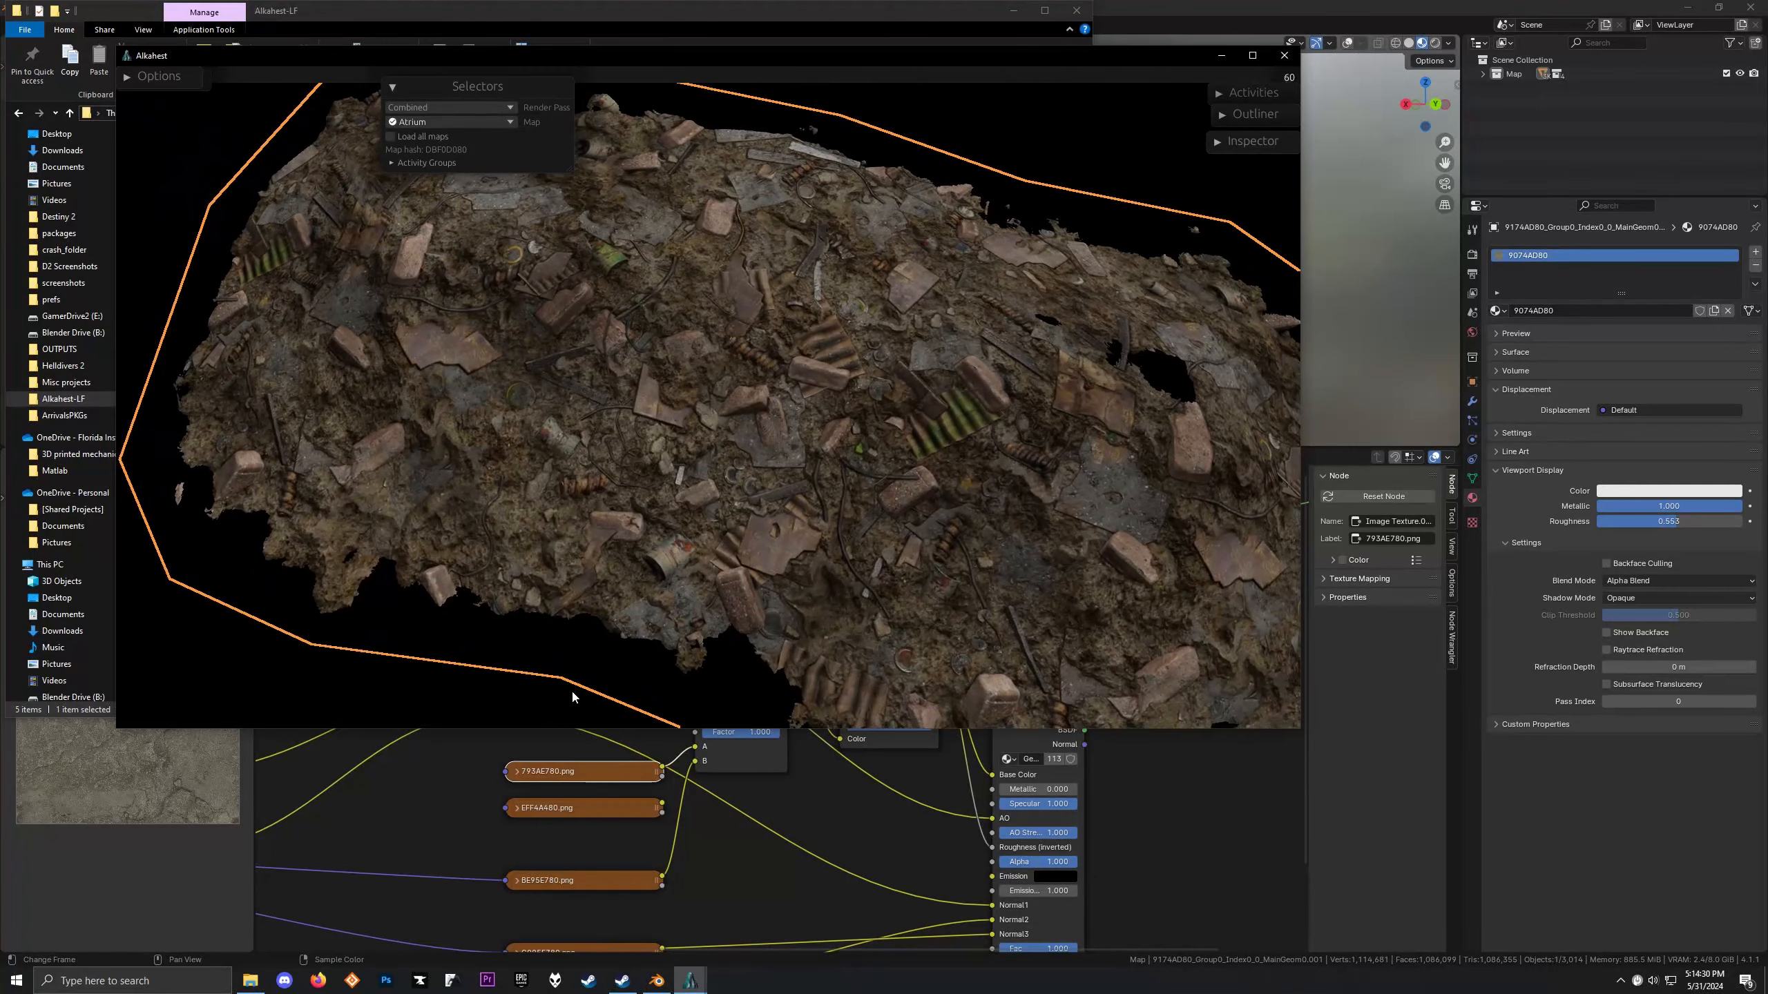
Compare the rubble pile's angled view in Smoothness/Fuzz with the Combined pass
click(404, 109)
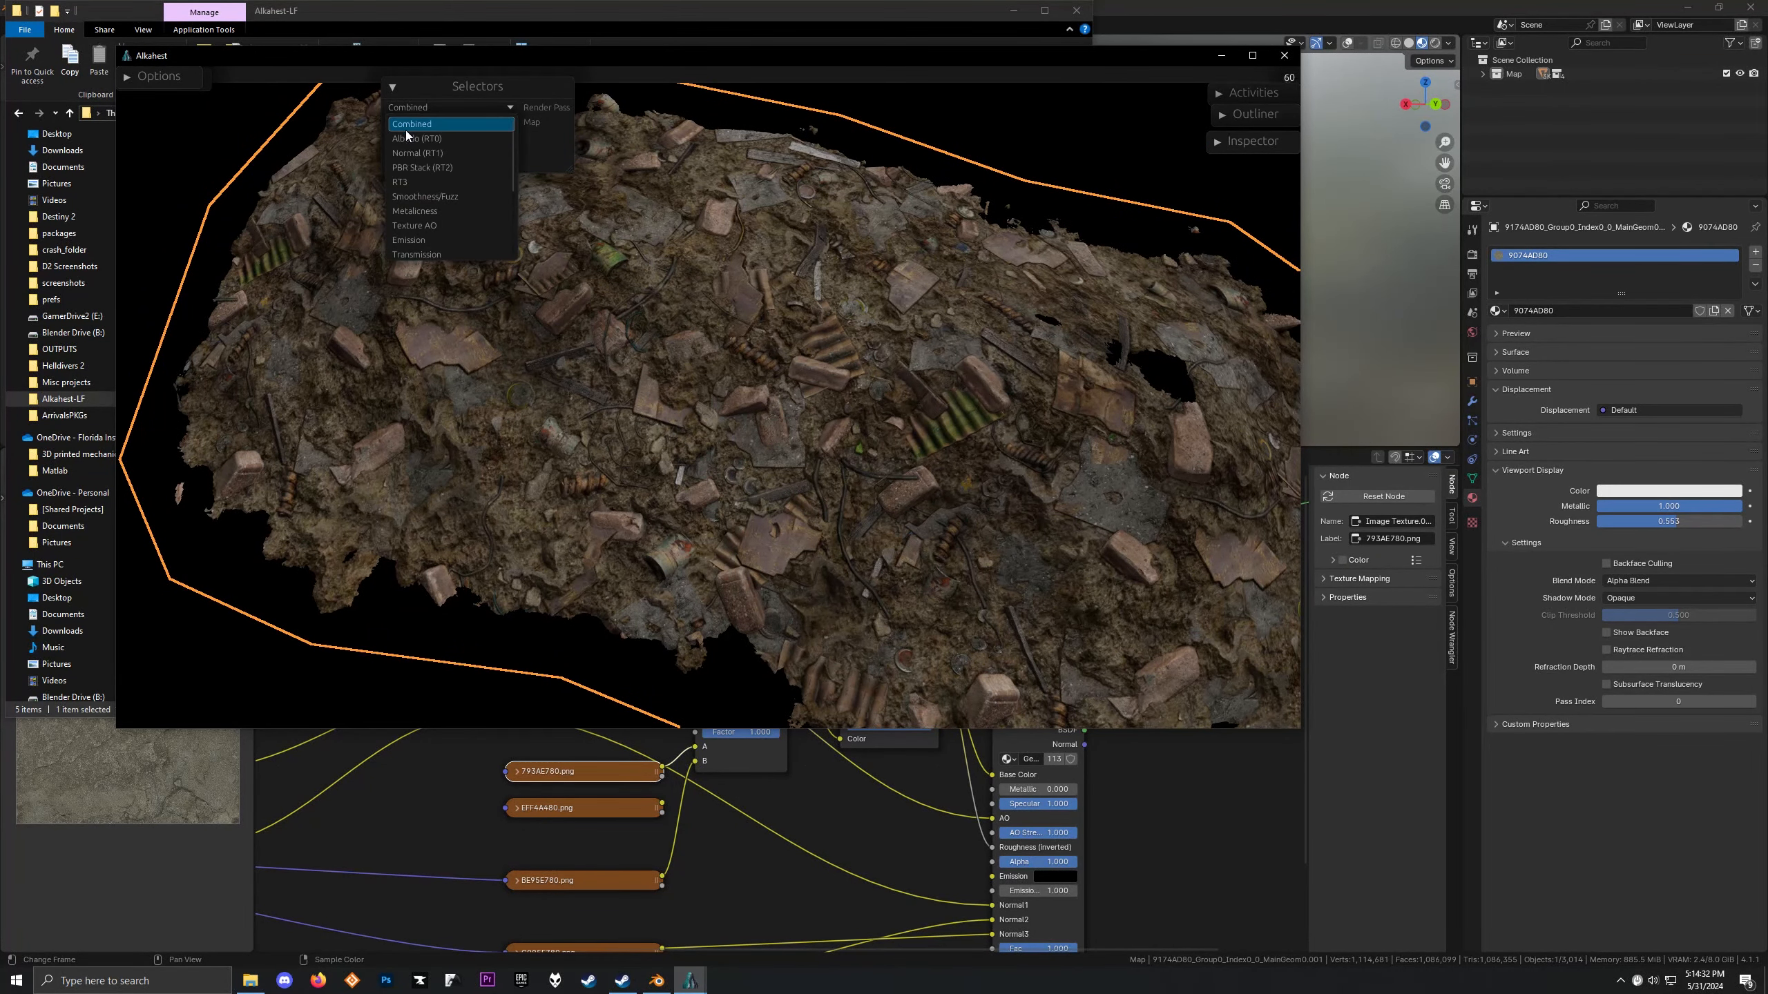
click(406, 197)
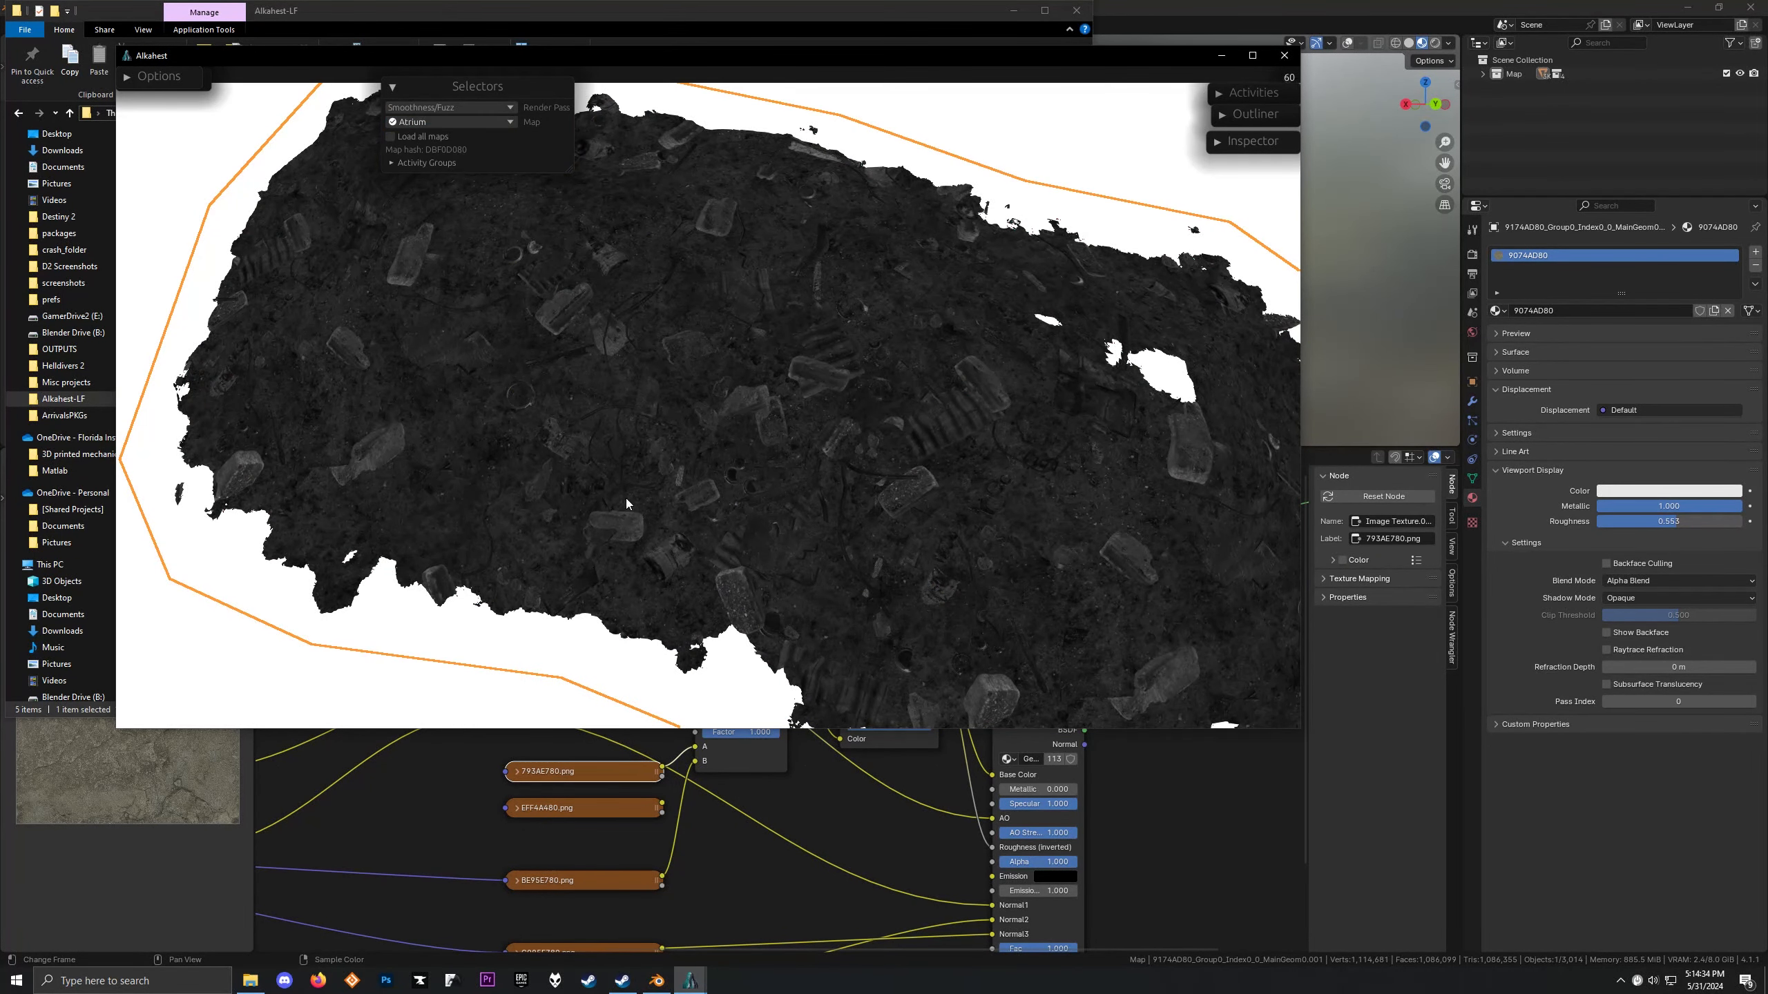
click(457, 111)
click(460, 129)
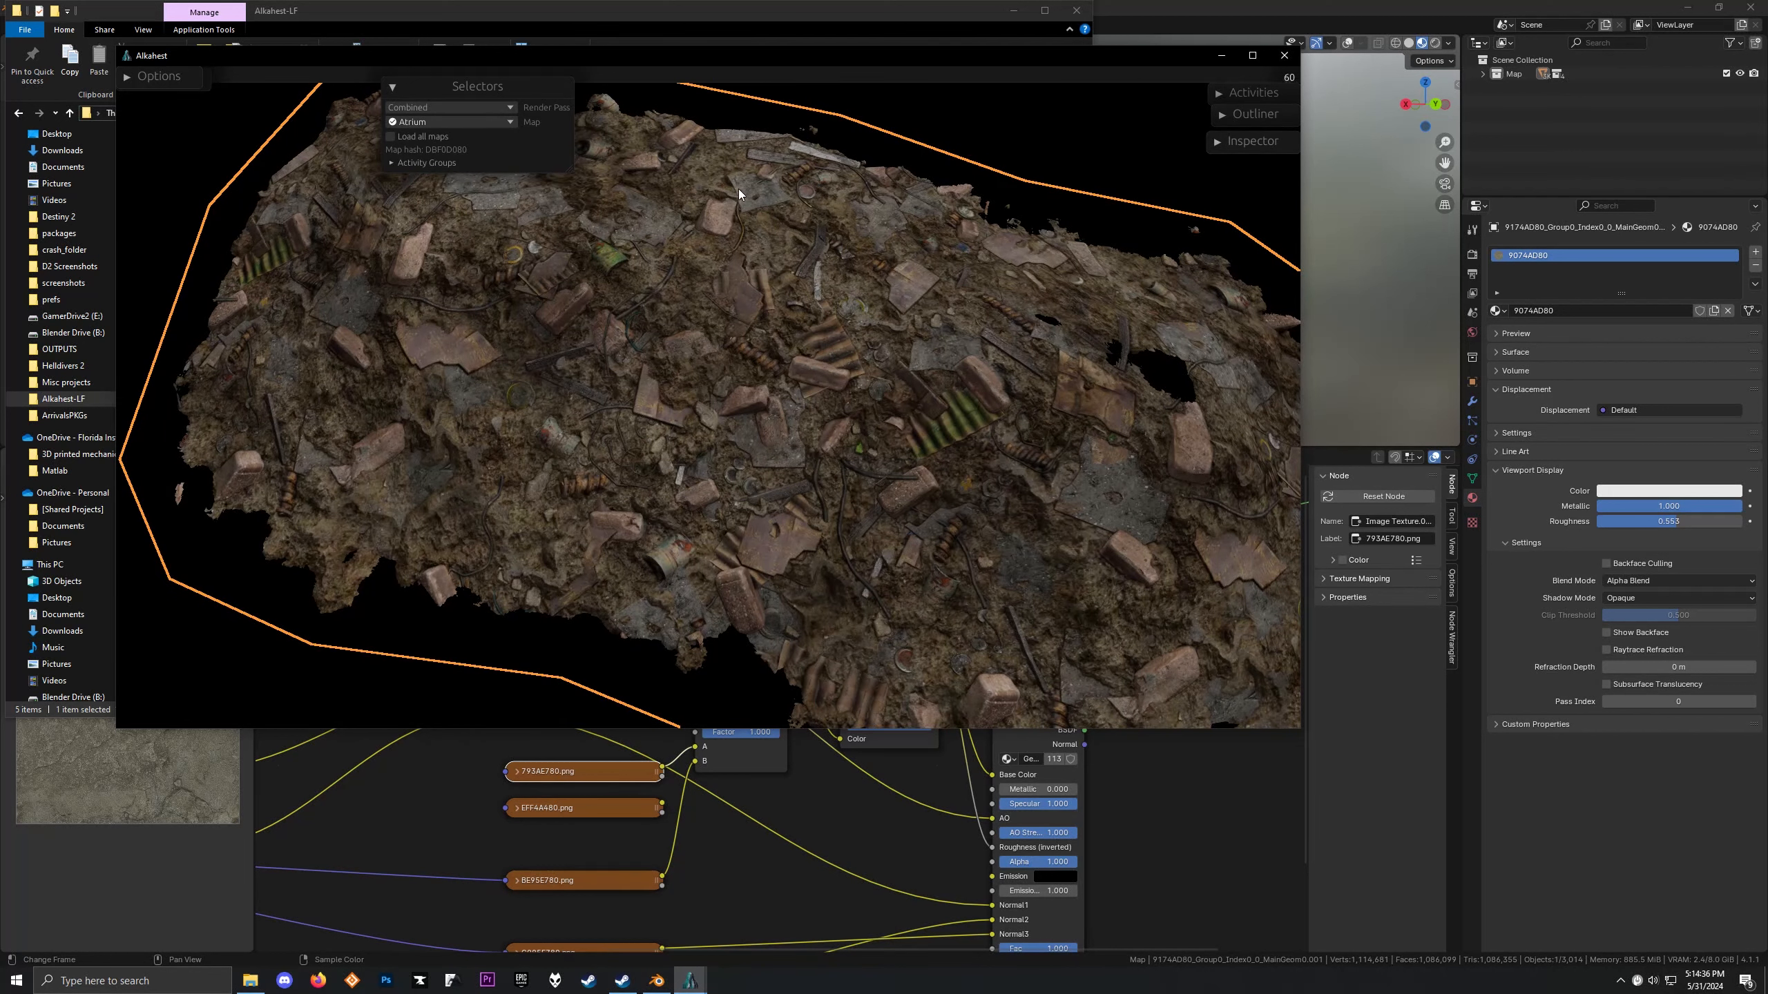
View the rubble pile in the Albedo (RT0) pass and compare it with Smoothness/Fuzz
click(481, 108)
click(464, 146)
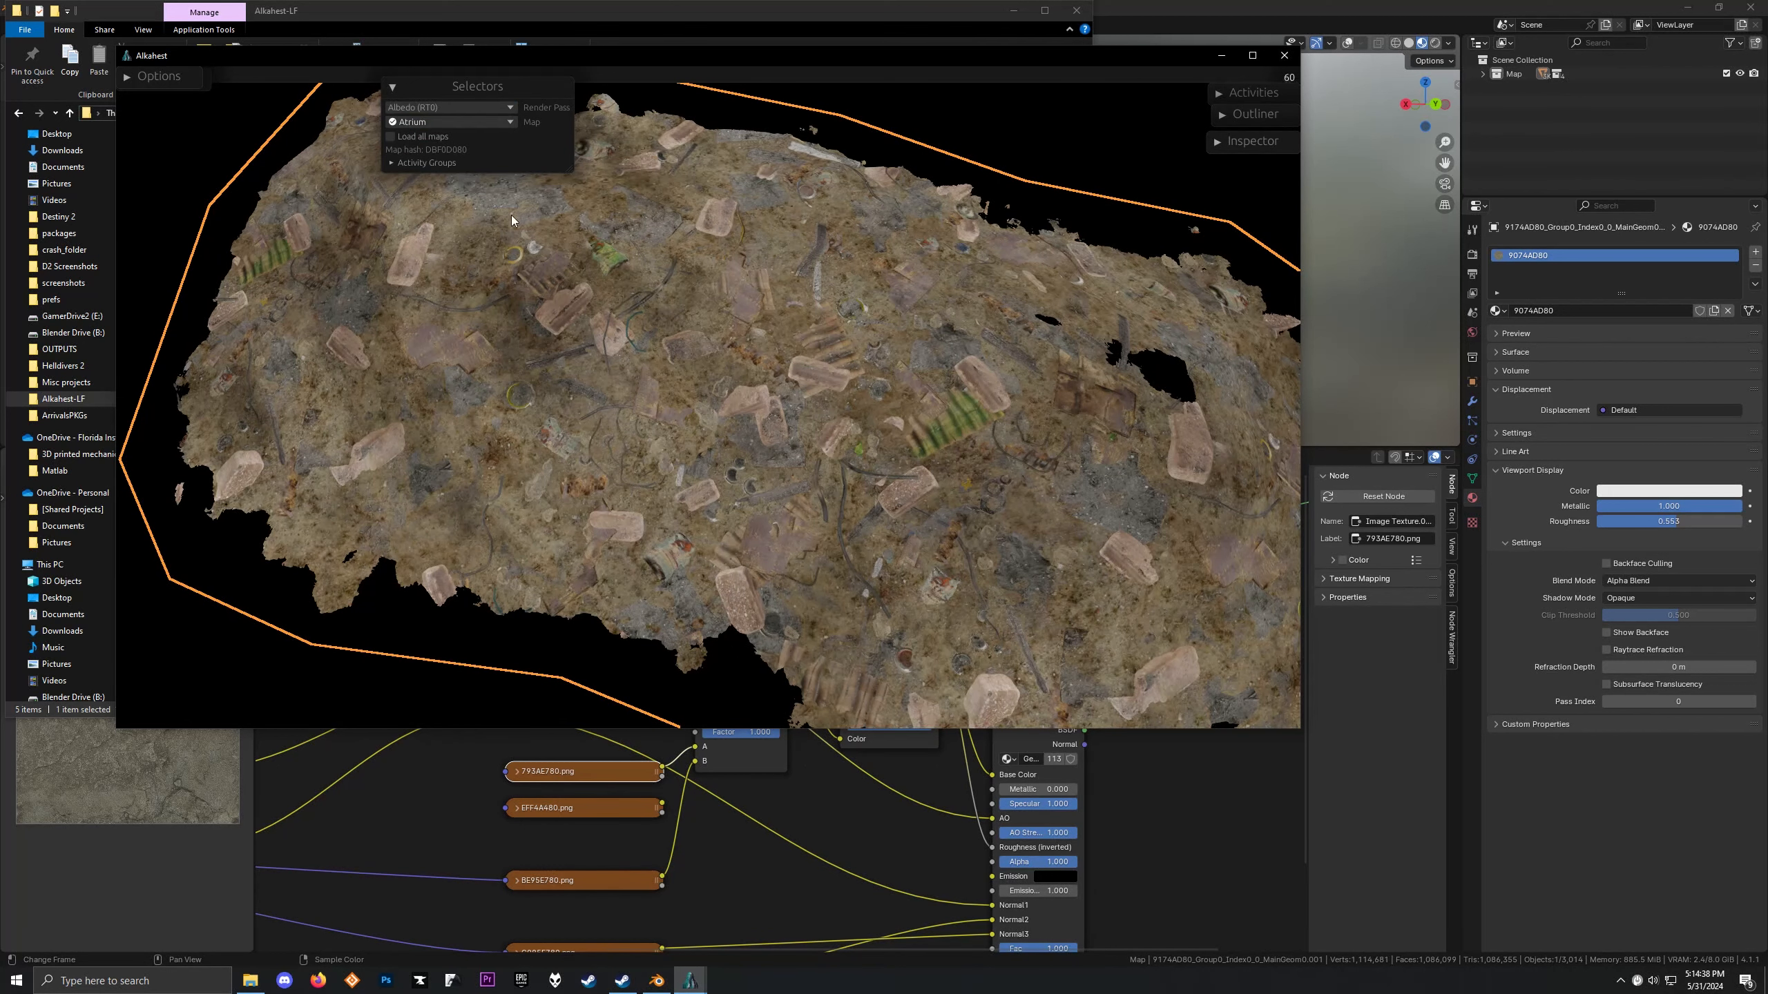
click(436, 120)
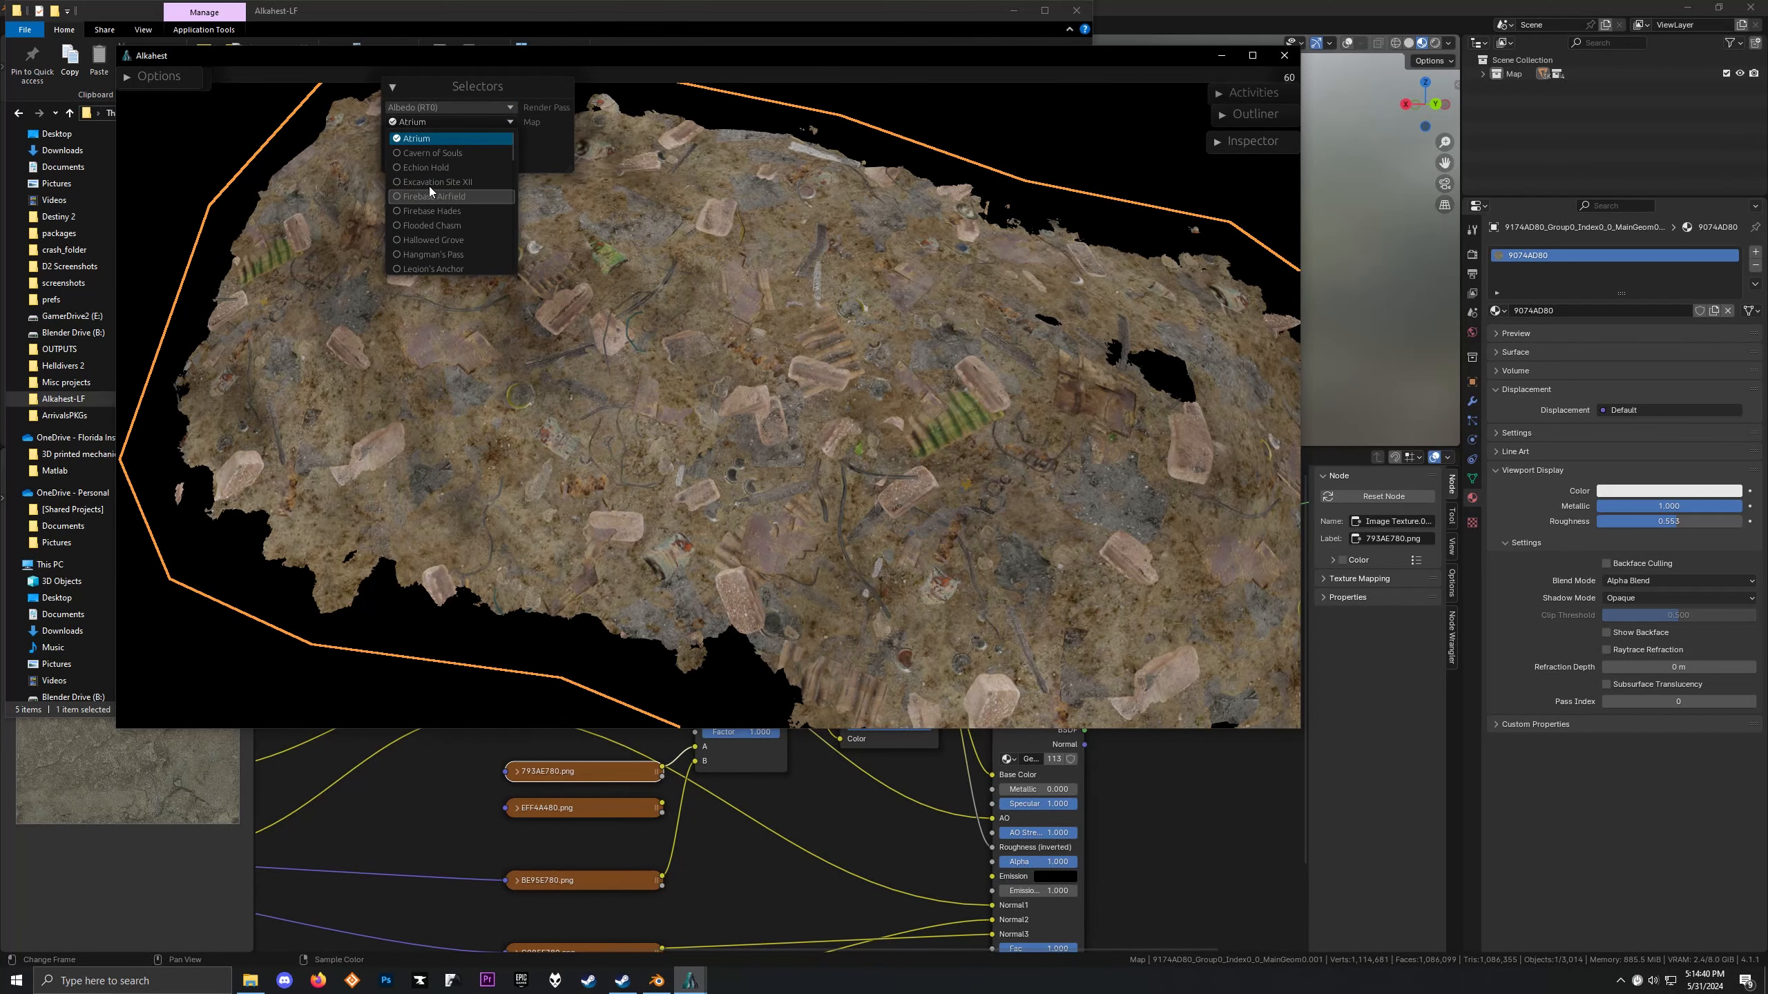
click(446, 109)
click(445, 109)
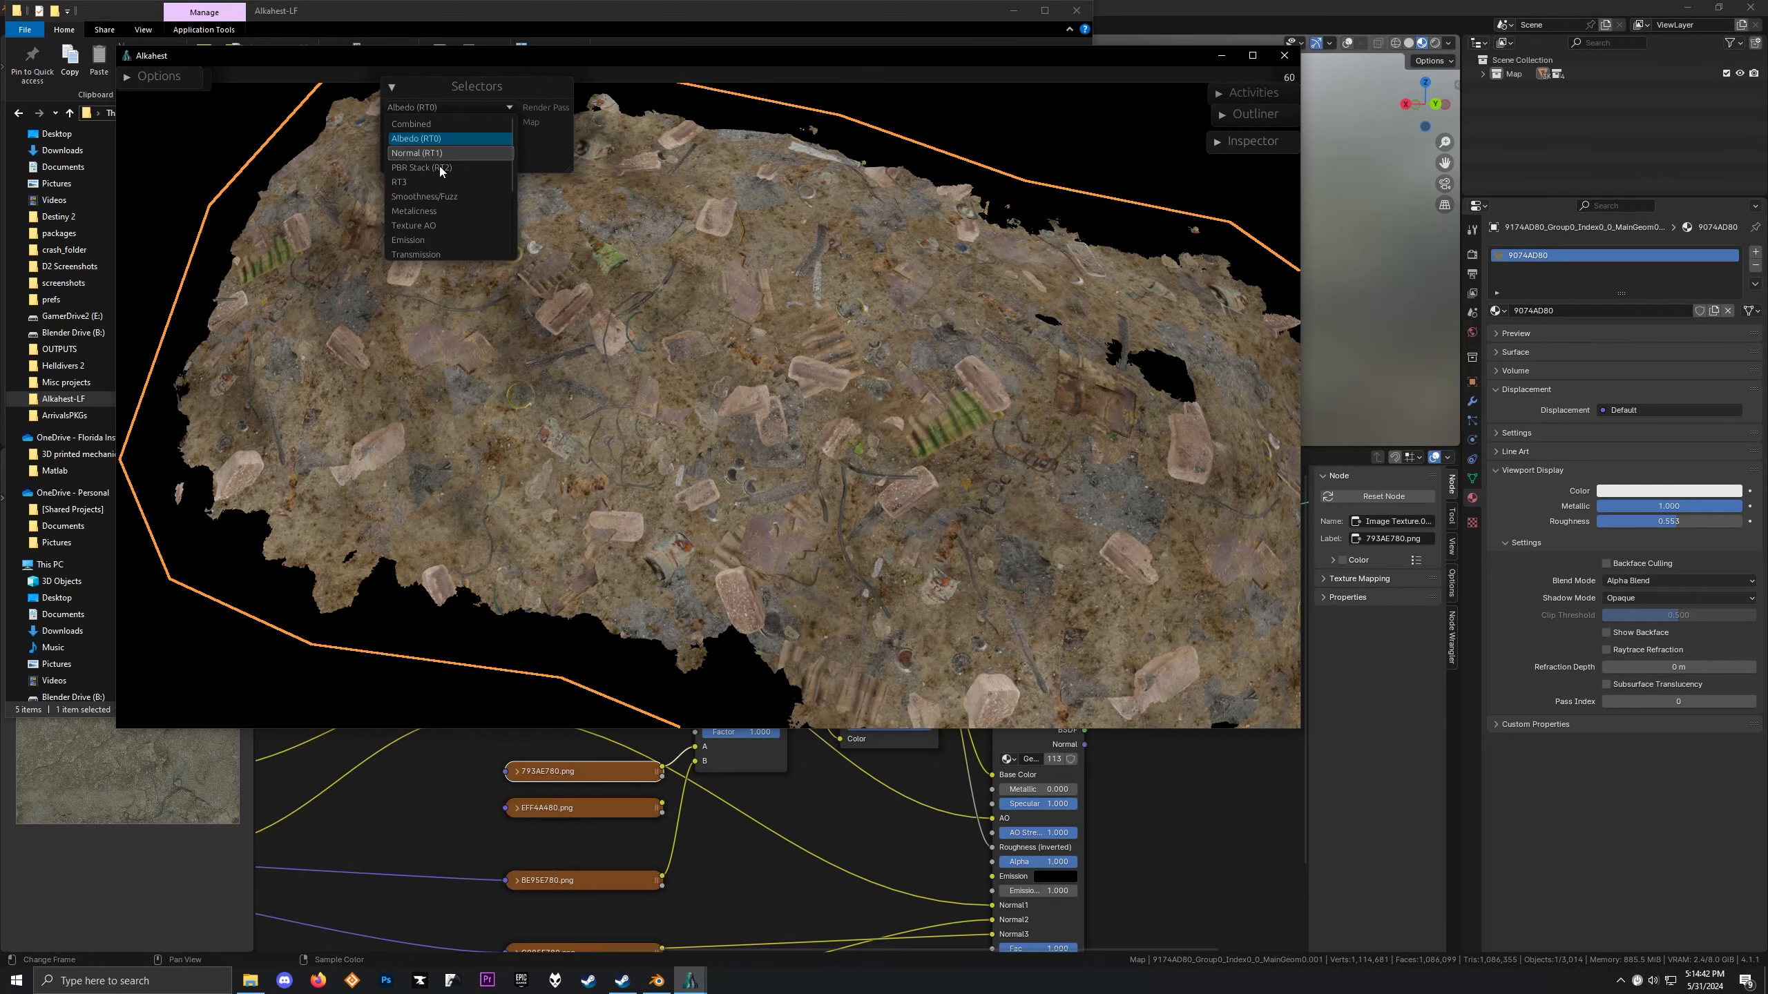
click(430, 199)
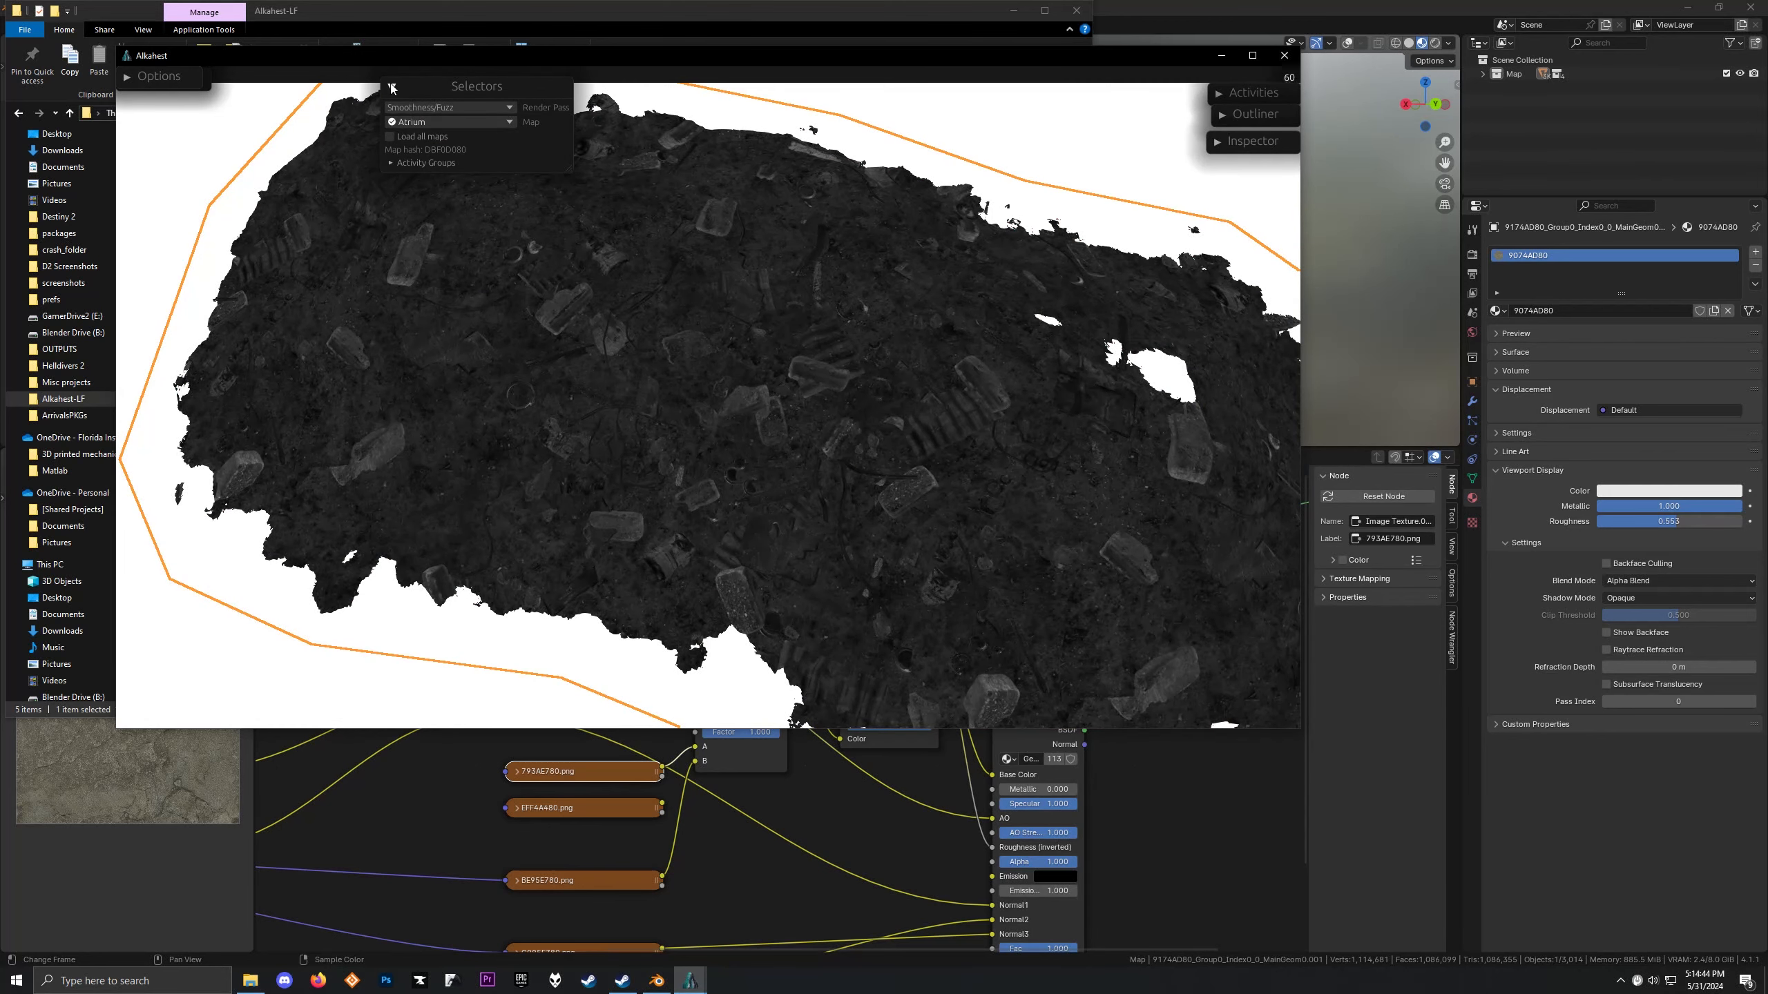
Switch to Blender and move the boulder material's Hue/Saturation/Value node right beside the Multiply node
click(1350, 213)
middle_drag(802, 445, 750, 293)
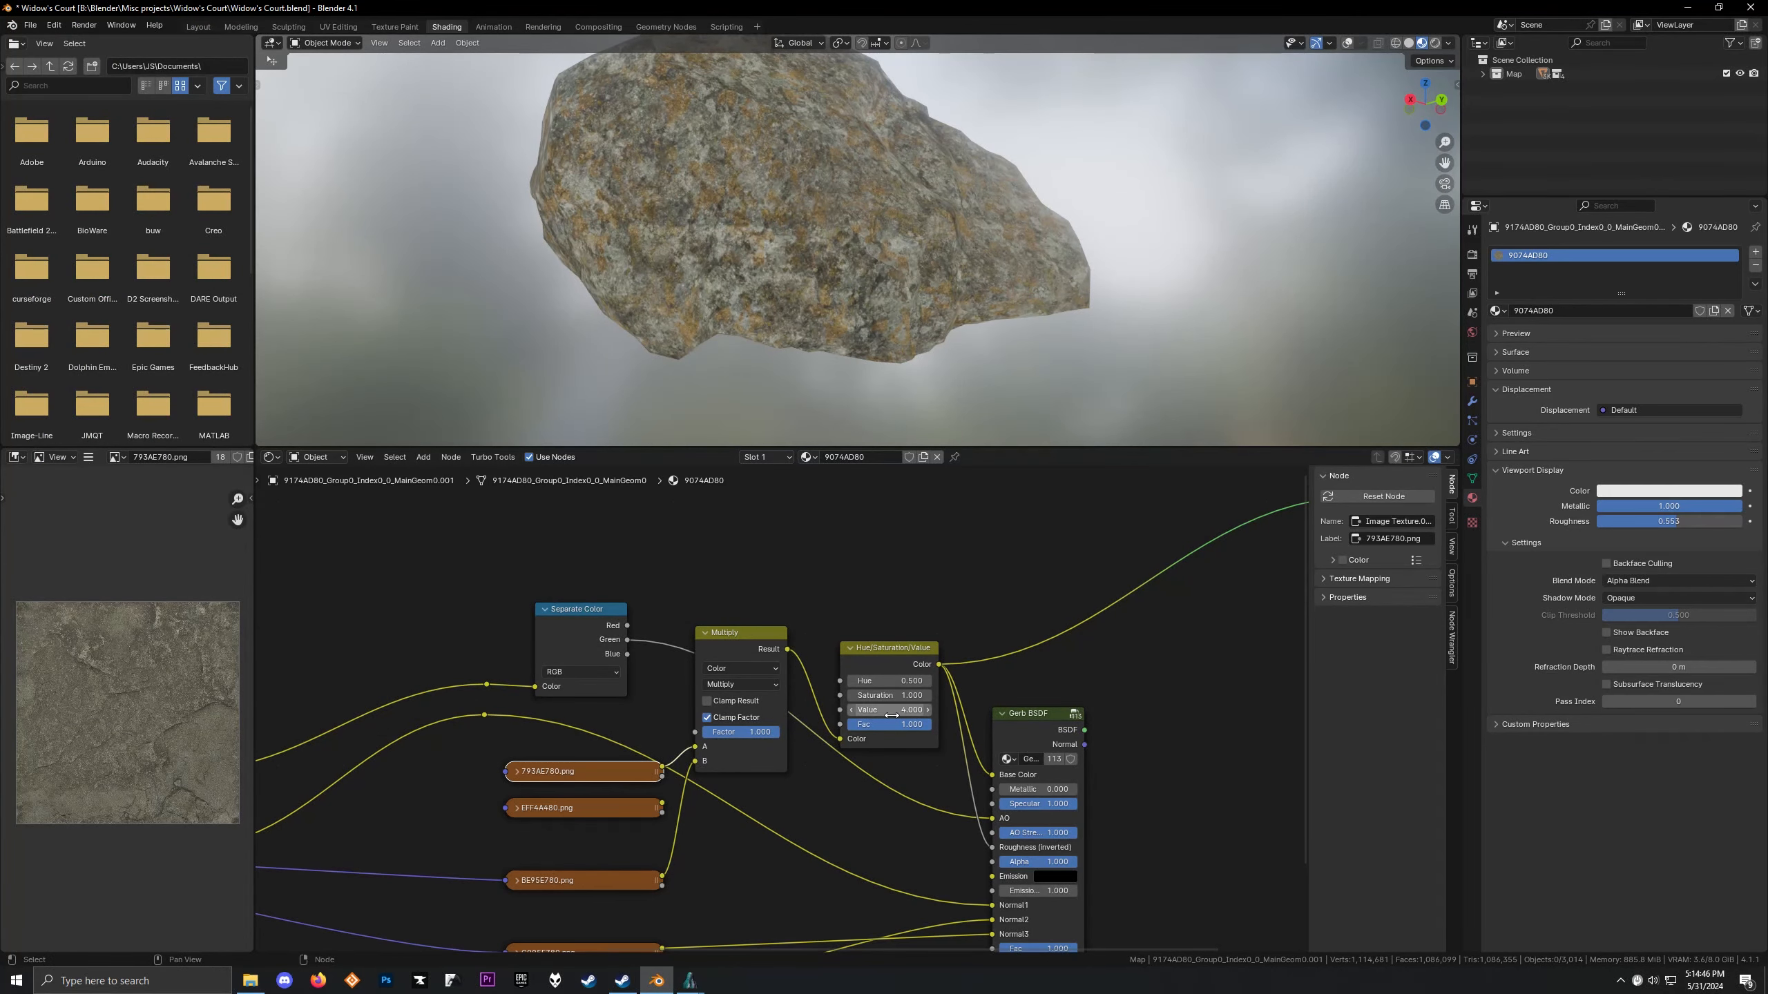
drag(889, 658, 846, 638)
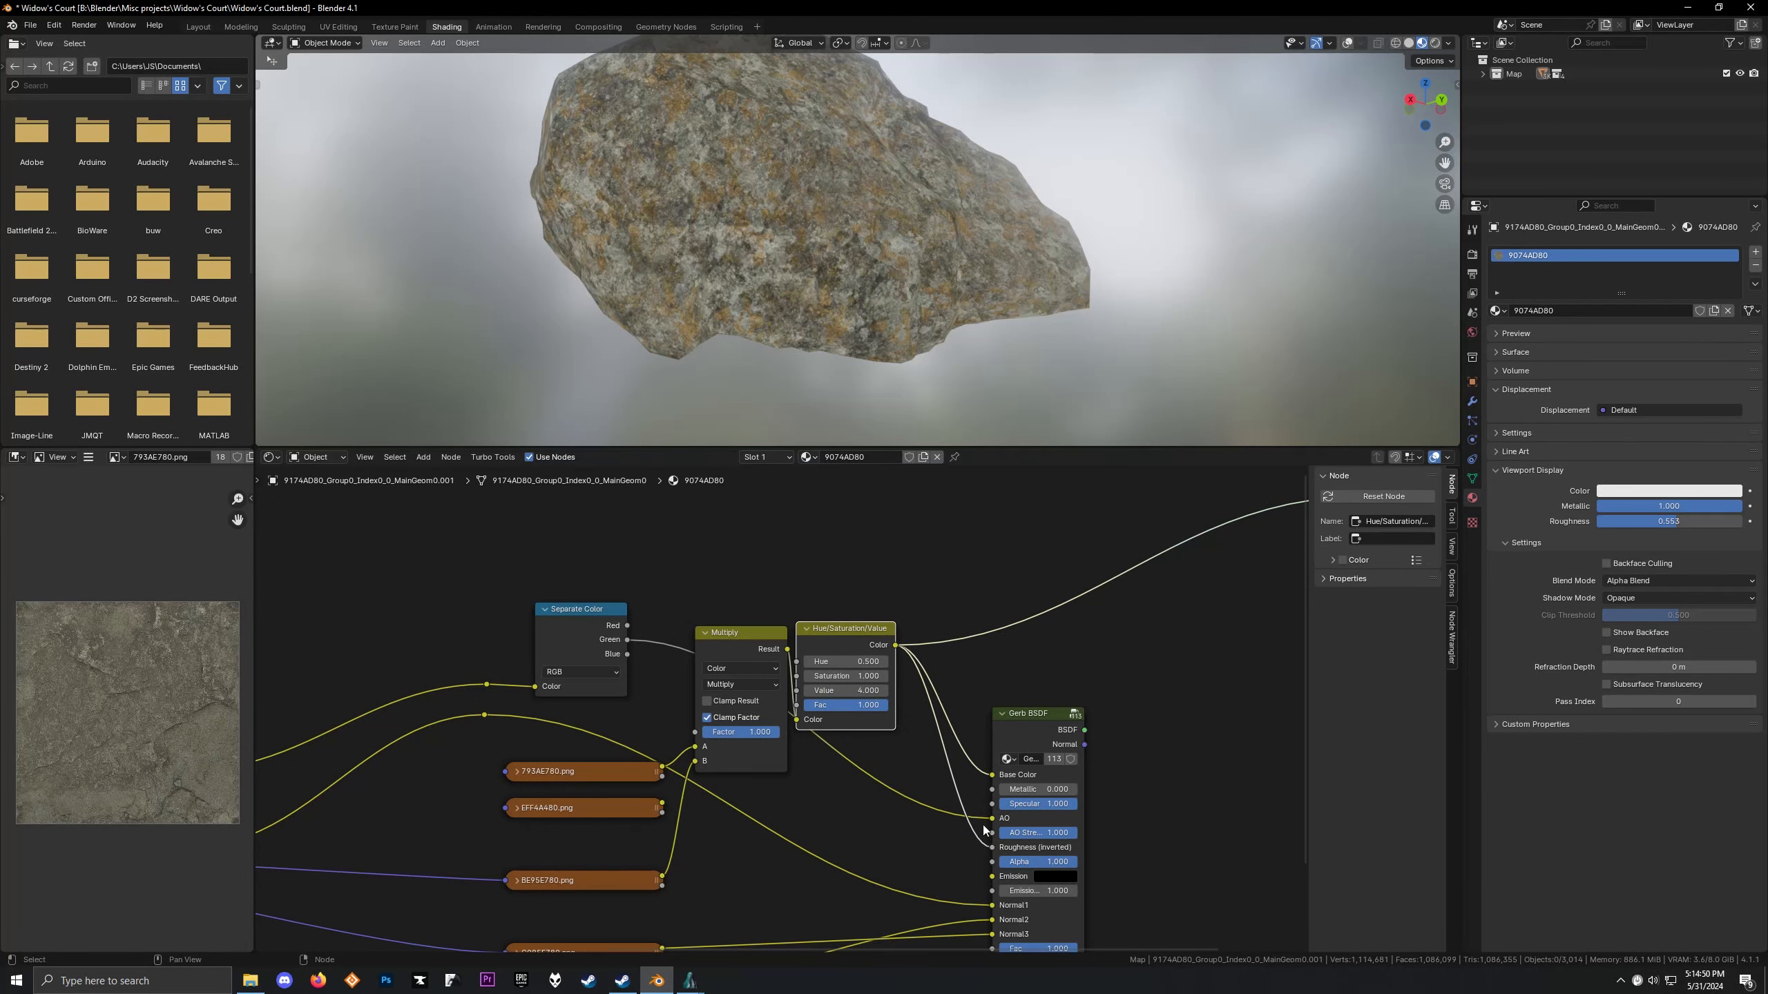
Examine the boulder's surface up close and open its Gerb BSDF node group
middle_drag(984, 830, 892, 712)
scroll(898, 709, up, 3)
middle_drag(820, 282, 829, 283)
scroll(1002, 578, down, 2)
middle_drag(1007, 576, 925, 614)
click(915, 624)
middle_drag(934, 334, 1073, 334)
scroll(1073, 335, up, 2)
key(Tab)
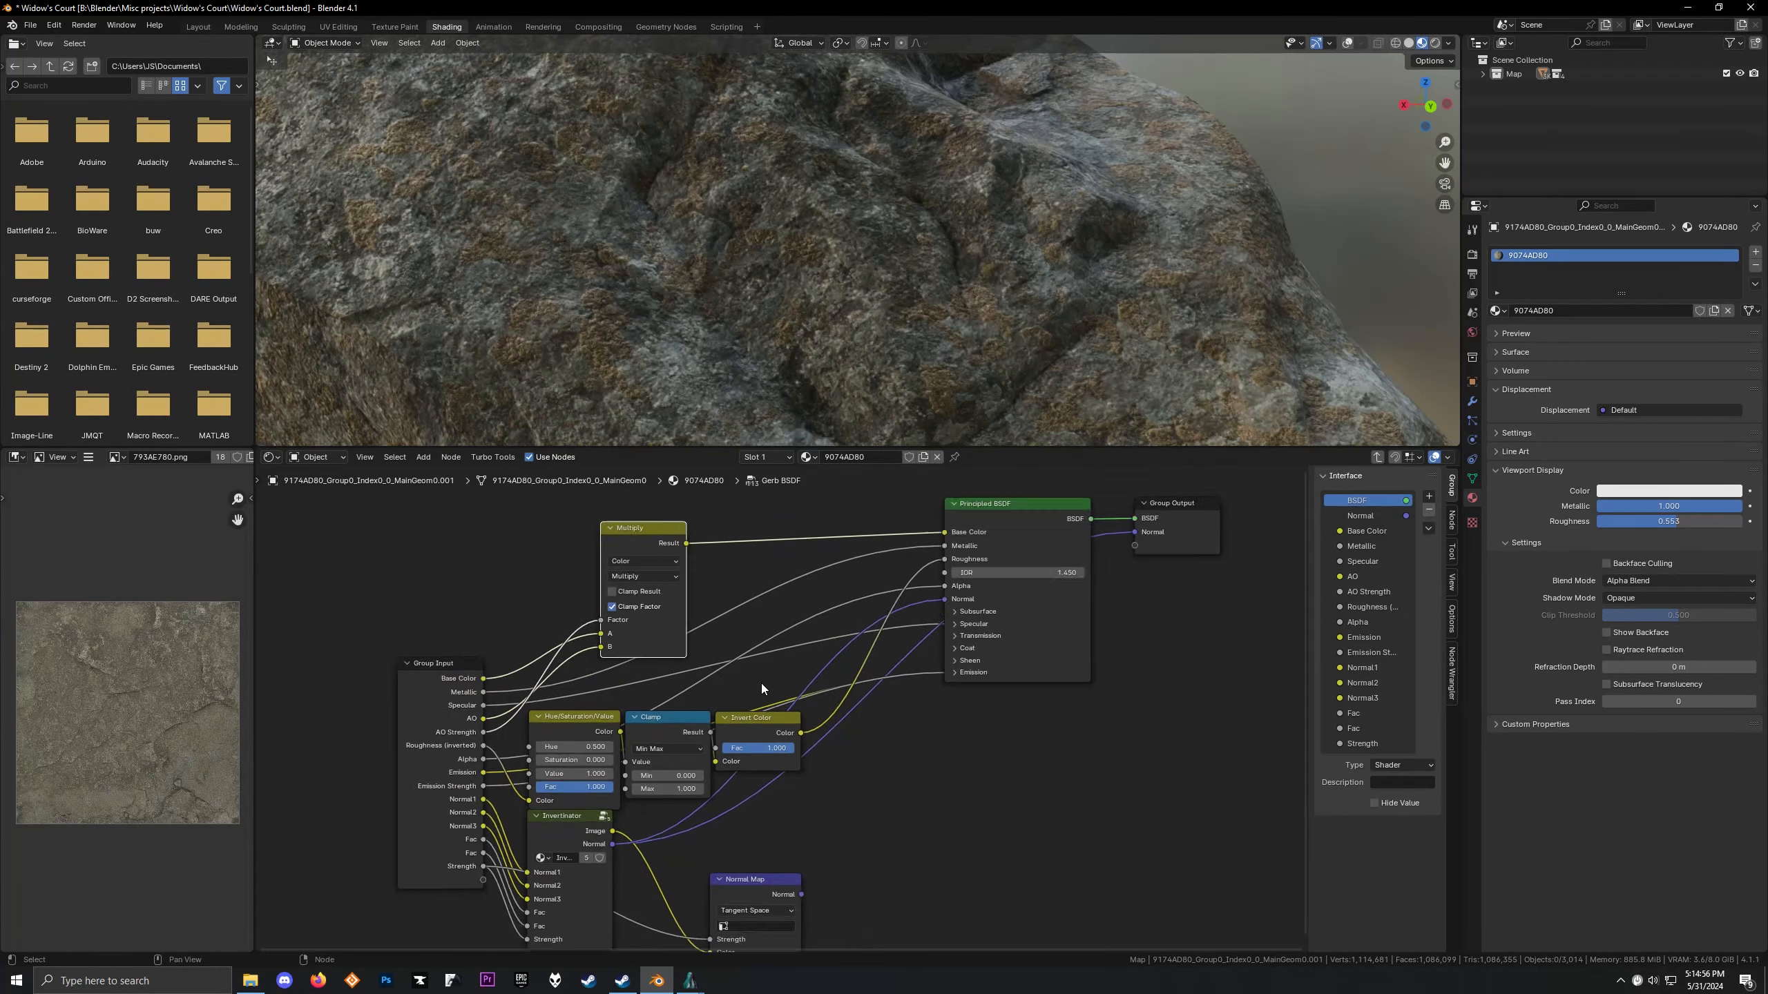
Preview the Invert Color node's output on the boulder inside the Gerb BSDF group
scroll(761, 682, down, 1)
middle_drag(761, 682, 799, 666)
scroll(811, 674, up, 2)
ctrl+shift+click(819, 681)
scroll(892, 263, down, 3)
middle_drag(892, 262, 615, 247)
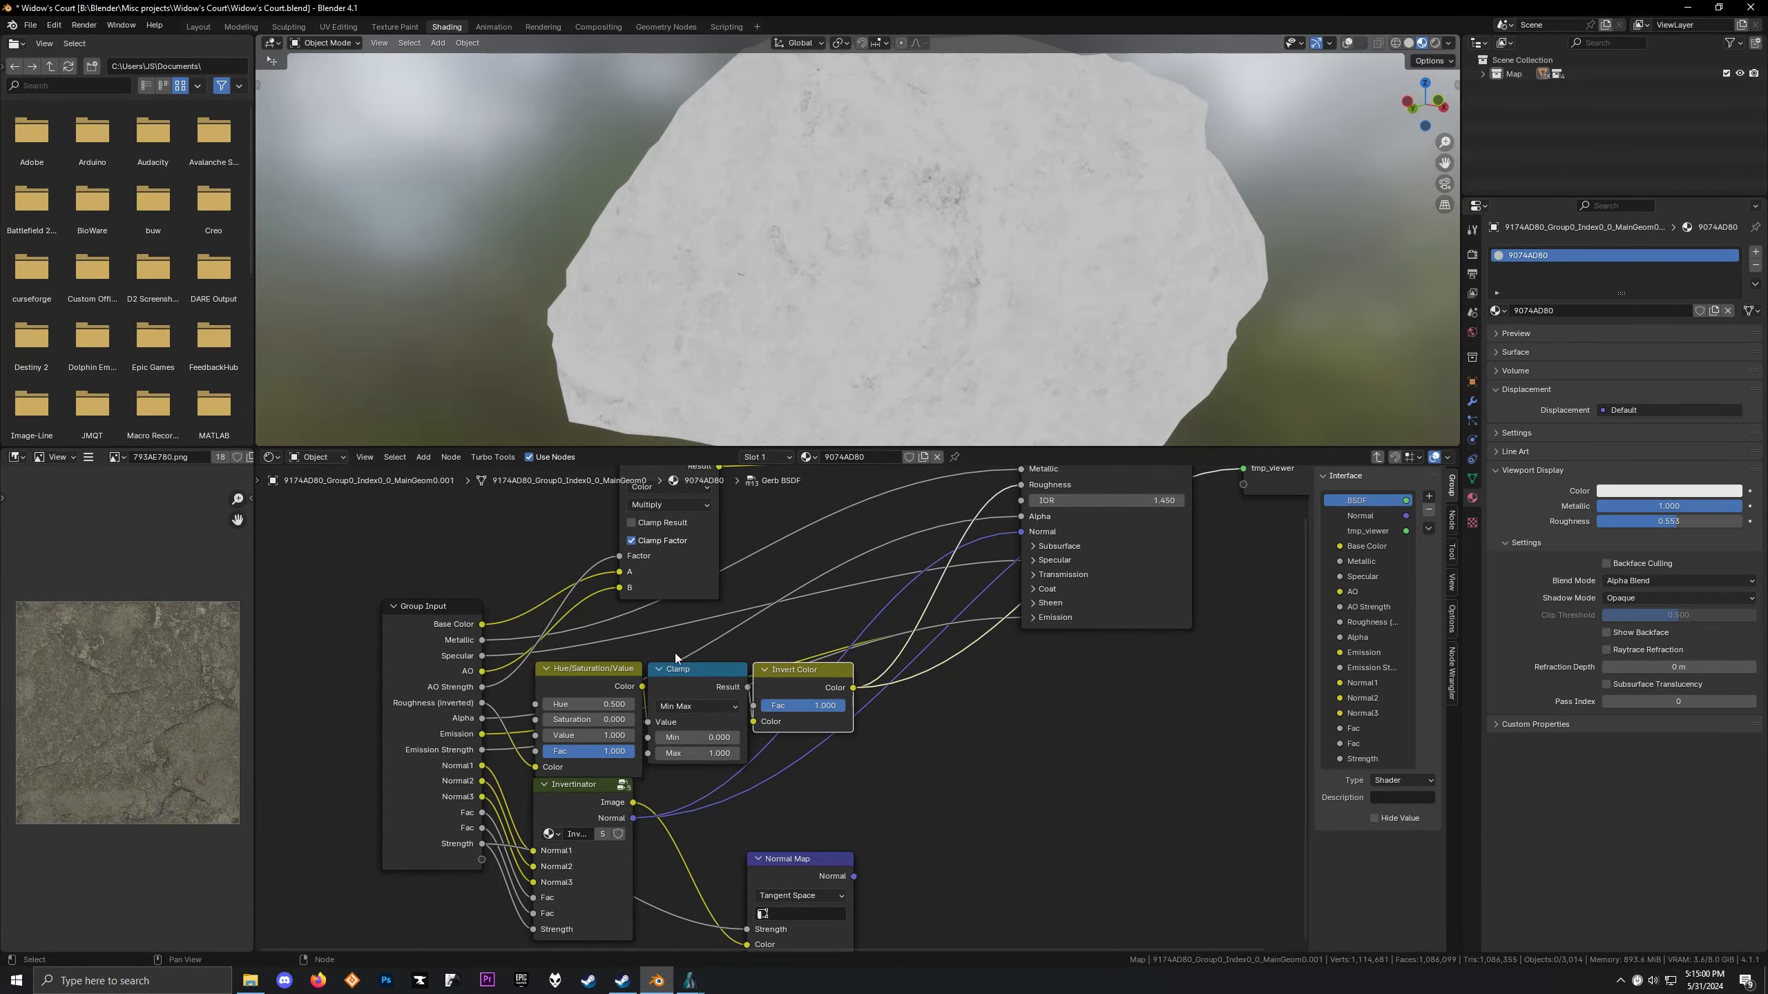
Preview the Clamp node's output on the boulder and examine the greyscale surface from several distances
ctrl+shift+click(688, 680)
middle_drag(740, 287, 909, 302)
middle_drag(705, 301, 699, 174)
scroll(763, 303, up, 2)
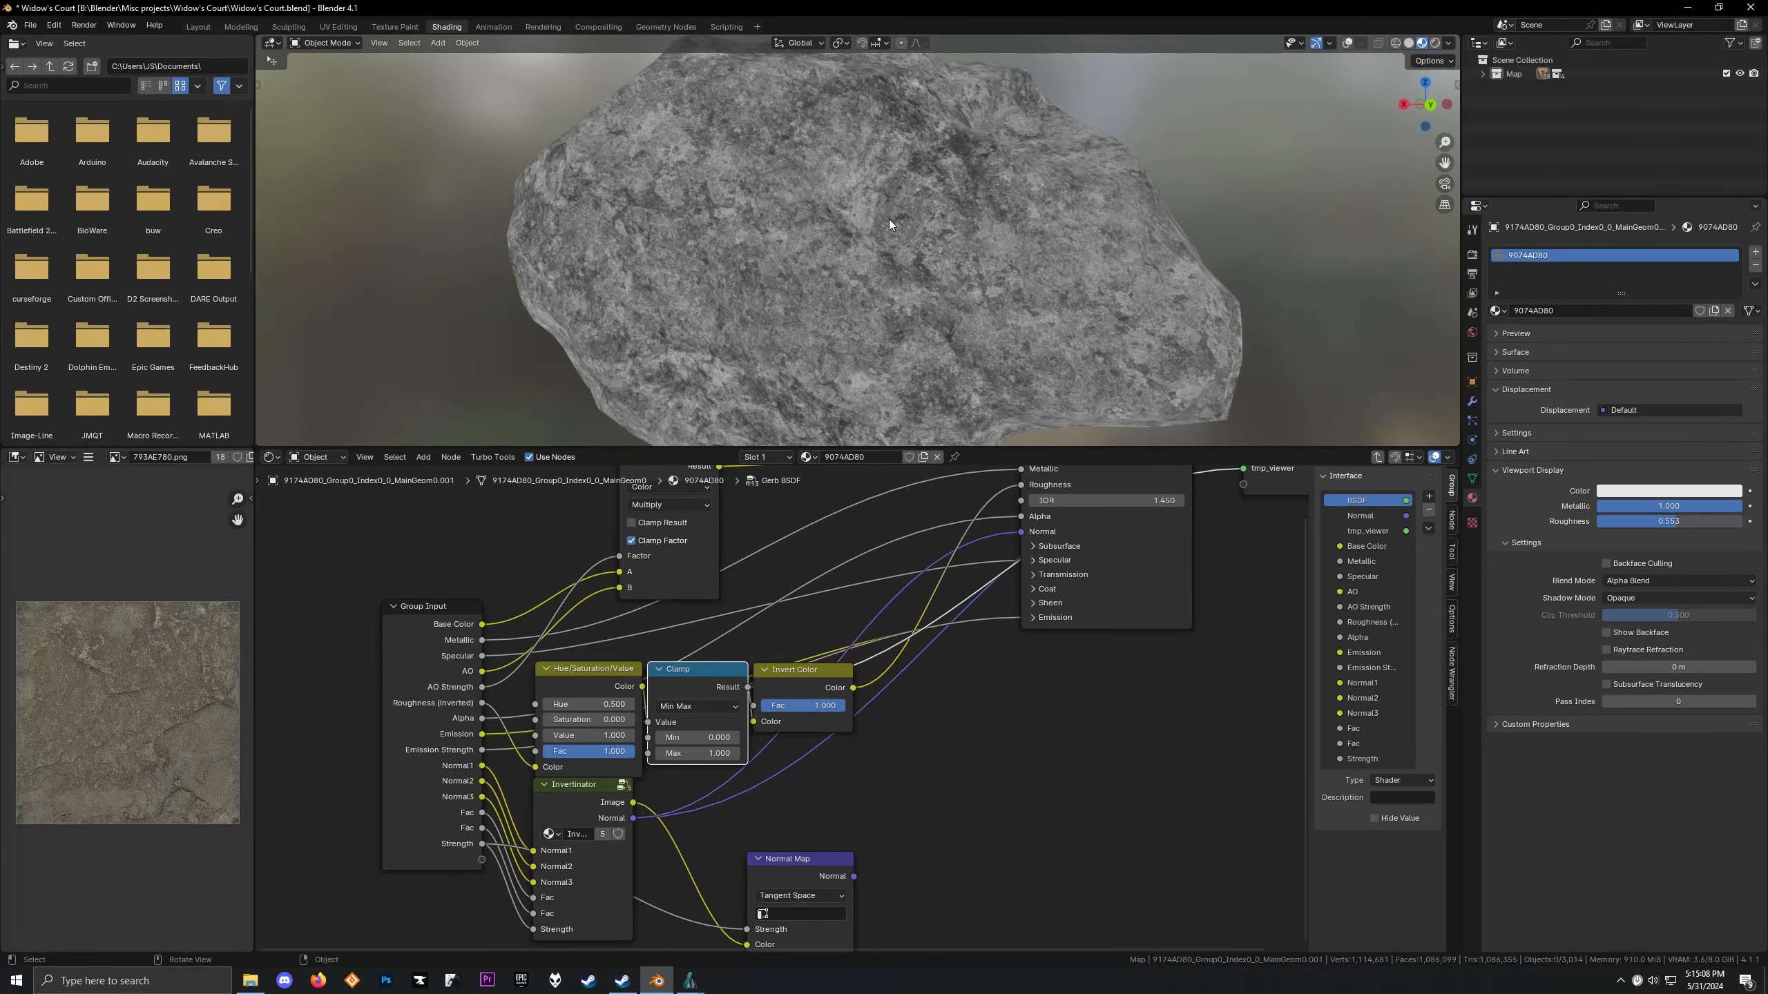
scroll(847, 243, down, 3)
mouse_move(815, 289)
middle_down()
mouse_move(1040, 296)
mouse_move(804, 285)
middle_up()
scroll(804, 285, up, 5)
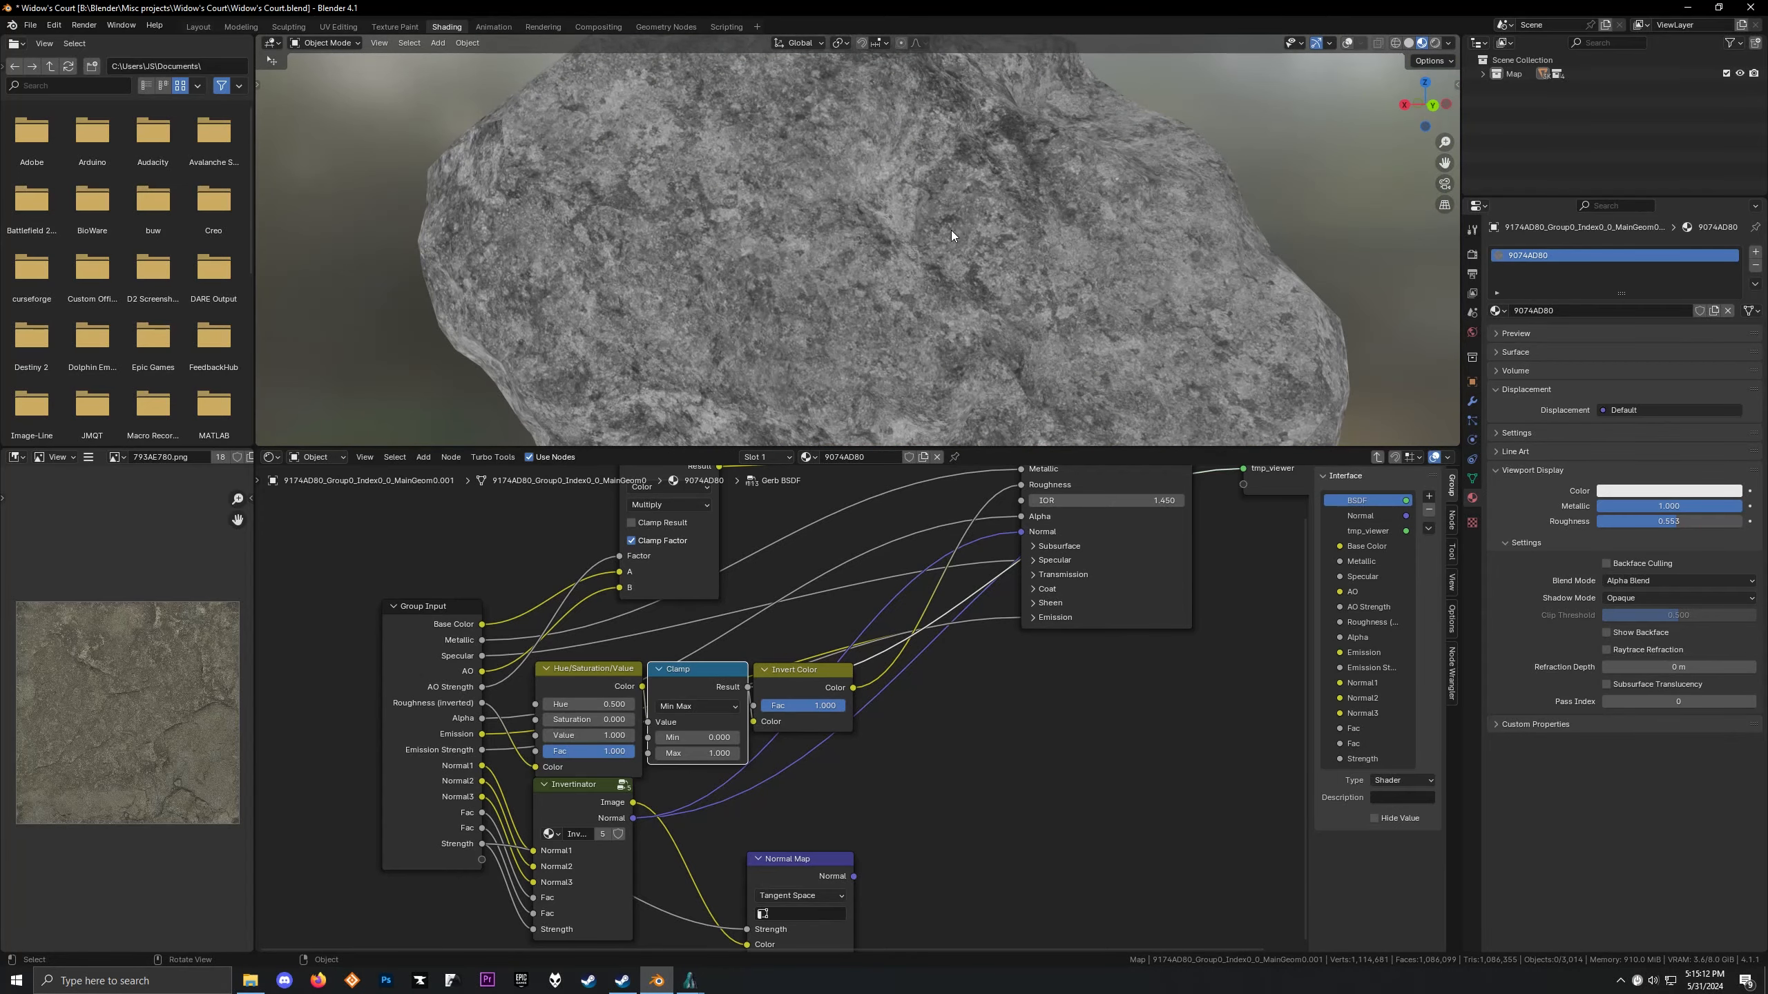
Leave the Gerb BSDF group and show the unconnected EFF4A480.png texture in the image editor
key(Tab)
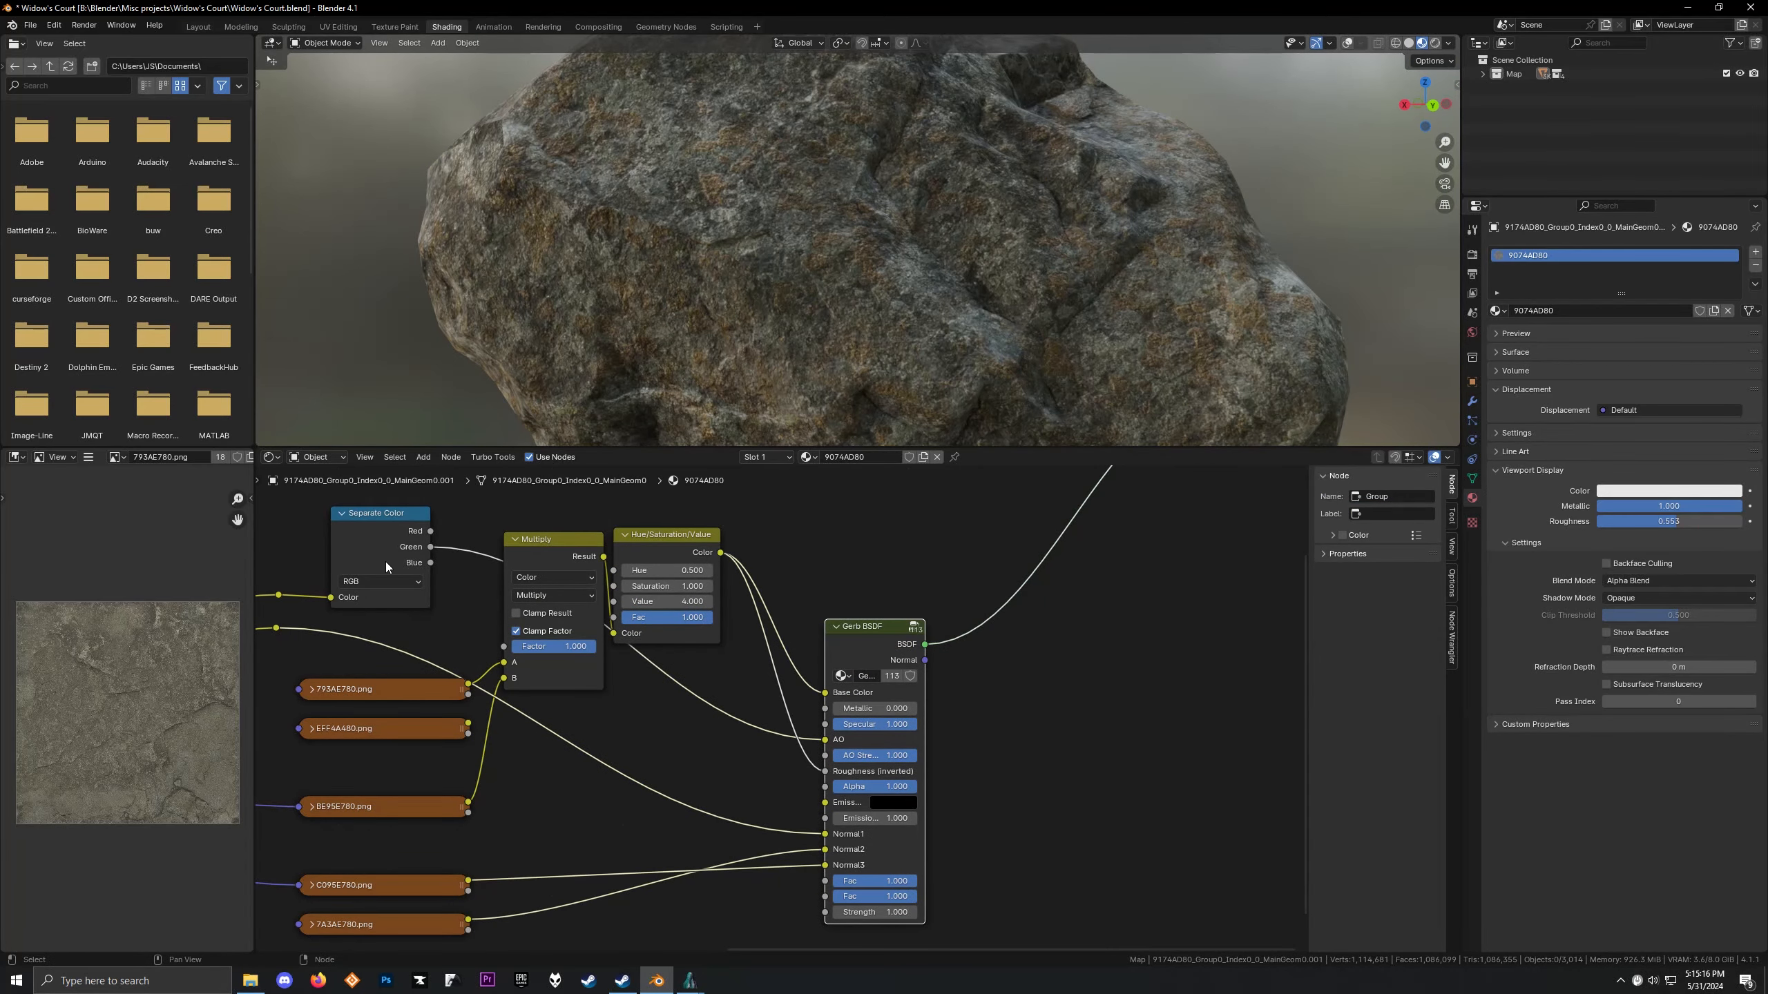
scroll(766, 818, down, 1)
middle_drag(752, 828, 732, 752)
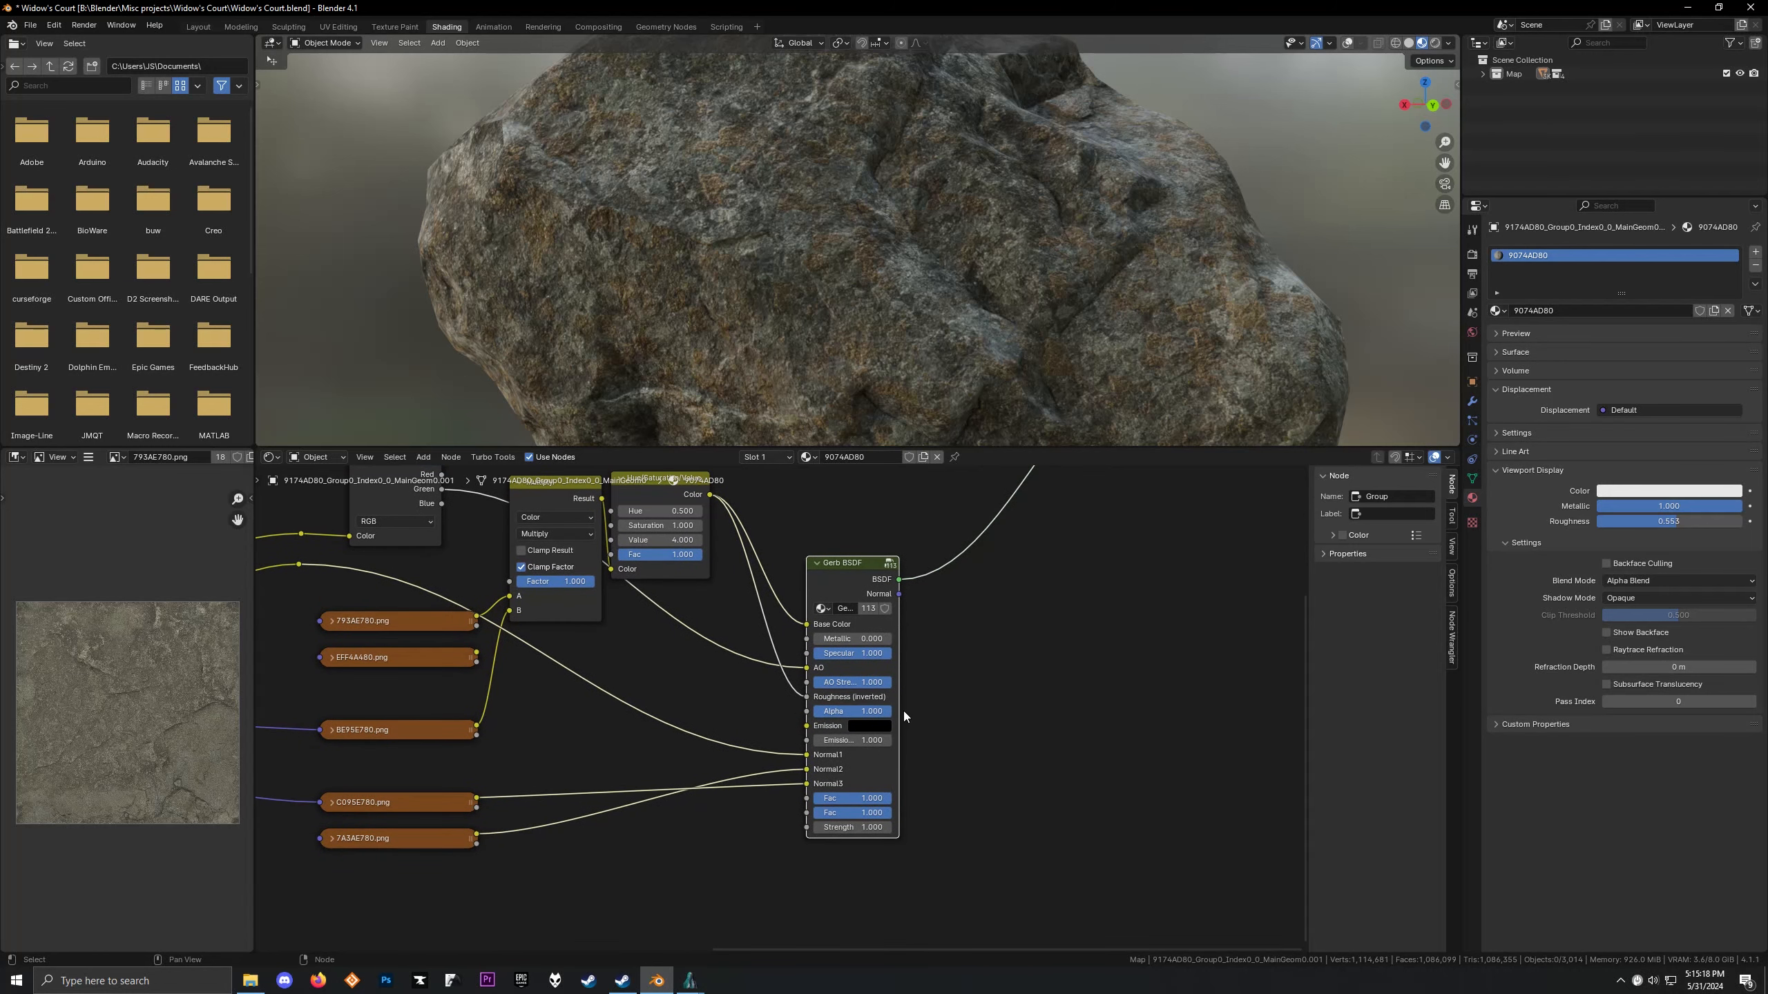
middle_drag(506, 671, 916, 707)
click(867, 693)
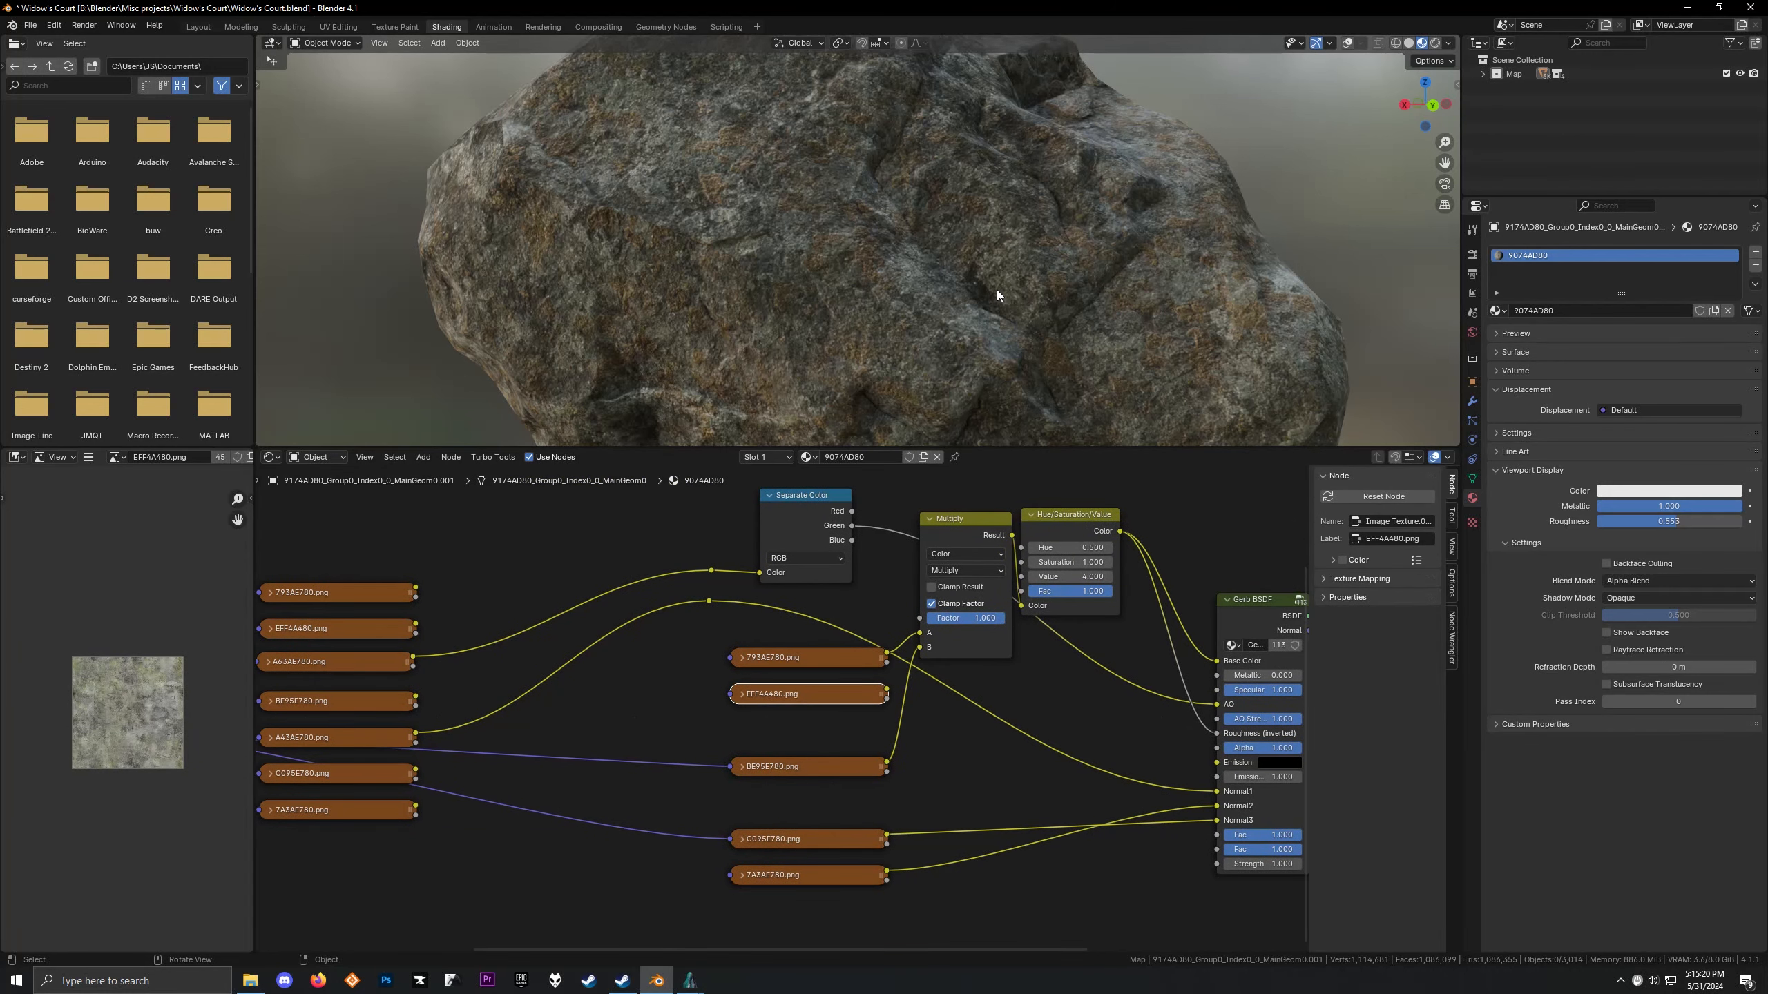
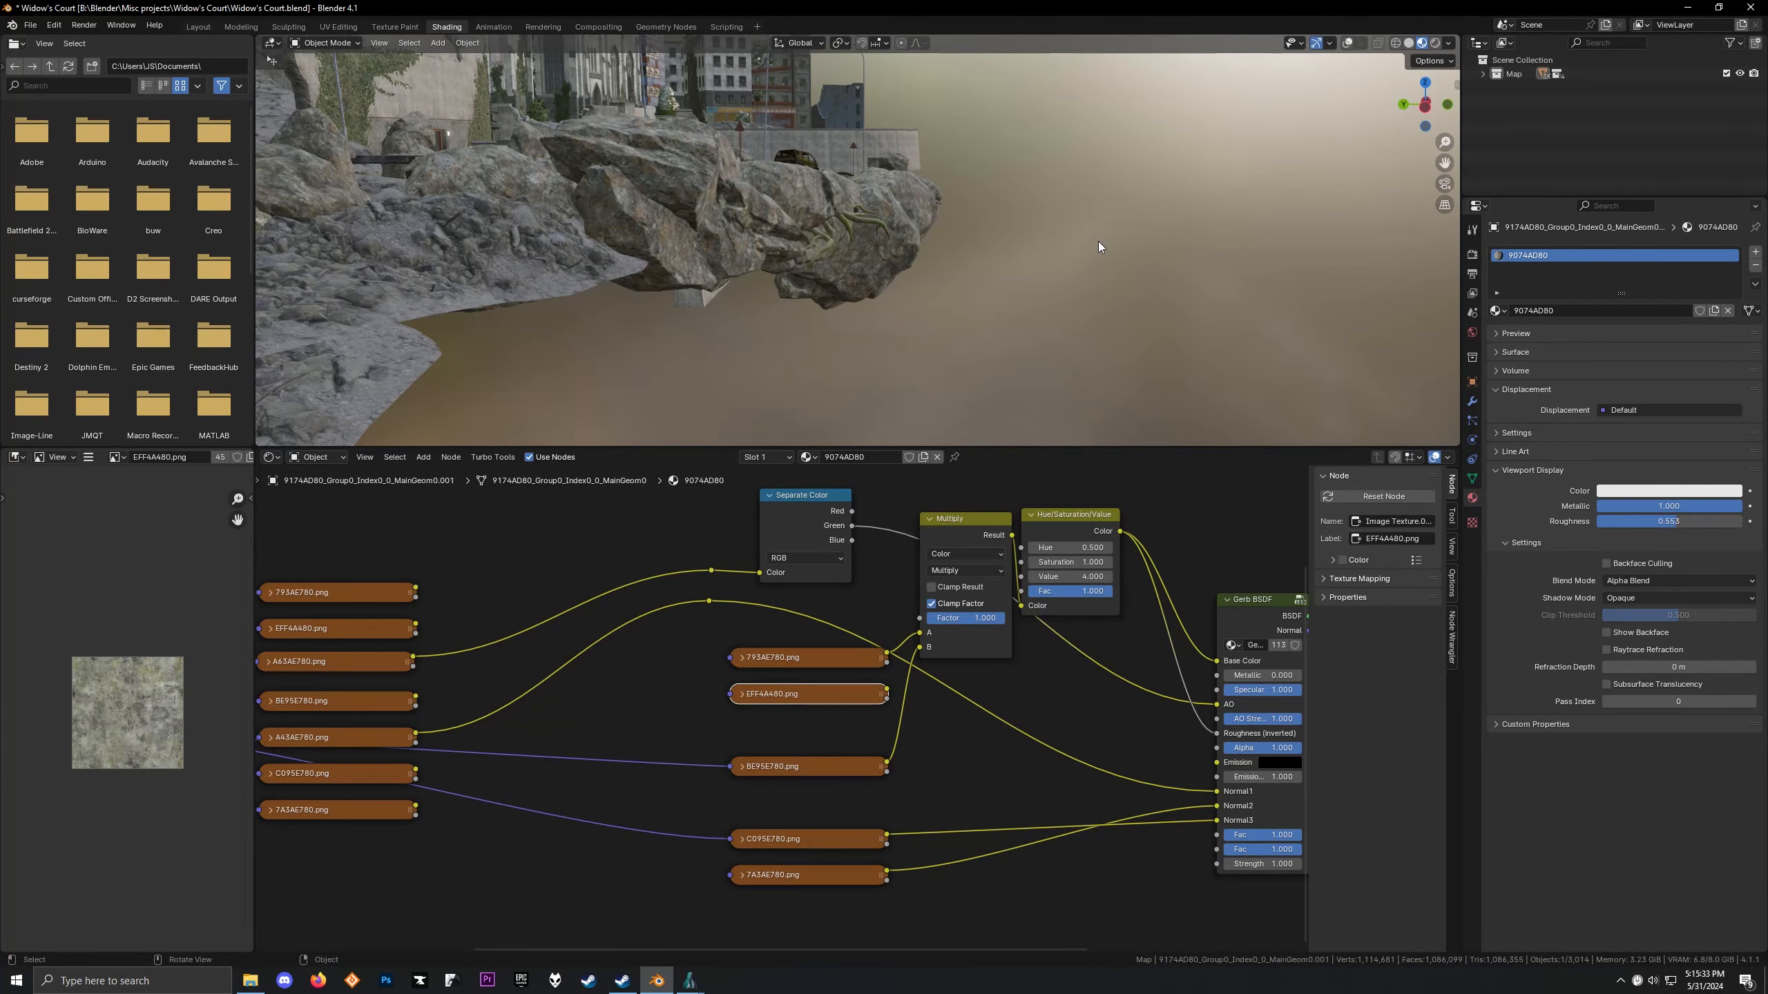
Select the ivy at the base of the concrete wall and show its 4039E780.png texture
middle_drag(1089, 152, 839, 335)
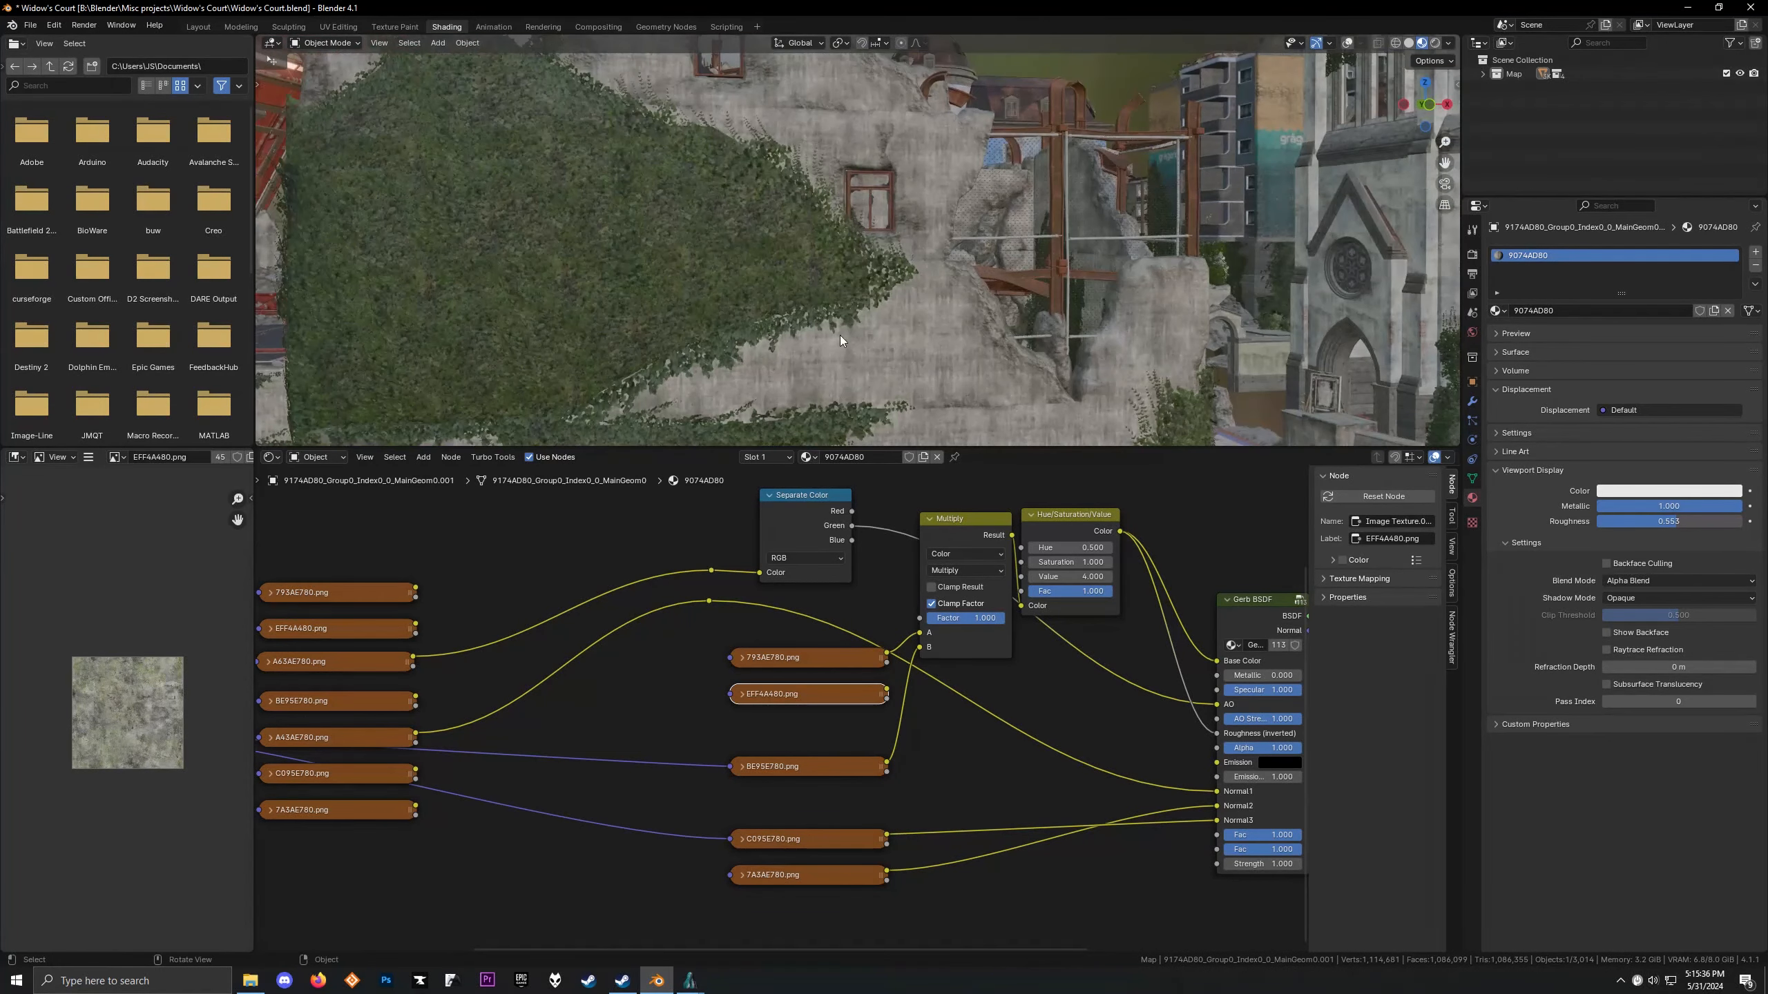
click(841, 420)
key(Home)
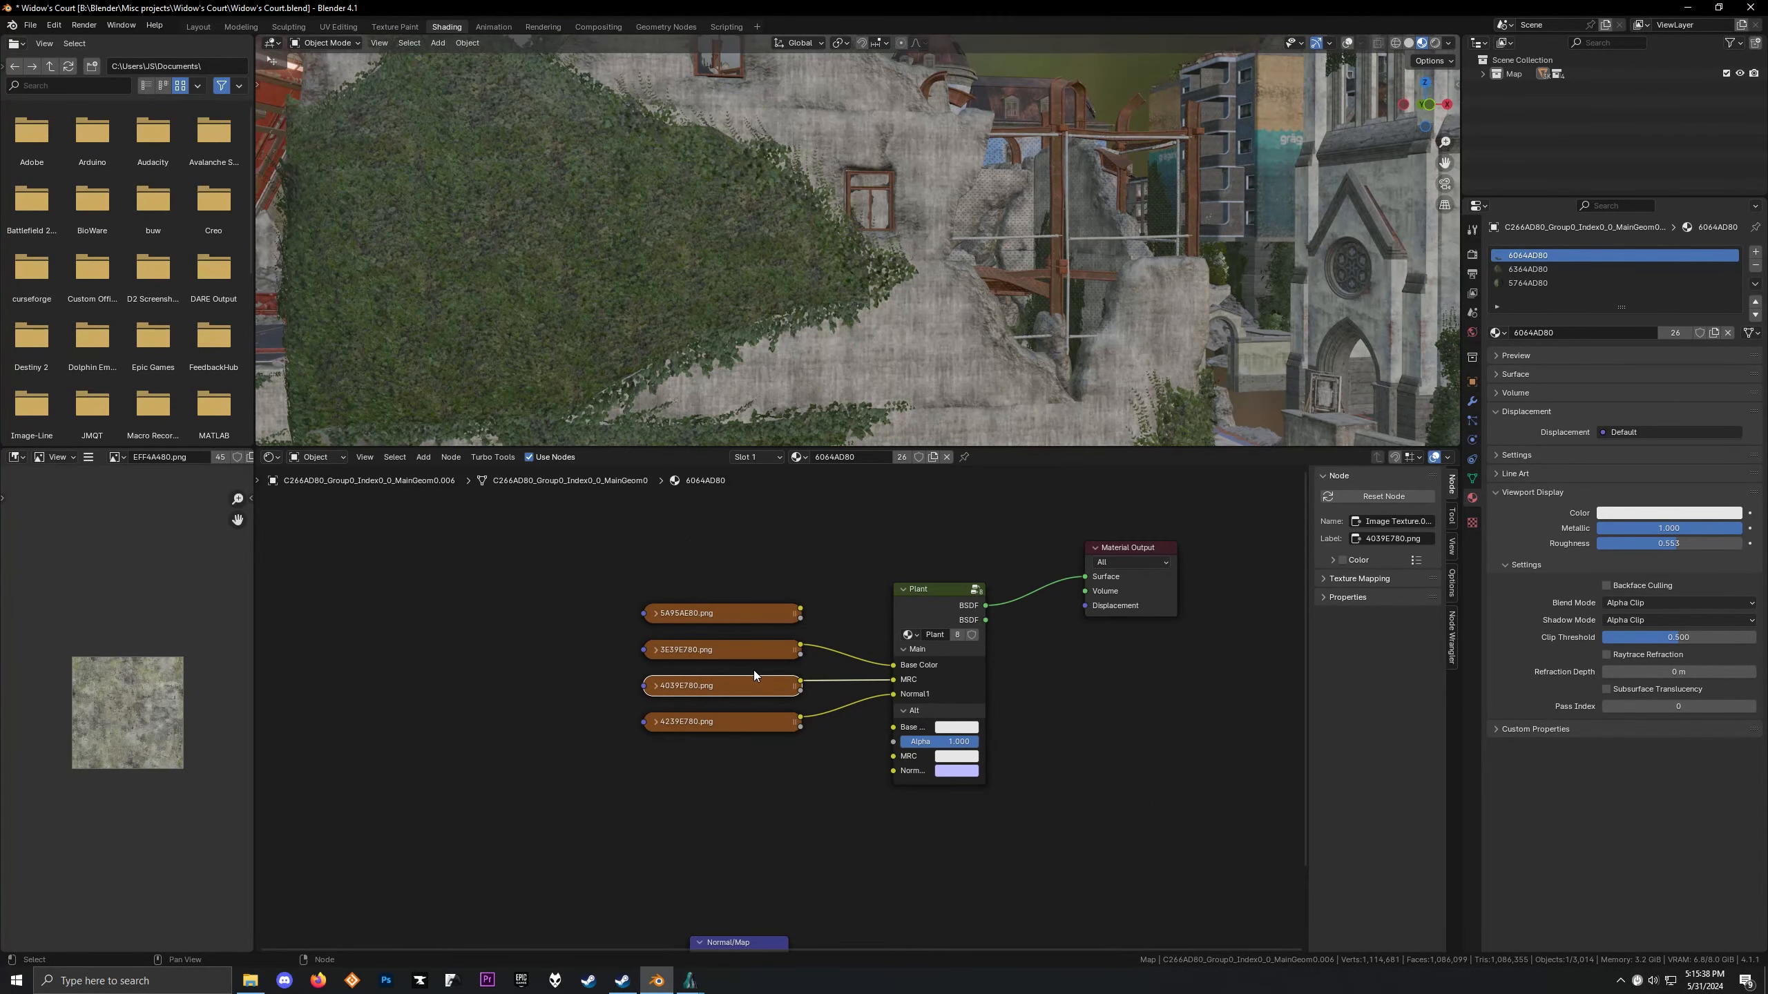
click(752, 651)
click(743, 674)
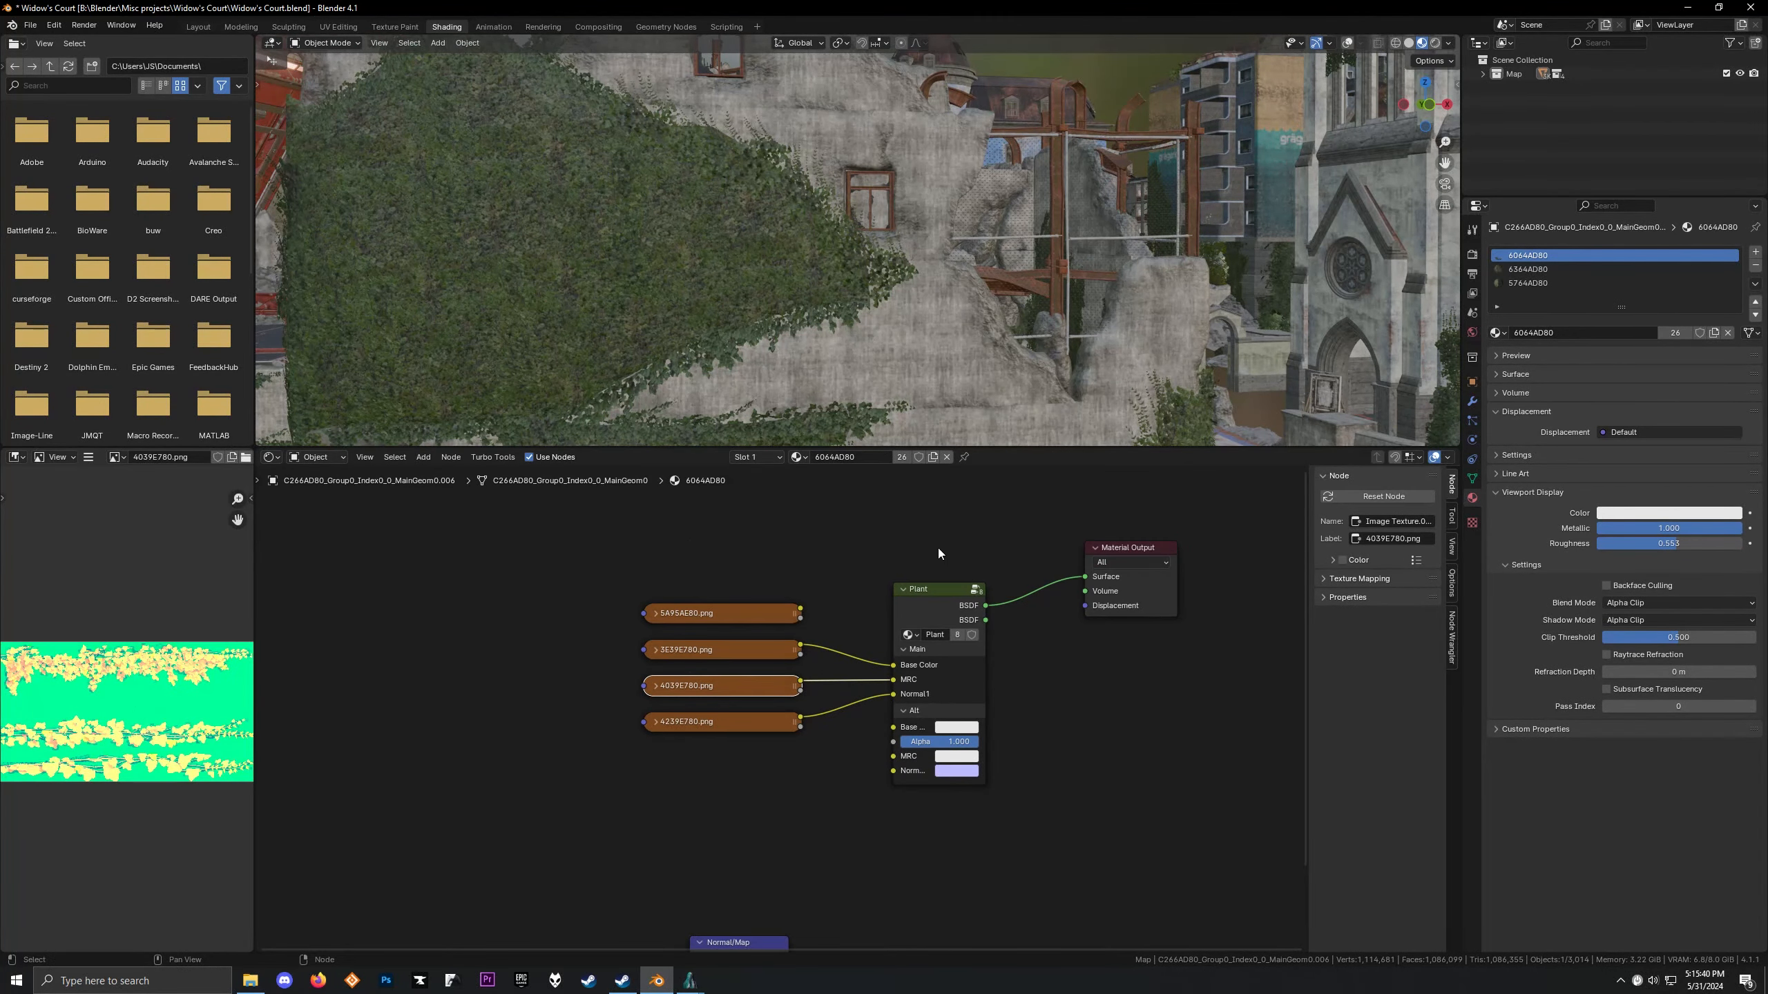
Add a Separate Color node to the ivy material and feed it the color of 4039E780.png
key(shift+a)
text(se)
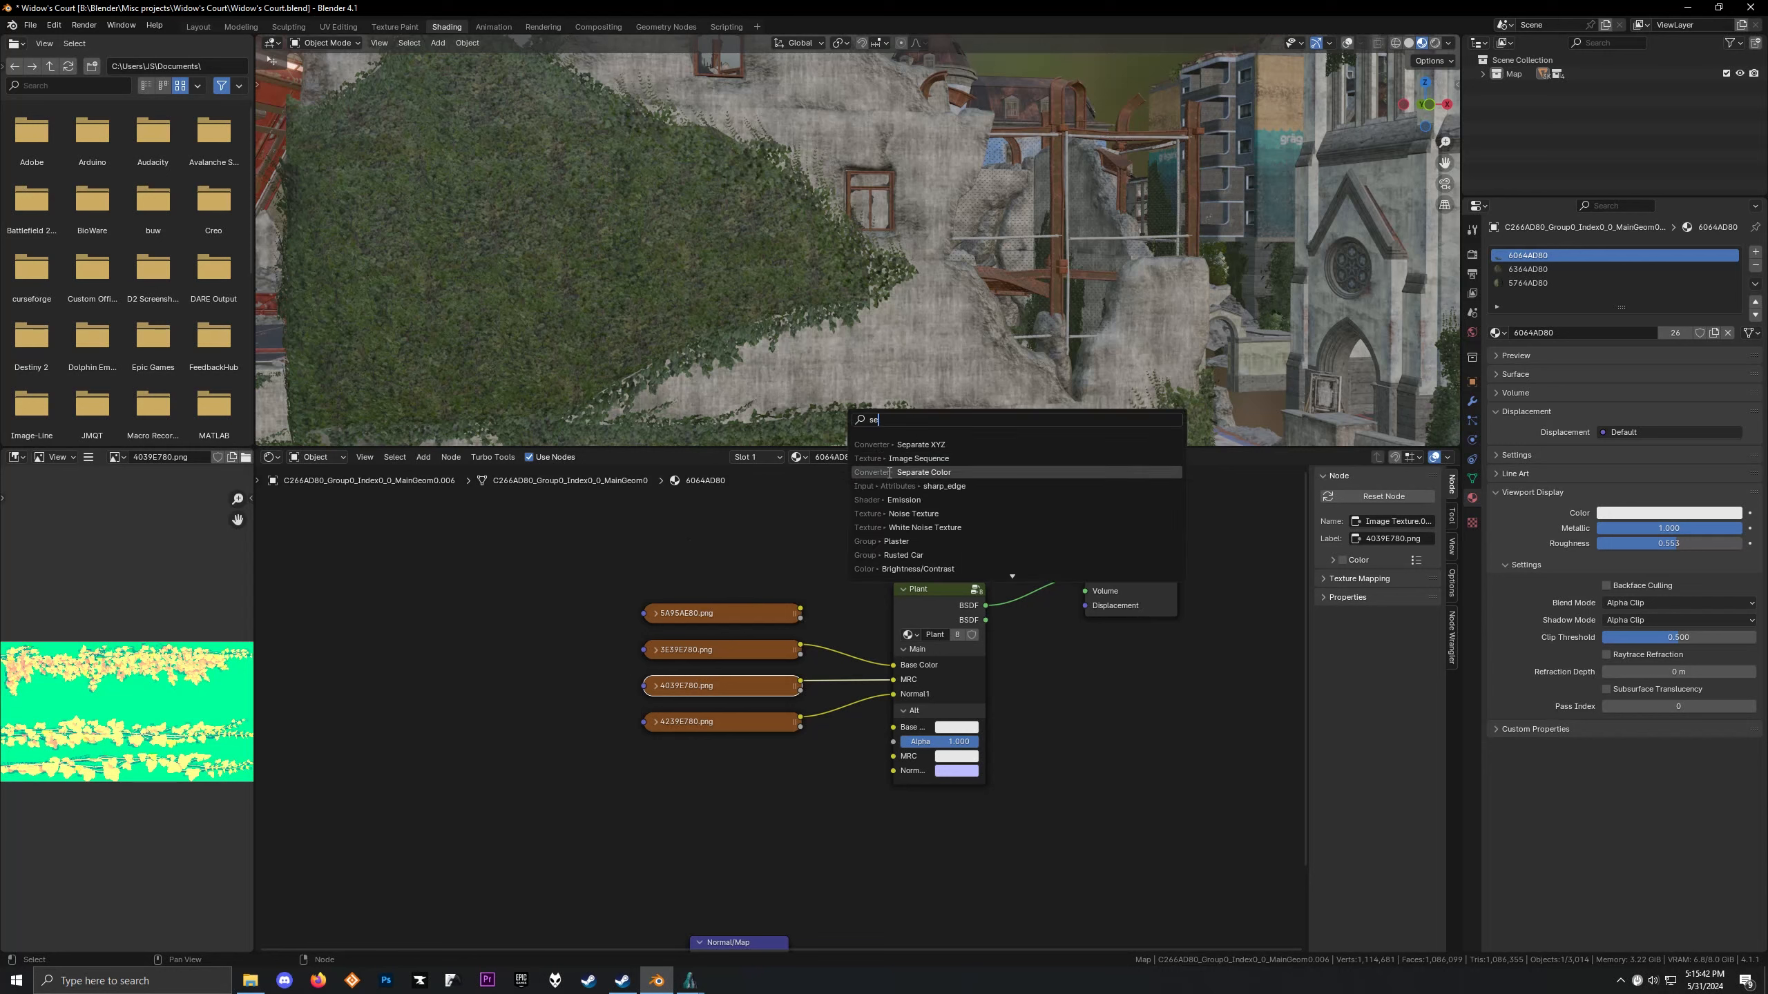
click(890, 473)
click(785, 705)
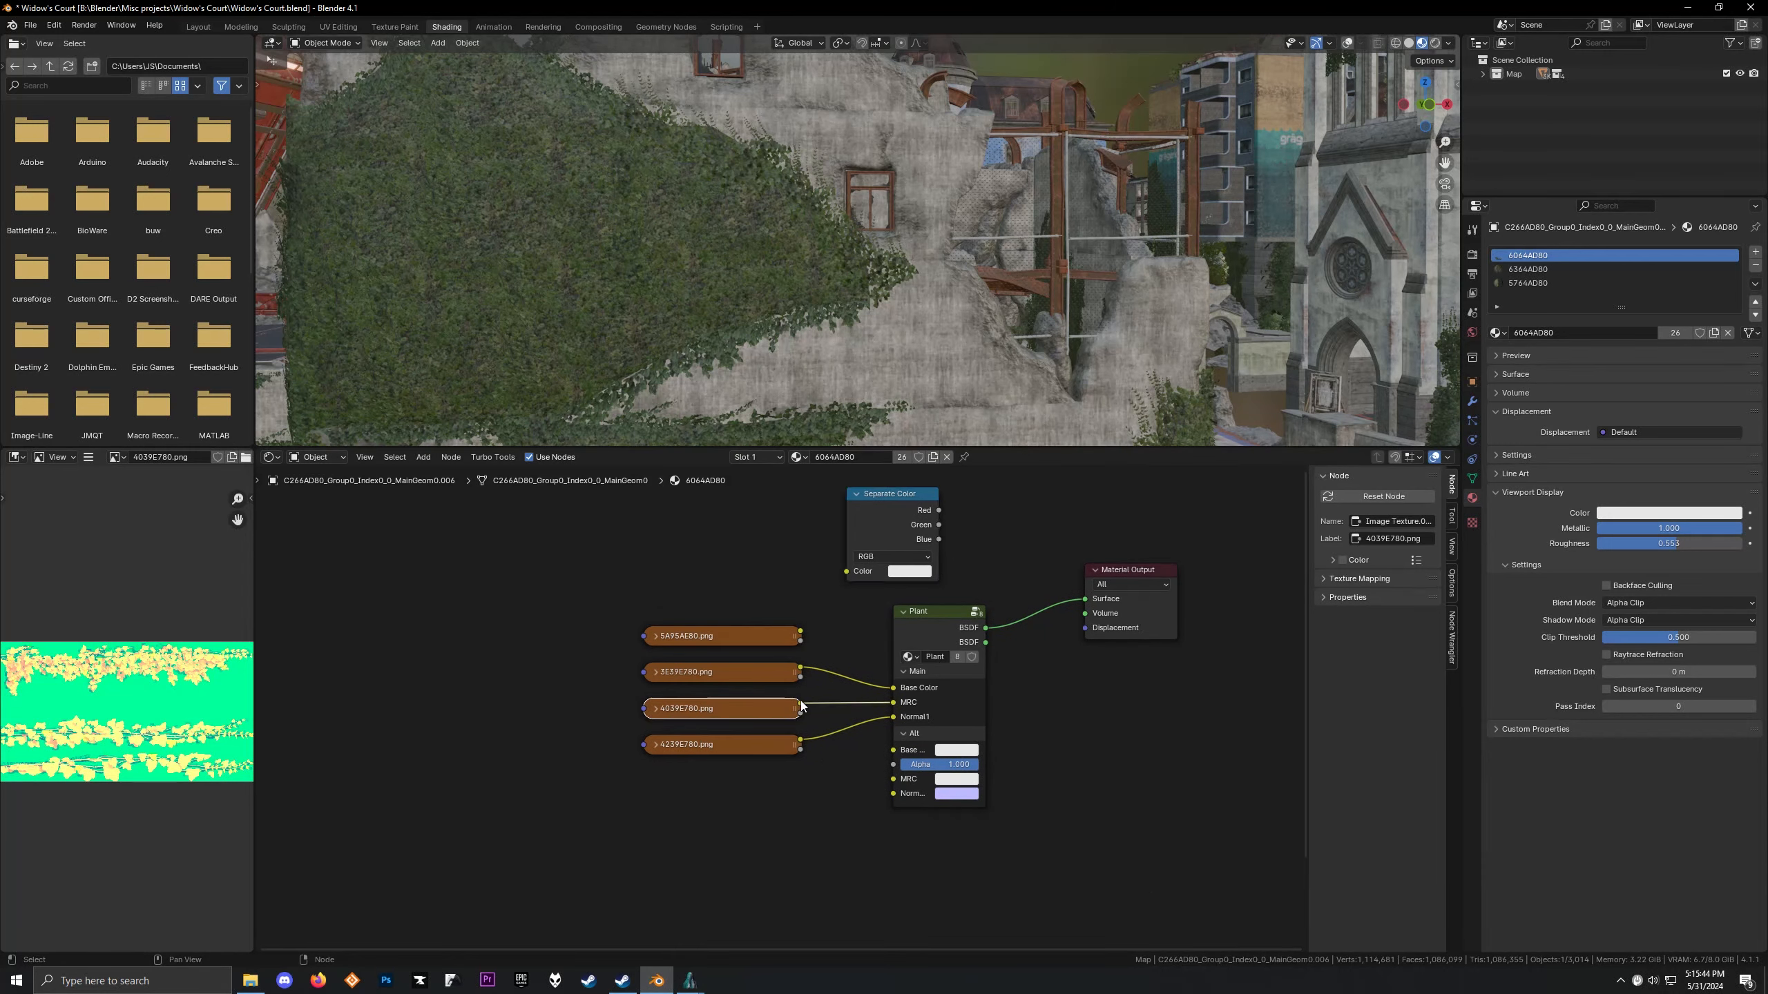
drag(800, 703, 846, 571)
Preview the Separate Color node's Red output and examine the ivy leaf mask on the wall up close
scroll(855, 581, up, 2)
ctrl+shift+click(847, 575)
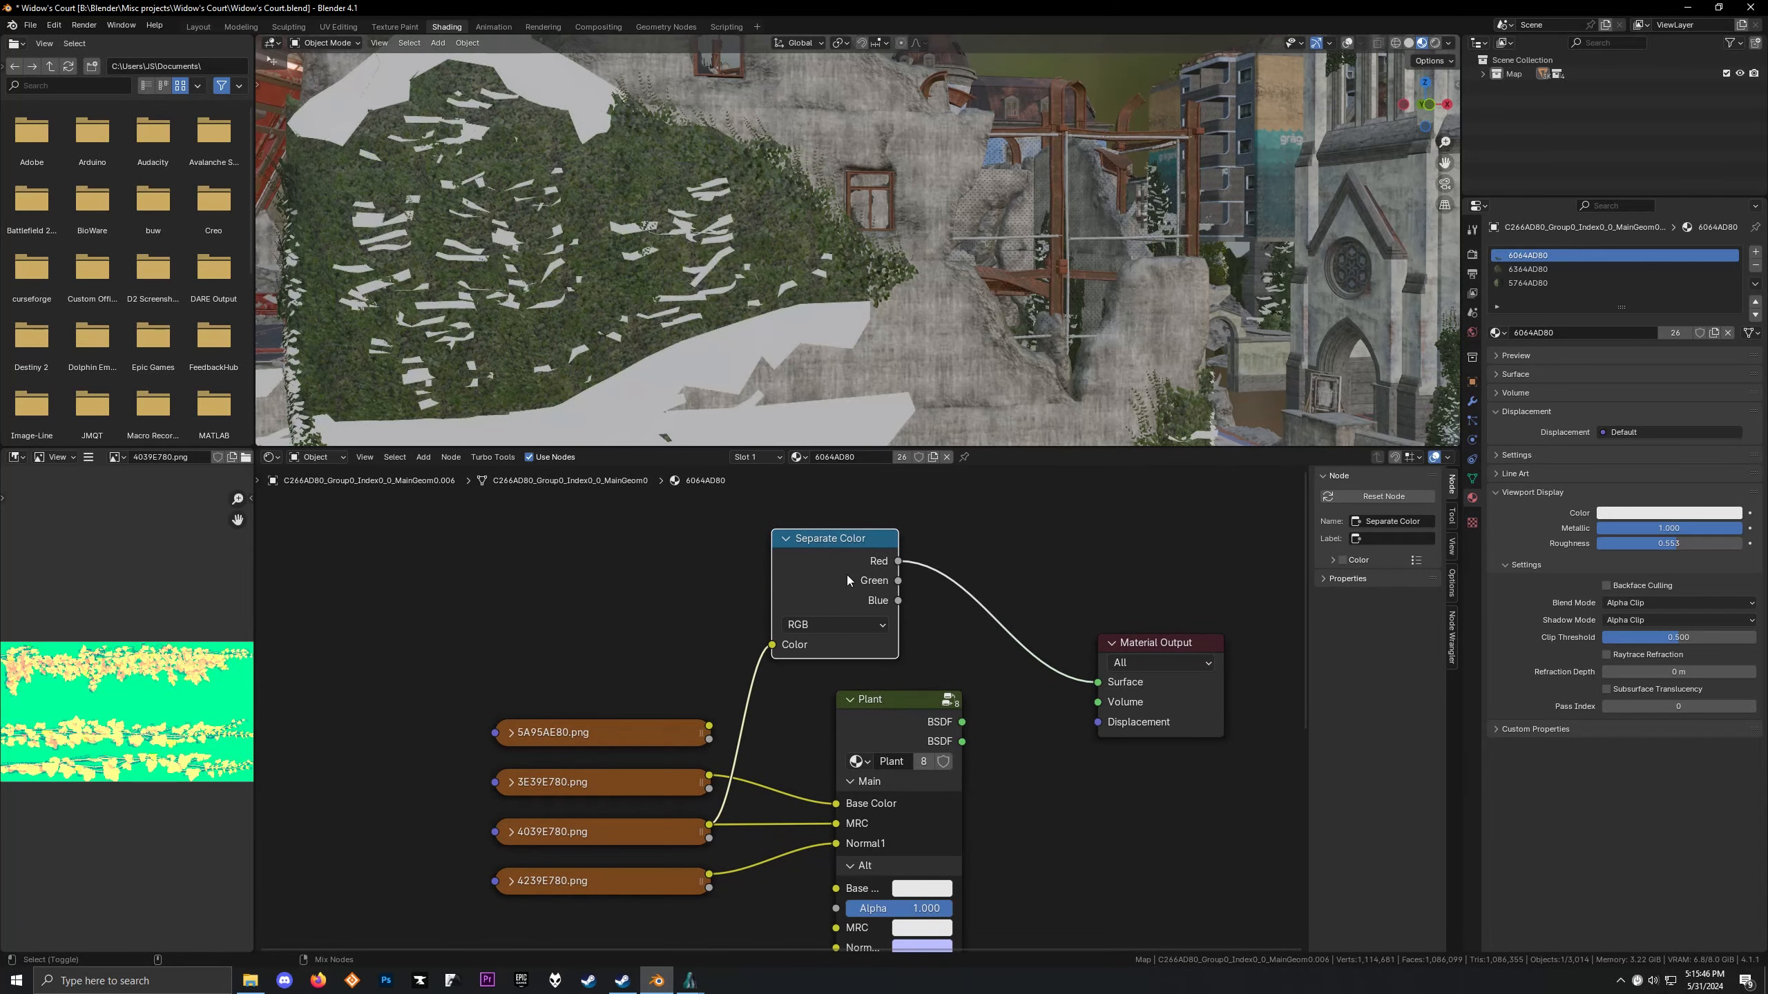
scroll(834, 341, up, 8)
scroll(890, 294, down, 5)
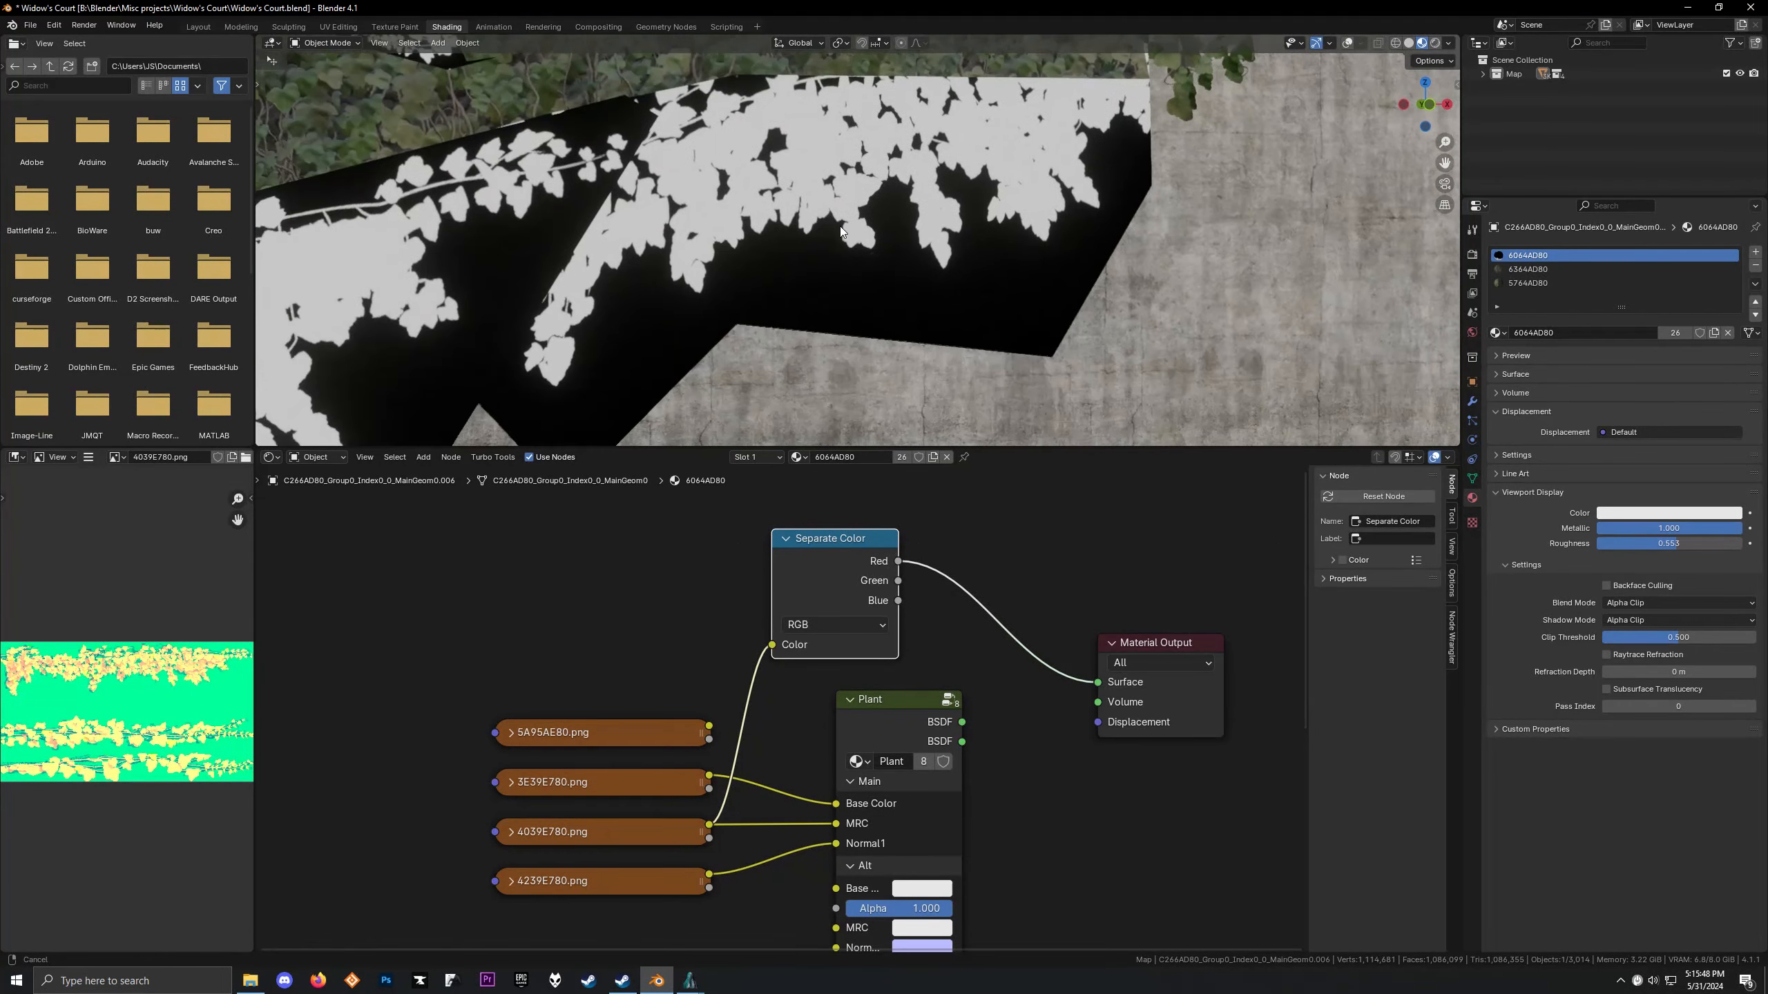
scroll(764, 220, up, 4)
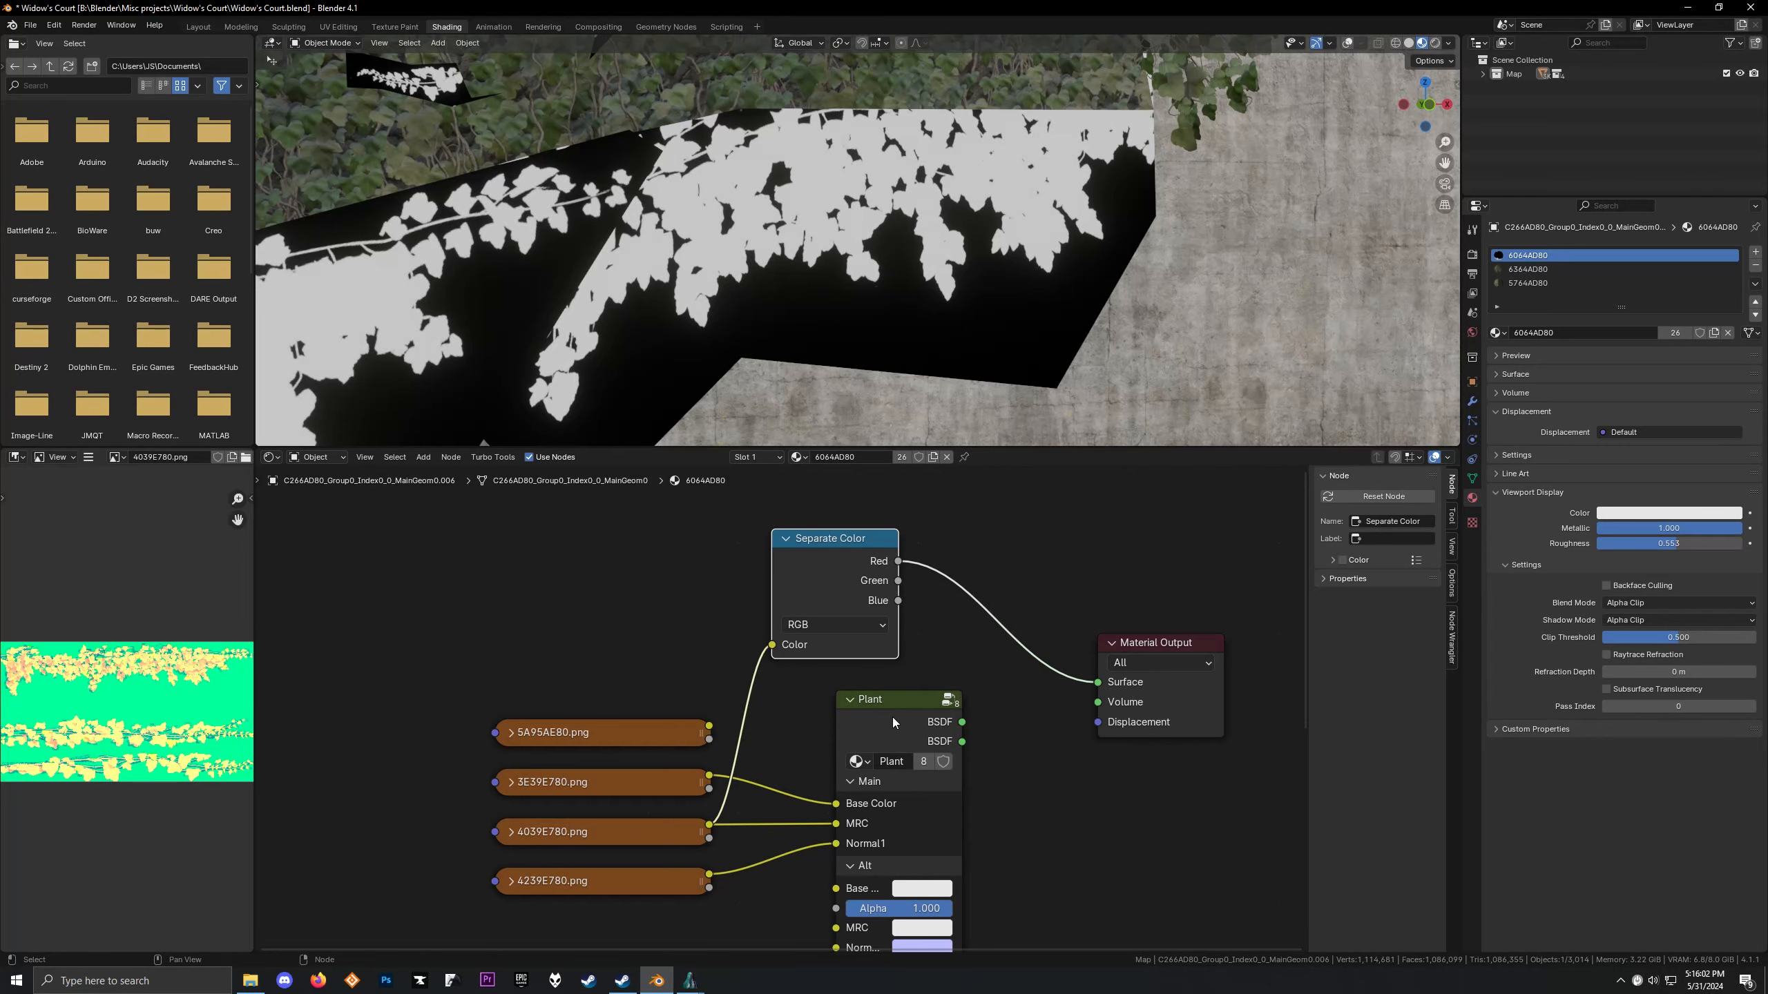
middle_drag(1106, 335, 929, 304)
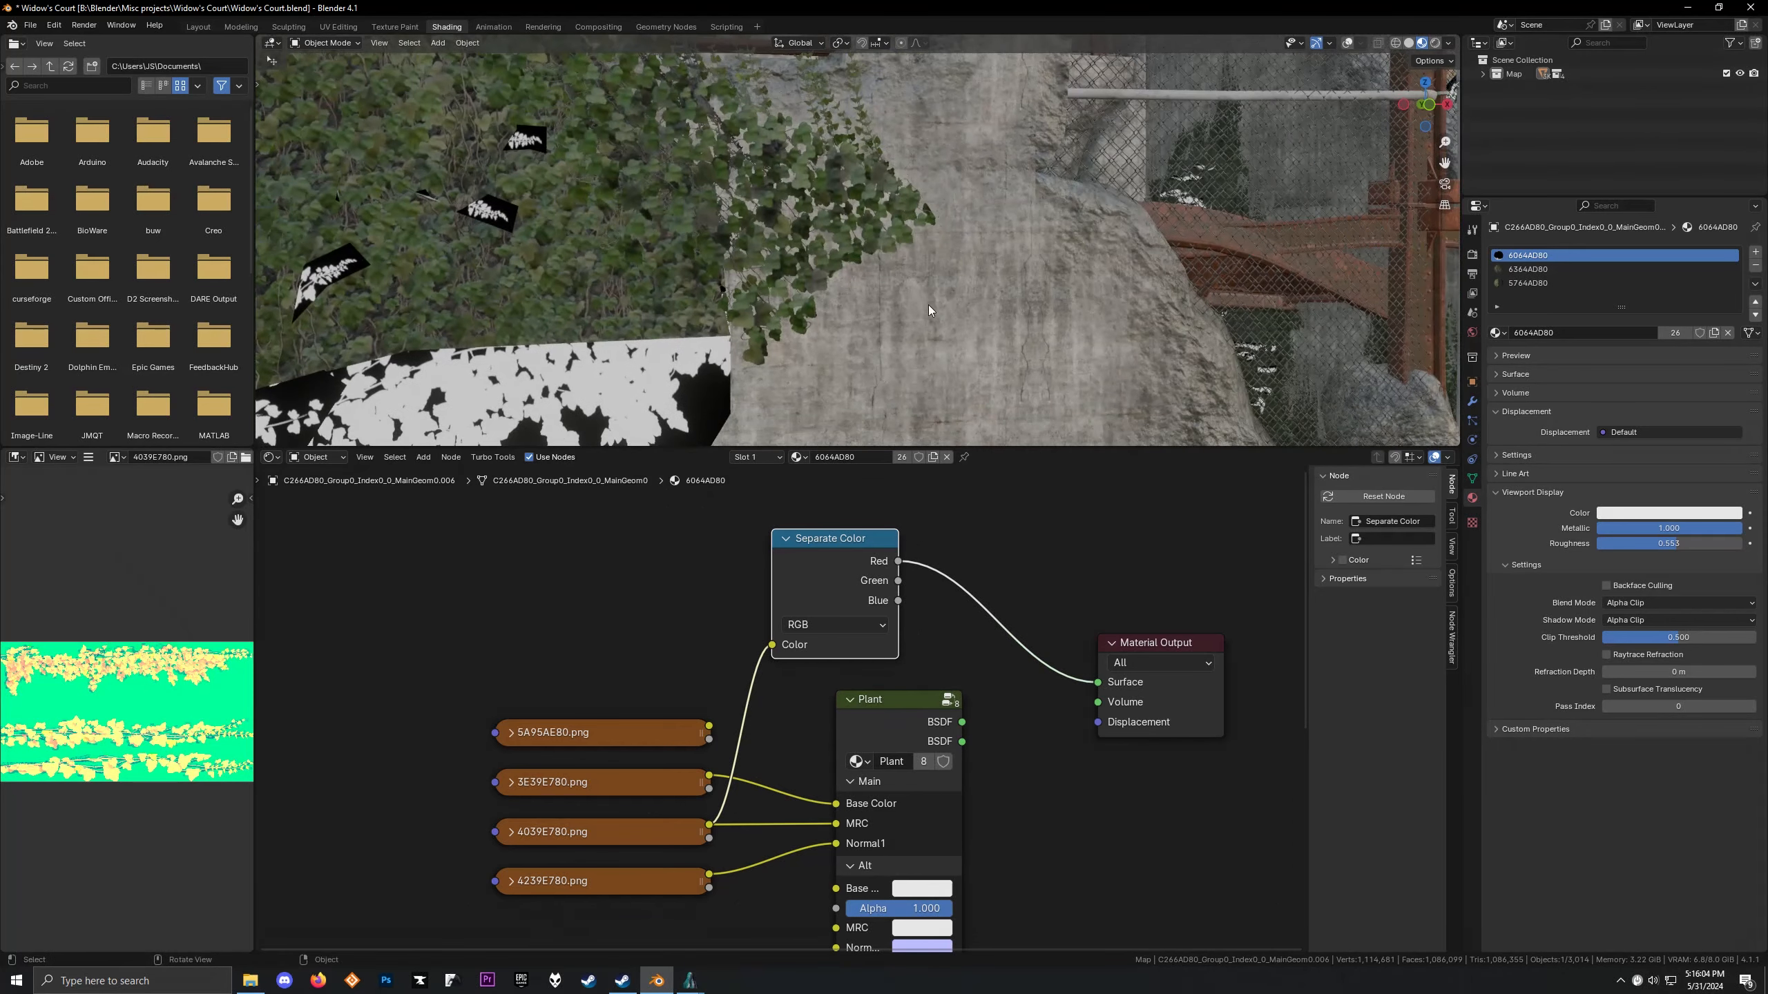
scroll(816, 267, up, 5)
scroll(707, 239, down, 4)
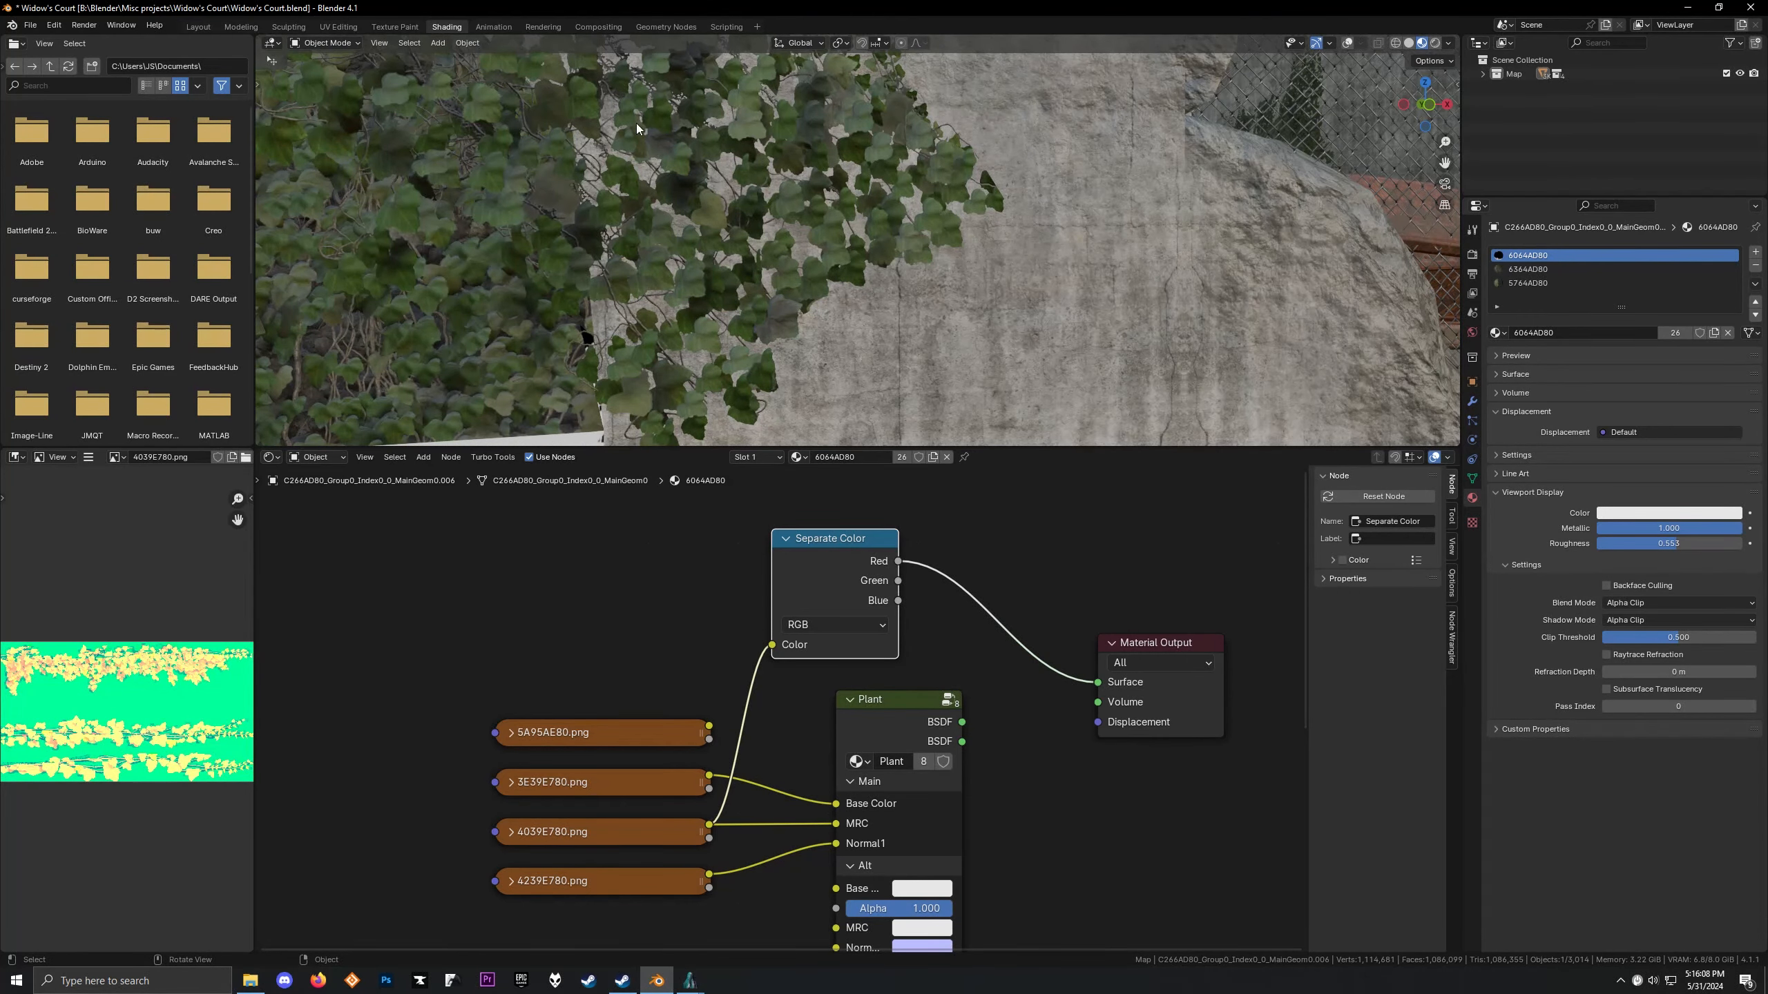
scroll(743, 267, down, 3)
Select the large ivy mesh on the wall, turn on viewport overlays and inspect its geometry in Edit Mode
key(Tab)
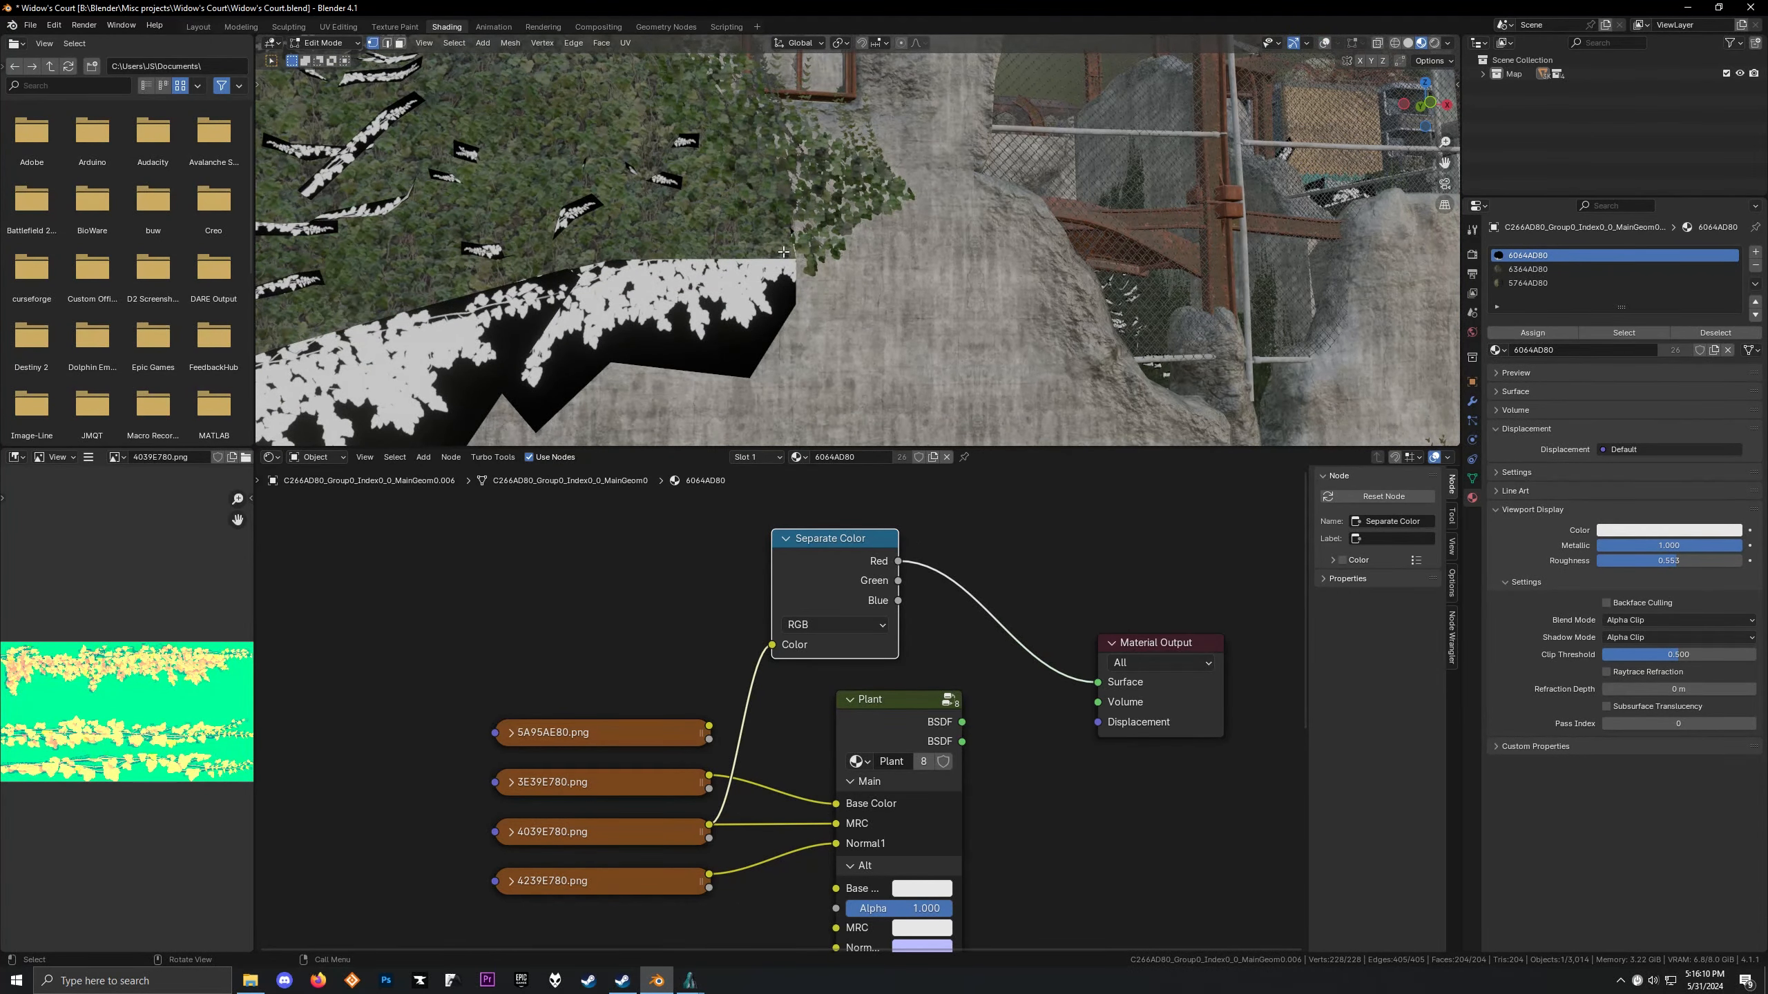
key(Tab)
click(731, 296)
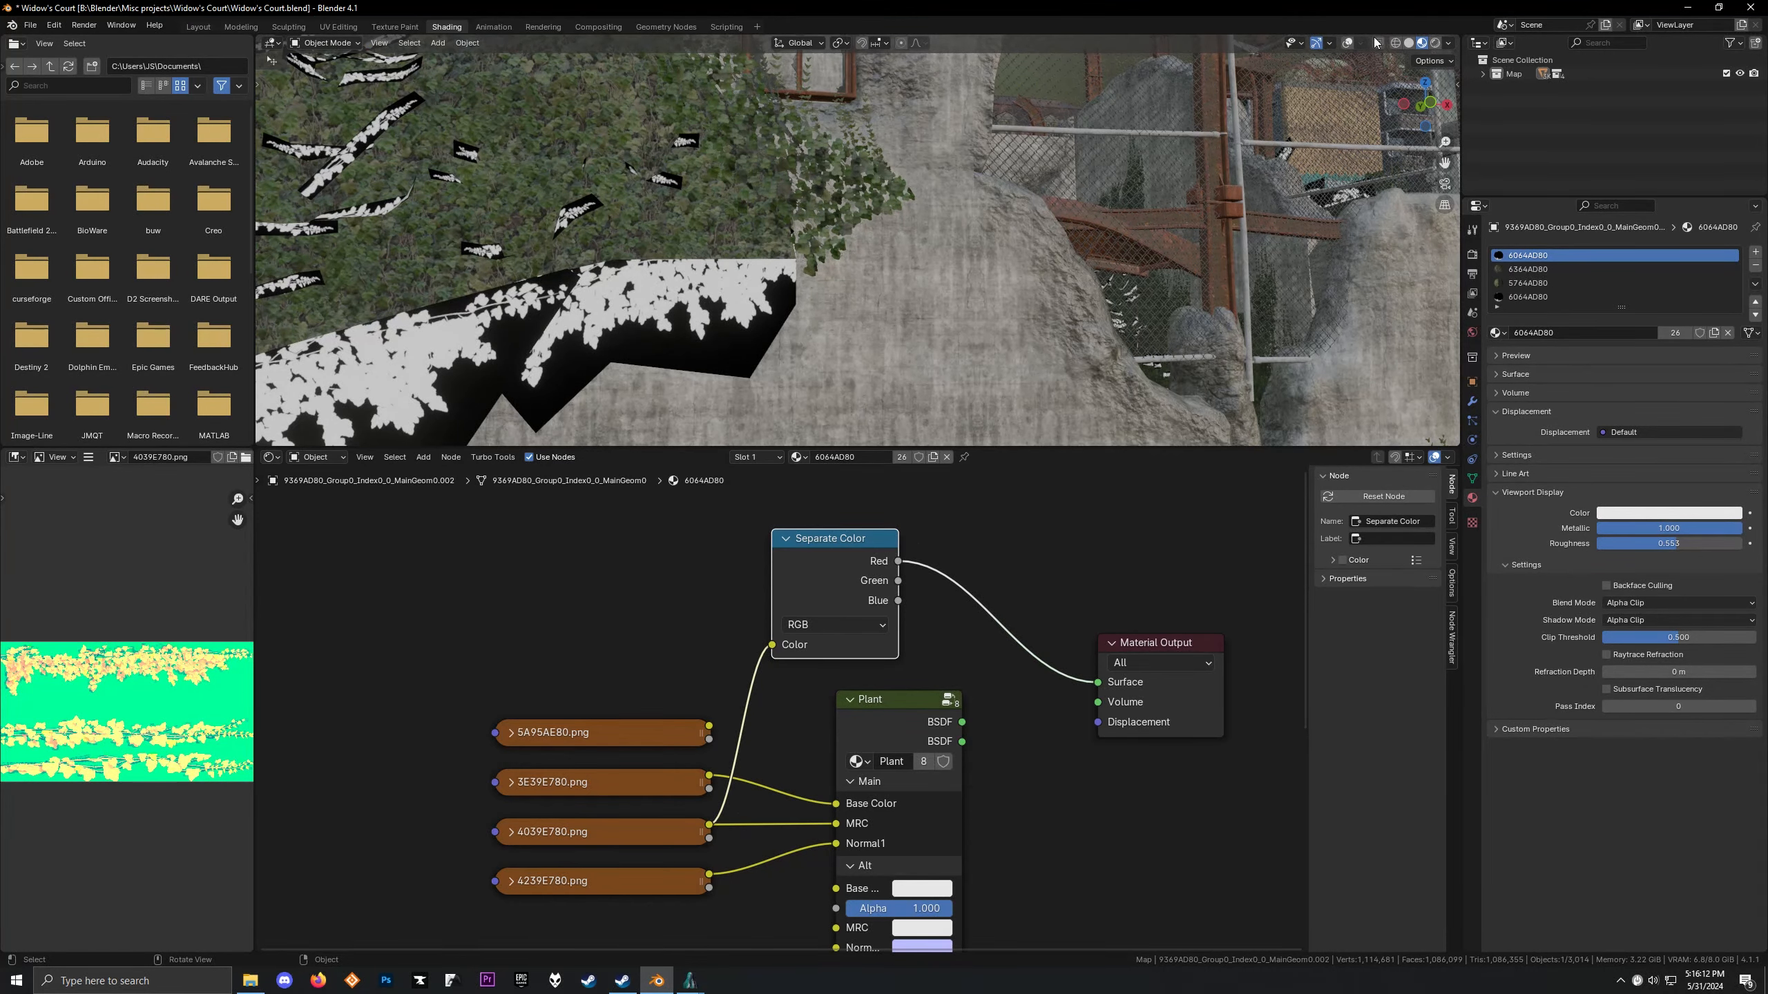
click(1347, 43)
key(Tab)
scroll(961, 219, up, 5)
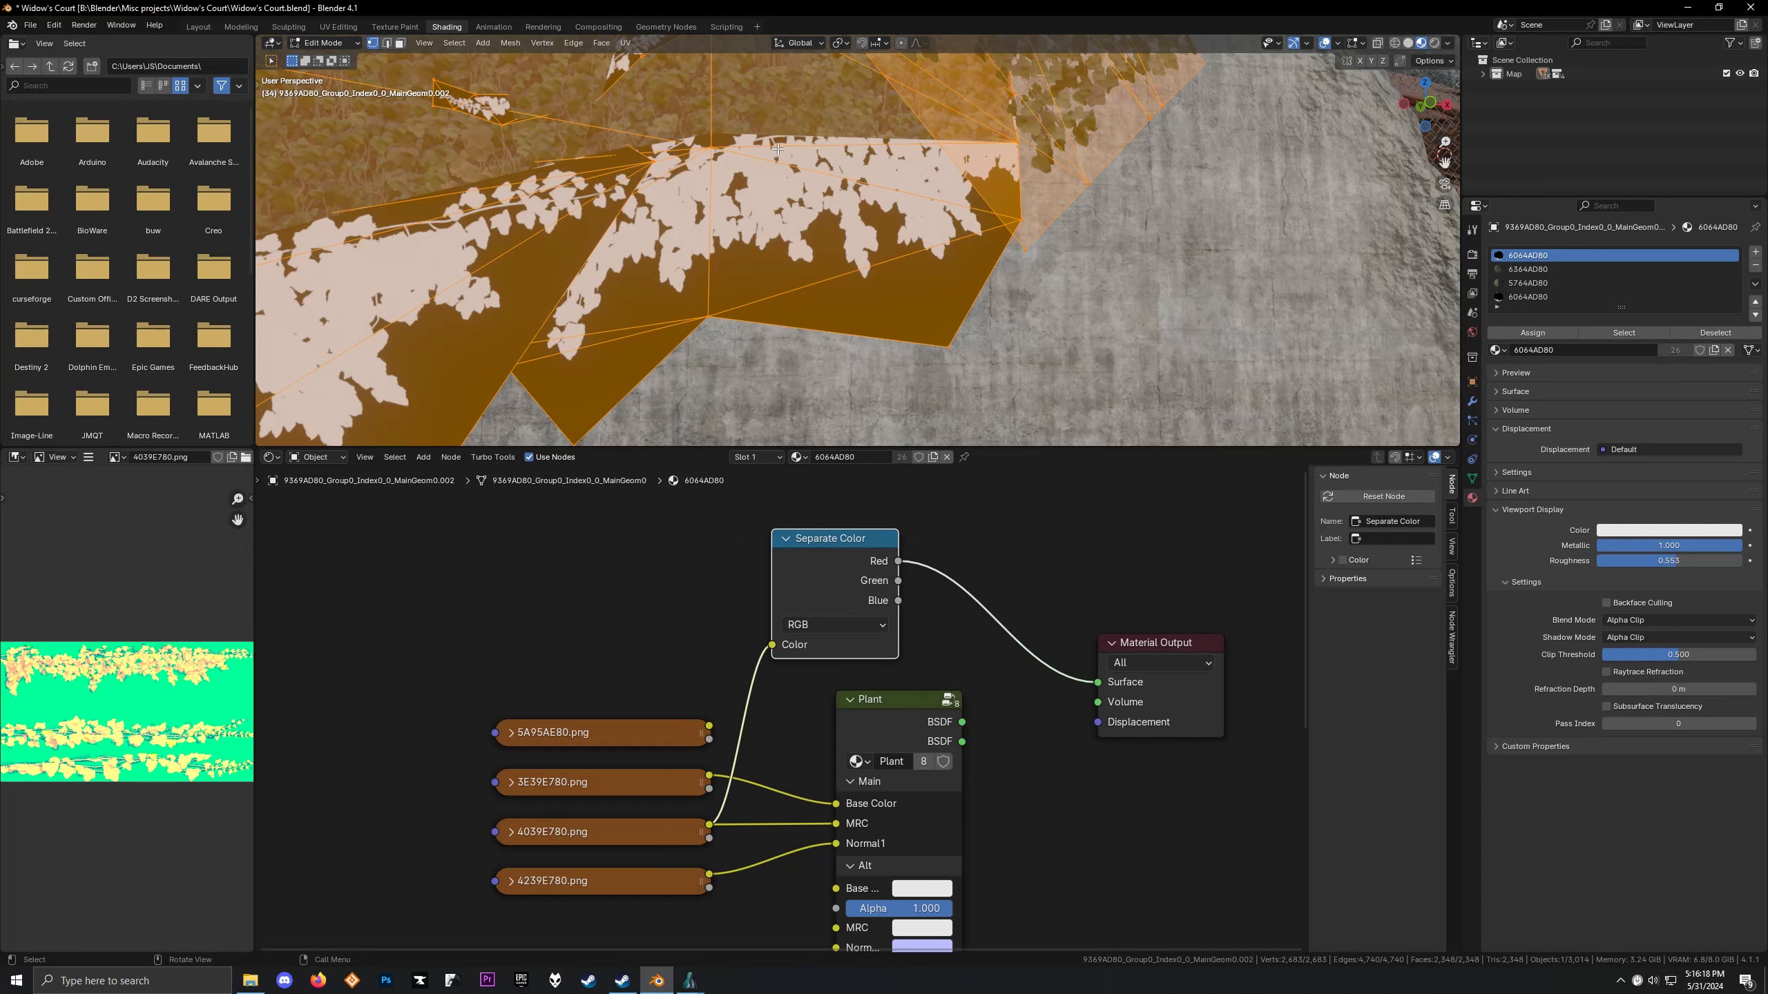
shift+middle_drag(1051, 87, 931, 169)
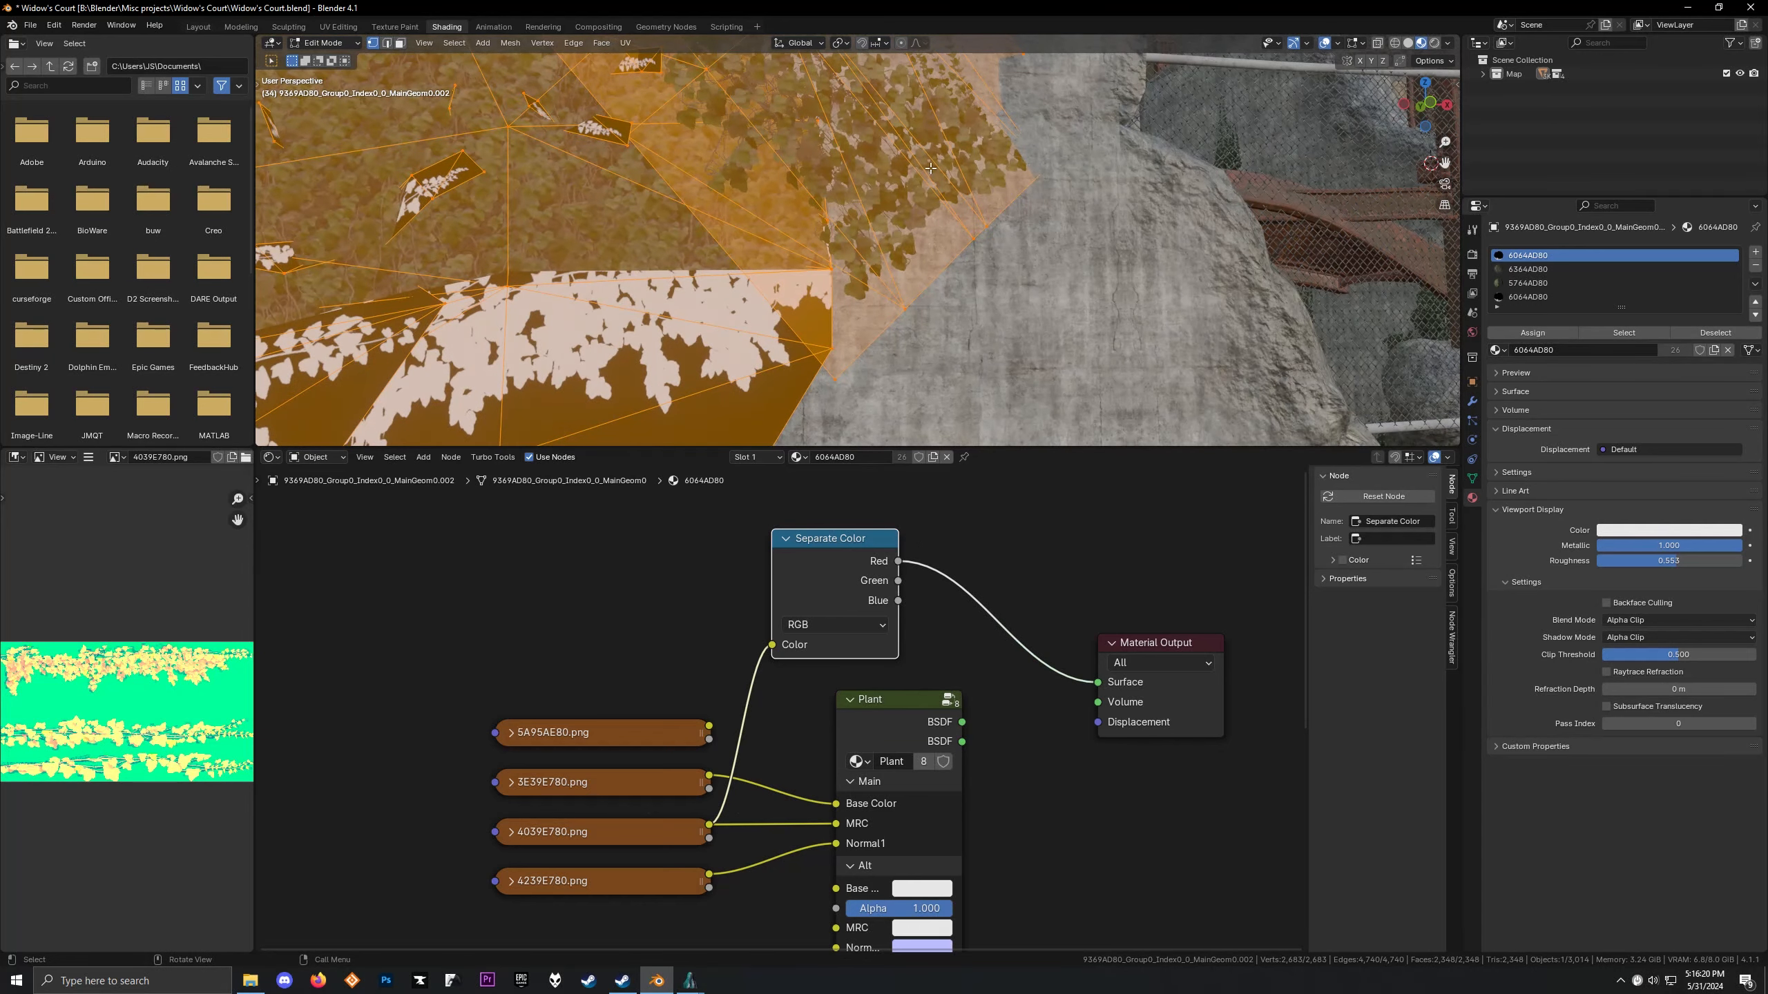
Leave Edit Mode on the ivy mesh and reconnect the Plant group to the material output to view the finished ivy
scroll(930, 169, up, 2)
shift+middle_drag(487, 390, 681, 261)
key(Tab)
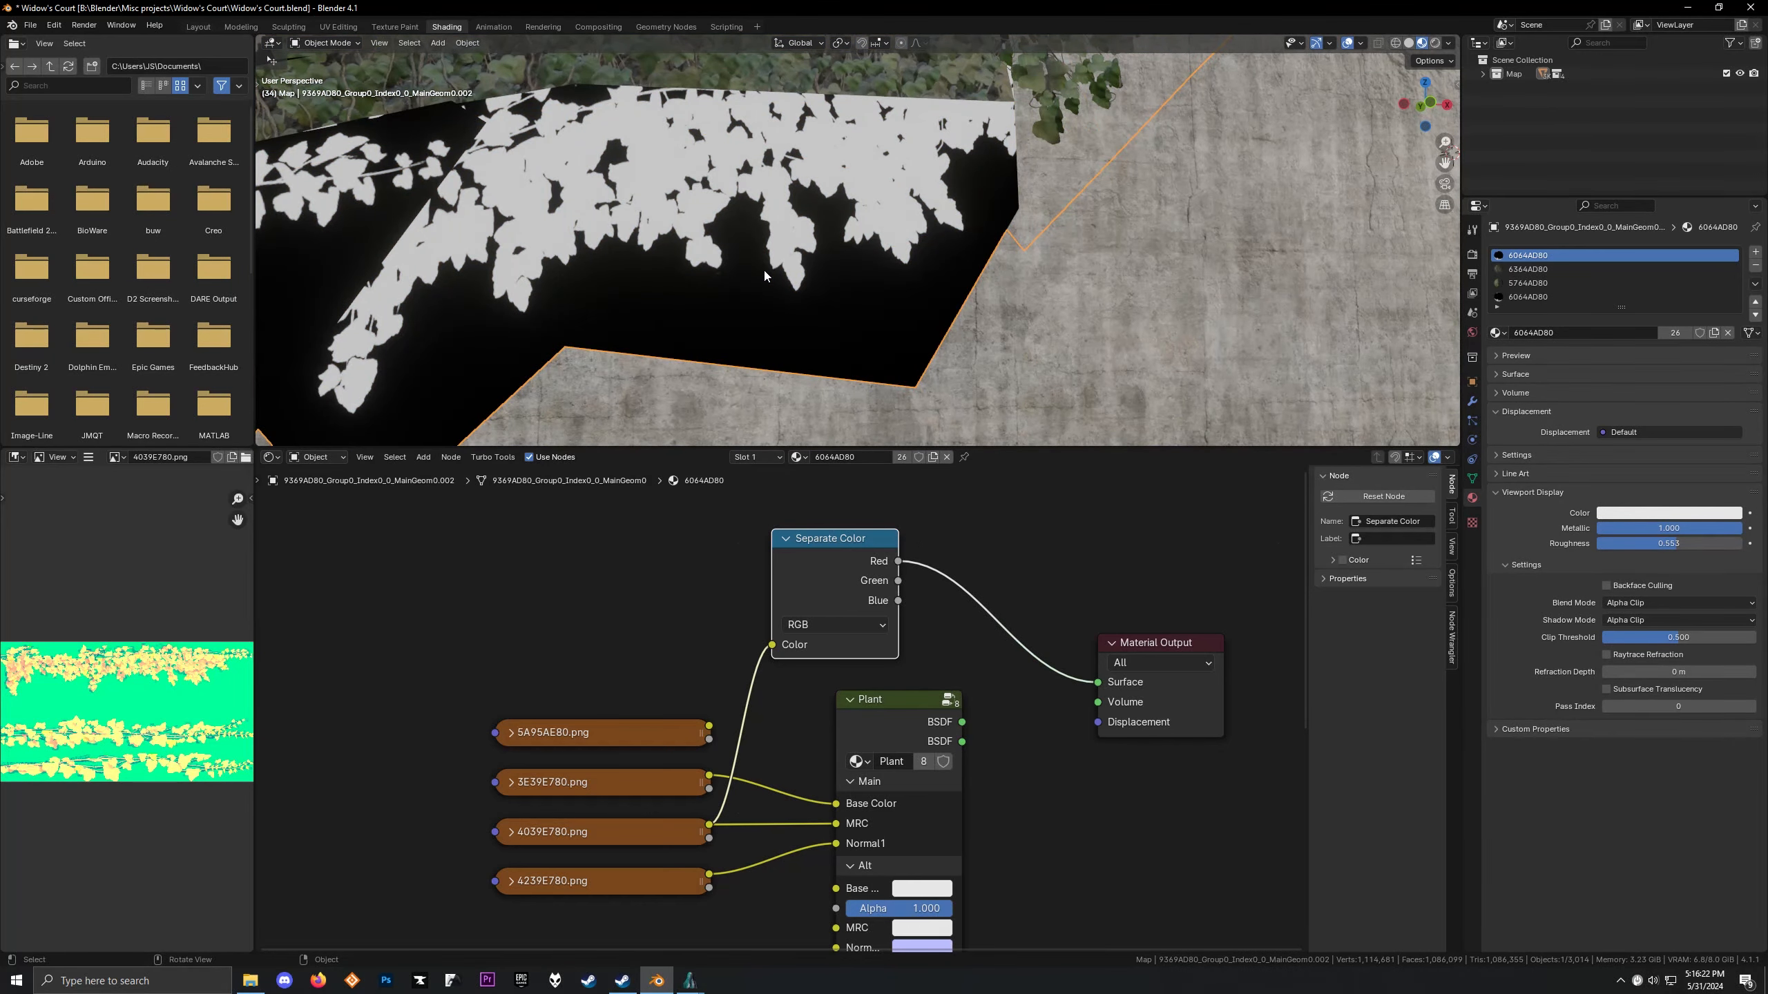
scroll(786, 210, up, 3)
ctrl+shift+click(898, 700)
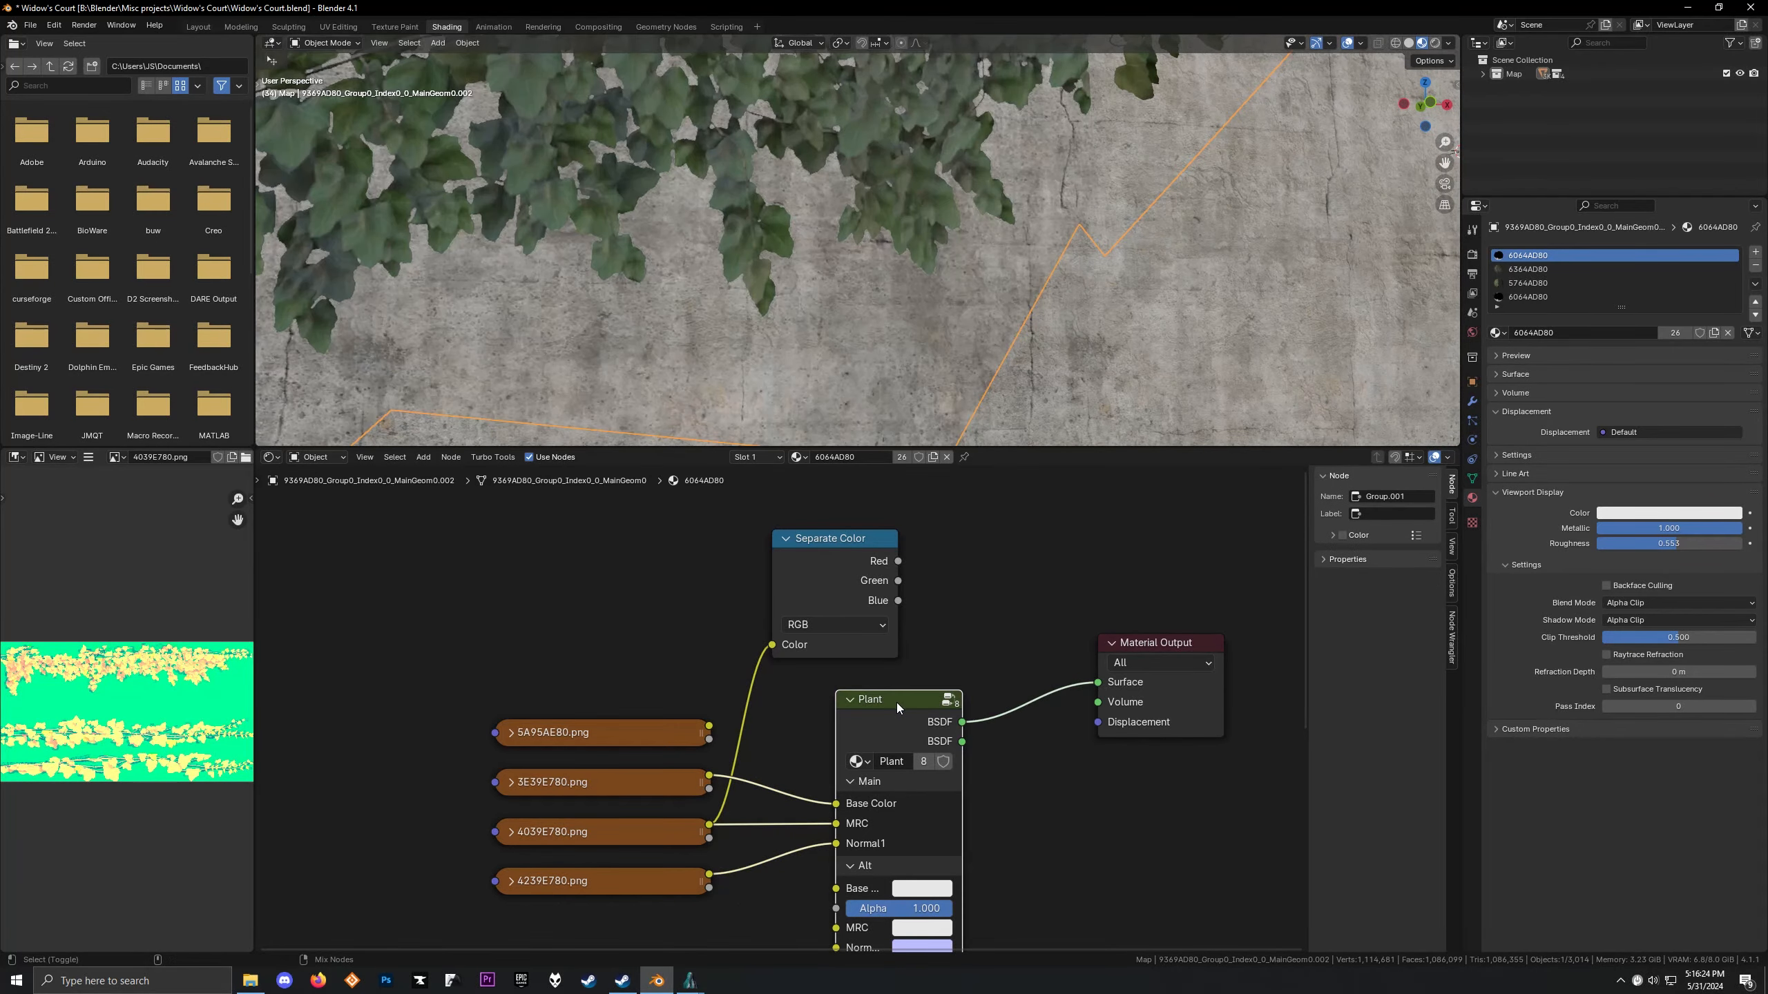
scroll(778, 327, up, 2)
middle_drag(779, 328, 802, 292)
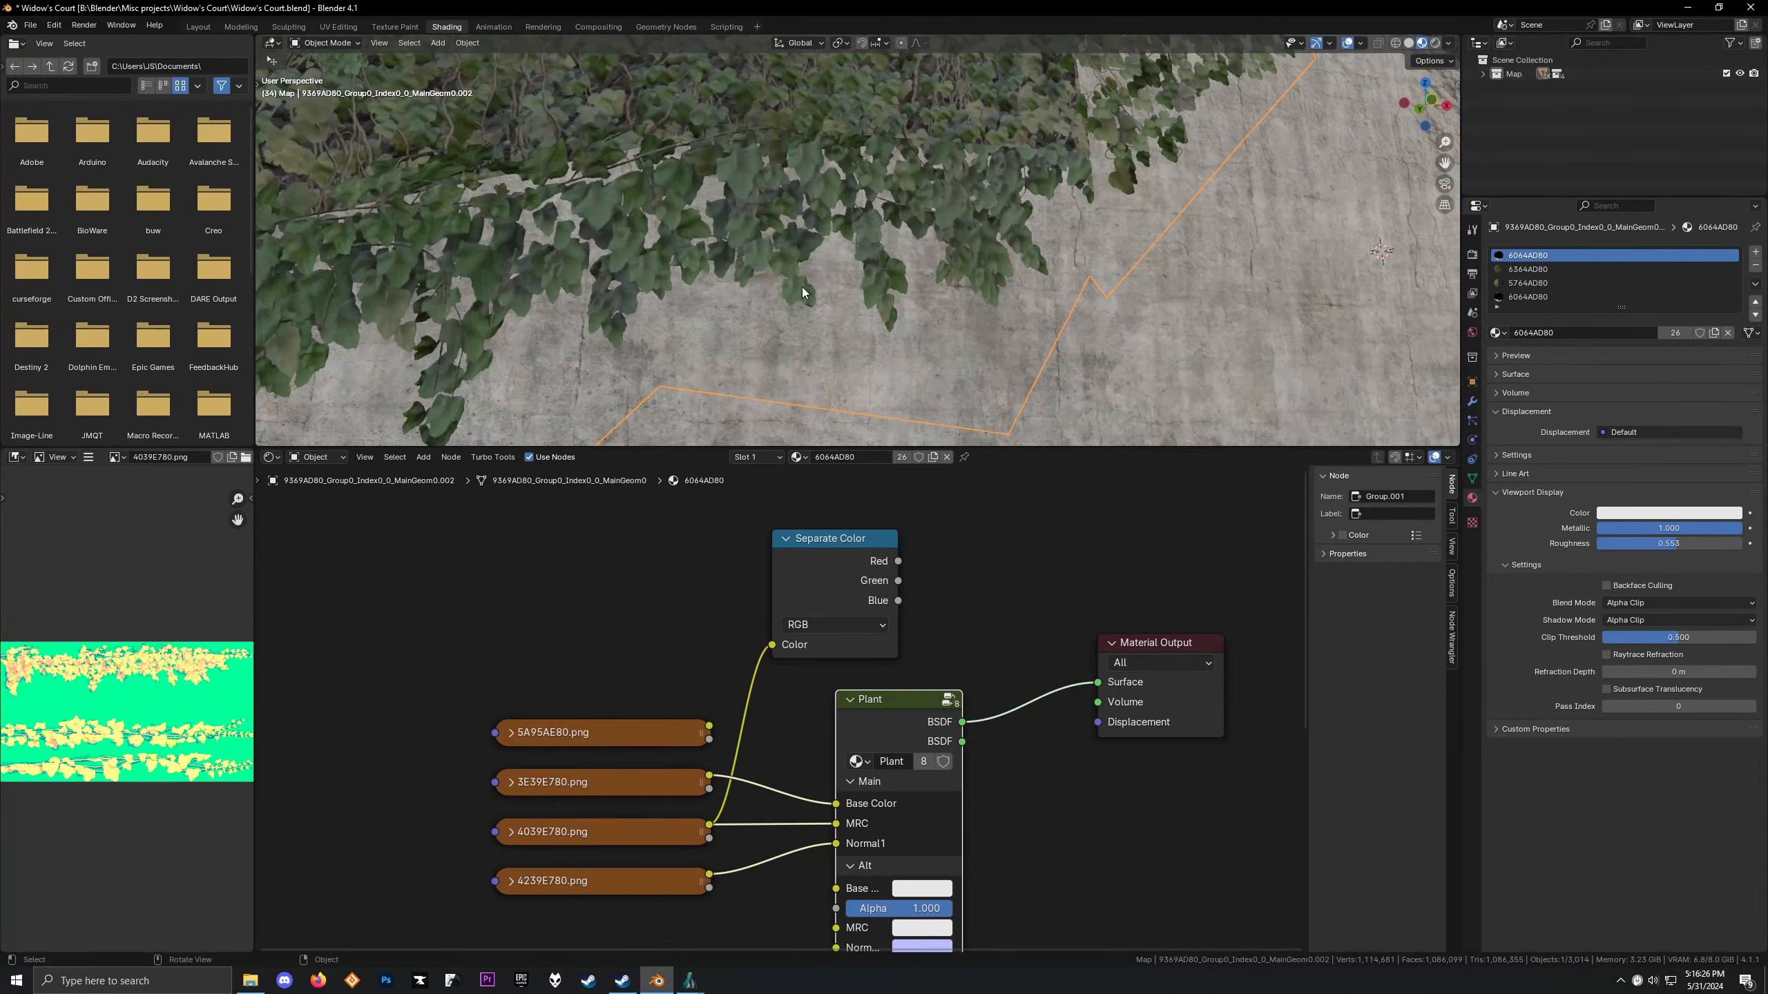
shift+middle_drag(535, 288, 663, 268)
scroll(793, 237, down, 3)
scroll(815, 278, up, 3)
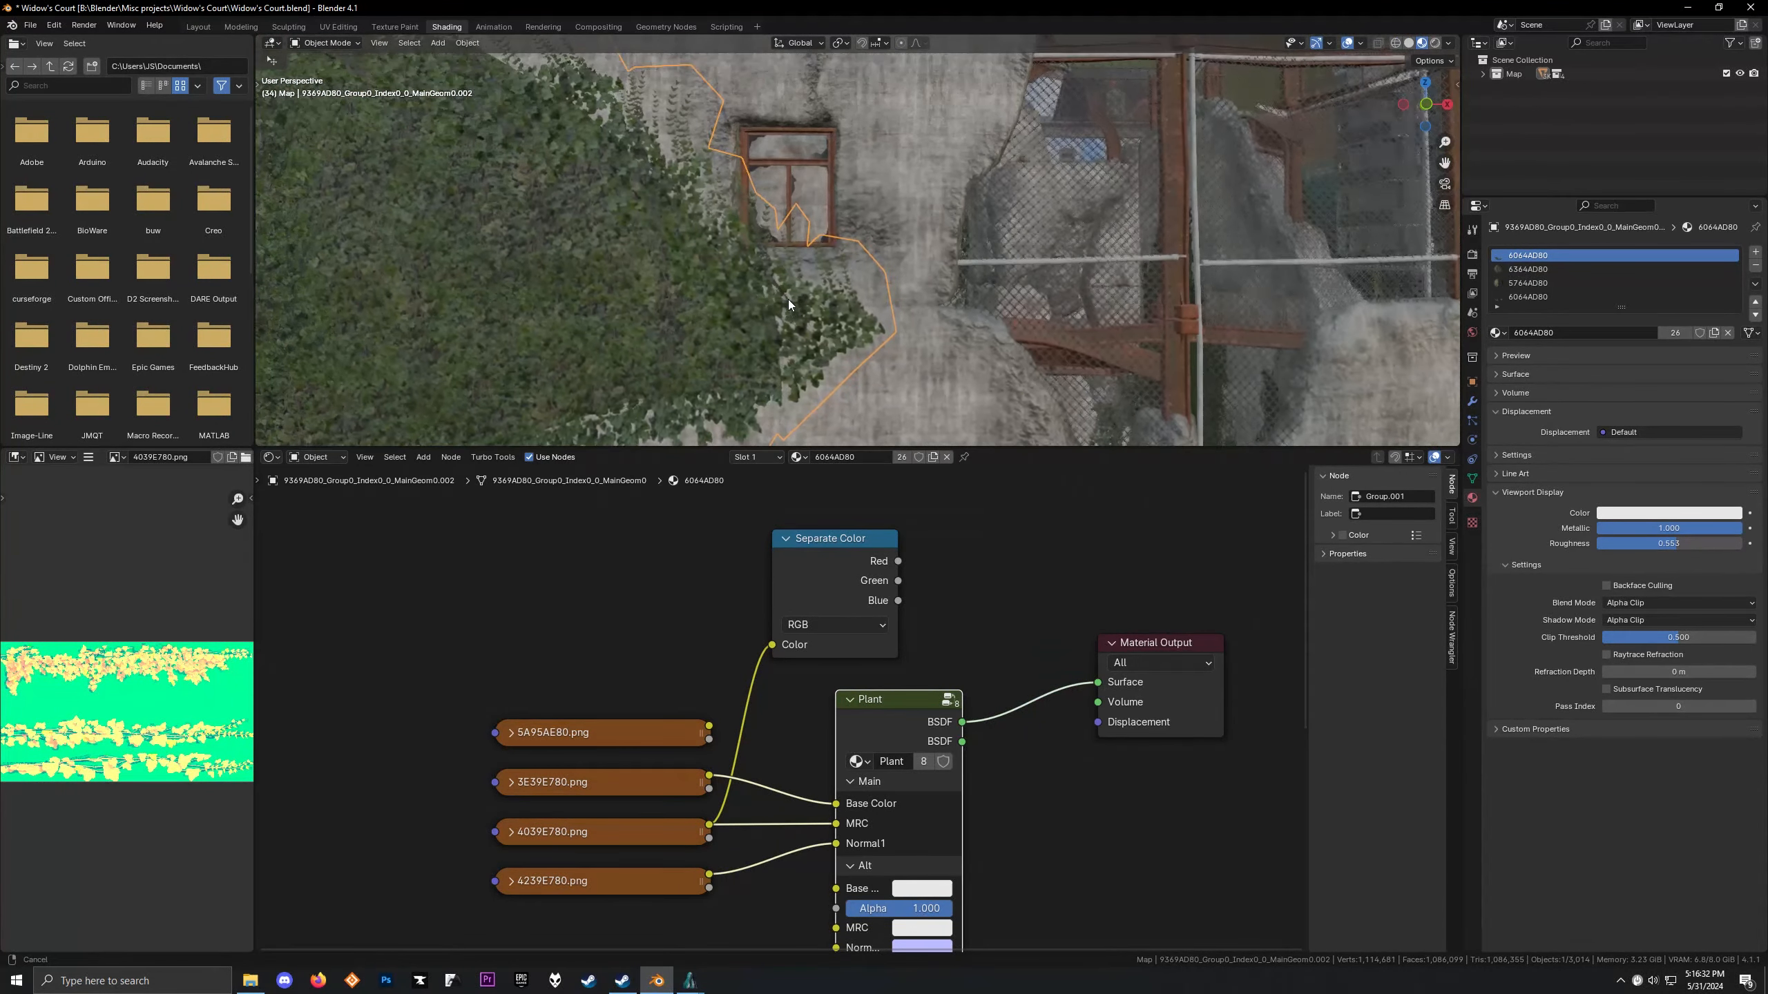
scroll(1137, 223, down, 6)
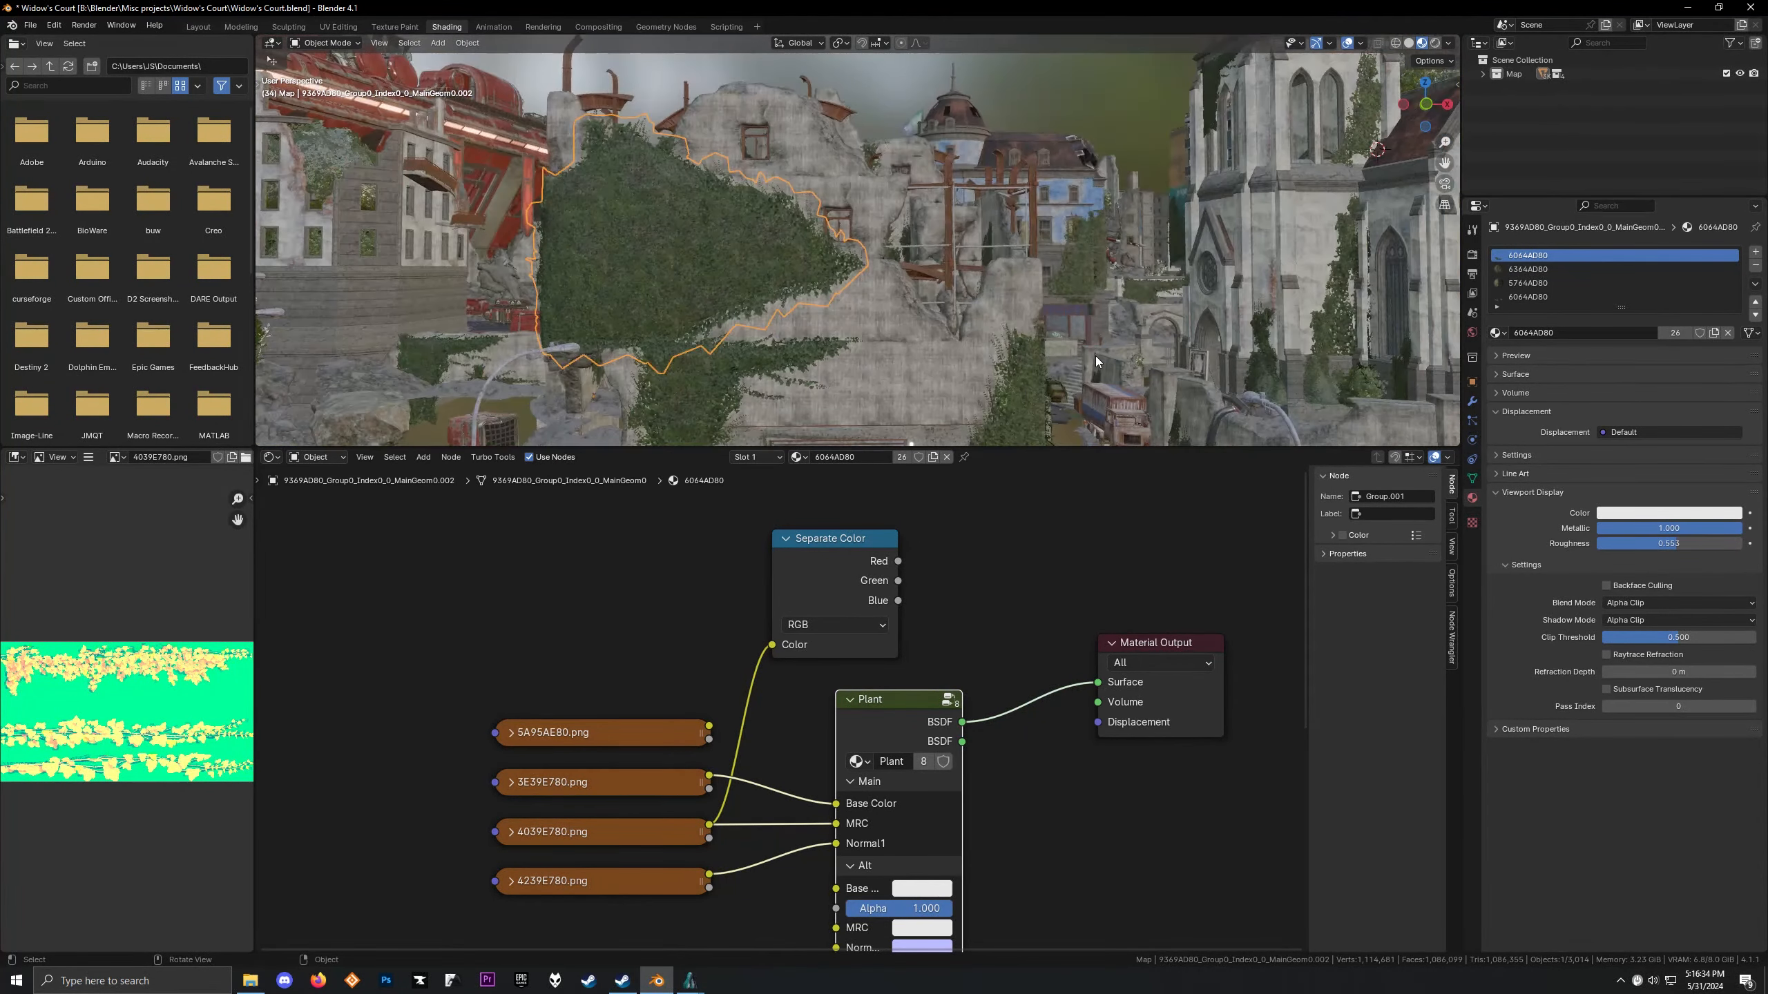
Select the large boulder at the map's edge and show its A43AE780.png normal texture
shift+middle_drag(786, 404, 775, 197)
click(775, 196)
key(KP_Decimal)
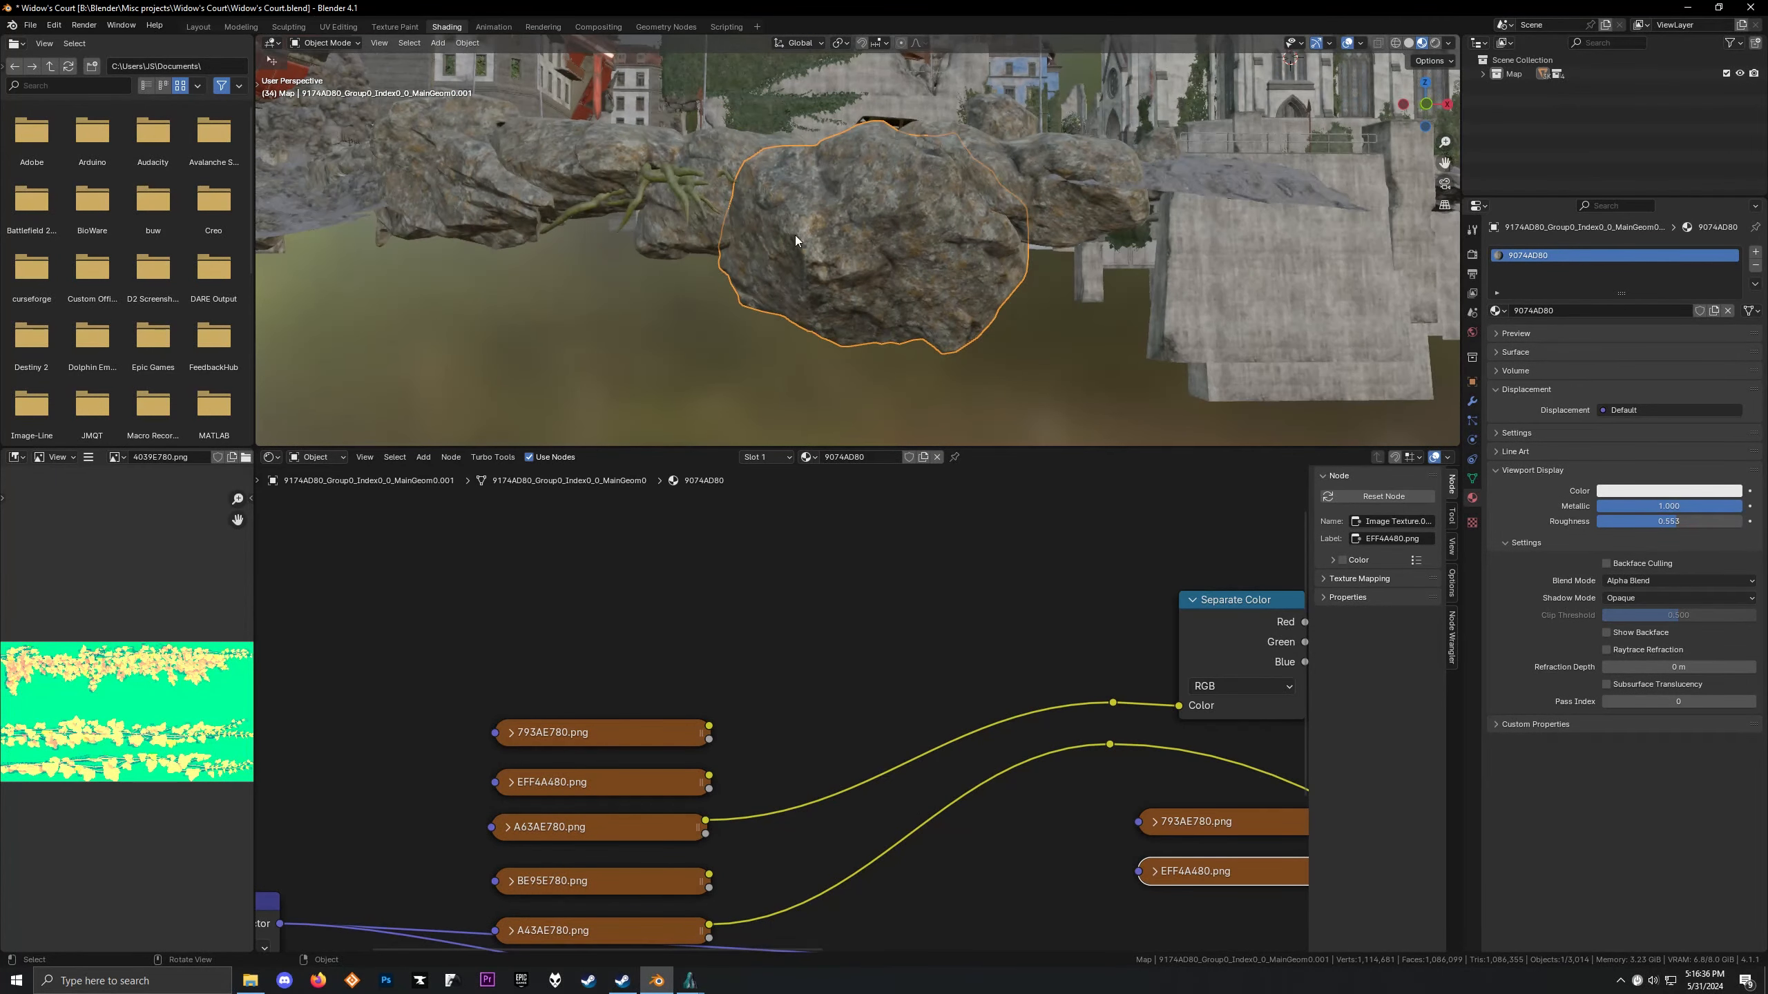
key(Home)
click(599, 701)
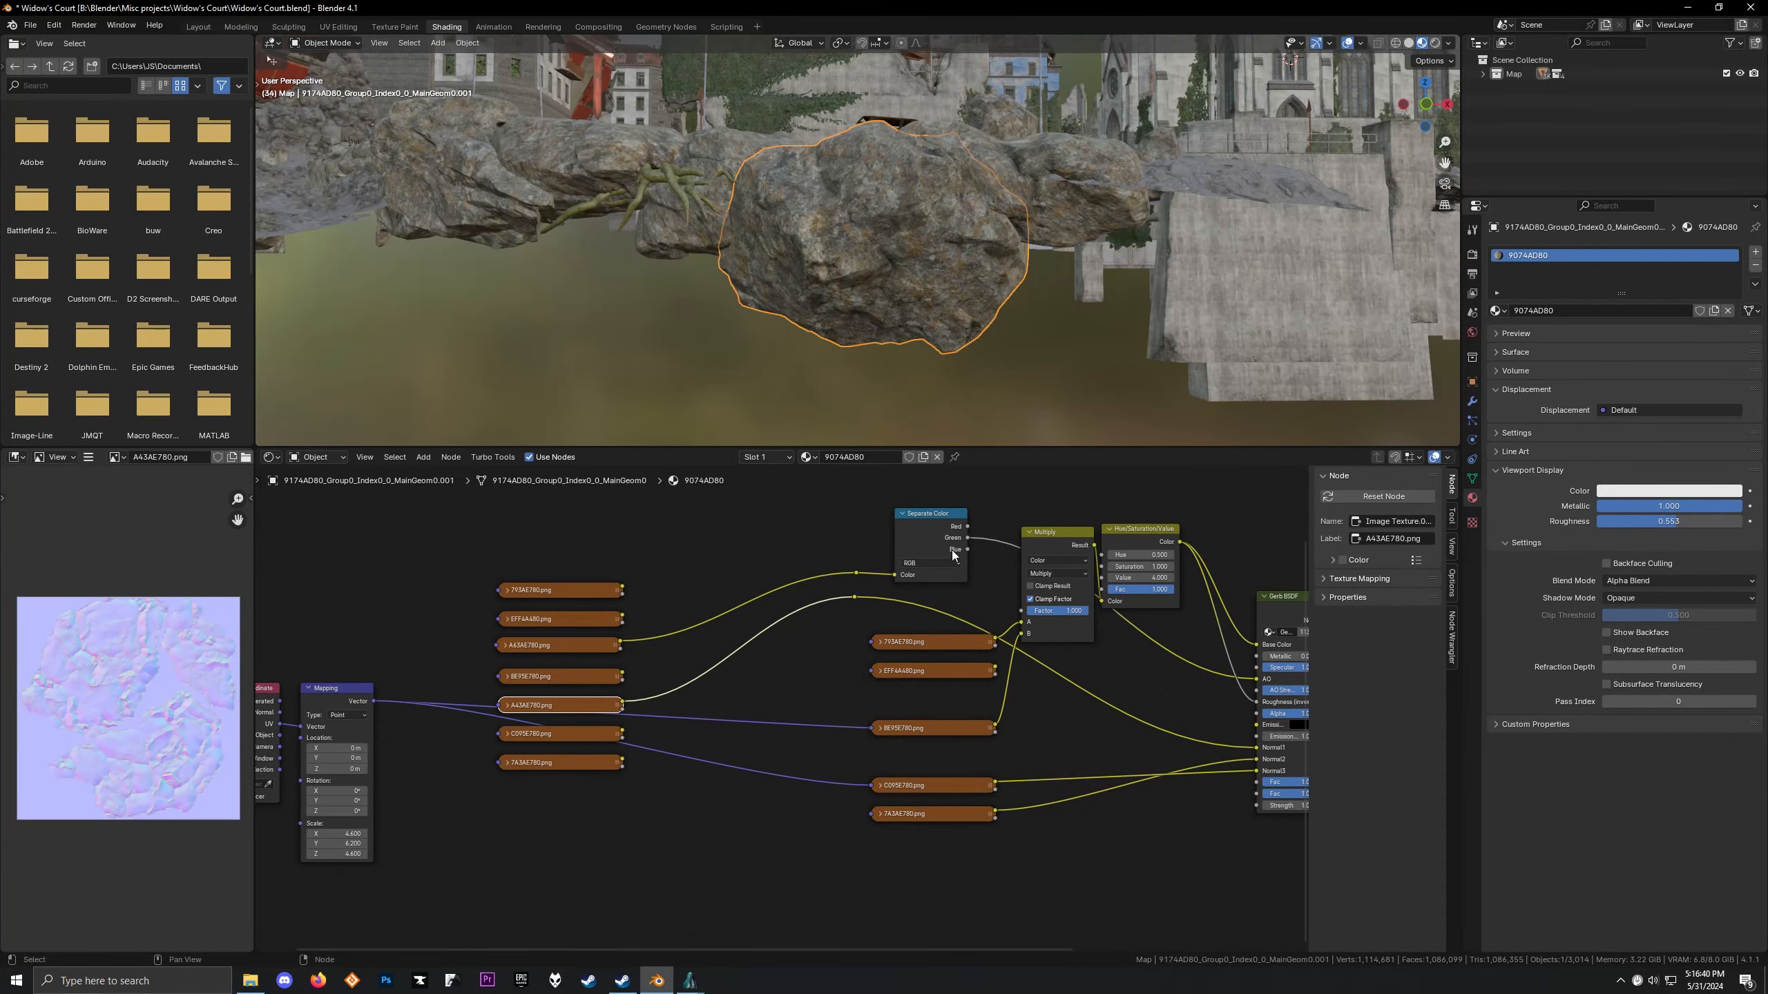
Adjust the Gerb BSDF group in the boulder's material, with both Fac values set to 1.000
middle_drag(981, 573, 586, 576)
scroll(835, 711, up, 4)
scroll(871, 735, down, 2)
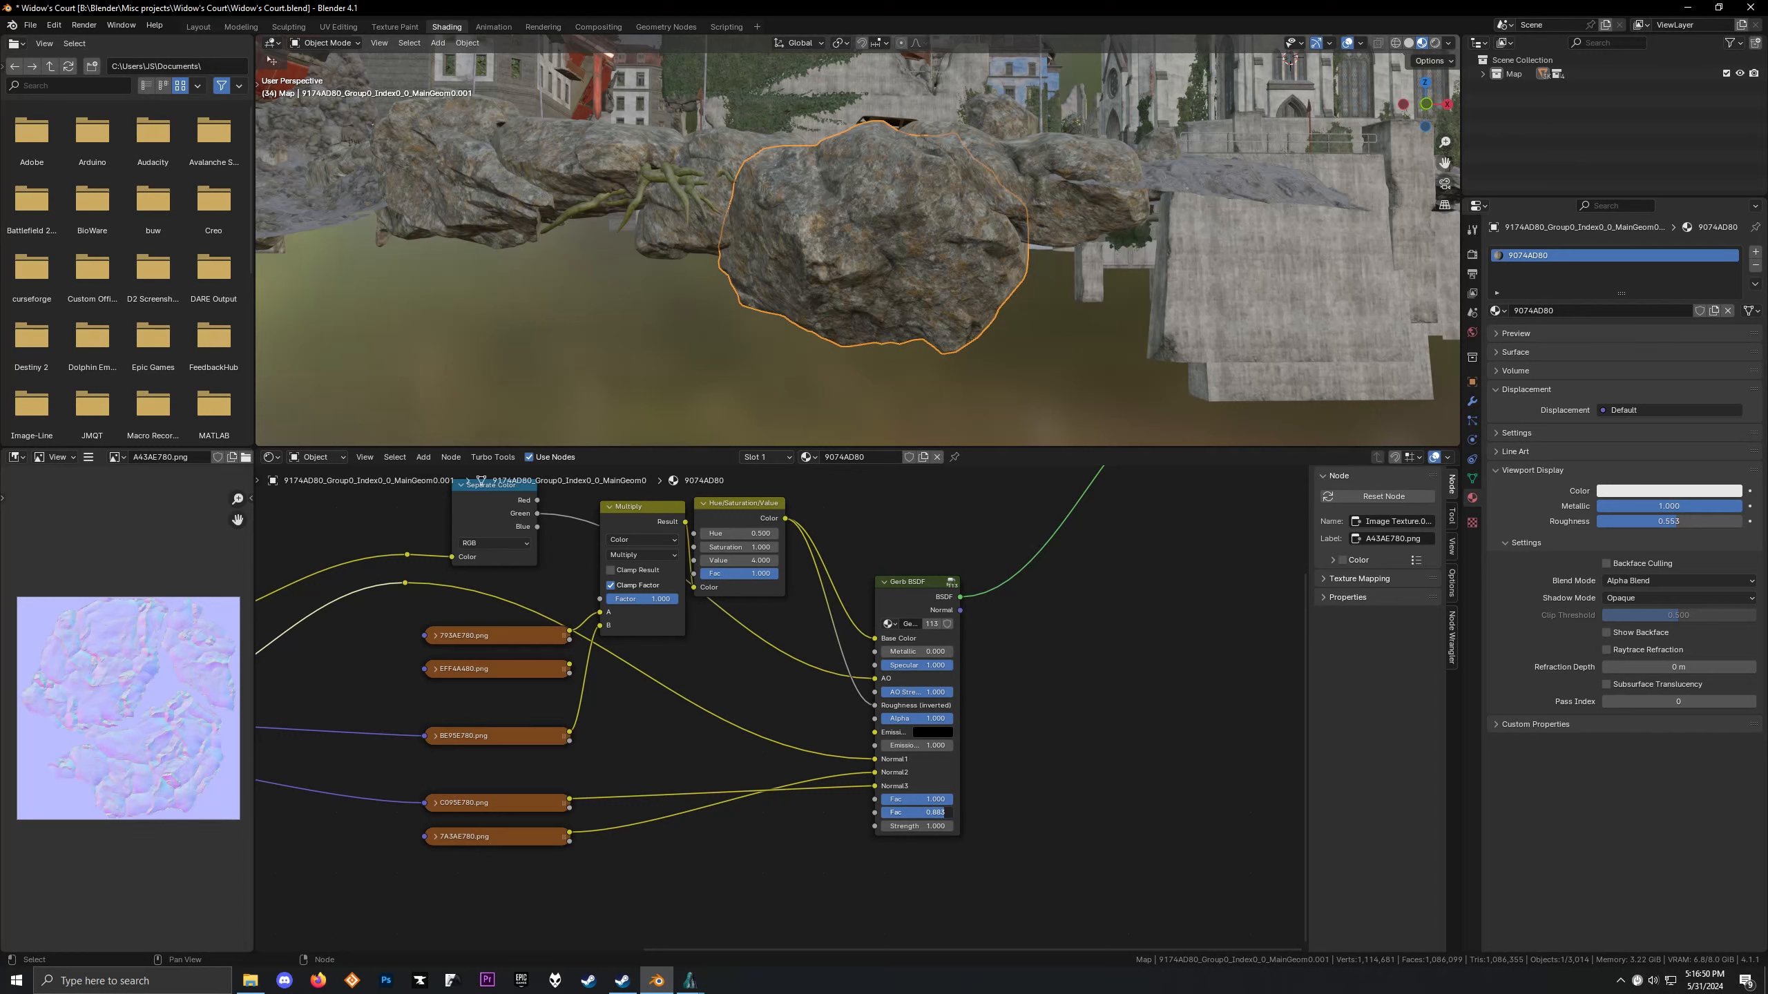
mouse_move(944, 813)
mouse_down()
mouse_move(881, 813)
mouse_move(953, 813)
mouse_up()
mouse_move(922, 719)
mouse_down()
mouse_move(883, 719)
mouse_move(953, 720)
mouse_move(982, 689)
mouse_up()
scroll(923, 670, up, 1)
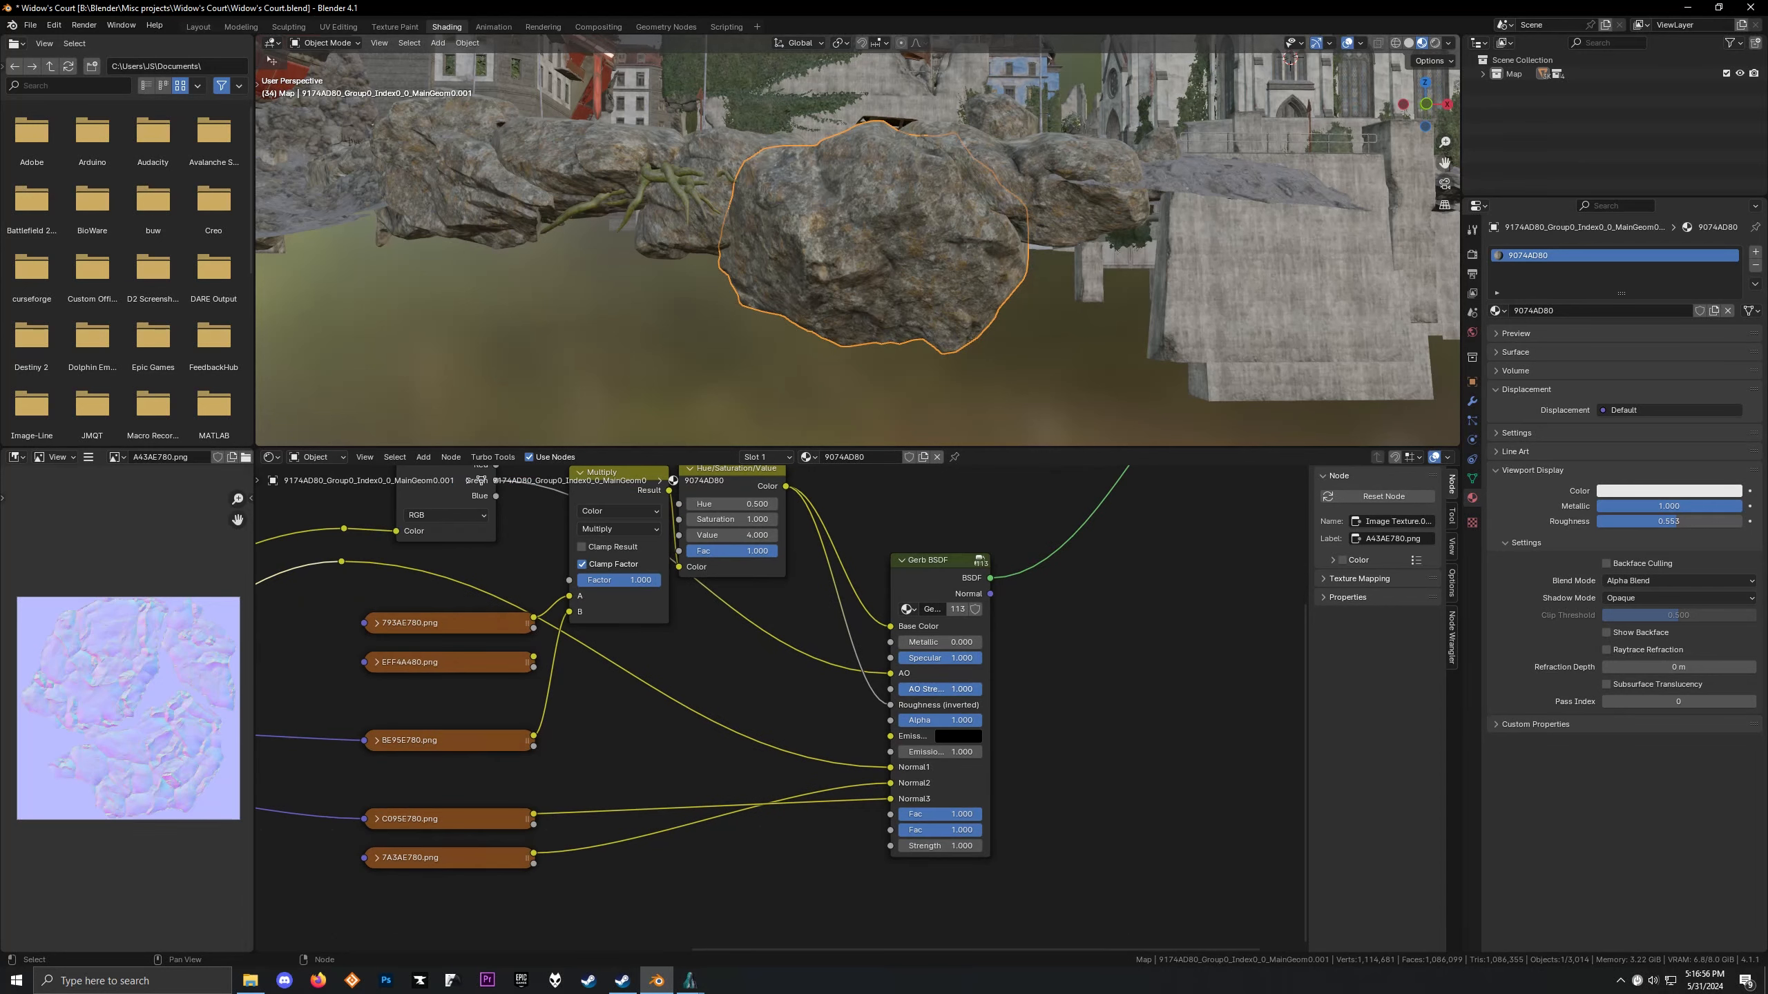
mouse_move(902, 642)
mouse_down()
mouse_move(975, 641)
mouse_move(901, 641)
mouse_up()
Examine the boulder's surface up close and the street area behind it from several angles
scroll(792, 175, up, 4)
middle_drag(683, 196, 736, 226)
scroll(765, 309, down, 4)
middle_drag(765, 308, 715, 299)
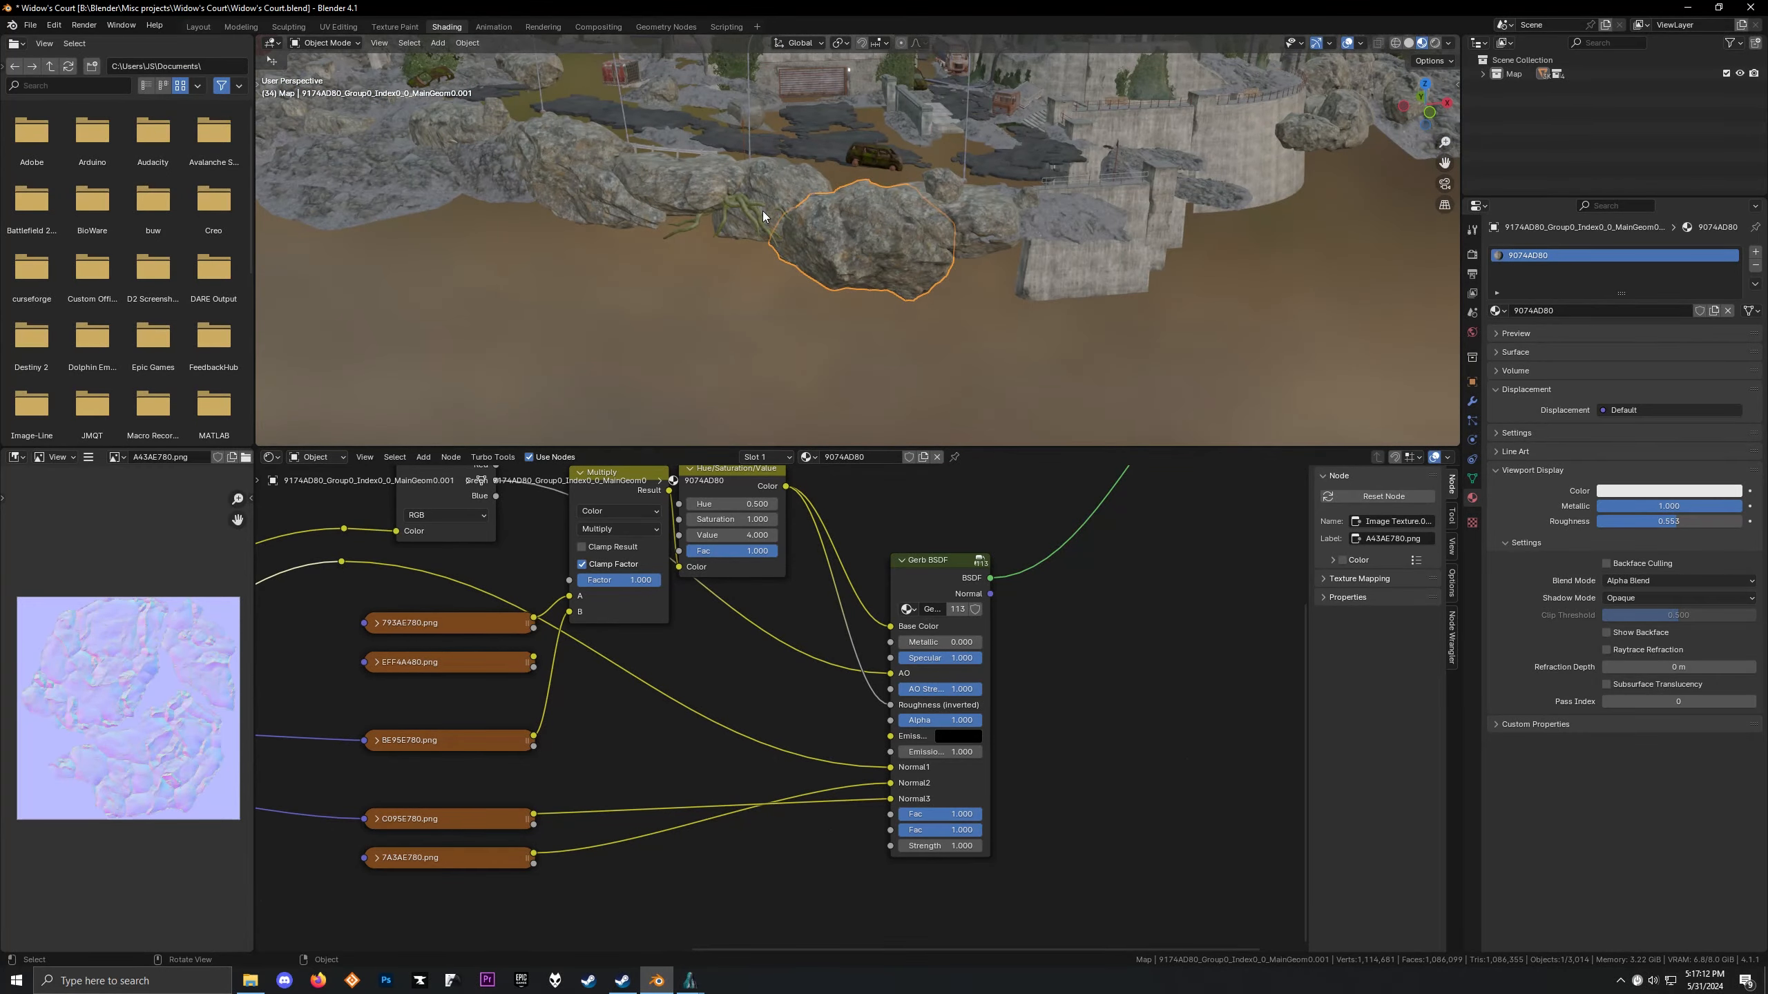
scroll(764, 205, down, 2)
scroll(770, 192, up, 3)
shift+middle_drag(785, 177, 754, 228)
scroll(826, 406, up, 3)
scroll(875, 364, down, 3)
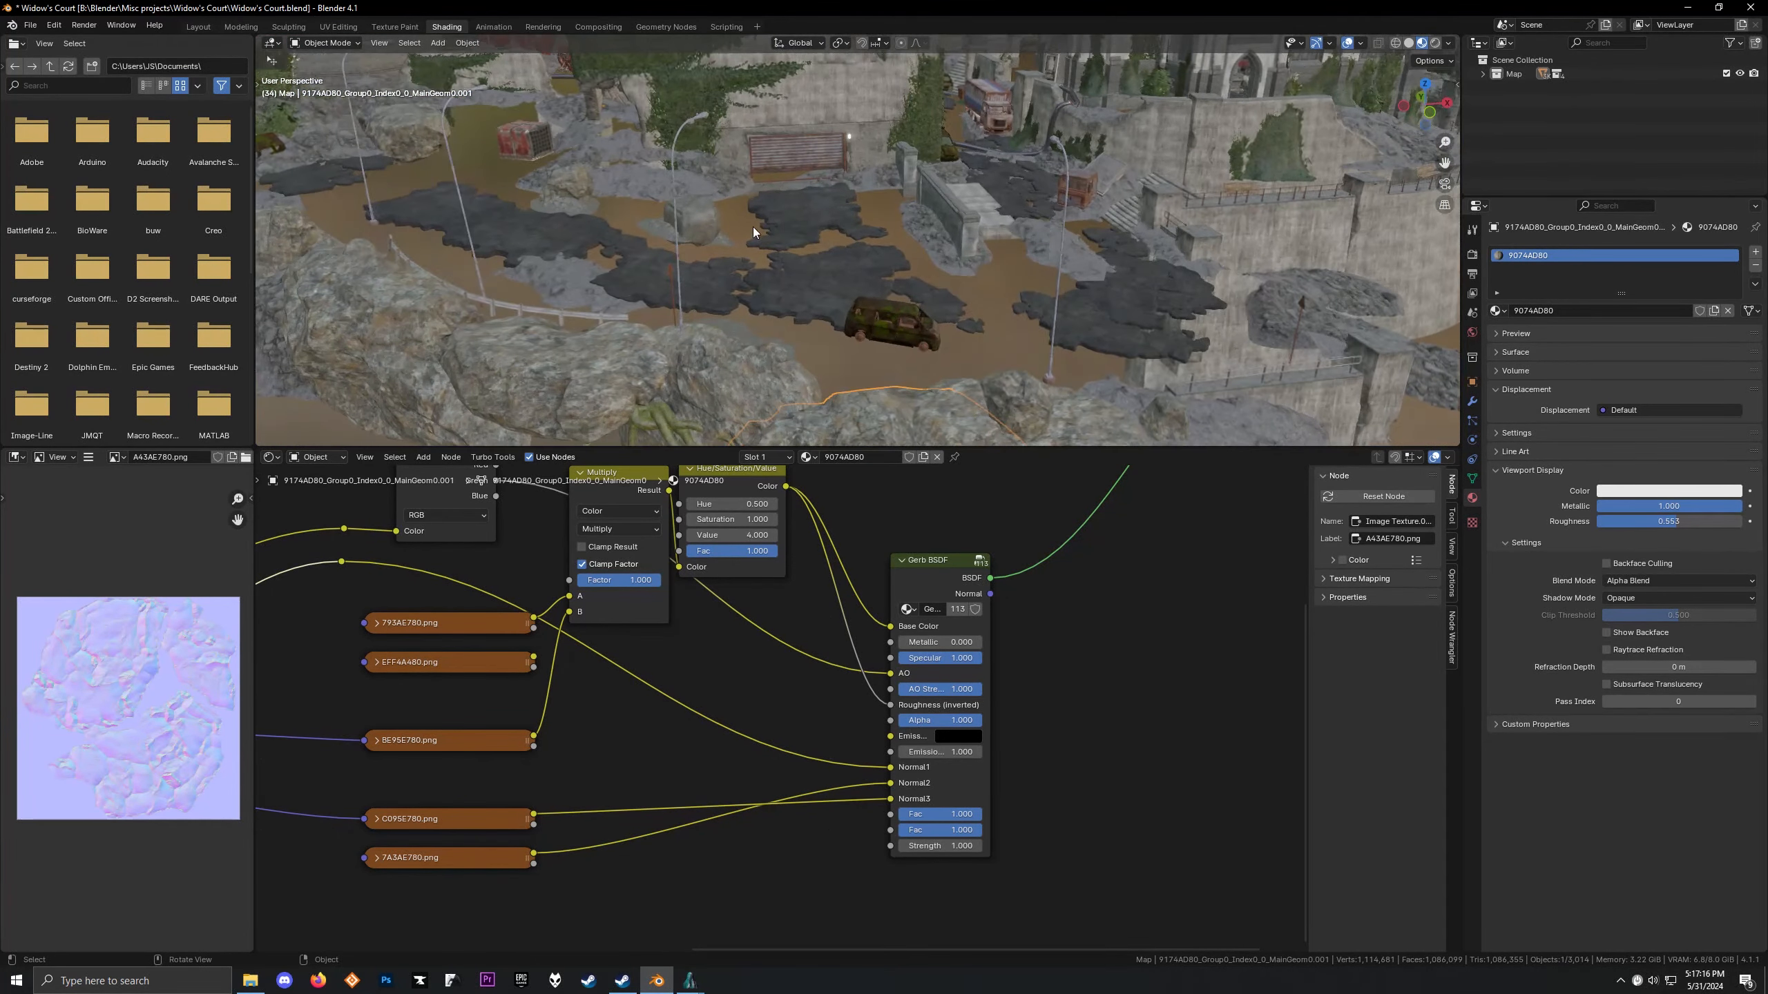
Select the dark asphalt slab beside the van and display its whole node tree
click(865, 279)
key(Home)
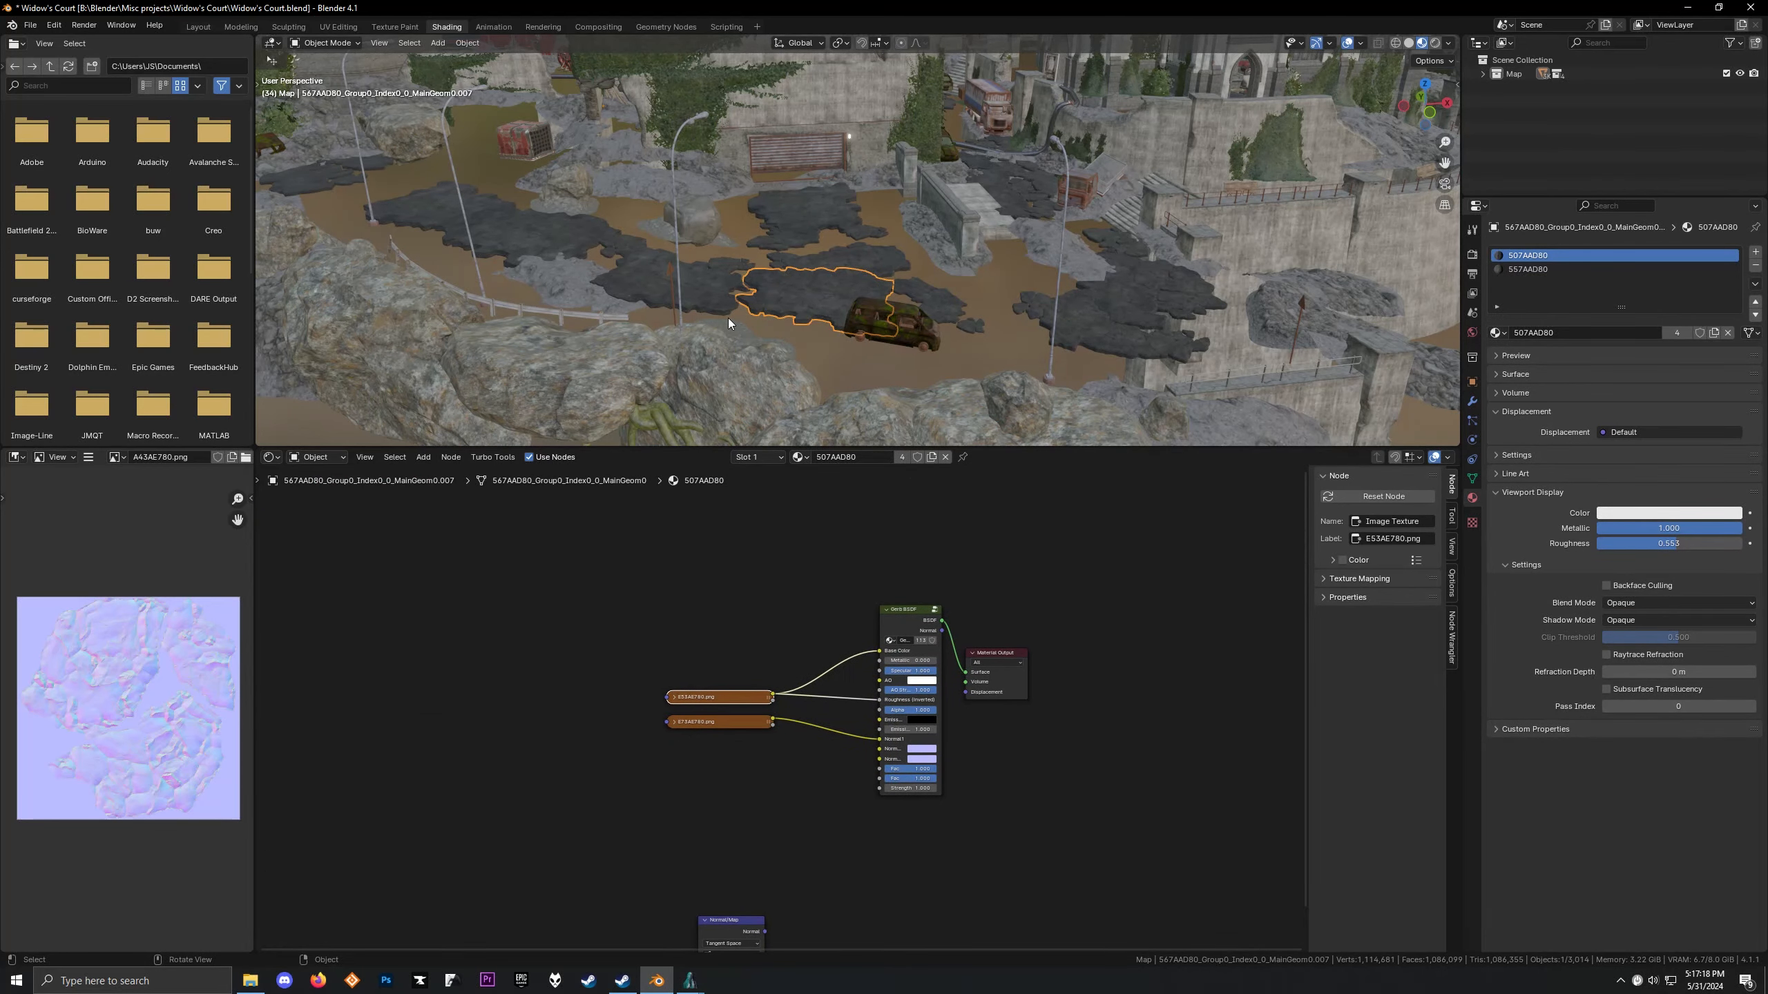
click(718, 296)
Select the rusty shutter in the wall and inspect its Rusty Metal group and the nested Gerb BSDF group
click(798, 150)
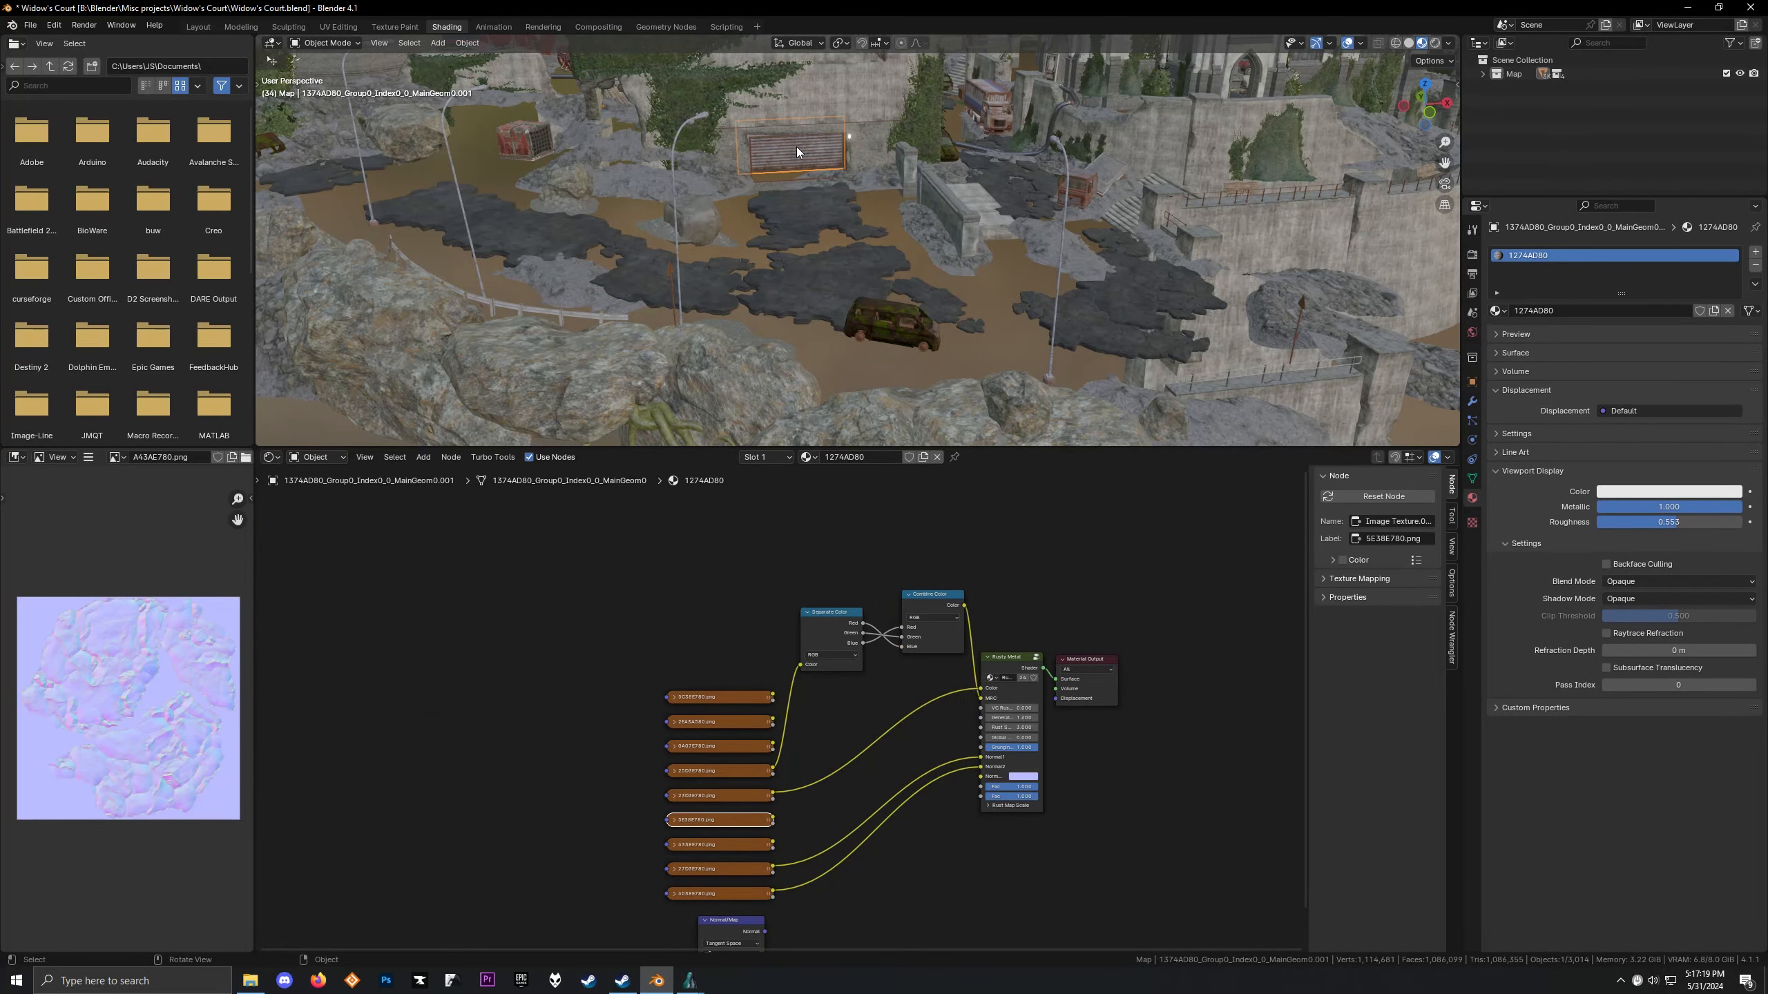
click(1004, 665)
key(Tab)
scroll(1044, 605, up, 3)
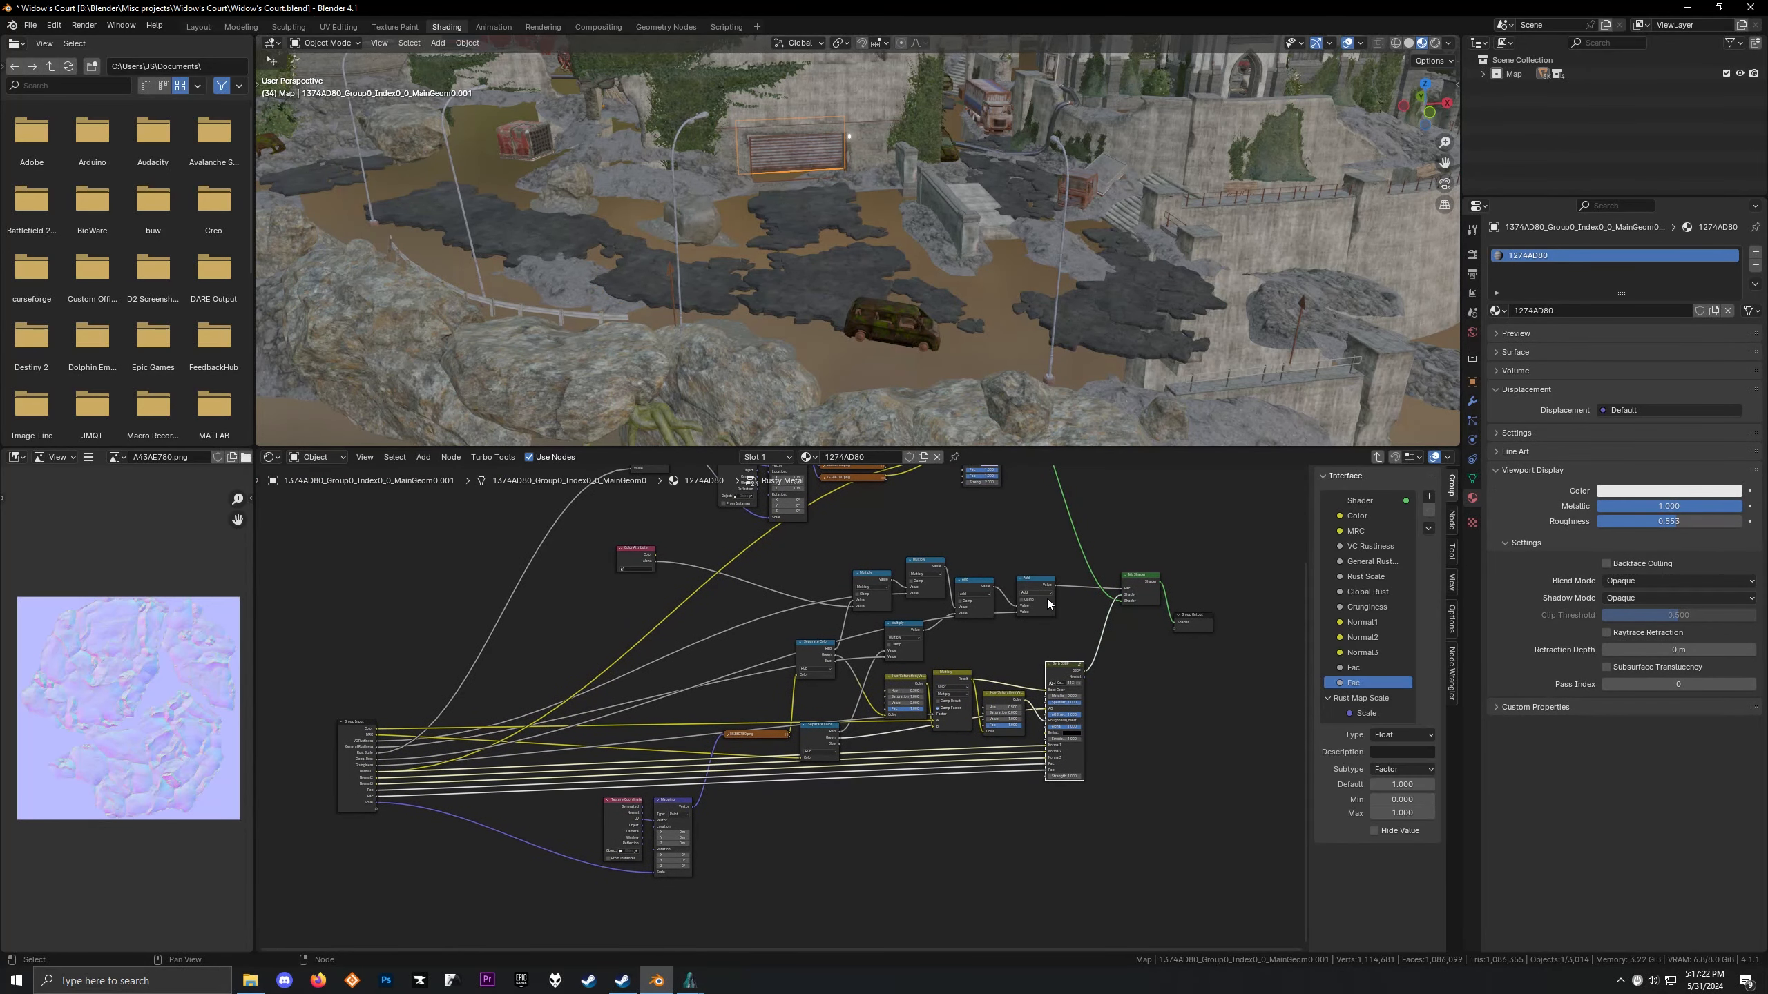
key(Tab)
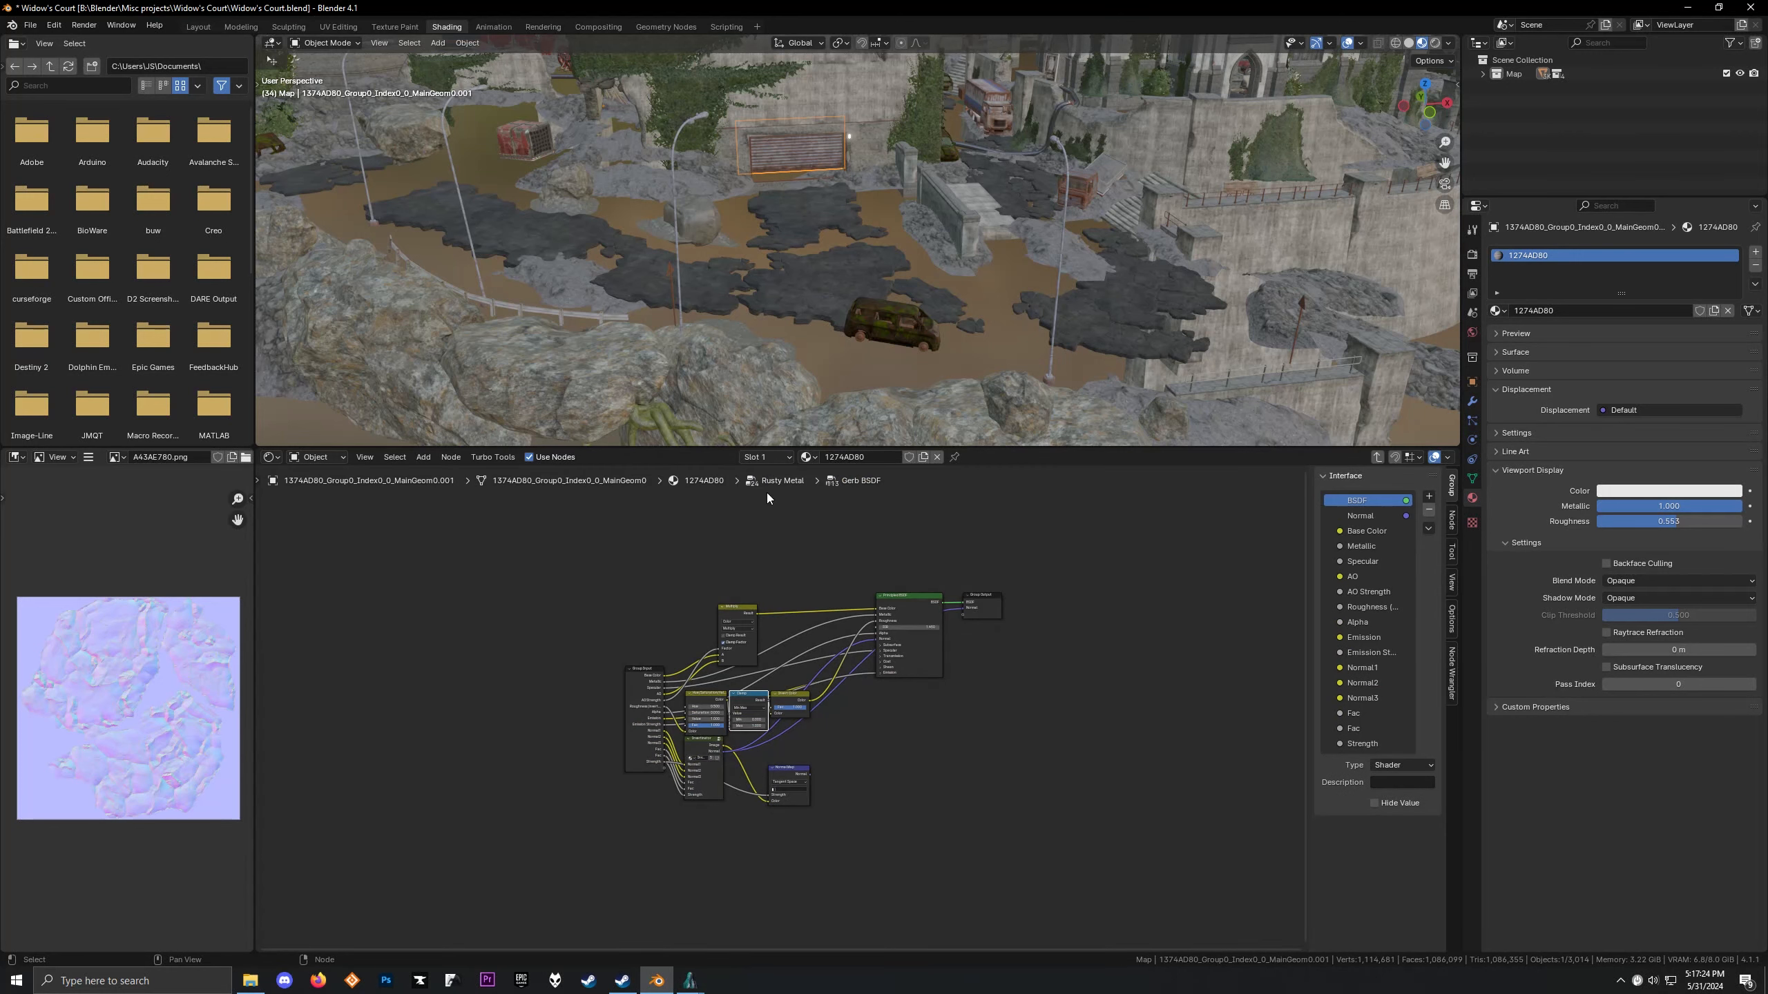
key(Tab)
key(Tab)
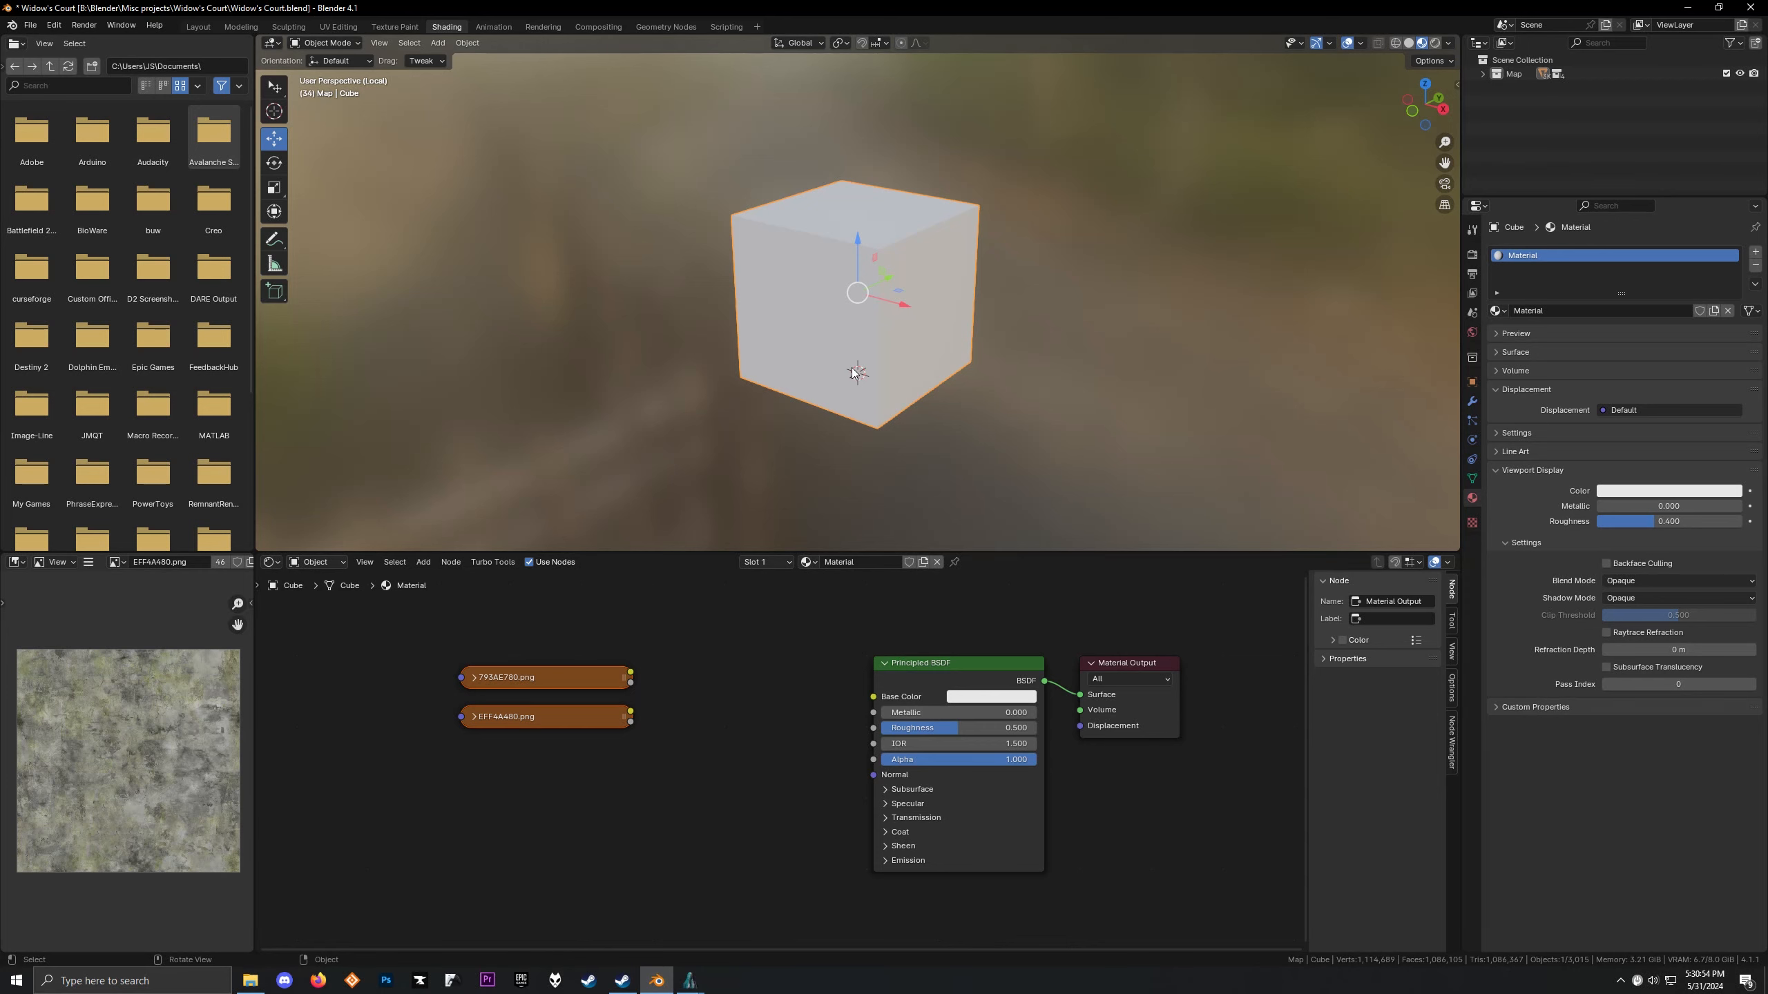
Compare the 793AE780.png and EFF4A480.png textures in the cube's material
middle_drag(854, 372, 815, 345)
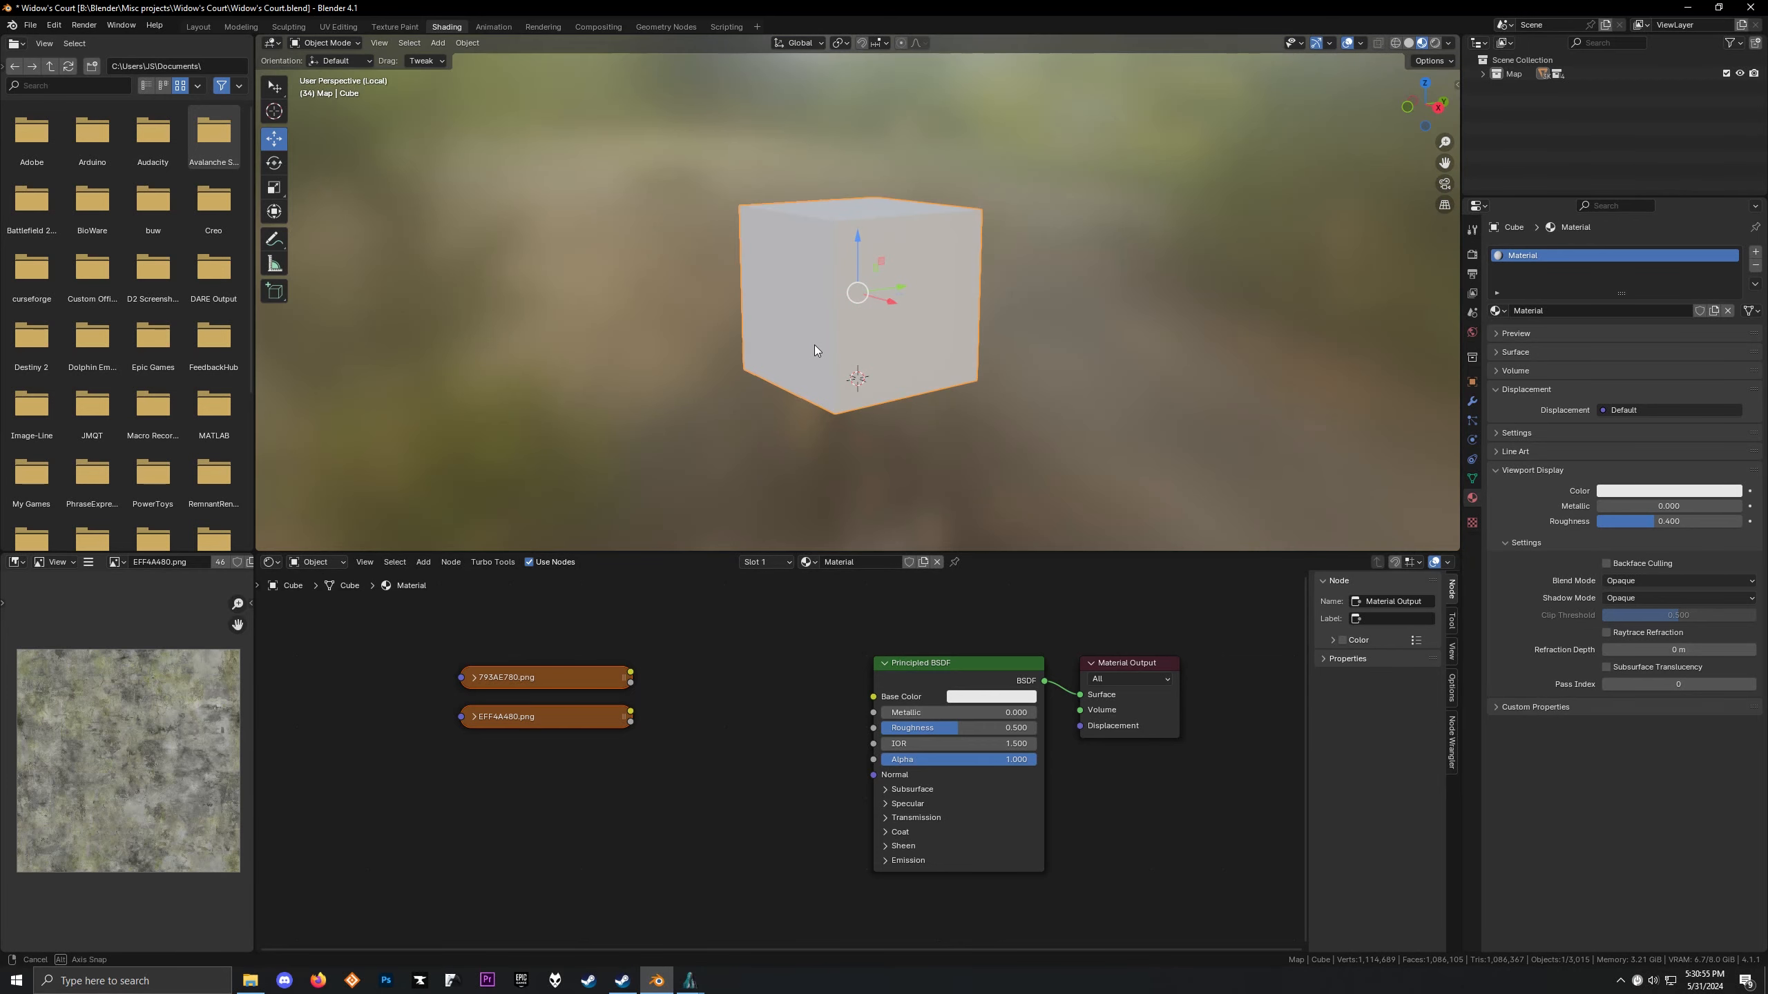
scroll(557, 640, up, 2)
click(466, 647)
scroll(658, 666, down, 2)
middle_drag(657, 665, 906, 658)
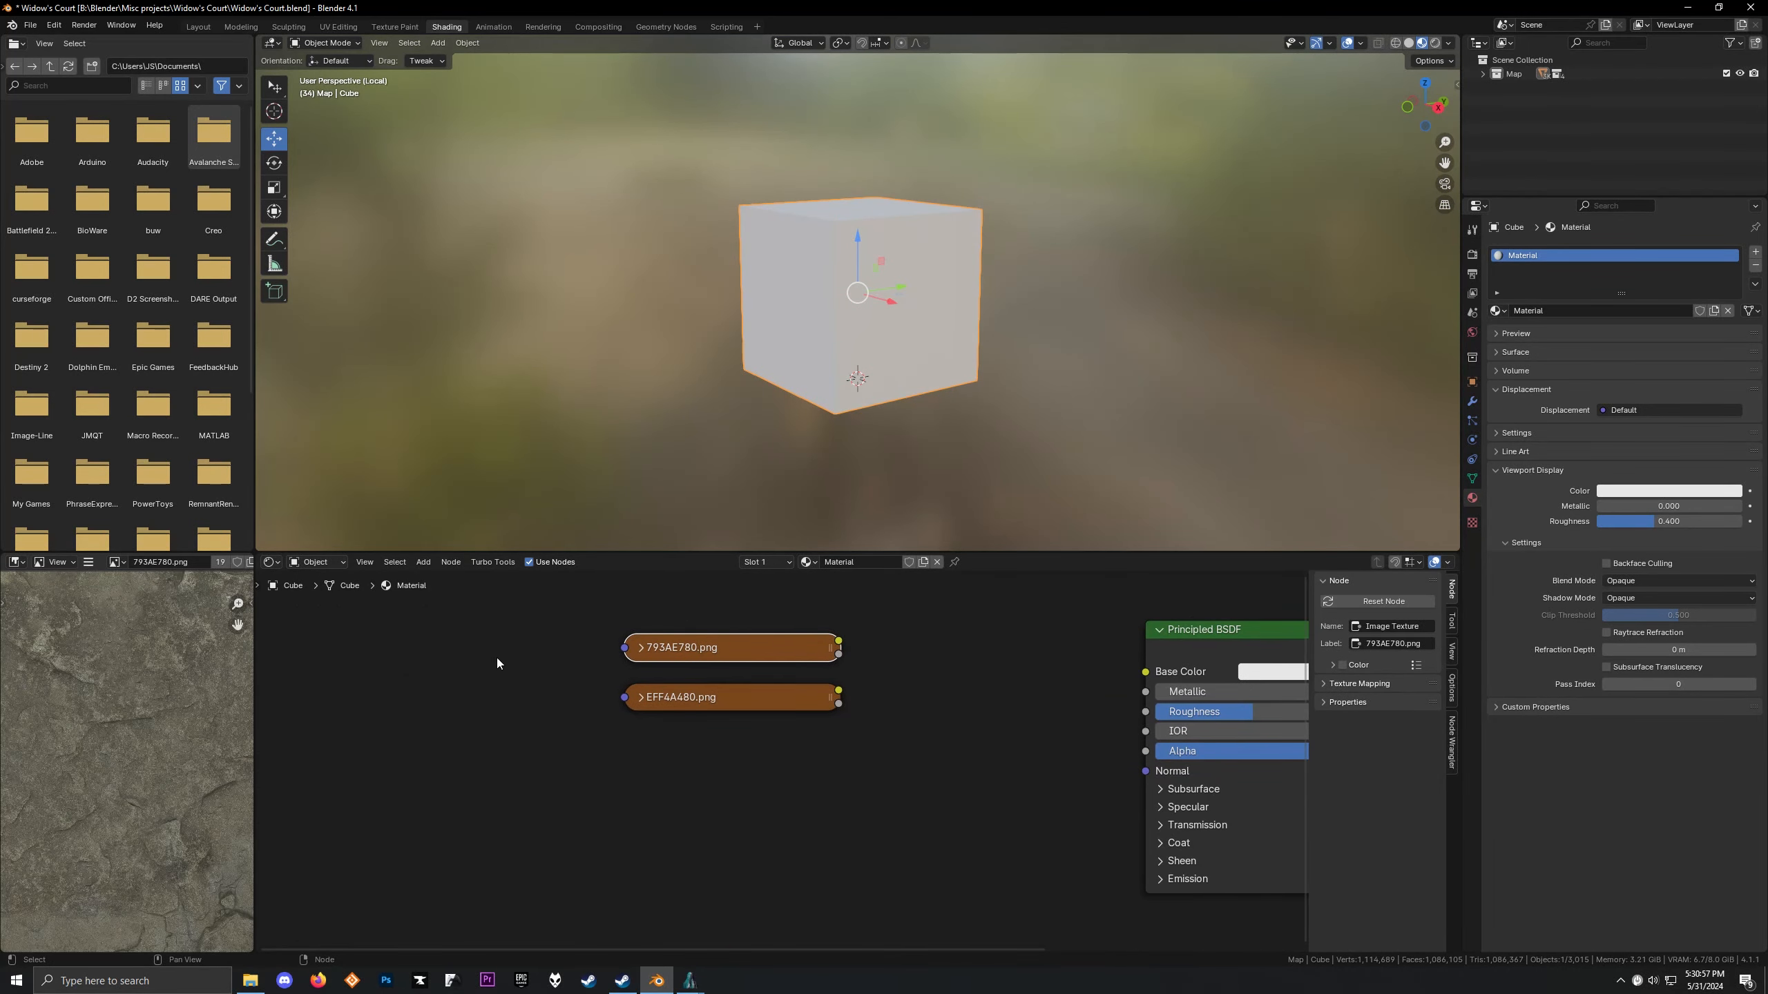
click(707, 702)
click(701, 653)
click(701, 695)
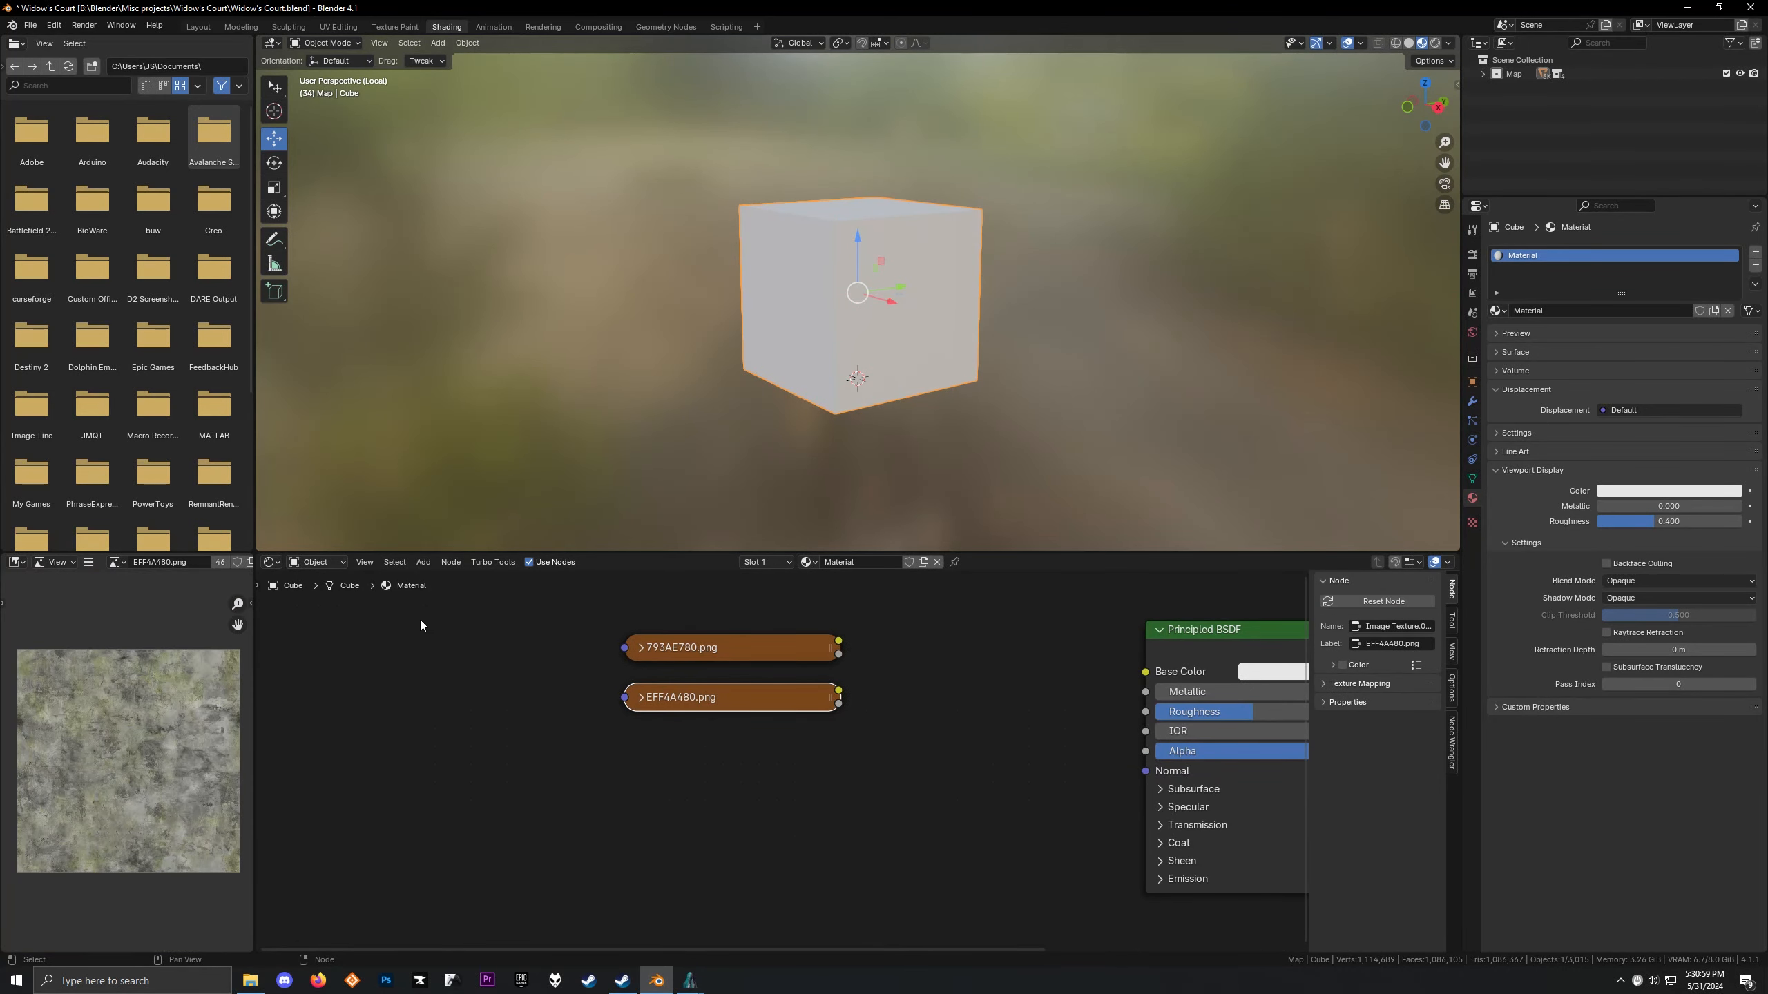
Move the two image texture nodes away from the Principled BSDF and add a Mix Color node between them
drag(443, 614, 727, 758)
key(g)
click(601, 805)
click(771, 705)
key(shift+a)
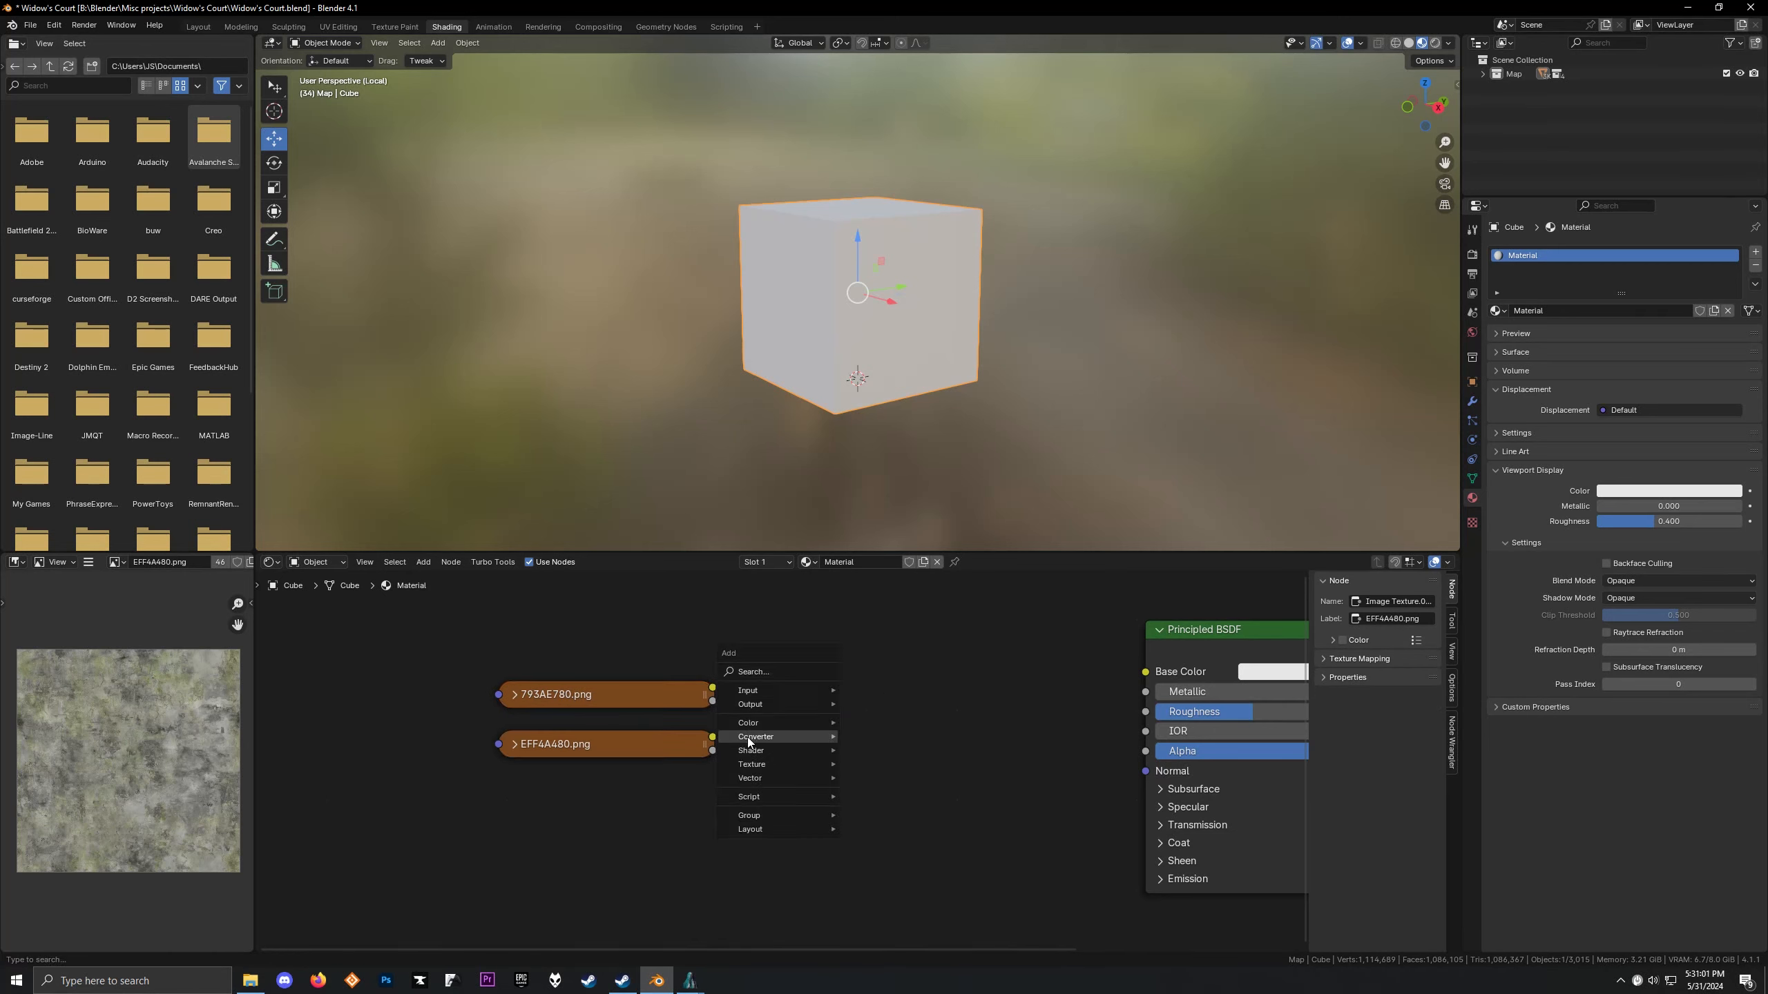
mouse_move(752, 720)
click(881, 791)
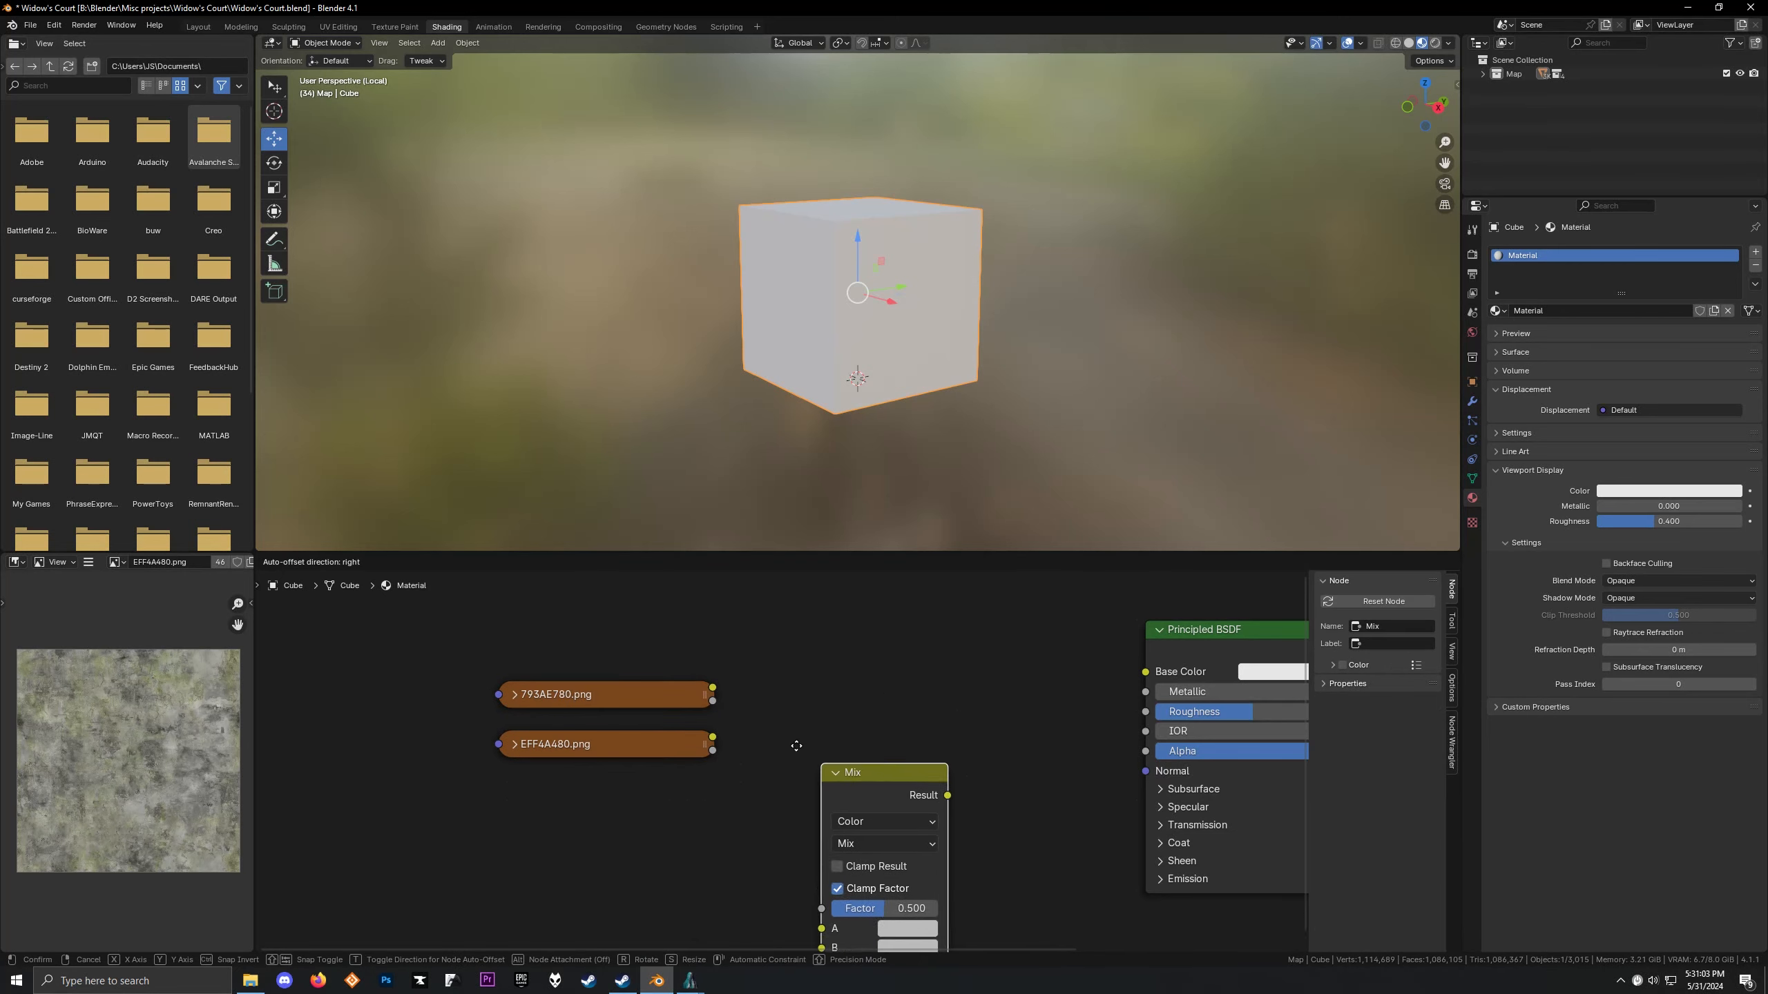
click(810, 603)
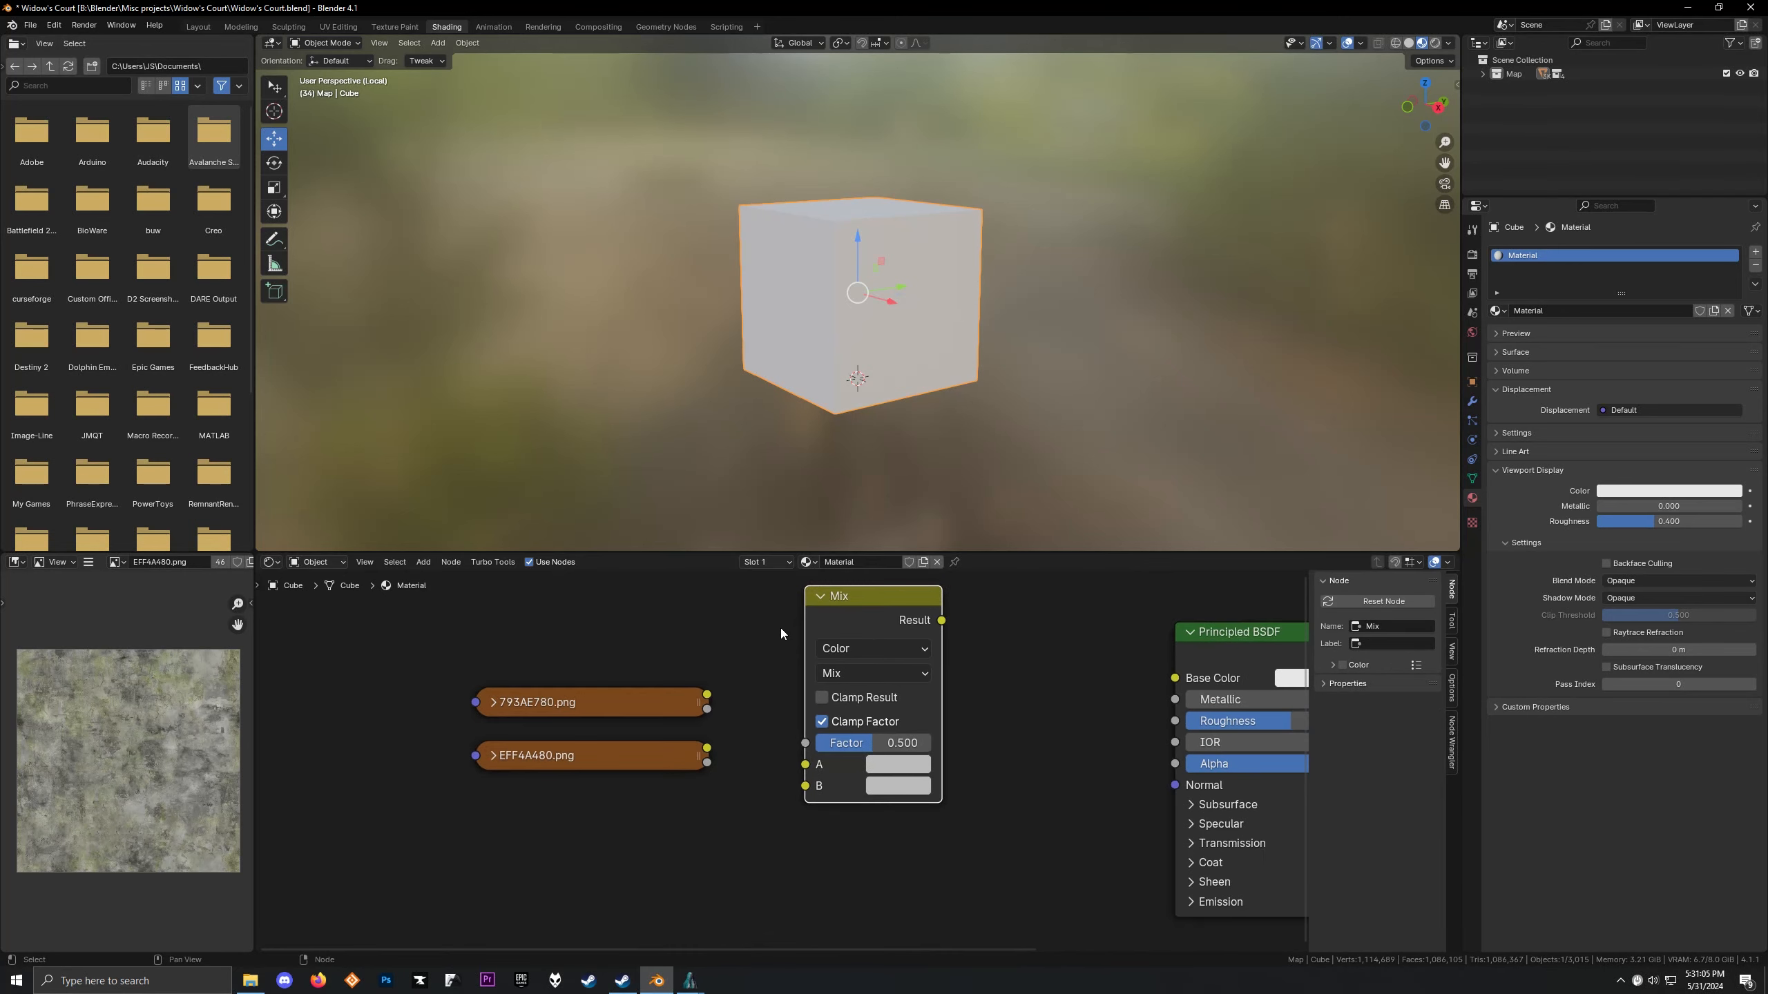
scroll(780, 628, up, 1)
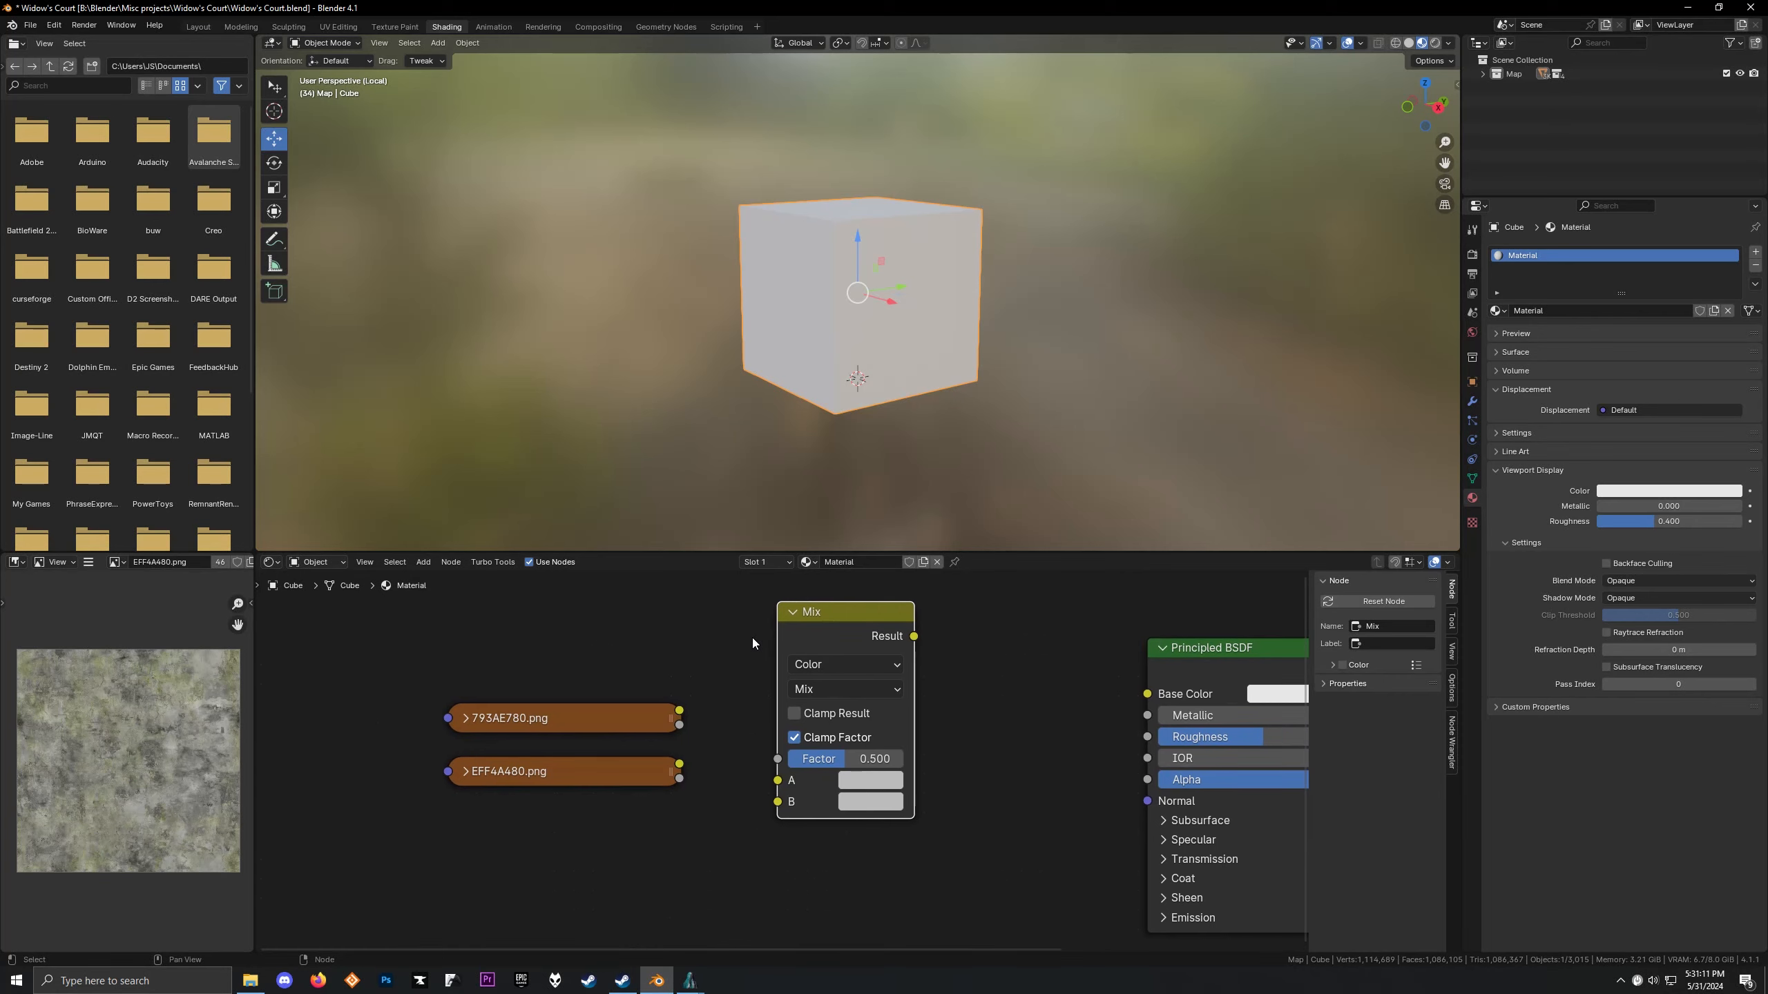
Feed 793AE780.png into A and EFF4A480.png into B of the Mix node, with factor 0, and preview its Result
click(646, 714)
drag(815, 760, 756, 760)
drag(680, 711, 778, 802)
ctrl+shift+click(835, 634)
middle_drag(807, 374, 616, 372)
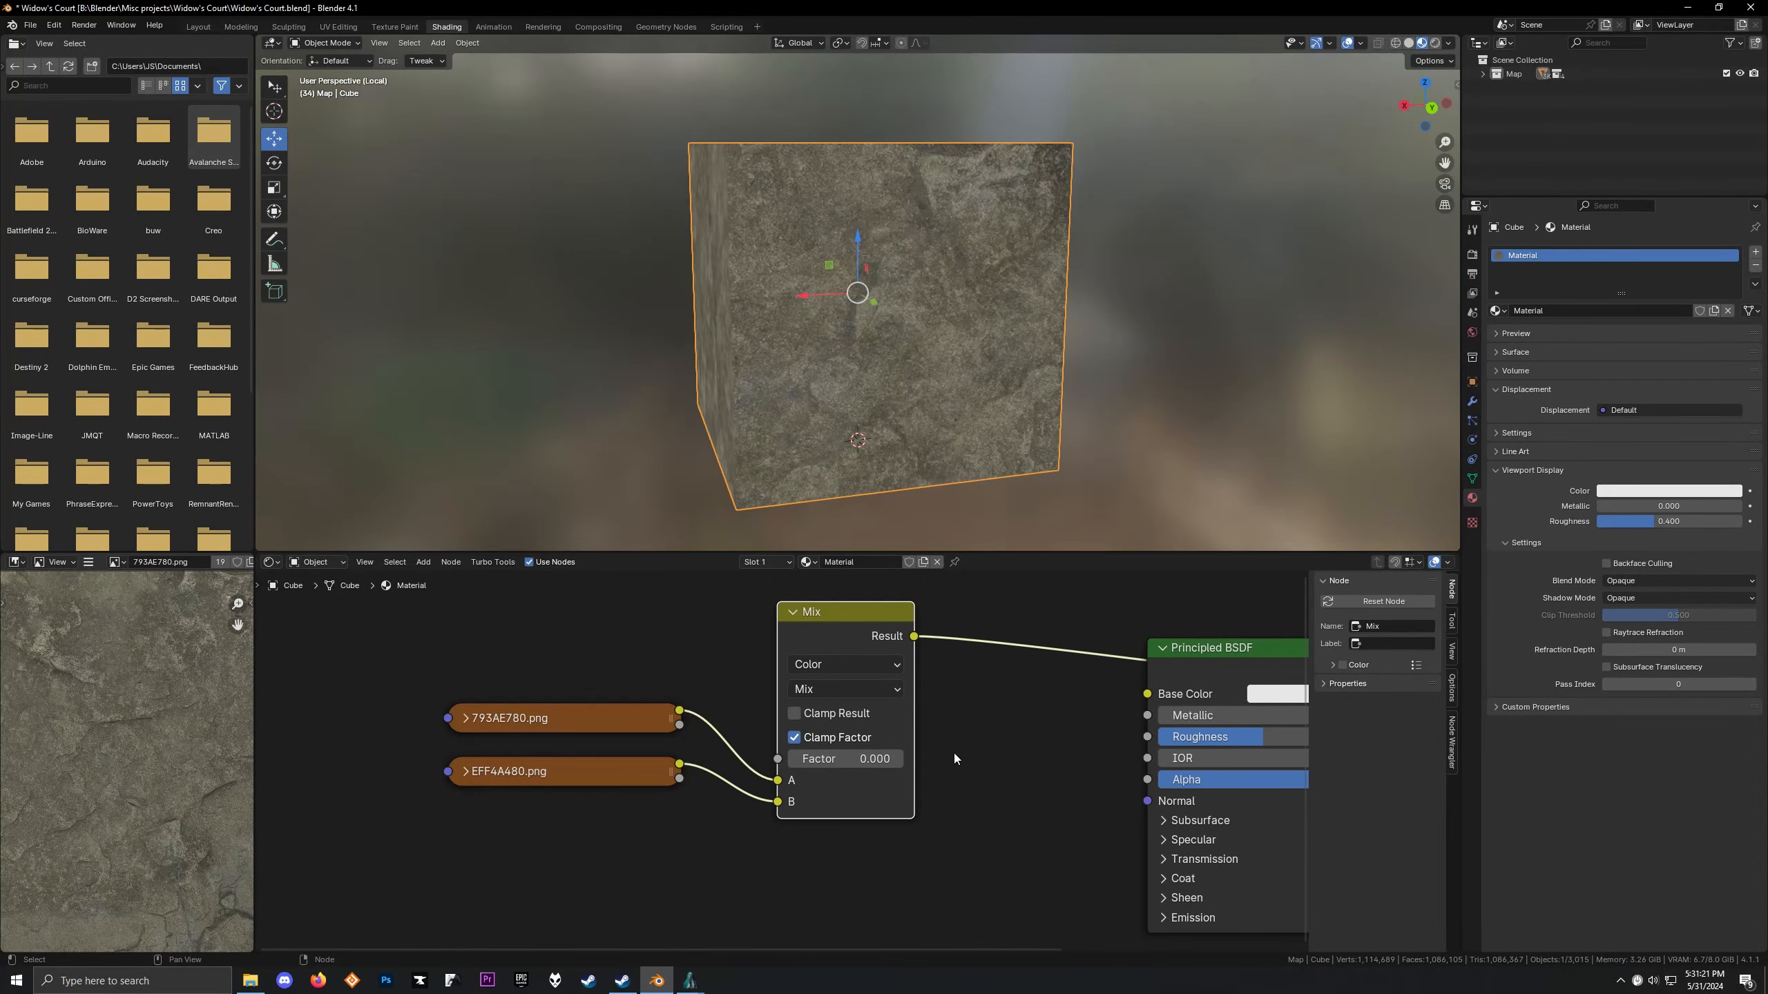
Sweep the Mix factor to 1.000 and back to 0.000 to compare both textures on the cube
mouse_move(803, 759)
mouse_down()
mouse_move(903, 759)
mouse_move(790, 759)
mouse_up()
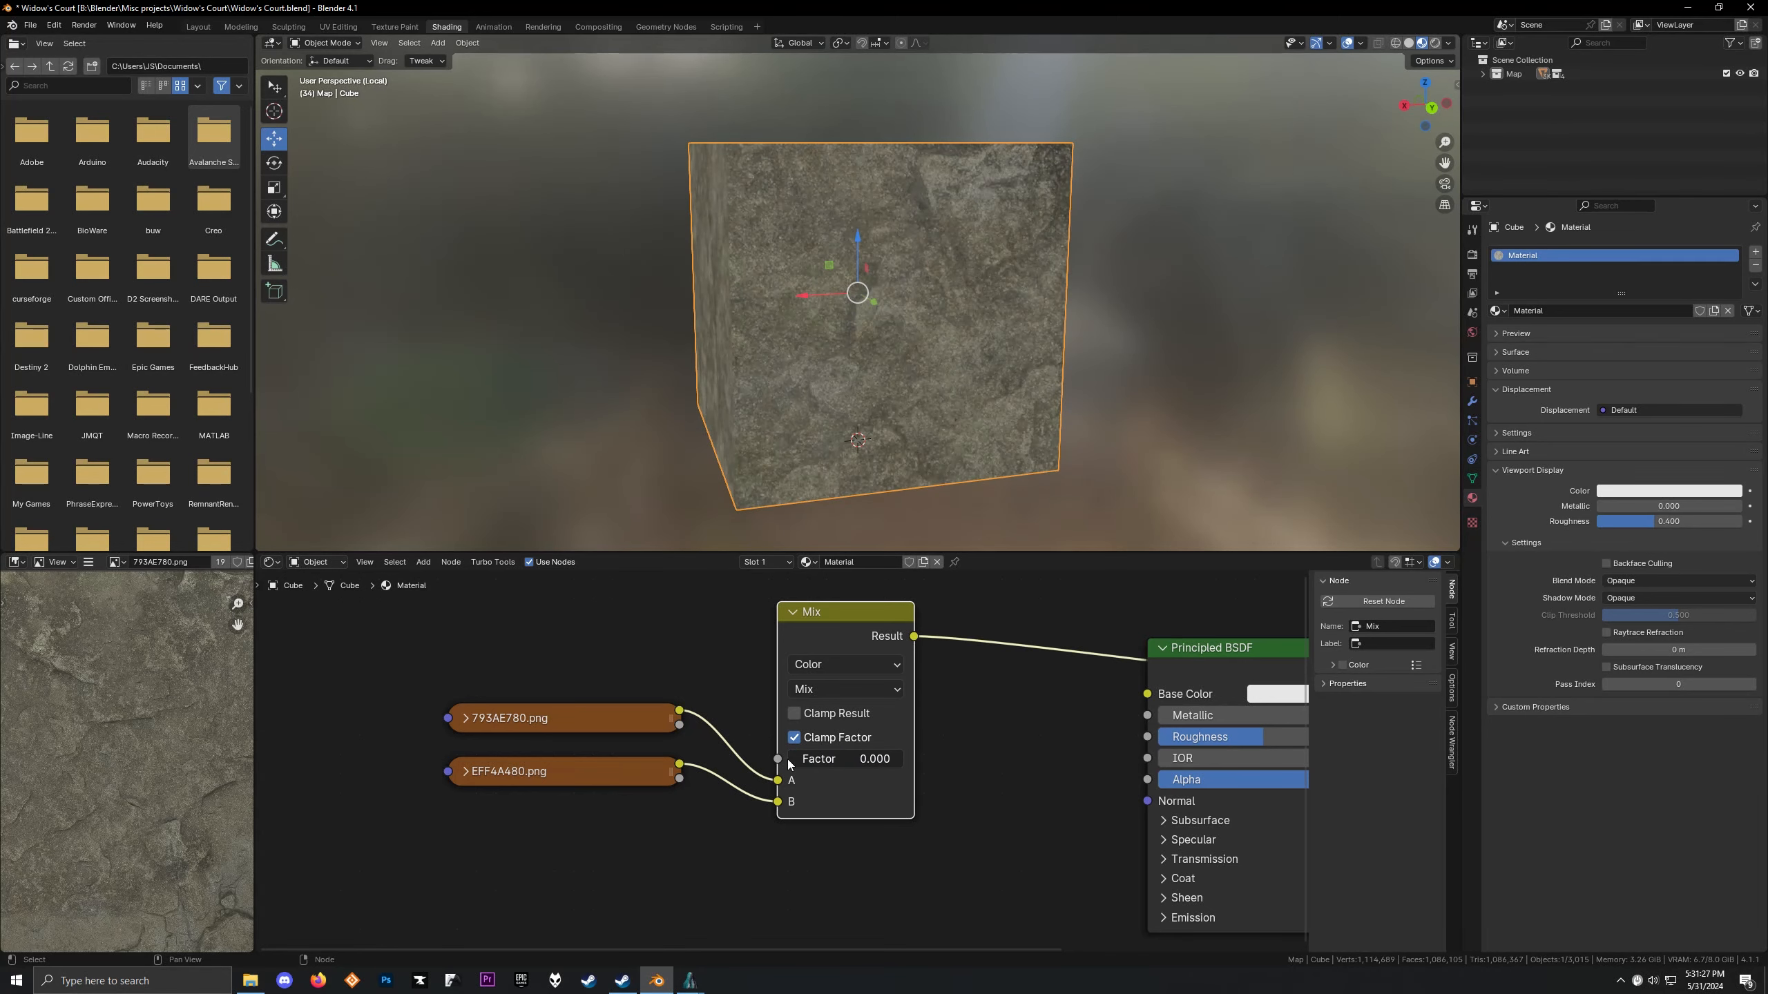
click(591, 717)
drag(832, 759, 903, 759)
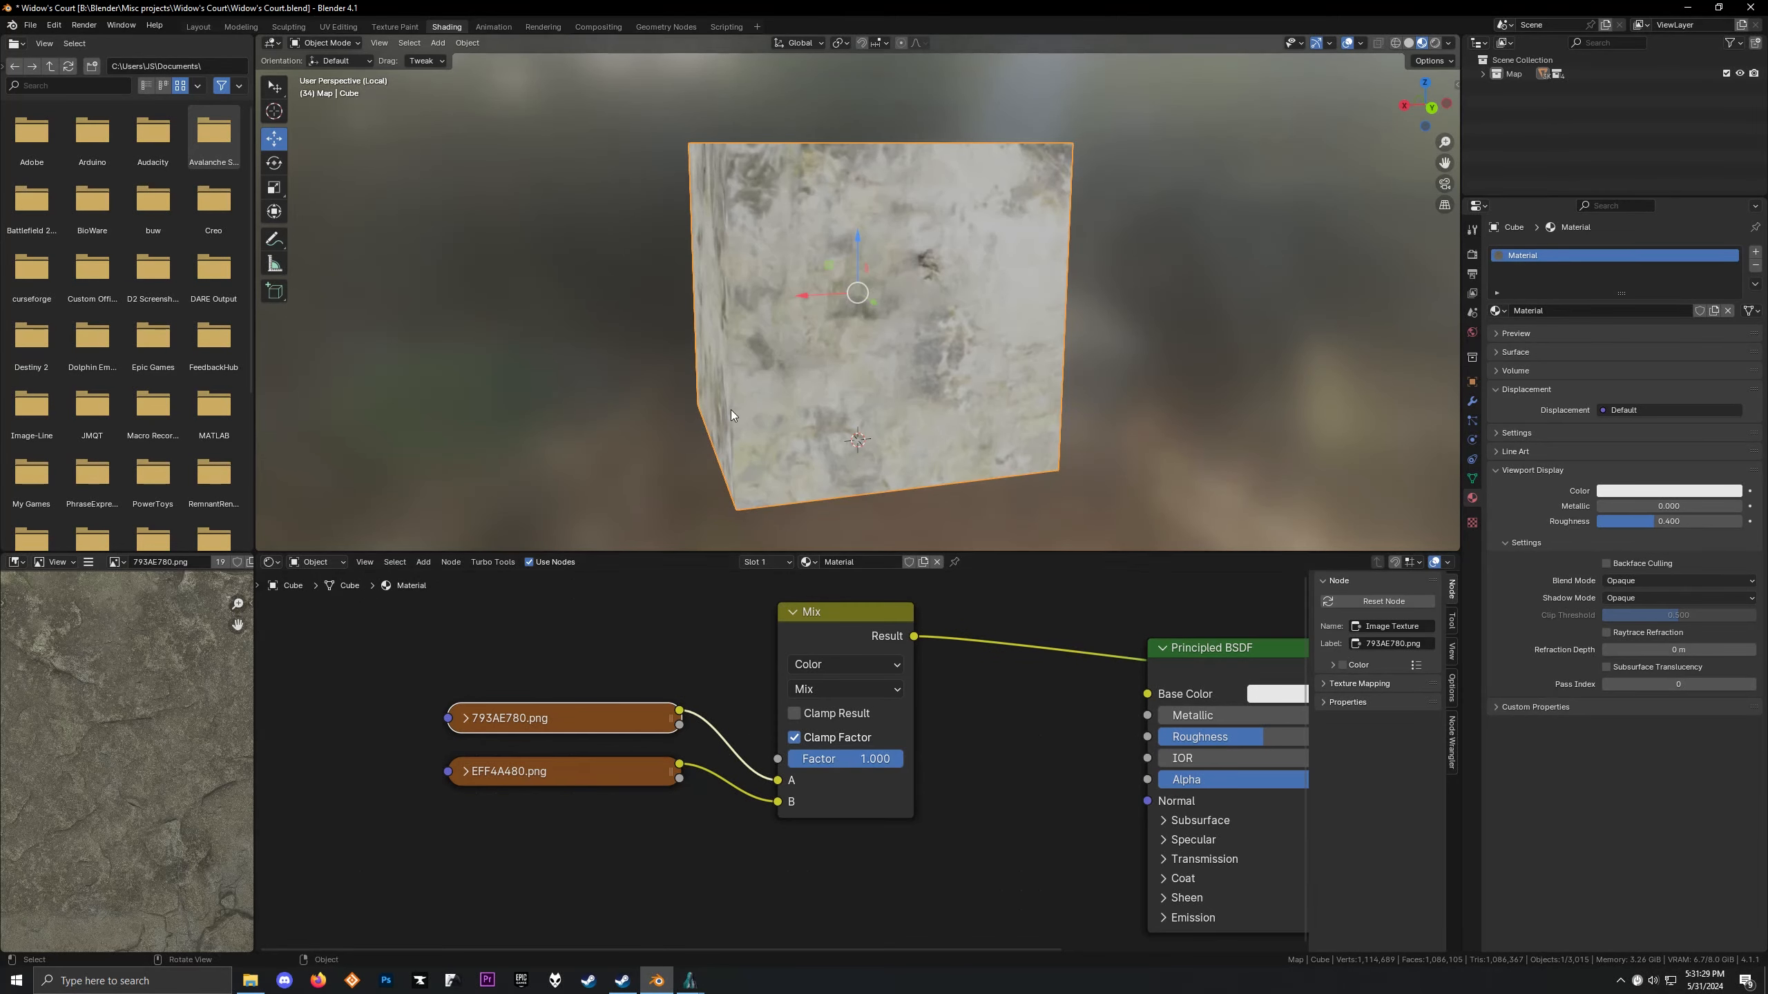
middle_drag(730, 416, 870, 544)
drag(896, 760, 787, 764)
Try the Add blending mode on the Mix node and sweep its factor, ending at 0.000
click(845, 688)
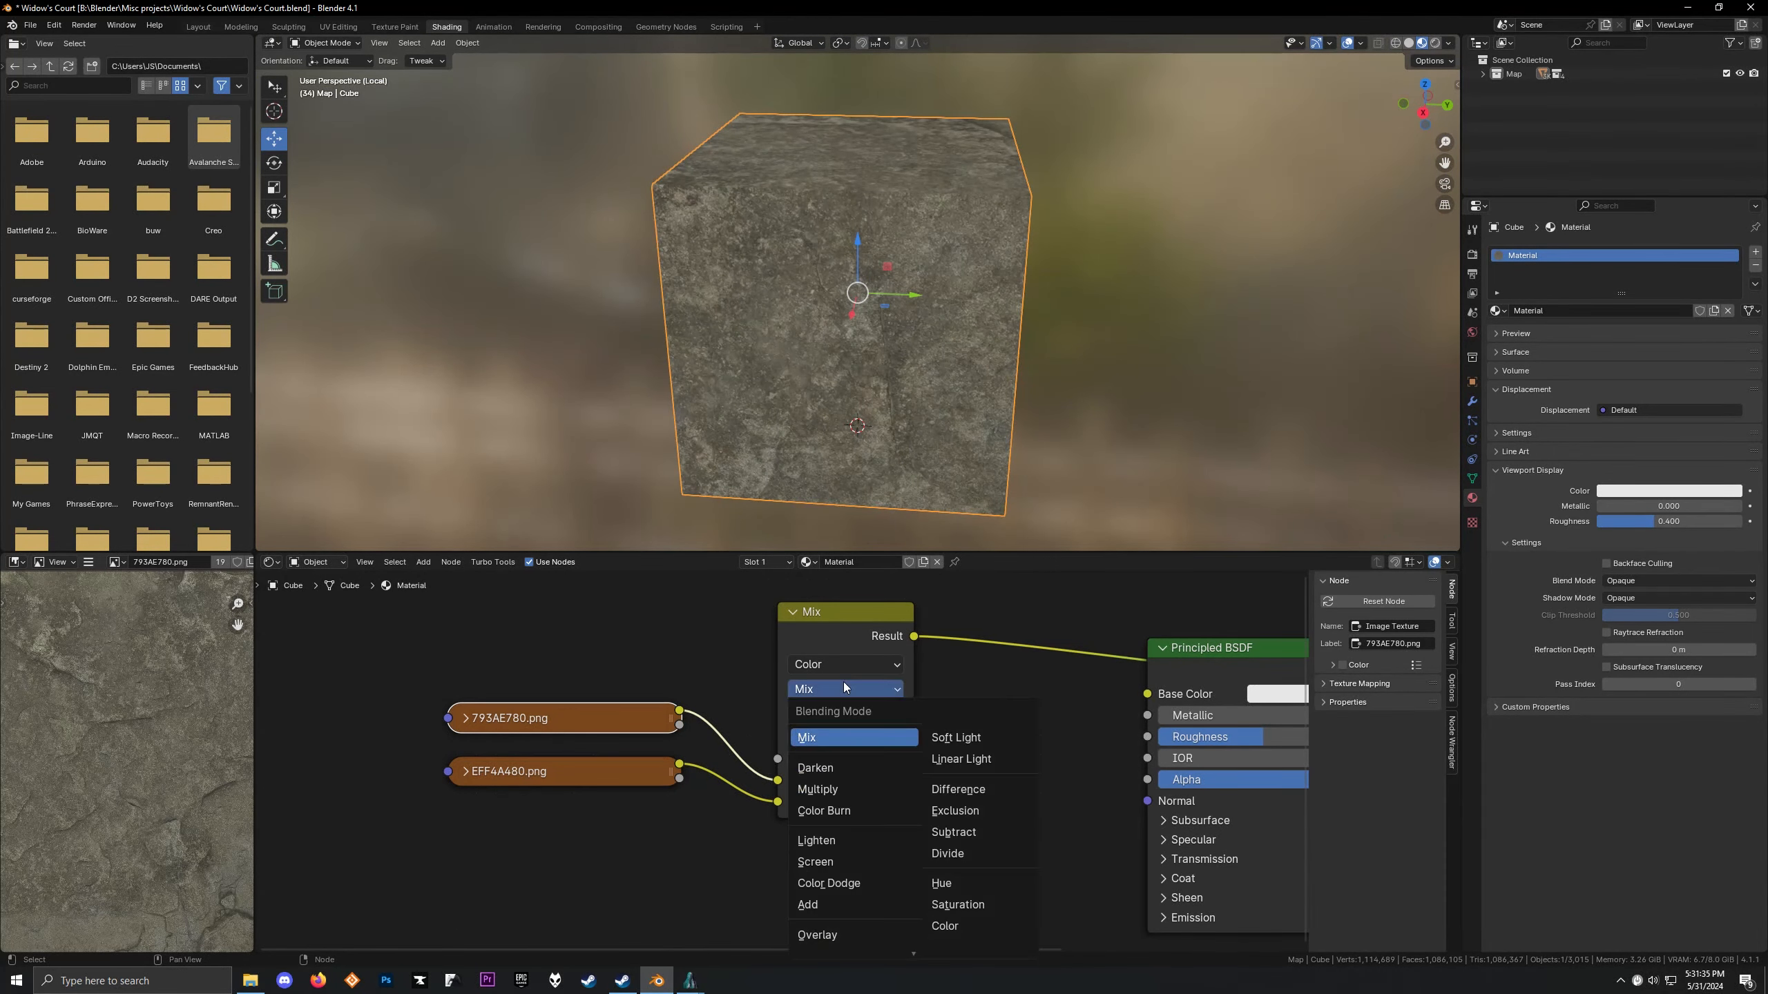
scroll(809, 585, down, 2)
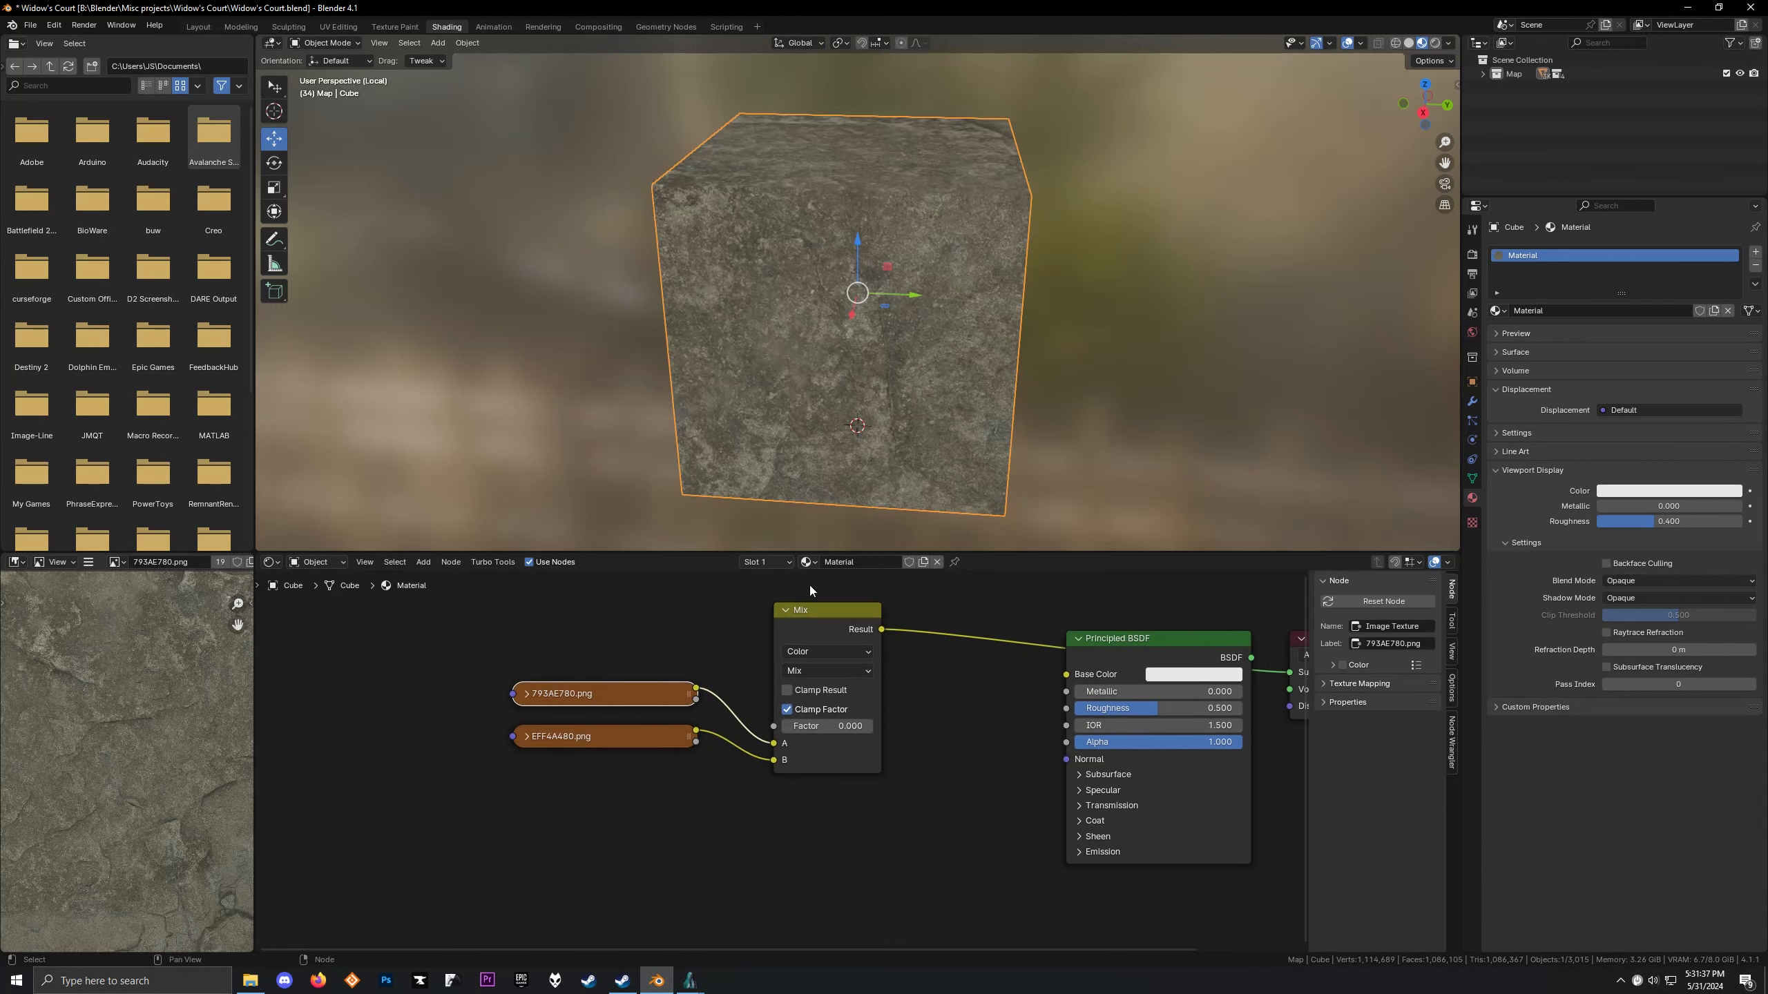
click(820, 625)
click(818, 671)
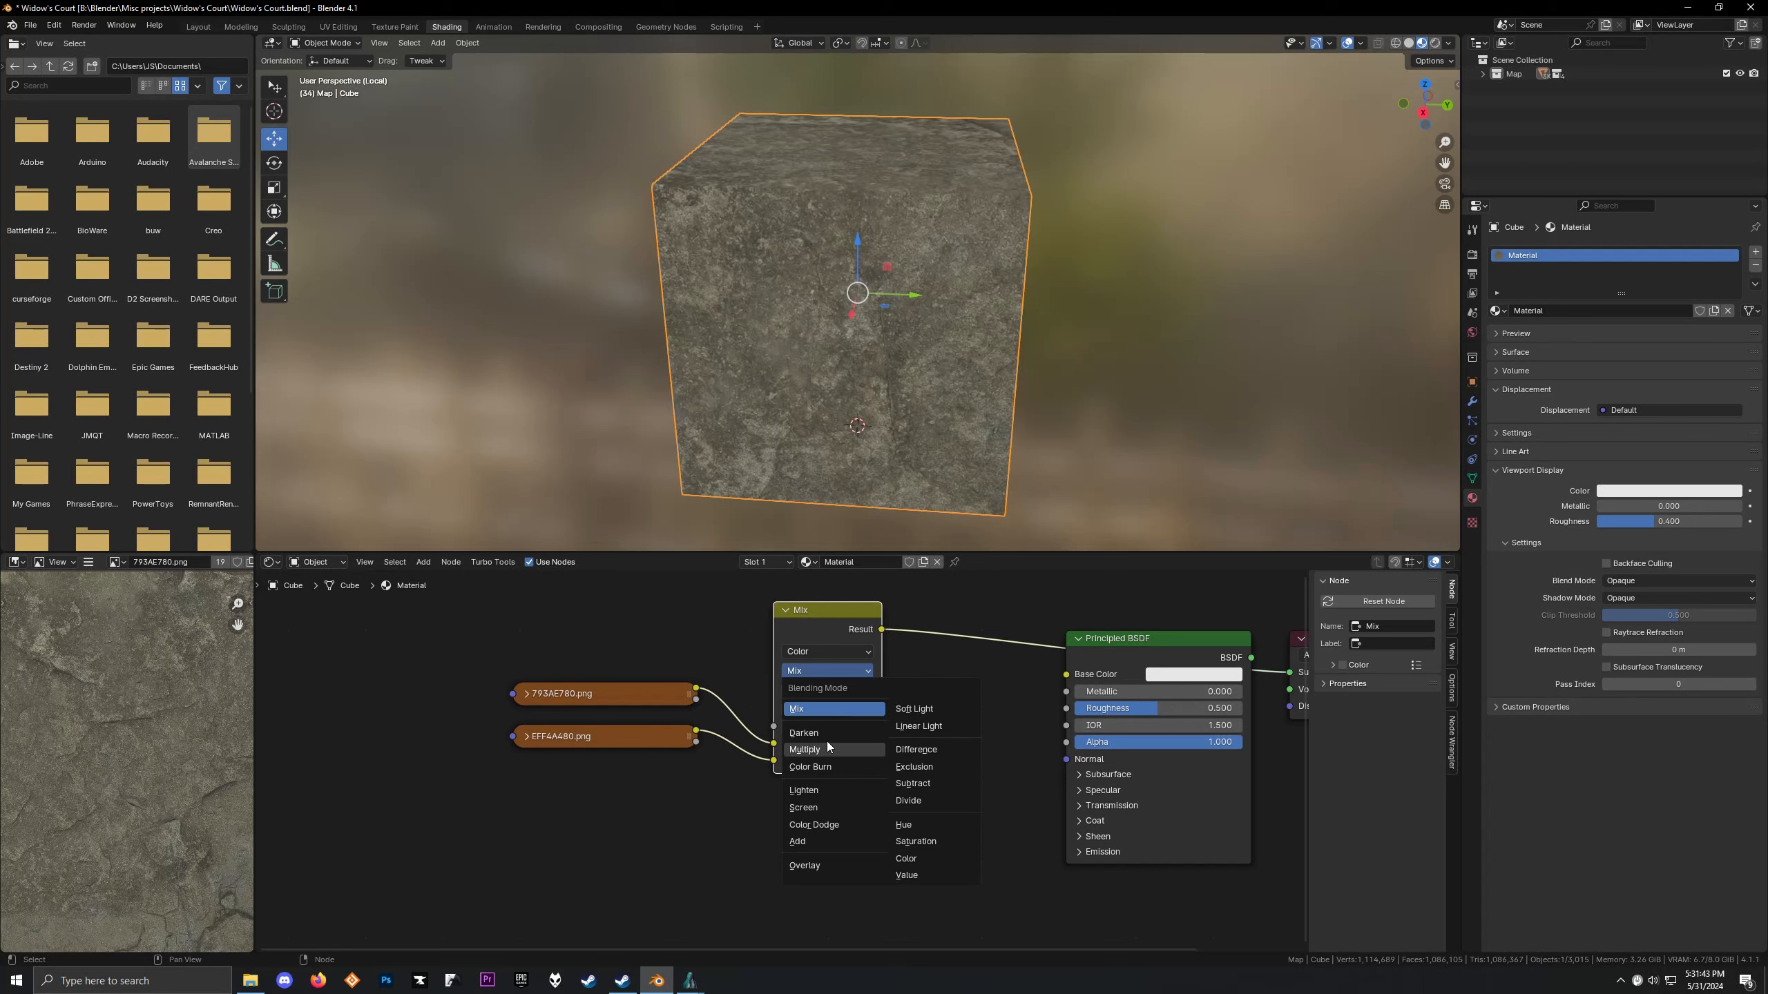
click(812, 842)
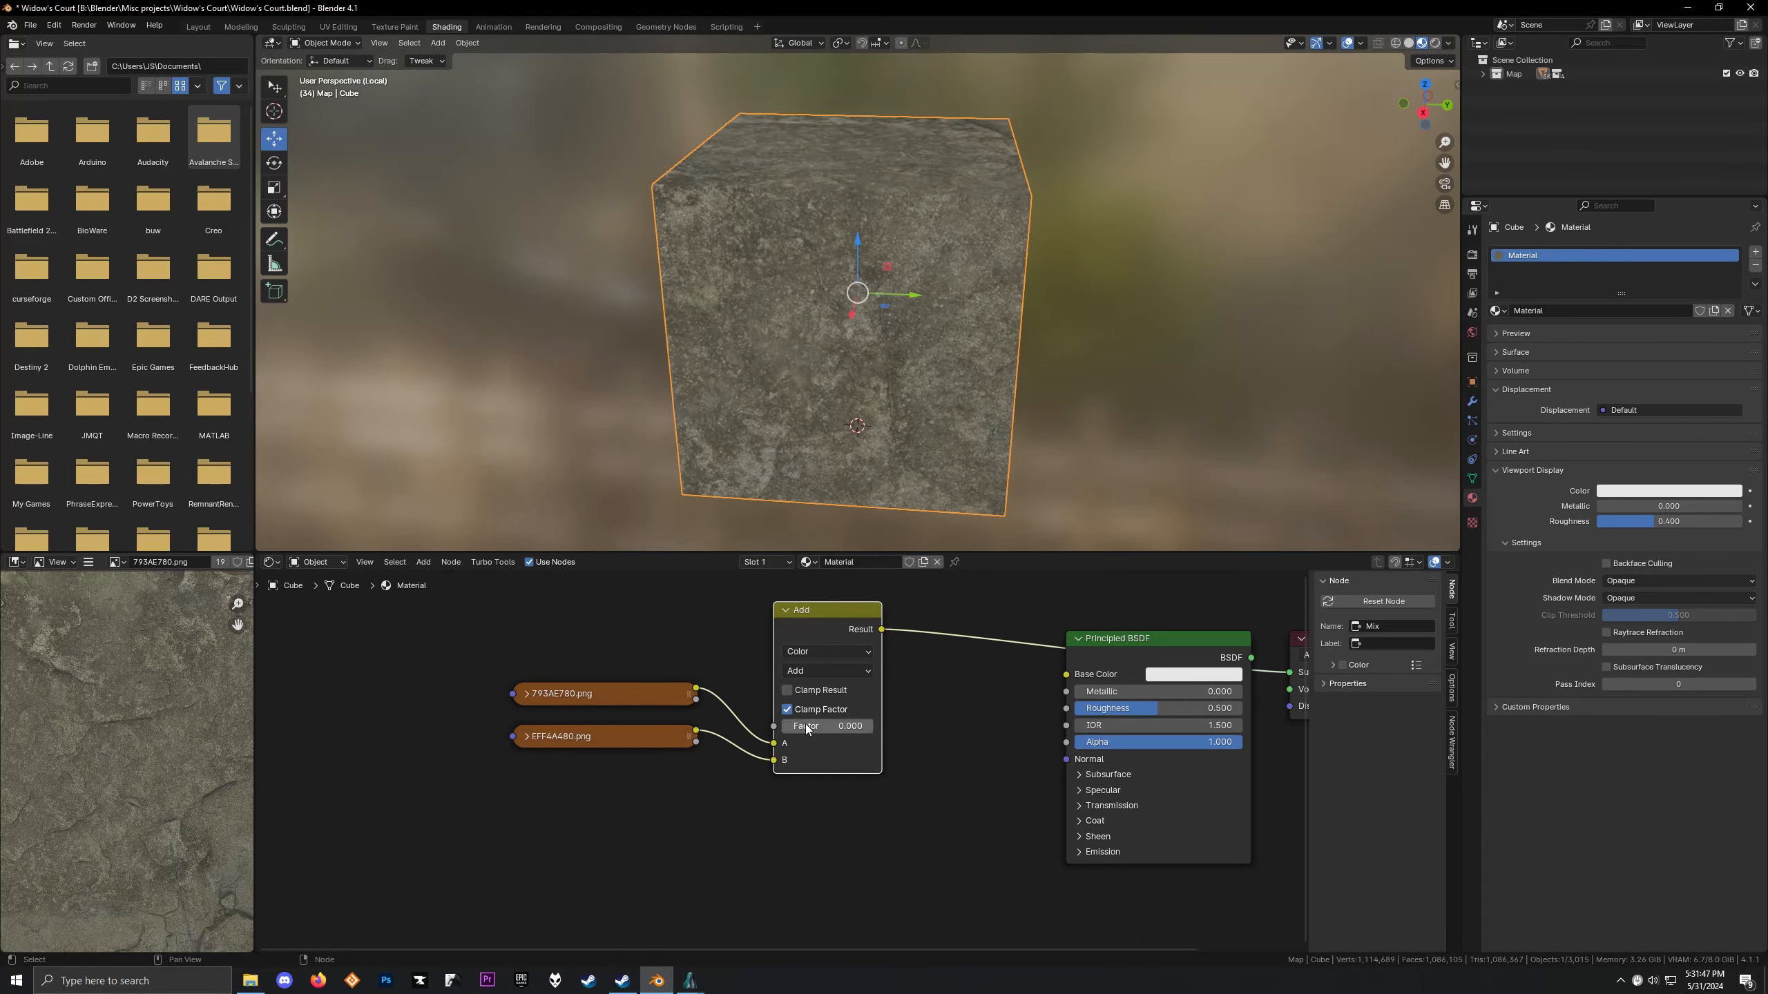
mouse_move(807, 726)
mouse_down()
mouse_move(863, 726)
mouse_move(784, 726)
mouse_move(871, 725)
mouse_move(783, 726)
mouse_up()
Set the Mix node's blending mode to Overlay
click(861, 667)
click(812, 865)
scroll(804, 687, down, 2)
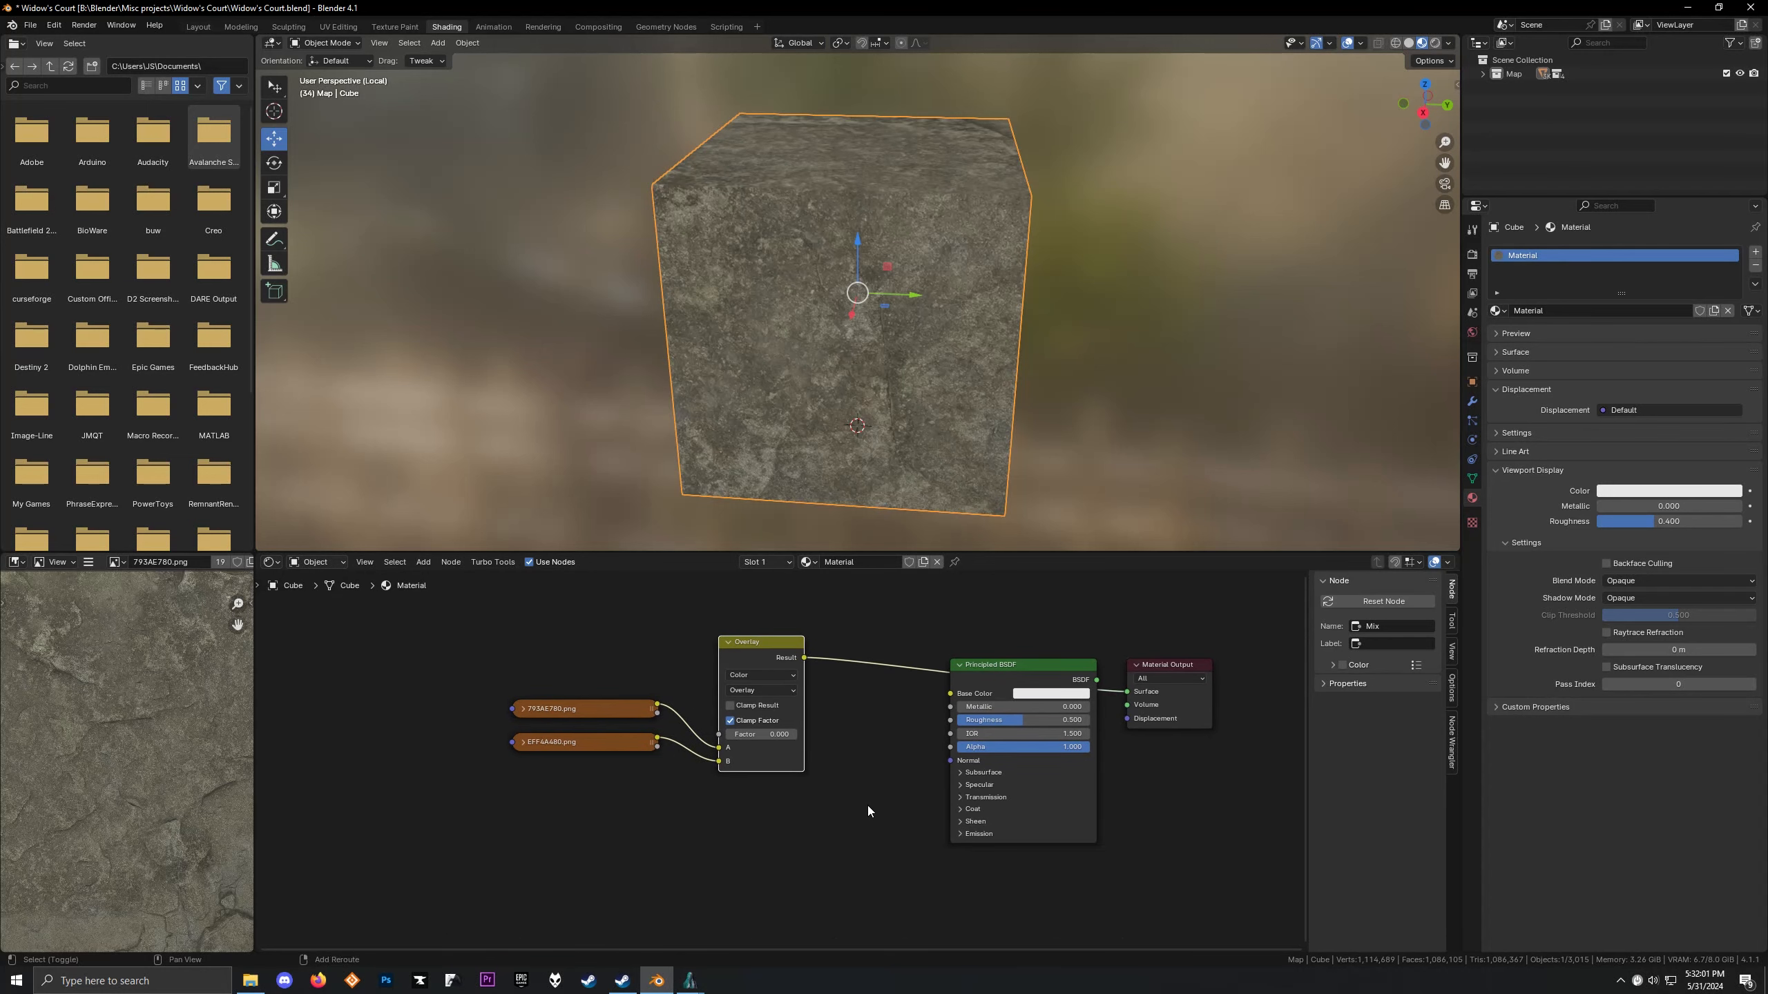
Add the Invertinator group node to the cube's material below the Overlay node
key(shift+a)
mouse_move(829, 898)
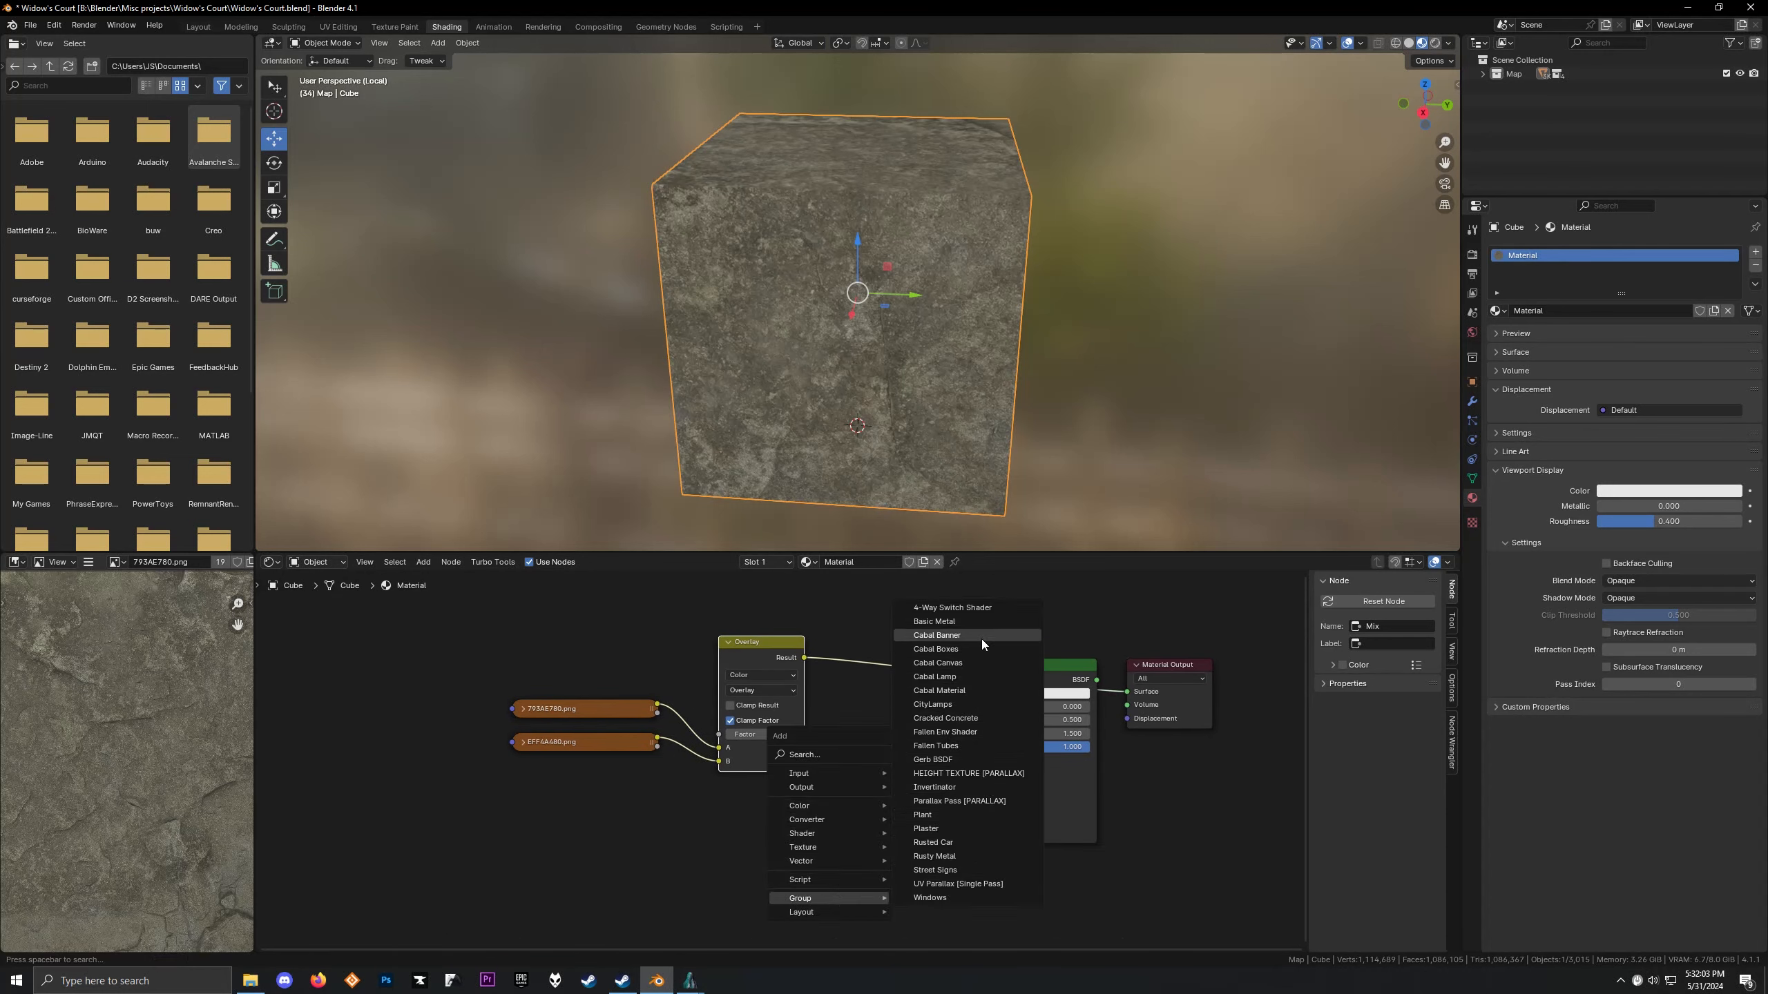
click(947, 787)
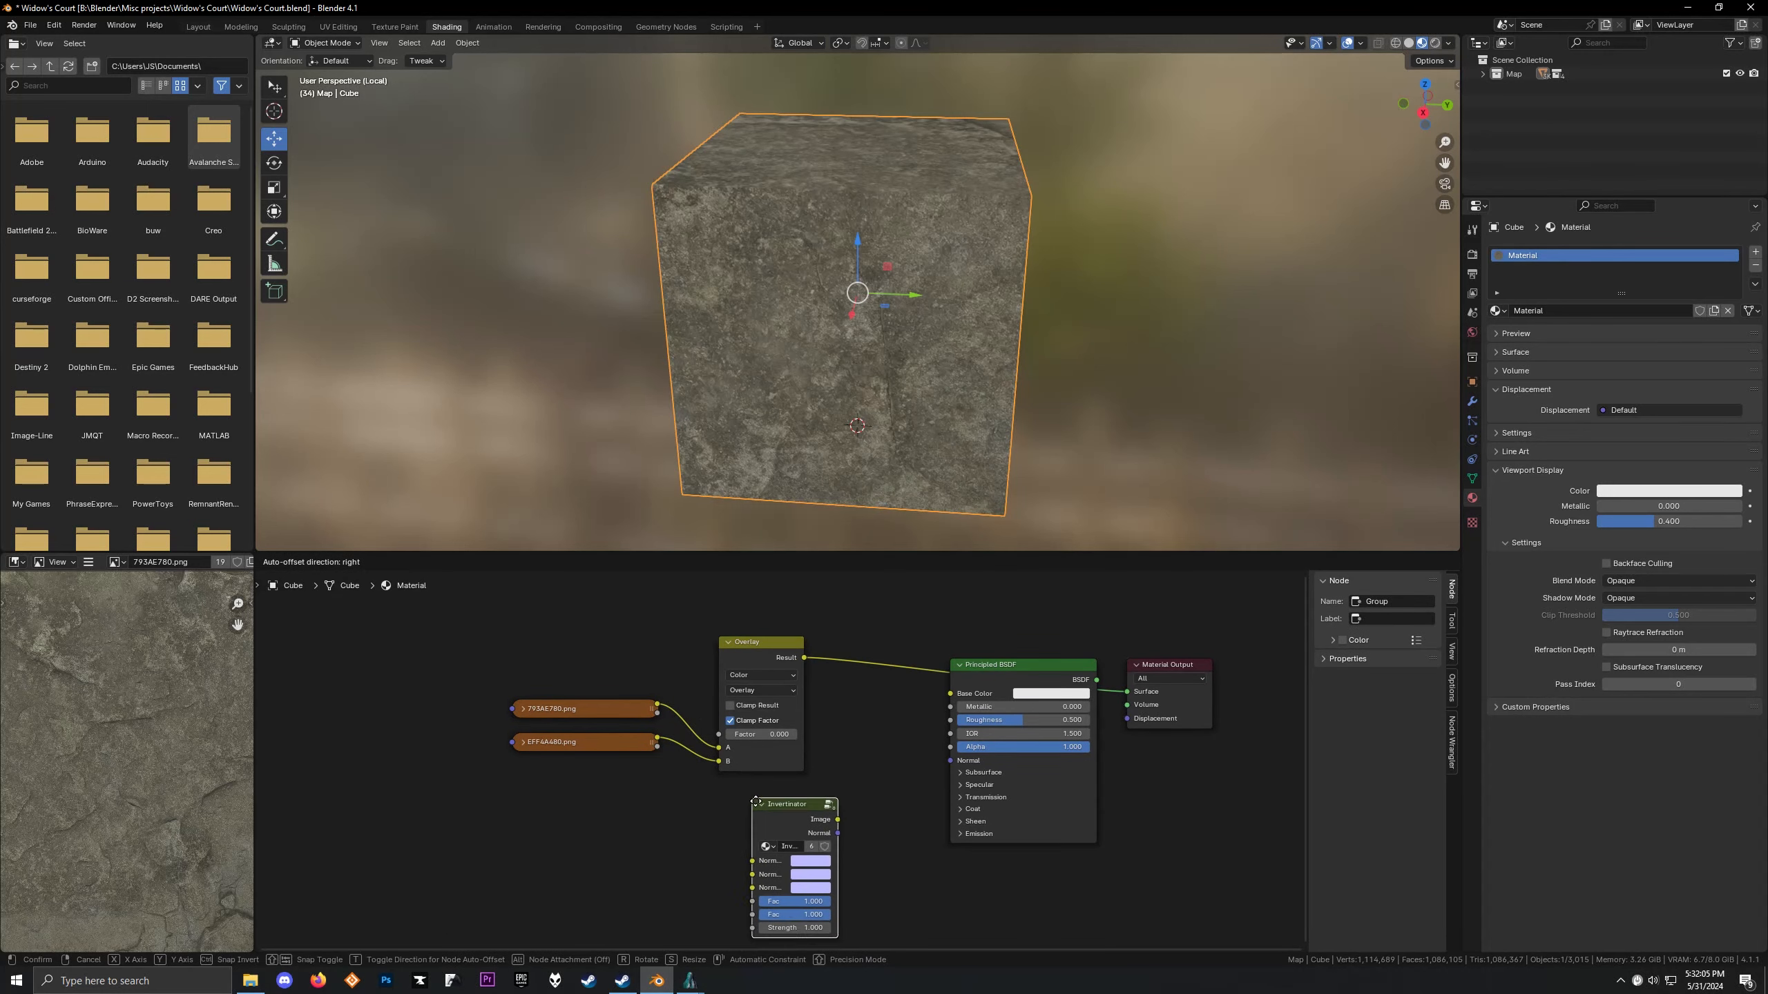
click(777, 804)
Open the Invertinator group and move its two Overlay nodes closer to the Group Input node
key(Tab)
scroll(797, 840, down, 6)
middle_drag(800, 839, 1194, 849)
scroll(919, 814, up, 7)
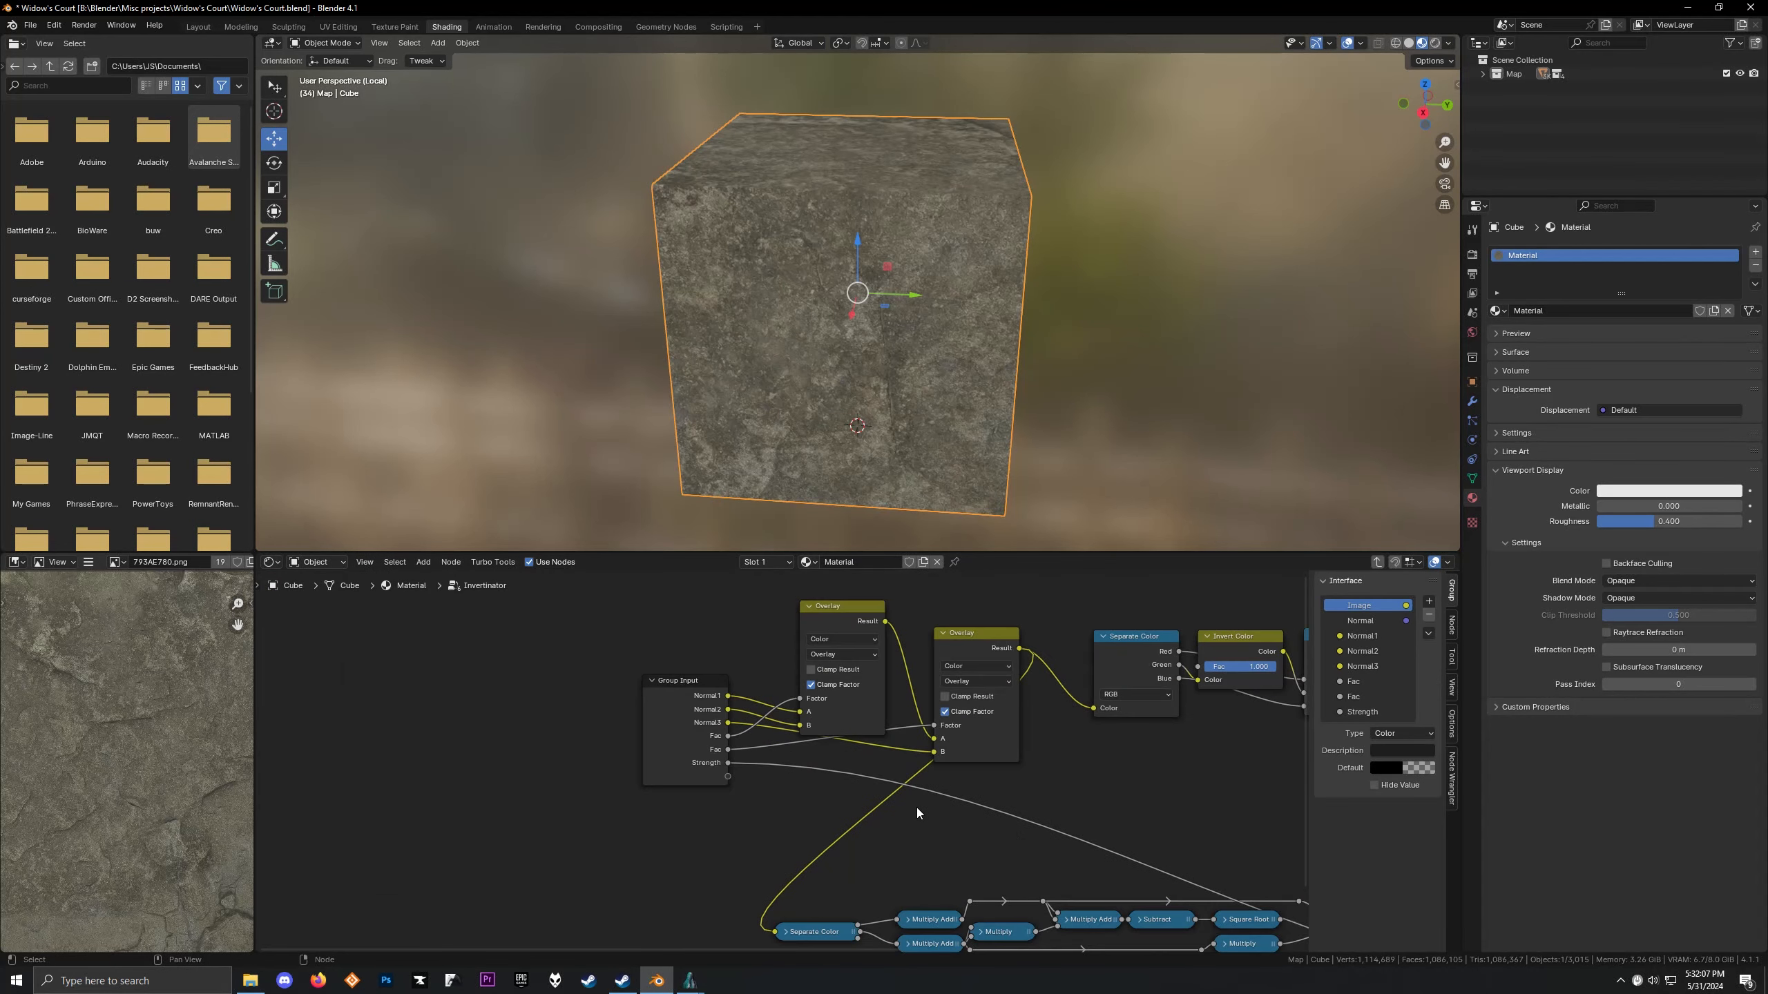
drag(863, 610, 806, 604)
drag(984, 635, 894, 601)
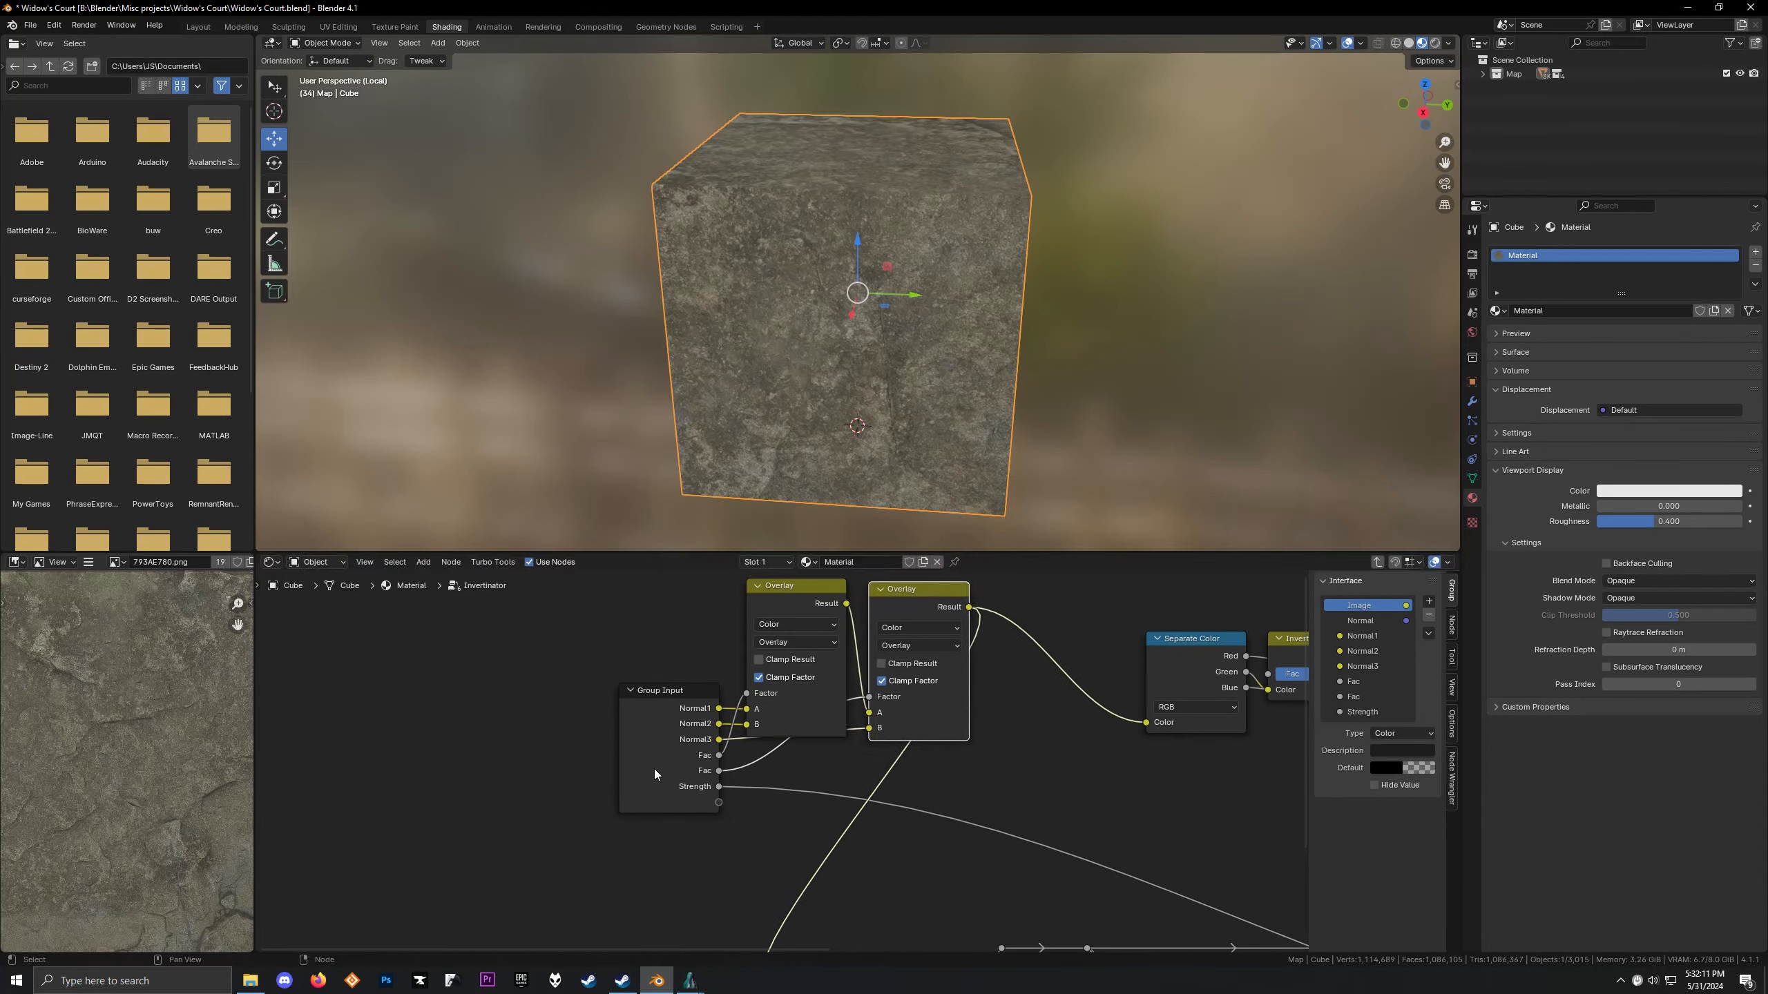
Leave the Invertinator group and select the Overlay node in the cube's material
drag(664, 758, 638, 784)
key(Tab)
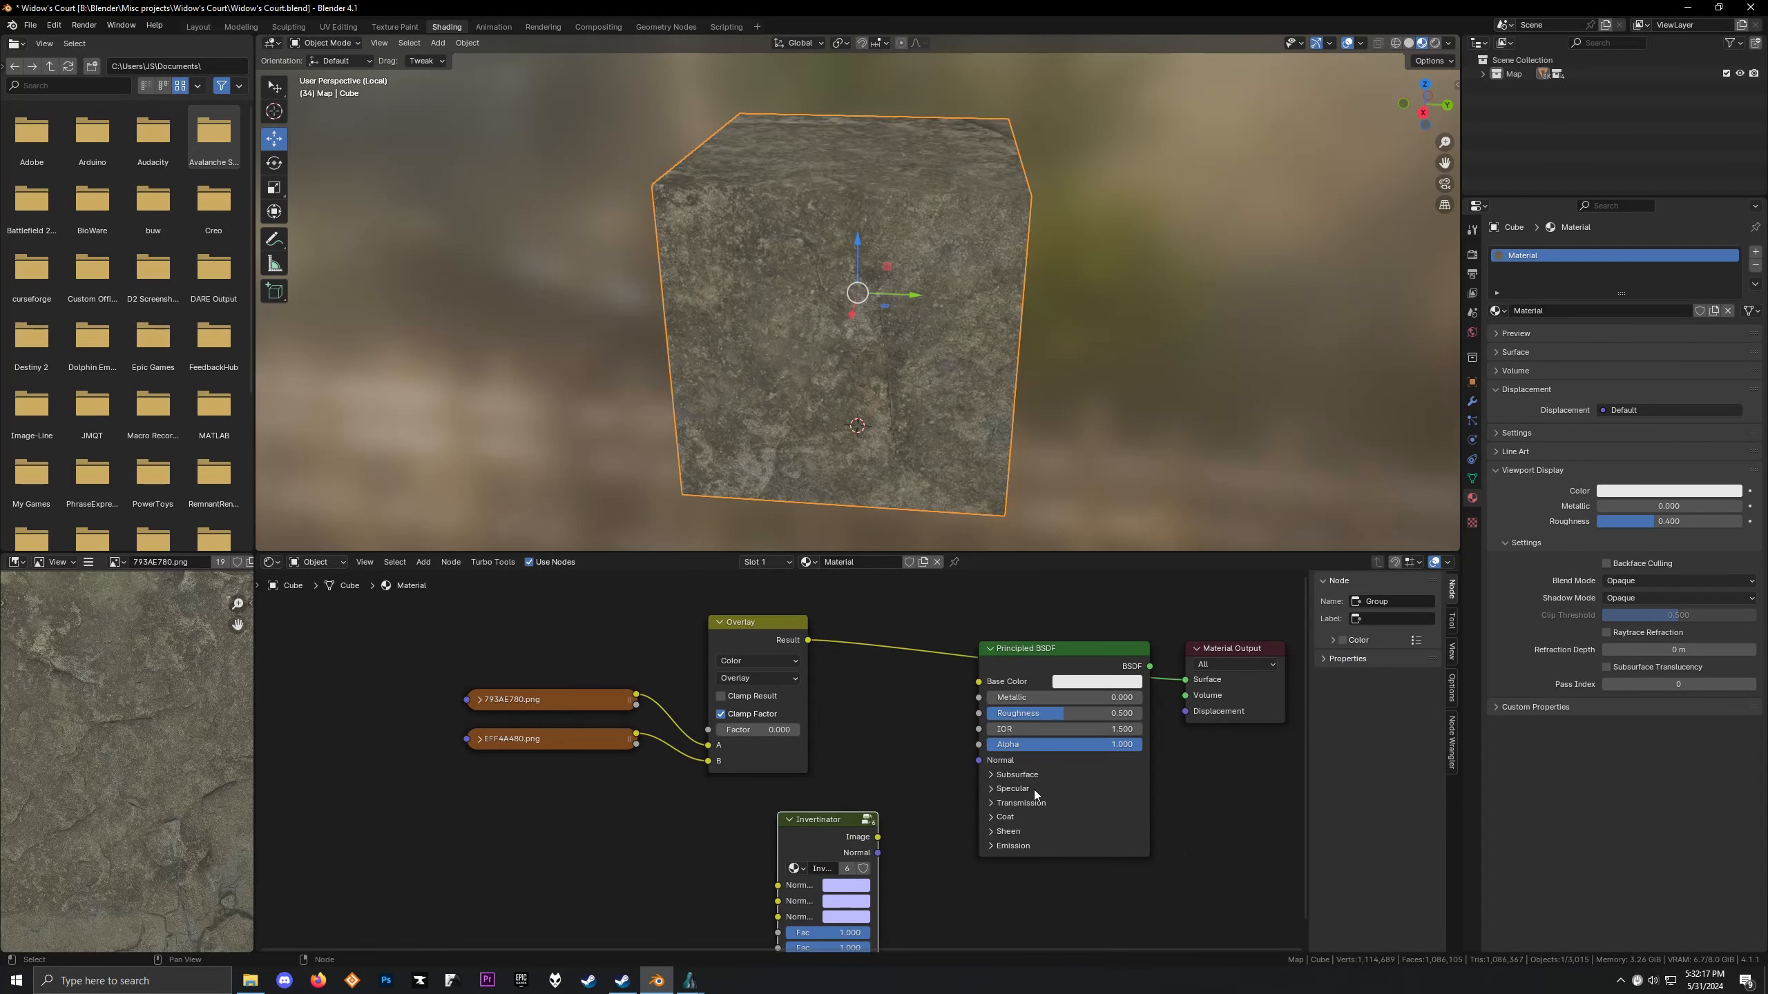
drag(768, 746, 718, 733)
right_click(832, 751)
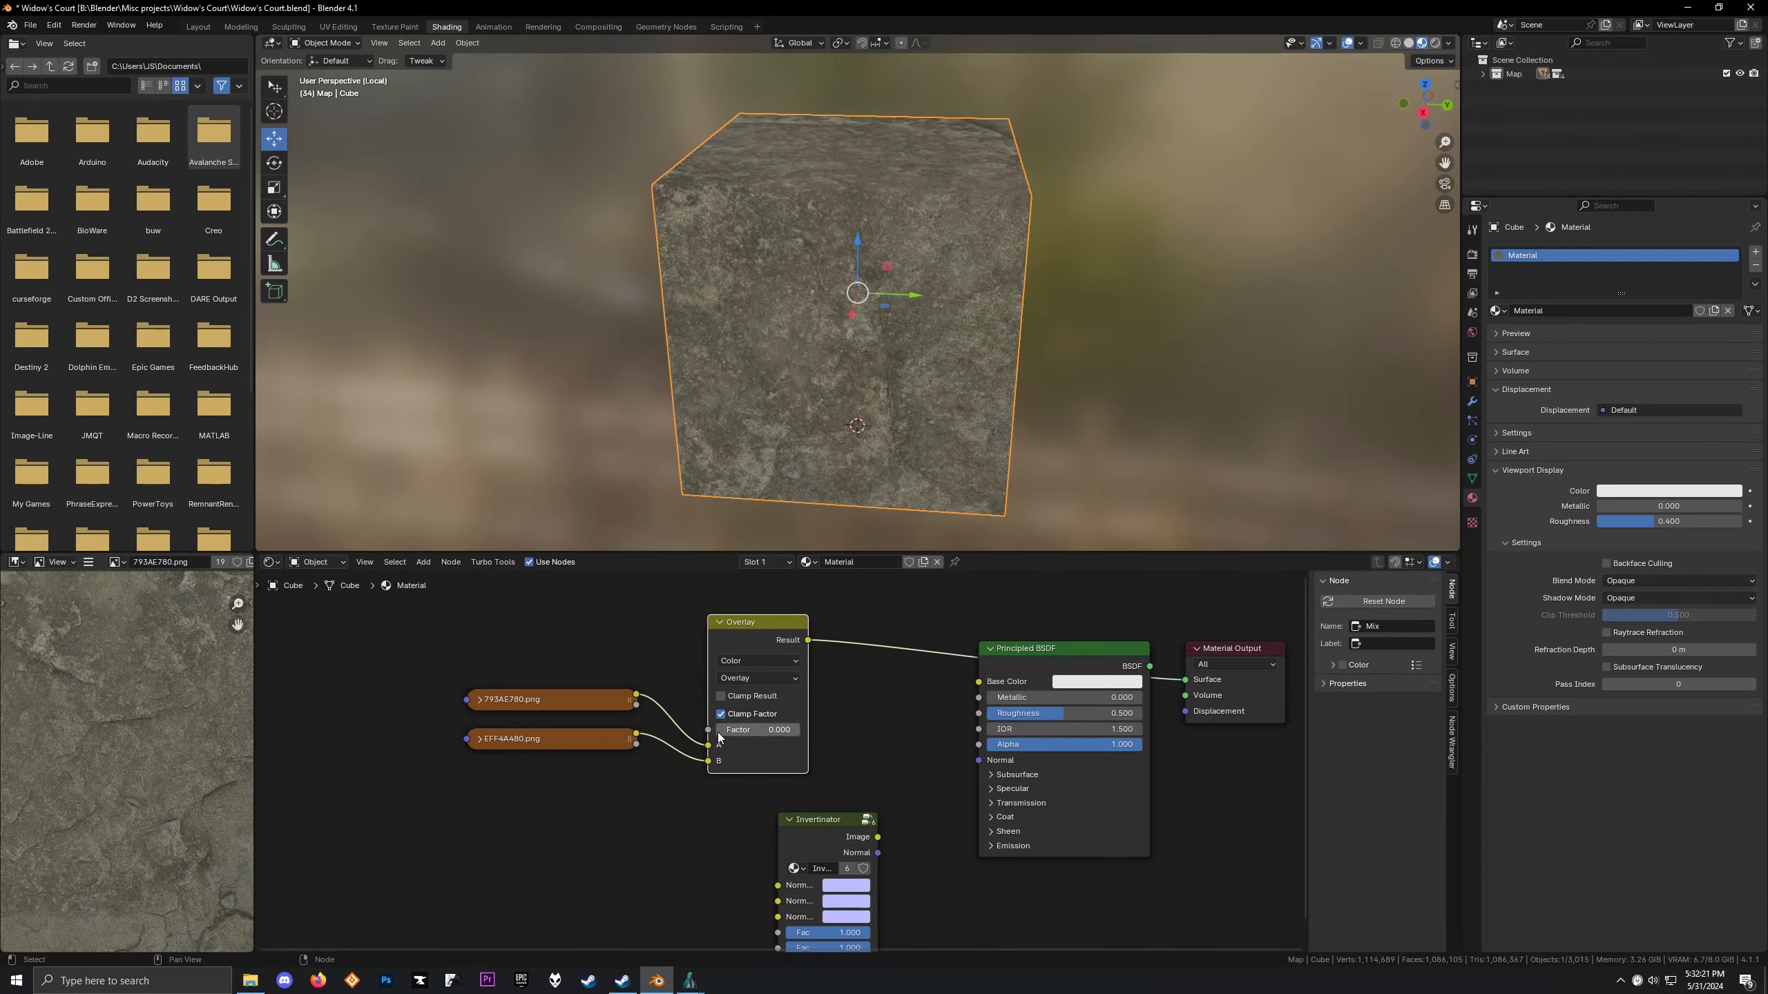
Set the Mix node's blending mode to Multiply and sweep its factor, ending at 0.000
scroll(752, 488, down, 1)
middle_drag(752, 488, 650, 437)
scroll(651, 437, up, 3)
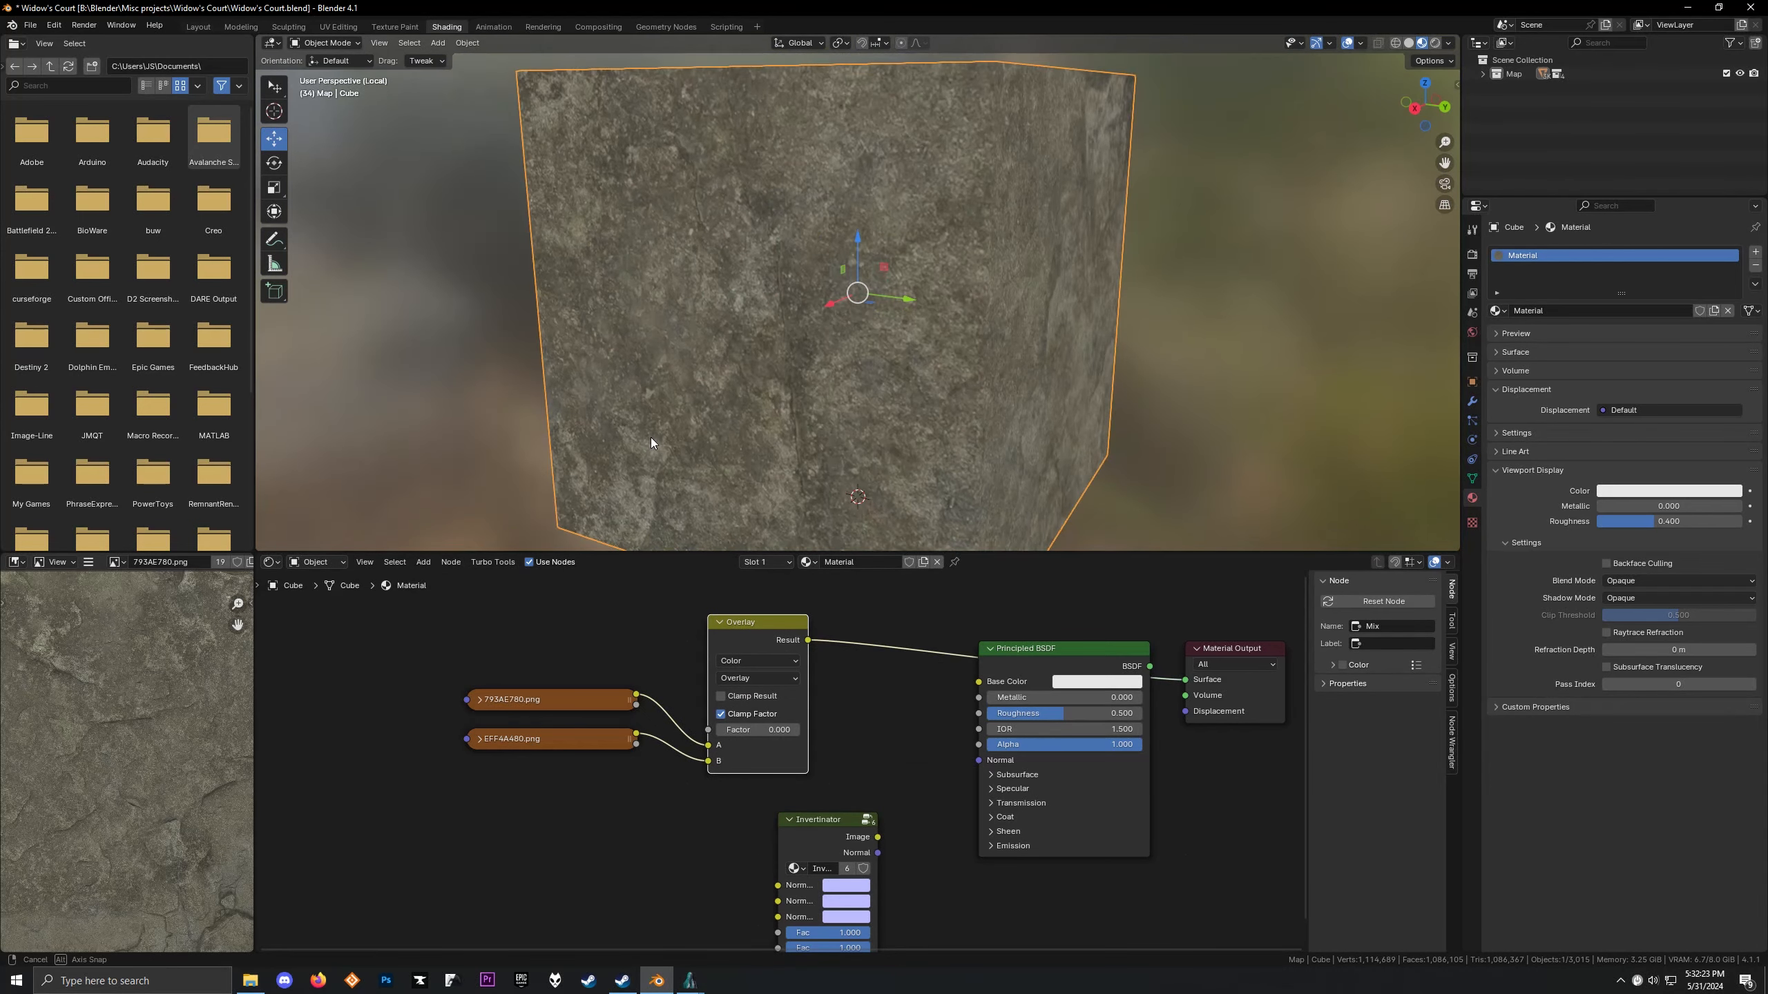
scroll(652, 441, down, 2)
click(752, 676)
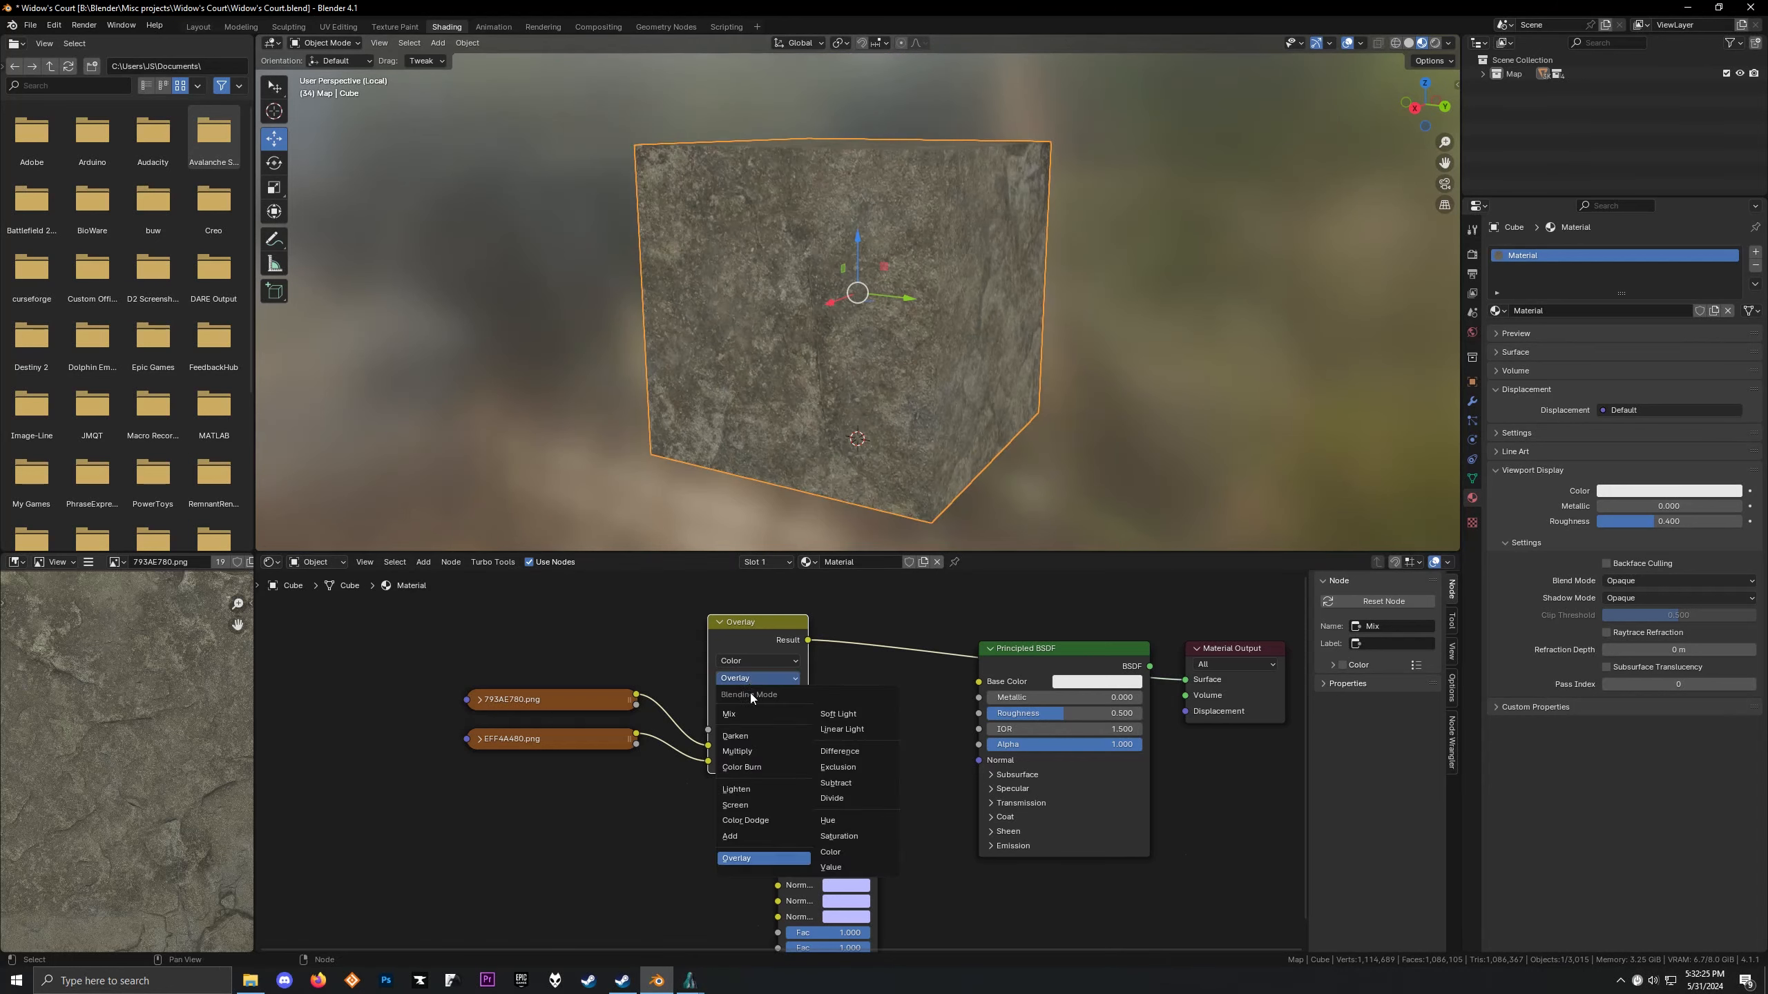
click(739, 750)
drag(718, 730, 799, 730)
scroll(703, 425, up, 1)
middle_drag(703, 425, 801, 583)
drag(770, 727, 716, 730)
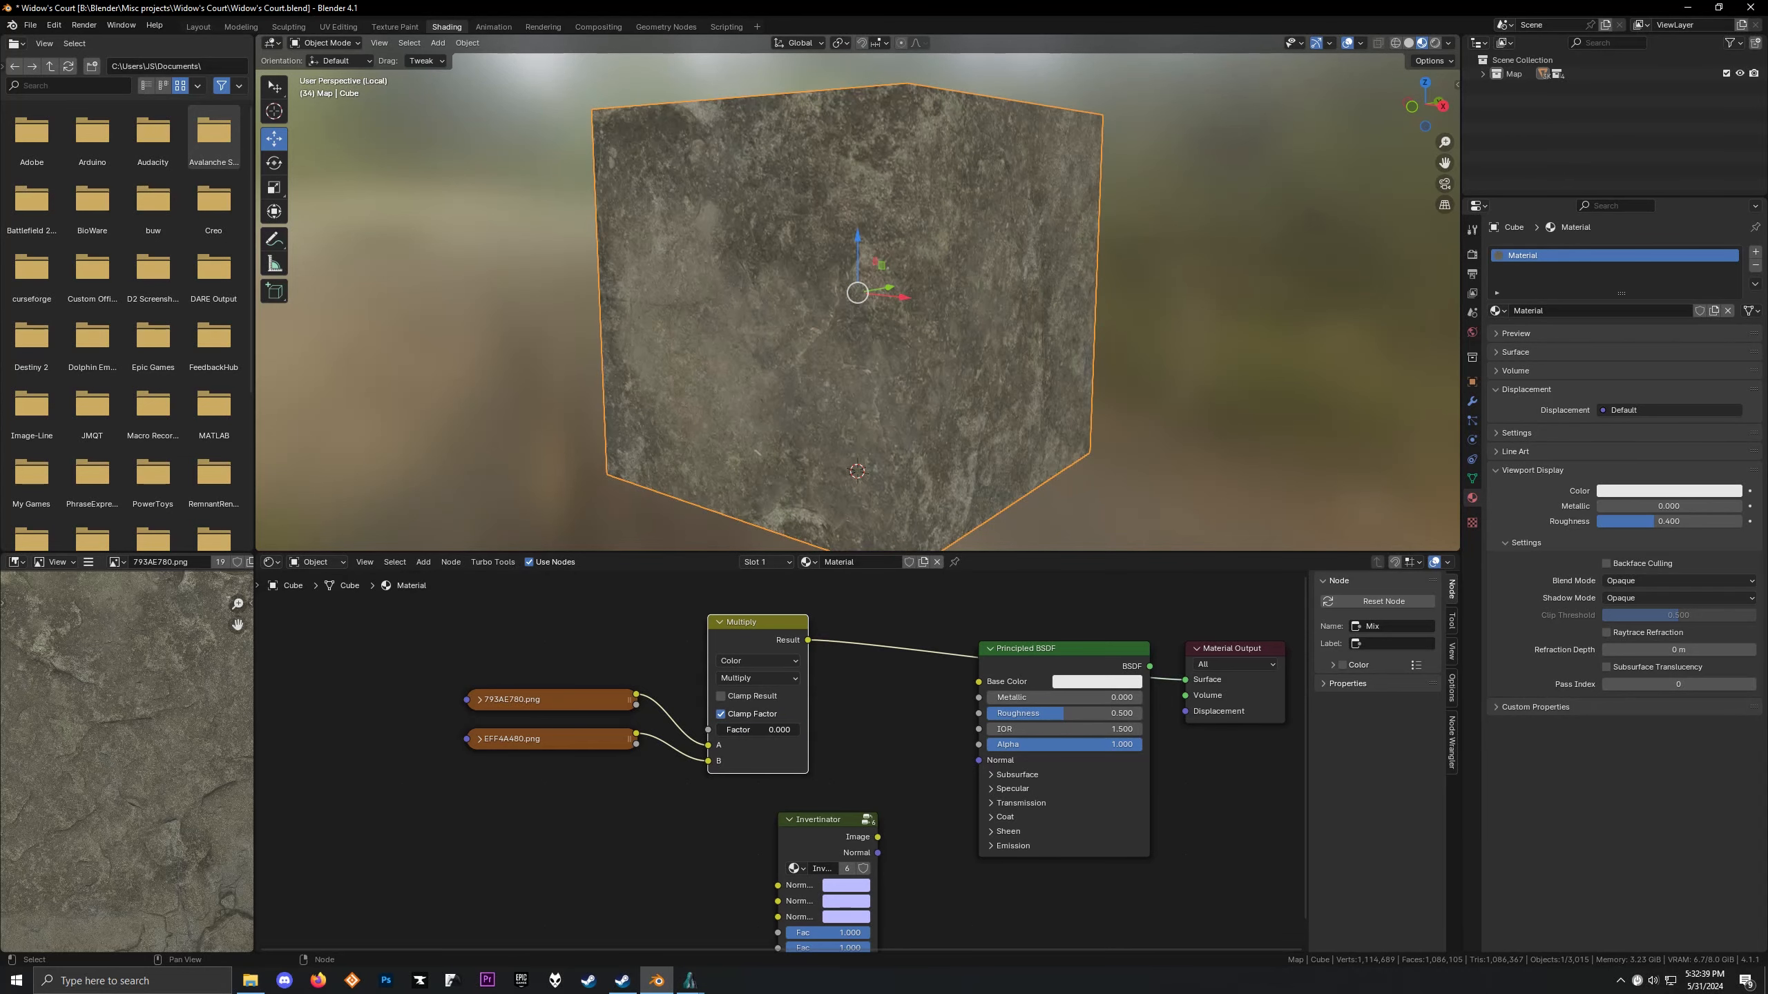
Select both image texture nodes and lower them to line up with the Multiply node's A and B inputs
scroll(892, 305, down, 3)
middle_drag(892, 304, 812, 503)
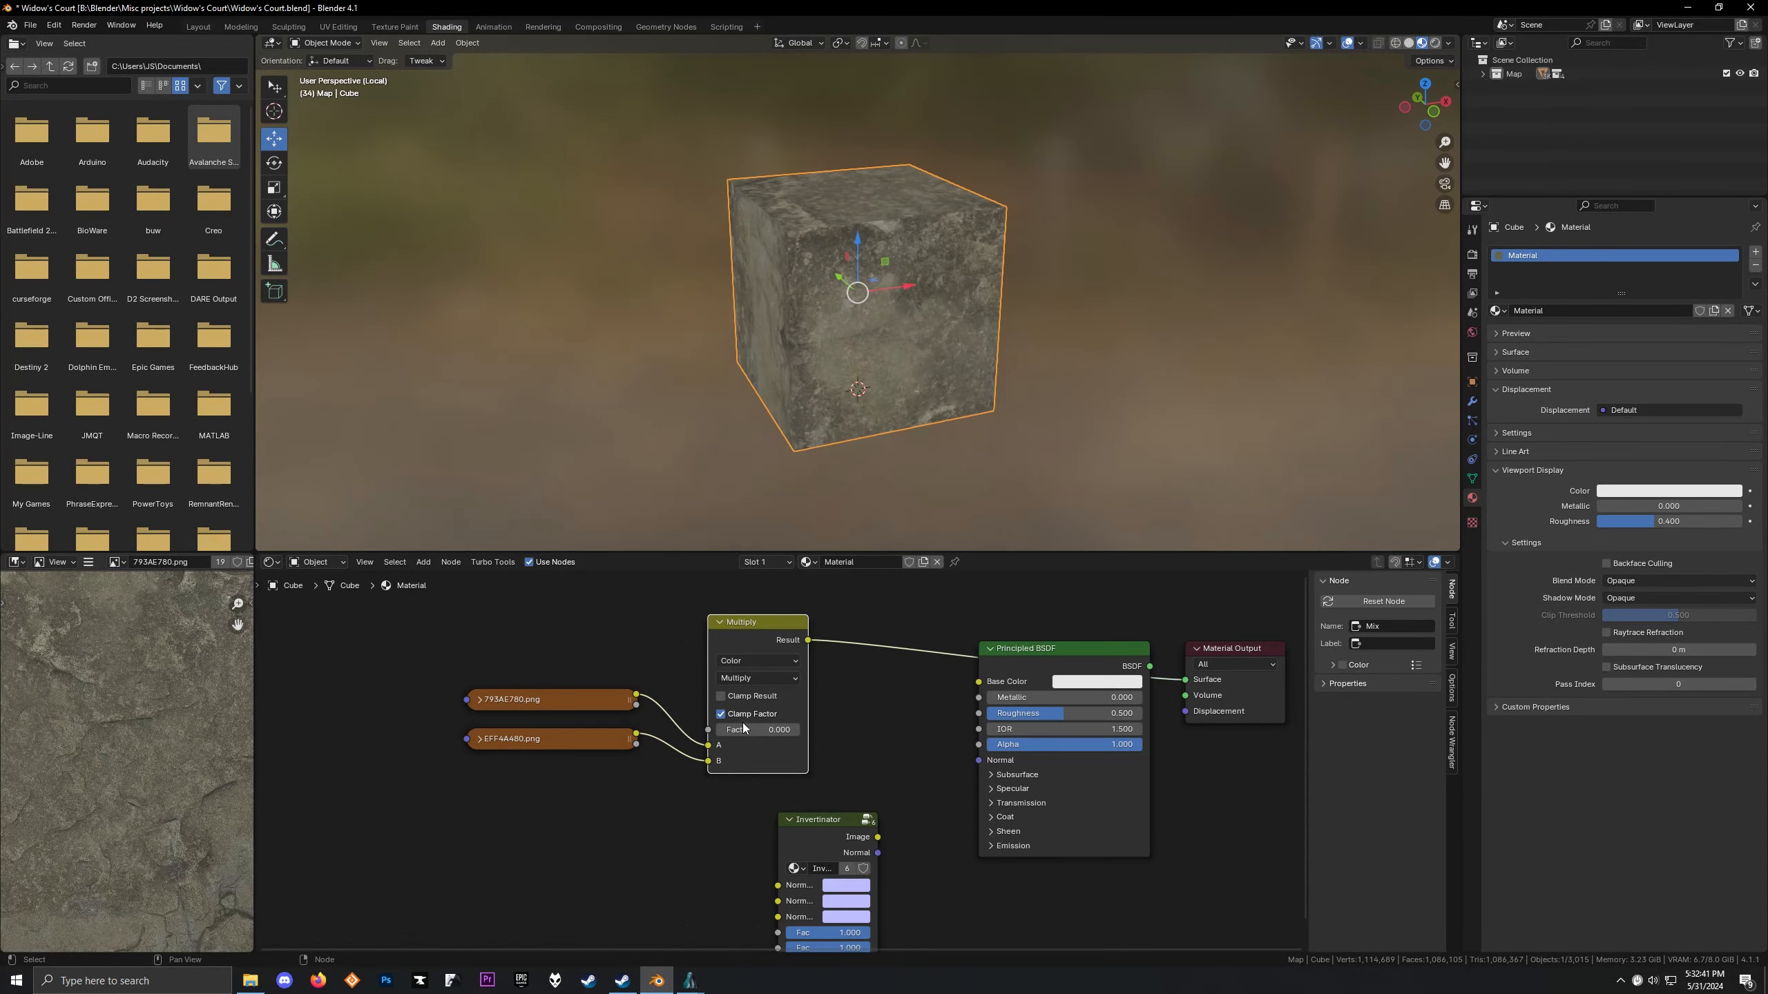
click(587, 735)
drag(536, 636, 668, 765)
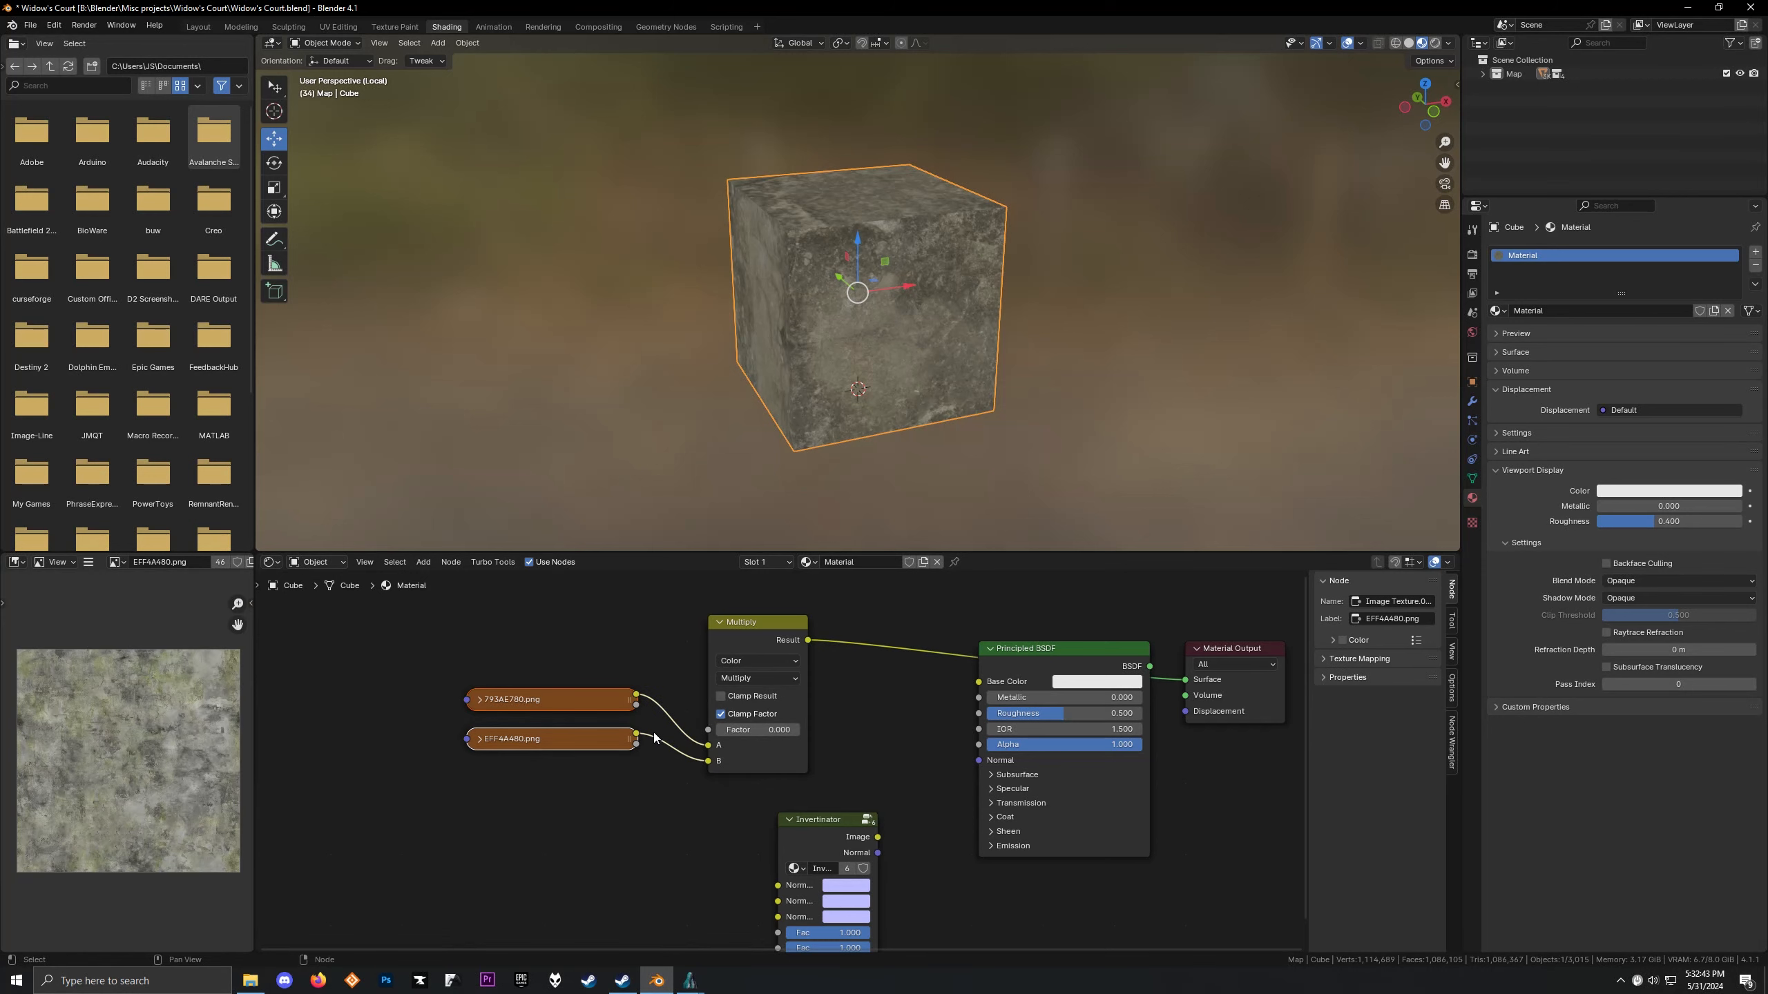
middle_drag(674, 709, 680, 725)
key(g)
click(669, 769)
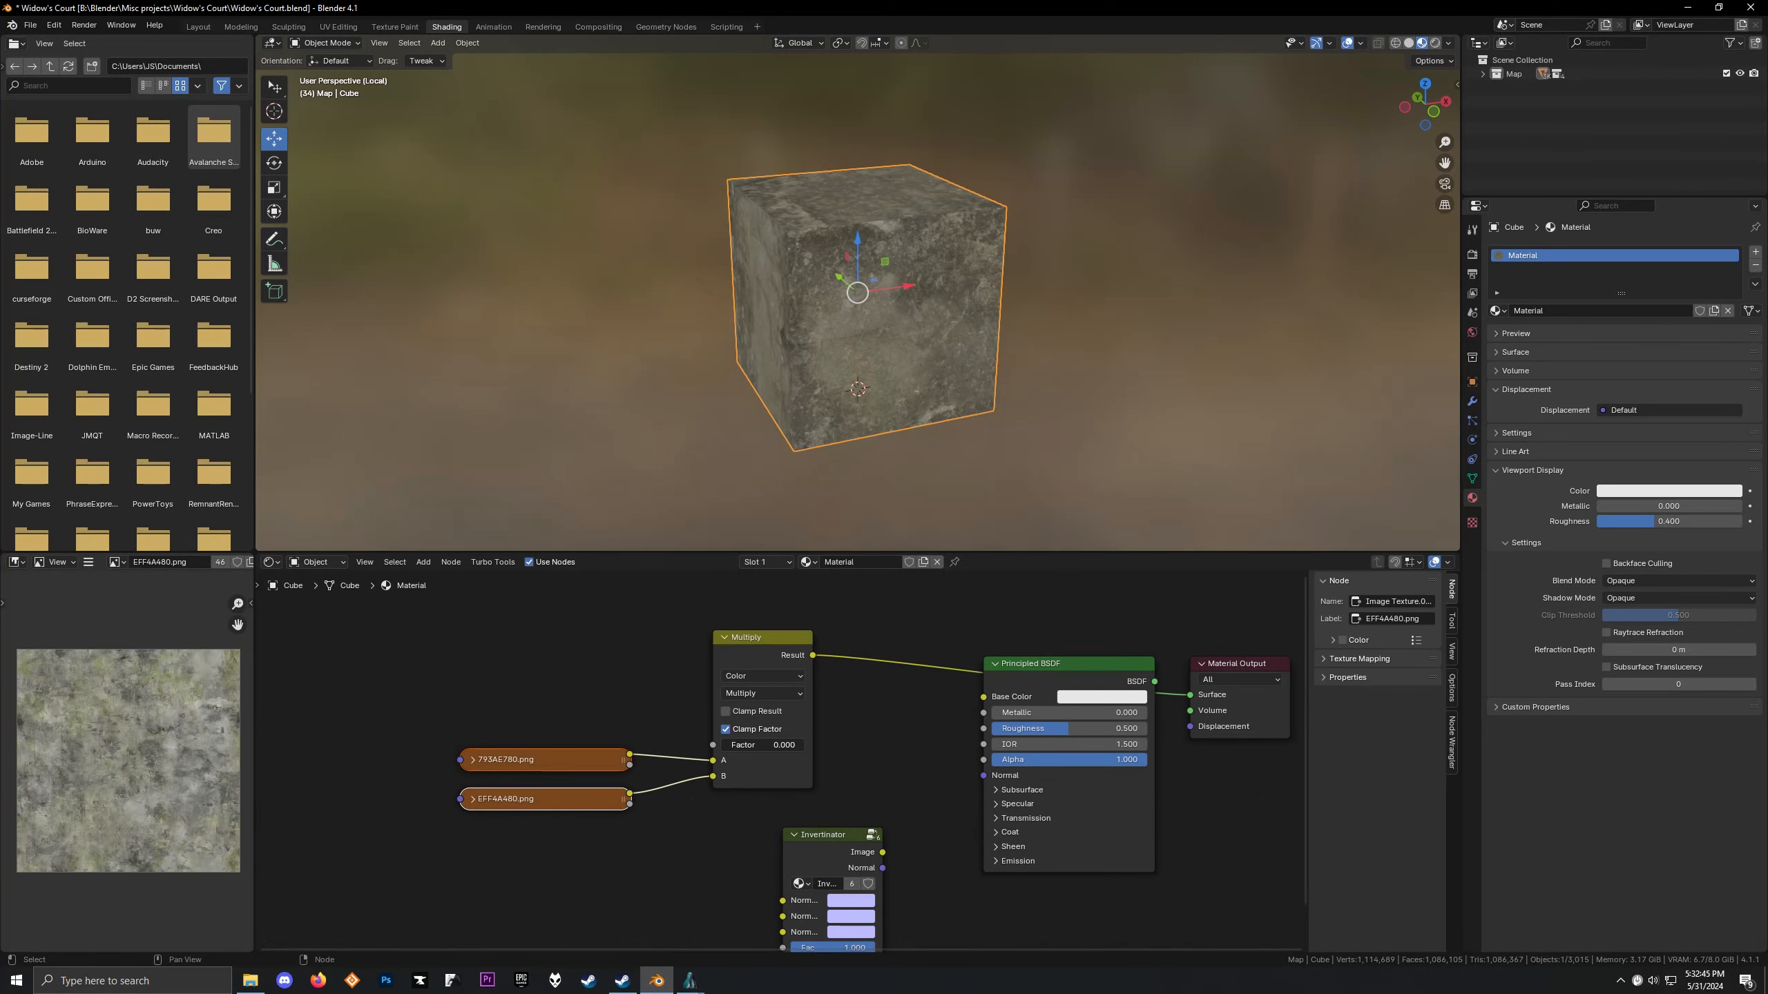
Raise the Multiply node's factor to 1.000, view the cube up close and deselect it
drag(722, 745, 805, 744)
scroll(752, 488, up, 3)
middle_drag(712, 416, 670, 374)
click(500, 393)
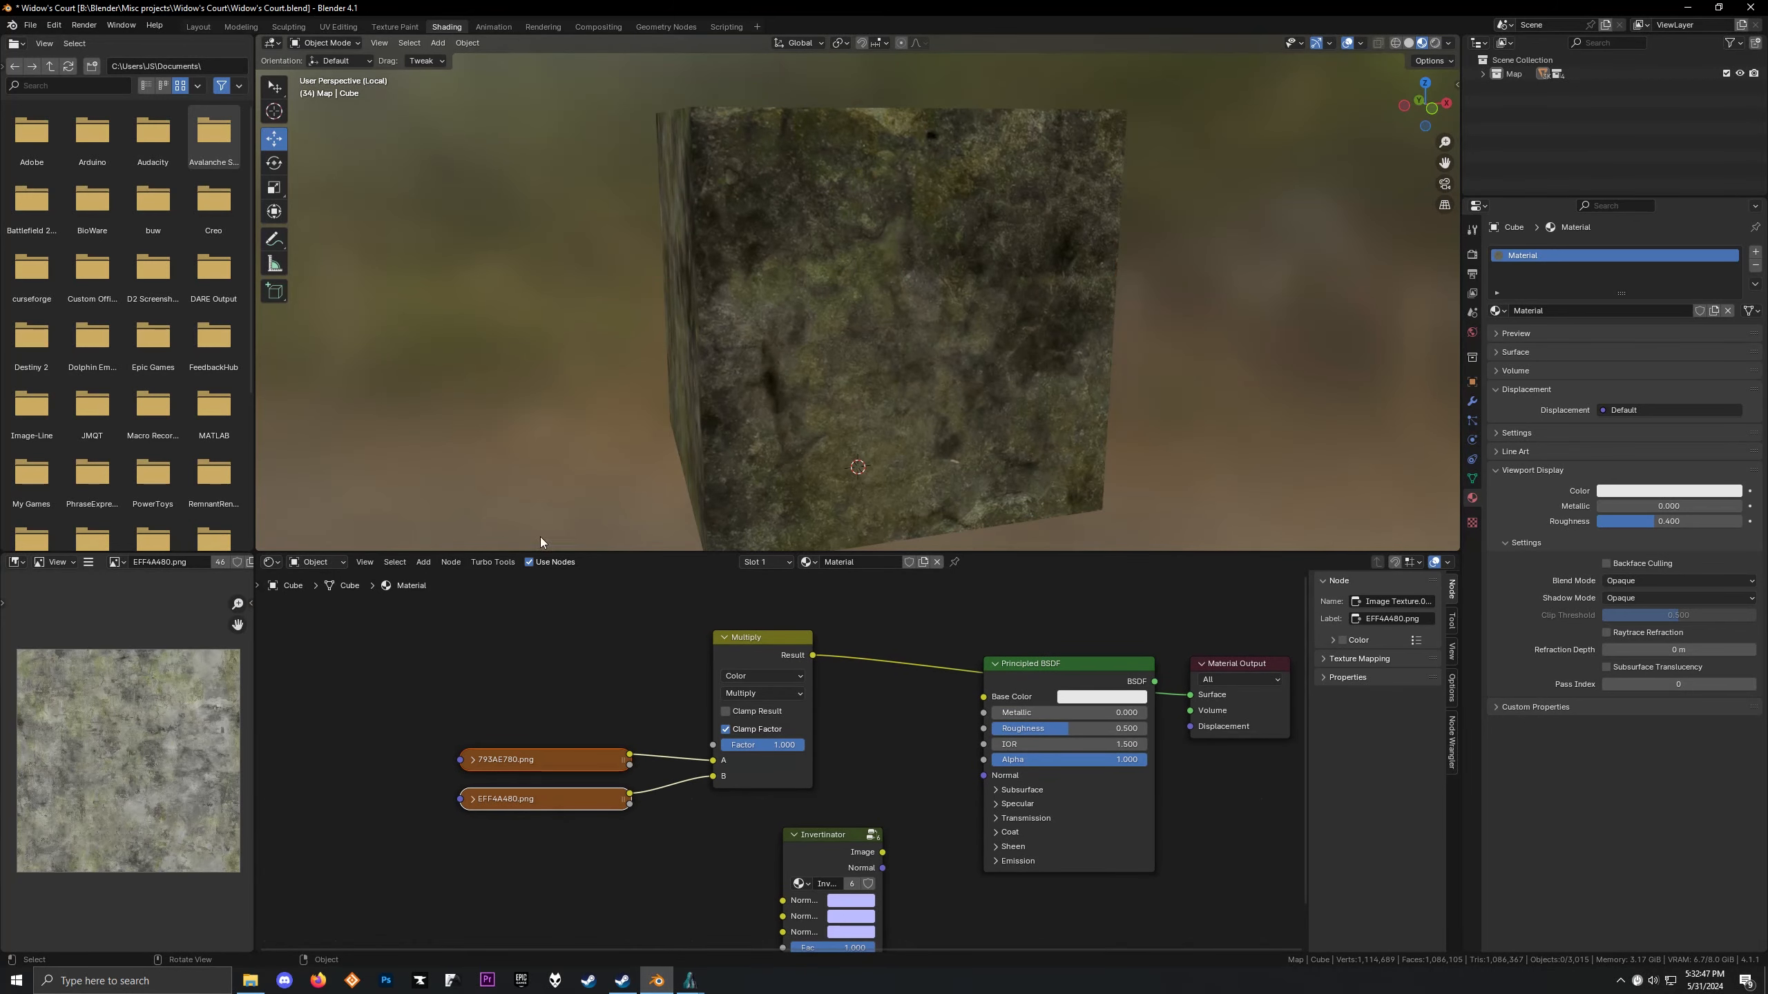
Preview the alpha output of EFF4A480.png directly on the cube and examine it from several sides
click(571, 797)
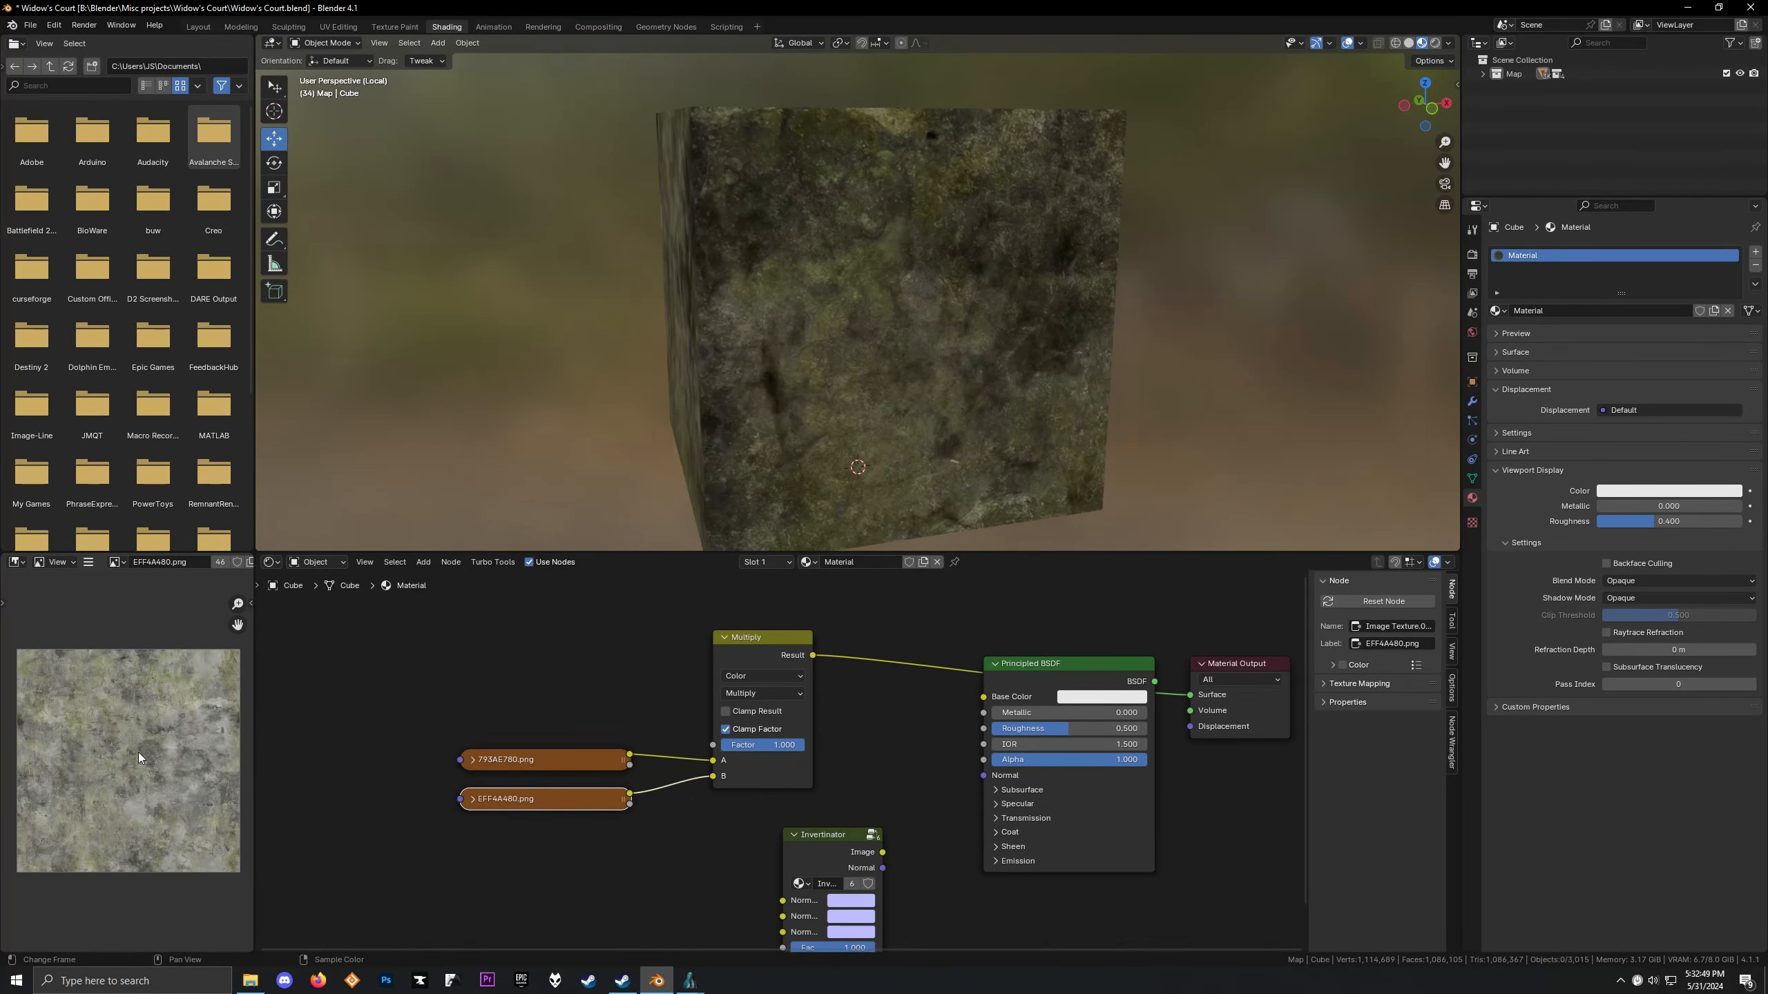
scroll(132, 754, up, 2)
scroll(132, 755, down, 1)
ctrl+shift+click(548, 794)
ctrl+shift+click(554, 791)
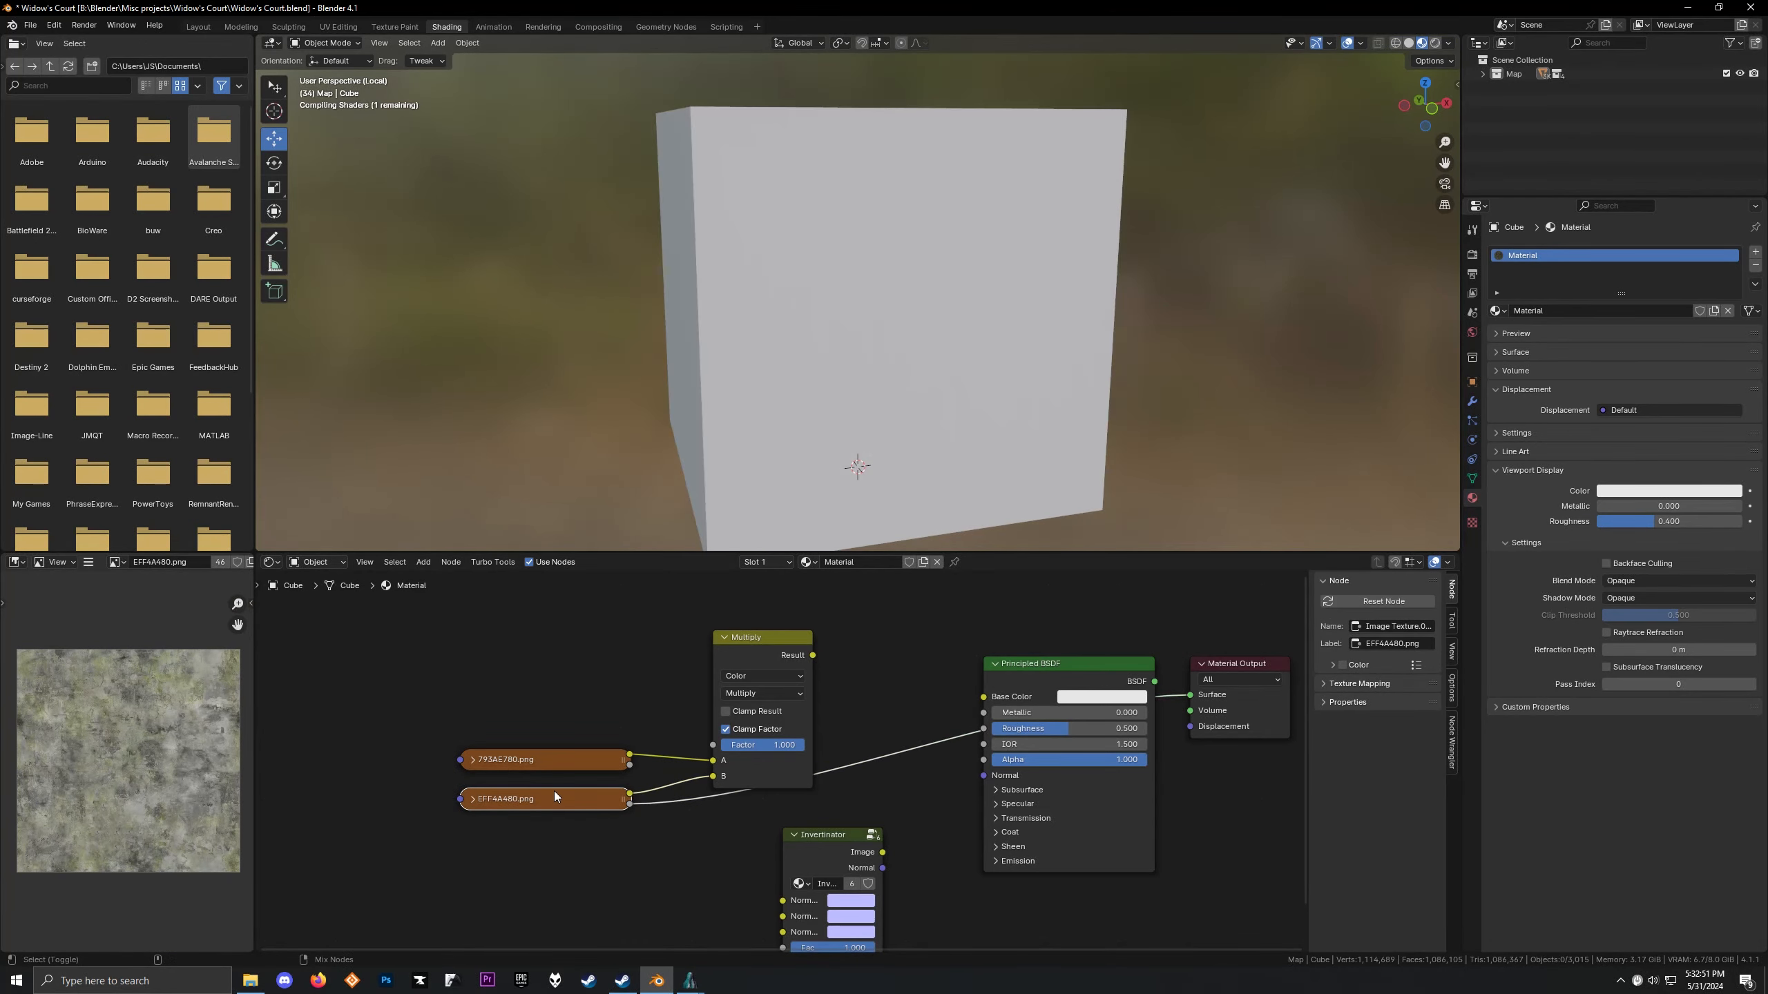
scroll(604, 399, down, 1)
middle_drag(603, 399, 653, 224)
middle_drag(702, 333, 826, 342)
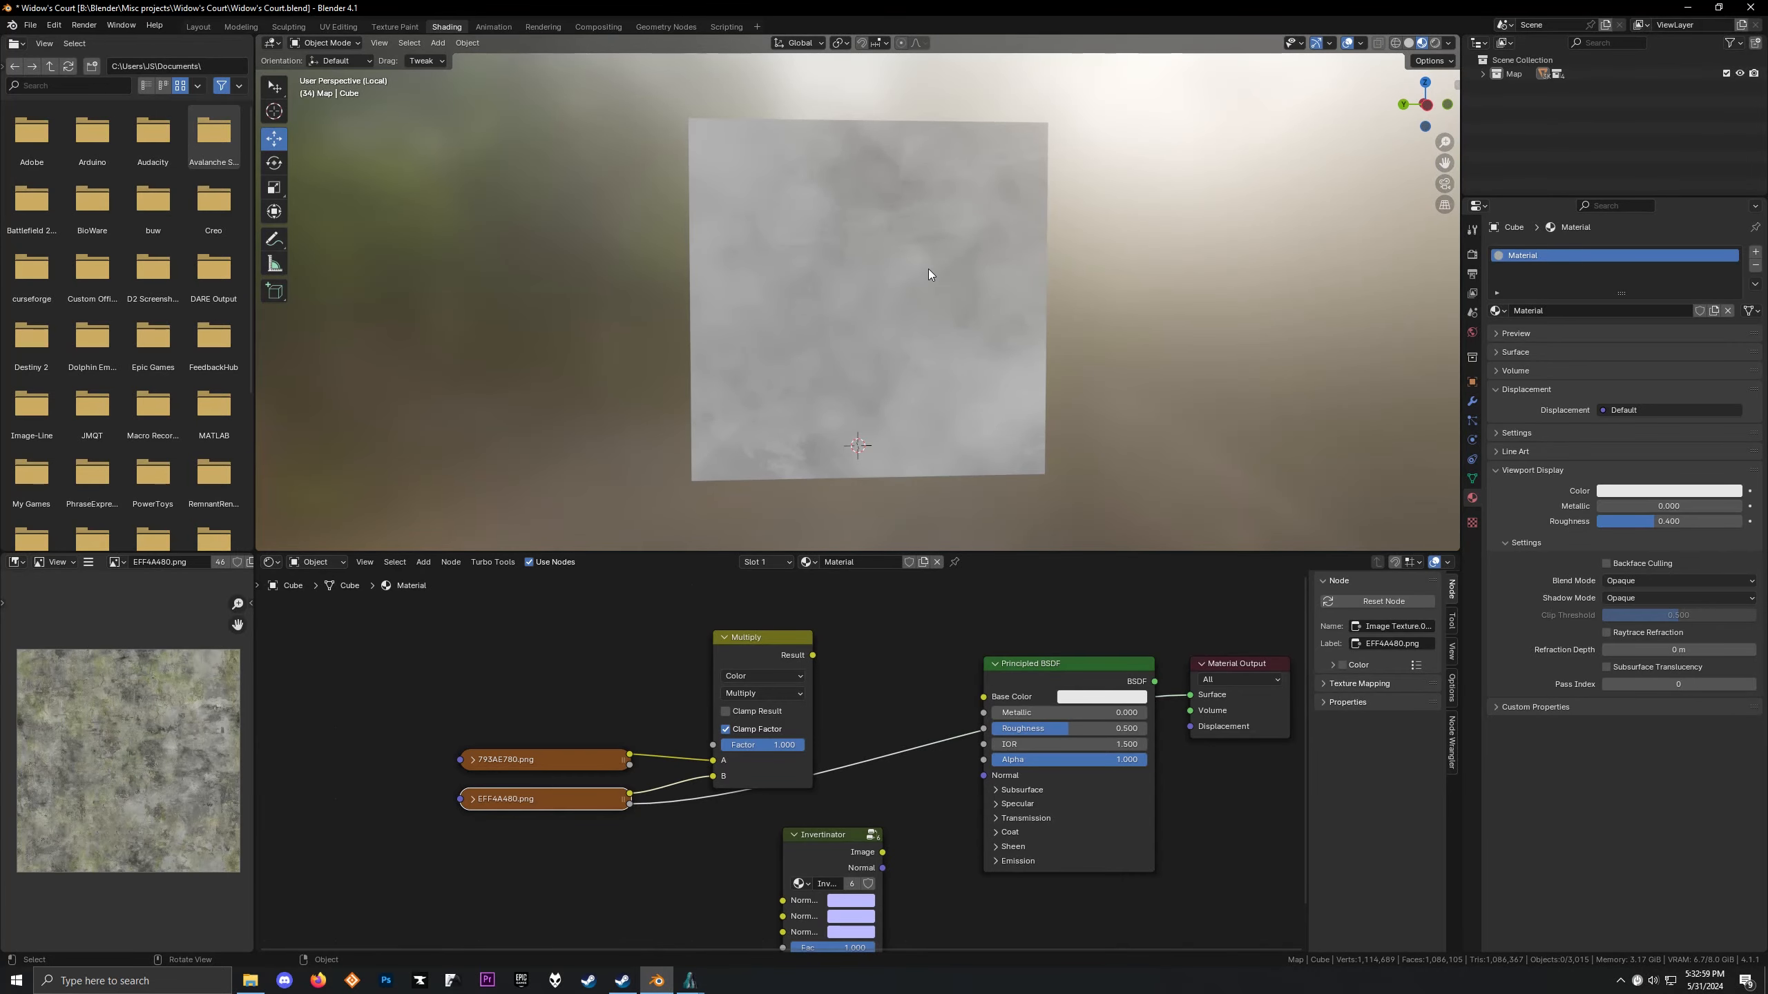
middle_drag(929, 268, 807, 313)
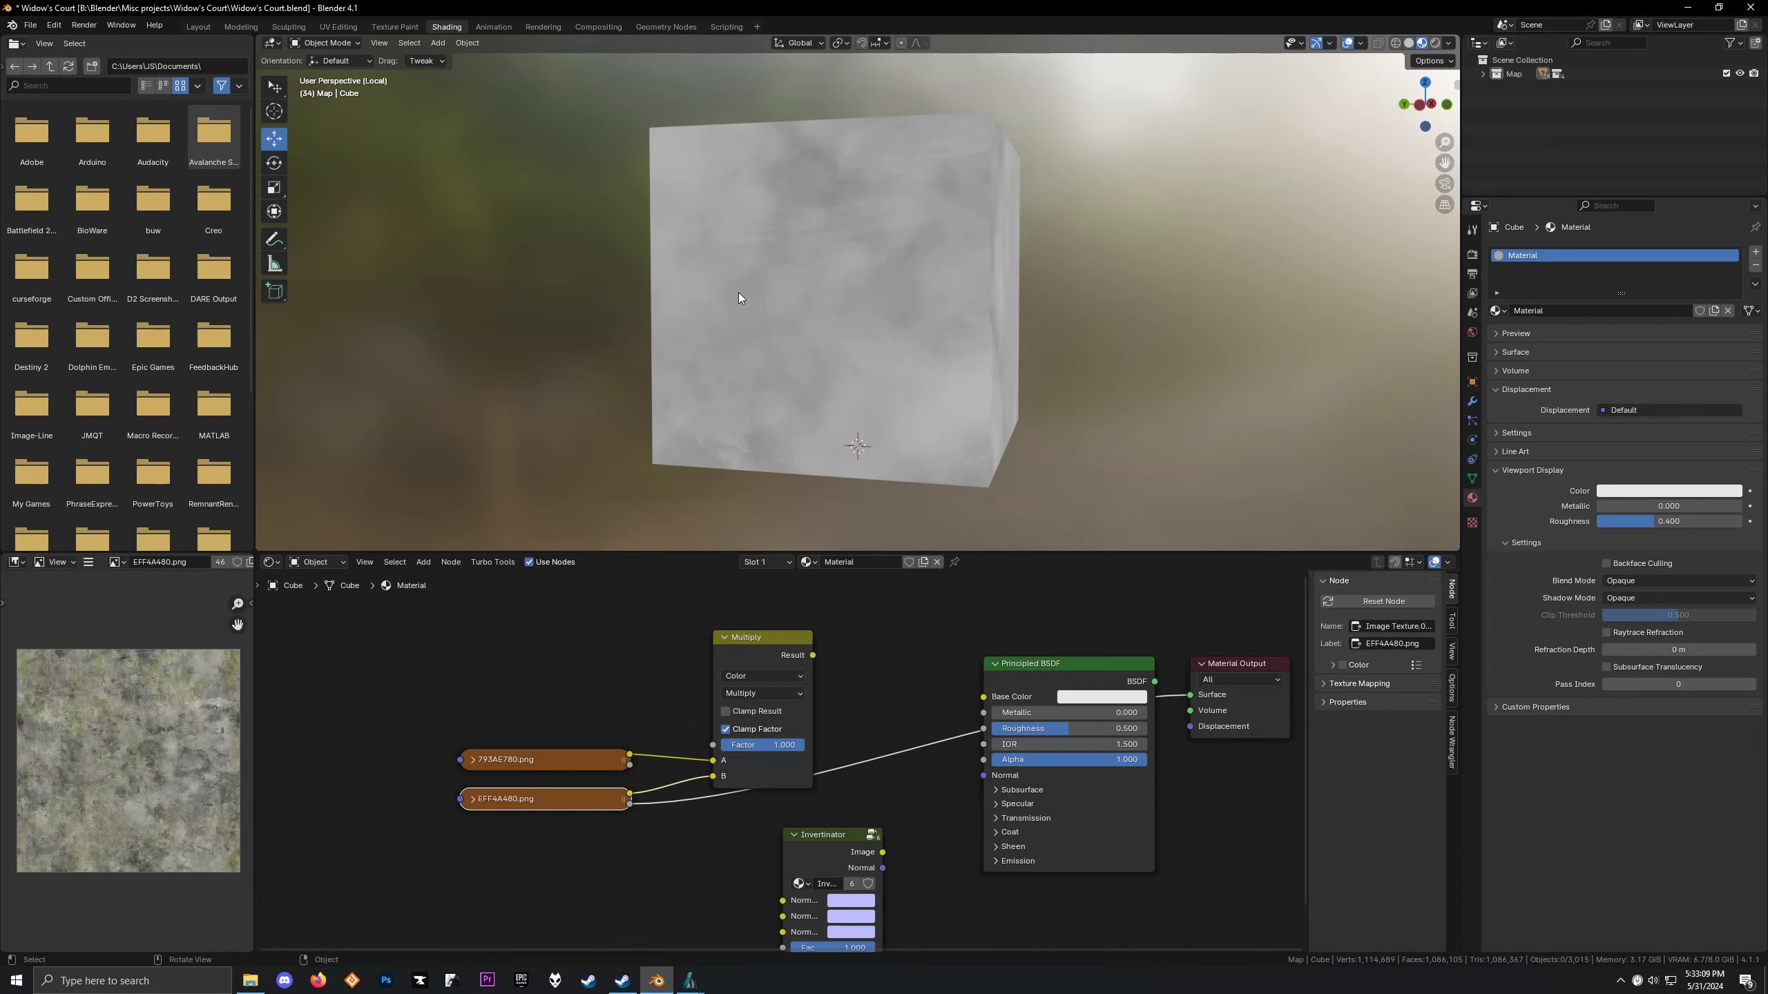
Connect the EFF4A480.png alpha to the Multiply node's factor and preview the Multiply result on the cube
drag(629, 805, 714, 743)
drag(757, 652, 756, 646)
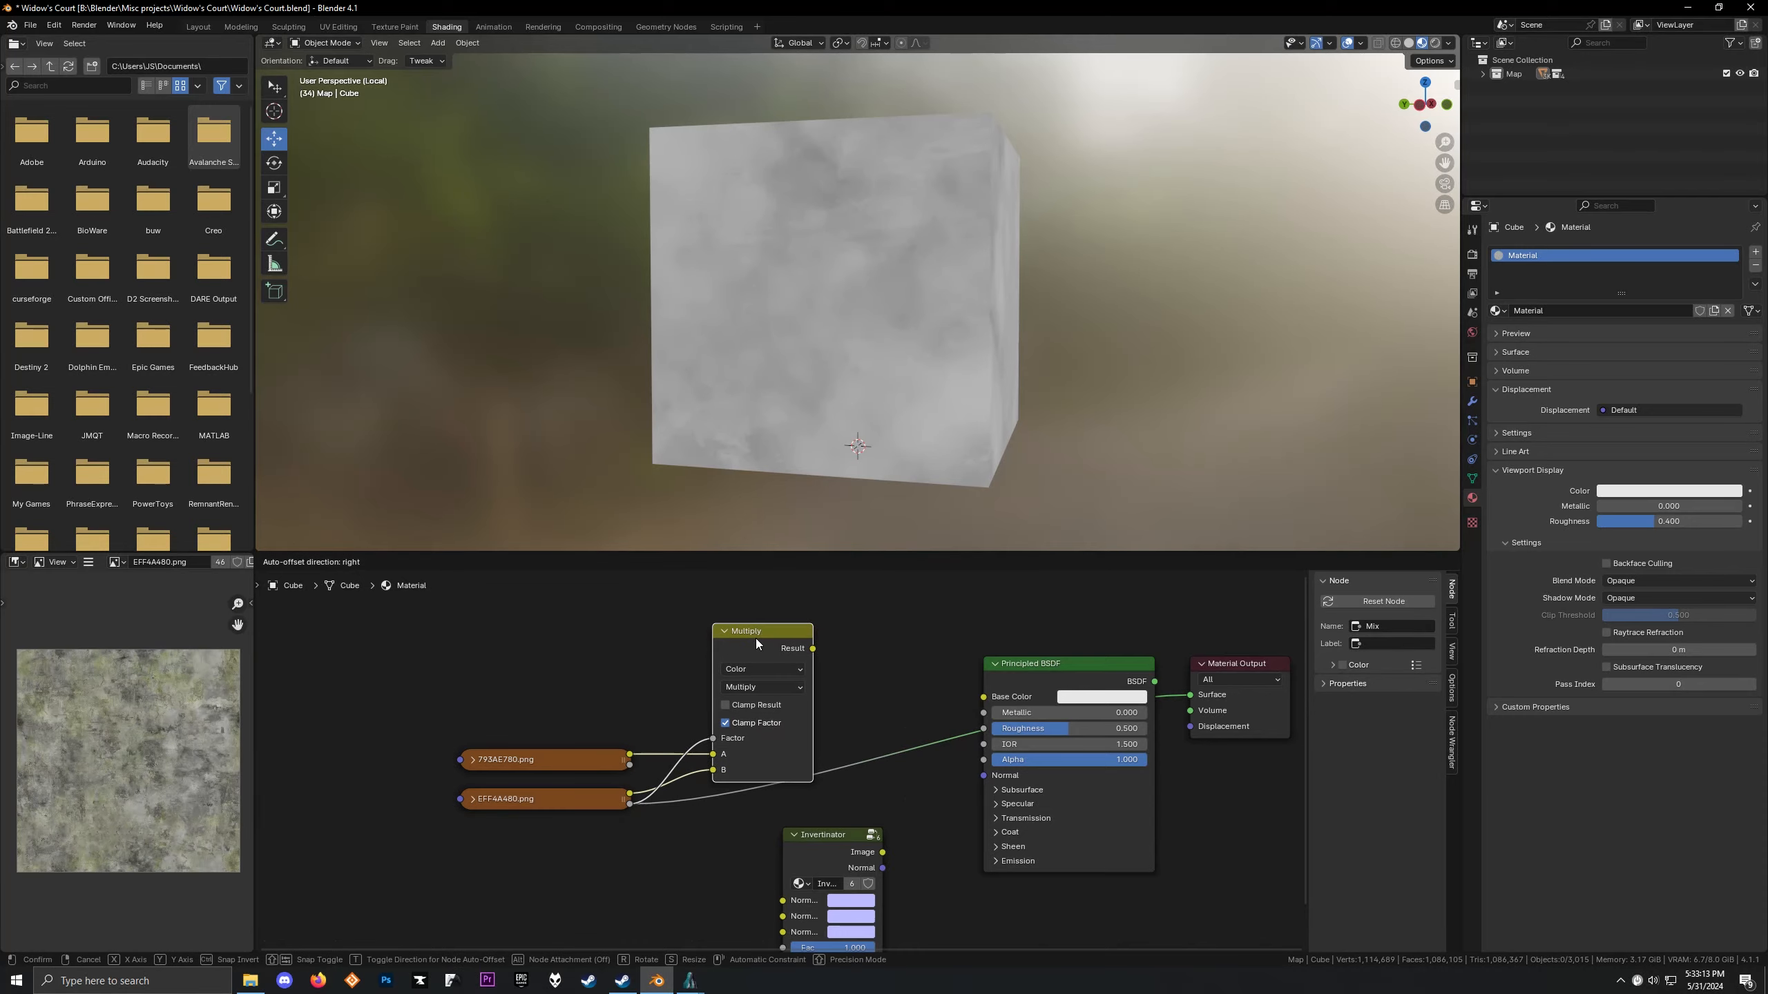
middle_drag(718, 399, 596, 417)
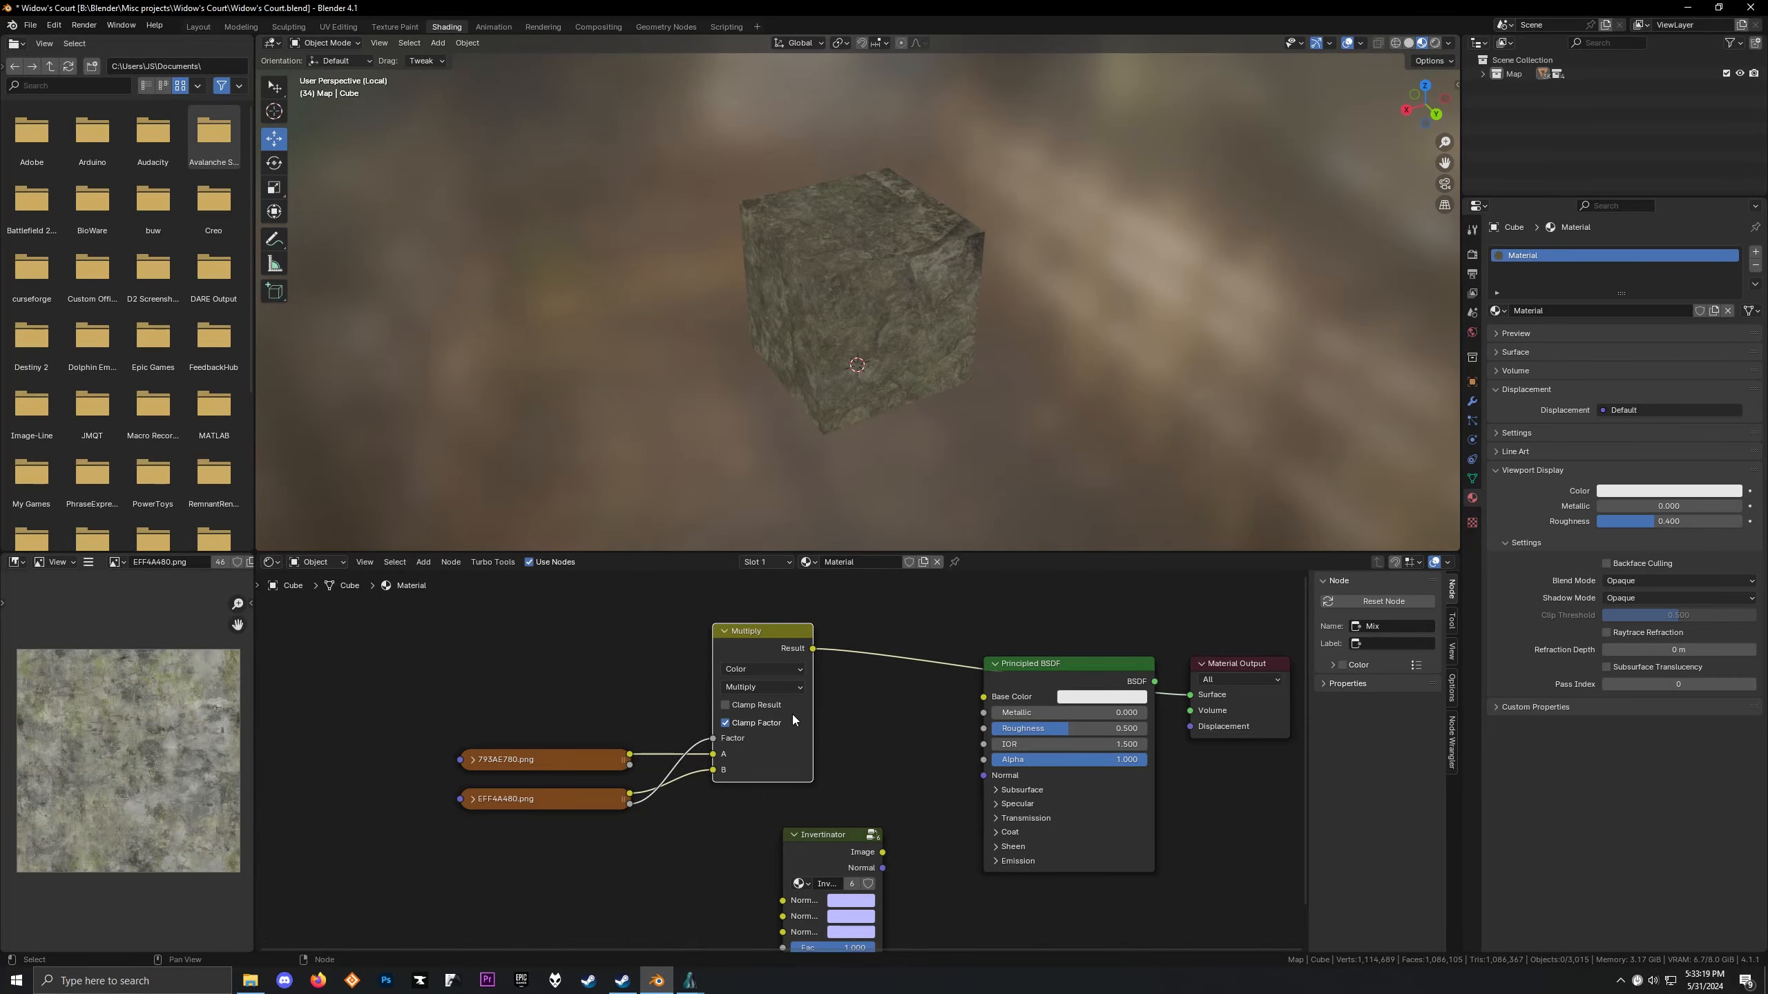
Move the Multiply node farther from the two image texture nodes, closer to the Principled BSDF
click(673, 634)
scroll(600, 663, down, 6)
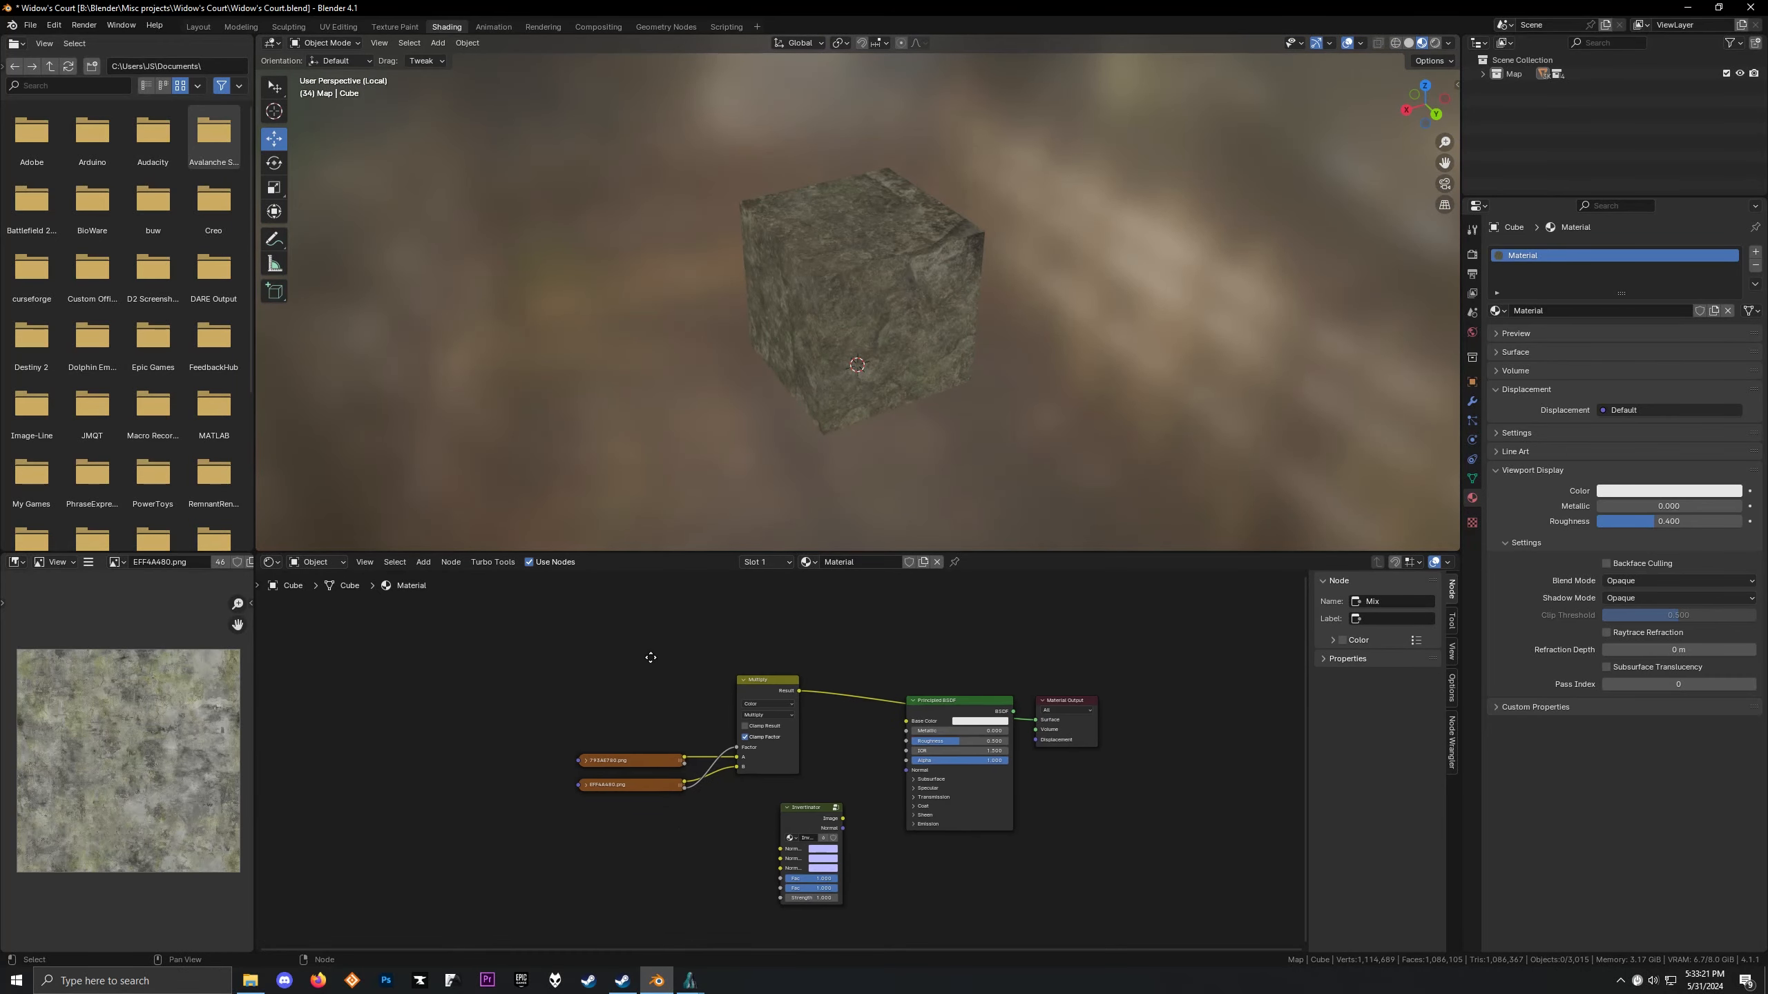
scroll(564, 661, up, 5)
middle_drag(658, 656, 705, 708)
scroll(706, 708, down, 2)
scroll(754, 716, up, 1)
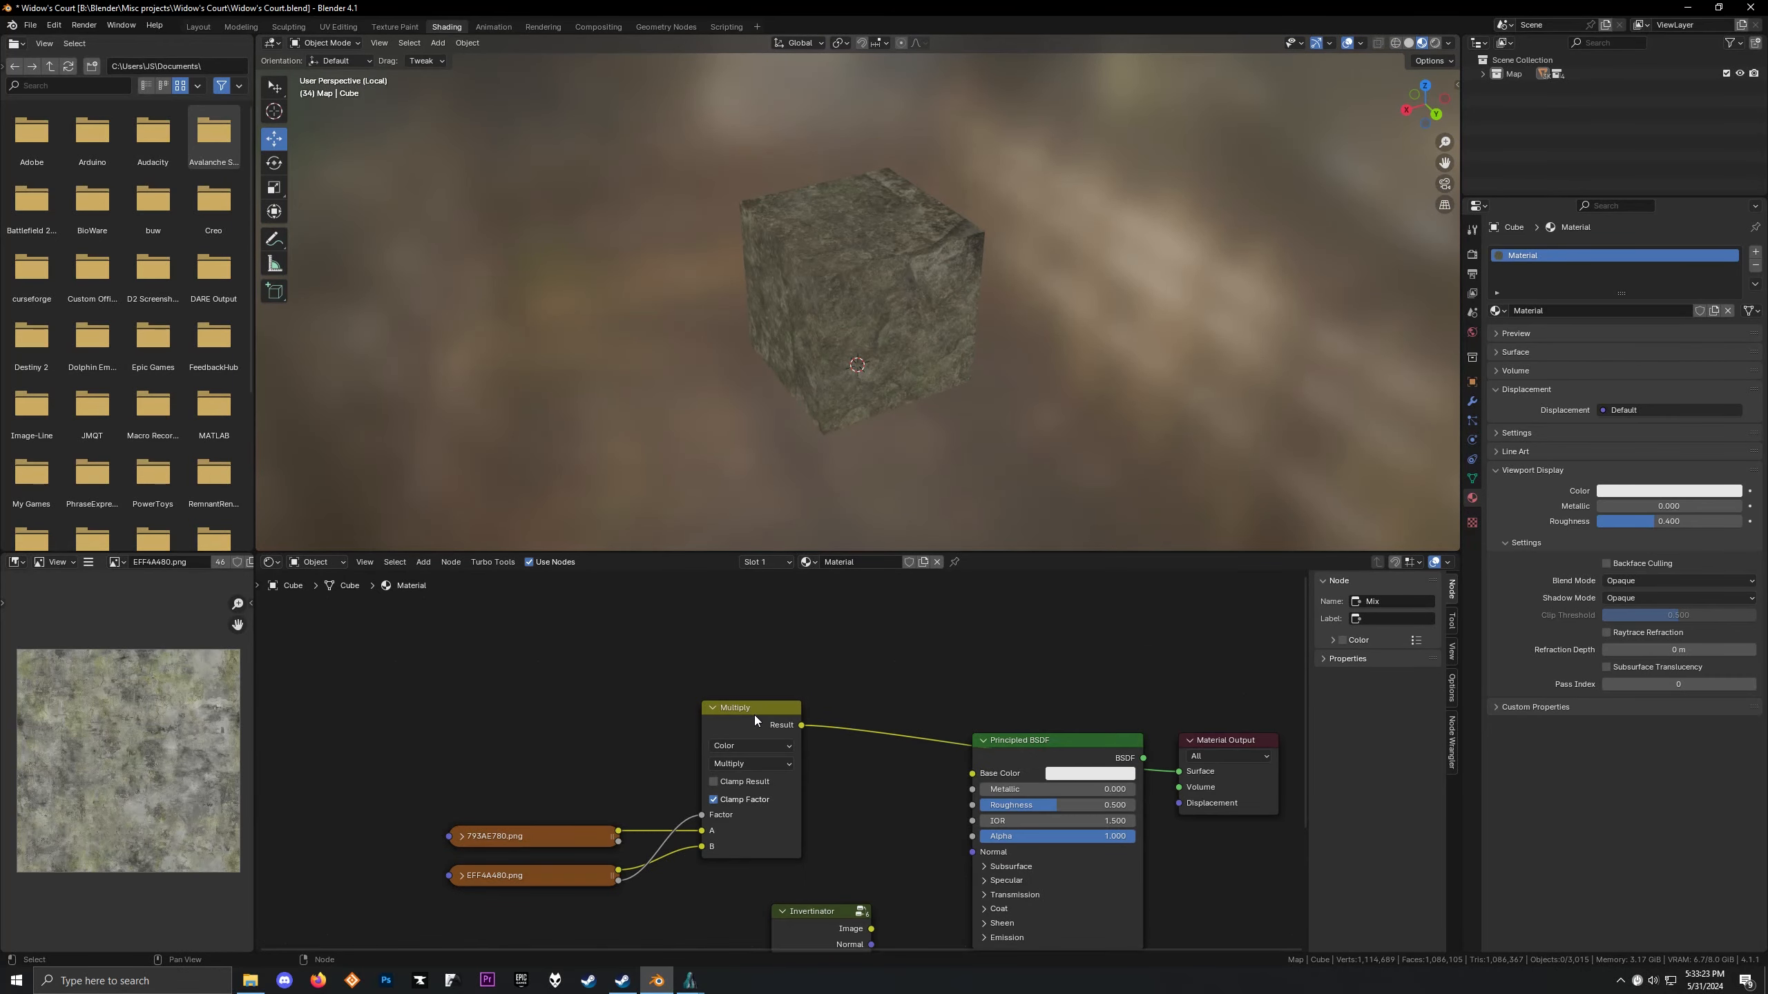
drag(729, 725, 786, 718)
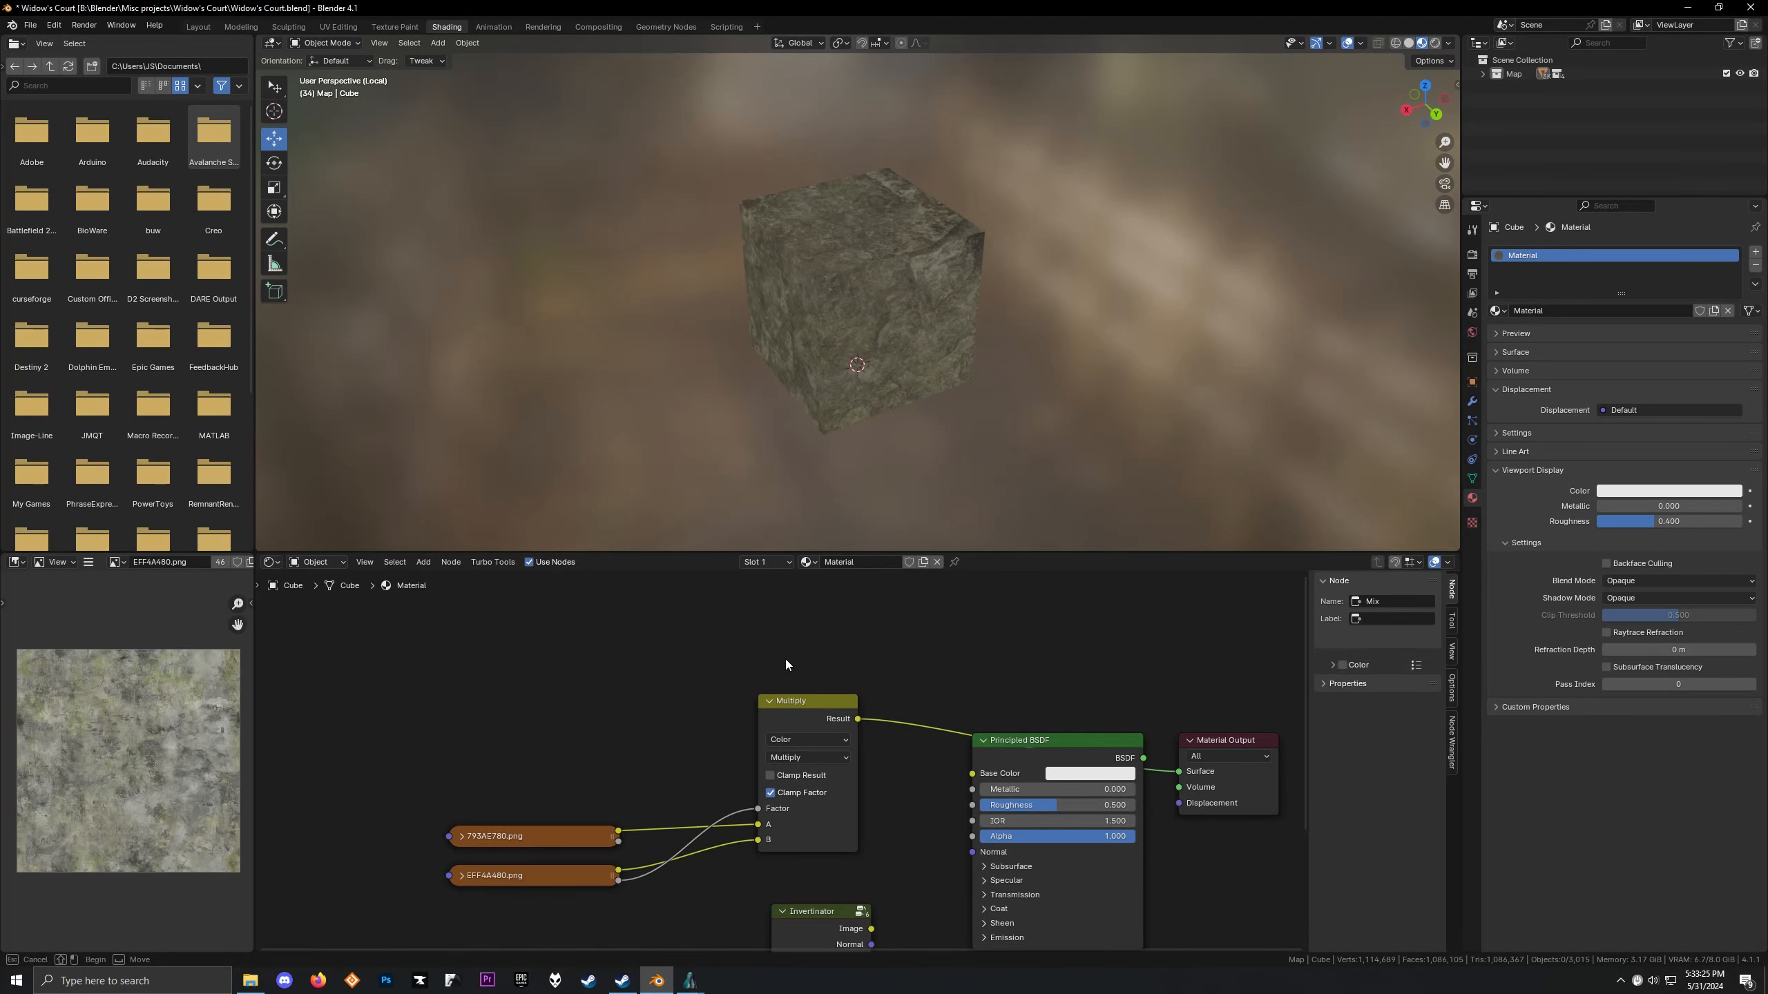
Add a Math node above the two image texture nodes
key(shift+a)
click(654, 489)
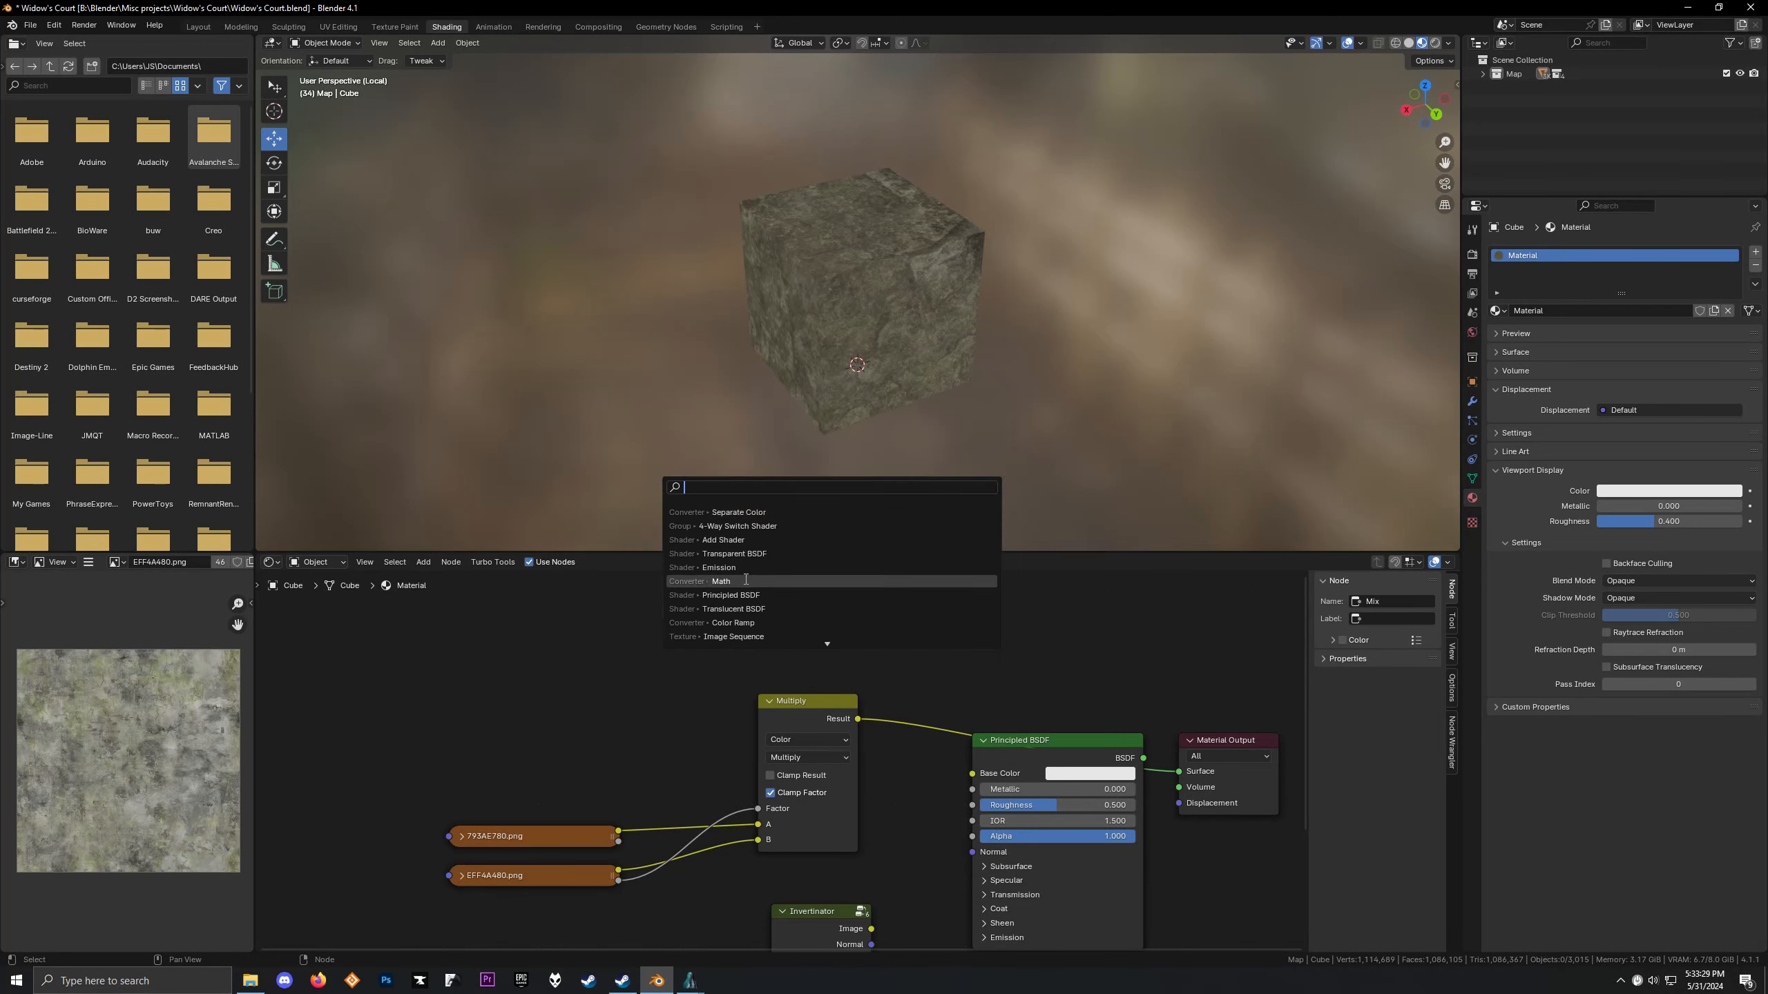
click(721, 582)
click(576, 630)
Look over the Math node's available functions, leaving it on Add
scroll(599, 676, up, 4)
click(582, 647)
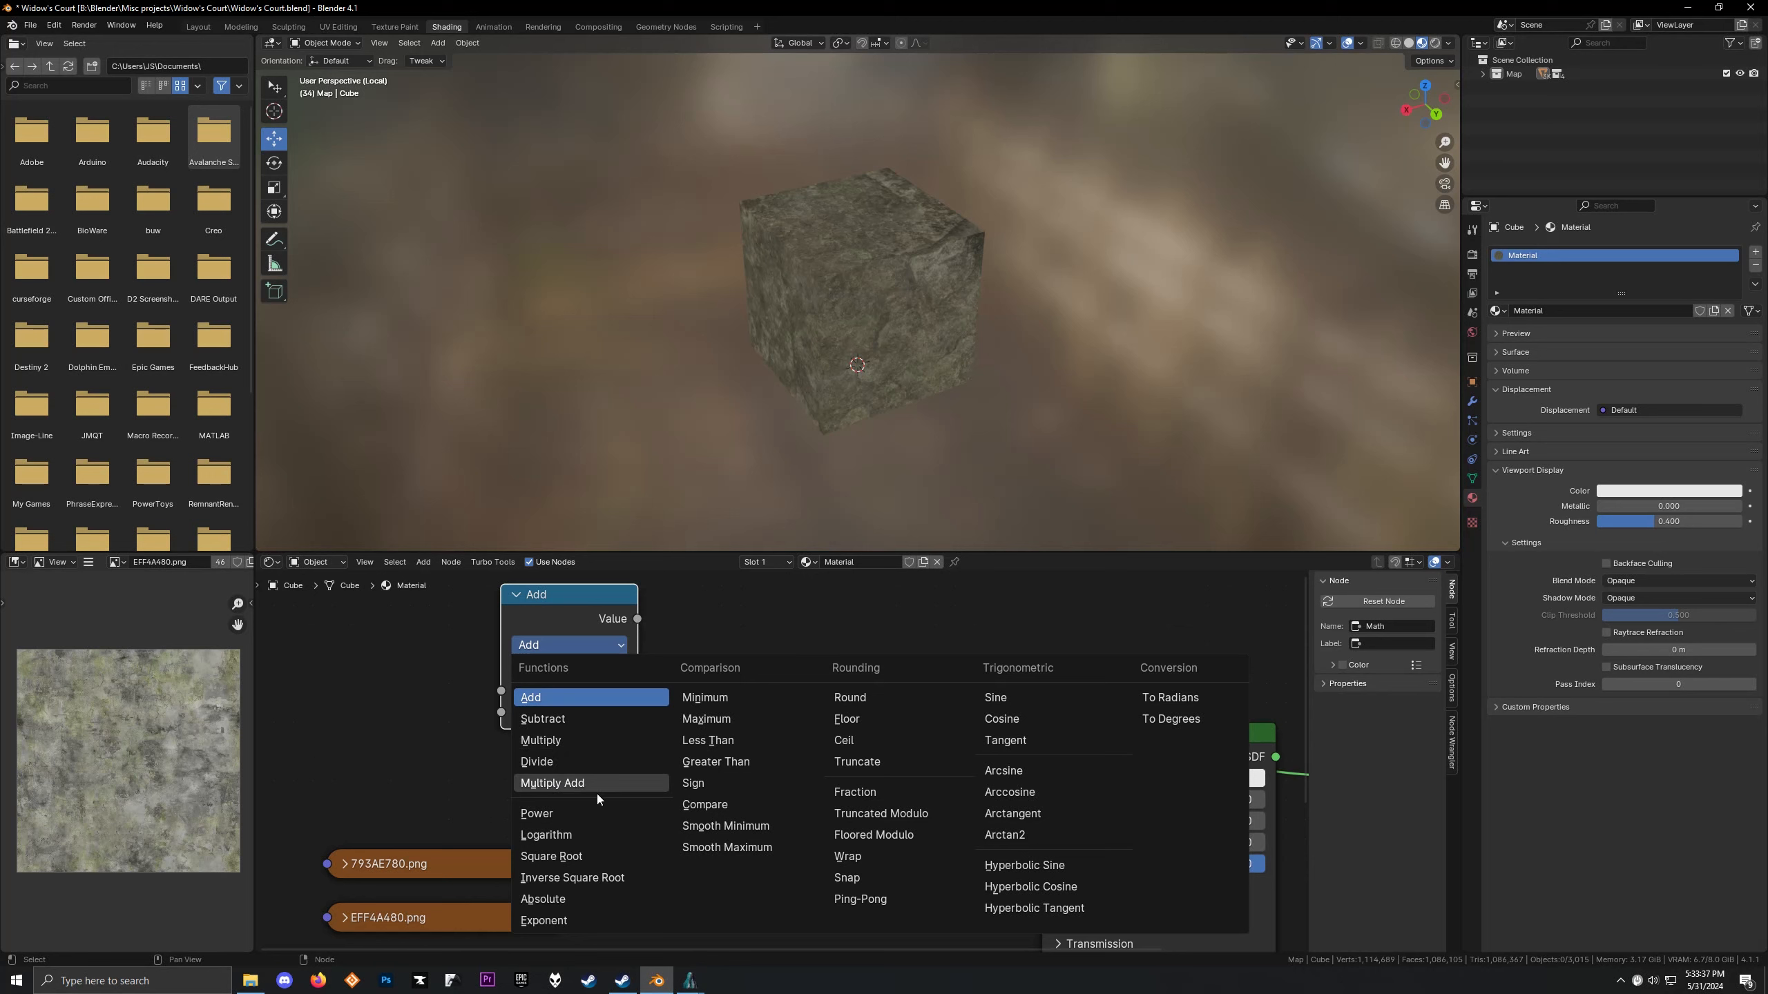
click(556, 646)
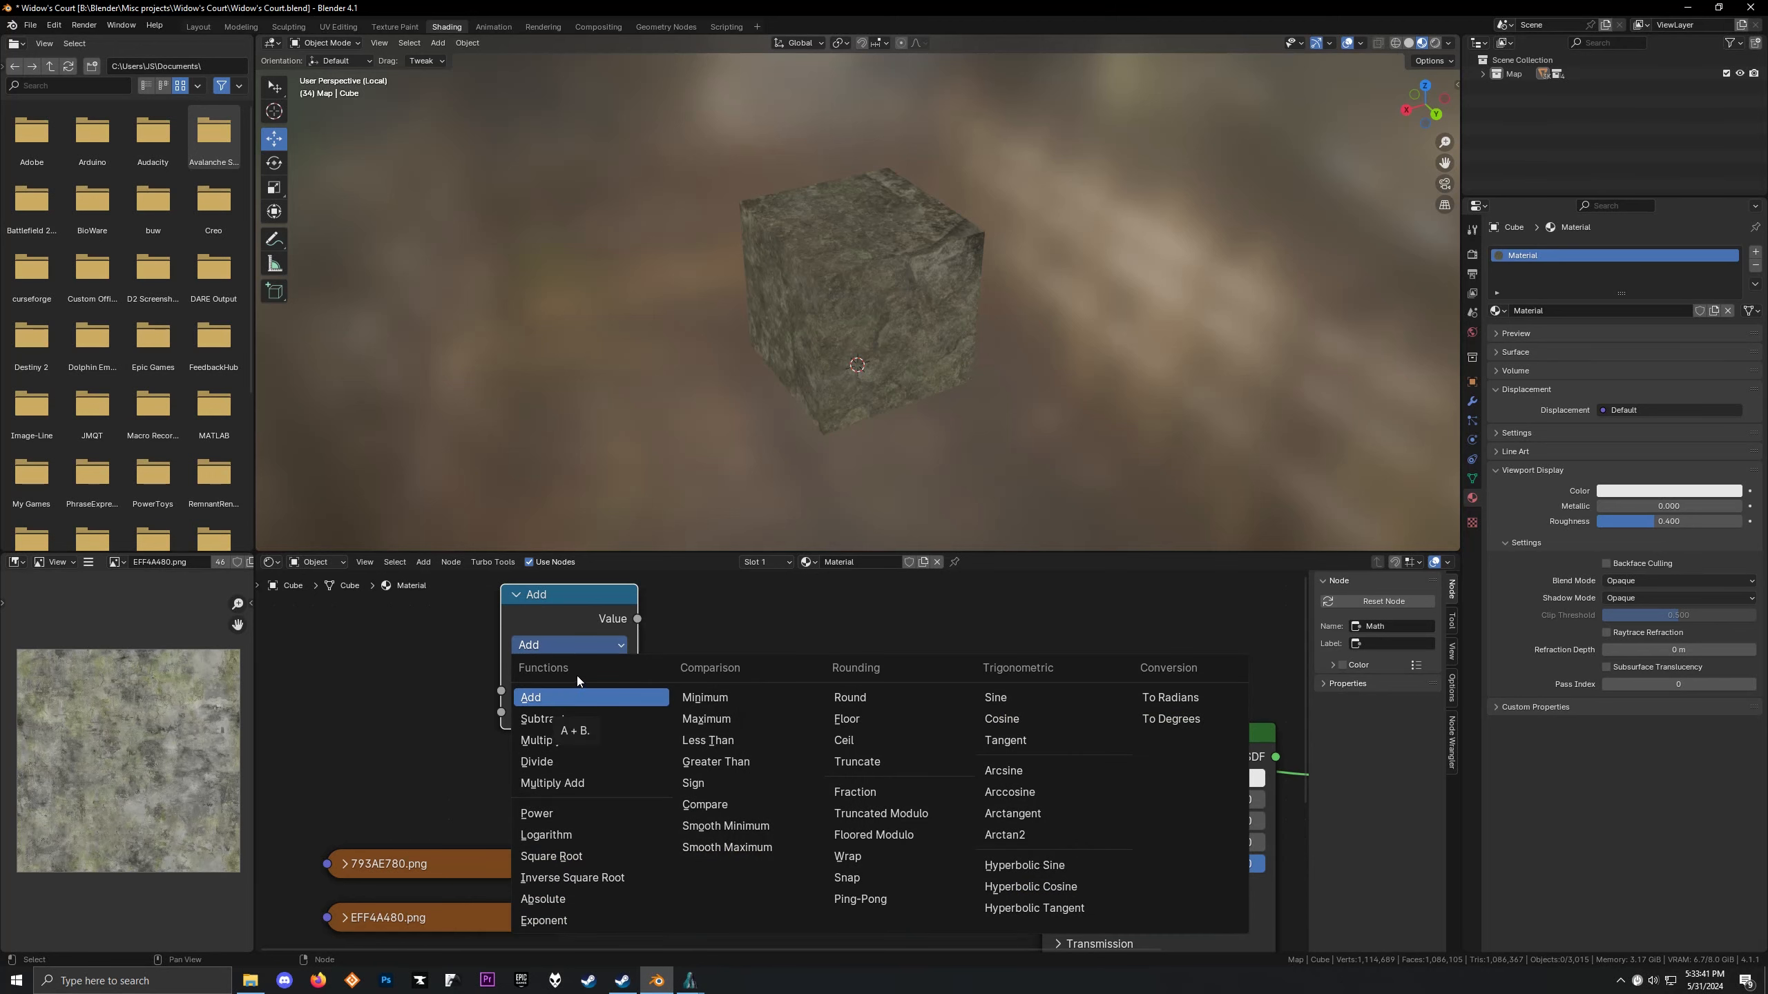
click(561, 645)
scroll(418, 653, down, 5)
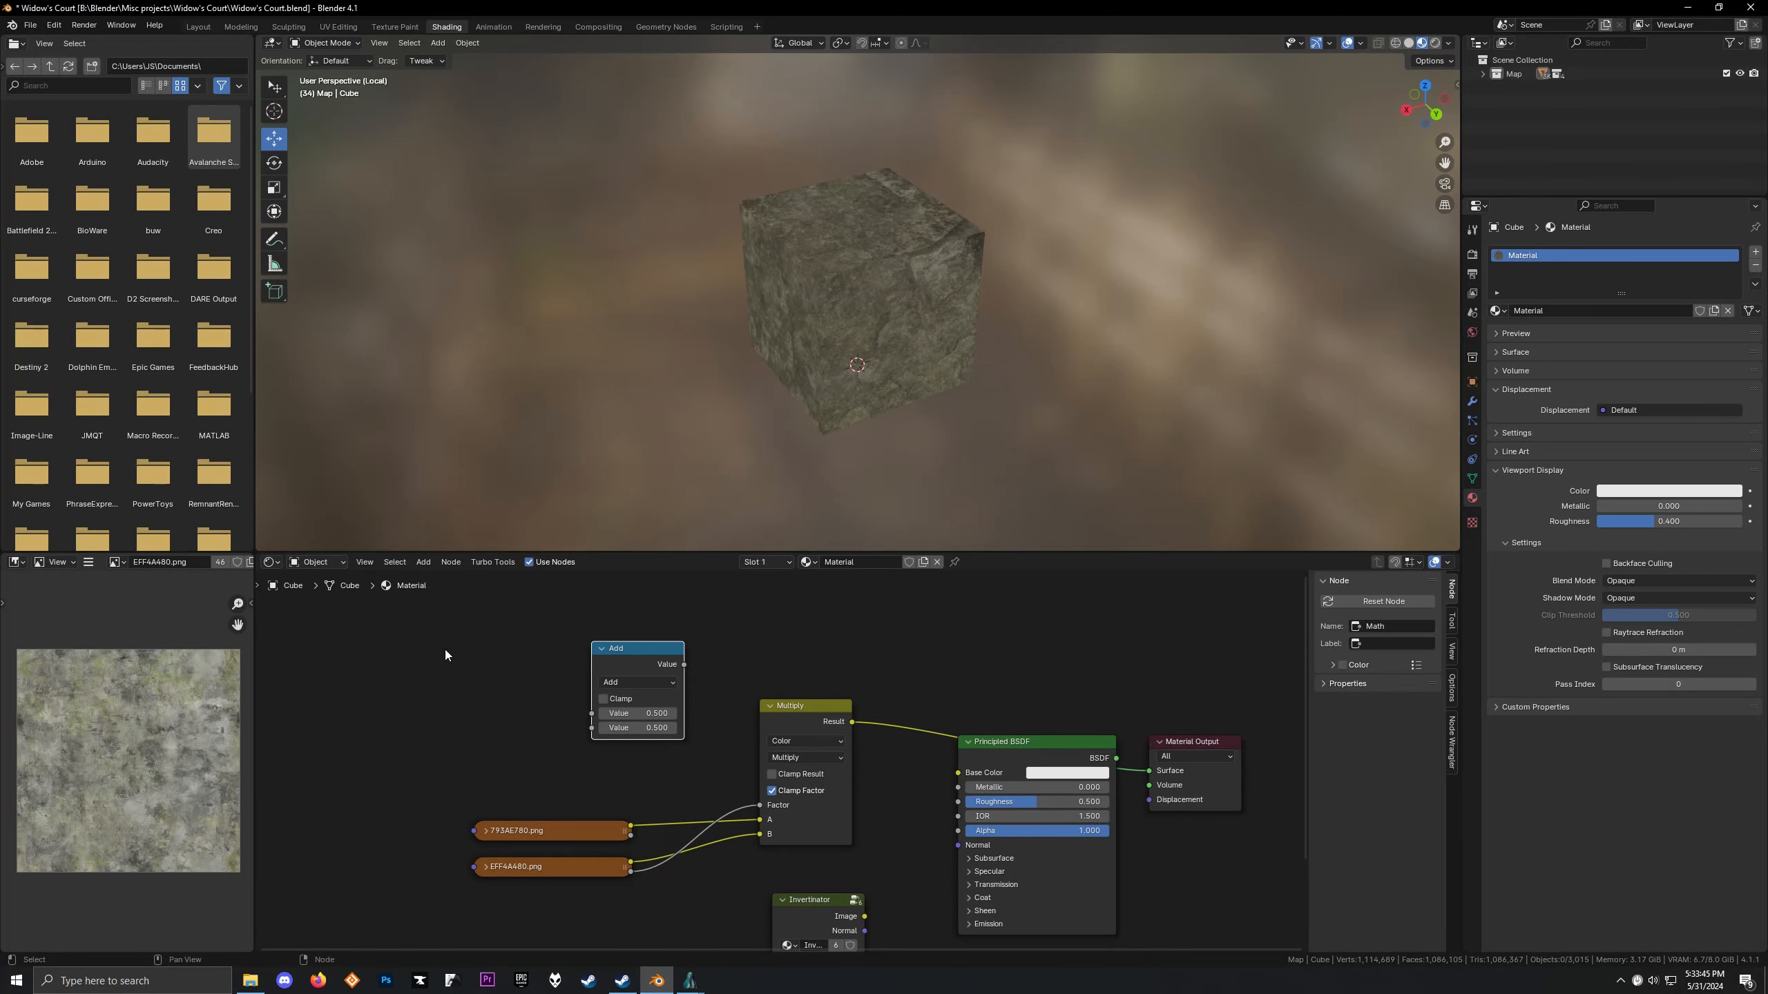
Leave the cube's local view, then select the red crate in the map and frame it
middle_drag(670, 357, 726, 325)
key(slash)
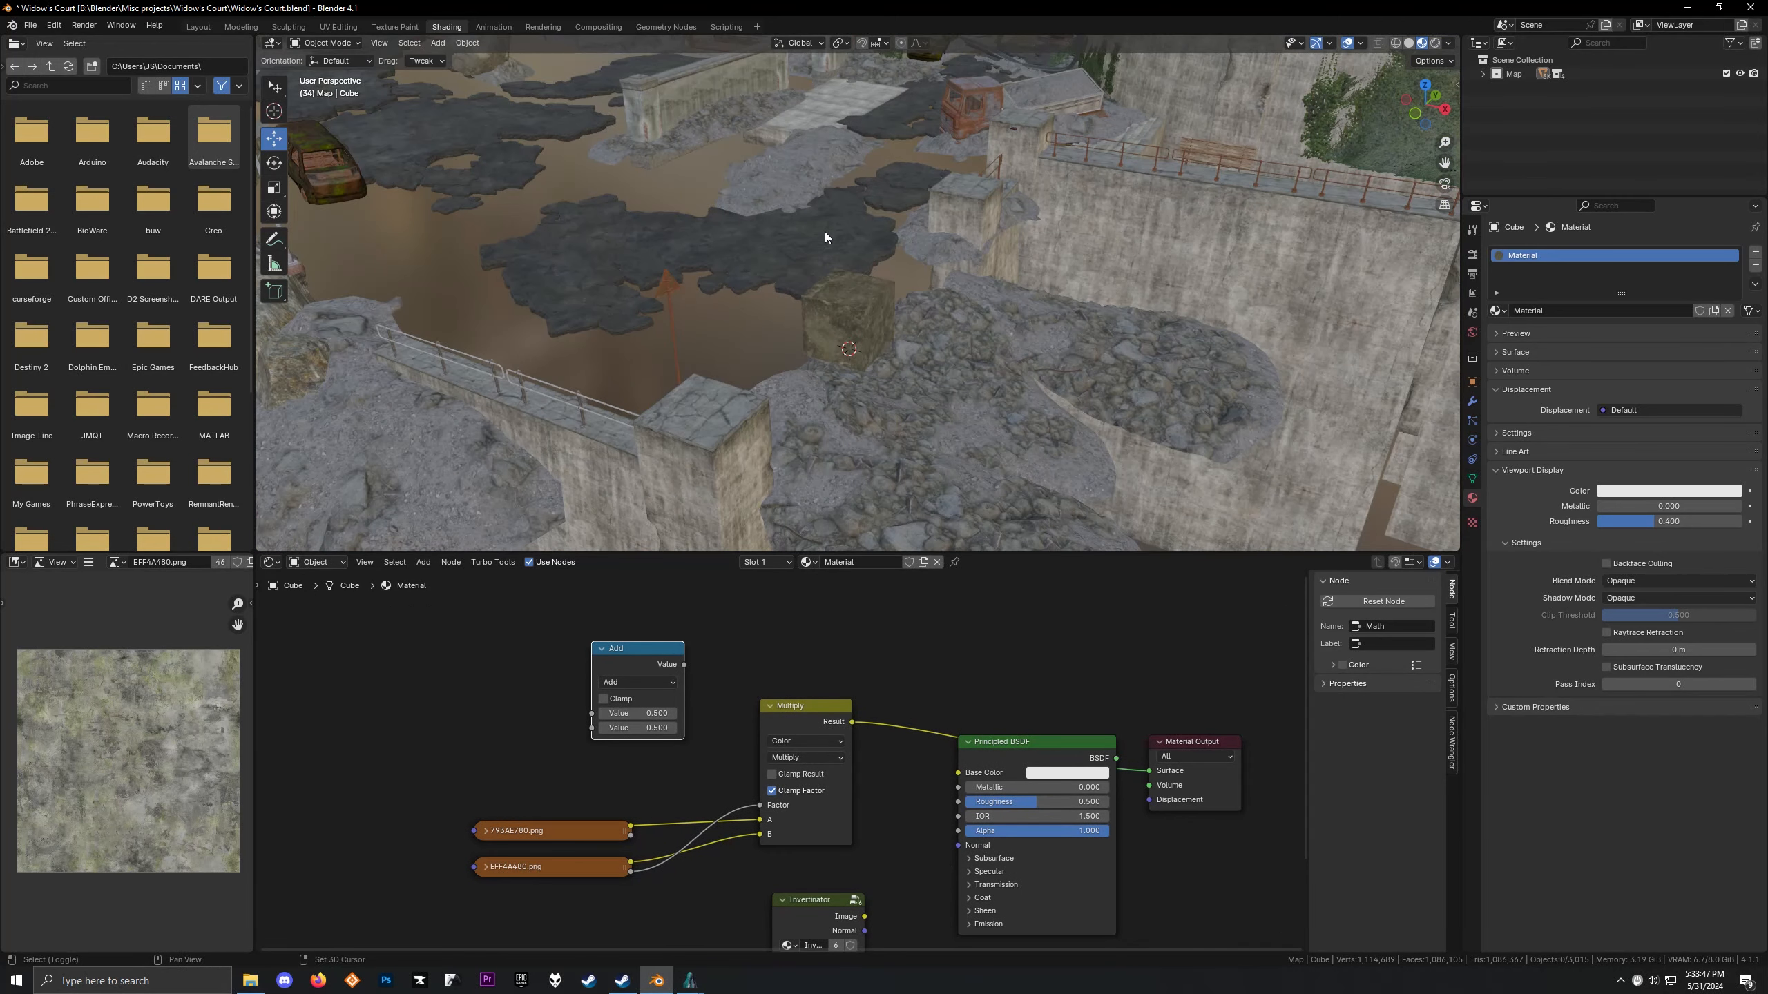
shift+middle_drag(824, 232, 1594, 391)
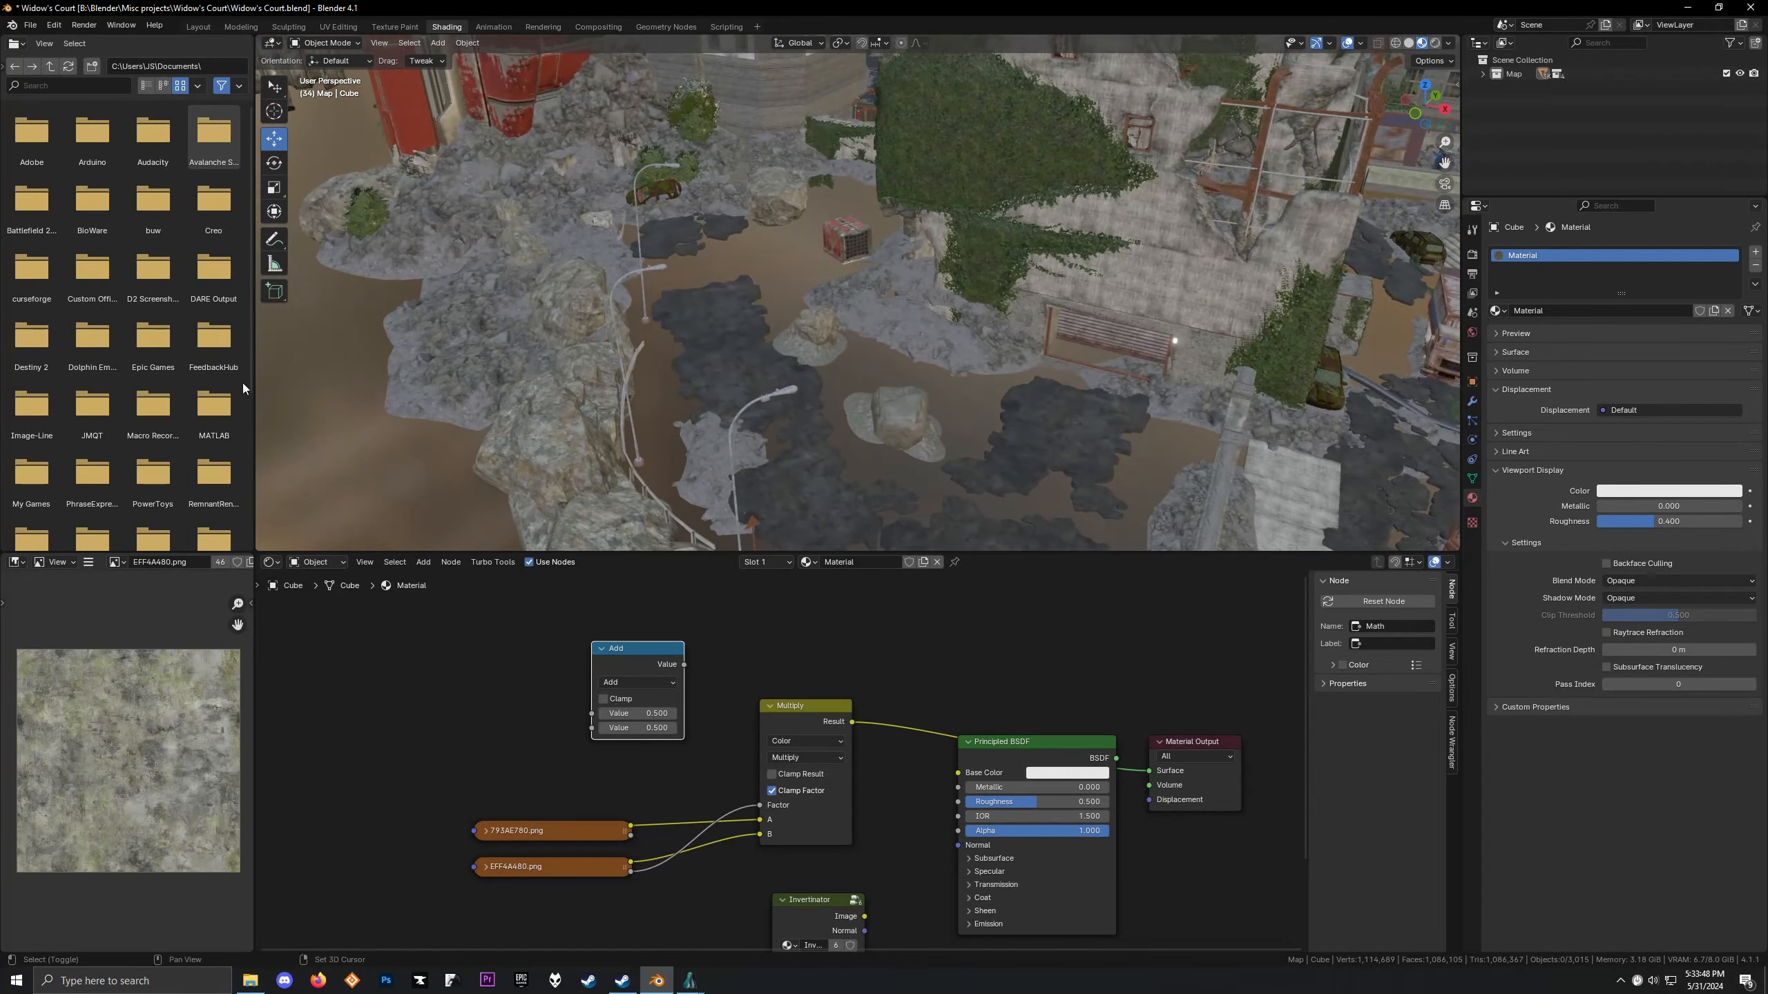
click(841, 234)
key(KP_Decimal)
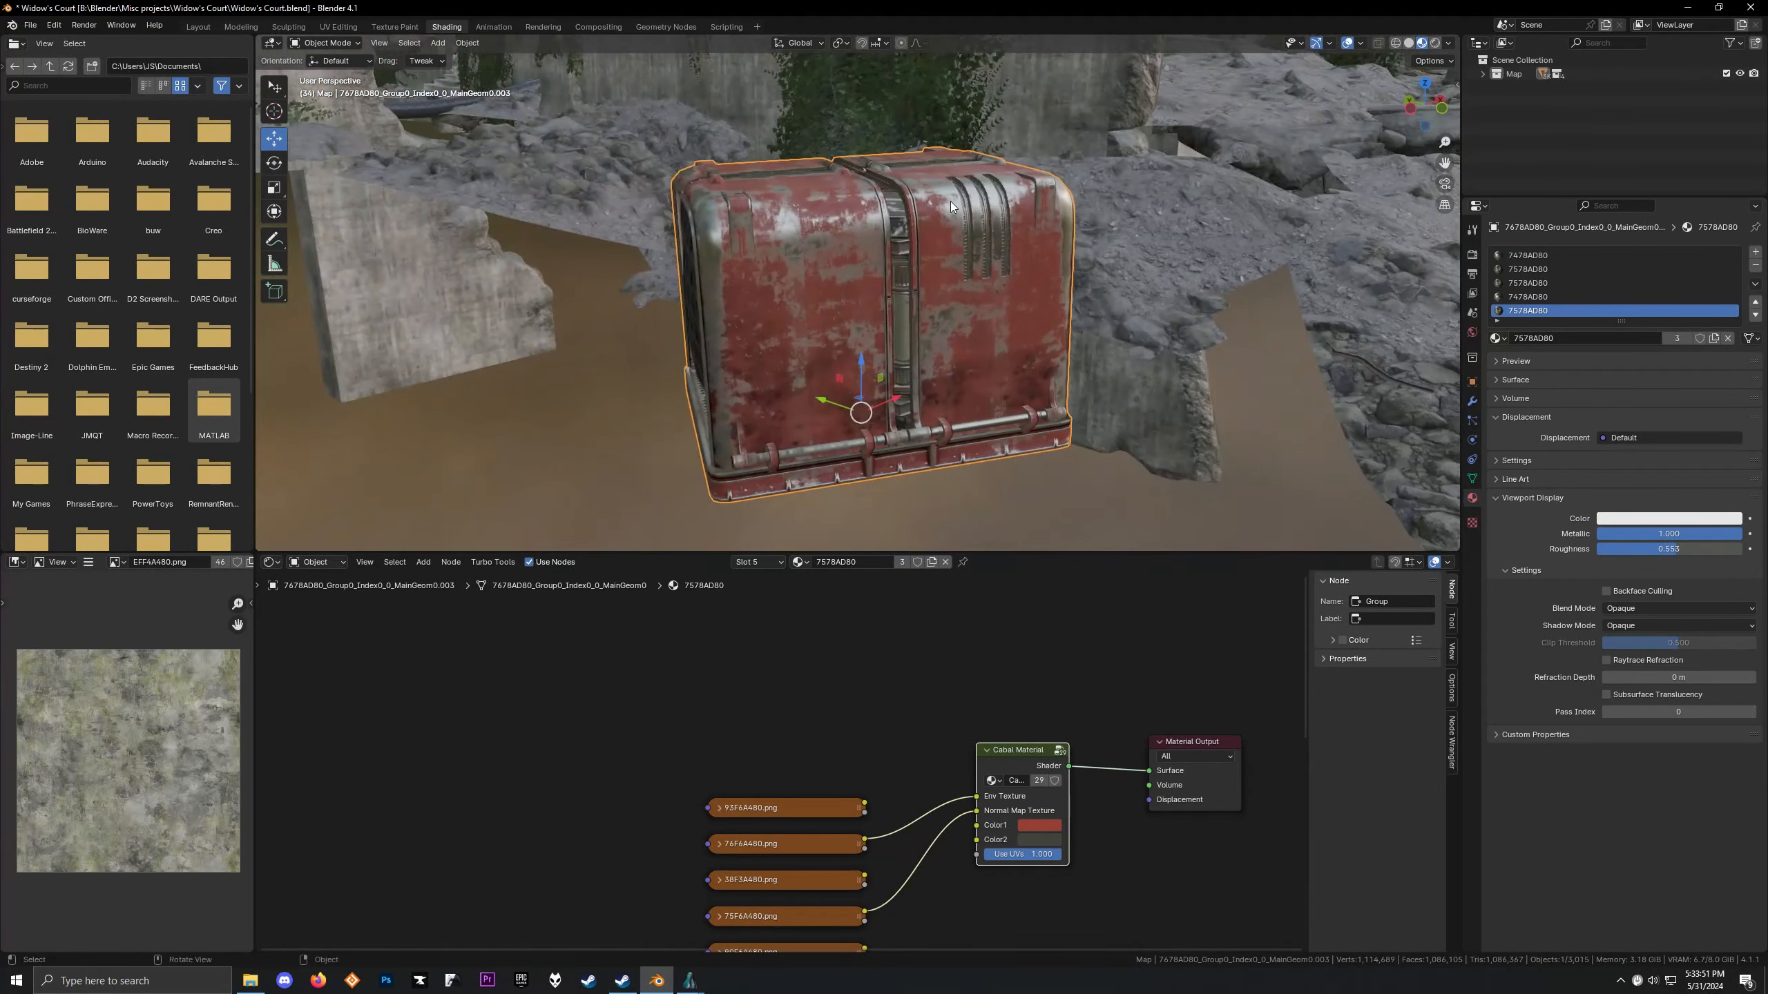
Open the crate's Cabal Material group and examine its full node network alongside the crate's surface
scroll(997, 732, up, 3)
middle_drag(884, 701, 616, 609)
key(Tab)
scroll(707, 661, down, 13)
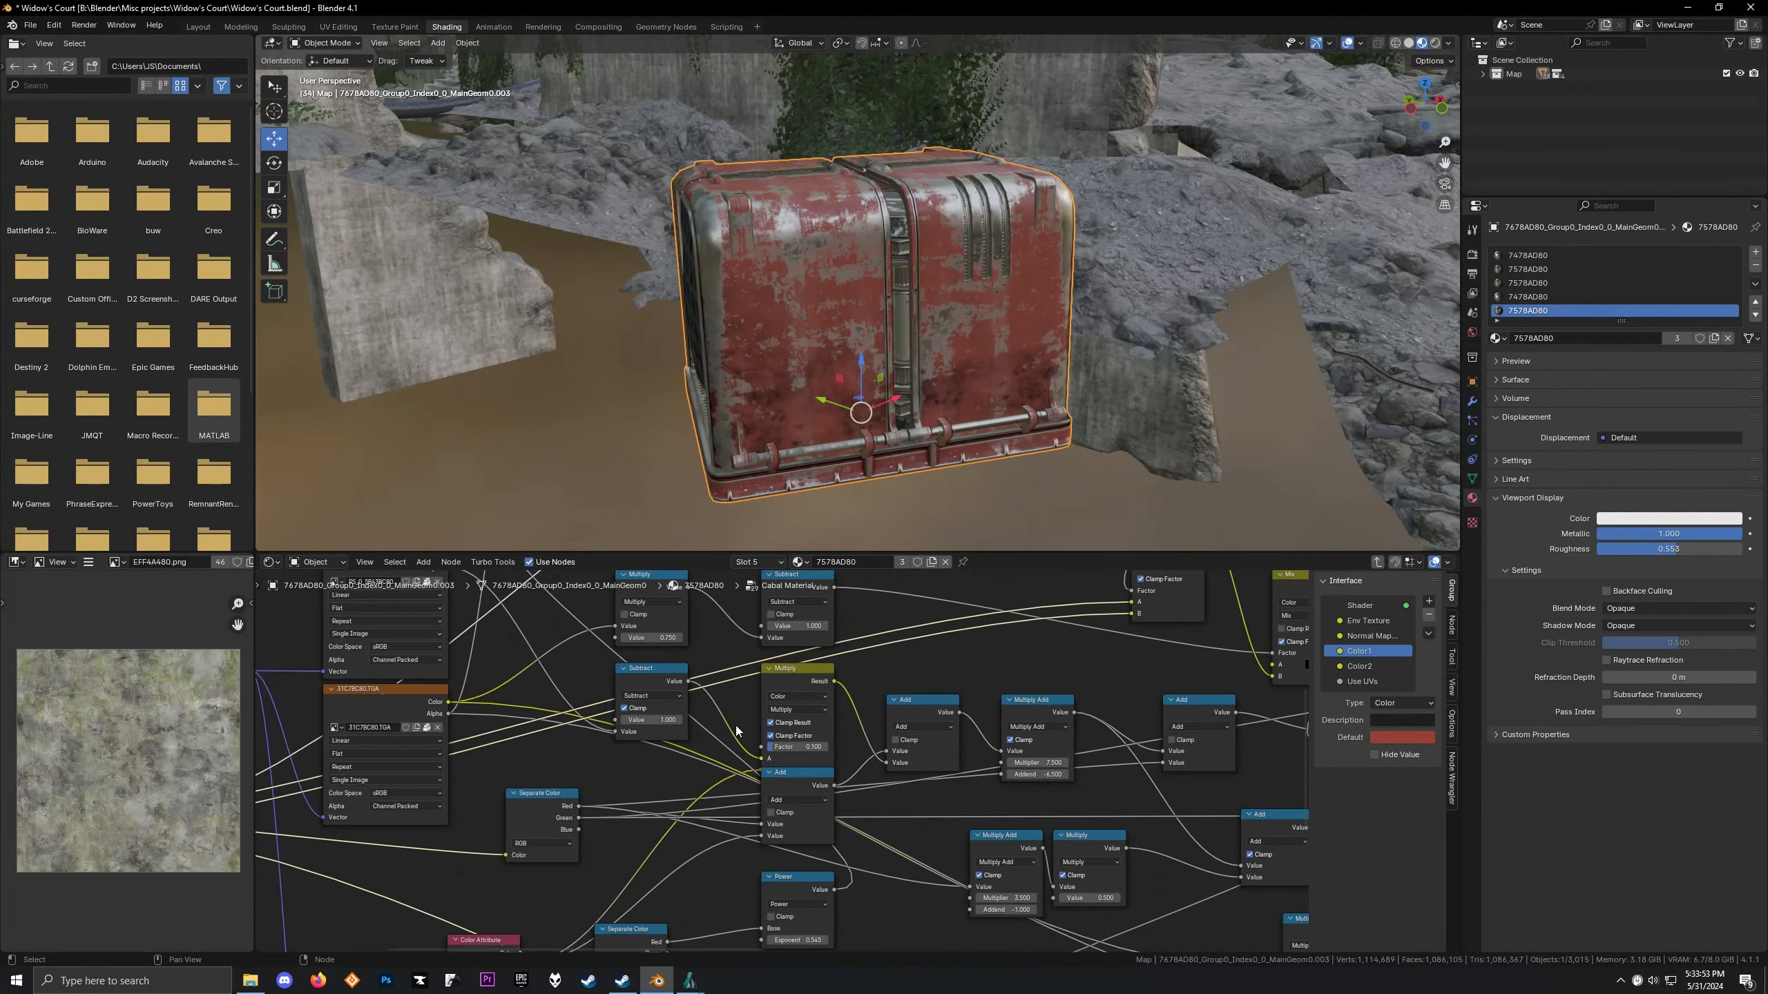
middle_drag(724, 738, 572, 680)
scroll(576, 678, down, 4)
middle_drag(812, 689, 646, 728)
scroll(781, 696, up, 2)
scroll(782, 701, down, 1)
middle_drag(458, 770, 515, 702)
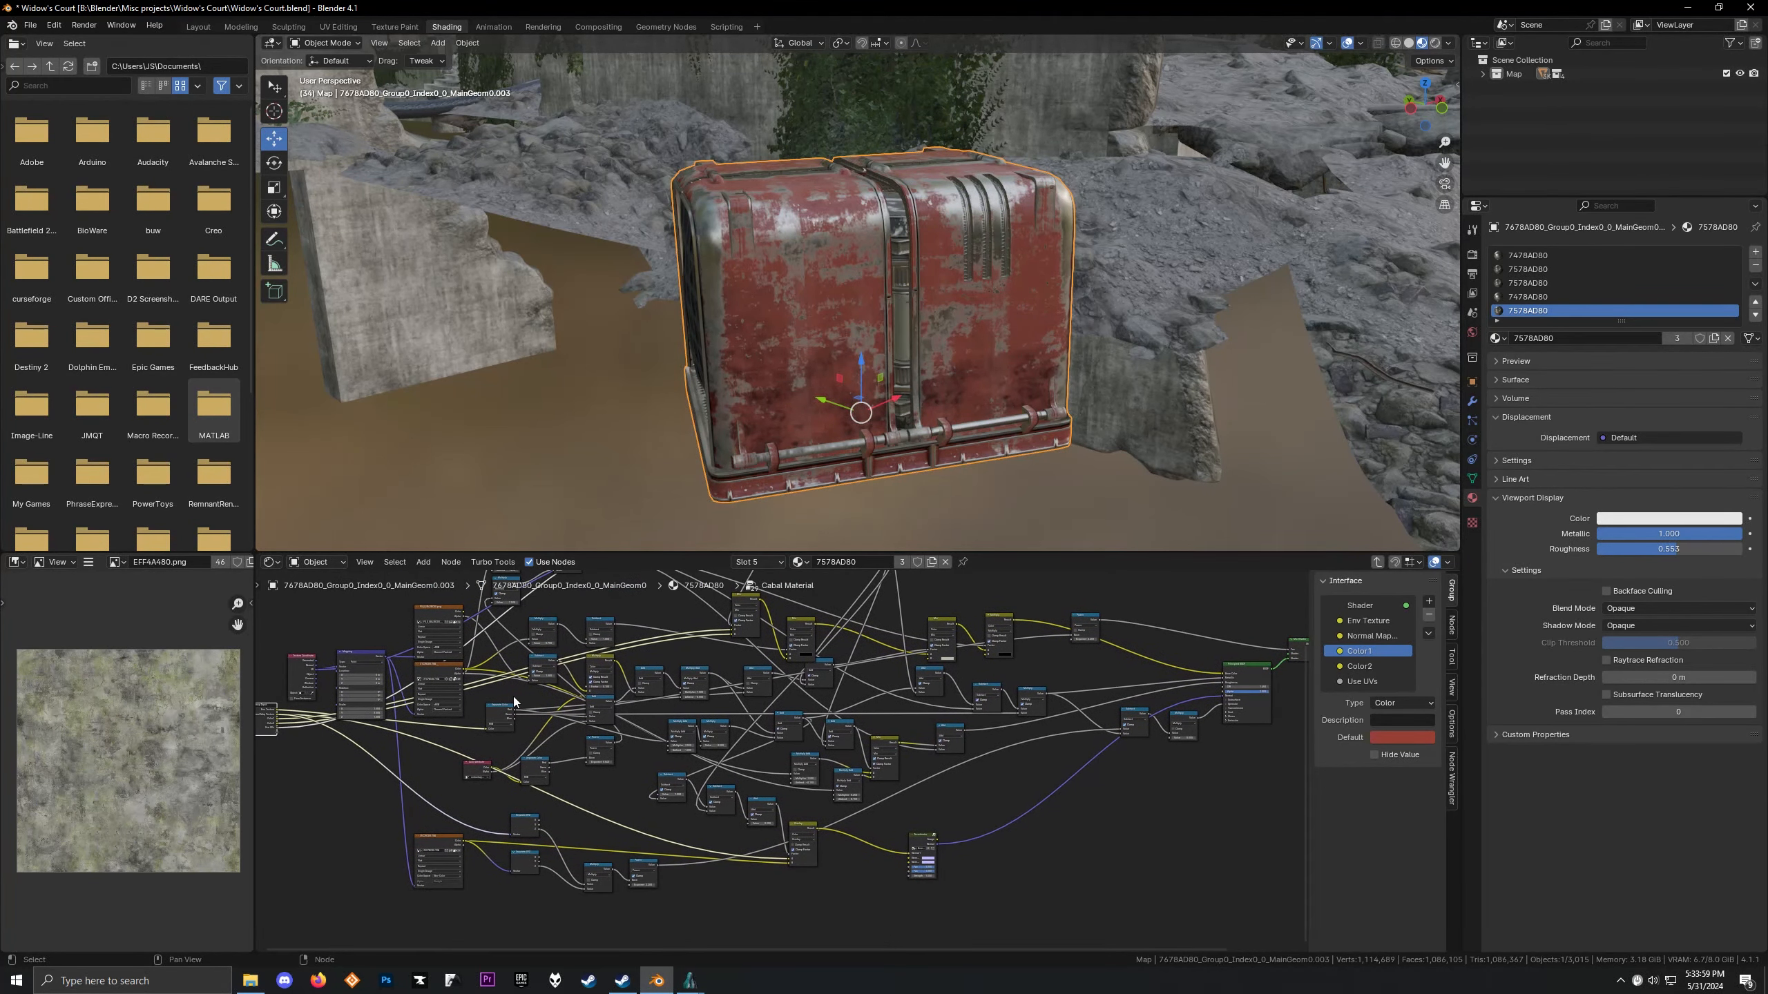
middle_drag(1123, 729, 1052, 766)
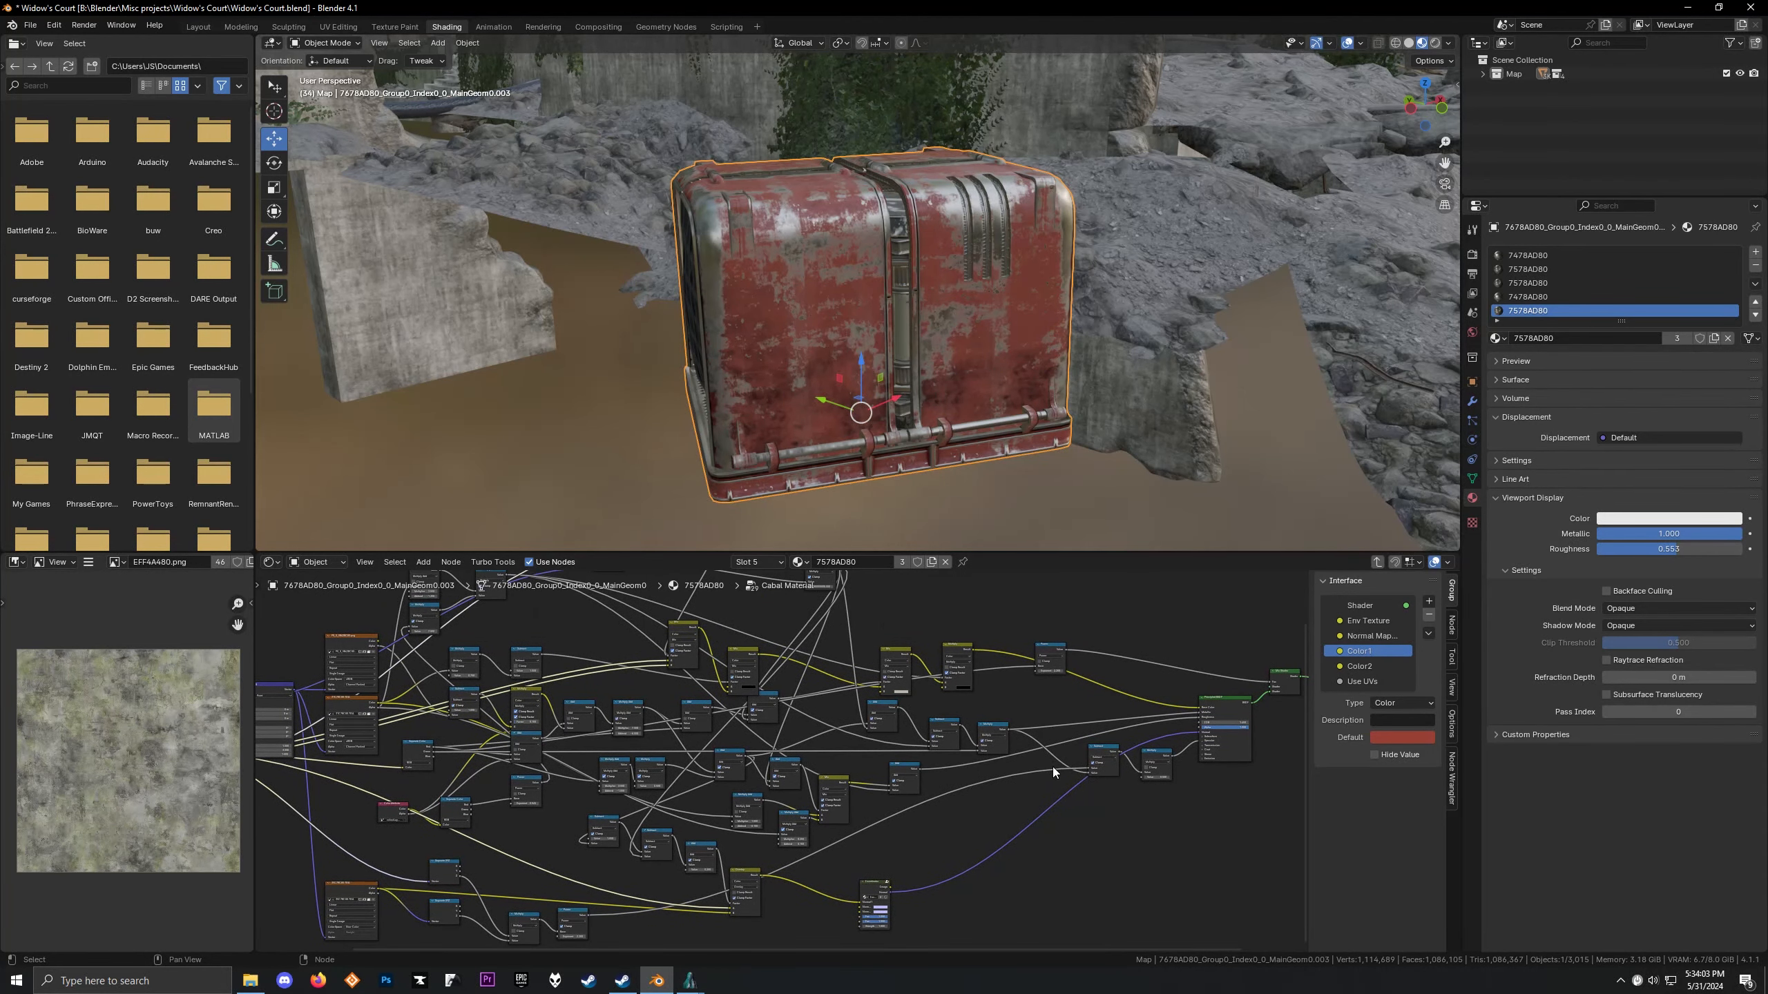
middle_drag(1044, 397, 989, 386)
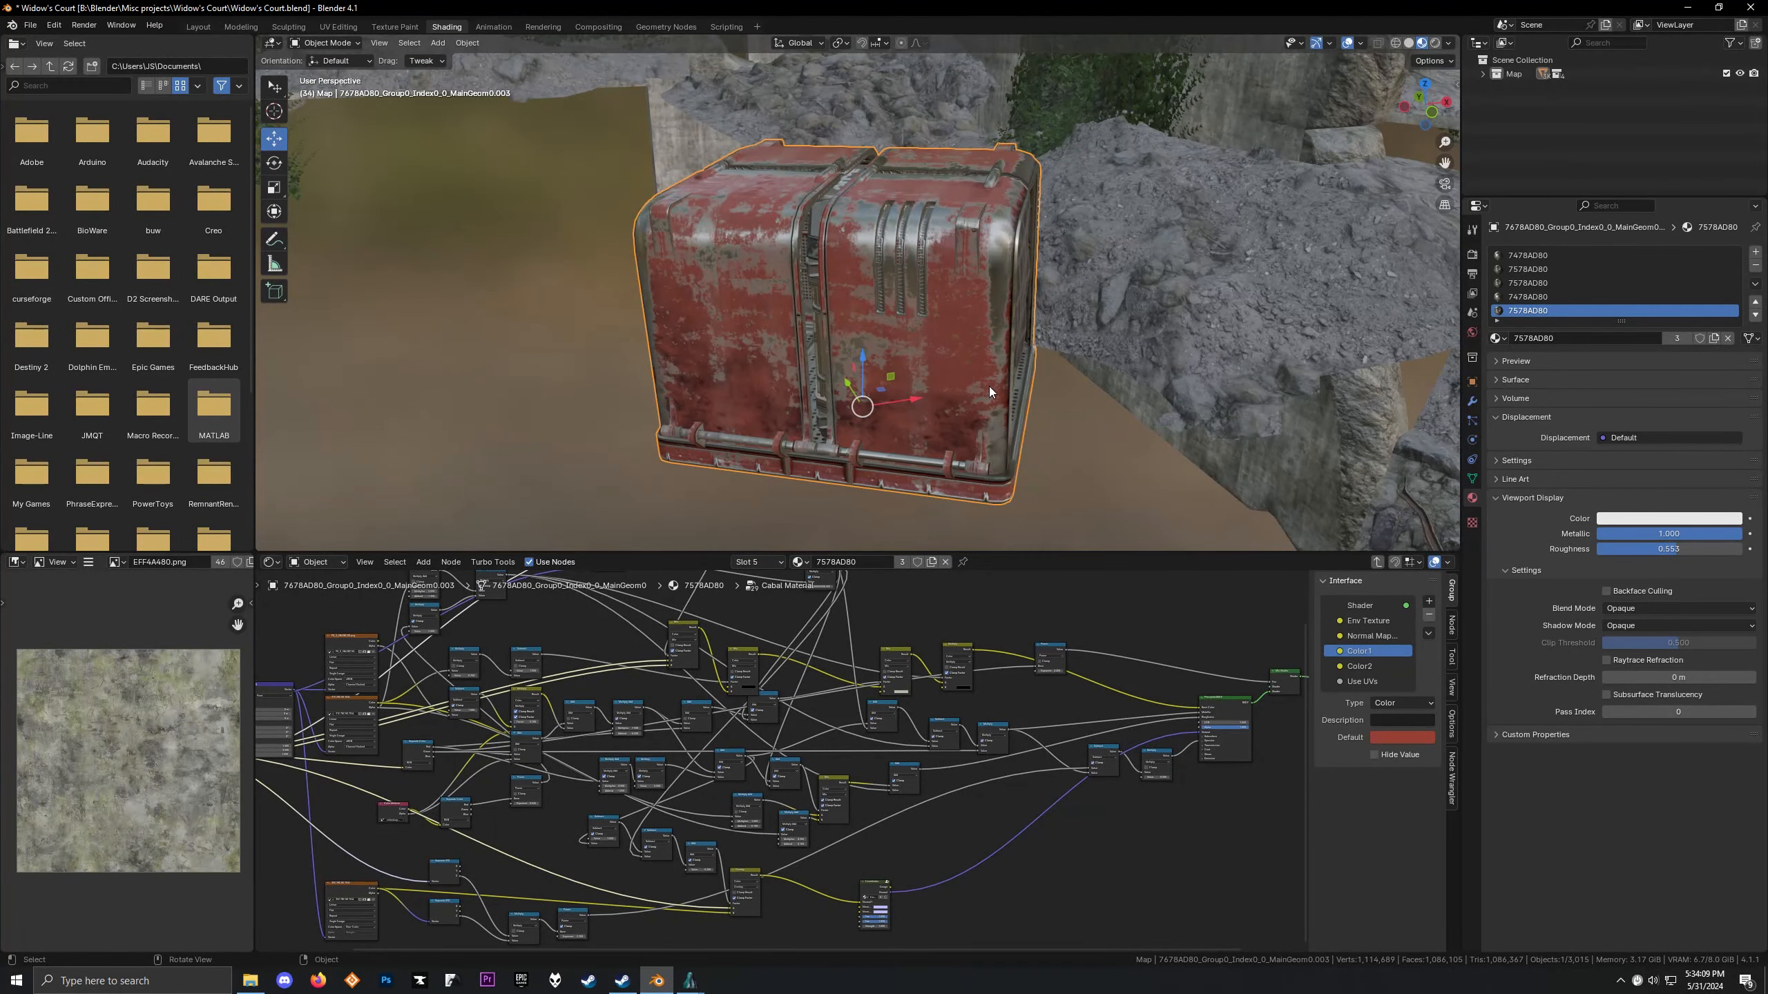
scroll(1079, 312, down, 7)
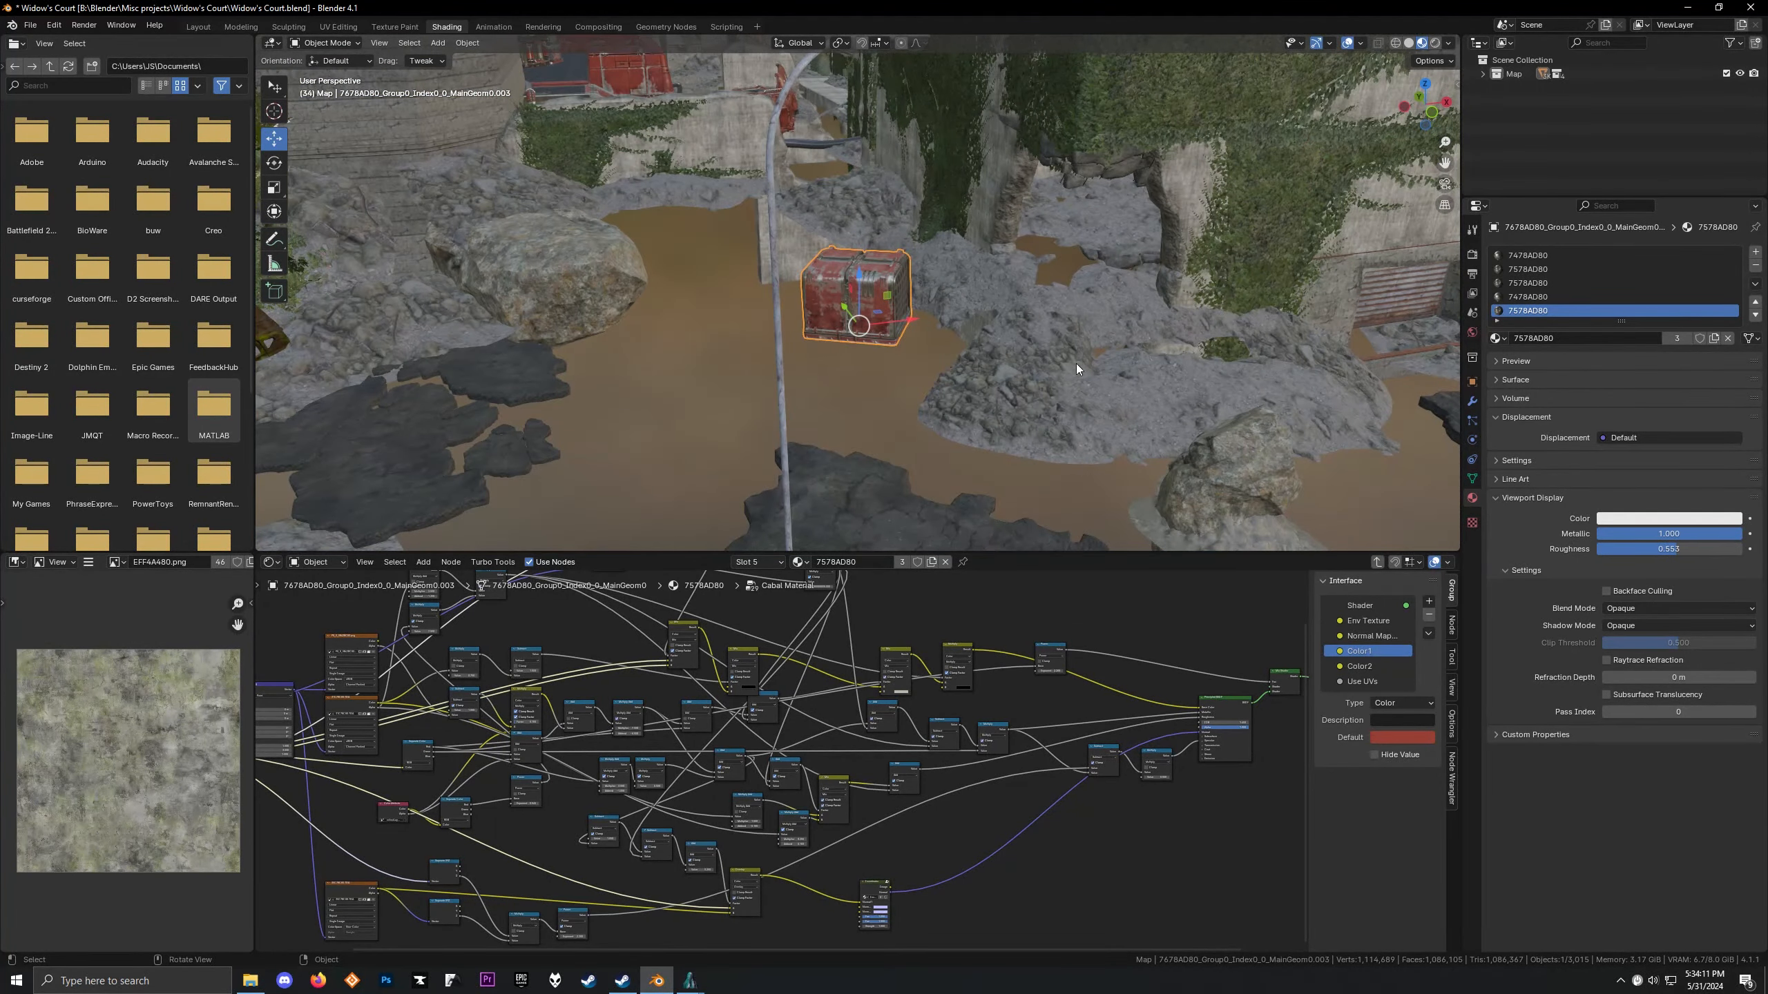
scroll(1076, 363, up, 4)
middle_drag(1076, 363, 972, 356)
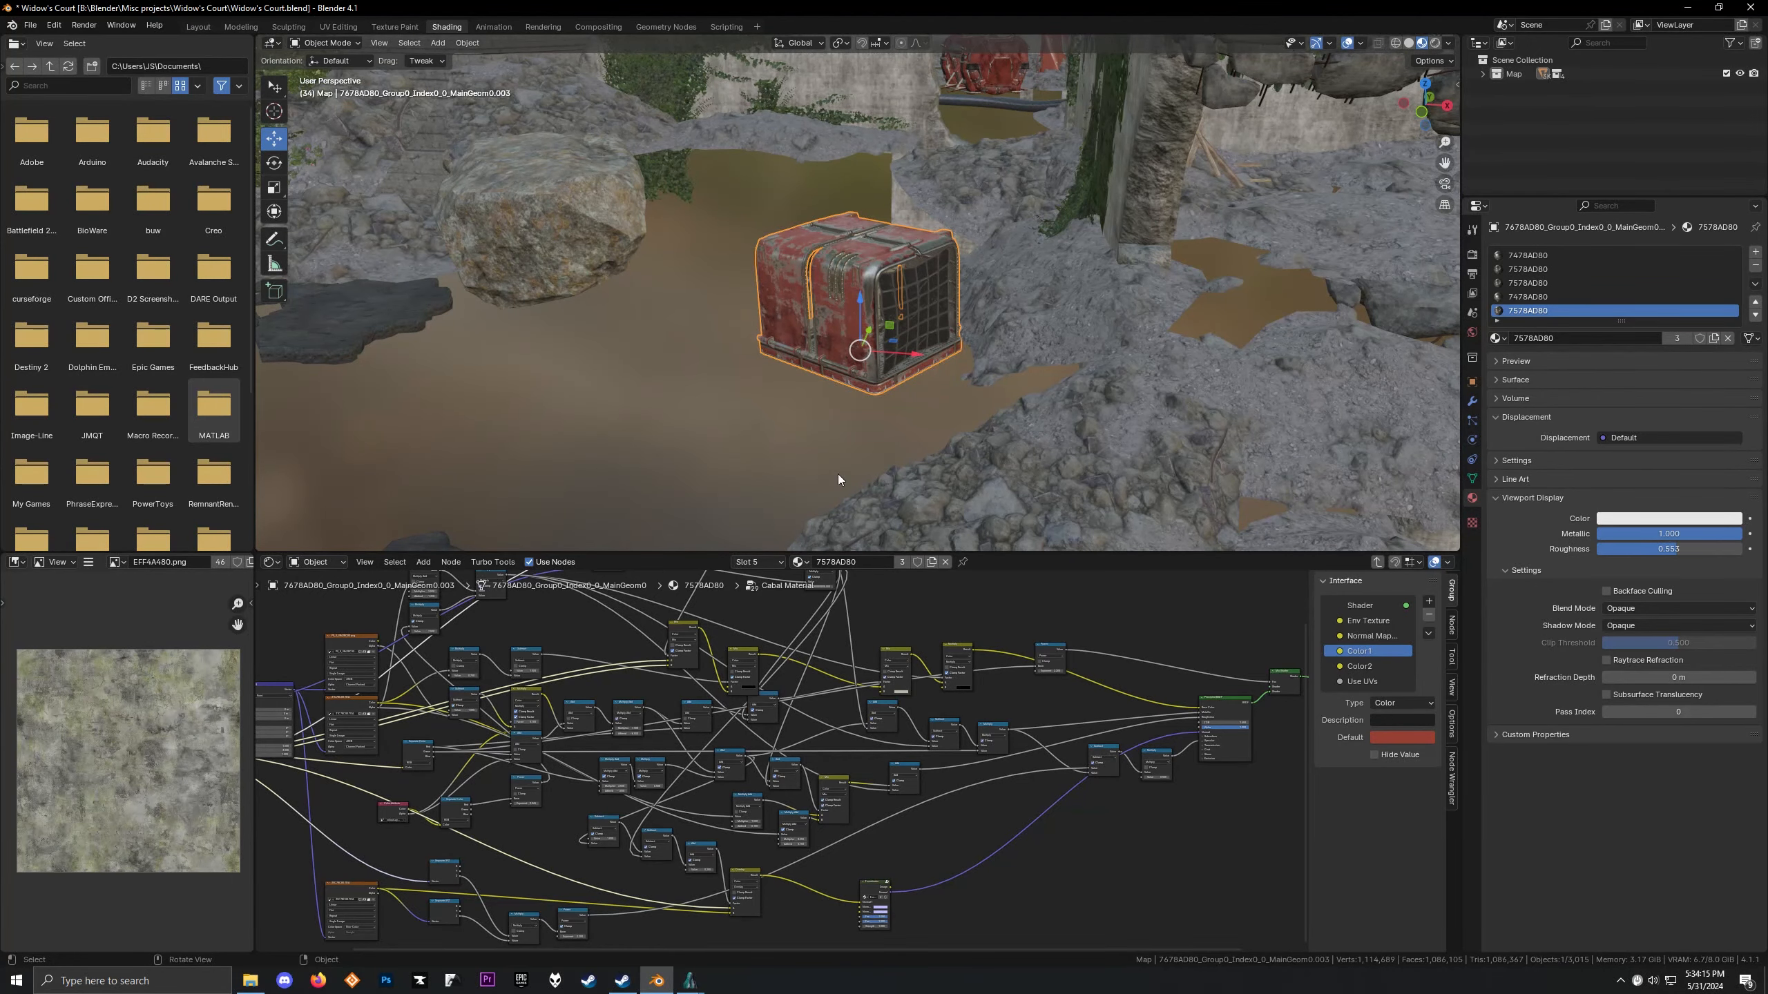
scroll(661, 806, down, 3)
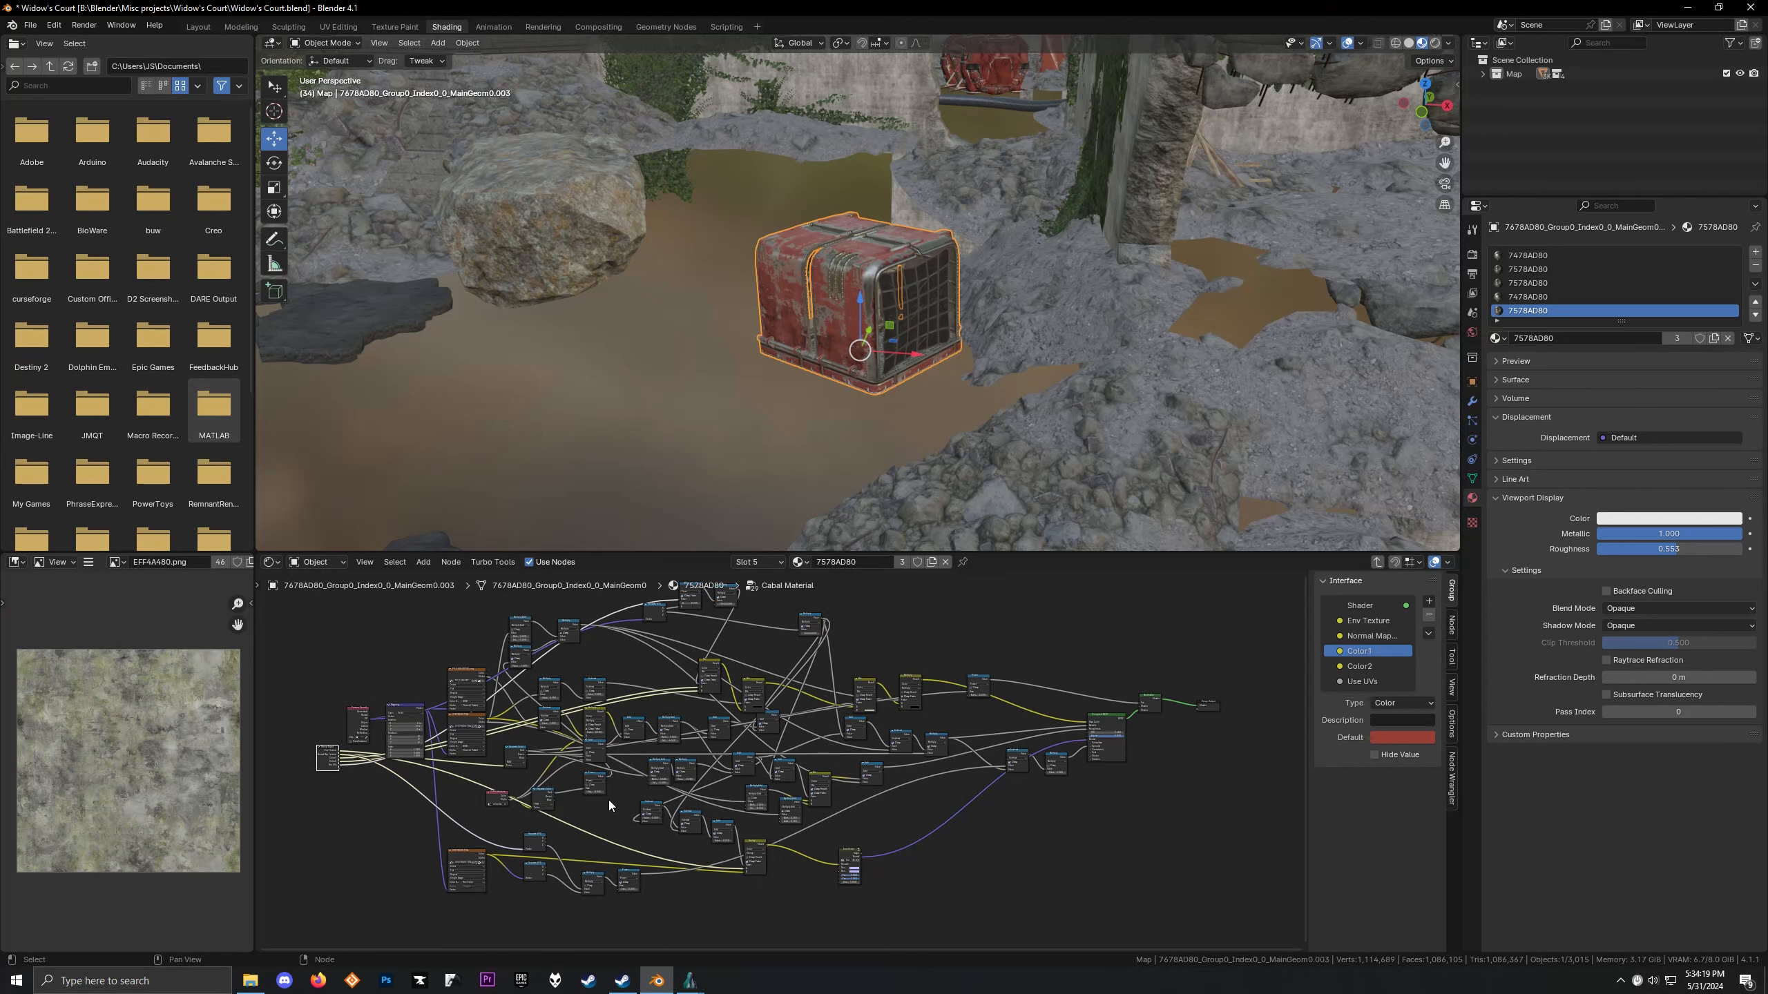
Return to the test cube in the map, select it and frame it with its material nodes in view
scroll(1042, 379, down, 7)
shift+middle_drag(1042, 380, 857, 309)
shift+middle_drag(1218, 372, 779, 344)
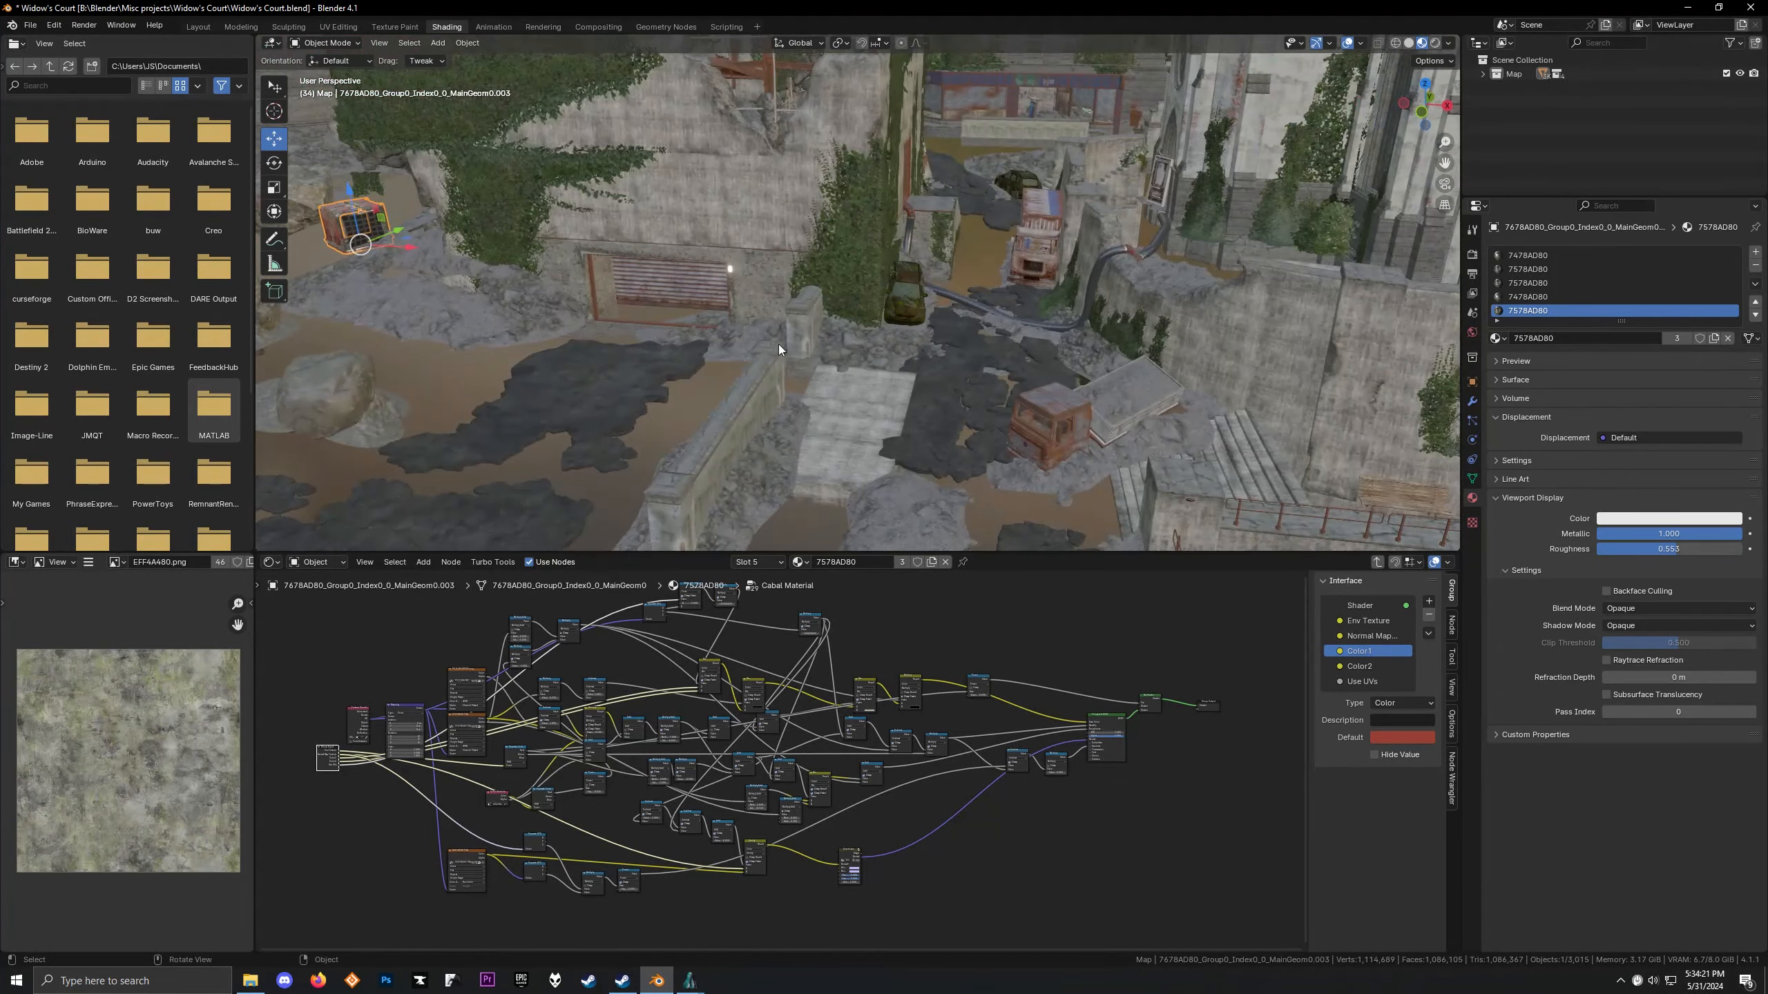
scroll(779, 344, down, 4)
shift+middle_drag(983, 360, 1004, 287)
click(971, 311)
key(KP_Decimal)
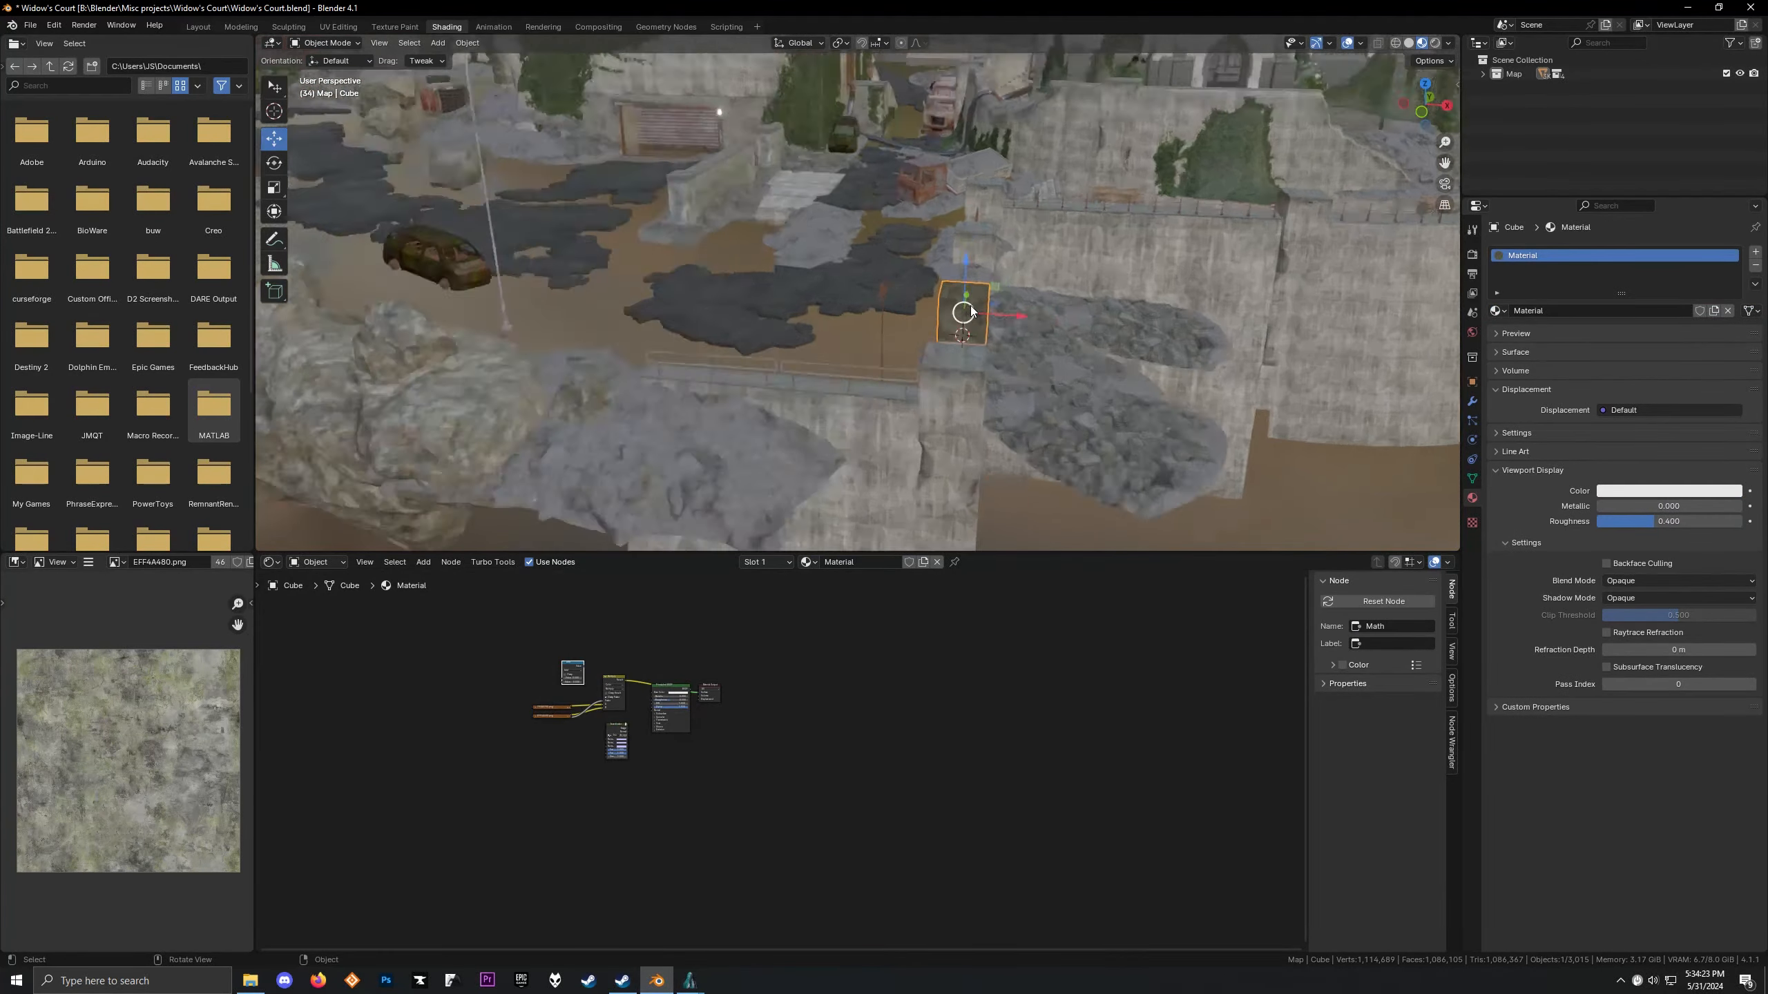
scroll(733, 725, up, 4)
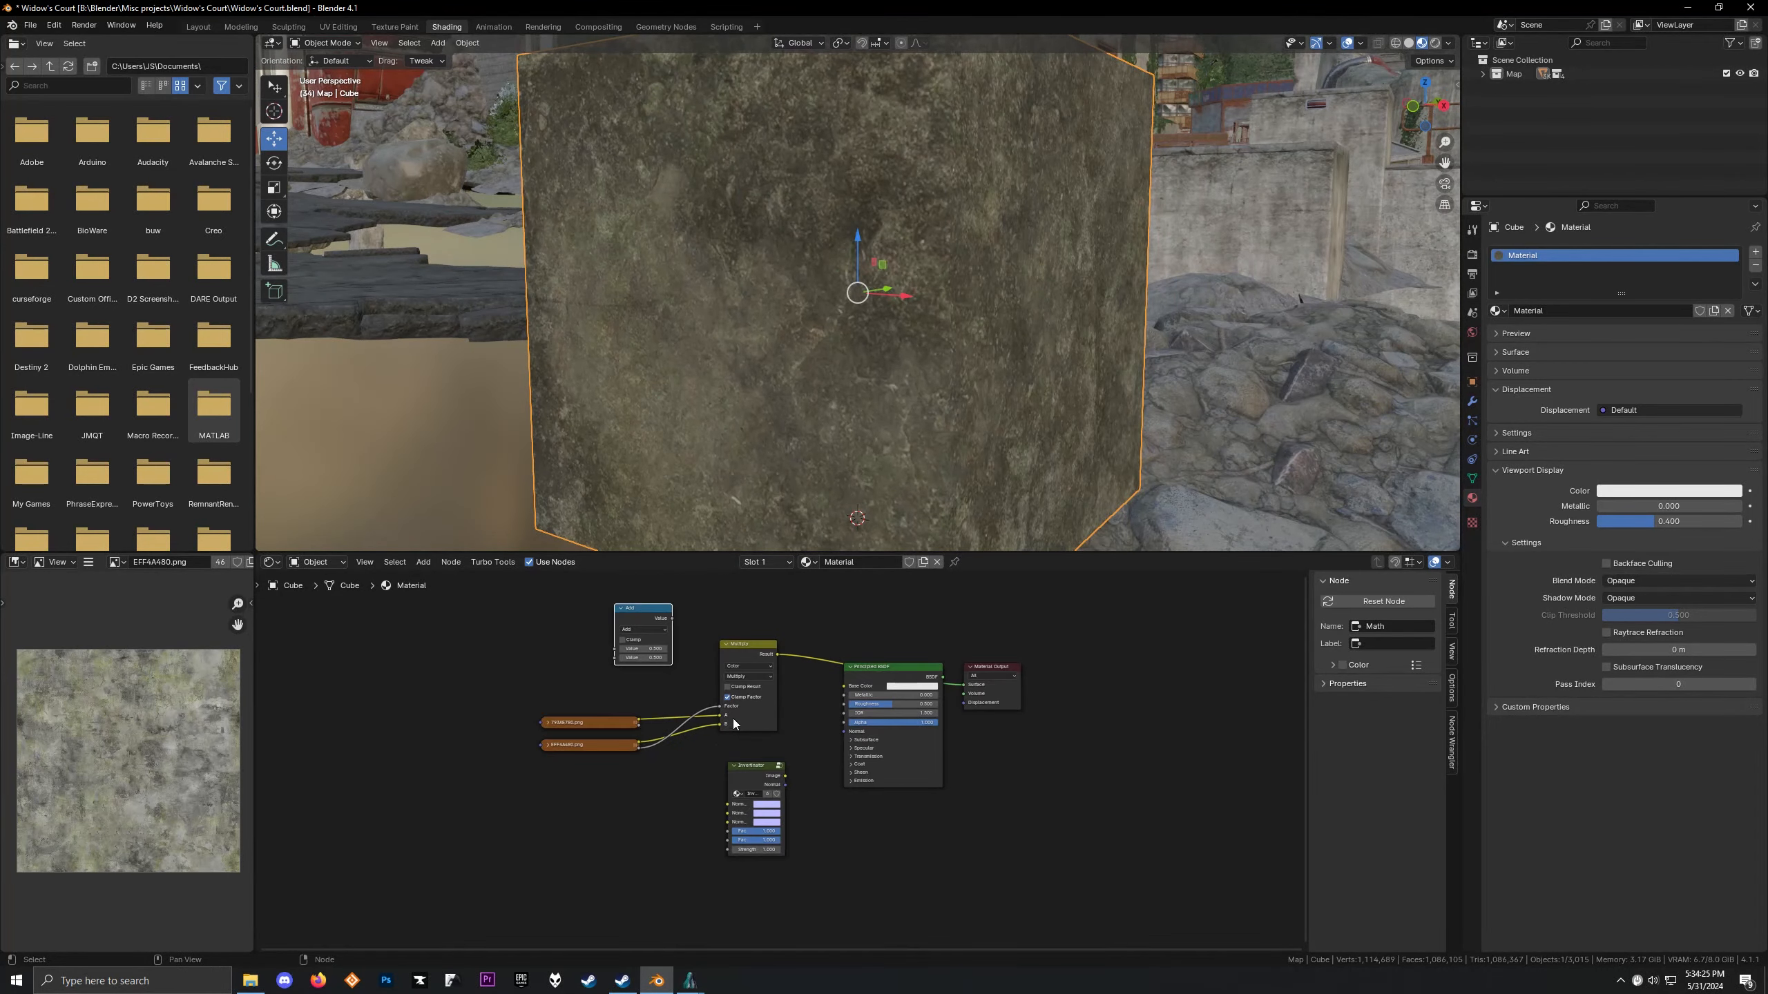
Preview the alpha output of the EFF4AAB0.png texture on the test cube and inspect the cube from another side
scroll(732, 719, up, 2)
ctrl+shift+click(633, 853)
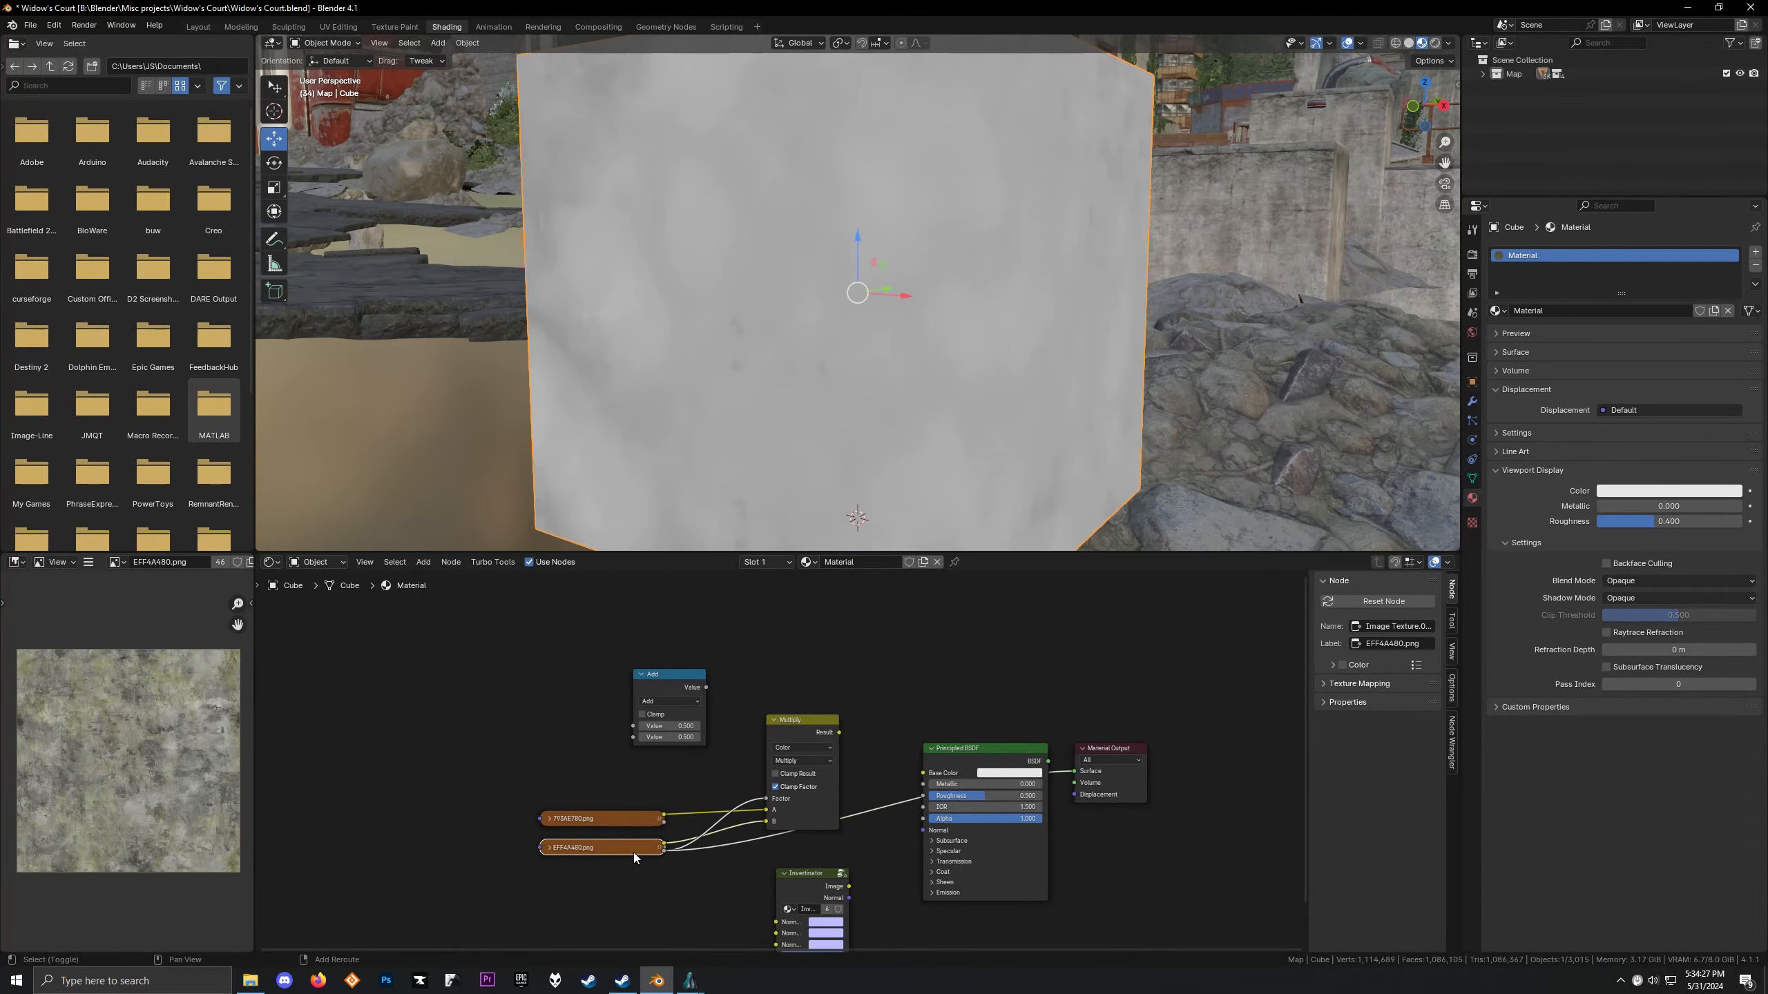
scroll(701, 403, down, 3)
middle_drag(702, 404, 829, 393)
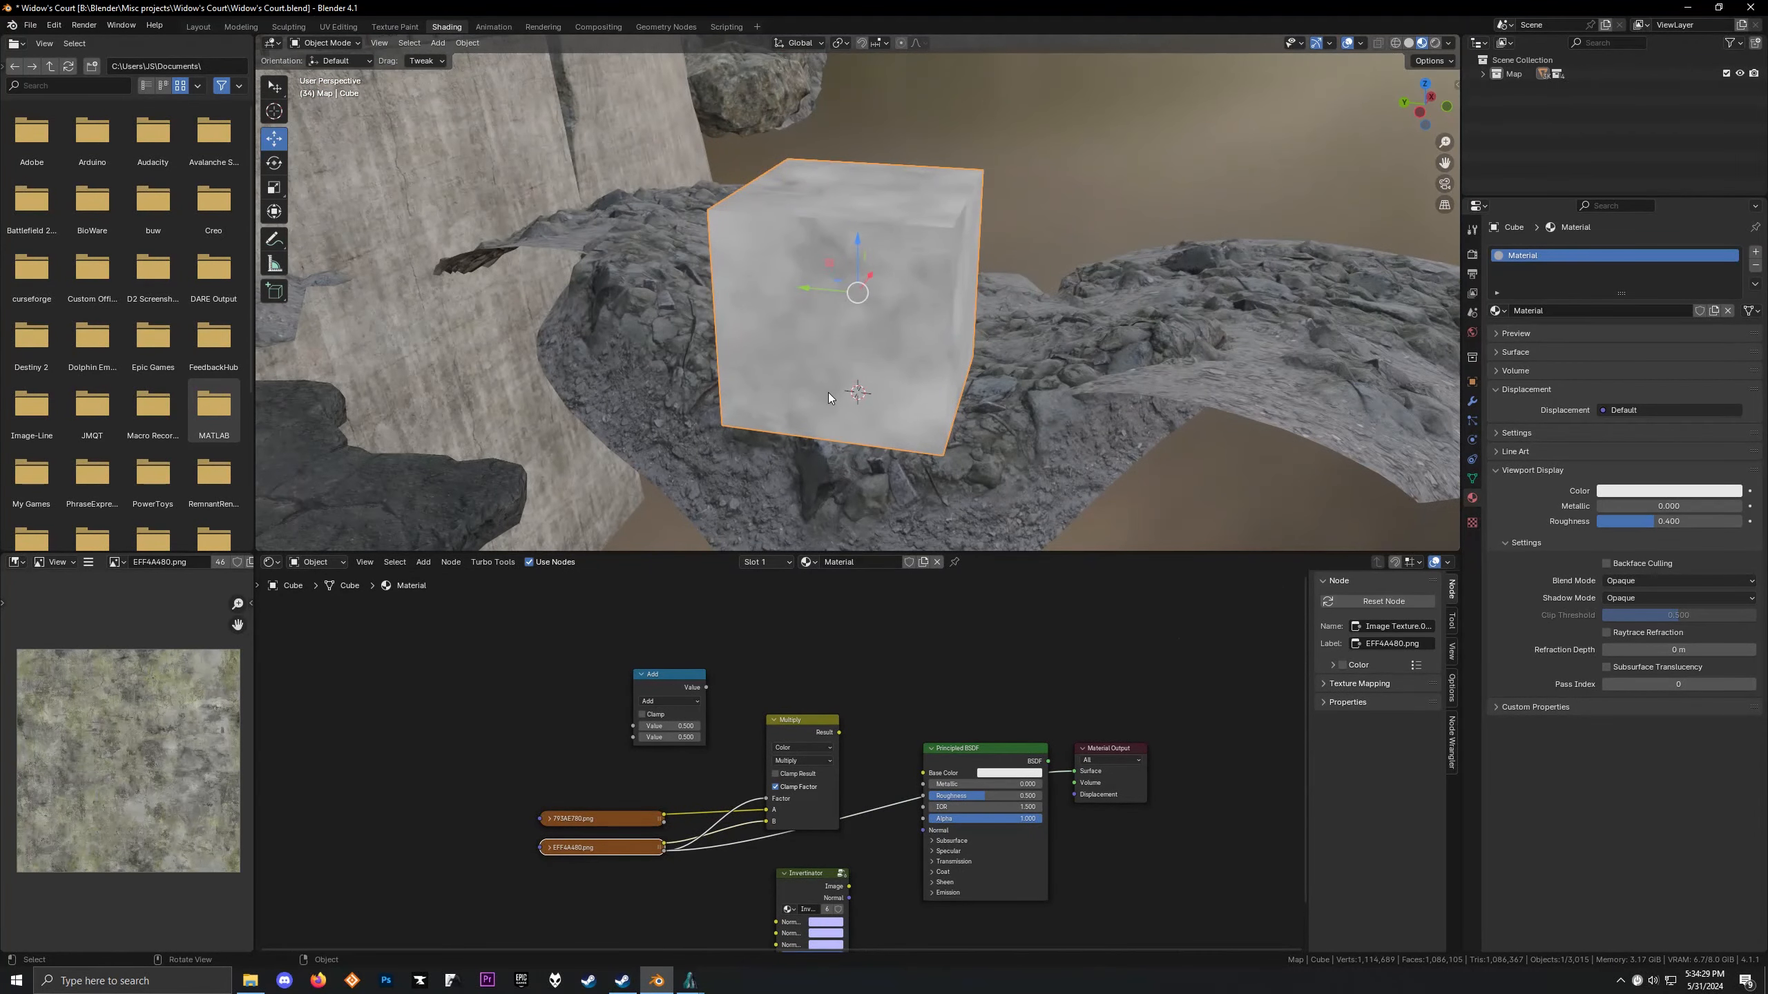
Insert the Add Math node after the texture's alpha, lower its added value, and connect its output to the Multiply mix node's Factor
mouse_move(676, 673)
mouse_down()
mouse_move(842, 690)
mouse_move(874, 629)
mouse_up()
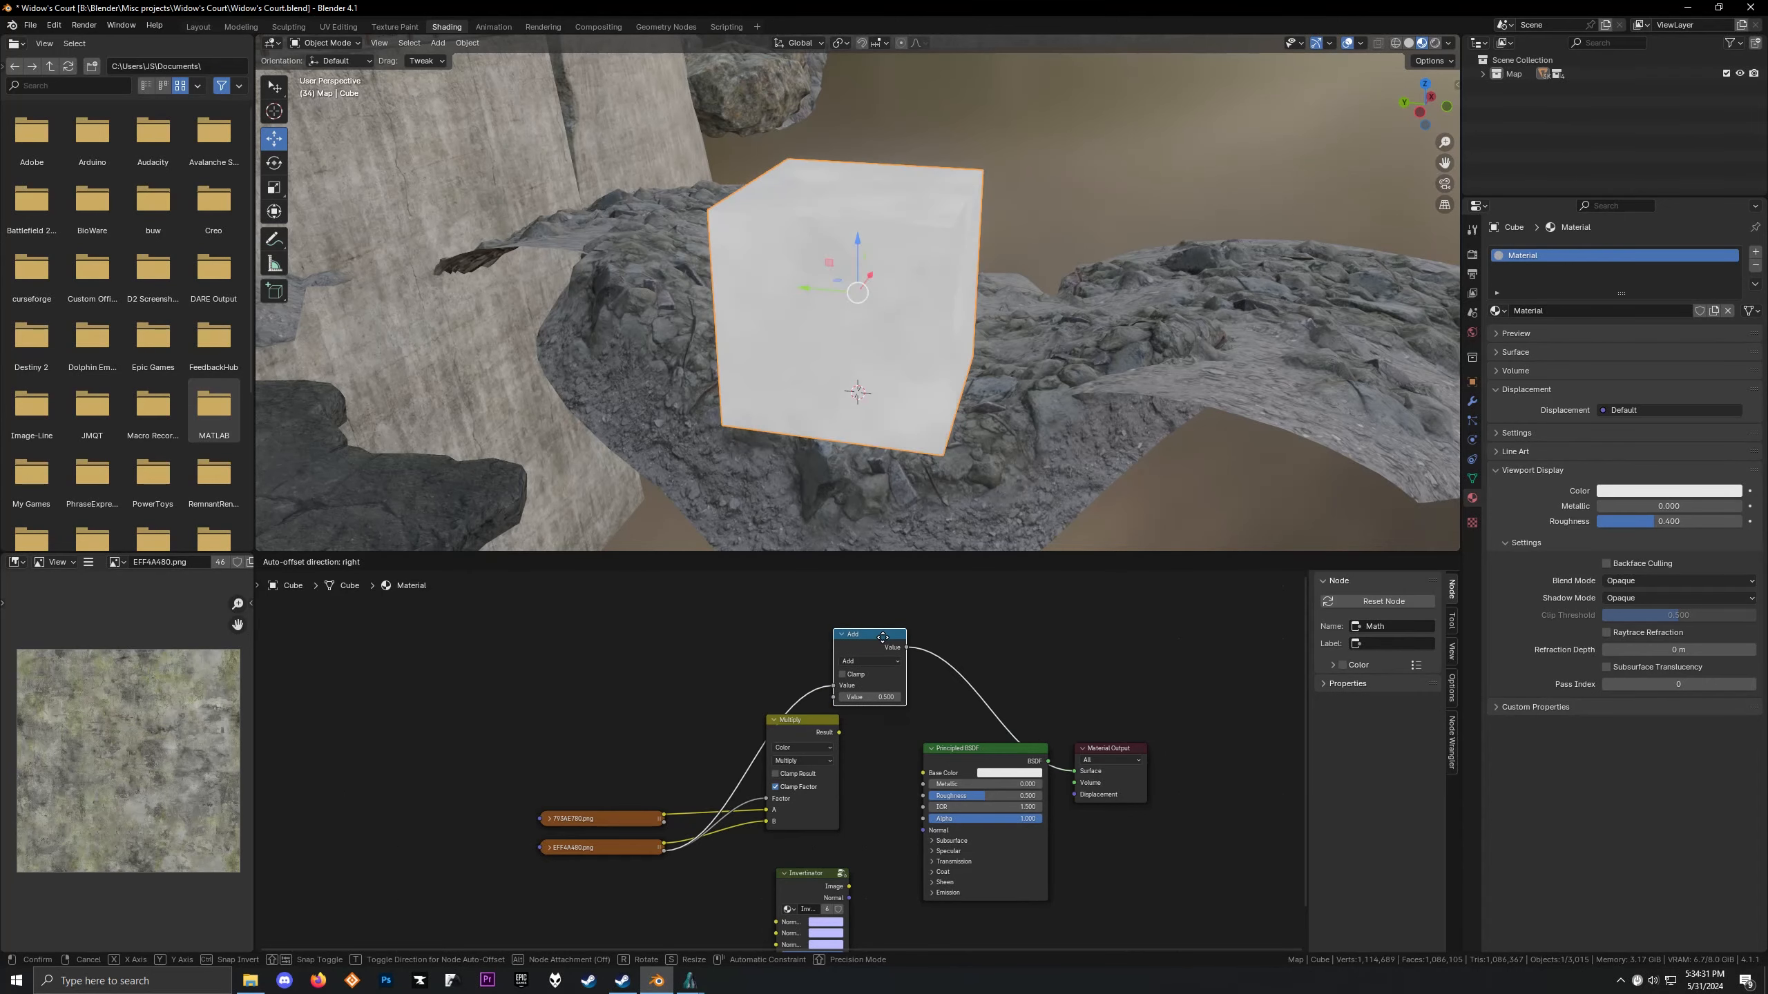
drag(875, 694, 766, 694)
drag(894, 642, 773, 716)
drag(776, 796, 772, 798)
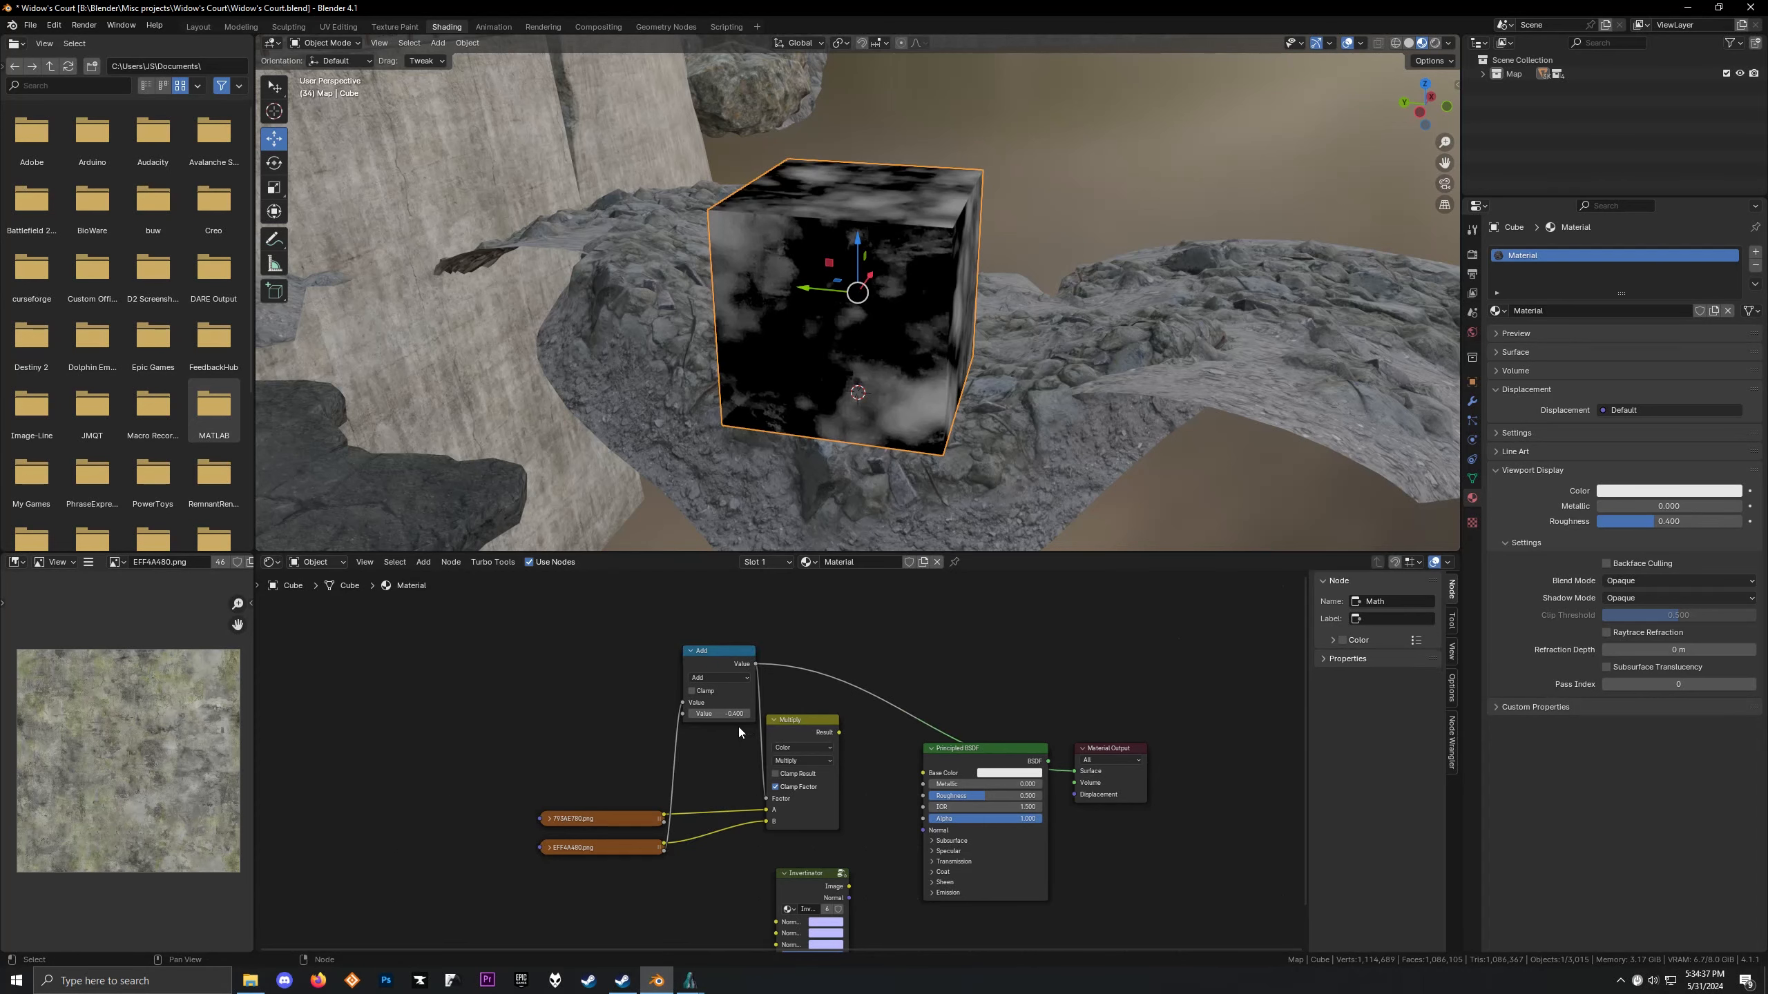
Preview the Multiply mix result on the cube, vary the Add node's value, and disconnect the mix Factor for comparison
ctrl+shift+click(814, 728)
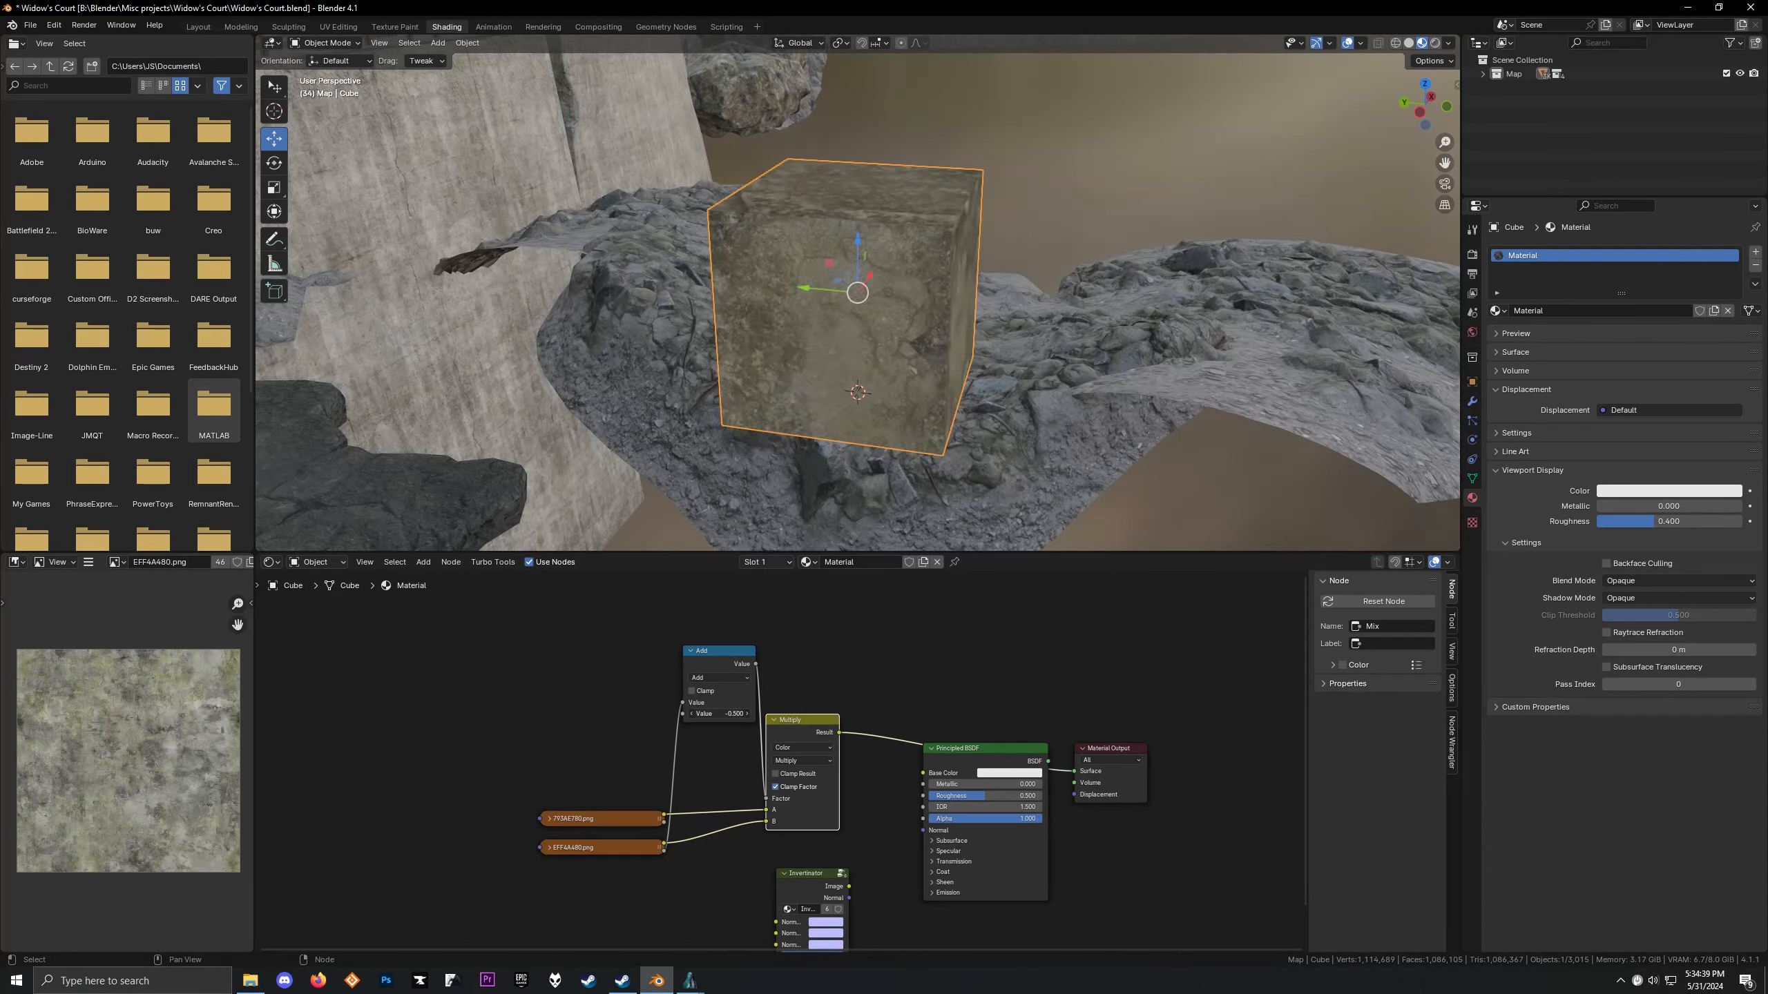
drag(720, 714, 723, 716)
drag(766, 798, 825, 799)
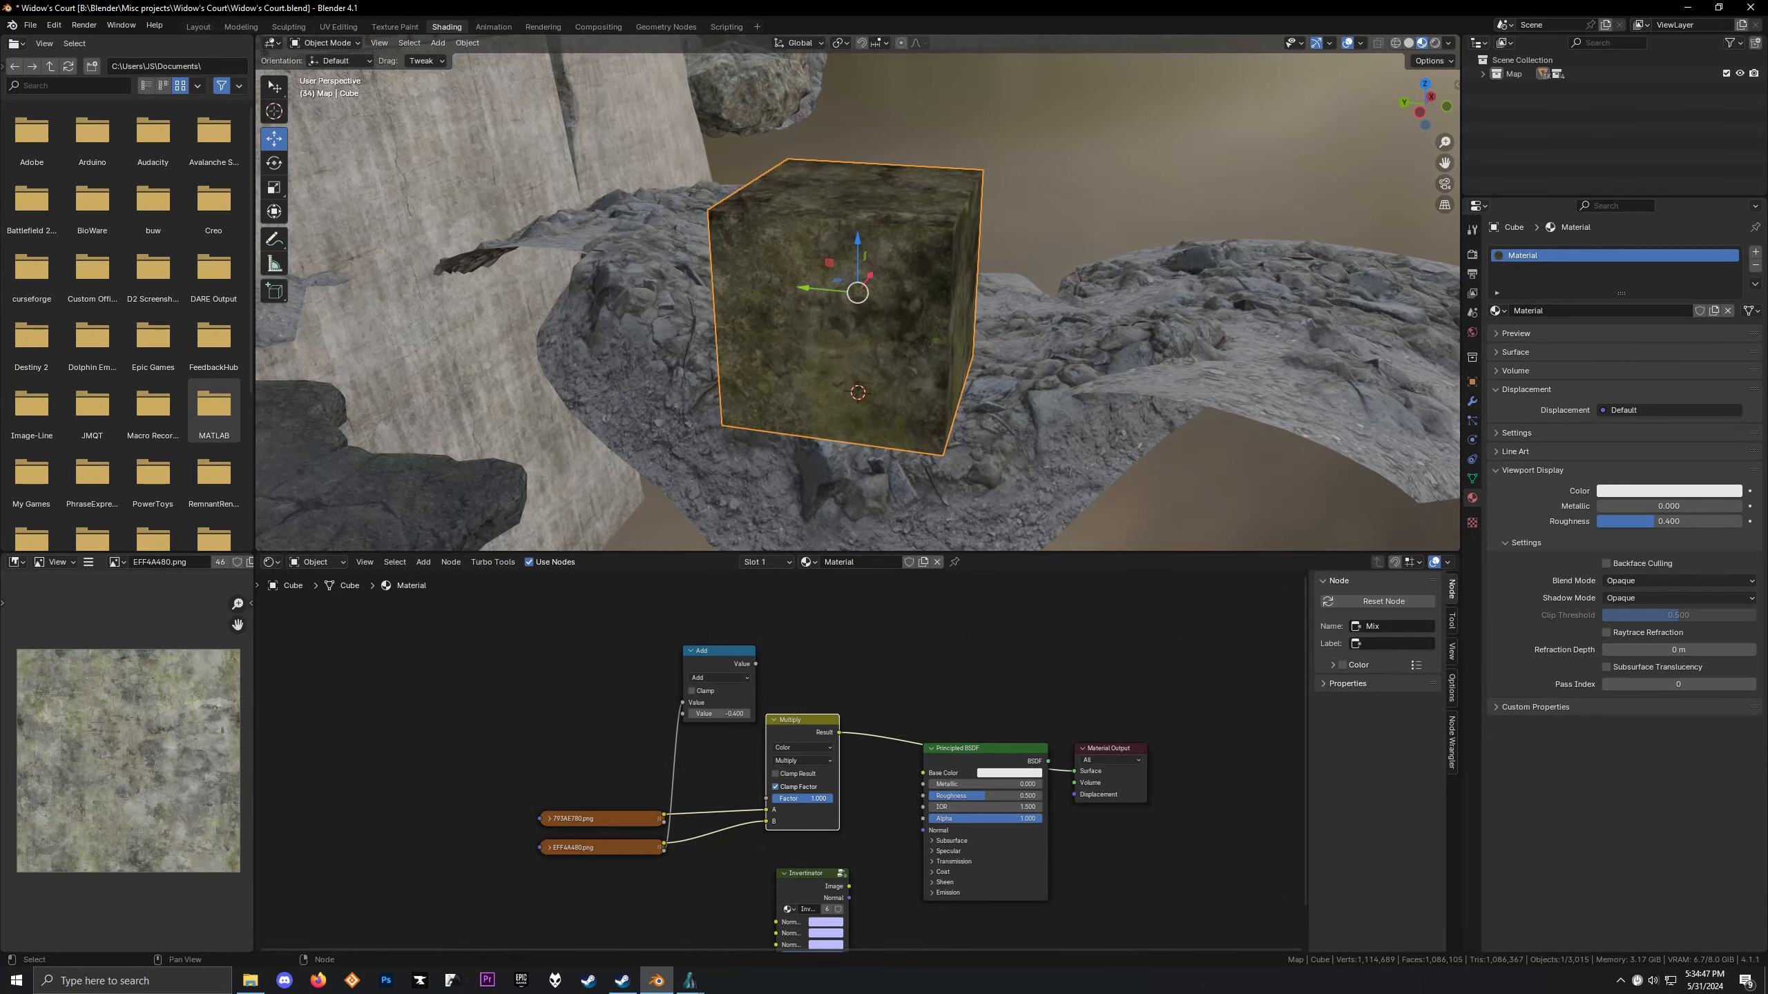
Reconnect the Add node to the mix Factor and try an added value of 0.700, followed by a negative one
drag(756, 665, 766, 799)
drag(721, 714, 759, 714)
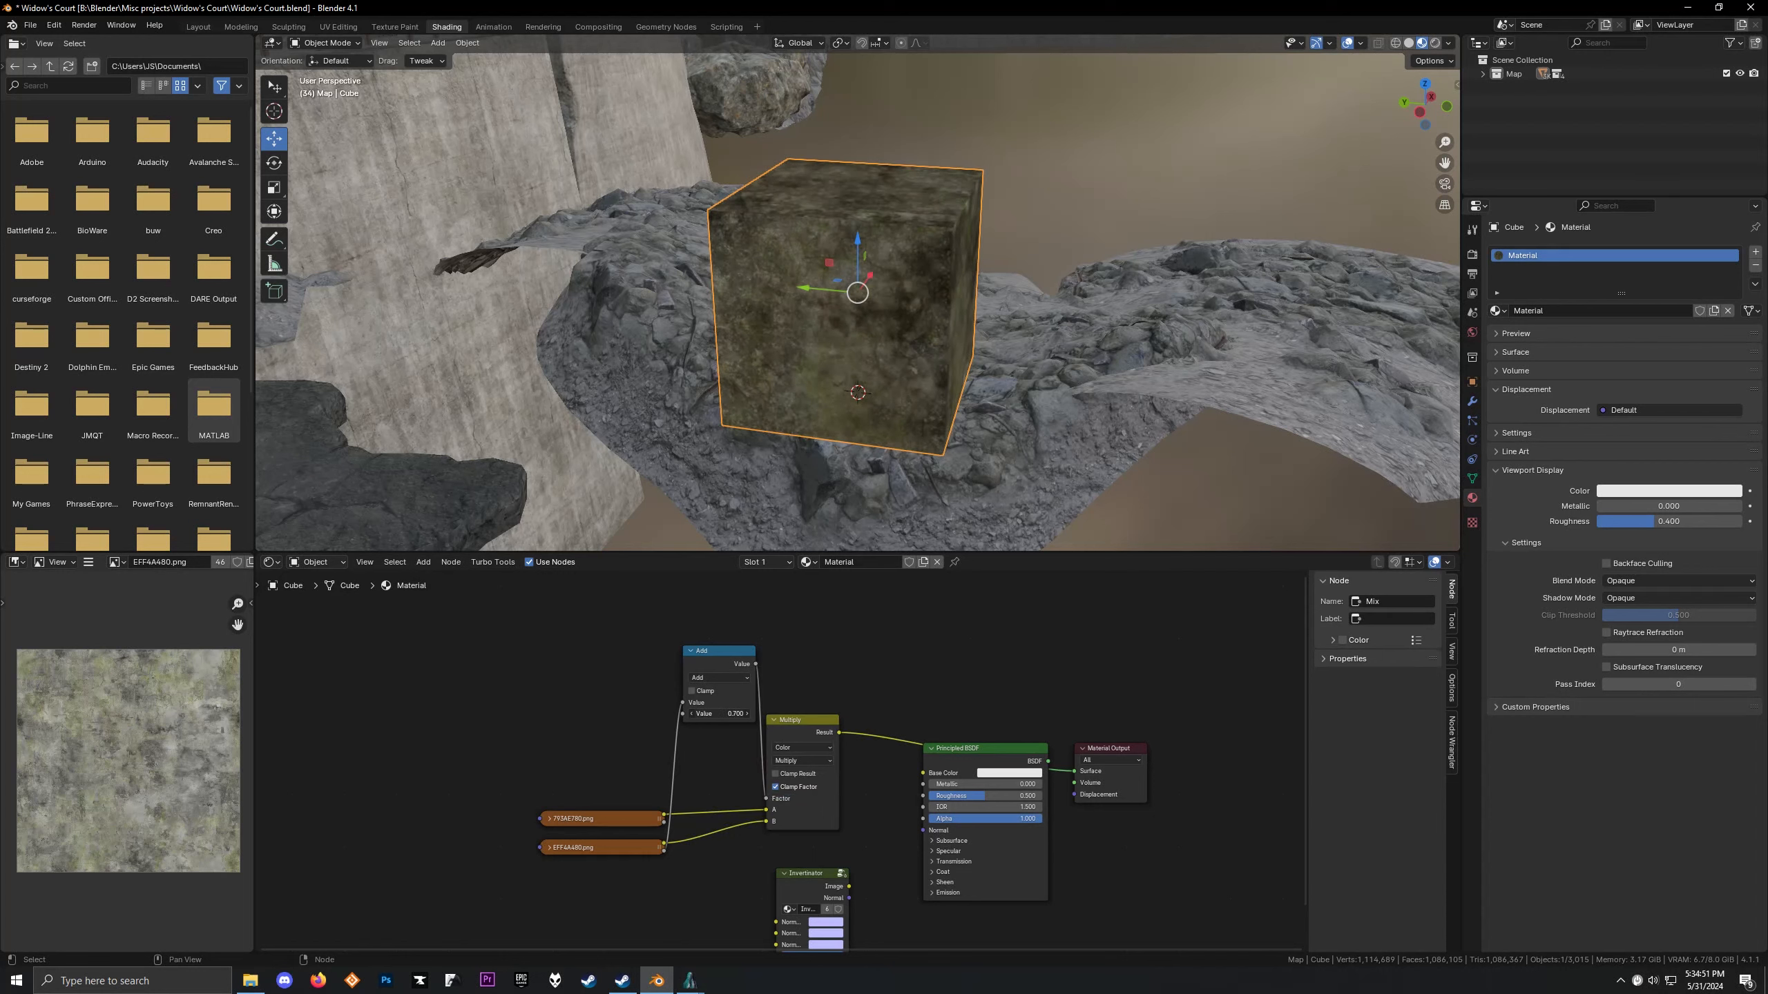
key(minus)
key(minus)
key(minus)
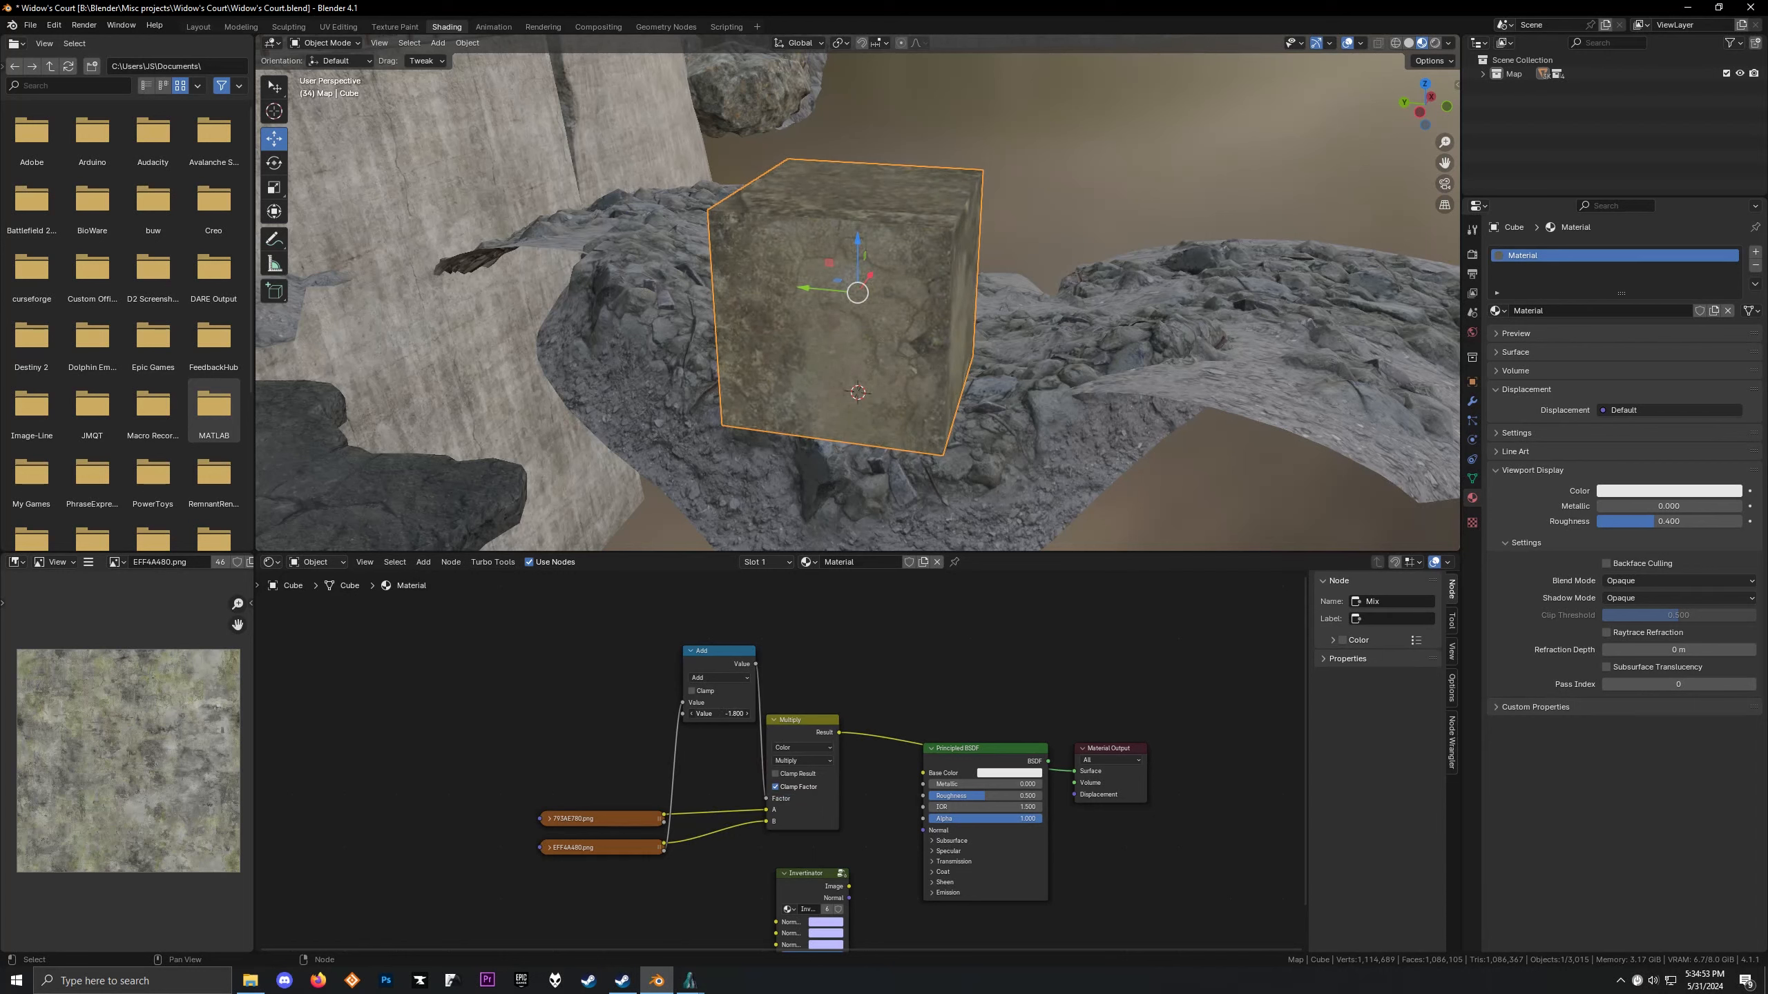
Switch the Math node's operation to Multiply and try factor values such as 1.700 on the texture's alpha
click(720, 677)
click(725, 730)
mouse_move(725, 714)
mouse_down()
mouse_move(835, 714)
mouse_move(689, 714)
mouse_move(787, 714)
mouse_move(692, 714)
mouse_move(744, 714)
mouse_up()
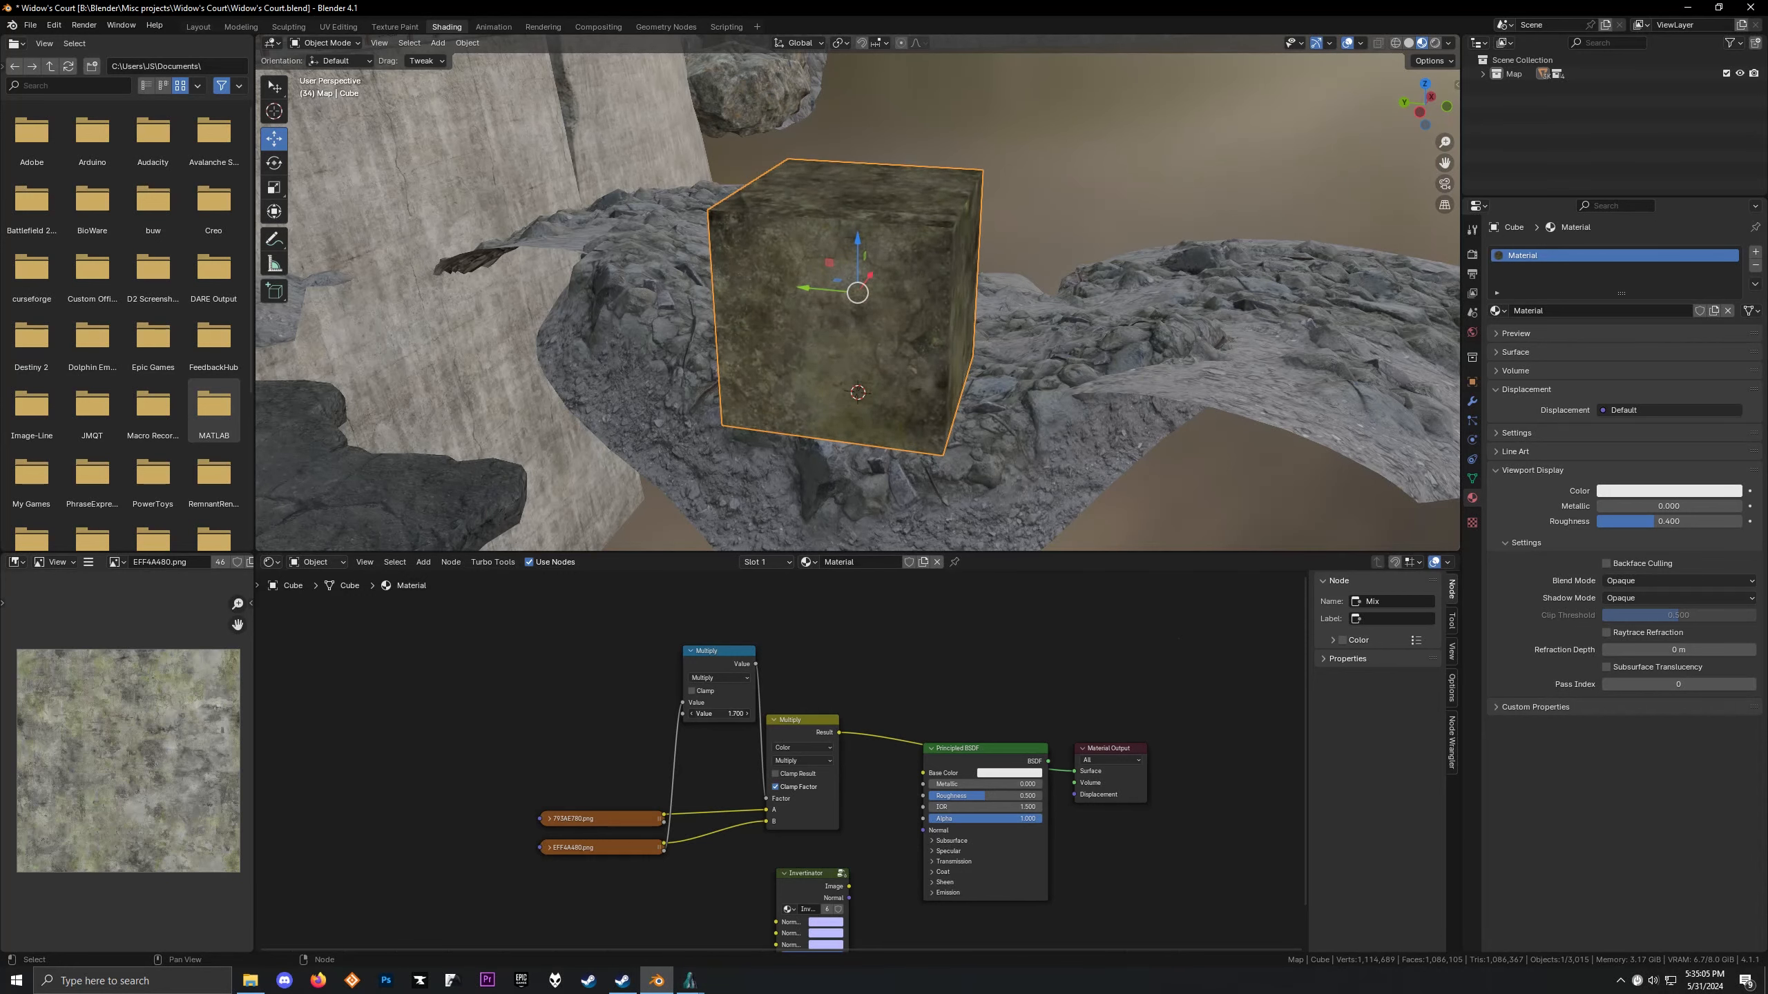
Delete the Math node and preview the EFF4AAB0.png texture's alpha on the cube
click(723, 652)
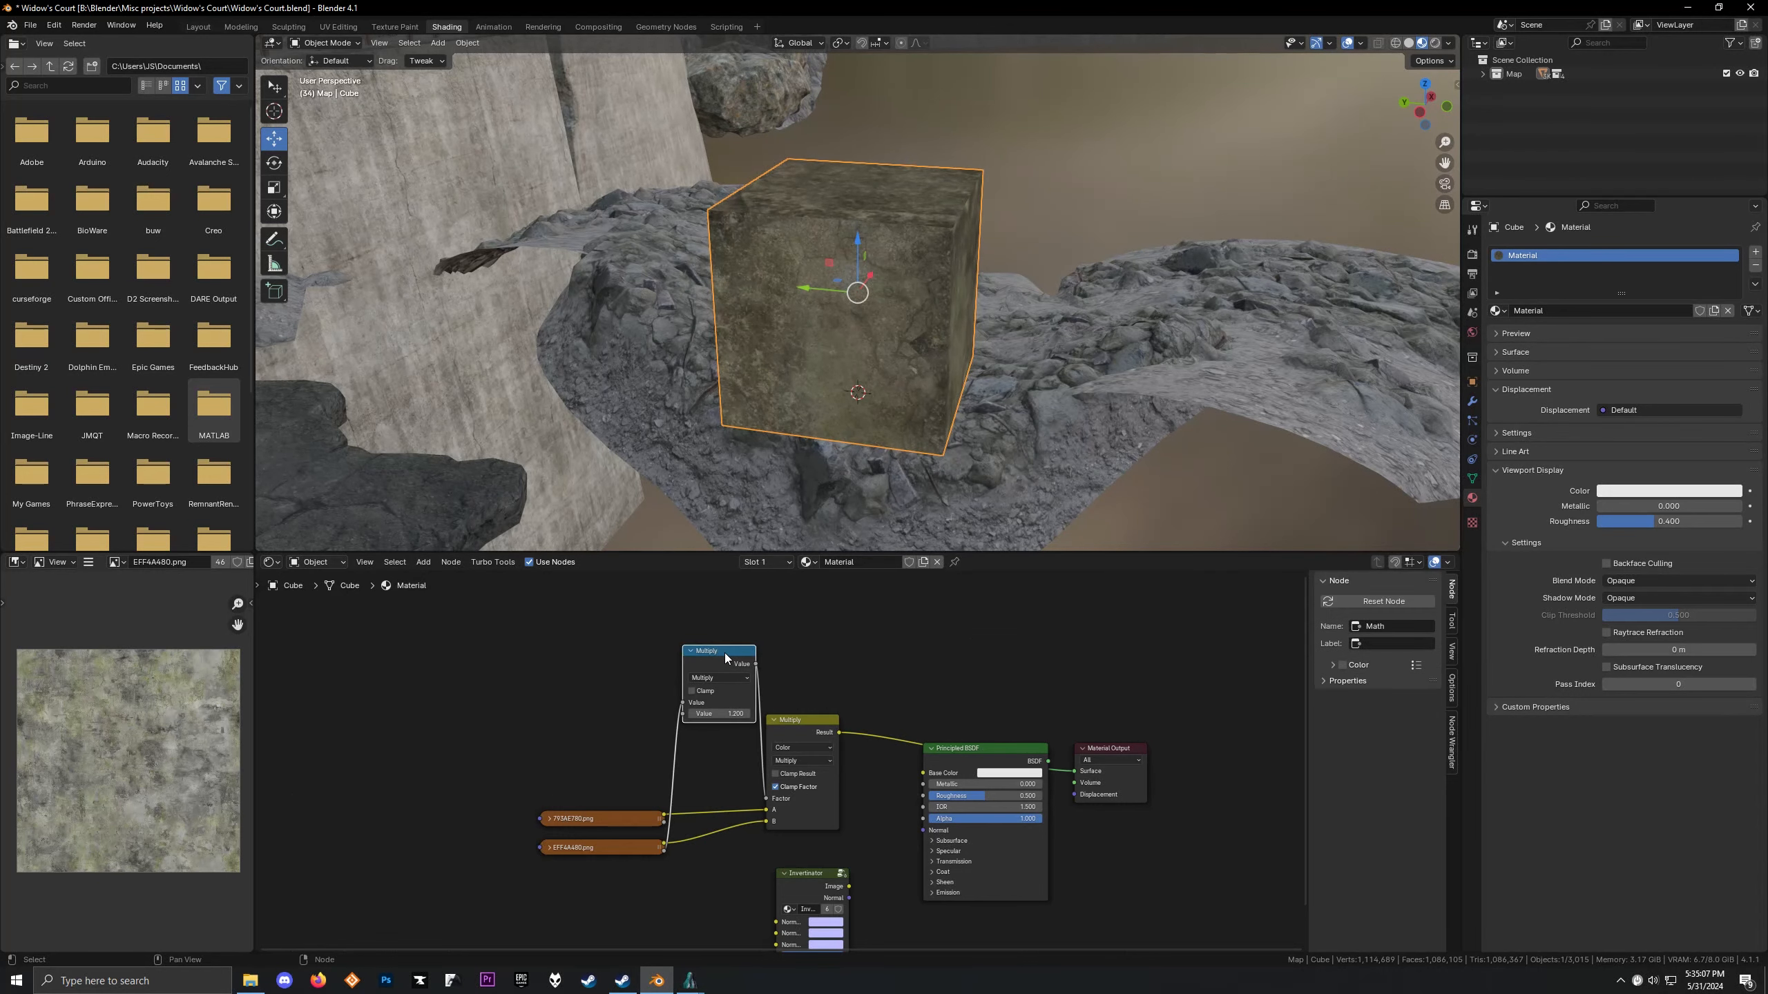
key(x)
ctrl+shift+click(639, 847)
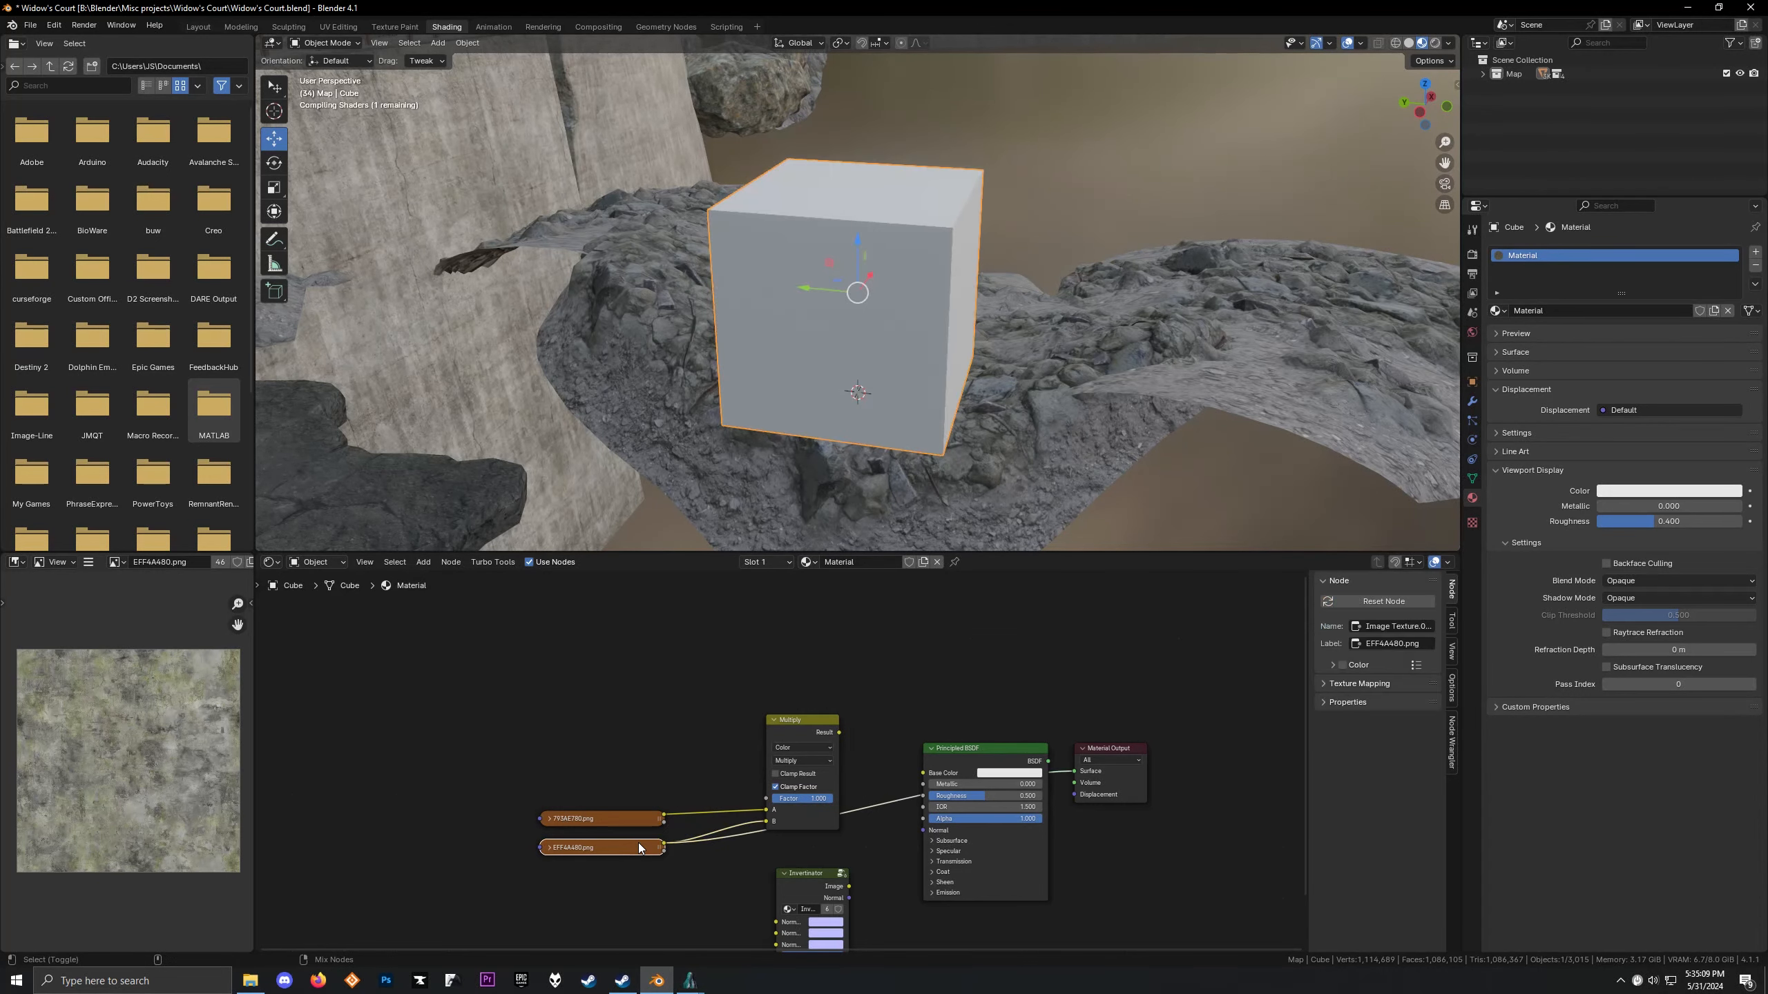
ctrl+shift+click(639, 847)
Add a Color Ramp node between the texture's alpha and the previewed output, placed above the Multiply mix node
key(shift+a)
click(926, 618)
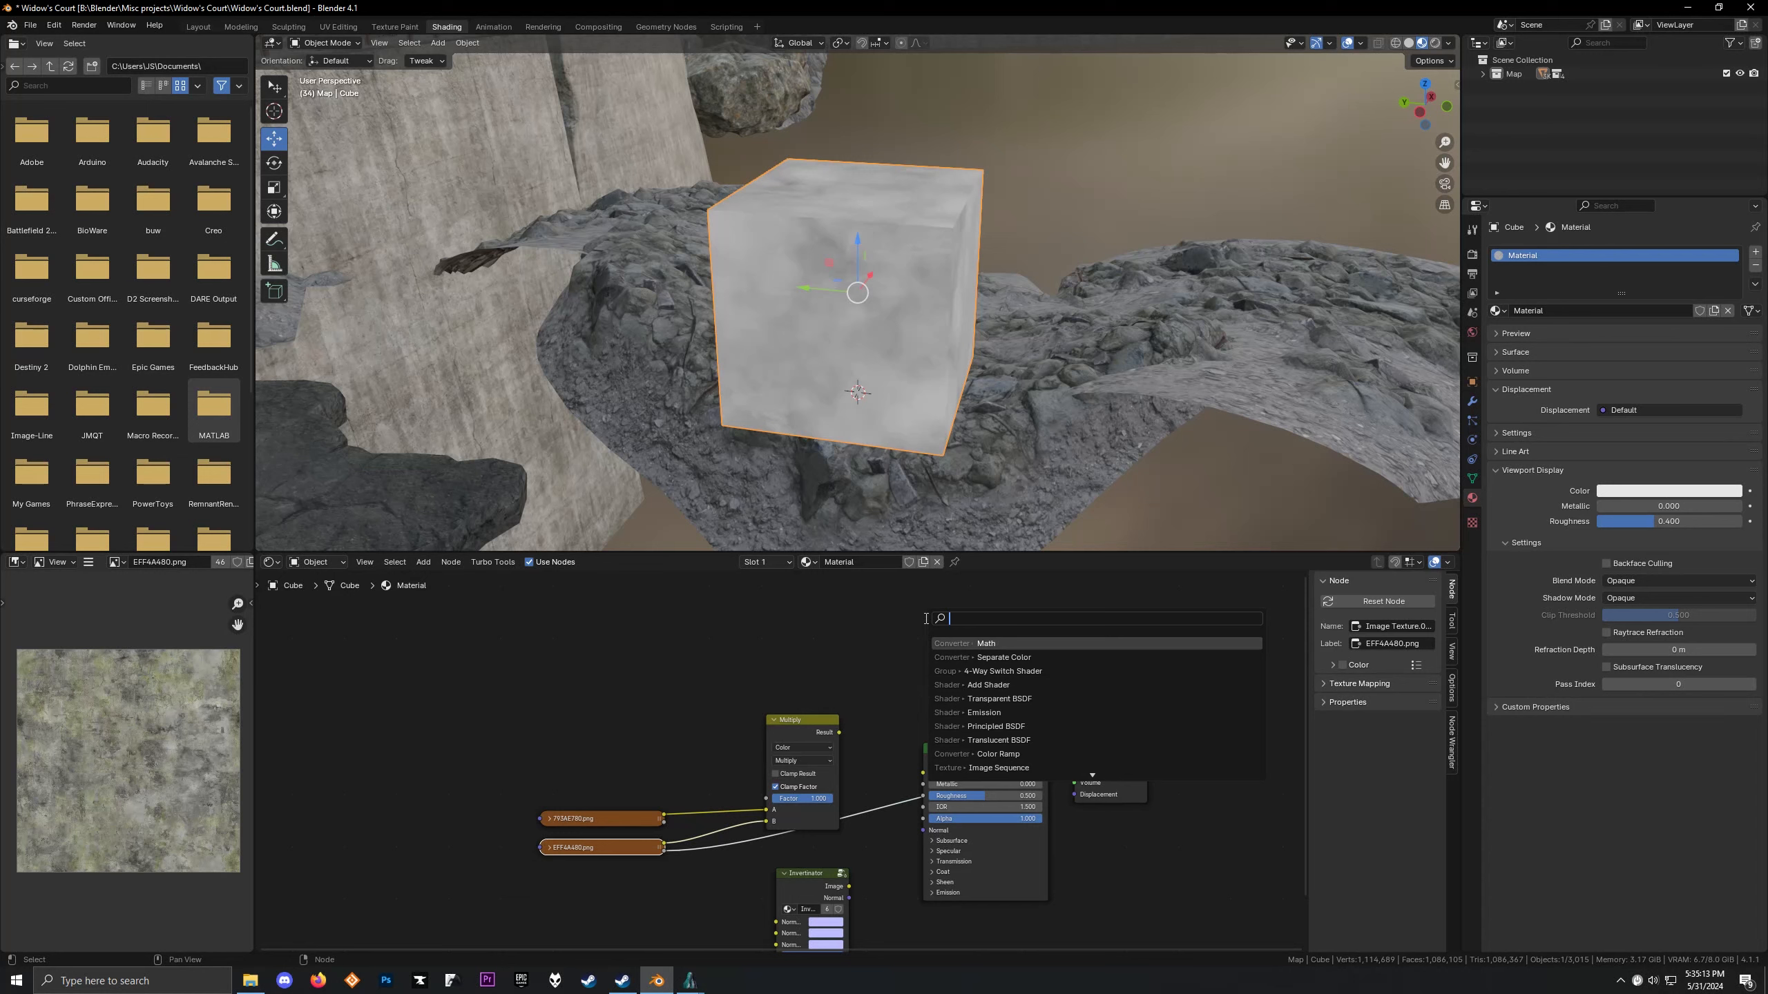
click(998, 754)
click(891, 747)
mouse_move(890, 744)
mouse_down()
mouse_move(886, 697)
mouse_move(767, 590)
mouse_move(687, 671)
mouse_move(737, 669)
mouse_move(712, 678)
mouse_up()
Try brightness changes on the Color Ramp's black and white stops, leaving them black and white
click(727, 705)
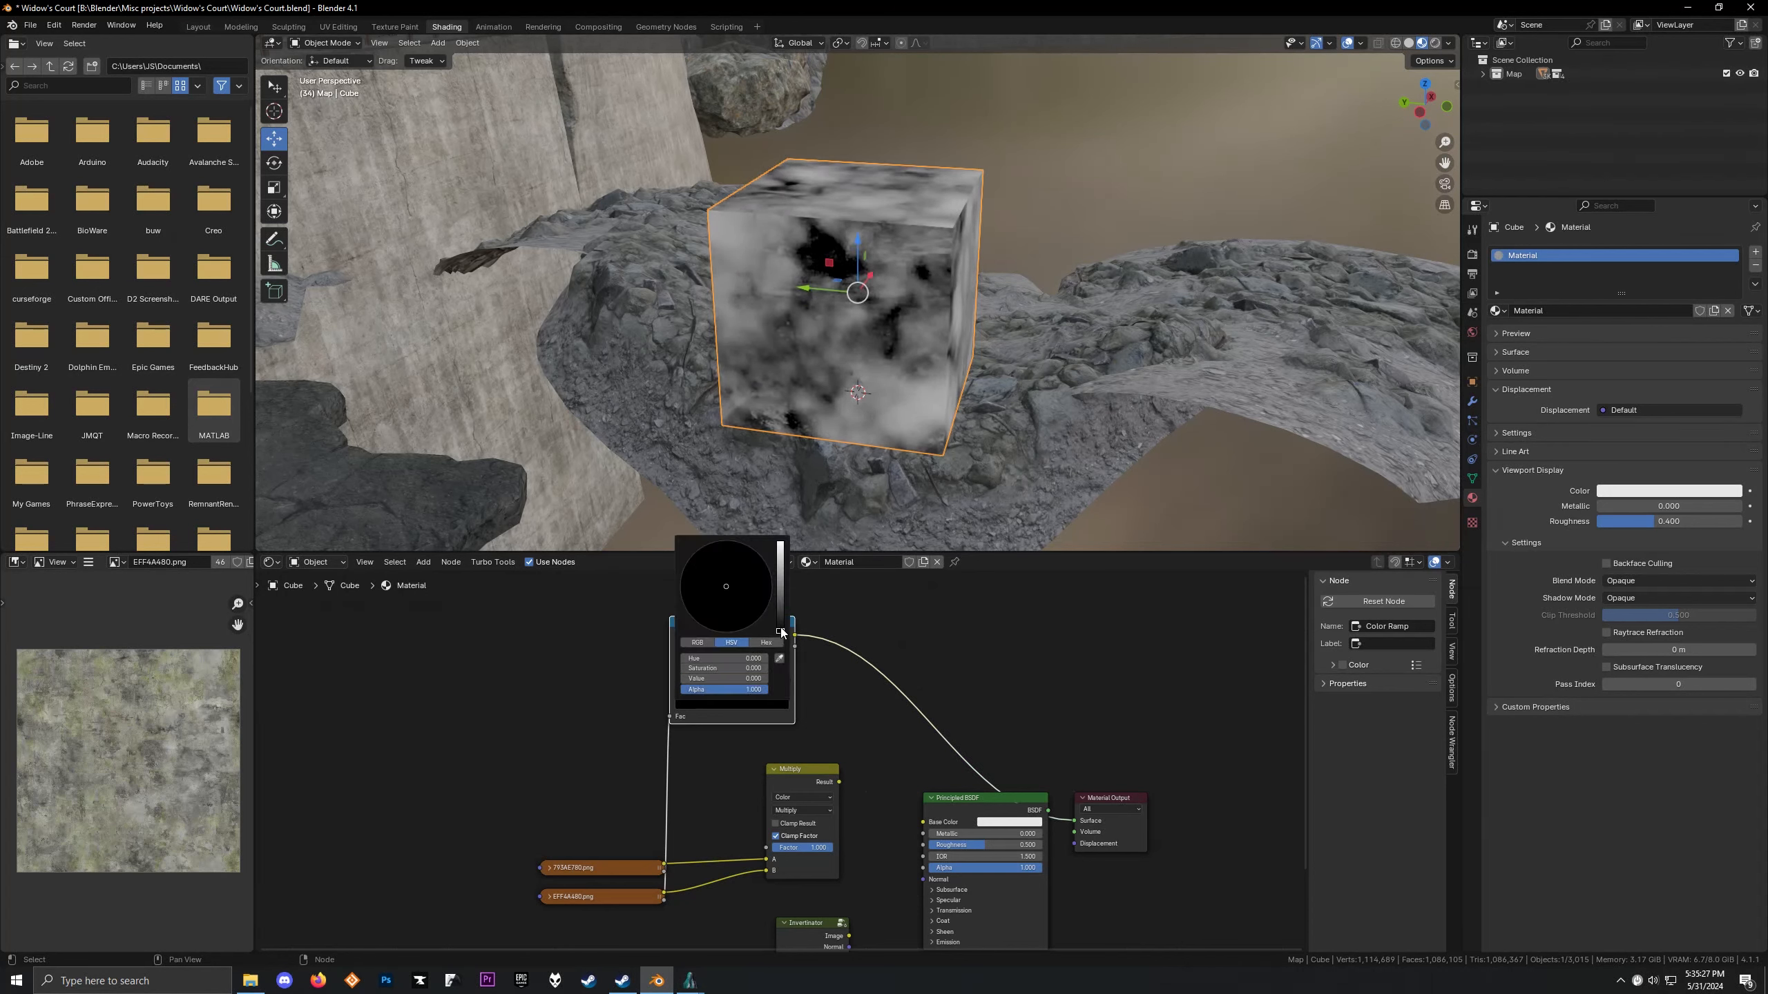
mouse_move(780, 627)
mouse_down()
mouse_move(780, 568)
mouse_move(780, 629)
mouse_up()
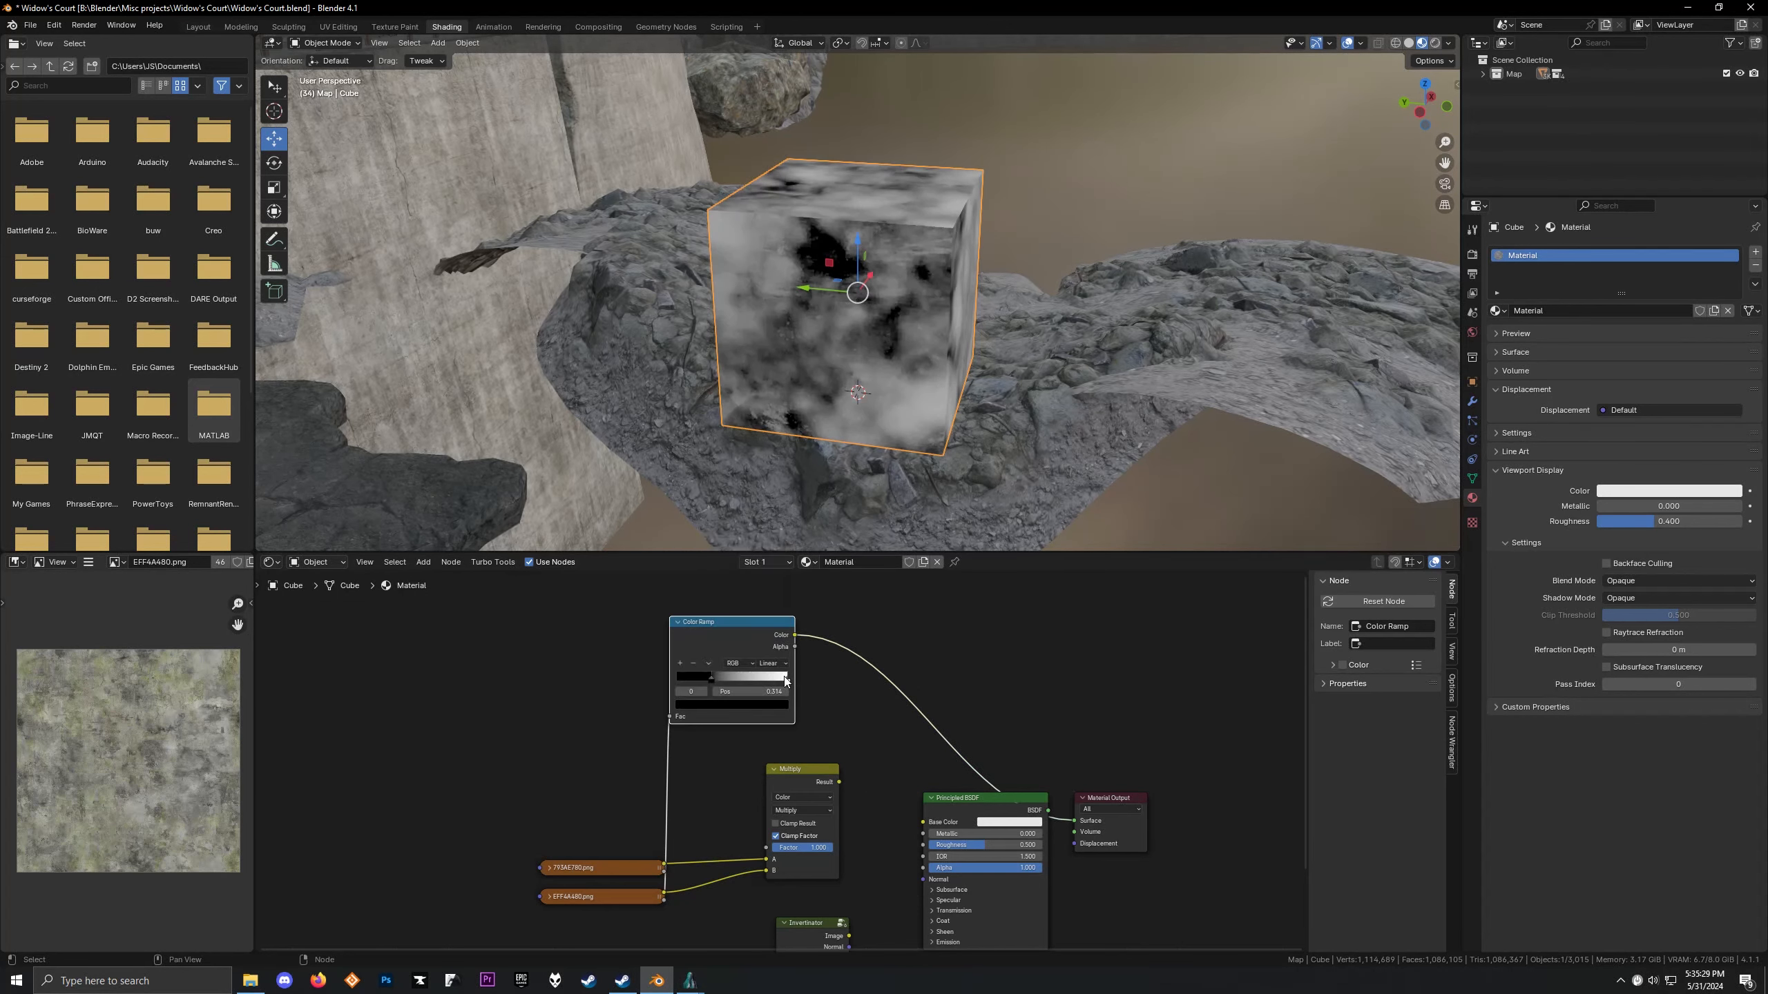
click(780, 705)
drag(780, 543, 726, 586)
Try another brightness on the Color Ramp's black stop, return it to black, and shift the stop to about 0.323
click(713, 676)
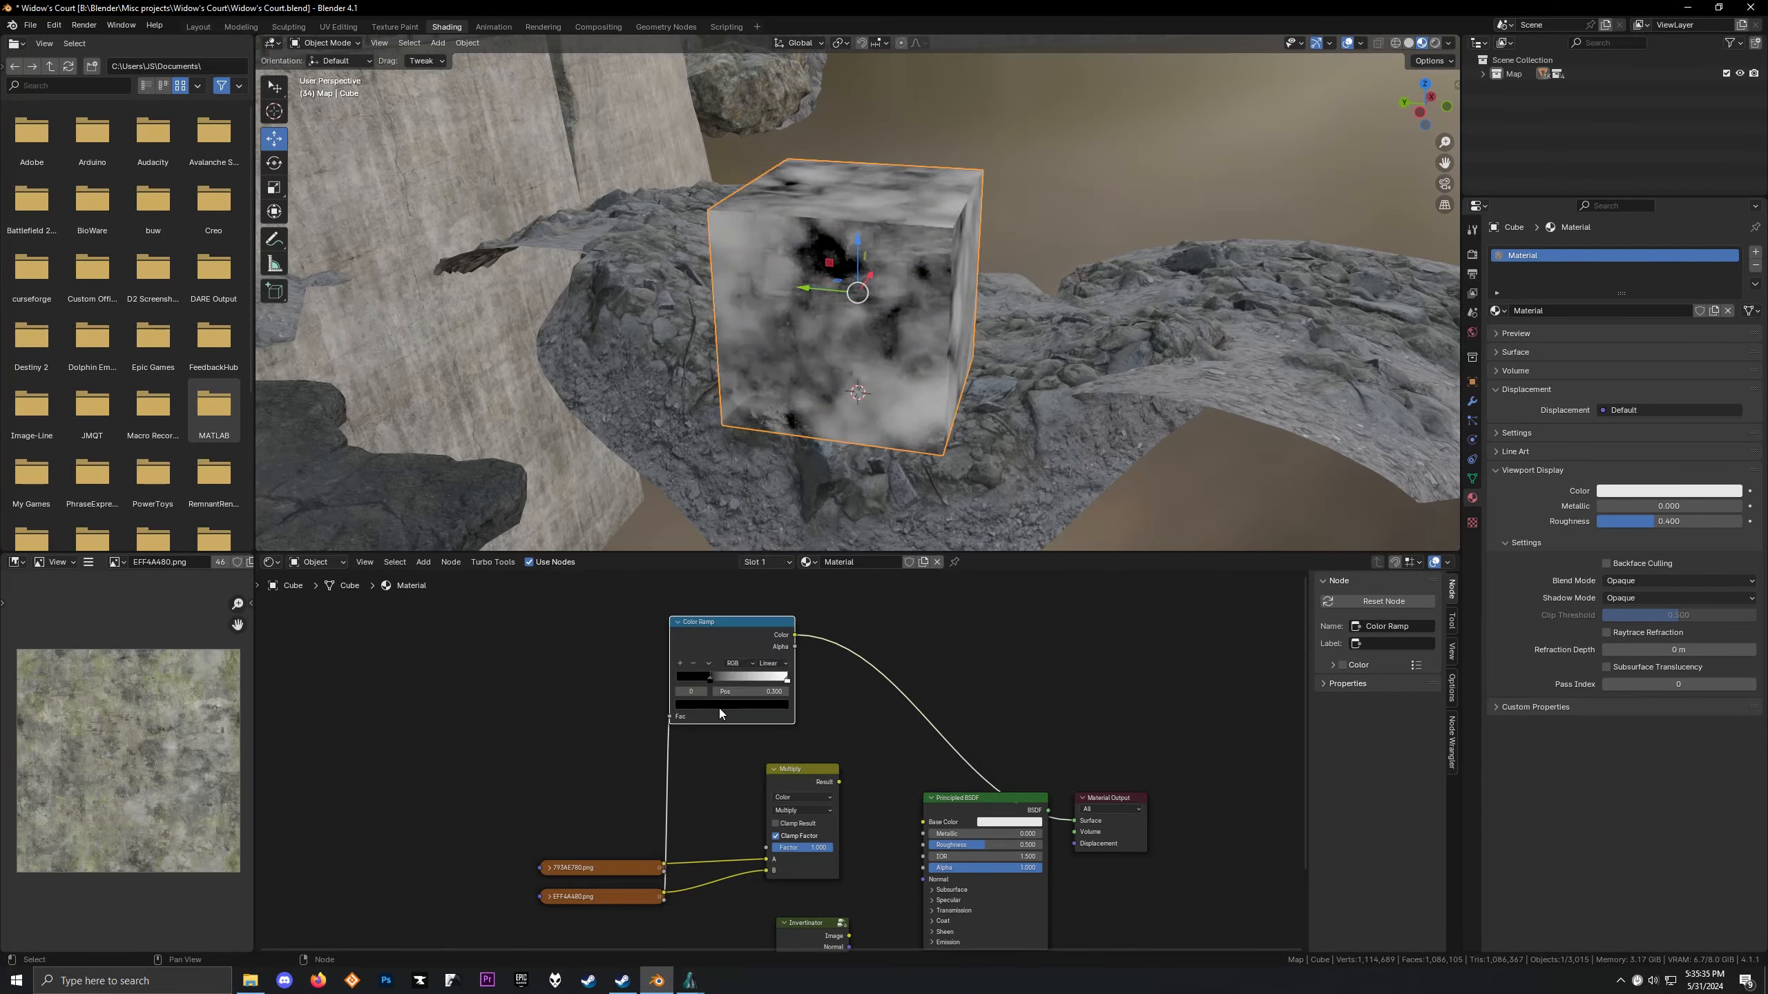
click(718, 705)
mouse_move(778, 599)
mouse_down()
mouse_move(780, 577)
mouse_move(780, 632)
mouse_up()
drag(749, 670, 713, 658)
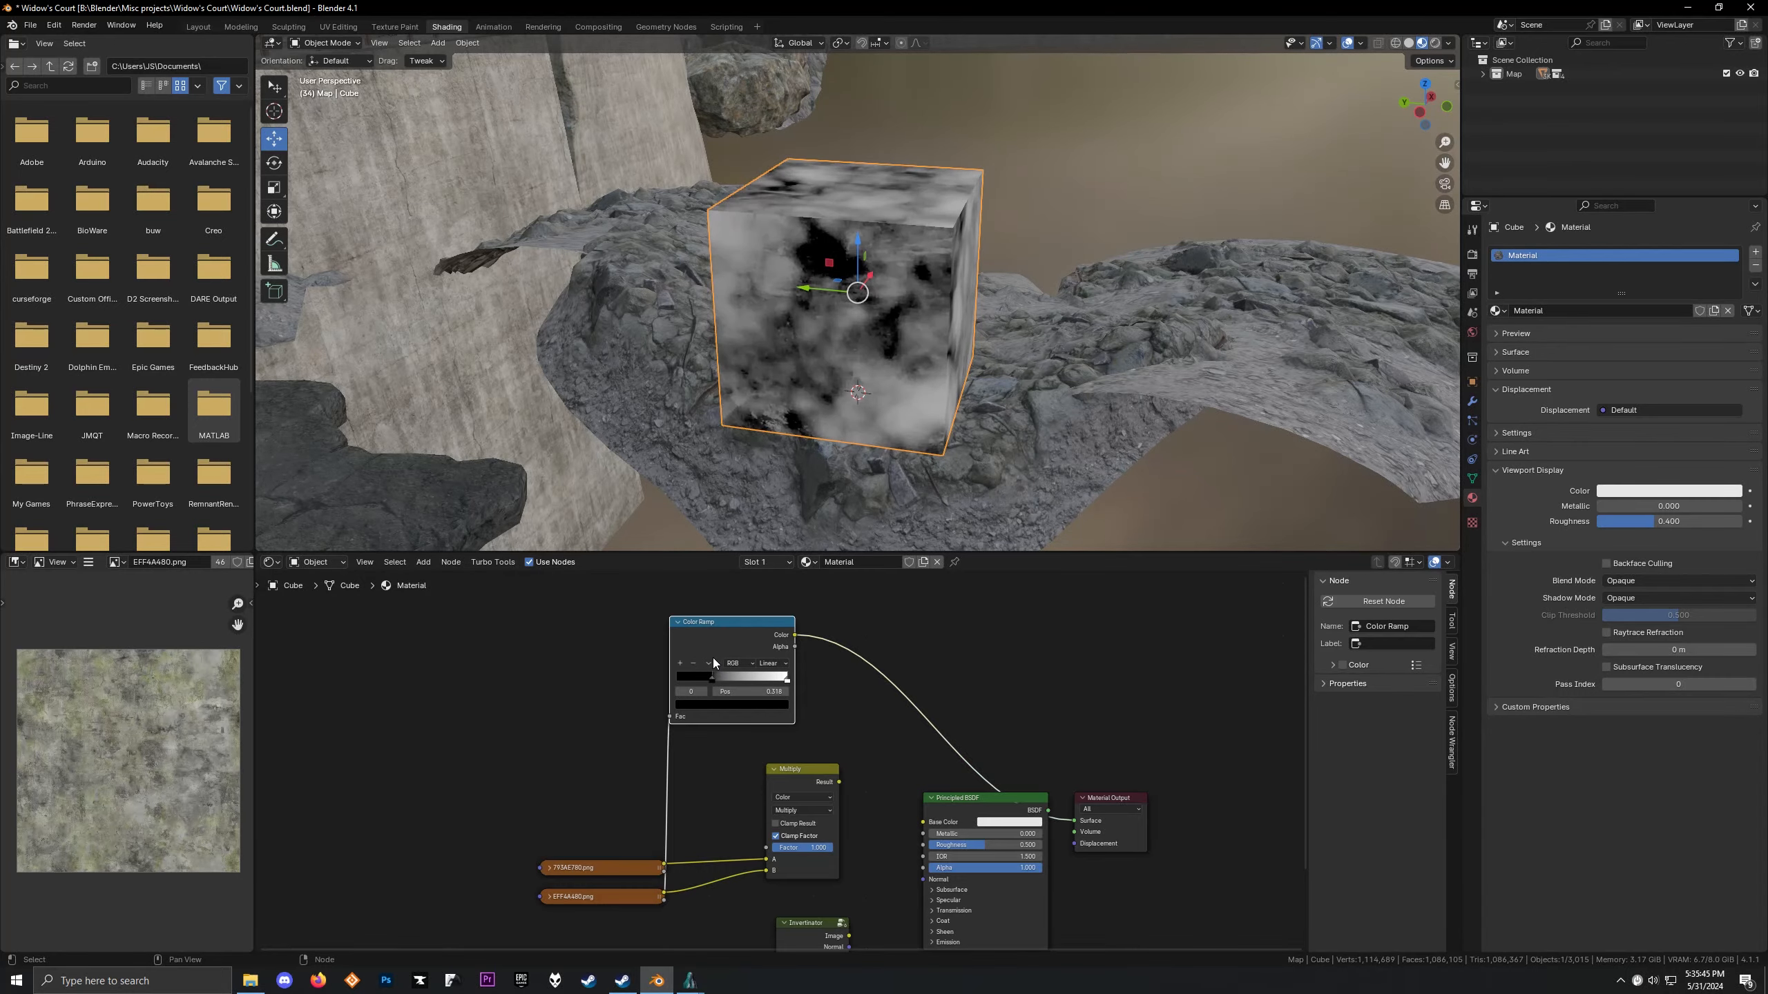
middle_drag(929, 312, 823, 331)
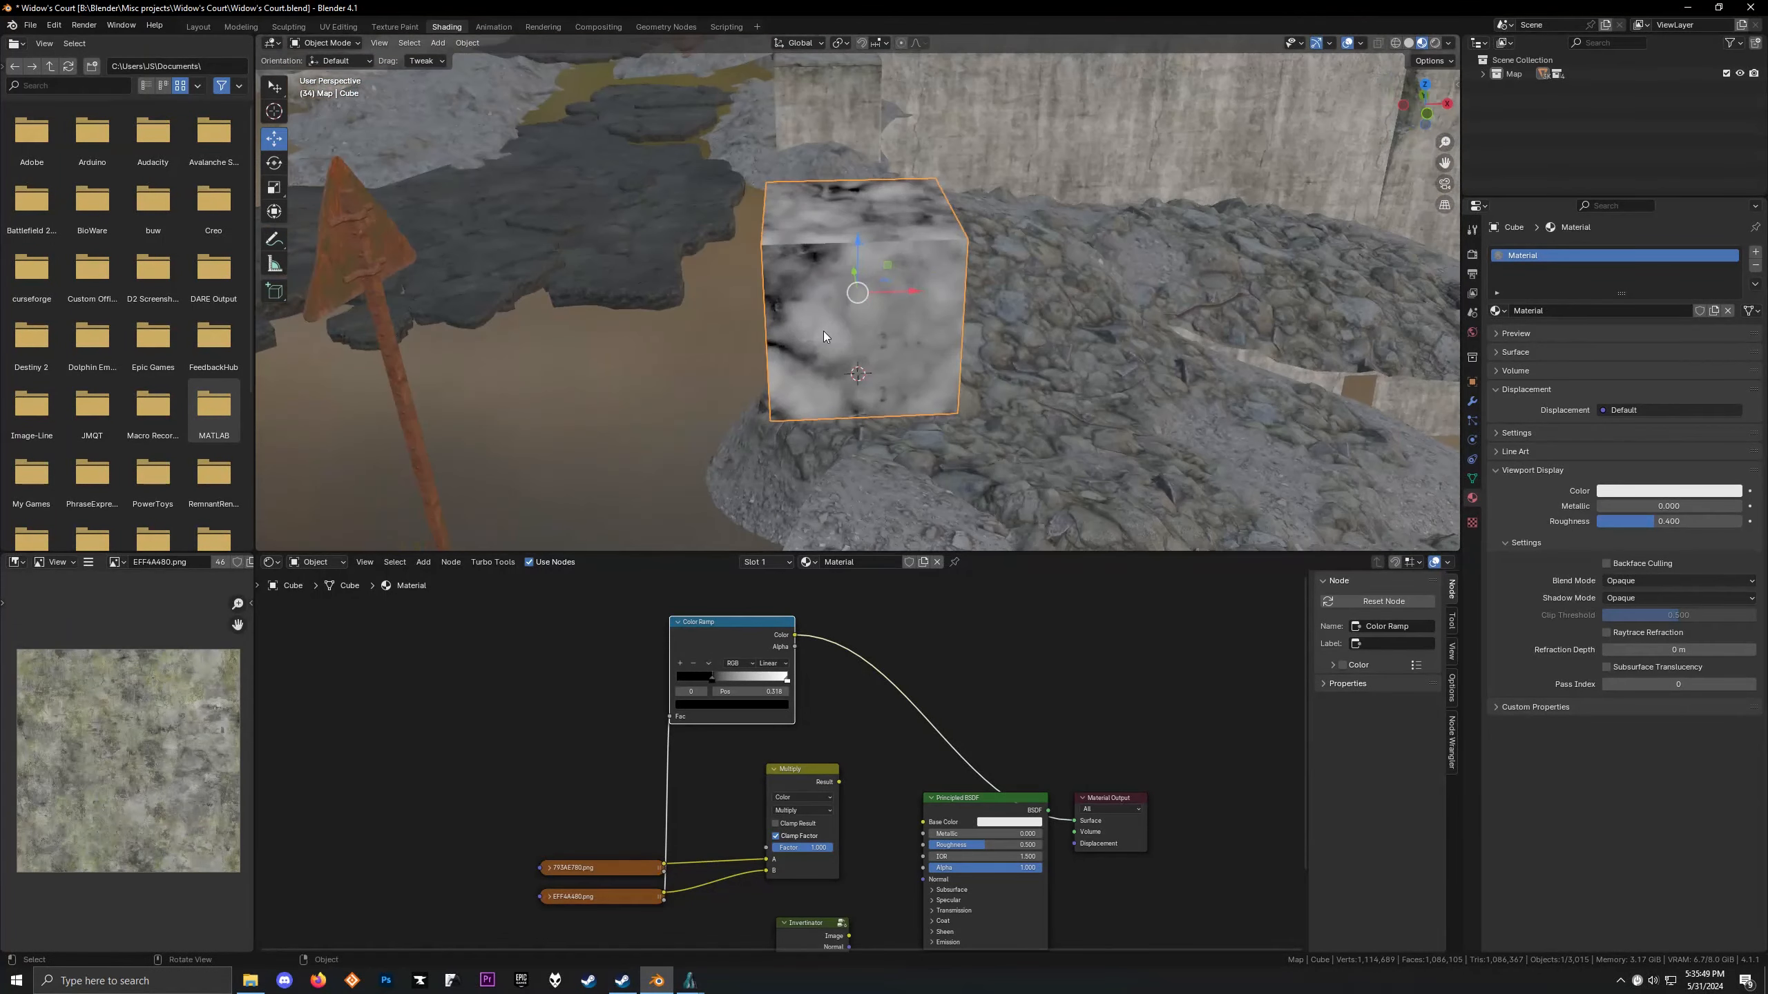
scroll(690, 740, up, 1)
mouse_move(707, 670)
mouse_down()
mouse_move(685, 672)
mouse_move(725, 675)
mouse_move(679, 677)
mouse_move(696, 672)
mouse_up()
Open the Invertinator group for a look inside and return to the cube's material network
scroll(870, 735, down, 4)
middle_drag(855, 747, 703, 691)
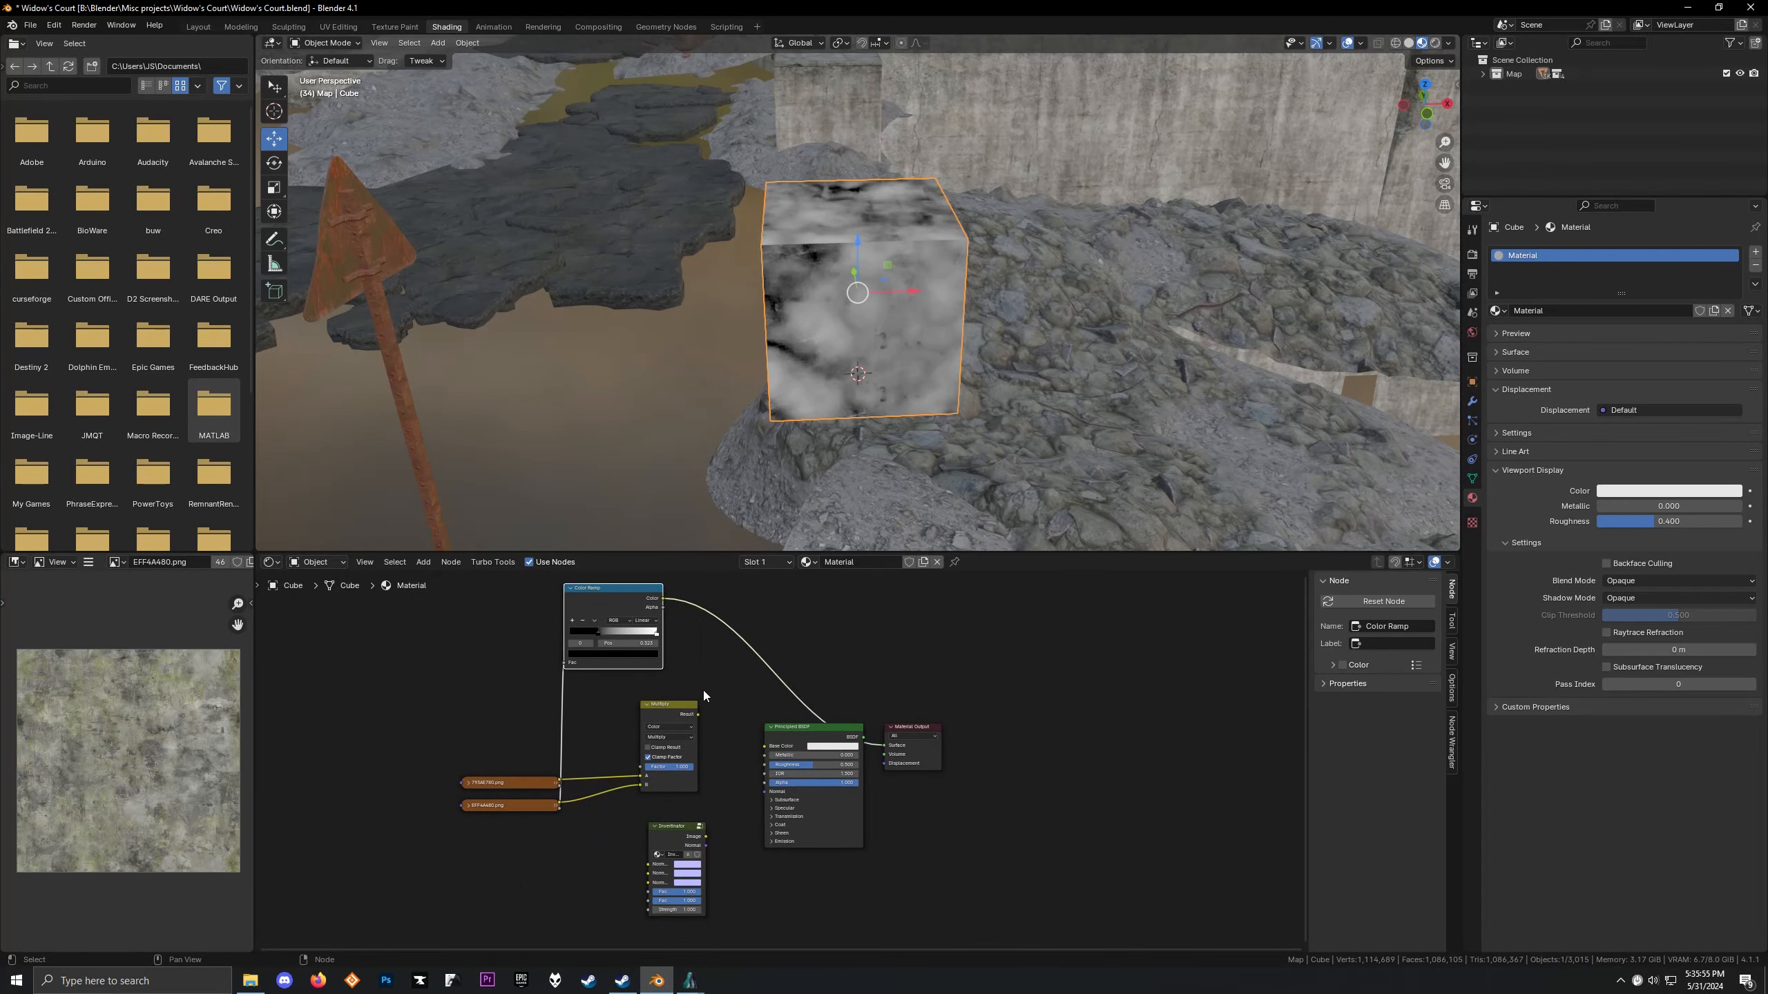
middle_drag(705, 808, 824, 723)
click(780, 752)
key(Tab)
key(Tab)
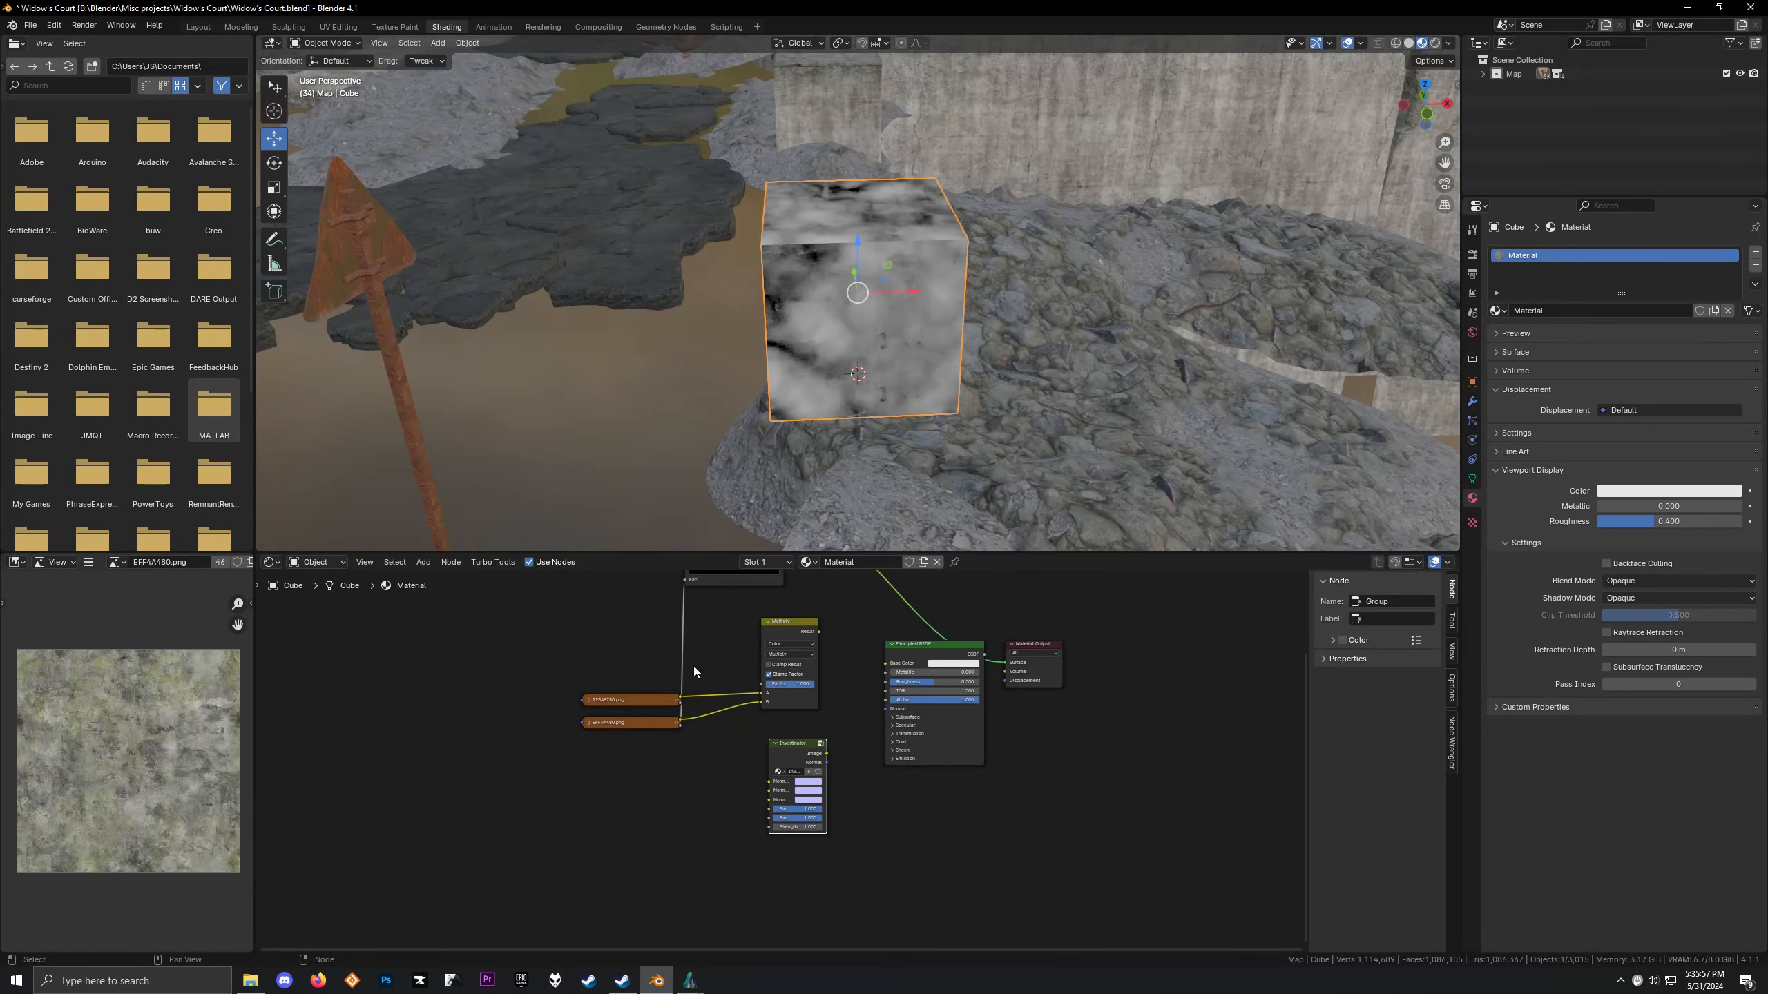
Move the Color Ramp's black stop to position 0.291
scroll(694, 665, up, 4)
middle_drag(691, 620, 723, 764)
scroll(769, 652, up, 2)
middle_drag(782, 653, 787, 676)
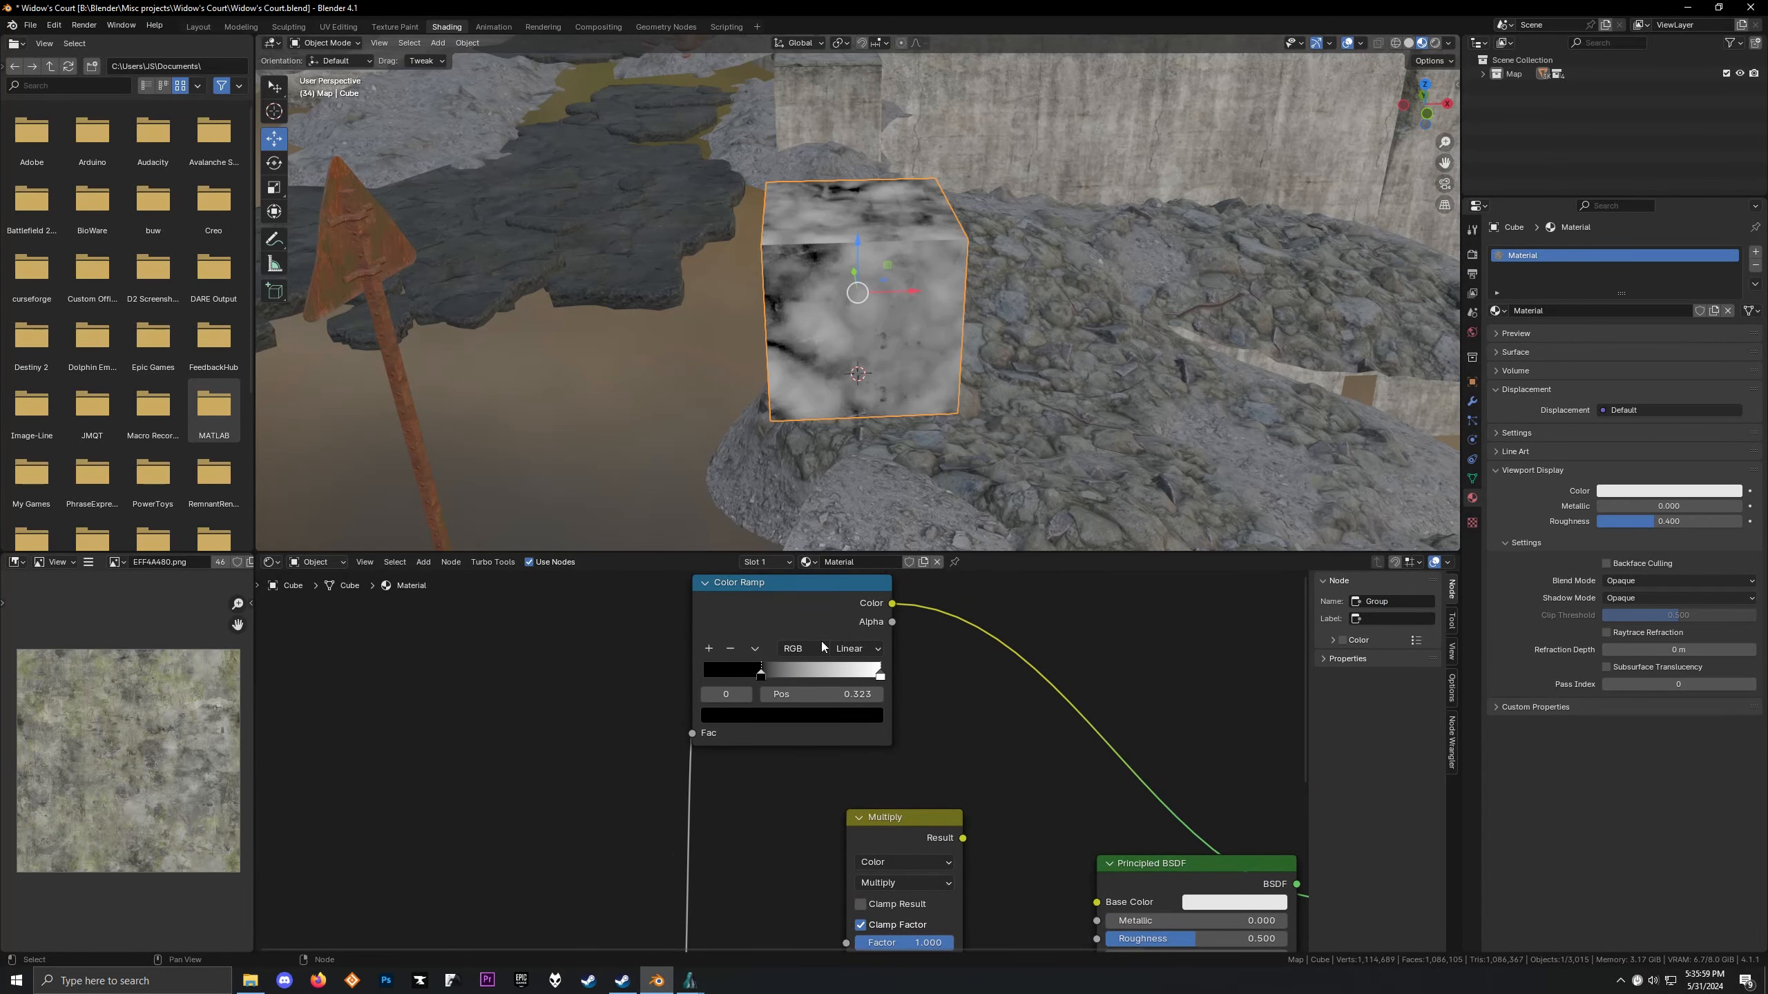
mouse_move(761, 679)
mouse_down()
mouse_move(702, 670)
mouse_move(828, 670)
mouse_move(745, 668)
mouse_up()
Look through the available custom node groups and add a Cracked Concrete group beside the Color Ramp
scroll(745, 667, down, 4)
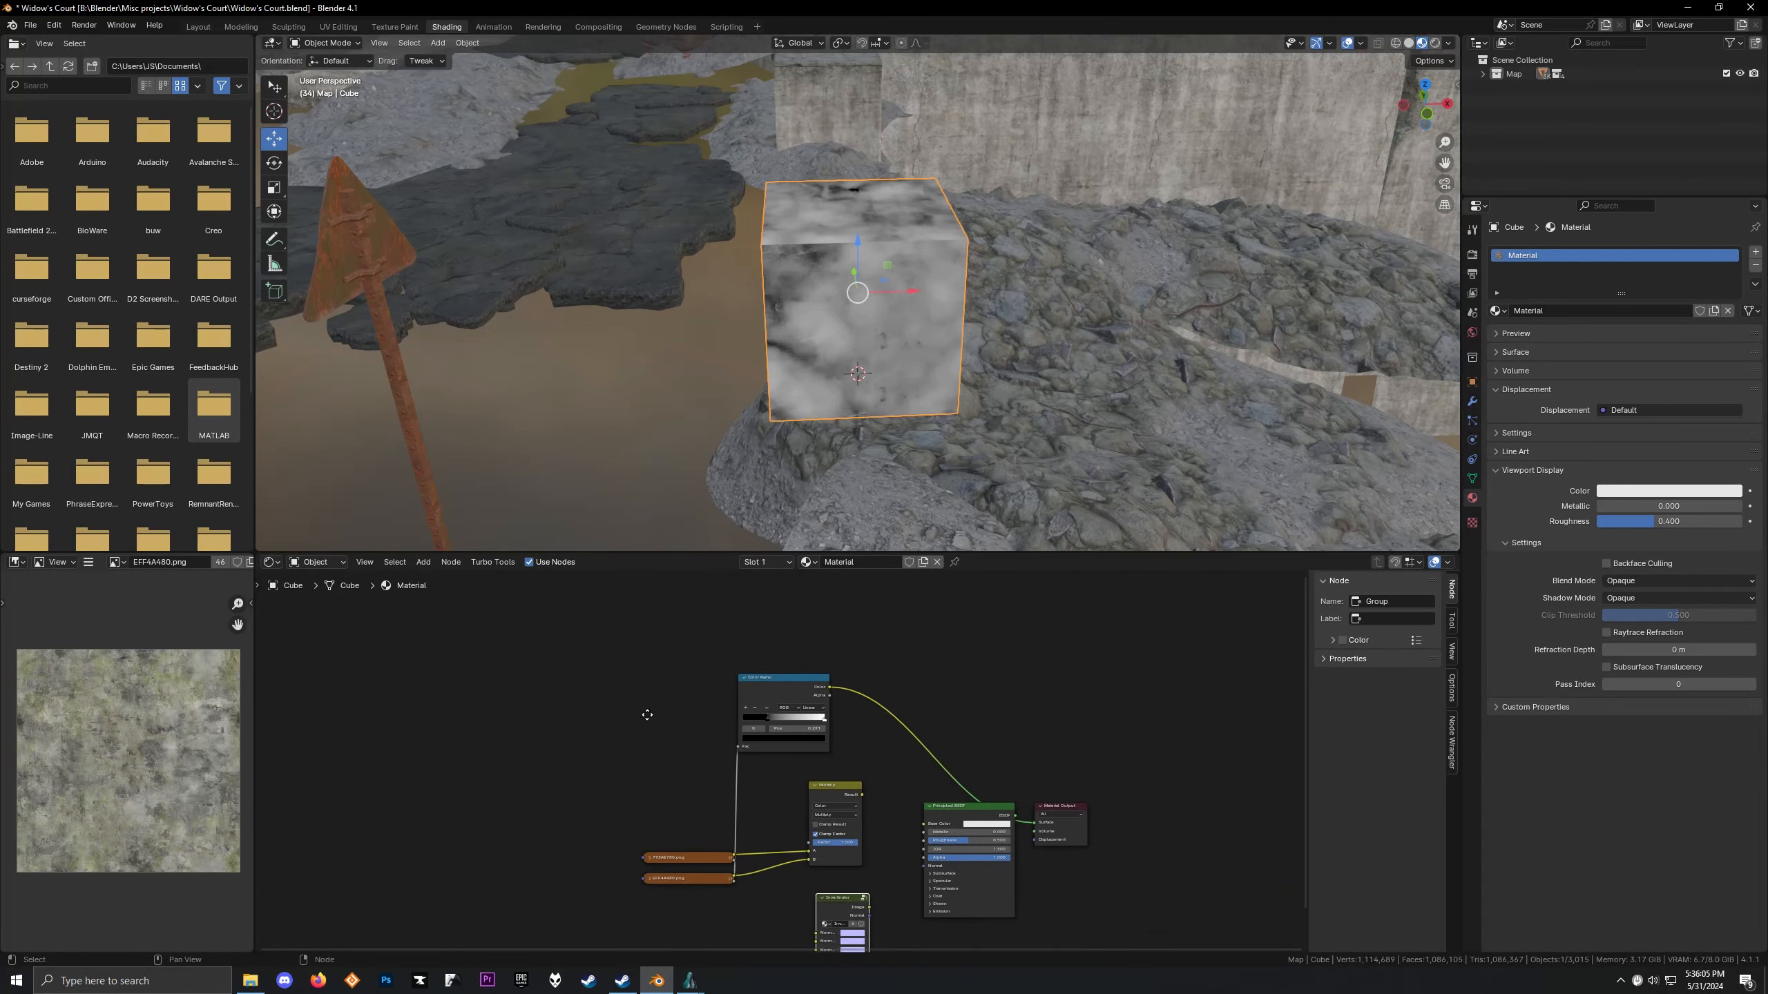
scroll(933, 669, up, 1)
key(shift+a)
mouse_move(912, 819)
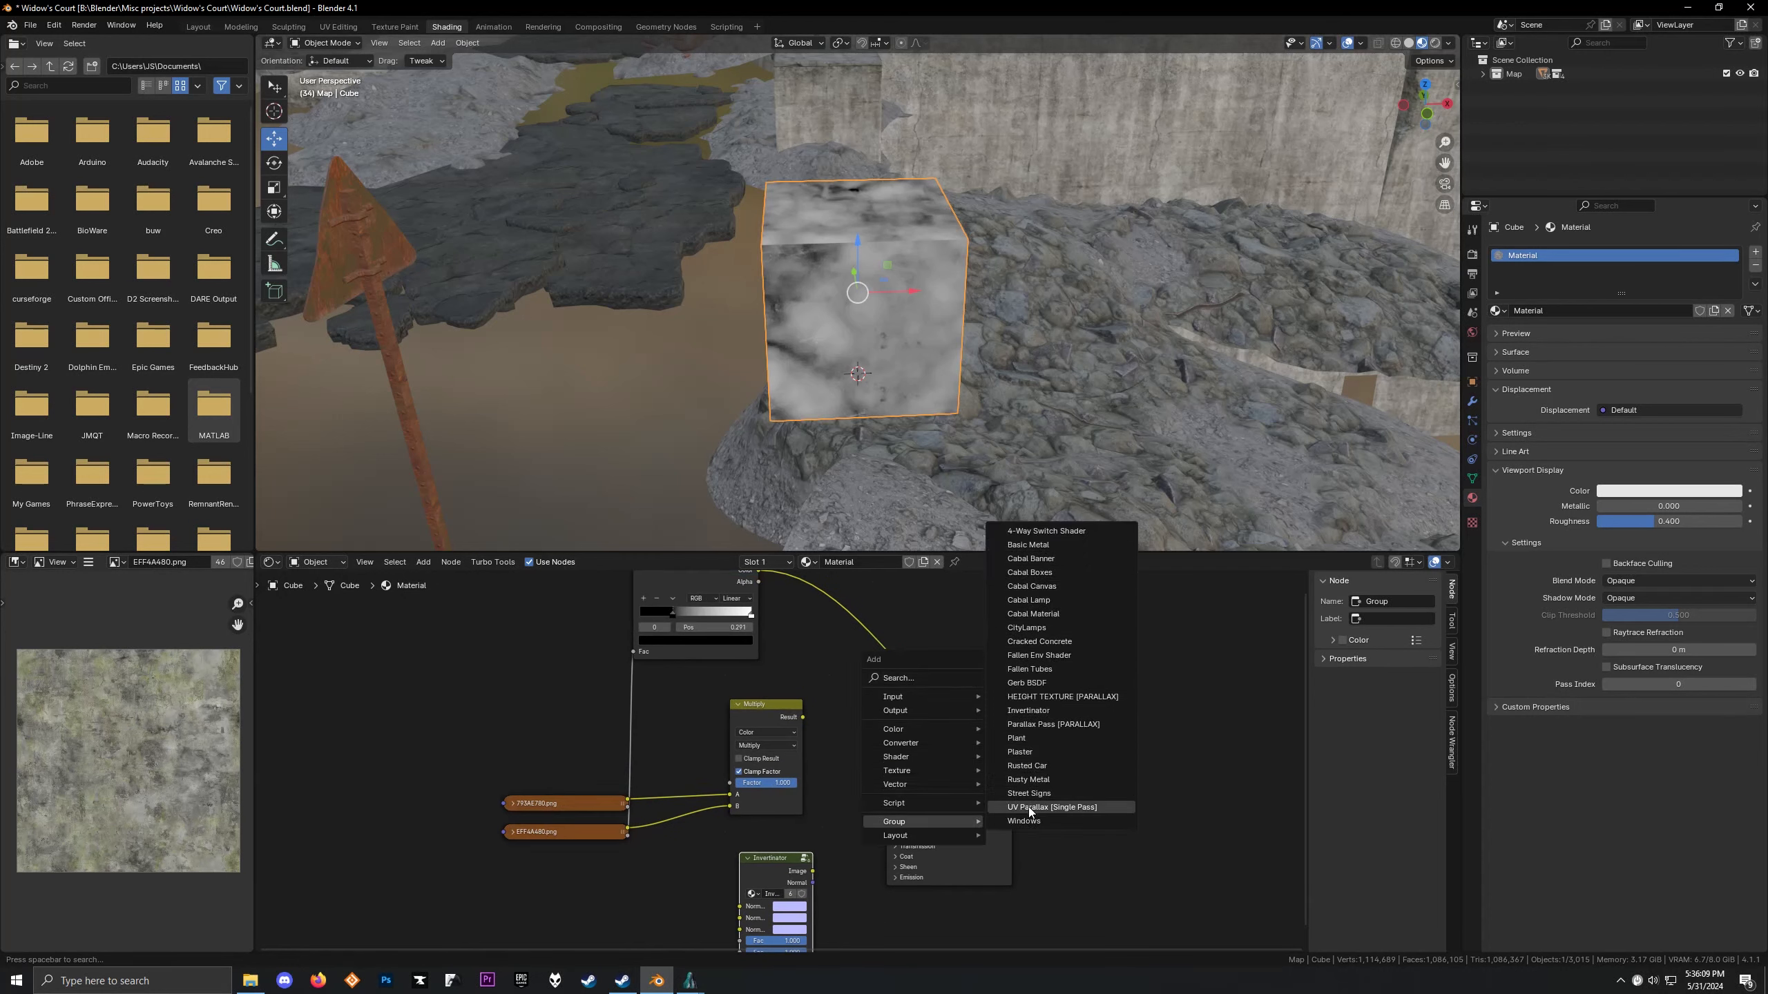
middle_drag(723, 679, 842, 799)
key(shift+a)
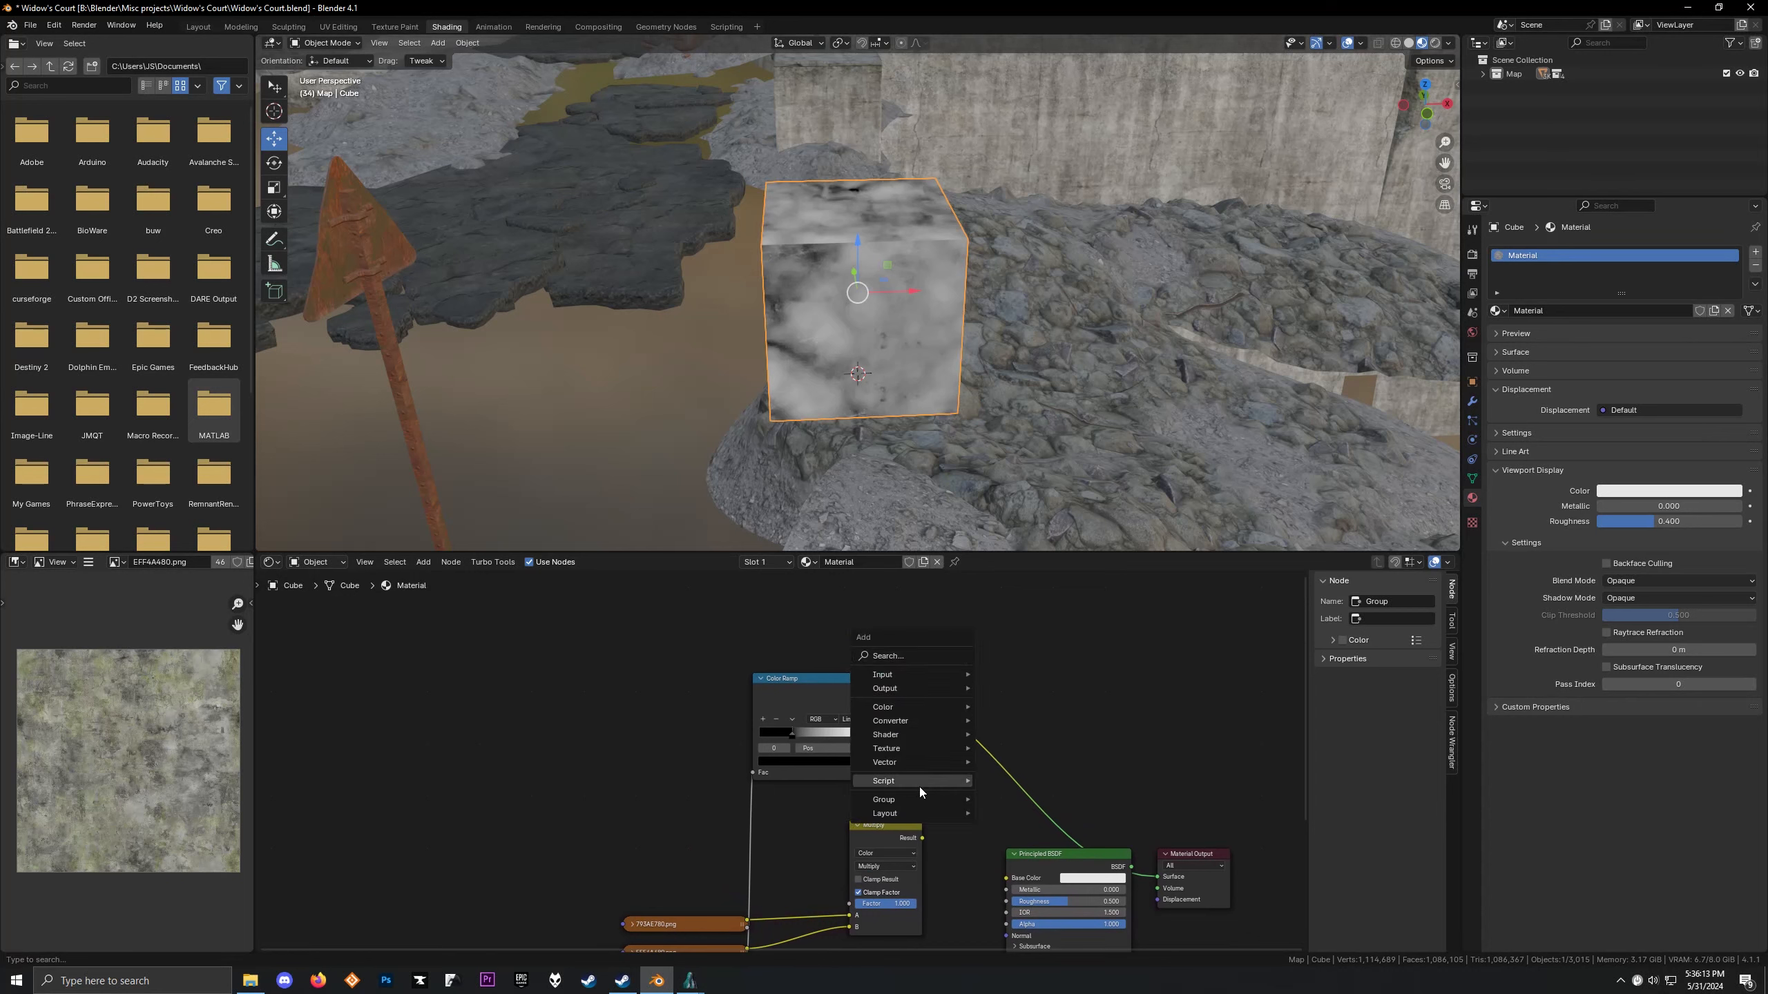
mouse_move(918, 800)
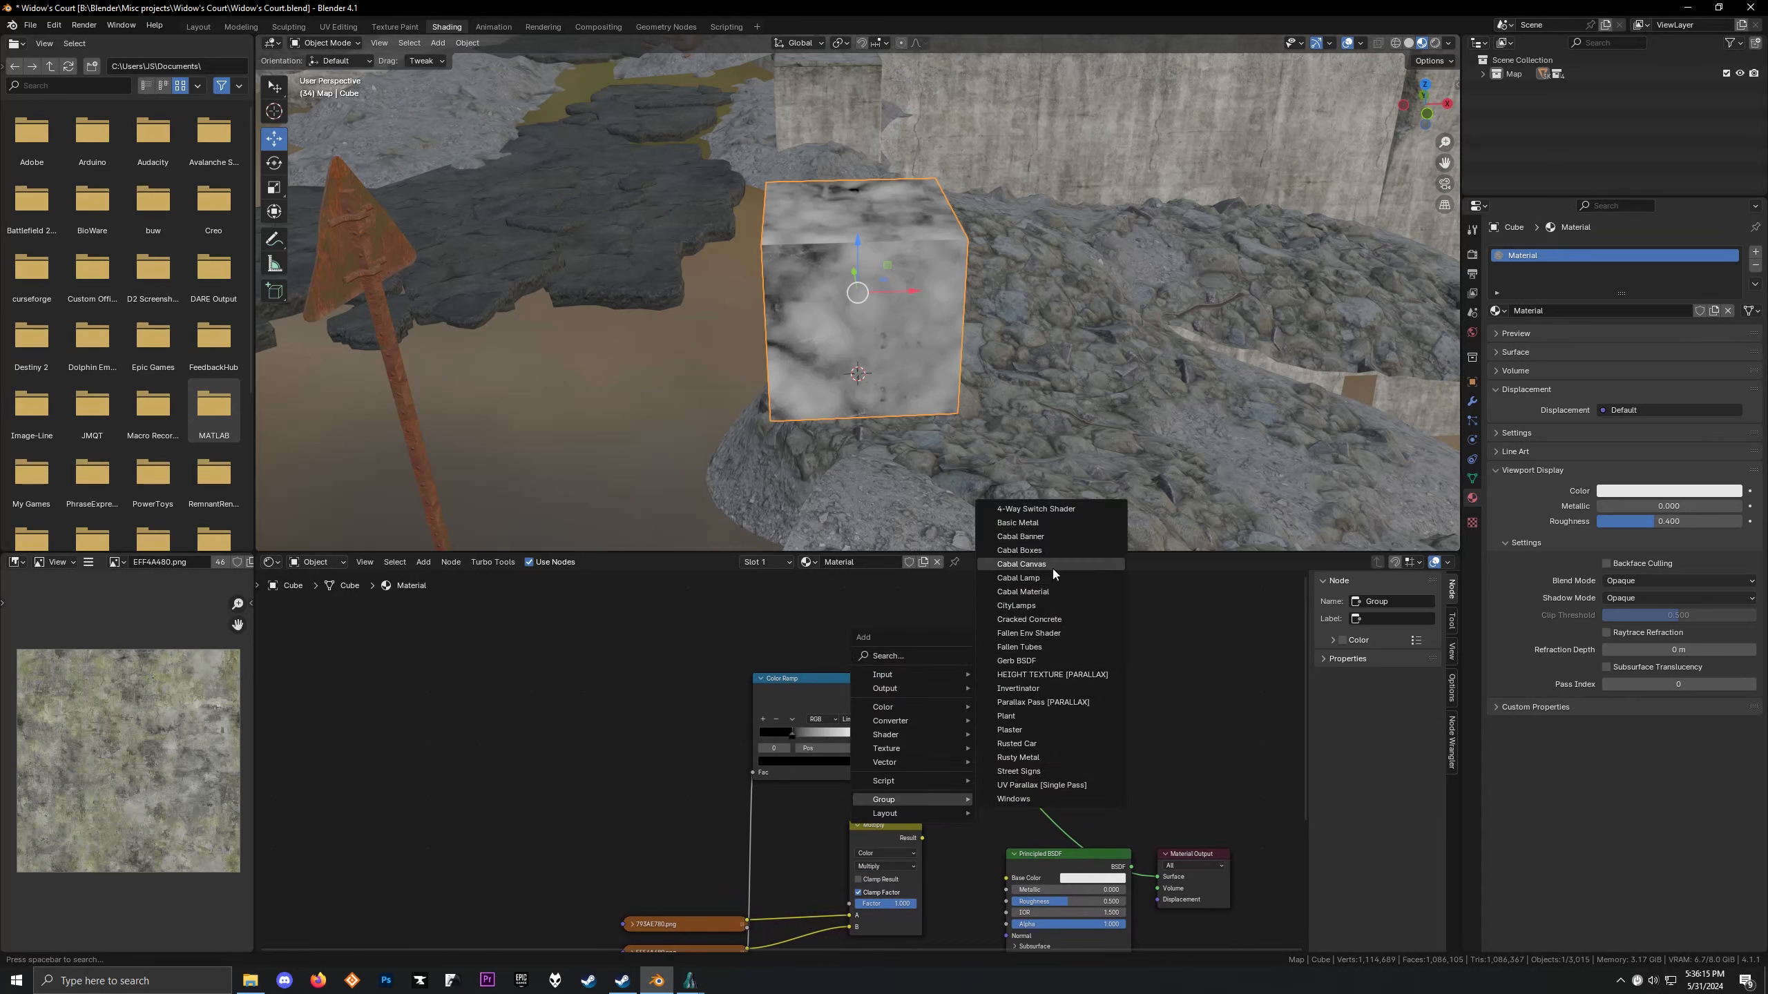
click(1028, 619)
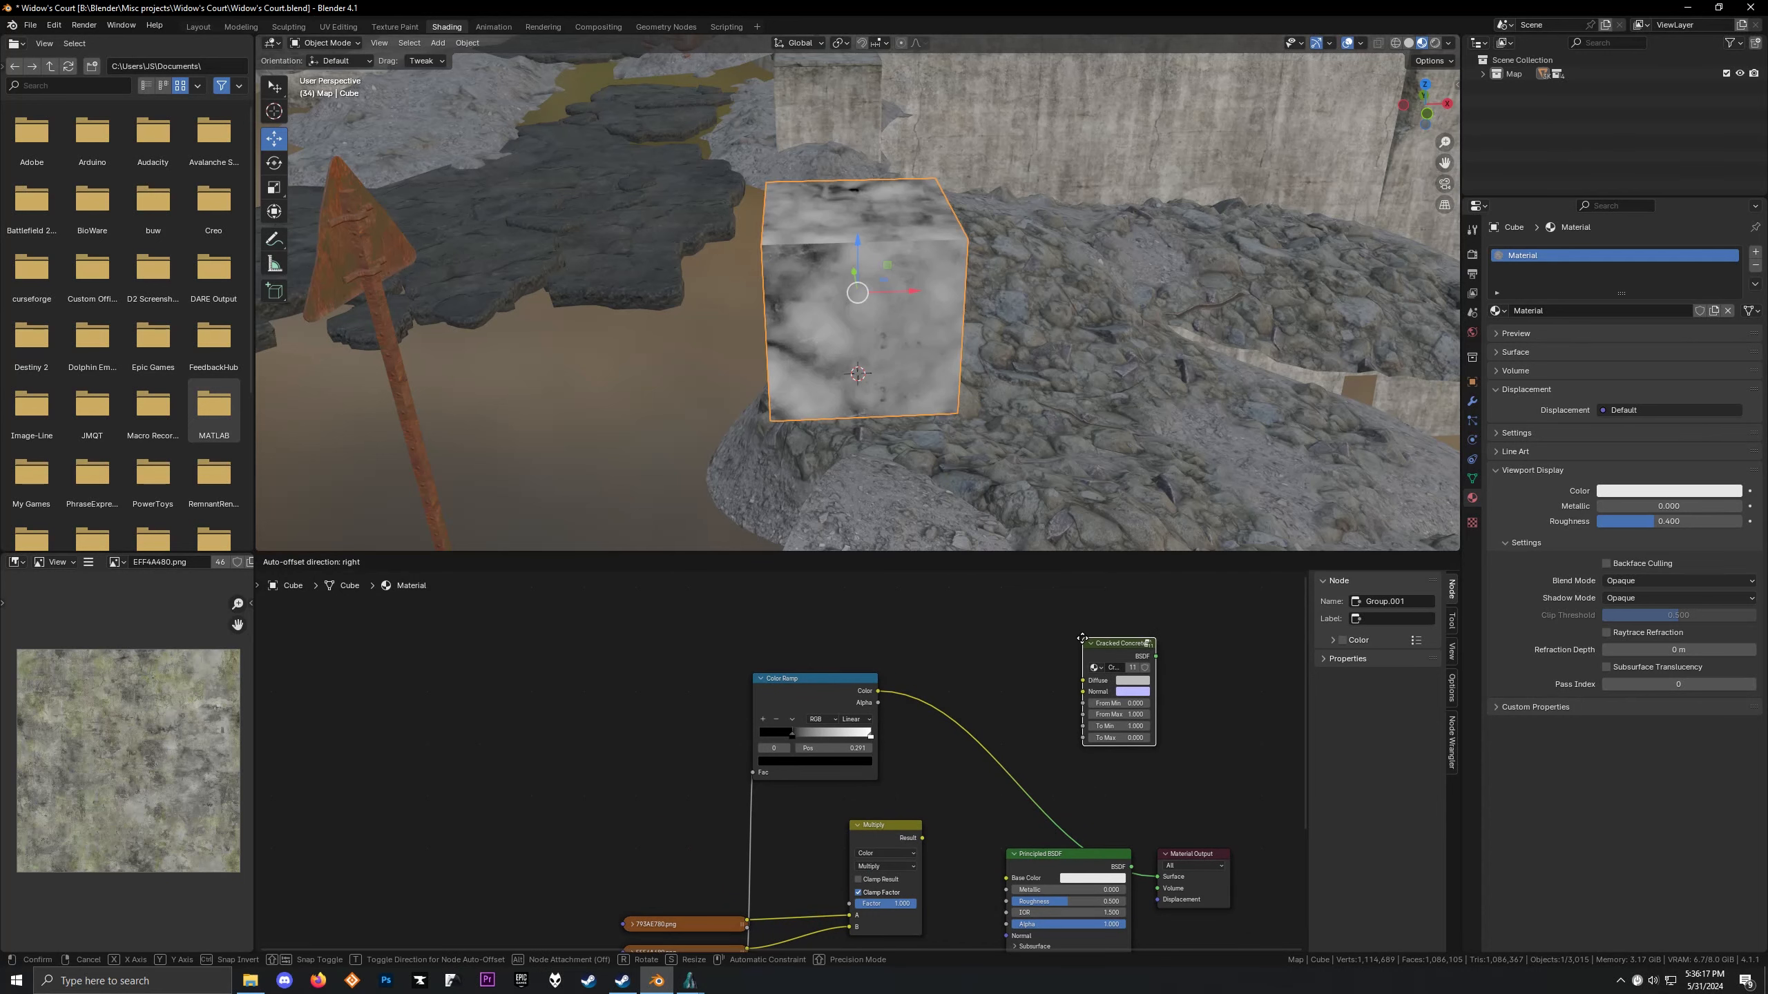
click(1163, 662)
scroll(1163, 663, up, 2)
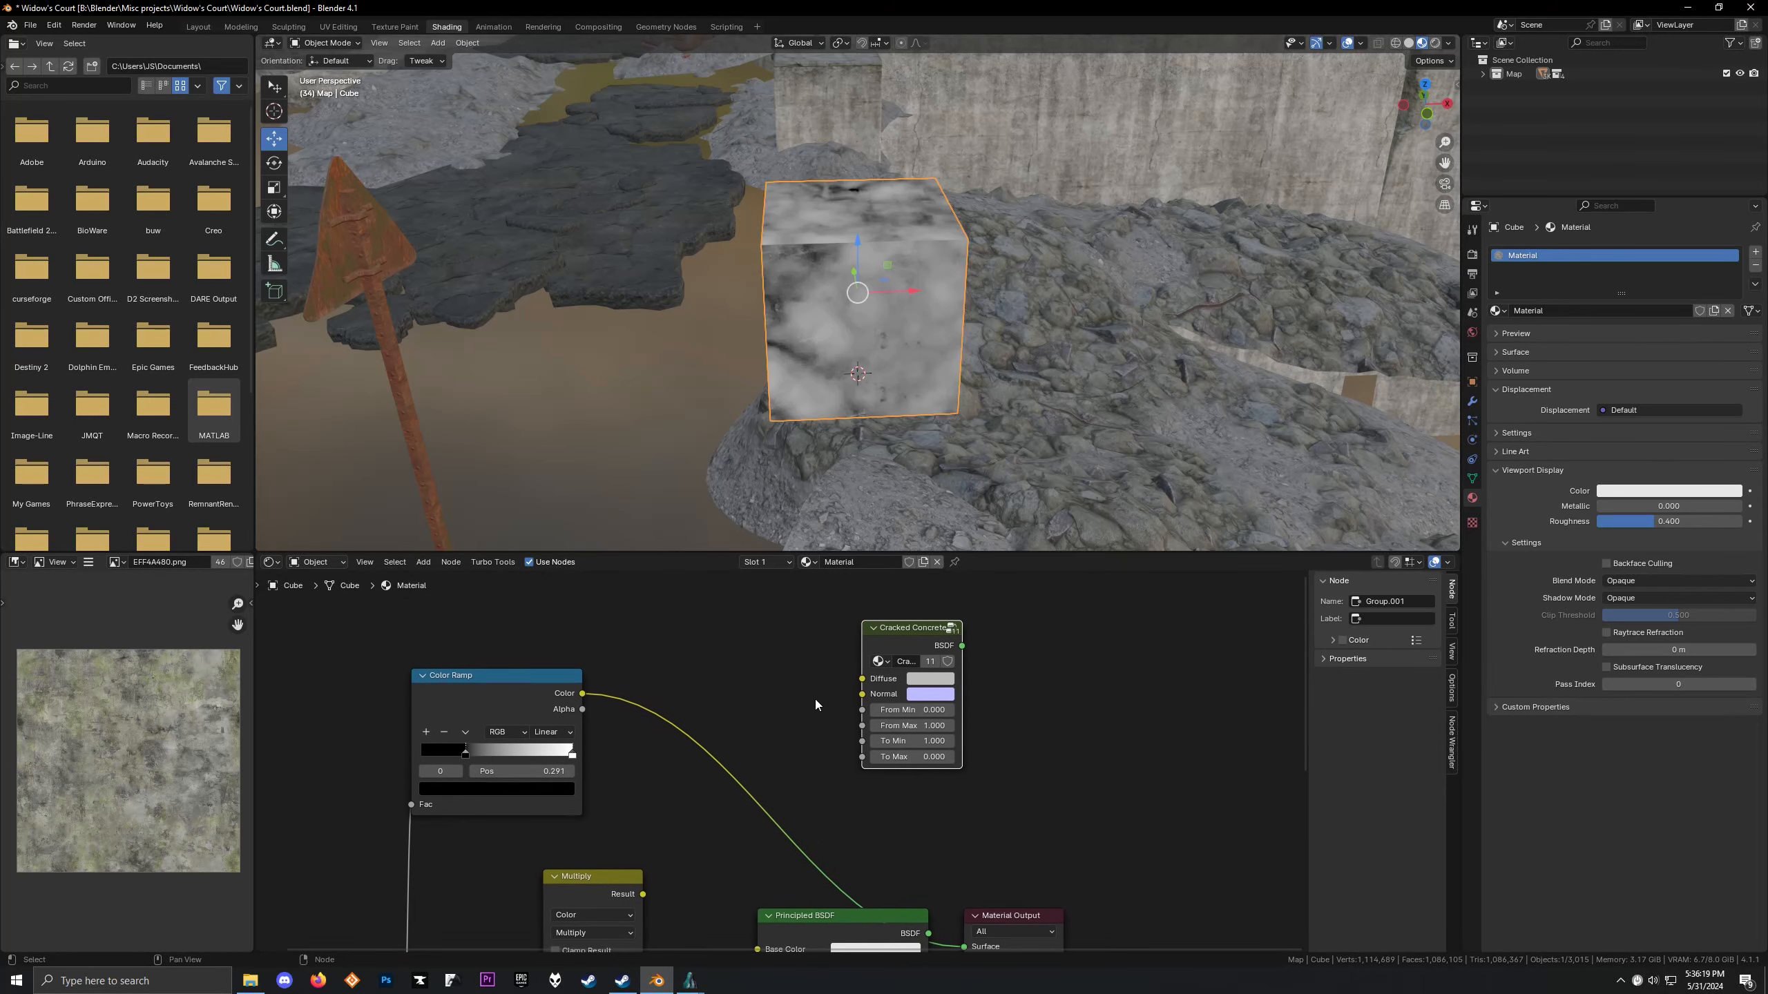
middle_drag(703, 733, 839, 676)
key(shift+a)
click(817, 529)
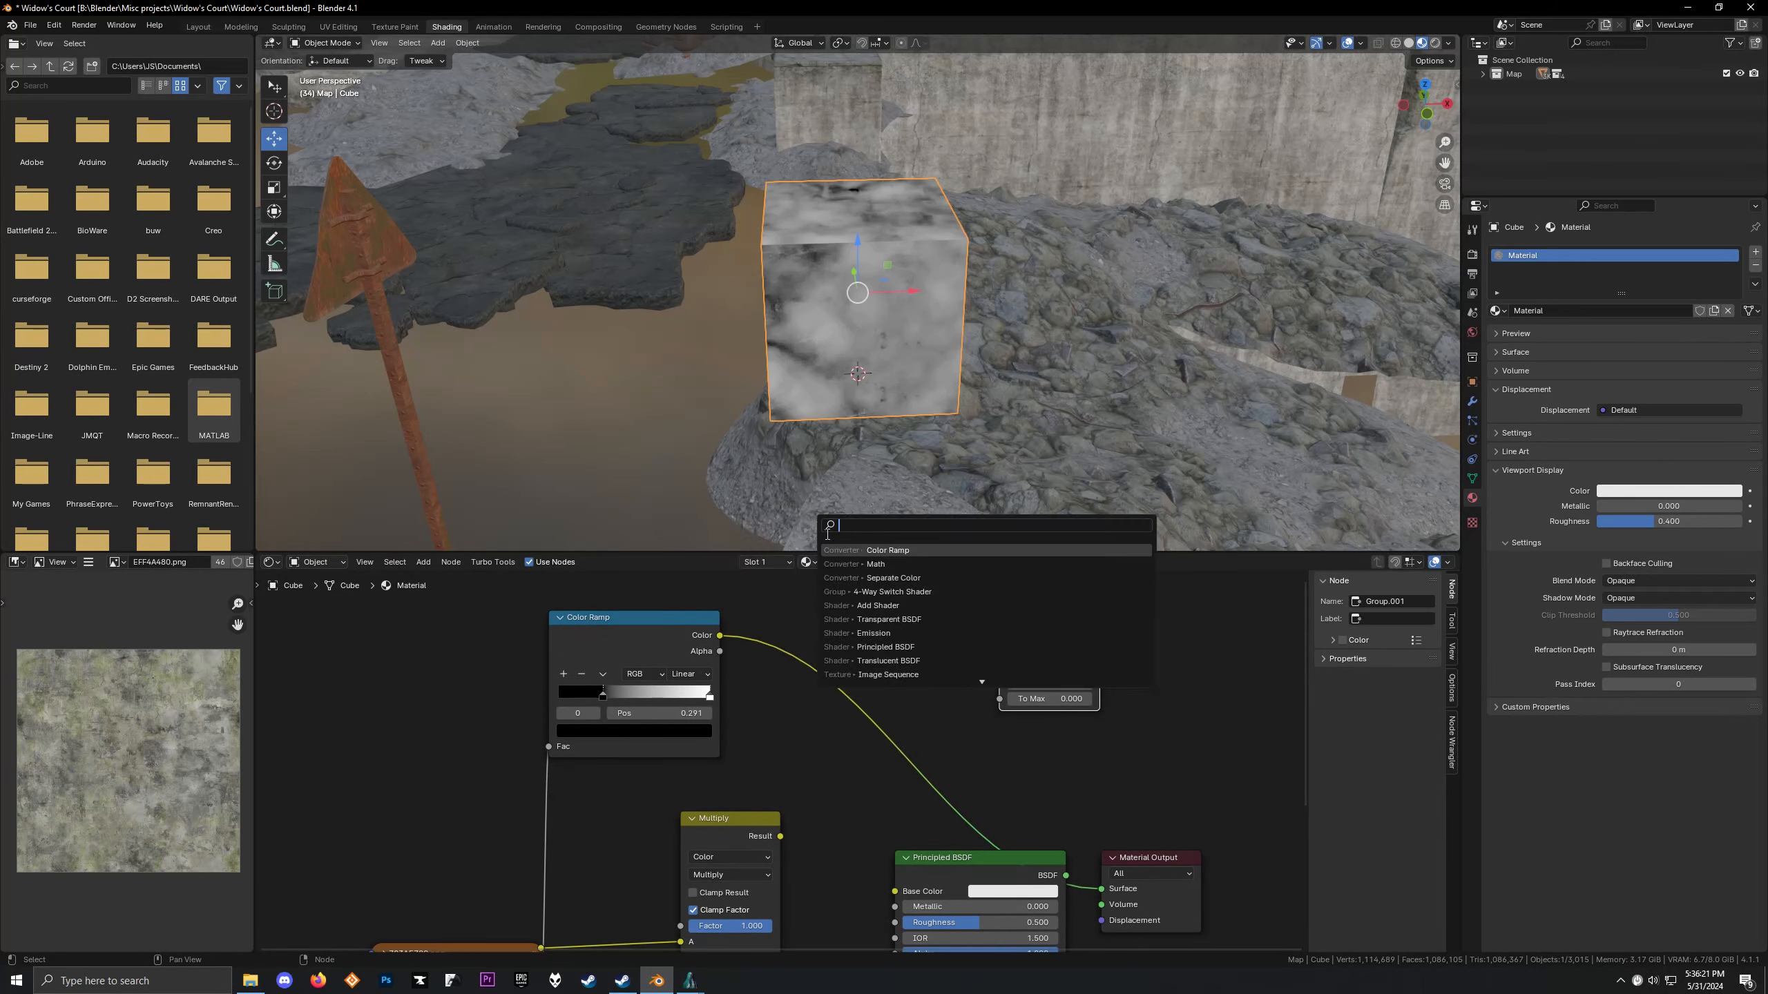
text(mapp)
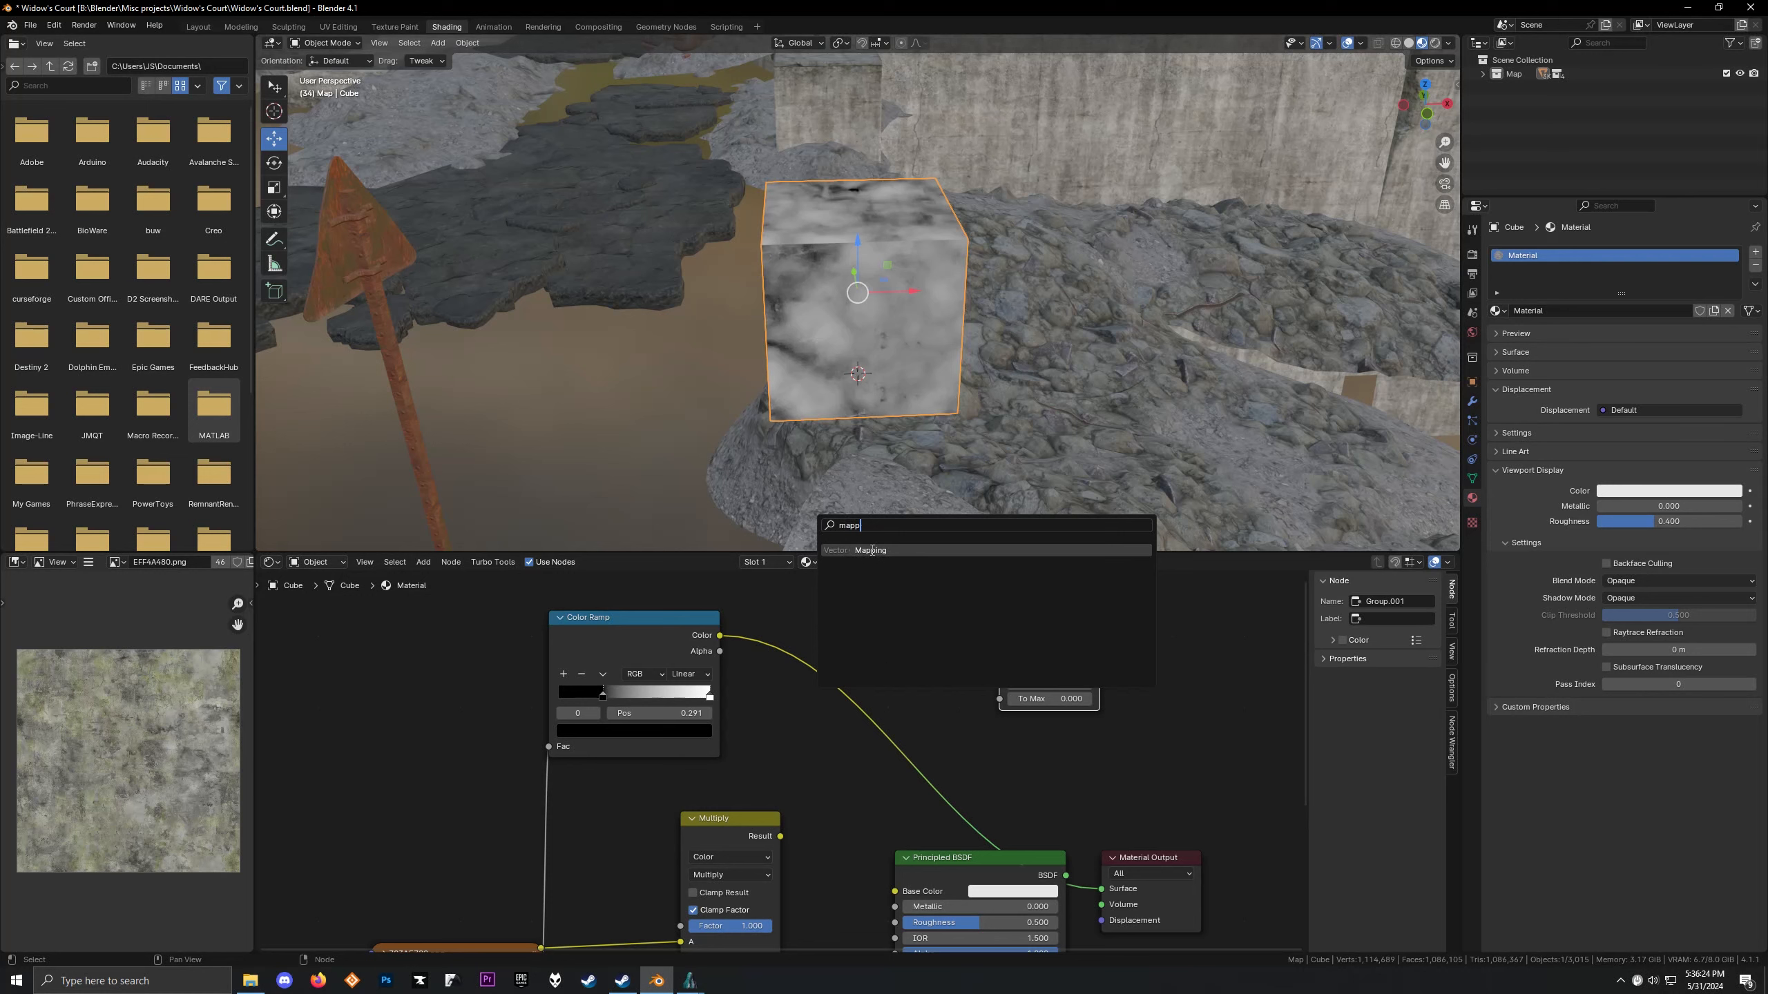
click(872, 550)
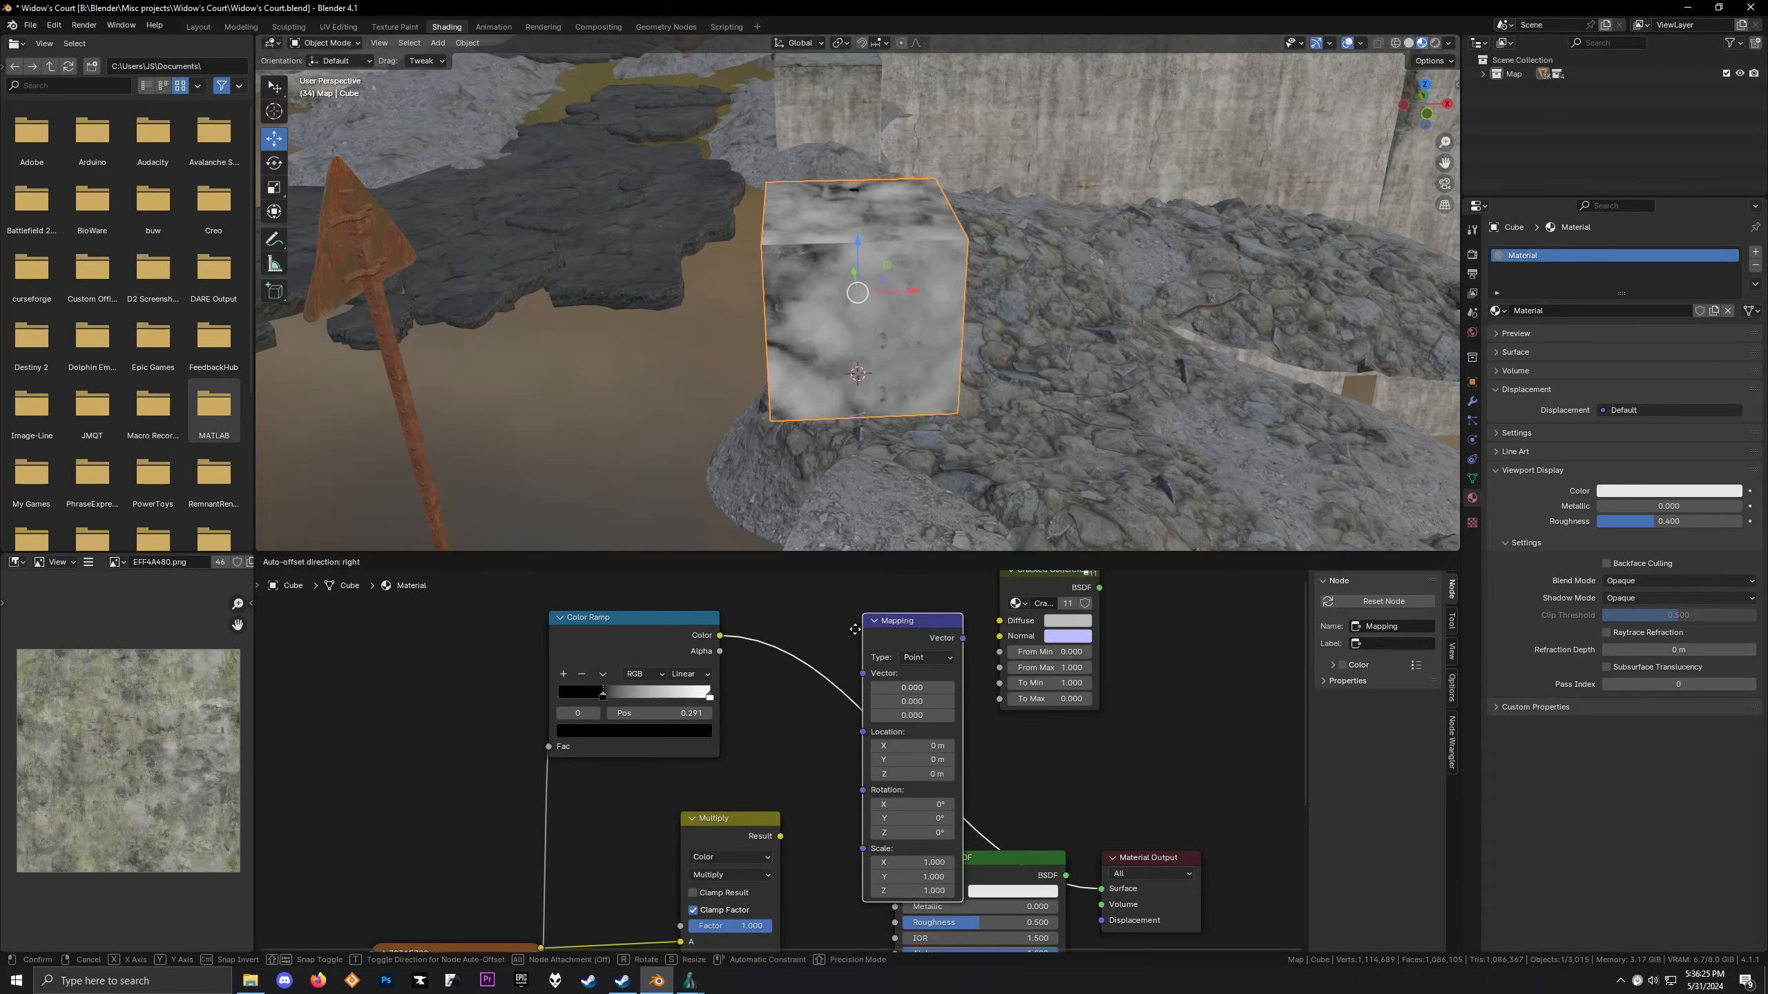
right_click(874, 622)
Open the node search to find another node for the cube's material
key(shift+a)
click(871, 618)
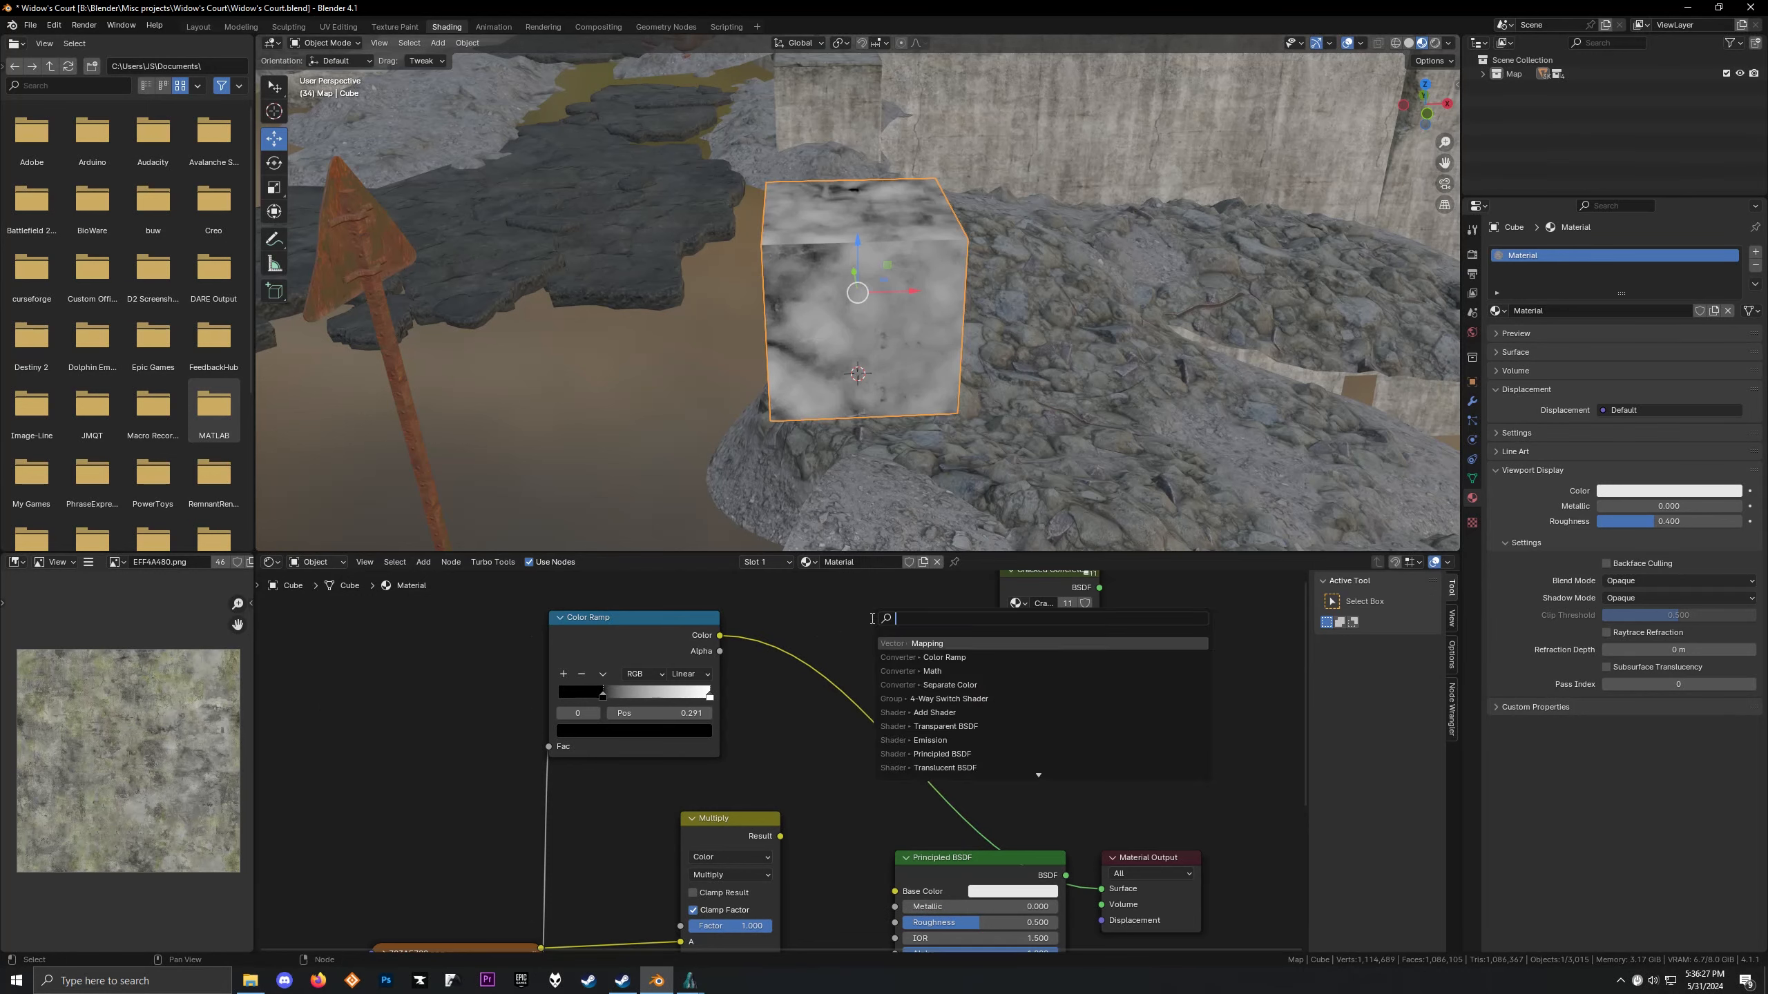
Add a Map Range node, link the texture's alpha to its Value, and preview the result on the cube
text(map ra)
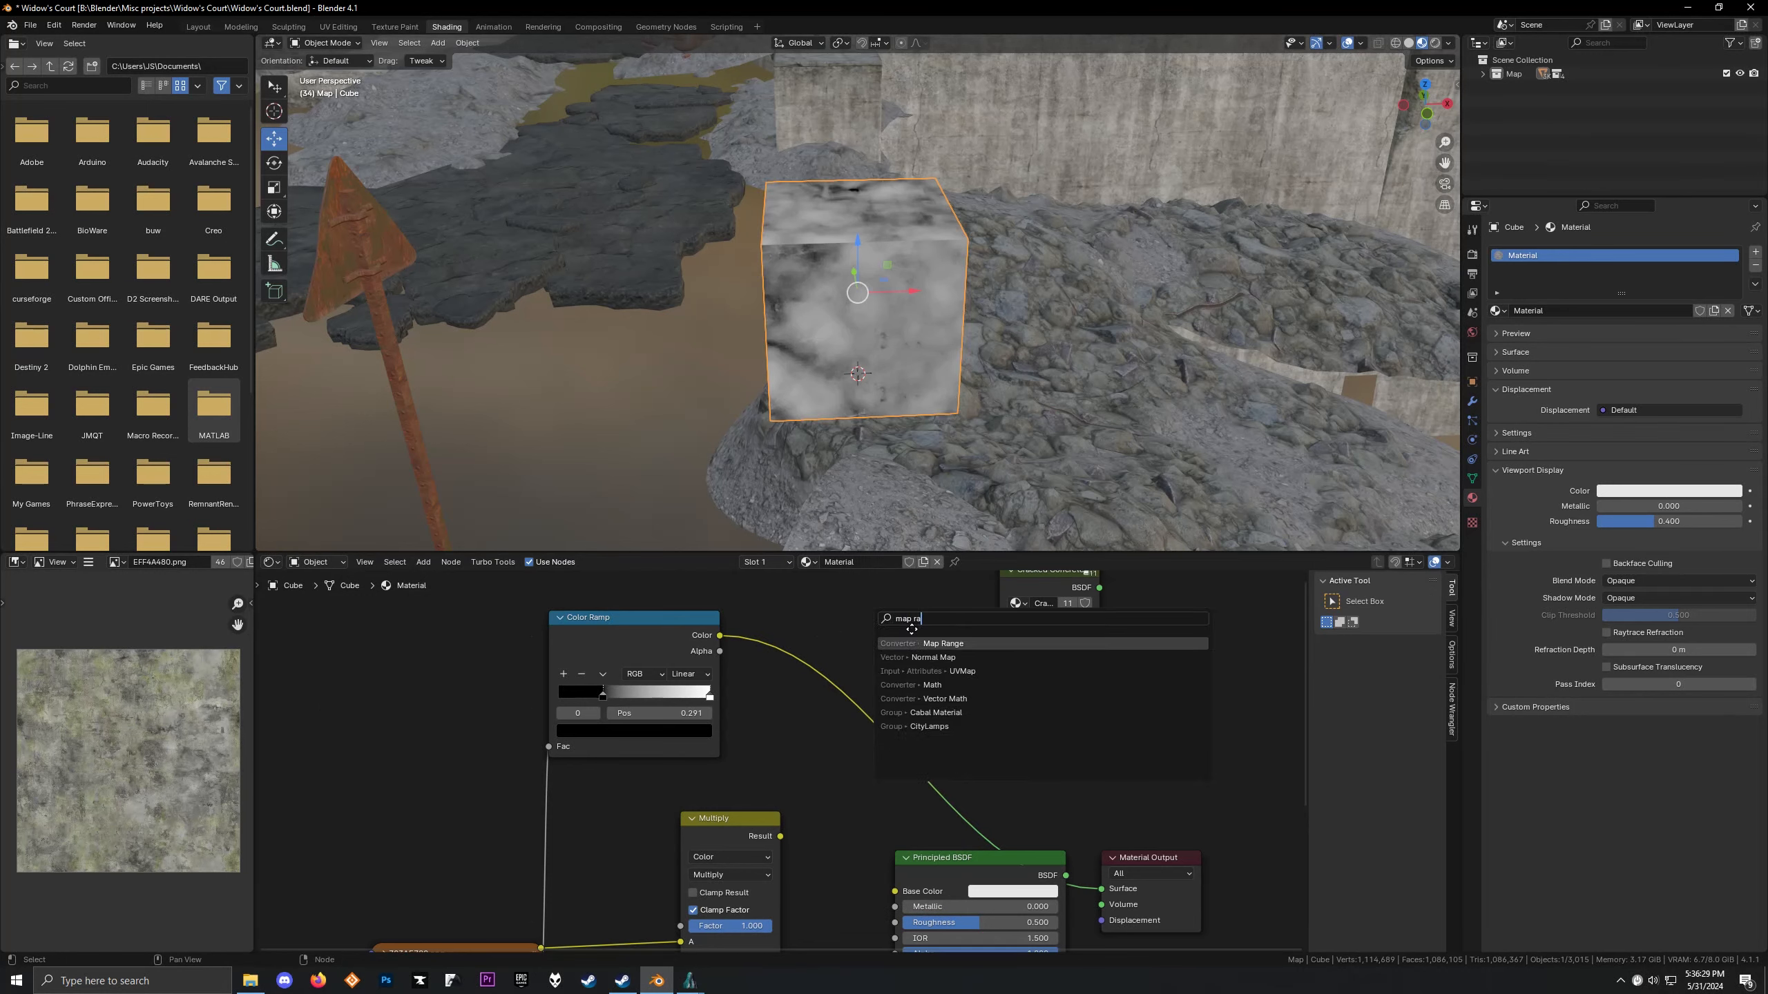
key(Return)
click(637, 575)
scroll(636, 766, down, 3)
middle_drag(644, 867, 734, 736)
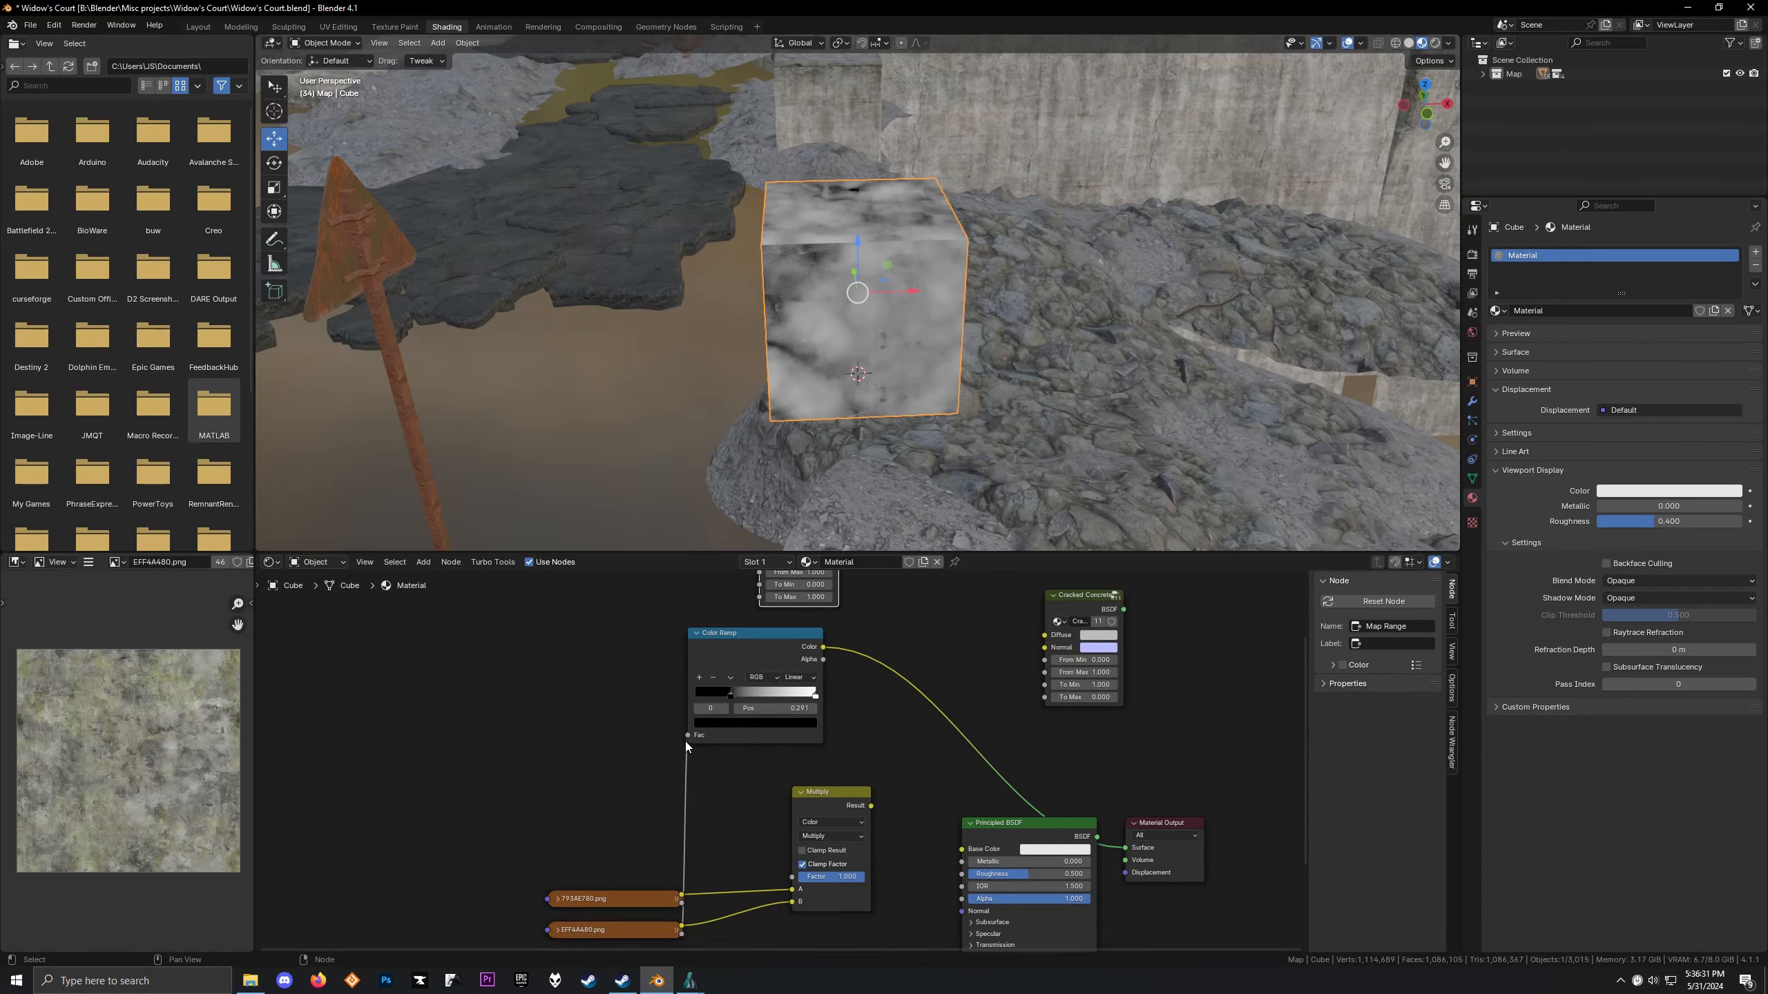
drag(686, 738, 764, 645)
middle_drag(827, 610, 824, 650)
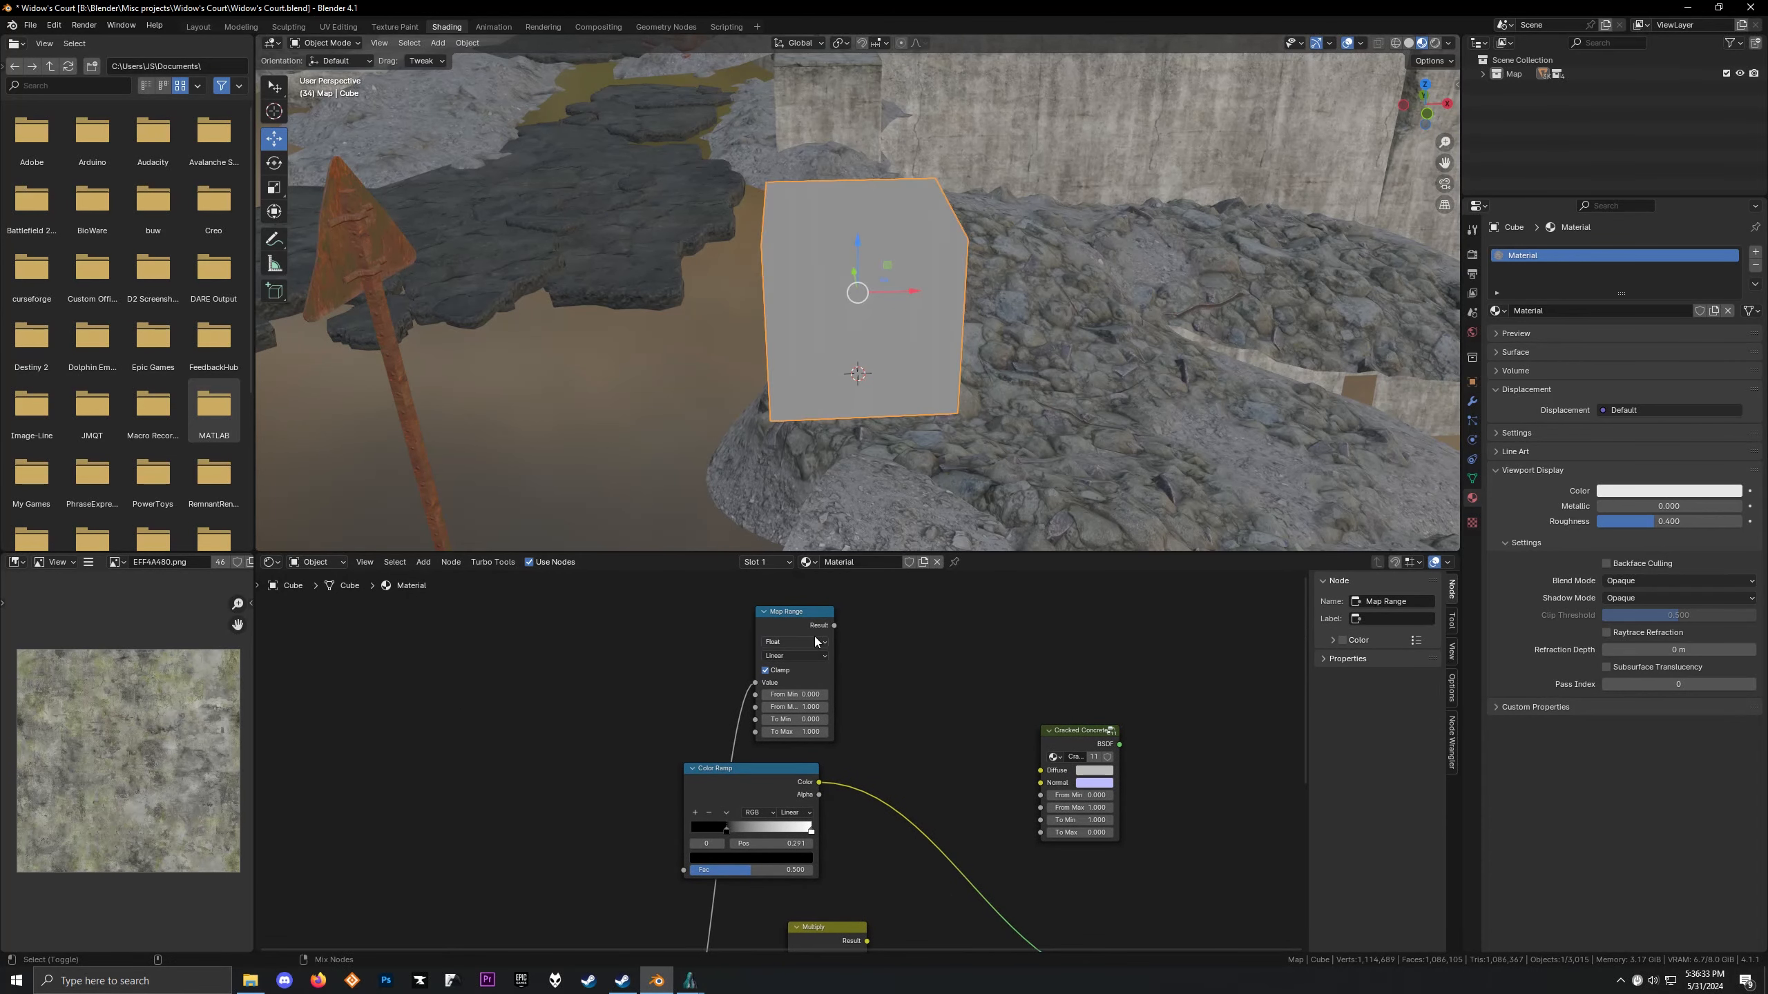
ctrl+shift+click(794, 619)
scroll(789, 389, up, 4)
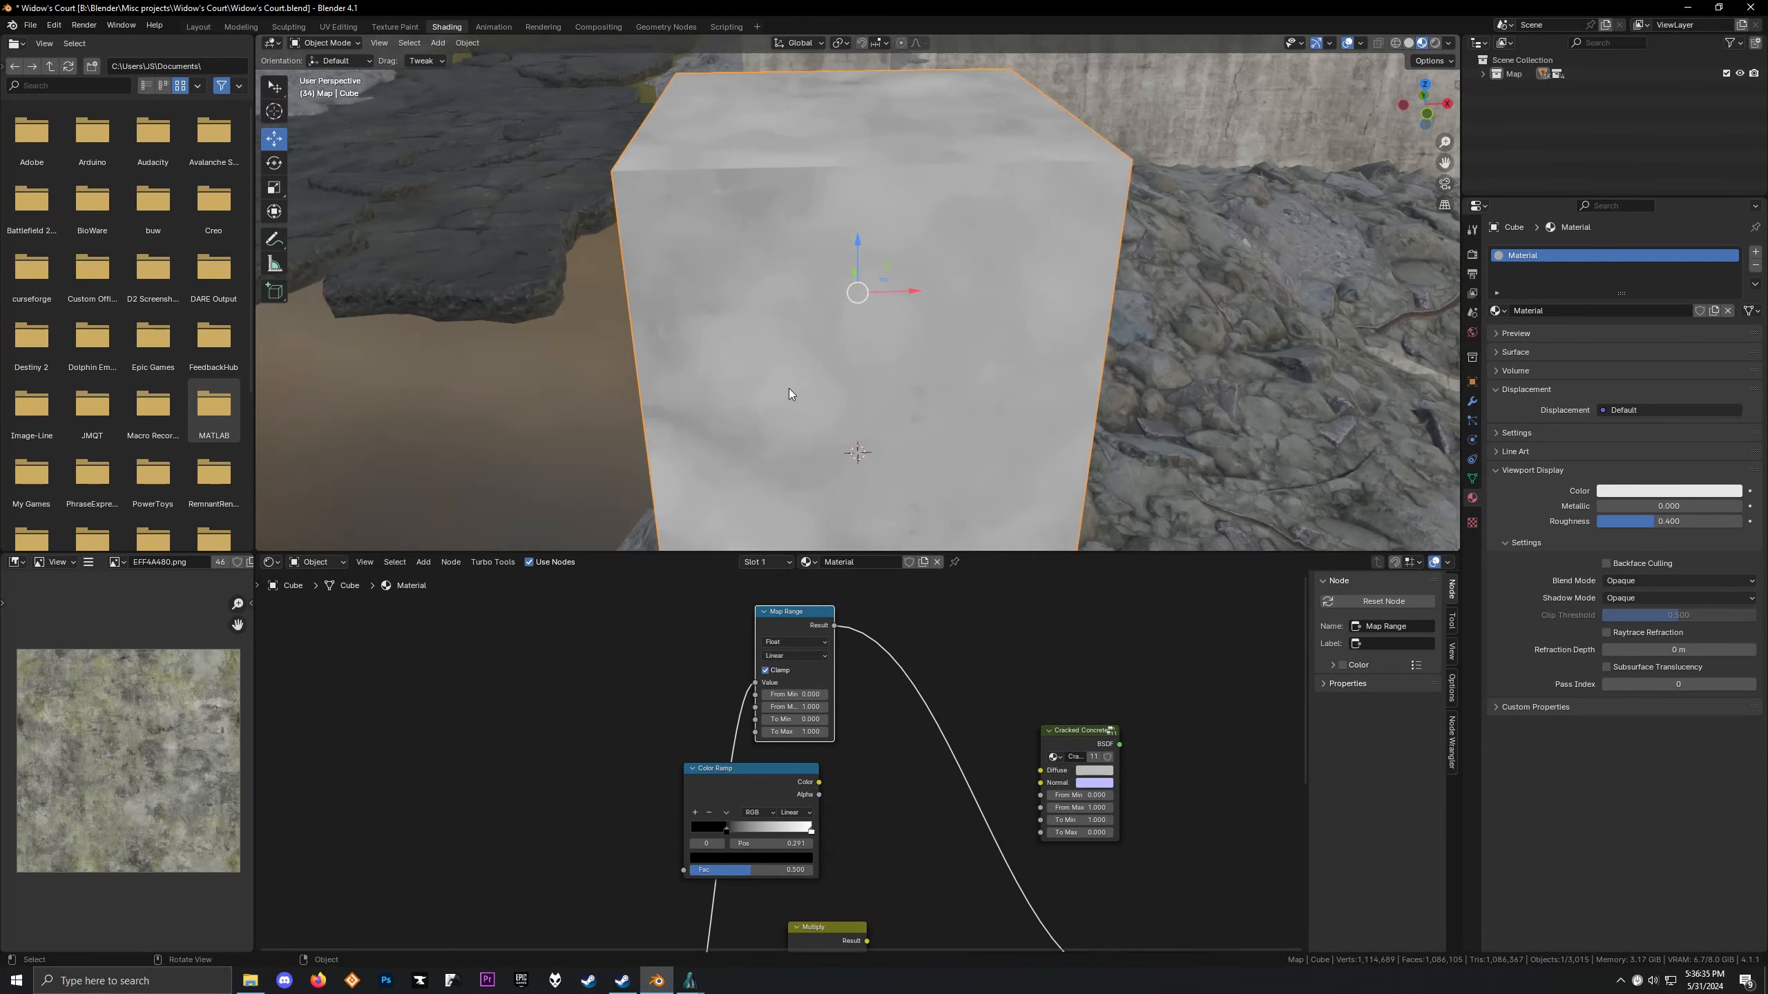
middle_drag(786, 457, 806, 430)
Try a To Min value of about 0.68 on the Map Range node
drag(793, 707, 832, 719)
key(Escape)
key(Escape)
key(Escape)
key(Escape)
key(Escape)
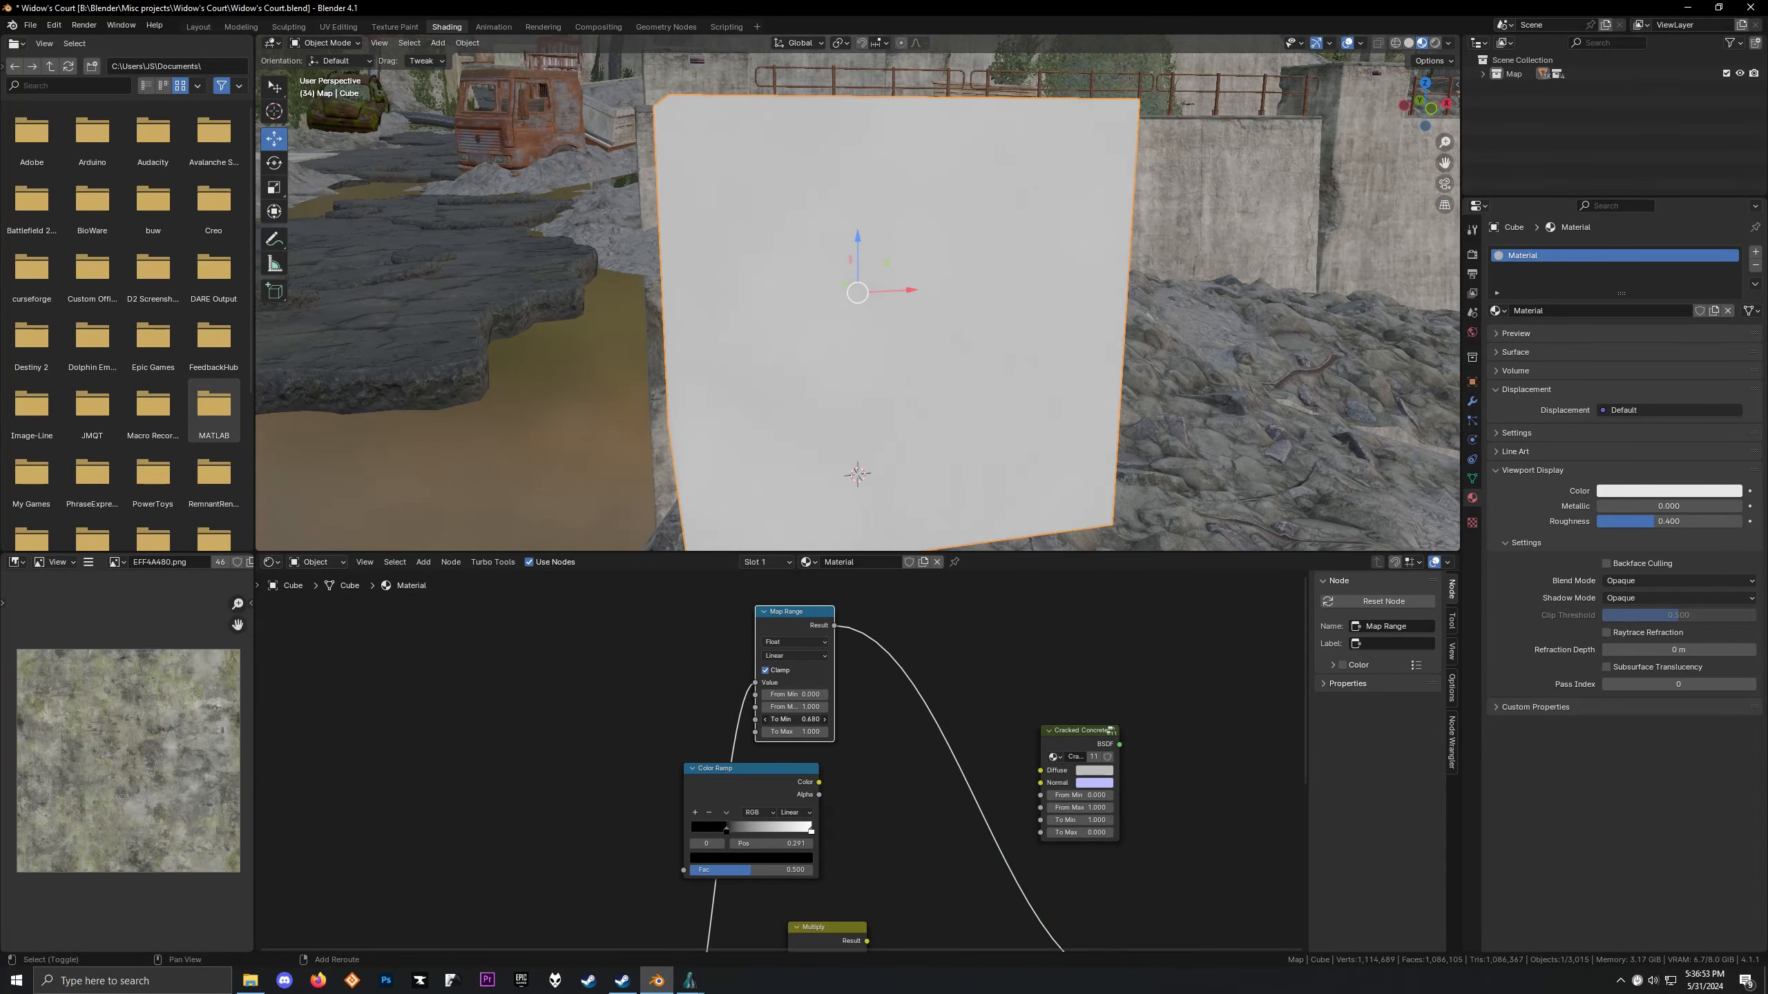
key(Escape)
click(771, 641)
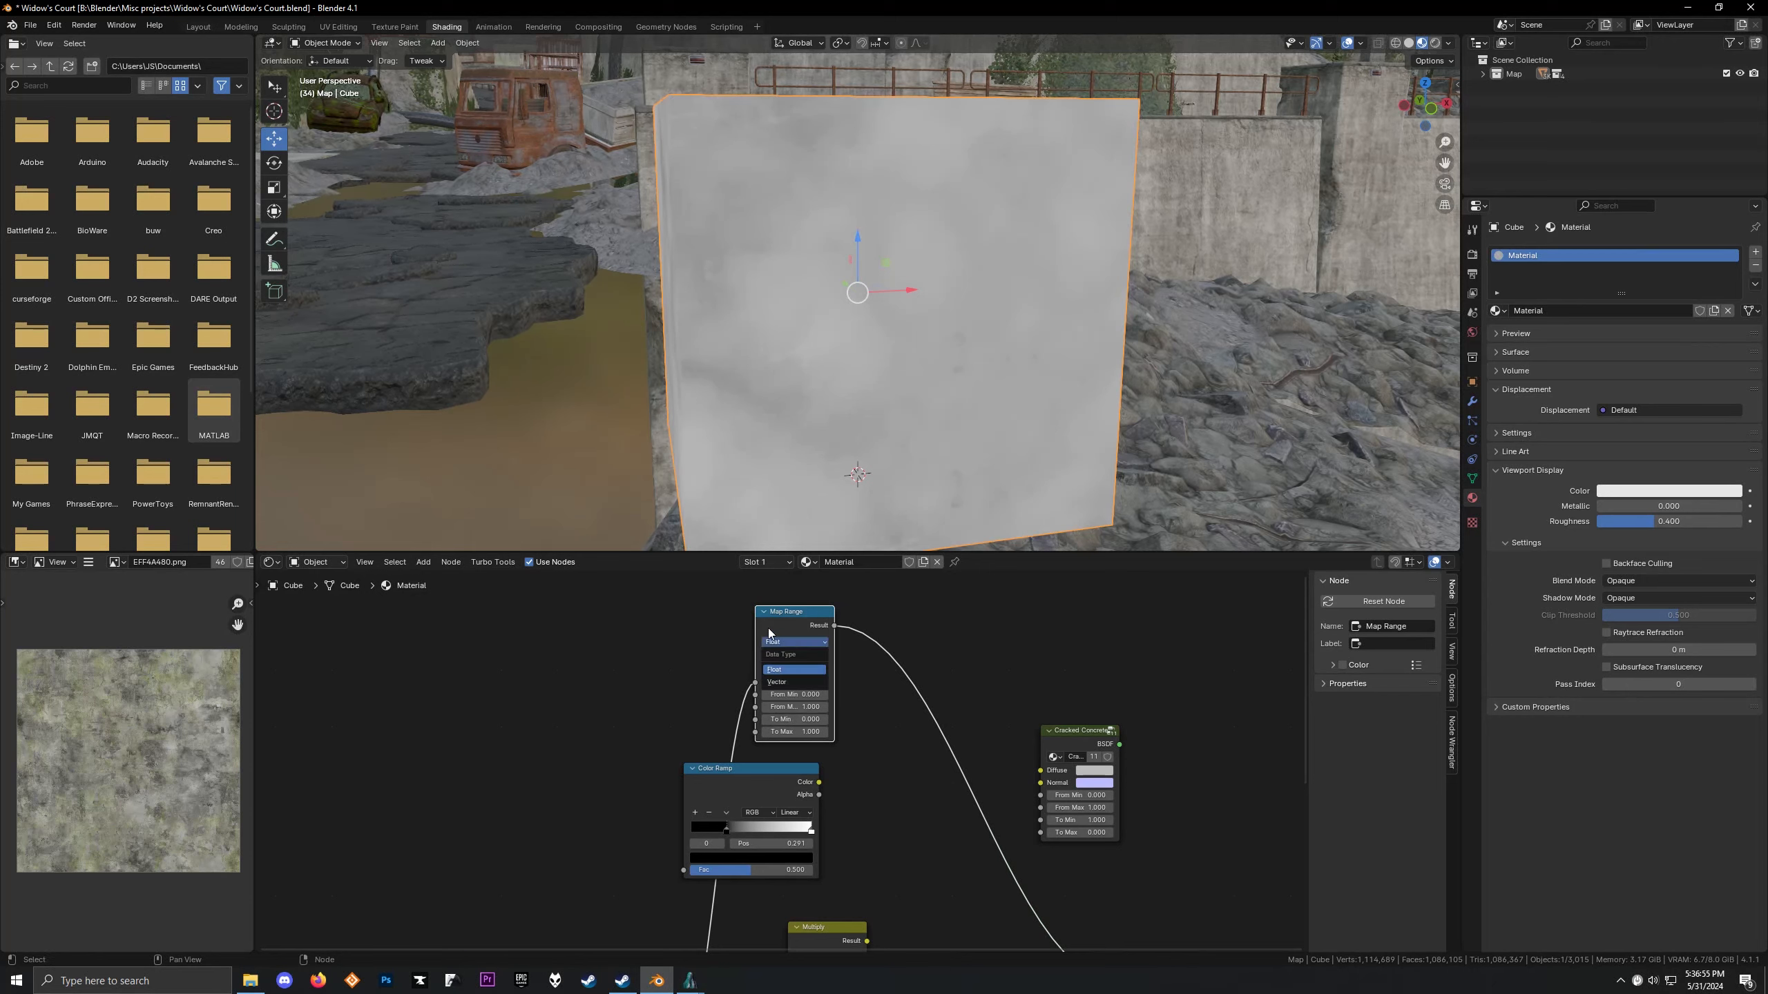
drag(816, 626, 782, 632)
Delete the Cracked Concrete group node, the Map Range node and the Color Ramp node from the cube's material
drag(1078, 730, 993, 667)
scroll(922, 724, down, 4)
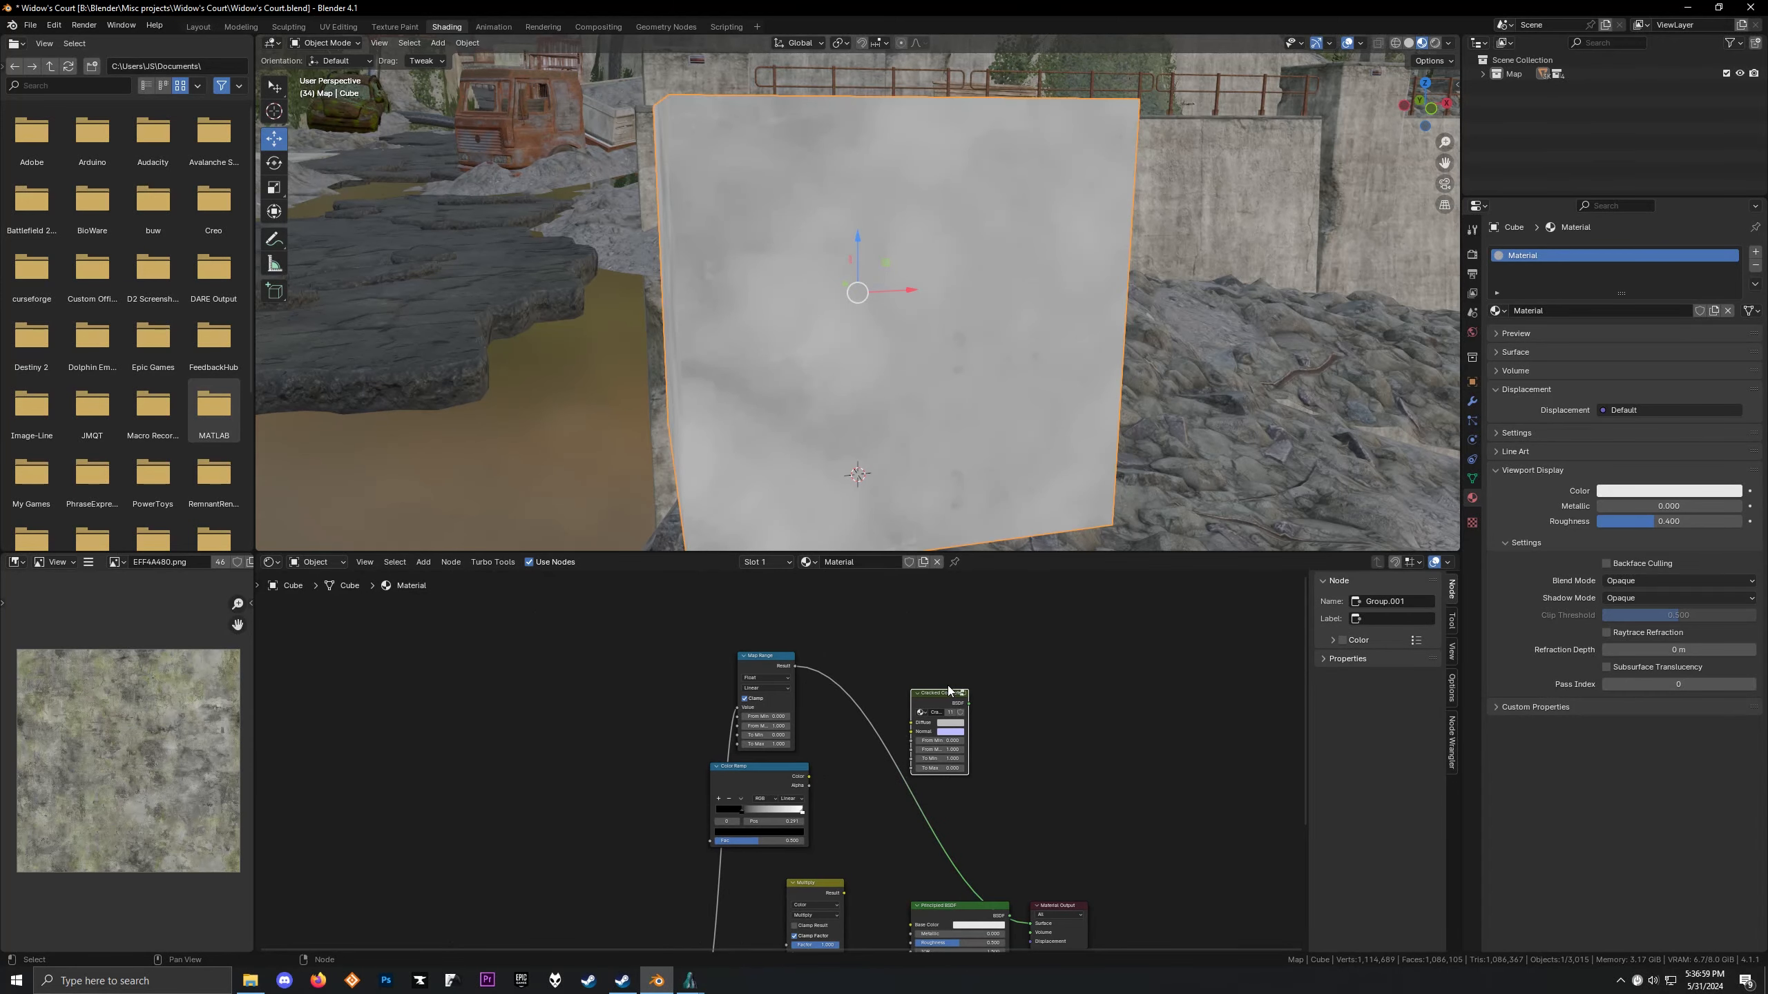
key(x)
drag(657, 666, 850, 843)
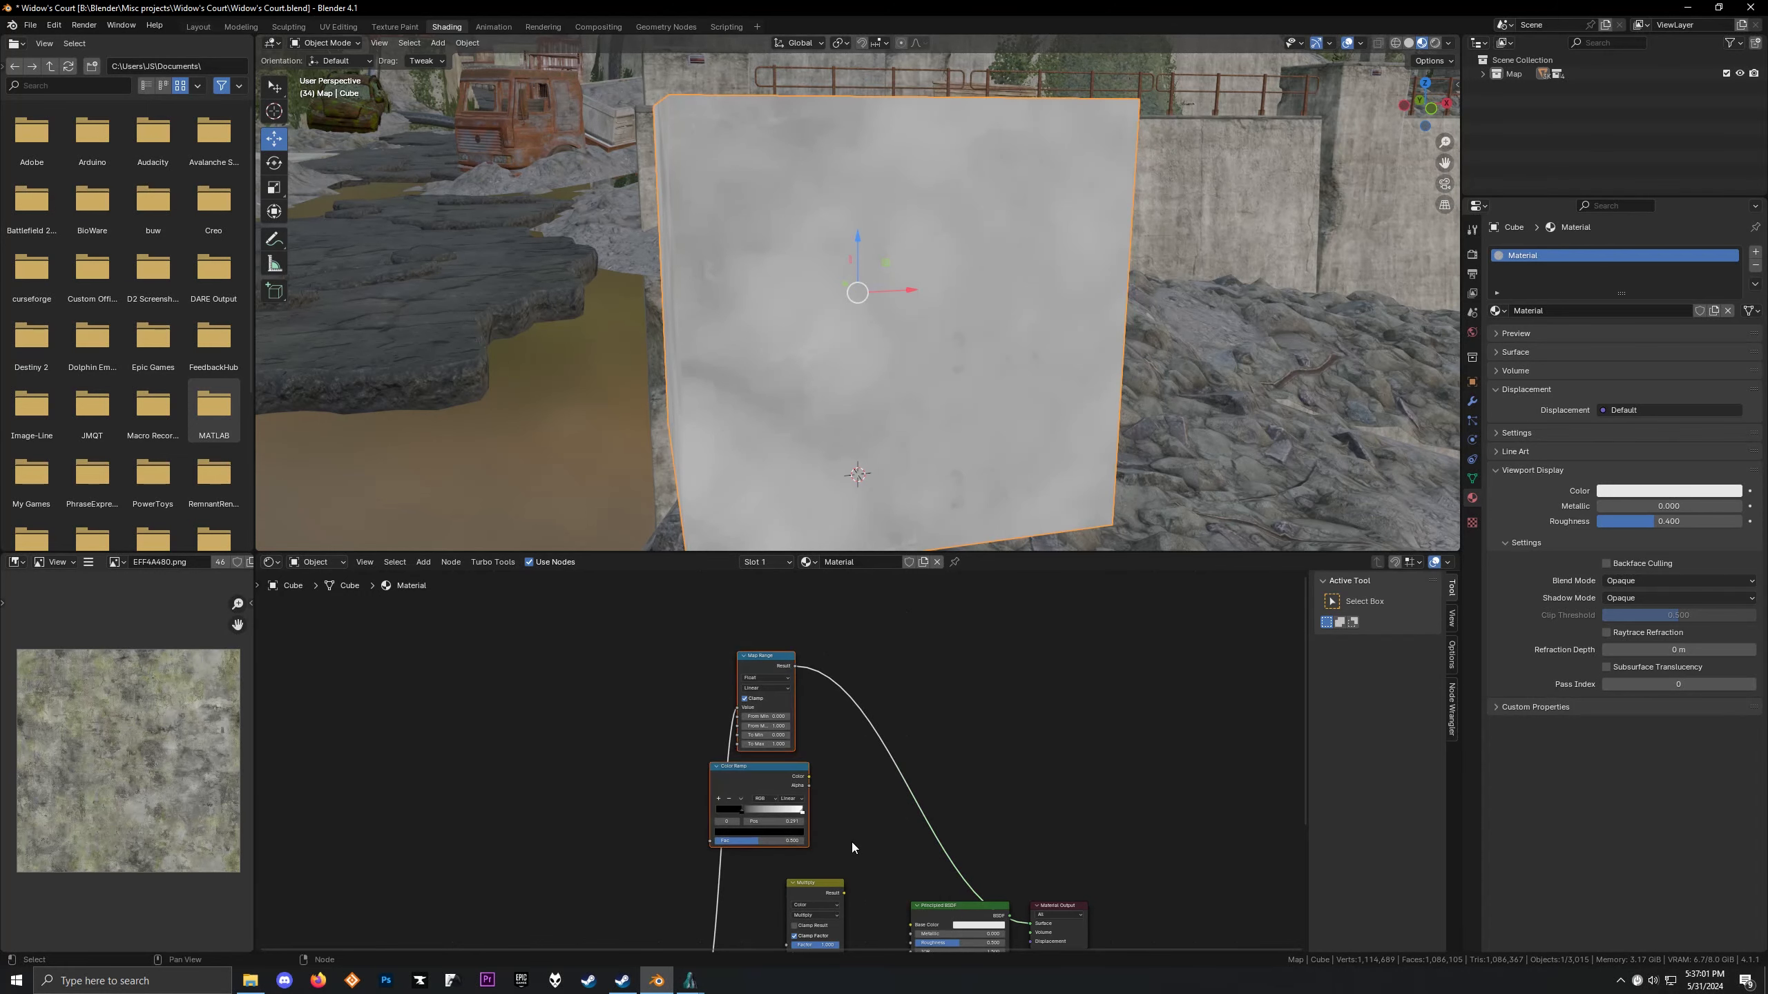
key(x)
key(Home)
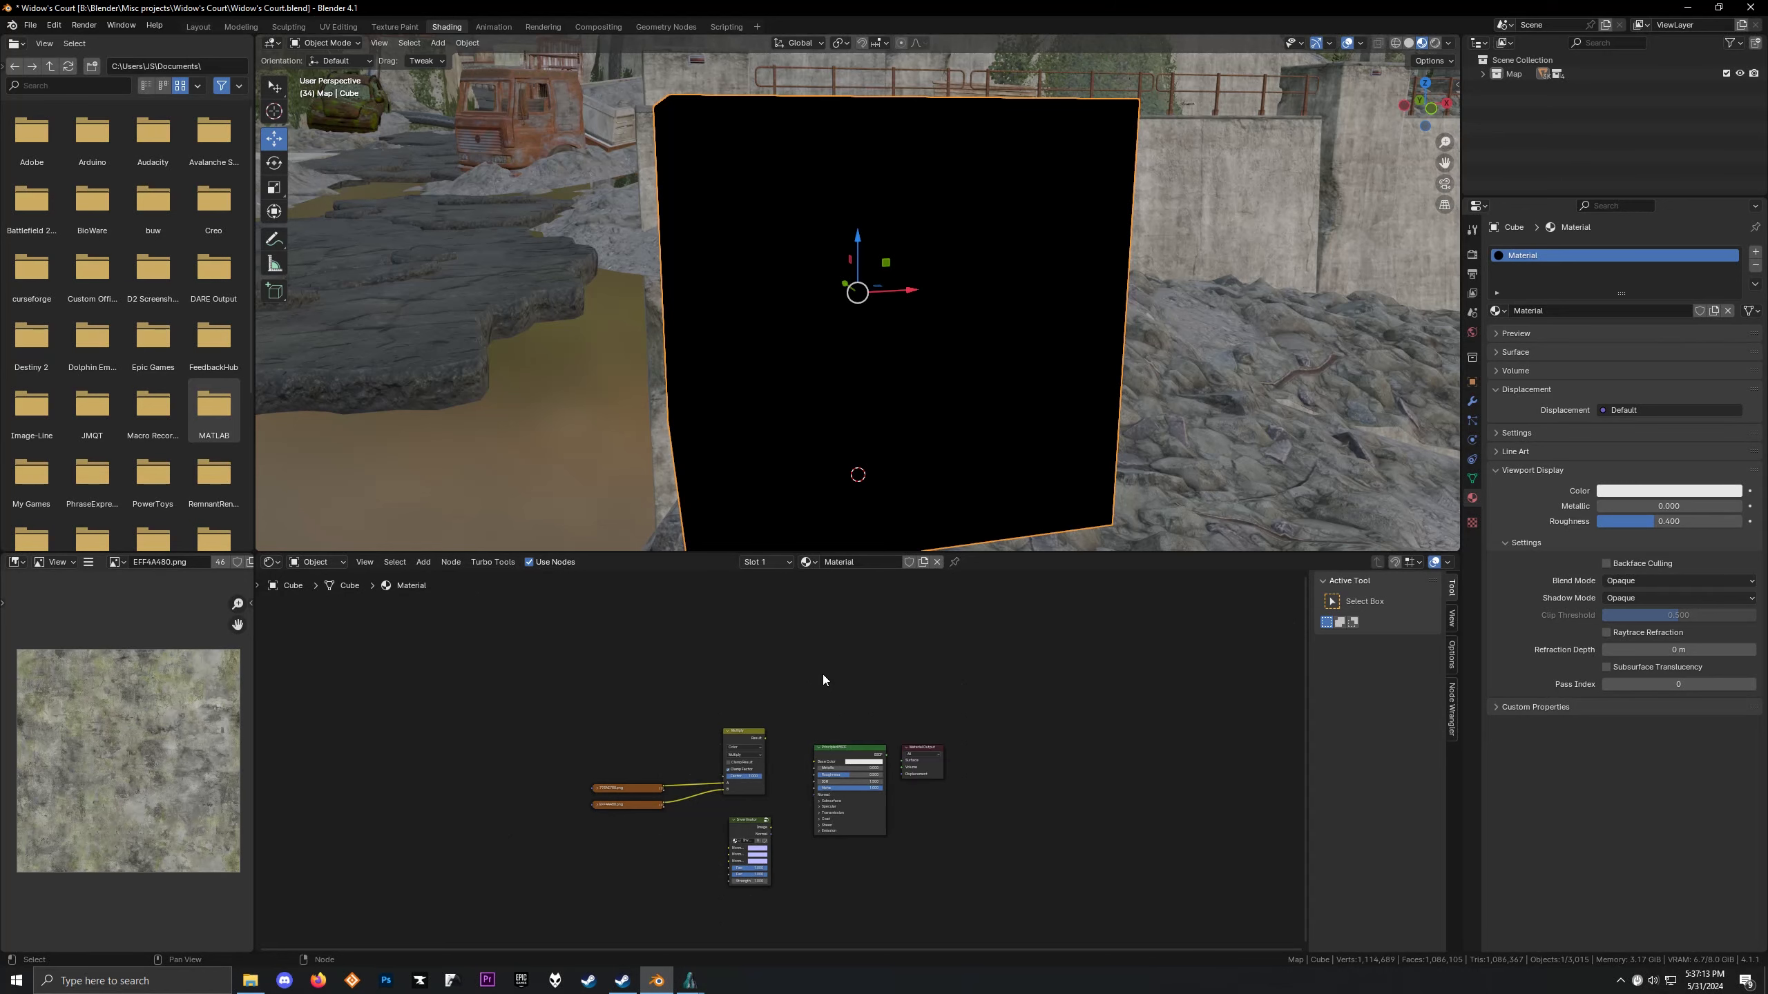
Link the EFF4A480.png alpha to the Multiply node's Factor and preview the Multiply result on the cube
scroll(749, 798, up, 5)
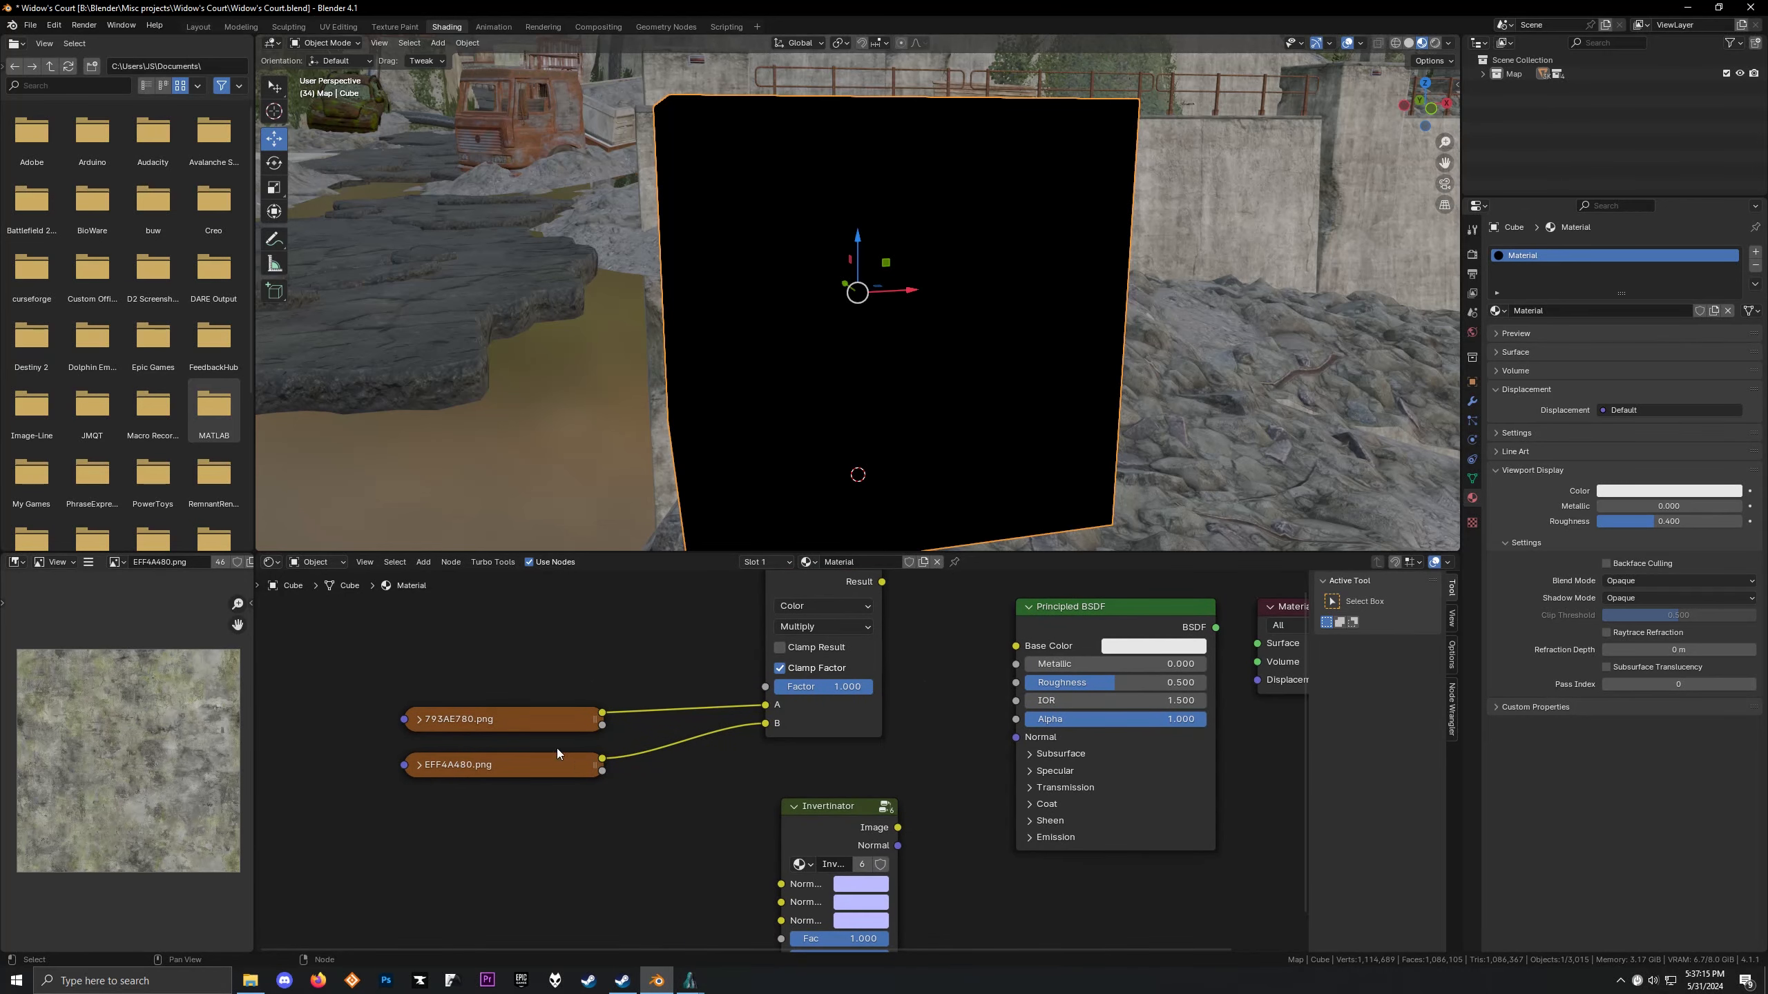
drag(602, 772, 765, 686)
ctrl+shift+click(816, 584)
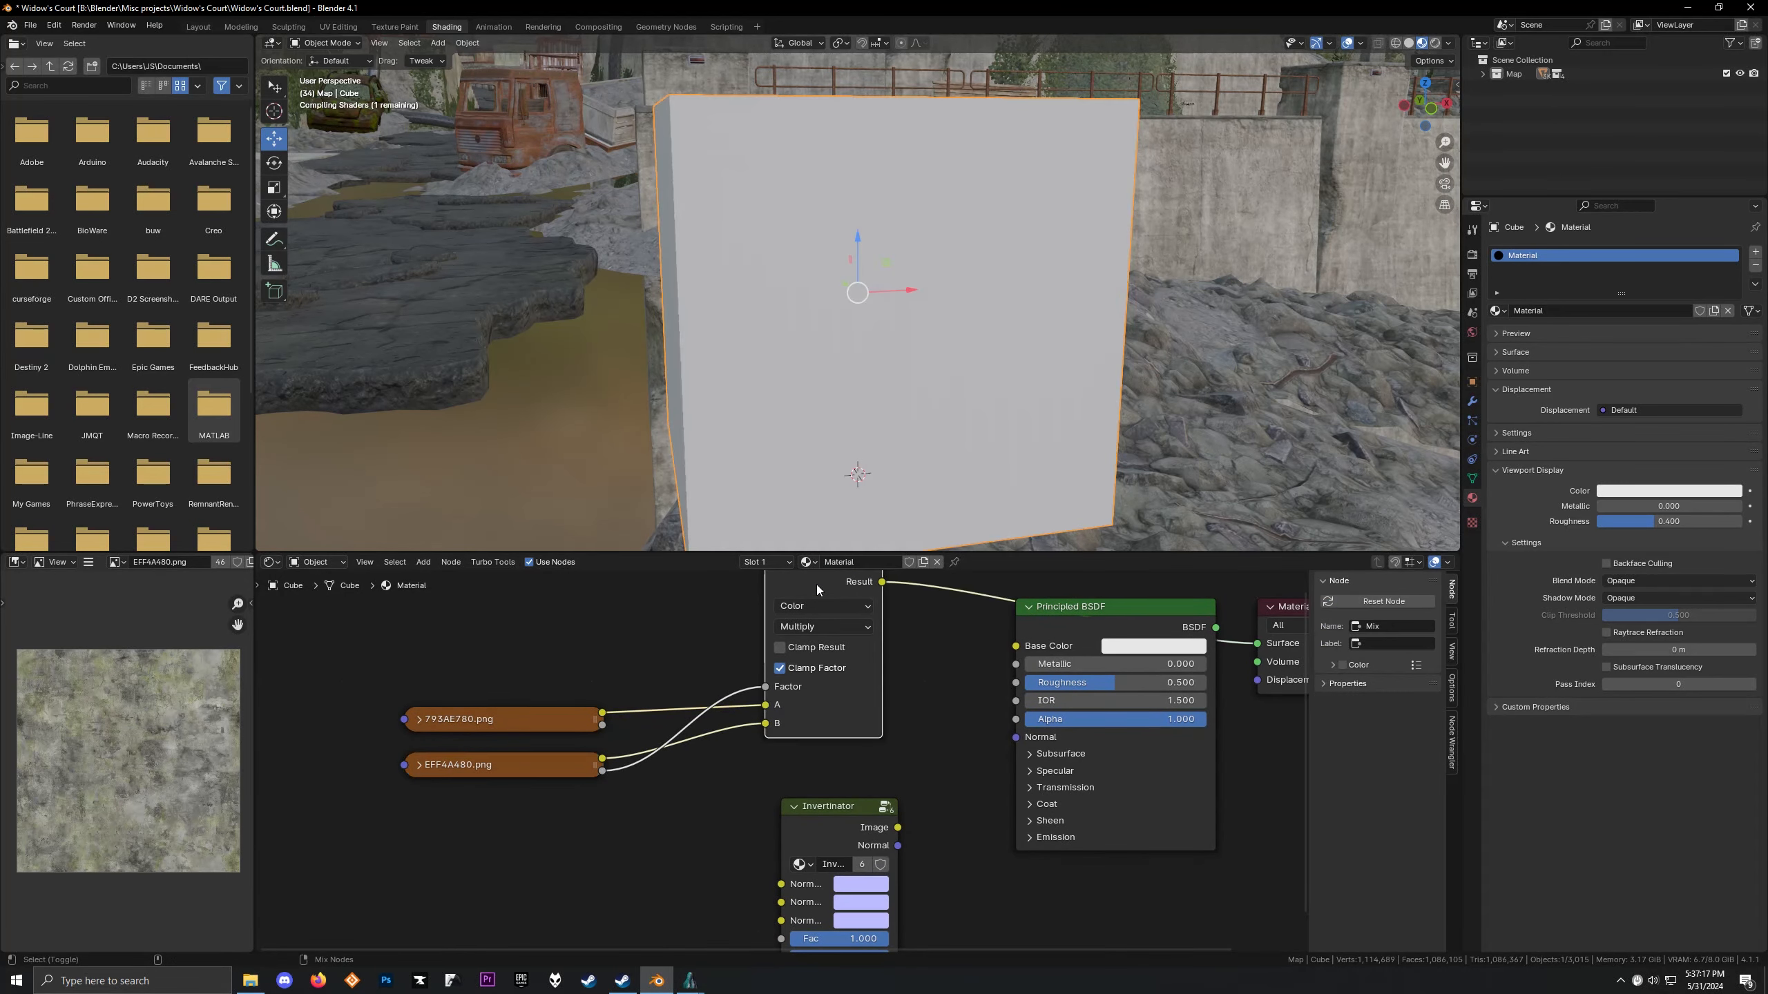
middle_drag(692, 385, 599, 418)
View the 793AE780.png and EFF4A480.png textures one after the other in the image editor
click(532, 719)
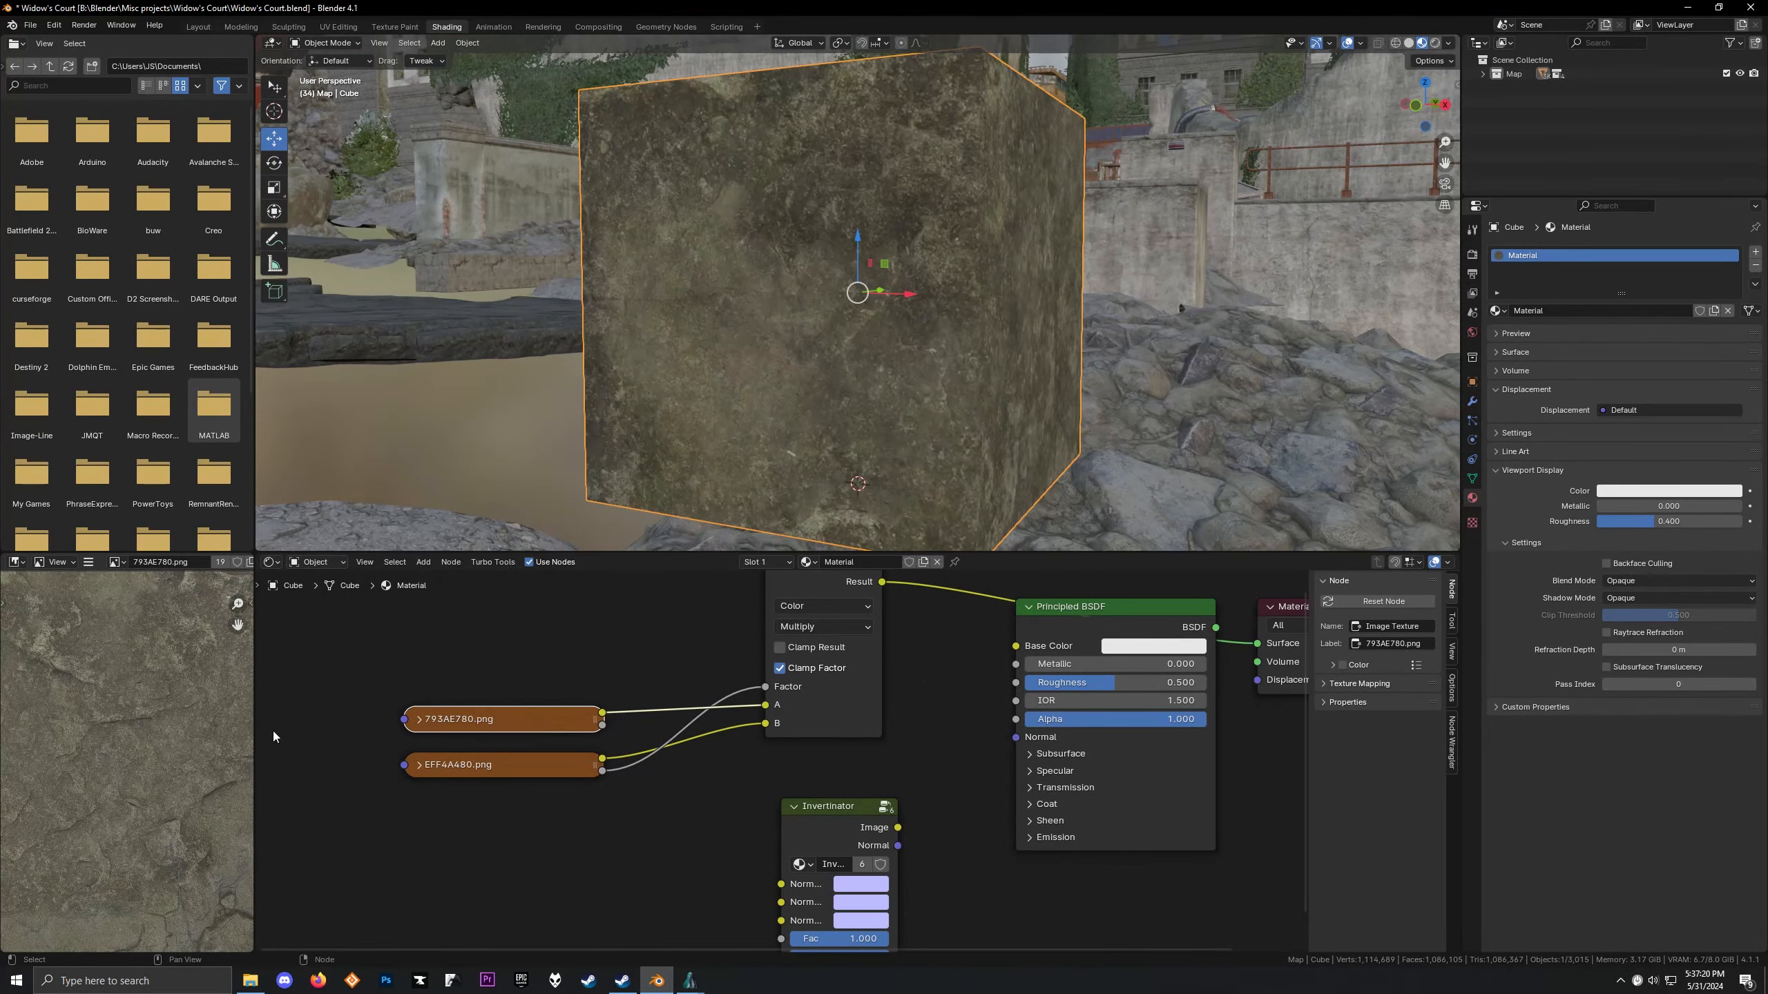
click(504, 765)
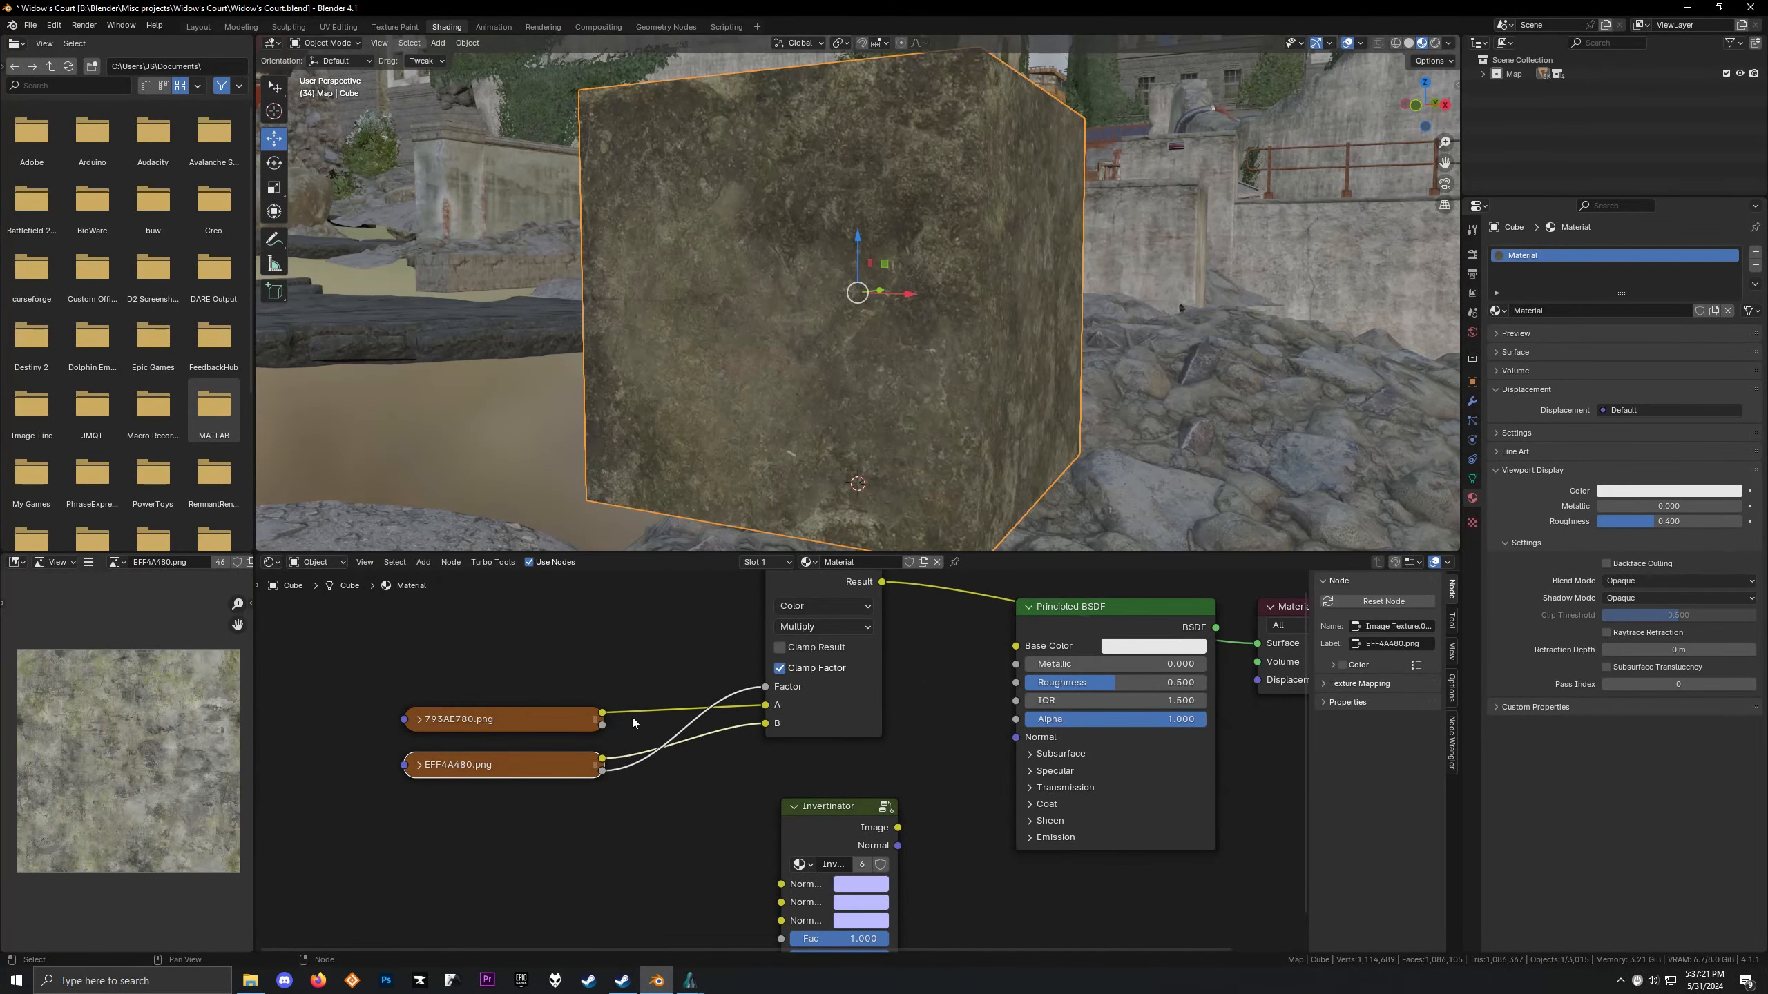
key(g)
right_click(595, 740)
Select the church wall section around the broken window and bring up the Cracked Concrete node of material 0764AD80
scroll(726, 331, down, 5)
middle_drag(727, 331, 1486, 394)
scroll(856, 396, down, 4)
click(1030, 311)
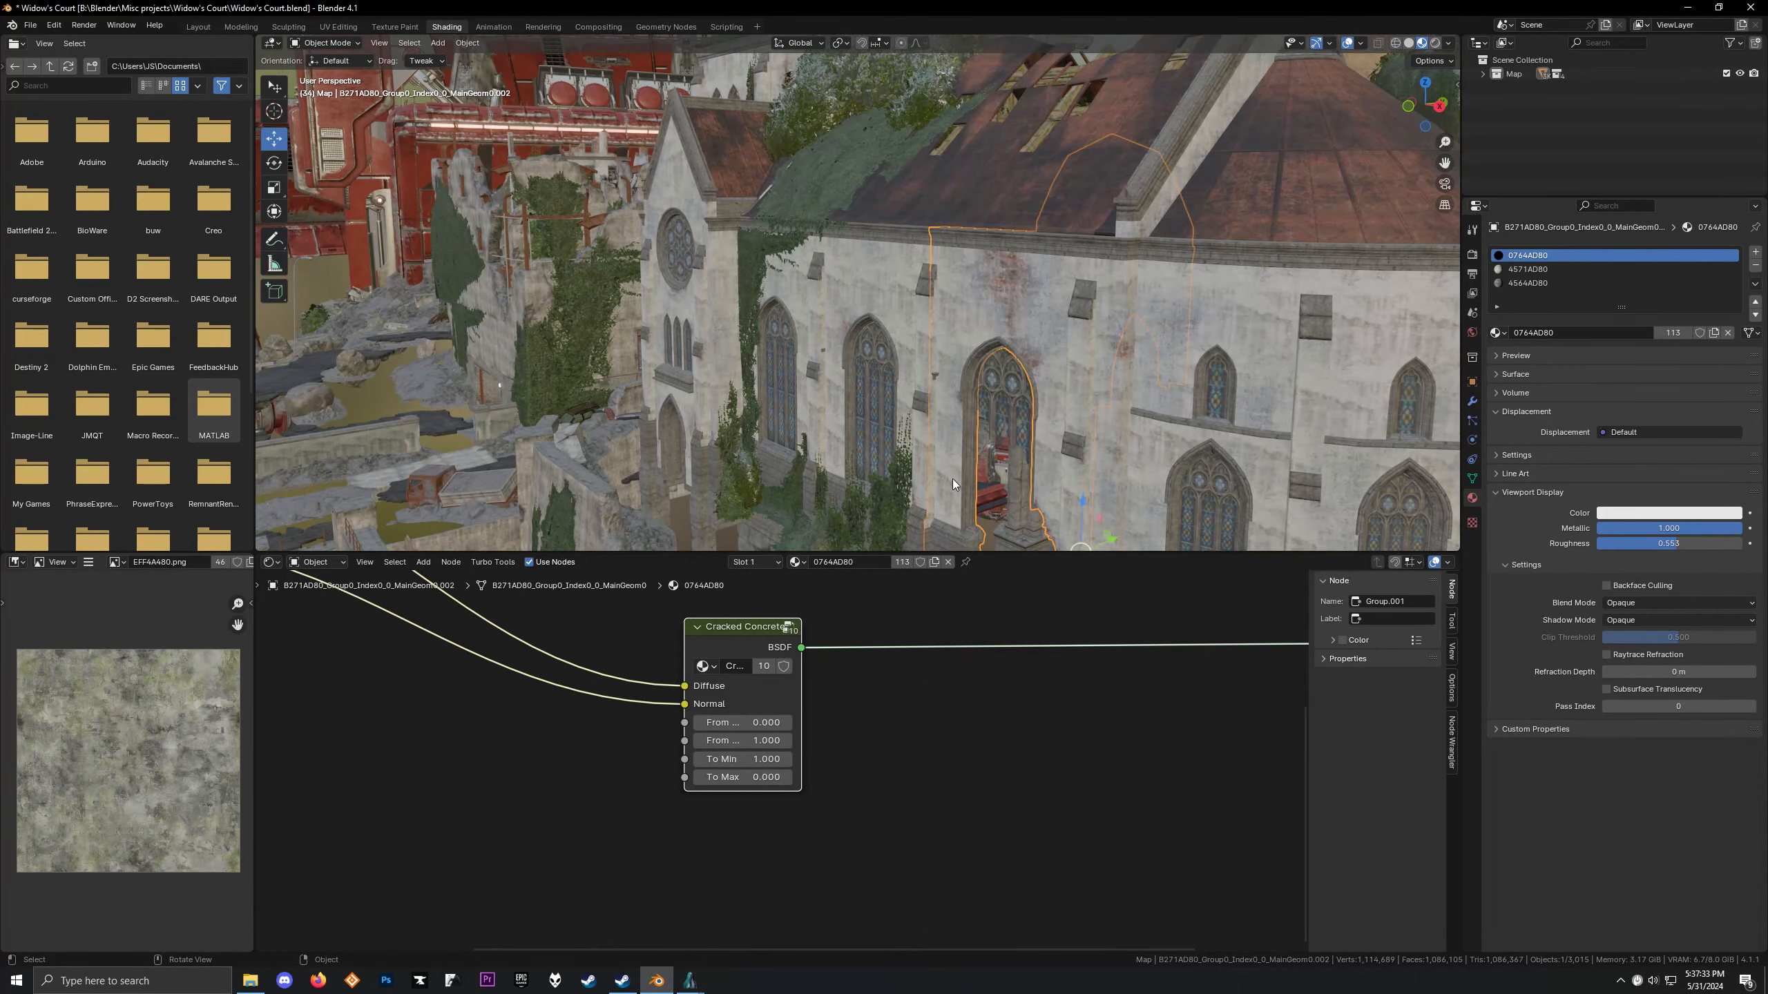
scroll(955, 782, down, 5)
middle_drag(813, 726, 944, 799)
scroll(944, 798, up, 4)
drag(944, 759, 636, 610)
Try adjusting To Min and To Max on the Cracked Concrete node while viewing the church's stone trim
scroll(895, 422, up, 2)
shift+middle_drag(895, 422, 662, 397)
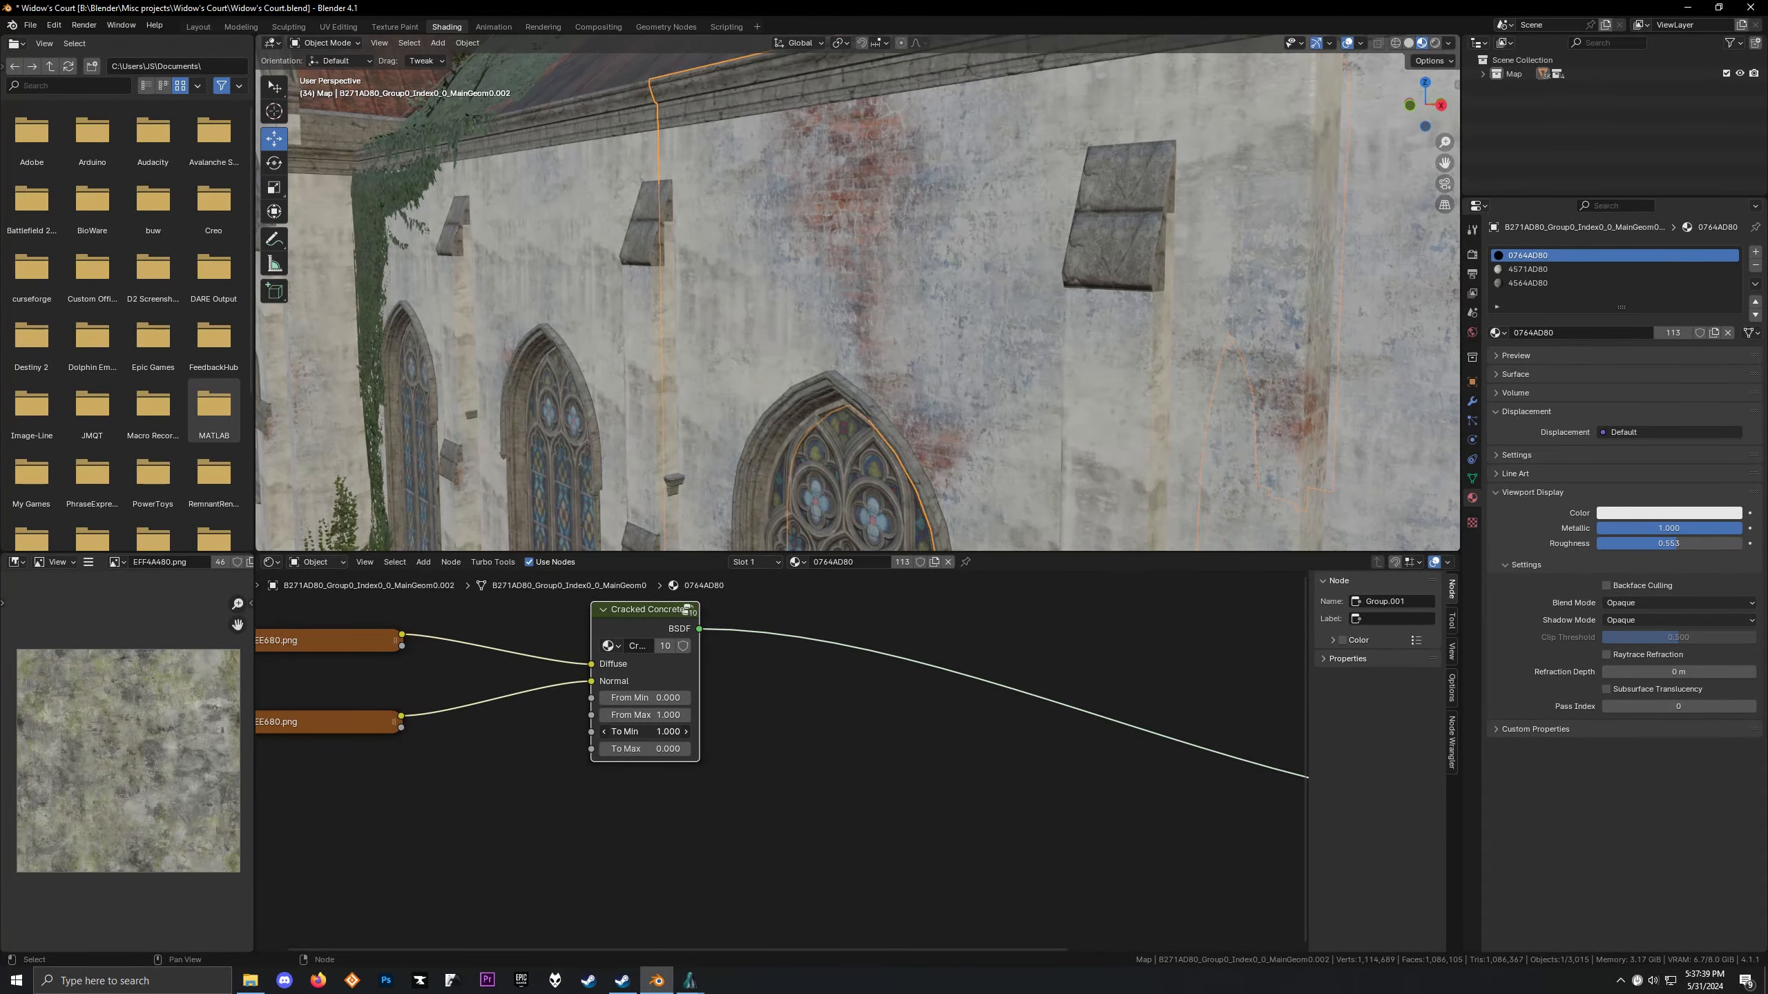
mouse_move(644, 731)
mouse_down()
mouse_move(672, 732)
mouse_move(643, 731)
mouse_up()
middle_drag(855, 244, 858, 310)
mouse_move(643, 749)
mouse_down()
mouse_move(659, 749)
mouse_move(616, 749)
mouse_move(641, 748)
mouse_up()
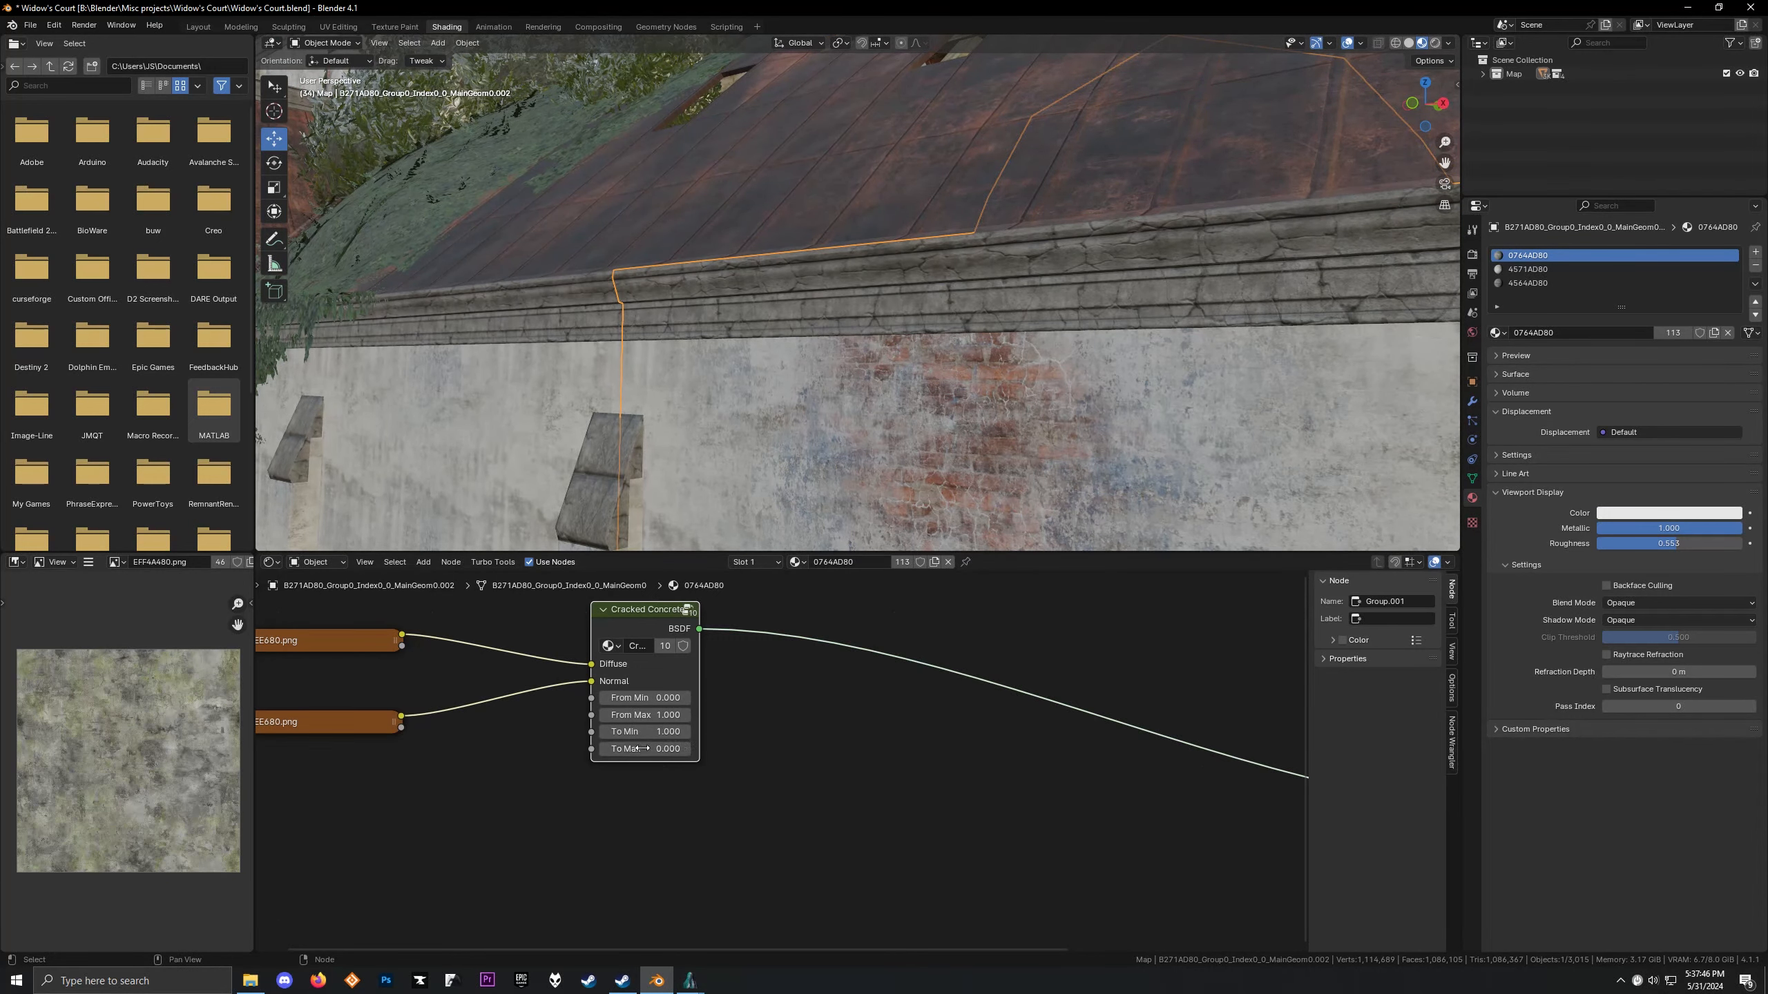
Switch the node editor to material 4571AD80 in the second material slot
click(766, 565)
click(724, 607)
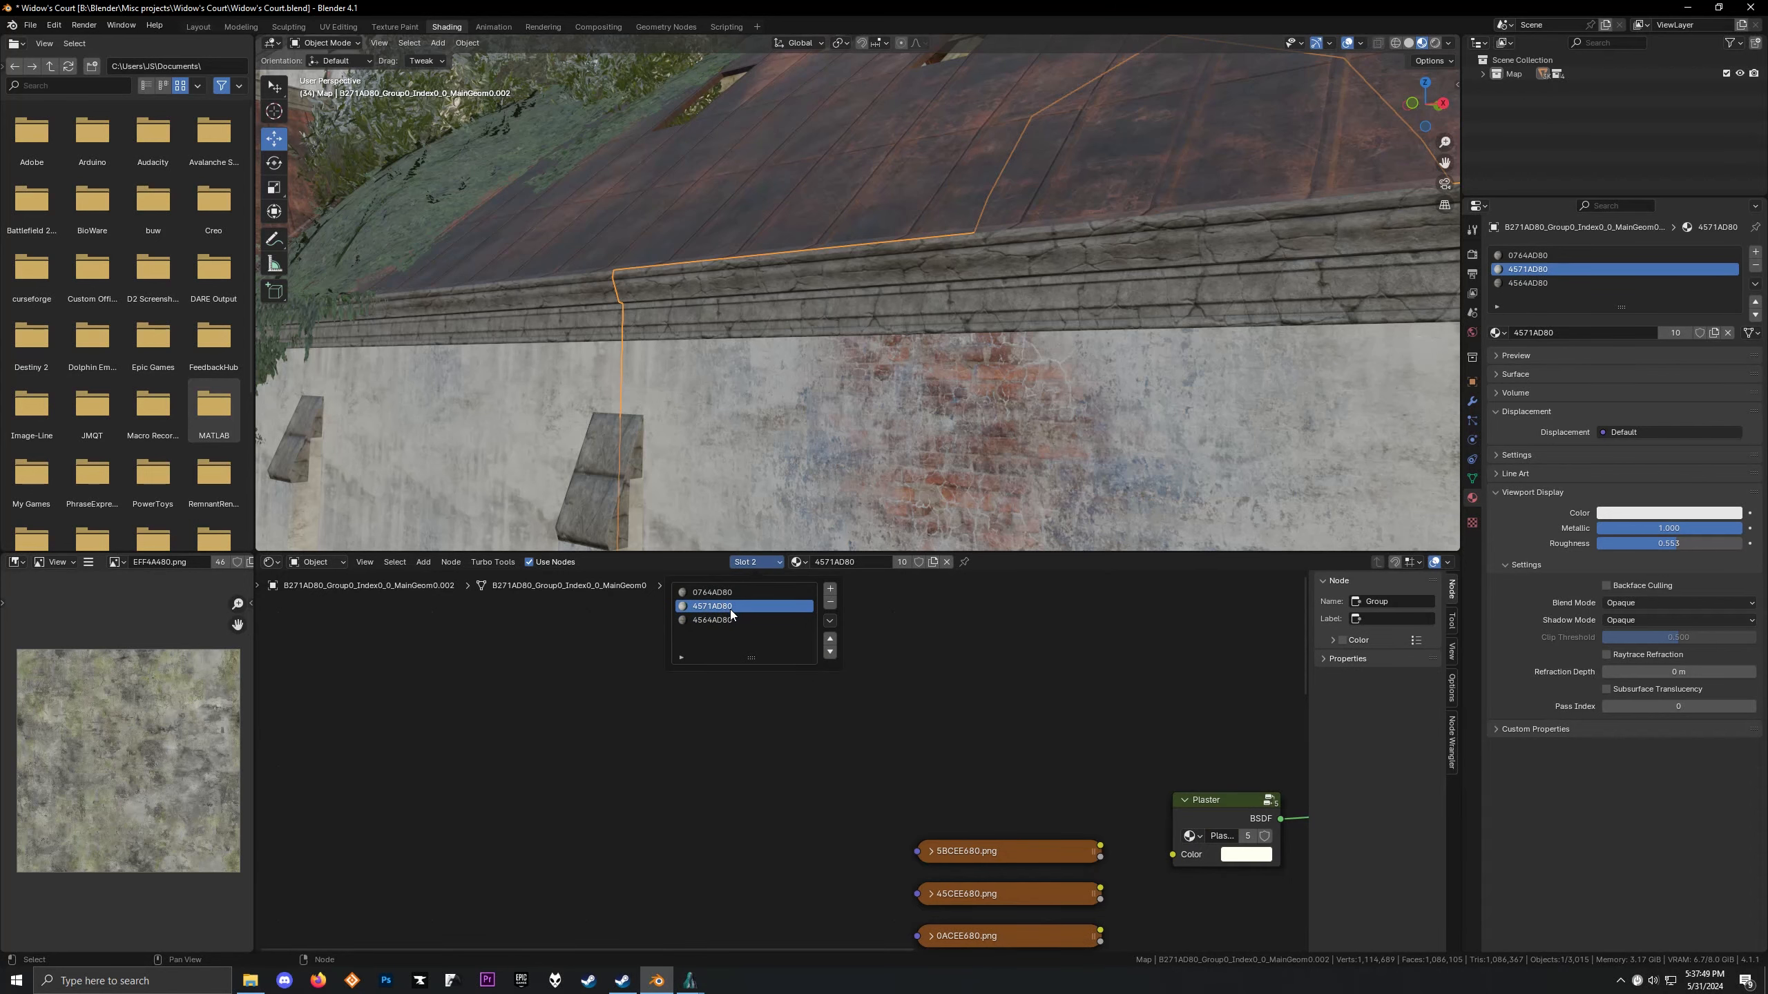
click(730, 618)
click(726, 605)
key(Home)
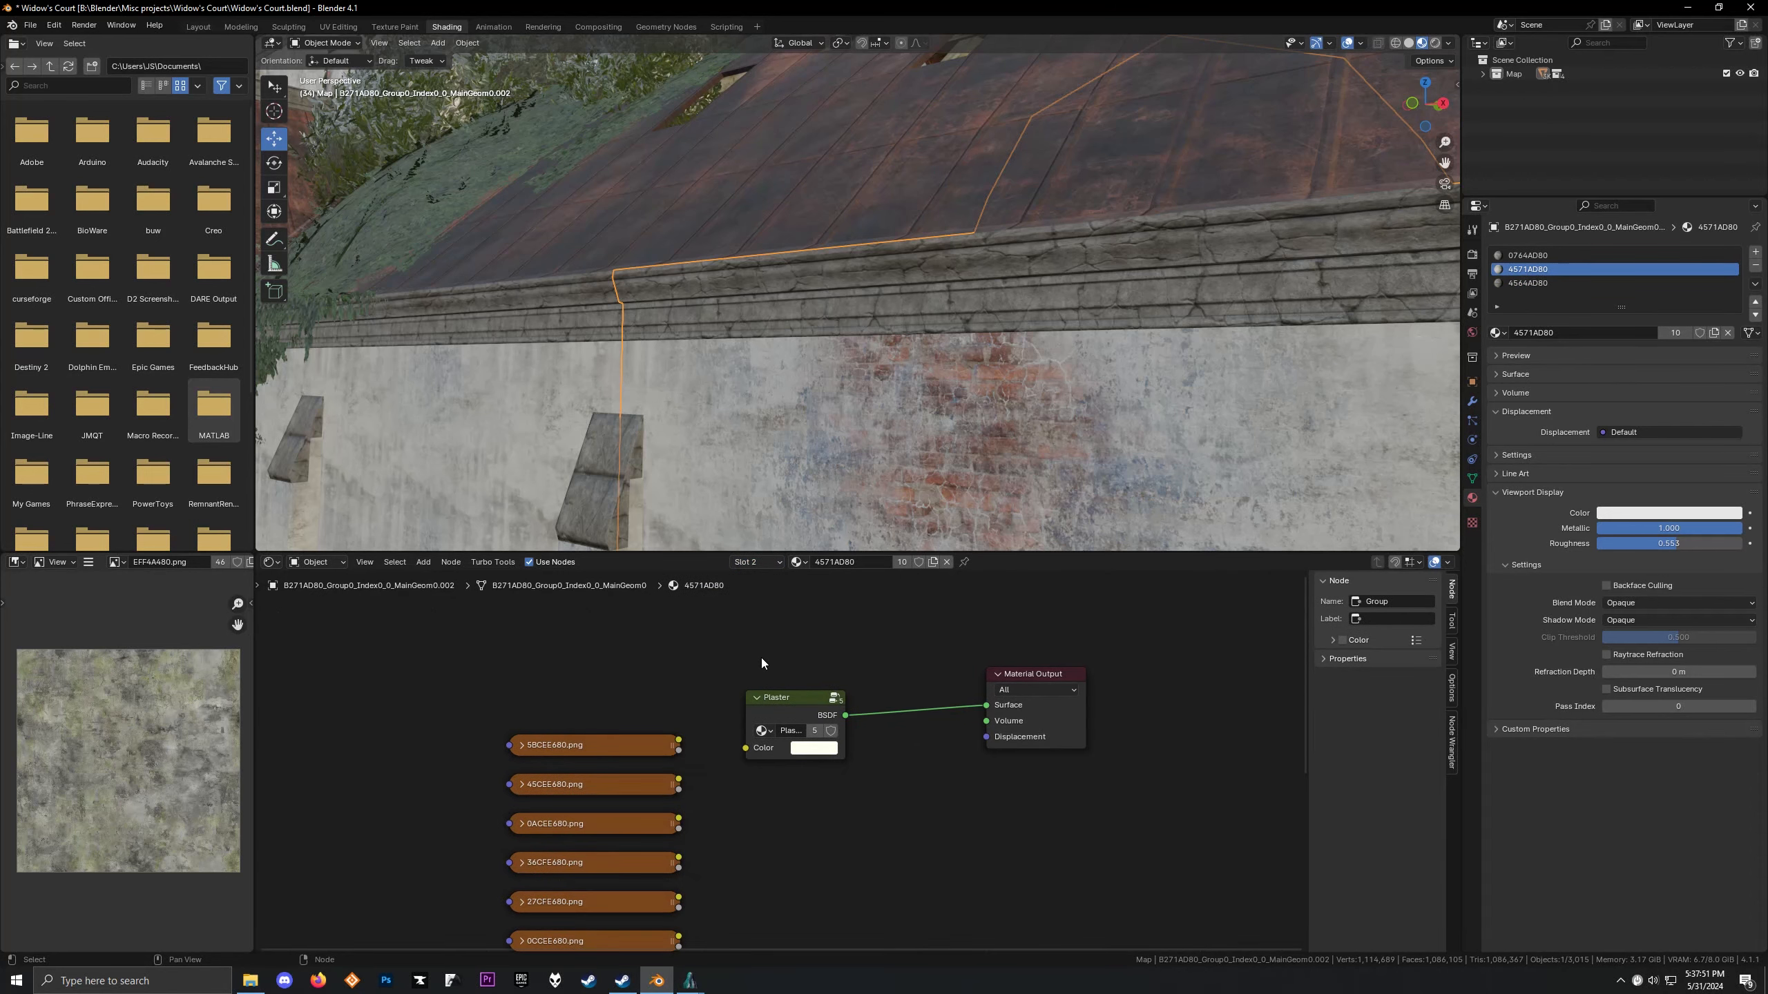
Examine the nodes inside the Plaster group of material 4571AD80
scroll(761, 658, up, 2)
click(790, 697)
key(Tab)
scroll(709, 699, down, 15)
middle_drag(845, 776, 994, 783)
key(Tab)
scroll(923, 754, up, 3)
scroll(724, 434, down, 6)
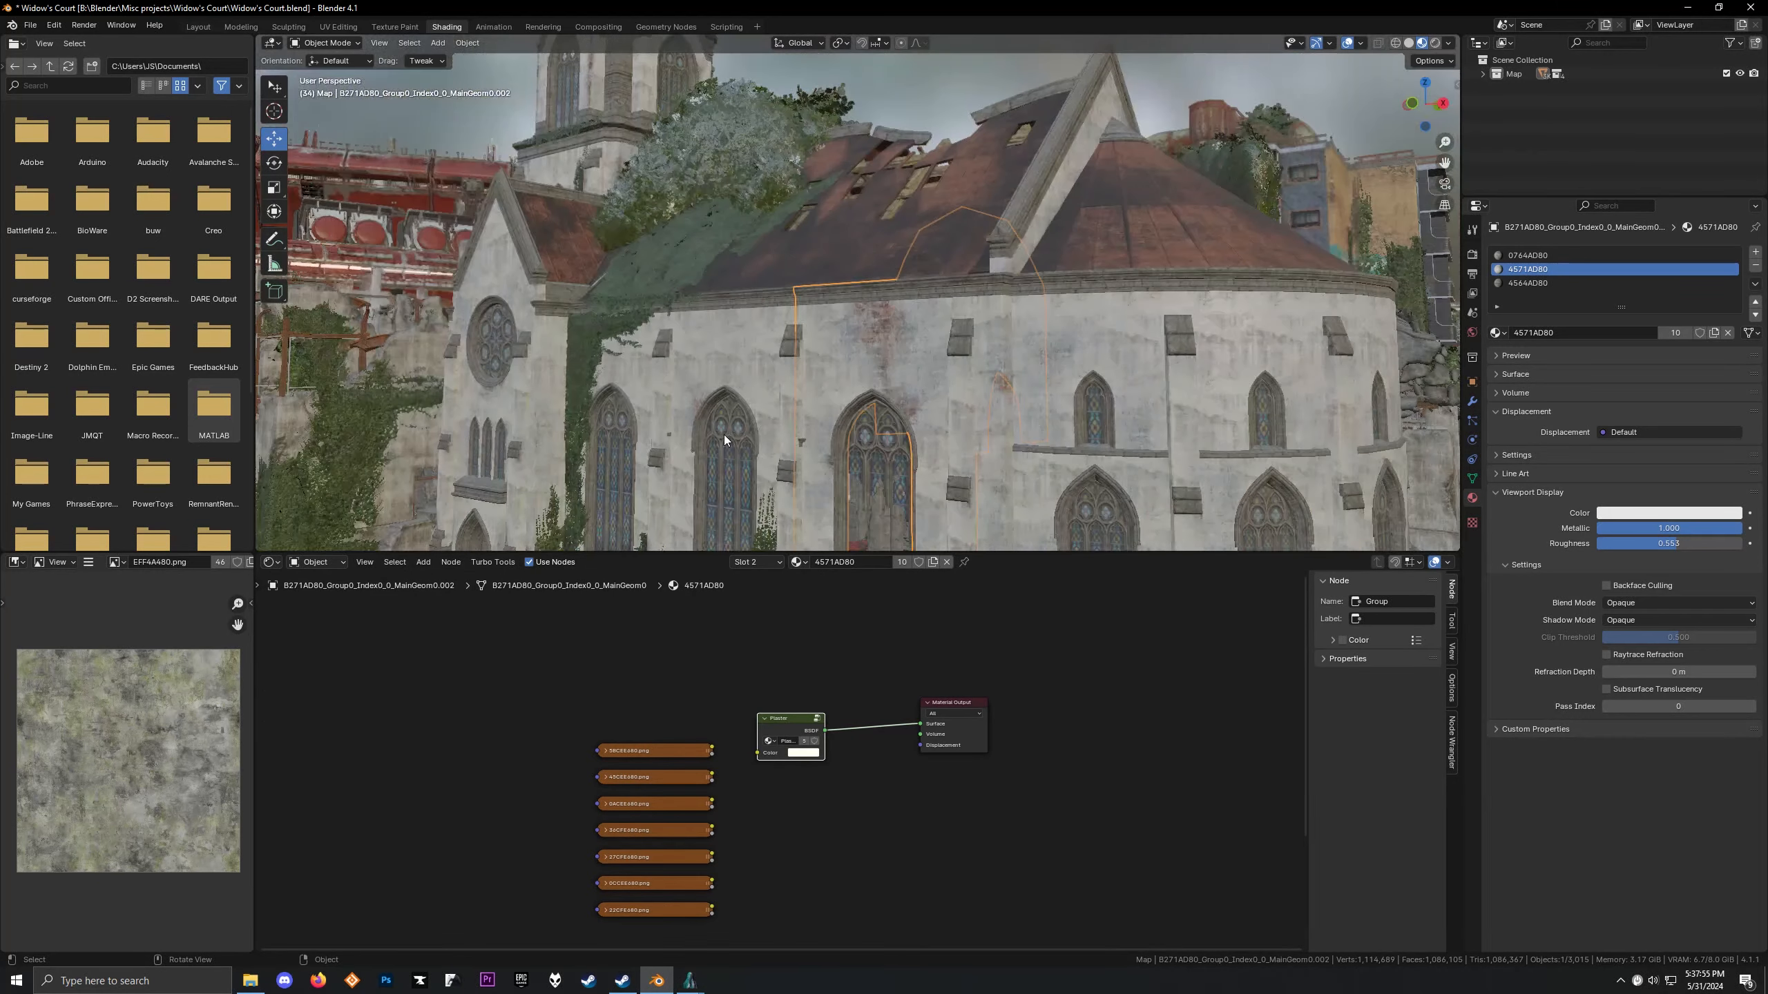
Compare the plaster wall around the church windows with the mix and Color Ramp nodes inside the Plaster group
shift+middle_drag(724, 434, 726, 326)
scroll(726, 326, up, 3)
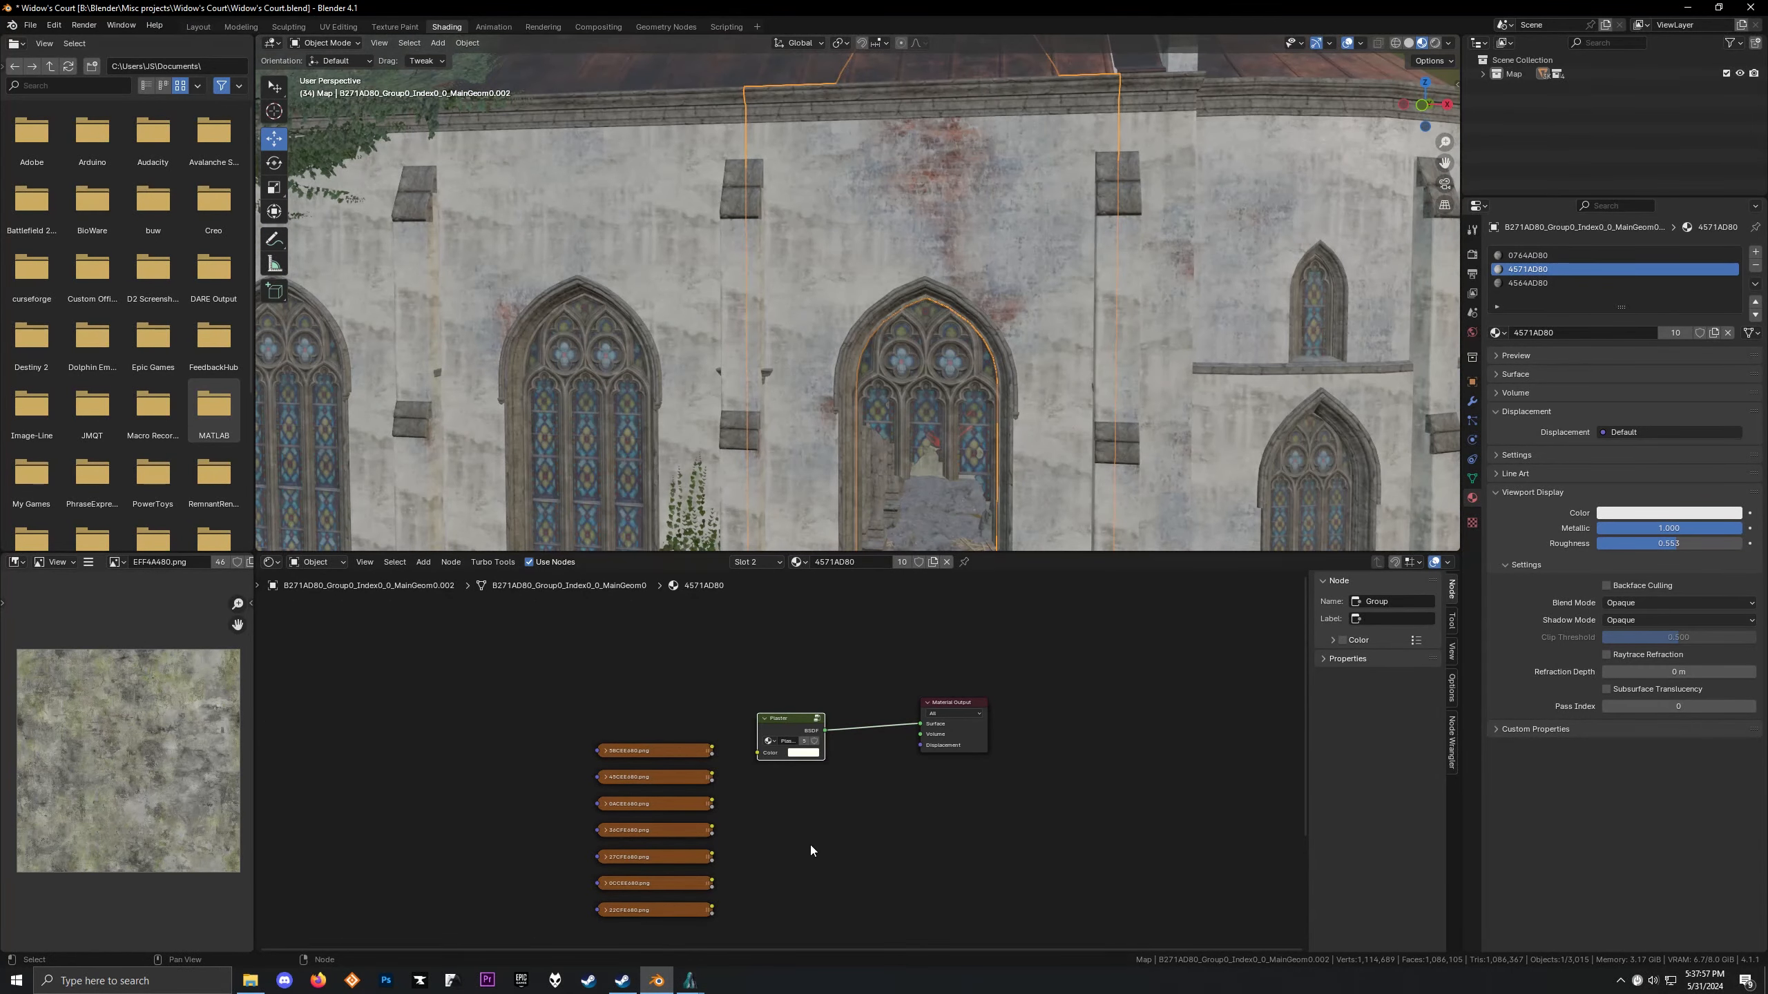
key(Tab)
scroll(784, 810, down, 2)
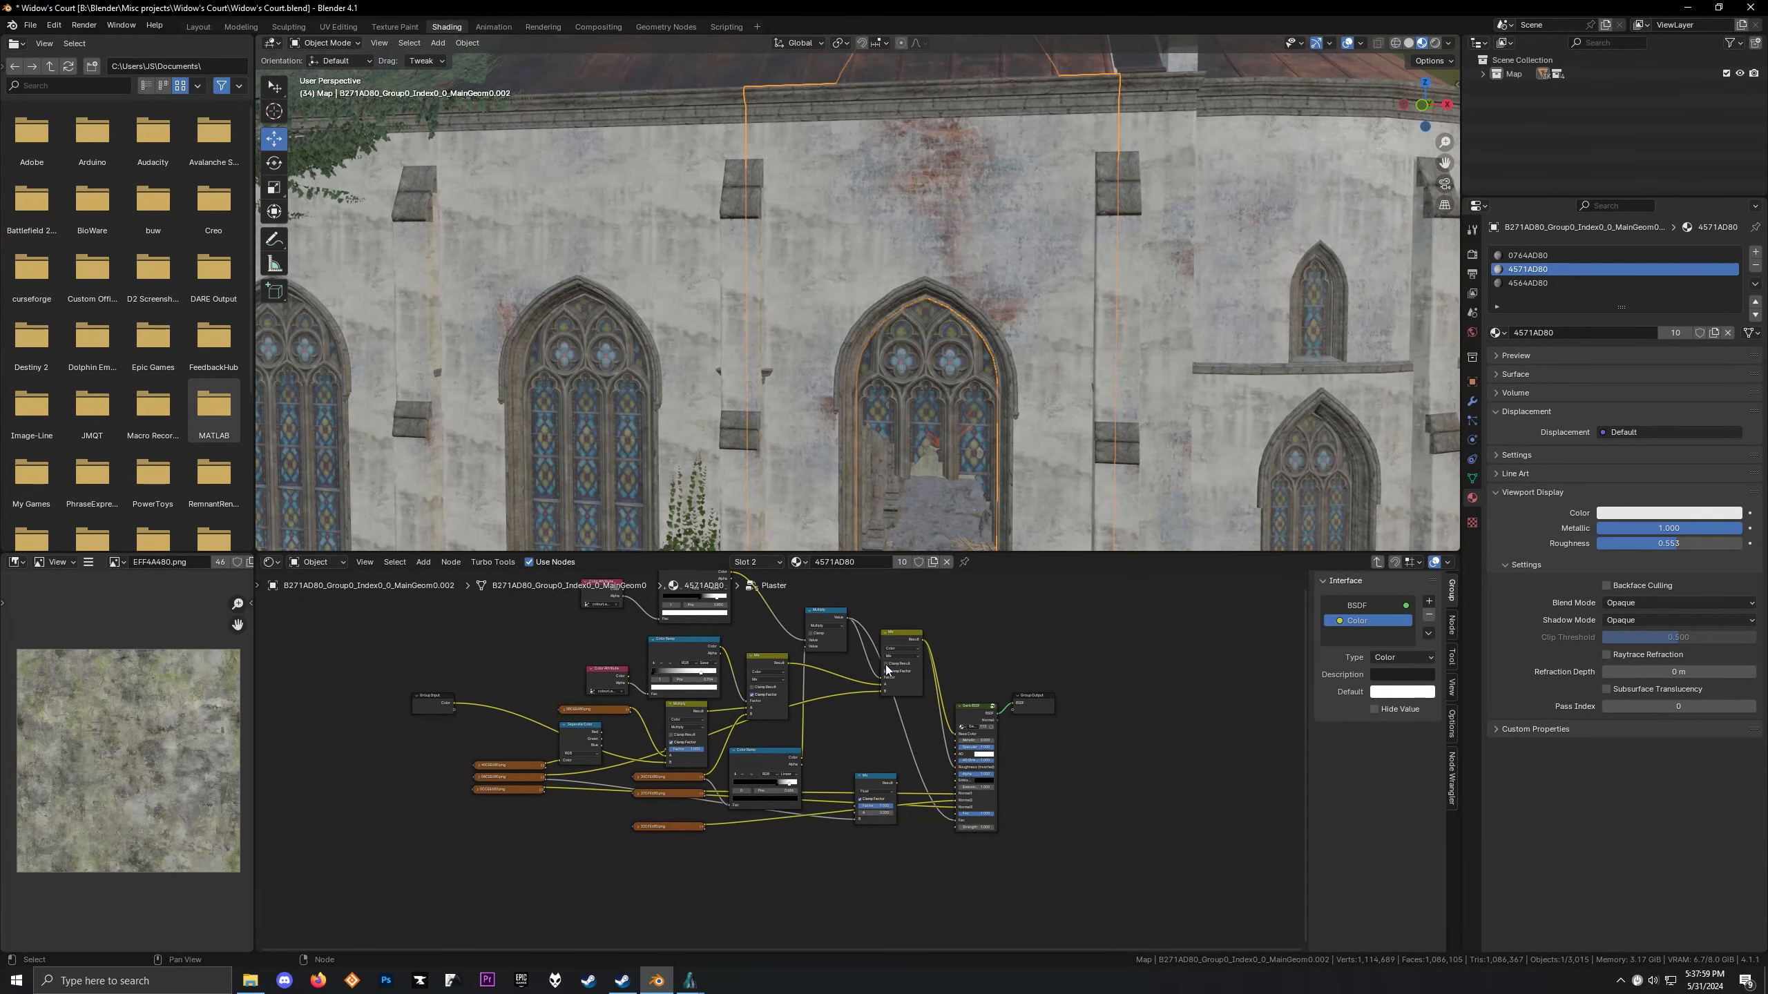
scroll(486, 685, up, 2)
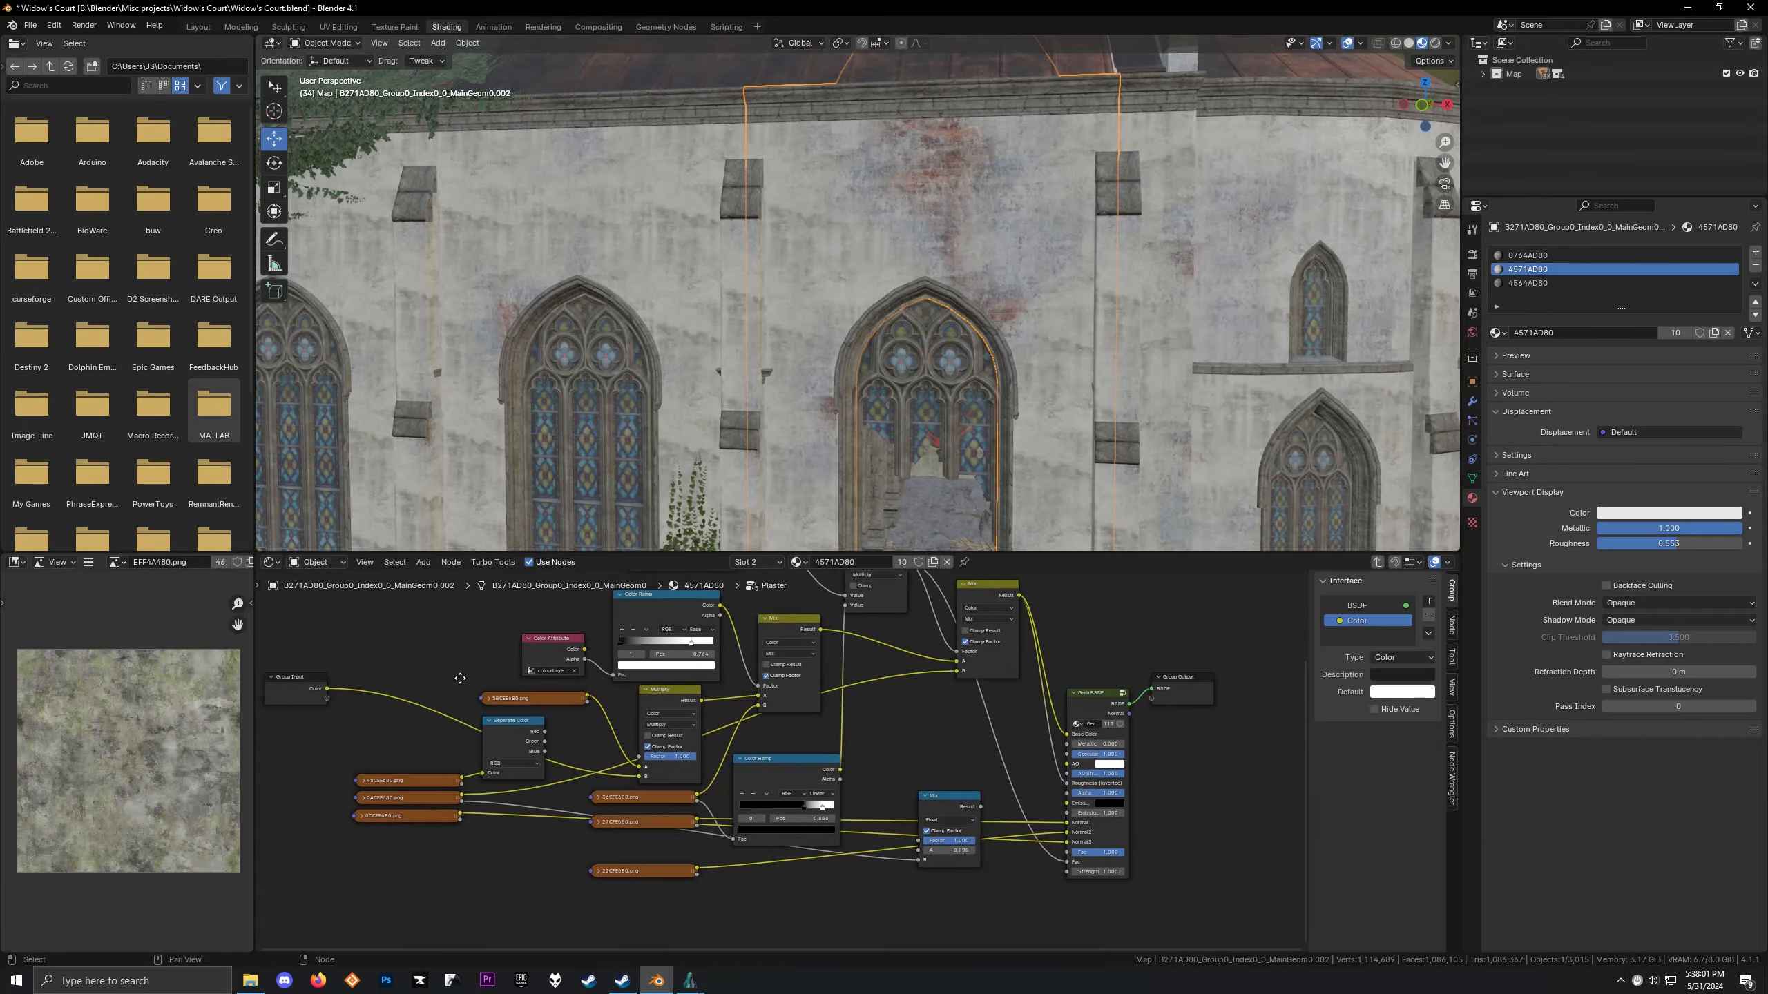
key(Tab)
Examine the blue plaster facade of the building with the red banner
scroll(794, 761, up, 3)
scroll(759, 307, down, 6)
mouse_move(696, 307)
middle_down()
mouse_move(784, 337)
mouse_move(686, 313)
middle_up()
middle_drag(438, 259, 721, 273)
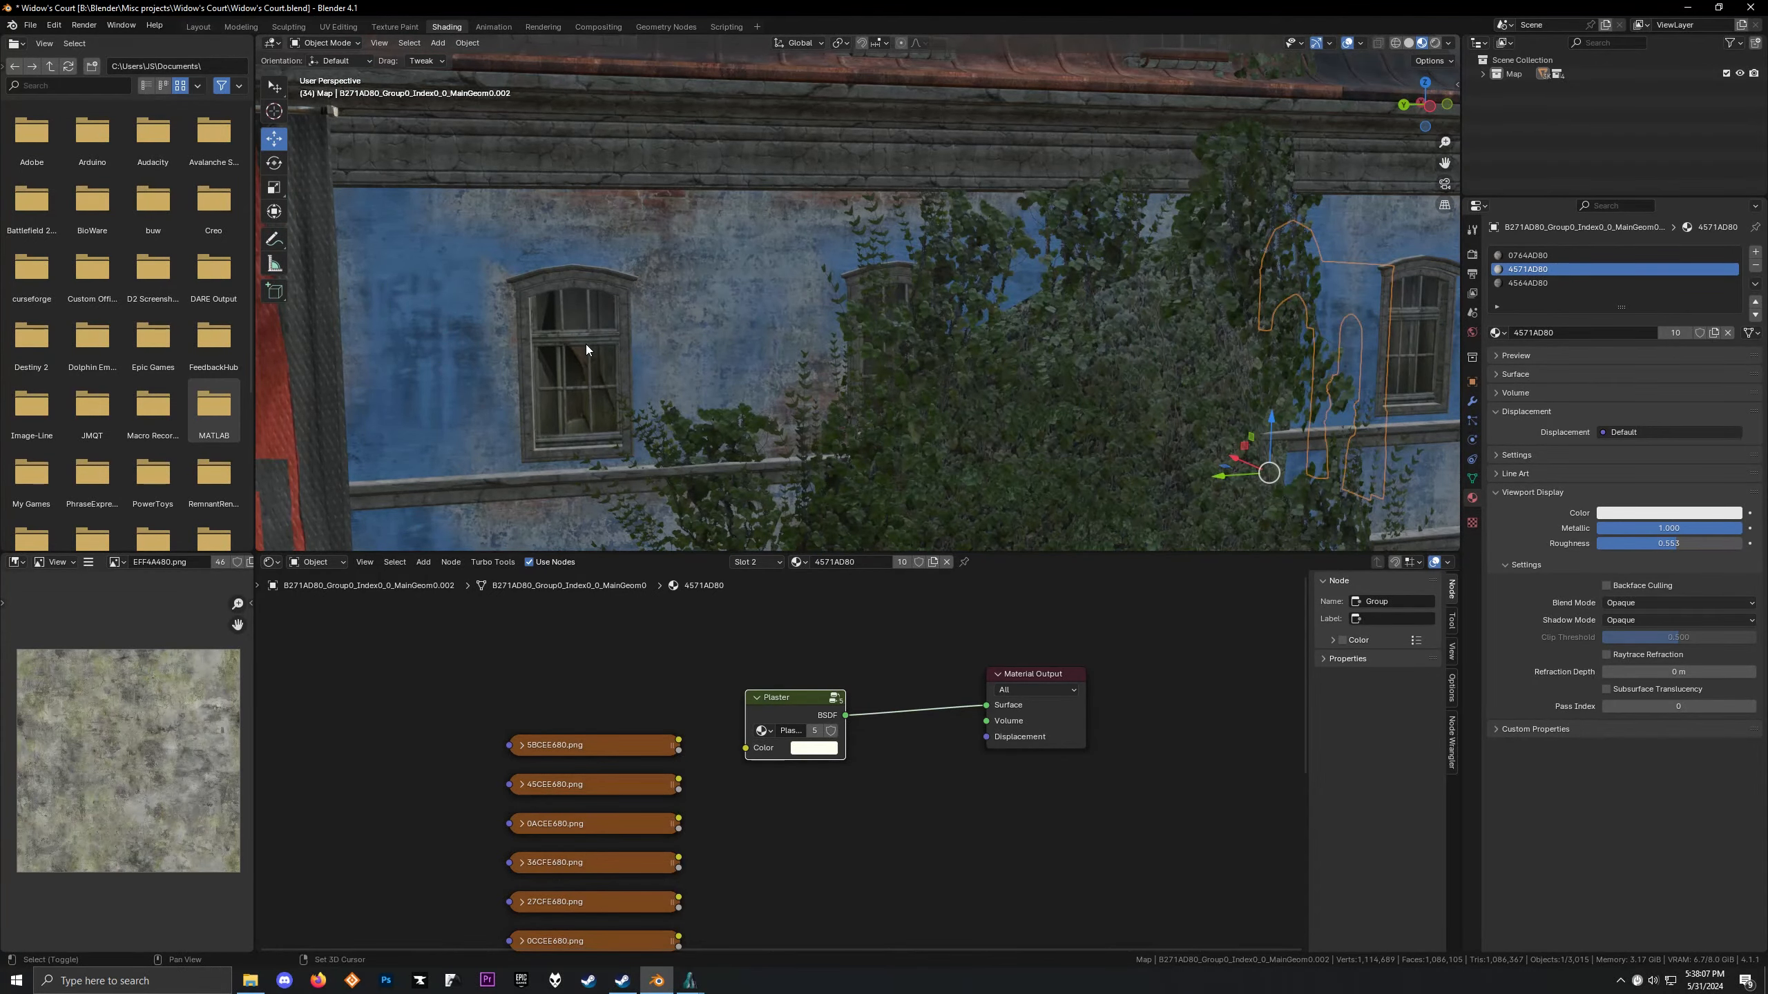
shift+middle_drag(586, 343, 982, 329)
scroll(982, 329, down, 1)
scroll(569, 424, down, 3)
shift+middle_drag(569, 424, 694, 368)
scroll(694, 368, up, 1)
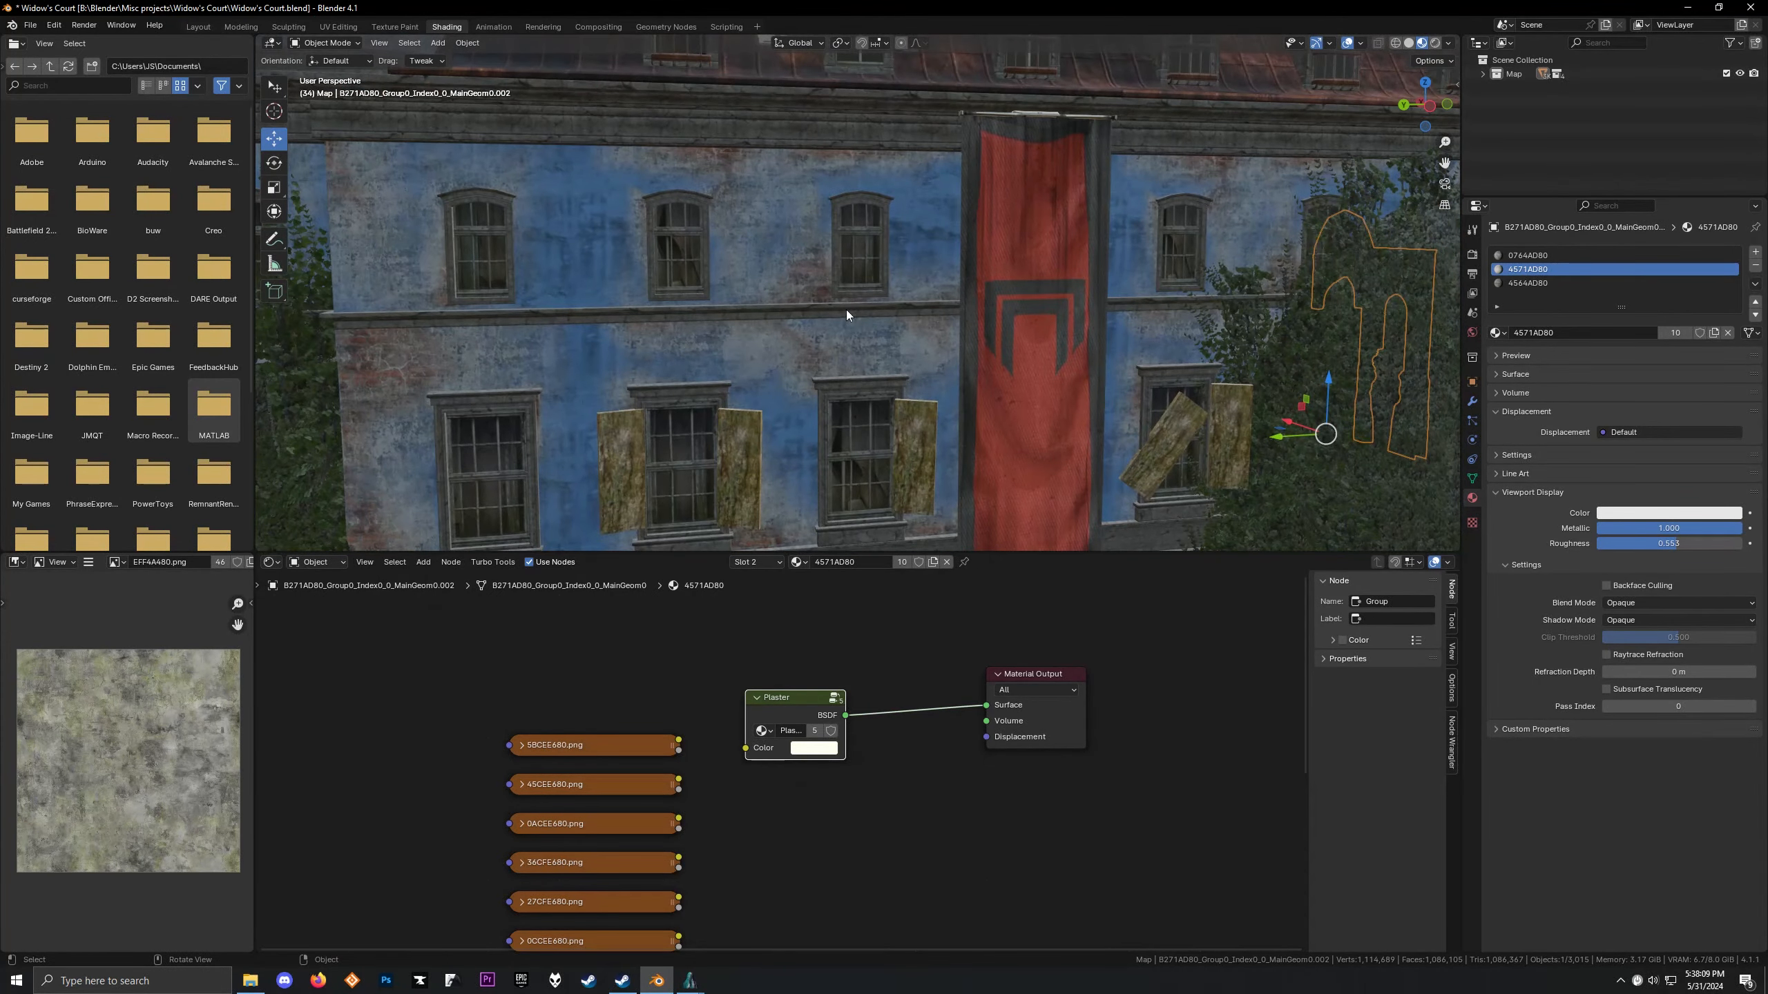
Inspect the exposed brick and discoloured plaster above the church's broken window
mouse_move(845, 310)
middle_down()
mouse_move(887, 322)
mouse_move(856, 334)
mouse_move(933, 335)
mouse_move(848, 295)
middle_up()
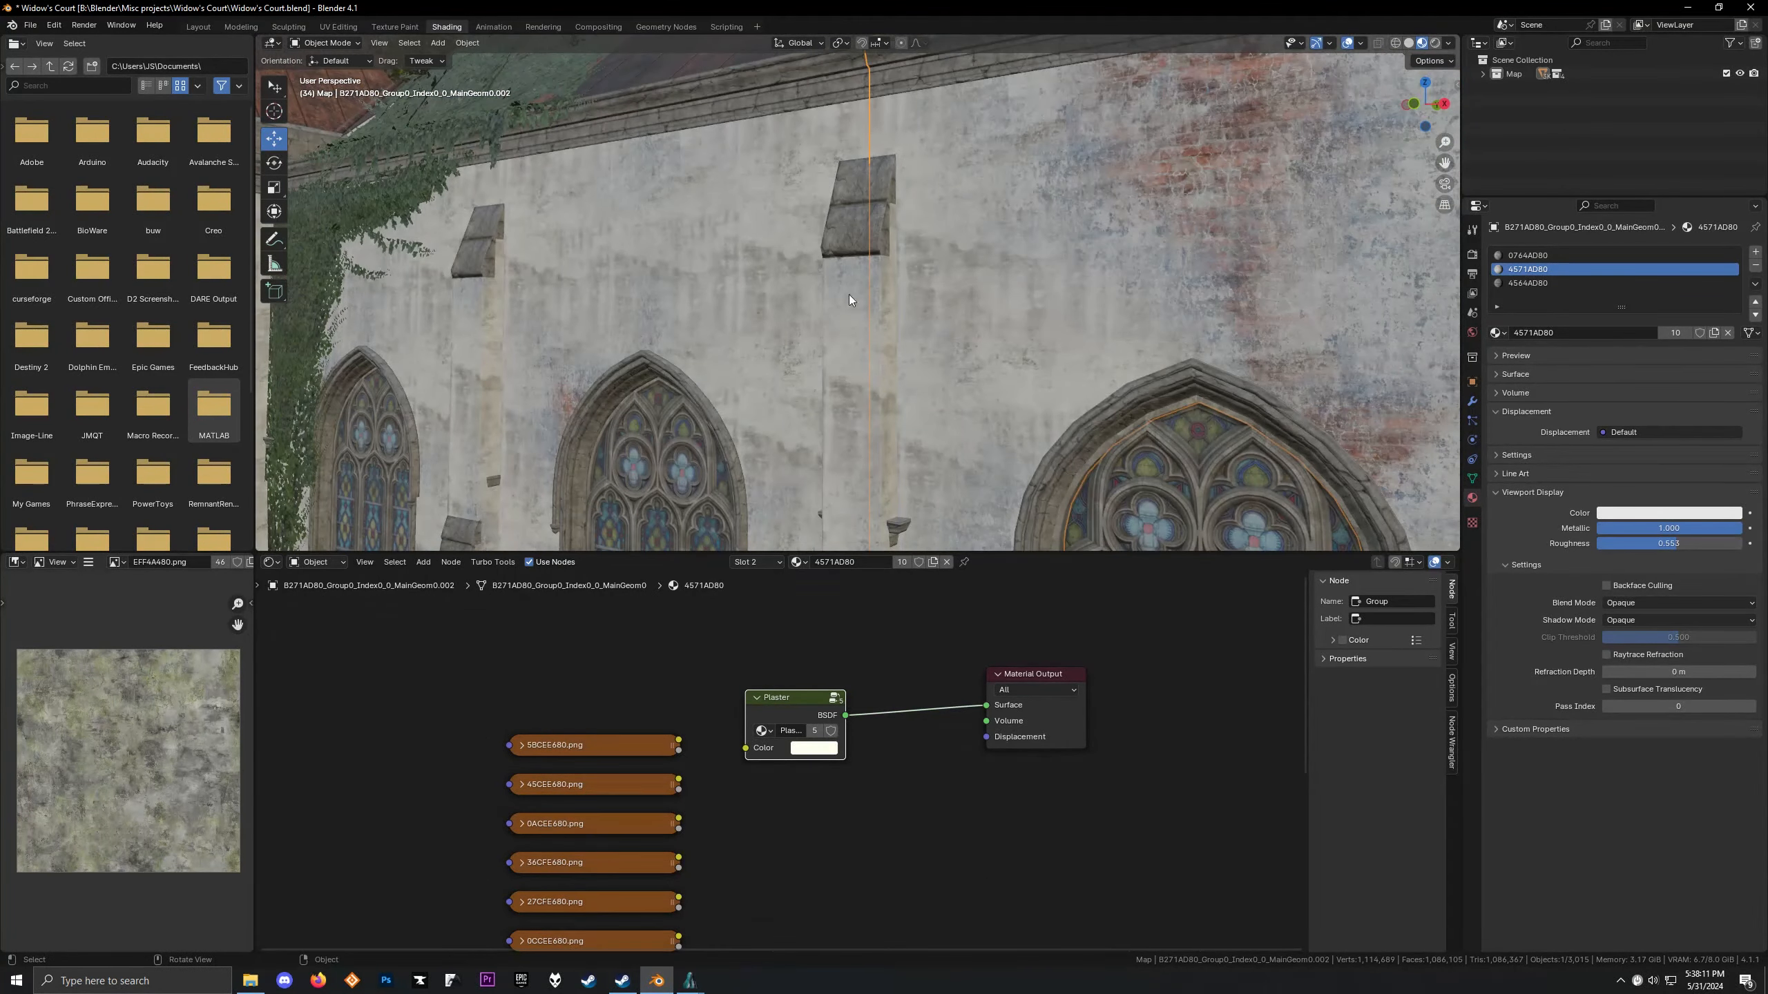
middle_drag(958, 339, 893, 314)
scroll(878, 279, down, 3)
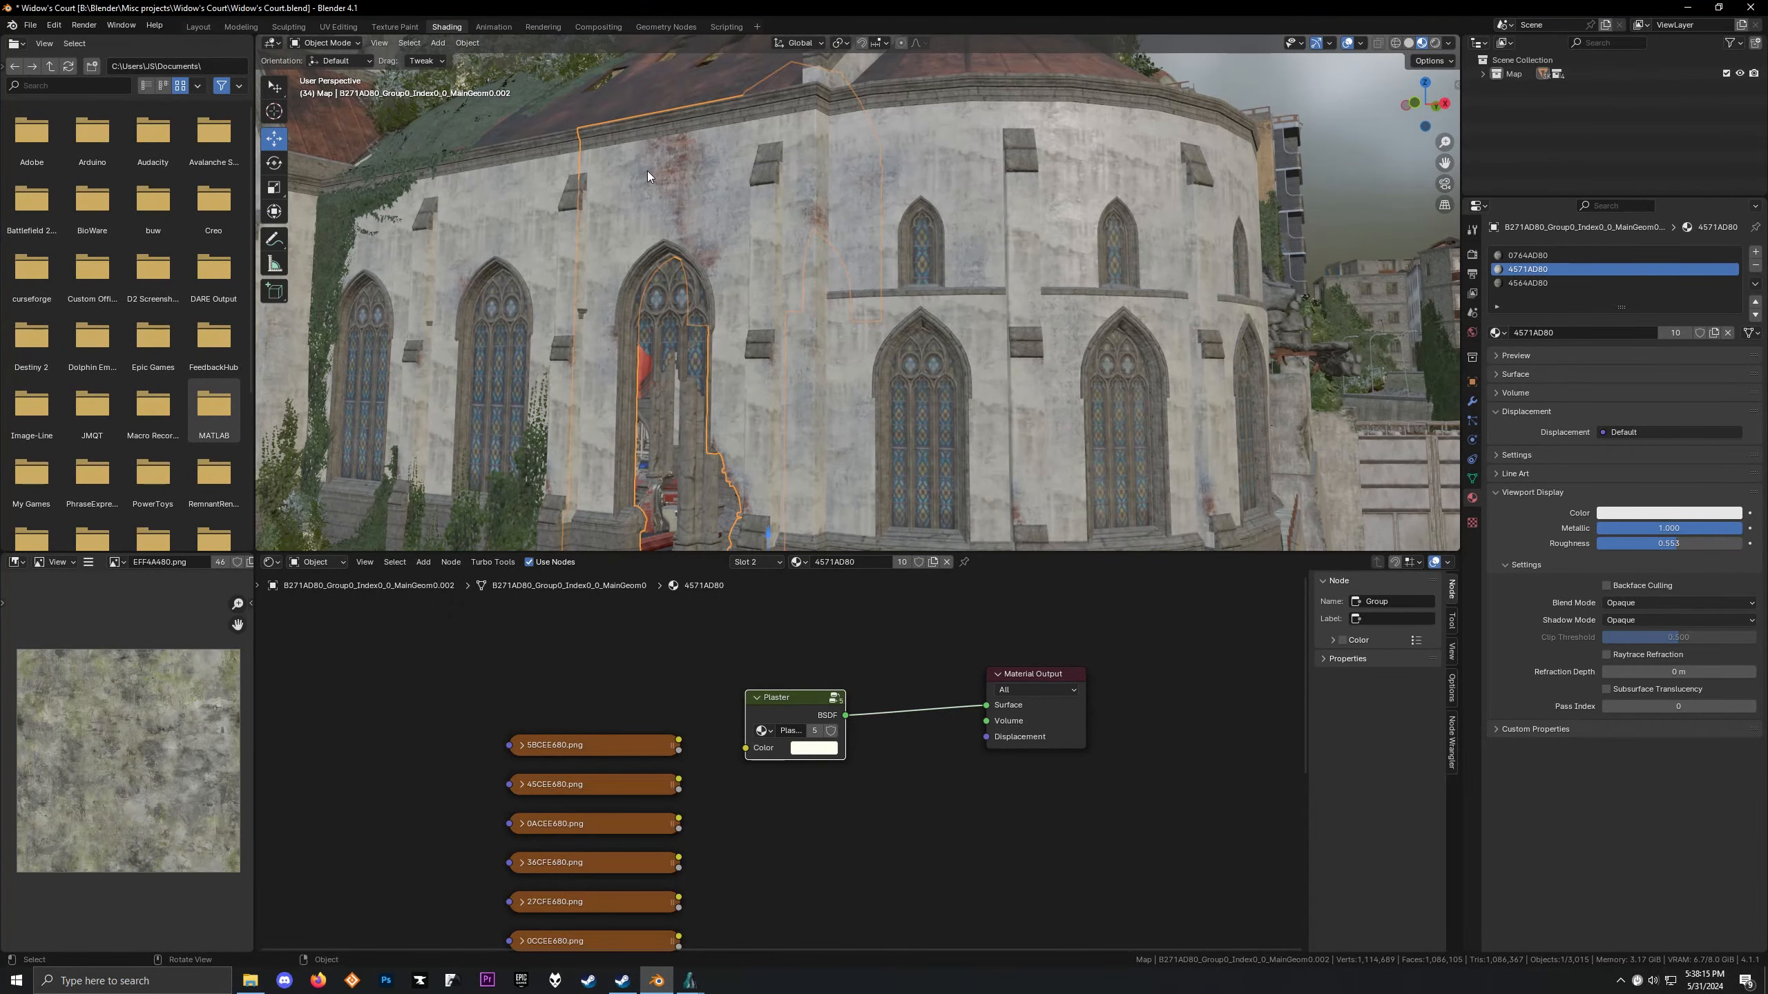
key(ctrl+z)
key(ctrl+shift+z)
key(KP_Decimal)
middle_drag(722, 173, 773, 350)
scroll(779, 168, up, 4)
scroll(773, 351, up, 3)
scroll(808, 699, down, 3)
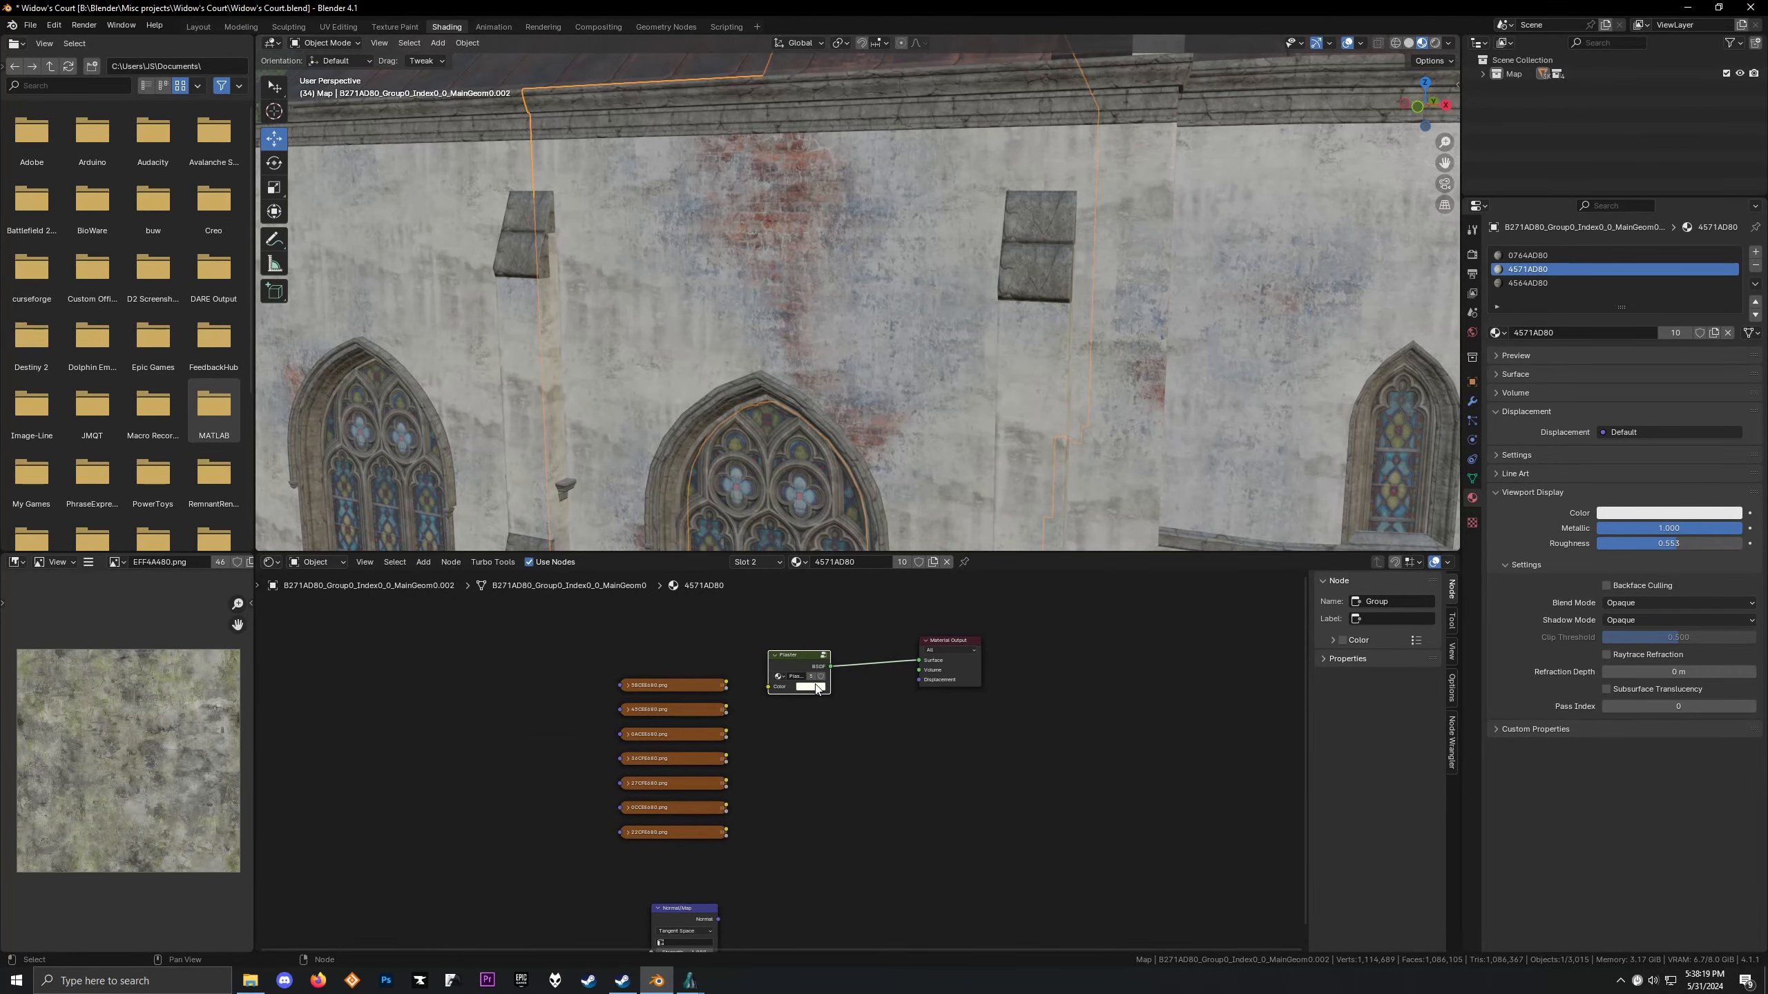
Review how the Plaster group's textures and group input feed its output shader
key(Tab)
scroll(814, 700, down, 2)
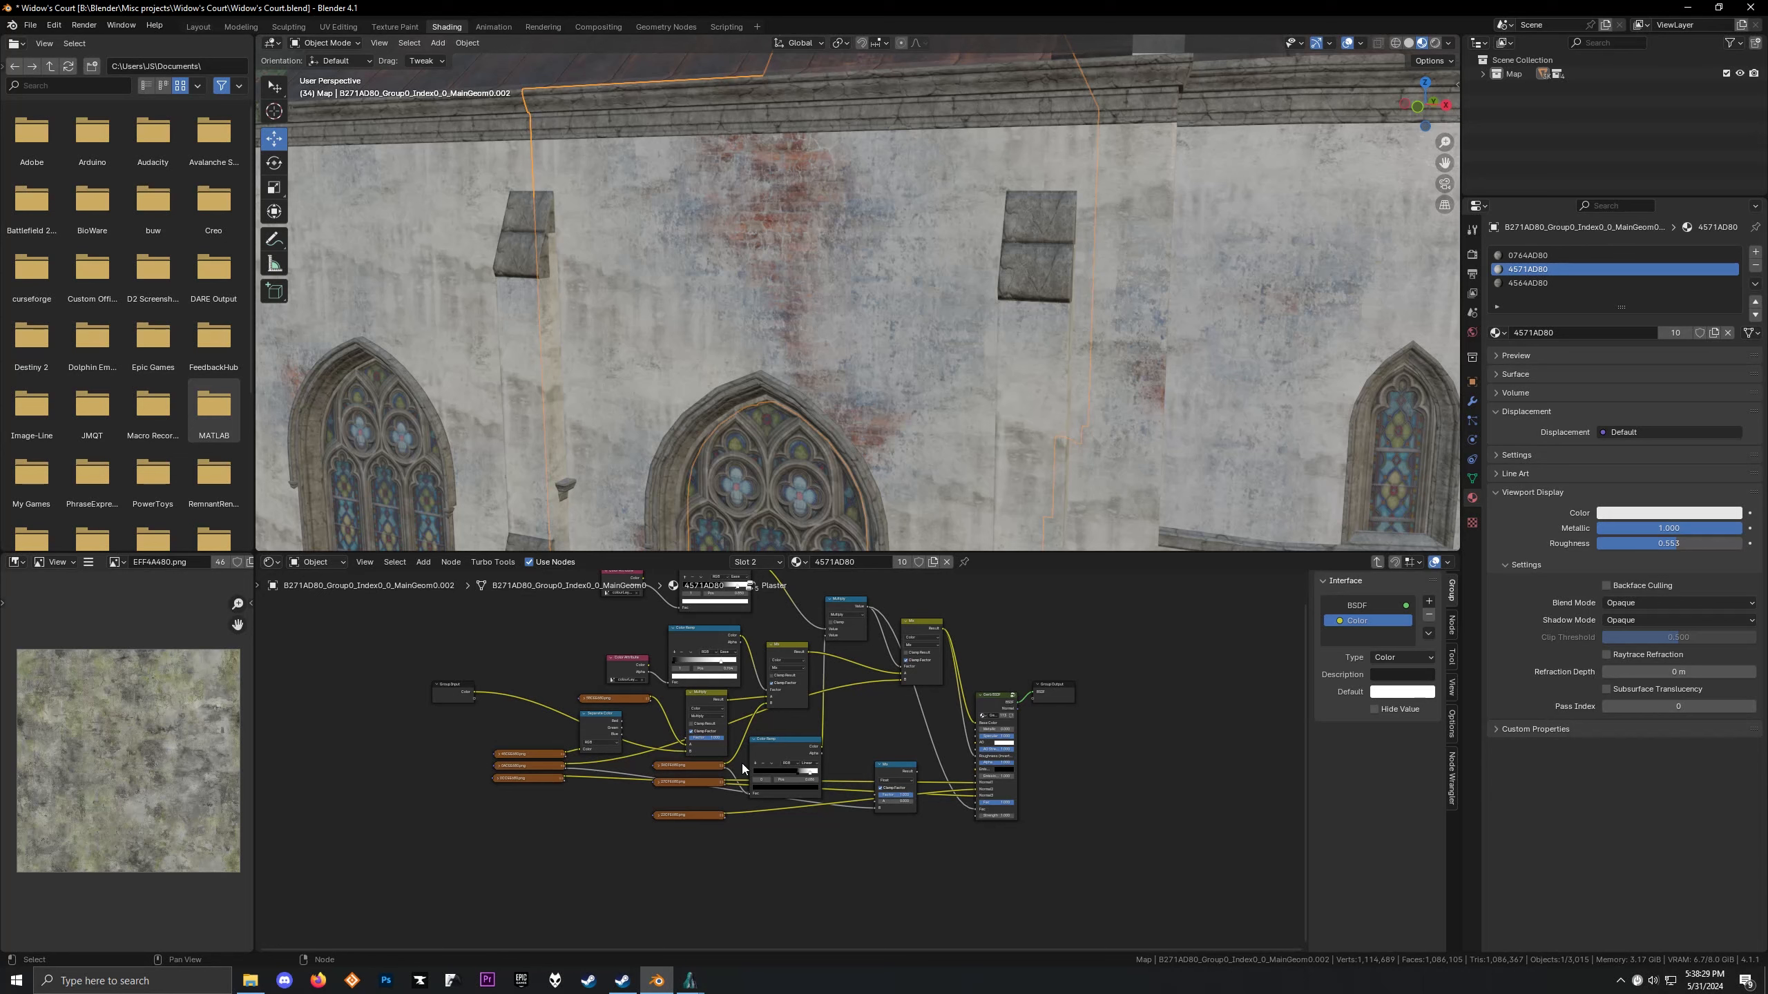
key(Tab)
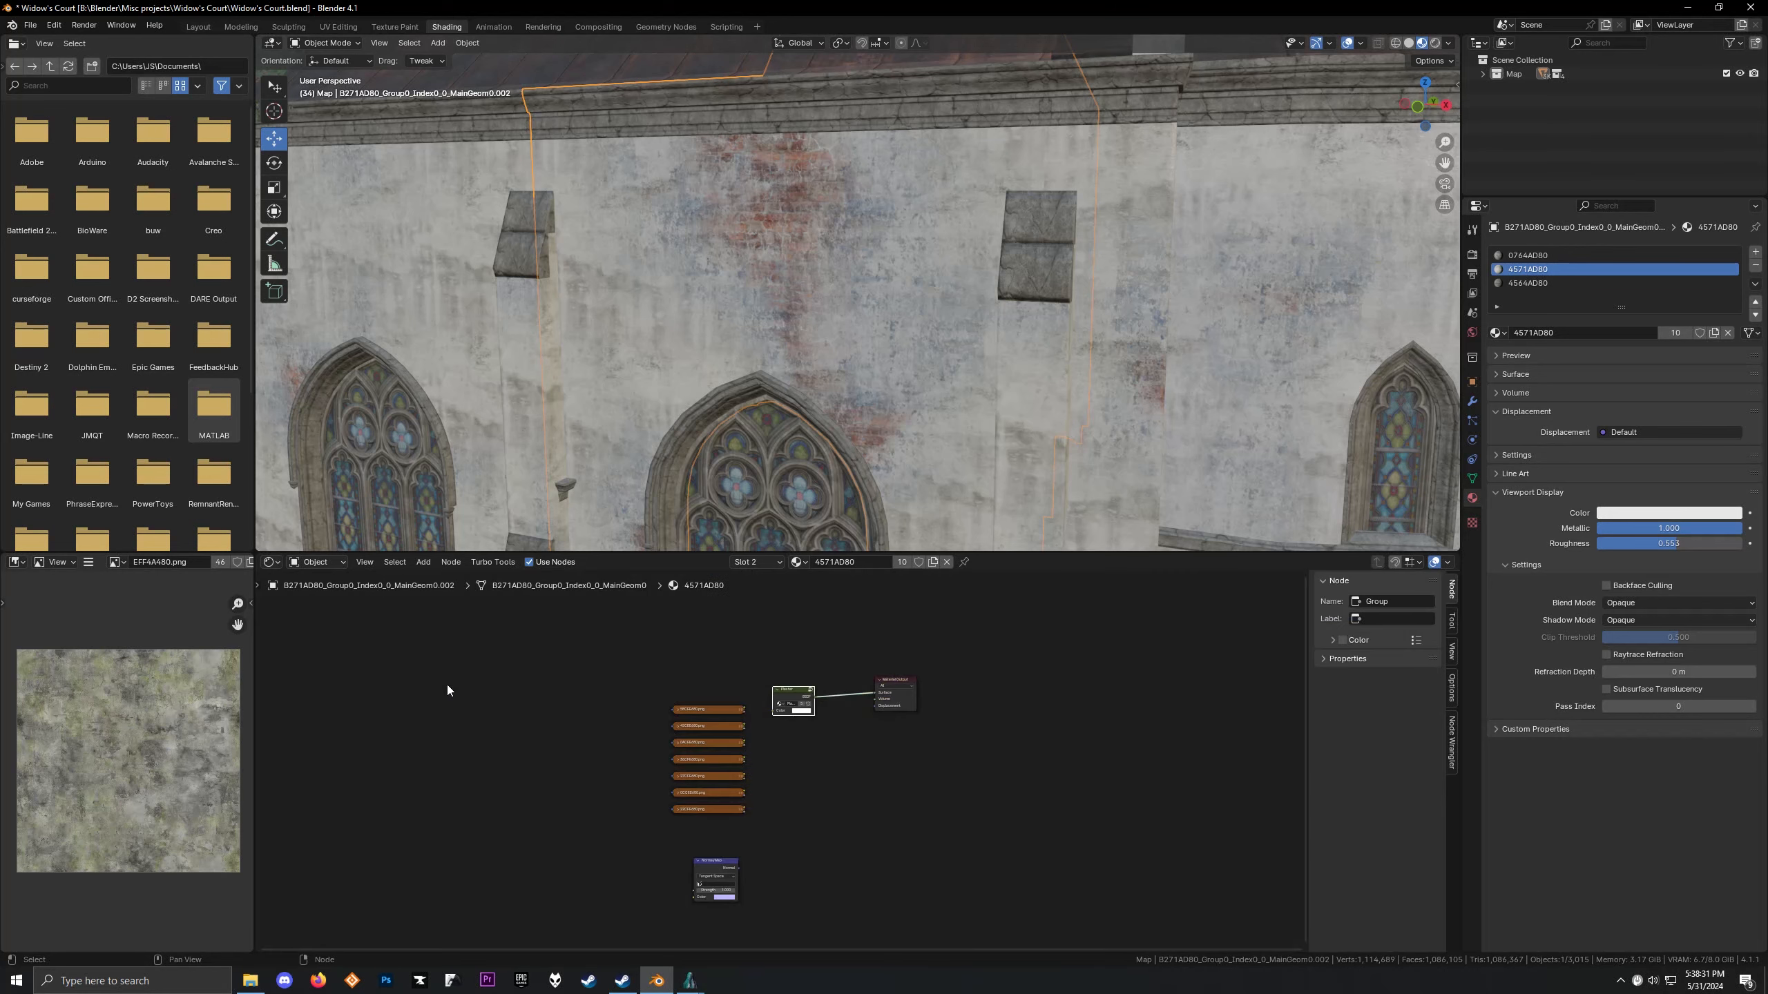
Move the Plaster node slightly closer to the Material Output node
scroll(766, 661, up, 7)
middle_drag(805, 629, 801, 685)
scroll(801, 685, up, 5)
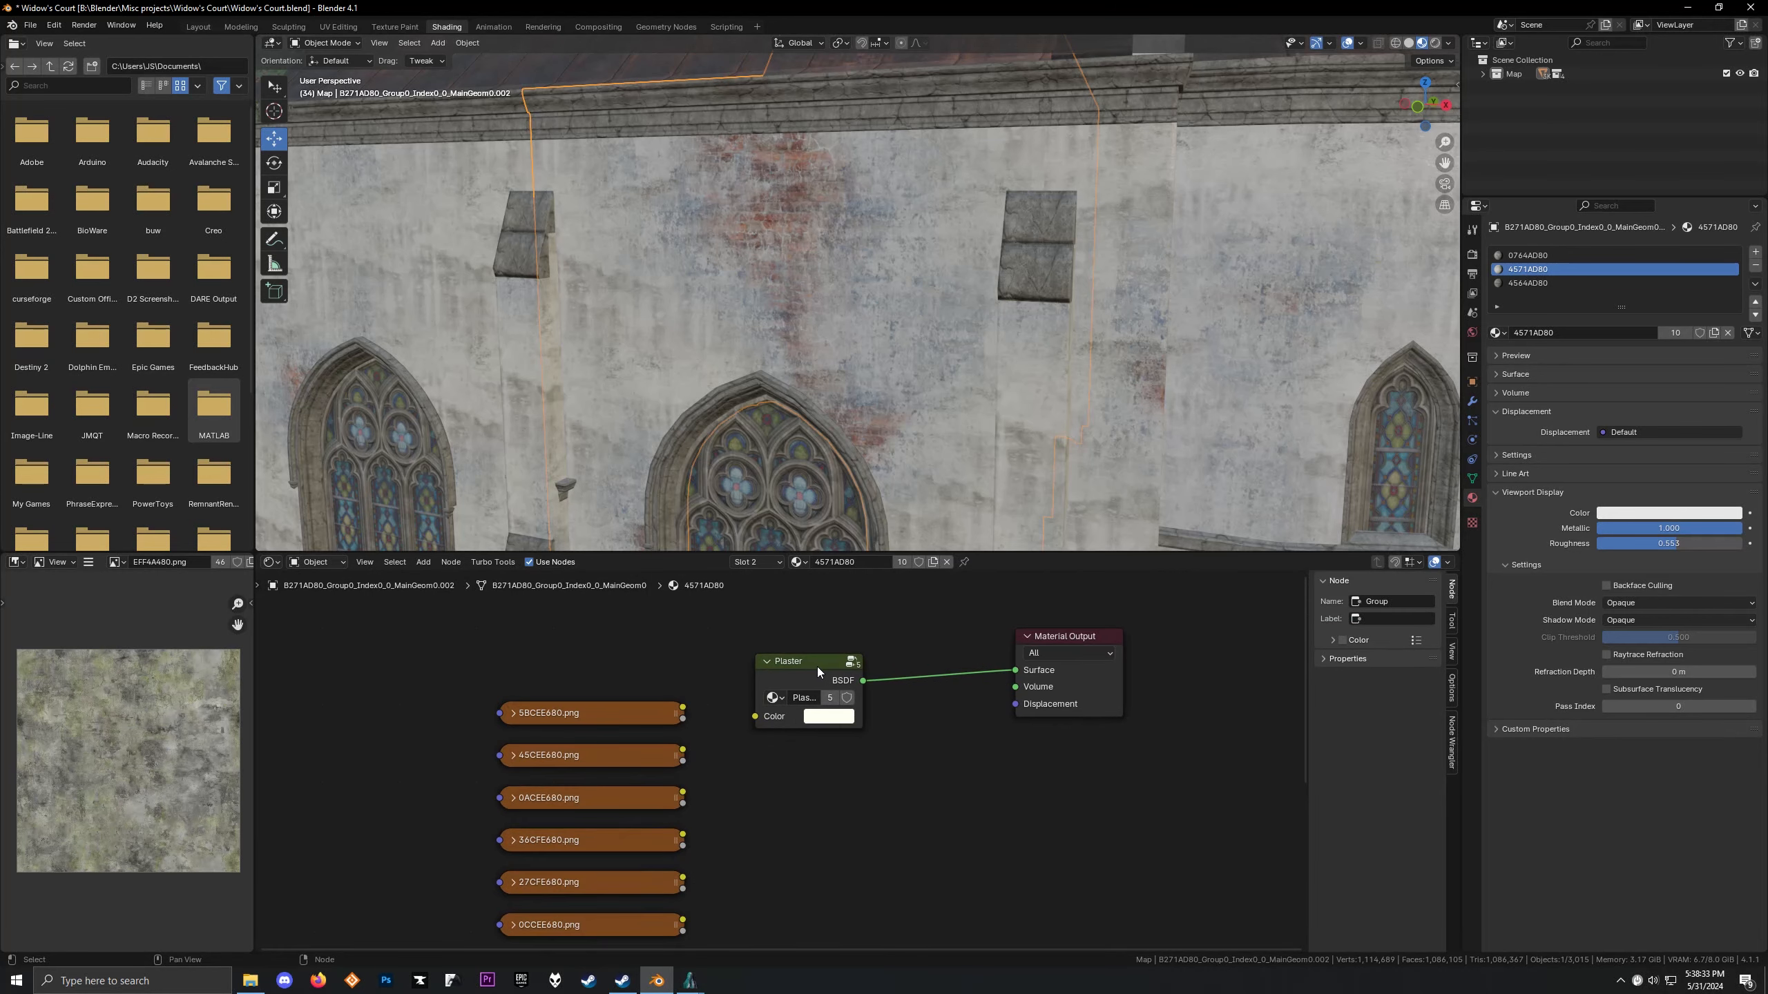
drag(814, 667, 842, 659)
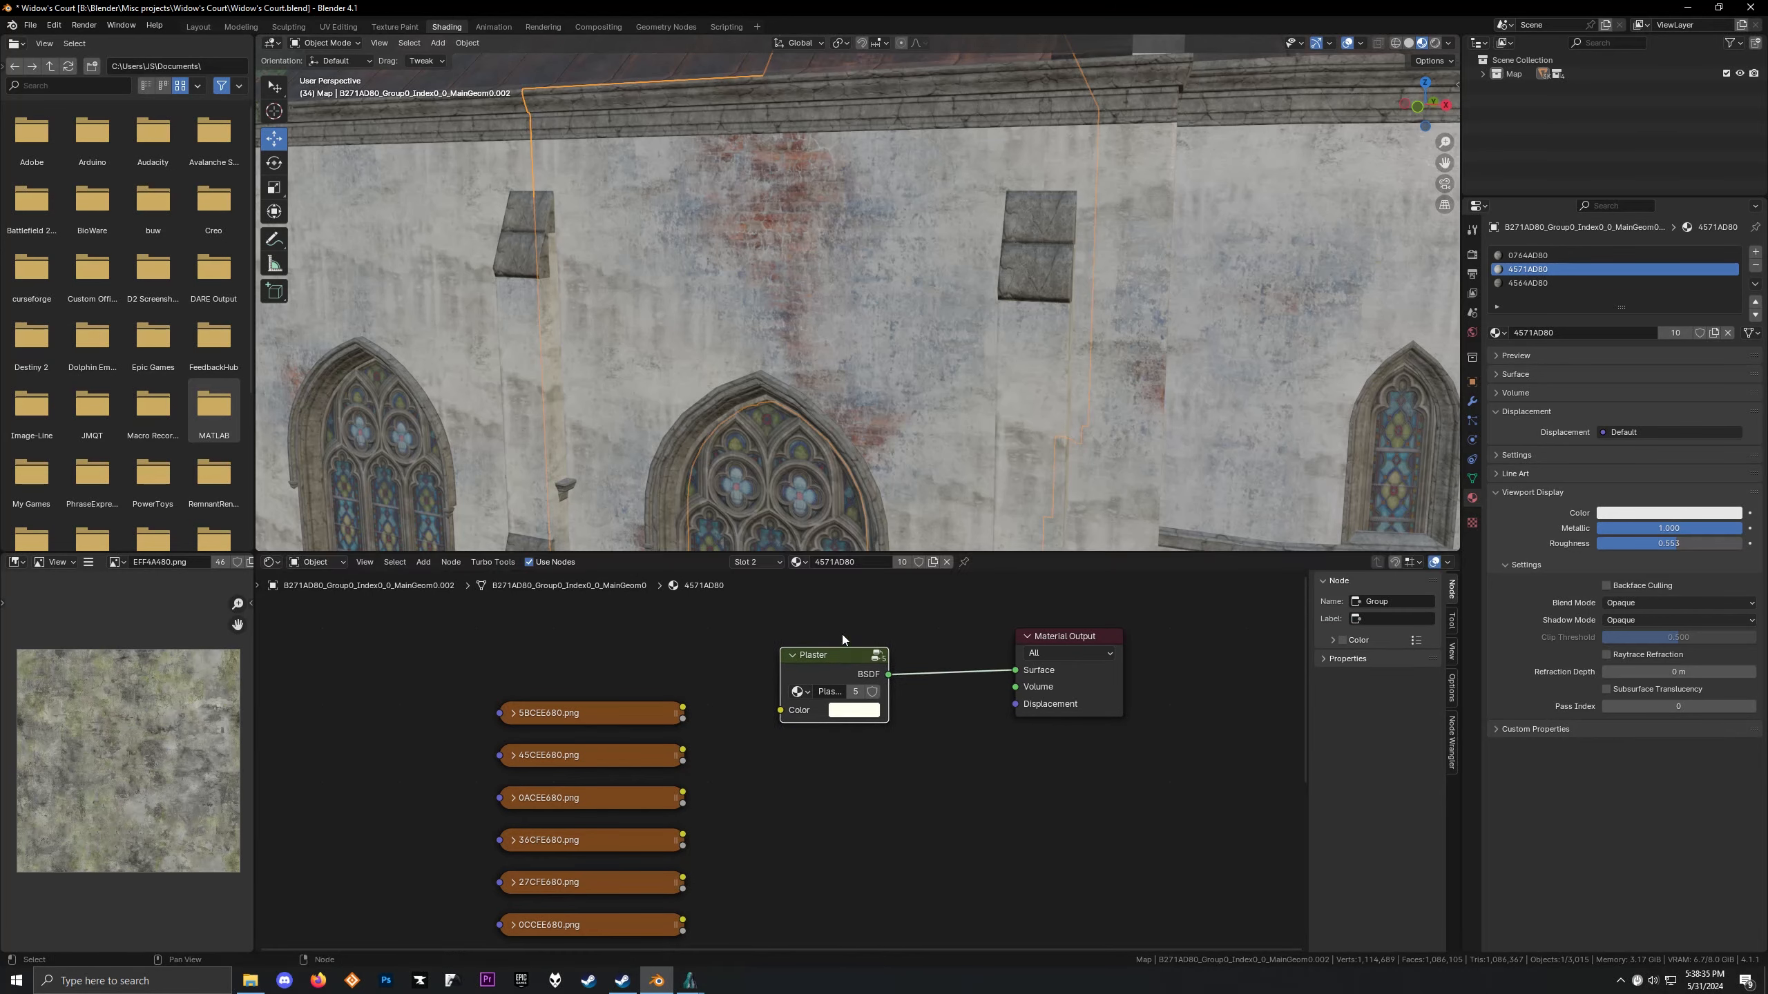
scroll(843, 639, down, 2)
key(shift+a)
mouse_move(876, 869)
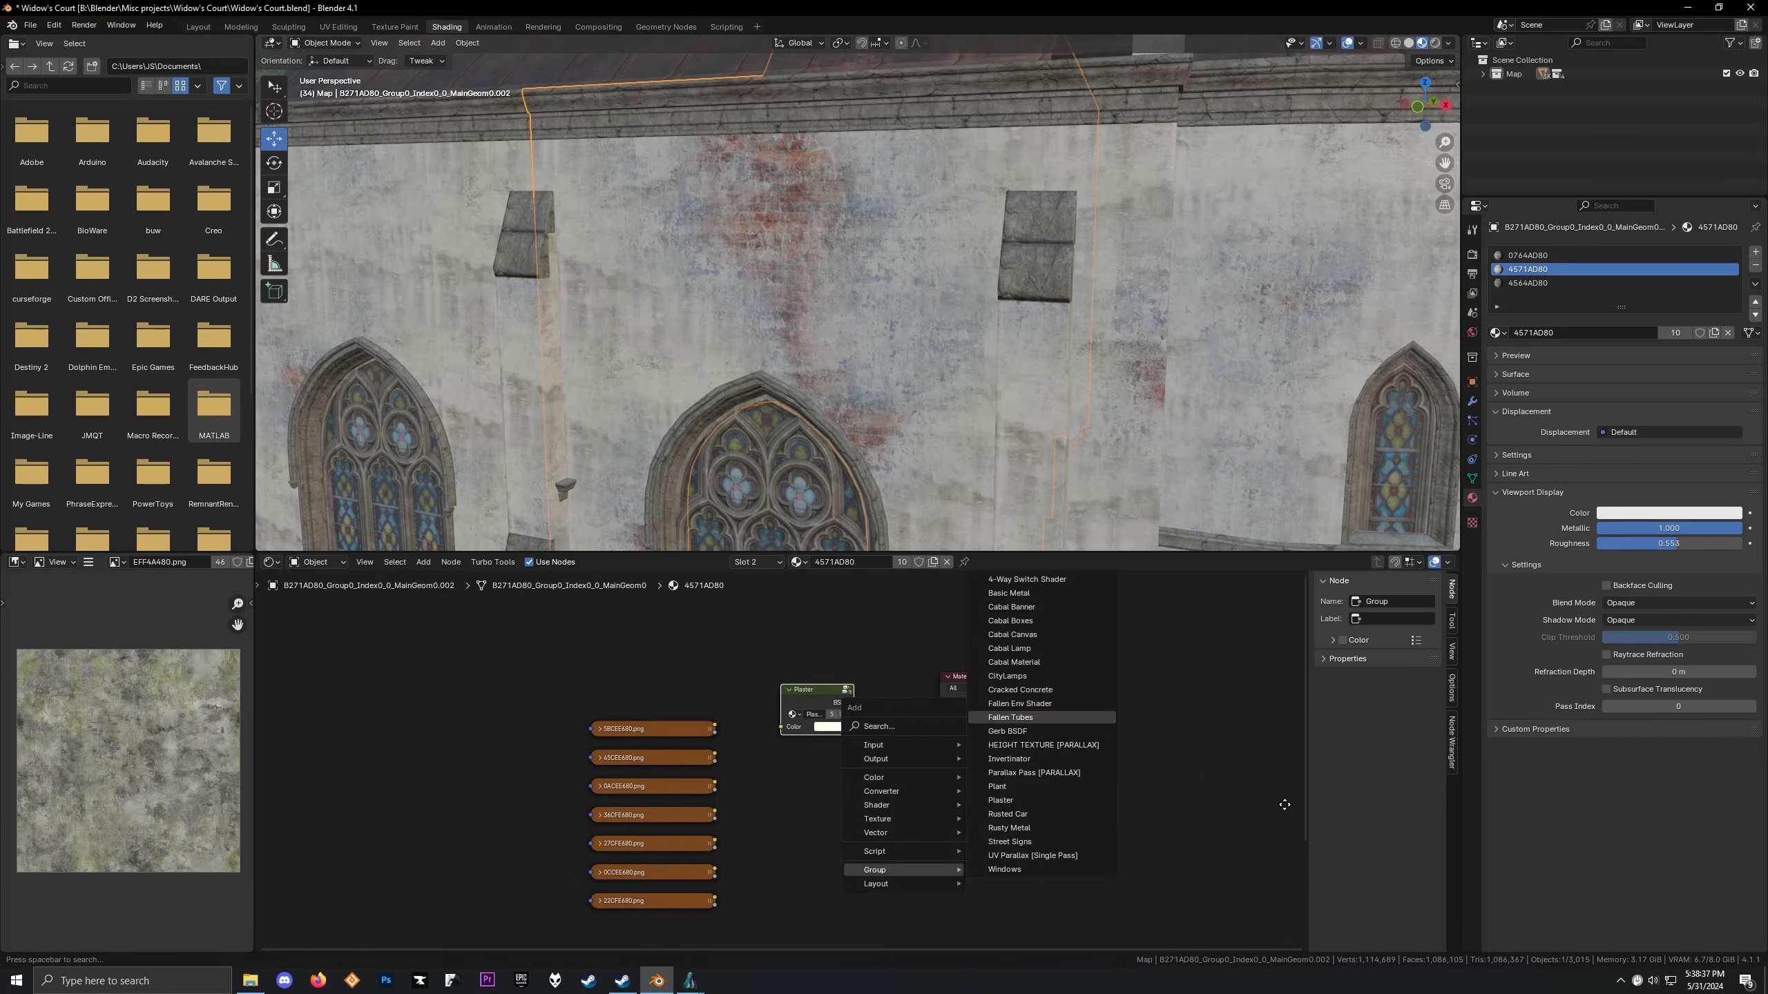
click(1009, 718)
right_click(952, 748)
Try other tints for the Plaster node's Color input while viewing the church wall
click(832, 730)
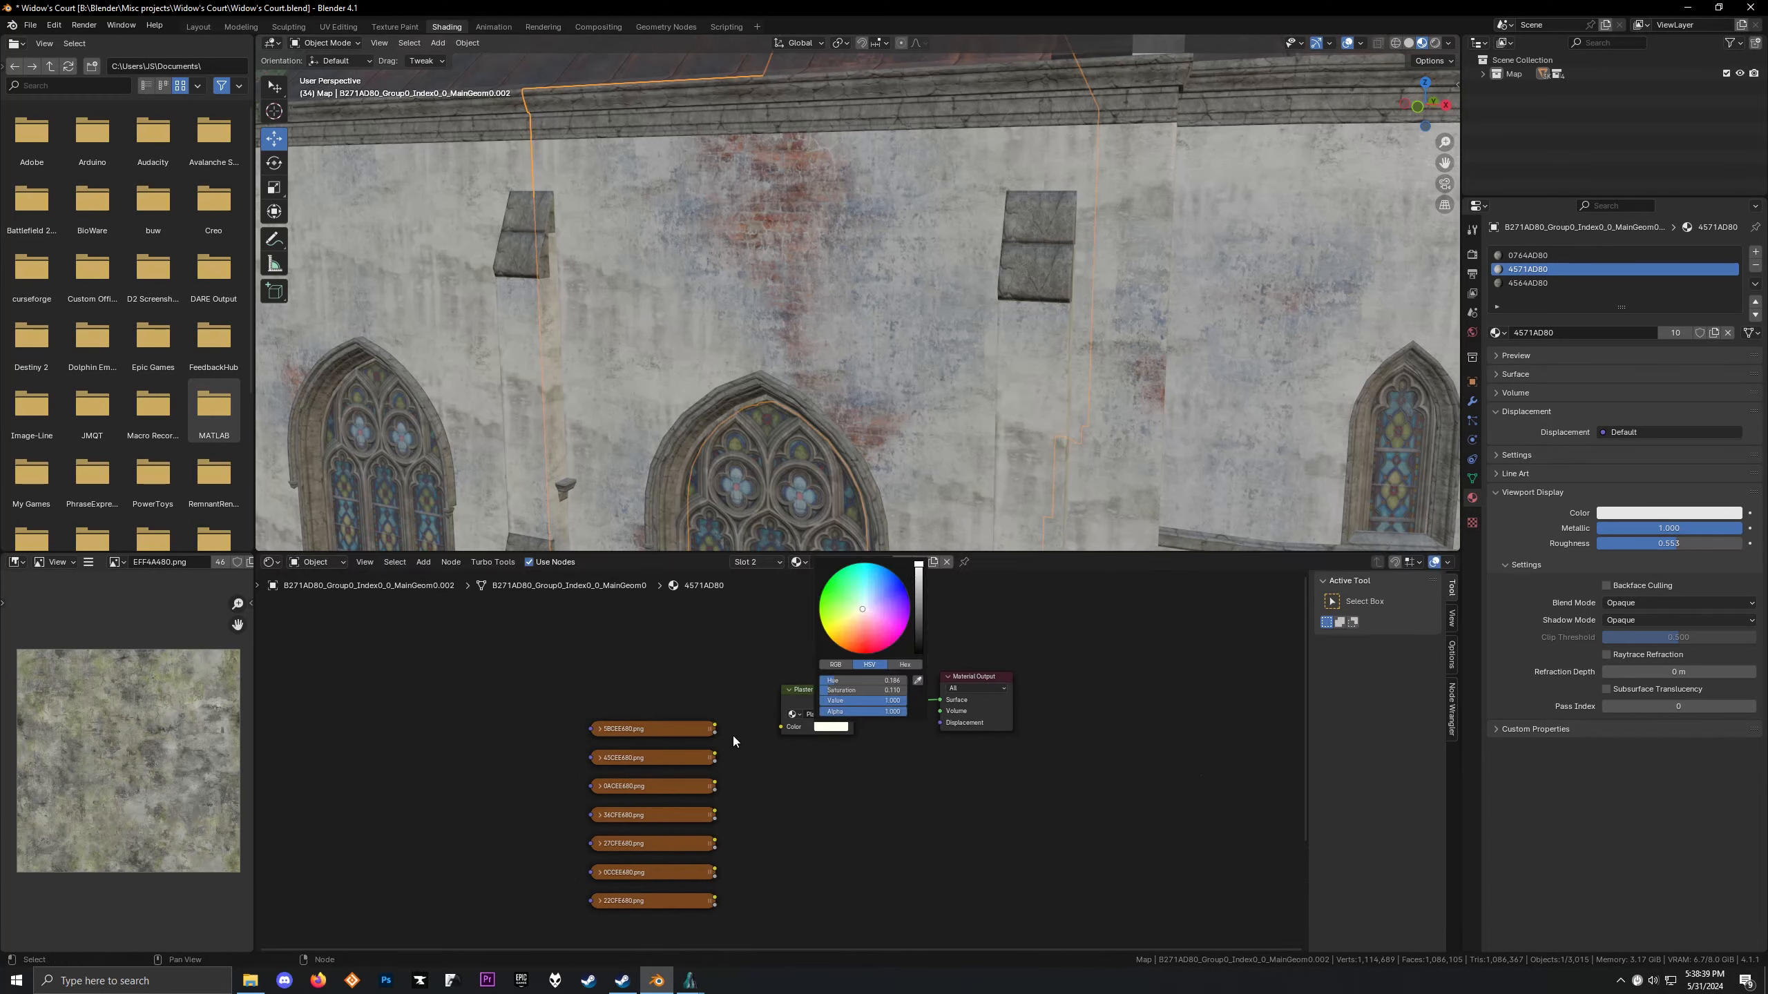
click(824, 702)
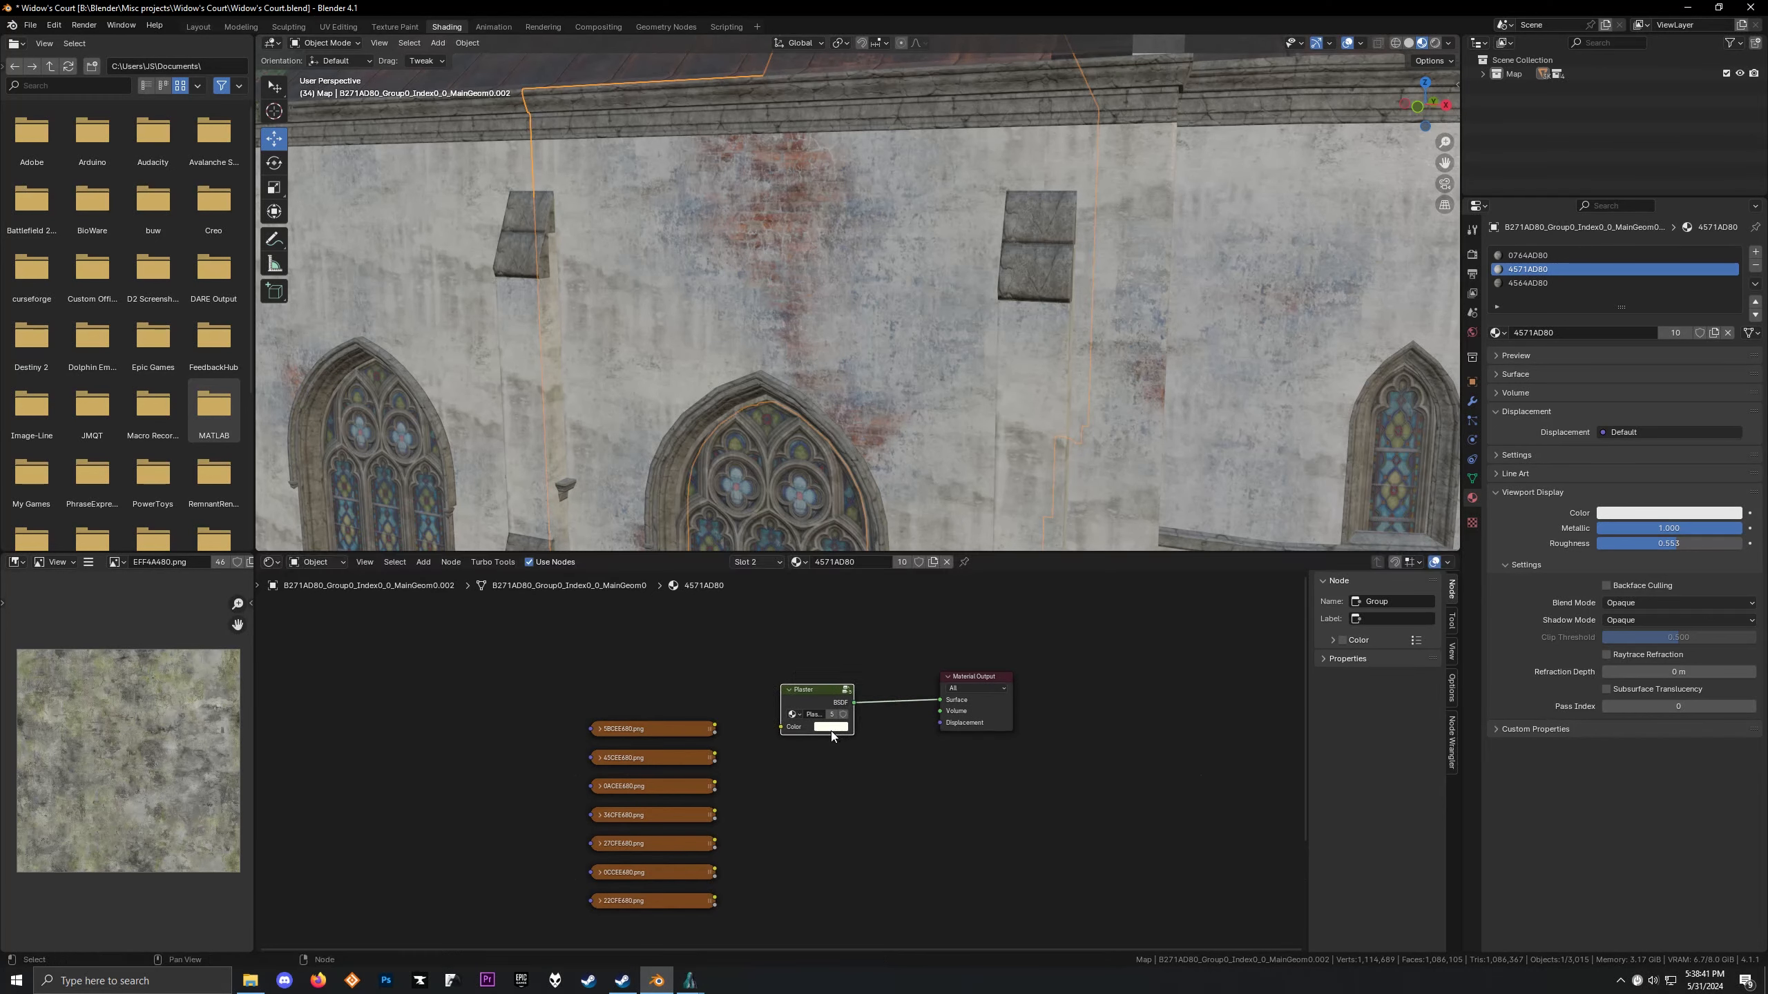
click(831, 727)
mouse_move(851, 645)
mouse_down()
mouse_move(887, 591)
mouse_move(848, 594)
mouse_move(864, 607)
mouse_up()
scroll(777, 375, down, 10)
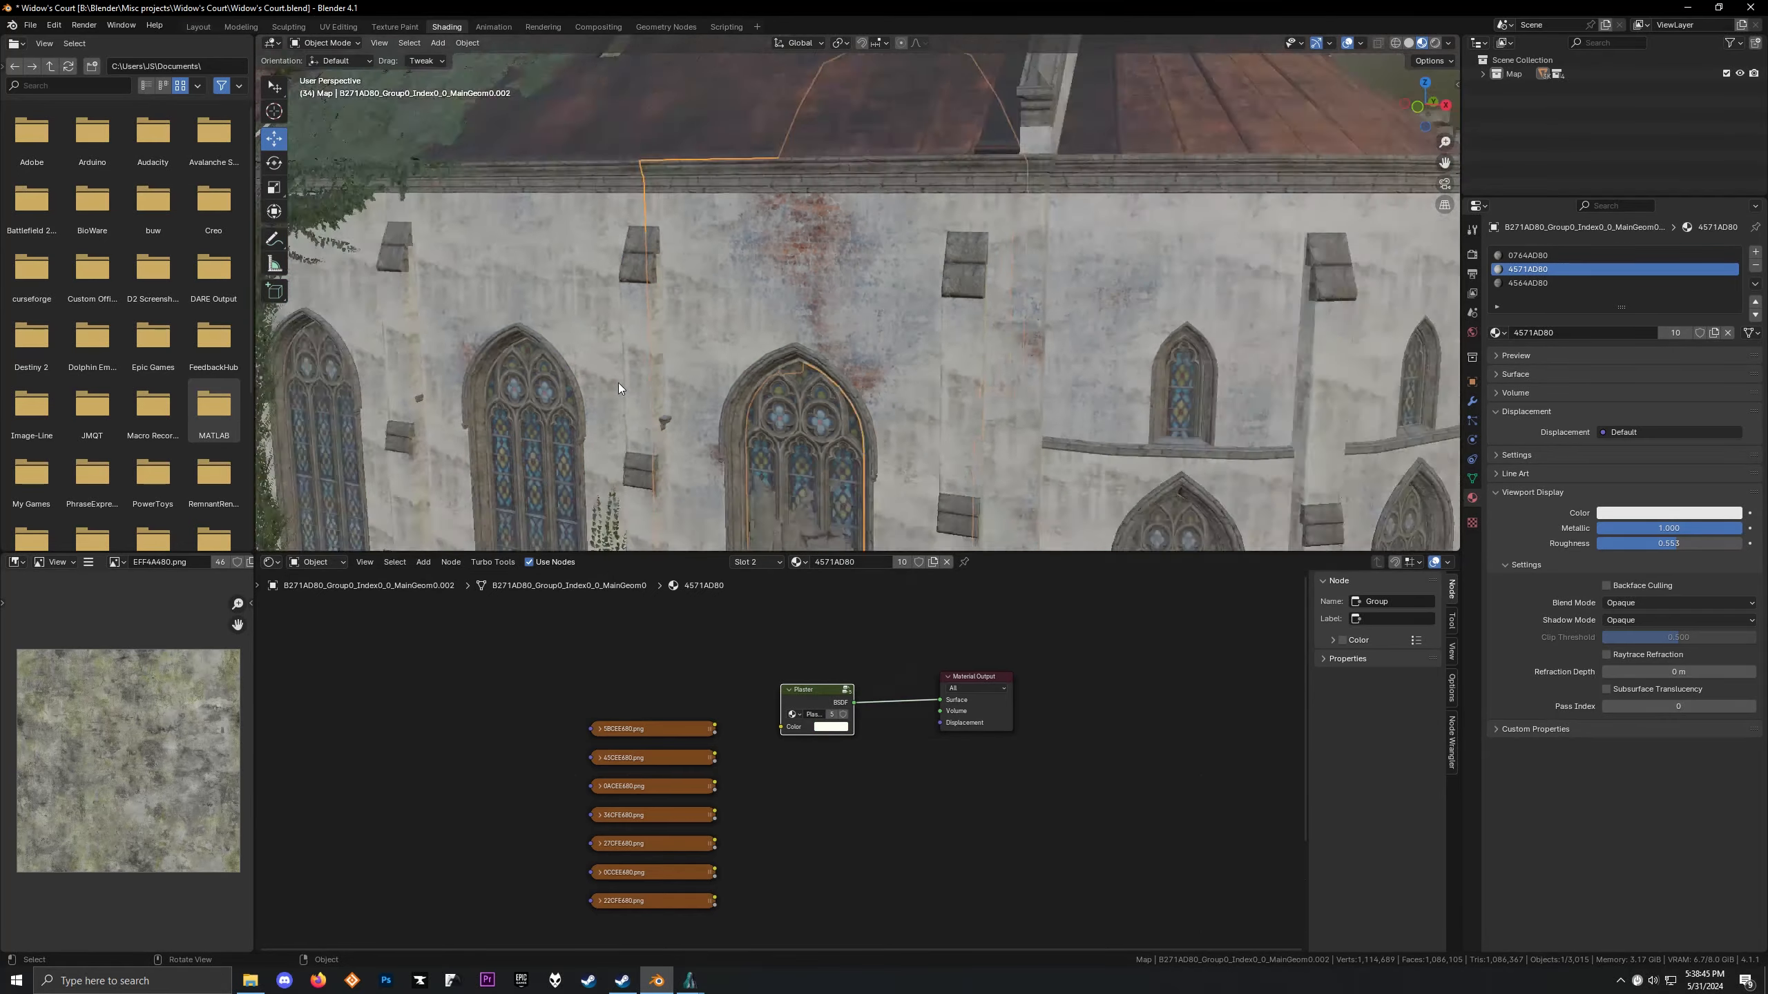
Find the red Cabal crate lying in the rubble beyond the rocks, select it and centre the view on it
middle_drag(776, 375, 964, 412)
click(772, 399)
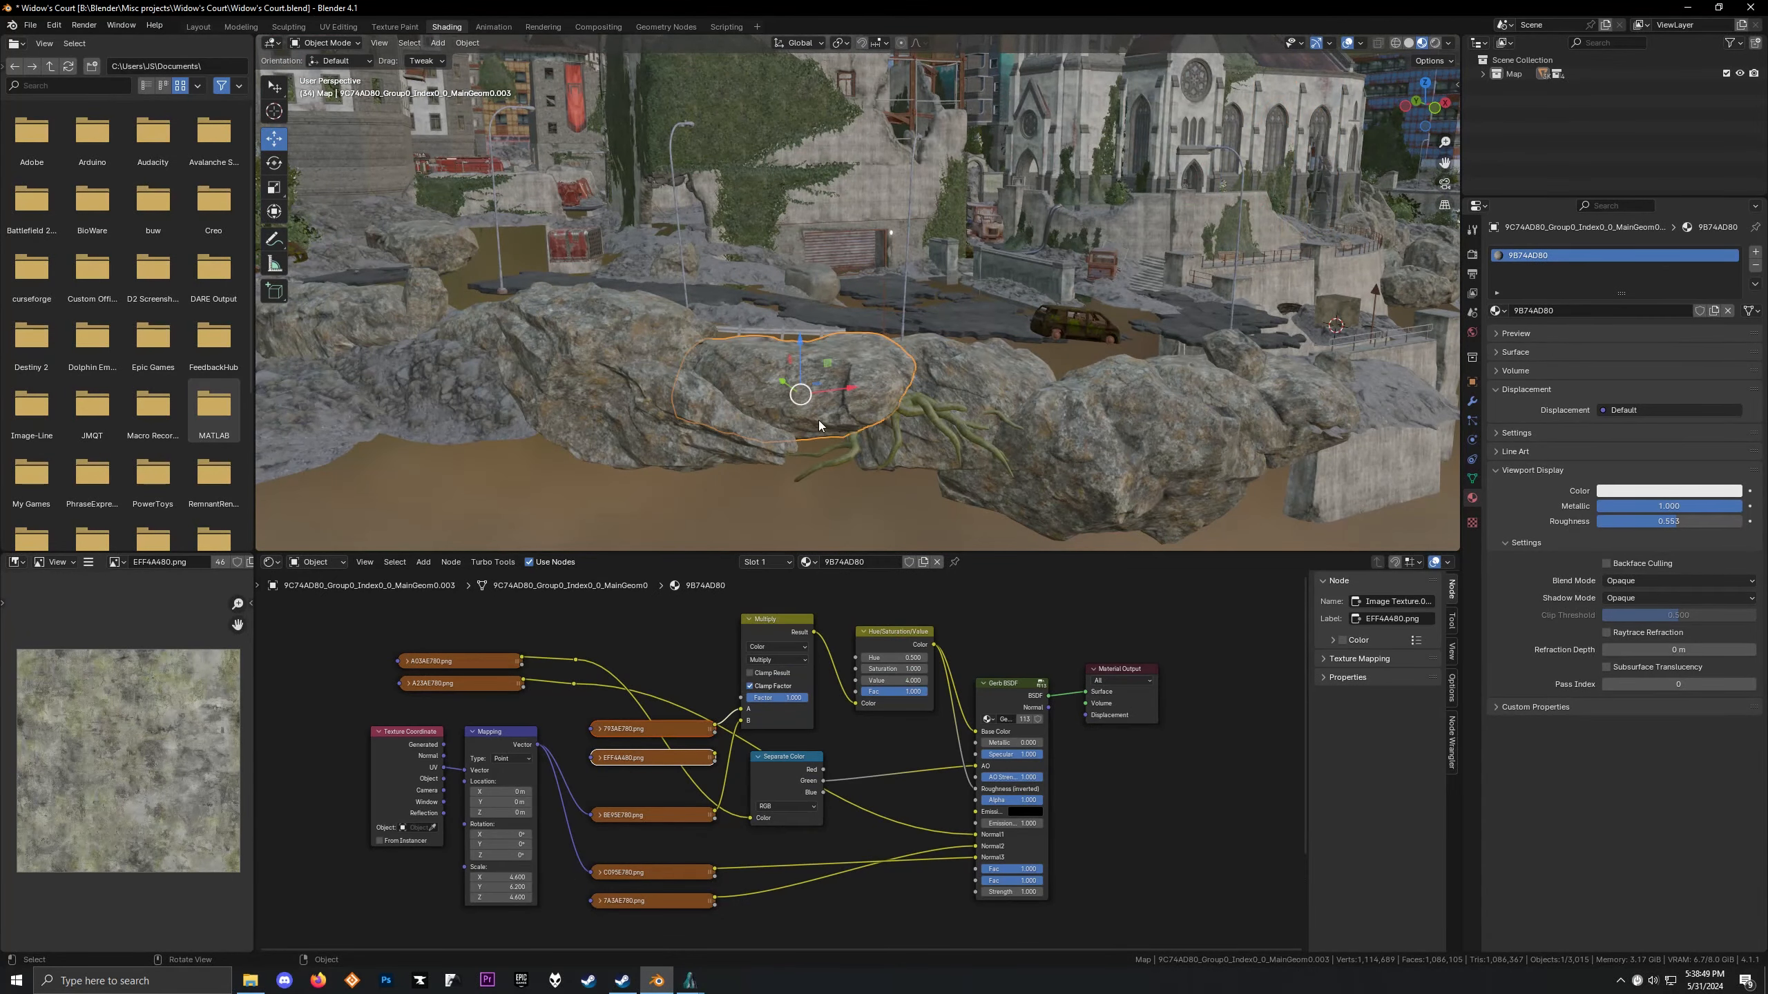
scroll(851, 626, down, 1)
scroll(630, 365, down, 2)
shift+middle_drag(630, 365, 988, 362)
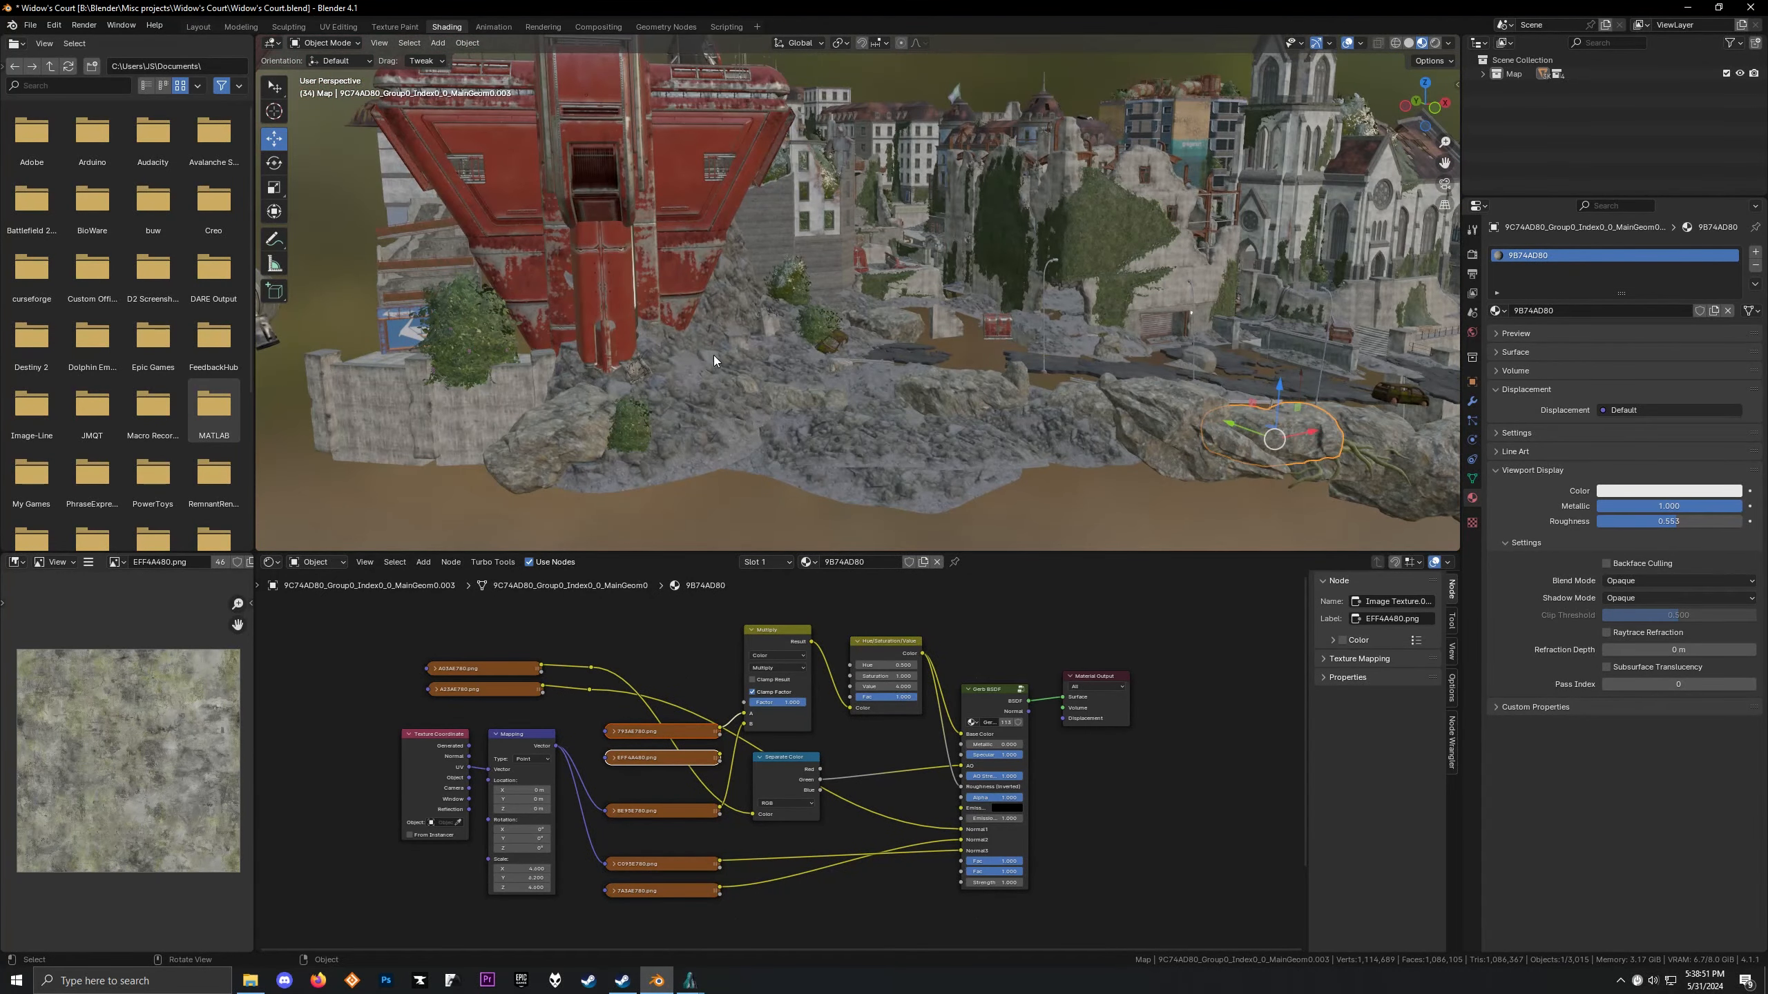
shift+middle_drag(712, 355, 1024, 397)
click(687, 409)
scroll(980, 737, down, 3)
click(897, 402)
key(KP_Decimal)
Examine the node network inside the Cabal Material group used by the red crate
scroll(837, 356, up, 4)
middle_drag(818, 358, 781, 317)
scroll(845, 339, down, 2)
scroll(783, 762, up, 3)
scroll(763, 747, up, 2)
middle_drag(690, 751, 939, 690)
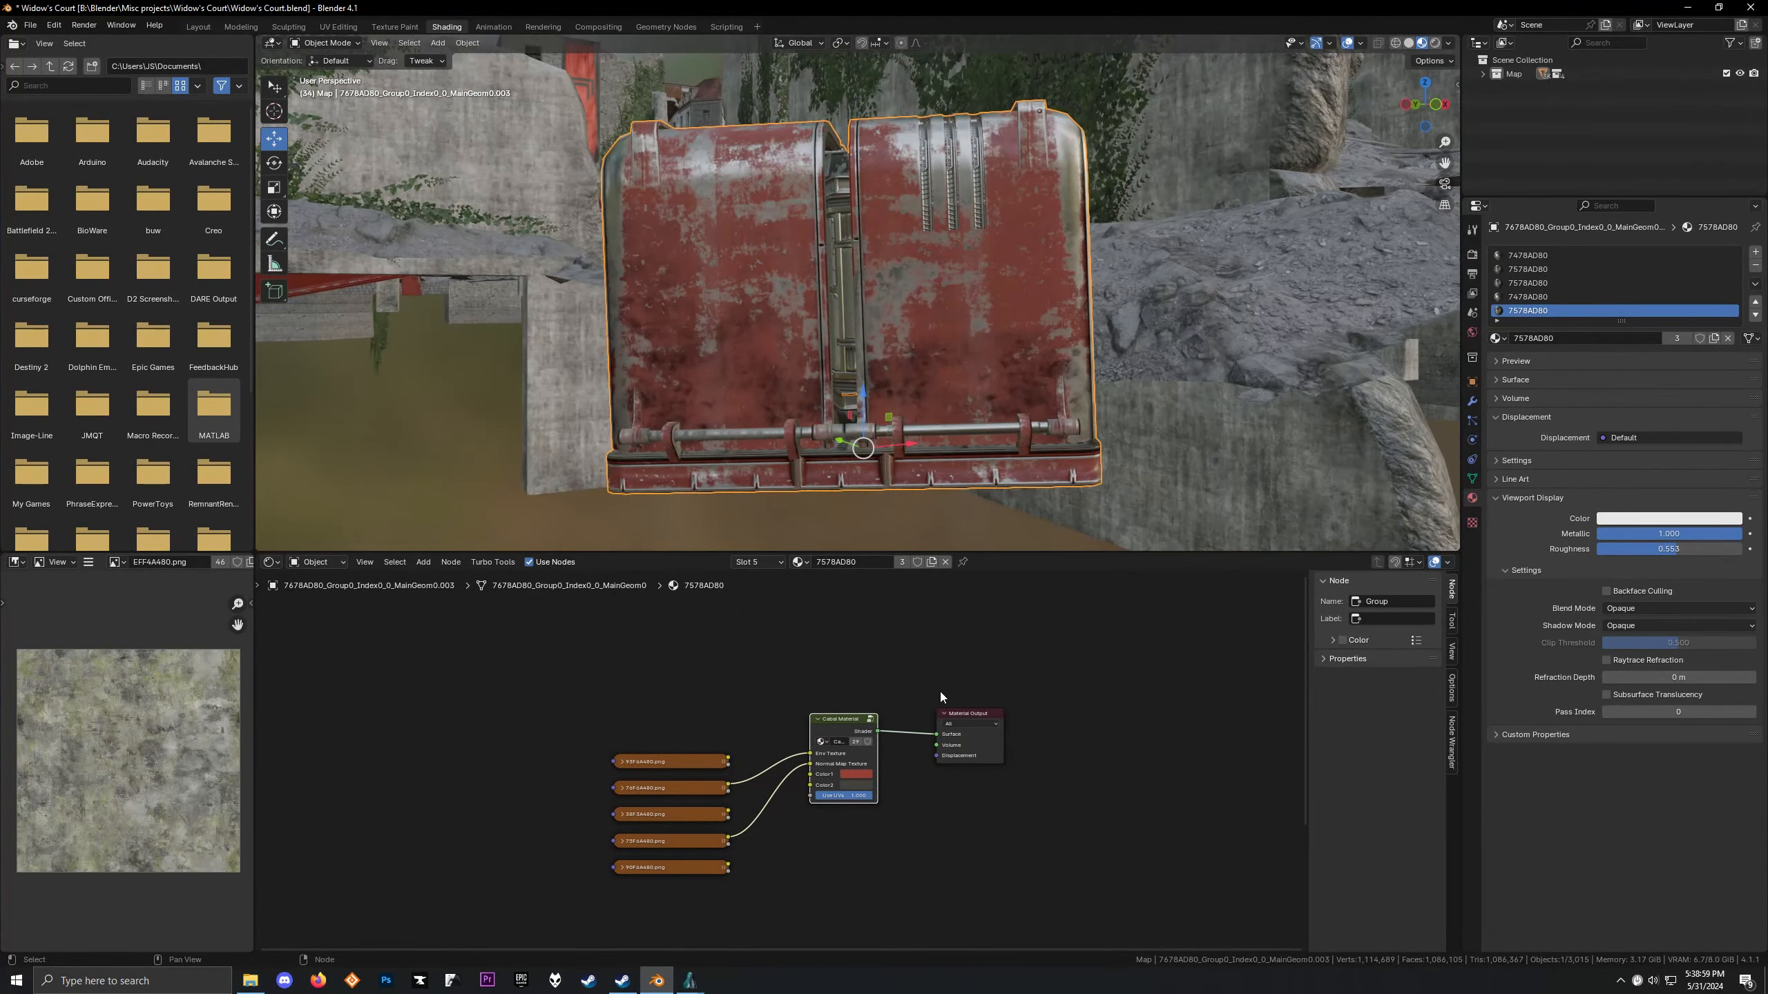
scroll(940, 690, up, 5)
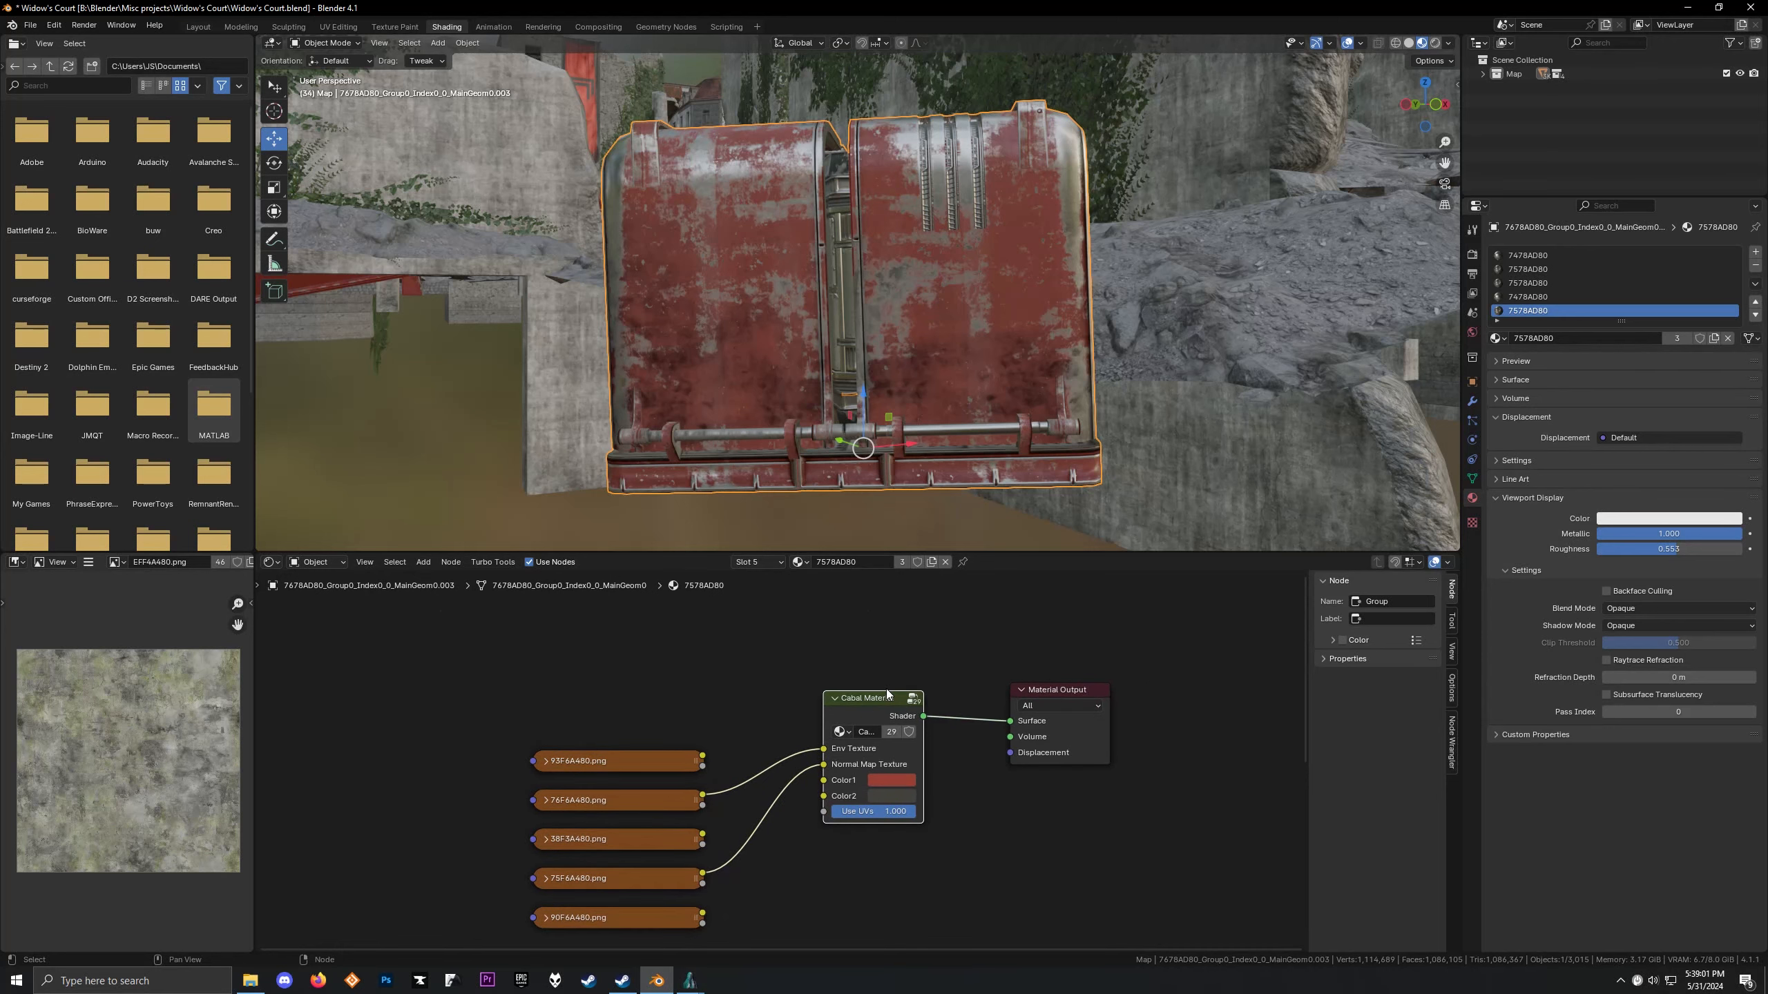
key(Tab)
scroll(800, 719, down, 3)
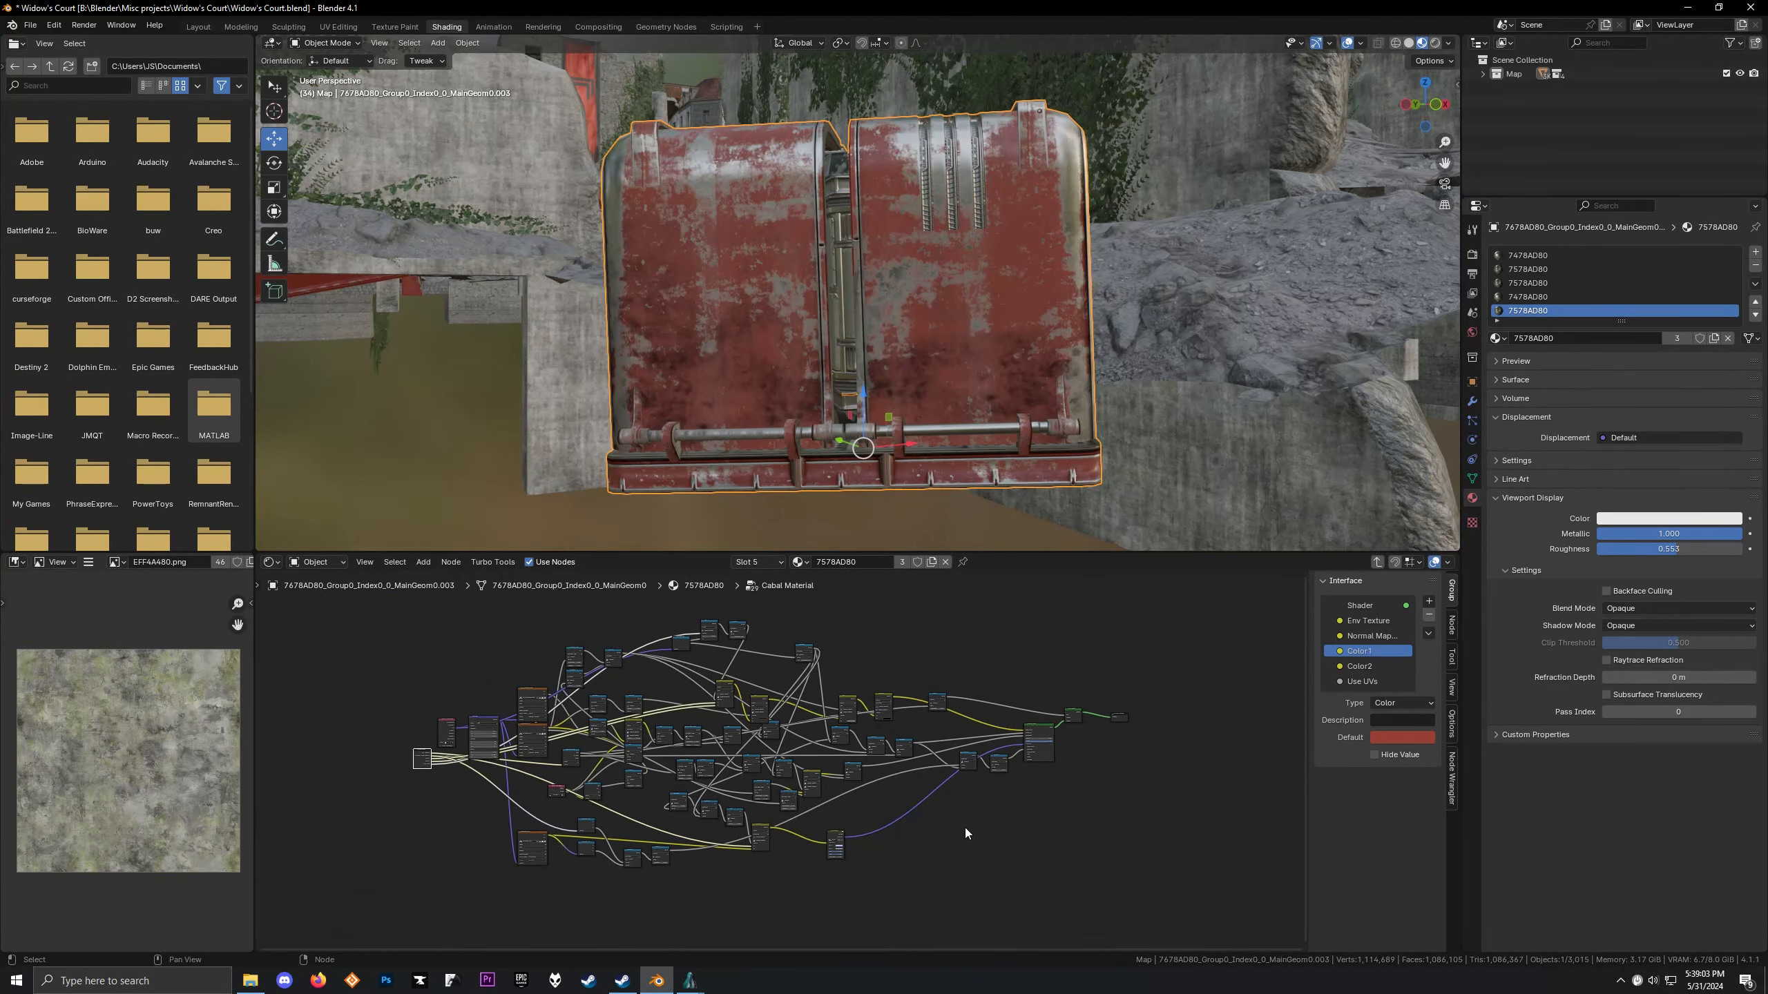
key(Tab)
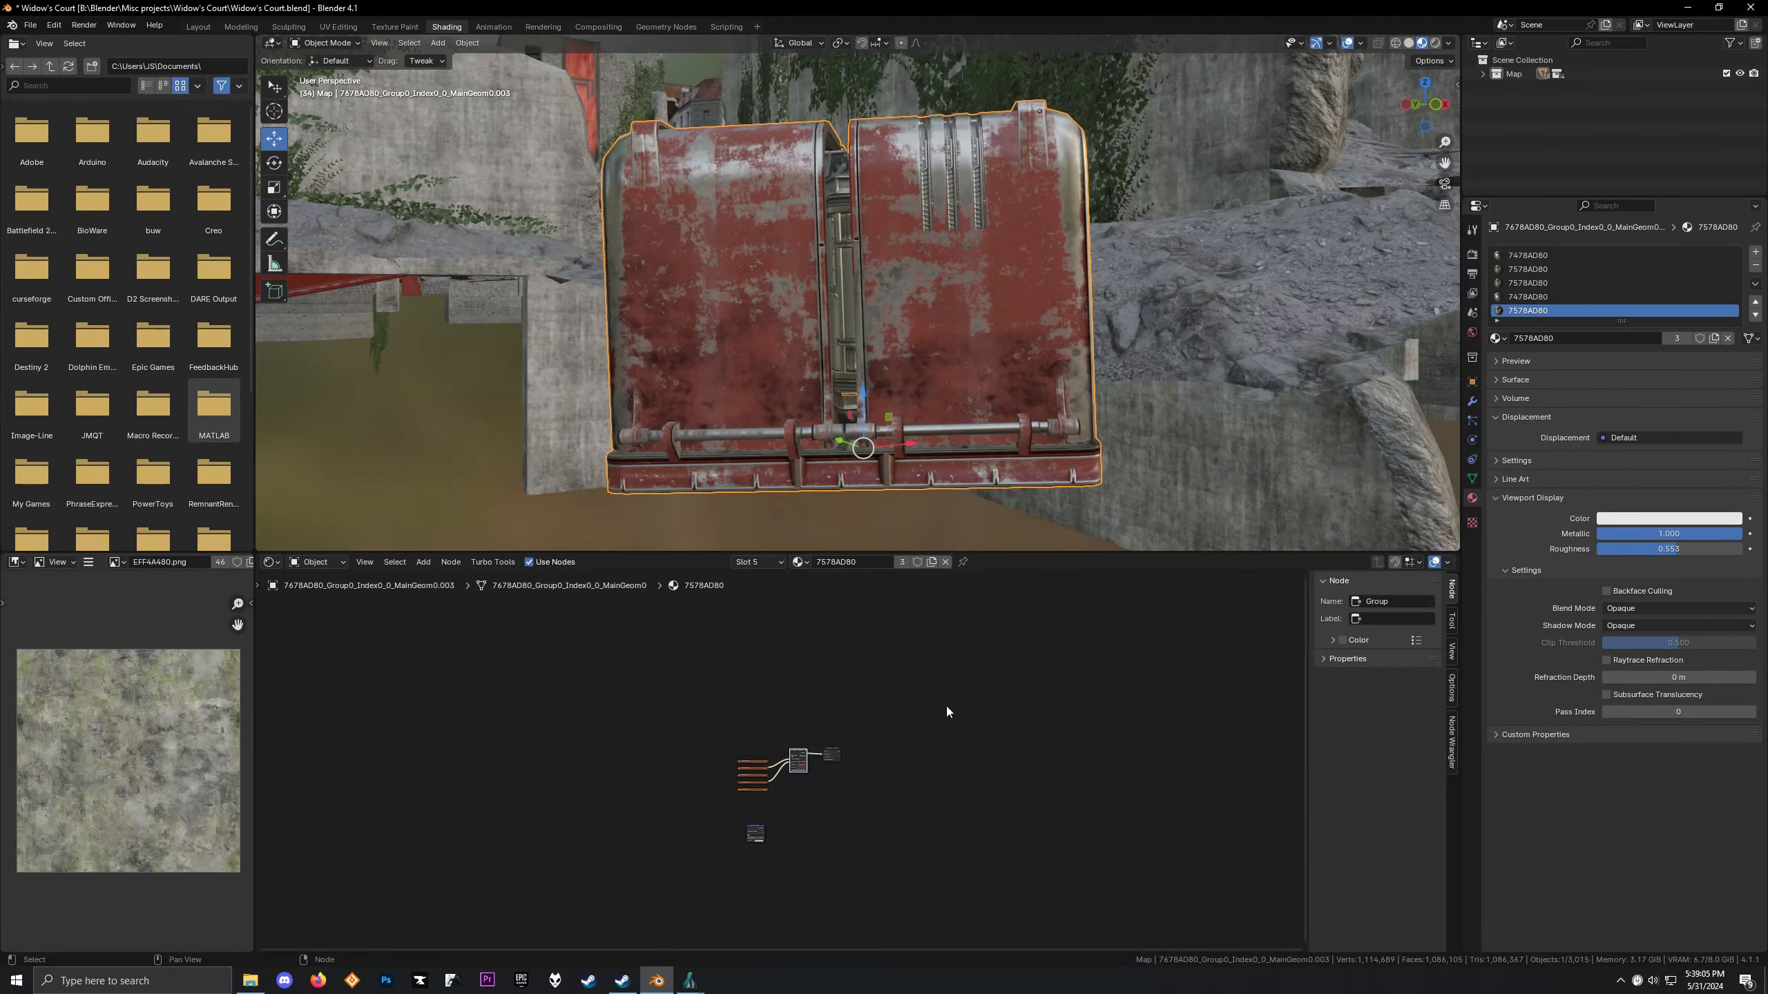
scroll(904, 739, up, 5)
scroll(837, 731, up, 1)
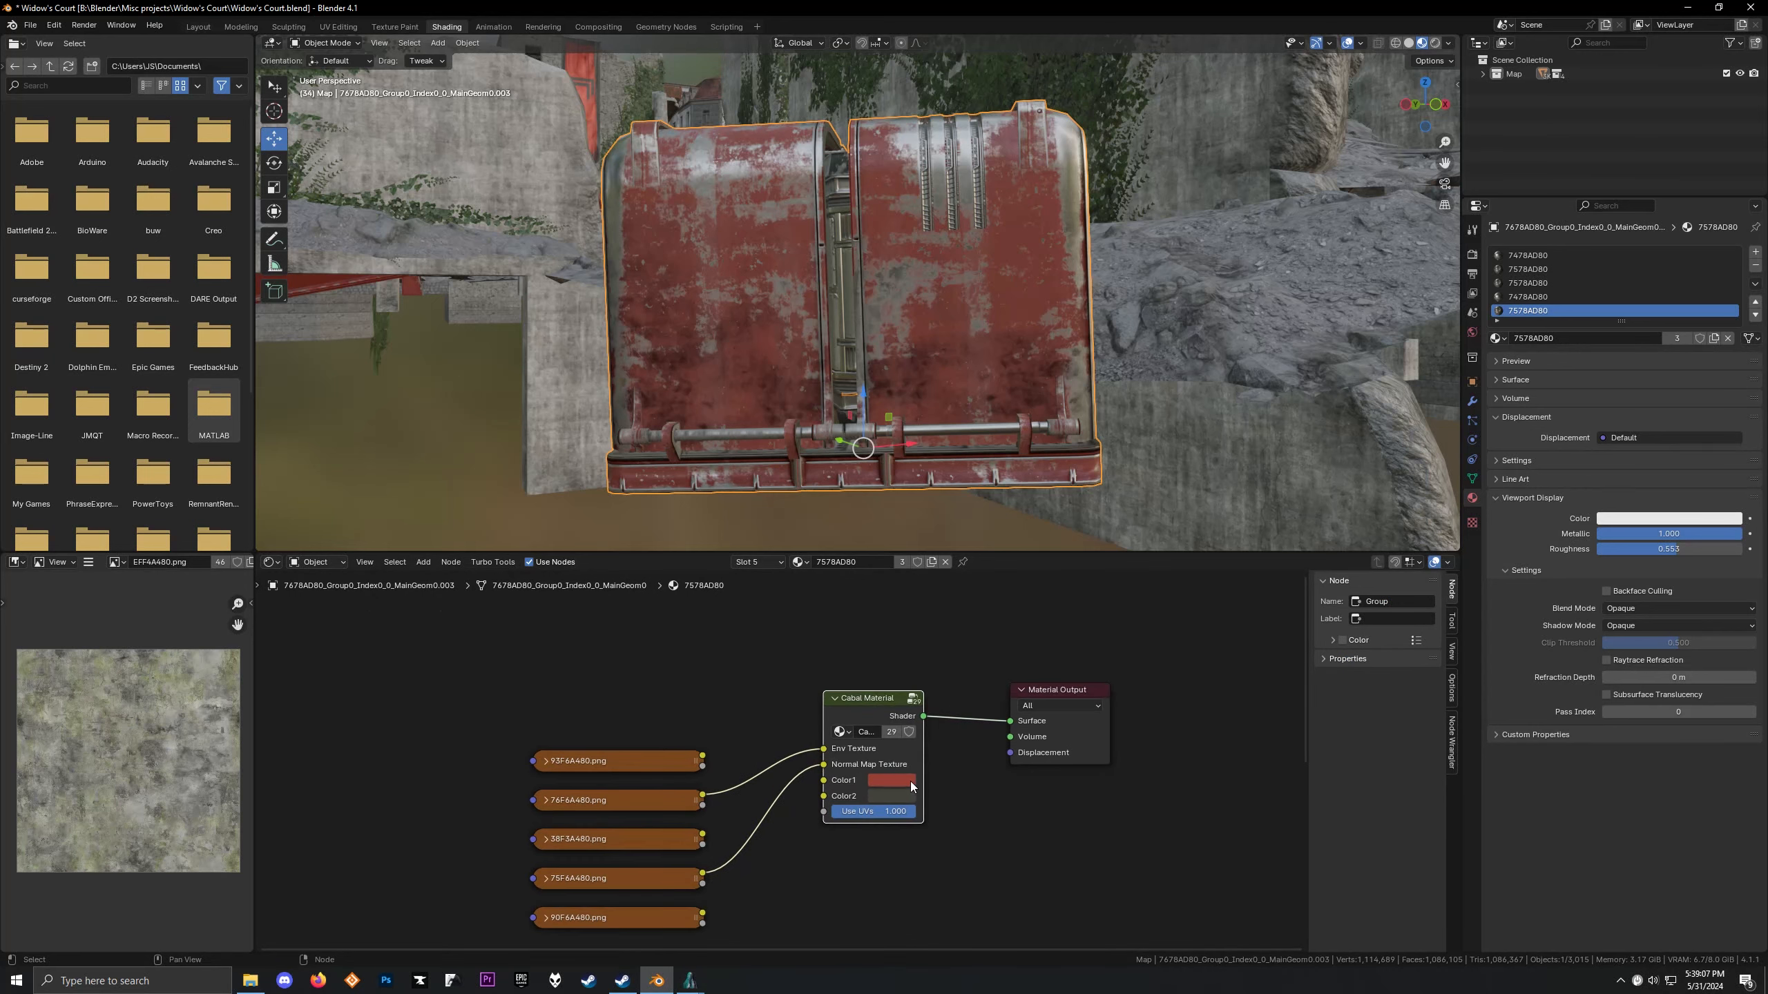
Check the Color1 input of the Cabal Material node in several of the crate's material slots, ending on slot 1
click(908, 782)
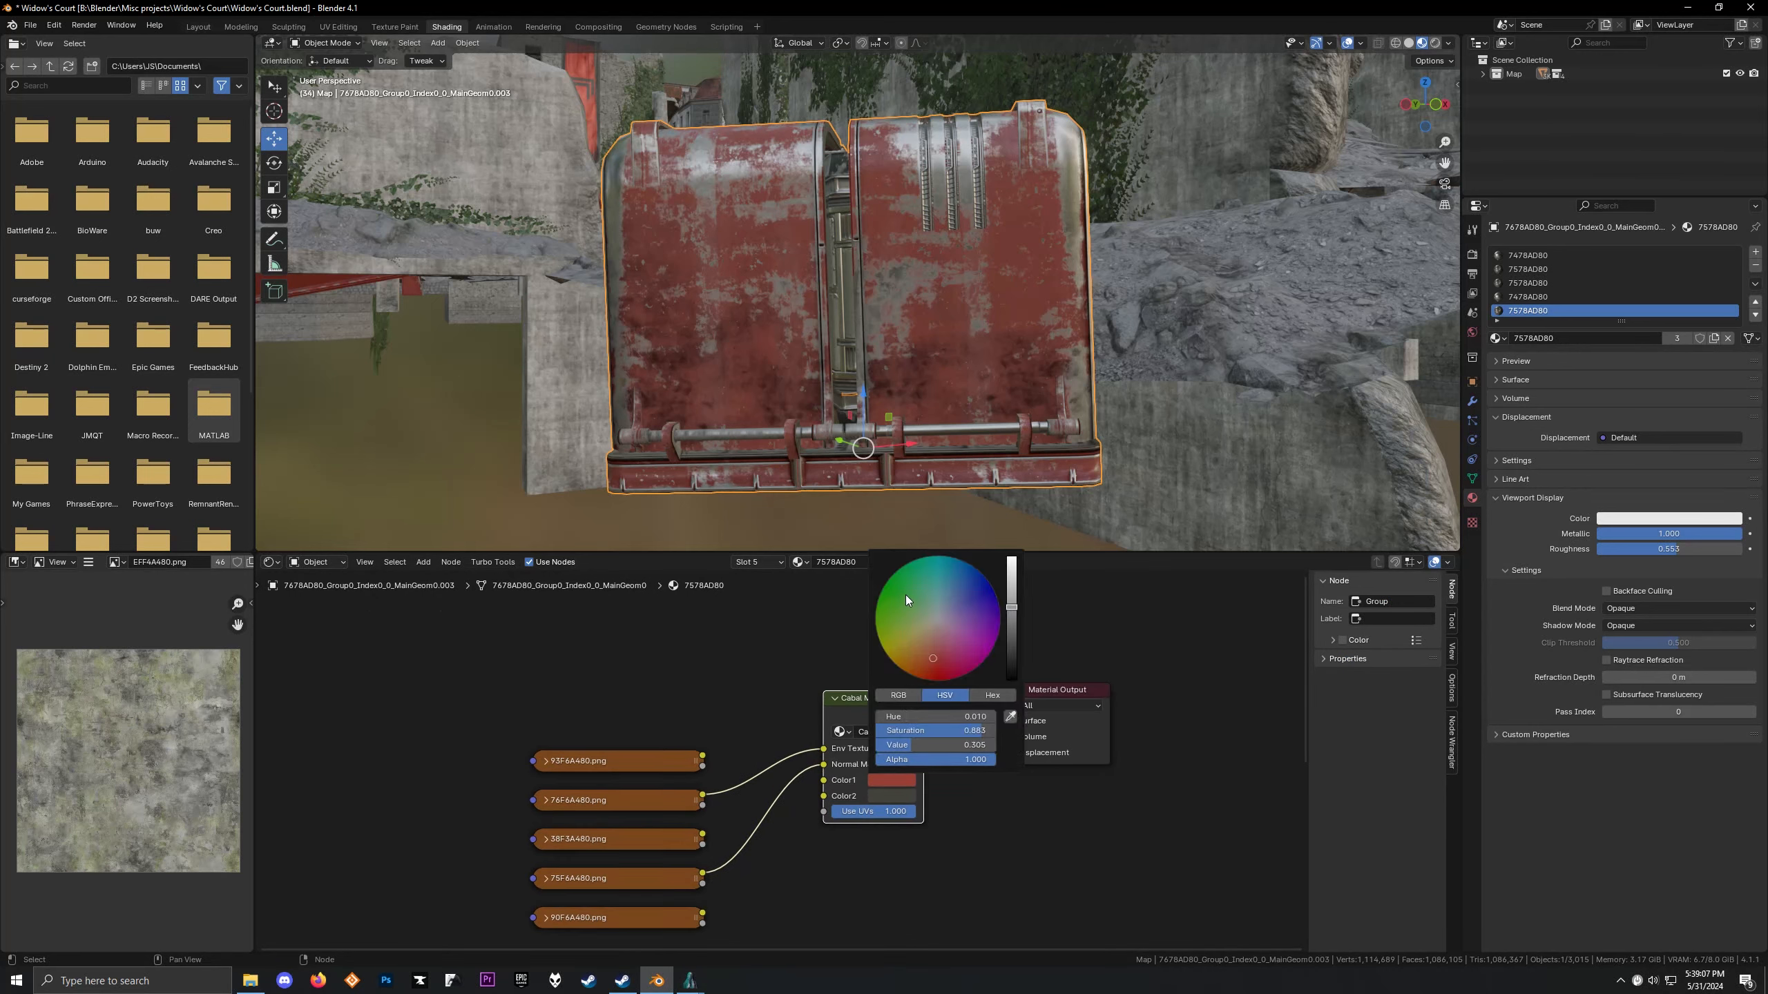
click(893, 795)
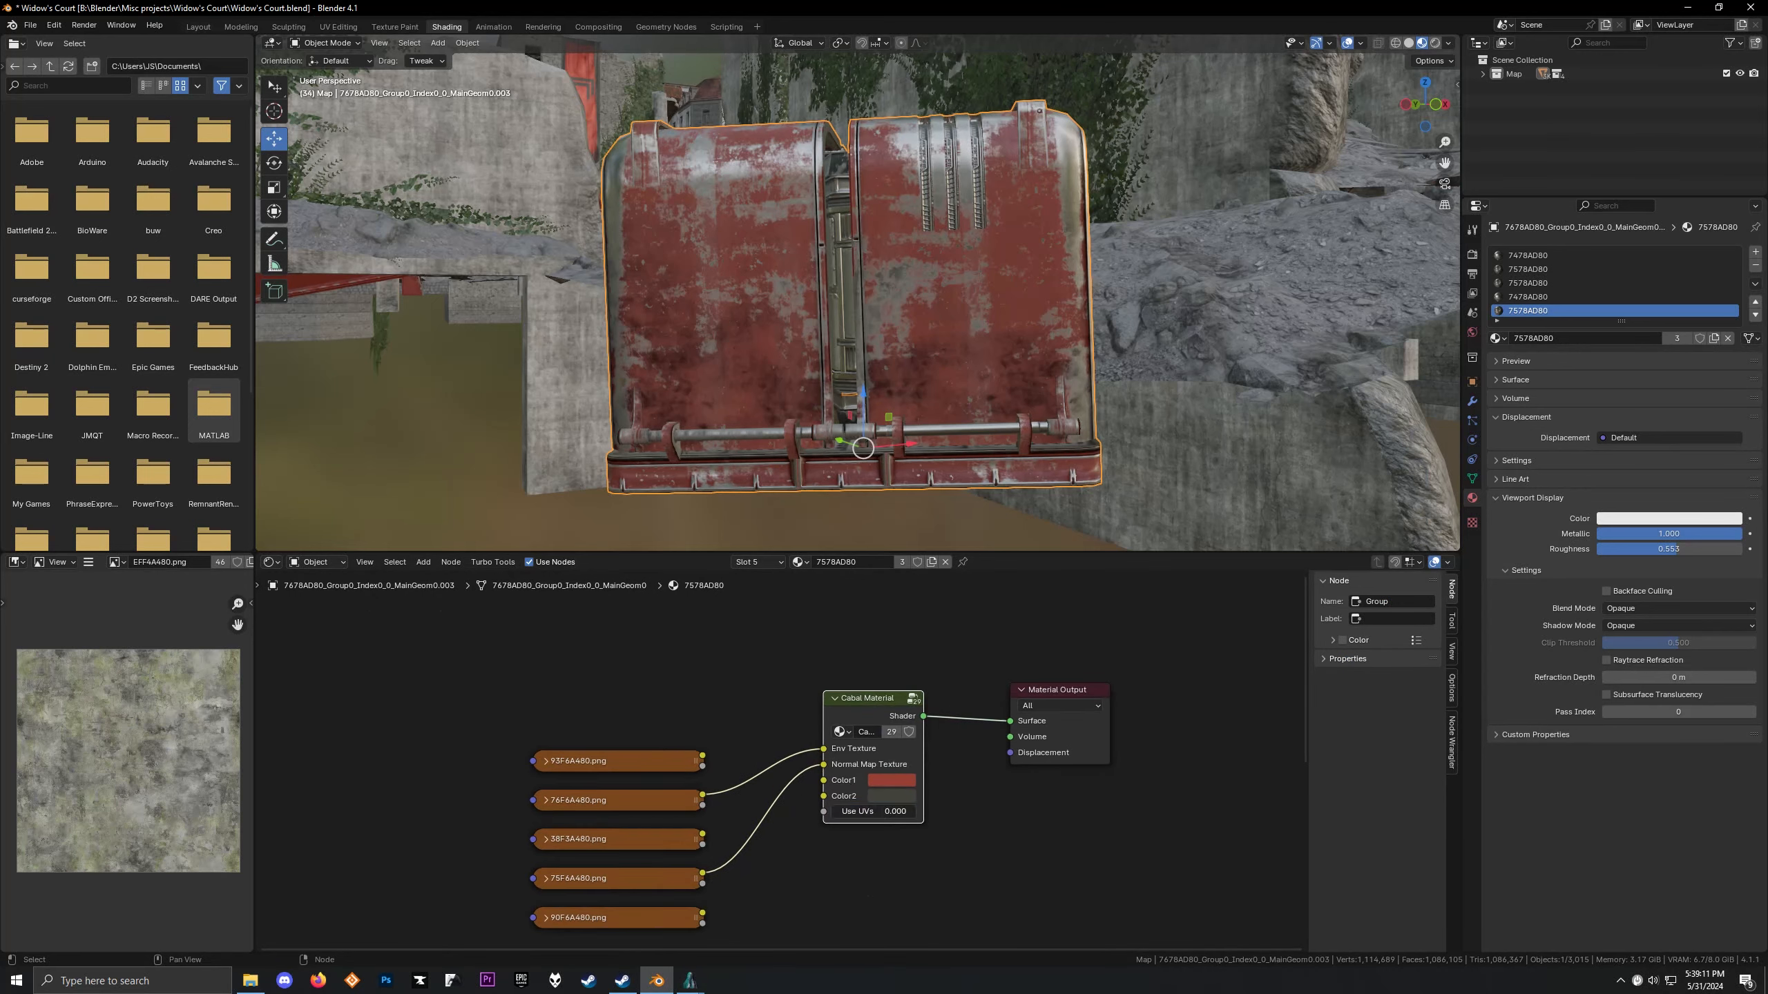
click(739, 563)
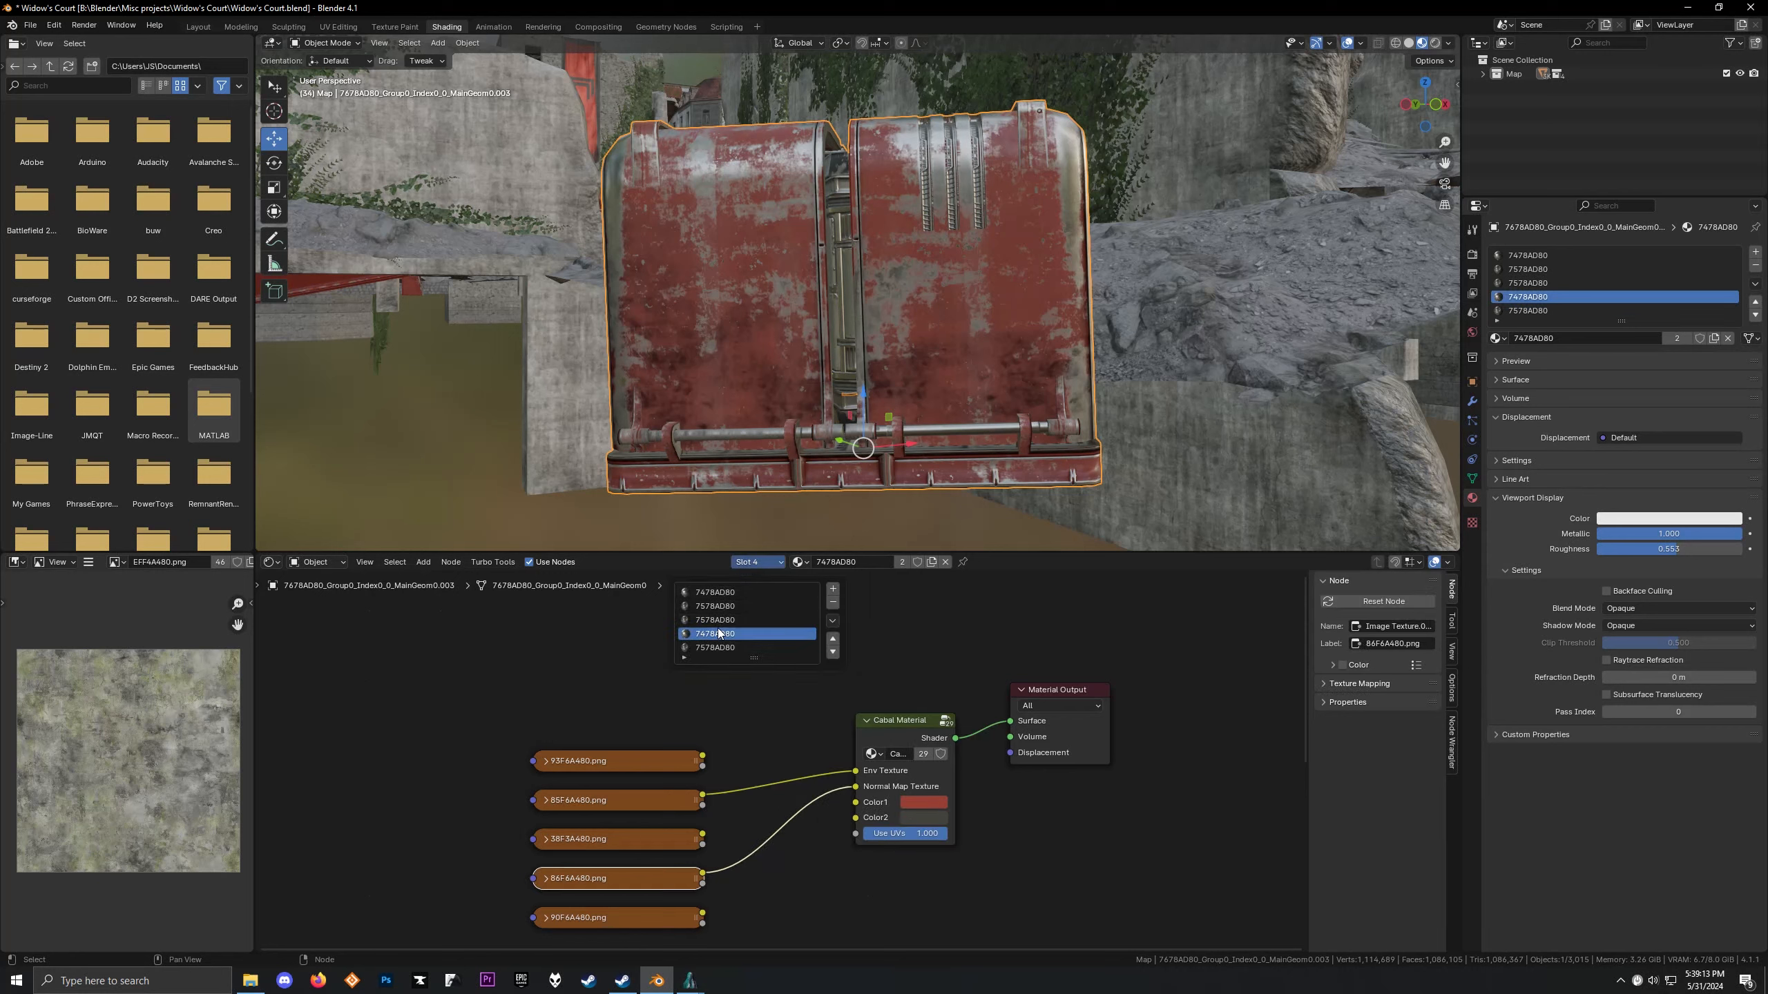
click(716, 609)
click(894, 795)
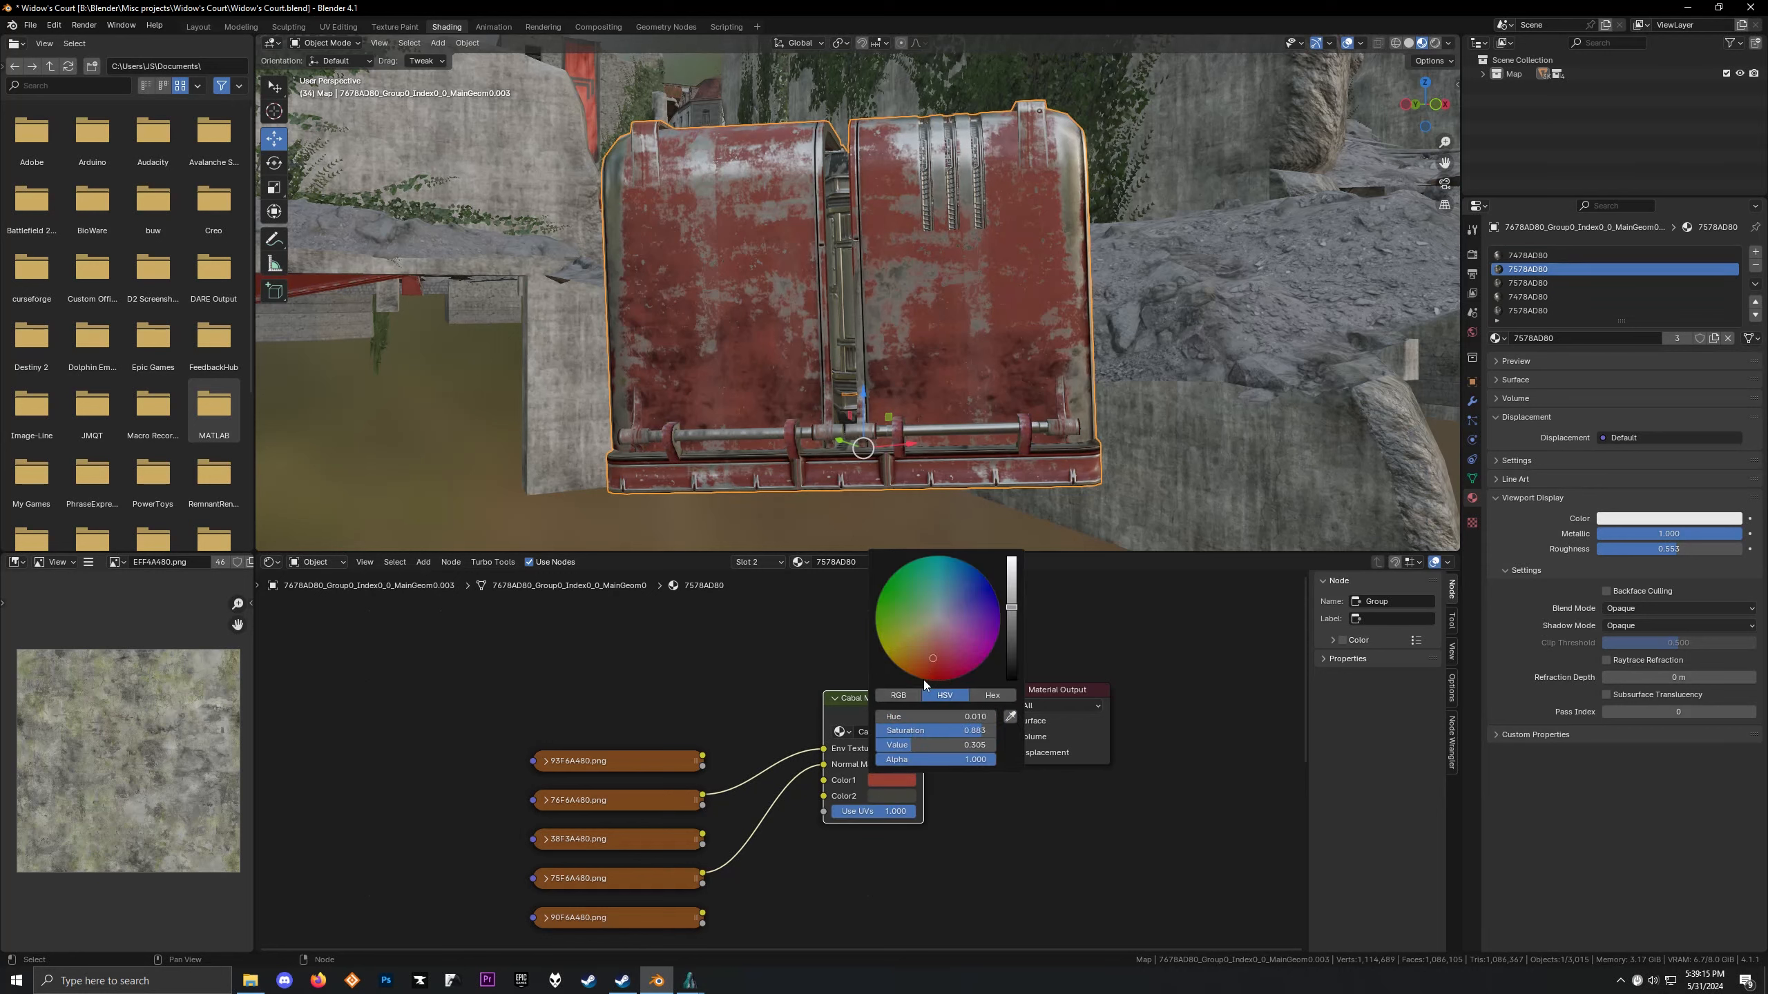
click(745, 563)
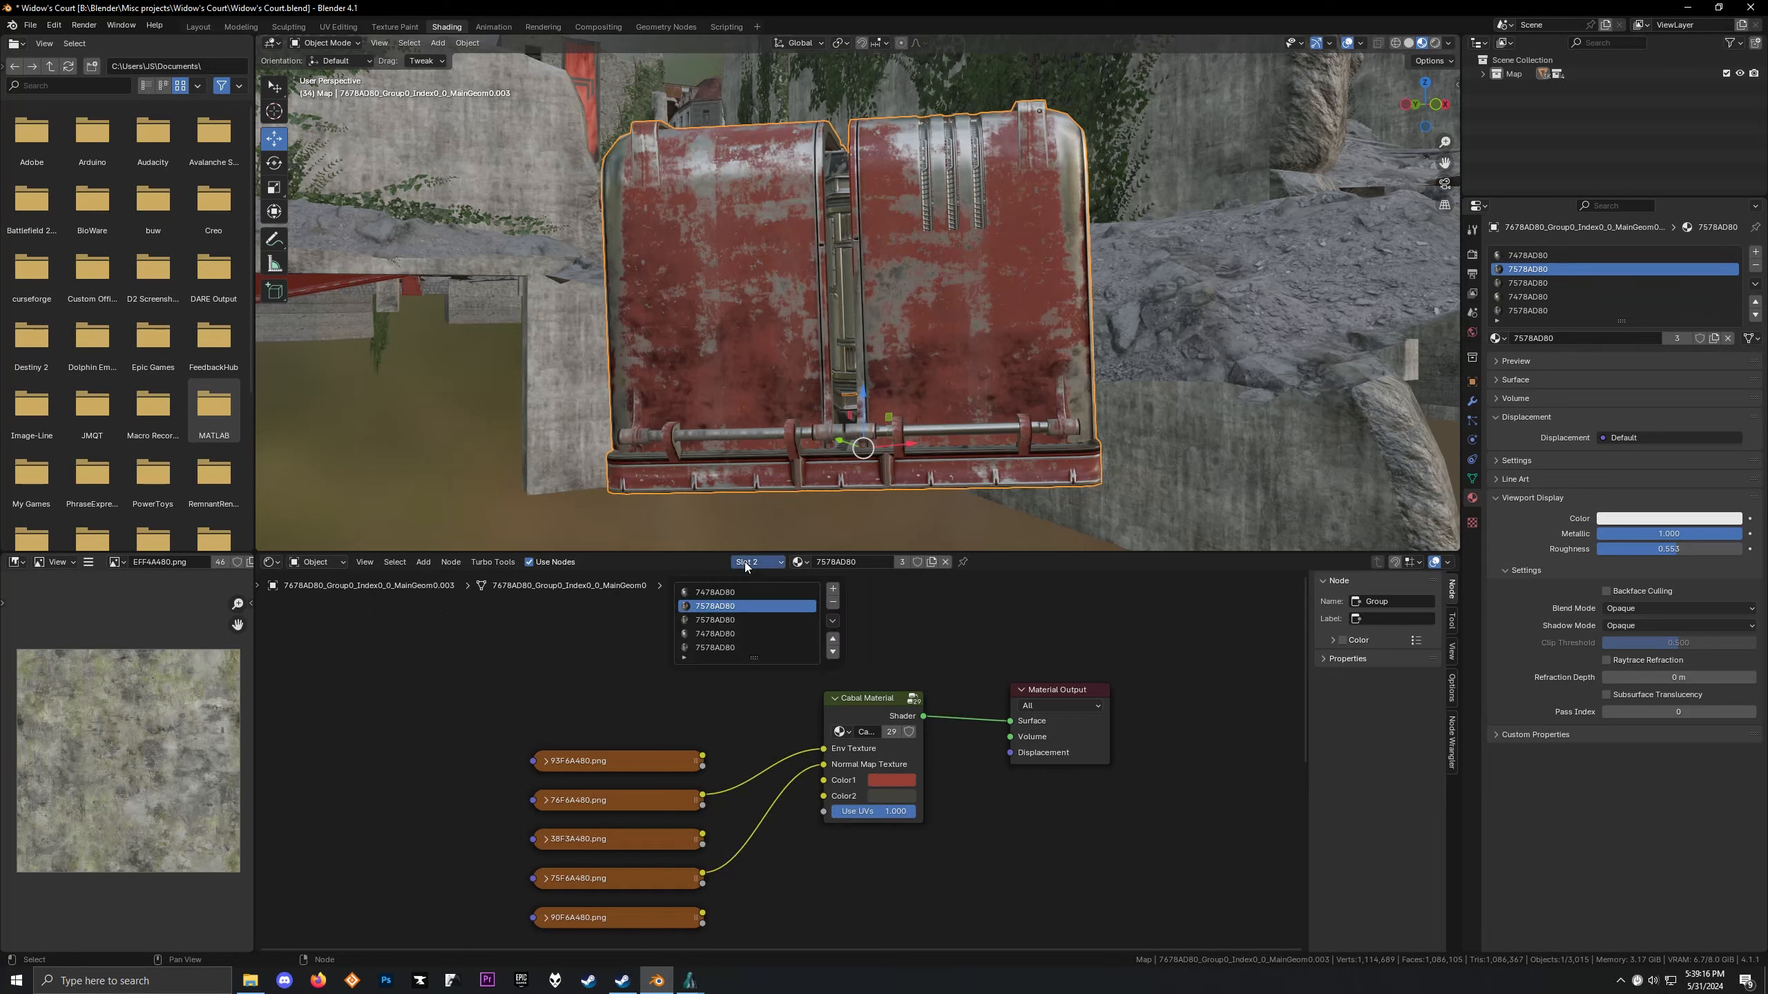
click(715, 592)
click(911, 803)
drag(917, 738, 917, 738)
Disconnect the textures from the Cabal Material node's Env Texture and Normal Map Texture inputs and inspect the crate from several sides
scroll(694, 395, up, 2)
middle_drag(694, 395, 742, 390)
scroll(864, 734, up, 3)
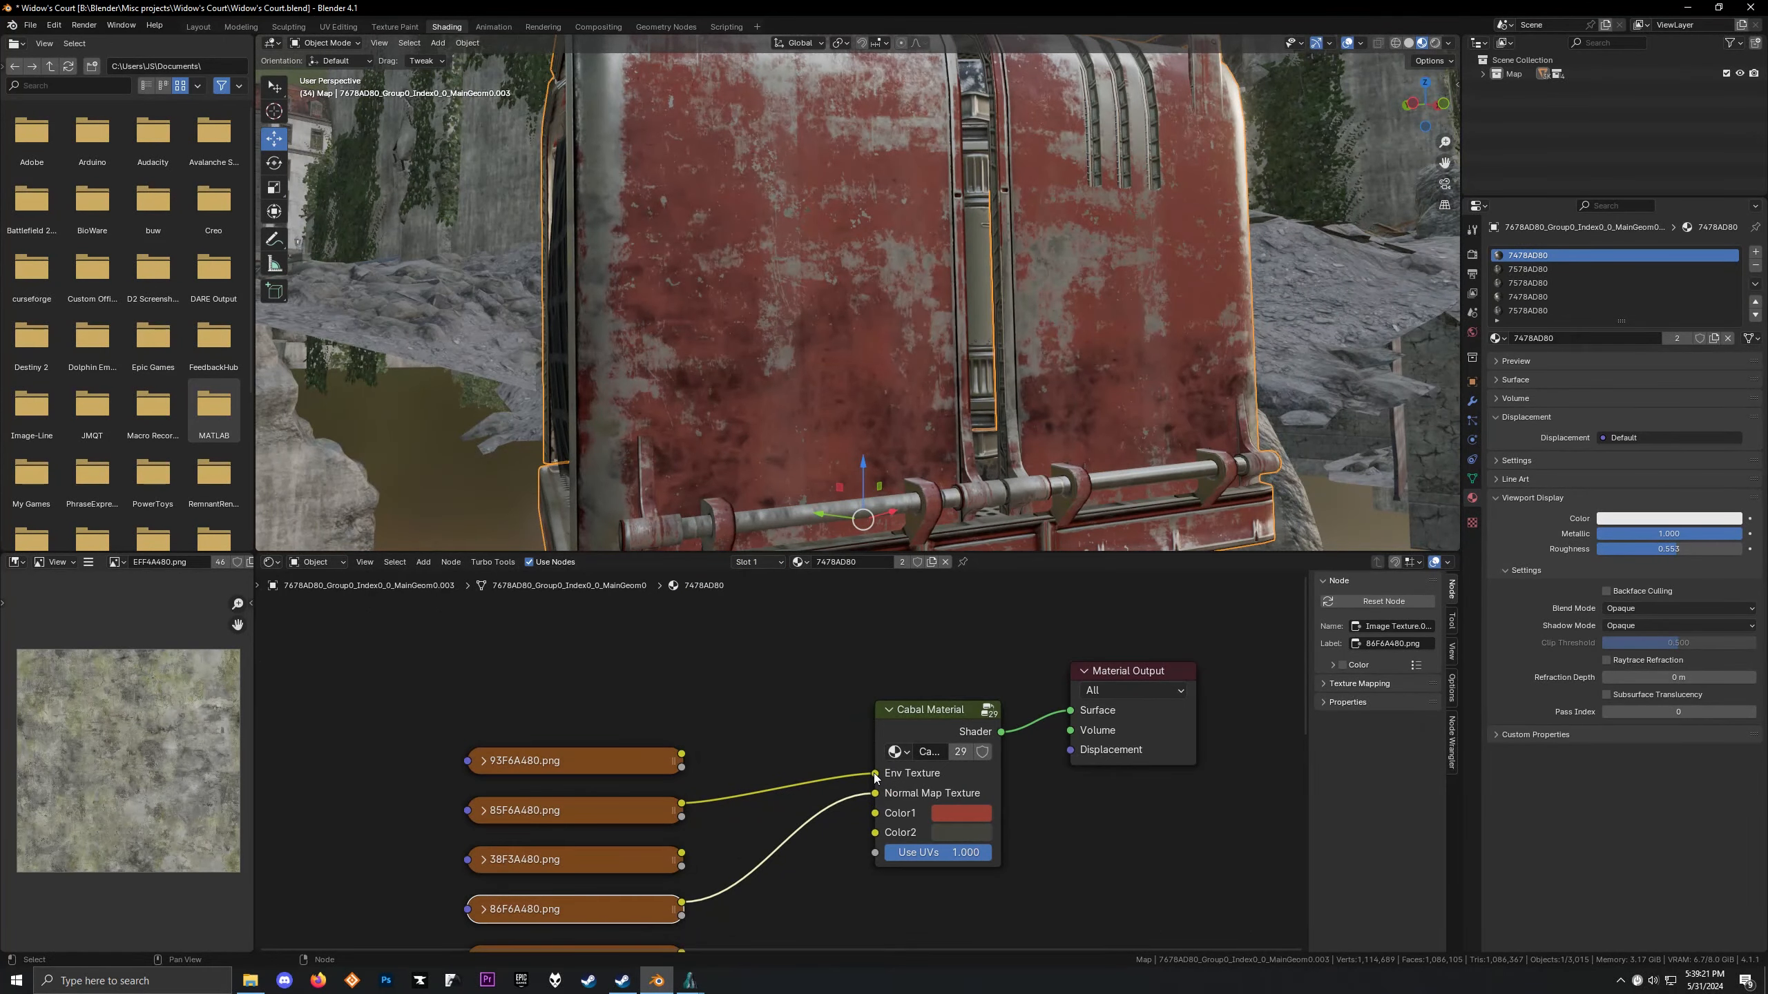
drag(875, 773, 802, 799)
scroll(738, 349, down, 3)
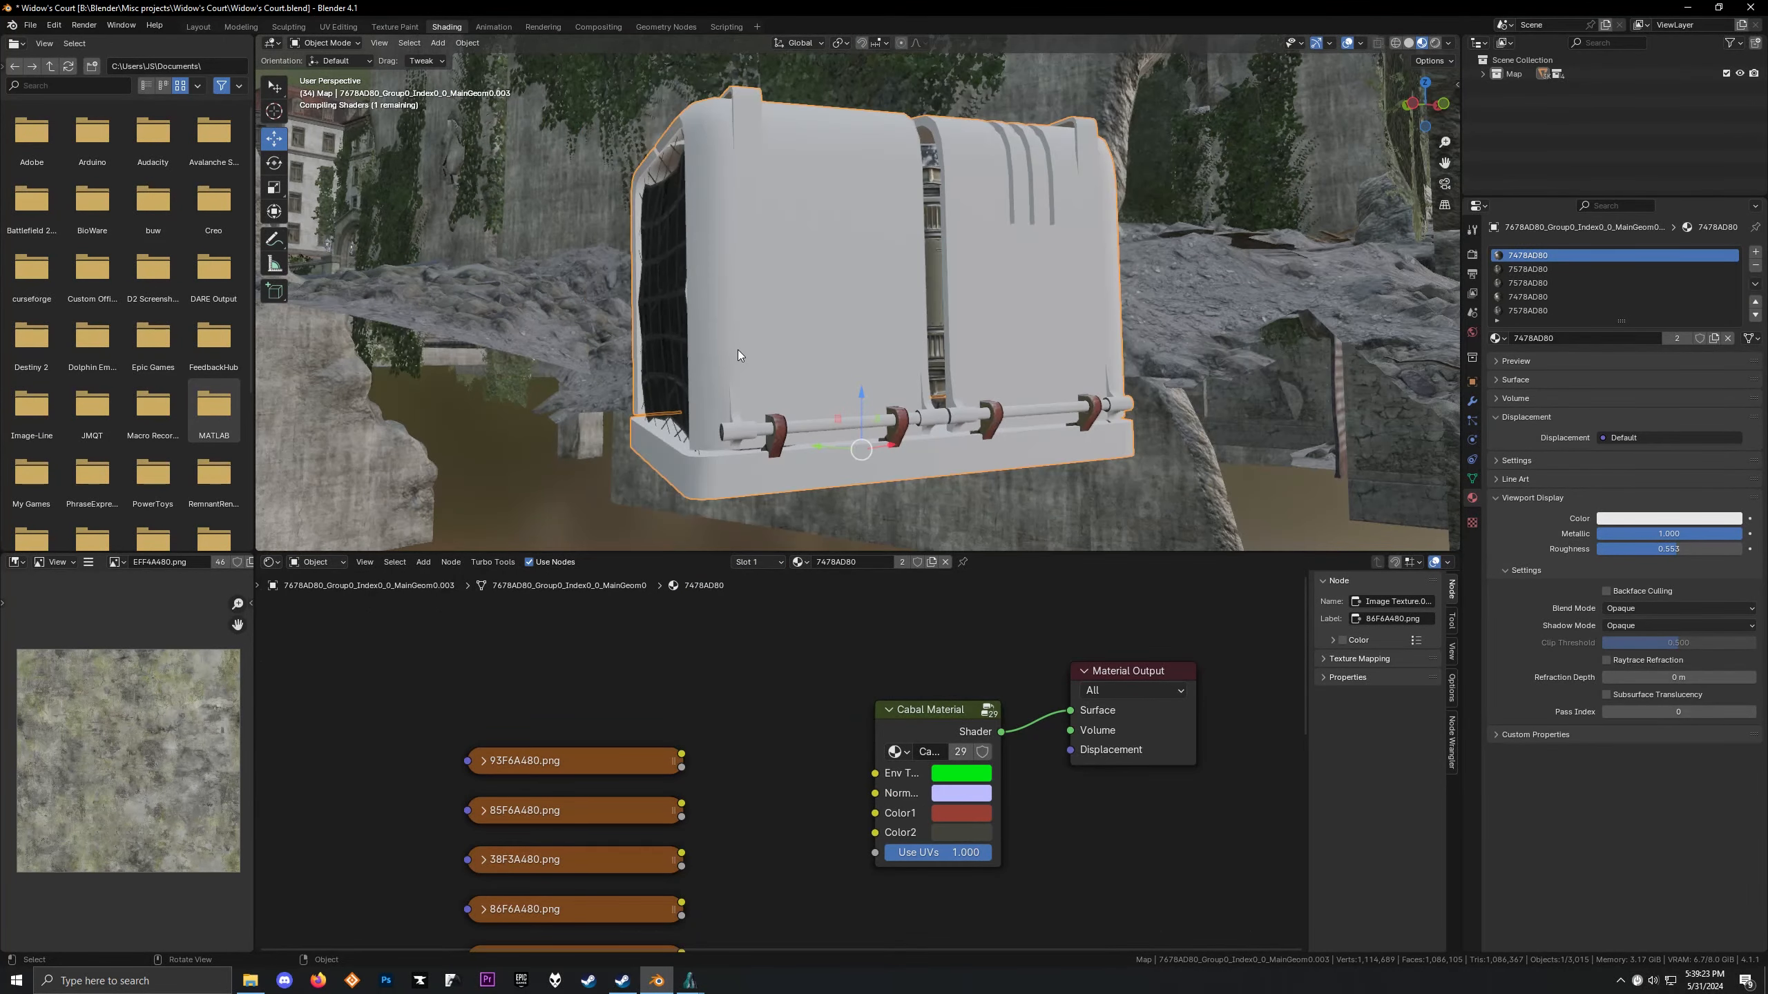
middle_drag(738, 349, 925, 431)
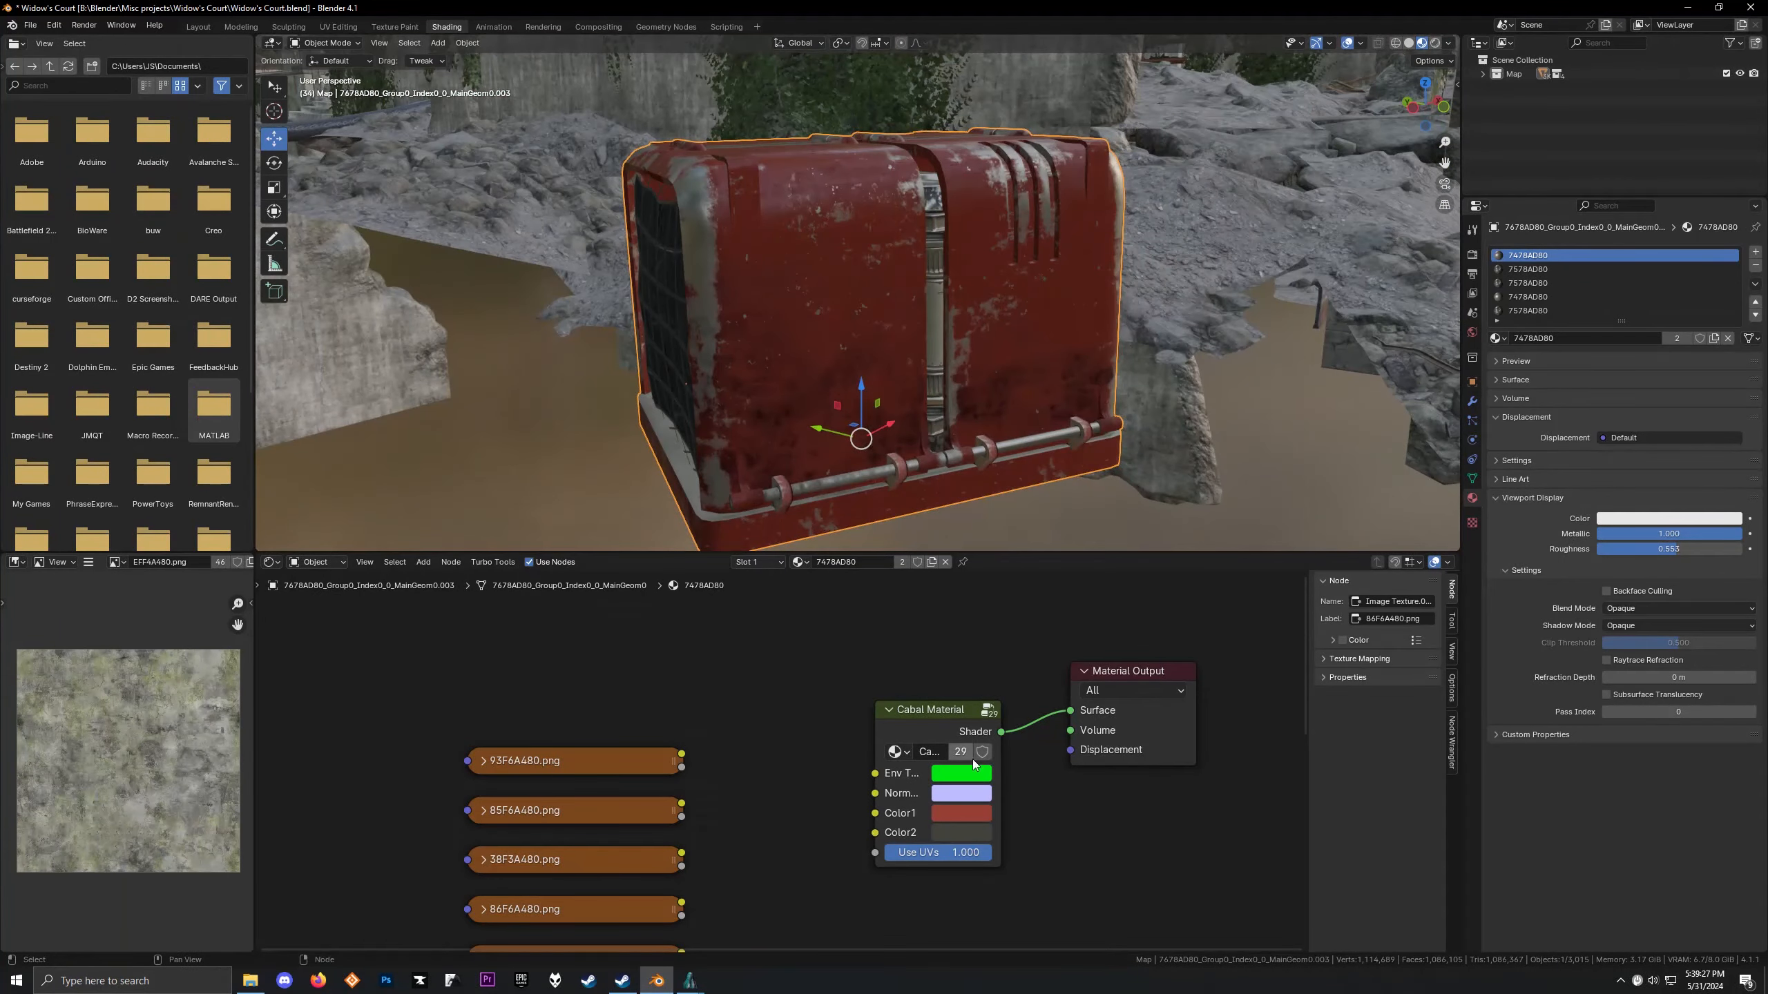
drag(940, 852, 993, 858)
middle_drag(955, 337, 703, 358)
Preview the 85F6A480.png texture and enlarge its image
click(639, 758)
click(603, 808)
scroll(109, 778, down, 5)
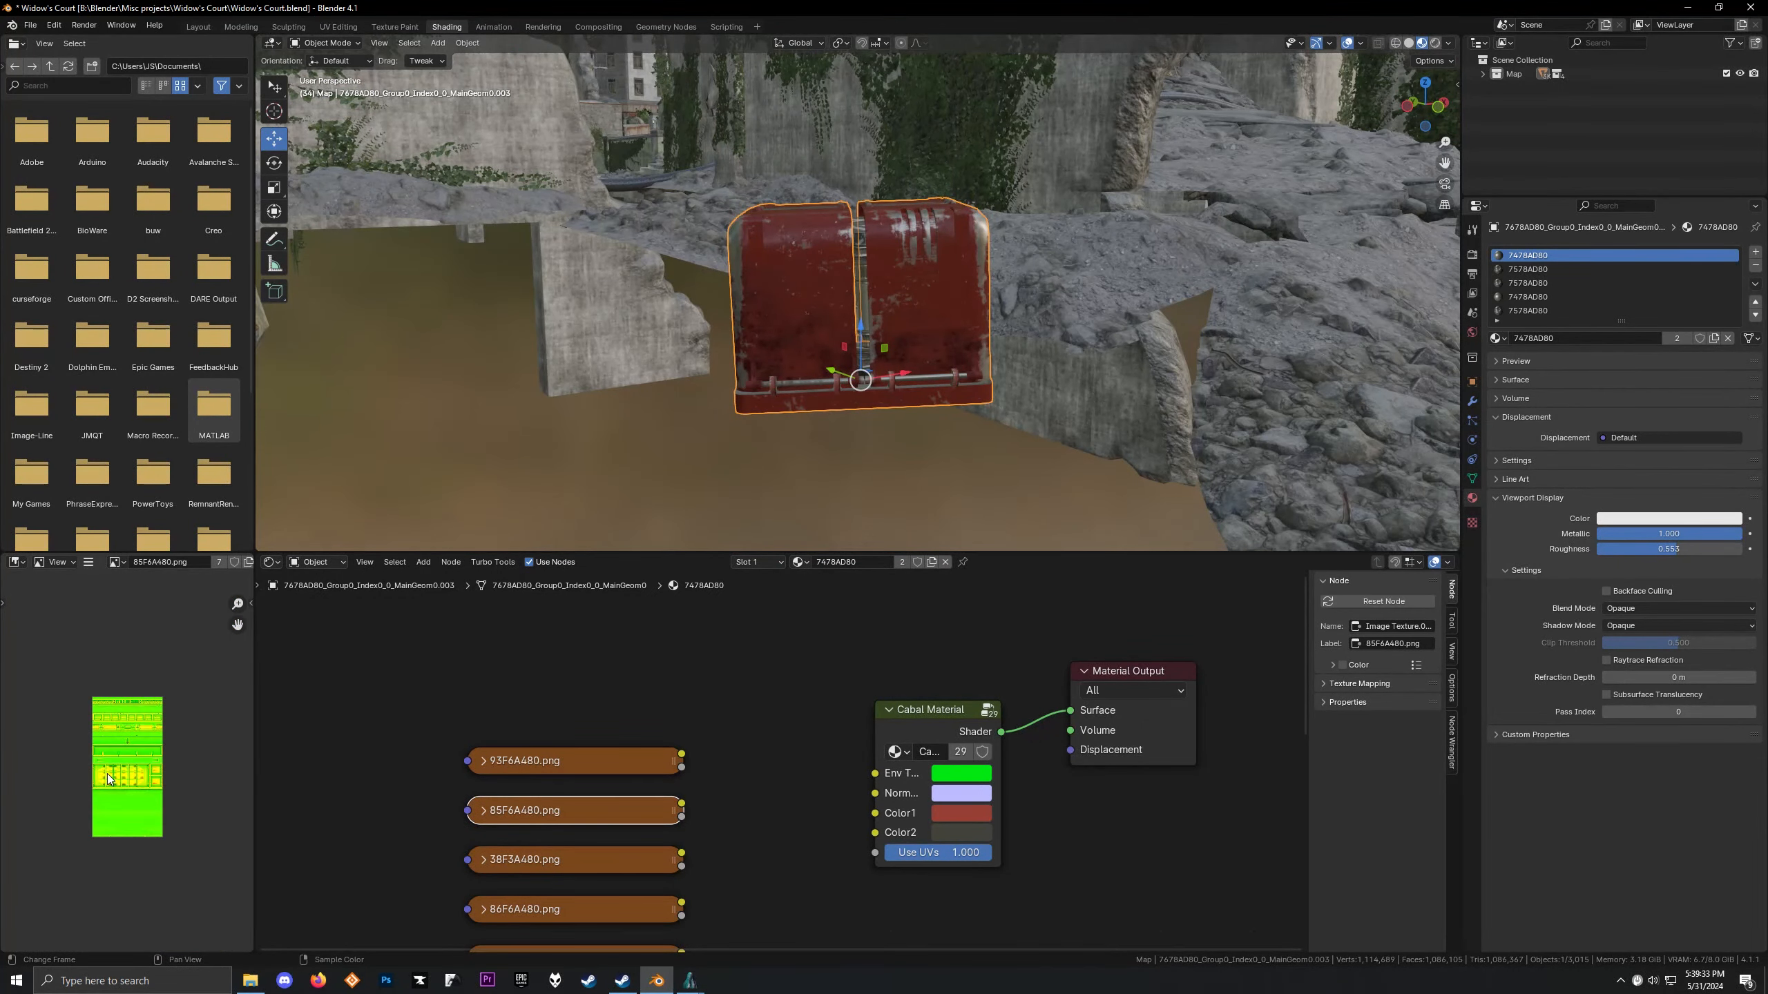
scroll(108, 779, up, 2)
click(530, 746)
scroll(547, 759, up, 1)
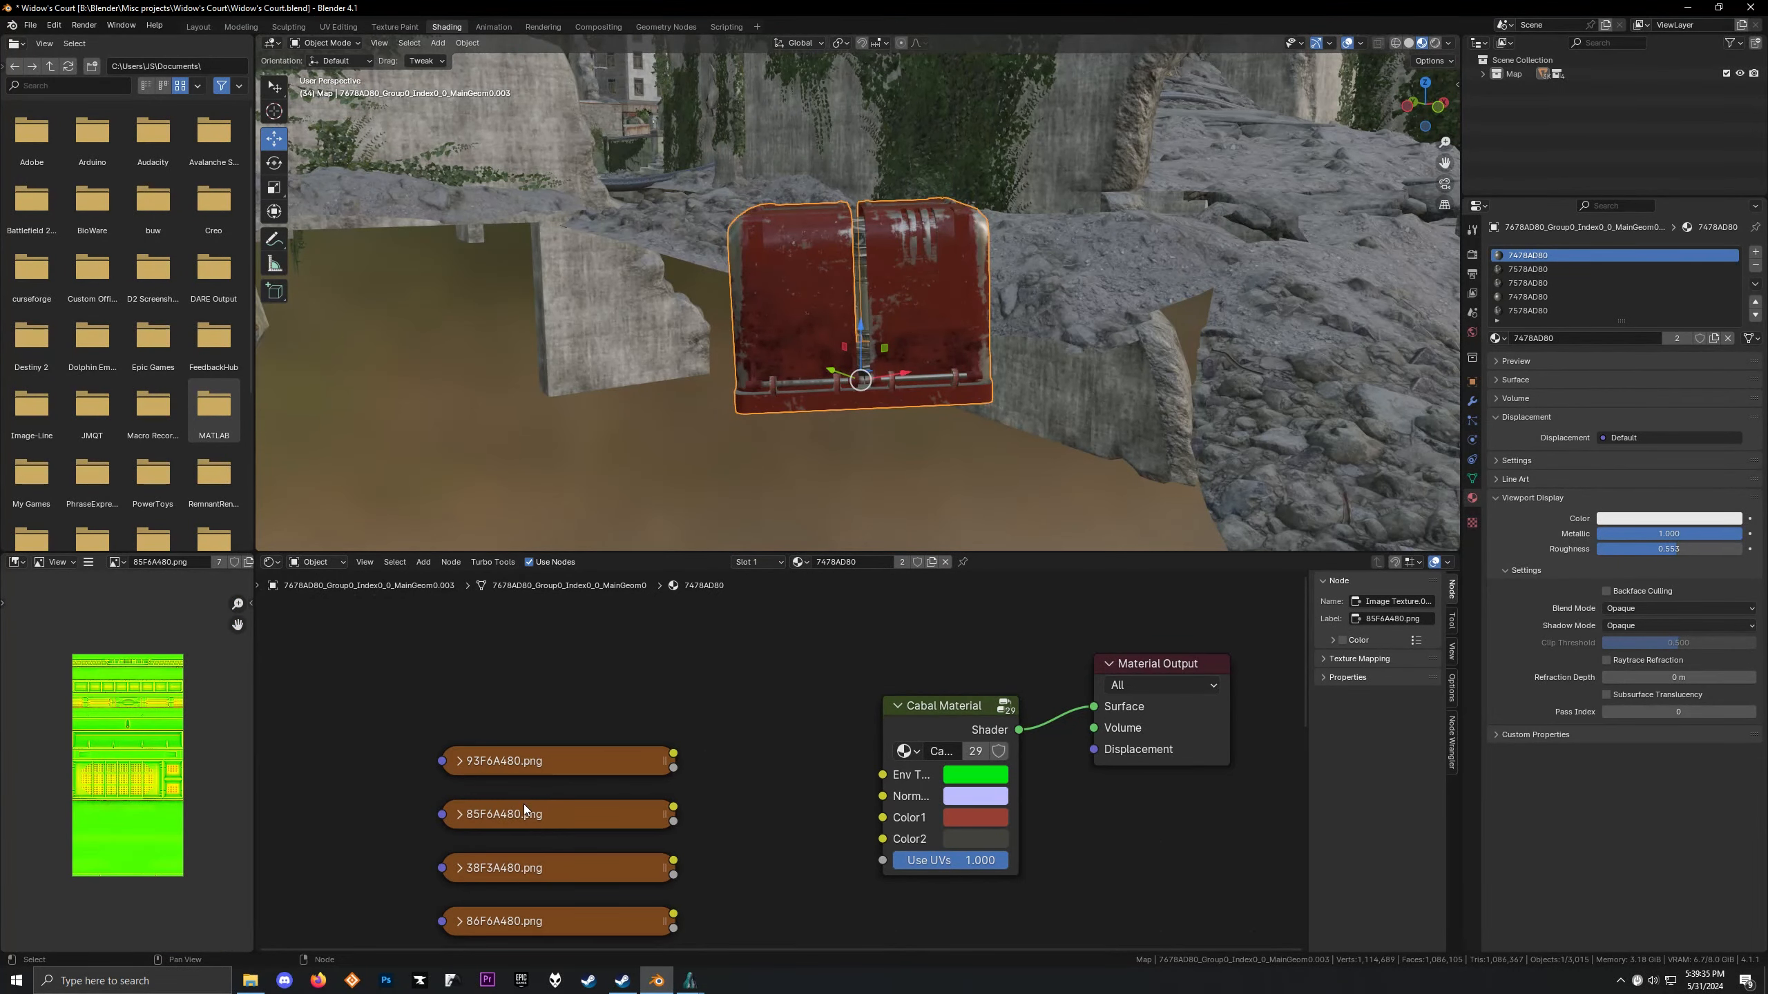
Preview the 93F6A480.png, 38F3A480.png, 90F6A480.png and 86F6A480.png textures one after another
middle_drag(560, 744, 604, 705)
click(605, 707)
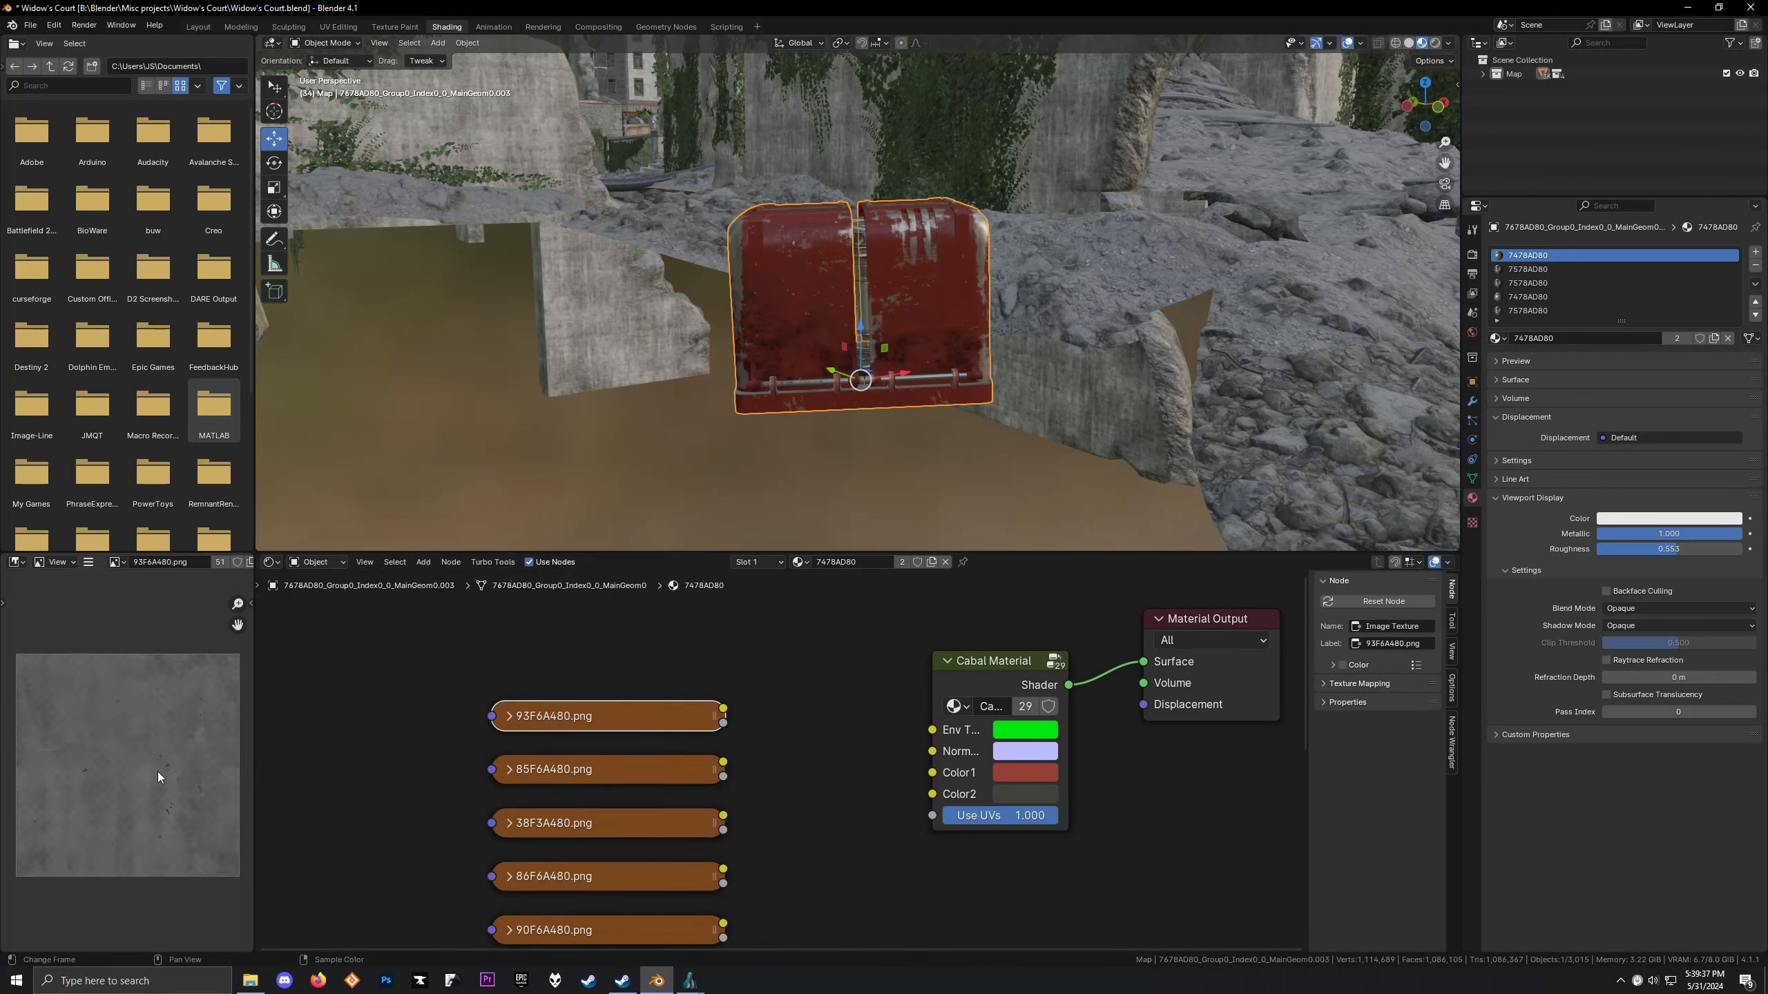
click(555, 817)
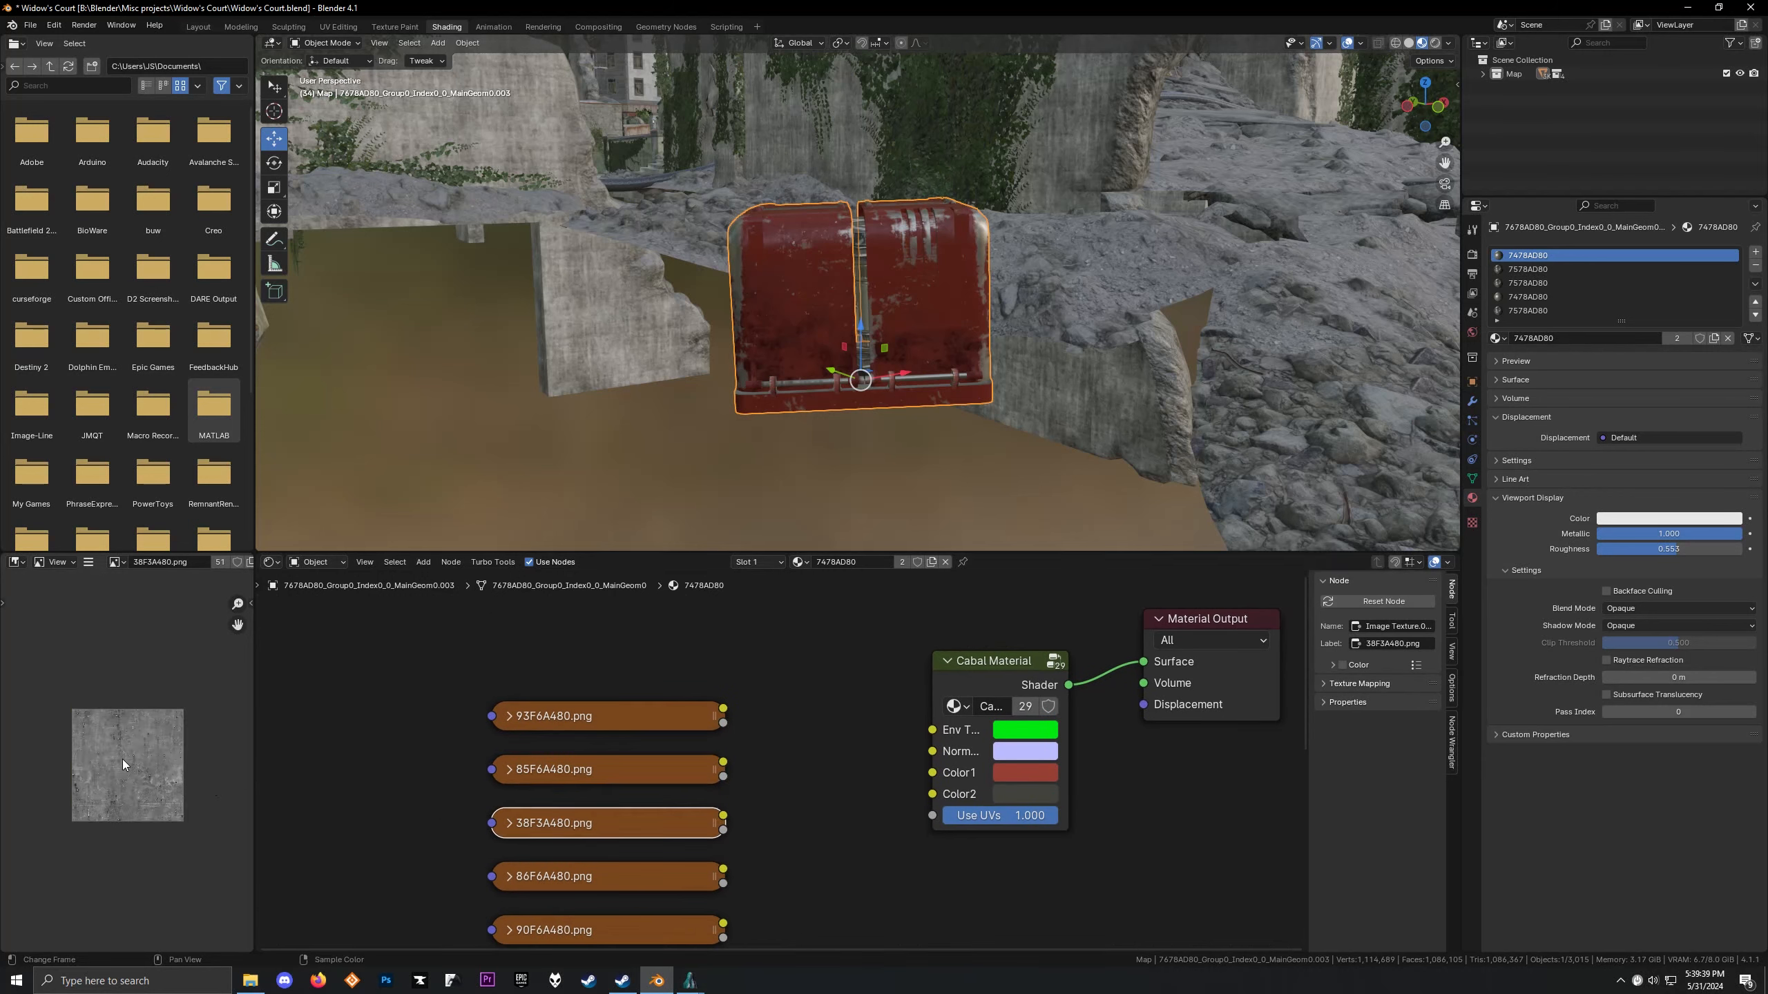
middle_drag(485, 830, 519, 730)
click(633, 776)
click(603, 836)
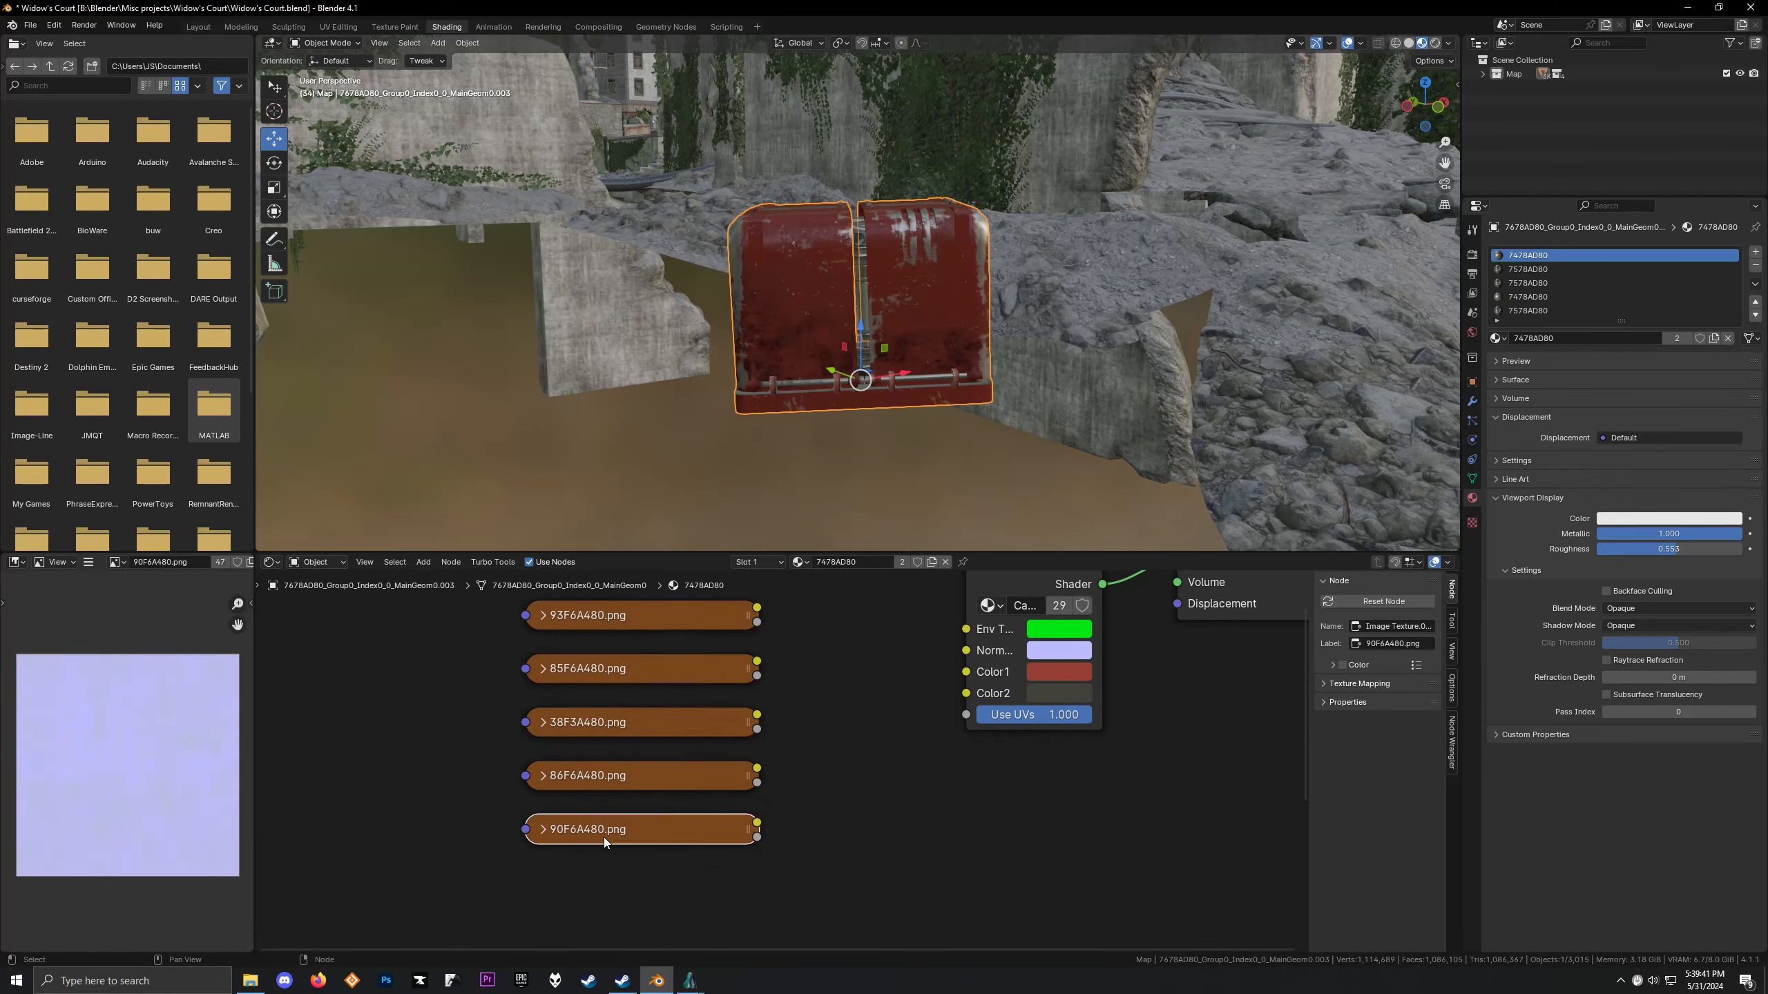
click(588, 772)
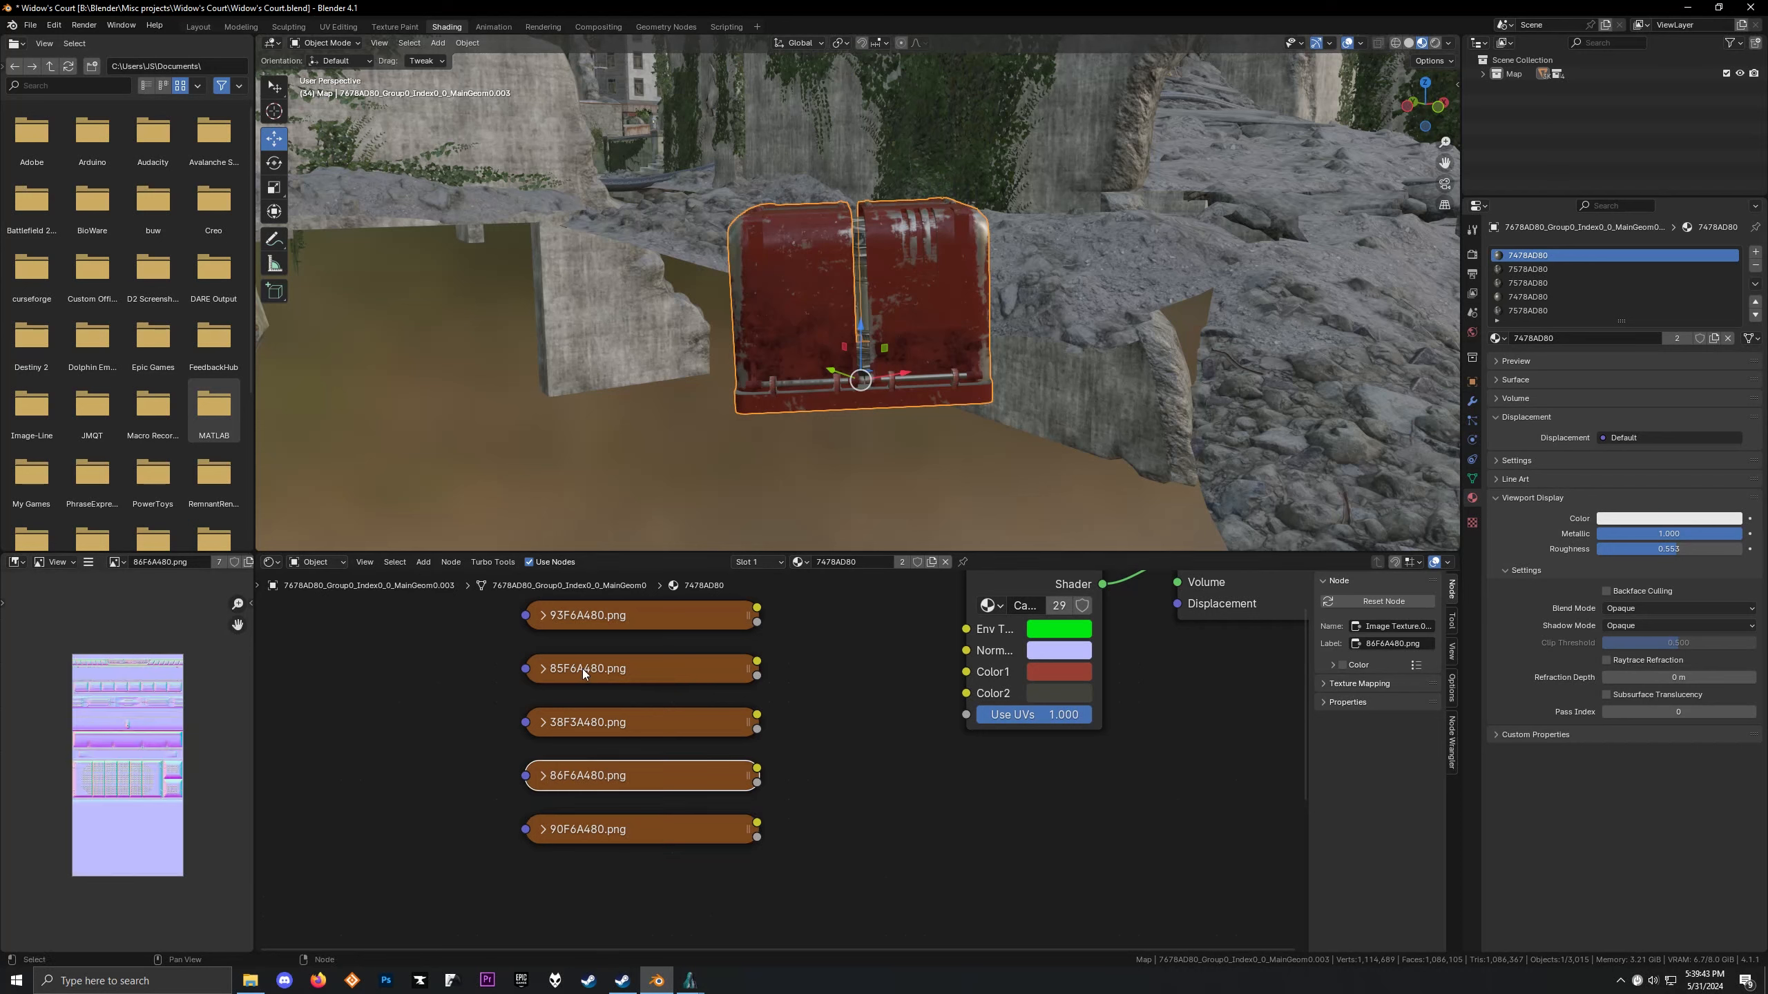
Compare the 85F6A480.png mask with the 86F6A480.png normal map by alternating their previews
click(583, 668)
click(597, 779)
scroll(92, 777, up, 2)
click(614, 662)
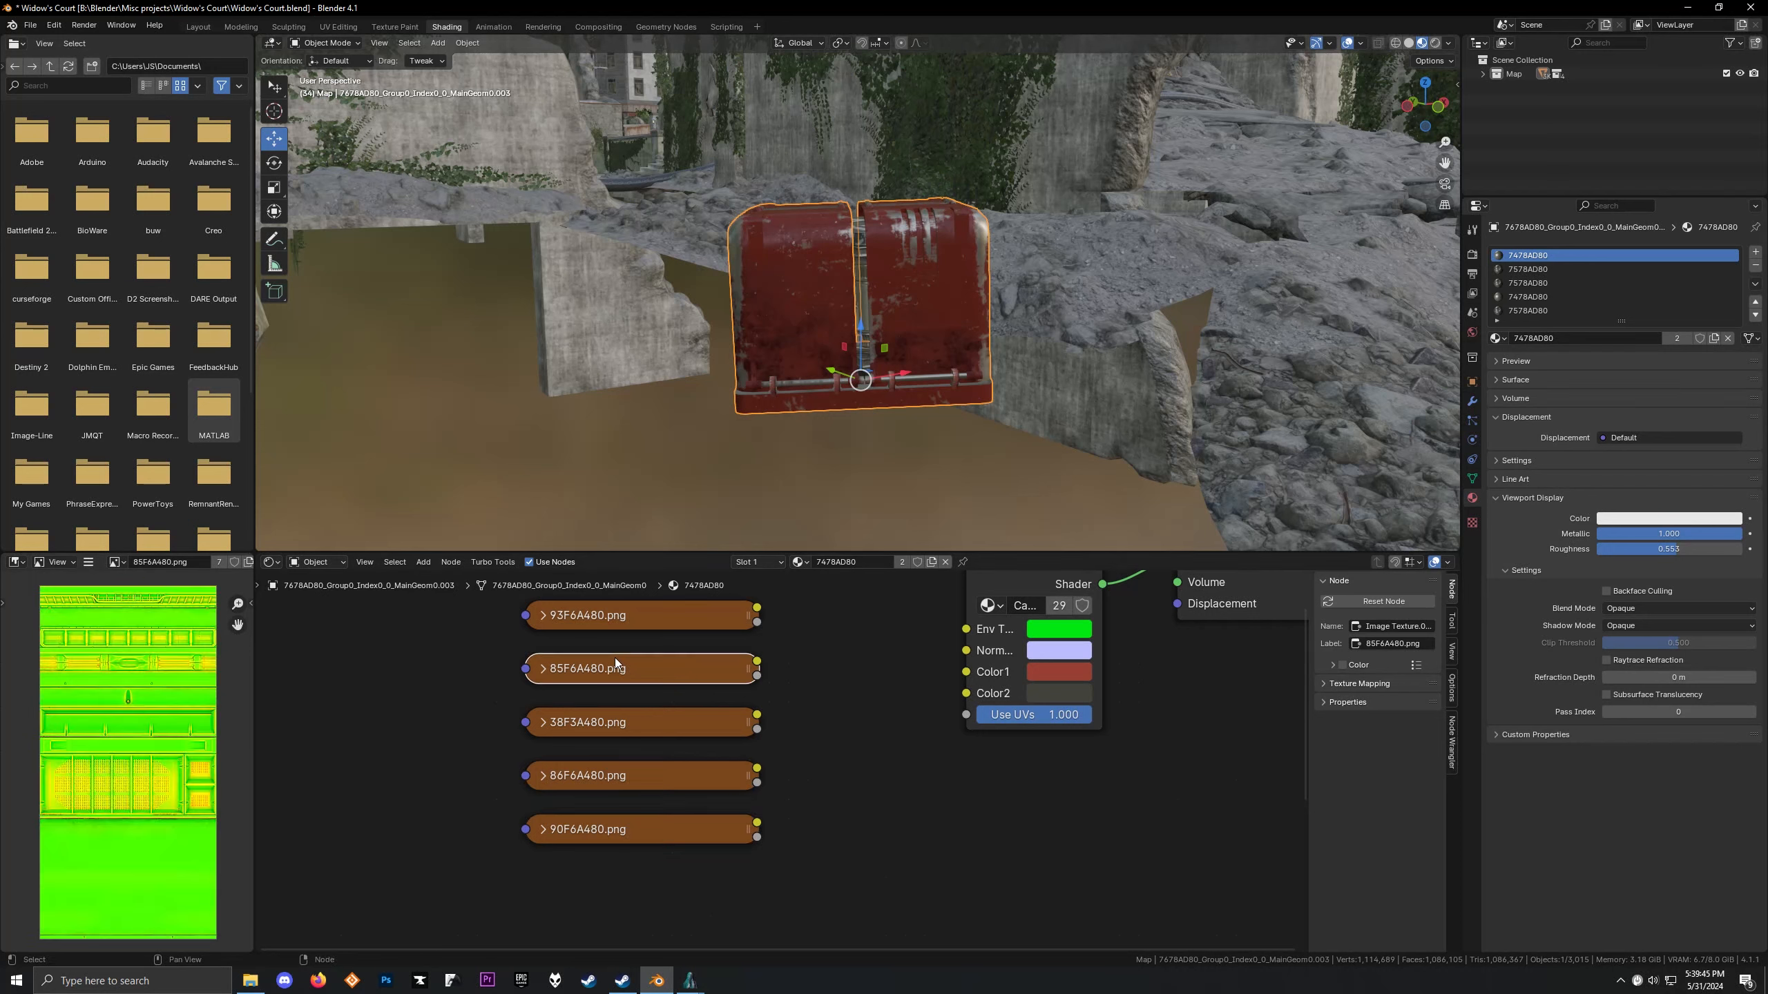
click(633, 772)
click(647, 670)
click(660, 772)
click(674, 670)
middle_drag(697, 224, 807, 223)
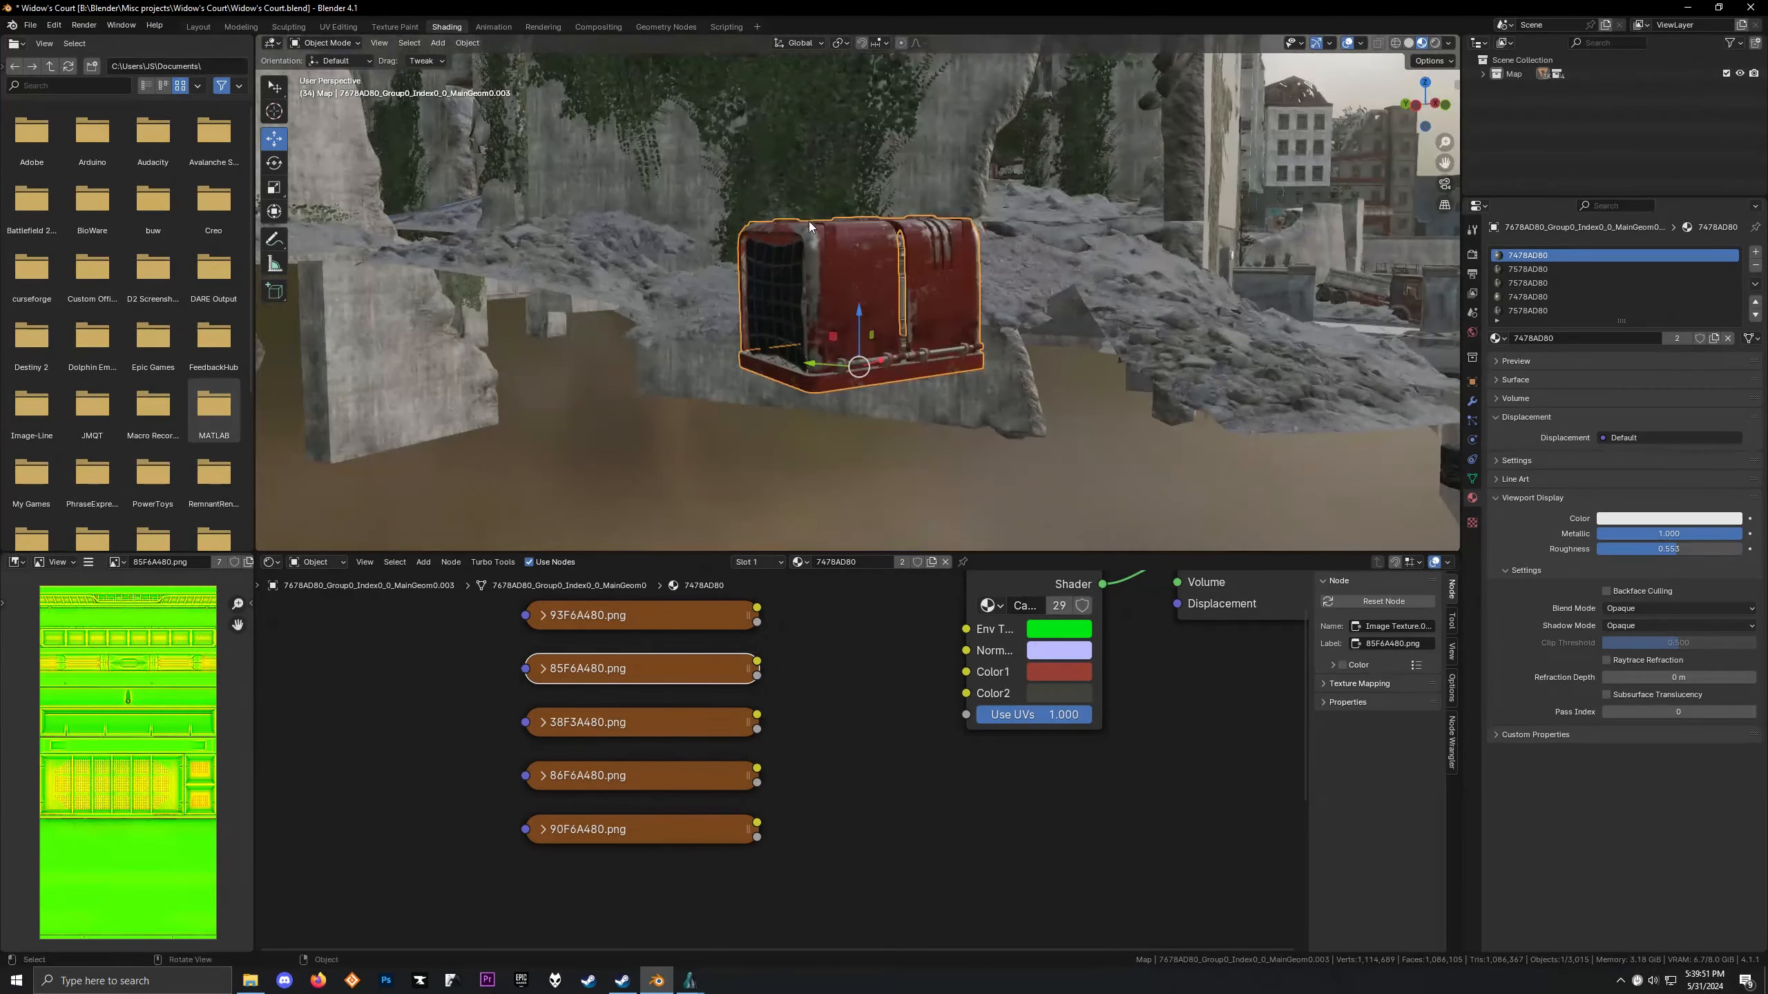
Connect 85F6A480.png to the Cabal Material node's Env Texture input and 86F6A480.png to its Normal Map Texture input
scroll(832, 659, down, 1)
middle_drag(832, 659, 770, 697)
click(887, 644)
click(809, 653)
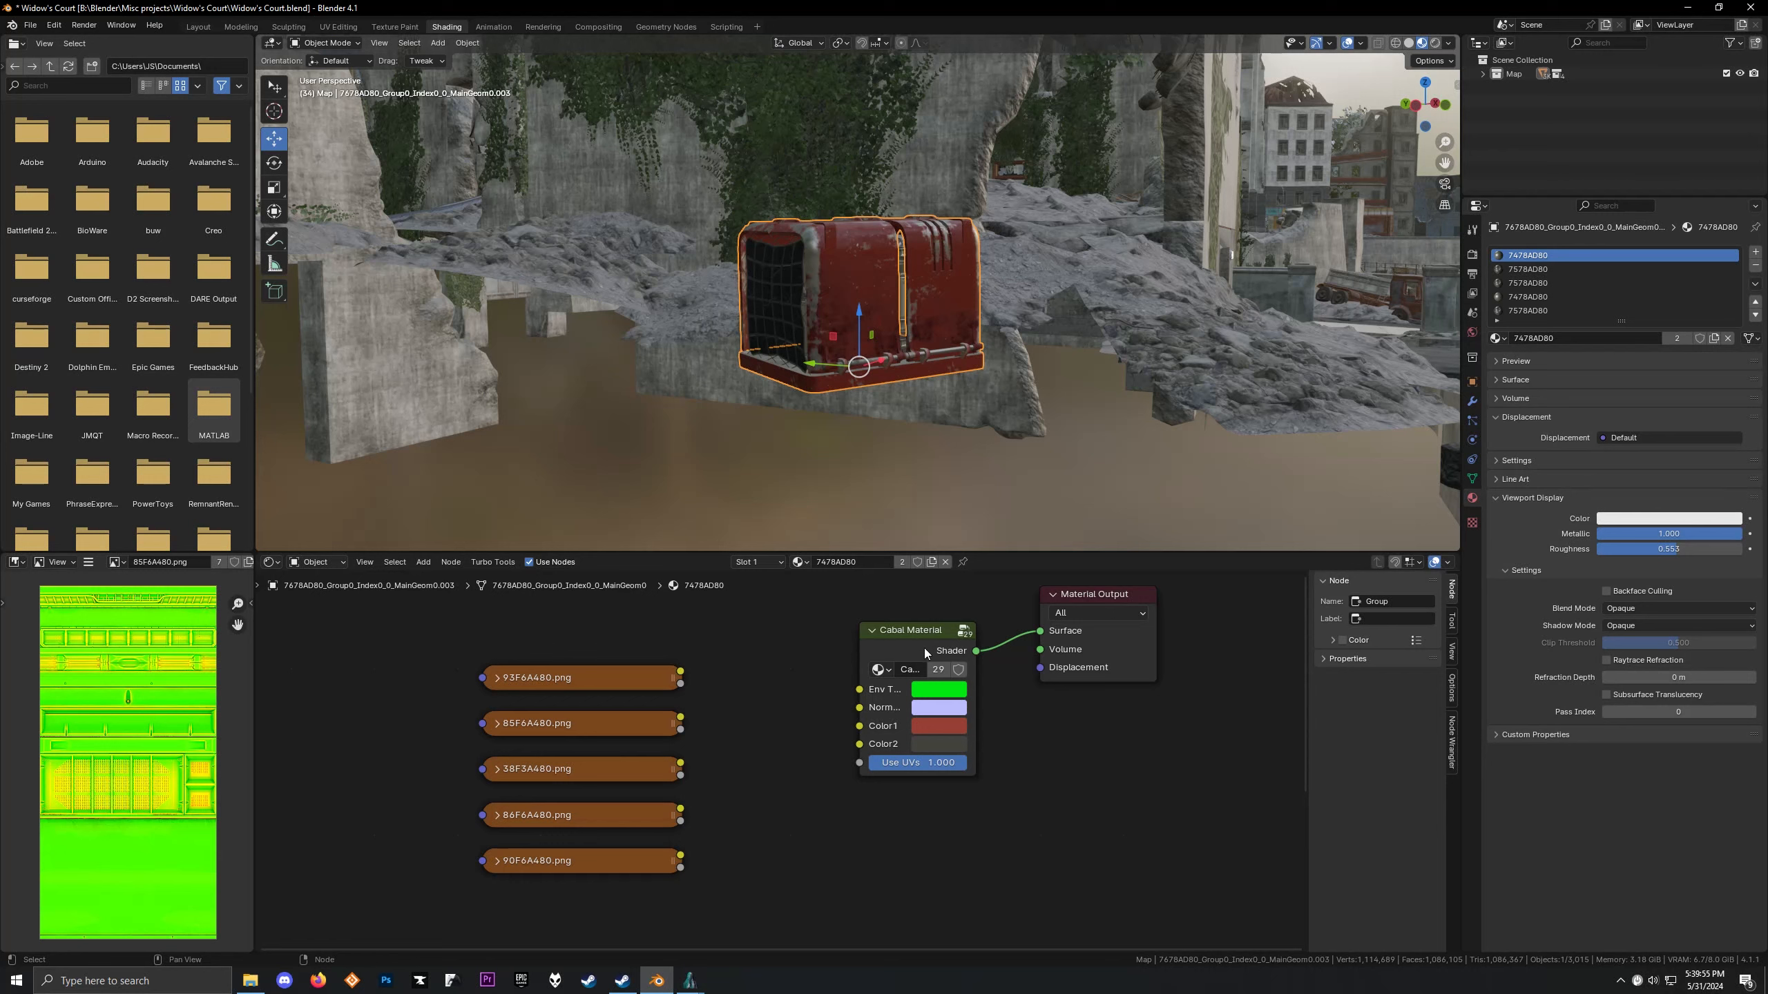
click(579, 722)
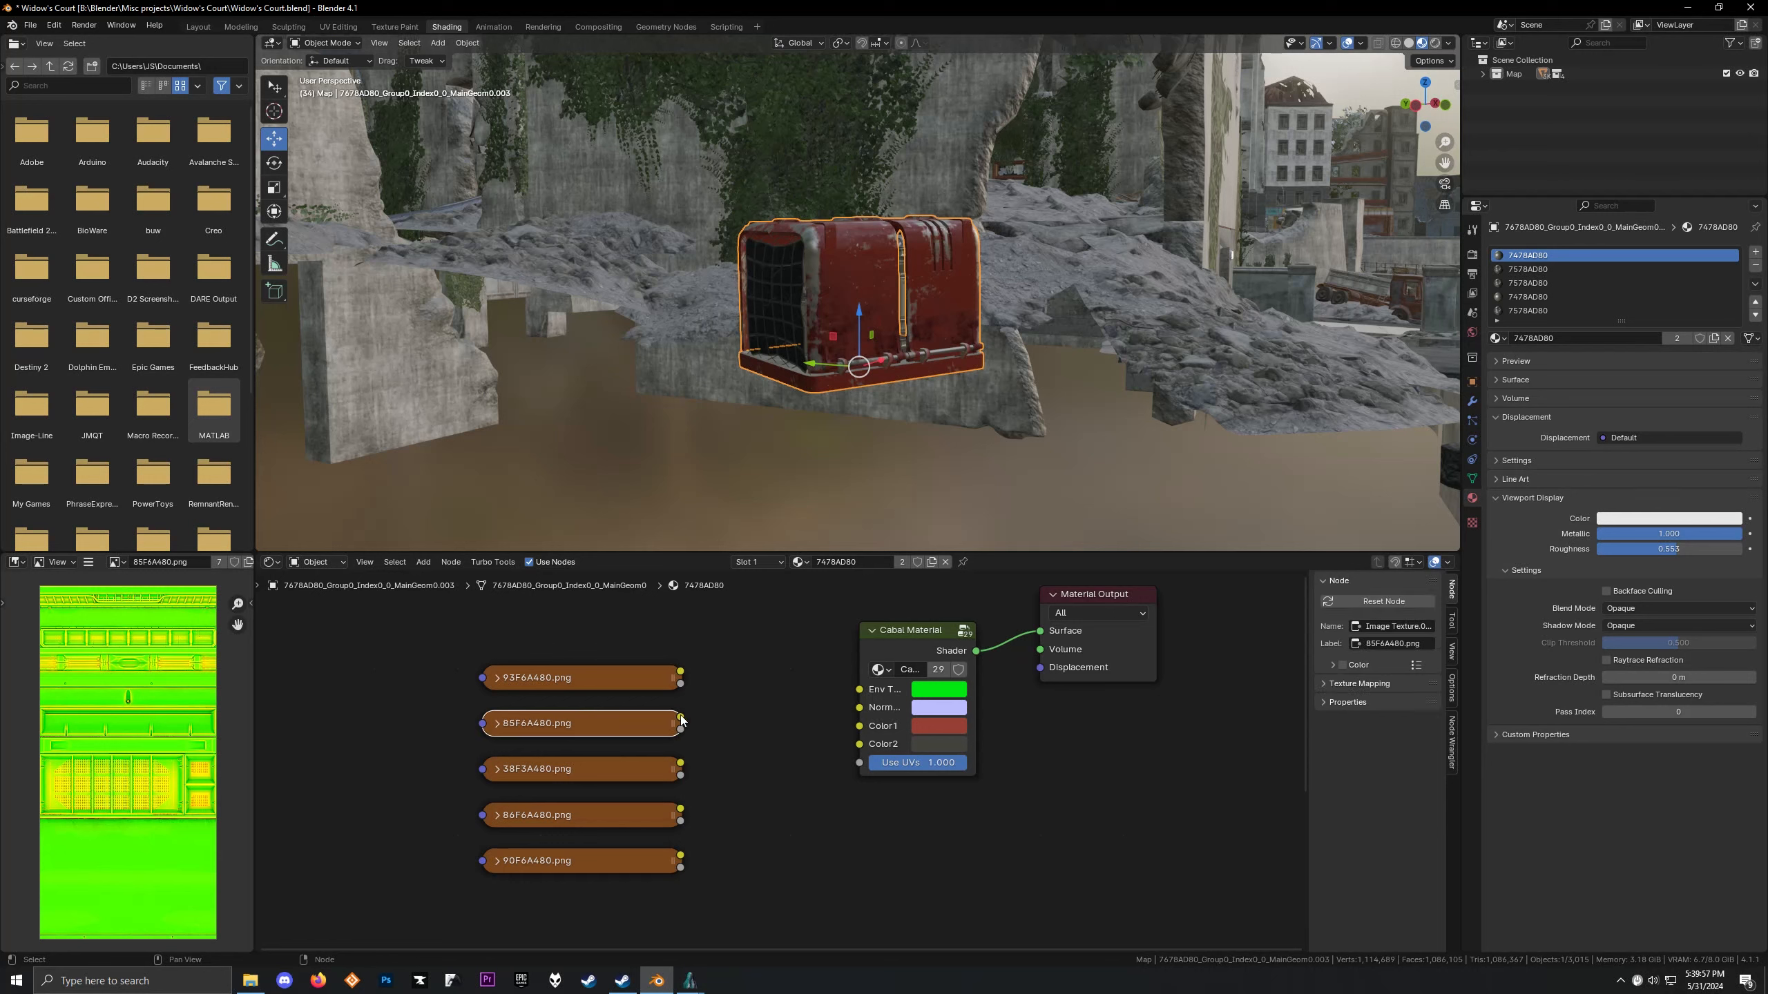
drag(682, 721, 861, 689)
drag(680, 809, 860, 708)
scroll(797, 328, up, 3)
mouse_move(681, 718)
mouse_down()
mouse_move(880, 698)
mouse_move(859, 689)
mouse_up()
scroll(878, 369, up, 3)
mouse_move(878, 369)
middle_down()
mouse_move(801, 342)
mouse_move(862, 386)
mouse_move(799, 398)
mouse_move(837, 350)
mouse_move(799, 317)
mouse_move(919, 216)
mouse_move(1196, 216)
mouse_move(910, 217)
middle_up()
scroll(837, 350, up, 2)
scroll(836, 349, down, 3)
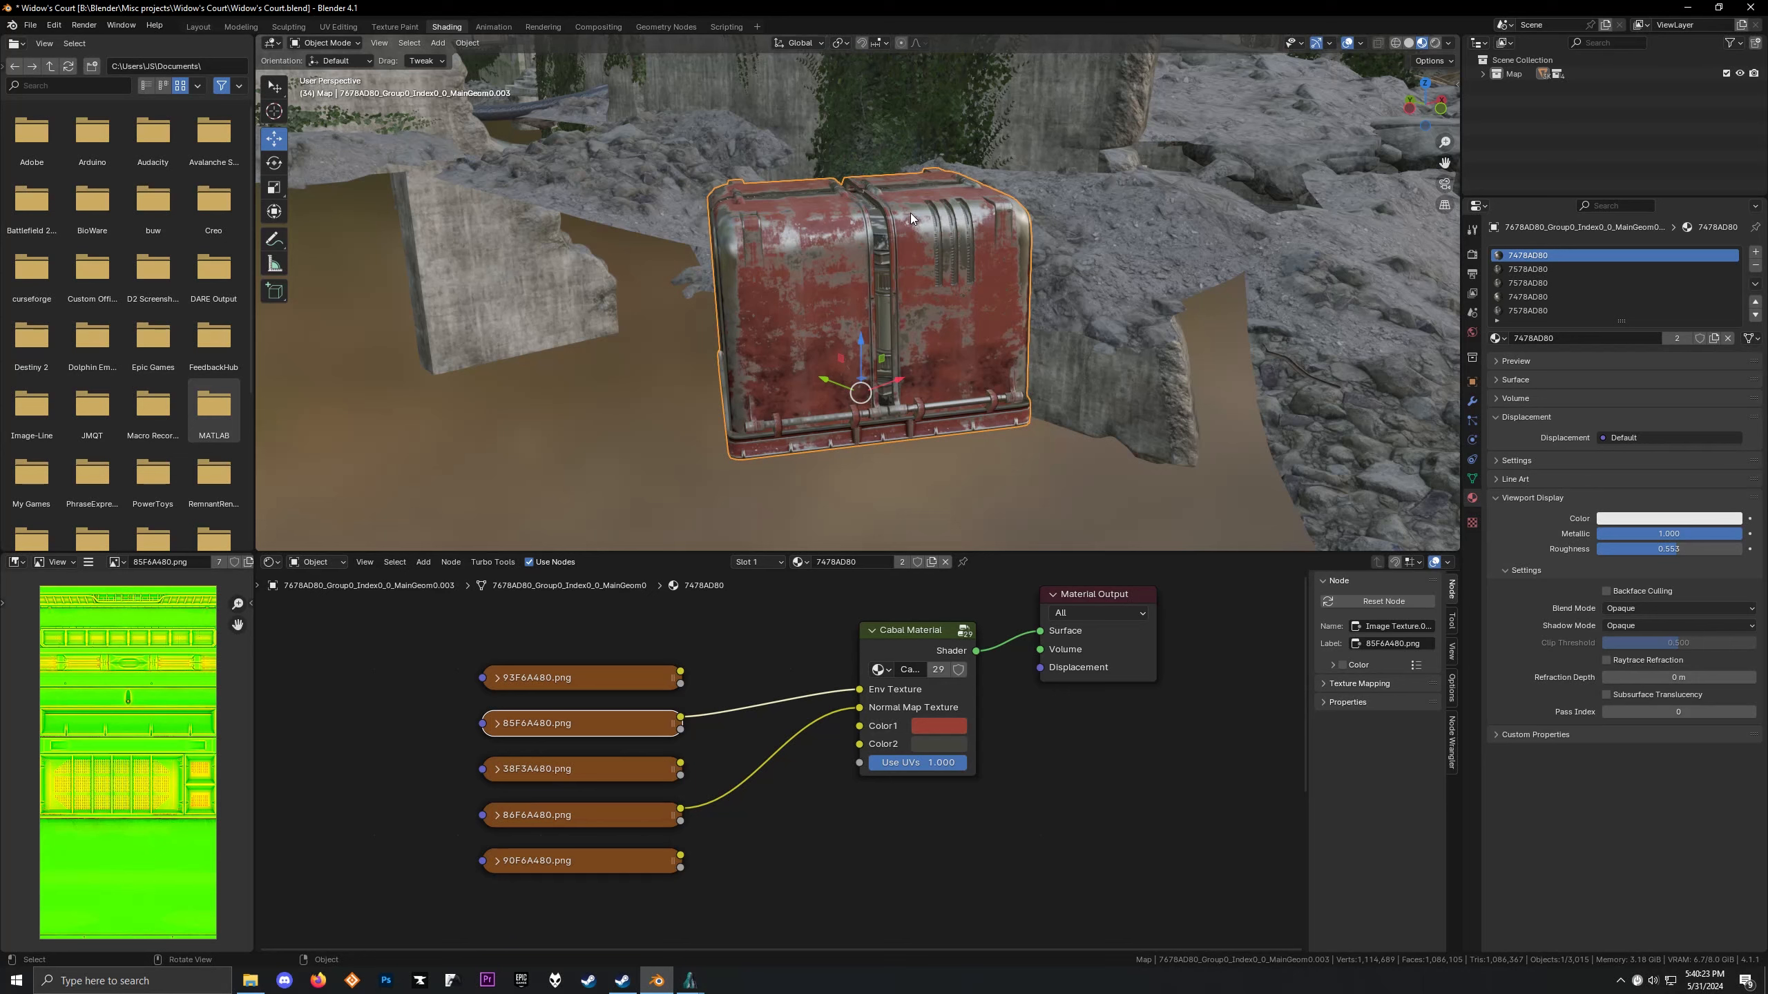
Browse the list of materials available in the file without assigning one, and return the view to the crate
scroll(910, 214, down, 8)
middle_drag(991, 147, 644, 285)
click(800, 562)
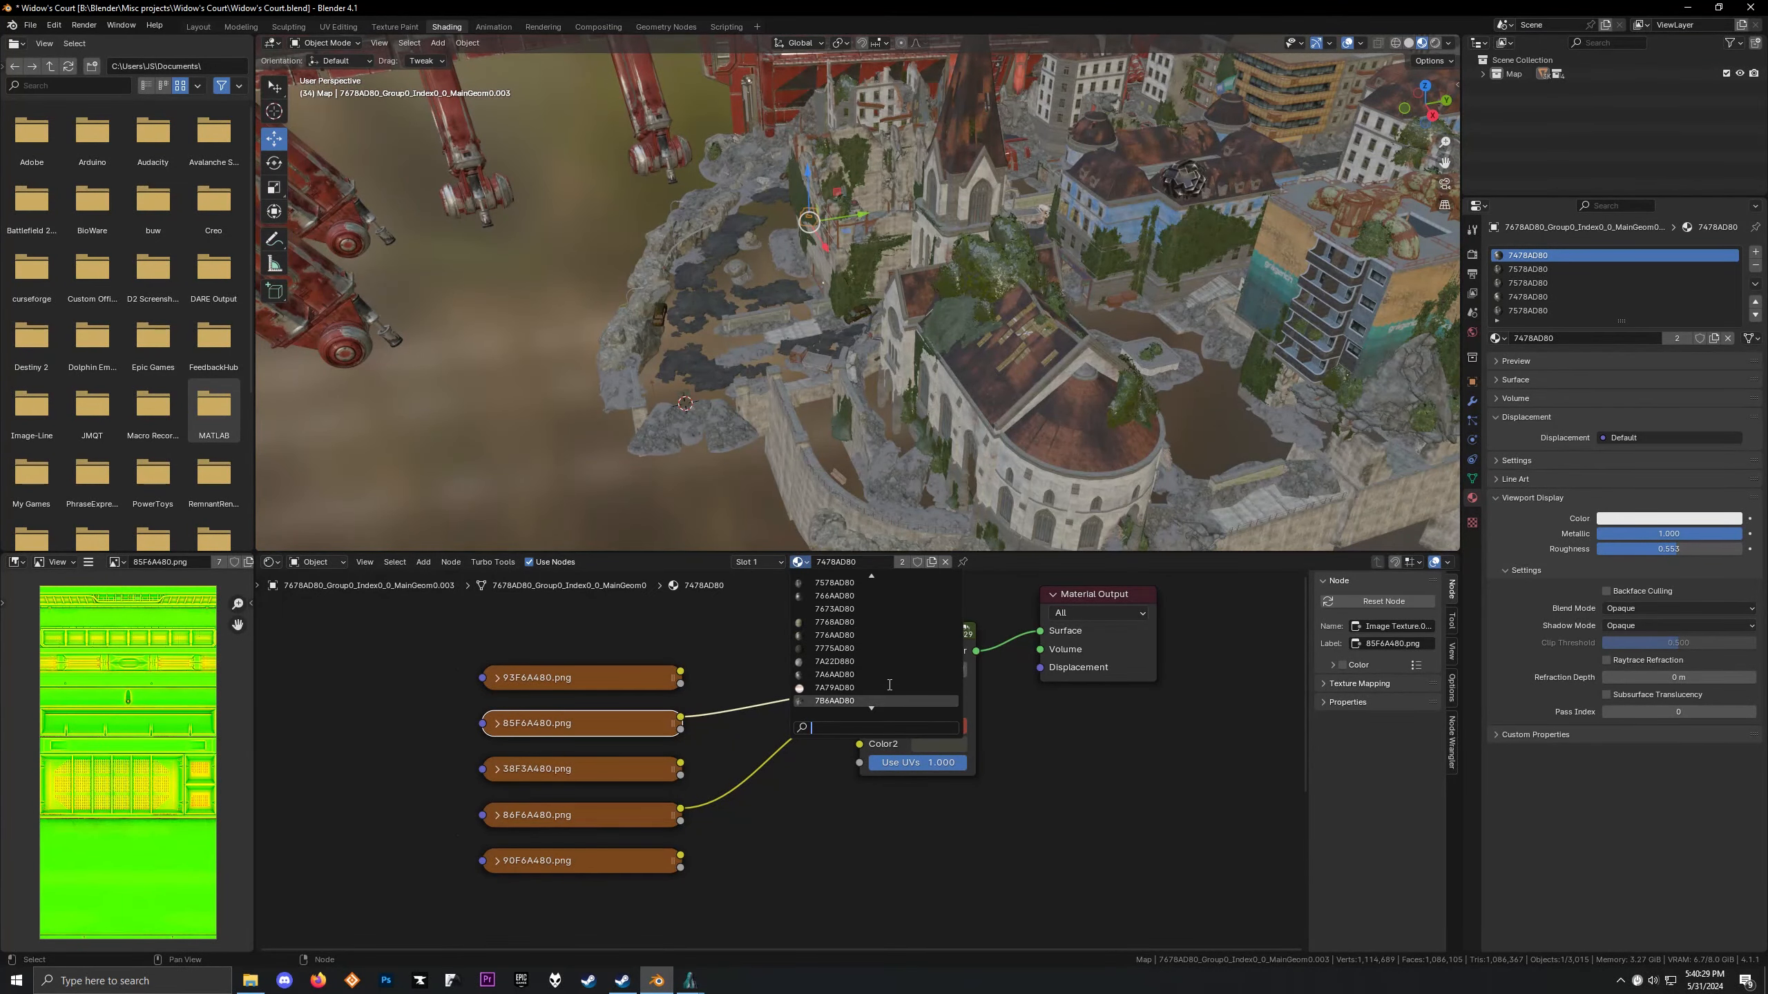
scroll(867, 696, down, 10)
scroll(856, 675, down, 8)
middle_drag(710, 238, 867, 335)
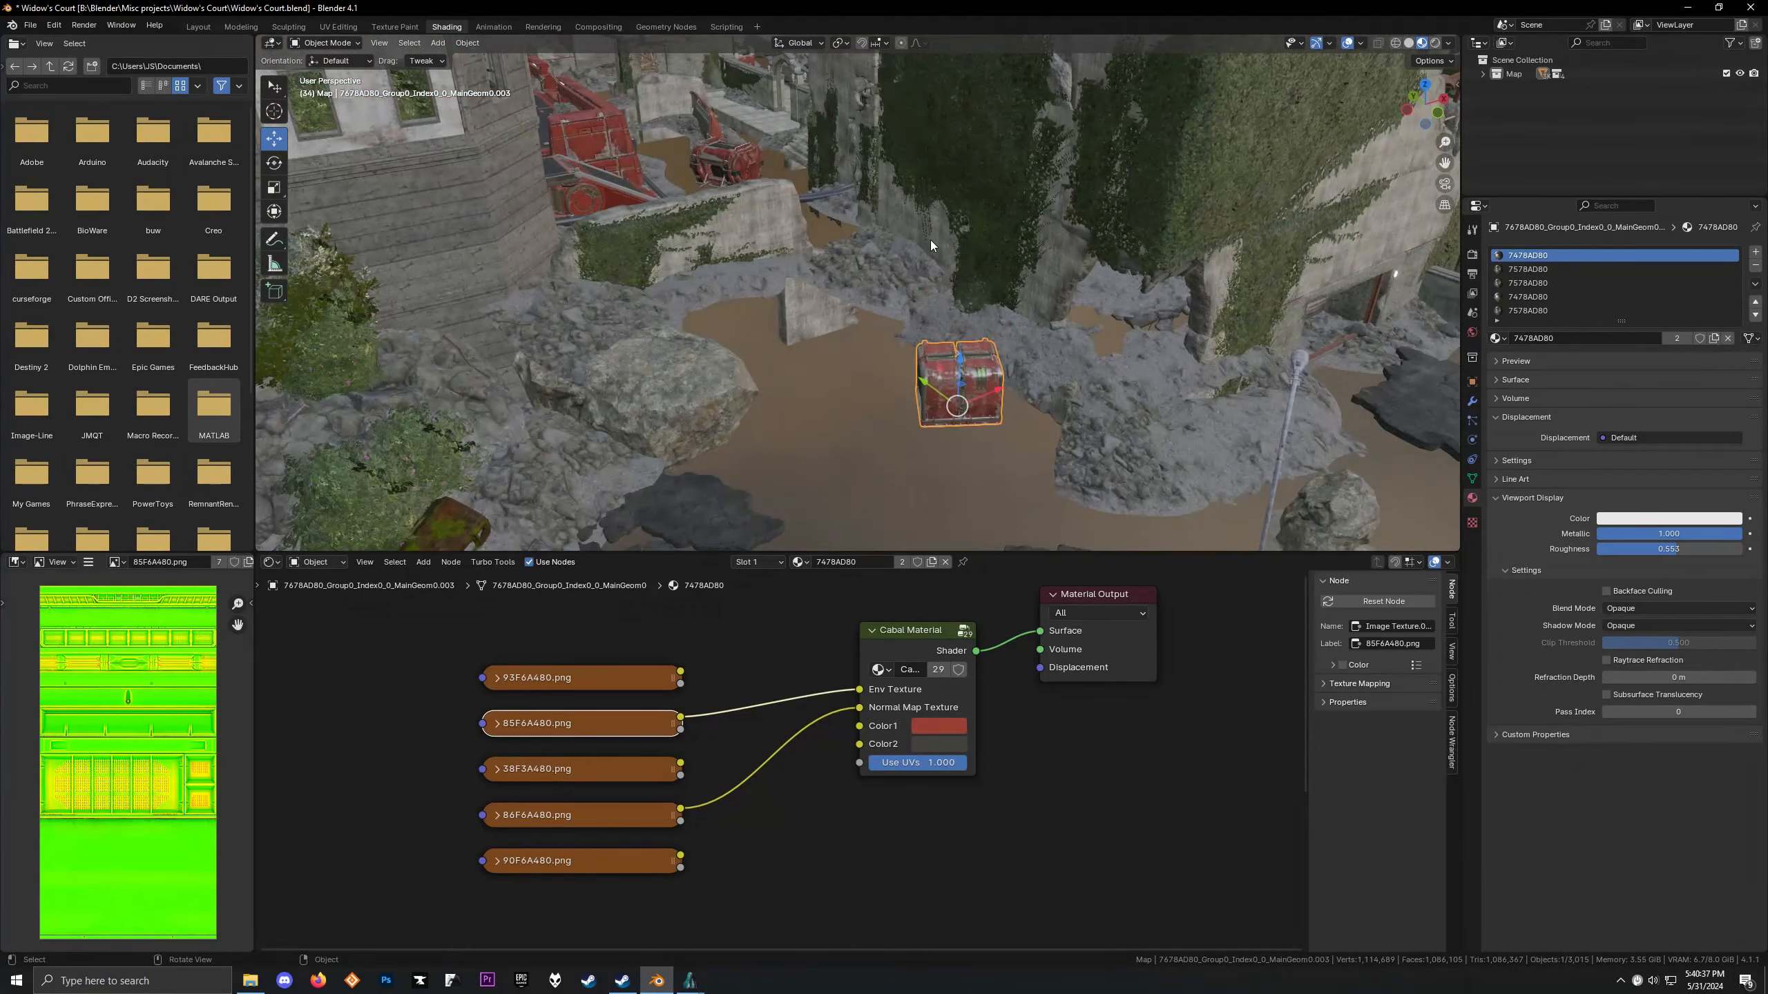
key(KP_Decimal)
middle_drag(926, 240, 918, 212)
Deselect the crate and survey the whole map, from the distant buildings and church to the rubble around the crate
click(622, 417)
middle_drag(622, 417, 873, 405)
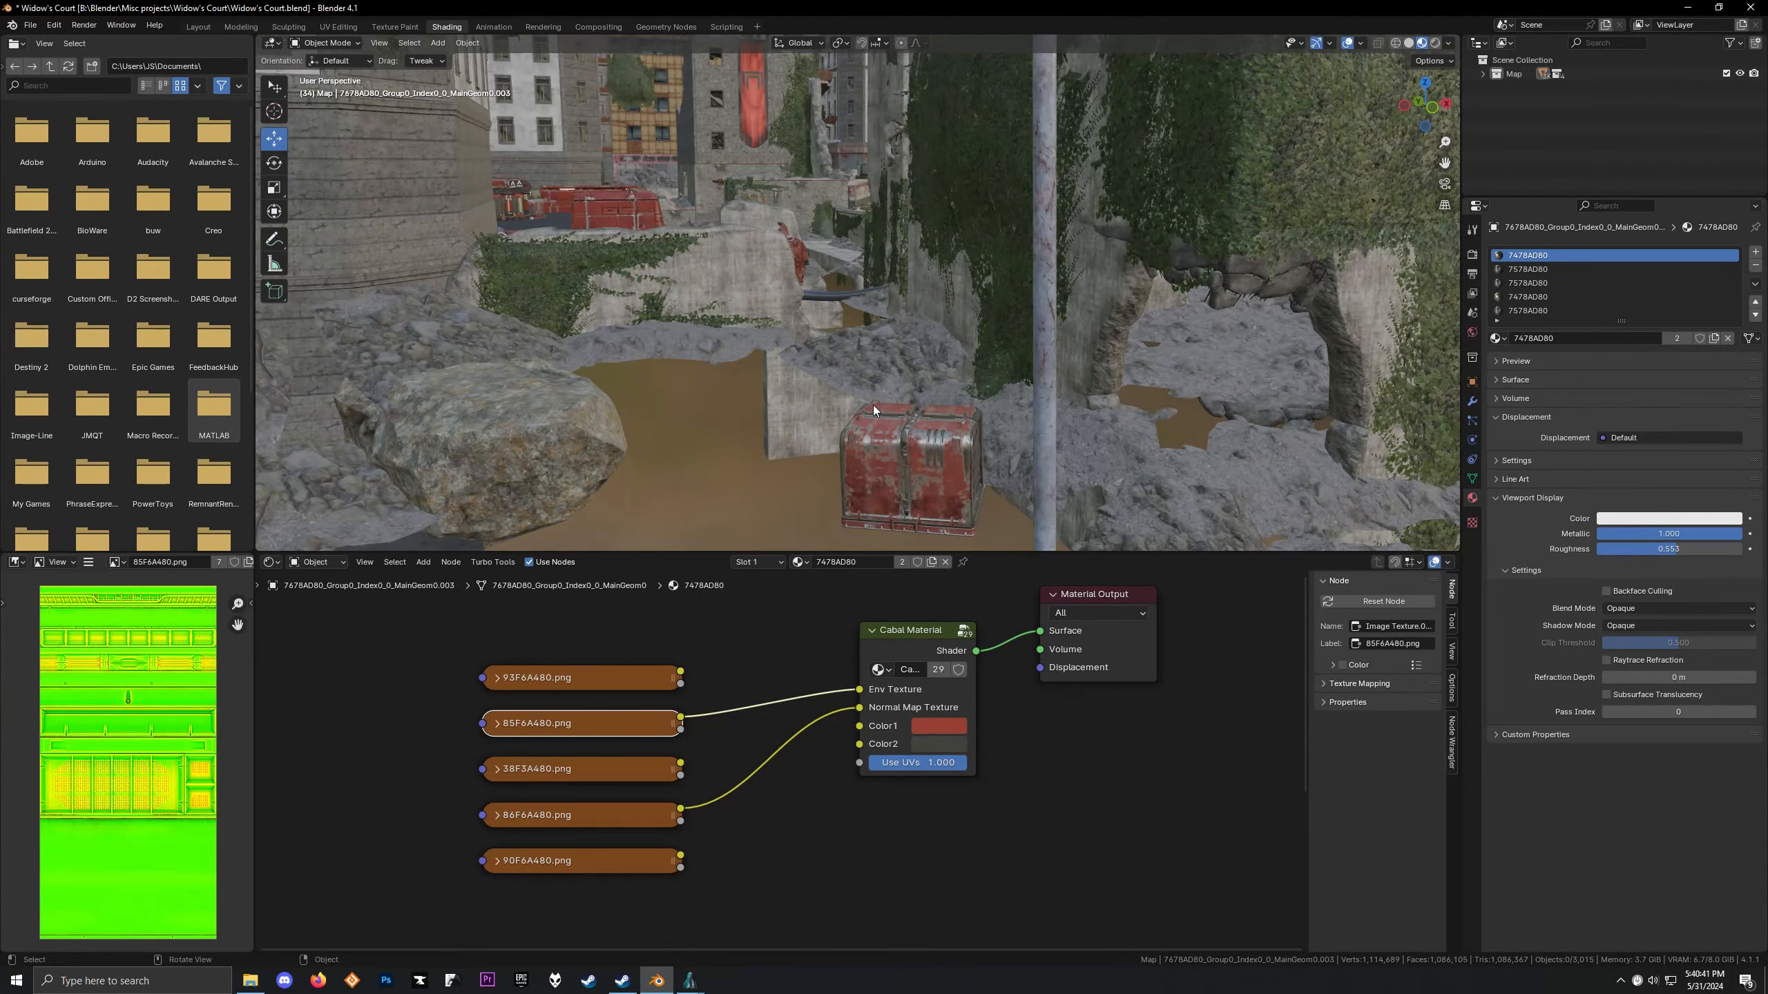
scroll(929, 385, down, 6)
scroll(936, 379, down, 8)
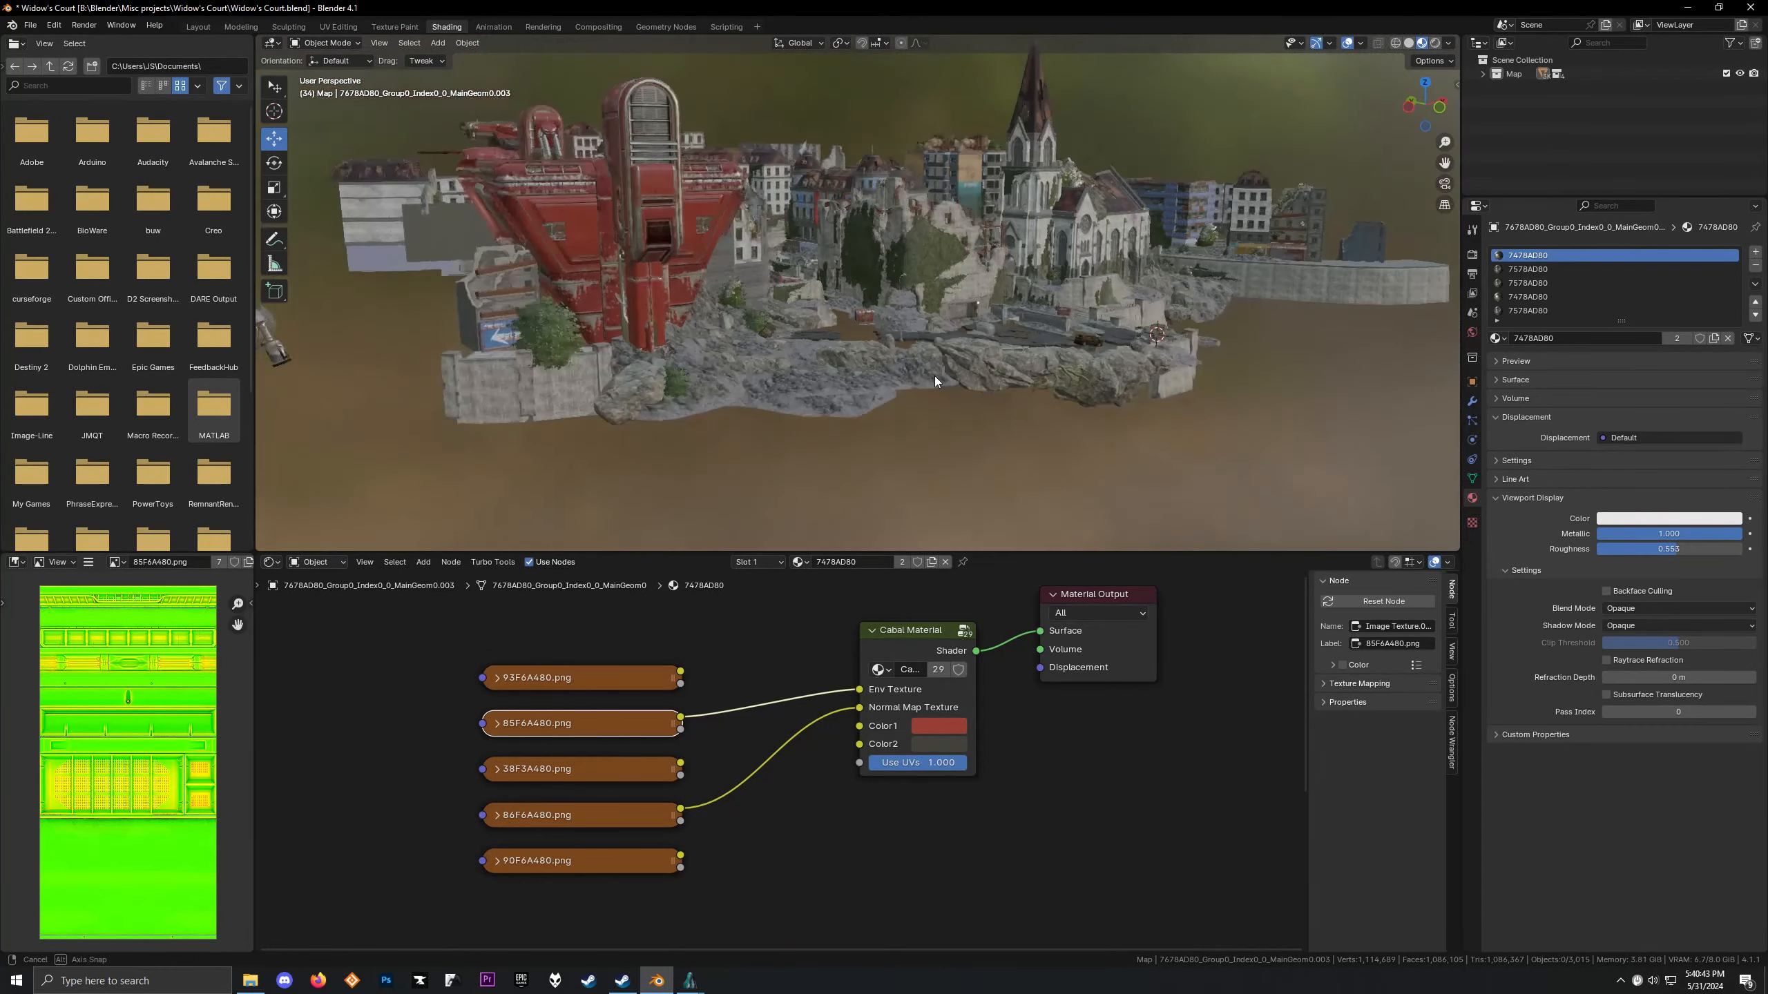
mouse_move(907, 283)
shift+middle_down()
mouse_move(870, 385)
mouse_move(897, 317)
shift+middle_up()
scroll(870, 385, up, 5)
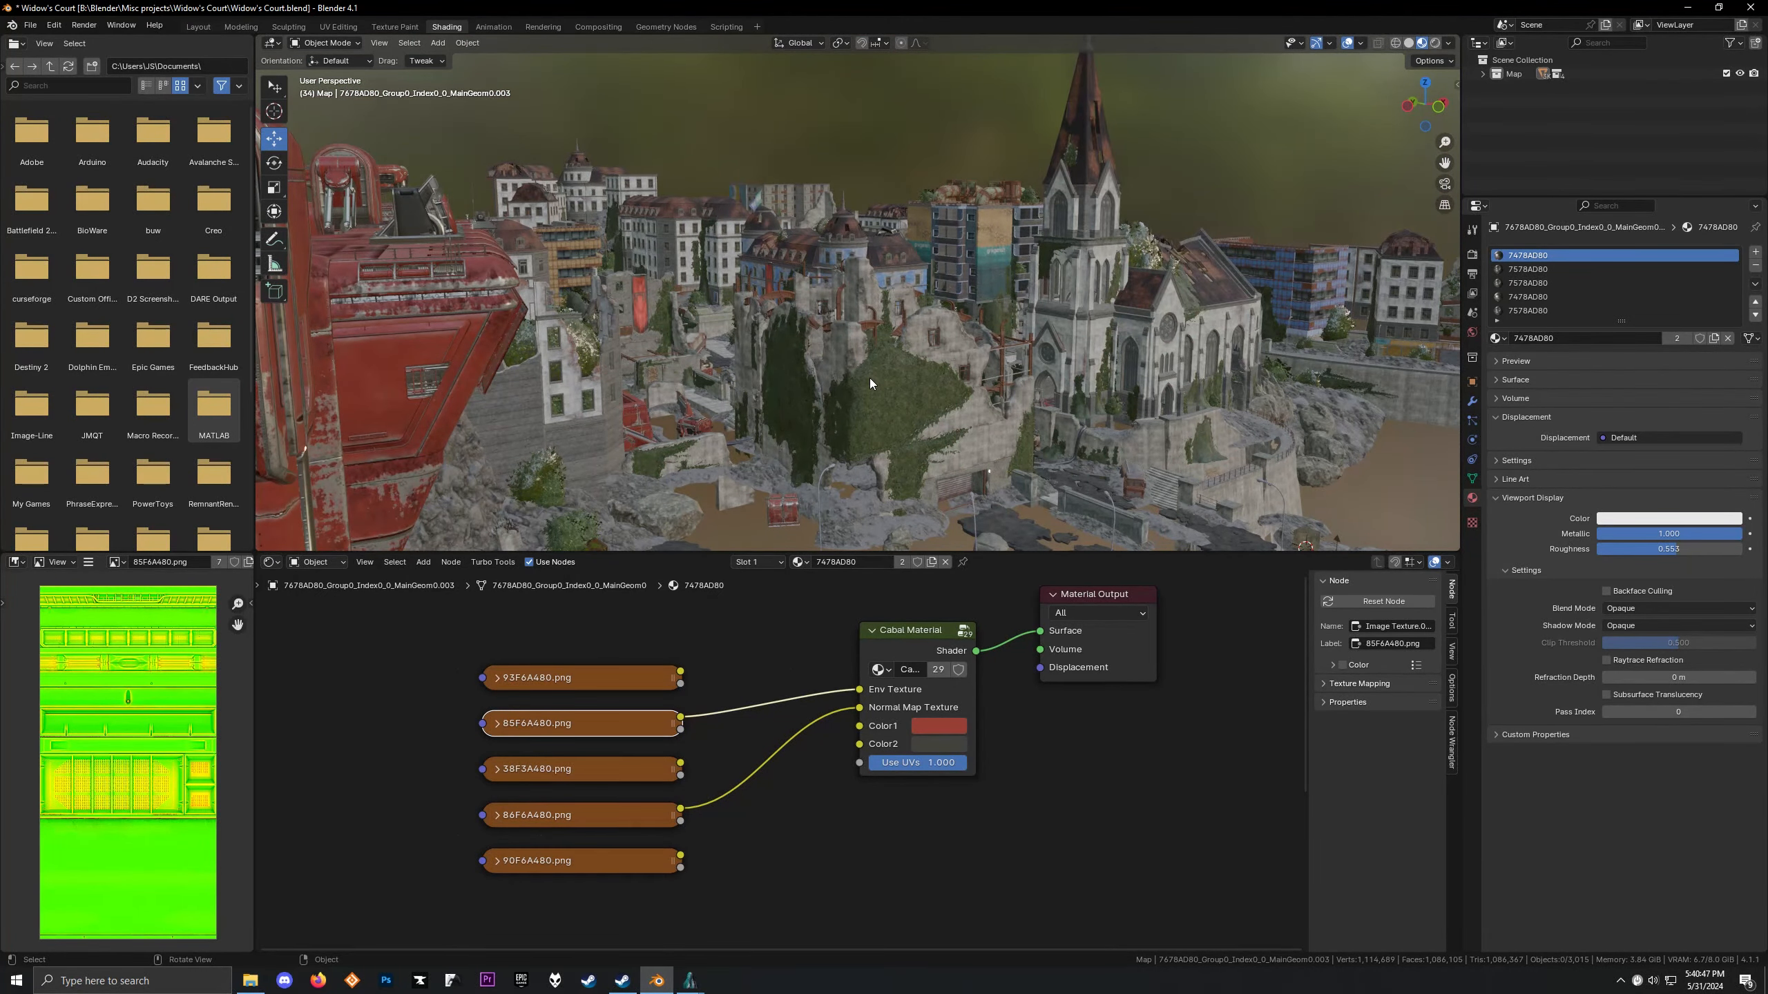
shift+middle_drag(870, 381, 926, 283)
scroll(909, 257, up, 4)
shift+middle_drag(646, 359, 734, 243)
shift+middle_drag(1183, 309, 667, 231)
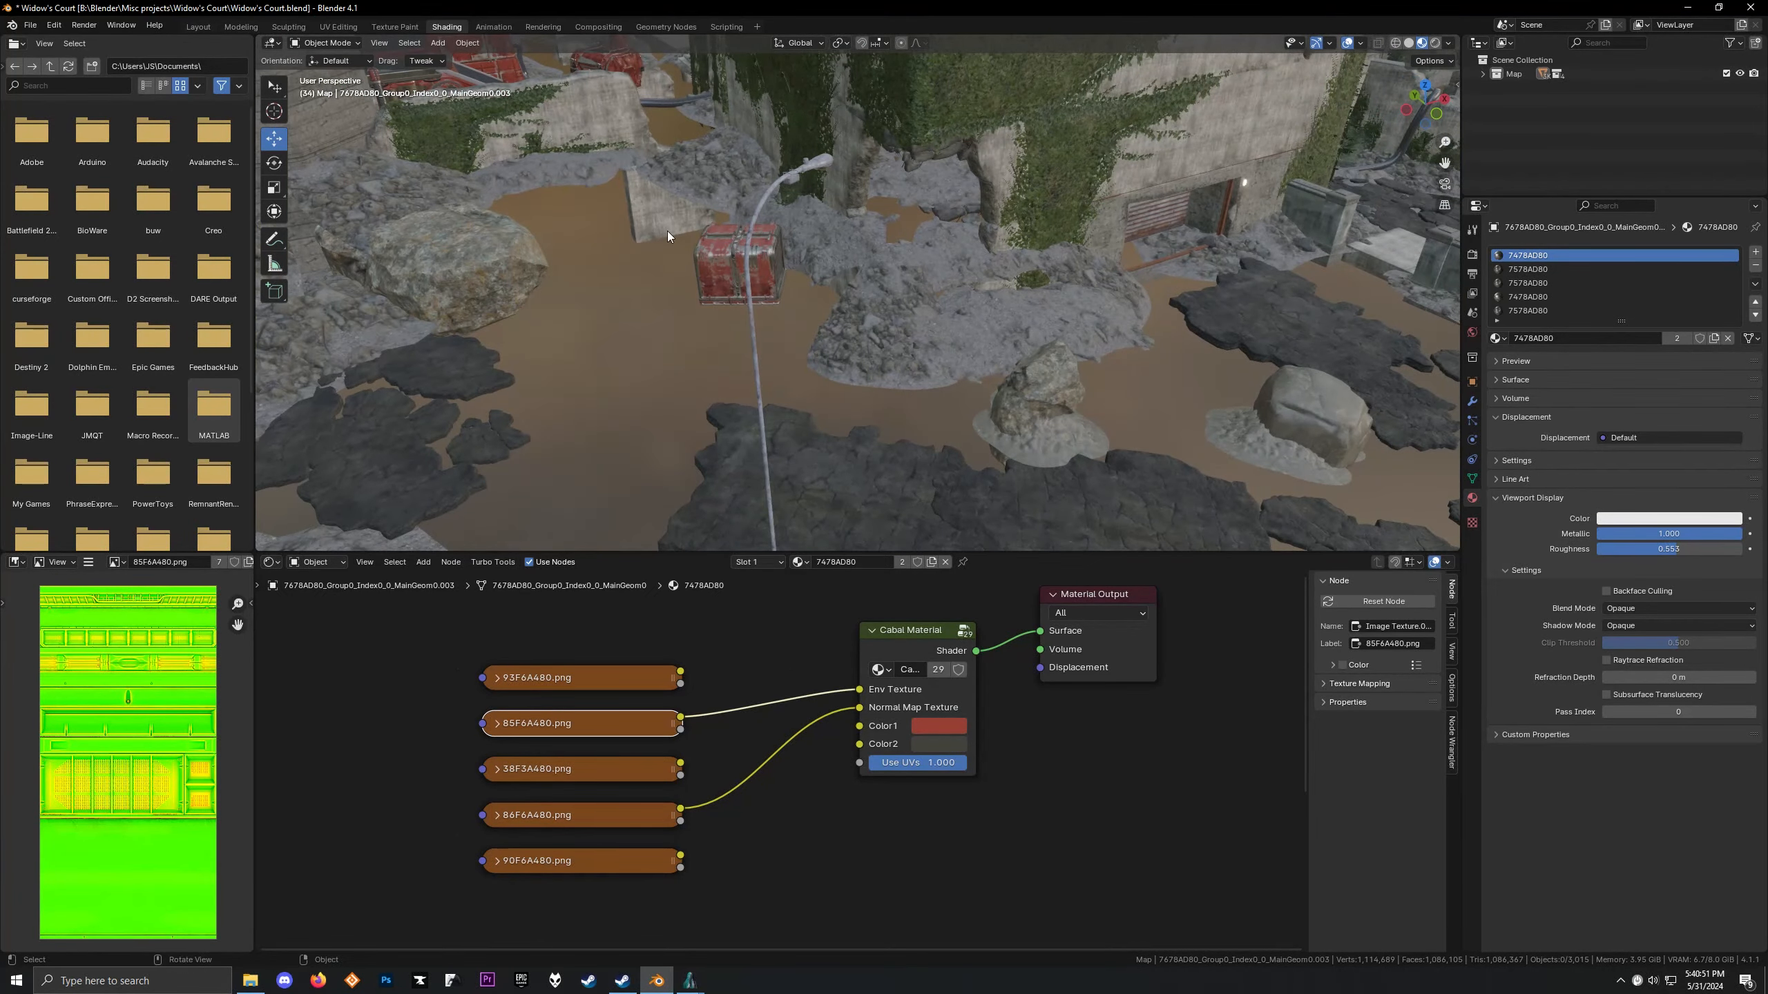
scroll(667, 230, up, 5)
scroll(482, 219, down, 5)
middle_drag(790, 347, 661, 337)
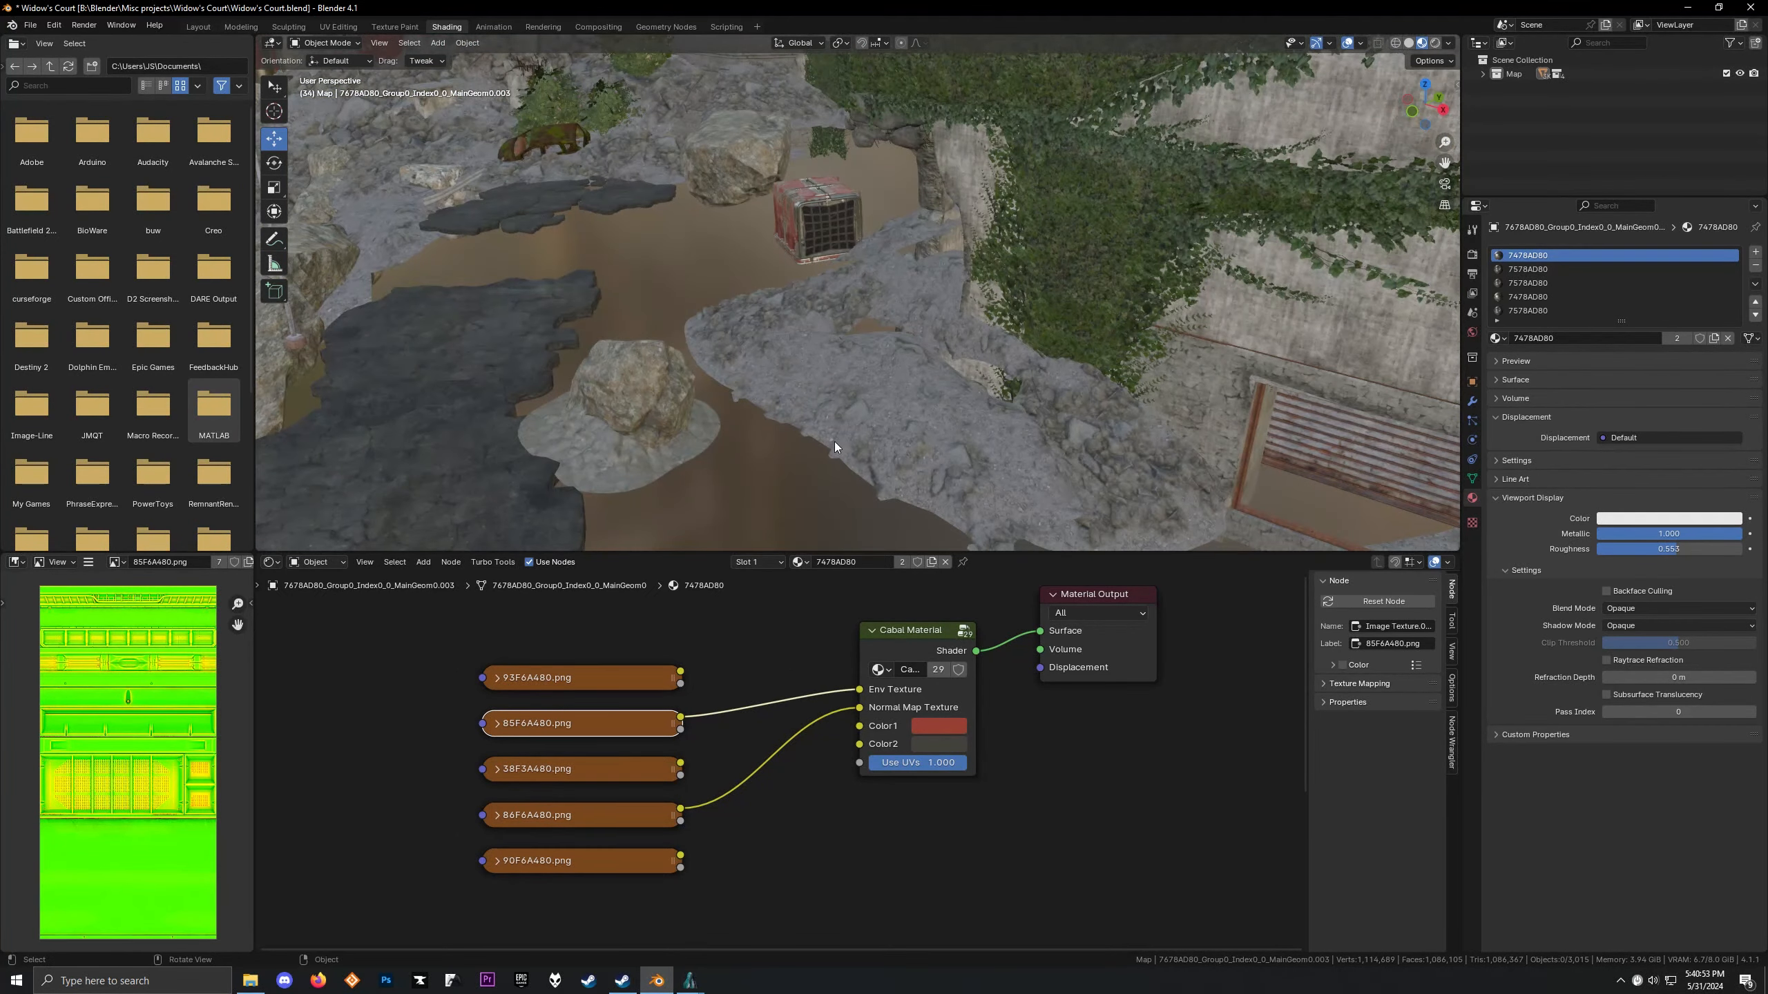
Select the rubble mound between the concrete walls and bring its Color Attribute and Color Ramp nodes into view
scroll(834, 442, down, 3)
shift+middle_drag(790, 376, 729, 331)
scroll(834, 323, down, 4)
click(710, 307)
scroll(514, 620, down, 7)
middle_drag(515, 634, 585, 680)
scroll(543, 672, up, 7)
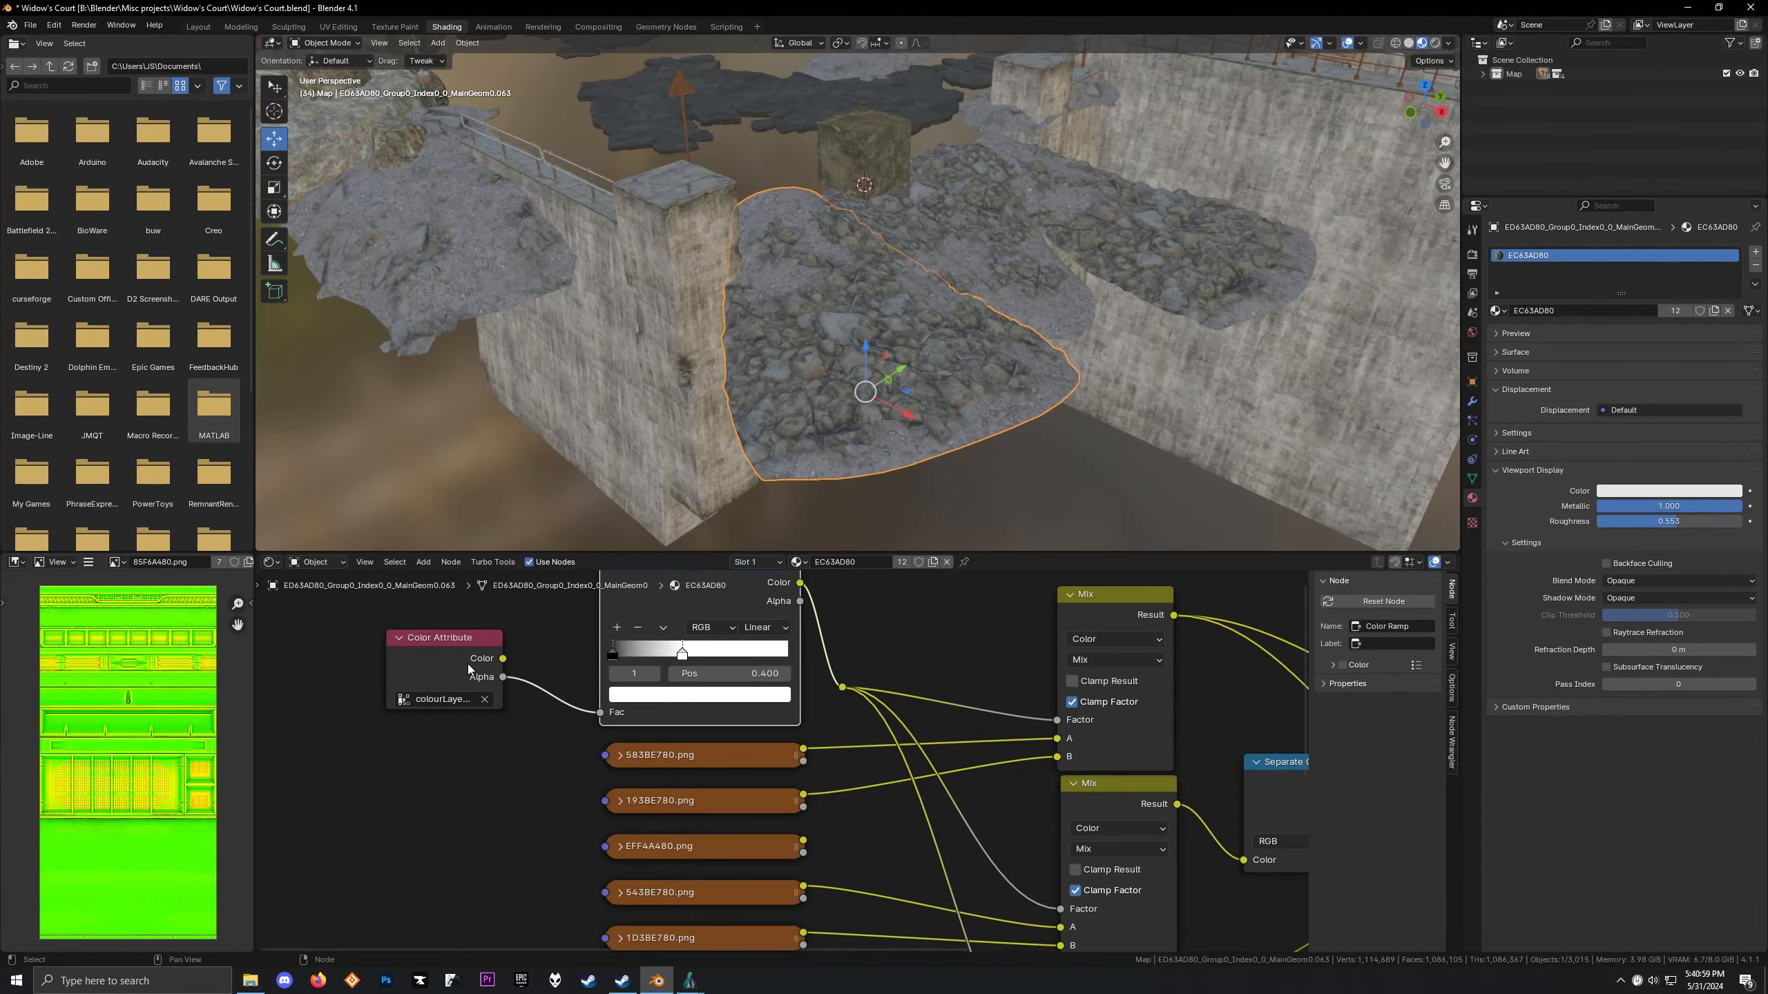
Duplicate the Color Attribute node and place the copy above the original
click(468, 664)
middle_drag(512, 609, 734, 759)
key(shift+d)
click(725, 616)
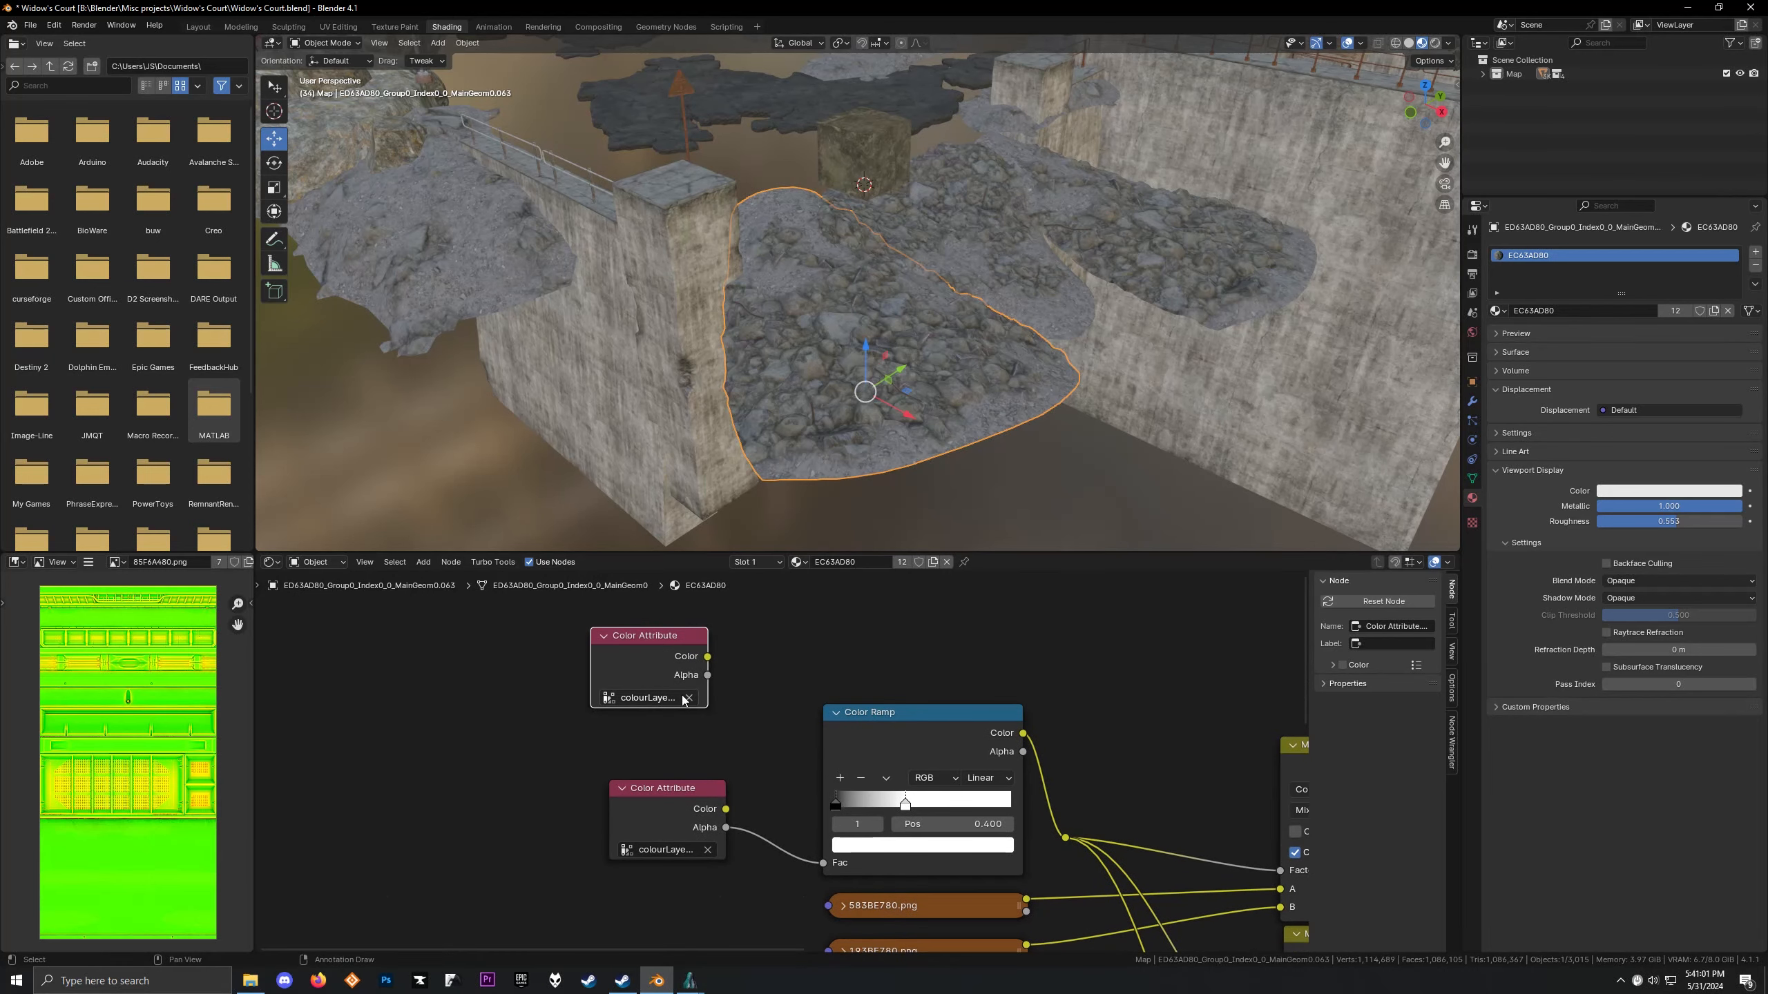
Reassign the colour layer in the duplicated Color Attribute node and preview its Alpha output on the rubble mound
ctrl+shift+click(649, 663)
middle_drag(742, 317, 661, 343)
ctrl+shift+click(663, 650)
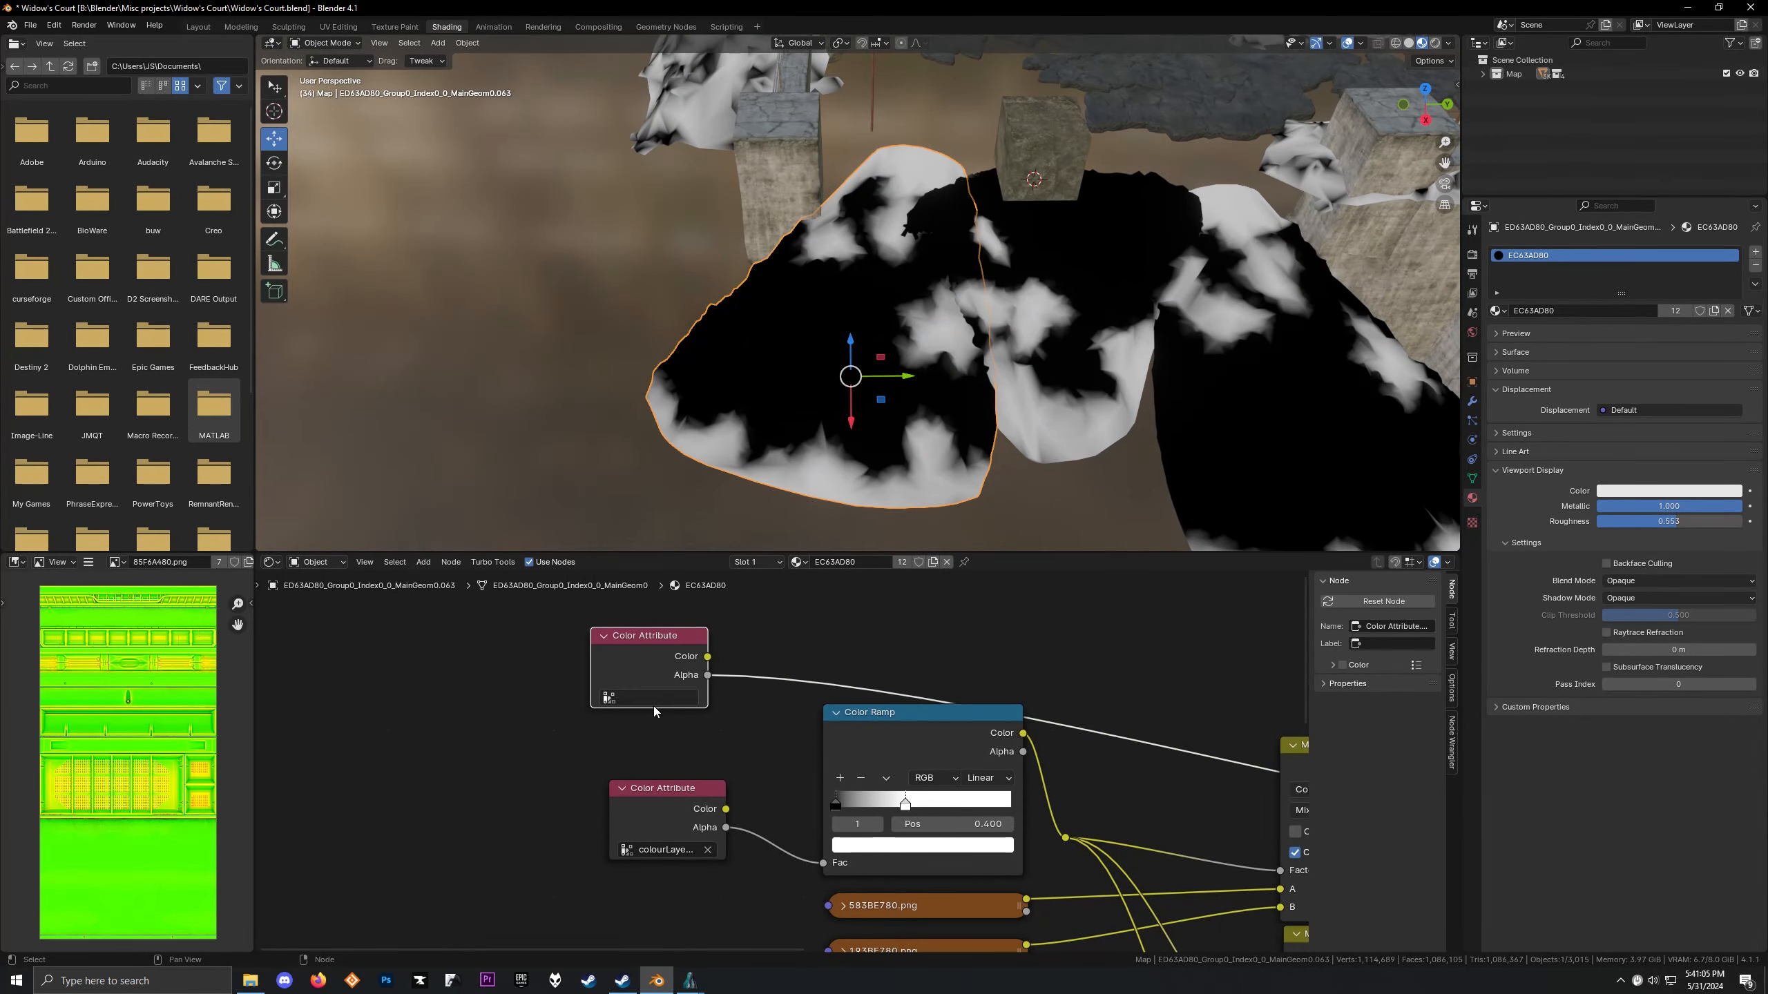
click(649, 698)
click(640, 722)
ctrl+shift+click(633, 674)
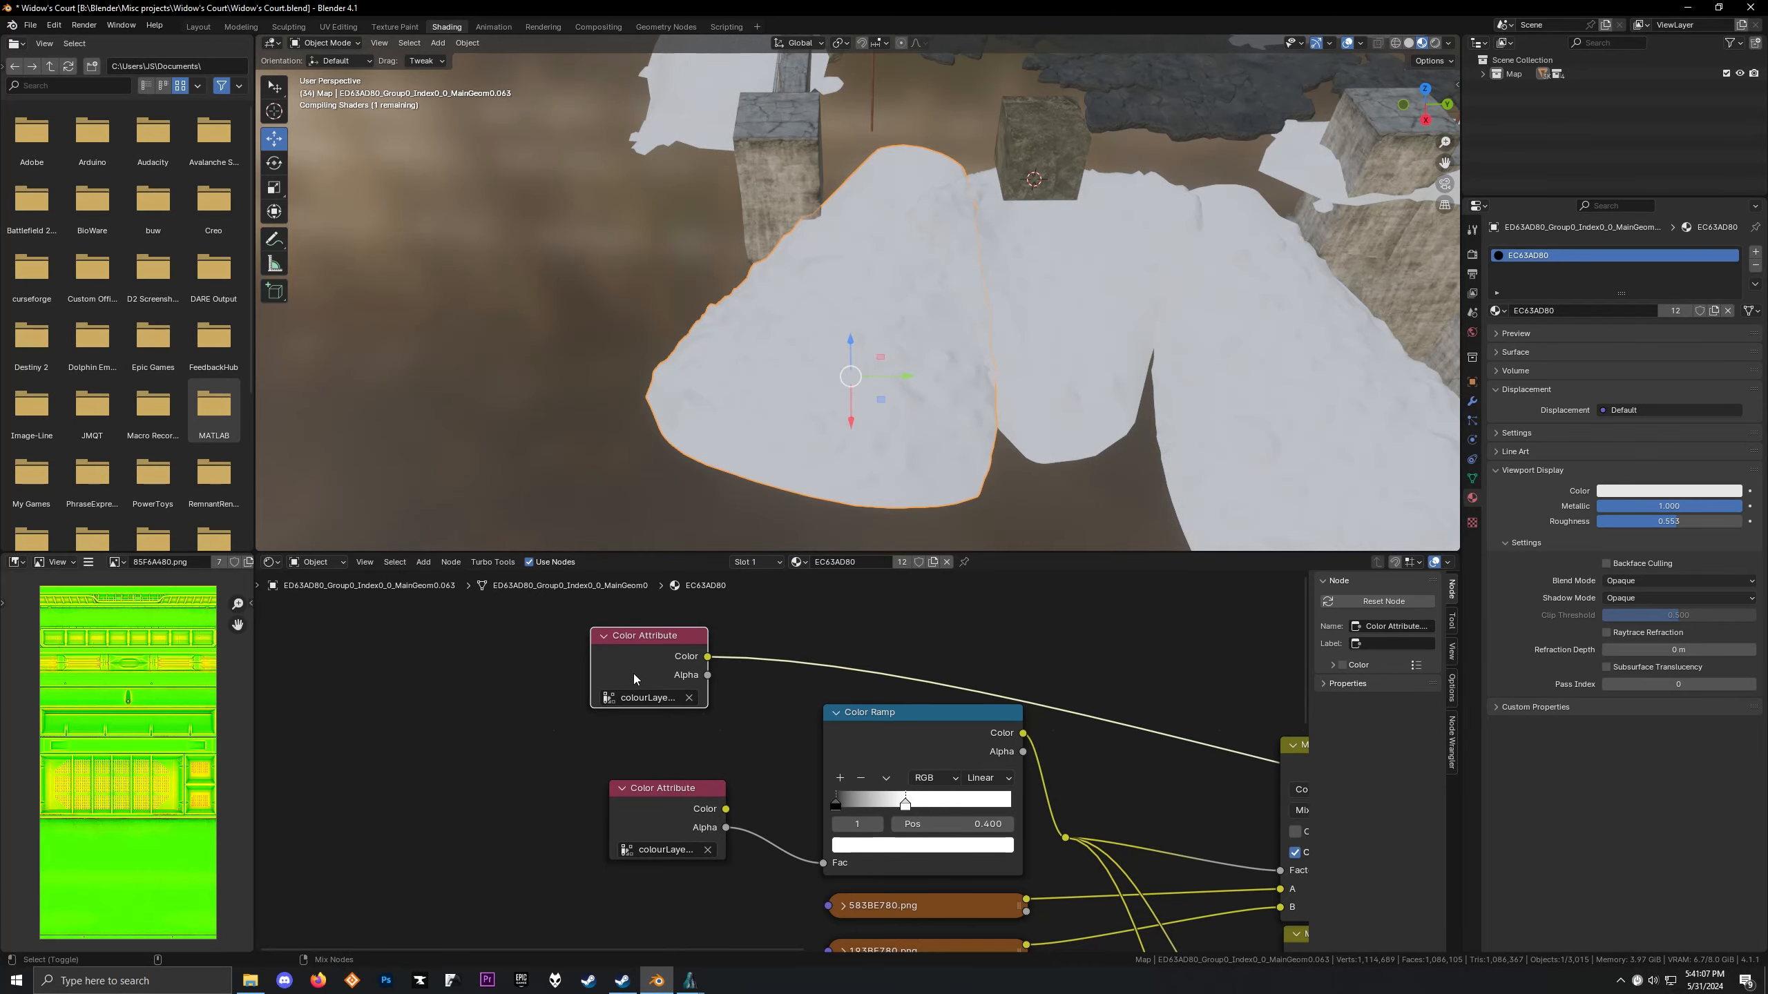
ctrl+shift+click(633, 674)
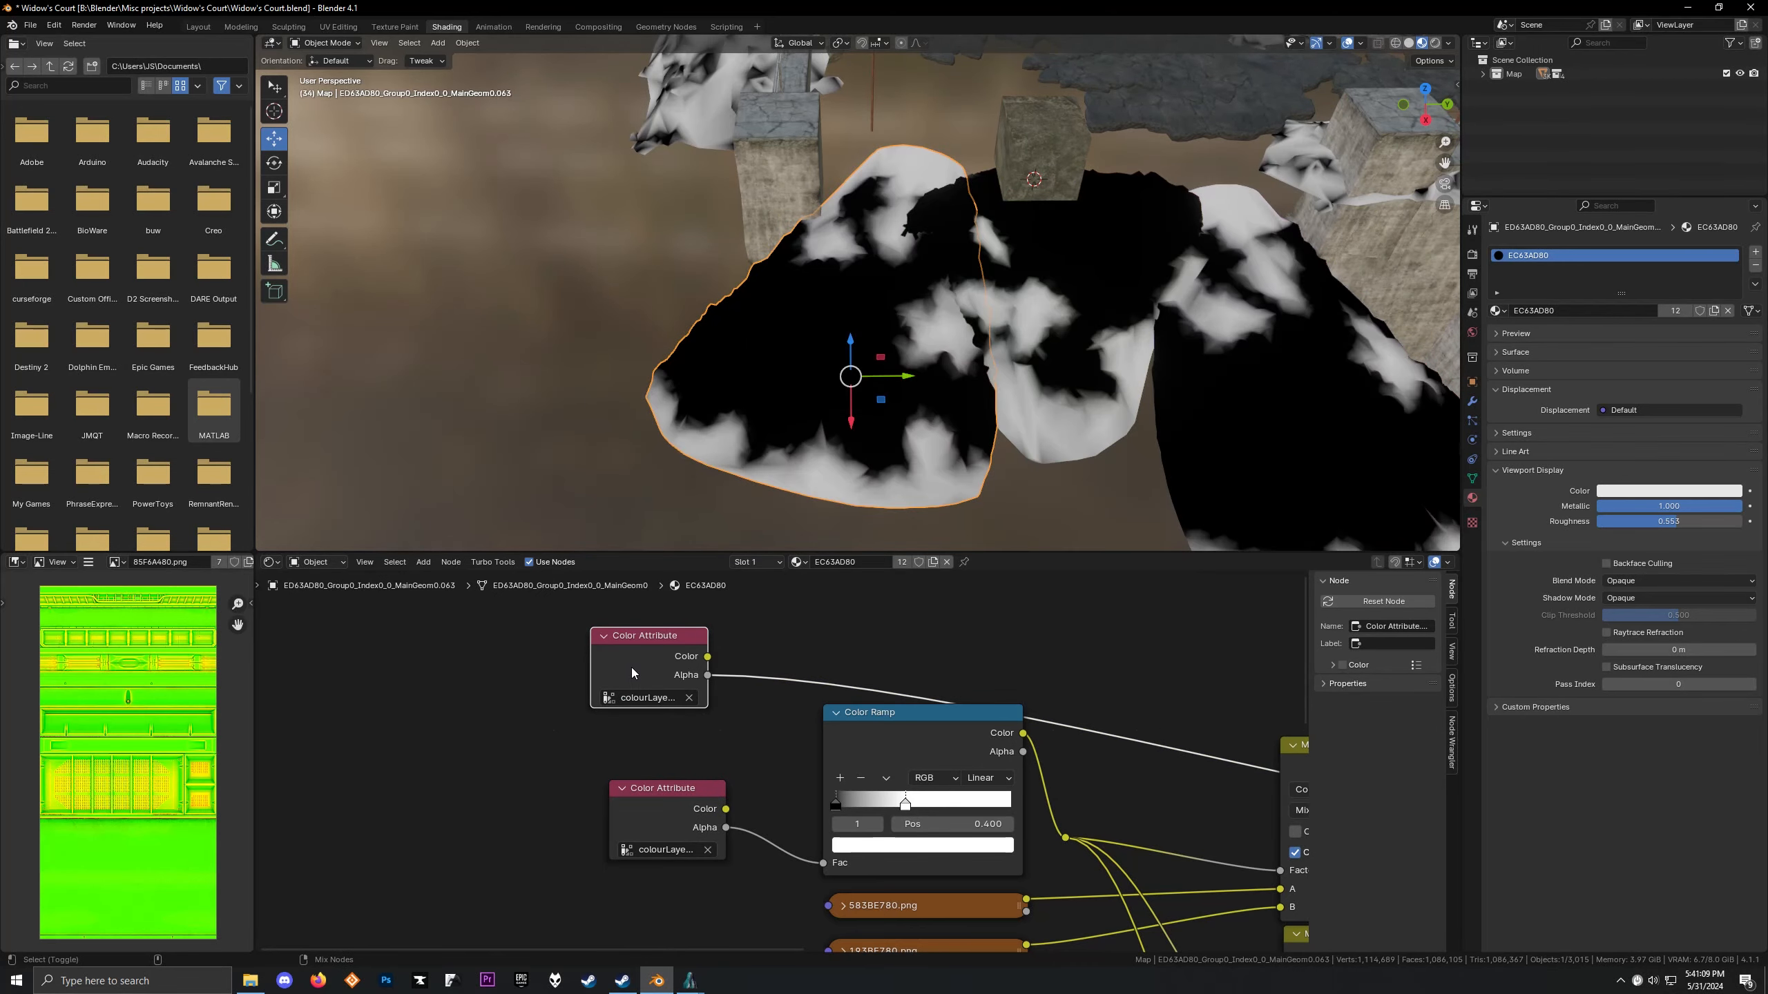
Enter Edit Mode on the rubble mound and deselect its mesh so the vertices show over the alpha mask
middle_drag(669, 390, 817, 389)
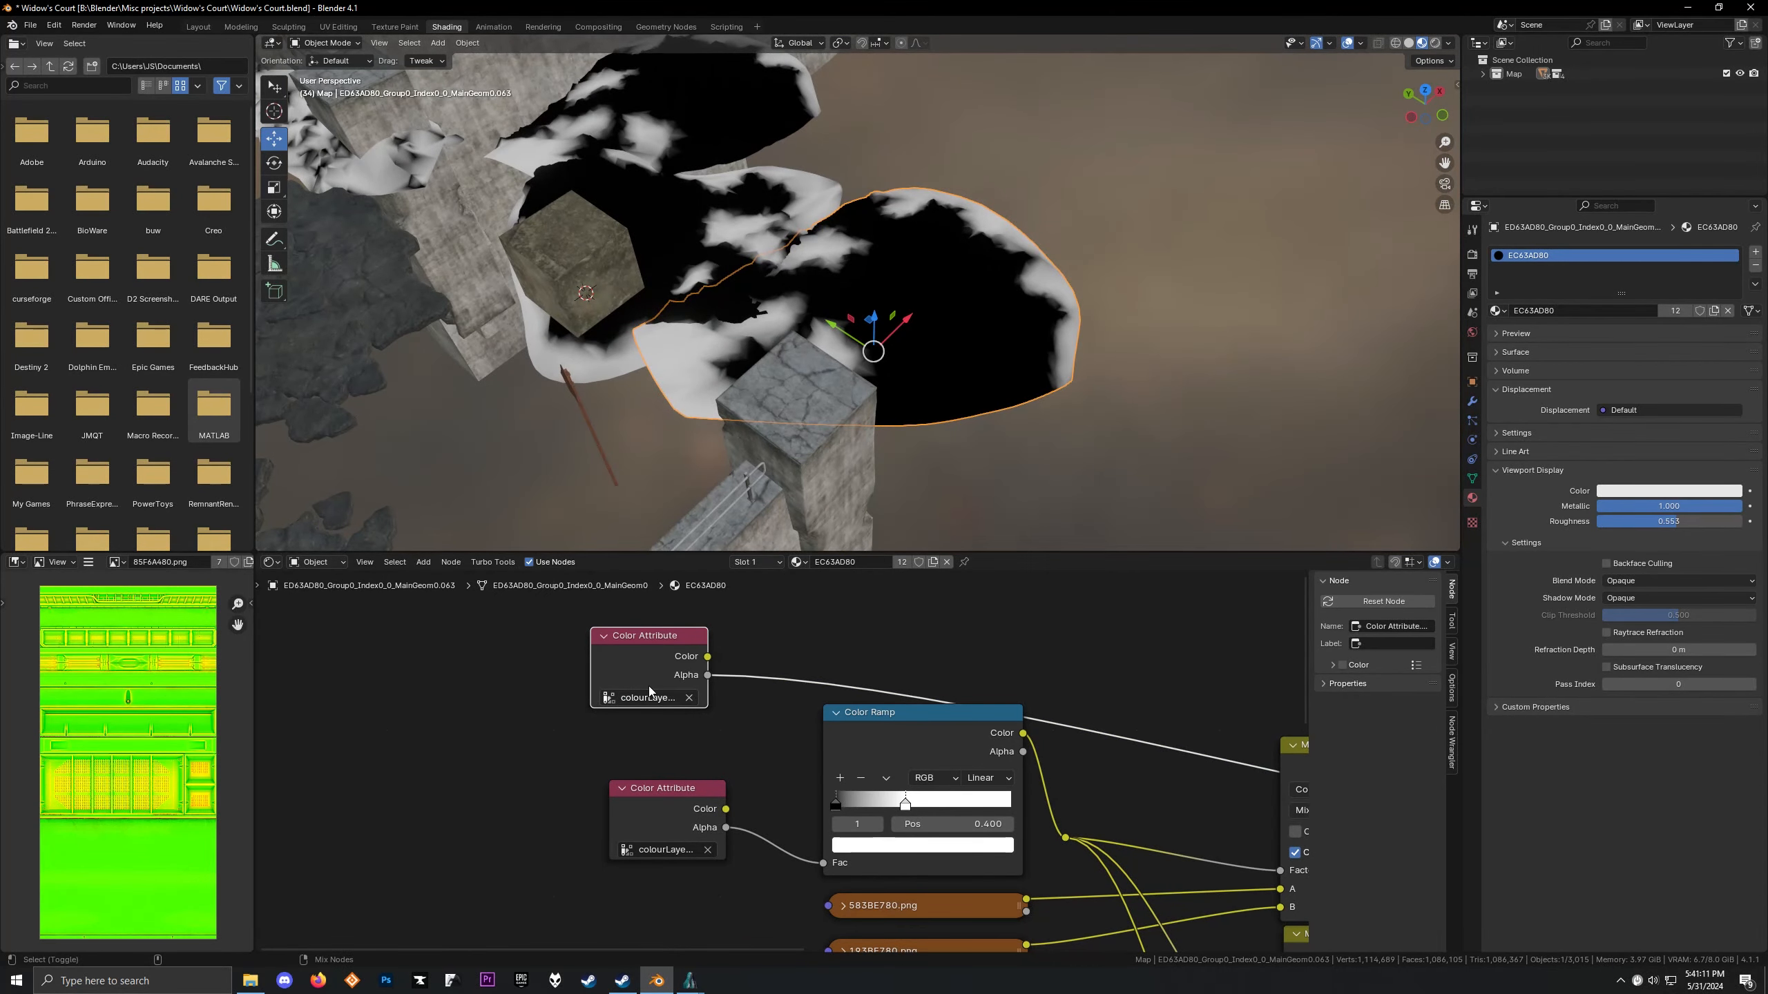
middle_drag(931, 141, 779, 257)
scroll(779, 257, up, 2)
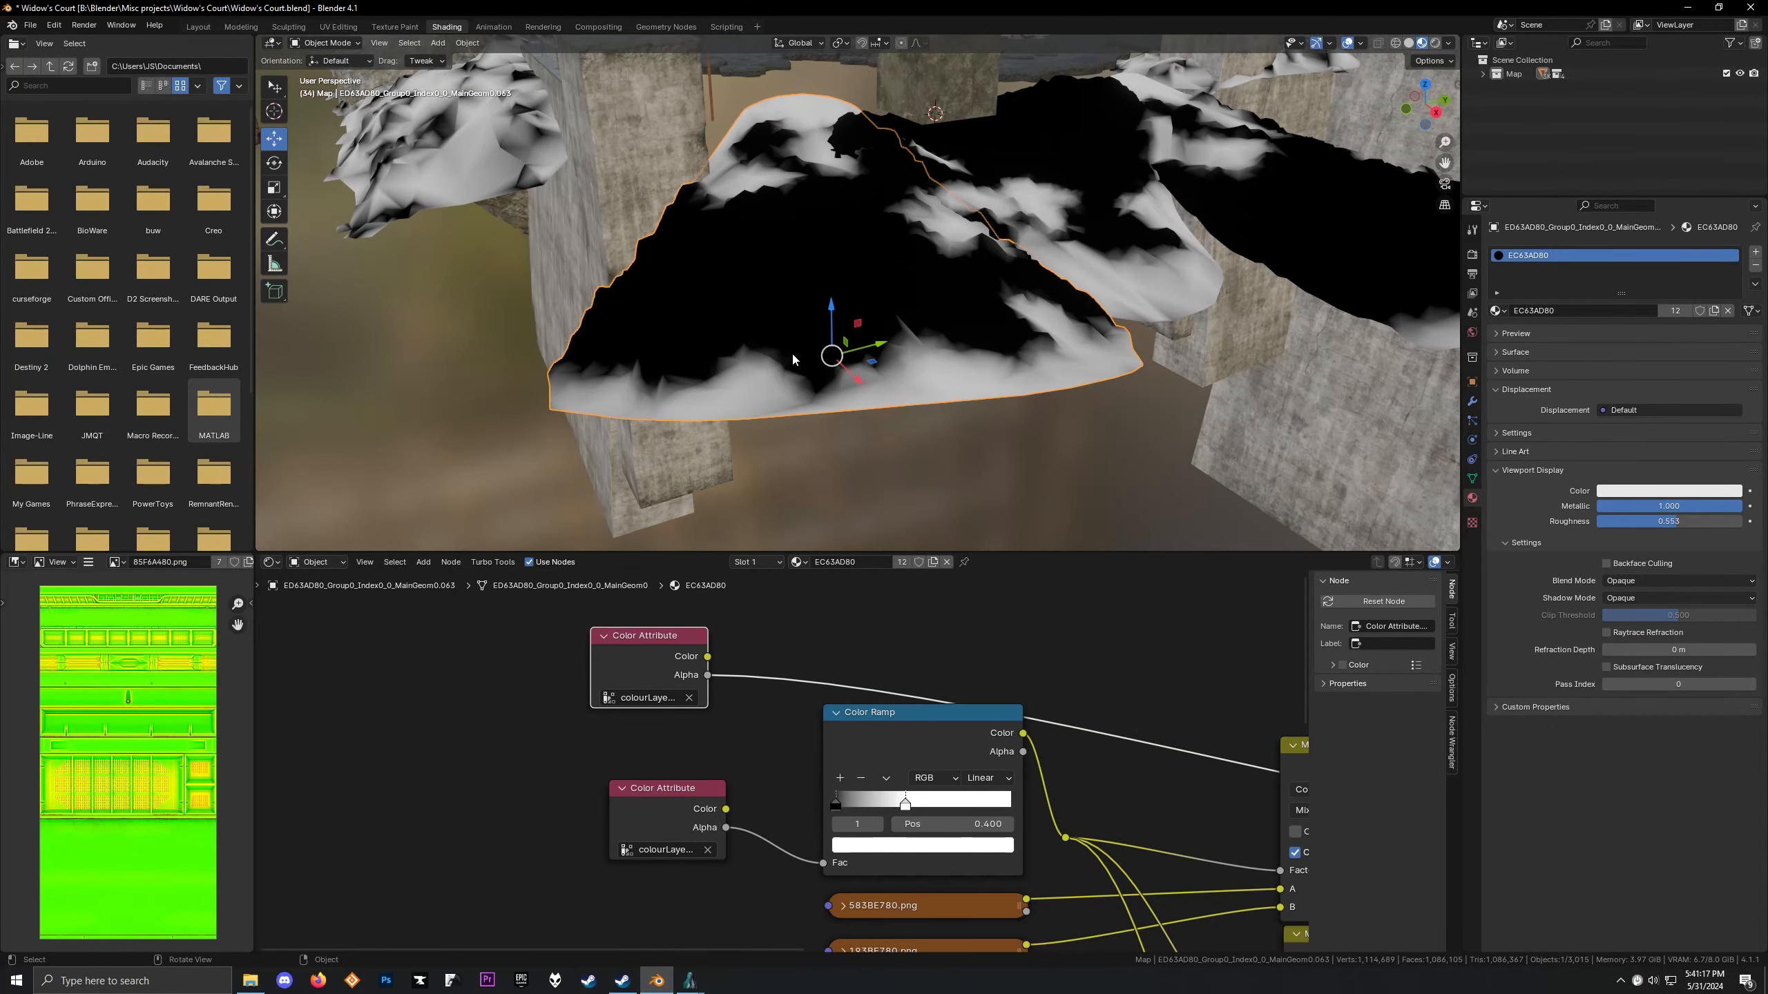
mouse_move(792, 351)
middle_down()
mouse_move(851, 362)
mouse_move(798, 380)
middle_up()
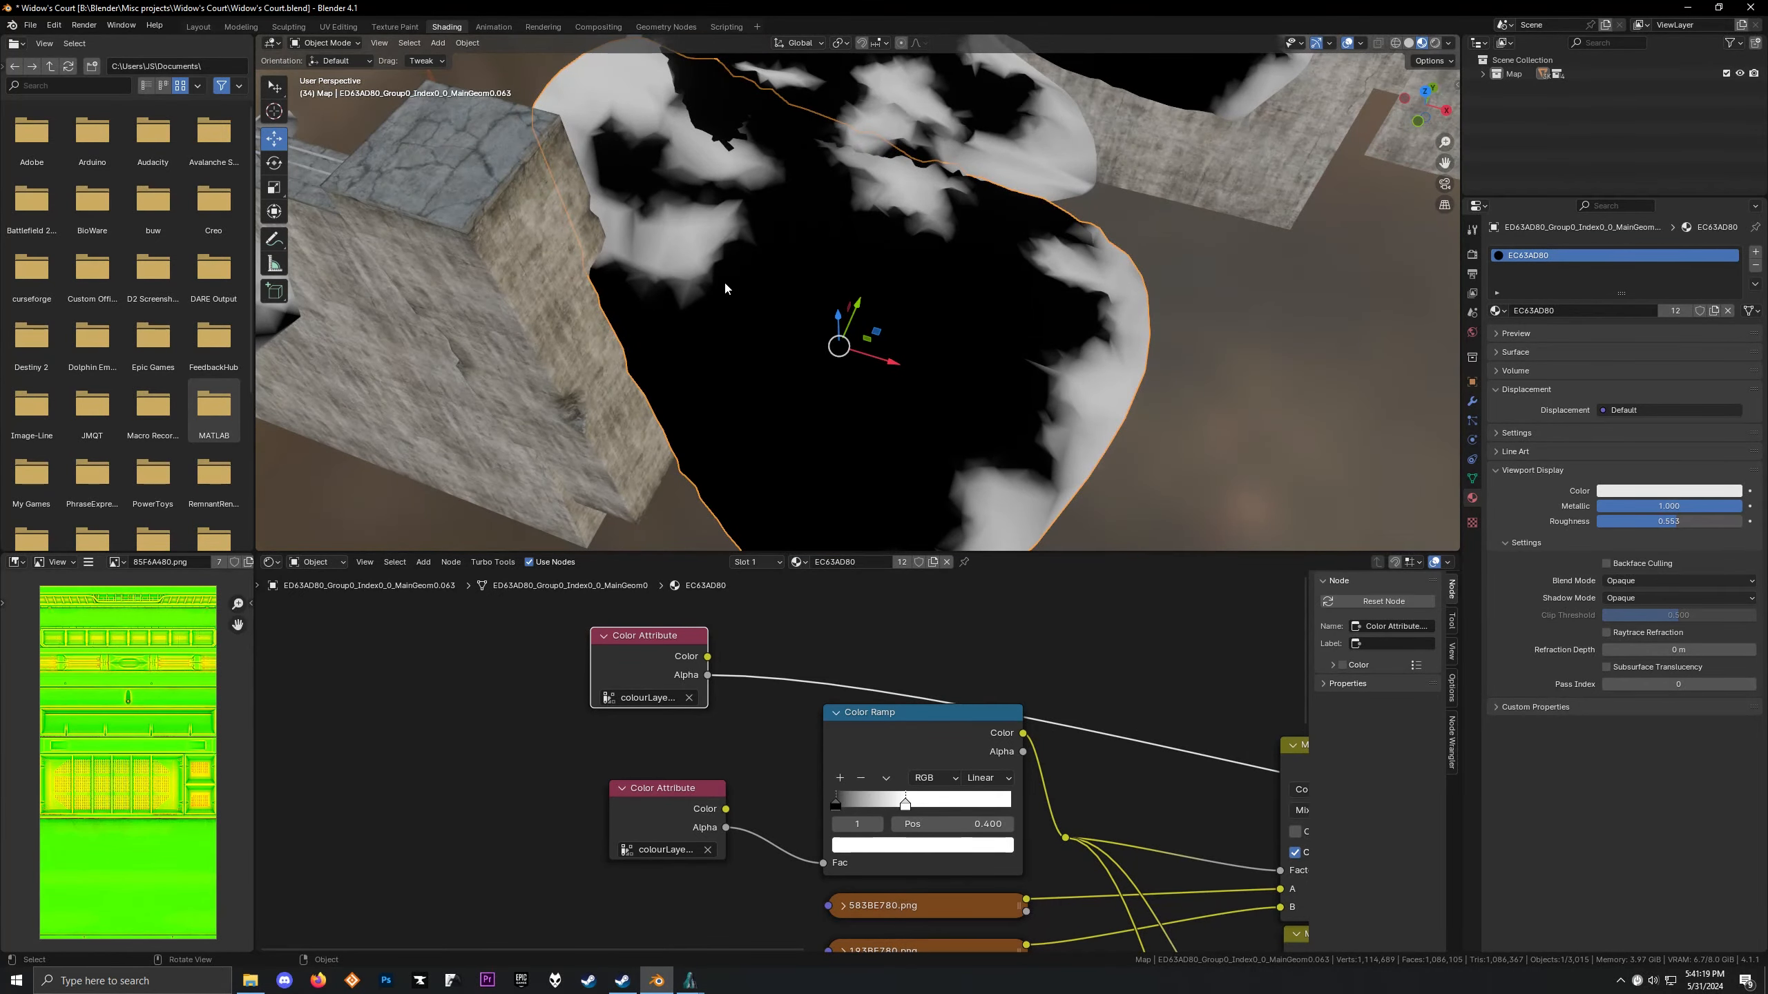
scroll(710, 340, up, 3)
key(z)
key(Tab)
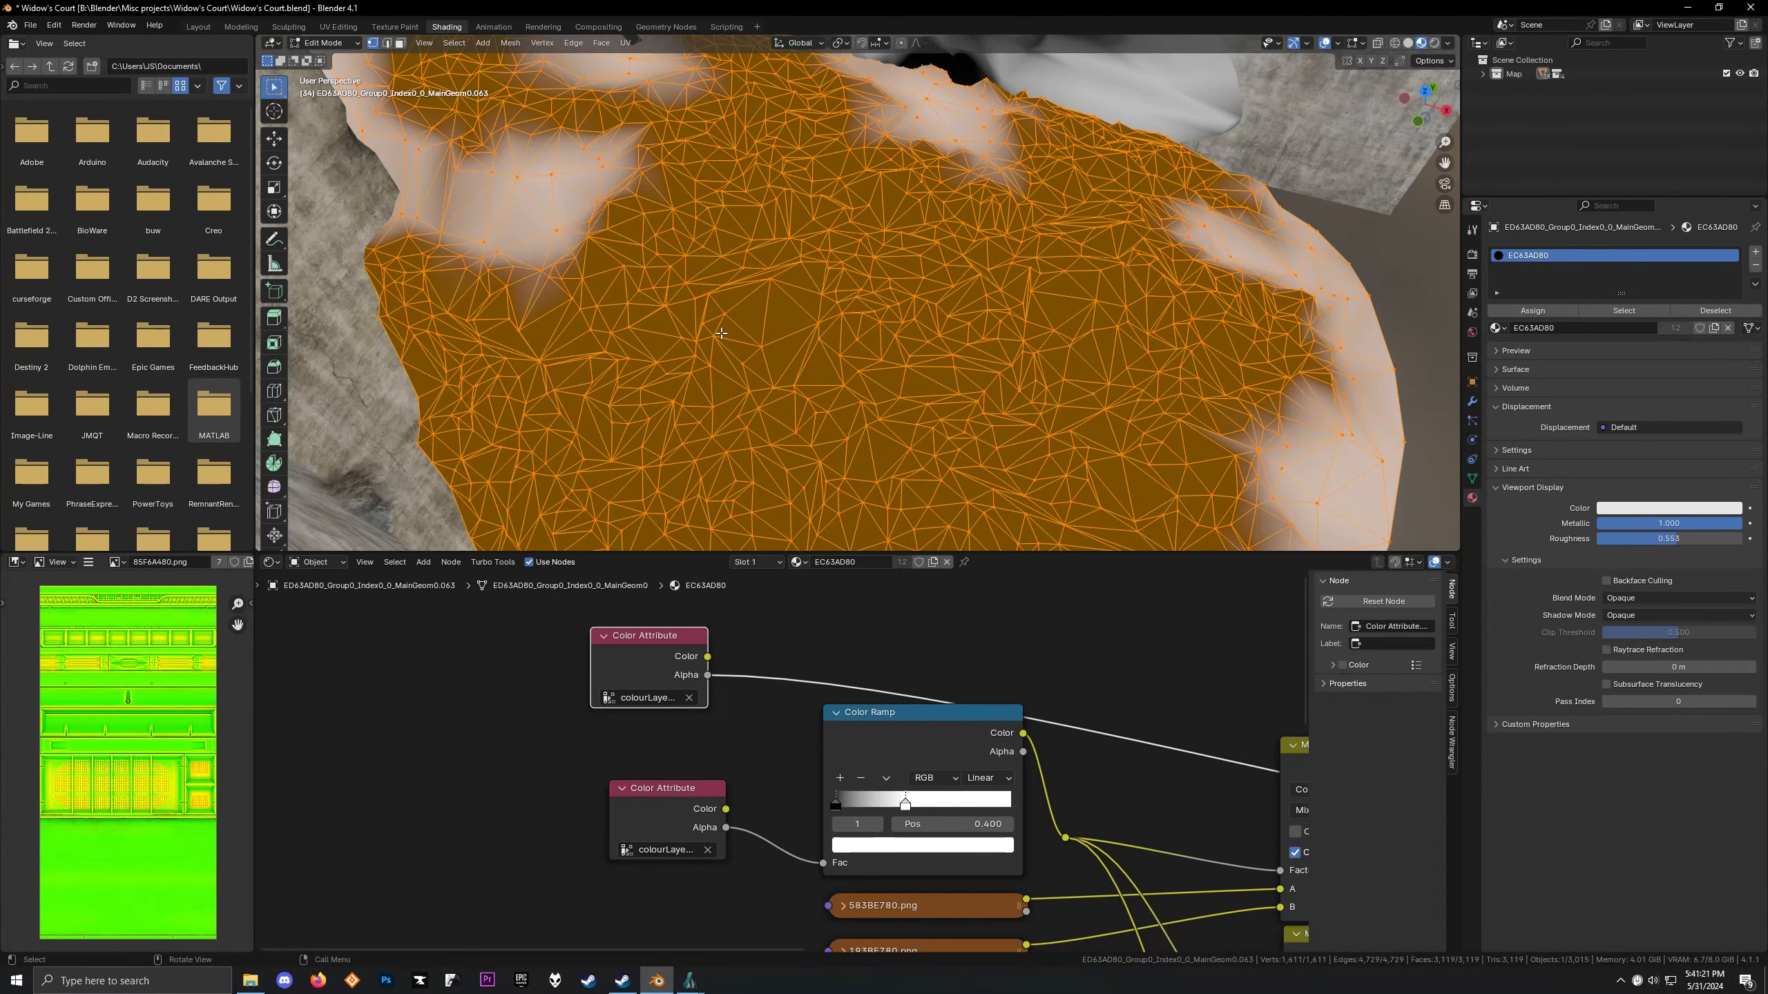
middle_drag(693, 334, 770, 331)
scroll(769, 331, down, 3)
drag(1276, 228, 1304, 265)
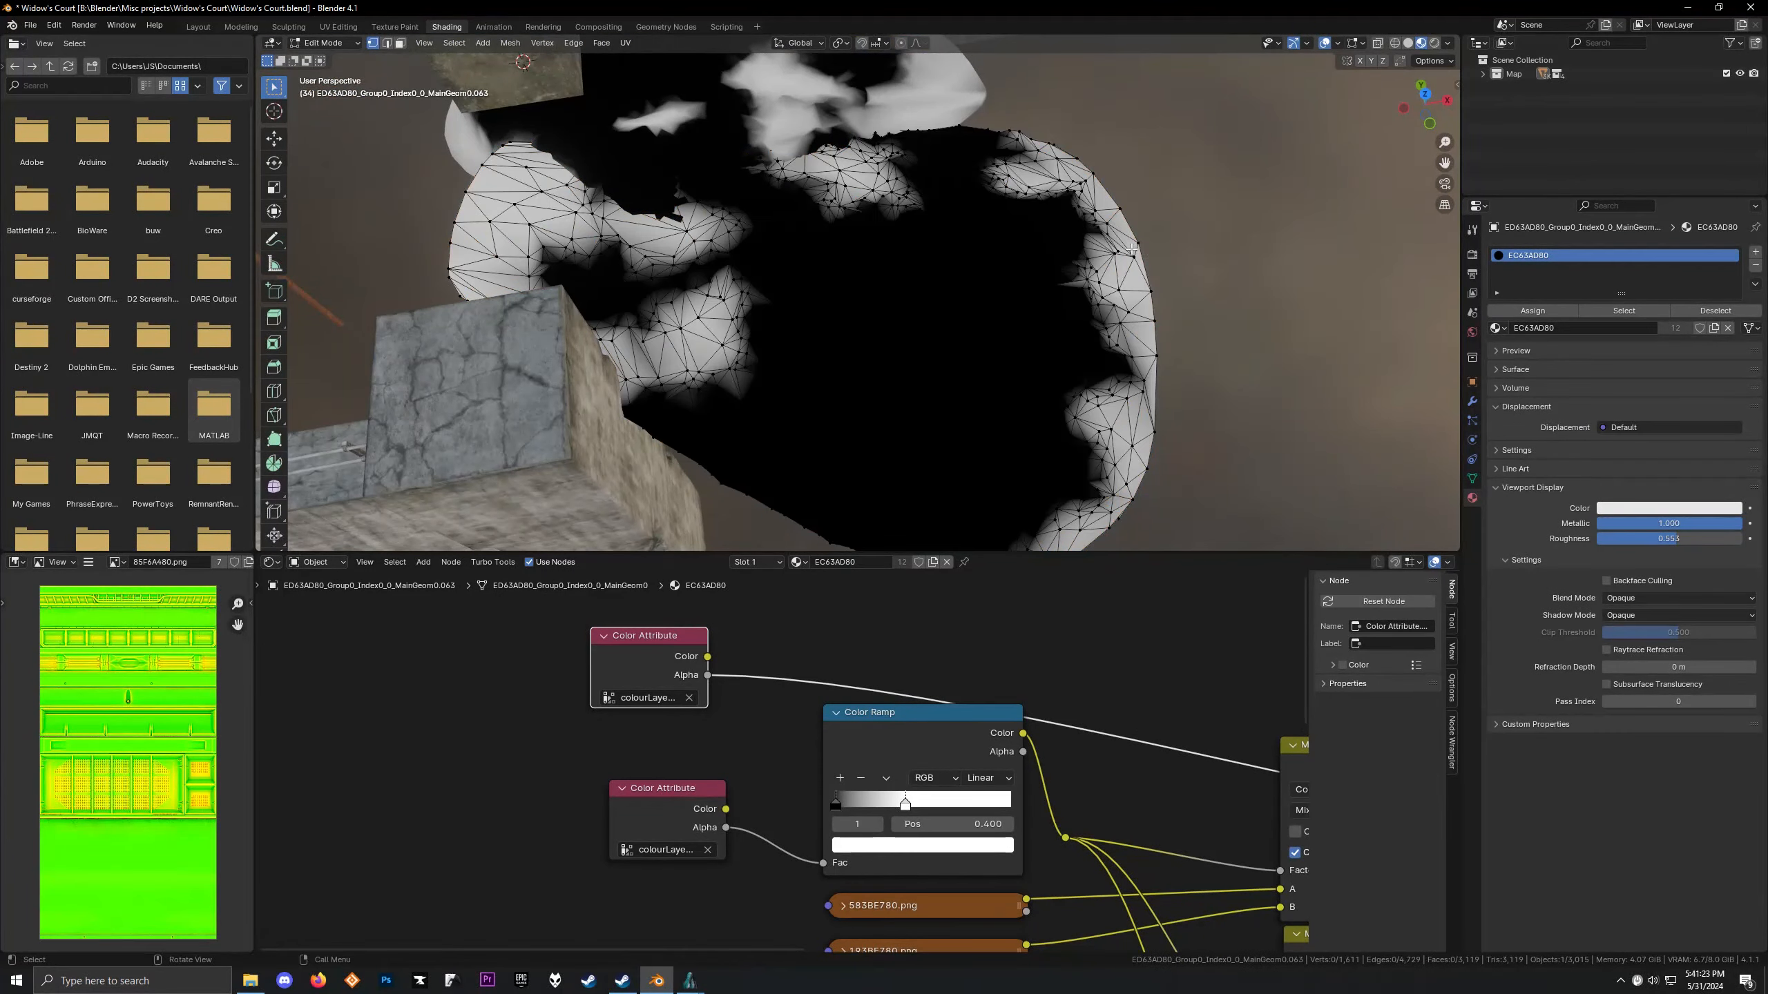
Inspect the vertices around the white patches of the alpha mask up close and return to Object Mode
scroll(1044, 248, up, 2)
middle_drag(1044, 247, 852, 238)
scroll(852, 238, up, 4)
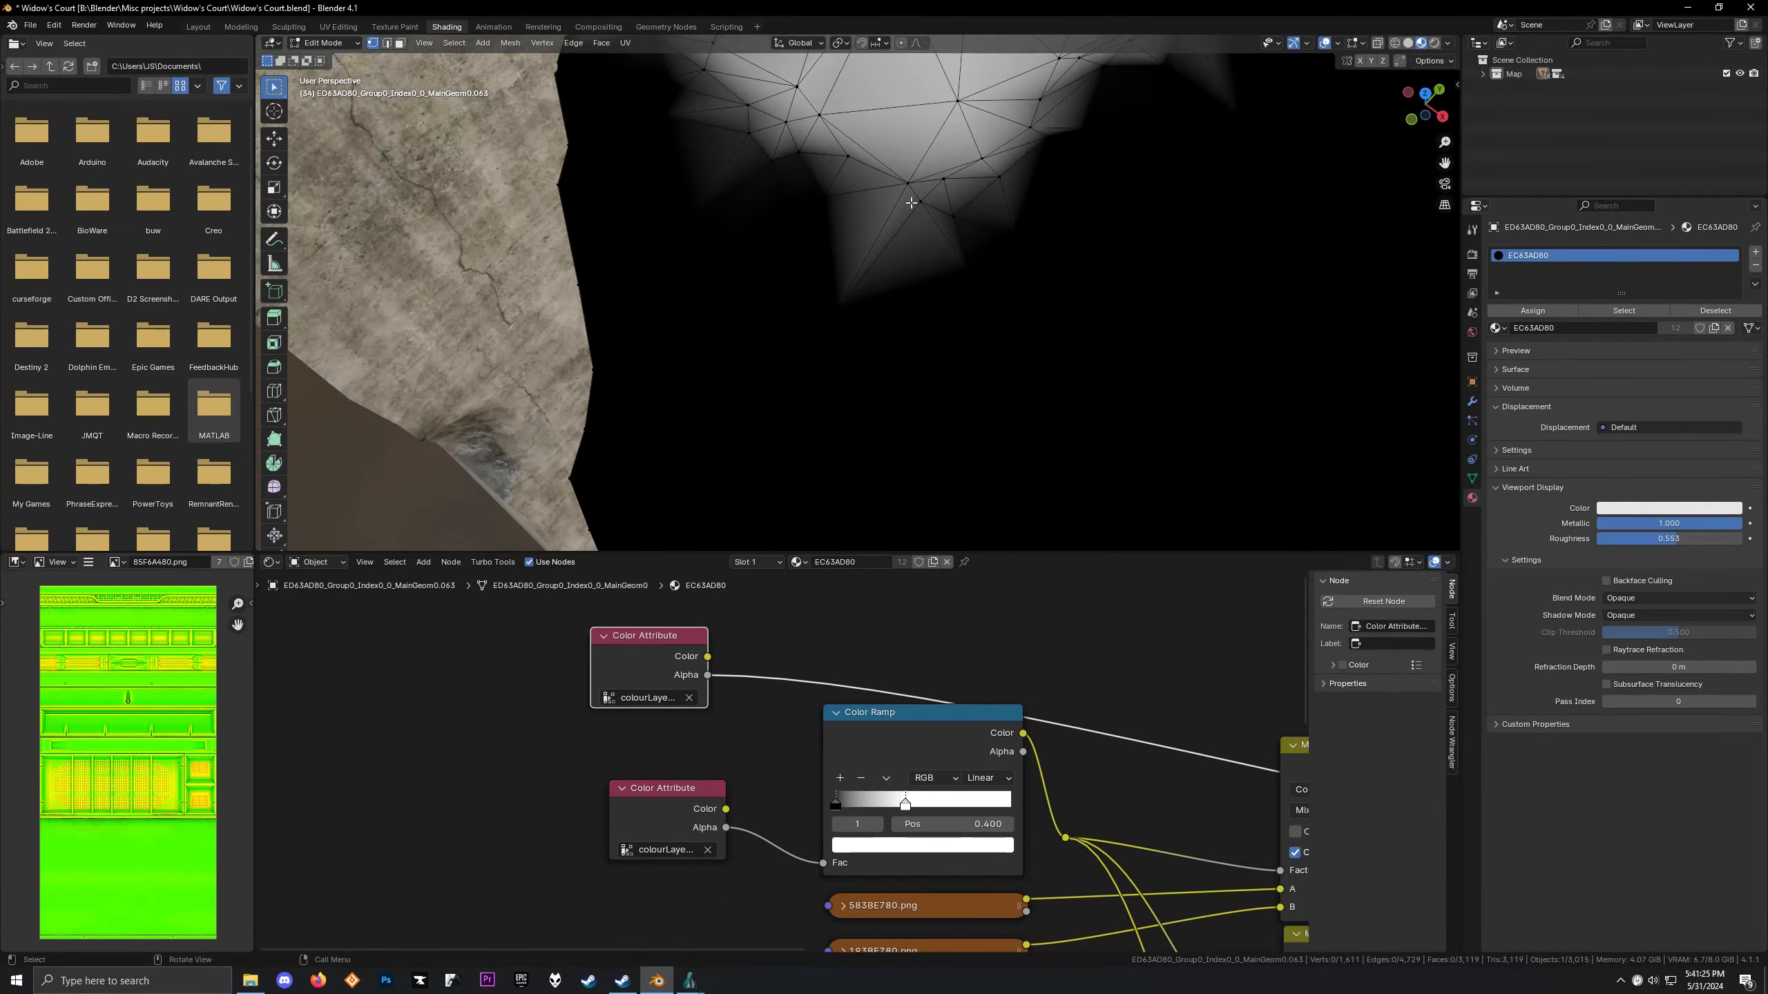
middle_drag(993, 253, 1017, 266)
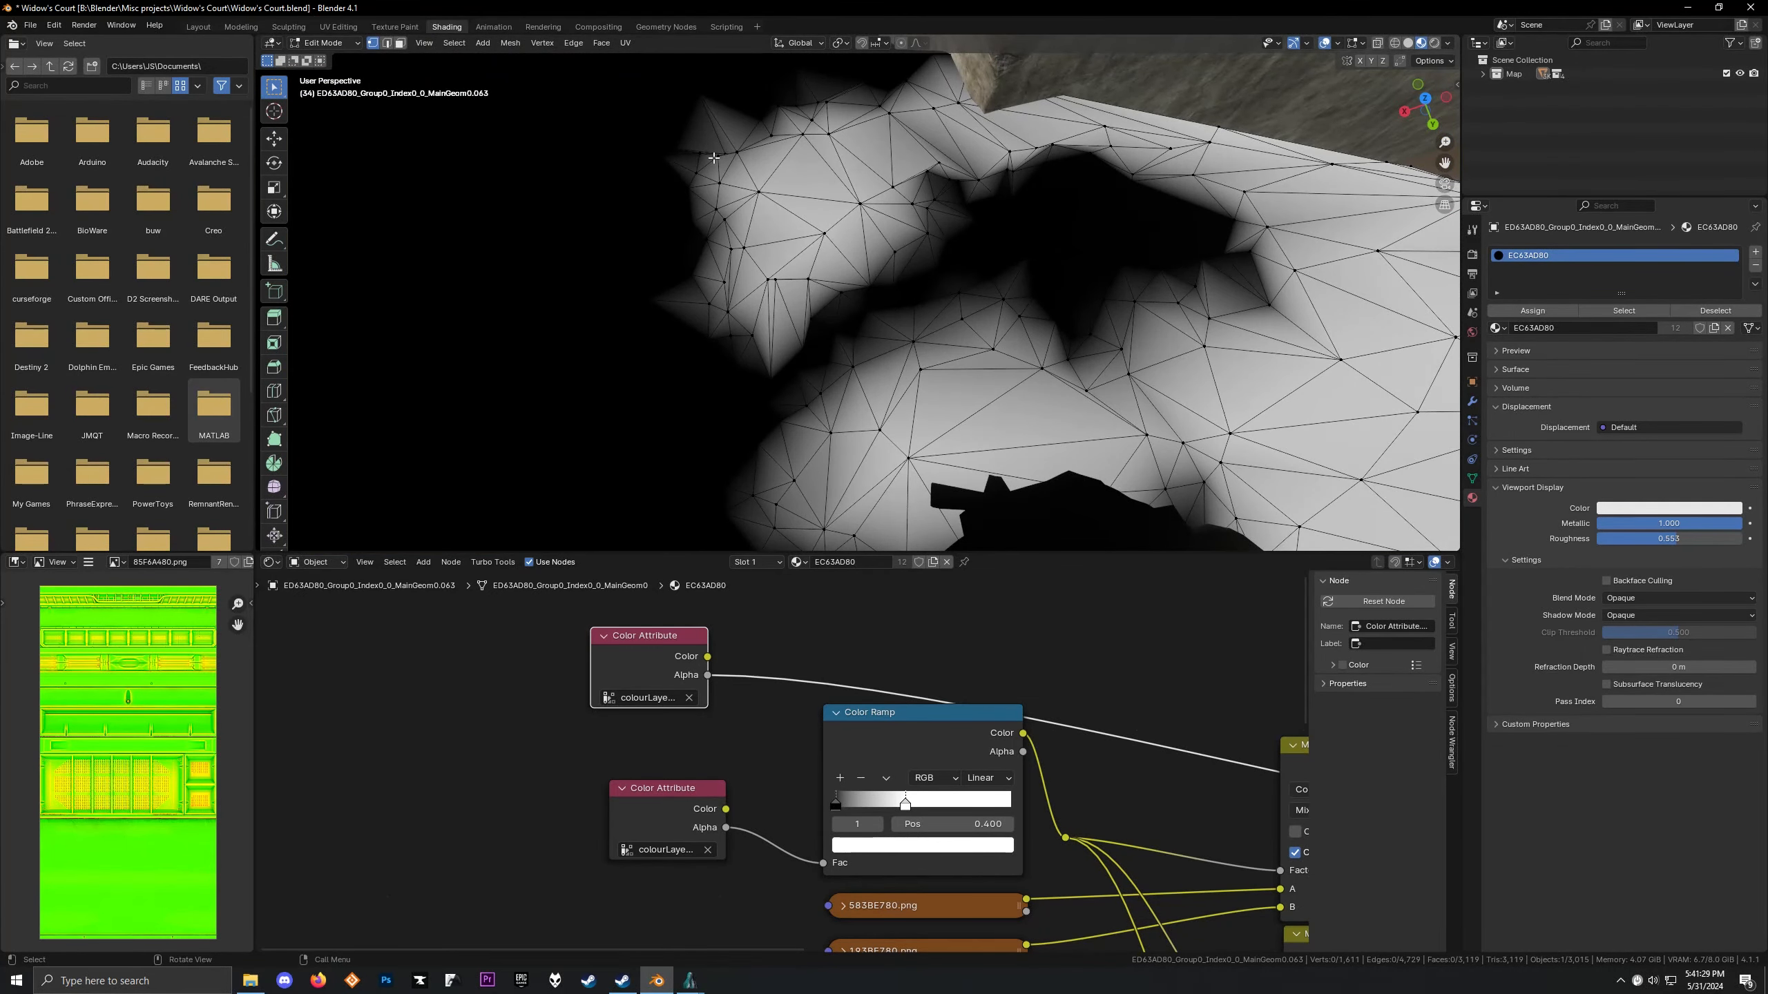
scroll(713, 158, down, 5)
middle_drag(713, 159, 868, 291)
key(Tab)
scroll(929, 395, down, 2)
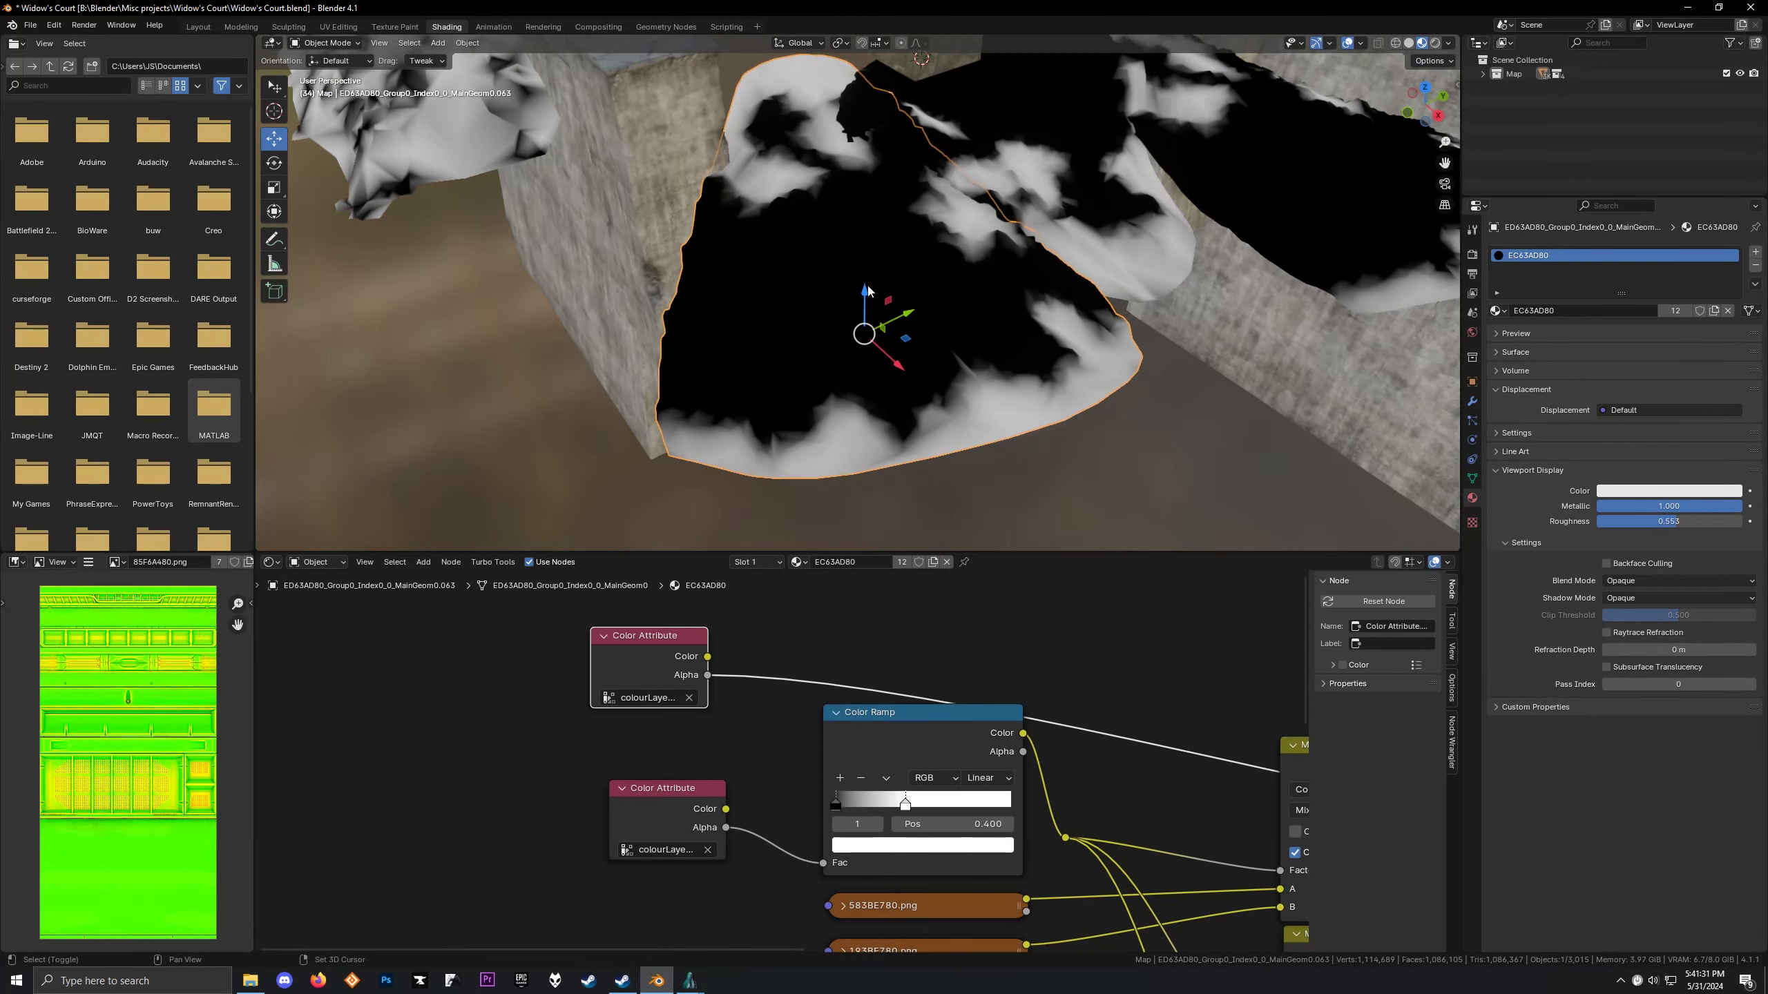
Examine the black-and-white alpha mask across the rubble mounds alongside the material's Mix and image texture nodes
scroll(853, 306, down, 4)
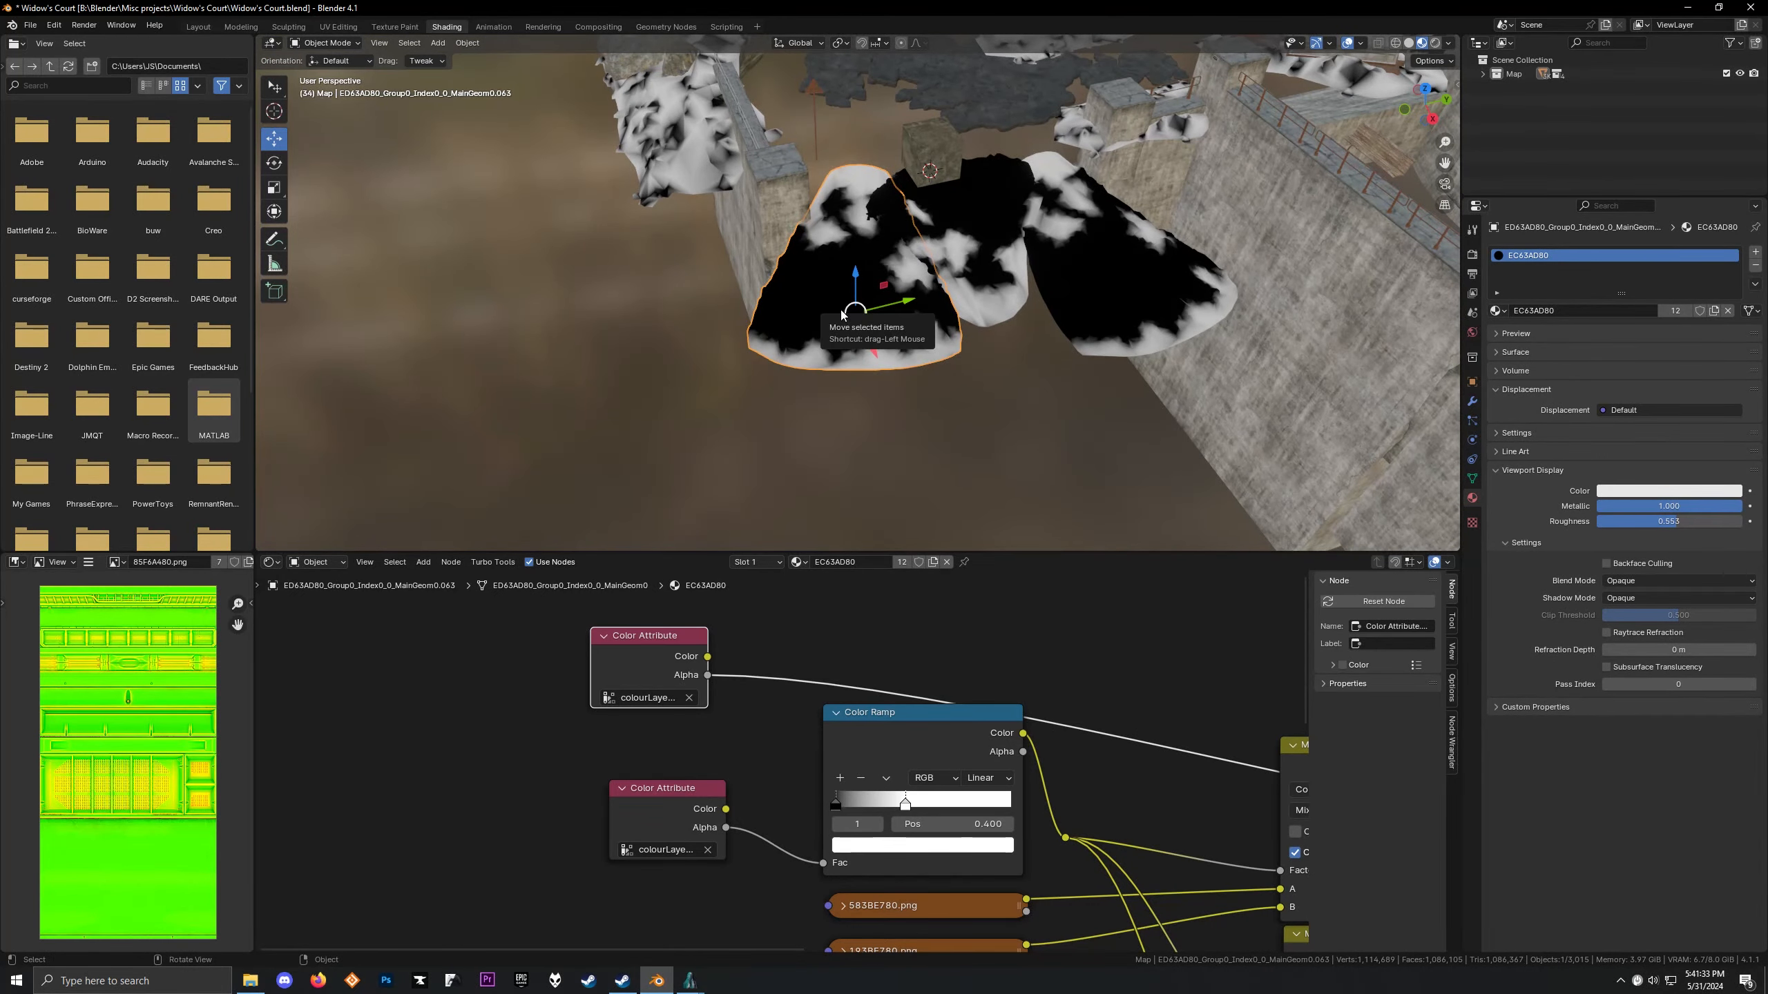
scroll(841, 313, up, 6)
scroll(870, 335, down, 3)
middle_drag(877, 348, 909, 341)
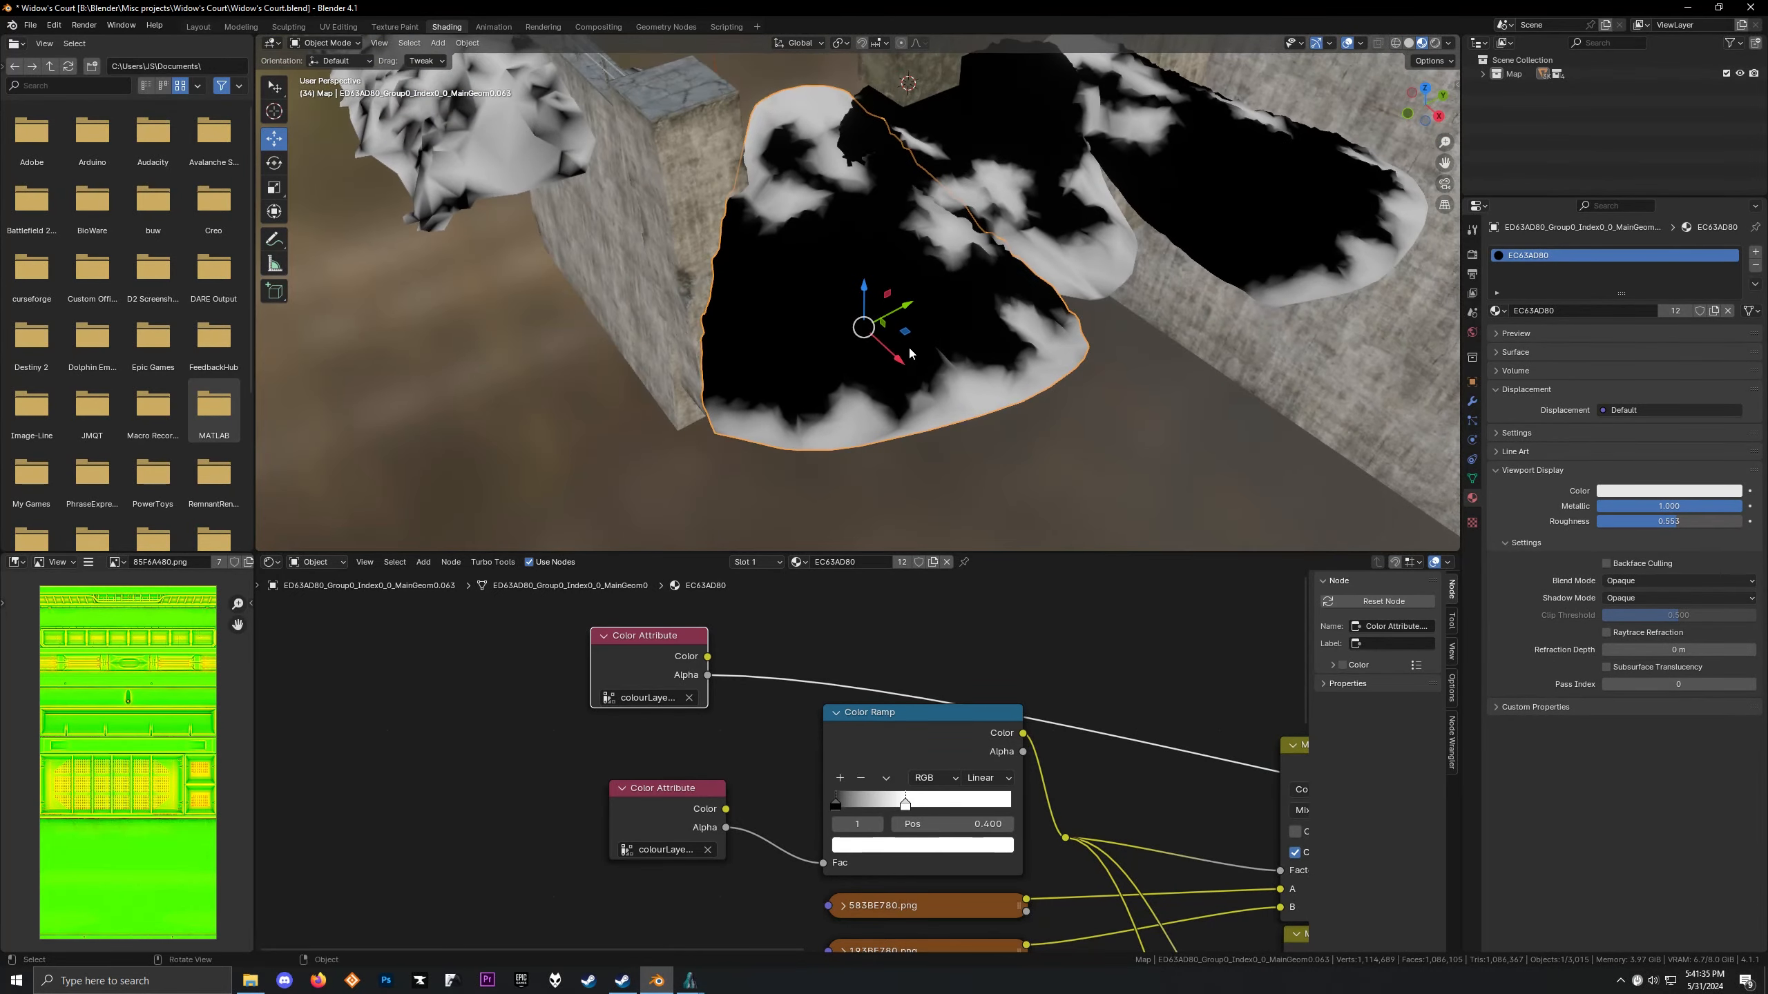
scroll(883, 703, down, 3)
scroll(885, 699, down, 1)
middle_drag(908, 667, 759, 629)
scroll(809, 629, down, 2)
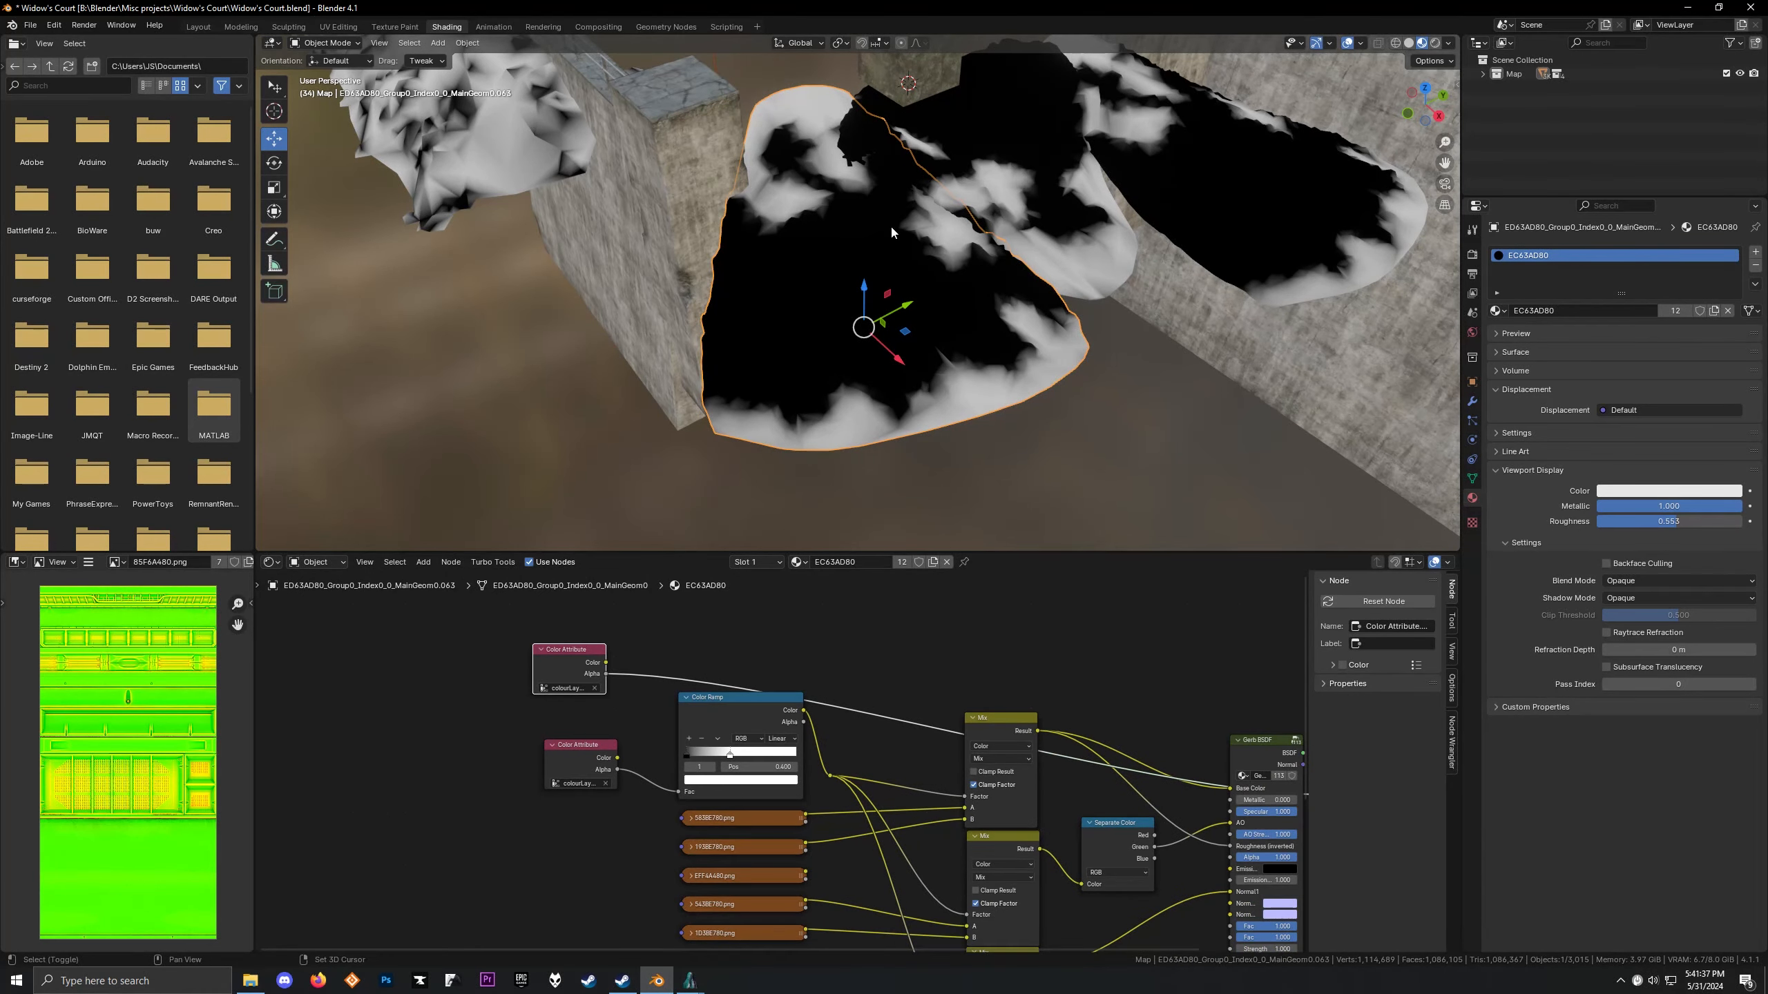
shift+middle_drag(1091, 472, 895, 488)
scroll(925, 693, down, 1)
middle_drag(926, 693, 946, 654)
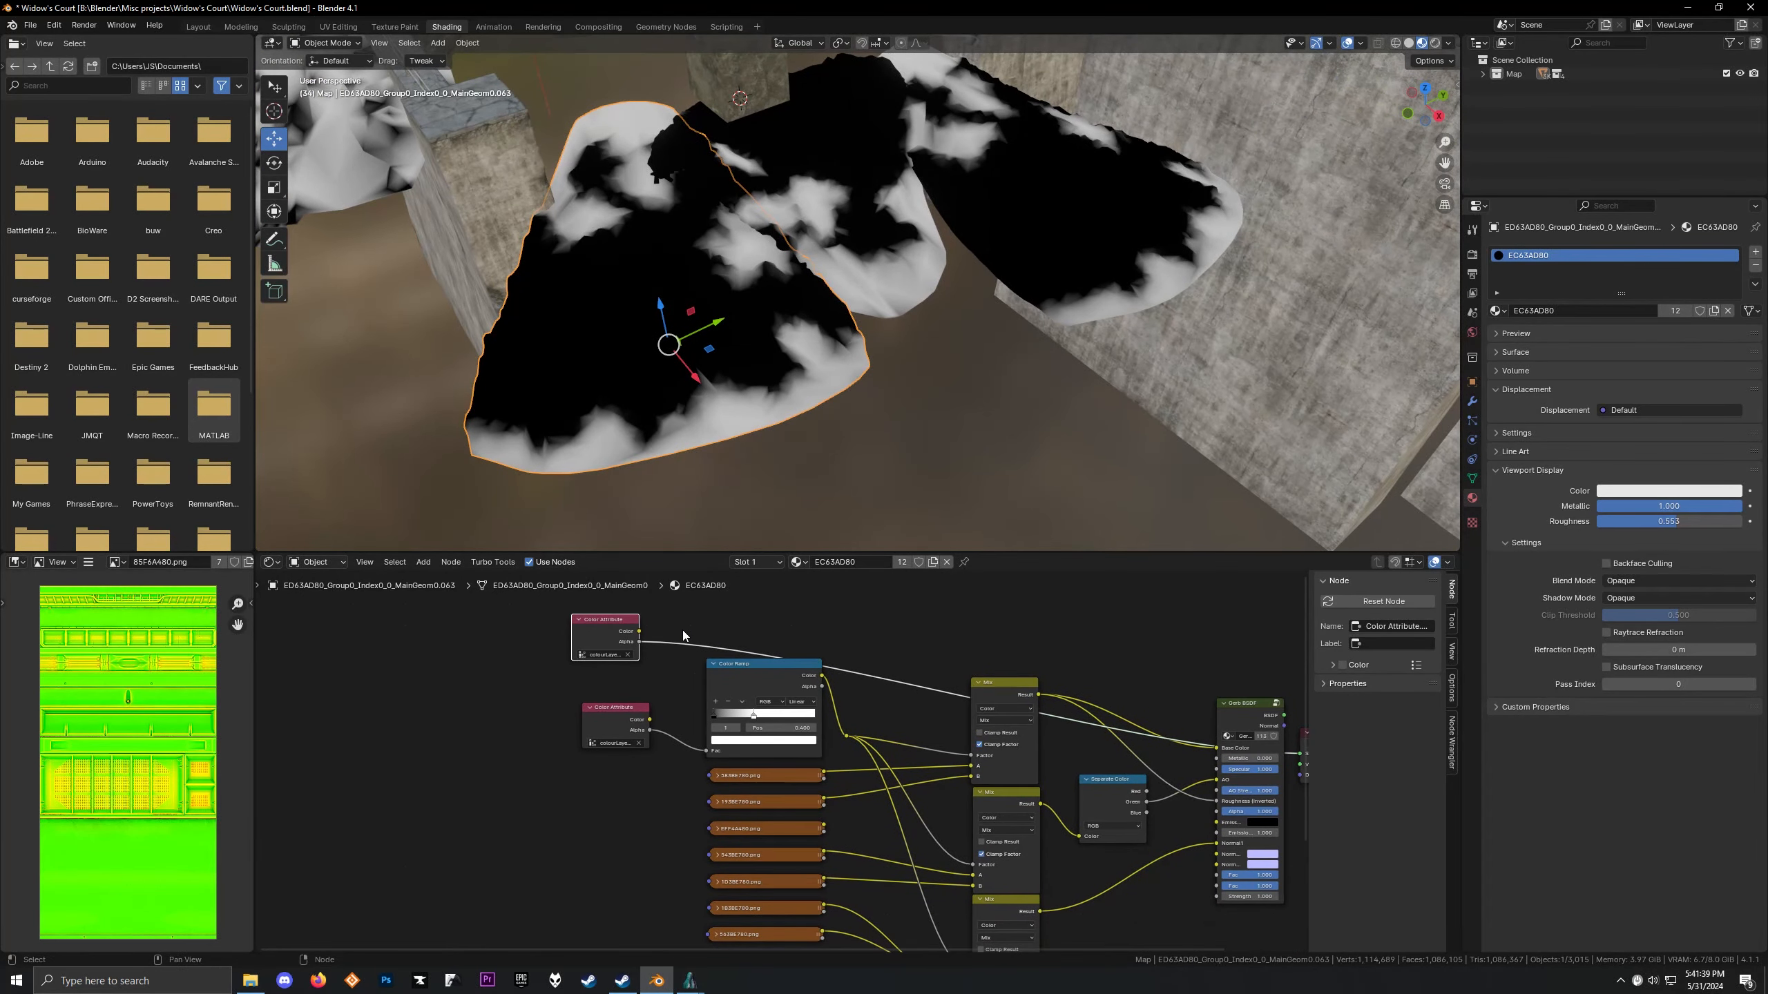
middle_drag(491, 467, 703, 264)
scroll(702, 221, up, 5)
scroll(797, 719, down, 1)
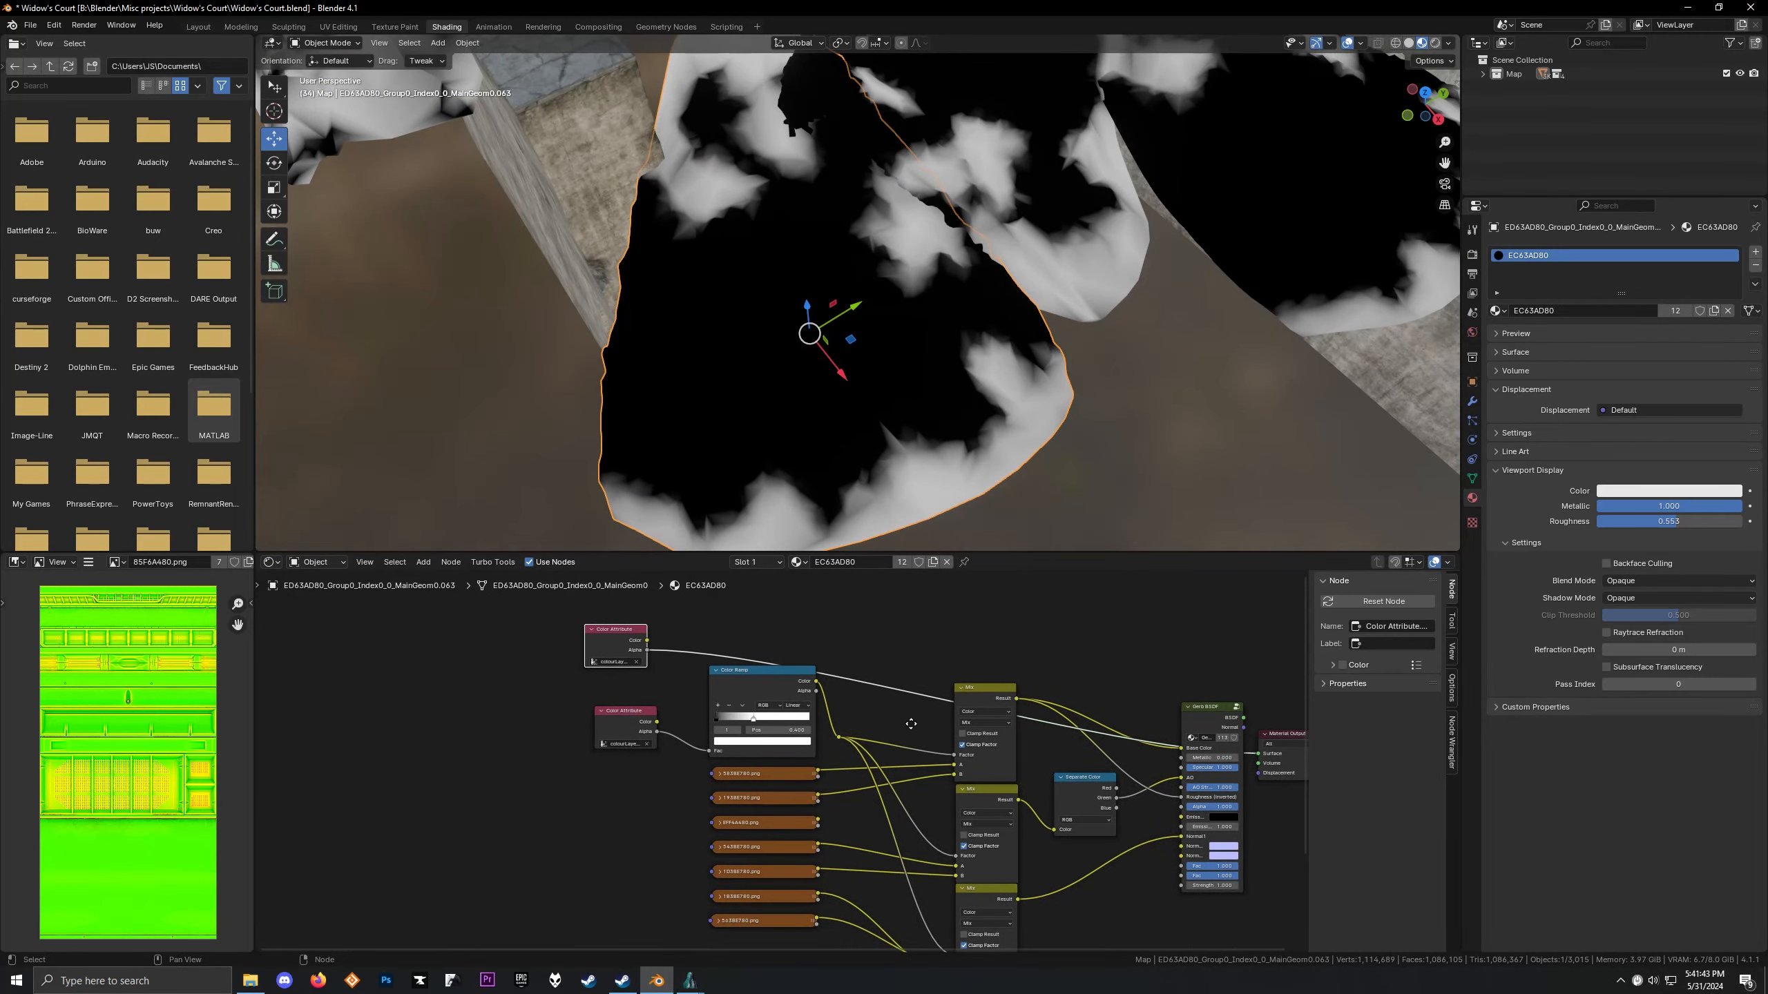
Compare the 583BE780.png and 193BE780.png textures that feed the first Mix node
scroll(771, 724, up, 6)
middle_drag(912, 722, 846, 659)
click(636, 748)
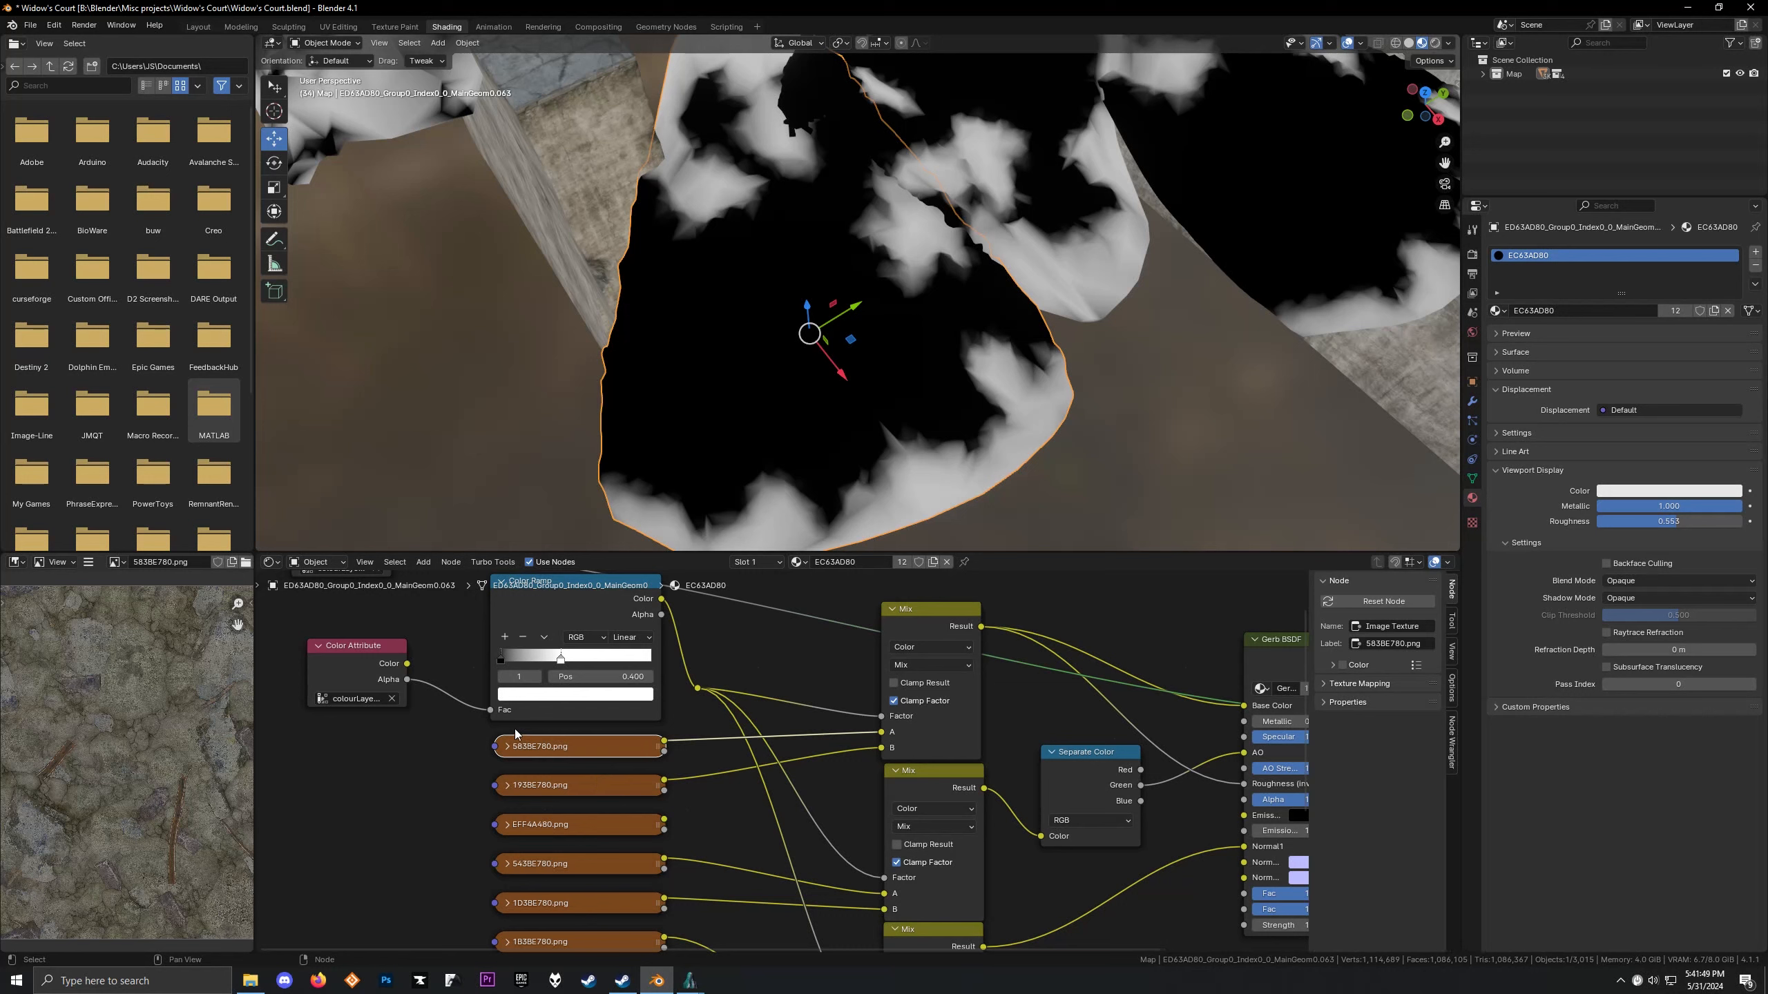
click(618, 789)
click(612, 762)
click(609, 753)
click(609, 781)
Delete the Color Ramp and link the original Color Attribute's Alpha directly to the reroute feeding the Mix factors
middle_drag(400, 635, 445, 708)
click(599, 670)
key(x)
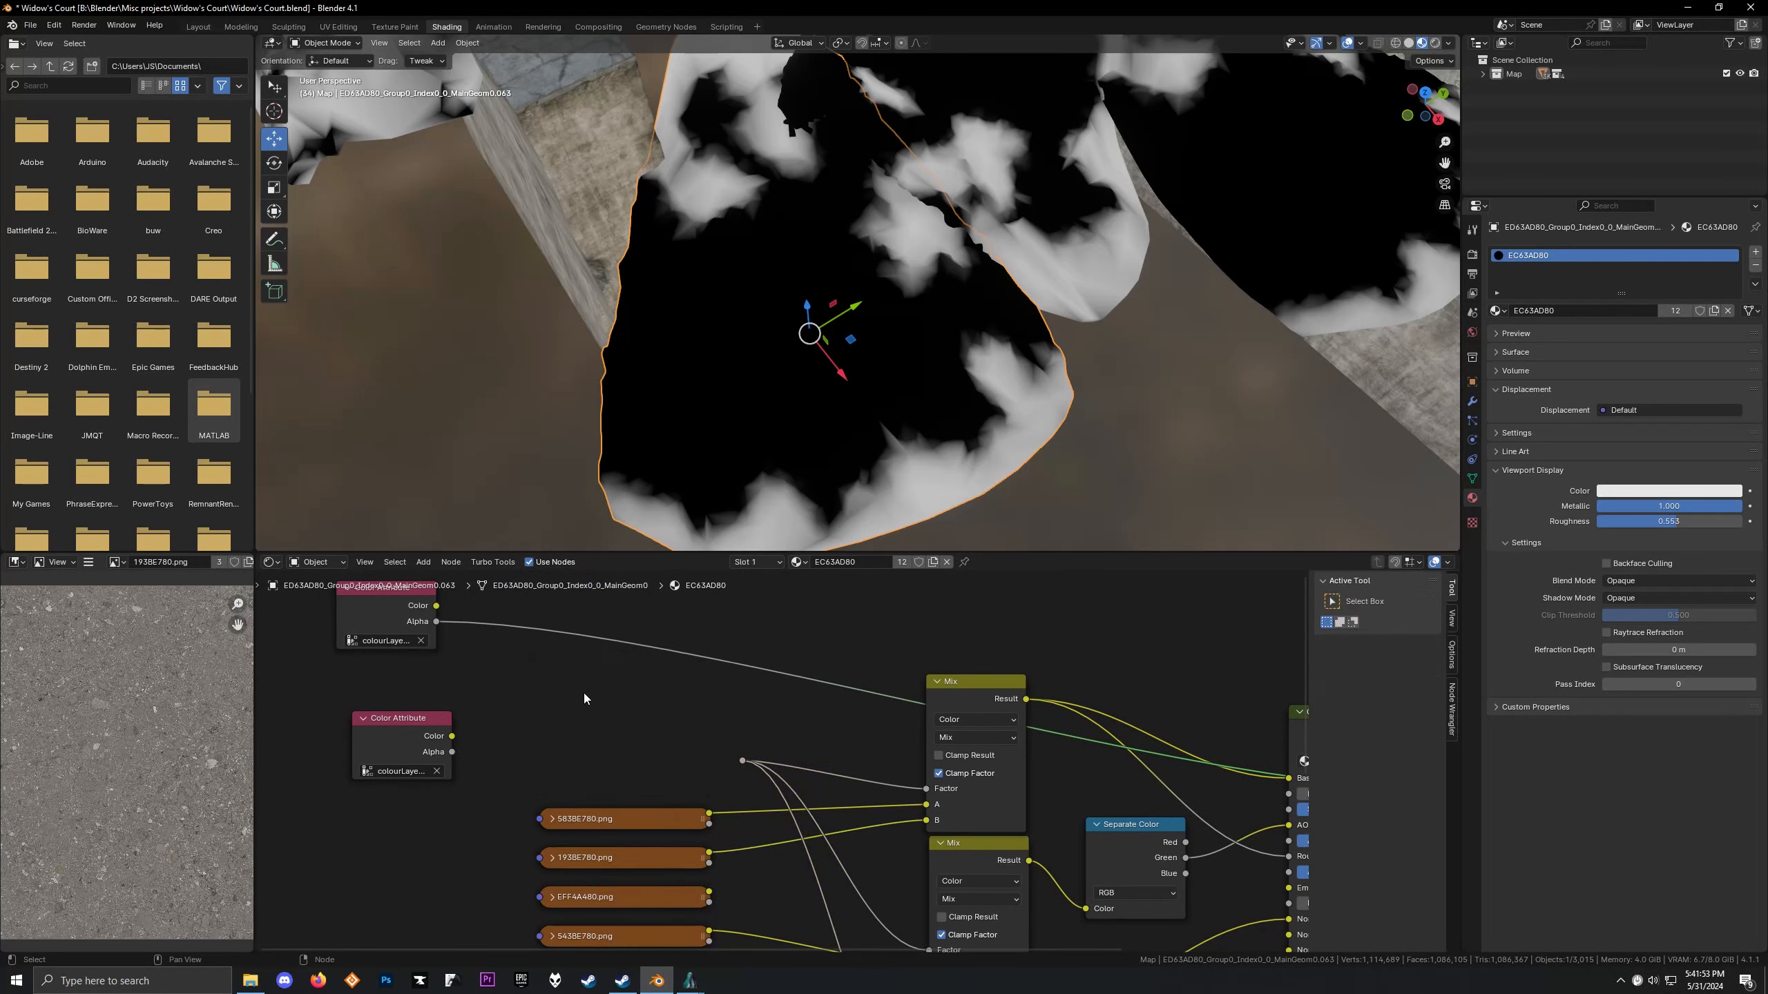
drag(453, 751, 742, 760)
Delete the duplicate Color Attribute node and connect the Gerb BSDF group to the Material Output
click(383, 637)
key(x)
scroll(740, 709, down, 3)
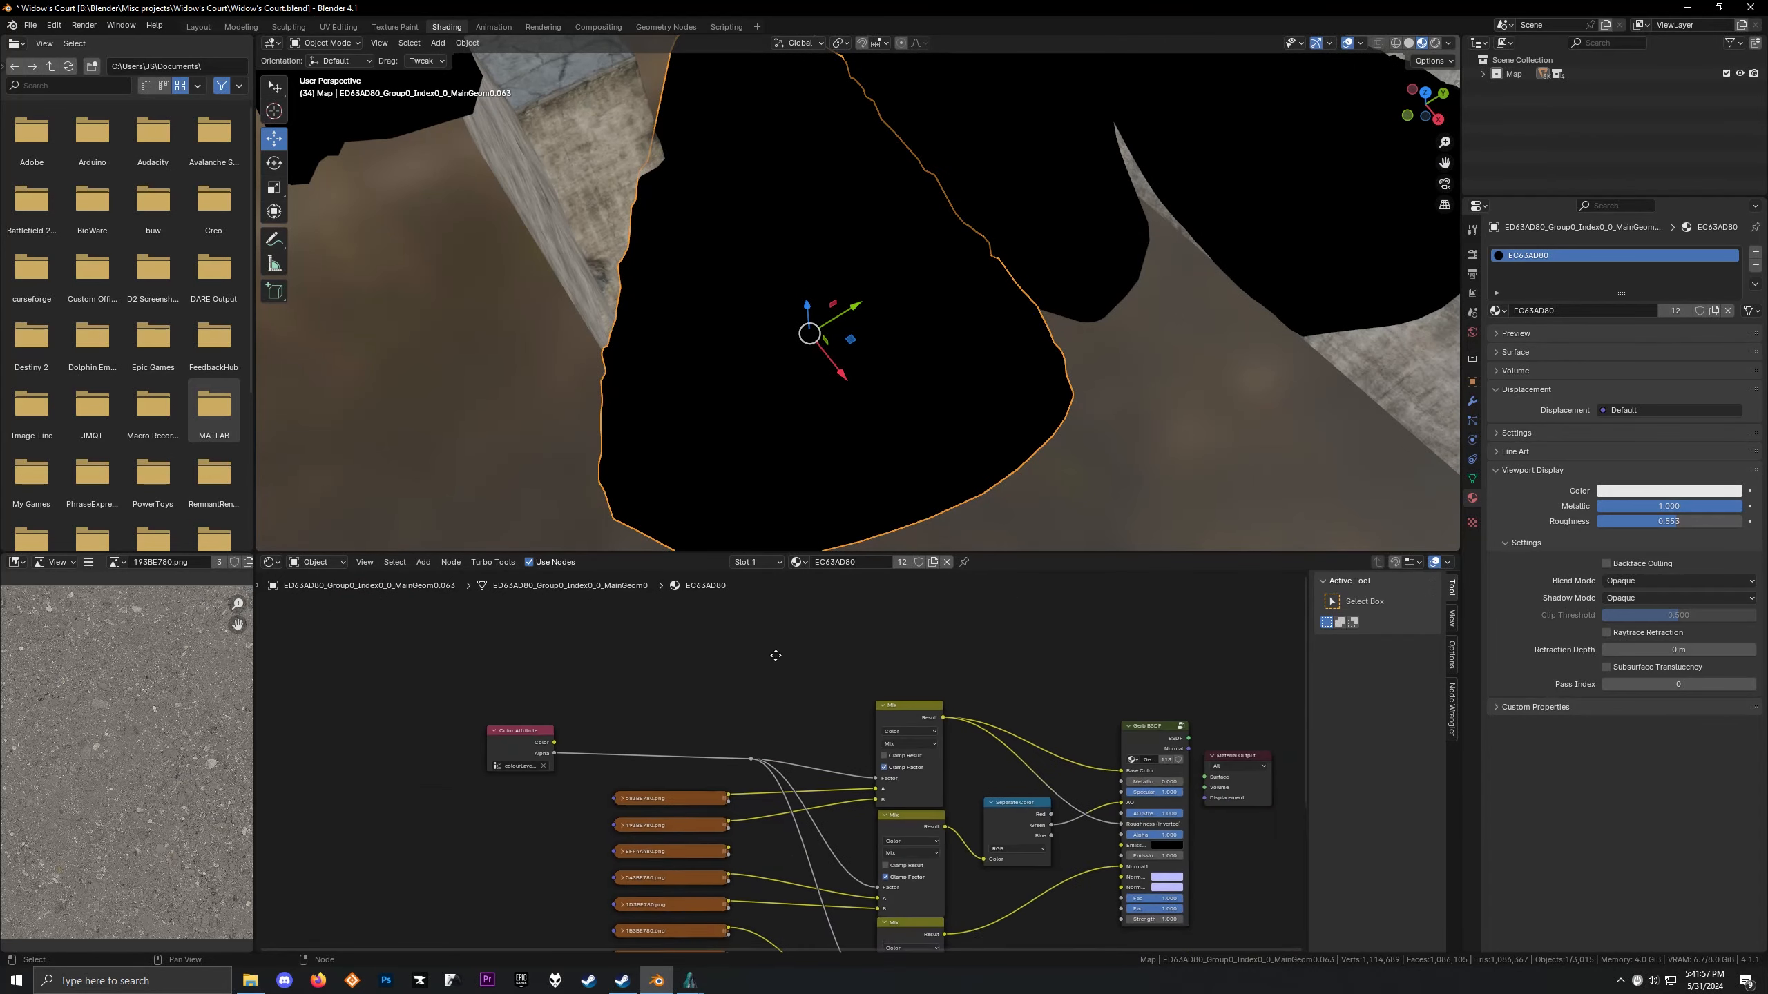
ctrl+shift+click(890, 692)
Examine up close how the rubble and gravel textures blend across the shaded mound
scroll(833, 487, up, 4)
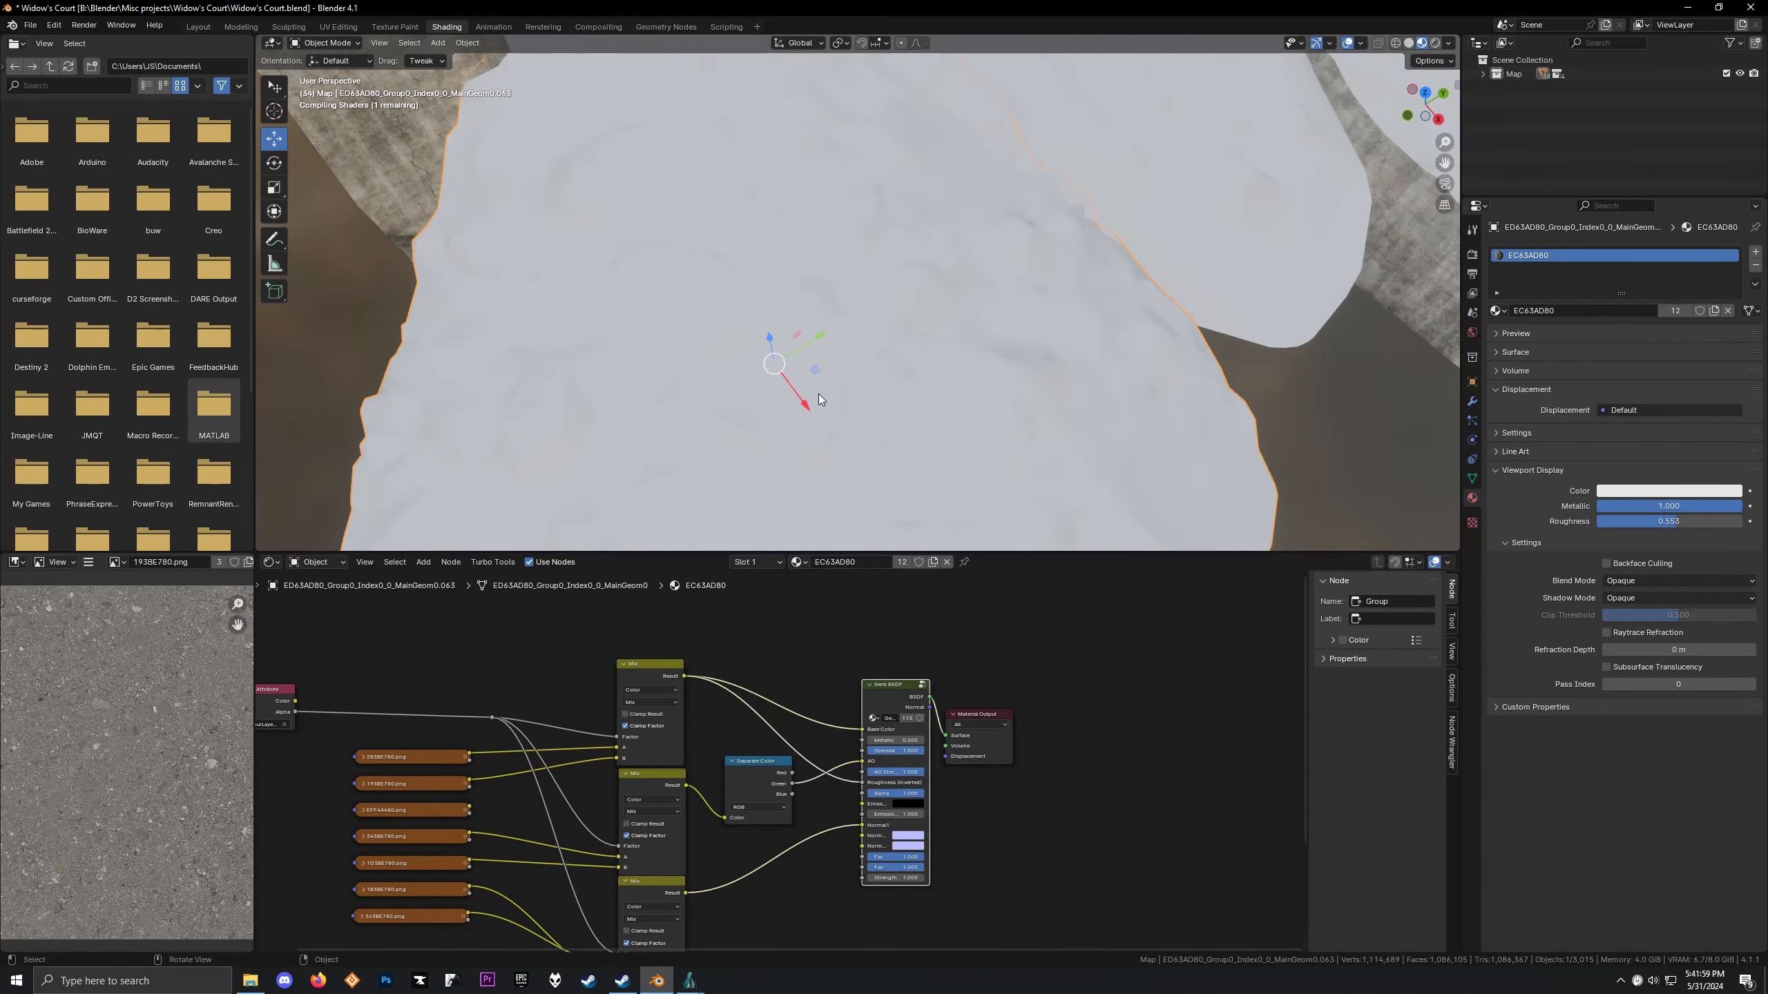
shift+middle_drag(818, 395, 929, 340)
shift+middle_drag(818, 242, 570, 620)
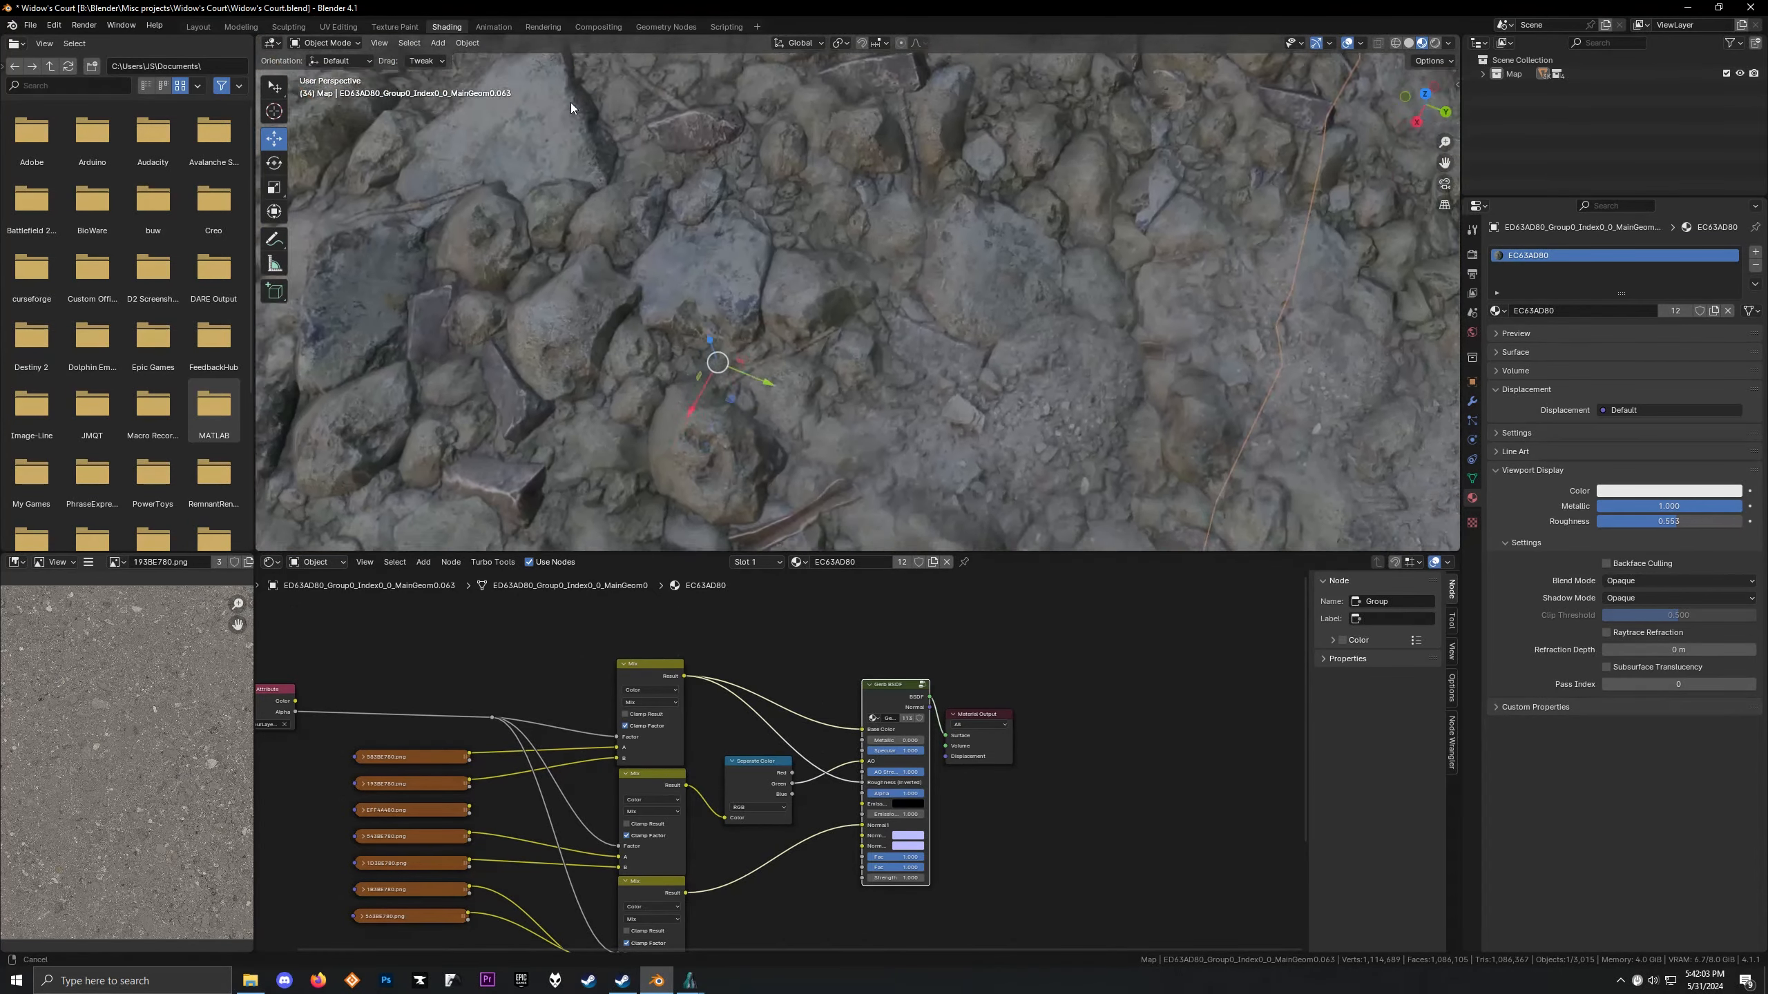
scroll(572, 103, down, 6)
shift+middle_drag(746, 199, 683, 331)
scroll(800, 210, up, 4)
shift+middle_drag(781, 416, 654, 279)
scroll(848, 261, down, 2)
scroll(937, 329, up, 2)
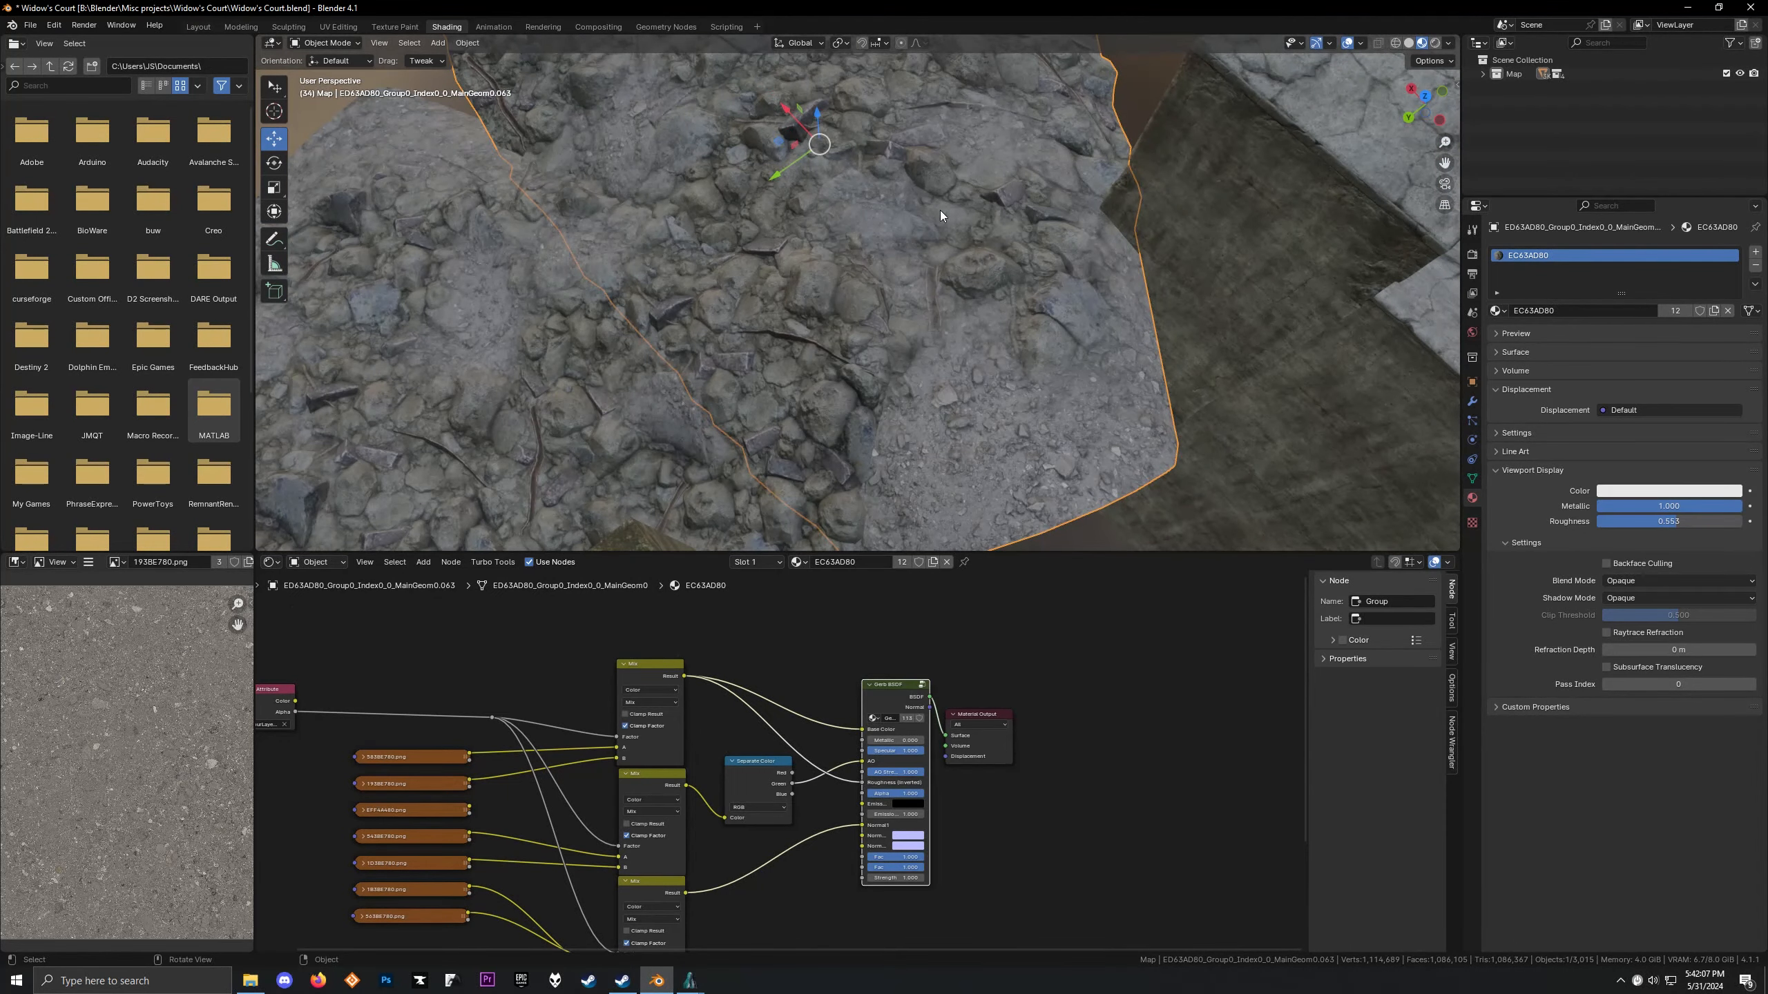
Check the 583BE780.png and 193BE780.png textures and preview the first Mix node's result on the mound
middle_drag(623, 752, 726, 705)
scroll(727, 705, up, 2)
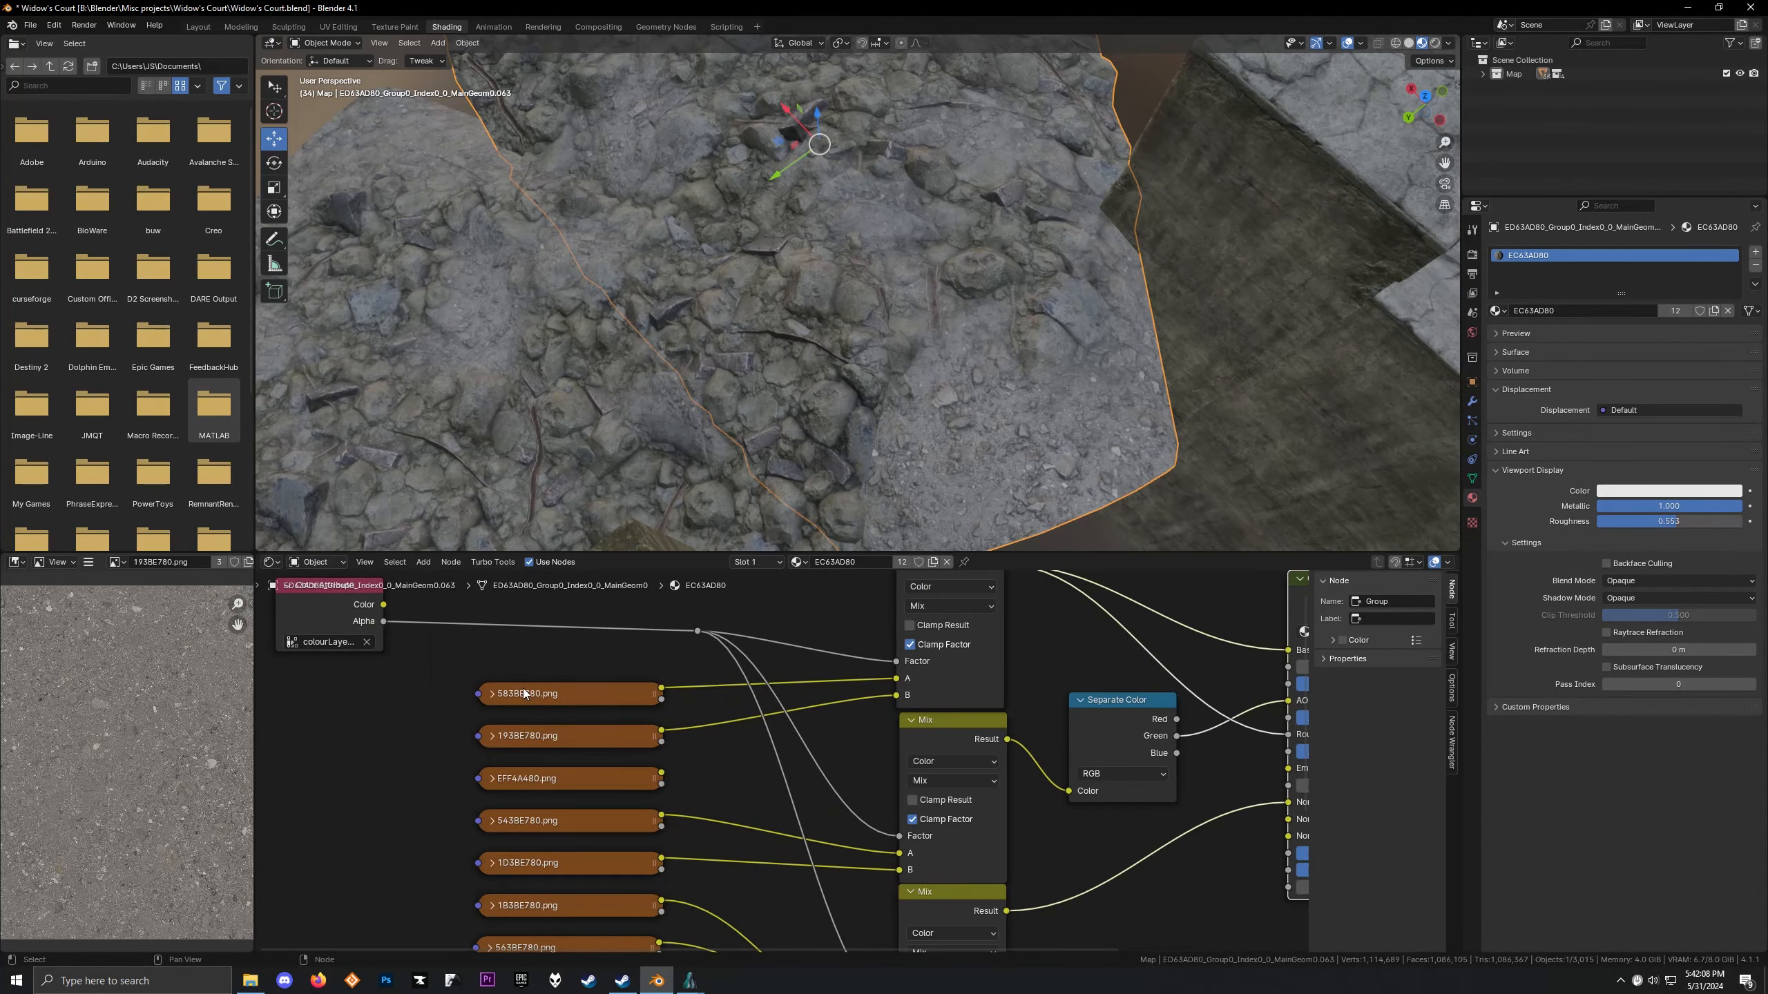
click(594, 693)
click(596, 740)
middle_drag(948, 585, 890, 662)
ctrl+shift+click(897, 641)
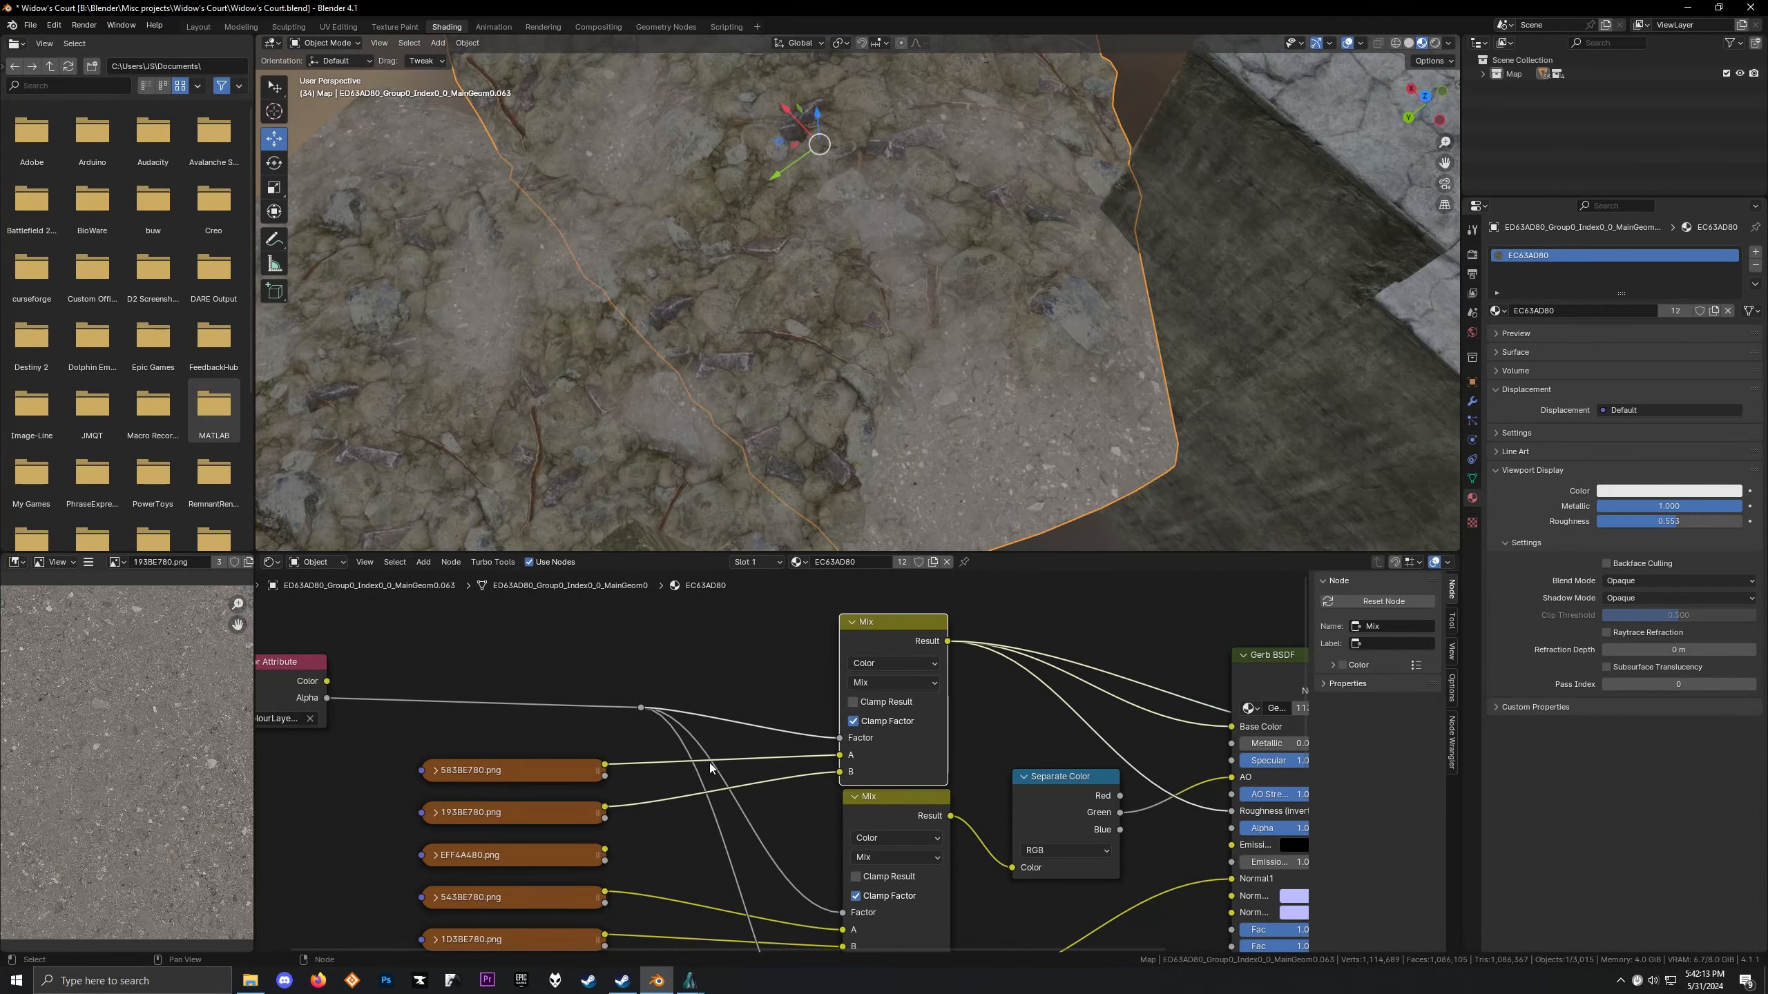
Switch the preview back to the Gerb BSDF group and view the fully shaded mound among the walls
middle_drag(414, 676, 600, 667)
scroll(600, 667, down, 1)
middle_drag(1245, 855, 805, 813)
ctrl+shift+click(889, 613)
middle_drag(710, 515, 796, 327)
scroll(723, 696, down, 4)
middle_drag(606, 700, 656, 658)
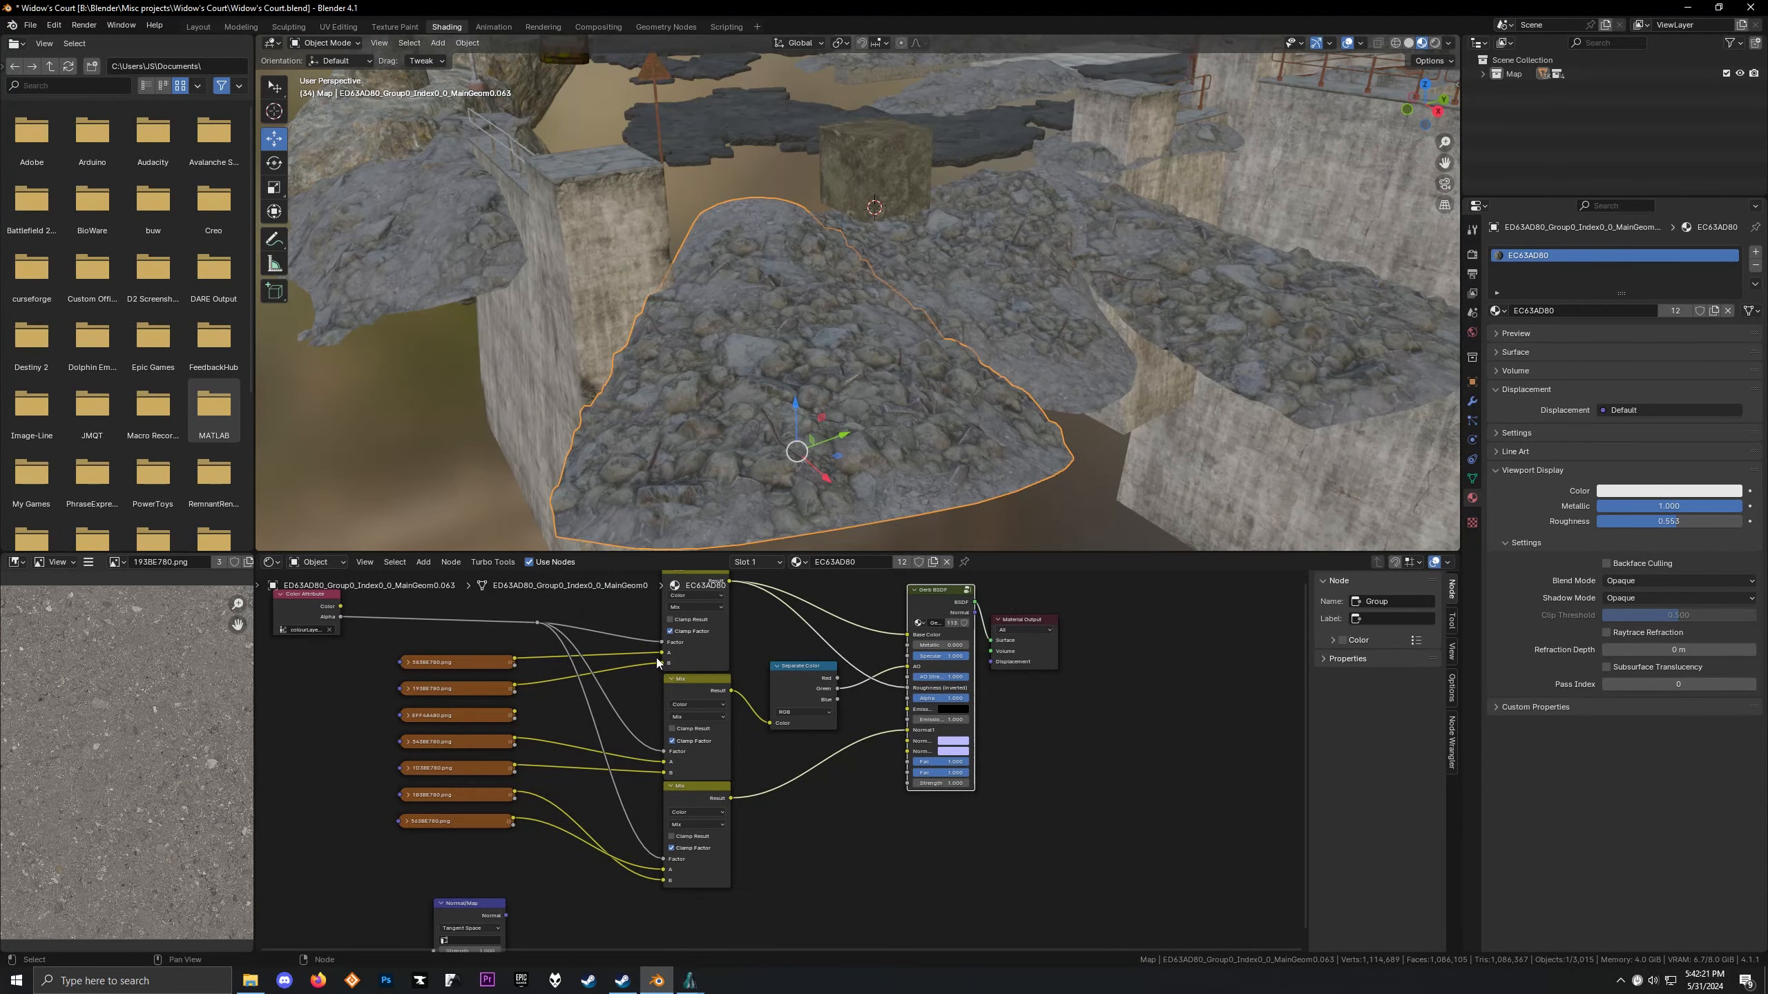
Review the material's image textures one by one, from 583BE780.png through EFF4A480.png to 1D3BE780.png
click(489, 658)
click(491, 683)
click(490, 662)
click(491, 713)
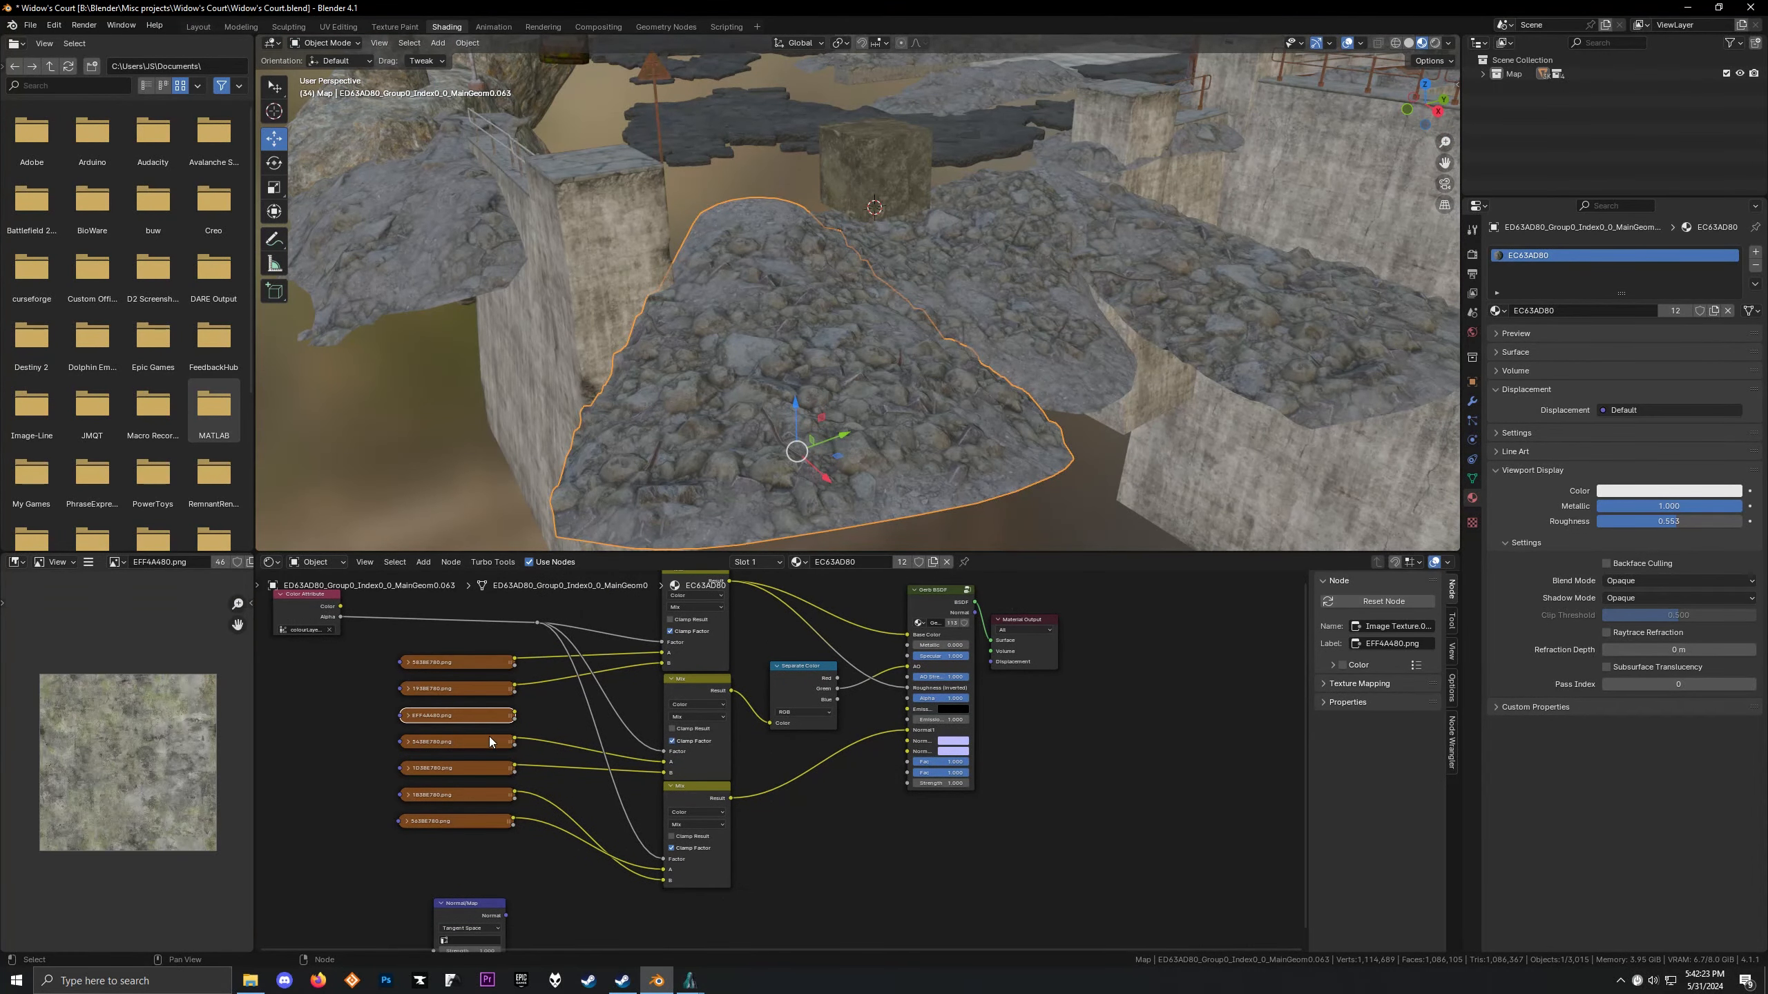
click(489, 738)
click(481, 701)
click(503, 765)
click(529, 752)
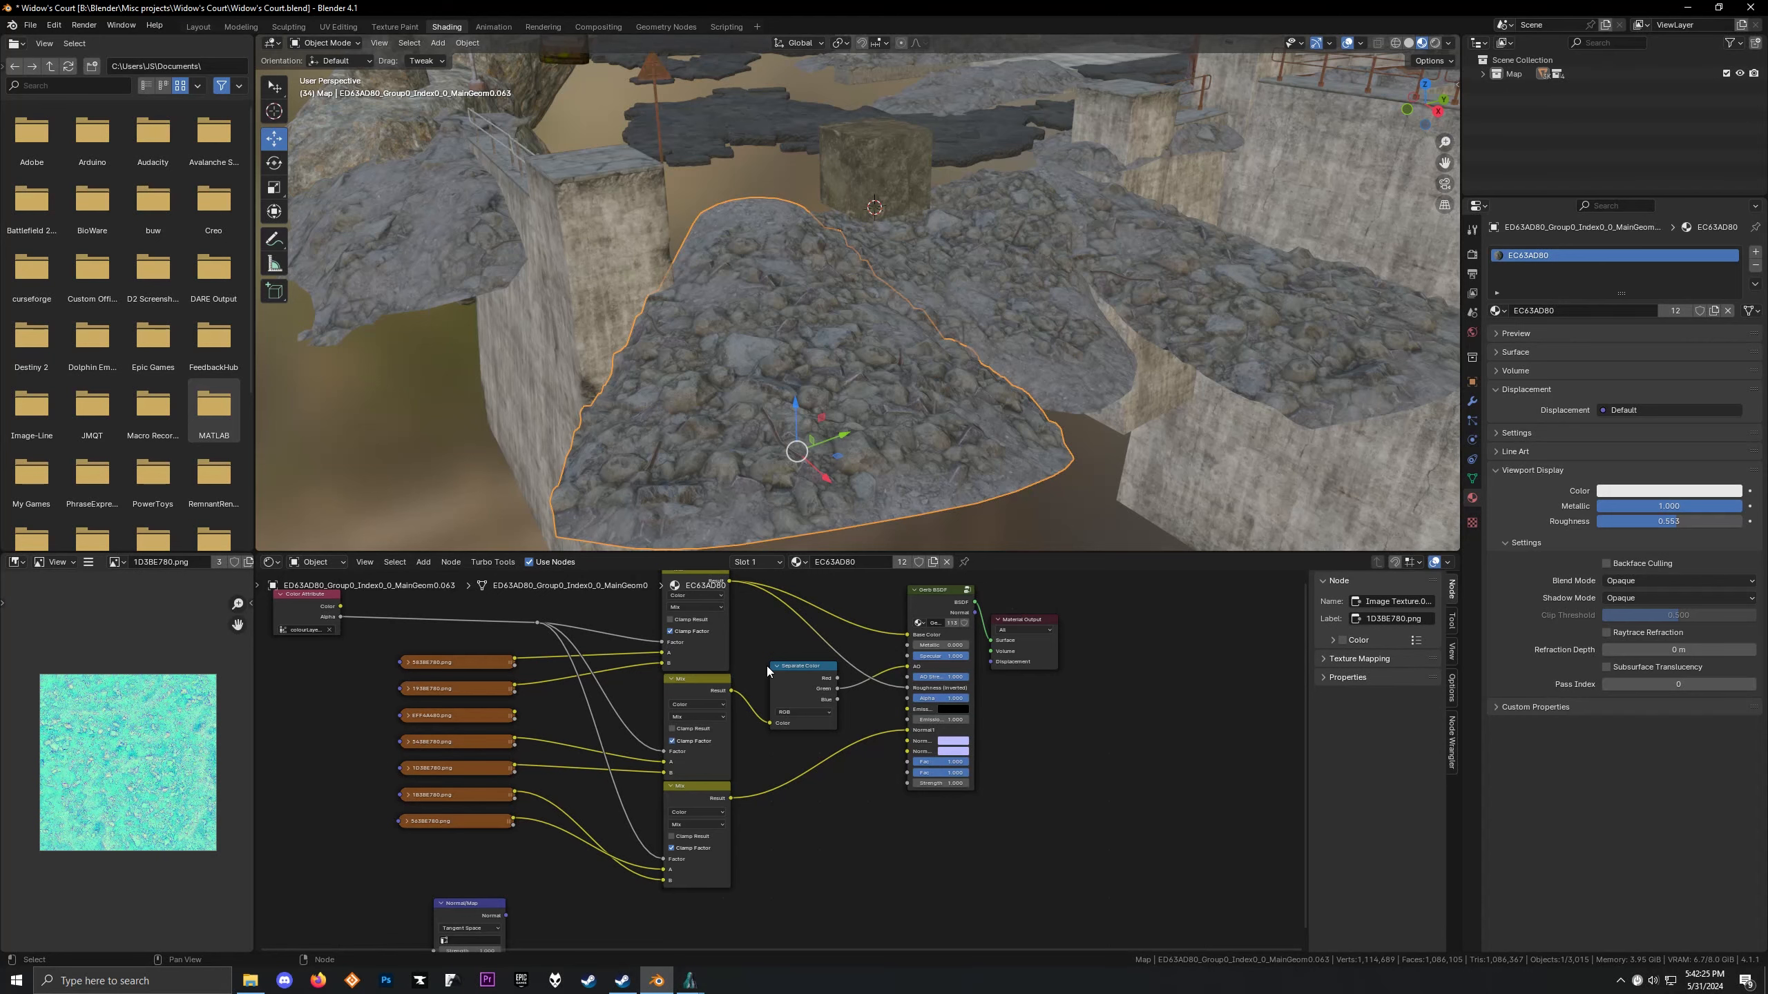
Preview the Separate Color node's Red, Green and Blue outputs in turn on the rubble mound
middle_drag(766, 666, 677, 712)
scroll(671, 702, up, 4)
ctrl+shift+click(691, 709)
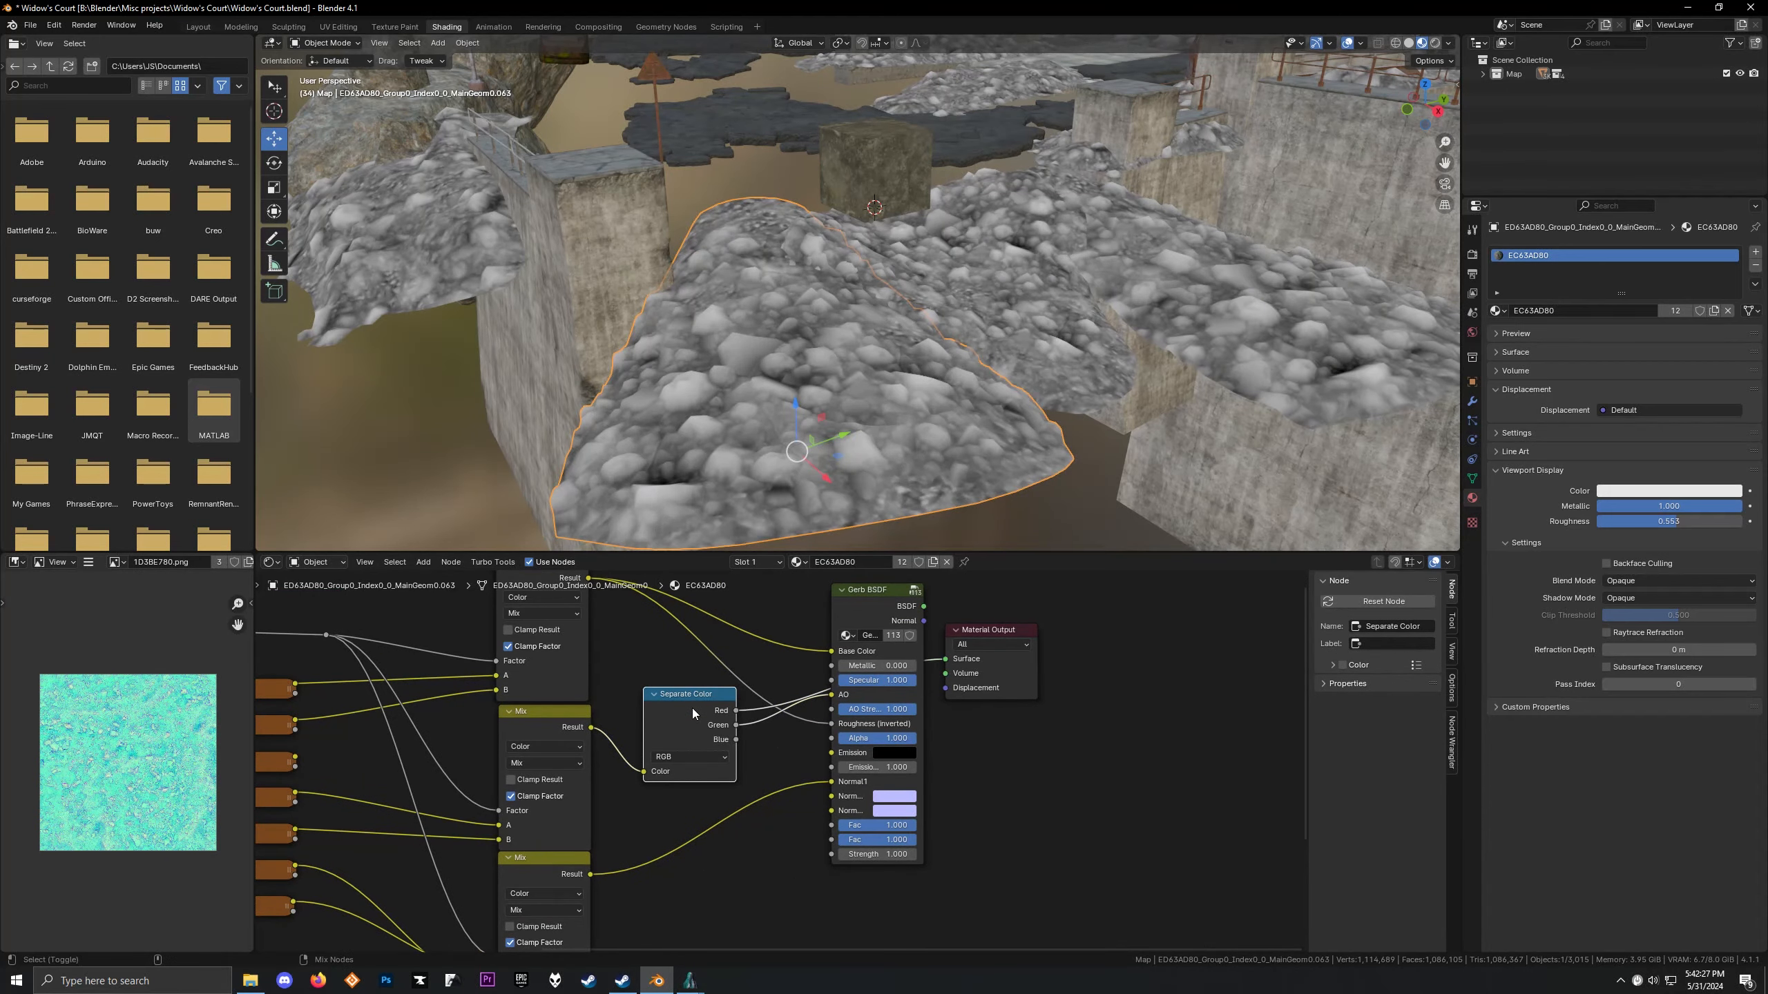
scroll(771, 340, up, 3)
middle_drag(771, 339, 818, 335)
scroll(655, 400, up, 1)
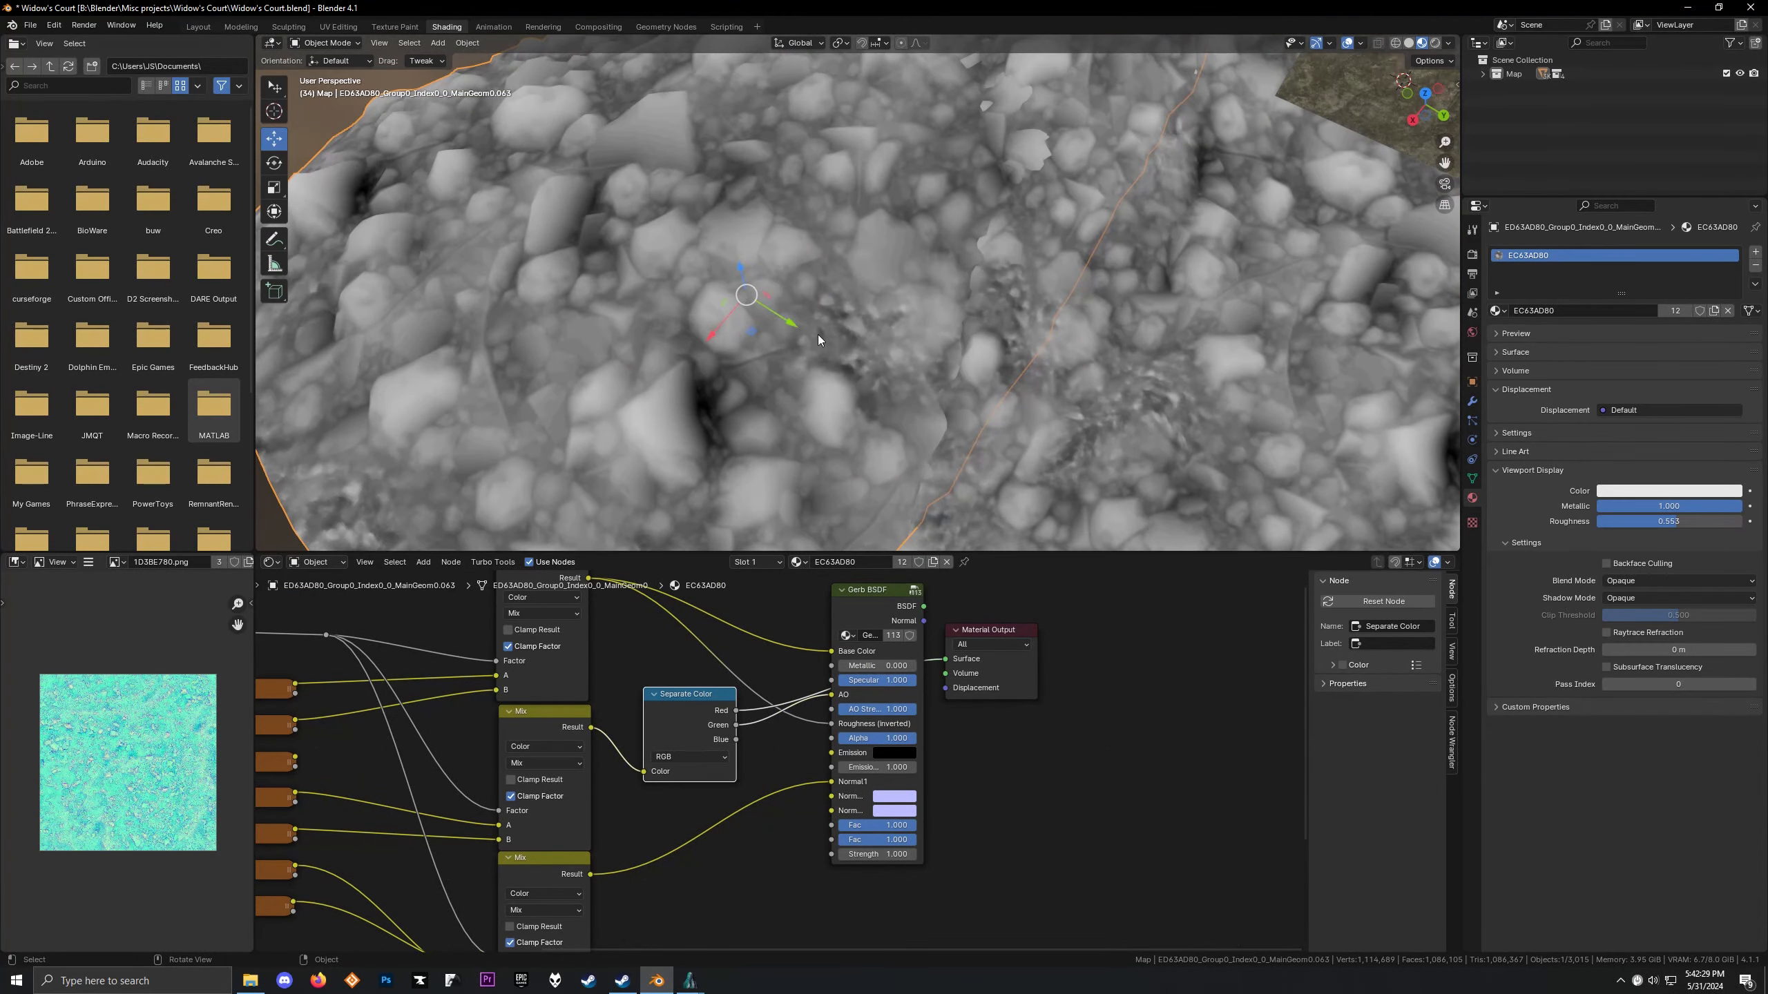
ctrl+shift+click(686, 713)
ctrl+shift+click(686, 713)
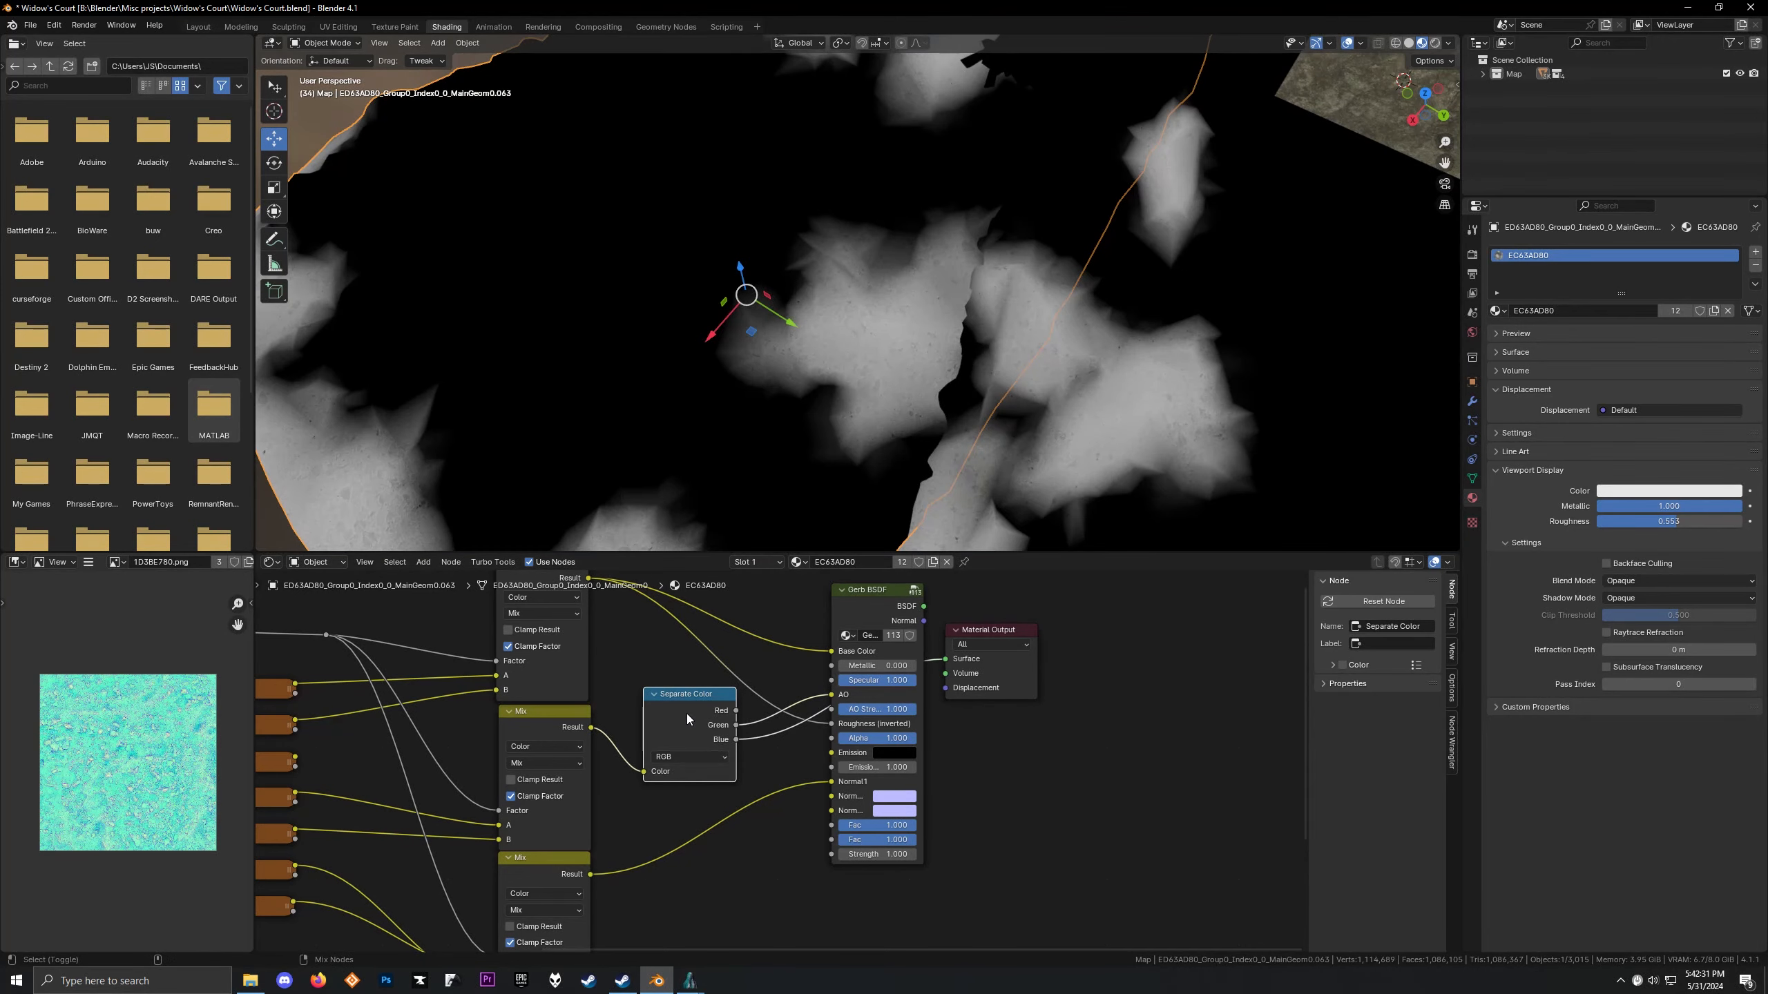
Check EFF4A480.png and compare the packed channel textures 543BE780.png and 1D3BE780.png with each other
scroll(564, 779, down, 3)
middle_drag(511, 786, 845, 708)
click(662, 713)
click(656, 693)
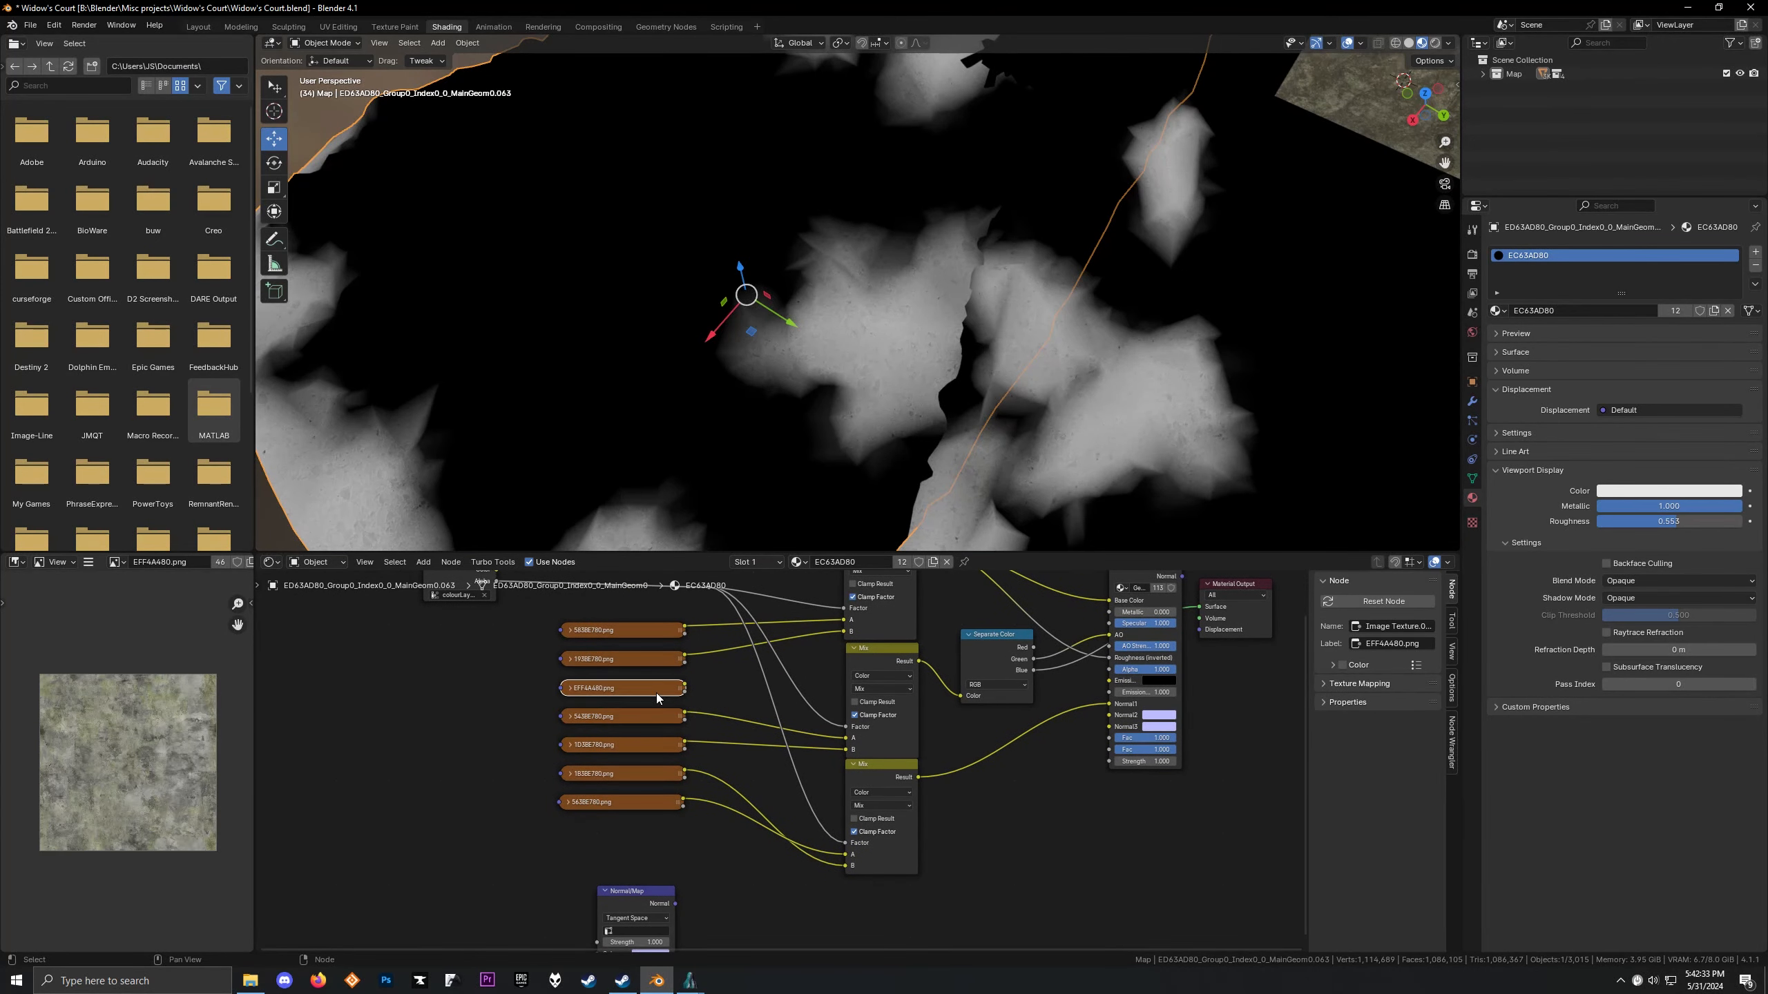
click(655, 717)
click(647, 744)
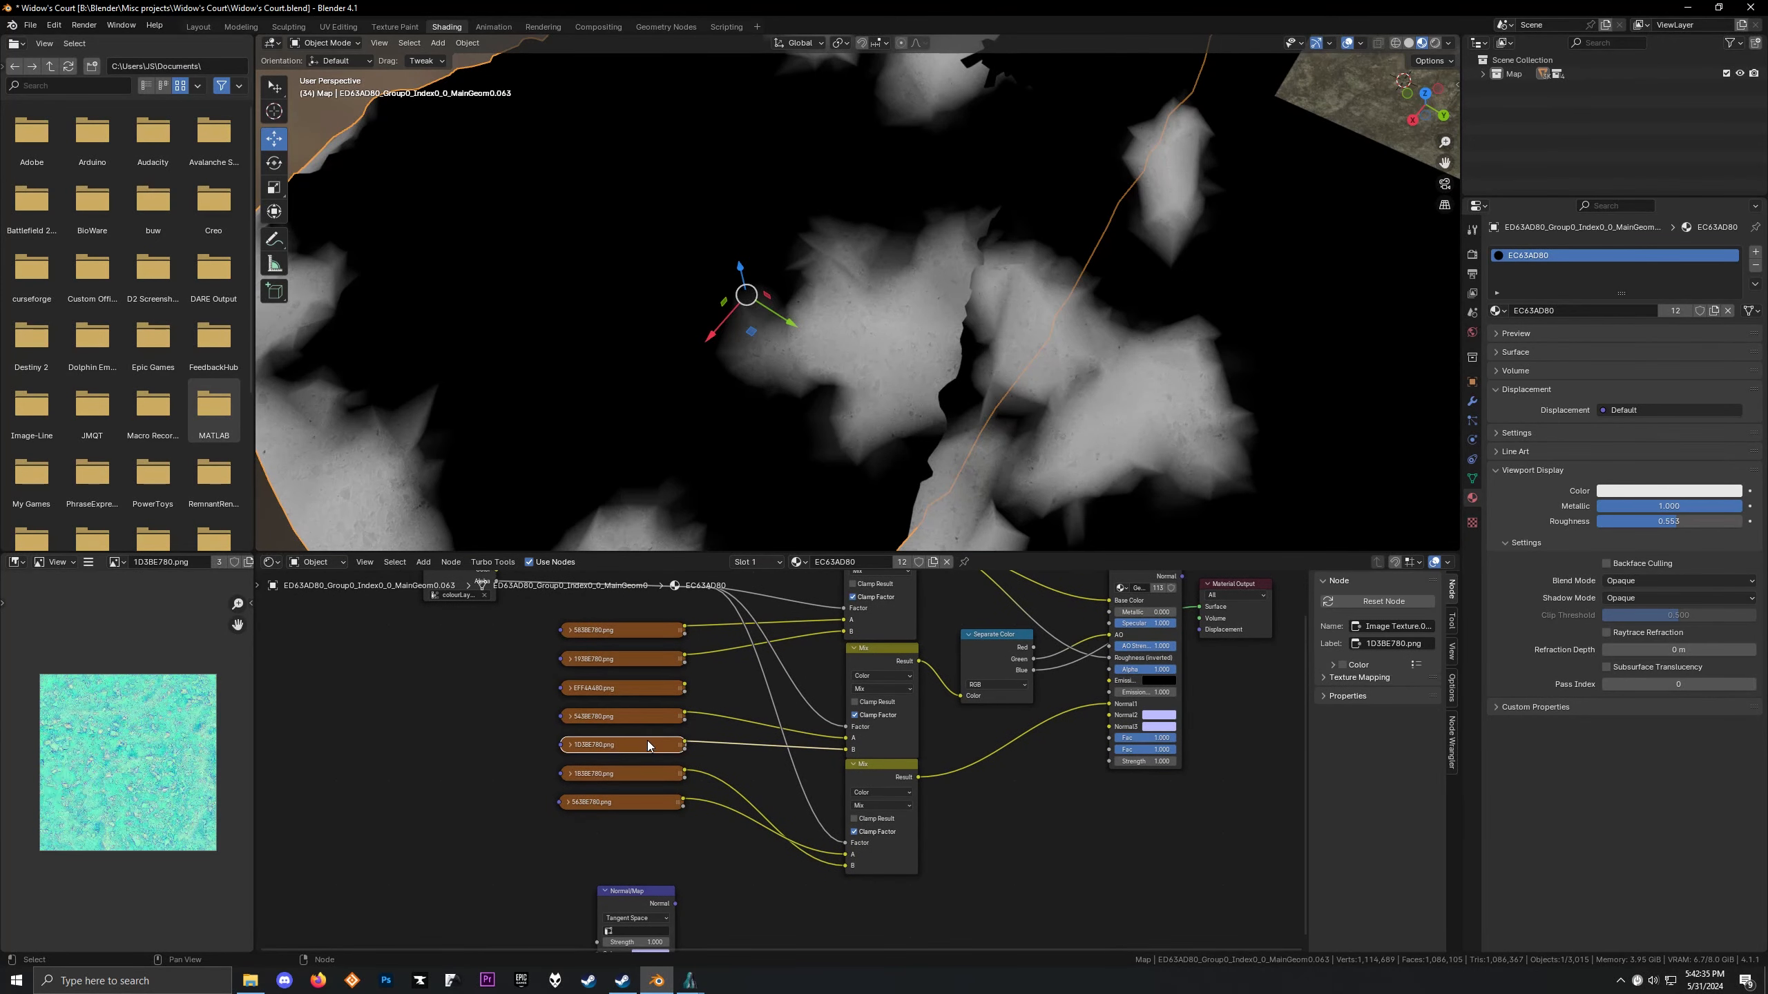
click(646, 718)
click(652, 746)
click(652, 716)
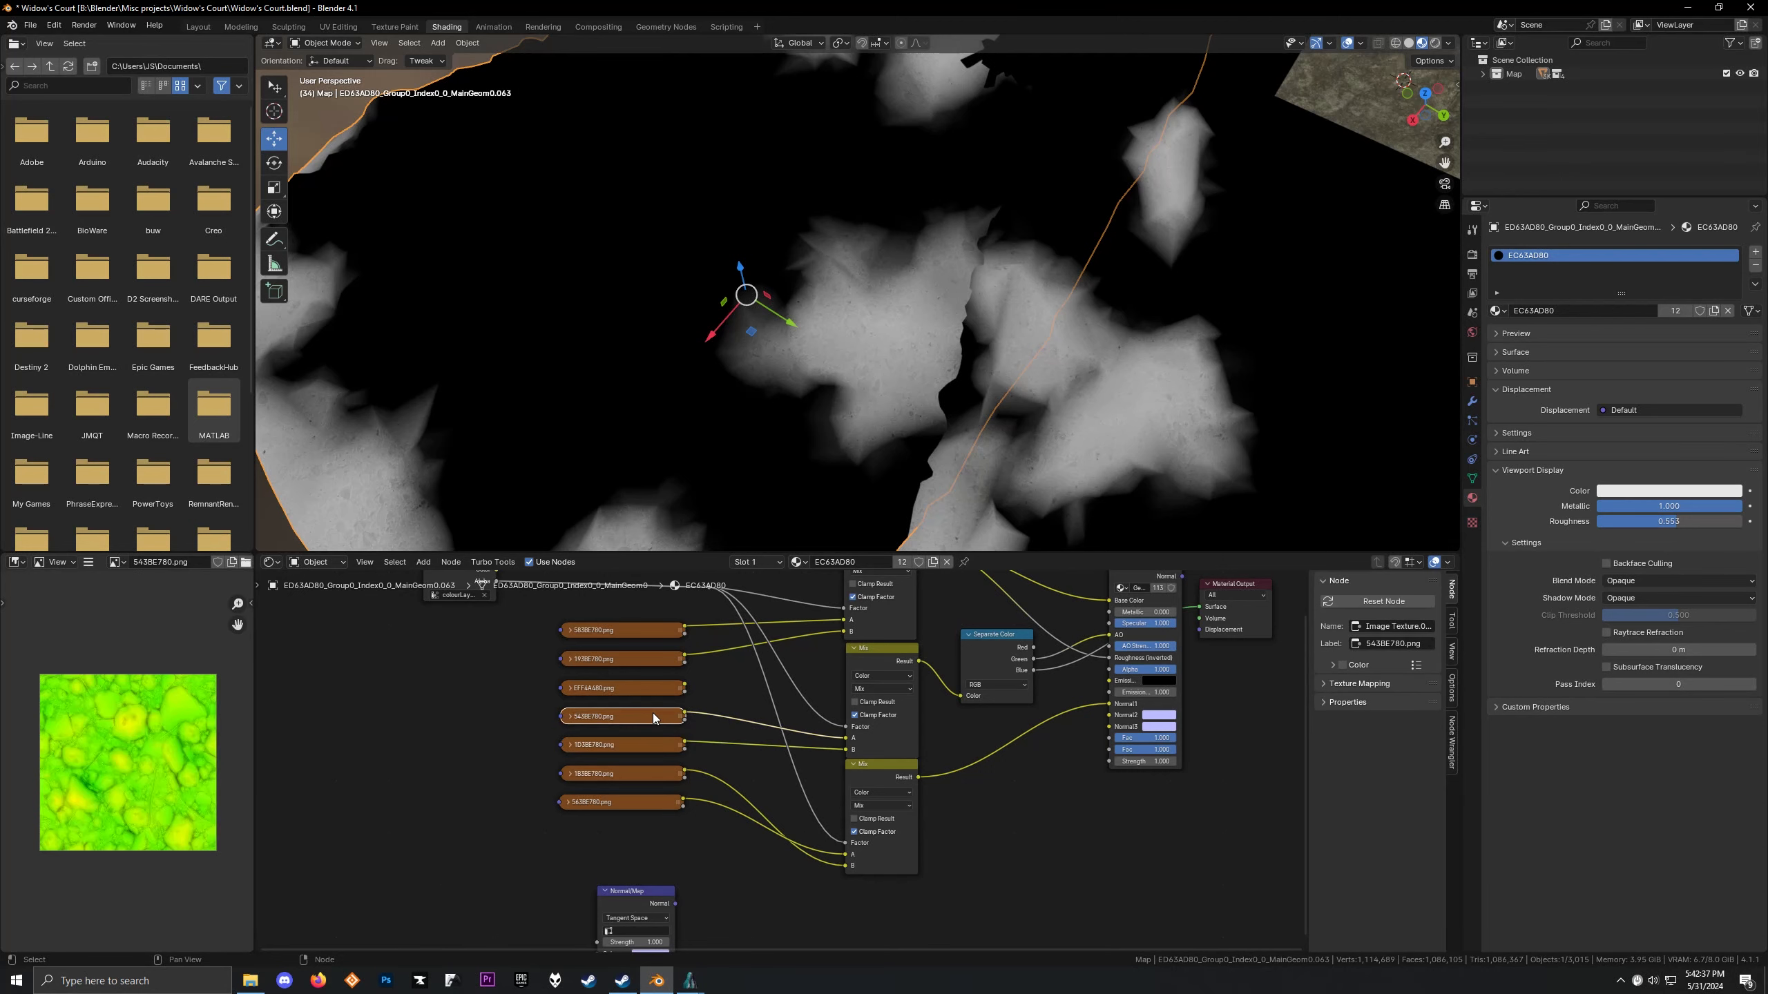
click(654, 745)
click(656, 718)
Preview the Separate Color node's Red output on the mound again and inspect it from several distances
middle_drag(883, 728, 597, 747)
scroll(597, 747, up, 3)
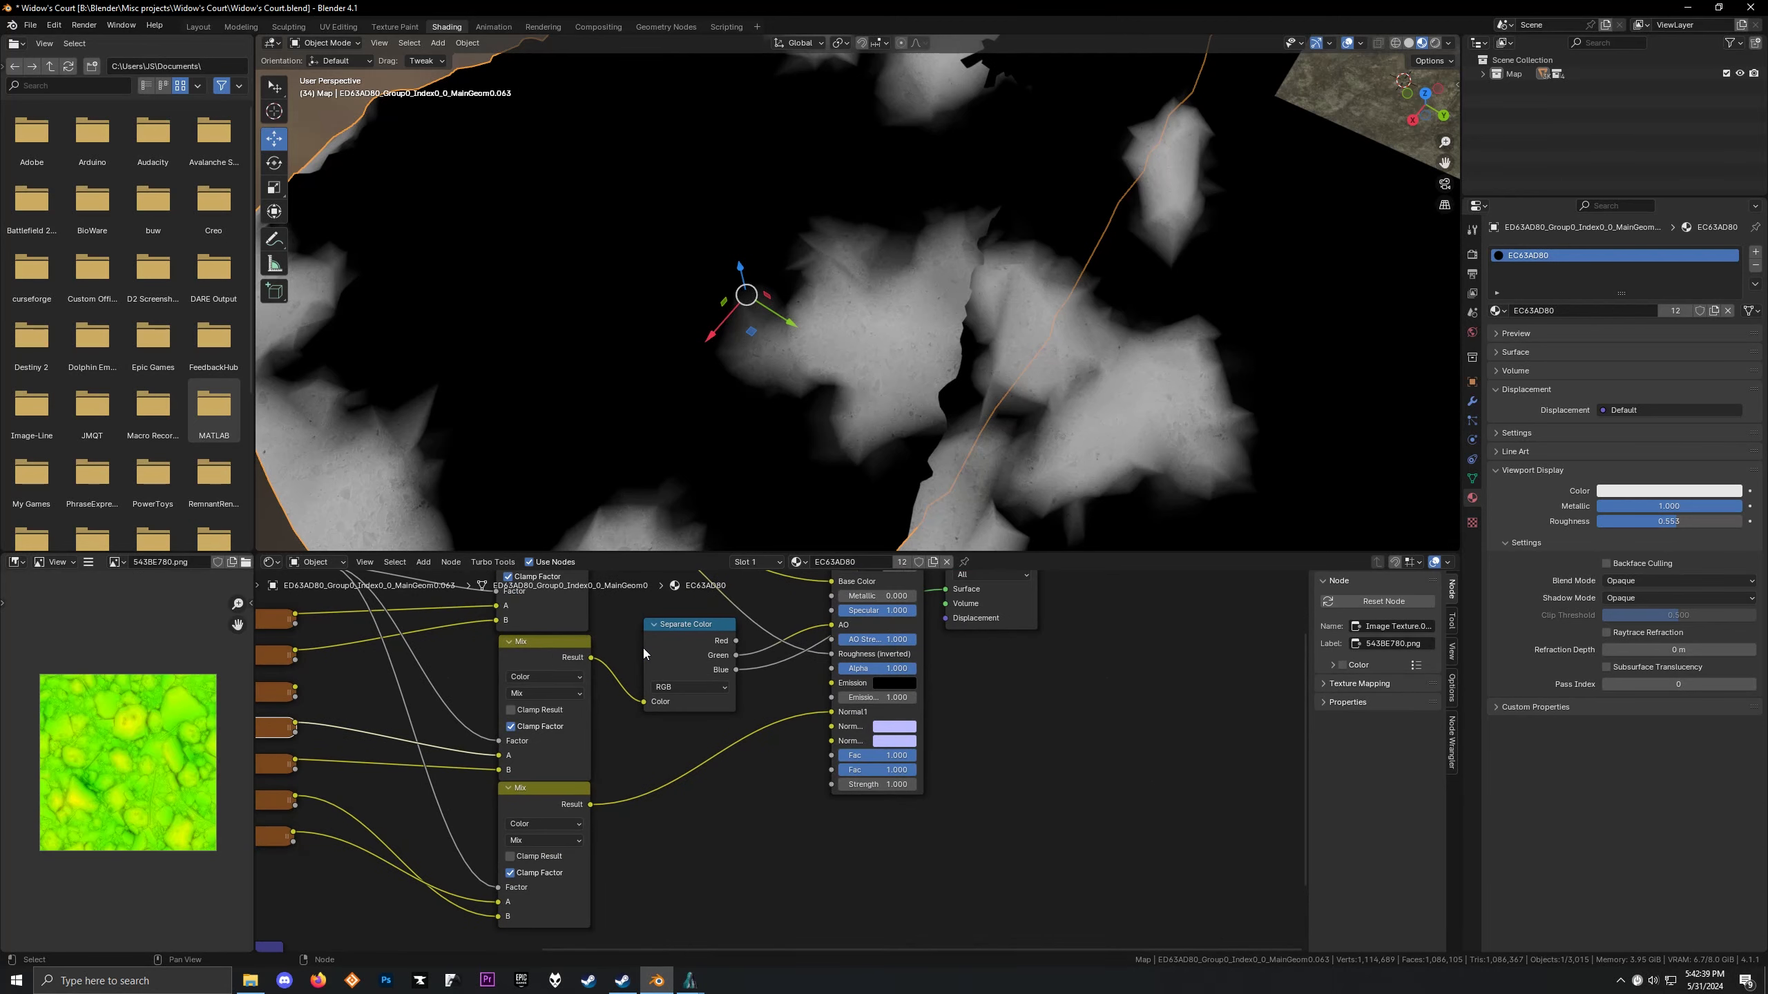
ctrl+shift+click(676, 647)
scroll(706, 340, down, 3)
middle_drag(707, 340, 861, 348)
scroll(843, 339, up, 3)
scroll(876, 344, down, 3)
Duplicate the Separate Color node beside the image textures and link 543BE780.png's colour into it
middle_drag(711, 612, 945, 686)
scroll(758, 719, down, 1)
key(shift+d)
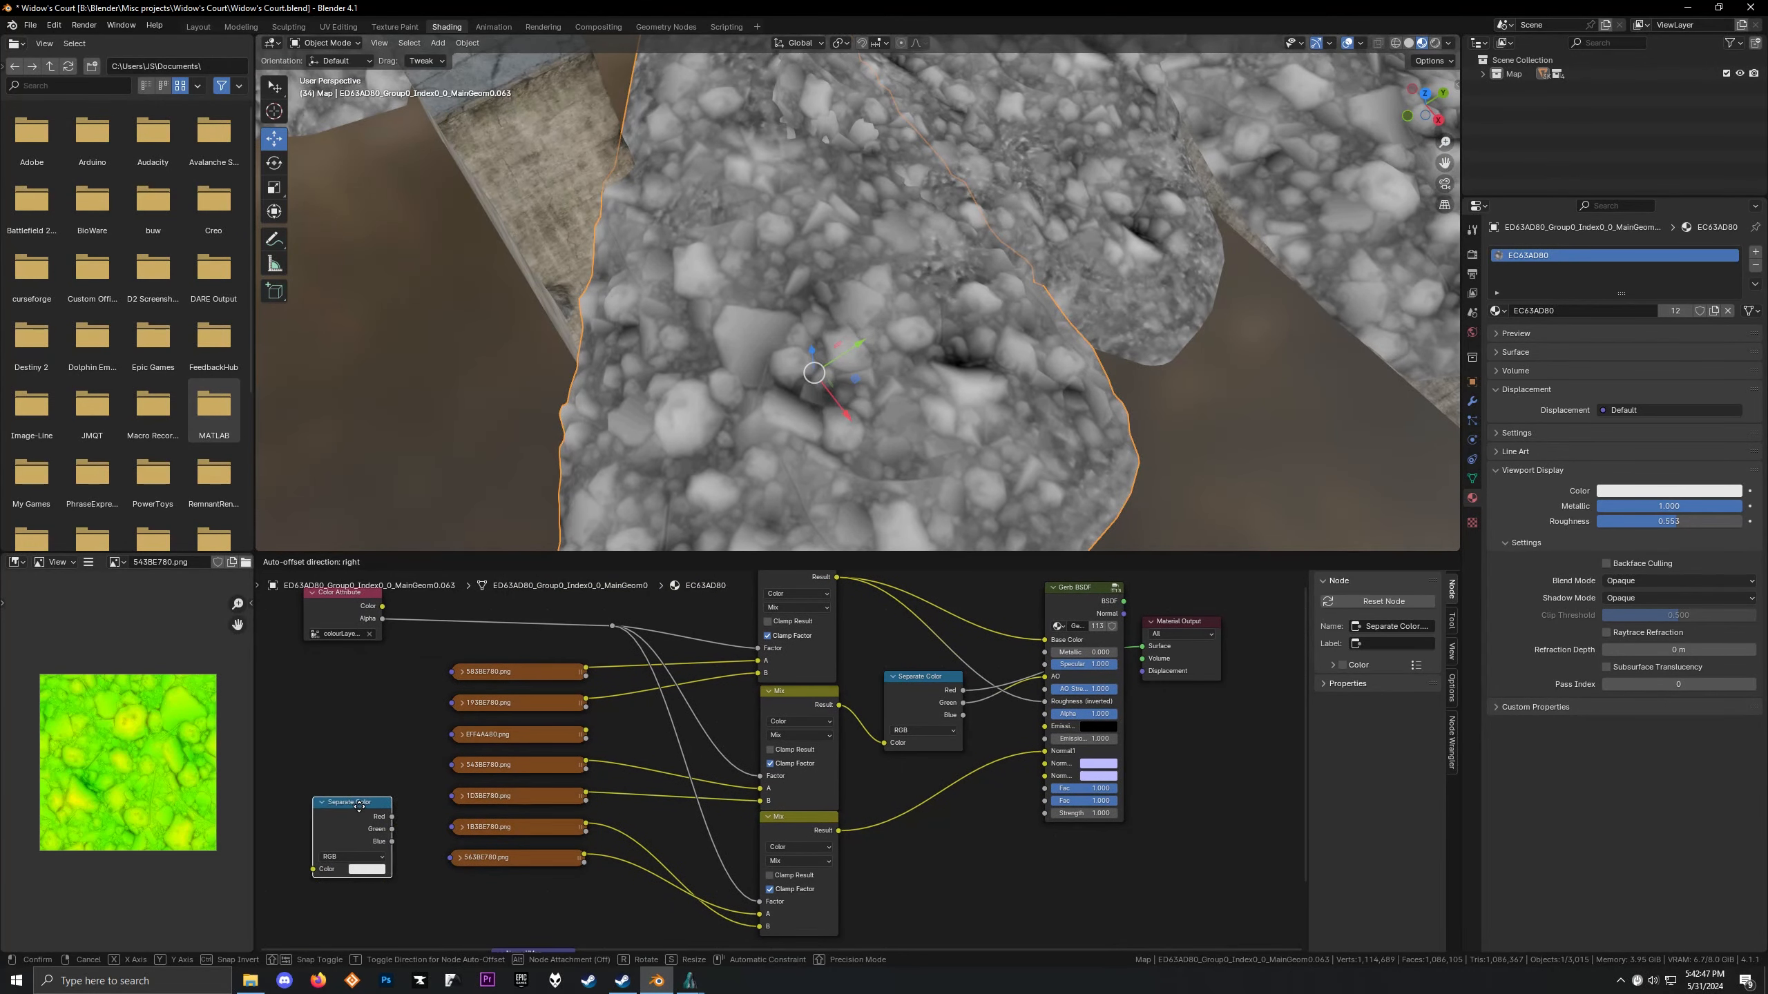
click(355, 766)
click(576, 763)
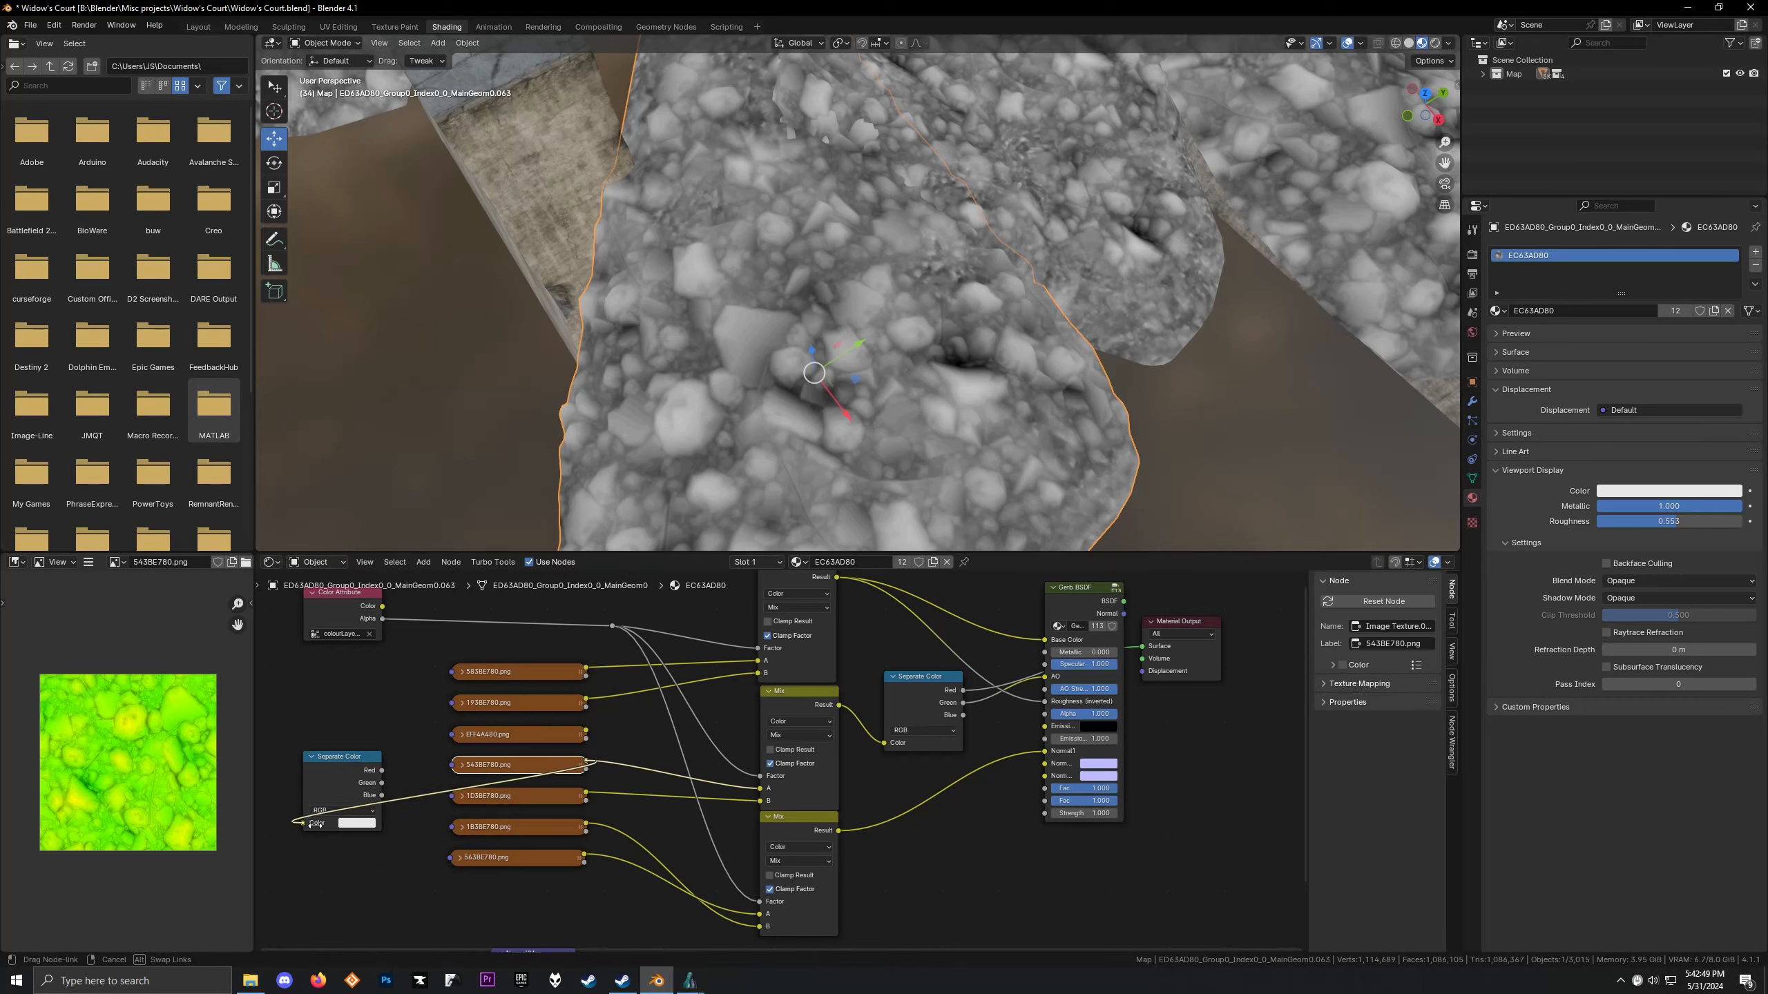
mouse_move(315, 825)
mouse_down()
mouse_move(287, 823)
mouse_move(306, 825)
mouse_up()
Rearrange the image textures and the duplicated Separate Color node so it sits between the textures and the Mix nodes
drag(329, 761, 653, 706)
drag(415, 645, 665, 898)
key(g)
click(494, 894)
scroll(730, 702, up, 2)
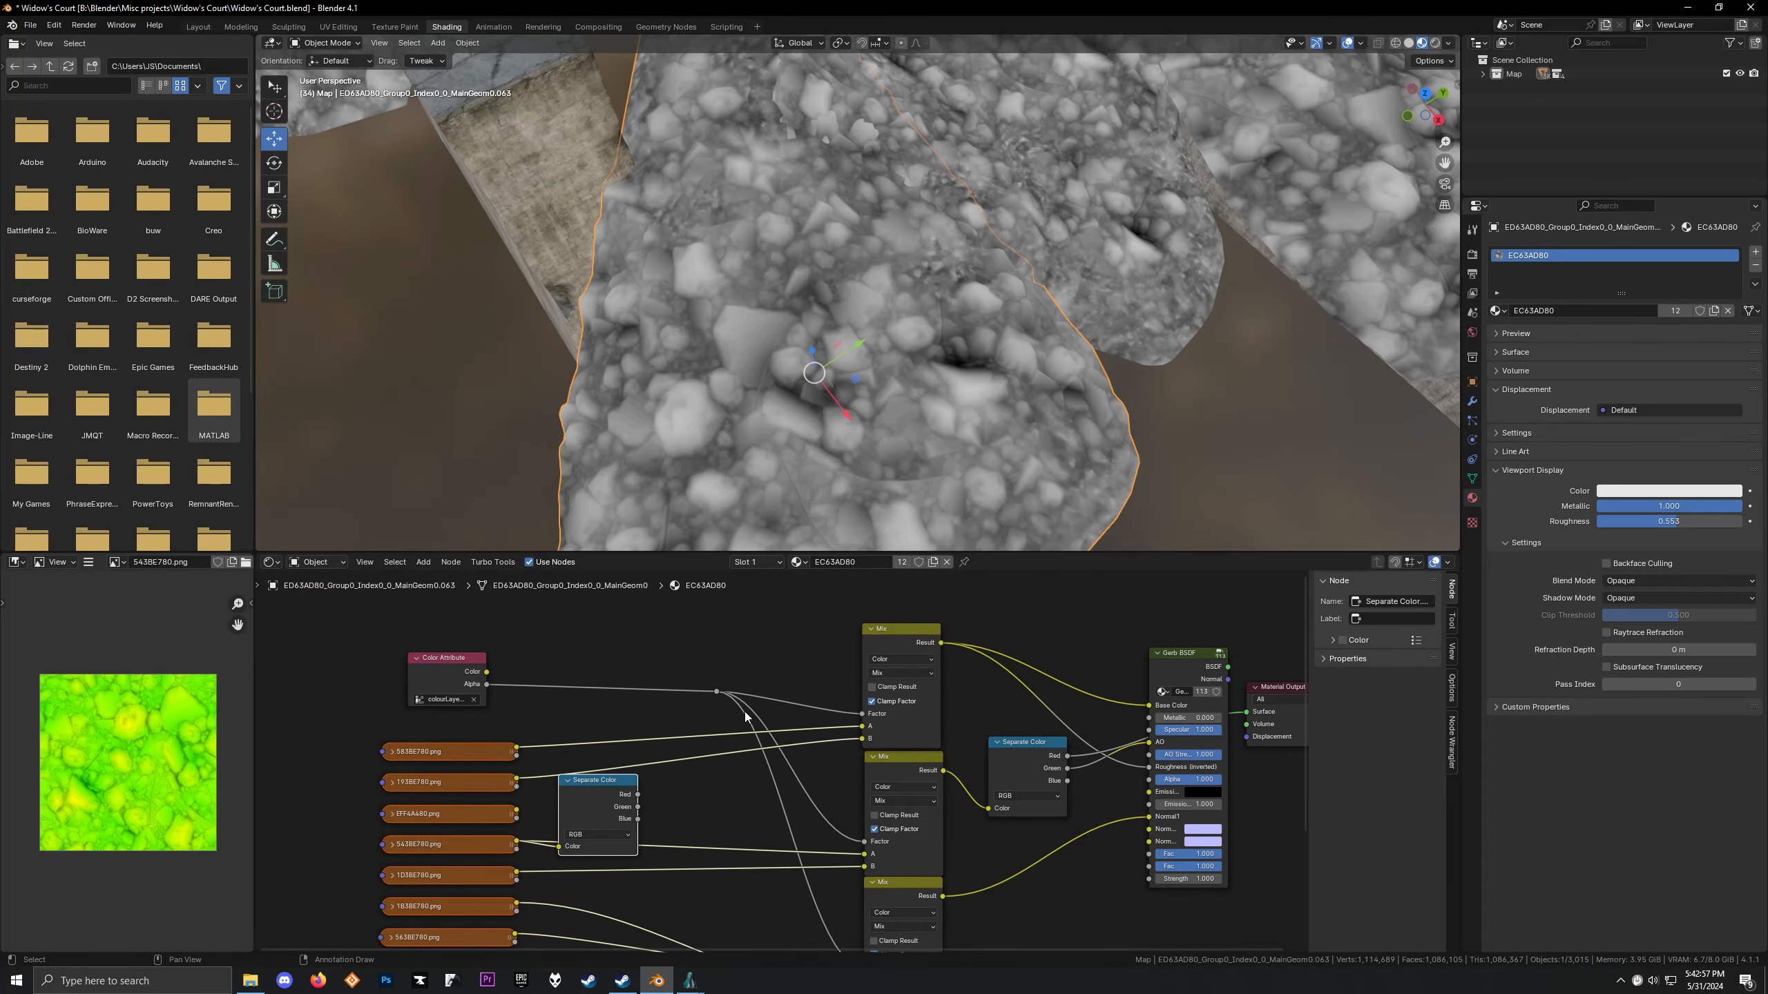
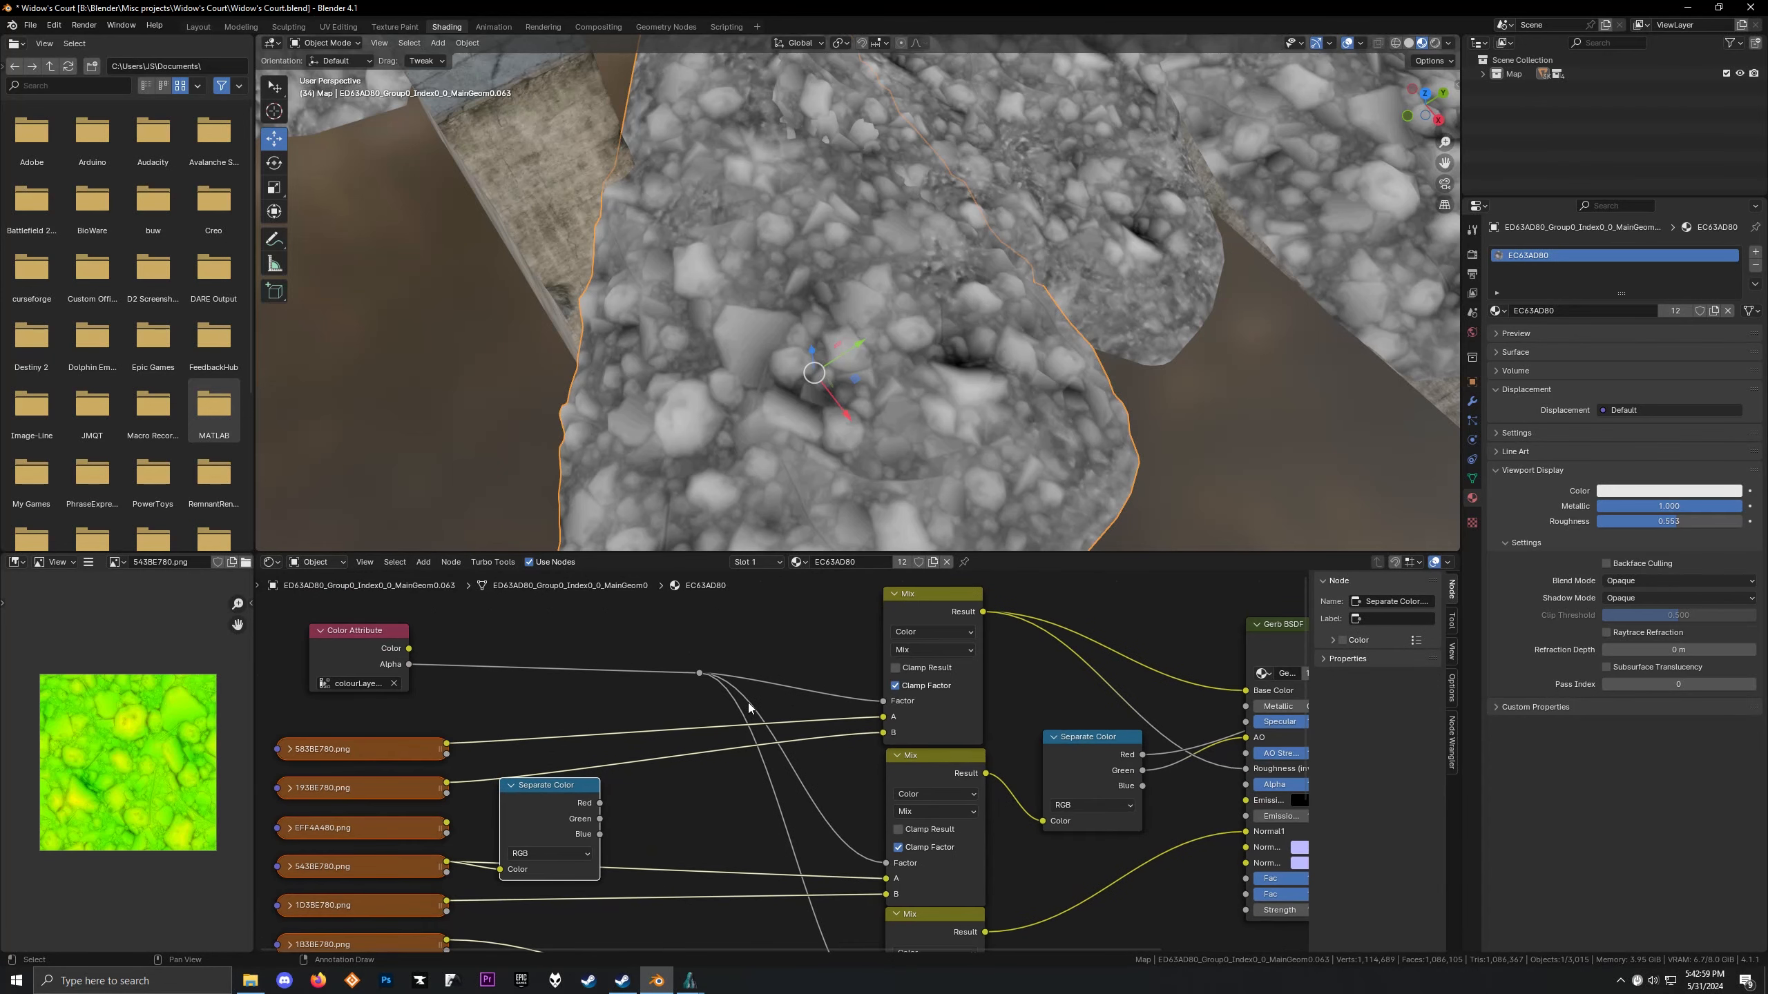
Preview the vertex-colour alpha mask and insert a Mix Color node between Color Attribute's Alpha and the reroute
ctrl+shift+click(699, 673)
scroll(652, 368, down, 3)
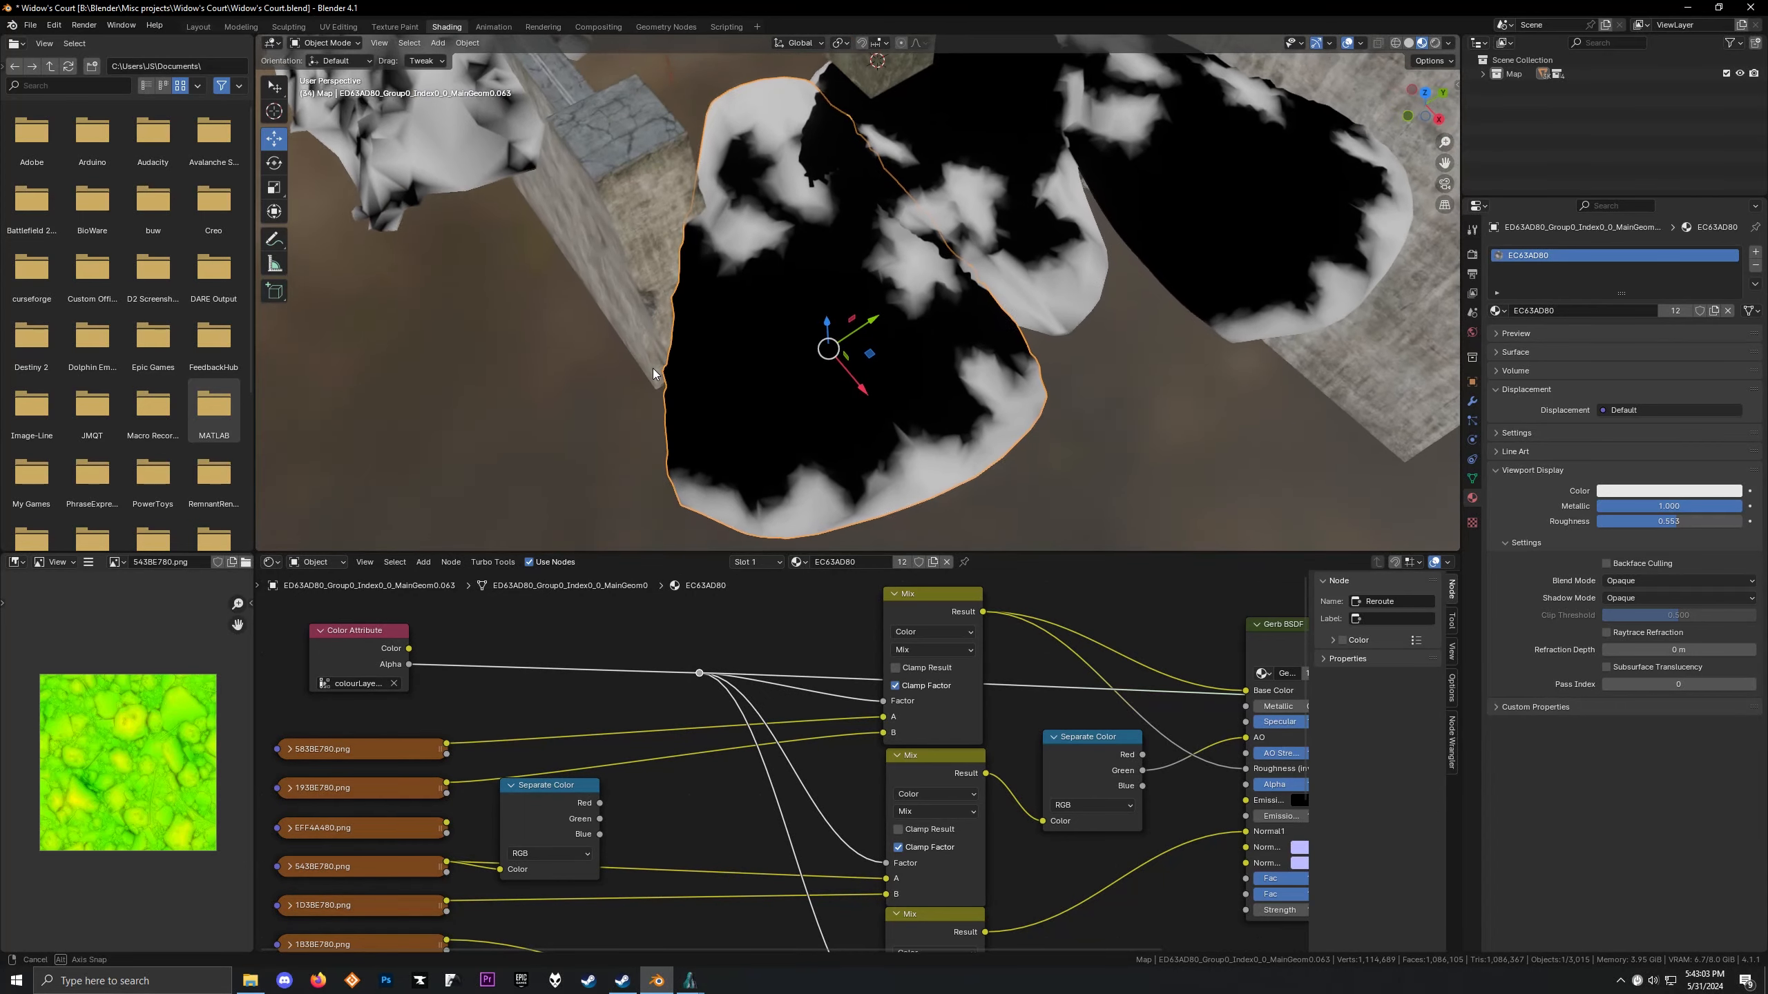
key(shift+a)
mouse_move(630, 642)
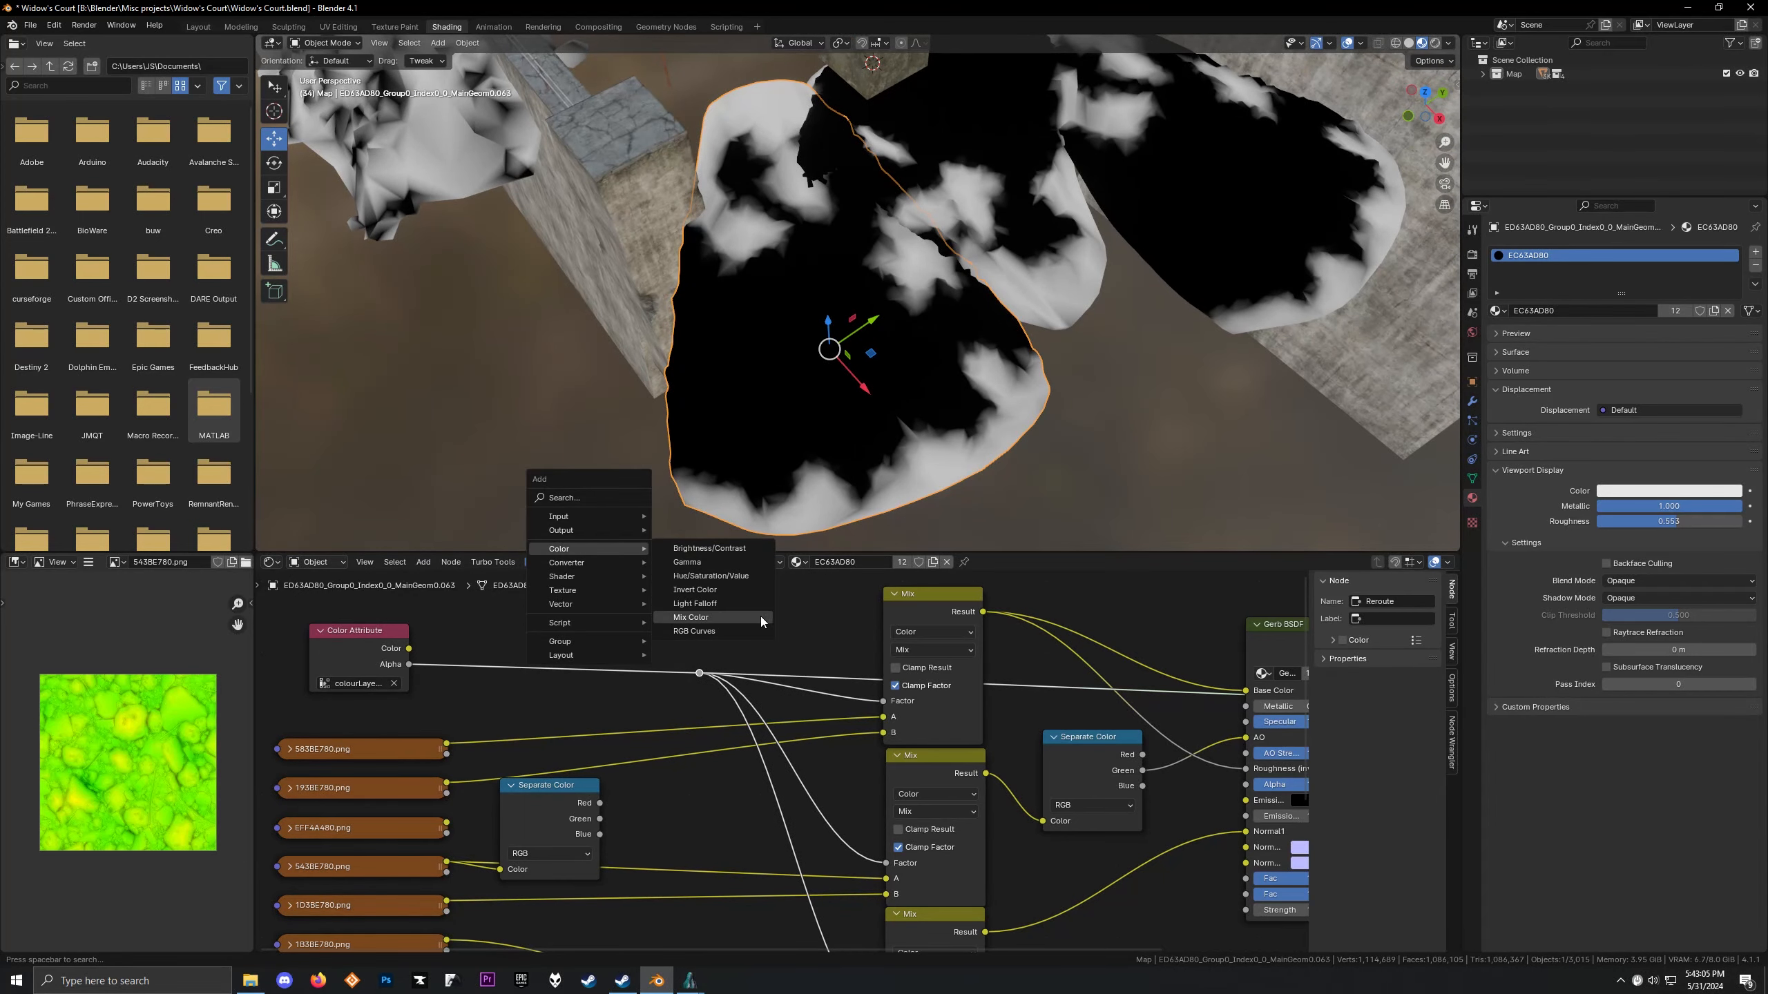
click(760, 617)
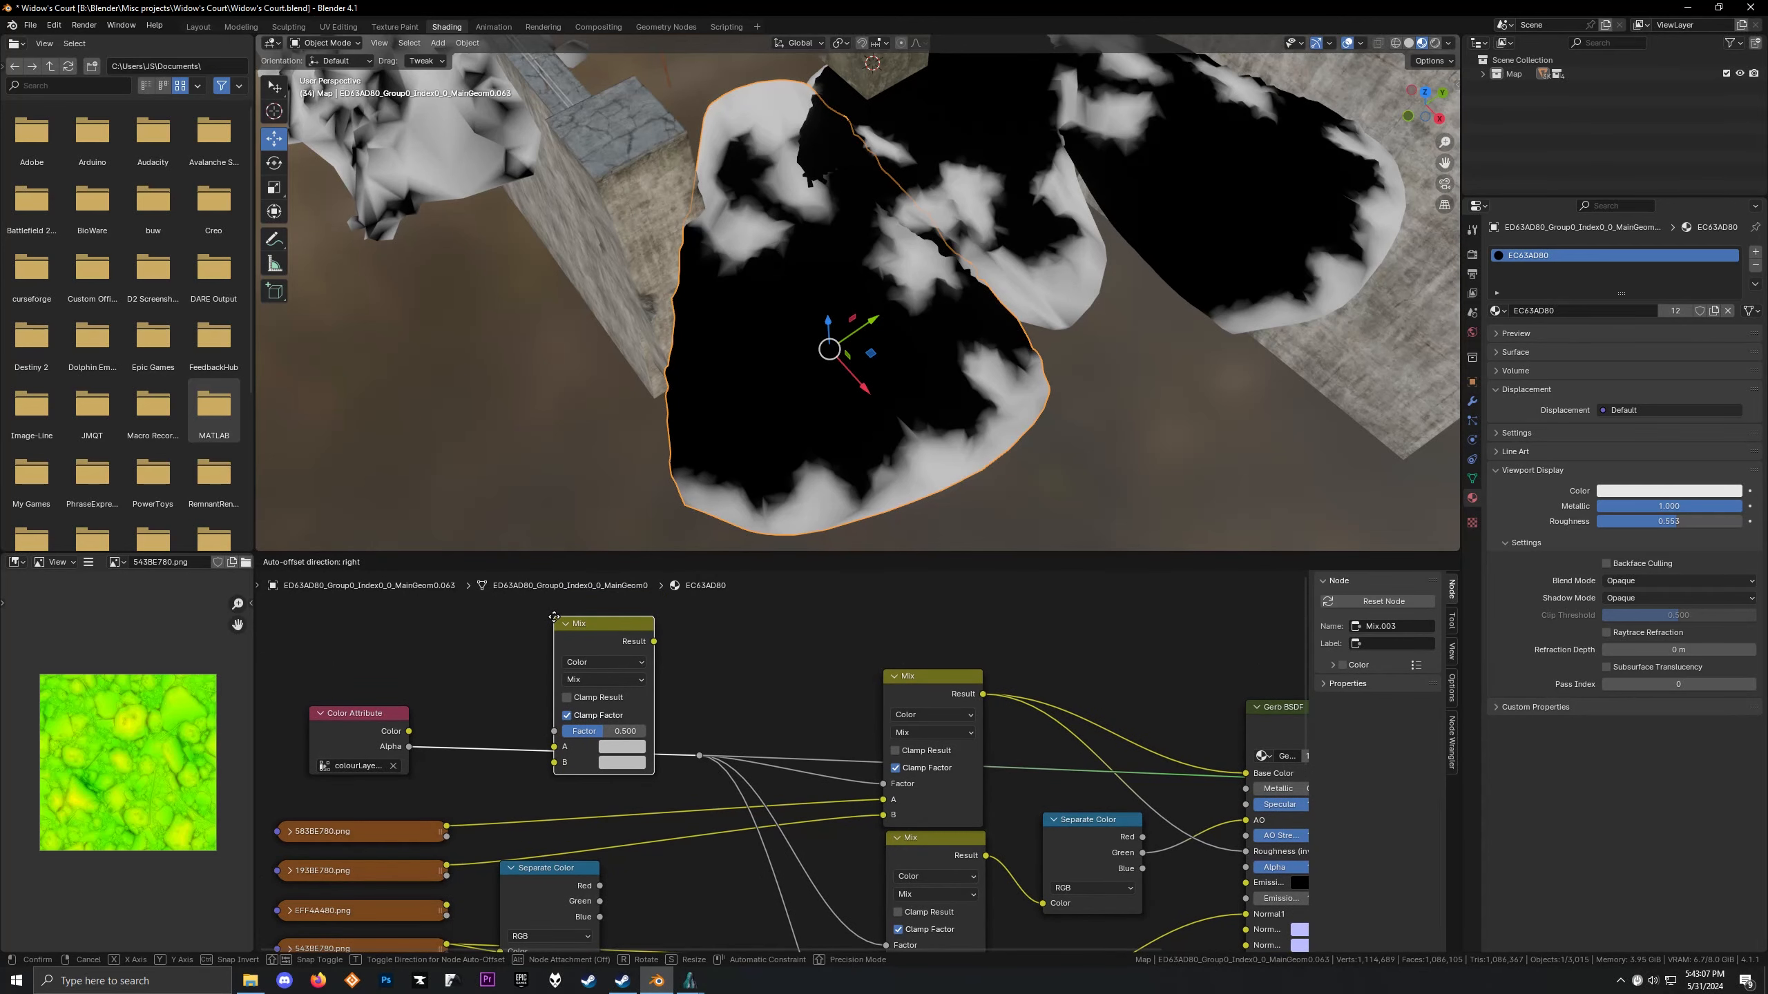
click(561, 619)
middle_drag(555, 652, 721, 613)
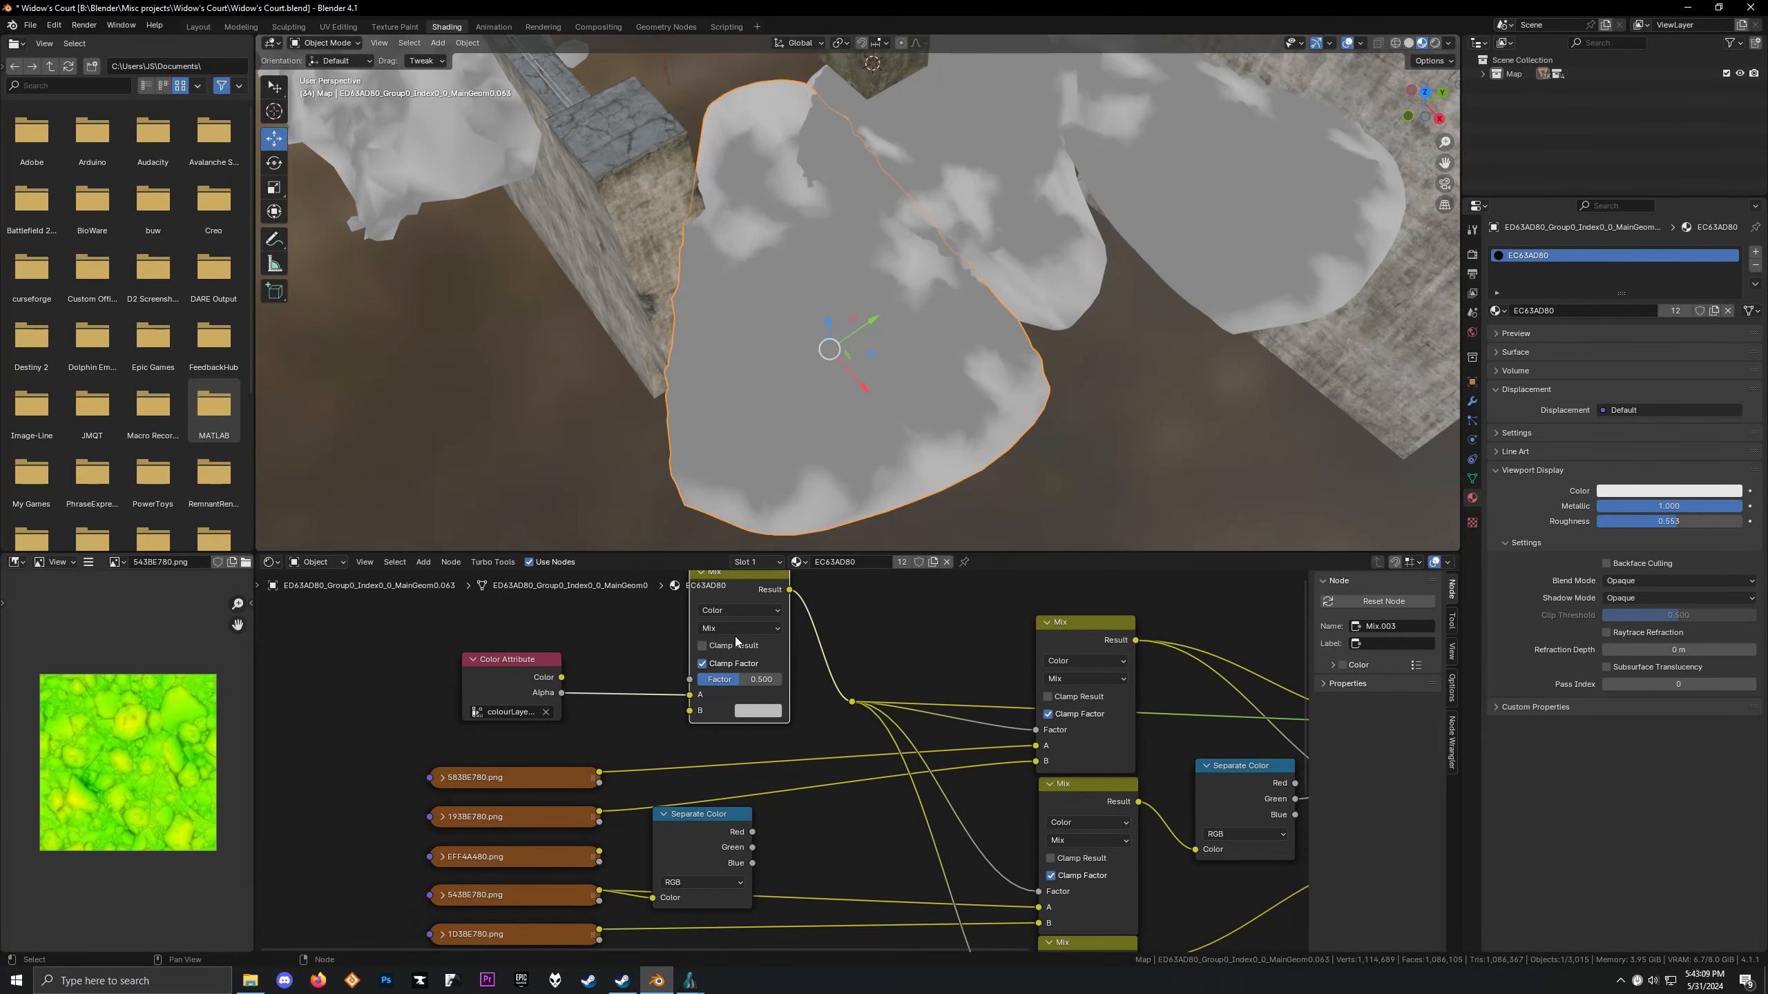
Set the new Mix node to Multiply with Factor 1.000, link Separate Color's Red into B, and inspect the mask
click(735, 630)
click(732, 679)
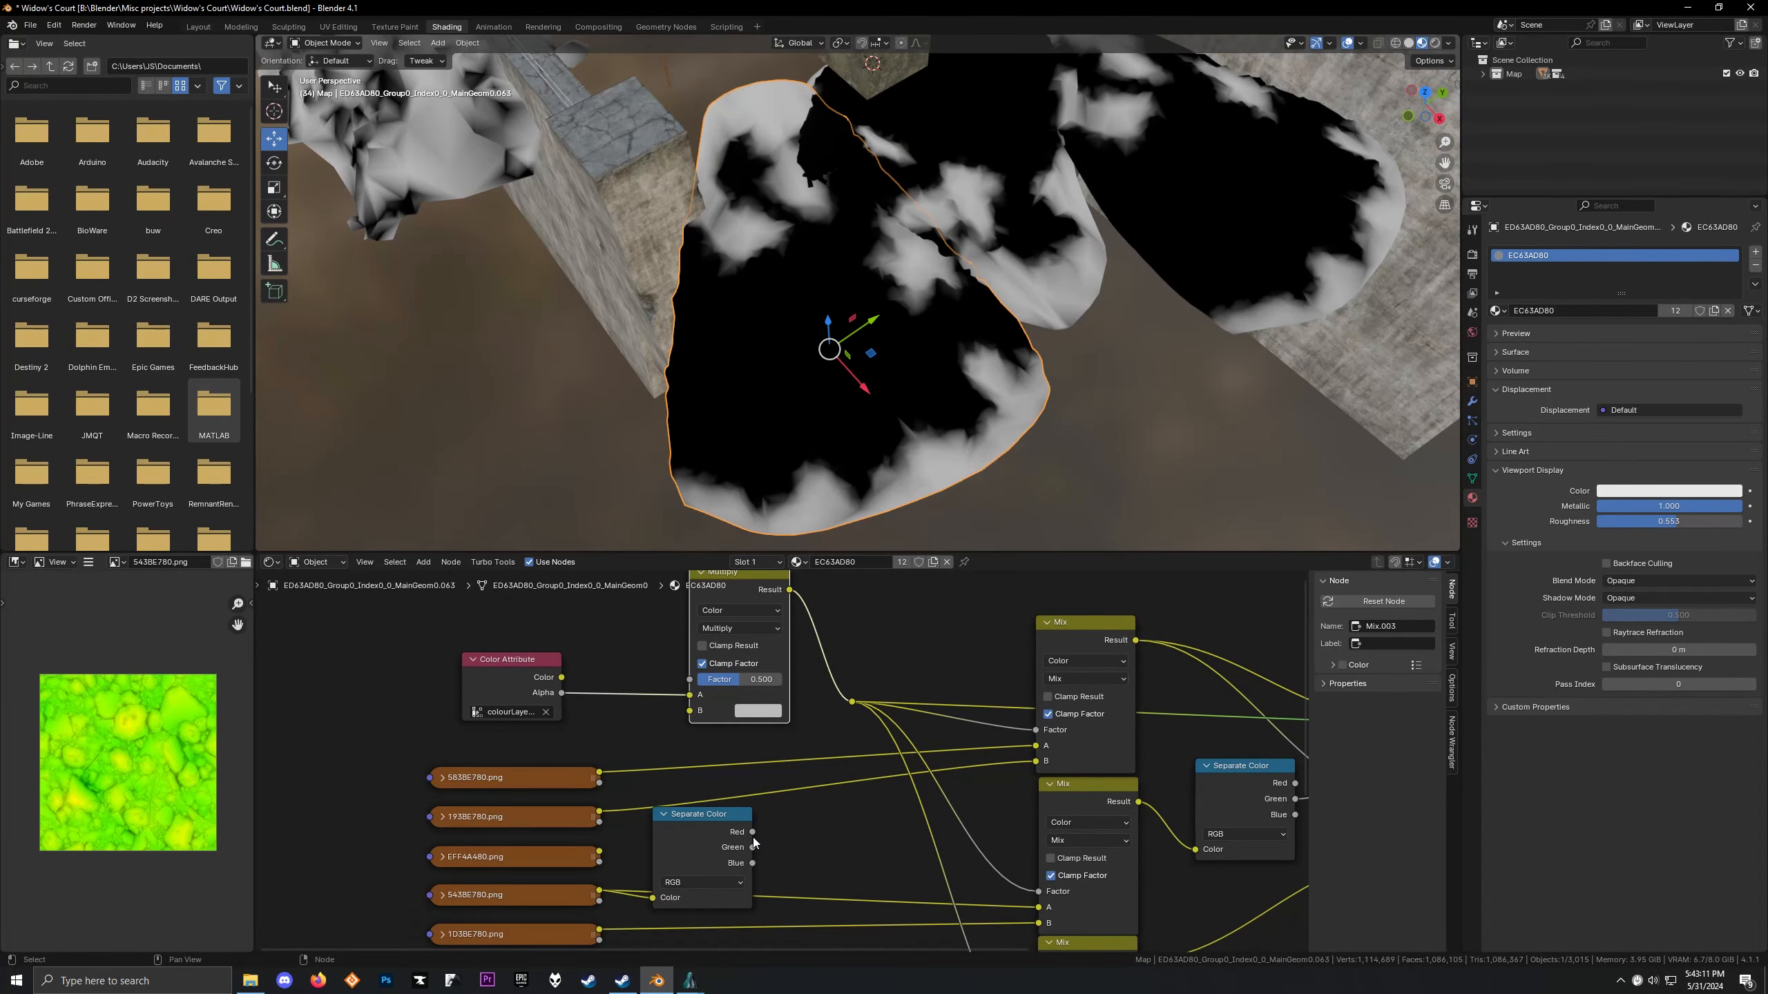
mouse_move(753, 832)
mouse_down()
mouse_move(717, 698)
mouse_move(689, 711)
mouse_move(778, 679)
mouse_up()
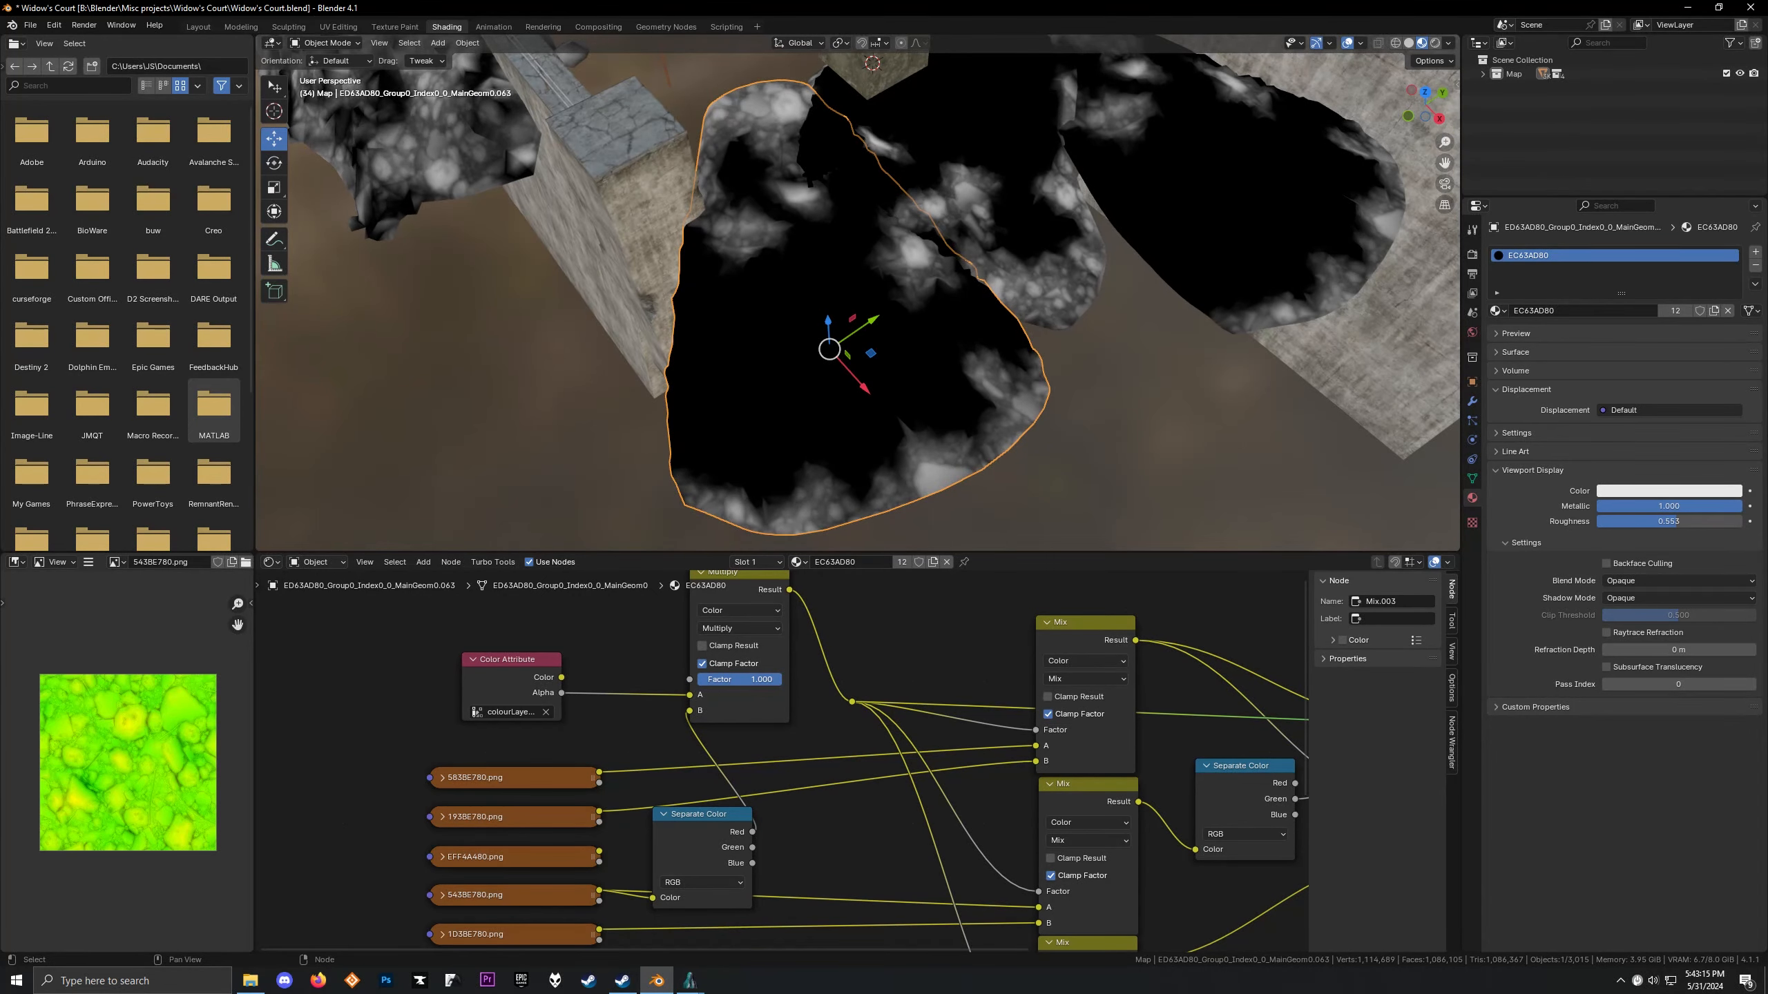
middle_drag(861, 378, 694, 380)
scroll(696, 666, down, 2)
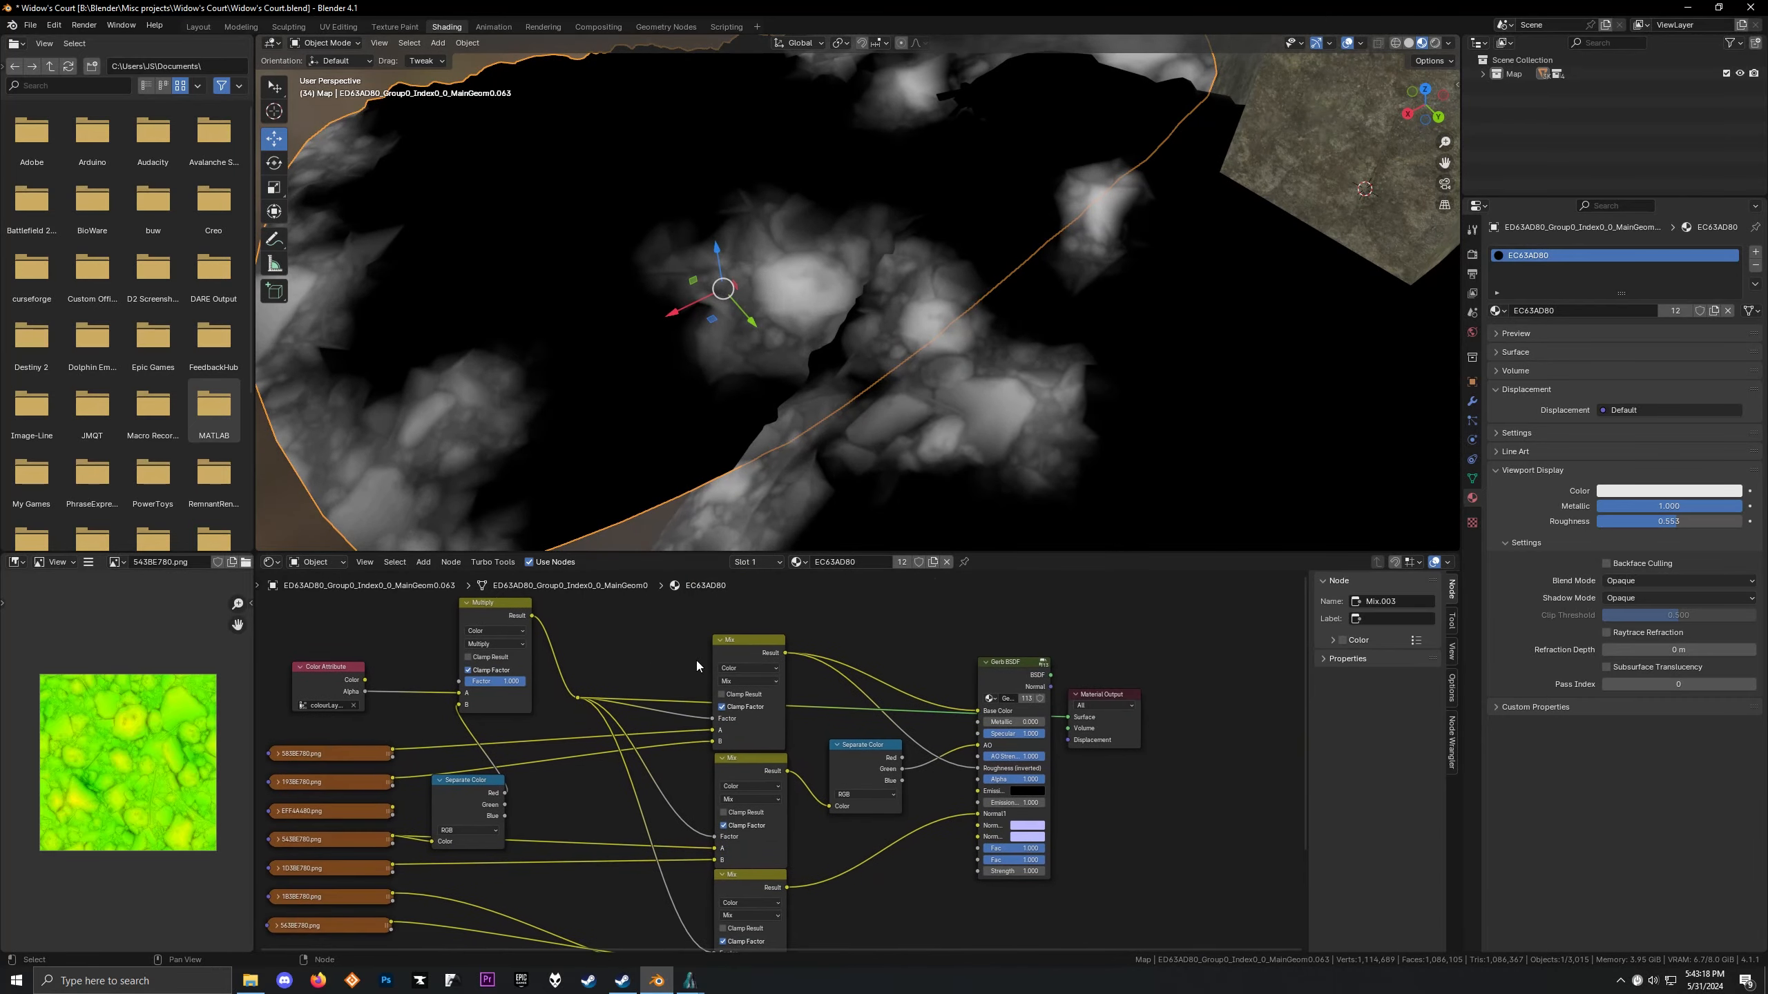
Compare the full Gerb BSDF material on the rubble with the new Separate Color node's Red output
ctrl+shift+click(1014, 675)
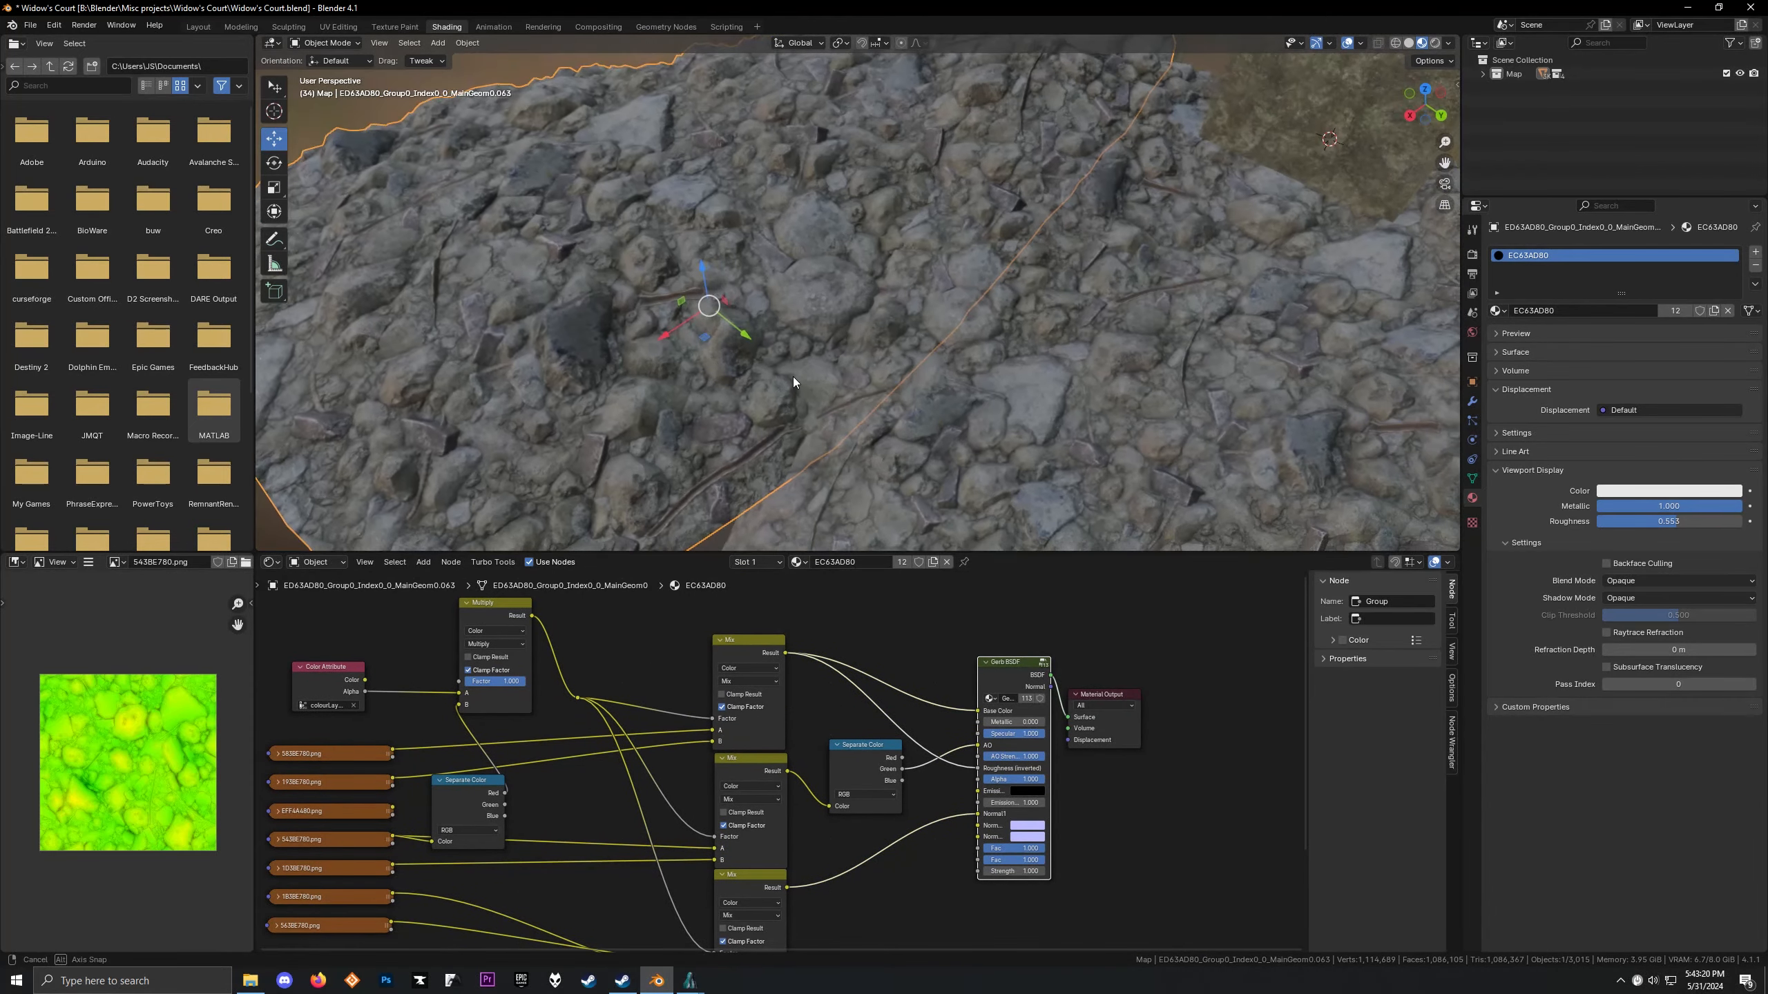
middle_drag(792, 378, 1047, 321)
scroll(544, 687, up, 1)
middle_drag(544, 687, 963, 689)
drag(870, 785, 846, 779)
ctrl+shift+click(815, 775)
middle_drag(748, 501, 967, 334)
middle_drag(987, 670, 825, 691)
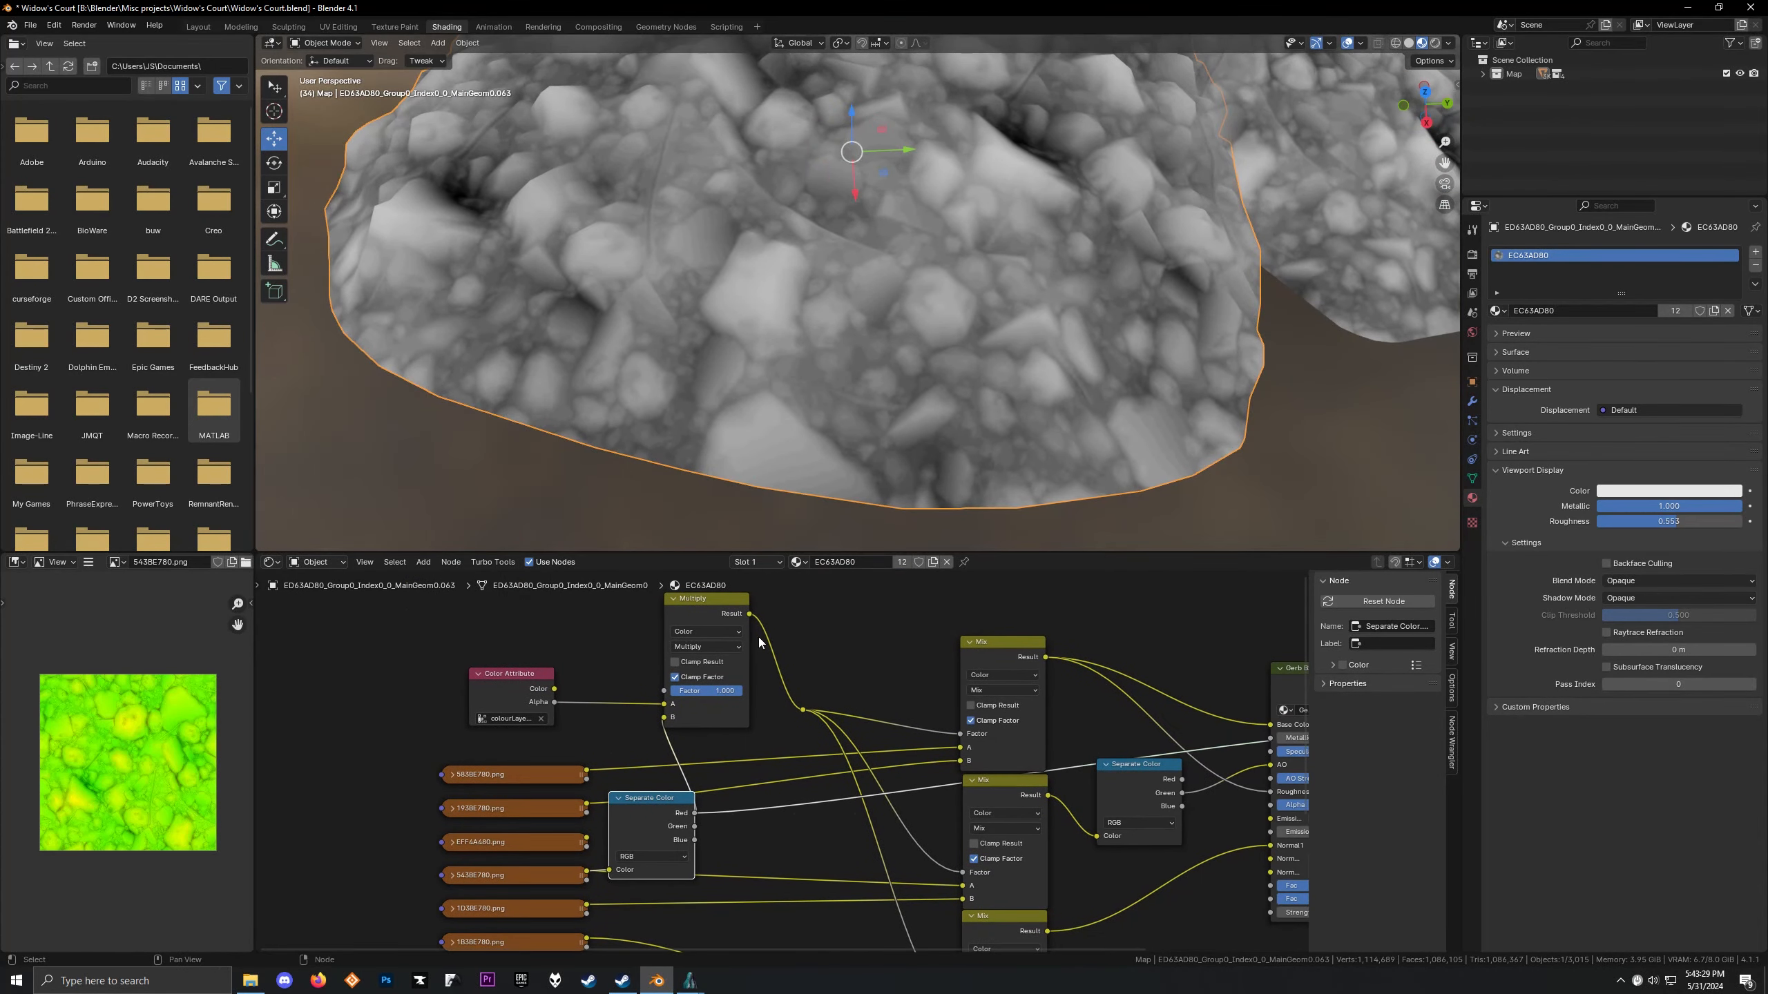
Move the Multiply node nearer the Mix nodes and the new Separate Color node beside Color Attribute, previewing Gerb BSDF again
drag(660, 603, 901, 691)
key(g)
click(936, 761)
middle_drag(1253, 621, 769, 636)
scroll(769, 636, down, 3)
ctrl+shift+click(807, 677)
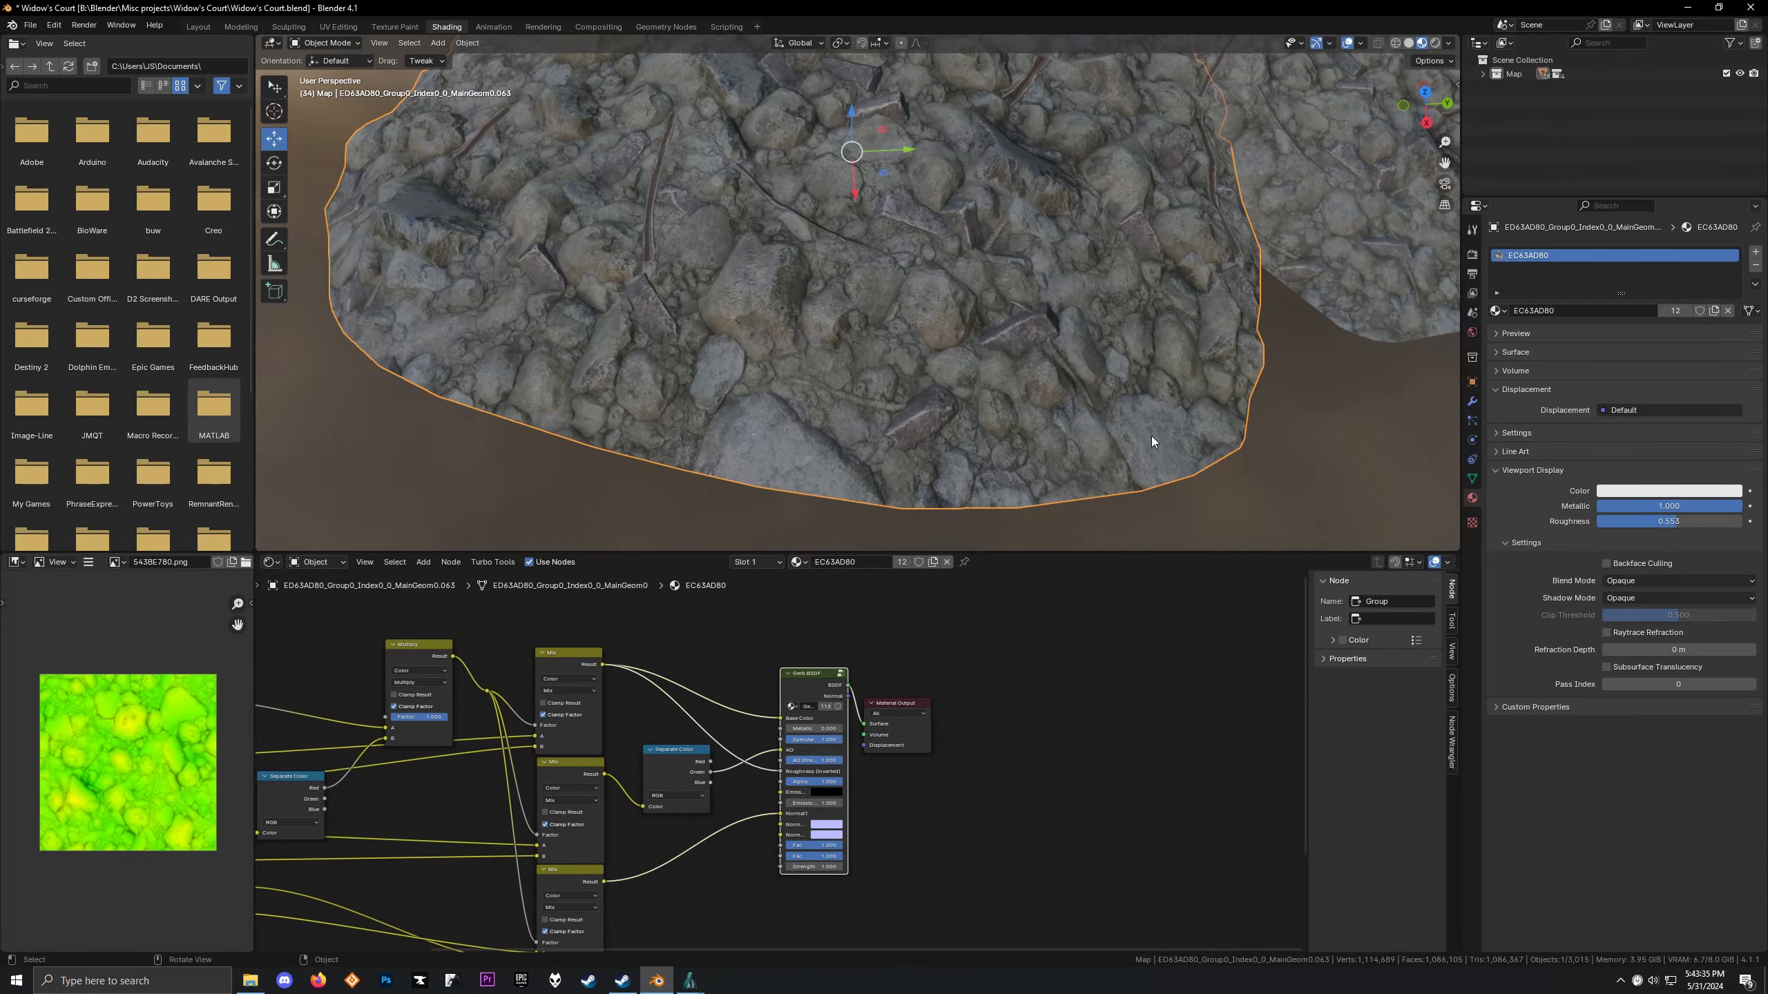
middle_drag(456, 708, 861, 689)
drag(703, 759, 682, 625)
key(shift+a)
text(c)
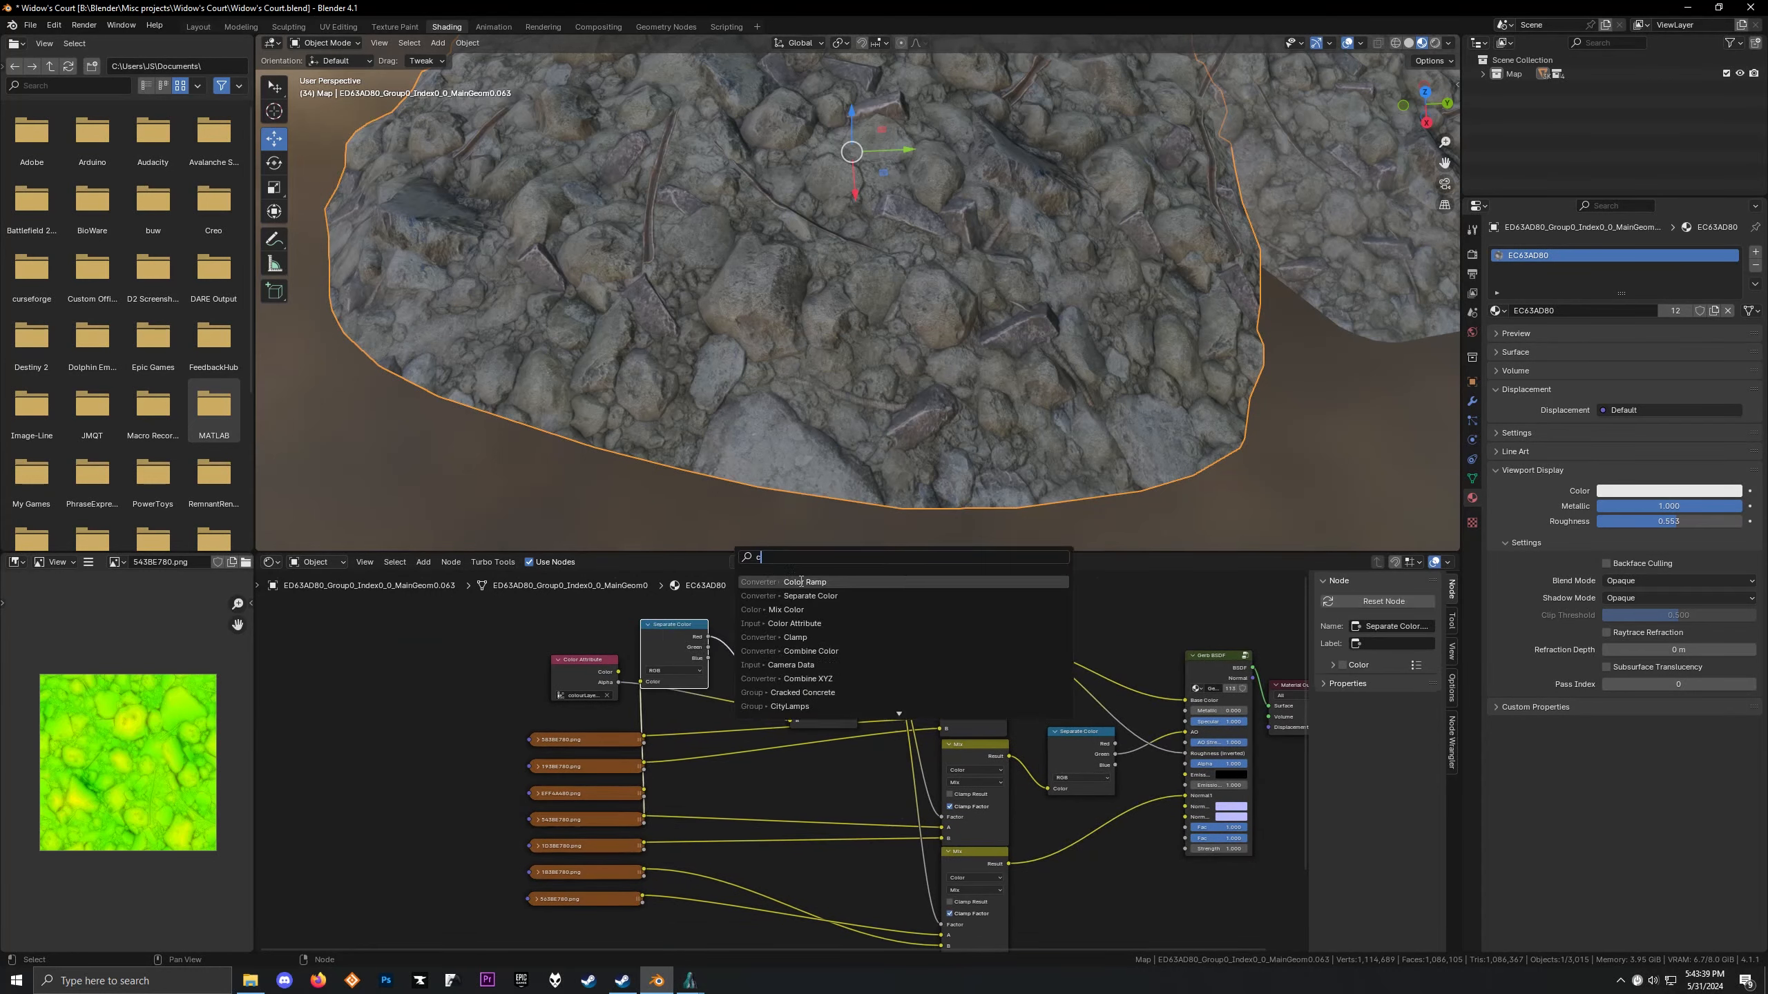
click(803, 594)
right_click(743, 594)
Add a Color Ramp node and insert it on the link between Separate Color's Red and the Multiply node's B
key(shift+a)
click(743, 594)
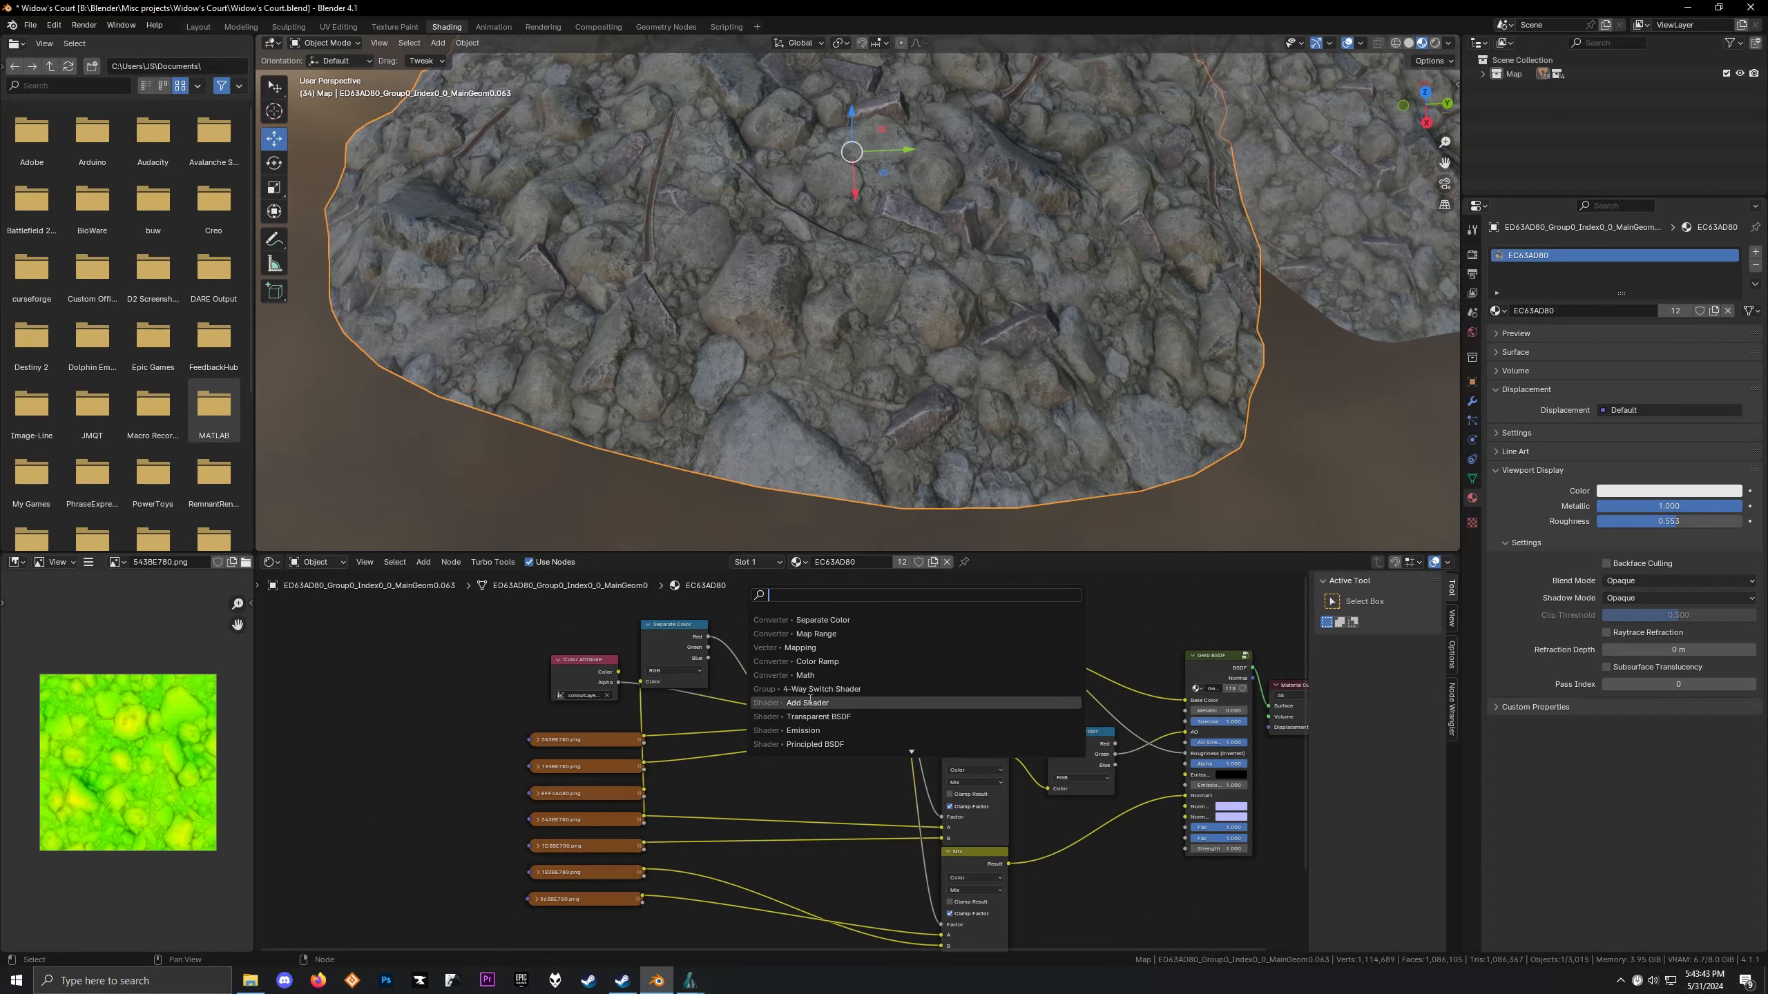
text(col)
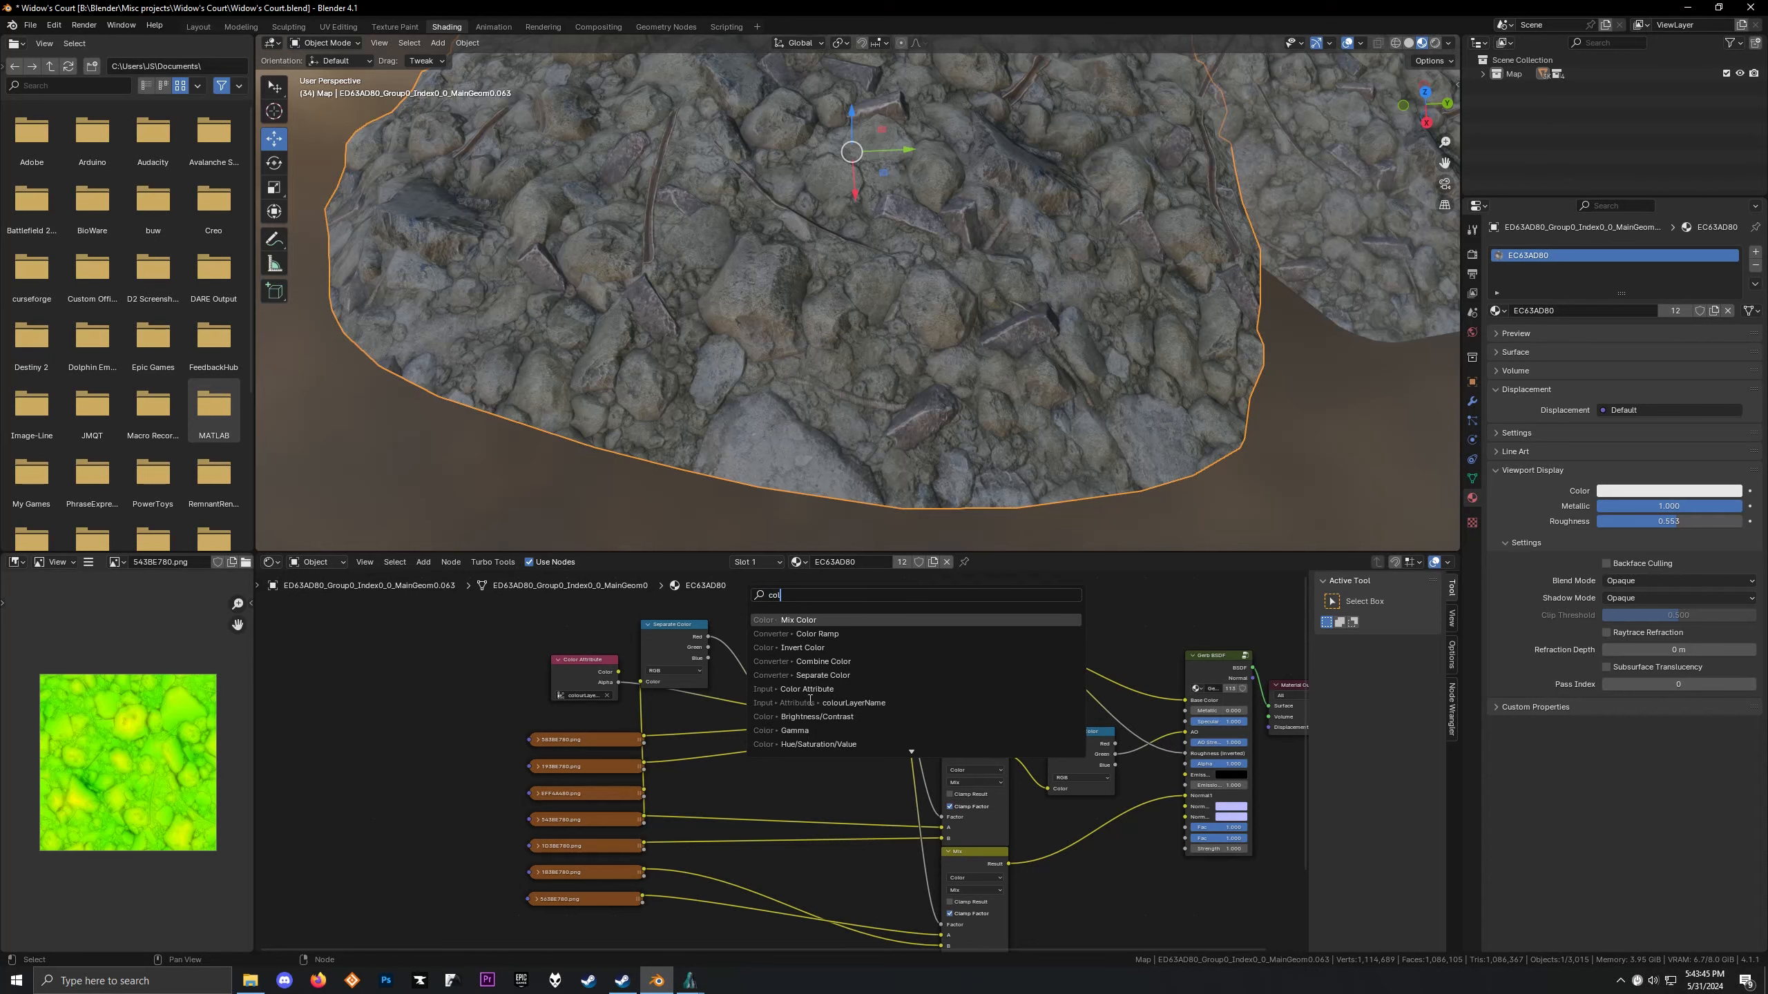
click(853, 634)
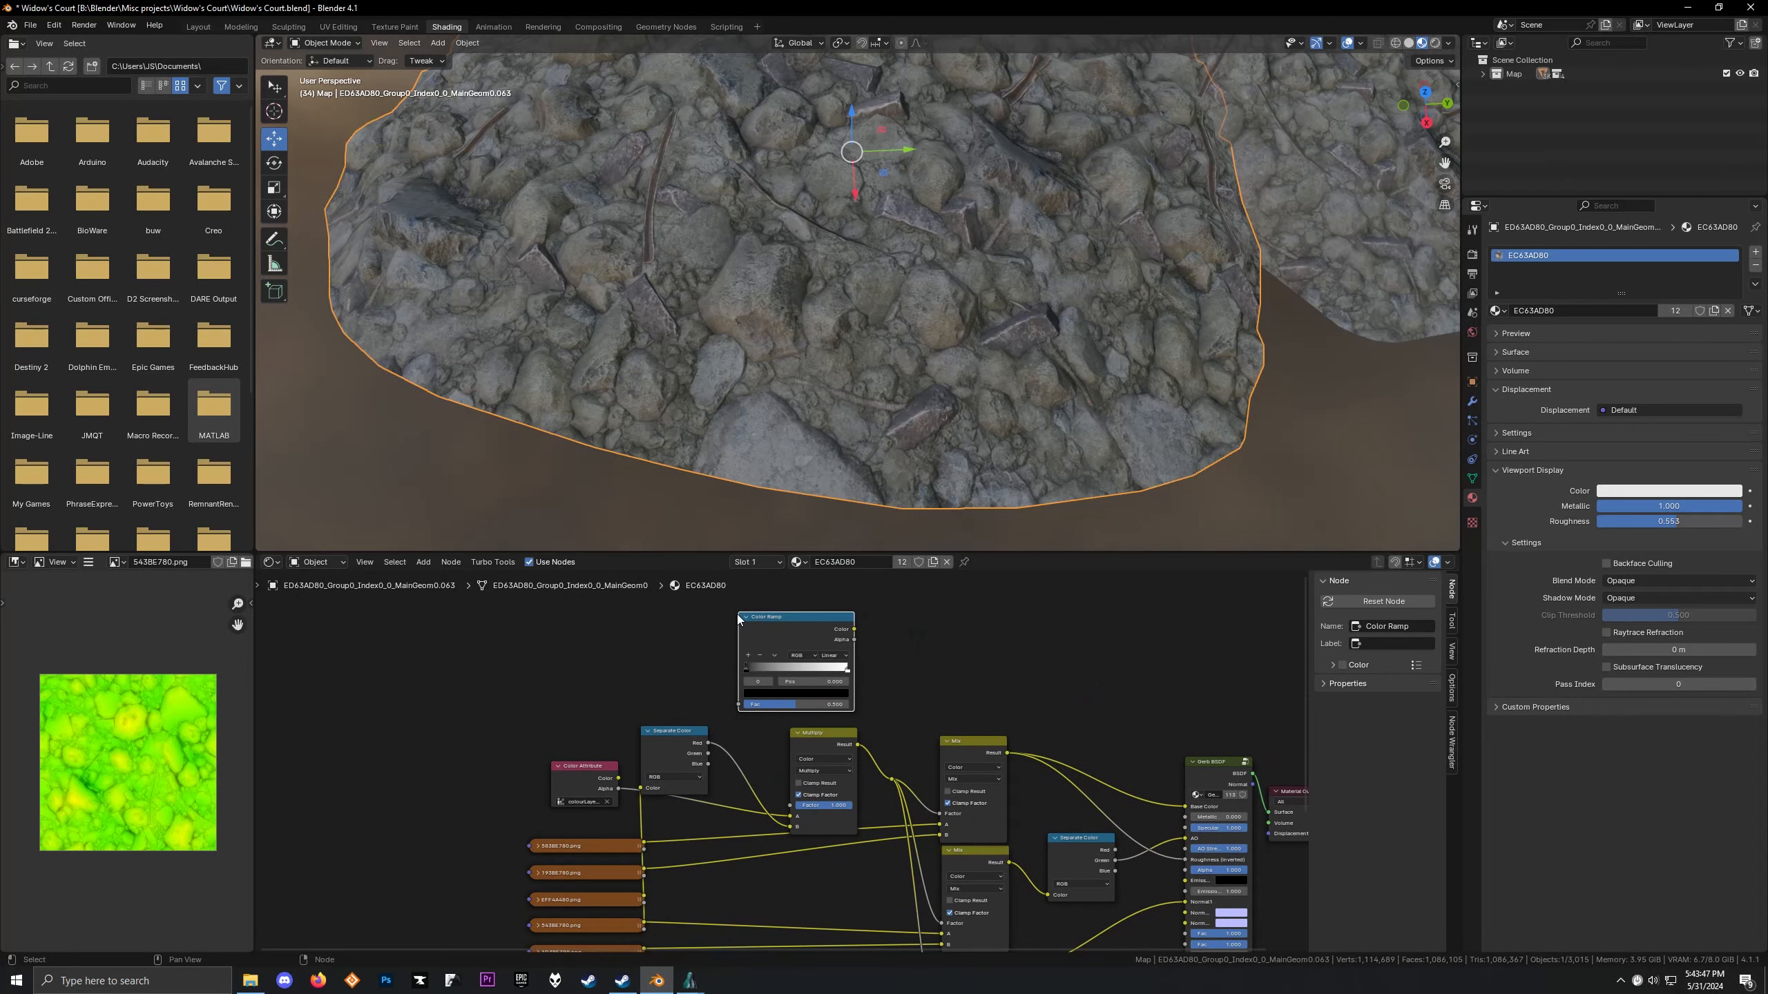
right_click(912, 706)
scroll(862, 639, up, 4)
scroll(905, 661, down, 2)
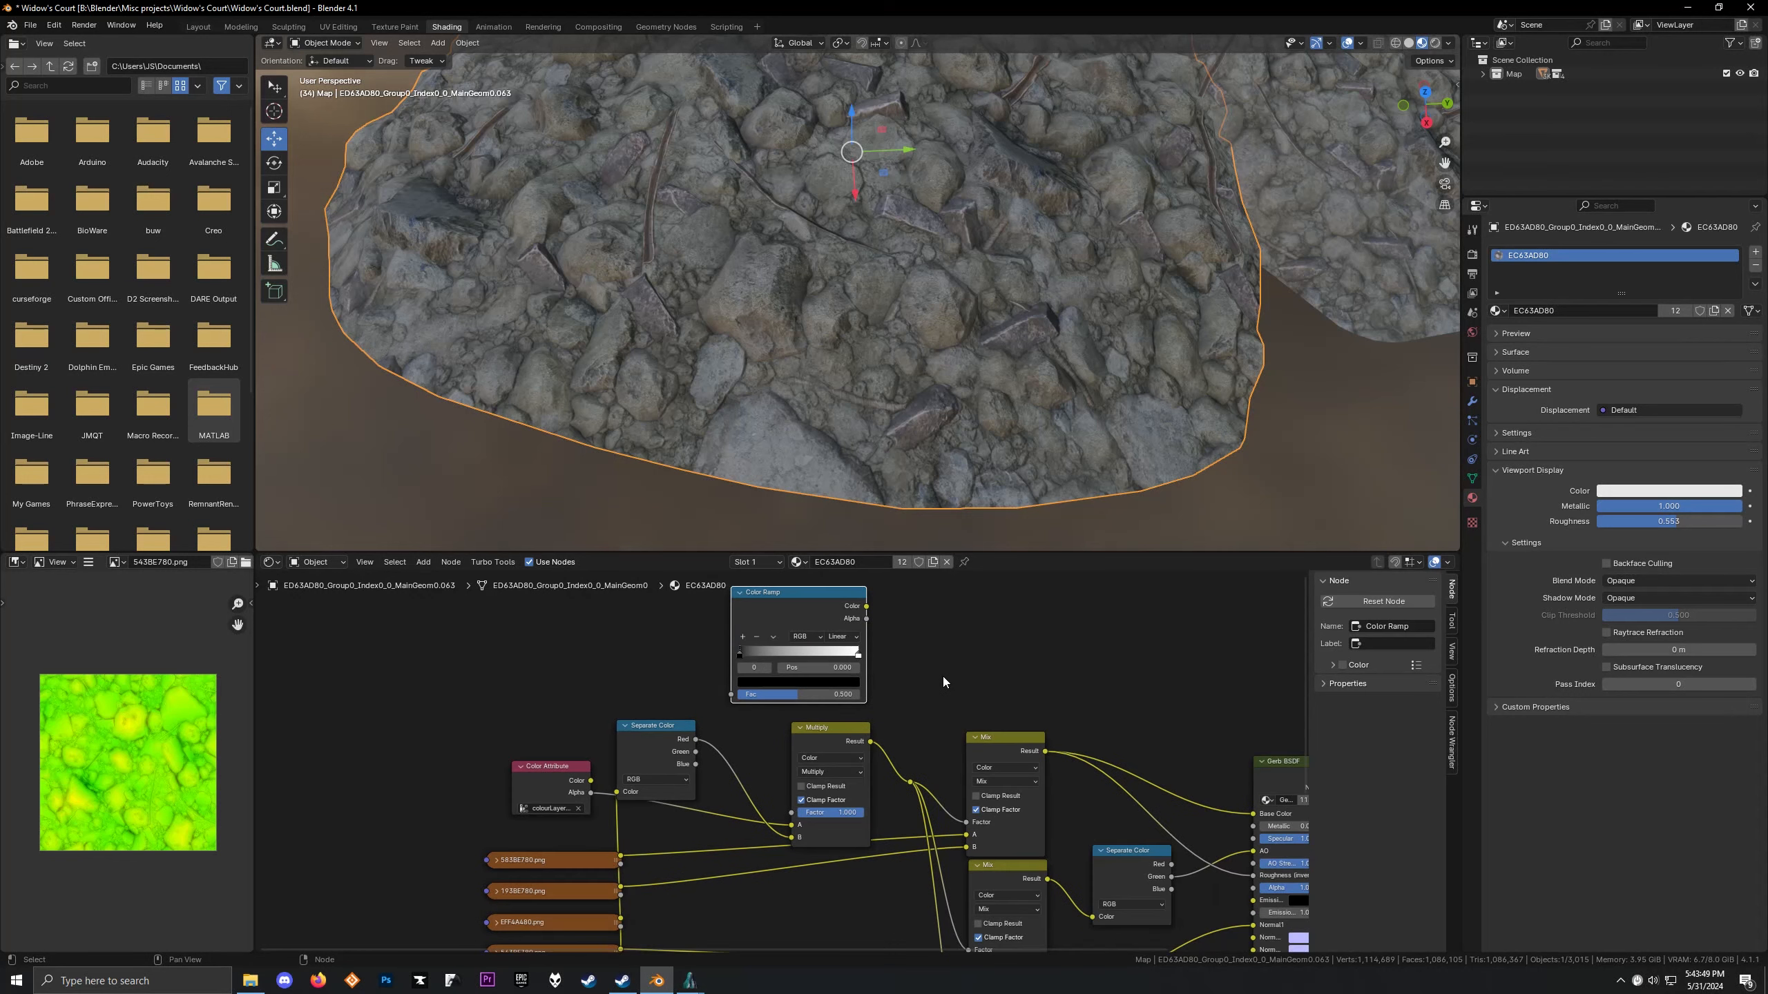
middle_drag(943, 676, 893, 670)
drag(765, 746, 779, 768)
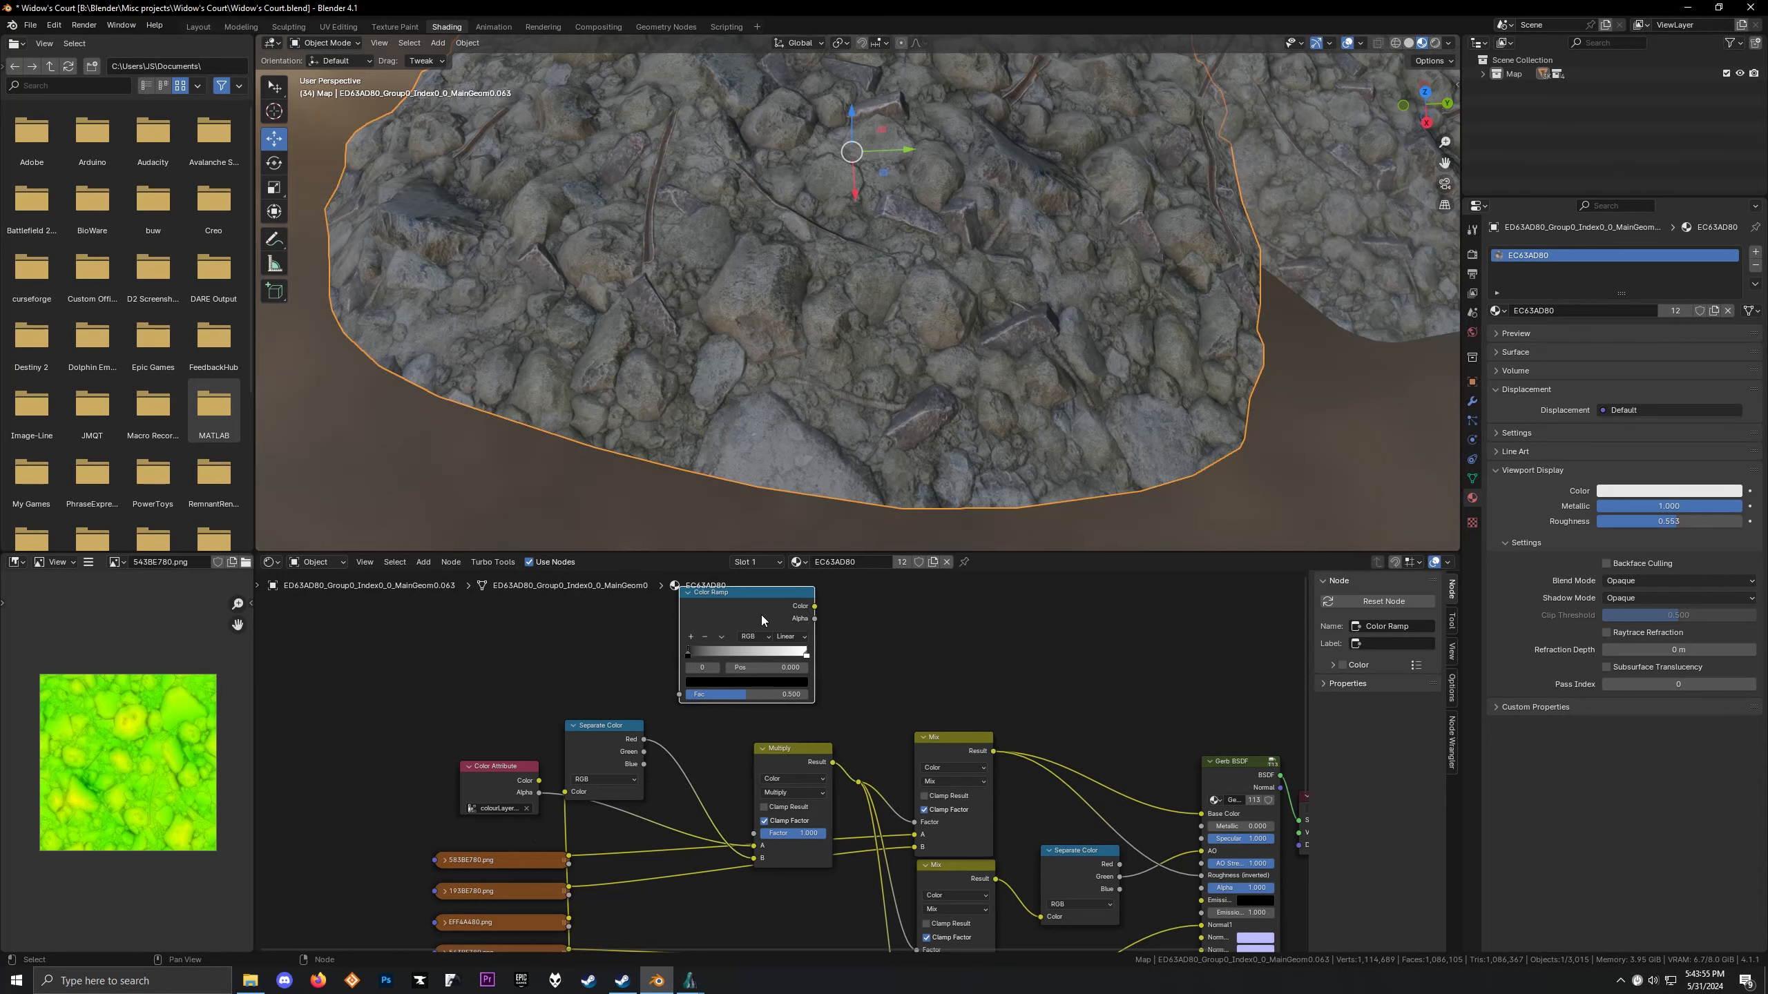
drag(761, 614, 770, 686)
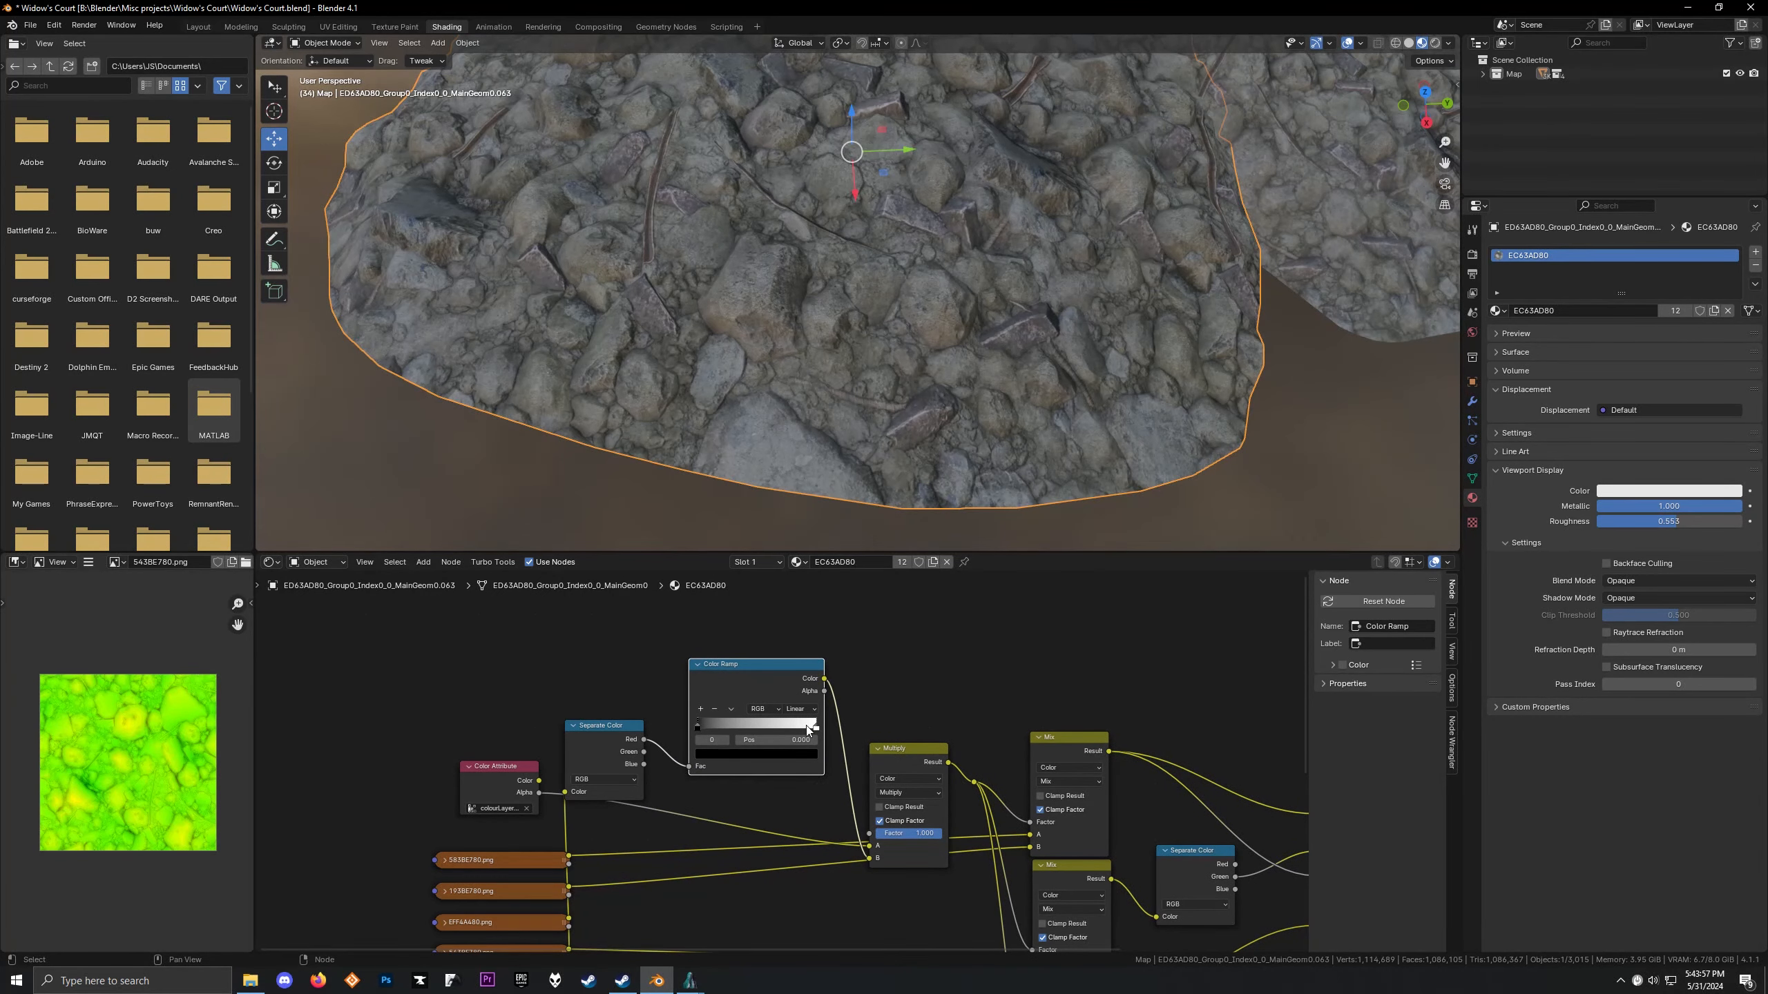
Set the Color Ramp's white stop to 0.127 and preview the Multiply output on the rubble
middle_drag(837, 737, 924, 728)
scroll(861, 727, up, 8)
drag(895, 687, 723, 665)
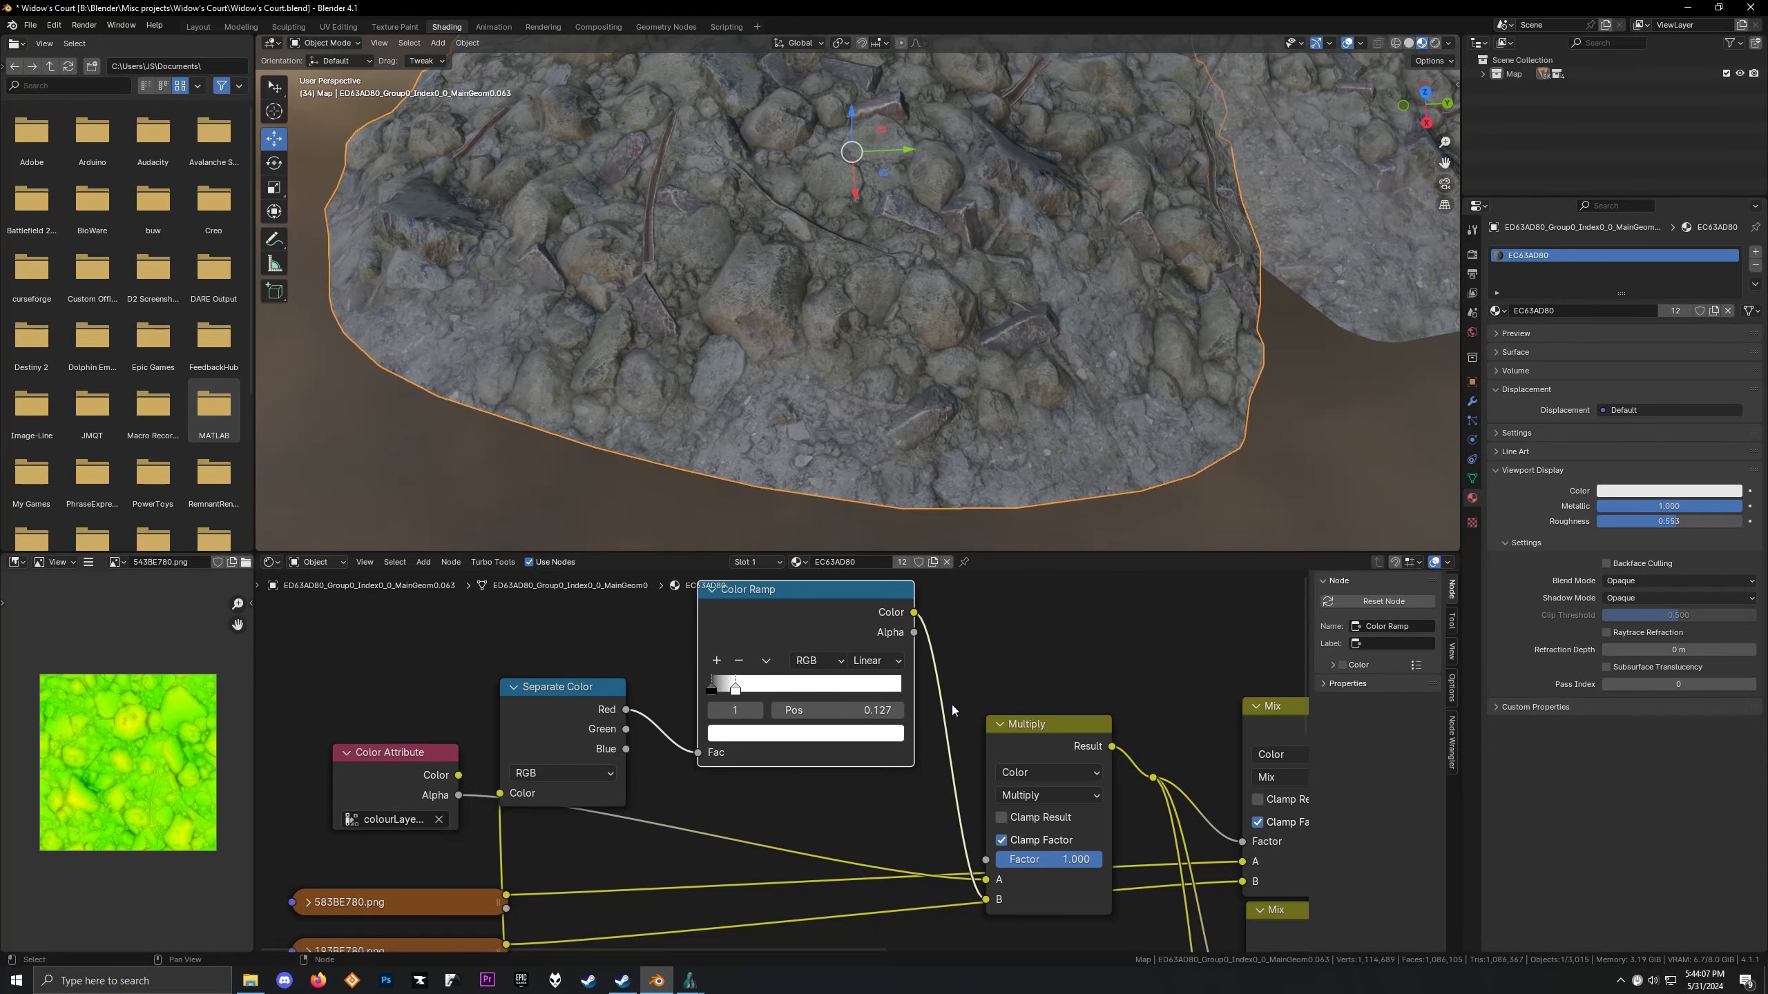
ctrl+shift+click(1031, 741)
middle_drag(921, 357, 865, 478)
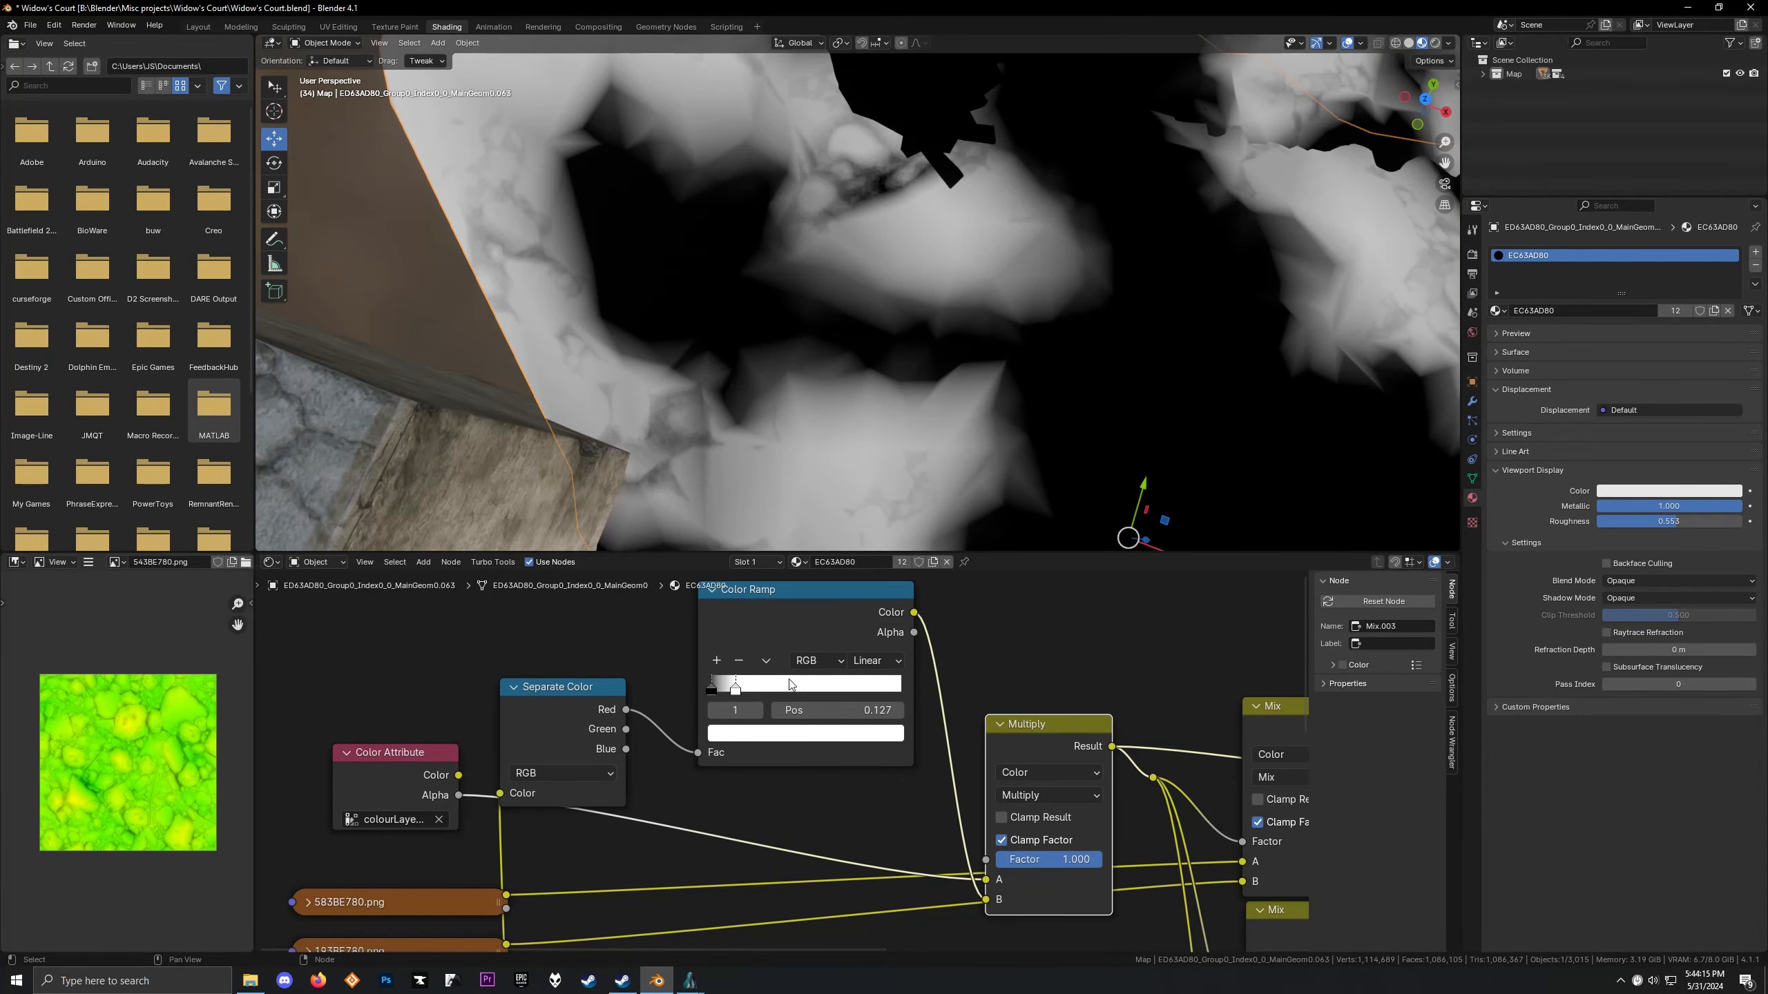
Set the Color Ramp's black stop to 0.077 and preview the full Gerb BSDF material on the rubble
mouse_move(742, 692)
mouse_down()
mouse_move(784, 691)
mouse_move(724, 689)
mouse_up()
scroll(962, 710, down, 5)
middle_drag(963, 710, 612, 635)
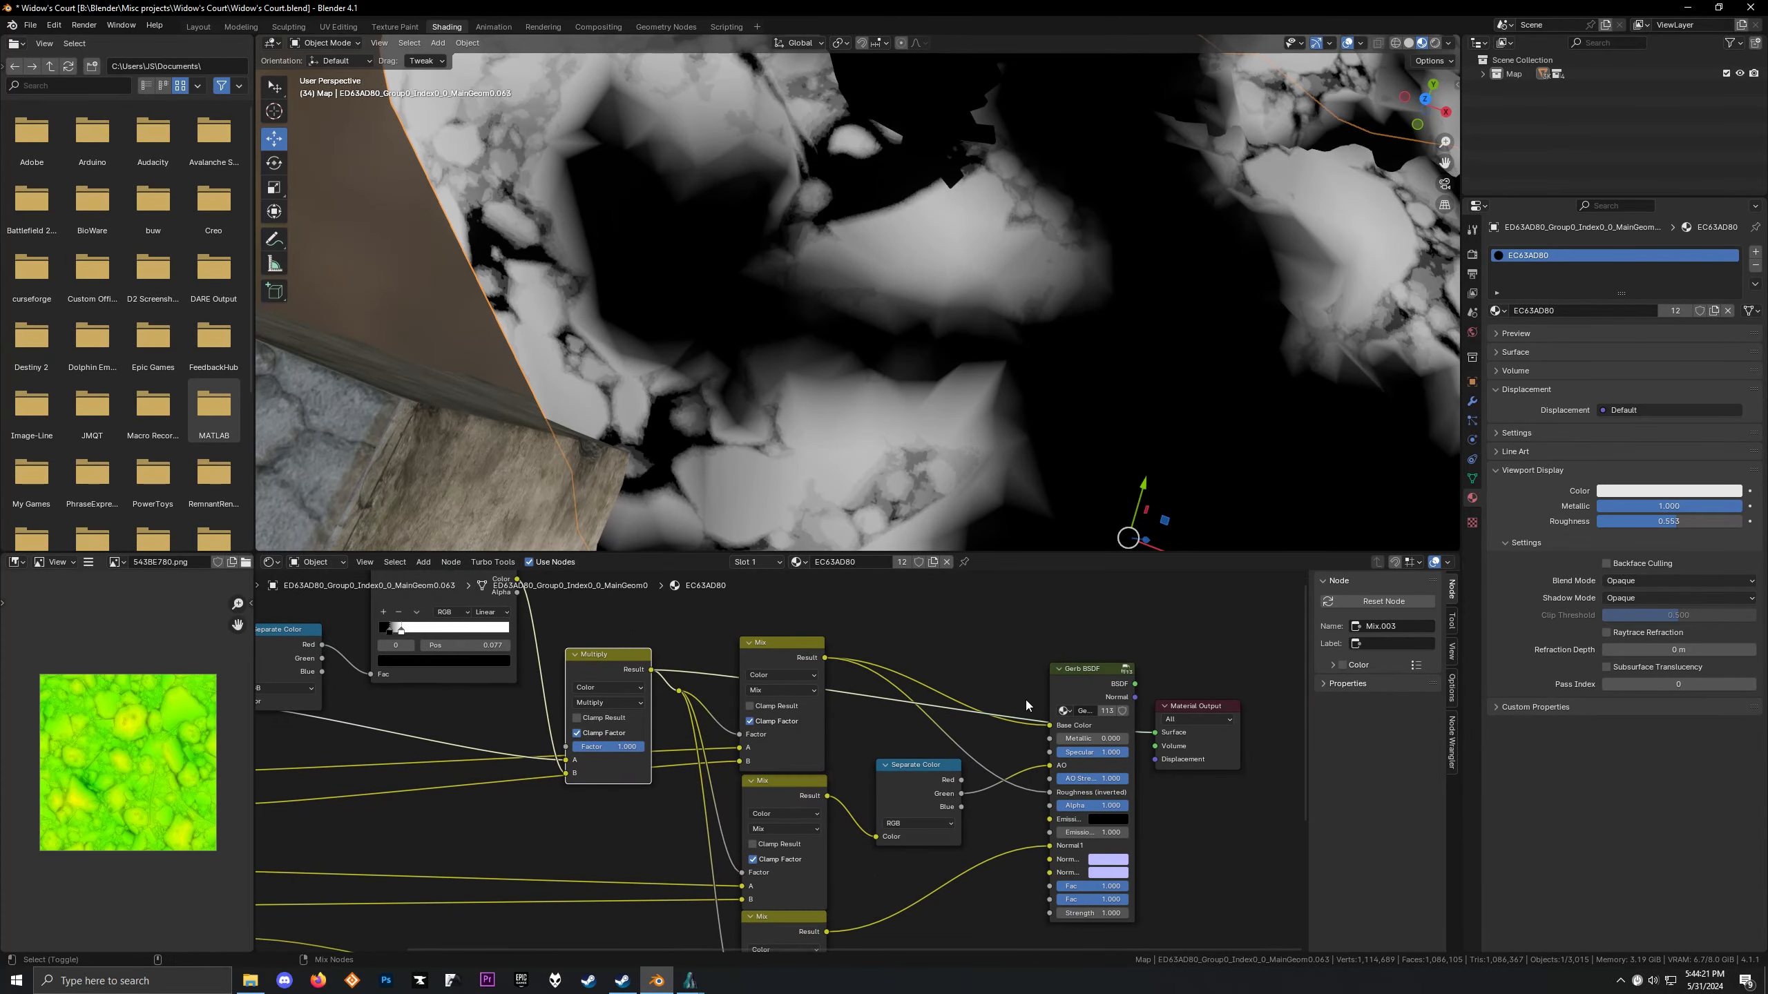
ctrl+shift+click(1066, 682)
middle_drag(904, 418, 898, 287)
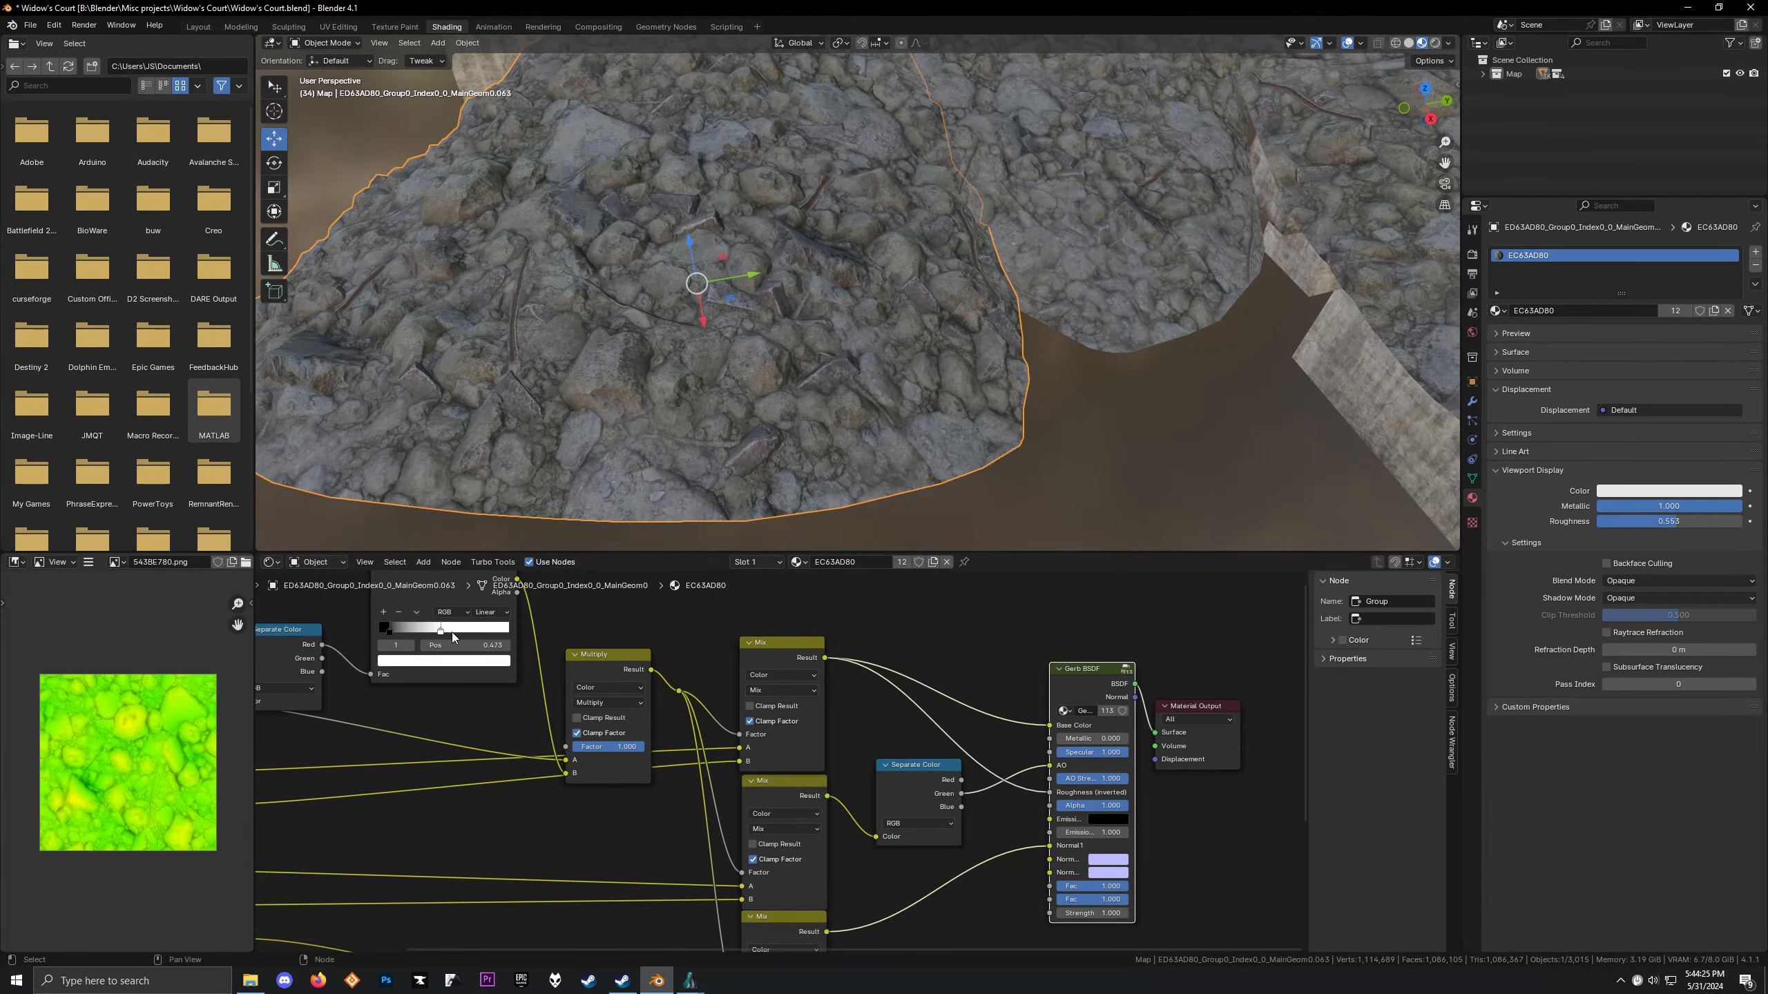
Set the Color Ramp's white stop to 0.177 and inspect the layer blend up close
mouse_move(410, 631)
mouse_down()
mouse_move(395, 627)
mouse_move(454, 631)
mouse_move(414, 626)
mouse_up()
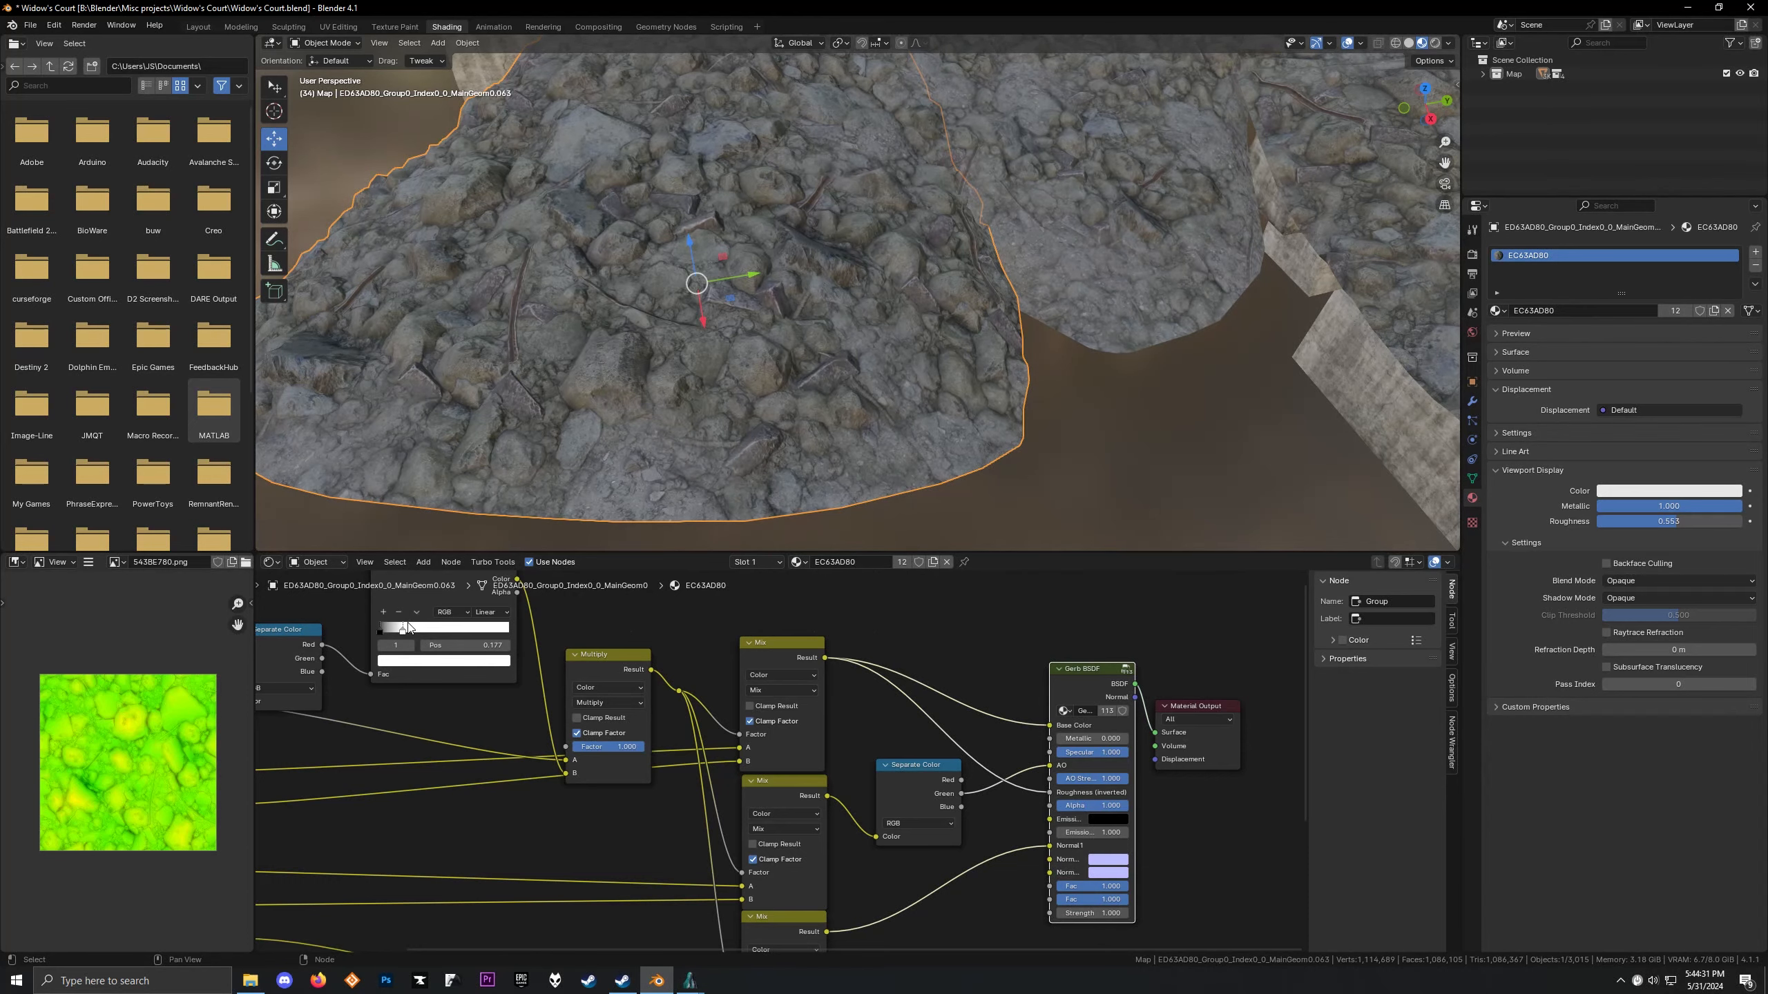
middle_drag(478, 530, 871, 321)
scroll(871, 321, up, 2)
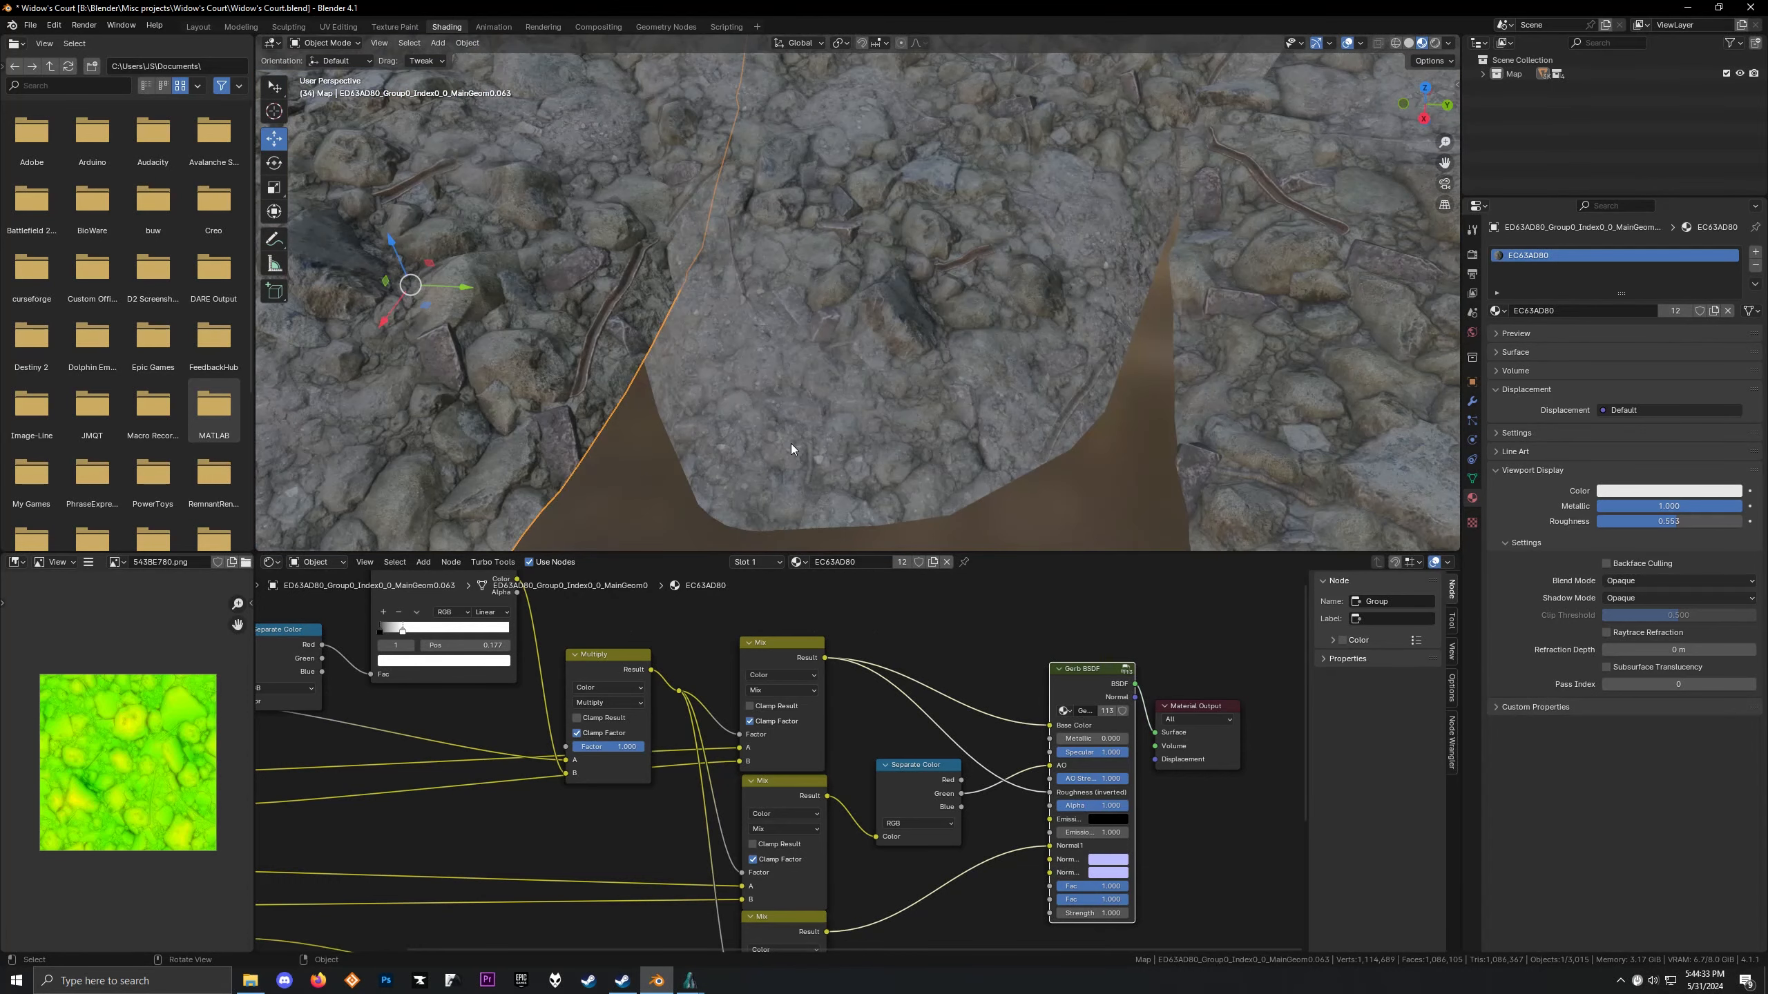
Invert the Color Ramp by placing the black stop at 0.891 beyond the white stop at 0.214
middle_drag(485, 682, 651, 726)
scroll(651, 726, up, 1)
drag(616, 685, 602, 680)
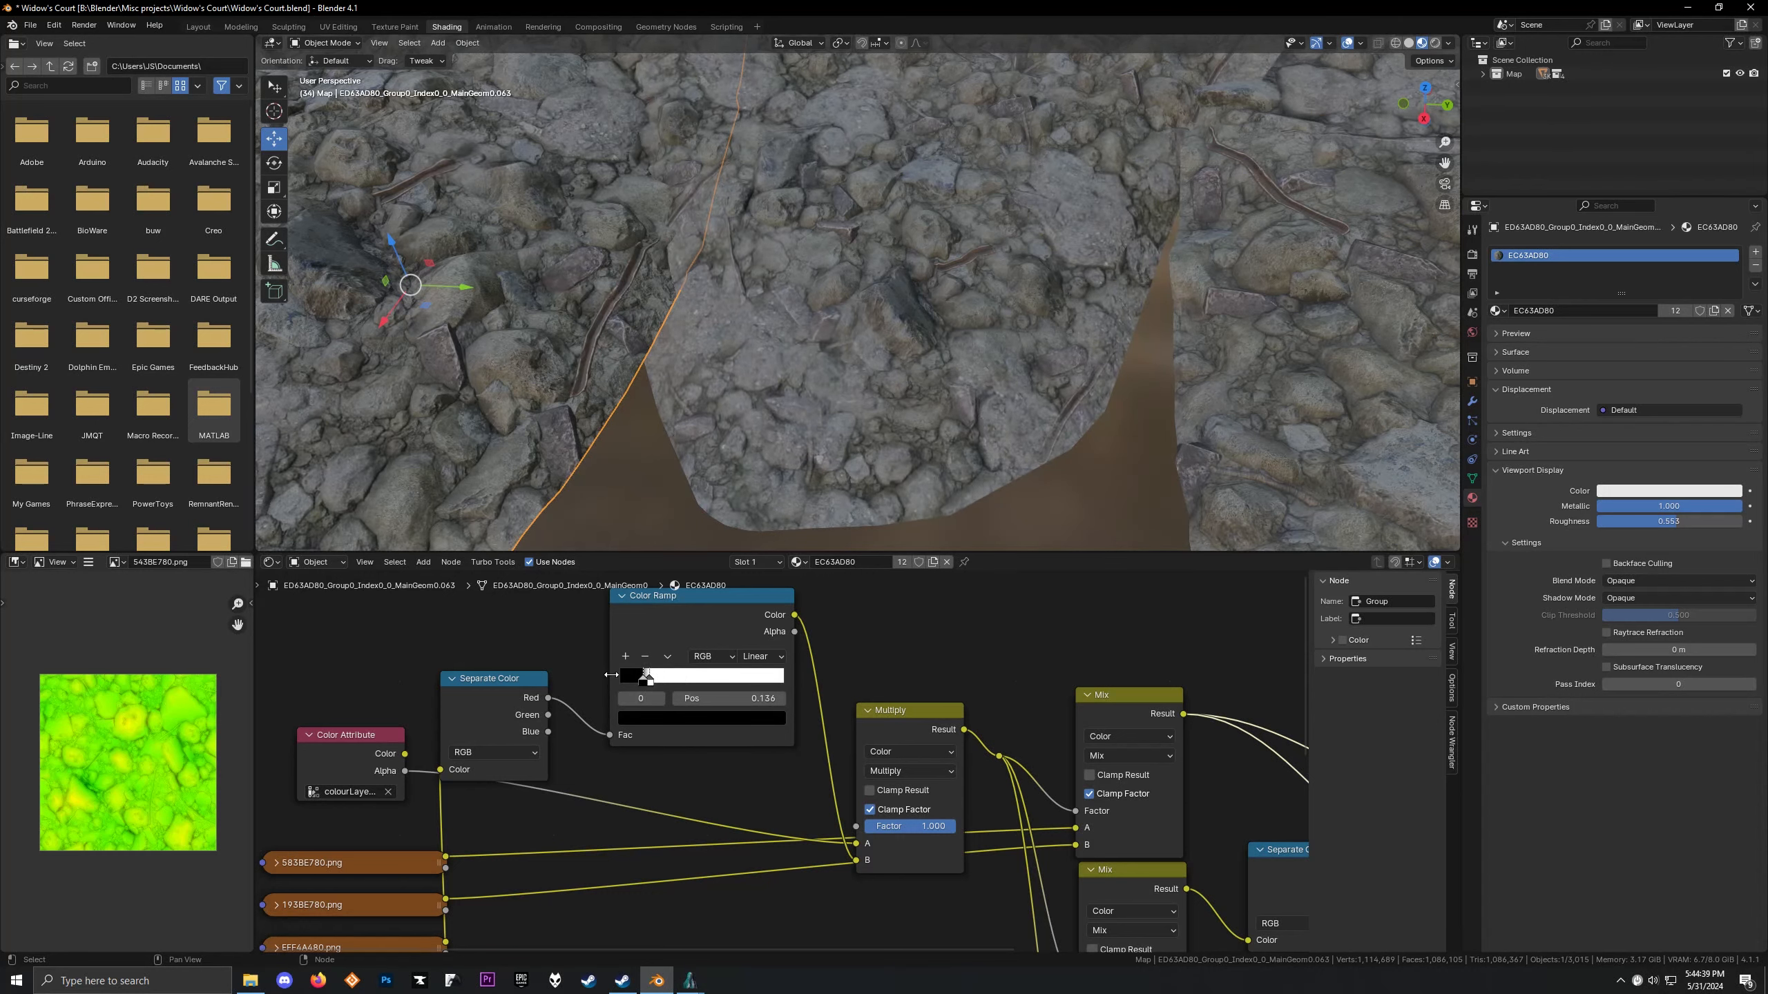
mouse_move(650, 683)
mouse_down()
mouse_move(601, 680)
mouse_move(707, 677)
mouse_move(646, 670)
mouse_move(661, 679)
mouse_up()
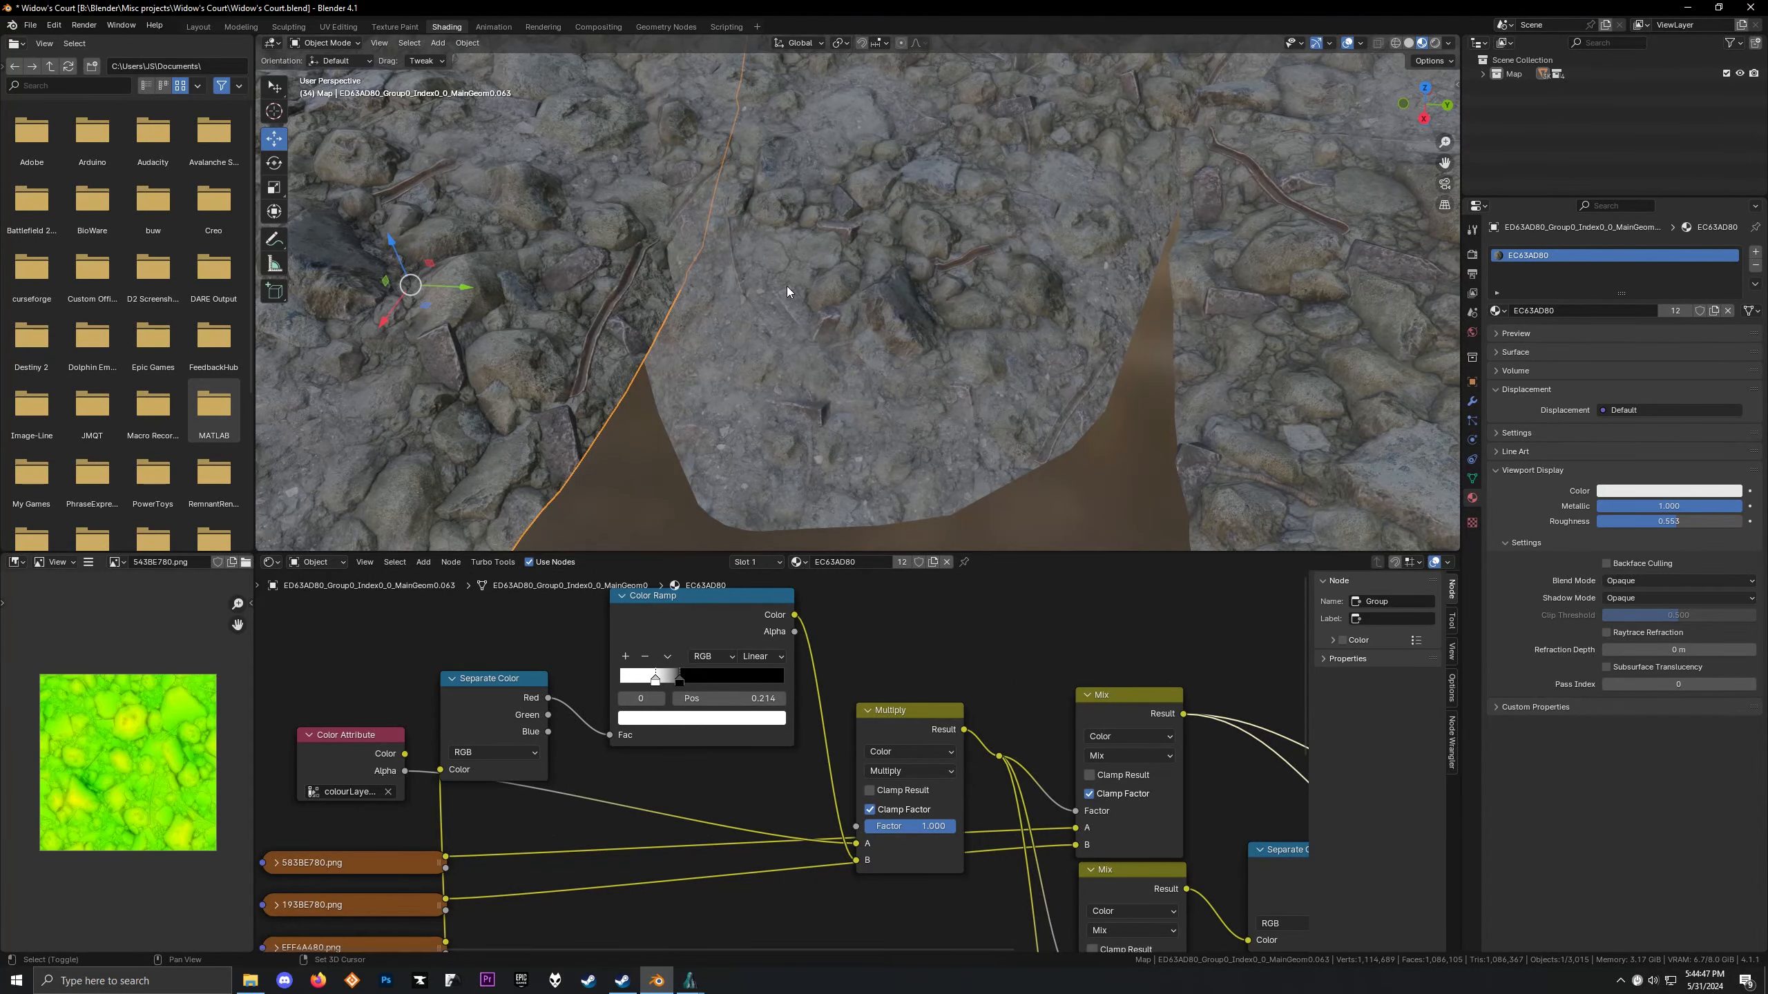
middle_drag(788, 292, 929, 379)
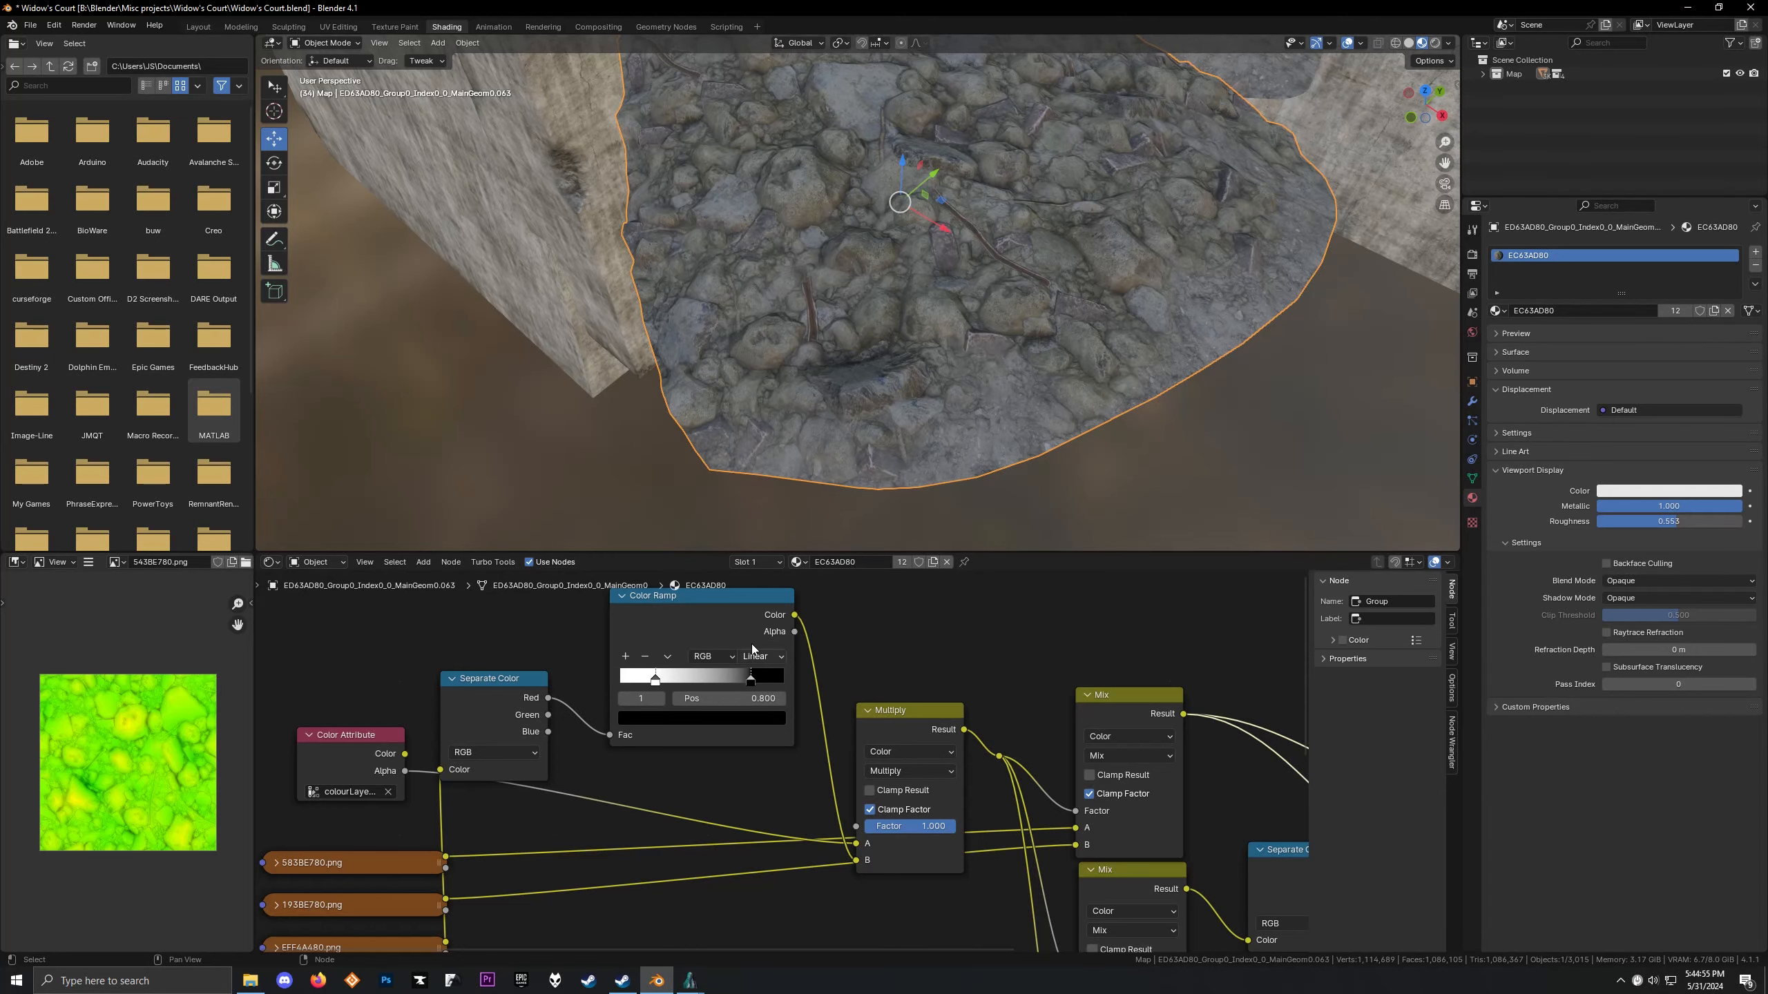
scroll(834, 404, down, 4)
middle_drag(884, 390, 784, 396)
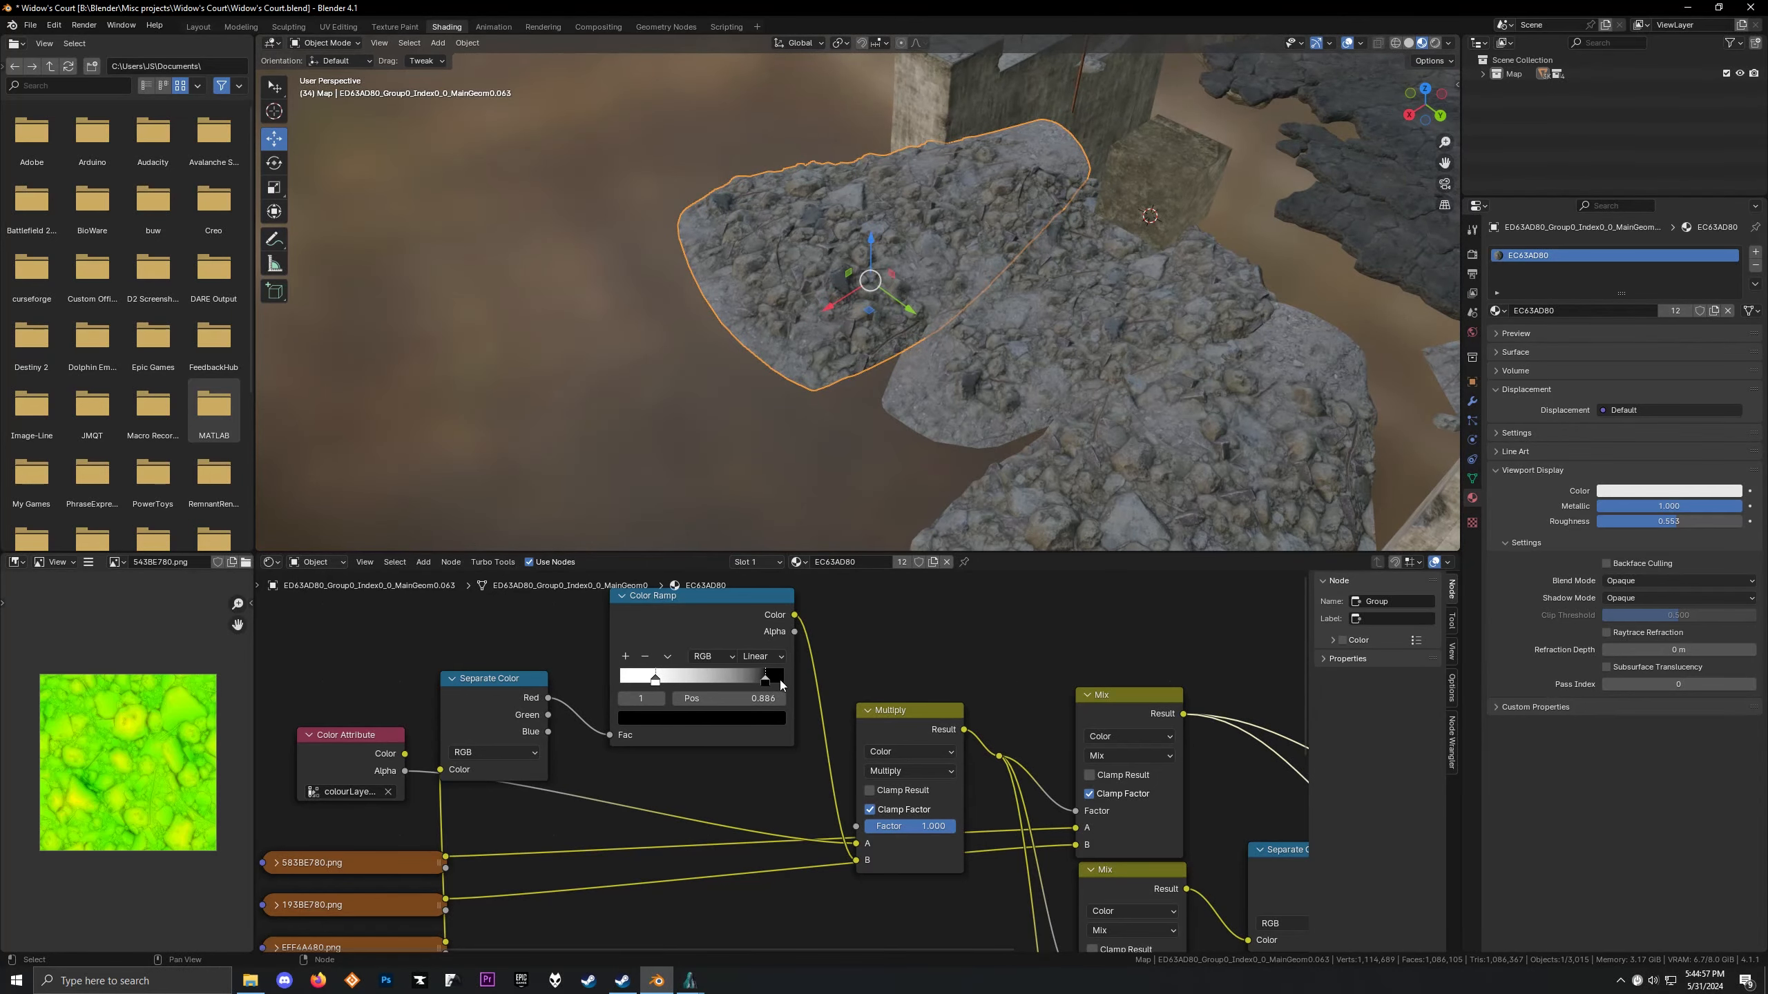
drag(780, 680, 780, 679)
Inspect the blended gravel and stone layers on the rubble mound from close up and farther away
shift+middle_drag(939, 348, 1067, 204)
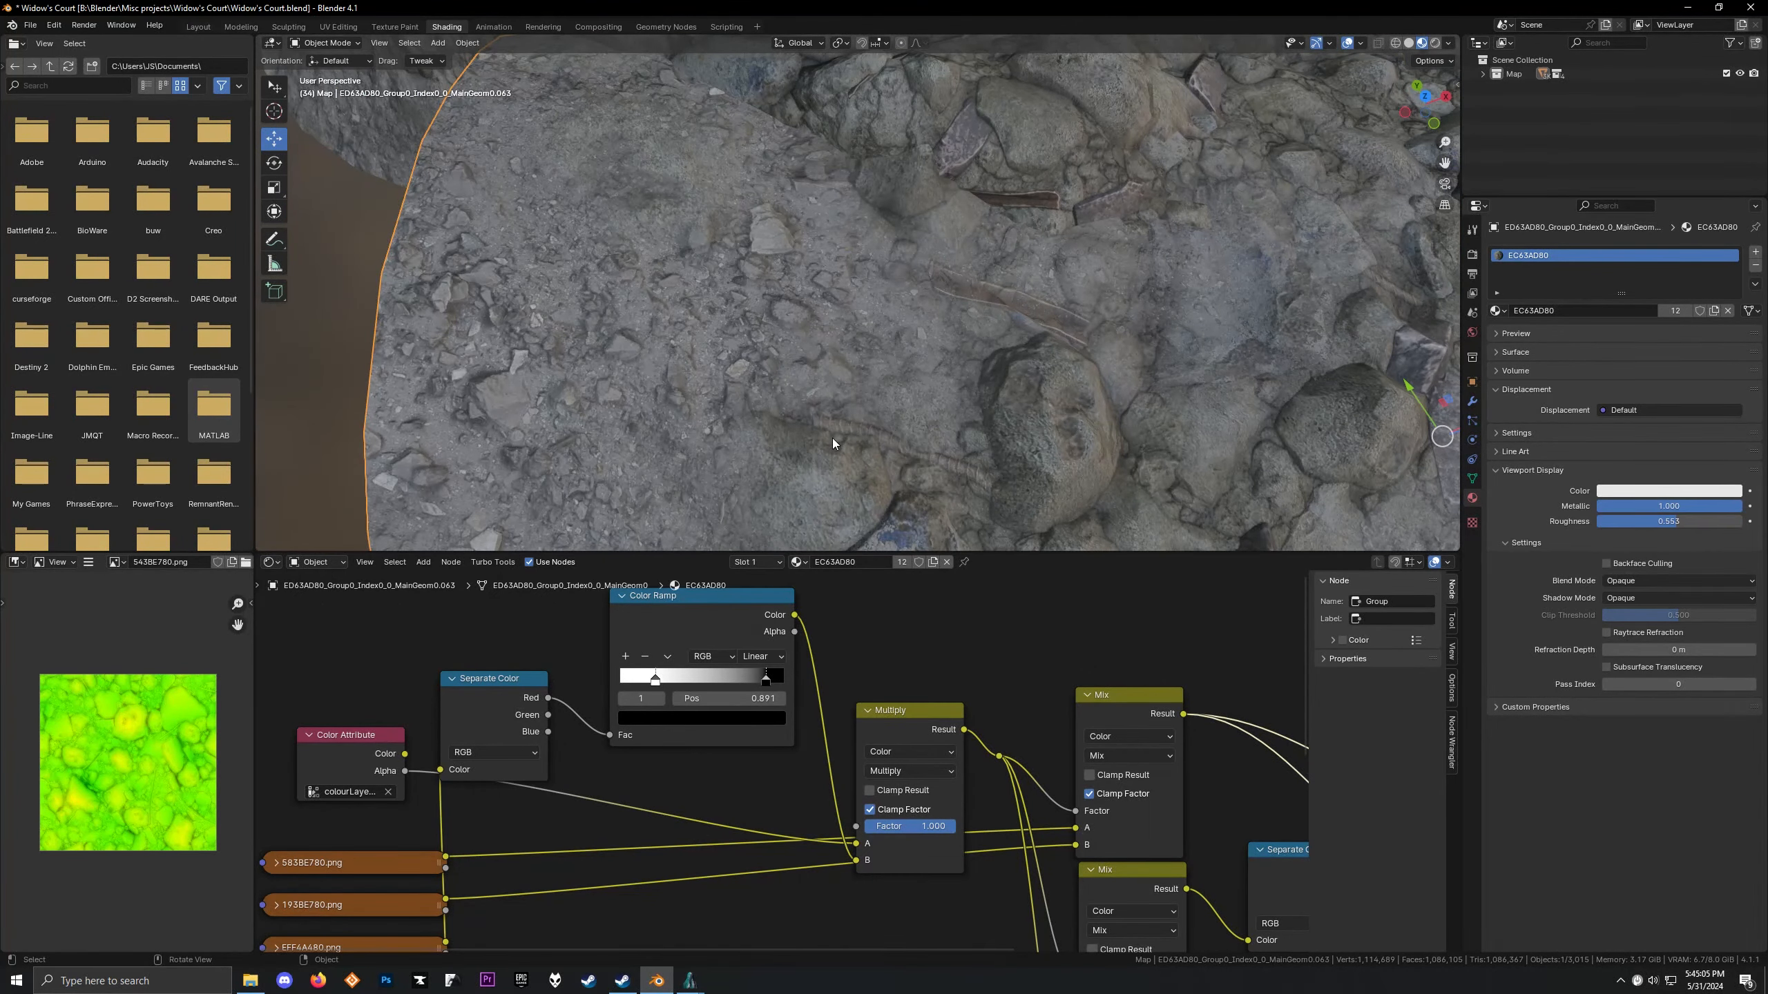
middle_drag(818, 330, 993, 332)
mouse_move(851, 293)
middle_down()
mouse_move(827, 285)
mouse_move(868, 314)
middle_up()
scroll(887, 326, down, 5)
scroll(867, 315, up, 5)
scroll(868, 315, down, 4)
scroll(867, 315, down, 1)
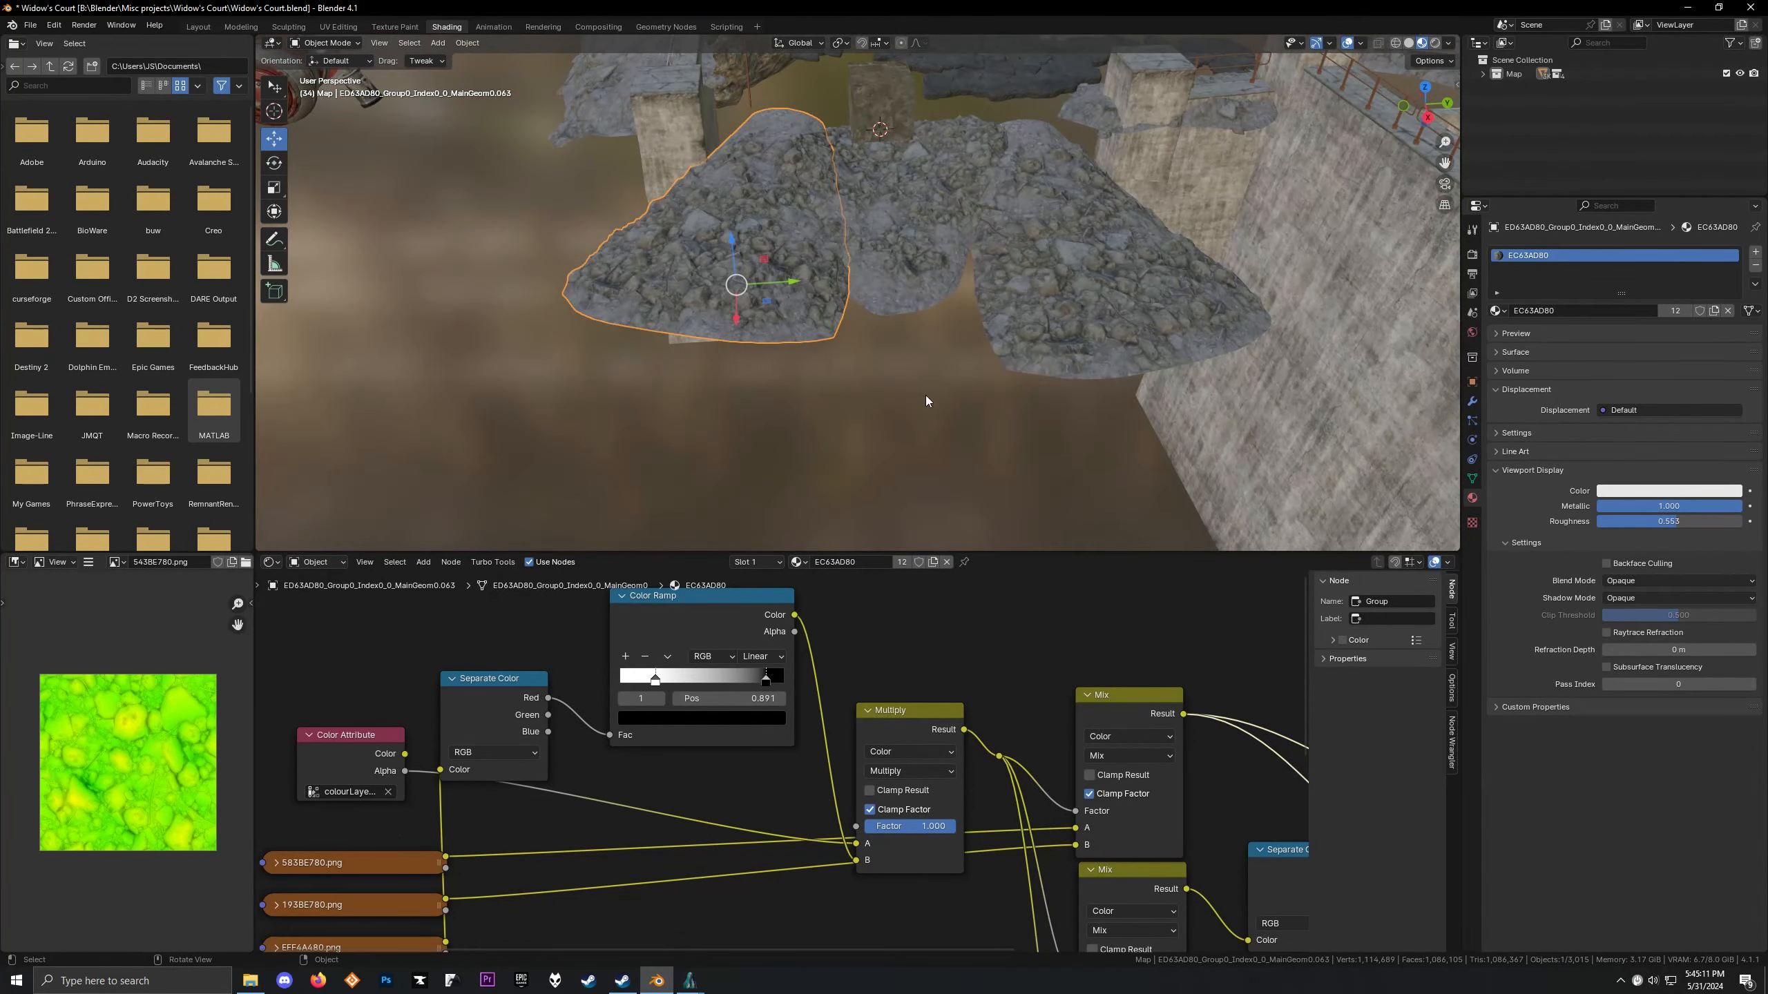
Deselect the rubble mound and review the blended material from a distance in the surrounding court
click(926, 396)
middle_drag(859, 402, 895, 424)
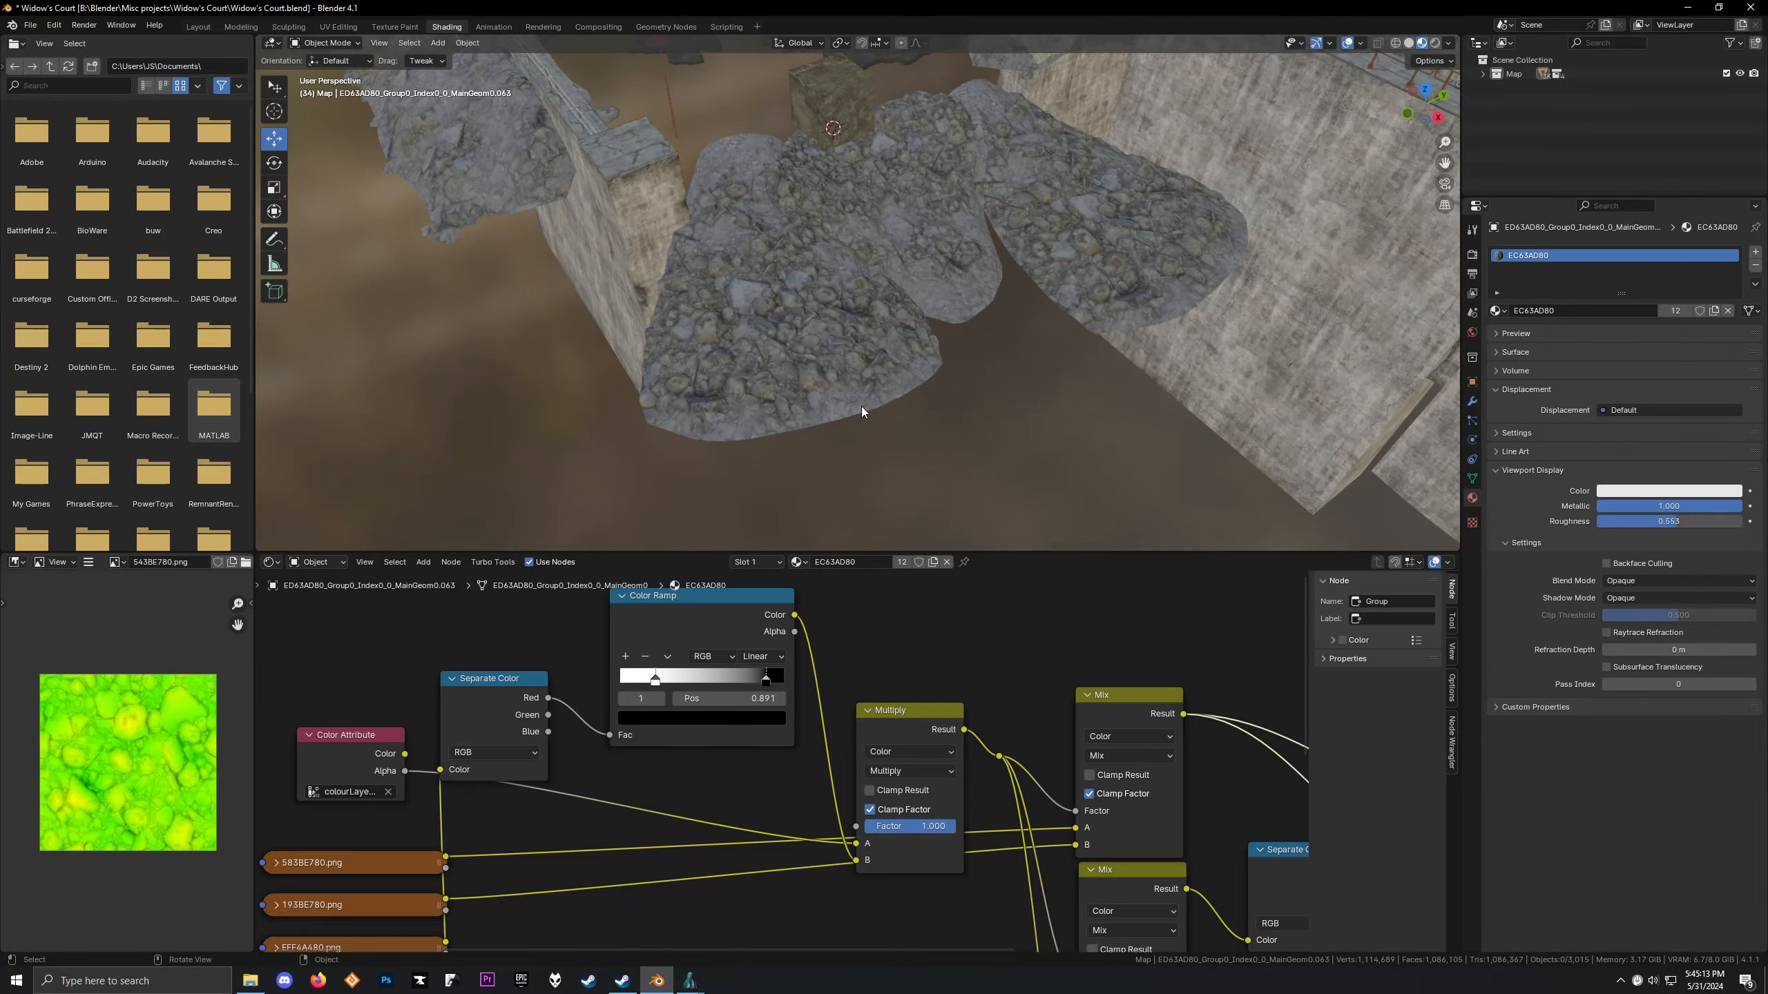
scroll(862, 406, down, 1)
scroll(951, 701, down, 6)
middle_drag(948, 710, 1043, 781)
scroll(884, 438, down, 6)
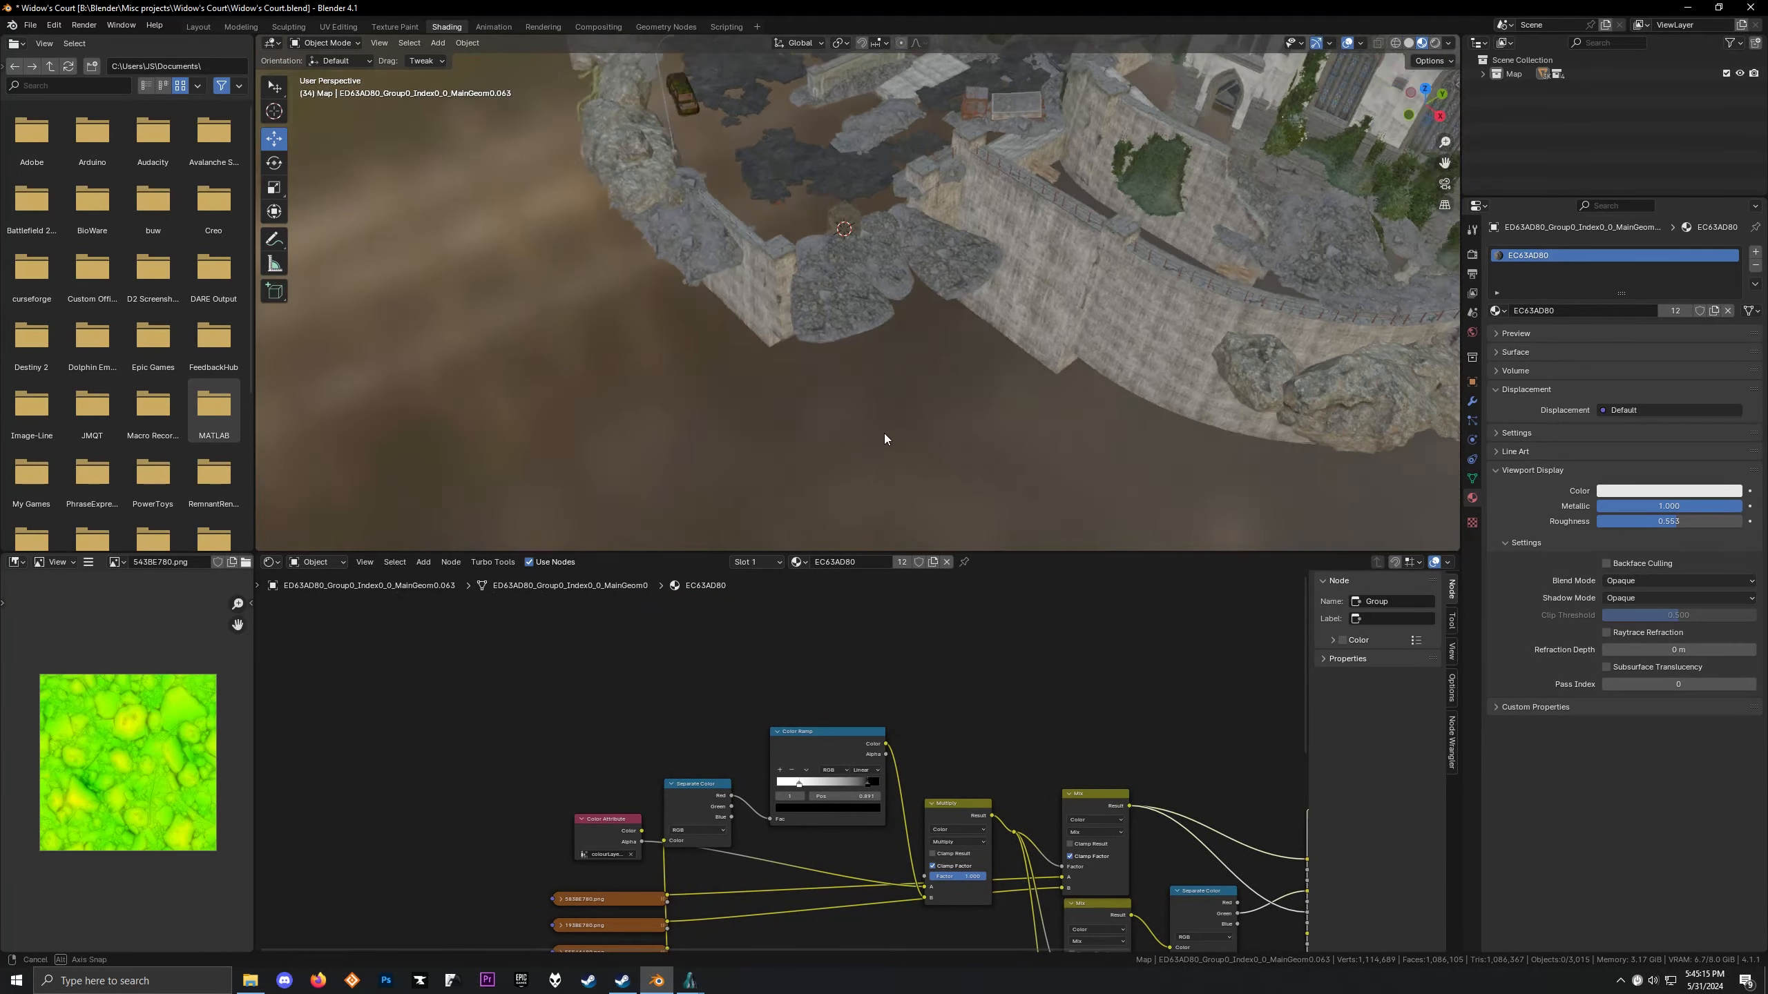
Review the textured map from several angles, covering the boundary wall, the surrounding buildings and the rocky edge
middle_drag(884, 438, 1014, 367)
scroll(912, 232, down, 3)
middle_drag(912, 233, 529, 379)
middle_drag(592, 324, 900, 270)
scroll(809, 304, up, 4)
scroll(884, 301, up, 2)
scroll(872, 445, up, 4)
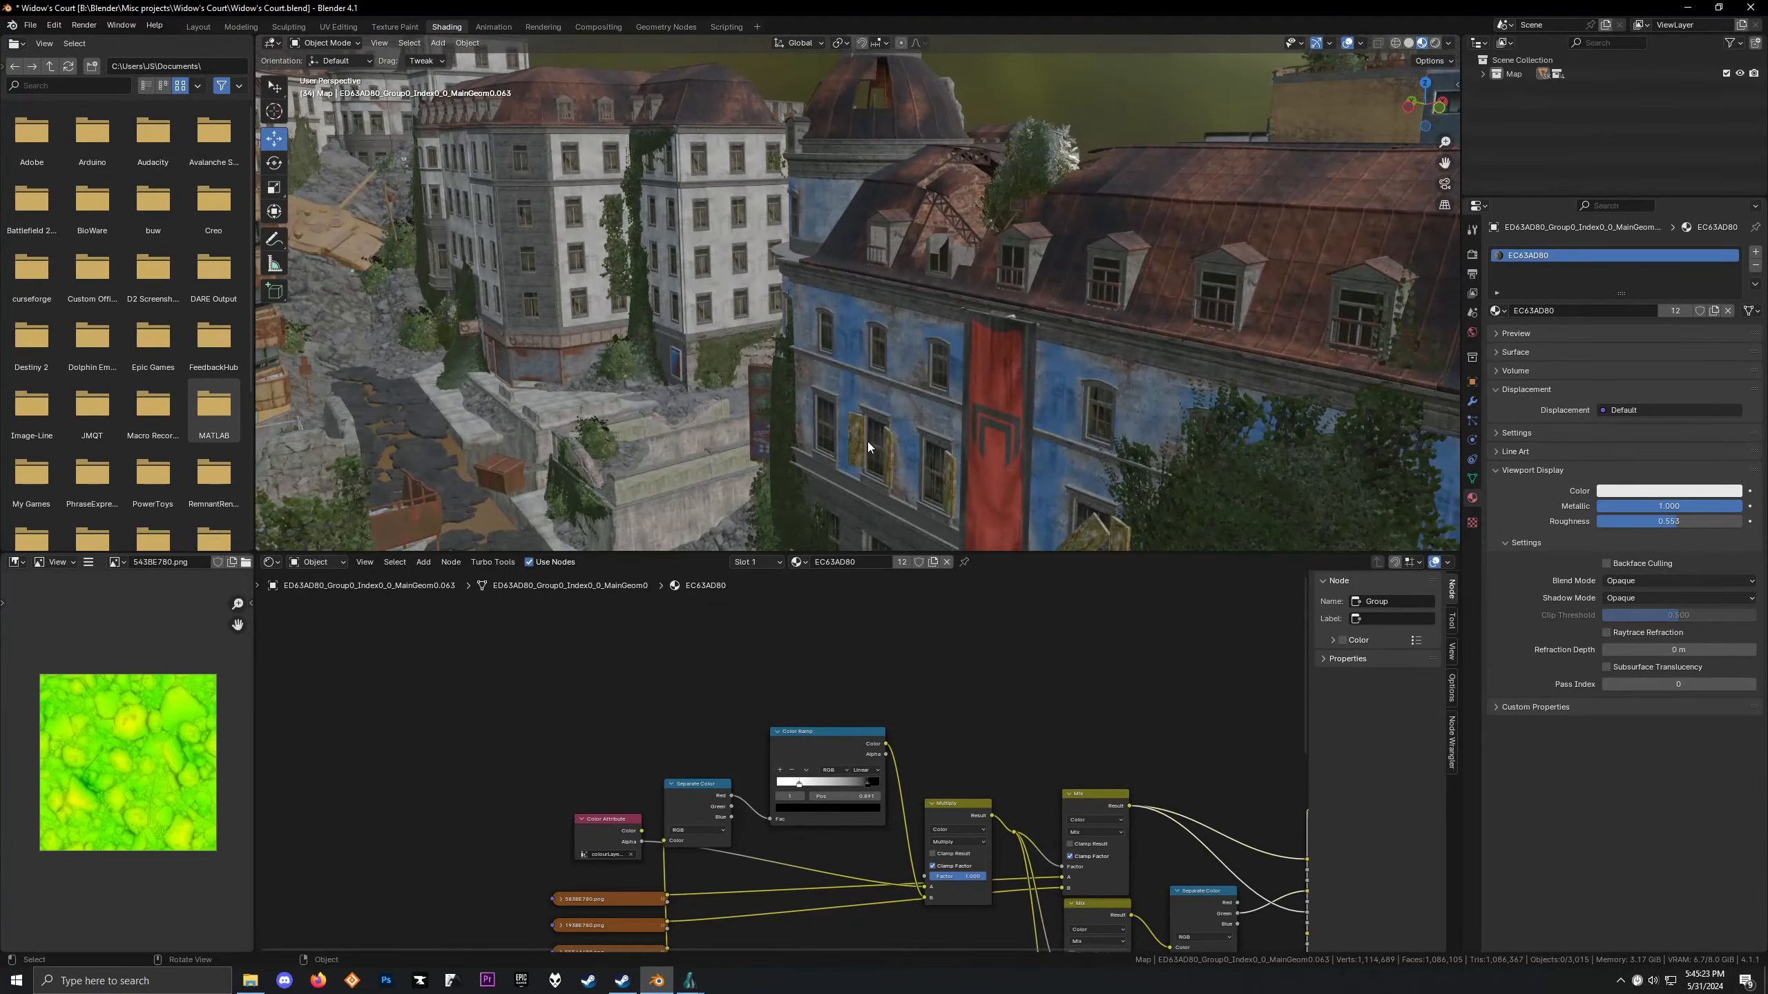
shift+middle_drag(873, 446, 1158, 314)
scroll(1158, 314, down, 5)
Select the large boulder near the parked van and add a UV Map node in clear space above its image texture nodes
click(651, 425)
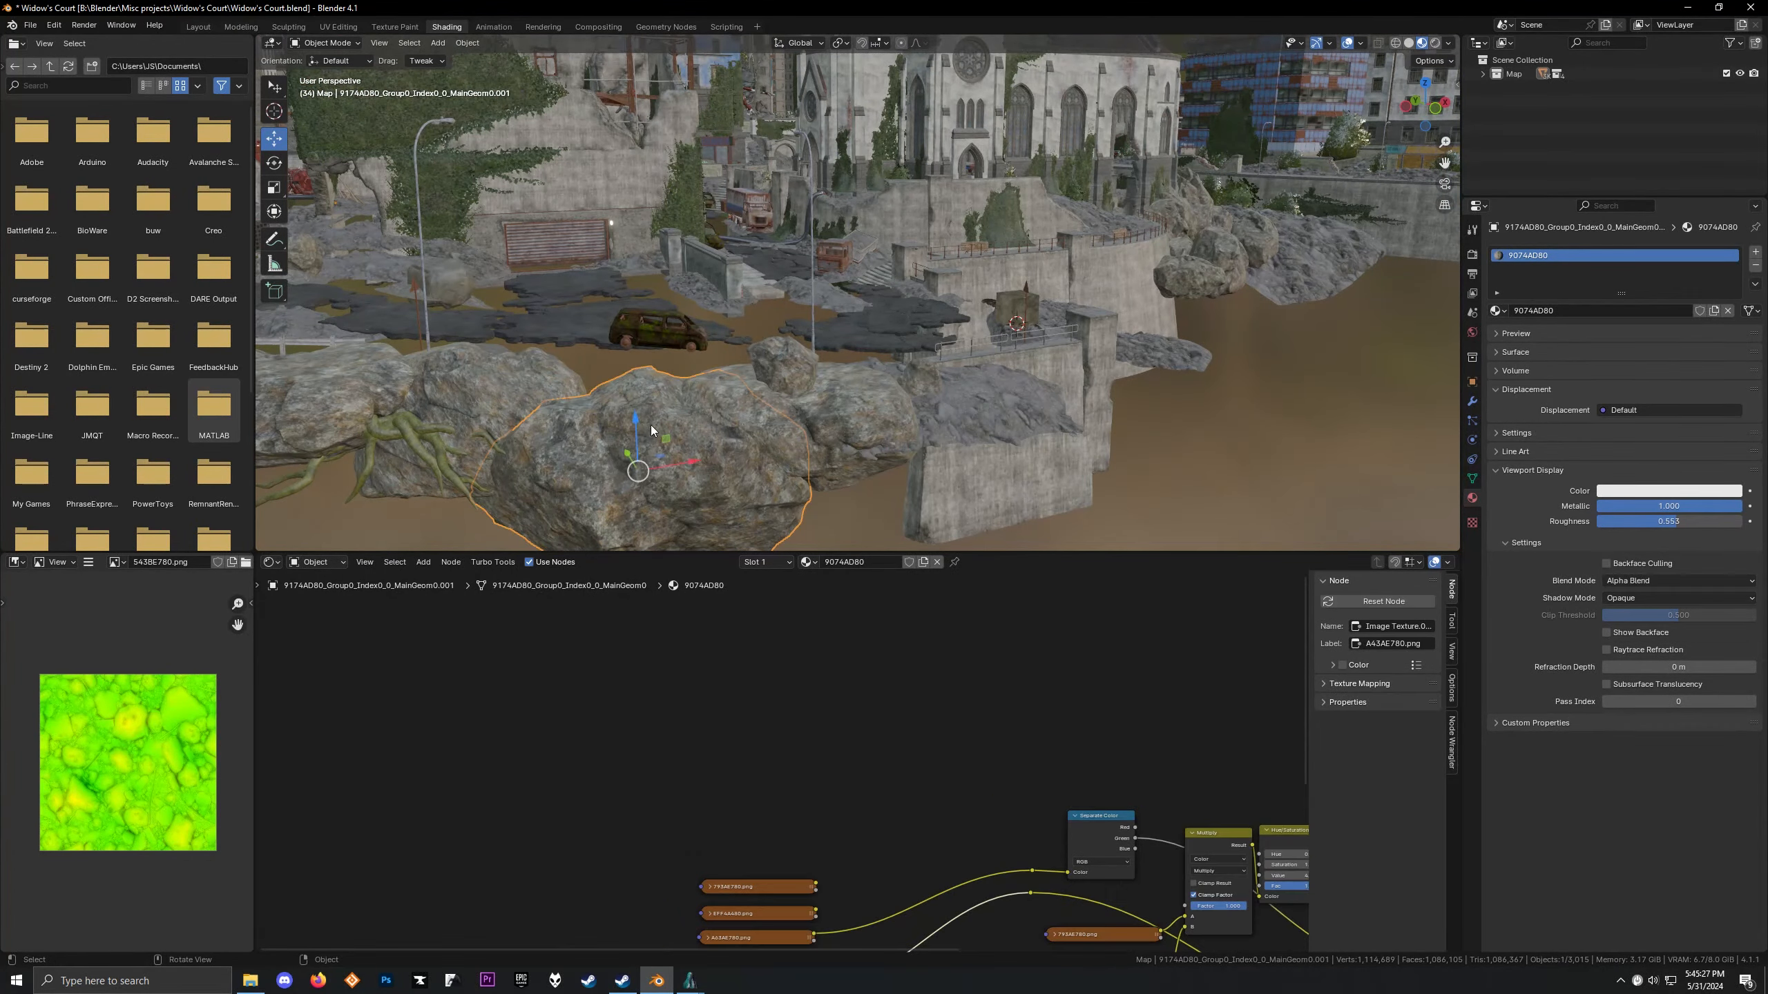
key(KP_7)
key(KP_Decimal)
middle_drag(703, 409, 873, 279)
key(Home)
key(shift+a)
click(723, 671)
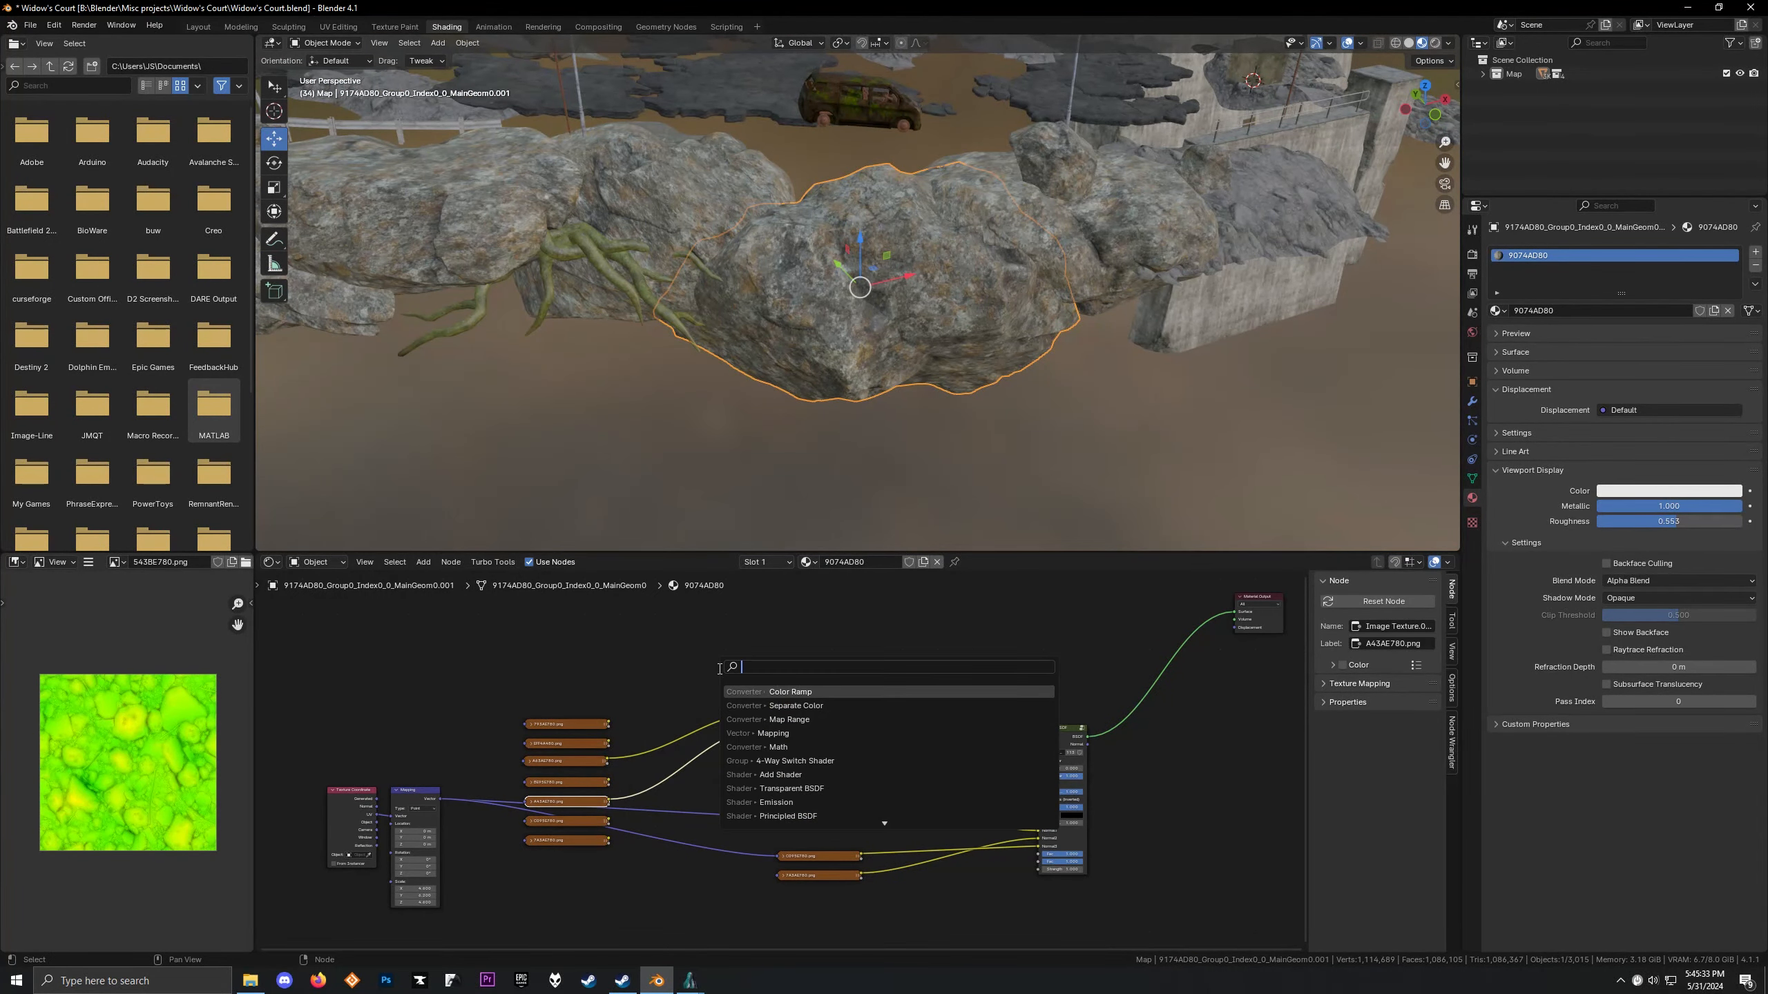
click(767, 706)
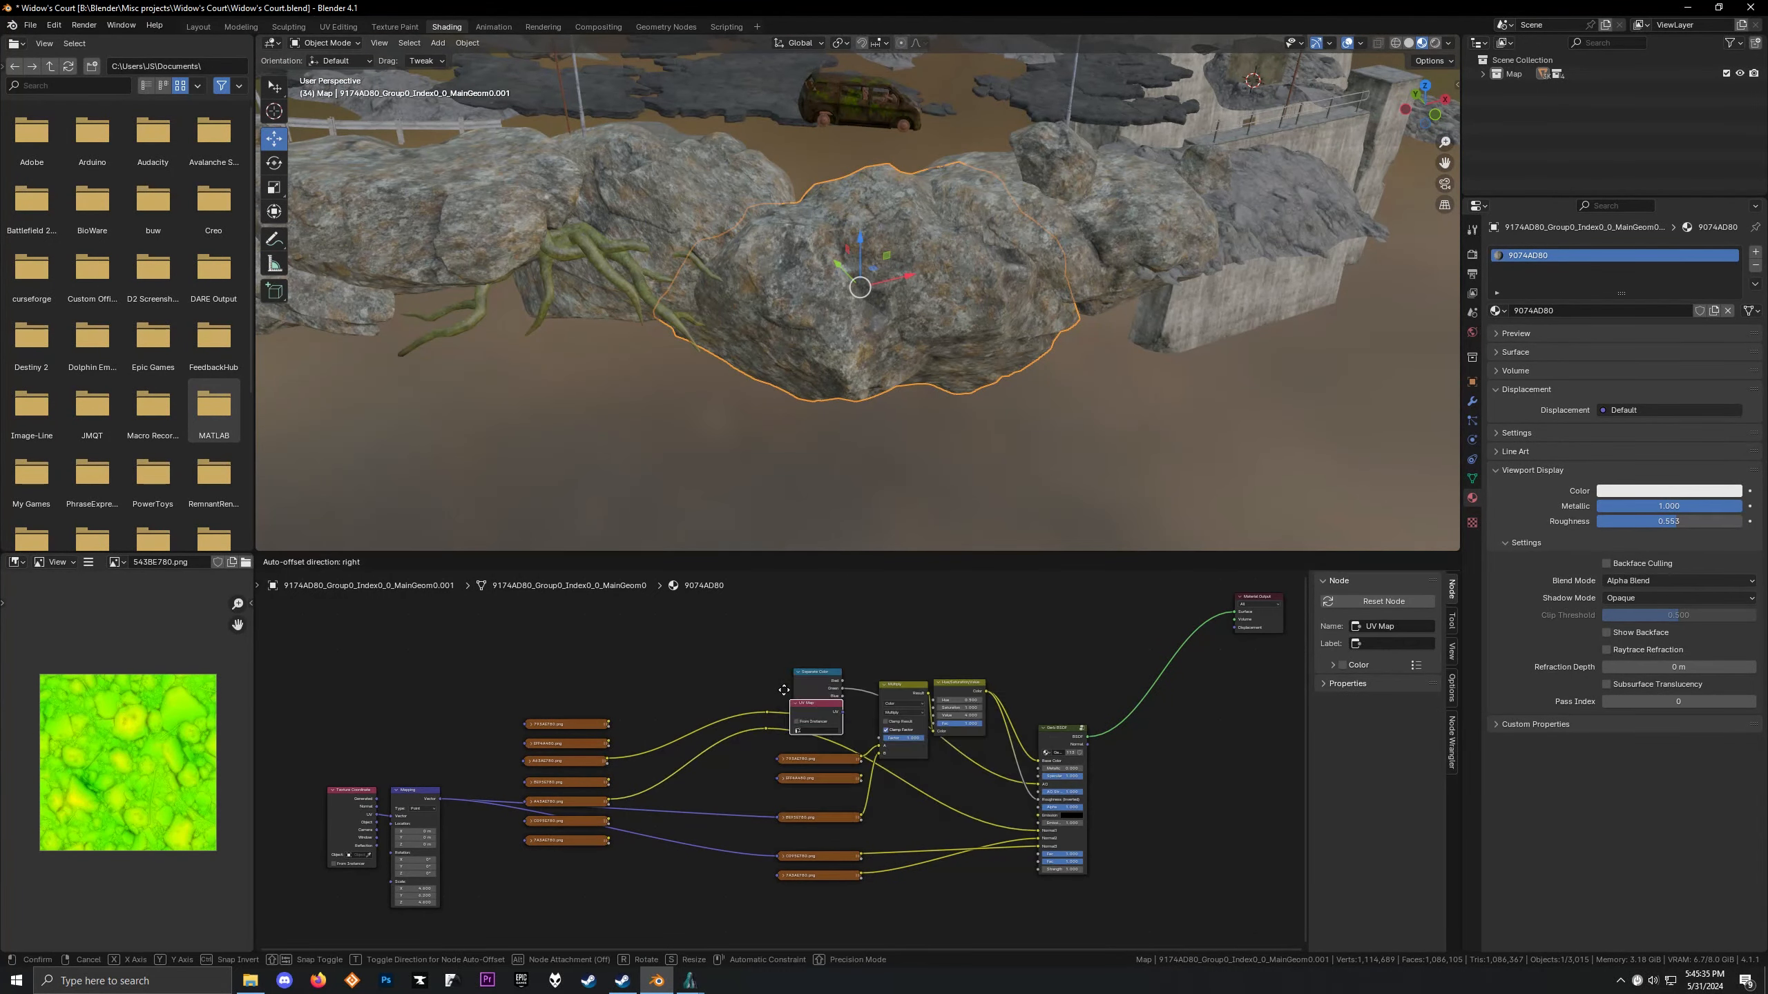
click(645, 603)
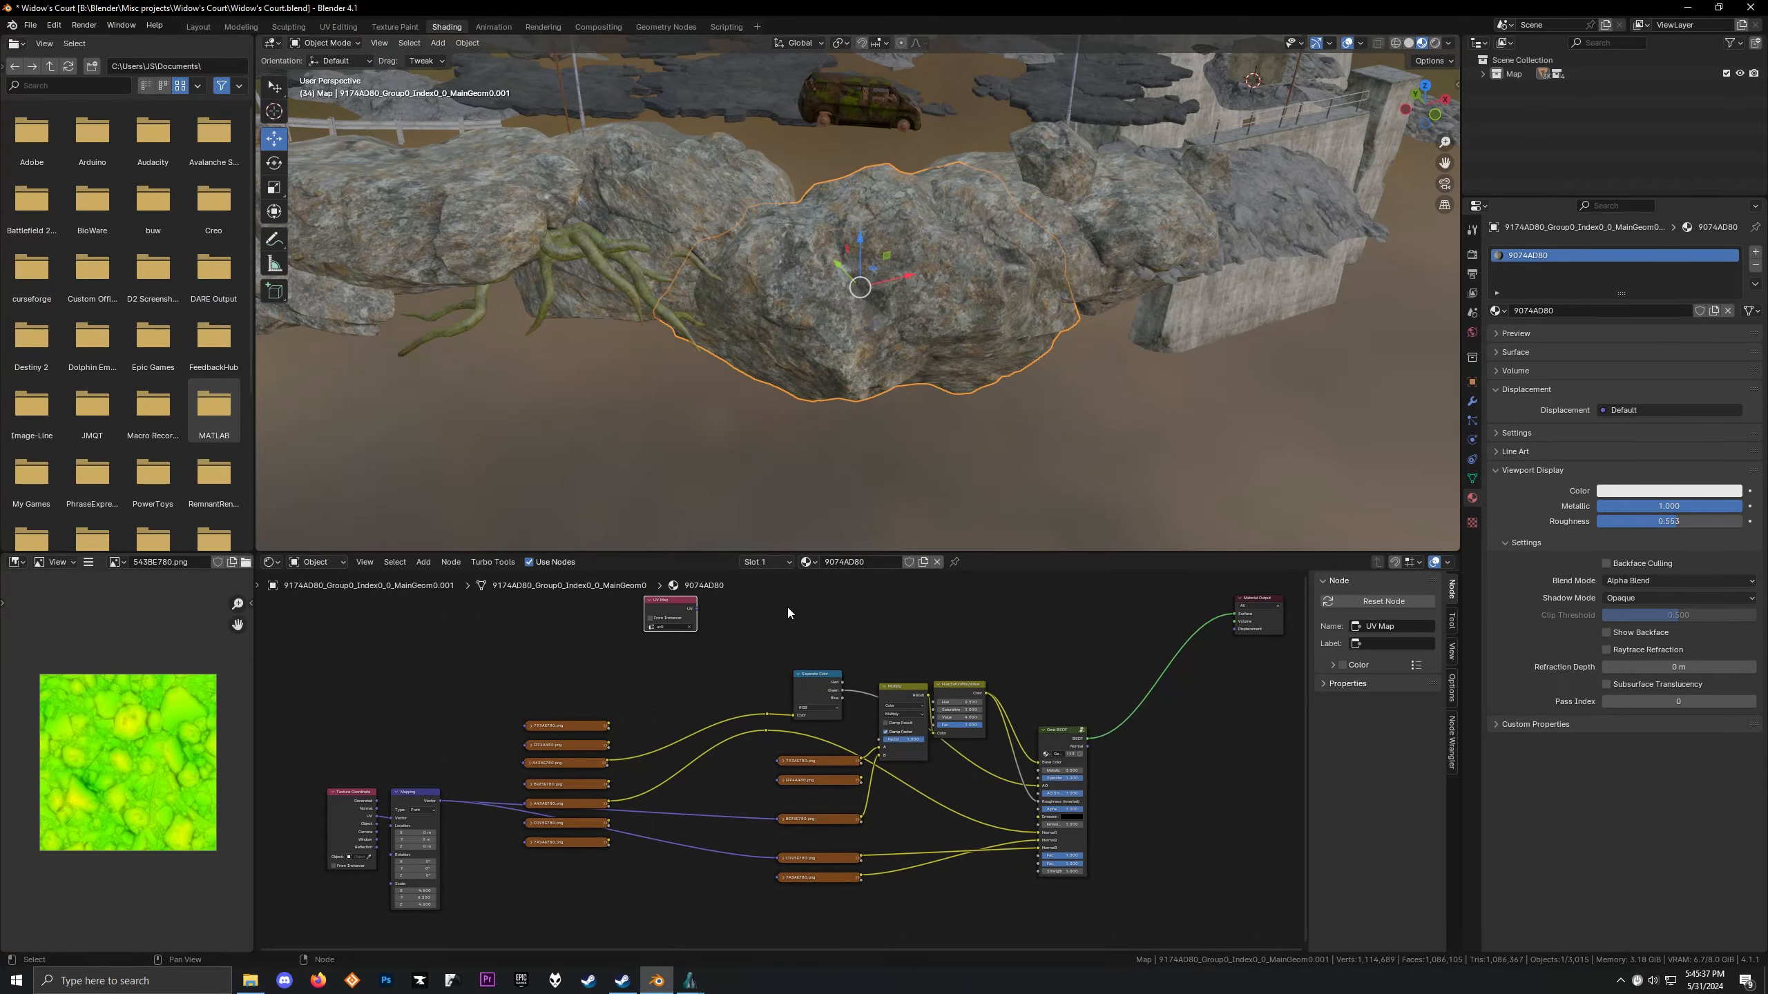
Preview the UV Map node's output on the boulder through the Material Output and examine its colour layout
middle_drag(787, 613, 866, 696)
ctrl+shift+click(738, 691)
middle_drag(835, 397, 1335, 335)
scroll(1030, 333, down, 5)
shift+middle_drag(1031, 333, 795, 381)
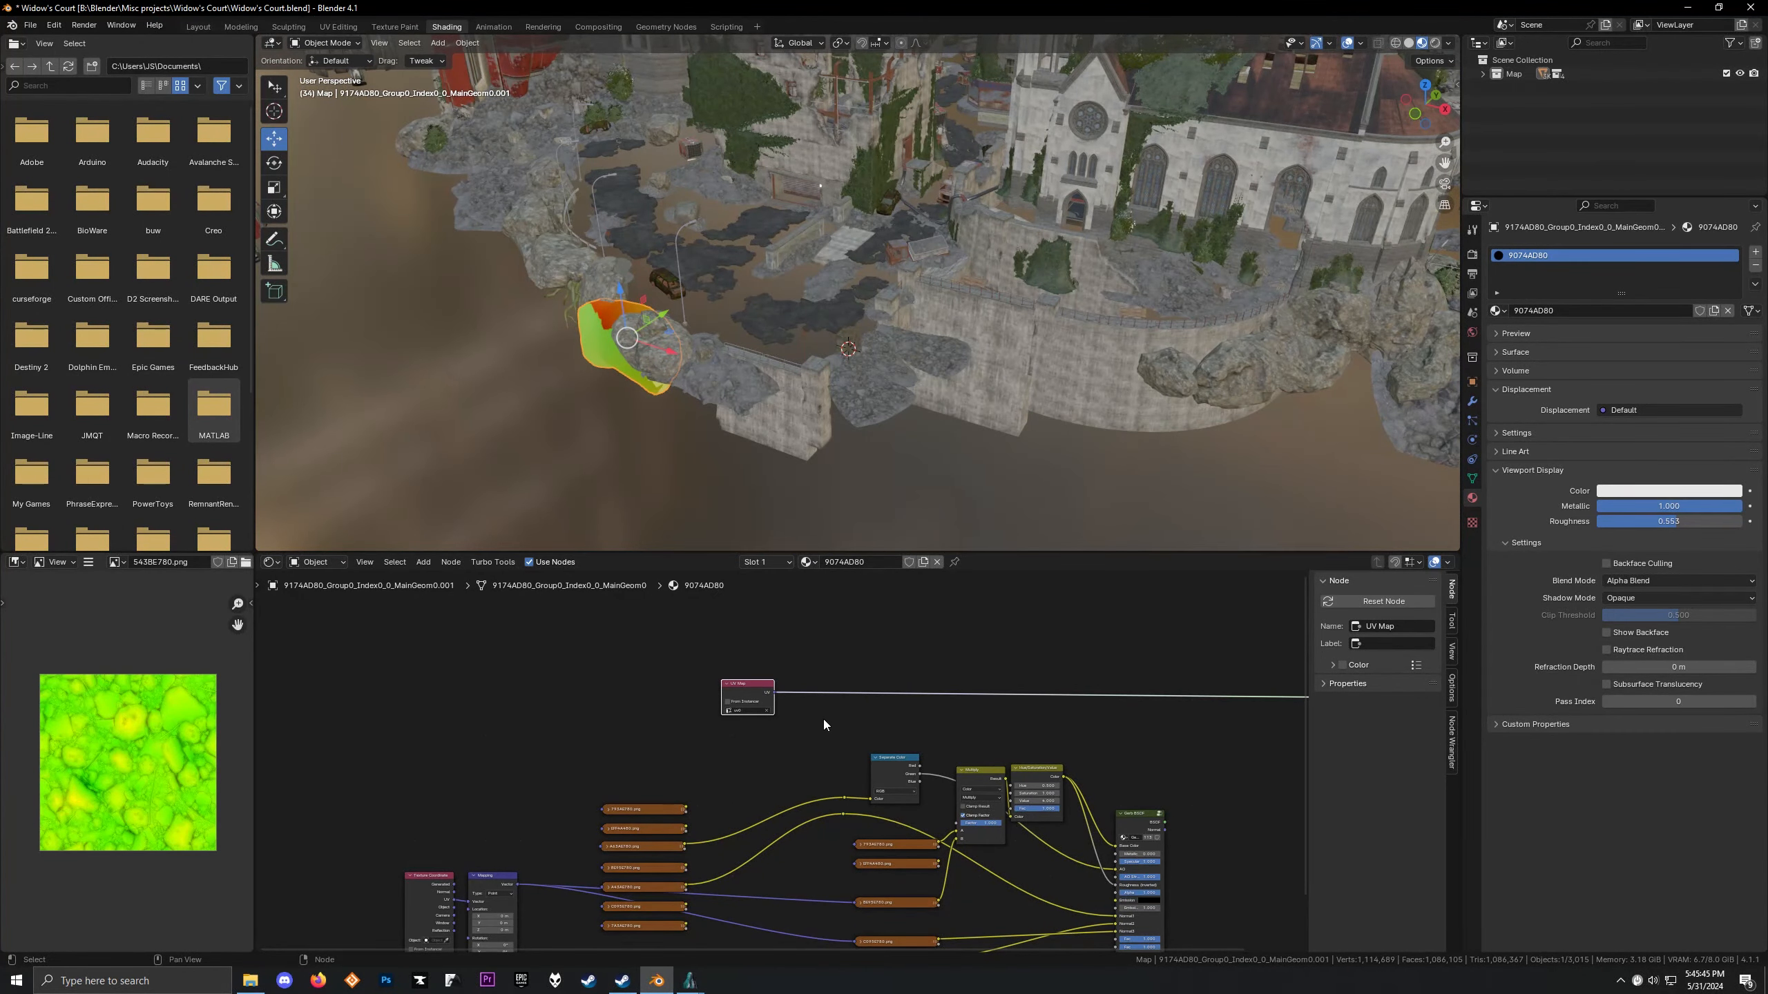
scroll(828, 711, down, 1)
scroll(870, 708, up, 5)
scroll(984, 691, down, 2)
middle_drag(984, 690, 645, 709)
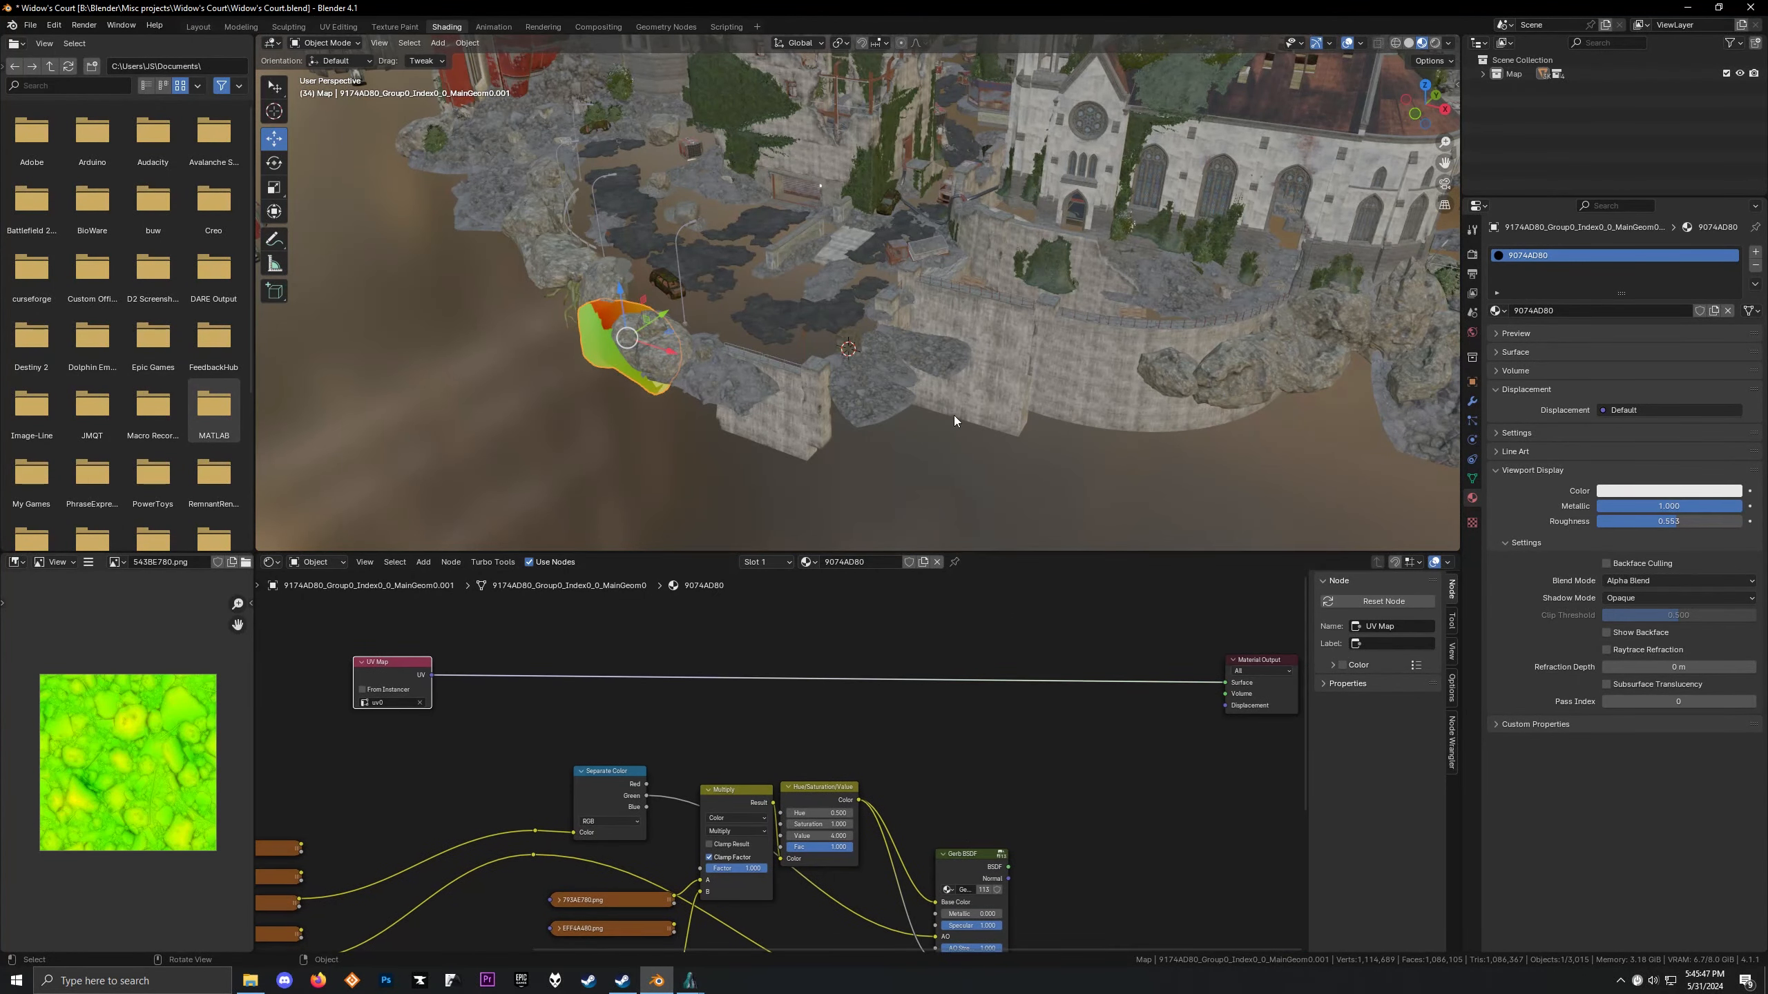
middle_drag(953, 414, 914, 234)
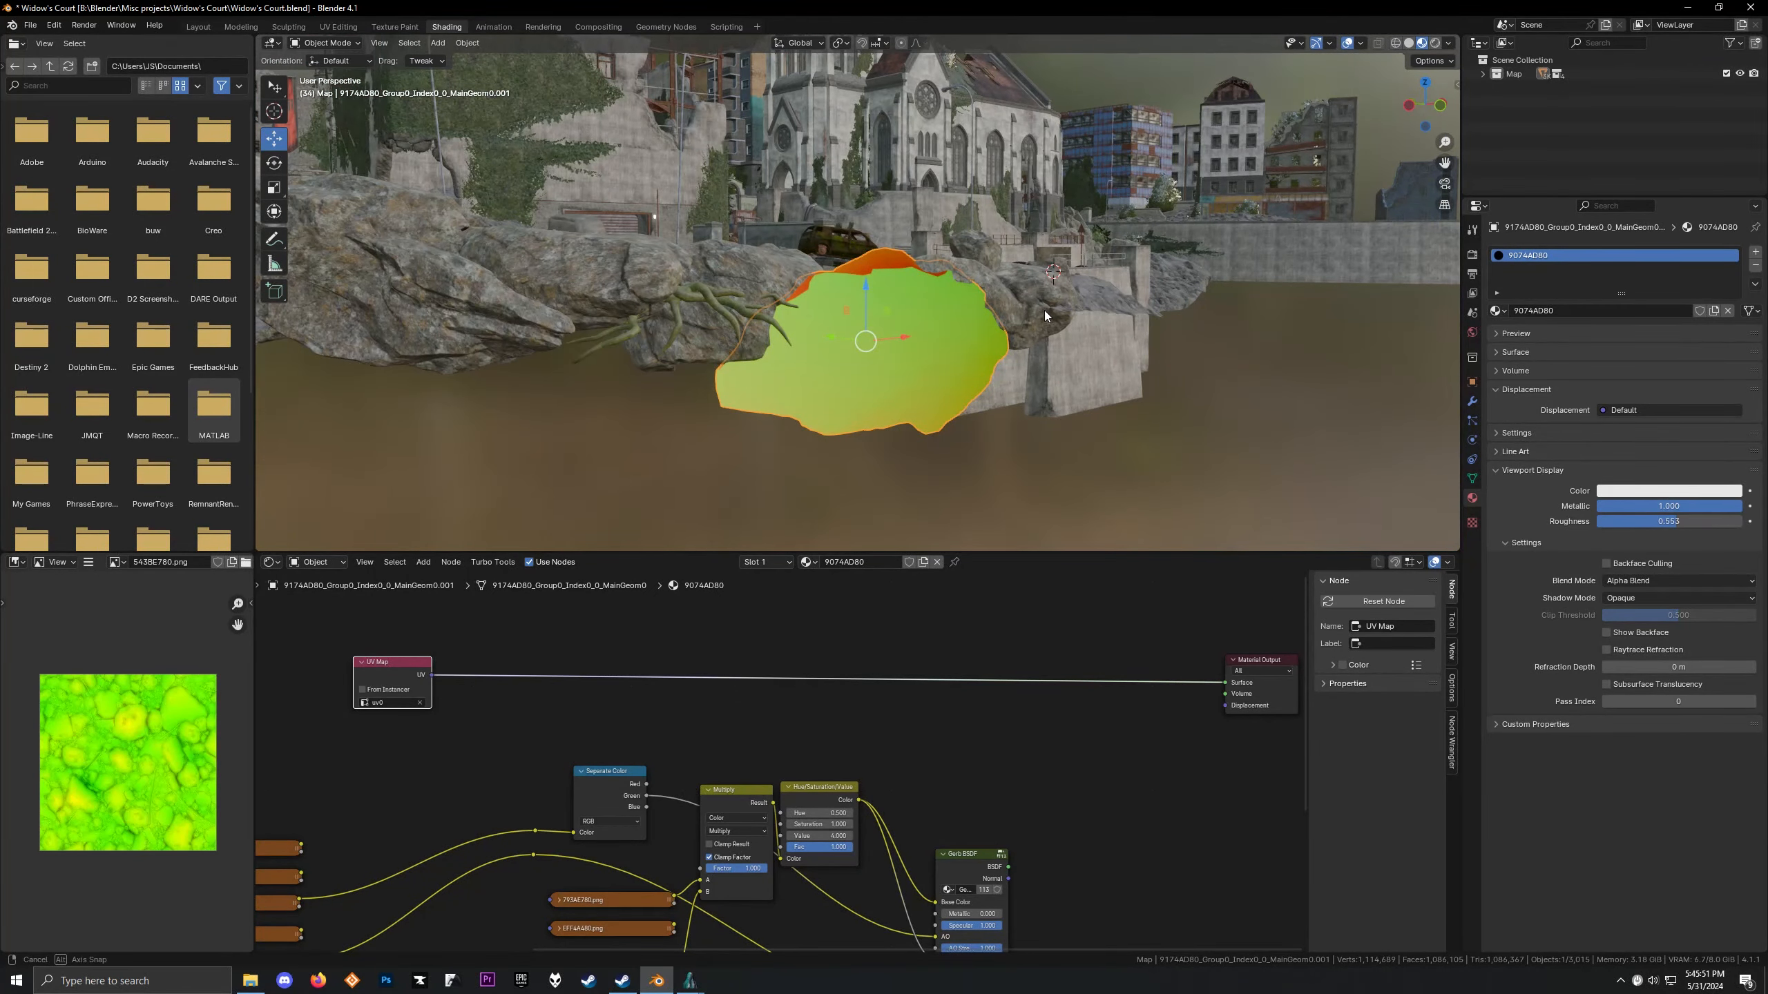
middle_drag(1045, 316, 937, 395)
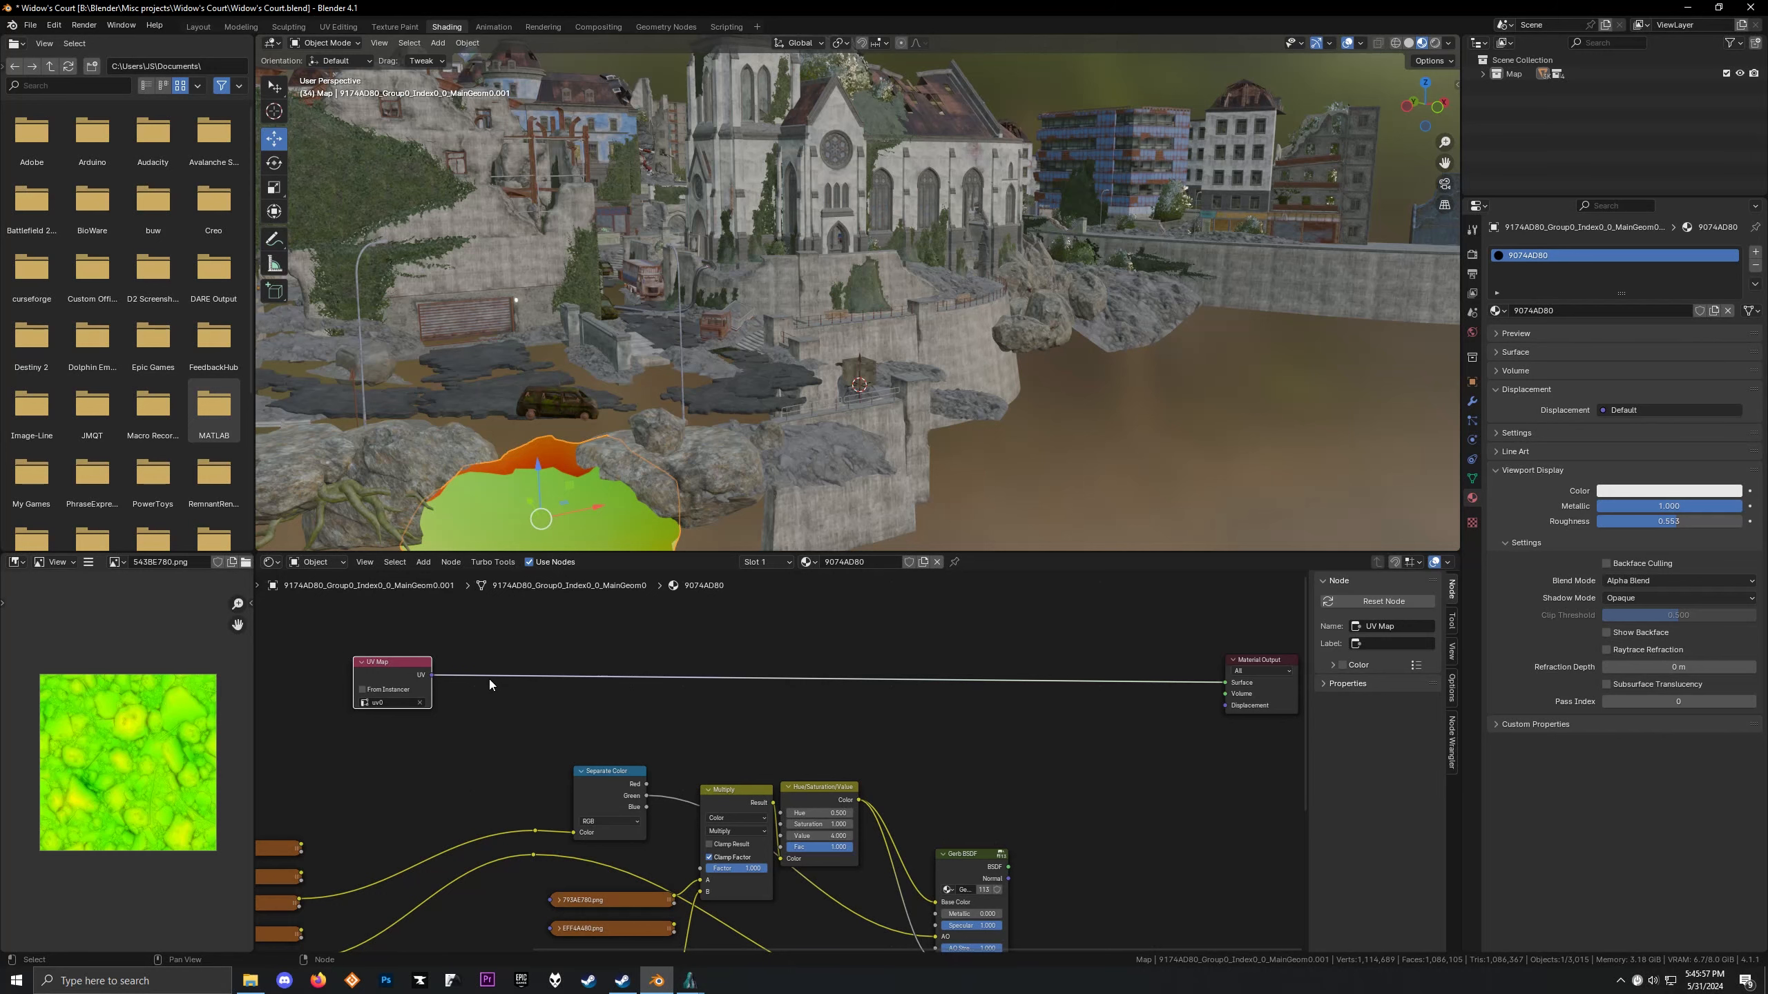
Delete the UV Map node, reconnect the Gerb BSDF group to the Material Output and check the boulder's surface
key(Delete)
ctrl+shift+click(973, 853)
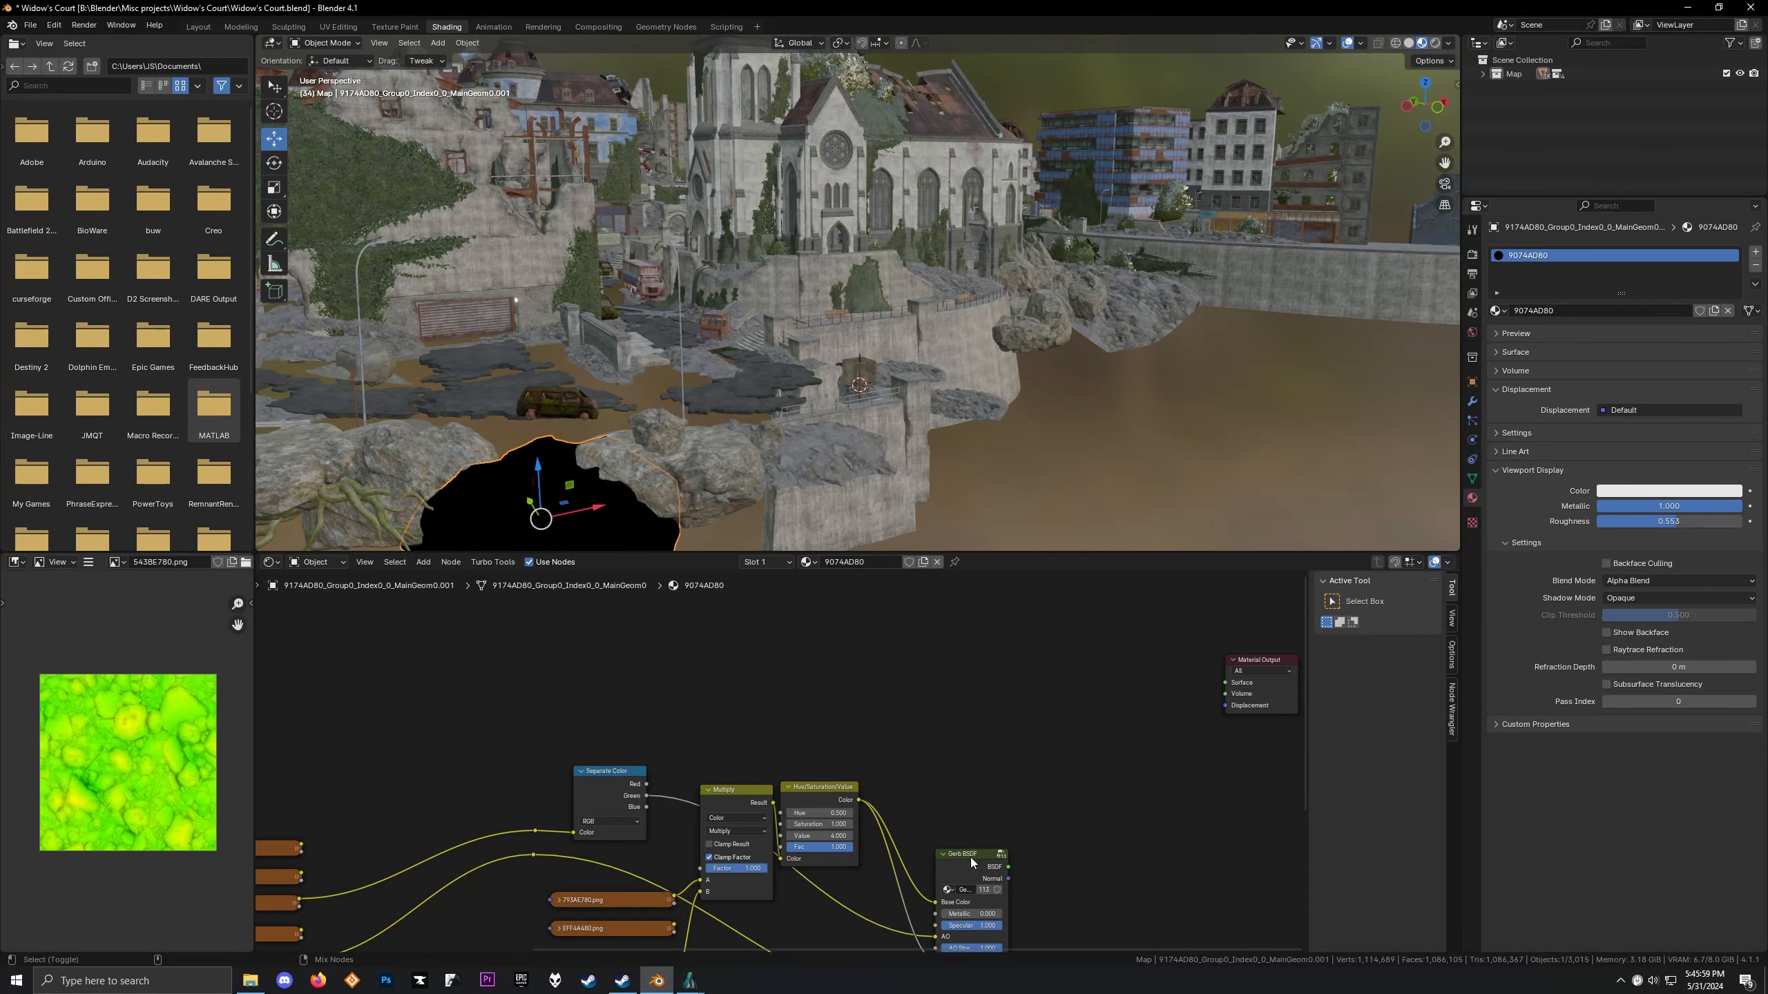
shift+middle_drag(735, 370, 935, 277)
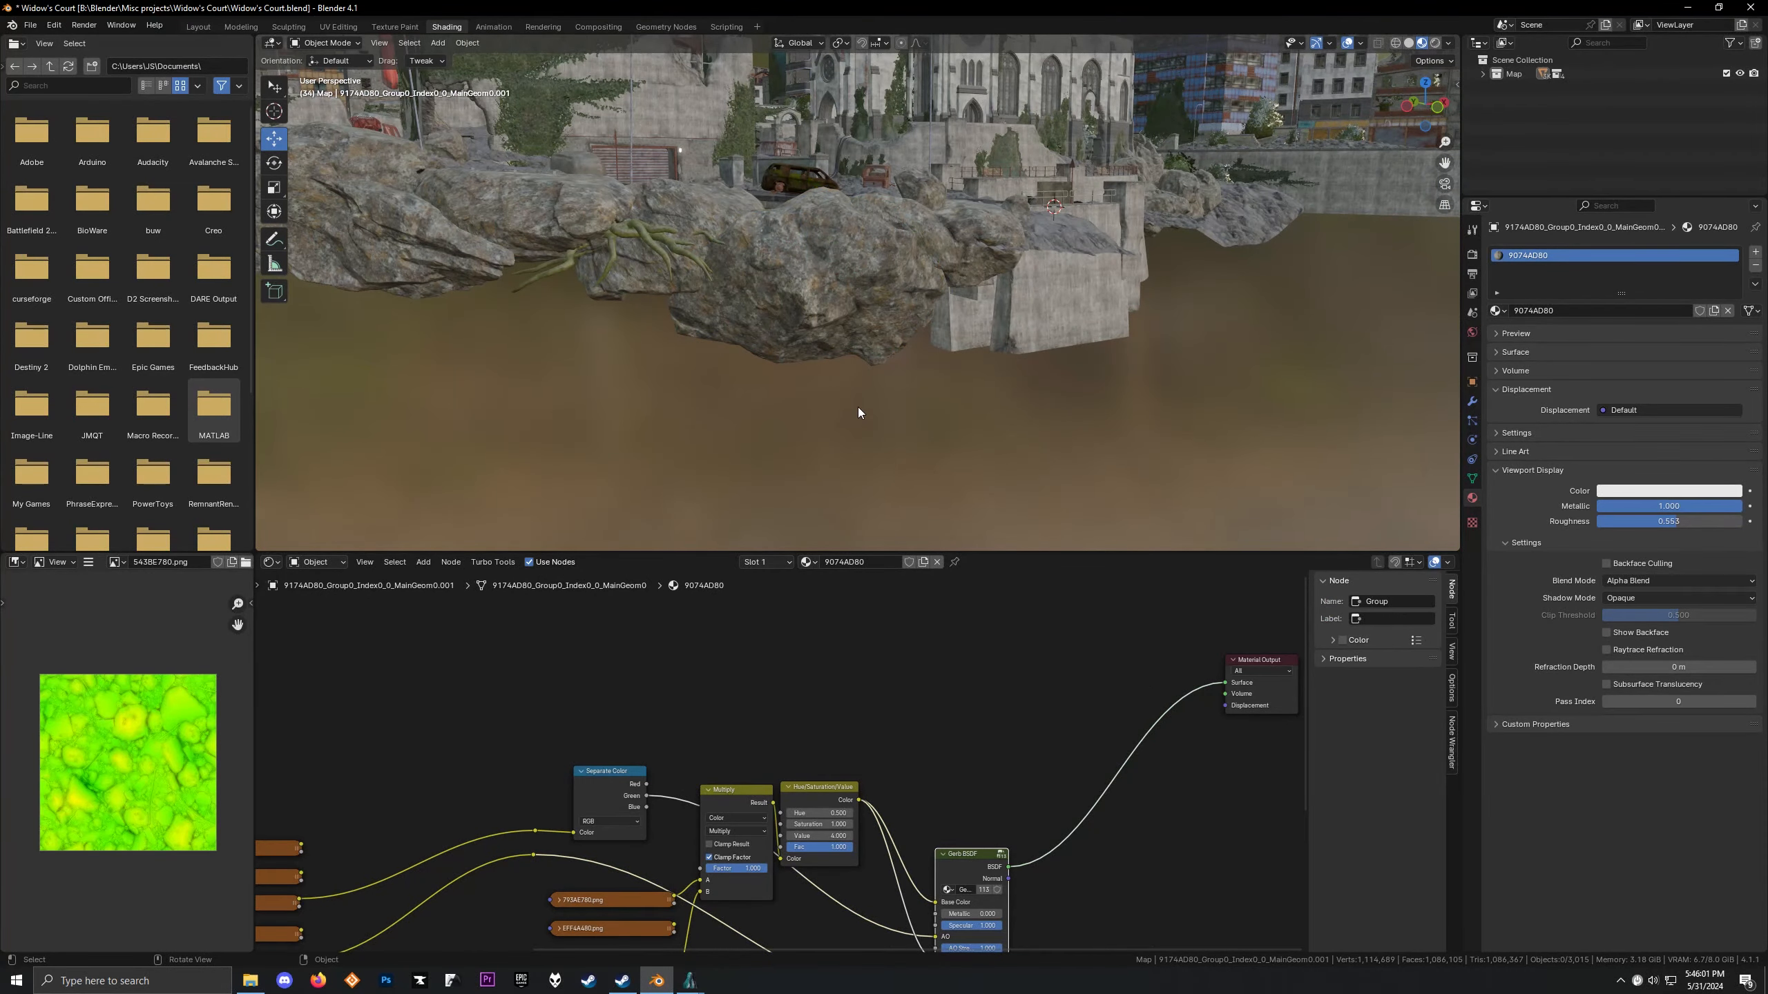
scroll(870, 404, down, 2)
click(729, 474)
key(KP_Decimal)
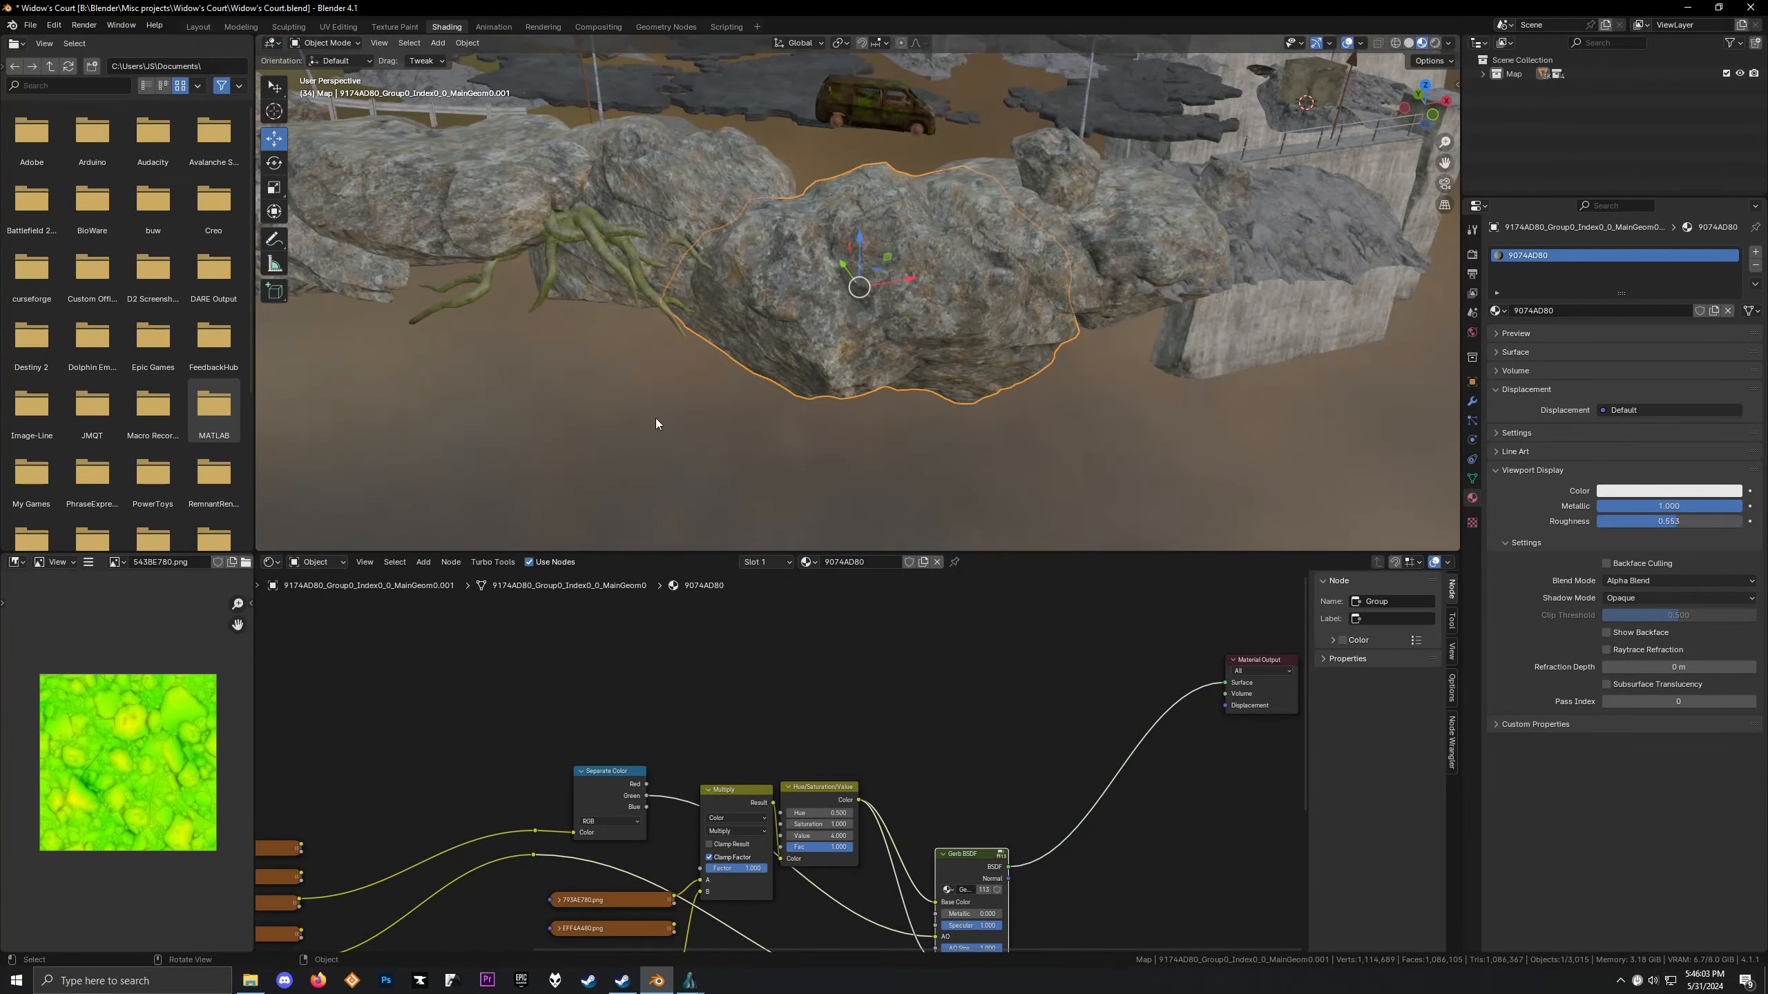
middle_drag(710, 444, 863, 368)
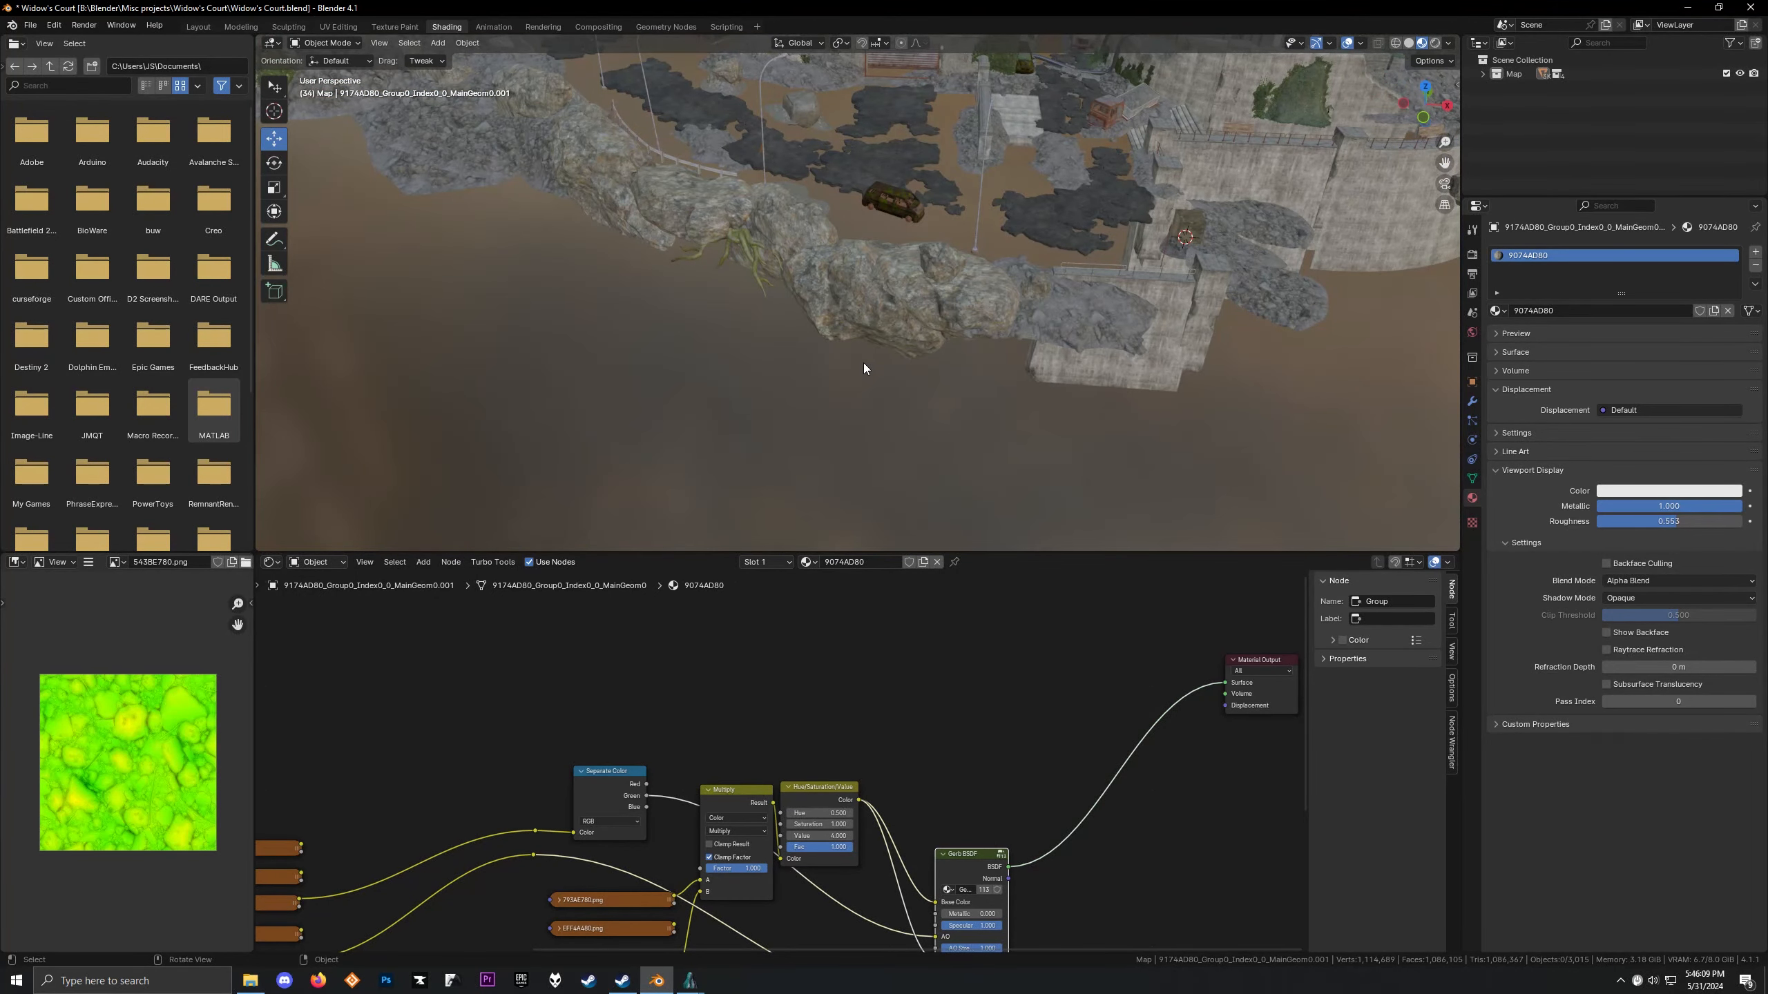
middle_drag(863, 368, 895, 273)
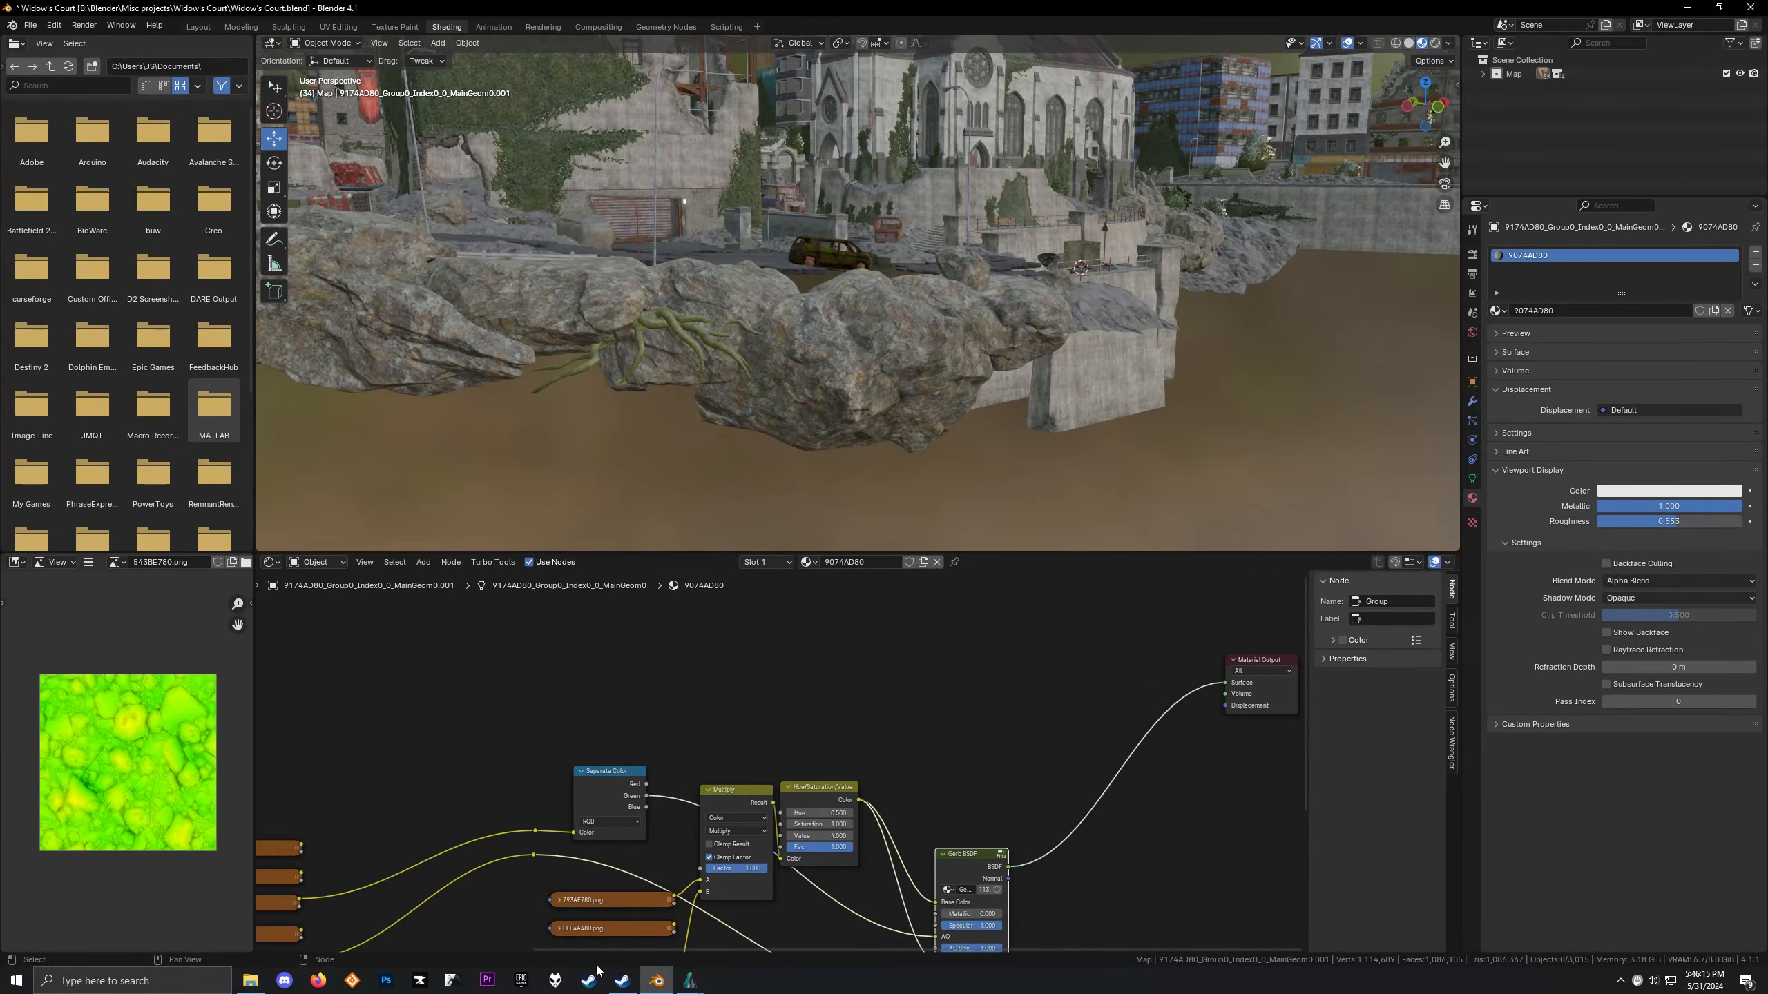
Open Cirrus Plaza.blend from the Cirrus Plaza folder inside Misc projects using File Explorer
click(259, 984)
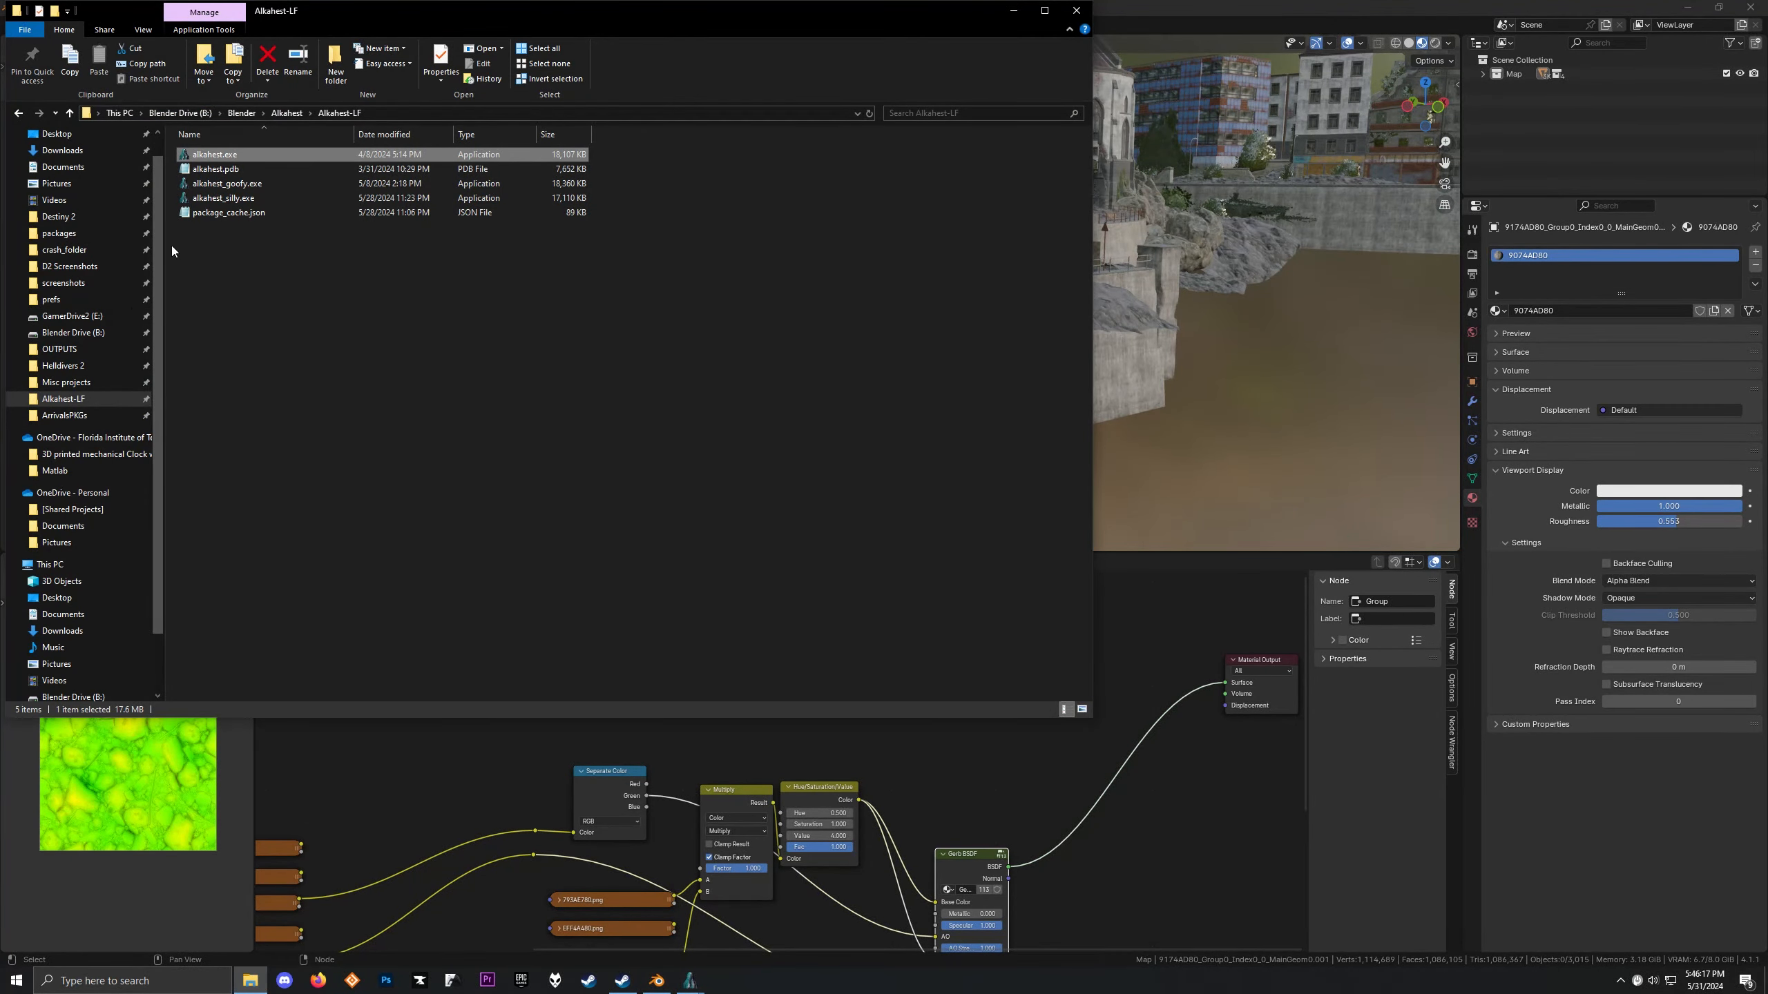
click(67, 382)
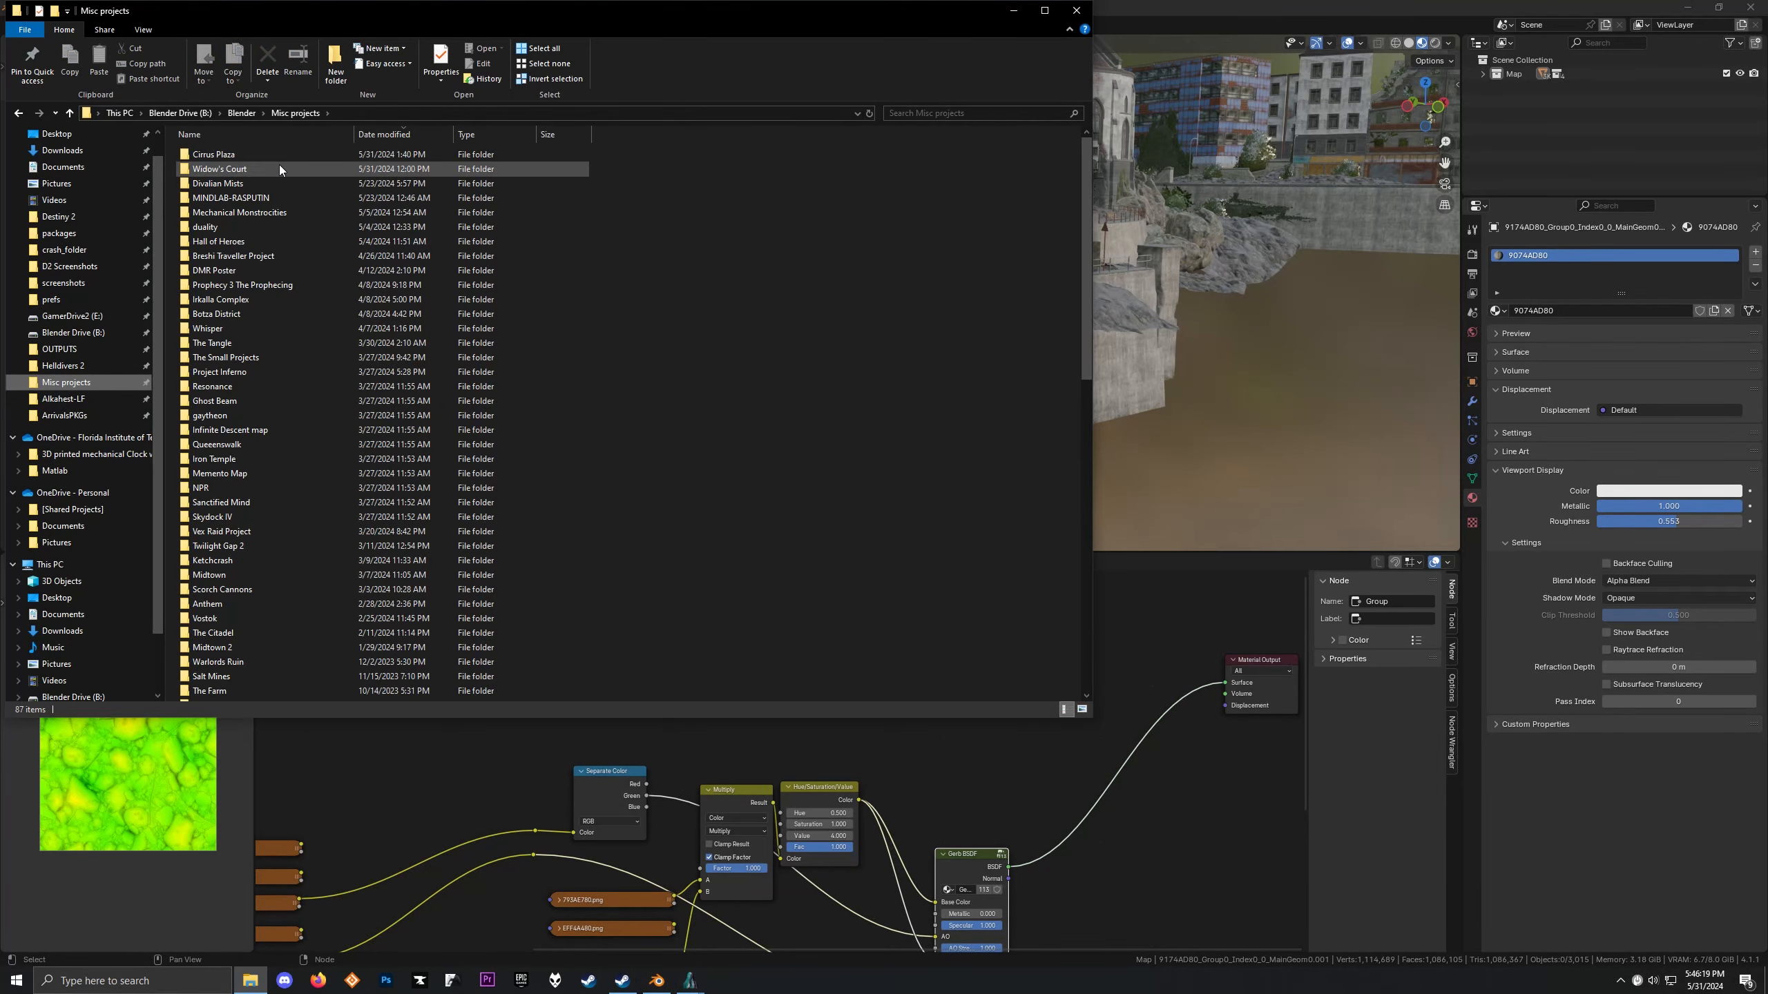
scroll(337, 448, down, 15)
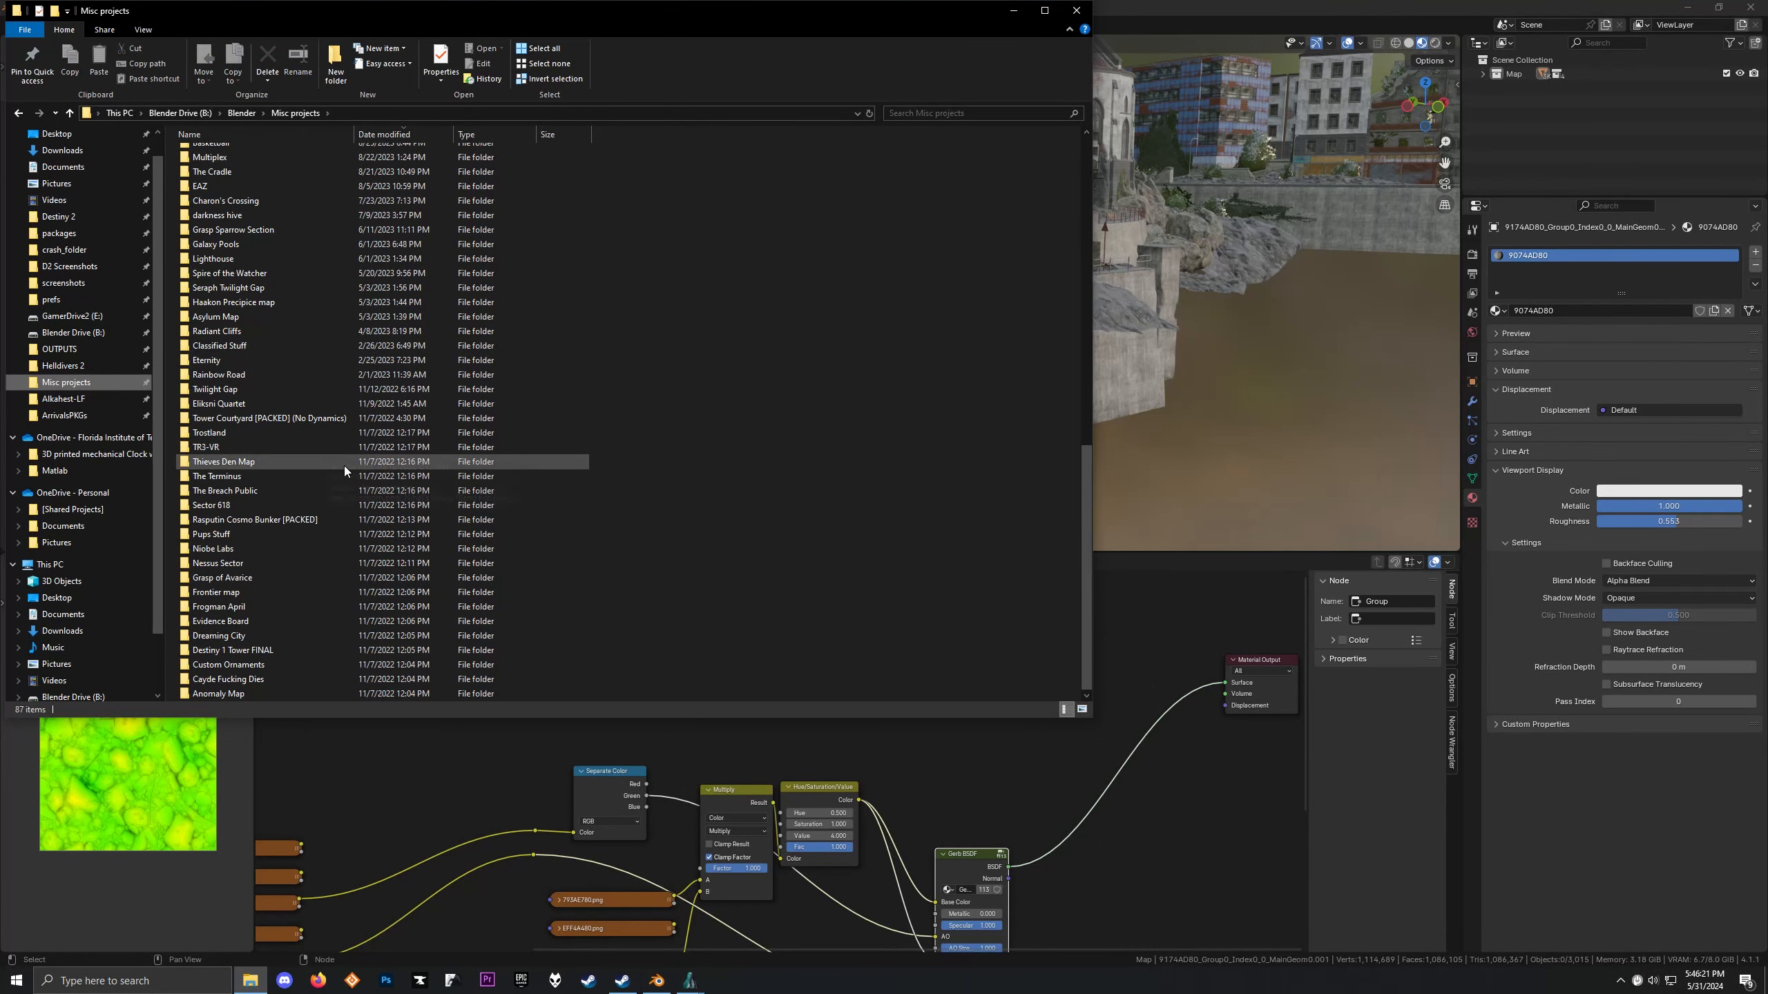
scroll(366, 548, up, 15)
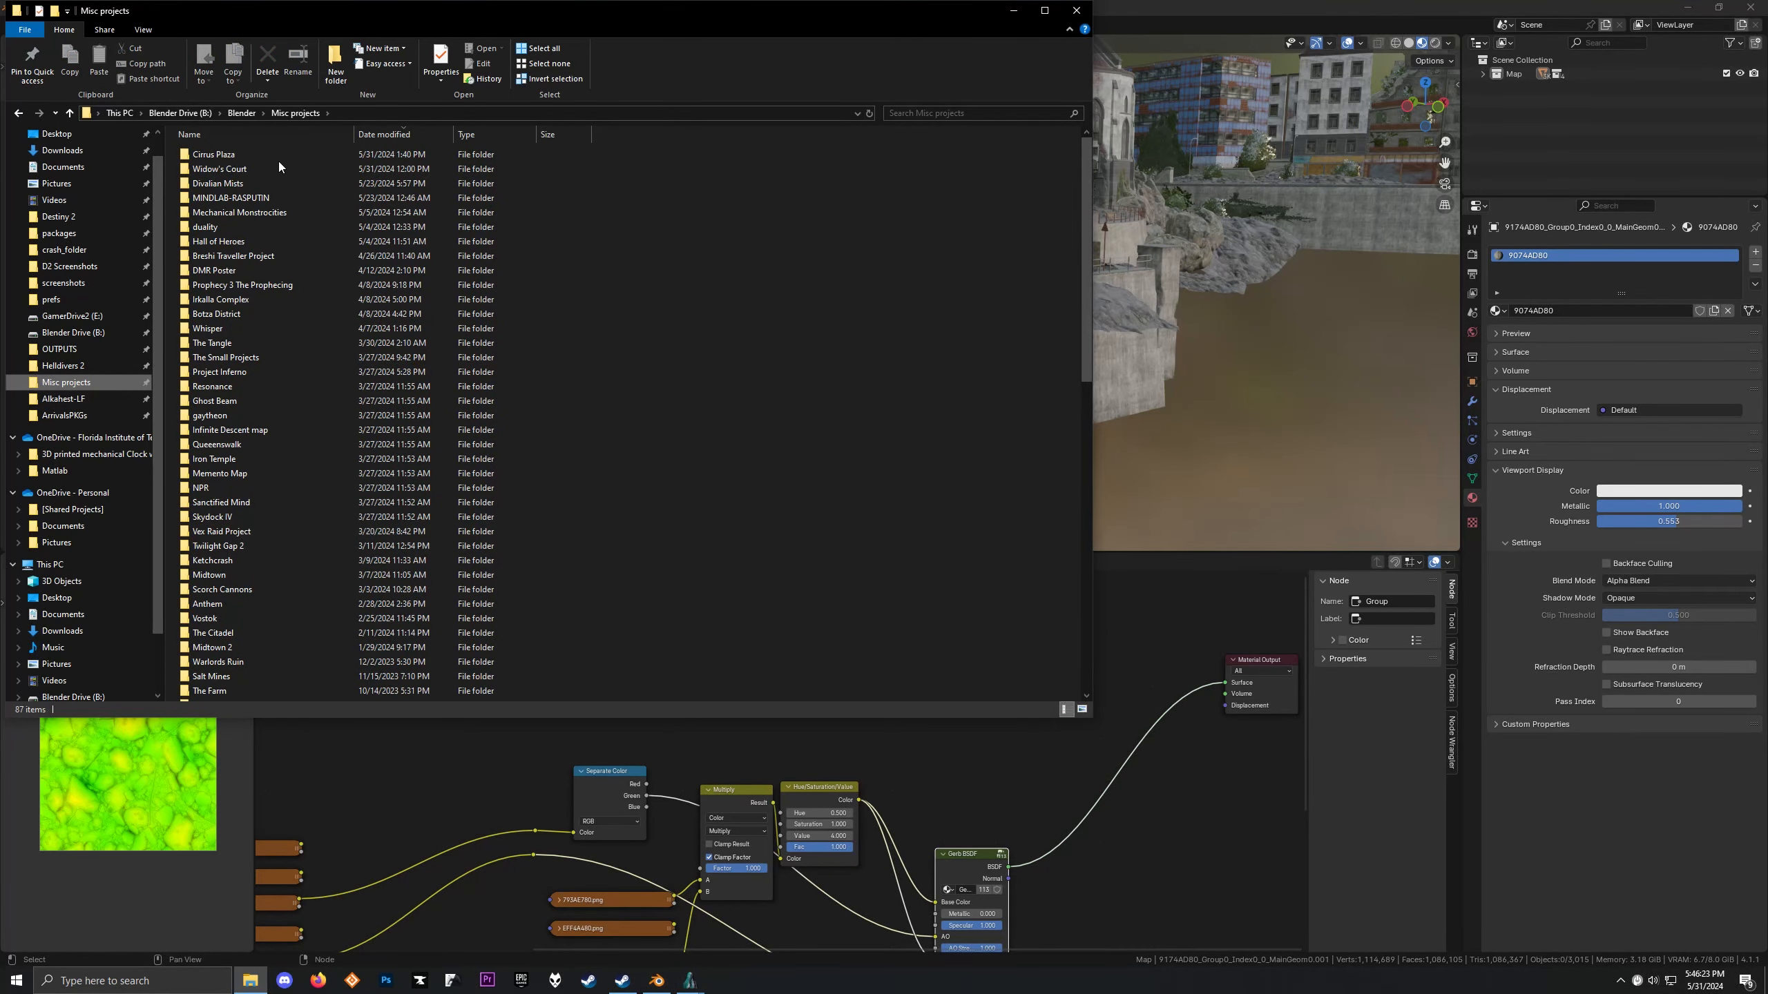
double_click(232, 155)
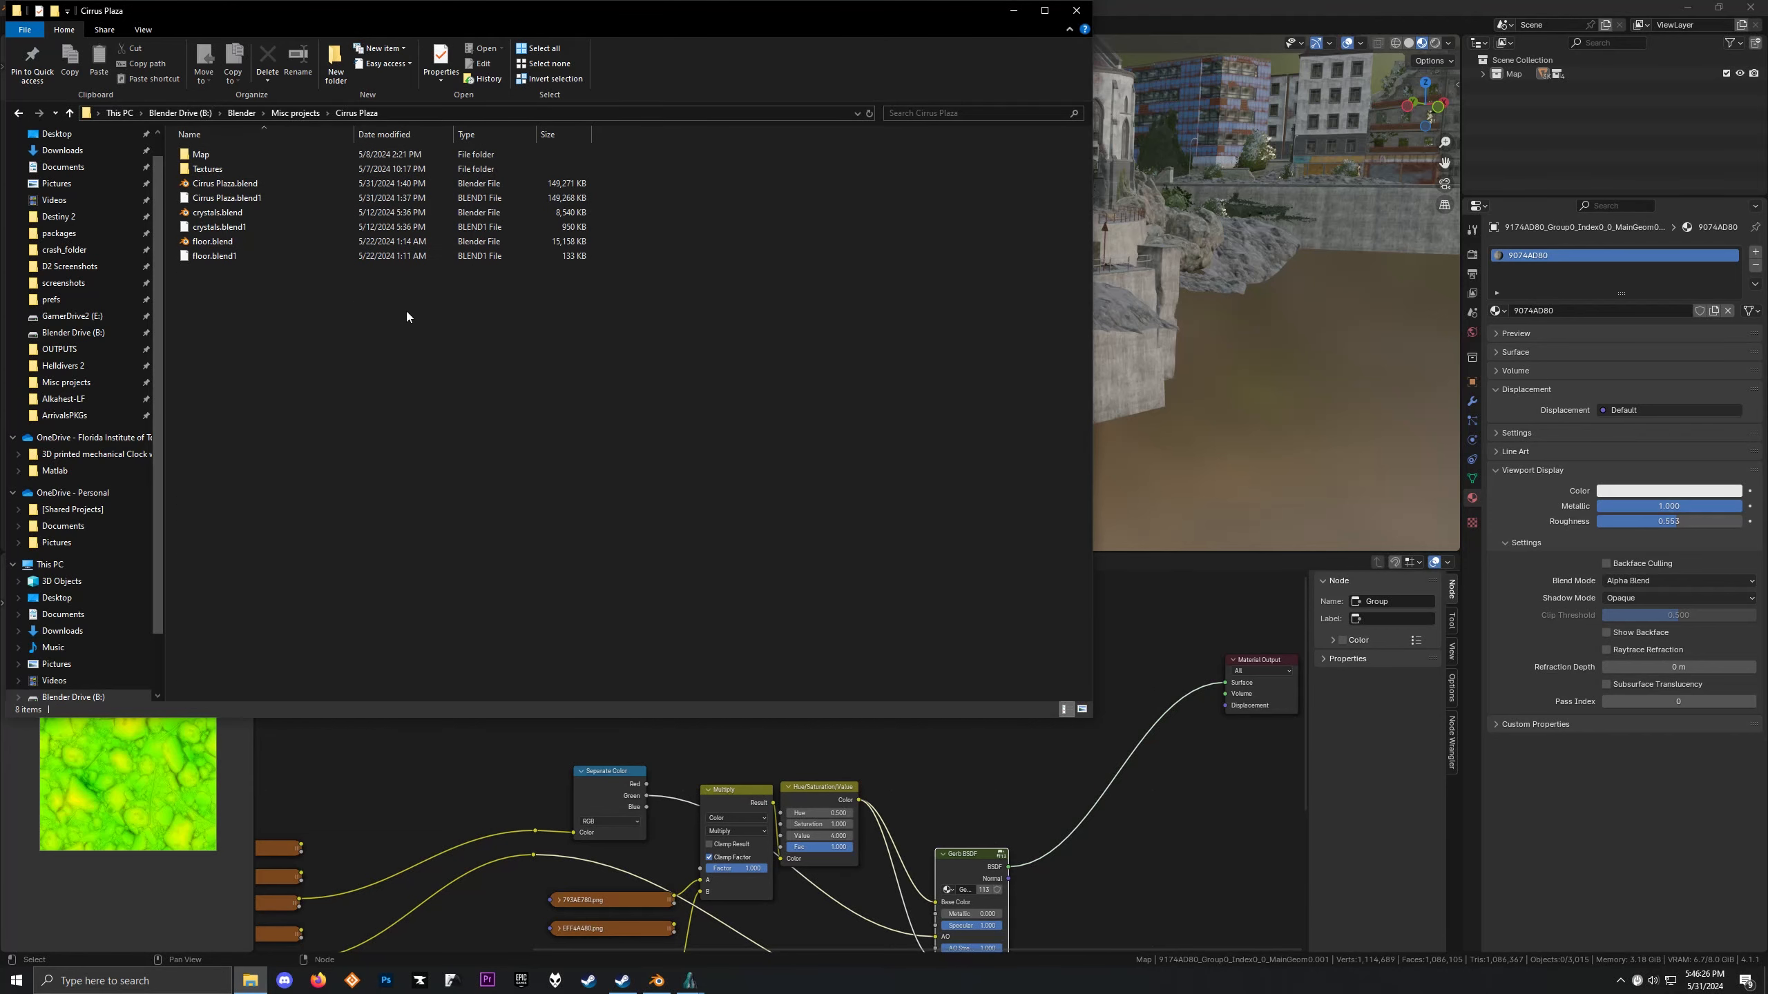
click(252, 184)
double_click(334, 183)
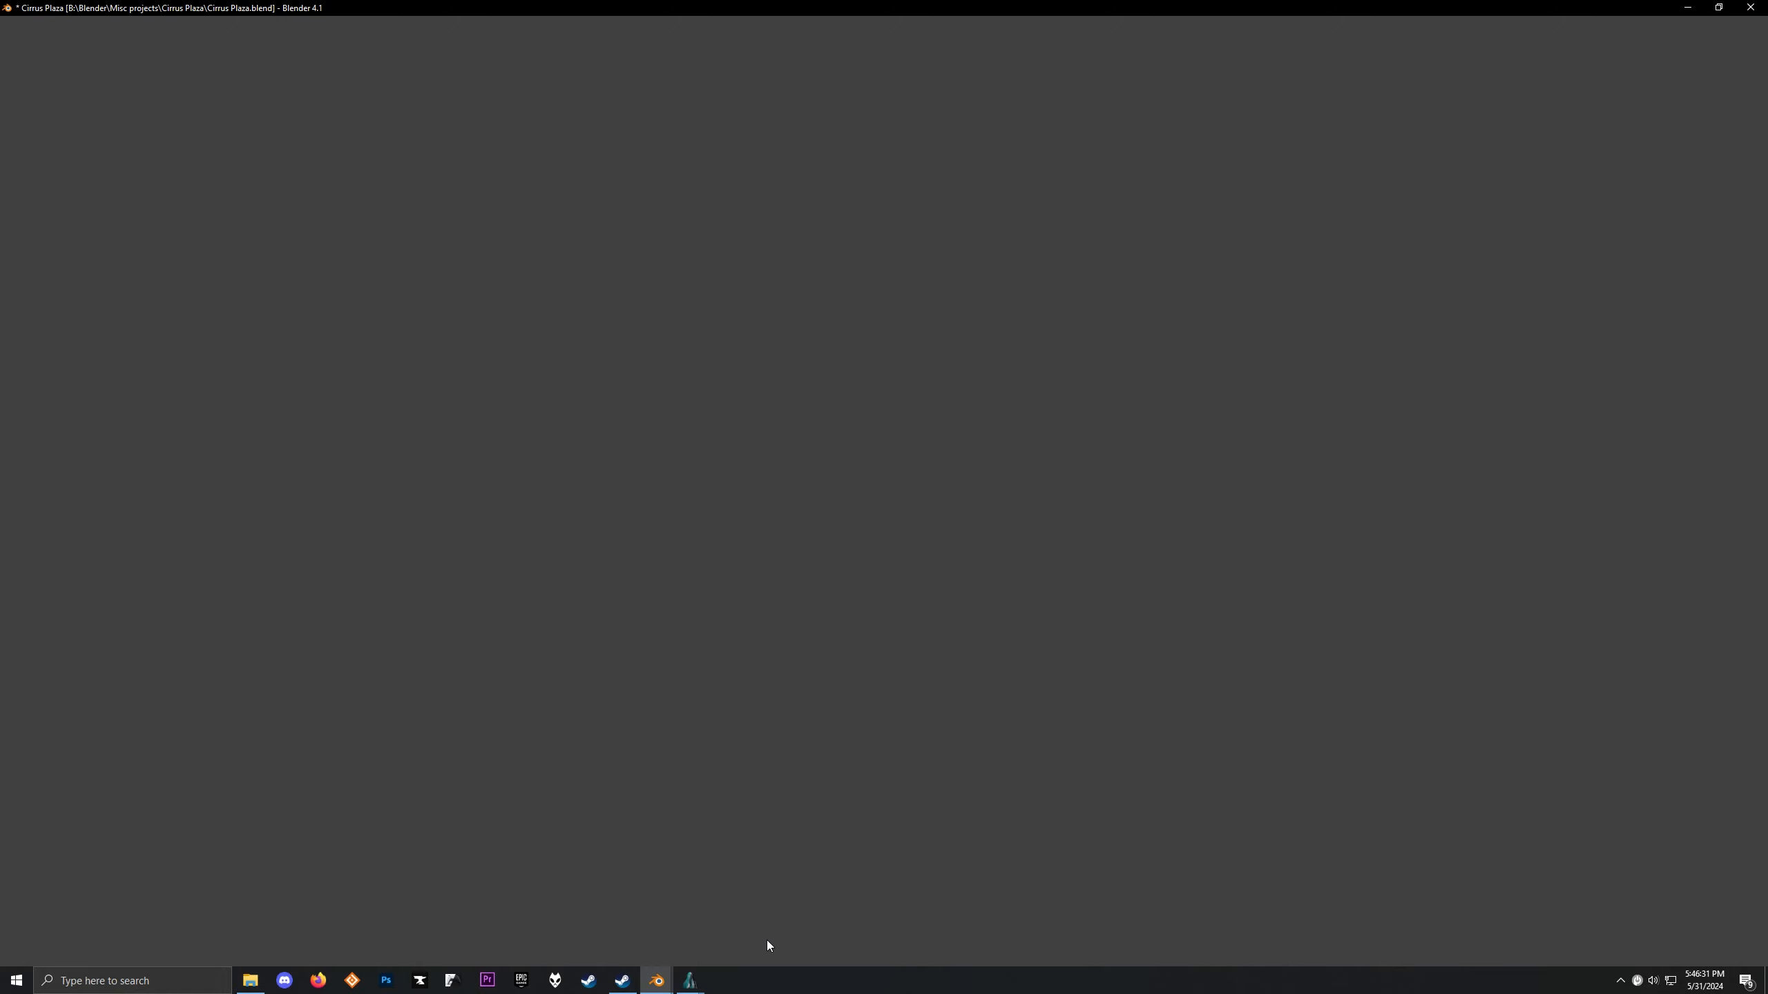
Return to the Widow's Court project window and close it, saving the changes
mouse_move(656, 982)
click(620, 899)
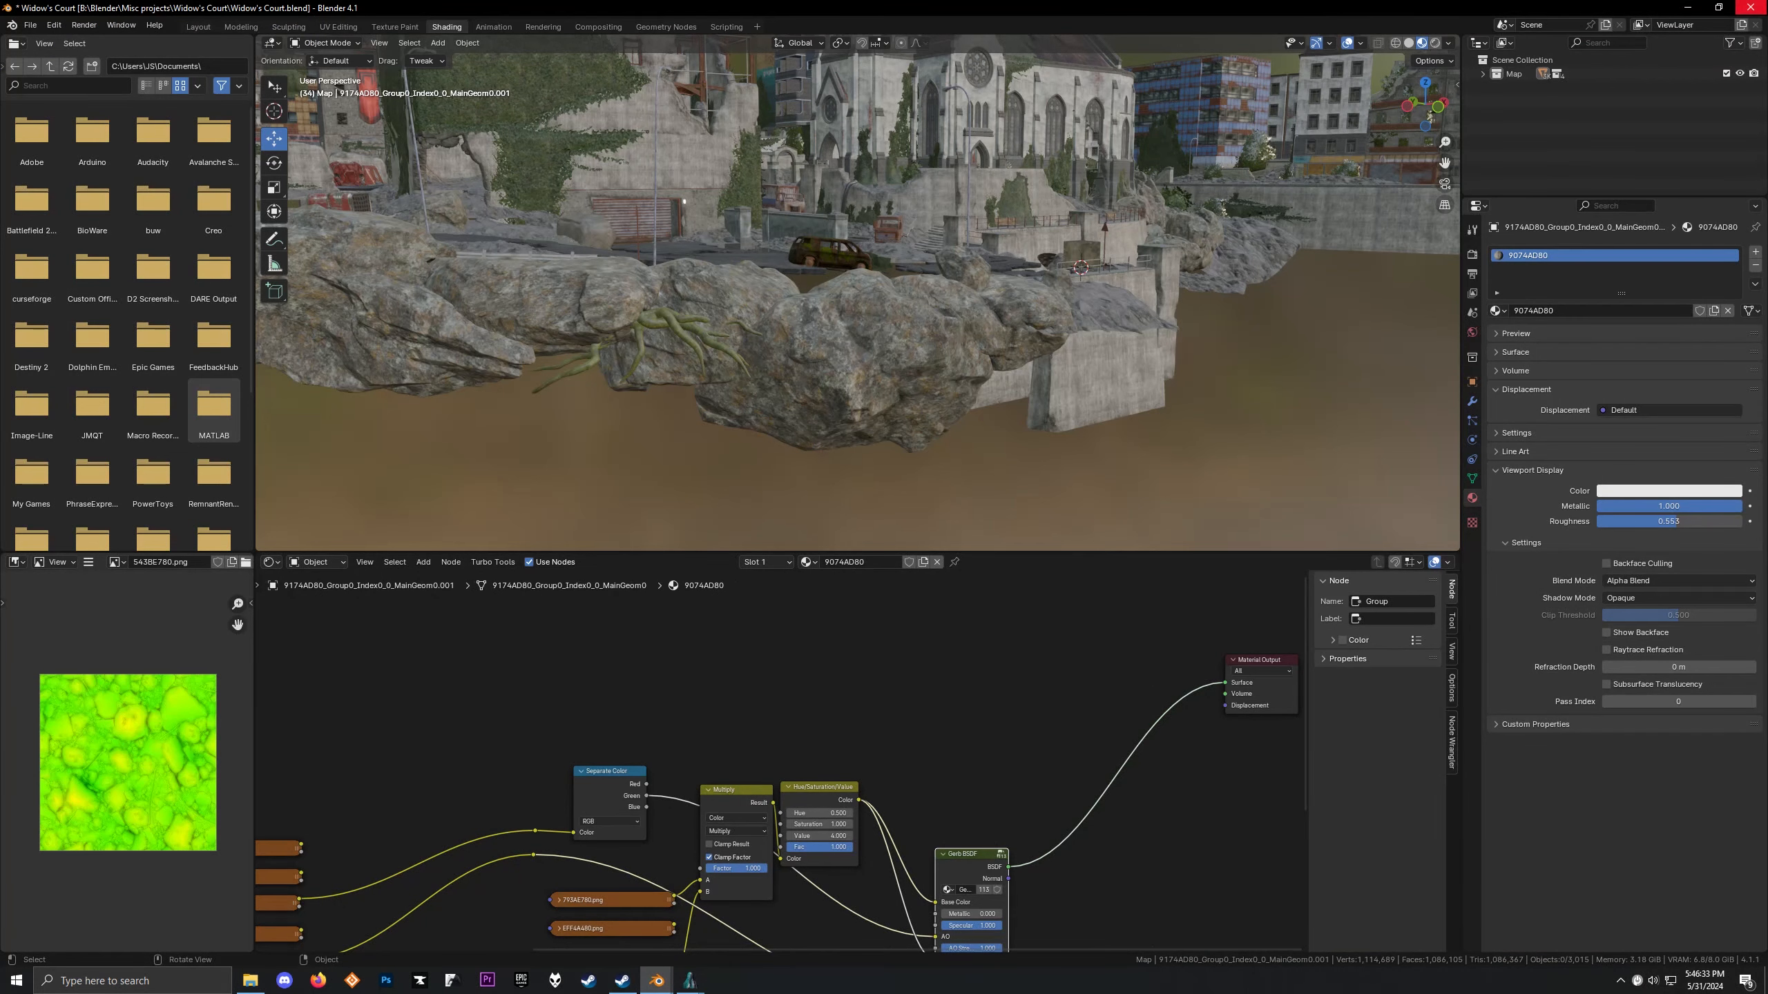
click(1750, 7)
click(854, 515)
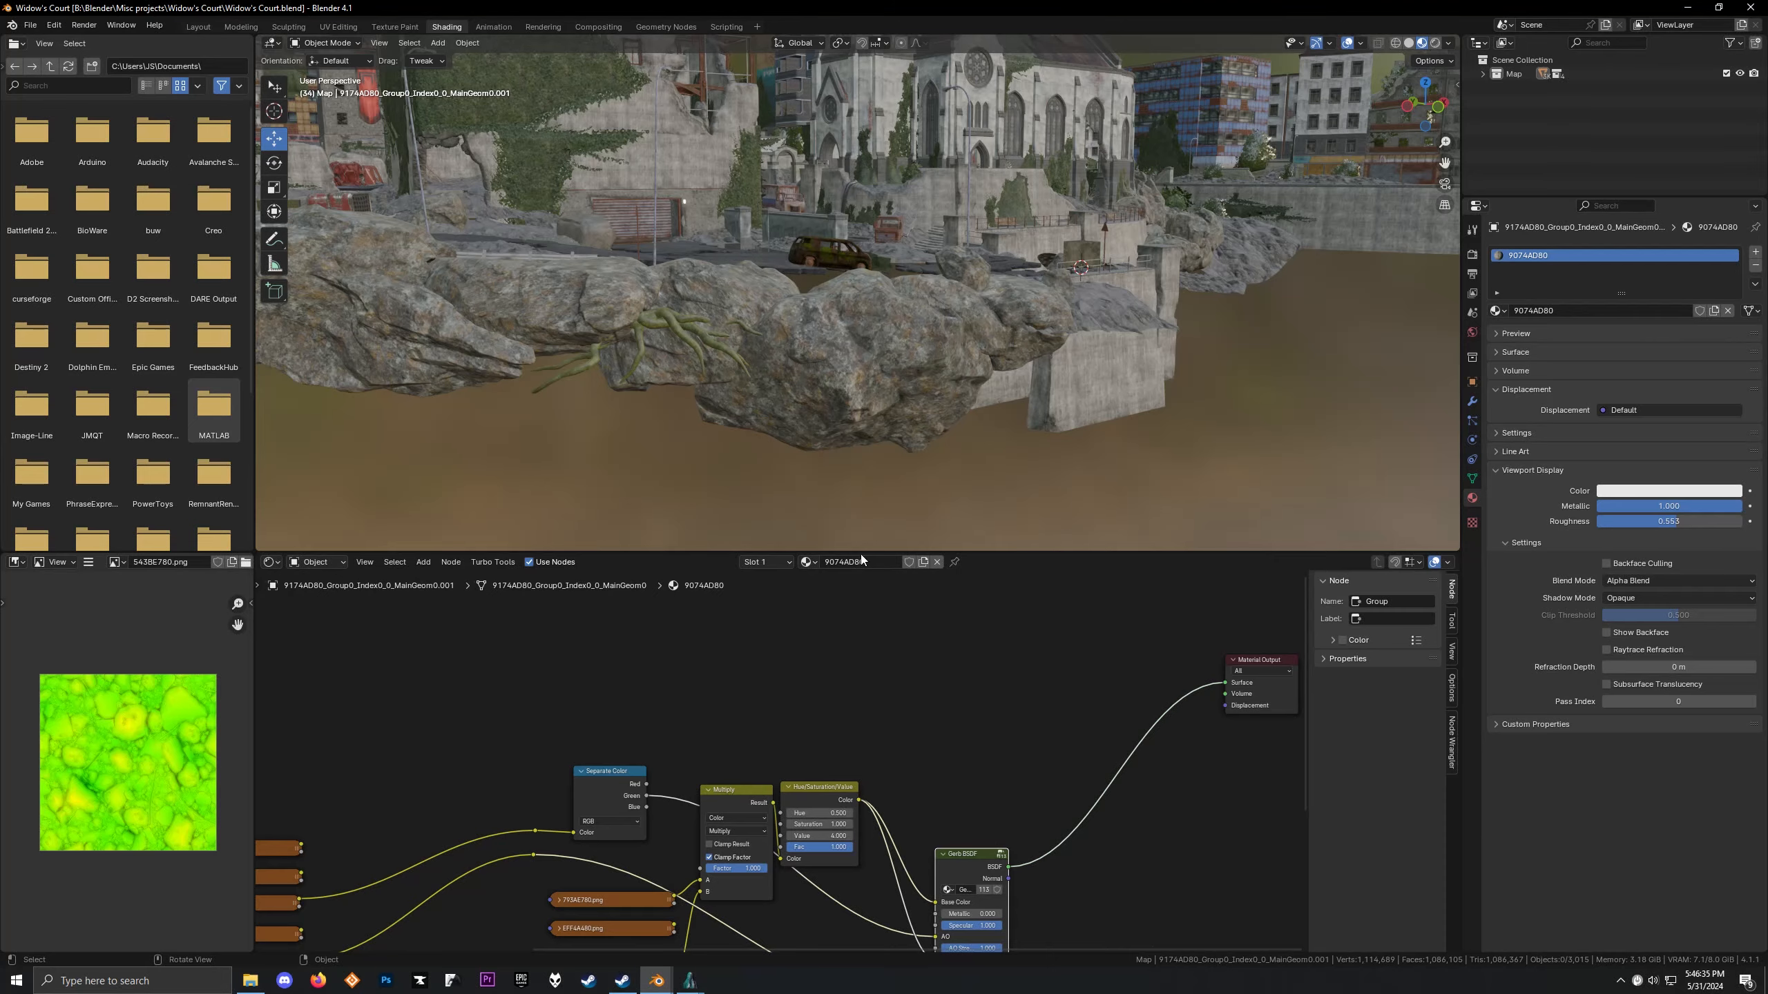
Look around the Cirrus Plaza map from the ground decals to the columns and barrier while its shaders compile
middle_drag(930, 365, 1033, 329)
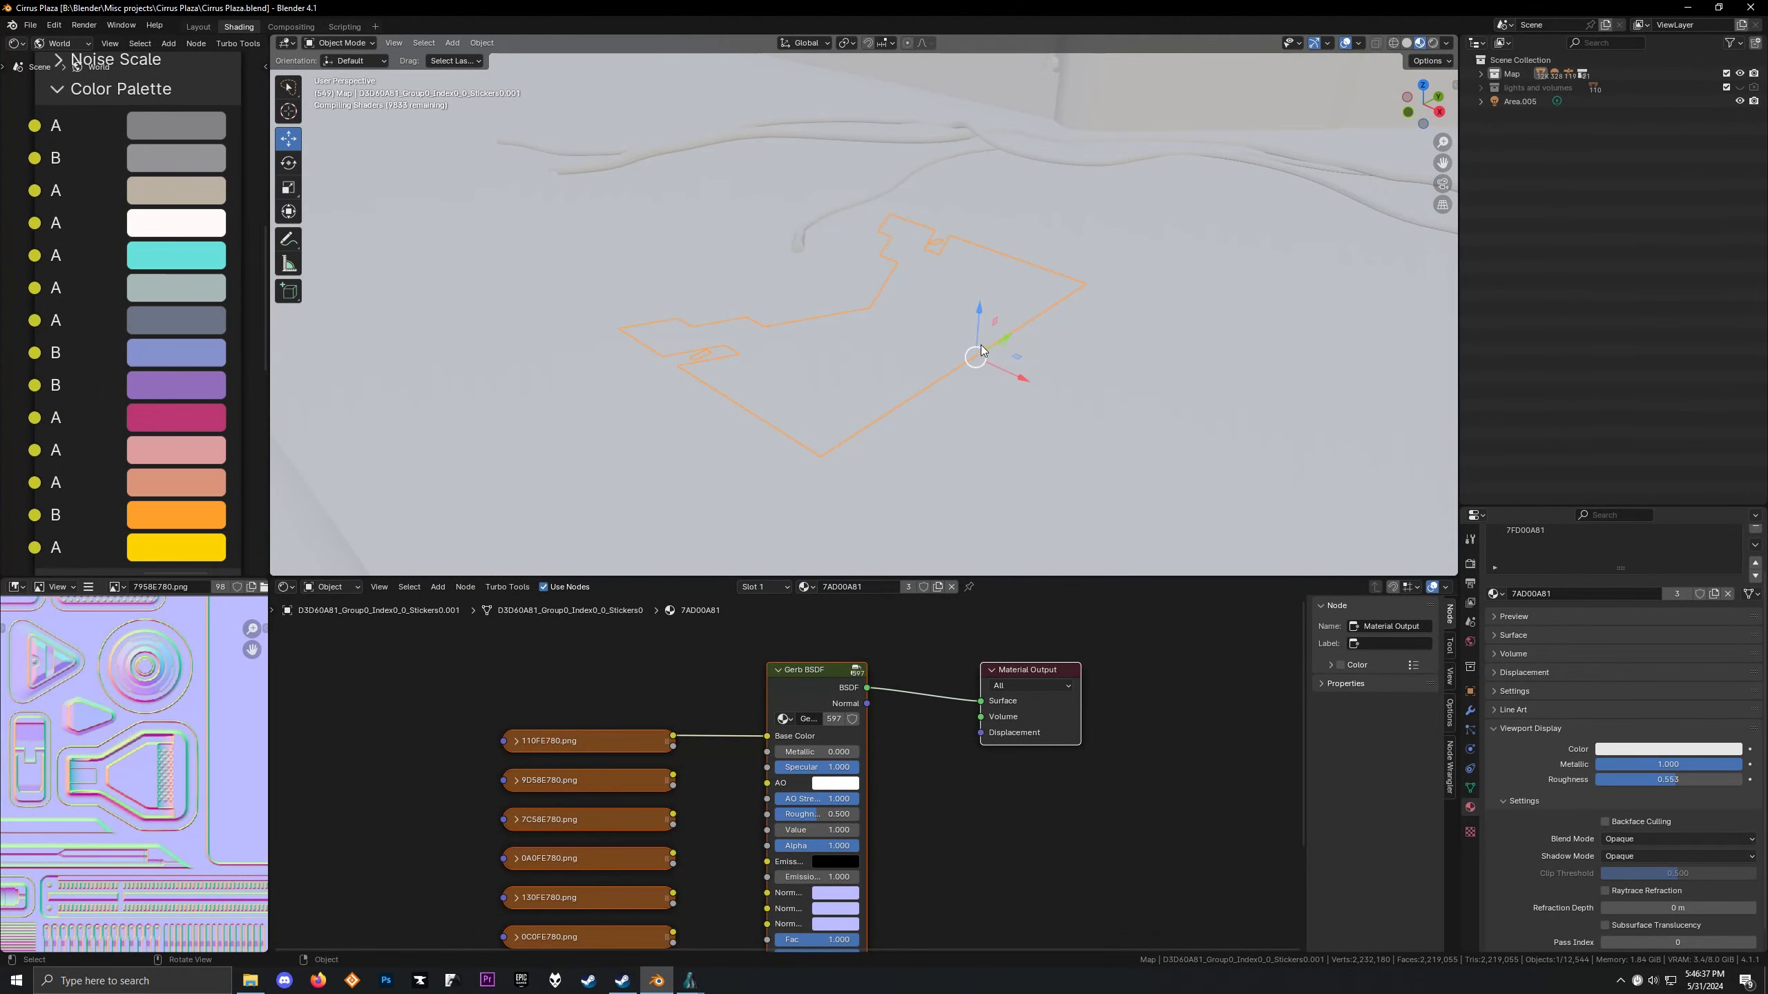
scroll(1018, 263, down, 11)
middle_drag(1019, 266, 855, 404)
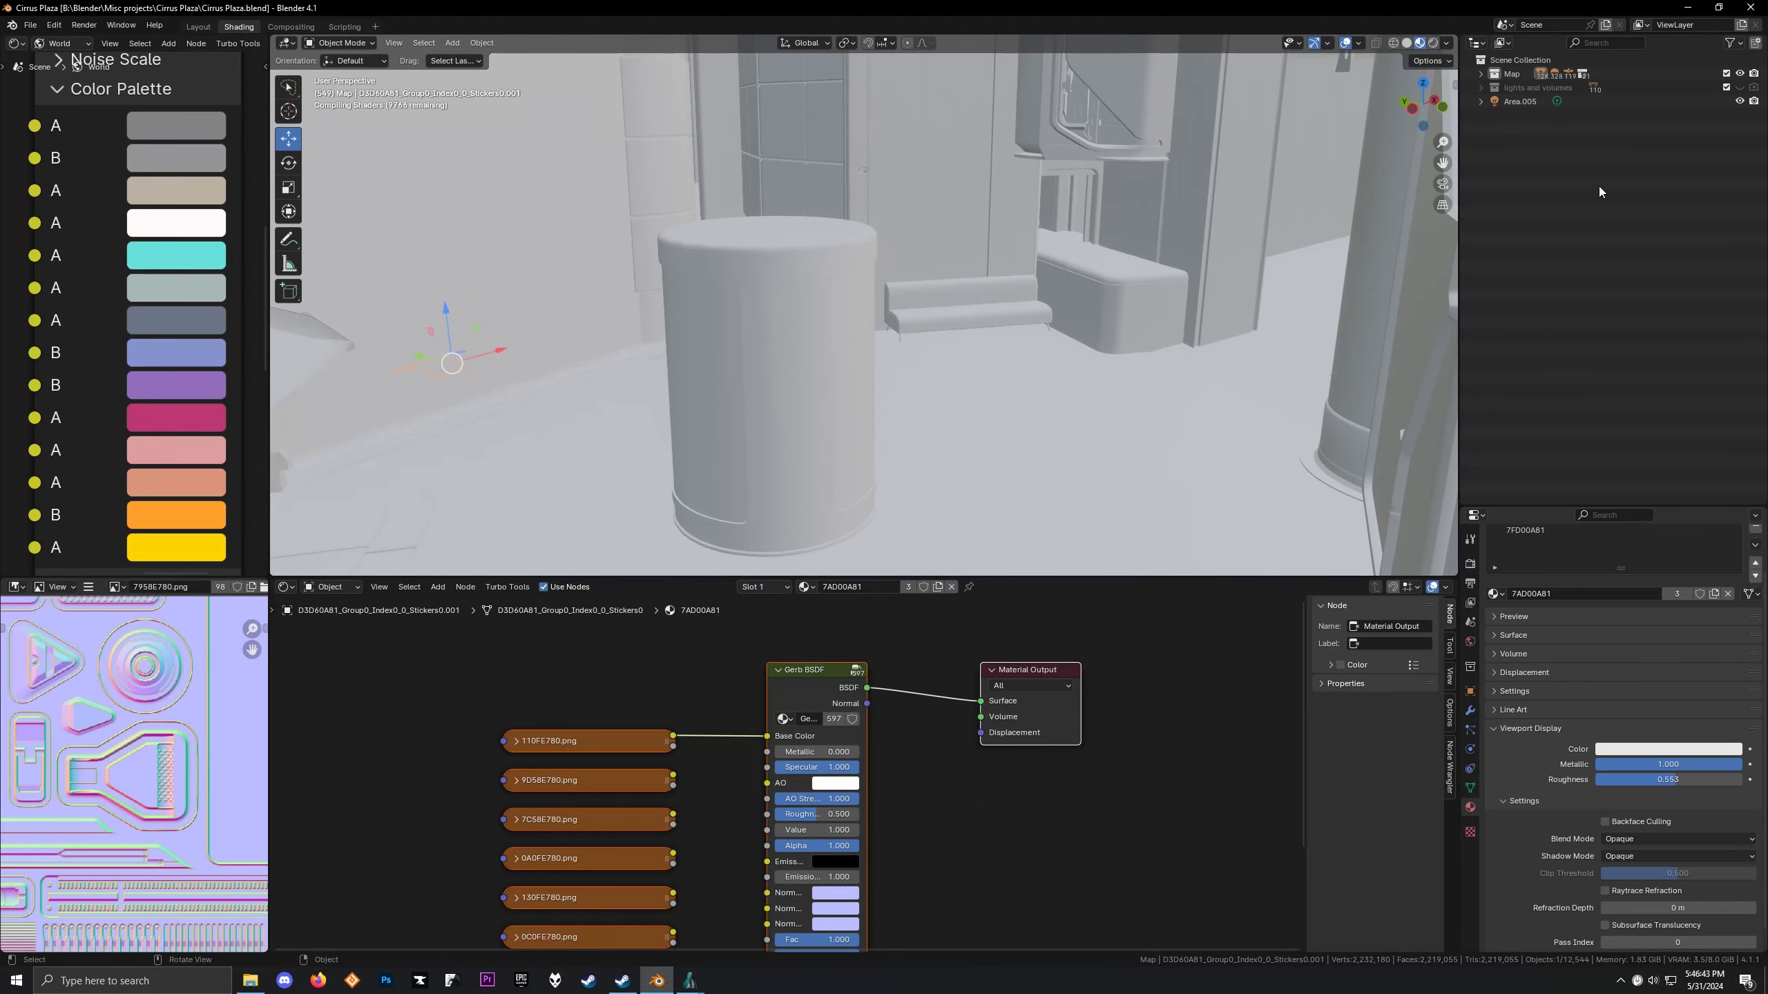
drag(1090, 785, 1119, 810)
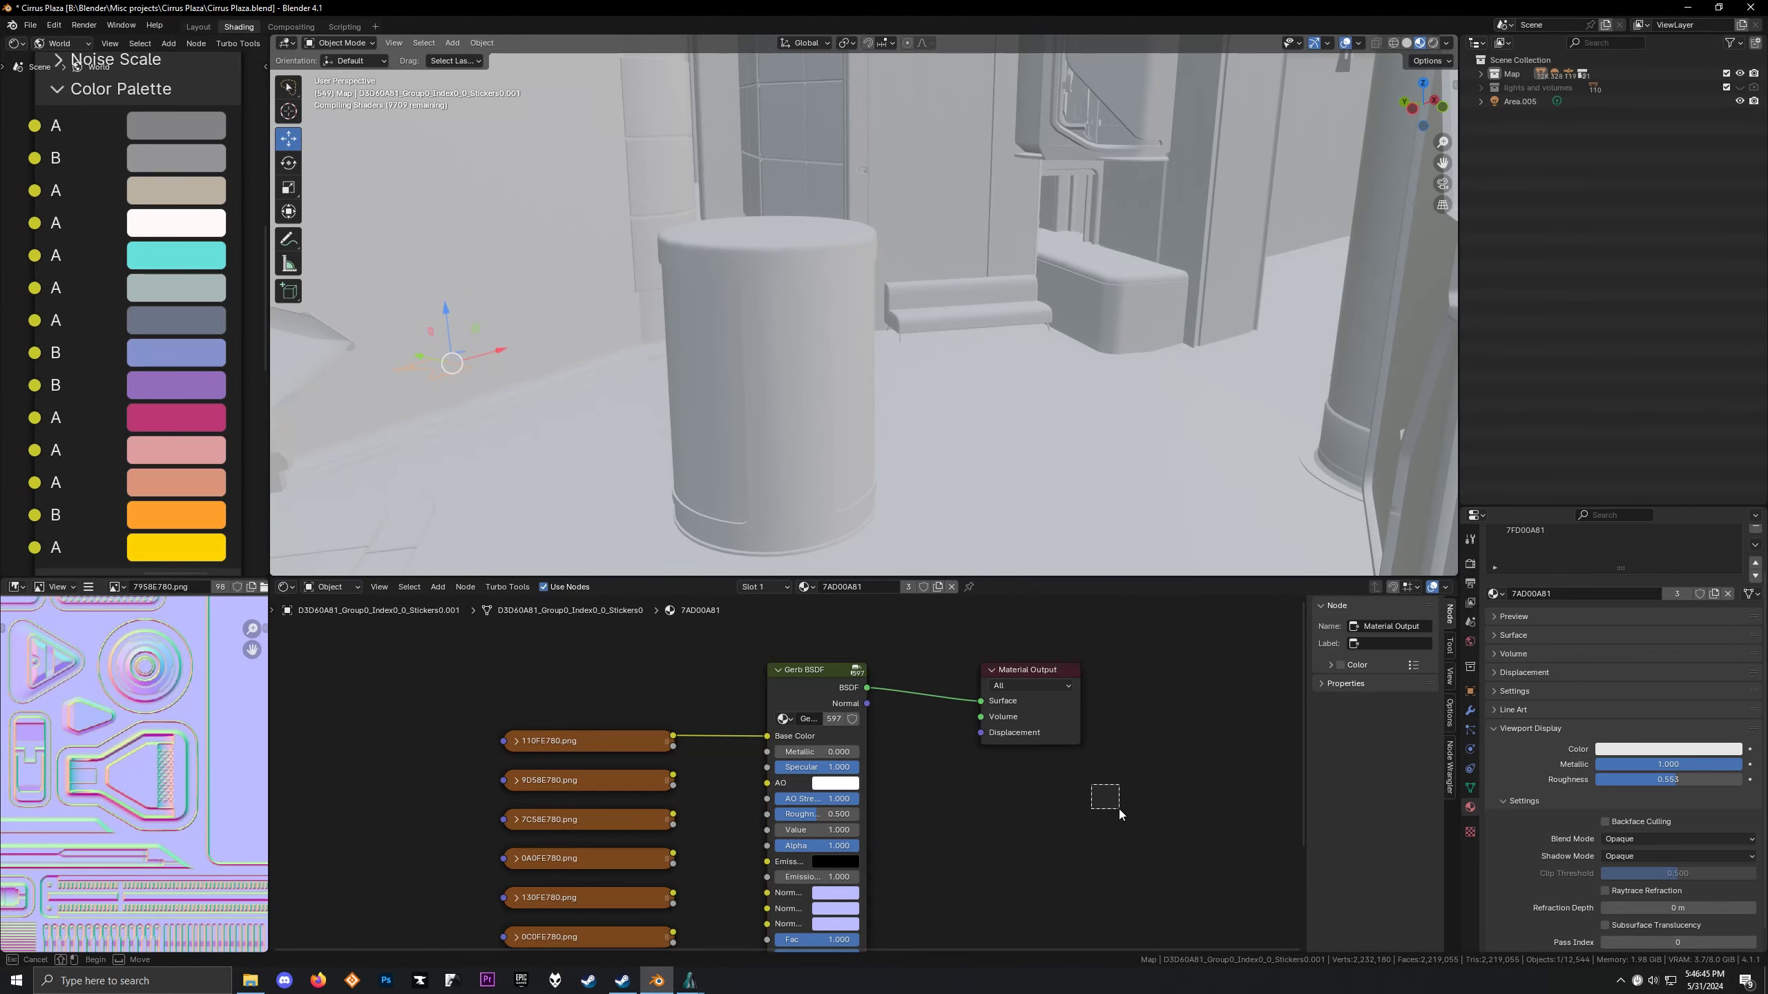
middle_drag(983, 263, 750, 370)
mouse_move(856, 326)
middle_down()
mouse_move(907, 318)
mouse_move(889, 317)
middle_up()
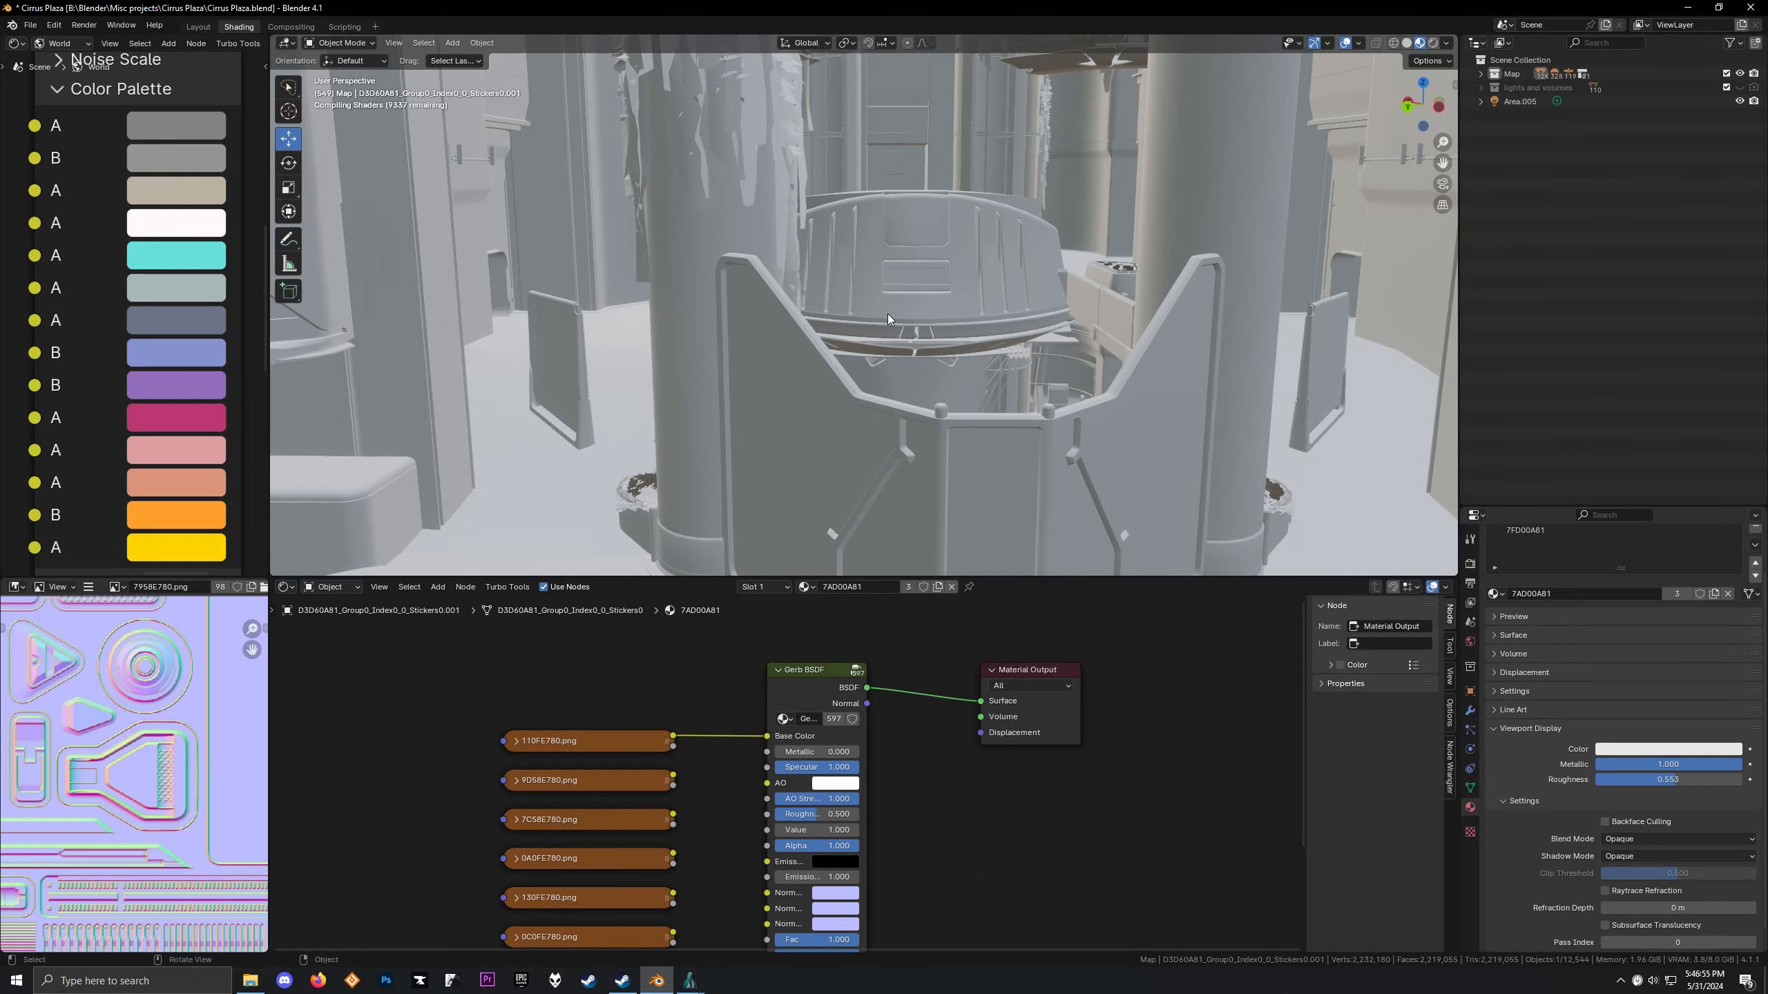
Close the running Alkahest viewer and launch alkahest_goofy.exe from the Alkahest-LF folder
mouse_move(696, 975)
click(833, 877)
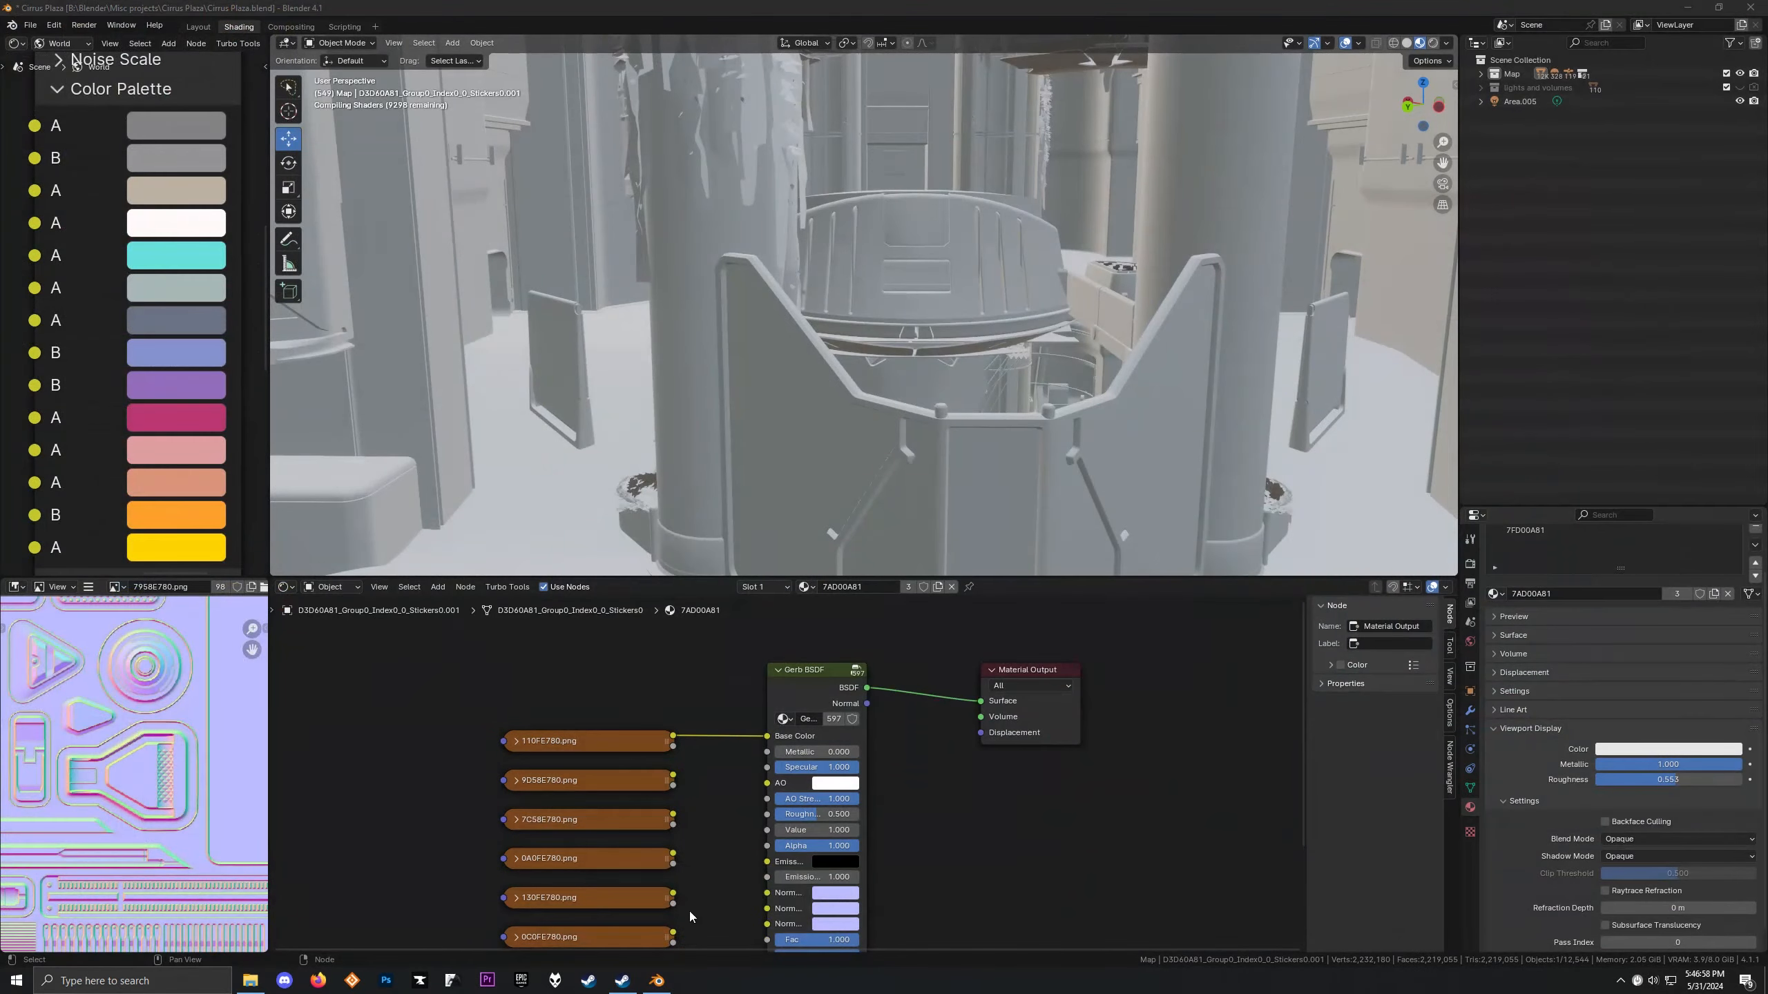
click(257, 980)
click(63, 398)
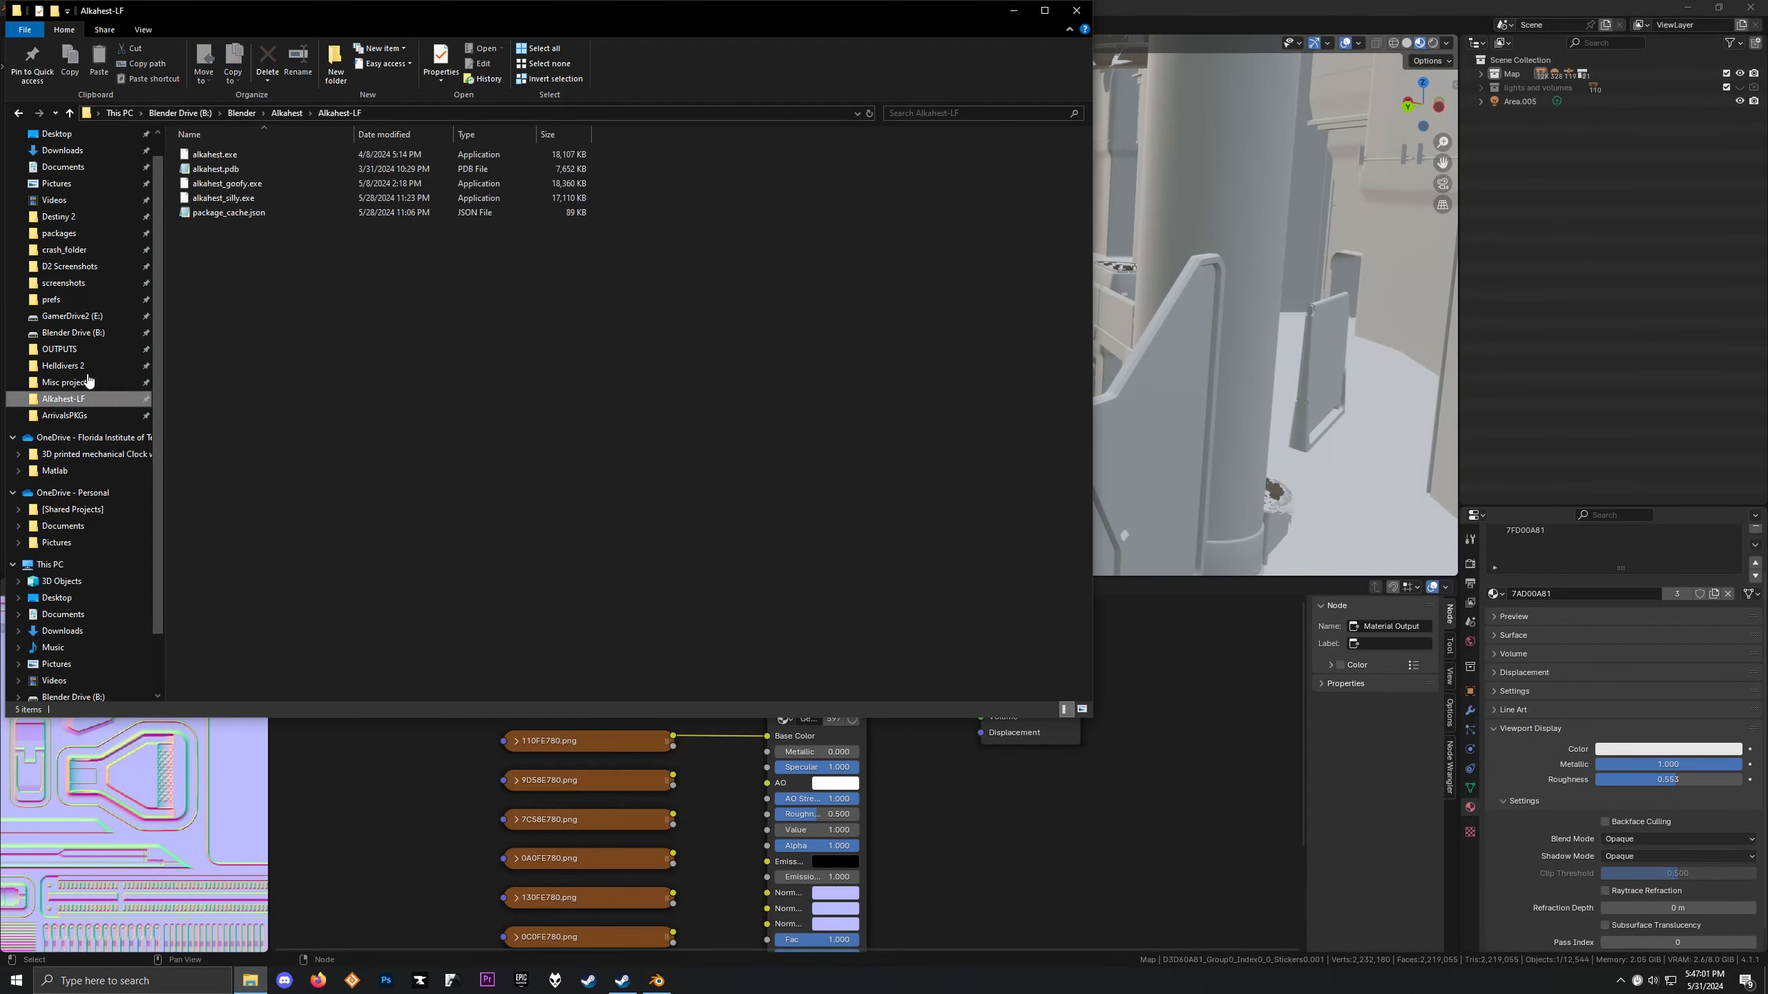
double_click(230, 183)
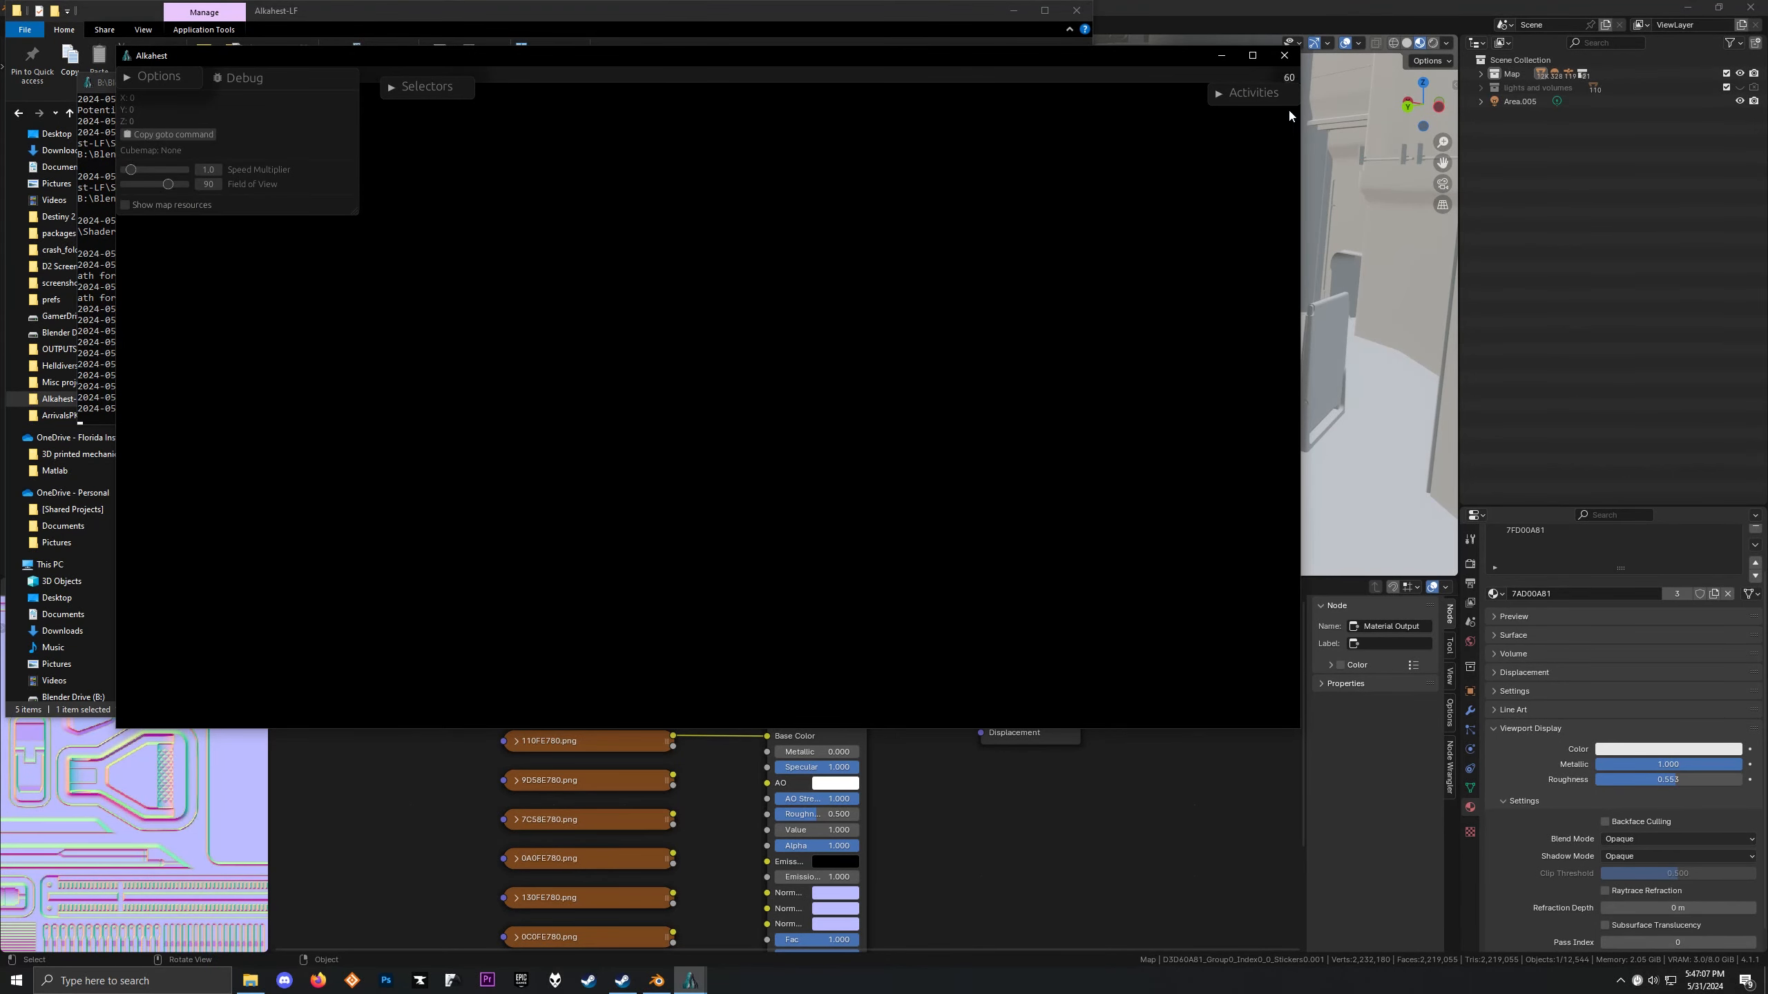
Load the iron_banner activity of crucible_mall in Alkahest and bring its map view to the front
click(1216, 97)
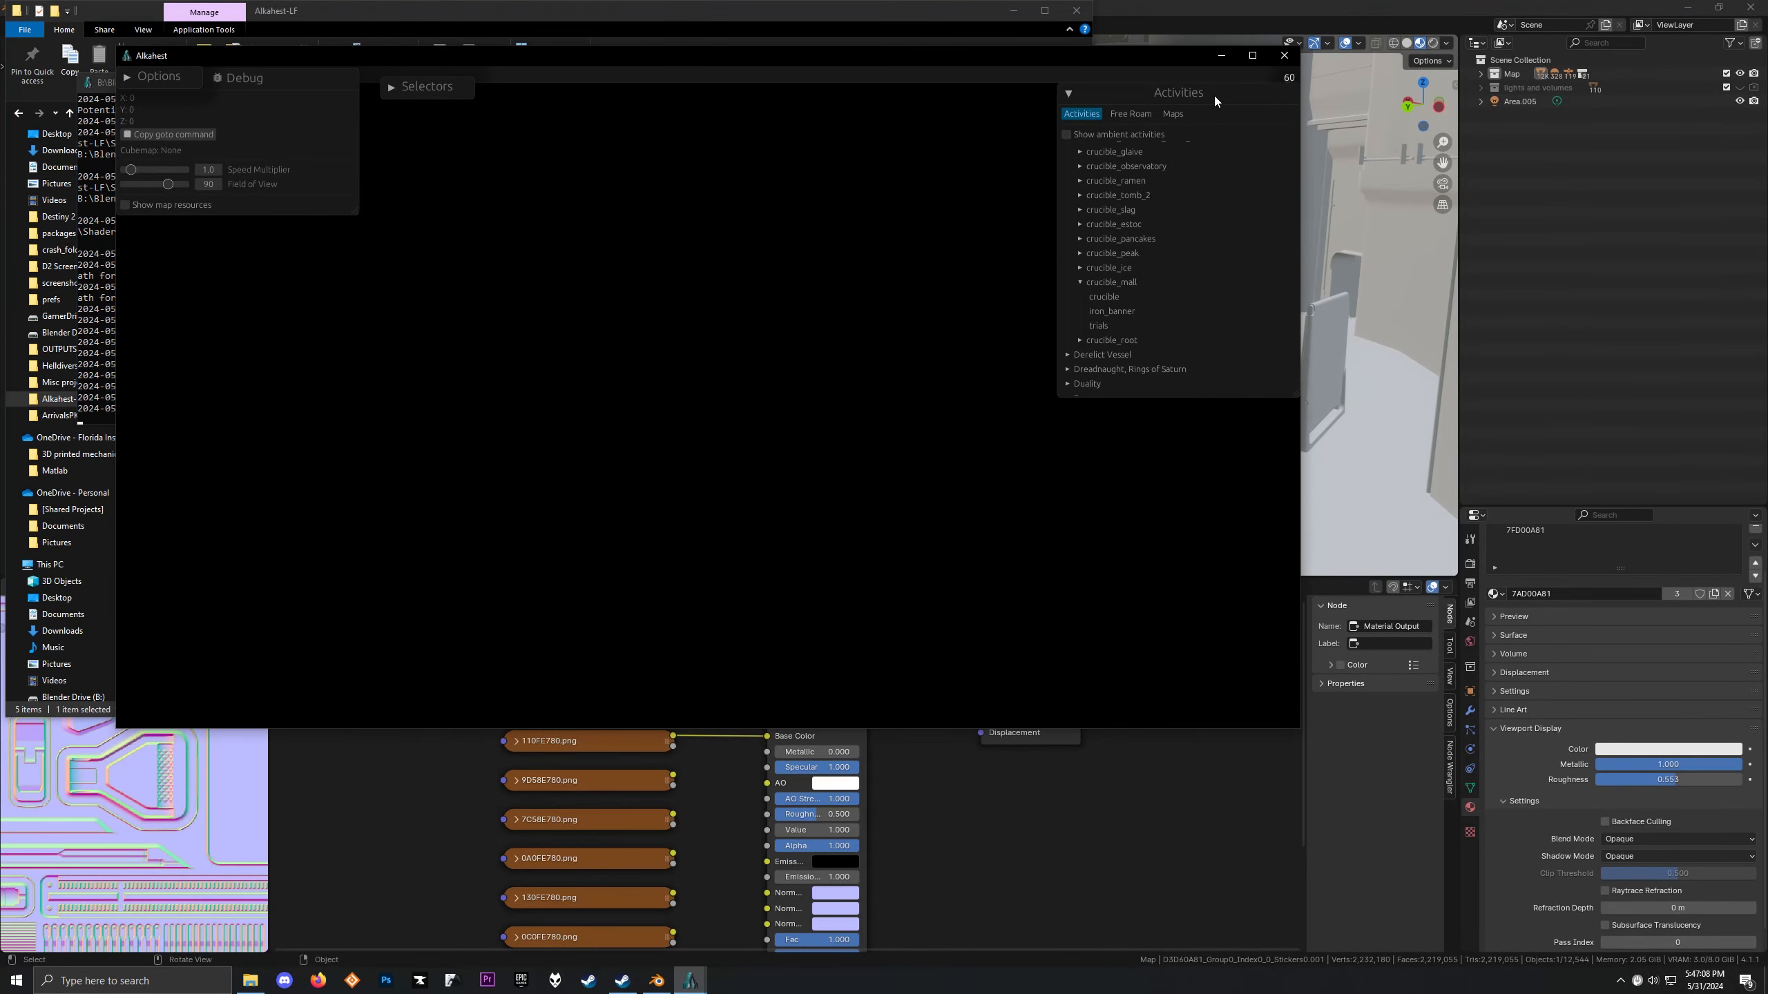
click(1086, 311)
click(1068, 93)
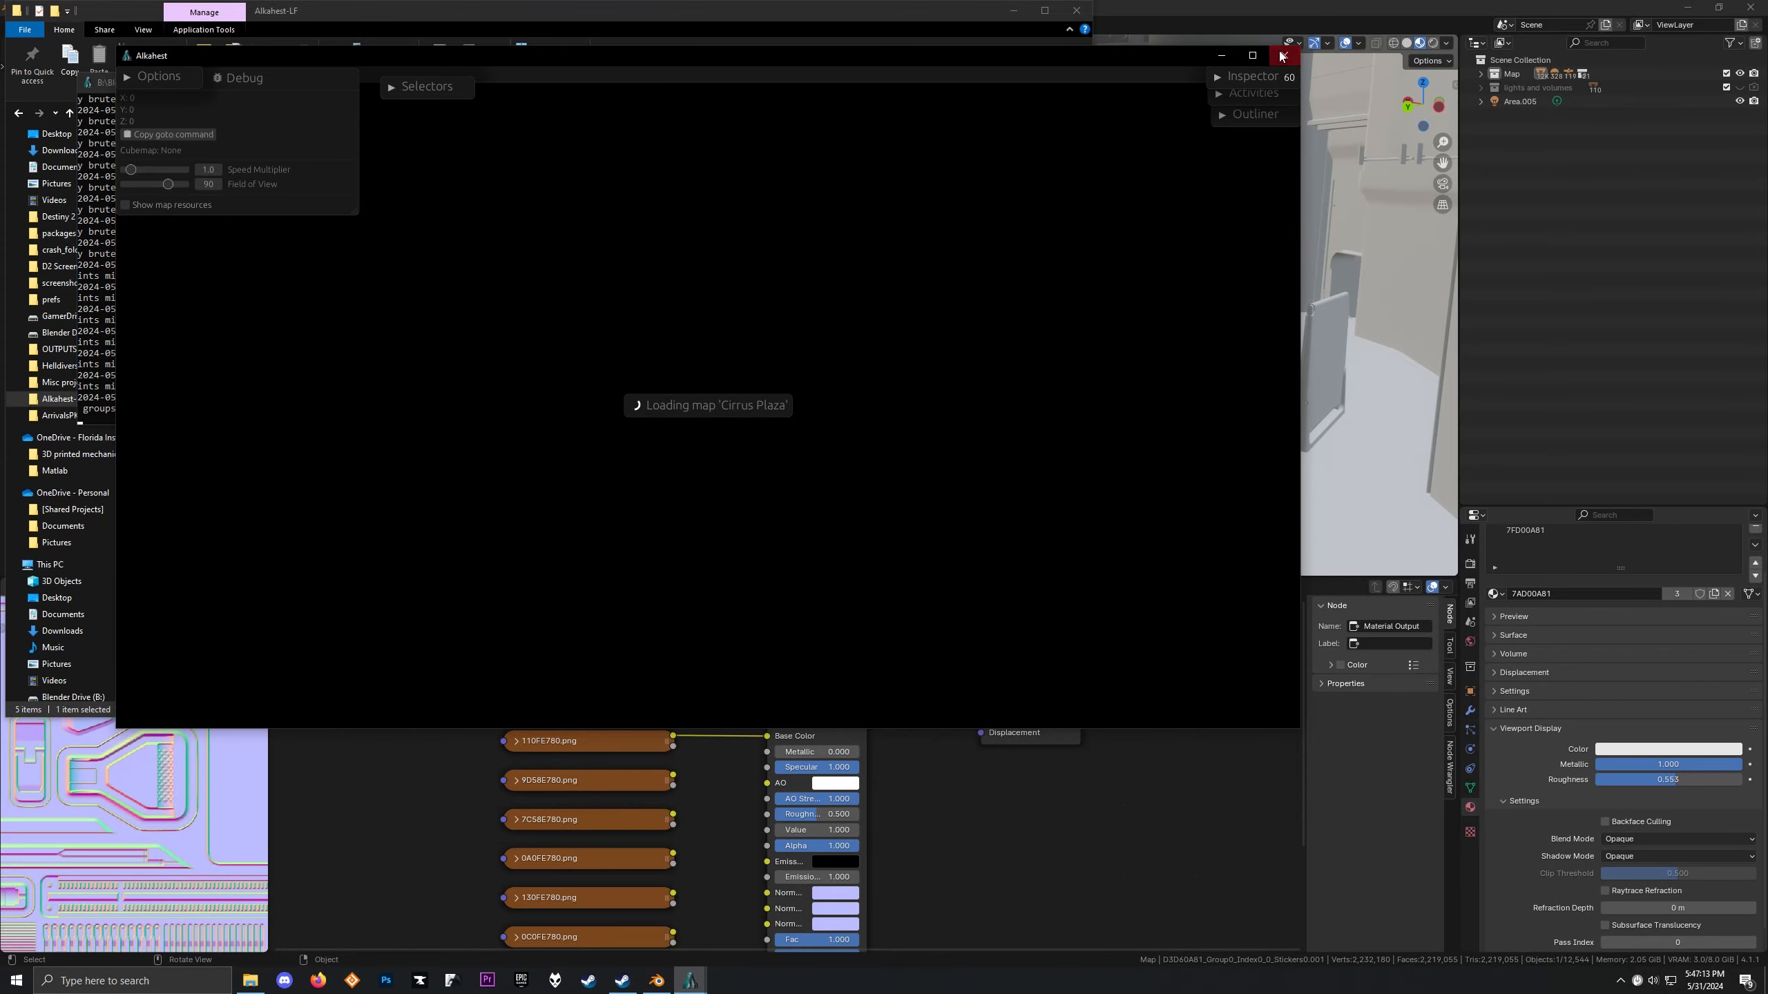
click(640, 4)
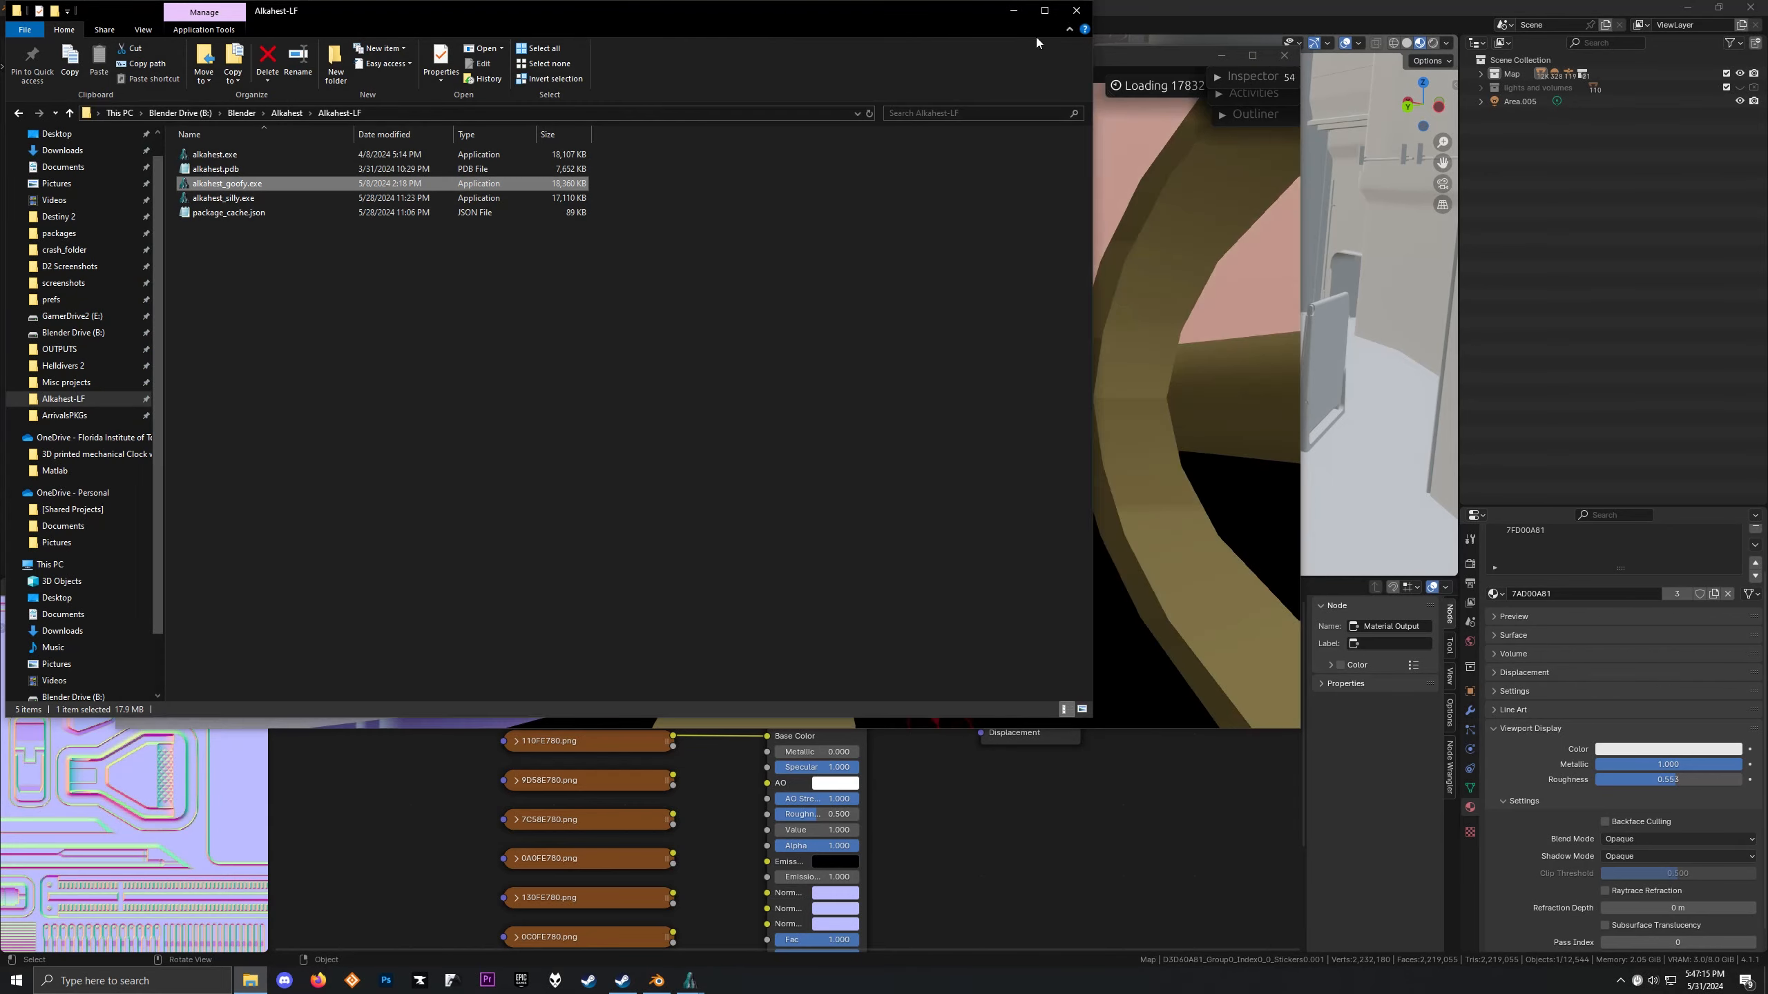
click(1295, 13)
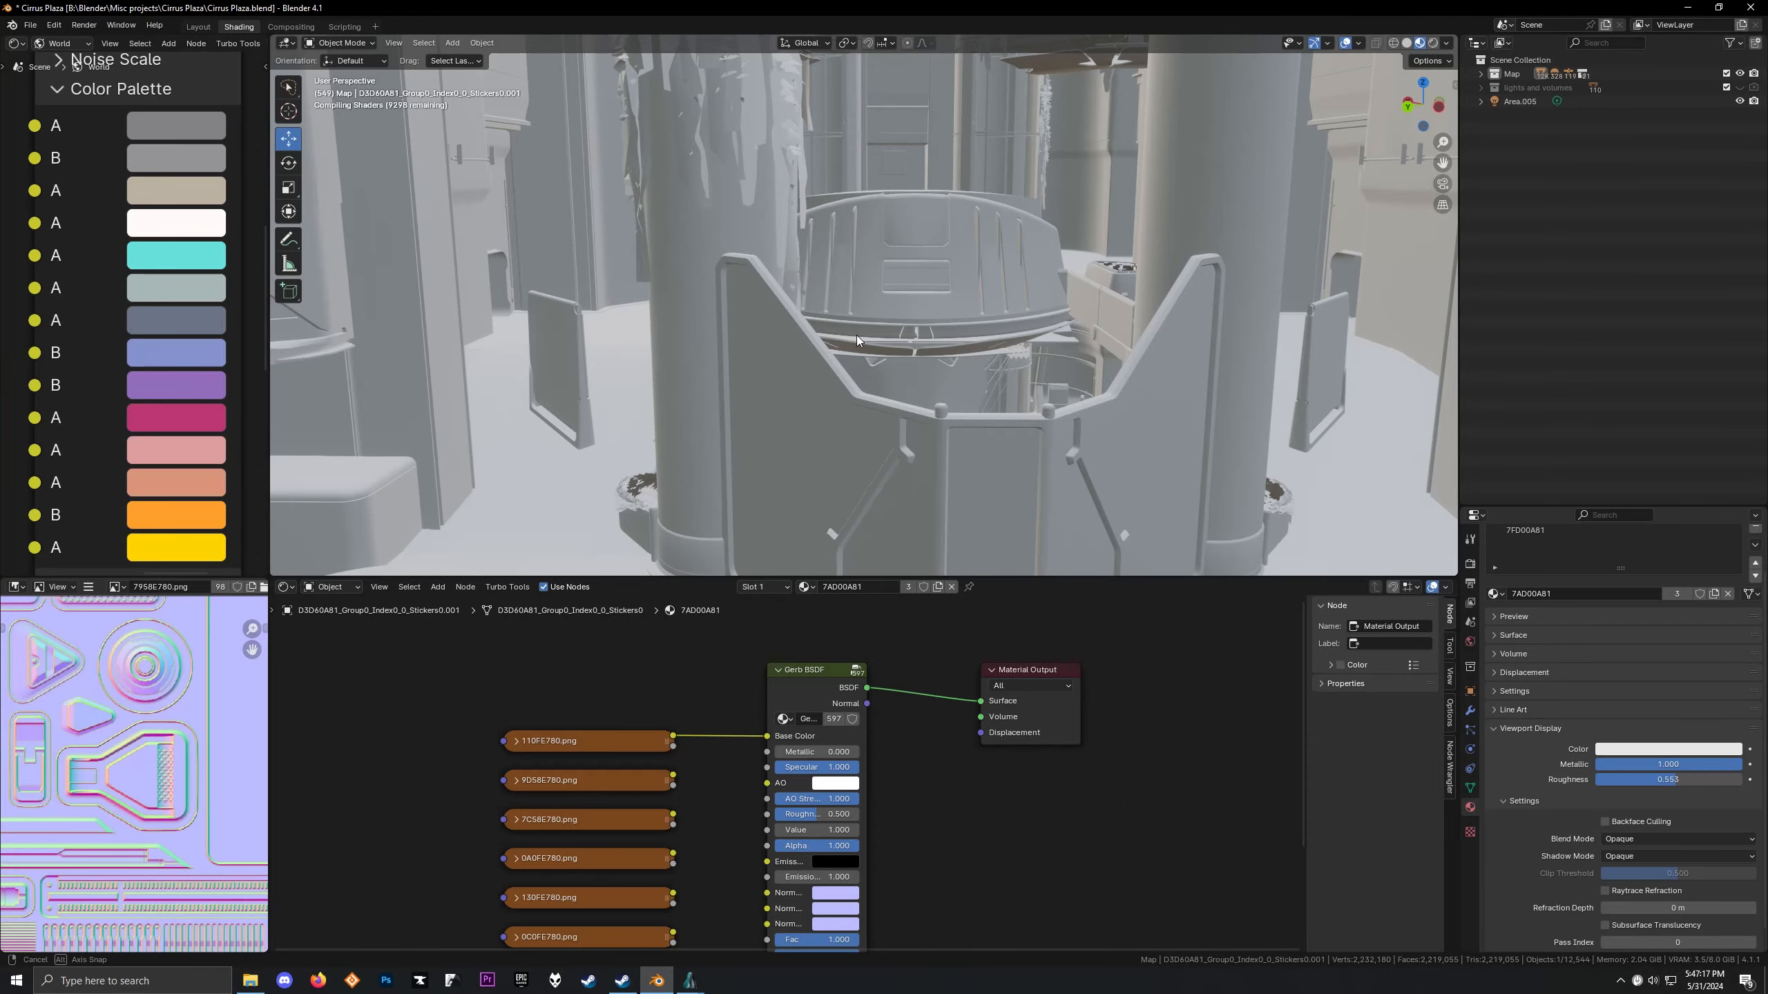
mouse_move(689, 981)
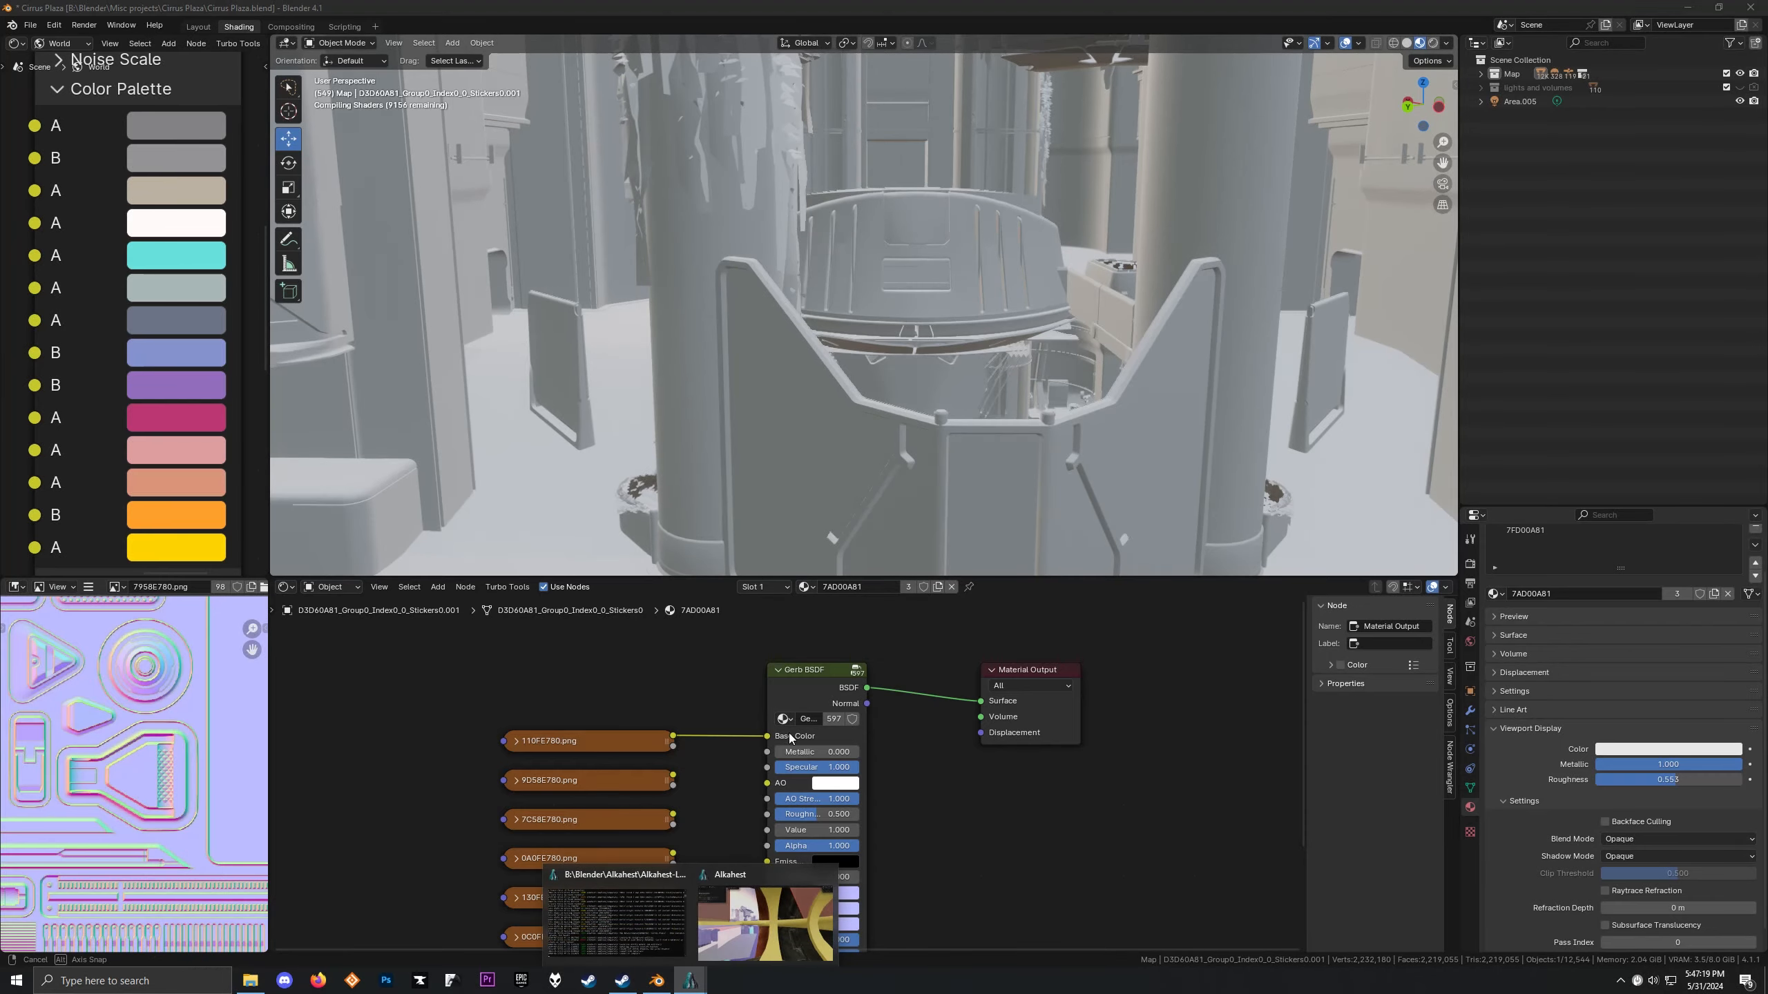
click(765, 923)
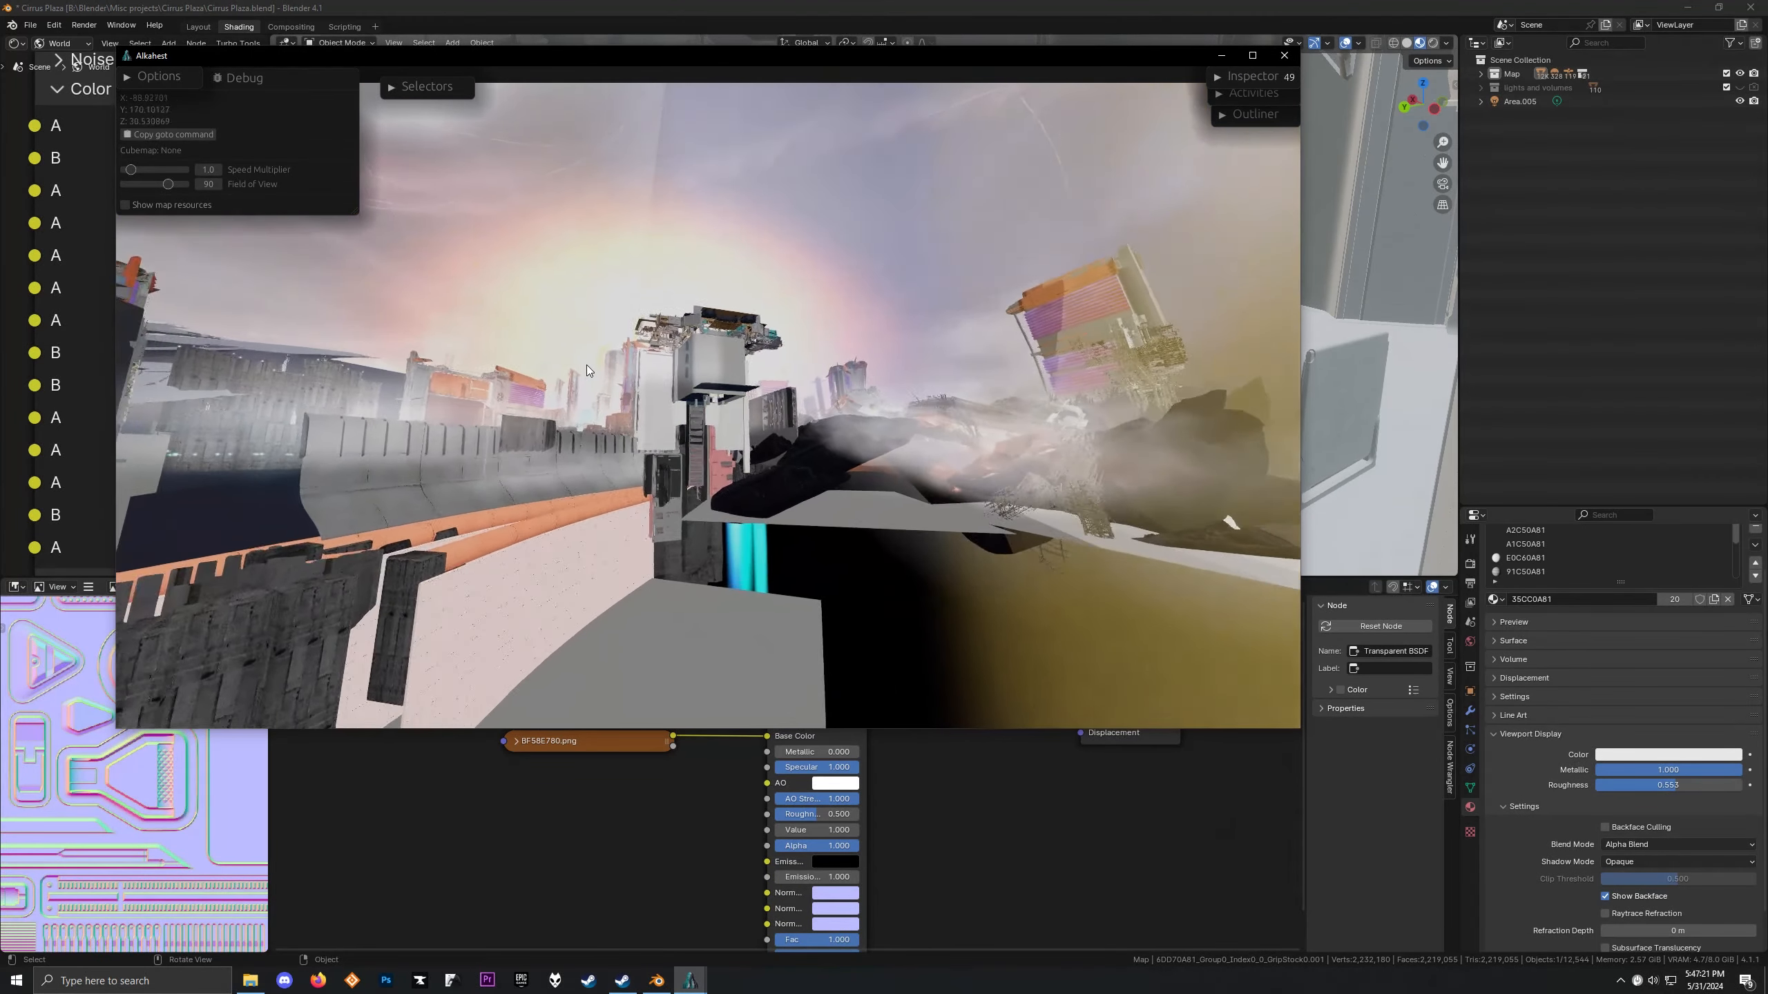
Fly through the Alkahest map view from the exterior skyline into the purple interior hall with the hanging mechanical claw
click(127, 78)
click(128, 78)
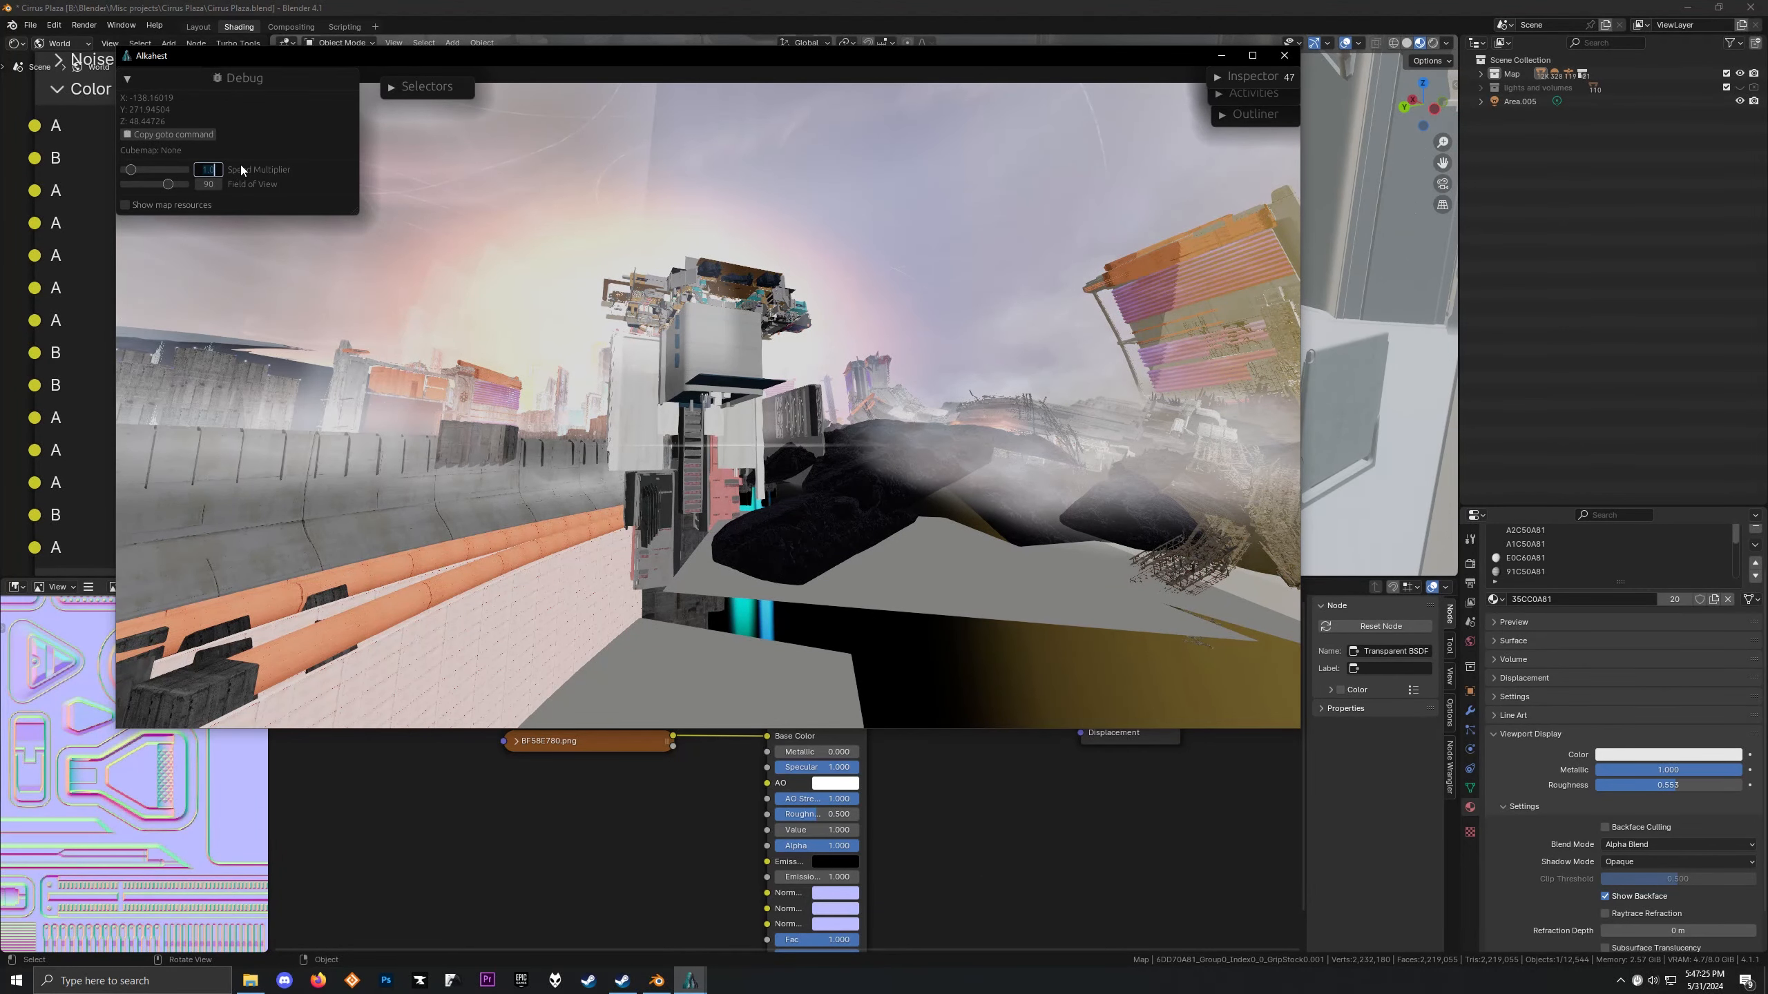
click(128, 78)
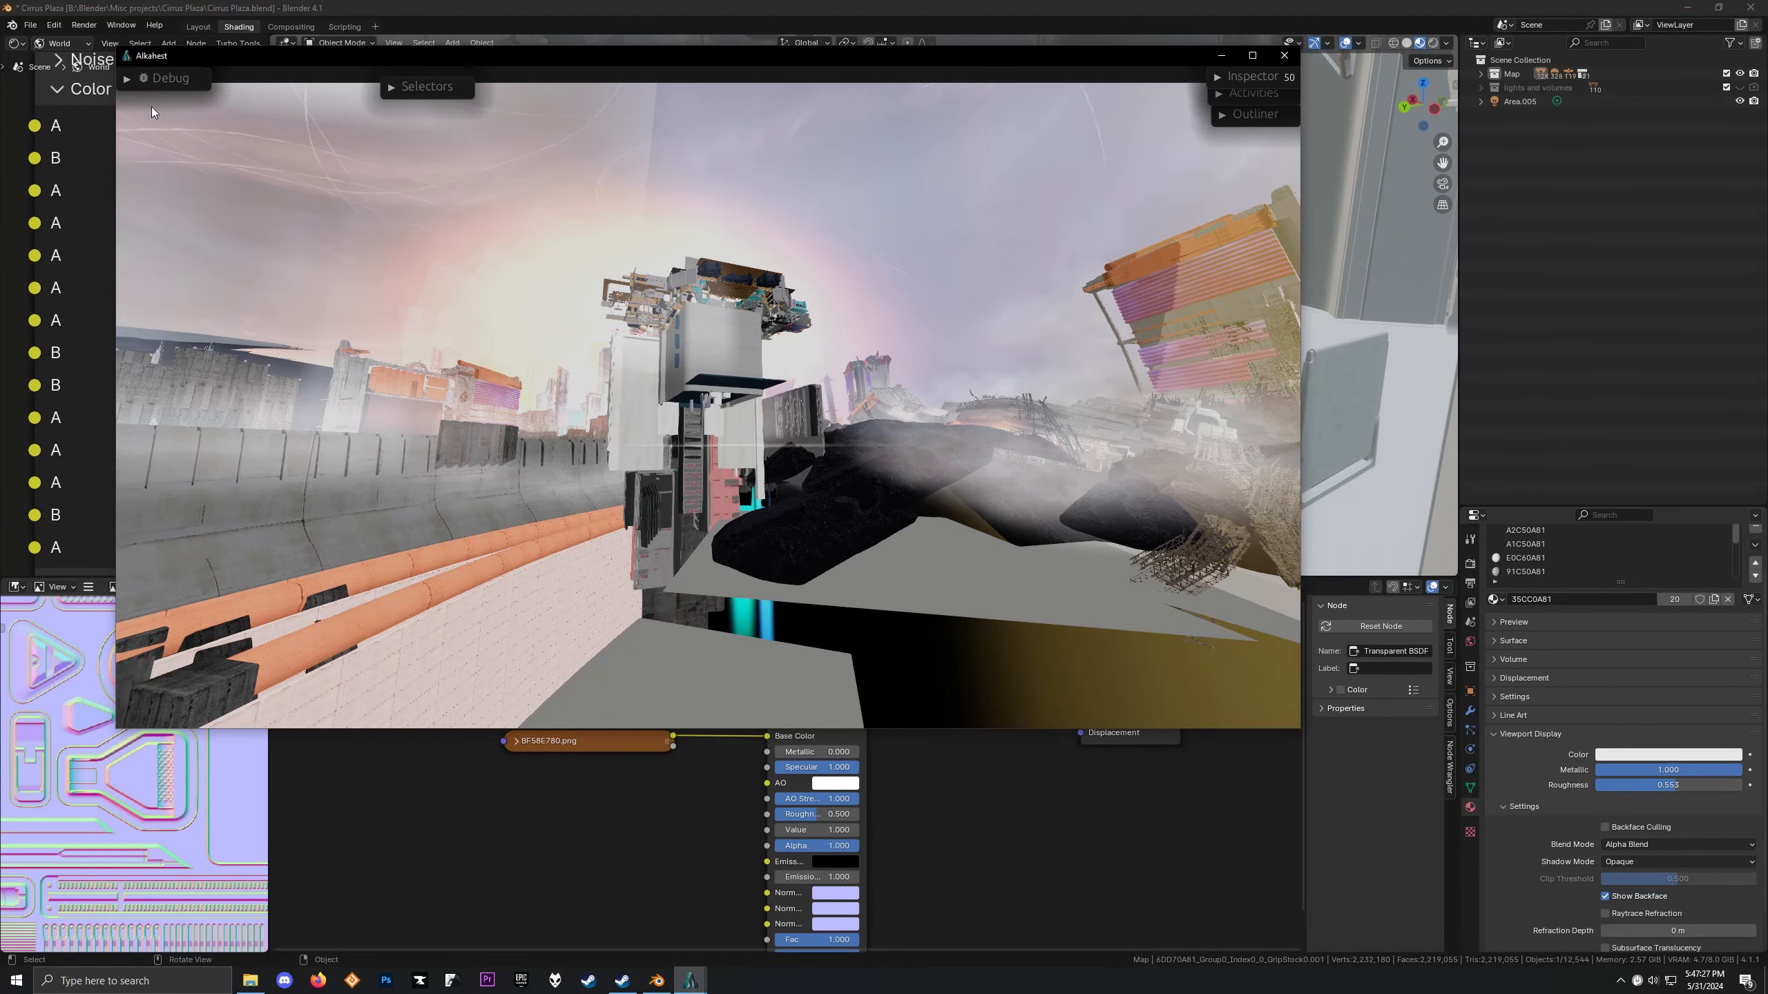
click(127, 77)
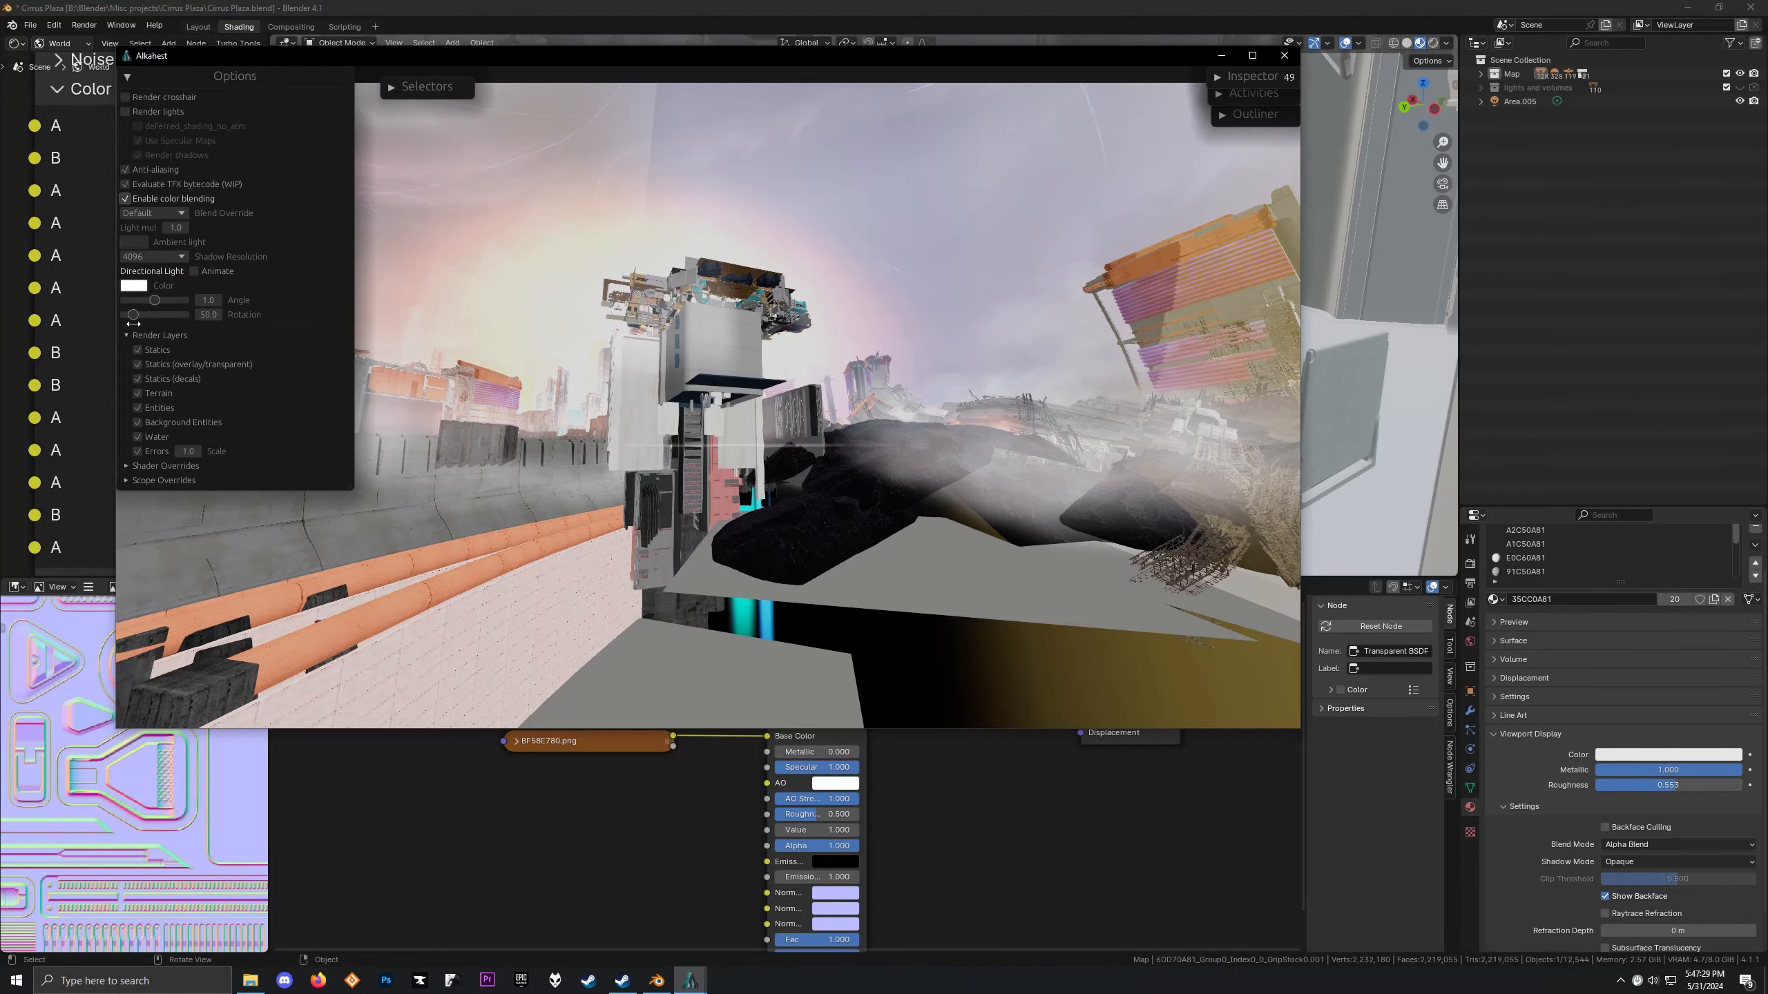
key(w)
drag(765, 378, 588, 391)
key(w)
click(136, 78)
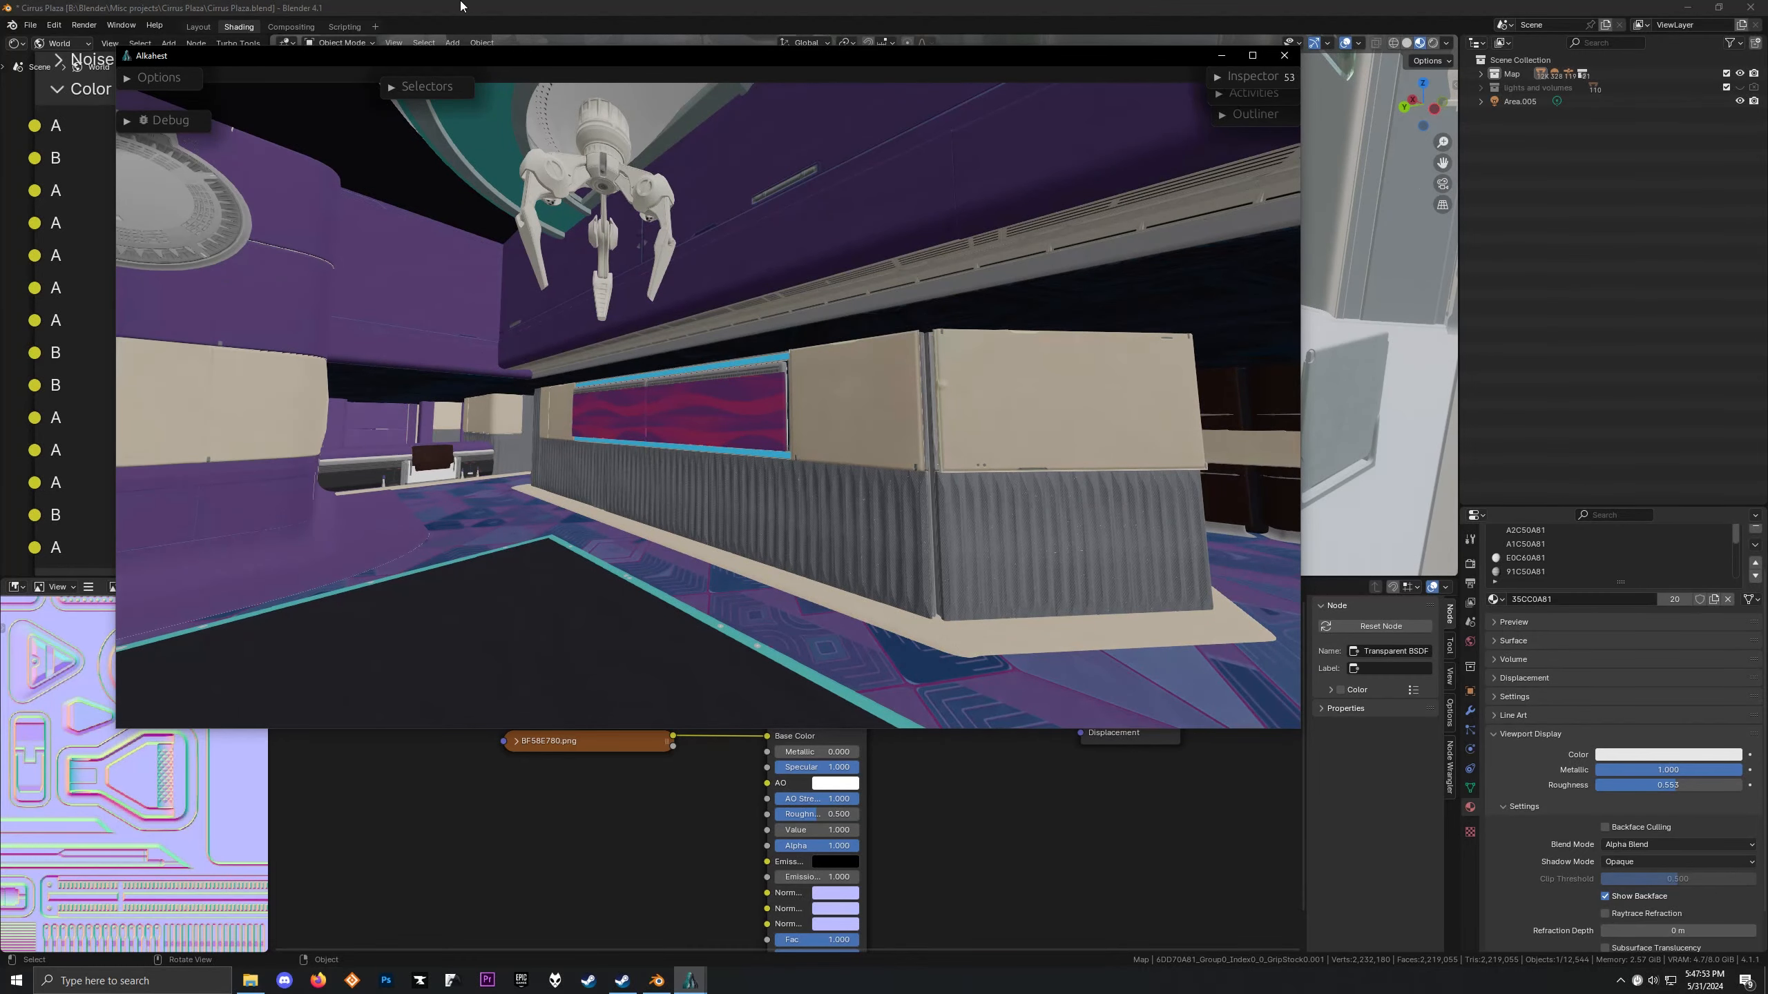
Switch back to Blender and look around the Cirrus Plaza map from the barrier and columns out to the exterior
key(alt+Tab)
scroll(824, 389, up, 2)
shift+middle_drag(839, 382, 838, 550)
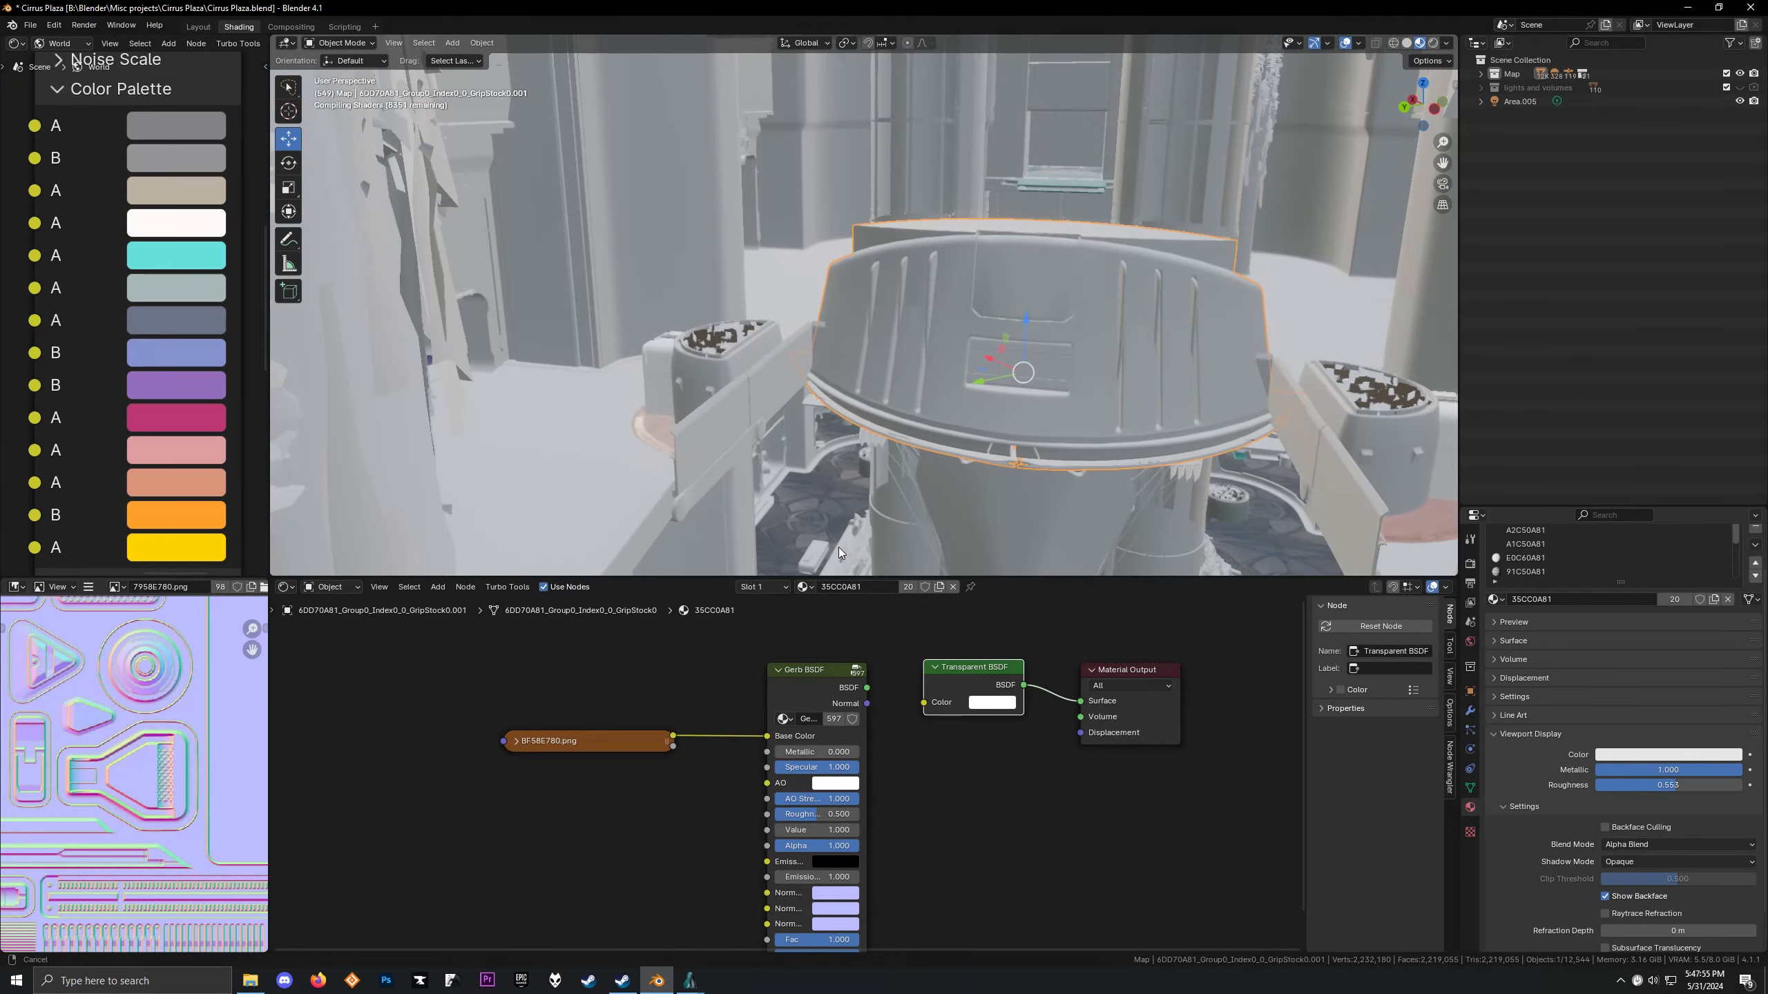
scroll(853, 474, down, 3)
middle_drag(855, 445, 436, 133)
scroll(856, 427, up, 1)
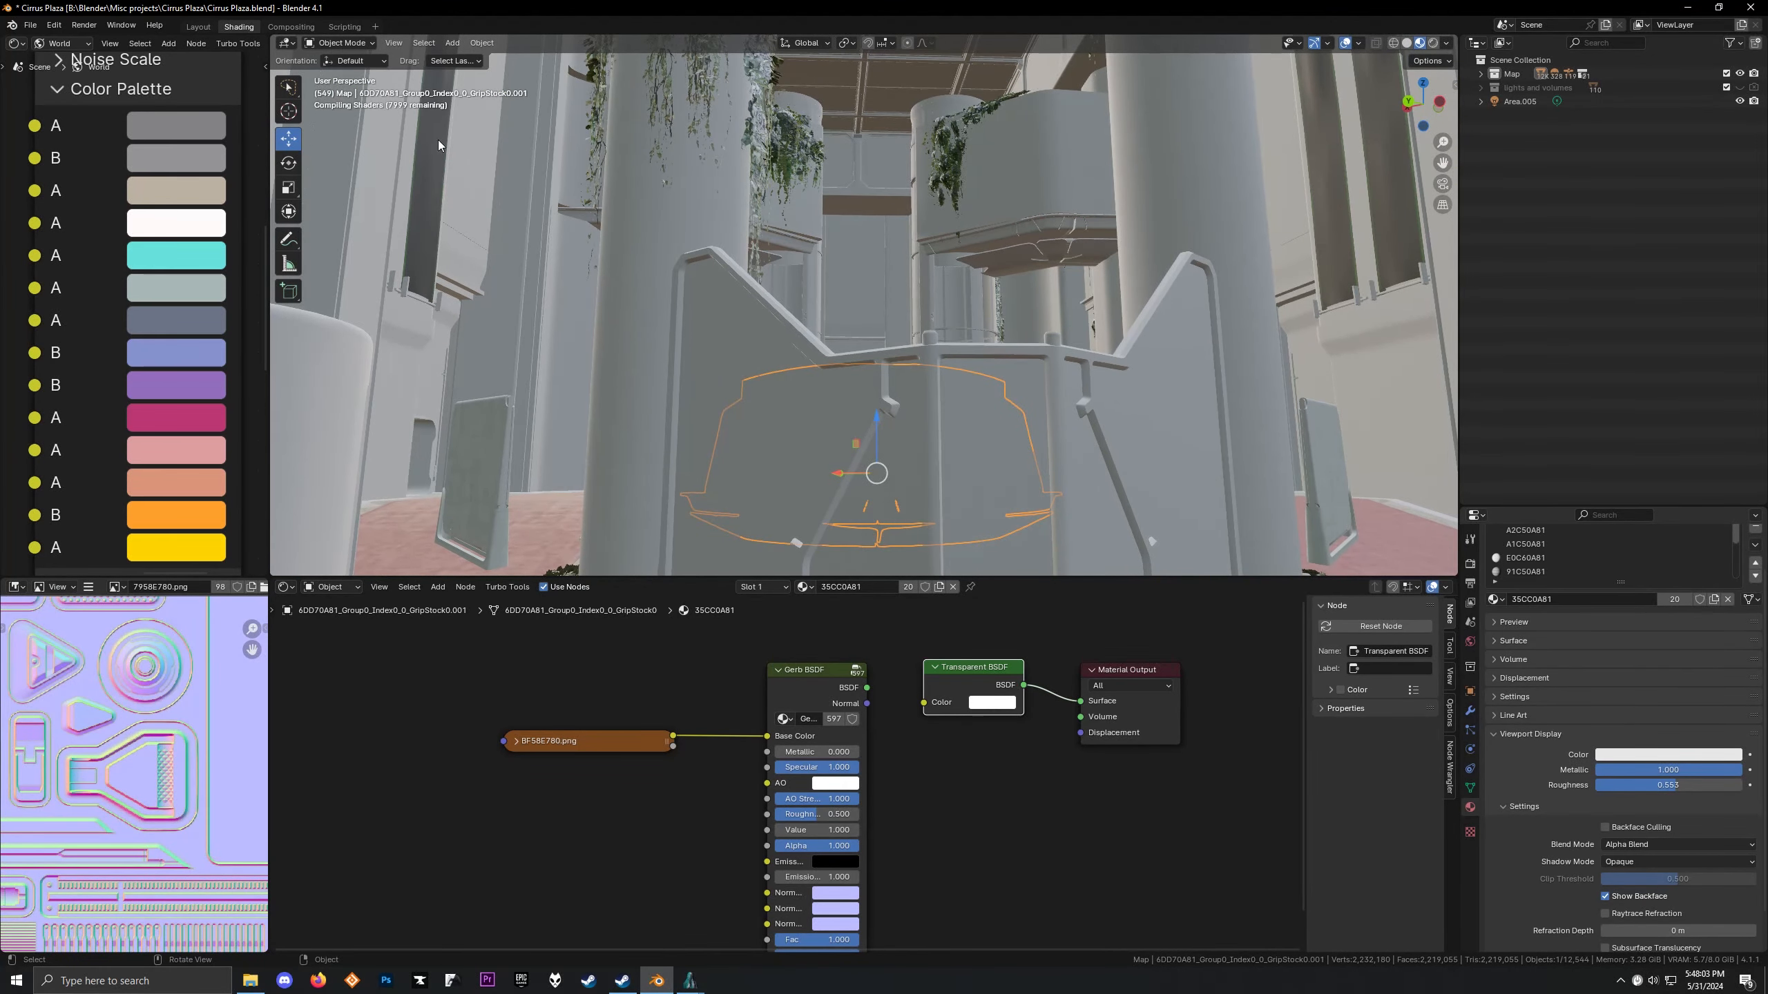
middle_drag(937, 234, 696, 169)
scroll(936, 334, down, 2)
scroll(935, 315, up, 2)
scroll(935, 317, down, 5)
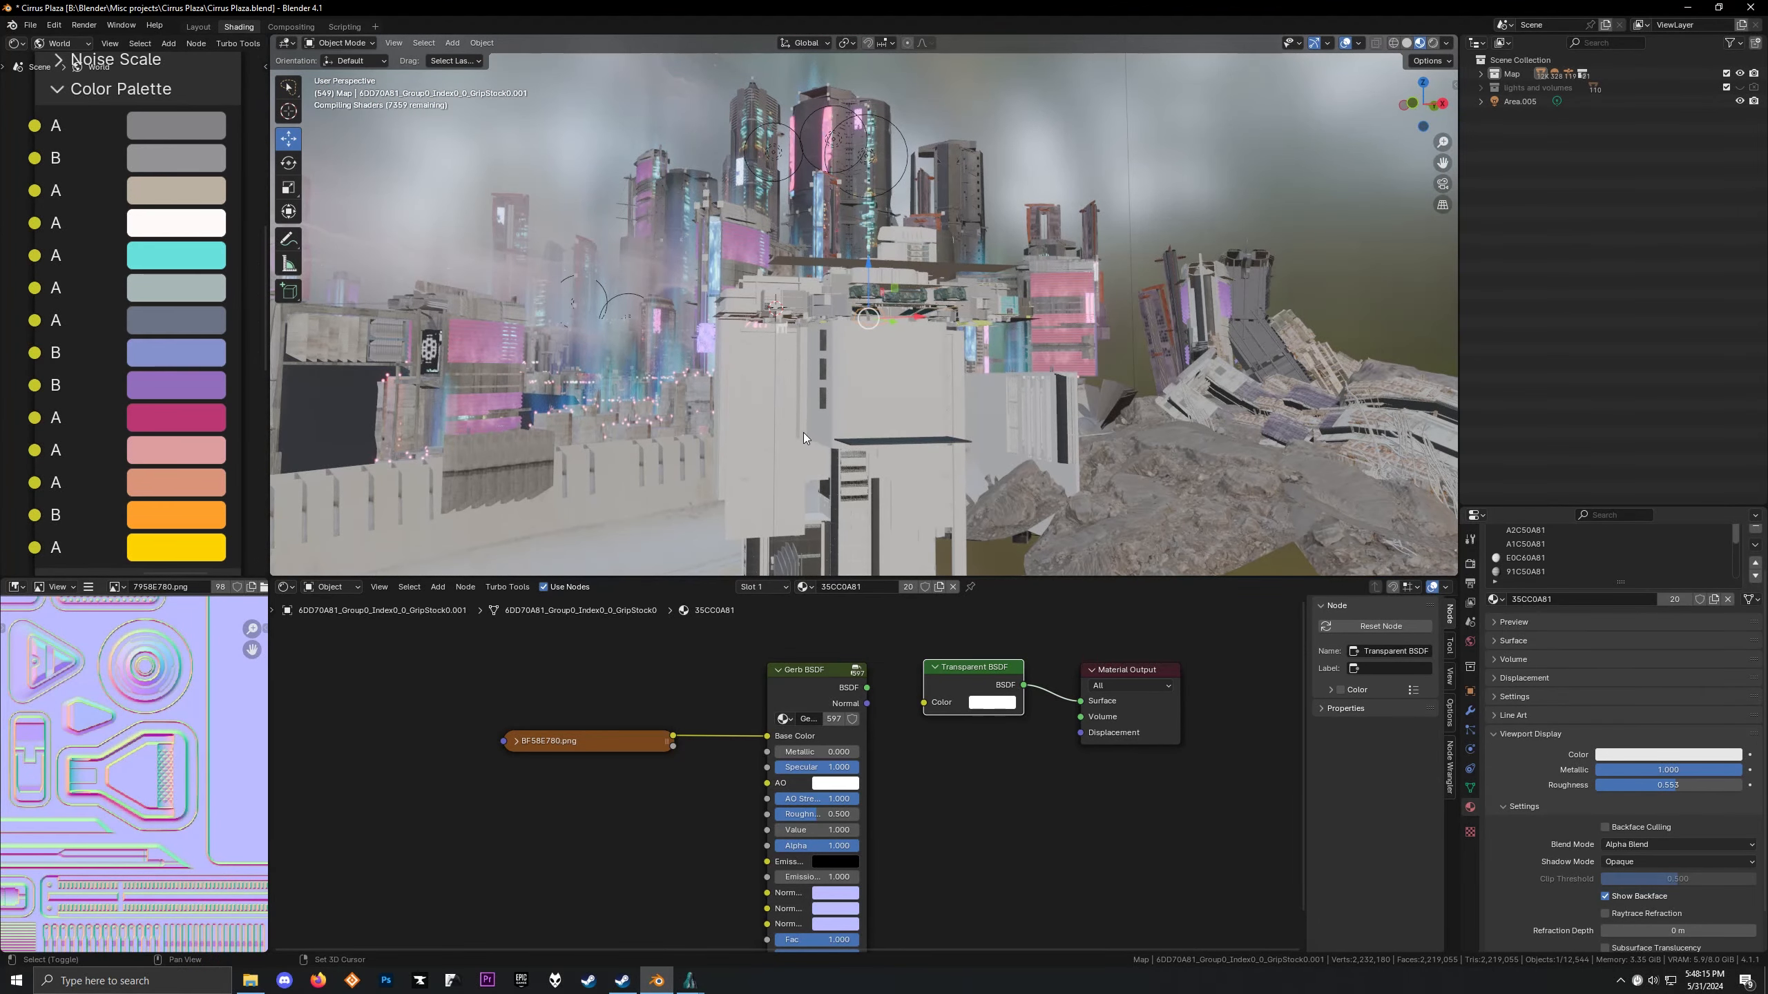
Examine the background skyline with its lit towers, the surrounding walls and the tilted buildings on the rocks
middle_drag(806, 384, 690, 183)
scroll(876, 403, up, 8)
scroll(837, 392, down, 8)
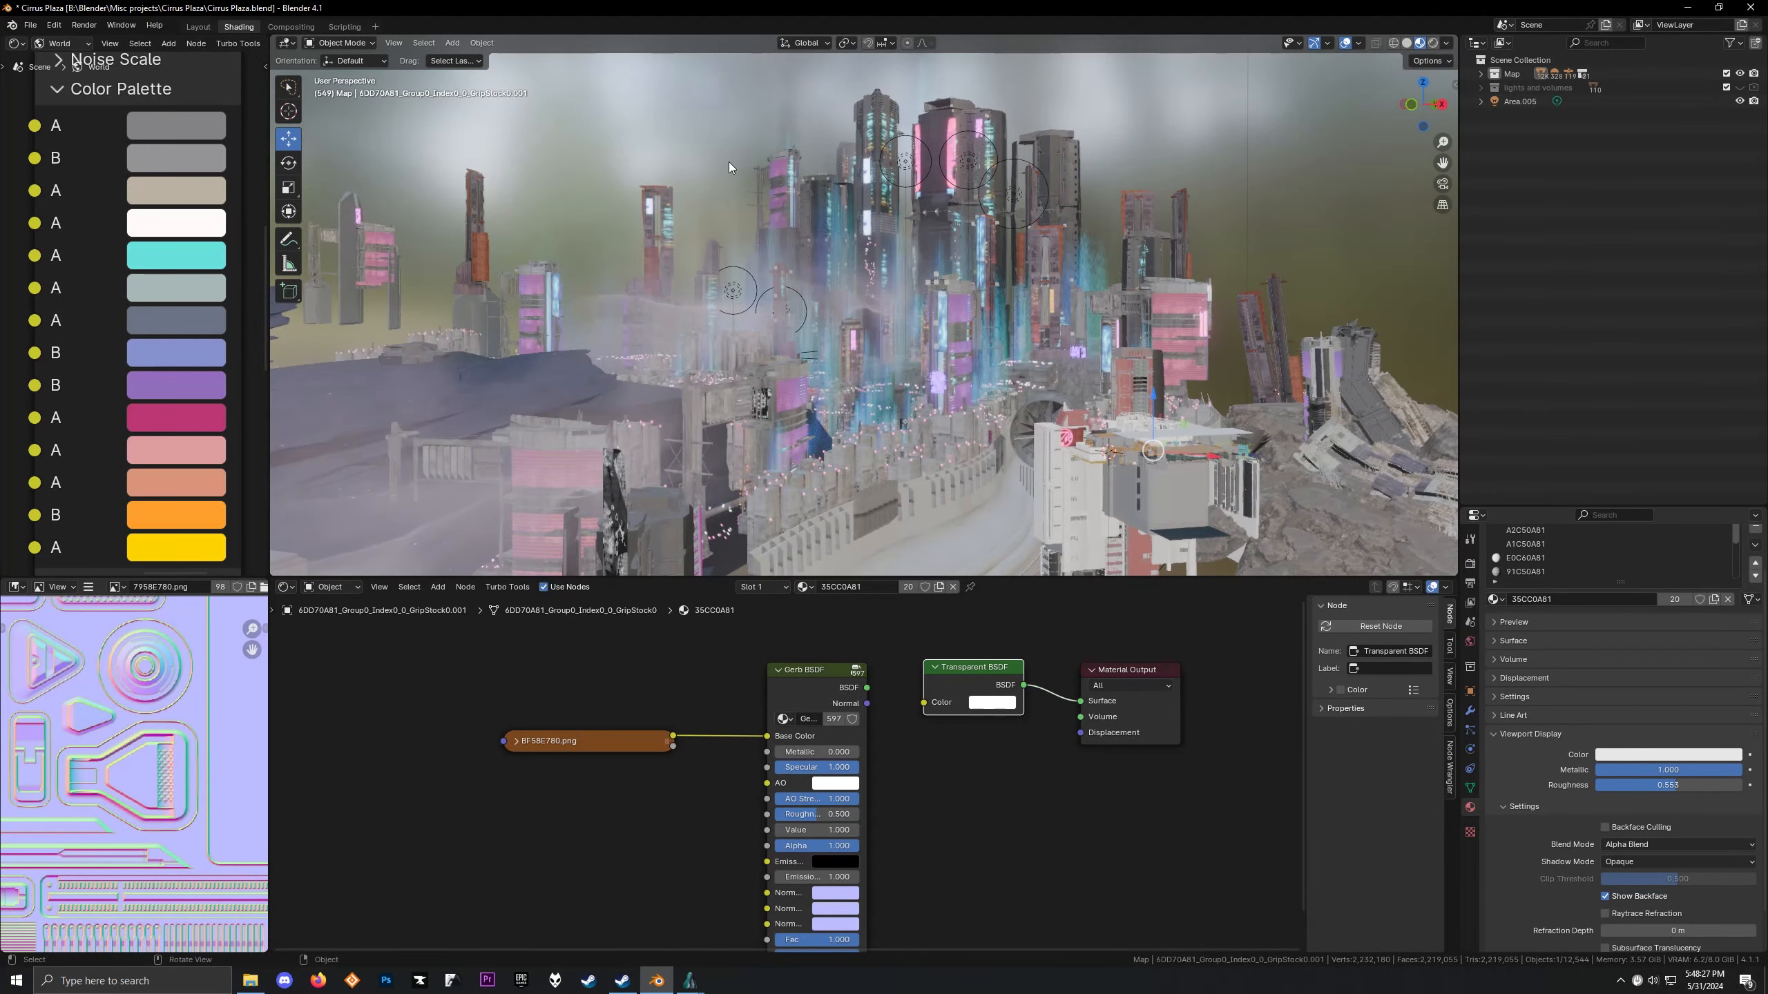
middle_drag(864, 335, 704, 373)
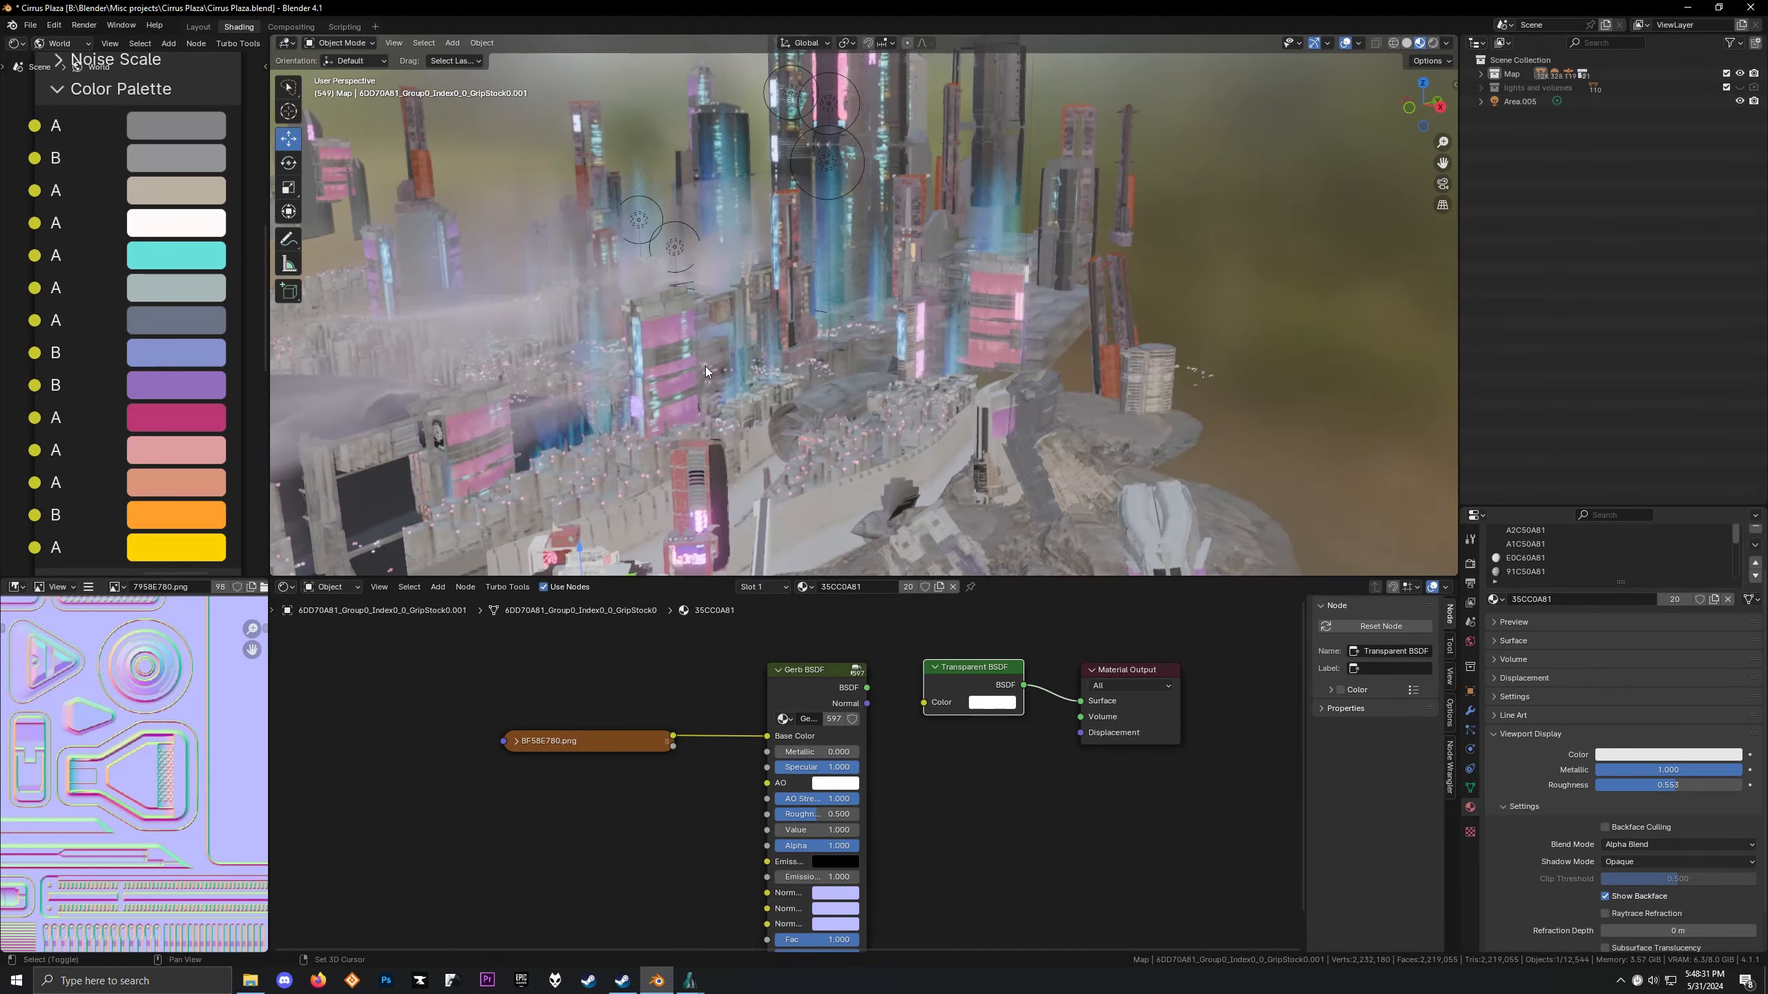
shift+middle_drag(999, 400, 813, 269)
scroll(870, 348, up, 3)
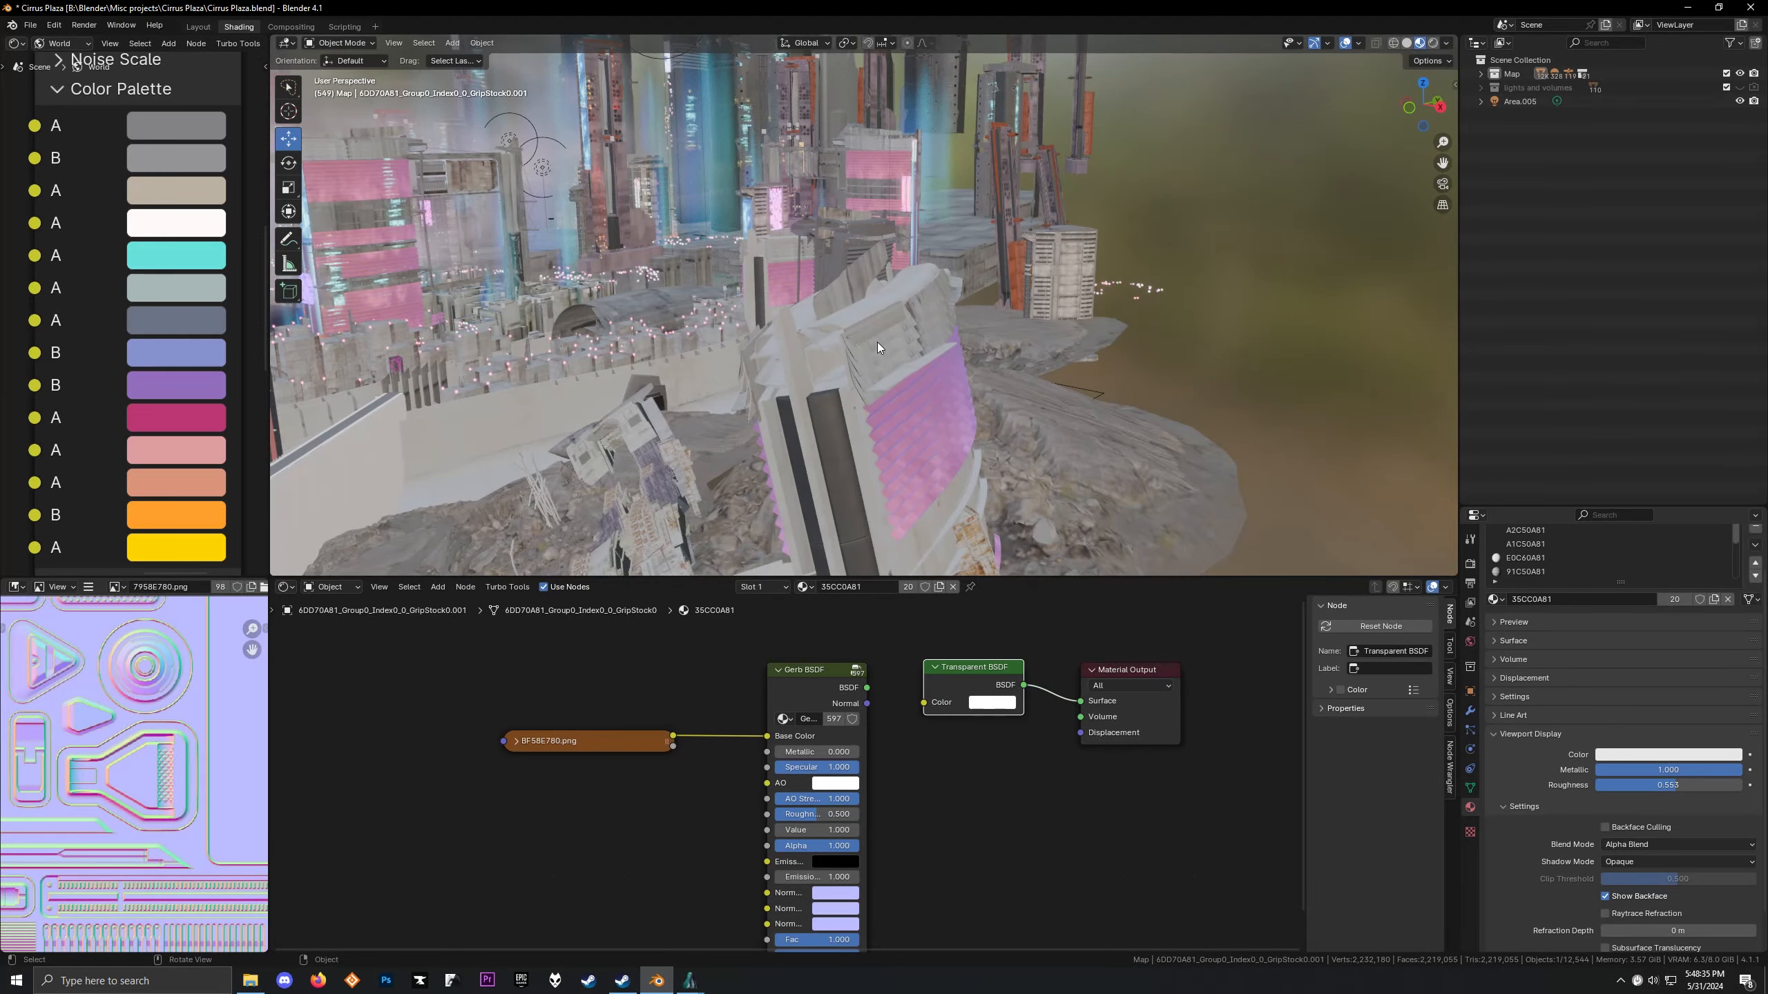
Select the pink-panelled building on the rocks and look through its material slots
click(877, 343)
scroll(762, 691, up, 2)
middle_drag(848, 465, 783, 556)
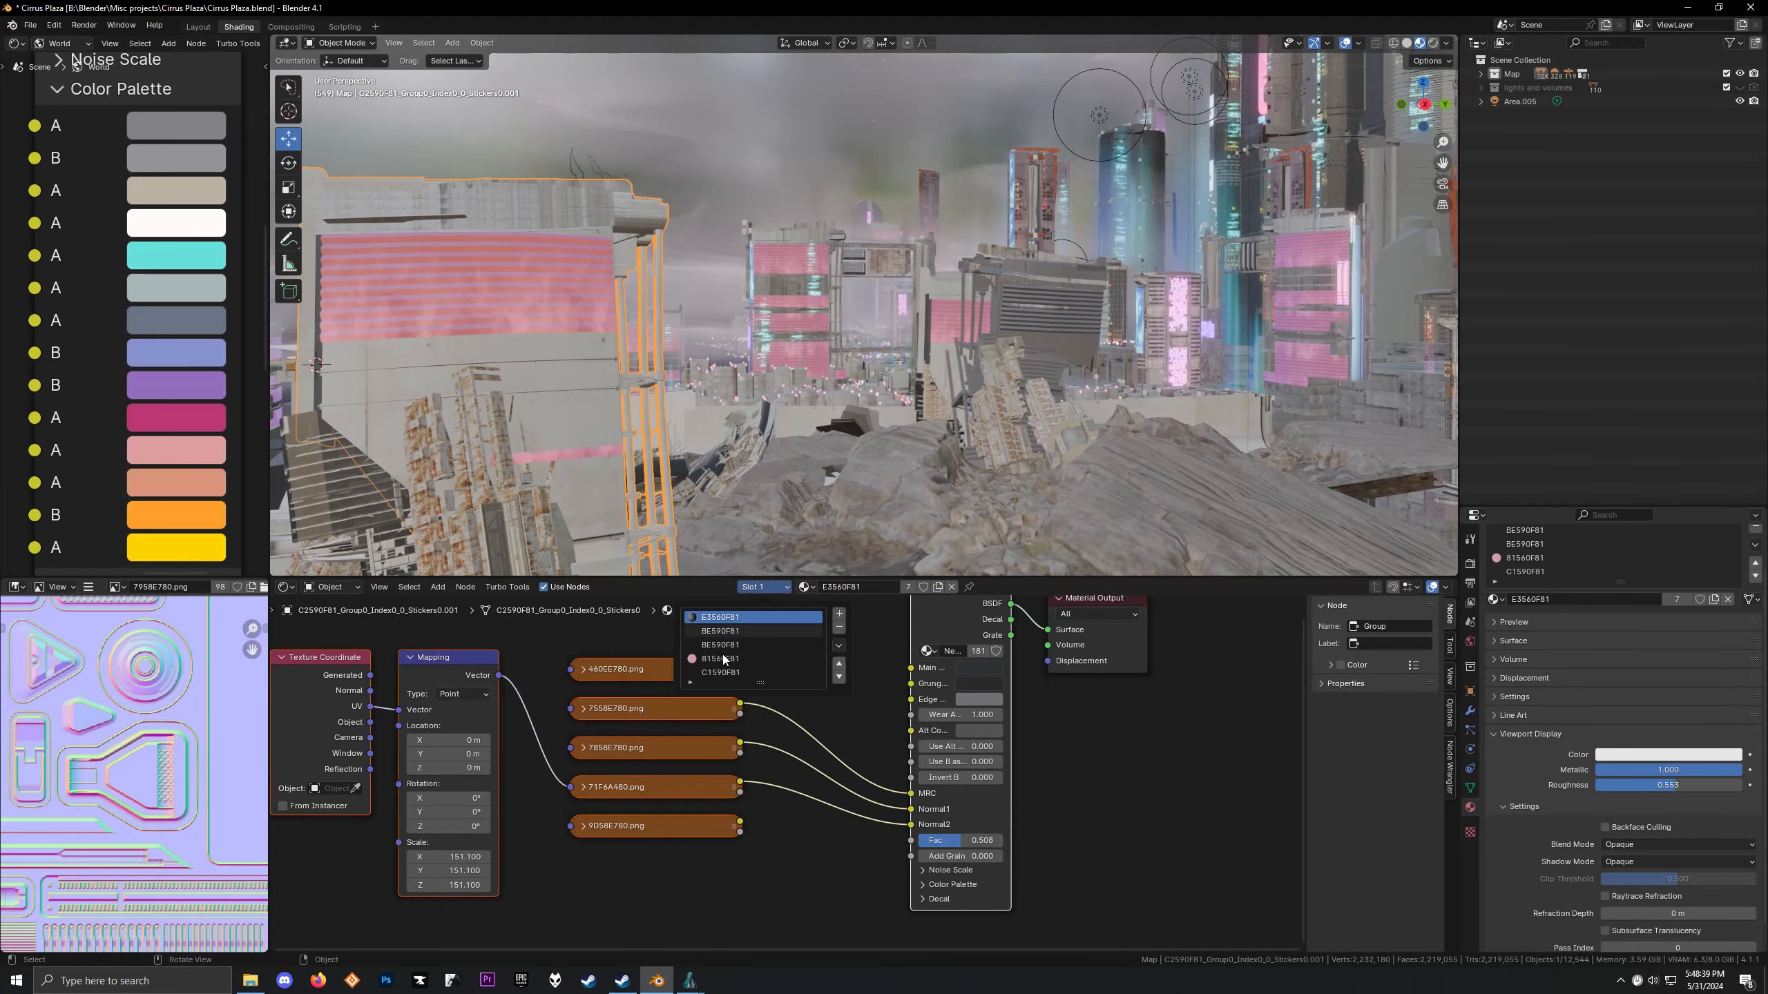
middle_drag(567, 375, 585, 373)
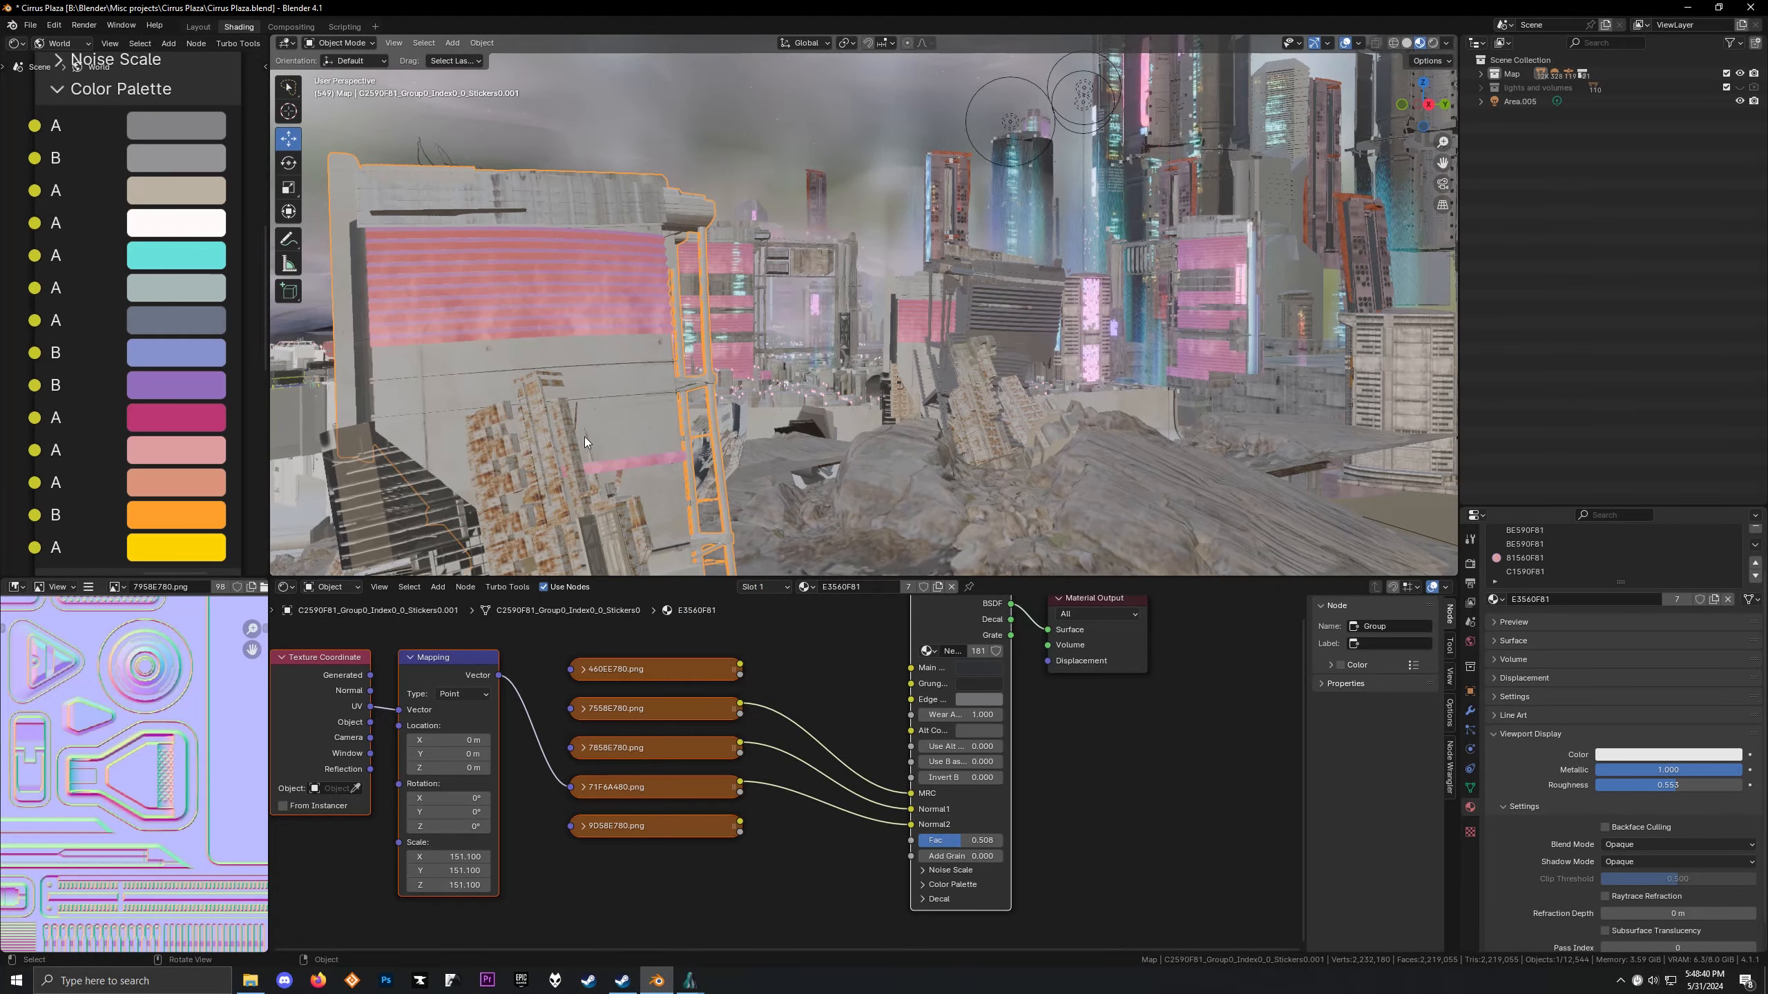
Connect the 9EF6E780.png texture to the inverted Roughness input of the Gerb BSDF in the ruined building's 3F590F81 material
click(605, 511)
scroll(794, 727, down, 2)
scroll(794, 727, up, 2)
click(655, 733)
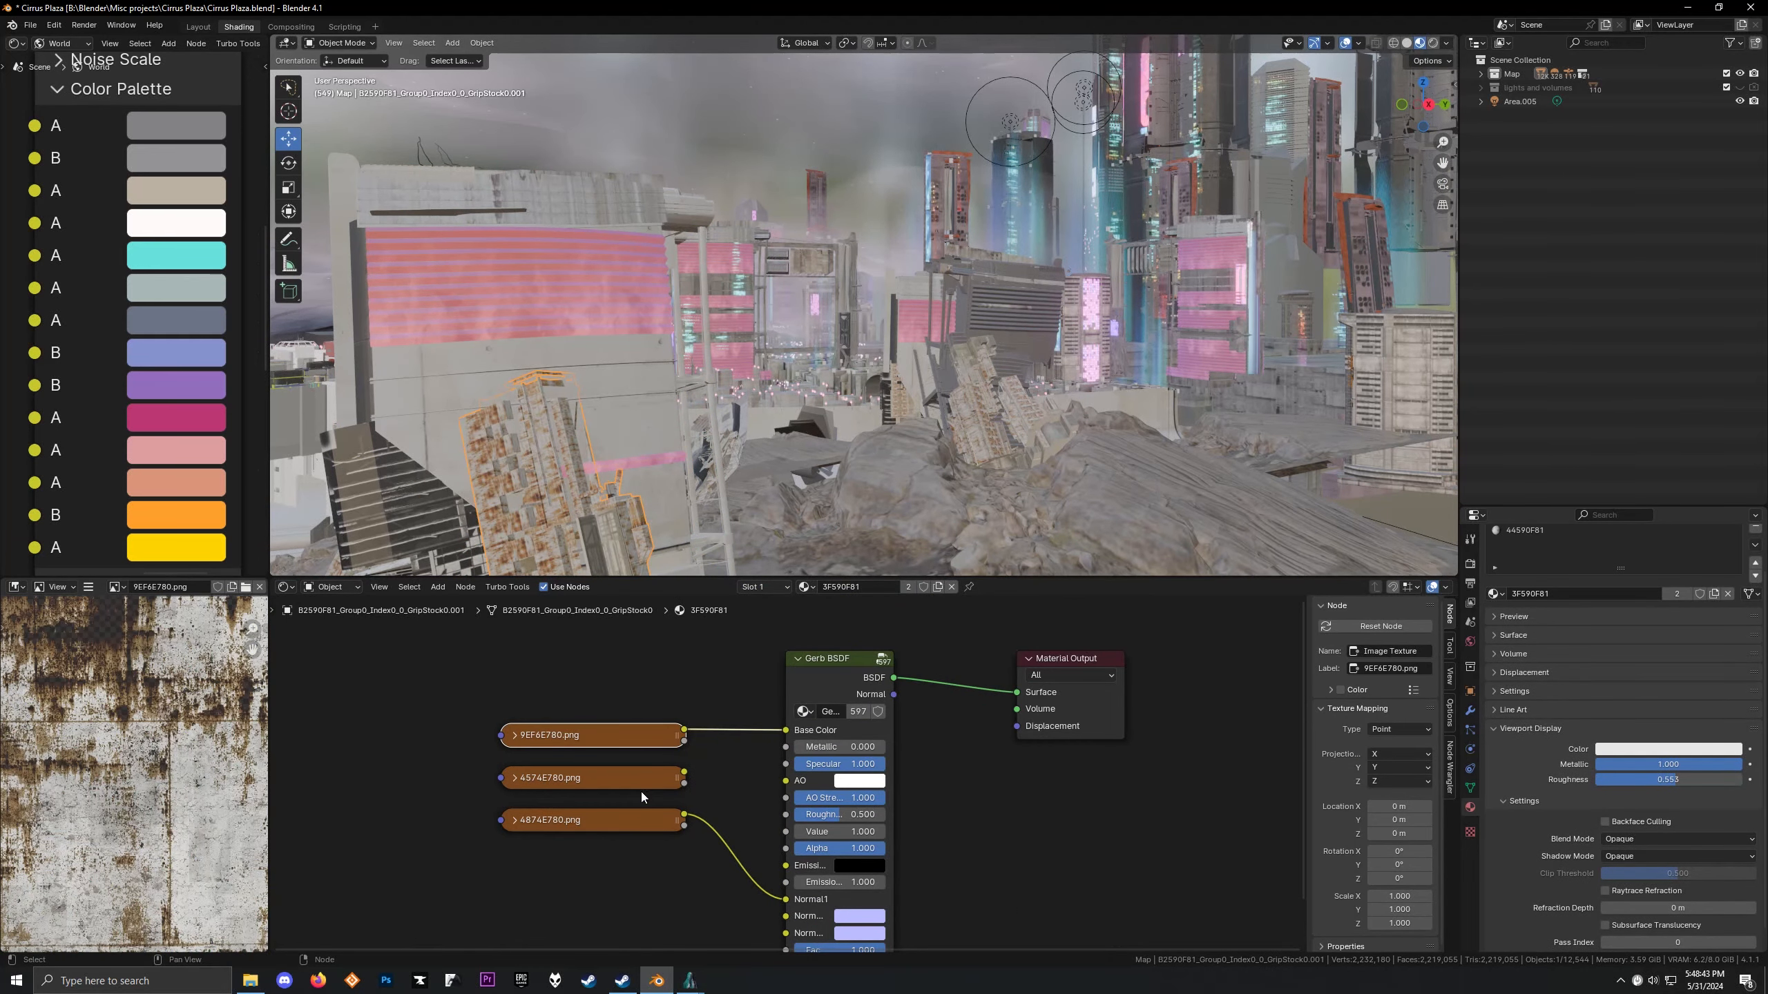
click(616, 811)
click(635, 733)
drag(773, 804, 782, 818)
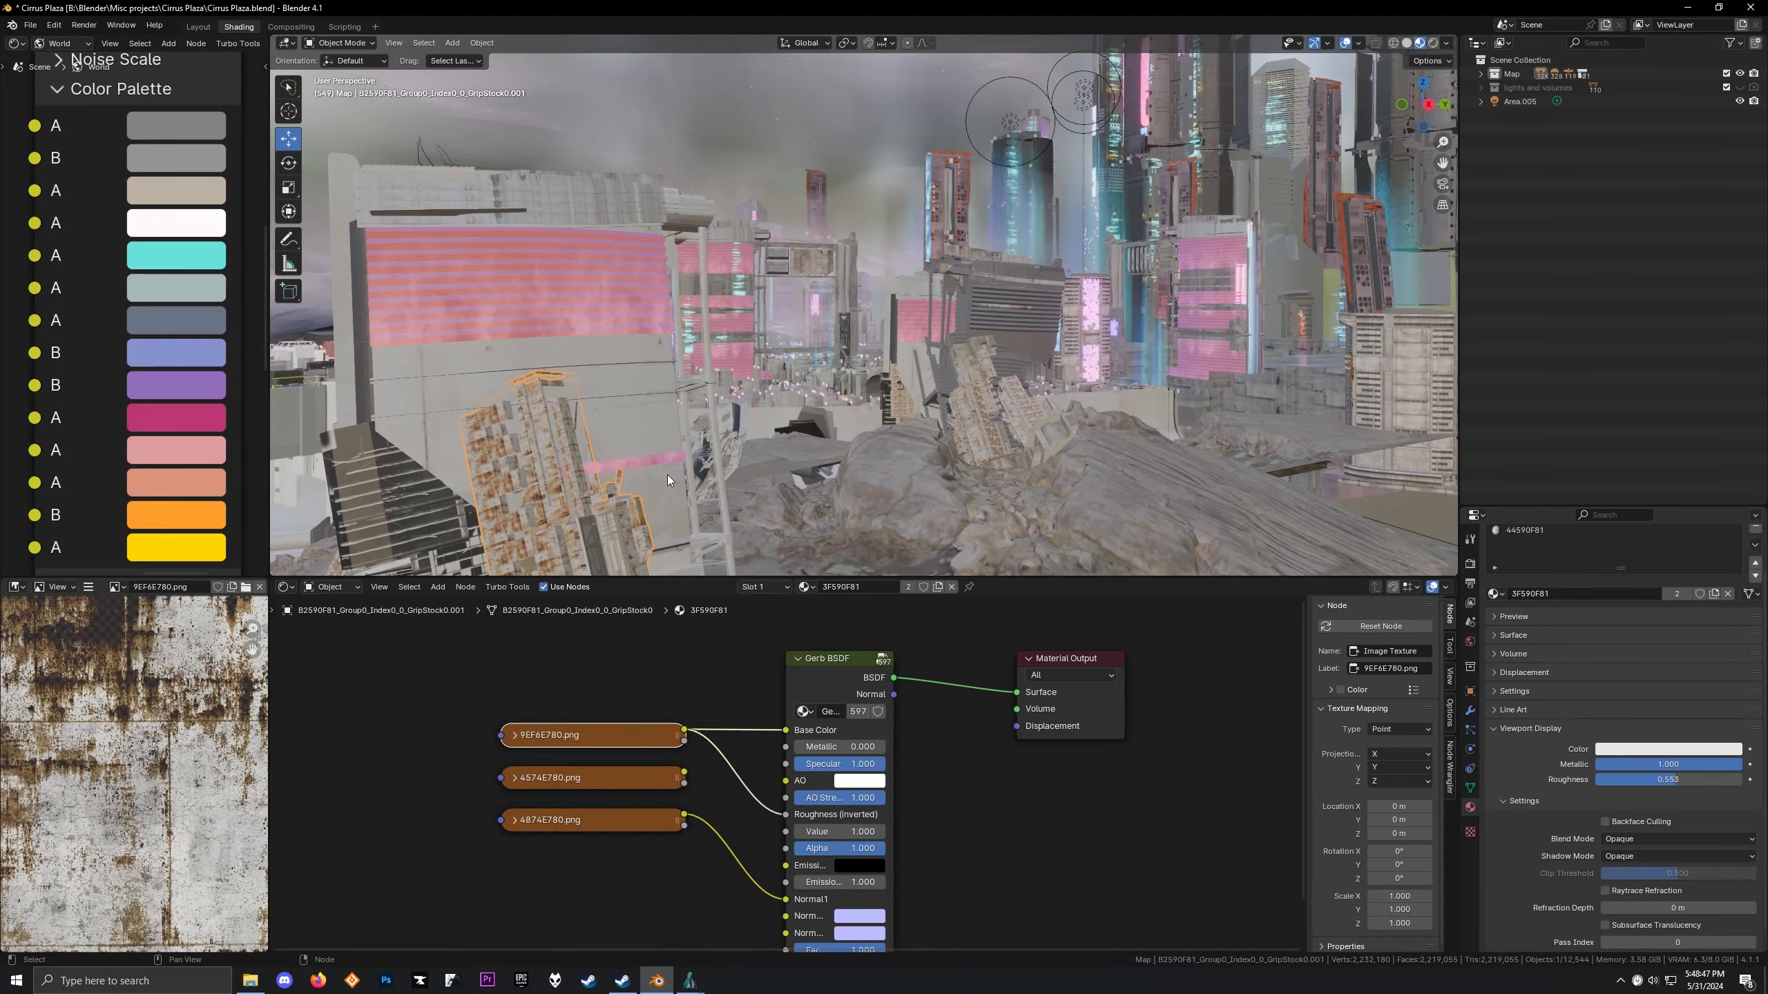
Move from the skyline into the plaza's interior and fly through the corridor up to the teal pedestal
middle_drag(826, 442, 1066, 341)
click(878, 328)
scroll(793, 359, up, 4)
shift+middle_drag(793, 359, 858, 242)
scroll(848, 291, up, 3)
scroll(847, 291, up, 2)
shift+middle_drag(848, 397, 1036, 377)
scroll(787, 290, up, 4)
shift+middle_drag(723, 237, 787, 331)
shift+middle_drag(635, 309, 839, 243)
key(shift+grave)
key(w)
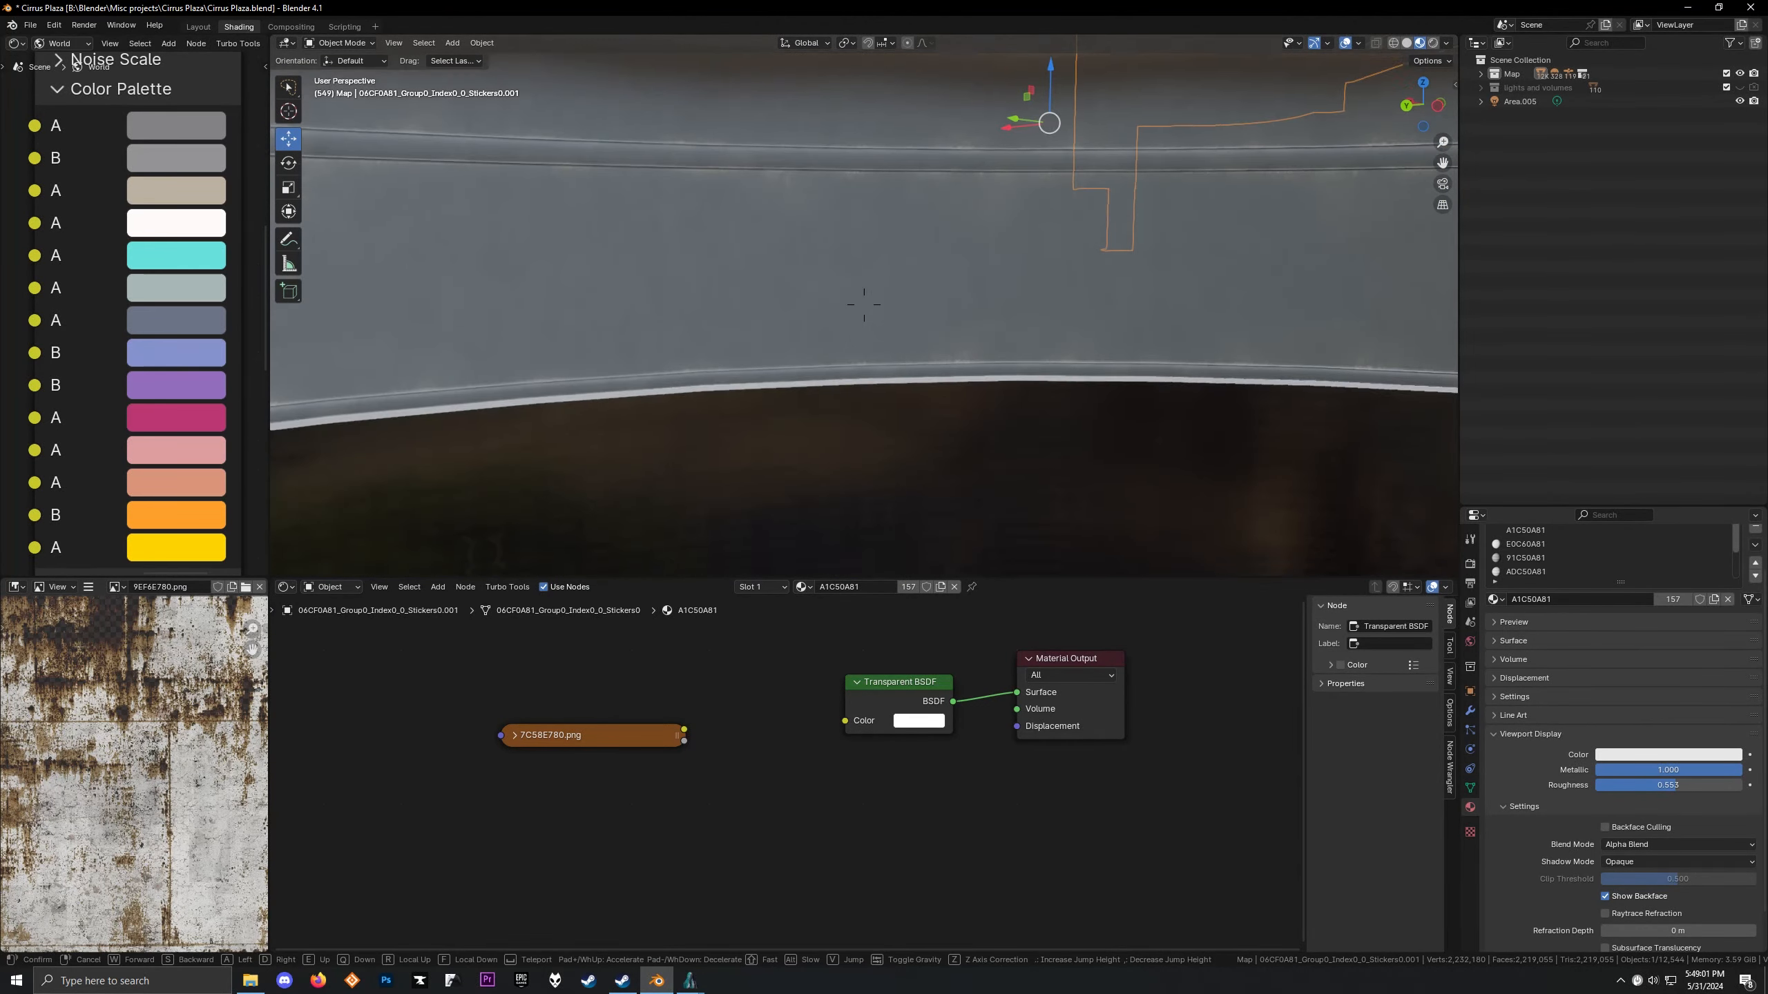
key(w)
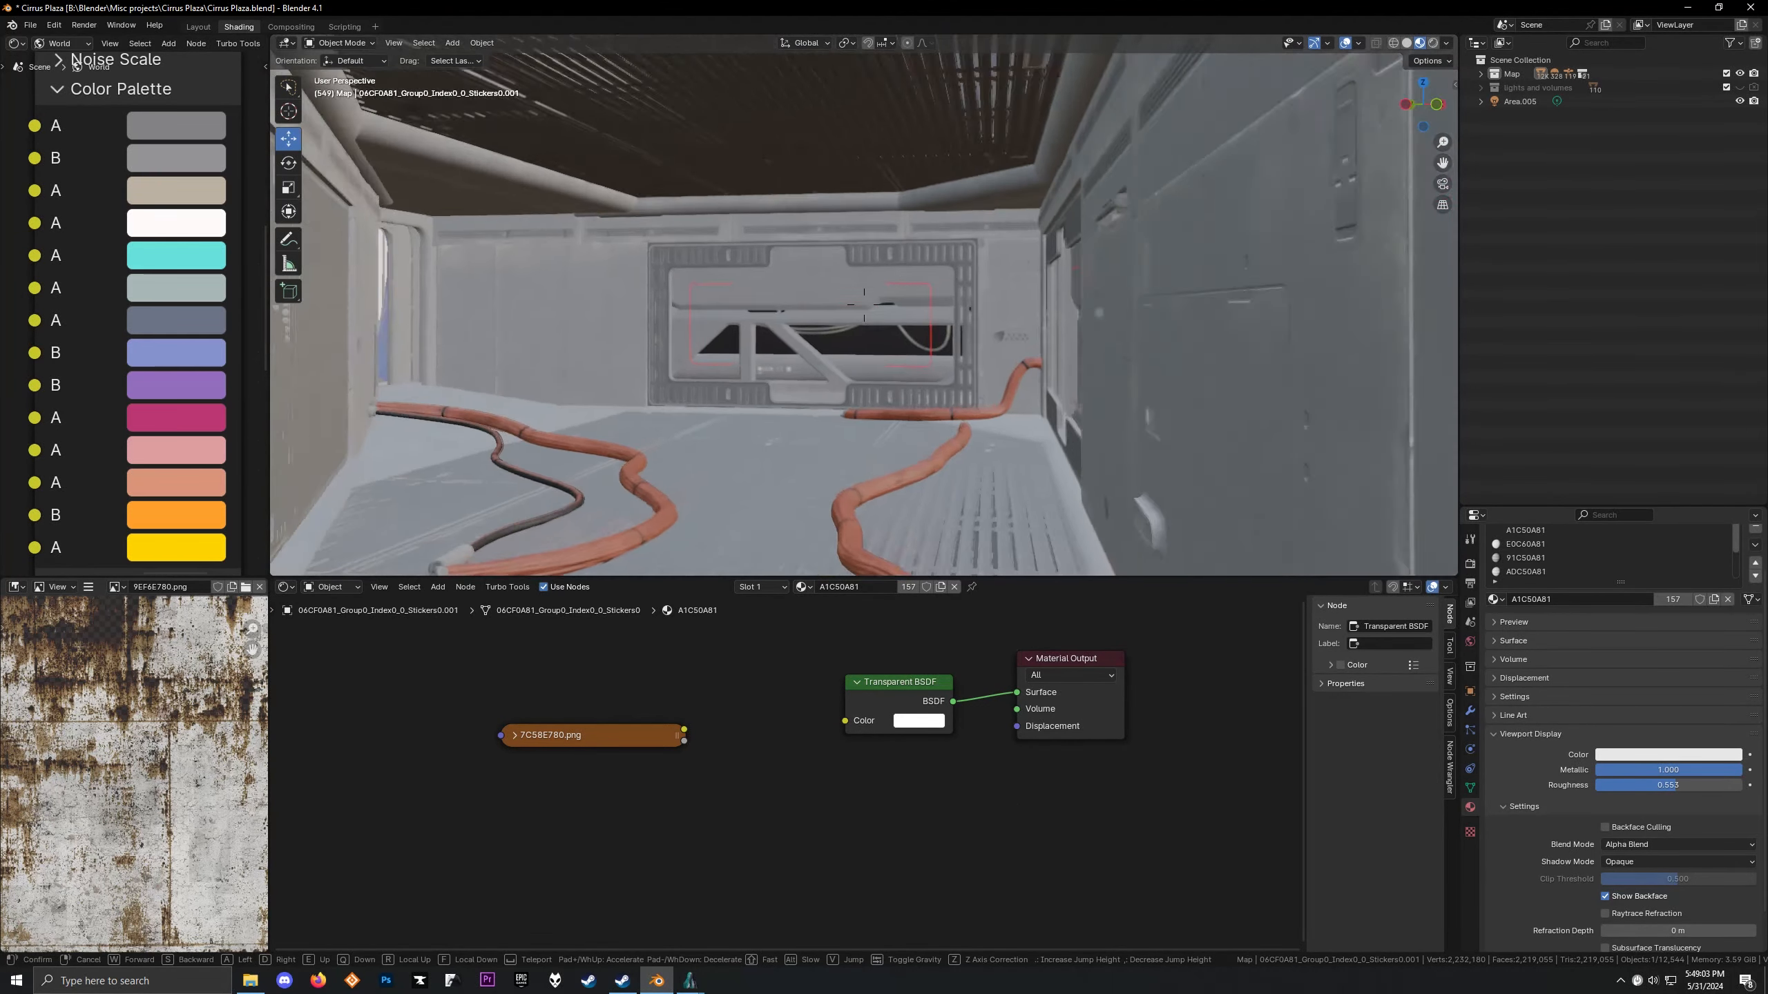
key(w)
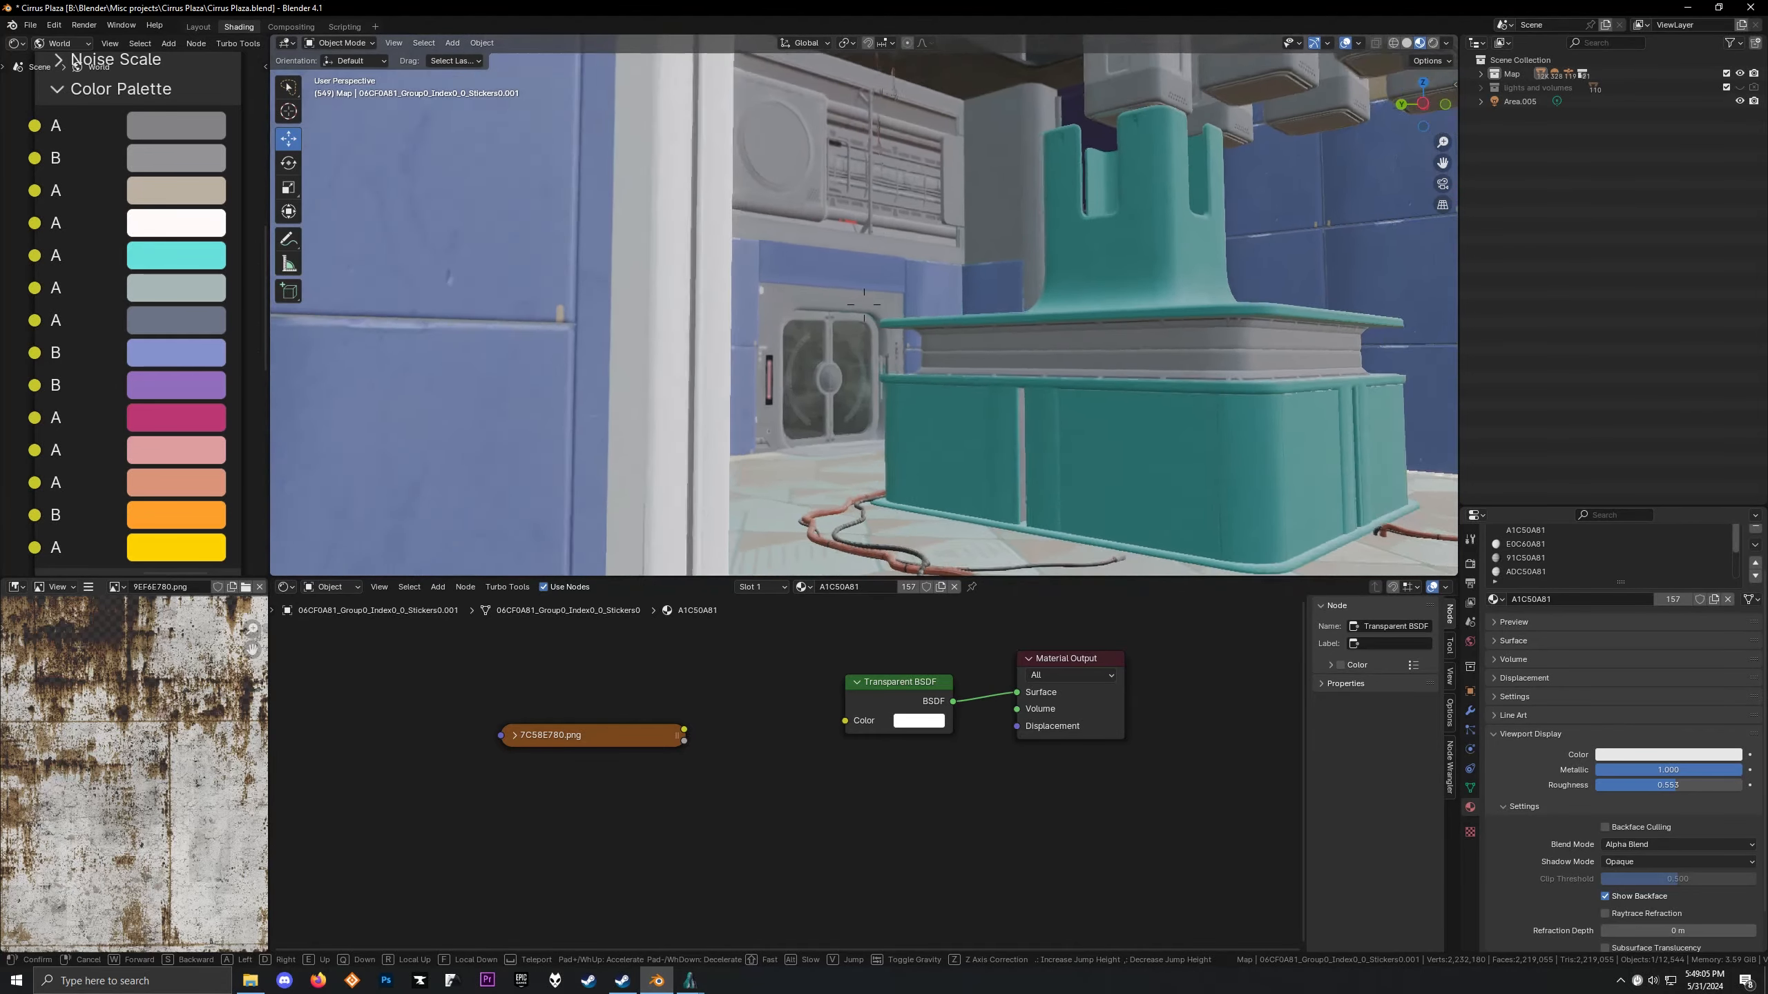
key(w)
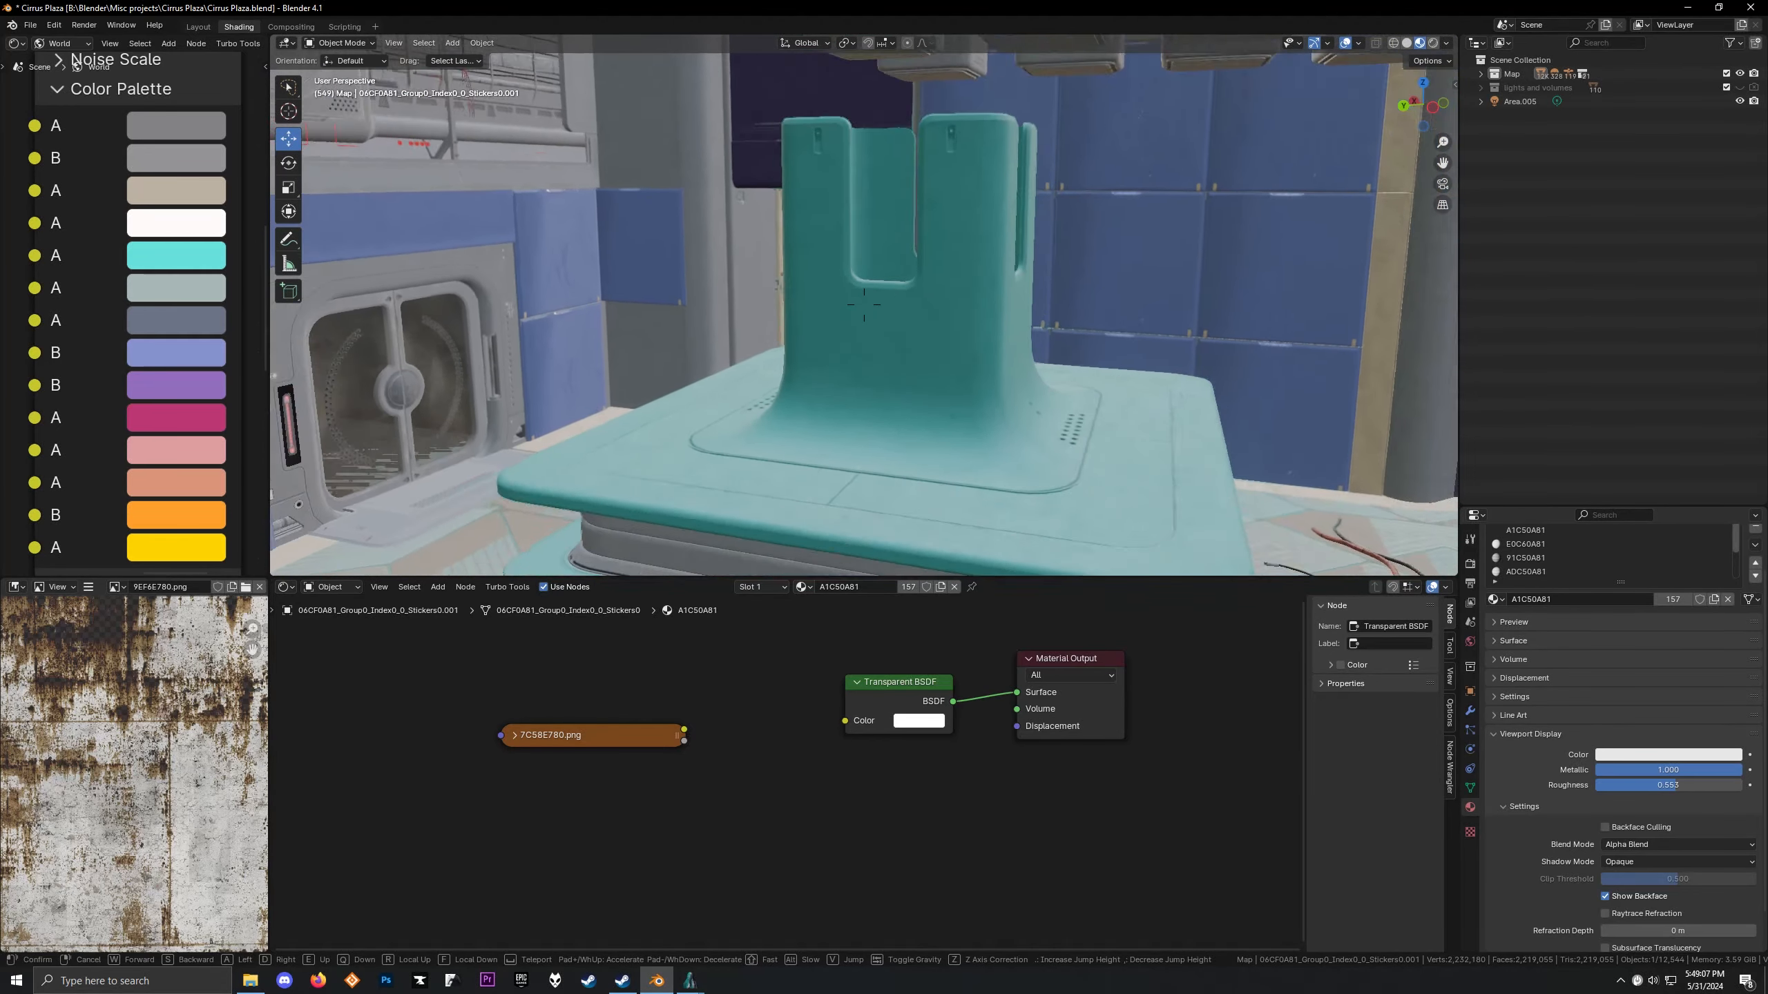
key(s)
Isolate the teal pedestal in local view and look at its shape and the 14DD0A81 material nodes
click(884, 339)
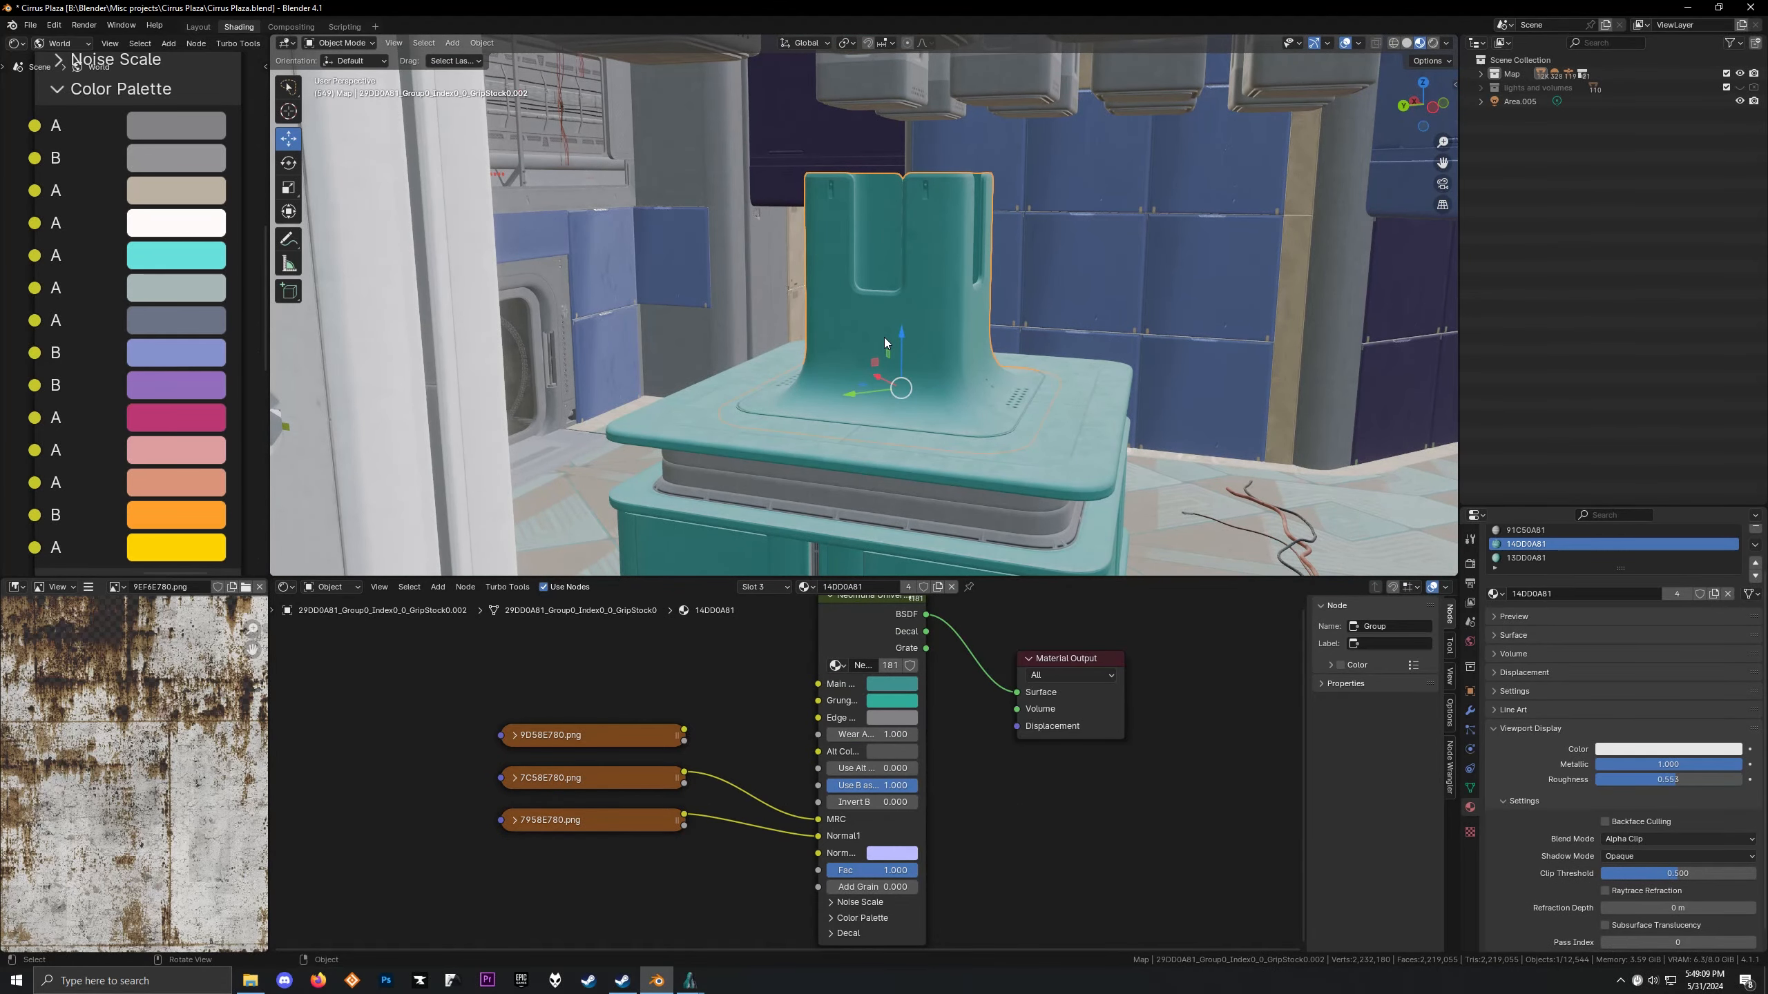
key(KP_Divide)
middle_drag(884, 337, 997, 368)
scroll(542, 693, down, 3)
scroll(732, 329, up, 2)
scroll(718, 329, down, 3)
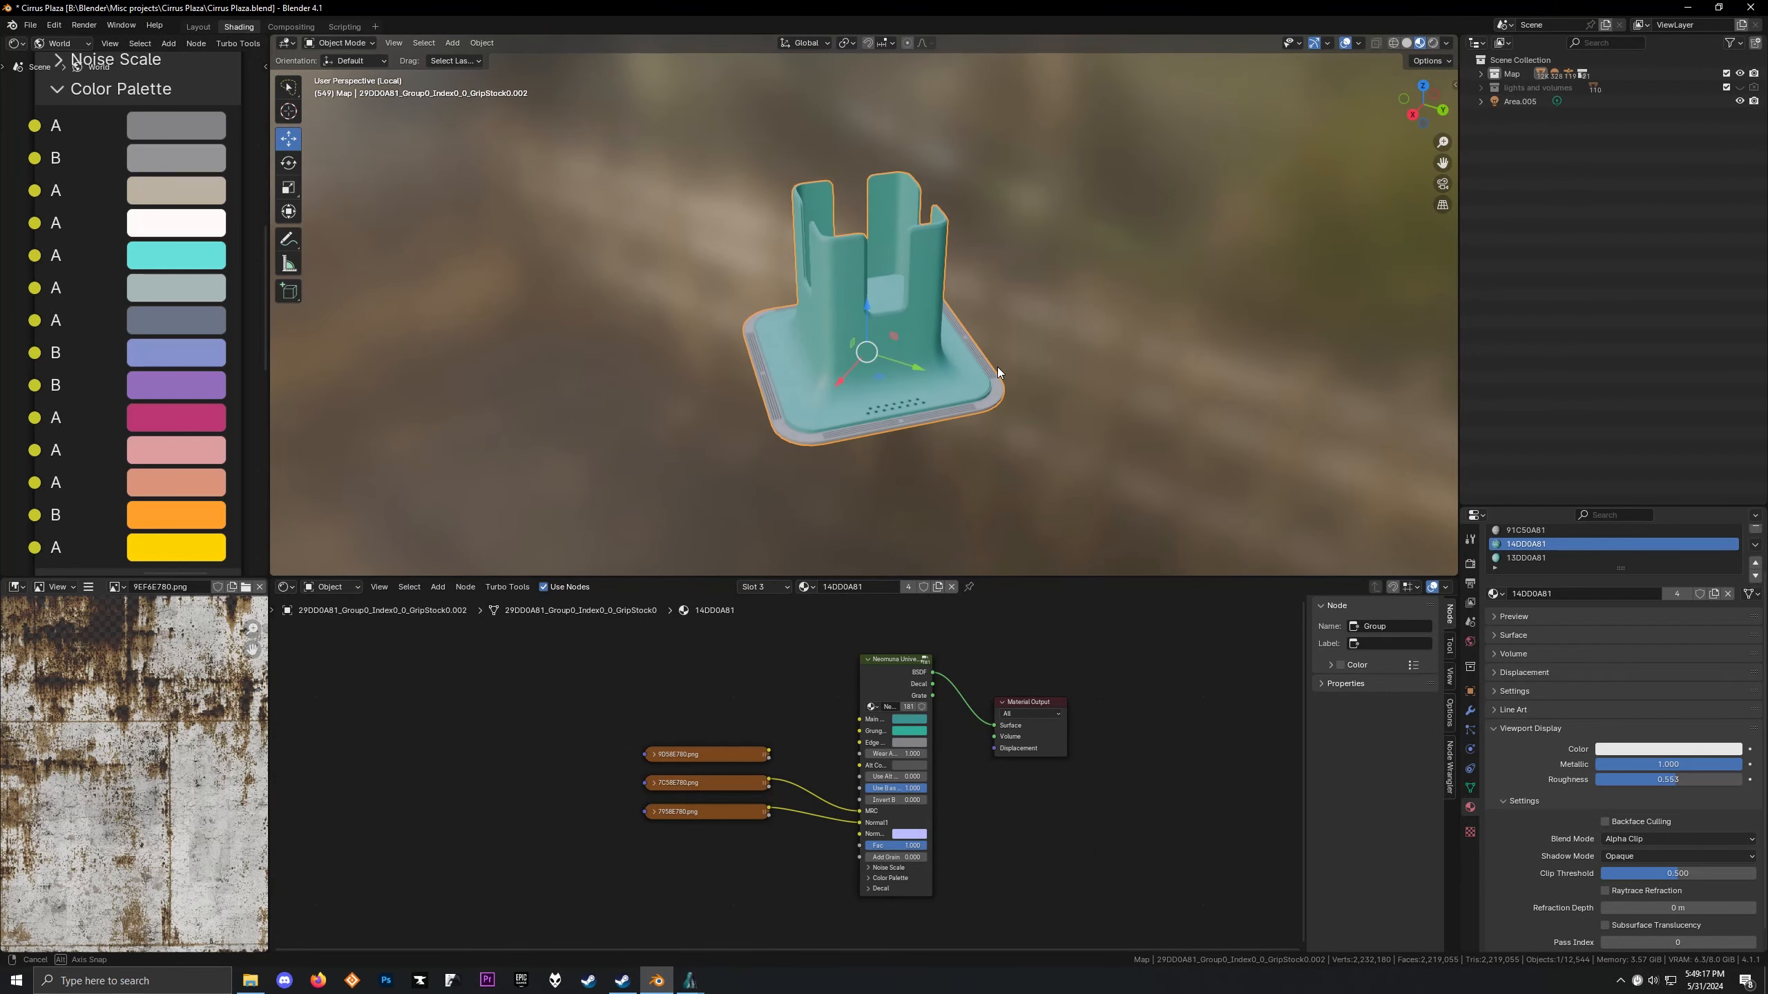
scroll(839, 401, up, 3)
middle_drag(674, 685, 740, 696)
Preview a UV Map node set to uv0 on the pedestal's 14DD0A81 material, and restore the original shader output
key(shift+a)
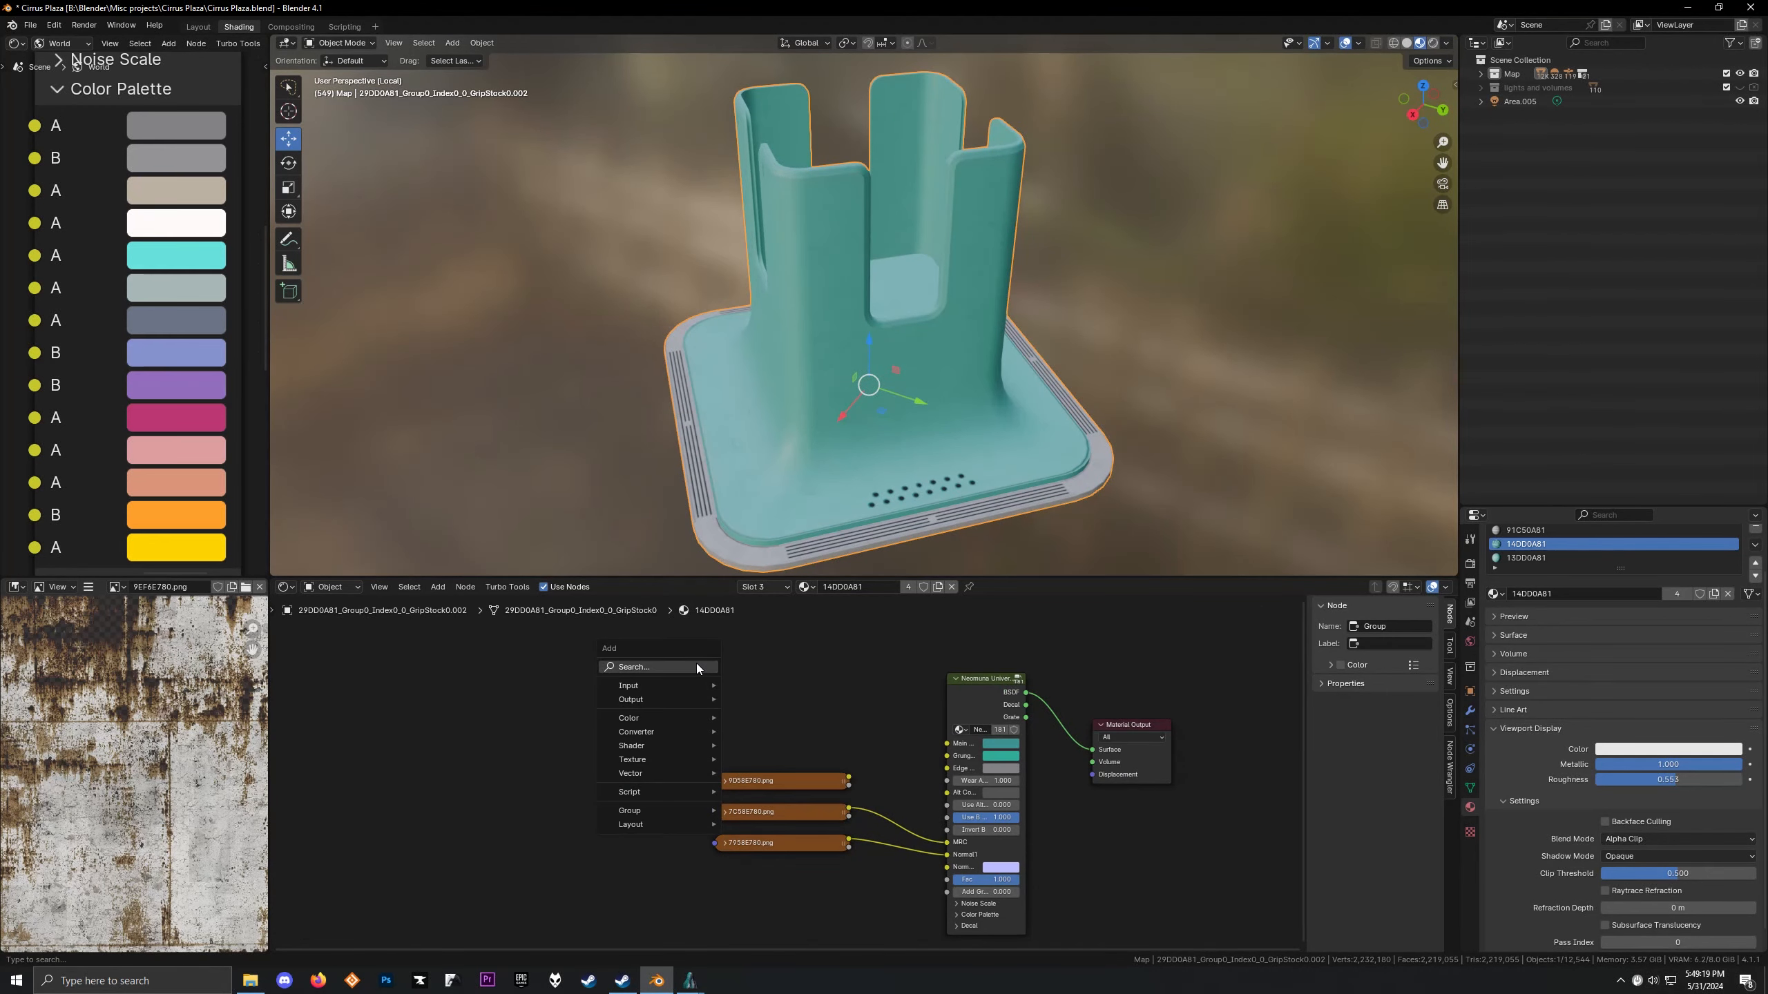
click(696, 663)
text(u)
key(Return)
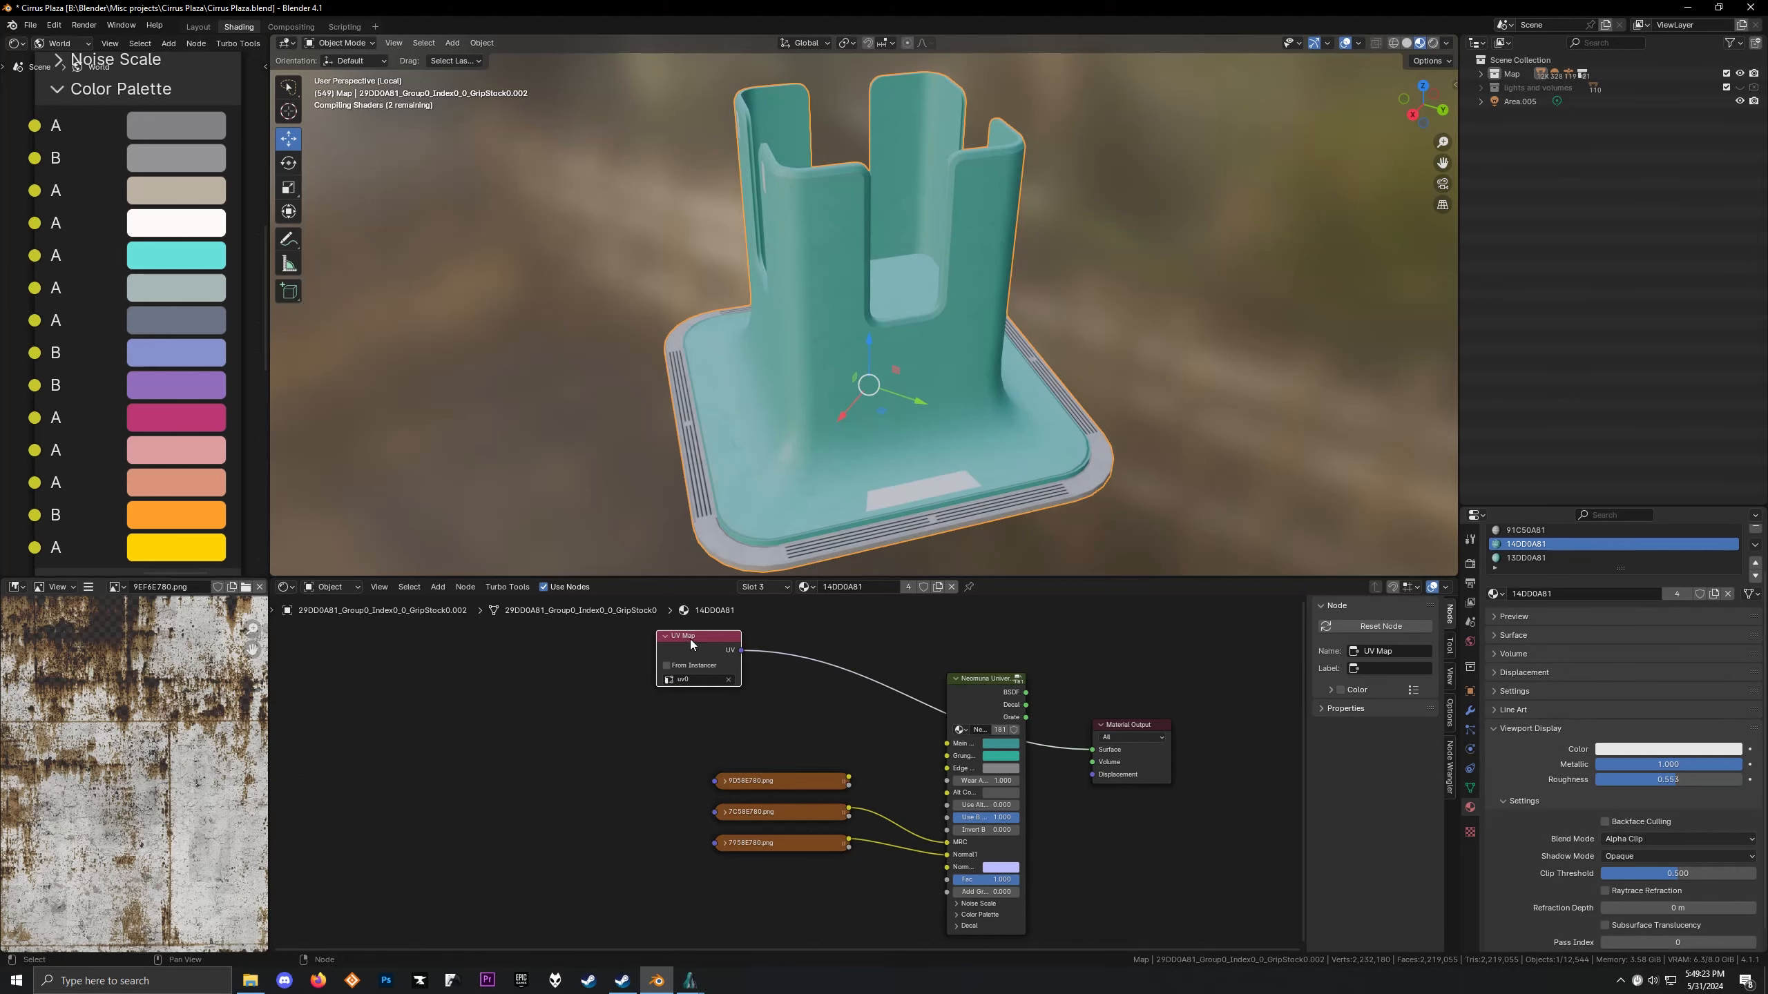
middle_drag(682, 441, 703, 428)
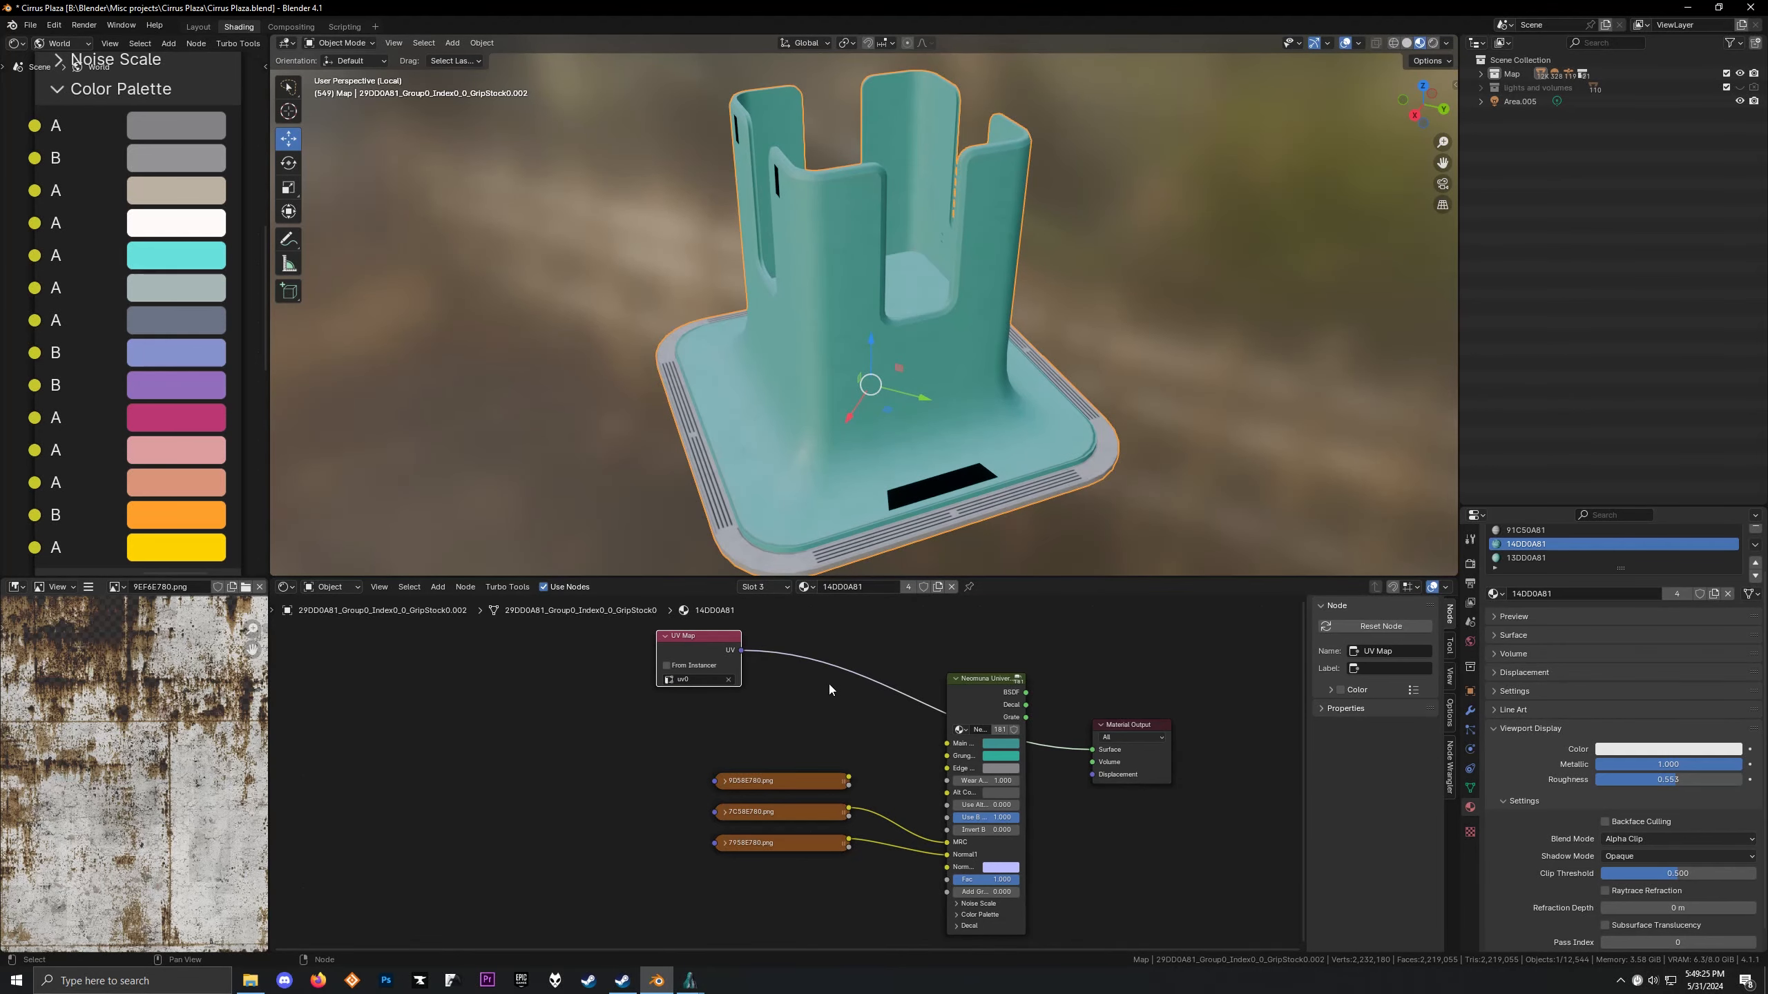
key(x)
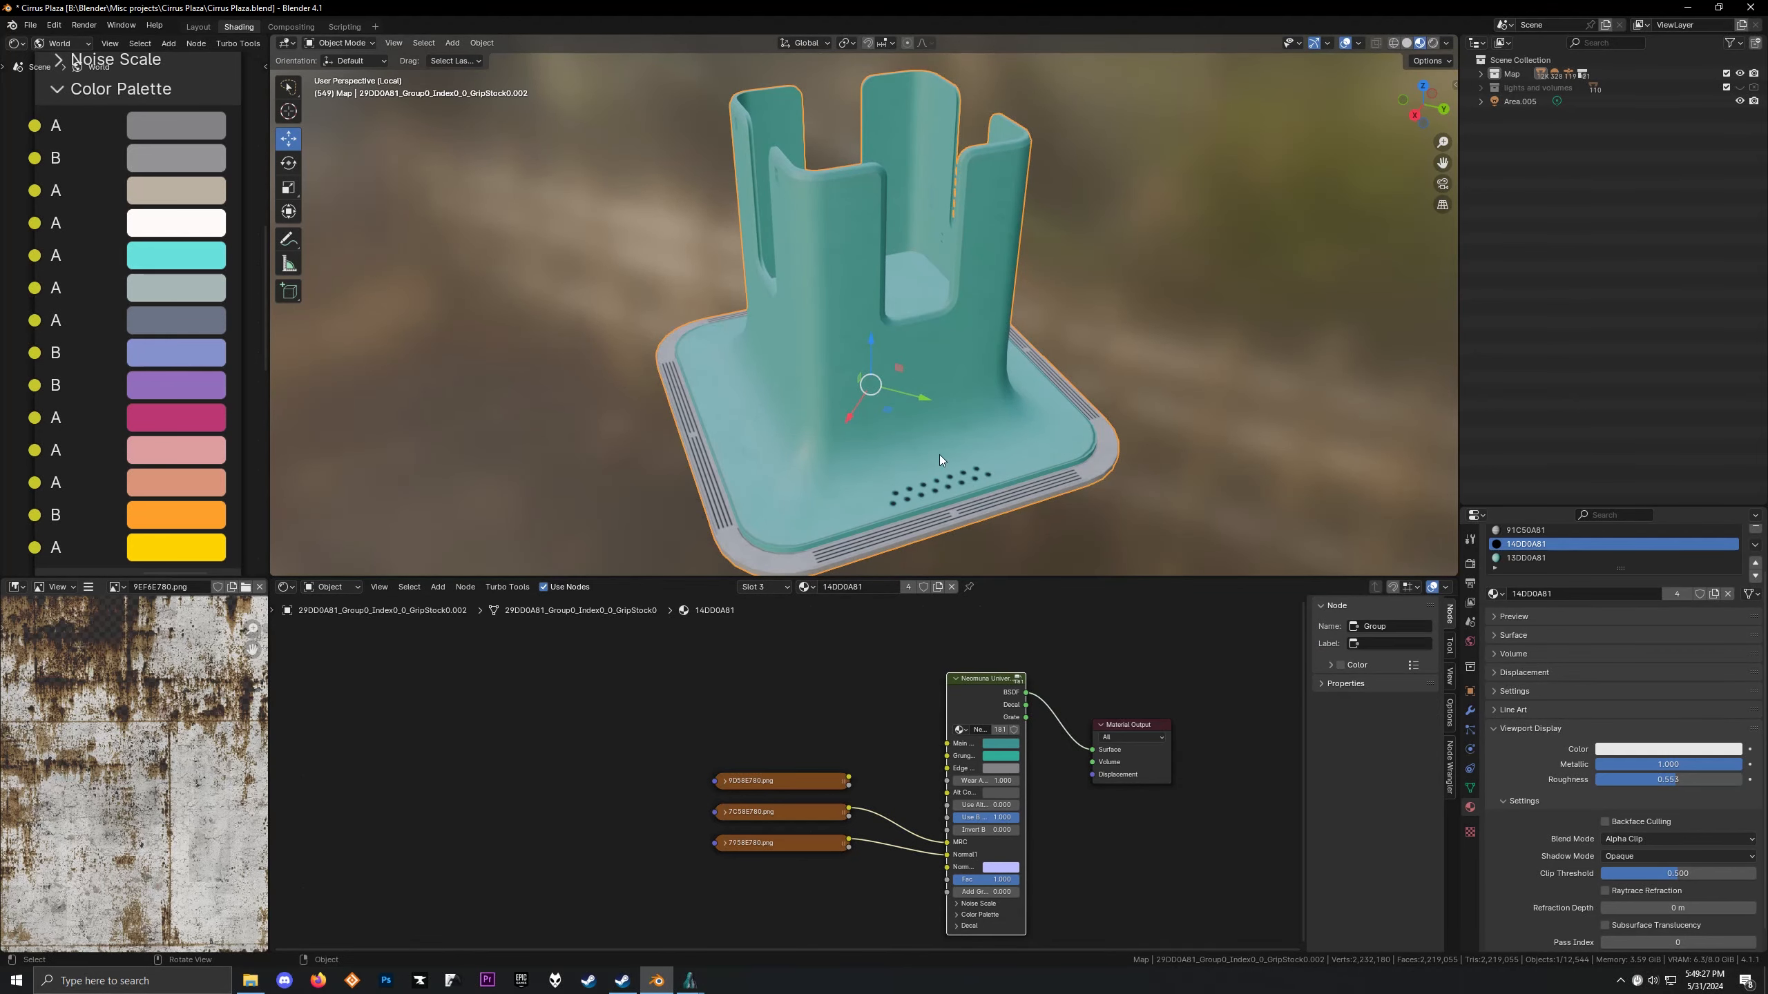
Preview a UV Map node on the pedestal's 13DD0A81 material from several sides, and restore the original shader output
click(721, 658)
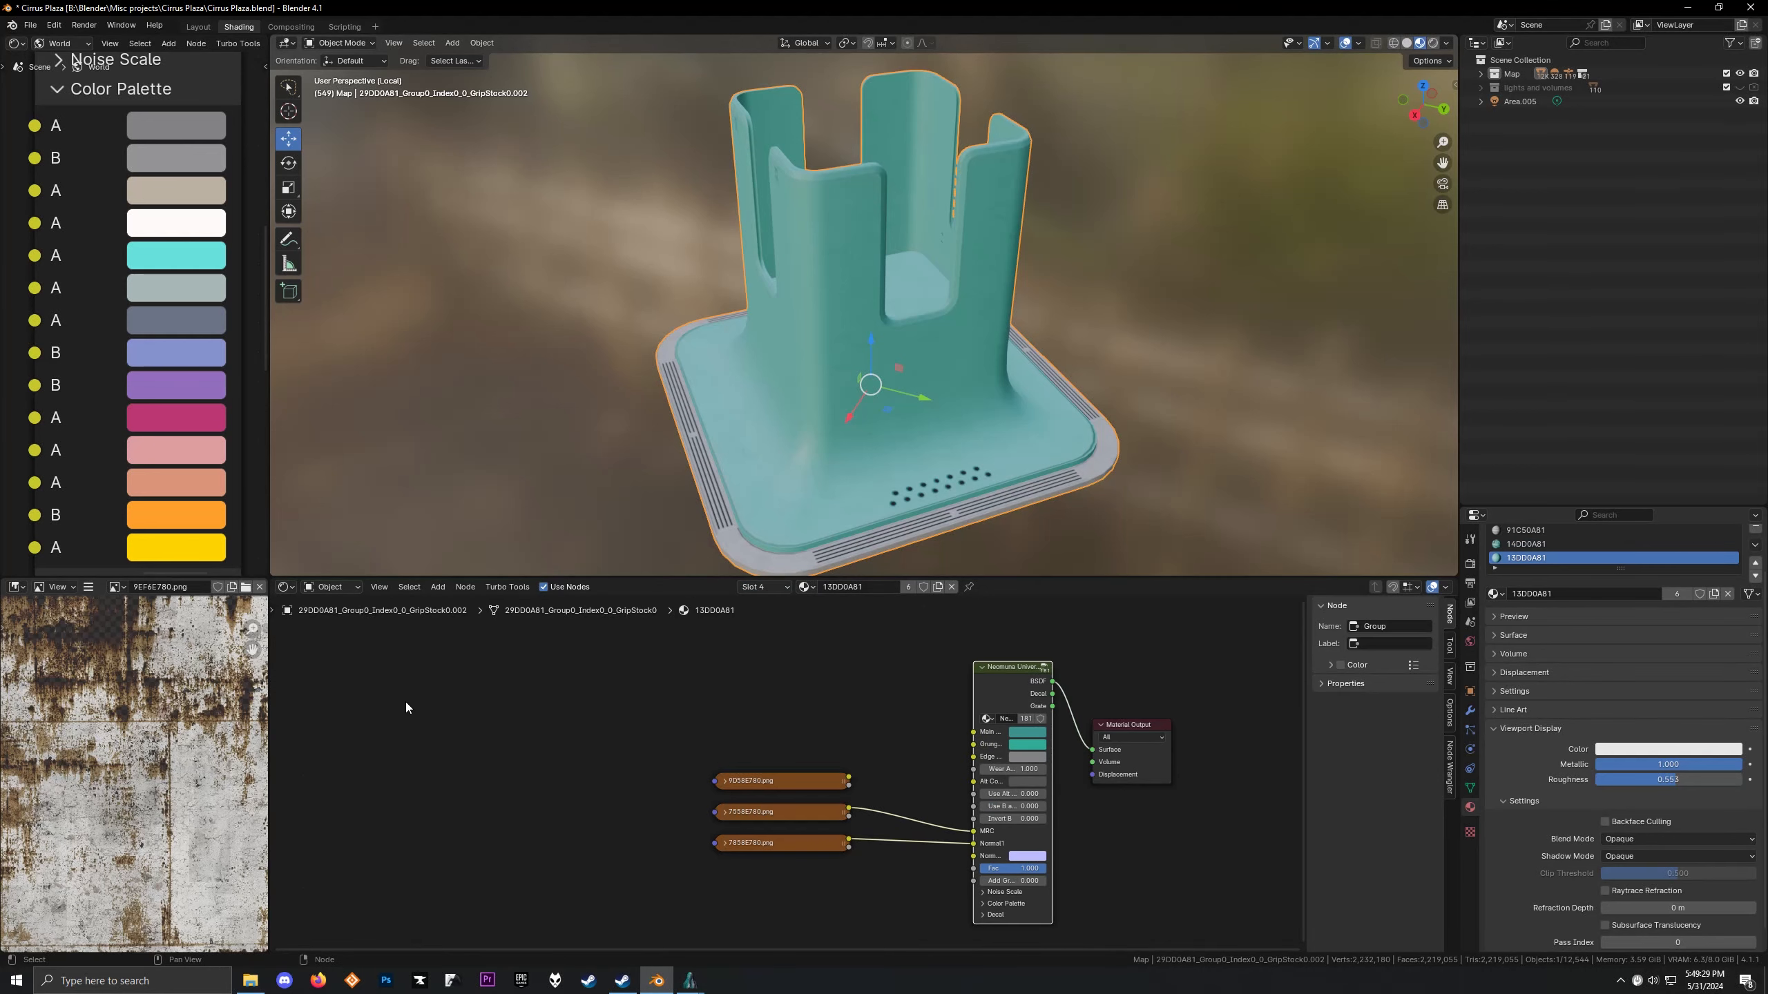
click(724, 667)
key(Return)
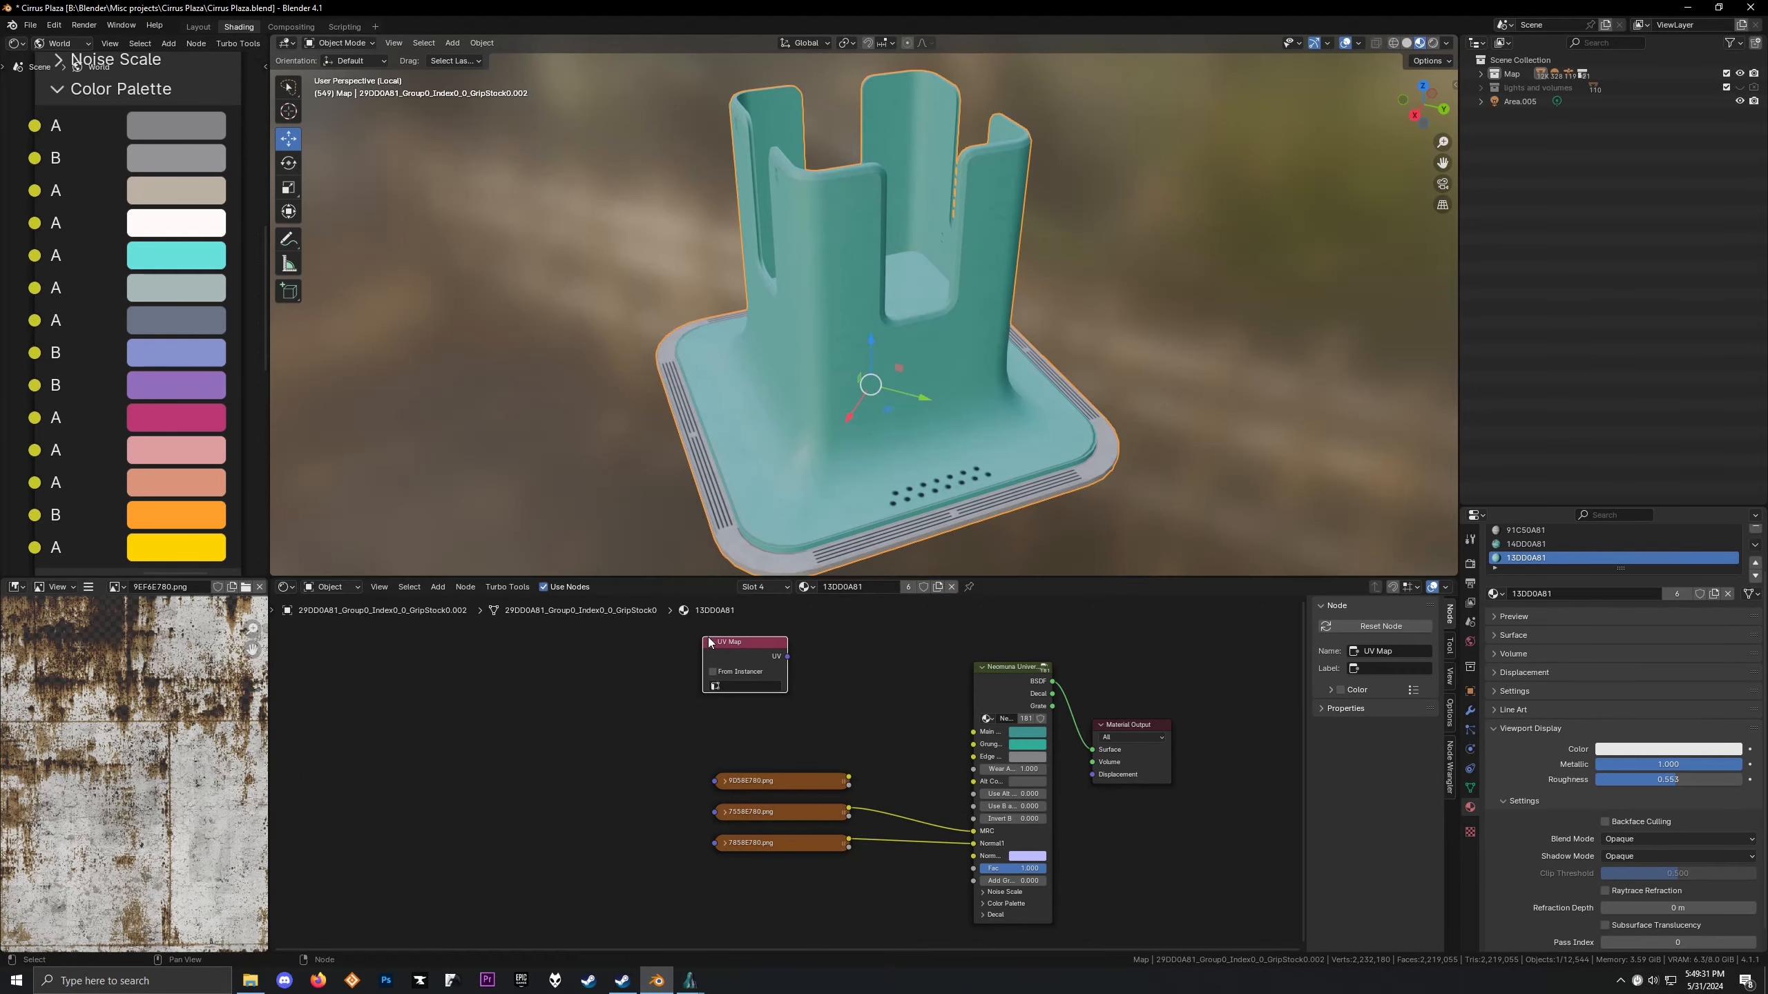
click(745, 649)
ctrl+shift+click(745, 649)
middle_drag(624, 433, 746, 550)
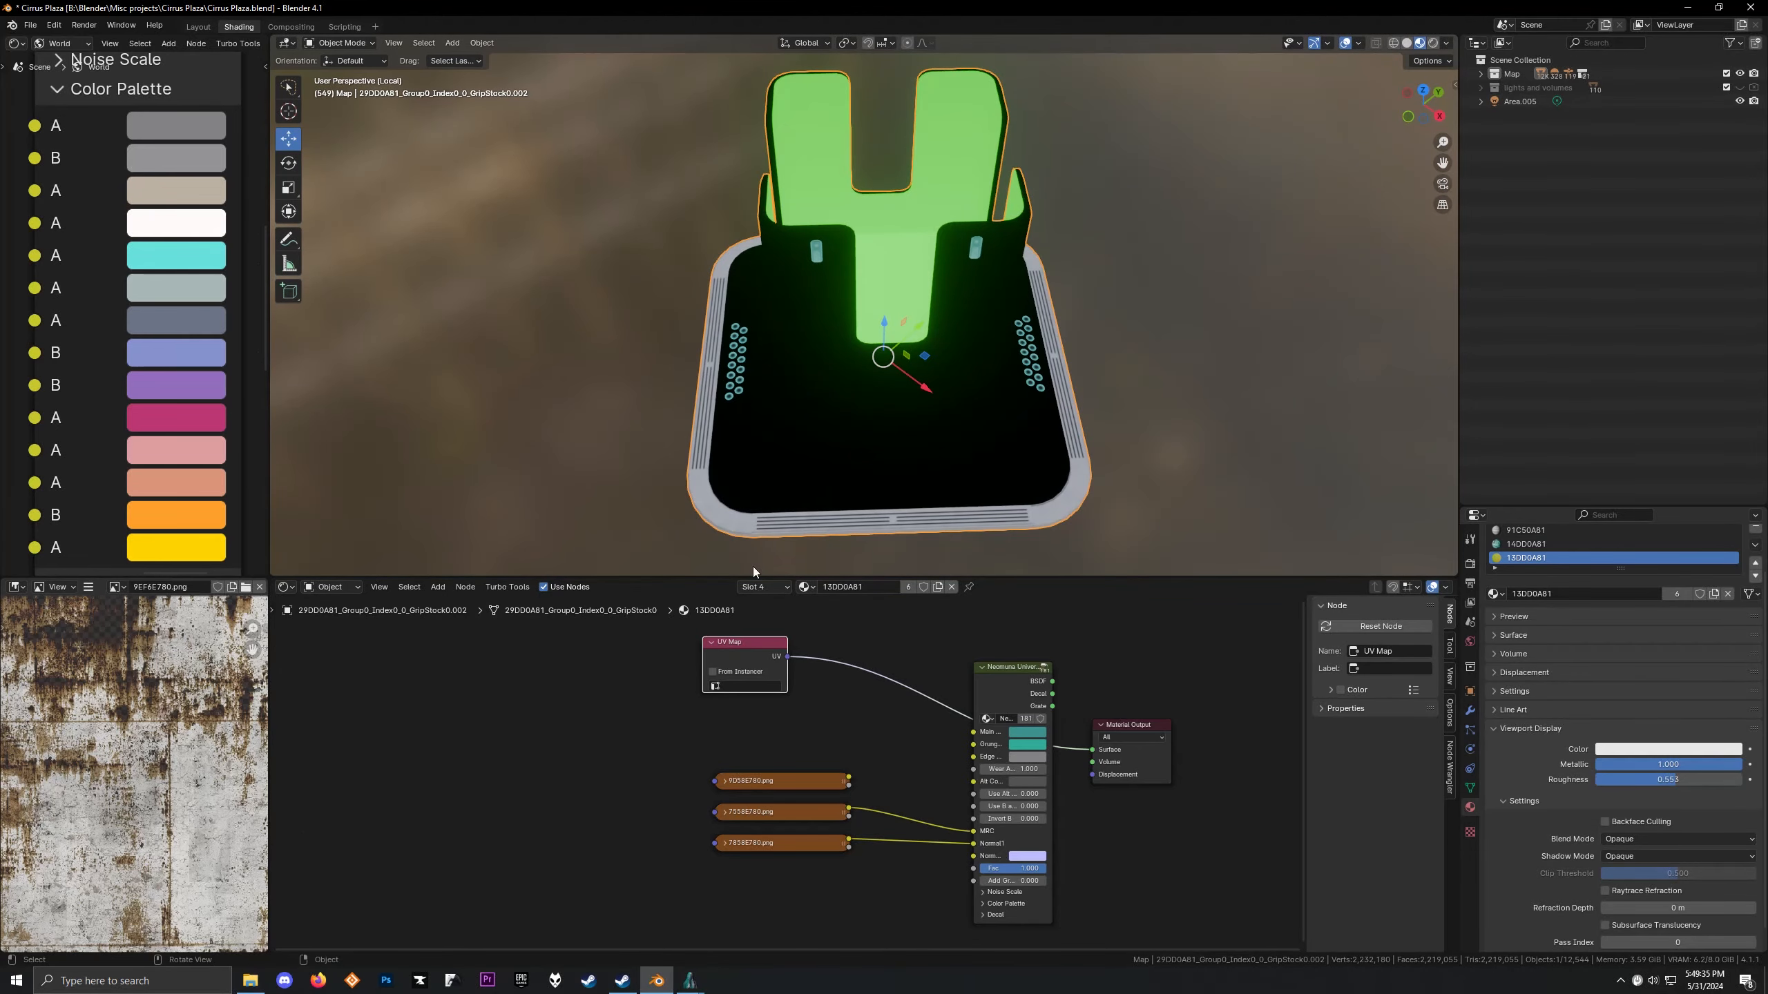
middle_drag(902, 288, 702, 324)
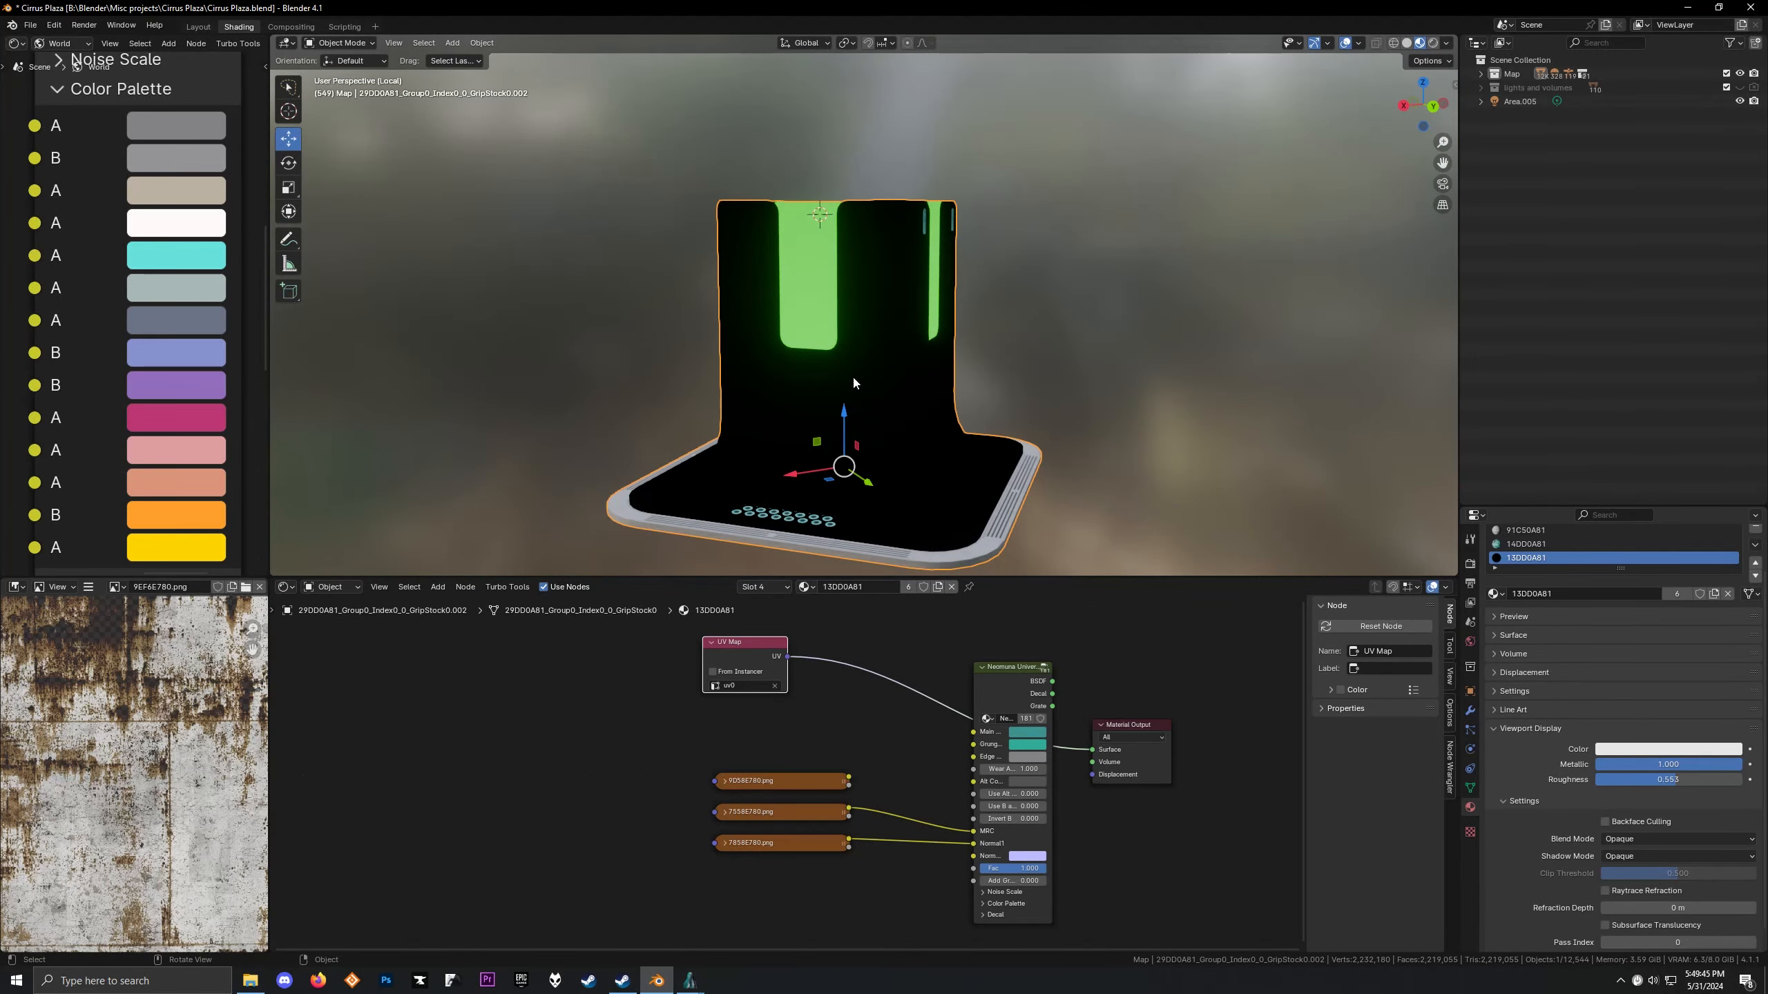
middle_drag(853, 380, 955, 443)
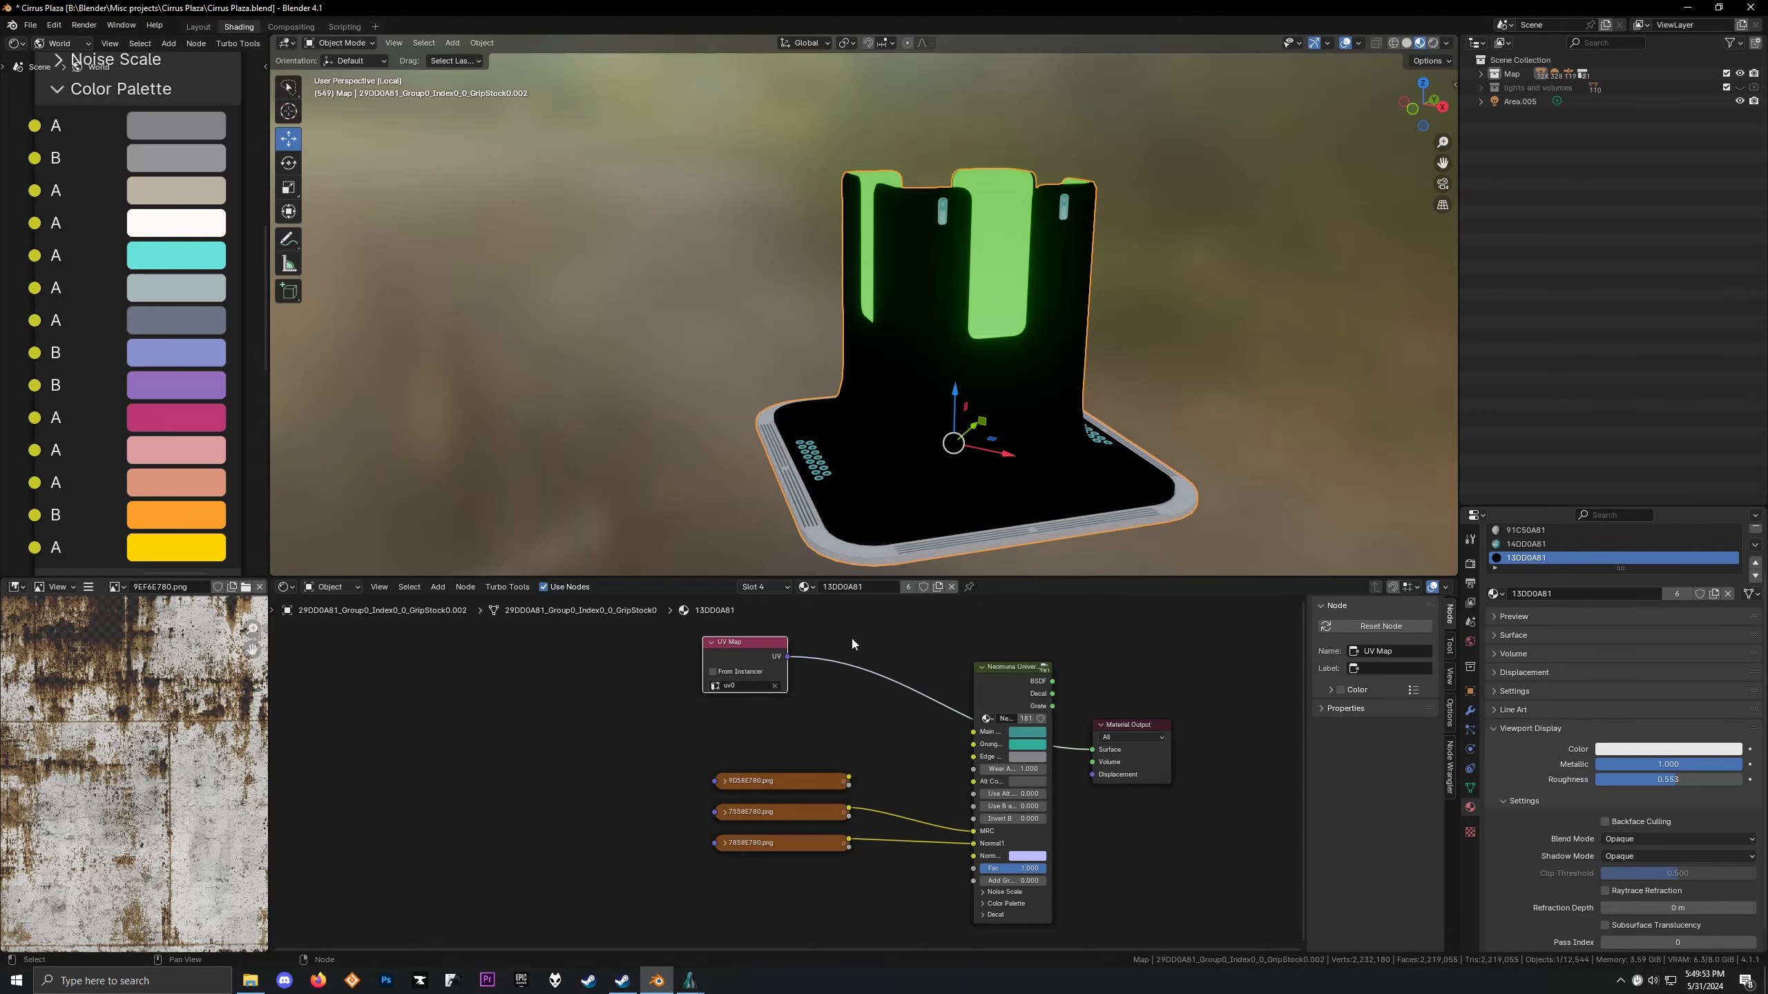
key(x)
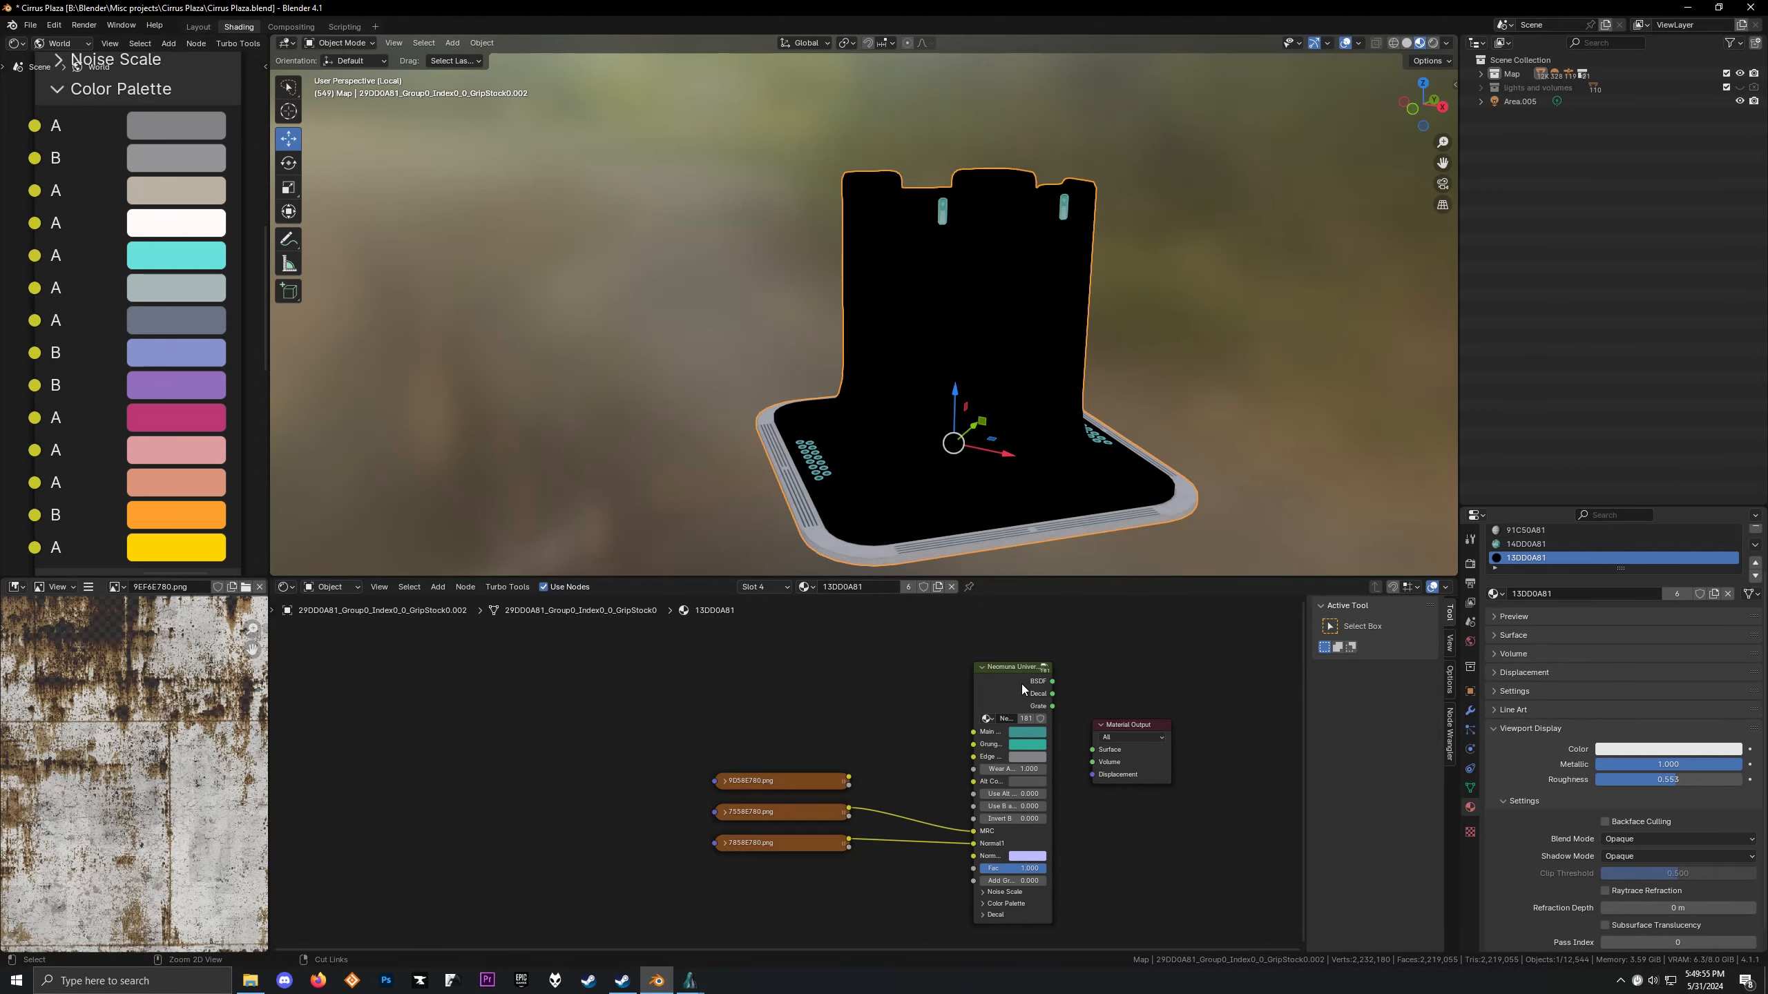
ctrl+shift+click(1022, 683)
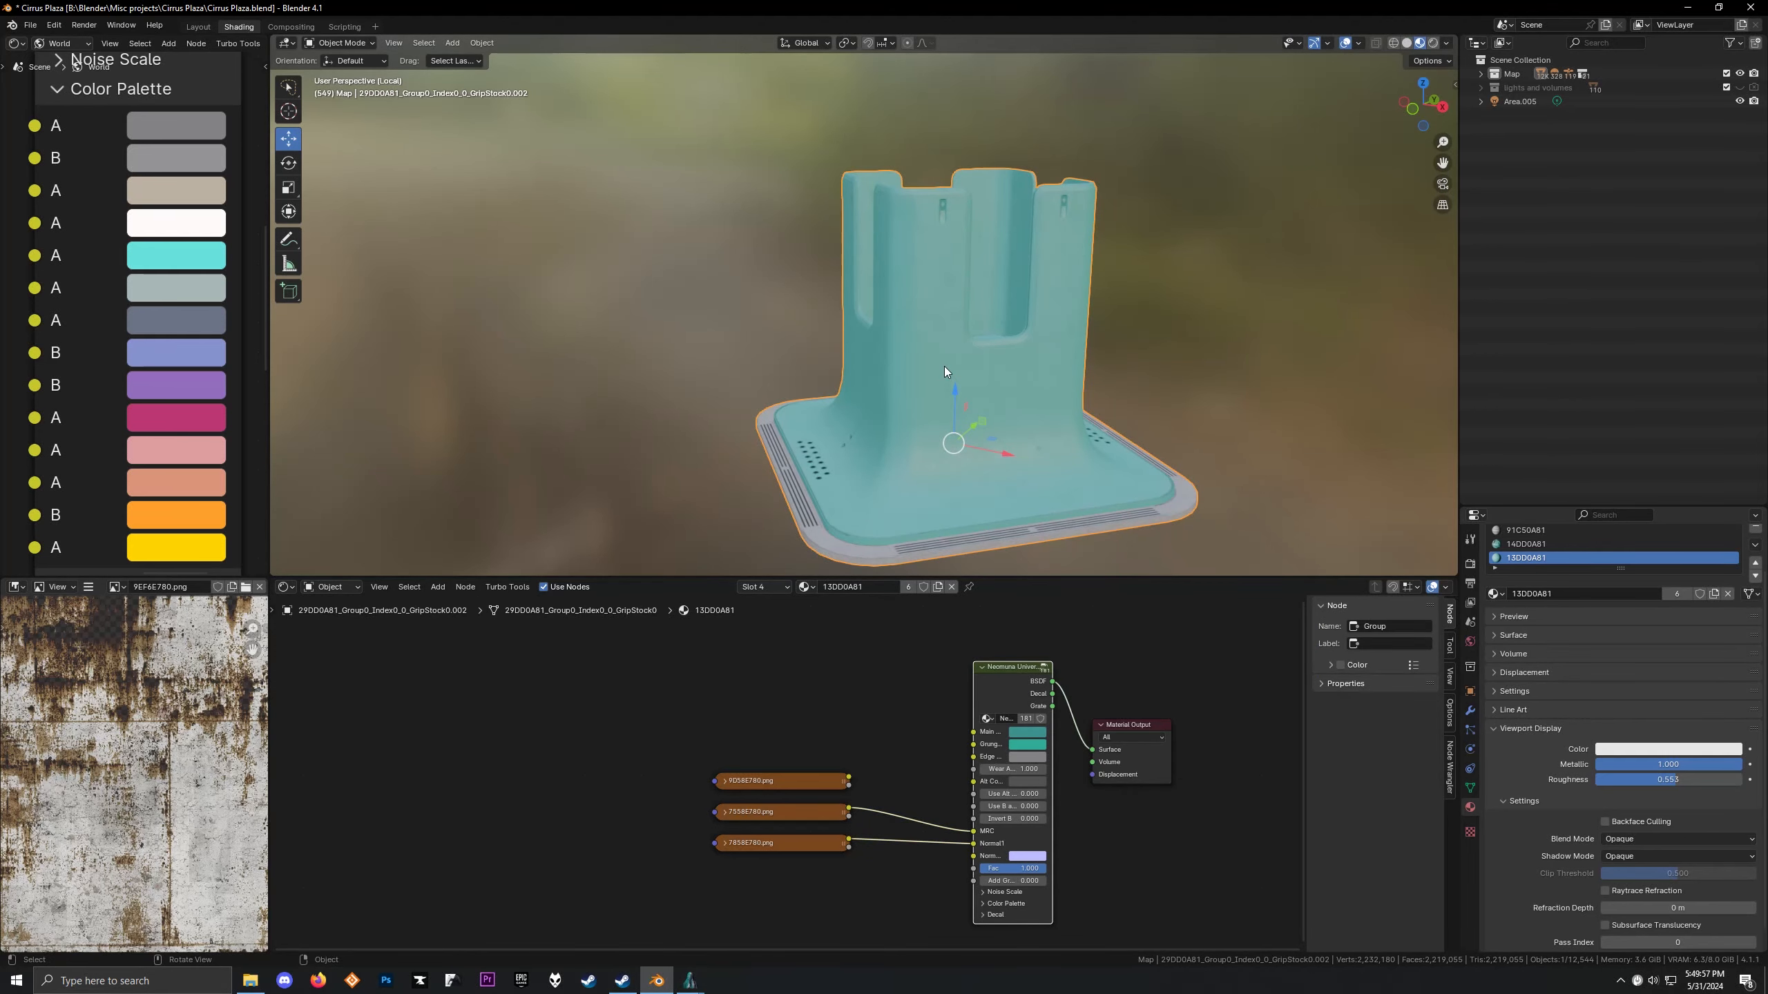
Leave the pedestal's local view and isolate the grey slotted holder above it
key(KP_Divide)
middle_drag(901, 139, 856, 271)
click(800, 93)
key(KP_Divide)
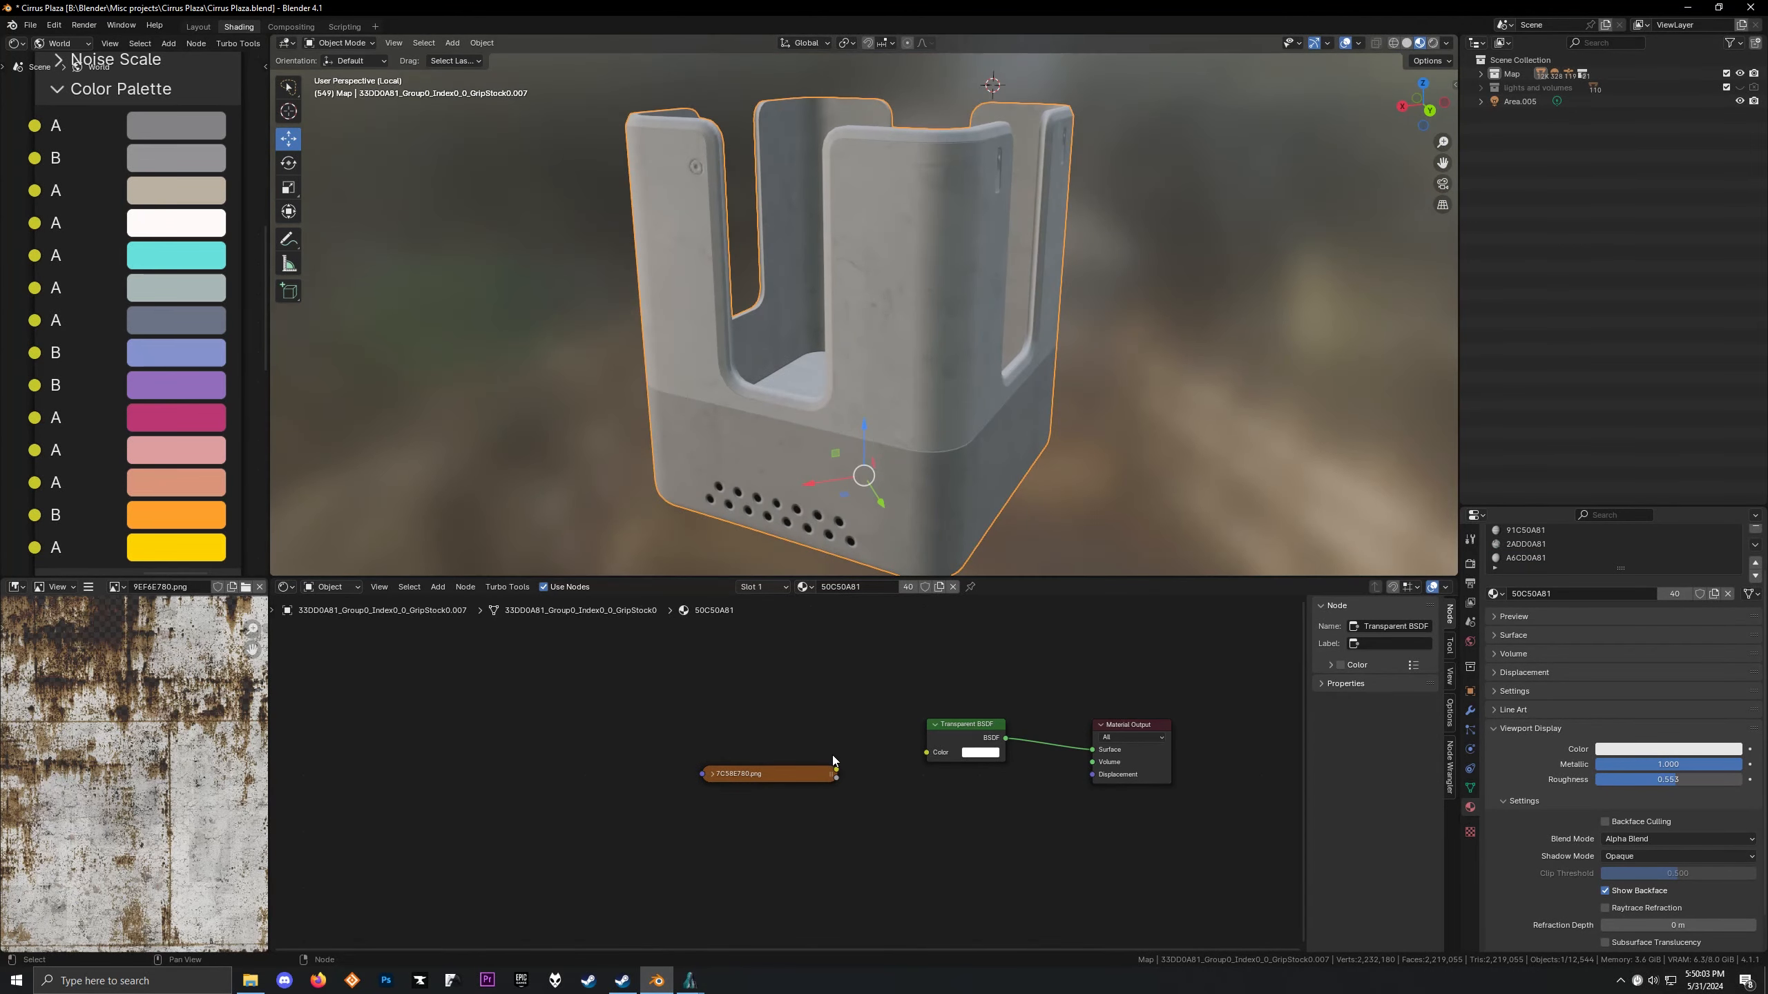
Preview a UV Map node on the holder's 2ADD0A81 material, and undo the preview
click(731, 633)
click(730, 646)
click(723, 659)
click(705, 647)
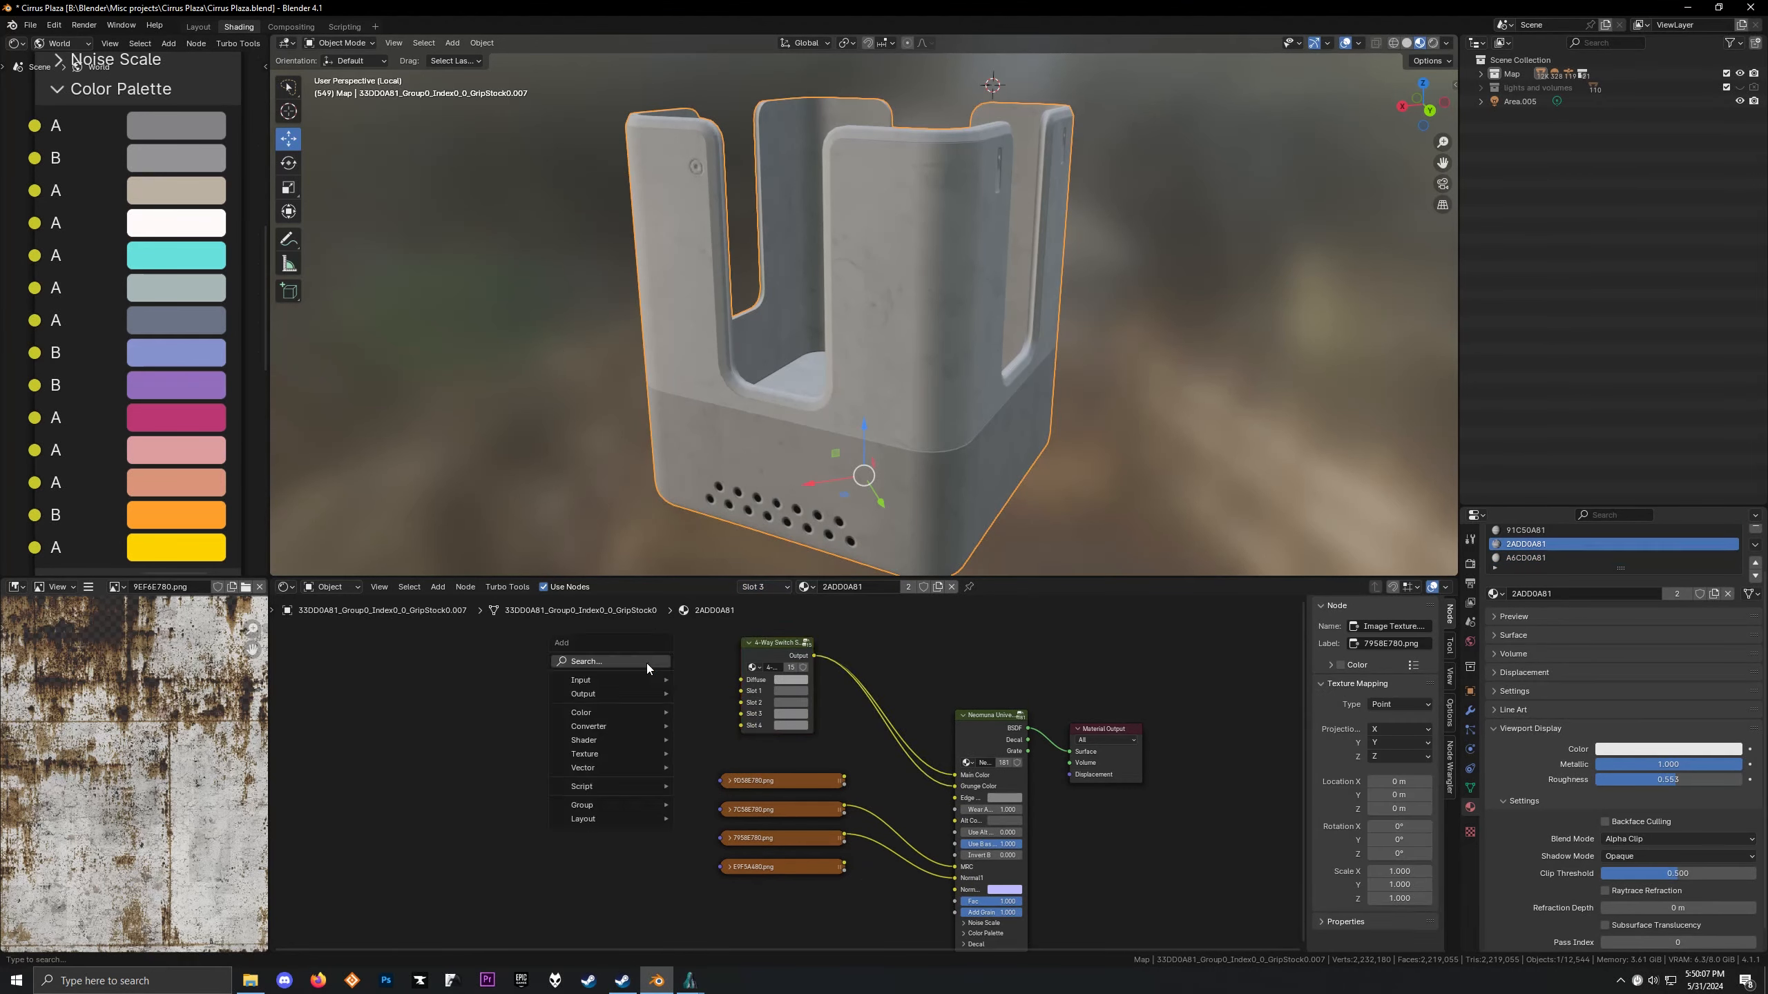
click(648, 663)
key(Return)
click(916, 622)
mouse_move(870, 550)
middle_down()
mouse_move(808, 434)
mouse_move(885, 577)
middle_up()
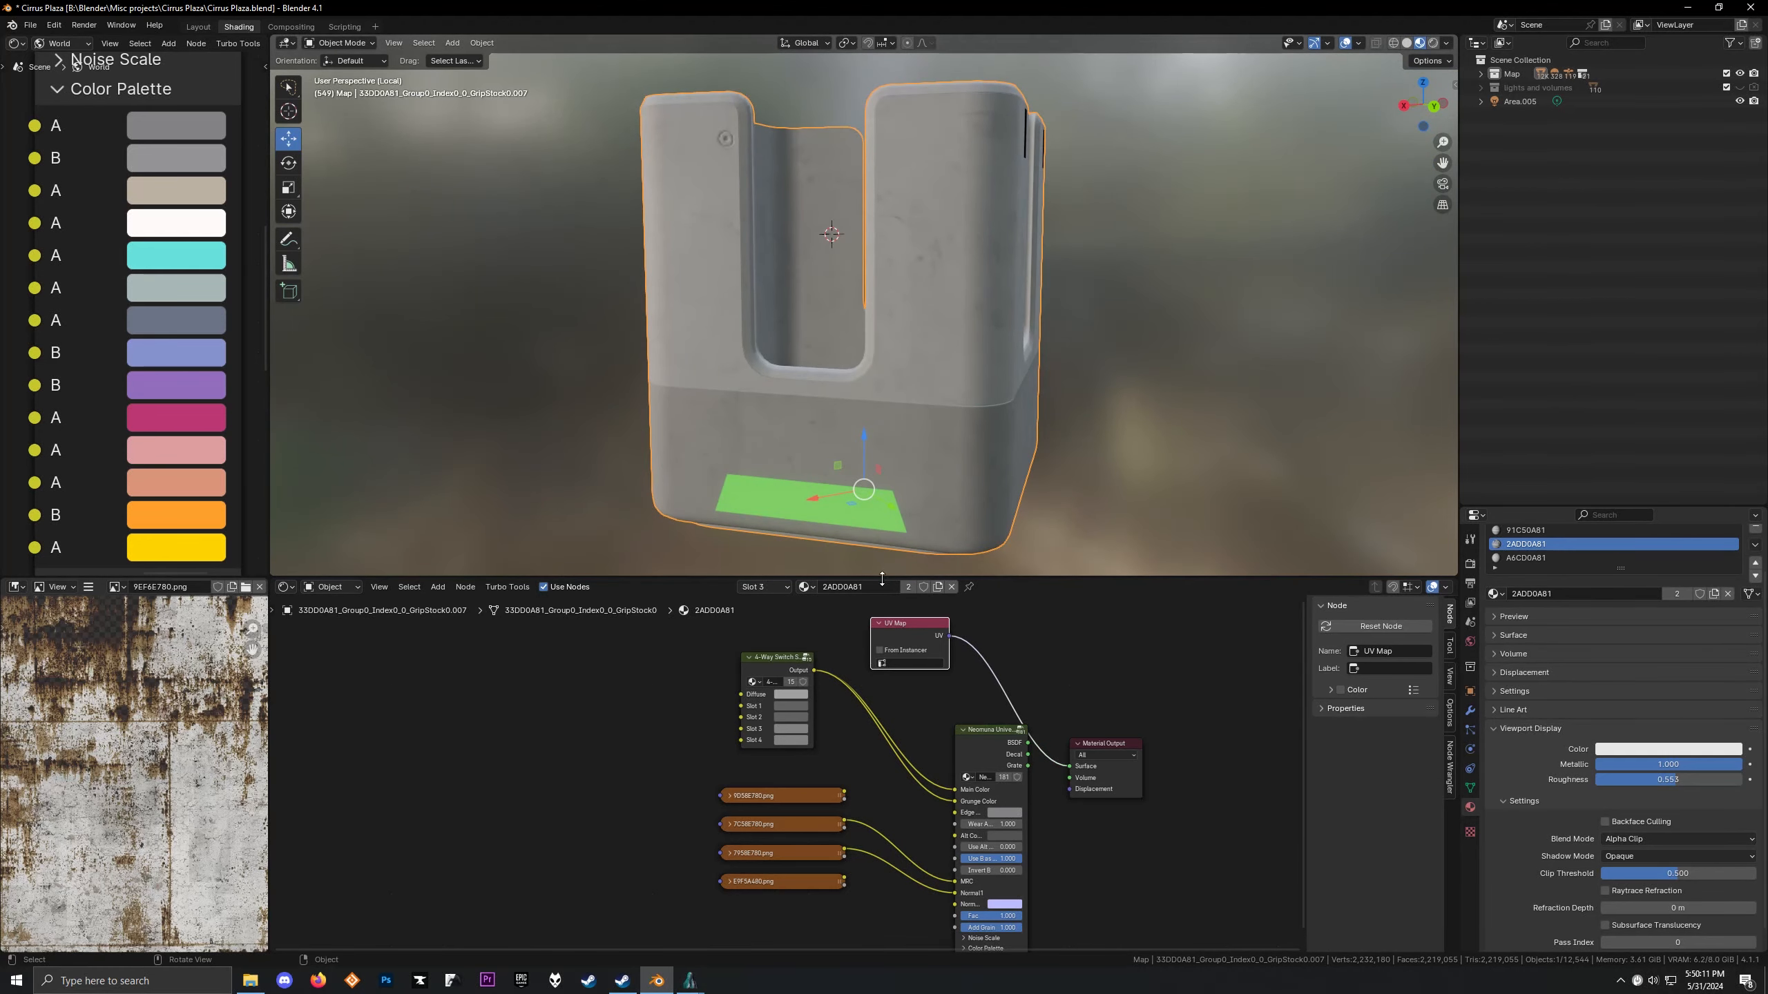
key(ctrl+z)
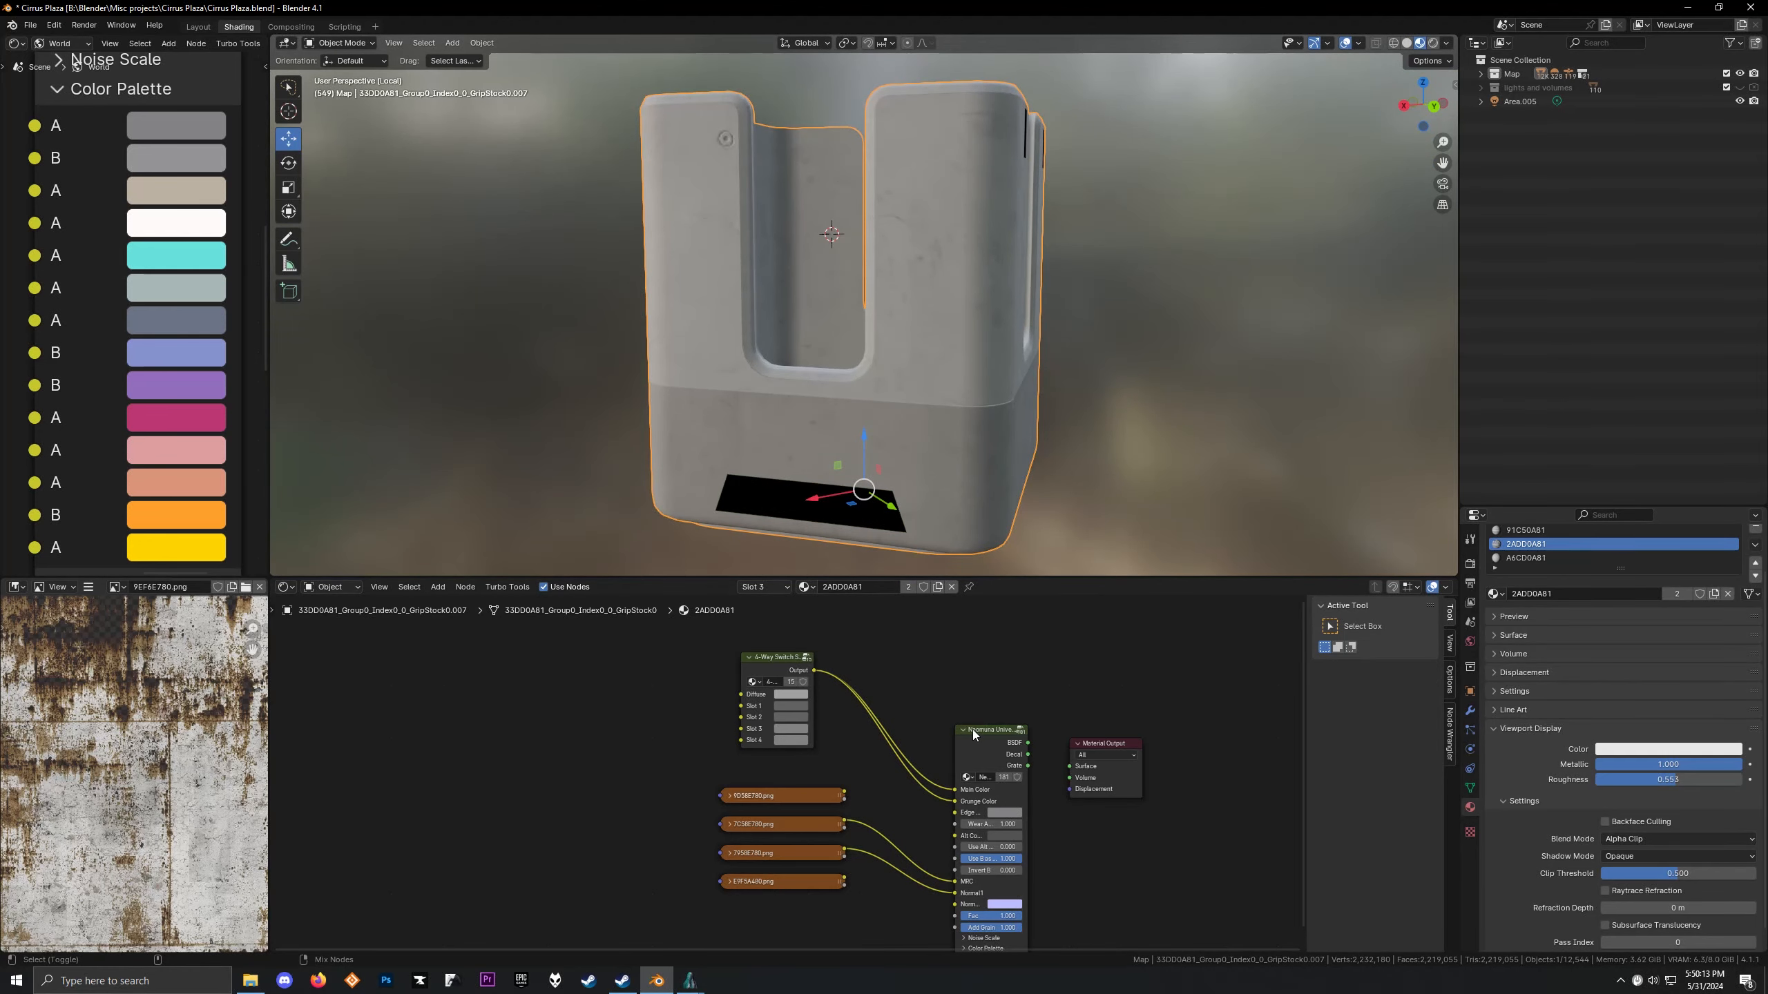
Add a UV Map node to the holder's A6CD0A81 material and preview it on the model
click(760, 588)
click(740, 660)
key(shift+a)
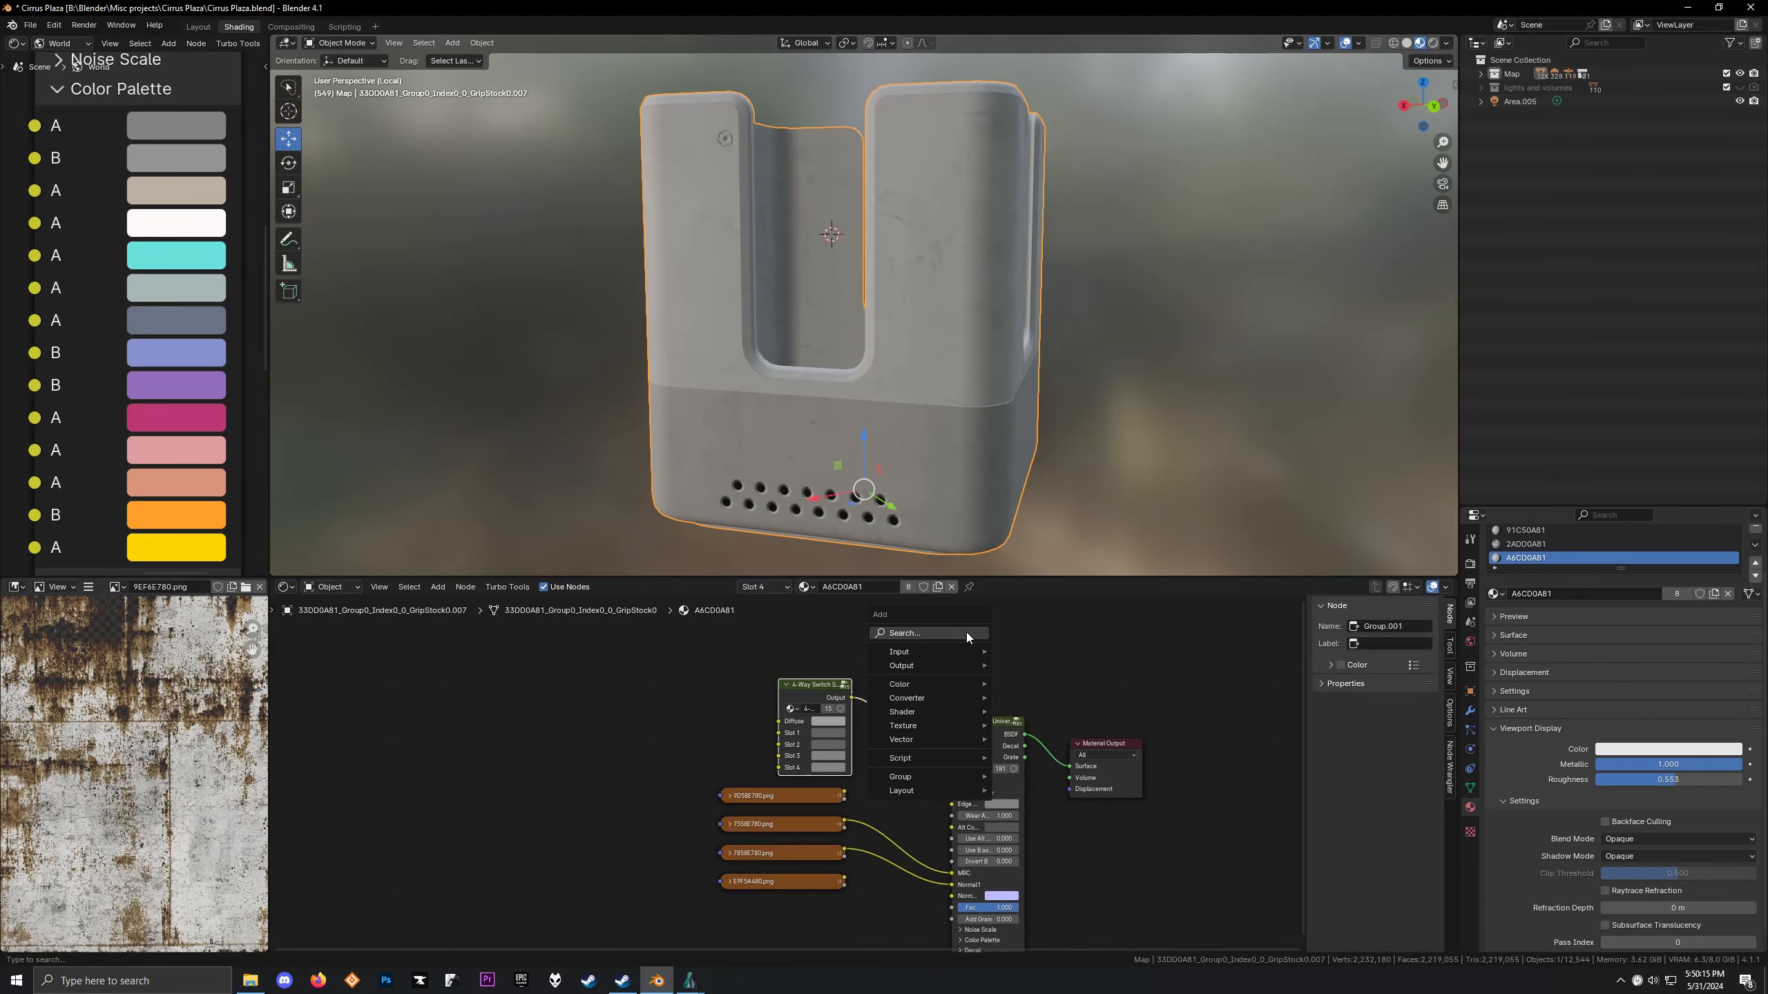
click(967, 633)
click(1005, 655)
click(783, 624)
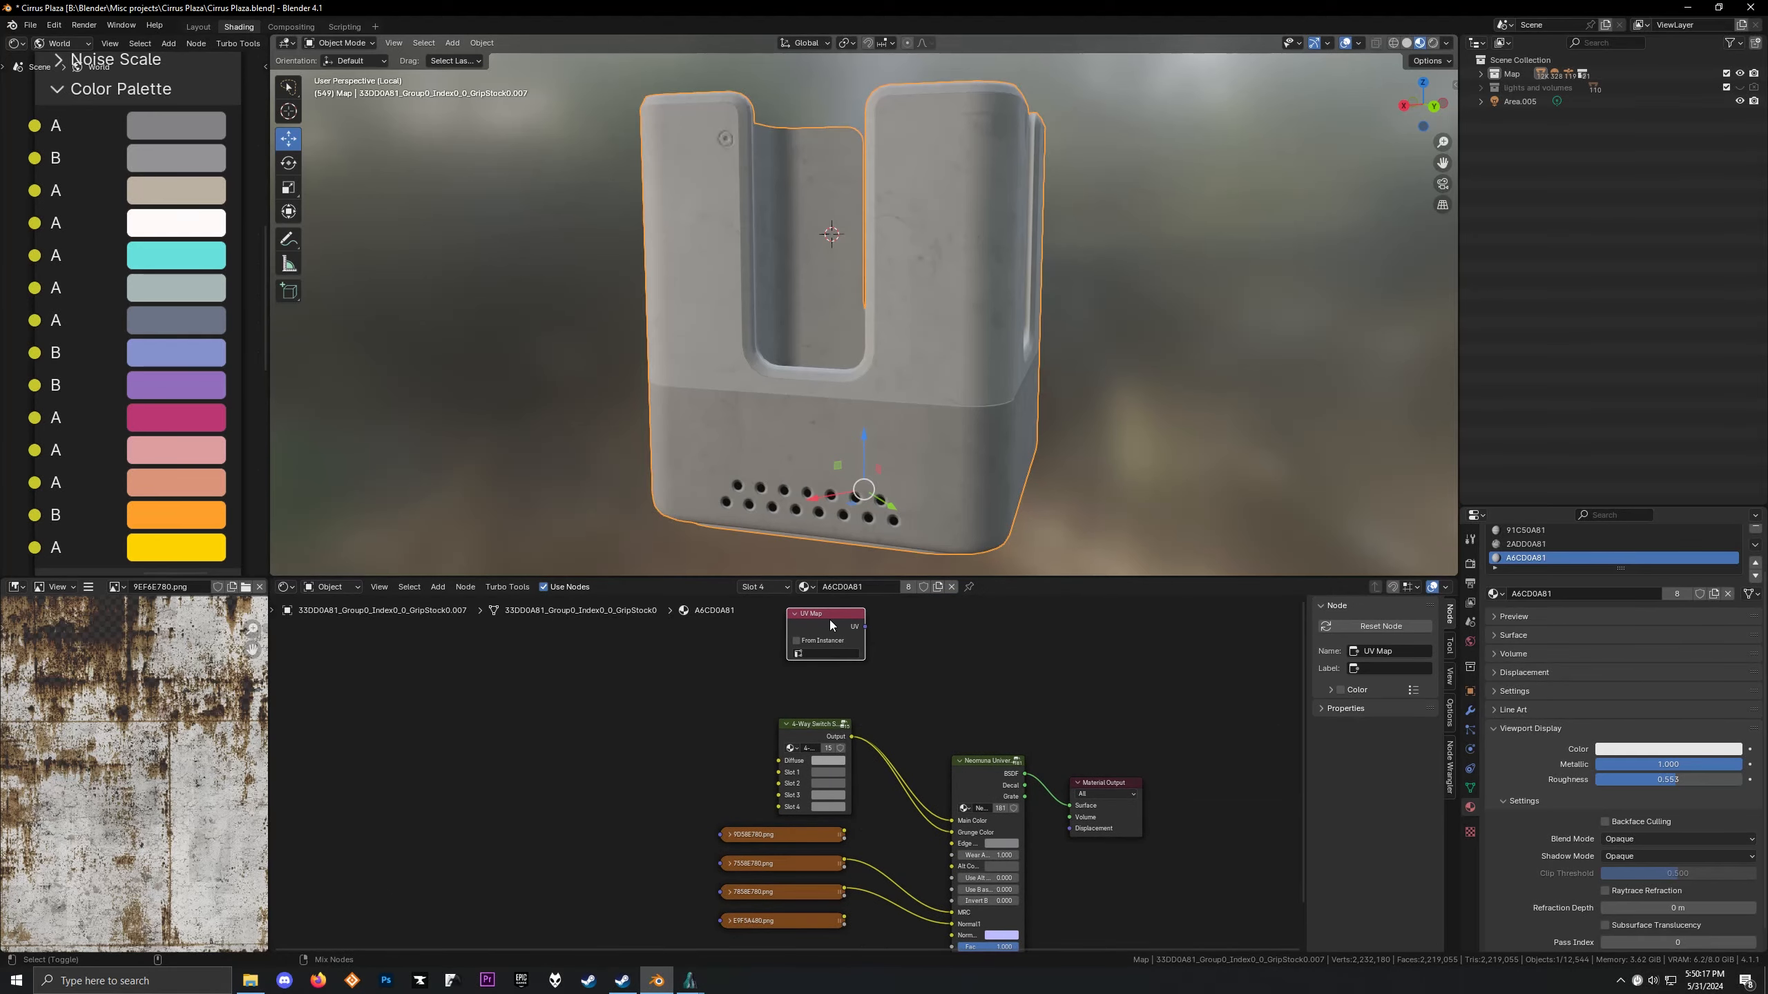
ctrl+shift+click(828, 619)
middle_drag(731, 408, 868, 506)
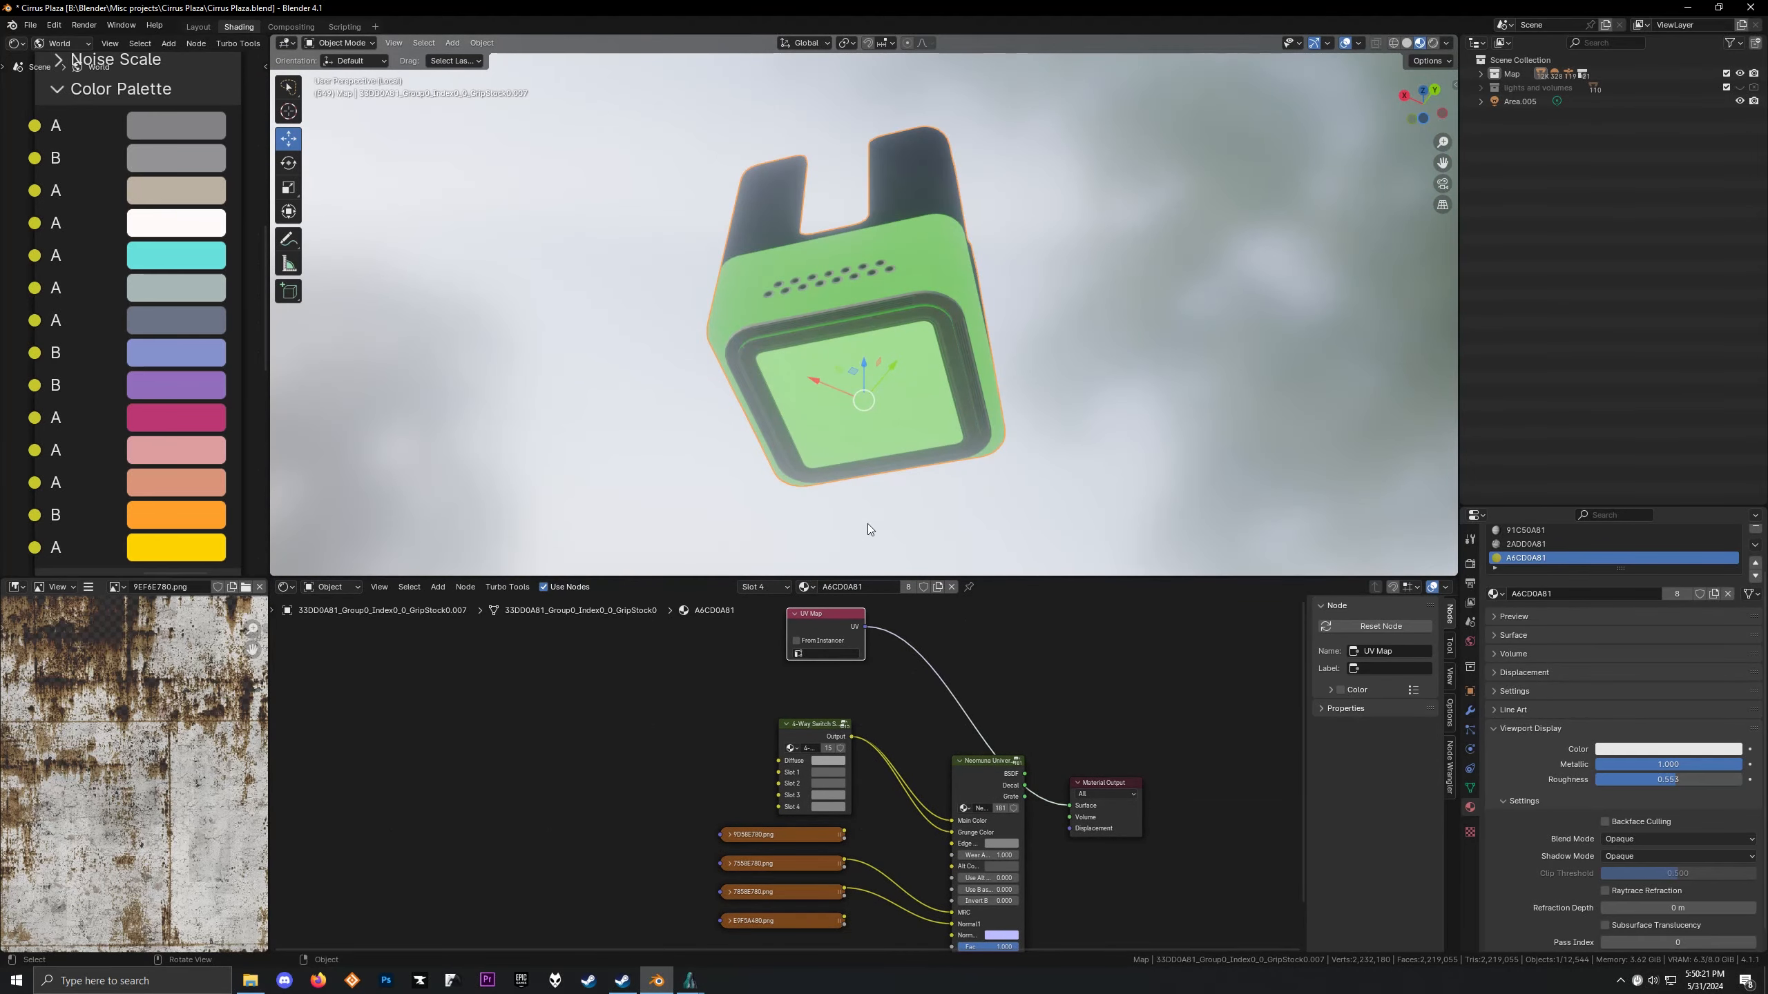
Set the UV Map node to uv0 and look at the preview on the holder from several sides
scroll(845, 605, up, 2)
click(845, 609)
click(845, 632)
middle_drag(975, 629, 957, 687)
mouse_move(905, 543)
middle_down()
mouse_move(831, 403)
mouse_move(884, 515)
middle_up()
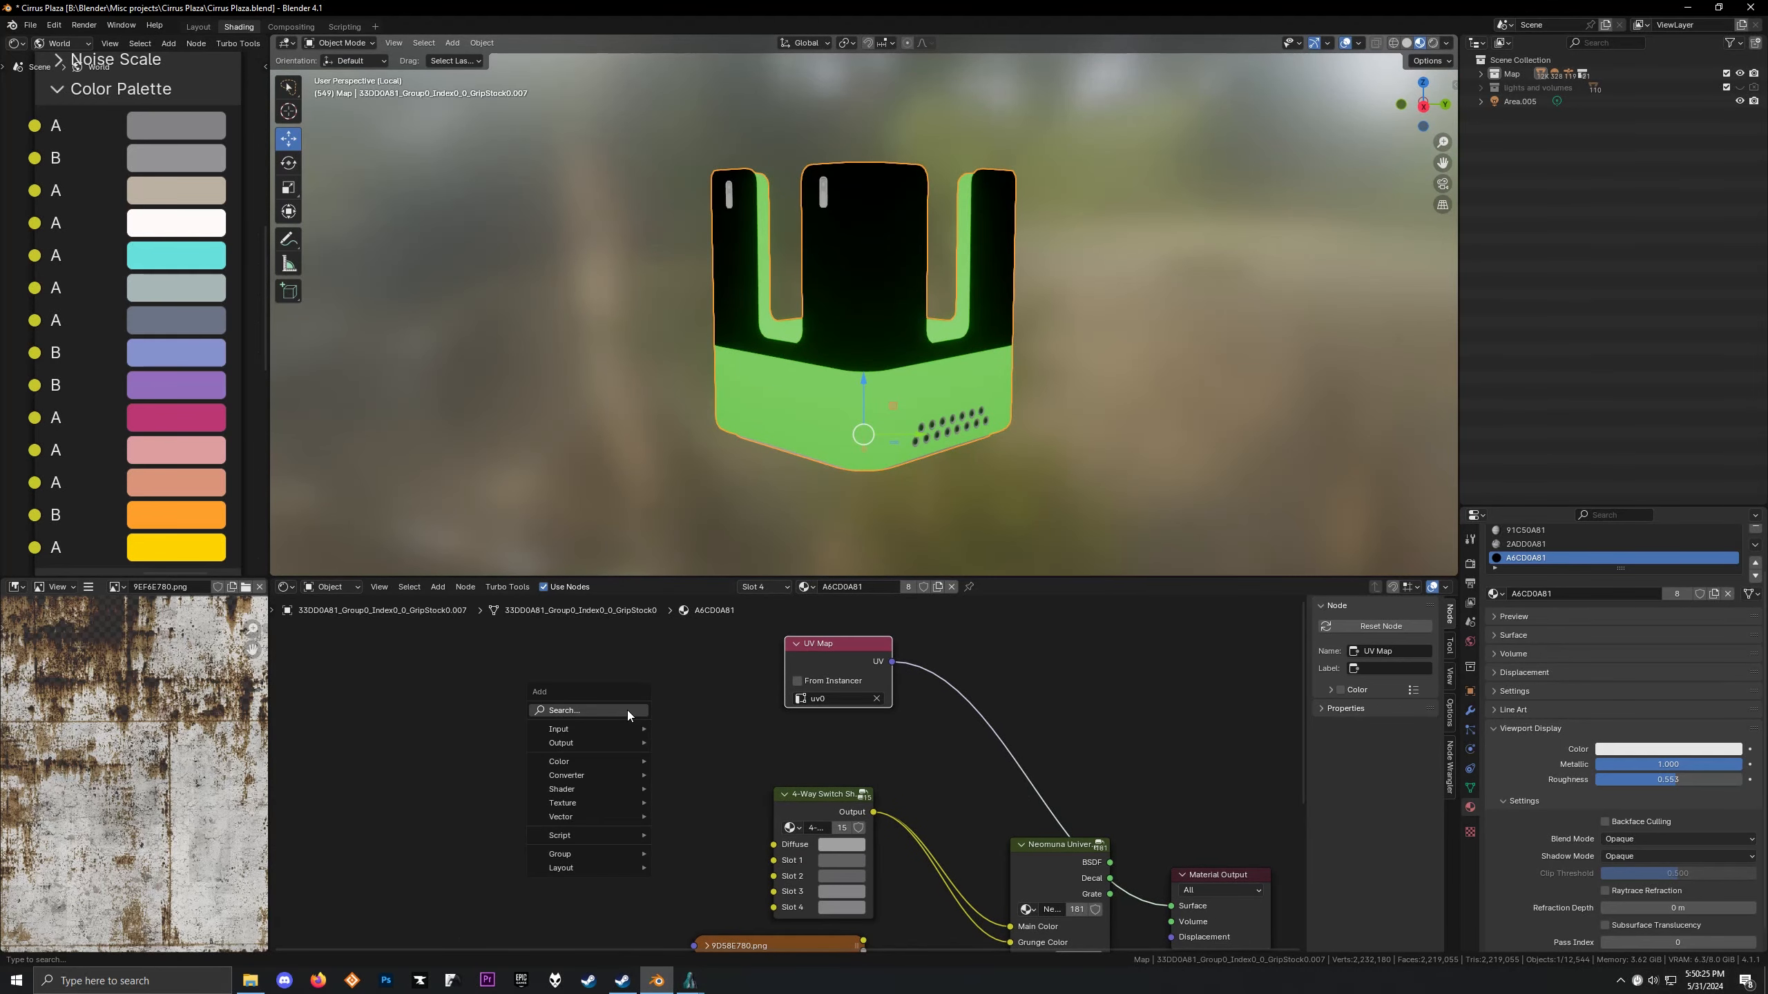
key(shift+a)
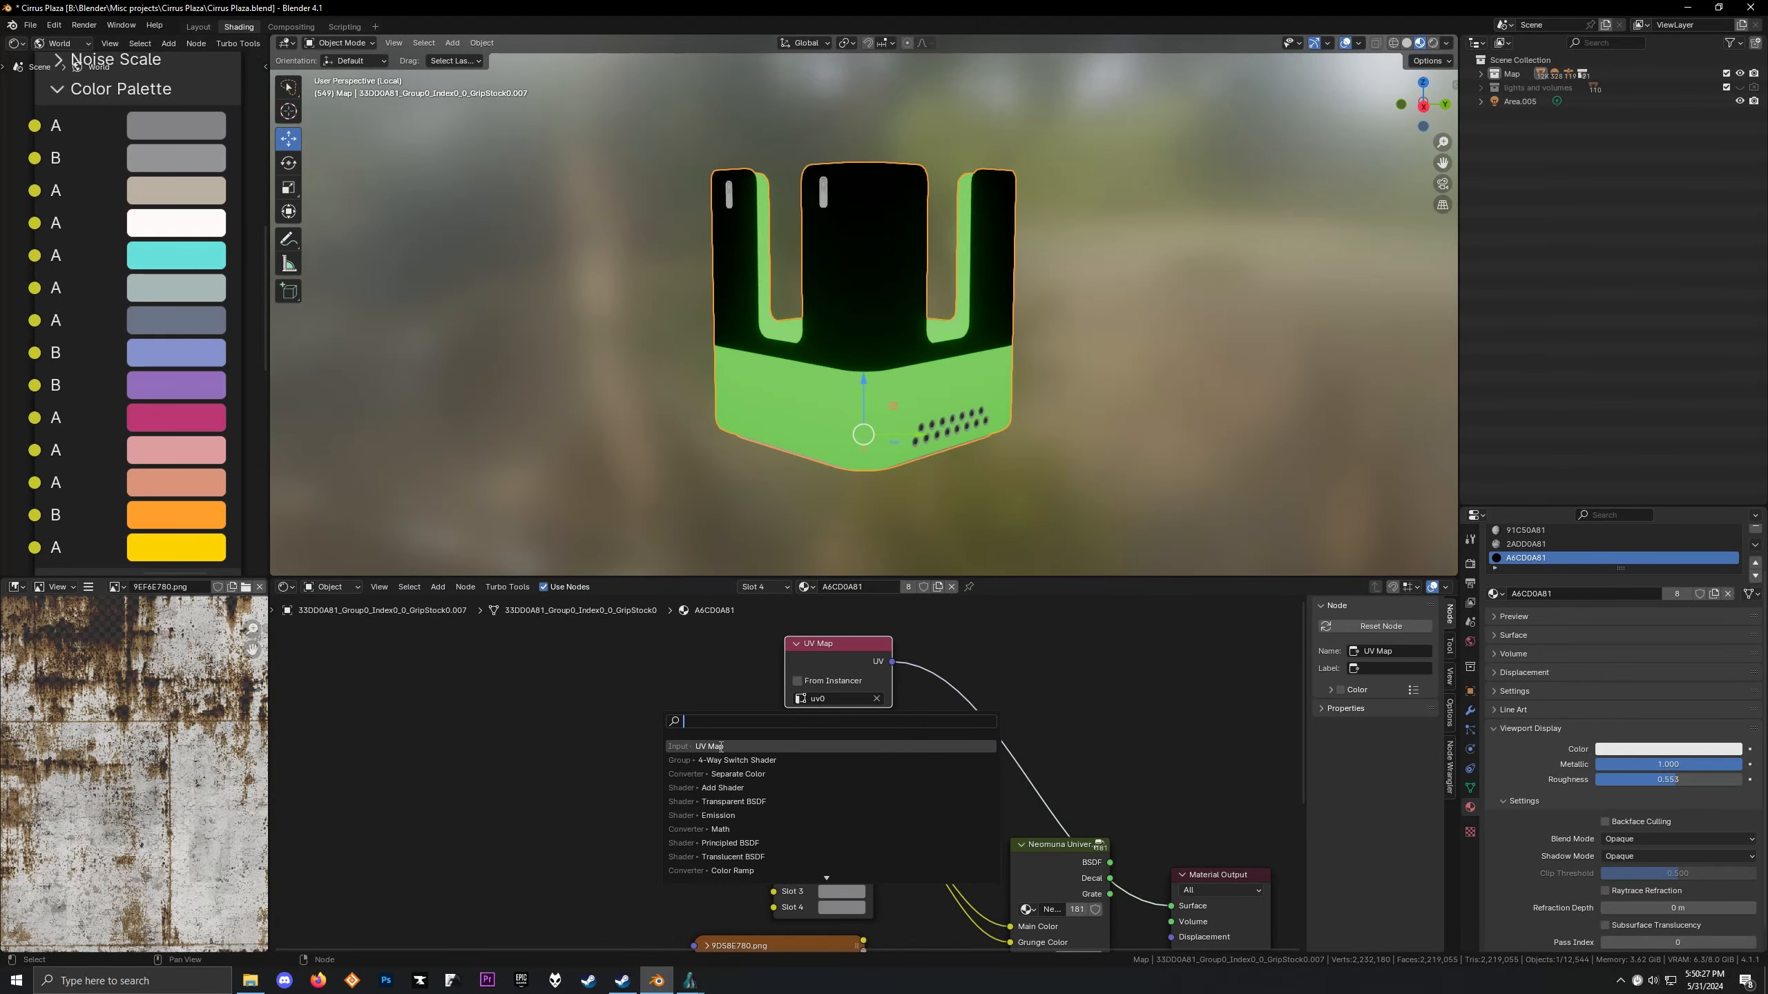
middle_drag(705, 377, 807, 308)
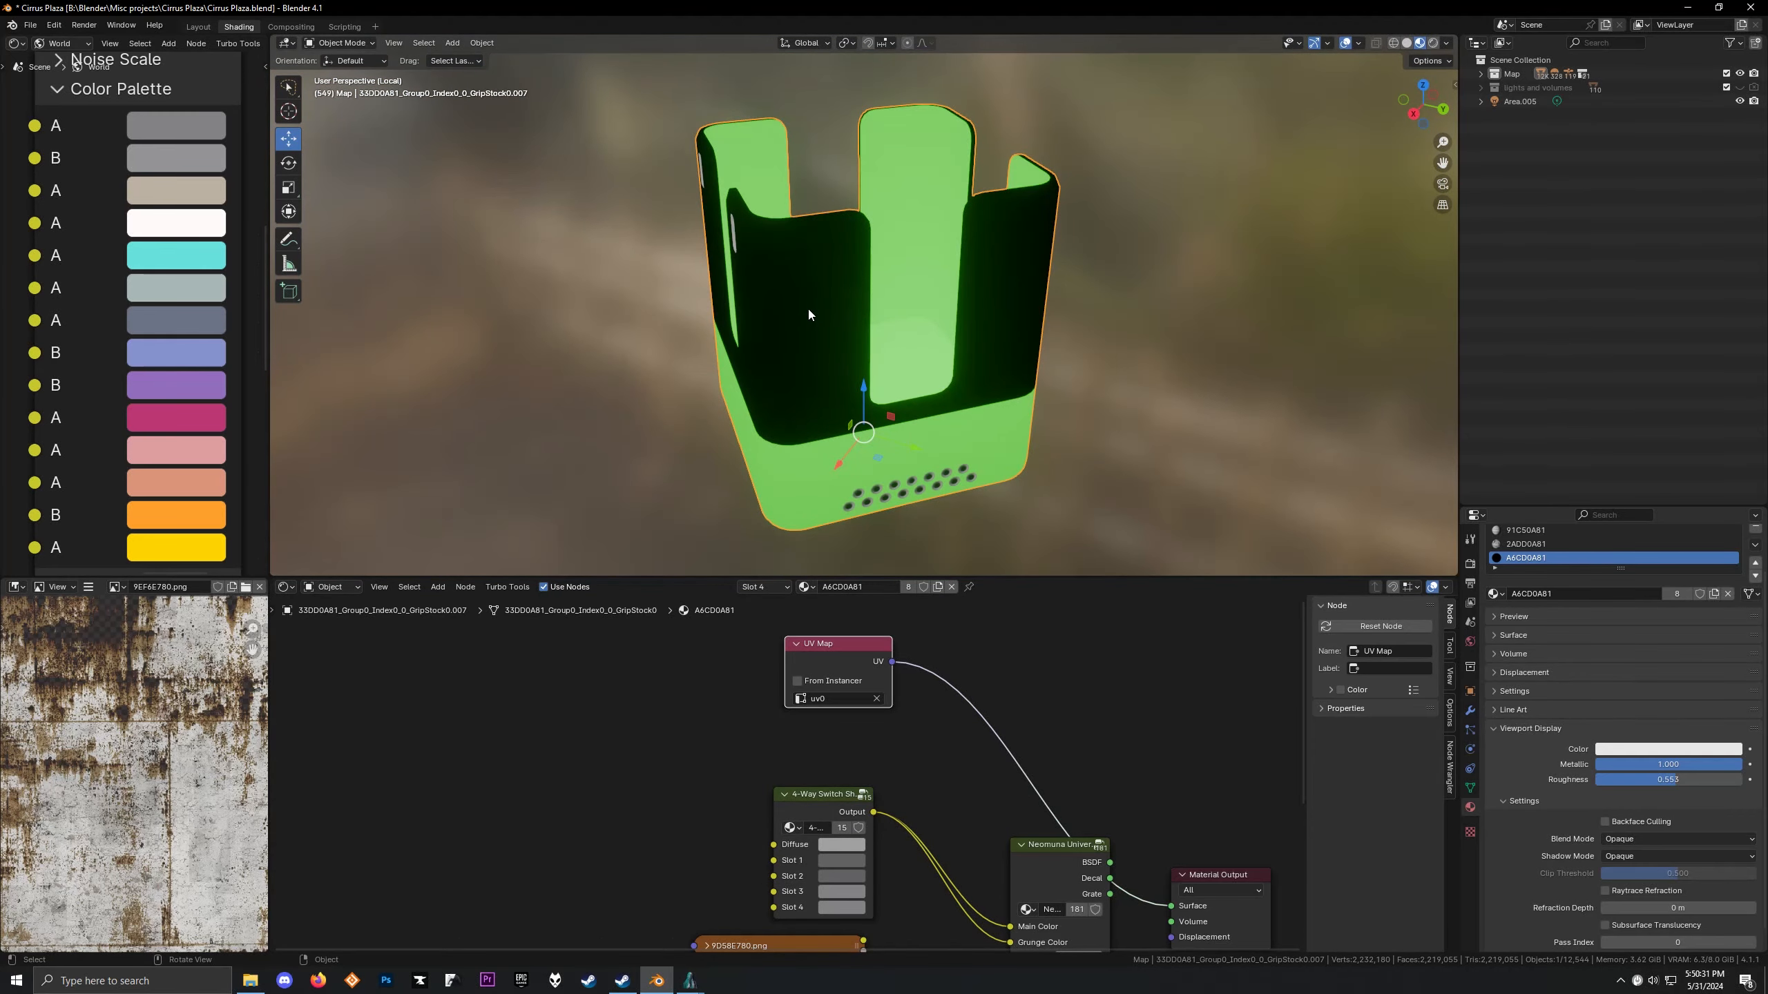
Widen the existing 4-Way Switch Shader node so that its full name is readable
drag(822, 803, 824, 777)
right_click(825, 777)
middle_drag(860, 766, 872, 688)
scroll(825, 765, up, 5)
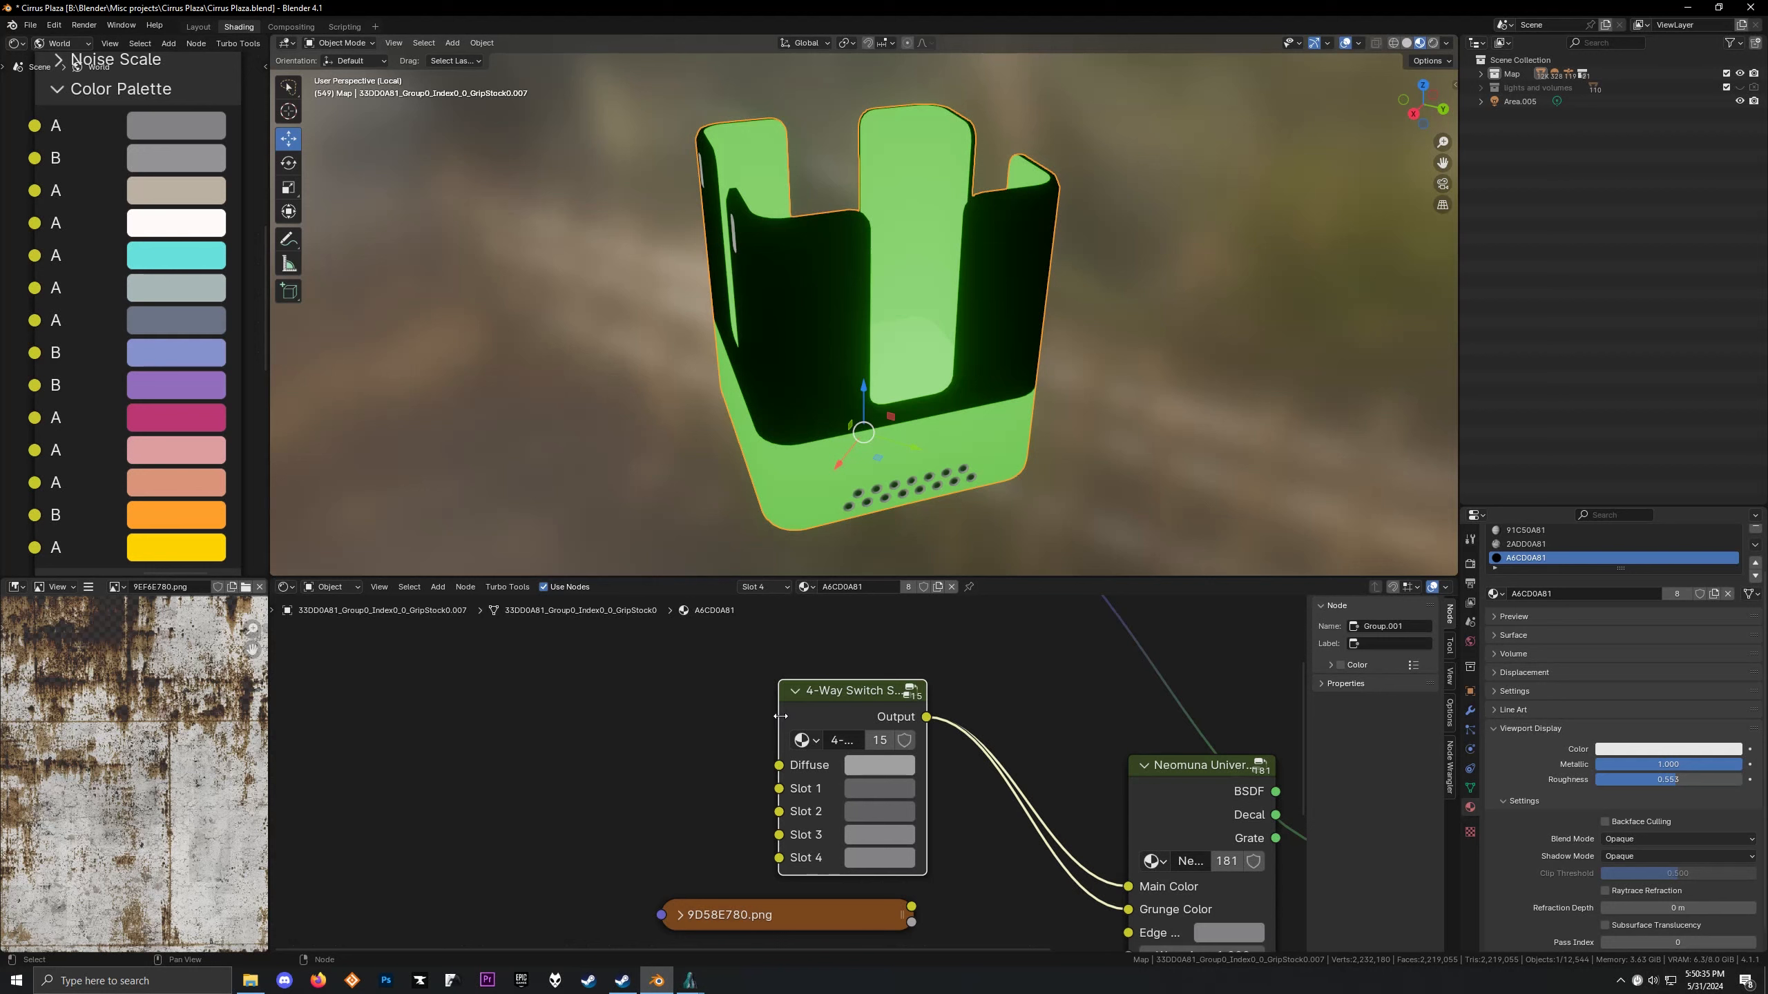
drag(780, 716, 698, 712)
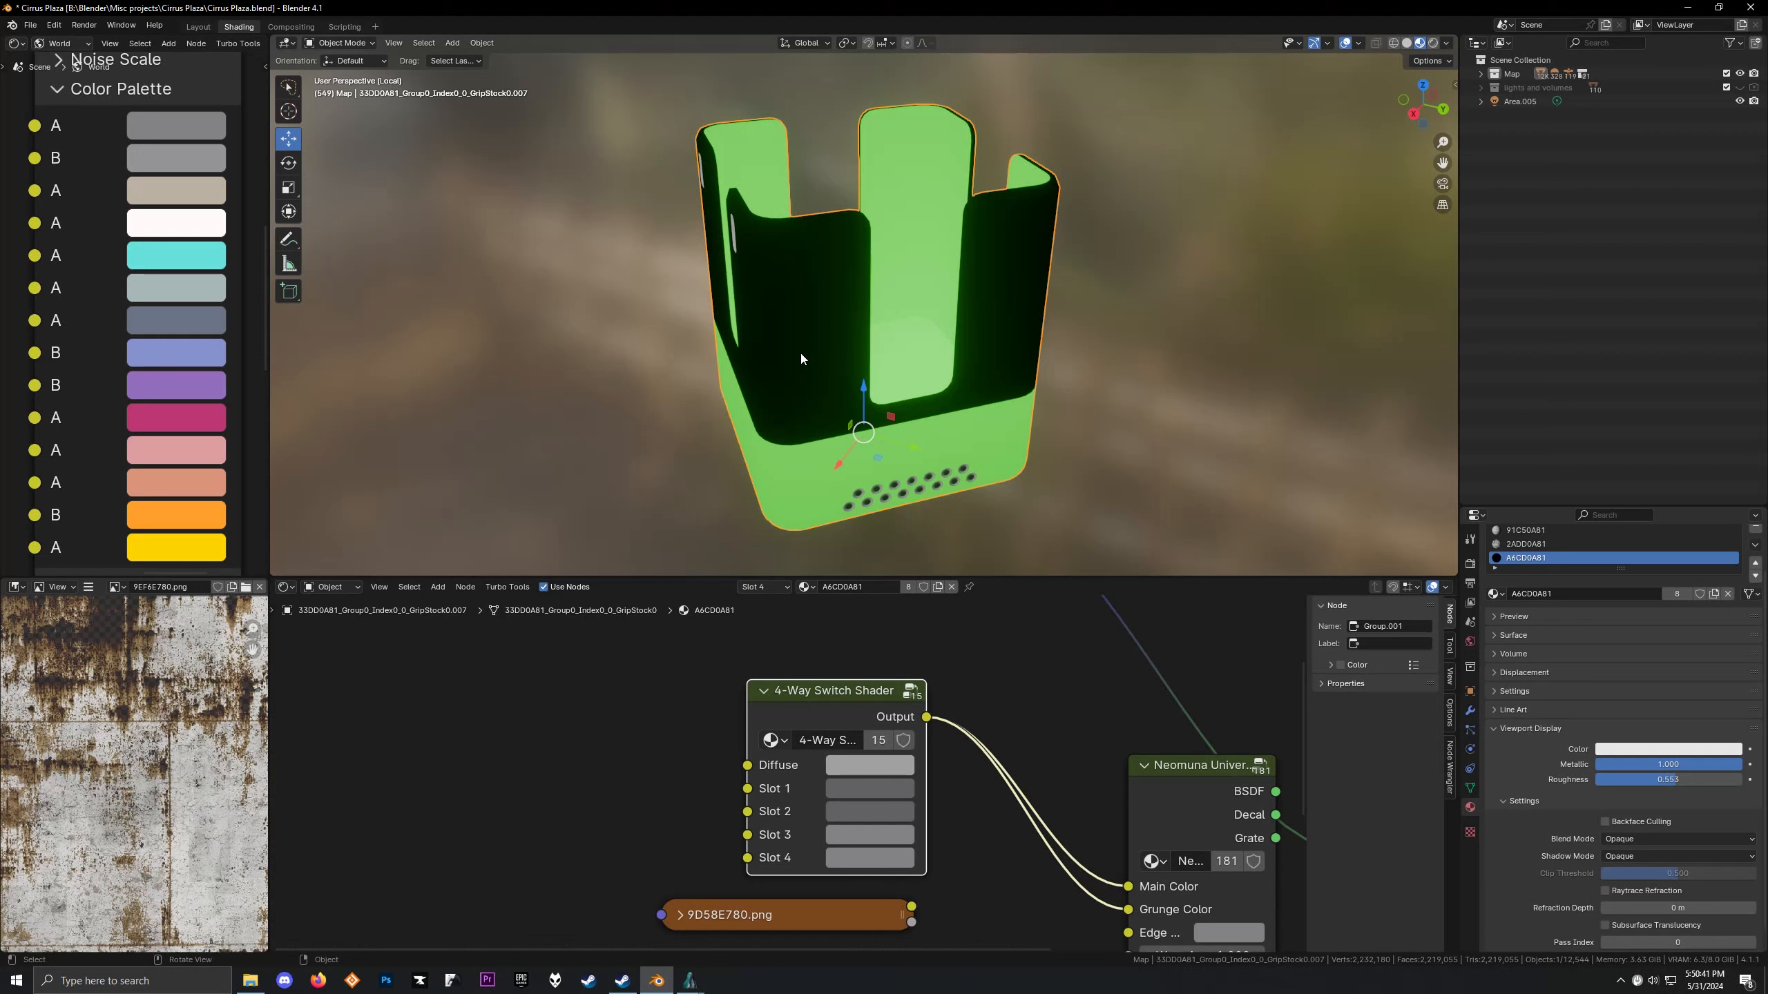
scroll(950, 702, down, 6)
middle_drag(936, 685, 908, 719)
scroll(684, 683, up, 3)
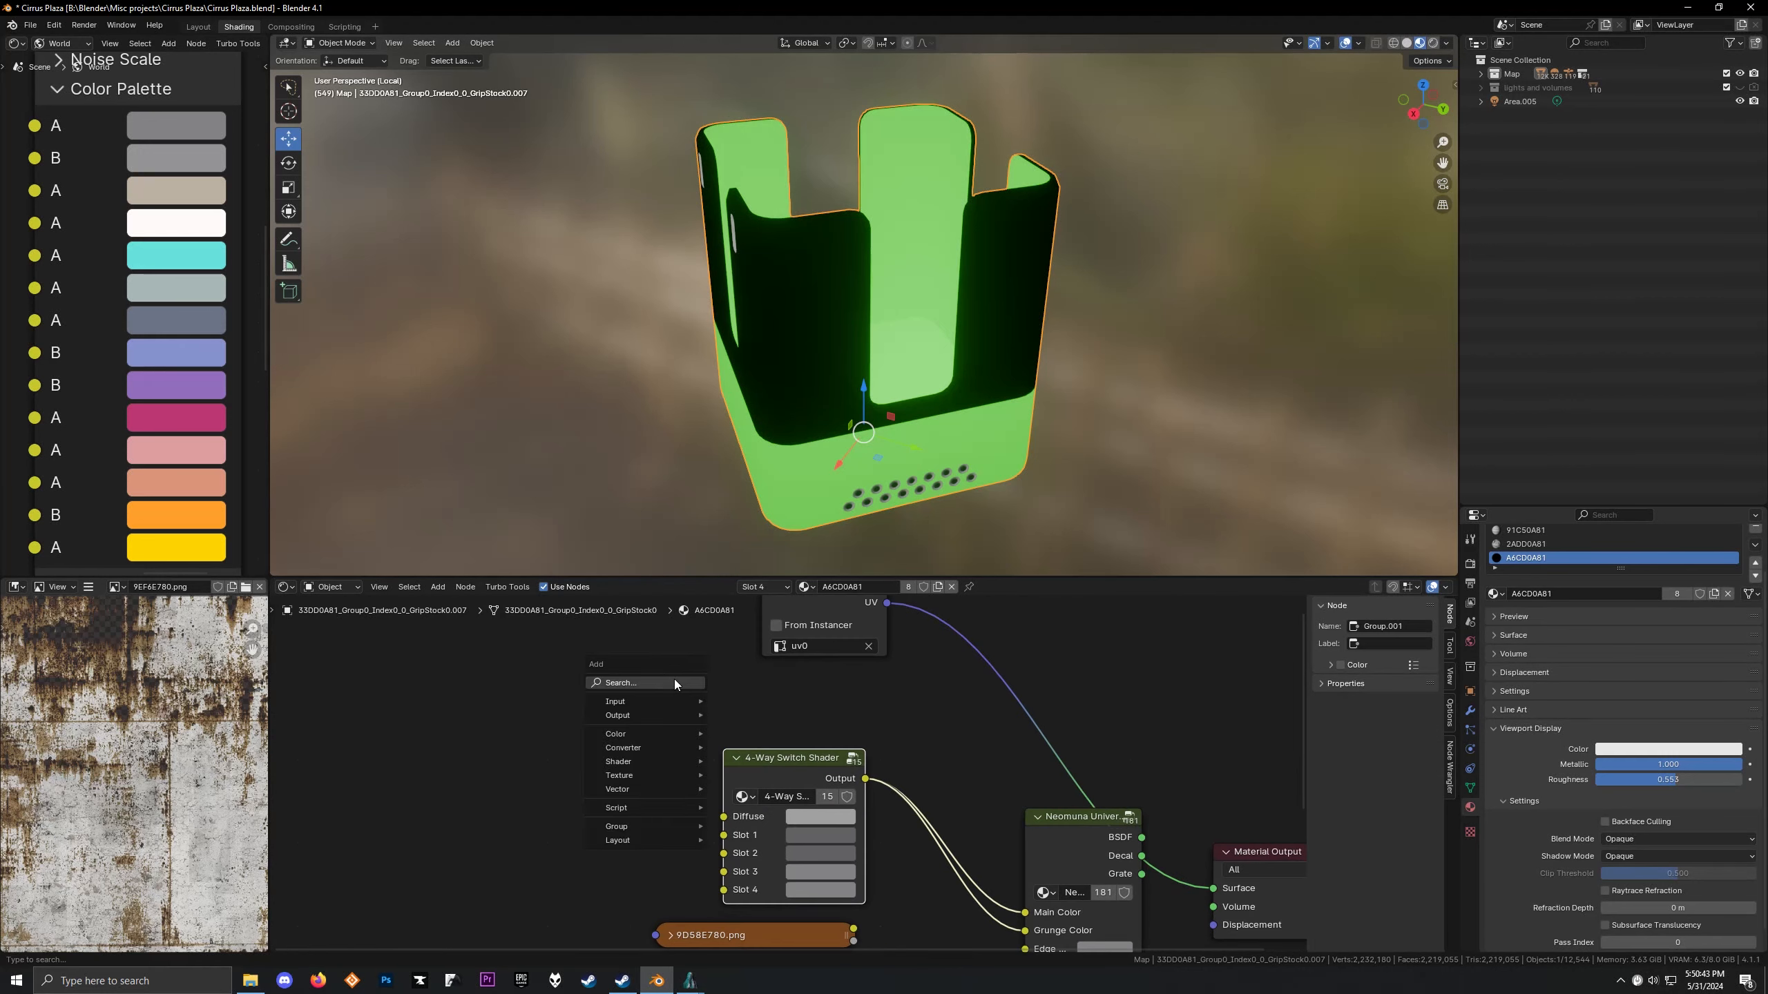
Add a second 4-Way Switch Shader group with its default slot colours beside the existing one and preview its output
key(shift+a)
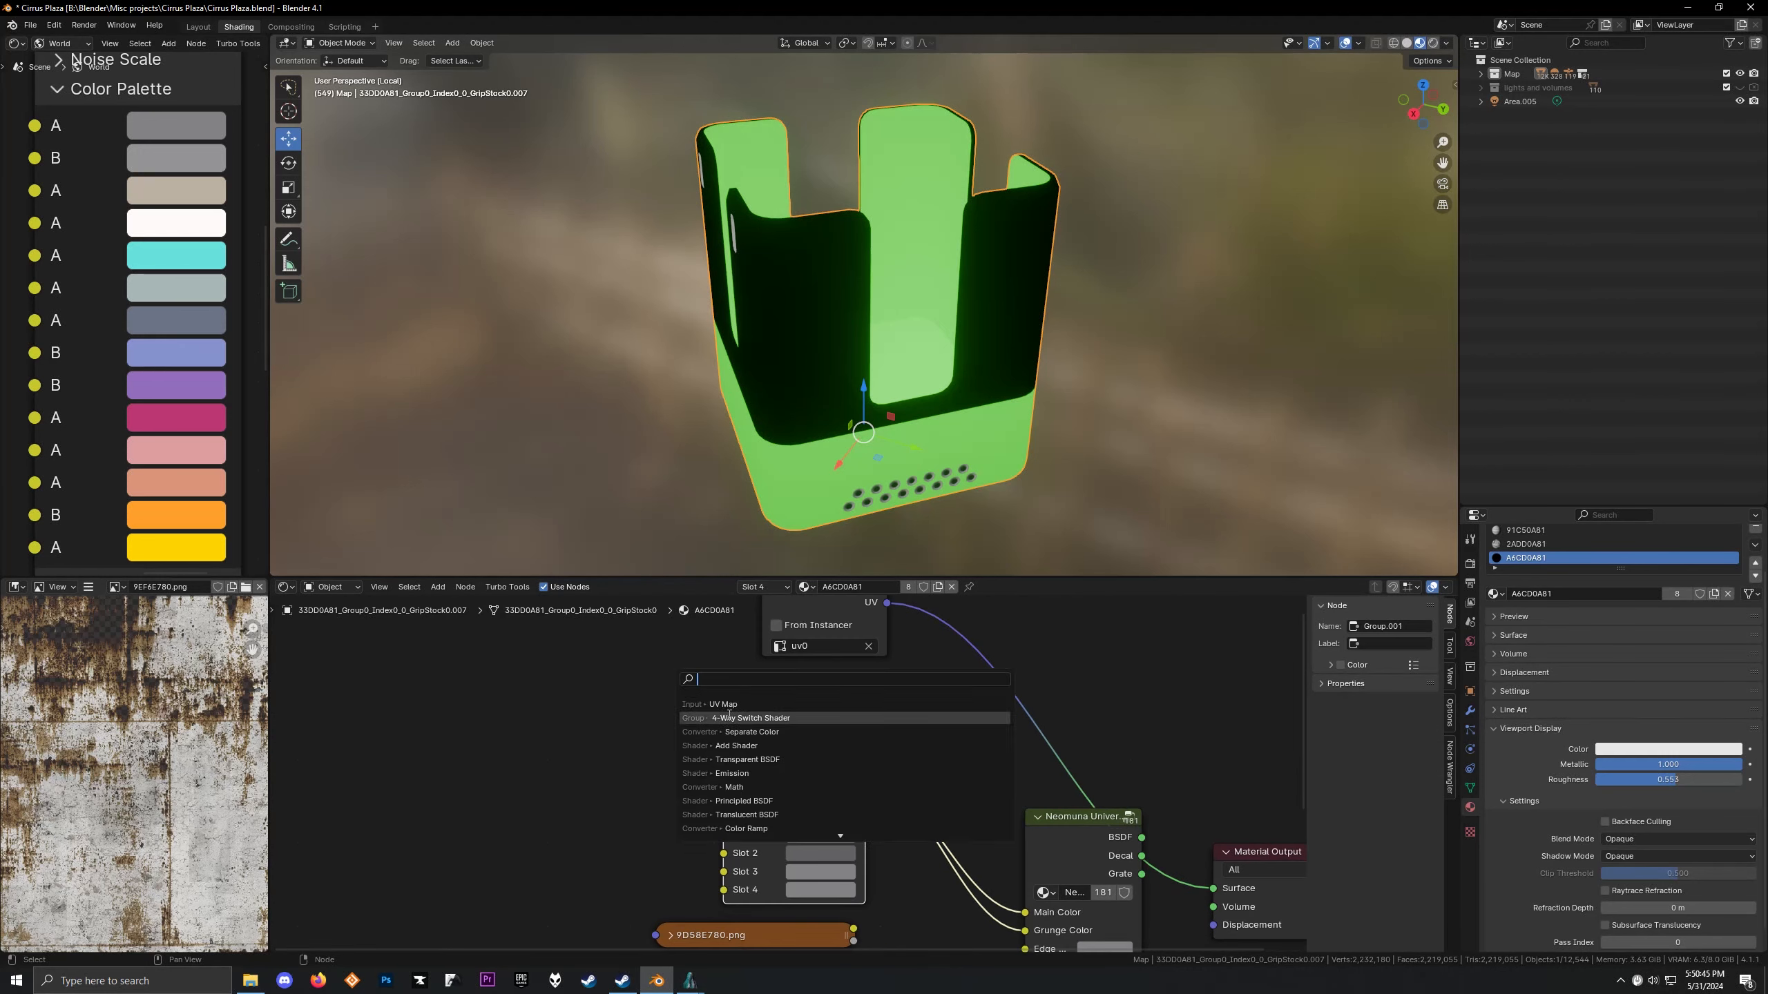
click(725, 718)
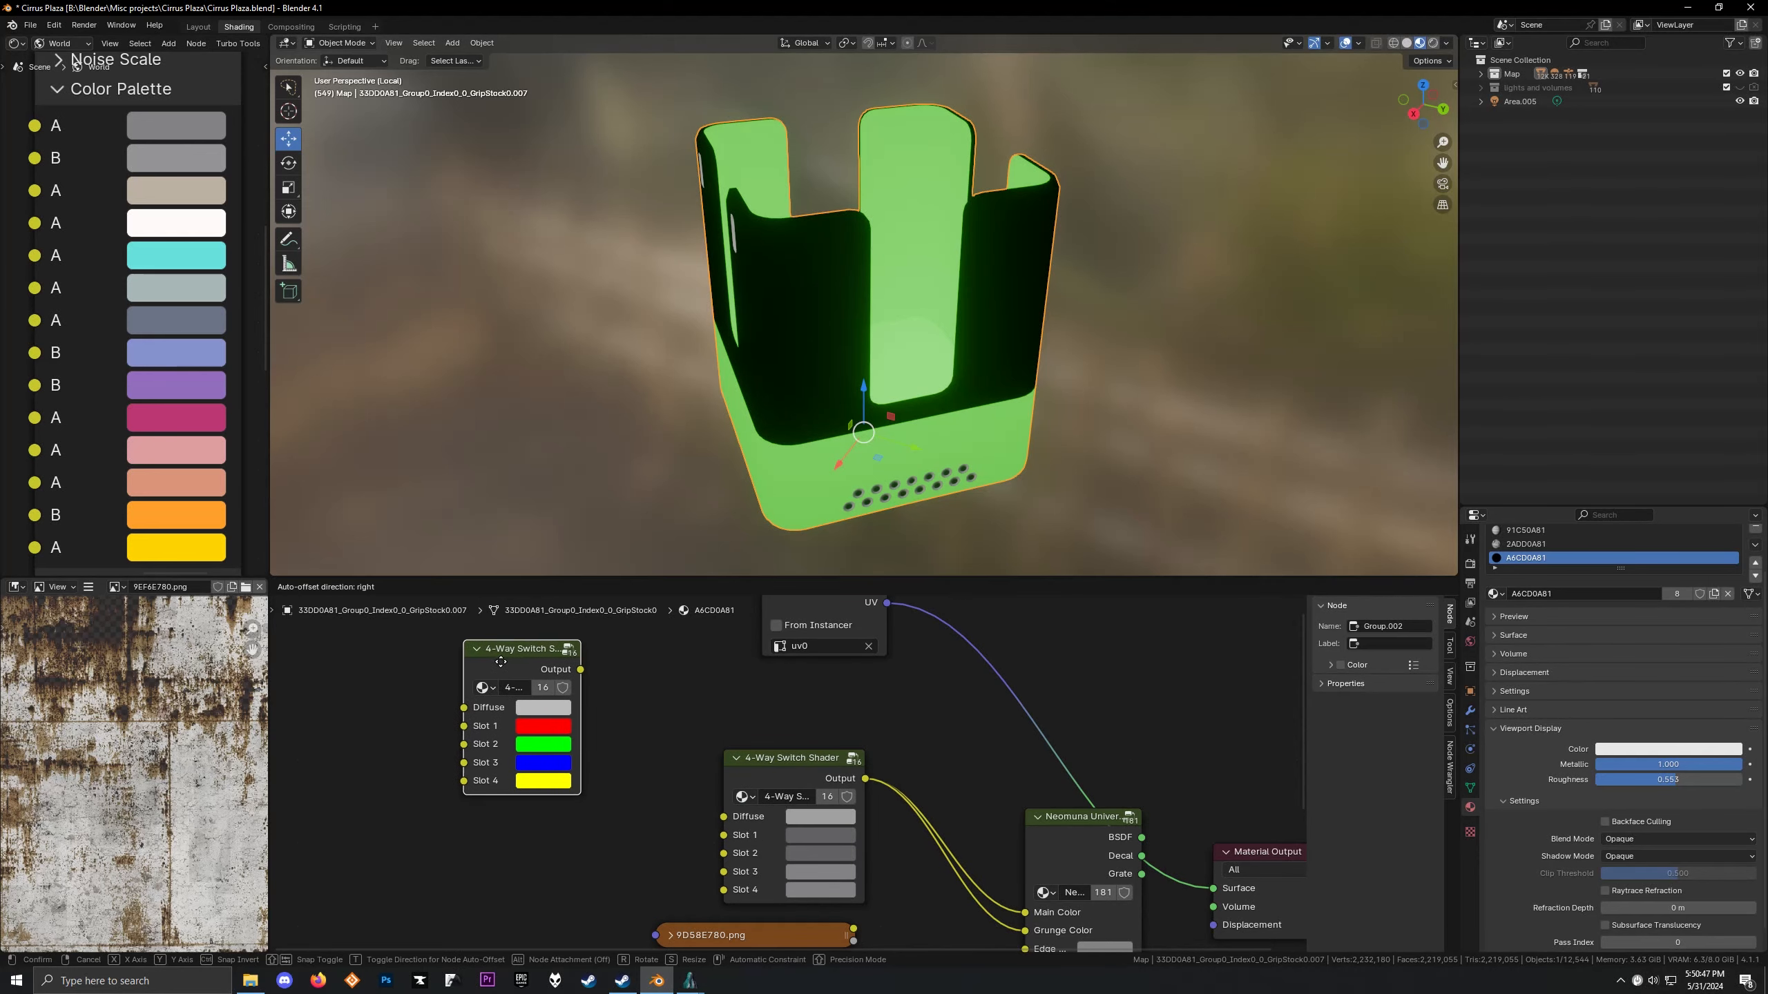
click(478, 638)
scroll(589, 695, up, 1)
middle_drag(588, 695, 721, 729)
ctrl+shift+click(721, 728)
Leave the holder's local view and isolate the holder together with the tall yellow-previewed panel above it
mouse_move(610, 398)
middle_down()
mouse_move(854, 306)
mouse_move(897, 243)
mouse_move(914, 351)
mouse_move(825, 353)
mouse_move(806, 317)
mouse_move(837, 313)
mouse_move(878, 484)
mouse_move(1080, 234)
middle_up()
key(KP_Divide)
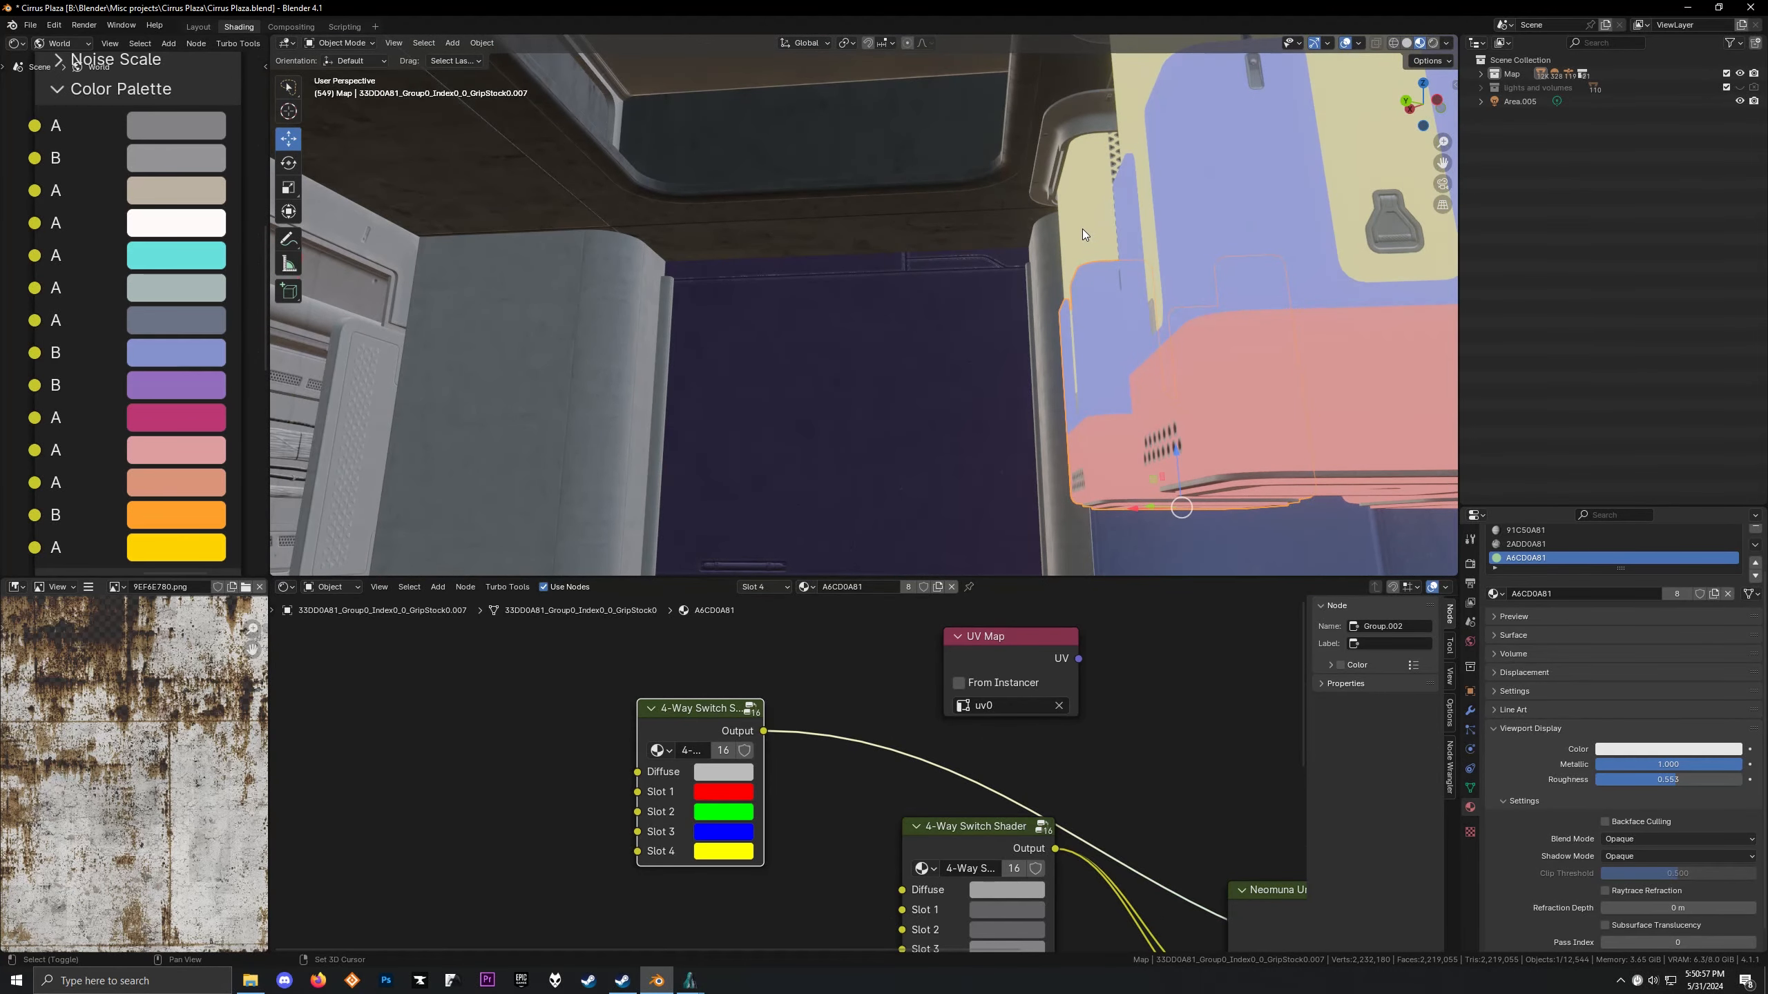
click(1083, 234)
key(KP_Divide)
middle_drag(854, 381, 977, 241)
middle_drag(1038, 743, 885, 591)
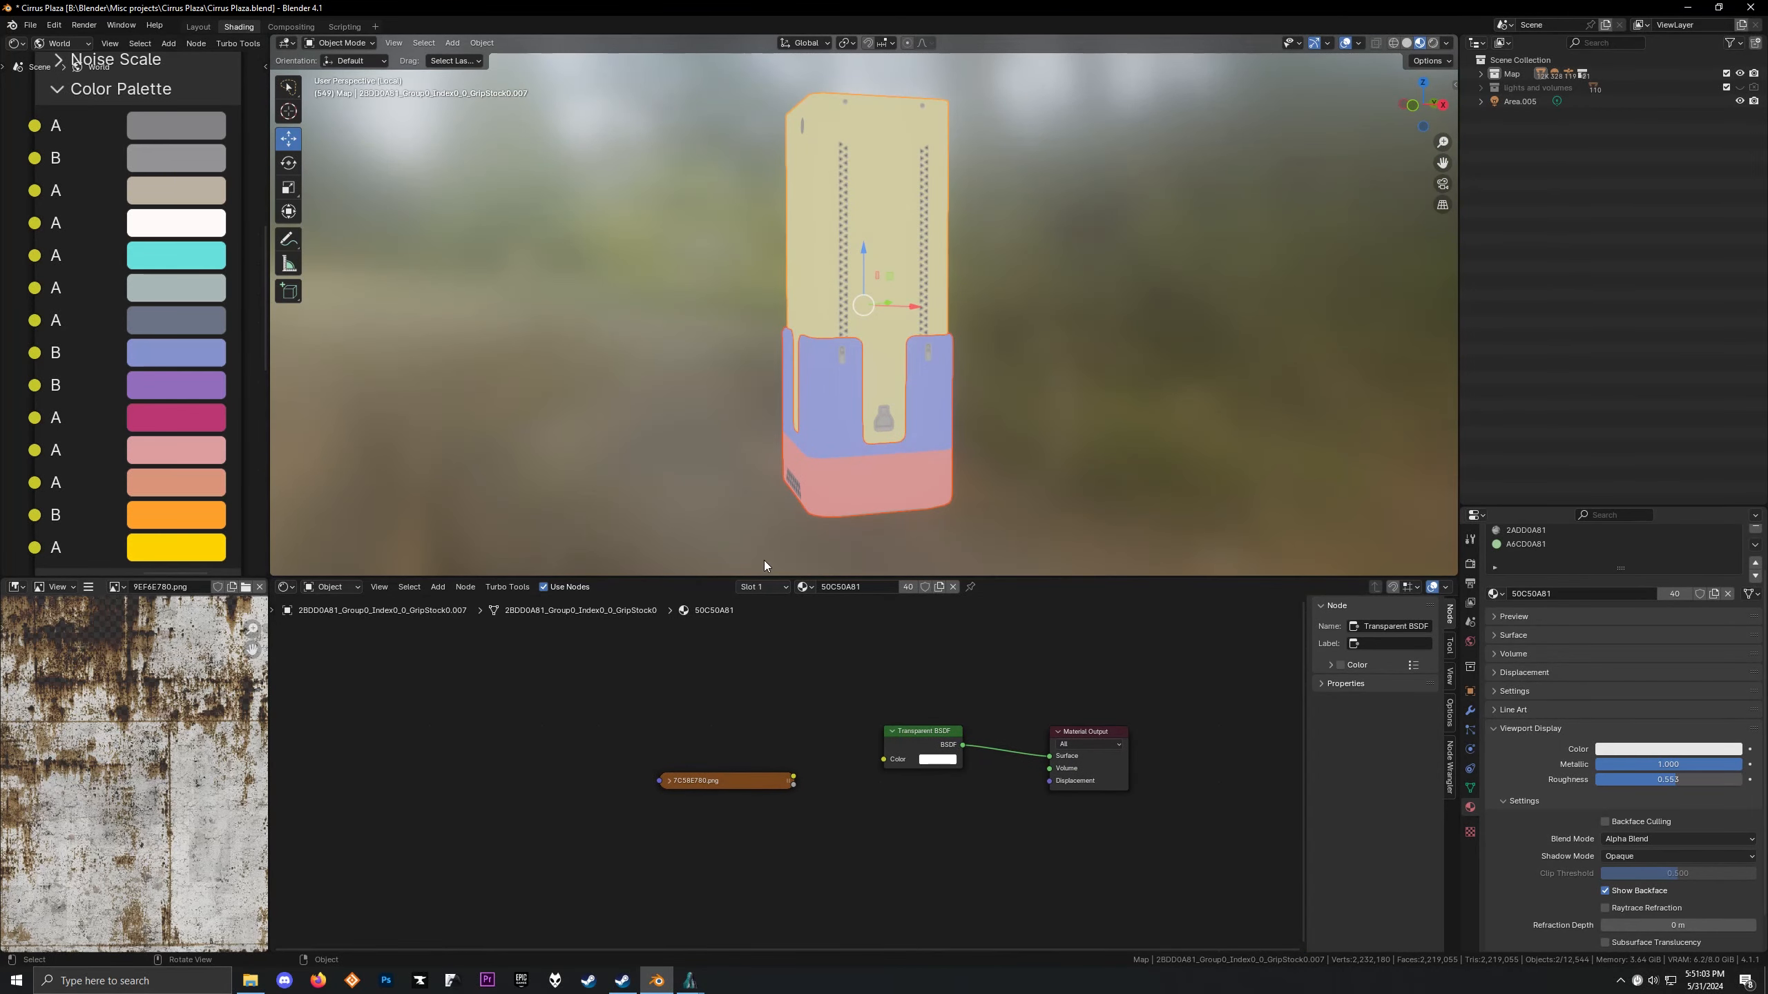
Select the holder and compare its preview colours with the slot colours of the new 4-Way Switch Shader node
click(825, 397)
middle_drag(730, 618, 779, 685)
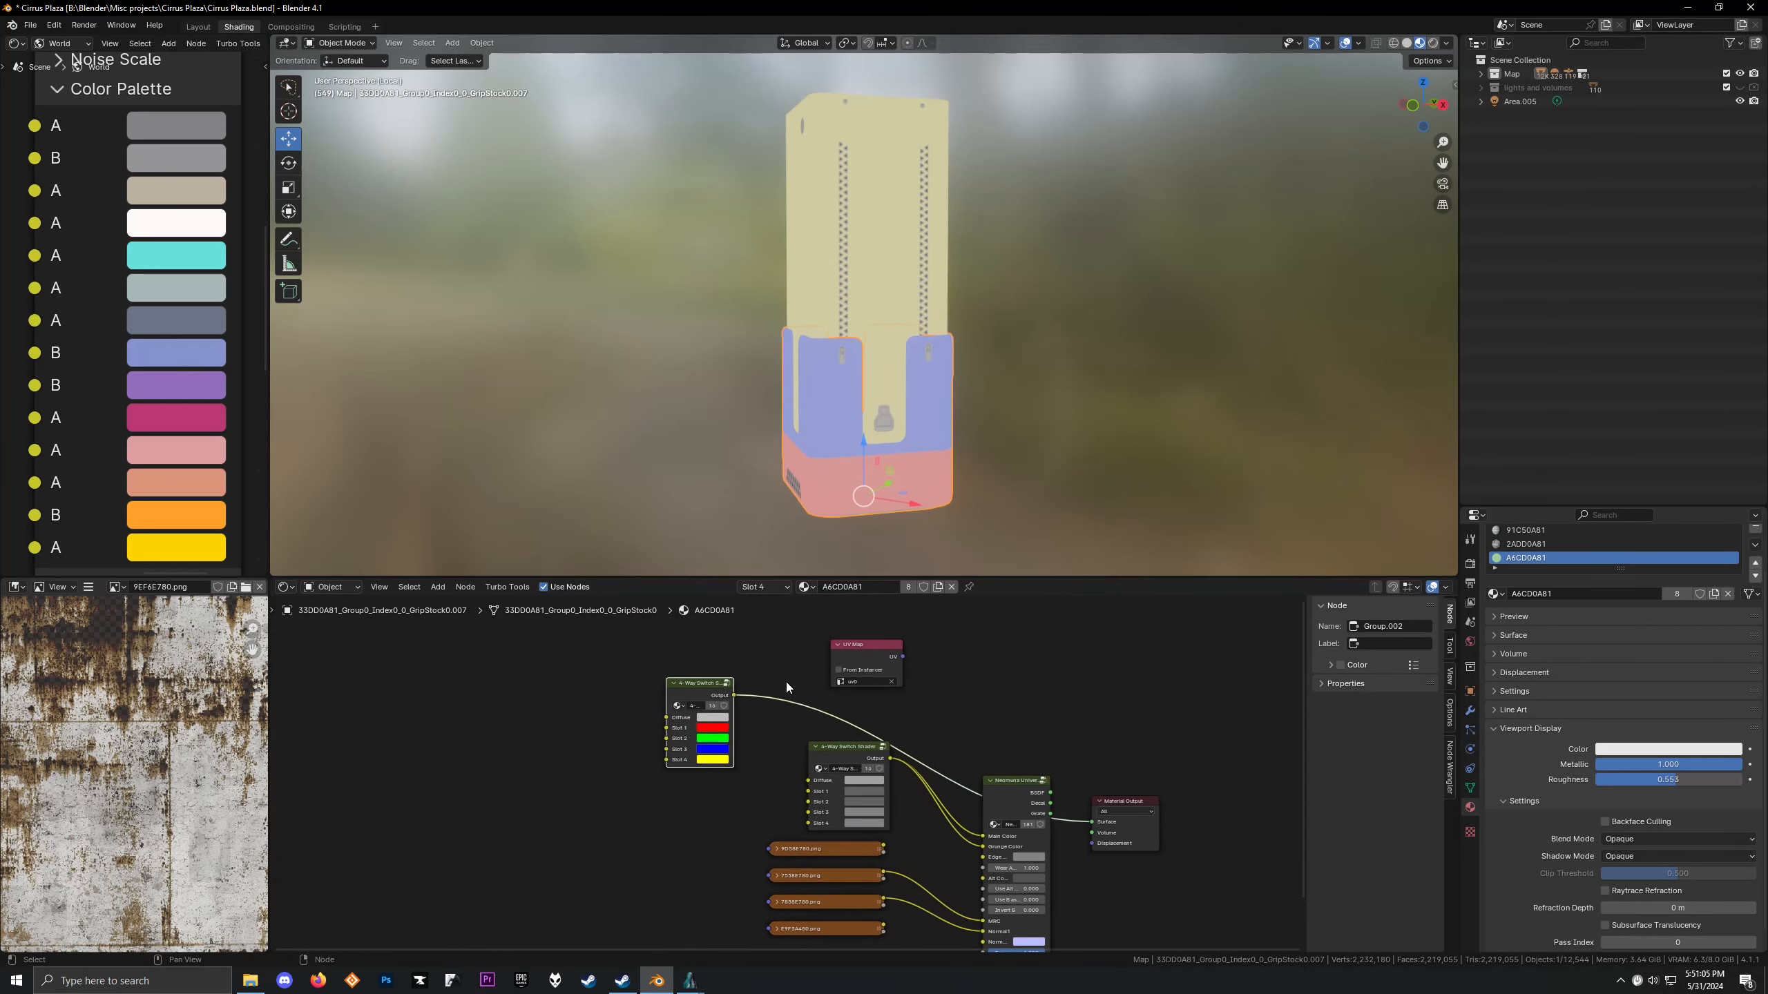
scroll(778, 685, up, 4)
middle_drag(824, 337, 908, 336)
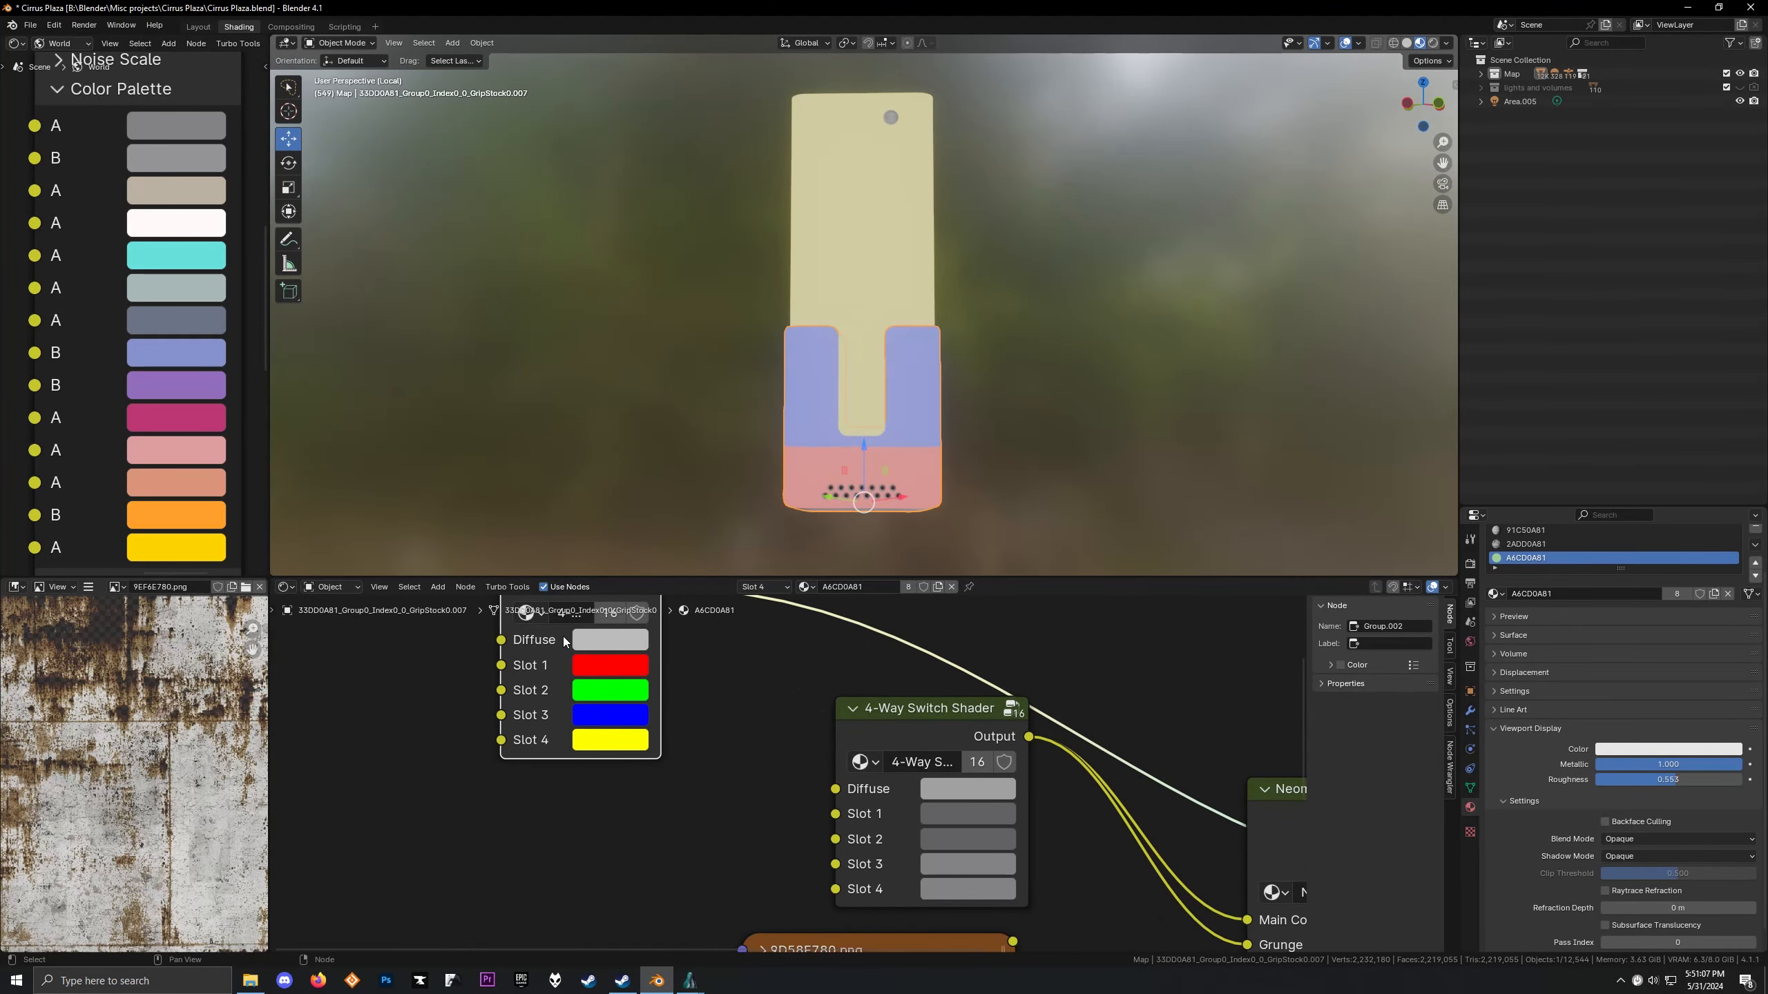
scroll(565, 641, down, 1)
middle_drag(632, 642, 662, 679)
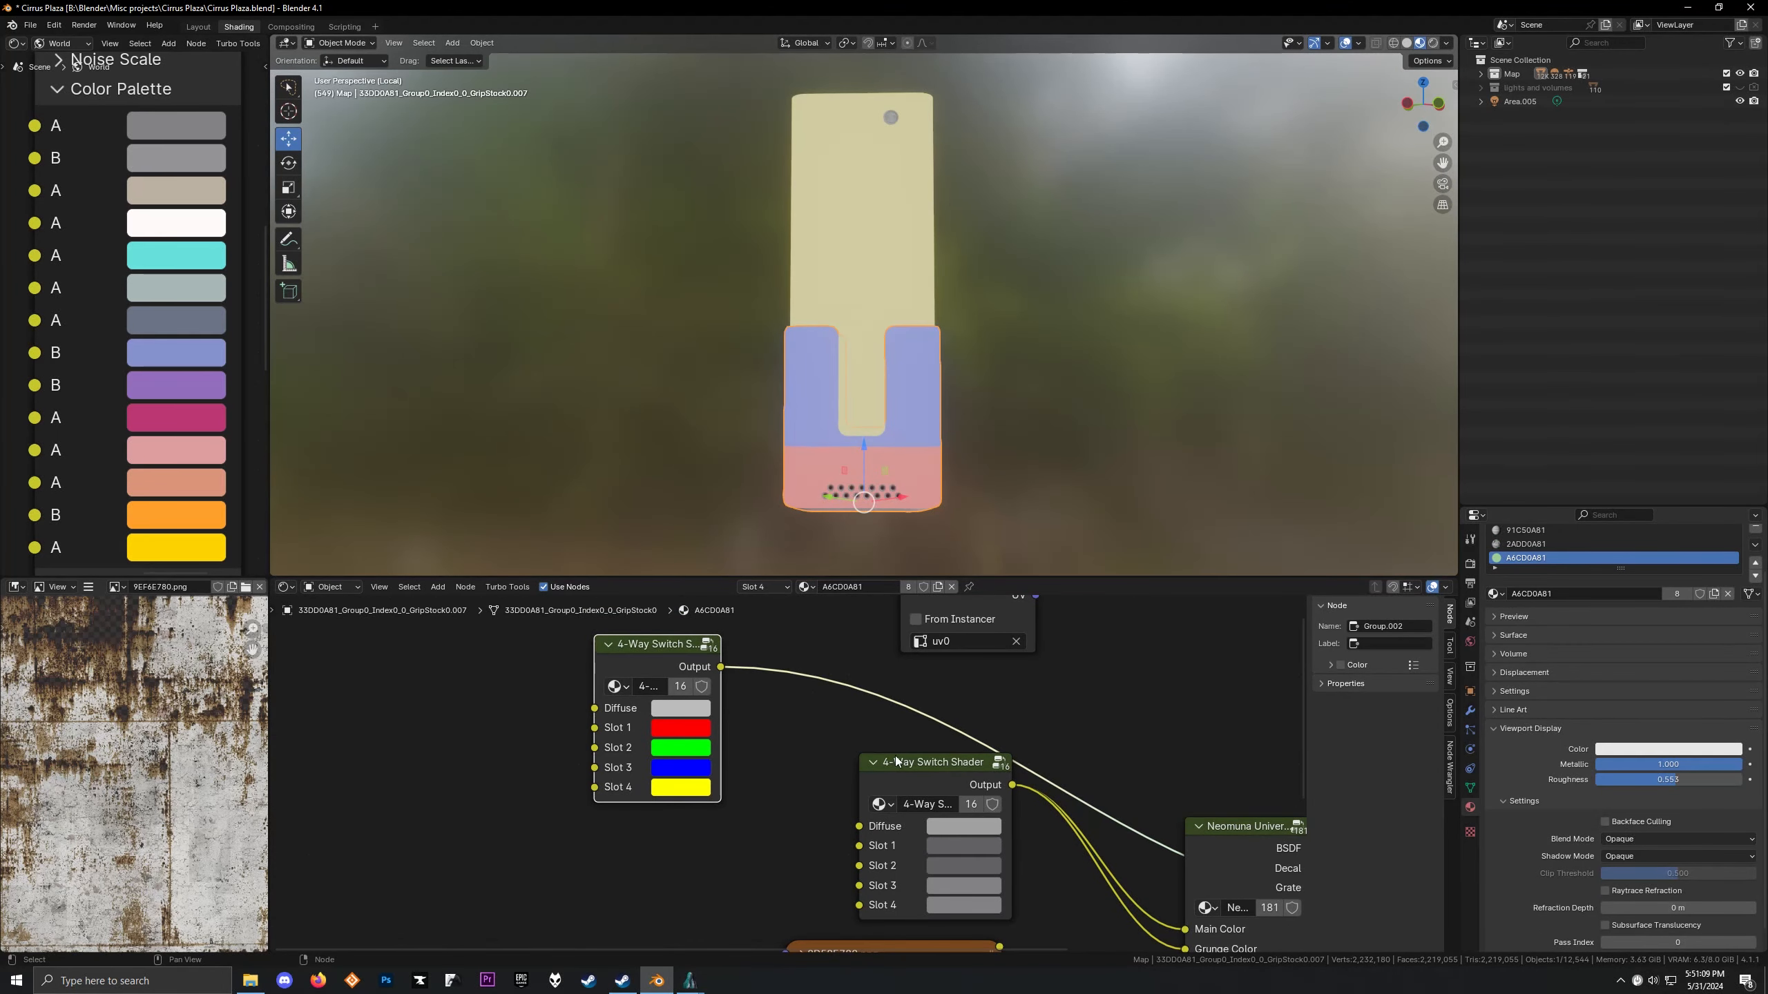
Switch to Alkahest, look around the purple structure in the map view, and return to Blender
click(690, 980)
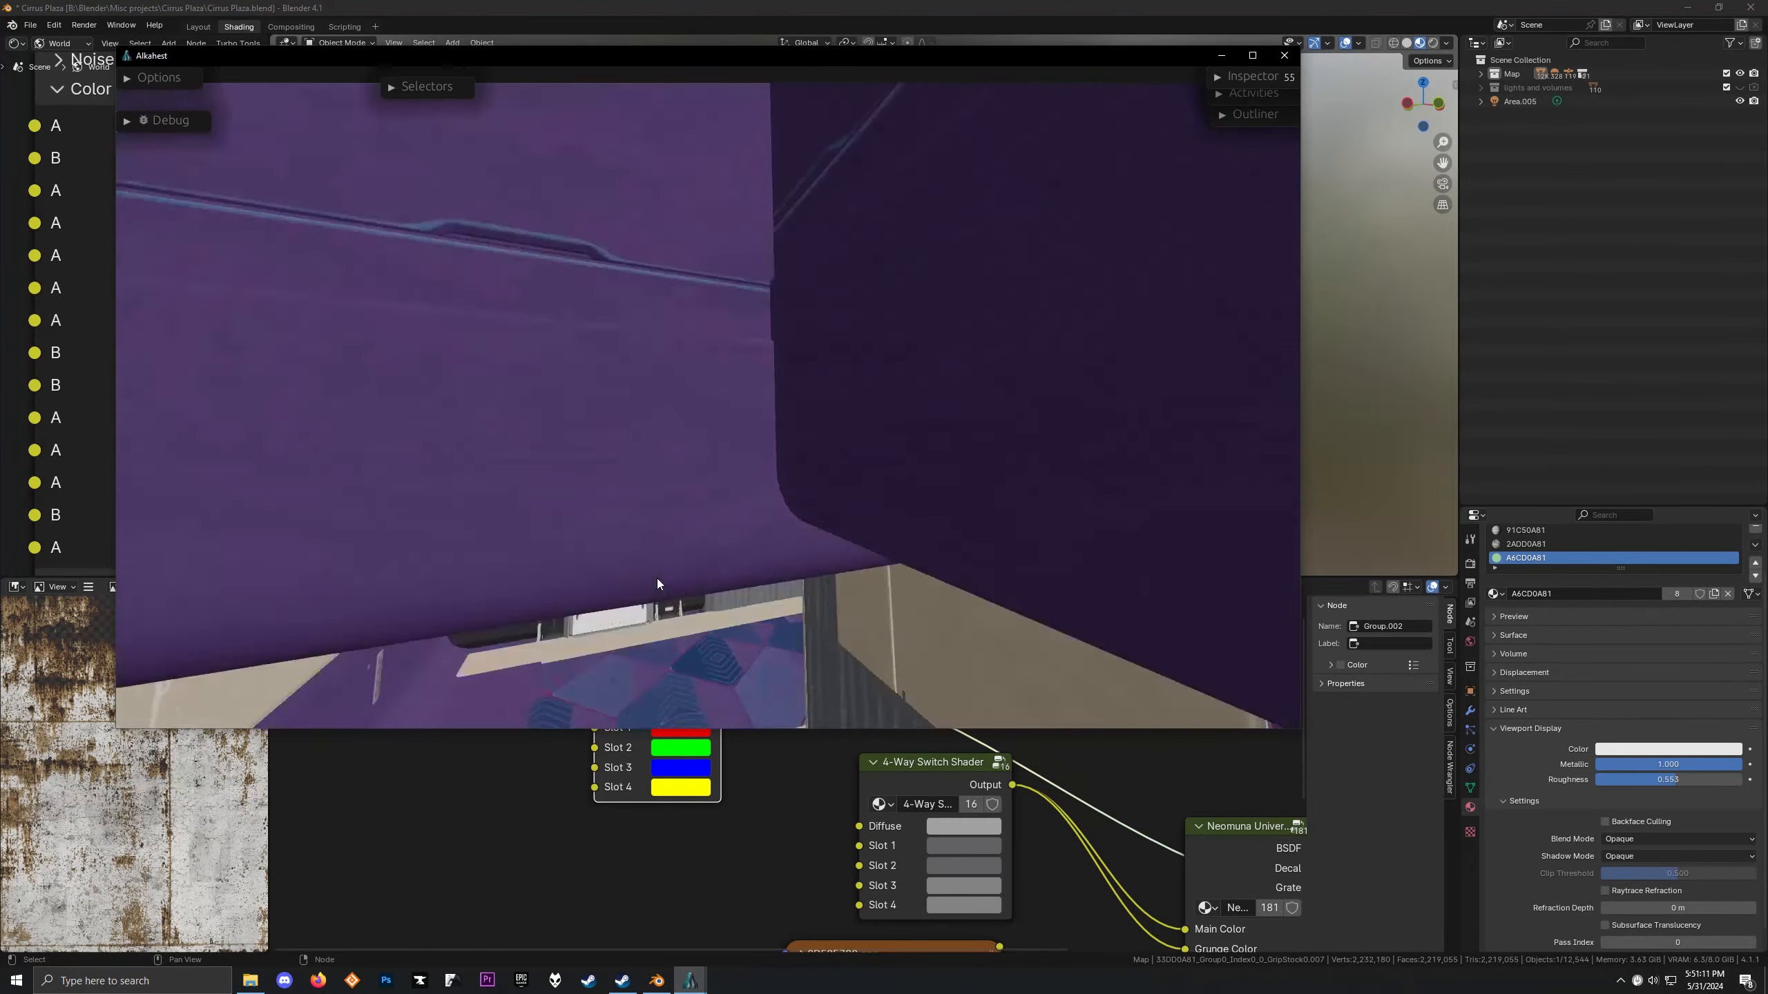
key(w)
drag(658, 578, 953, 484)
key(d)
key(w)
key(s)
key(d)
click(799, 808)
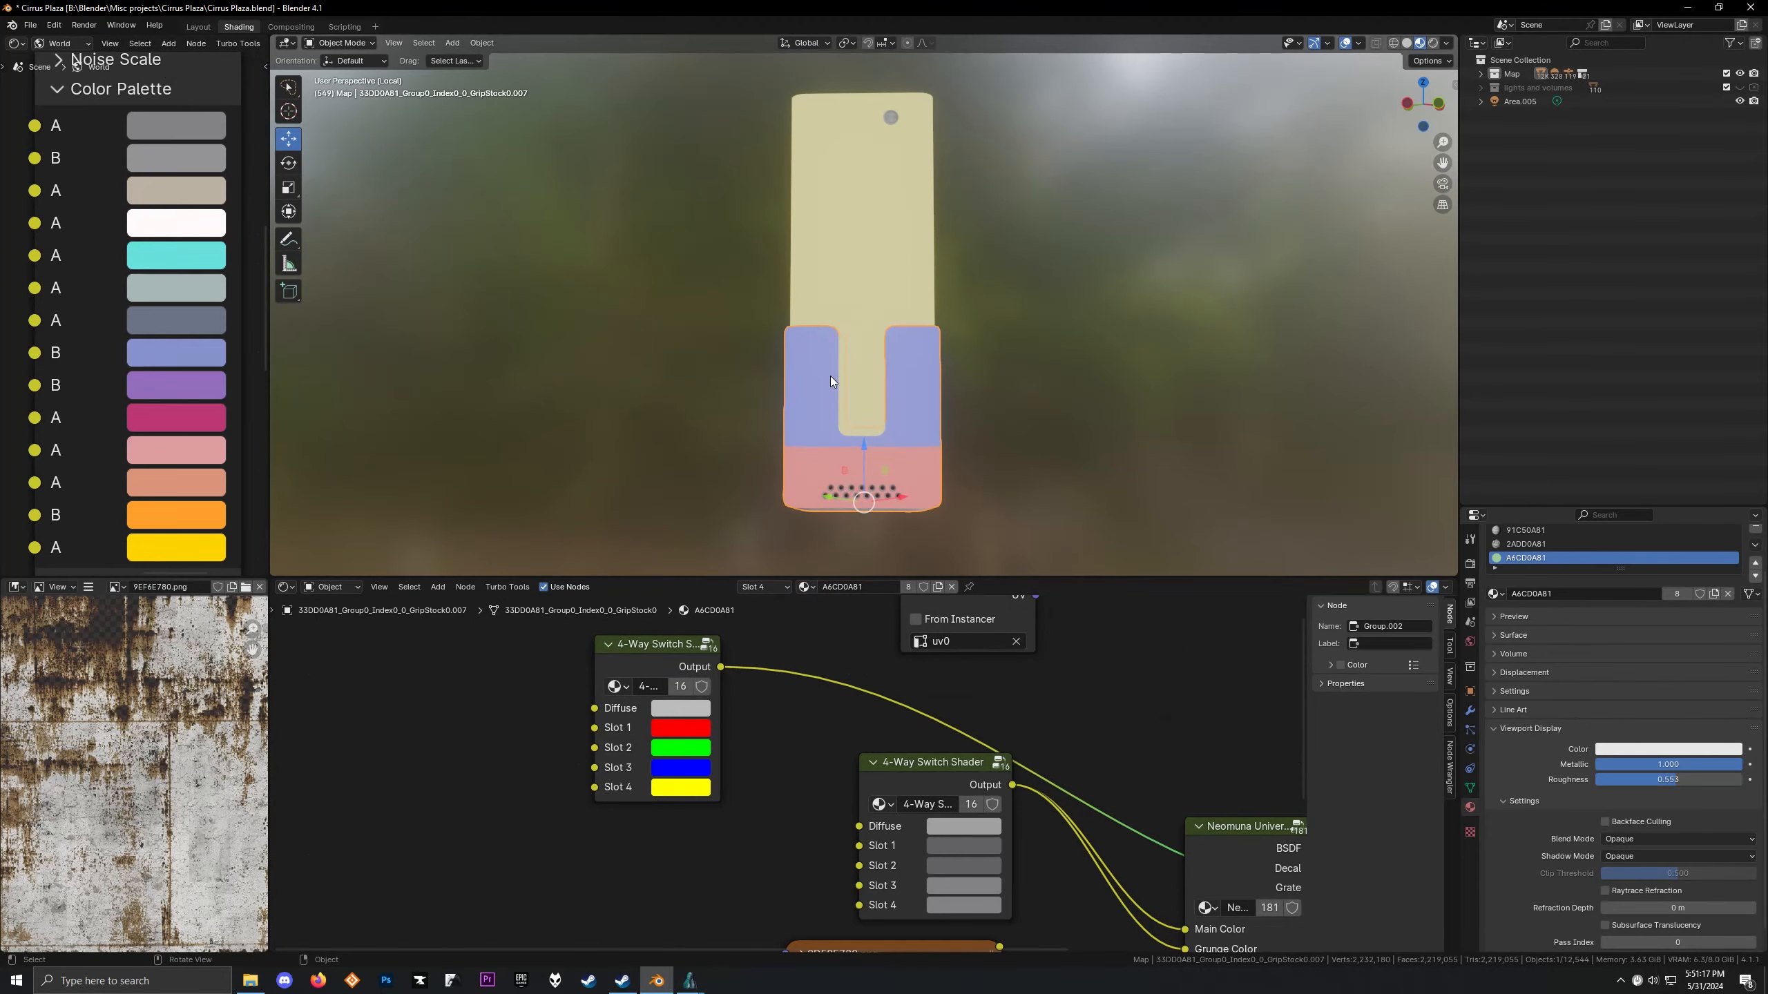
Leave local view, frame the holder, and restore the Neomuna universal shader to the A6CD0A81 material output
key(KP_Divide)
middle_drag(1039, 374, 1107, 447)
key(KP_Decimal)
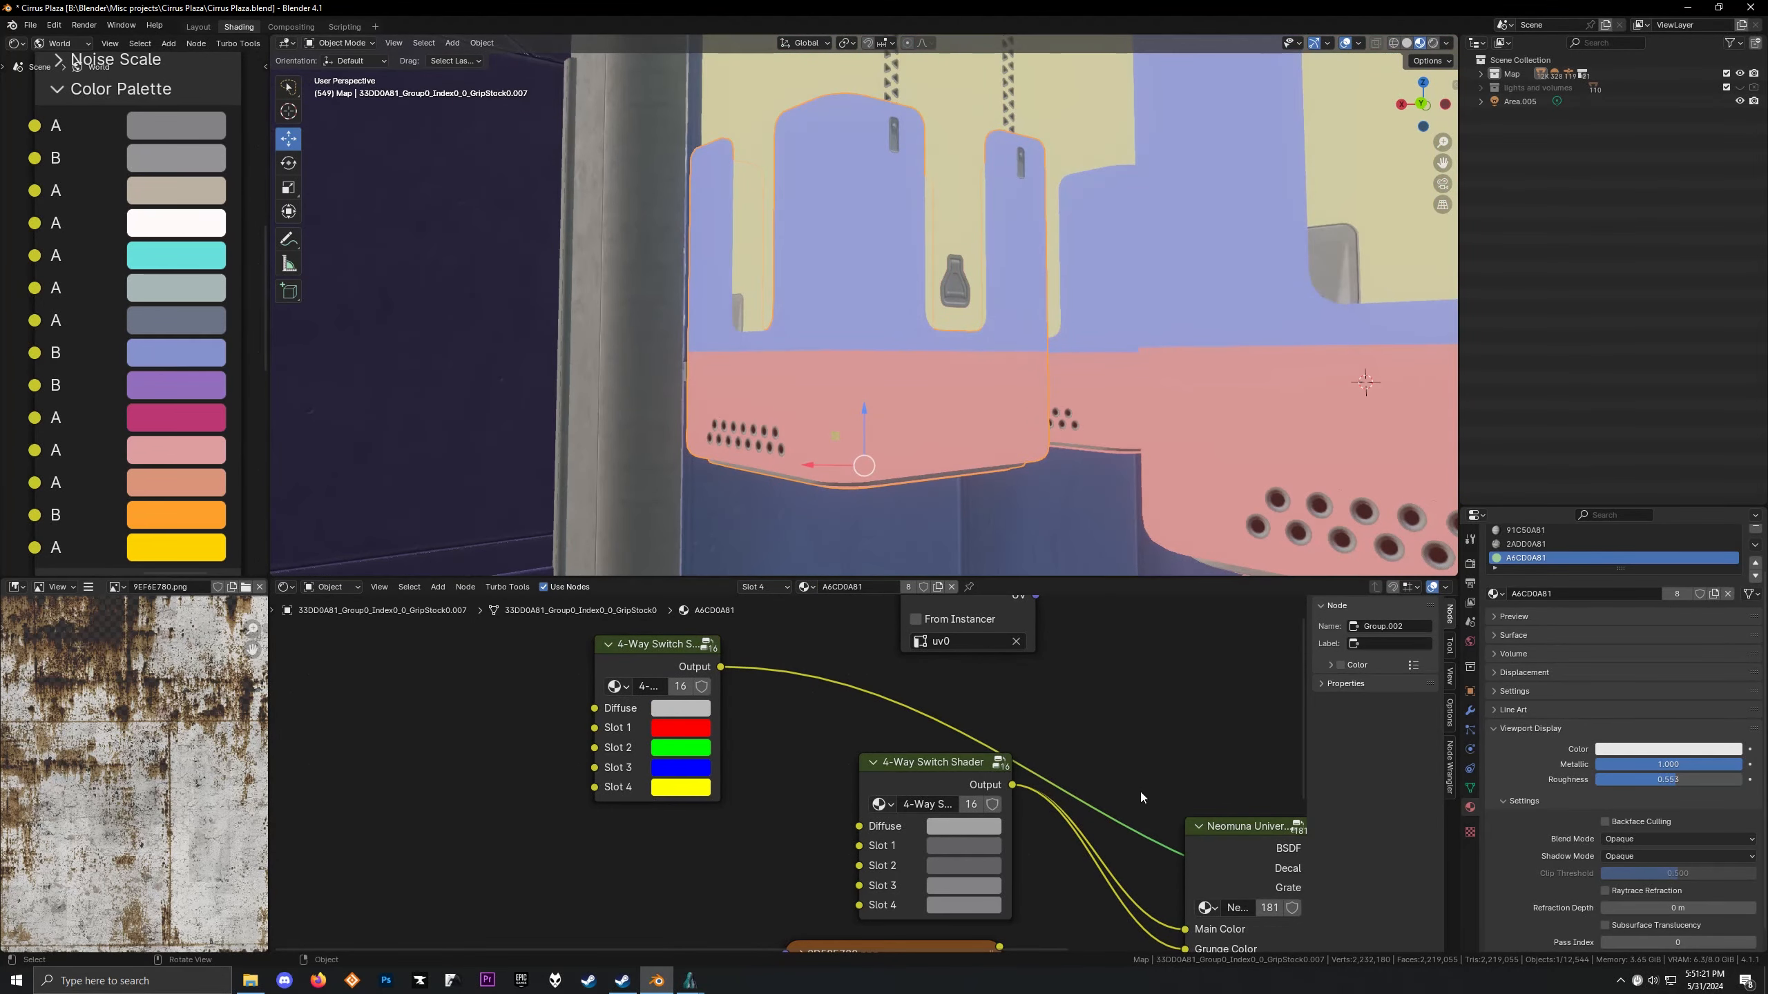
scroll(1139, 795, down, 4)
middle_drag(1139, 795, 964, 721)
ctrl+shift+click(915, 773)
scroll(576, 684, down, 1)
middle_drag(654, 685, 716, 756)
Move through the map to the yellow patterned floor stickers, and select and frame the one nearest the cable end
middle_drag(676, 386, 827, 339)
middle_drag(912, 385, 776, 399)
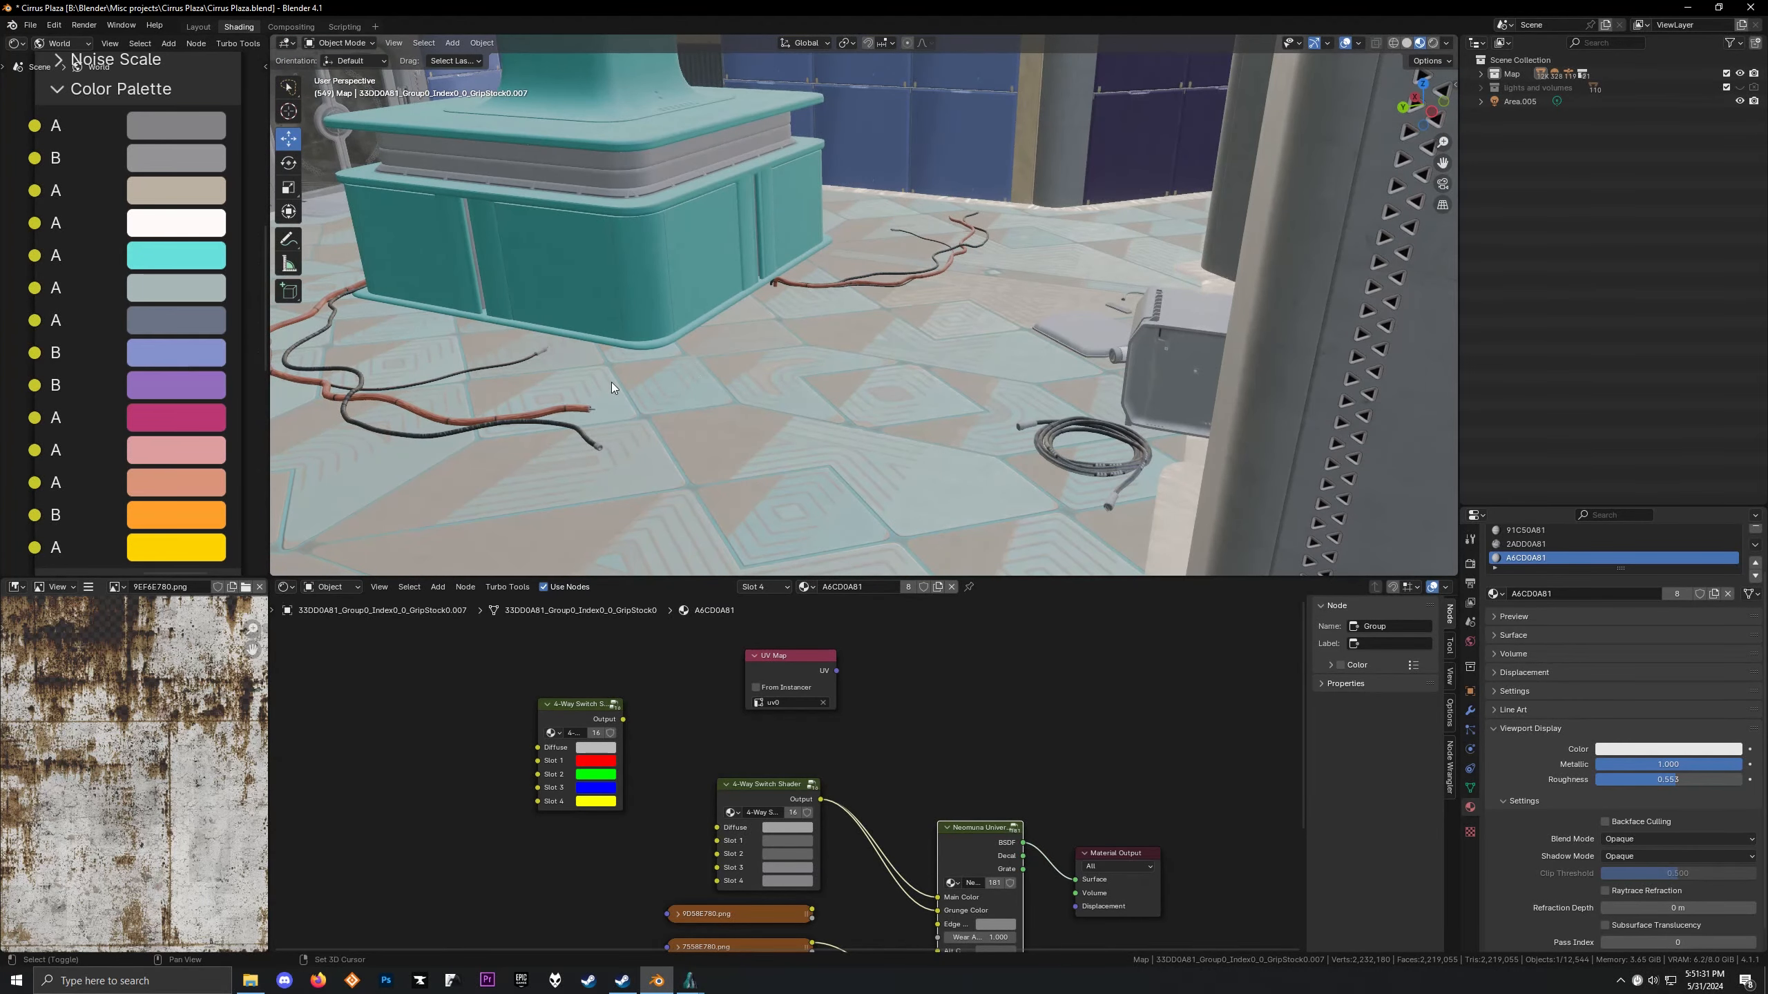
shift+middle_drag(588, 387, 964, 315)
key(shift+grave)
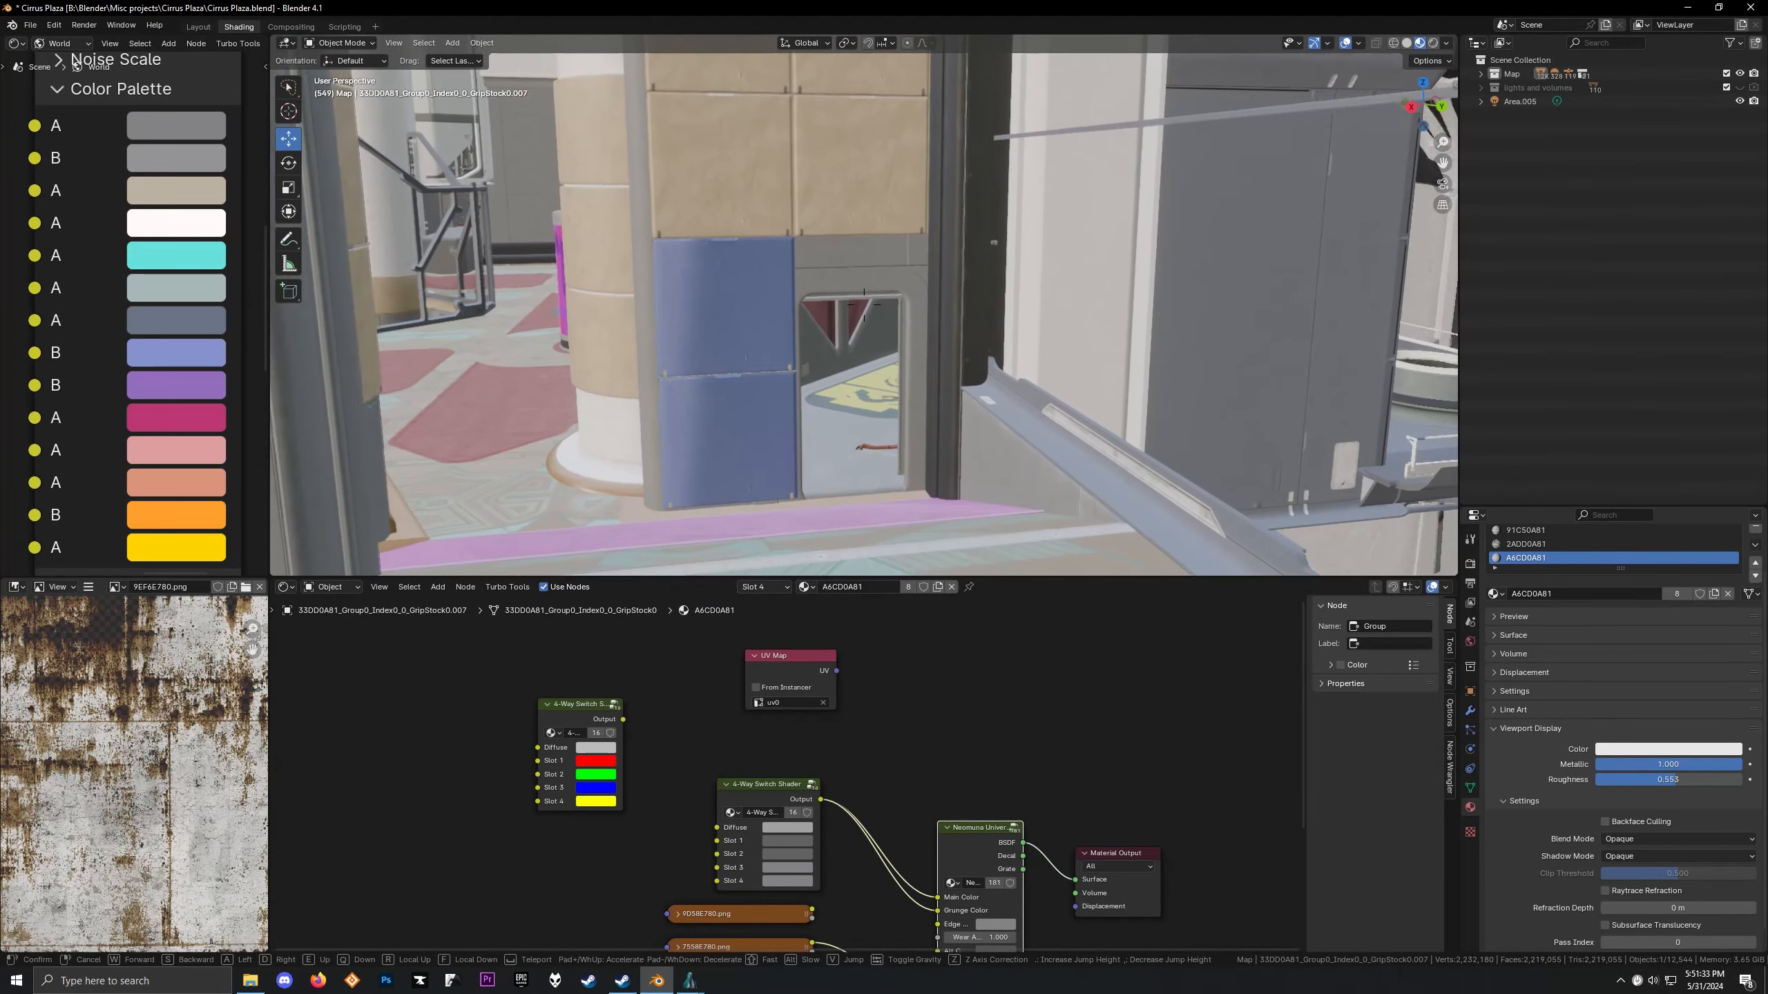
key(w)
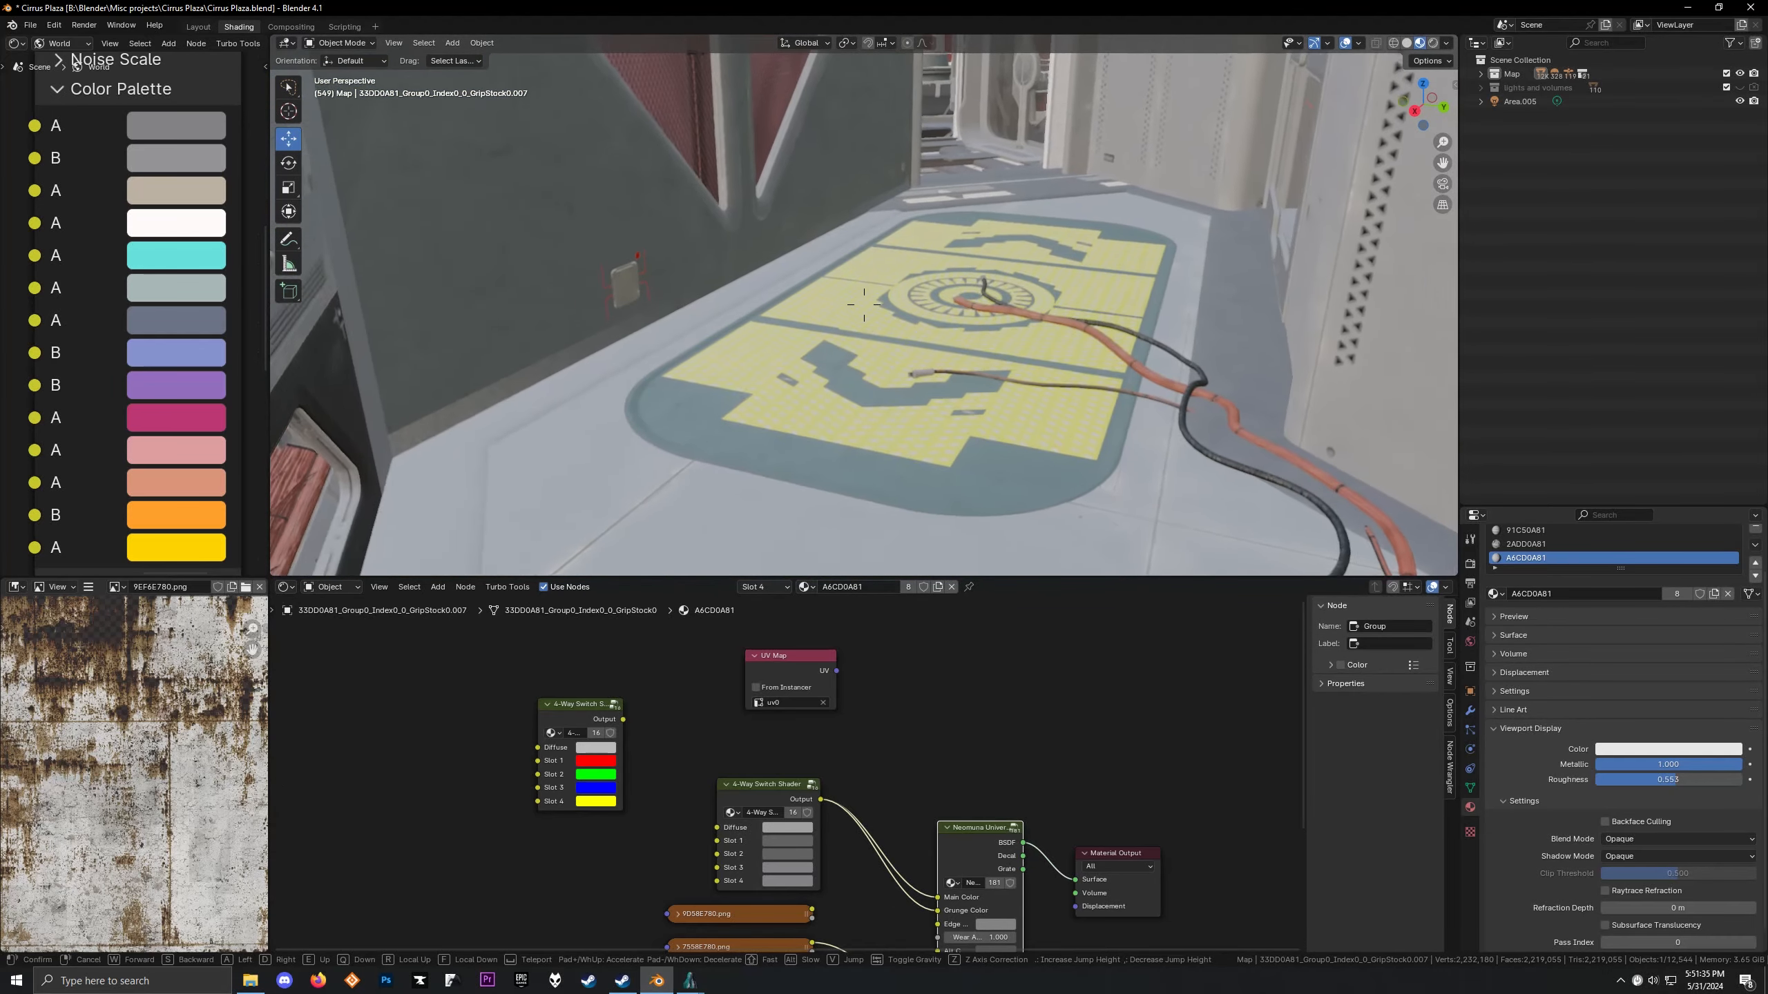
click(981, 318)
click(942, 406)
key(KP_Decimal)
middle_drag(842, 315, 902, 425)
scroll(870, 390, up, 3)
scroll(901, 425, down, 3)
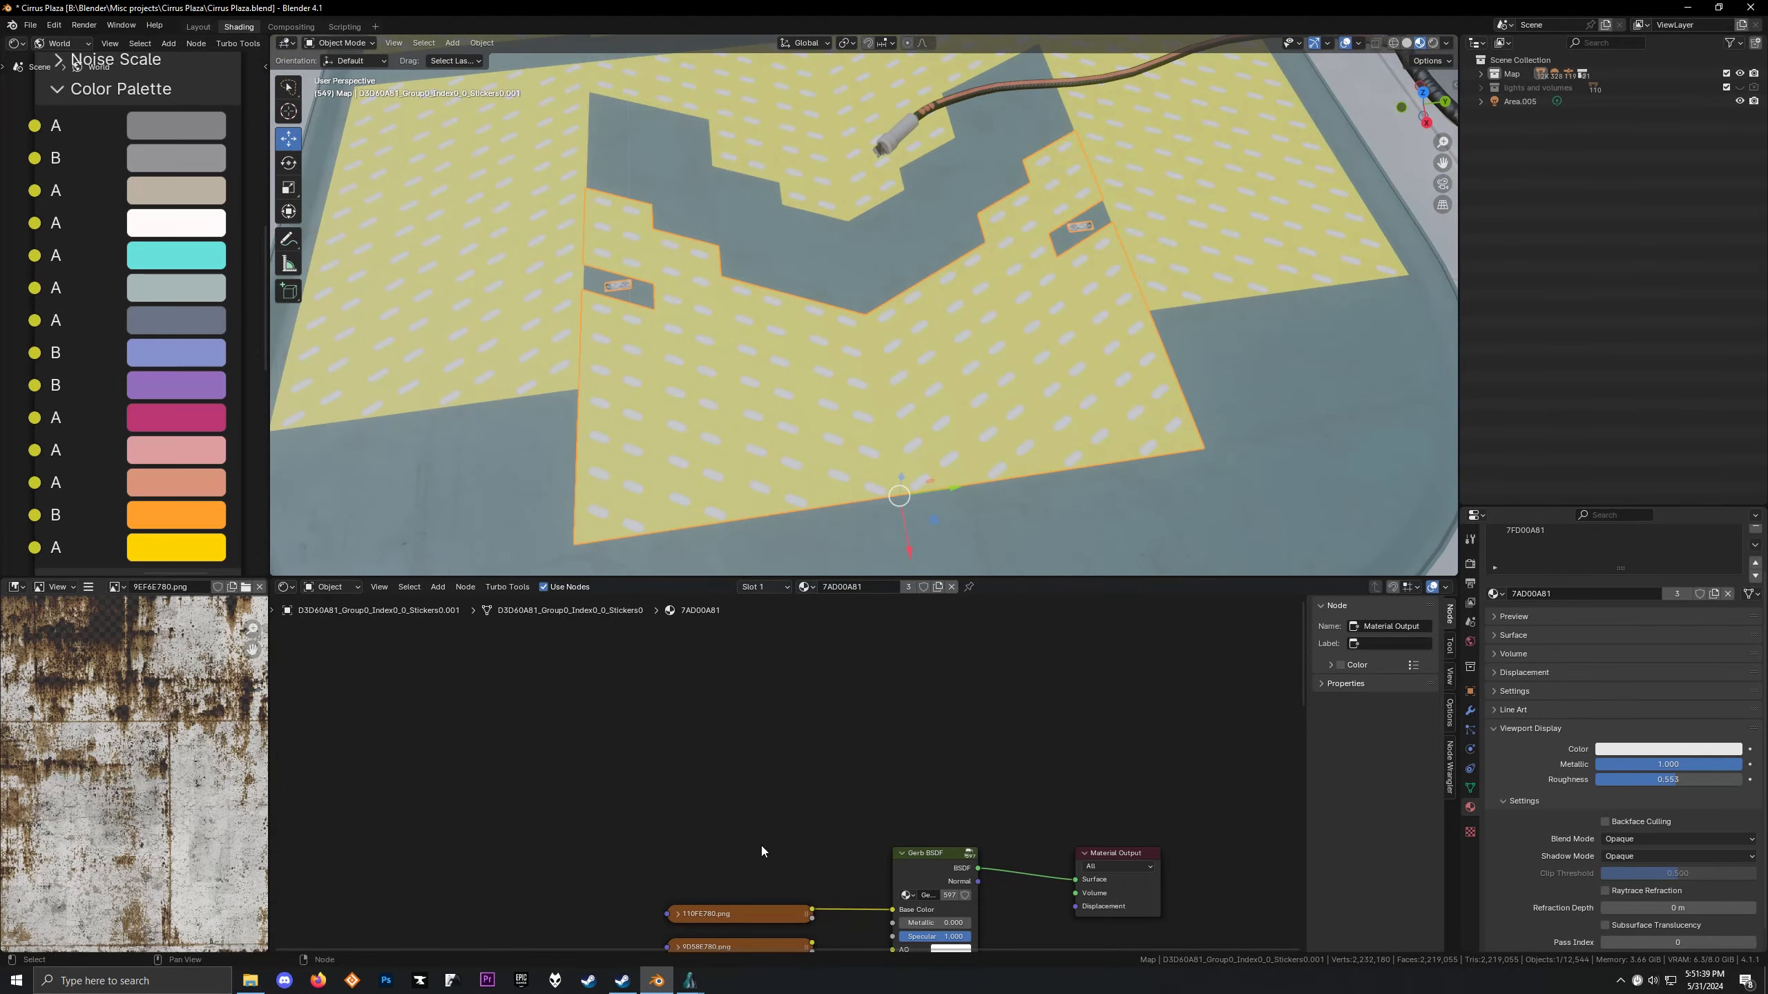
Examine each image texture of the floor sticker's 7AD00A81 material in the image editor
scroll(761, 846, down, 3)
mouse_move(769, 685)
middle_down()
mouse_move(778, 717)
mouse_move(773, 682)
middle_up()
click(773, 683)
click(770, 707)
click(767, 730)
click(769, 755)
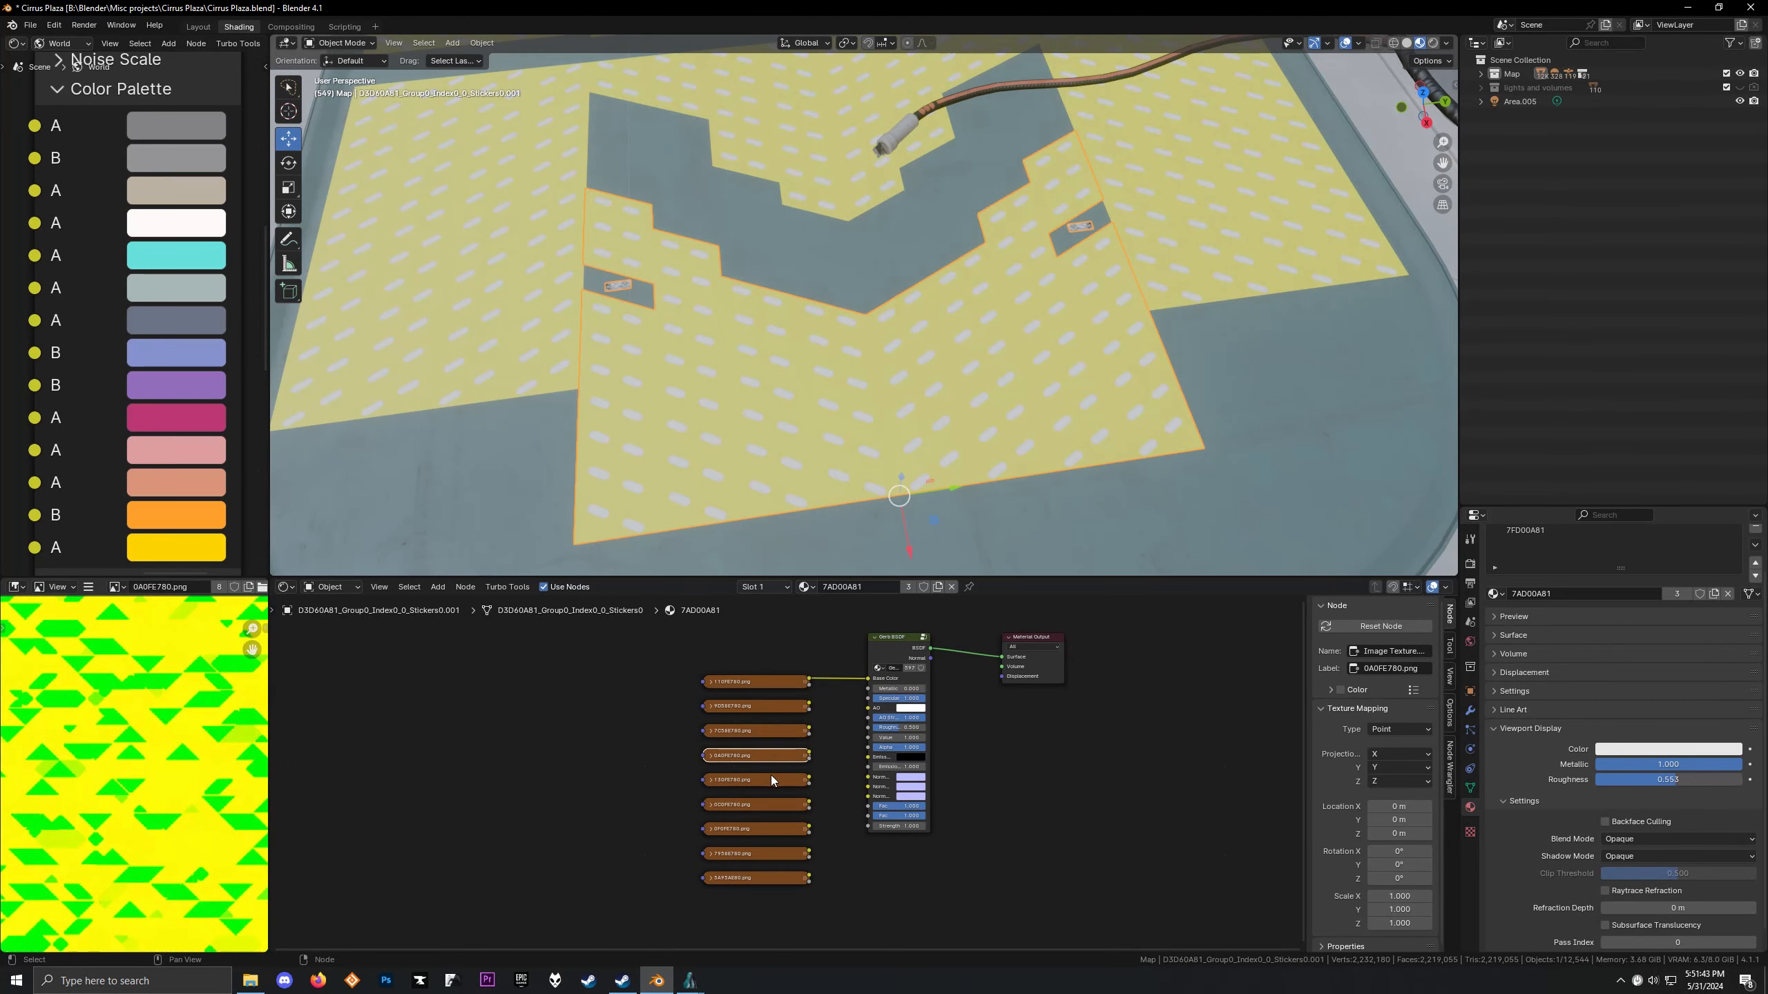
click(772, 780)
click(780, 806)
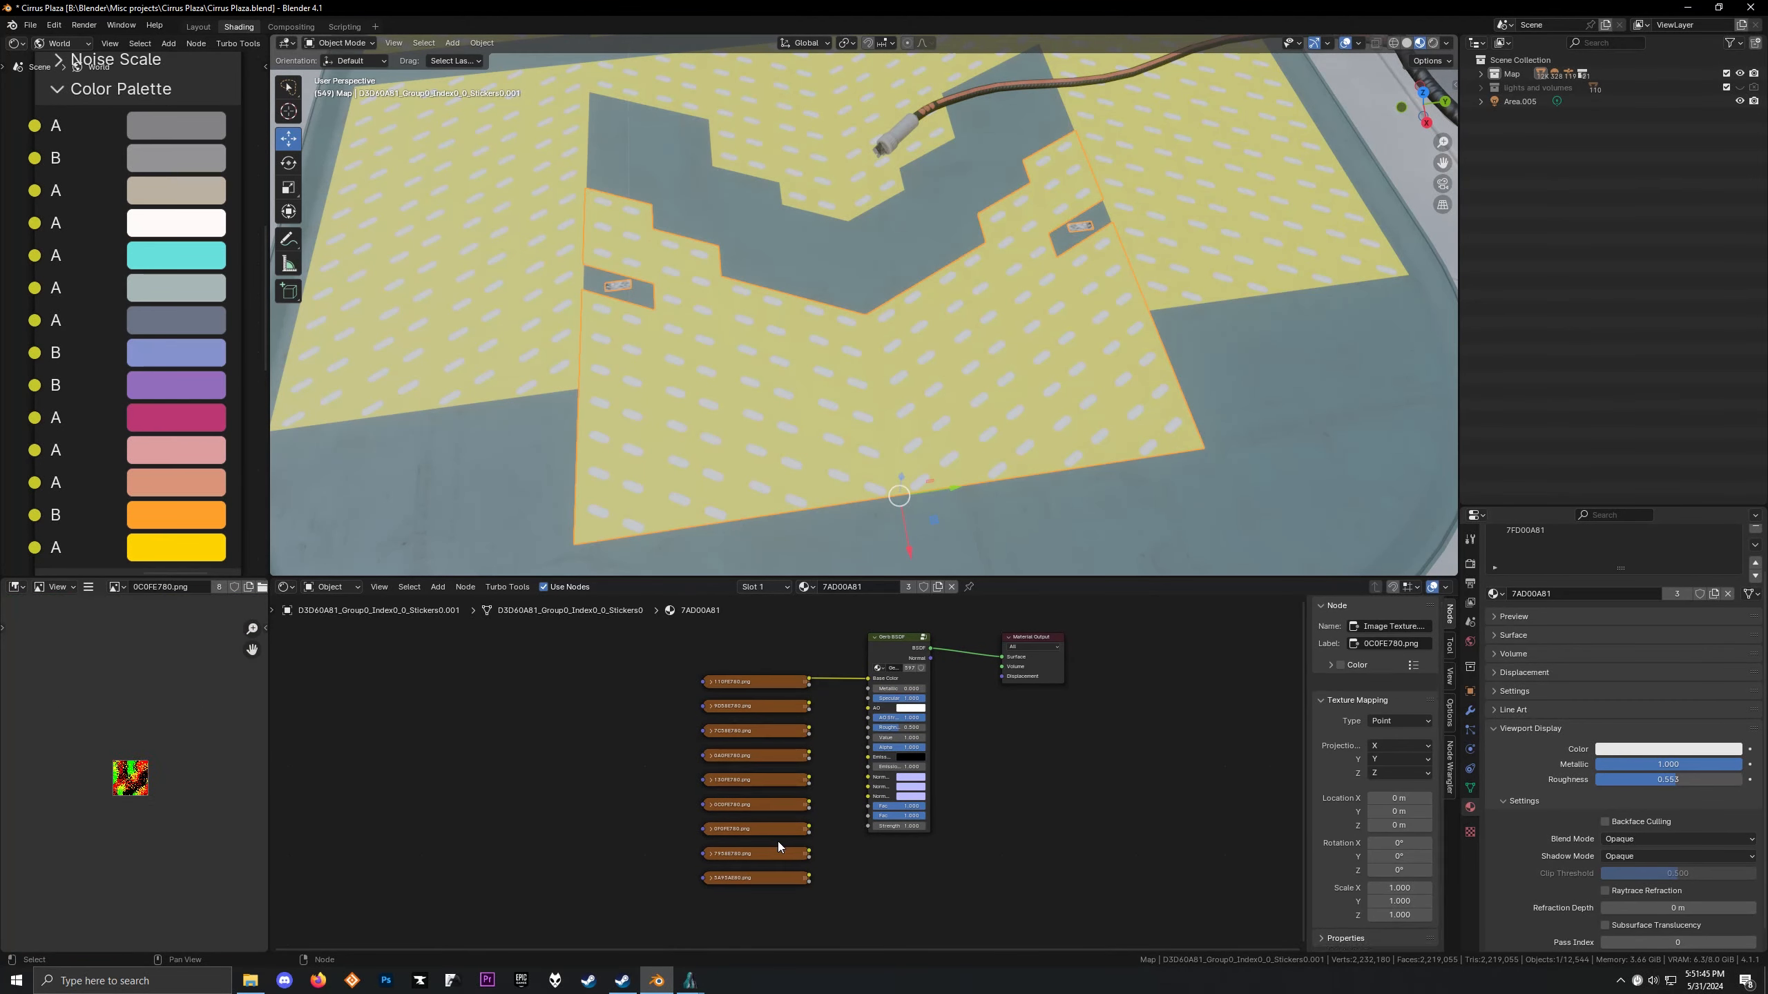
click(773, 829)
click(761, 857)
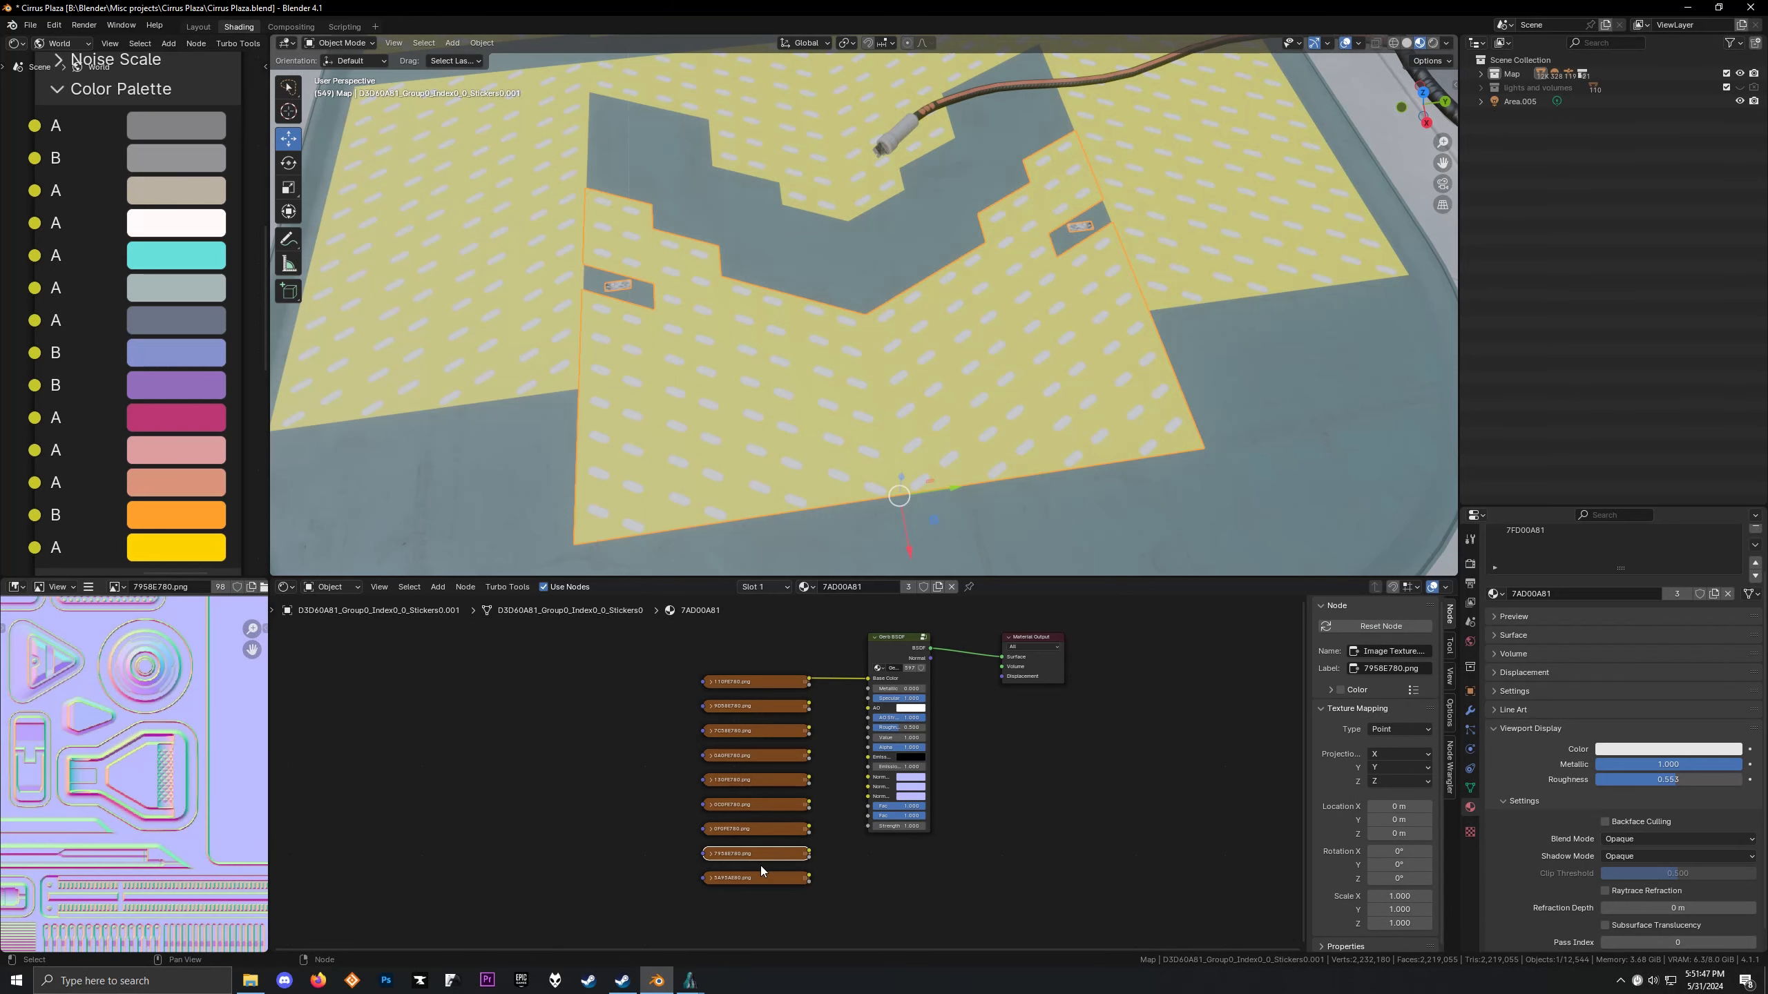
click(761, 879)
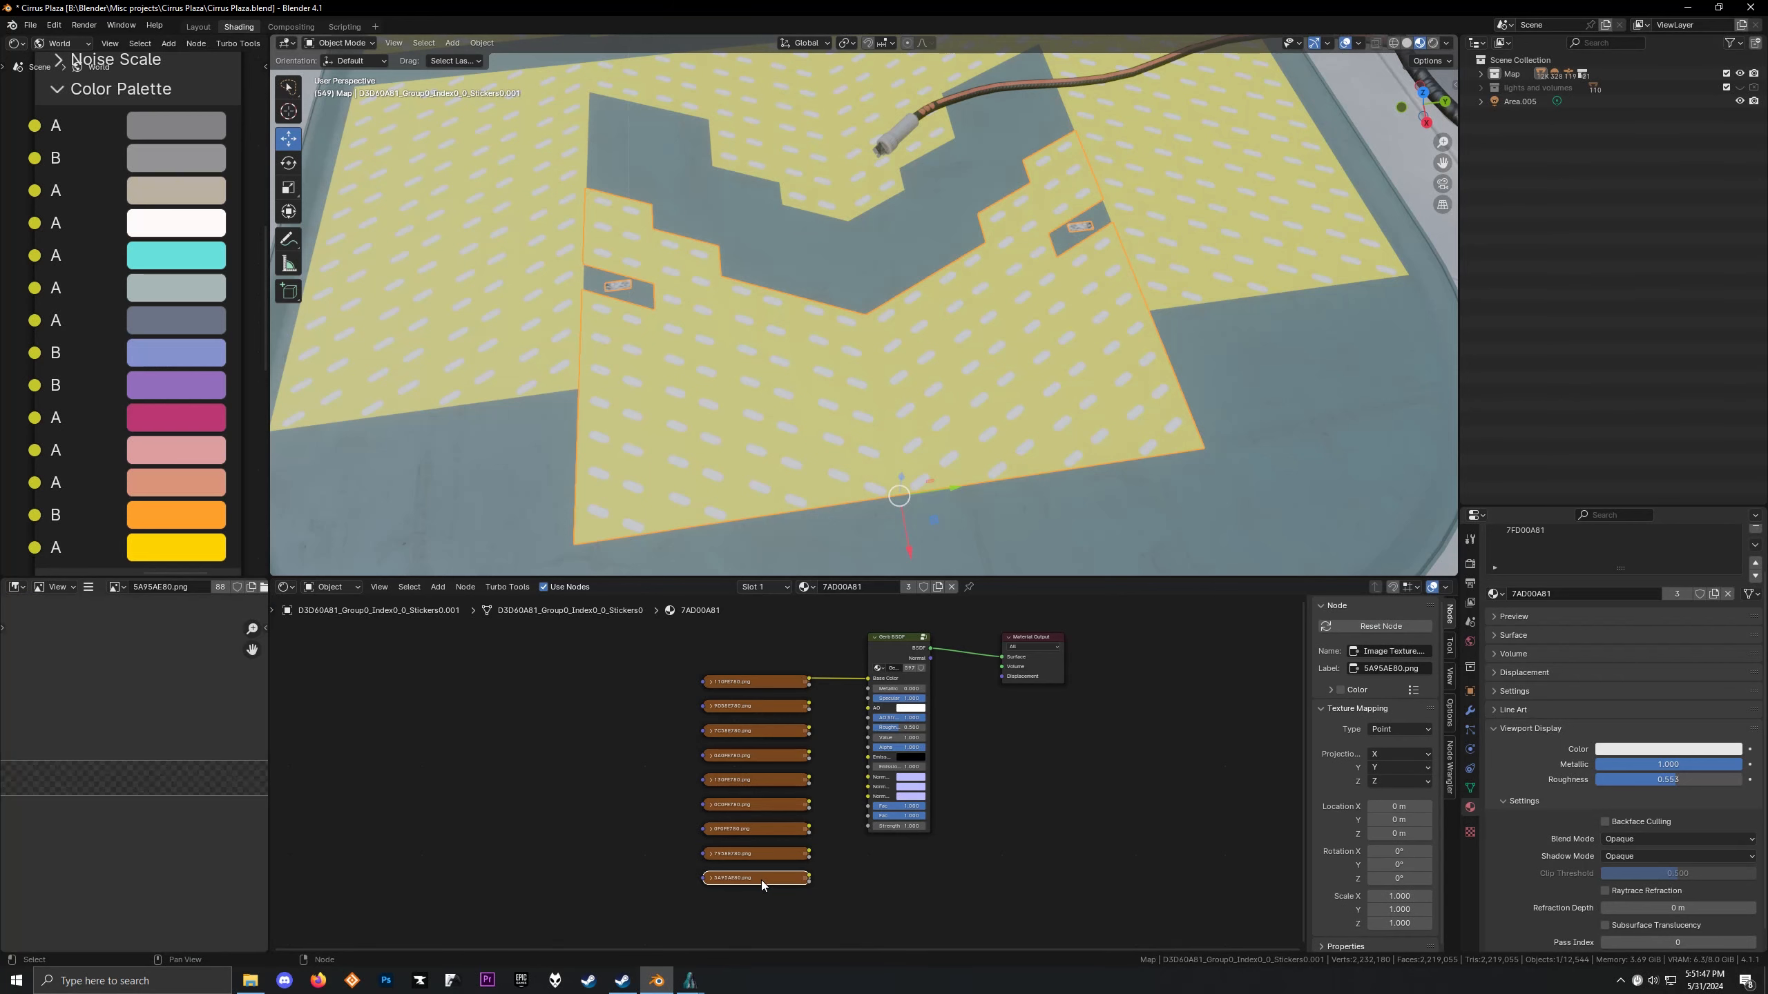
Switch to the floor sticker's 7FD00A81 material and view its 9D58E780.png and AC57E780.png textures
click(745, 591)
click(737, 633)
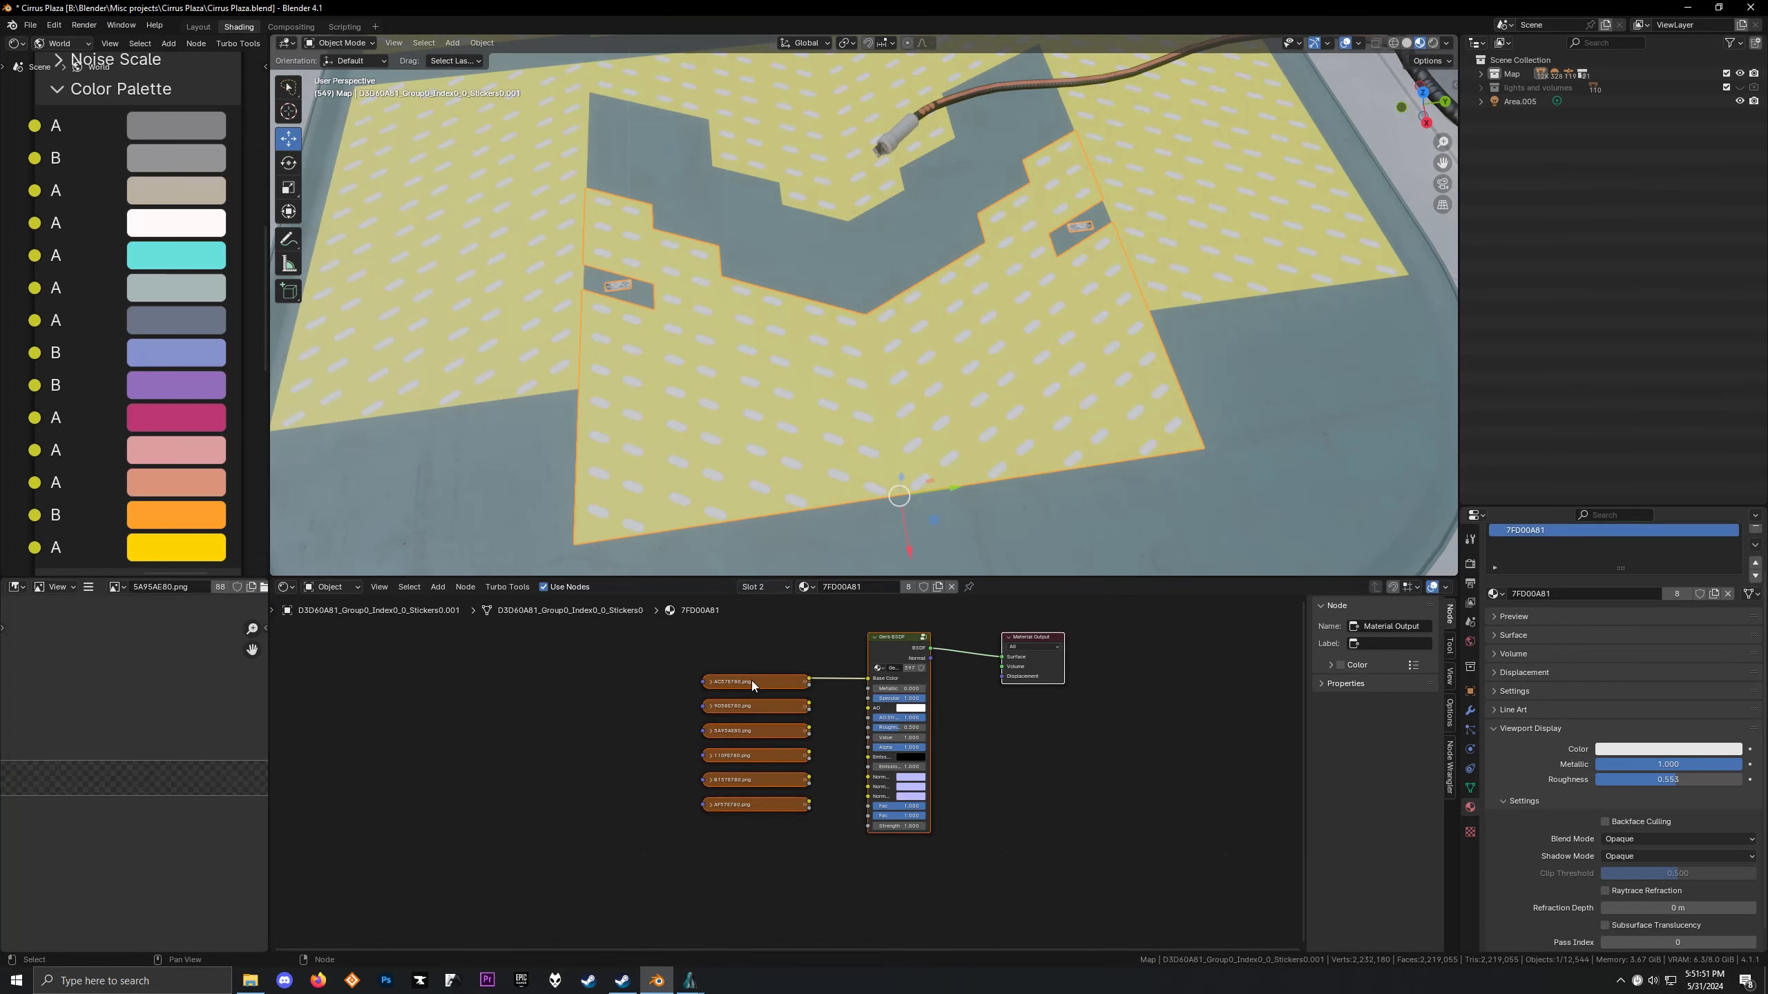
click(752, 679)
click(746, 703)
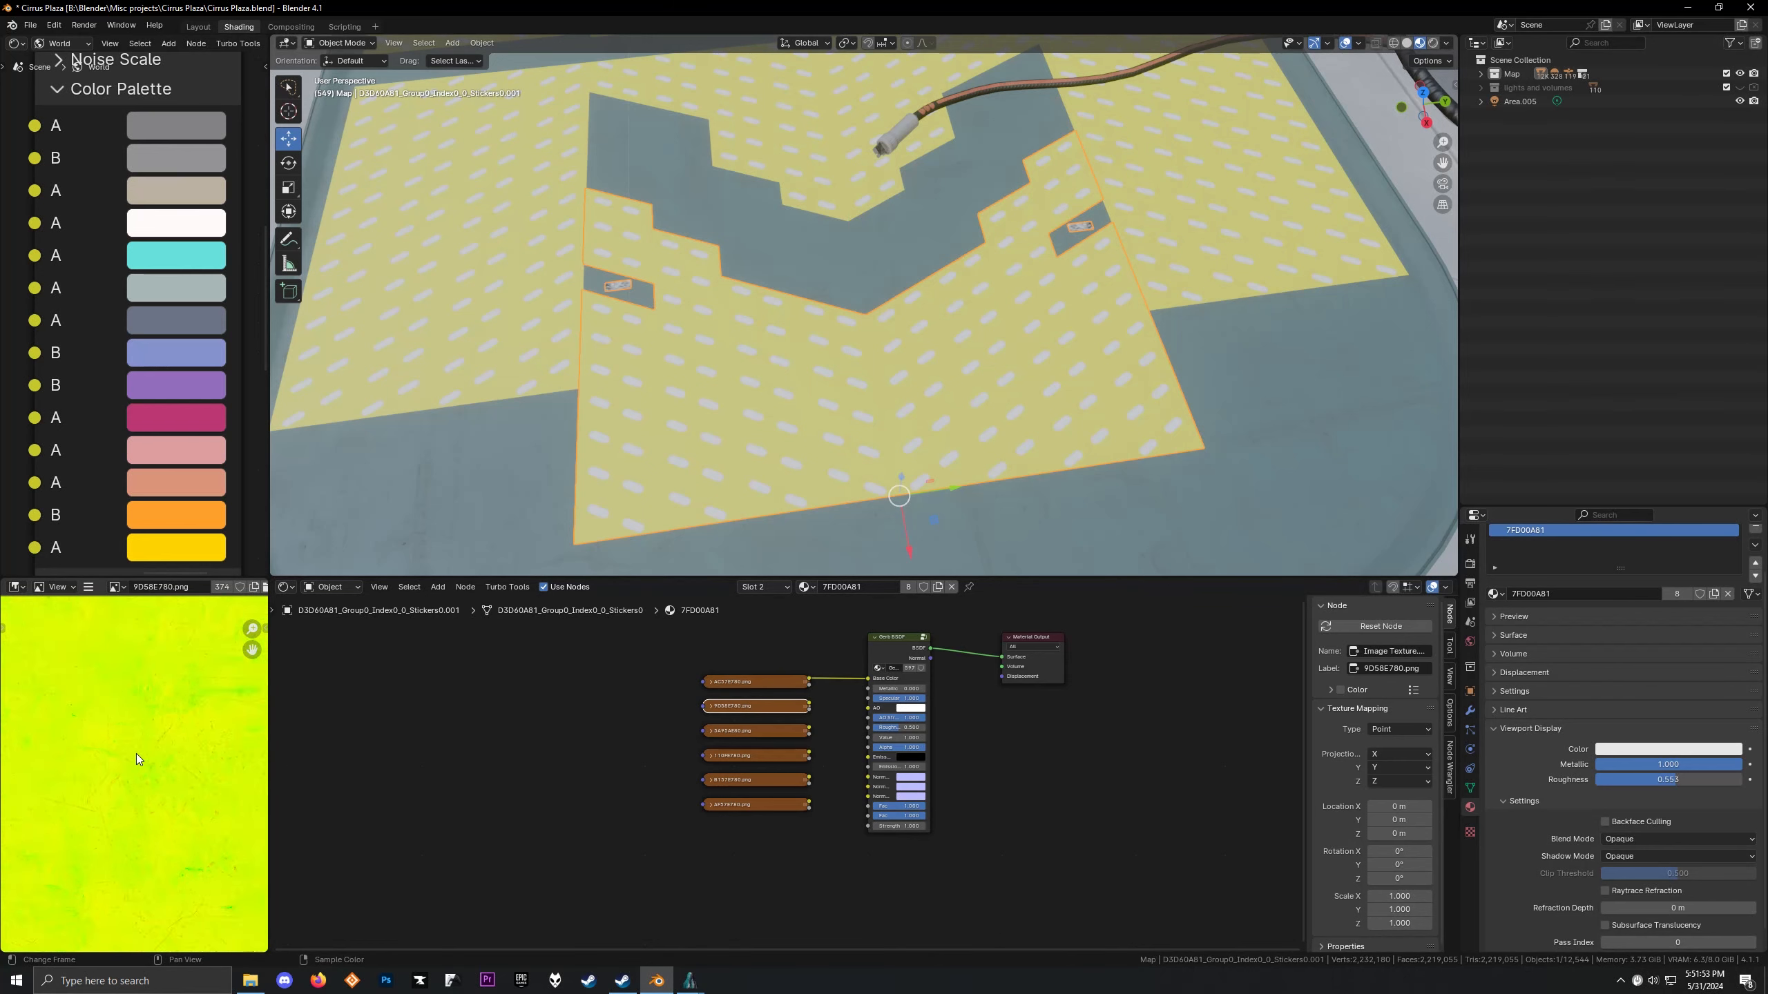
scroll(137, 758, down, 3)
click(743, 680)
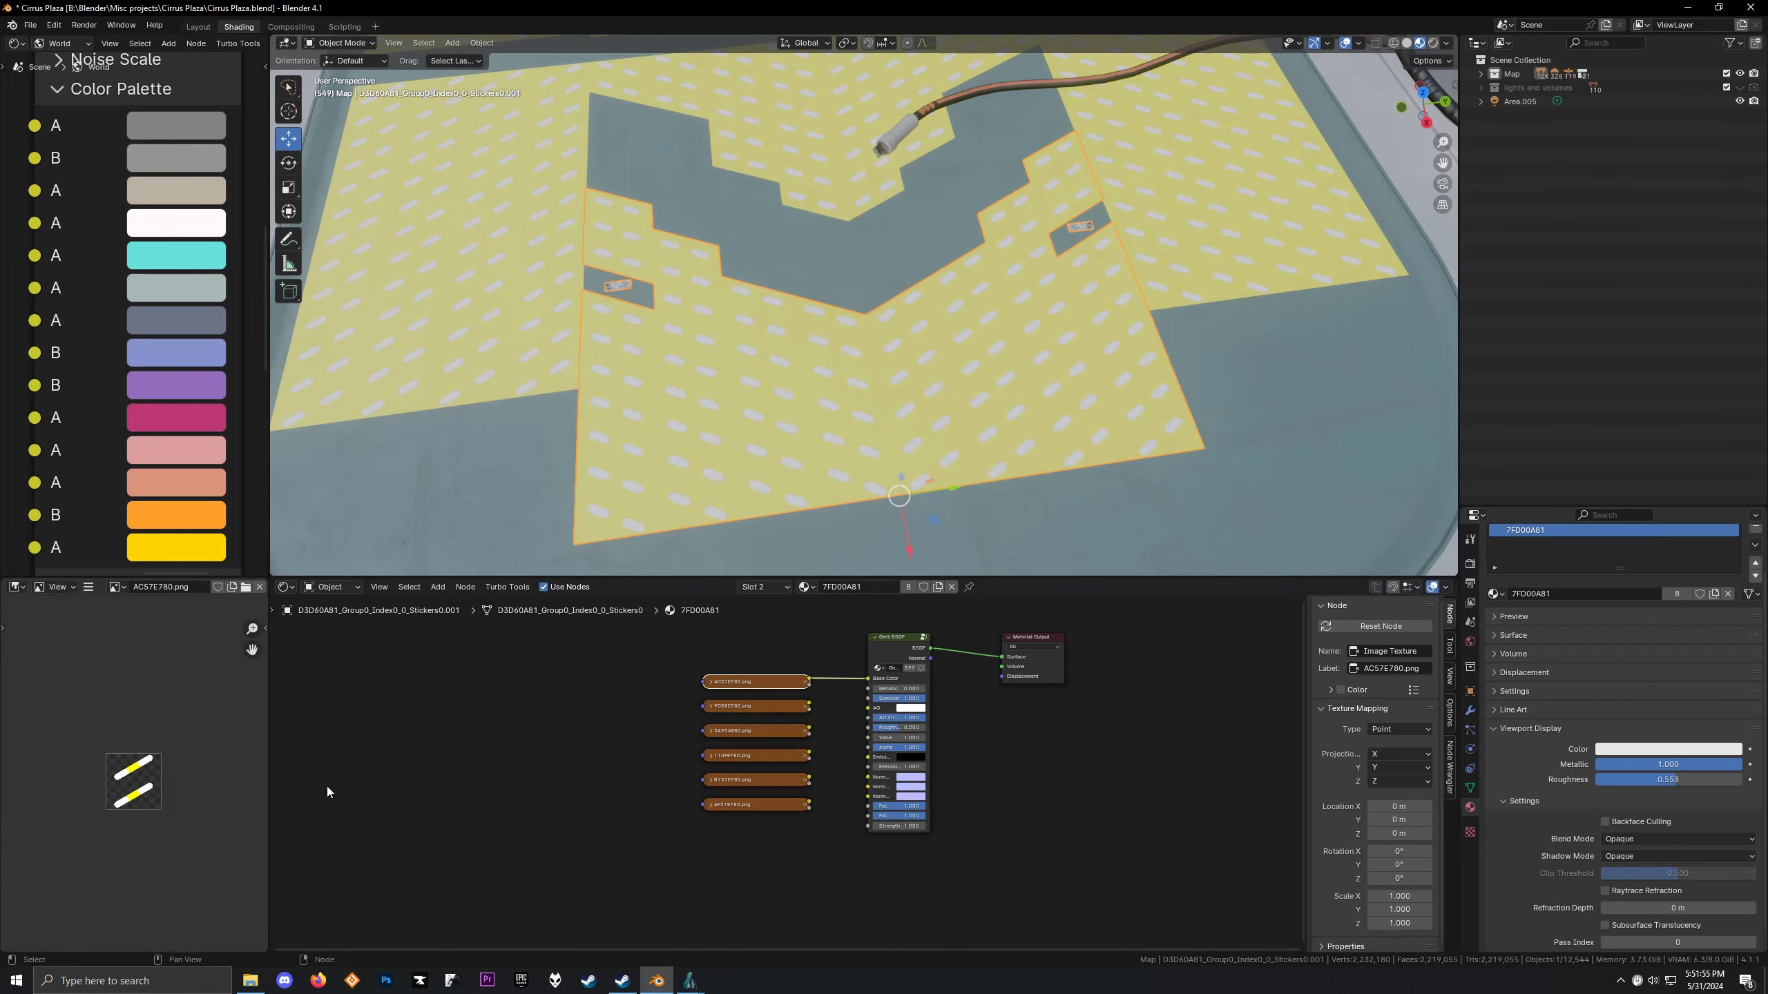
Preview the AC57E780.png texture on the floor stickers and look at the pattern
ctrl+shift+click(776, 678)
ctrl+shift+click(777, 679)
middle_drag(852, 522, 809, 514)
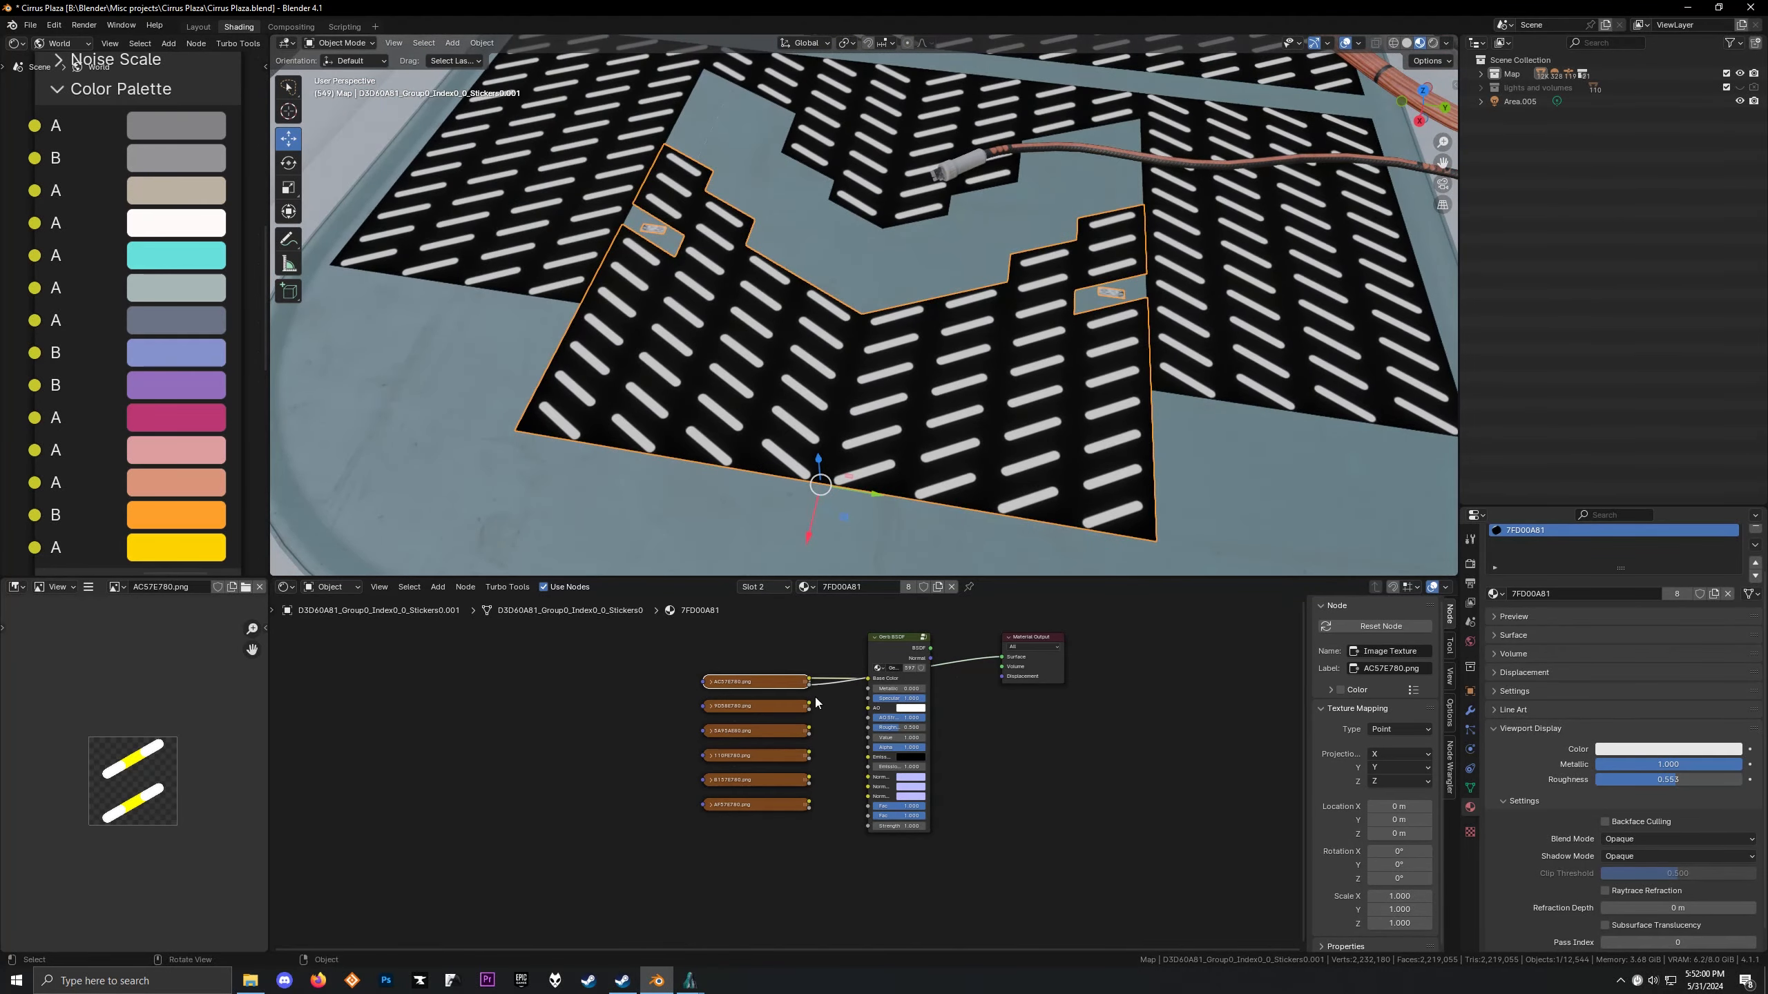
Show the whole 9D58E780.png texture of the 7FD00A81 material in the image editor
click(769, 703)
key(Home)
scroll(83, 765, up, 1)
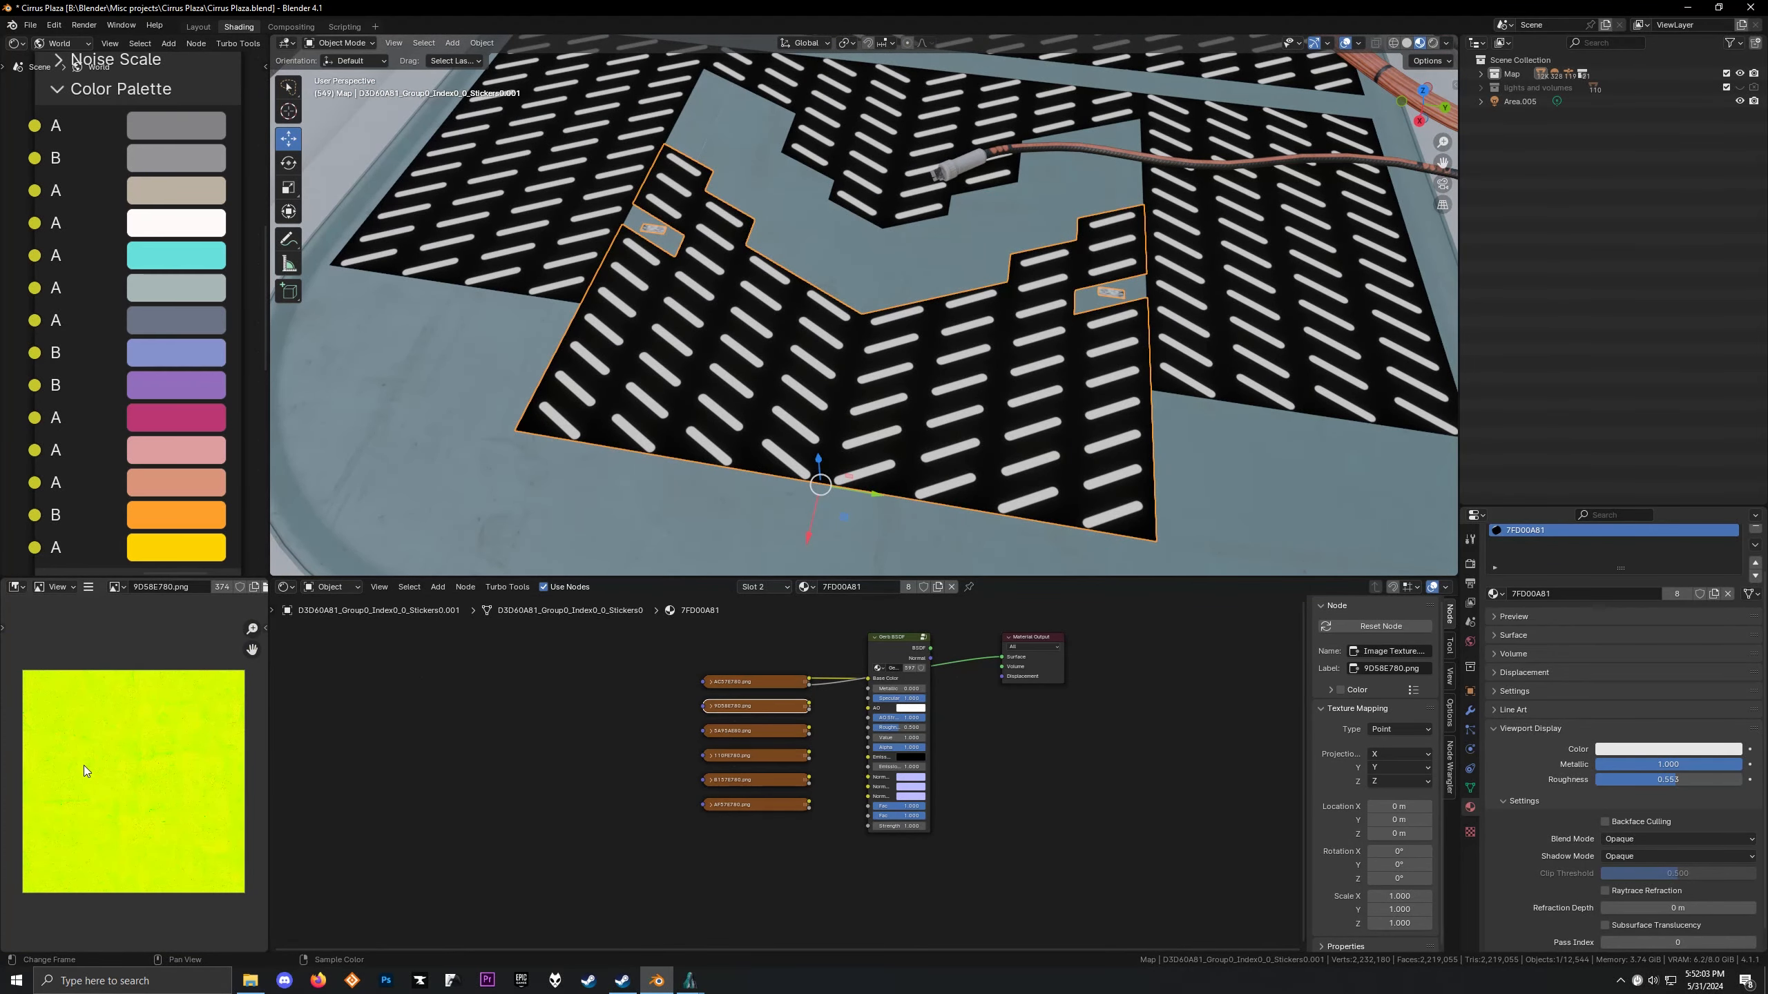
Add a Noise Texture node above the image textures in the floor sticker's 7FD00A81 material
scroll(652, 304, down, 2)
shift+middle_drag(651, 304, 905, 377)
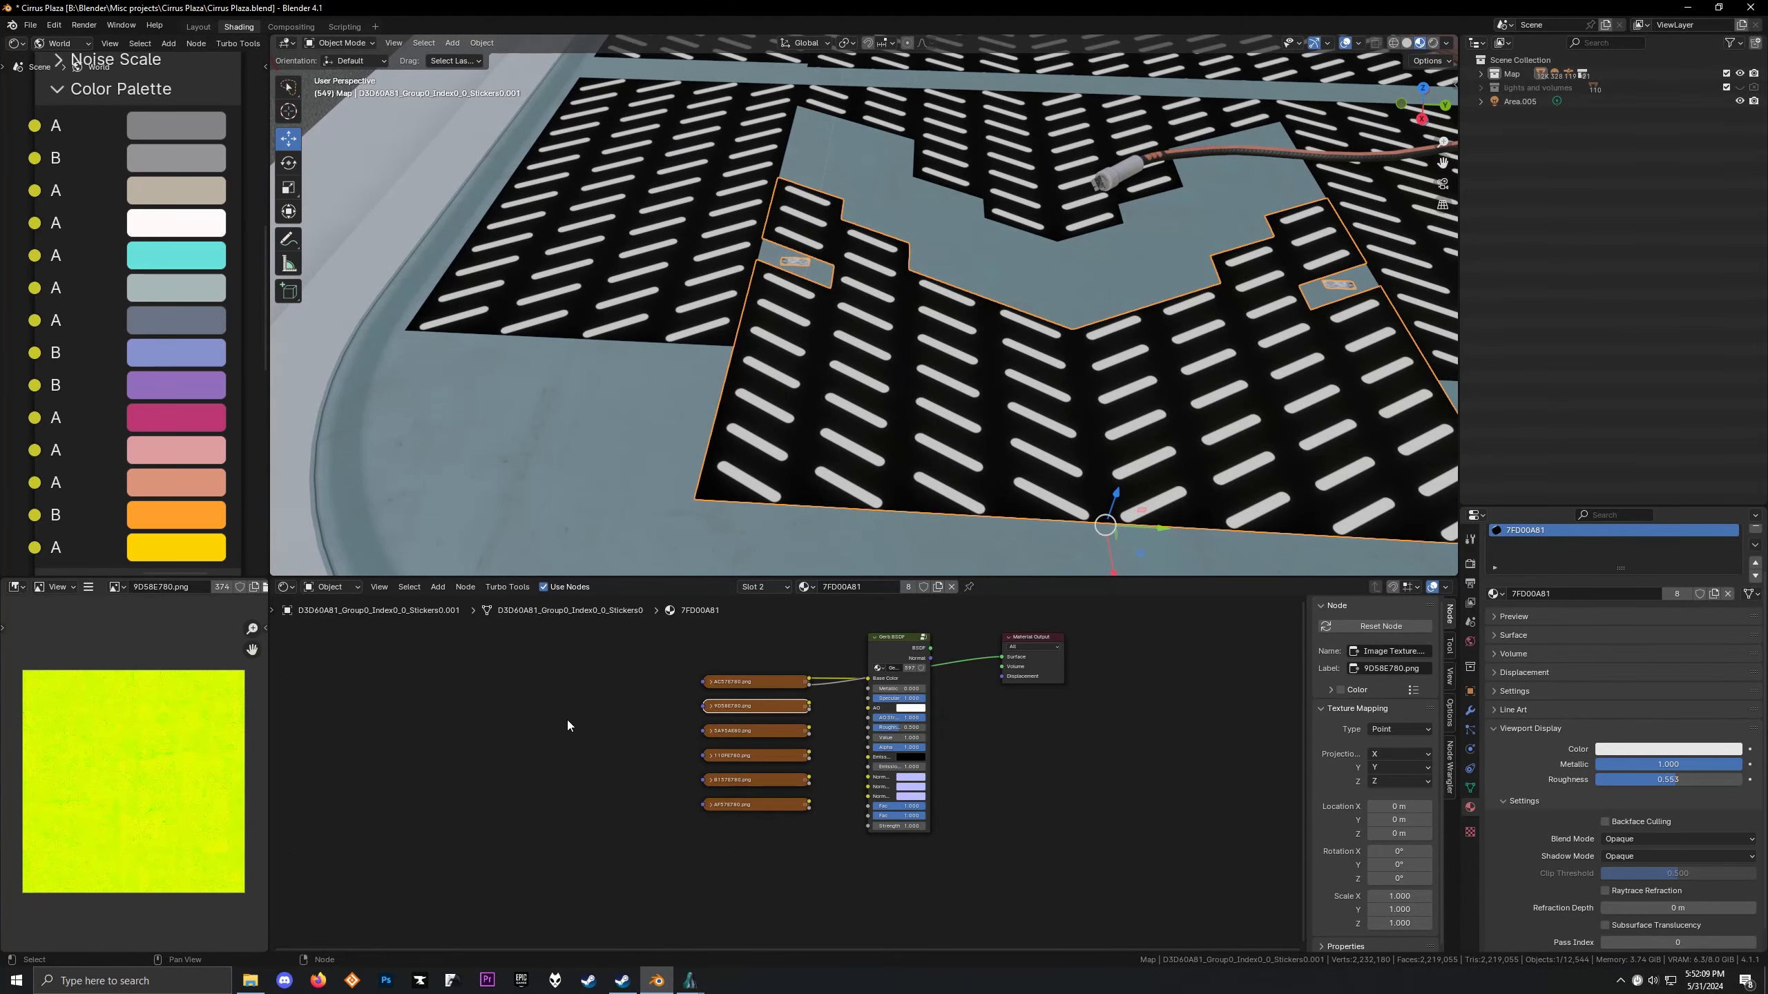
middle_drag(591, 718, 571, 829)
scroll(629, 790, up, 1)
key(shift+a)
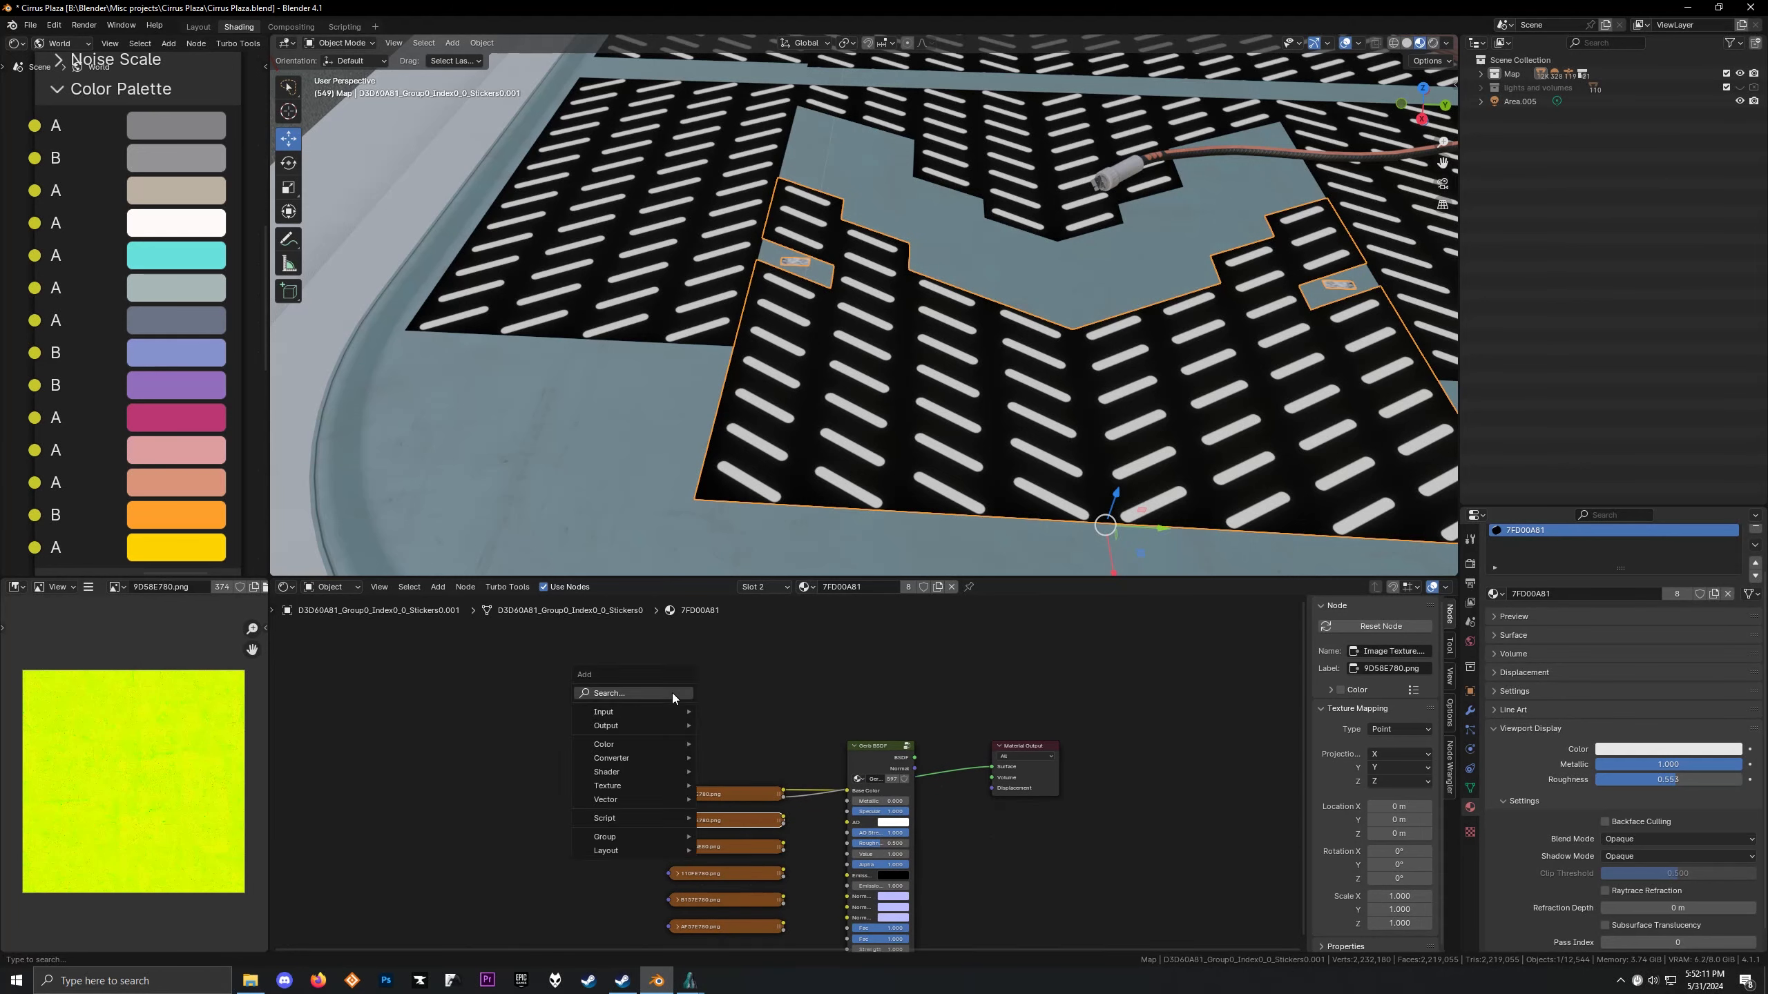
click(671, 692)
text(noi)
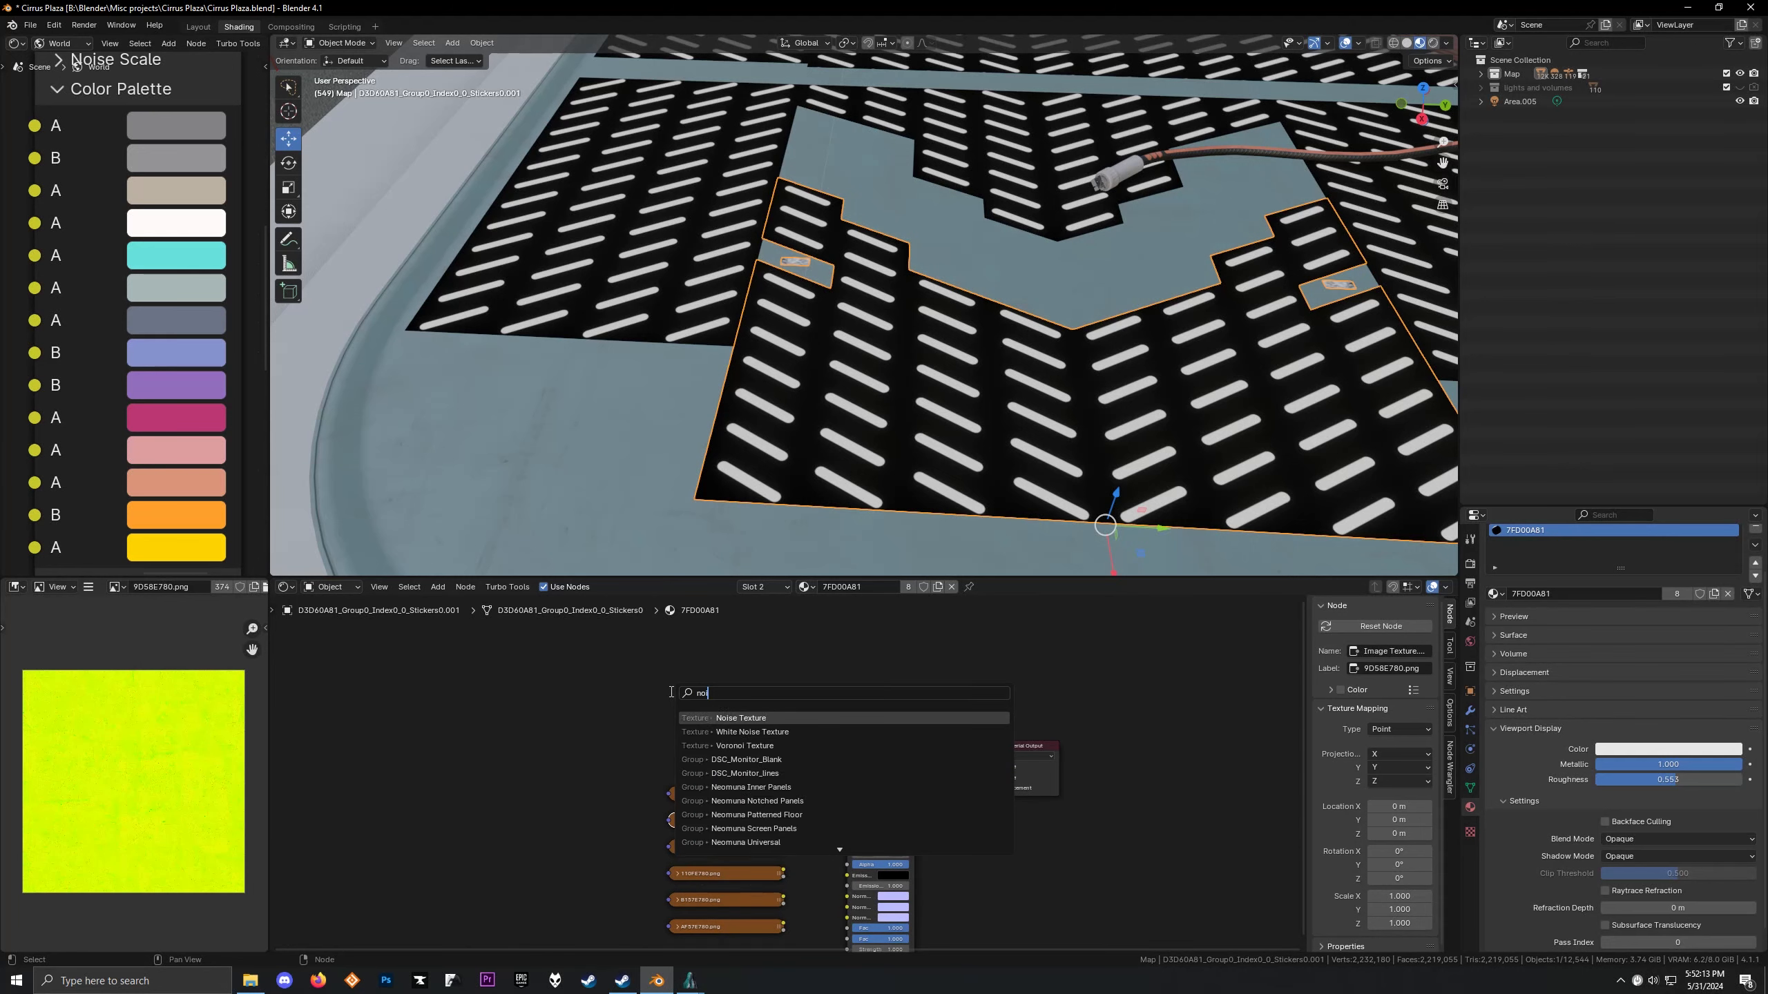
click(724, 721)
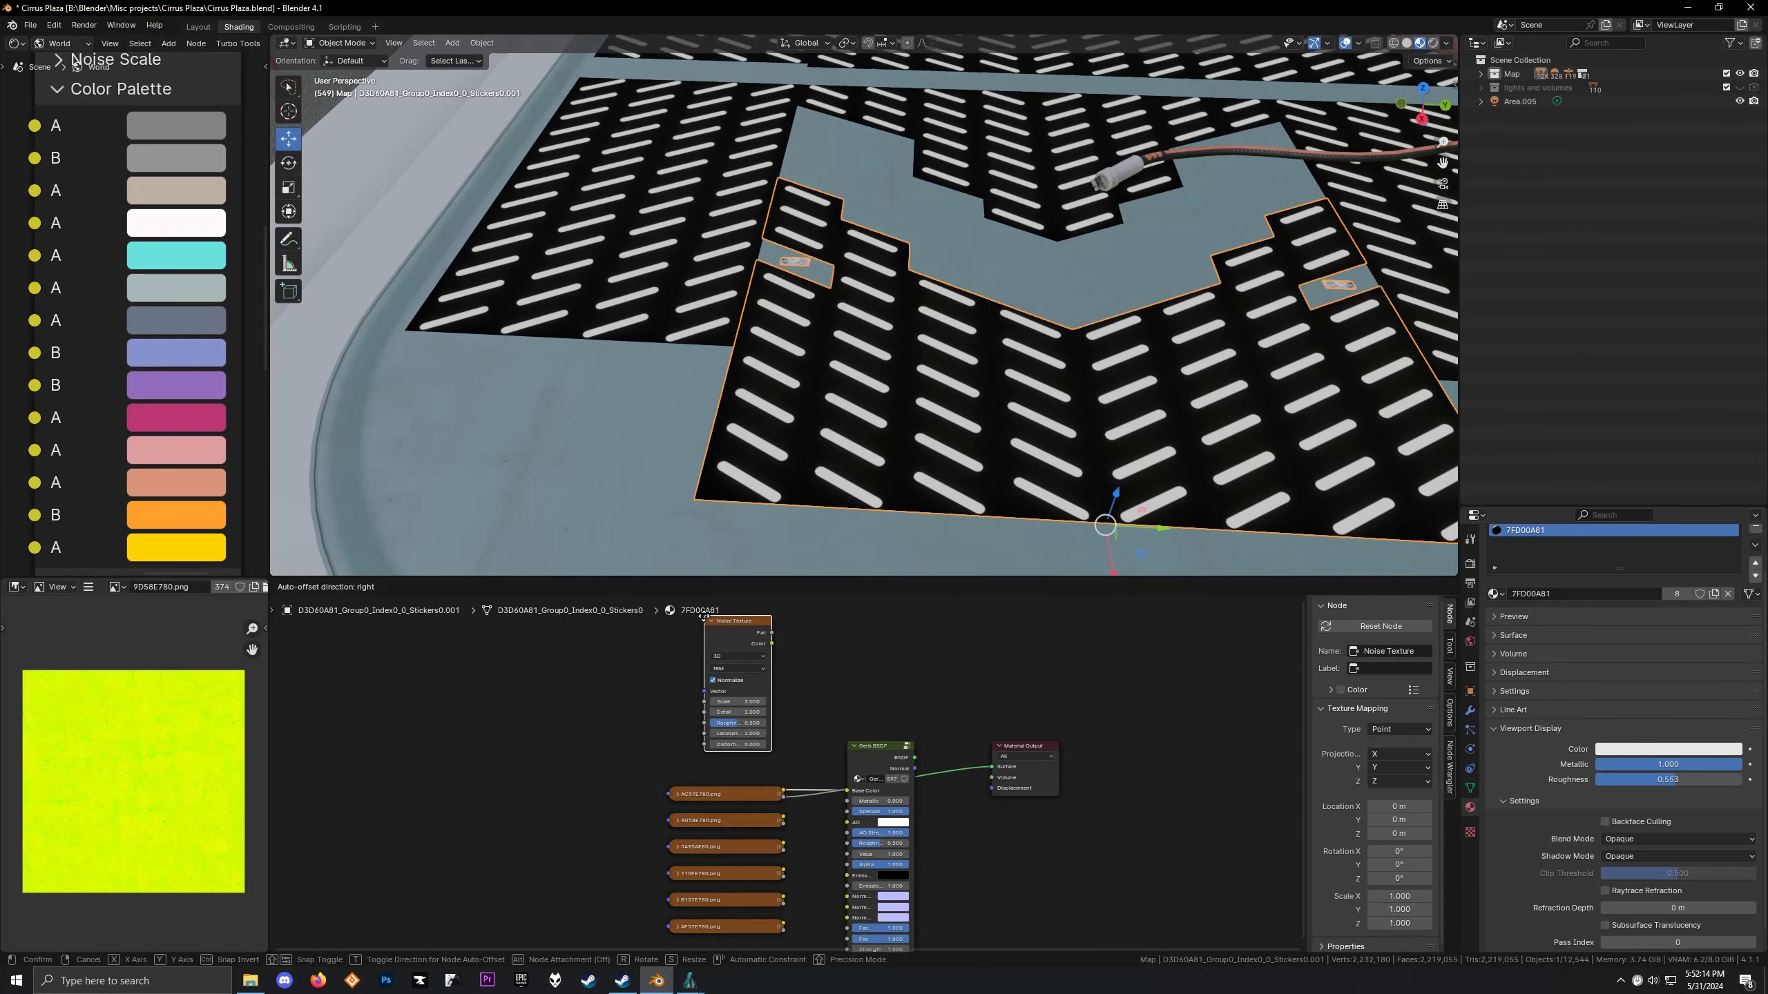
click(642, 628)
Move the 9D58E780.png texture node away from the stack and link its colour into a new Separate Color node
click(742, 831)
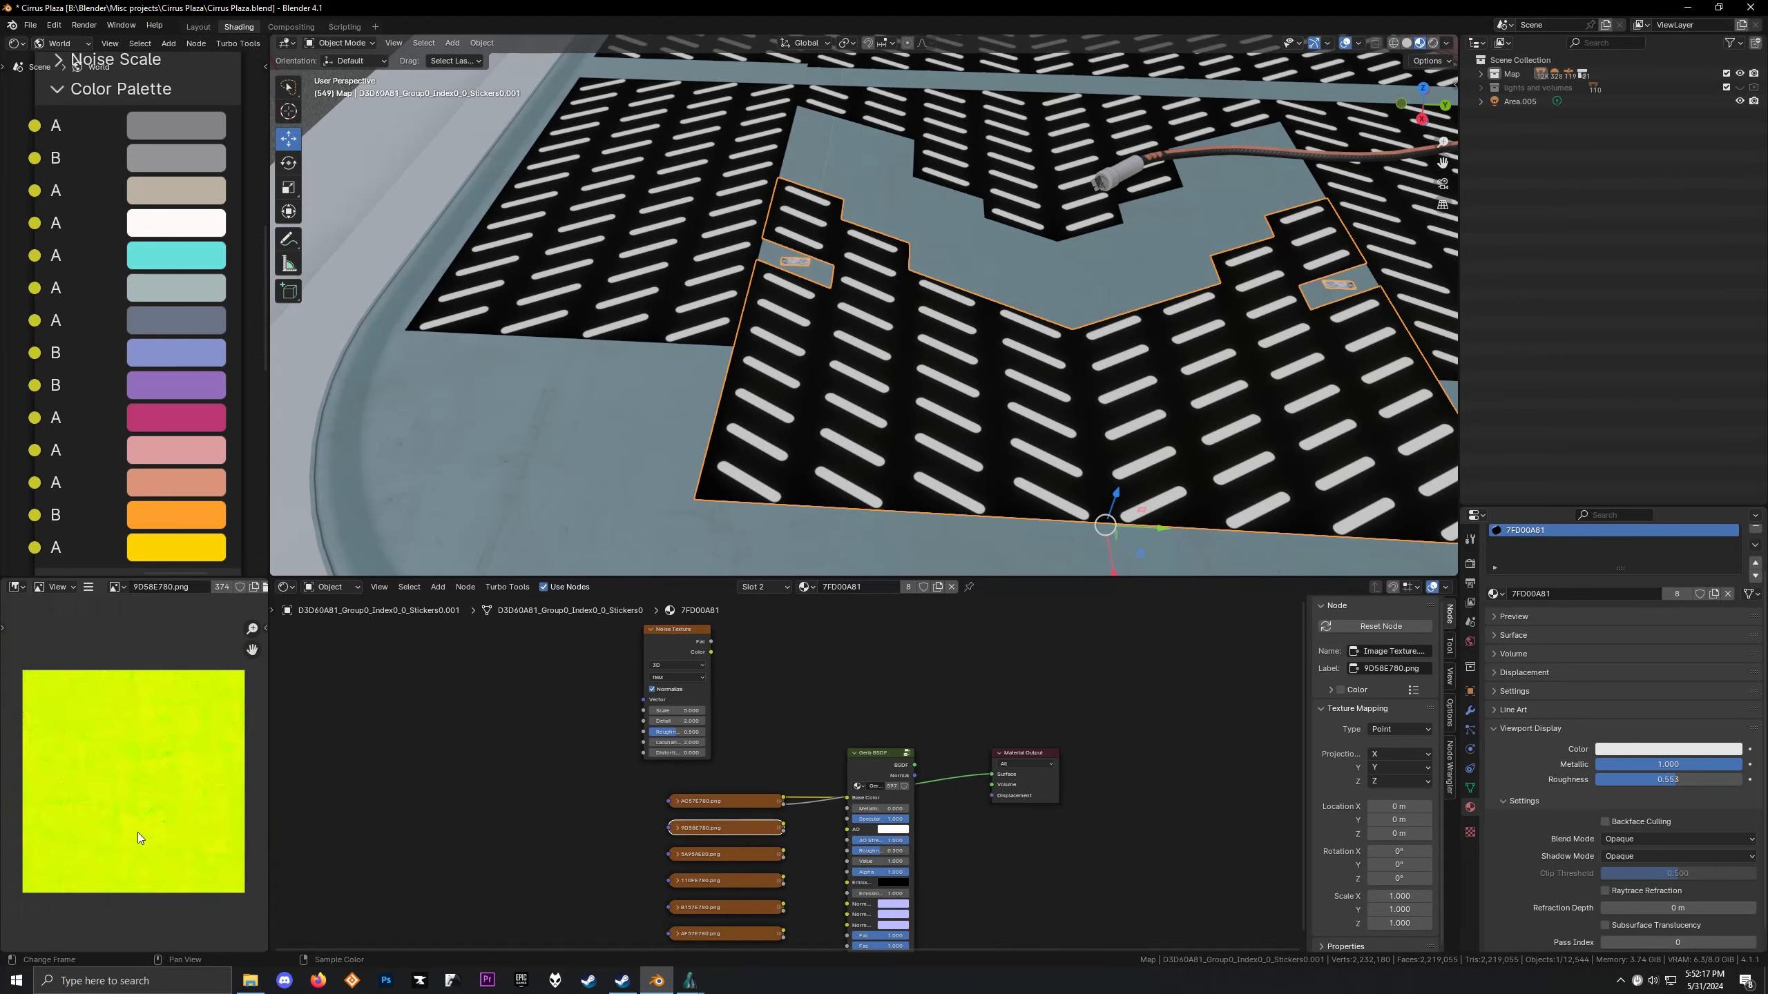
scroll(138, 832, up, 1)
drag(758, 828, 492, 808)
key(shift+a)
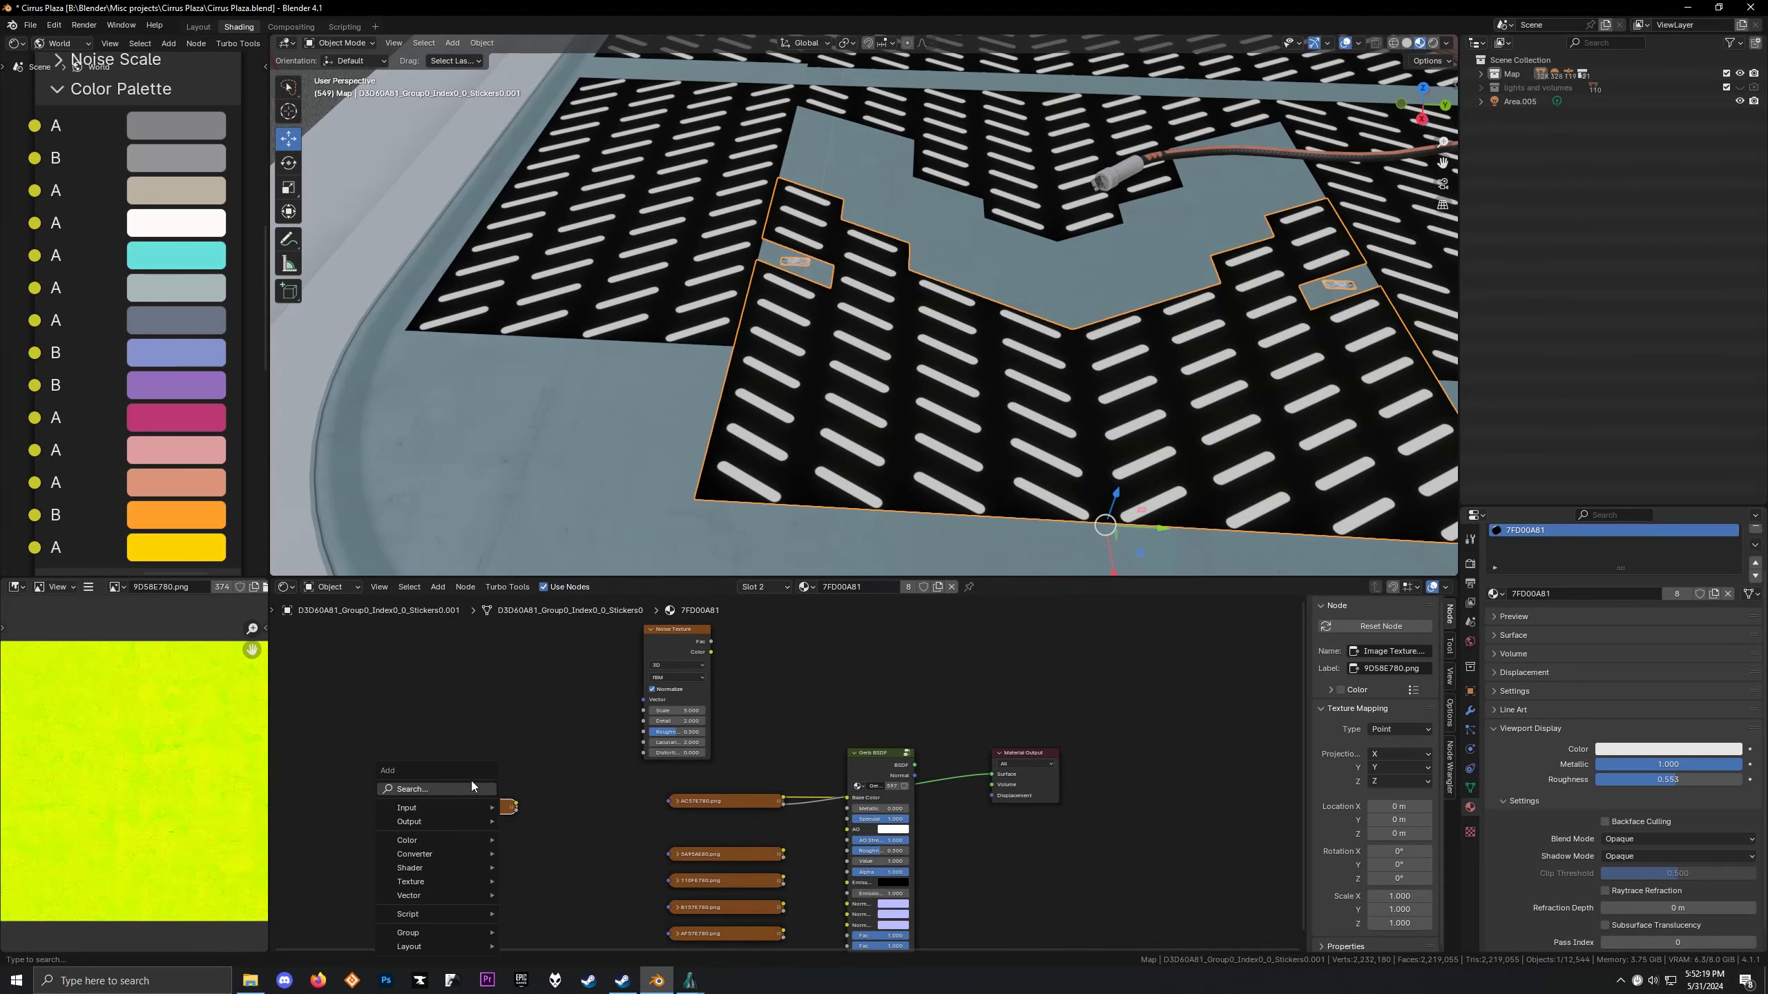
text(se)
click(536, 846)
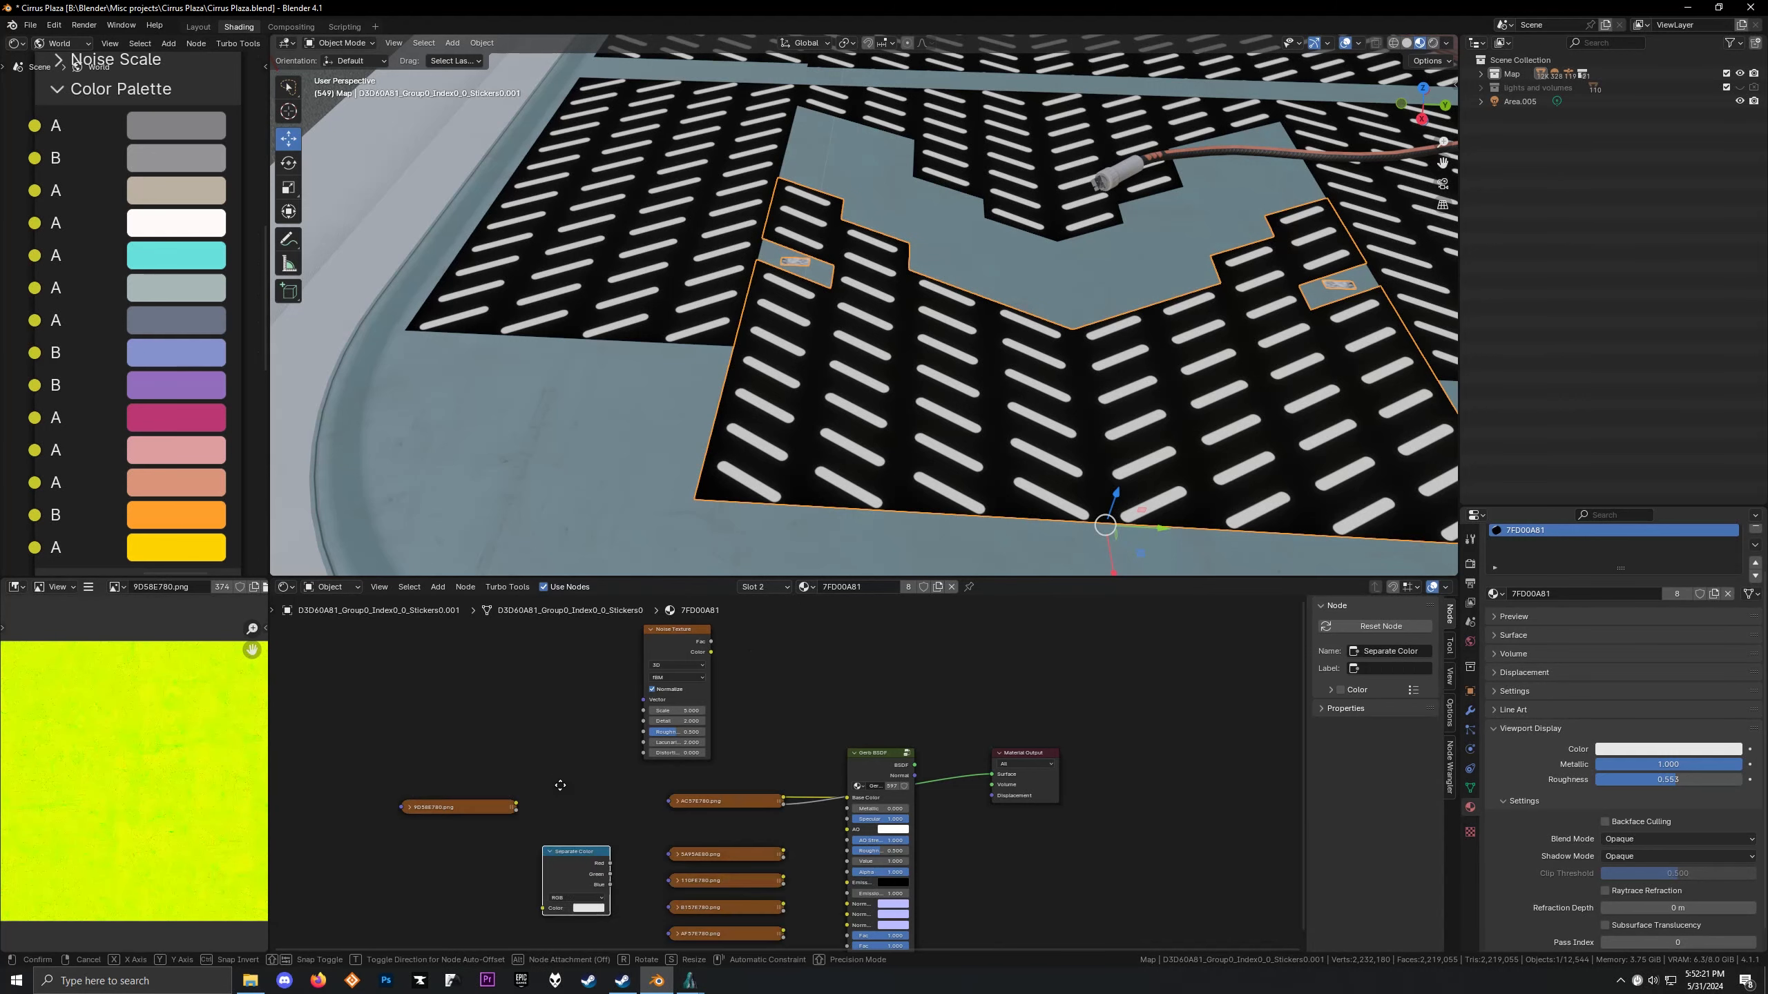
click(540, 781)
drag(517, 805, 561, 801)
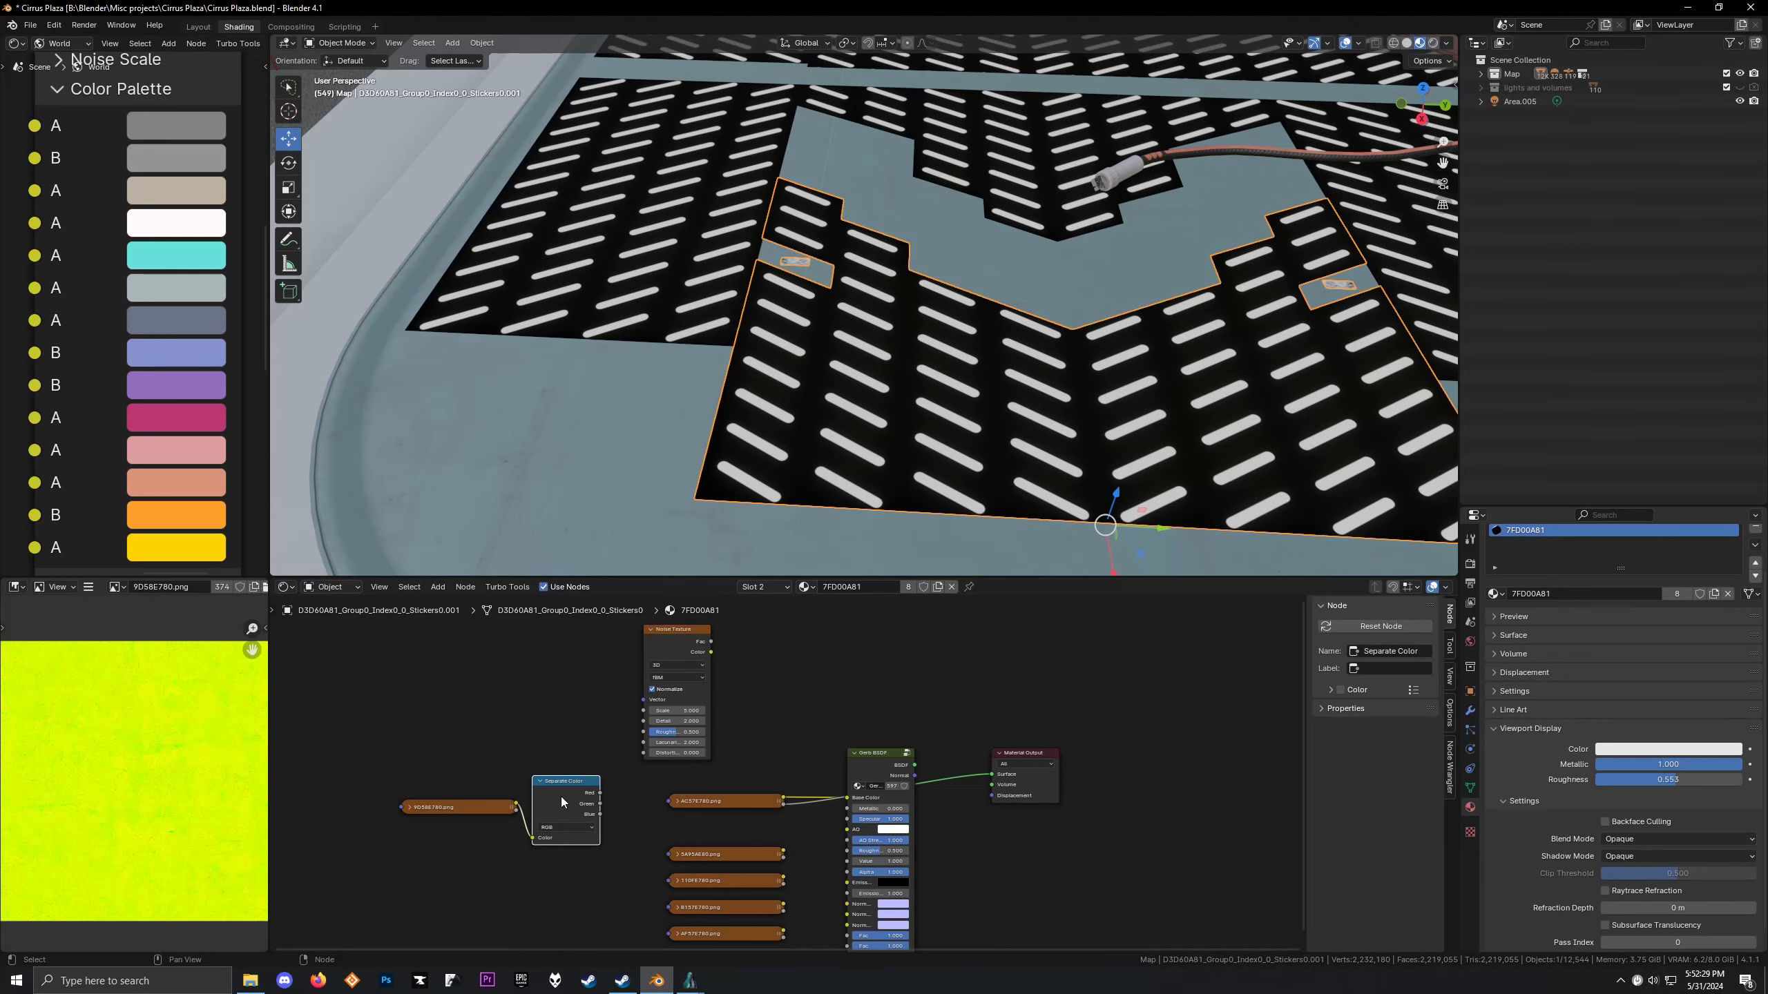
Preview the red, green and blue channels of the 9D58E780.png texture on the floor sticker
ctrl+shift+click(560, 796)
middle_drag(784, 331, 690, 323)
scroll(769, 326, up, 4)
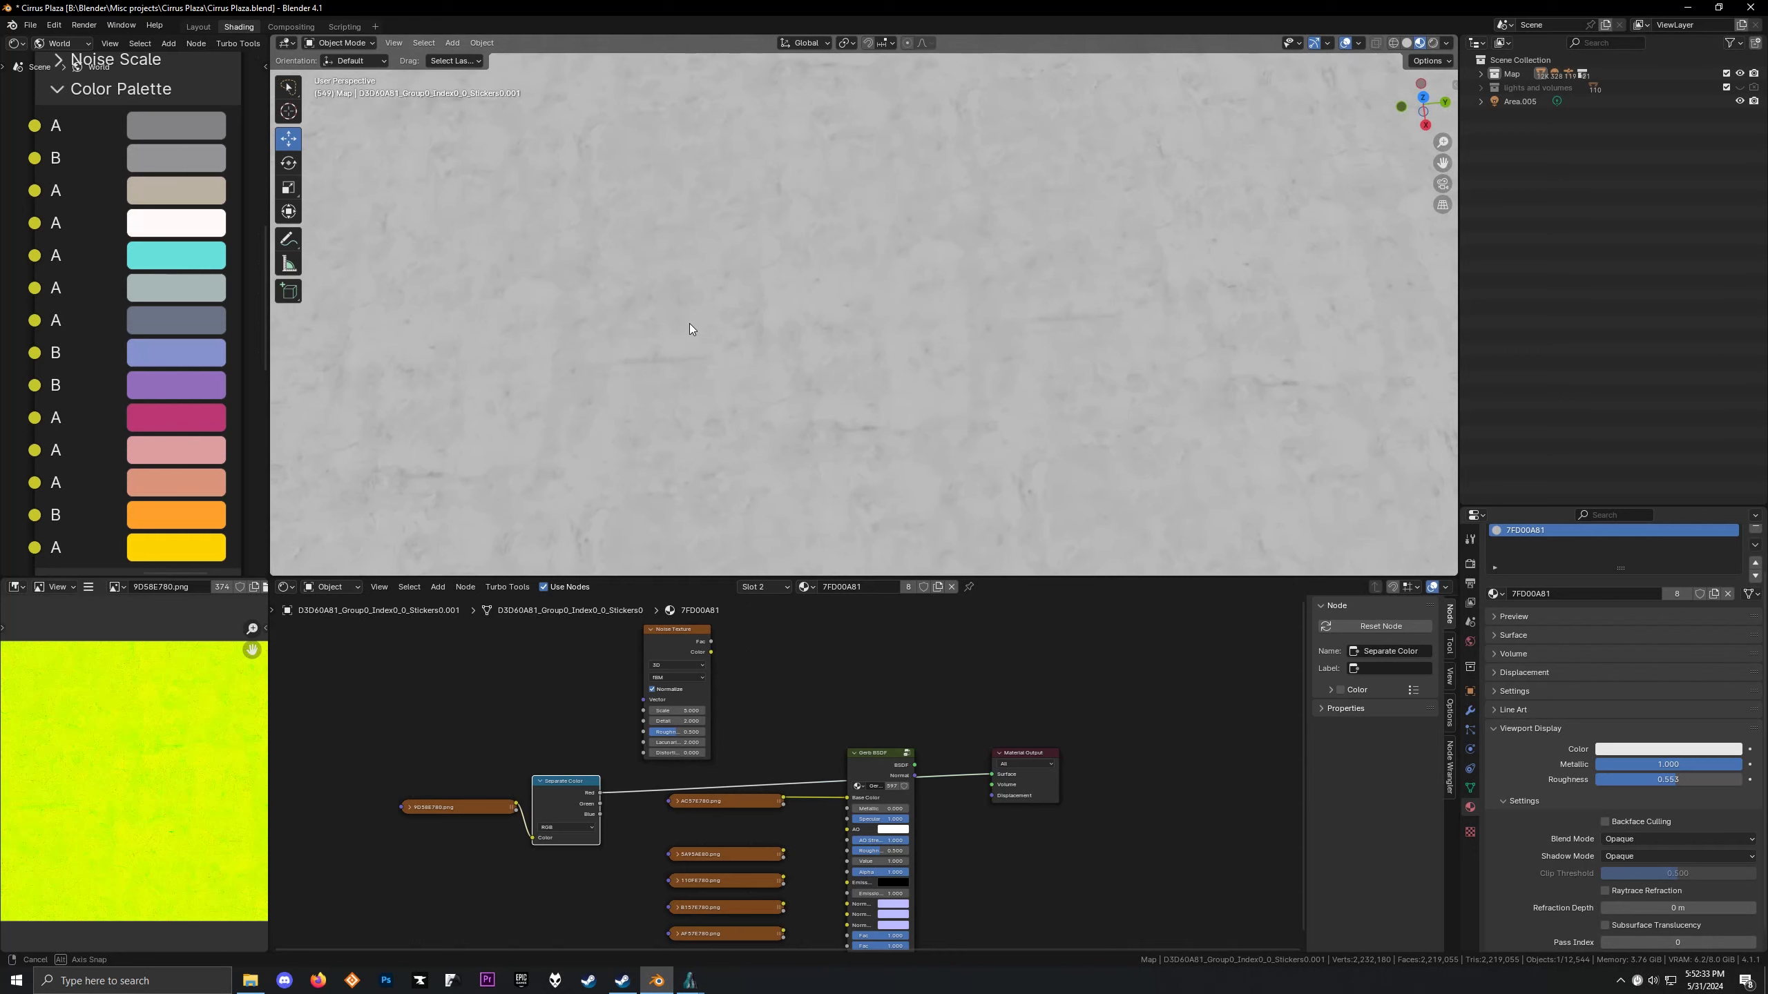
ctrl+shift+click(565, 790)
middle_drag(606, 446, 522, 380)
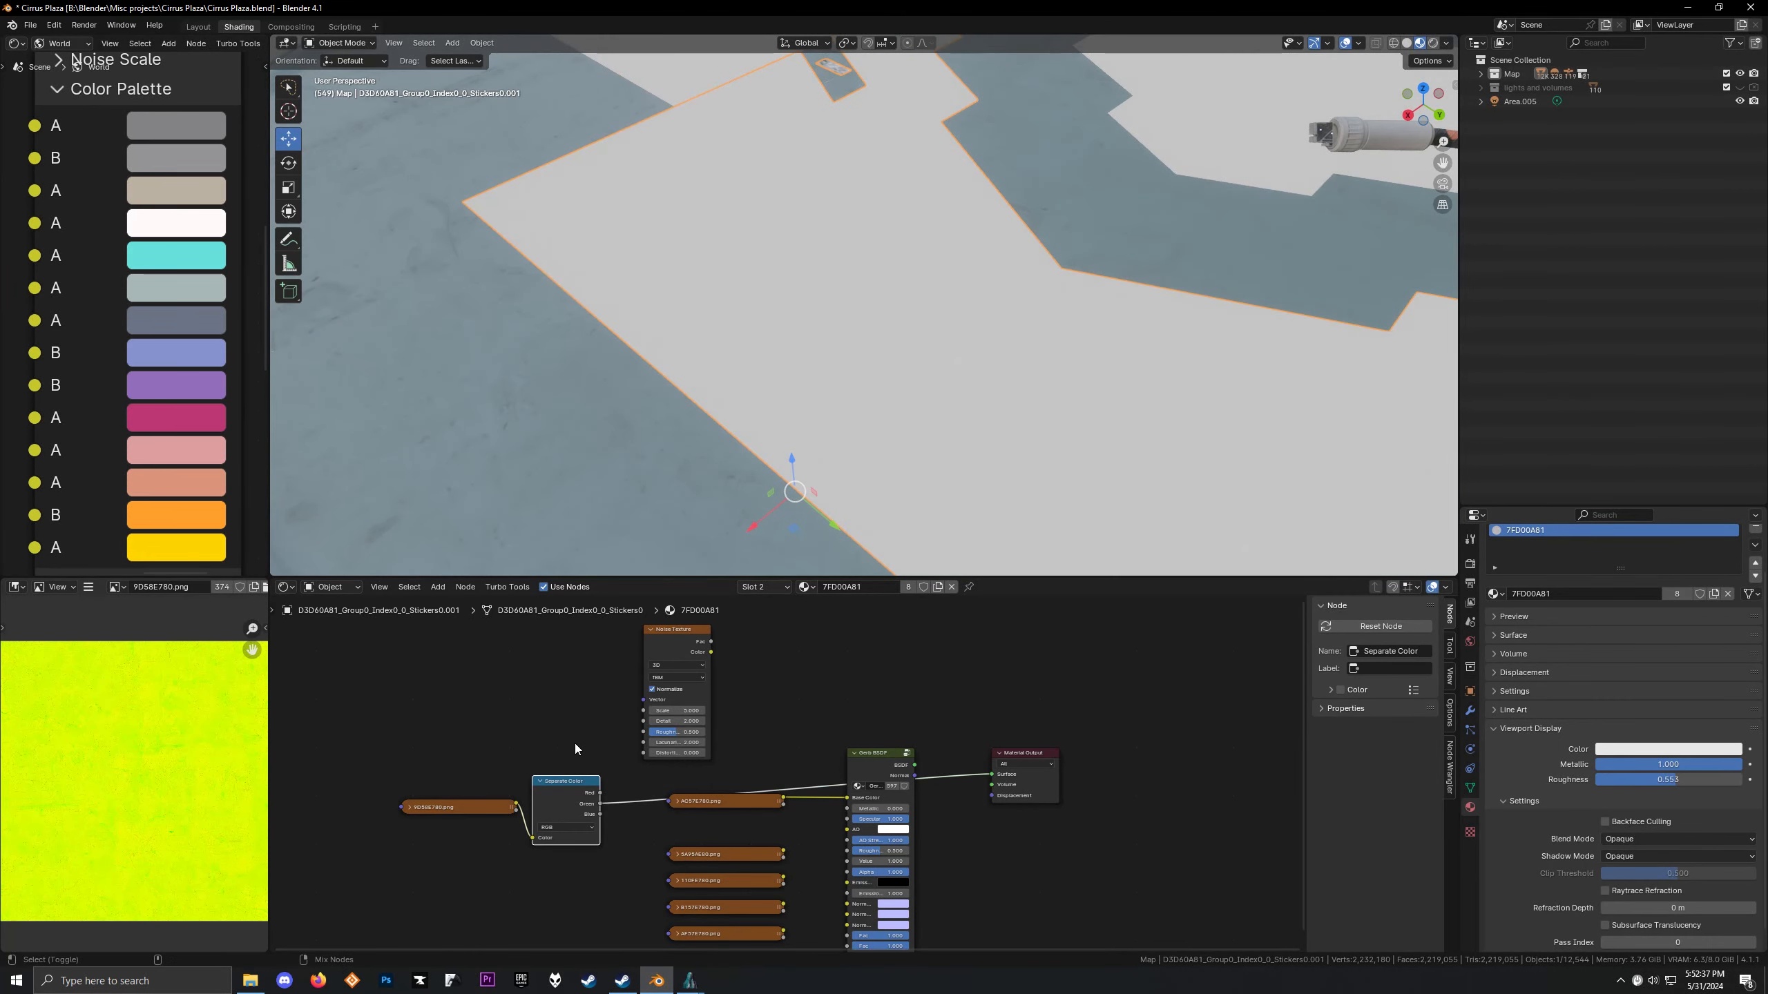
ctrl+shift+click(578, 810)
Delete the Separate Color node and move the 9D58E780.png node back among the other image textures
drag(448, 757, 601, 849)
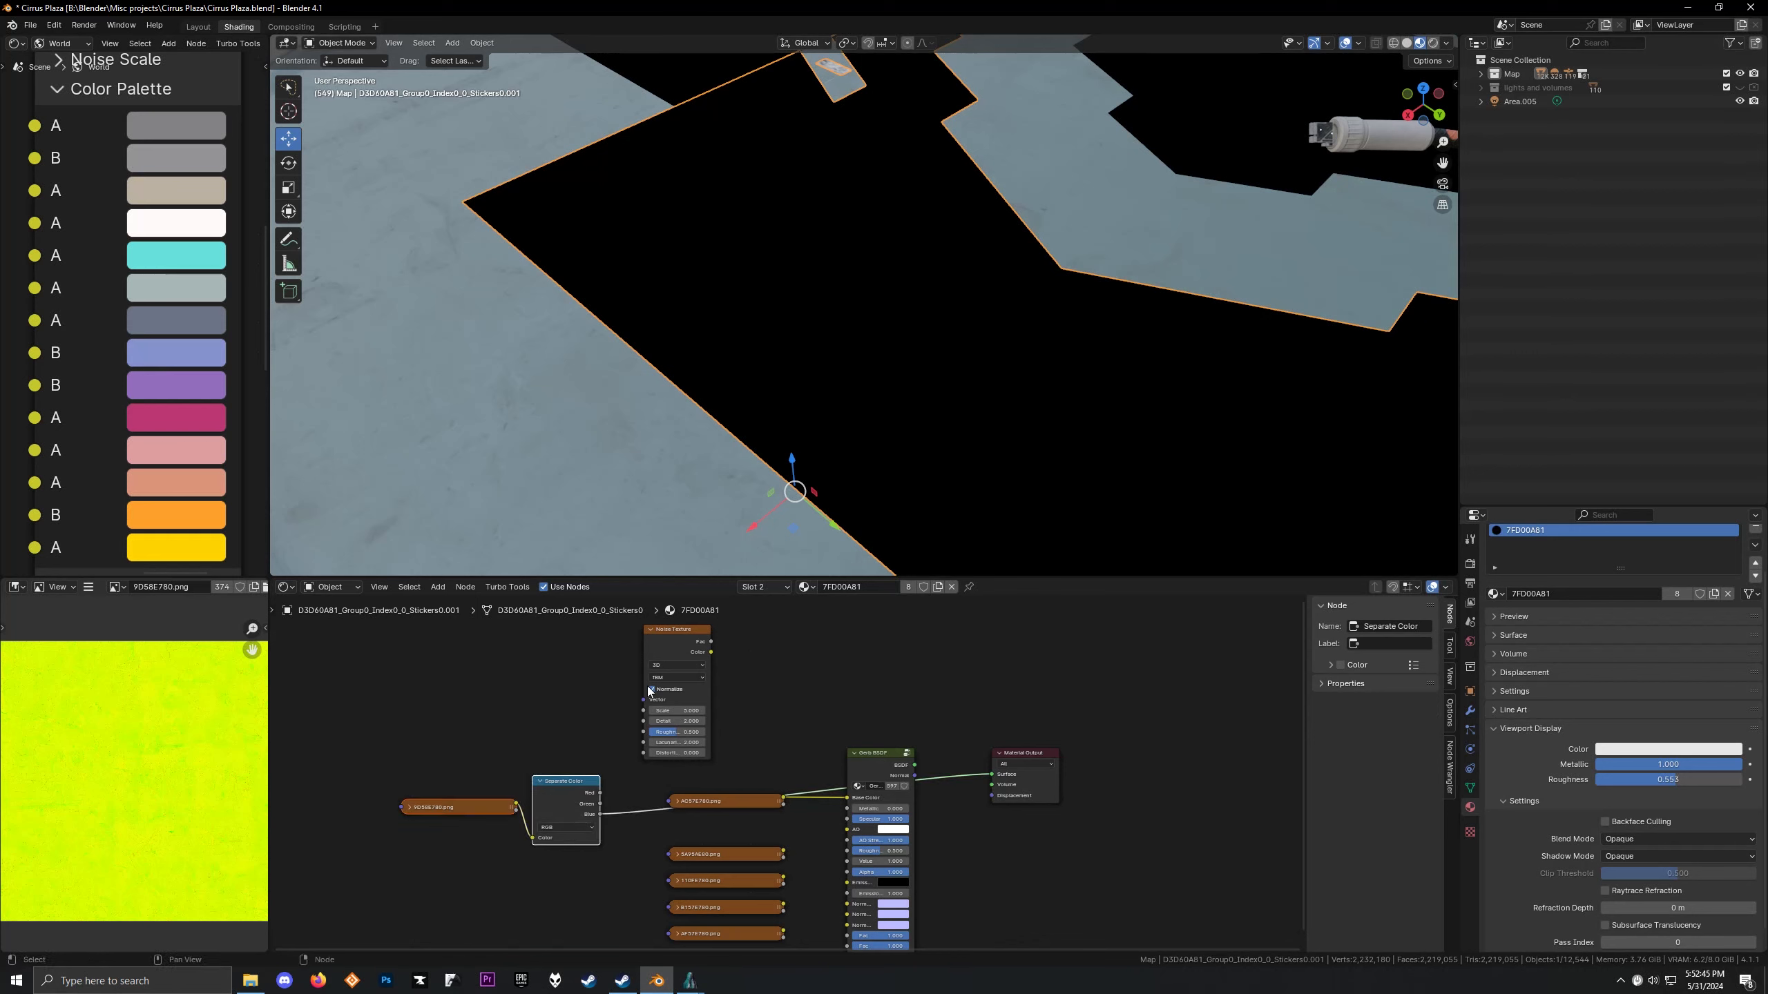
key(Delete)
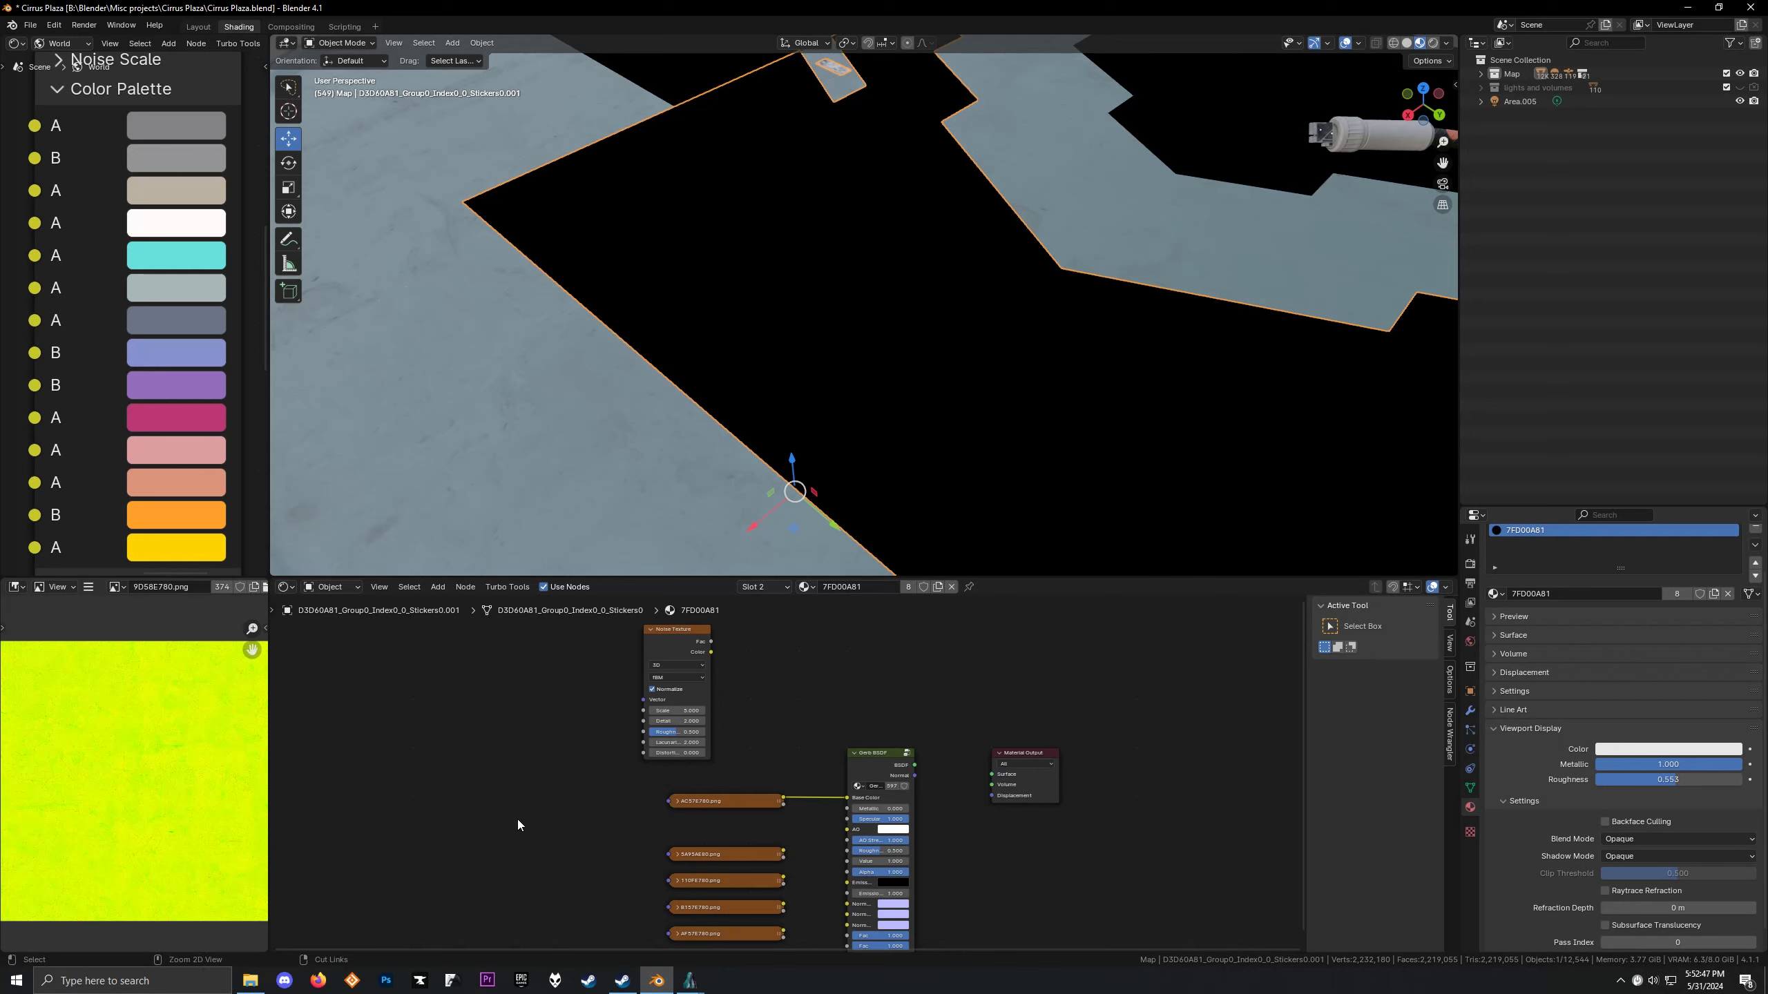
key(ctrl+z)
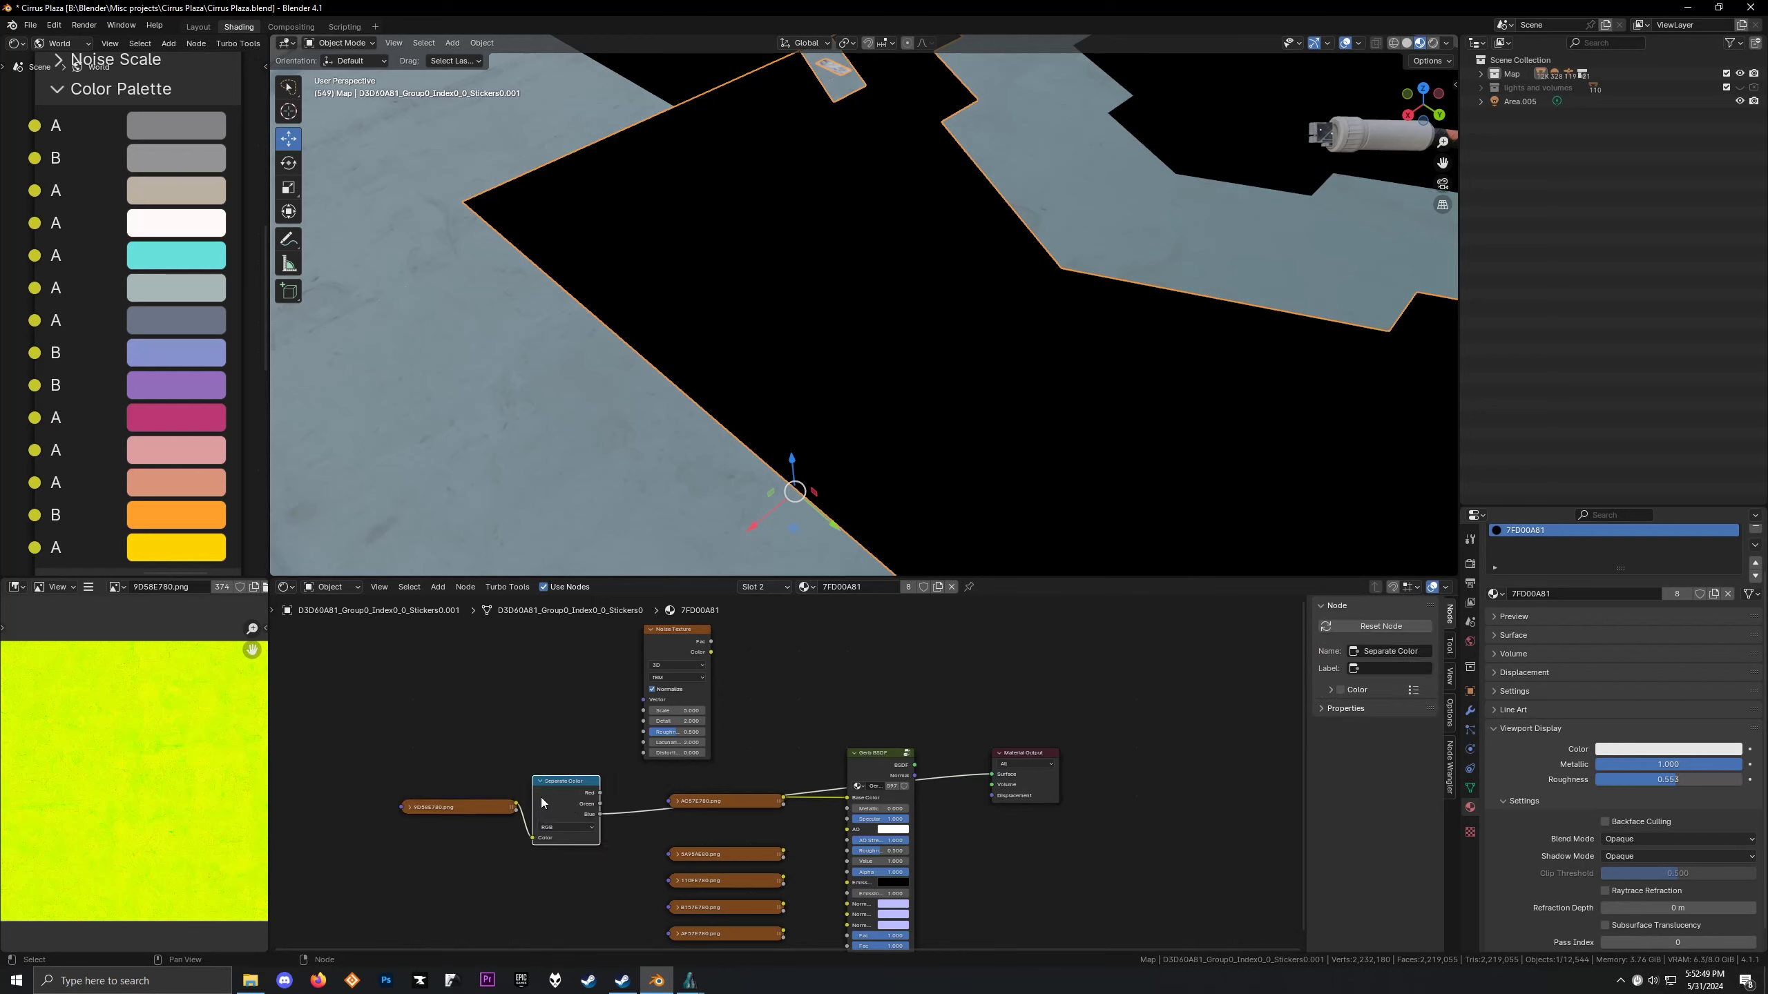
key(Delete)
drag(488, 808, 768, 828)
Preview the Noise Texture on the floor sticker and set its detail to 15
middle_drag(807, 652, 847, 717)
ctrl+shift+click(734, 712)
middle_drag(735, 412, 858, 352)
scroll(788, 774, up, 2)
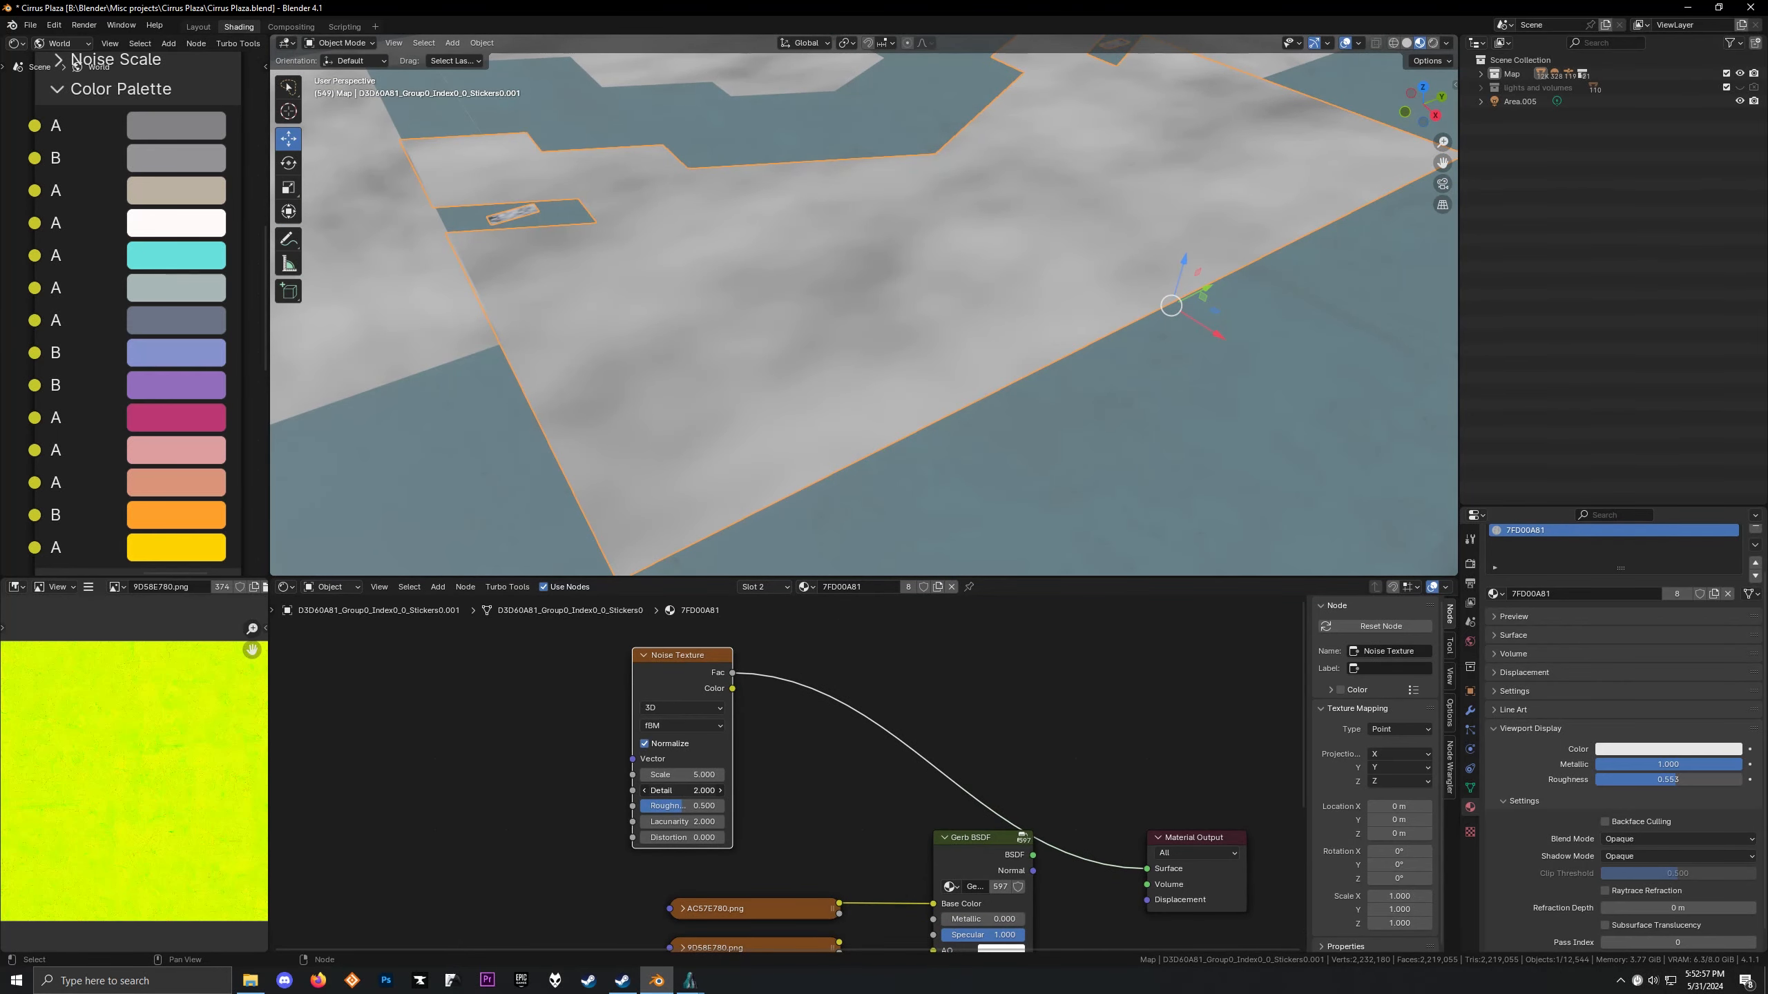
scroll(766, 361, up, 4)
middle_drag(752, 362, 853, 383)
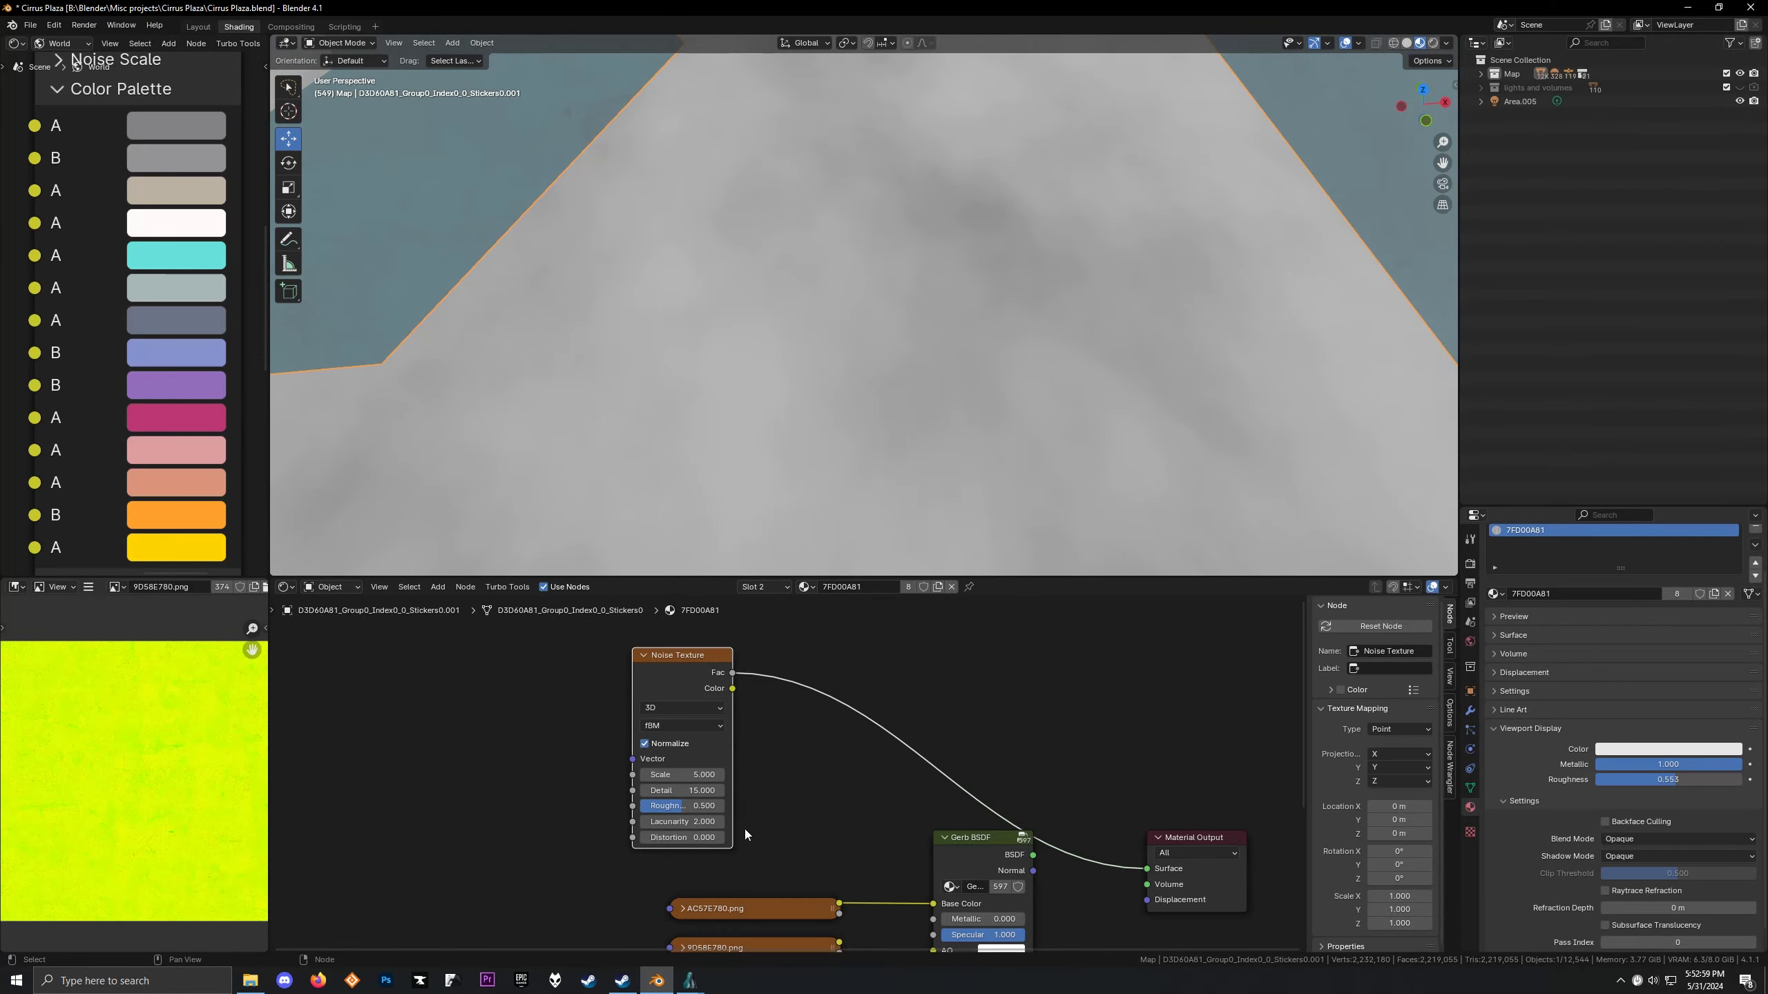
Set the Noise Texture's roughness to 0.733 and scale to 12, and change its type to Multifractal
drag(696, 806, 743, 774)
right_click(696, 822)
scroll(627, 424, down, 2)
middle_drag(571, 426, 446, 446)
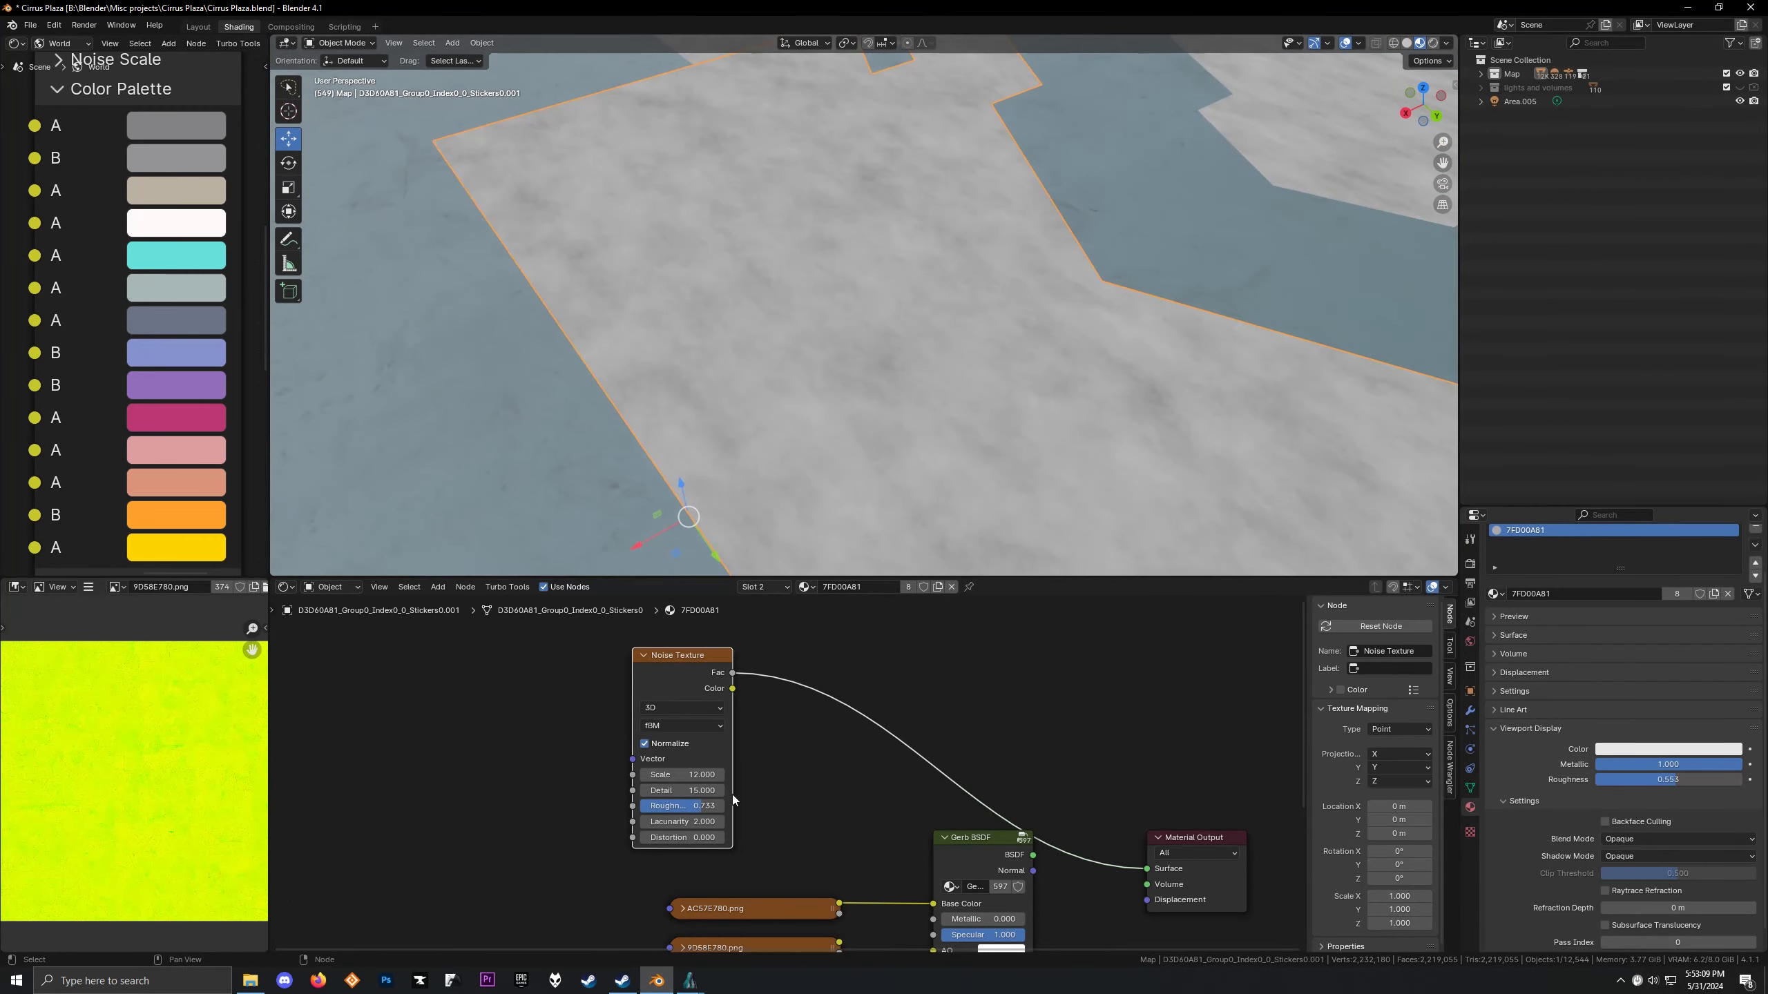
click(678, 726)
click(679, 761)
mouse_move(676, 334)
middle_down()
mouse_move(746, 326)
mouse_move(815, 368)
mouse_move(839, 447)
mouse_move(909, 436)
mouse_move(750, 542)
middle_up()
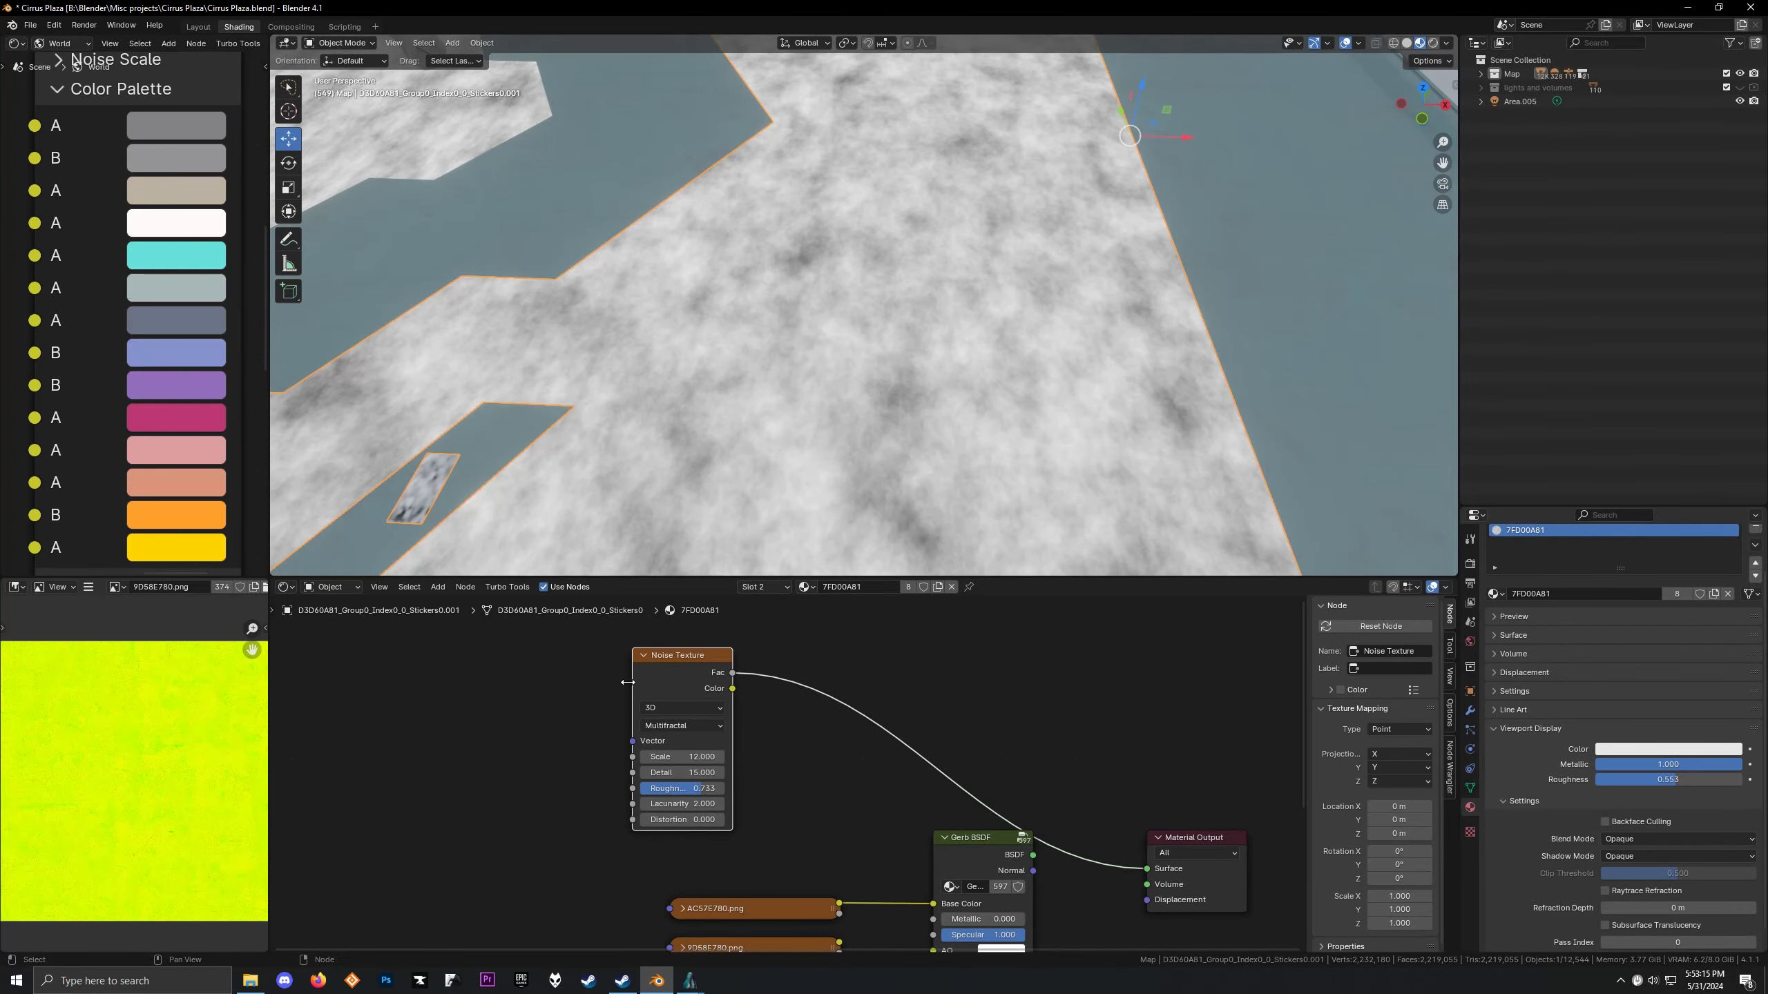
Try lowering the Noise Texture's scale, detail, lacunarity and distortion together by 0.1
drag(682, 820, 683, 756)
key(BackSpace)
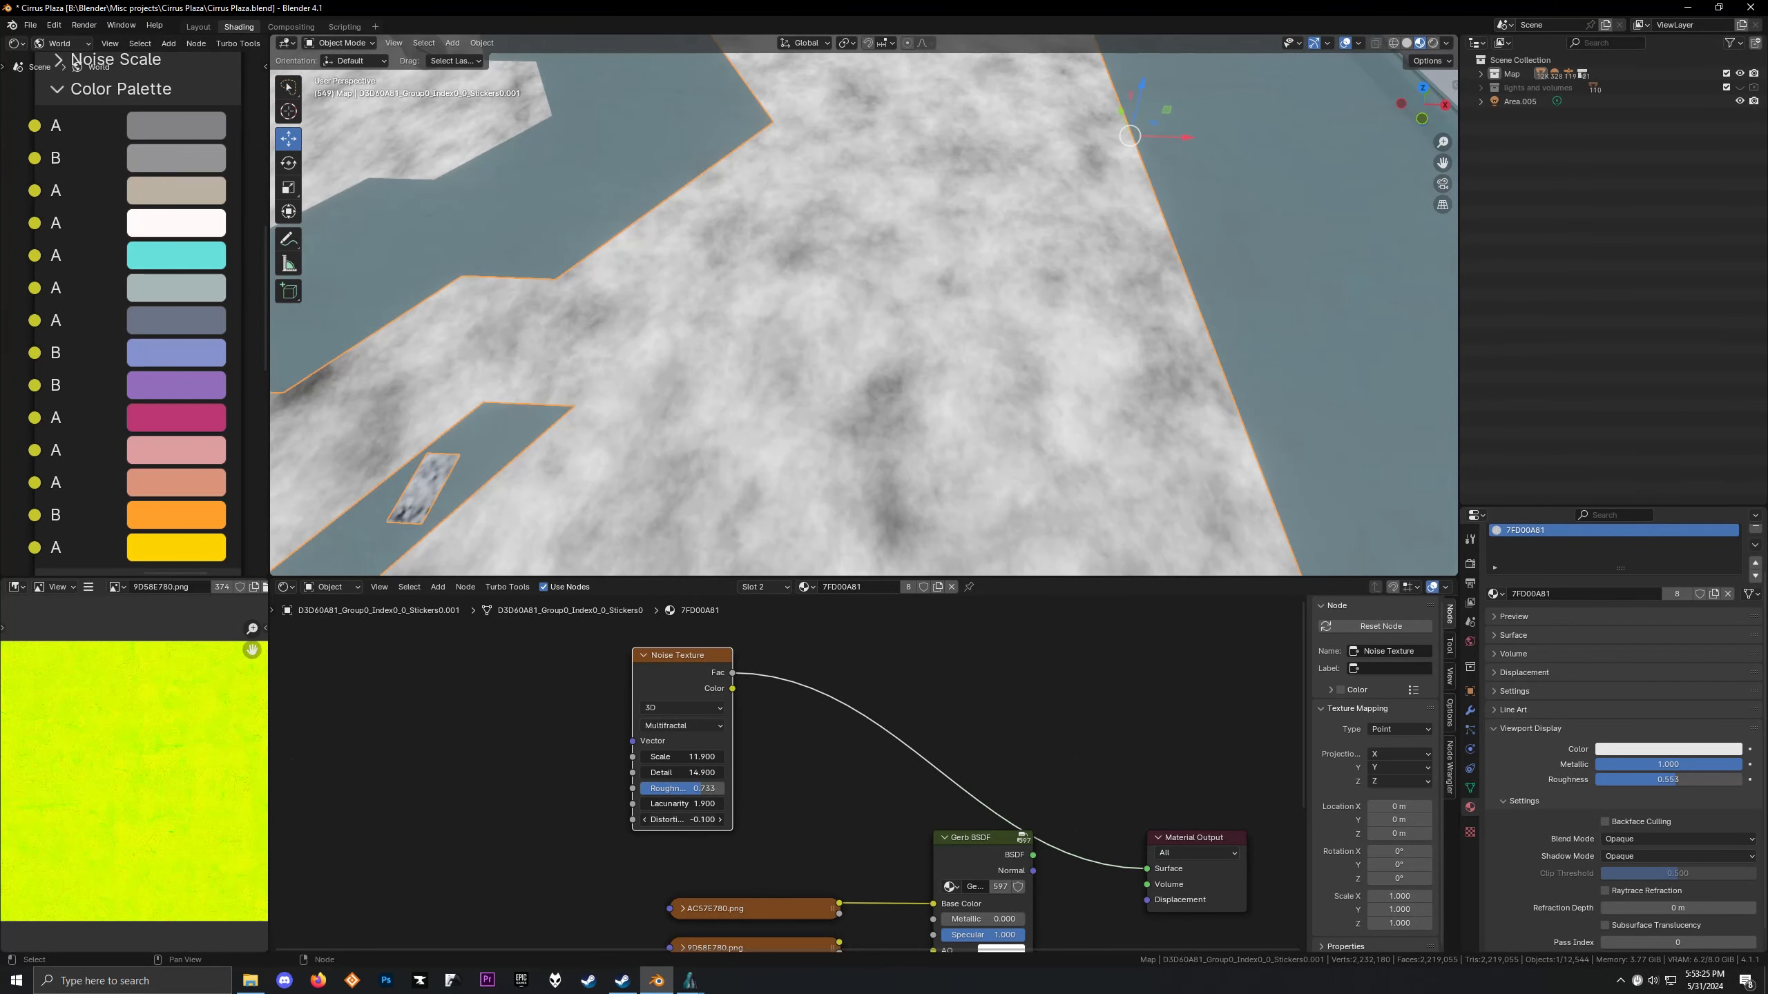
drag(688, 826, 696, 826)
Delete the Noise Texture node from the floor sticker's material
scroll(743, 648, down, 3)
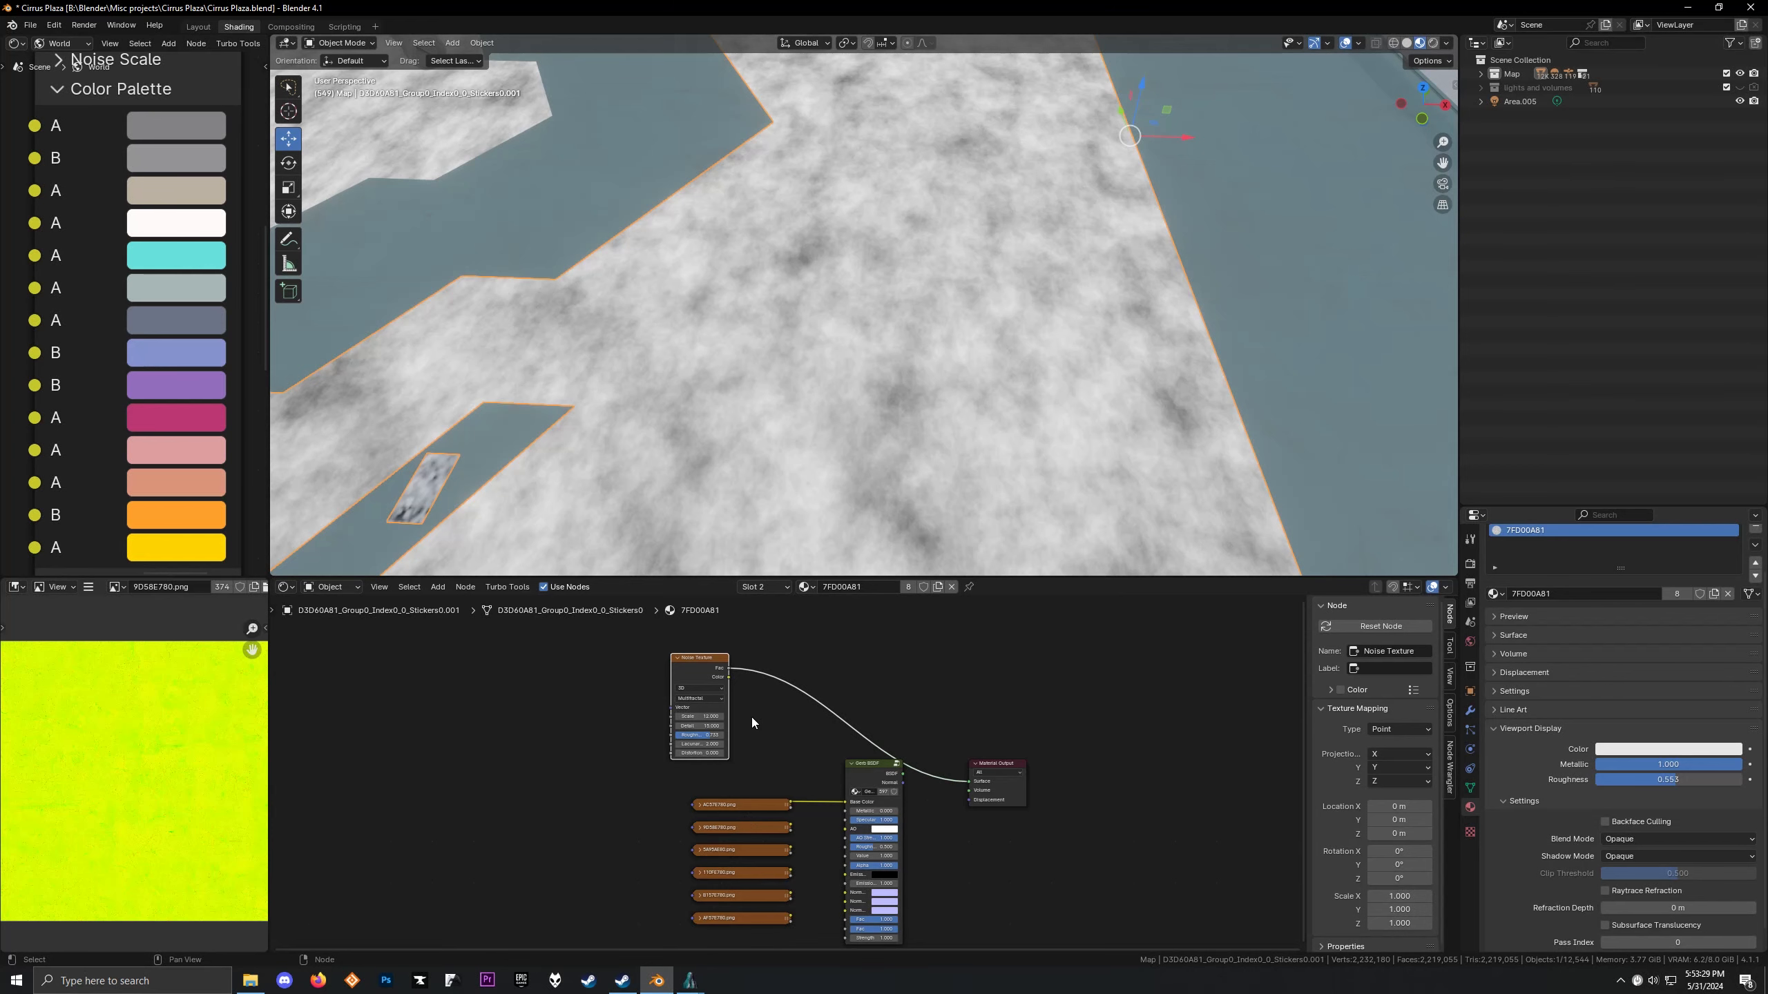
key(Delete)
middle_drag(814, 543, 786, 353)
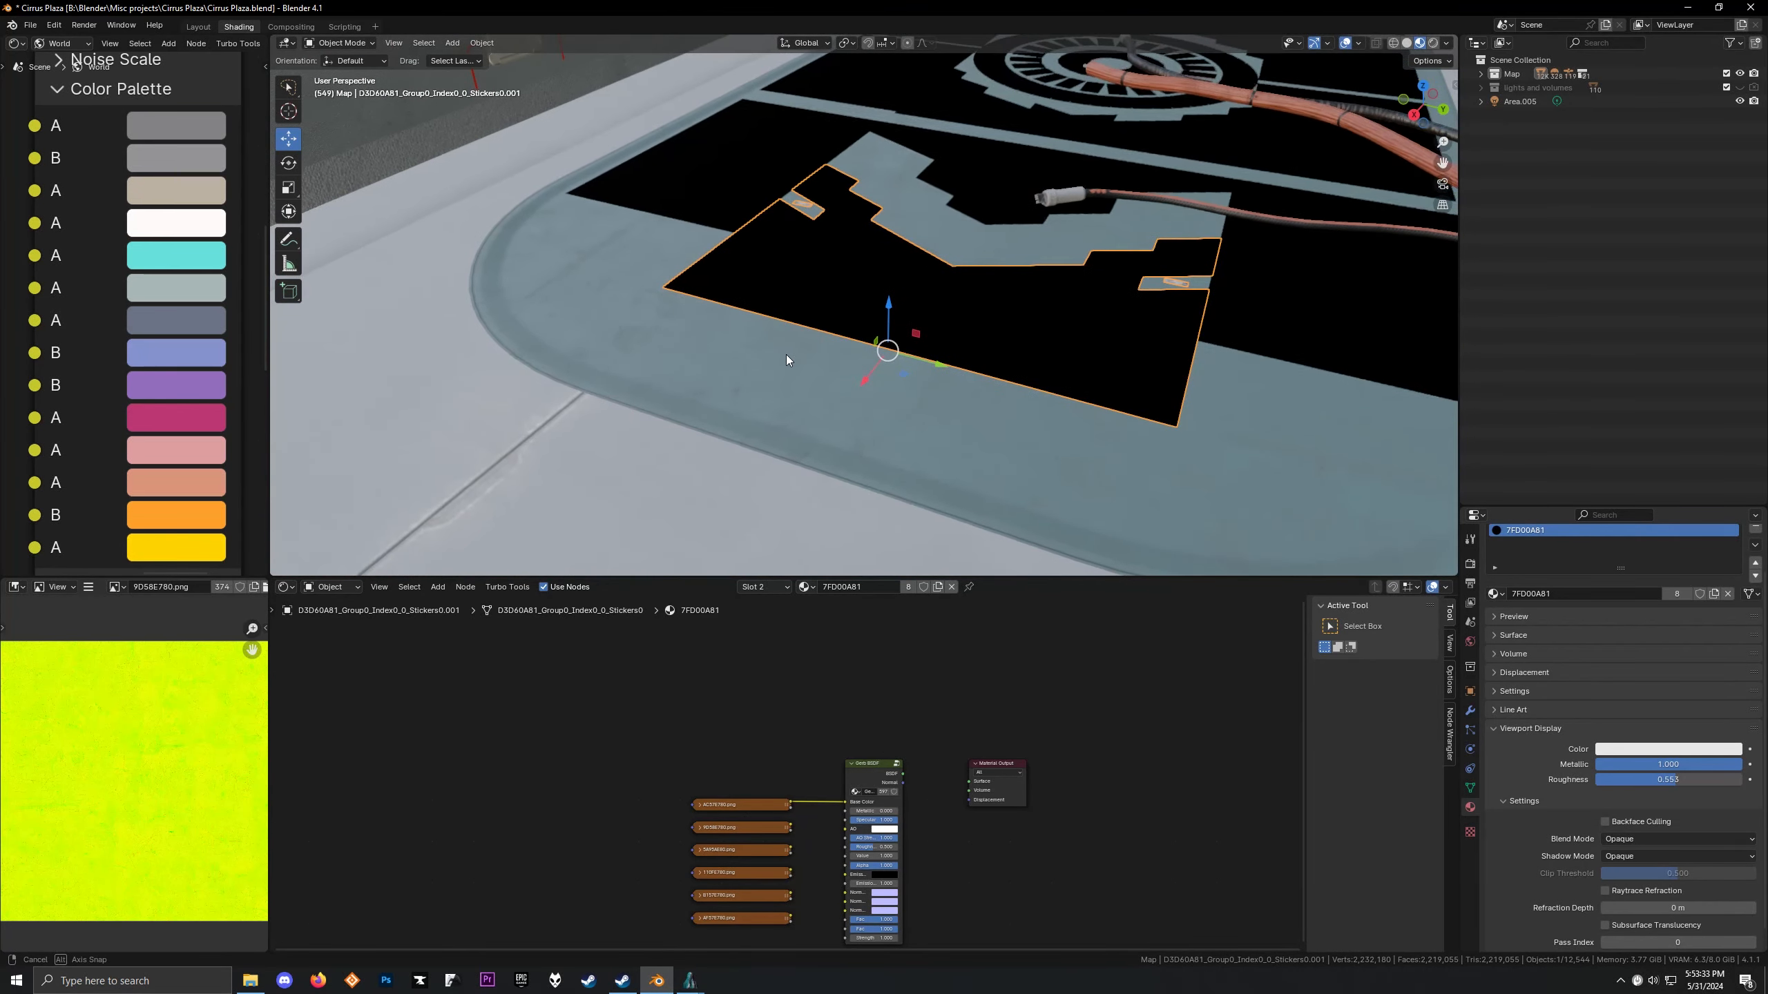
scroll(764, 692, up, 2)
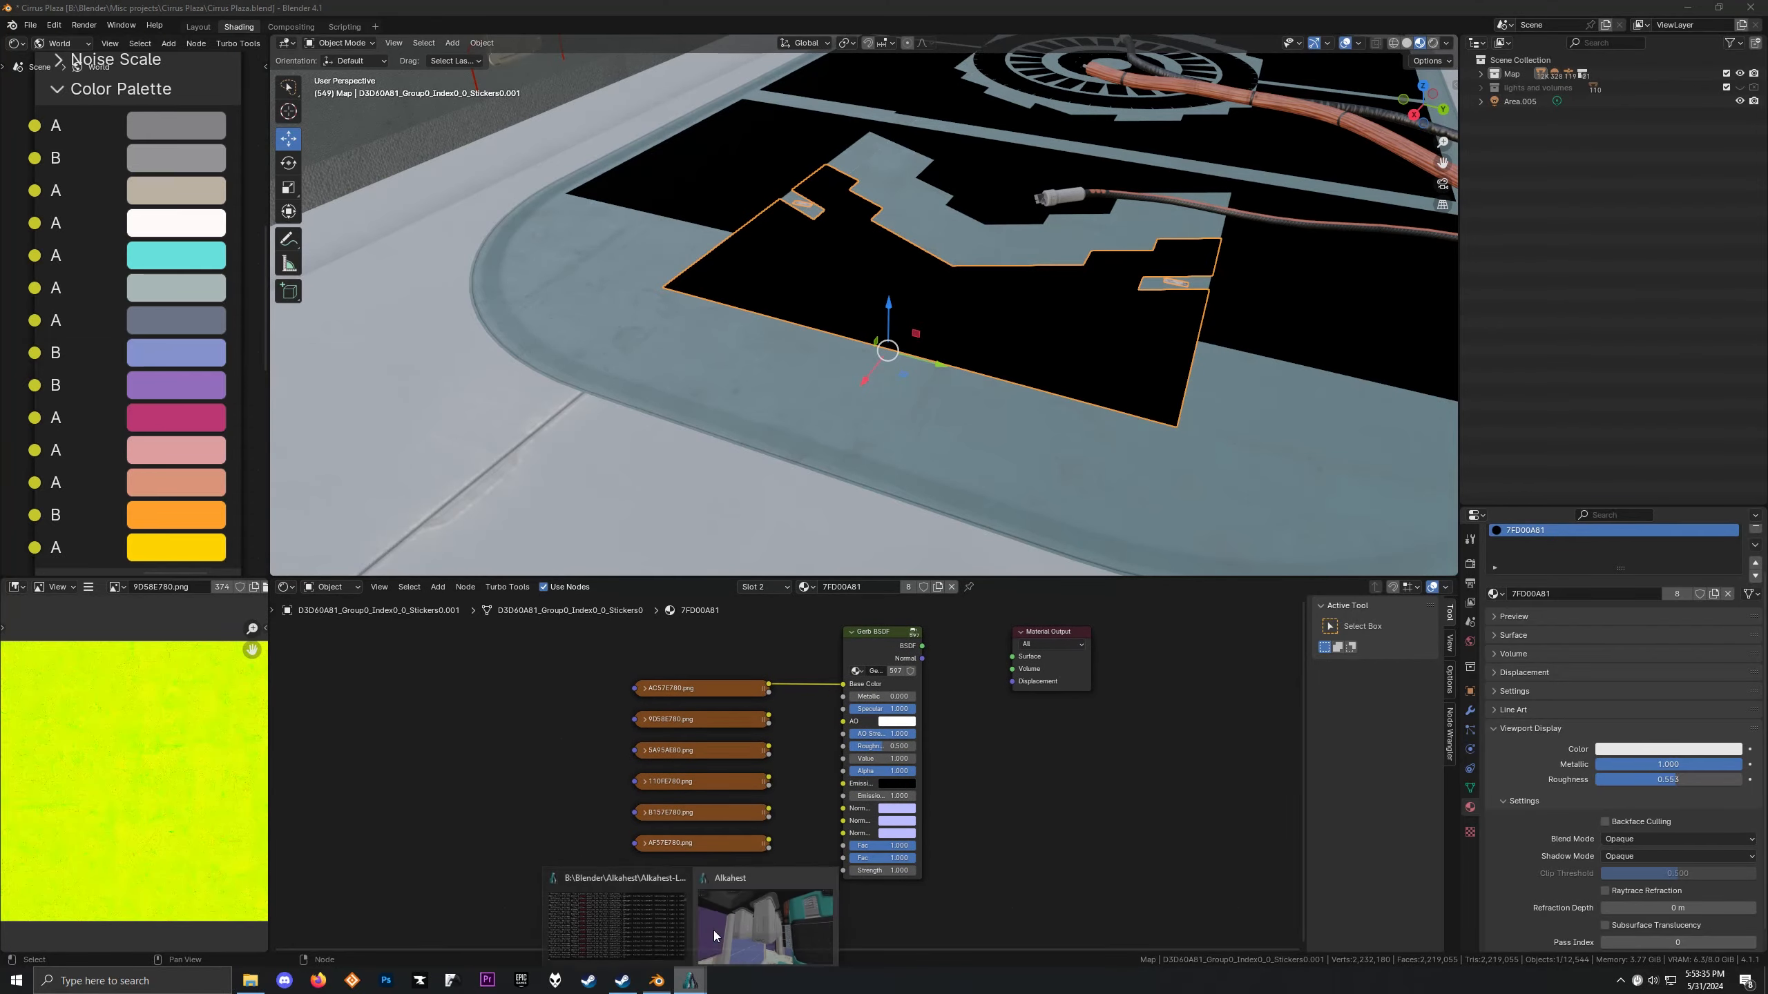
Switch to Alkahest, fly to the striped floor stickers and select the front sticker
click(689, 980)
drag(935, 566, 988, 261)
key(w)
key(w)
key(s)
key(w)
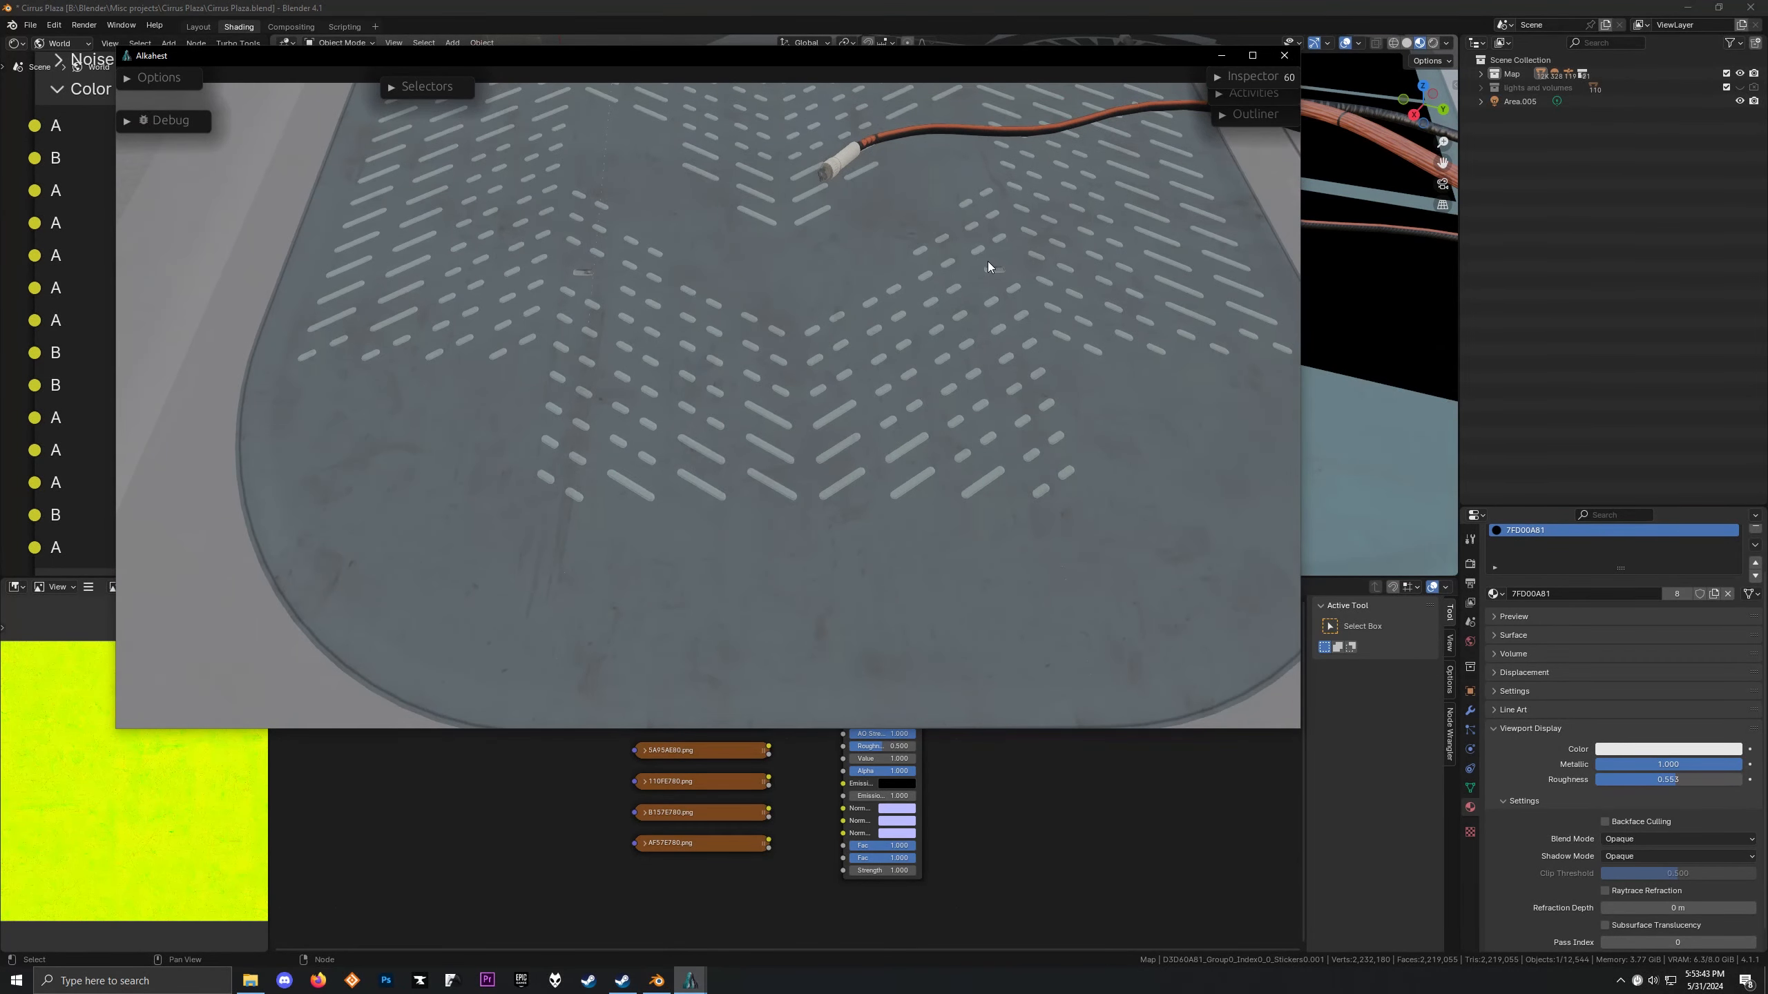
key(w)
key(q)
click(988, 271)
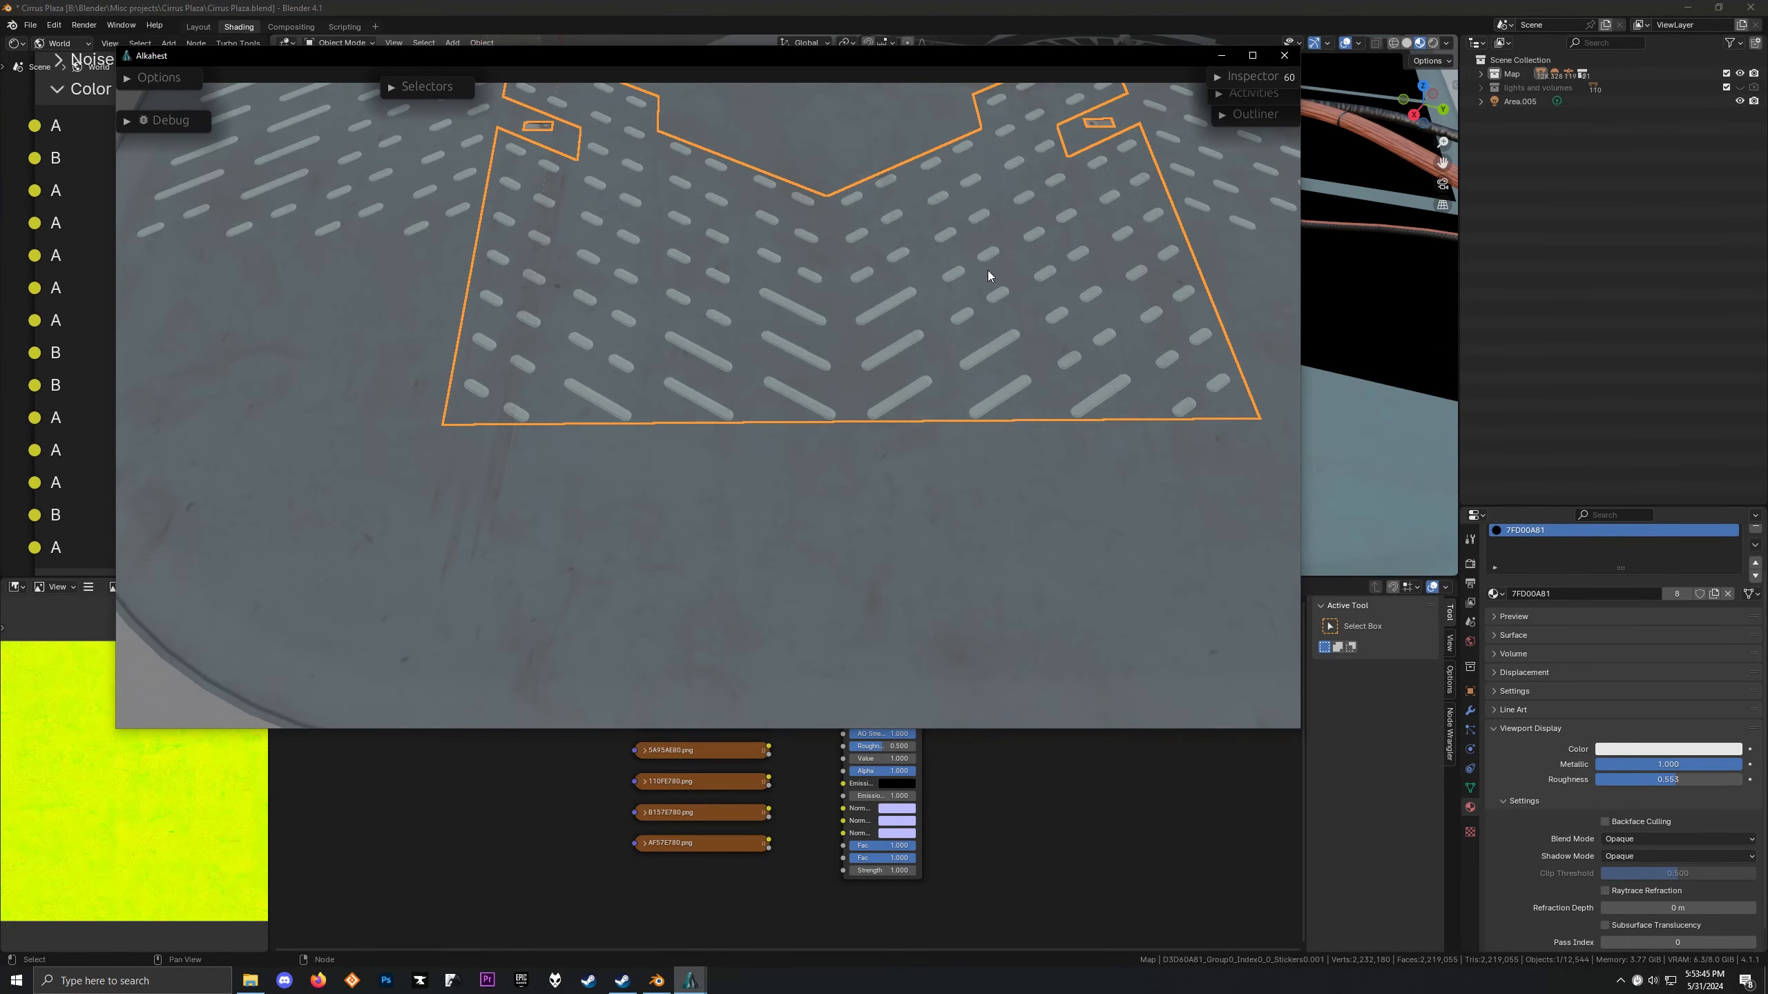
Examine the selected sticker's dash pattern and colours up close from above in Alkahest
key(w)
key(e)
key(s)
key(w)
drag(754, 453, 765, 556)
key(s)
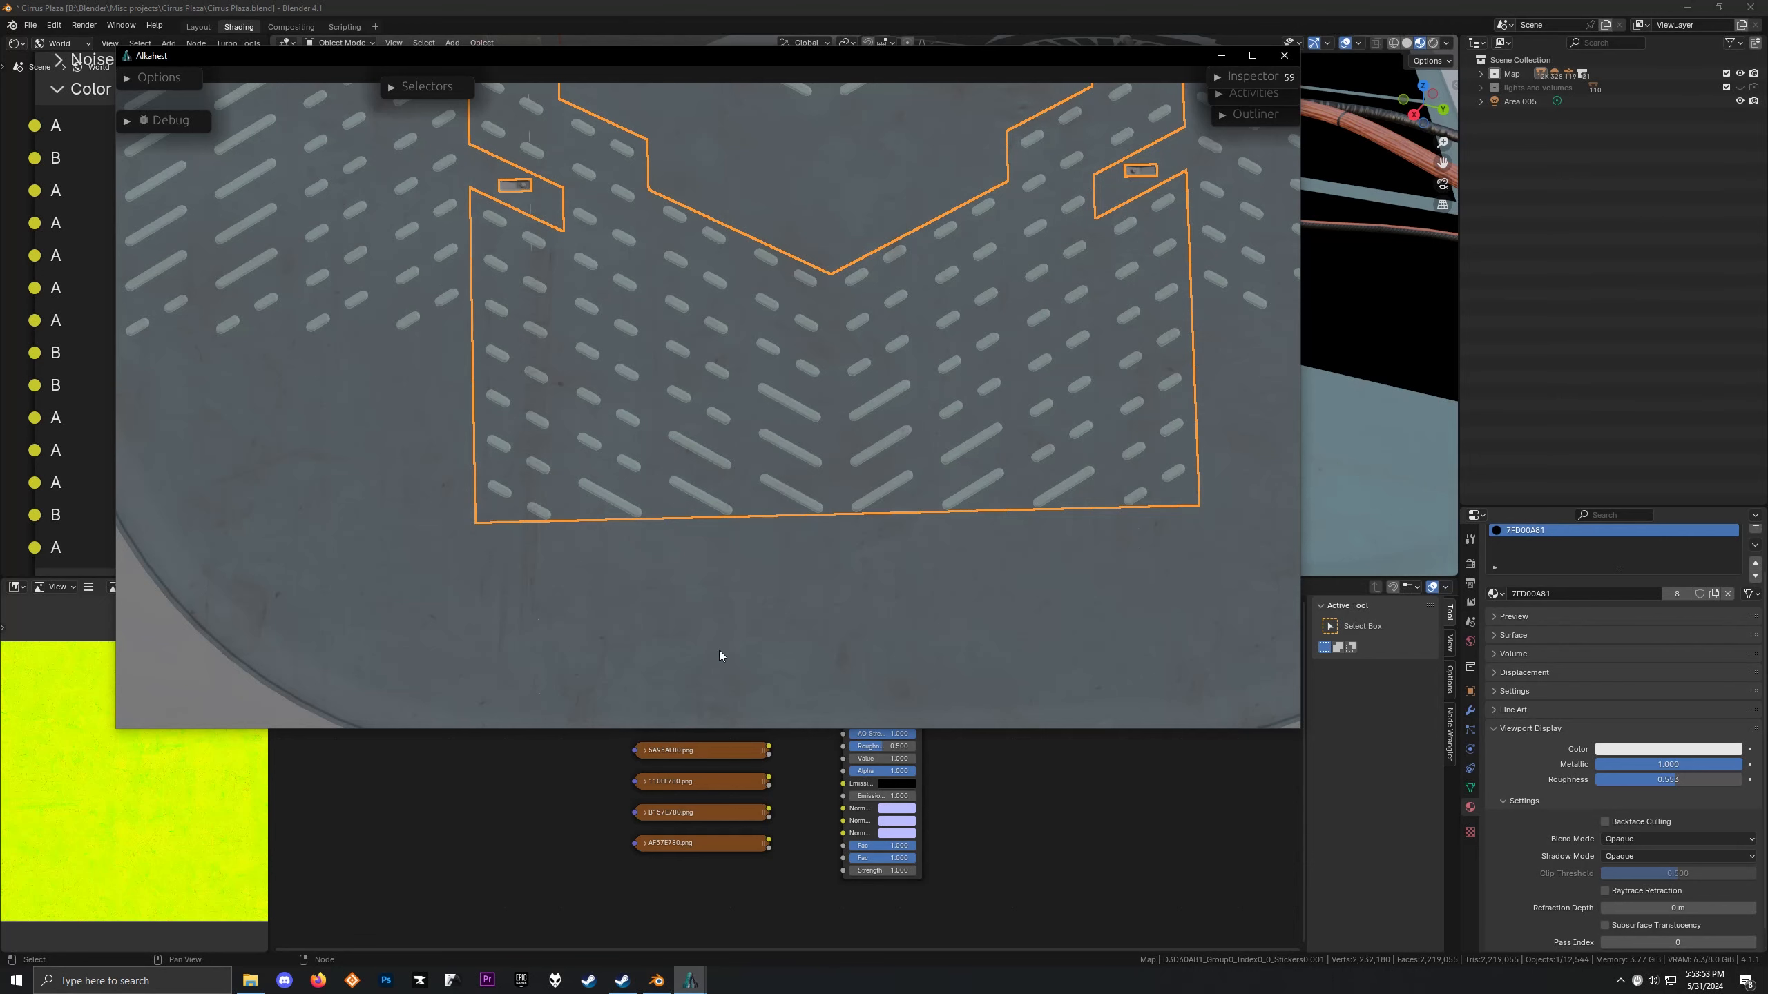
Return to Blender and link the AC57E780.png texture's colour into a new Separate Color node
click(1053, 807)
click(743, 690)
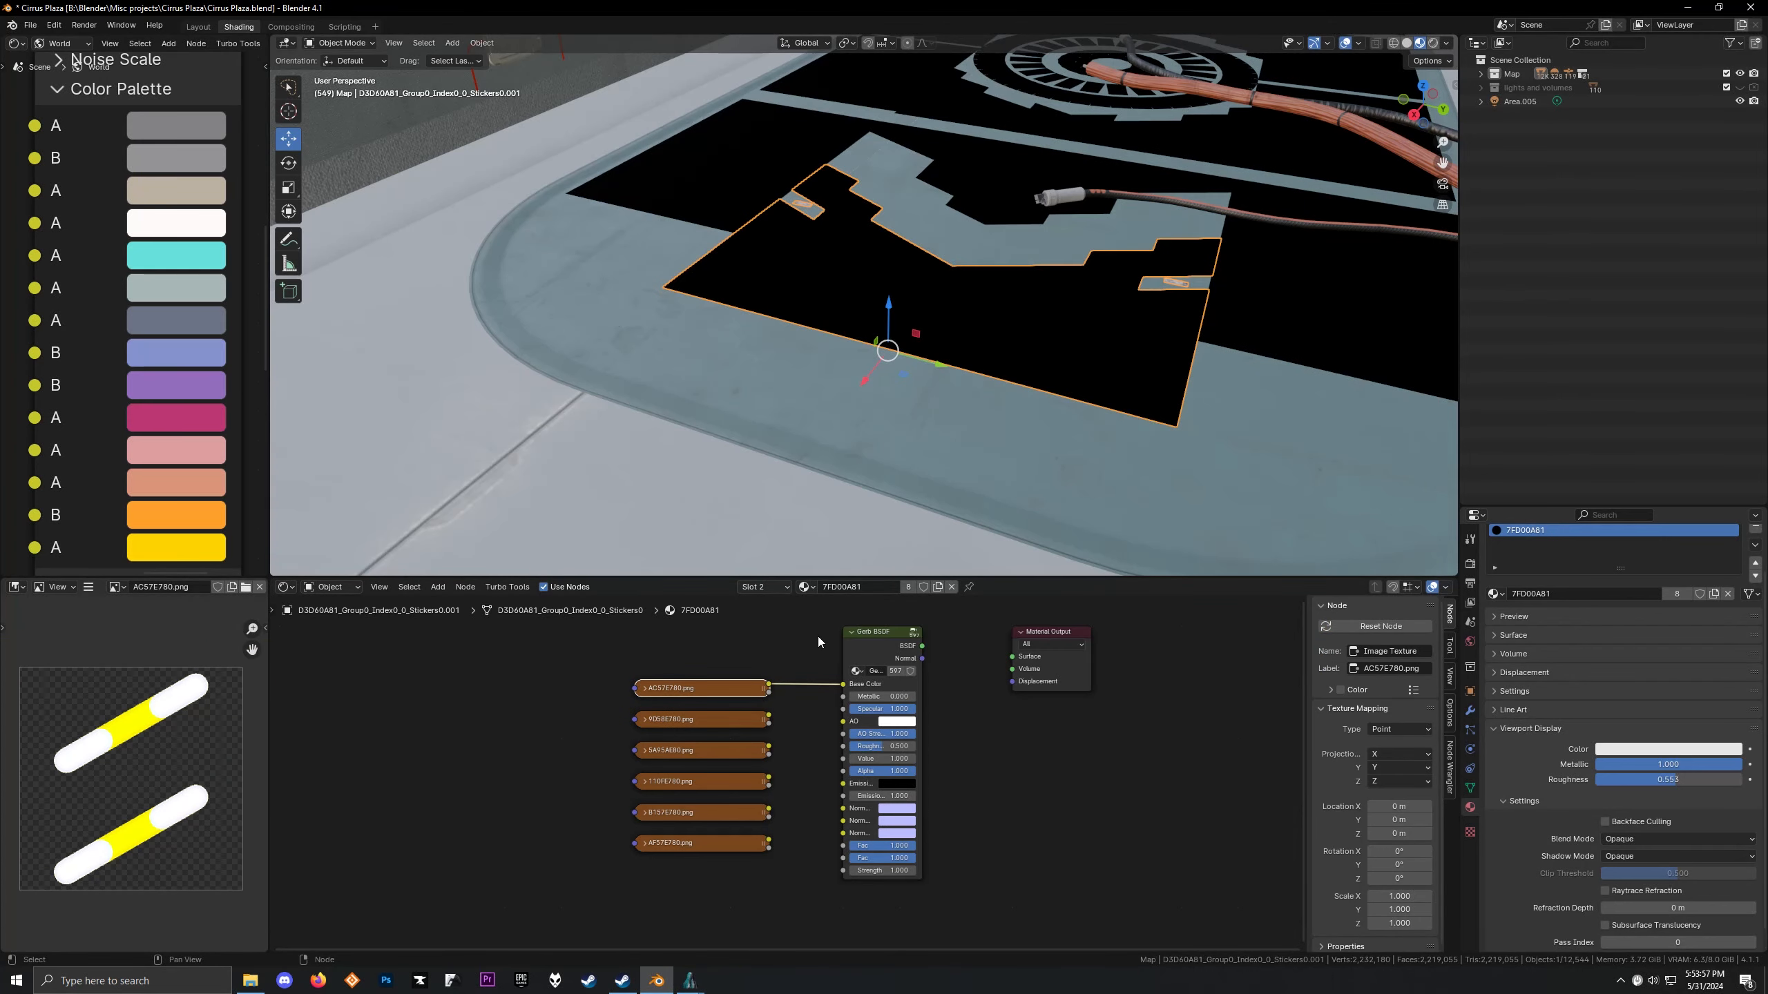
middle_drag(818, 636, 754, 705)
scroll(733, 685, down, 1)
key(shift+a)
click(723, 685)
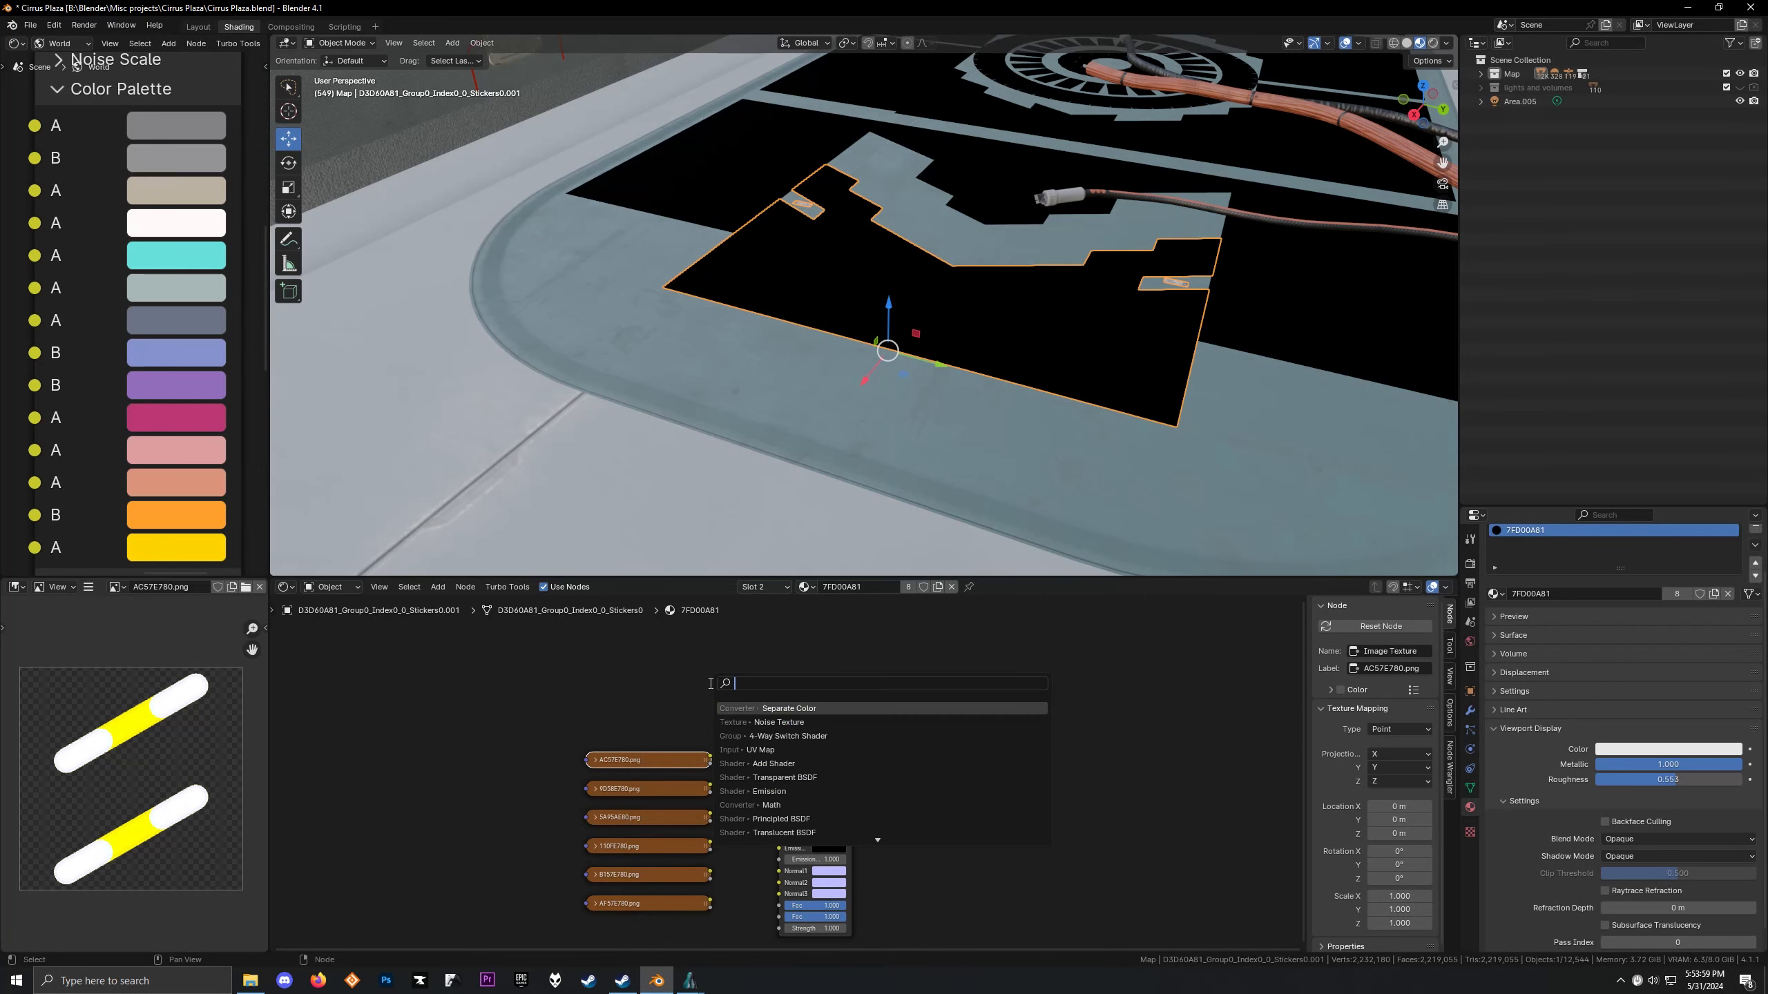
text(se)
click(714, 623)
drag(710, 756, 713, 688)
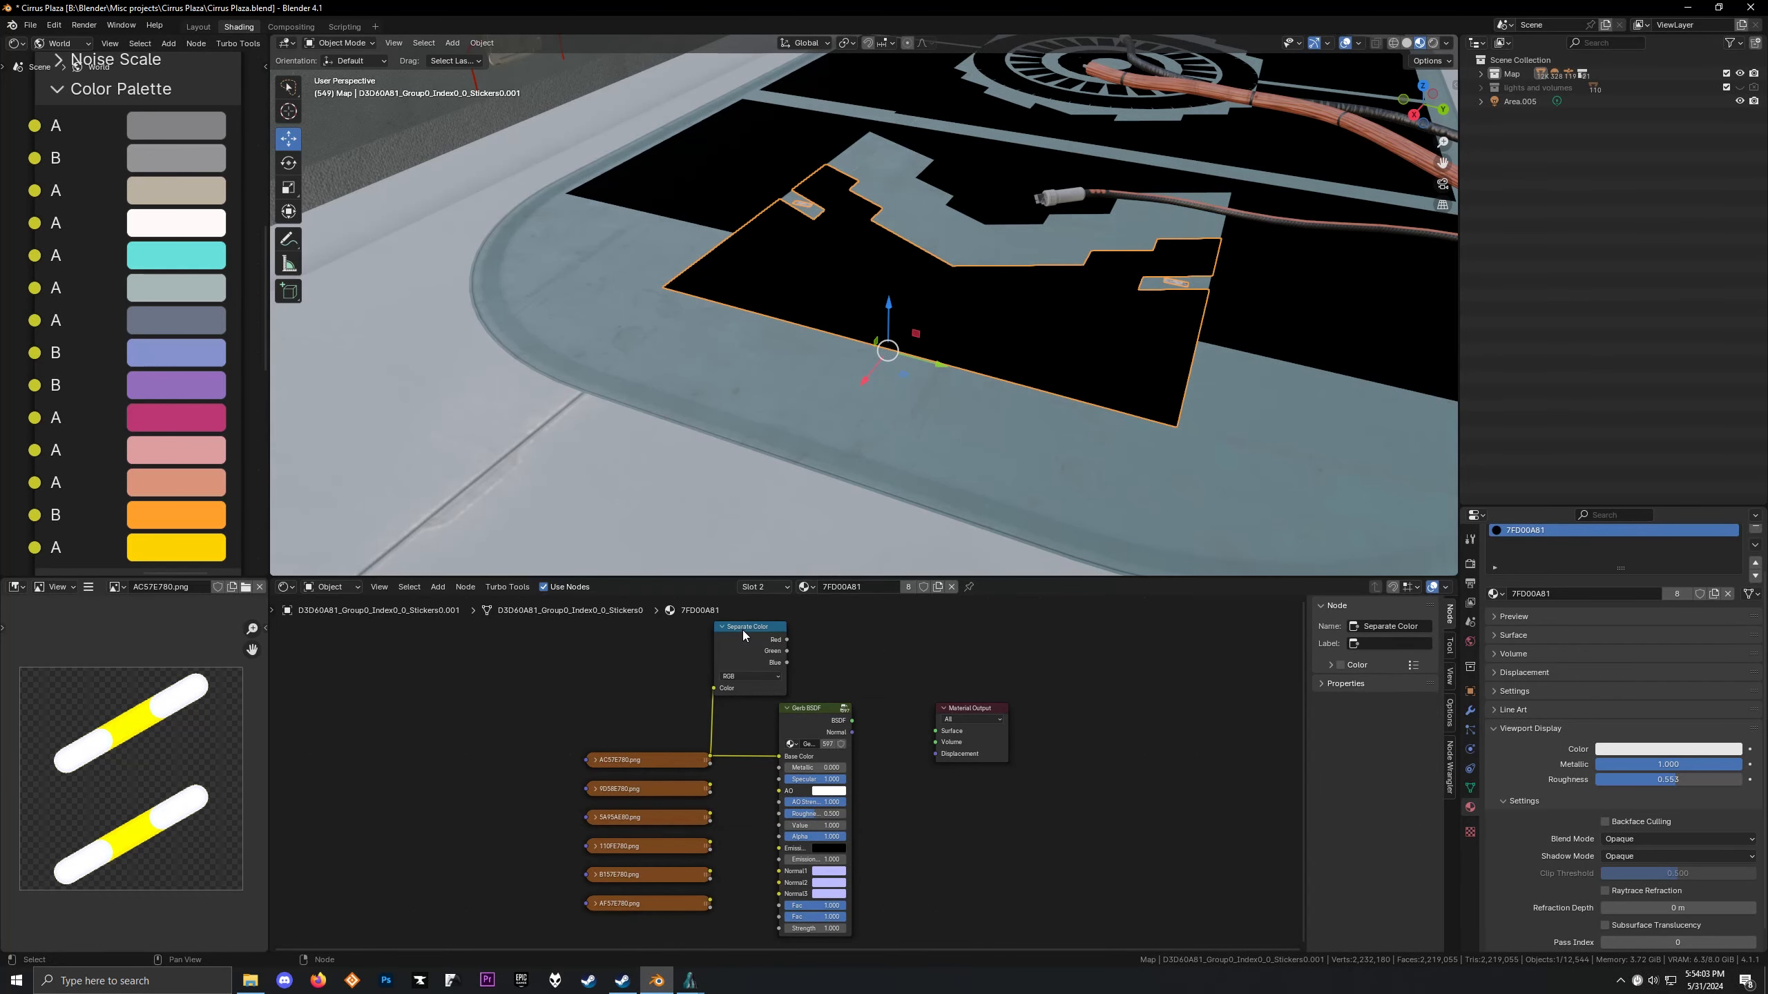
Preview the AC57E780.png texture's red, green and blue channels on the floor sticker, viewing the dashes from several angles
ctrl+shift+click(743, 633)
scroll(767, 253, up, 5)
middle_drag(777, 297, 867, 314)
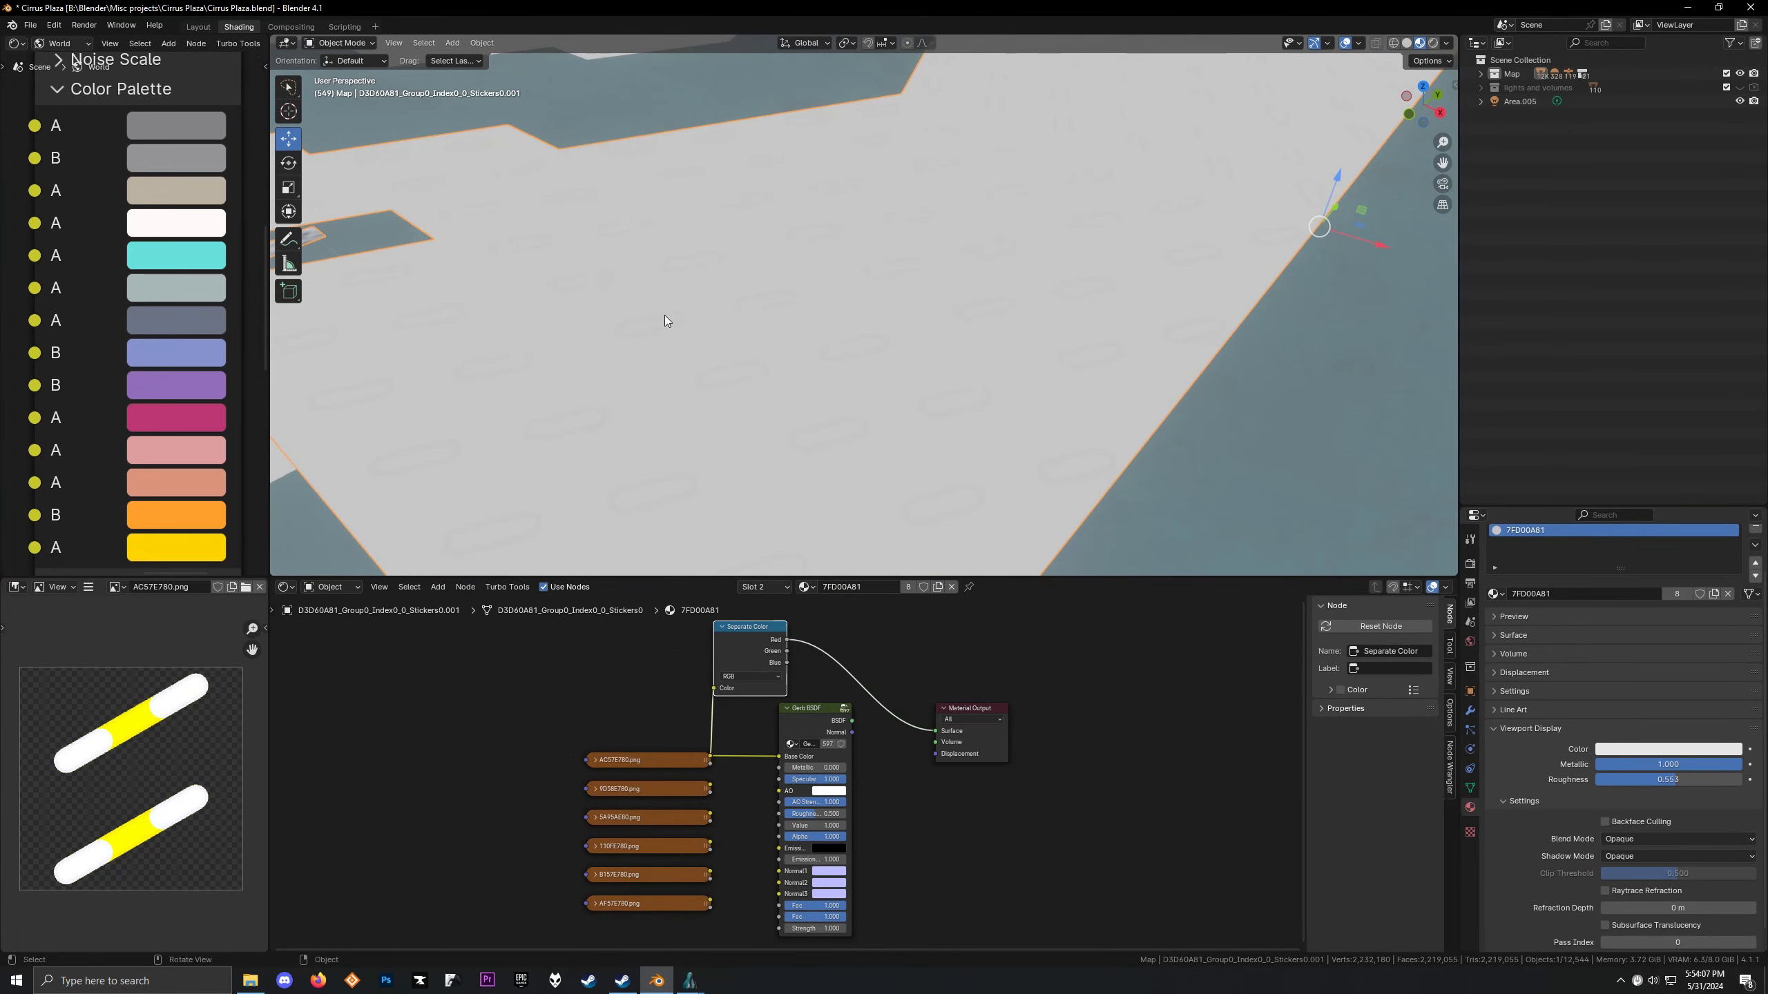
ctrl+shift+click(756, 638)
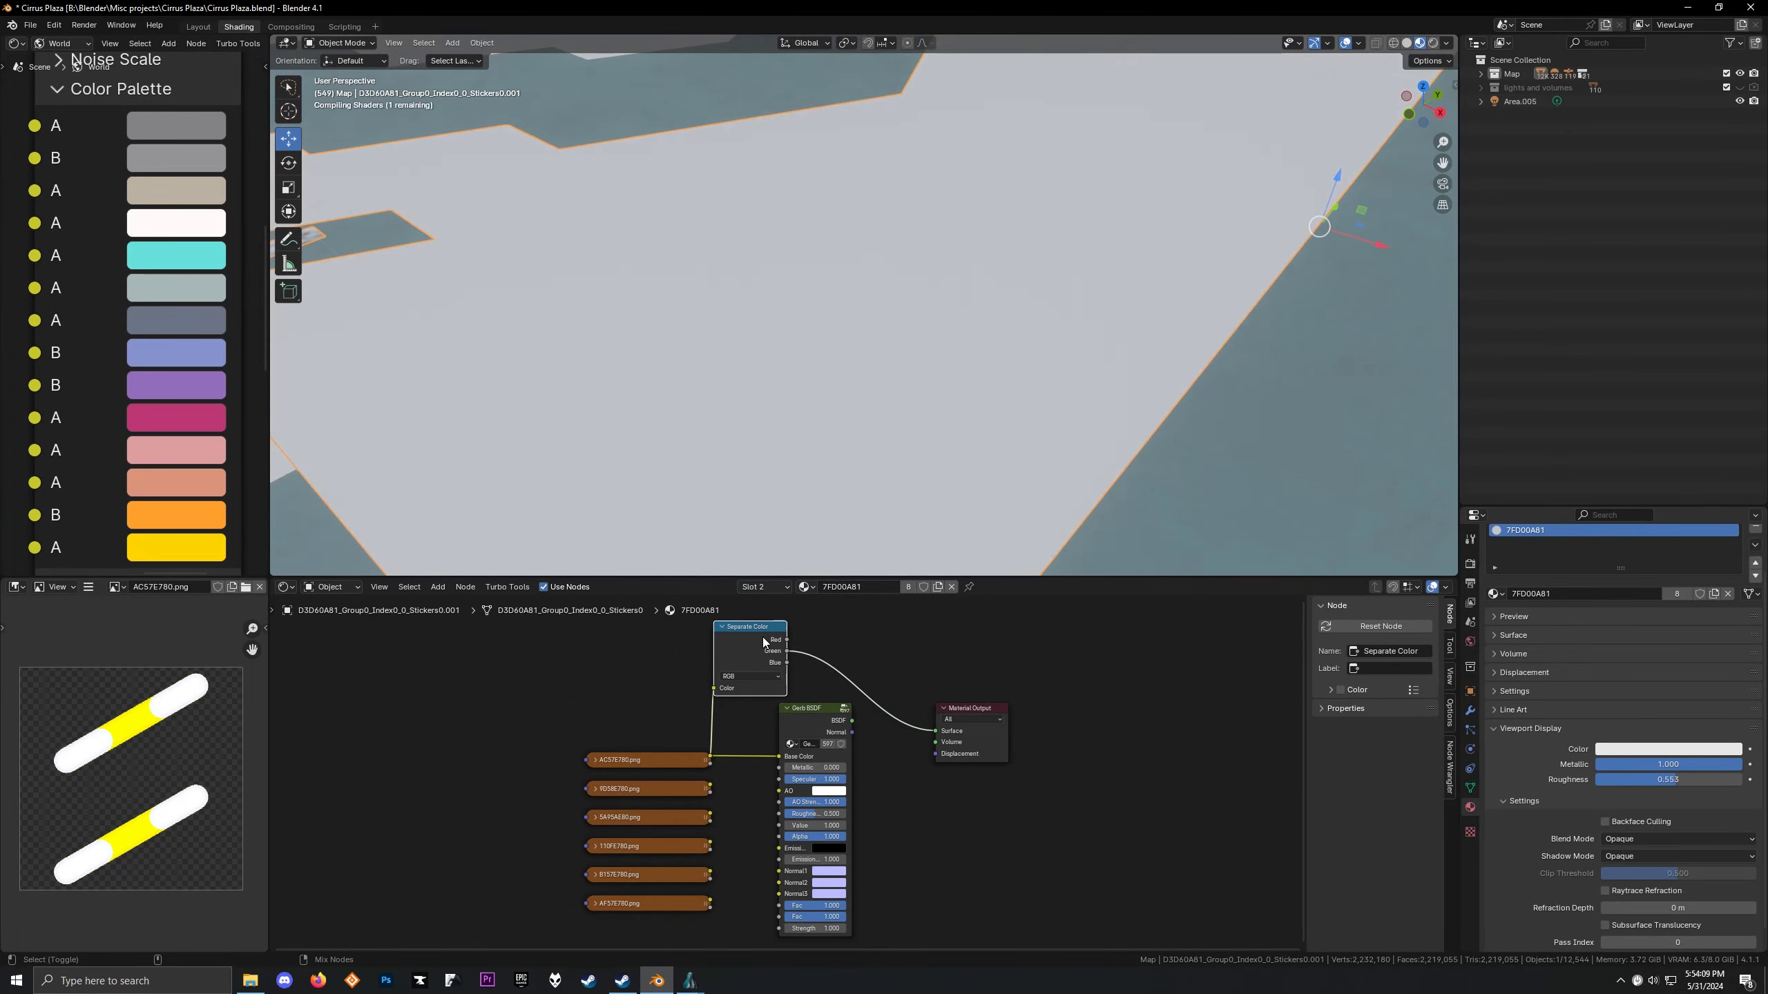
middle_drag(721, 441, 773, 452)
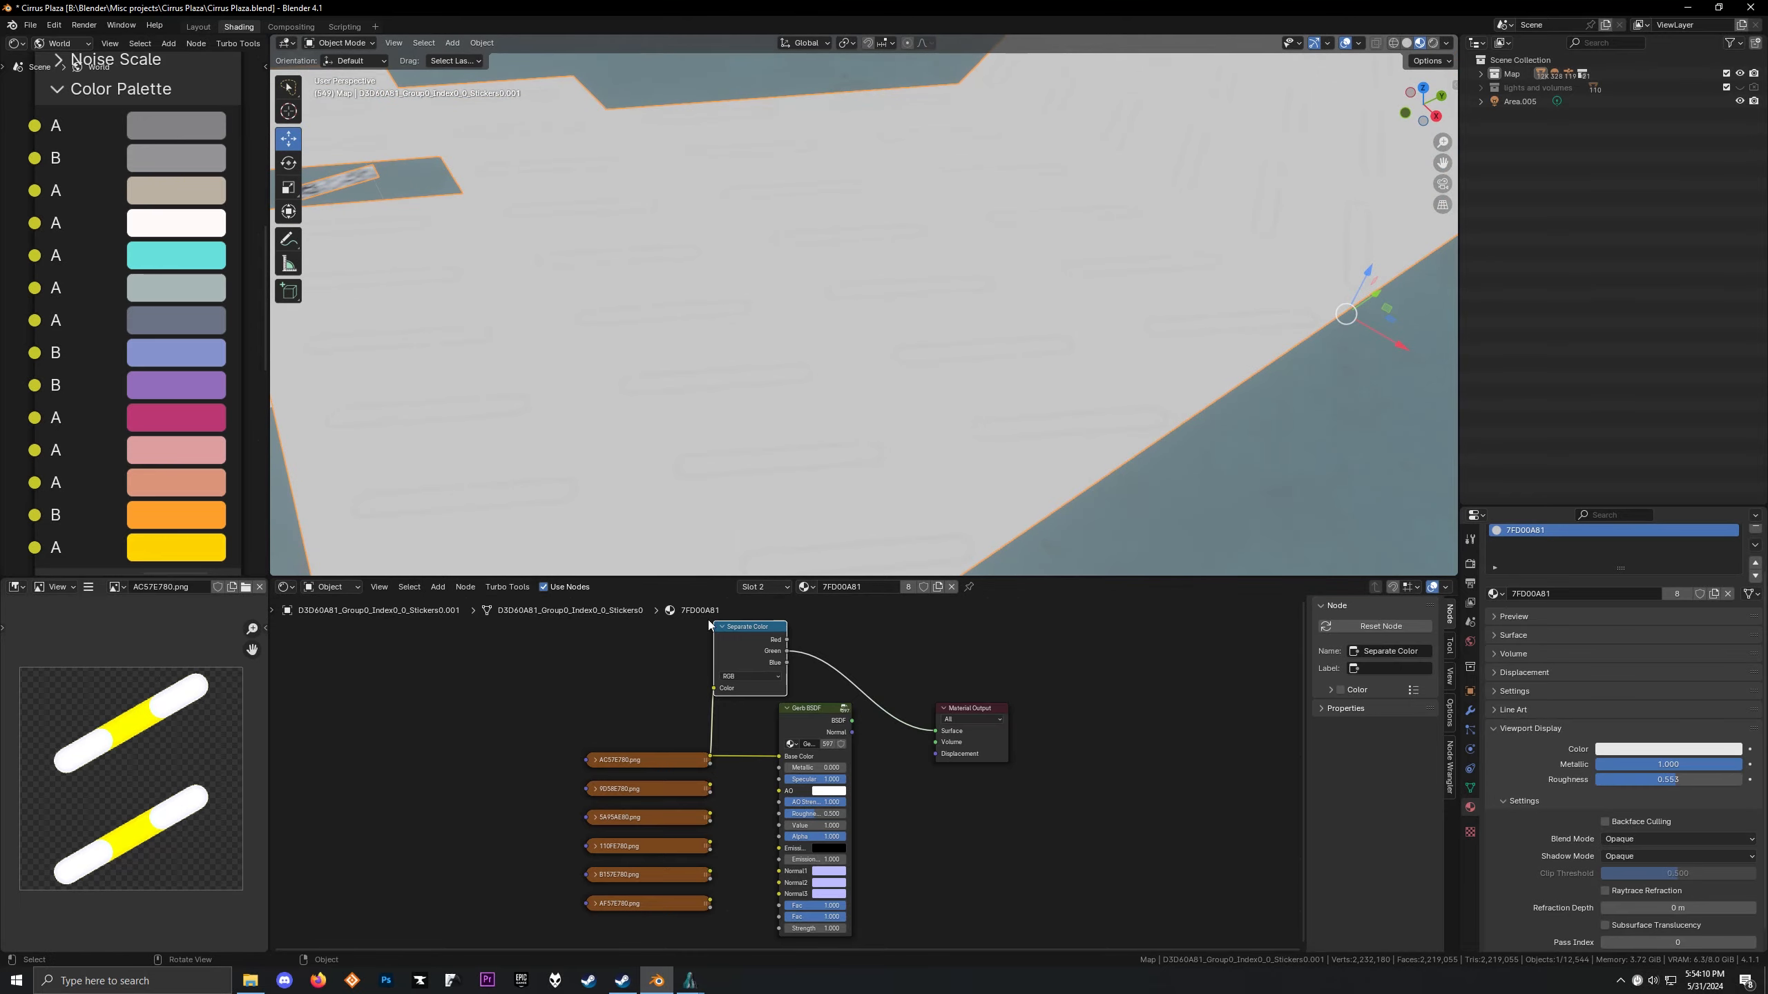
ctrl+shift+click(754, 647)
scroll(779, 361, down, 2)
middle_drag(779, 362, 707, 362)
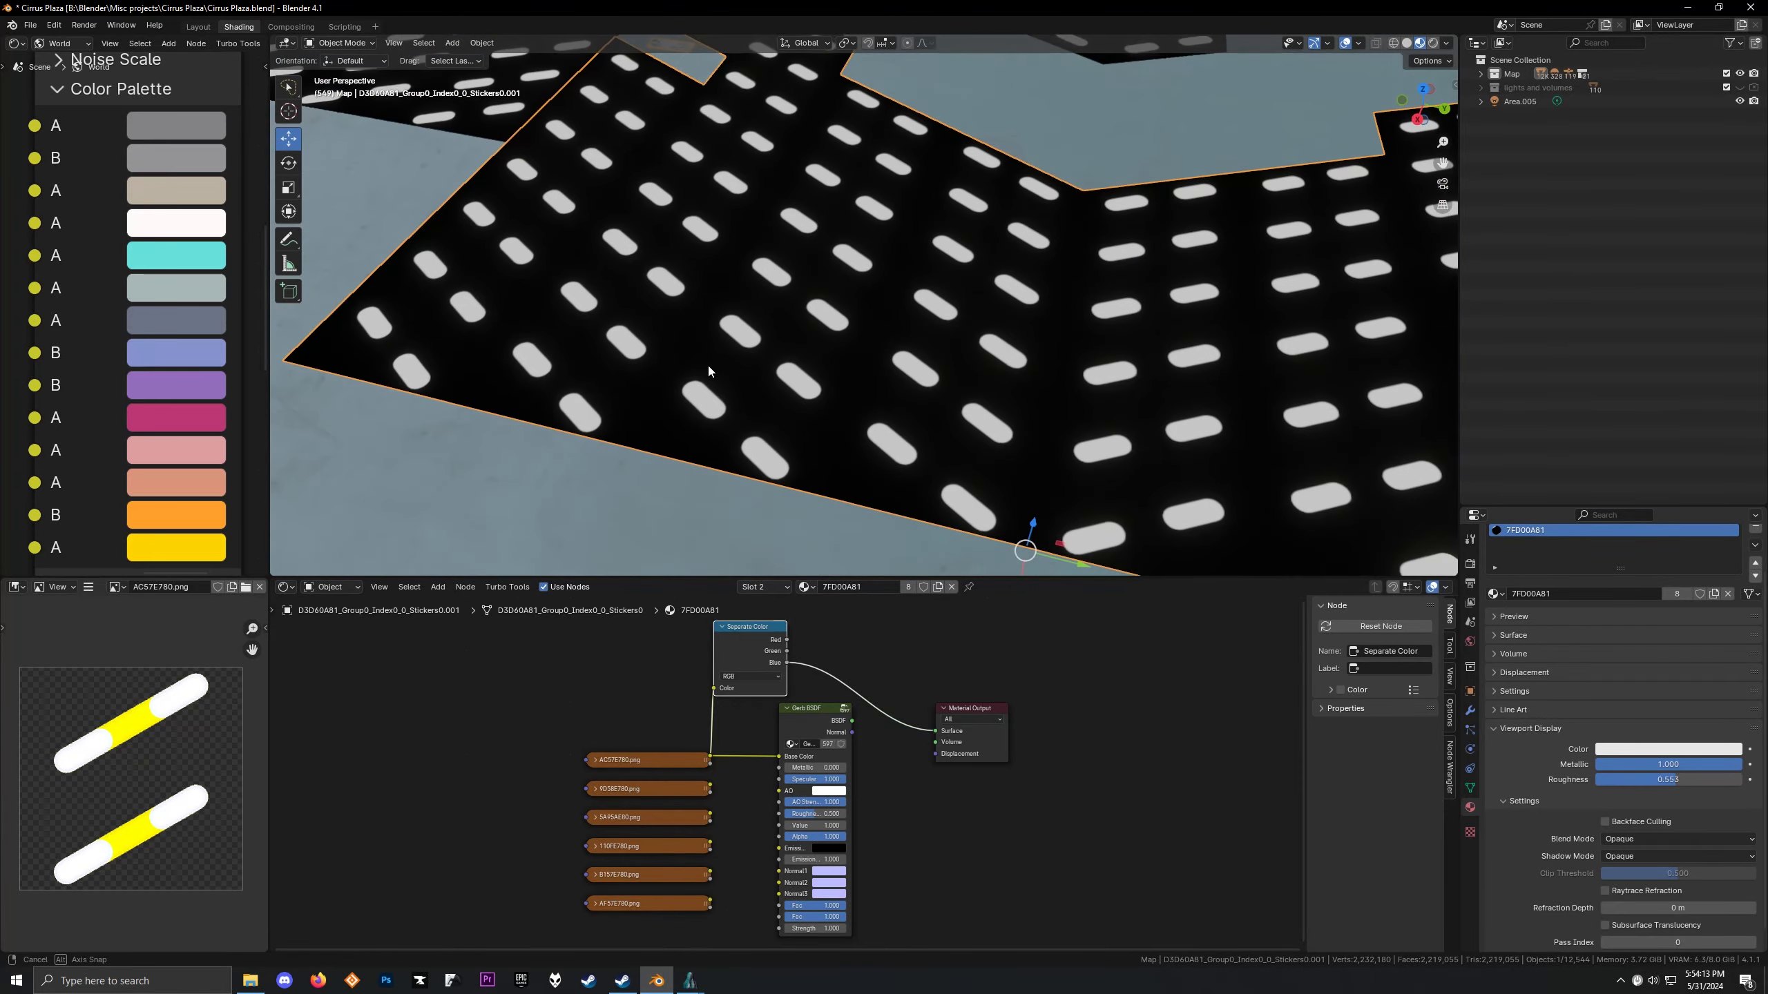
scroll(812, 390, down, 4)
middle_drag(812, 390, 853, 388)
scroll(791, 332, up, 5)
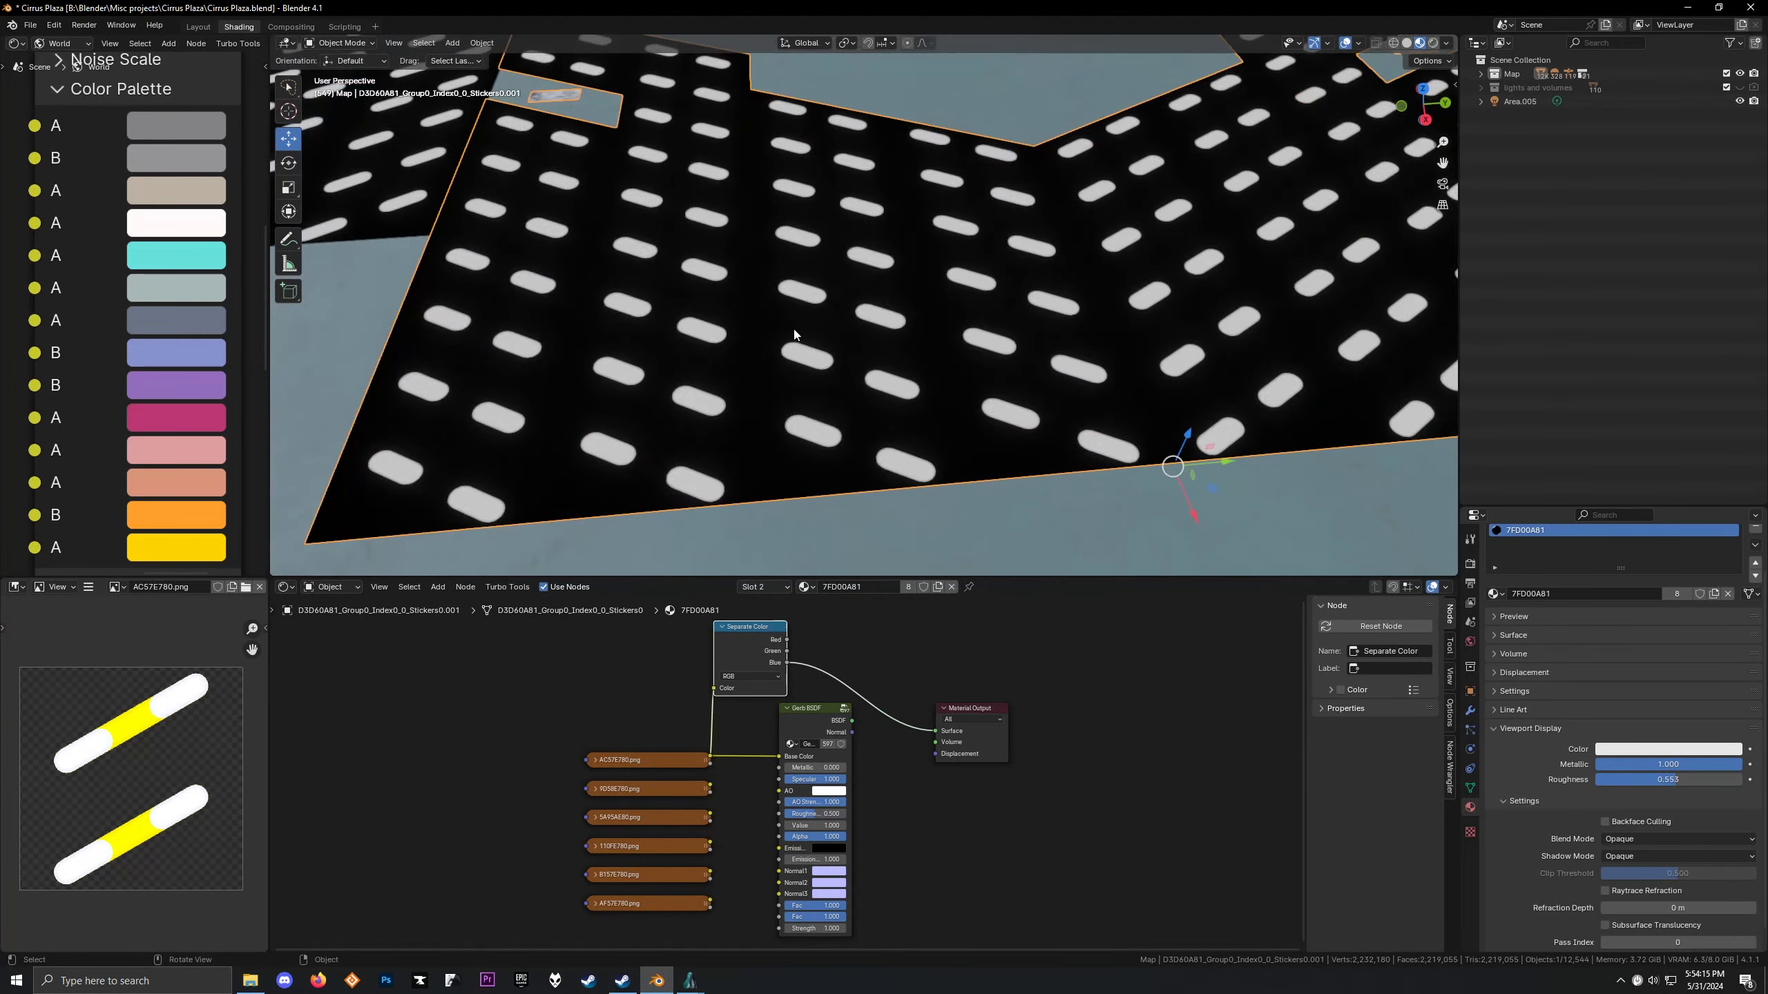
Preview the full AC57E780.png colour, move its node beside the Separate Color node, and preview the red channel again
ctrl+shift+click(679, 761)
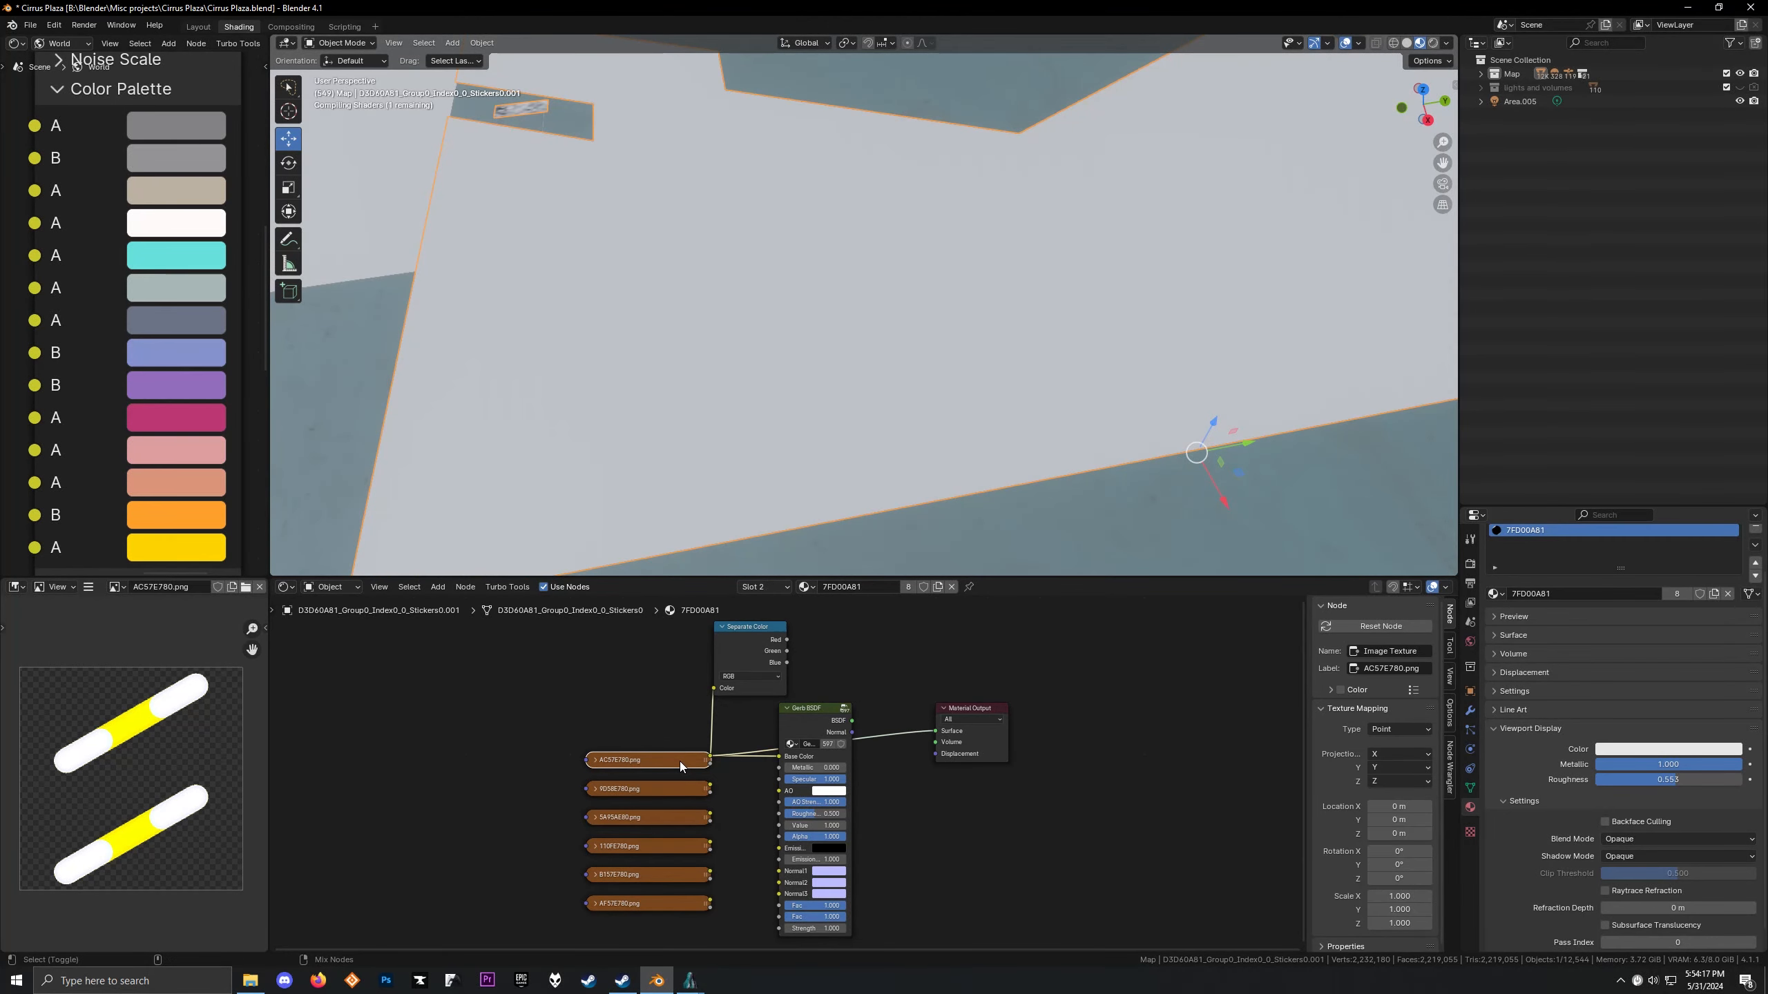
drag(677, 760, 651, 688)
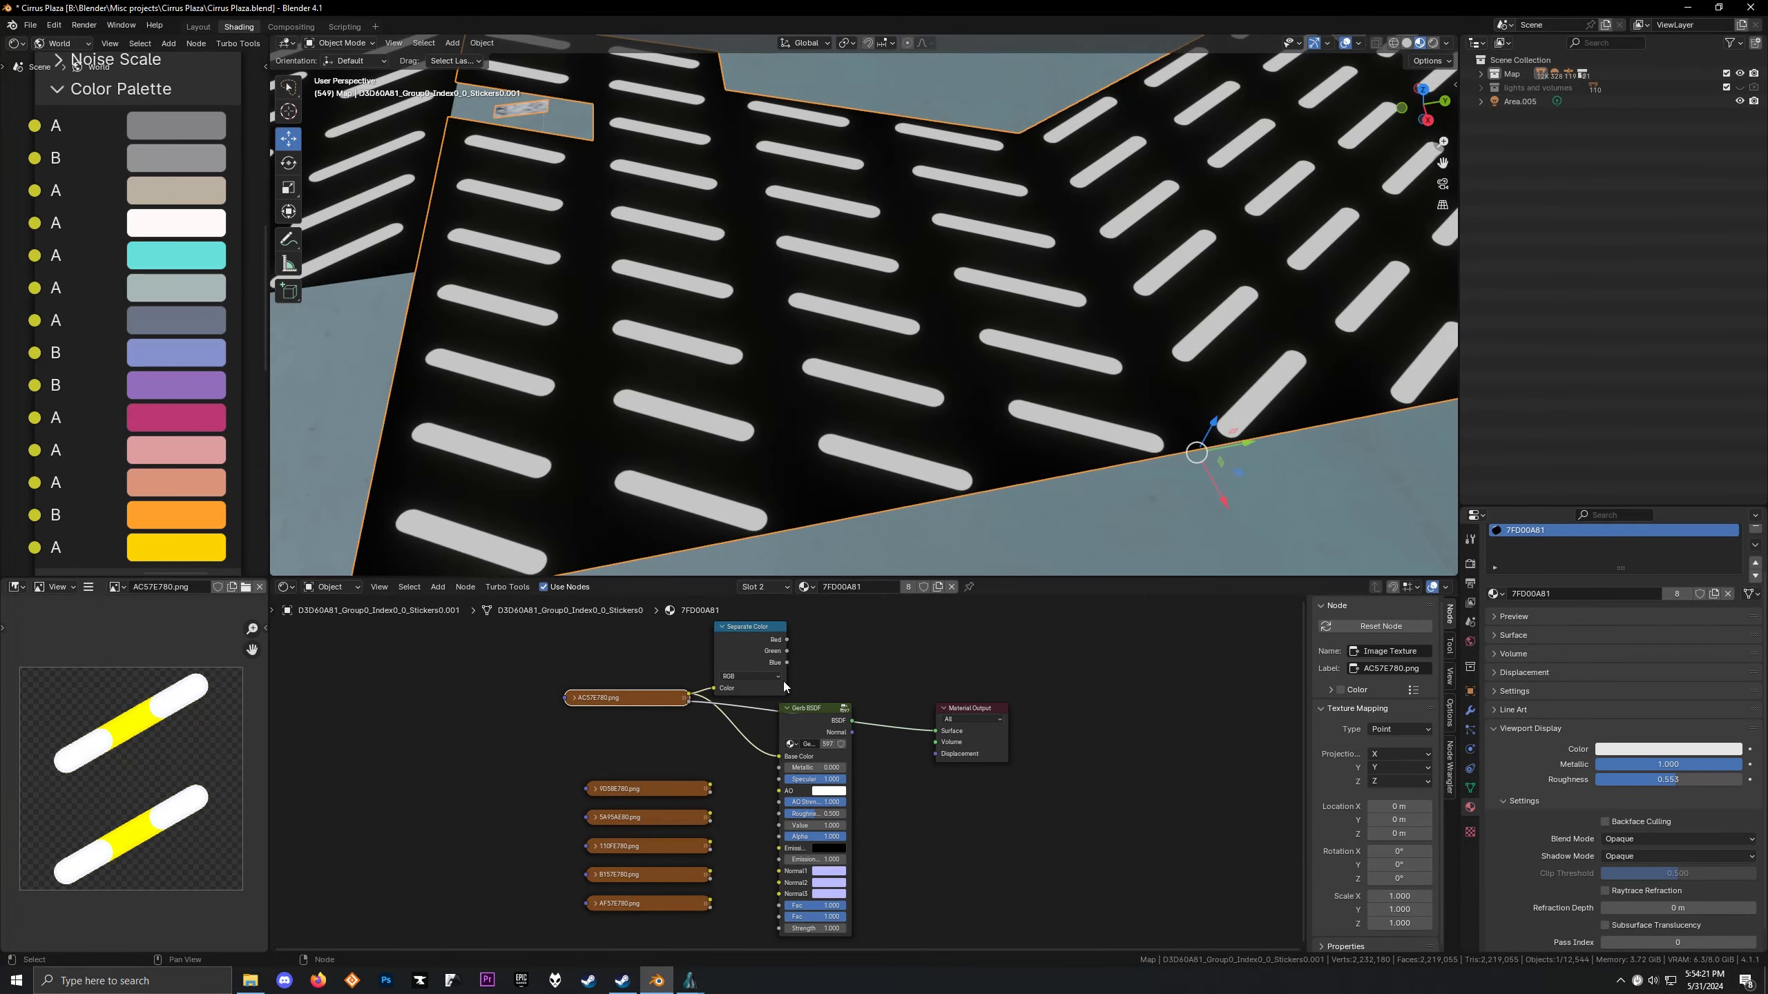
ctrl+shift+click(749, 654)
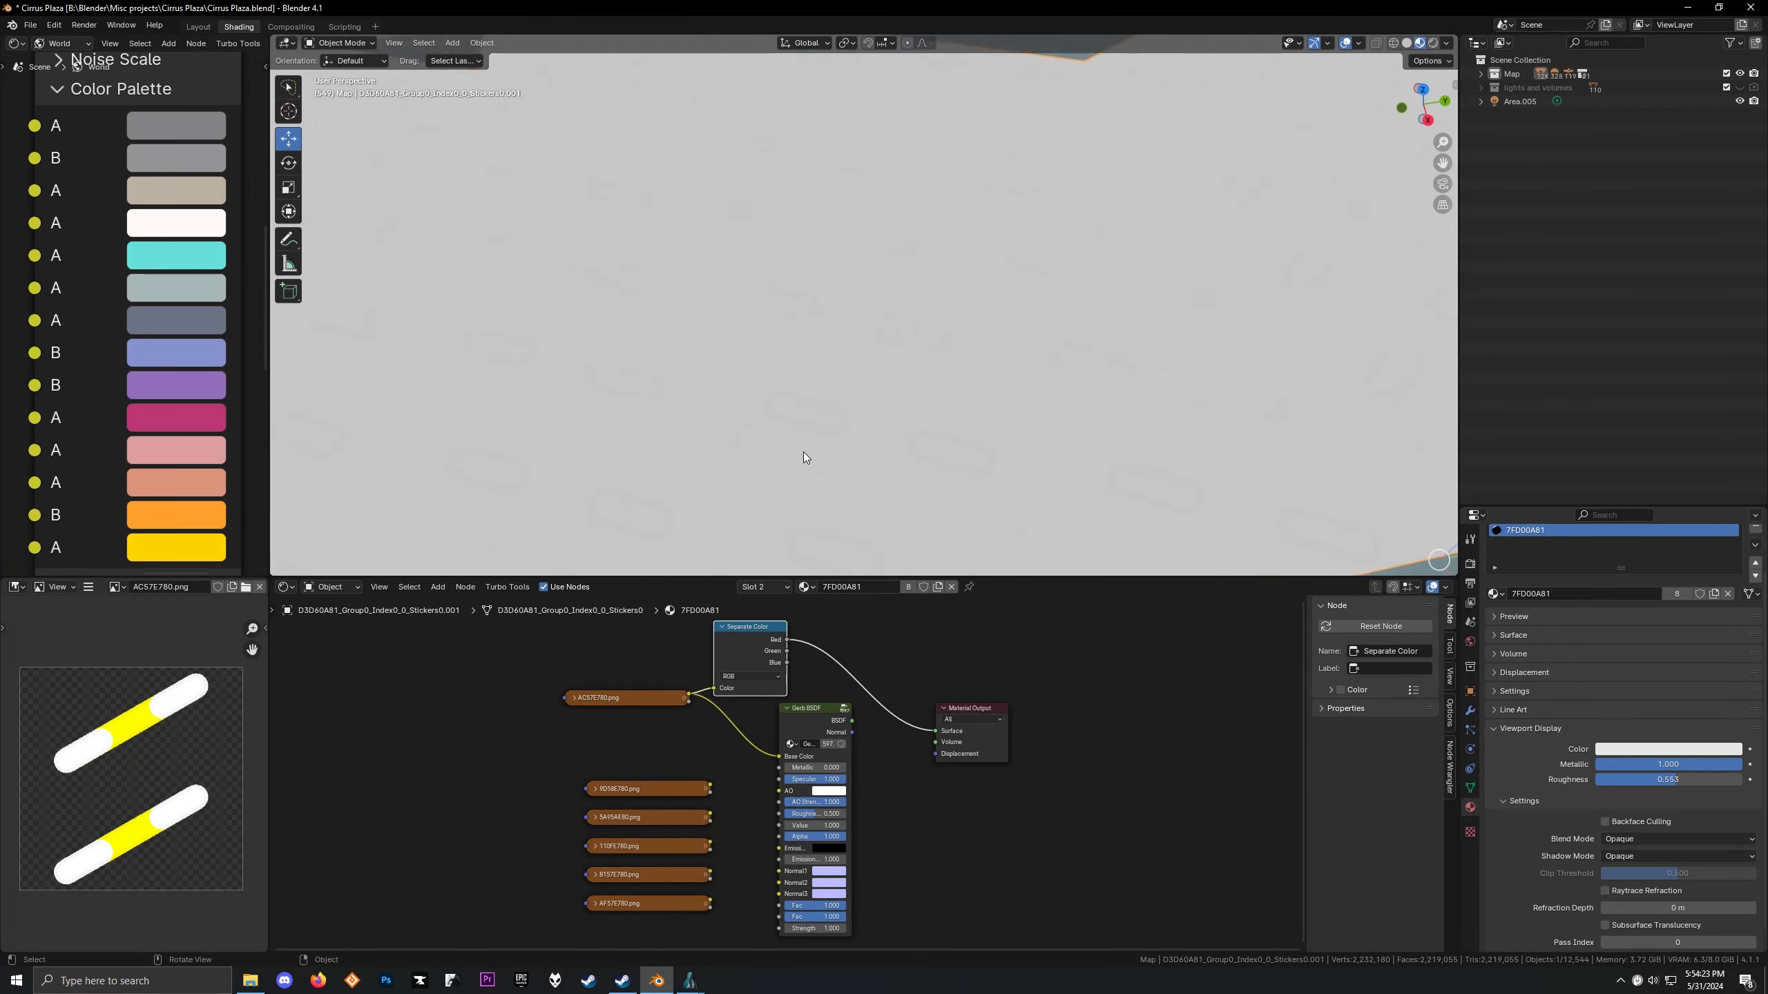
Preview the Gerb BSDF on the floor sticker, move its node beside the Material Output, and inspect the 9D58E780.png texture
mouse_move(878, 401)
middle_down()
mouse_move(719, 384)
mouse_move(636, 336)
mouse_move(696, 310)
mouse_move(721, 354)
mouse_move(863, 370)
middle_up()
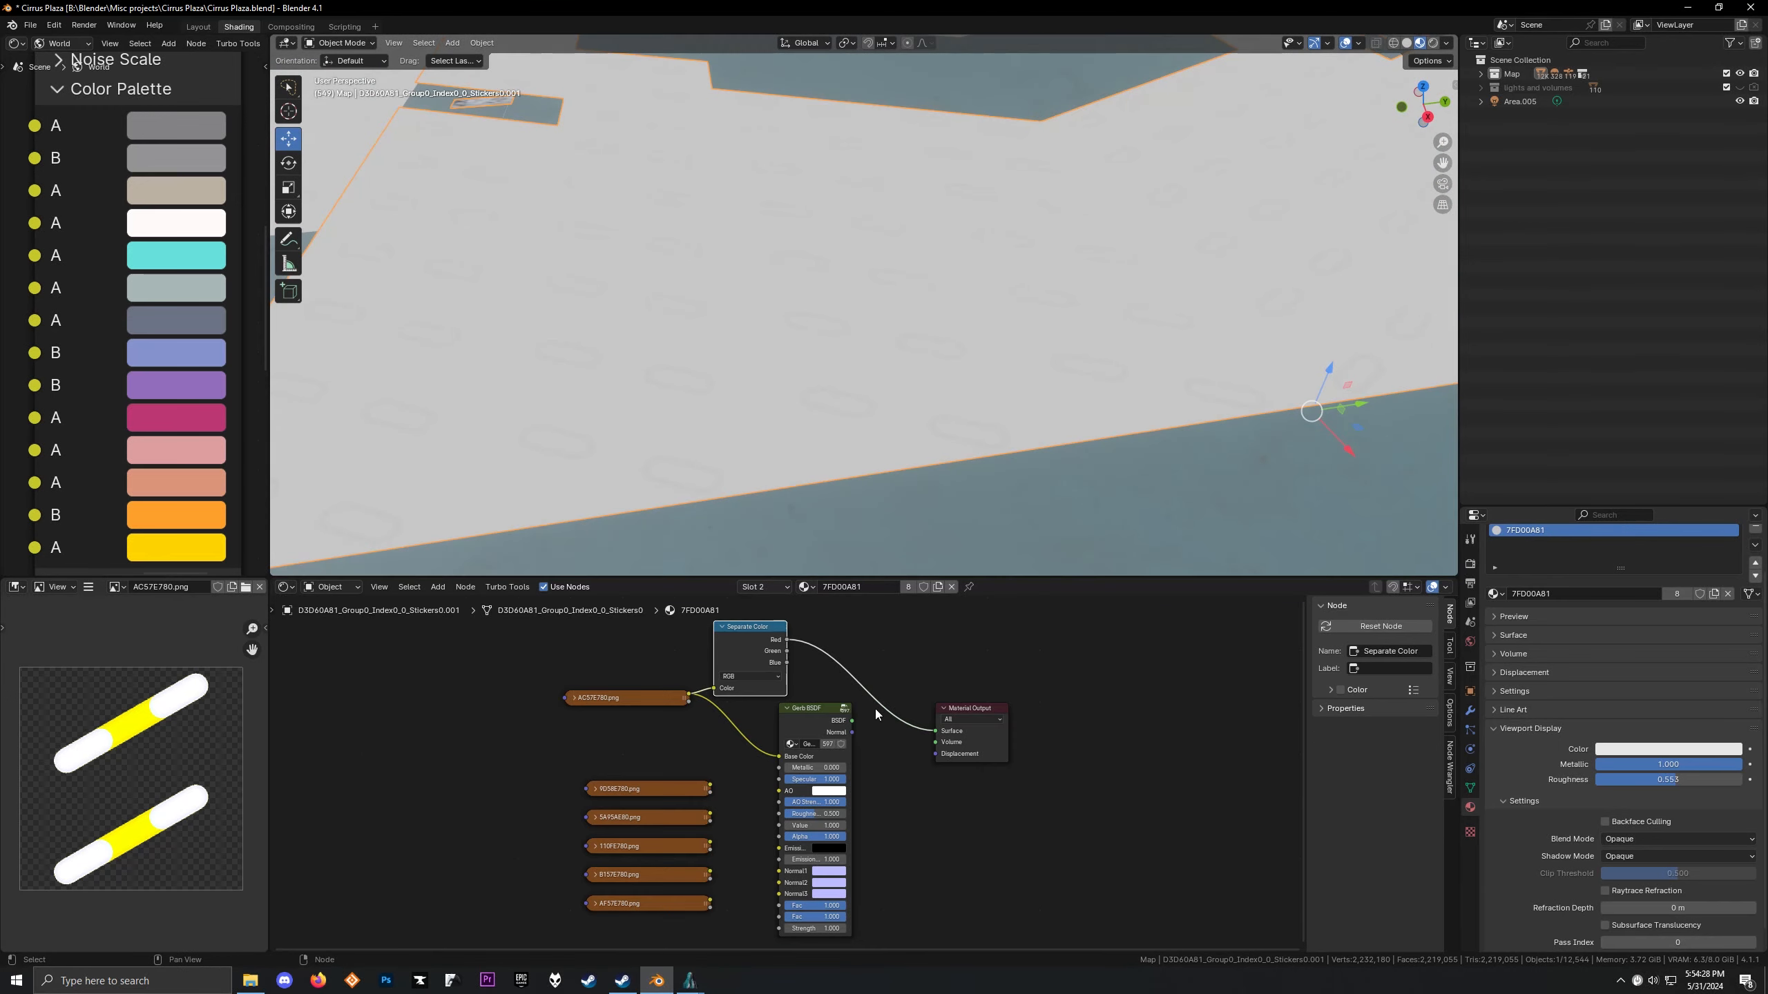
ctrl+shift+click(824, 723)
key(g)
click(748, 750)
click(680, 788)
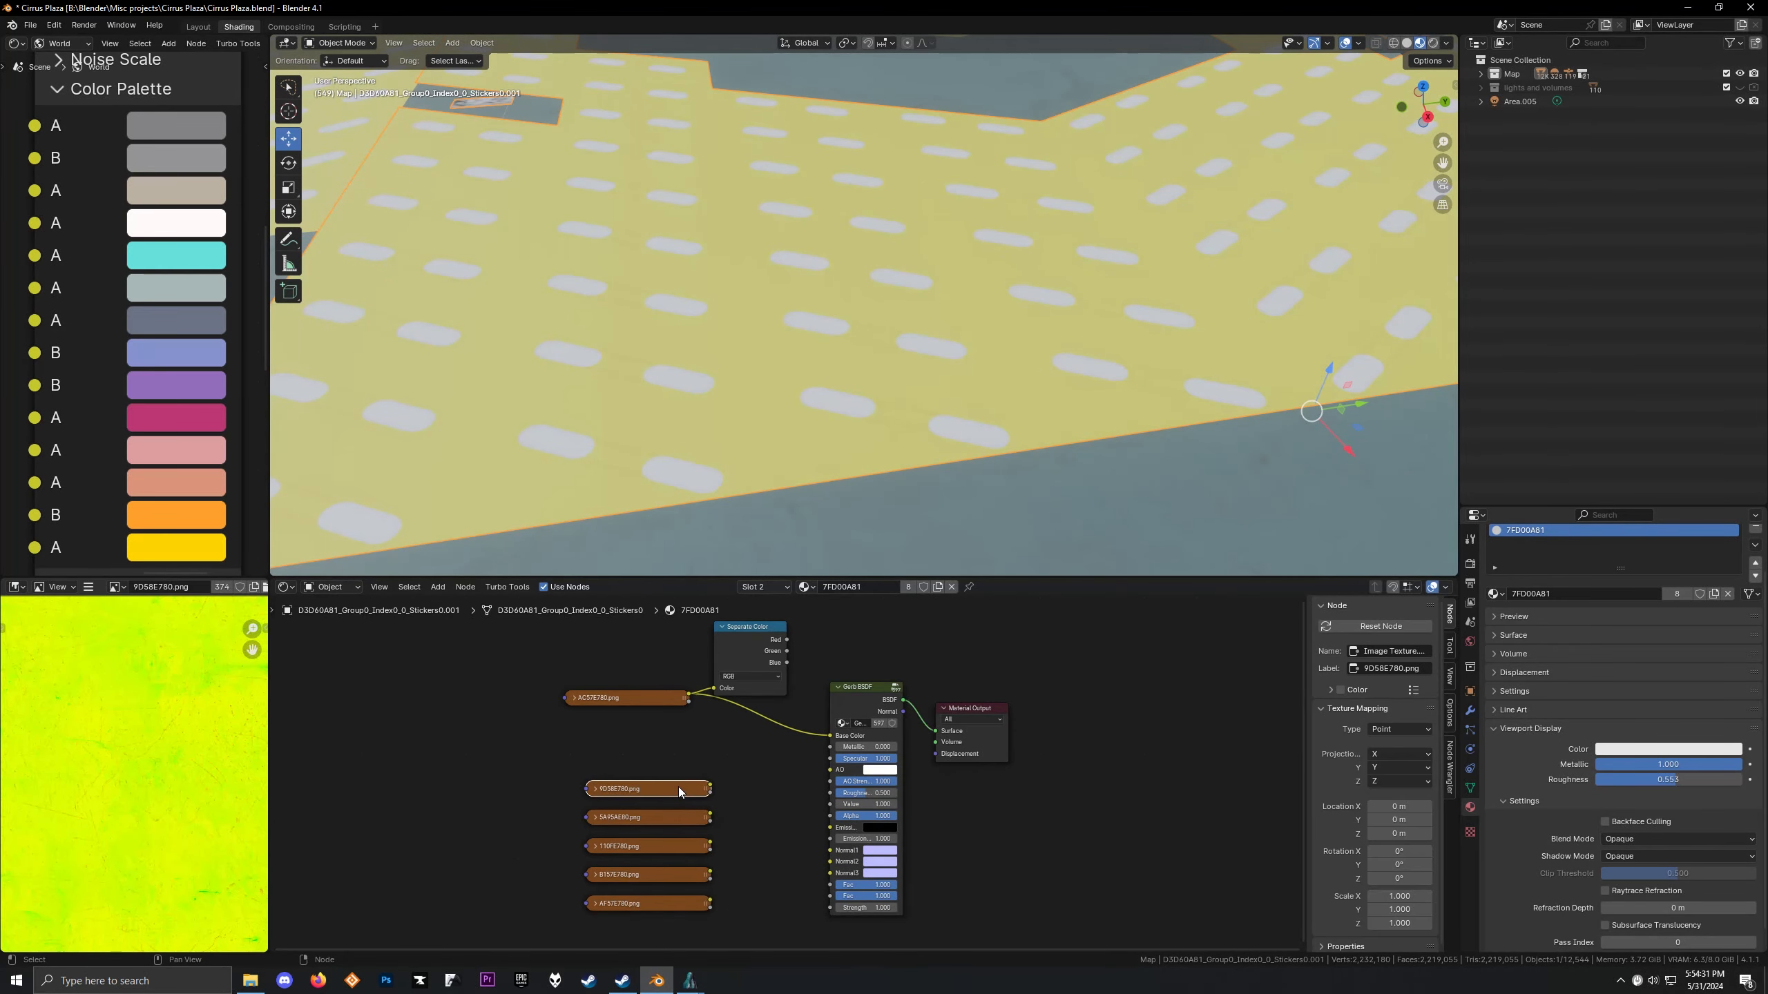
scroll(191, 757, down, 3)
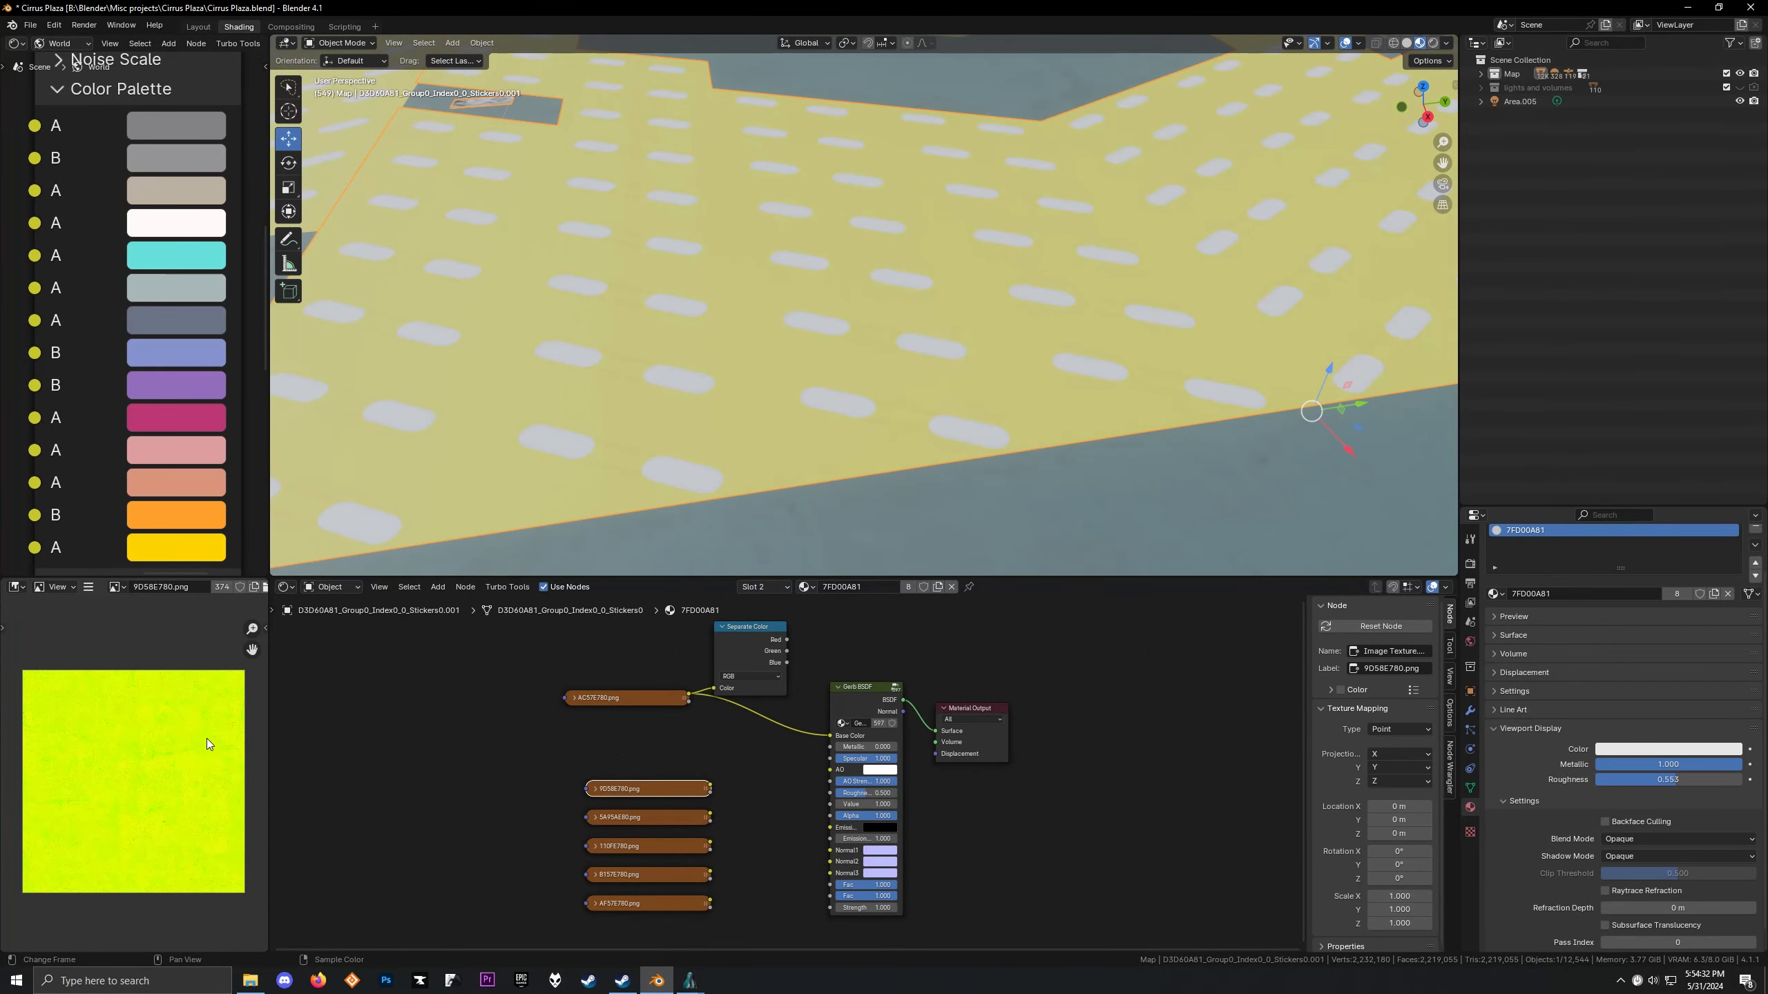
Preview the 5A95AE80.png texture and the 110FE780.png texture on the floor sticker
click(647, 814)
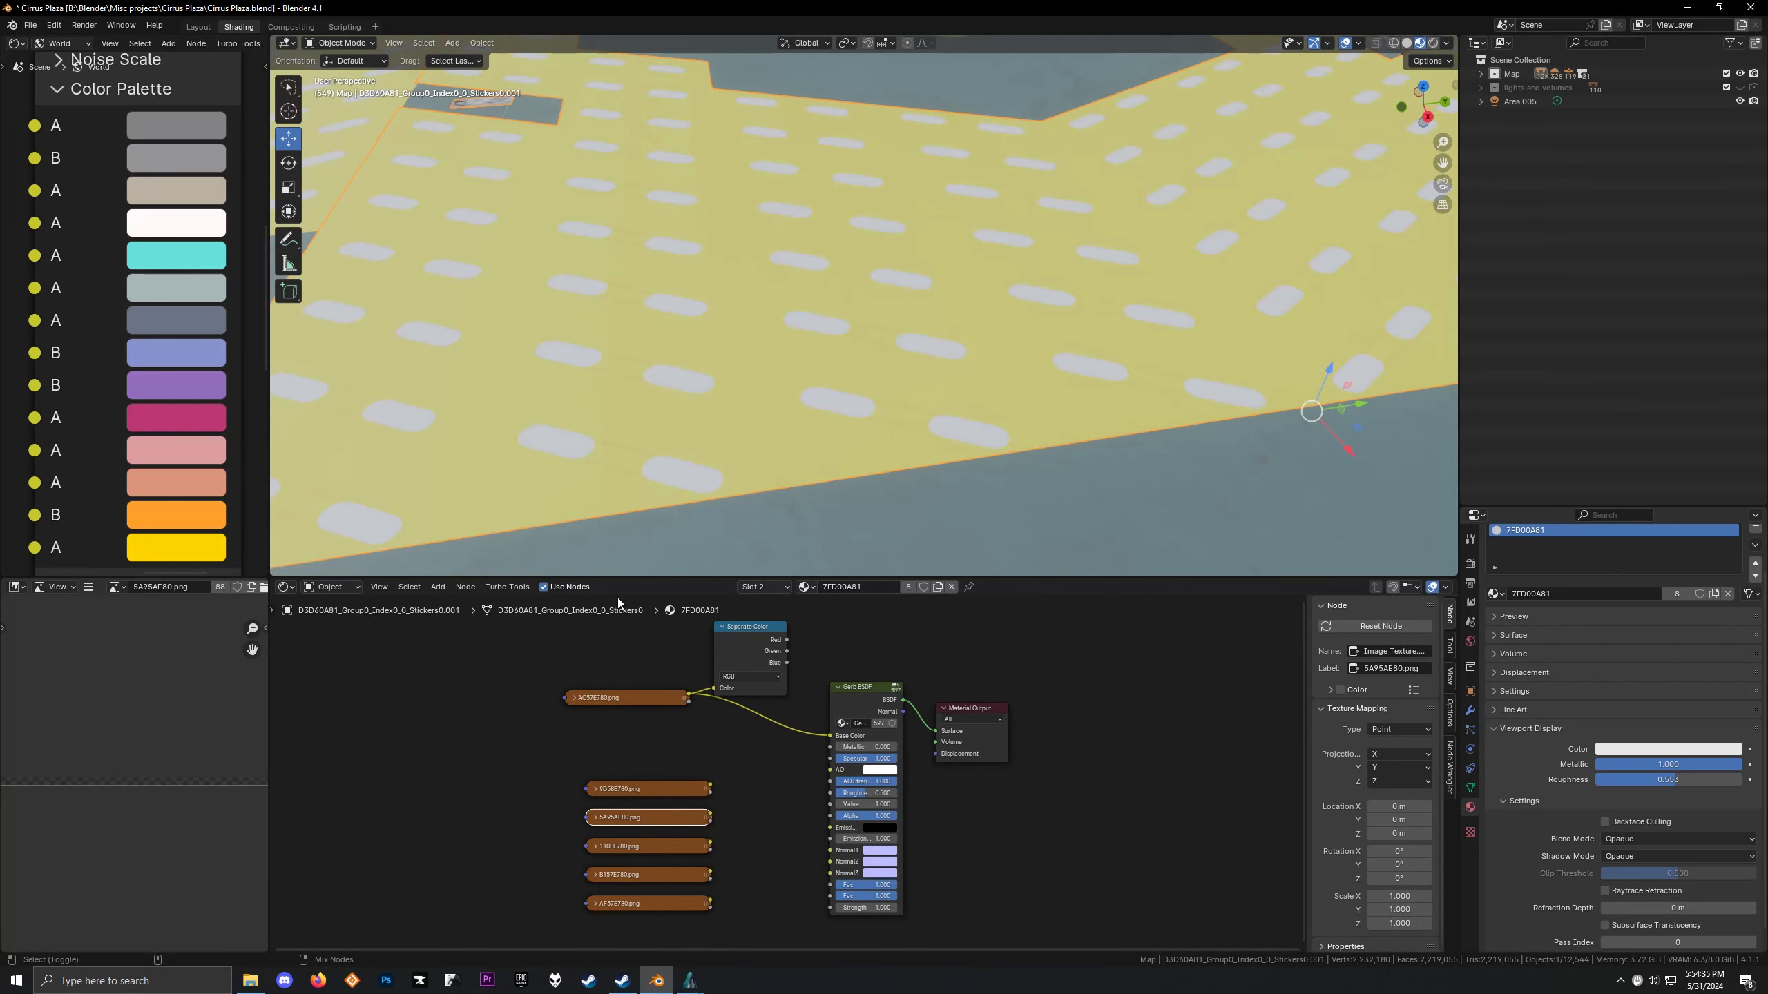
drag(709, 817, 829, 769)
middle_drag(683, 403, 641, 274)
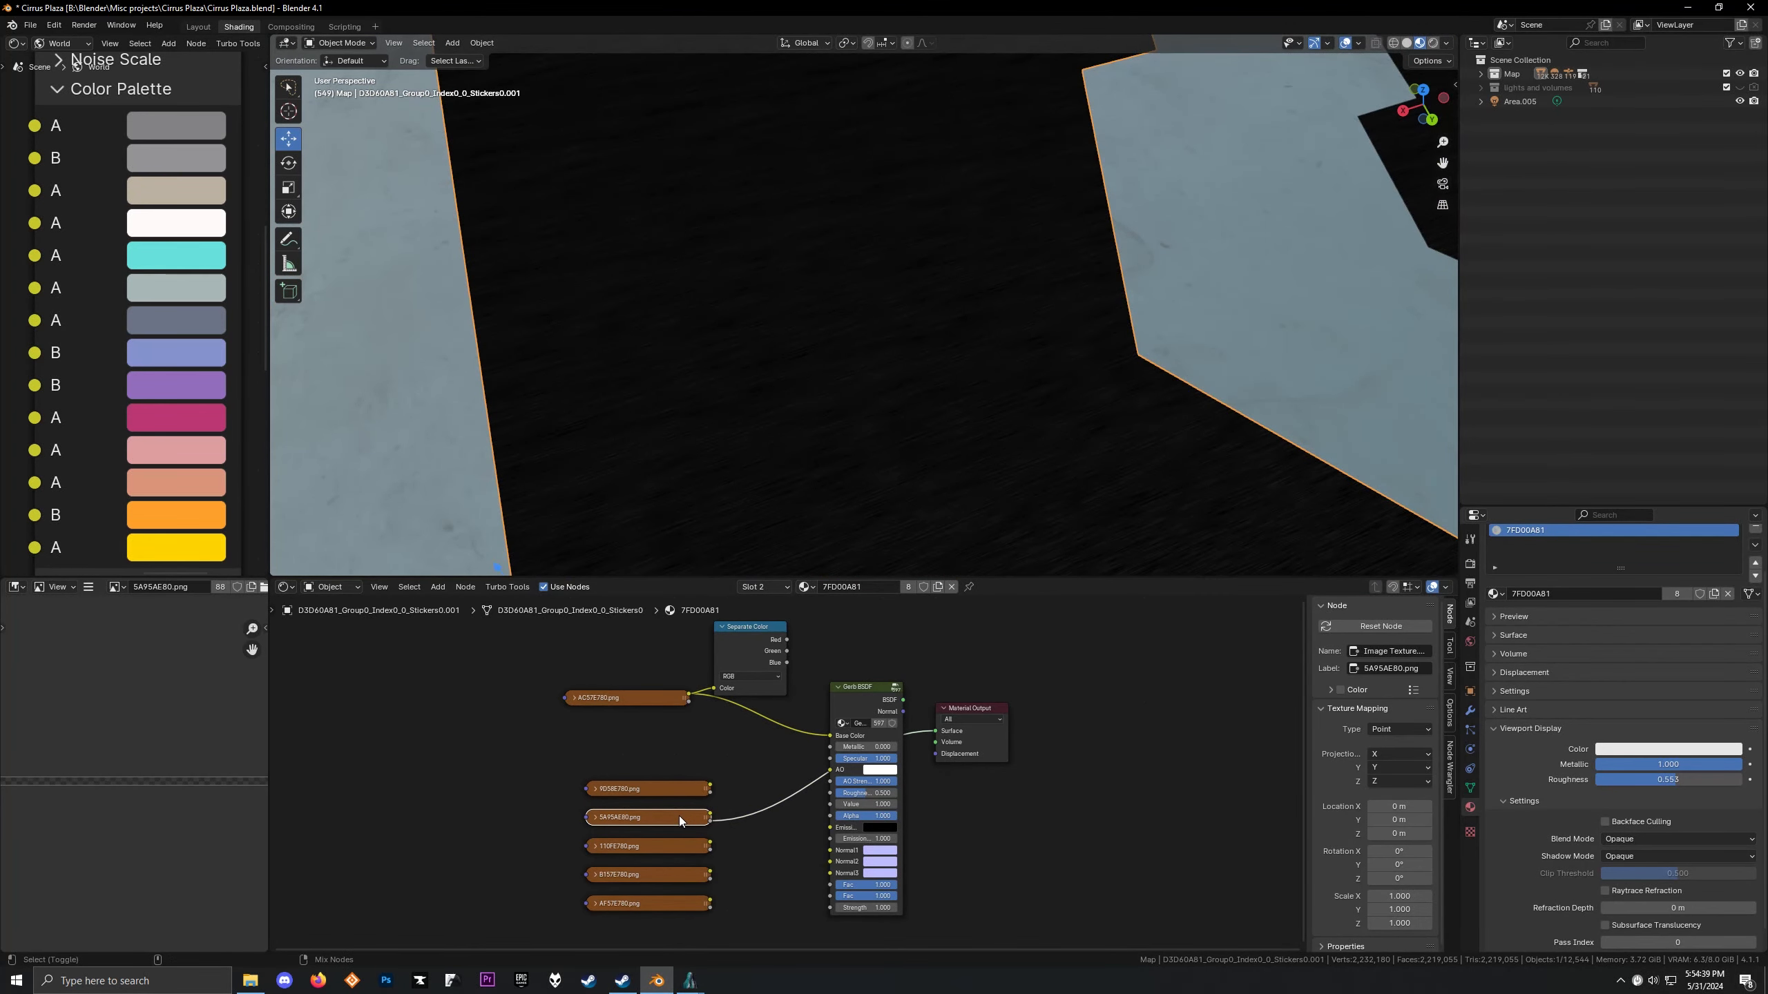
click(673, 844)
ctrl+shift+click(674, 851)
middle_drag(591, 425, 734, 417)
scroll(832, 385, up, 3)
scroll(831, 390, up, 2)
scroll(733, 417, down, 4)
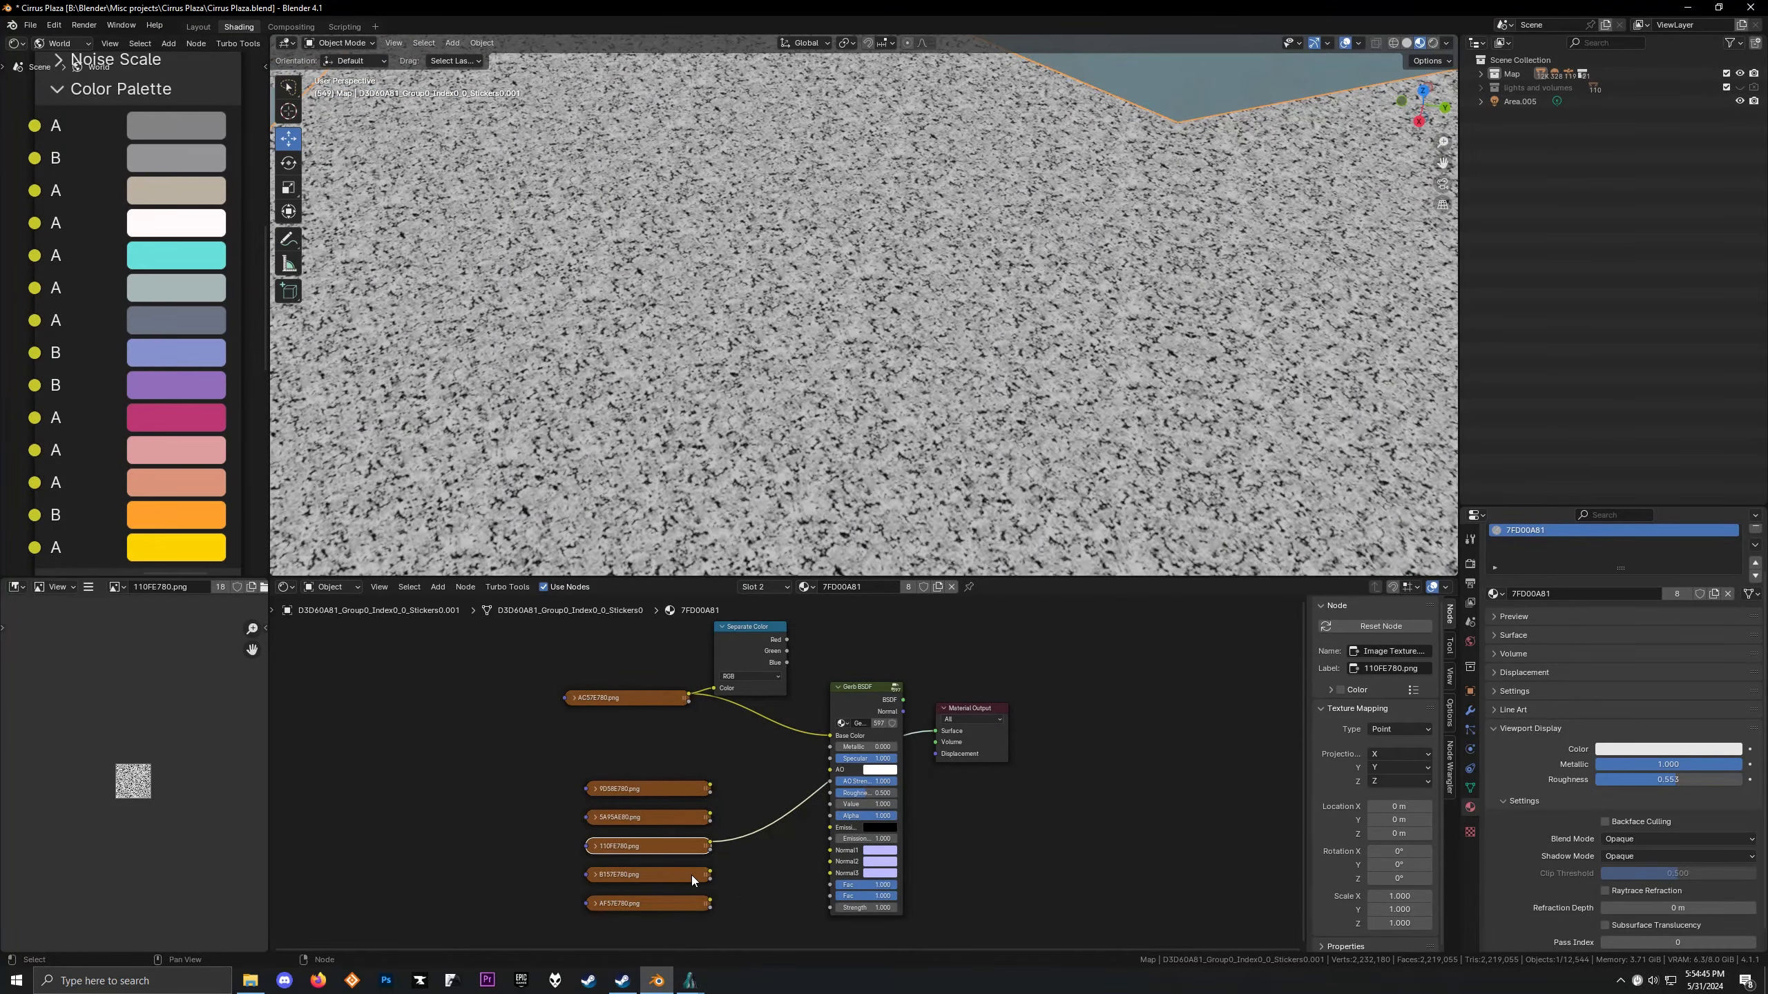
Preview the two lowest texture nodes on the floor sticker, ending on the B157E780.png normal map
ctrl+shift+click(690, 875)
ctrl+shift+click(691, 902)
ctrl+shift+click(686, 876)
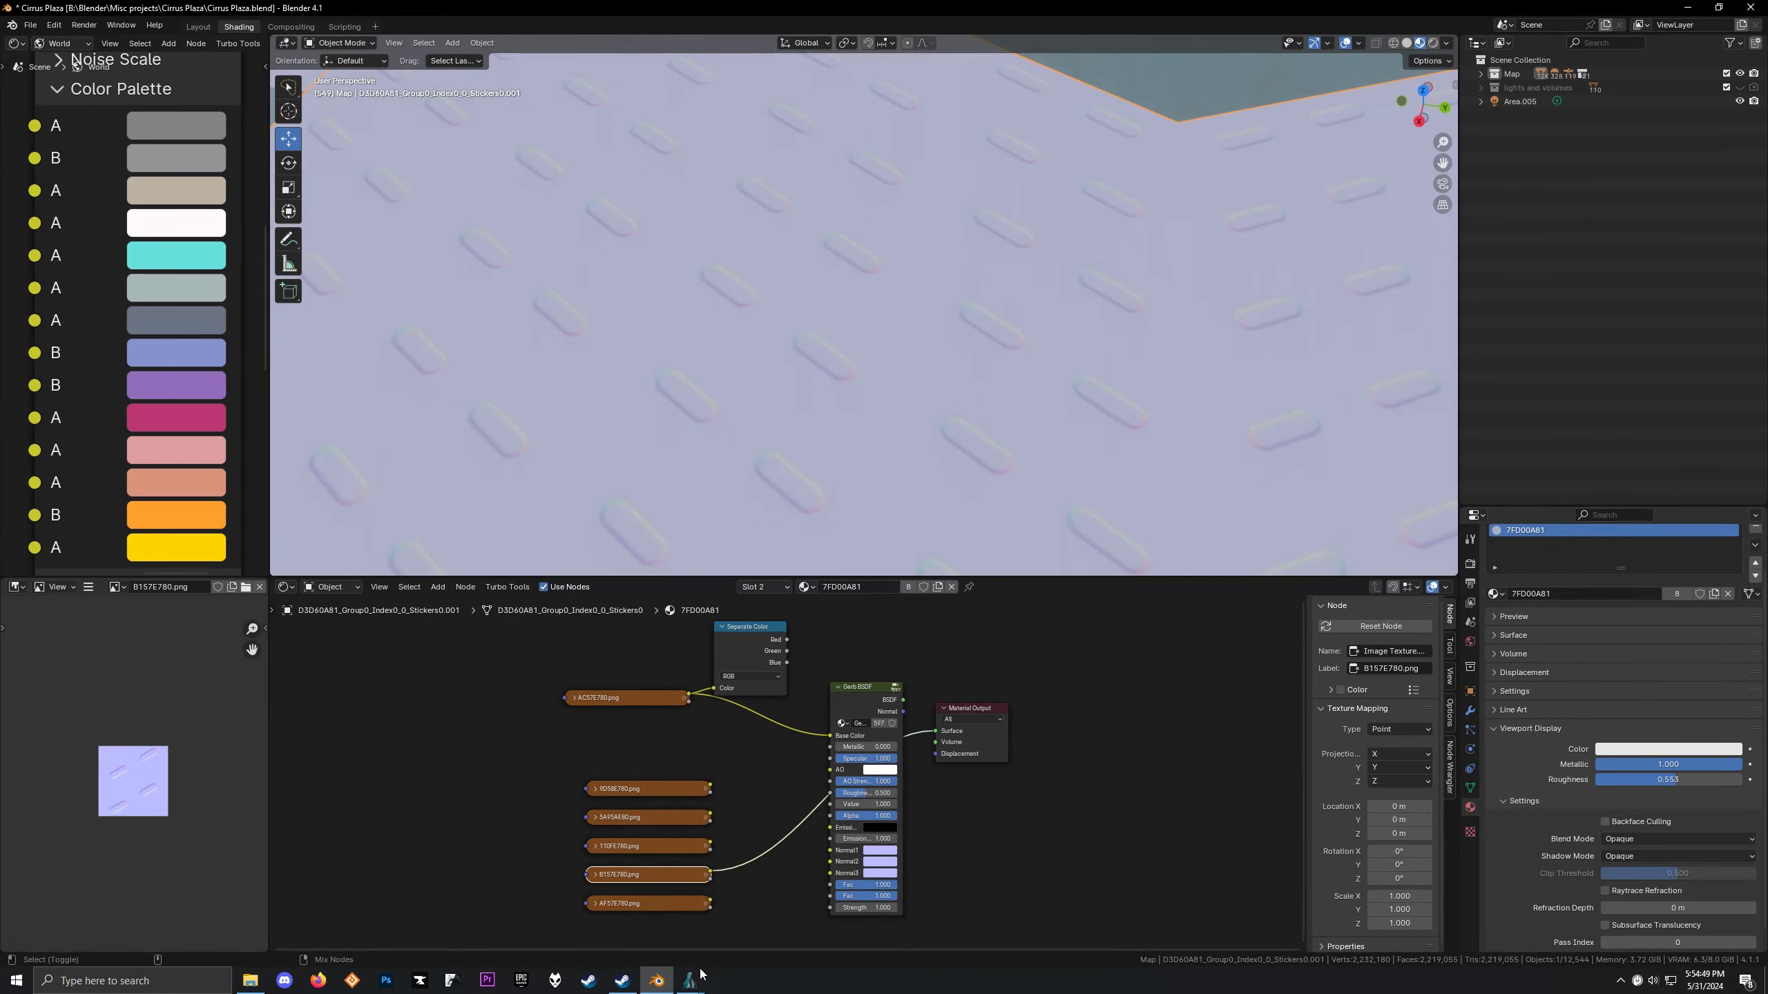
Switch to Alkahest and examine the selected sticker's short and long dashes from above
mouse_move(690, 980)
click(714, 904)
key(s)
key(d)
drag(837, 370, 829, 374)
key(q)
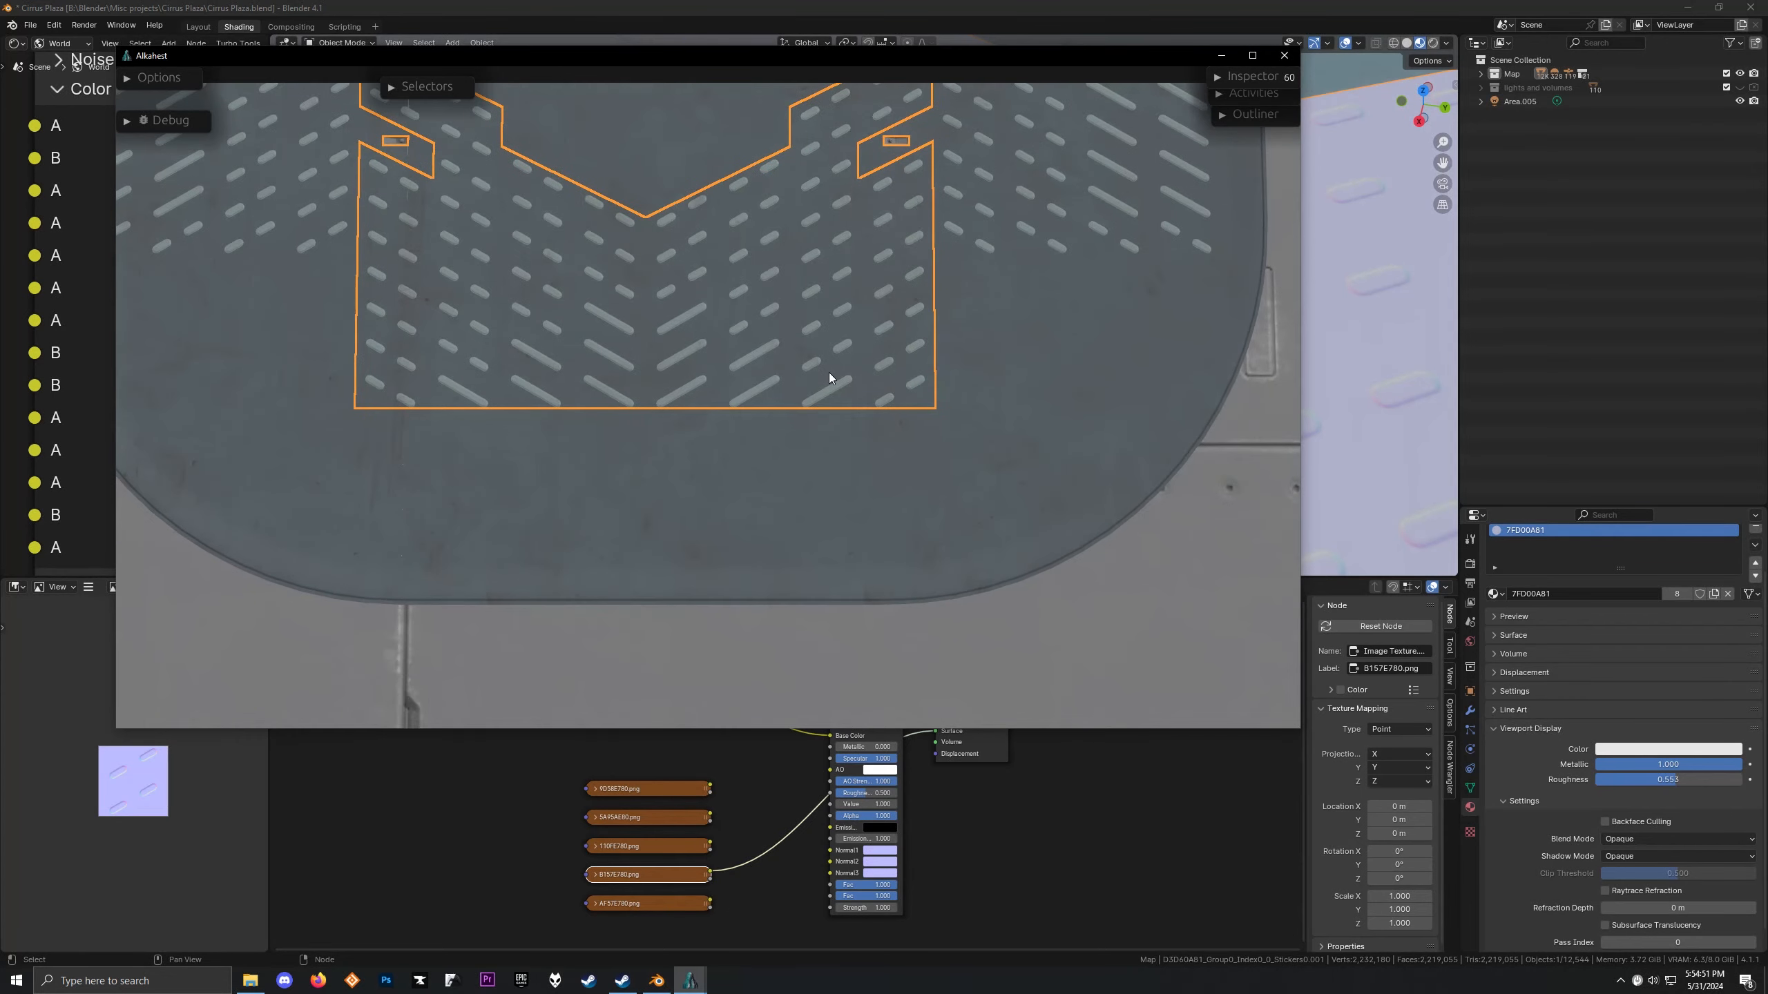
key(a)
key(w)
key(e)
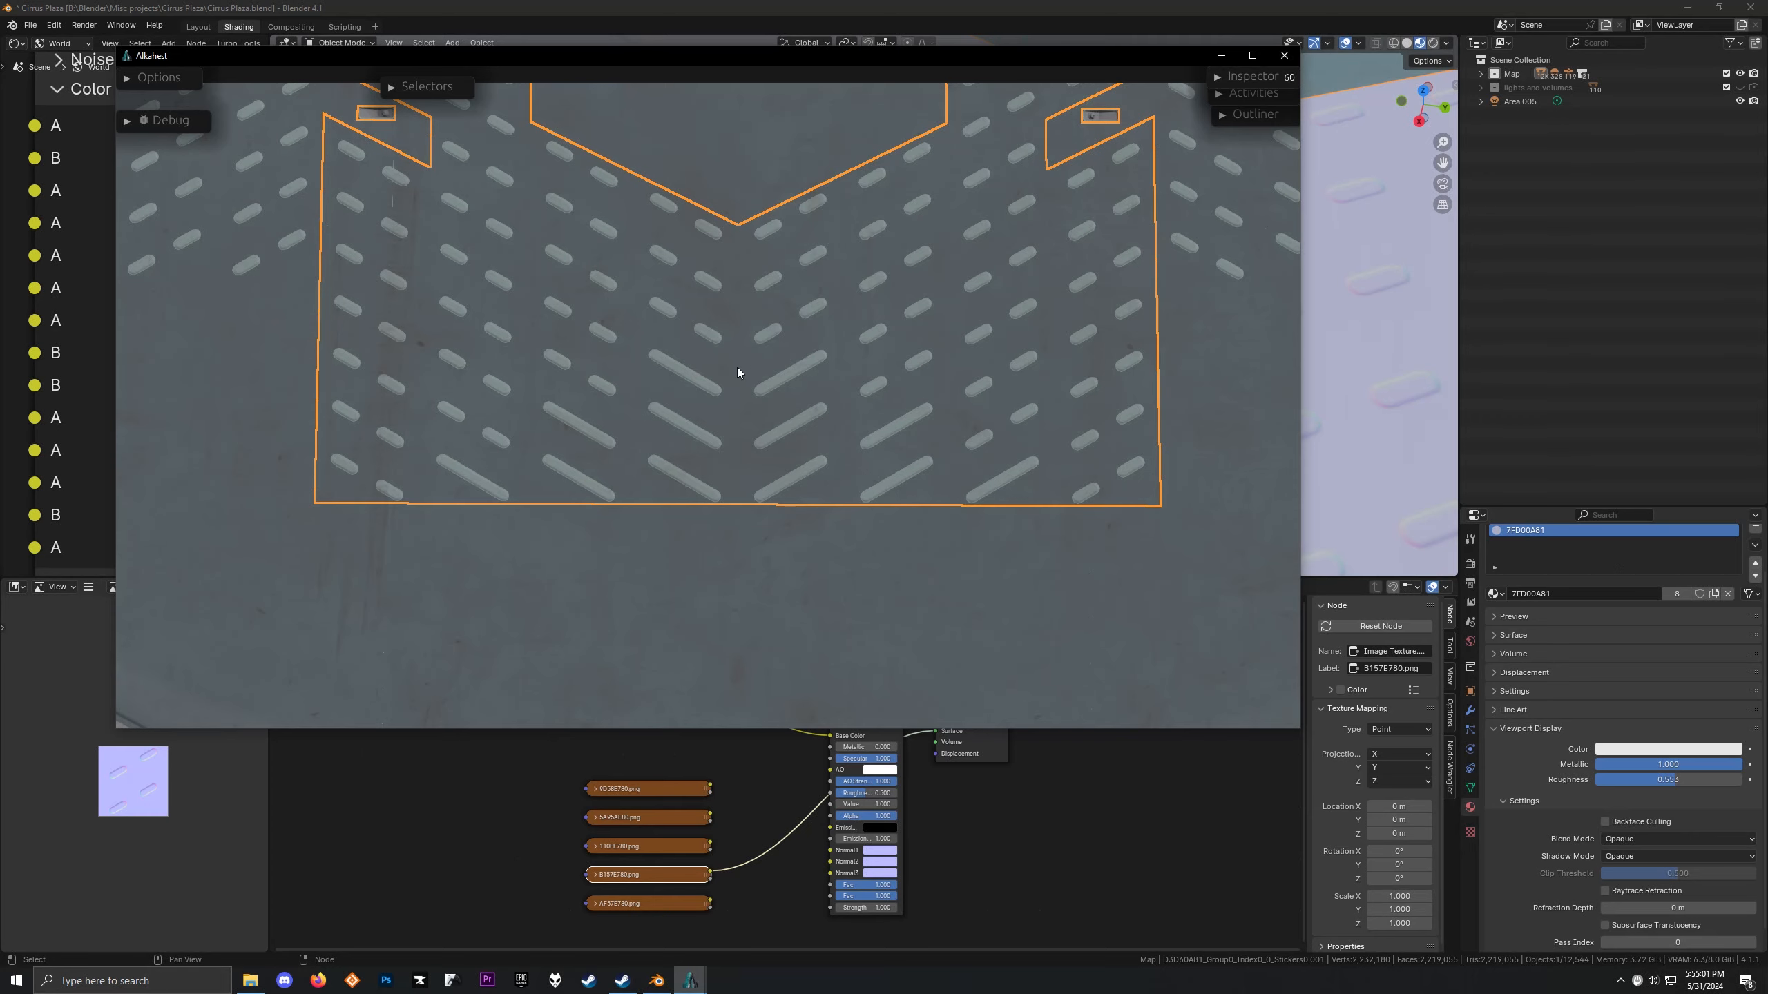
Return to Blender, add a Color Attribute node above the textures, and check which attributes it offers
click(545, 740)
scroll(557, 703, down, 1)
middle_drag(574, 678, 671, 733)
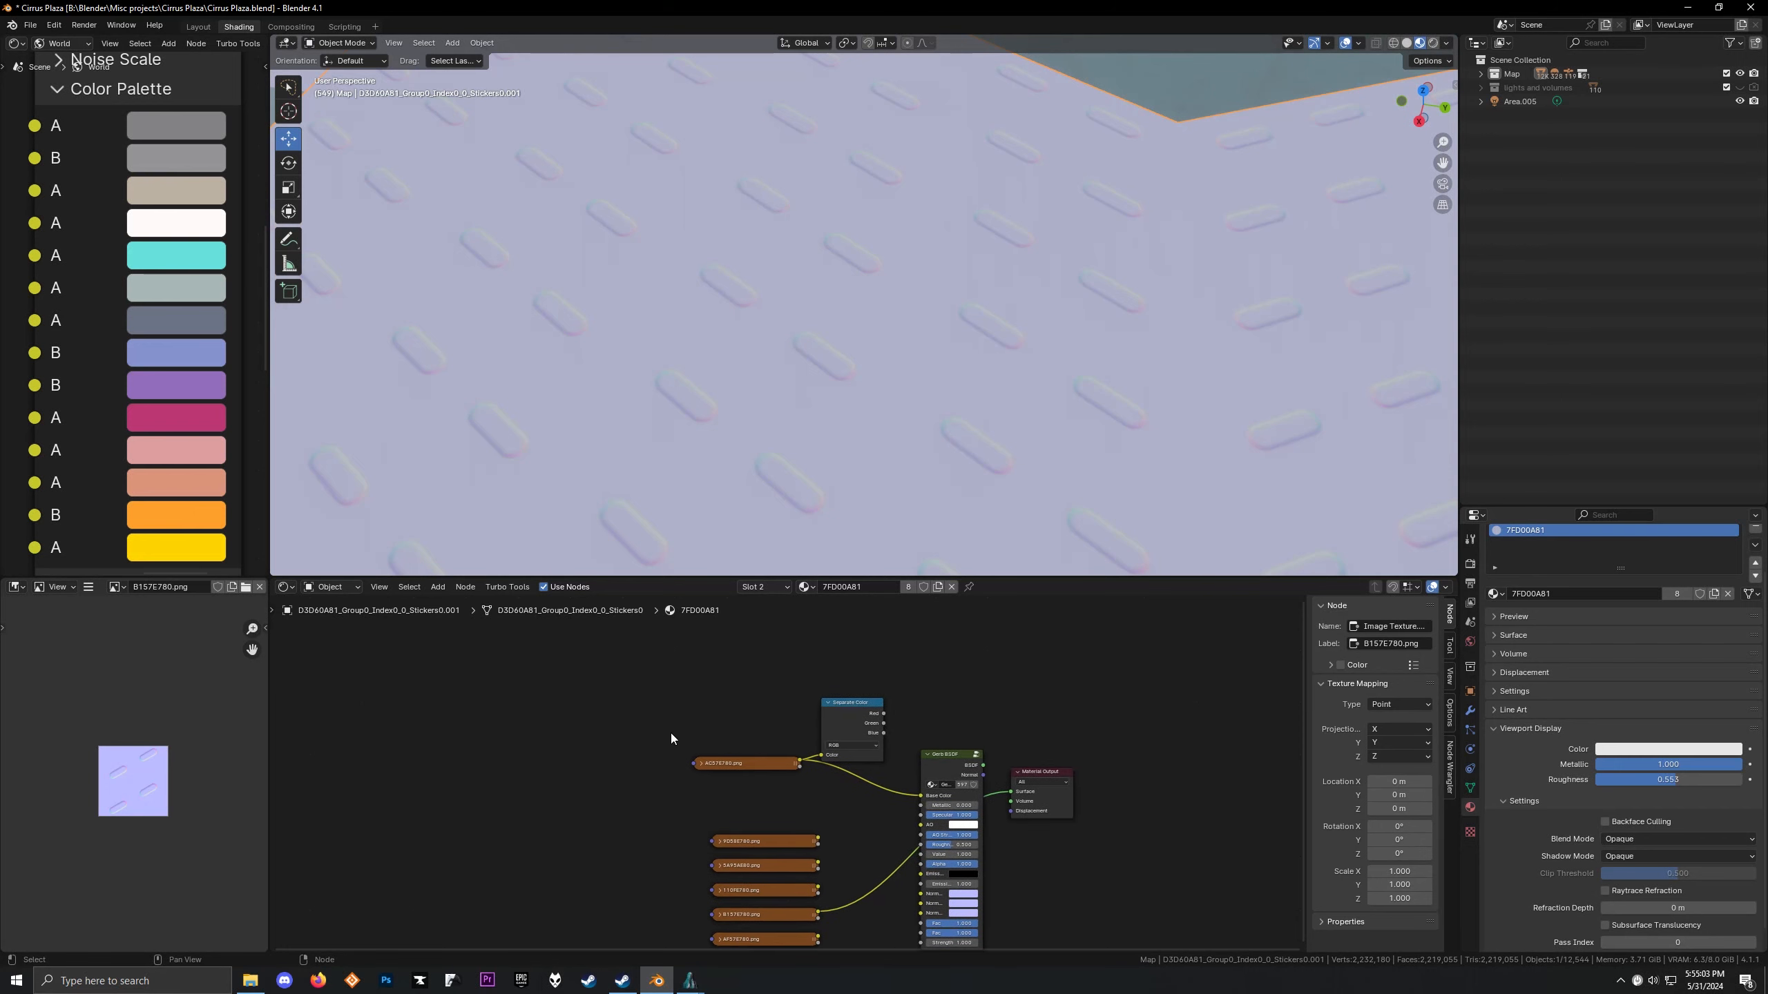
key(shift+a)
click(621, 687)
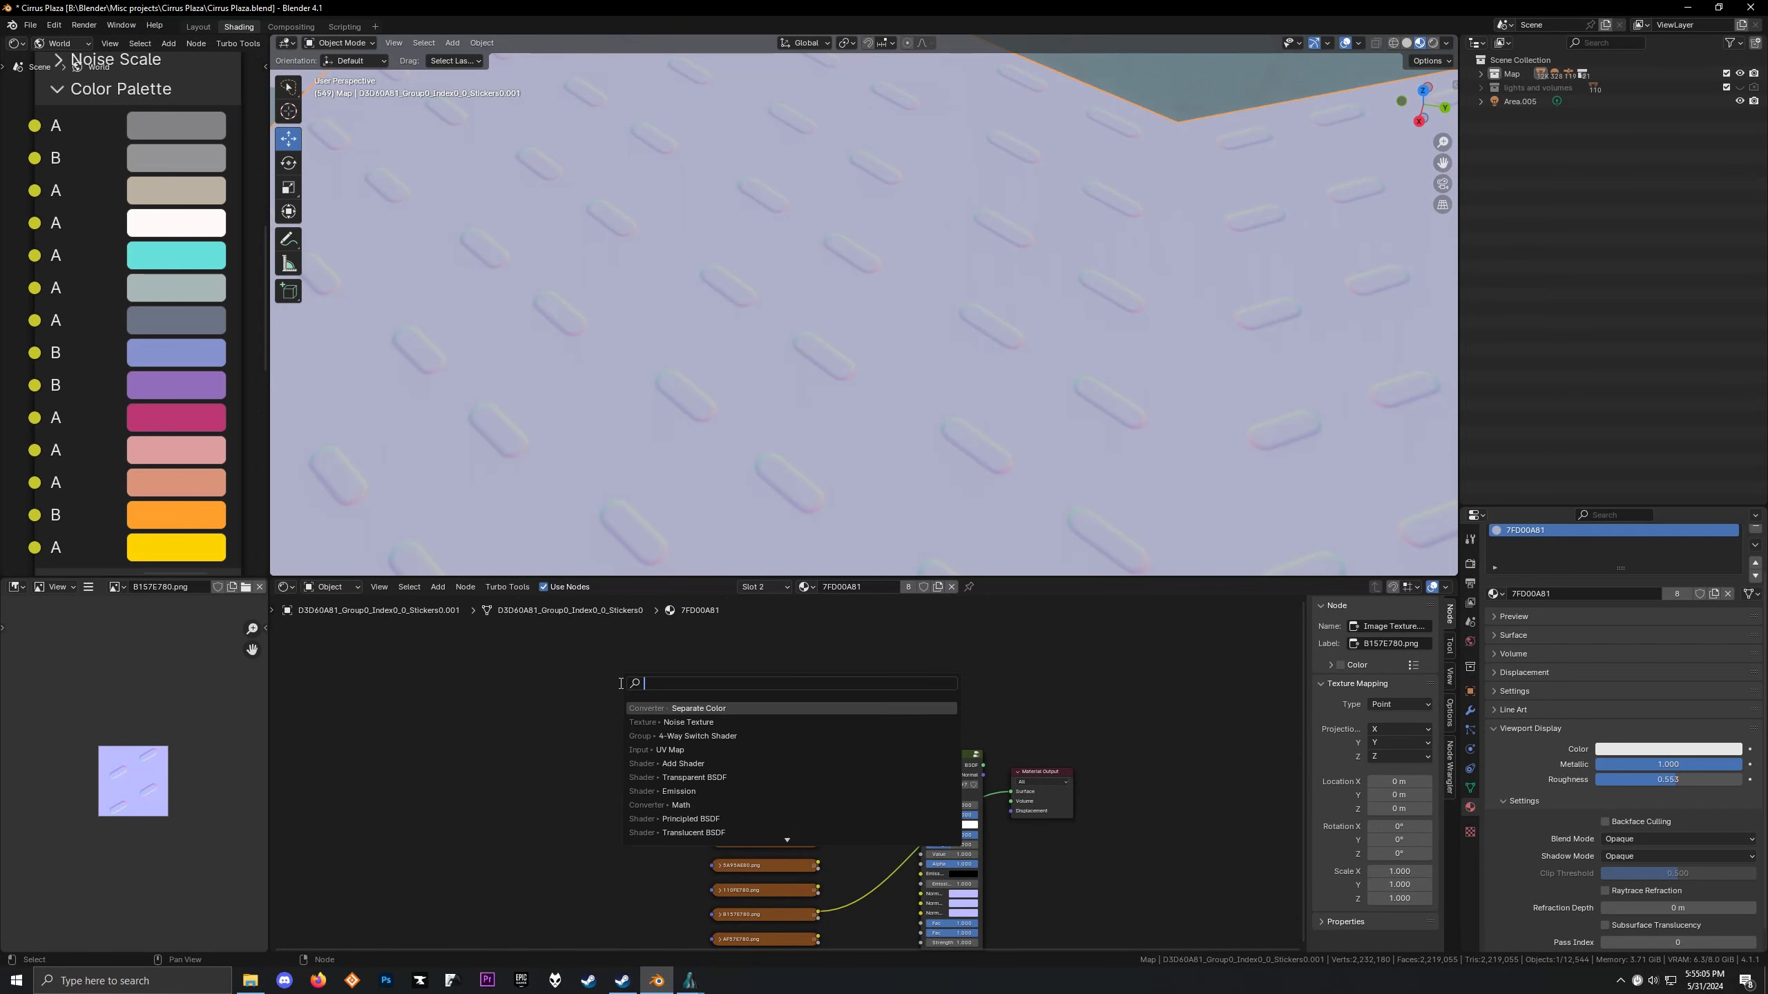
text(col)
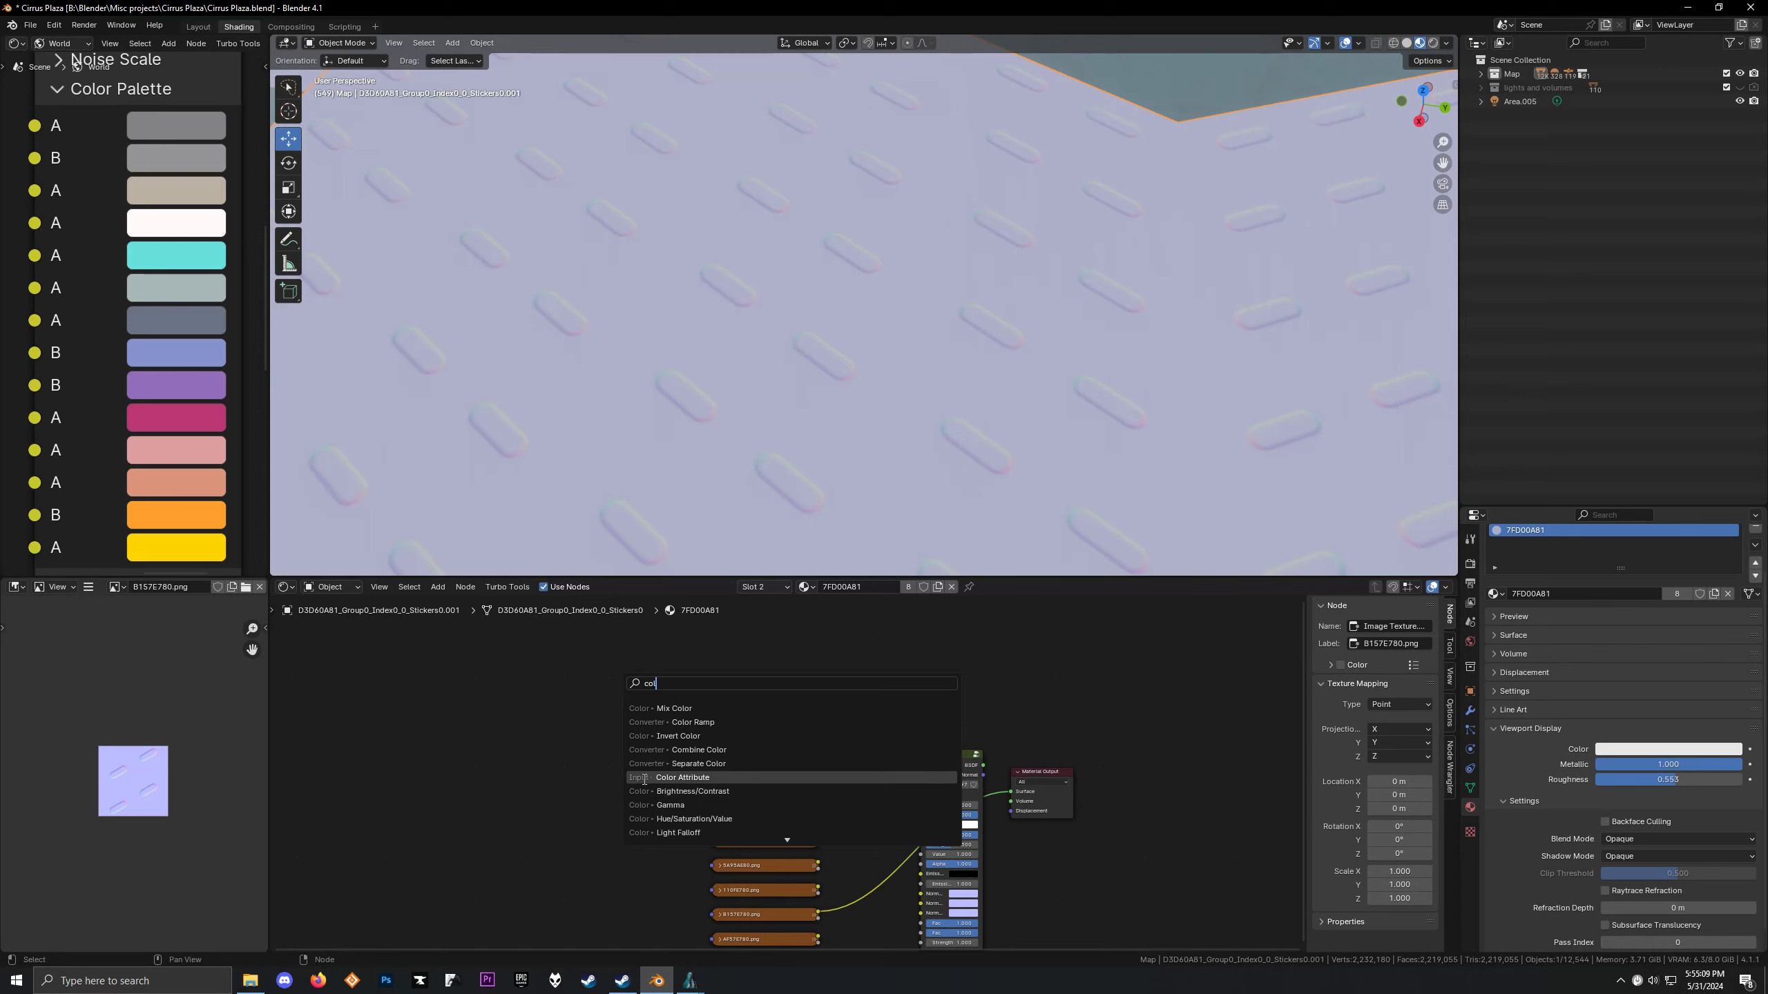
click(669, 777)
click(680, 695)
click(681, 697)
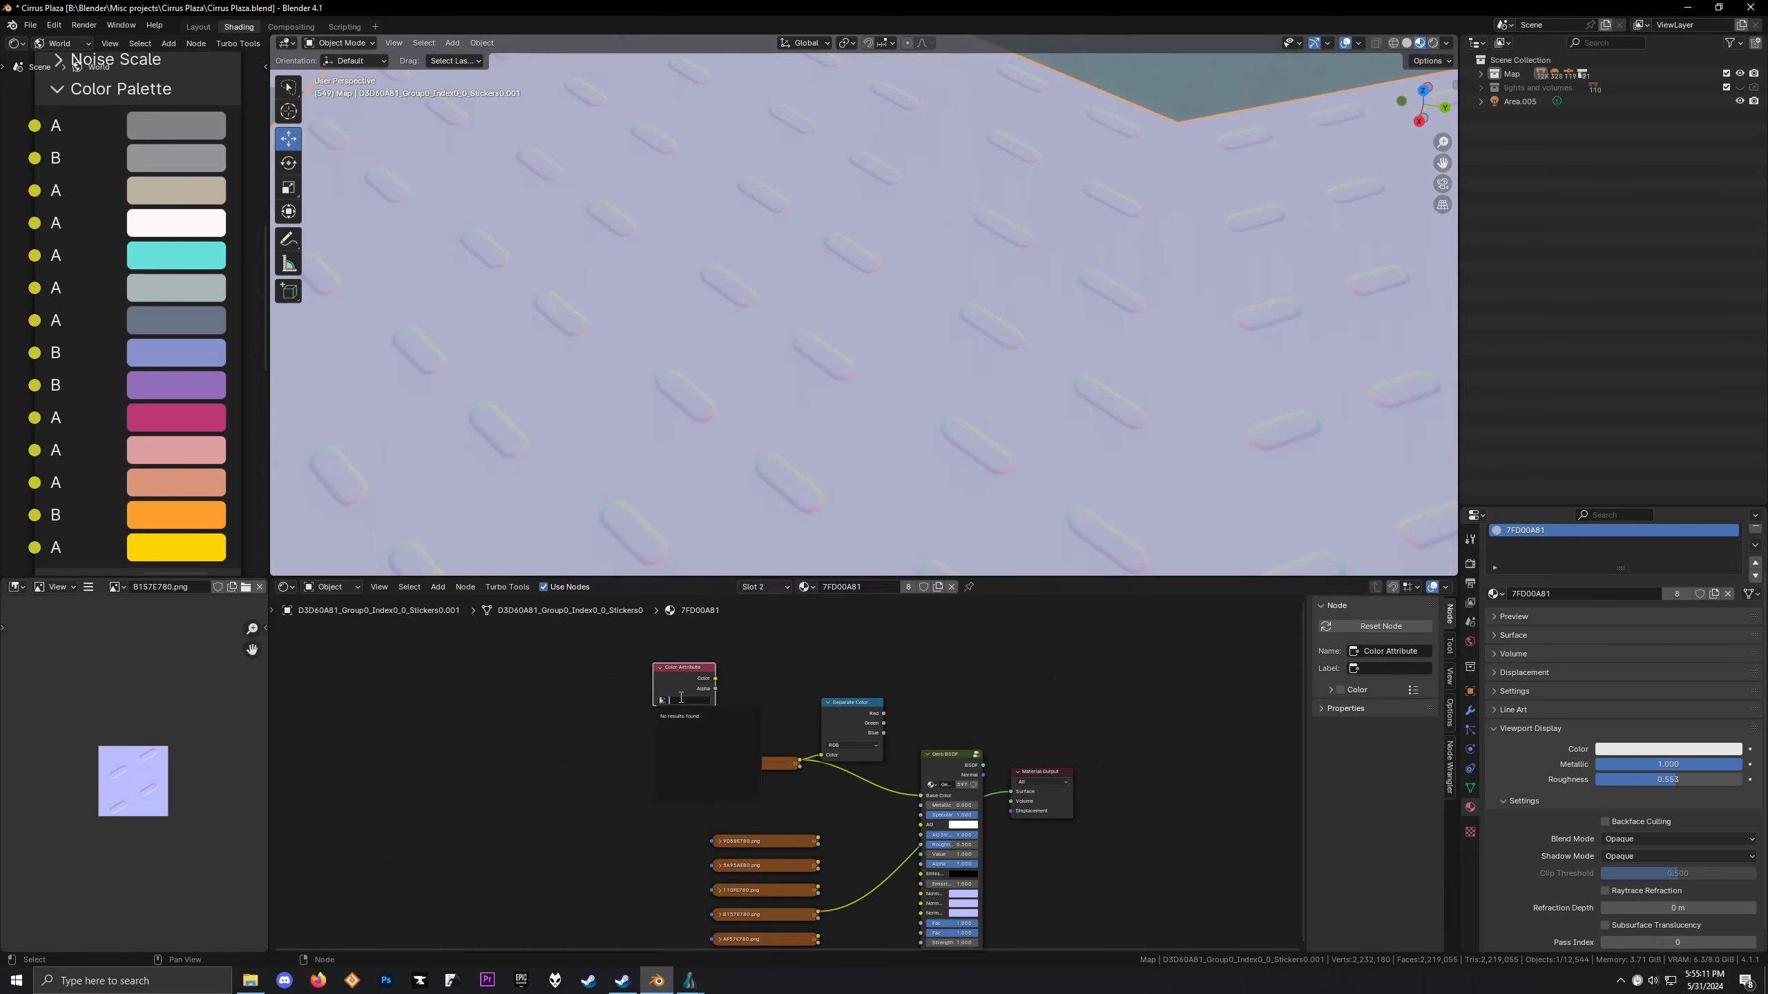
click(608, 697)
Preview the Color Attribute node's colour and alpha outputs on the floor sticker and delete the node
middle_drag(687, 721, 727, 788)
scroll(726, 788, up, 5)
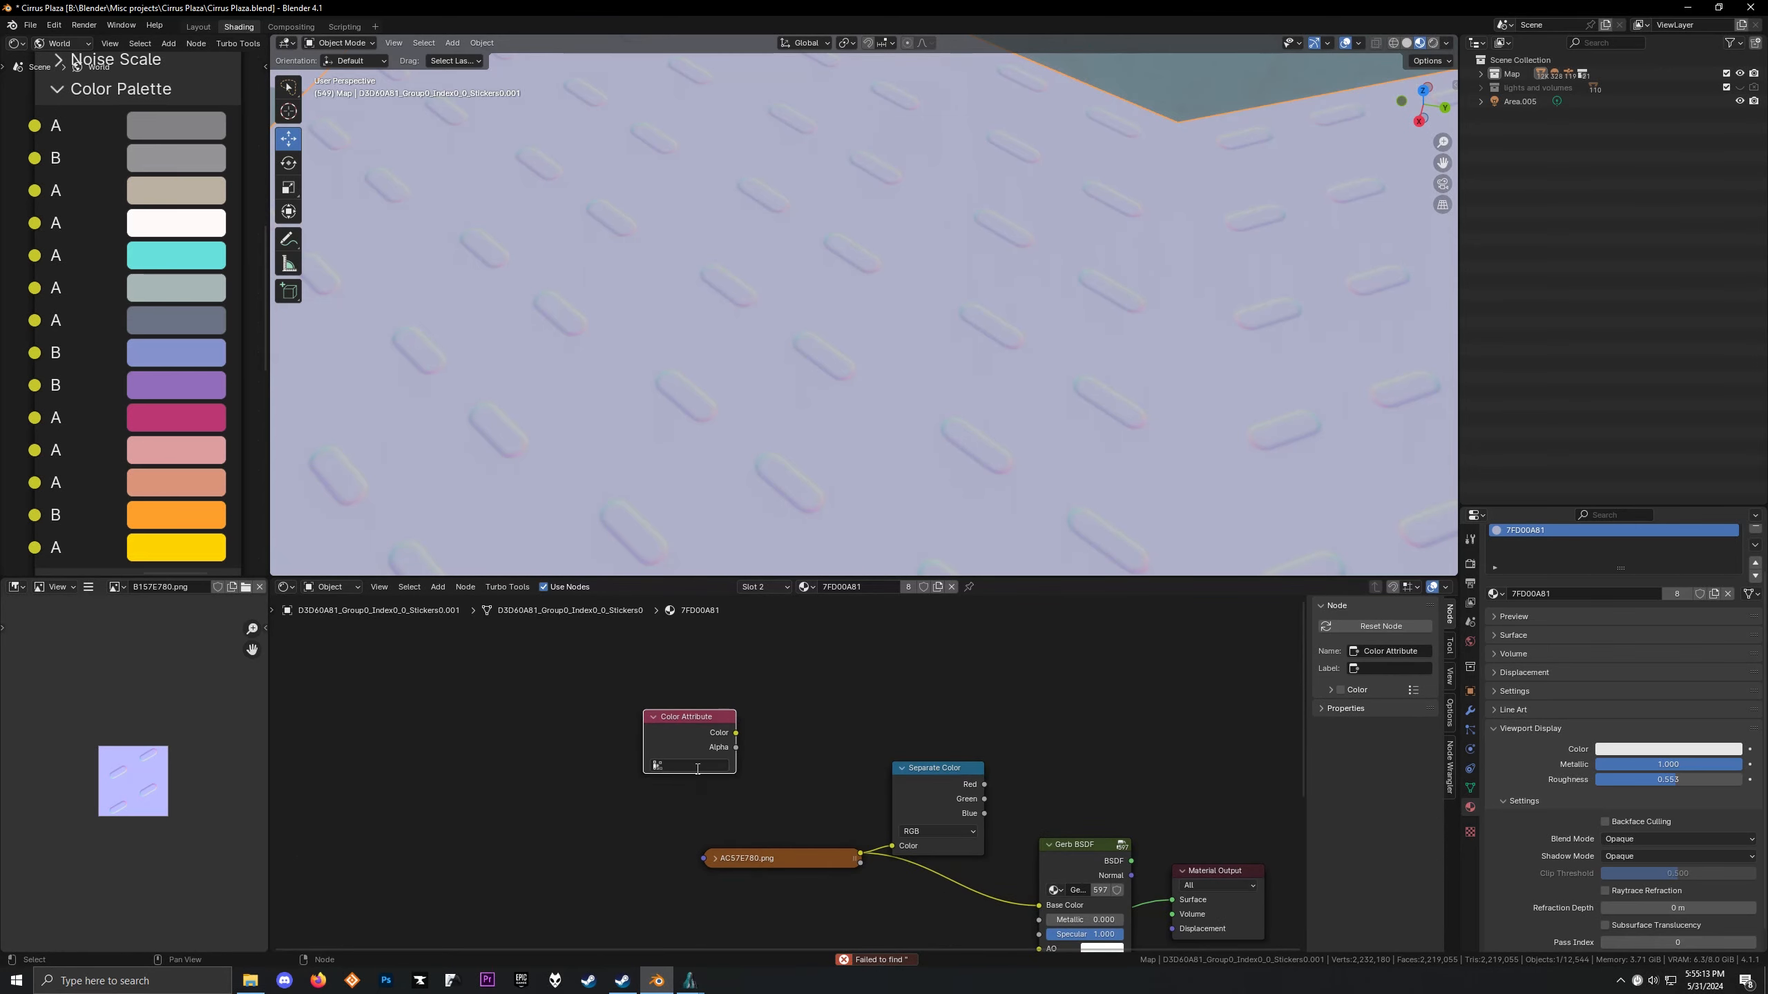
click(698, 766)
click(720, 754)
ctrl+shift+click(674, 741)
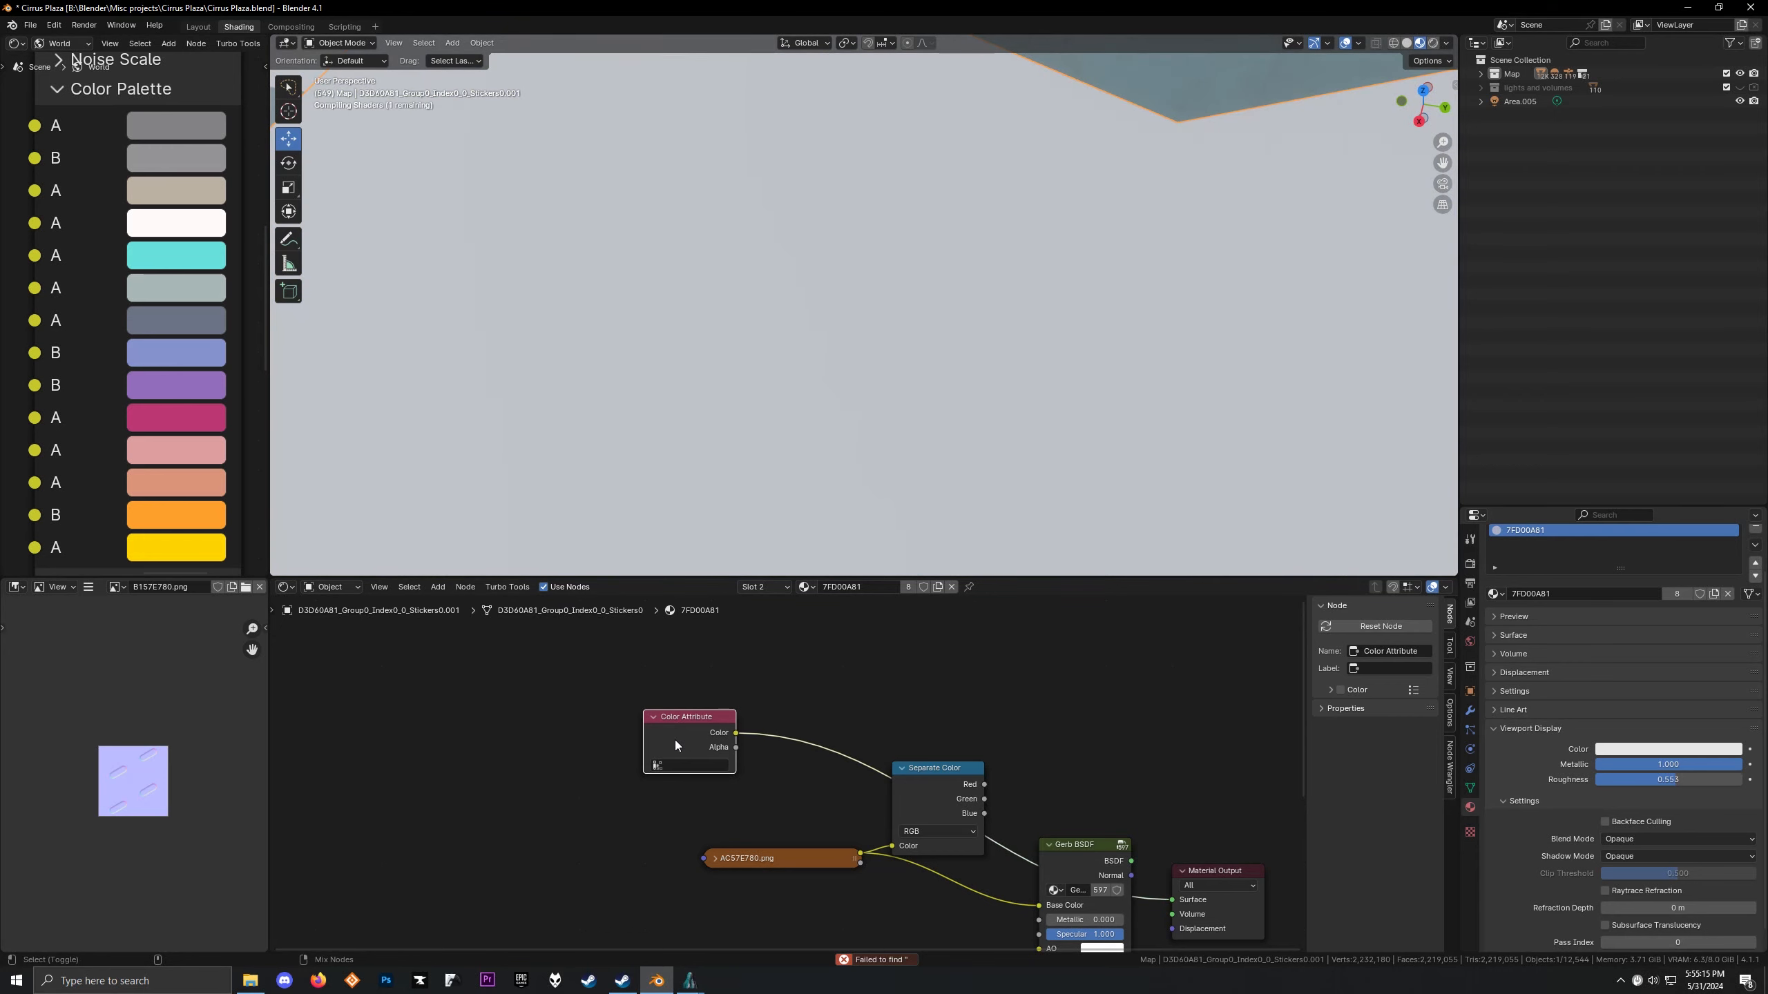
ctrl+shift+click(674, 741)
scroll(746, 409, down, 5)
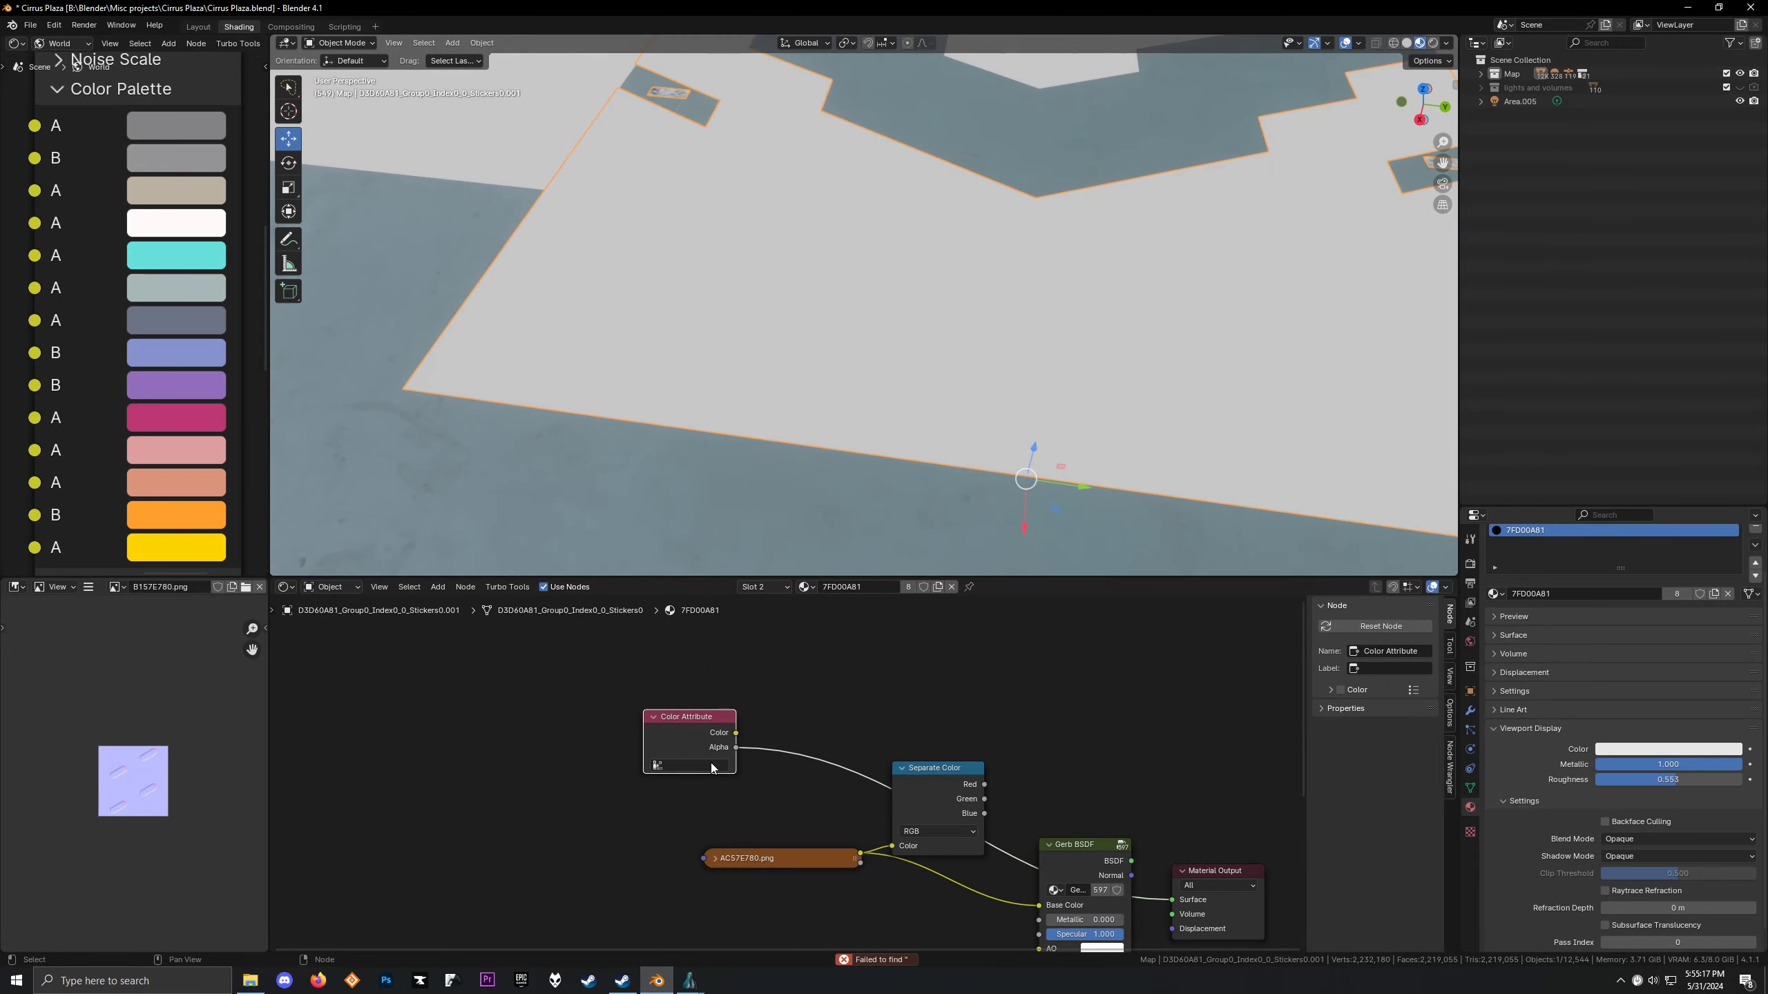
key(x)
Add a UV Map node set to uv0 above the AC57E780.png texture and preview it on the floor sticker
scroll(790, 711, down, 1)
key(shift+a)
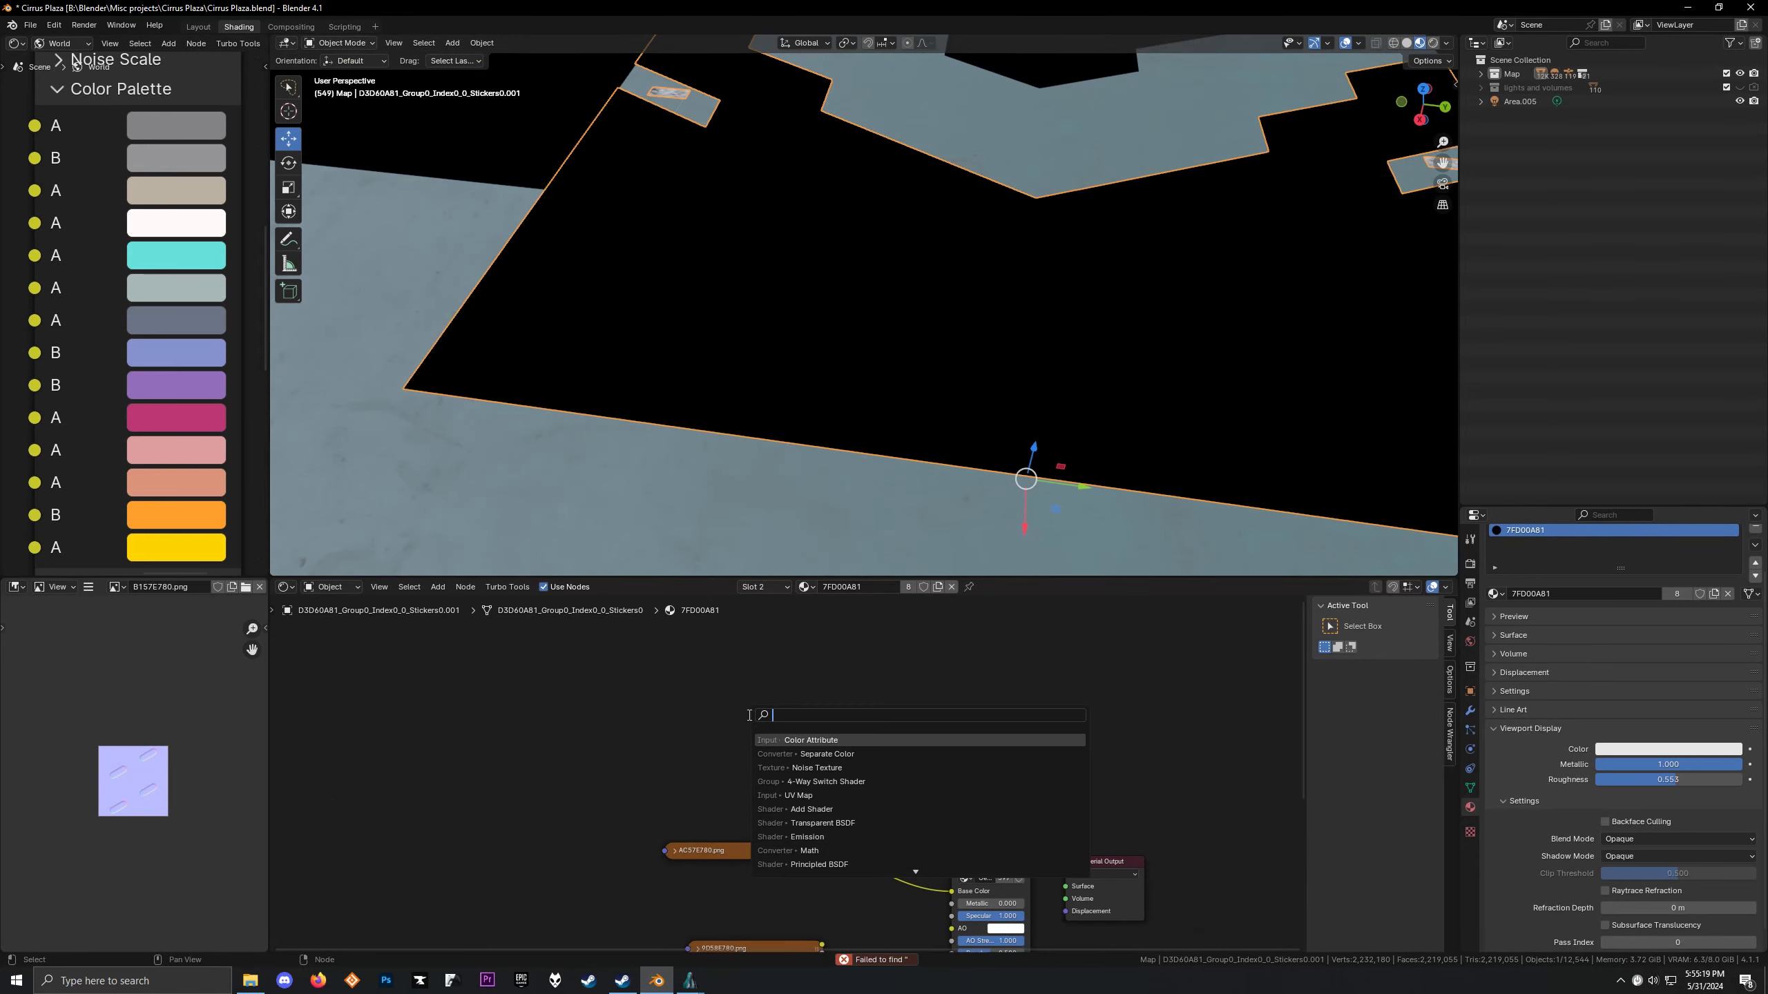
text(uv)
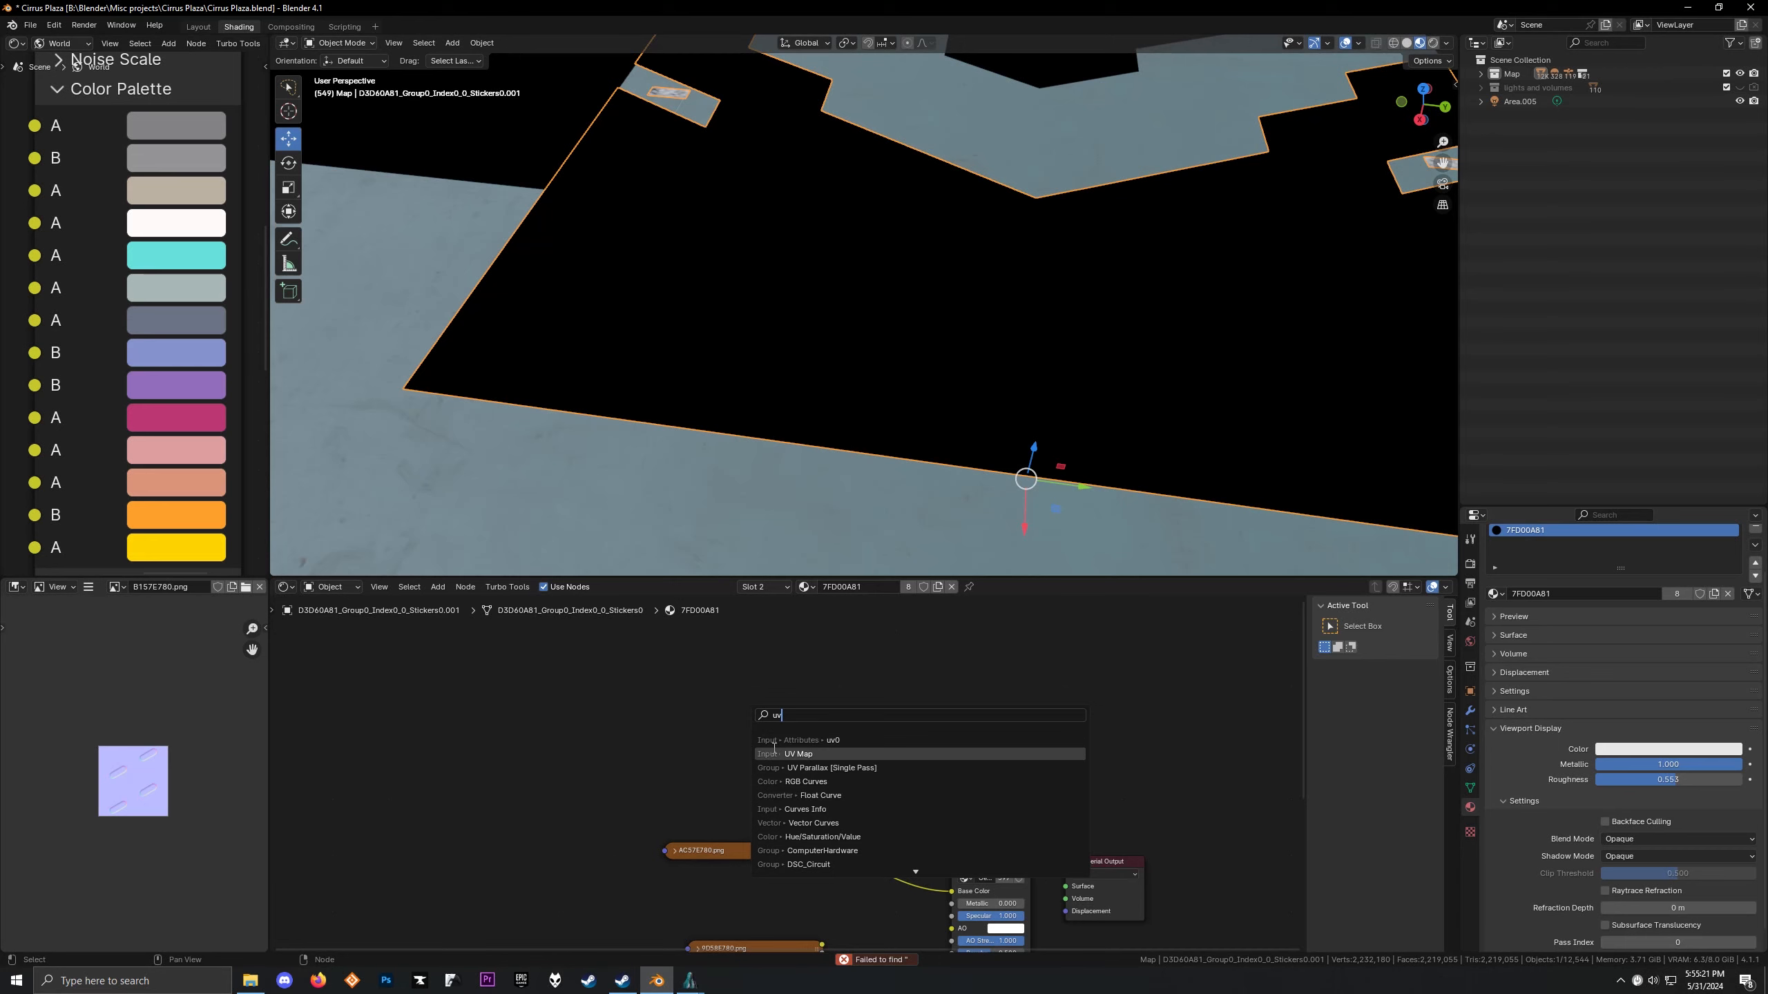
key(Return)
click(641, 721)
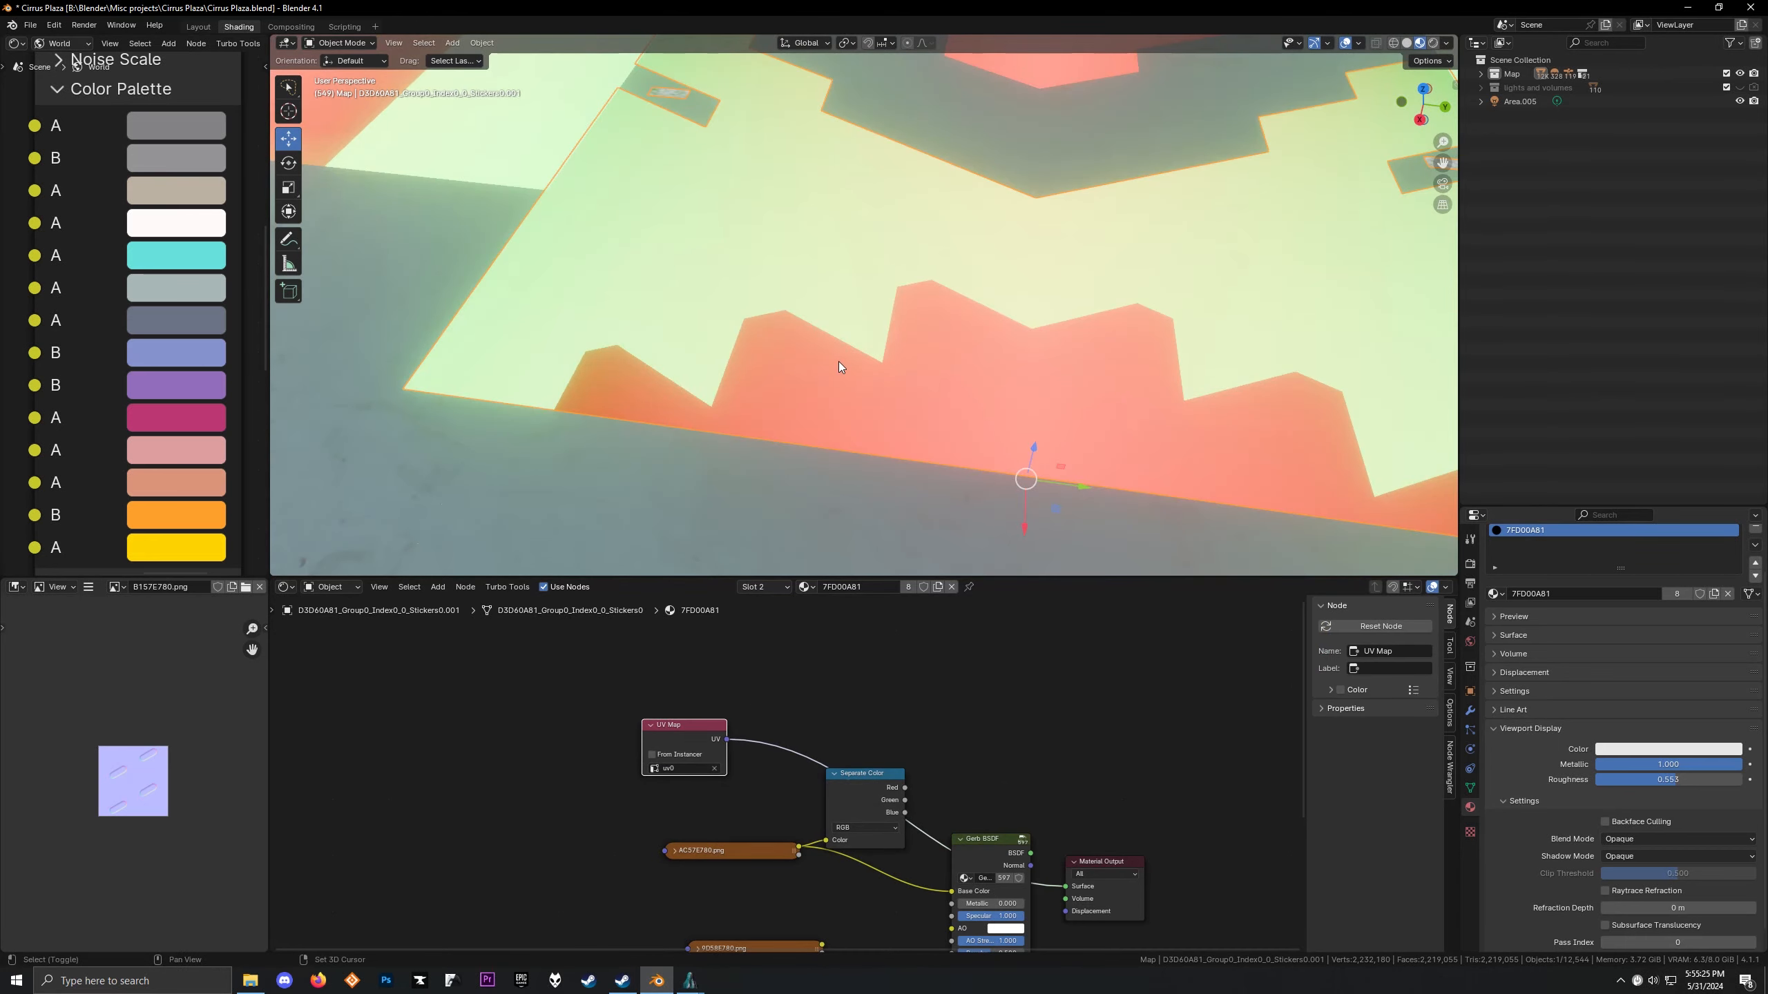
middle_drag(839, 362, 754, 357)
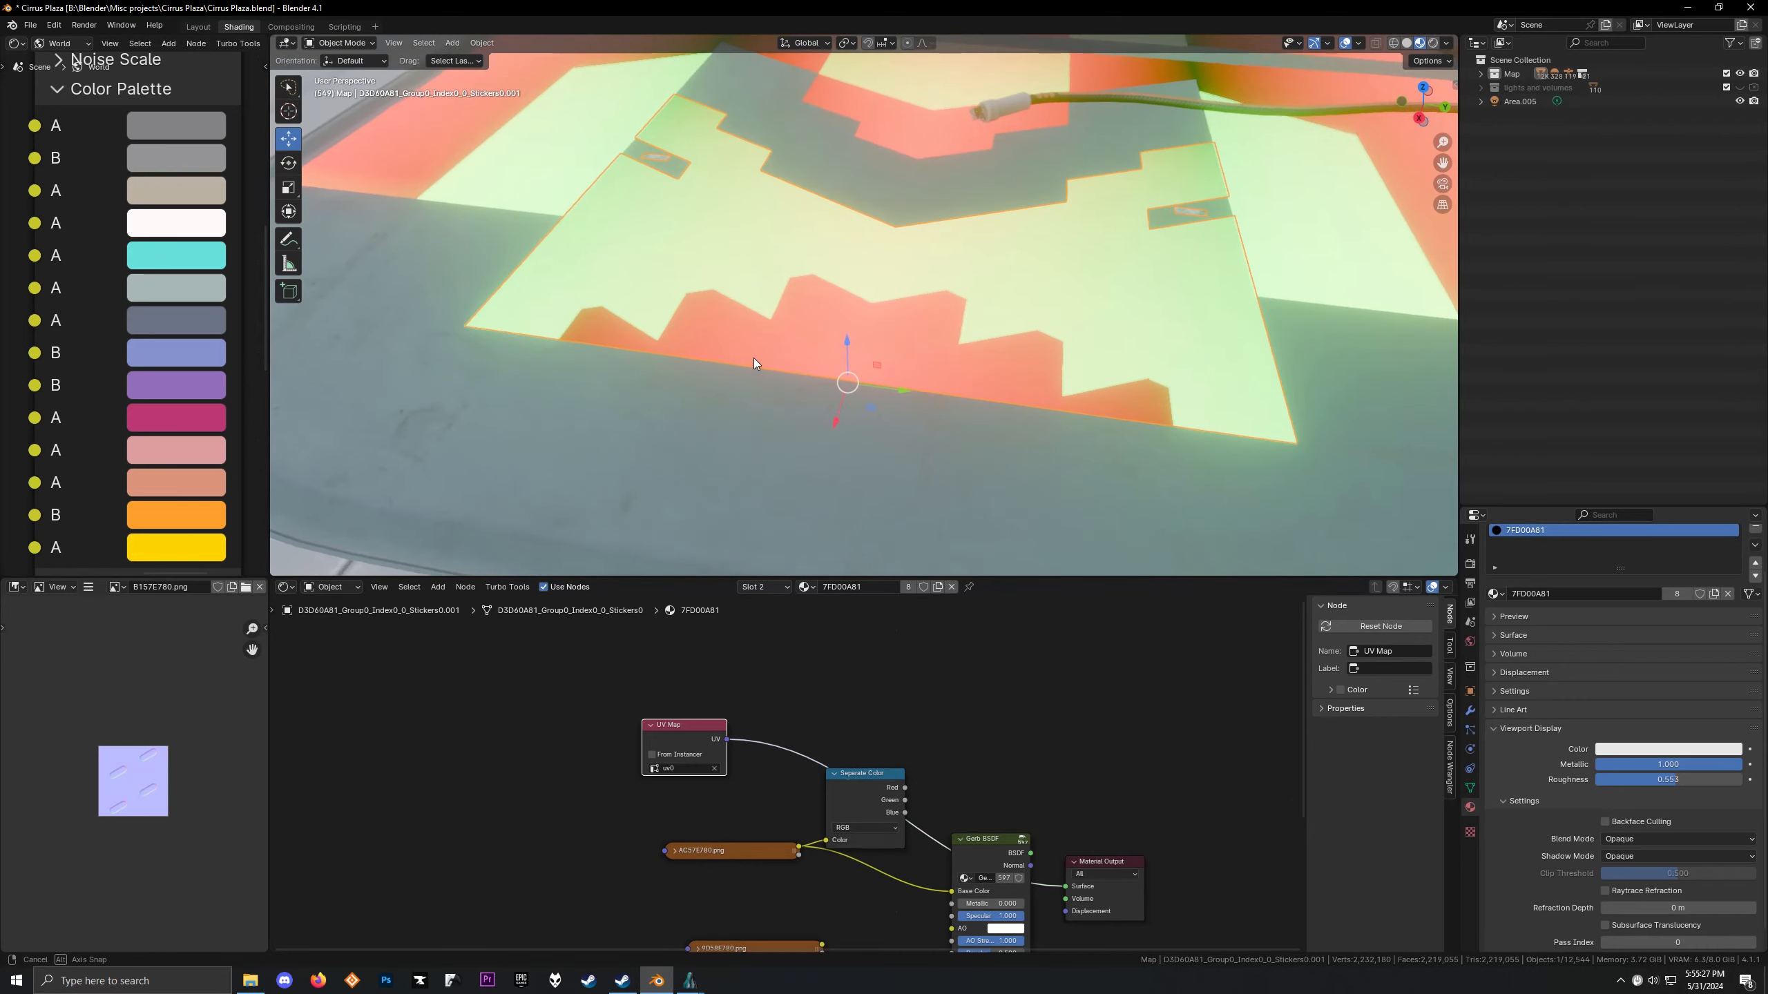
Add a Separate XYZ node and place it above the Separate Color node
key(shift+a)
text(se)
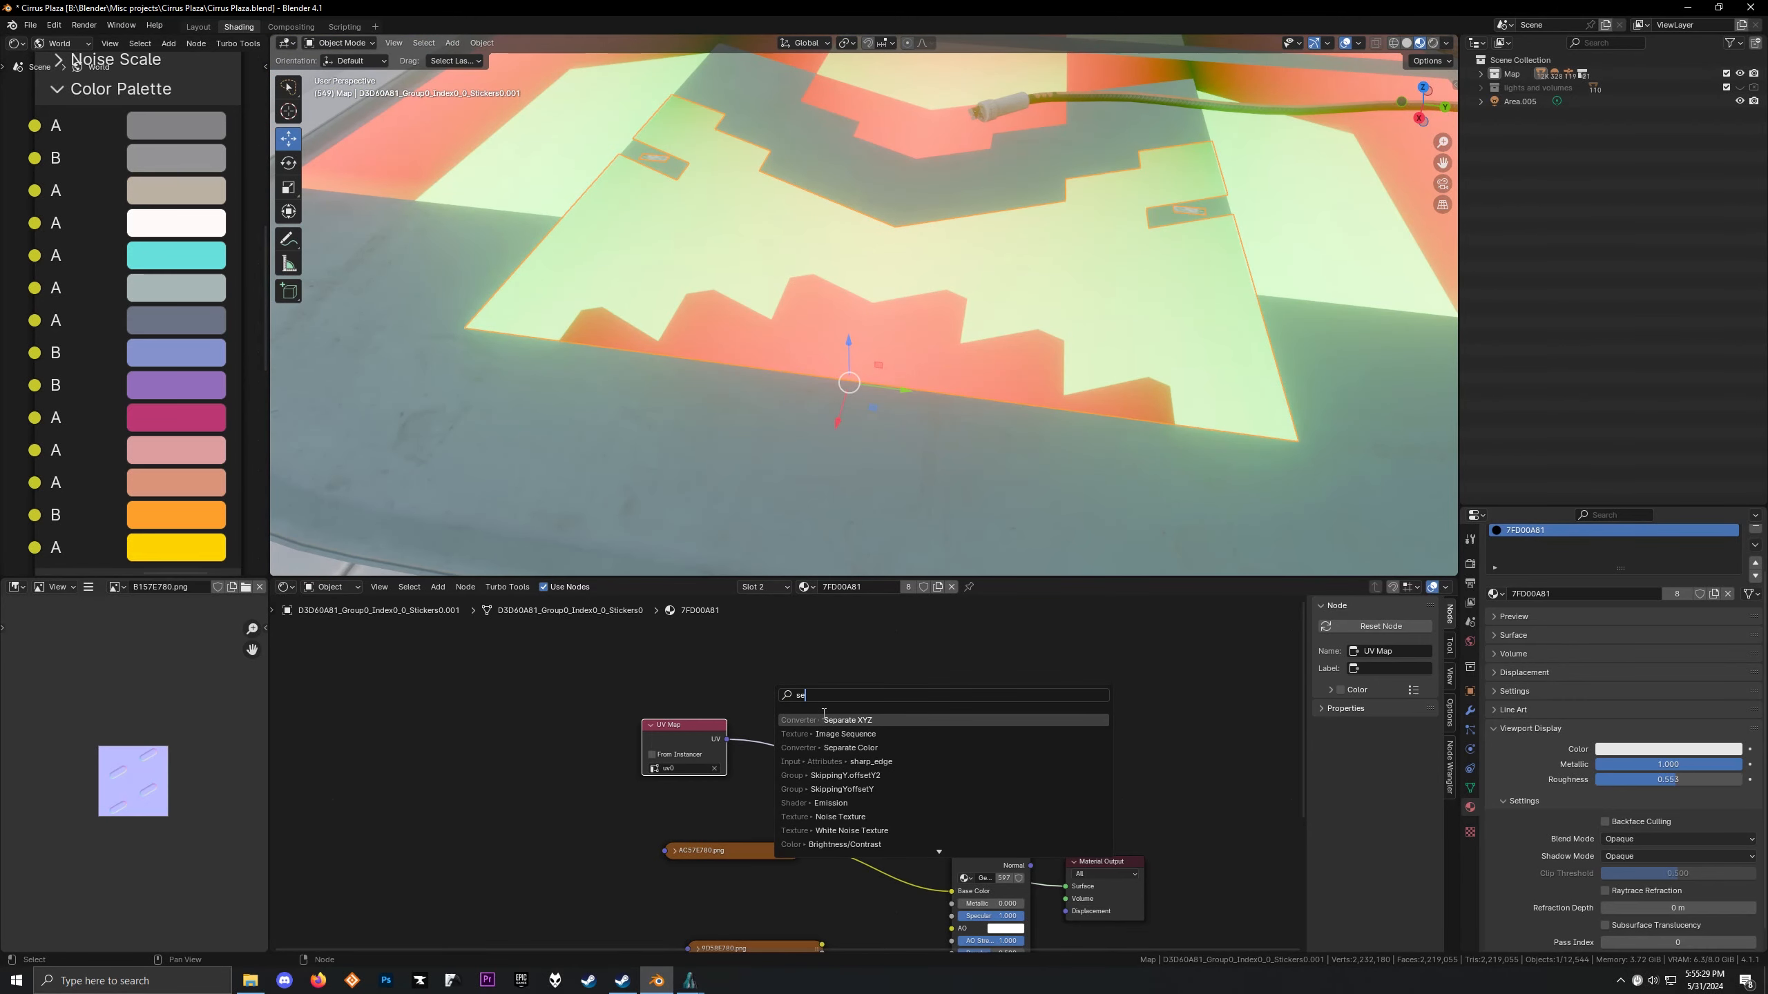
click(809, 718)
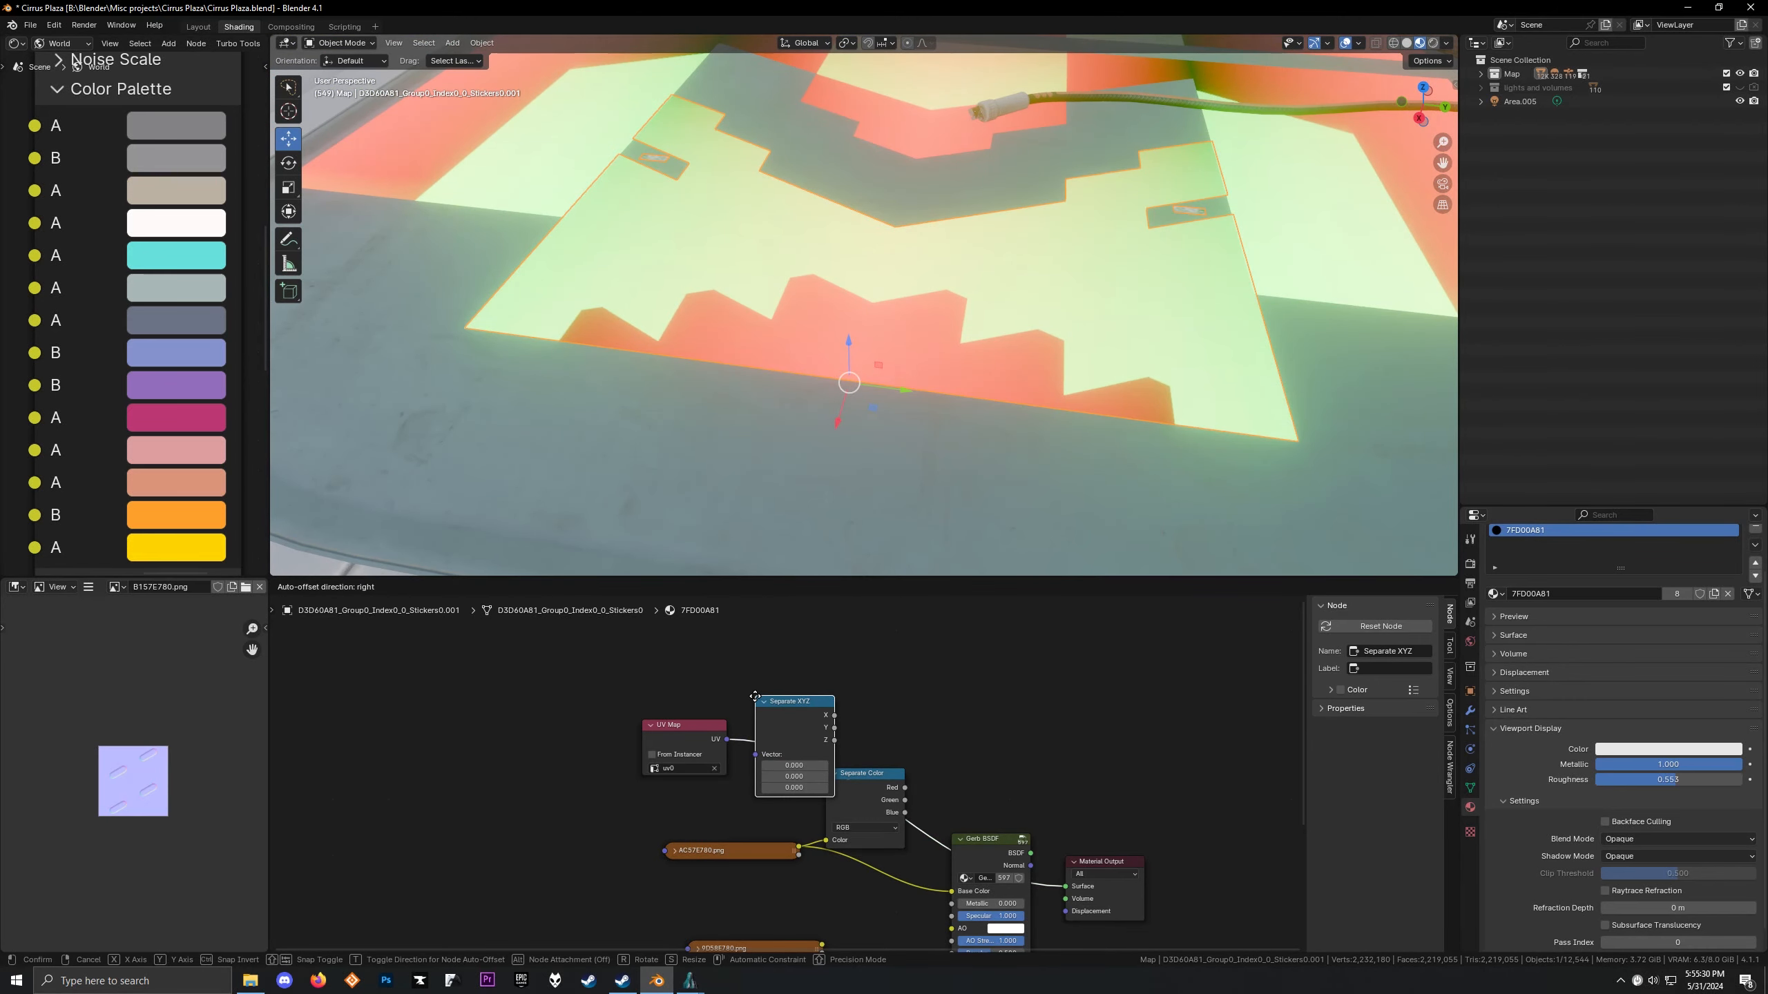
click(821, 629)
drag(856, 656, 819, 660)
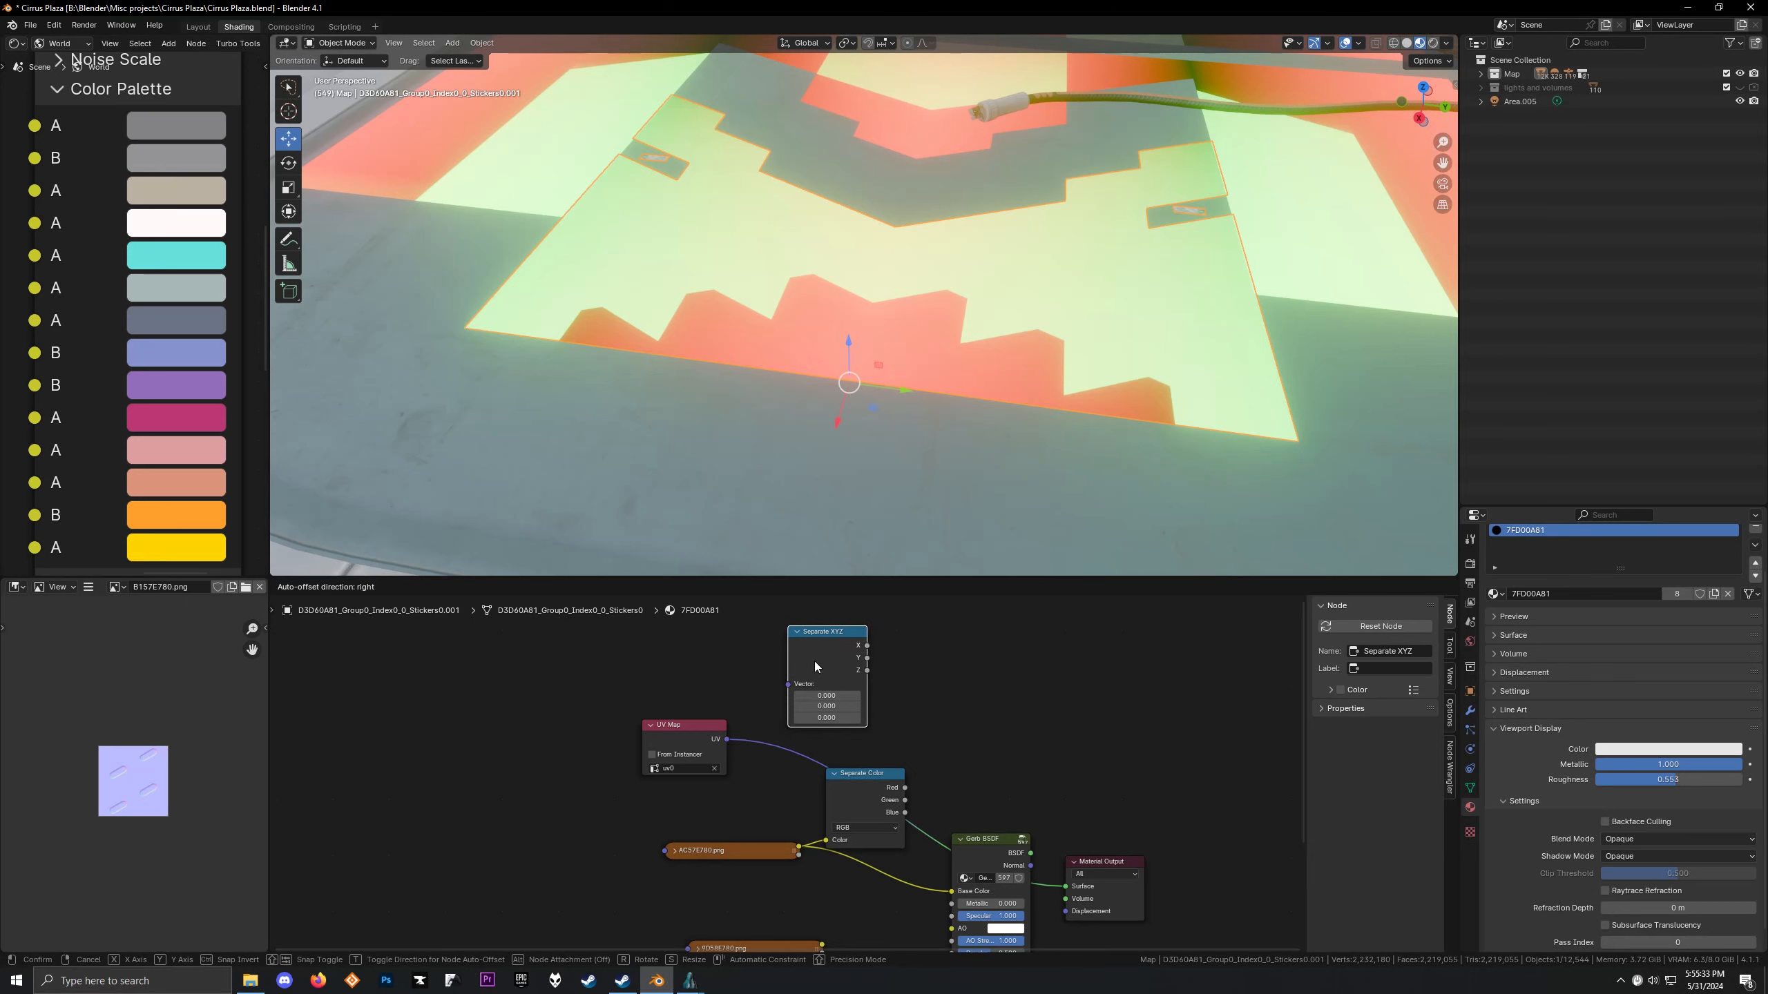
Bring the UV Map and Separate XYZ nodes together, link UV to Vector, and preview the X output on the sticker
drag(693, 725, 679, 651)
scroll(706, 742, up, 2)
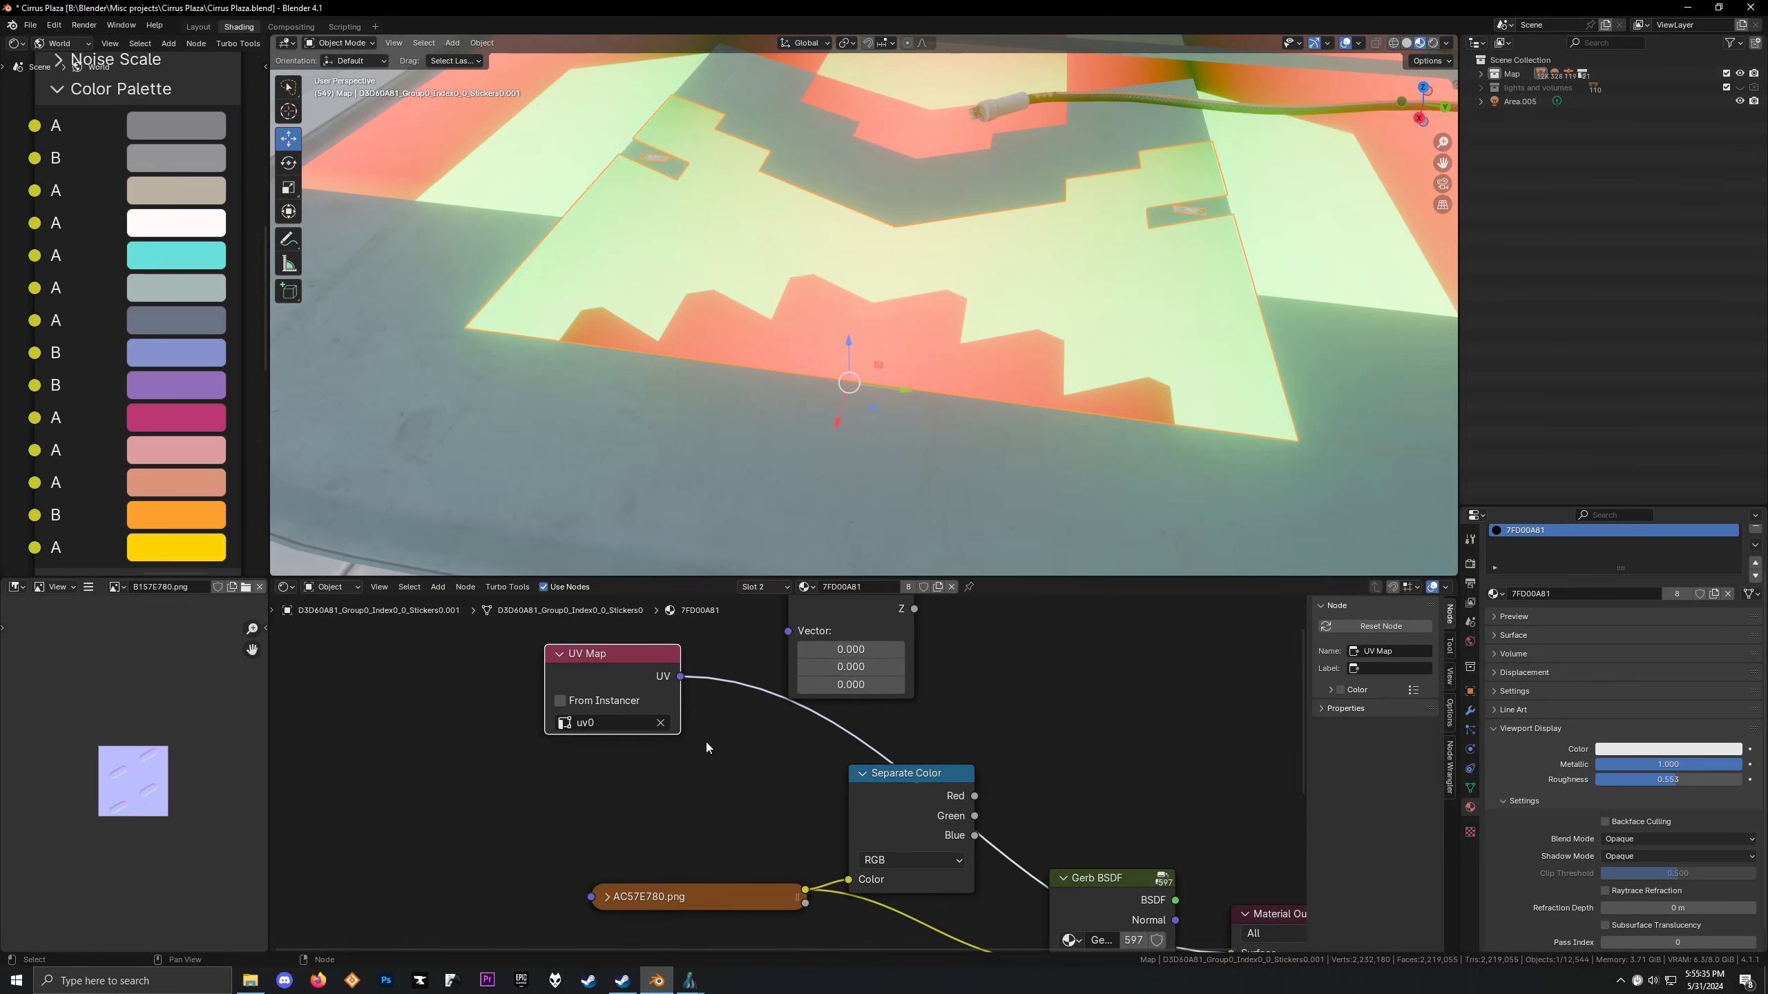
click(743, 730)
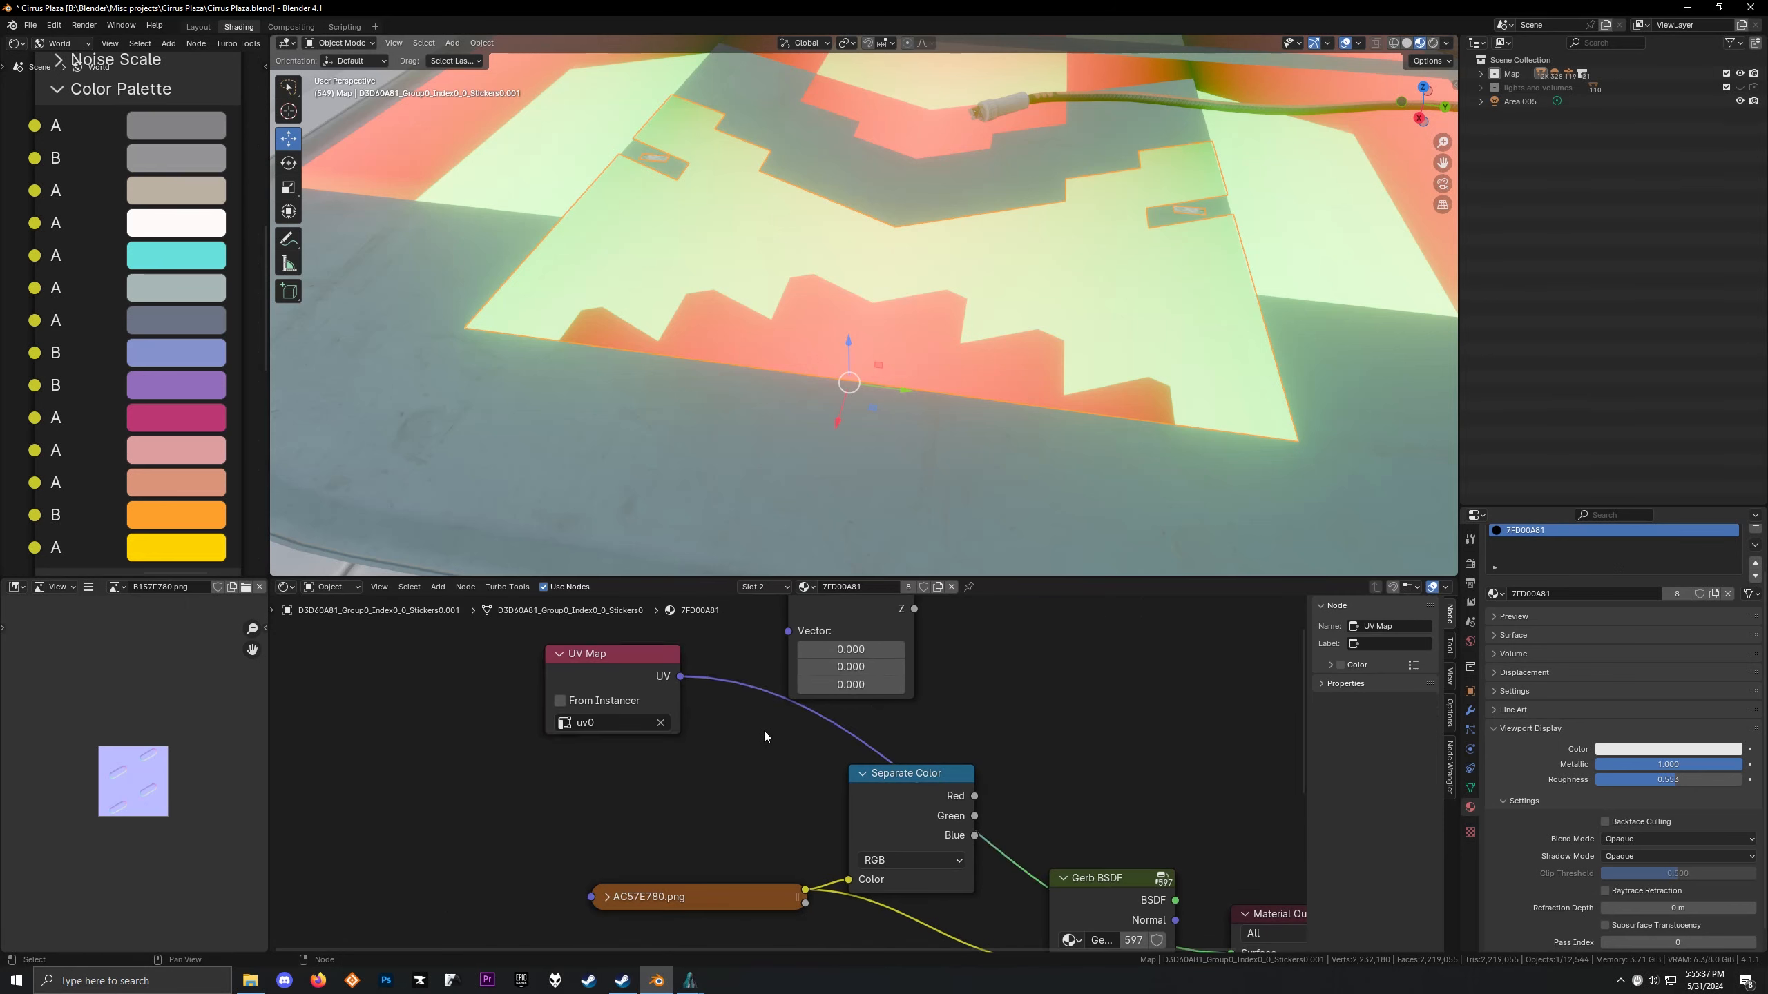
middle_drag(737, 656, 729, 719)
drag(837, 641, 780, 689)
middle_drag(759, 474, 741, 406)
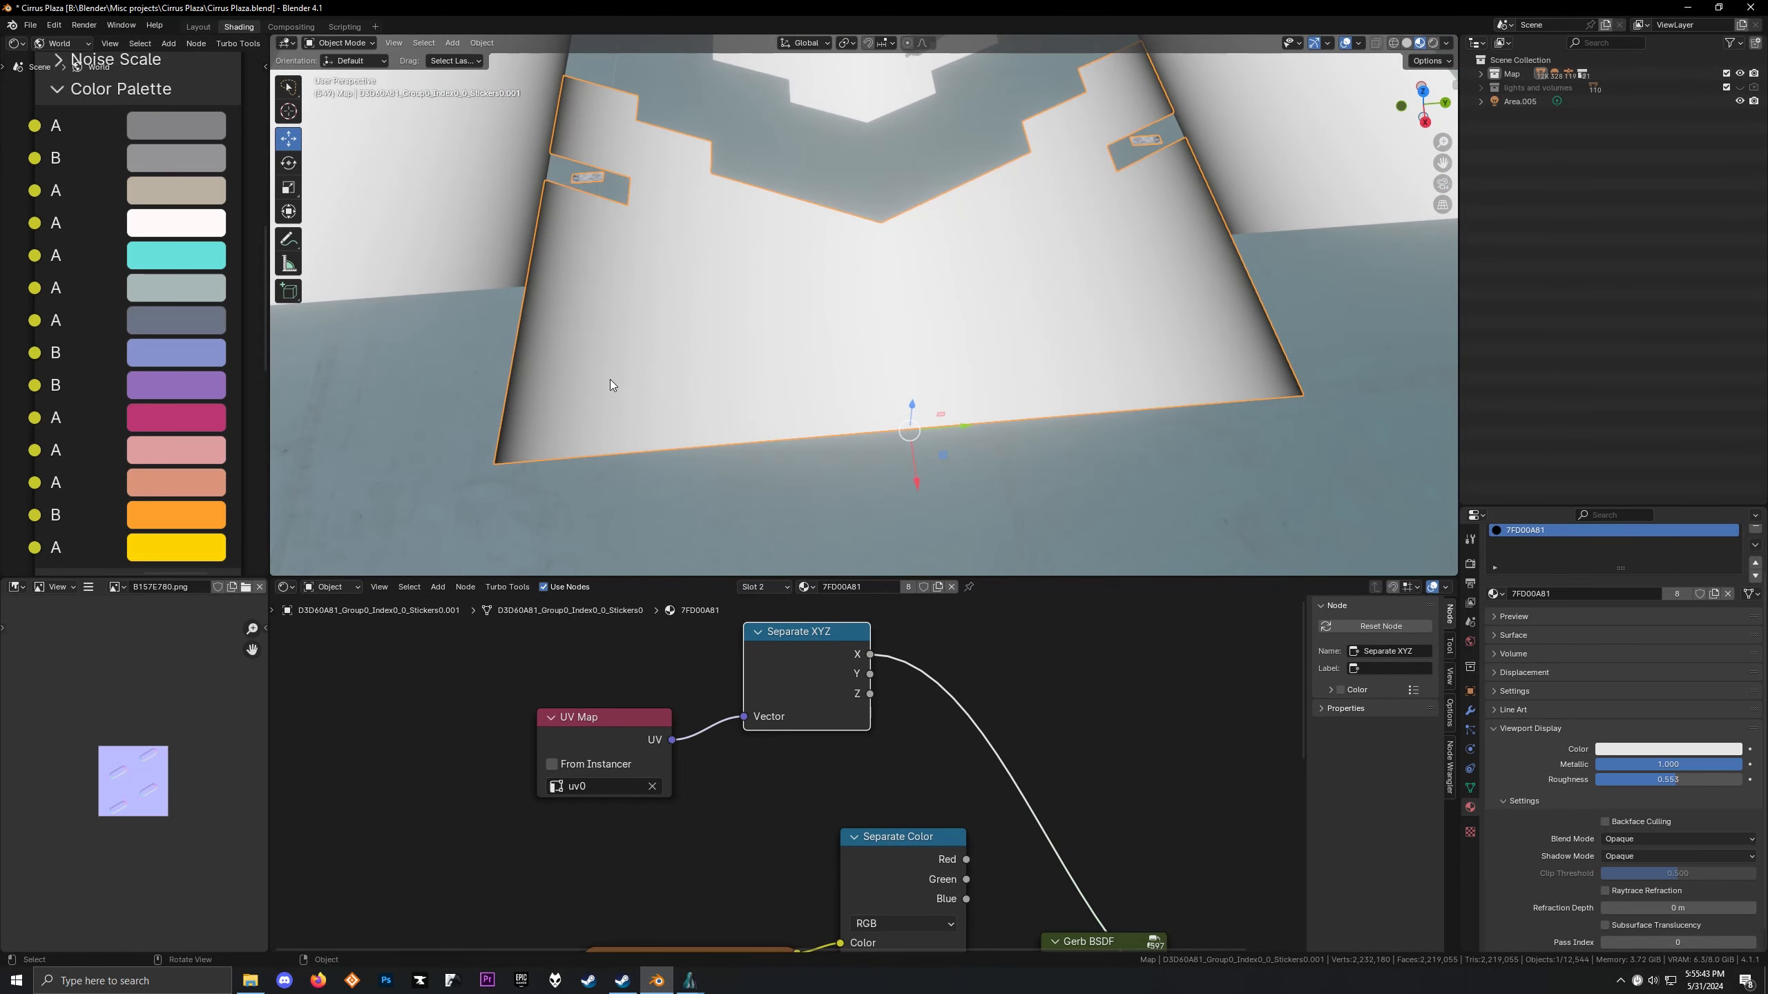
Preview the Y output, the X output and the Y output again across the surrounding floor stickers
ctrl+shift+click(796, 665)
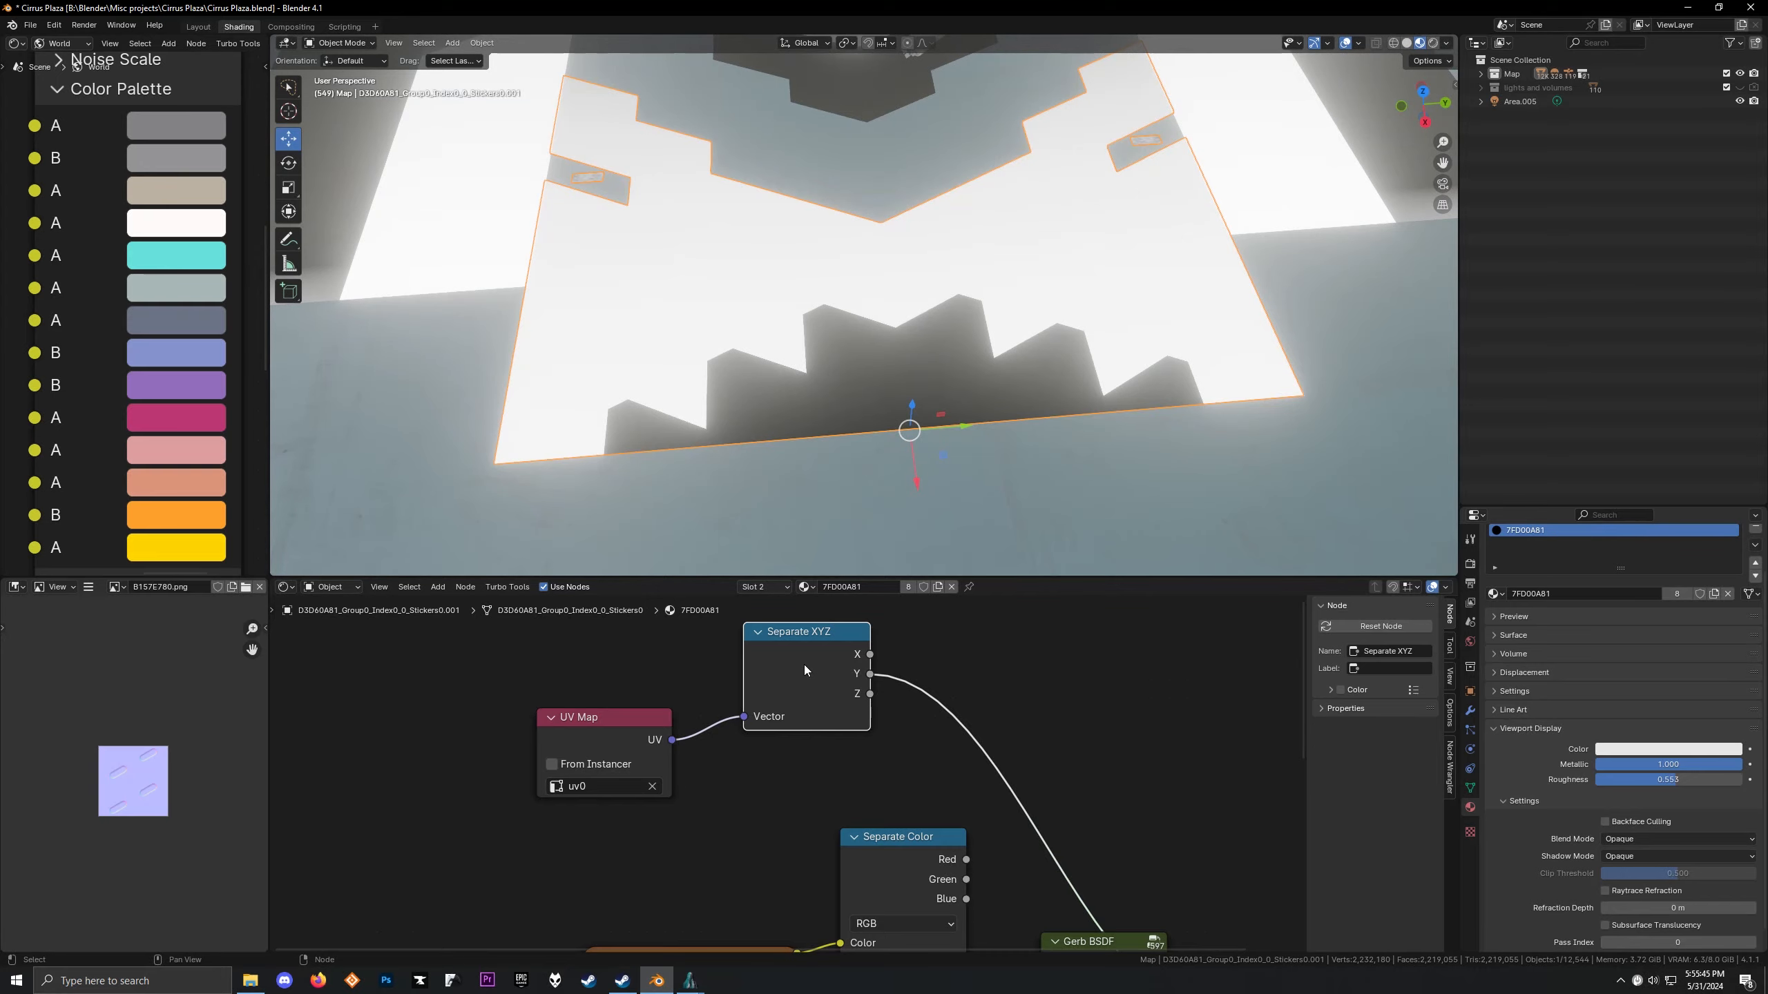
scroll(746, 382, down, 2)
middle_drag(748, 385, 809, 395)
scroll(860, 391, up, 2)
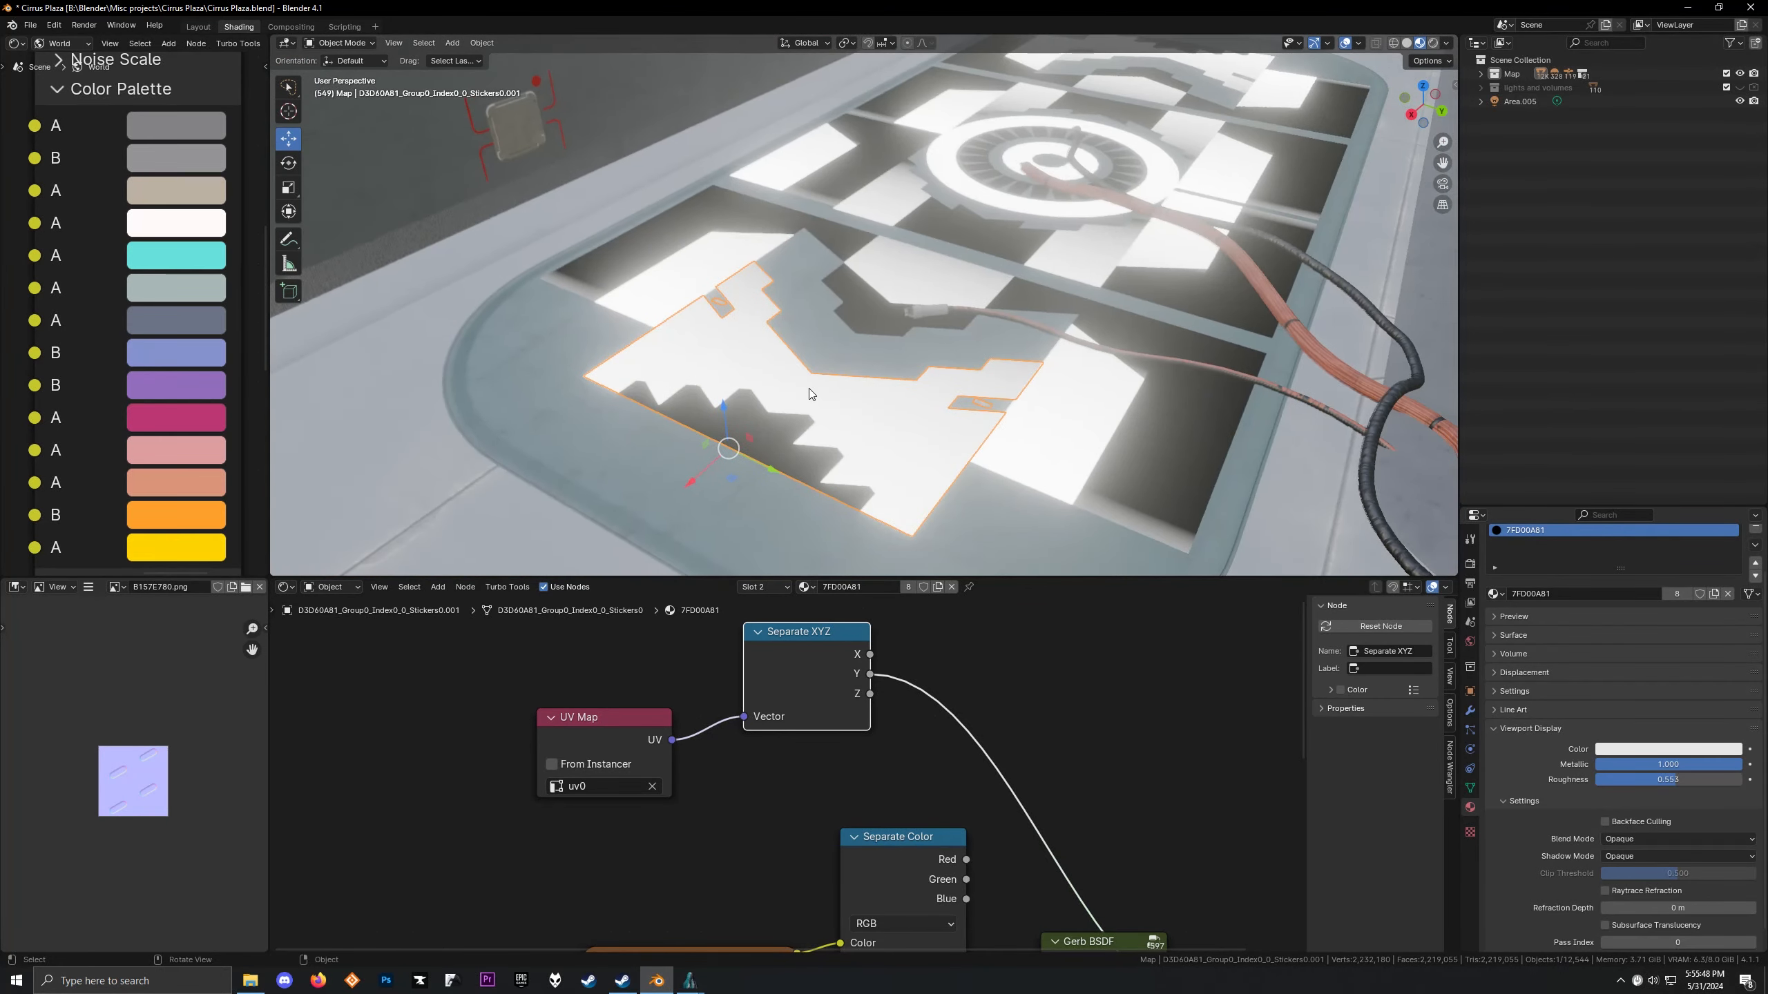
ctrl+shift+click(813, 677)
ctrl+shift+click(813, 677)
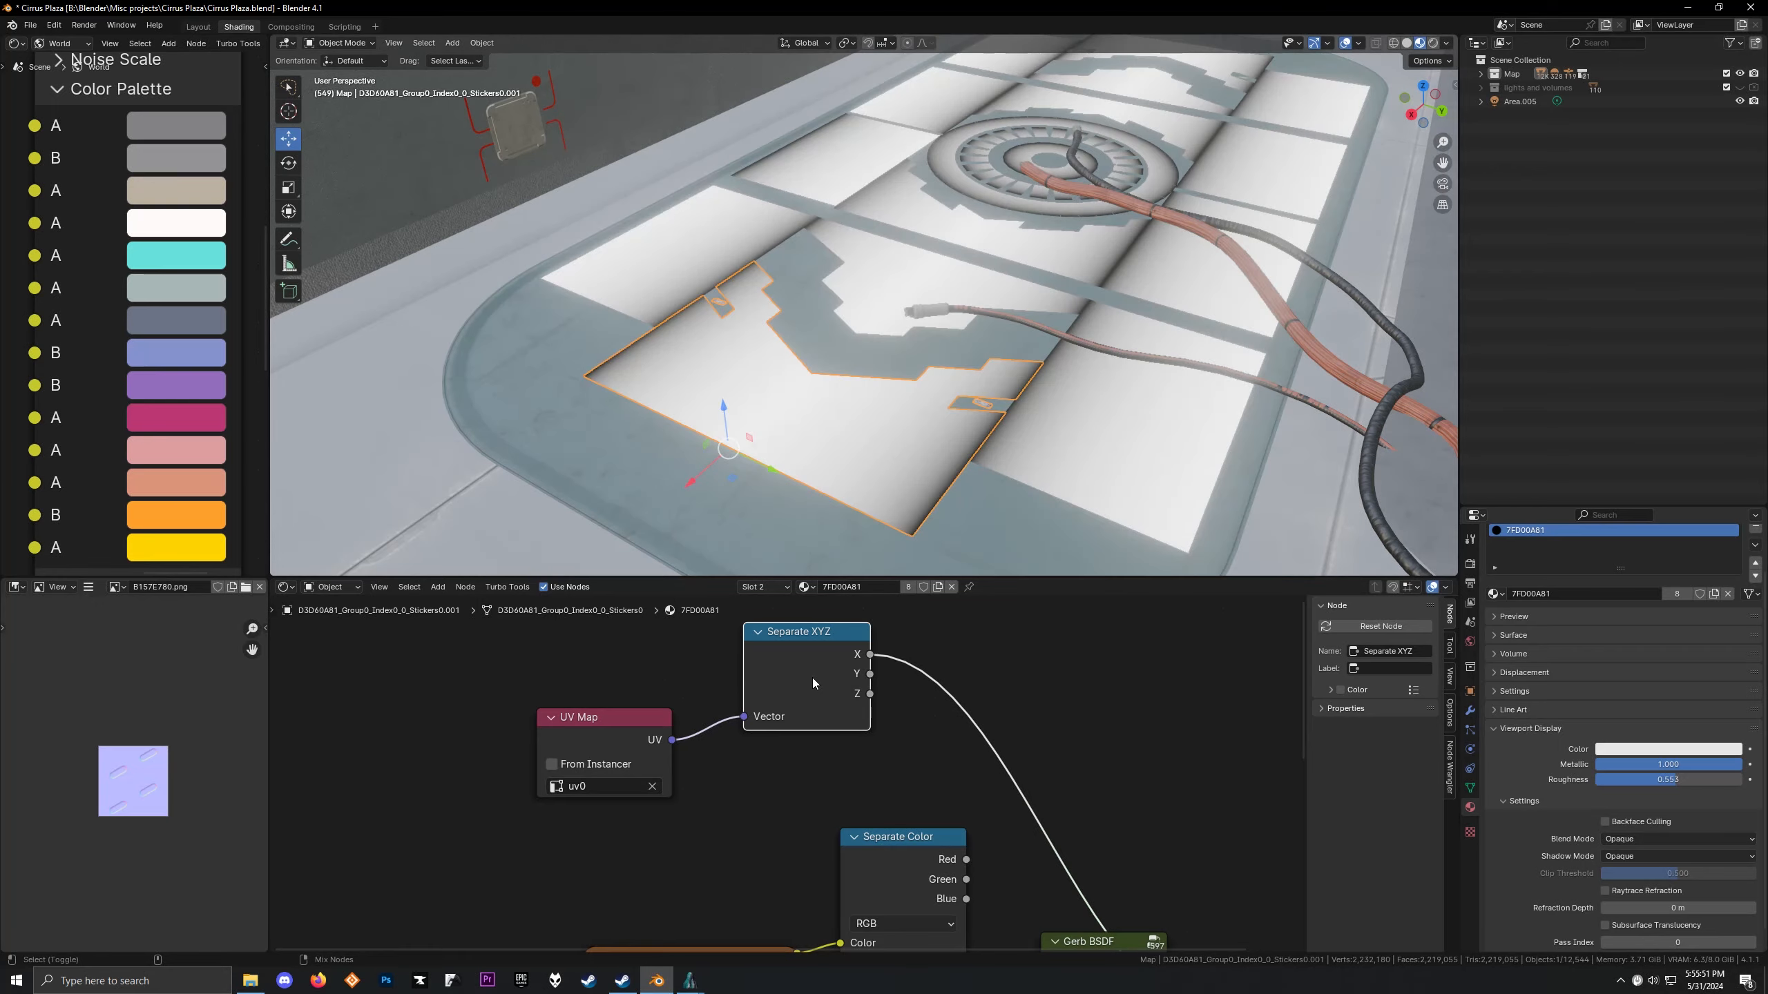
ctrl+shift+click(812, 676)
middle_drag(815, 297, 862, 415)
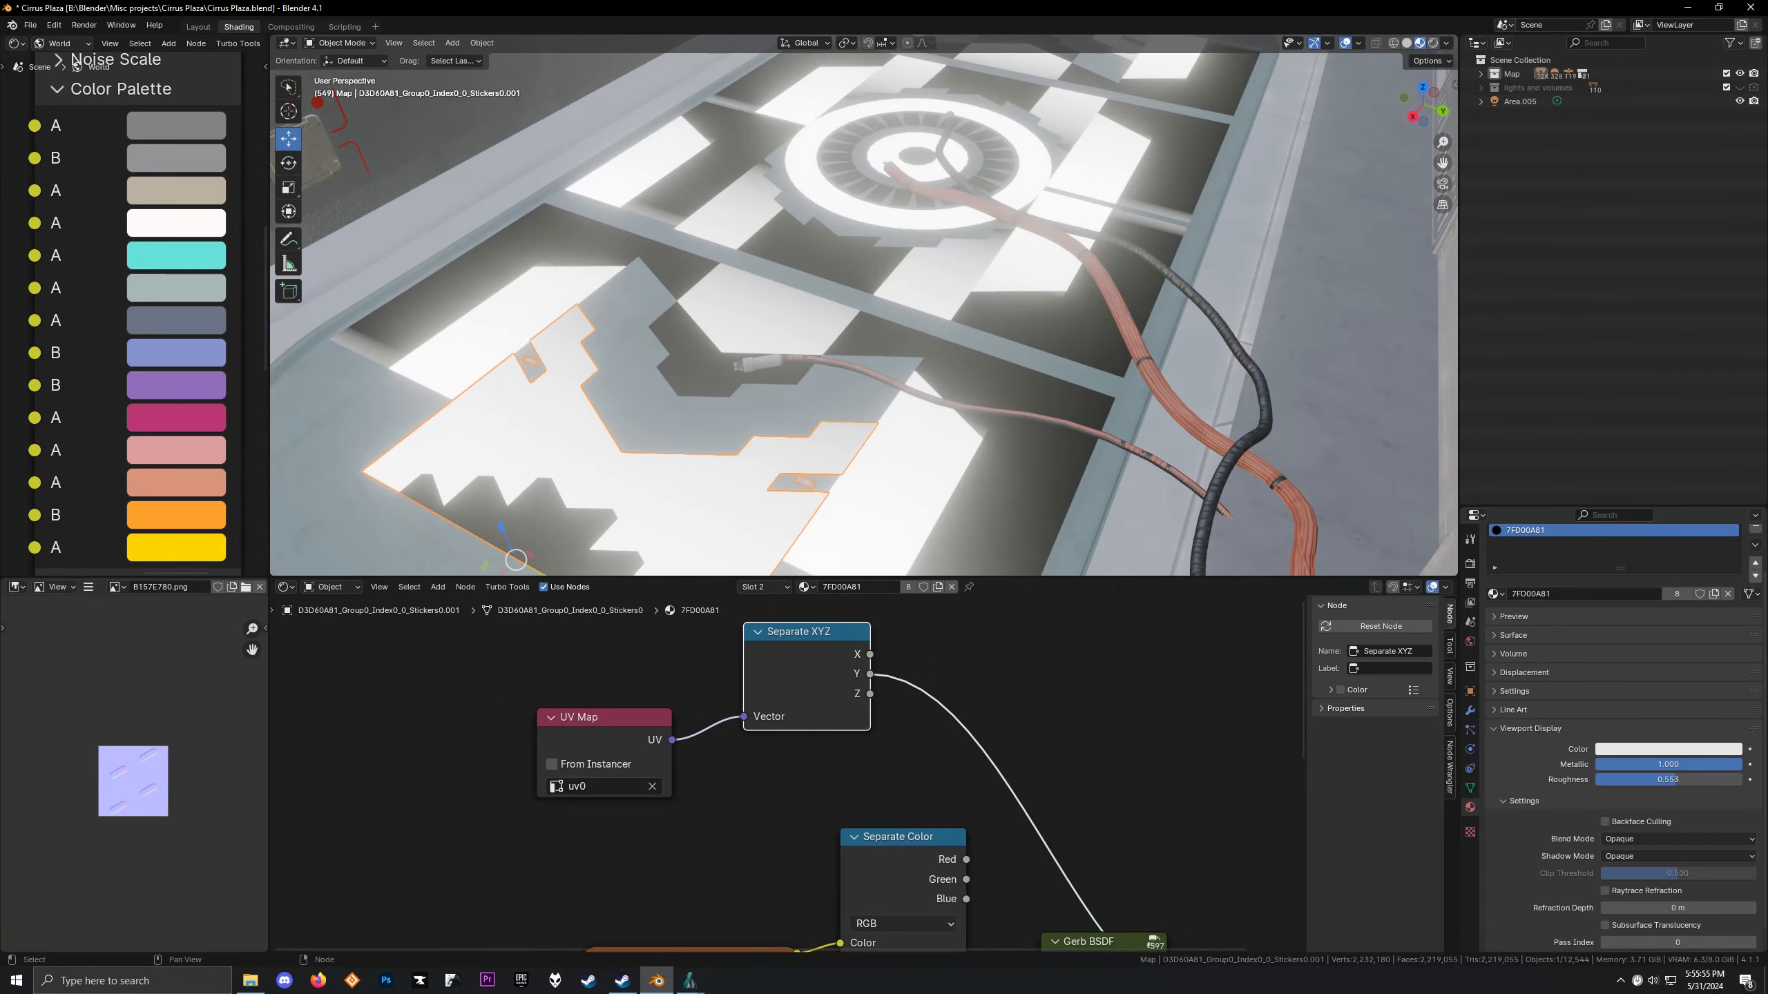
Compare the sticker pattern in Alkahest with the UV Y-coordinate preview in Blender
click(690, 980)
click(758, 926)
key(d)
key(a)
key(d)
drag(787, 533, 740, 434)
click(790, 839)
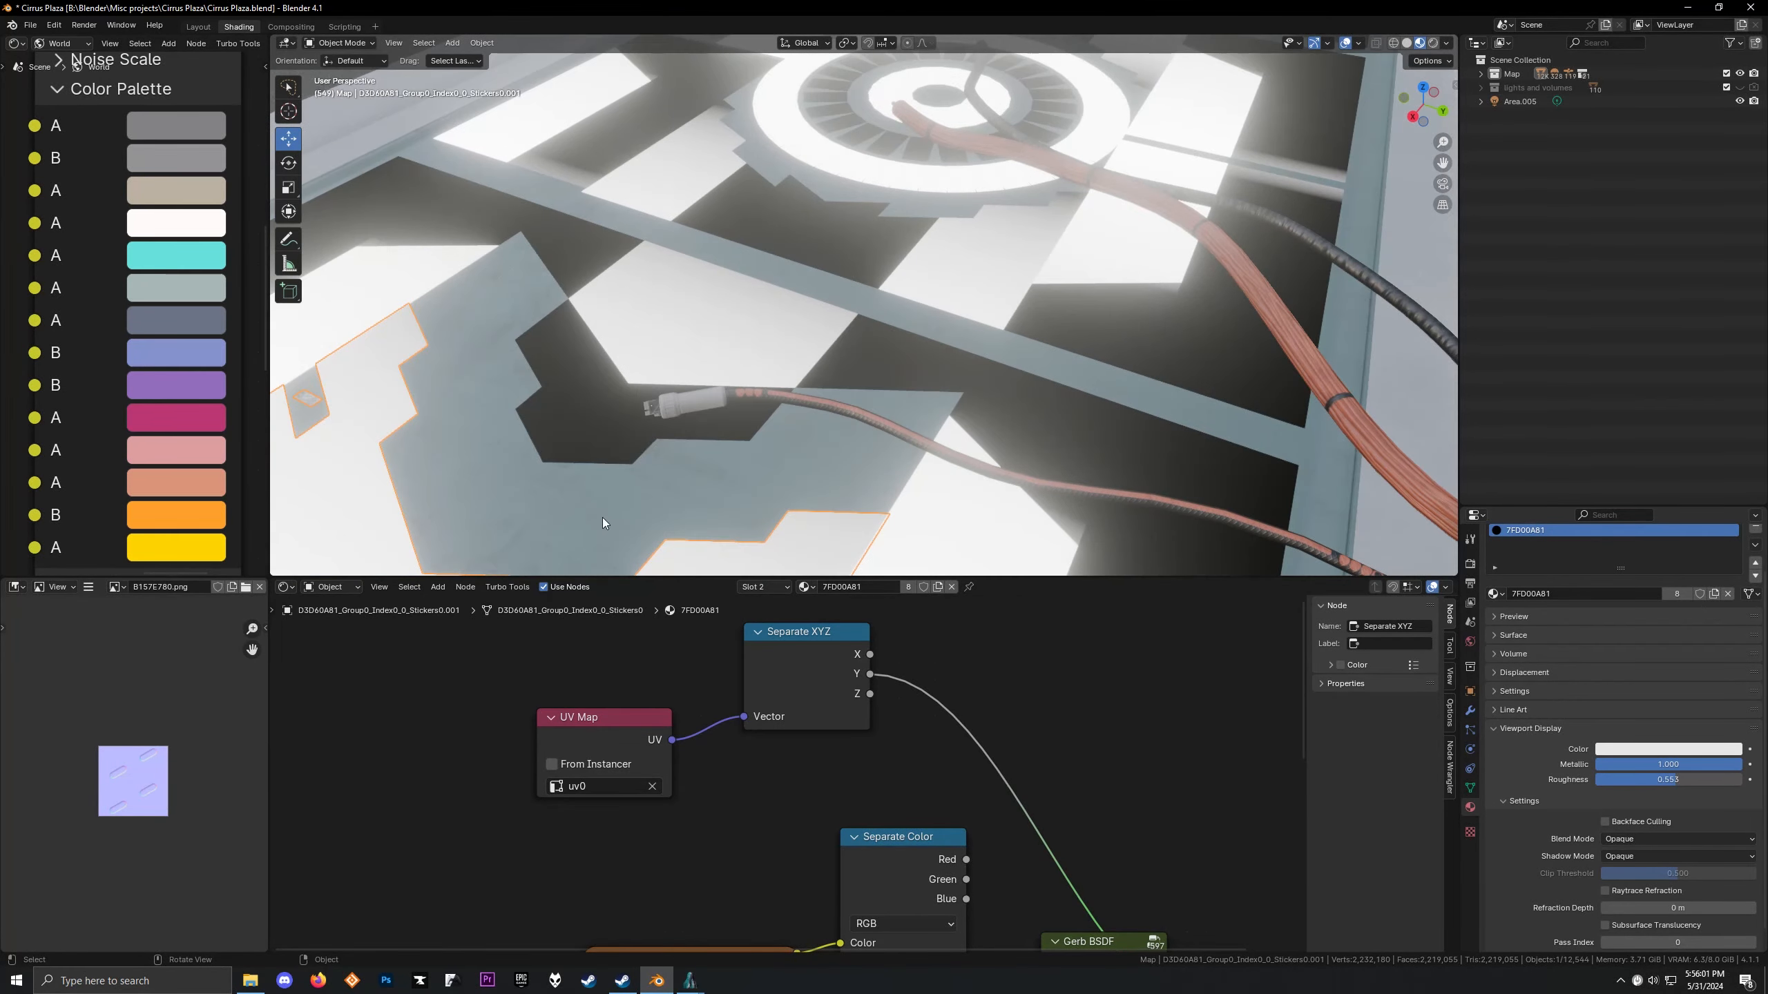
shift+middle_drag(602, 518, 910, 282)
click(696, 968)
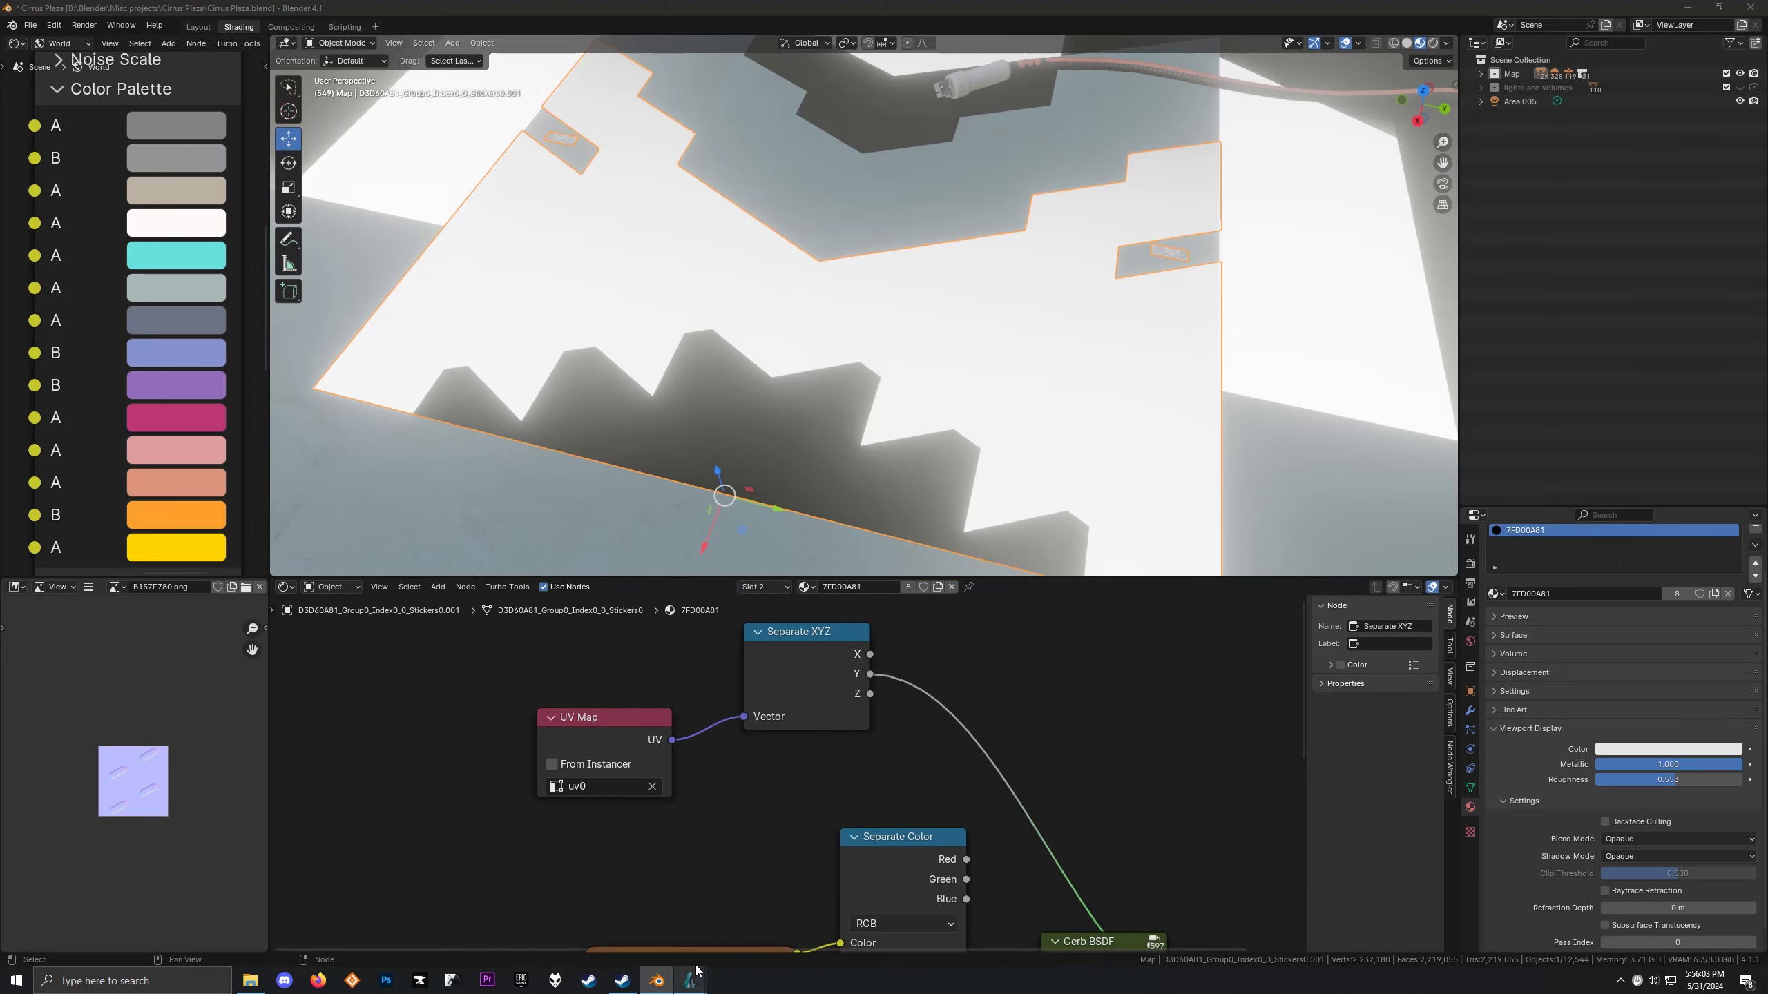
click(799, 803)
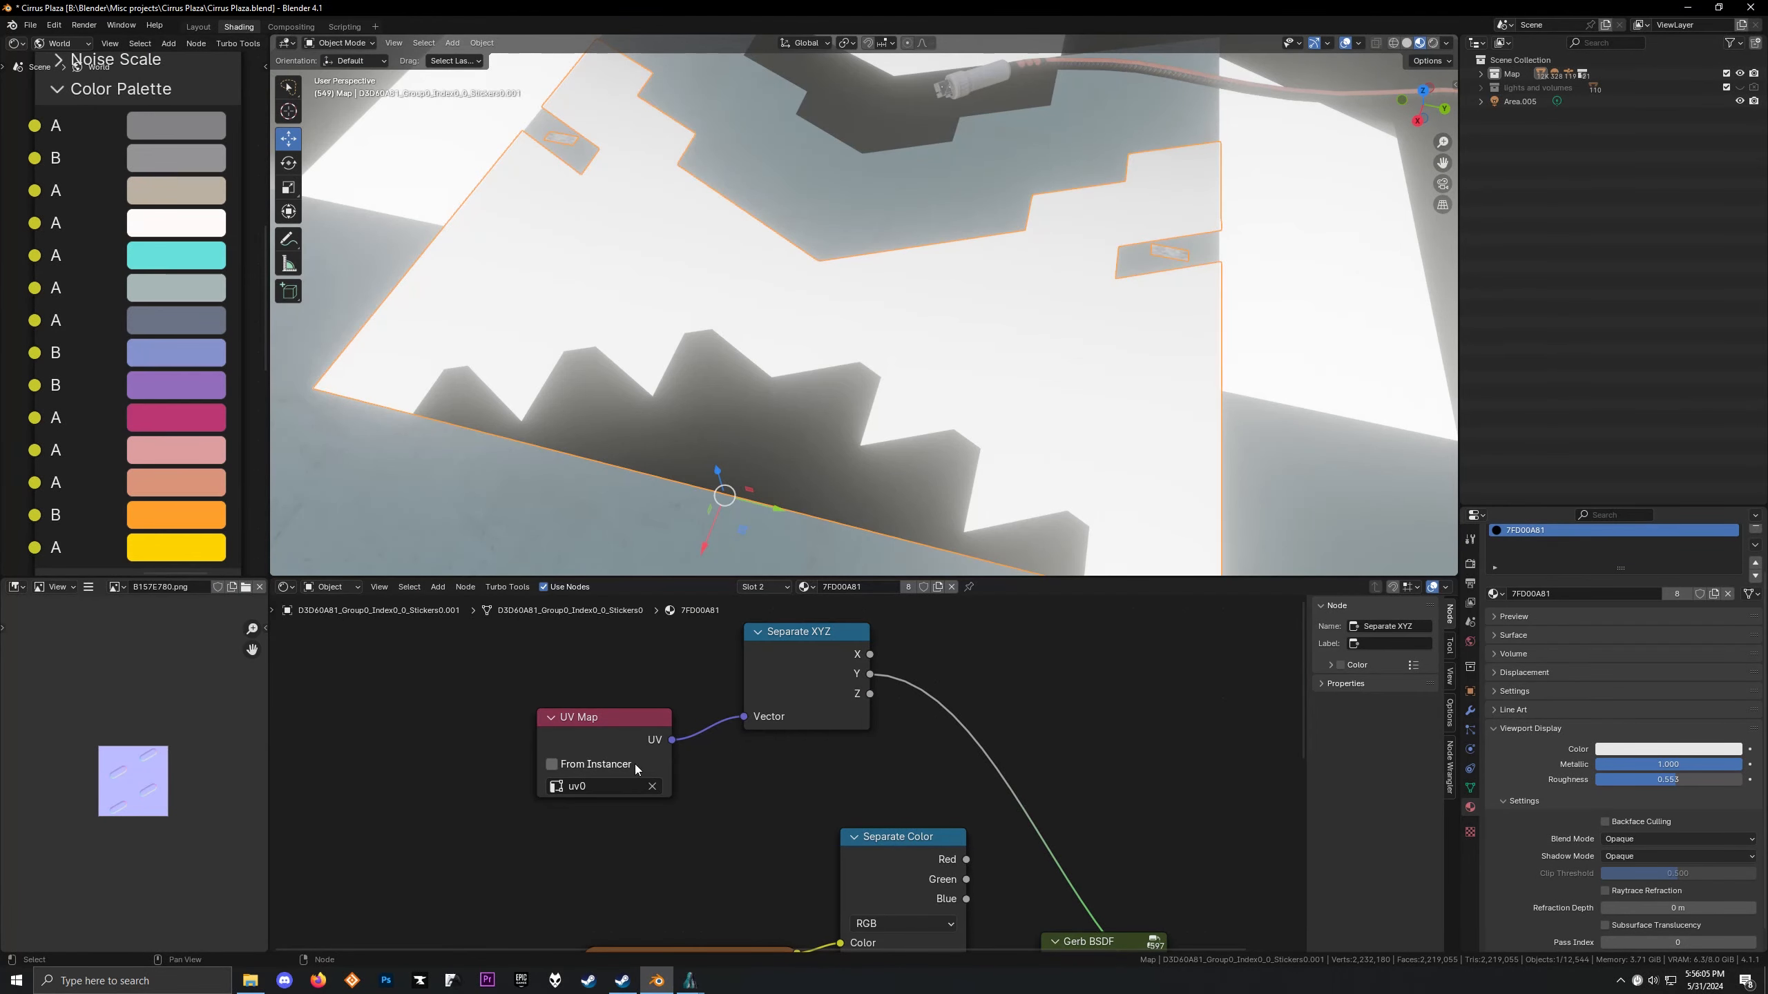
Move the UV Map node up and the Separate XYZ node close beside it
drag(632, 748, 627, 719)
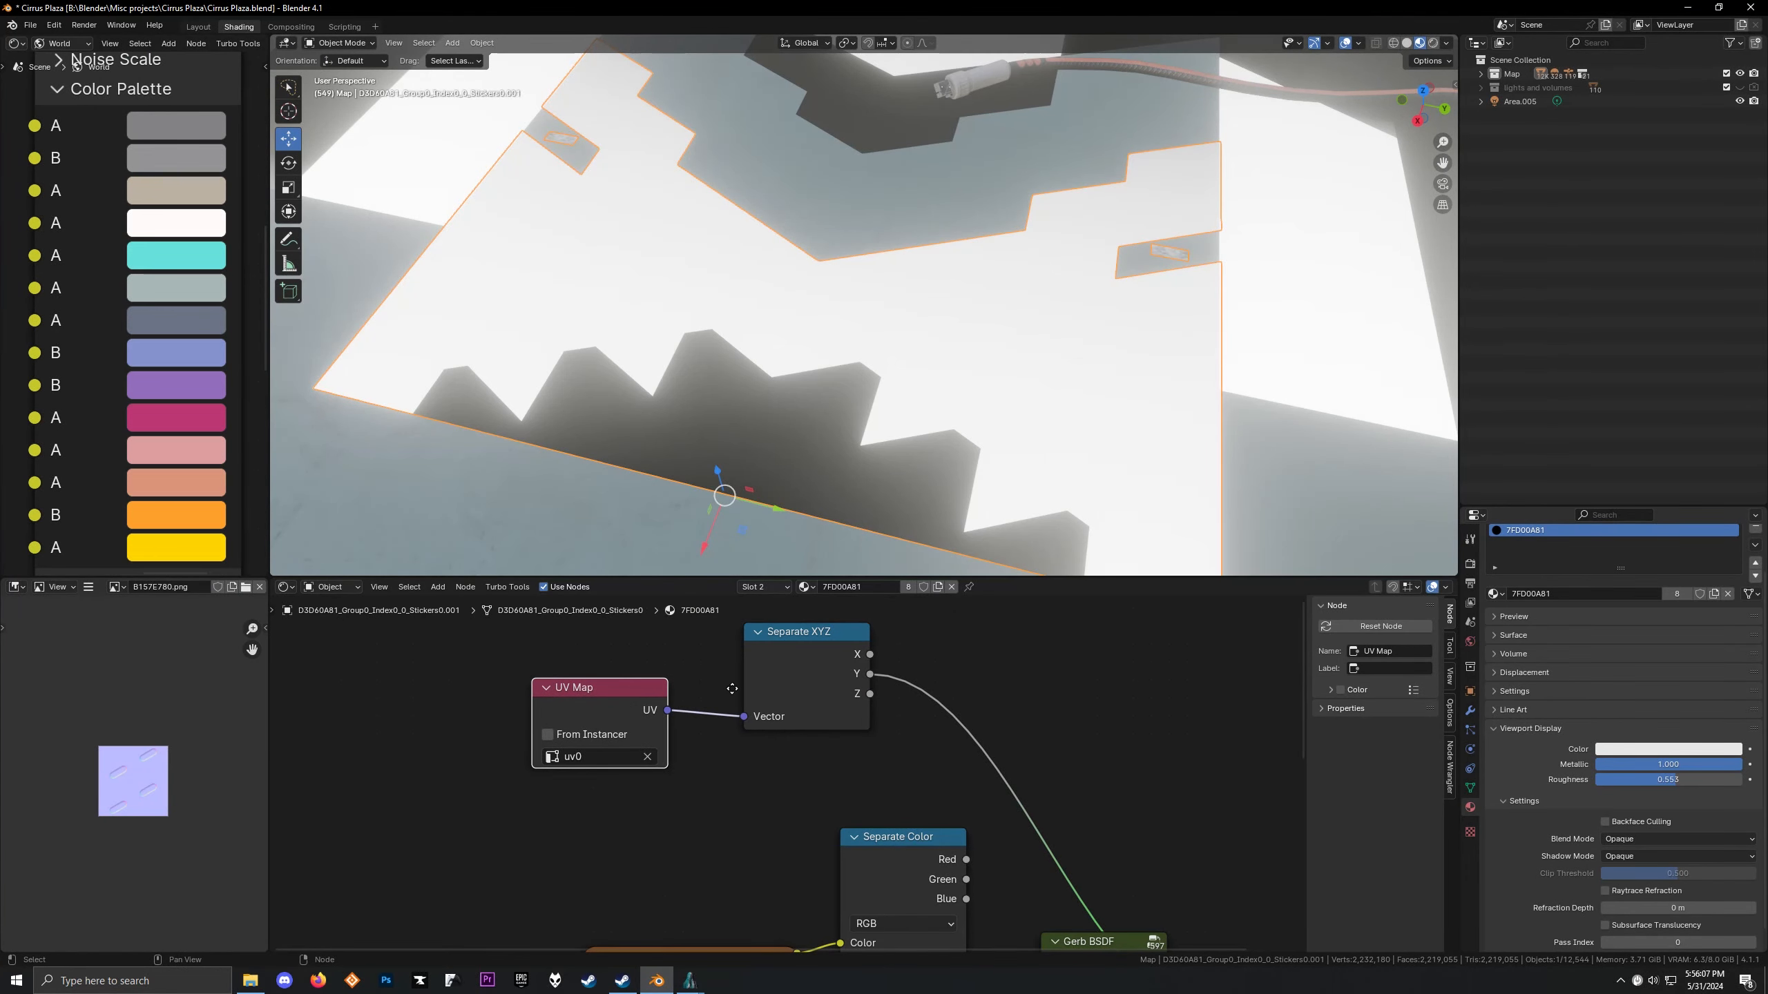
drag(752, 690, 691, 731)
middle_drag(873, 437, 877, 359)
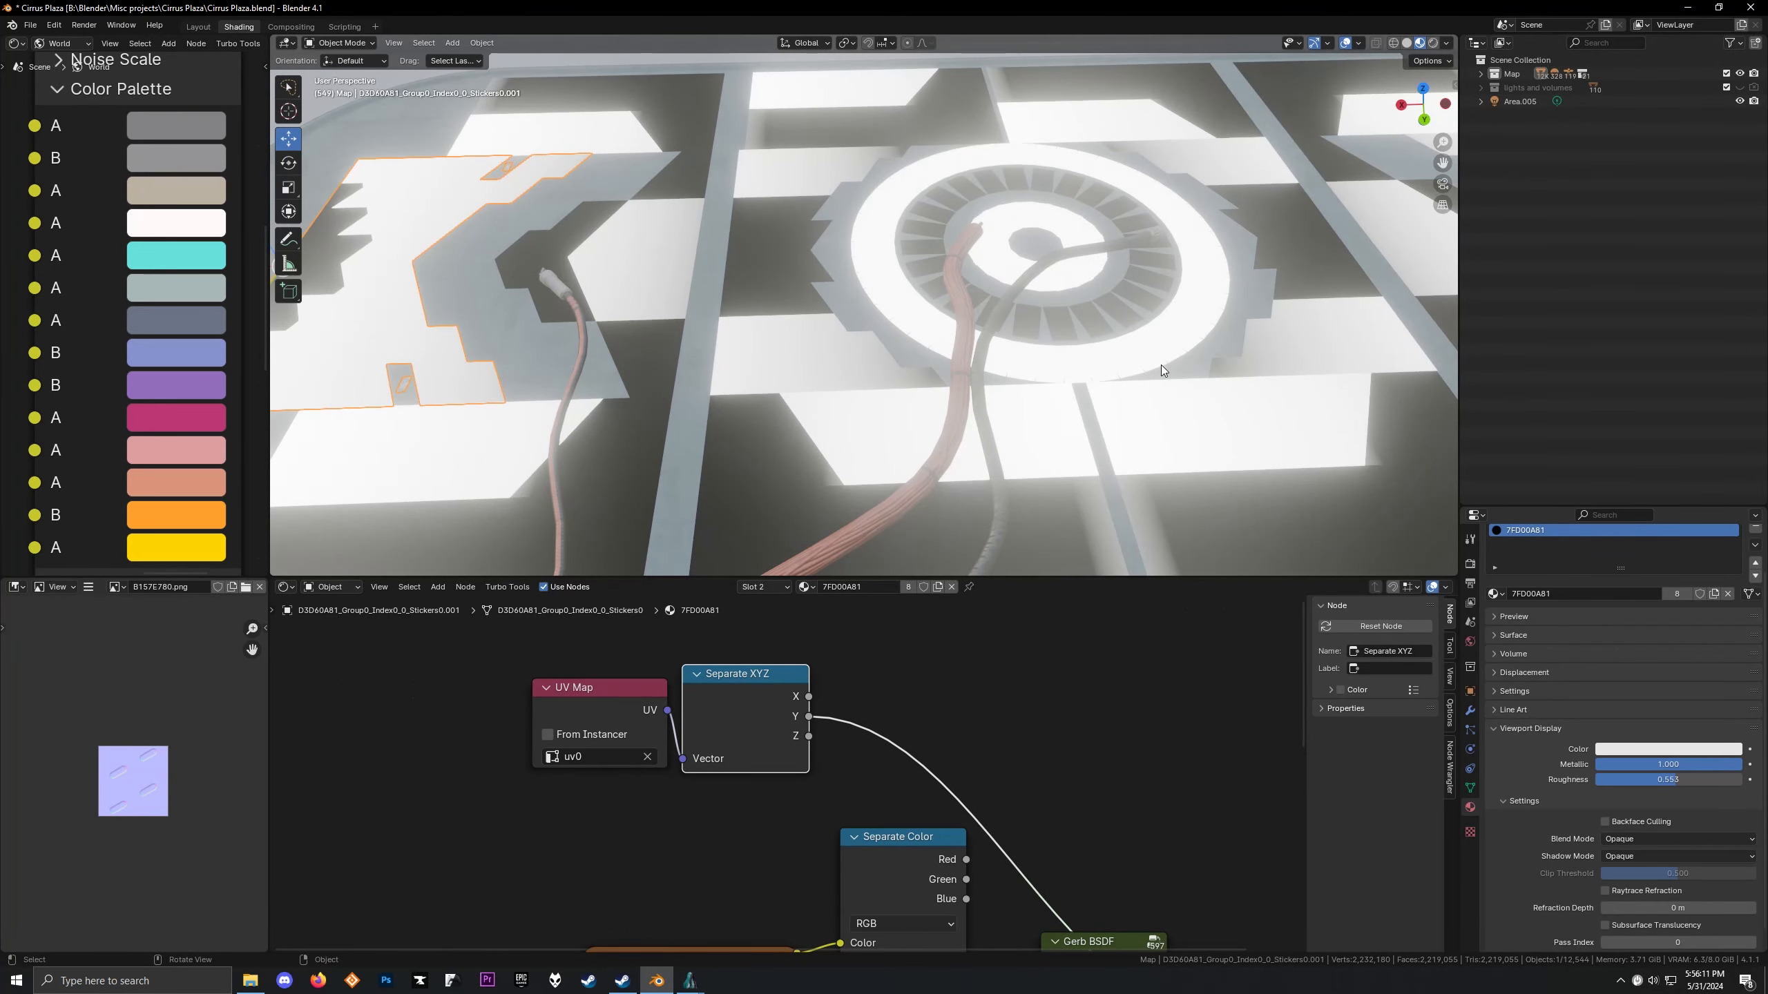
Add a Color Ramp node on the link from the Separate XYZ node's Y output and view the result on the stickers
key(shift+a)
text(c)
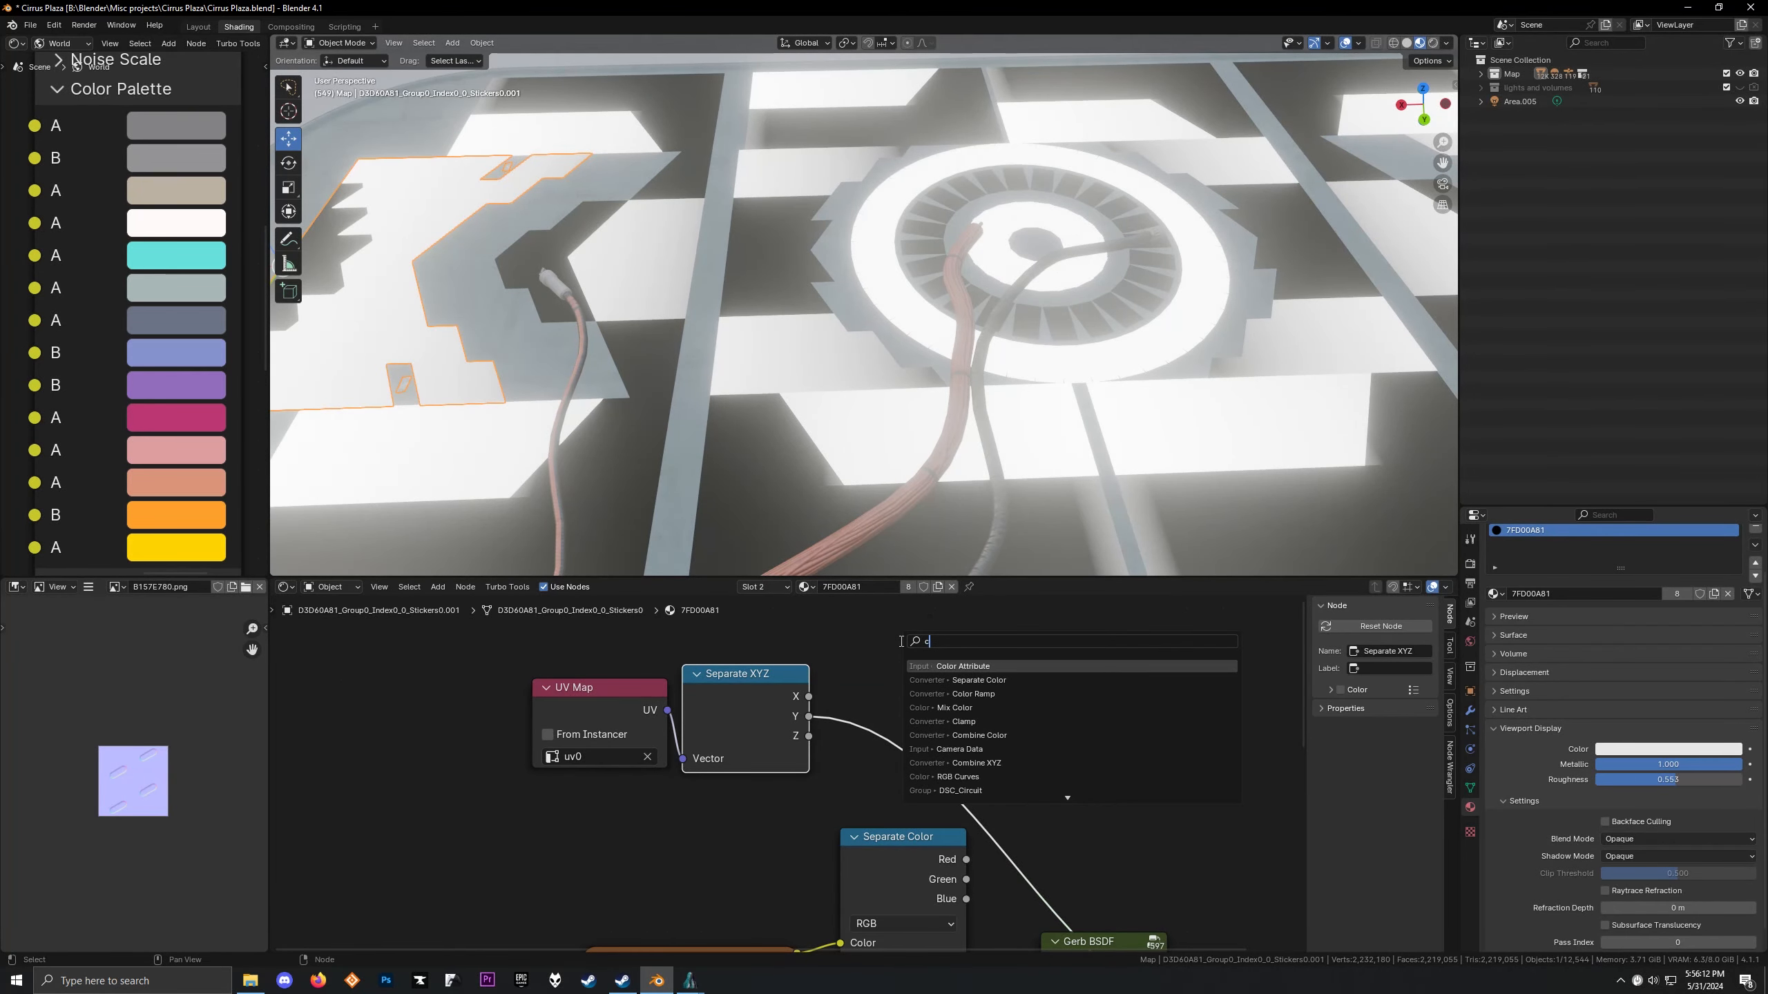
click(961, 696)
click(1037, 717)
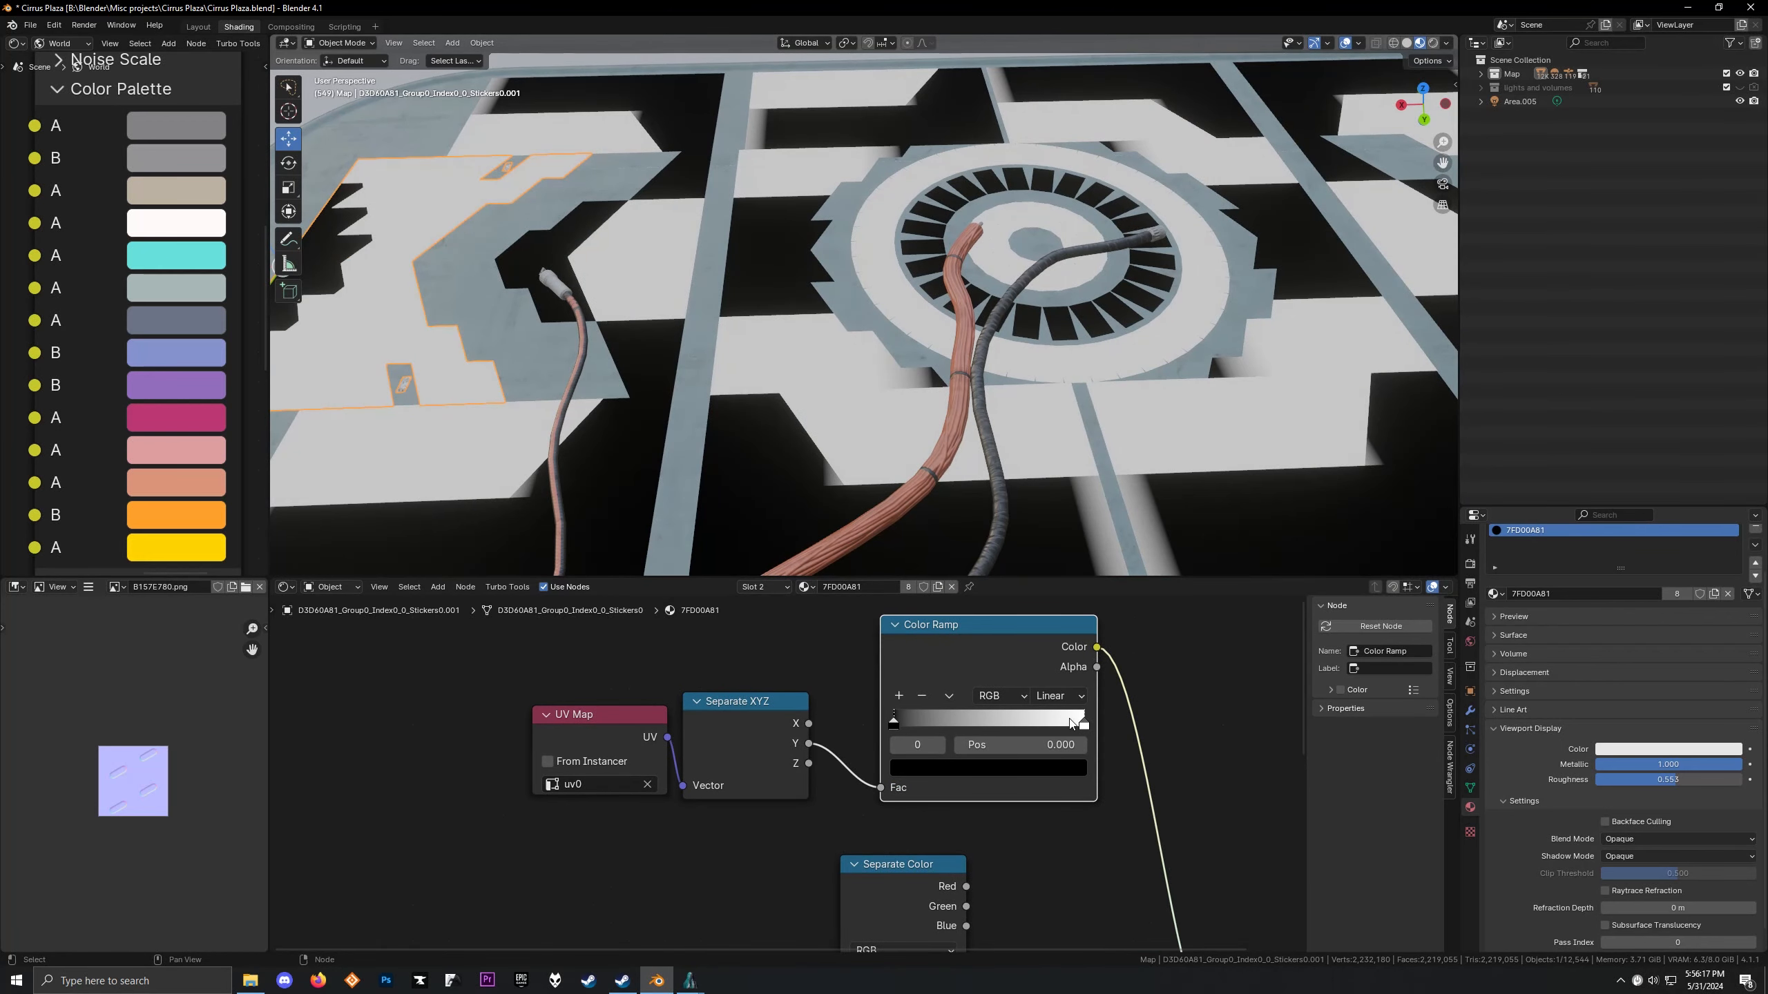
middle_drag(771, 393, 828, 380)
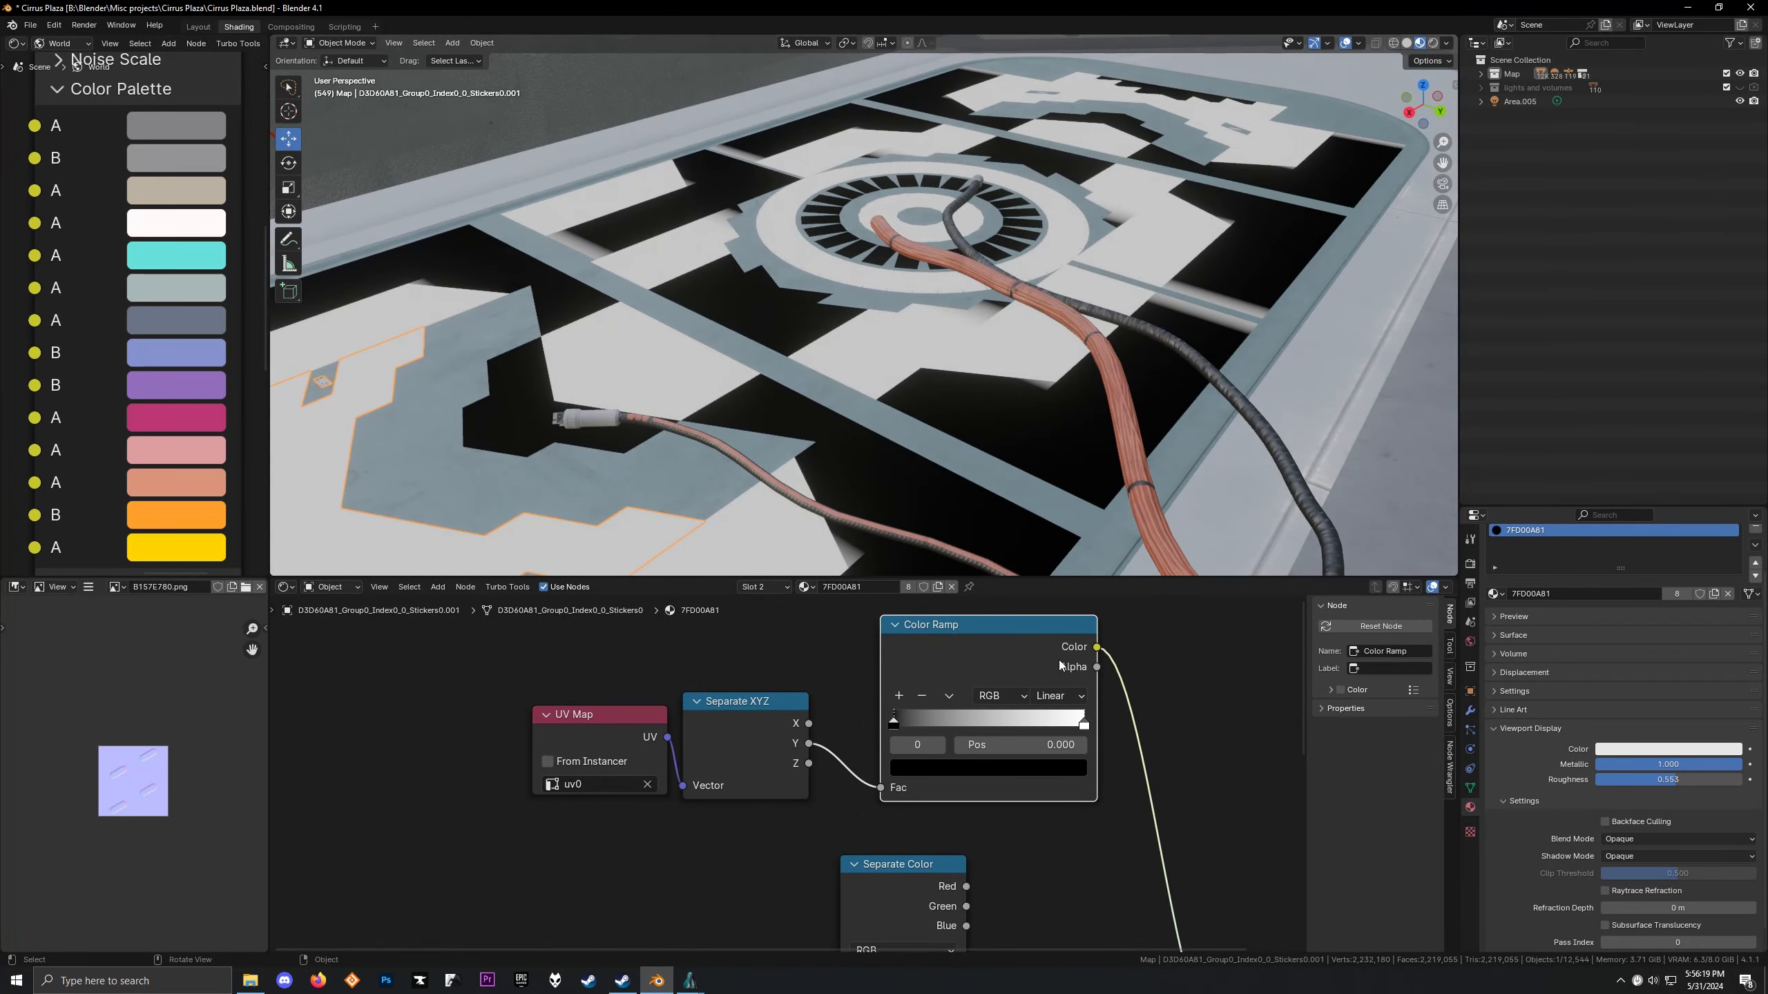
Set the Color Ramp's white stop to position 0.064 and examine the resulting mask across the floor stickers
mouse_move(1086, 721)
mouse_down()
mouse_move(870, 724)
mouse_move(887, 727)
mouse_up()
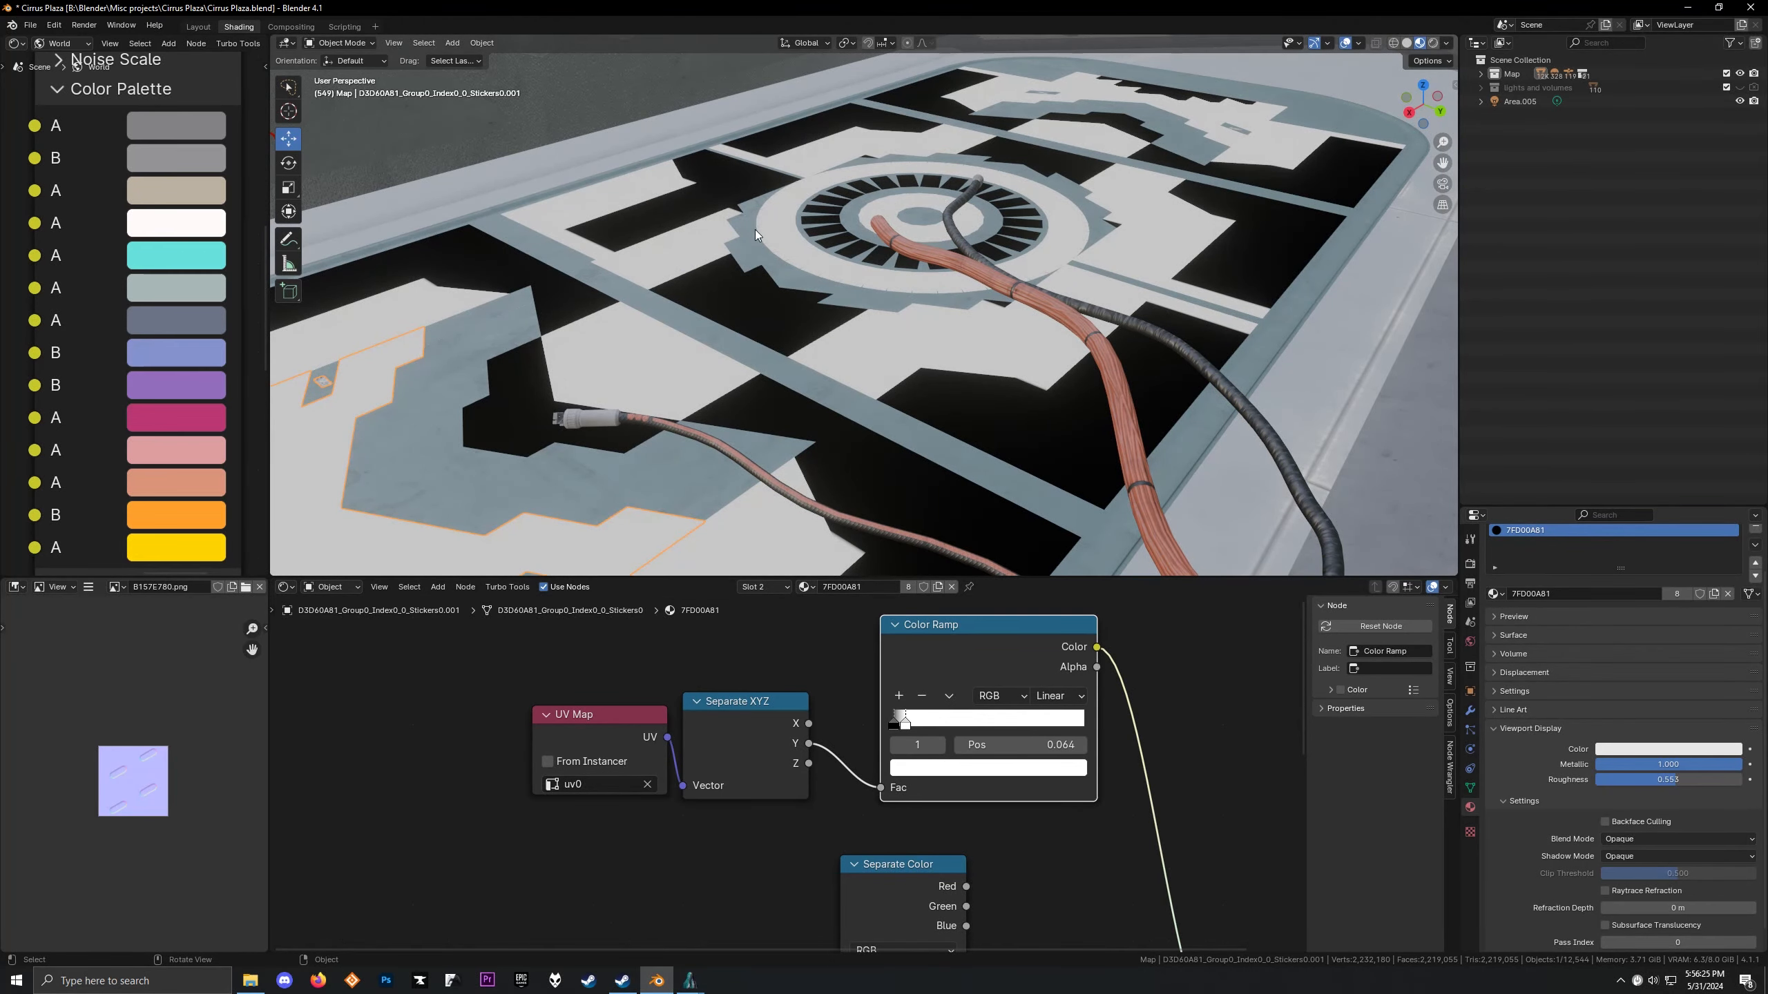
middle_drag(754, 229, 909, 299)
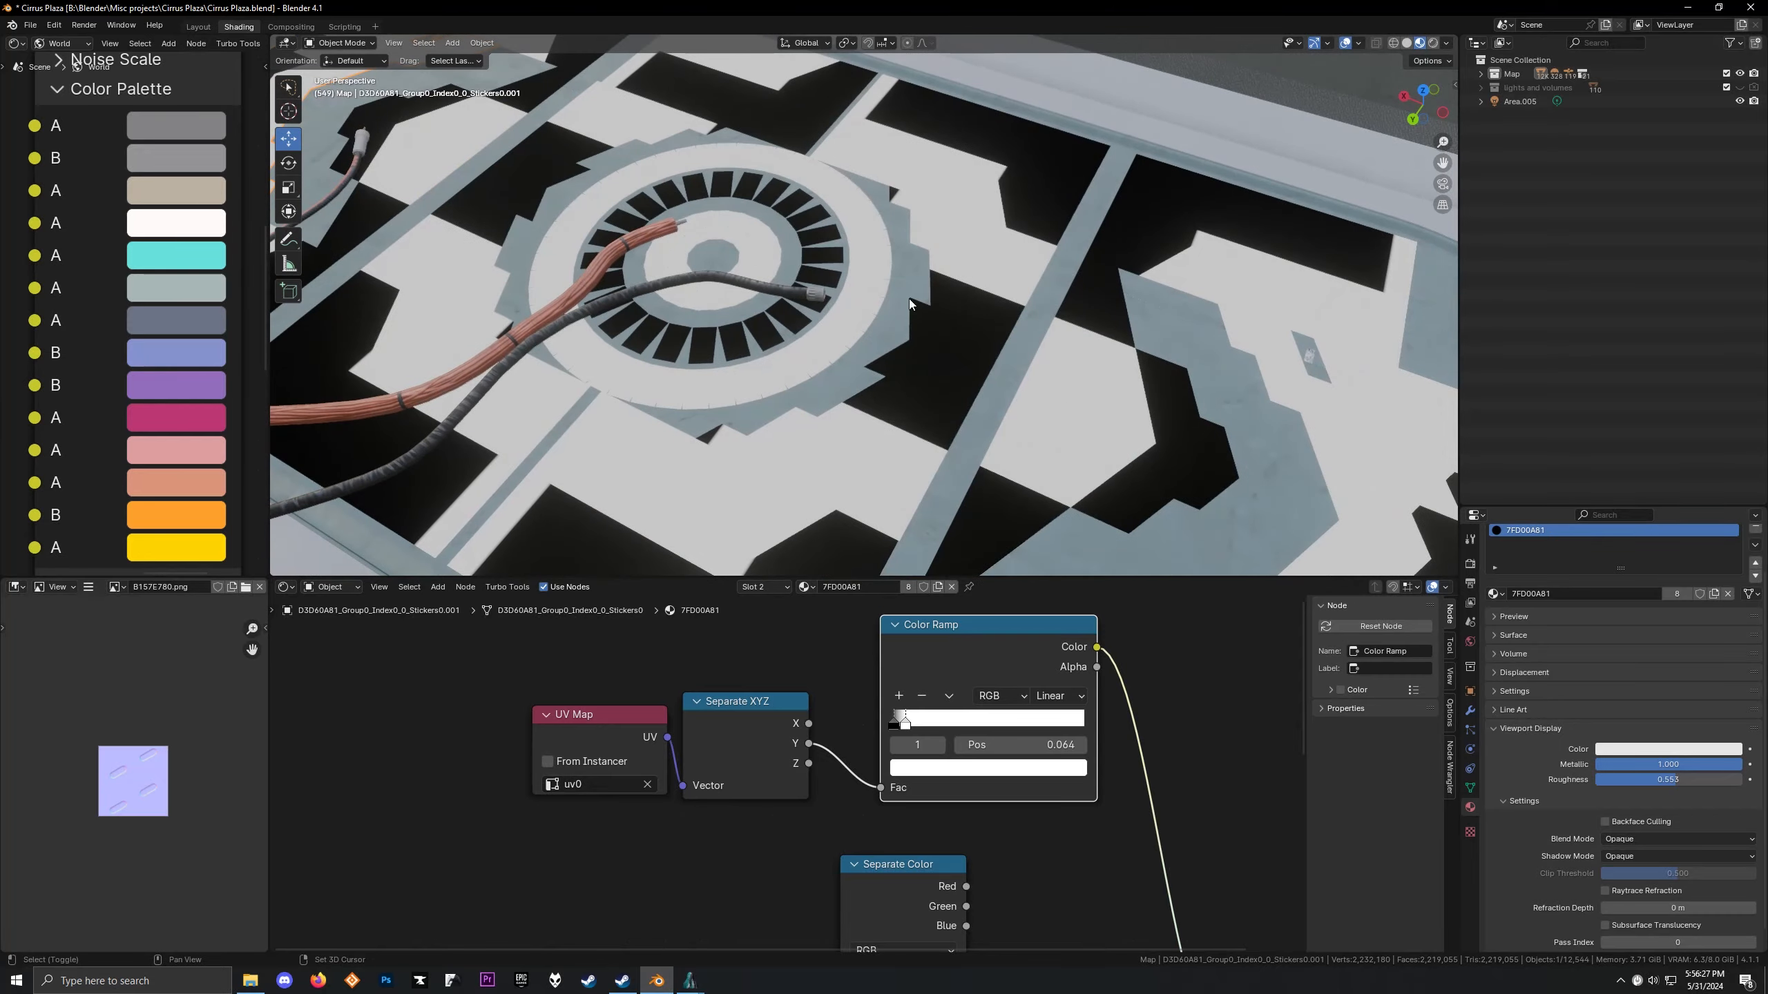
middle_drag(709, 507, 1034, 279)
scroll(1046, 270, down, 6)
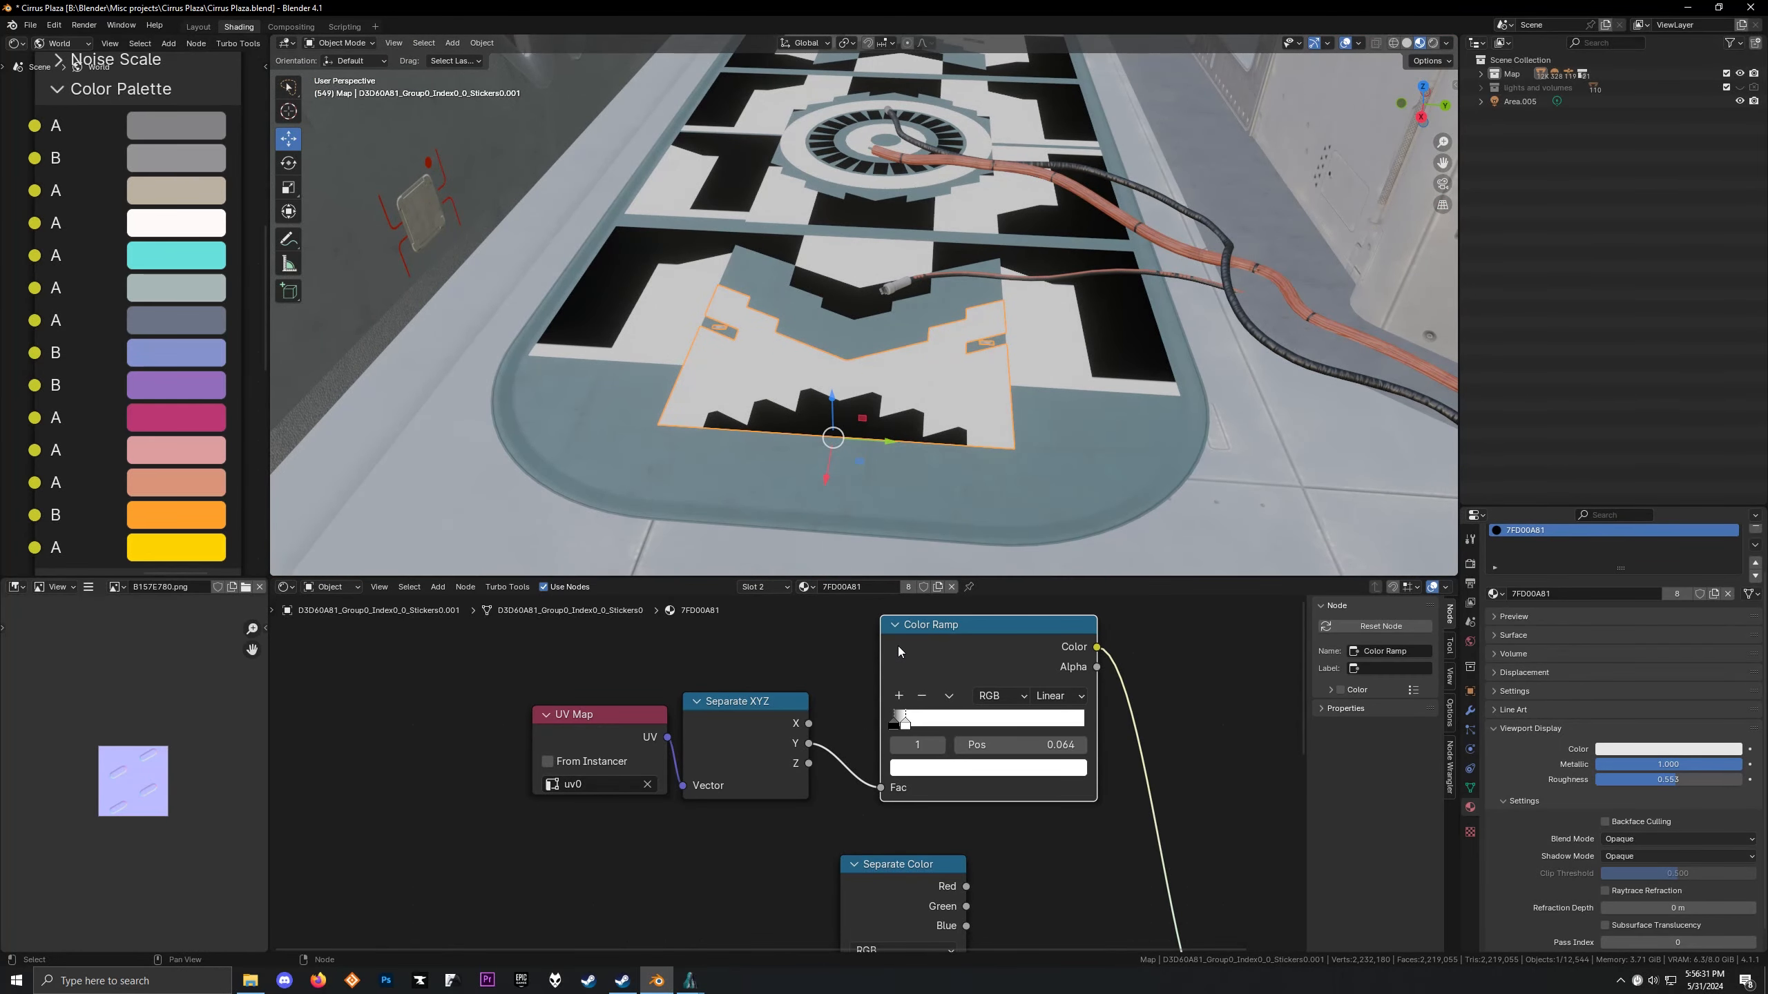
Move the UV Map, Separate XYZ and Color Ramp nodes together farther left, clear of the Separate Color node
drag(898, 652, 849, 665)
drag(560, 641, 1018, 823)
drag(1012, 807, 590, 802)
middle_drag(715, 821, 778, 641)
scroll(779, 641, down, 2)
middle_drag(904, 702, 734, 722)
scroll(734, 723, up, 3)
scroll(734, 722, down, 2)
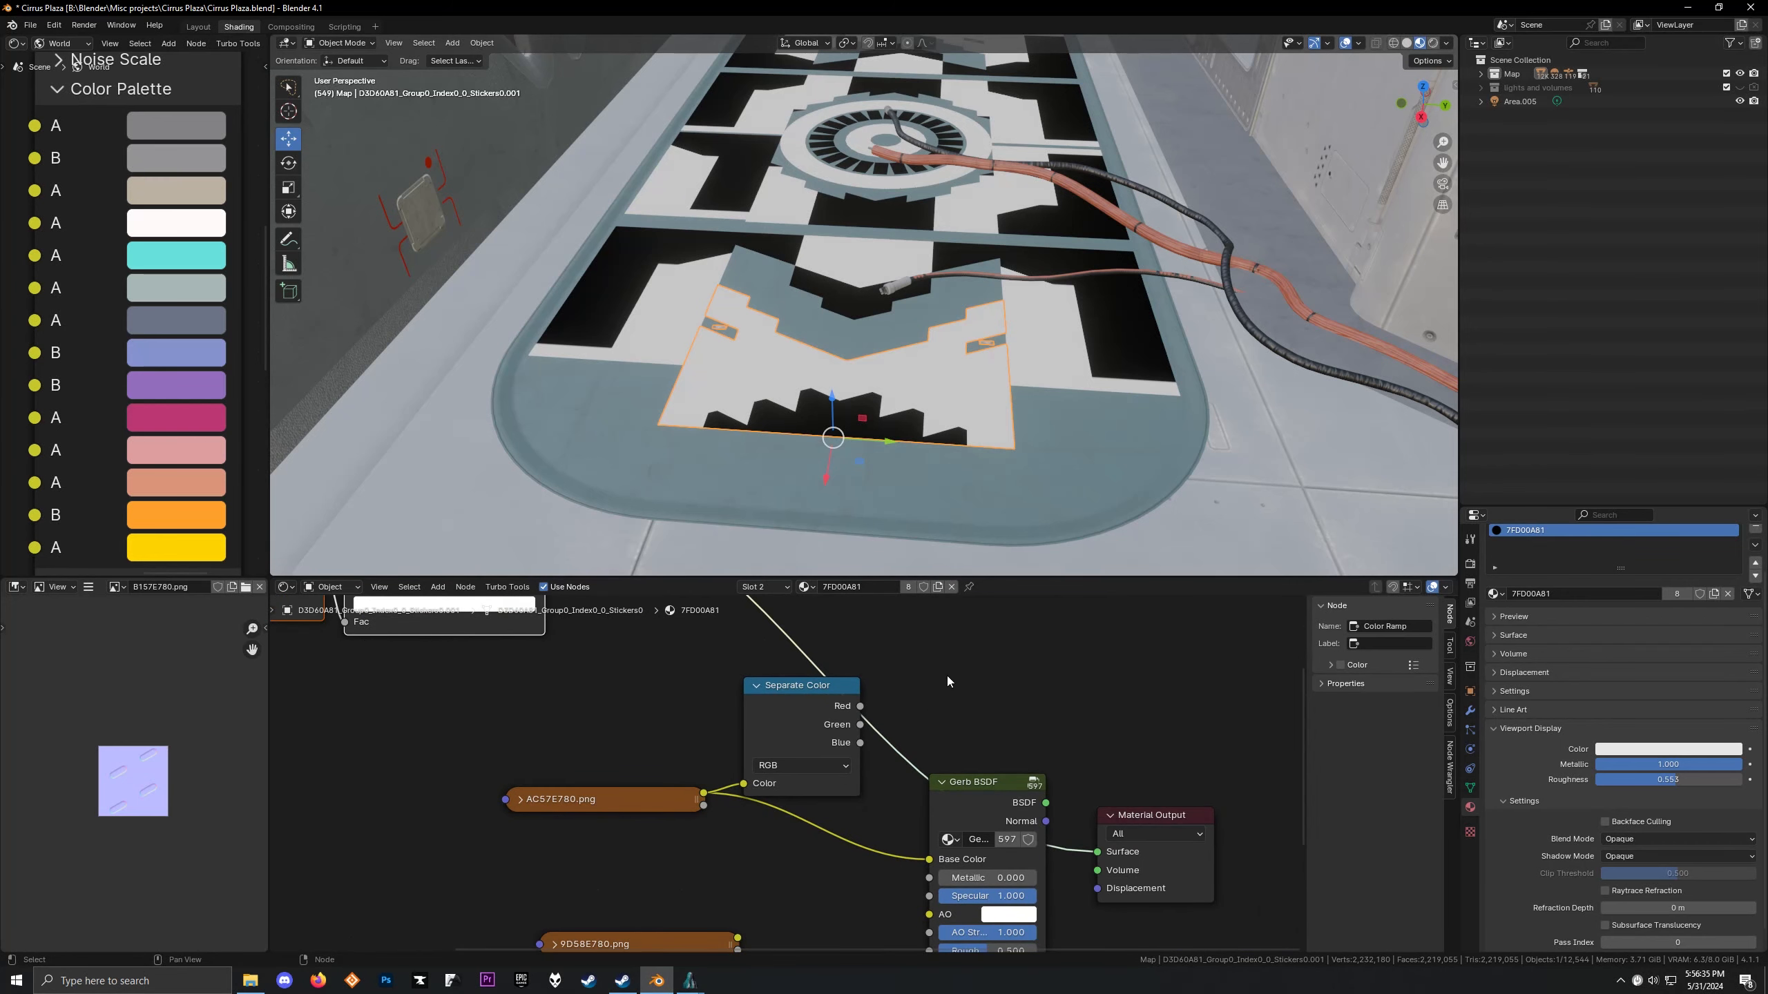
Add a Mix Color node above the Gerb BSDF node
click(770, 711)
key(shift+a)
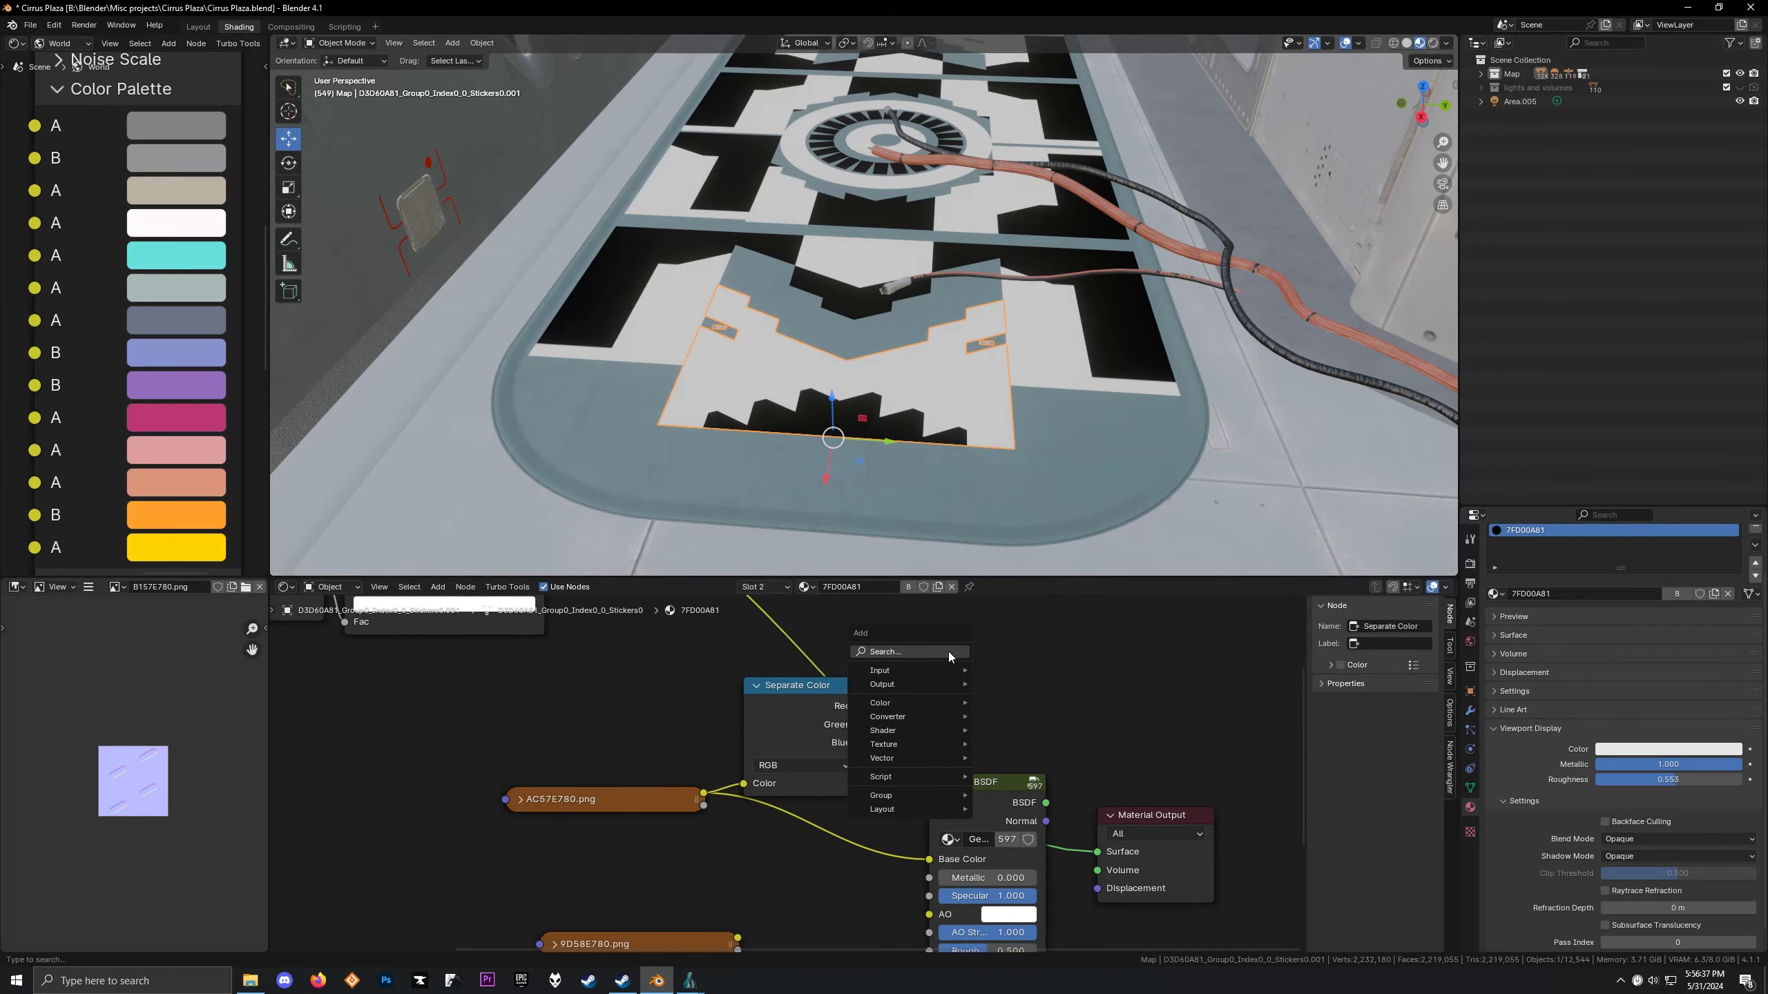
mouse_move(890, 716)
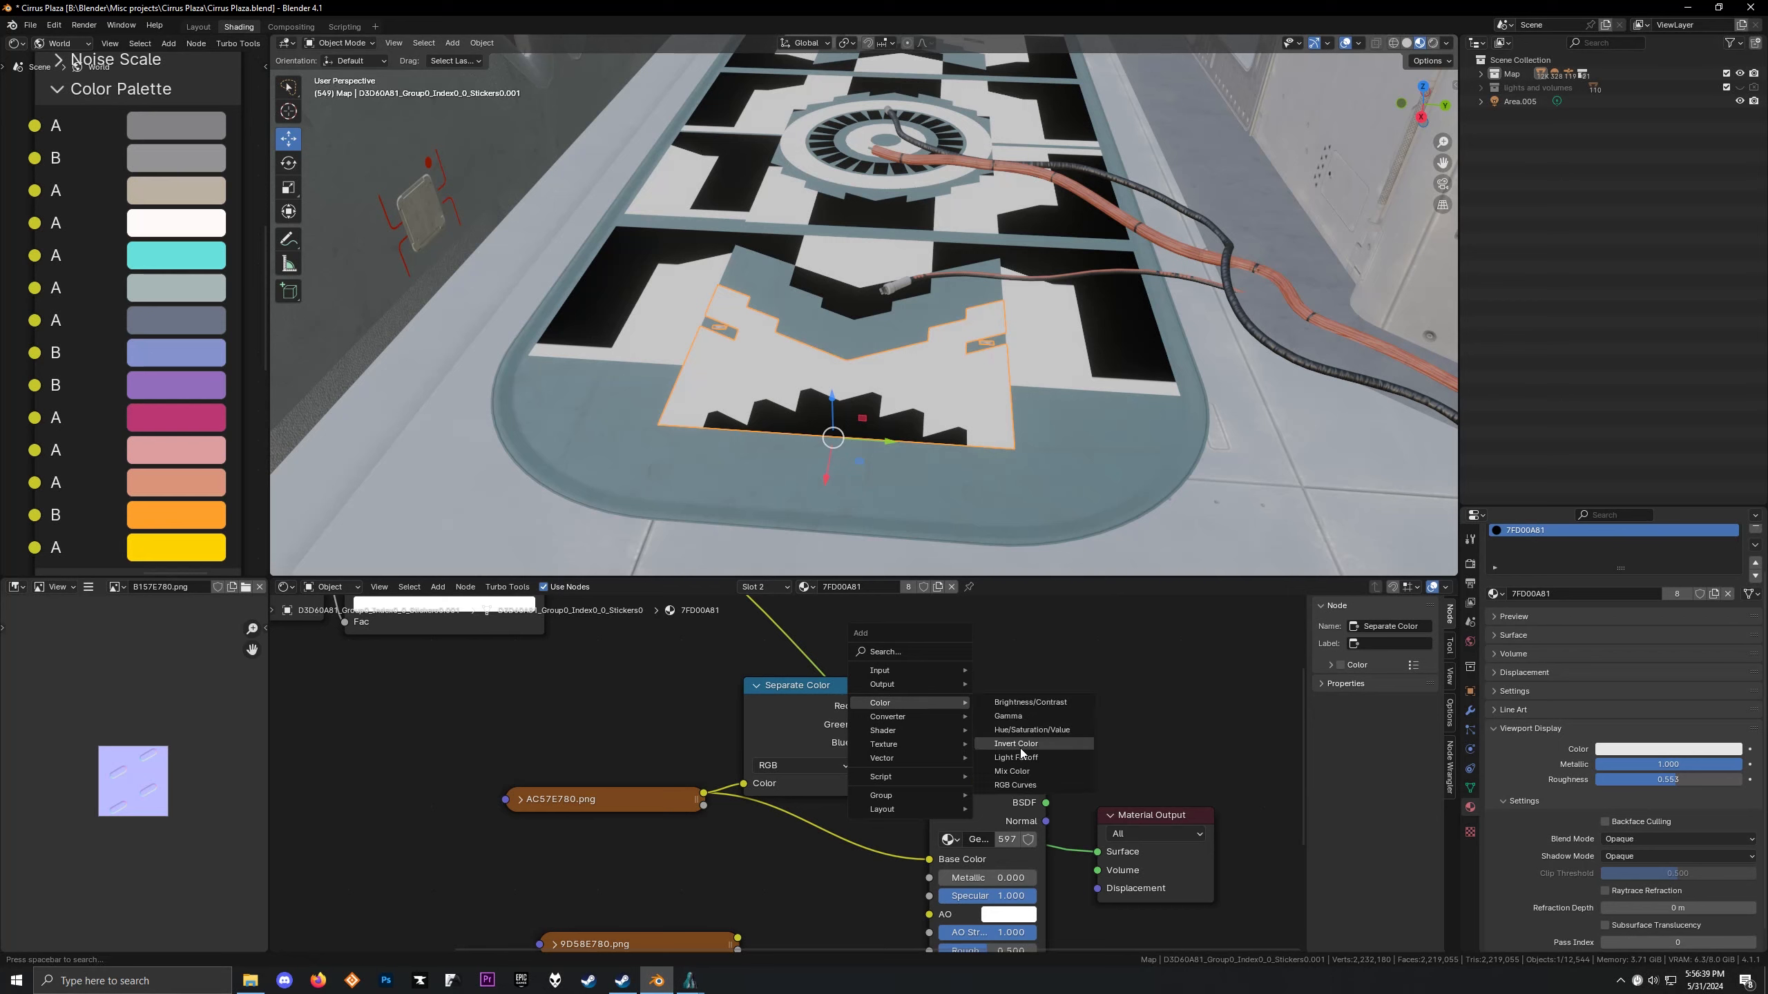
click(1022, 766)
click(924, 620)
scroll(881, 705, down, 4)
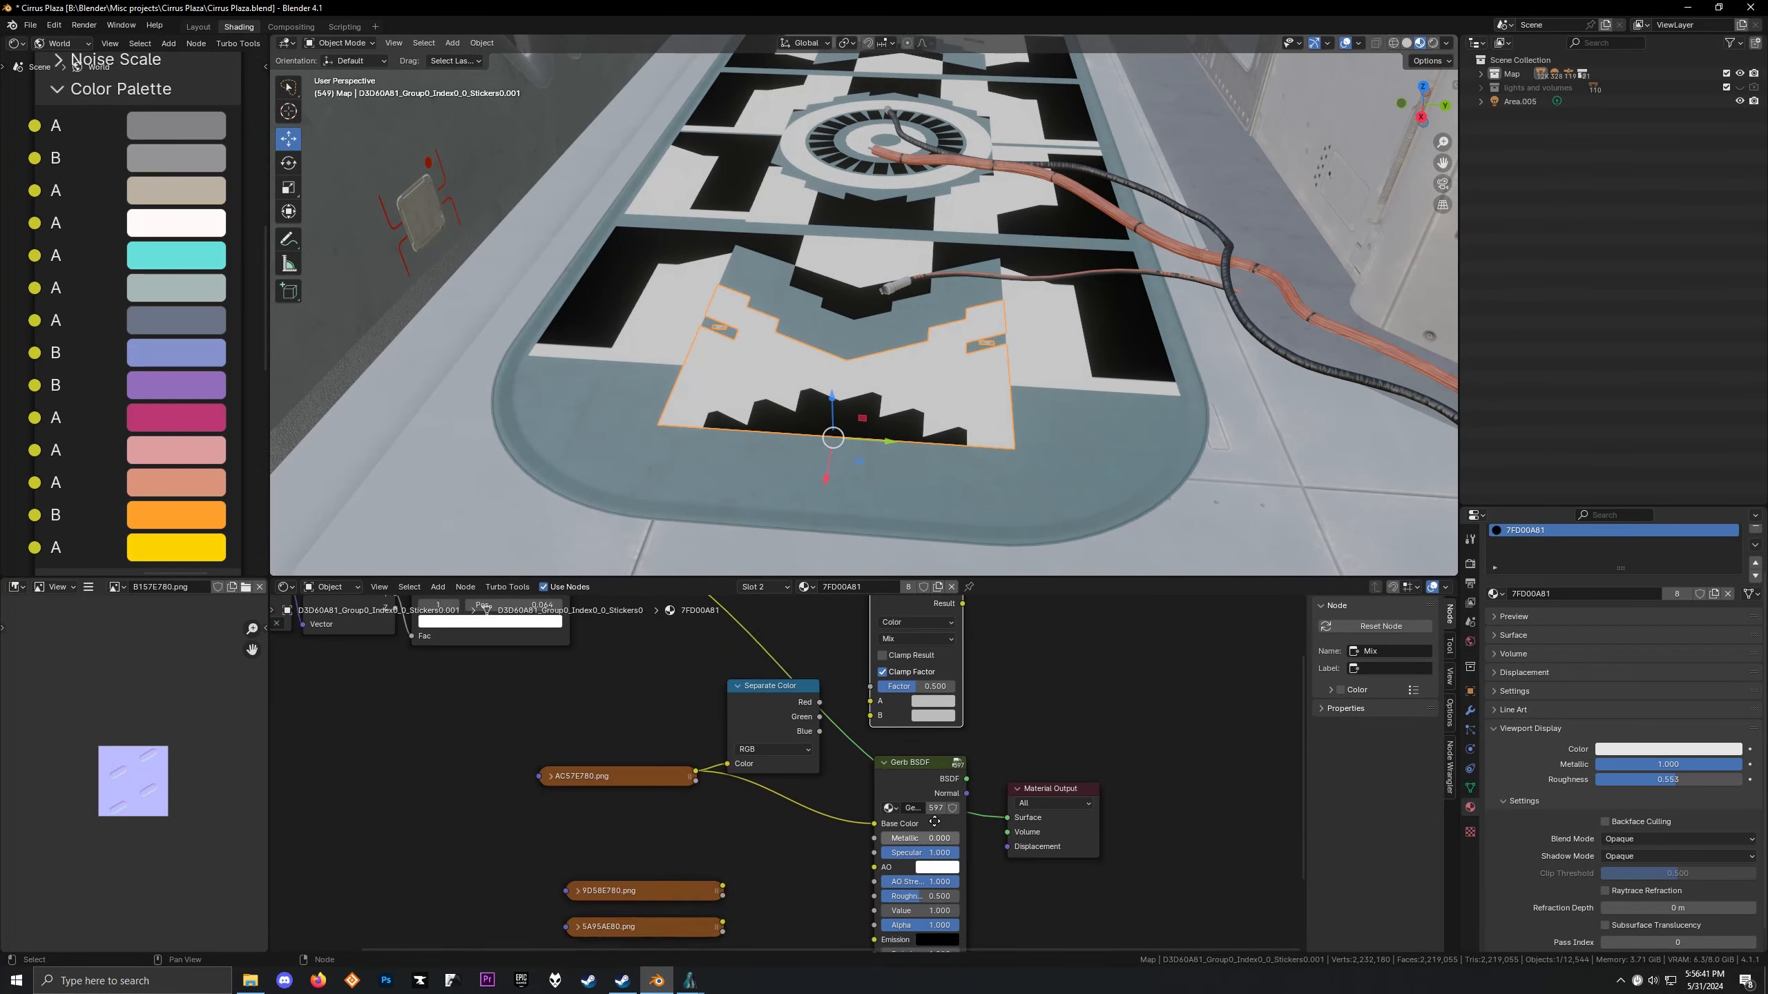
Shift the Gerb BSDF and Material Output nodes away and place the Mix node in the space to the right of Separate Color
drag(790, 713, 928, 804)
key(g)
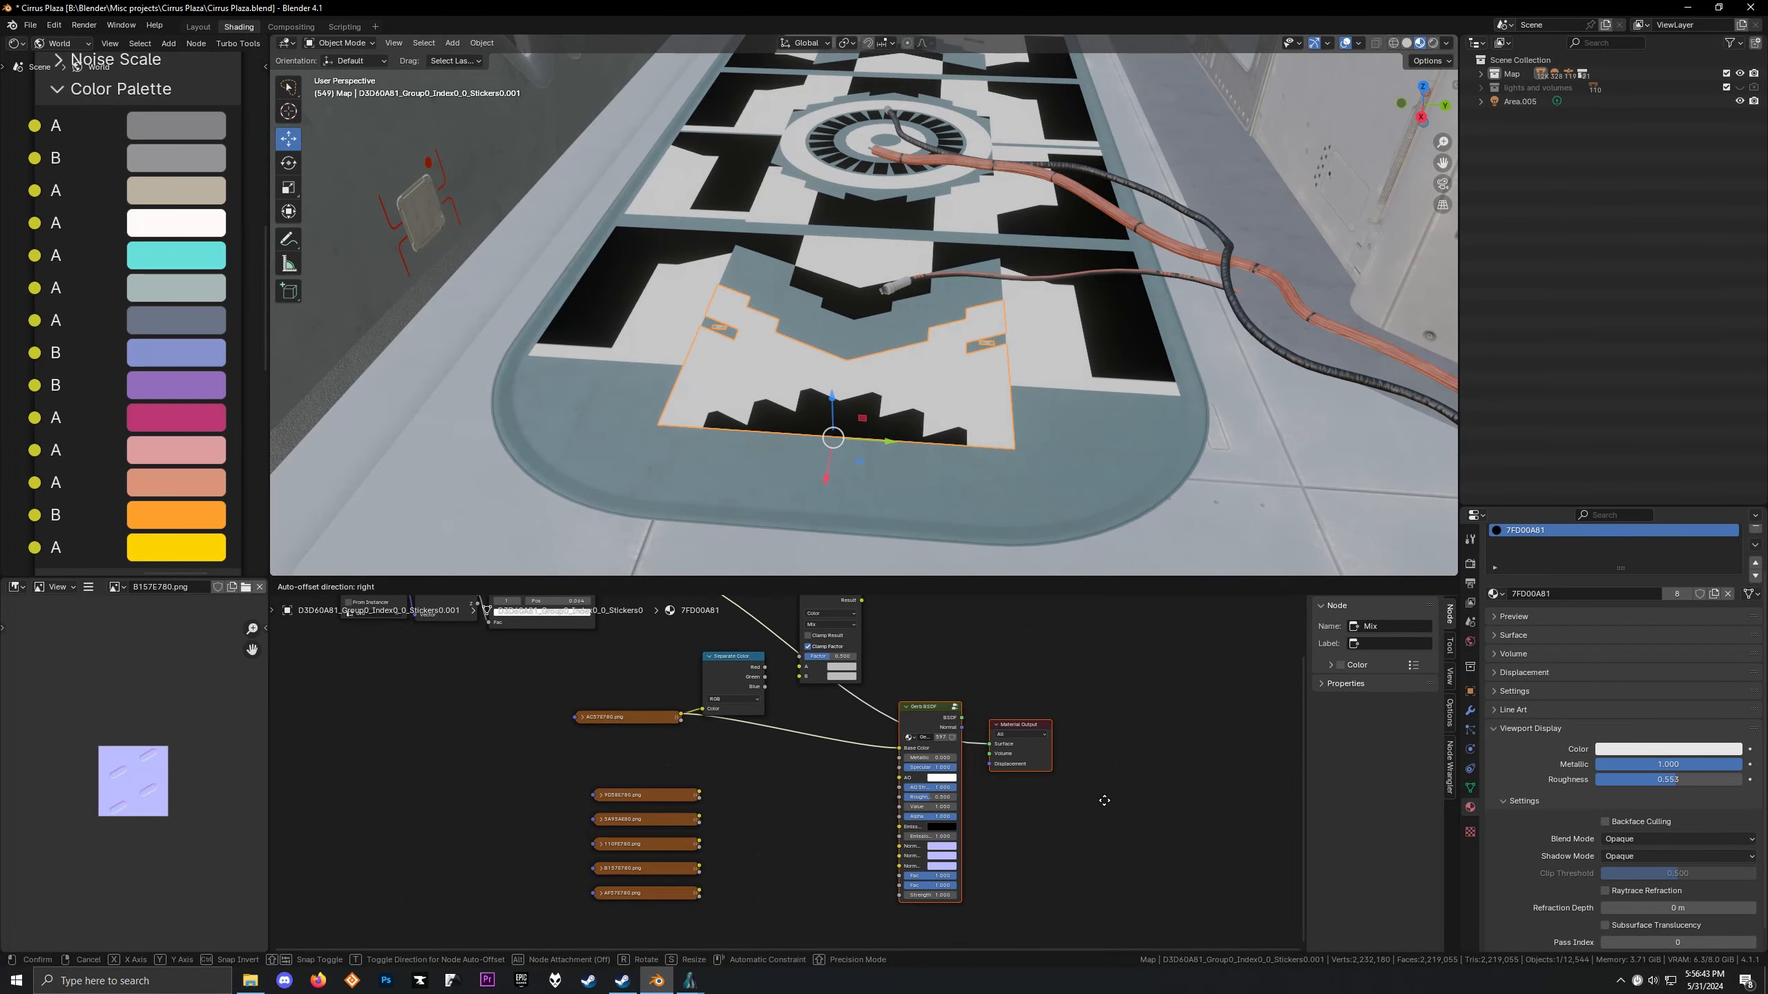
click(1091, 810)
middle_drag(685, 682, 696, 770)
scroll(696, 770, up, 5)
drag(856, 645, 930, 642)
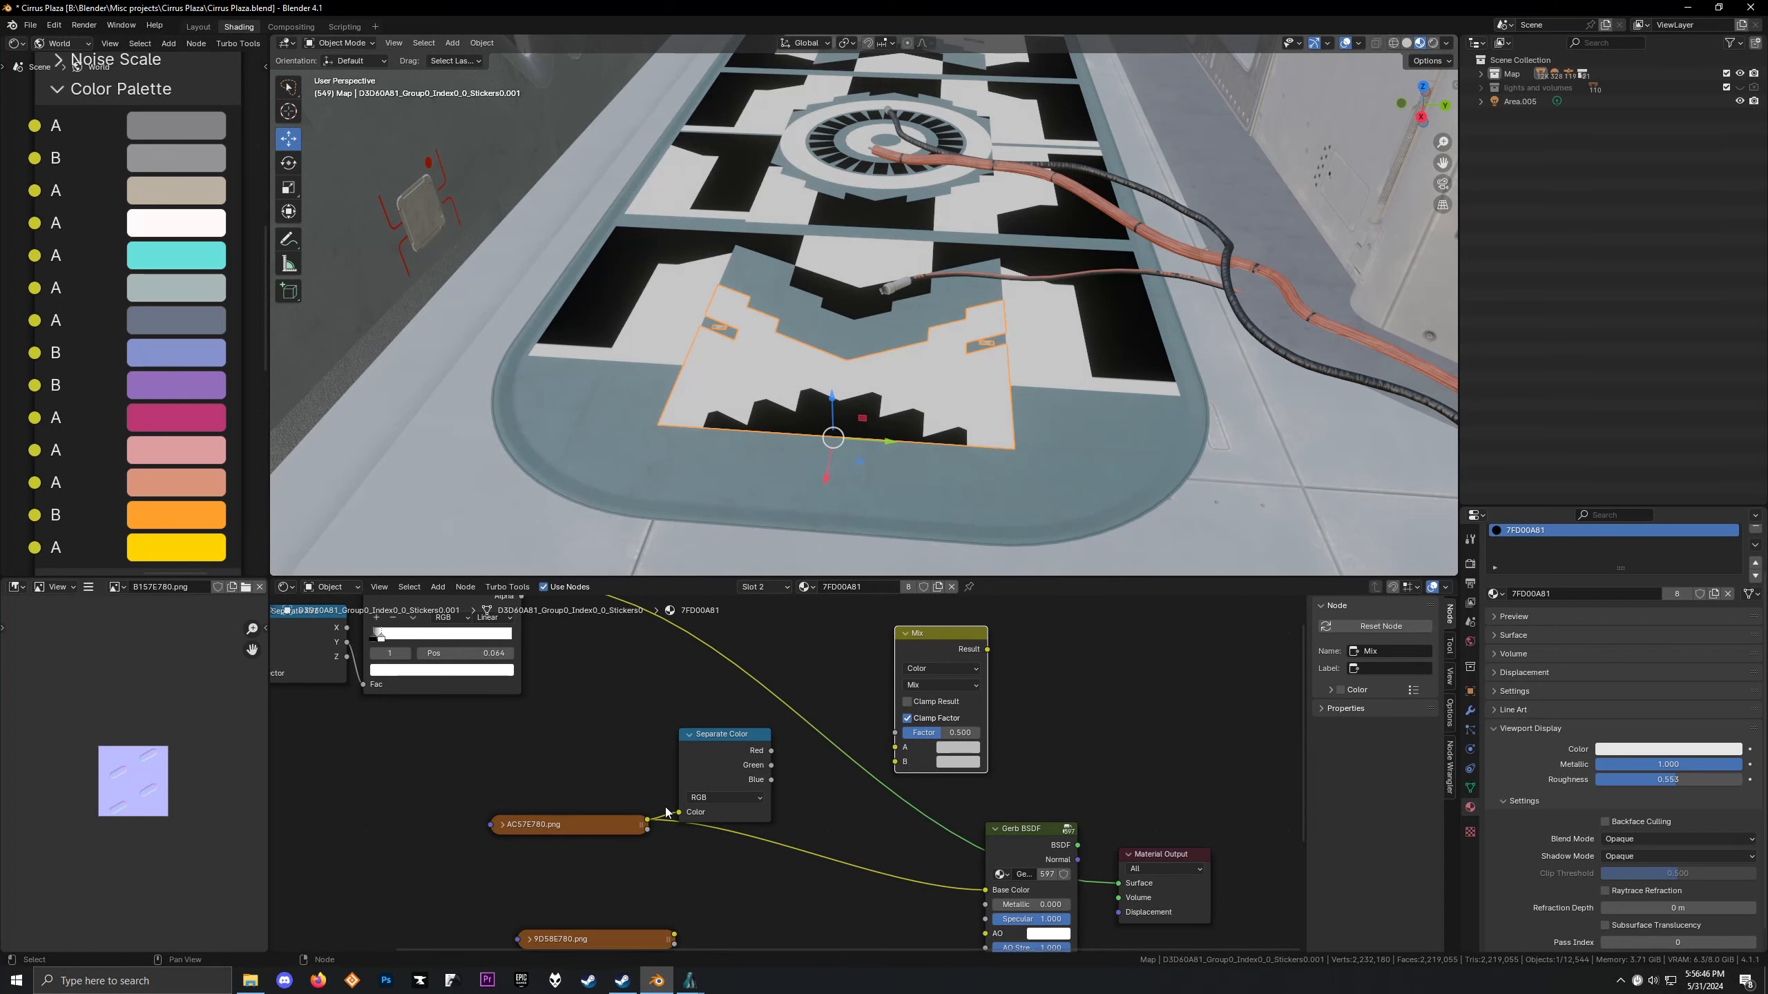
Preview the Separate Color node's Red output and its Green output close up on the sticker
click(766, 750)
ctrl+shift+click(734, 752)
scroll(735, 752, up, 2)
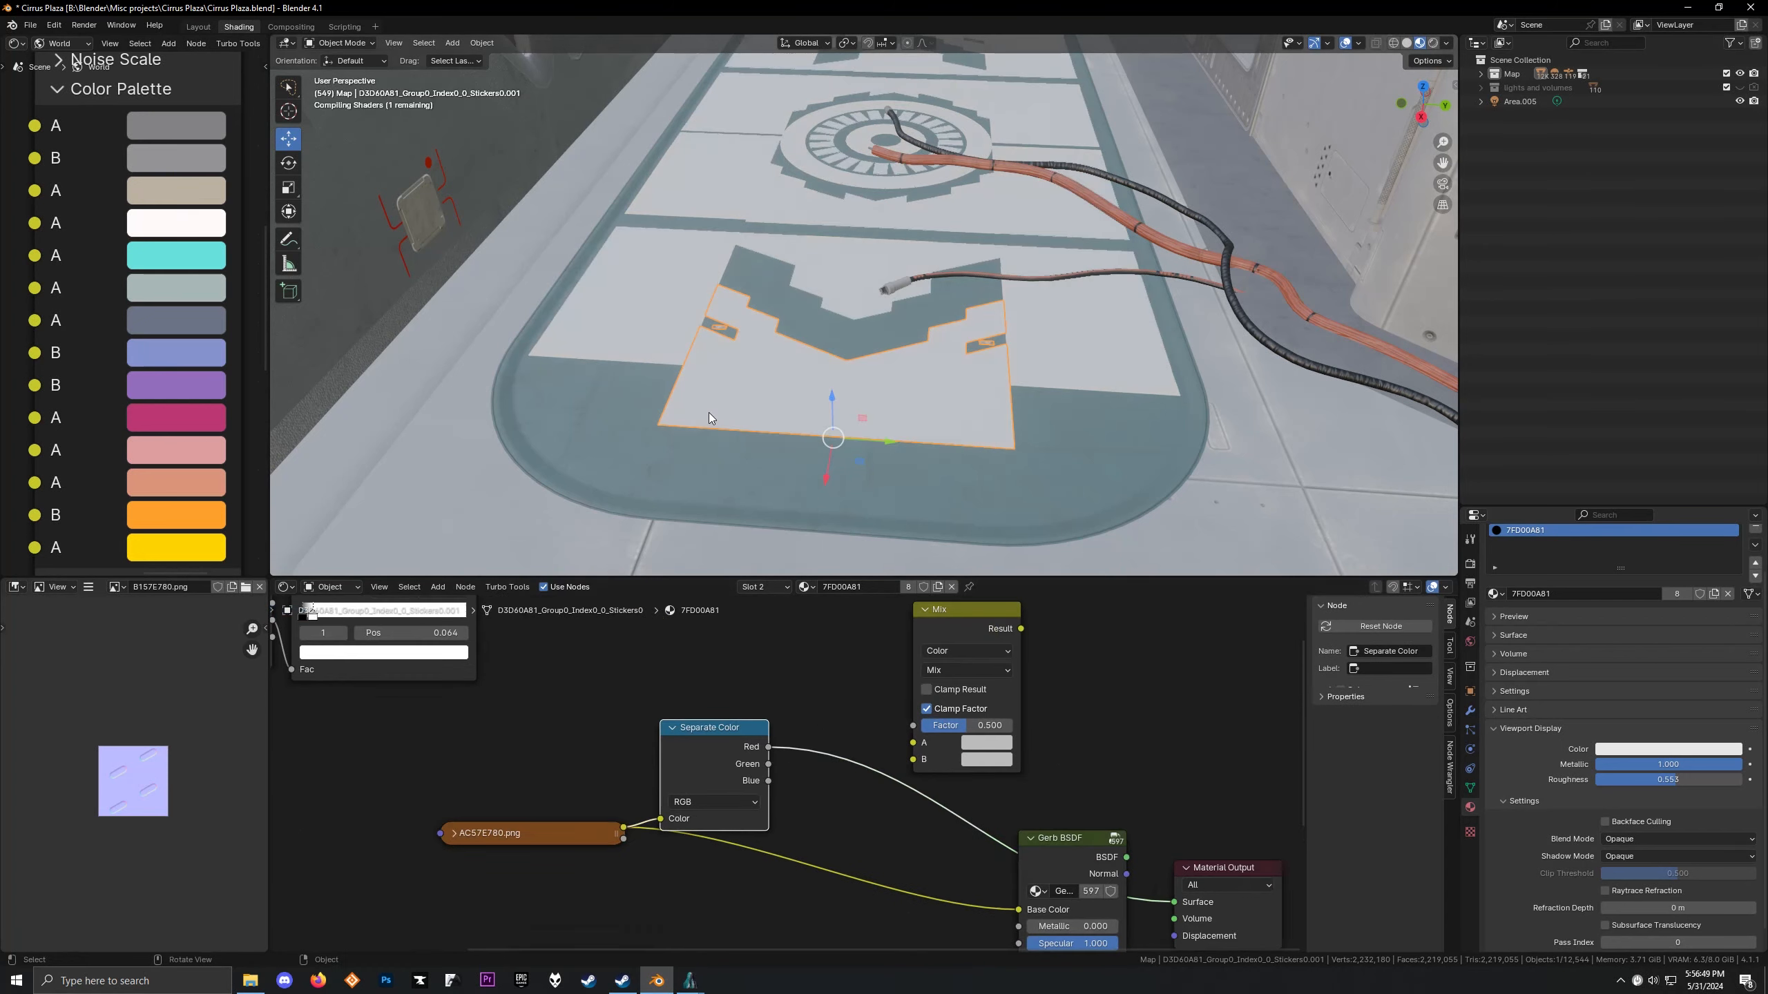
scroll(717, 411, up, 4)
shift+middle_drag(728, 412, 710, 355)
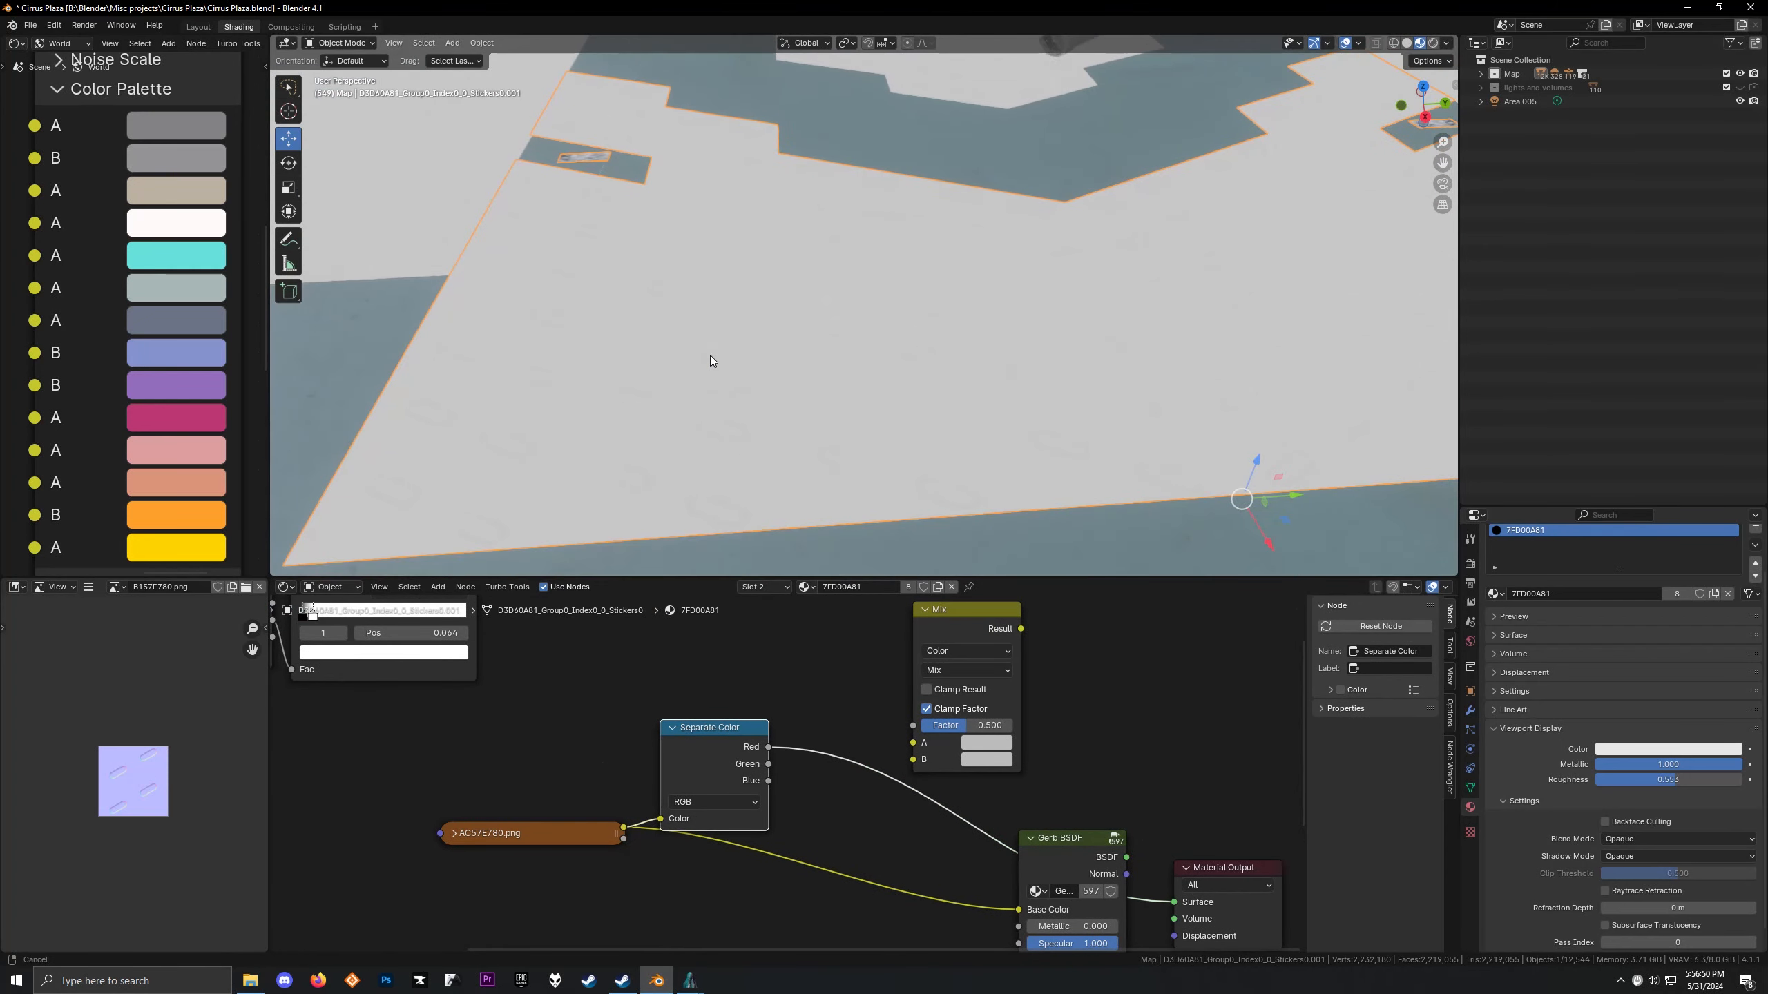
ctrl+shift+click(706, 753)
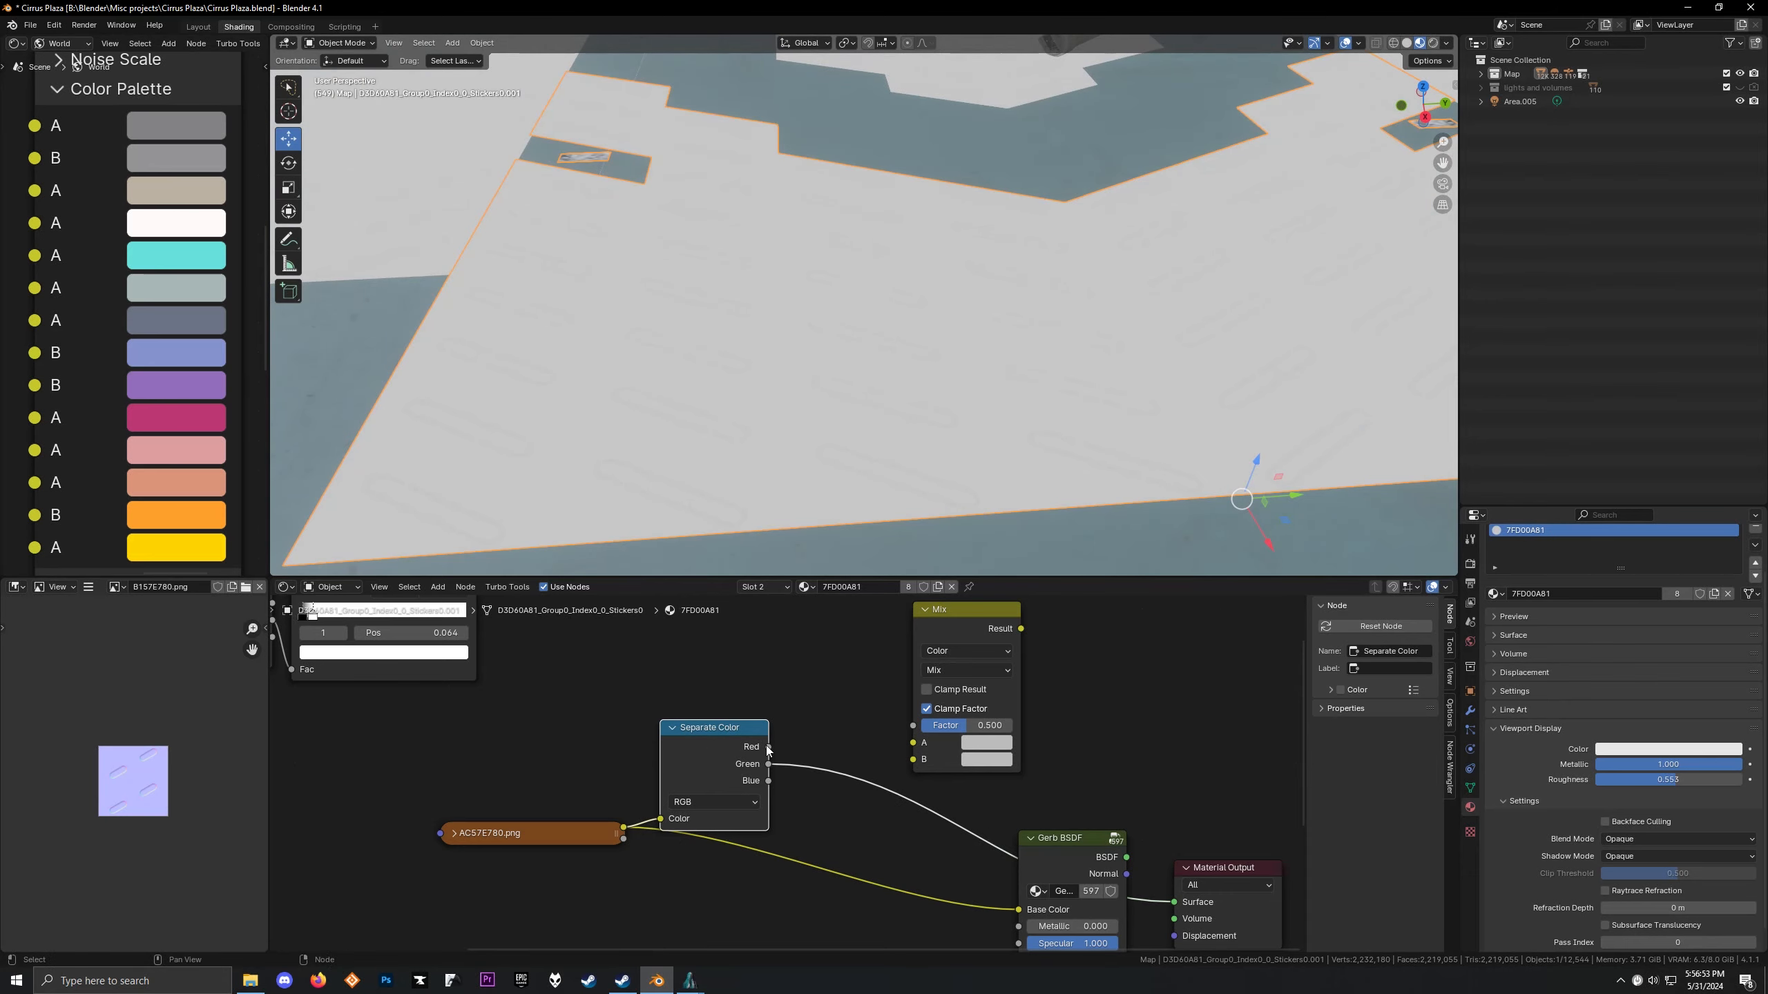
Review the Mix node and the unconnected image textures in the sticker material's node graph
drag(768, 748, 862, 742)
scroll(686, 695, down, 3)
middle_drag(686, 695, 909, 782)
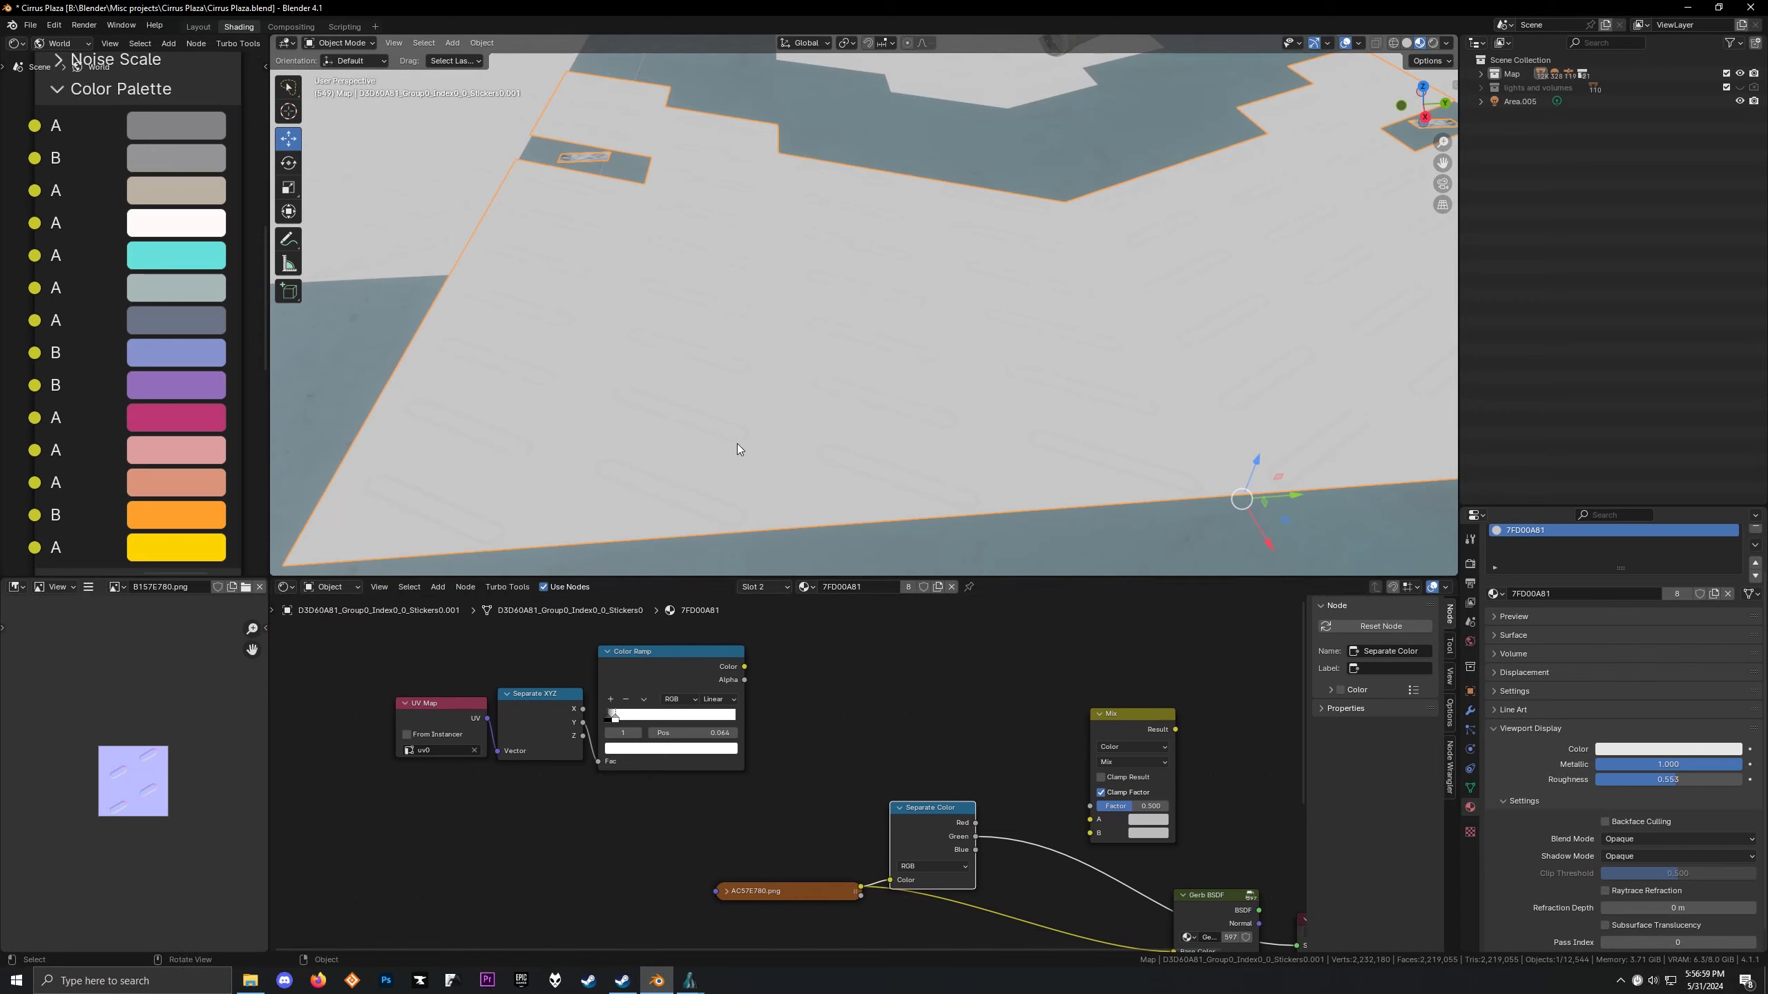
scroll(1069, 810, down, 3)
middle_drag(1069, 809, 878, 723)
mouse_move(919, 667)
mouse_down()
mouse_move(939, 656)
mouse_move(918, 663)
mouse_up()
scroll(780, 809, down, 1)
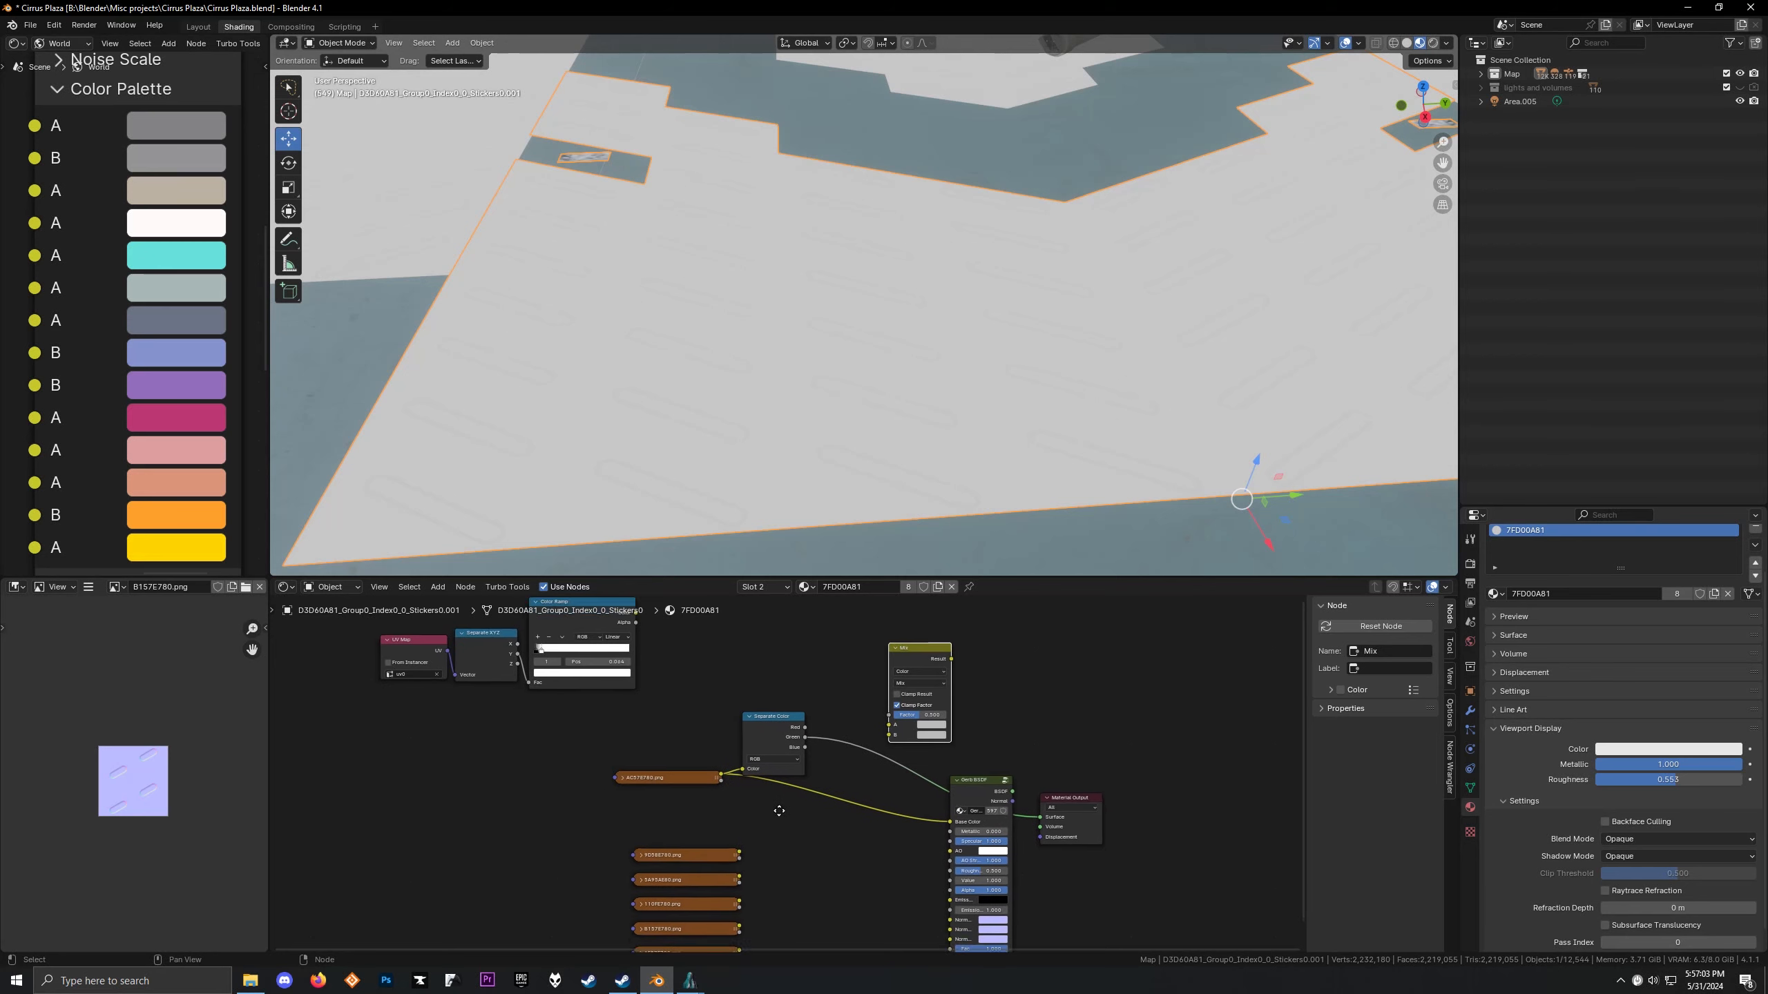
middle_drag(779, 809, 809, 711)
click(739, 856)
click(741, 837)
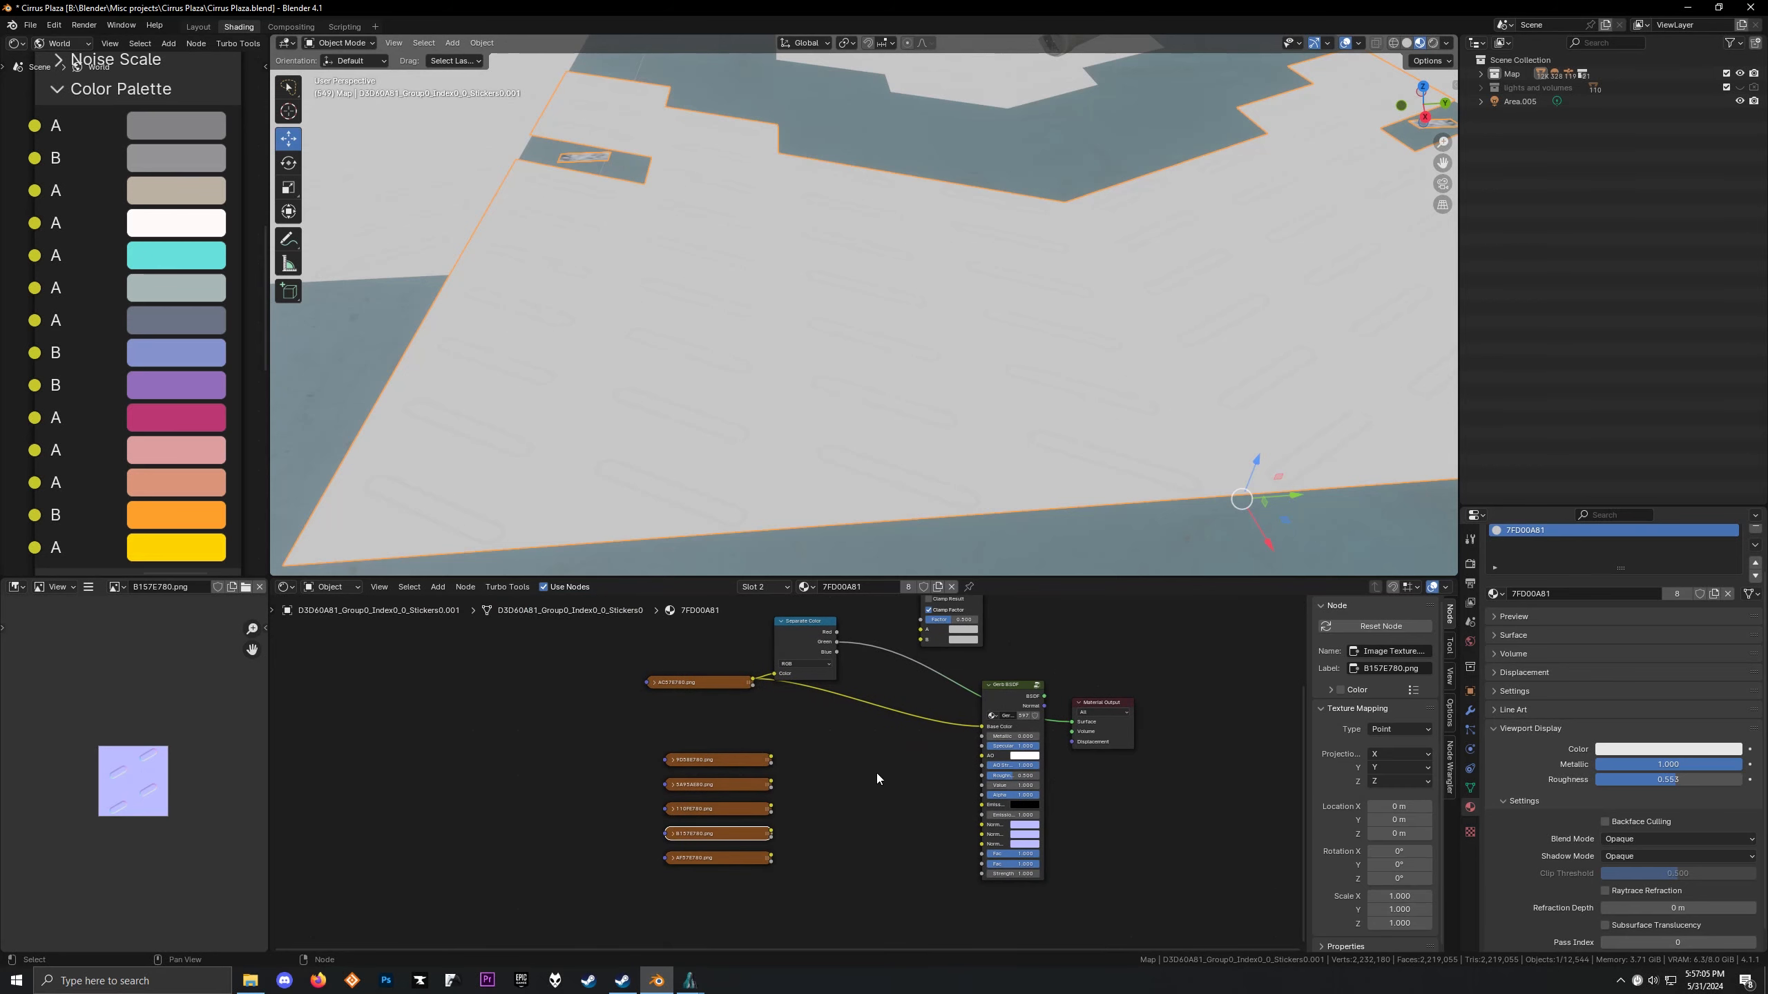
scroll(879, 779, up, 2)
middle_drag(502, 601, 686, 670)
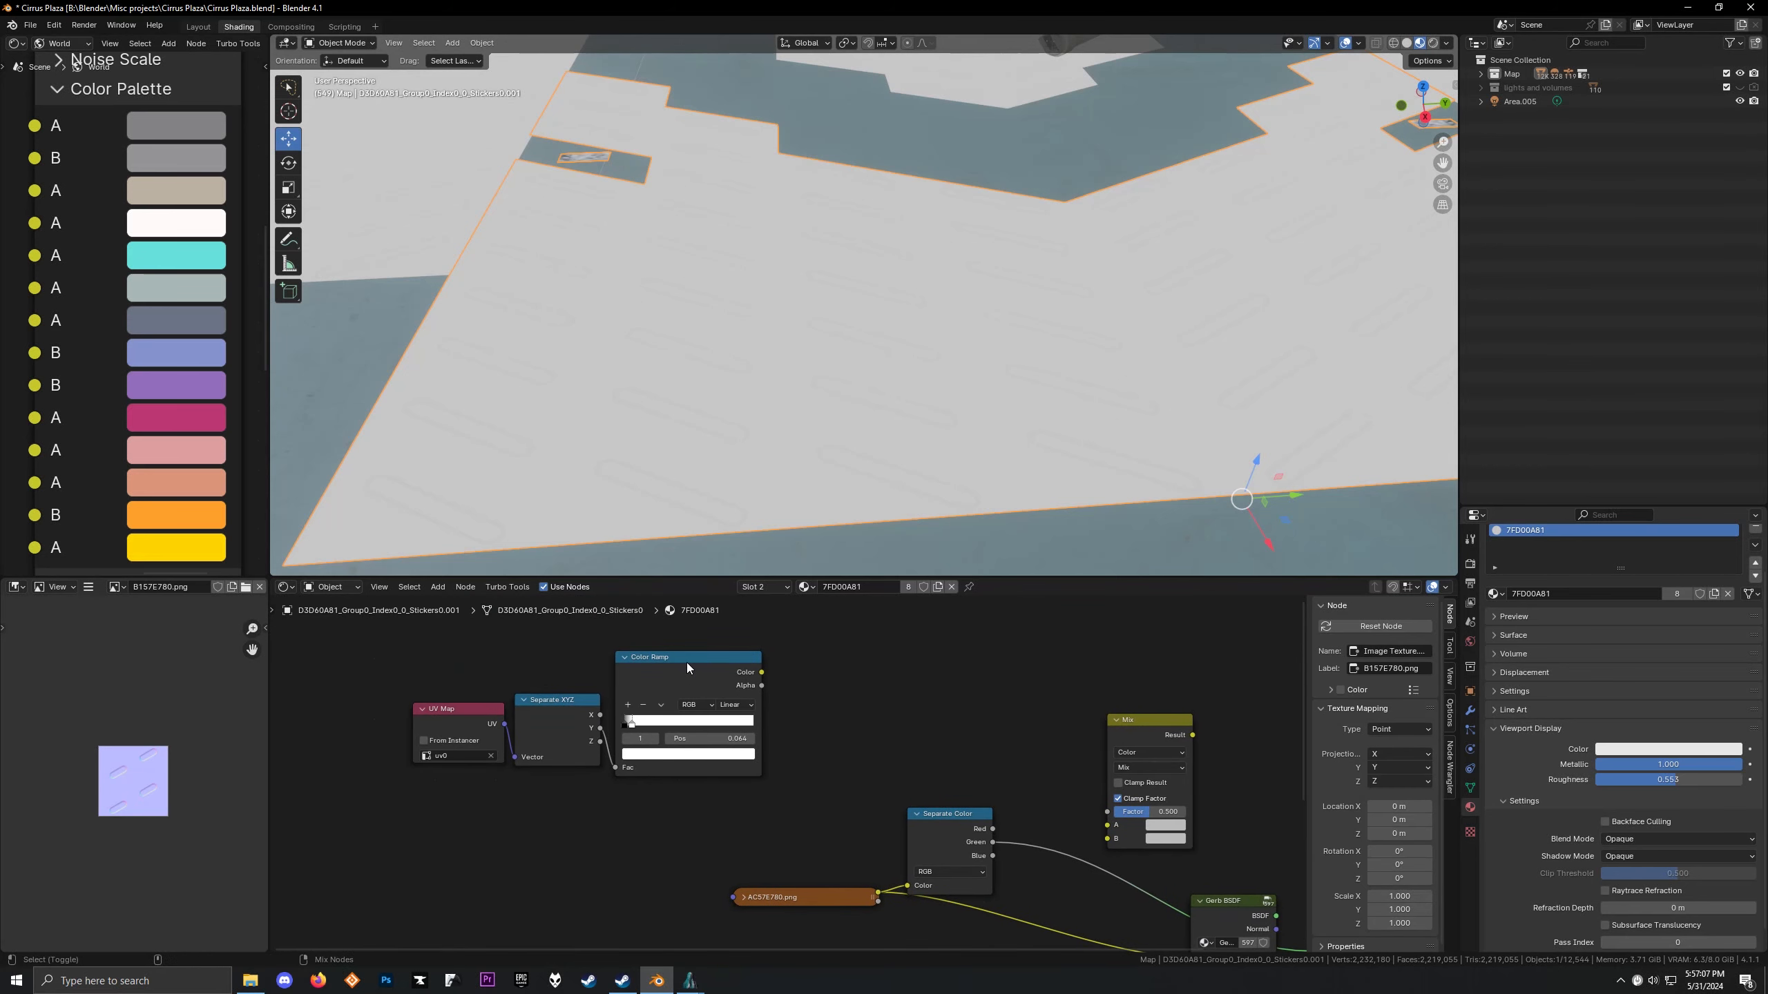
Preview the Color Ramp mask on the sticker and inspect its black and white areas
ctrl+shift+click(687, 663)
middle_drag(702, 305, 704, 262)
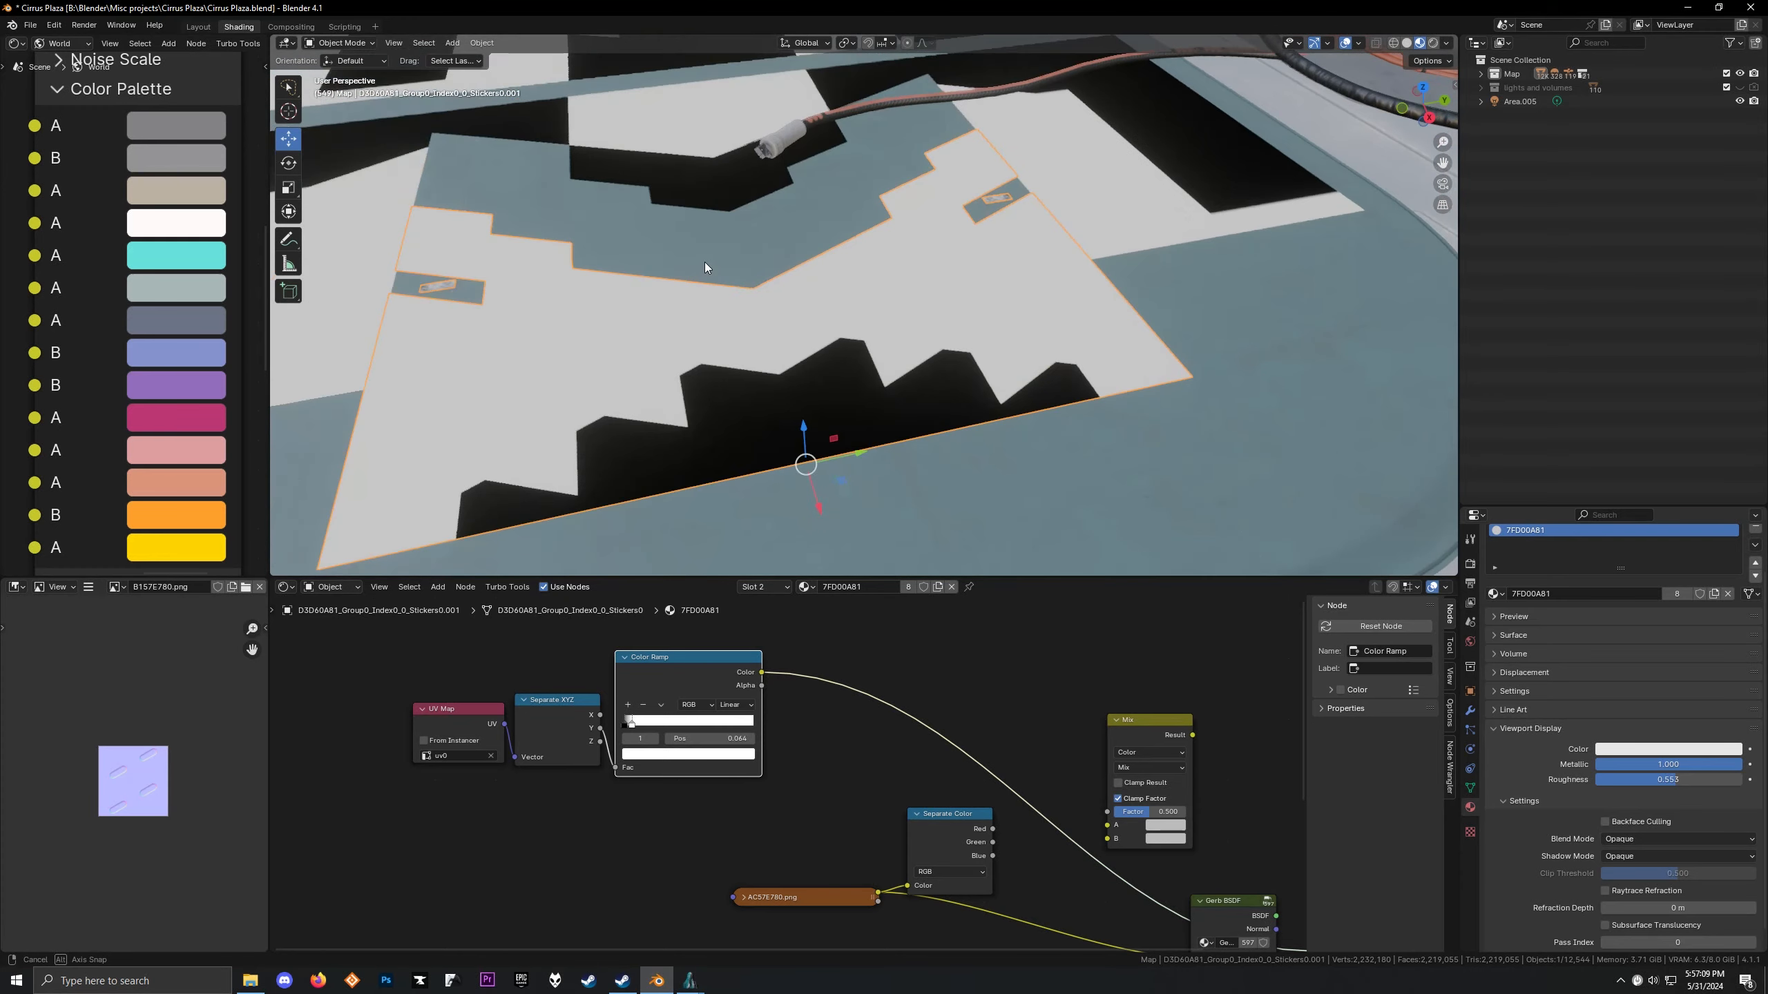
middle_drag(609, 310, 663, 296)
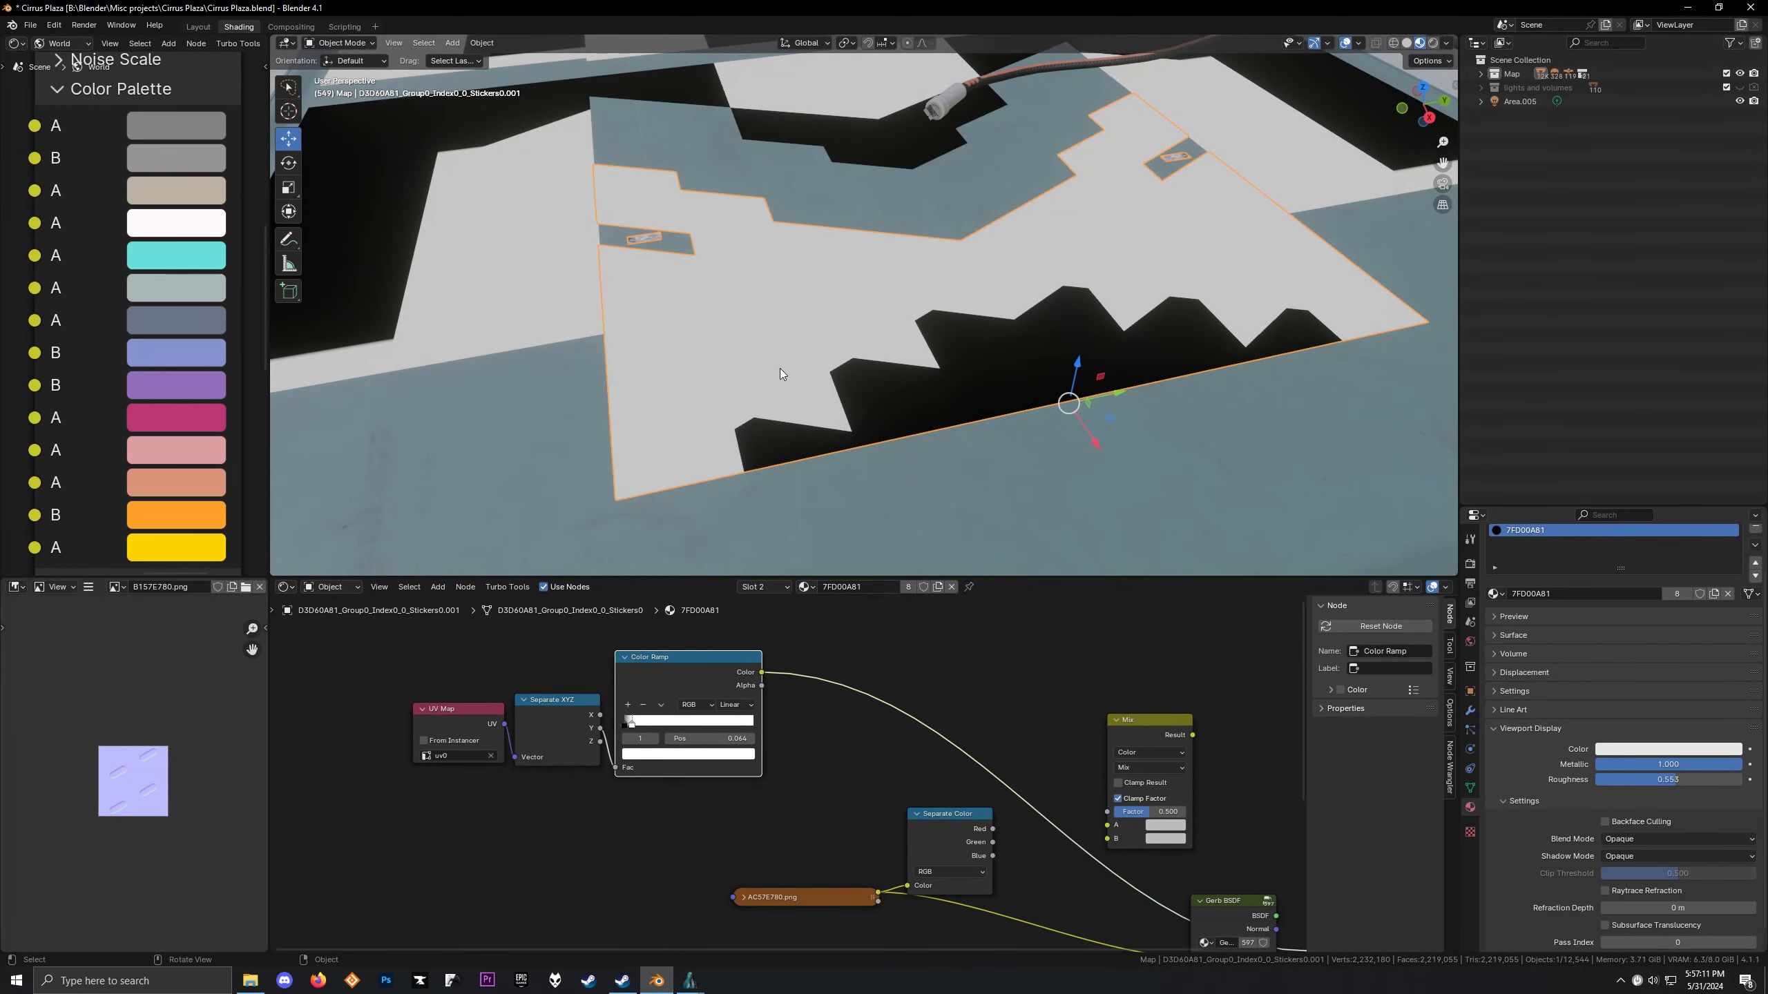
Preview the Mix node, set its A color to black, and try a Factor of 0 before resetting it to 0.500
scroll(967, 779, up, 2)
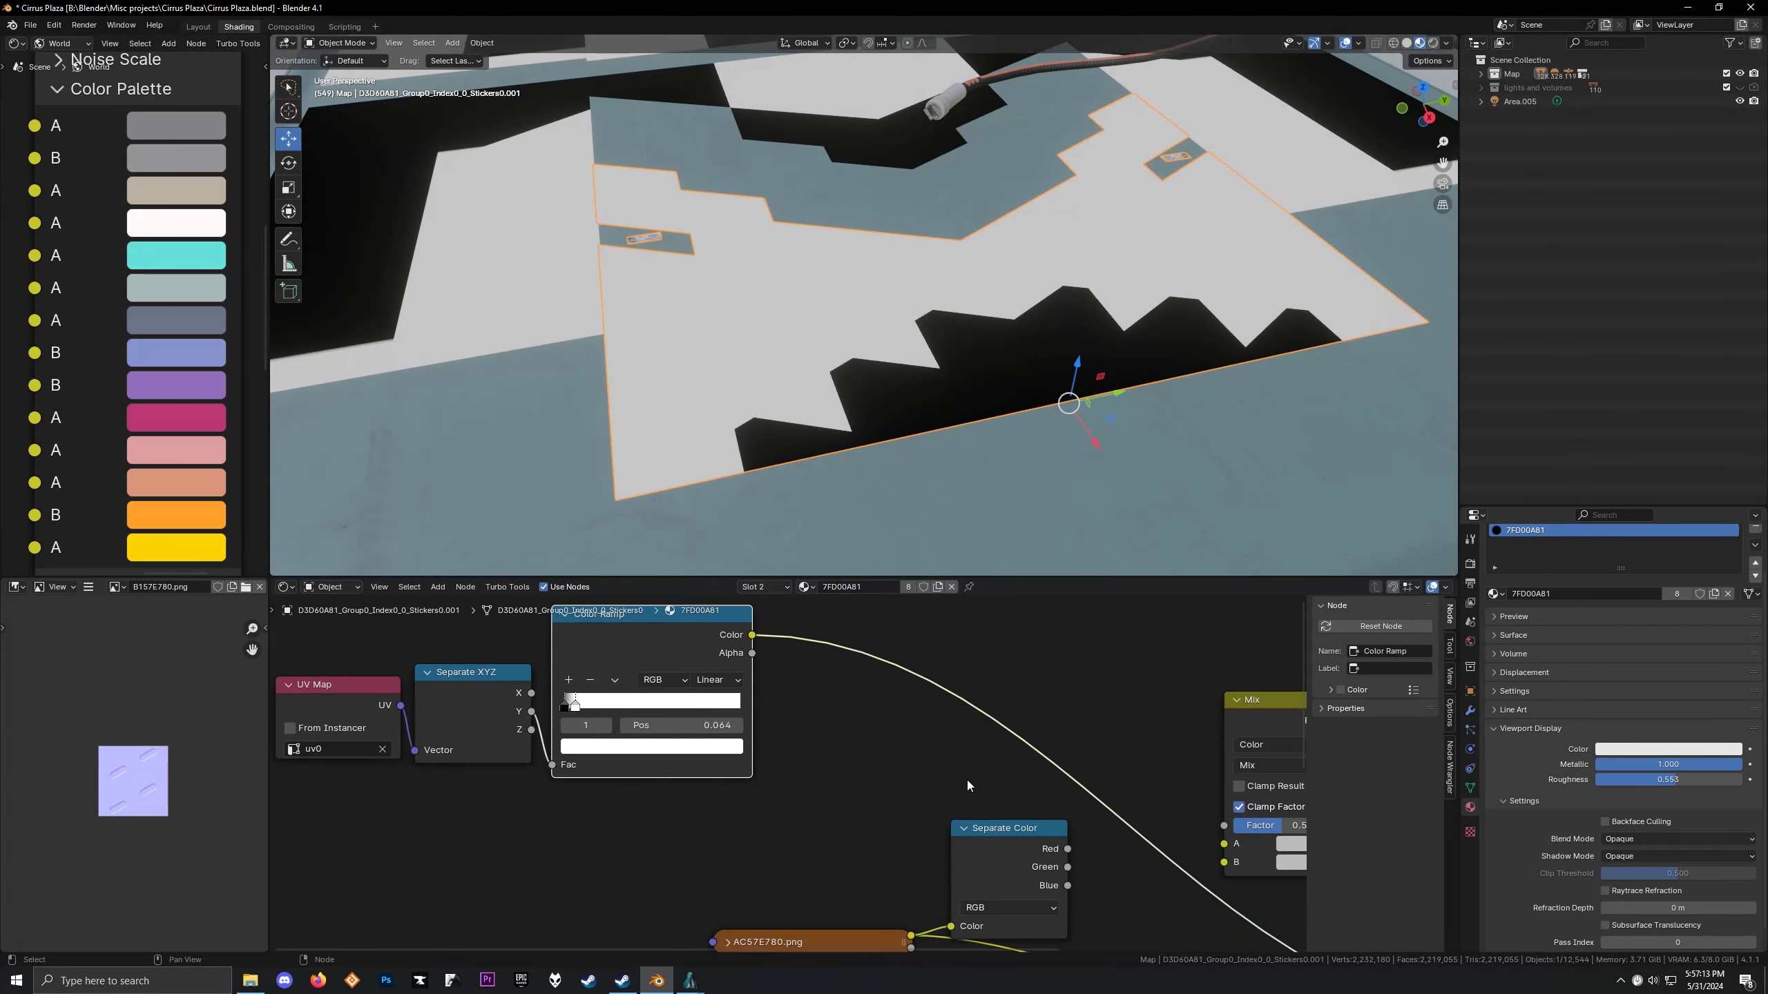
middle_drag(967, 779, 773, 728)
ctrl+shift+click(1087, 653)
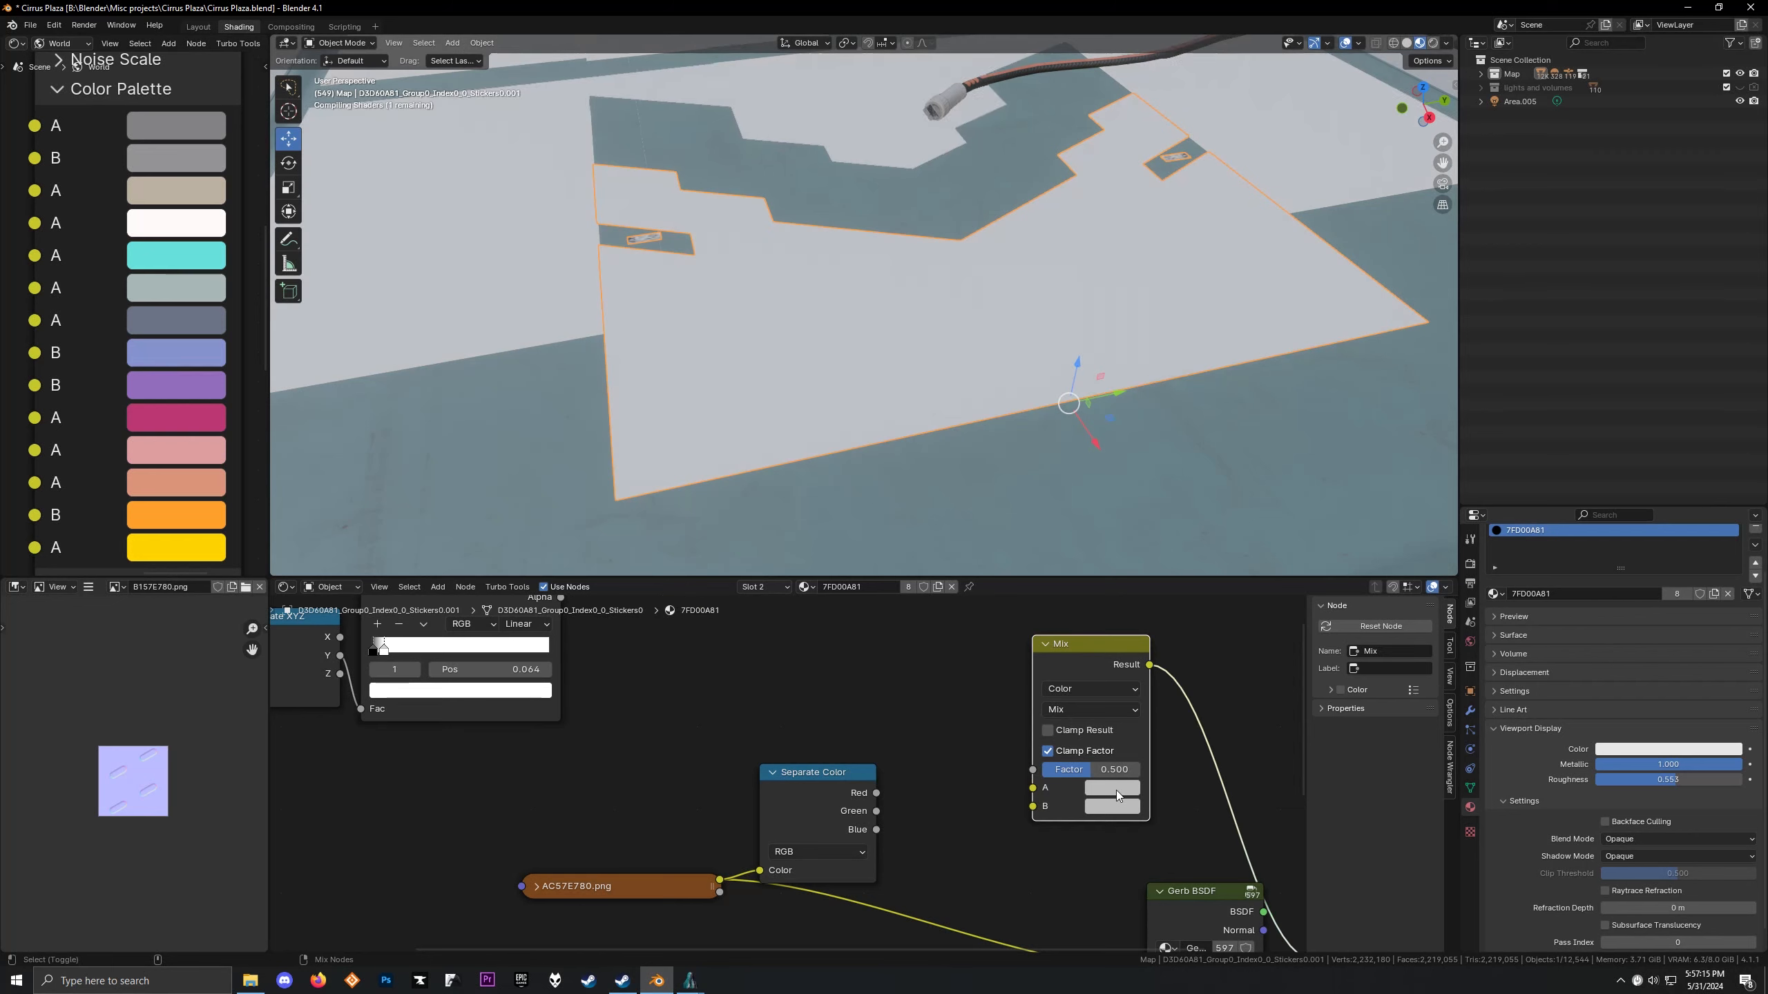
click(1112, 788)
drag(1252, 589, 1252, 670)
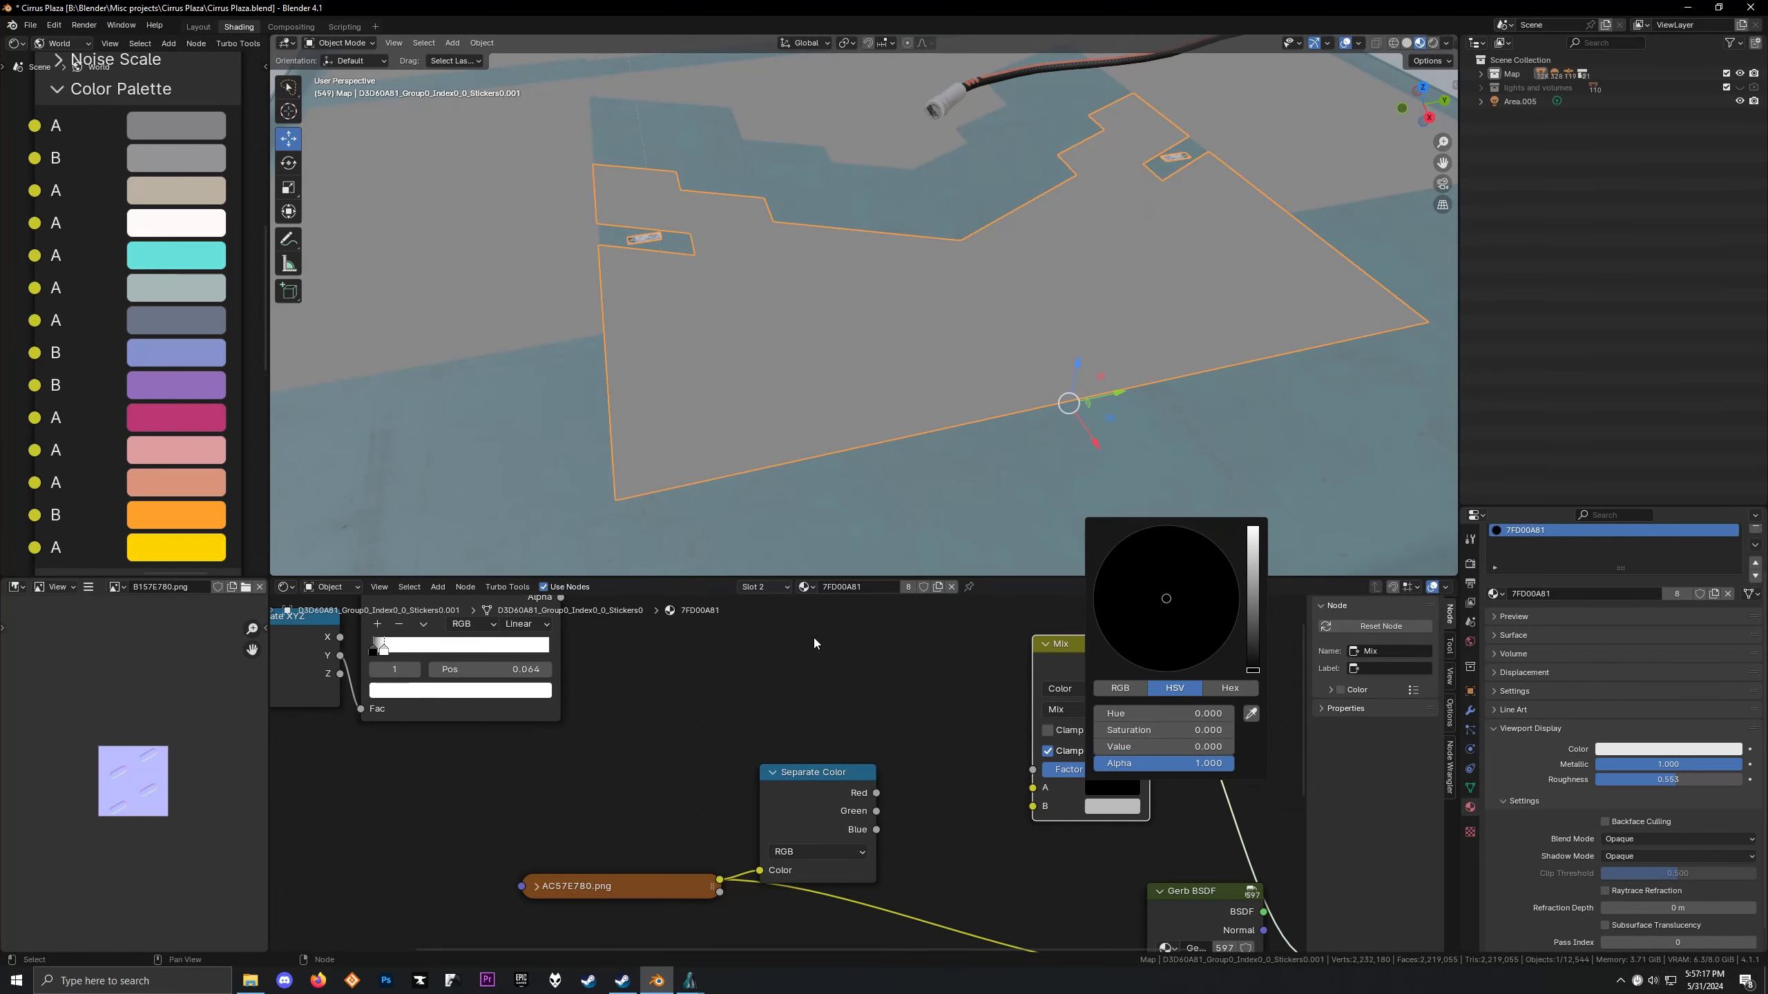
drag(1087, 772, 1042, 770)
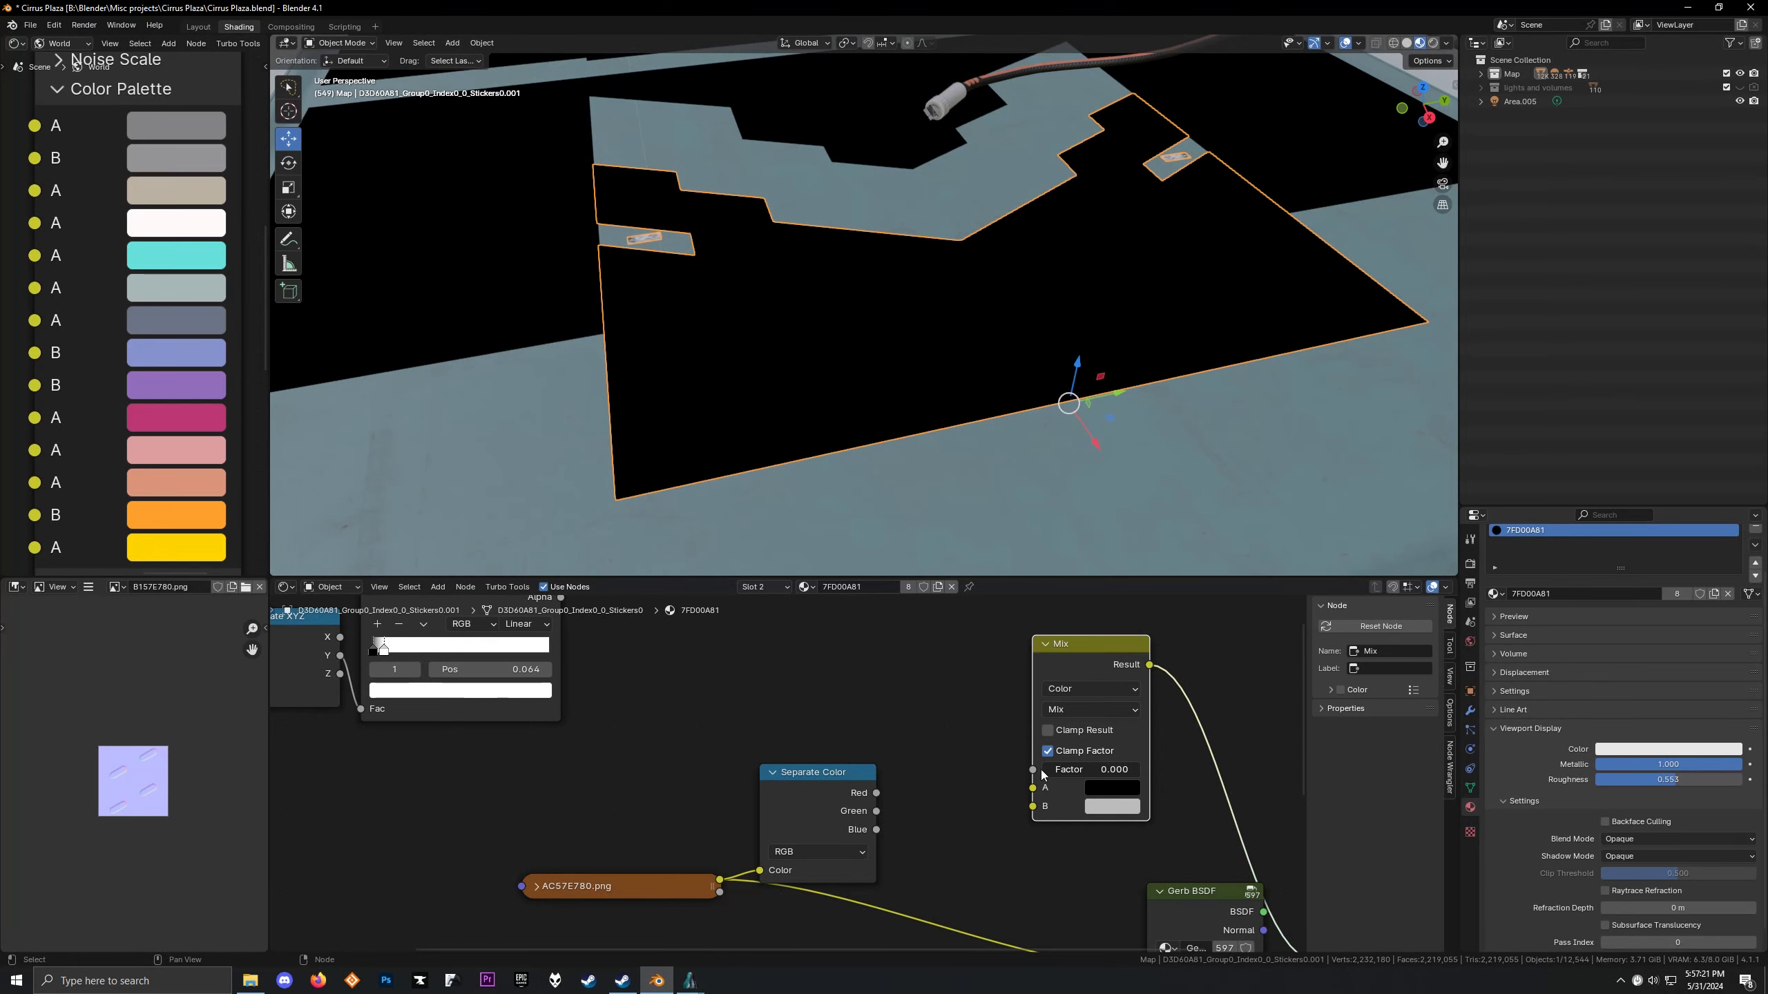
key(BackSpace)
Link the Separate Color node's Red output to the Mix node's B input and Green to A
middle_drag(900, 770, 826, 752)
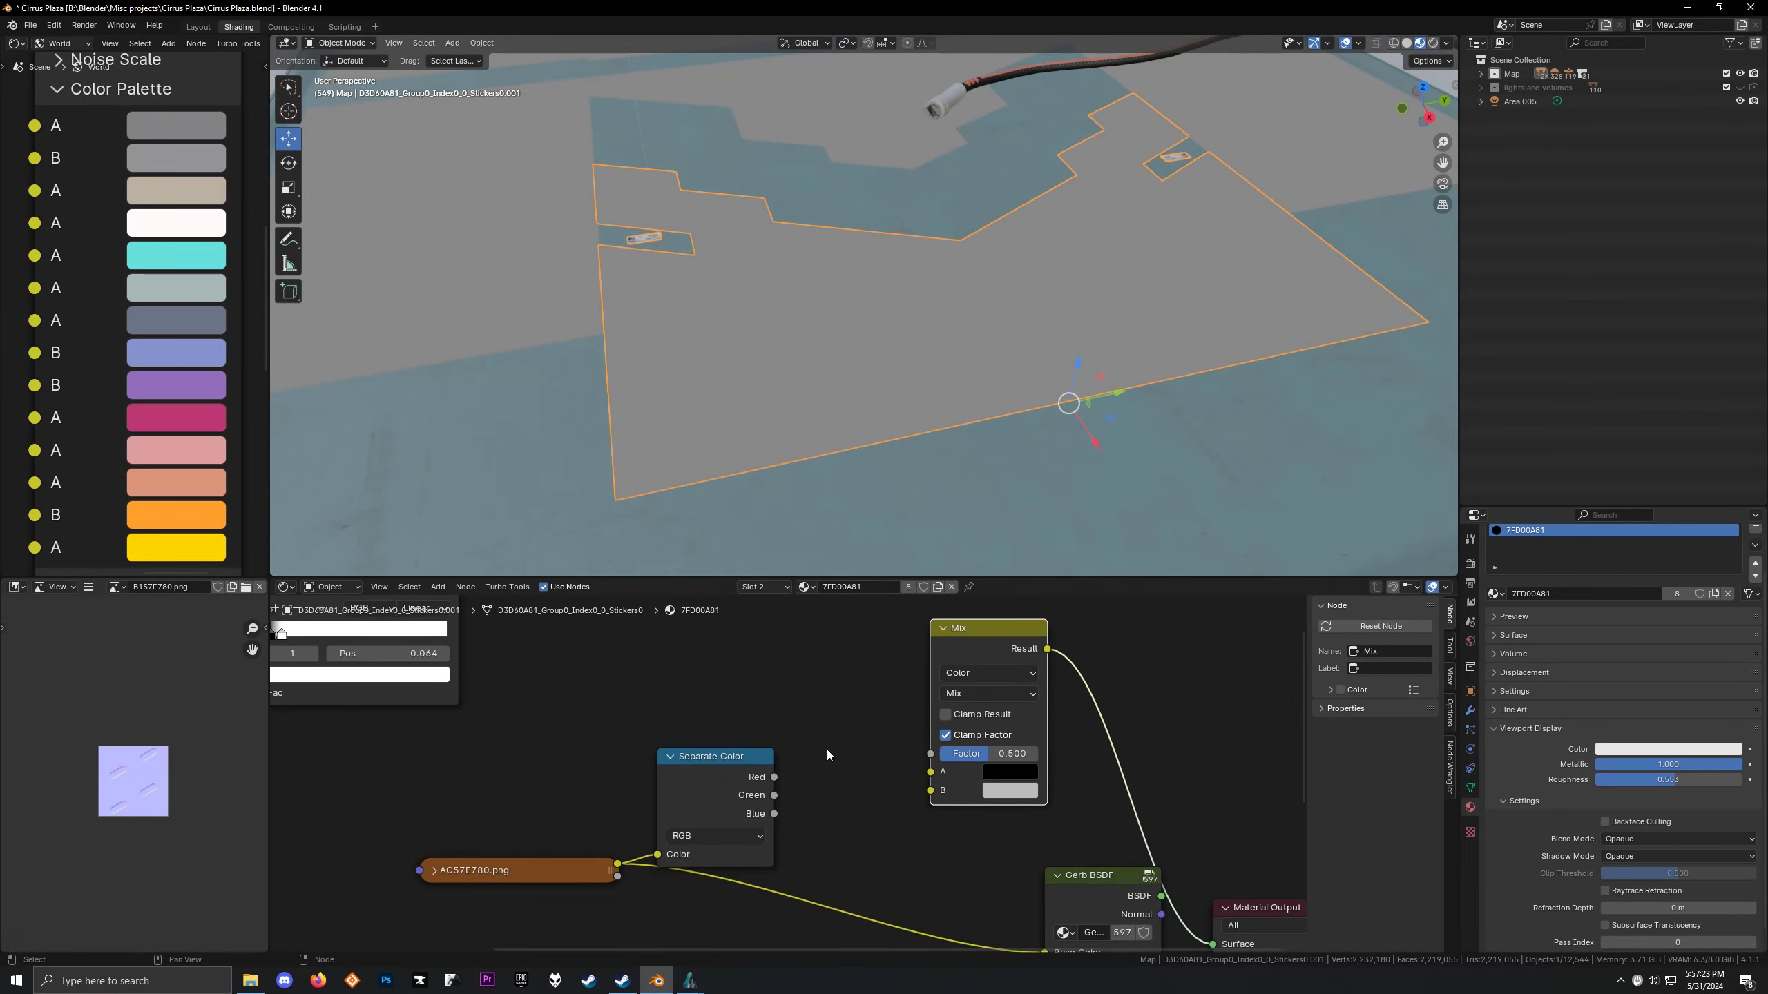
drag(774, 776, 909, 790)
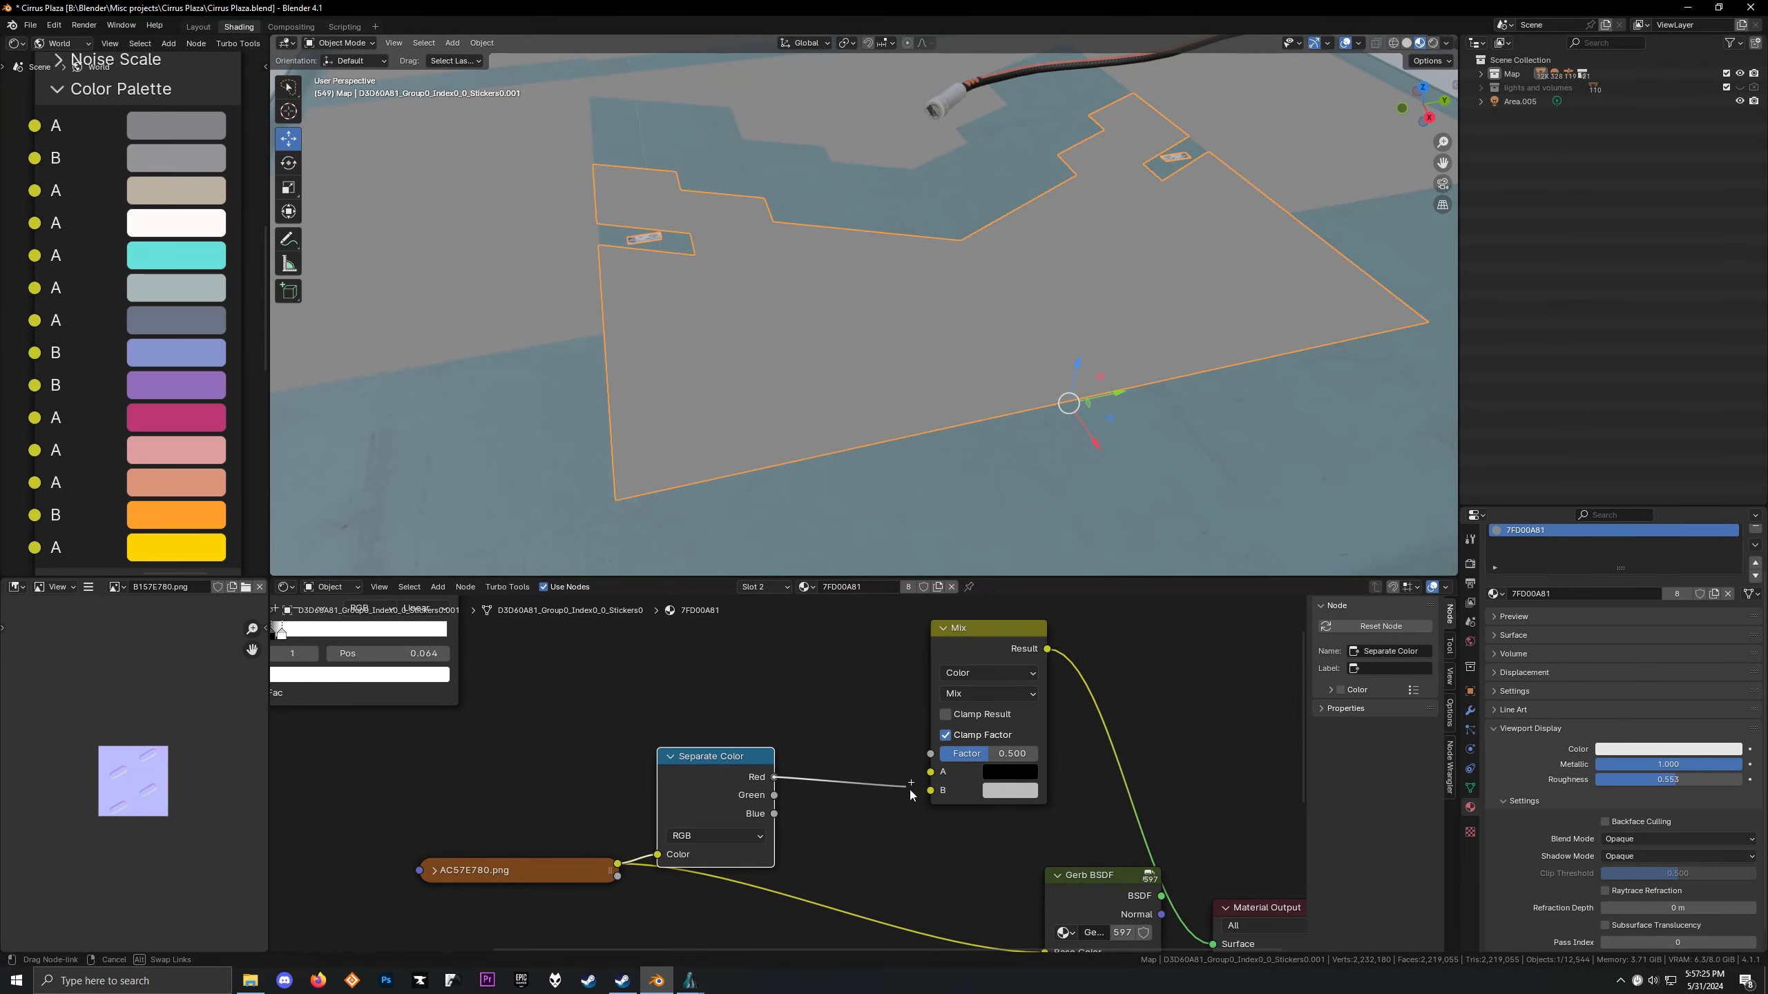
drag(780, 801, 931, 772)
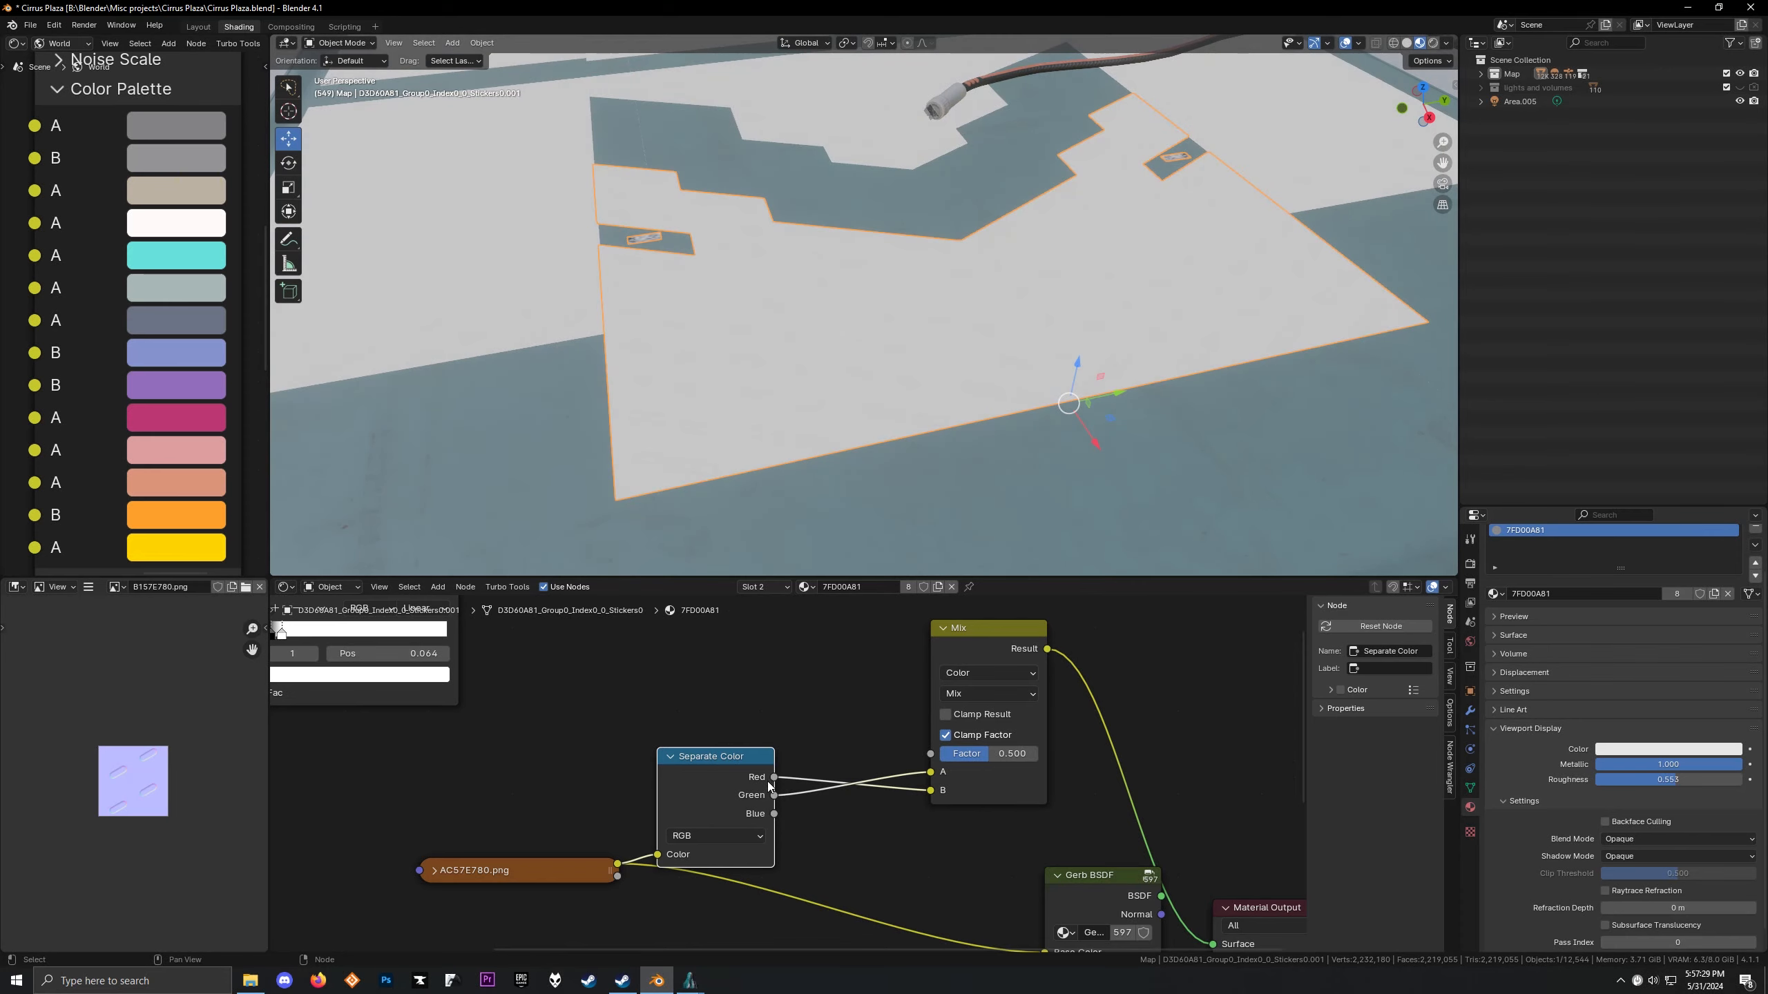
Preview the separated Red and Green channels again on the sticker surface for comparison
ctrl+shift+click(729, 779)
ctrl+shift+click(730, 779)
middle_drag(740, 484, 610, 342)
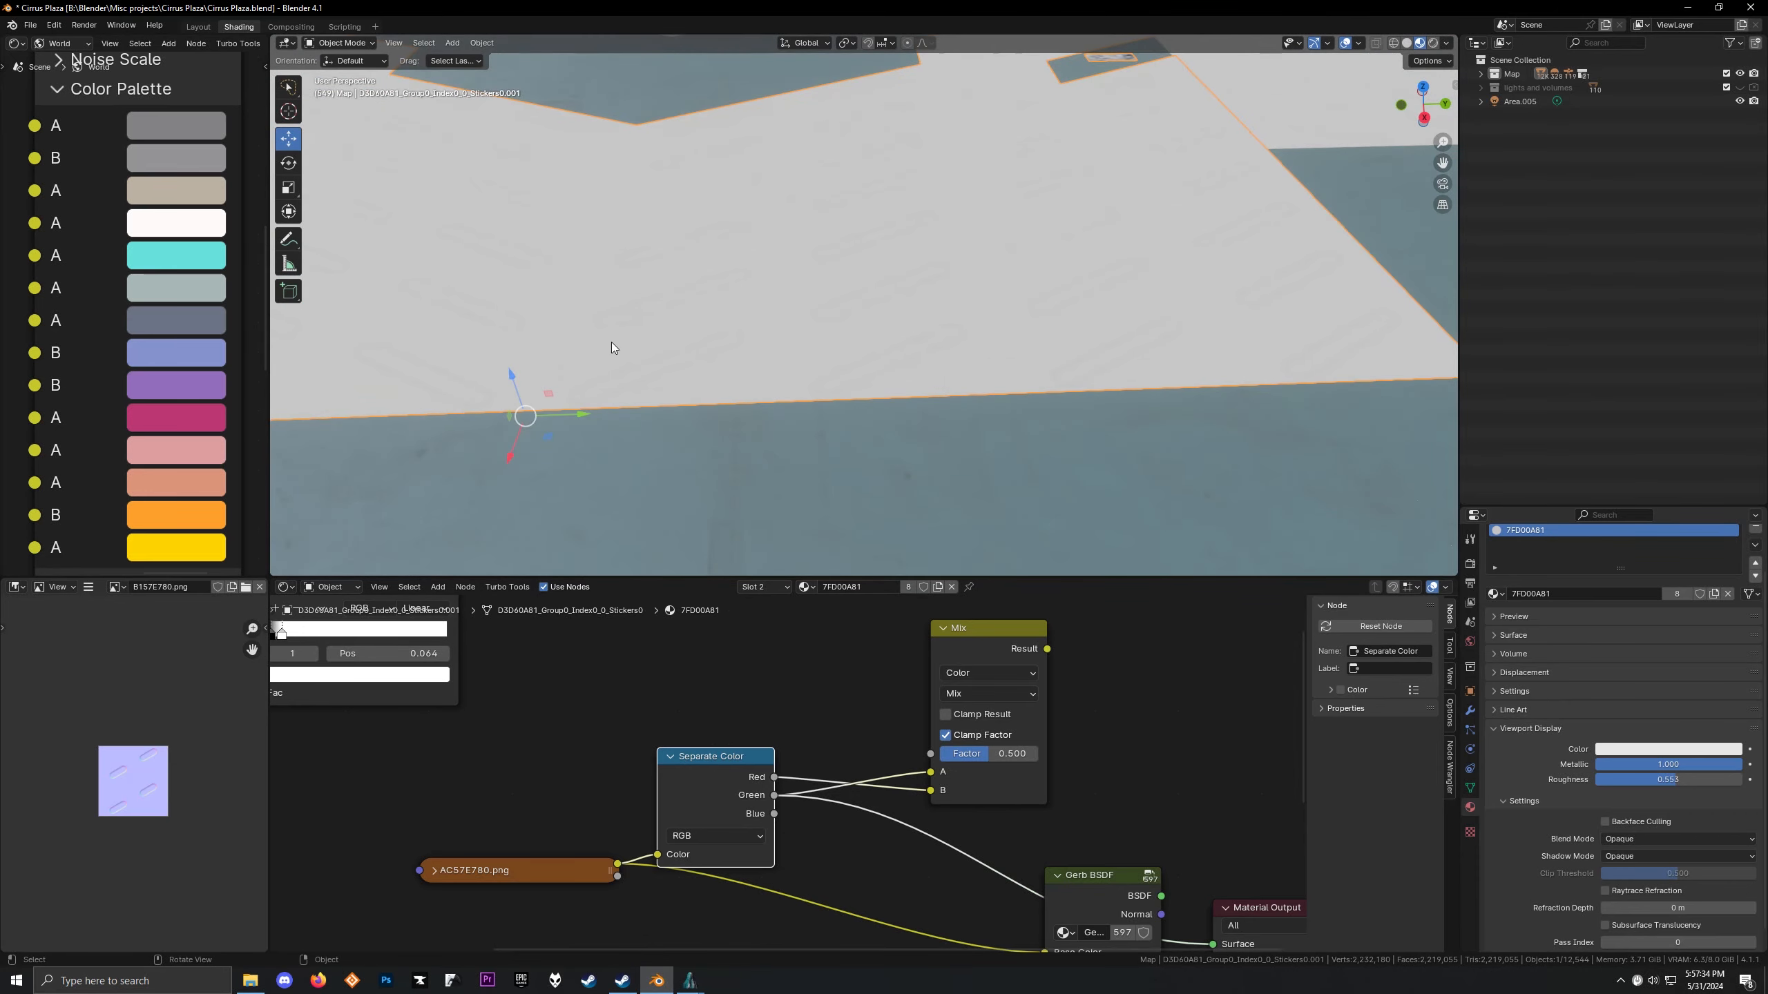
Preview the Mix result and link the Color Ramp's Color output to the Mix node's Factor
click(972, 638)
middle_drag(685, 709, 924, 763)
drag(698, 617, 1171, 807)
middle_drag(848, 440, 784, 334)
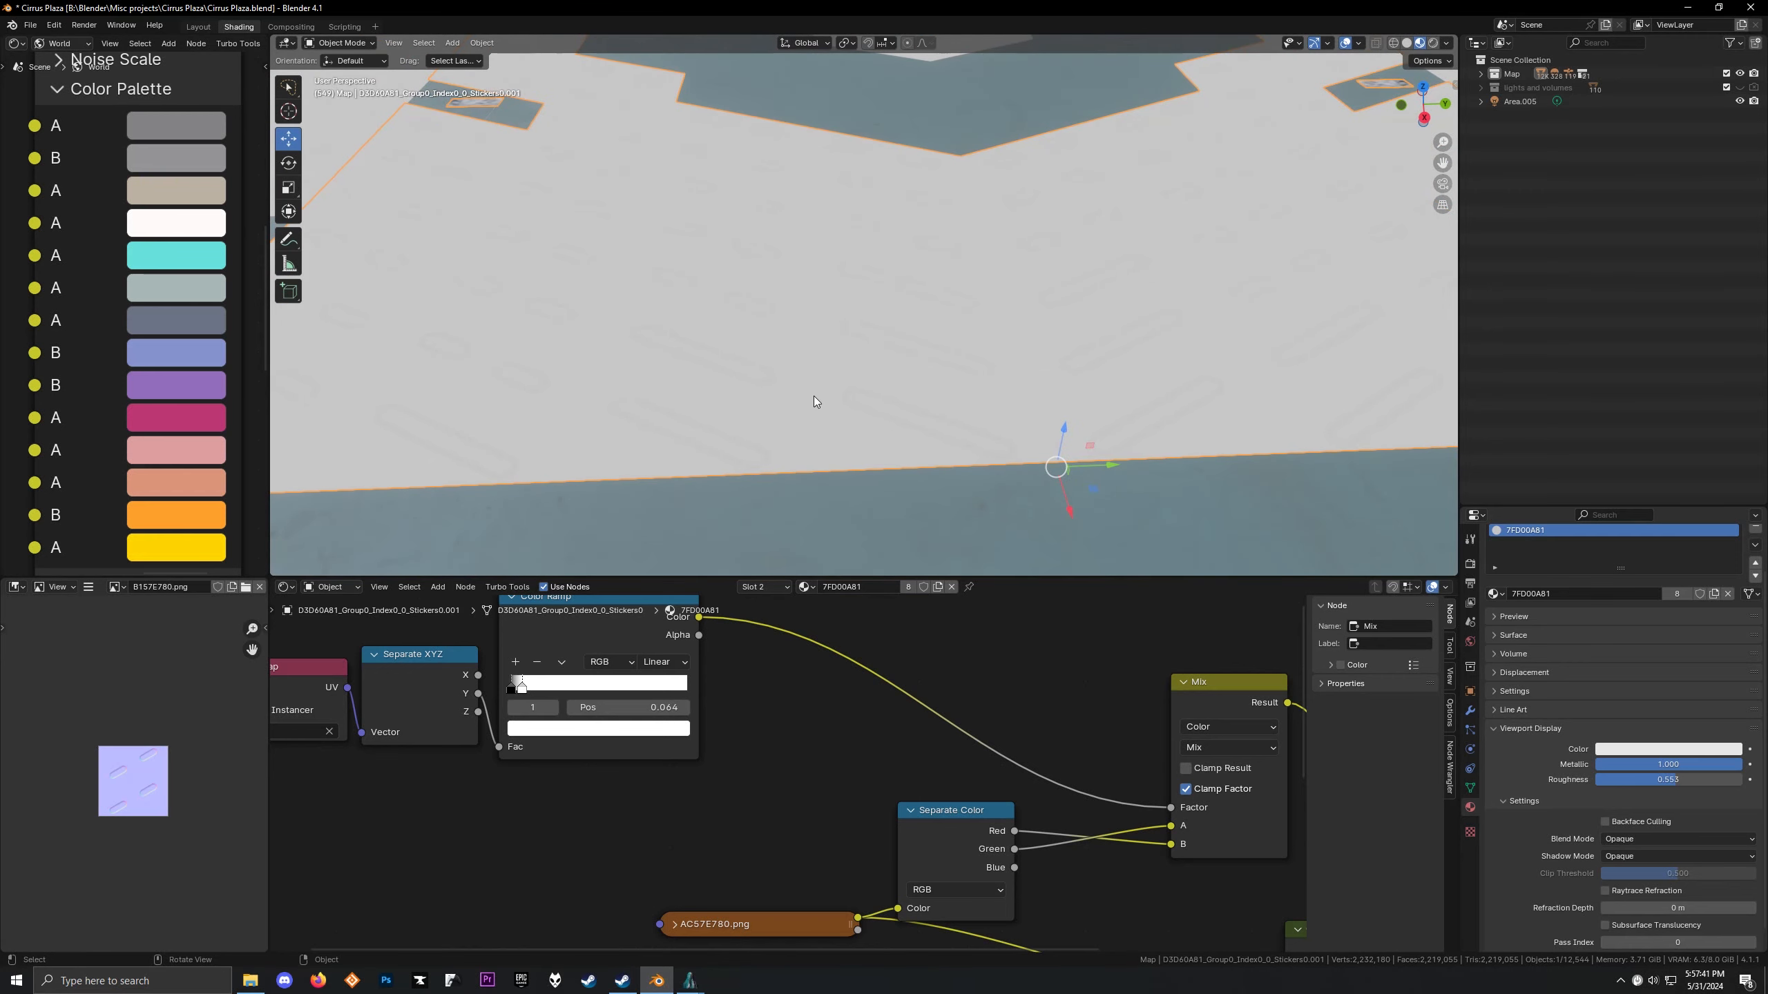
Move the Mix node beside the Separate Color node and add an unconnected duplicate of it above the BSDF group
scroll(1034, 686, down, 2)
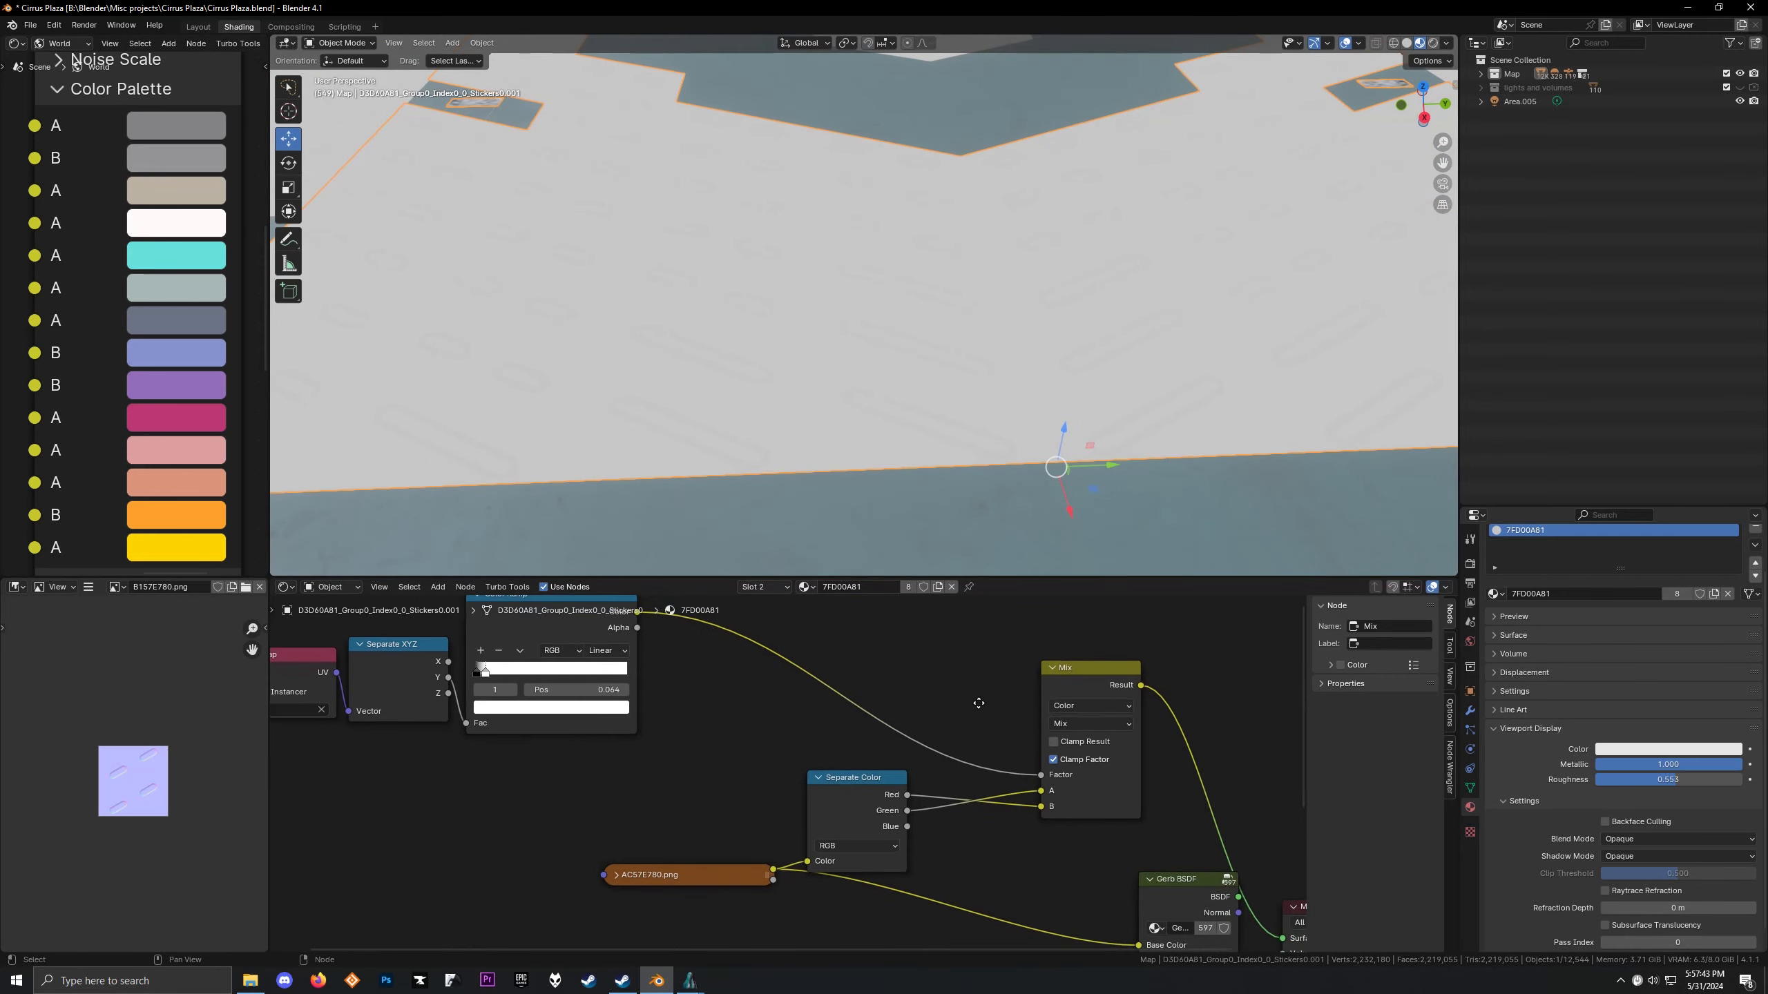
drag(1034, 685, 893, 736)
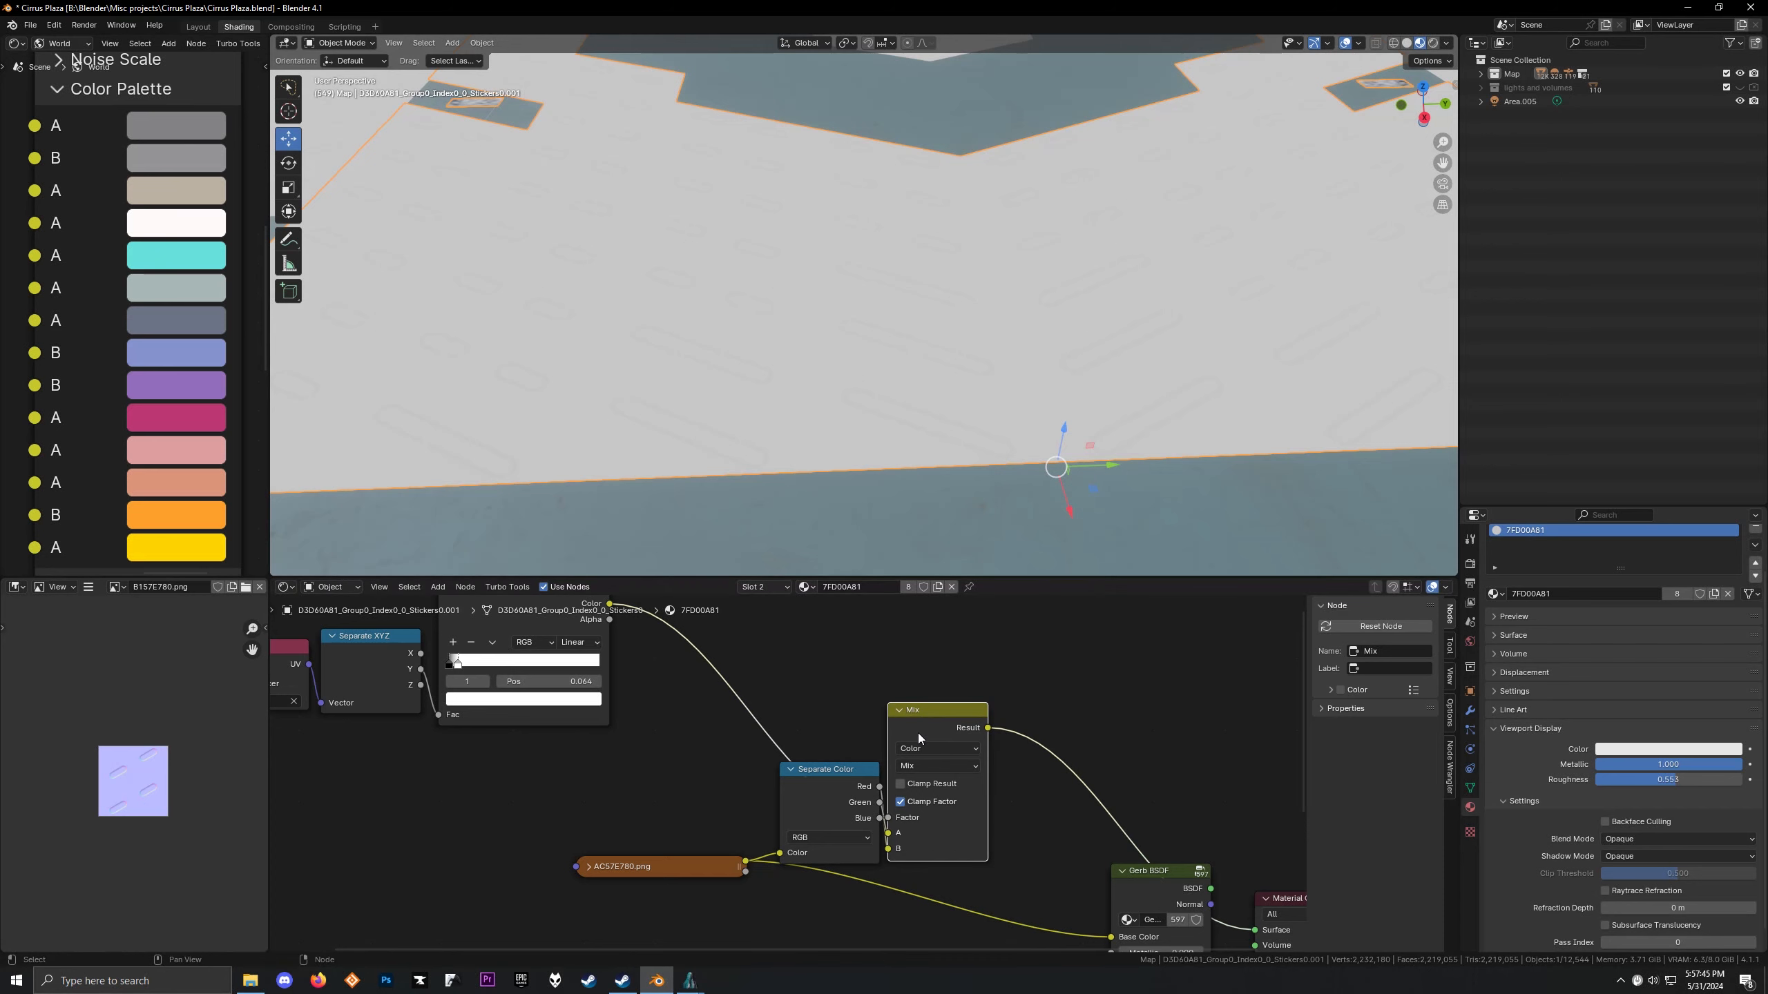
key(shift+d)
click(1132, 629)
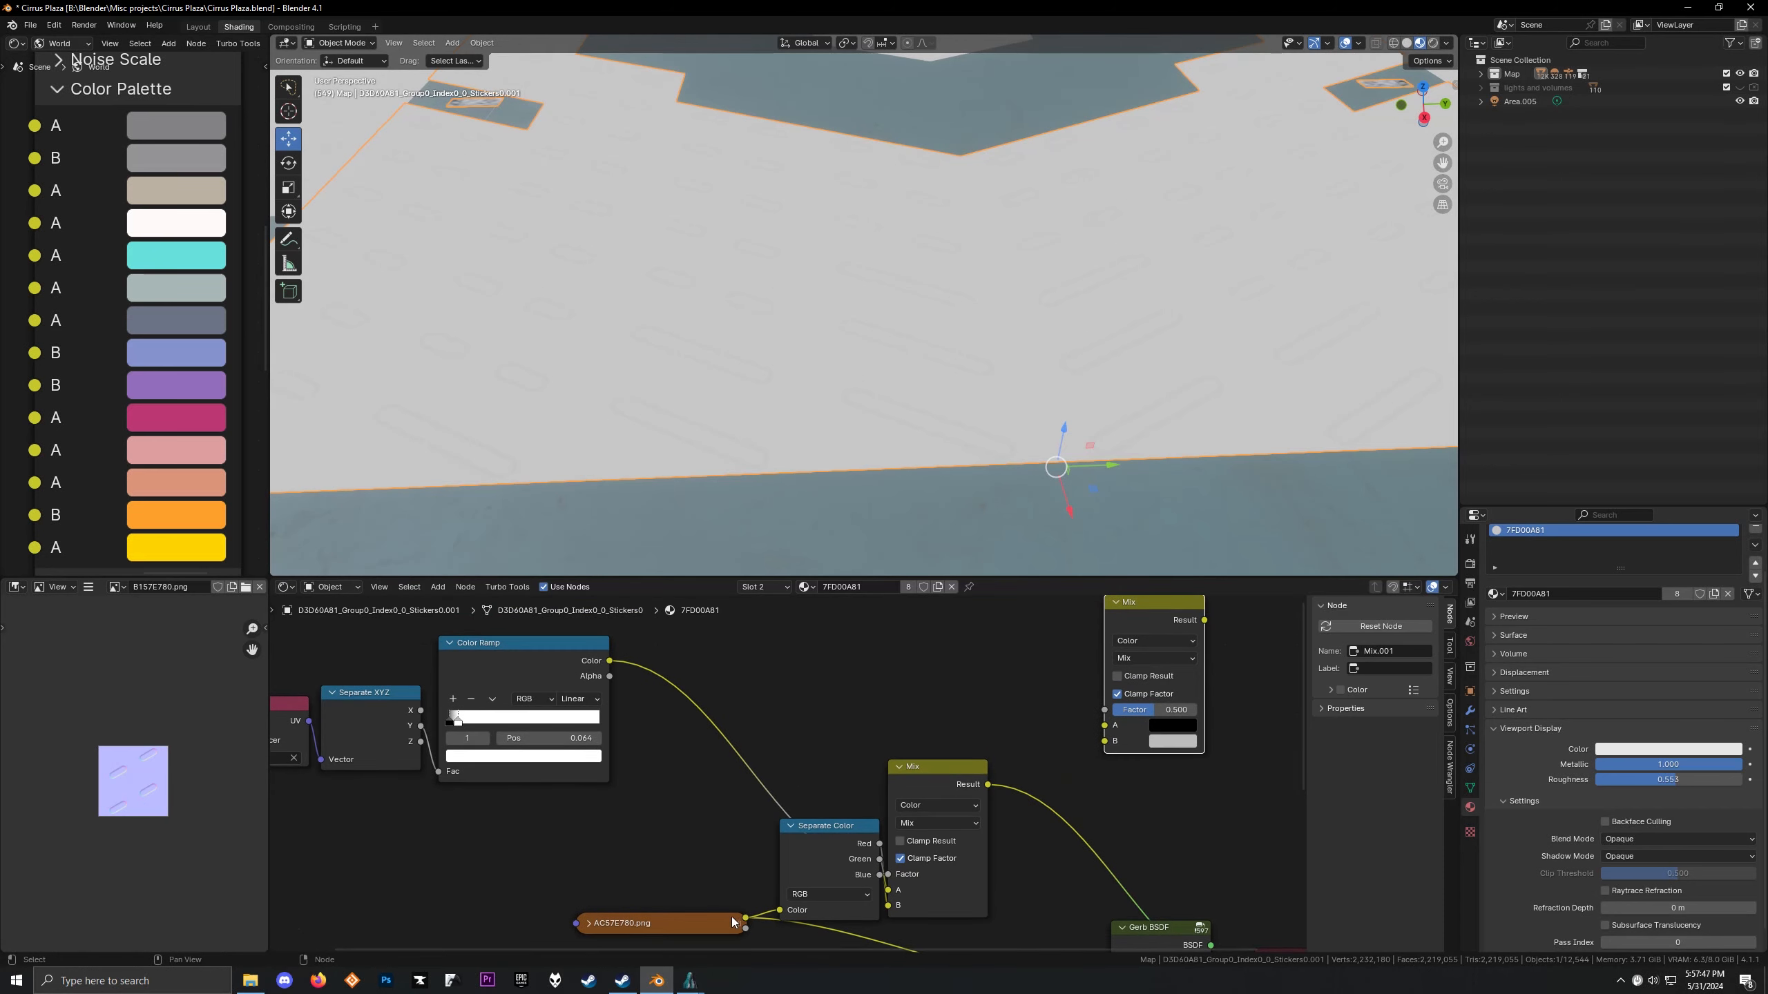
Feed the duplicate Mix node with the AC57E780.png Alpha in A, Separate Color's Blue in B and the Color Ramp's Color in Factor
drag(745, 928, 1107, 726)
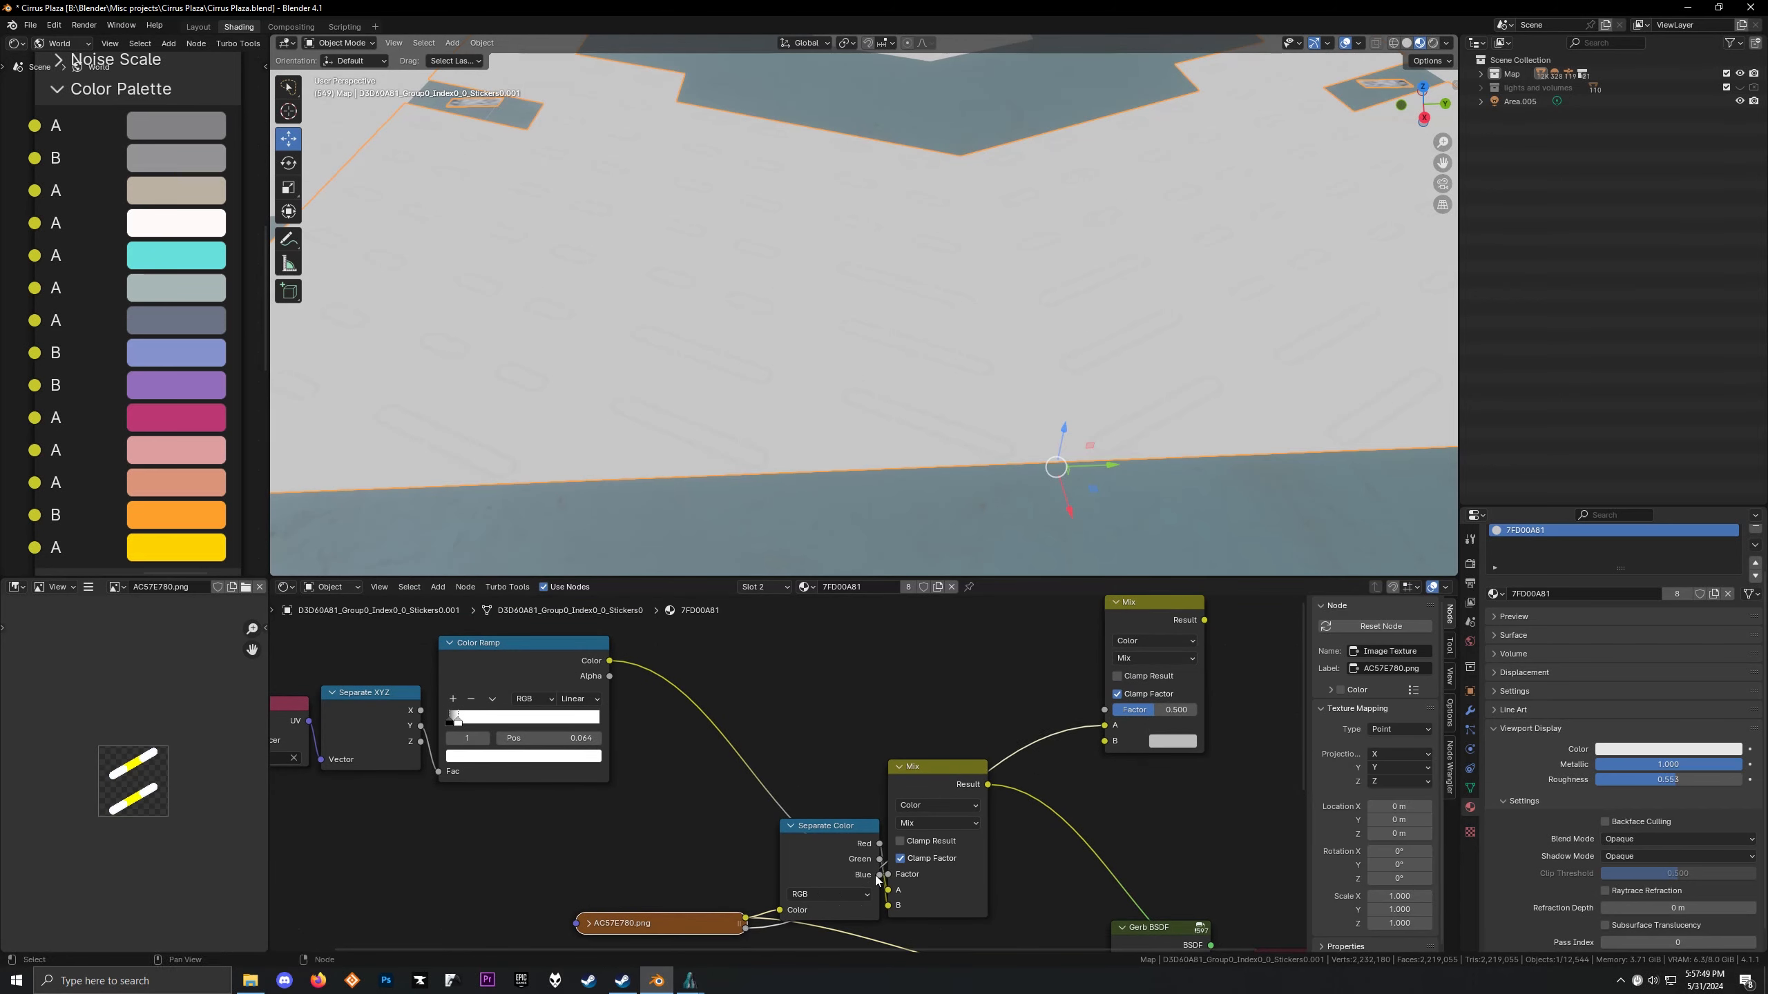
drag(879, 876, 1106, 741)
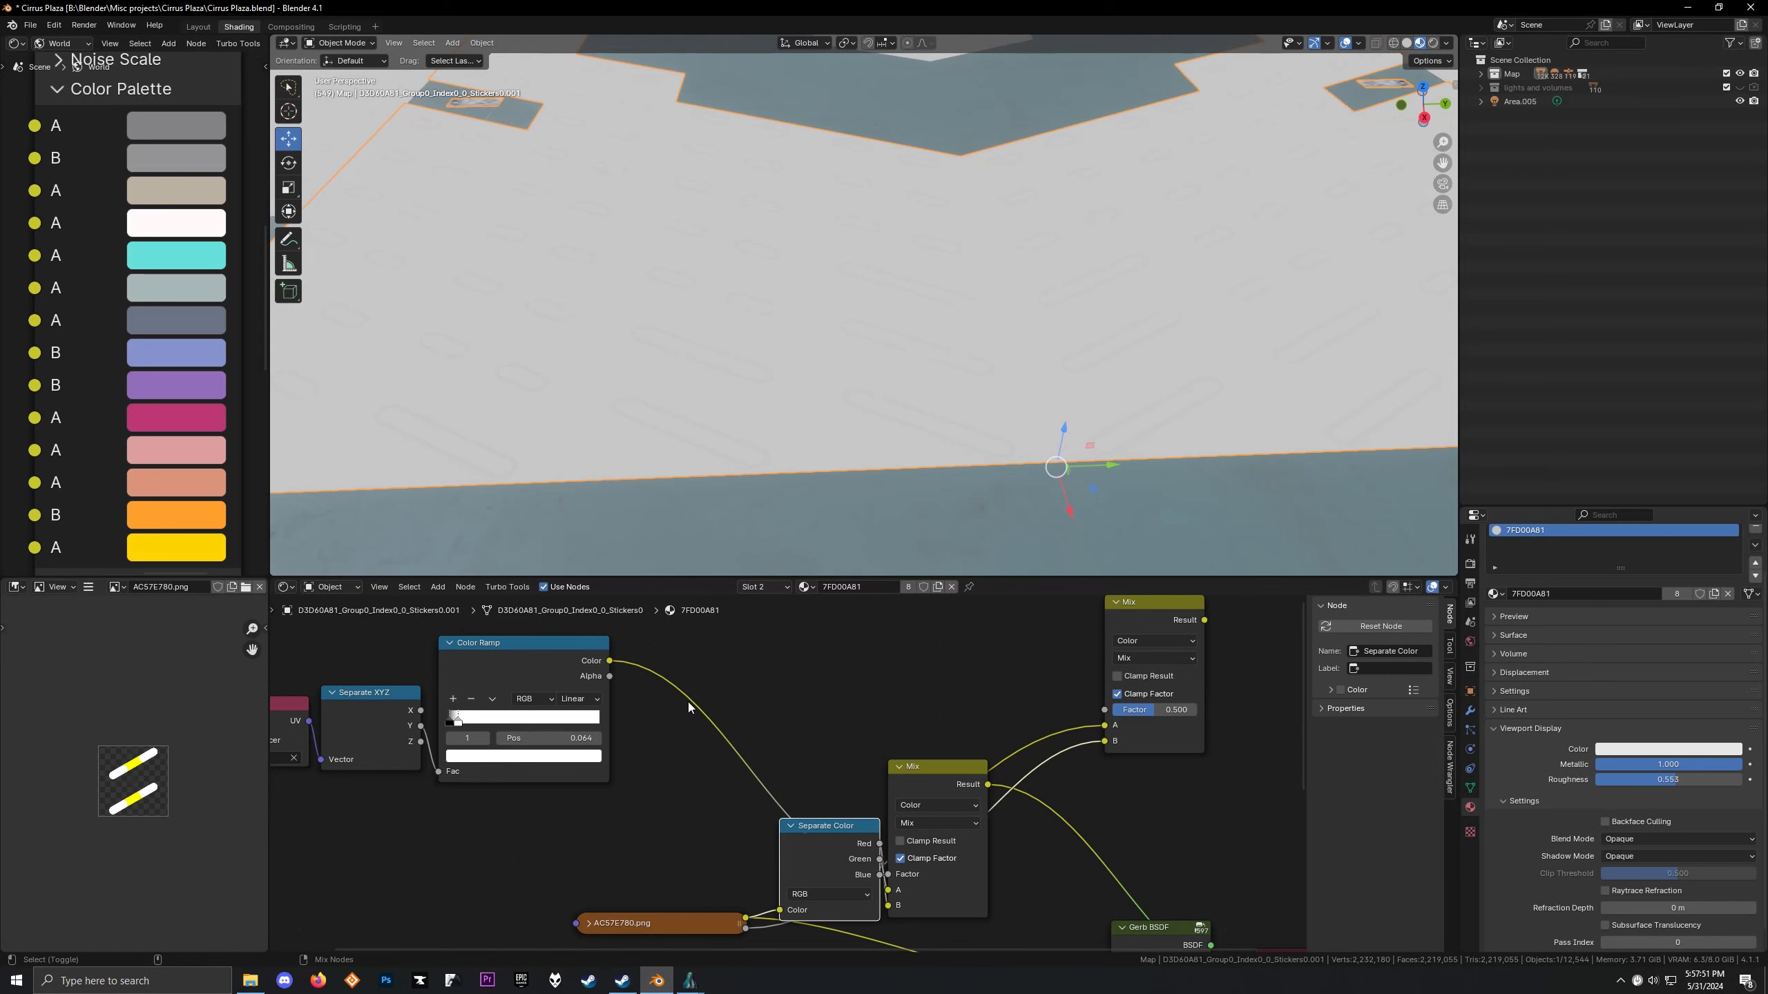
drag(610, 661, 1104, 710)
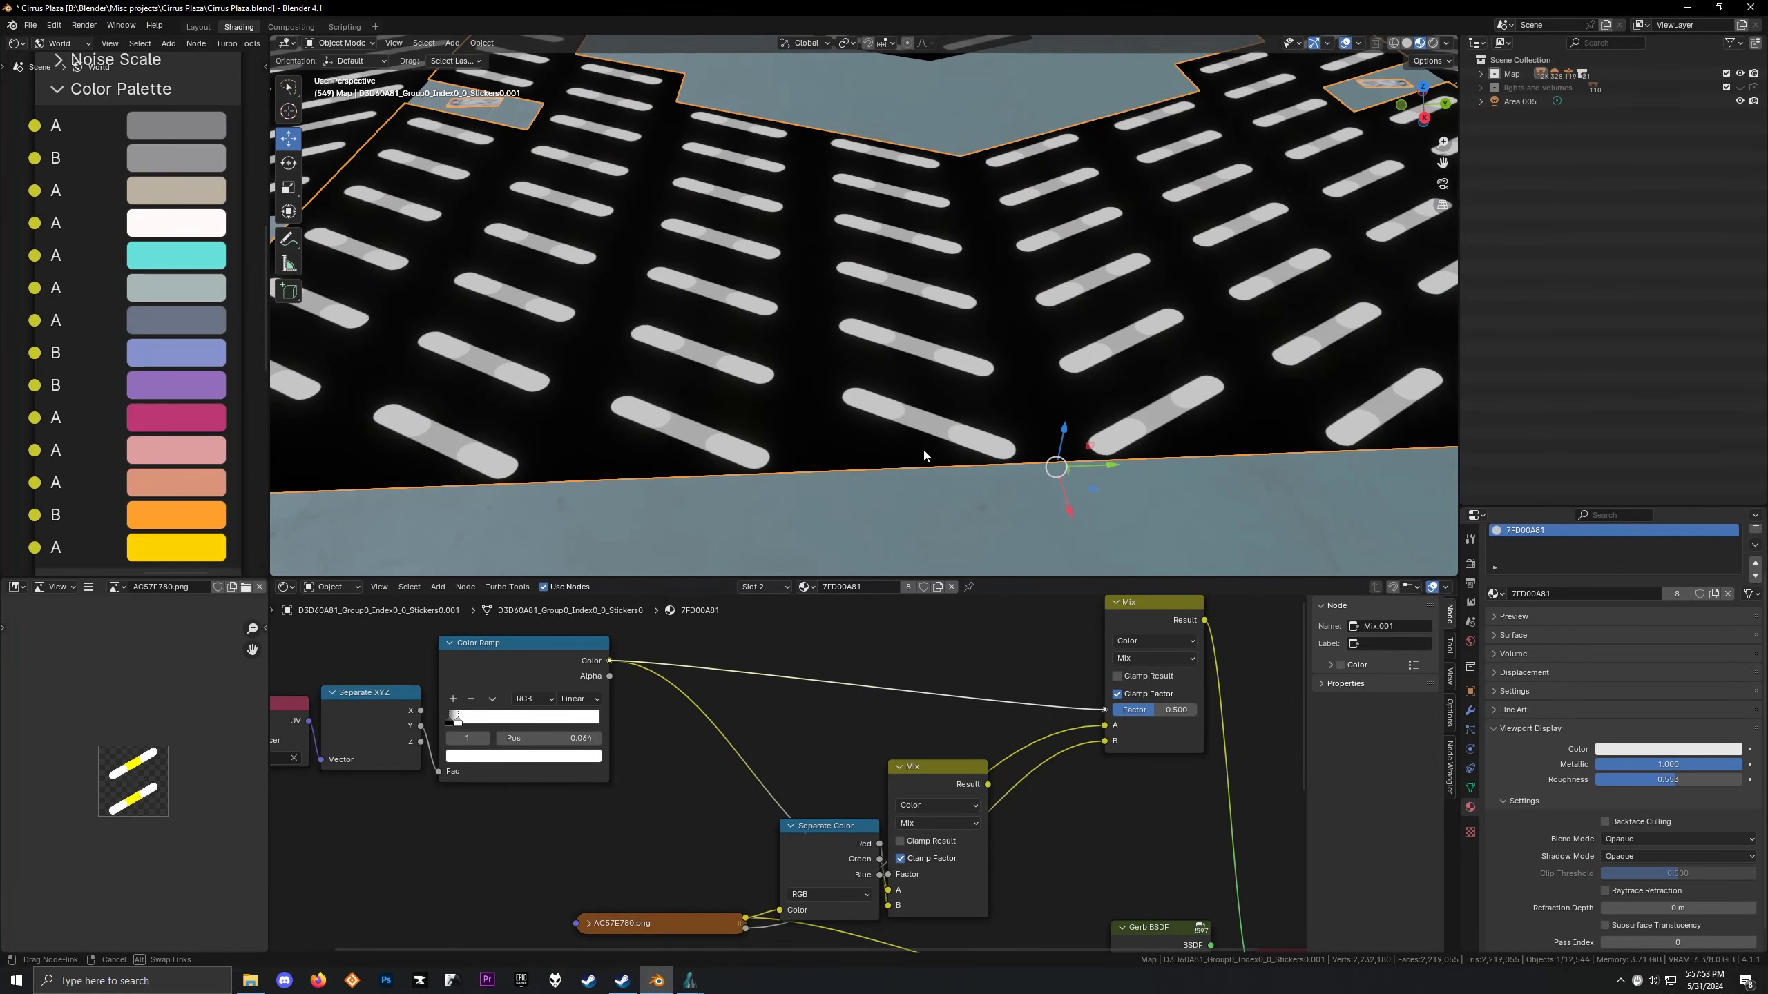
shift+middle_drag(718, 373, 863, 314)
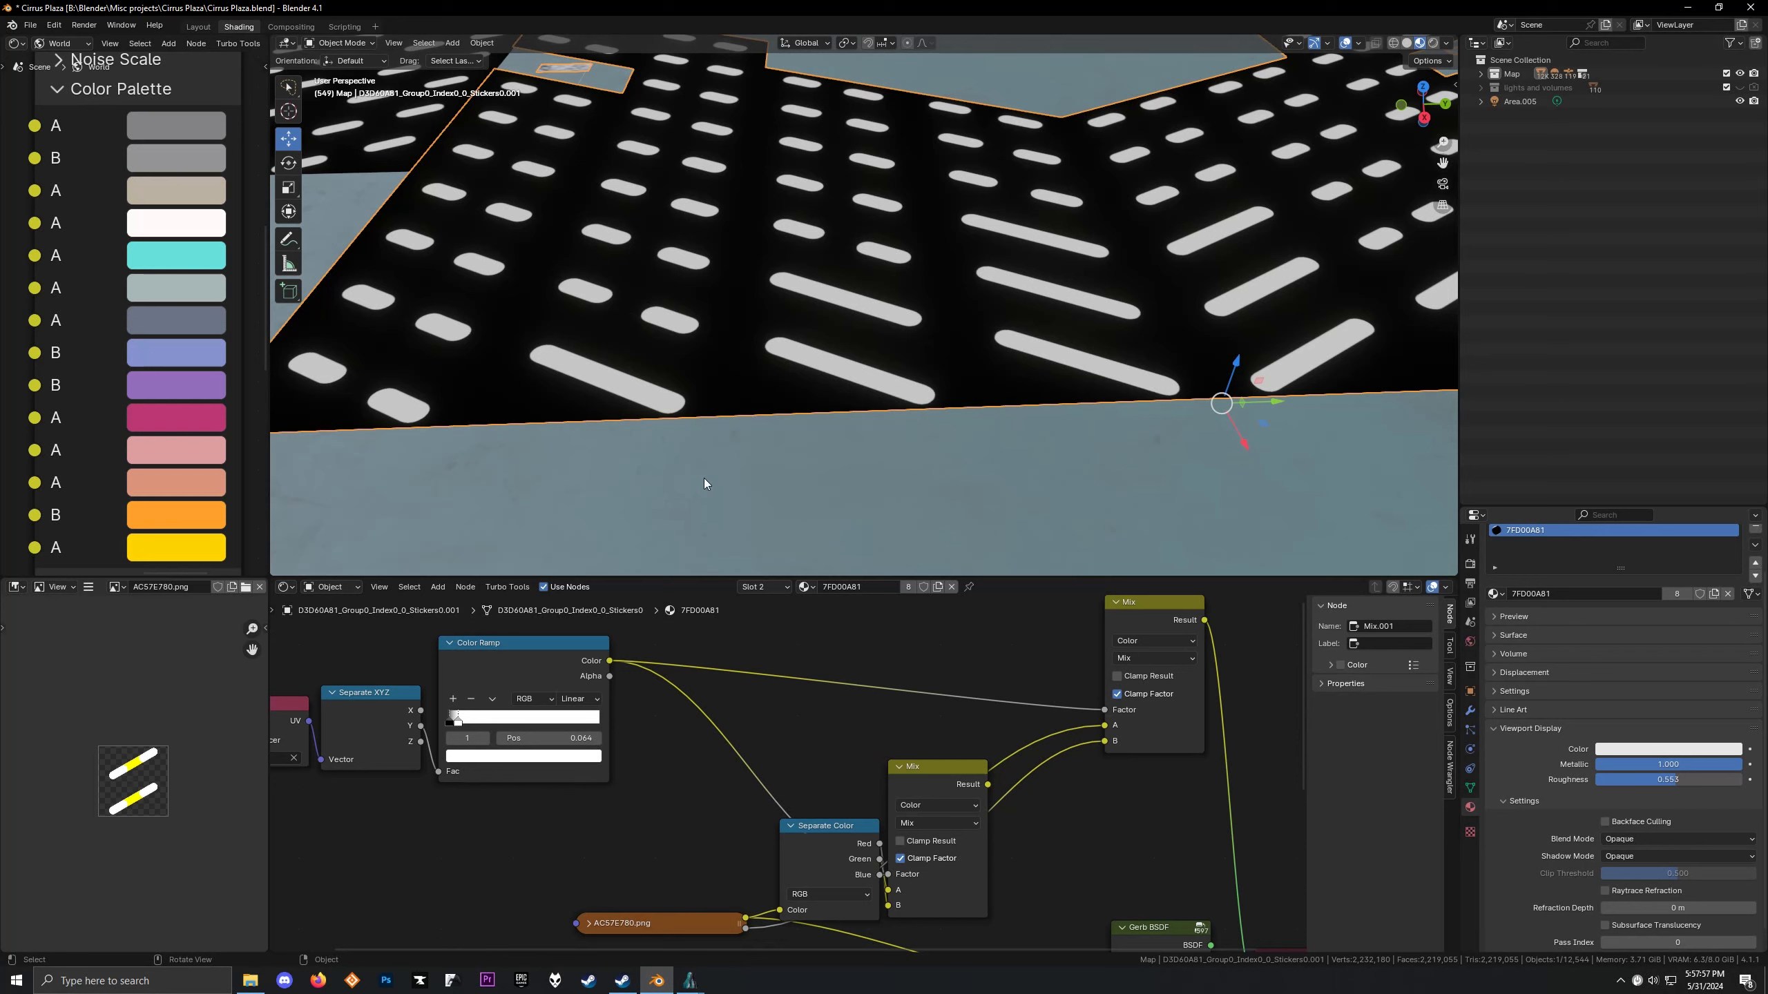
Stack the duplicate Mix below the original, connecting the upper Result to the BSDF group's AO and the lower Result to its Alpha
middle_drag(858, 791, 758, 766)
scroll(771, 773, down, 4)
drag(974, 630, 754, 889)
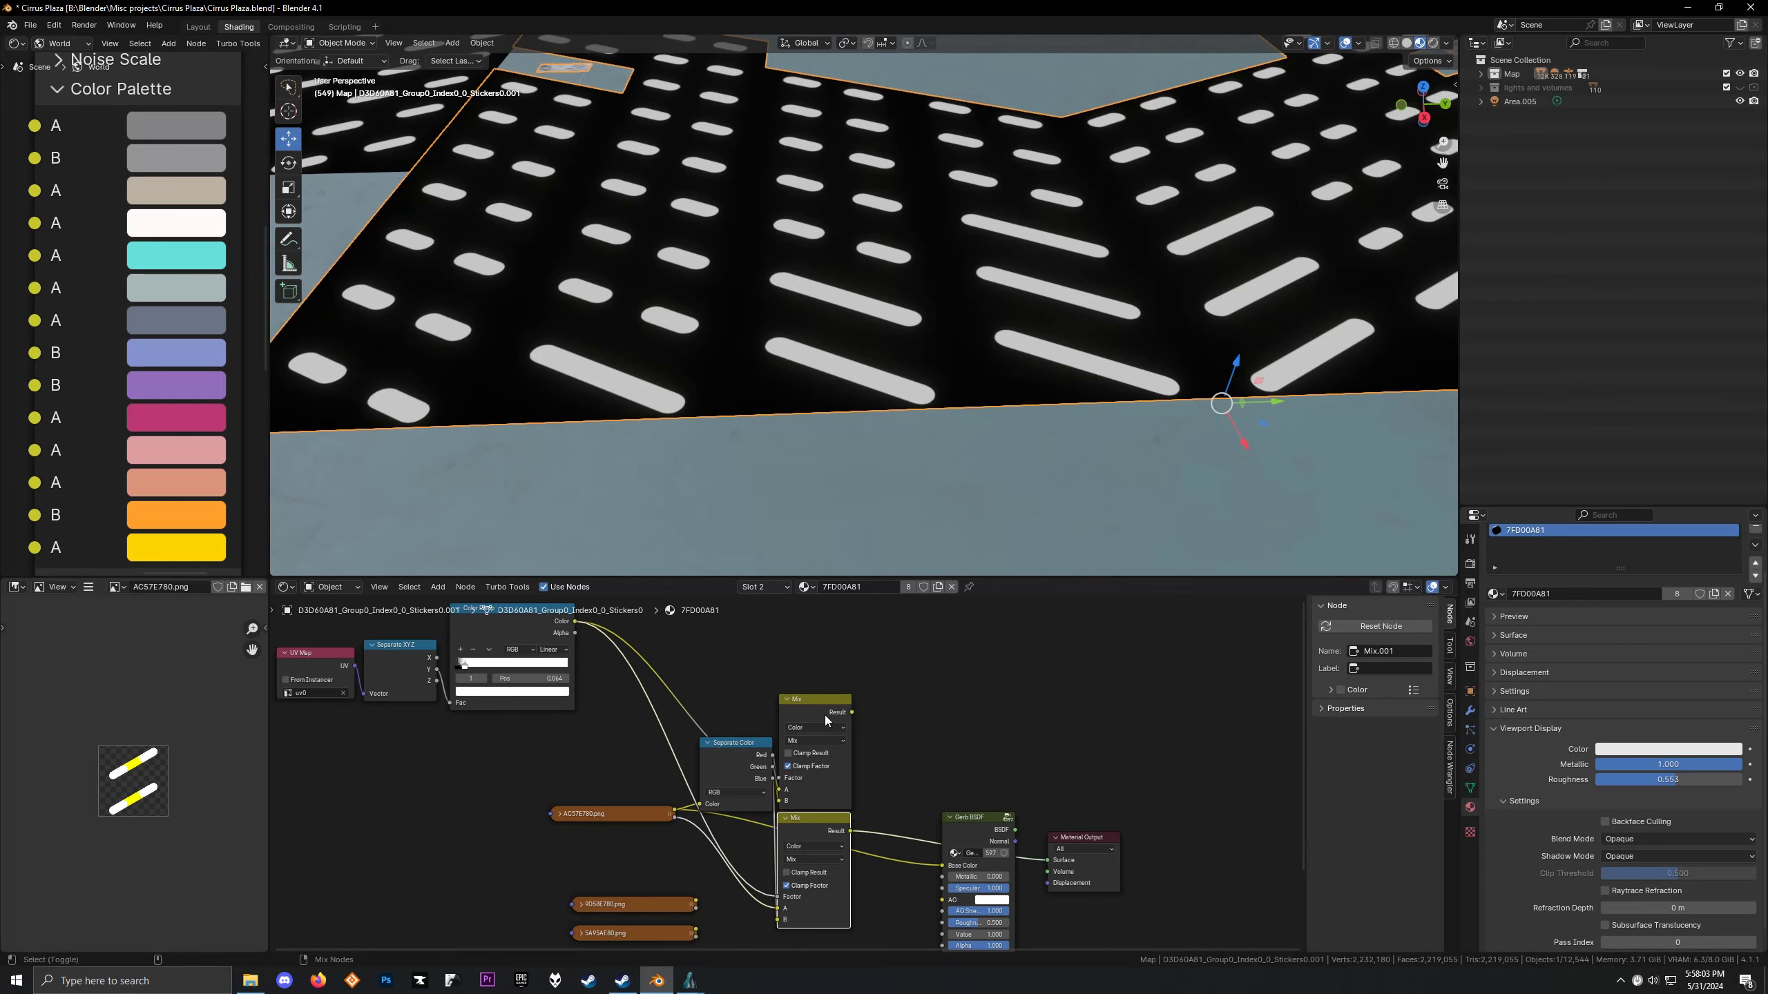
drag(851, 712, 896, 857)
click(926, 735)
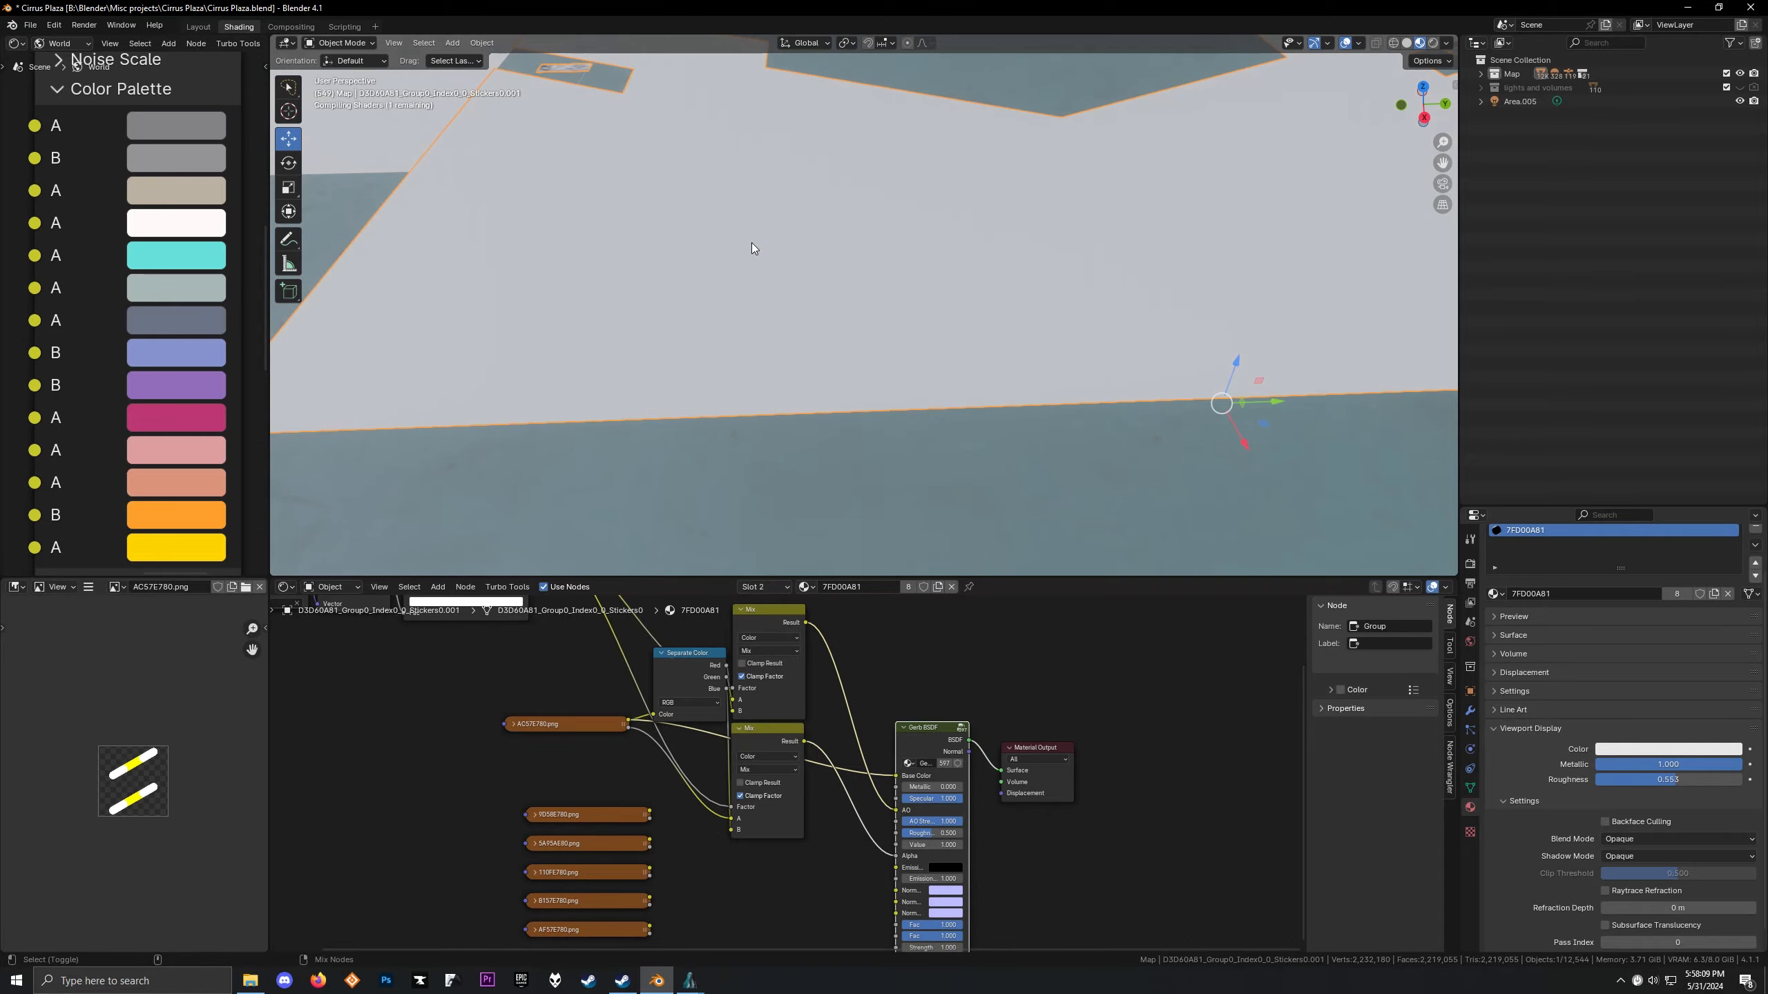
middle_drag(848, 271, 839, 280)
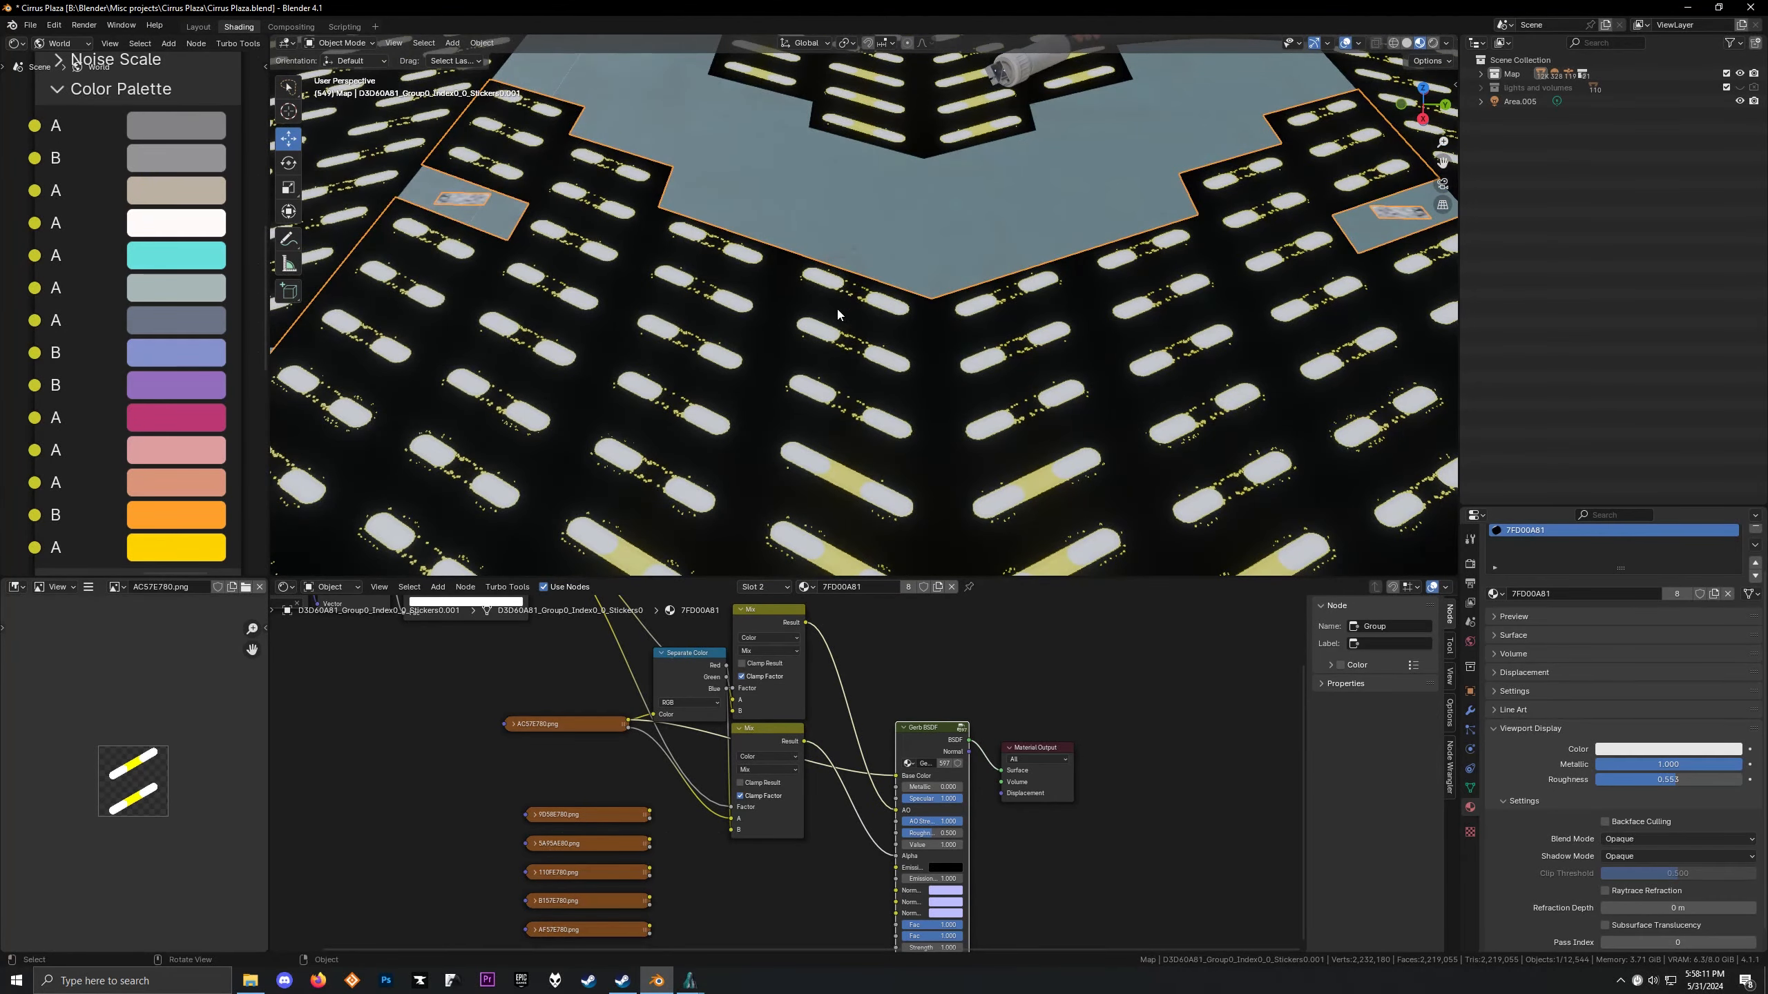
shift+middle_drag(861, 392, 871, 337)
scroll(884, 369, down, 1)
scroll(1504, 756, up, 1)
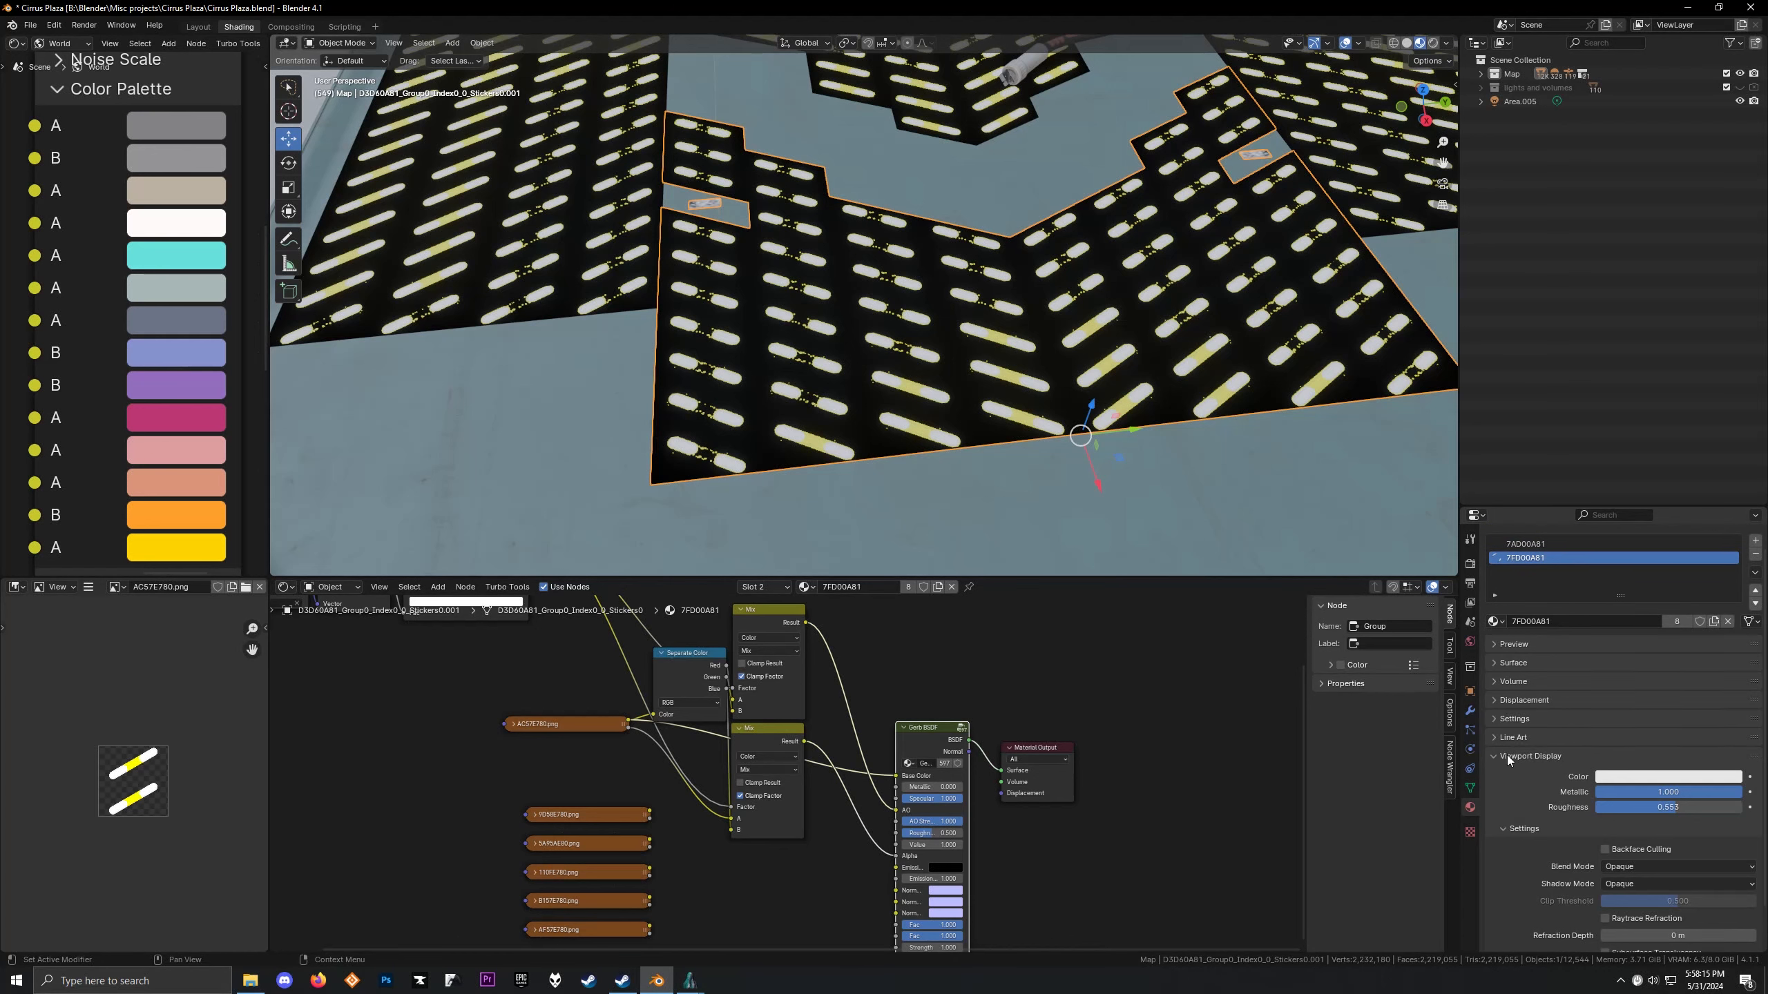
Set both the Blend Mode and the Shadow Mode of material 7FD00A81 to Alpha Clip
click(1507, 755)
click(1535, 775)
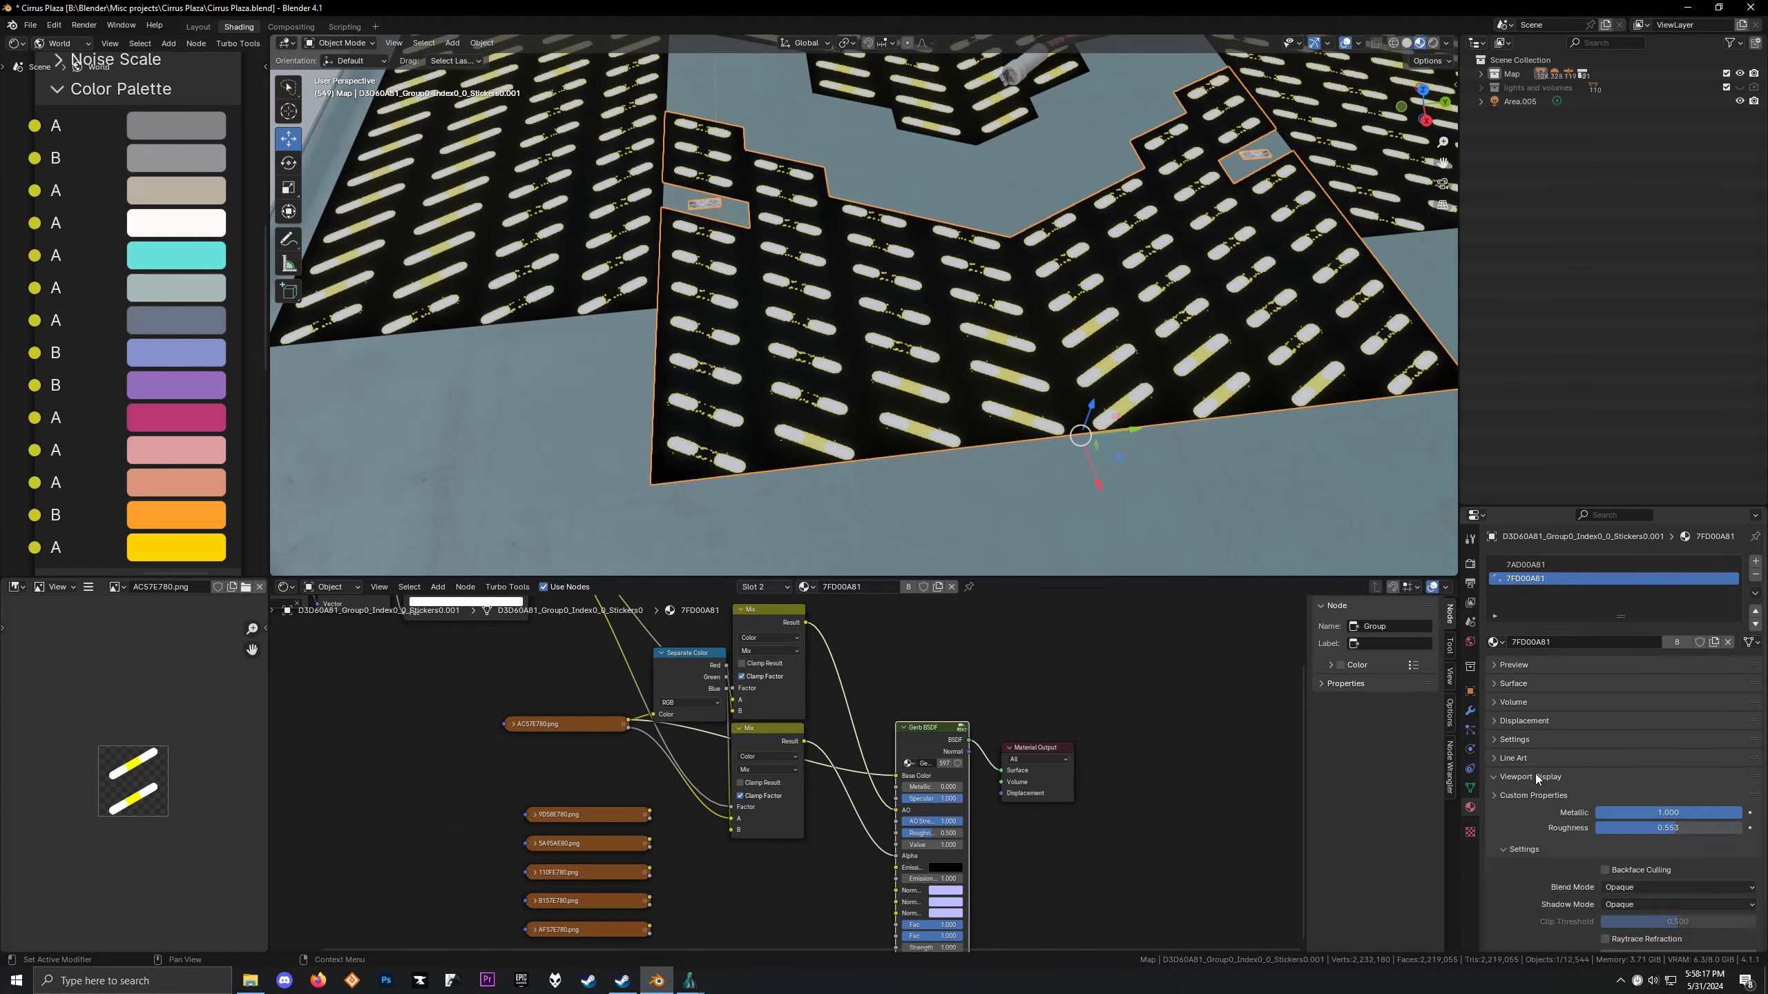
scroll(1541, 808, down, 2)
click(1650, 813)
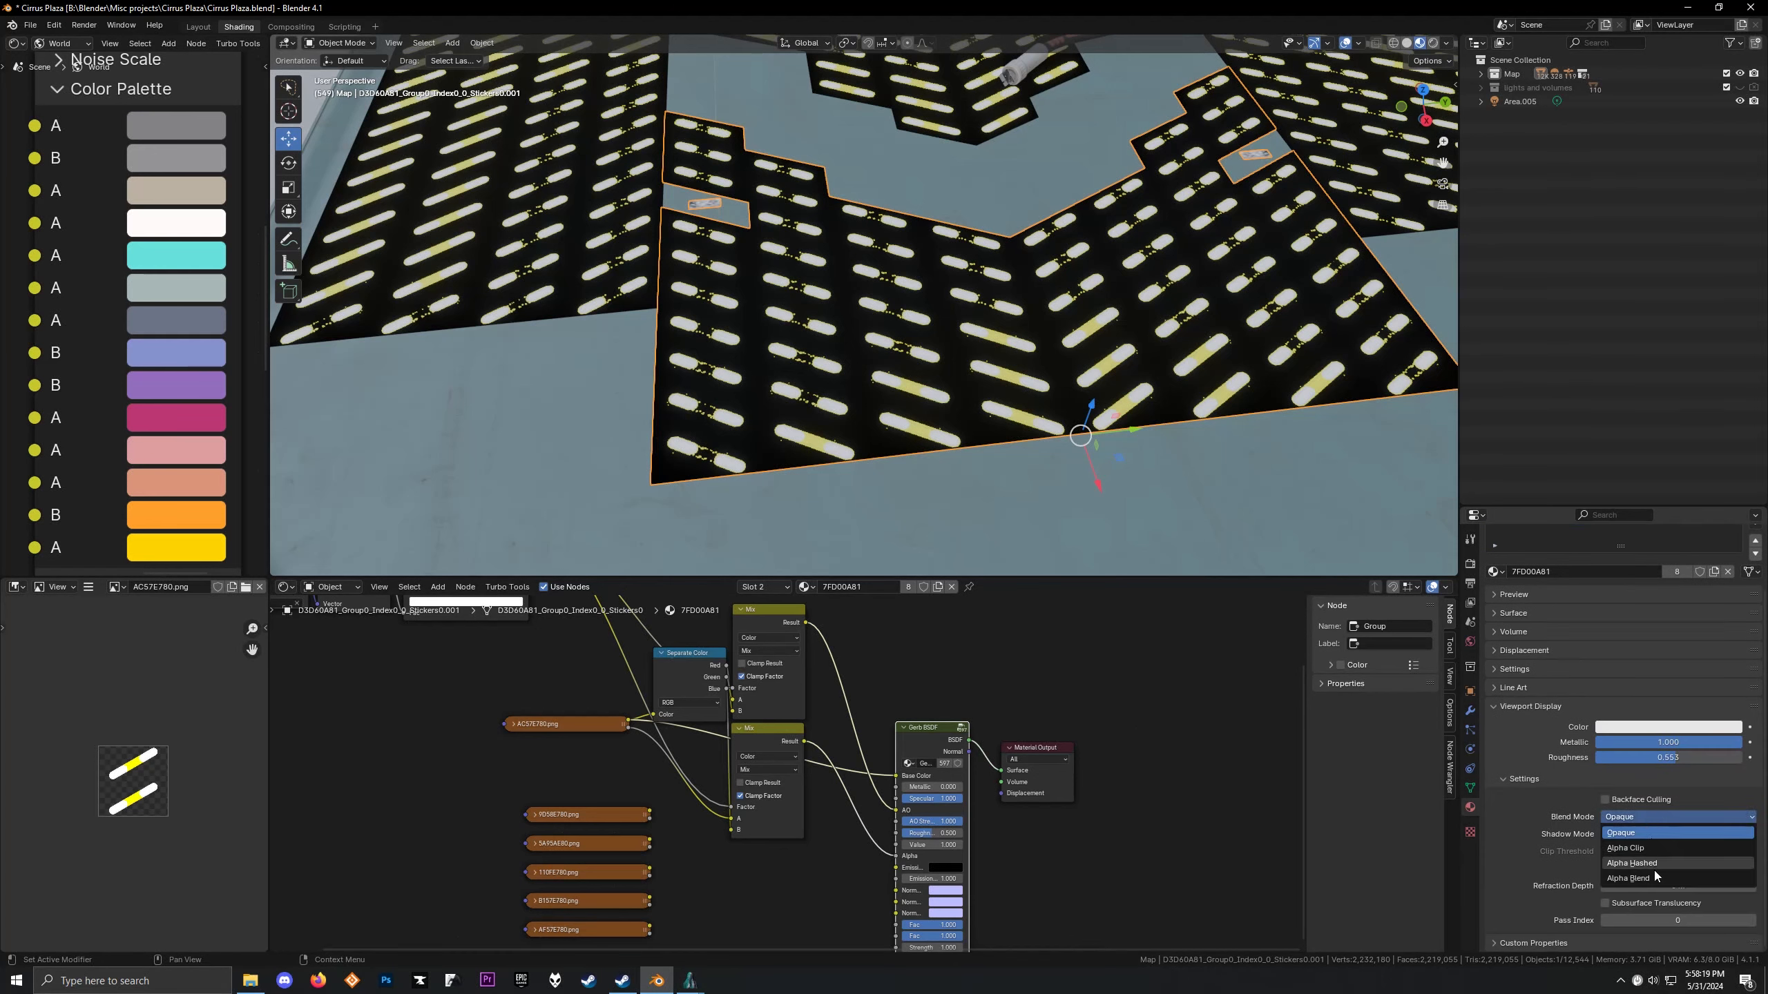
click(1638, 848)
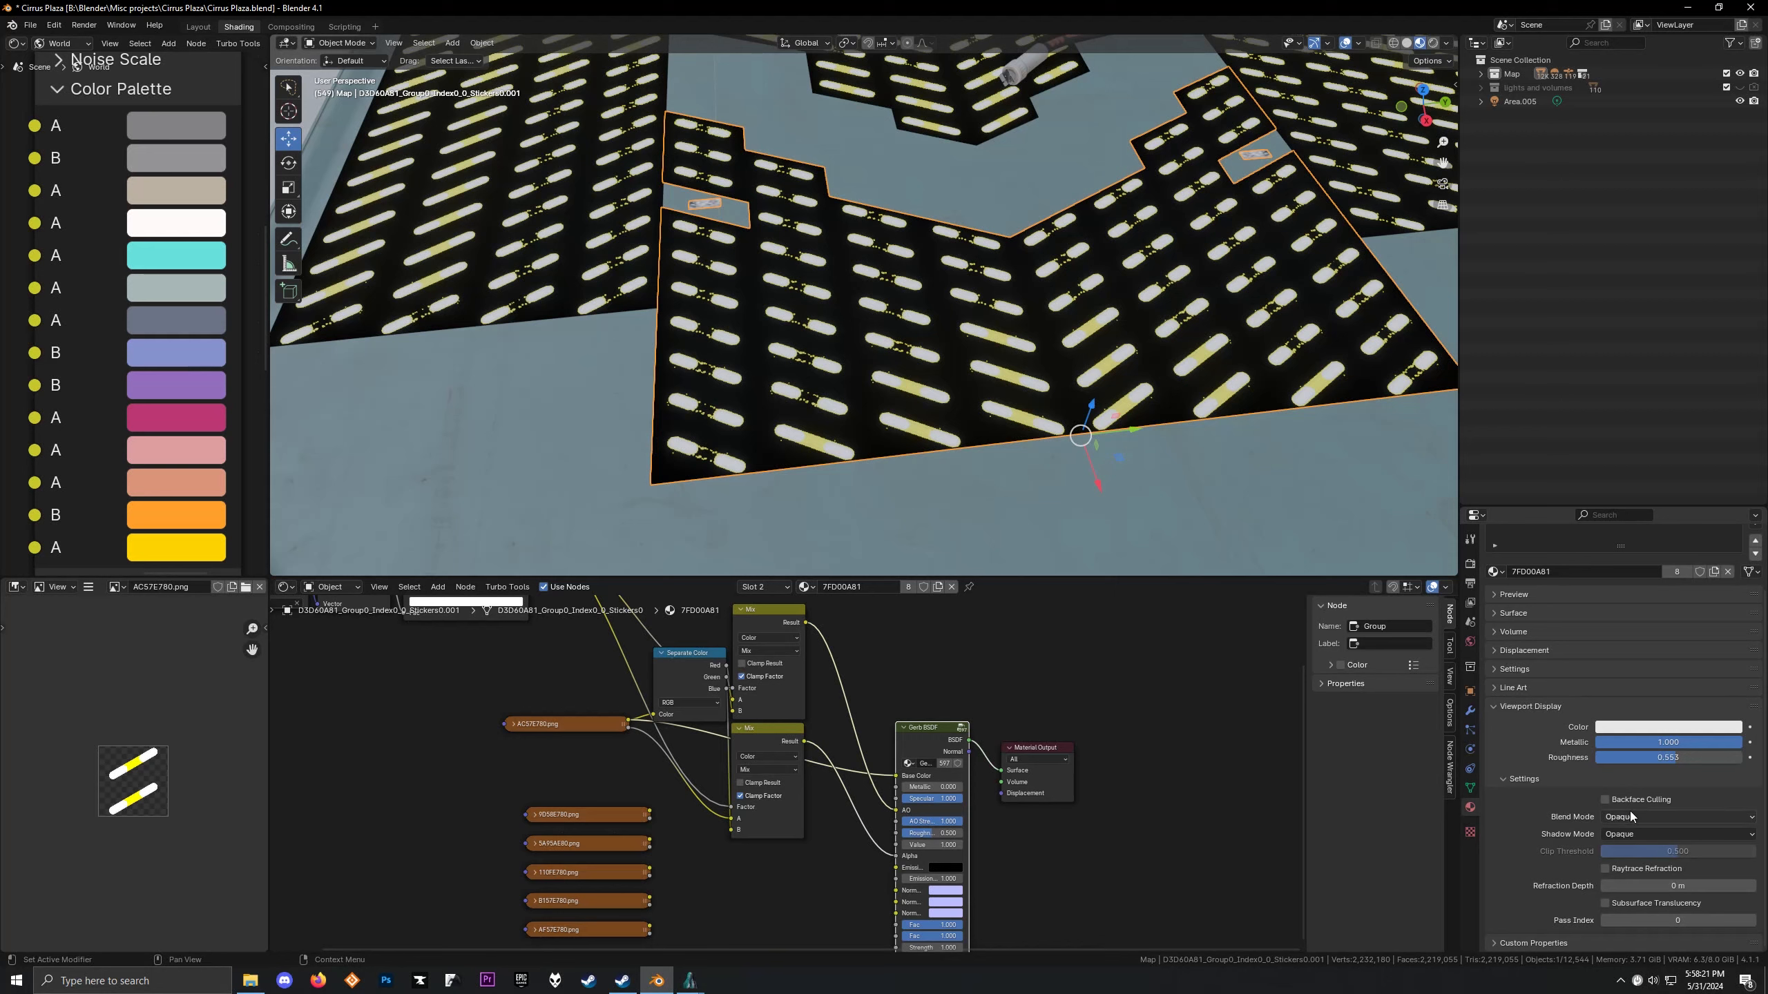
click(778, 743)
click(1684, 816)
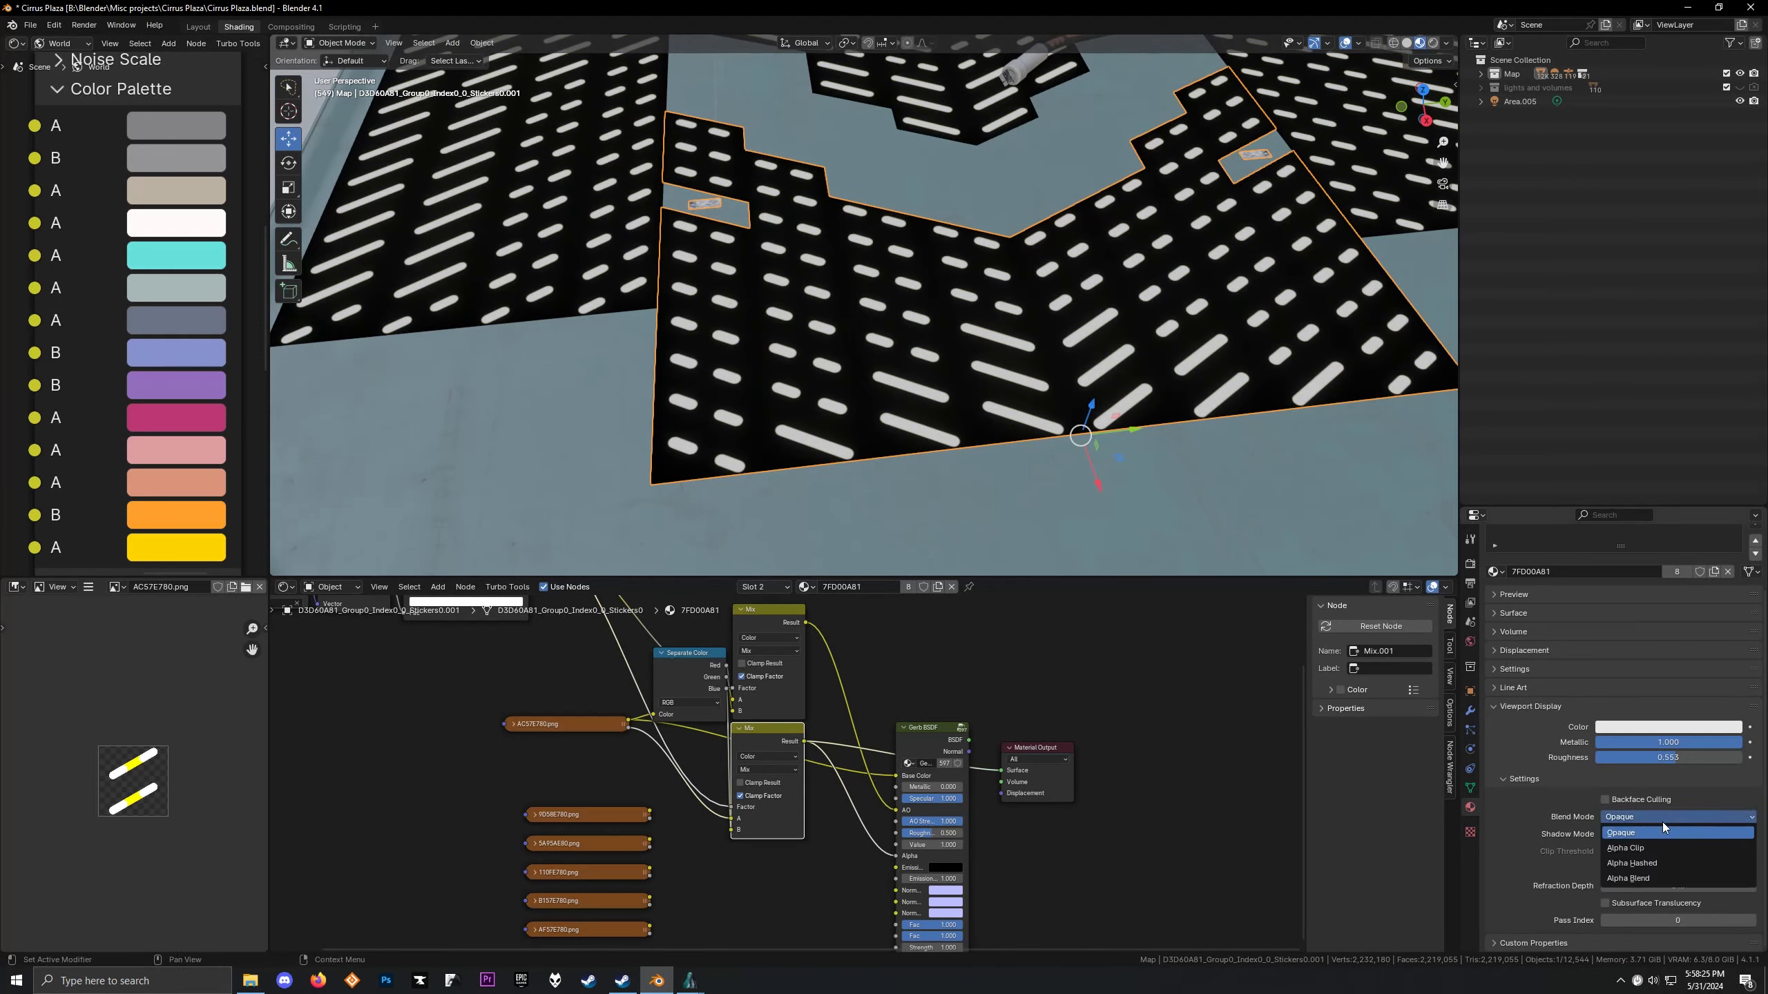
click(1610, 845)
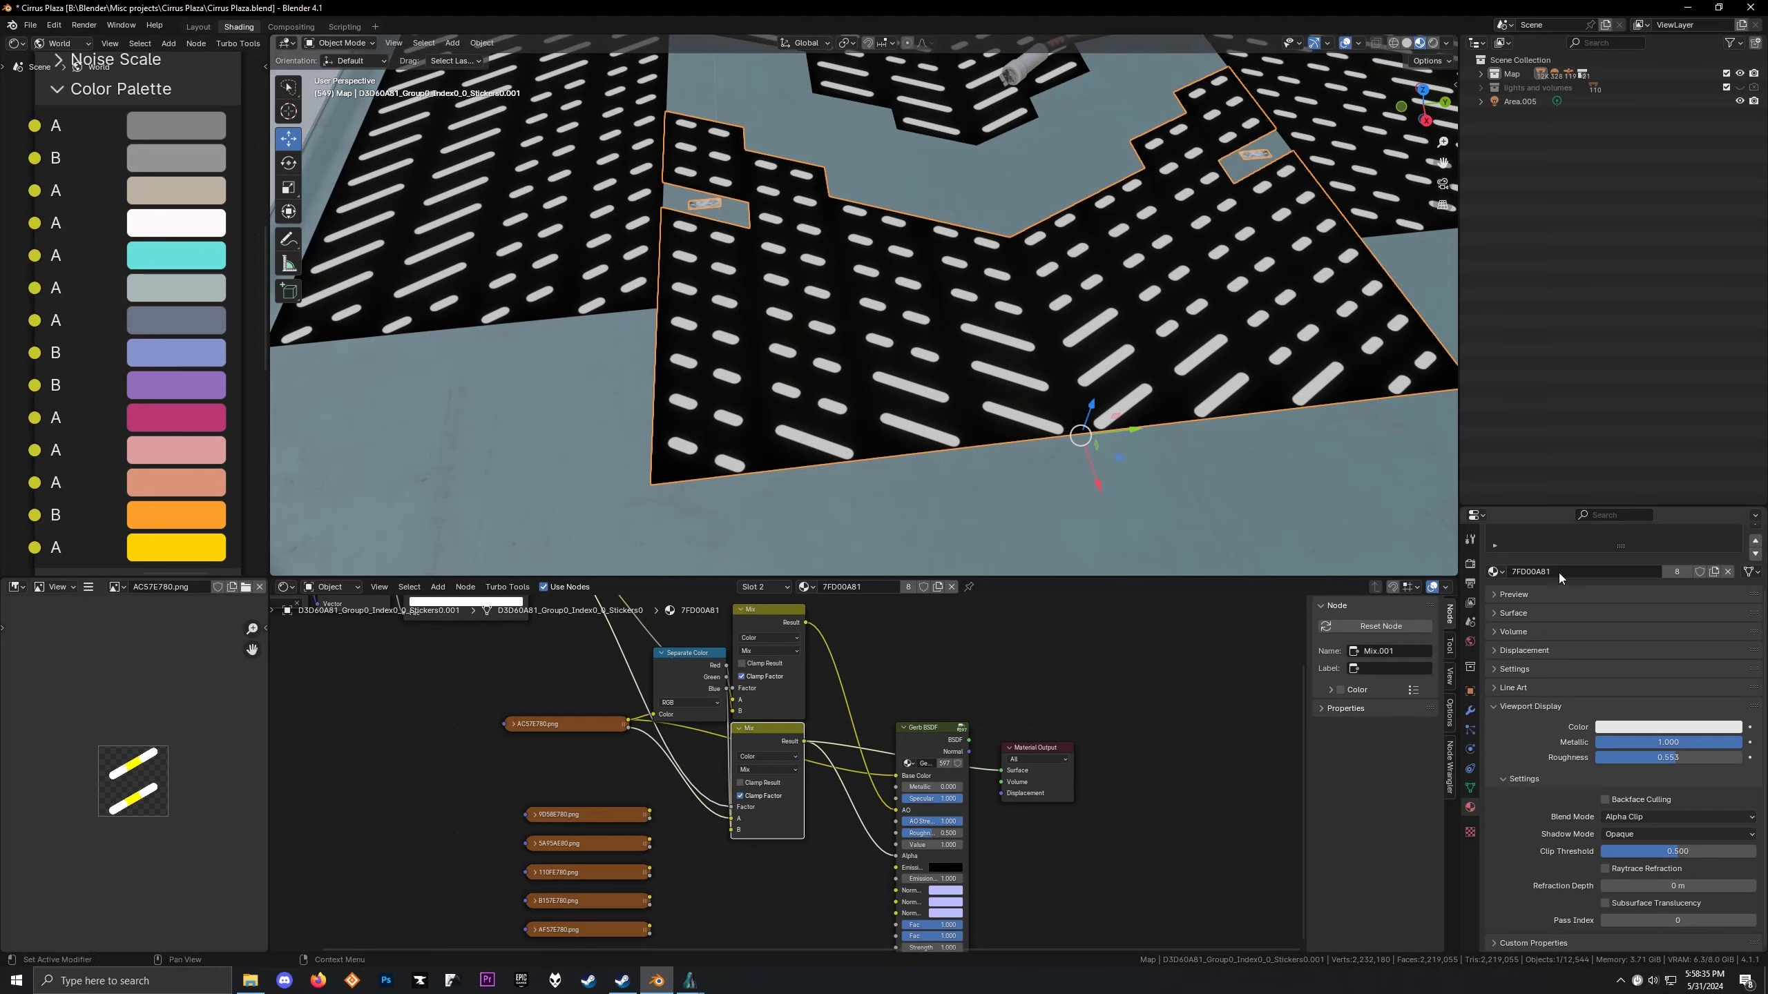
click(1656, 833)
click(1641, 880)
Move the UV Map, Separate XYZ and Color Ramp nodes together, closer to the Separate Color and Mix nodes
scroll(707, 769, down, 3)
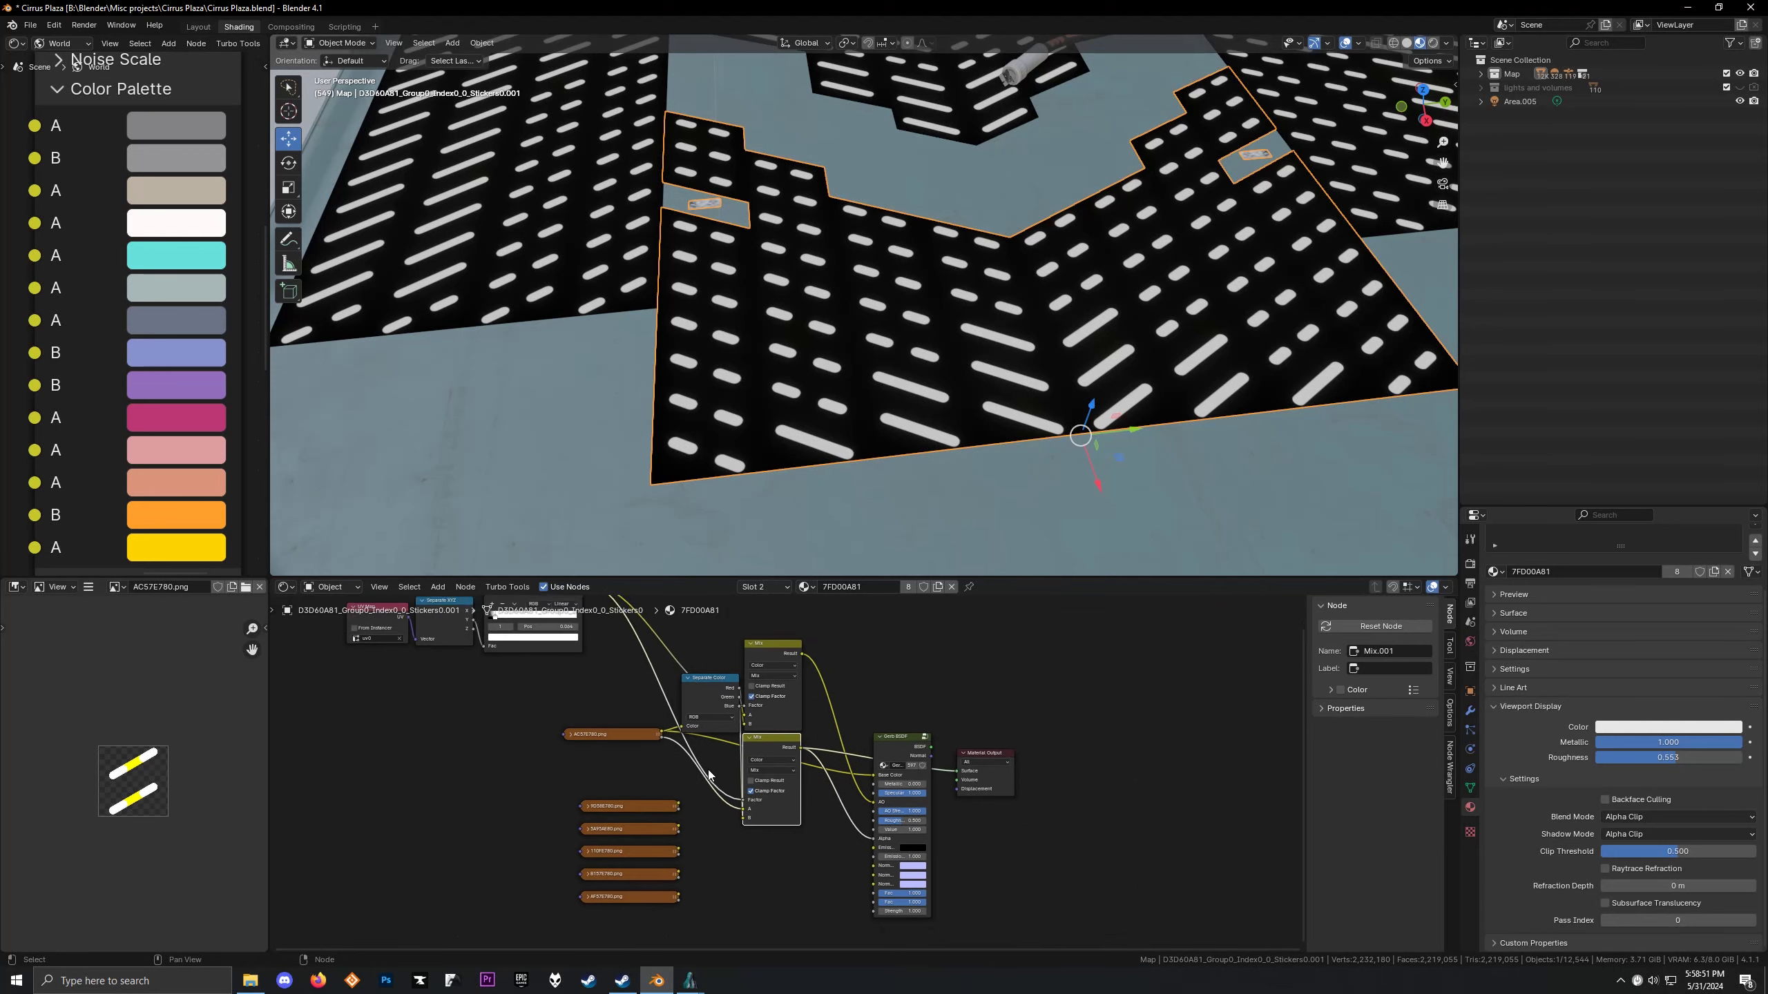
middle_drag(707, 769, 718, 828)
scroll(718, 828, up, 3)
scroll(718, 828, down, 2)
middle_drag(523, 699, 710, 733)
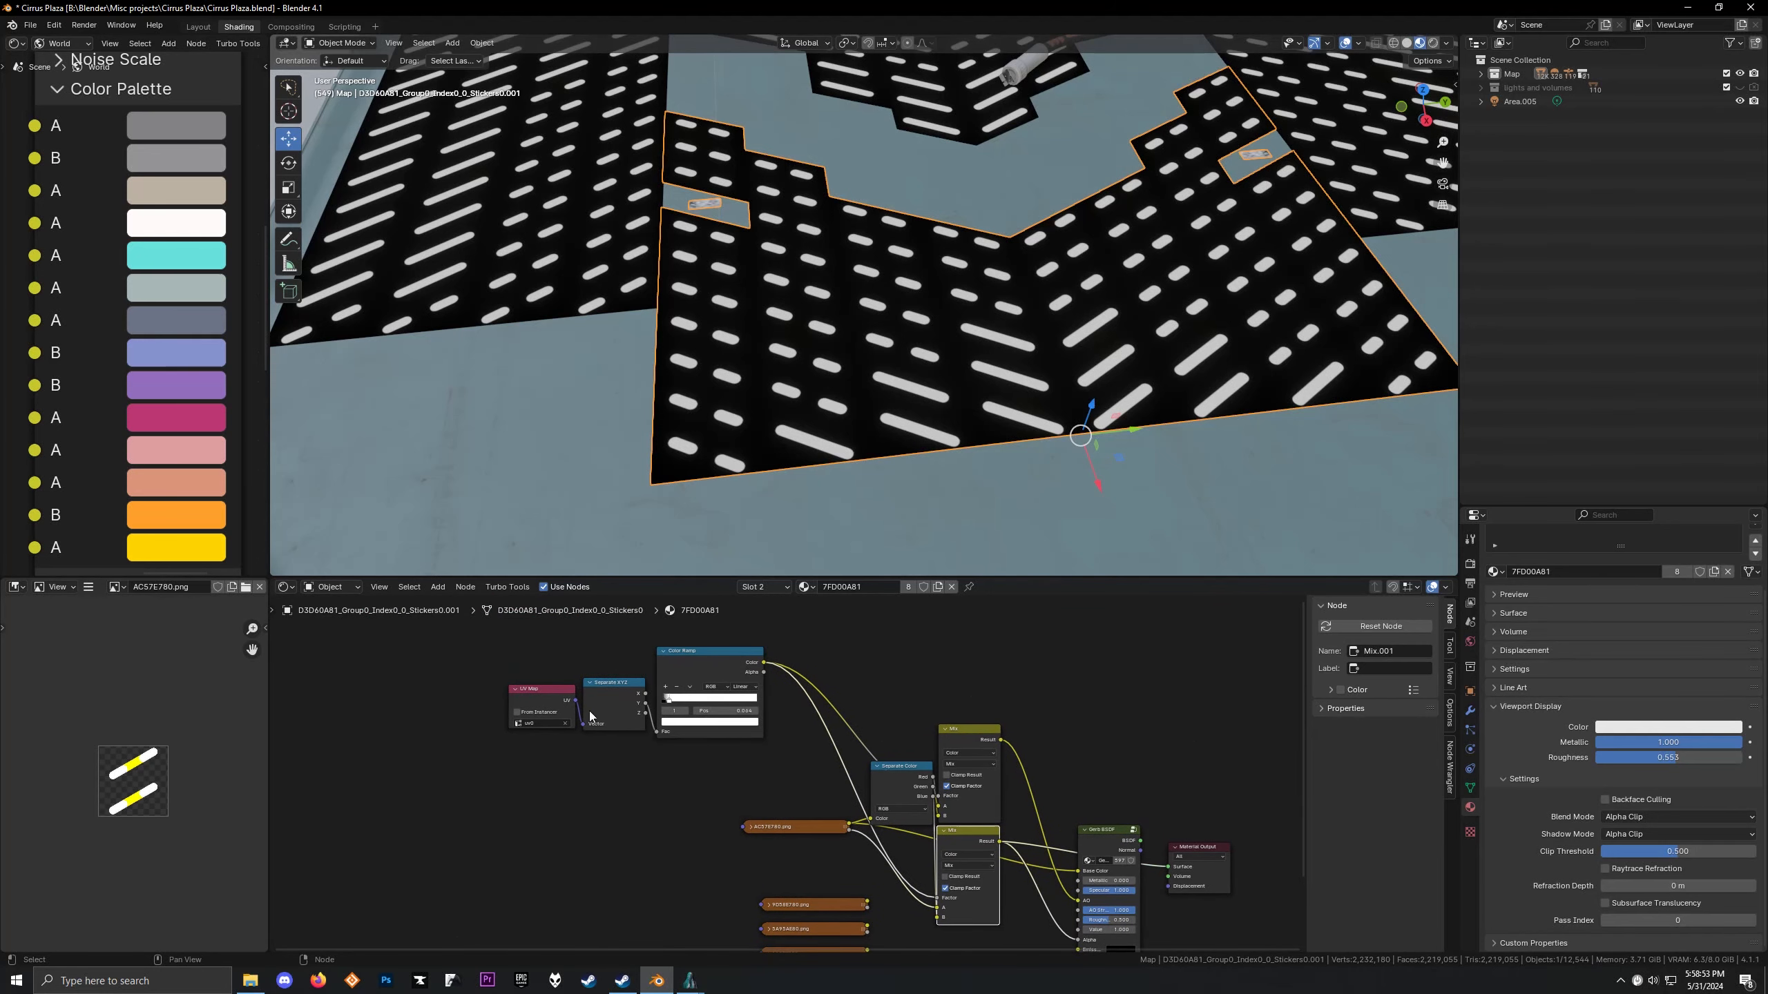
drag(486, 661, 709, 778)
key(g)
click(790, 832)
middle_drag(1026, 805, 926, 742)
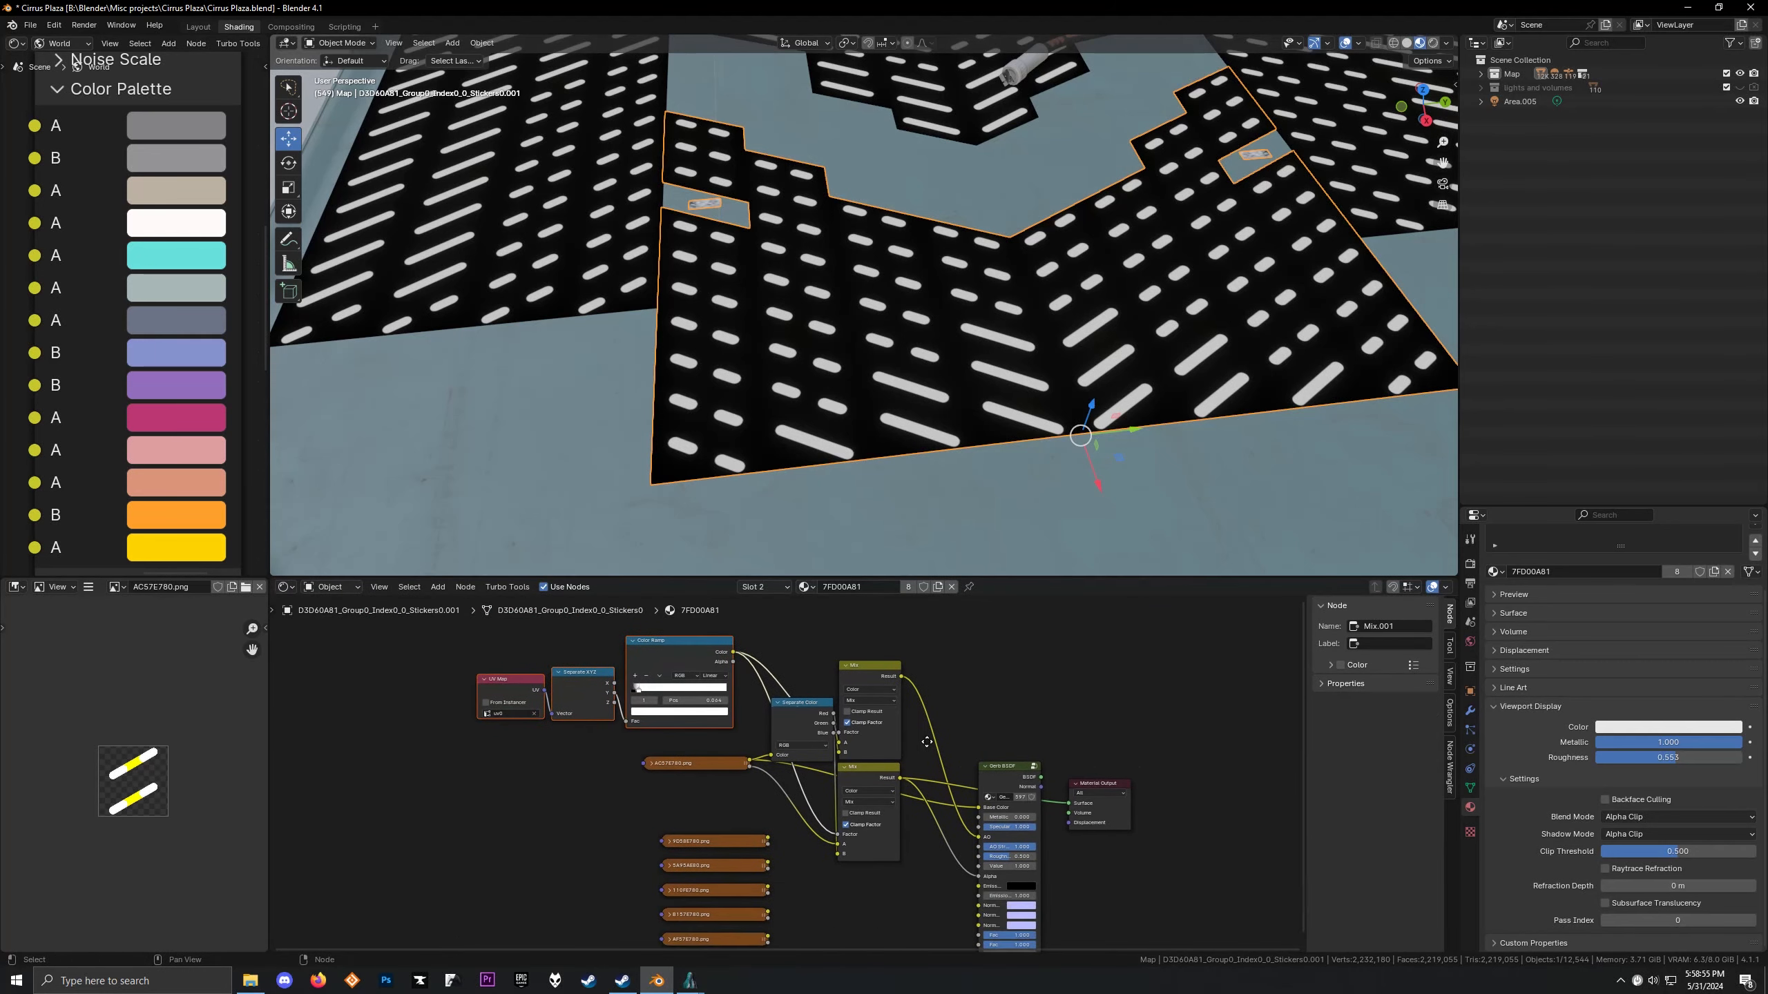
Connect the BSDF group to the Material Output again and inspect the floor stickers up close
click(936, 762)
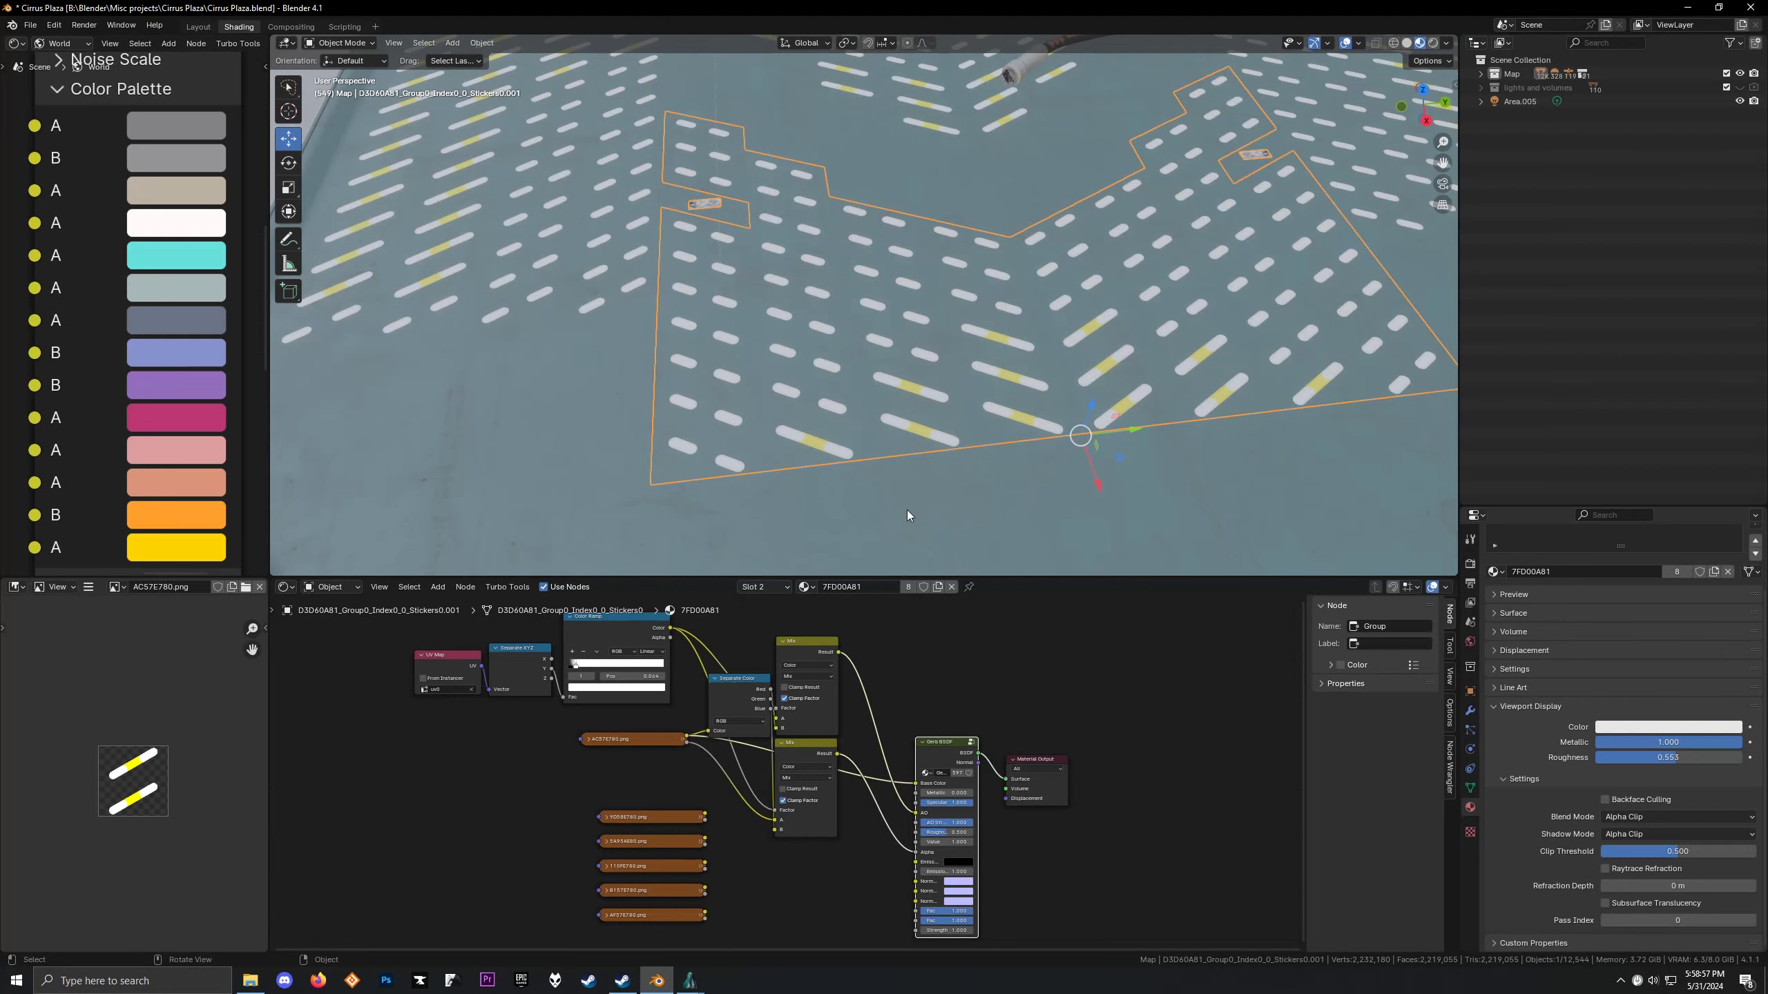
scroll(889, 457, up, 3)
middle_drag(889, 456, 902, 515)
scroll(891, 458, down, 3)
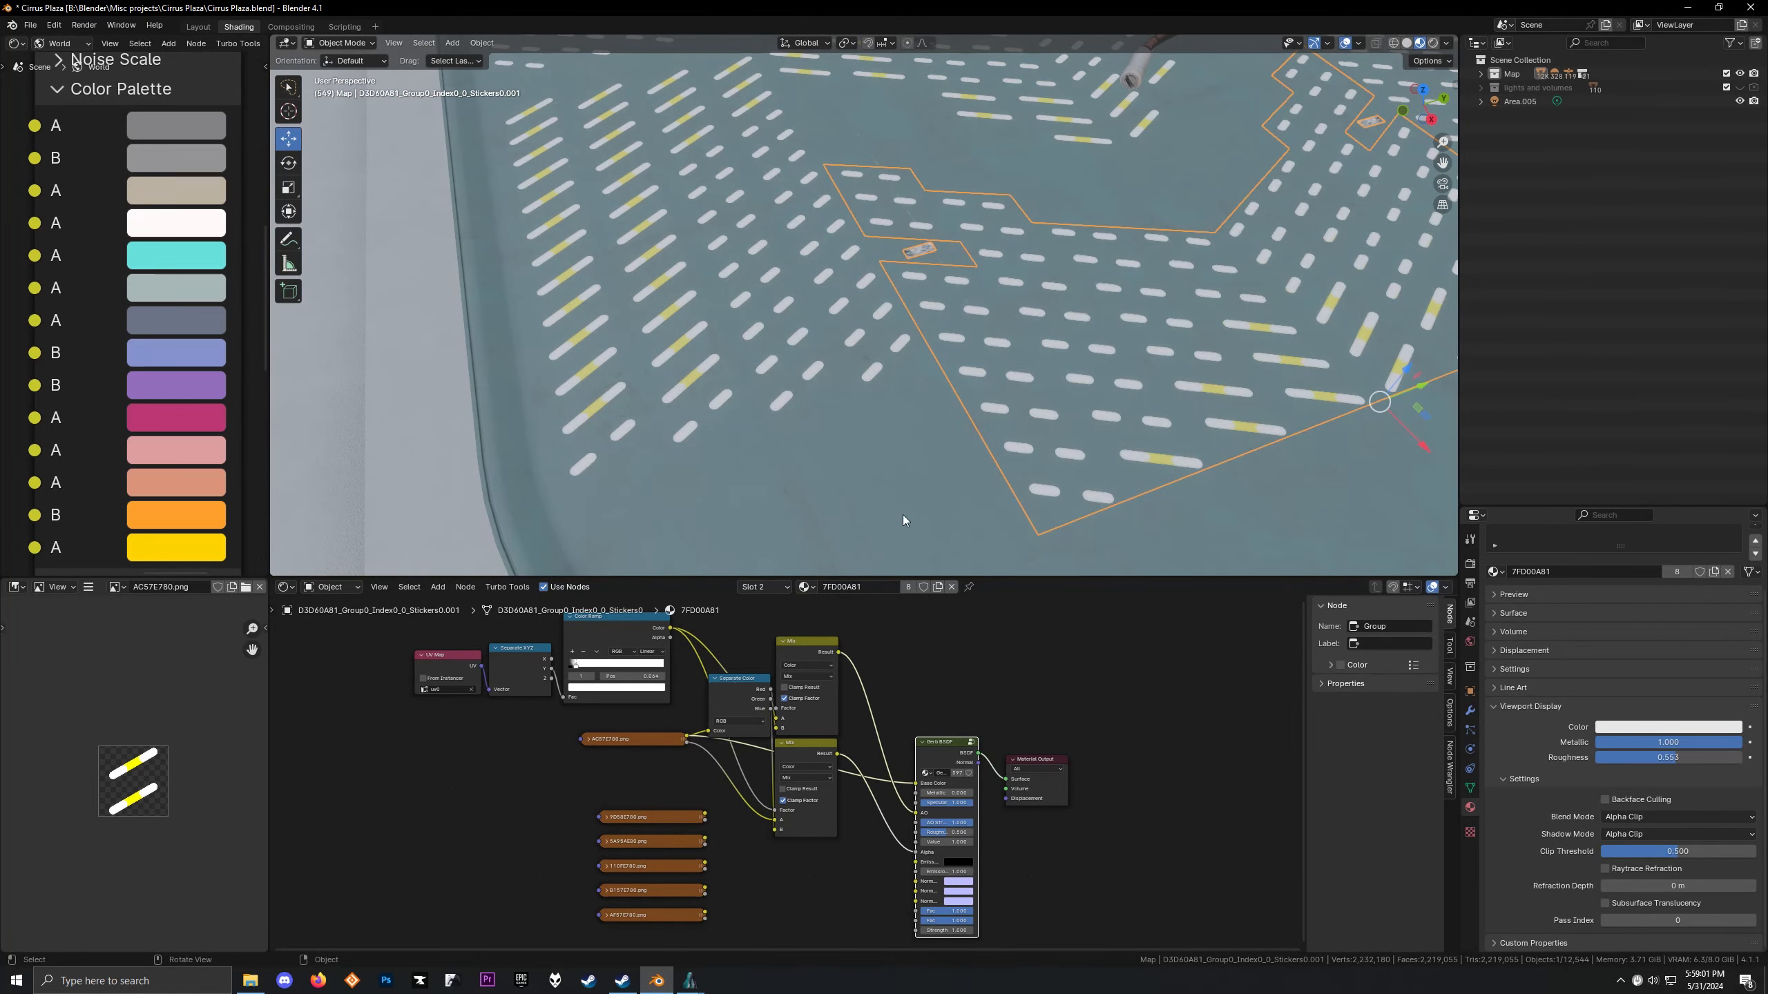
Compare the node setup of material 7AD00A81 in slot 1 with that of 7FD00A81 in slot 2
click(766, 587)
click(724, 617)
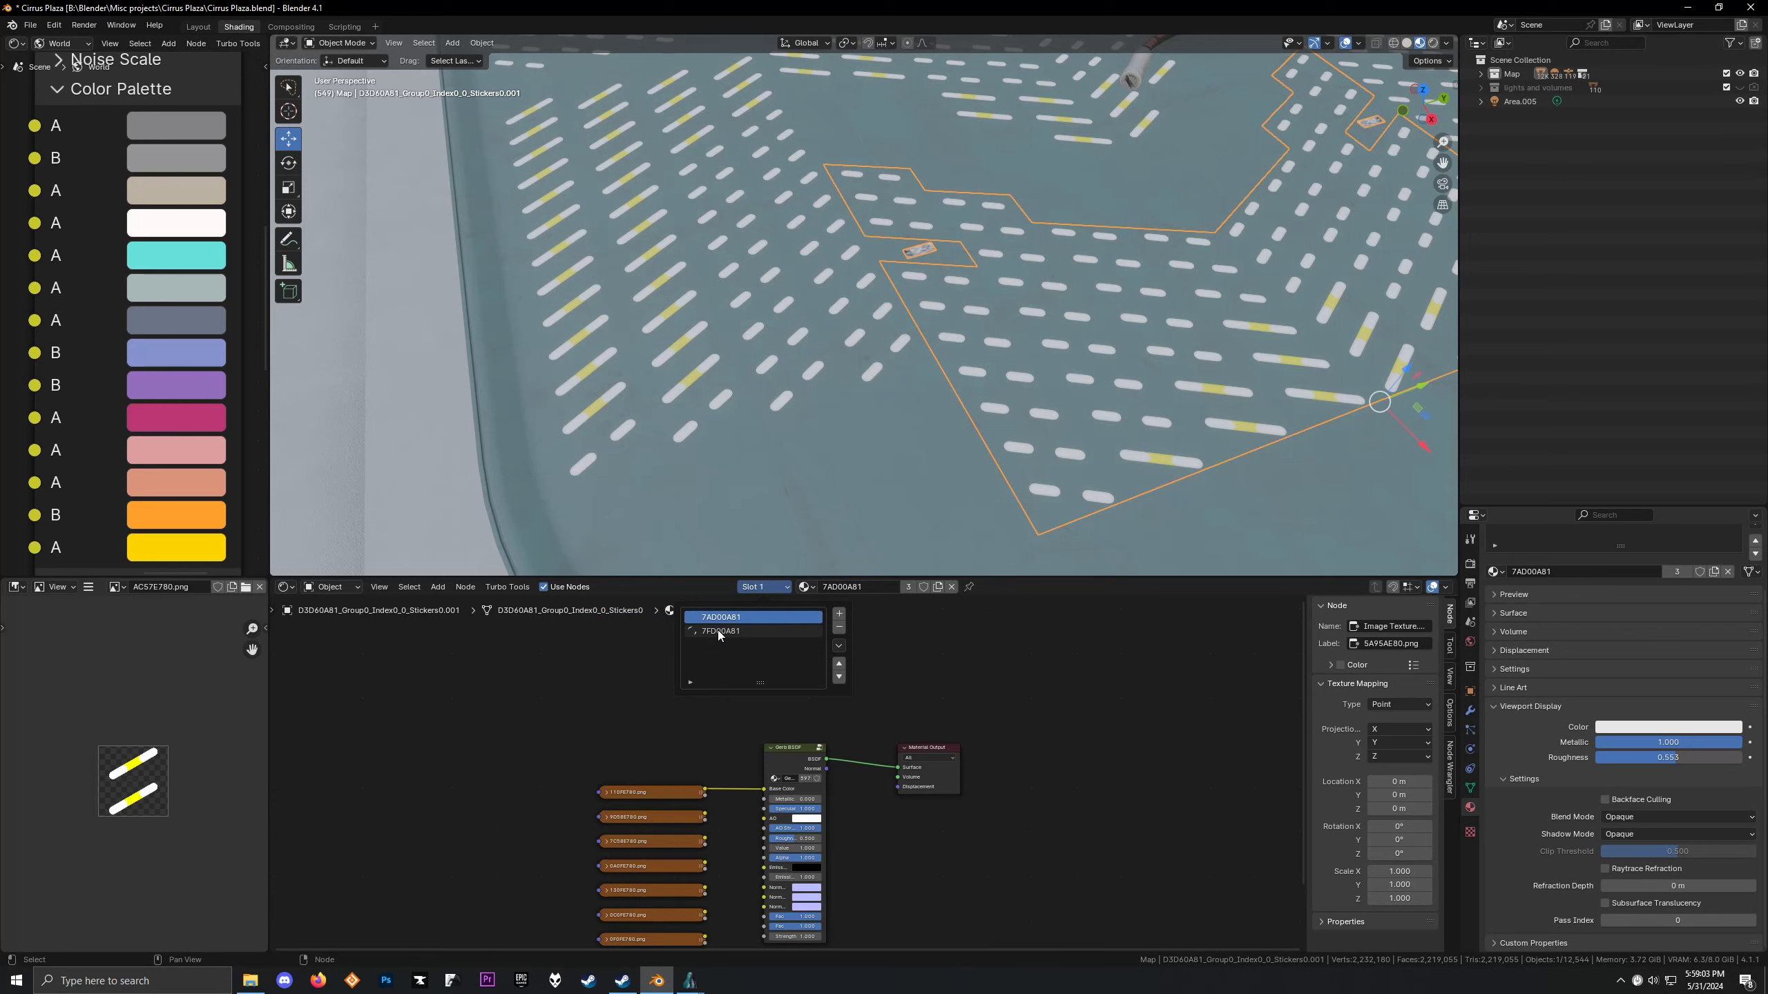
click(719, 631)
click(766, 587)
click(724, 618)
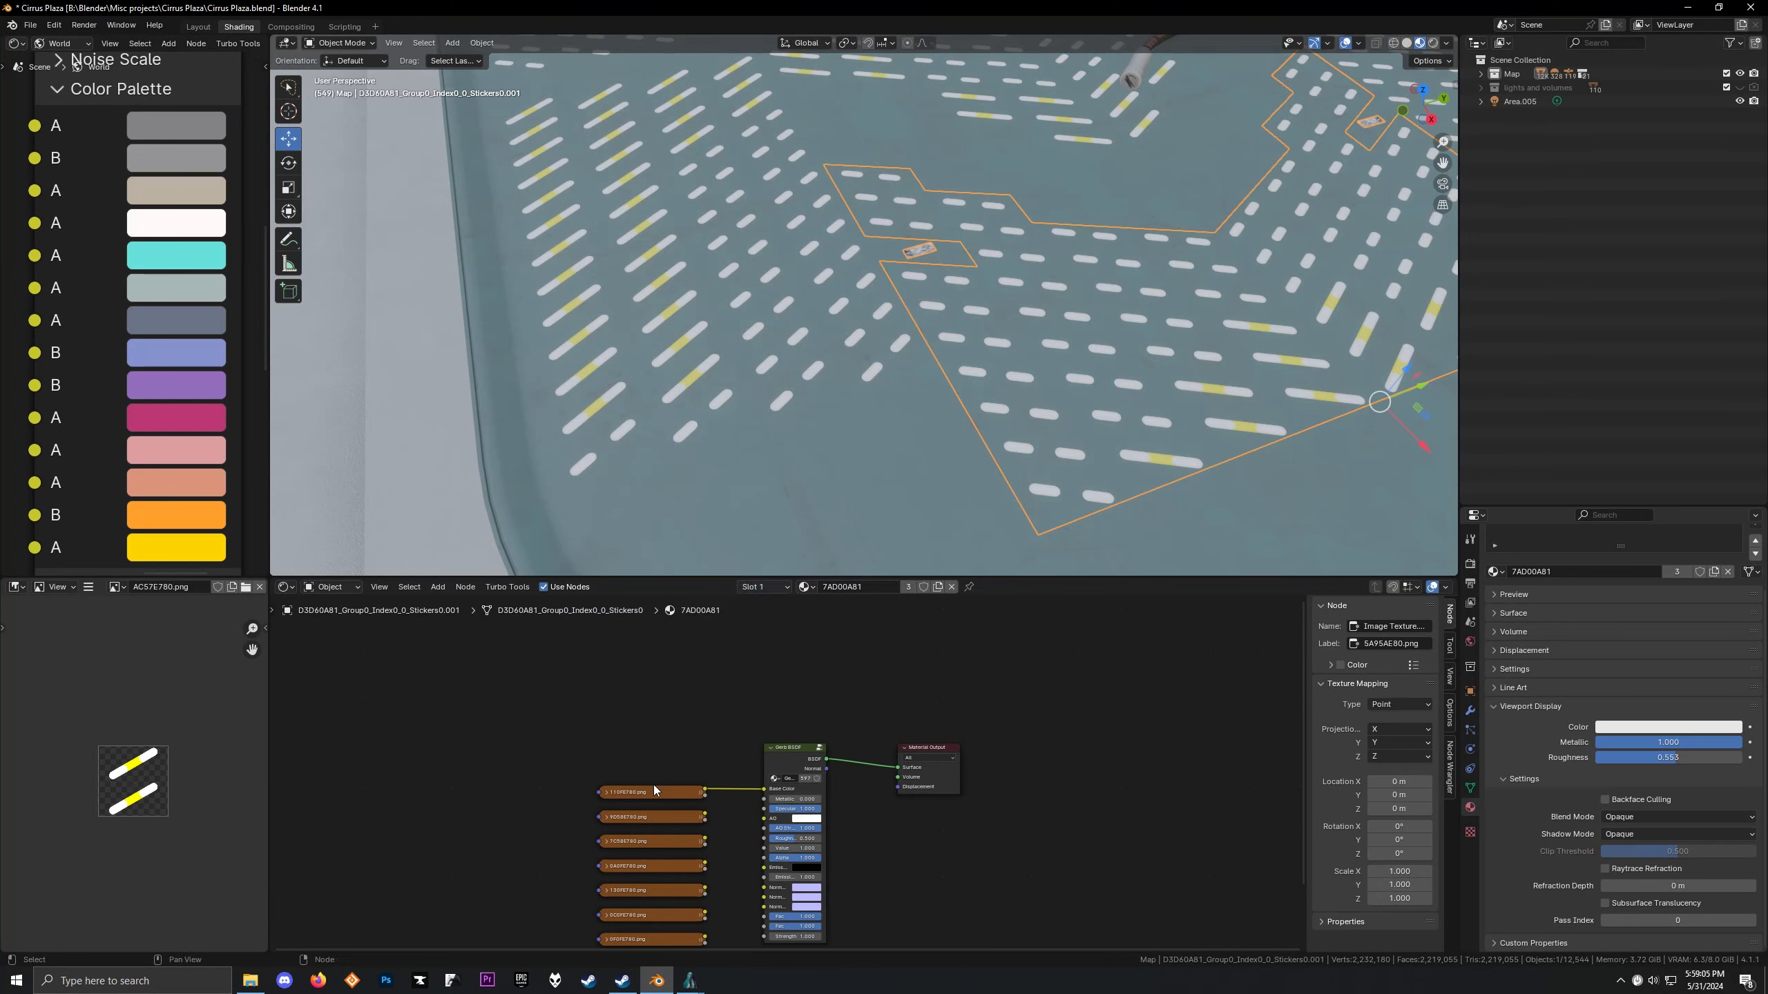
click(757, 590)
click(745, 627)
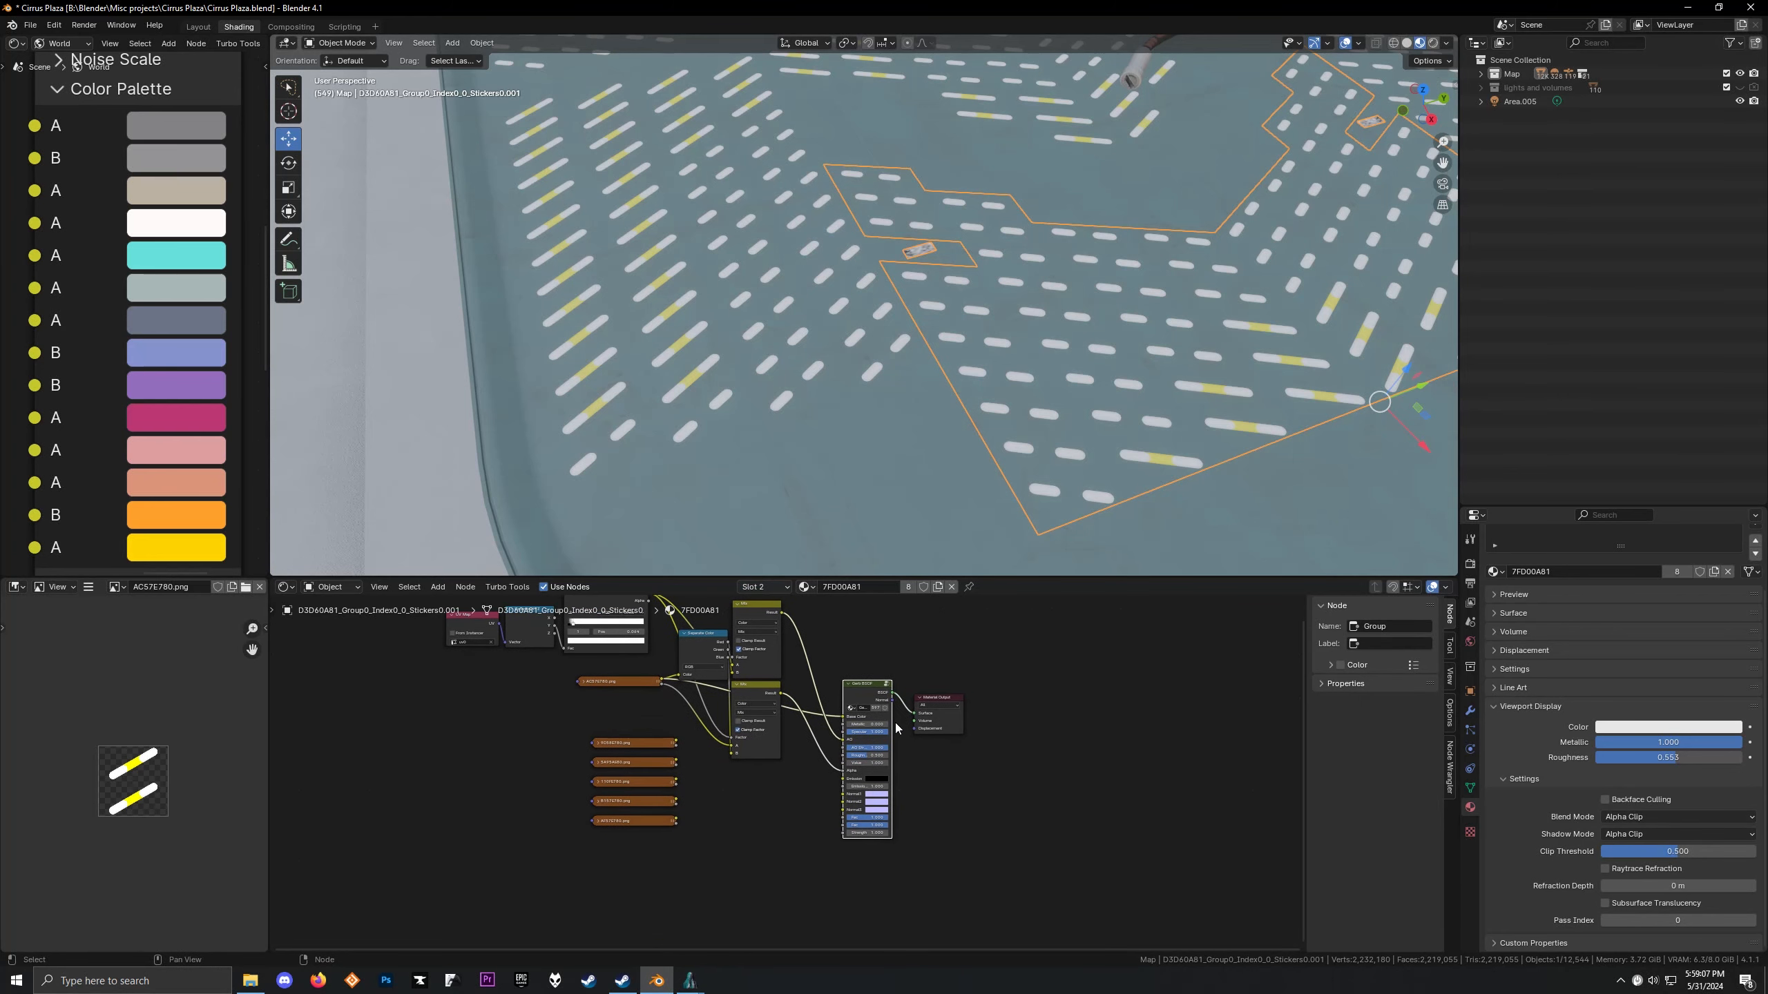
Duplicate the lower Mix node and place the copy beneath it, beside the unconnected image textures
scroll(790, 773, up, 2)
click(605, 757)
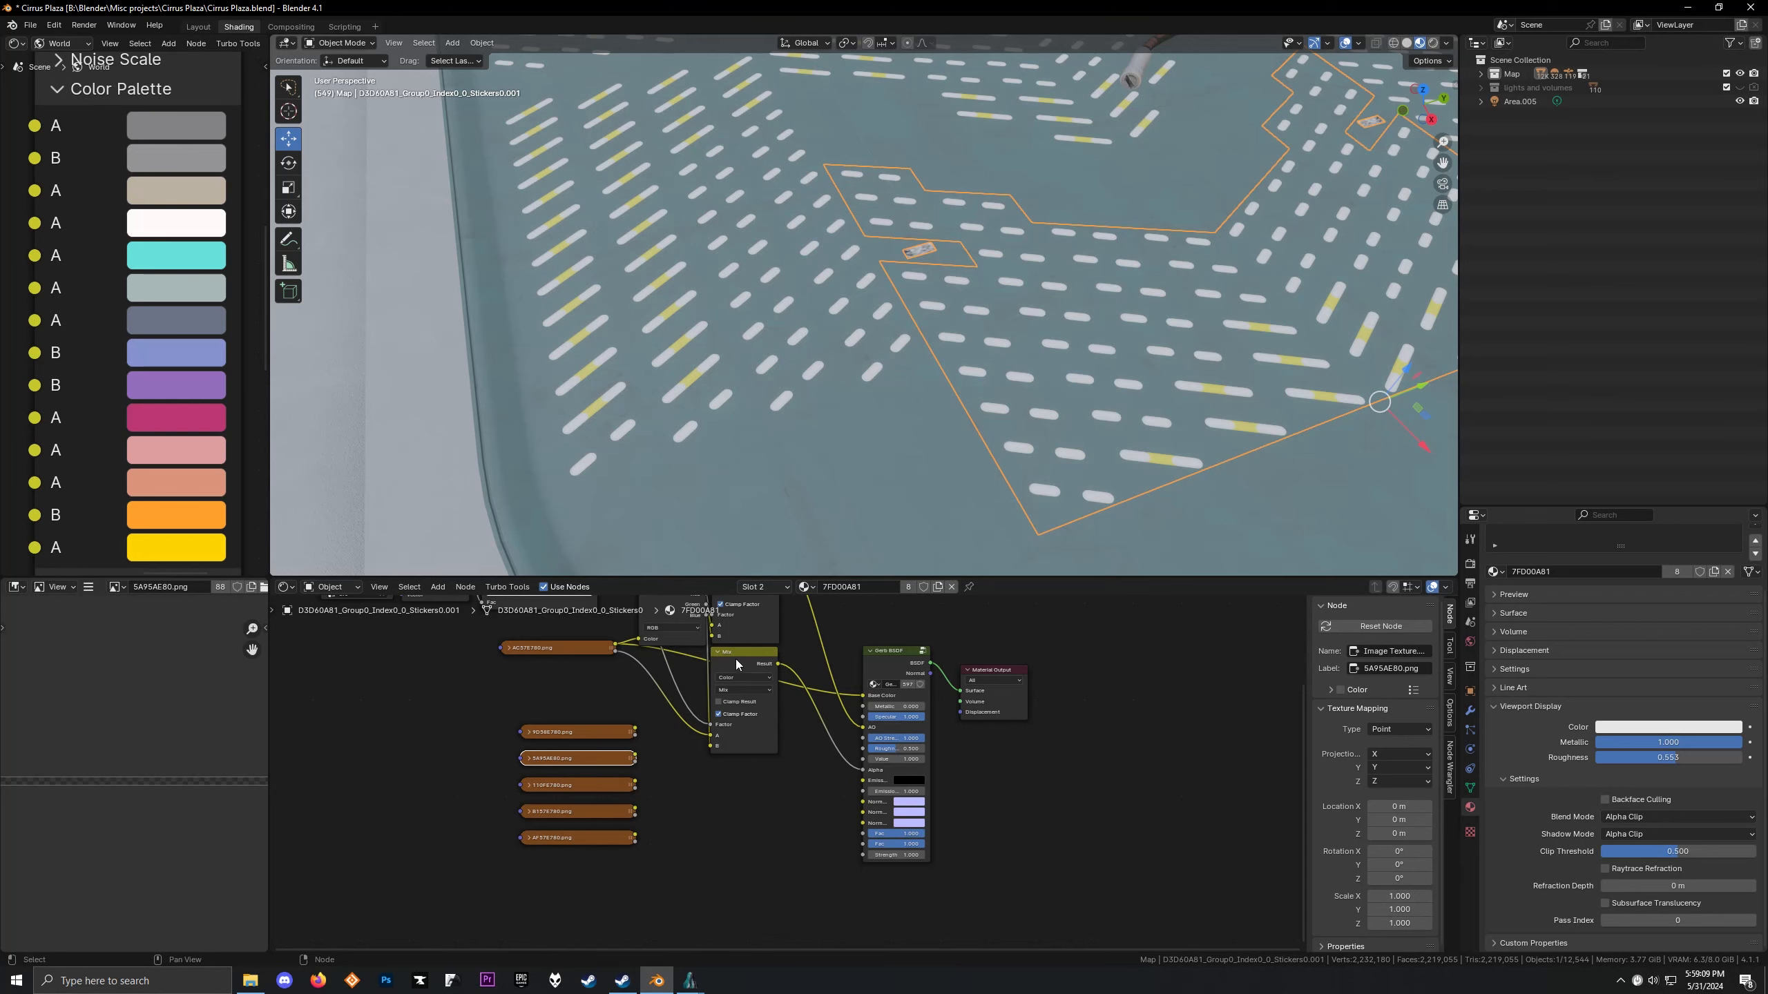
key(shift+d)
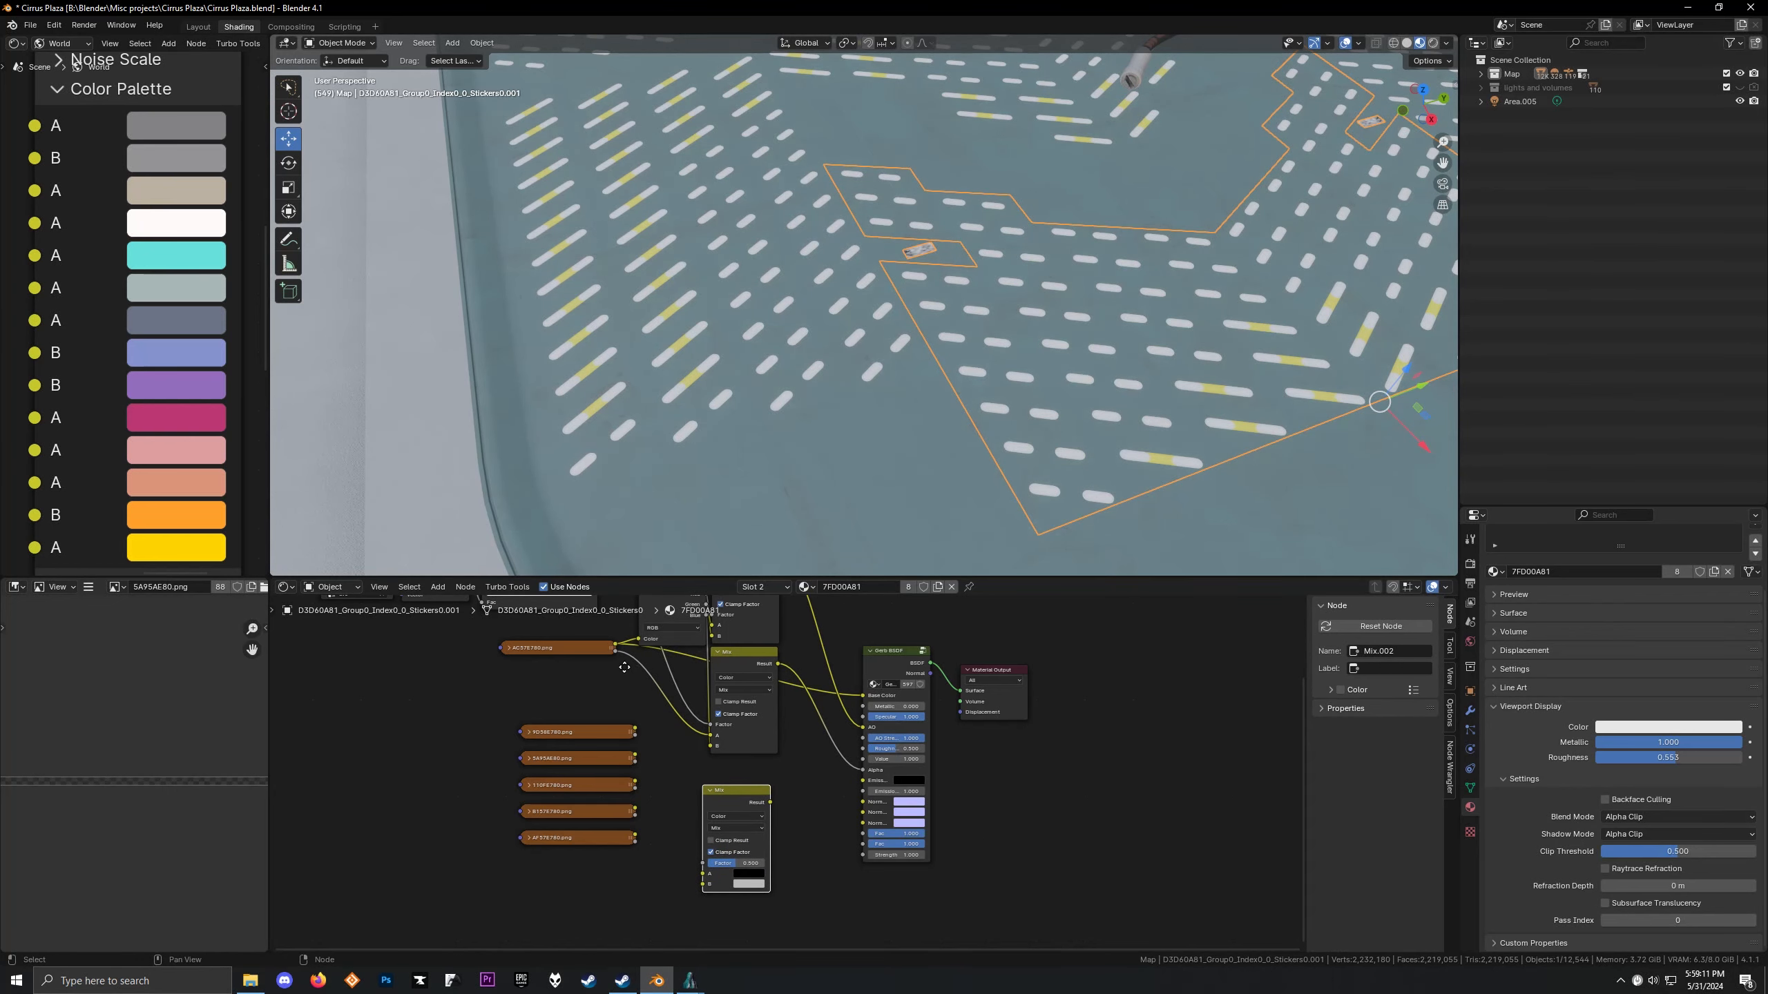
middle_drag(625, 667, 626, 710)
Disconnect the AC57E780.png texture from the BSDF group's Base Color and check the floor markings
scroll(793, 769, up, 2)
drag(874, 733, 847, 716)
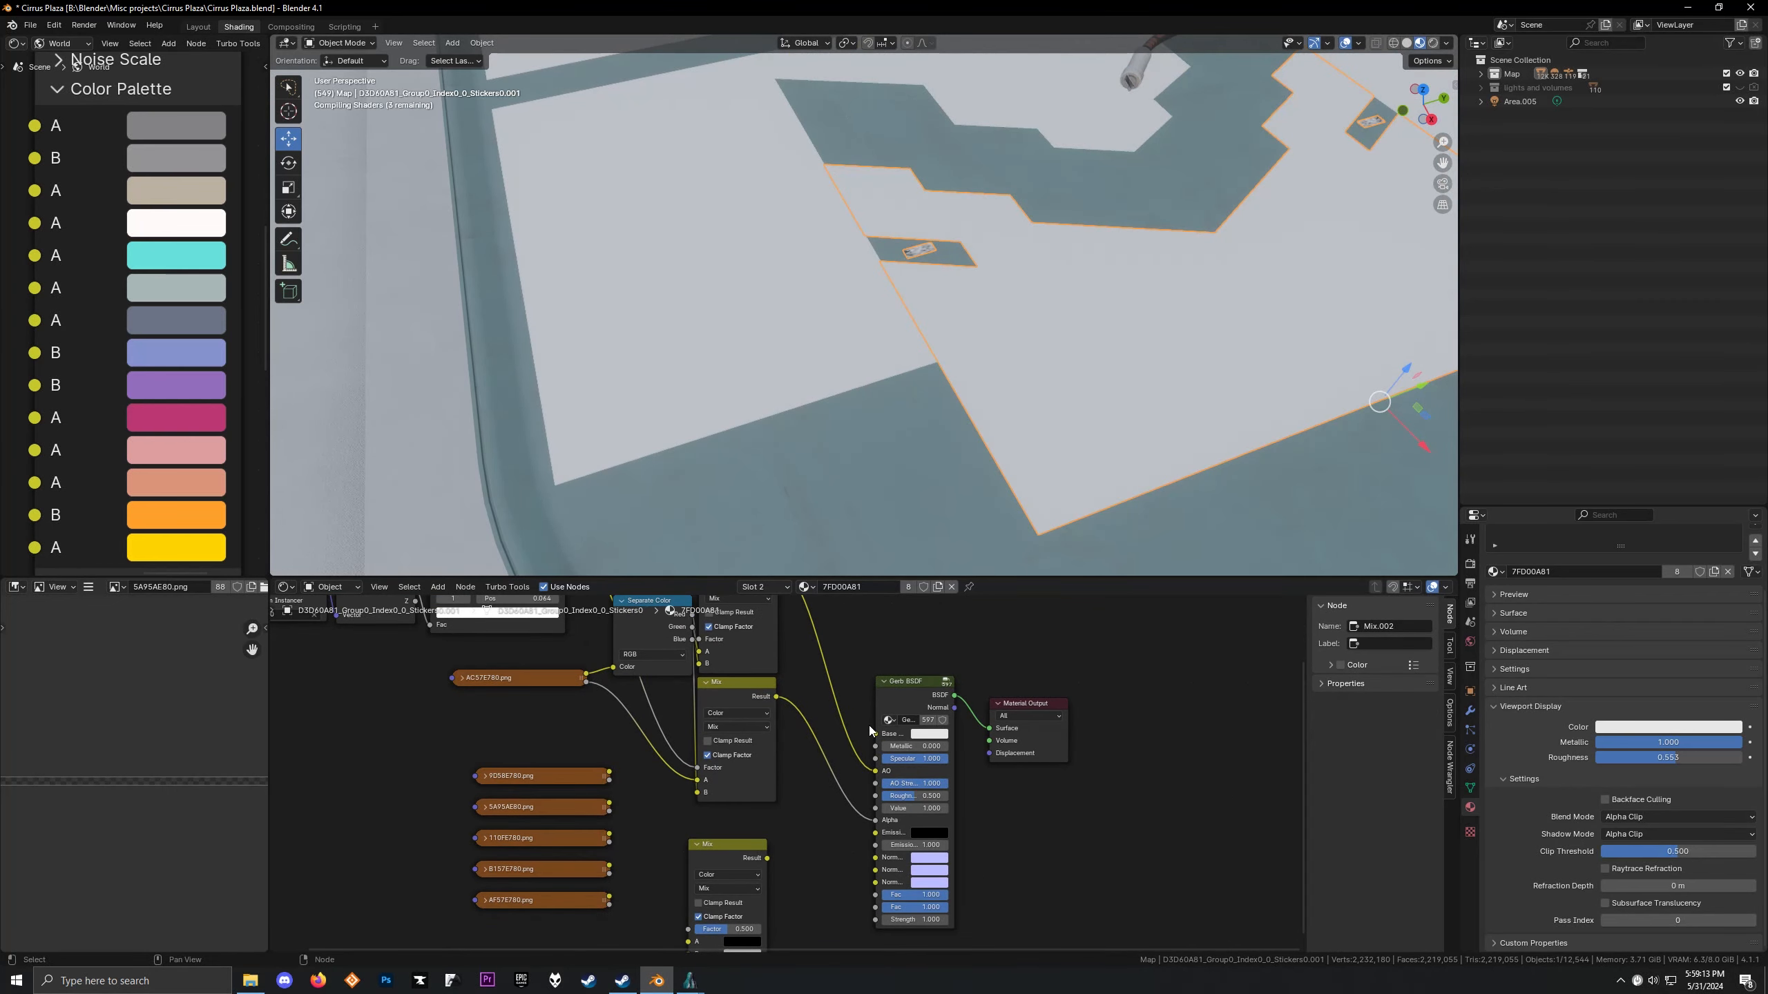
shift+middle_drag(1011, 428, 930, 425)
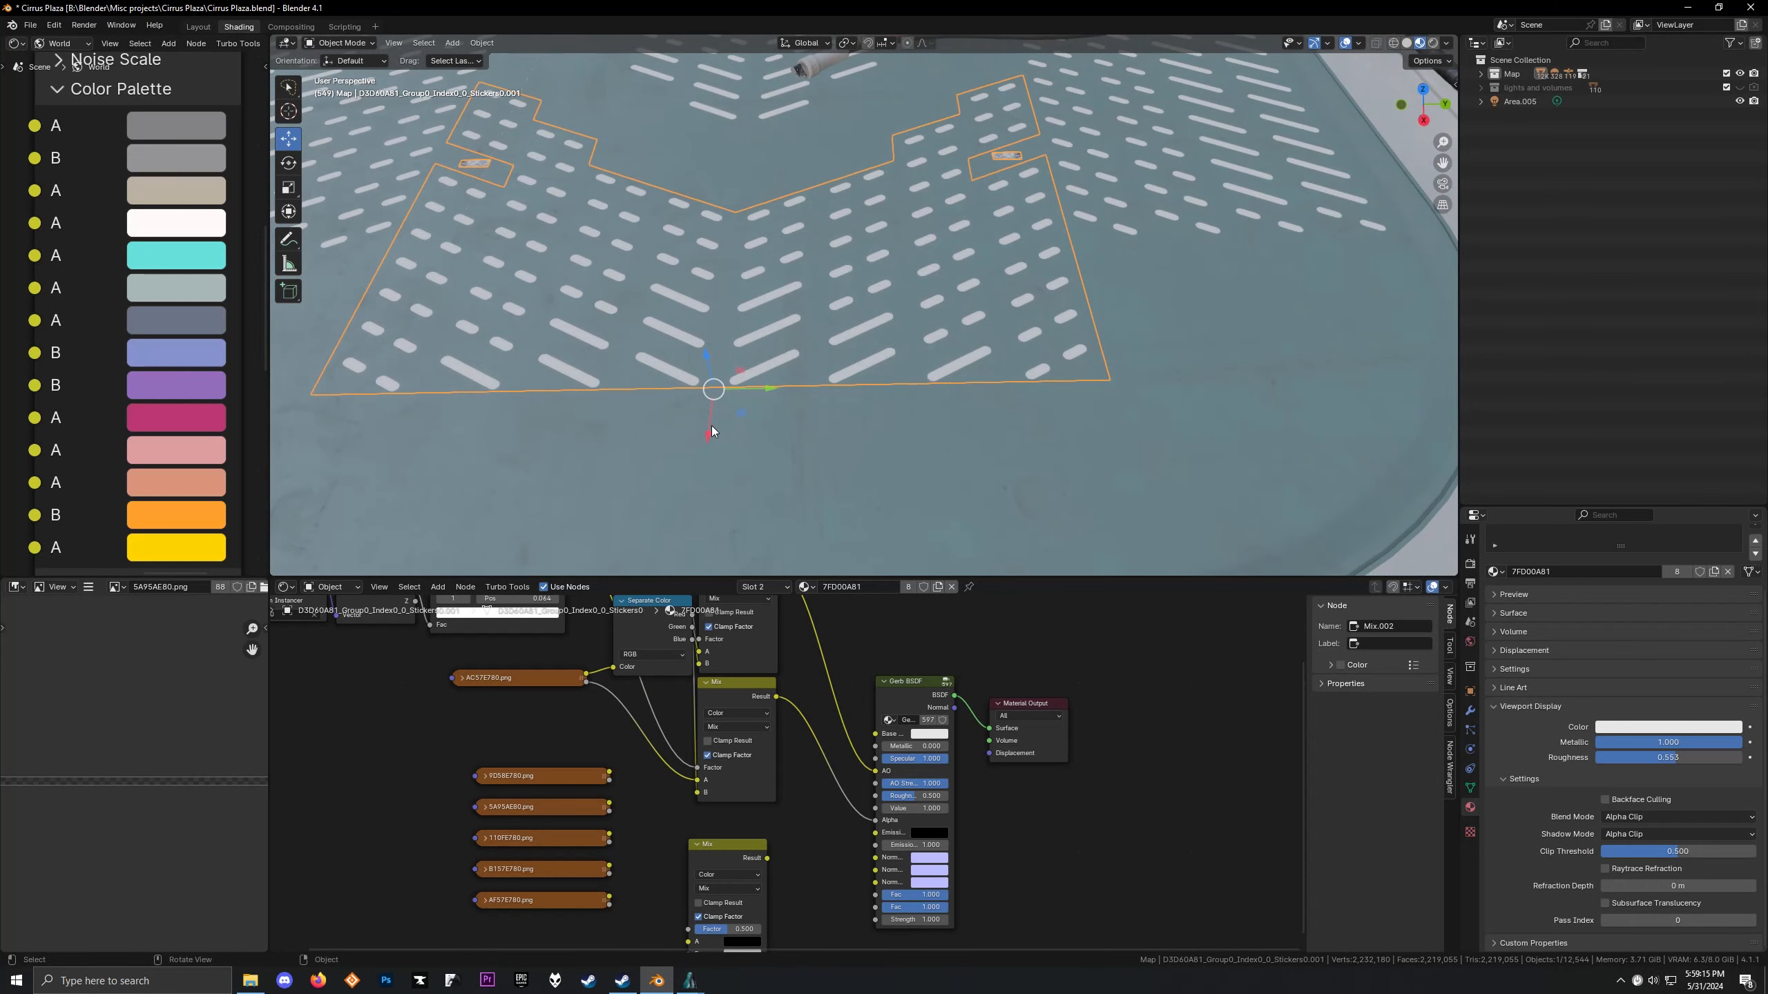
shift+middle_drag(711, 425, 804, 431)
Connect the normal textures to the new Mix node, with AF57E780.png in A and B157E780.png in B
click(561, 806)
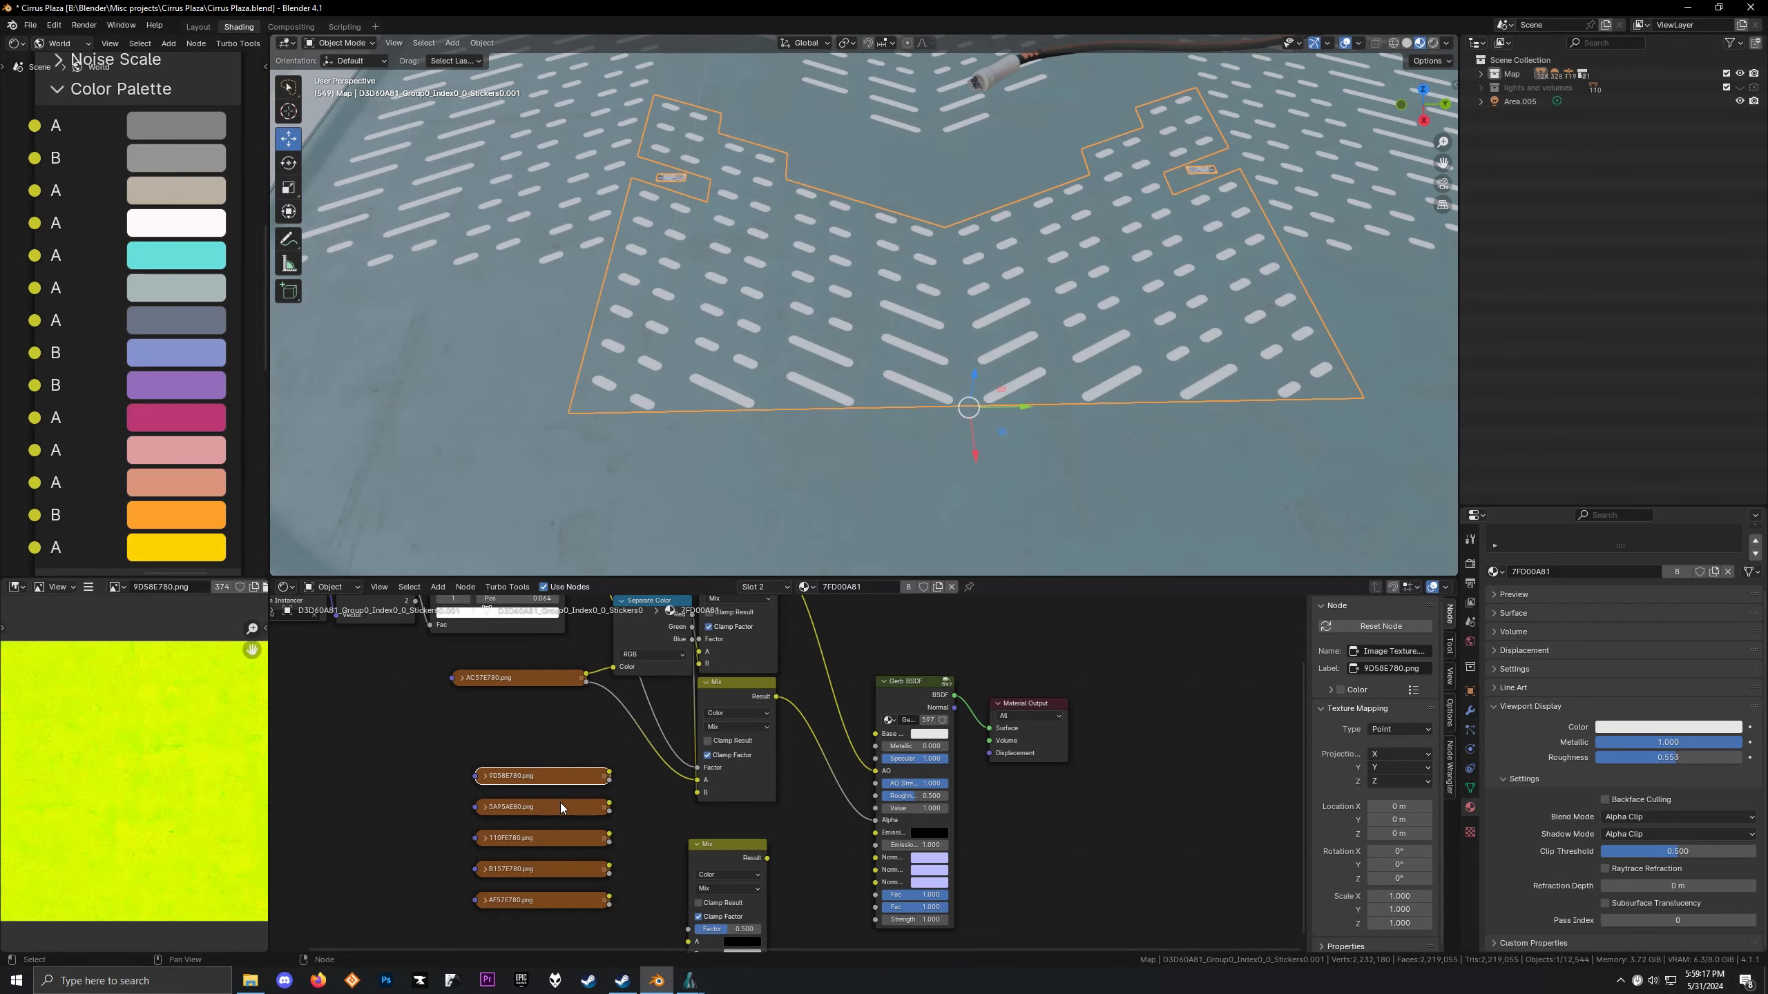
middle_drag(613, 822, 607, 748)
click(605, 836)
scroll(604, 837, up, 2)
drag(604, 739, 713, 860)
drag(605, 781, 725, 849)
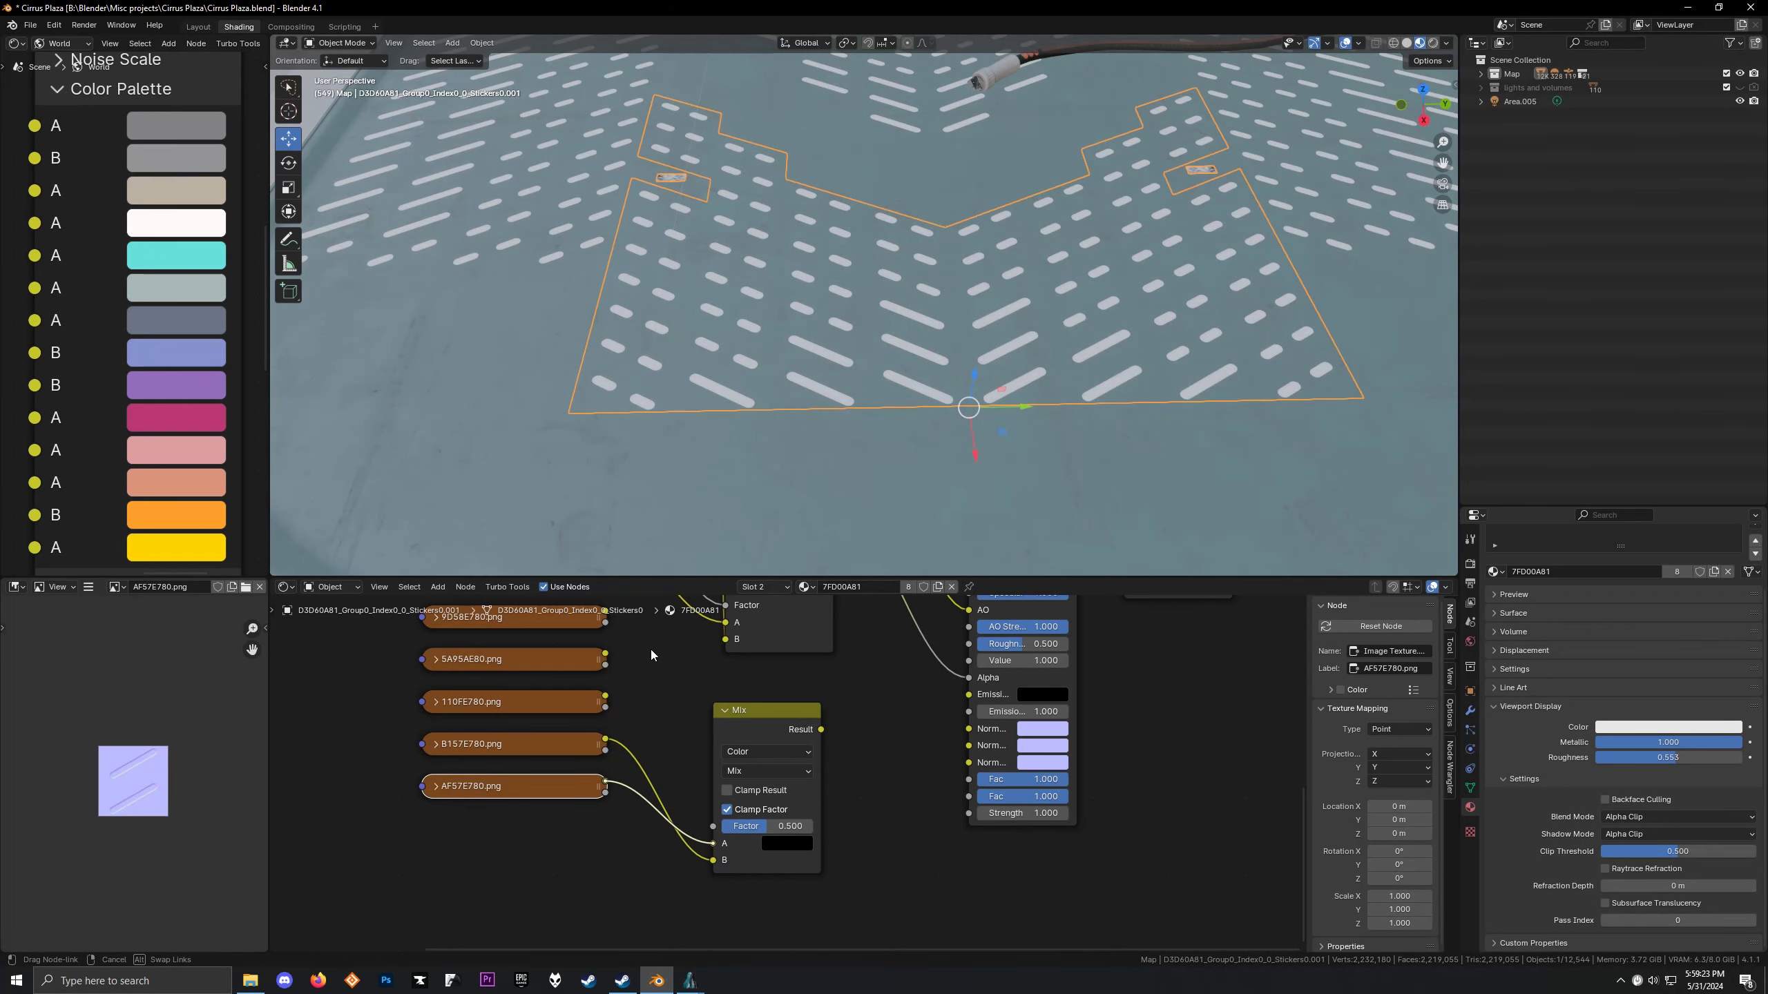
Drive the new Mix node's Factor with the Color Ramp's Color and connect its Result to the BSDF group's Normal1 input
middle_drag(651, 655, 815, 761)
scroll(814, 761, down, 2)
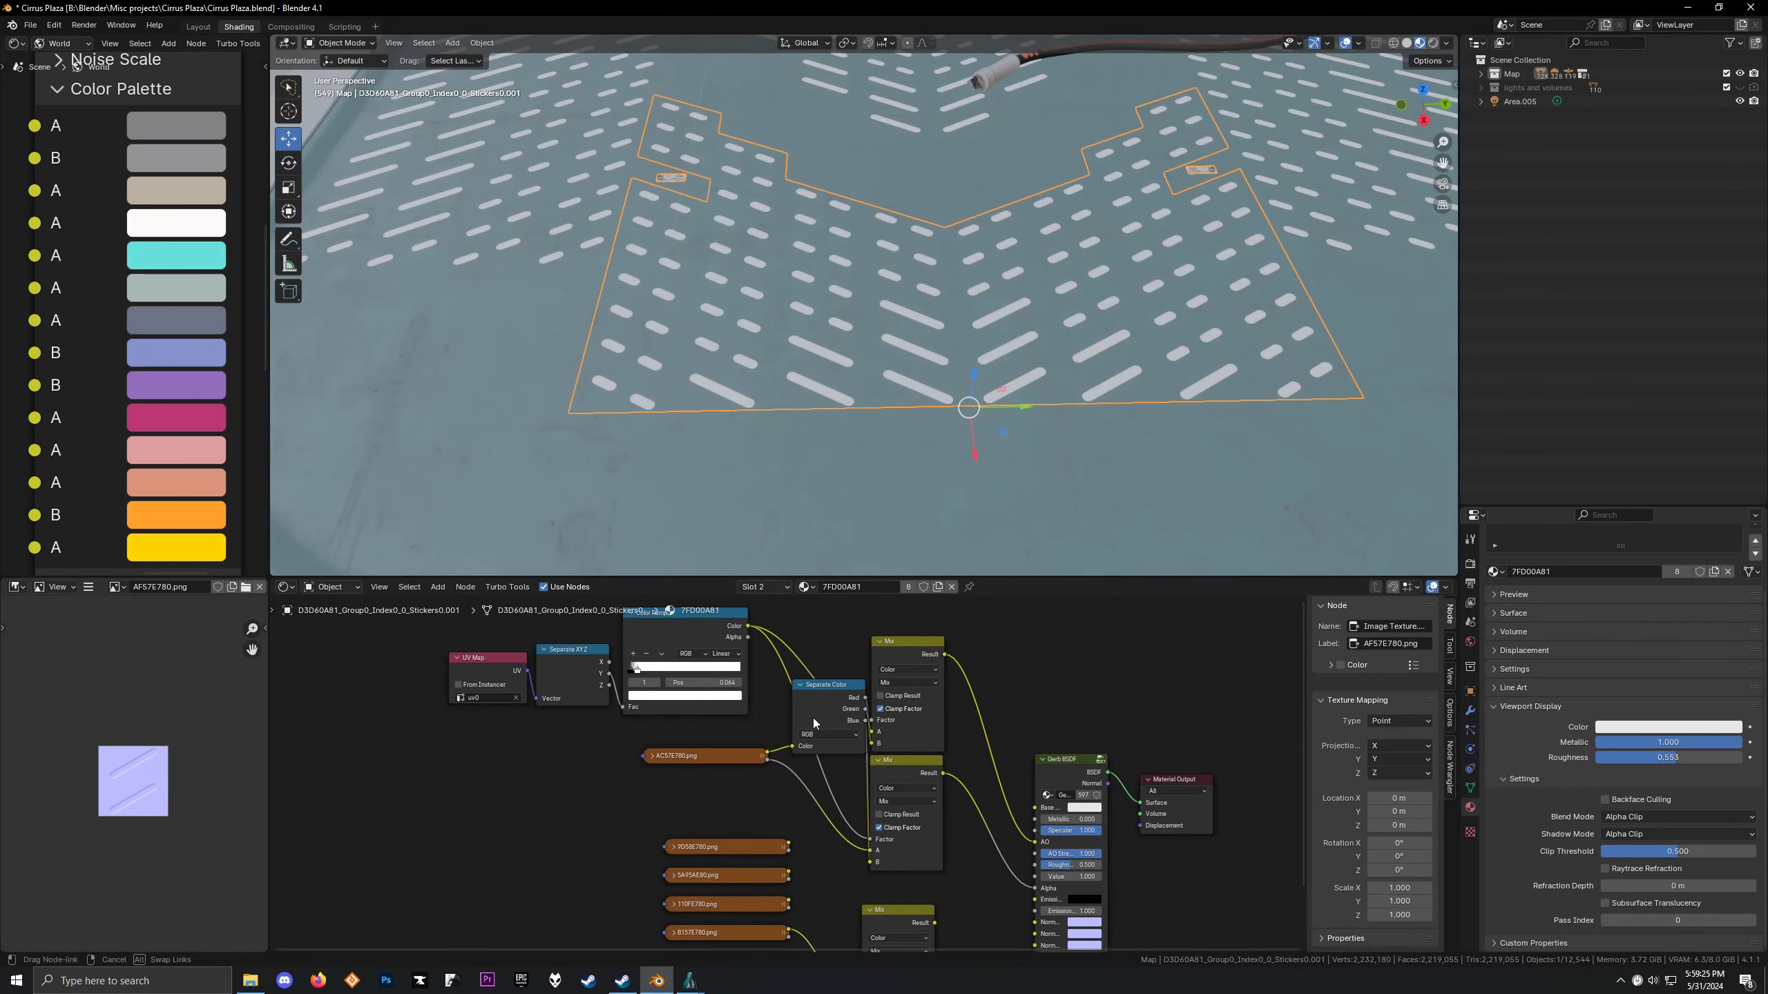
drag(812, 719, 871, 903)
scroll(830, 424, up, 3)
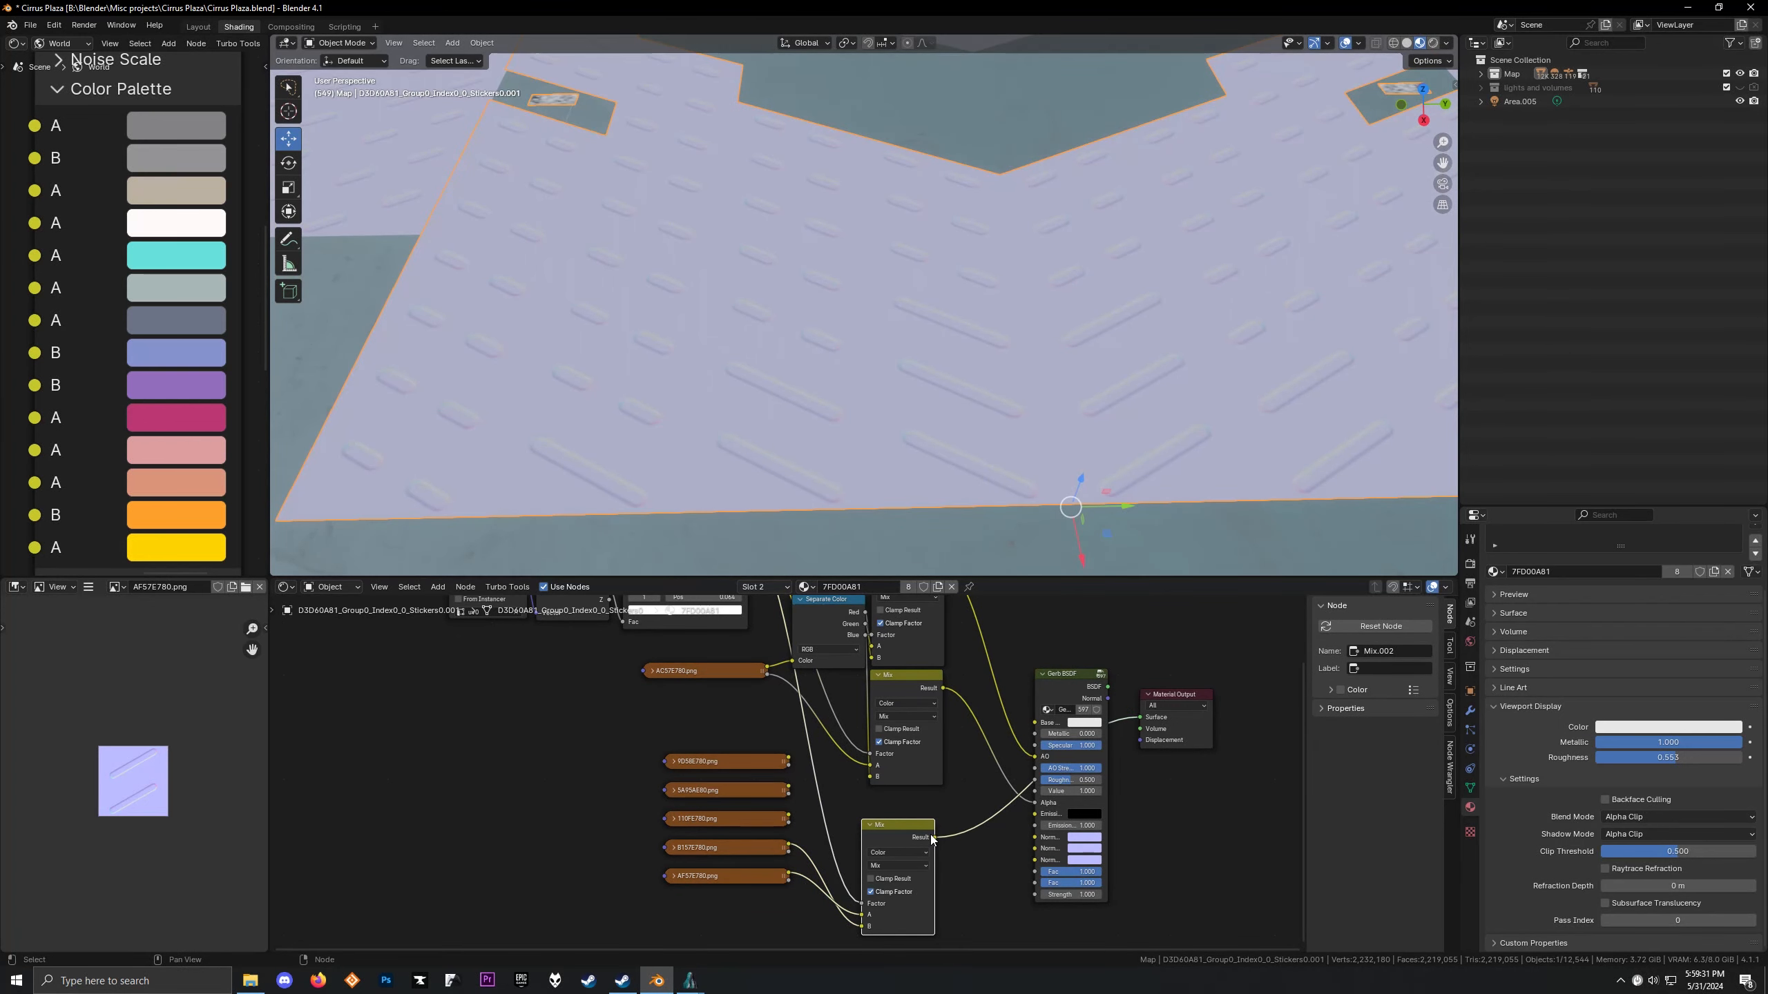
drag(933, 839, 1036, 837)
click(1066, 681)
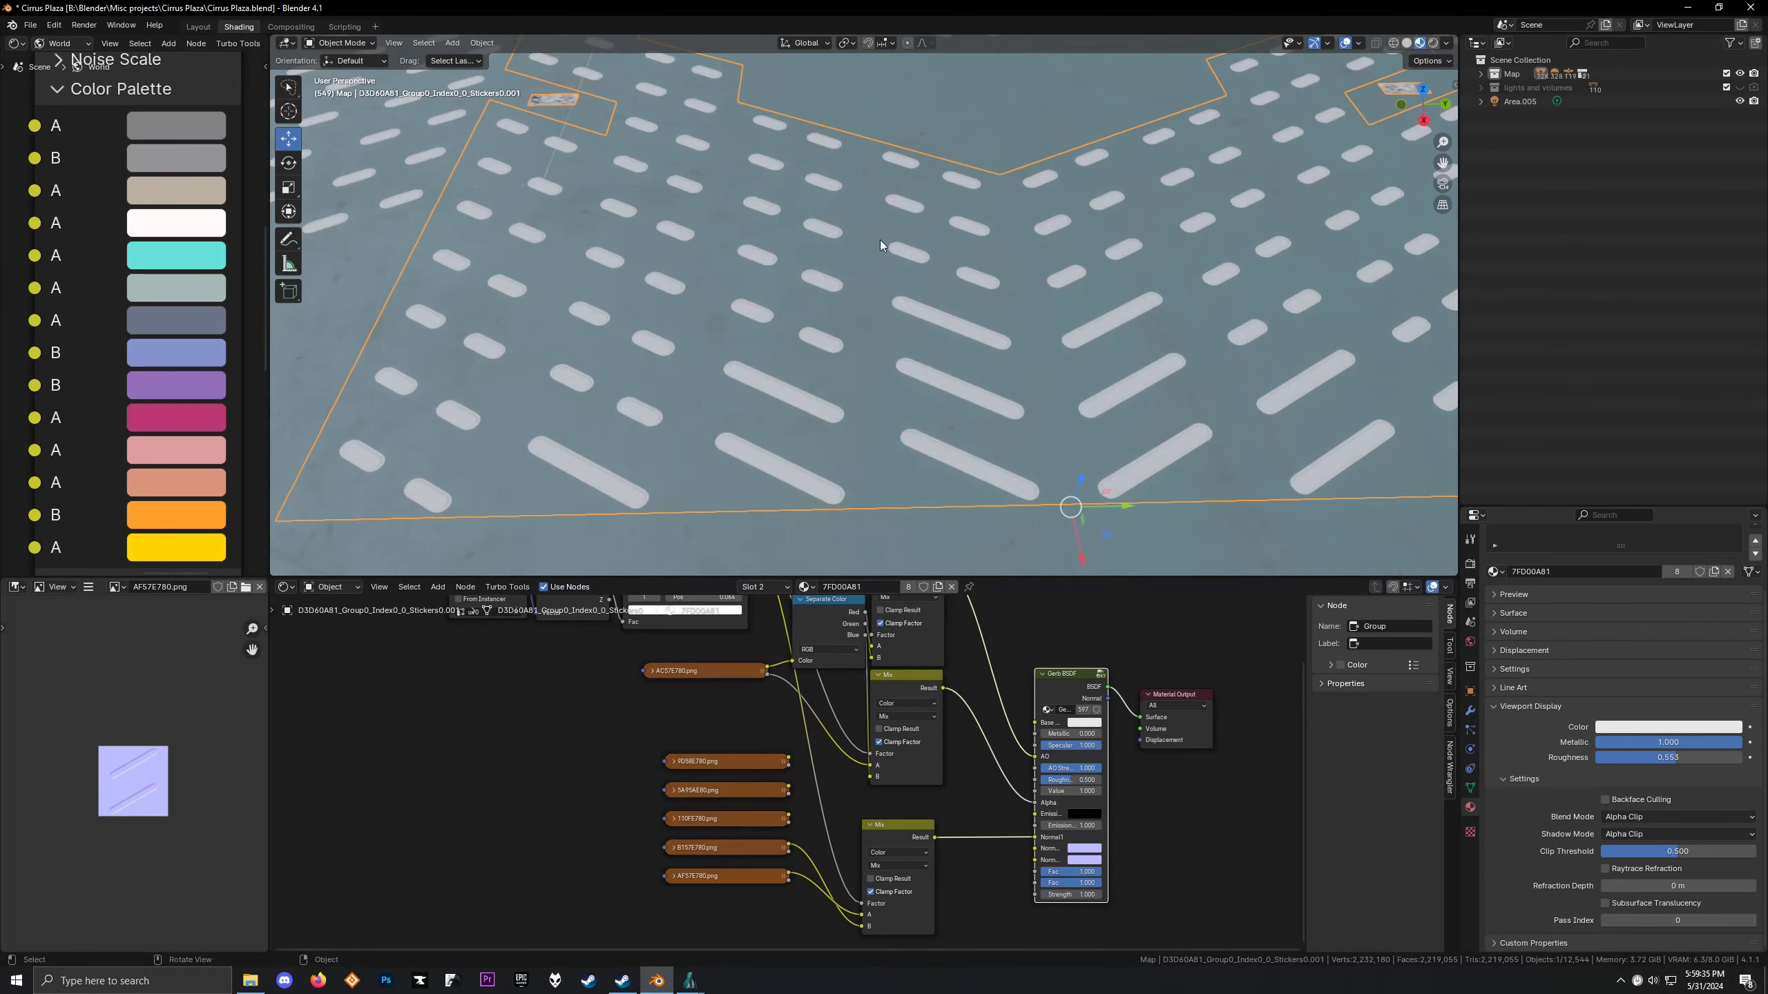
Switch to Alkahest and examine the reference floor markings from several positions
click(690, 981)
click(759, 913)
key(w)
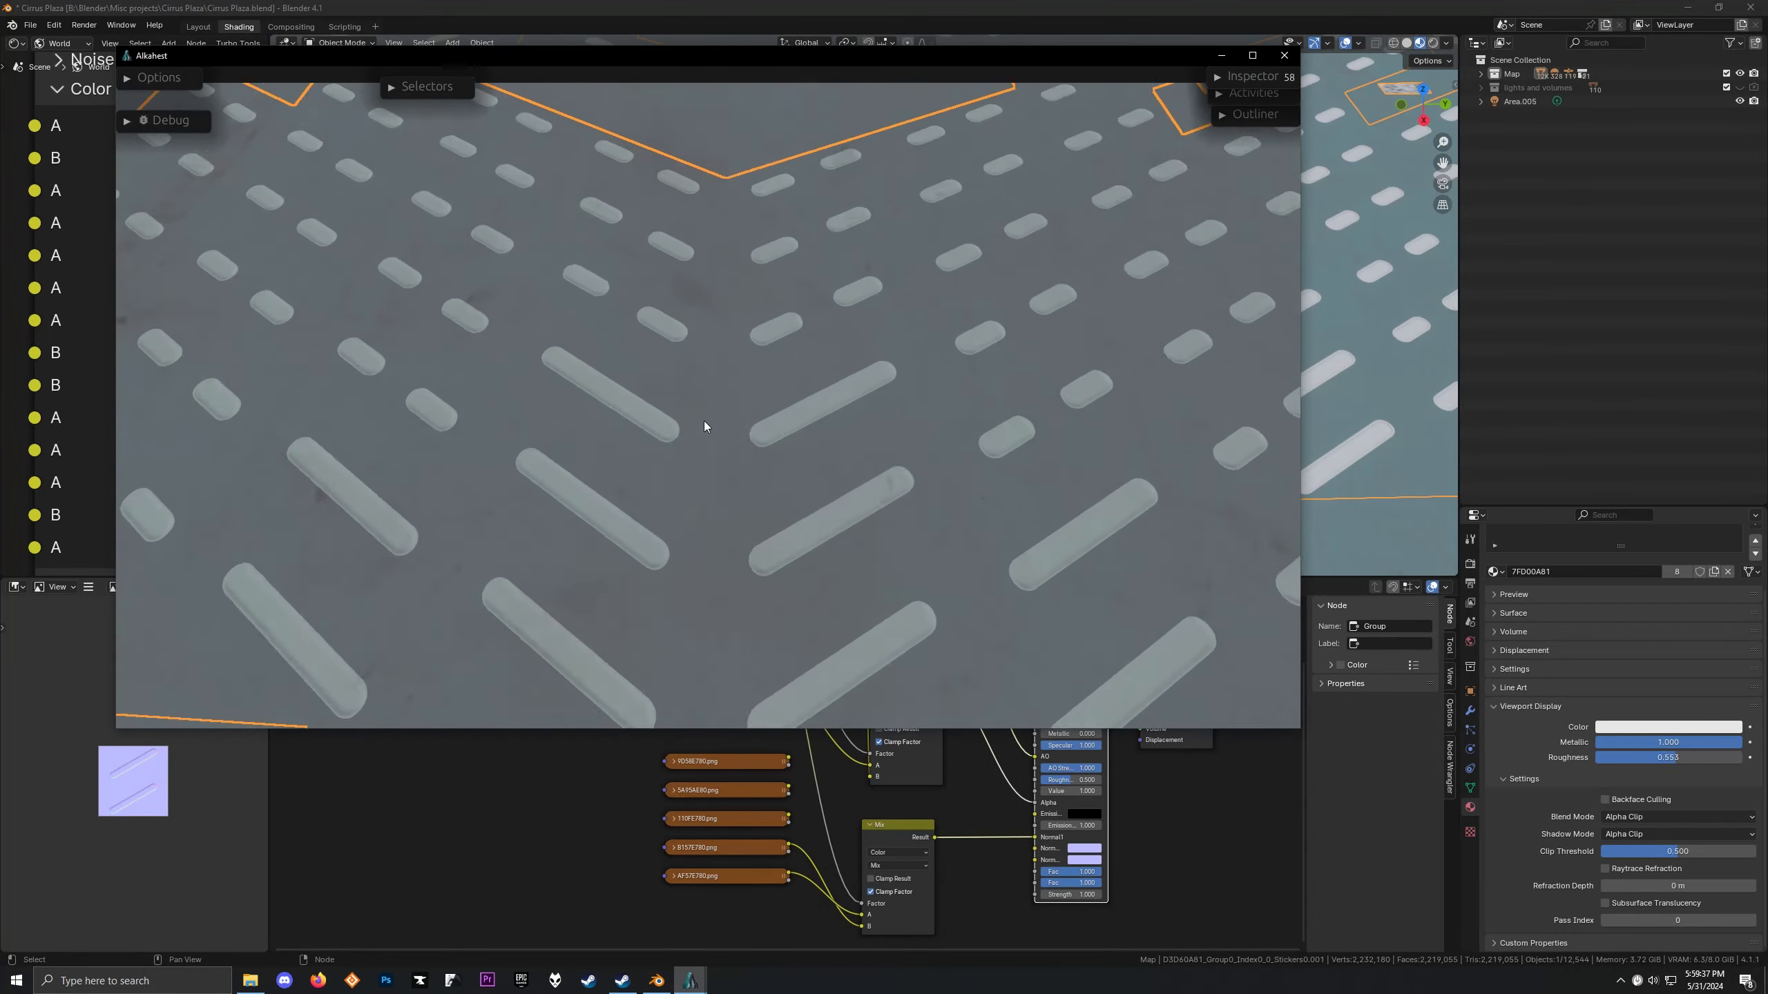
key(s)
key(a)
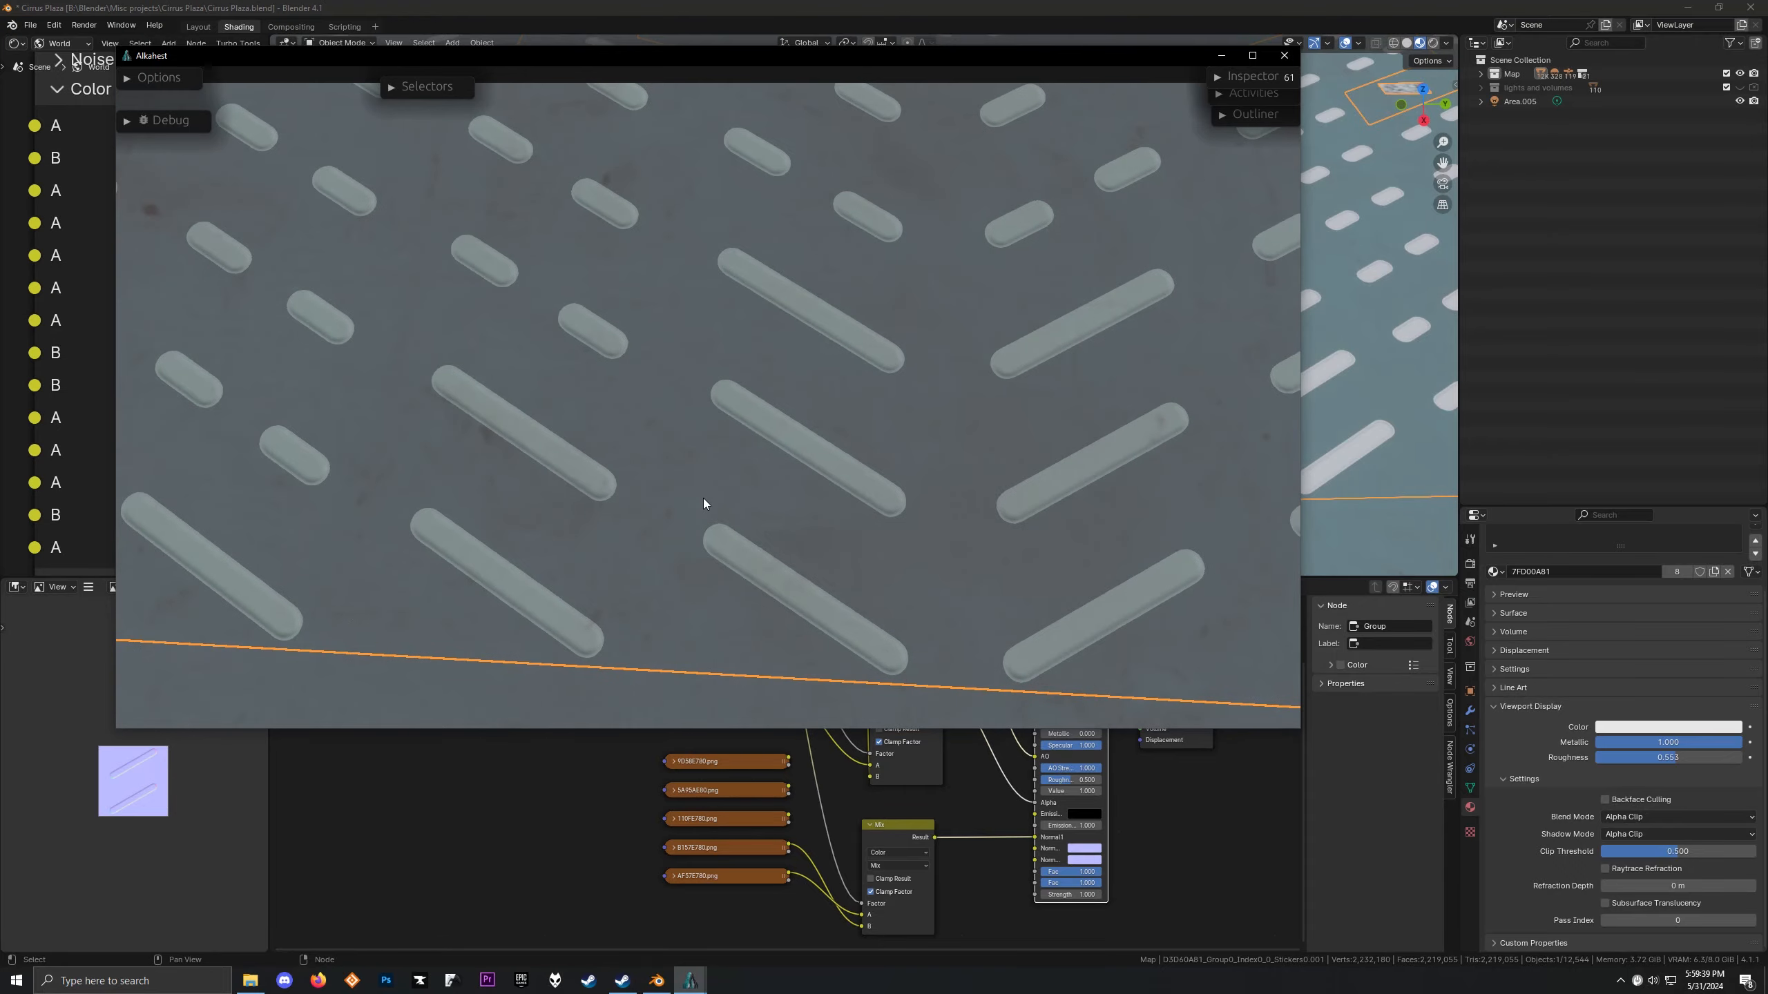
Examine the reference floor markings in Alkahest from close up and from farther back
key(s)
drag(703, 497, 723, 447)
key(w)
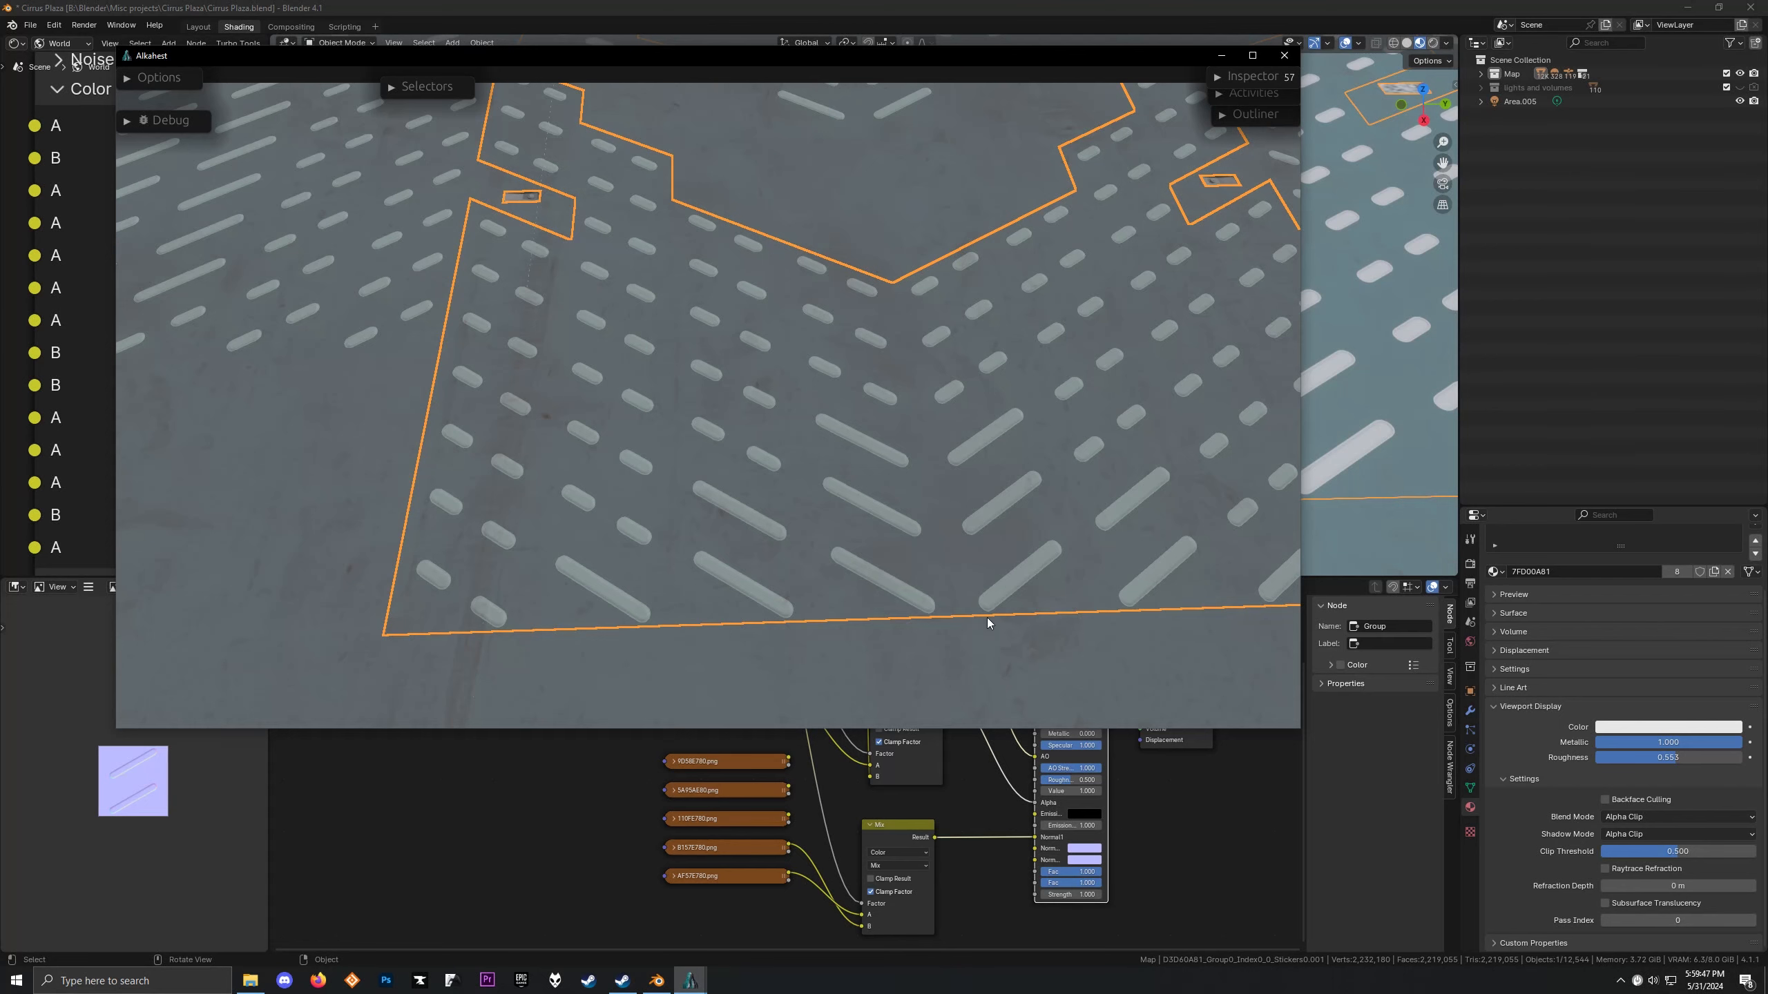
Return to Blender, select the floor panel around the markings and inspect the 9D58E780.png texture in its material
click(1190, 864)
scroll(915, 511, down, 5)
middle_drag(916, 511, 883, 488)
click(694, 394)
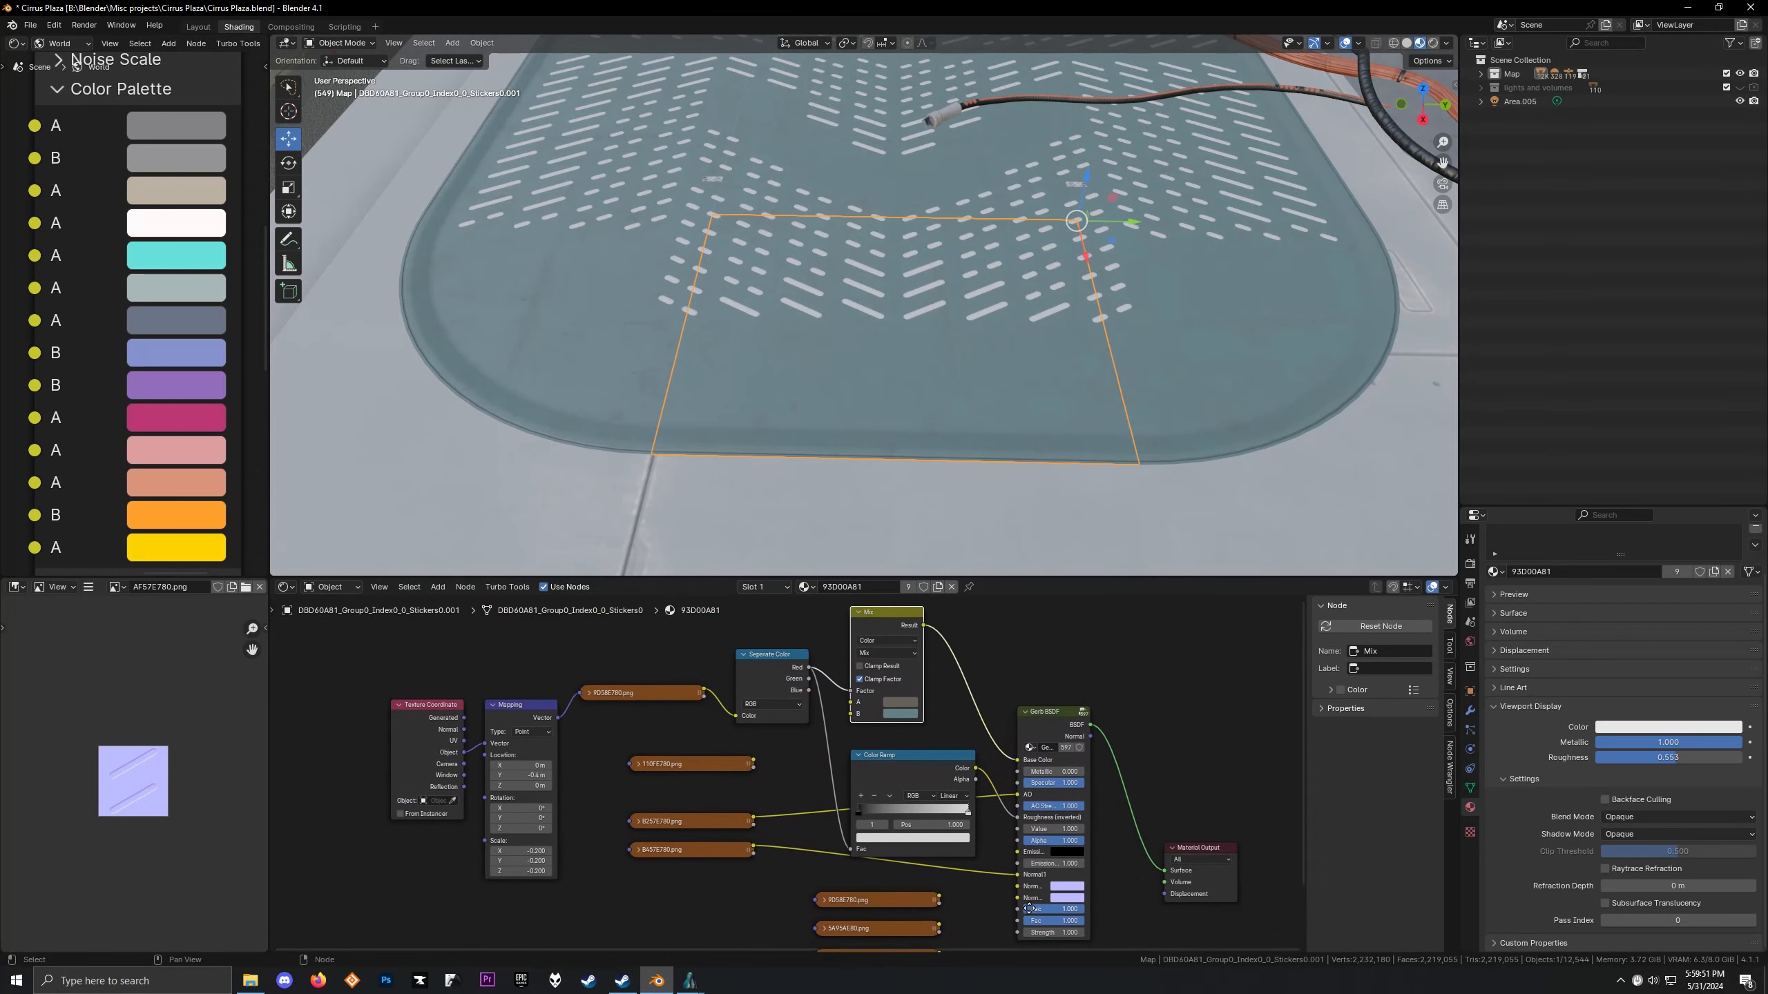
drag(650, 695, 668, 705)
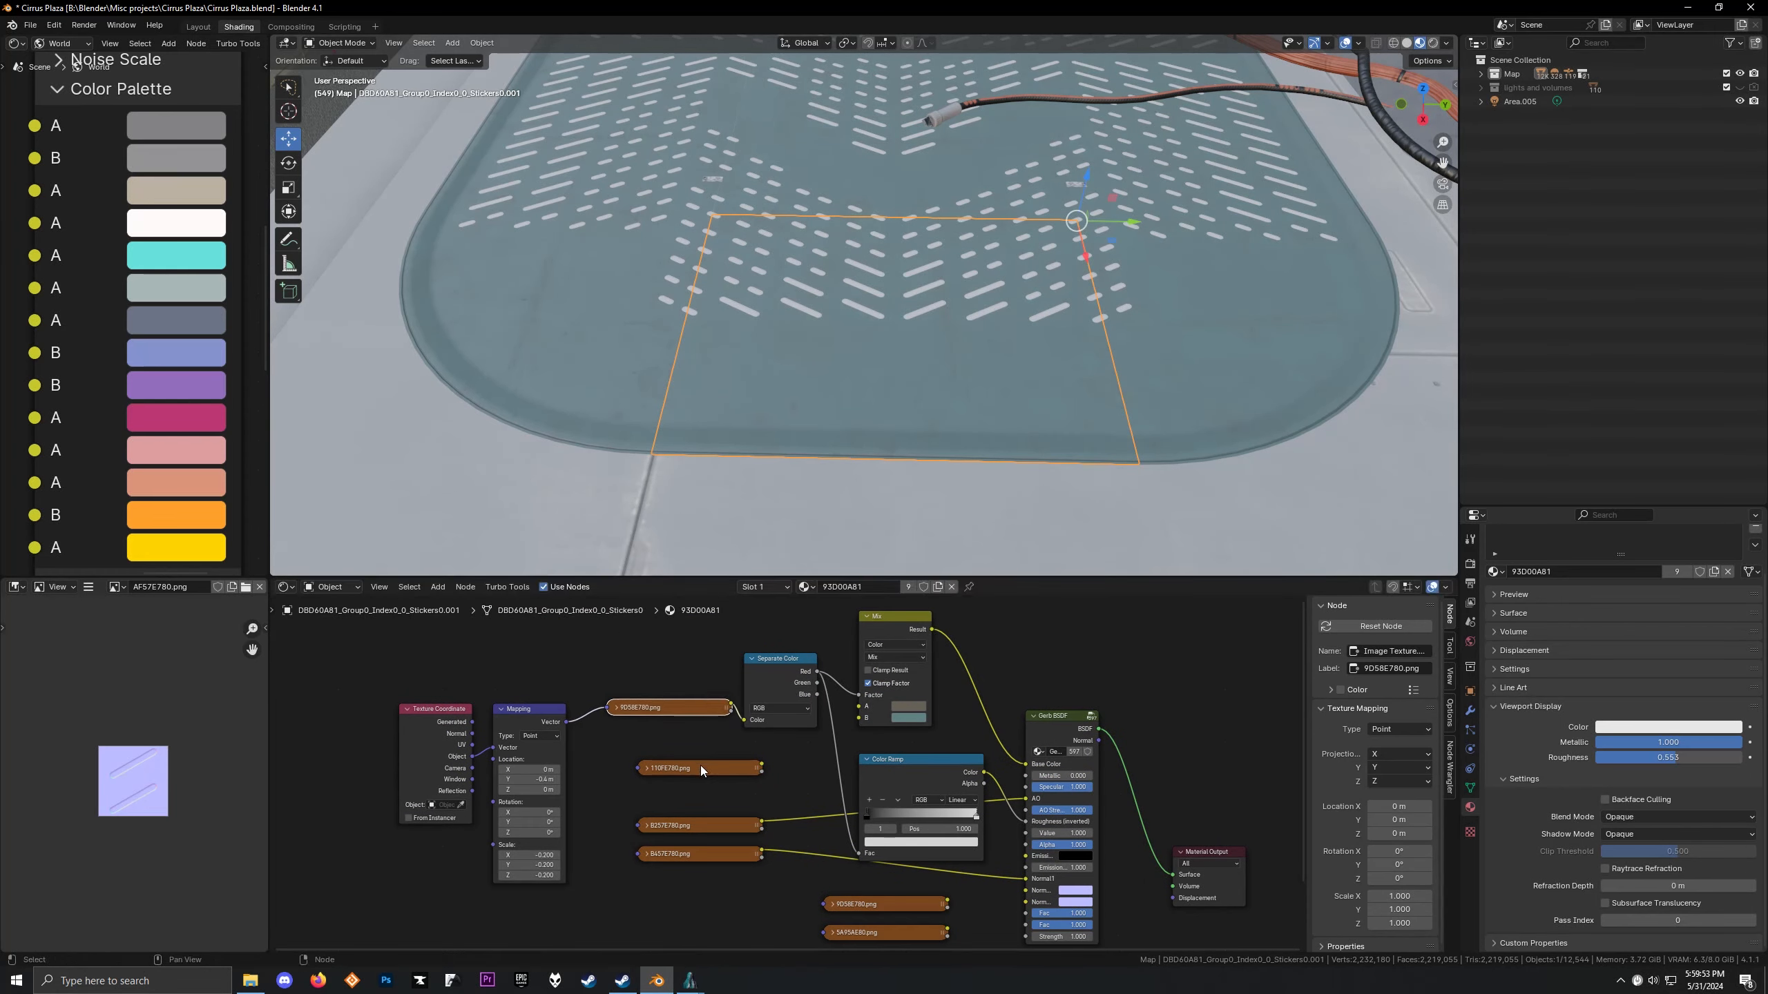
key(Home)
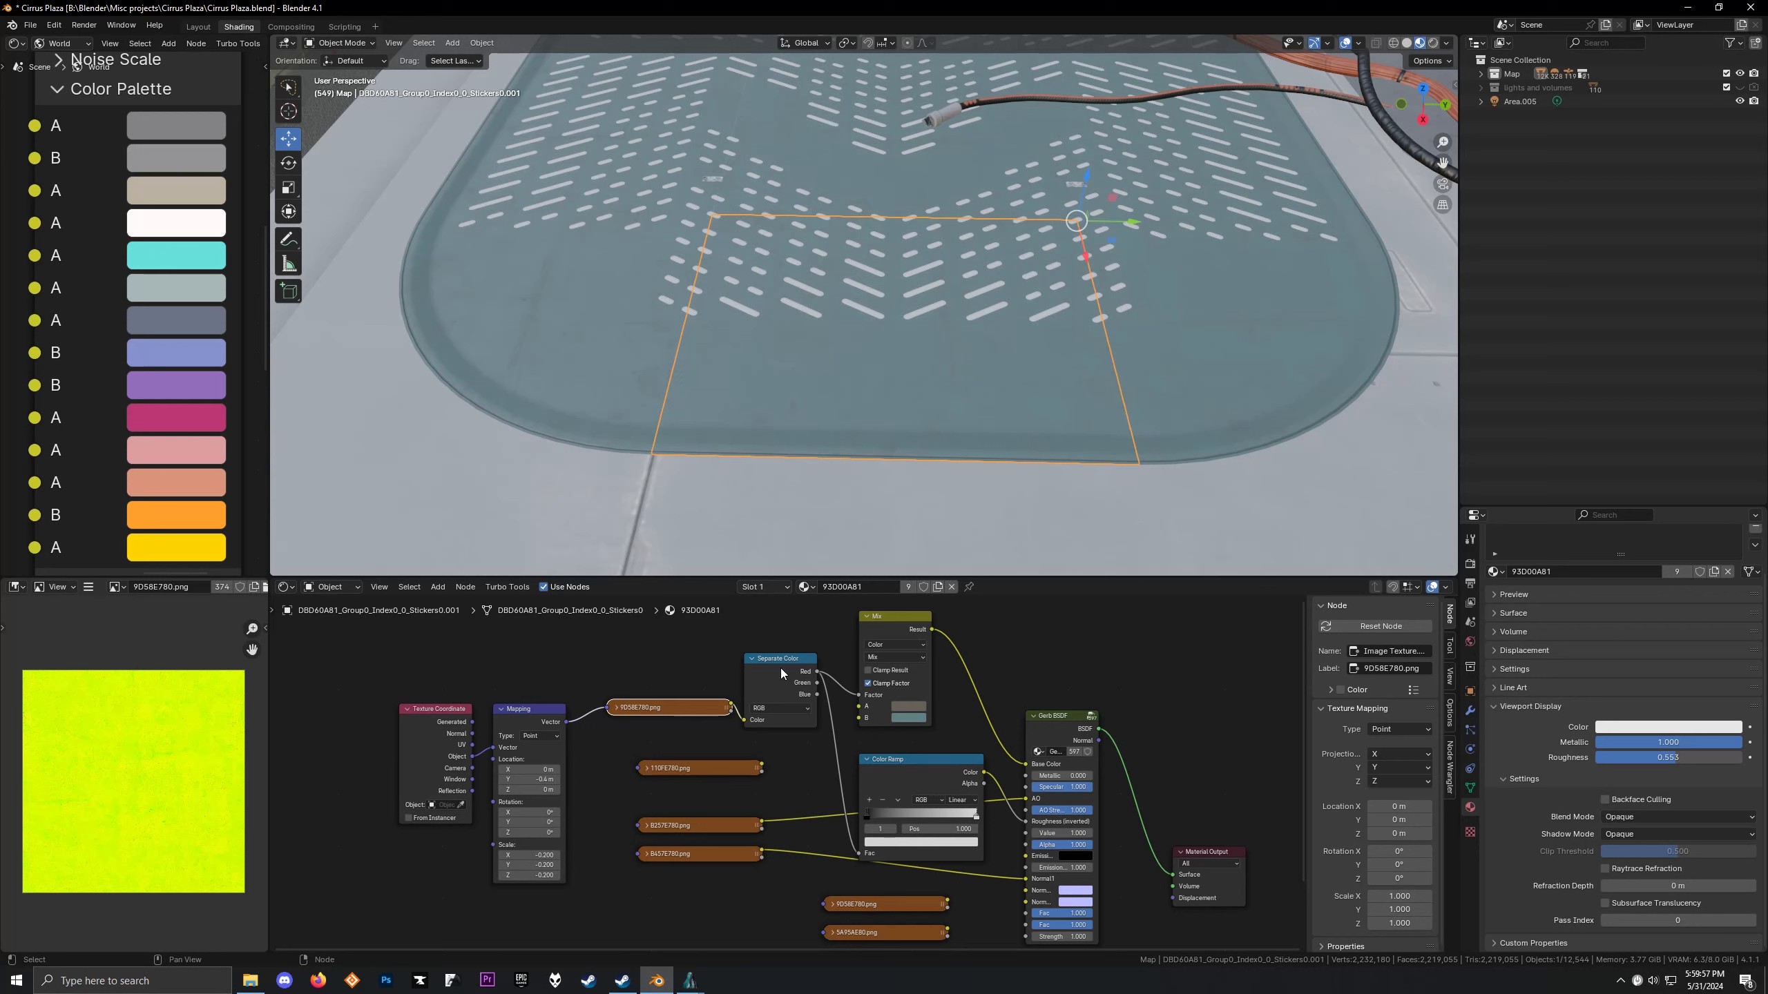
Copy the floor material's Texture Coordinate, Mapping, 9D58E780.png, Separate Color and Mix nodes into the markings' 7FD00A81 material, above its existing nodes
drag(373, 660, 907, 740)
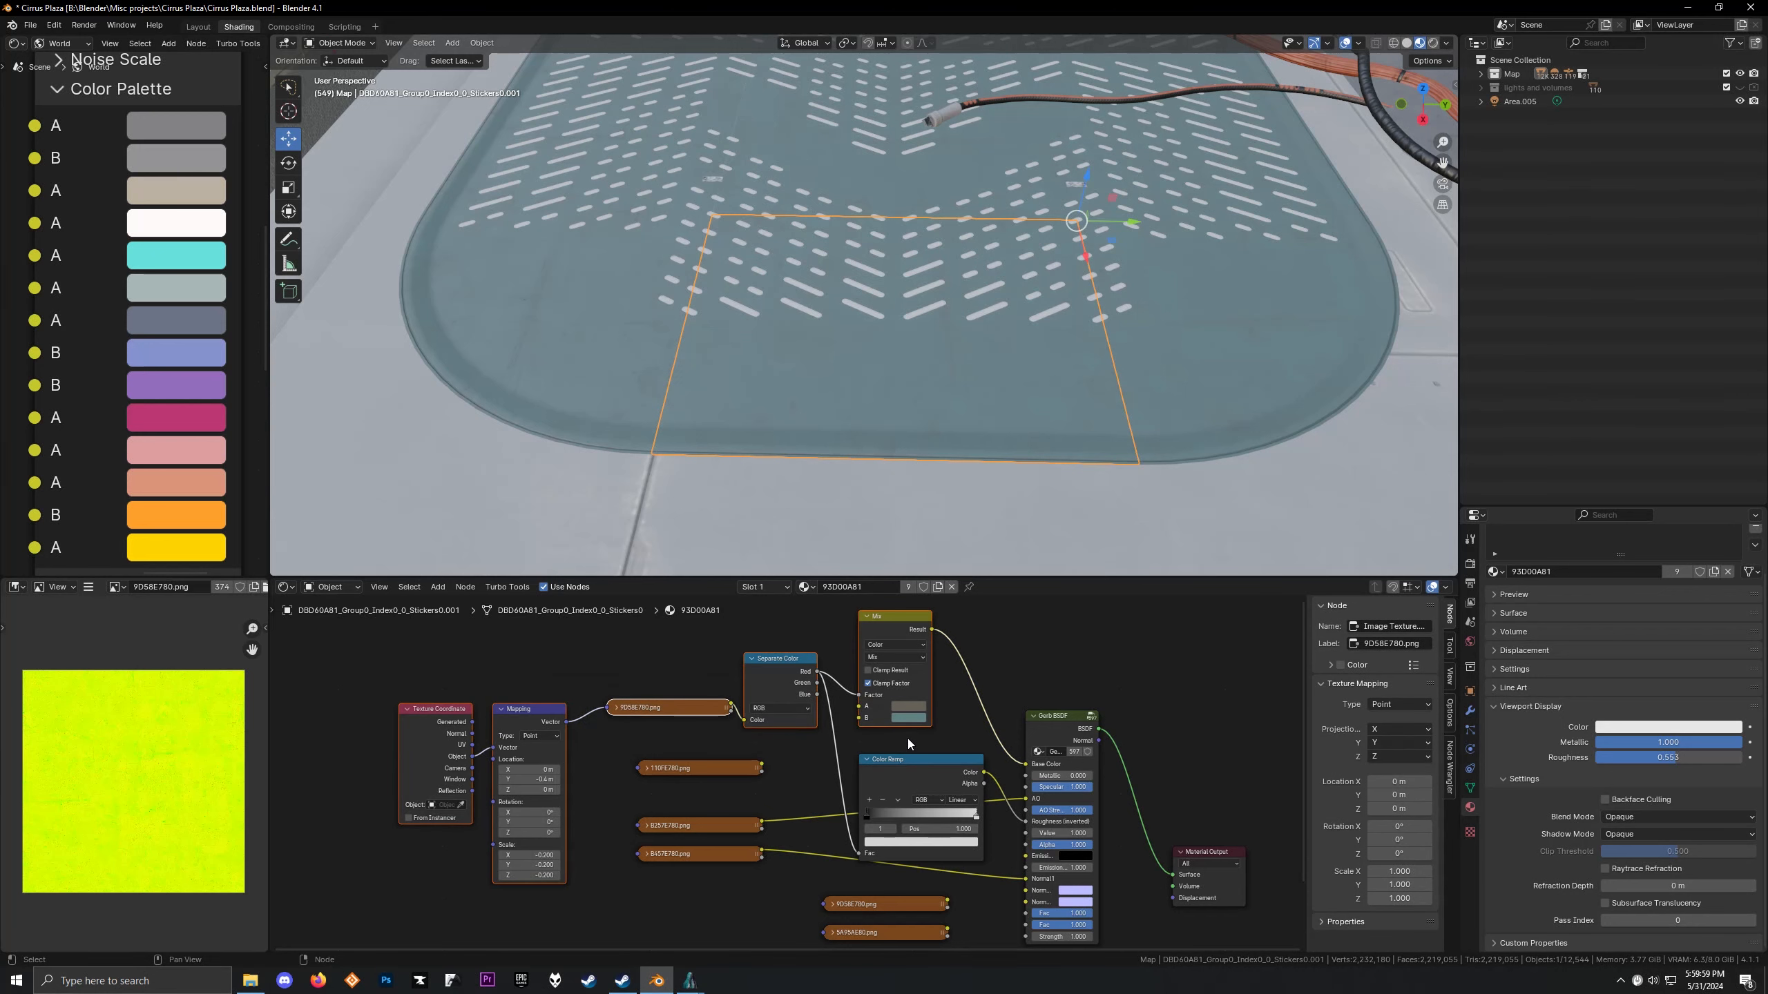
shift+click(911, 633)
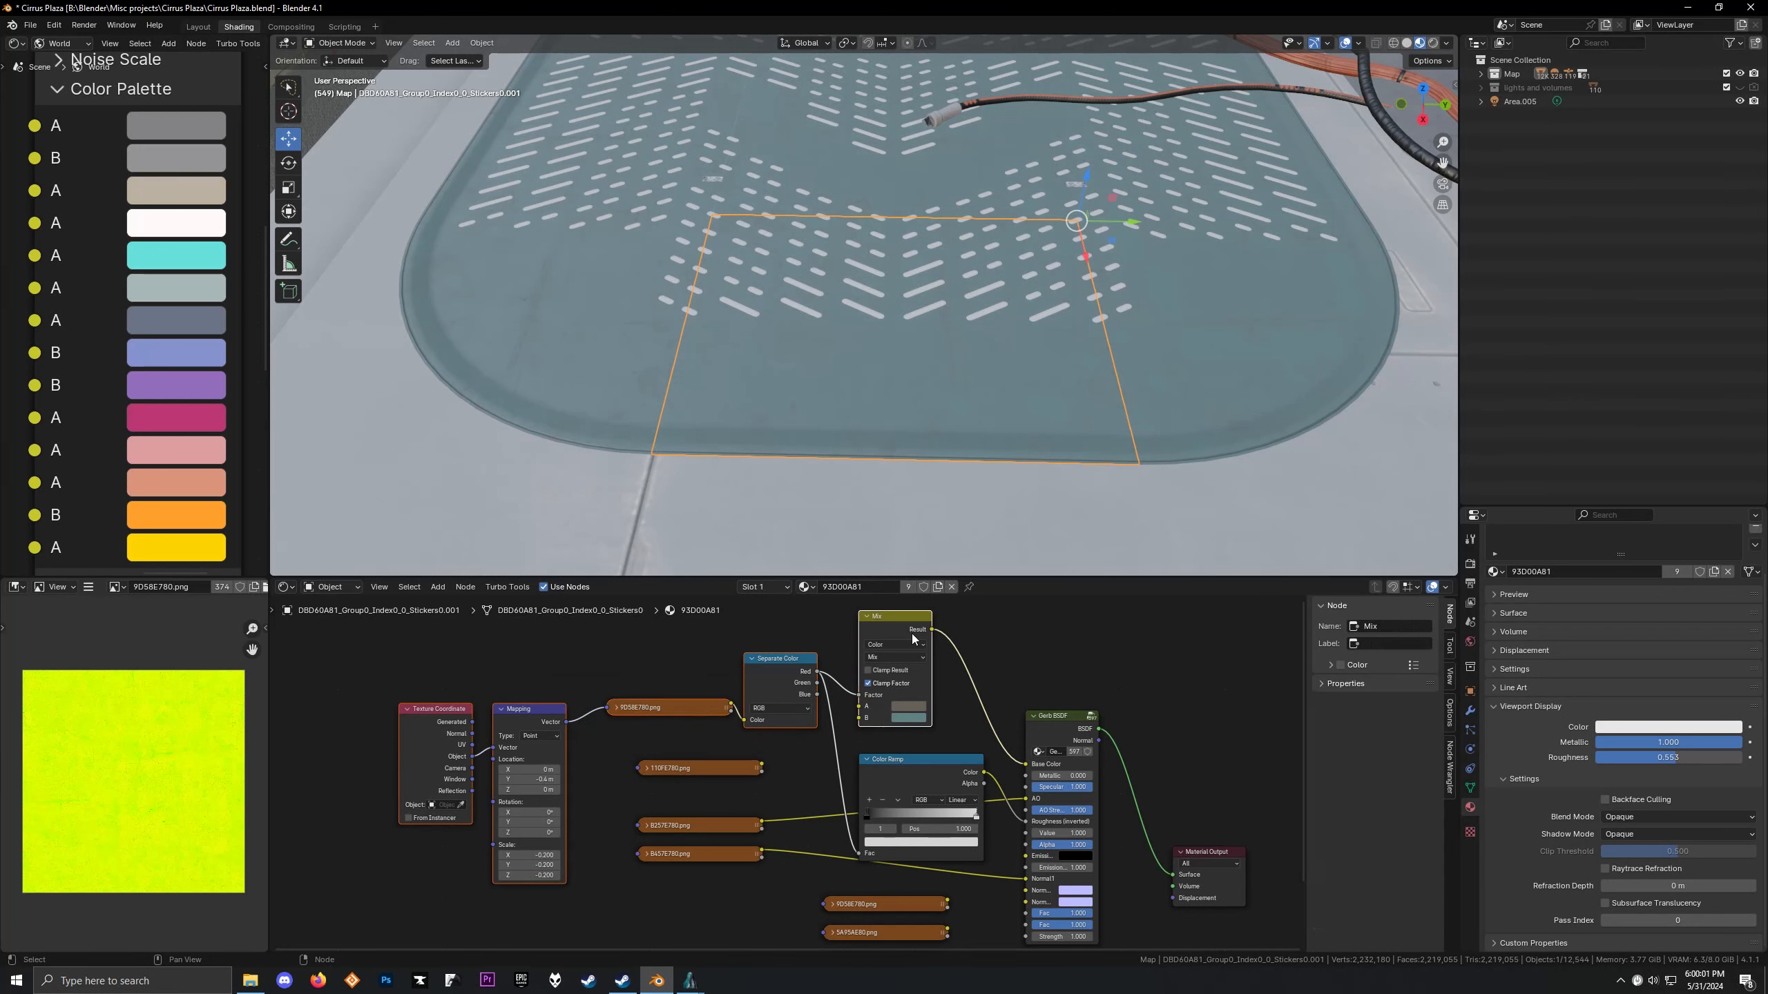
click(807, 296)
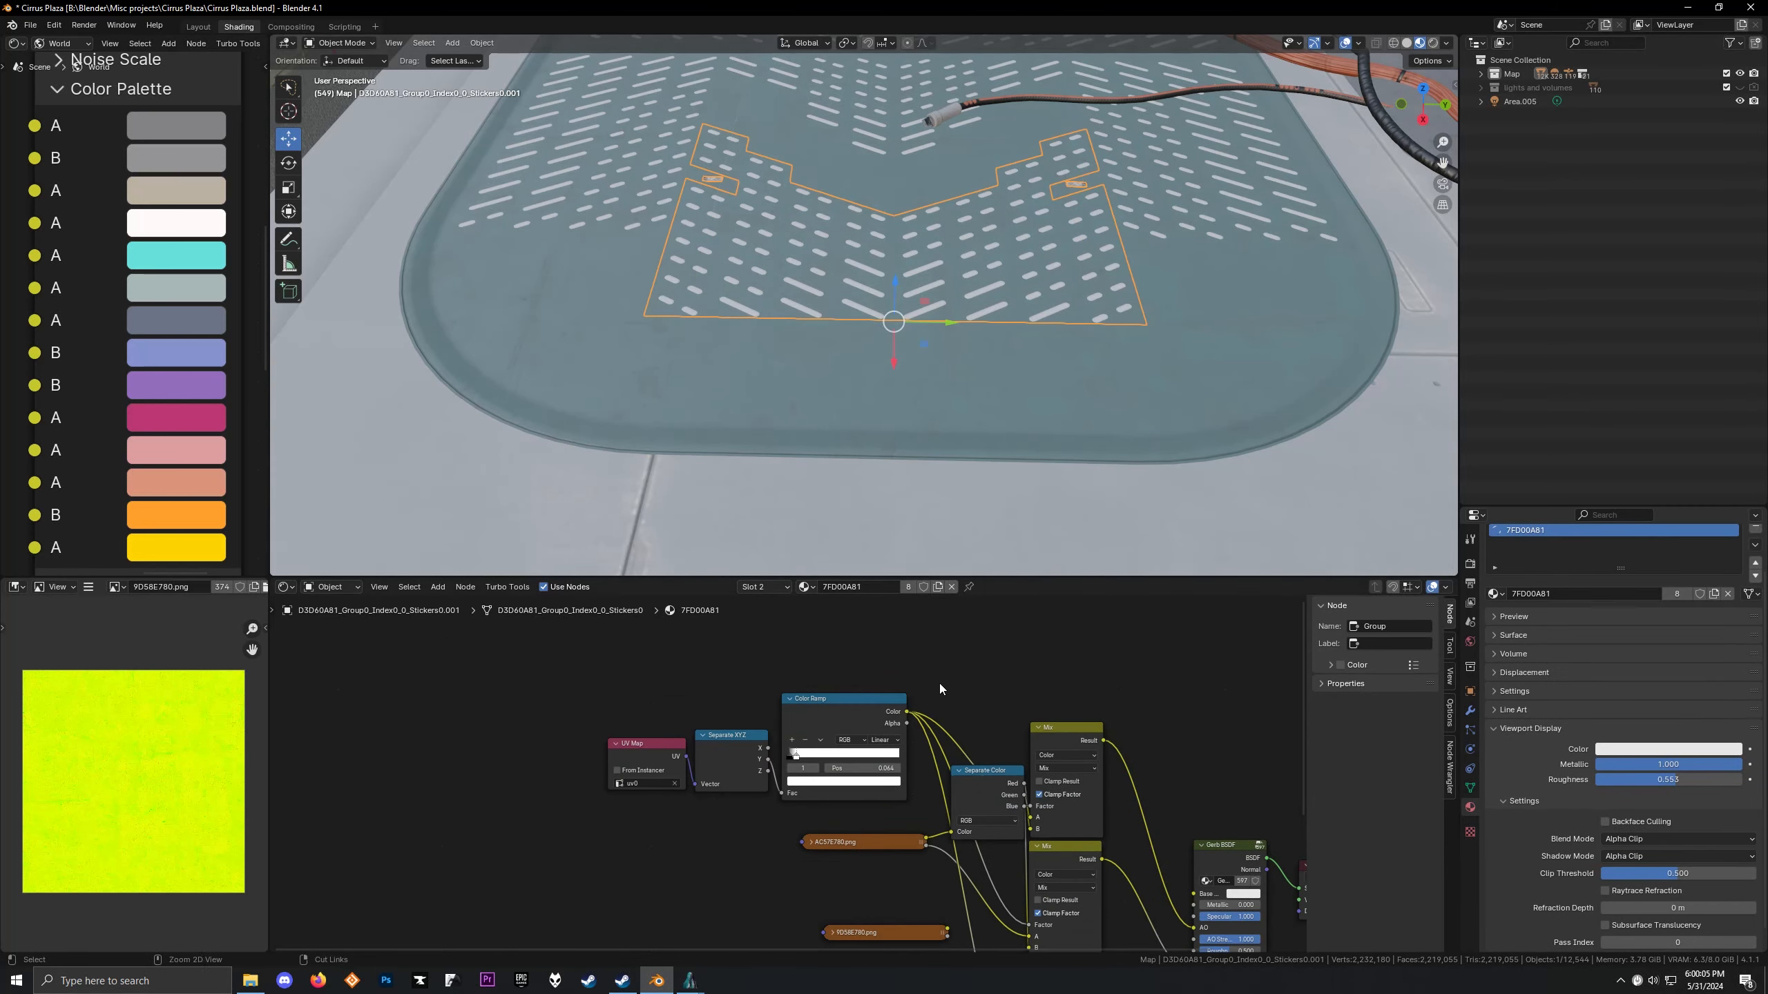
key(ctrl+v)
key(g)
click(768, 703)
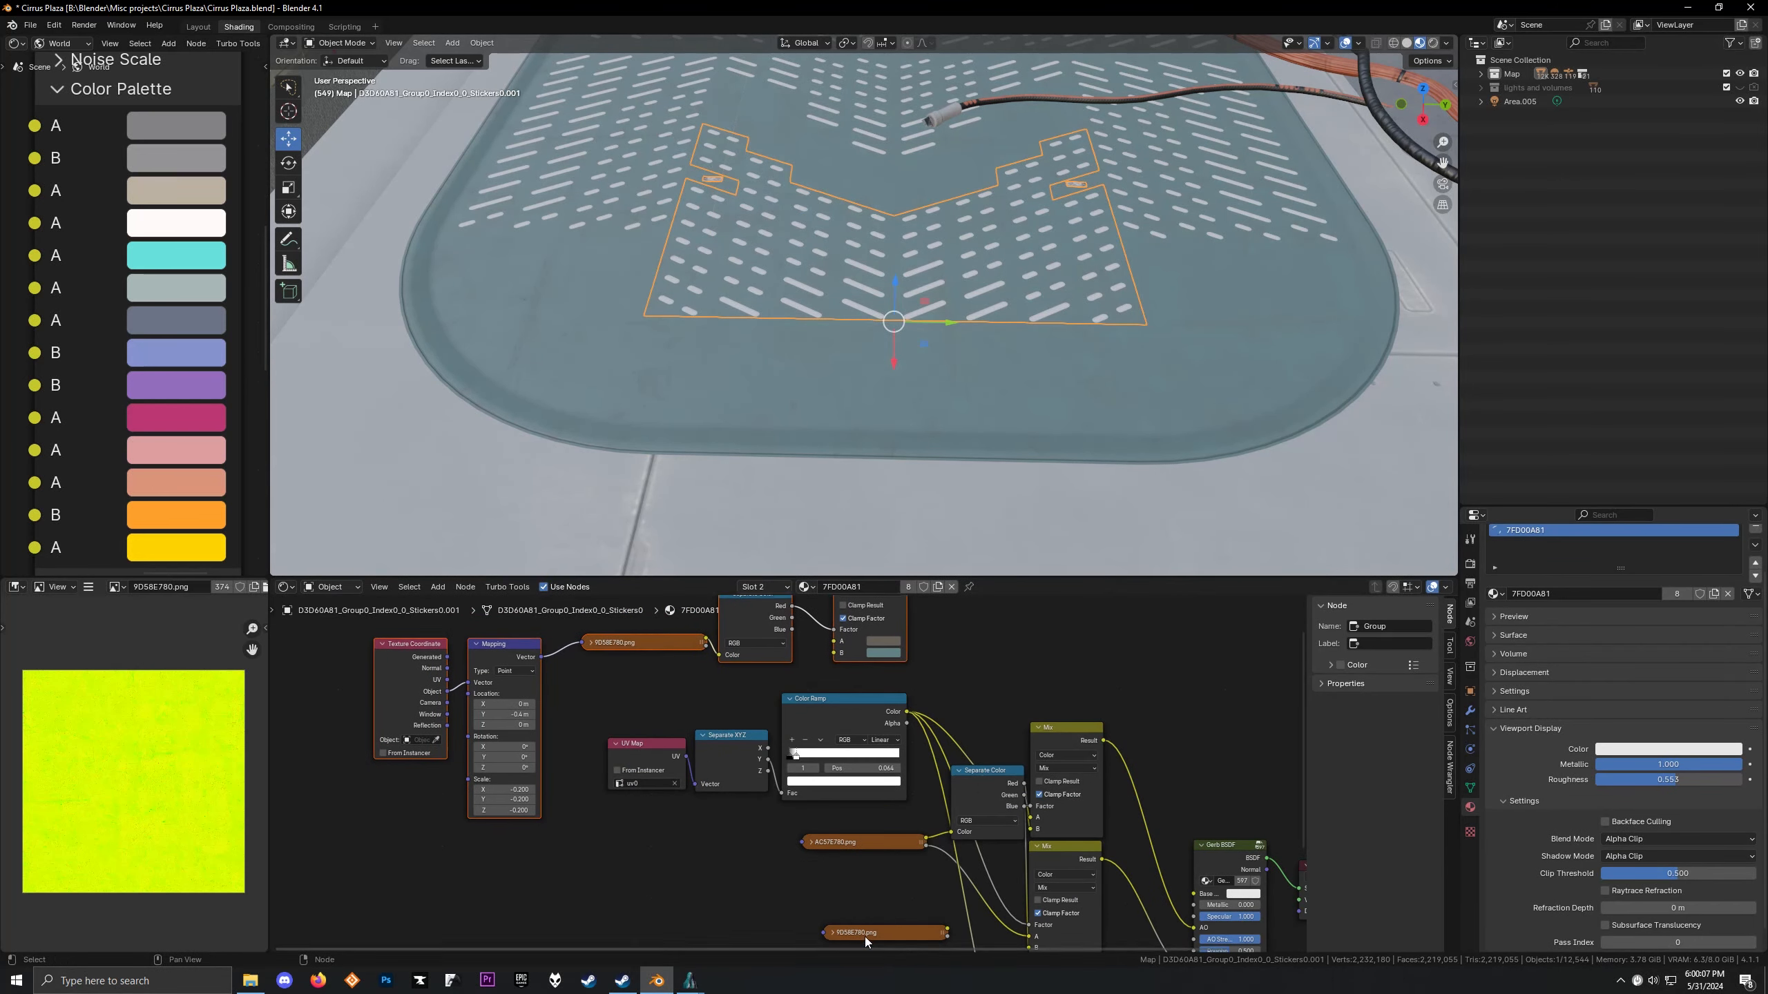
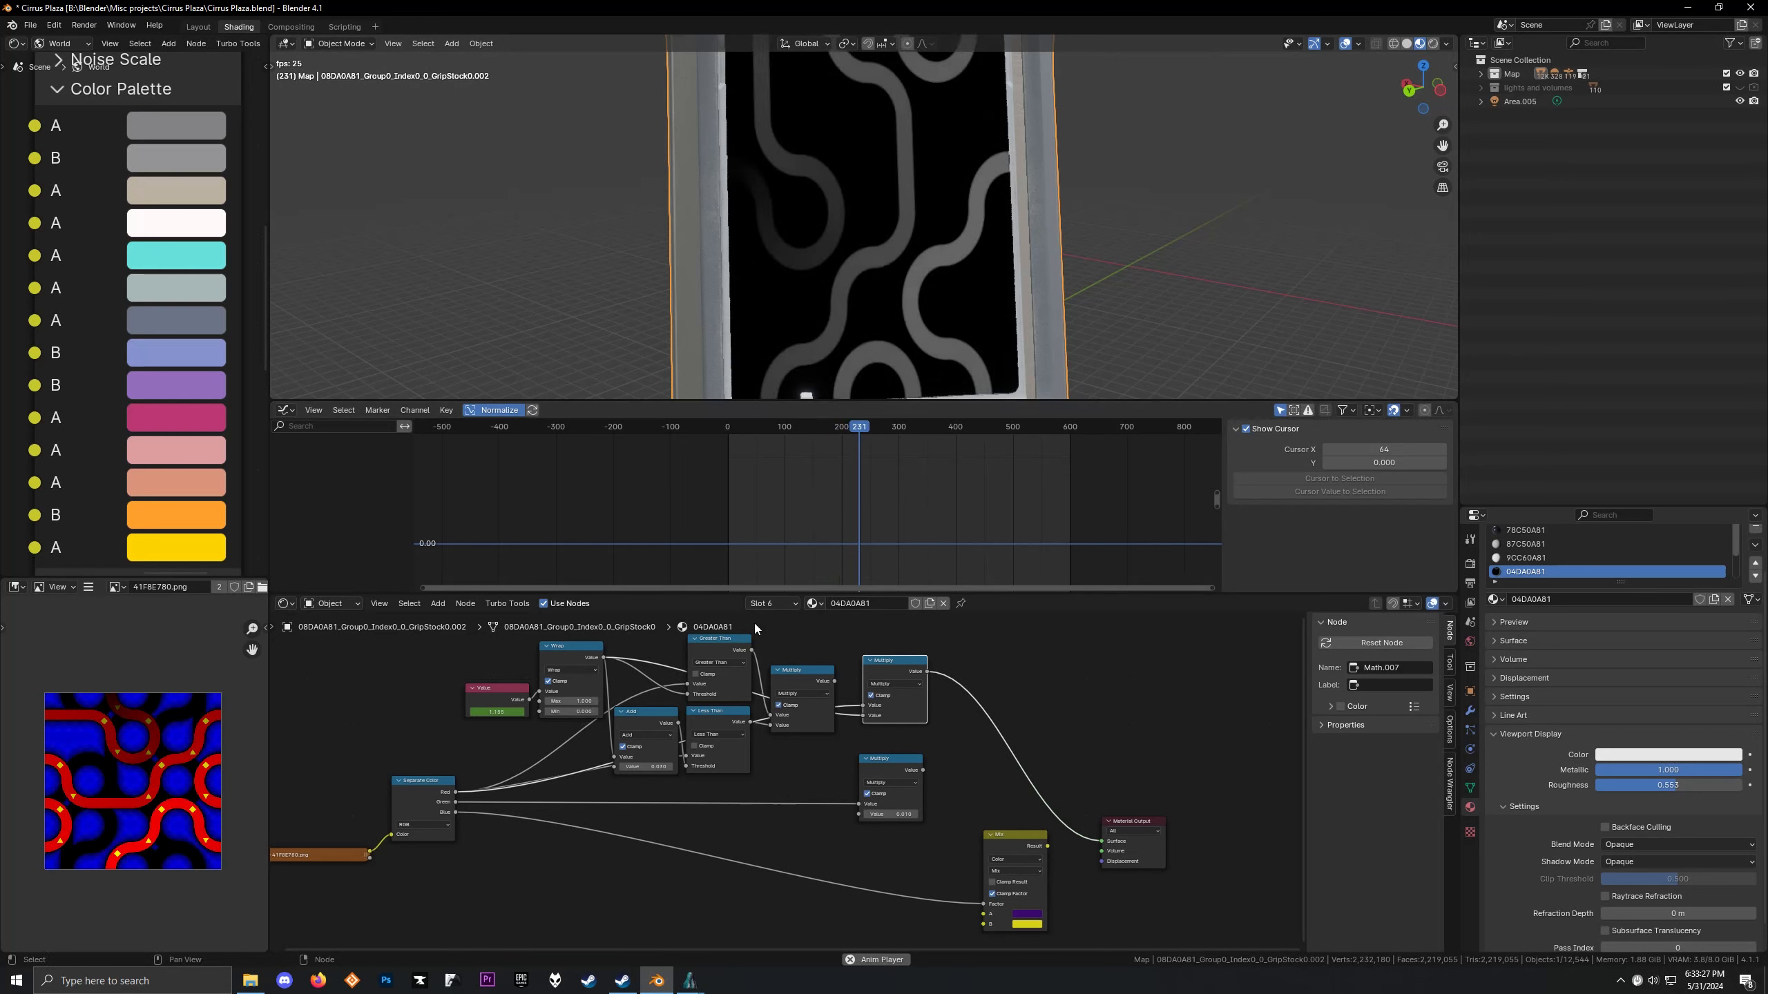
Preview the Greater Than, Less Than and first Multiply outputs on the arcade screen, playing the animation to compare the masks
key(space)
ctrl+shift+click(735, 662)
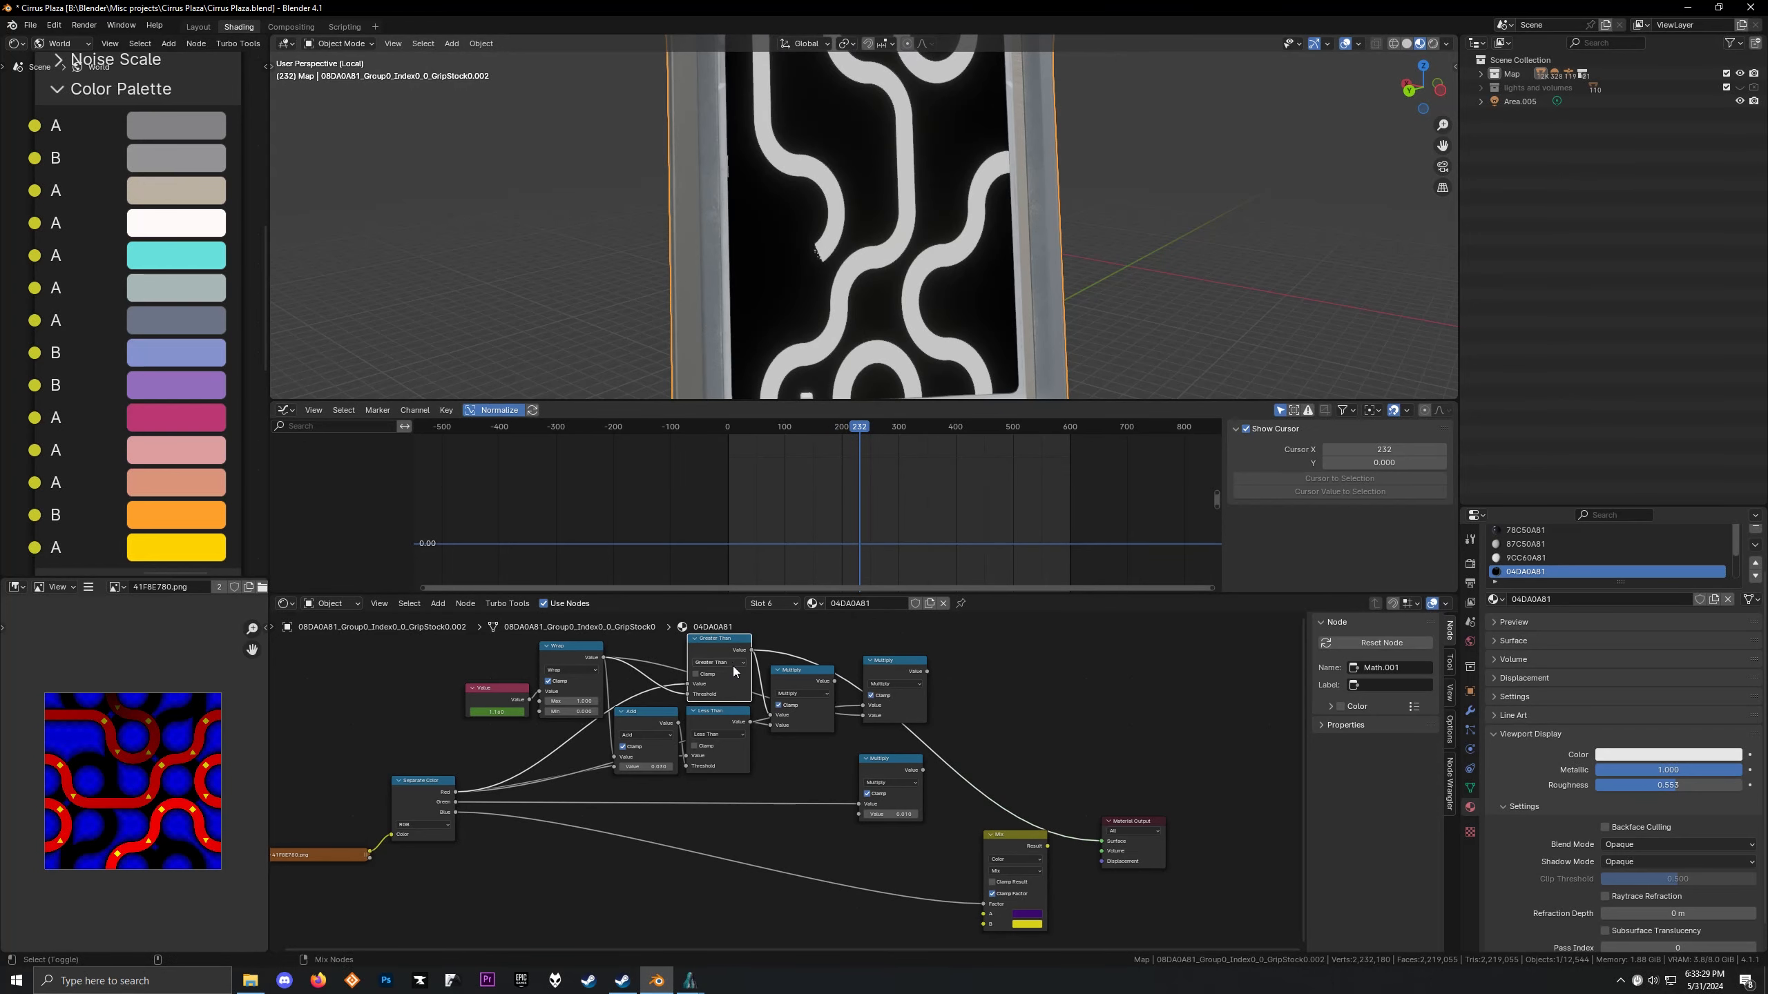
ctrl+shift+click(729, 713)
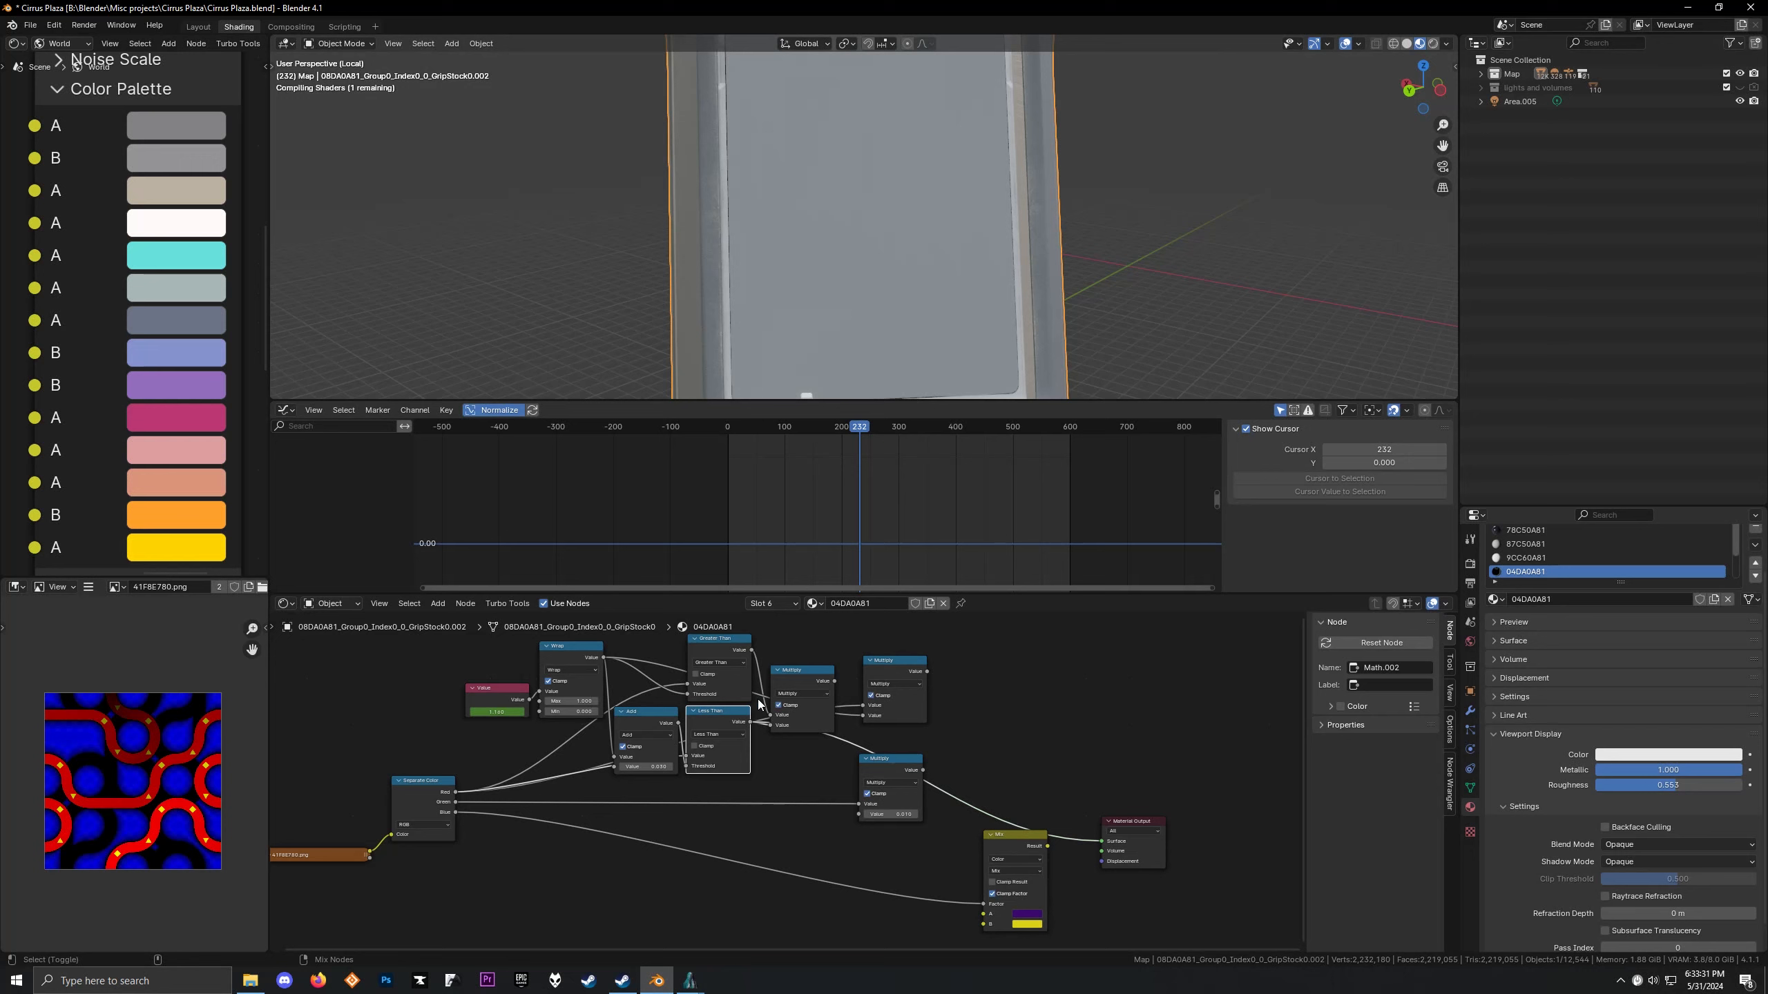
ctrl+shift+click(798, 677)
key(space)
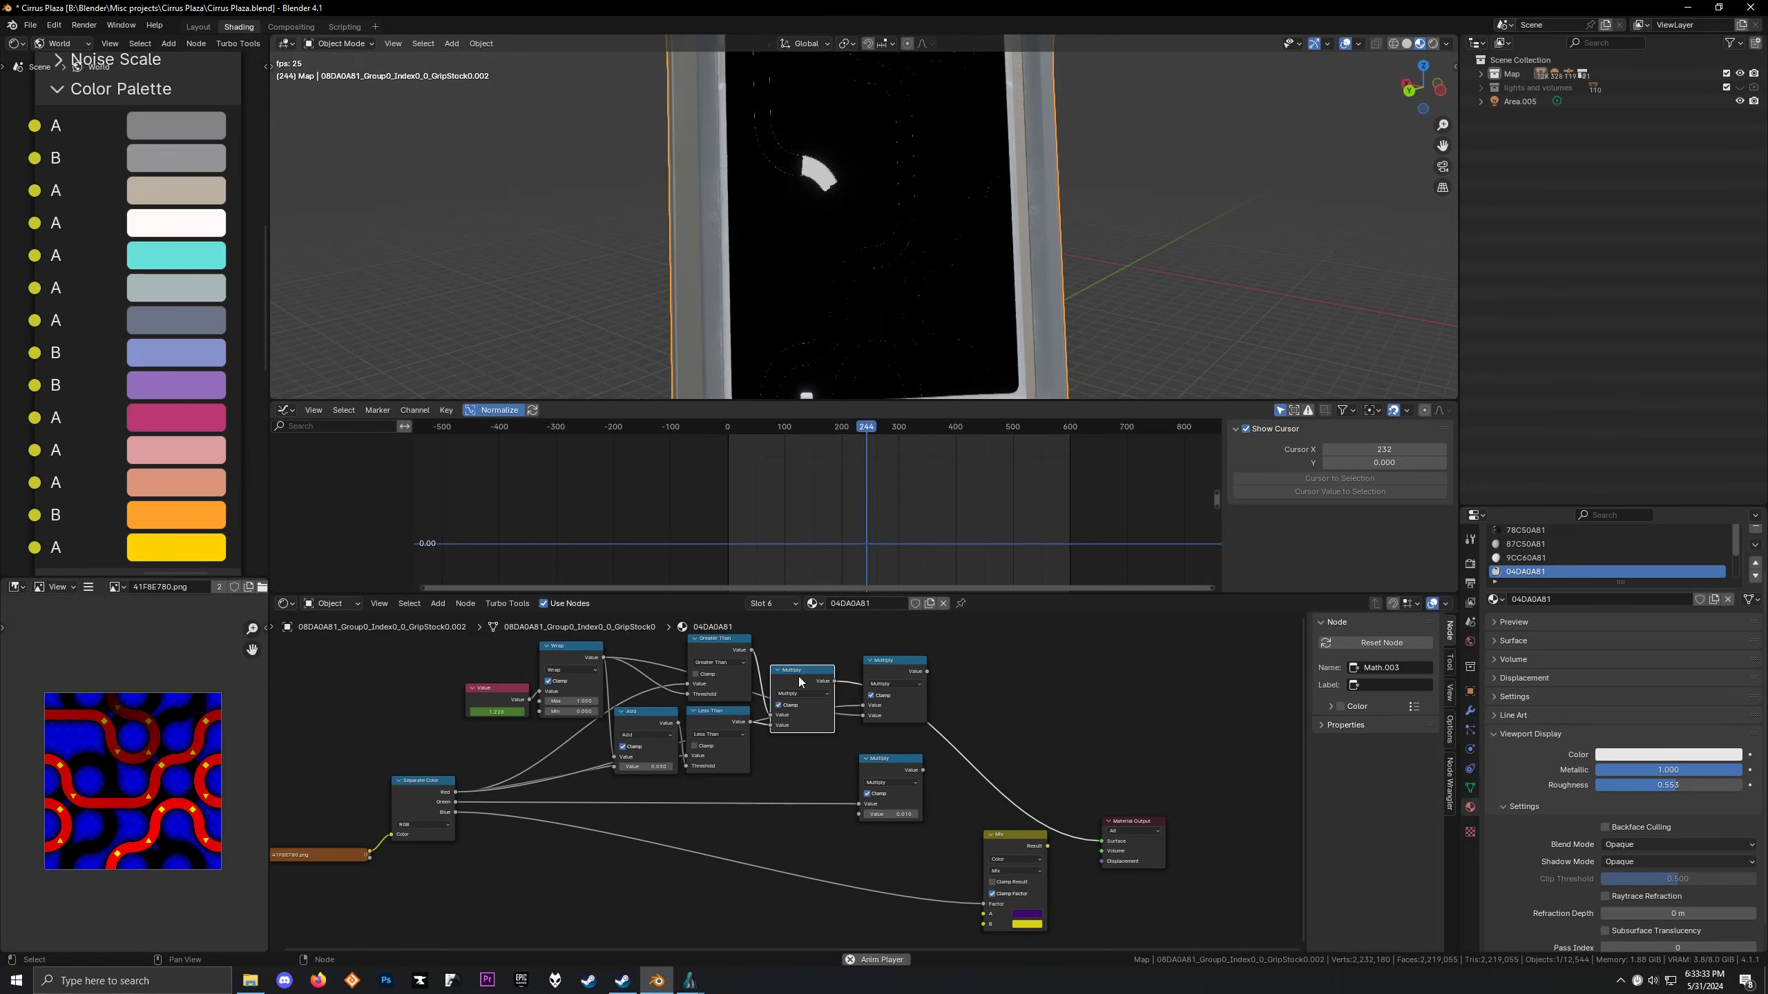
ctrl+shift+click(726, 643)
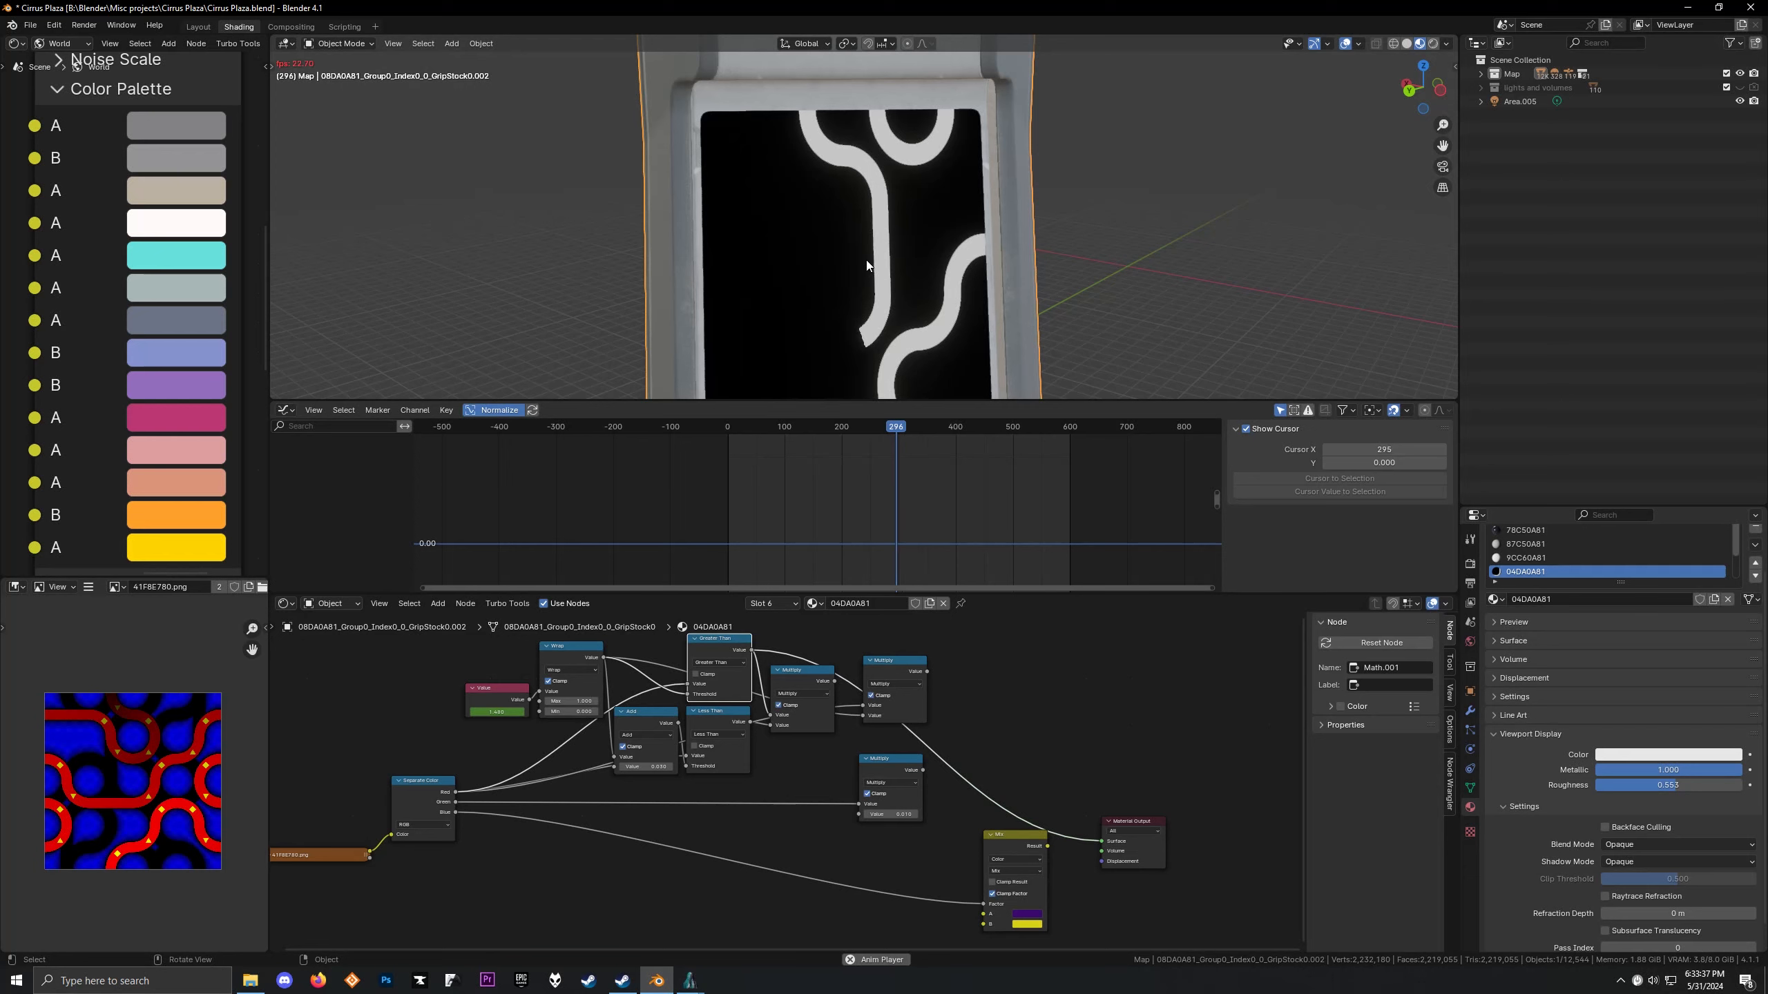
key(space)
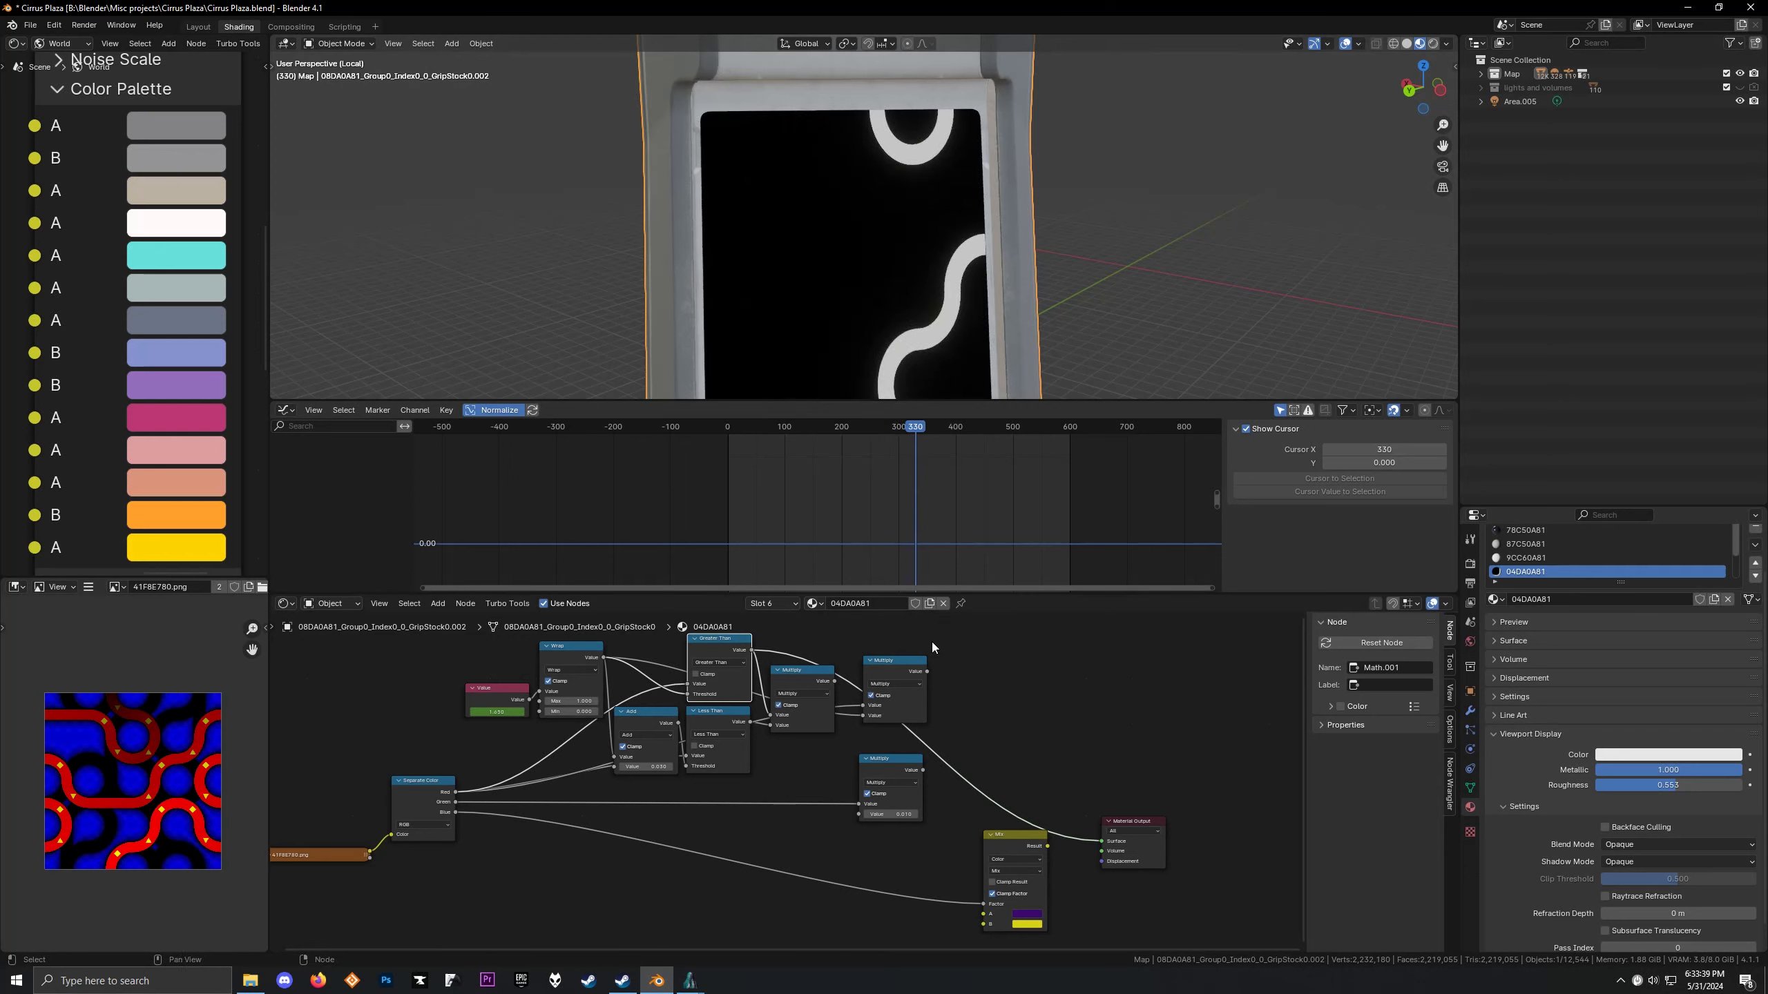
Remove the extra upper Multiply node, connect Greater Than's Value to the lower Multiply's second input and preview that Multiply
click(887, 669)
key(ctrl+x)
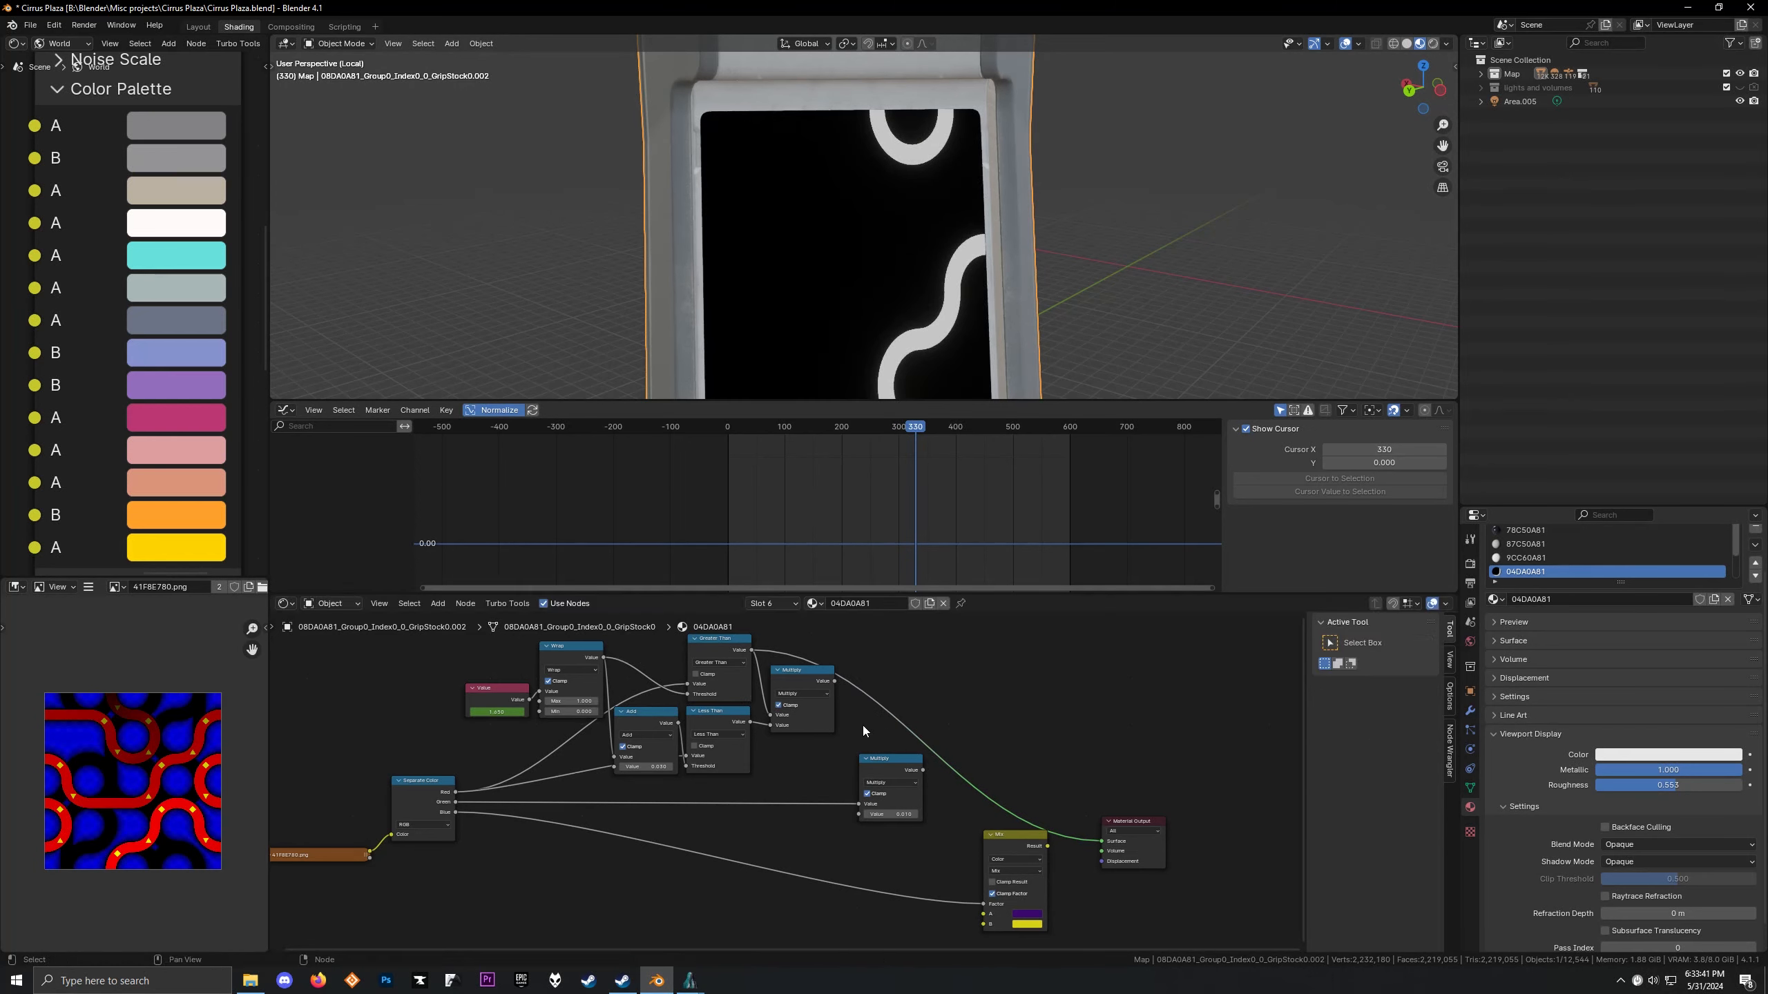
drag(895, 766, 892, 780)
drag(752, 650, 856, 829)
ctrl+shift+click(884, 784)
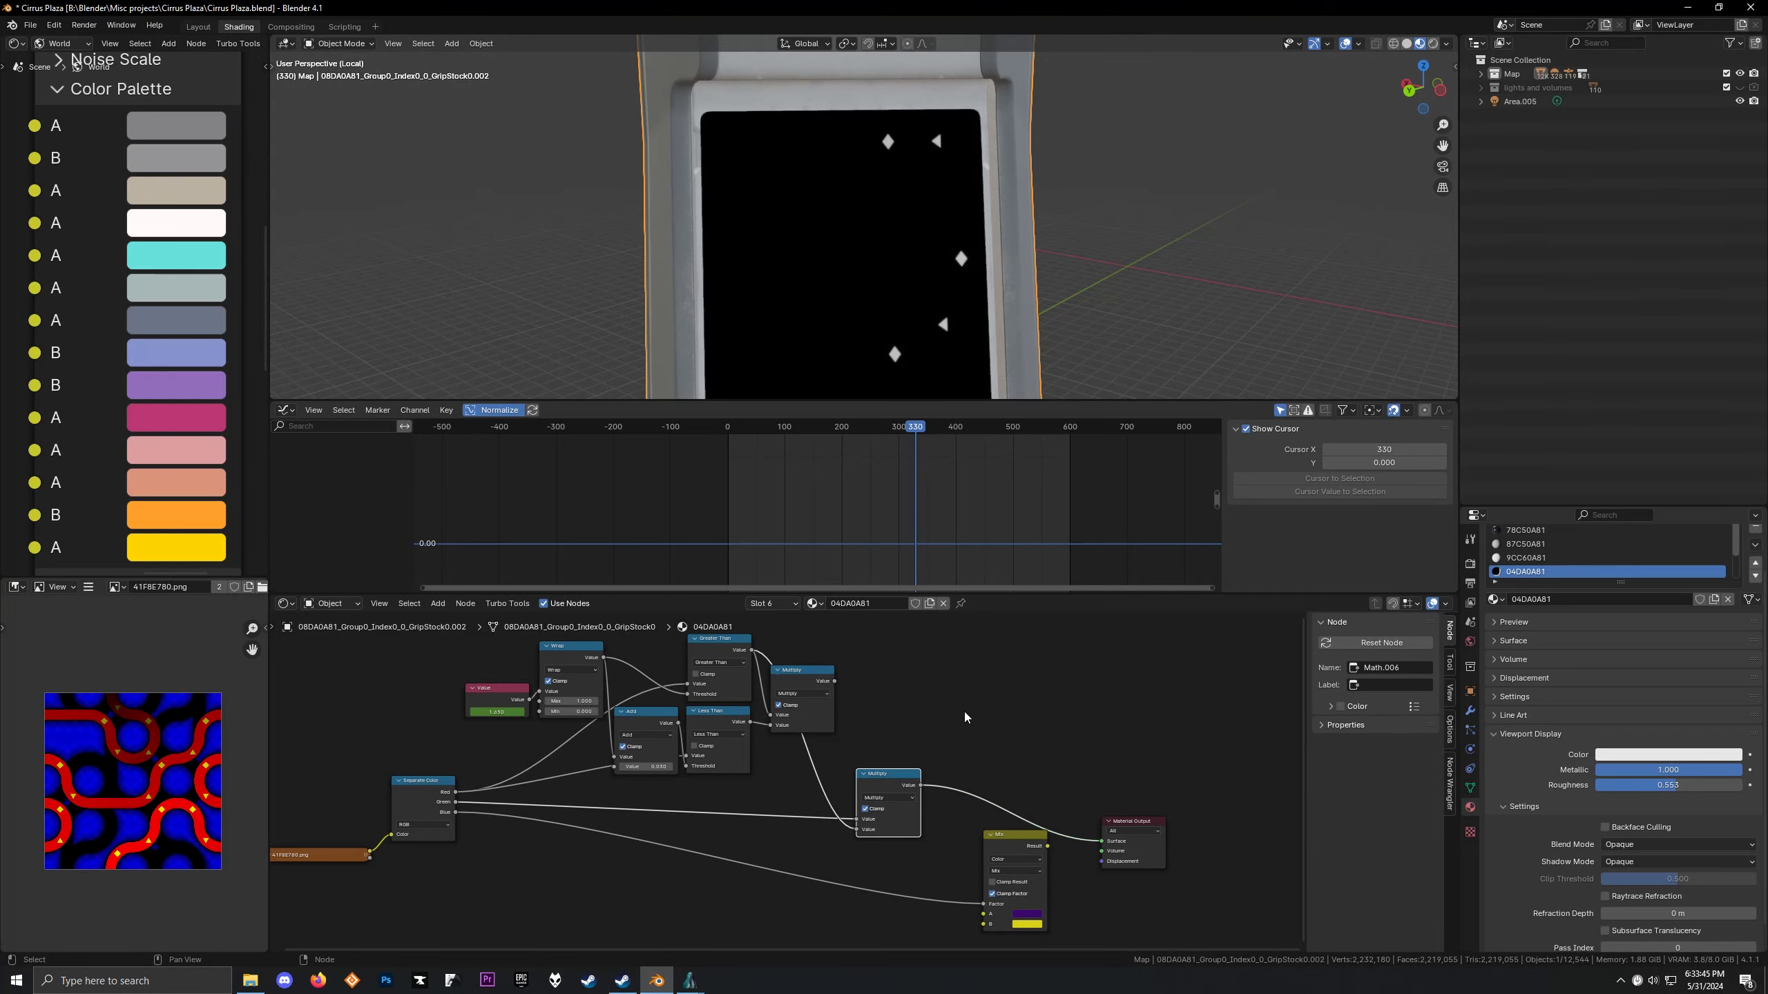
Play the animation to check the diamond mask on the arcade screen and compare it with Alkahest
key(space)
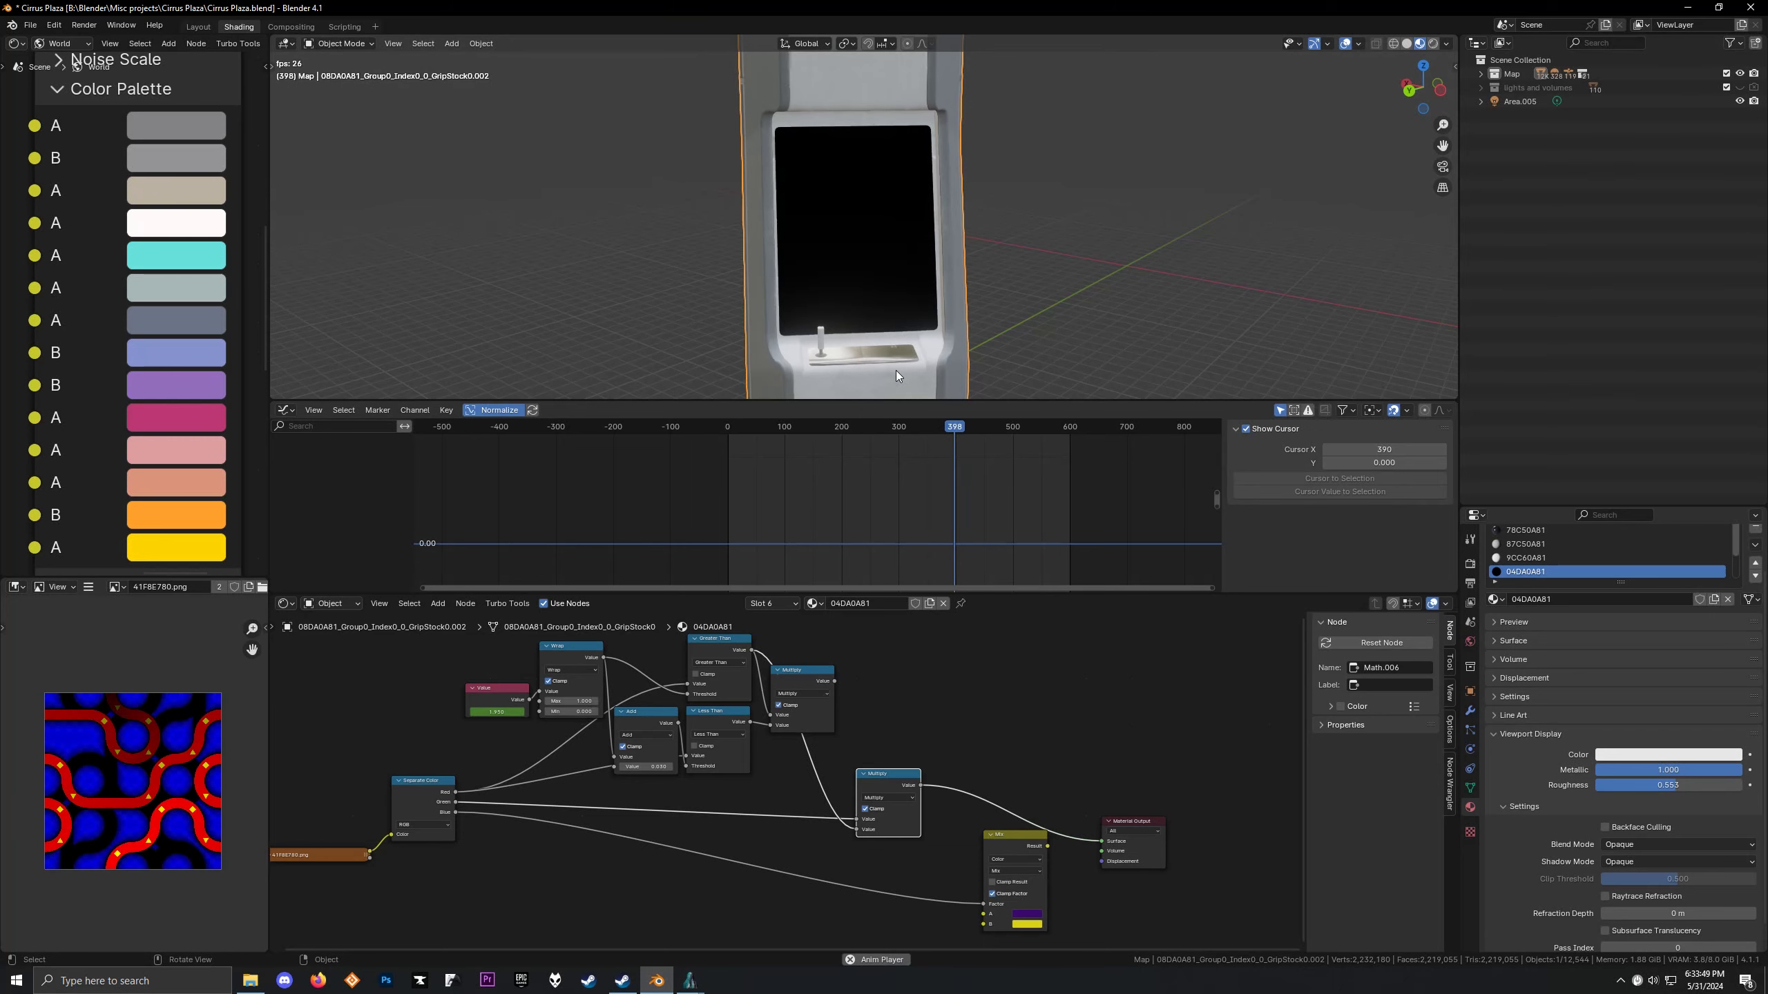
key(space)
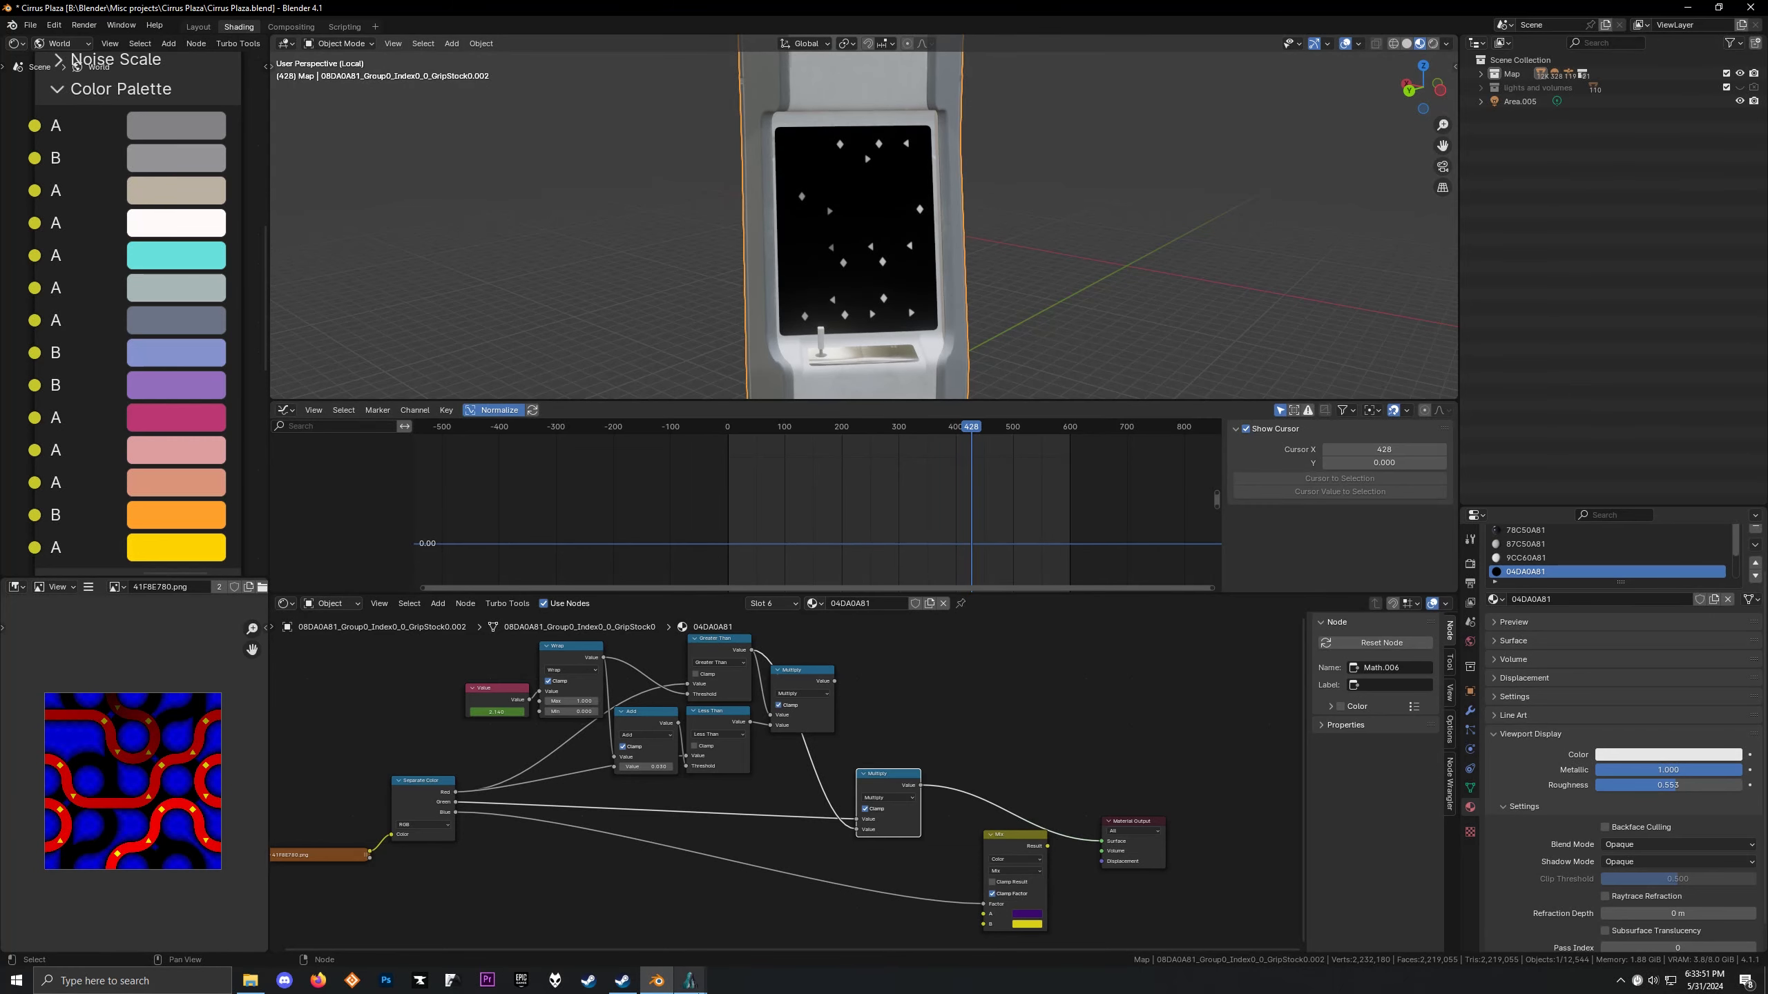
click(694, 982)
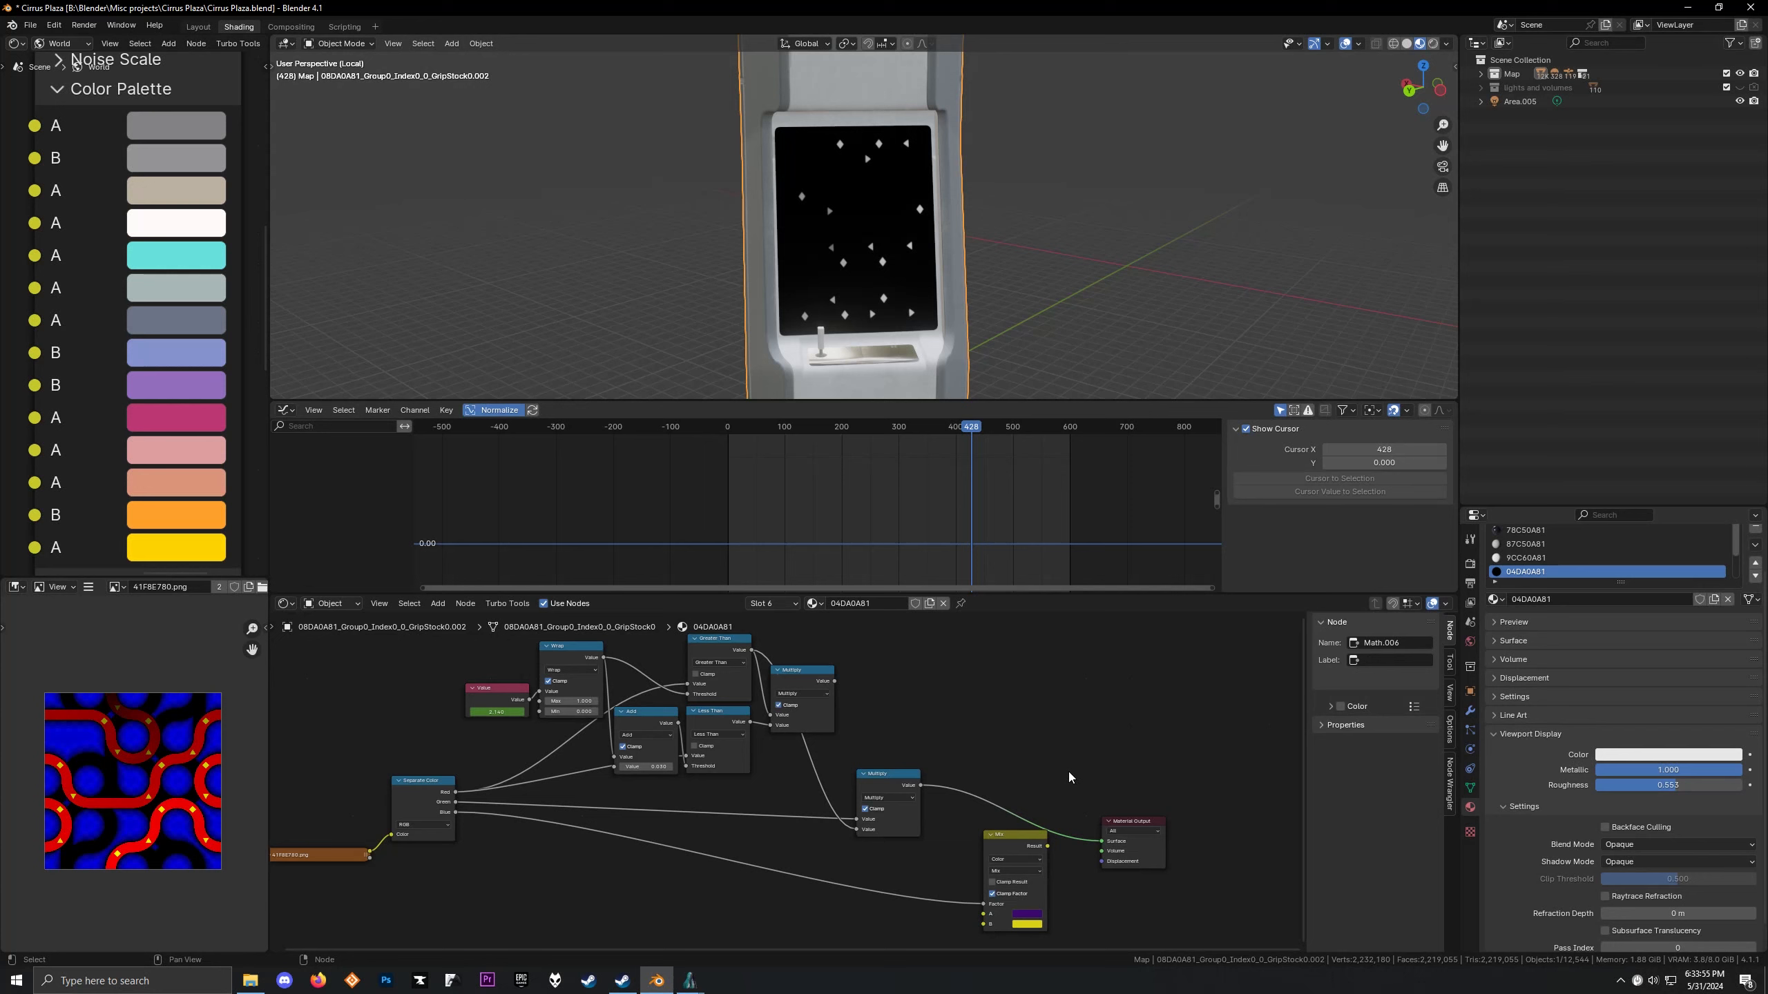
Move the lower Multiply node beneath the other Multiply and bring the Mix node close beside it
click(866, 773)
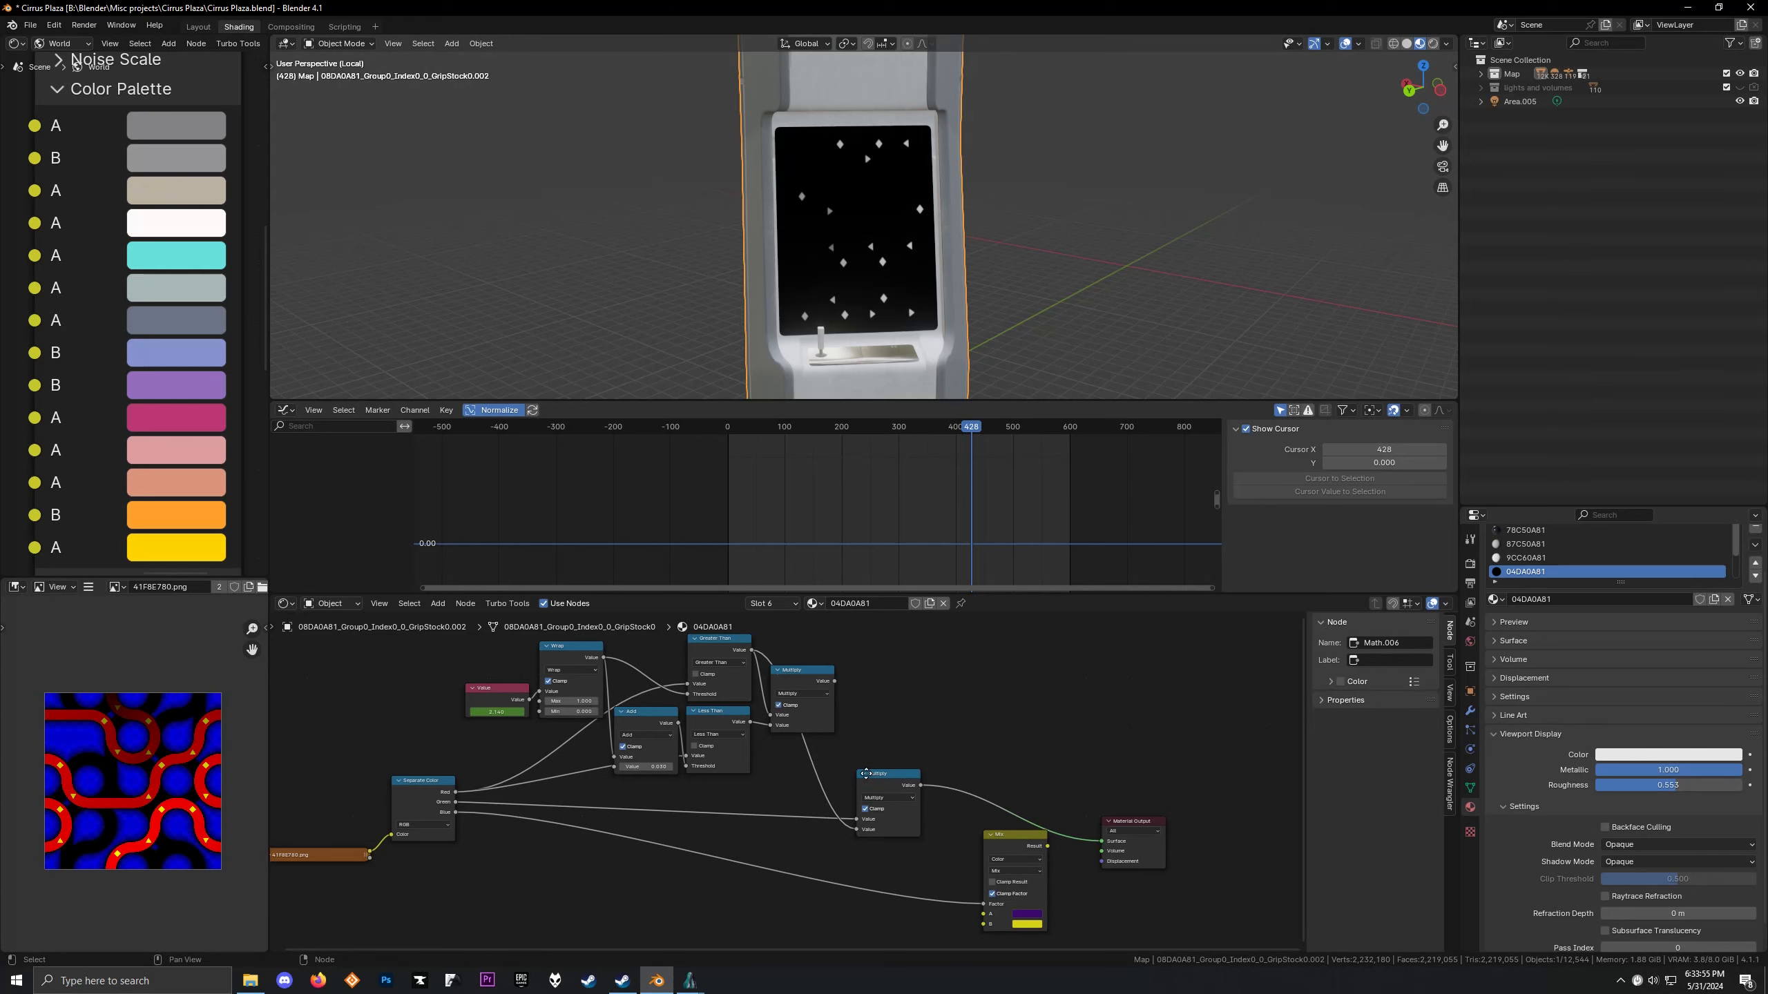
drag(866, 773, 793, 756)
scroll(792, 759, up, 4)
middle_drag(900, 754, 847, 743)
drag(745, 634, 757, 634)
drag(1038, 877, 871, 841)
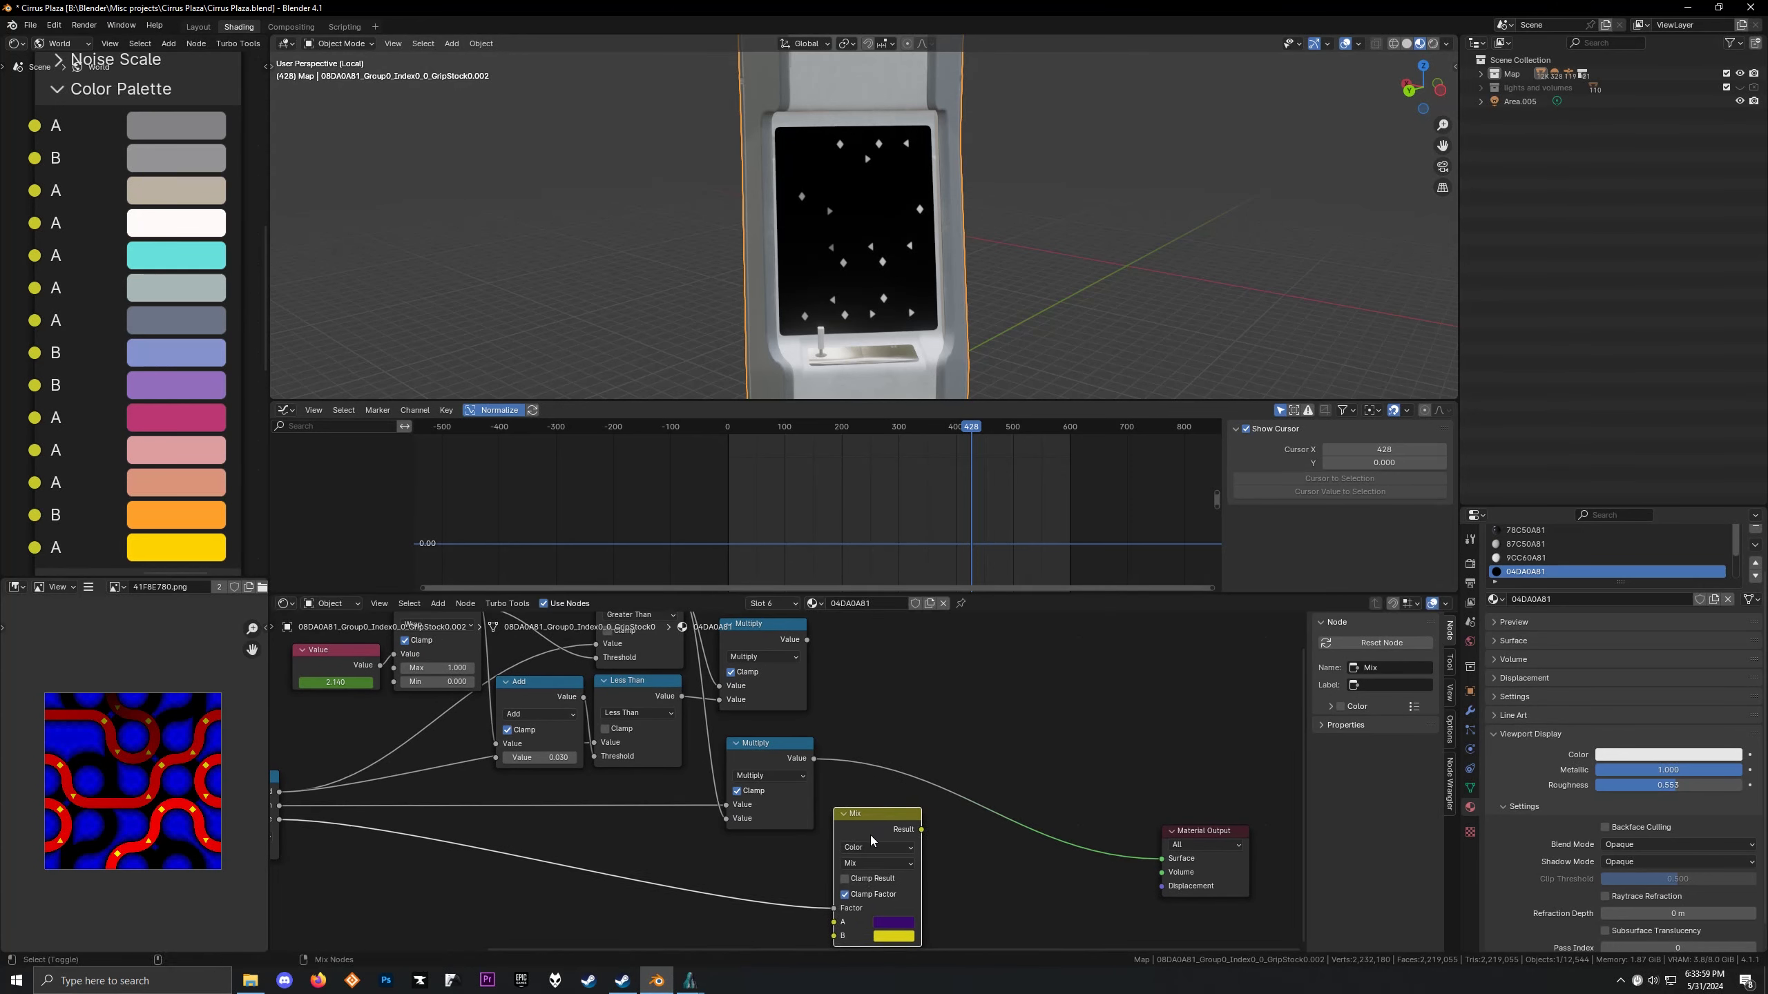
Duplicate the Mix node before Material Output, with the first Mix's Result in A and the lower Multiply's Value in Factor
ctrl+shift+click(863, 774)
ctrl+middle_drag(829, 379, 857, 246)
drag(870, 822, 1053, 880)
key(shift+d)
click(910, 771)
Set the second Mix node's B colour to bright yellow to match the Alkahest screen, and place the node beside the first Mix
click(1044, 874)
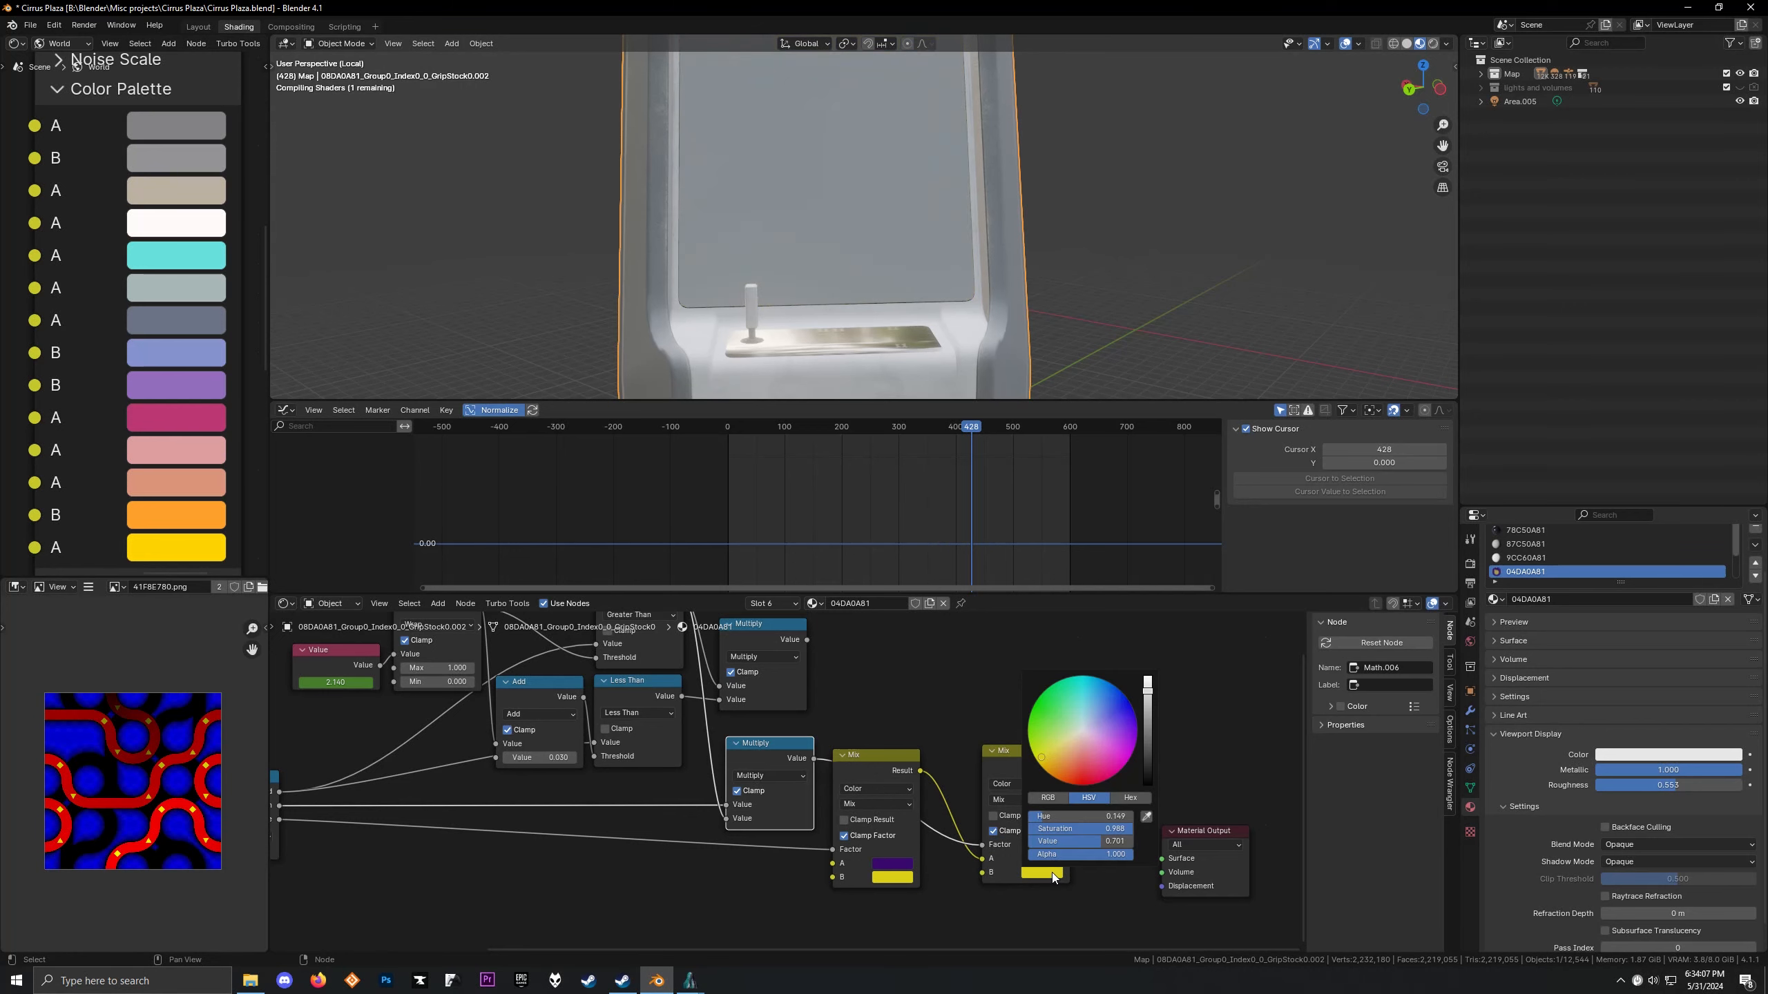
click(1049, 876)
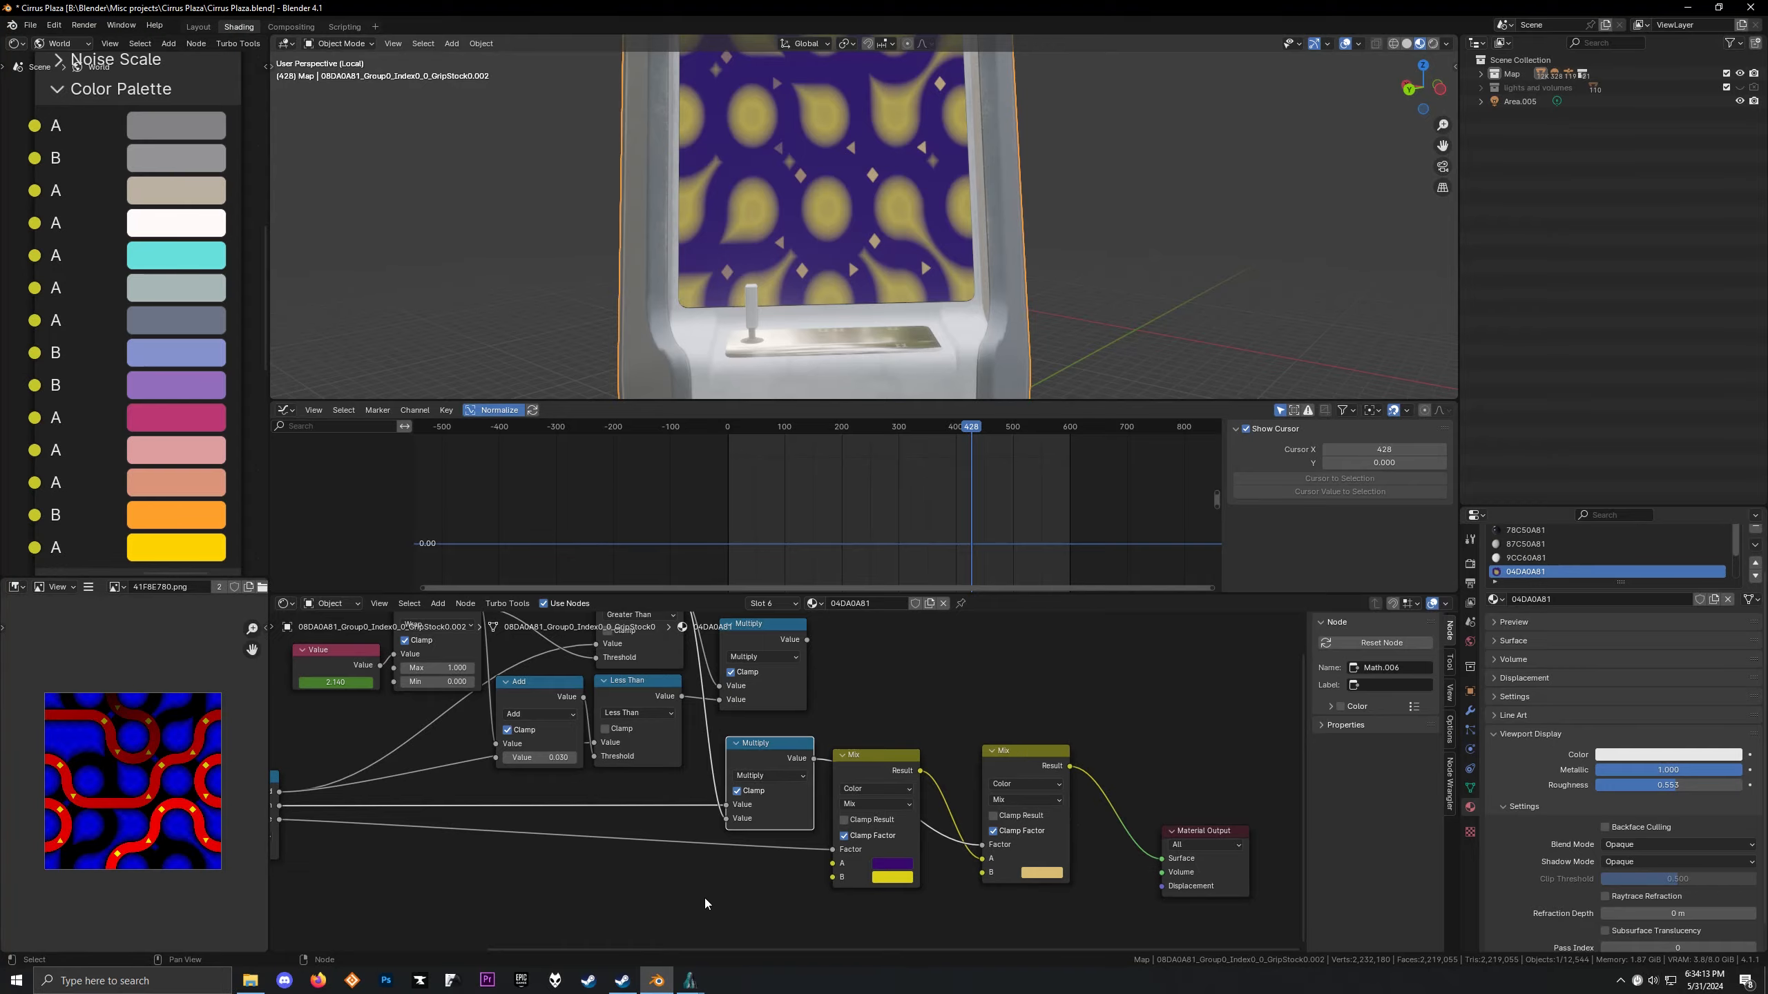
click(689, 981)
mouse_move(790, 909)
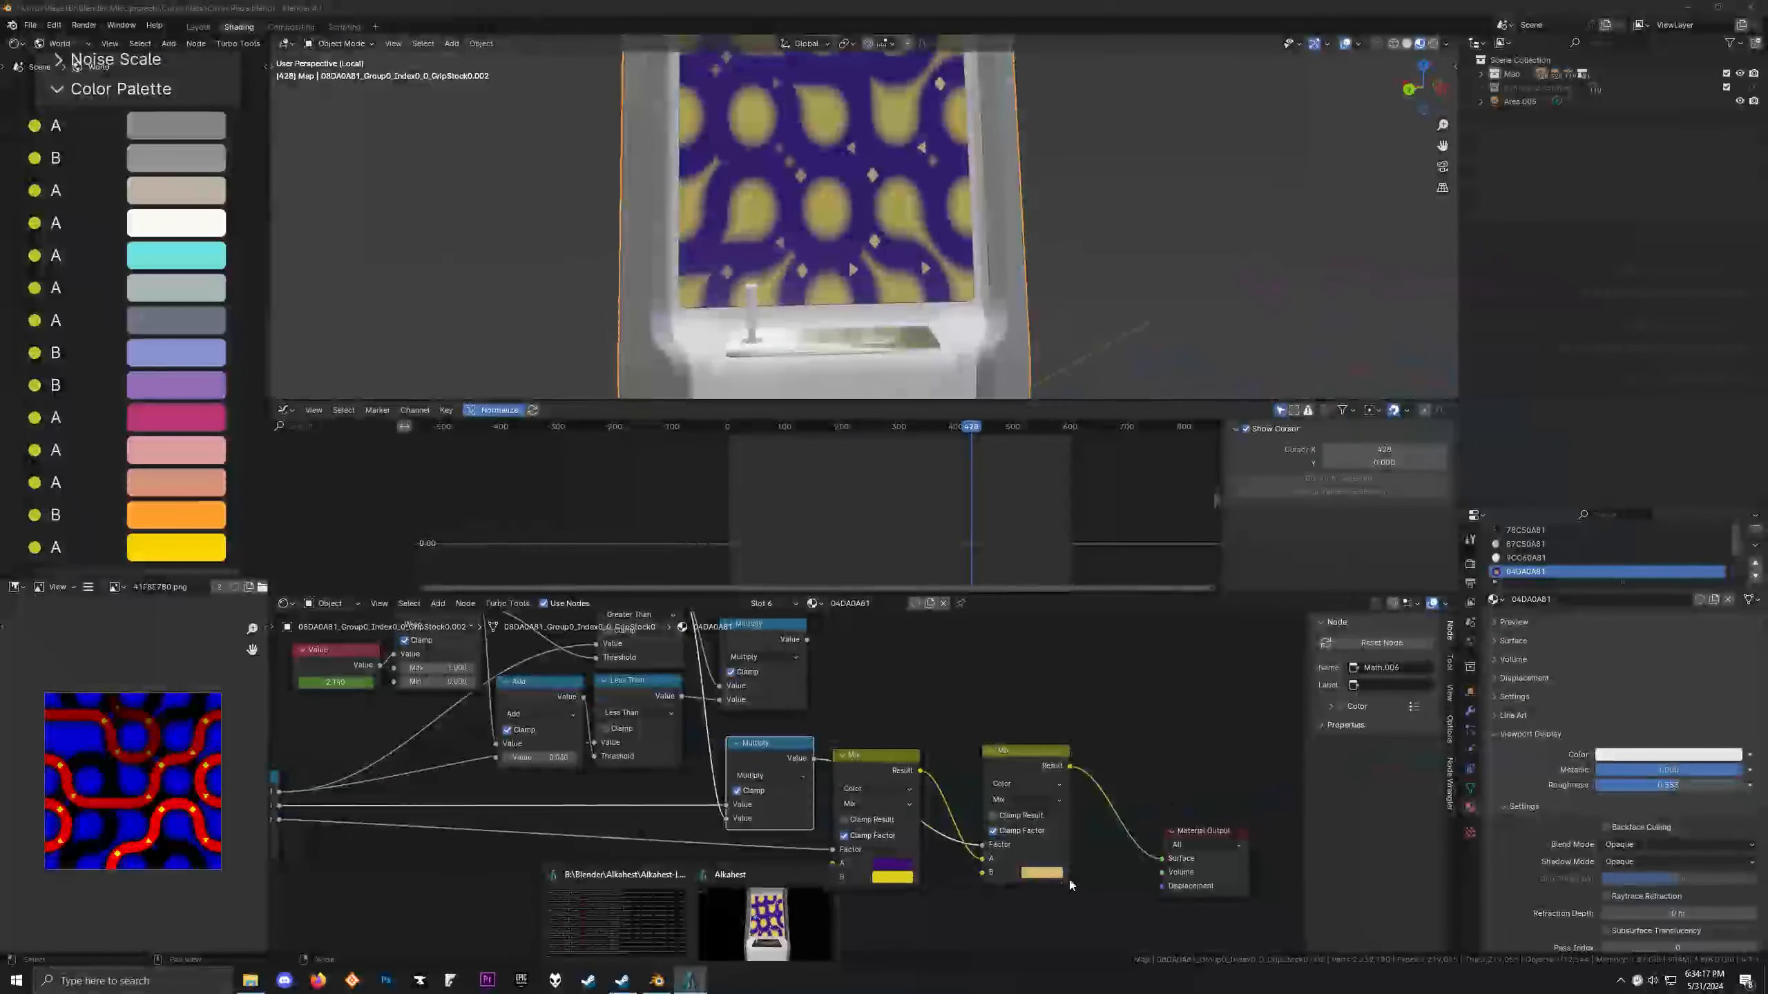
click(1055, 877)
drag(1064, 752, 962, 782)
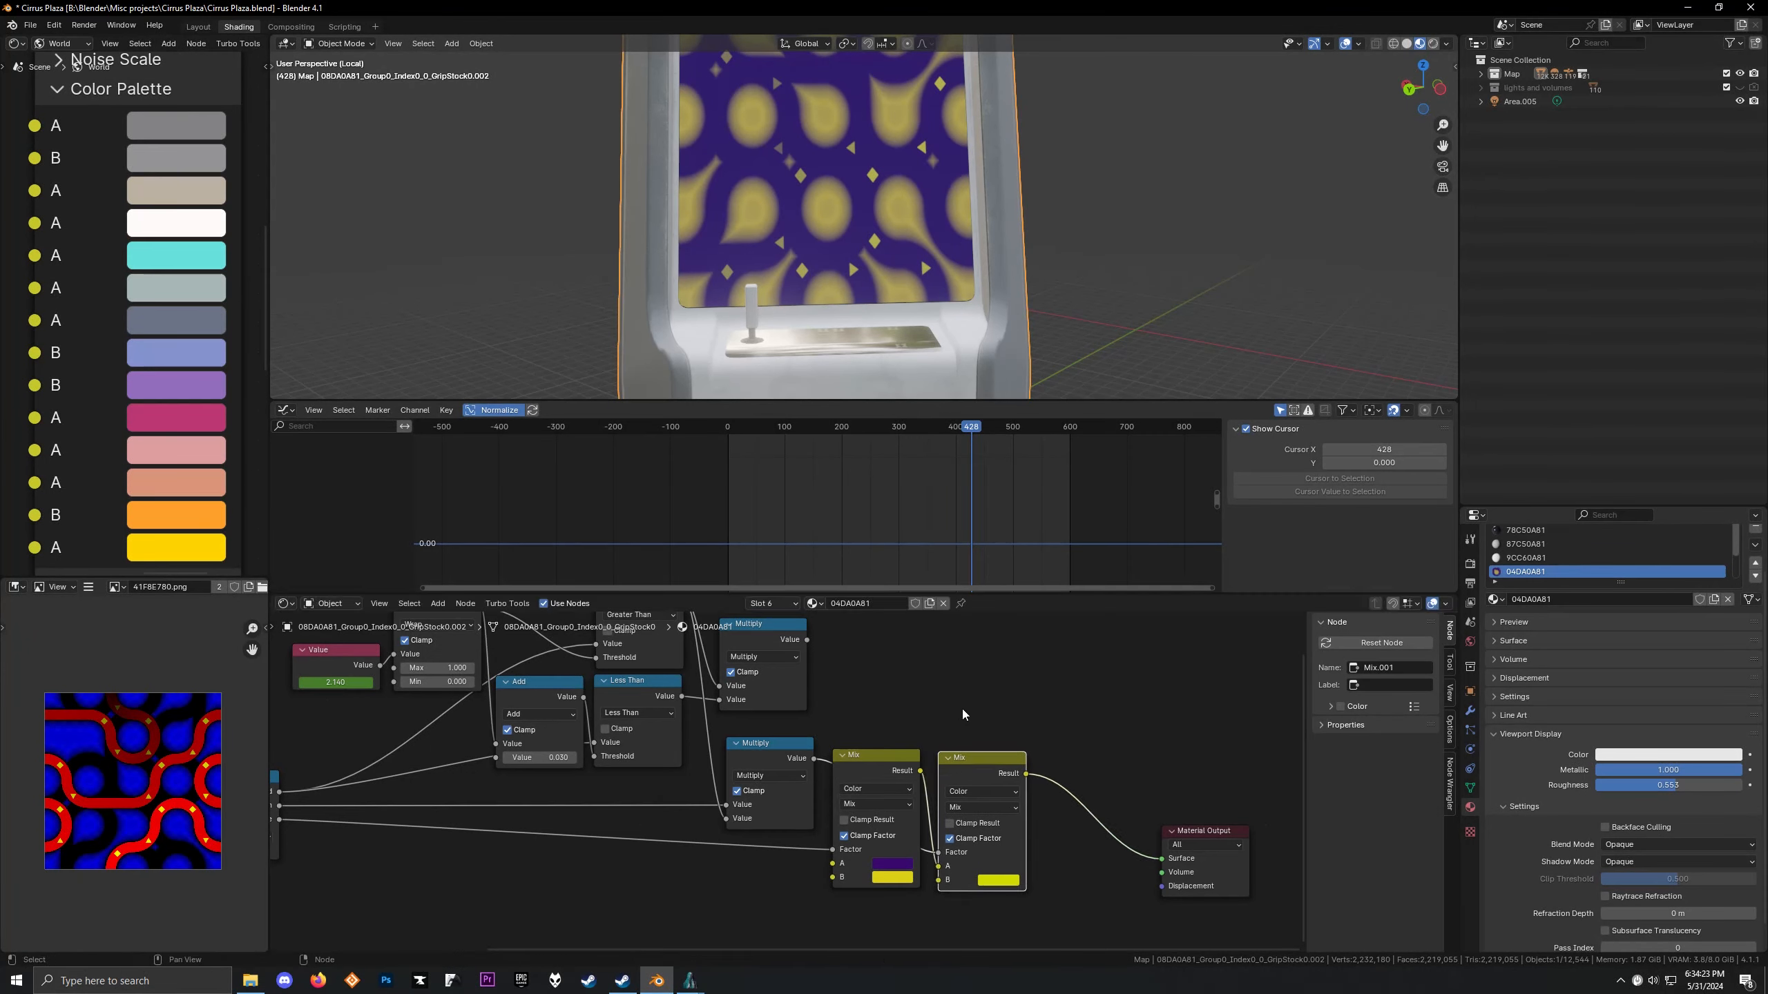
Duplicate the second Mix node and insert the copy between it and Material Output
scroll(963, 715, up, 3)
middle_drag(900, 694, 765, 638)
key(shift+d)
click(1009, 682)
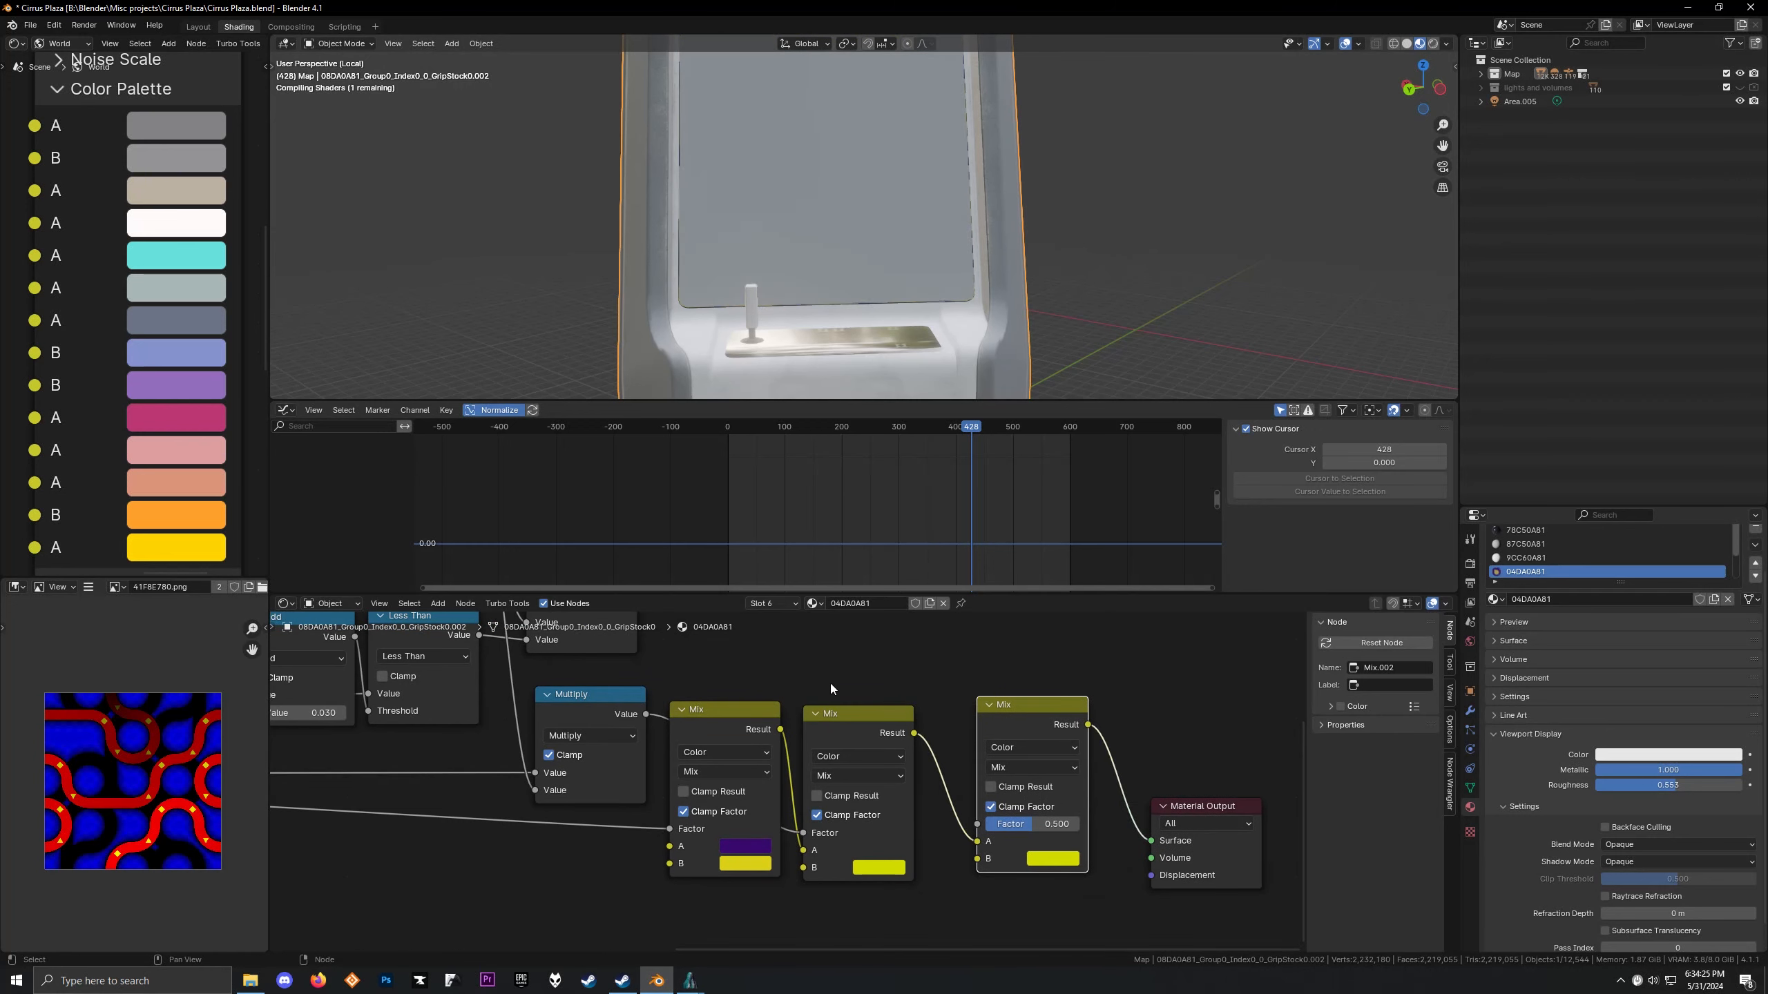
Drive the third Mix node's Factor with the upper Multiply's Value and set its B colour to light blue
scroll(829, 689, down, 4)
middle_drag(843, 682, 890, 759)
drag(740, 704, 1055, 924)
click(1055, 923)
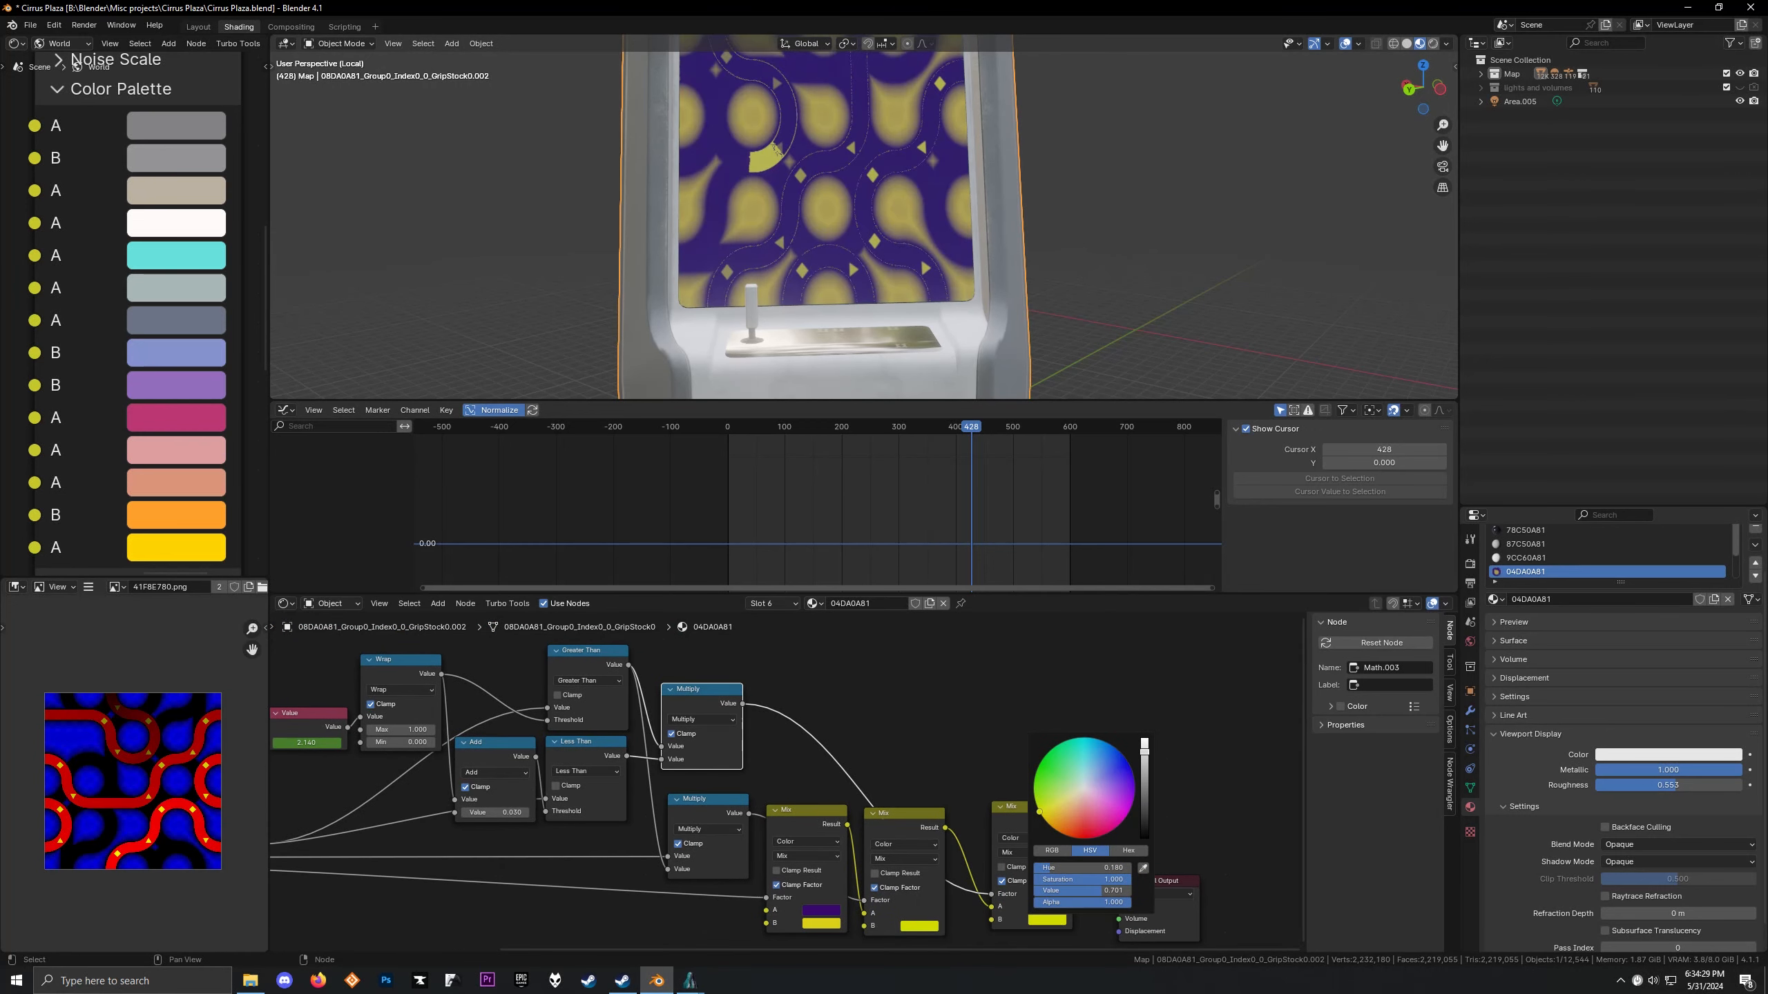
click(1093, 759)
Check the blue segment on the arcade screen and line up the third Mix node beside the second
scroll(925, 223, up, 5)
shift+middle_drag(838, 157, 876, 256)
scroll(917, 268, down, 5)
scroll(840, 801, down, 4)
middle_drag(841, 801, 807, 750)
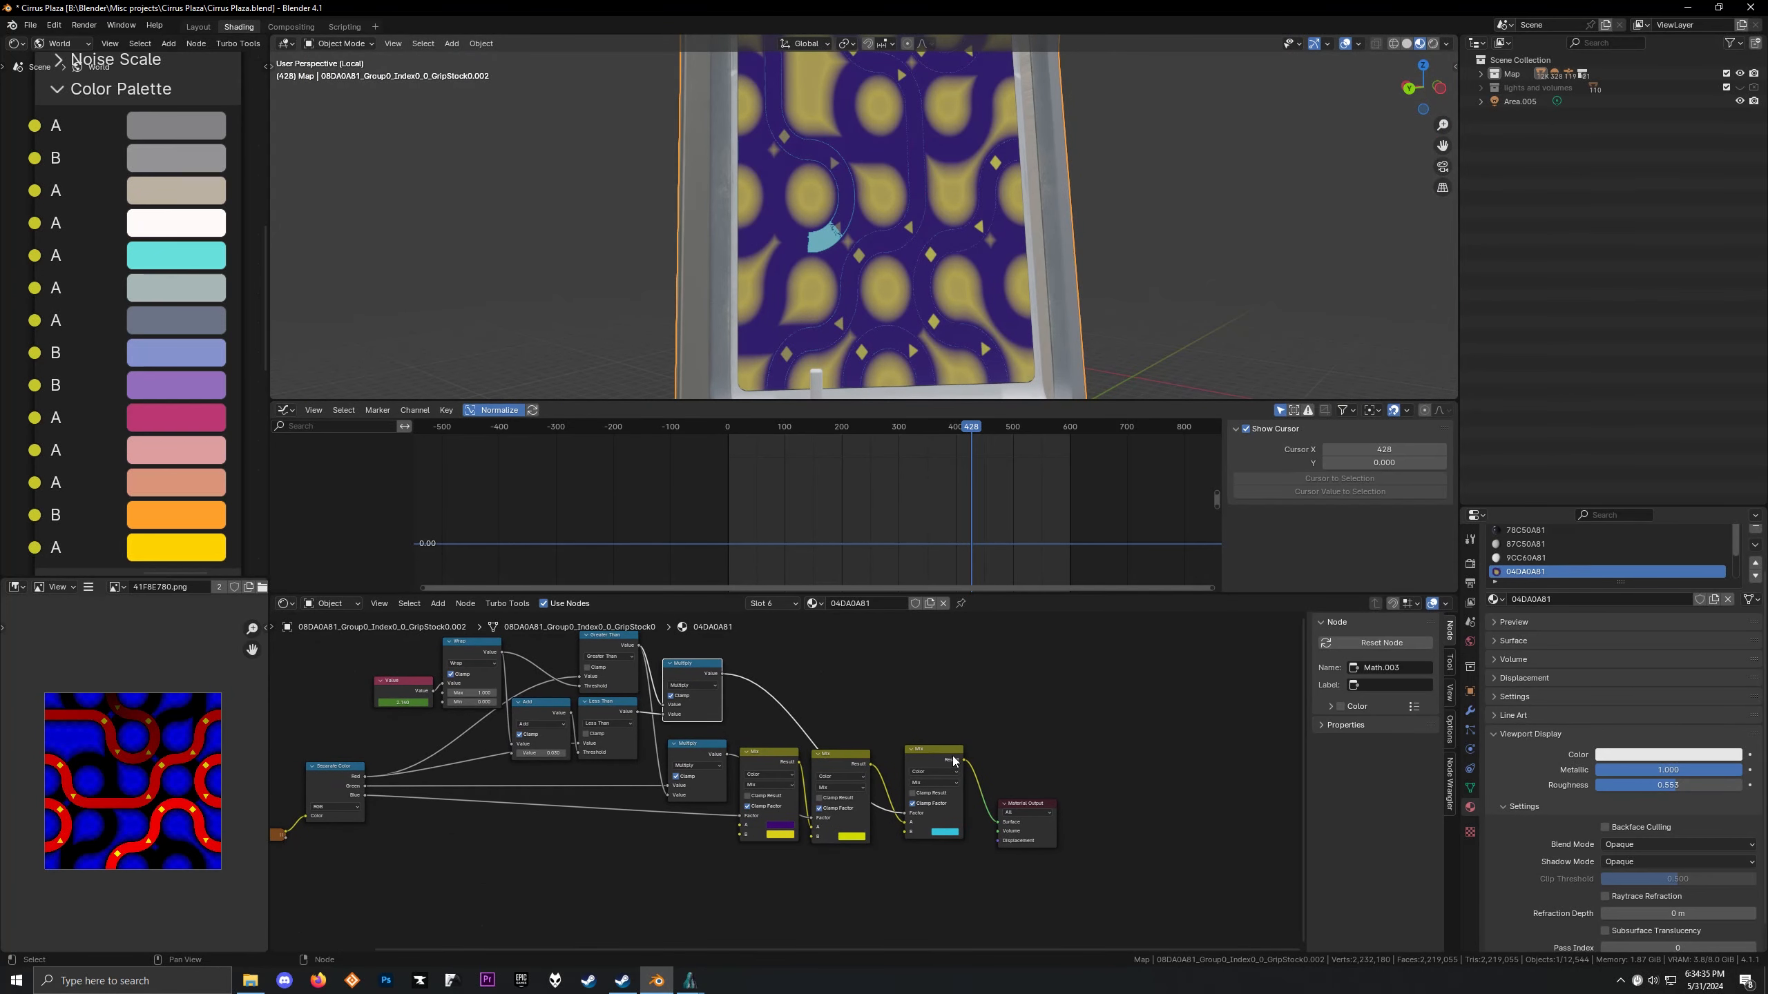
drag(927, 760, 902, 762)
Play the animation and inspect the travelling blue segment and faint line edges on the arcade screen
key(space)
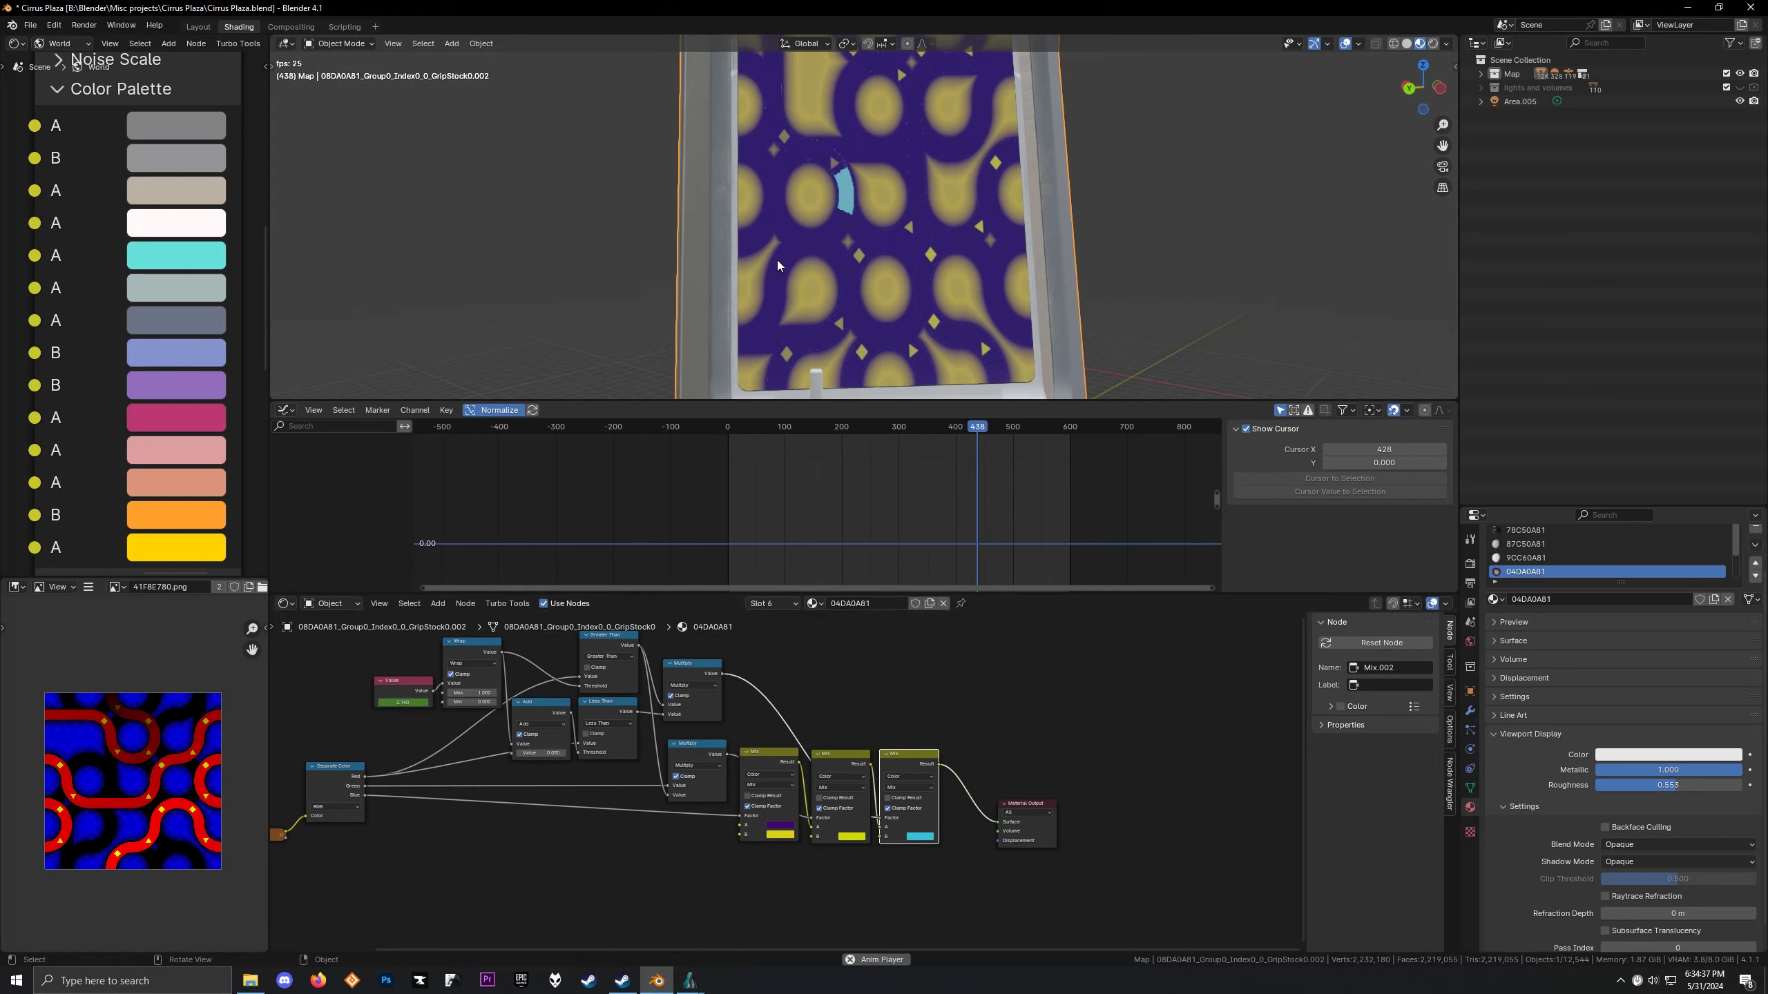
scroll(787, 199, down, 2)
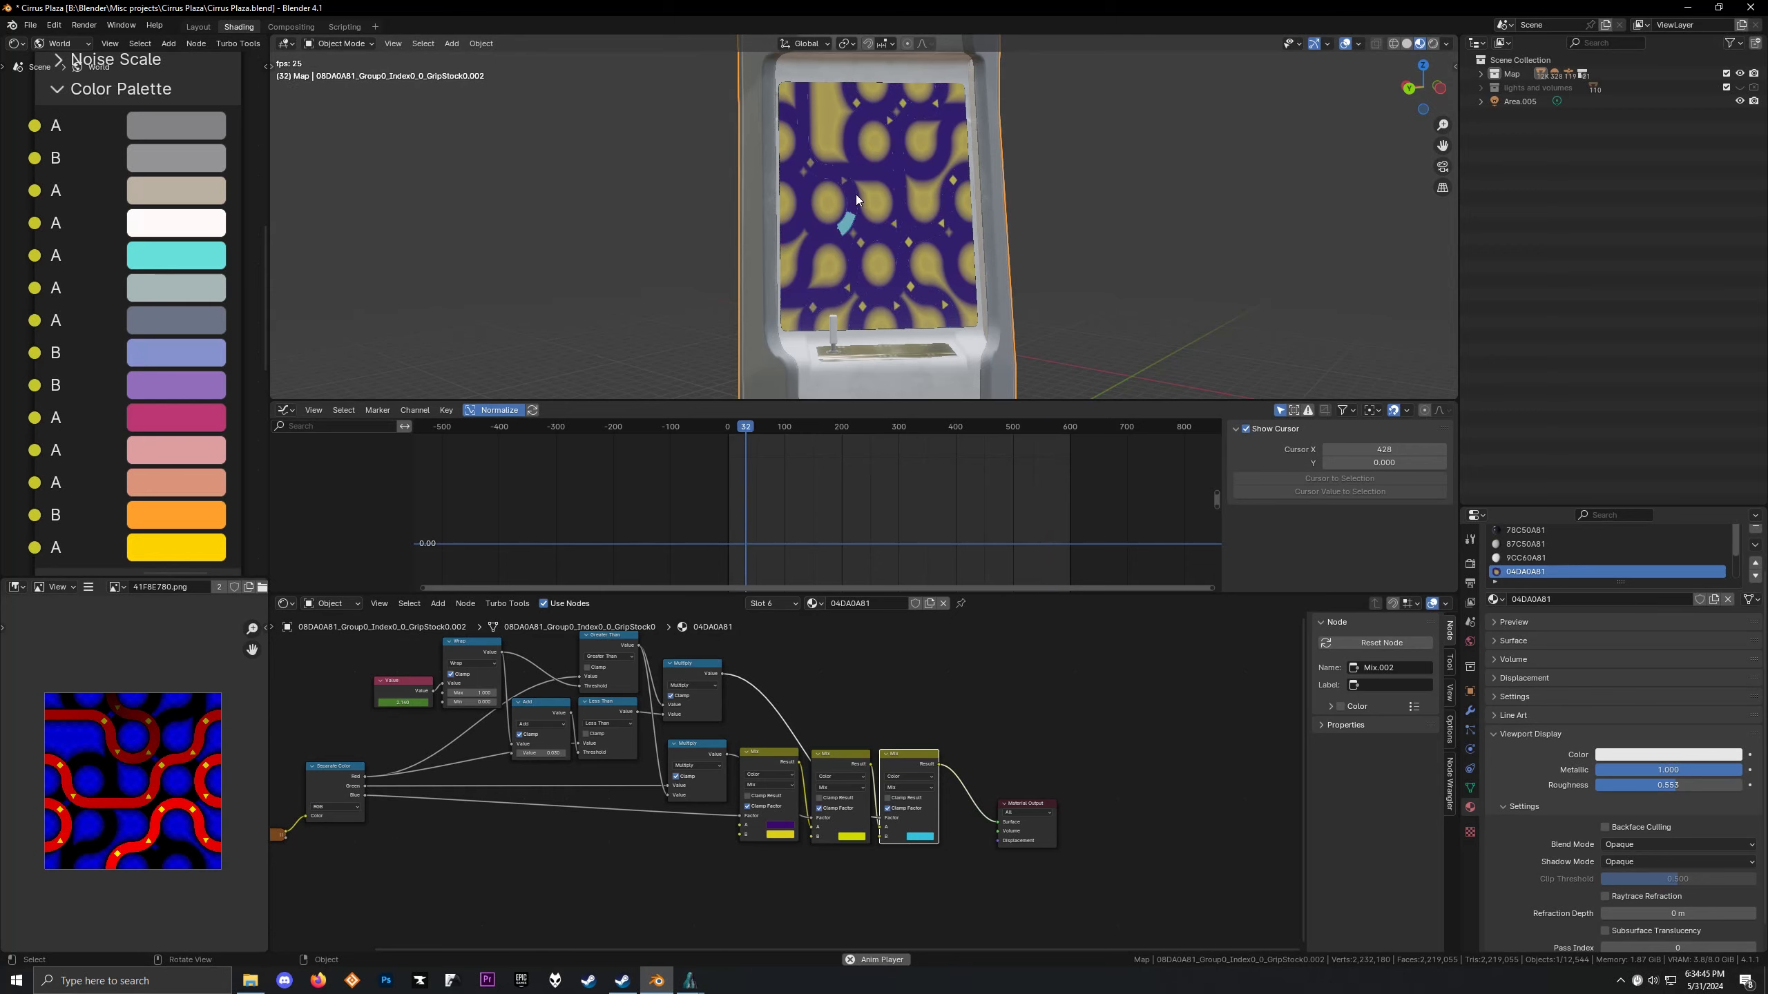
scroll(909, 169, up, 3)
scroll(909, 169, up, 2)
key(space)
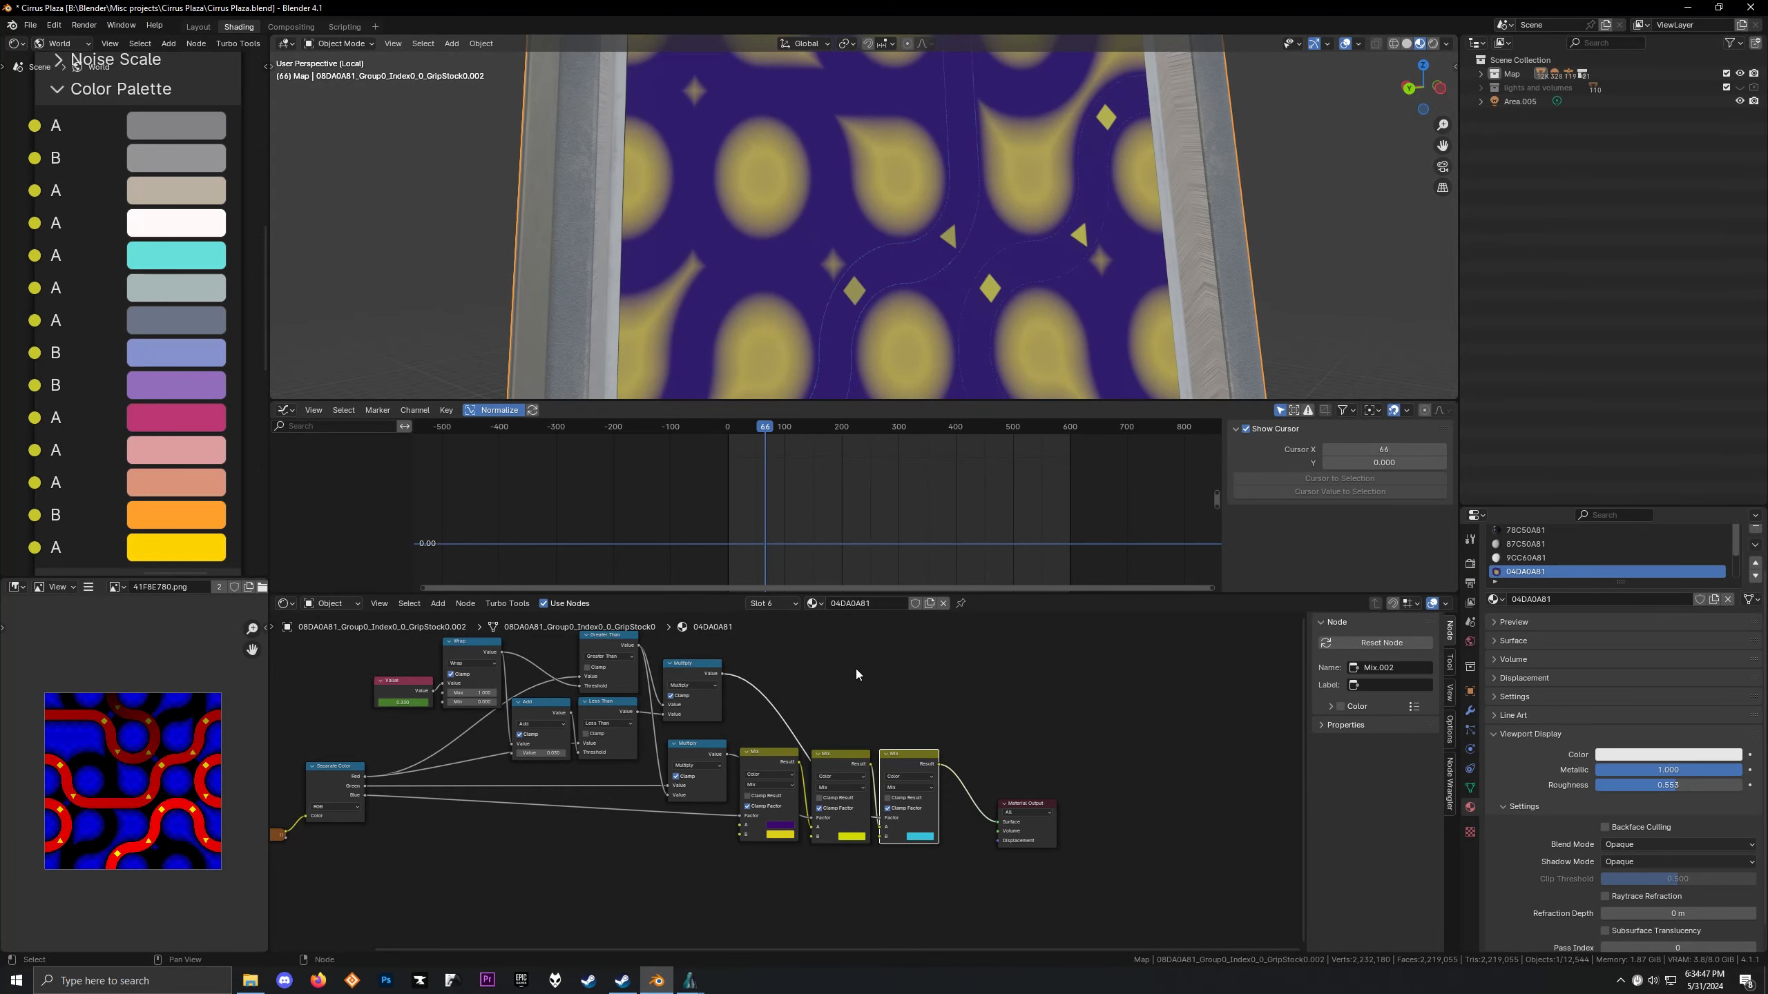
Try a Color Ramp between the upper Multiply's Value and the third Mix node's Factor, and remove it again
middle_drag(856, 674, 941, 729)
scroll(874, 778, up, 1)
key(shift+a)
text(c)
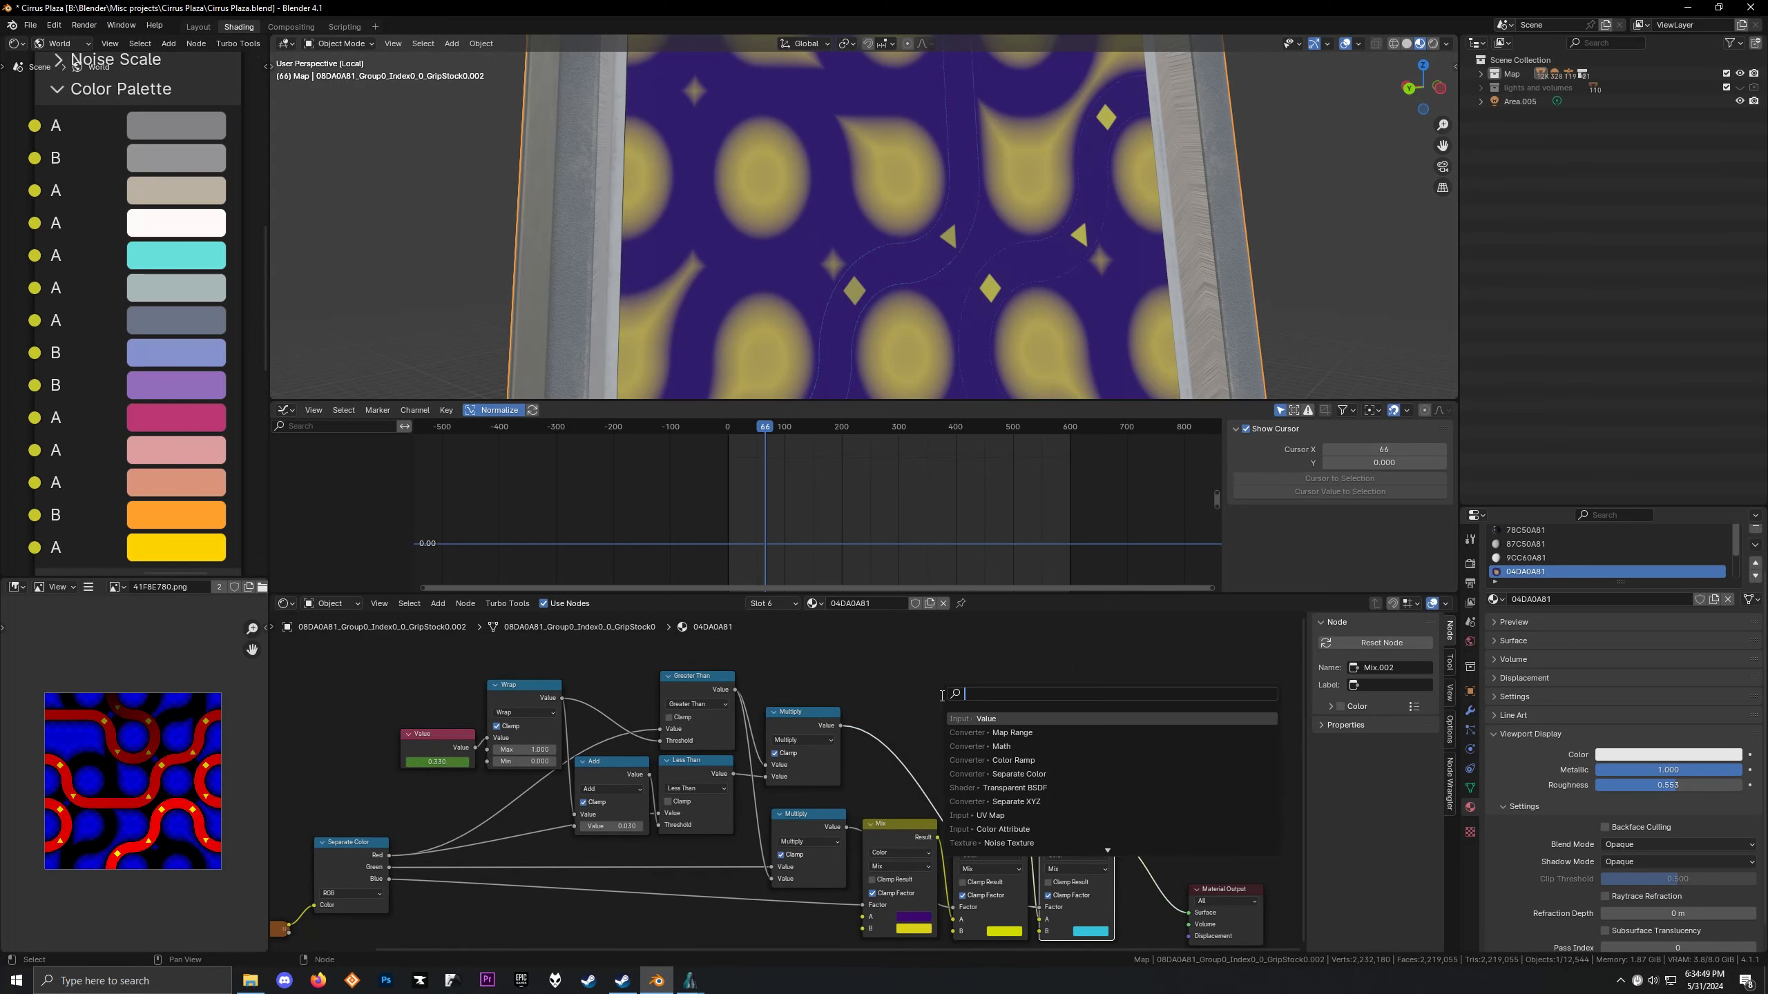
key(Return)
click(882, 710)
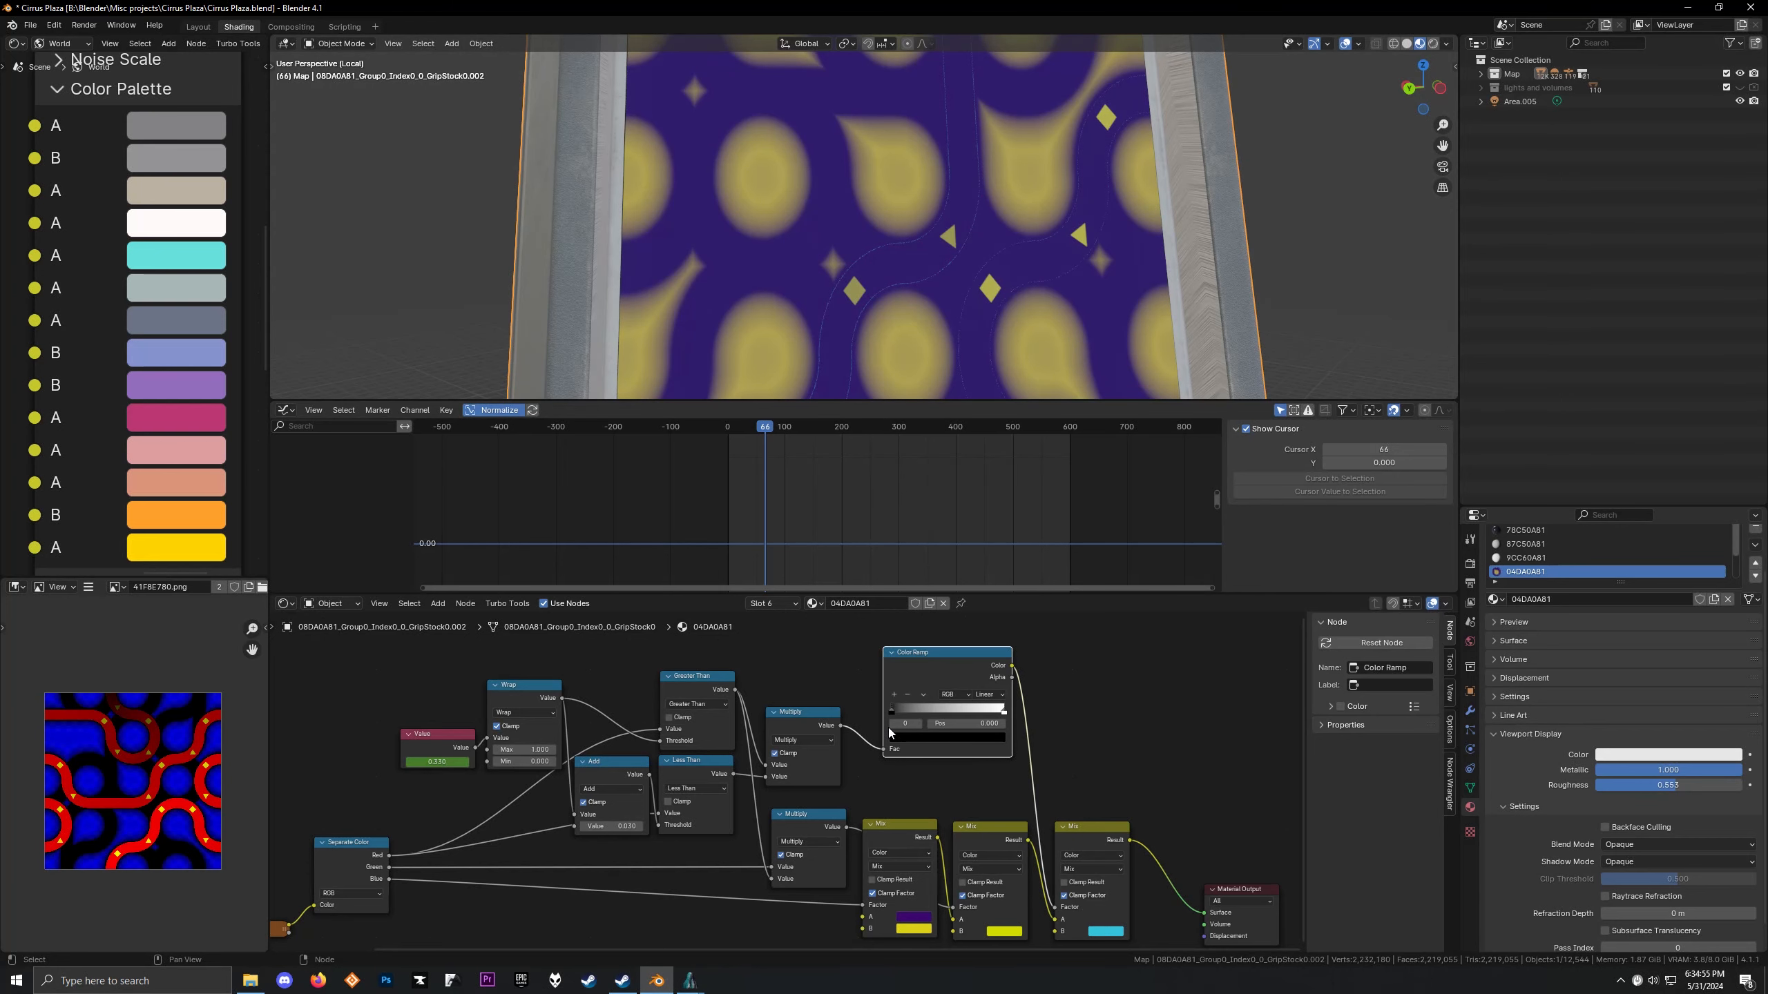
key(ctrl+x)
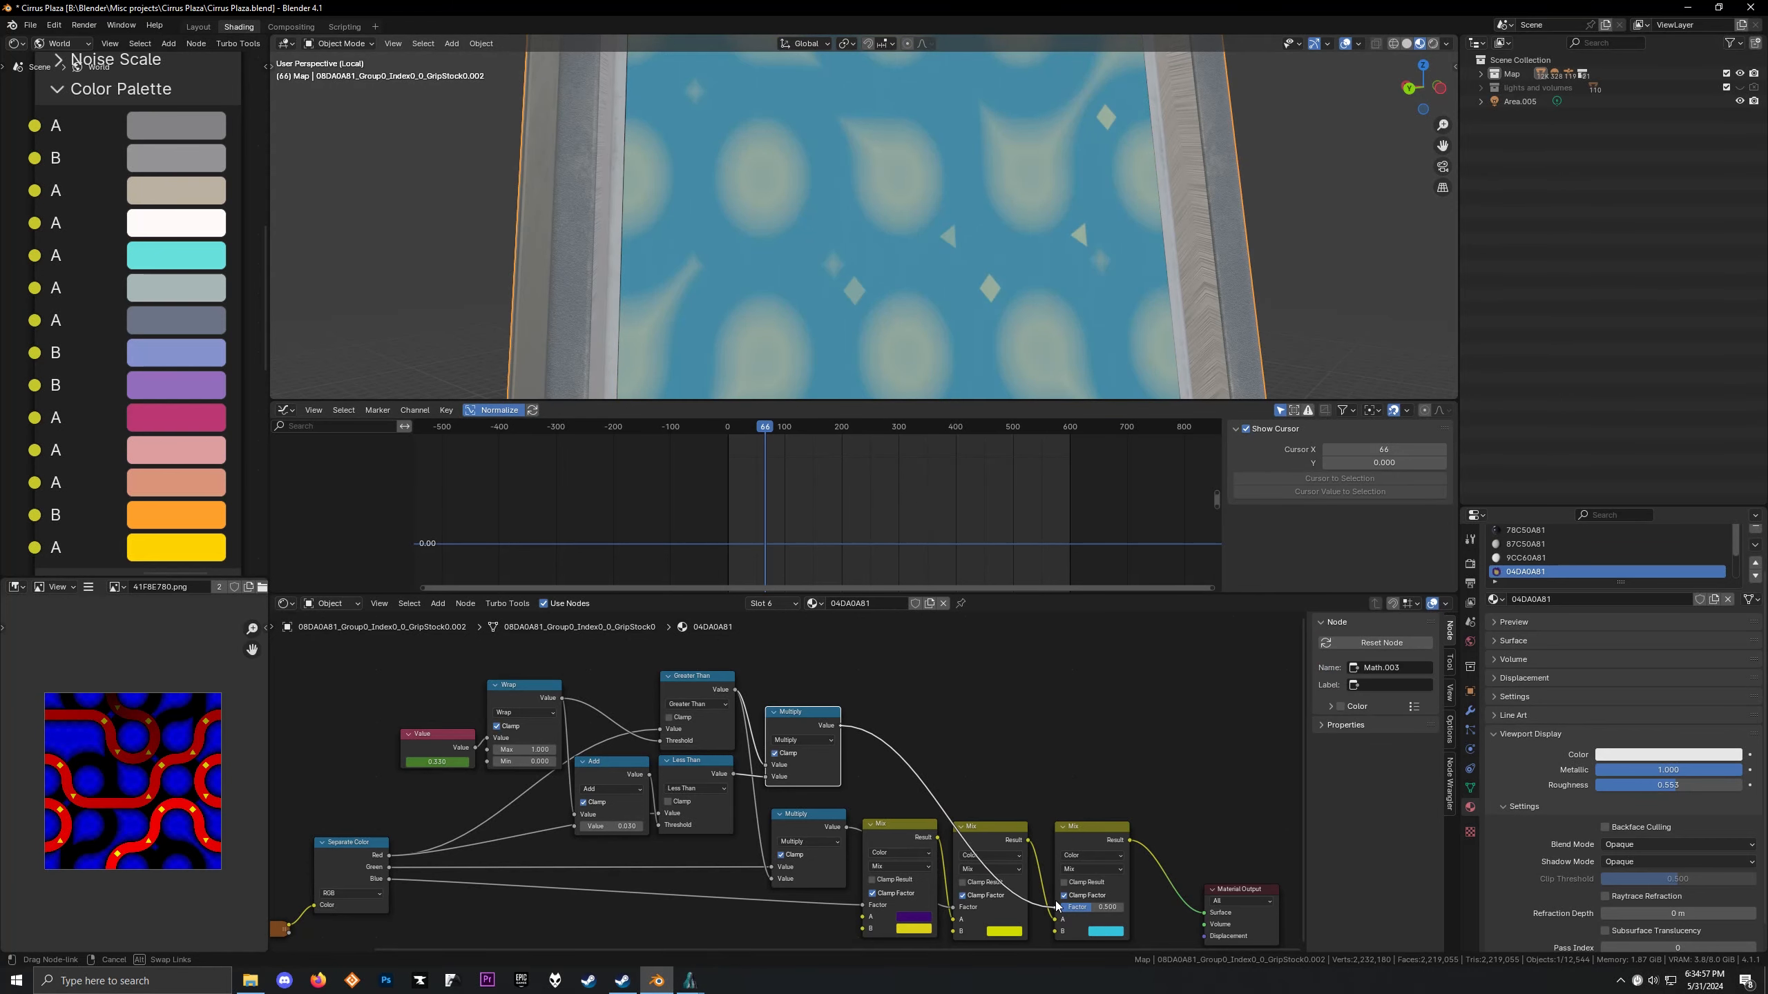
Compare the arcade screen with the Alkahest reference, then return to Blender and adjust the third Mix node's position beside the second
click(689, 980)
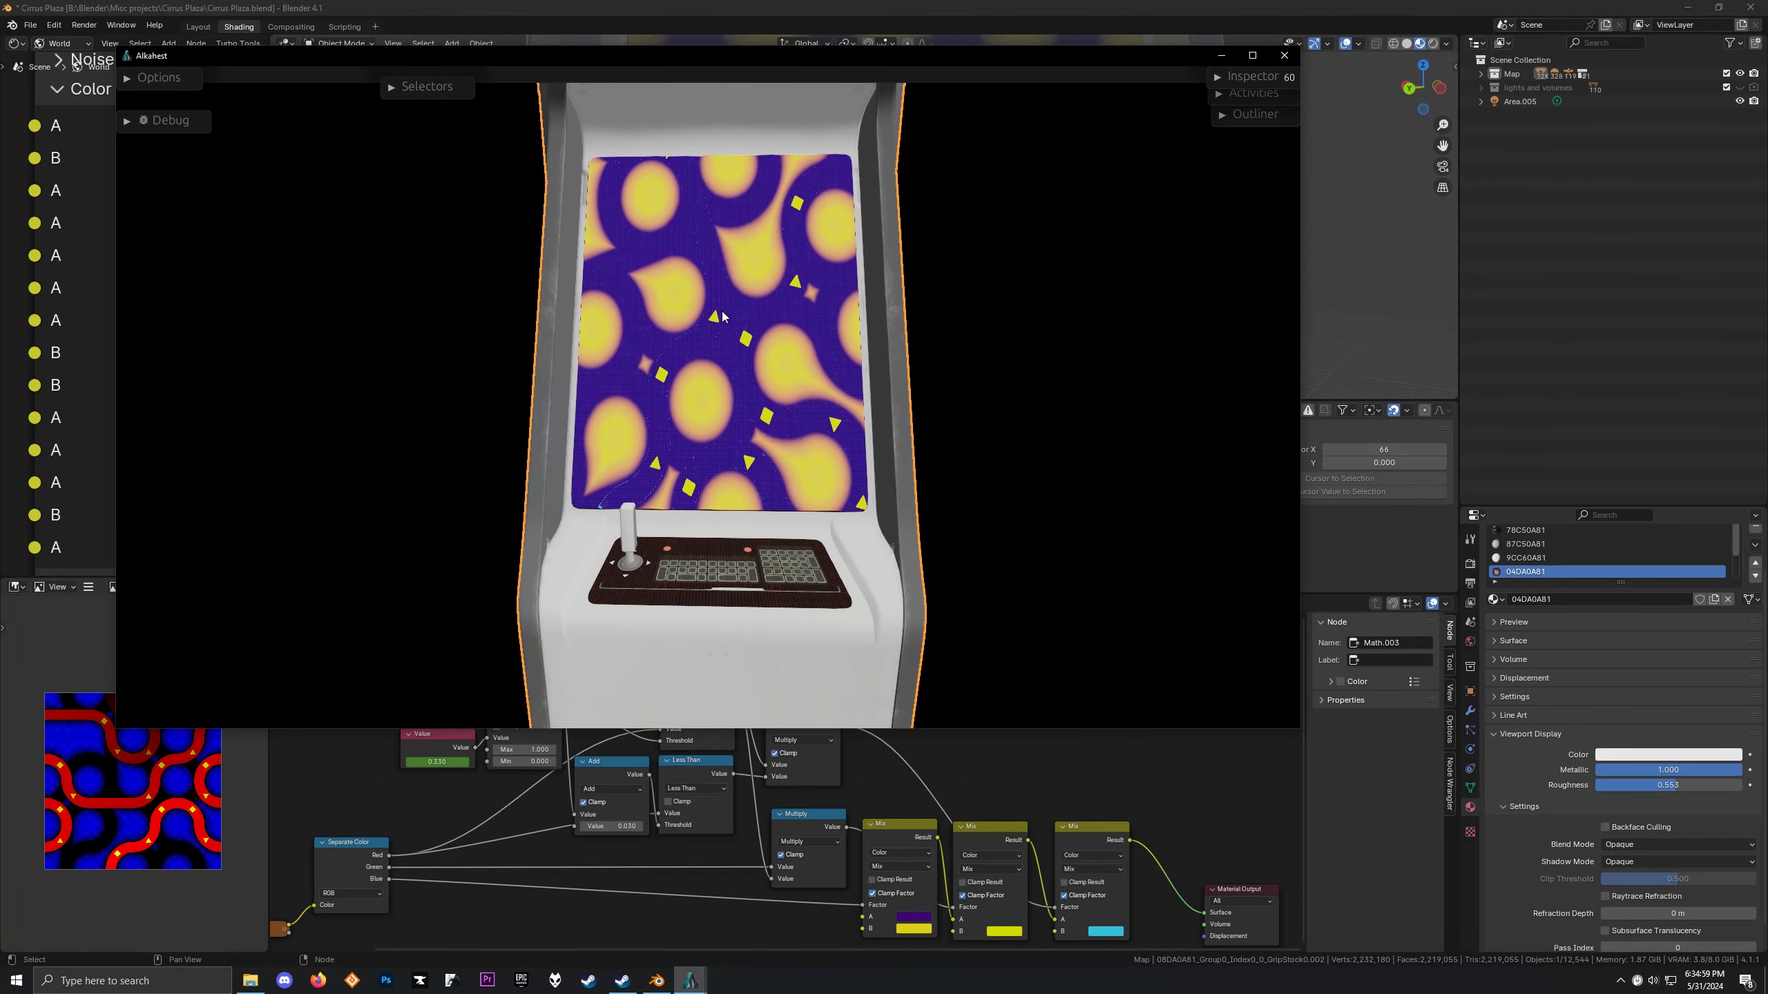
scroll(1025, 821, down, 4)
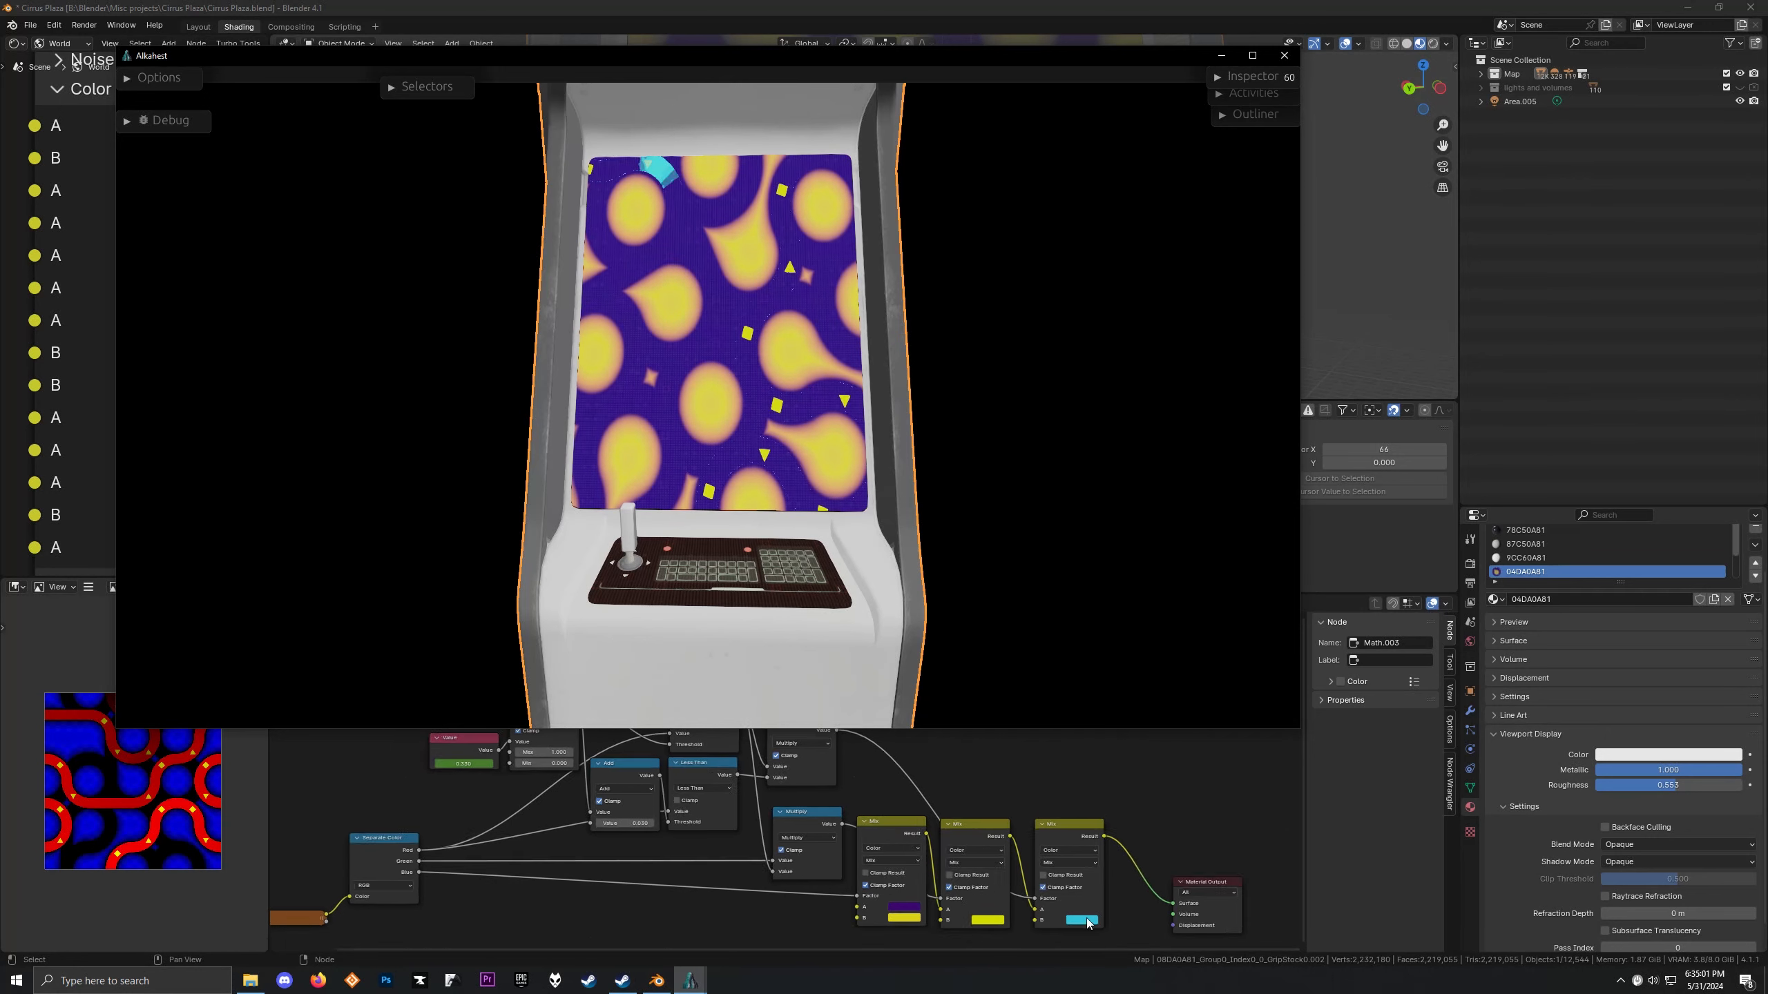
middle_drag(1025, 821, 973, 785)
drag(966, 789, 954, 792)
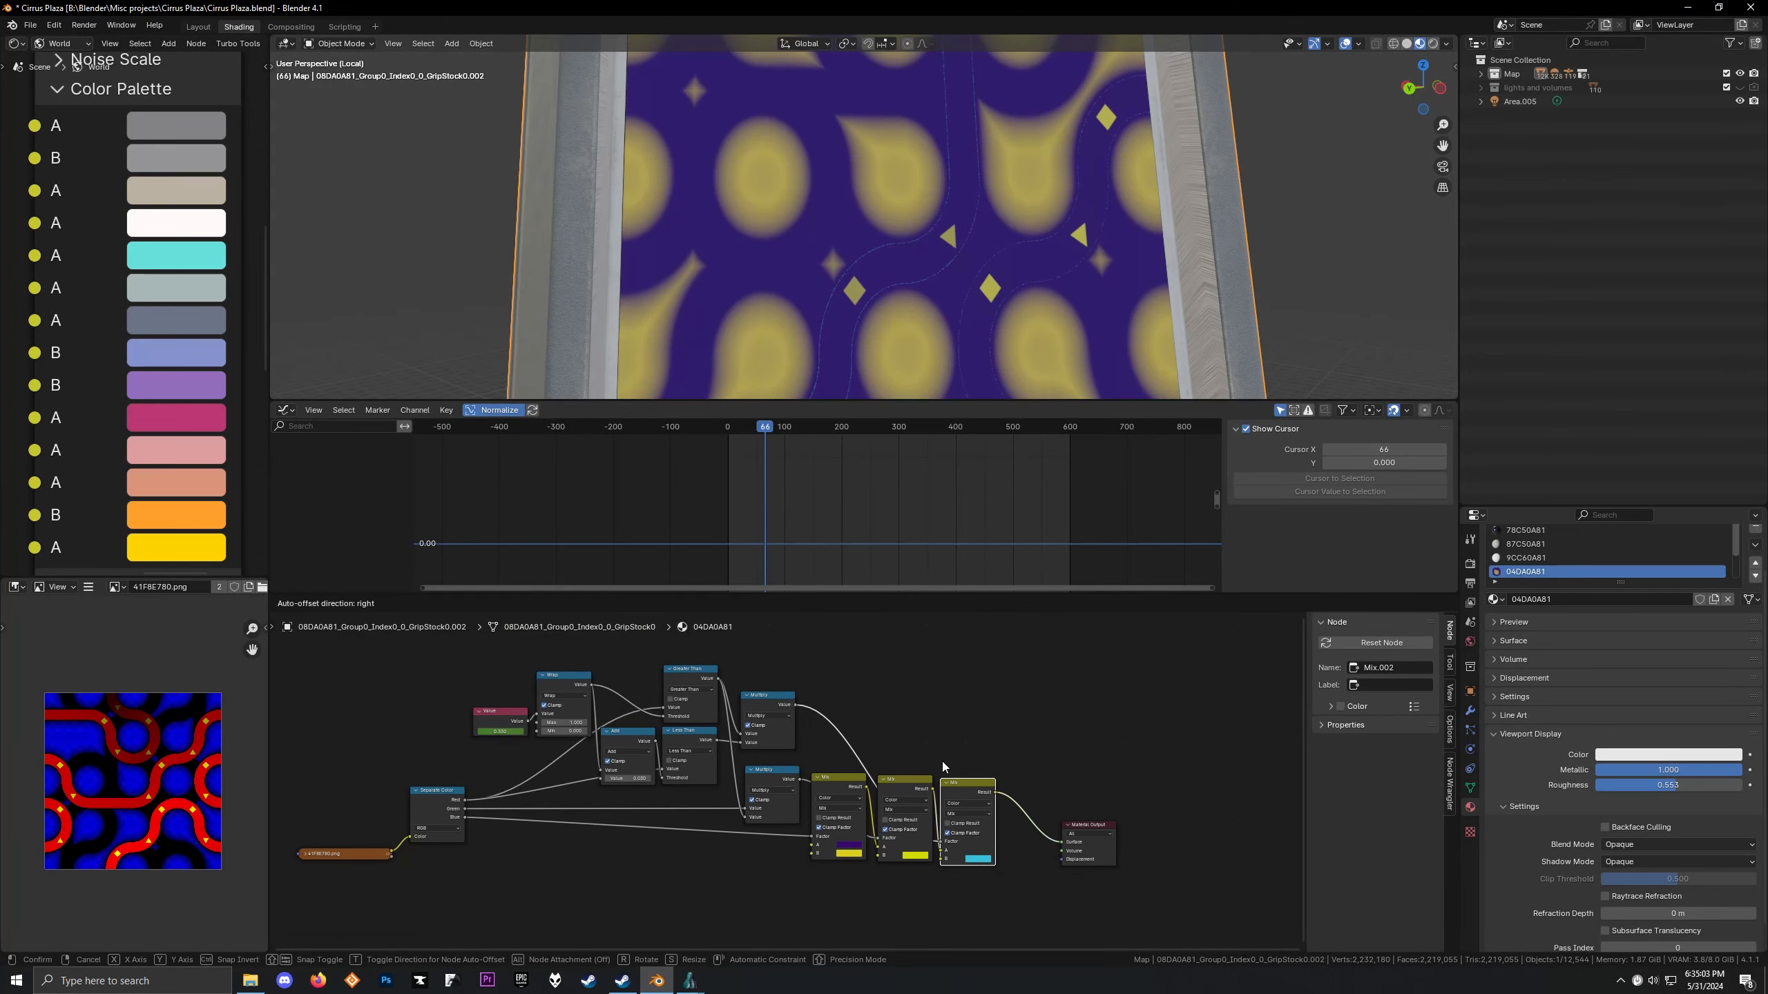
Play the animation and inspect the blue segment travelling across the arcade screen
scroll(819, 263, down, 5)
key(space)
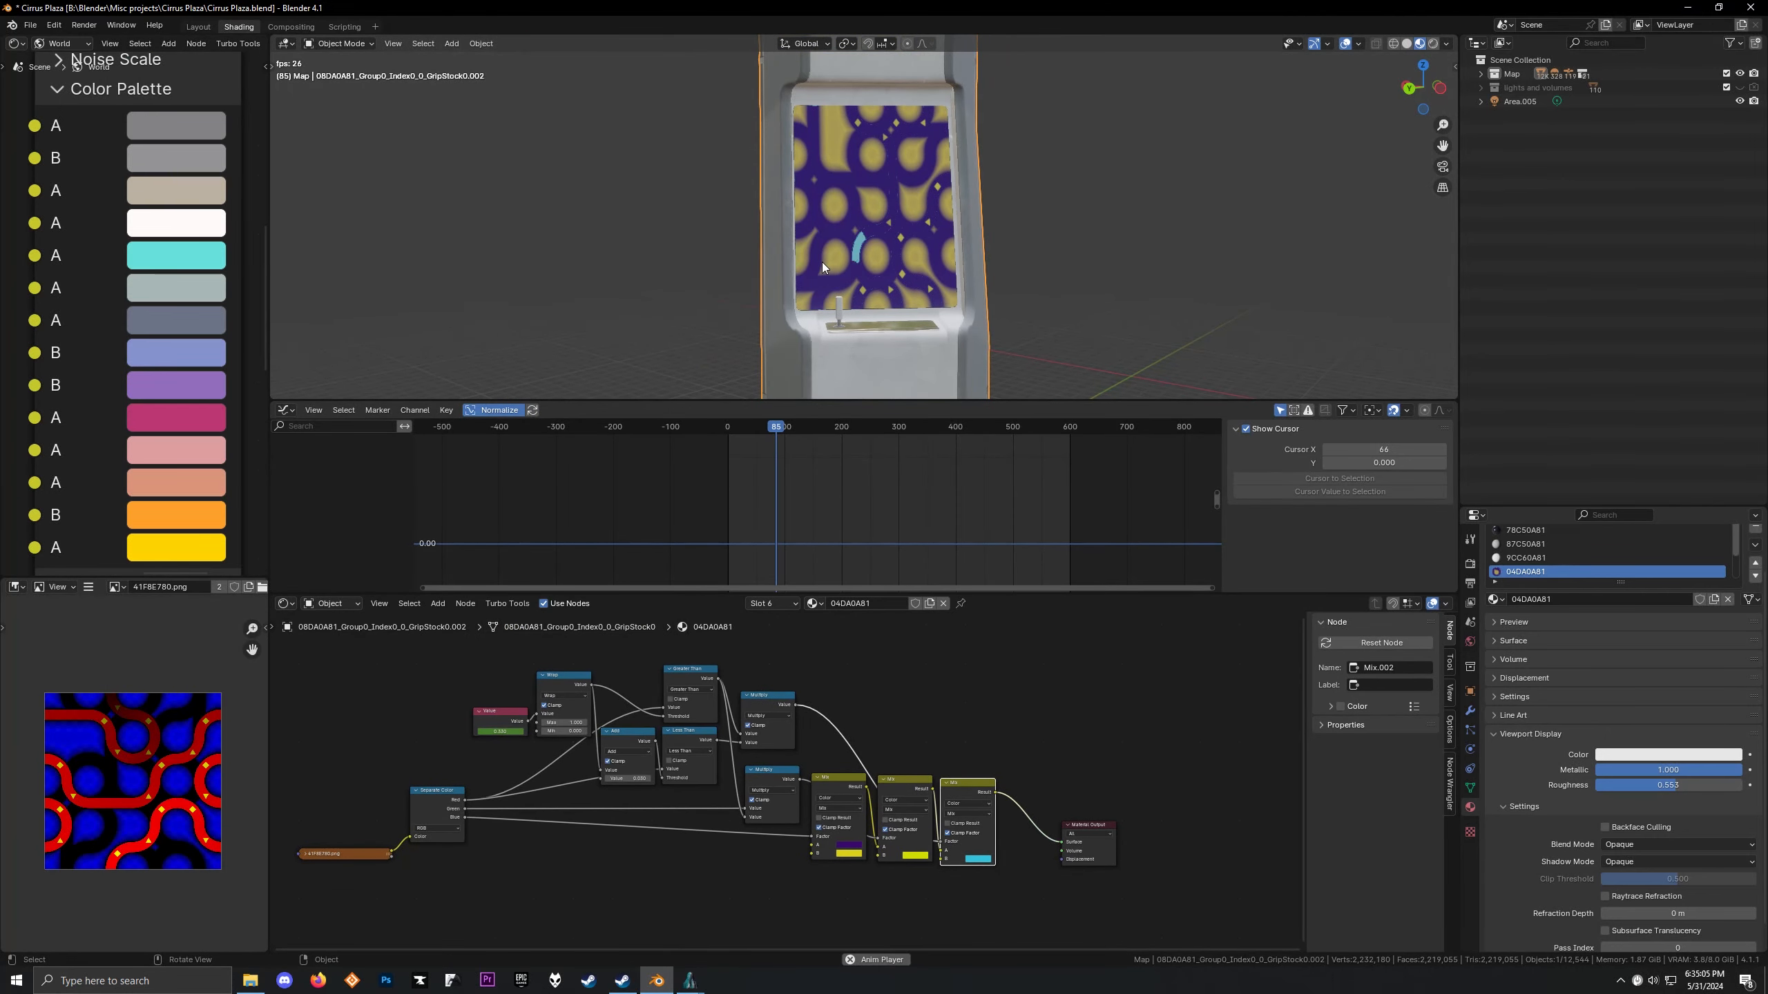
scroll(818, 251, up, 3)
shift+middle_drag(815, 243, 817, 193)
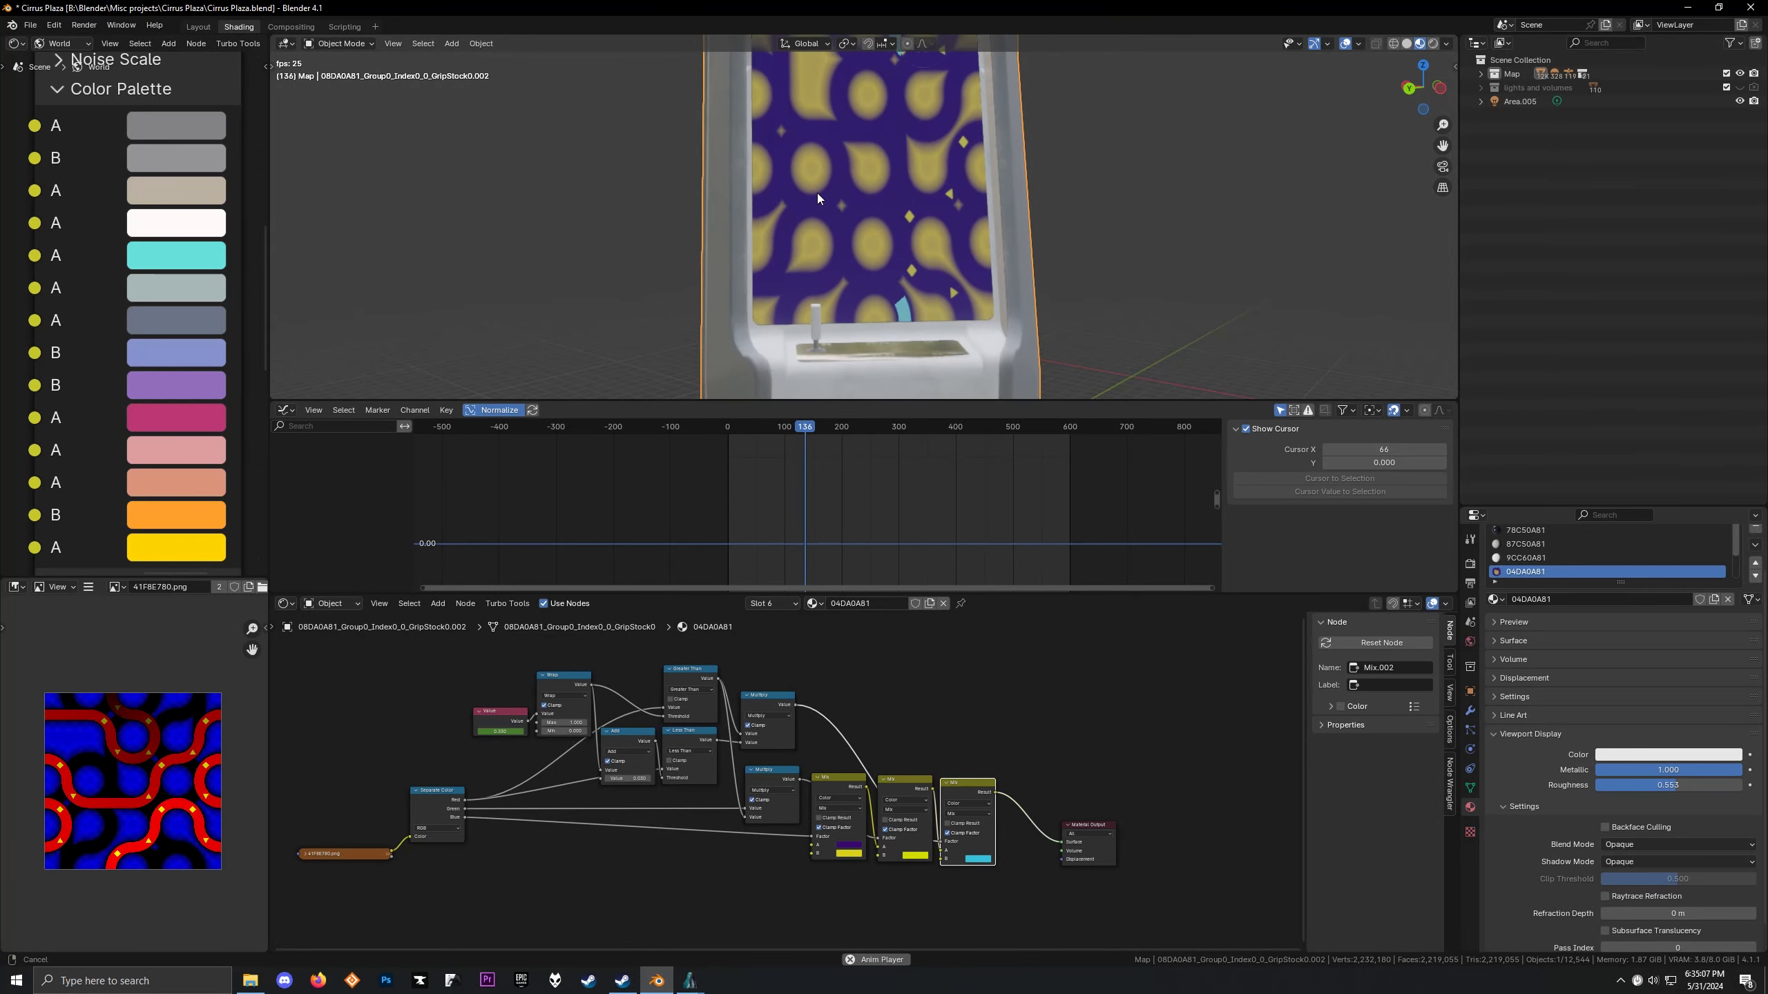
key(space)
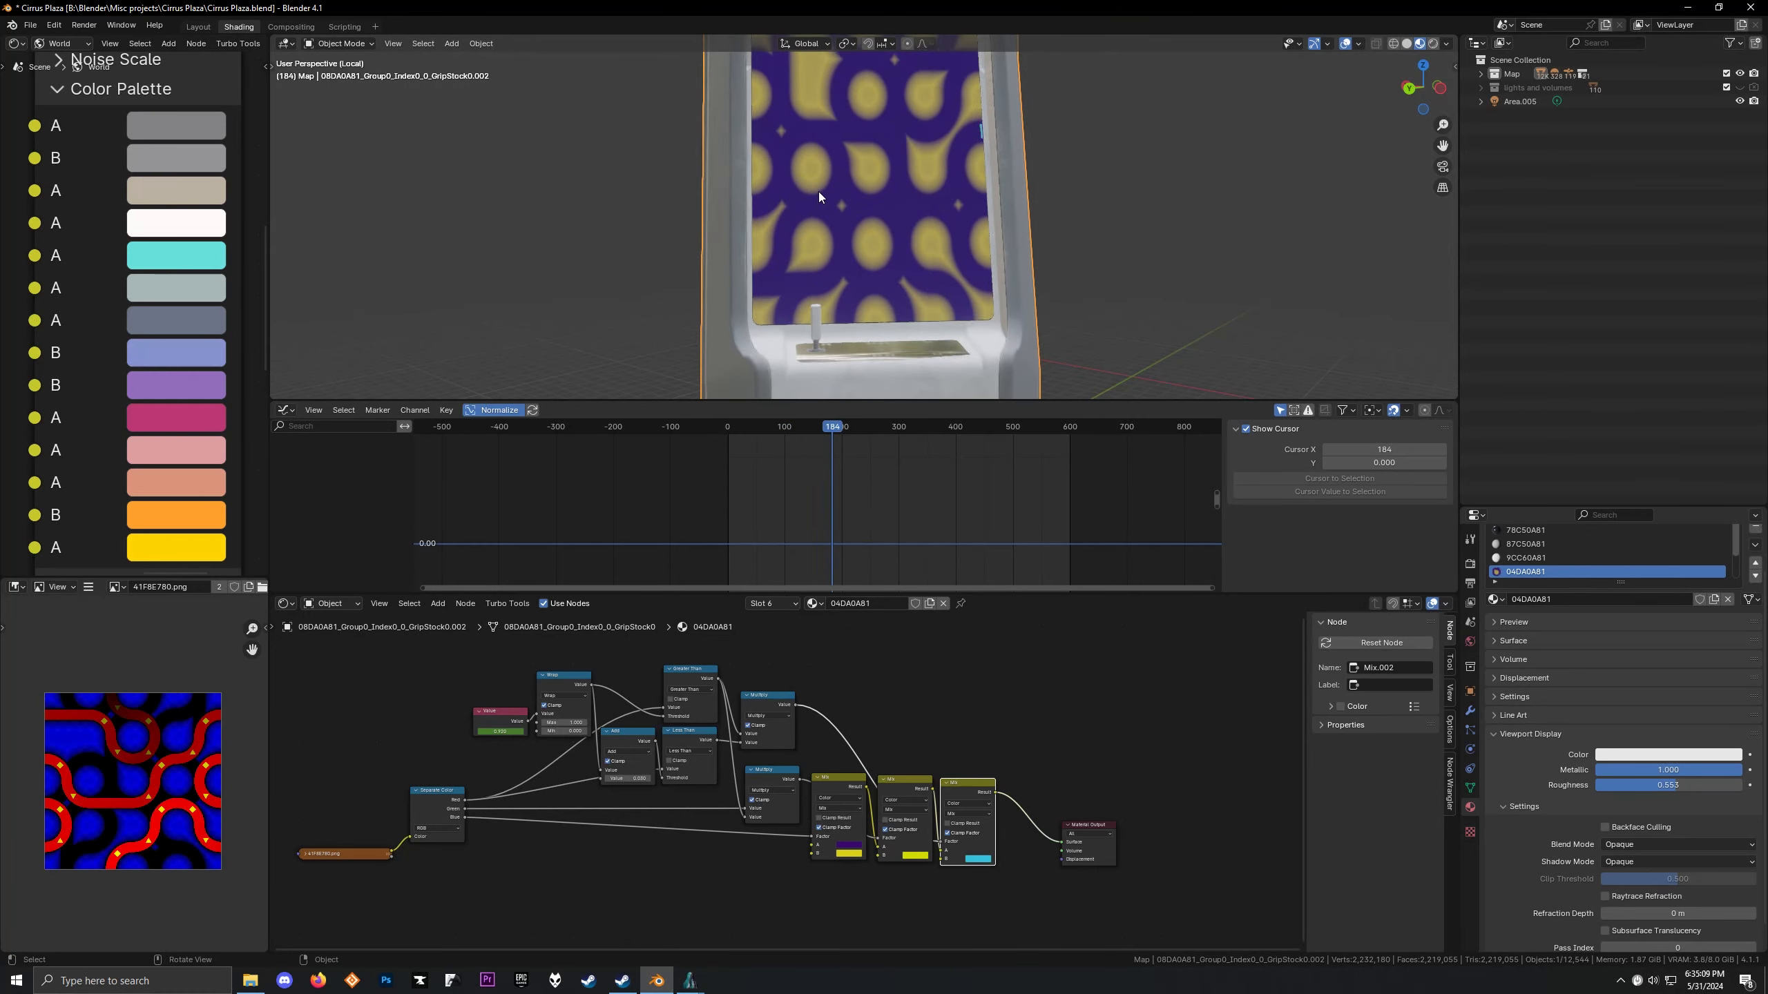
key(space)
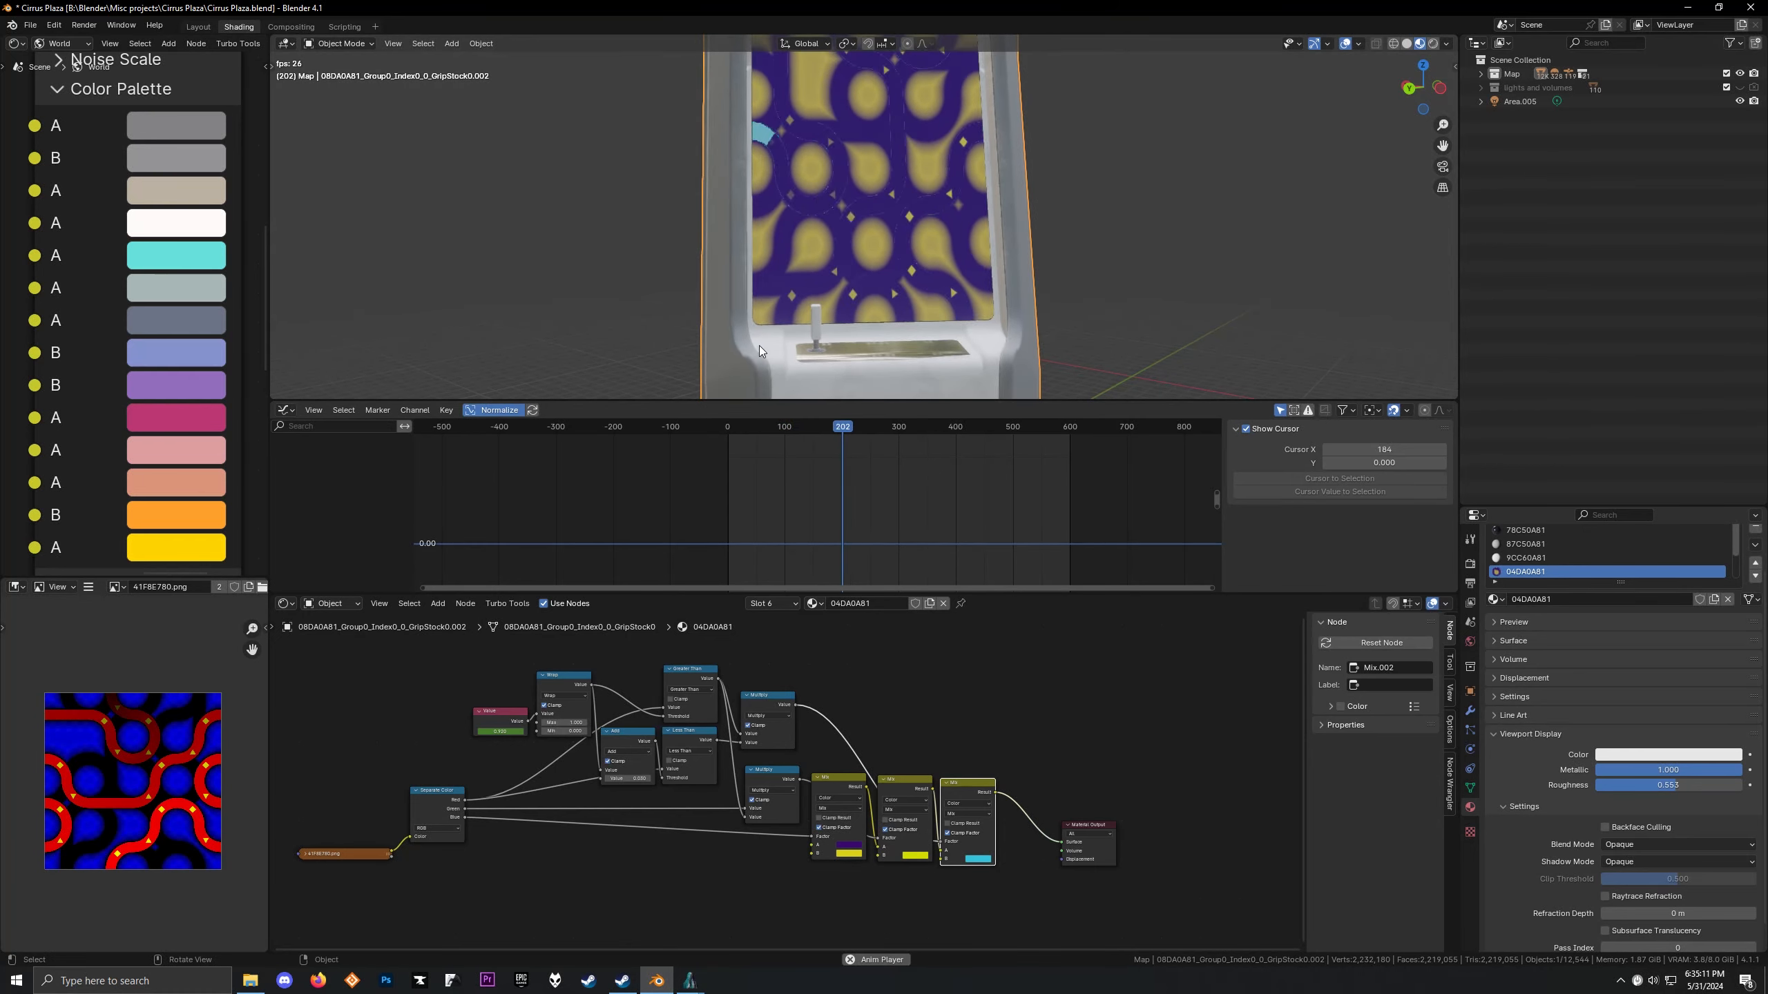
shift+middle_drag(863, 266, 853, 343)
scroll(851, 763, up, 2)
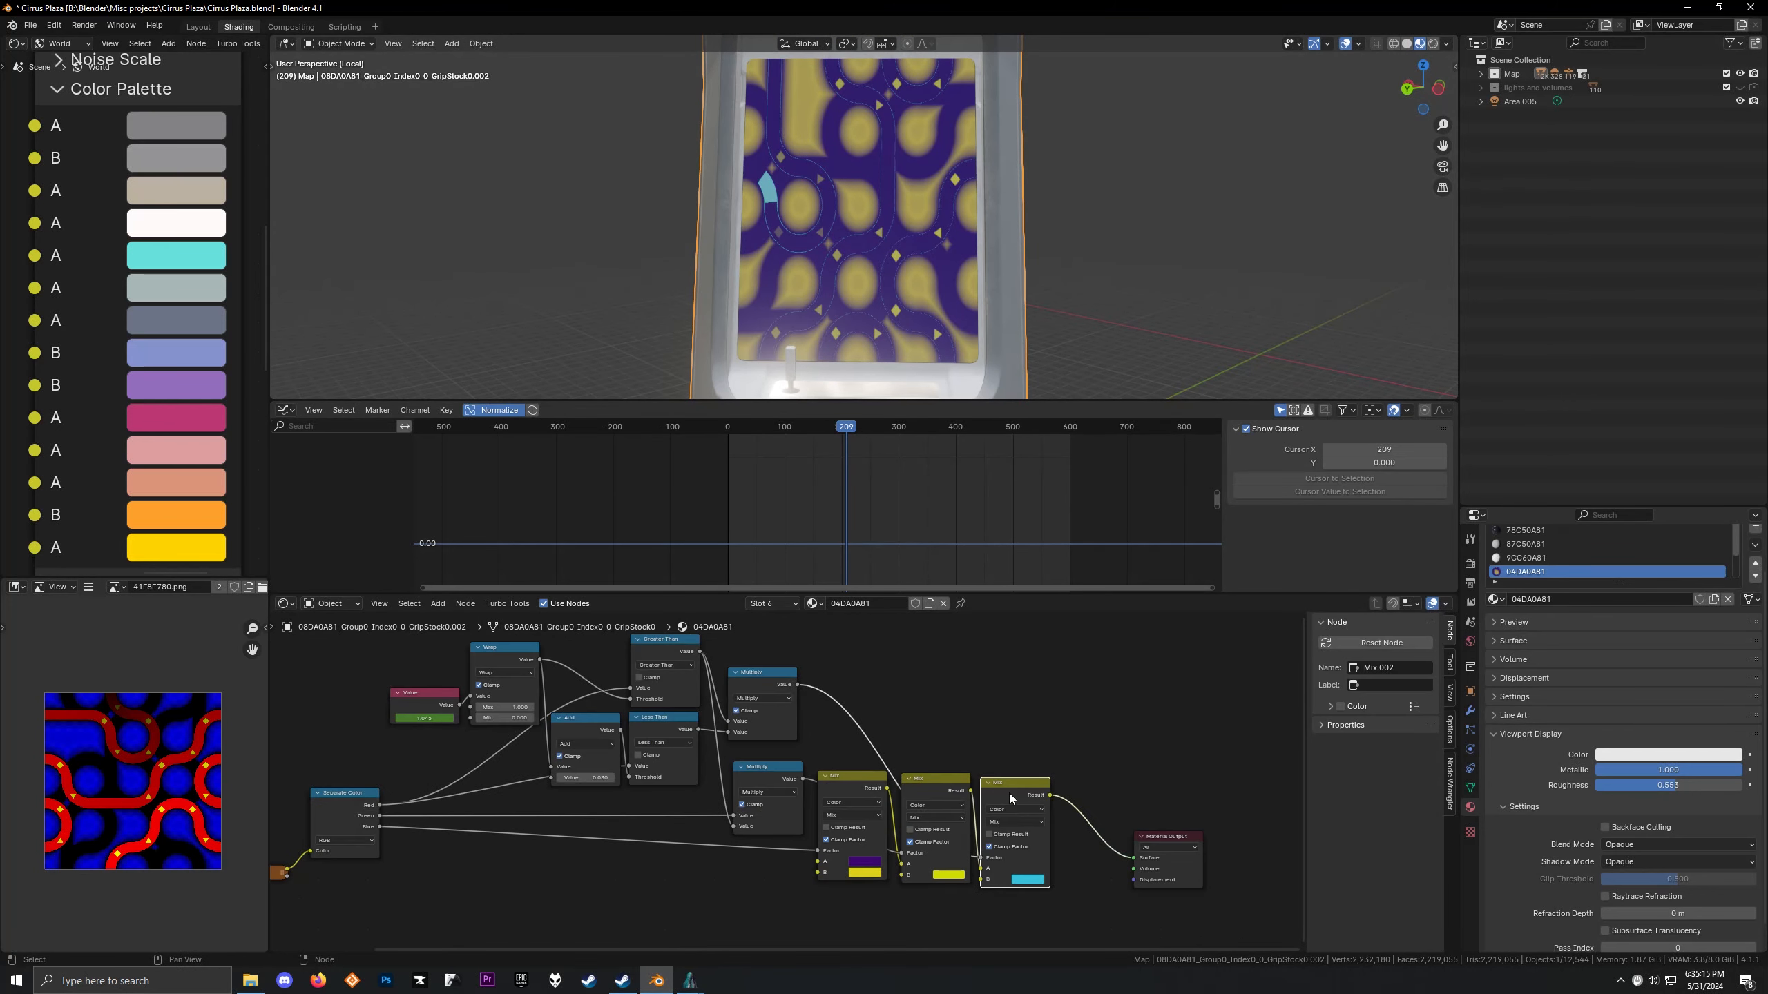
Insert an Emission shader between the third Mix node and the Material Output
drag(1009, 793, 1010, 790)
scroll(1085, 766, down, 2)
middle_drag(1086, 765, 917, 733)
key(shift+a)
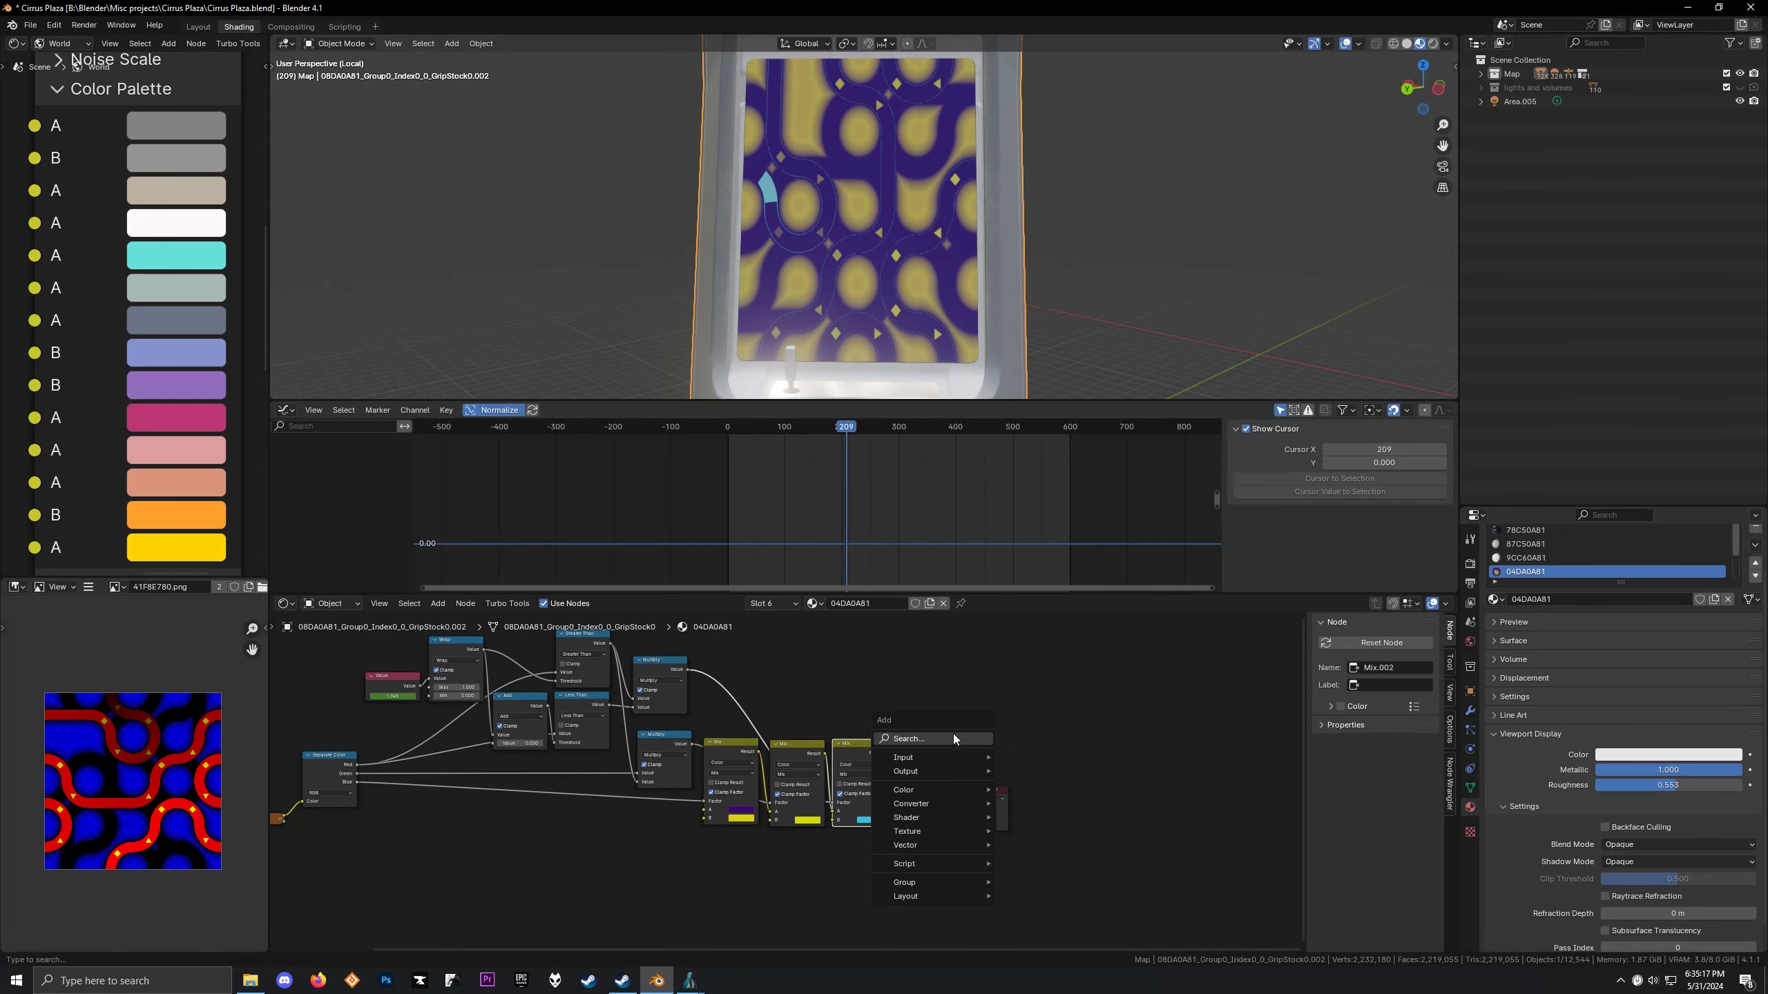
text(e)
click(962, 760)
click(894, 747)
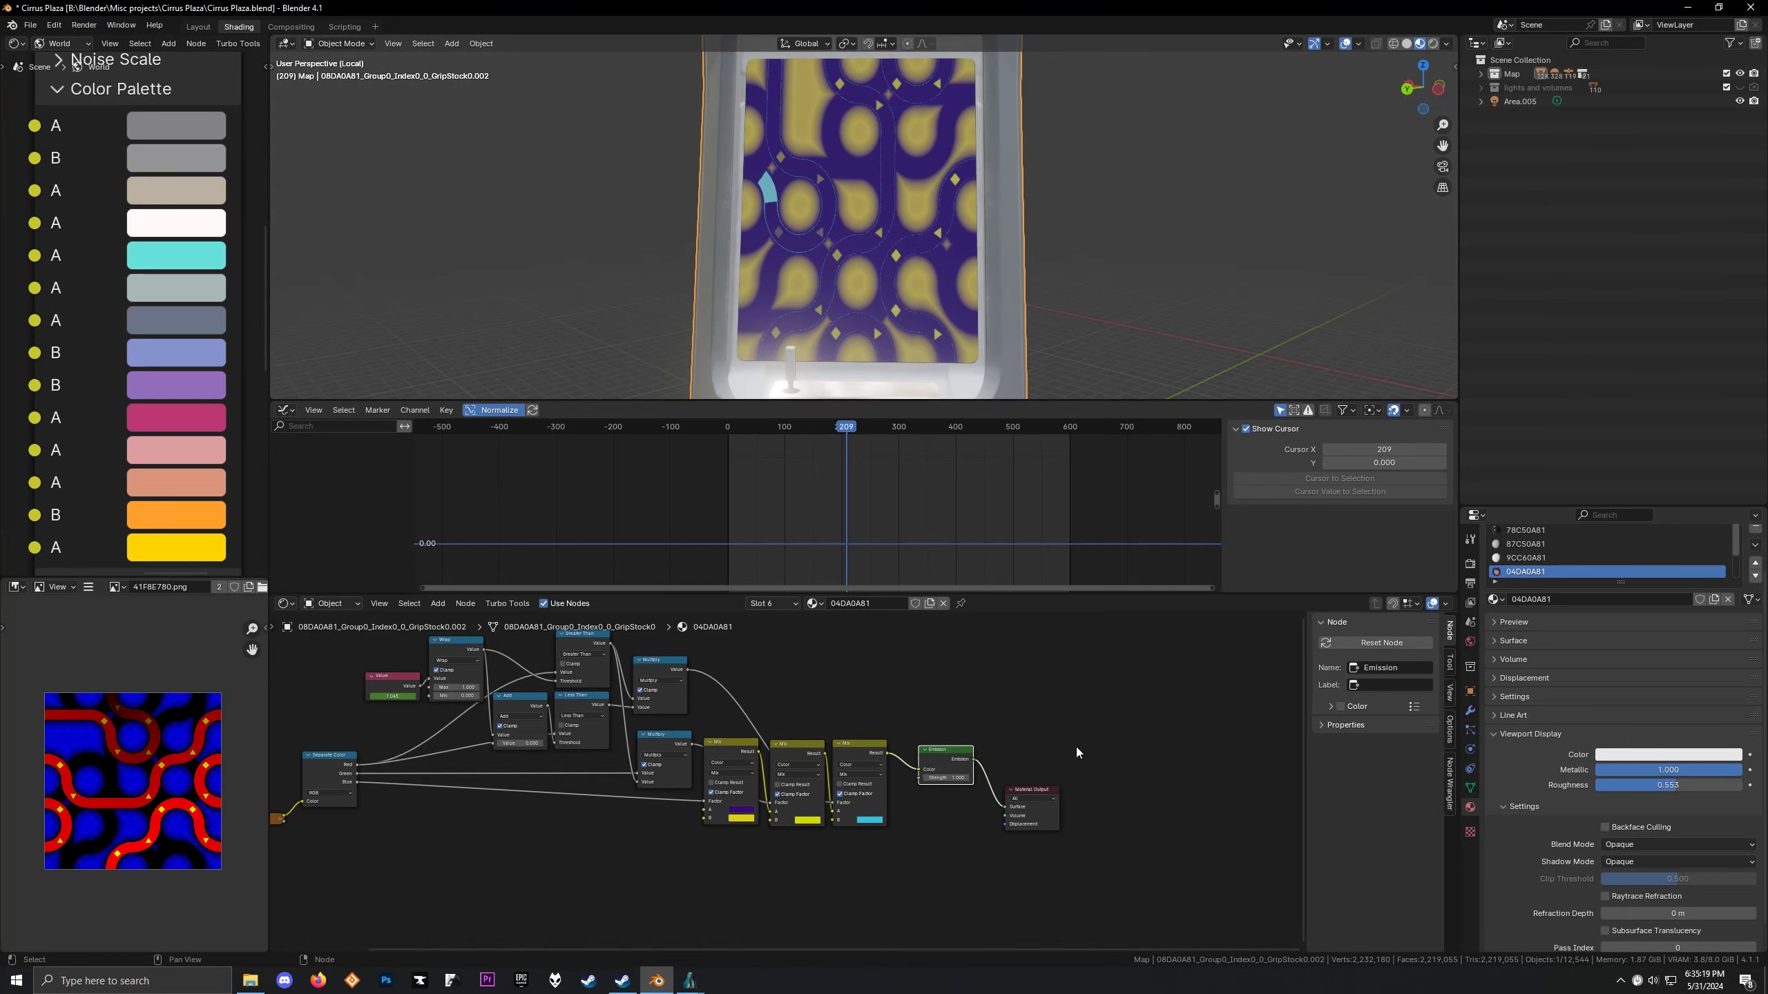
Add a Transparent BSDF node directly below the Emission node
middle_drag(1055, 719, 1038, 693)
key(shift+a)
click(1037, 693)
text(tr)
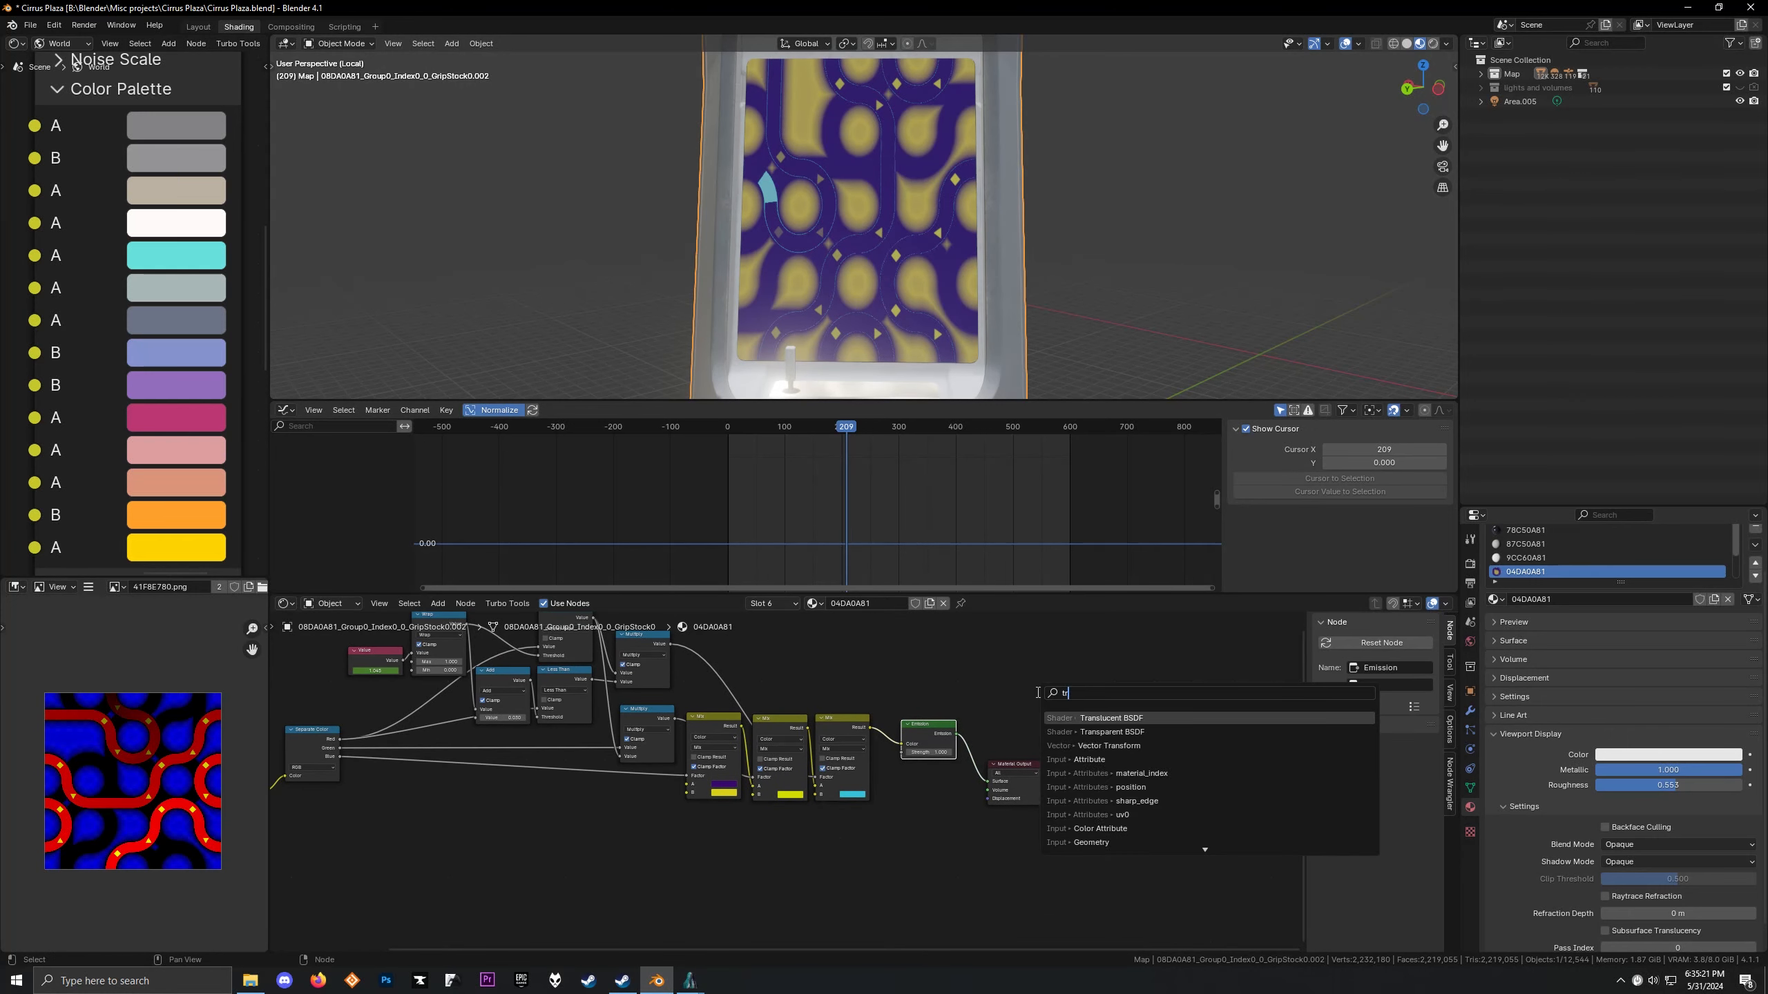
click(1078, 732)
click(902, 763)
Insert an Add Shader before the Material Output, combining the Emission and the Transparent BSDF
key(shift+a)
text(add)
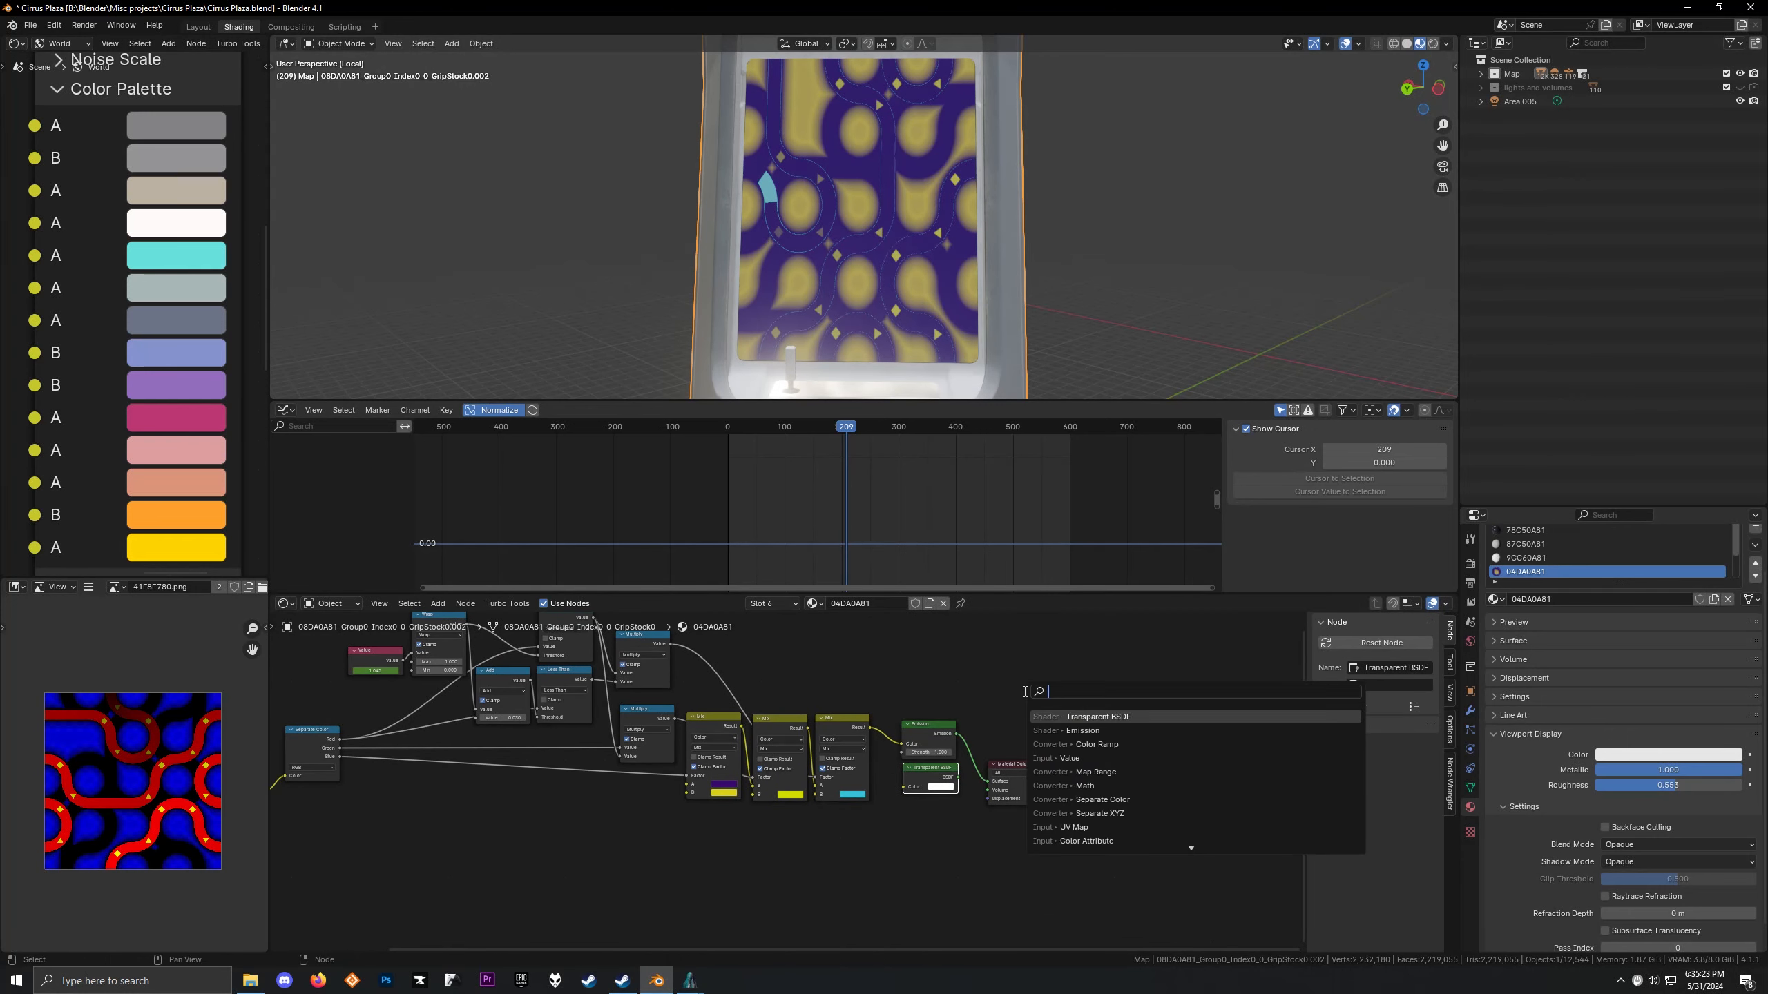
key(Return)
click(967, 752)
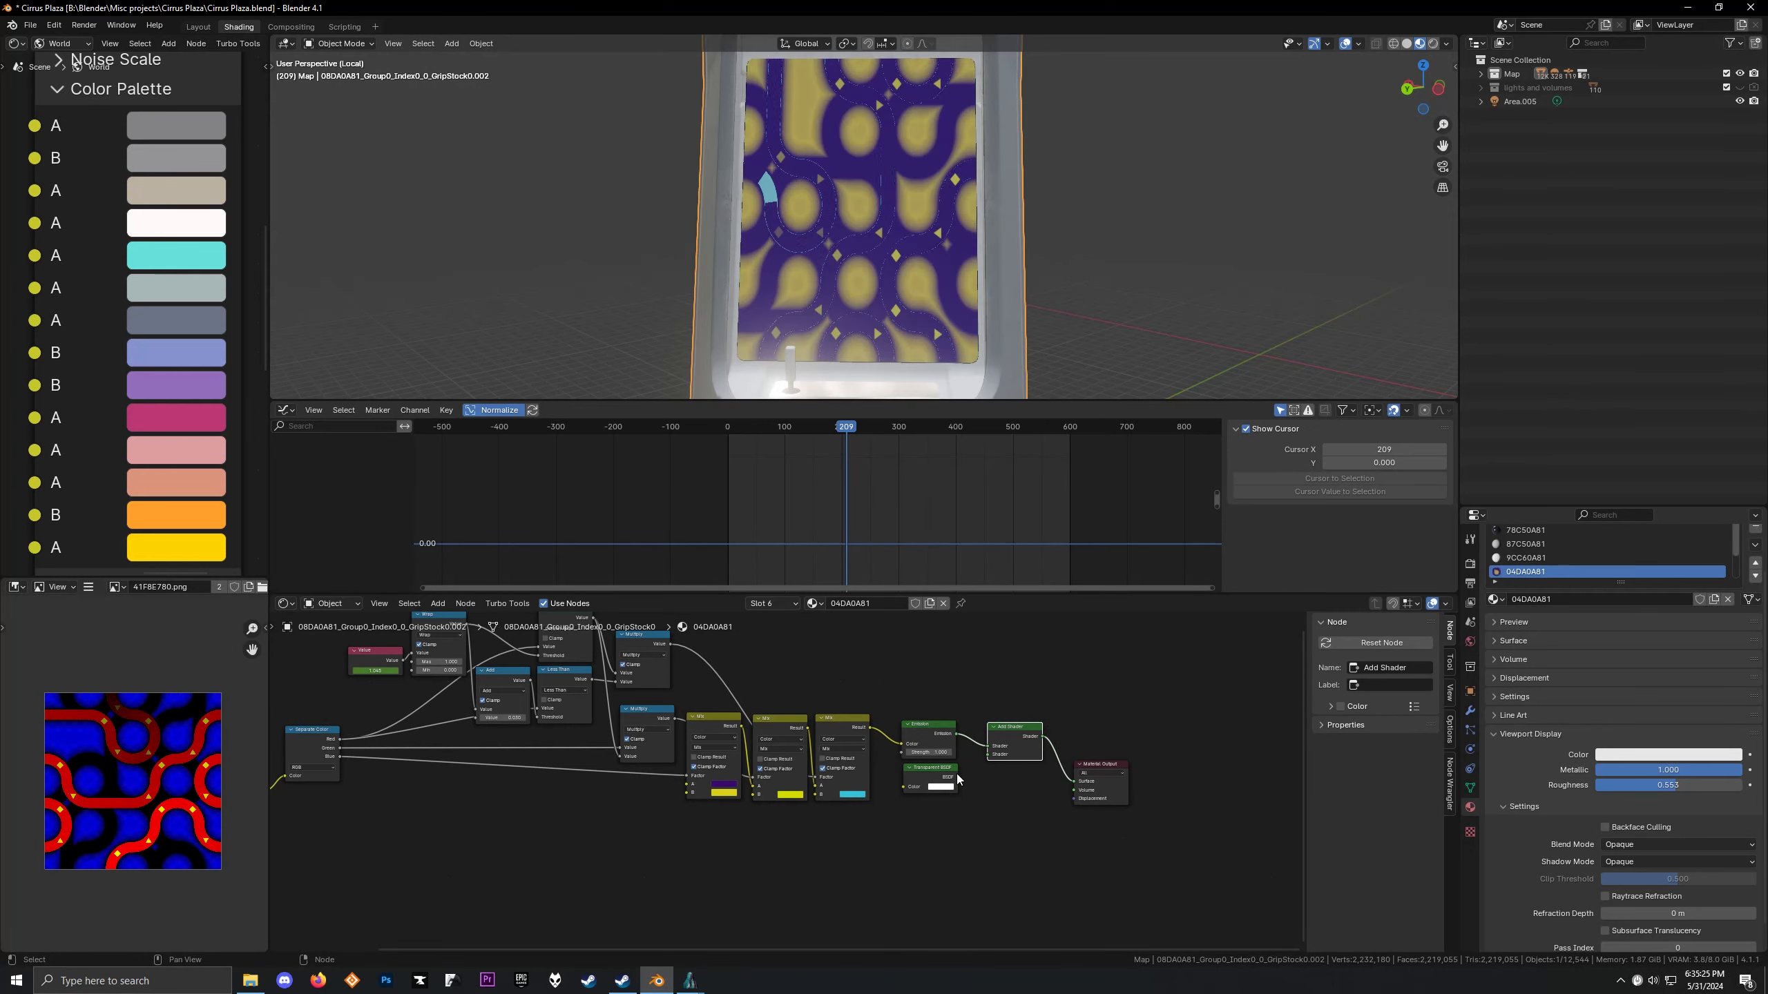
scroll(834, 291, up, 4)
scroll(834, 291, down, 2)
middle_drag(963, 358, 984, 360)
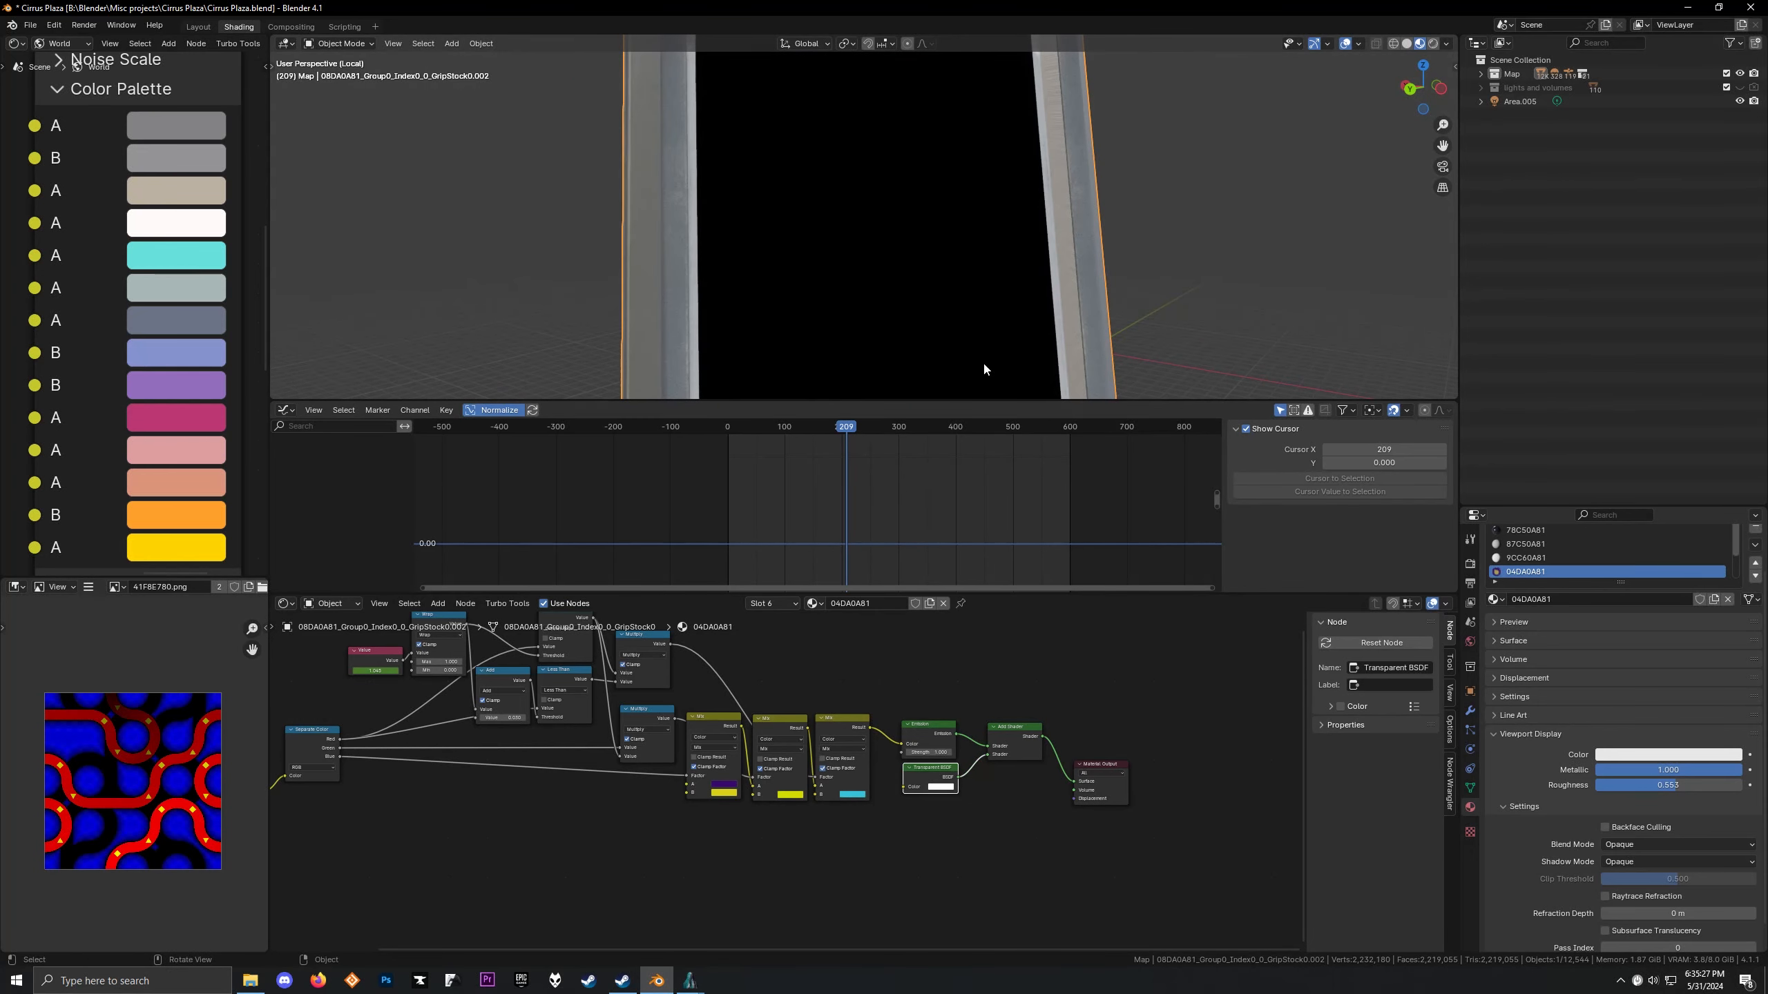
Set the screen material's Blend Mode to Alpha Blend and its Shadow Mode to None
click(1671, 851)
click(1666, 904)
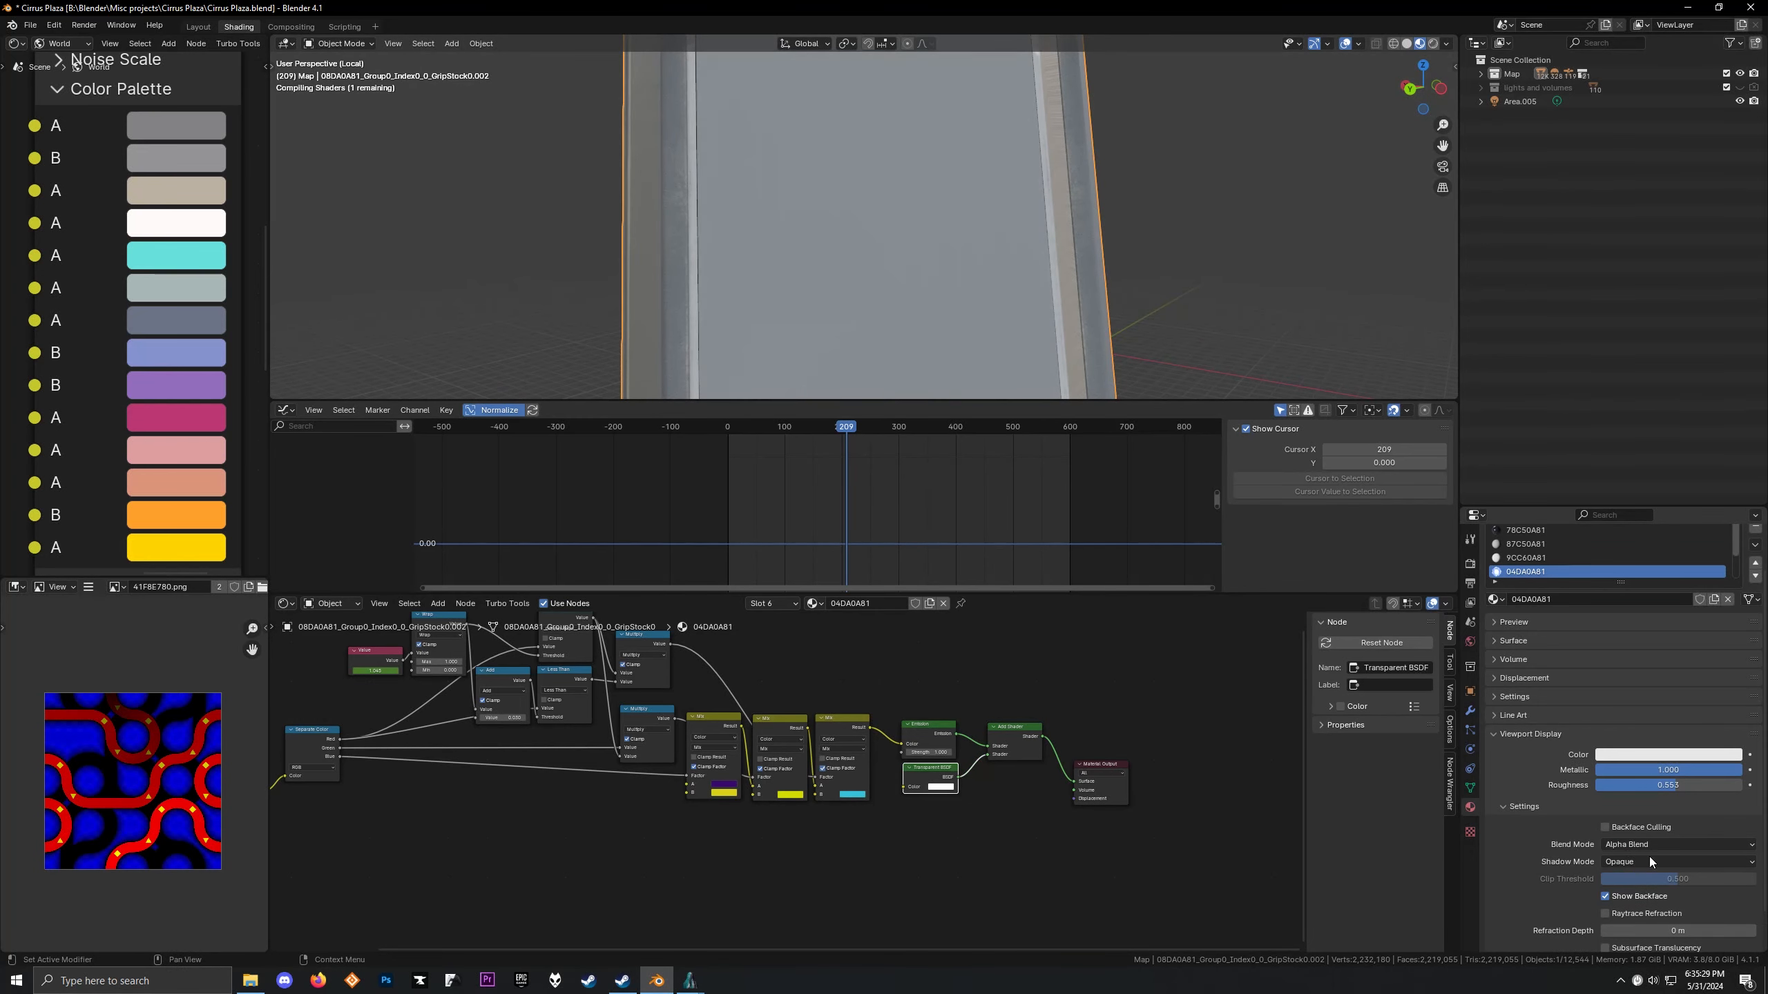
click(1651, 859)
click(1647, 879)
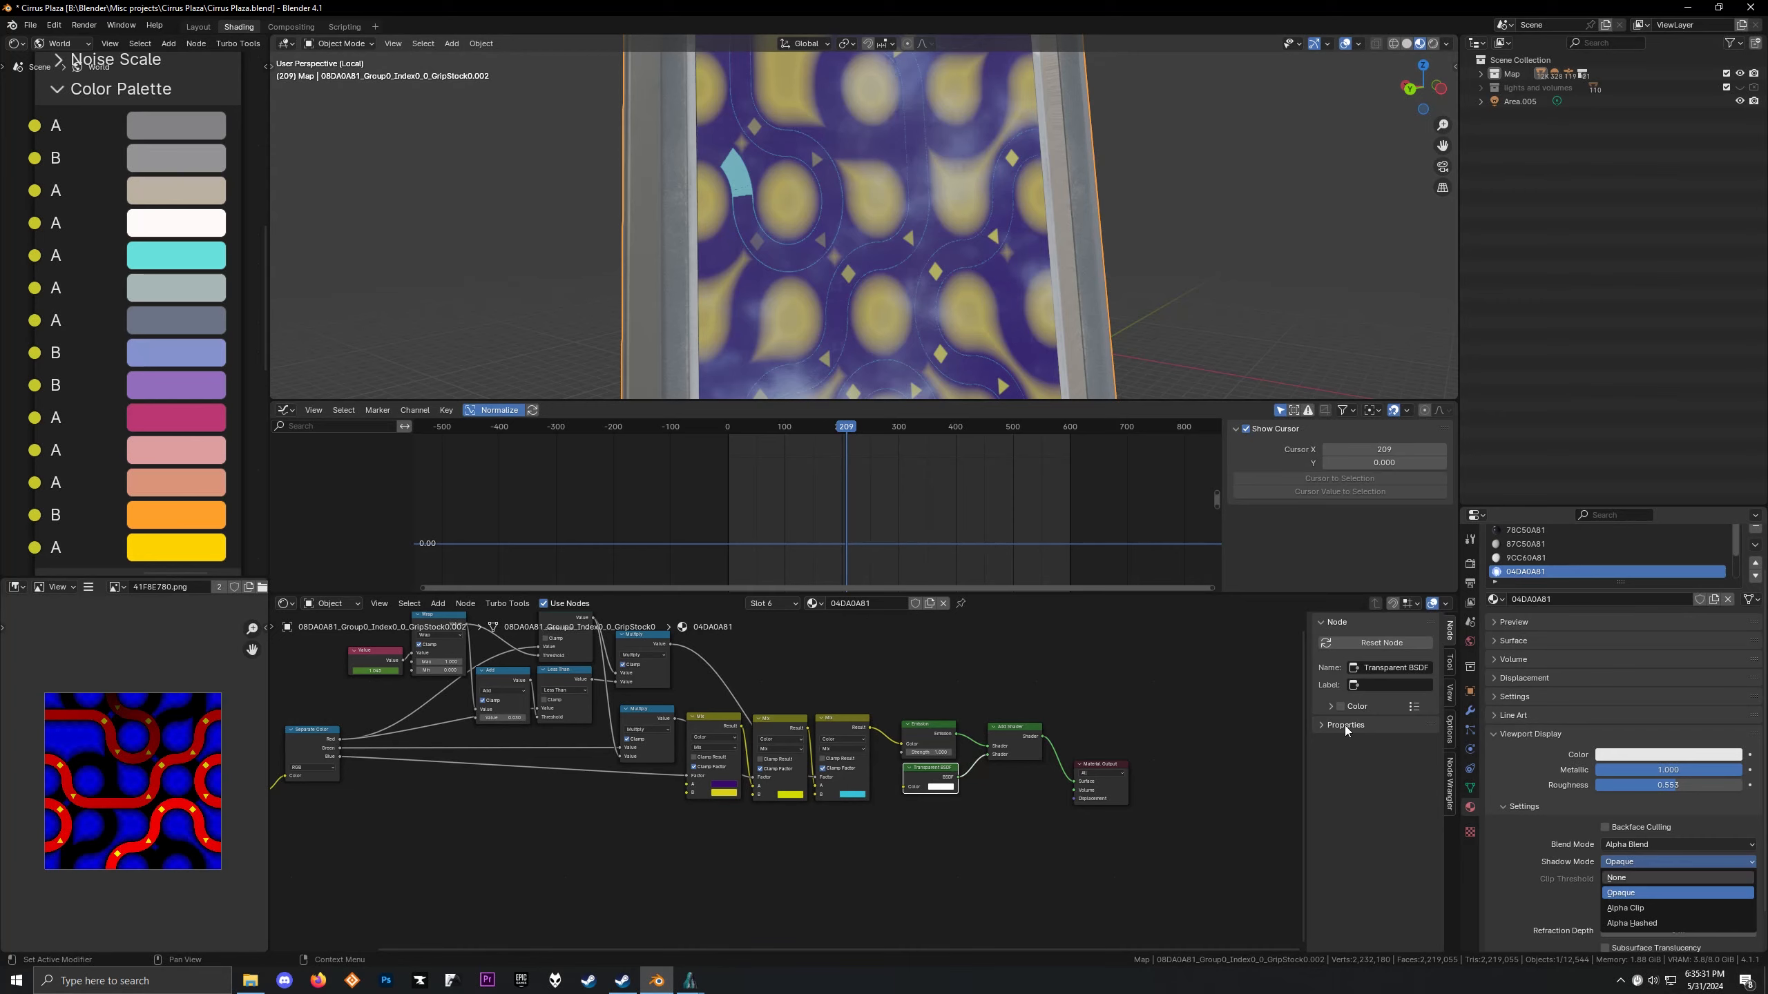
Examine the see-through arcade screen and its reflections from several angles and distances
middle_drag(968, 390, 904, 348)
scroll(931, 280, up, 6)
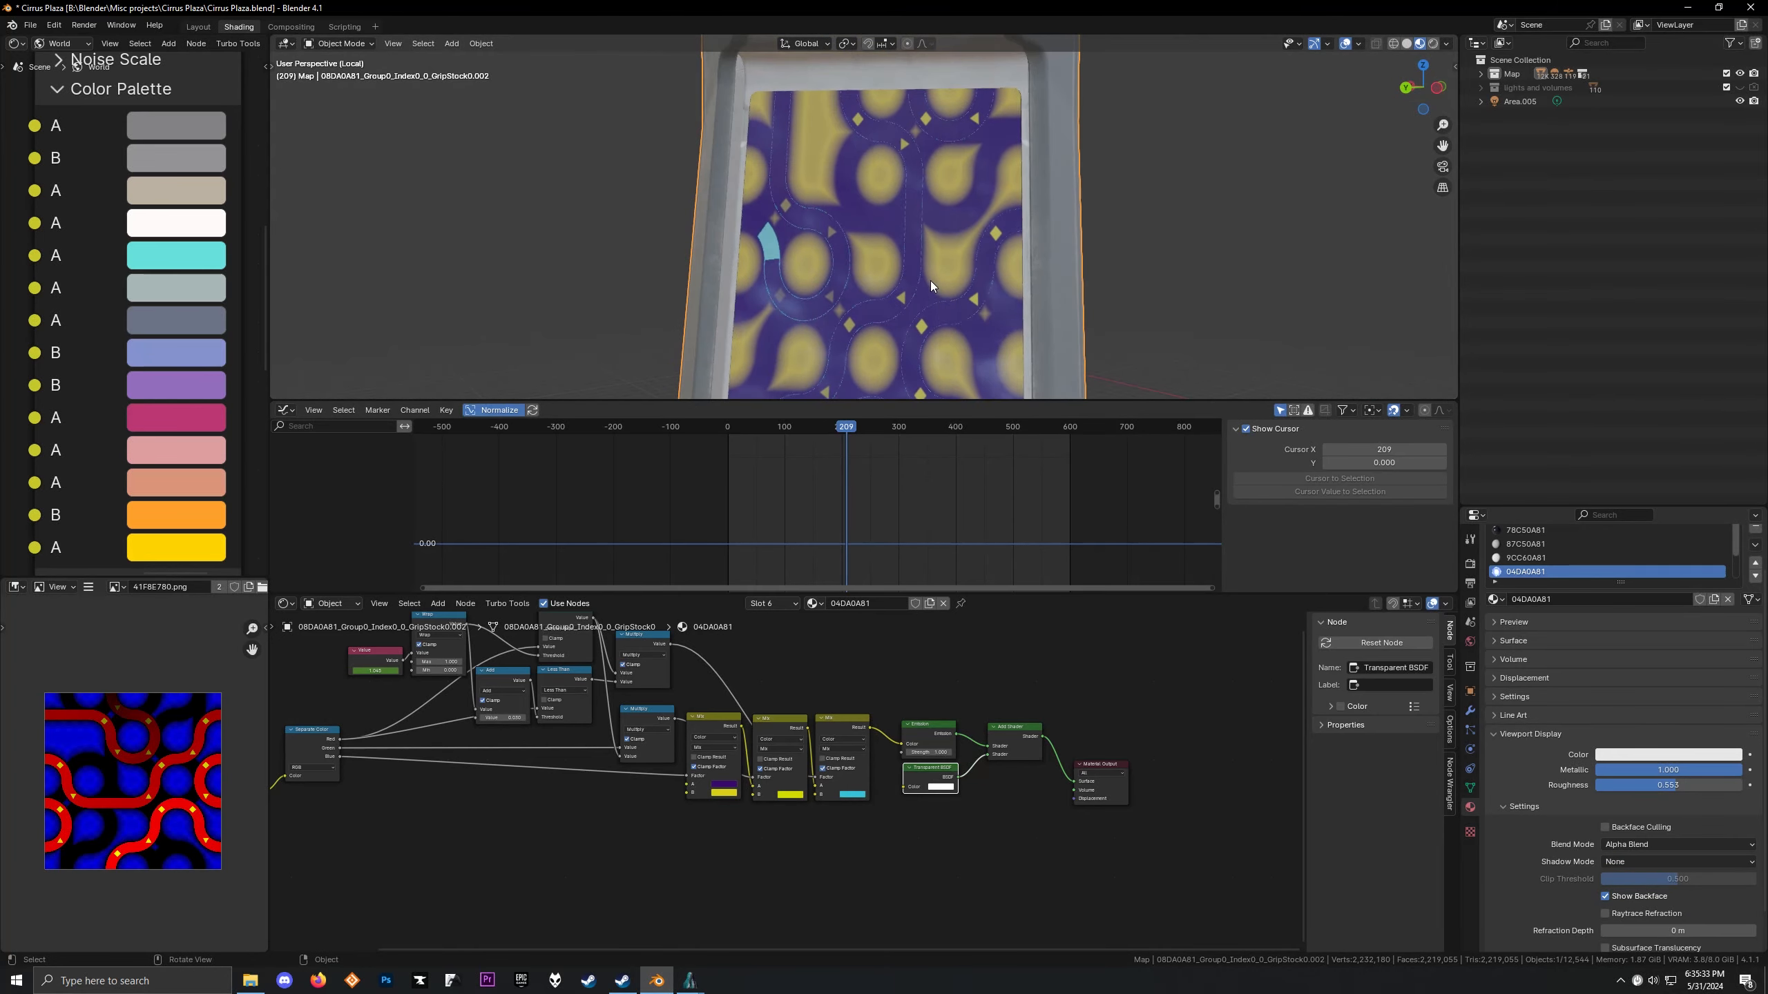
middle_drag(959, 285, 861, 276)
scroll(1025, 224, down, 6)
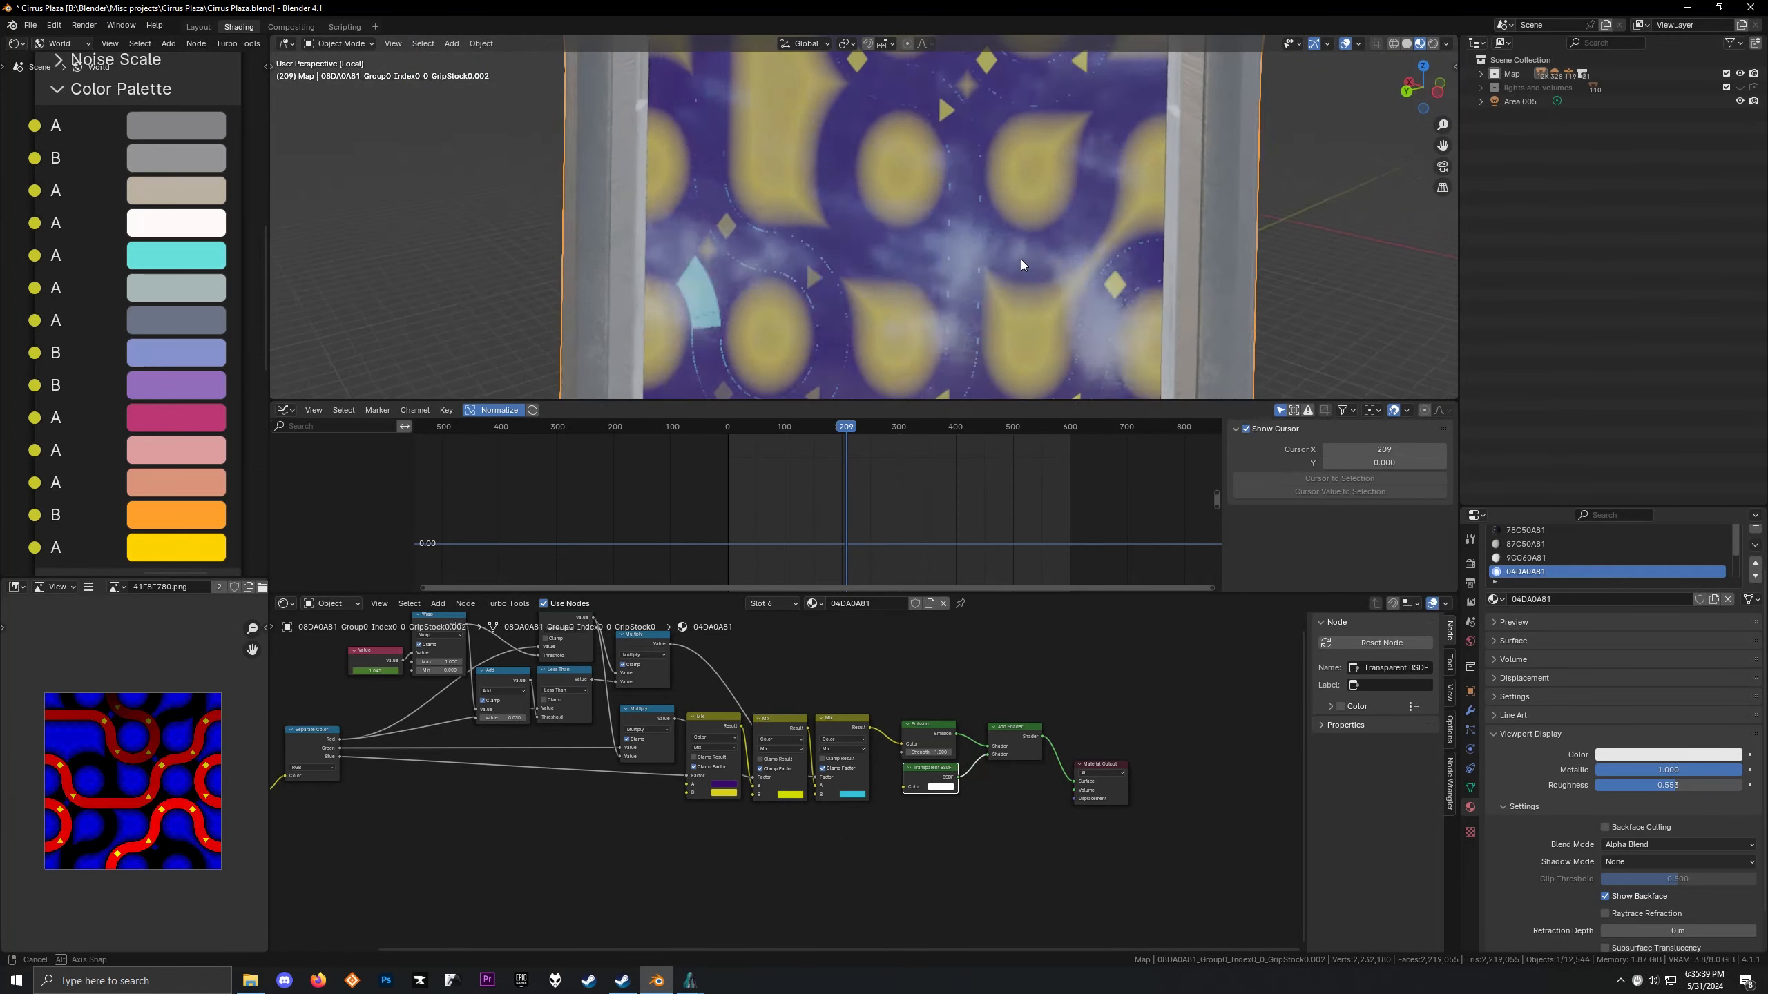
middle_drag(1036, 228, 977, 247)
scroll(937, 205, down, 8)
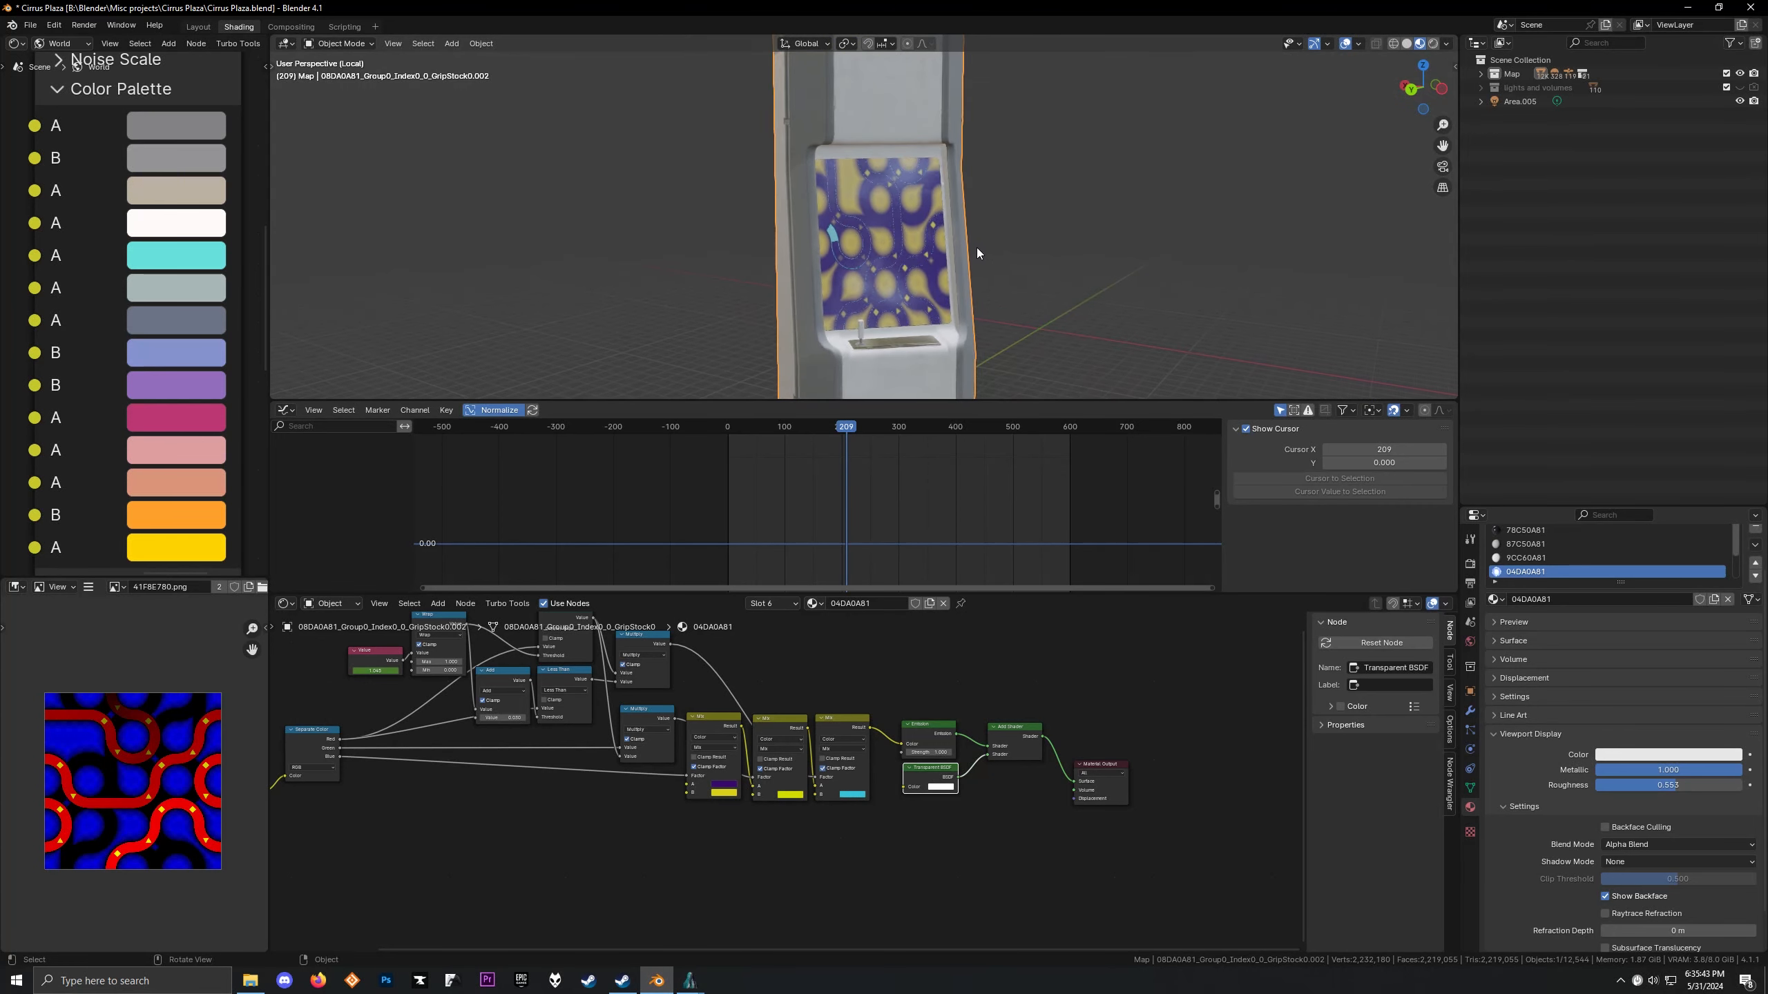
scroll(976, 247, up, 8)
scroll(785, 799, up, 1)
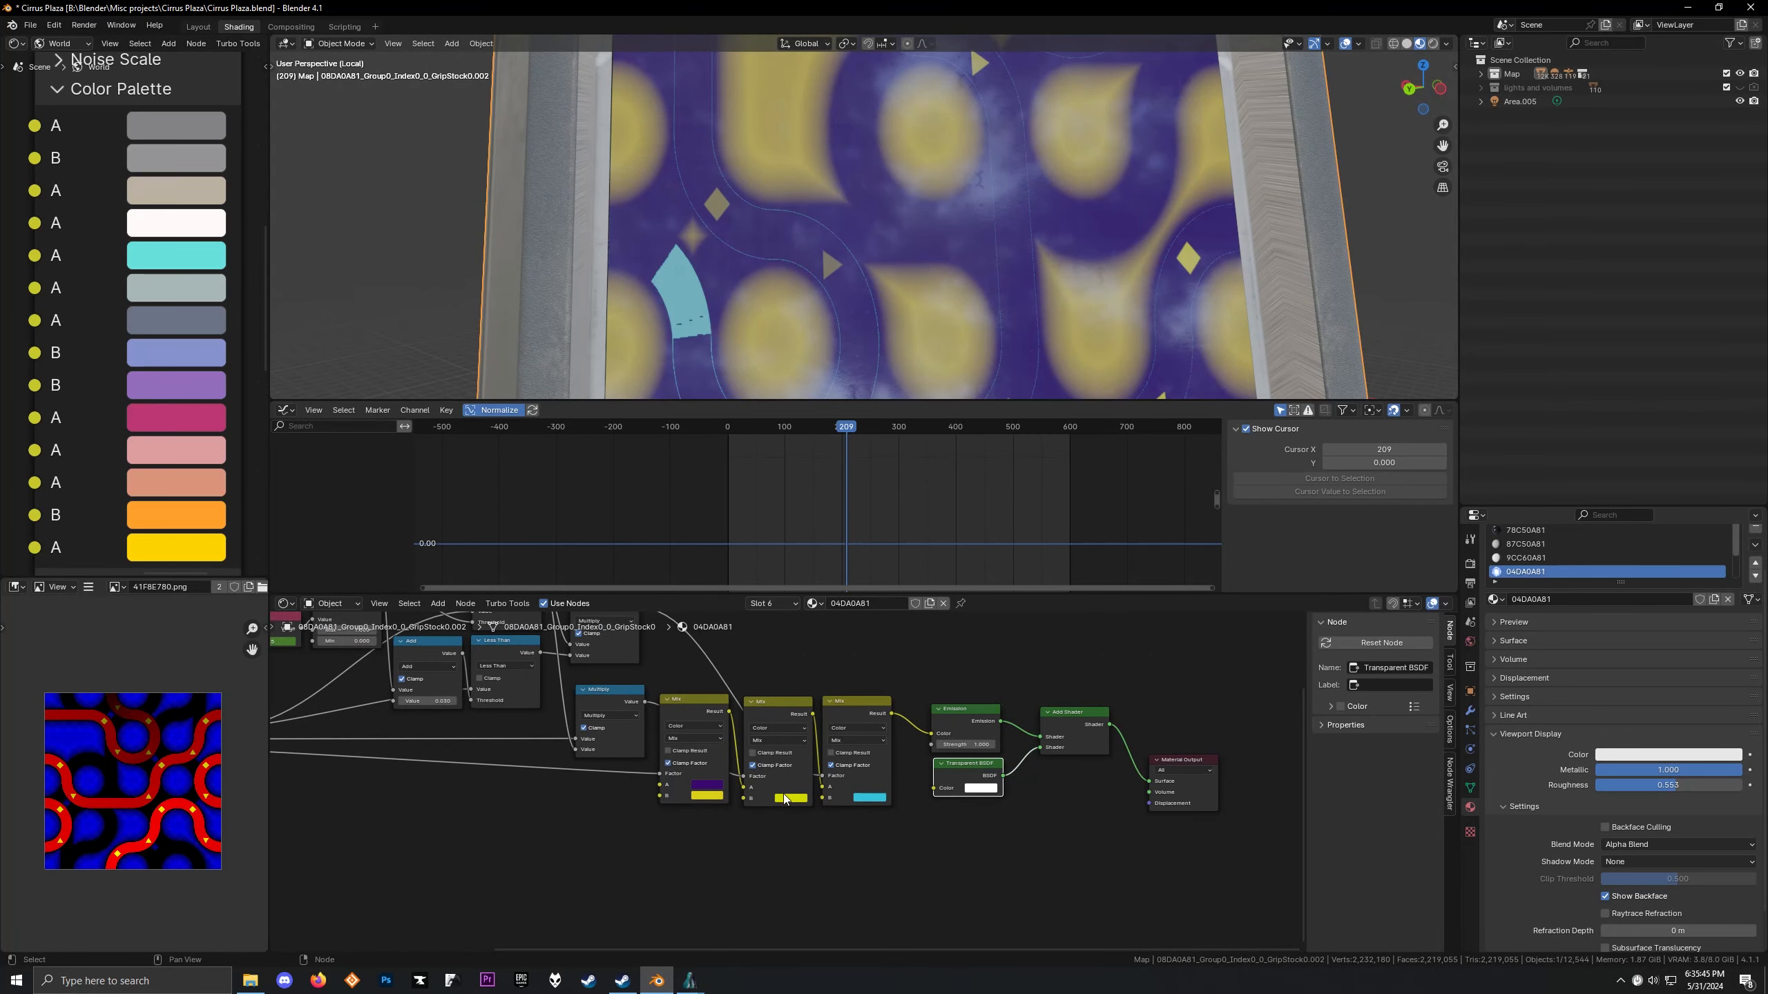
Darken the purple A colour of the first Mix node slightly and check it on the arcade screen
click(706, 786)
drag(791, 686, 790, 683)
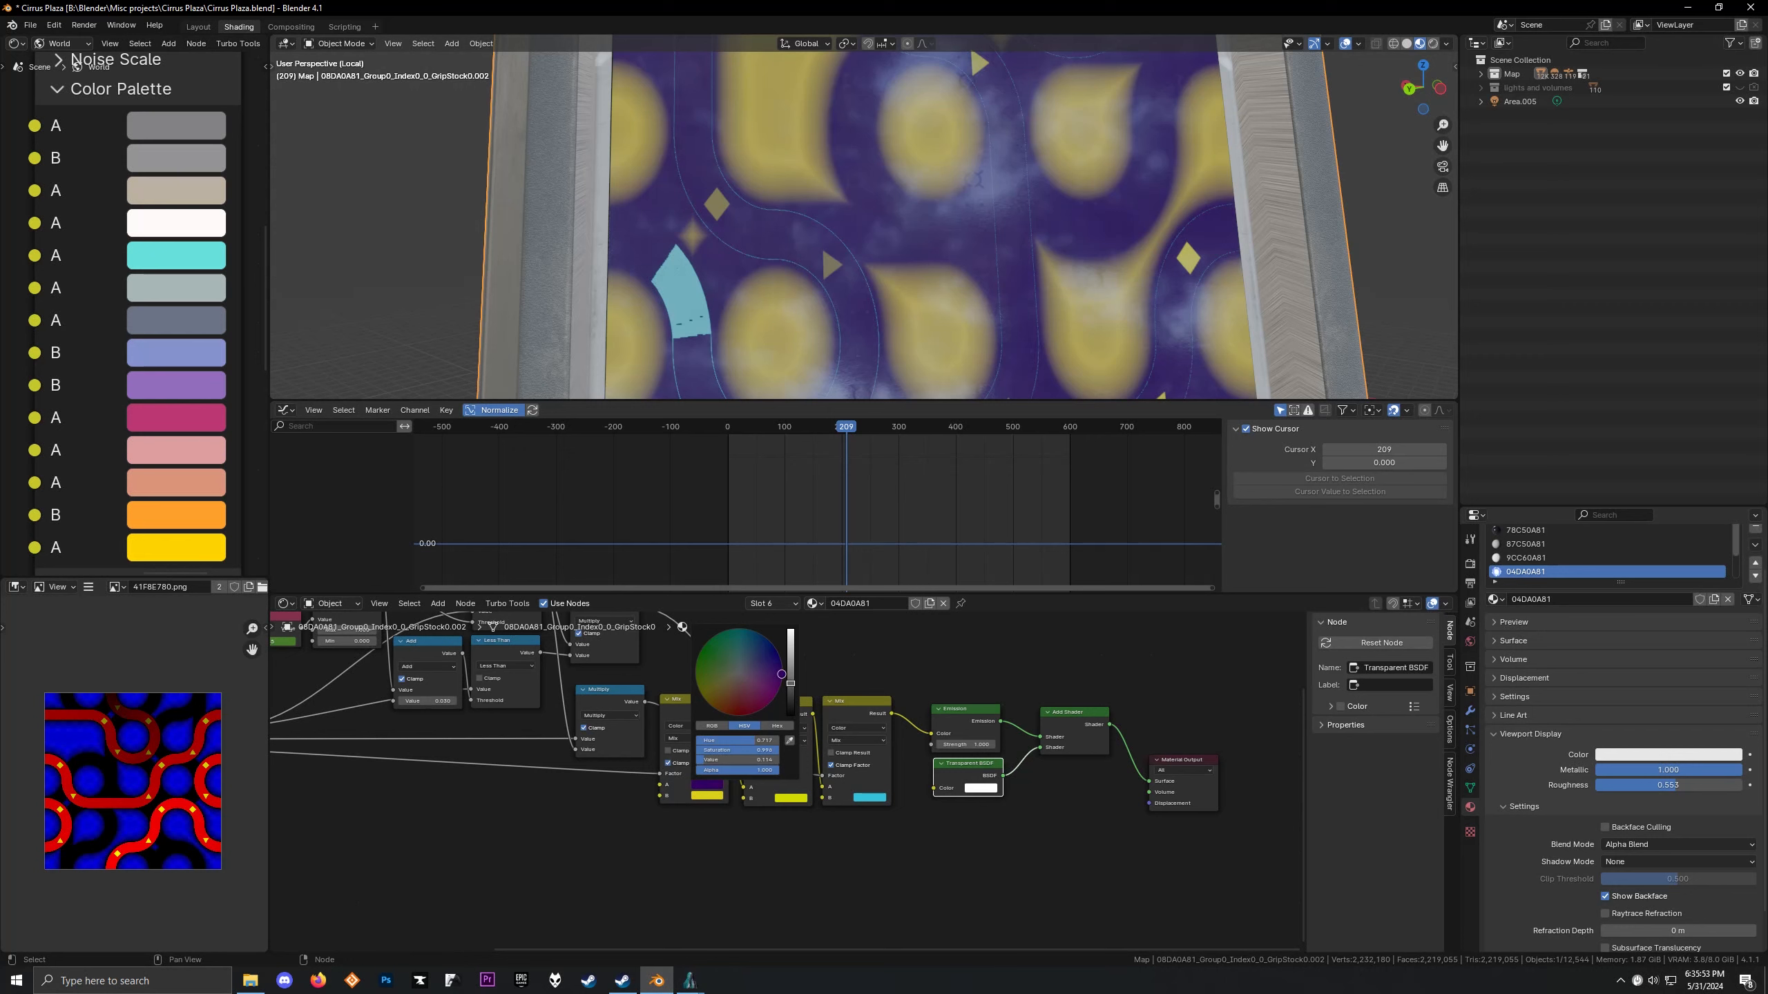
scroll(724, 182, down, 6)
mouse_move(828, 187)
middle_down()
mouse_move(740, 185)
mouse_move(869, 191)
mouse_move(827, 189)
middle_up()
scroll(869, 191, up, 3)
scroll(827, 189, down, 1)
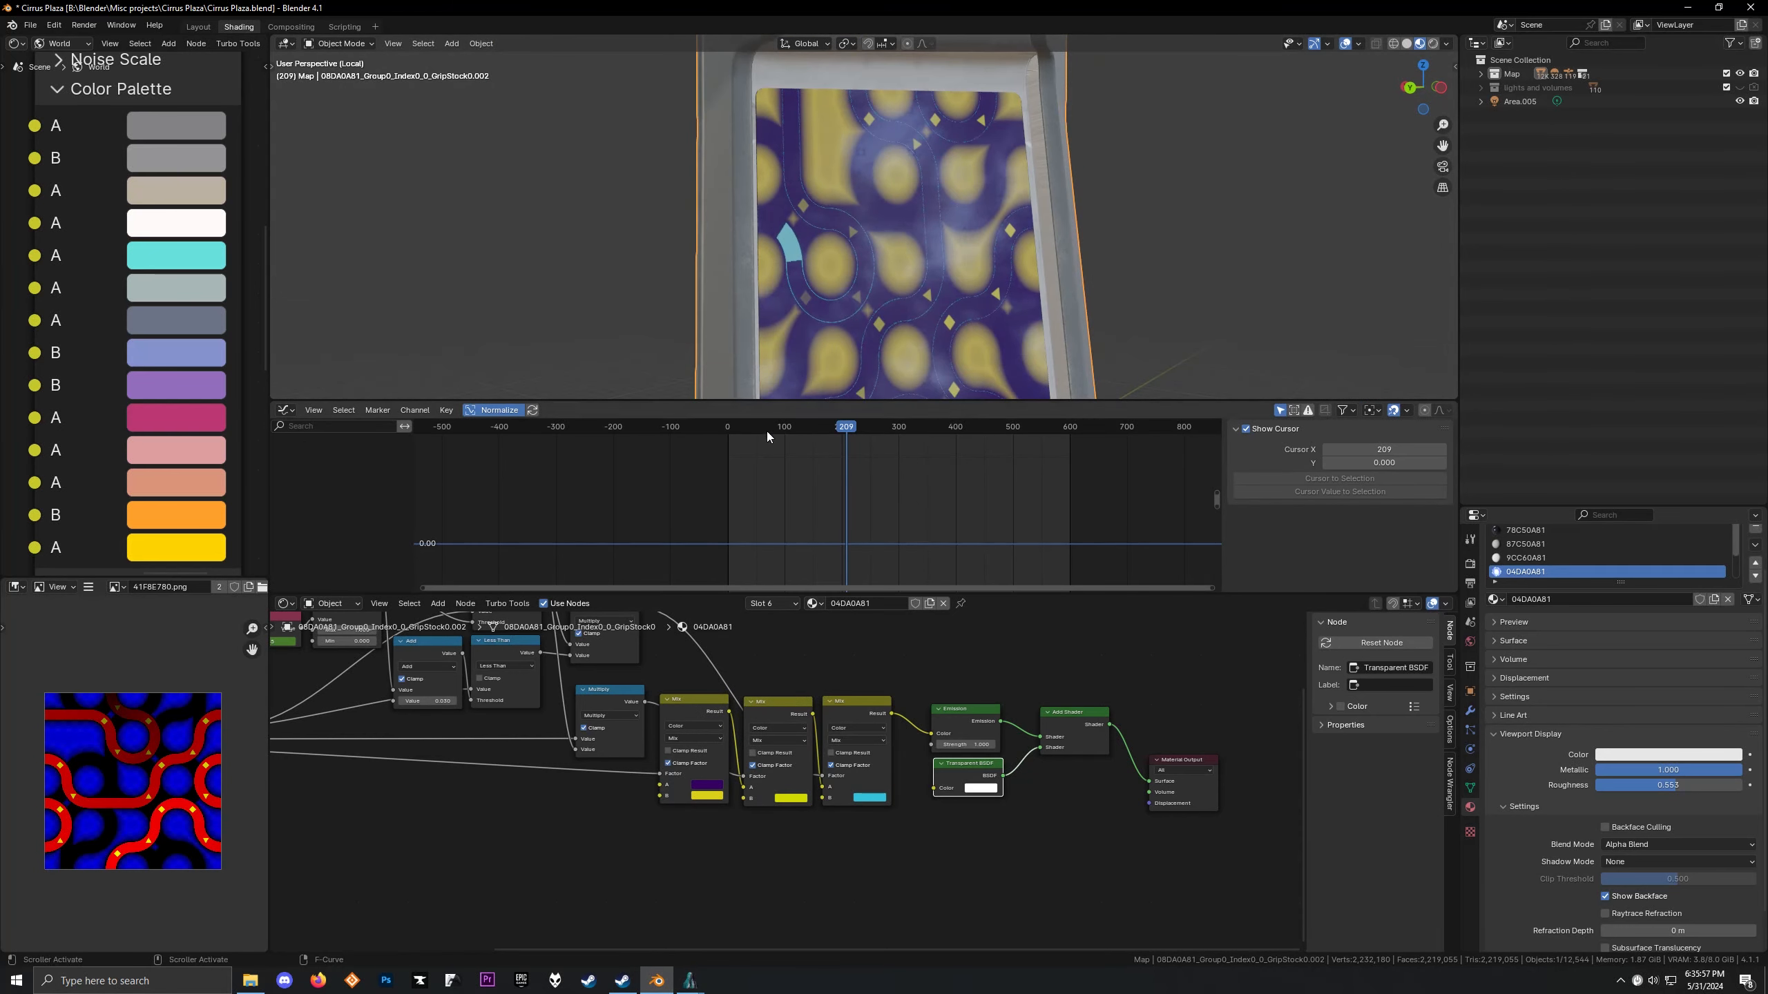
Play the animation from frame 0 and compare the arcade screen's motion with the Alkahest reference
click(728, 424)
key(space)
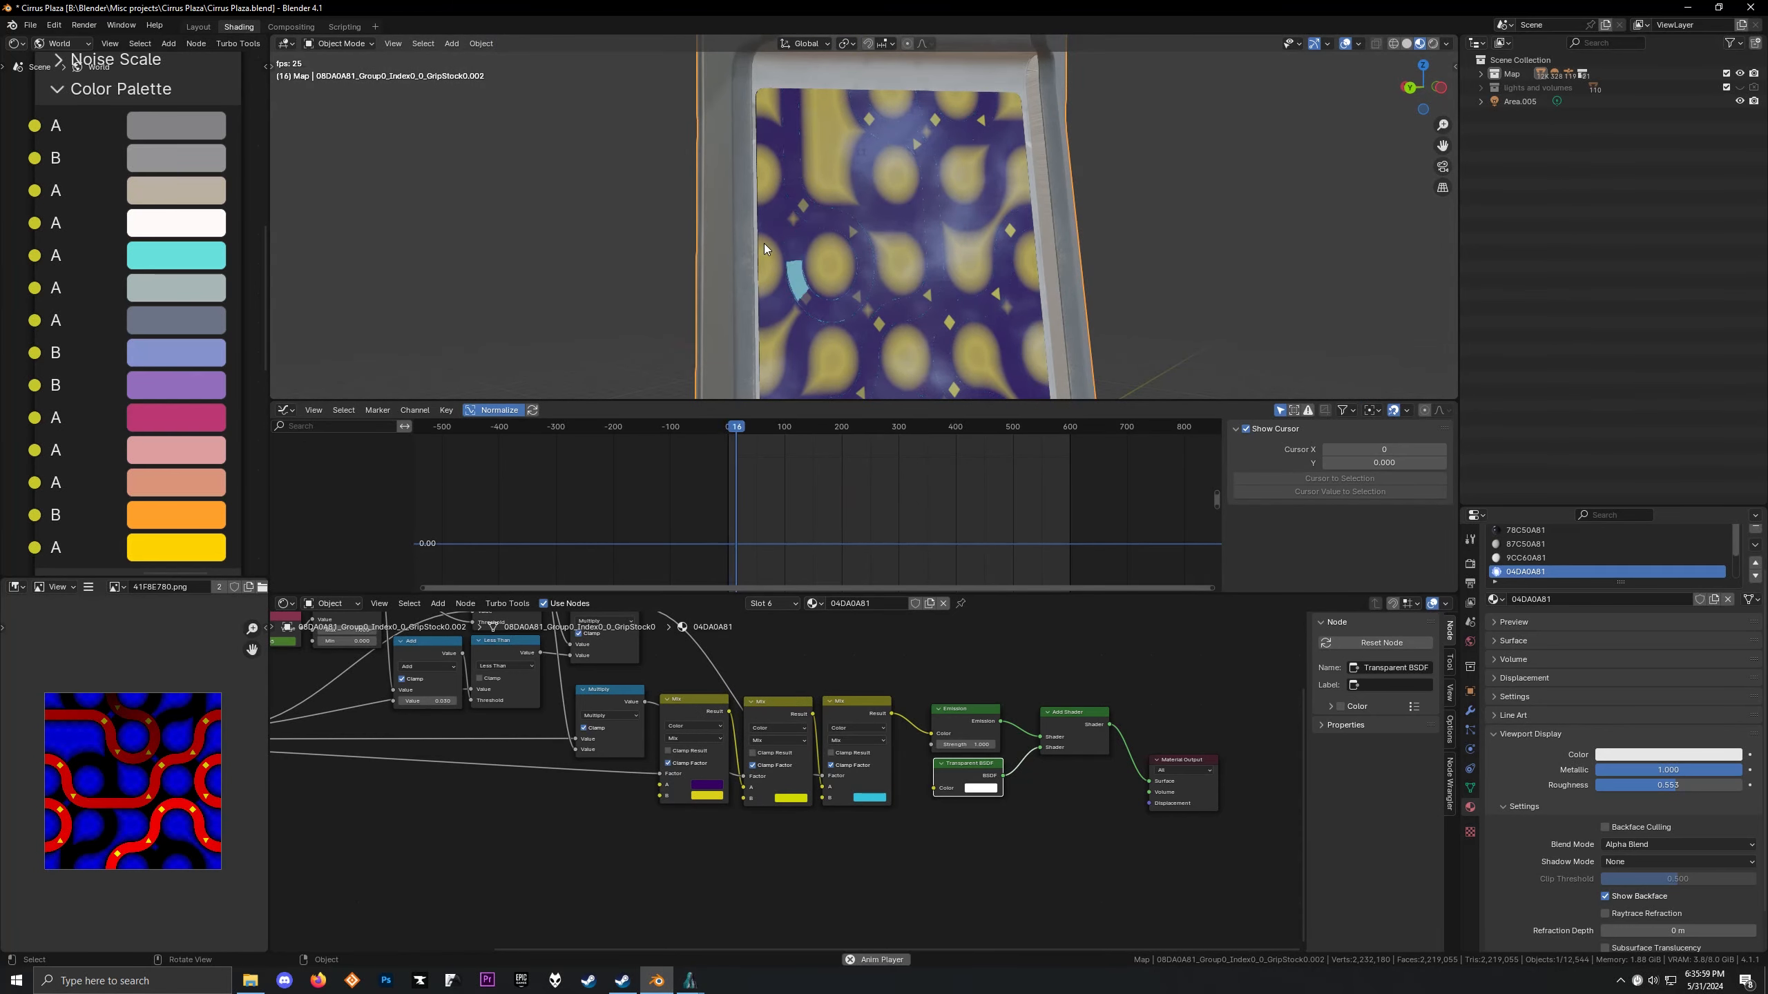
scroll(781, 251, down, 3)
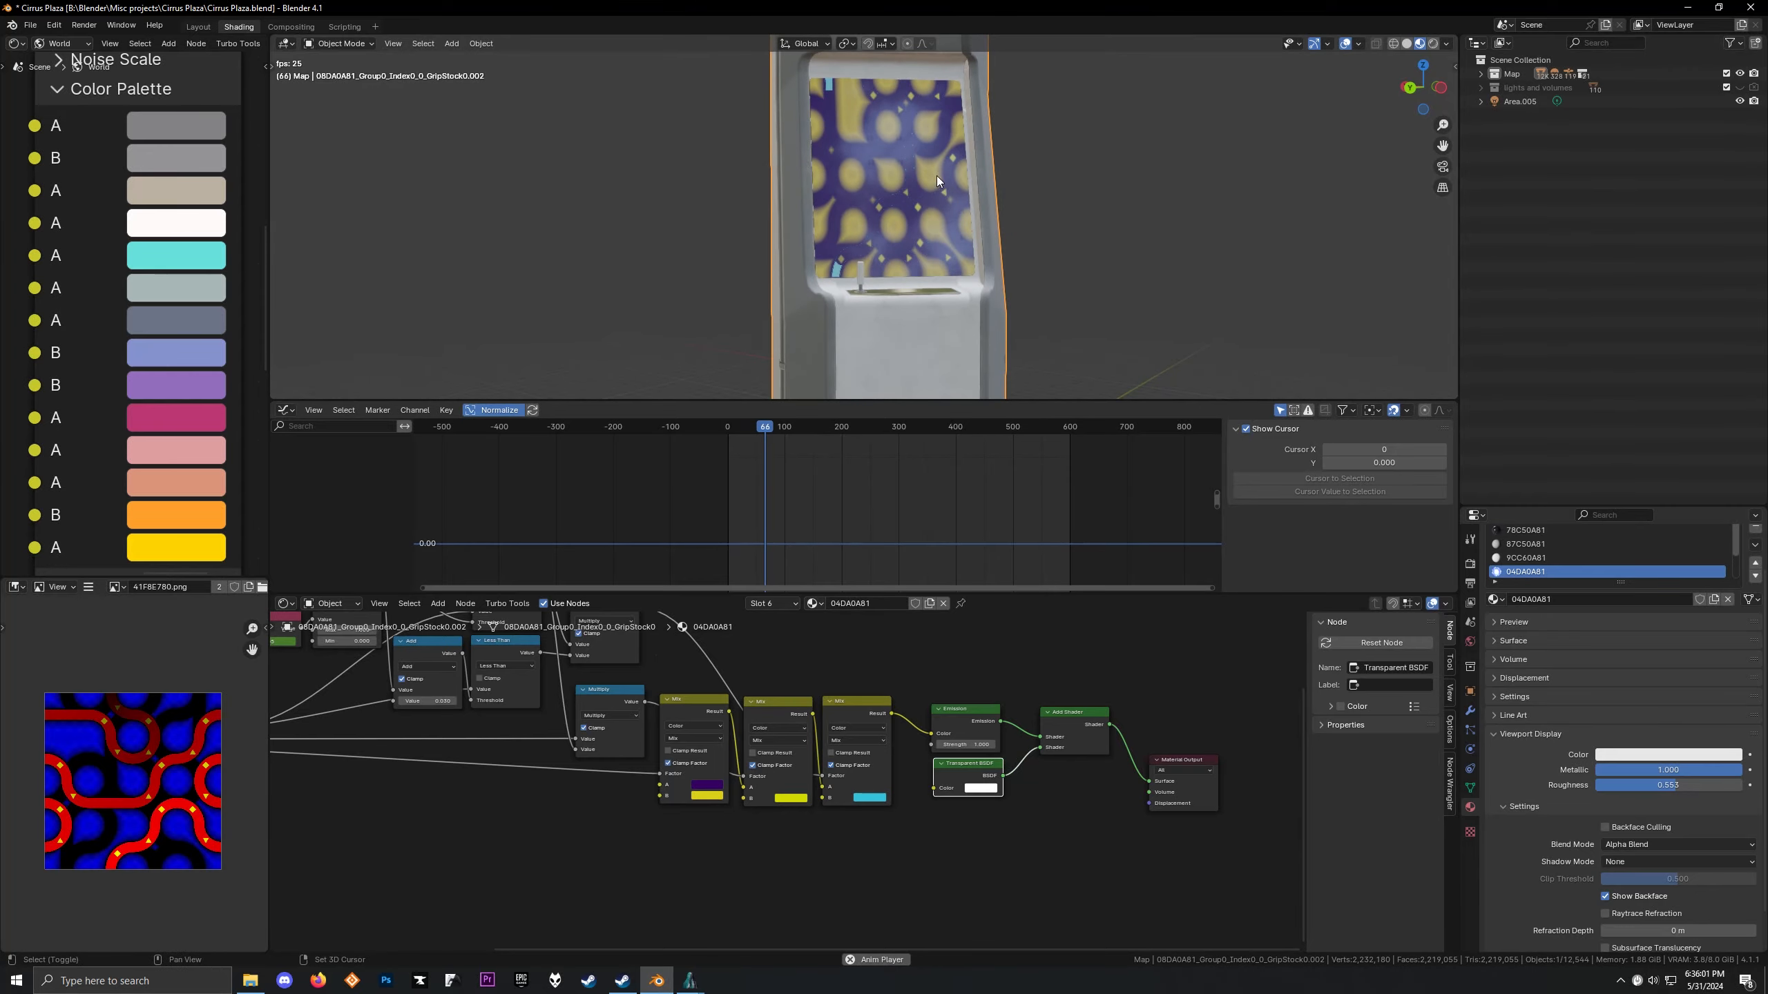
scroll(931, 216, up, 3)
key(space)
scroll(921, 742, down, 3)
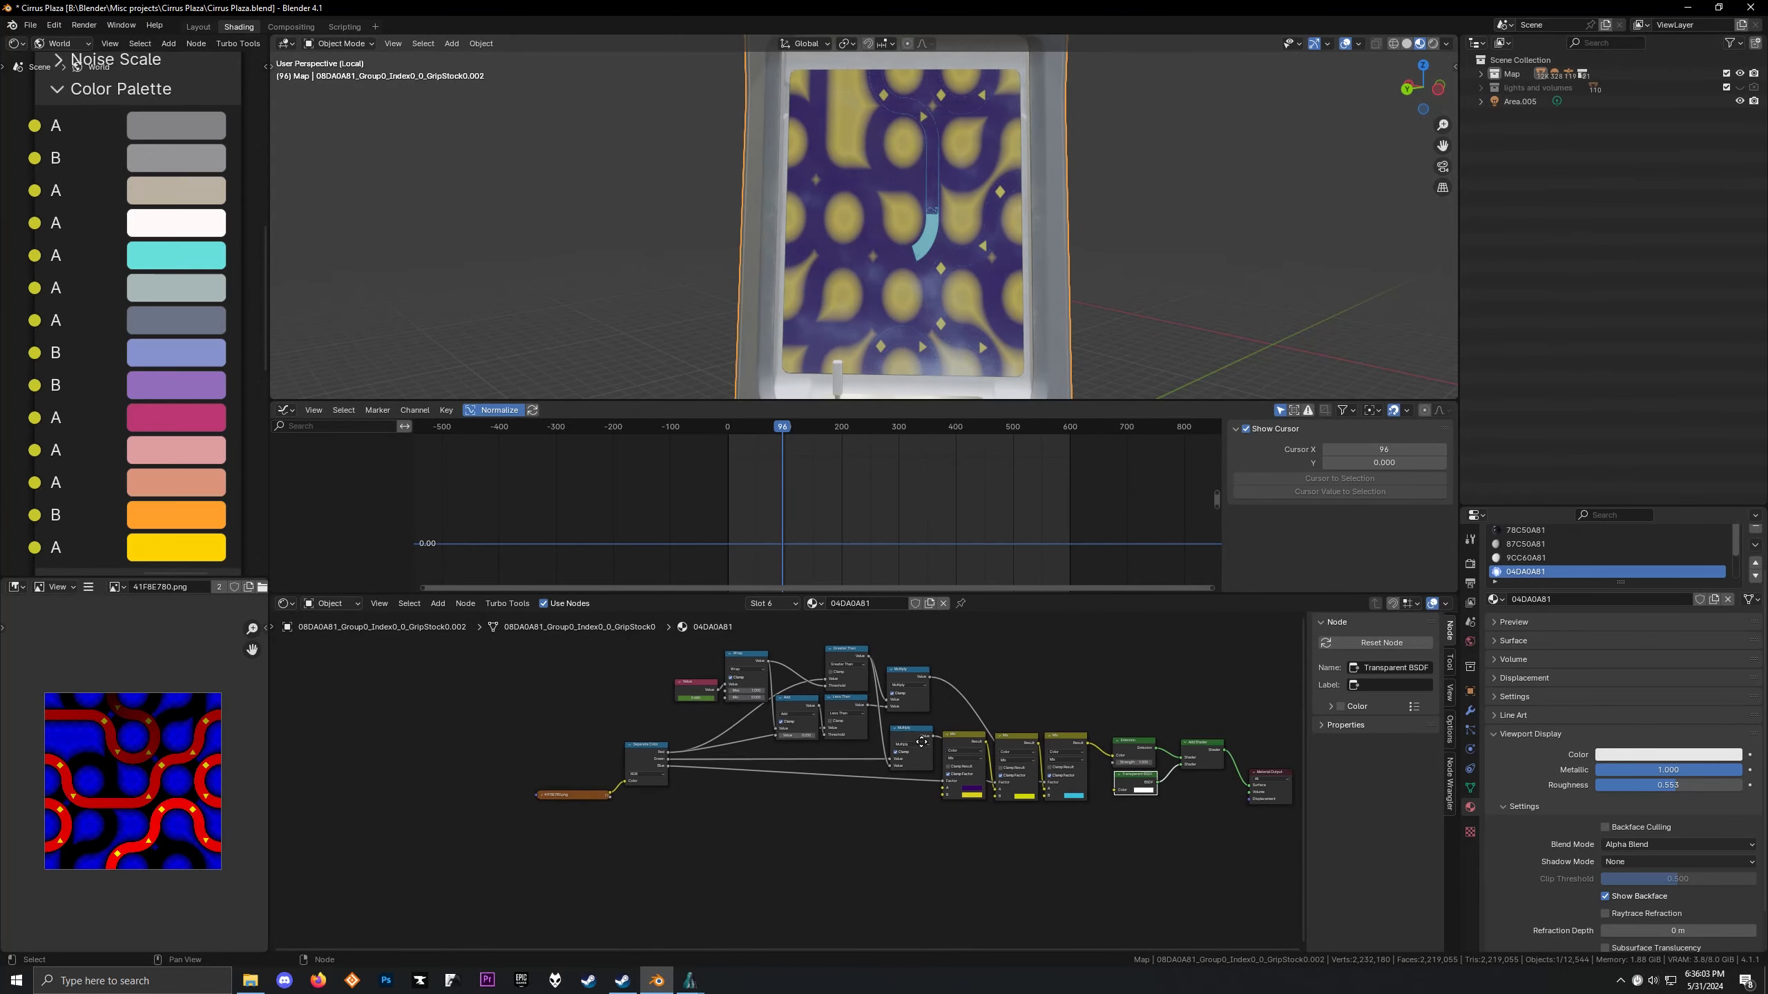
click(740, 926)
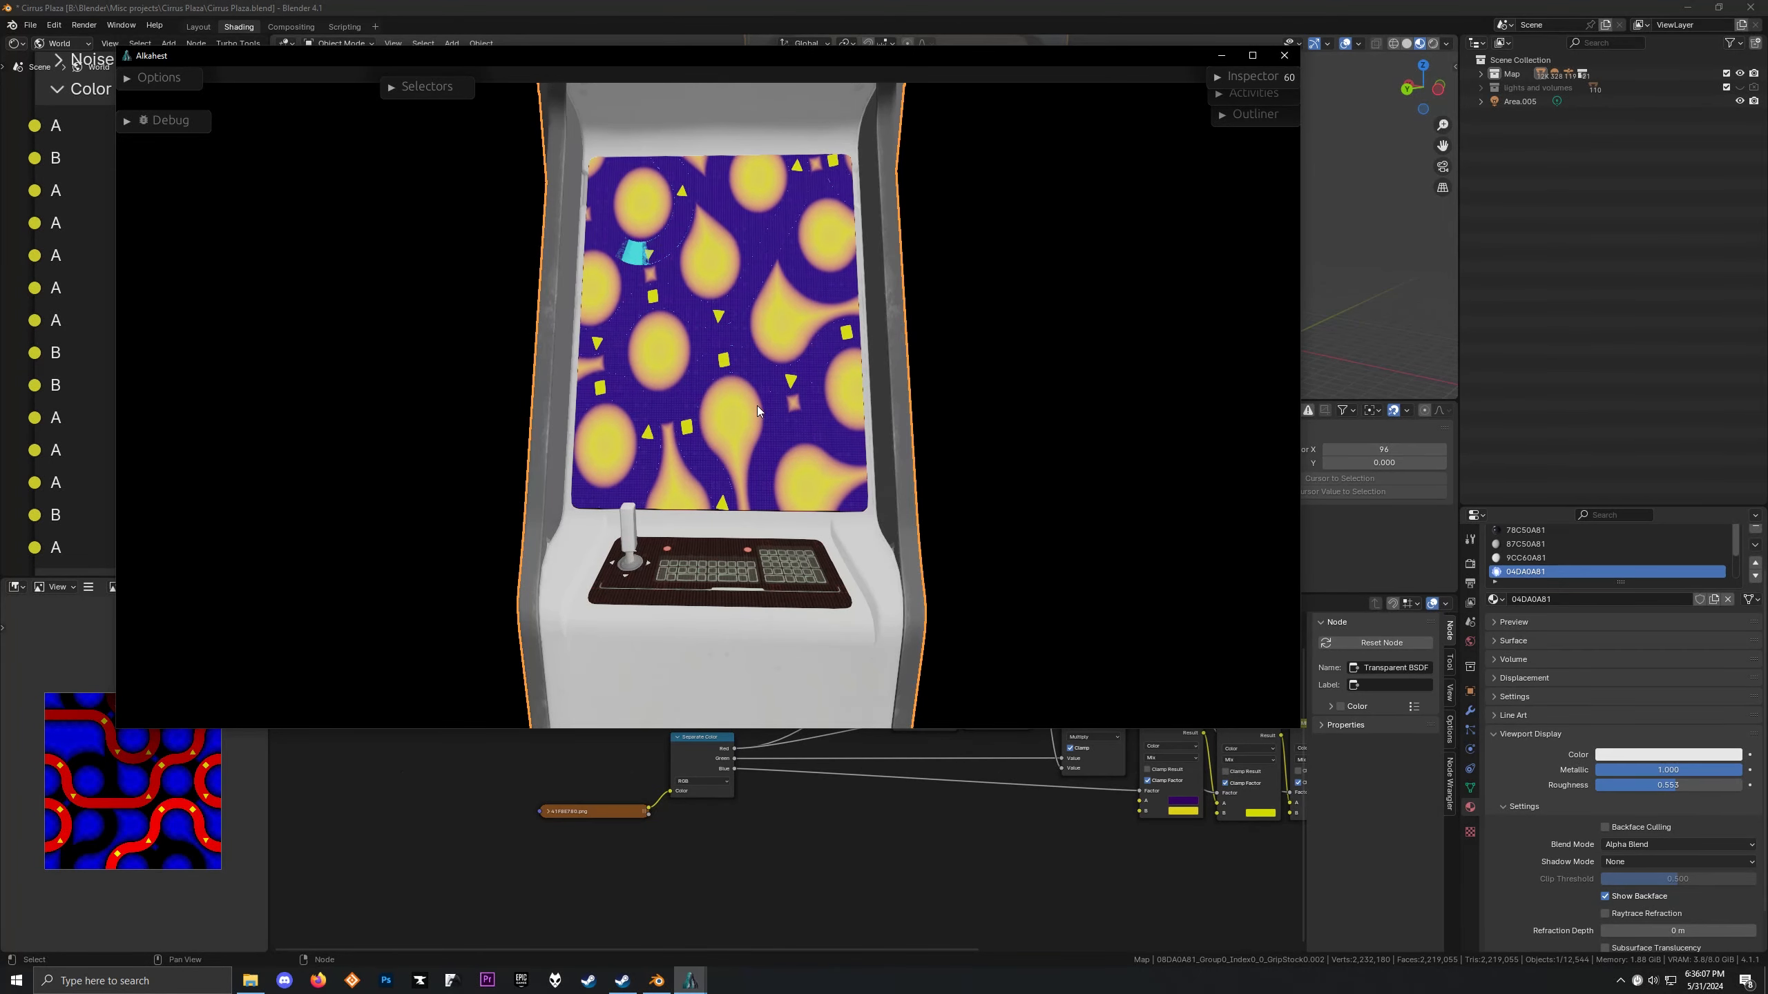
click(789, 833)
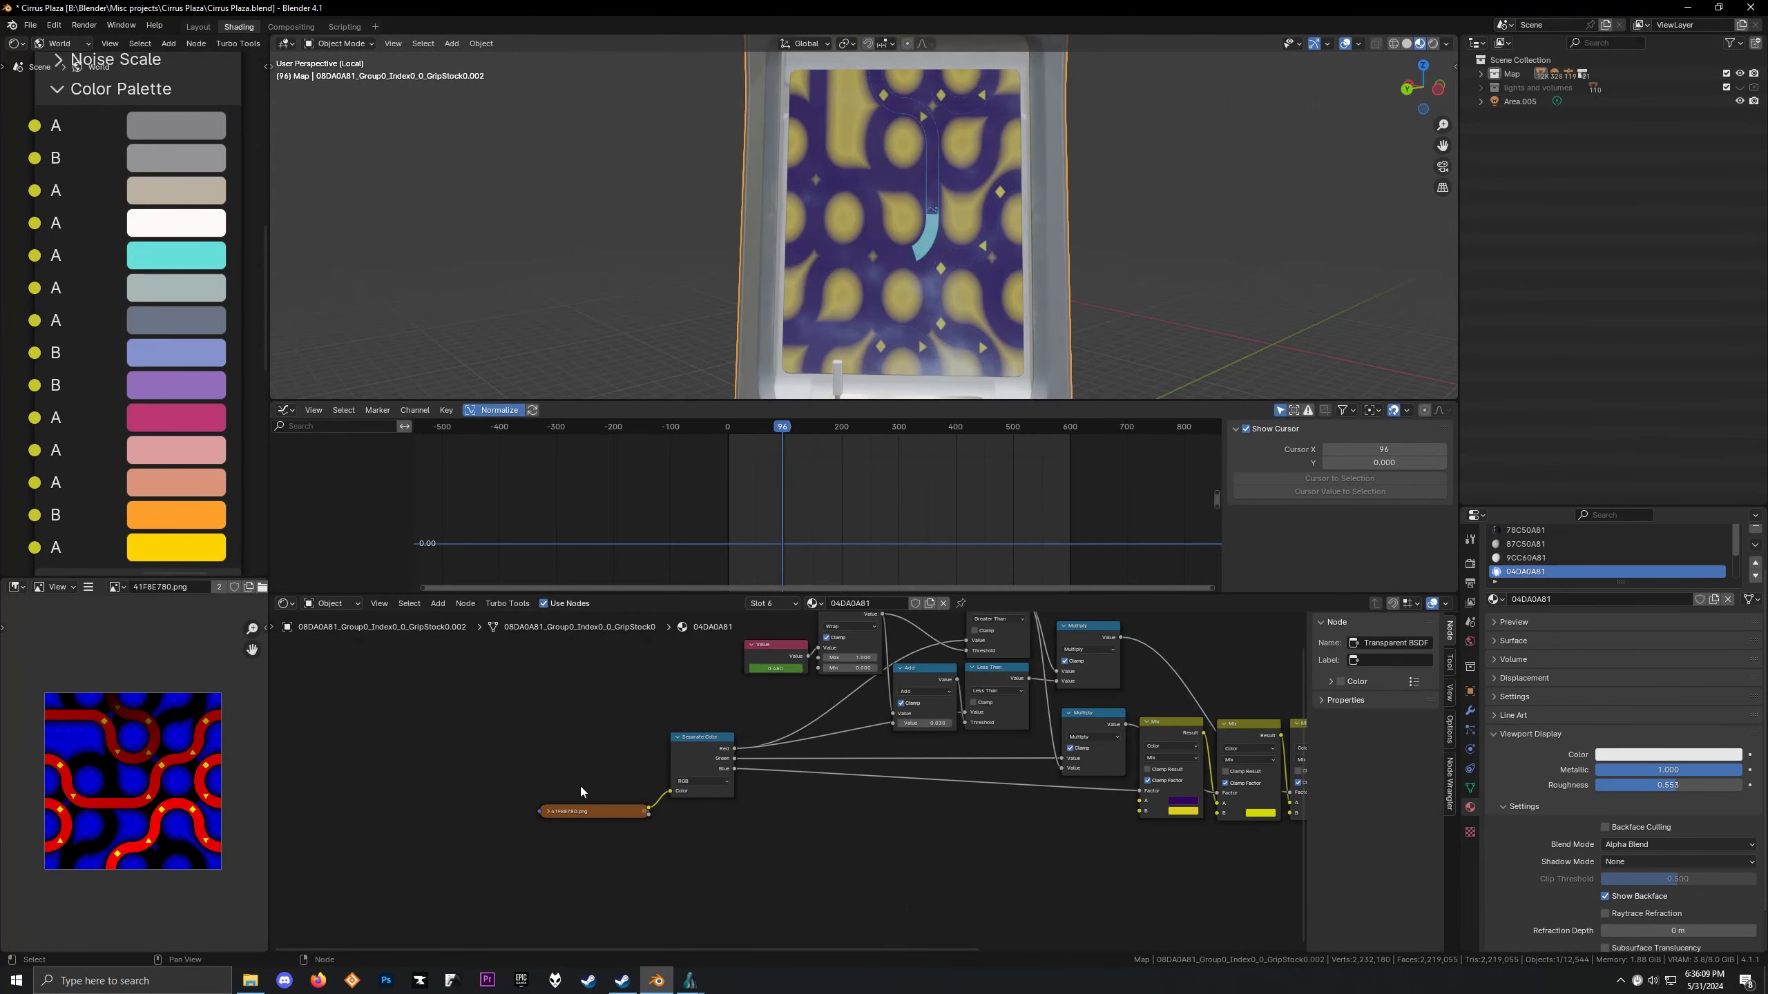
Move the animated Value node out to the left of the 41F8E780.png texture node
scroll(580, 787, up, 5)
middle_drag(629, 773, 734, 869)
scroll(734, 870, down, 1)
drag(846, 685, 332, 763)
middle_drag(552, 776, 680, 716)
scroll(583, 797, up, 2)
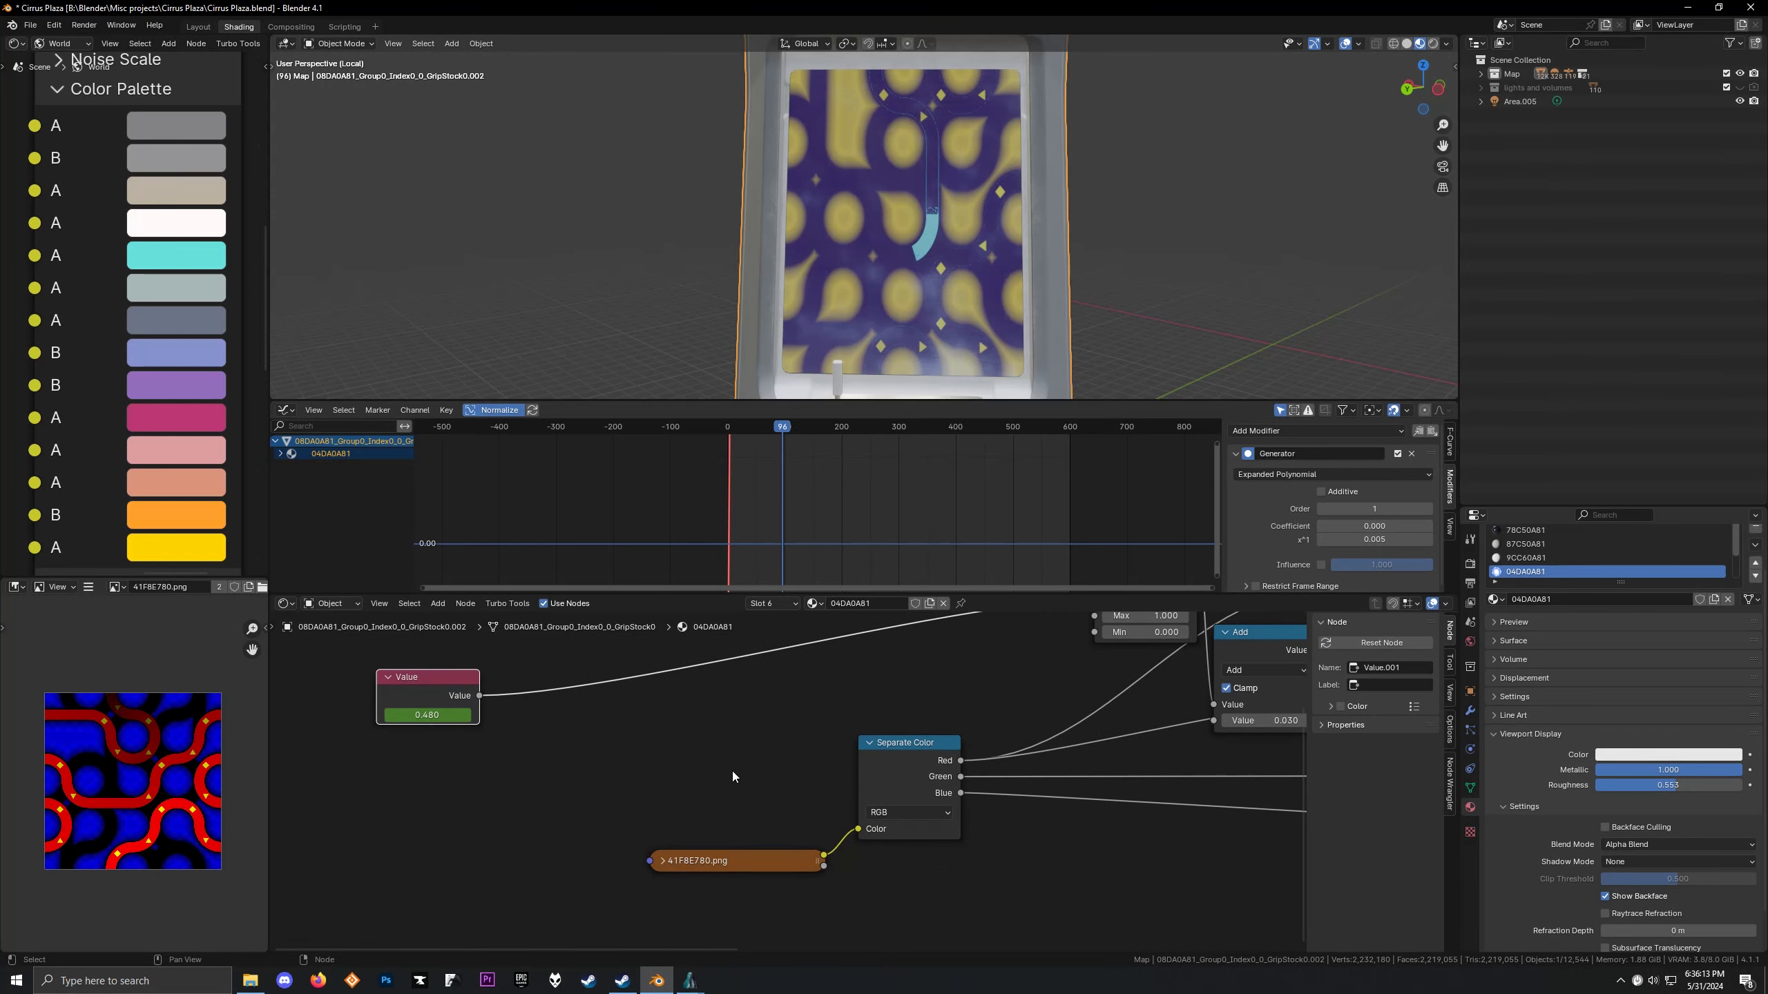
Add Texture Coordinate and Mapping nodes to the 41F8E780.png texture and test the mapping's Z rotation
click(687, 861)
key(ctrl+t)
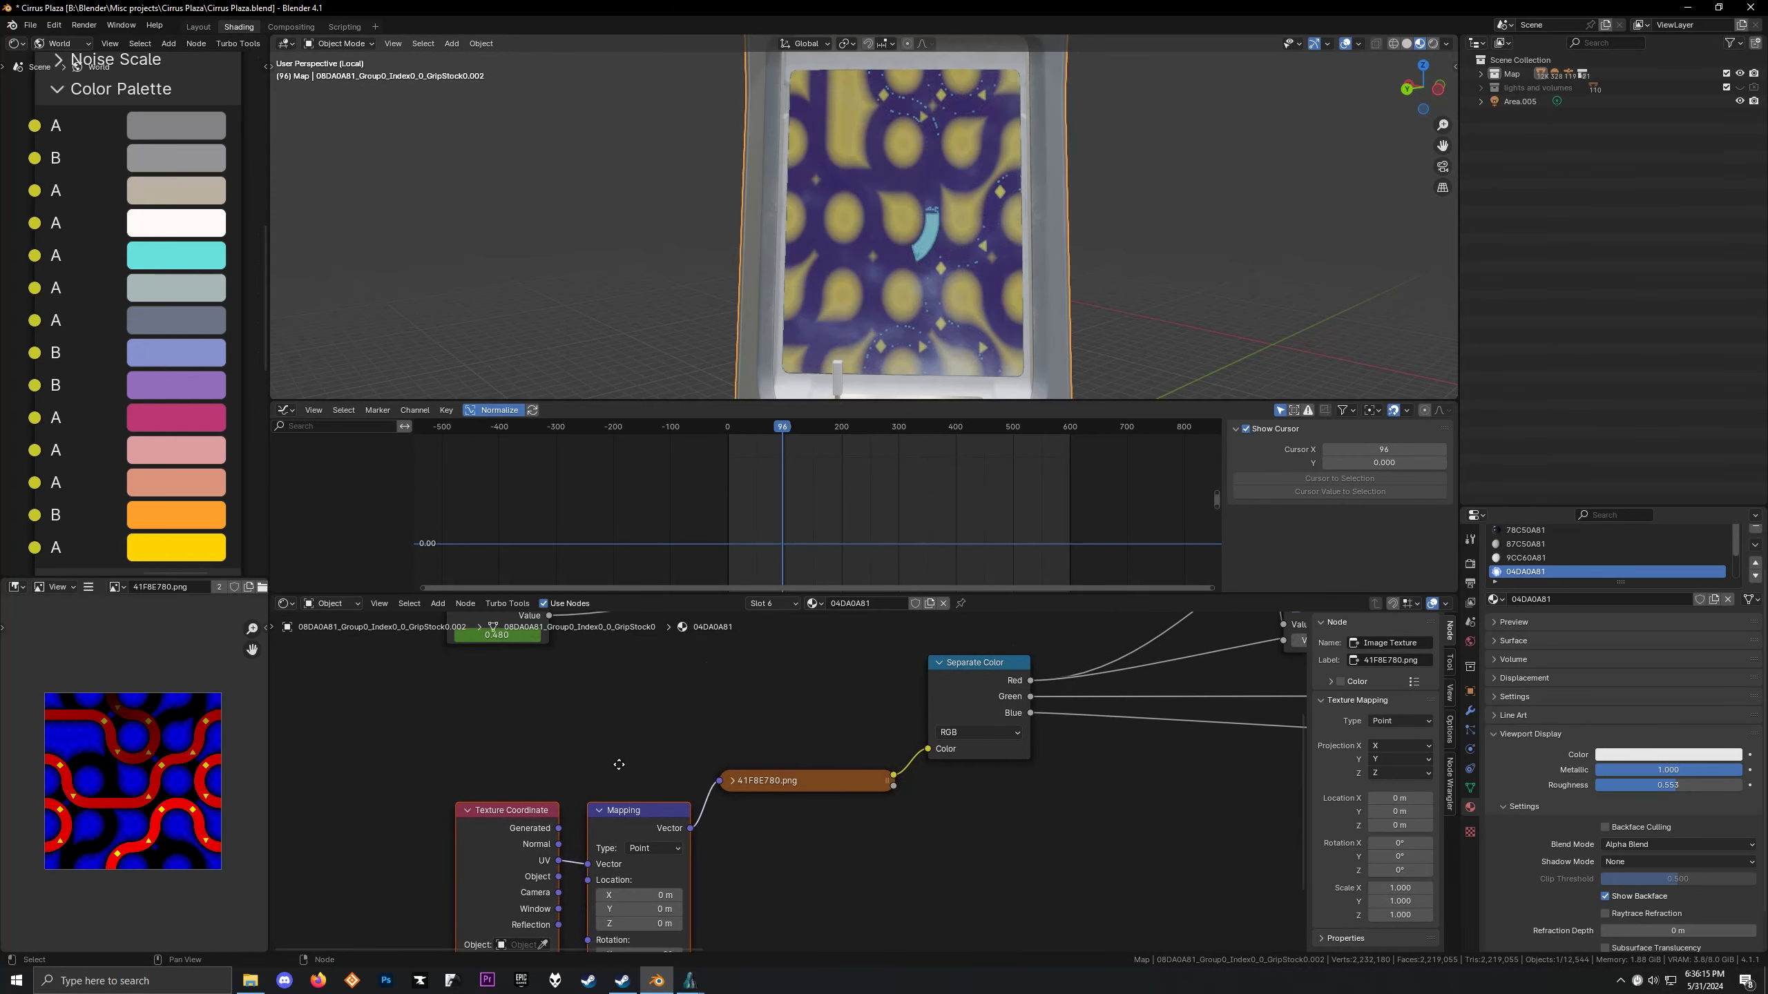
middle_drag(646, 821, 646, 840)
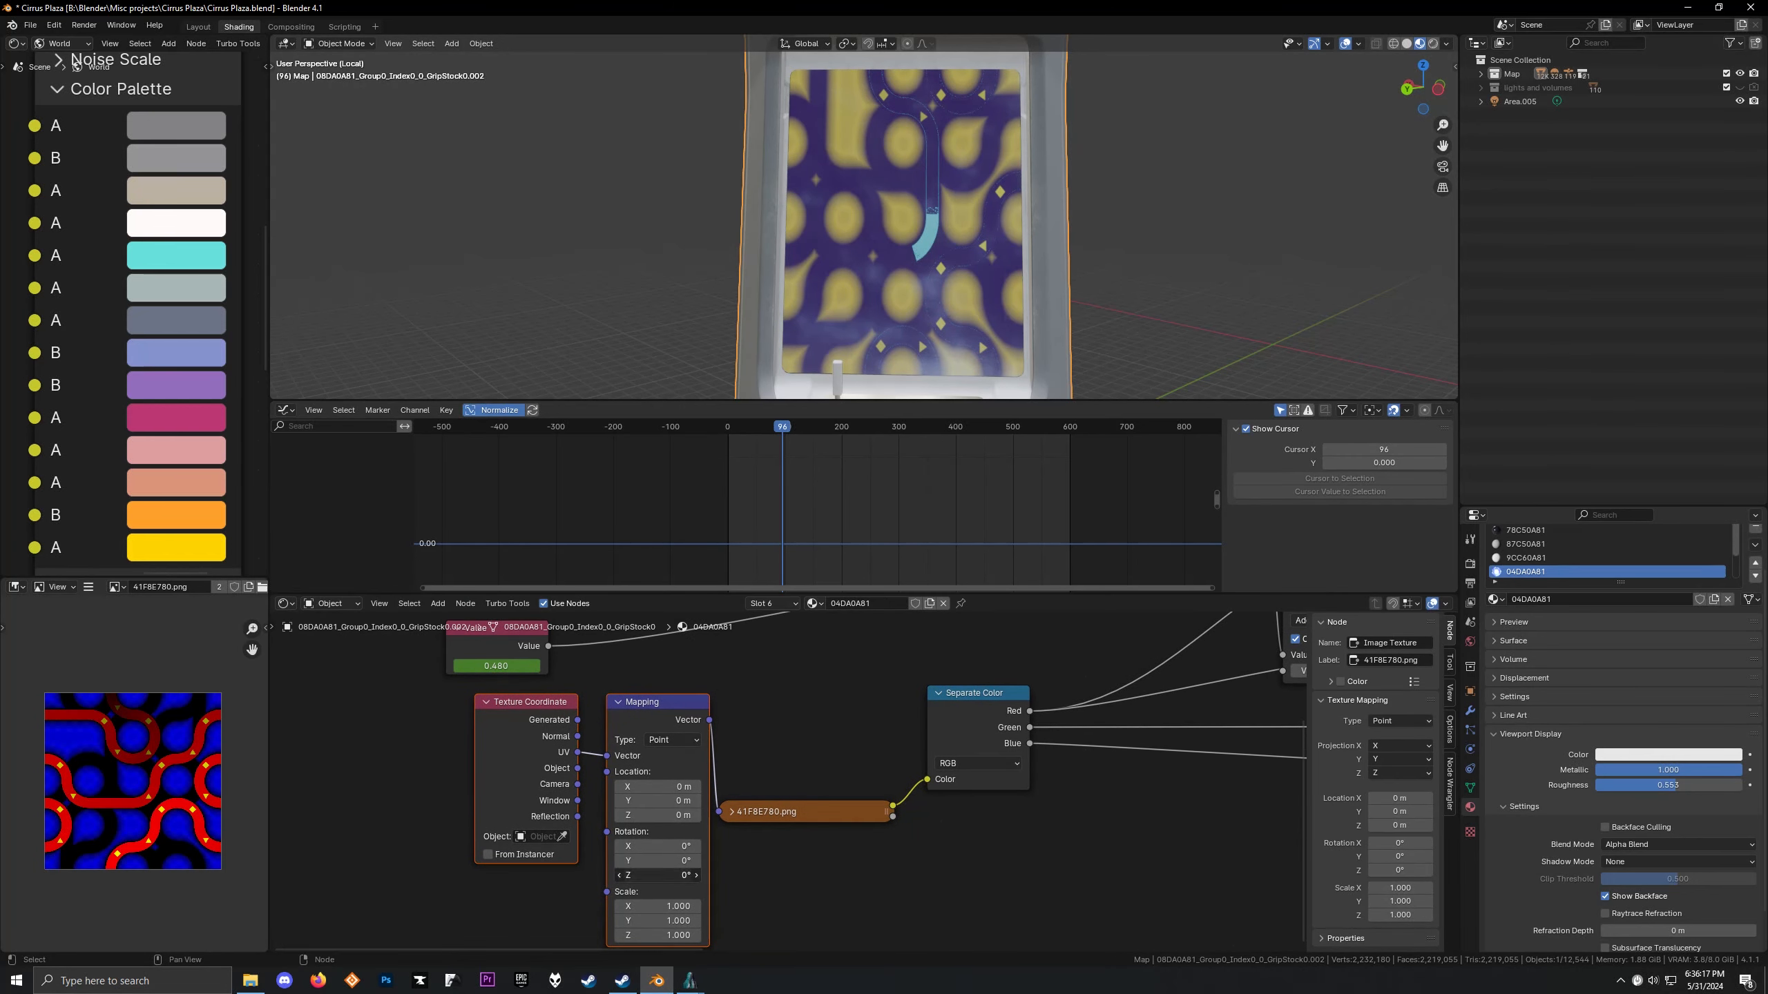
drag(656, 876, 734, 876)
Add a Combine XYZ node, connect it to the Mapping node's Rotation, and link the animated Value node to its Z input
key(shift+a)
text(se)
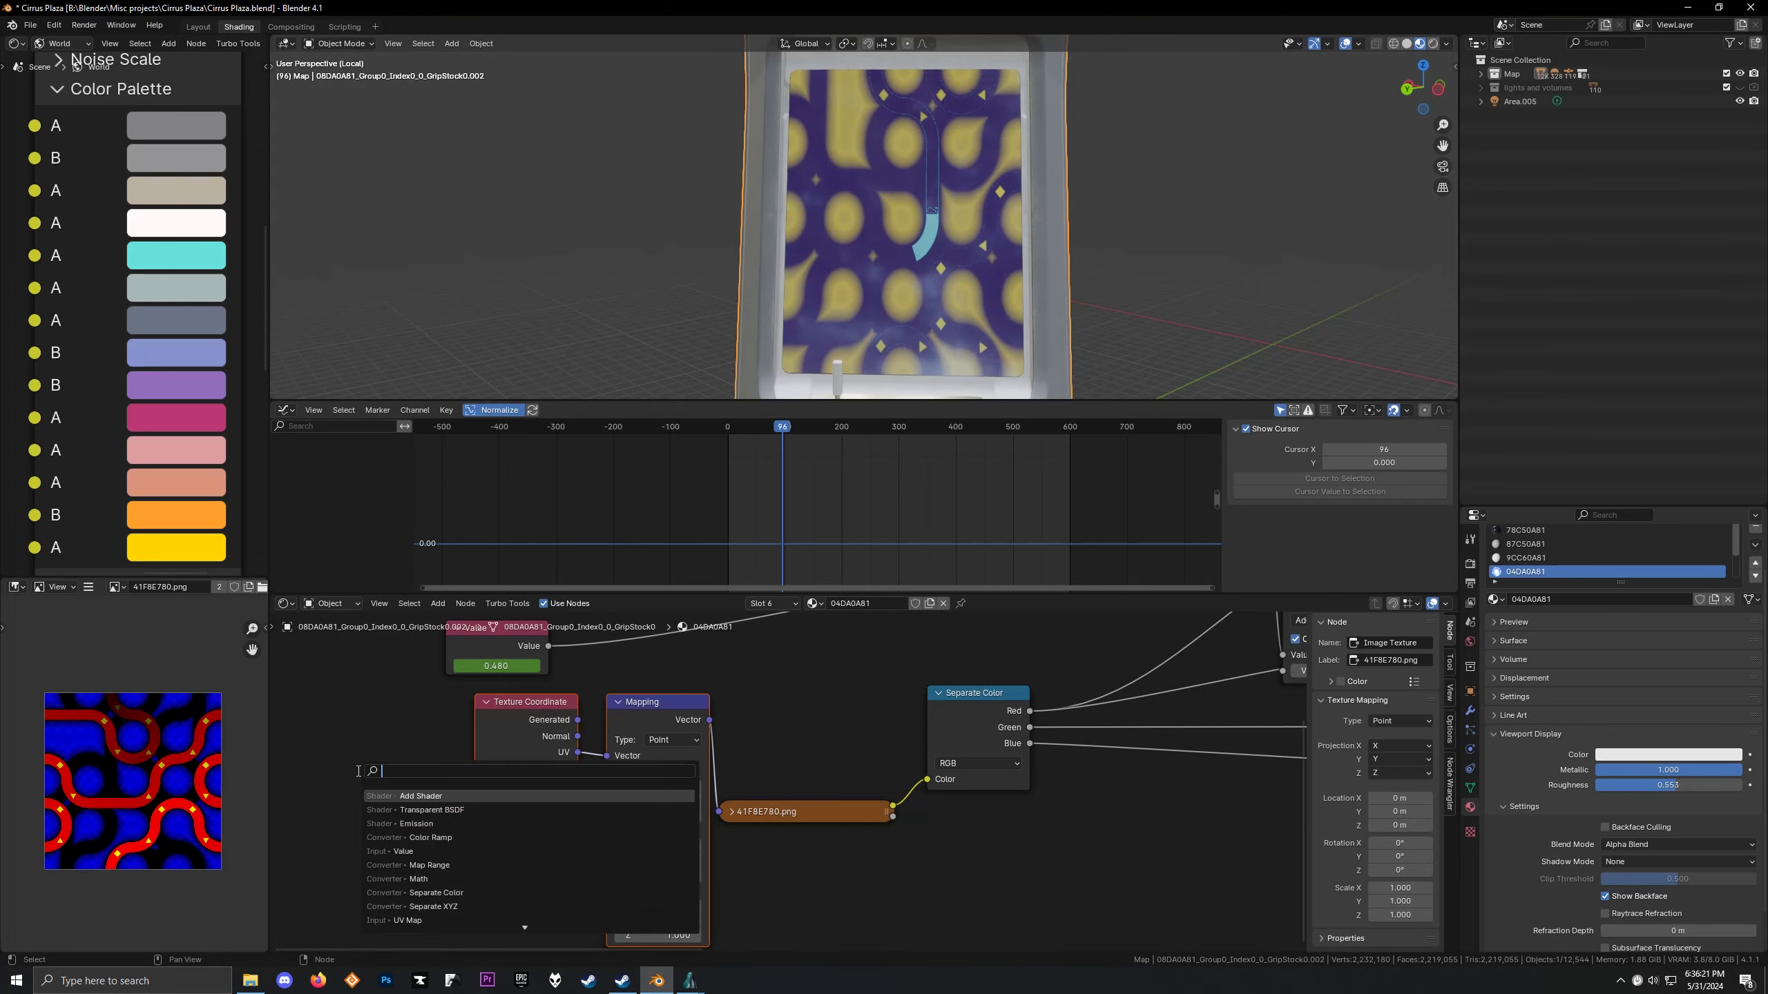
key(BackSpace)
key(BackSpace)
text(comb)
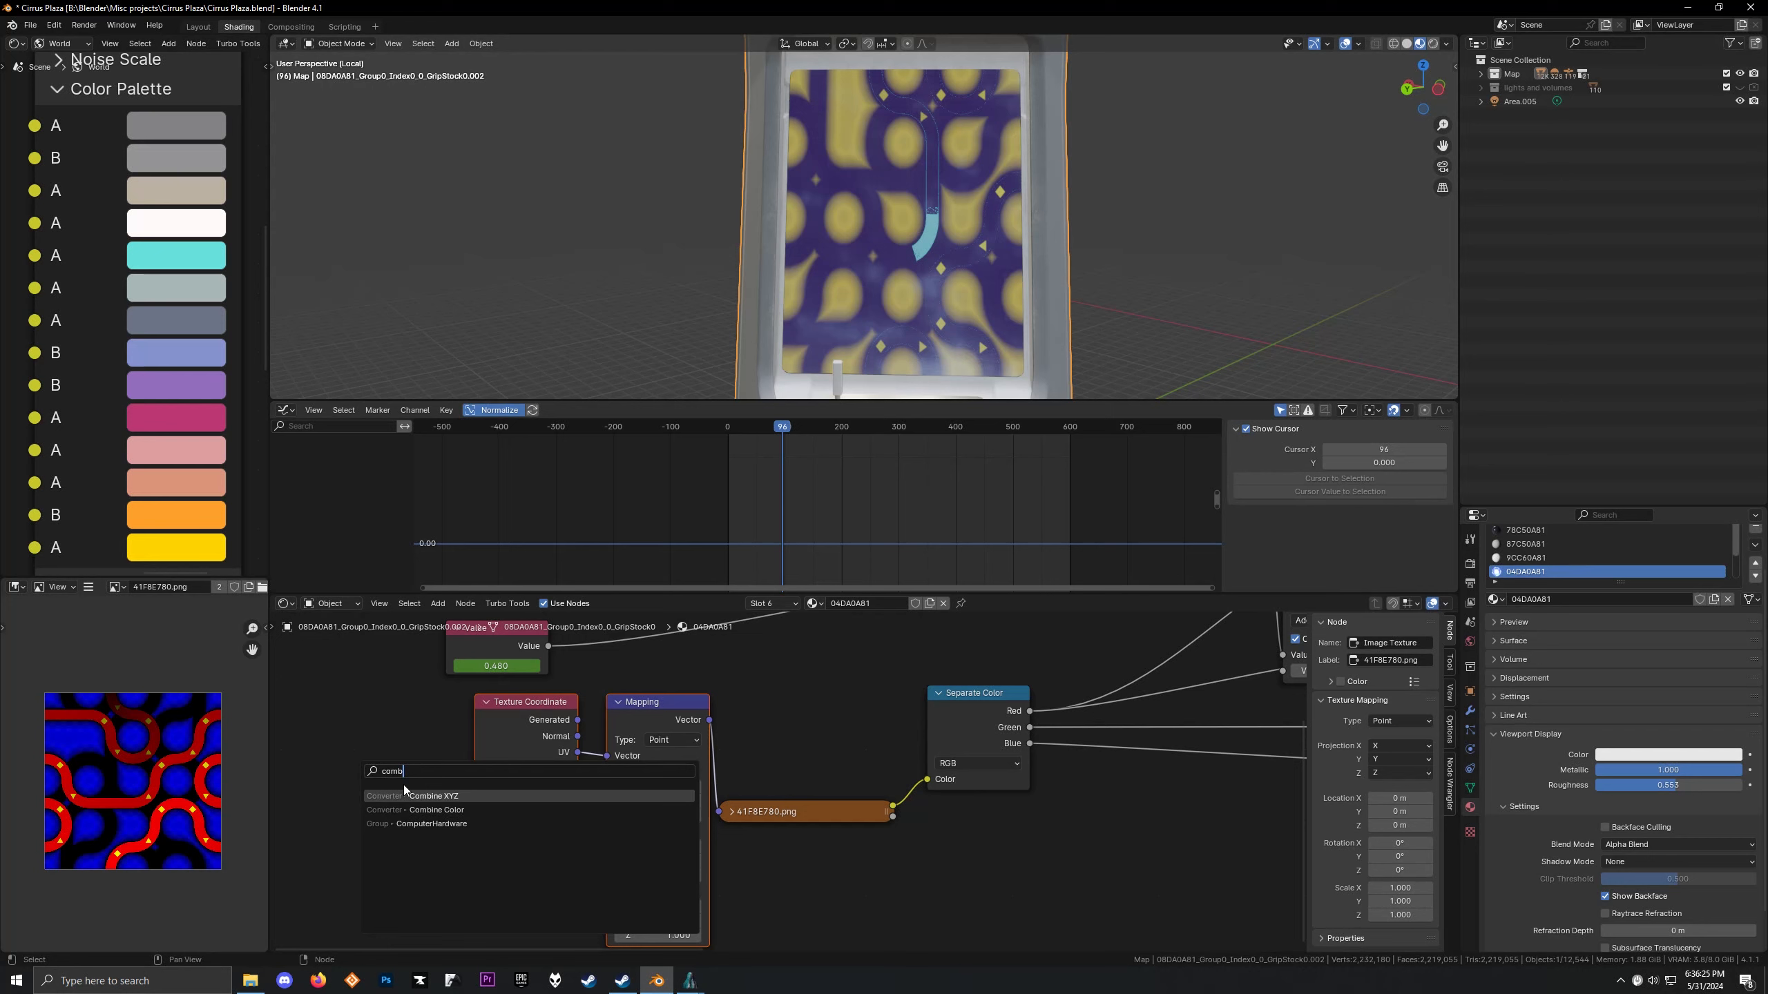
click(405, 792)
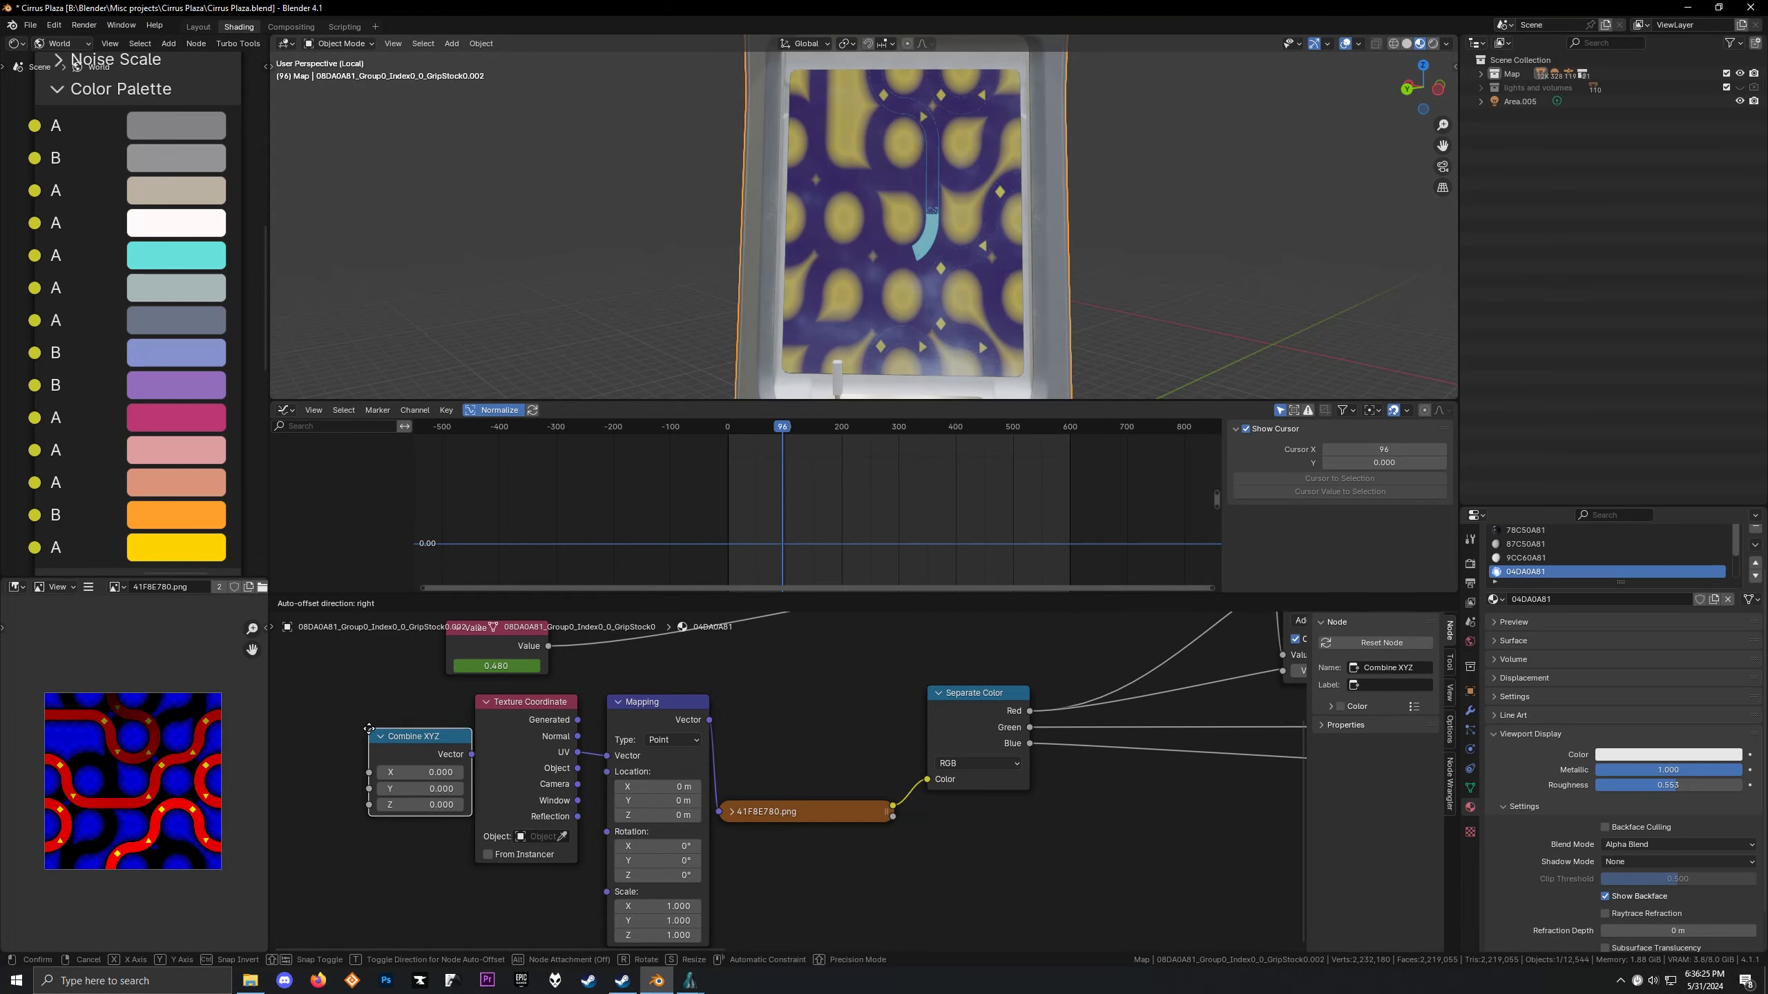
click(441, 786)
drag(577, 849, 606, 832)
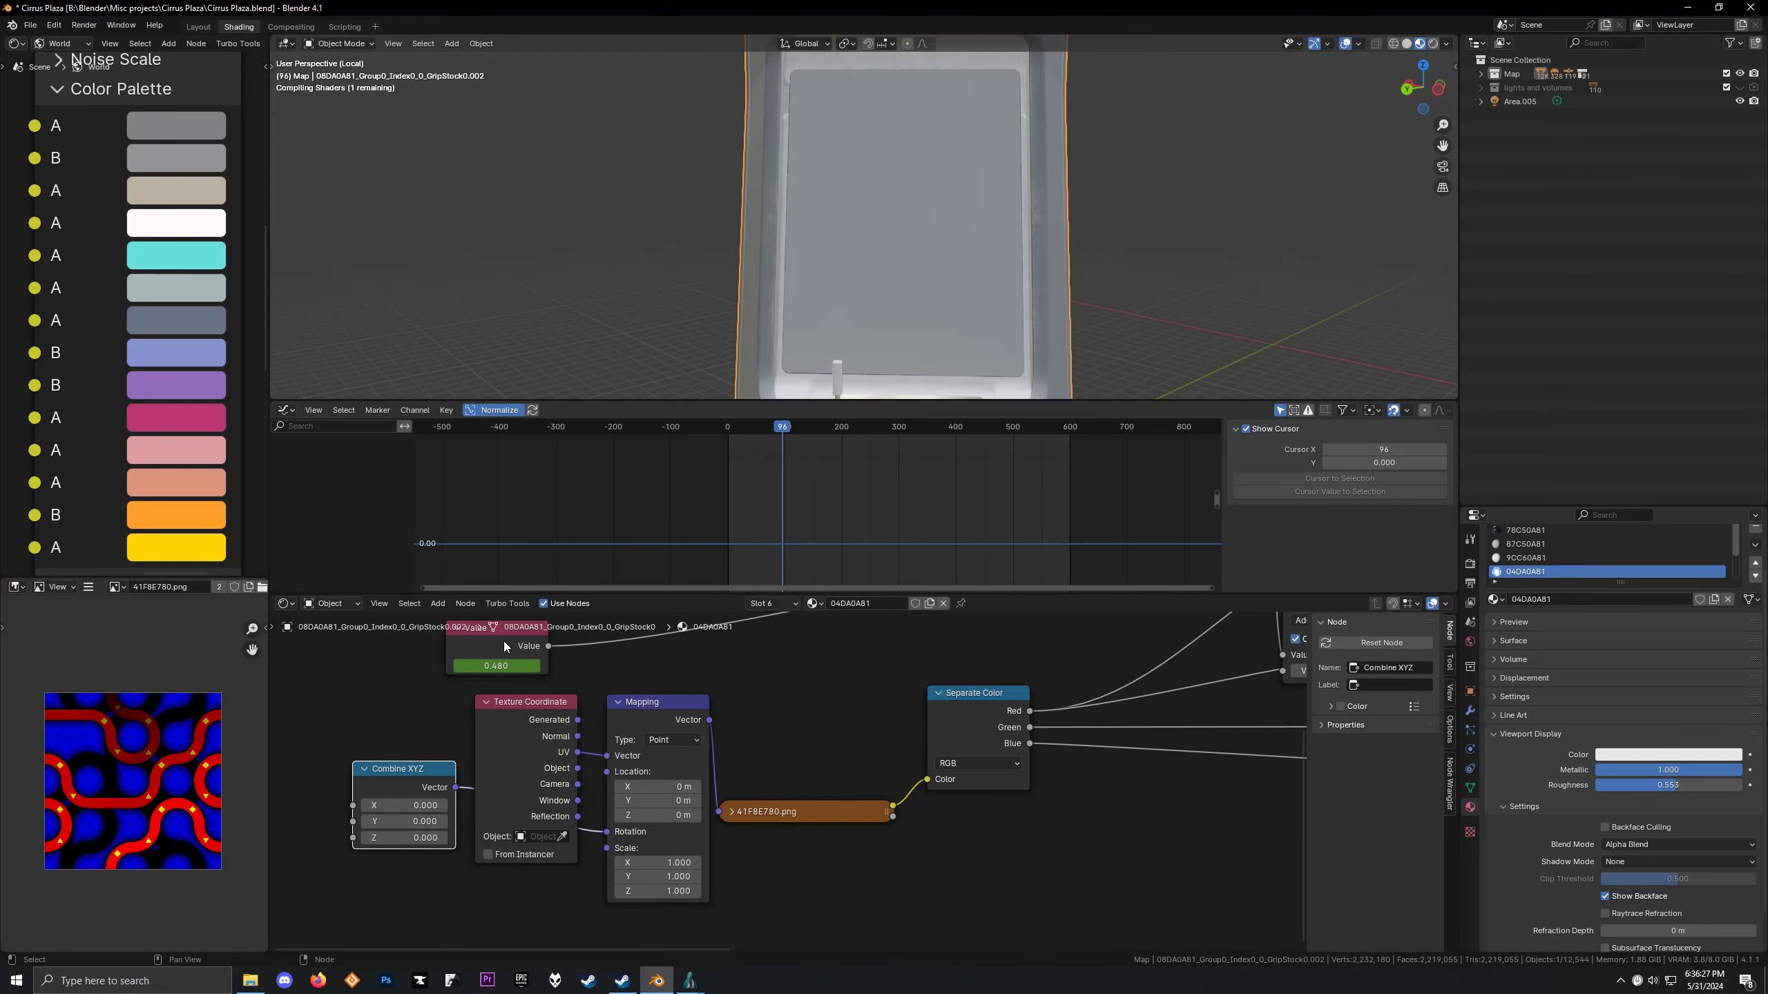
drag(503, 642, 436, 841)
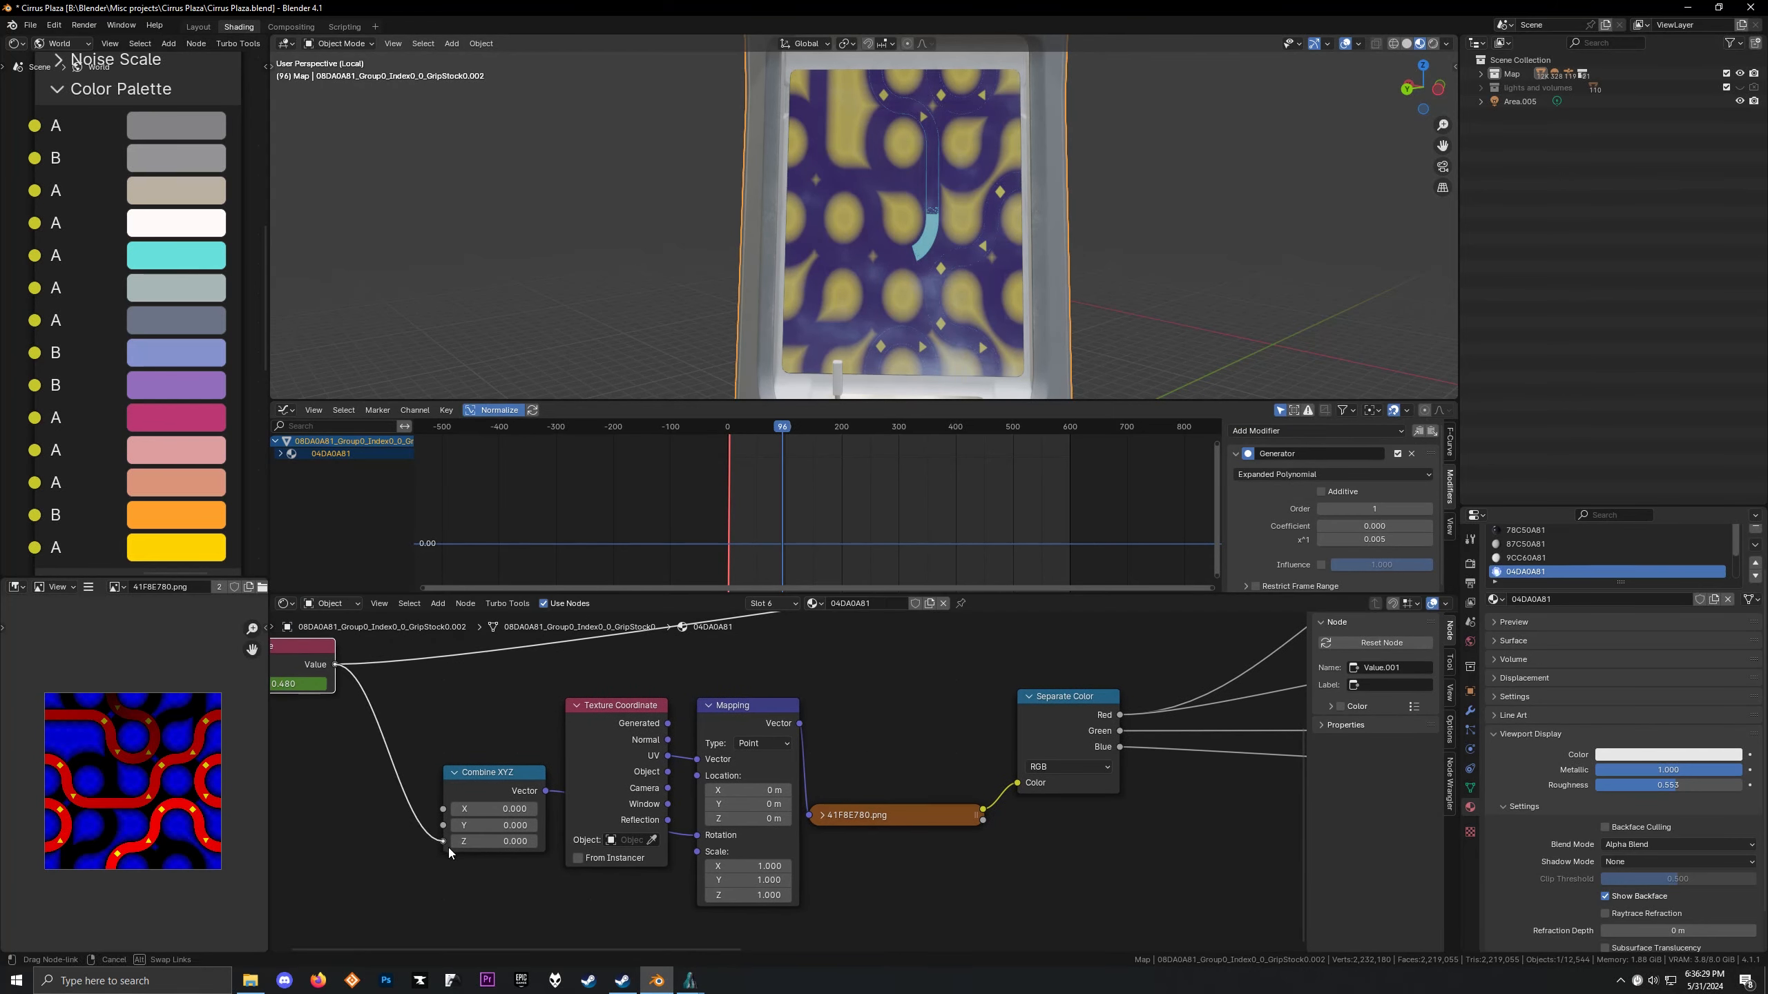
Play the animation to check how the Value-driven mapping rotates the arcade screen texture, and stop playback
scroll(556, 710, down, 1)
middle_drag(557, 711, 482, 784)
key(space)
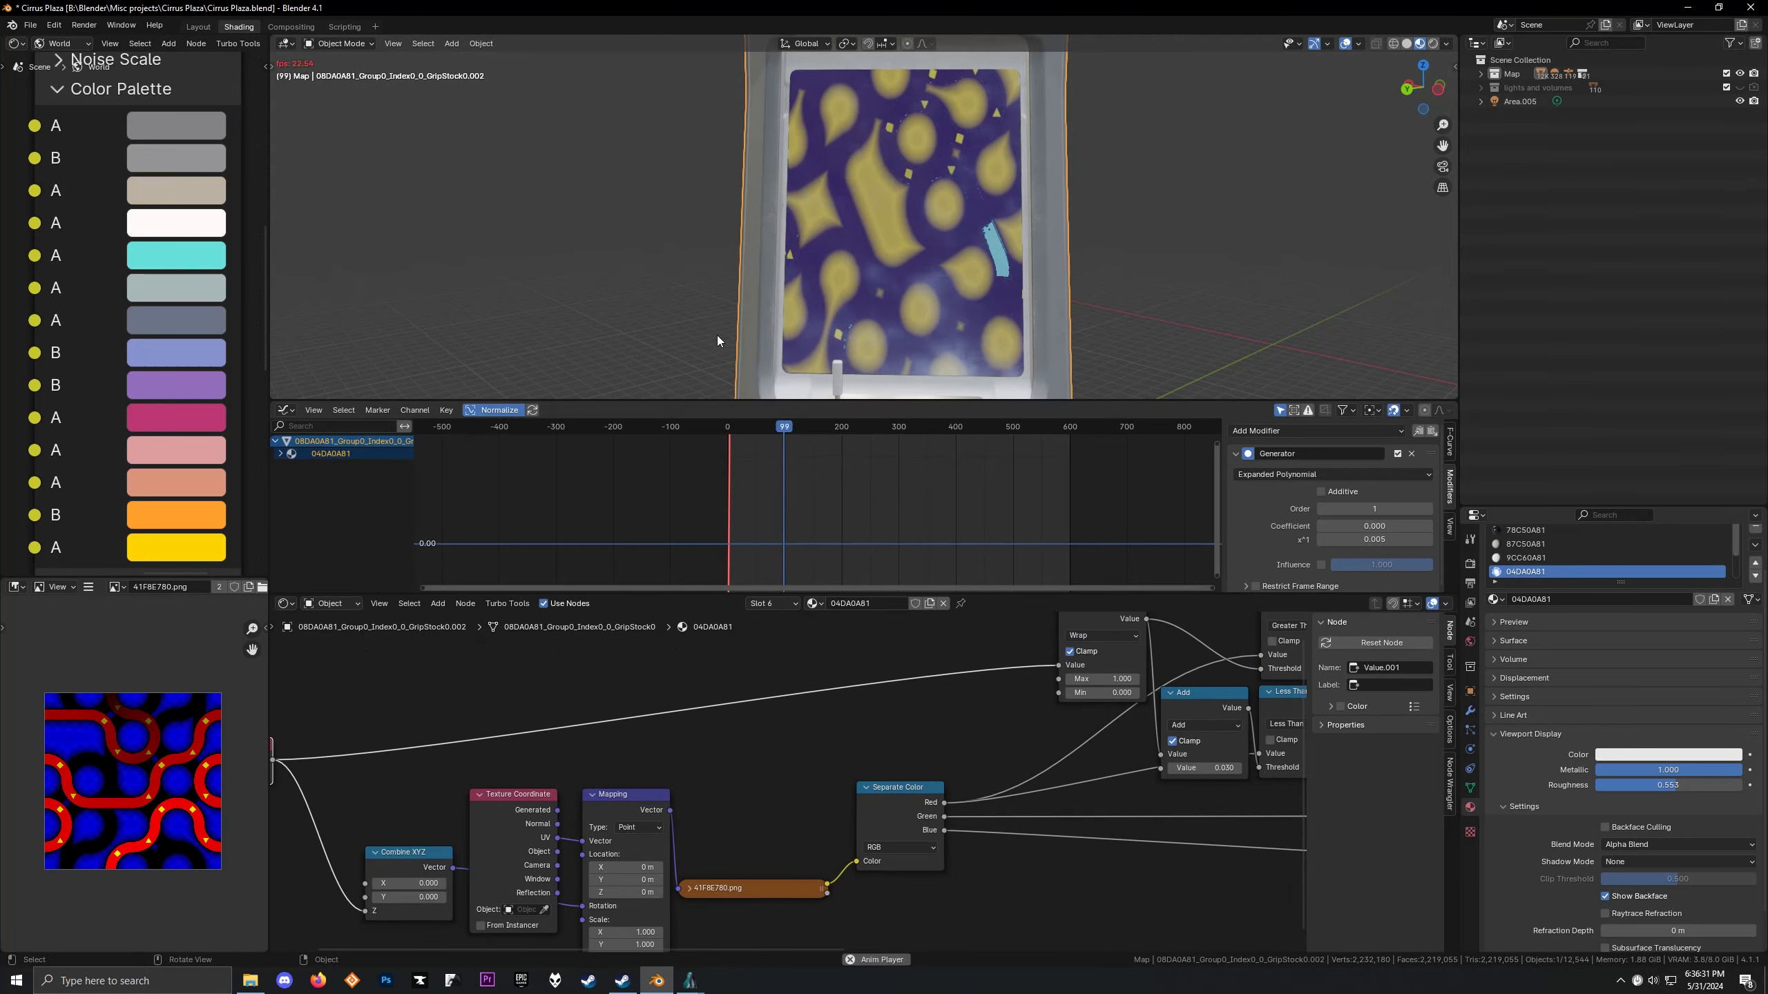
scroll(646, 660, down, 4)
middle_drag(595, 699, 730, 705)
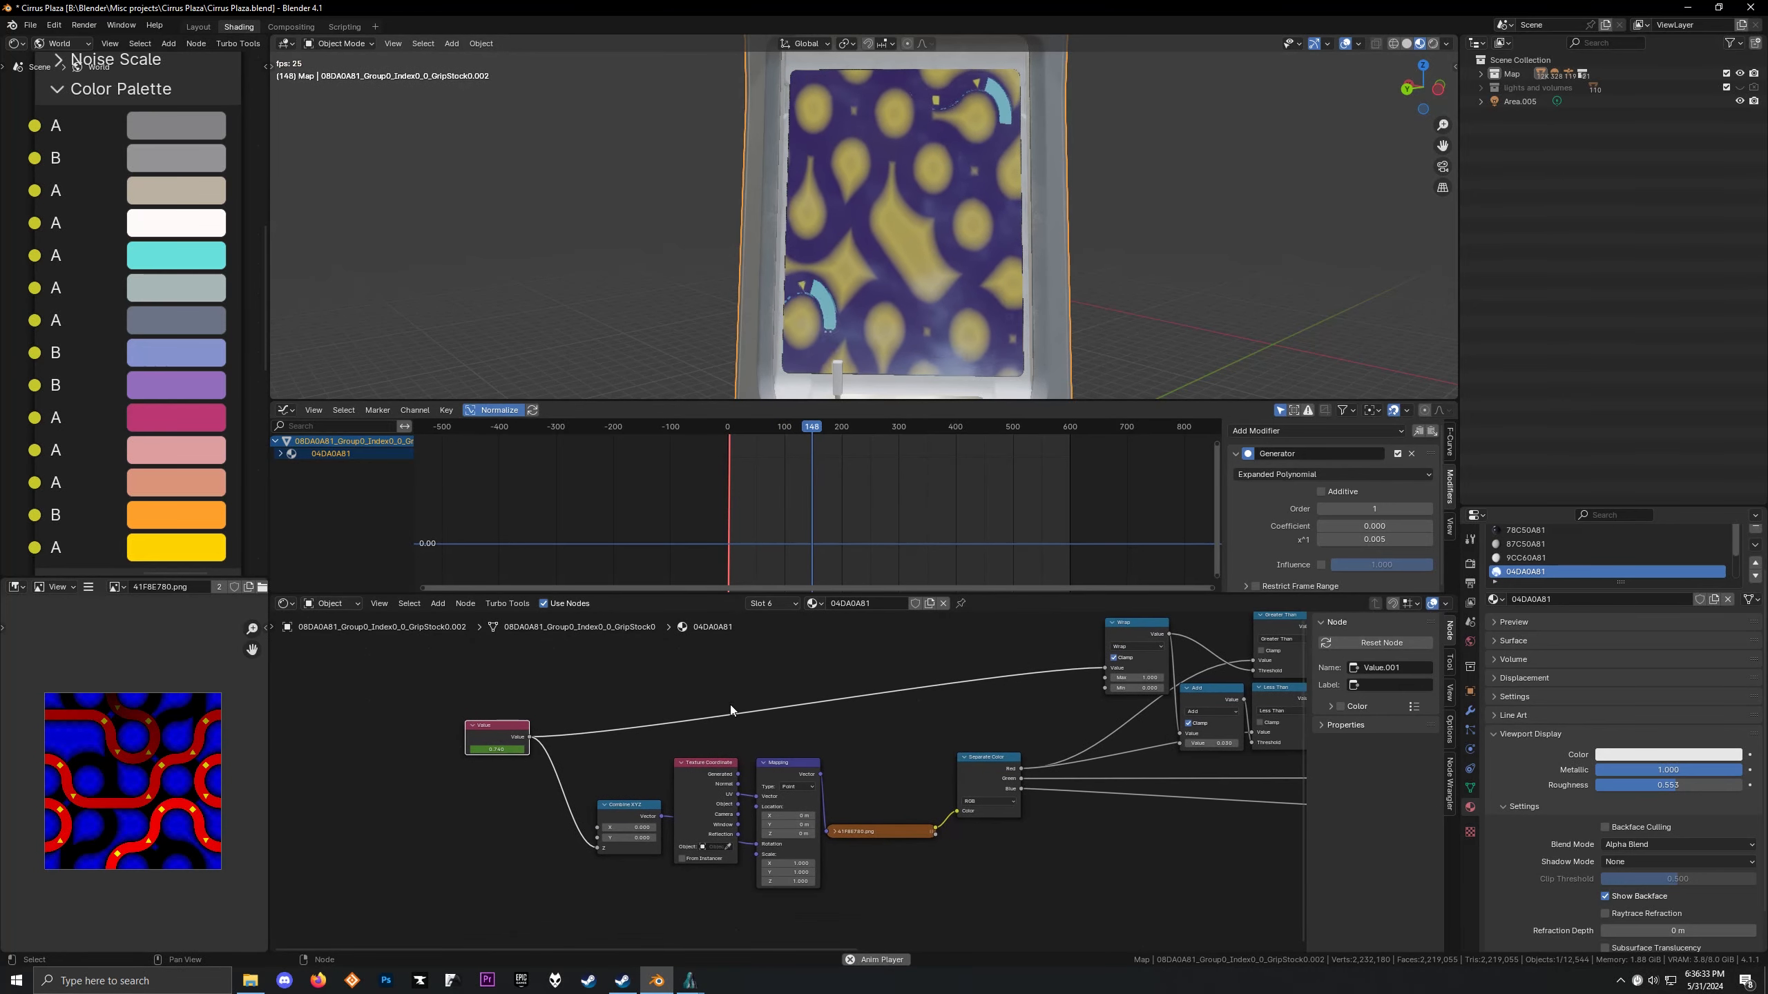
key(space)
Duplicate the Multiply node, insert the copy between the animated Value node and the Combine XYZ's Z input, and move Combine XYZ down clear of it
middle_drag(1287, 636, 922, 664)
click(1003, 685)
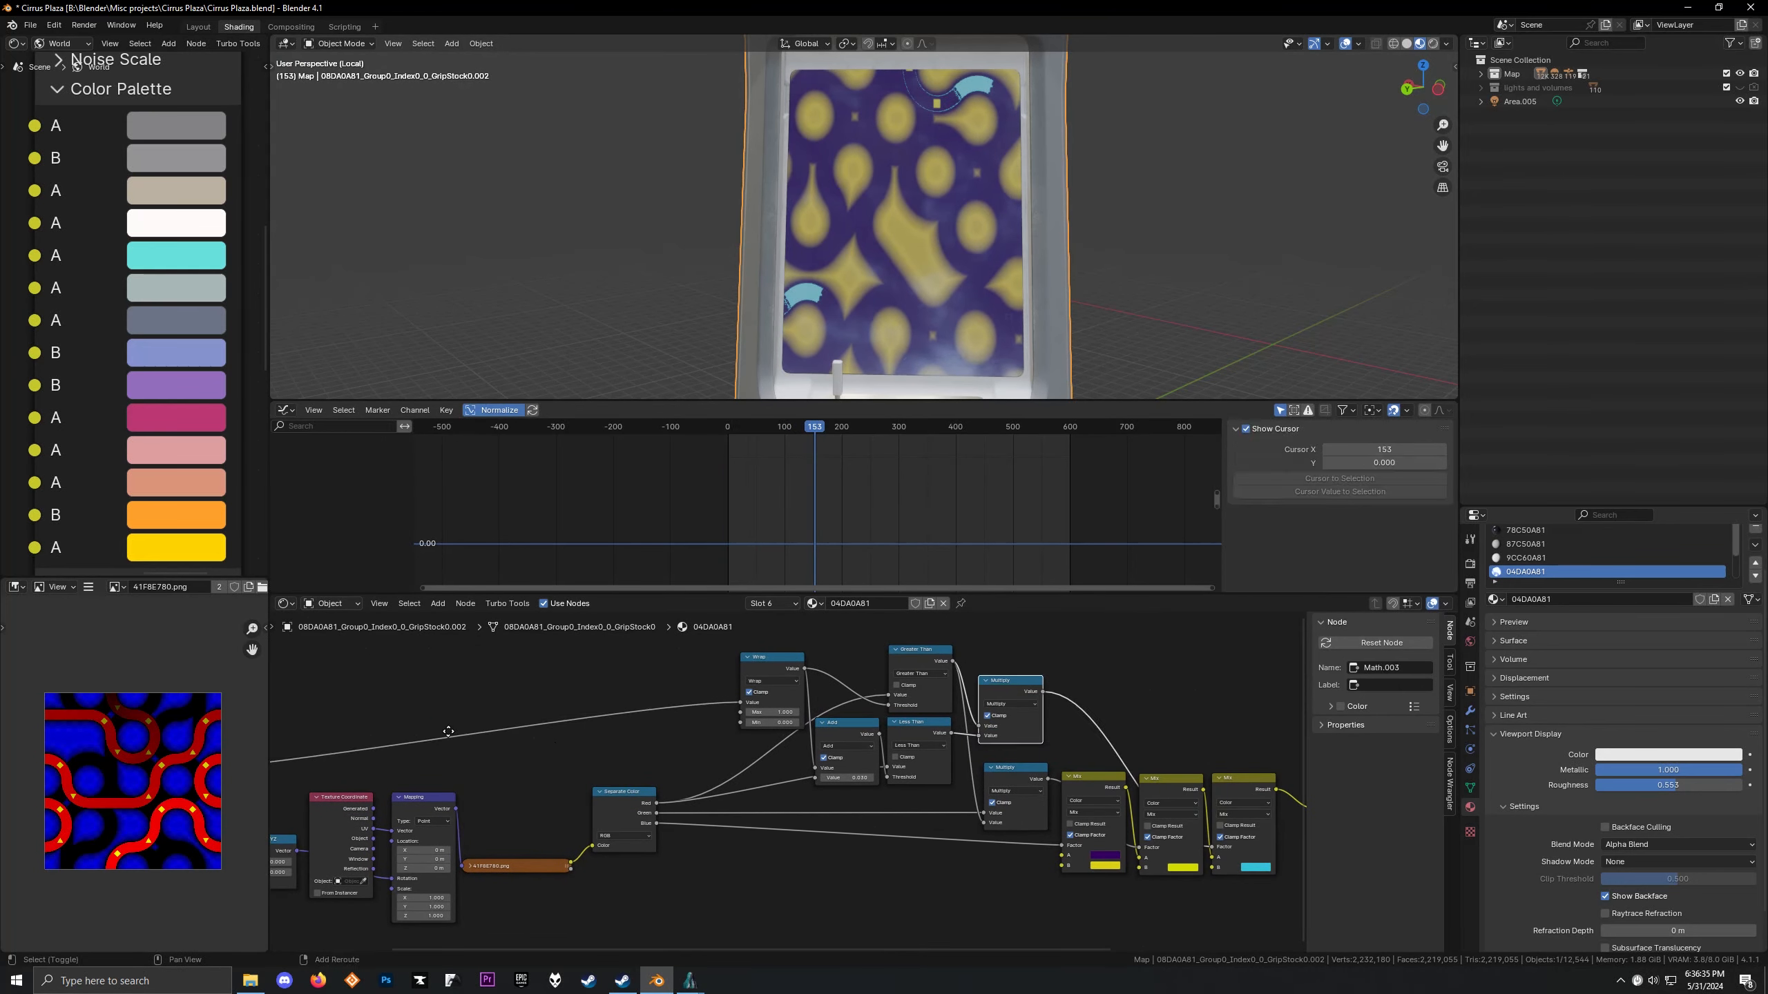
scroll(829, 695, down, 5)
middle_drag(829, 695, 920, 667)
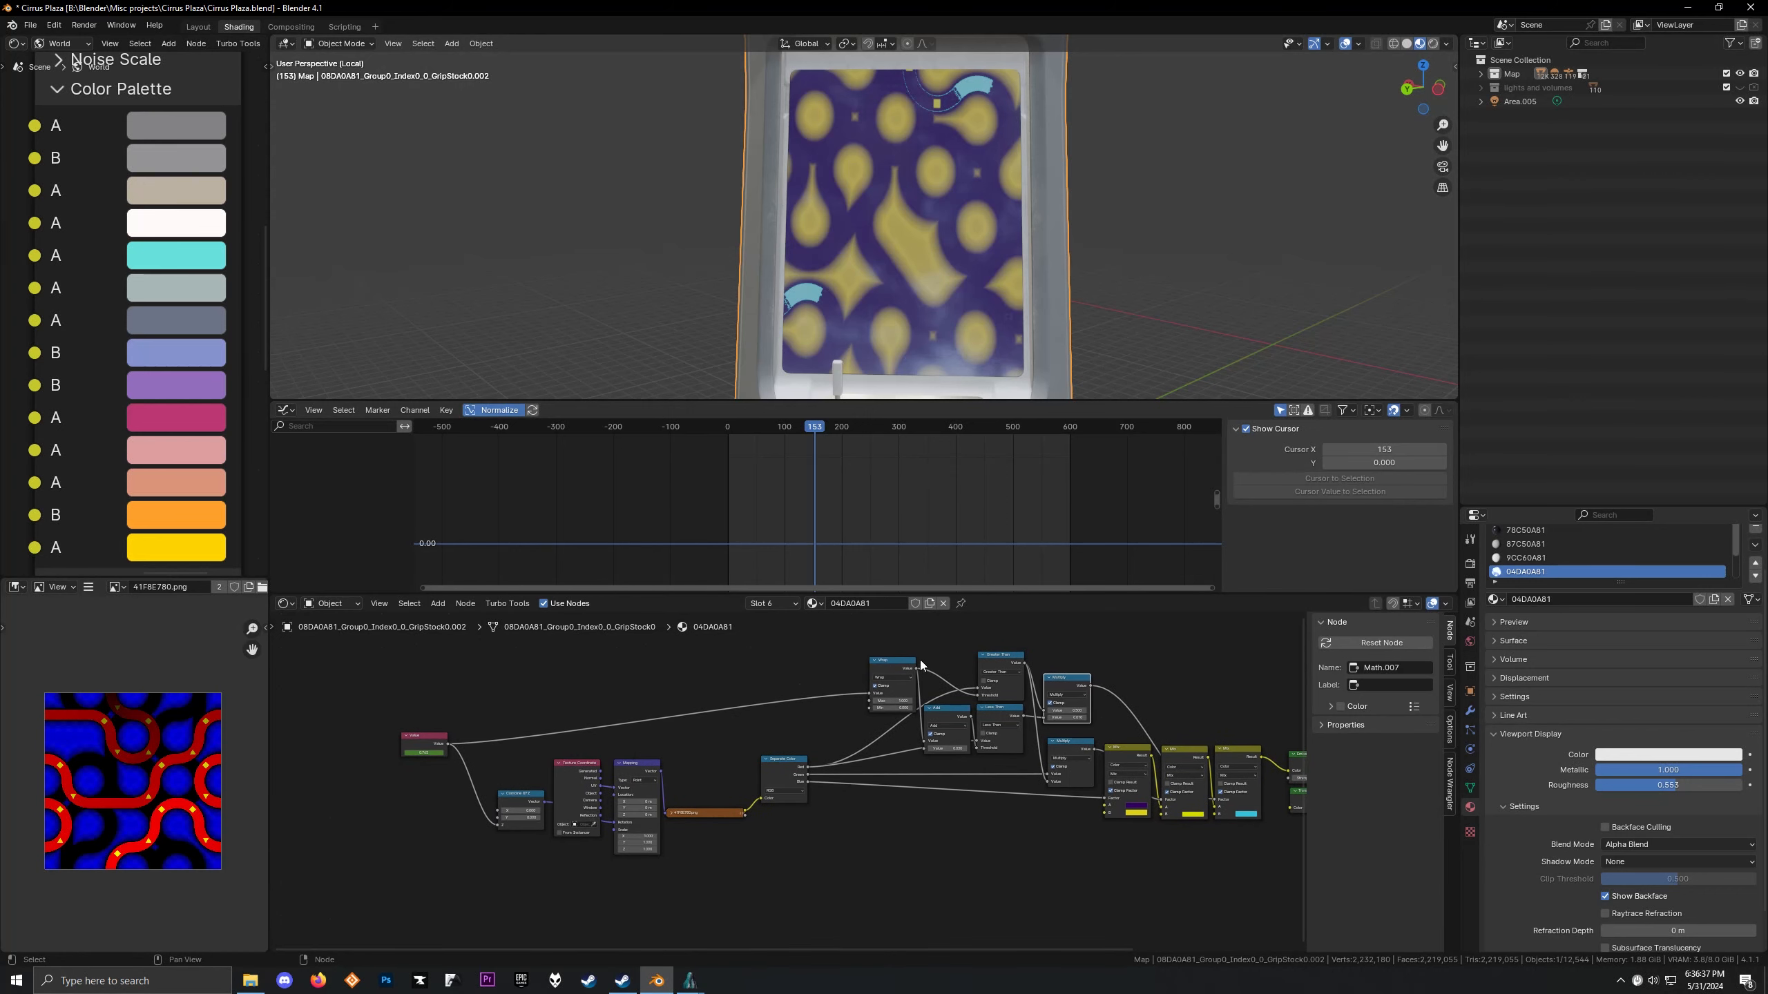
key(g)
click(328, 754)
middle_drag(565, 777, 754, 742)
scroll(726, 782, up, 15)
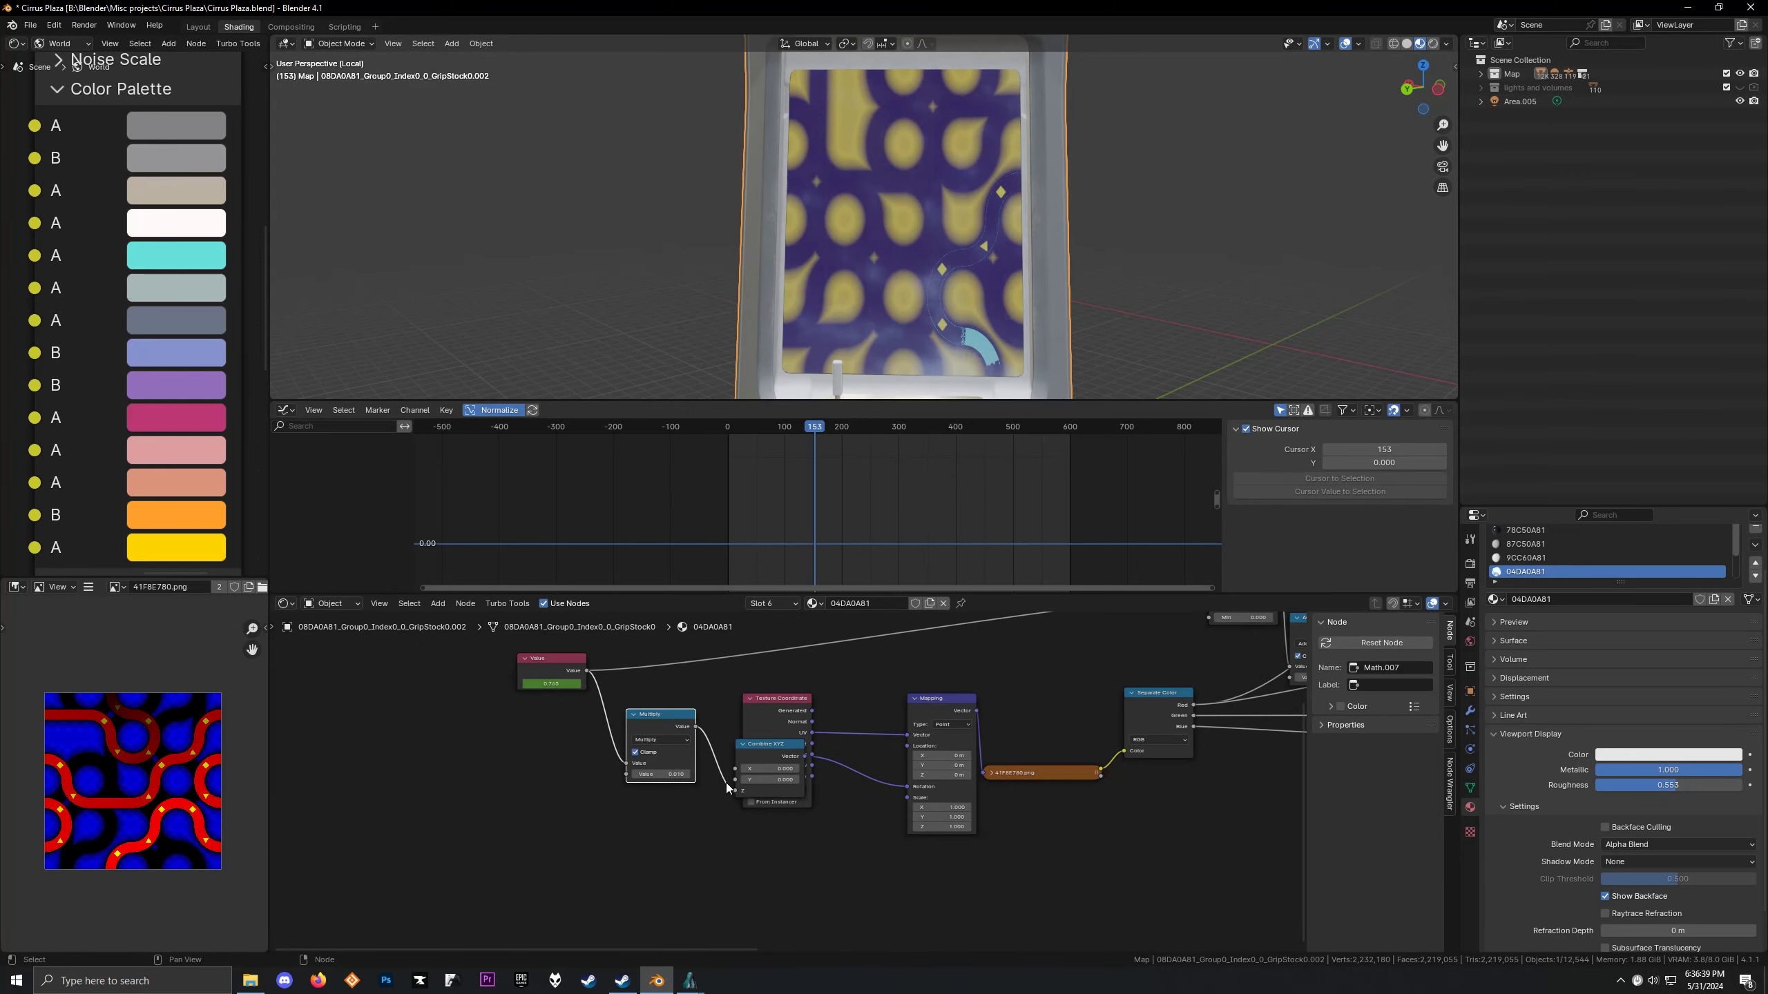
drag(734, 743, 737, 881)
Set the new Multiply node's value to 0.300 during playback and compare the rotation speed with the Alkahest reference
key(space)
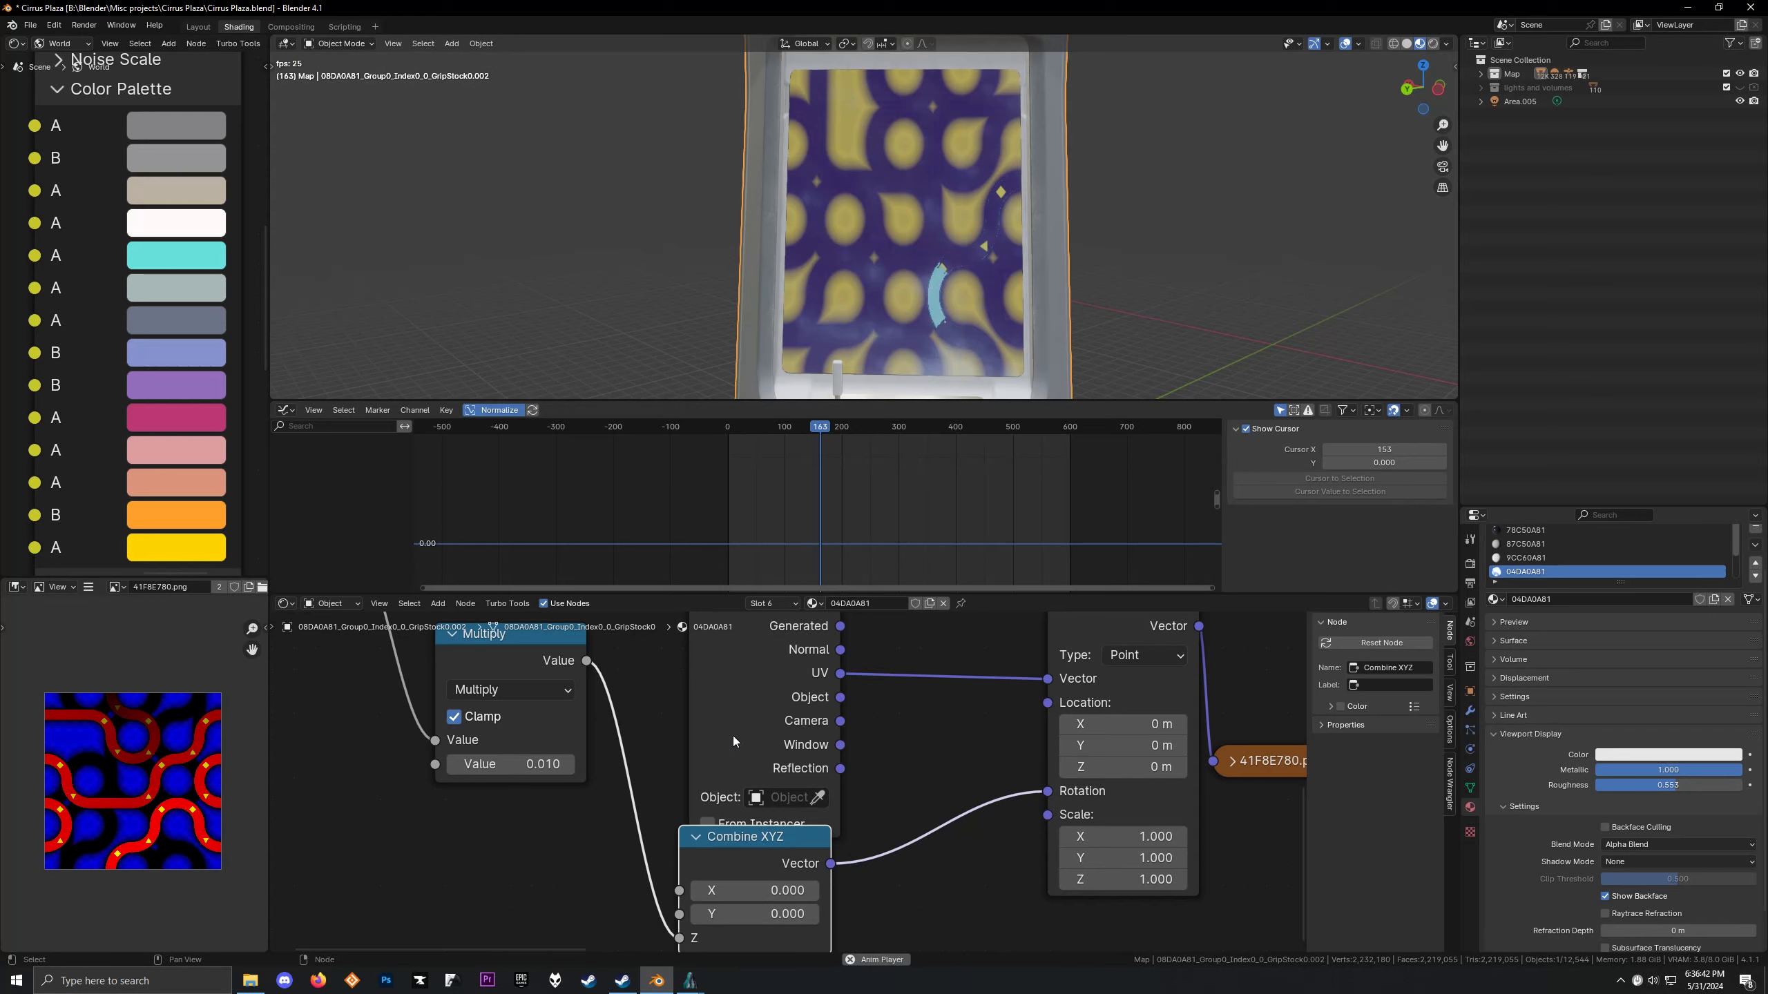
click(517, 764)
text(1)
key(Return)
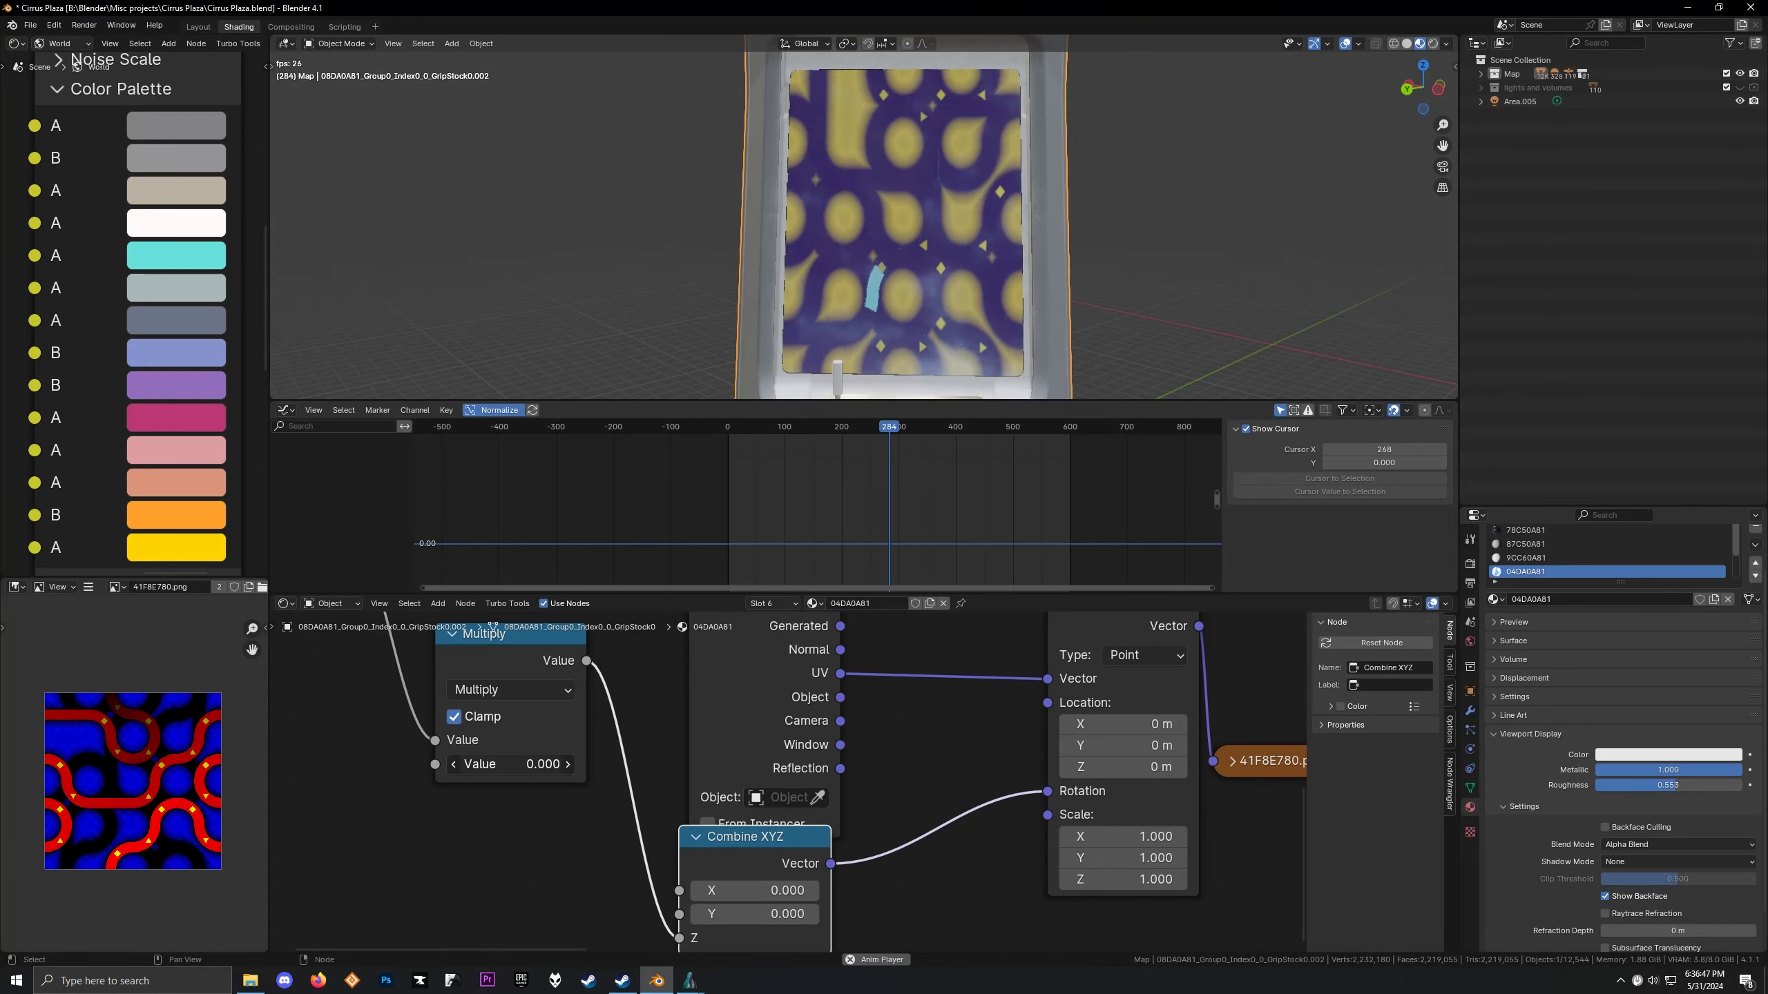
drag(510, 764, 531, 764)
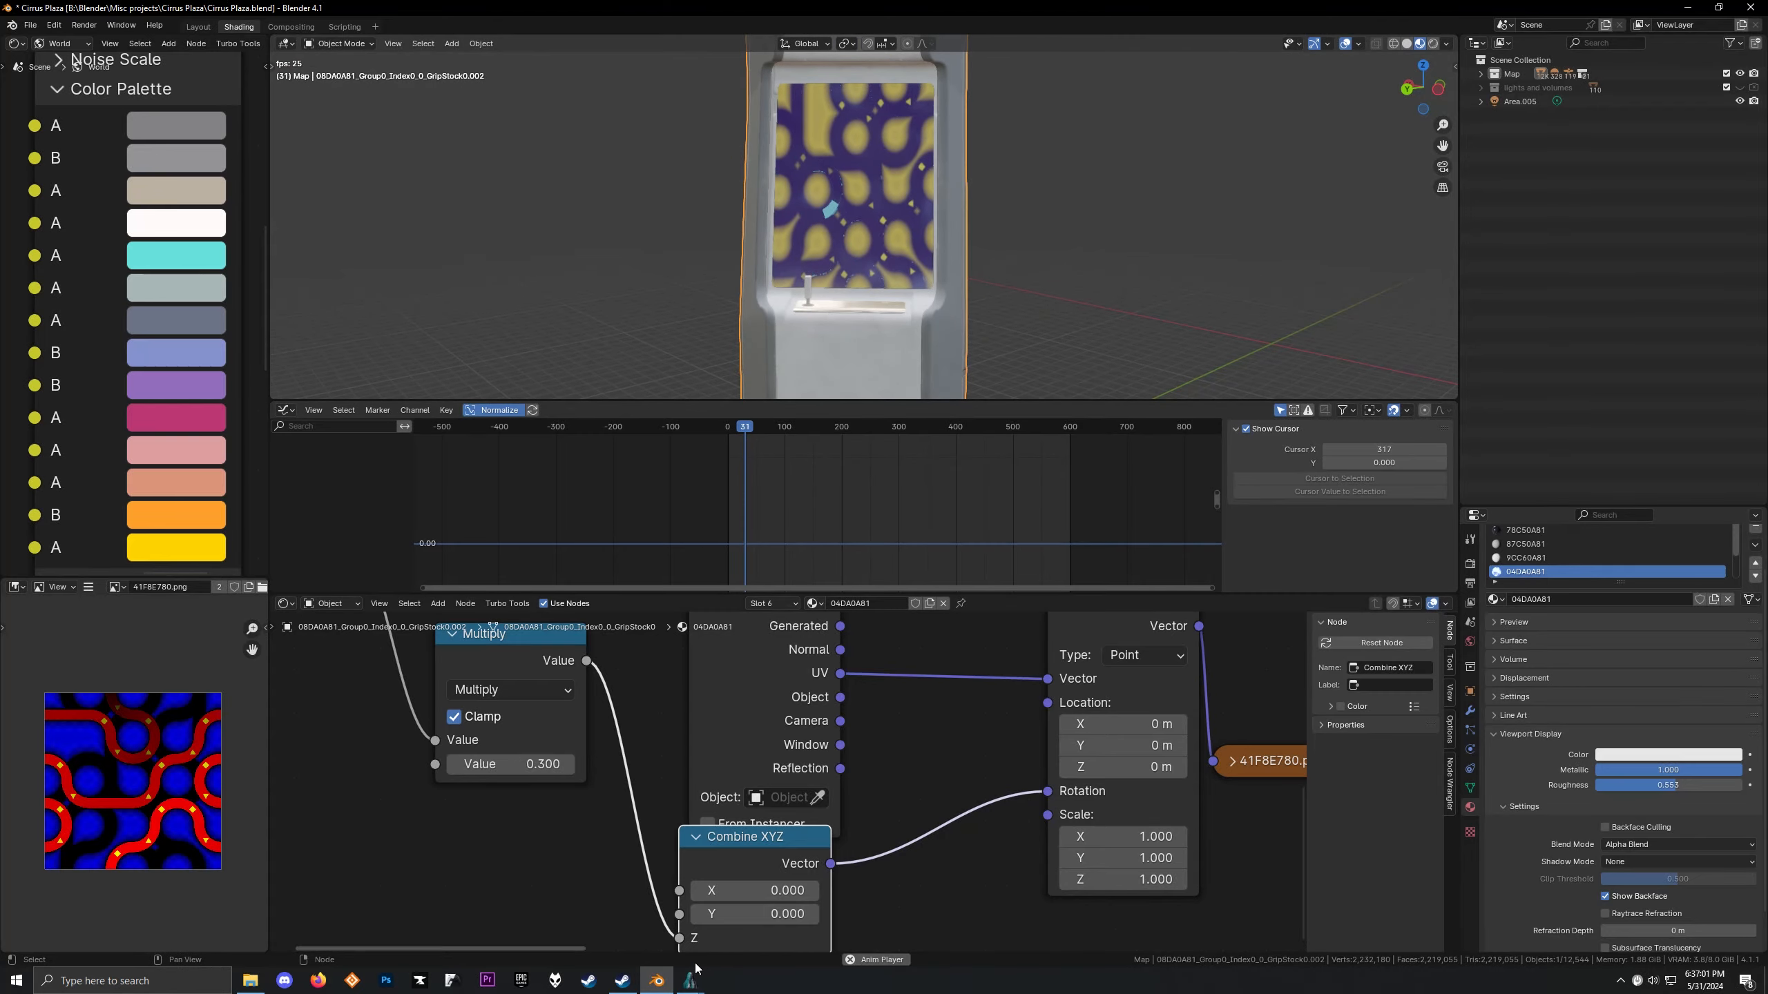
mouse_move(690, 979)
mouse_move(755, 905)
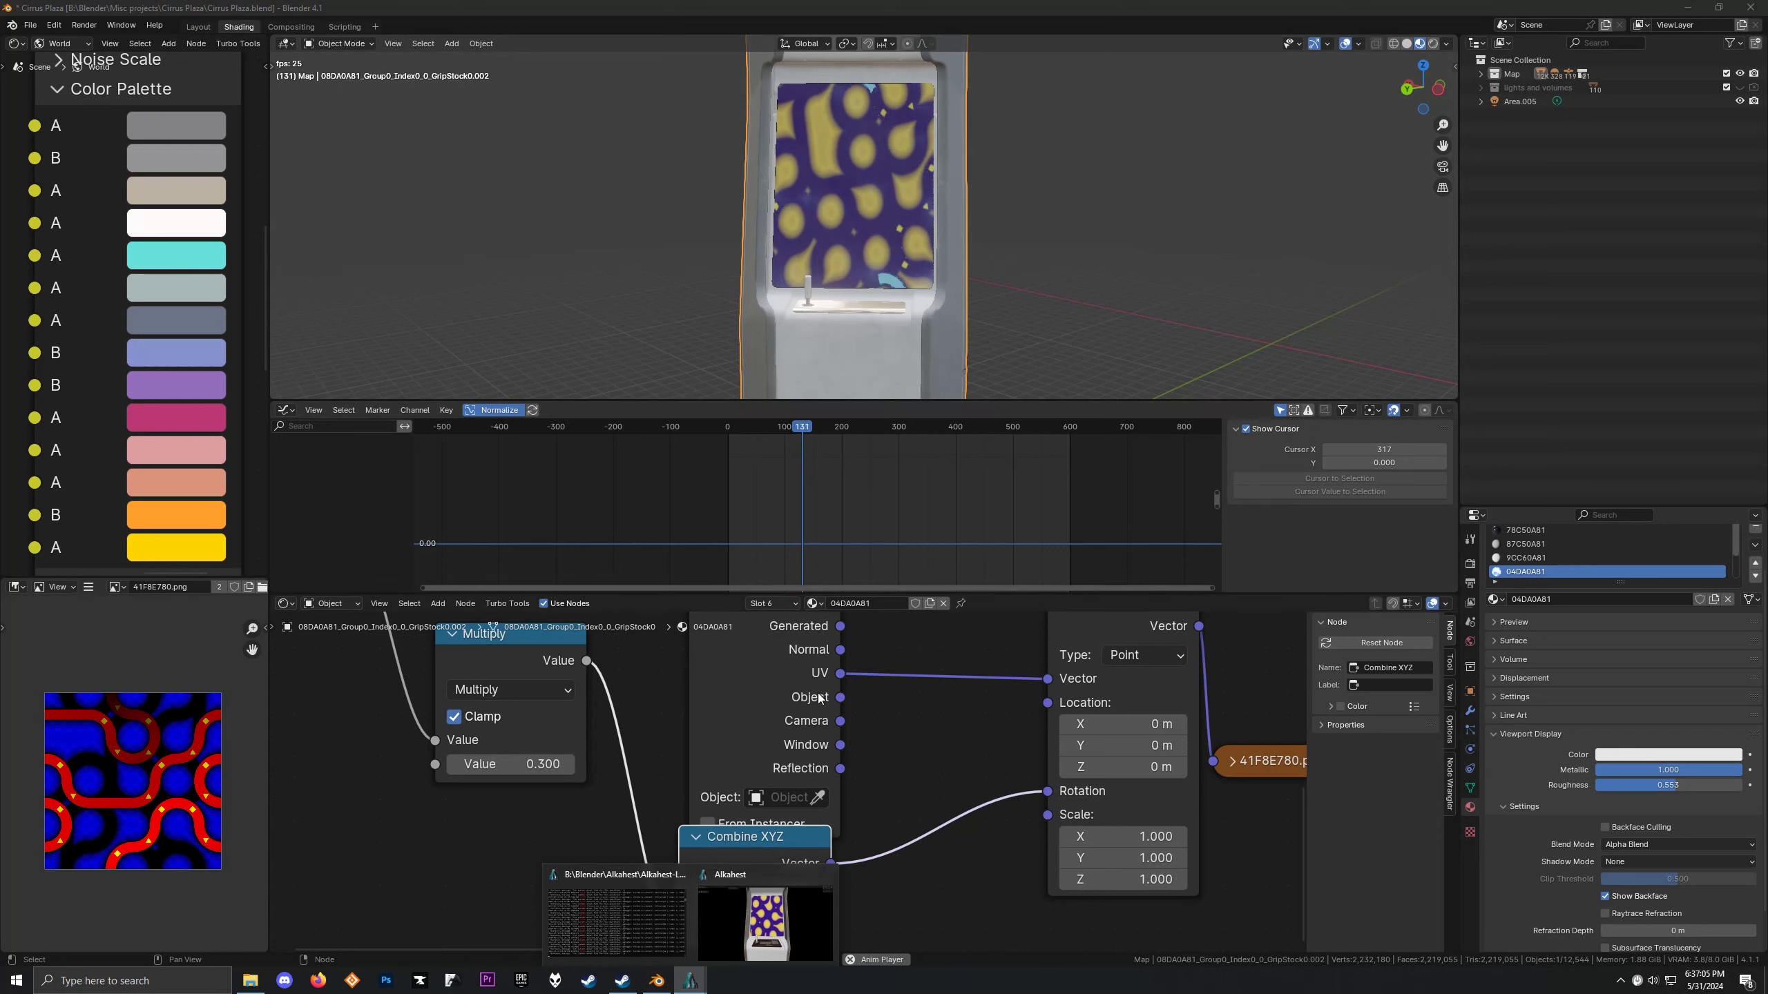
Move the Combine XYZ node directly below the Texture Coordinate node
scroll(817, 698, down, 2)
middle_drag(828, 764, 722, 817)
key(g)
click(836, 727)
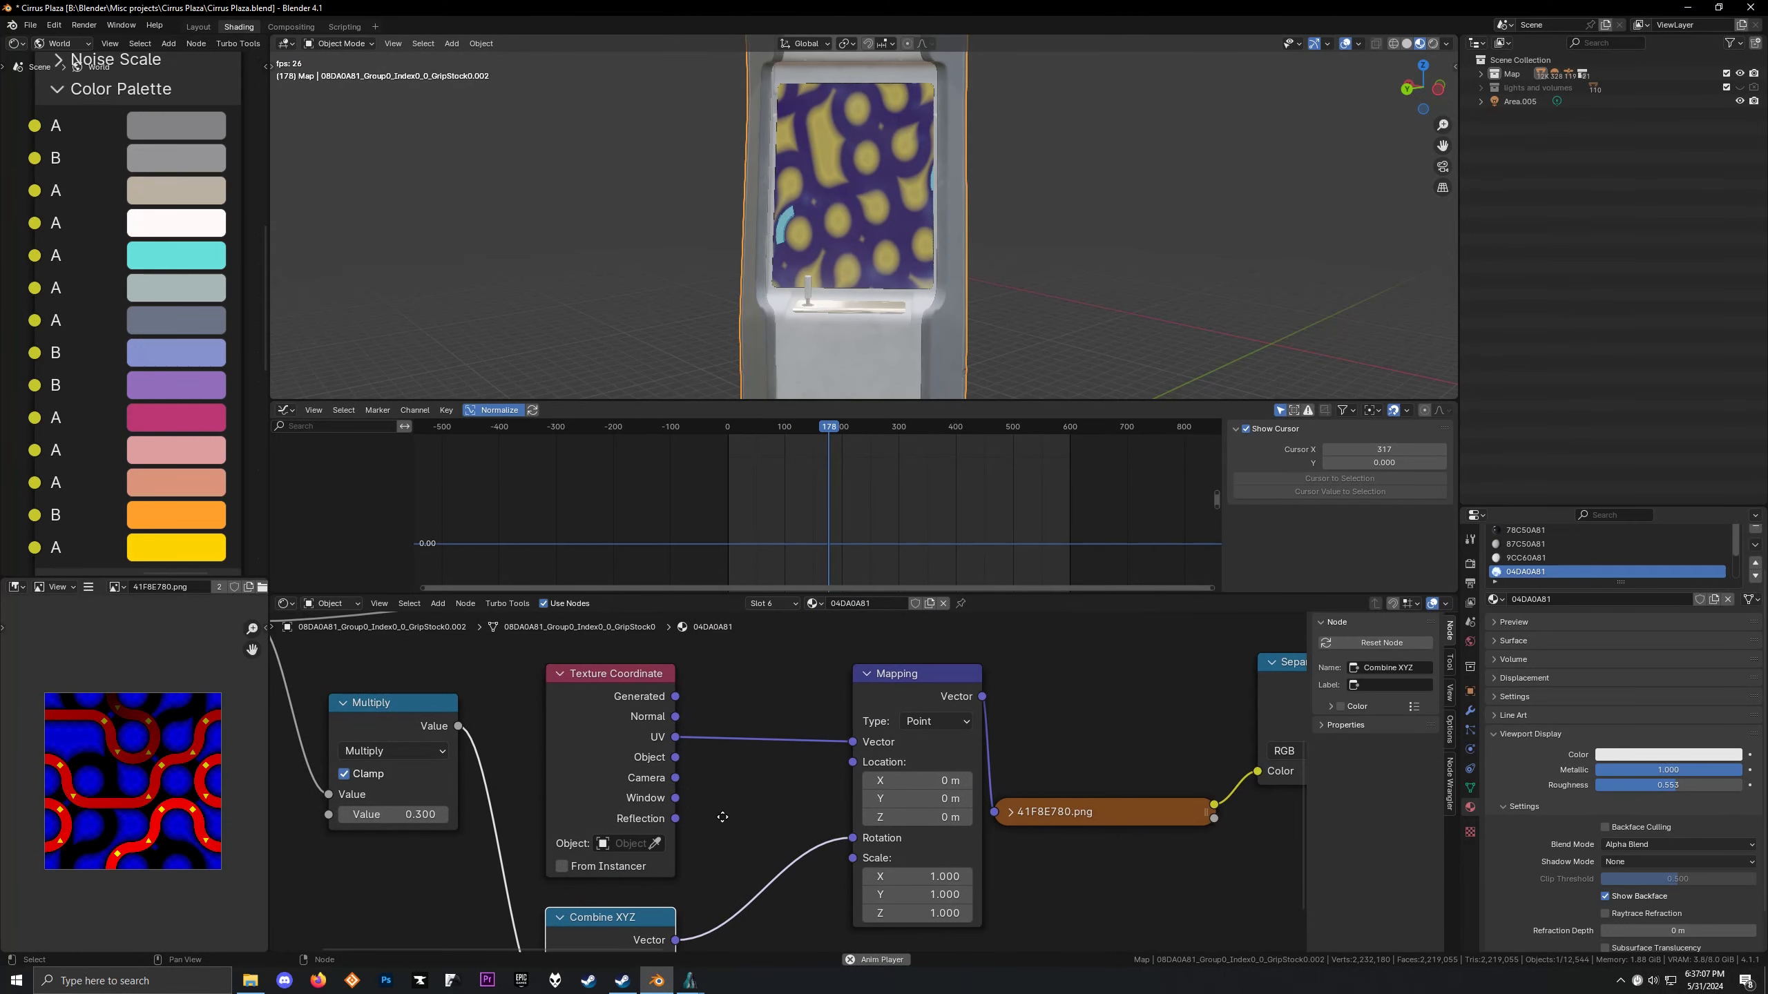
Try Mapping Location offsets of 0.5 m in X and 0.5 m and -0.5 m in Y, and reset both axes to 0 m
key(space)
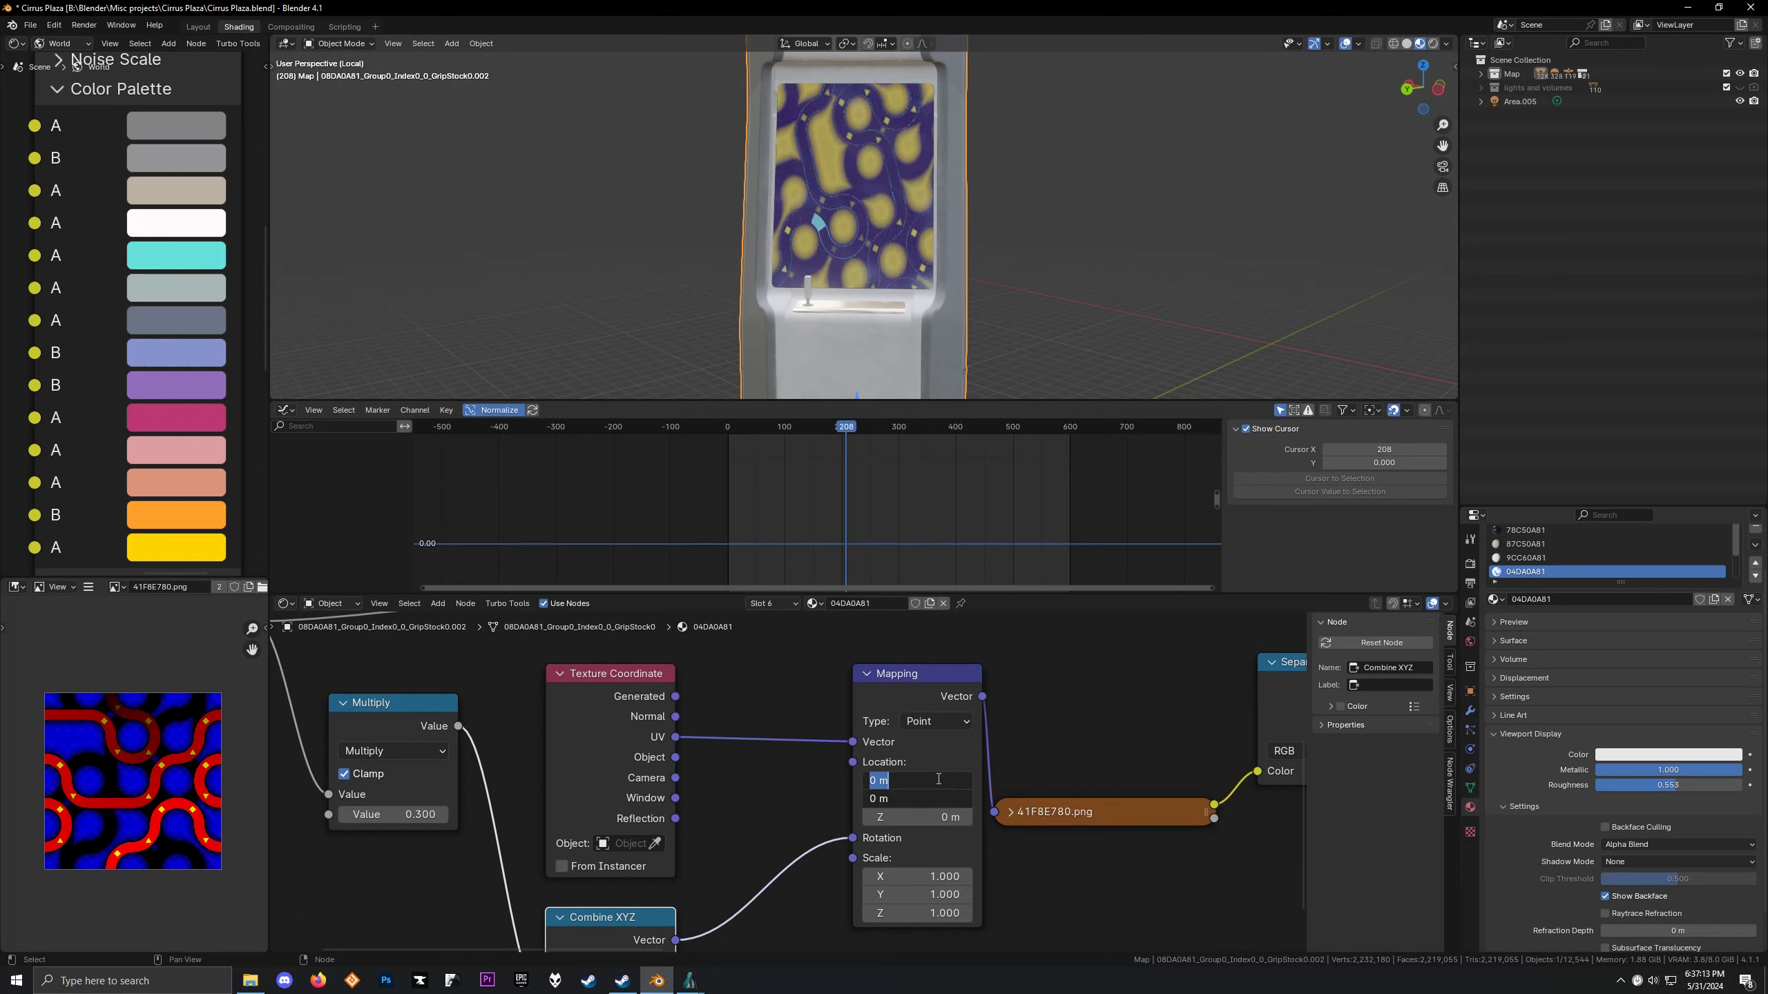
key(Return)
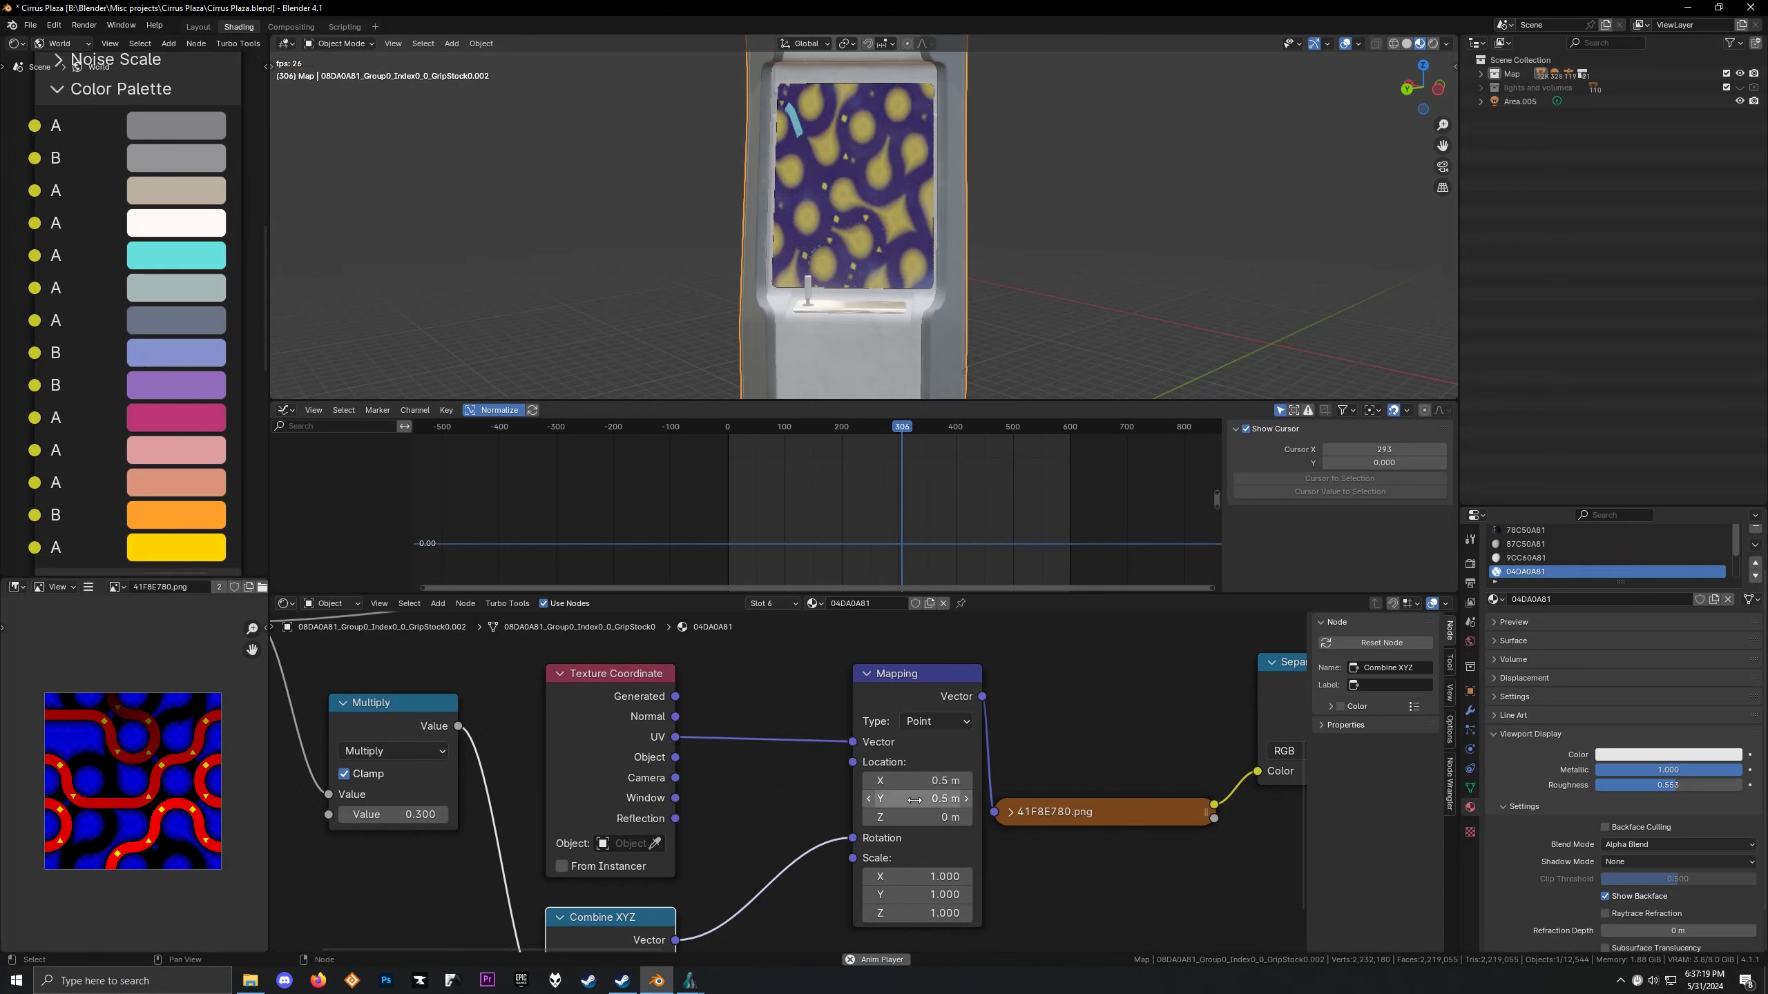
drag(916, 799, 846, 799)
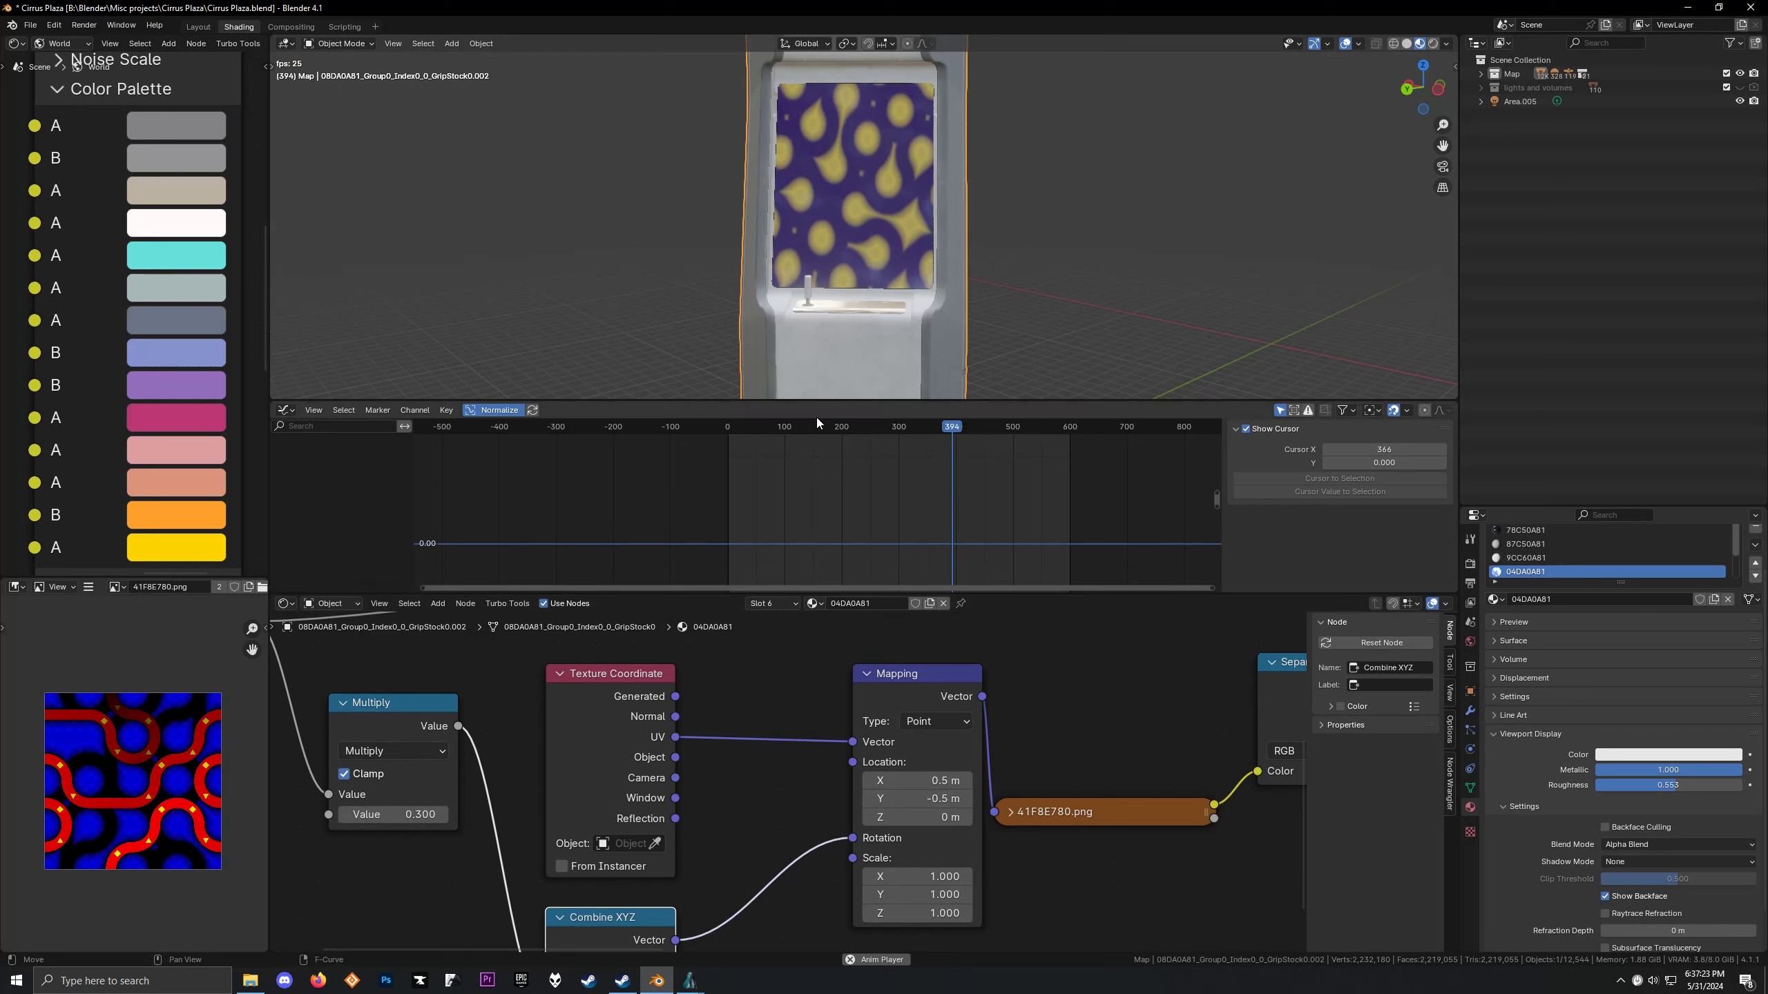
ctrl+drag(915, 780, 874, 780)
right_click(919, 776)
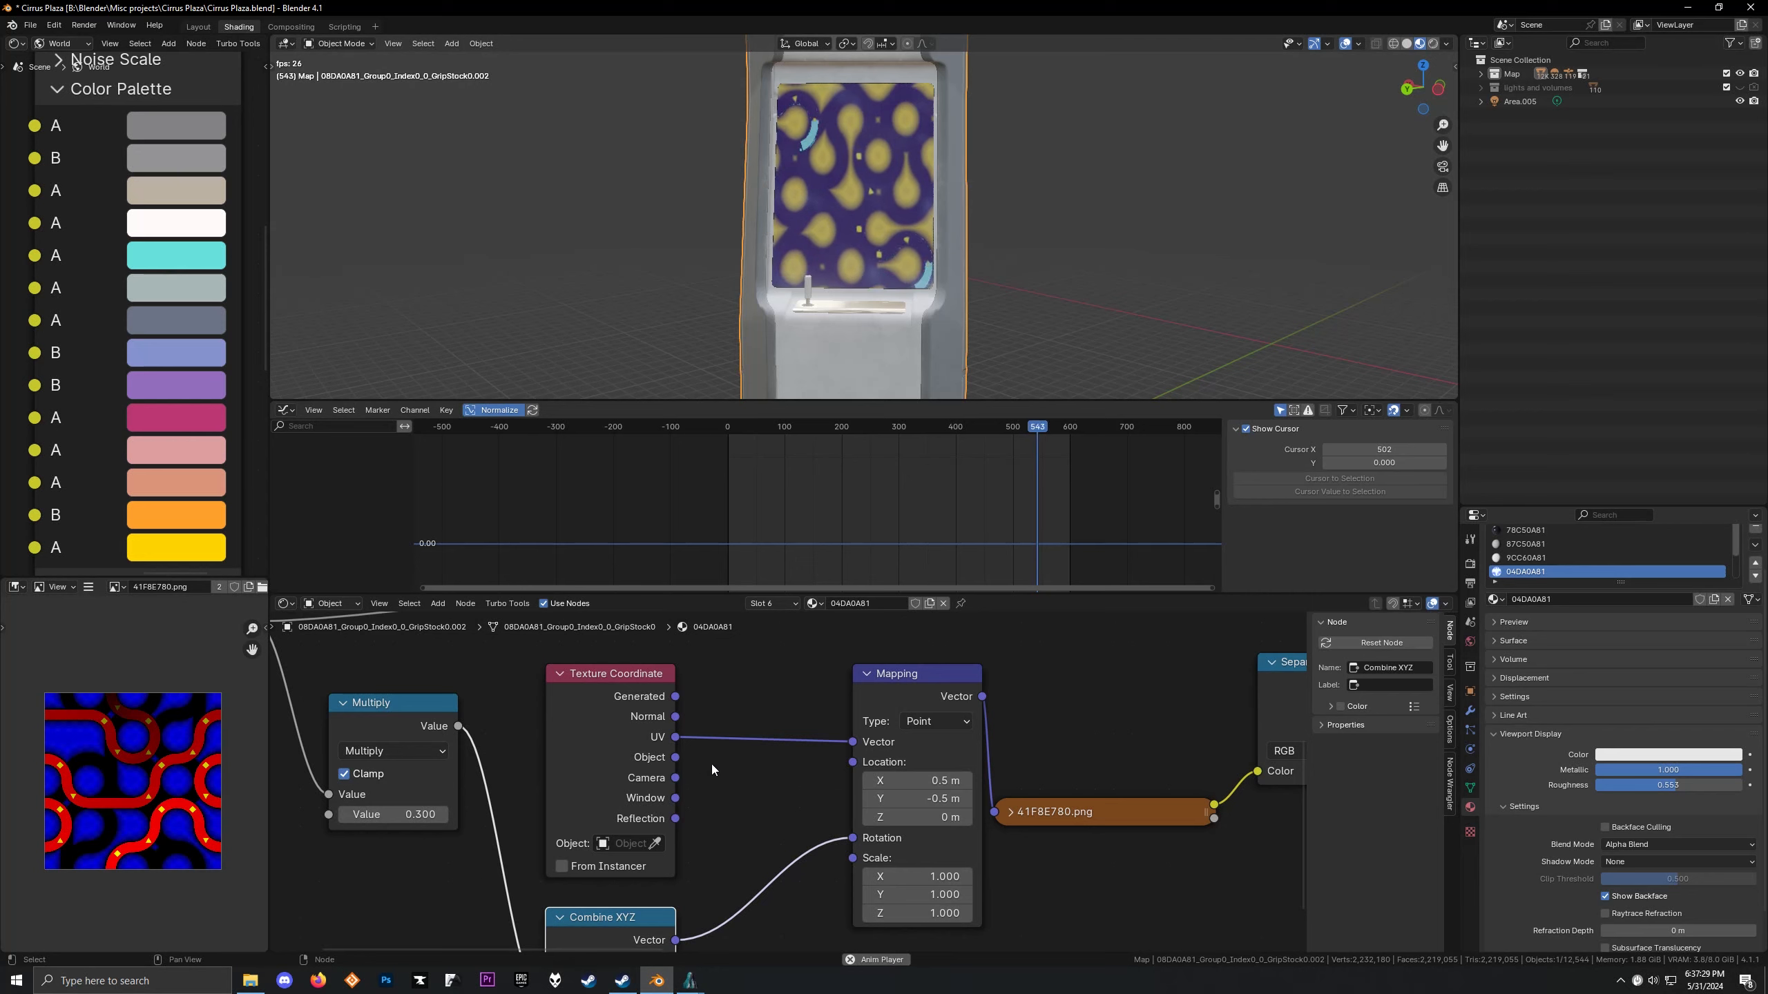
drag(897, 785, 902, 801)
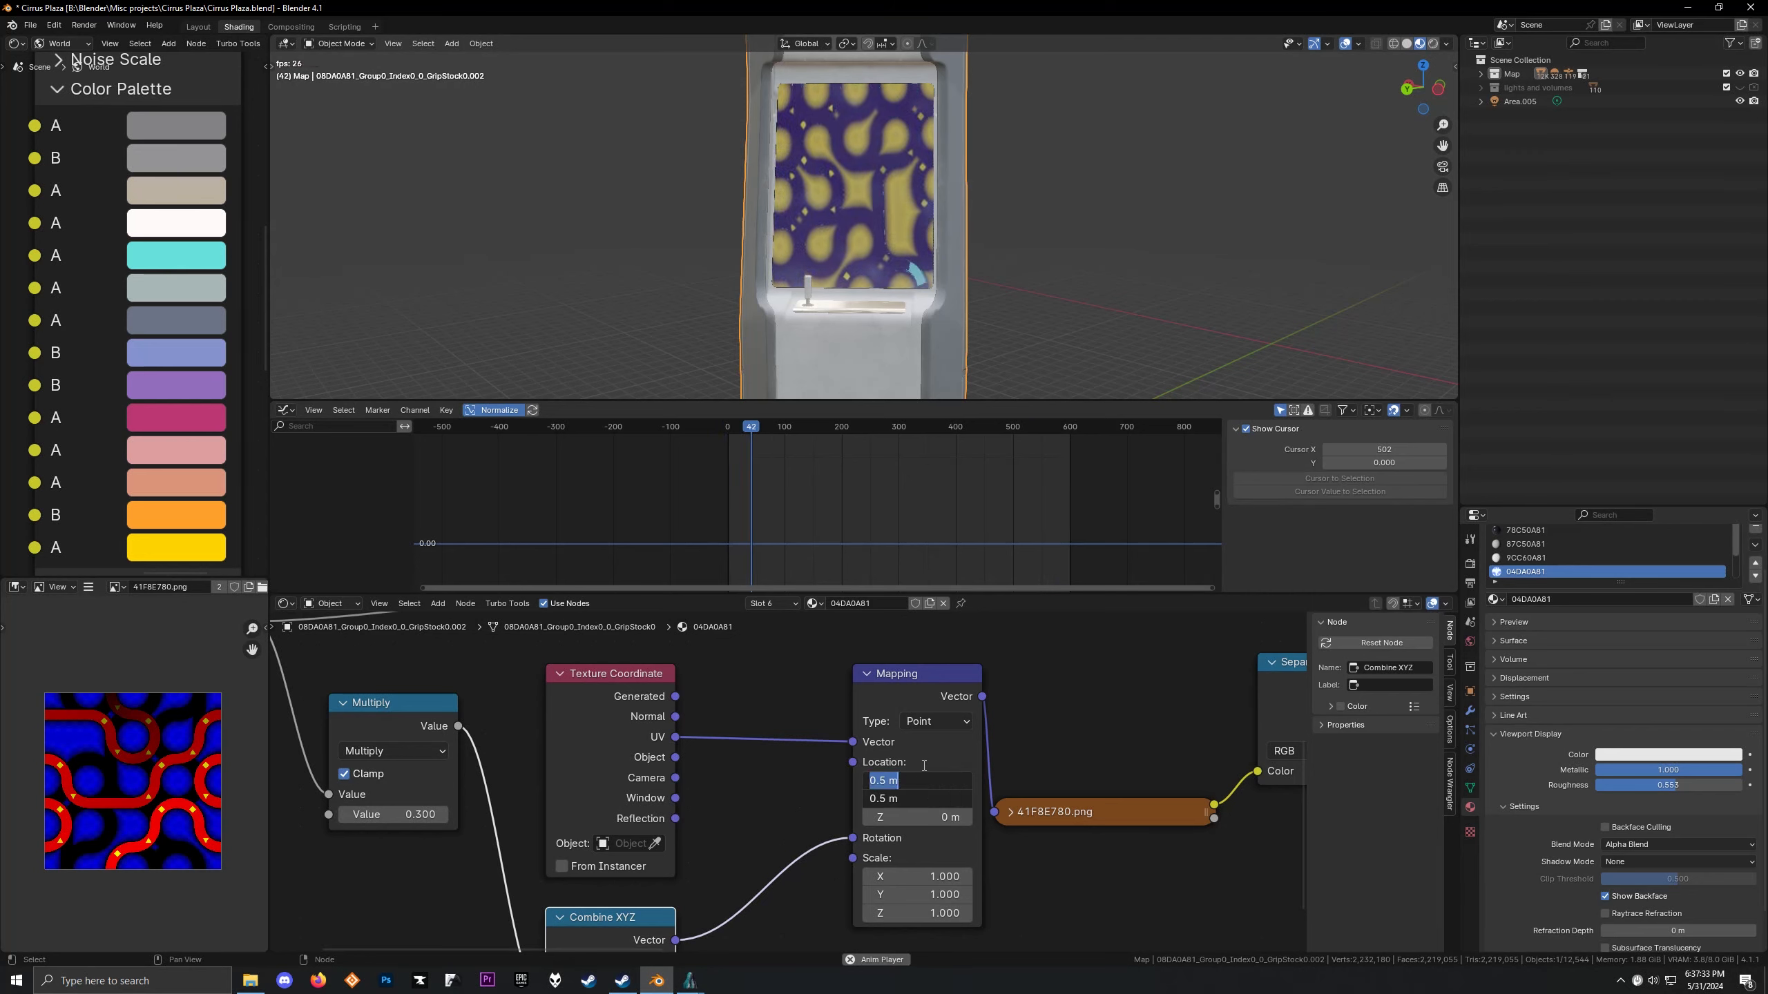
key(Return)
Feed the Mapping node from the Object coordinates and set its Location X to -0.8 m
scroll(769, 268, up, 3)
middle_drag(768, 271, 748, 321)
scroll(749, 307, up, 2)
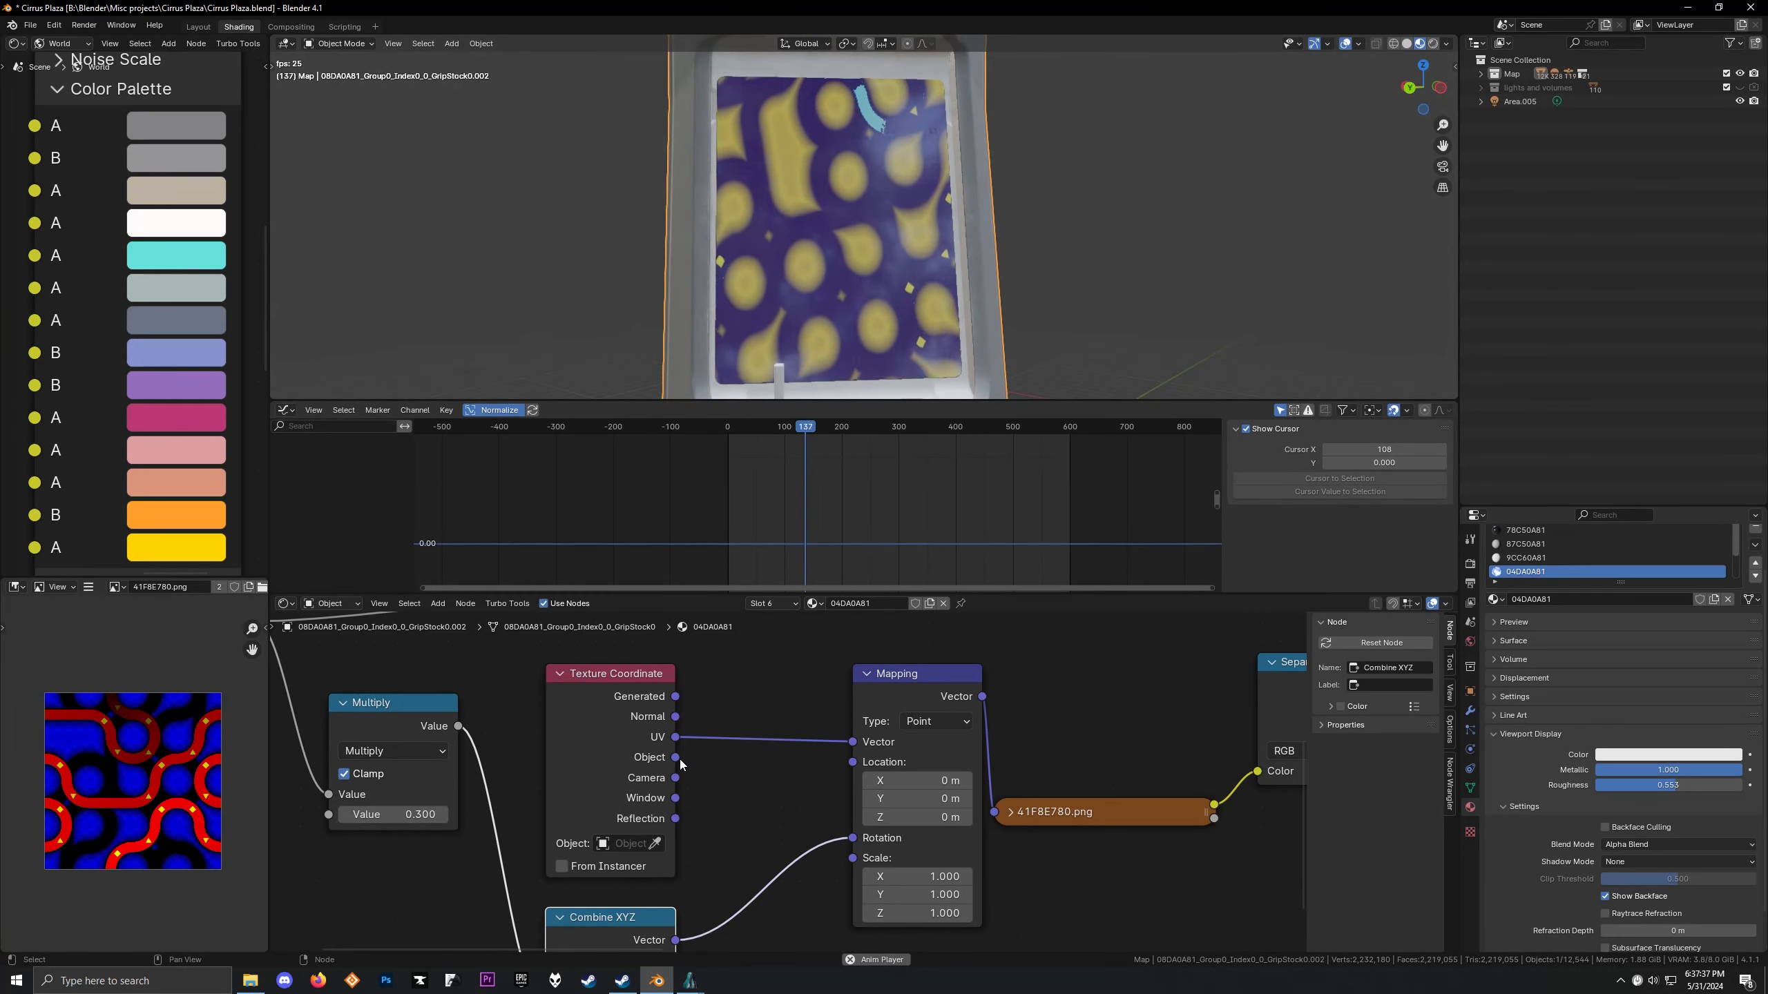
drag(675, 757, 842, 743)
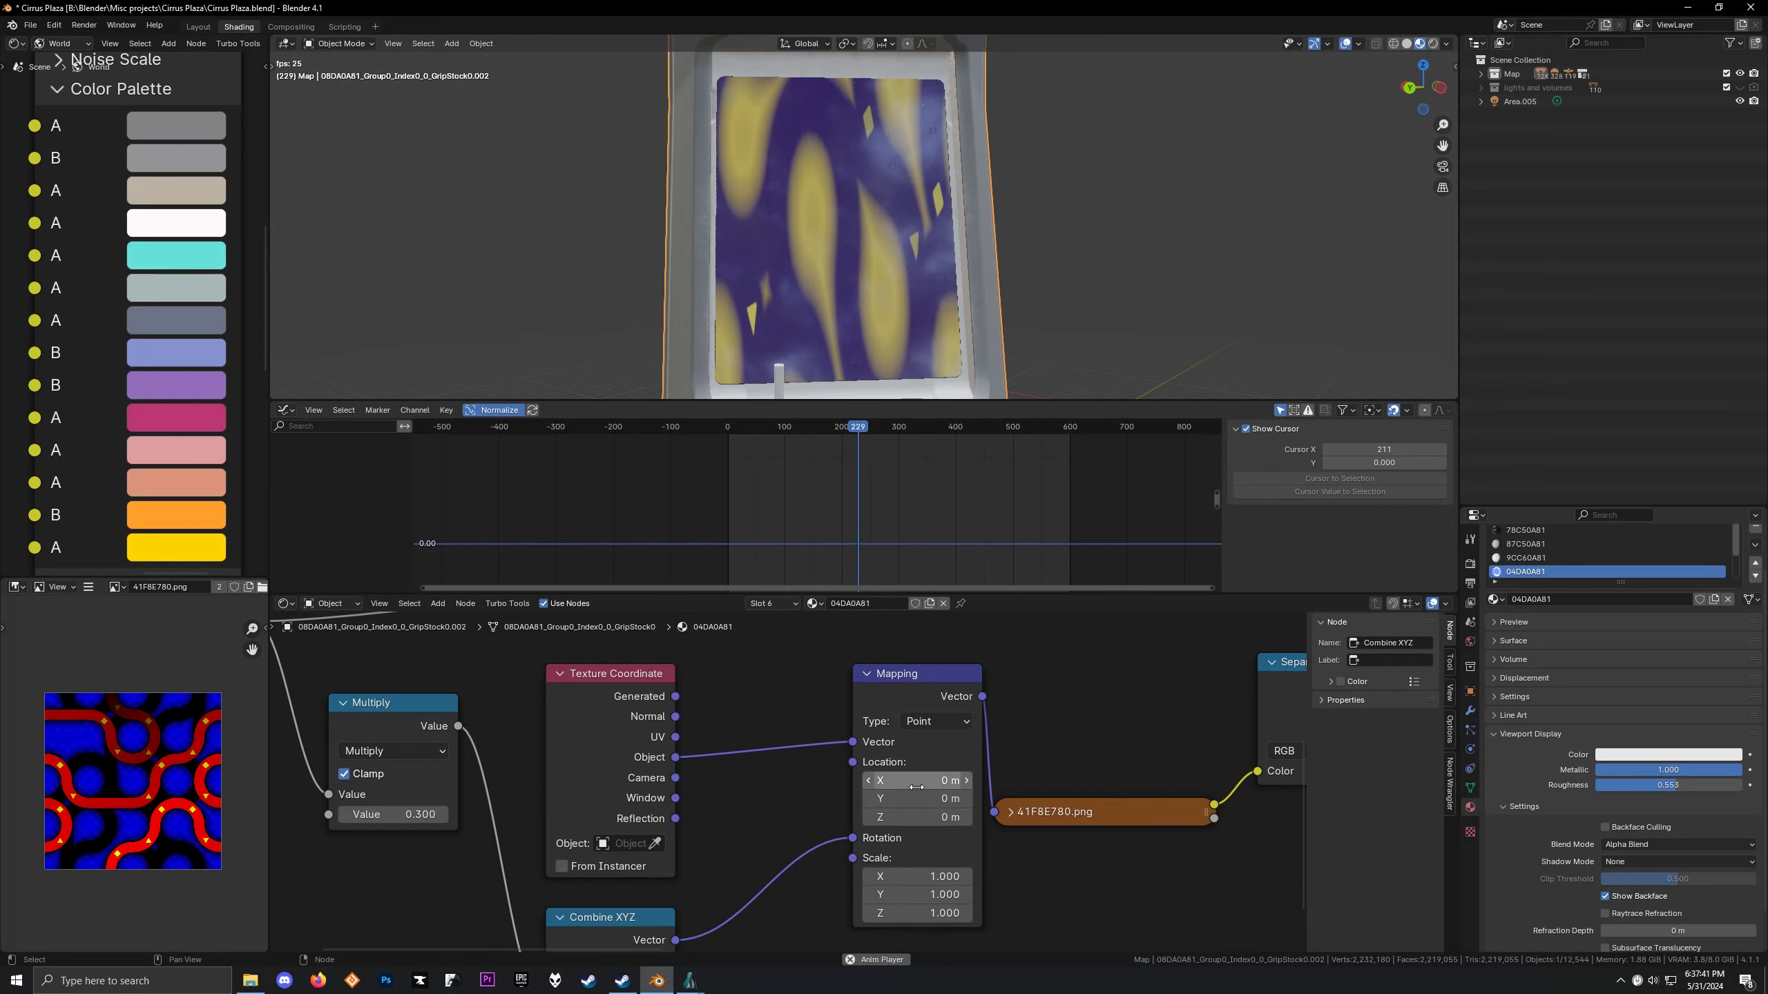
drag(919, 799, 860, 780)
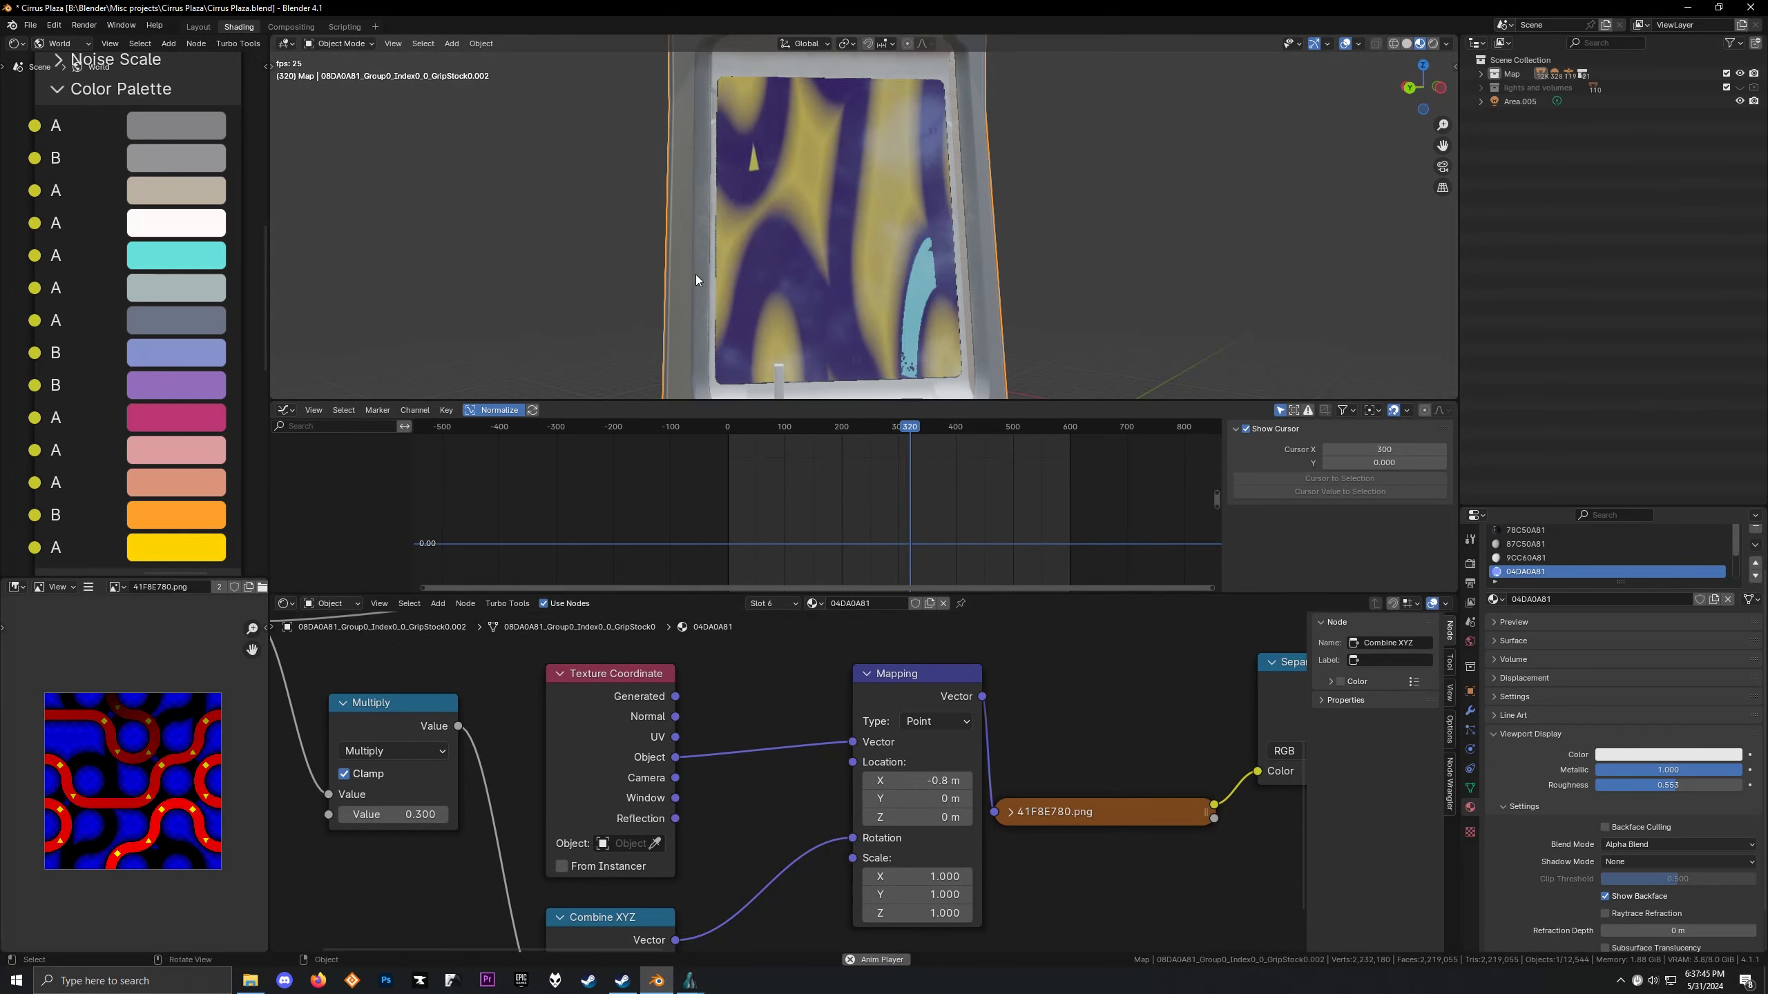
Try a Mapping Scale of 2.900 on all three axes and check the pattern on the arcade screen
scroll(698, 272, down, 3)
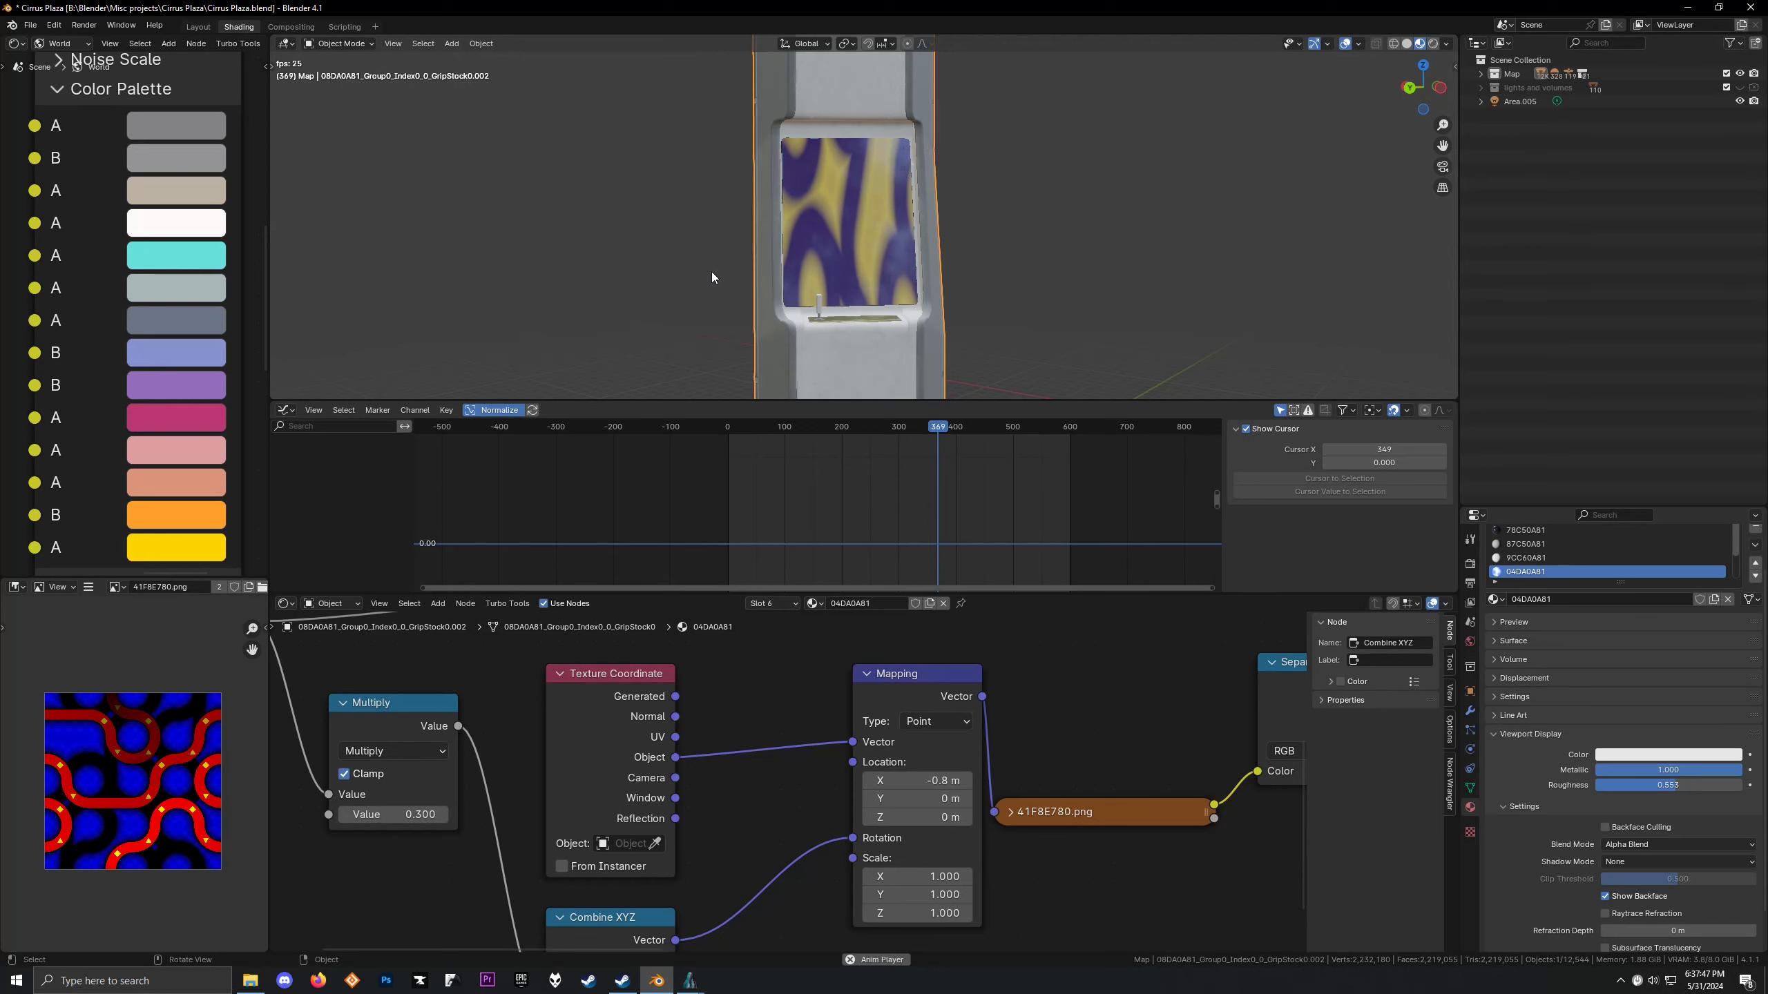
scroll(774, 821, down, 2)
middle_drag(774, 822, 725, 746)
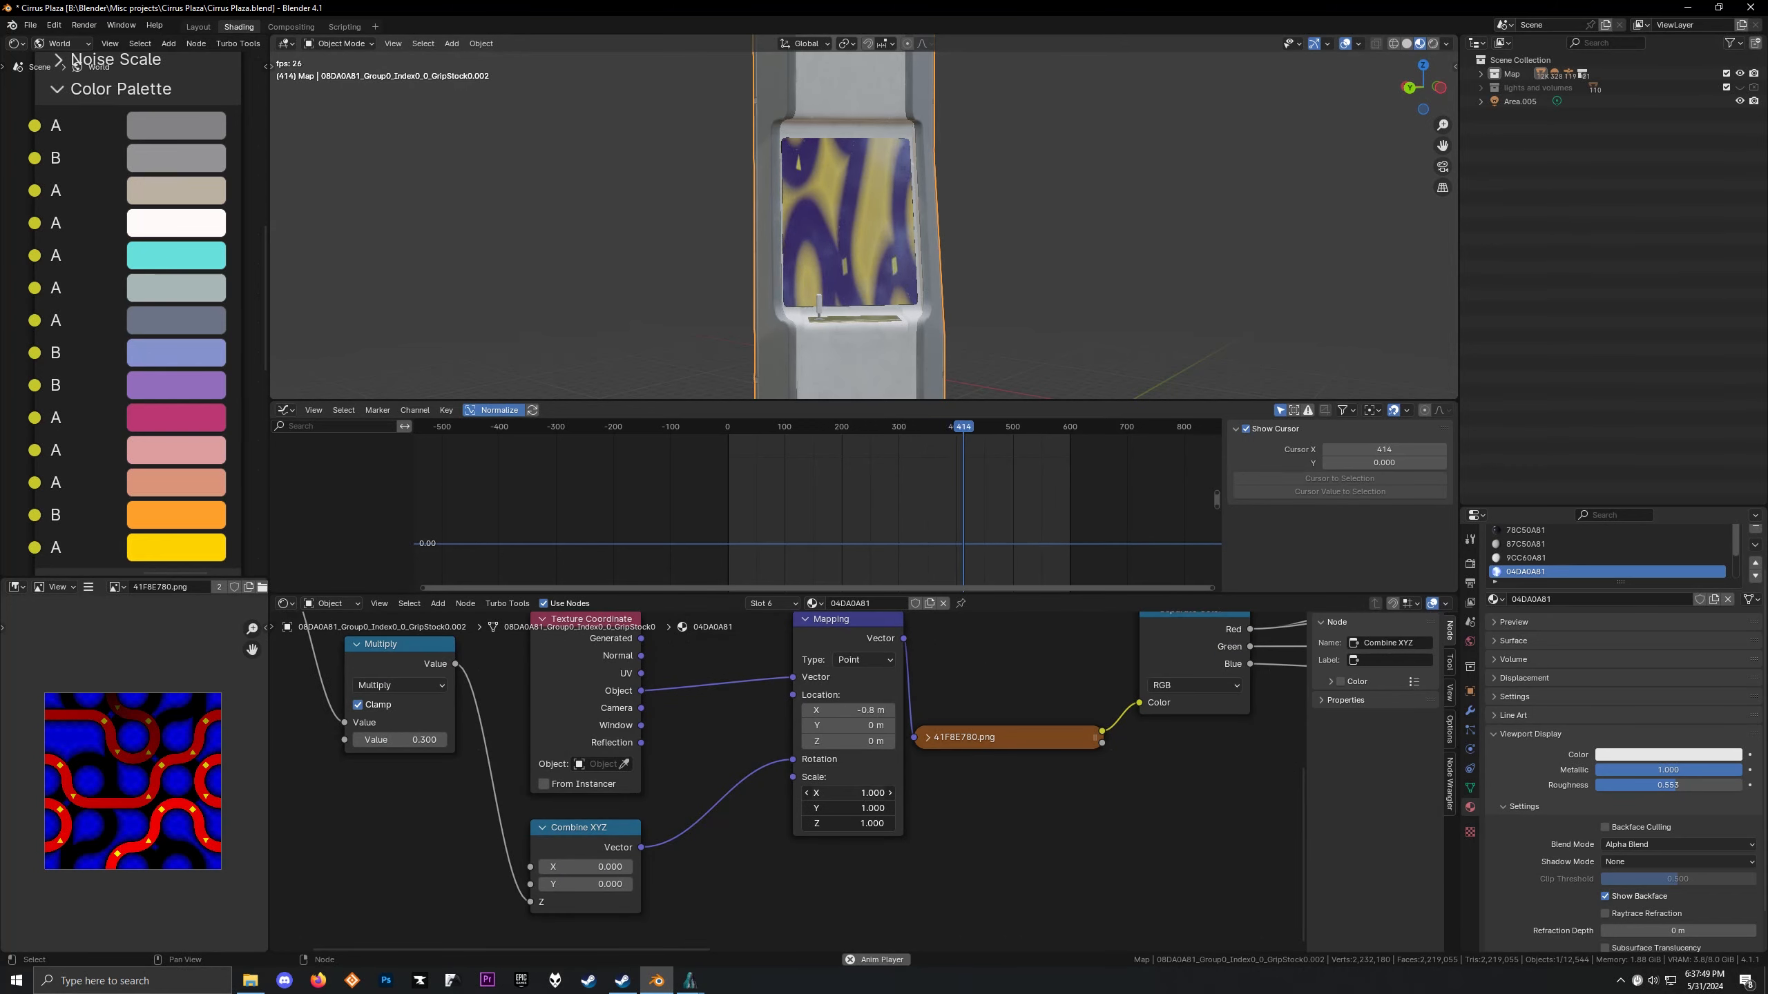
drag(848, 793, 980, 823)
scroll(759, 227, up, 3)
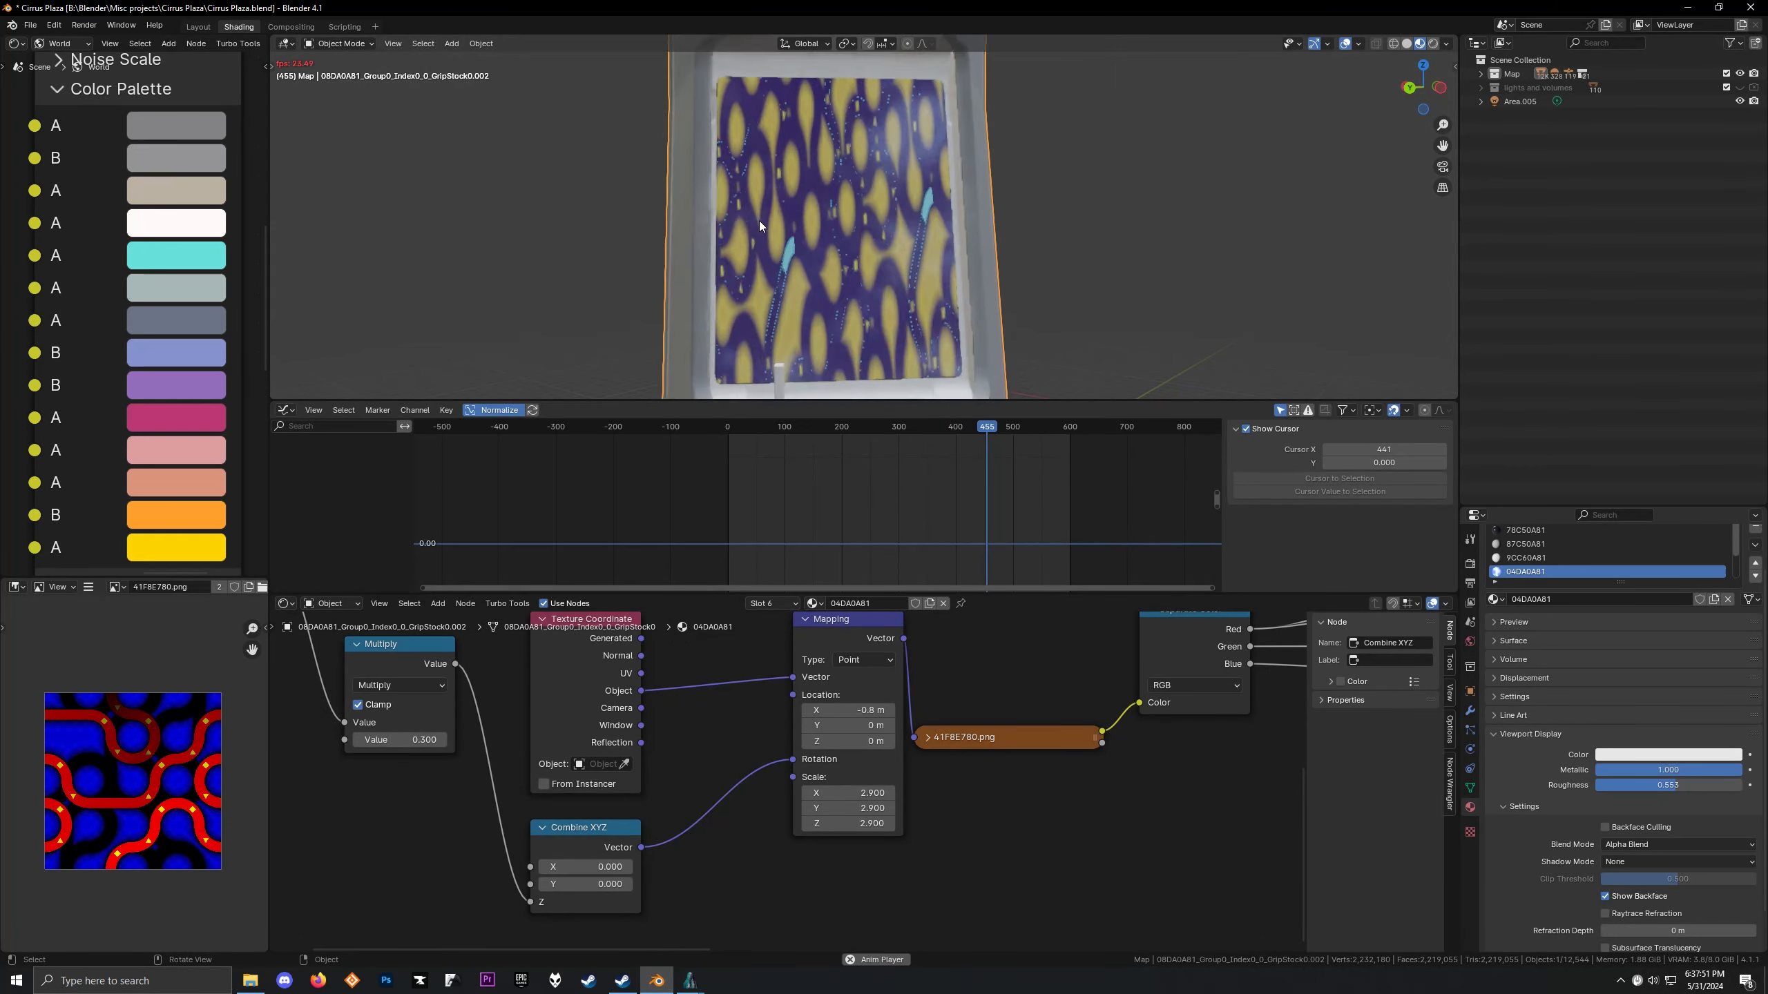
scroll(760, 226, up, 3)
Reconnect the UV coordinates to the Mapping node and set its Scale to 1.000 on all axes
drag(641, 673, 793, 677)
scroll(682, 288, down, 3)
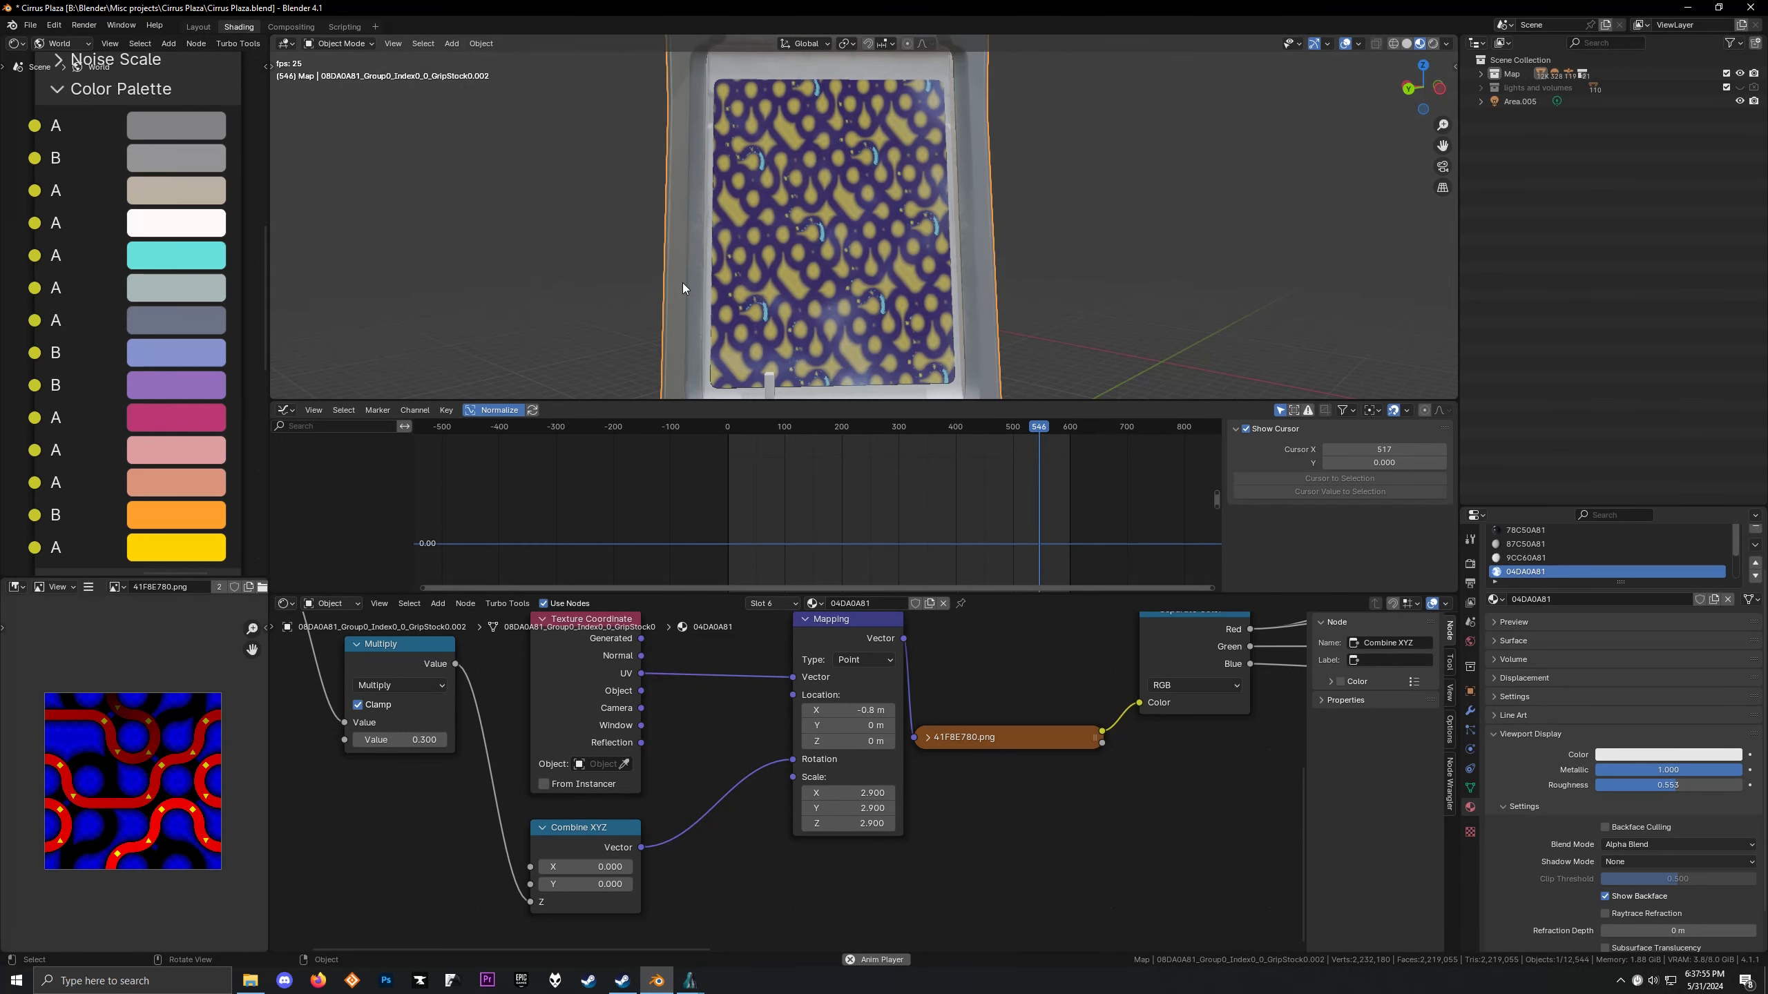
drag(875, 794, 875, 808)
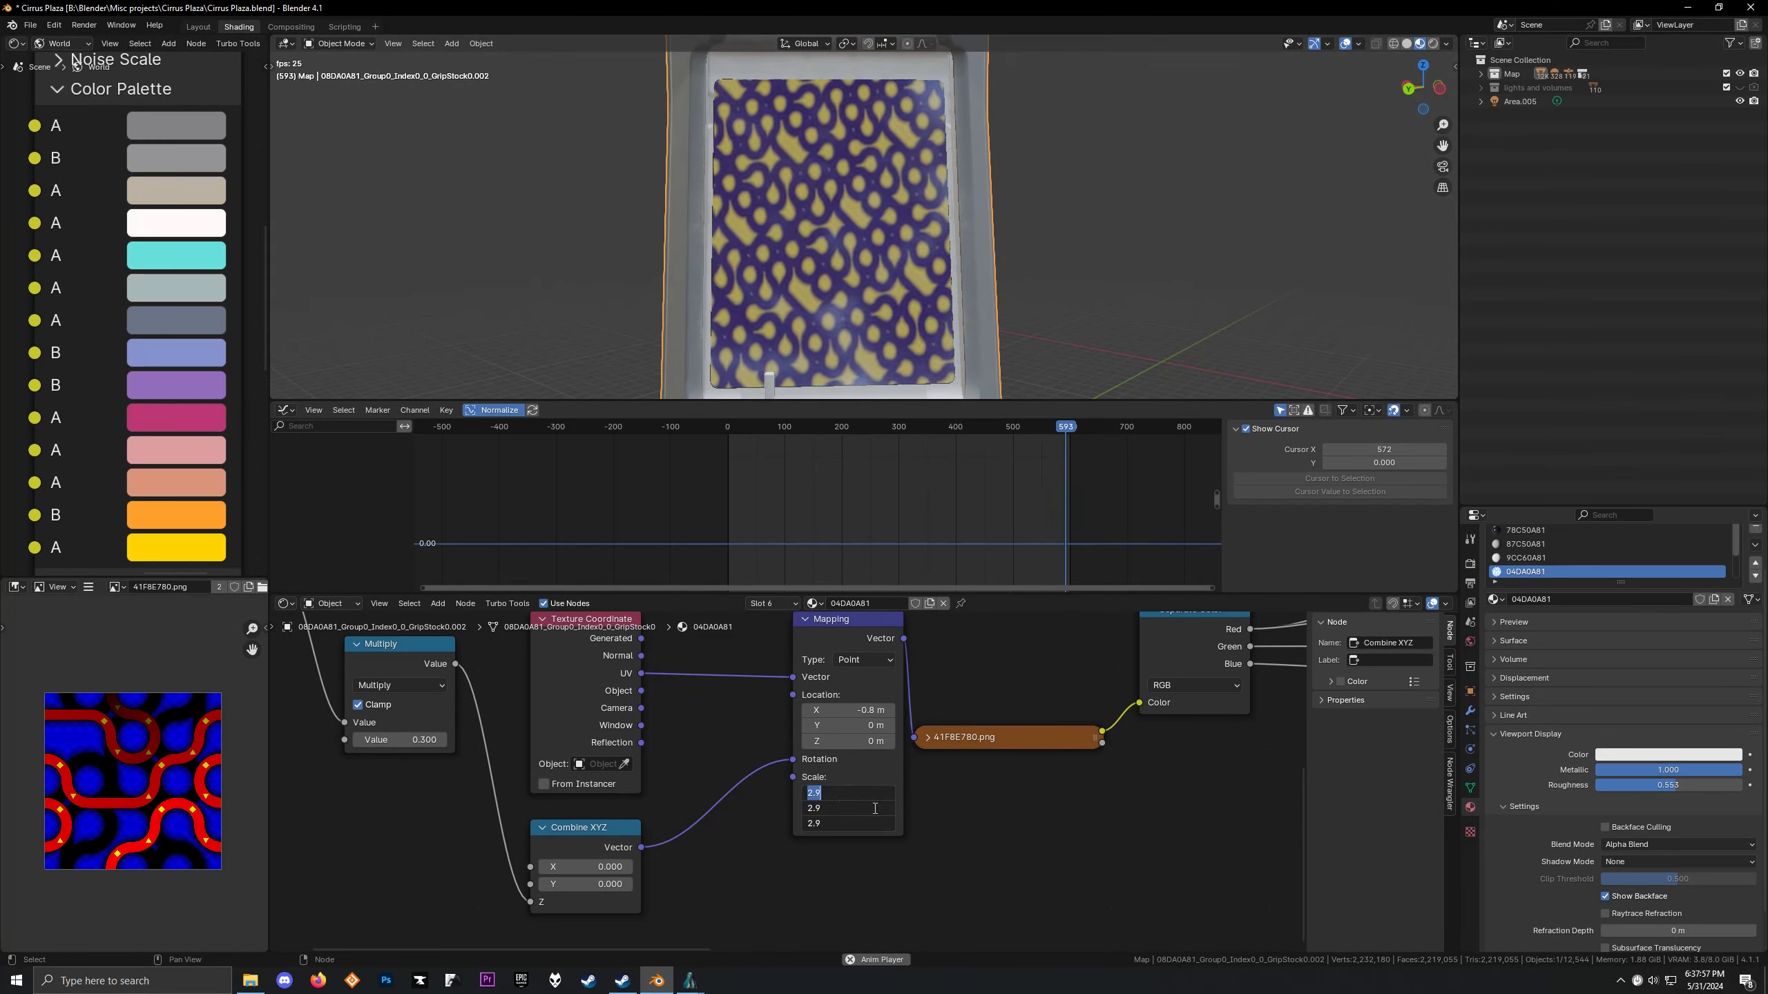
text(1)
key(Return)
scroll(778, 299, down, 1)
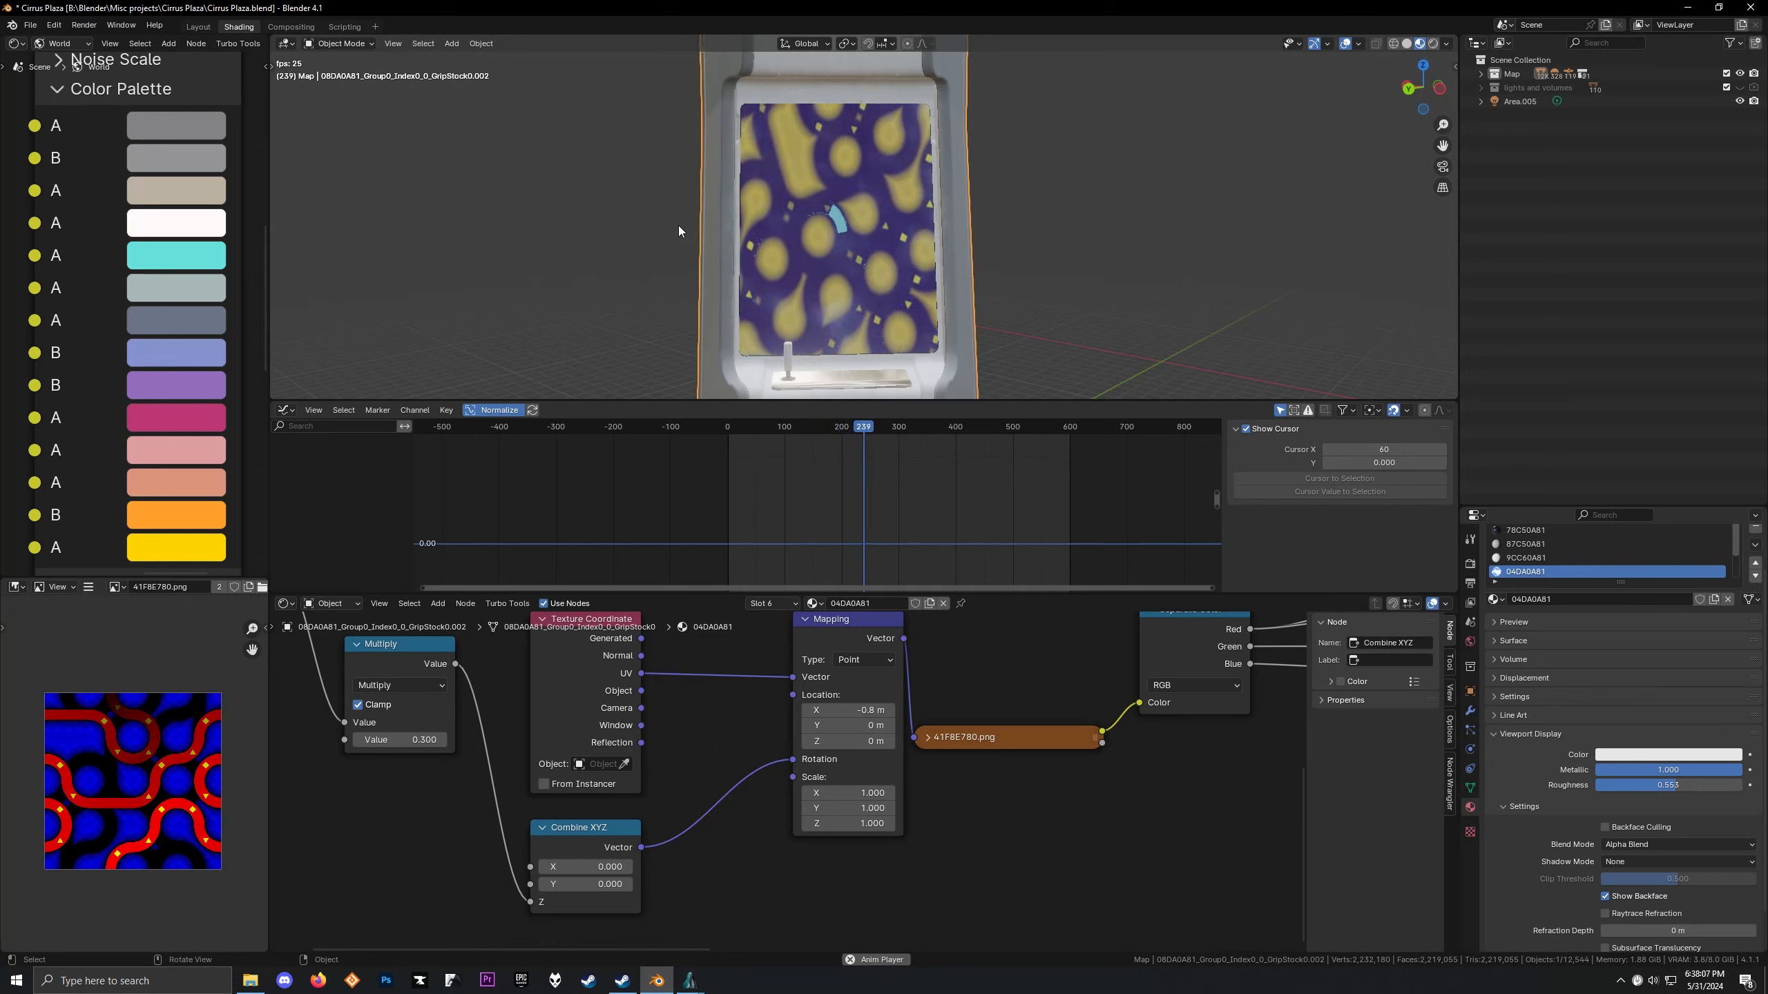
Inspect the rotating arcade screen up close and from a distance, and stop playback
middle_drag(677, 225, 635, 197)
scroll(620, 222, up, 6)
scroll(623, 222, down, 5)
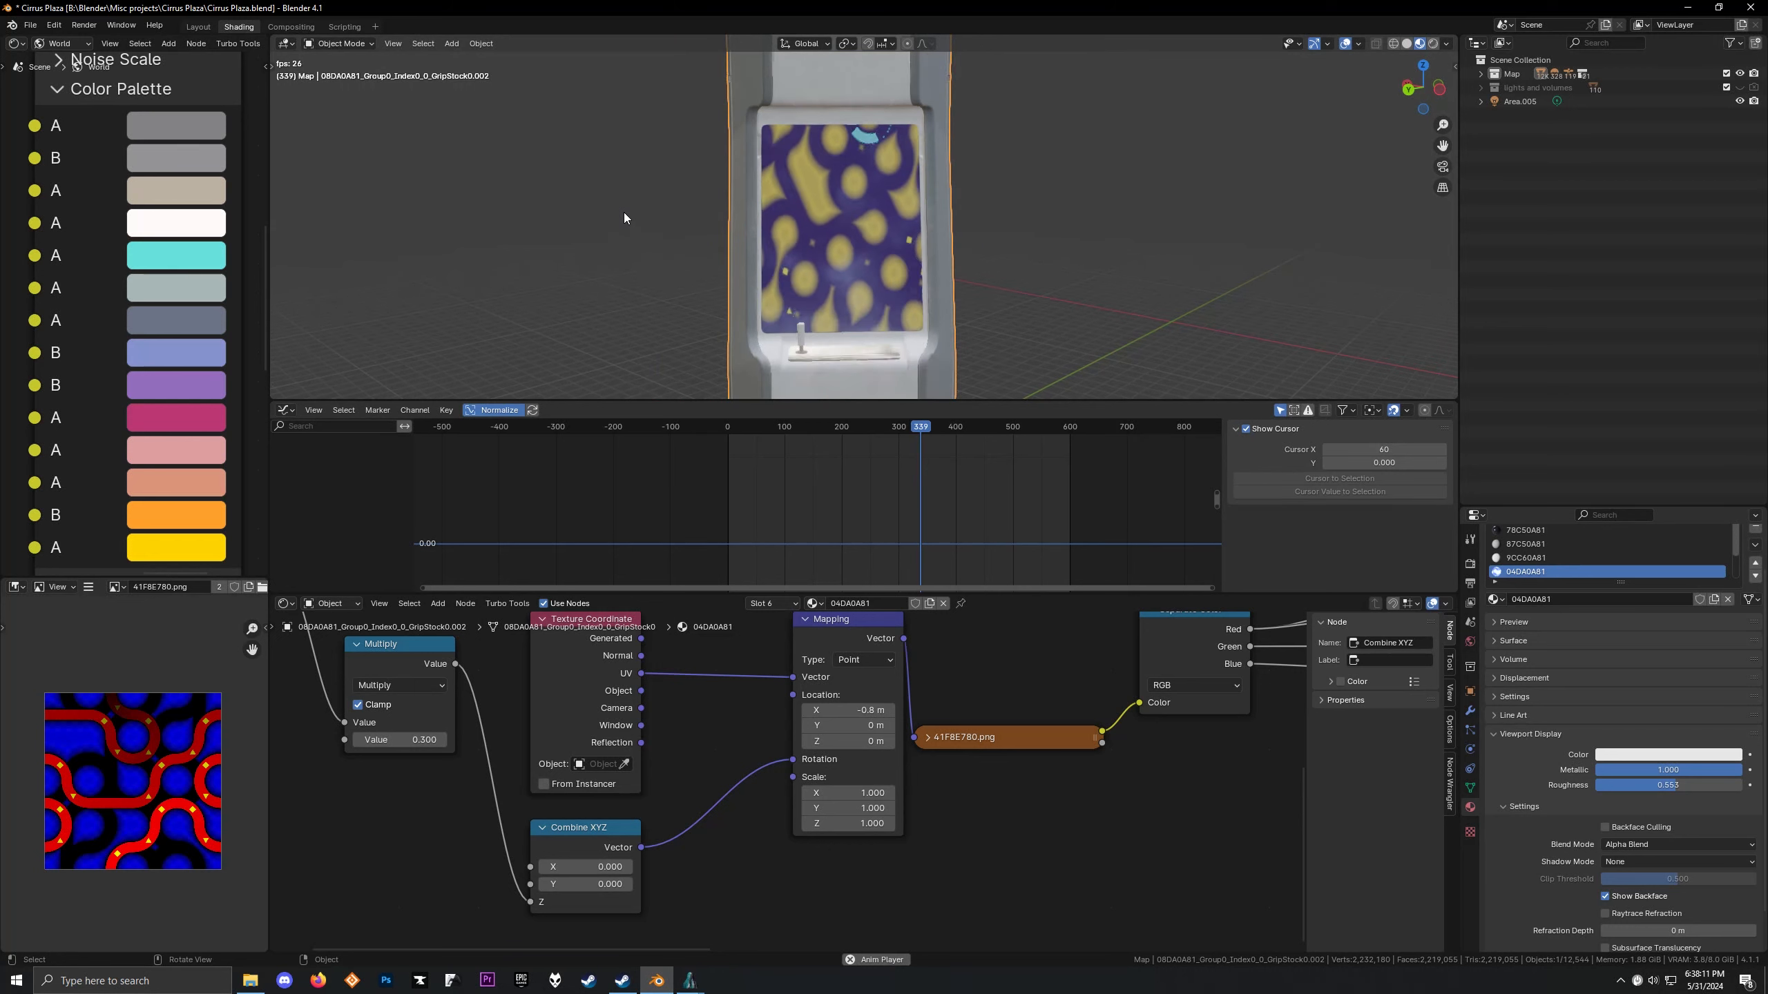
key(space)
scroll(624, 211, down, 5)
middle_drag(624, 210, 641, 192)
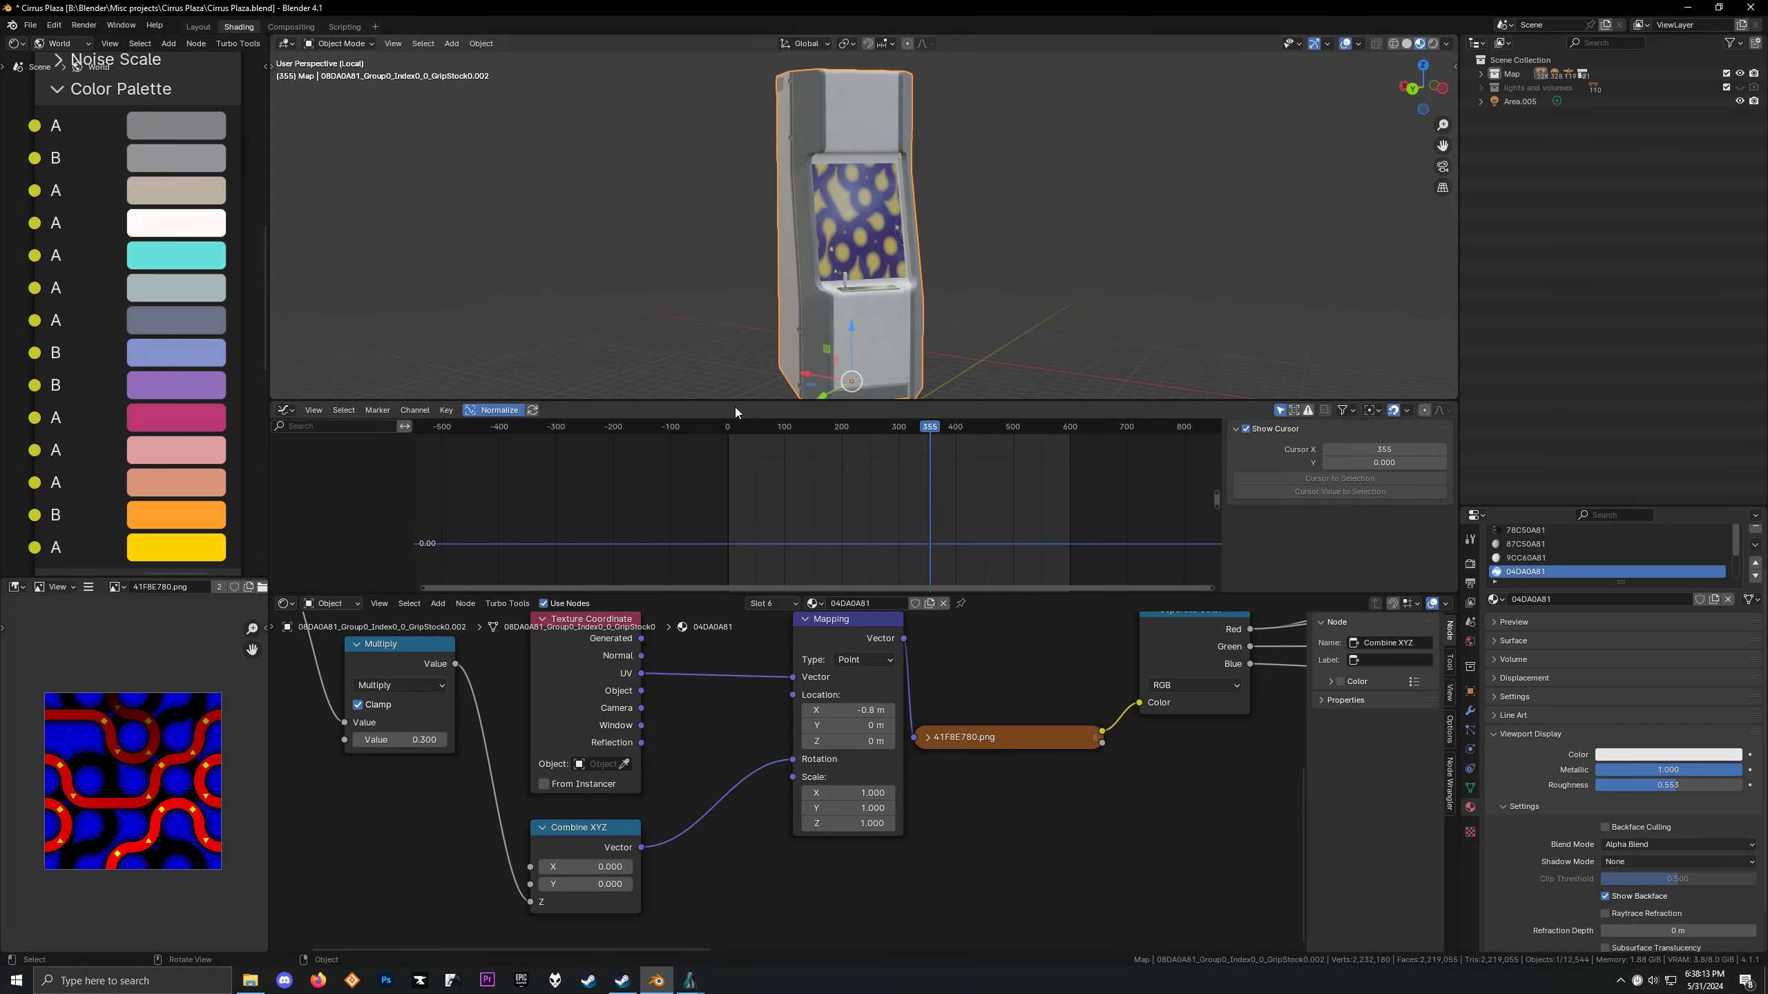
Enlarge the 3D viewport by shrinking the animation curve editor, the node editor and the image editor
drag(735, 406, 484, 575)
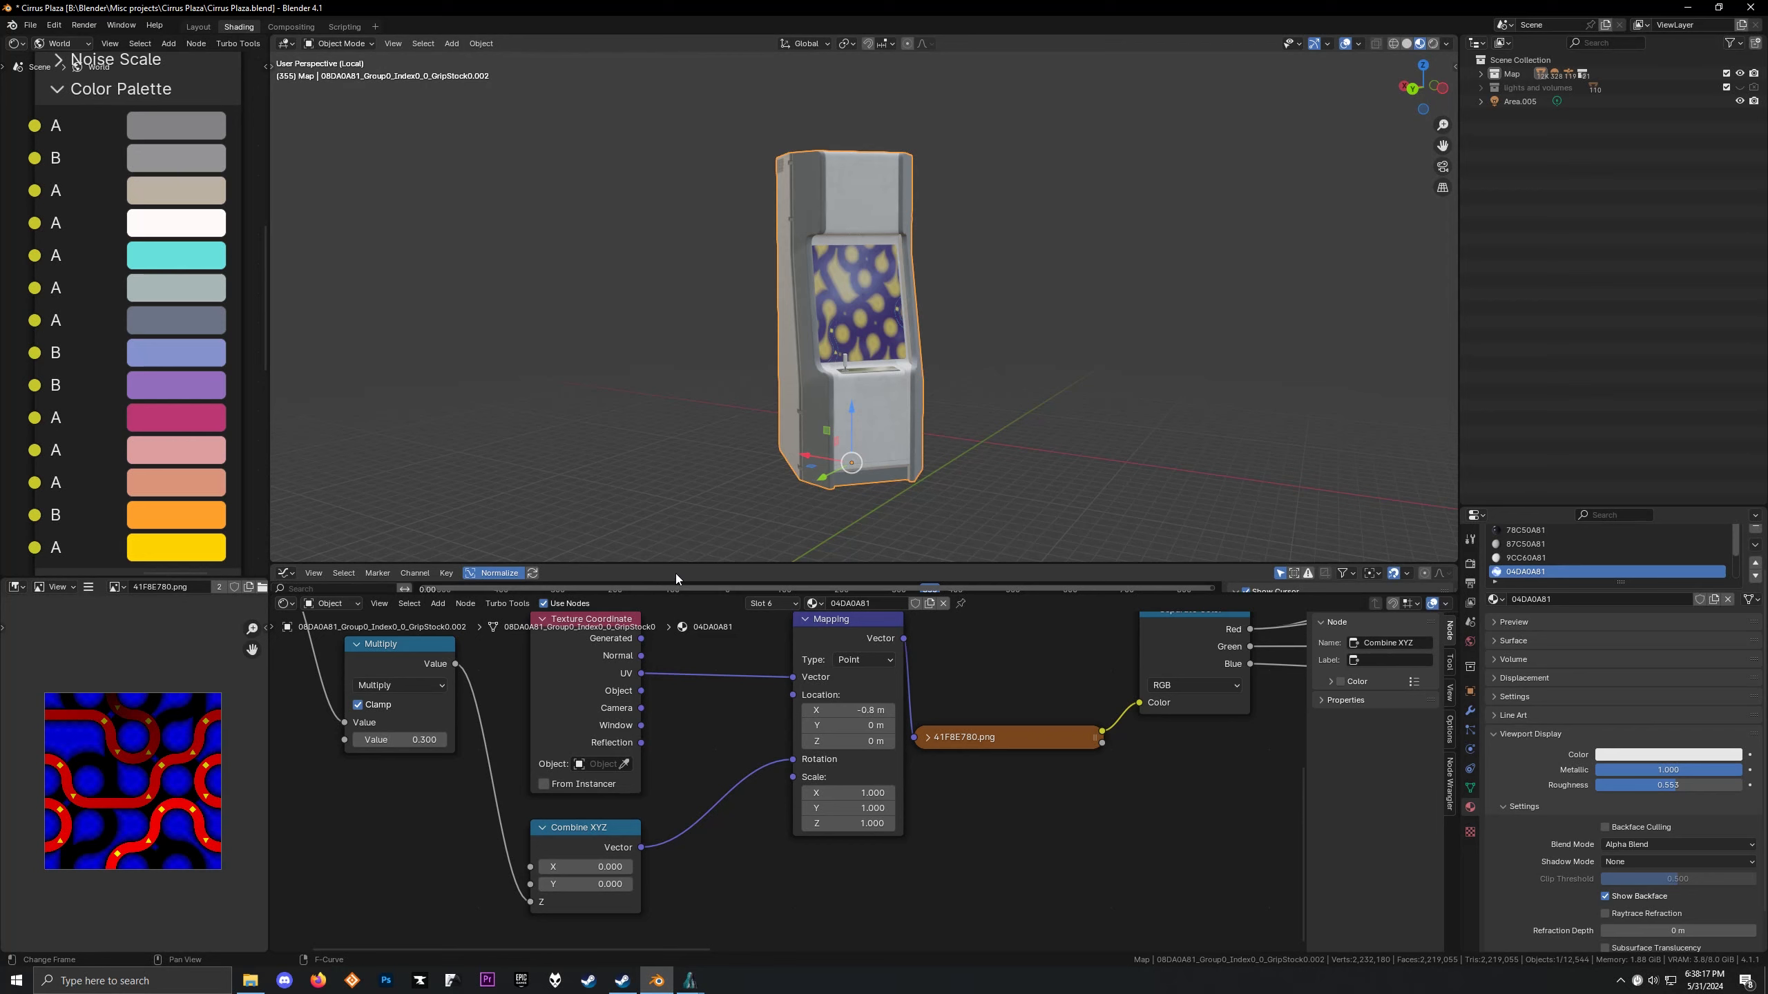
drag(717, 591, 724, 634)
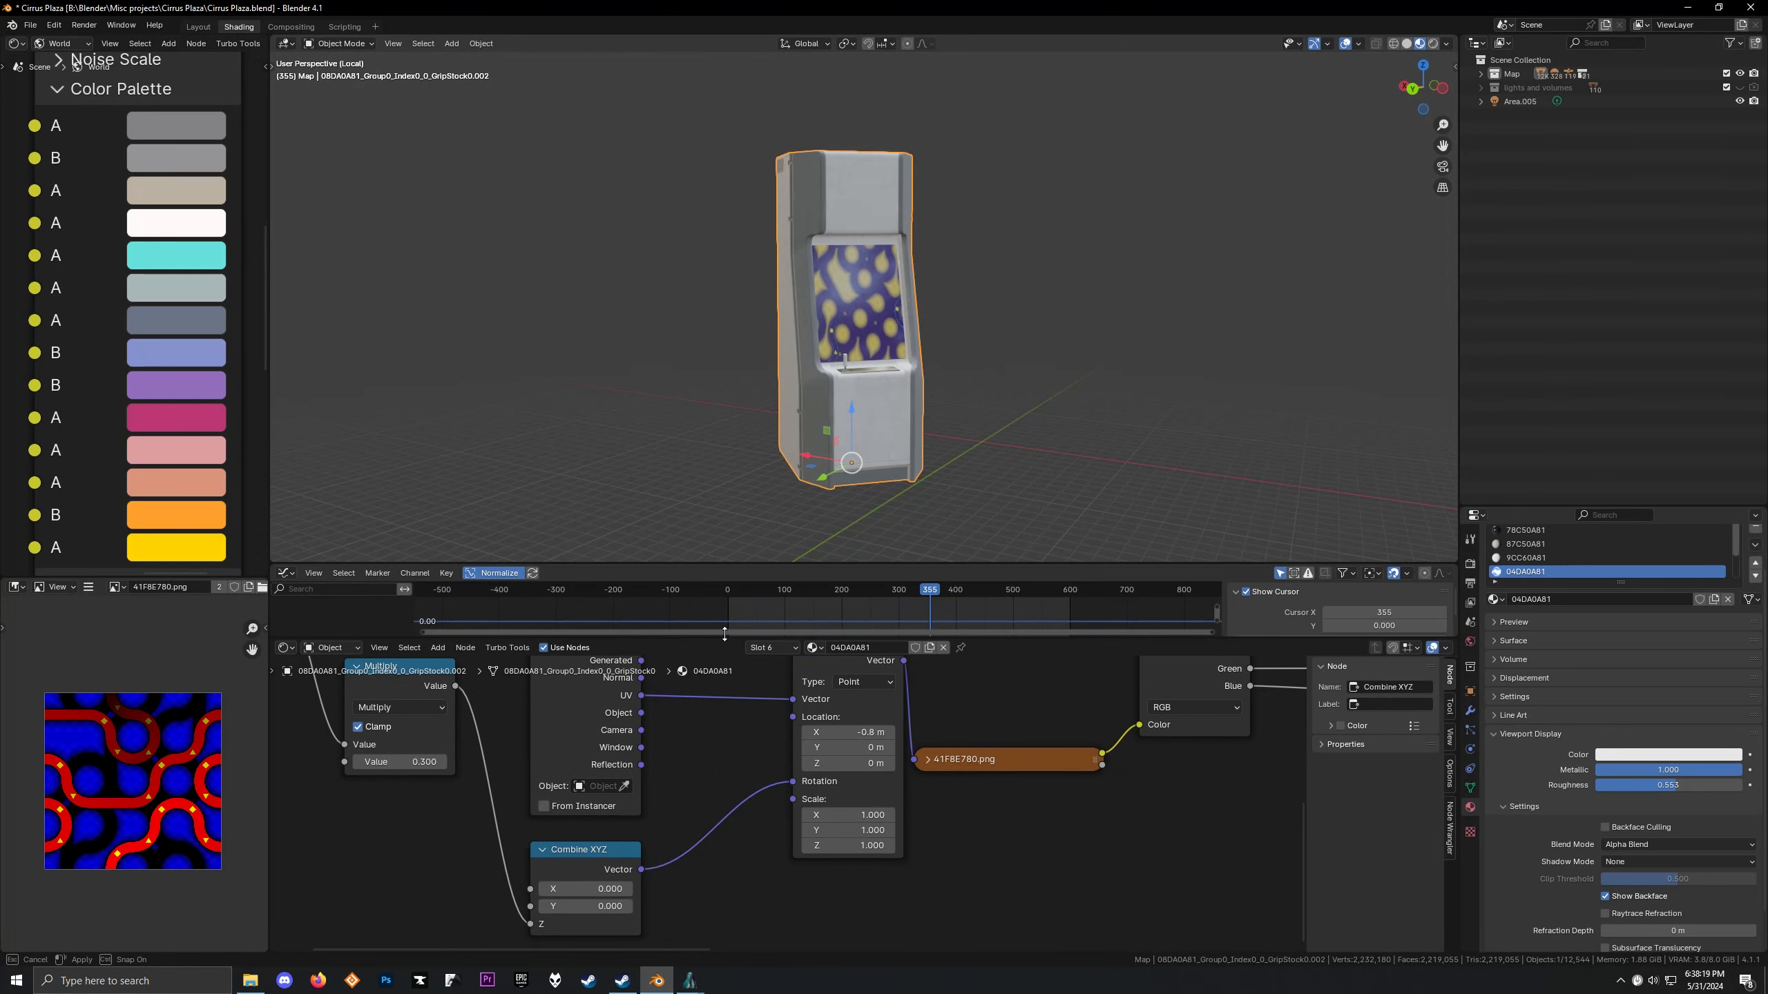
drag(210, 578, 215, 634)
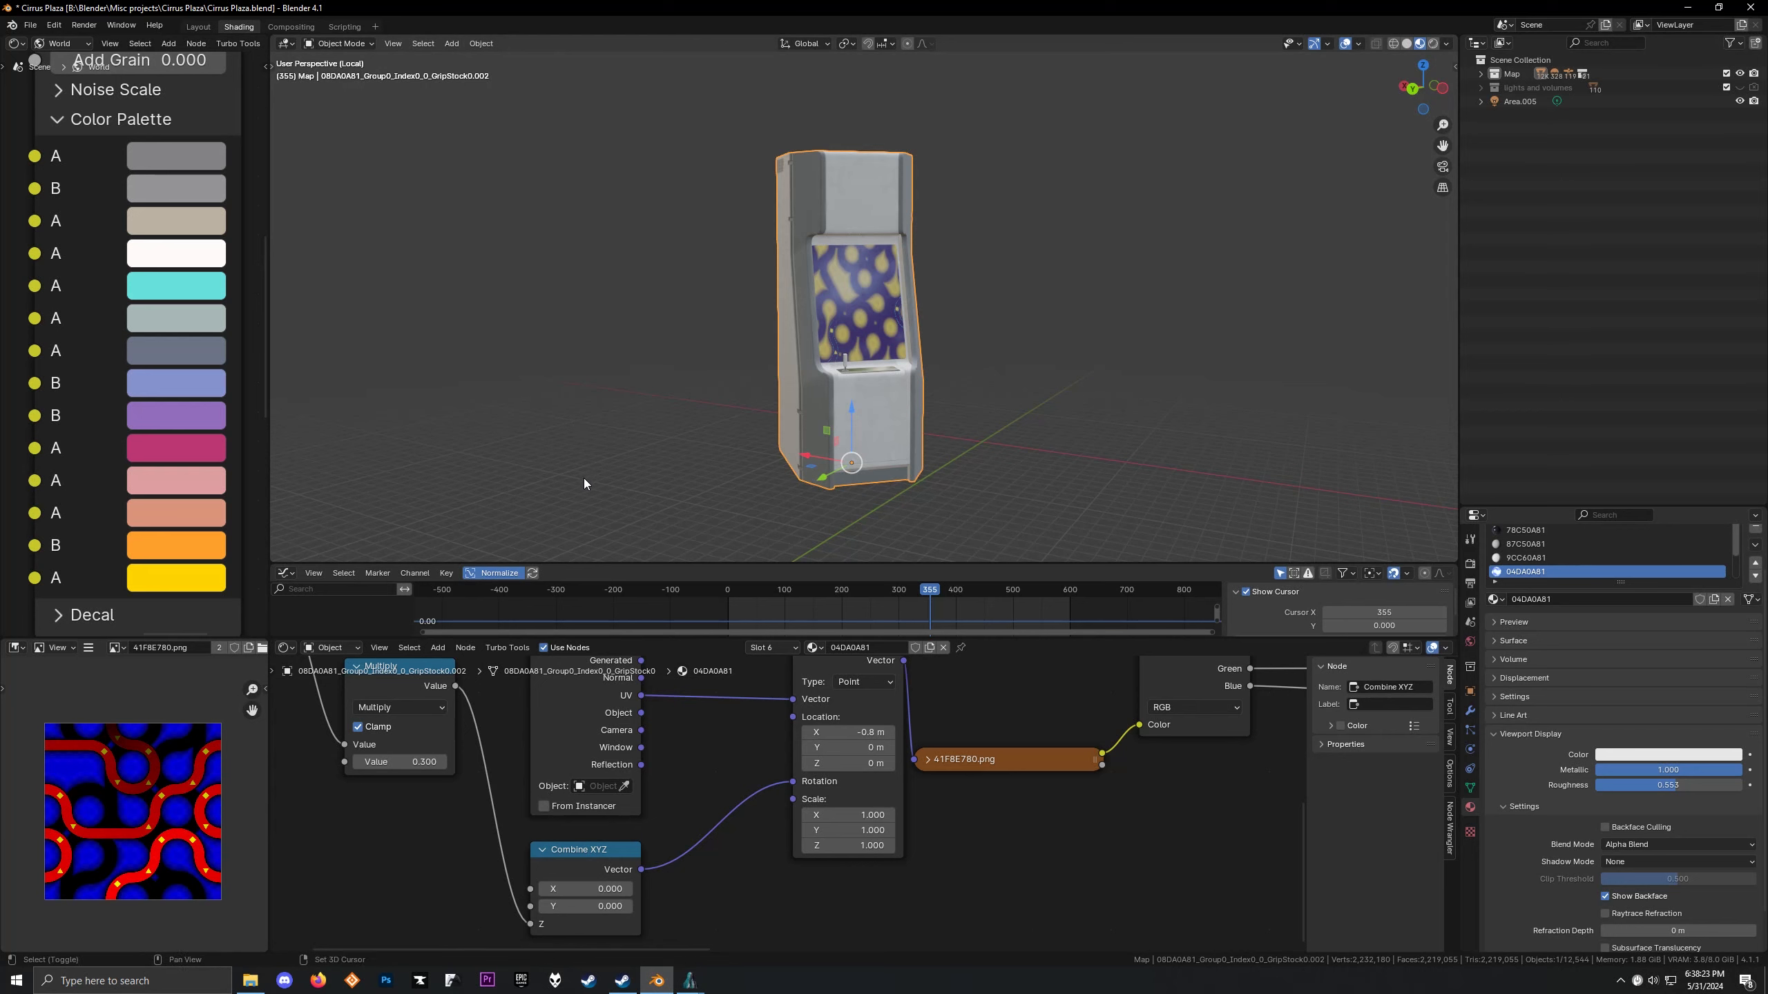
Return to the full plaza scene, select the neighbouring arcade cabinet with the green screen, and isolate it in local view
middle_drag(583, 478, 670, 458)
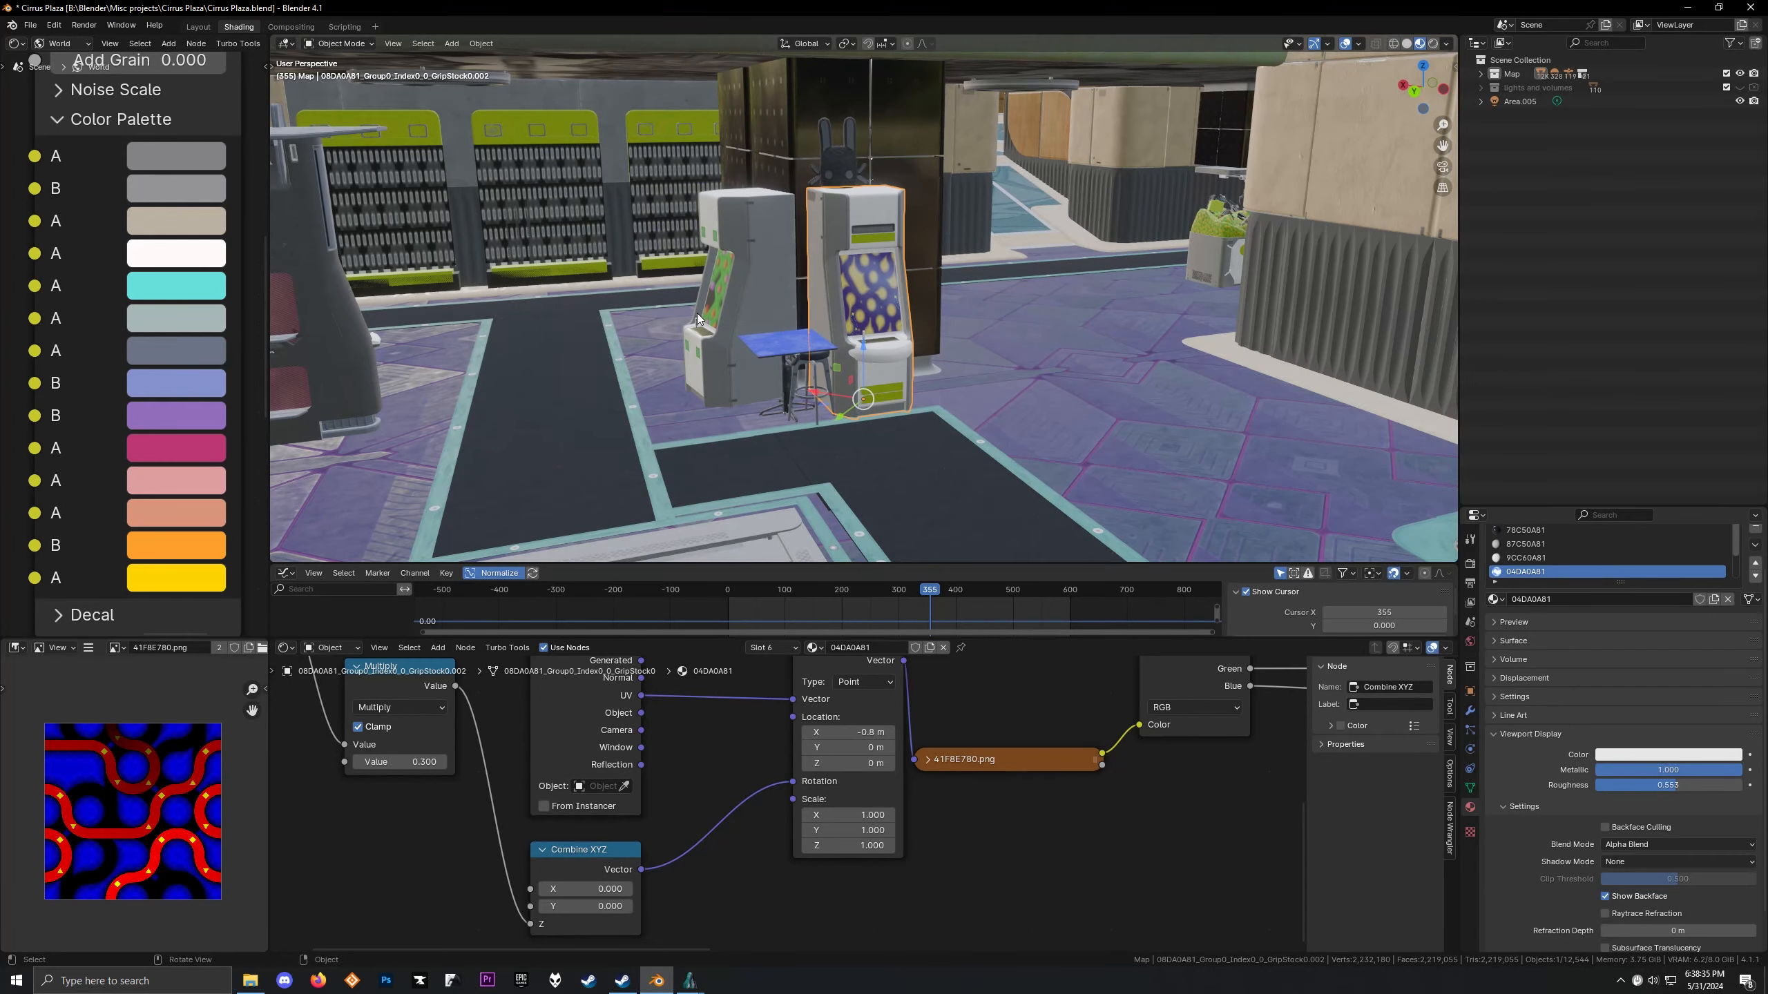
middle_drag(698, 319, 825, 293)
click(765, 281)
key(KP_Decimal)
scroll(834, 304, up, 5)
scroll(818, 267, down, 4)
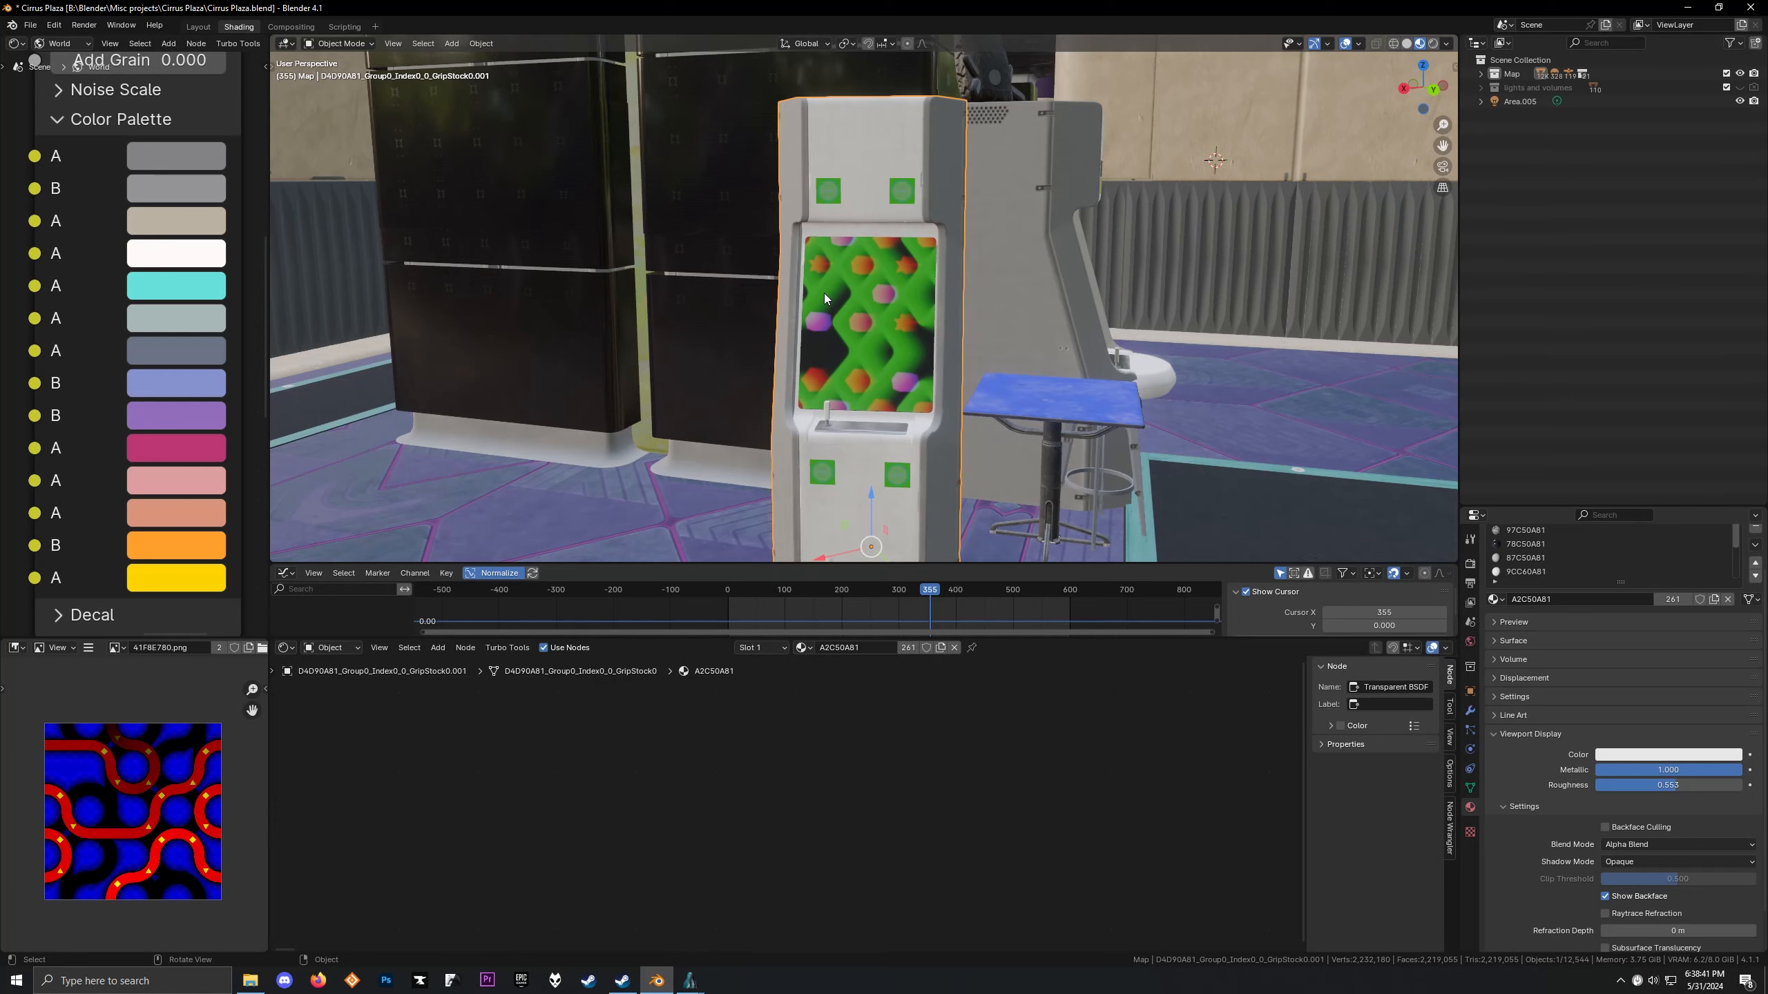
key(KP_Divide)
middle_drag(935, 276, 914, 437)
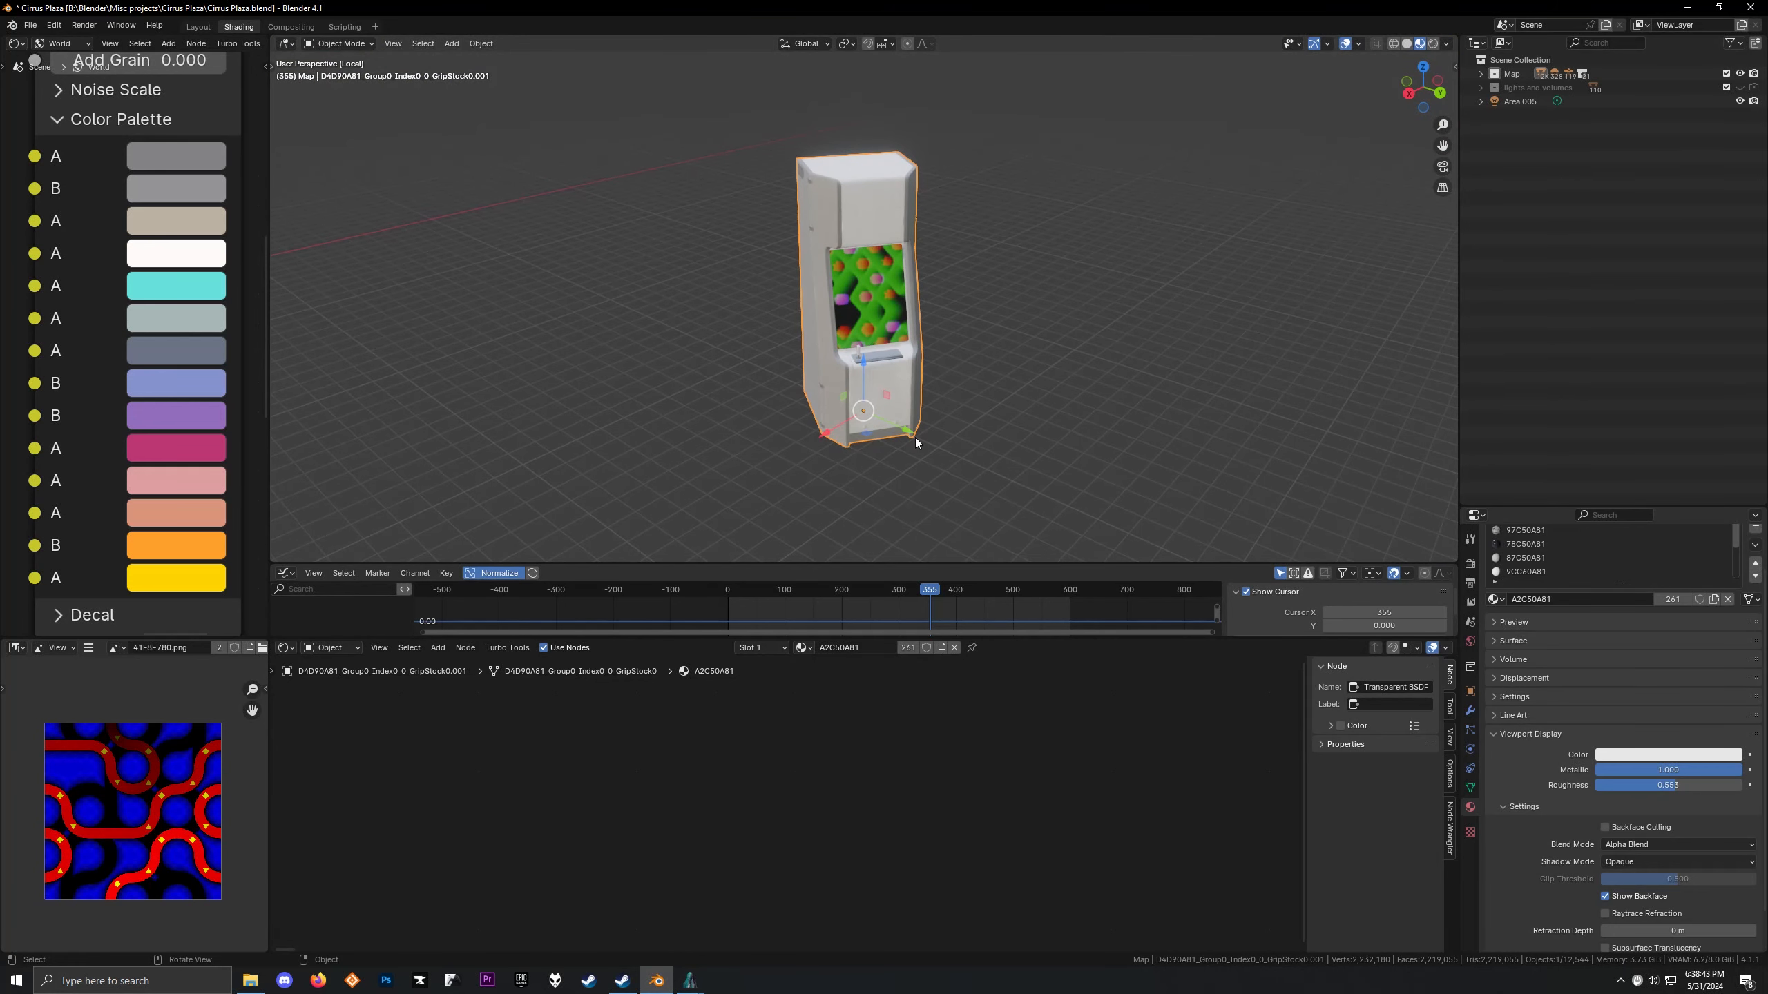
Frame the cabinet's nodes and look through its material slots, ending on B1CE0A81 in Slot 9
key(Home)
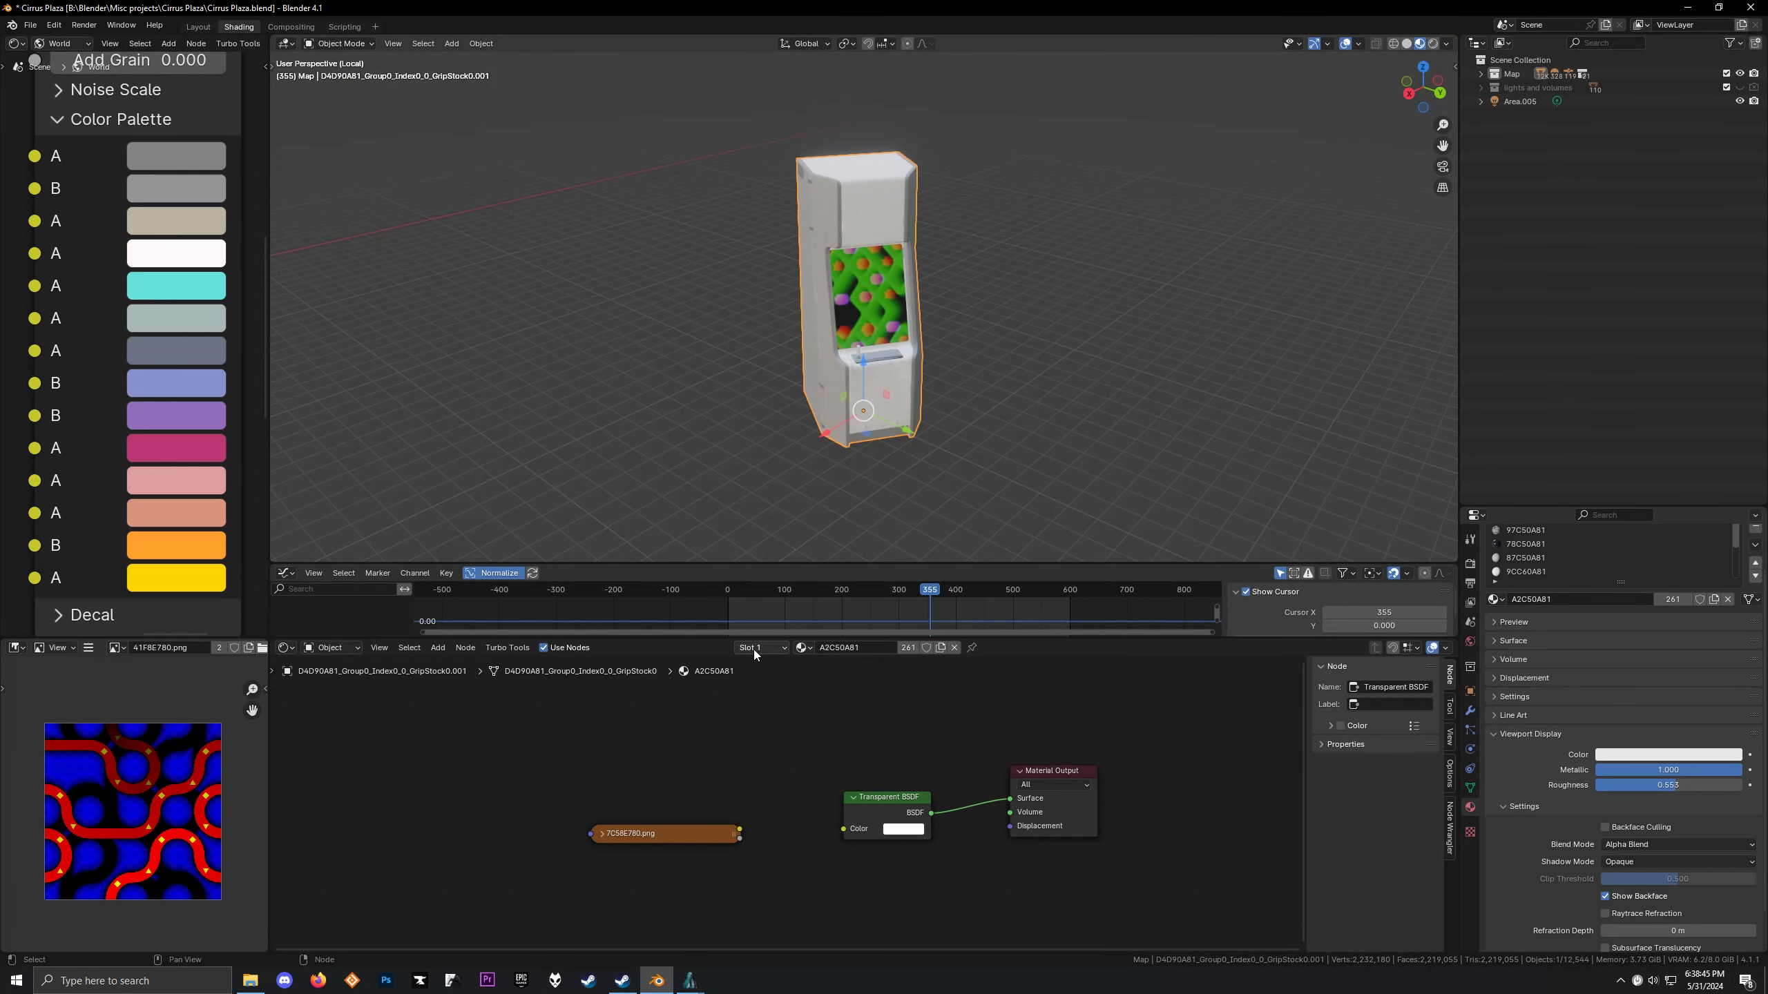
click(754, 649)
click(746, 700)
scroll(730, 706, down, 2)
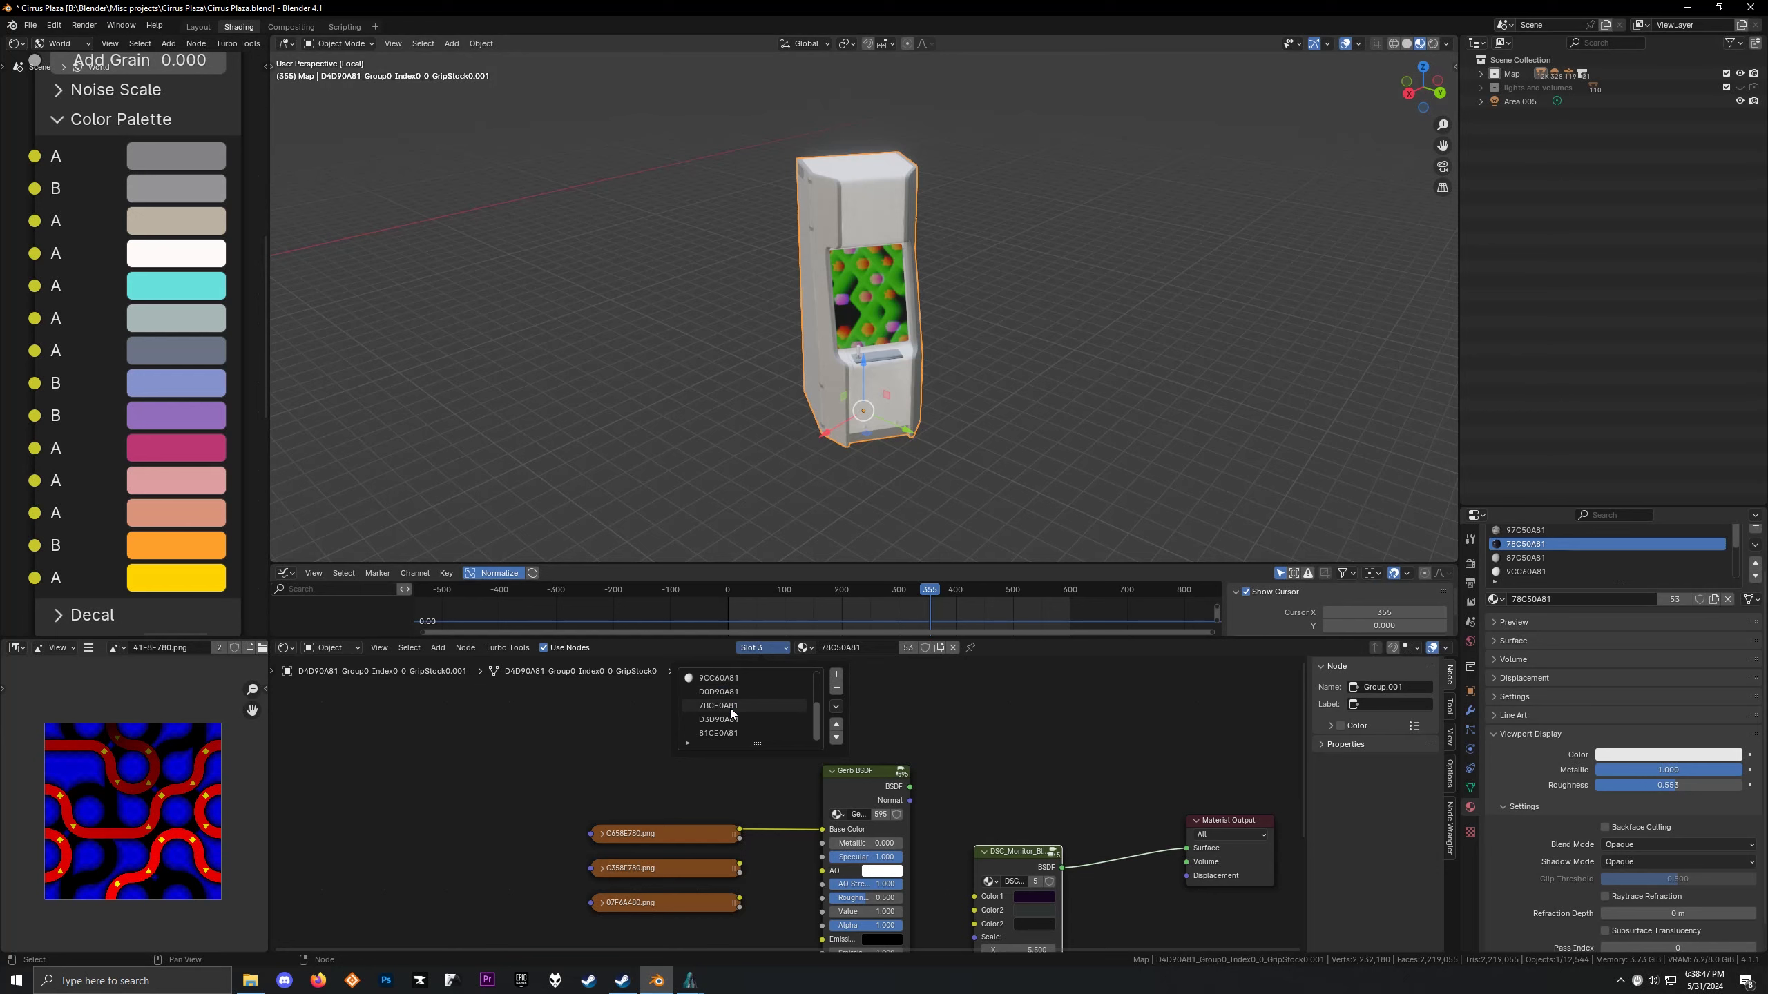
click(728, 693)
click(728, 708)
click(727, 720)
click(727, 734)
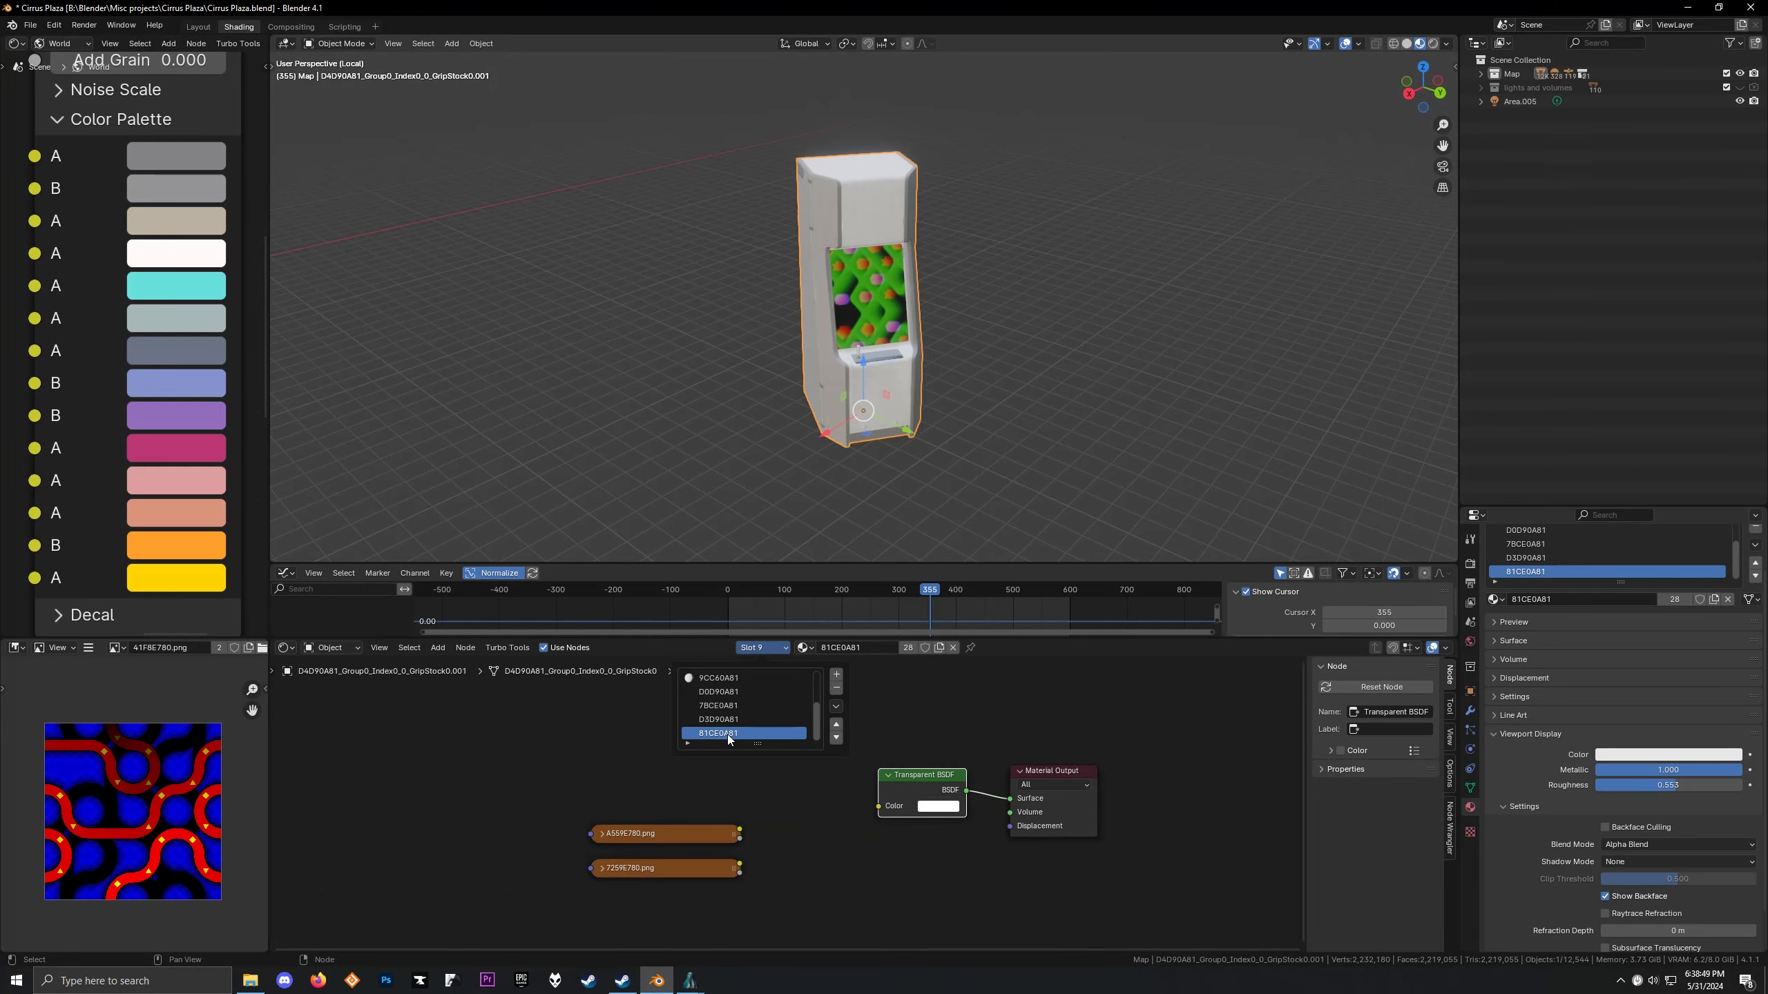
Open material D3D90A81 in Slot 8, insert a Transparent BSDF before the Material Output, and set the blend mode to Alpha Blend
click(724, 719)
key(shift+a)
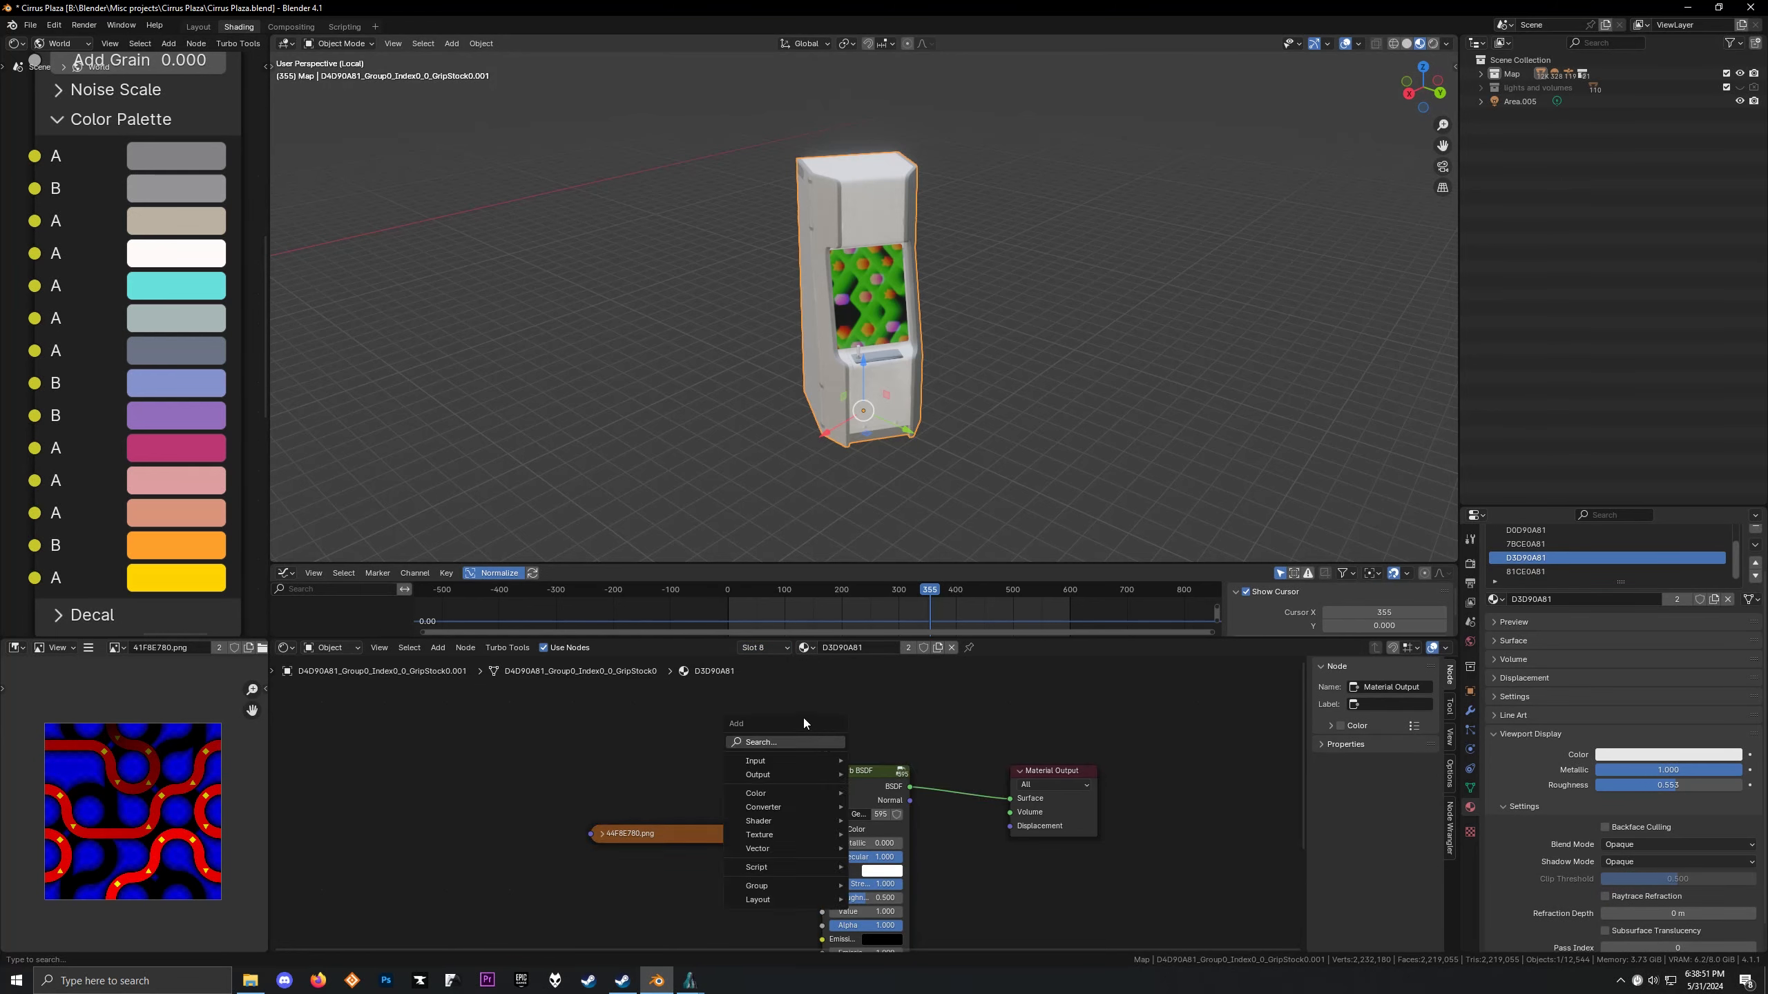
text(tr)
click(878, 774)
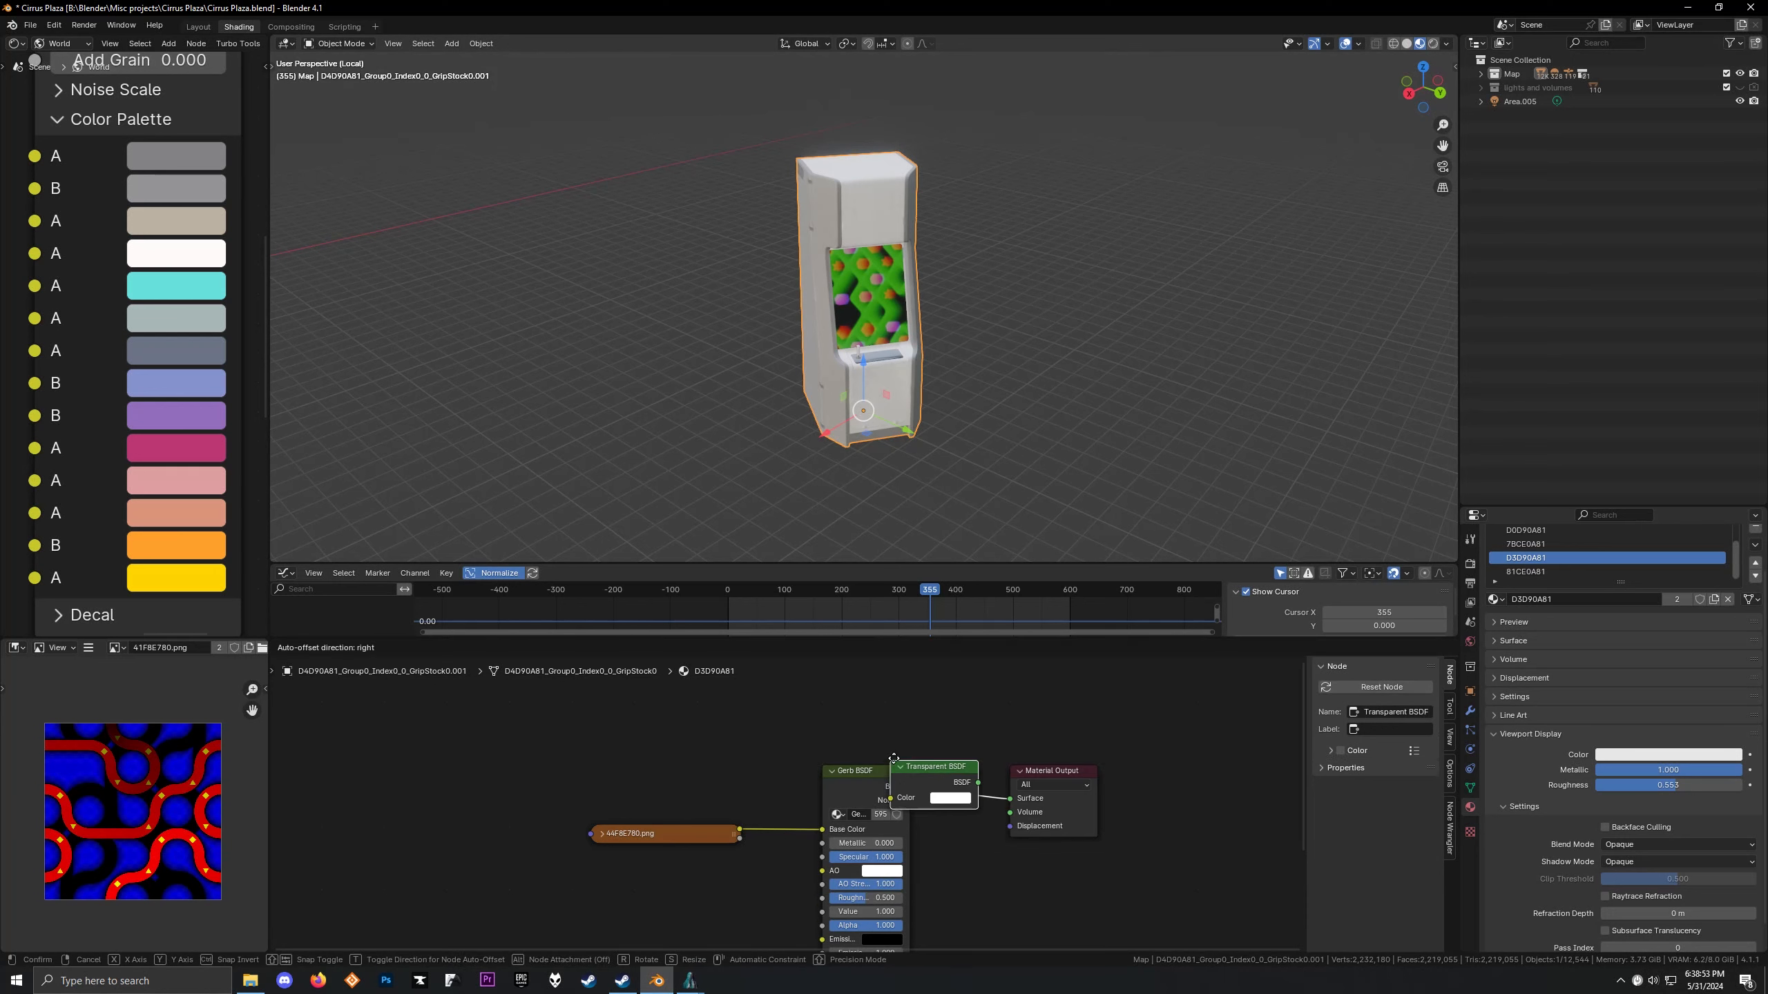
click(899, 758)
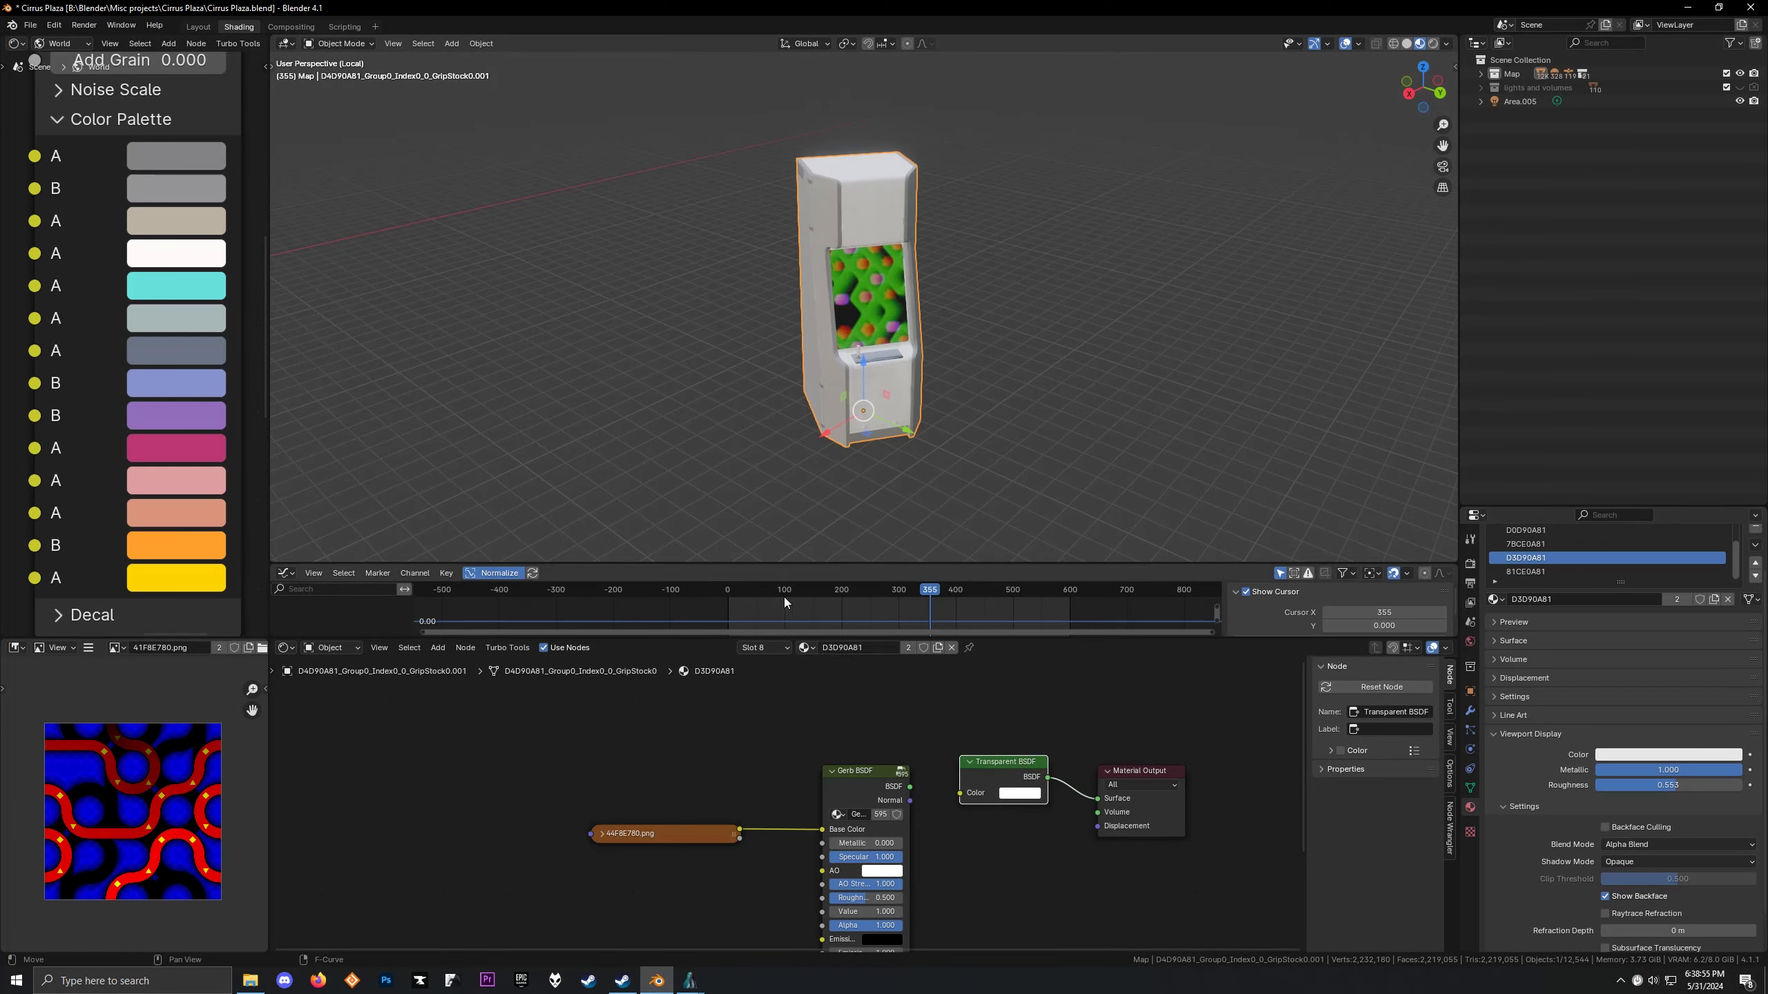
Open material D0D90A81 in Slot 6 and select its 44F8E780.png texture node
click(777, 651)
click(718, 706)
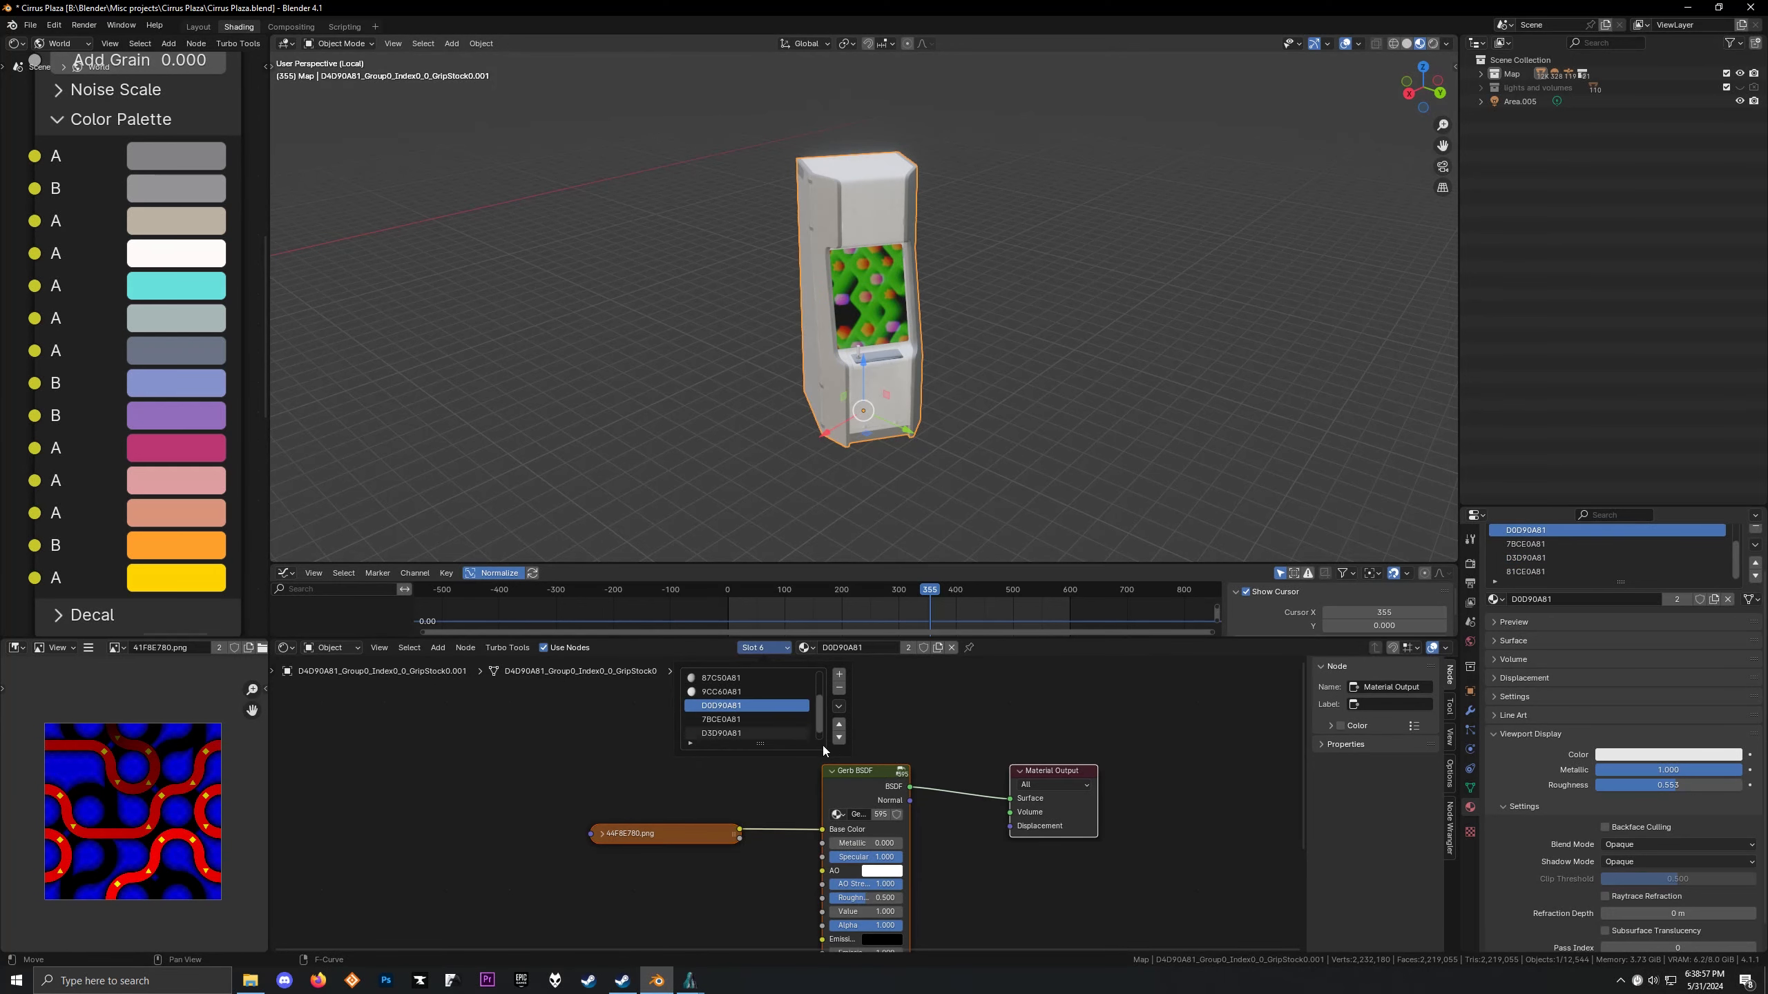
click(652, 830)
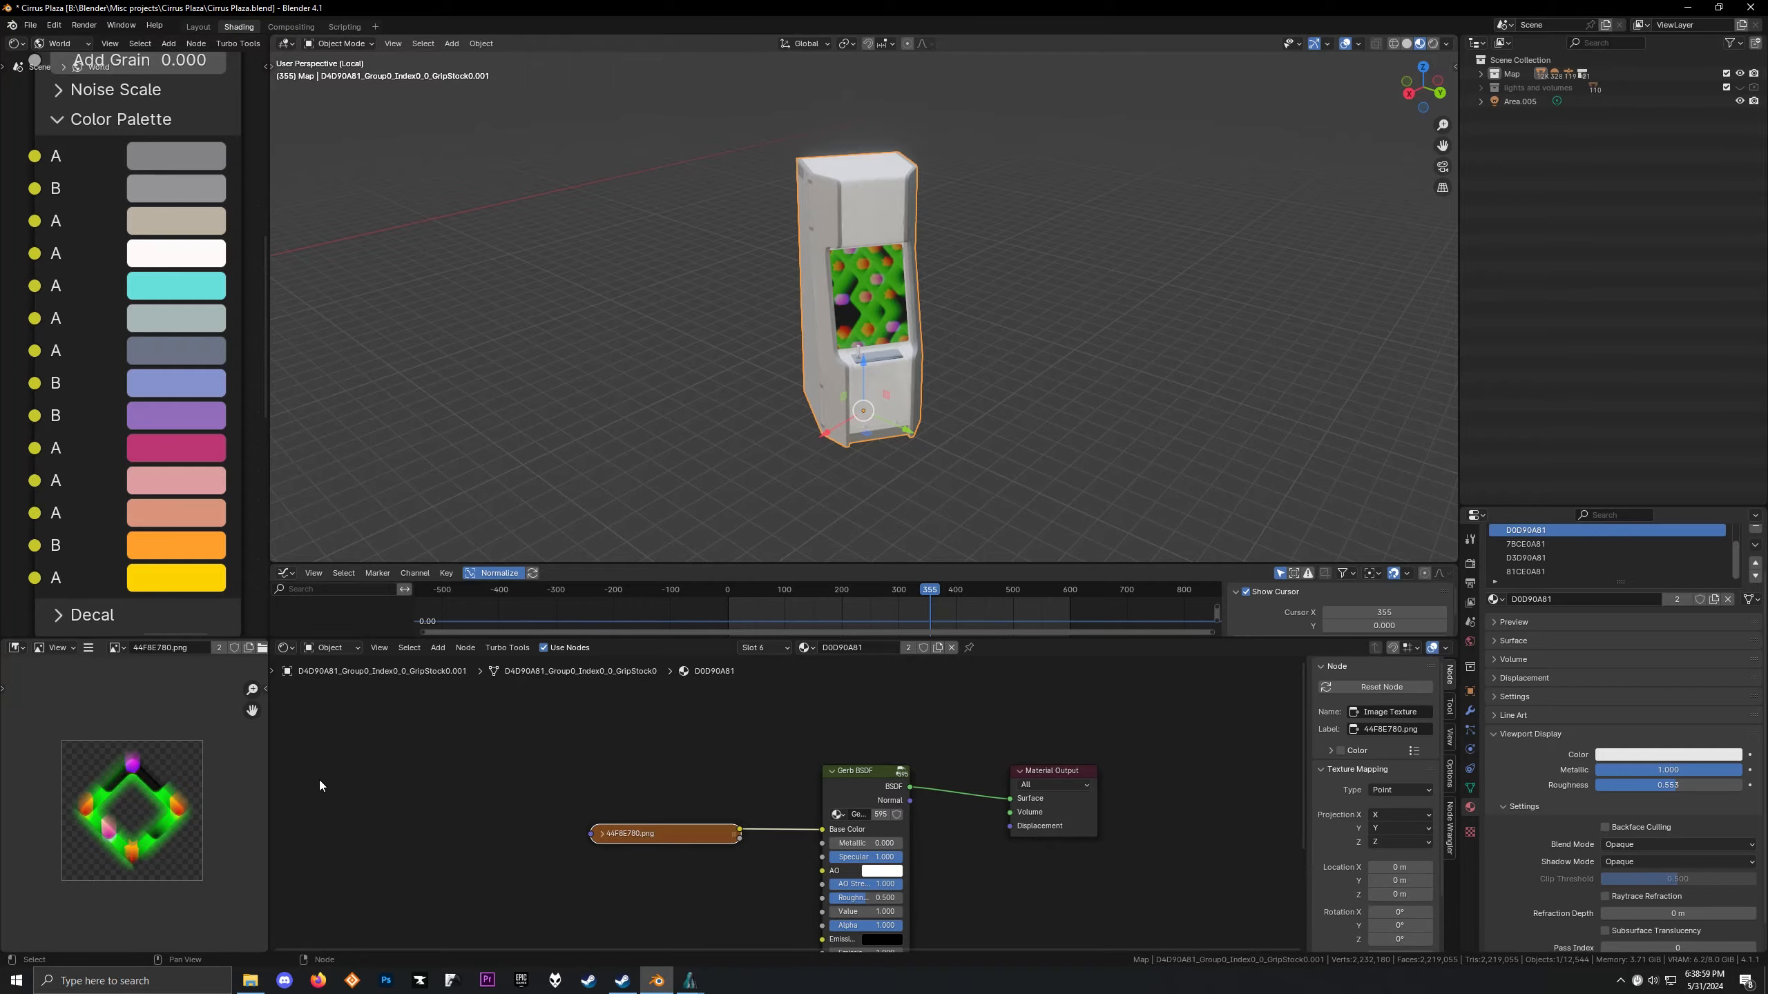
Switch to Alkahest and select the arcade cabinet with the purple and cyan diamond screen
key(alt+Tab)
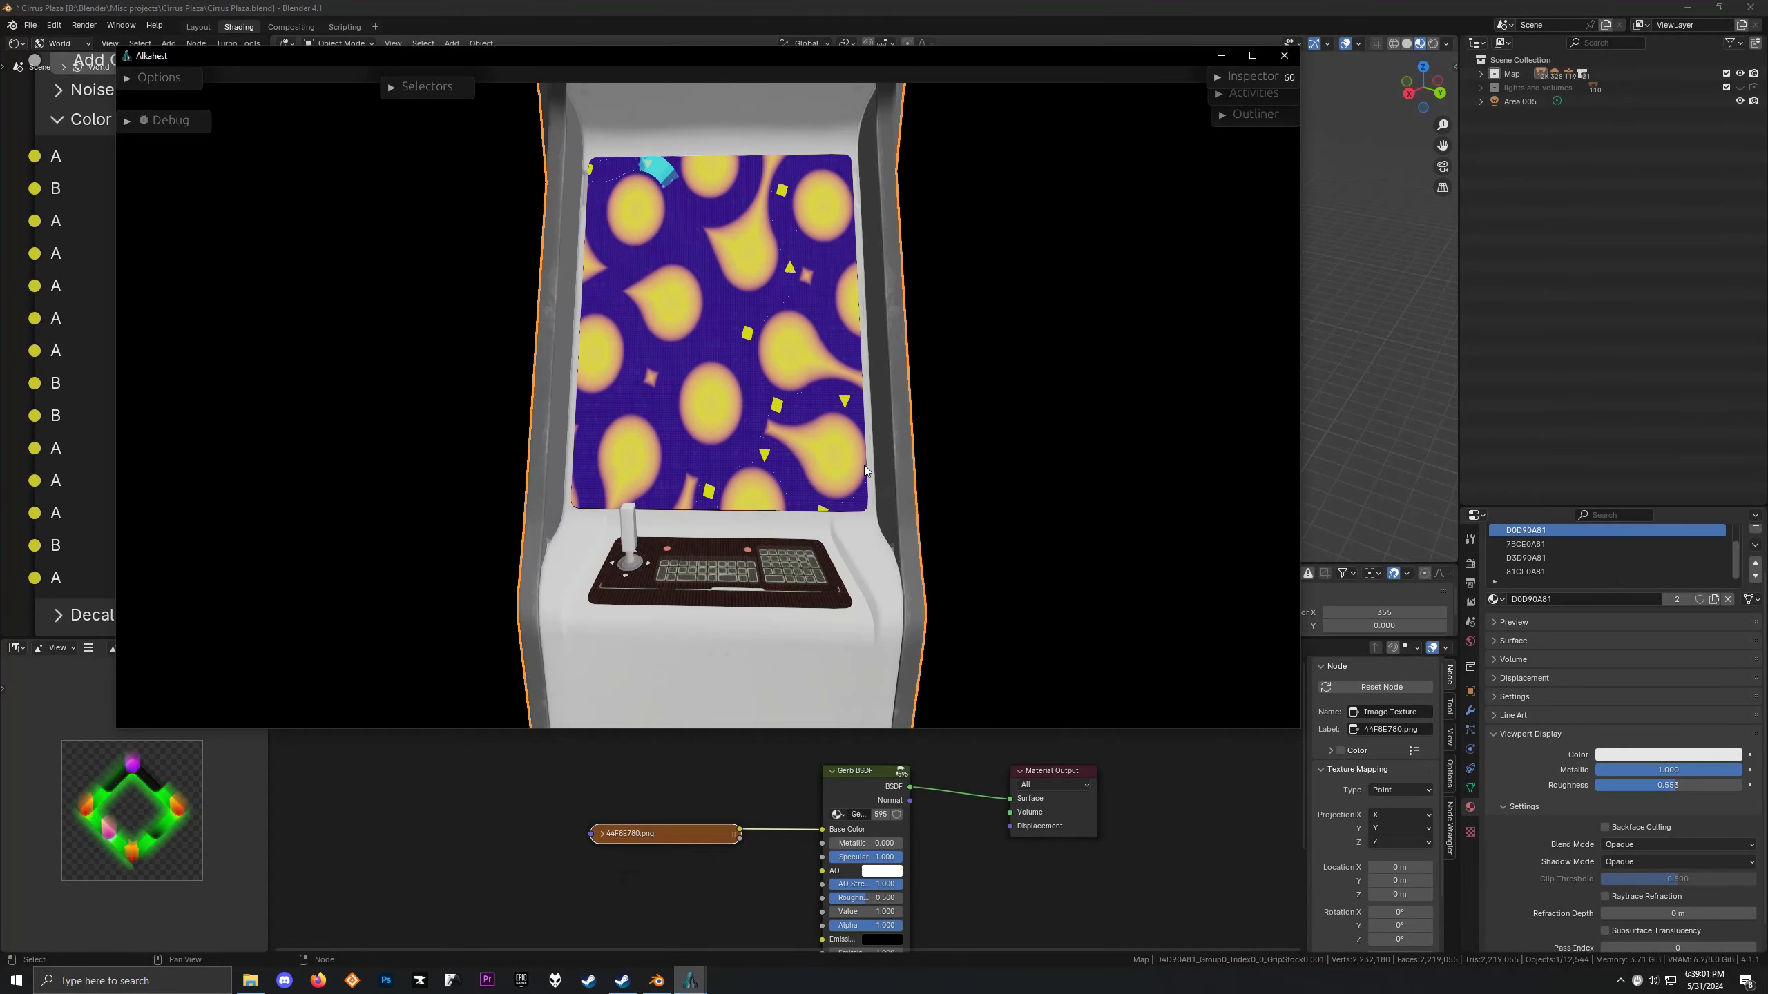
drag(864, 466, 1279, 434)
key(w)
key(w)
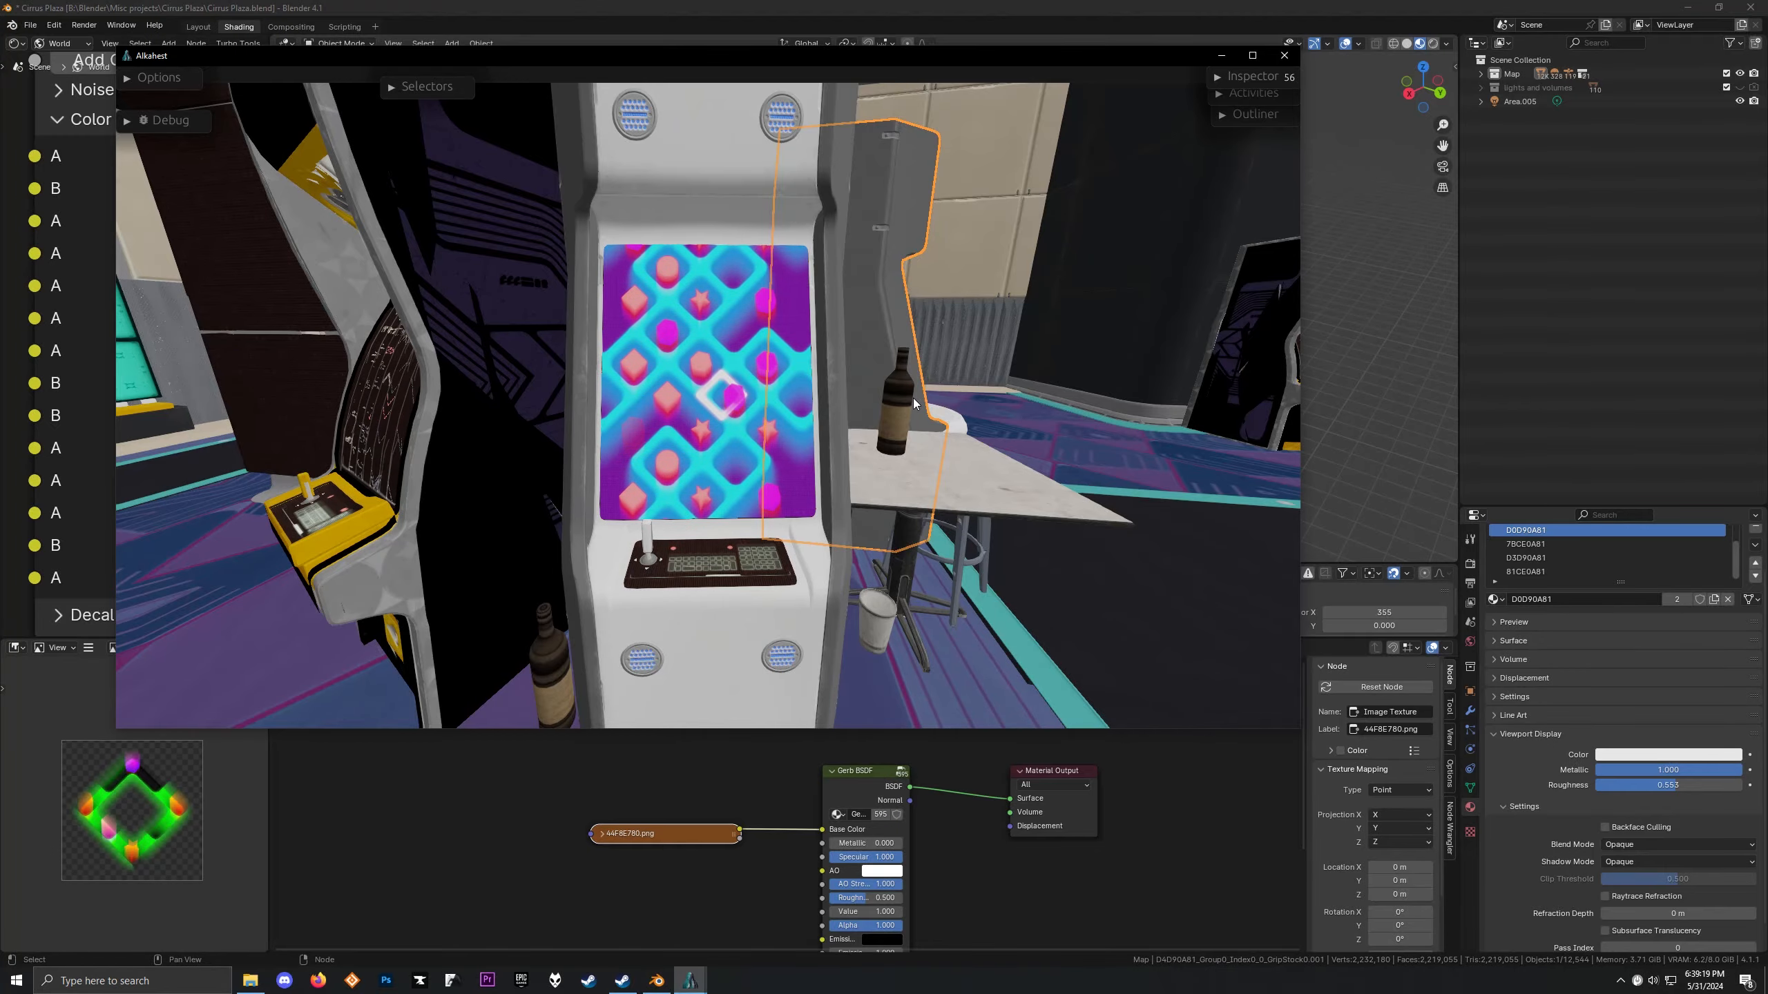
click(754, 388)
Isolate the selected cabinet and examine its diamond screen pattern and white diamond marker from near and far
key(s)
key(w)
key(a)
mouse_move(803, 387)
mouse_down()
mouse_move(936, 415)
mouse_move(578, 401)
mouse_move(896, 398)
mouse_move(806, 399)
mouse_up()
key(d)
key(a)
key(shift+h)
key(w)
key(d)
key(s)
key(d)
key(a)
key(w)
key(d)
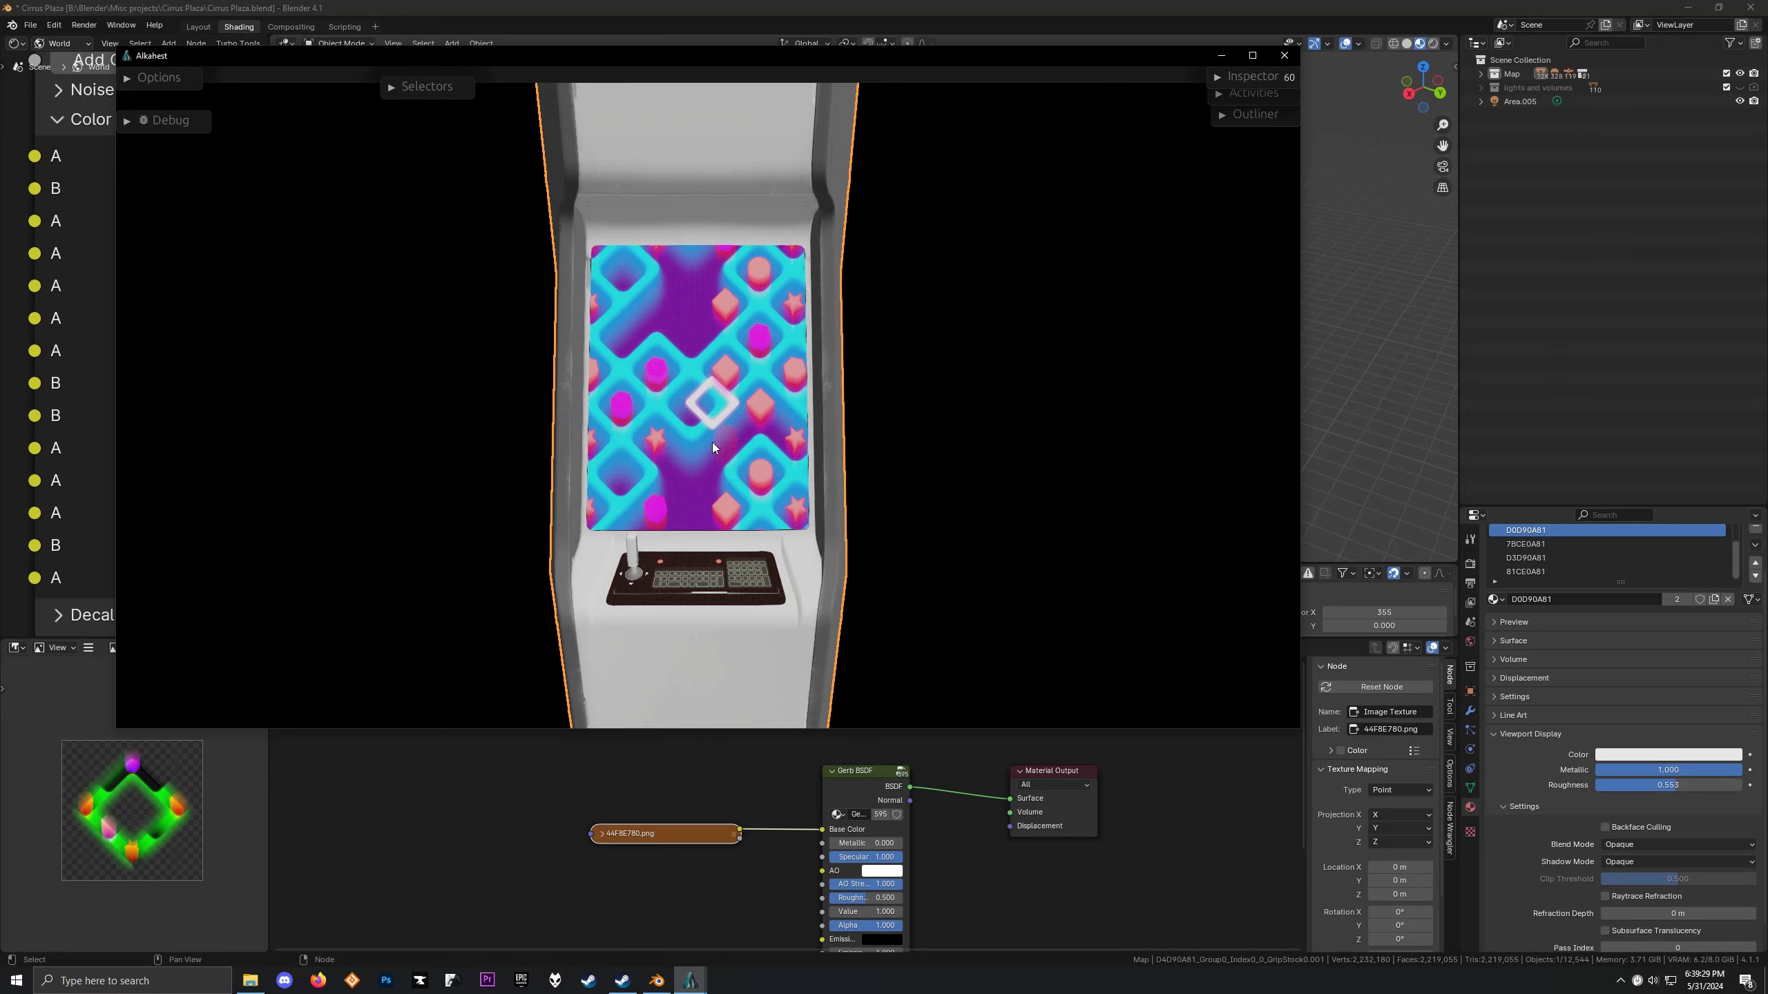
key(w)
drag(703, 497, 691, 477)
key(s)
Switch back to Blender, connect the color of 44F8E780.png directly to the Material Output, and remove the Gerb BSDF node
click(660, 830)
scroll(660, 823, up, 4)
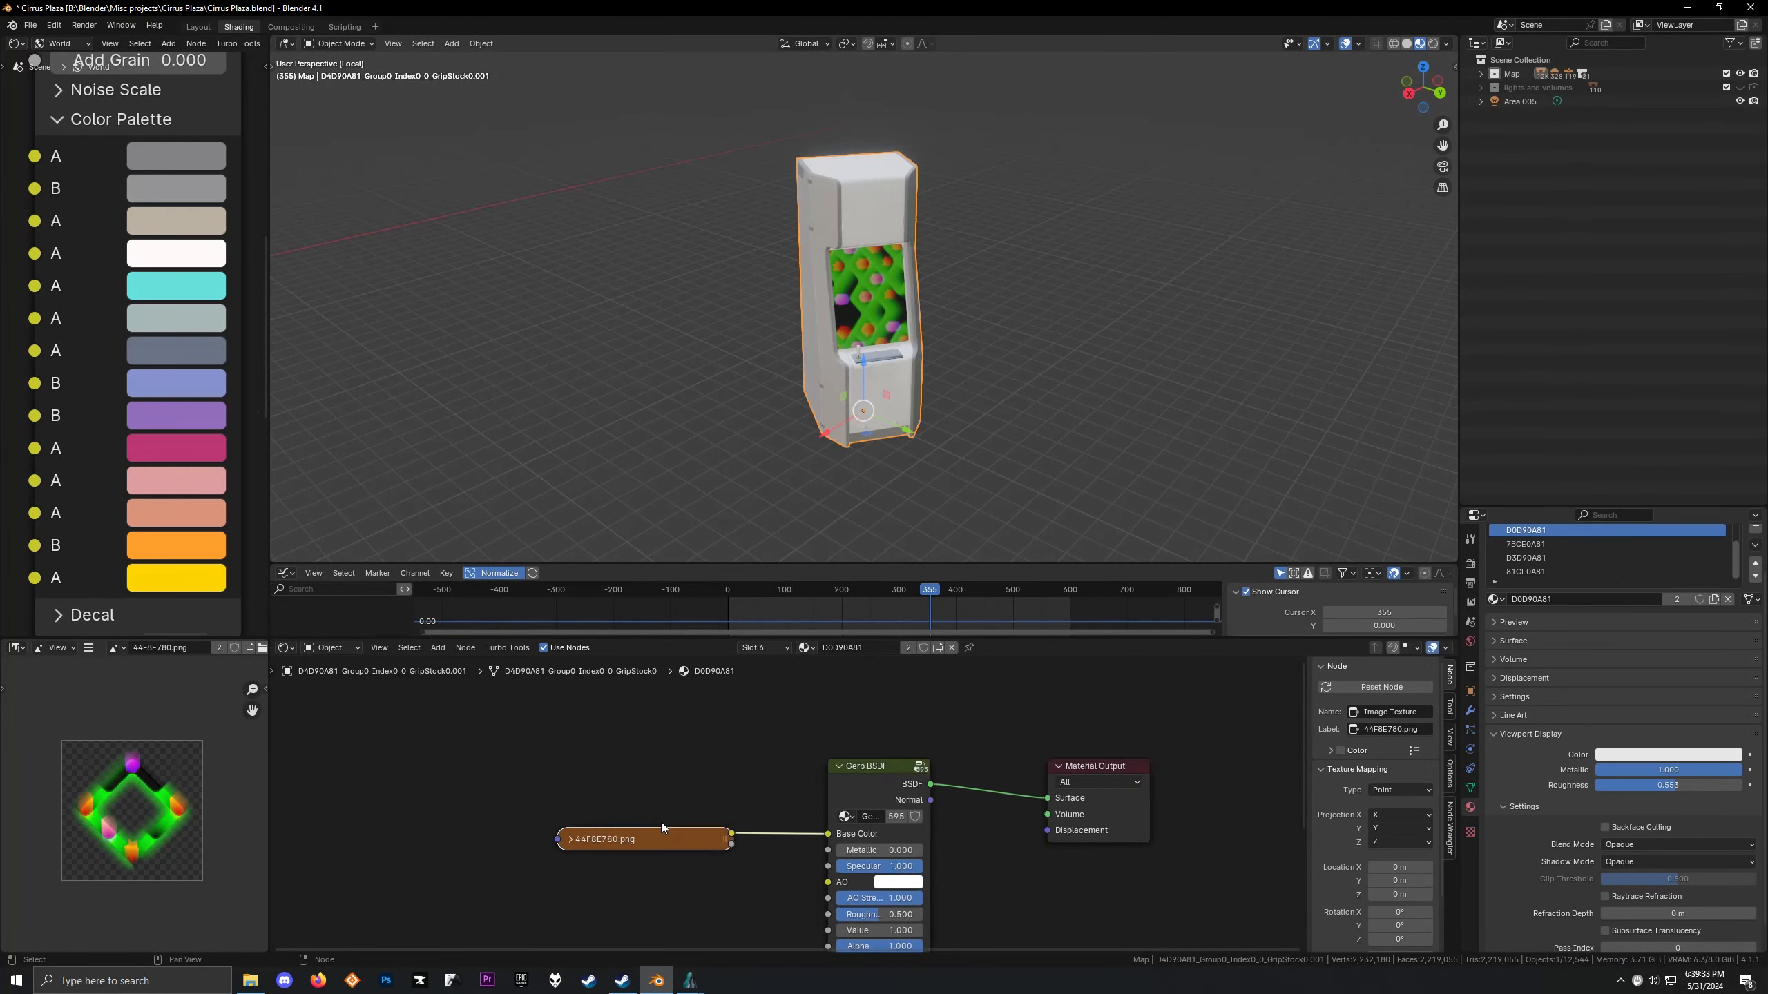
ctrl+shift+click(653, 839)
scroll(691, 481, up, 6)
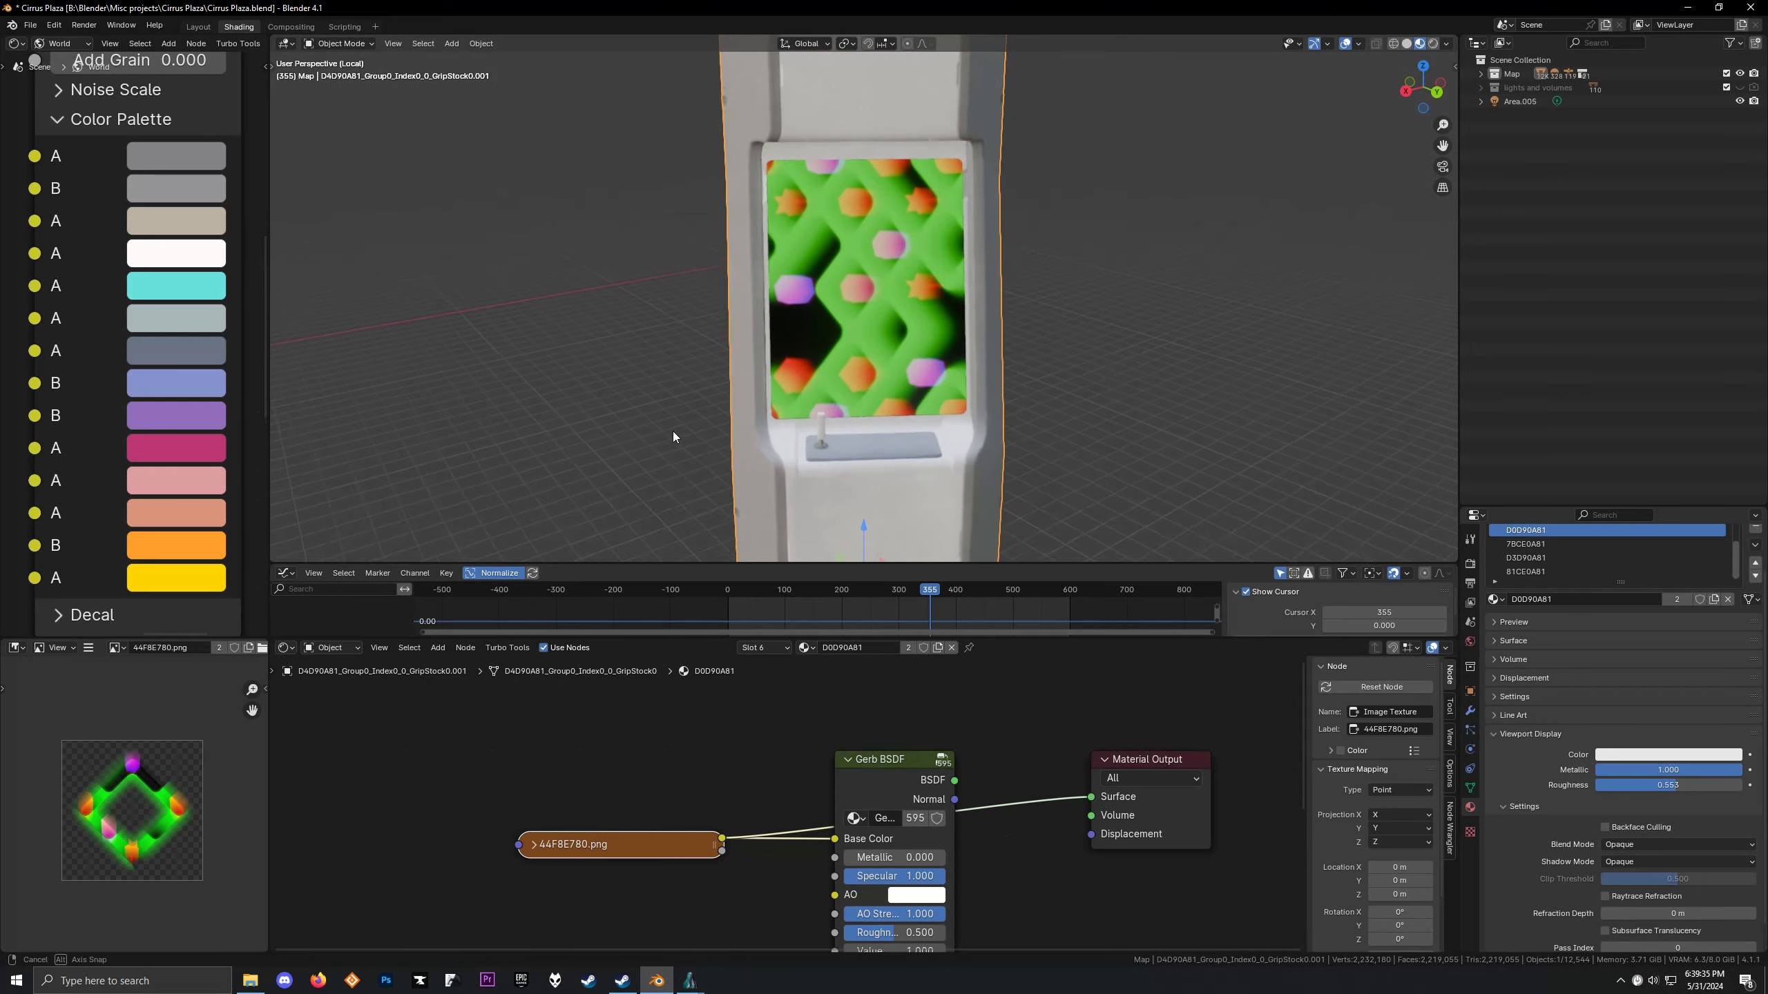
click(873, 777)
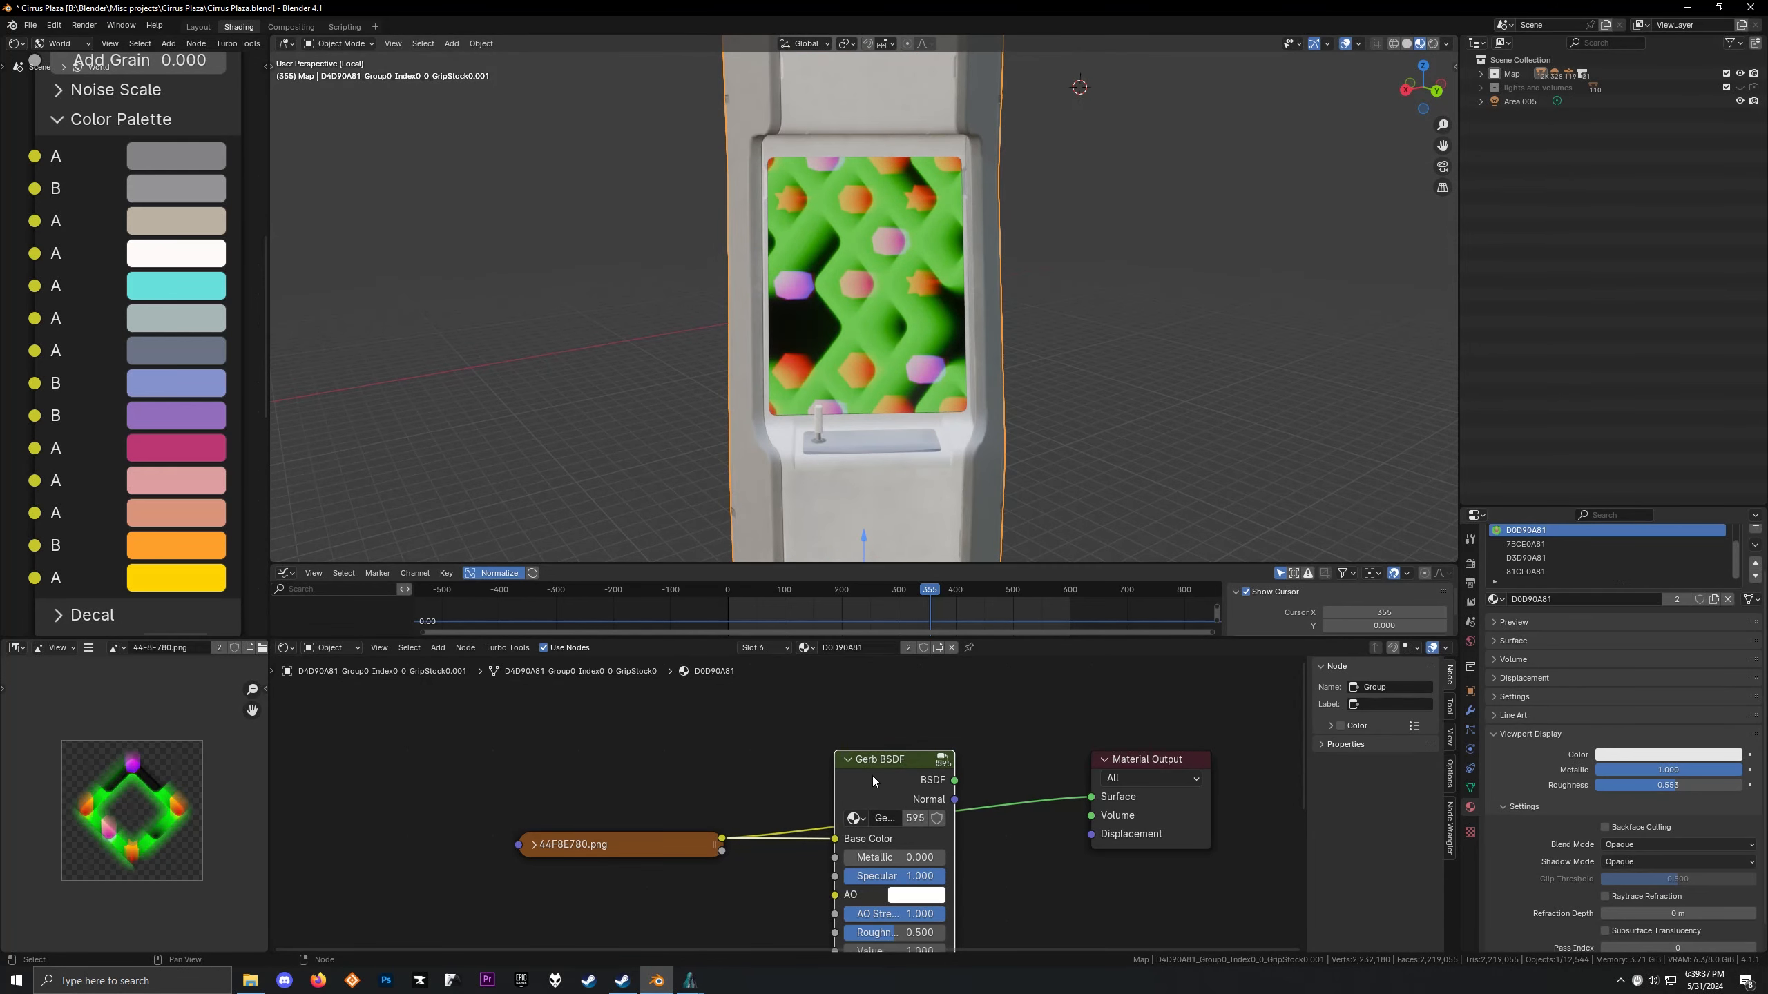
key(ctrl+x)
Feed the alpha of 44F8E780.png into the Material Output to show the white diamond on the screen
click(673, 849)
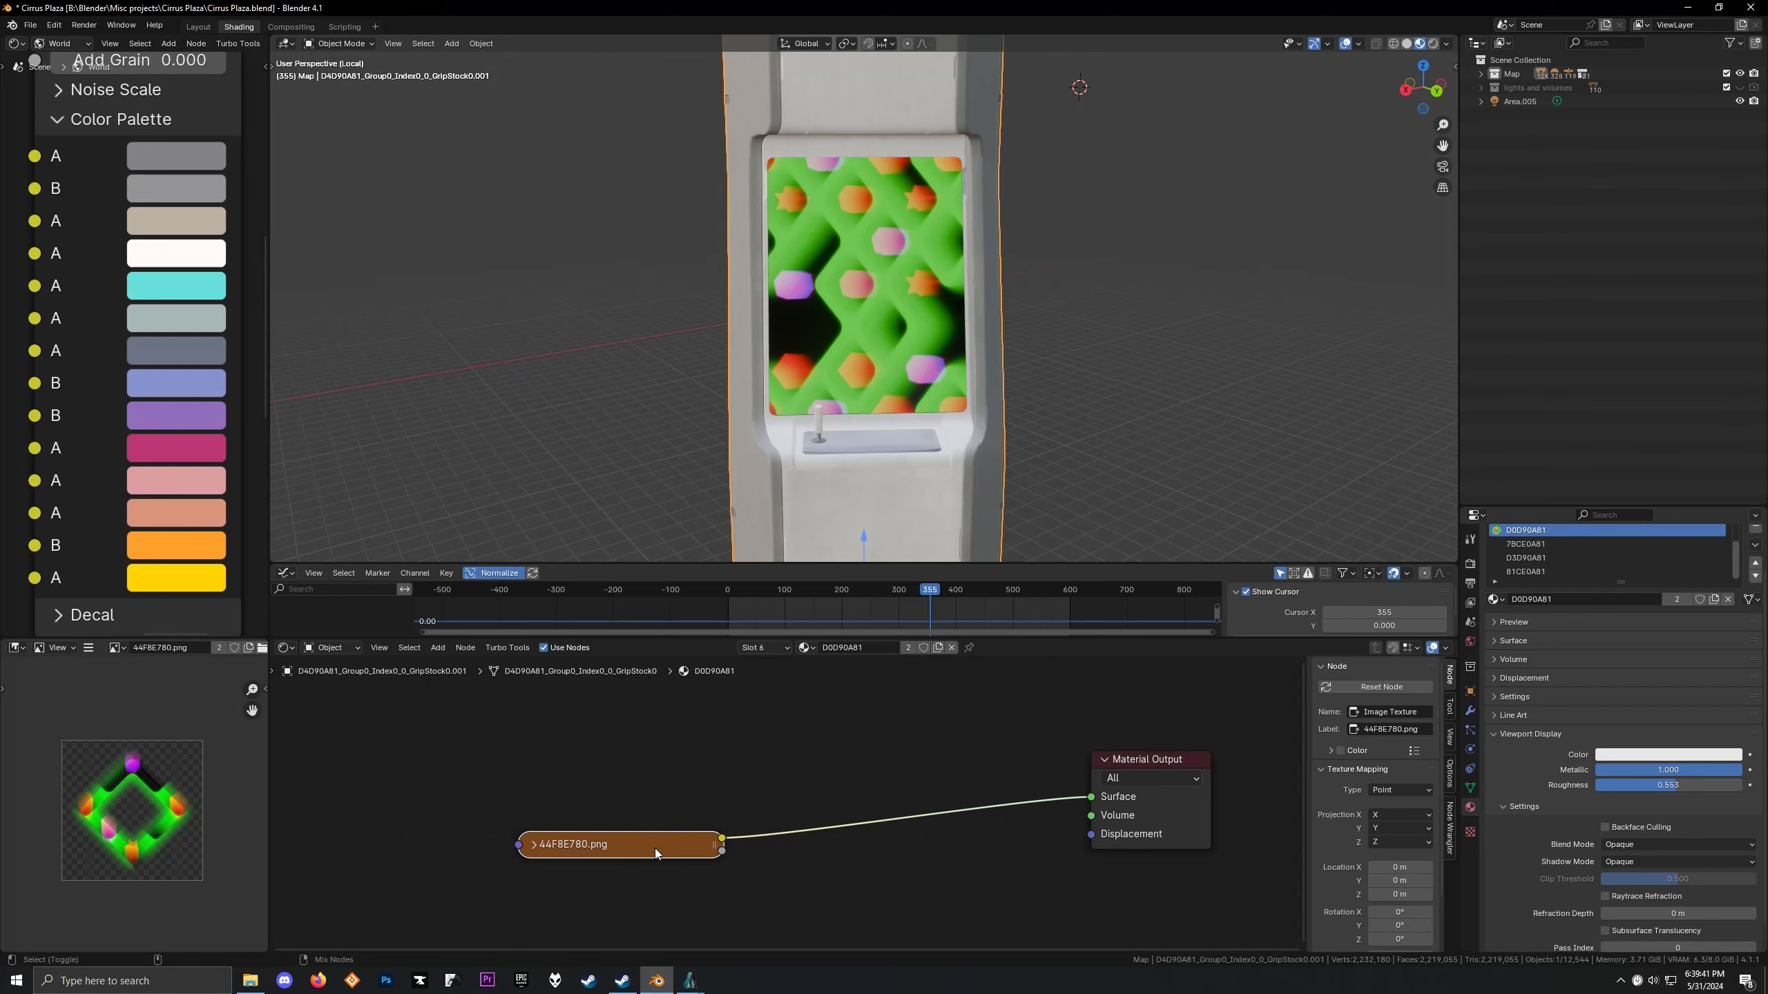
ctrl+shift+click(655, 848)
scroll(701, 431, up, 2)
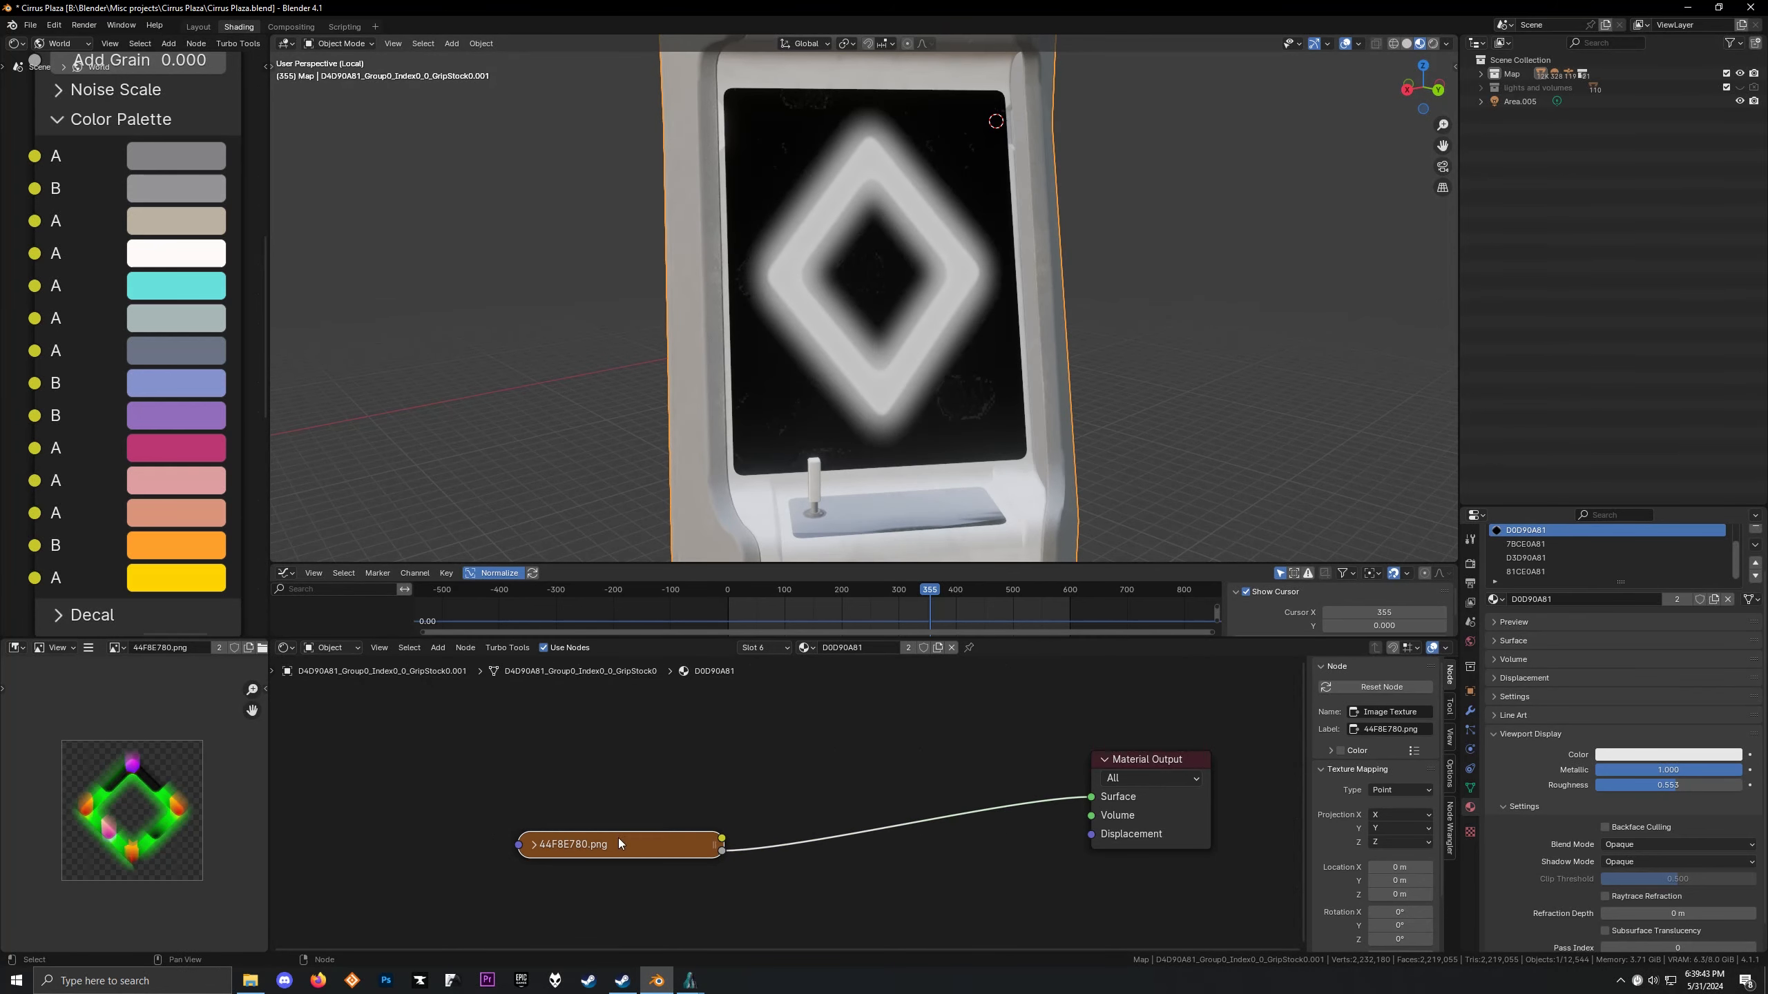
scroll(619, 844, down, 1)
Add Texture Coordinate and Mapping nodes to 44F8E780.png and set the mapping scale to 4.000 on X, Y and Z
key(ctrl+t)
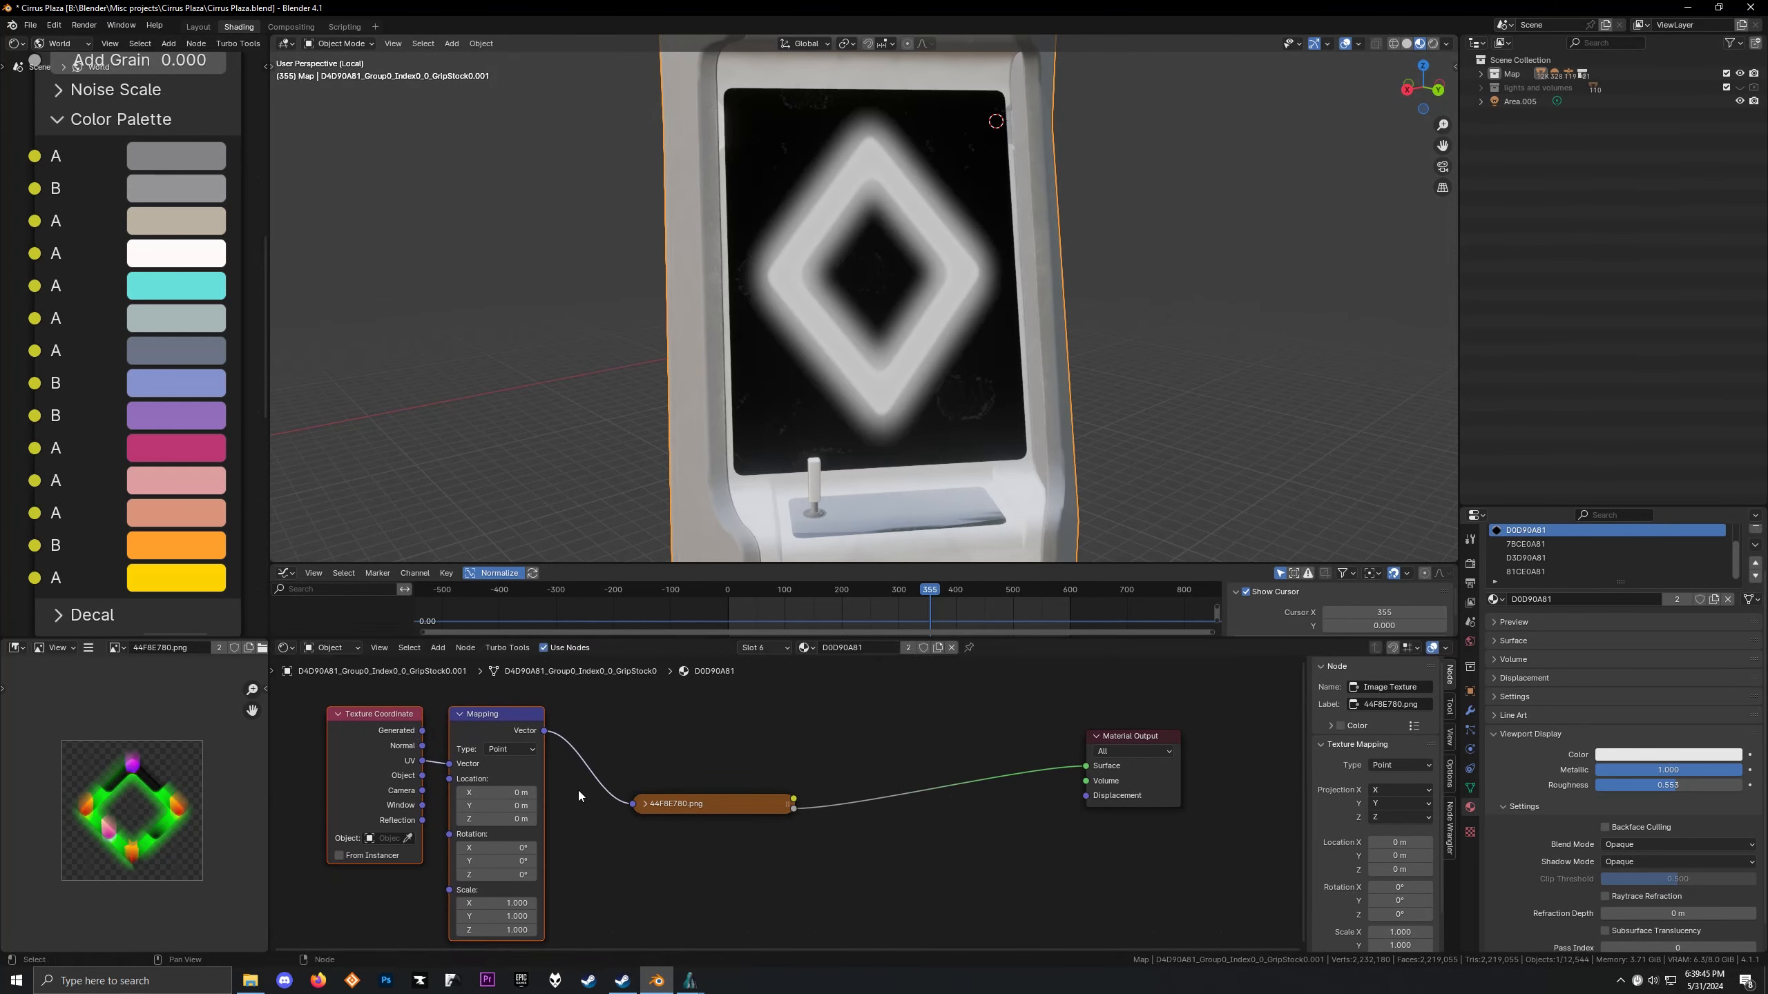
middle_drag(549, 895, 578, 832)
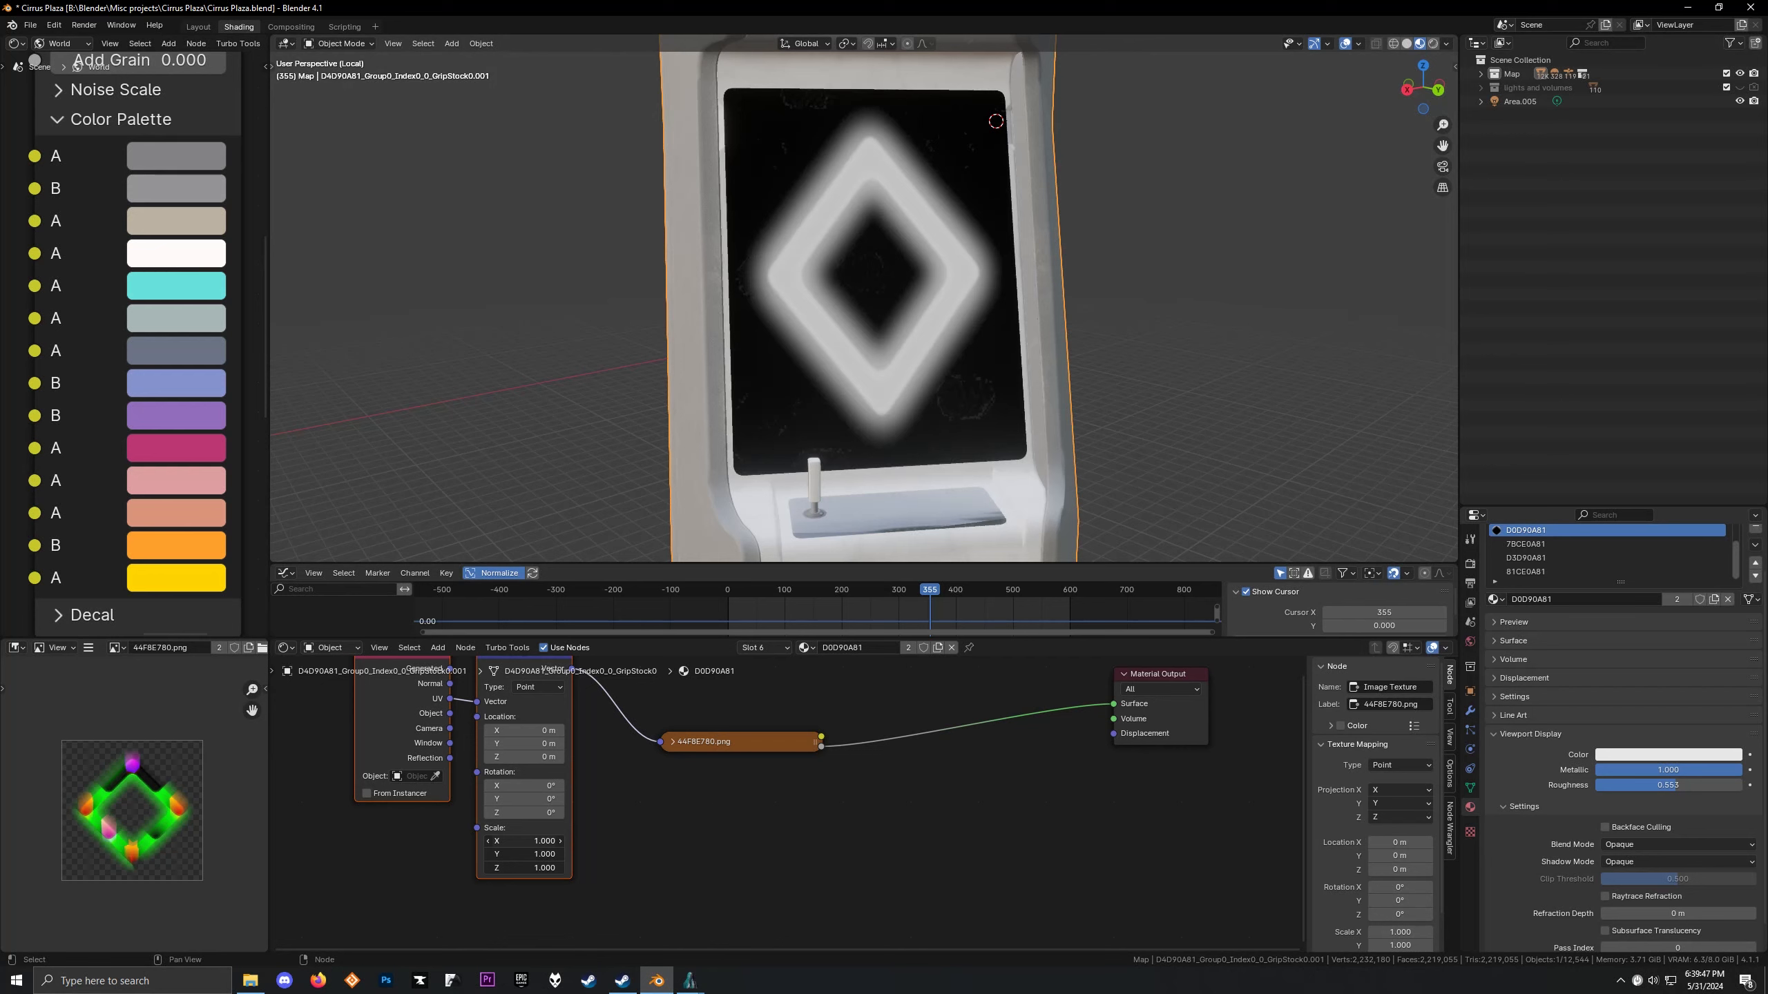
drag(524, 841, 671, 867)
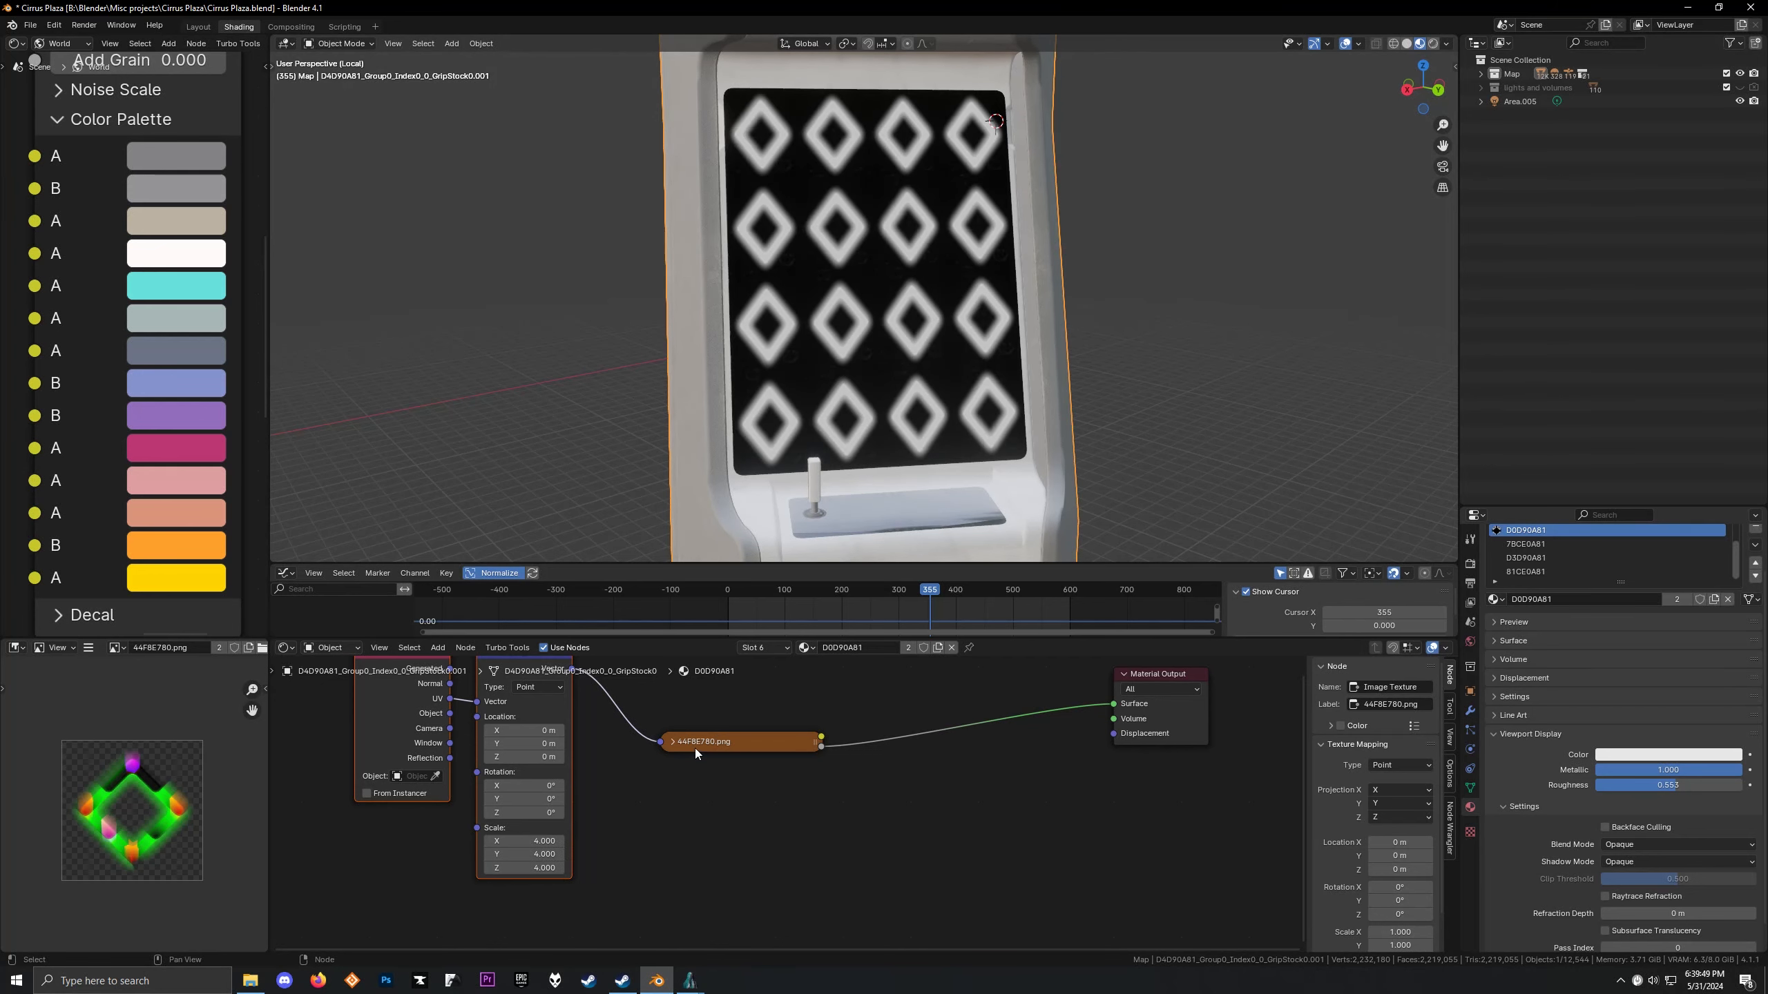
Expand the 44F8E780.png texture node and duplicate it above the original
key(h)
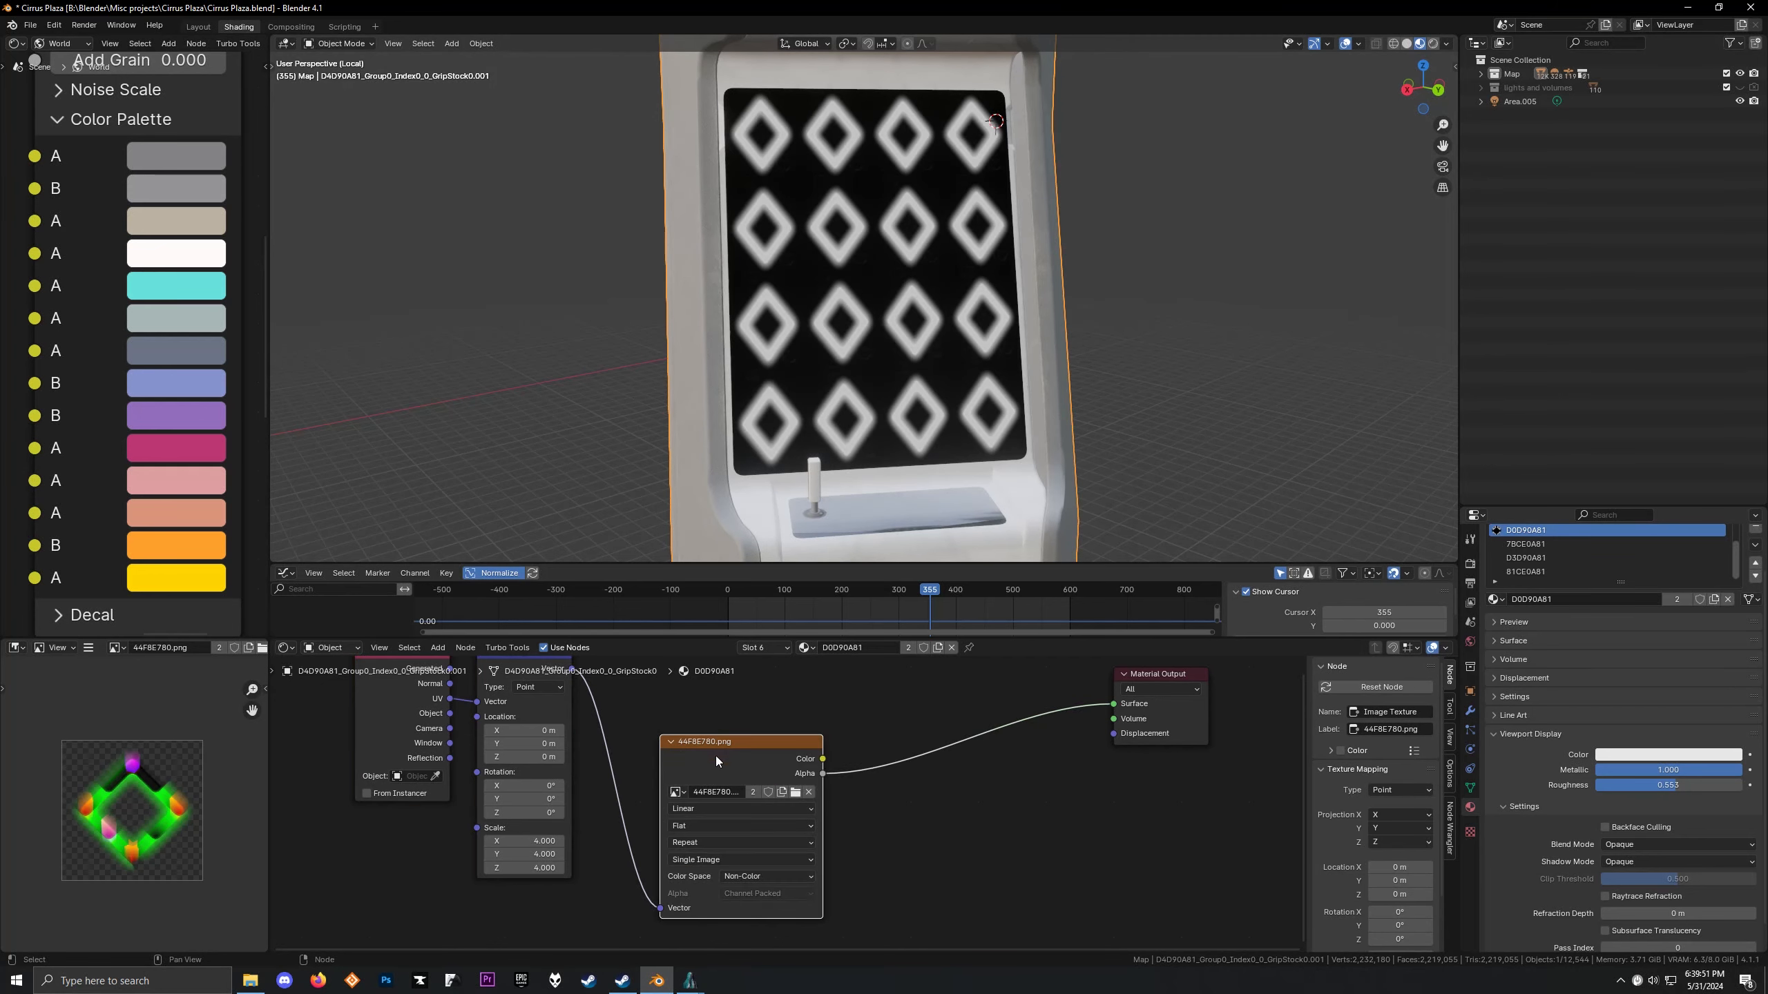
key(shift+d)
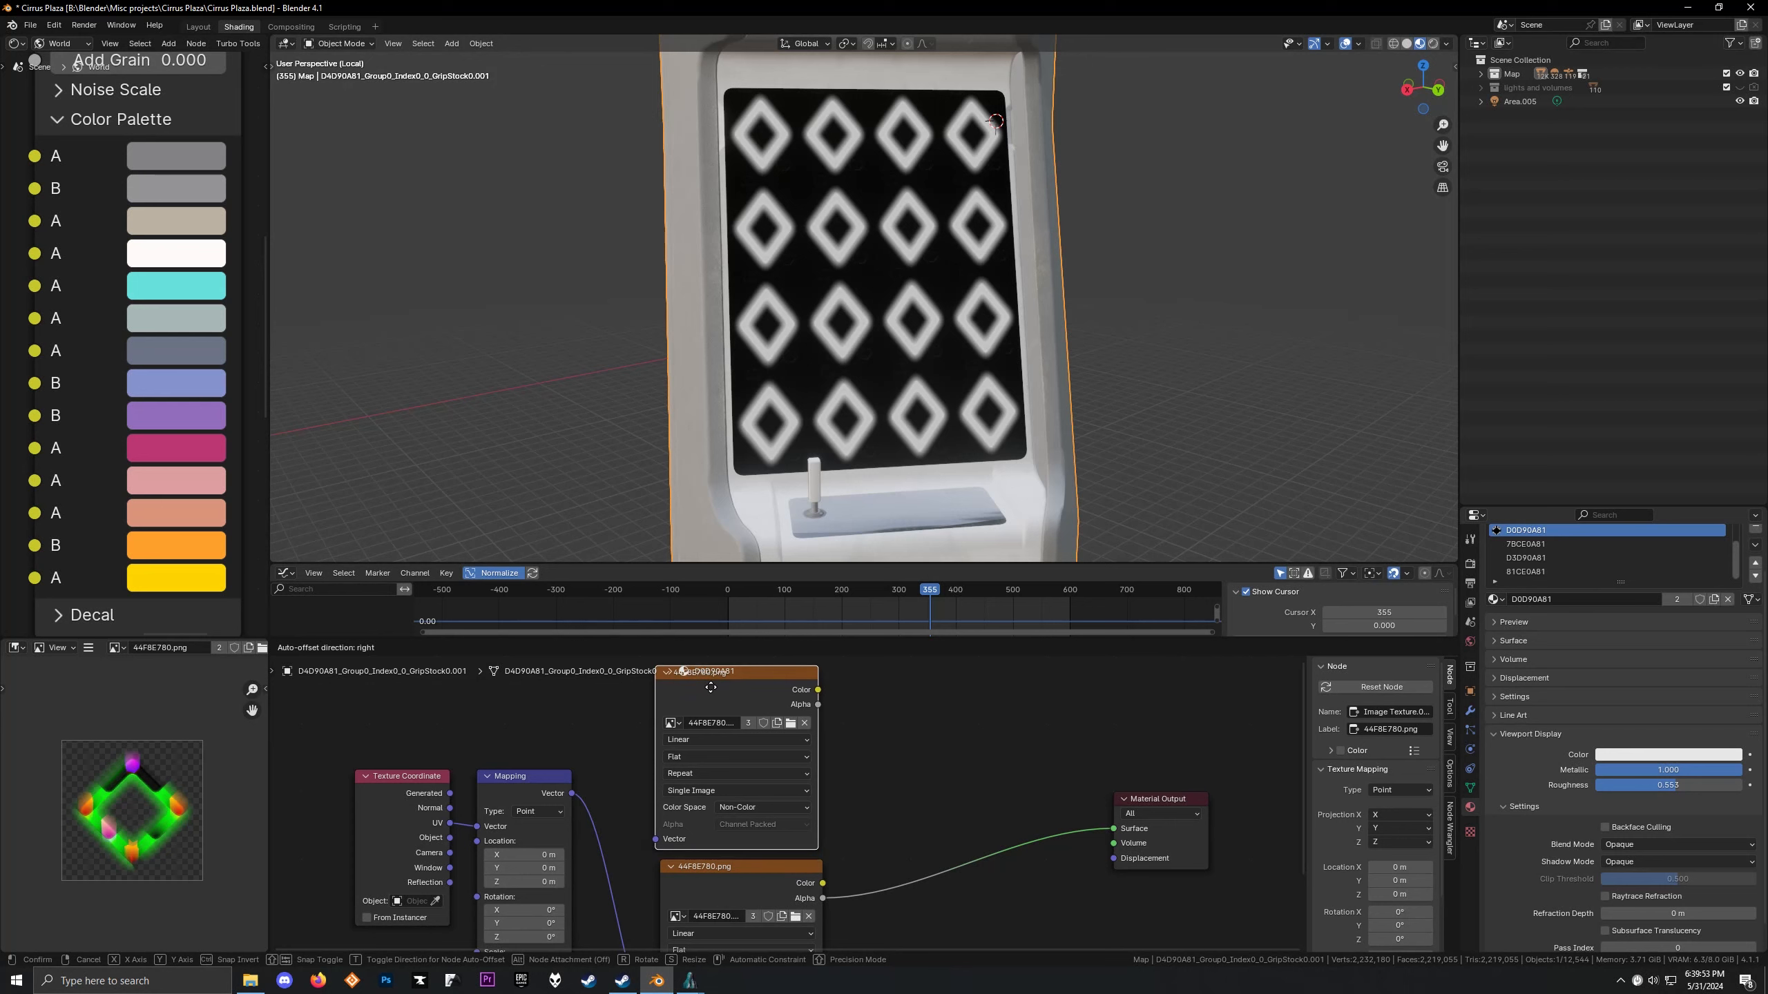
click(717, 697)
middle_drag(722, 875, 715, 738)
scroll(699, 879, up, 2)
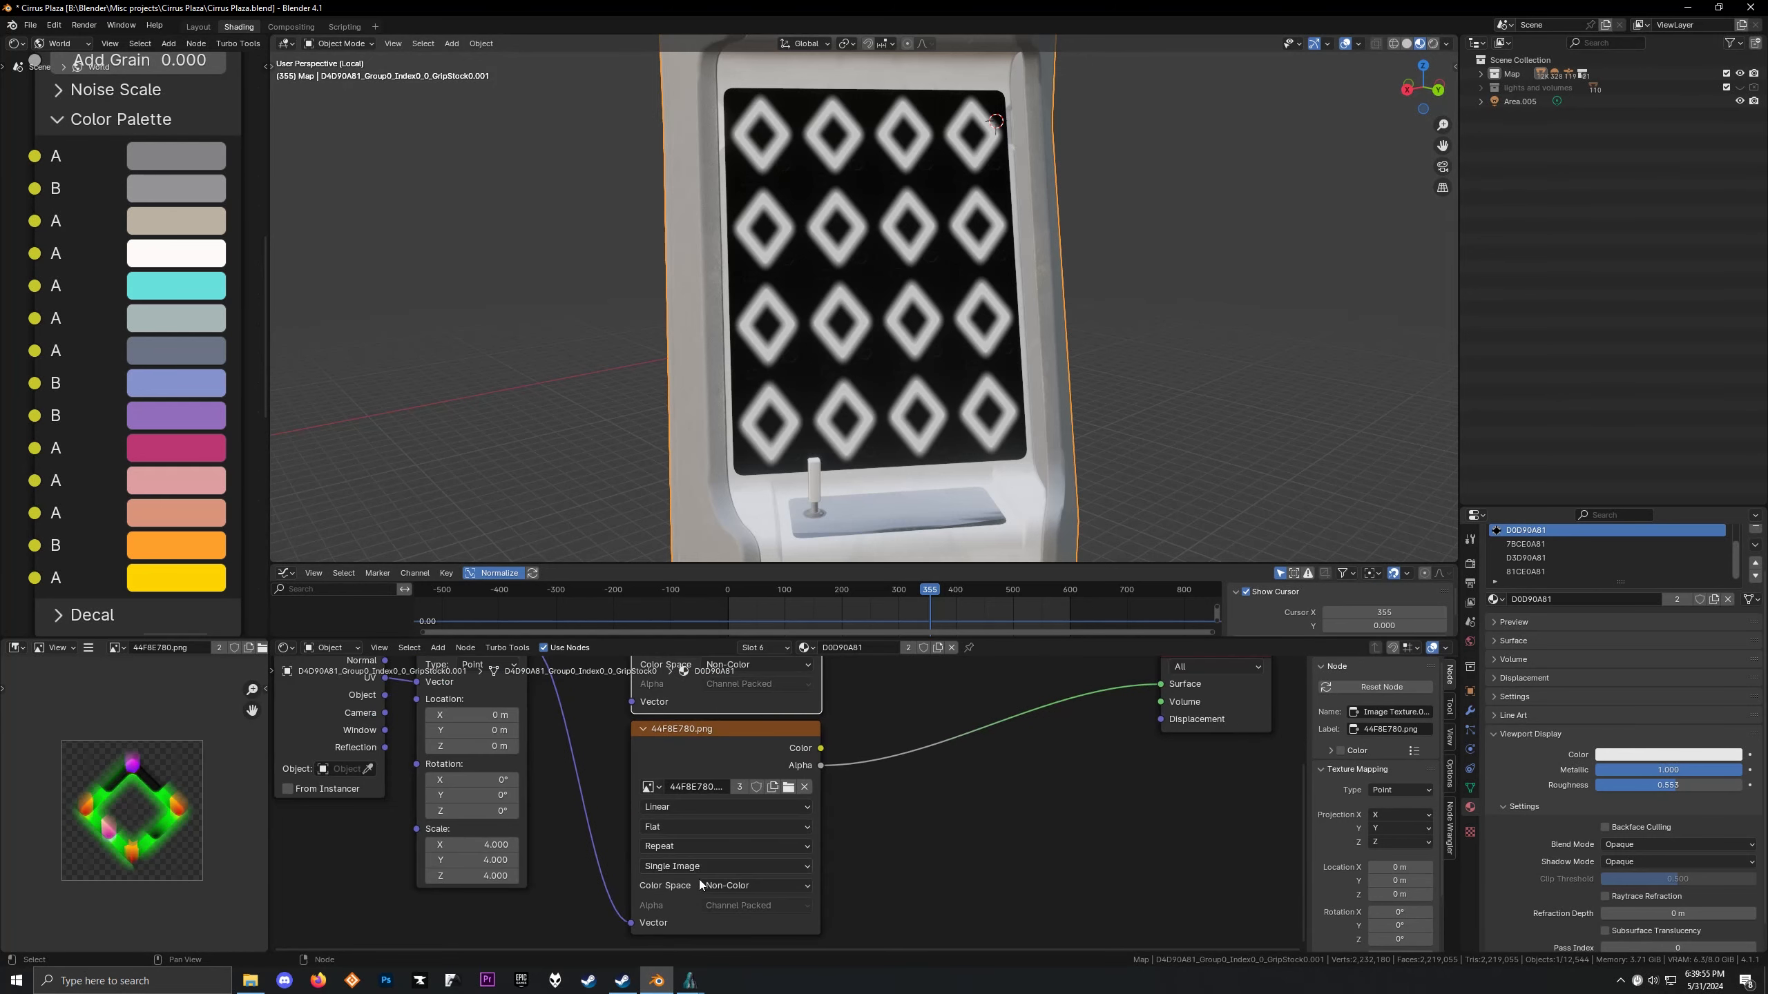
Try the Extend, Clip and Mirror extension modes on the original texture node and return it to Repeat
click(681, 845)
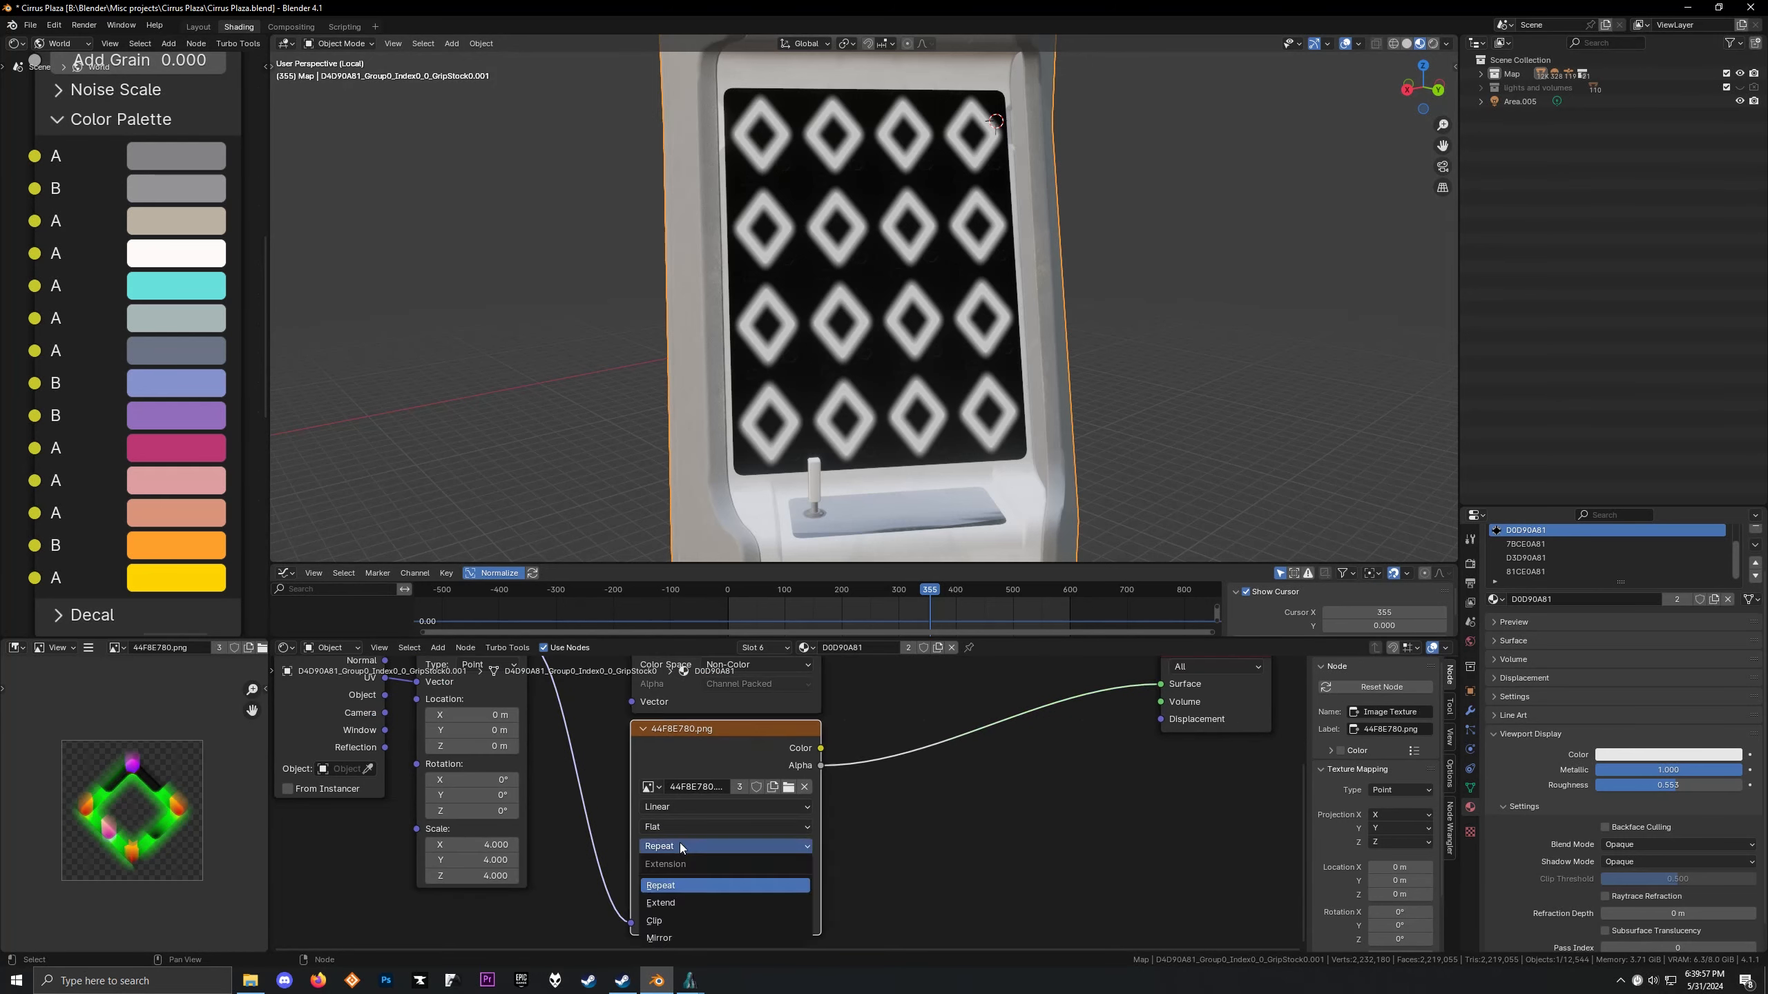
click(674, 901)
click(671, 846)
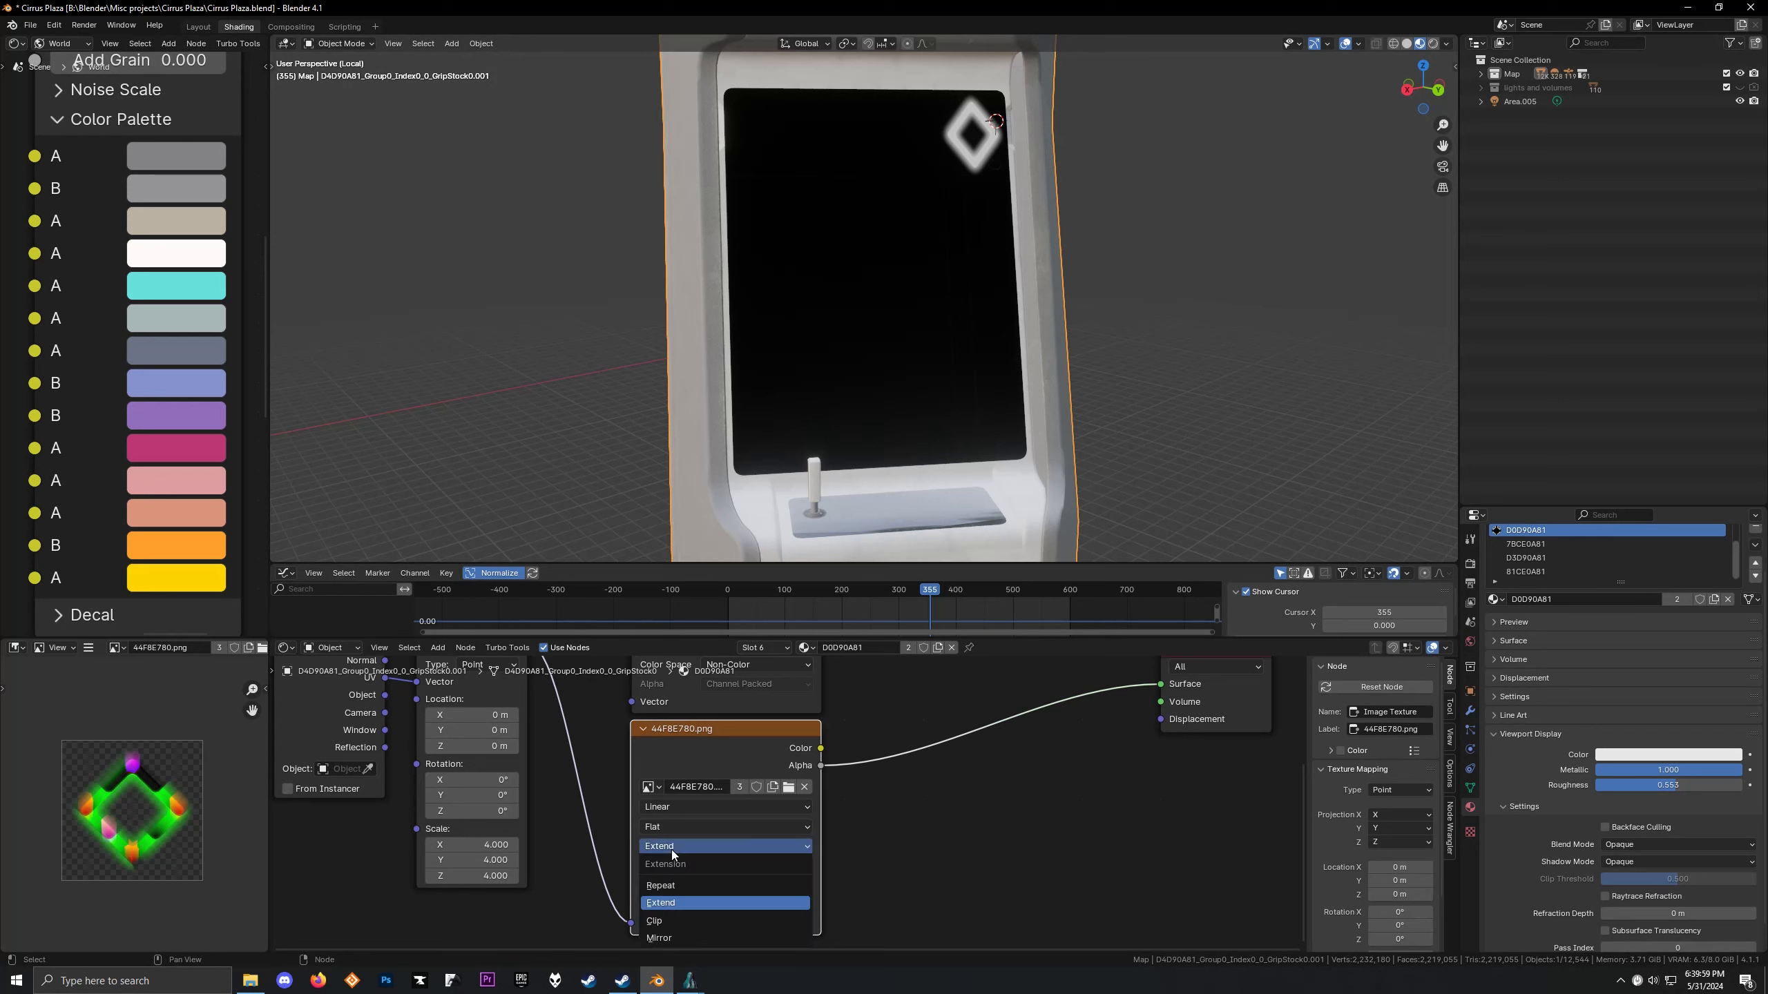
click(671, 923)
click(681, 848)
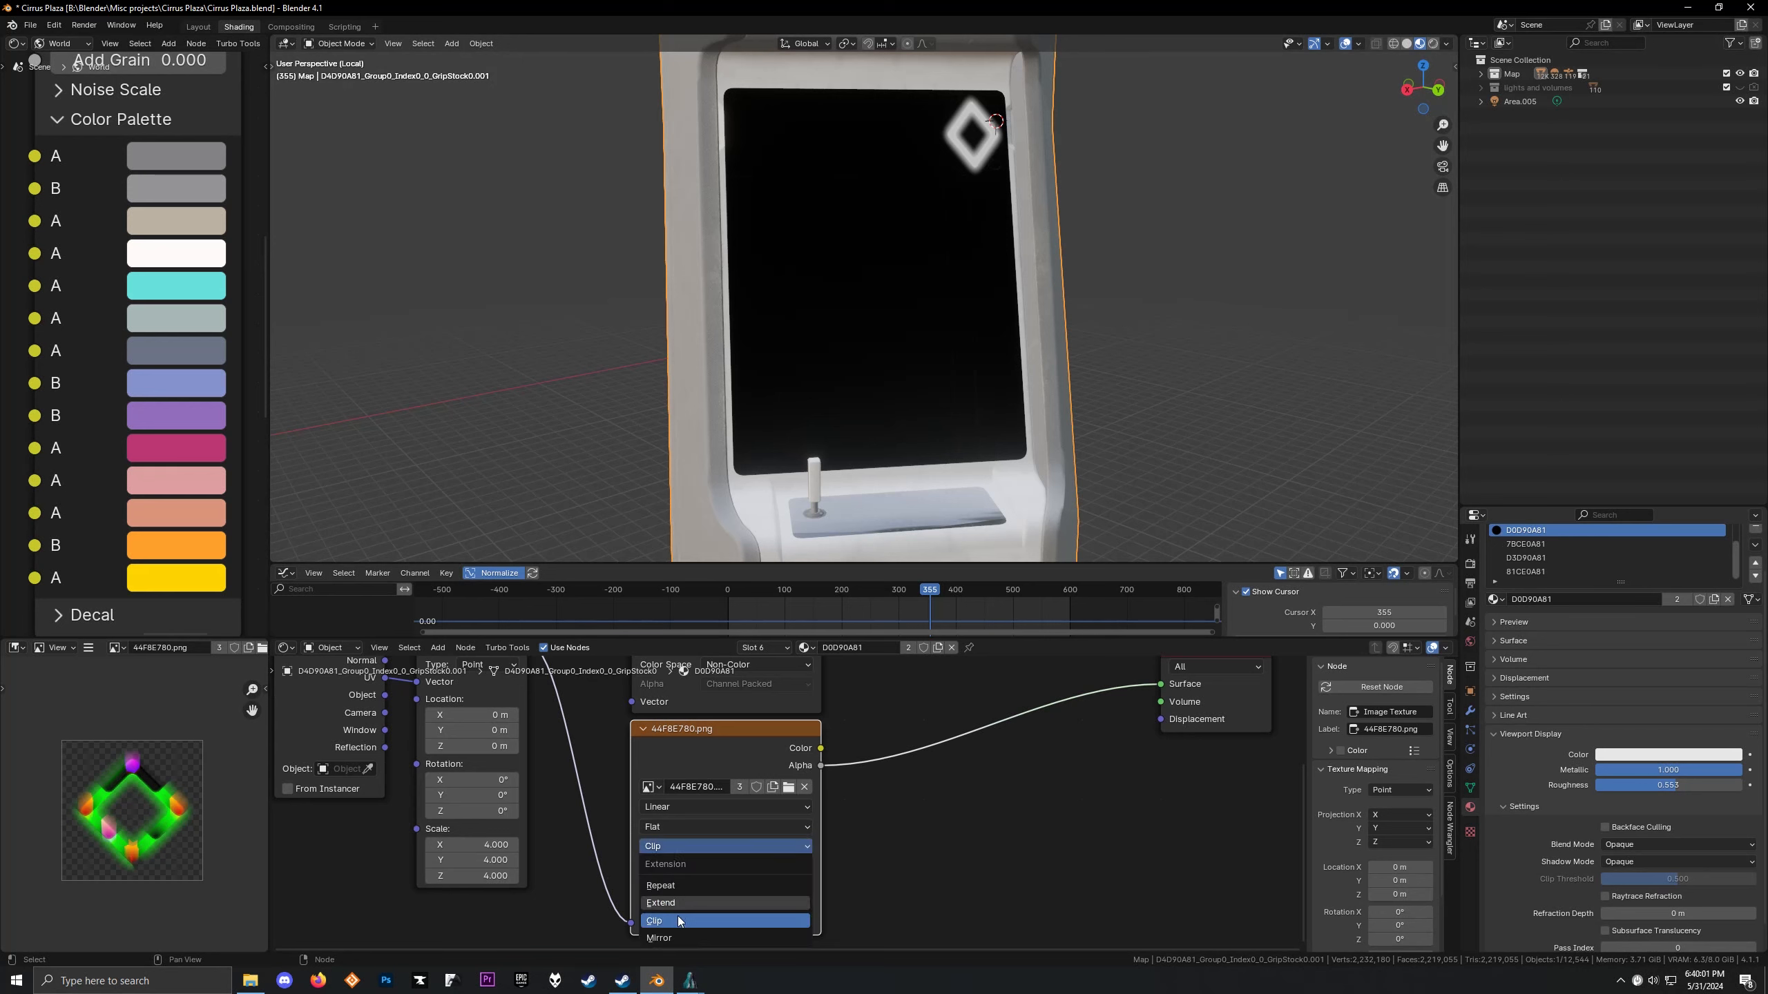
click(676, 939)
click(674, 846)
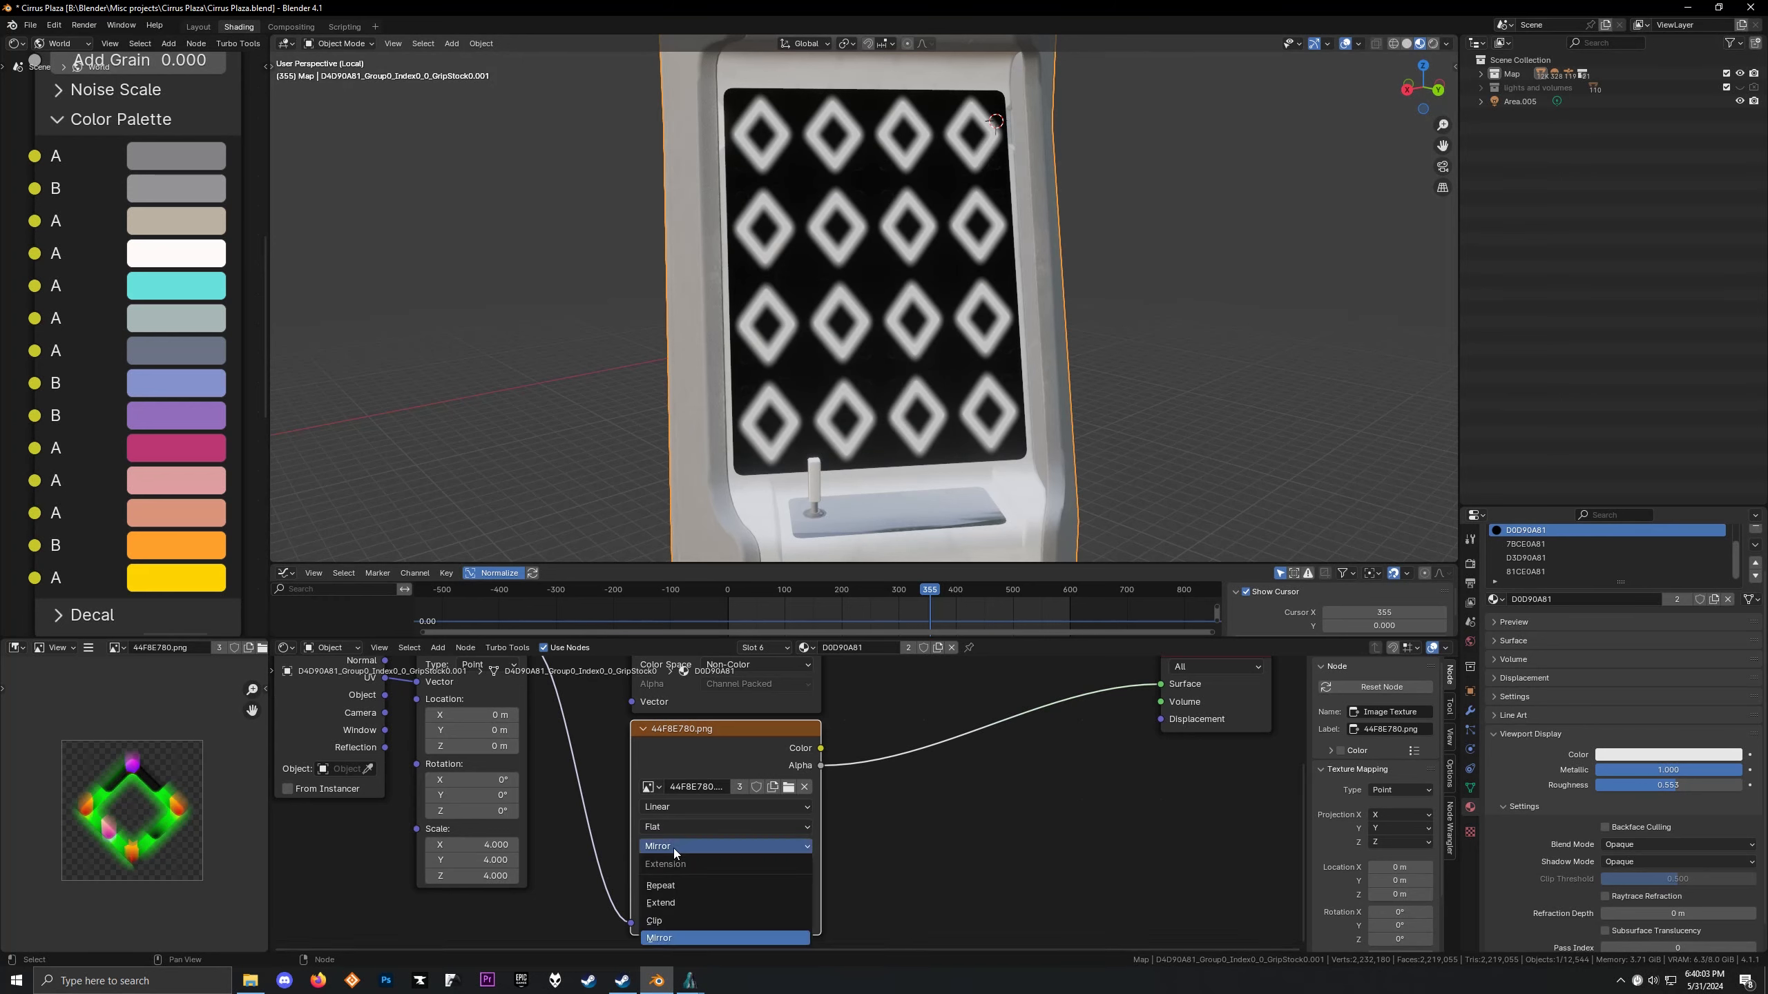
click(671, 885)
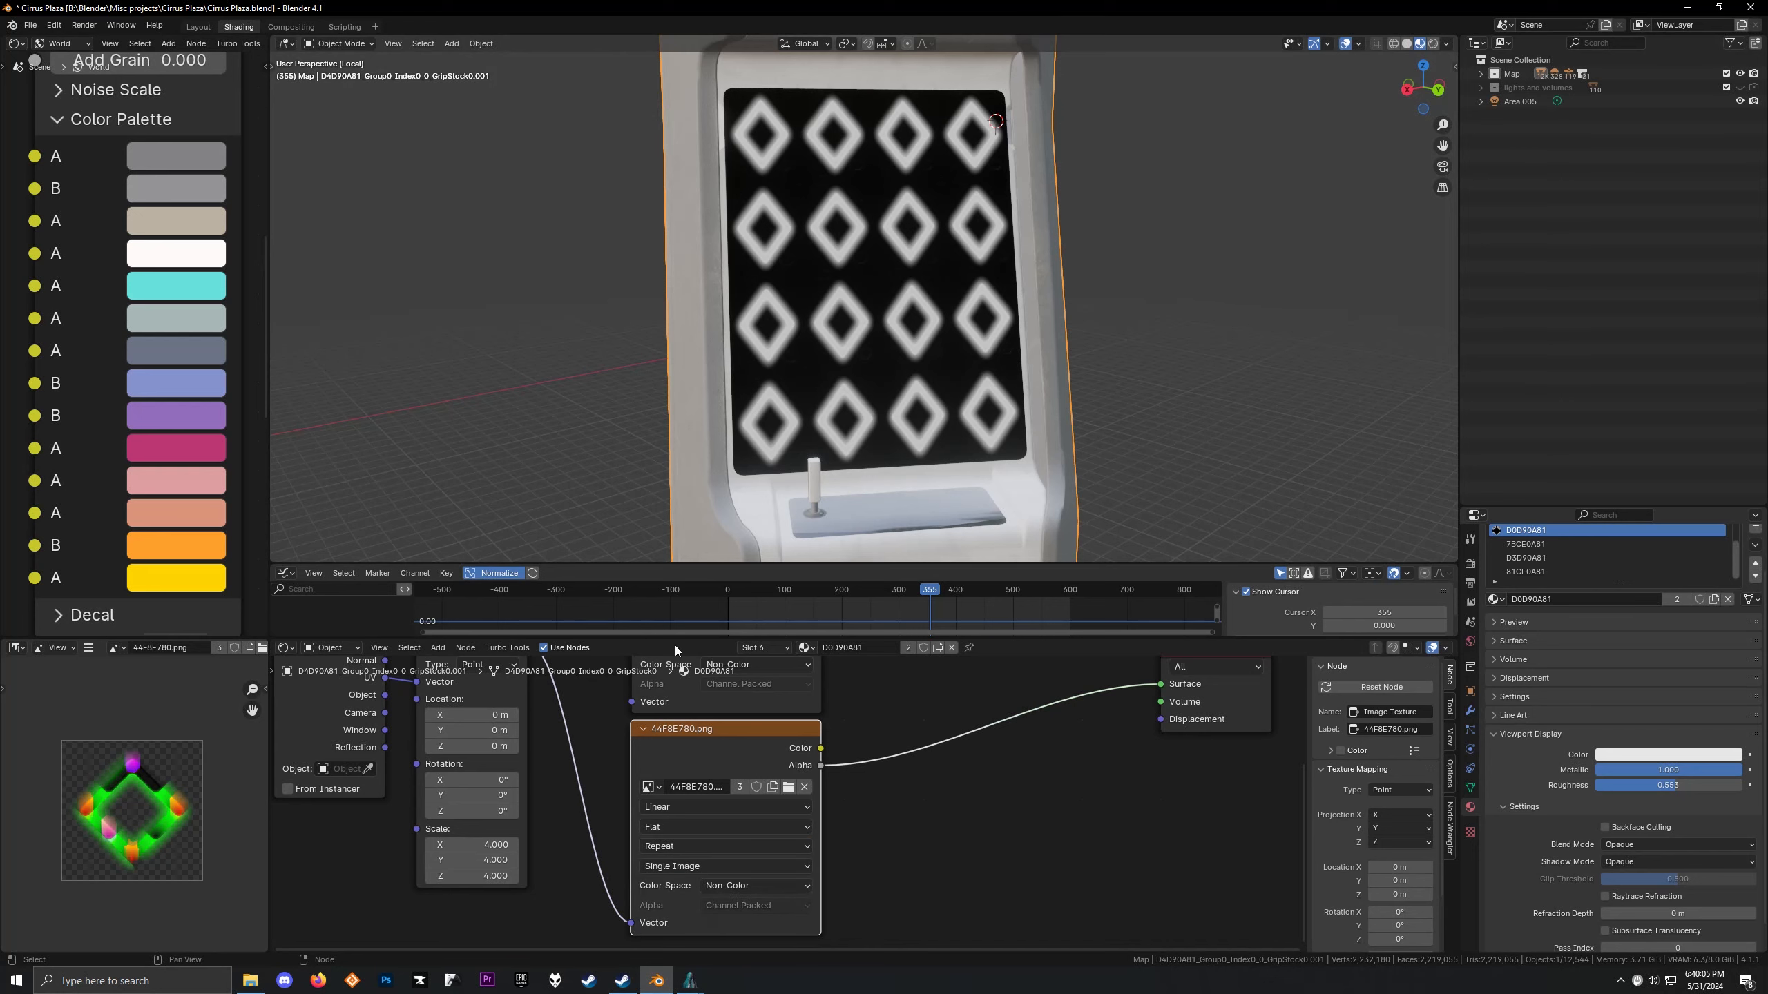
Inspect the tiled diamonds on the cabinet screen and set the original texture node's extension to Extend
scroll(855, 272, up, 2)
scroll(842, 261, down, 3)
middle_drag(855, 272, 878, 245)
scroll(878, 246, up, 3)
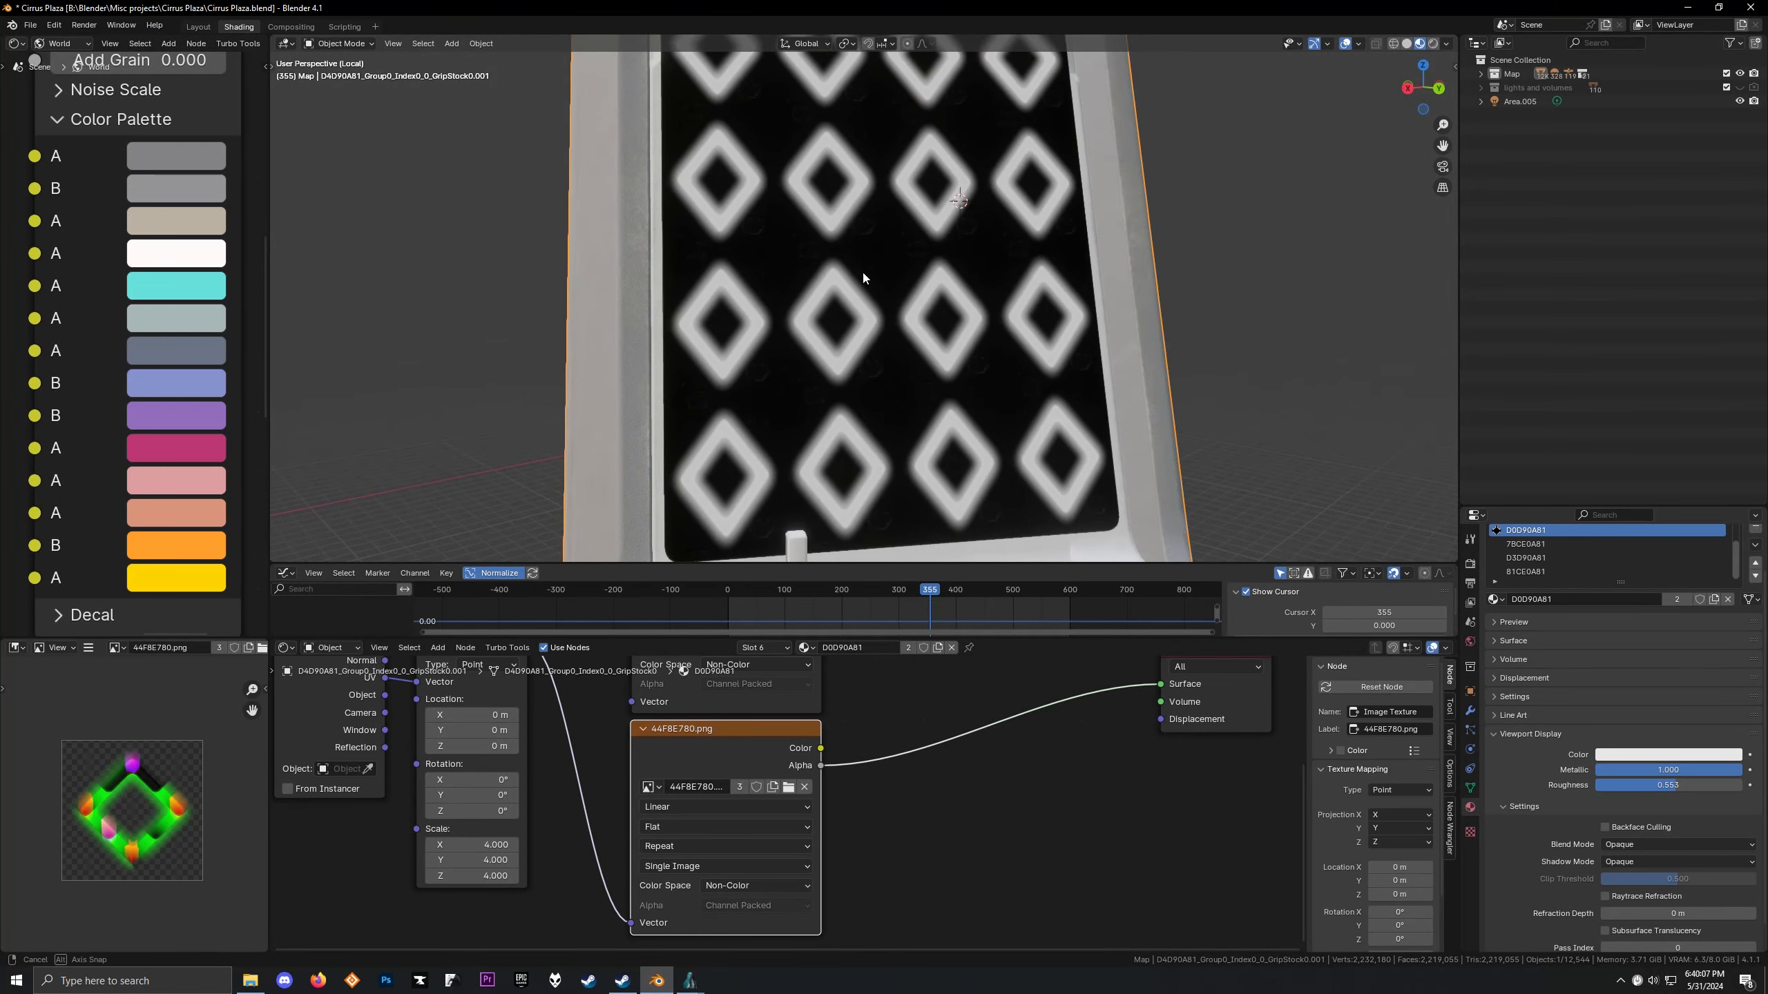
click(674, 845)
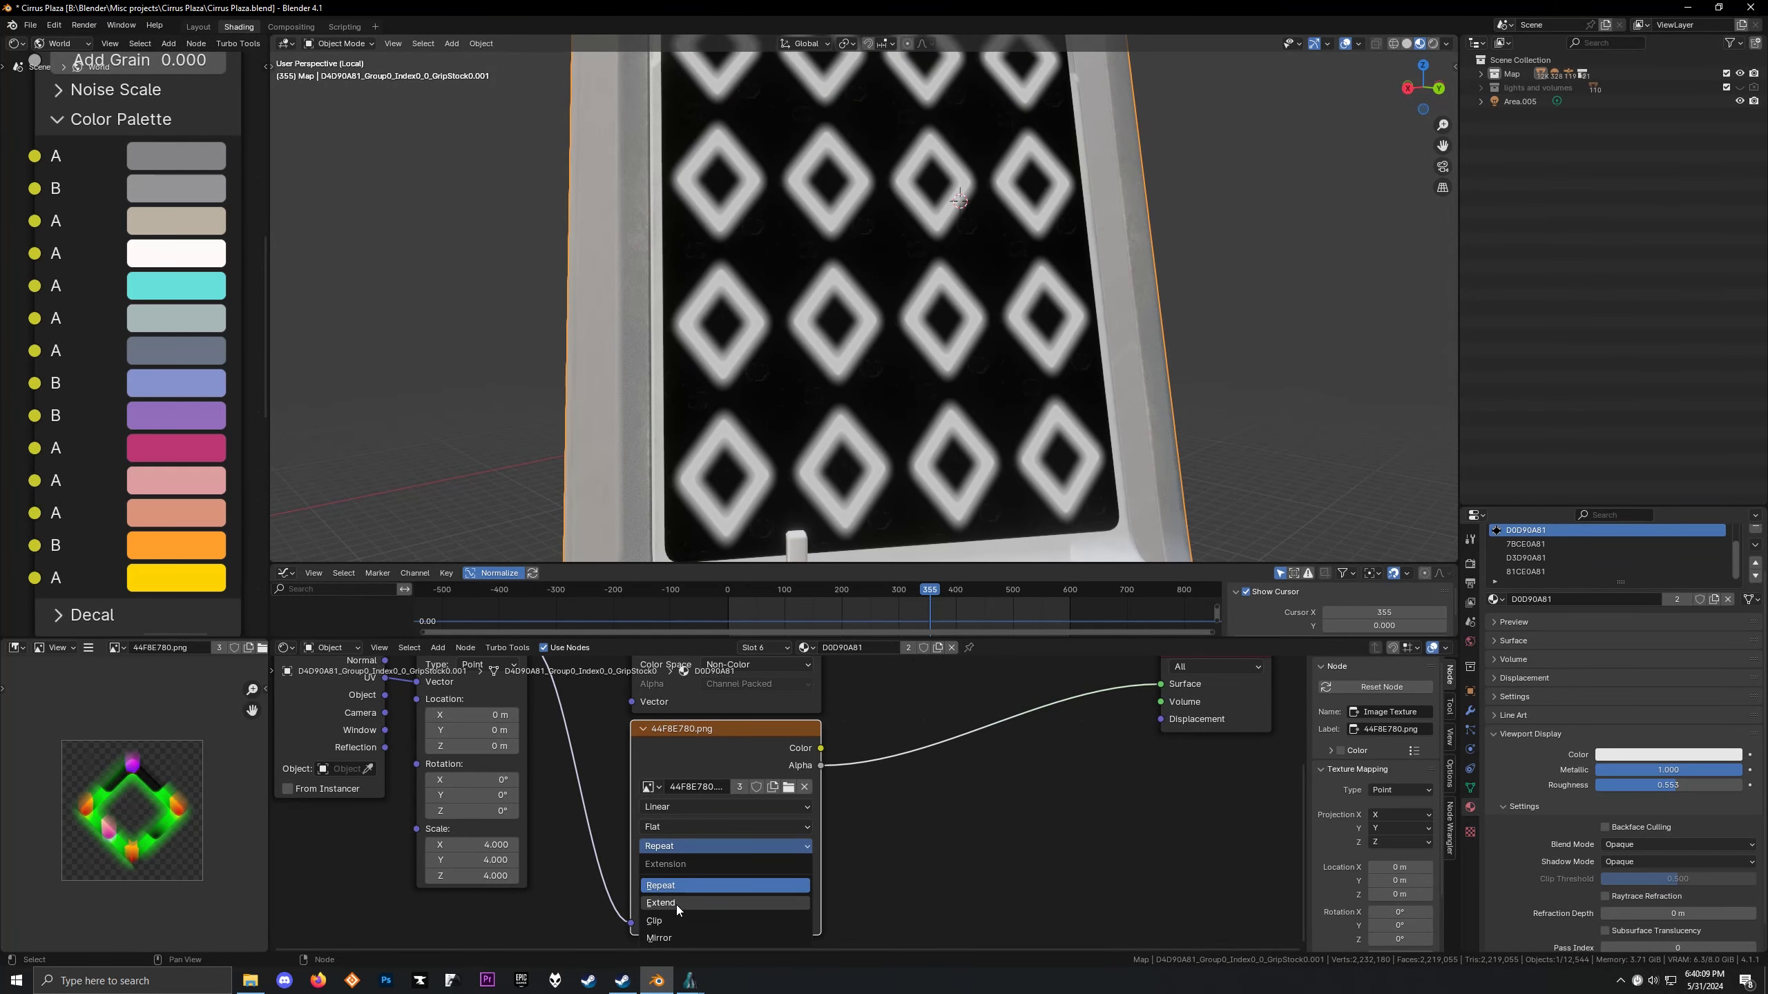
click(676, 906)
middle_drag(582, 730, 593, 774)
scroll(778, 331, up, 2)
scroll(776, 363, down, 5)
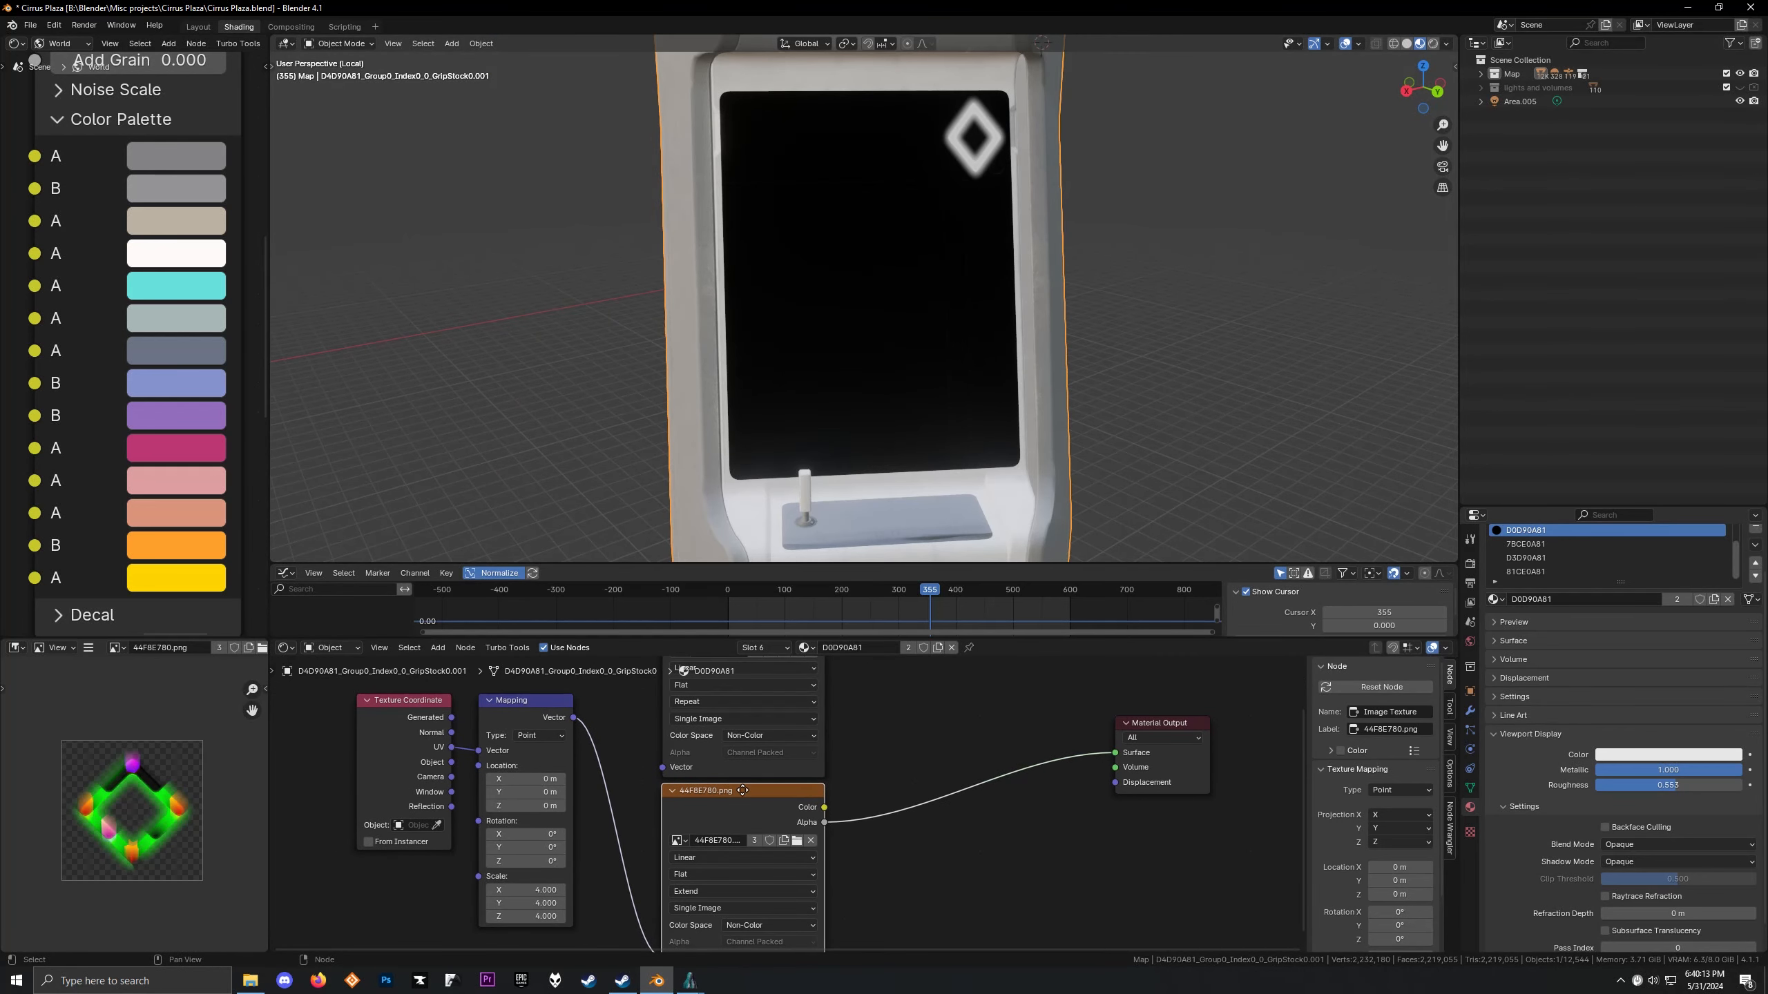
Set the Mapping node's Y scale to 3.200 to correct the diamond's proportions
middle_drag(742, 791, 735, 696)
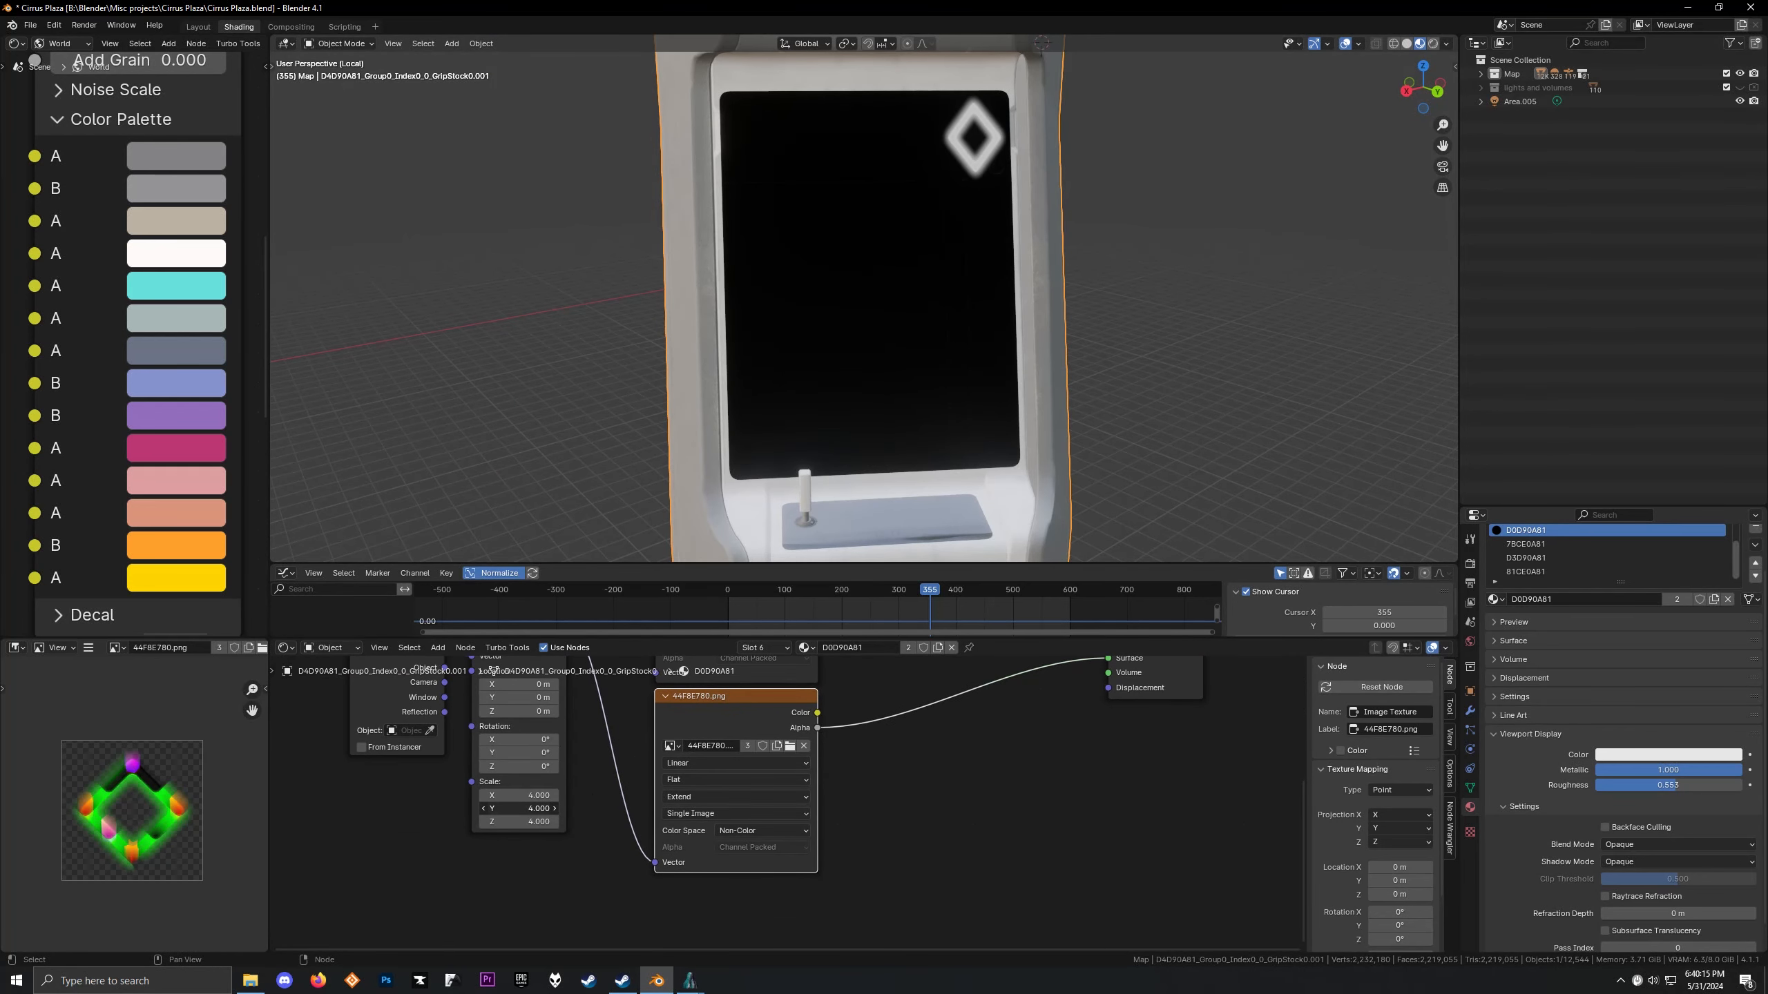
mouse_move(525, 809)
mouse_down()
mouse_move(540, 809)
mouse_move(494, 808)
mouse_up()
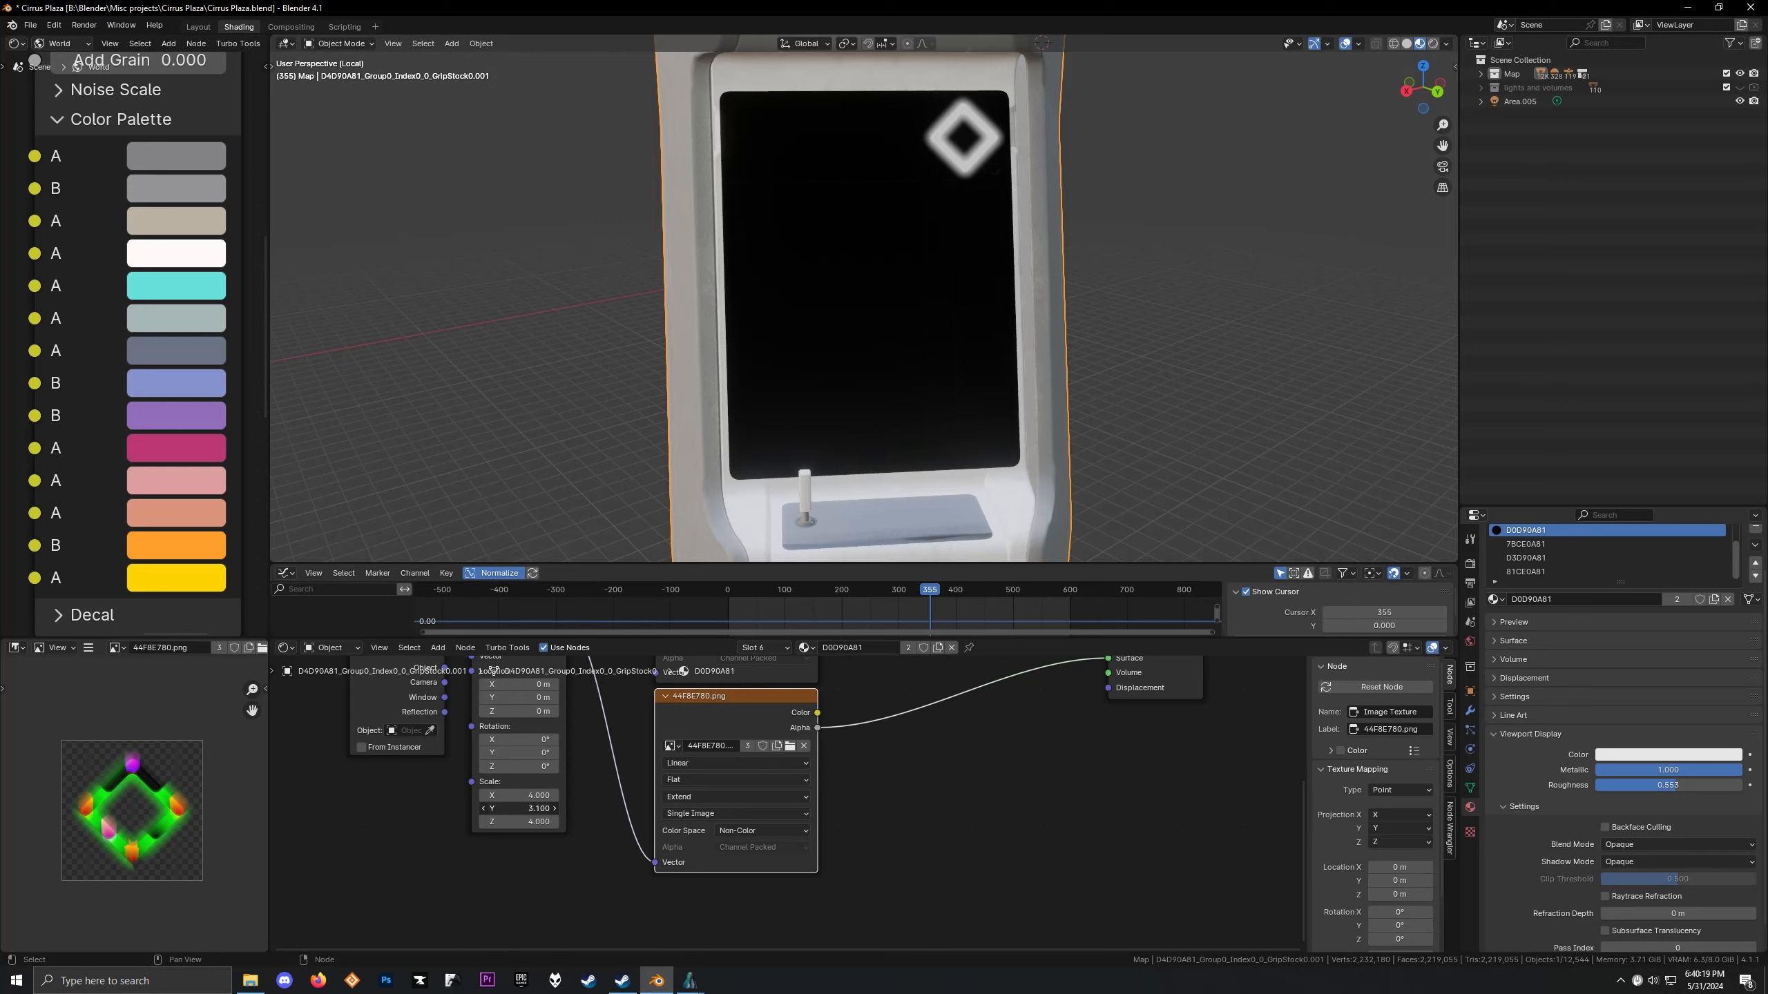
drag(524, 809, 528, 809)
click(556, 807)
middle_drag(778, 318, 764, 335)
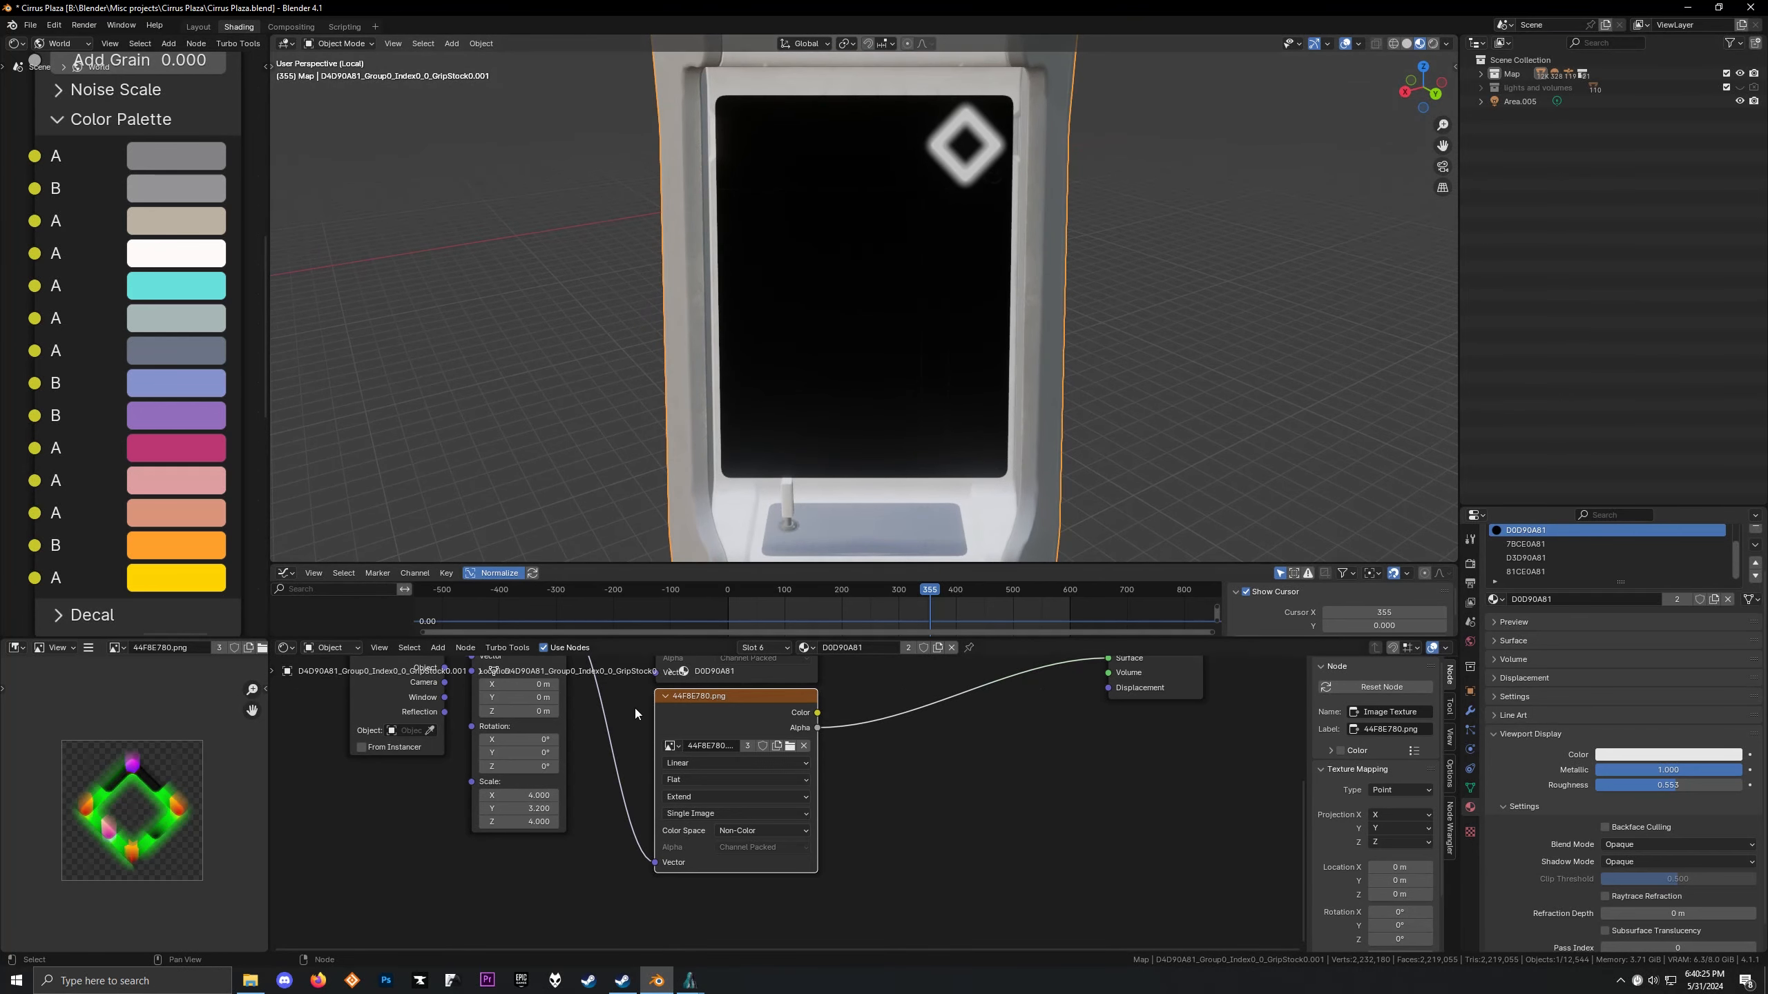
Set the Mapping node's location to X -1.8 m and Y -0.7 m to position the diamond on the screen
middle_drag(582, 721, 651, 762)
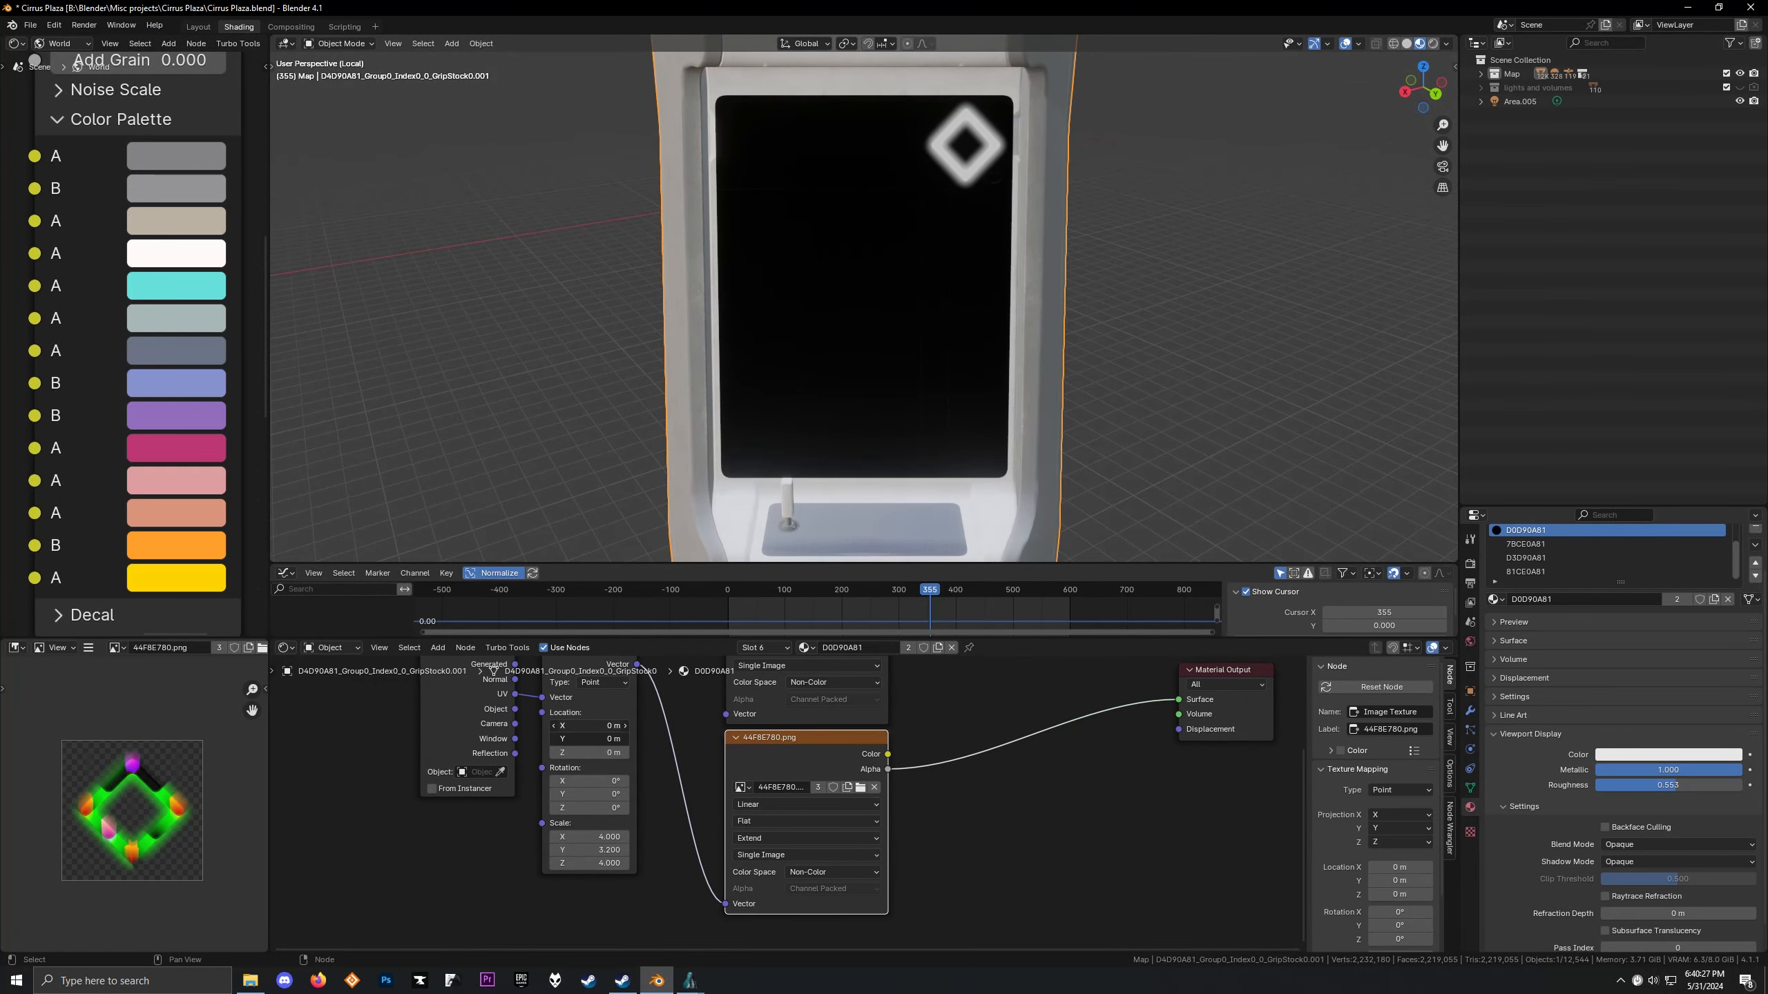
drag(589, 726, 530, 725)
scroll(761, 352, down, 1)
mouse_move(761, 351)
middle_down()
mouse_move(780, 330)
mouse_move(768, 346)
middle_up()
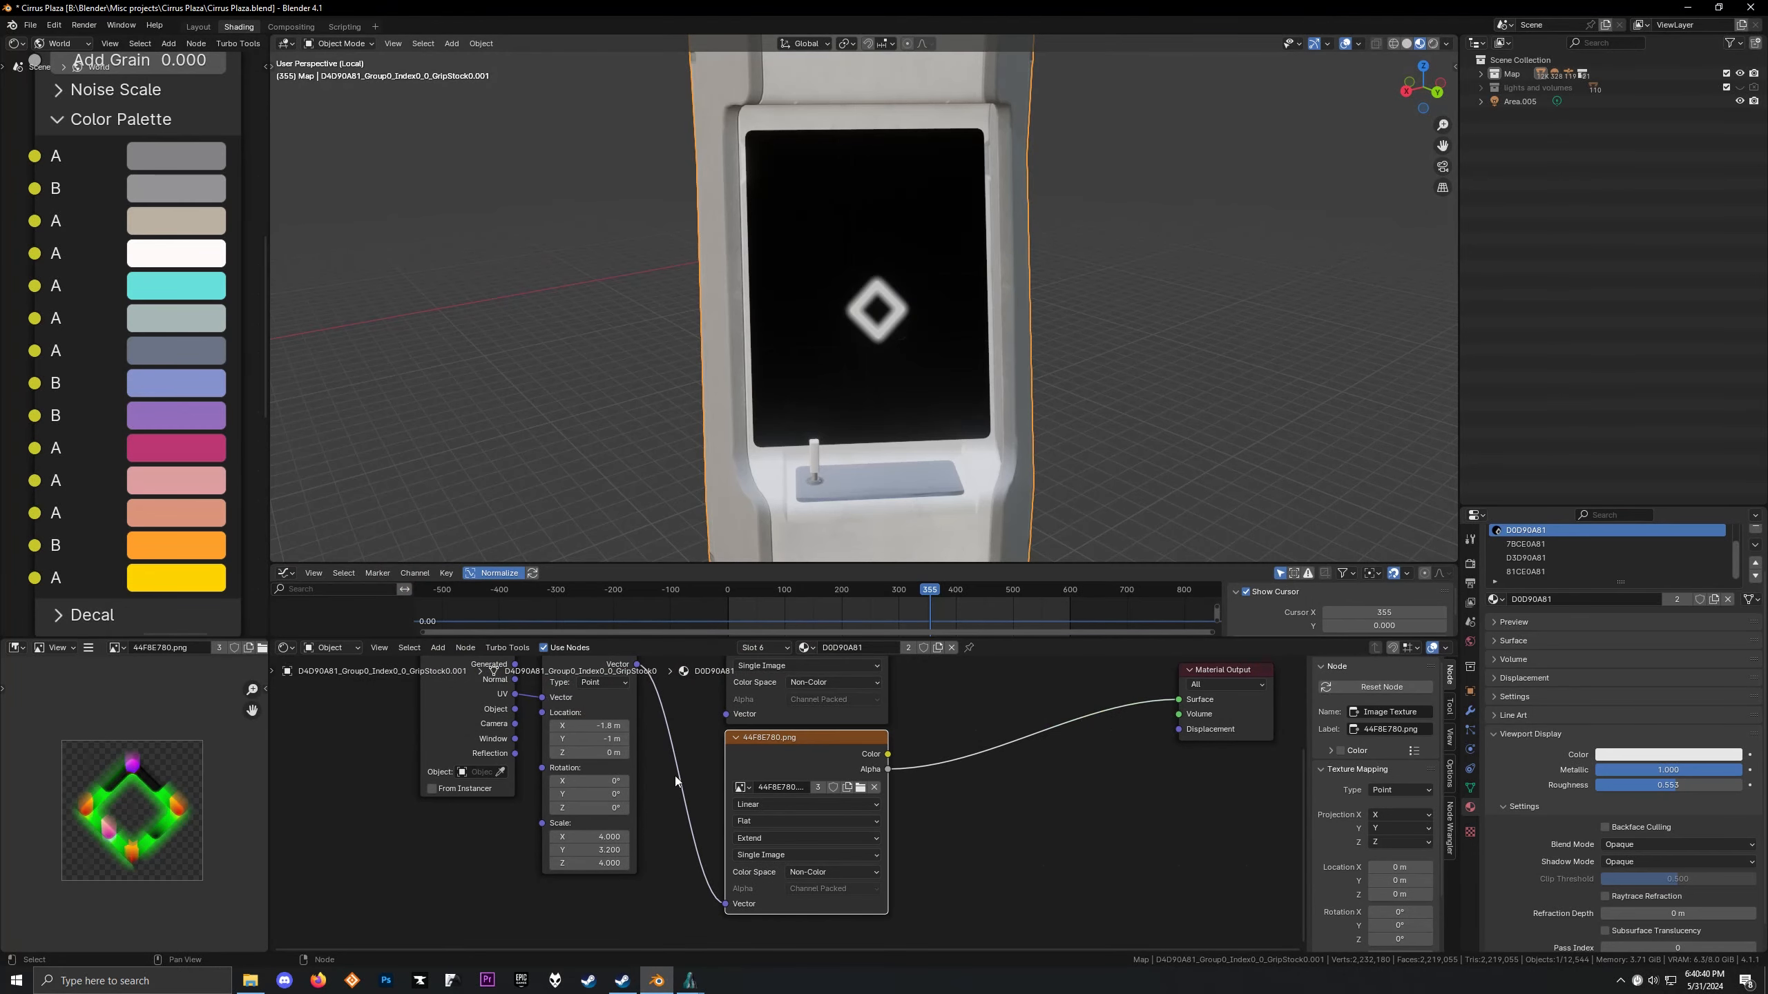
click(676, 780)
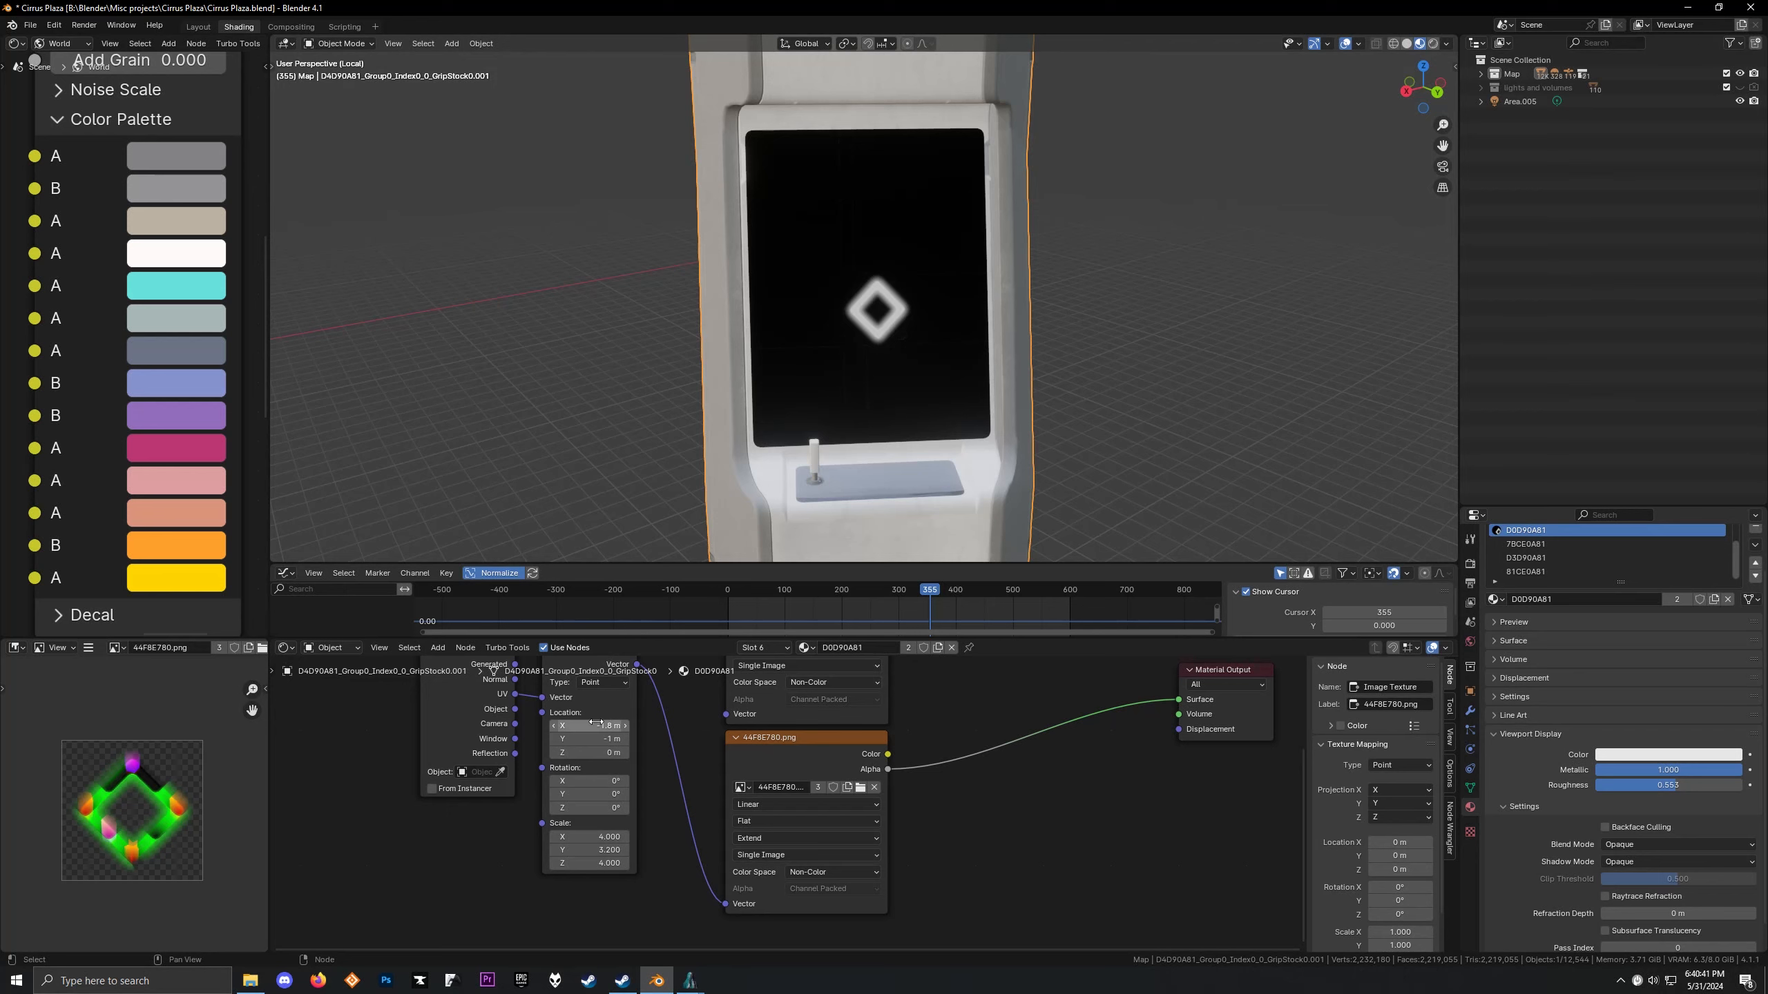
mouse_move(596, 724)
mouse_down()
mouse_move(581, 739)
mouse_move(606, 739)
mouse_up()
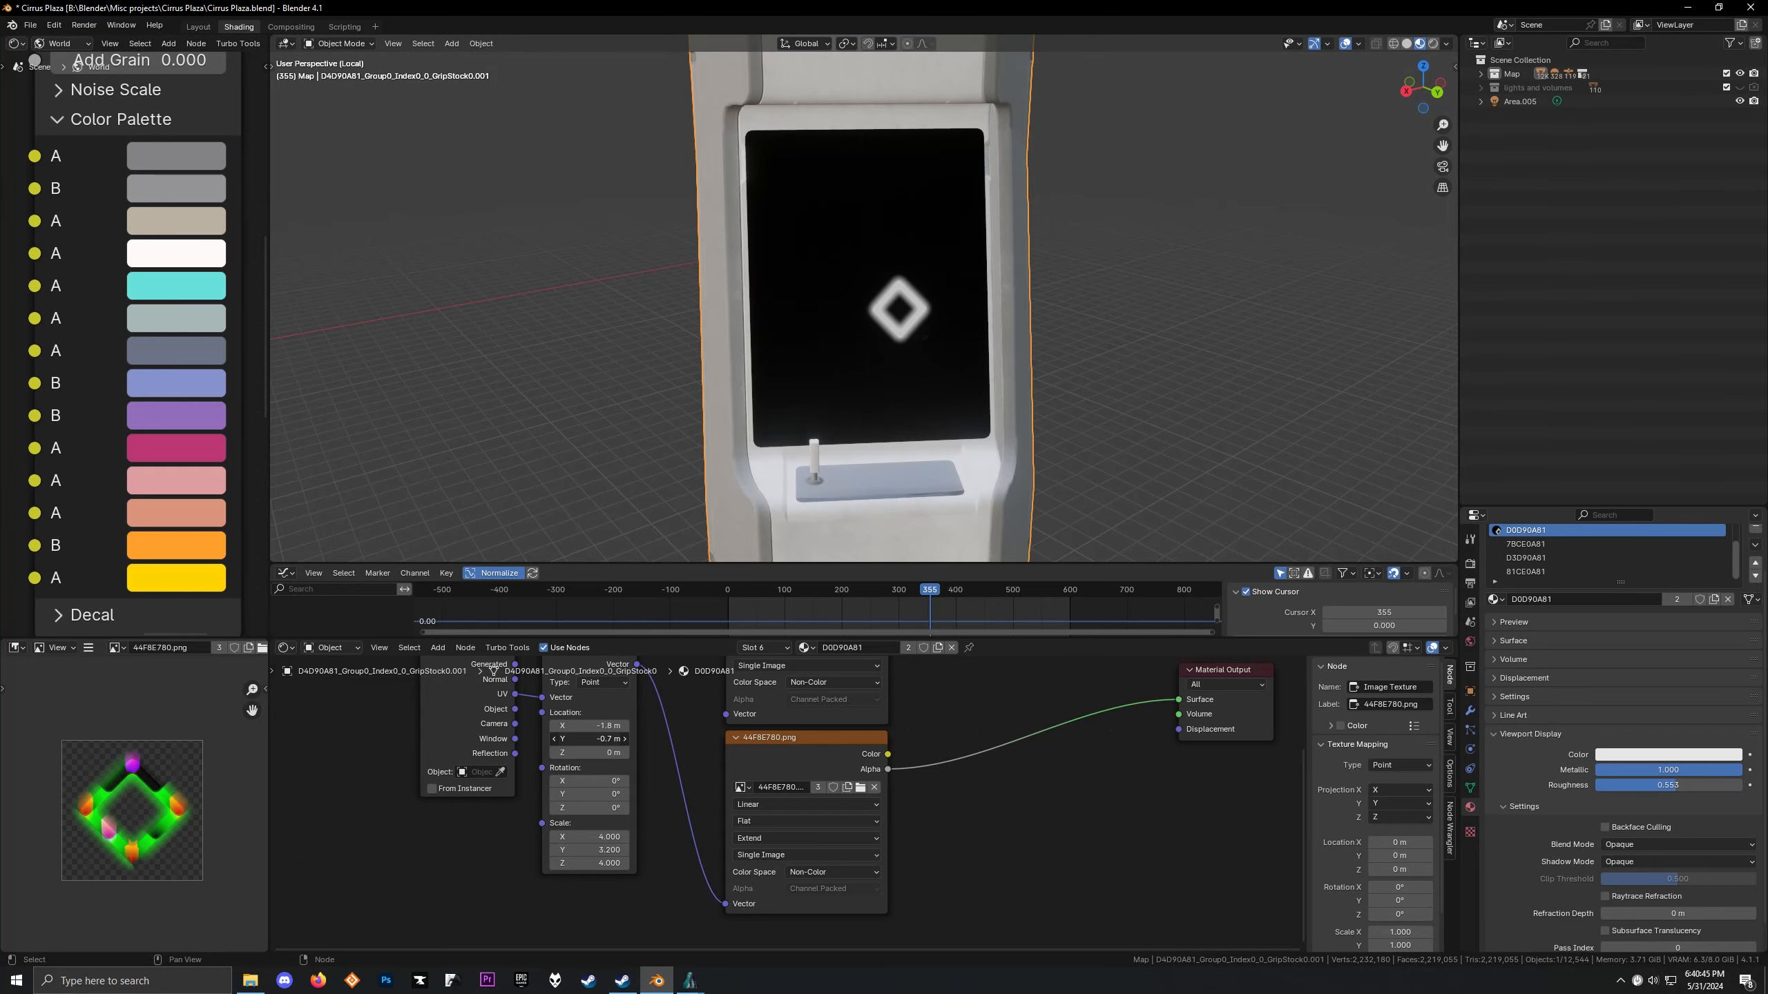
scroll(738, 418, down, 1)
middle_drag(735, 411, 752, 408)
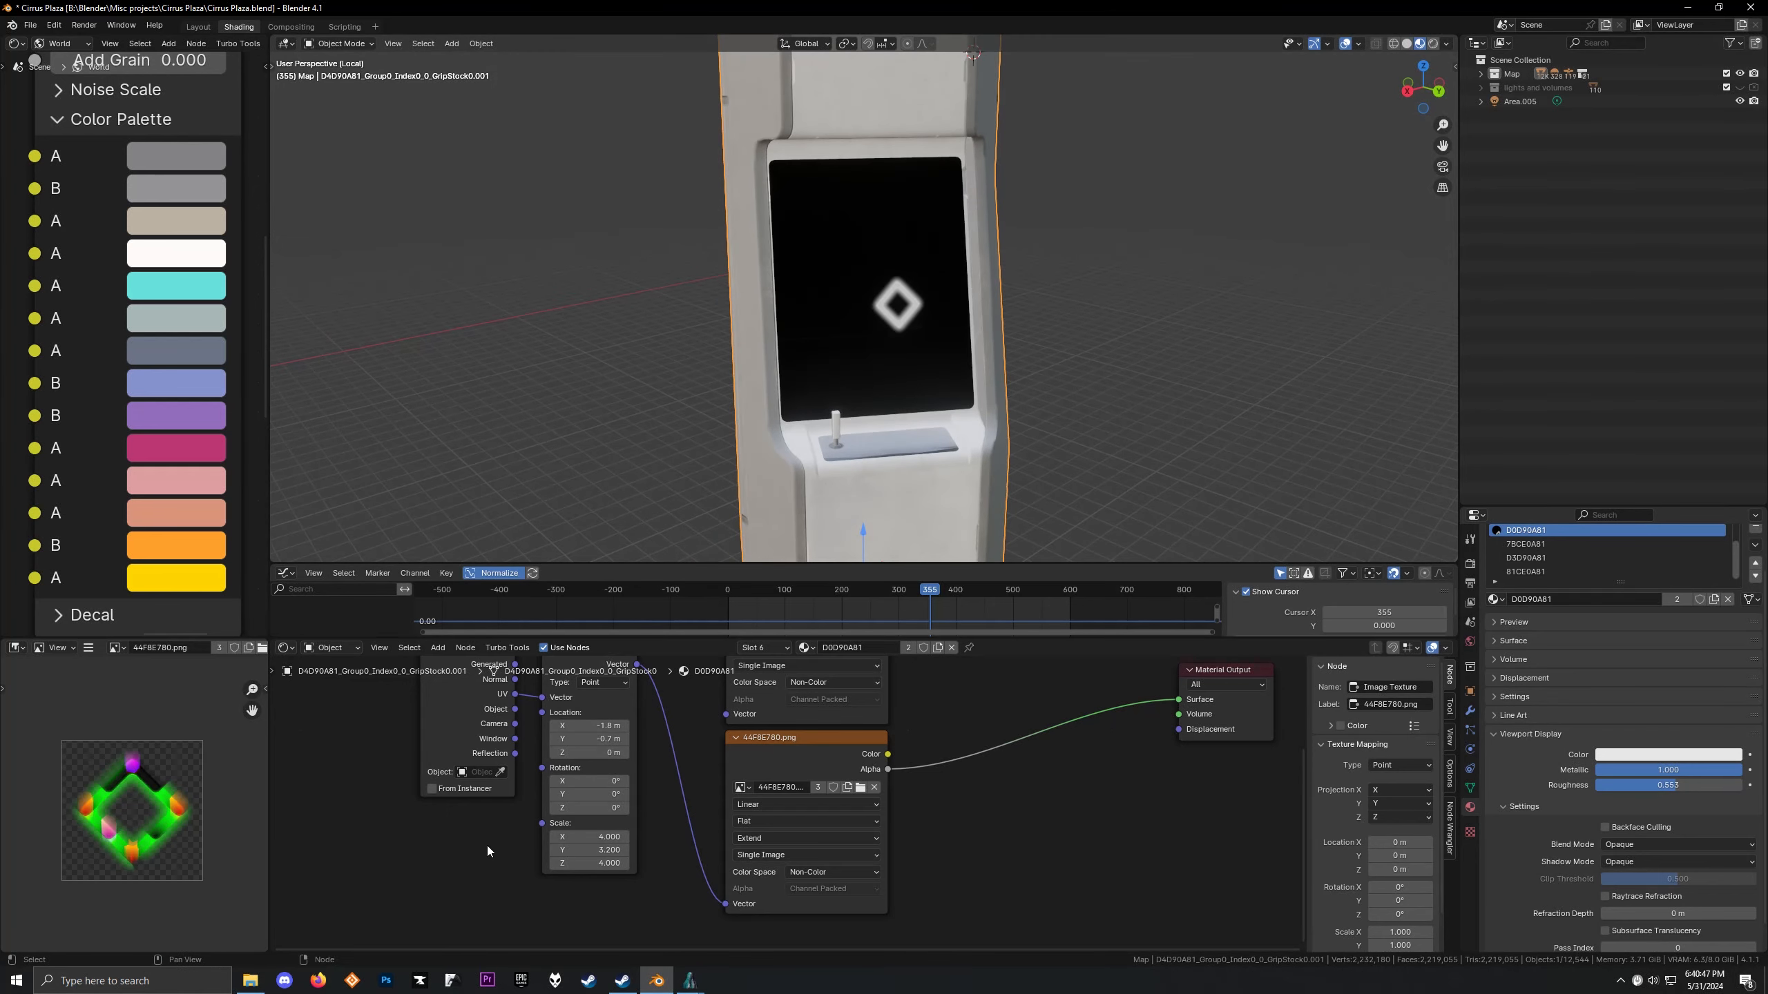
Set the Mapping node's location to X -1.7 m and Y -0.8 m to adjust the diamond's position on the screen
click(555, 739)
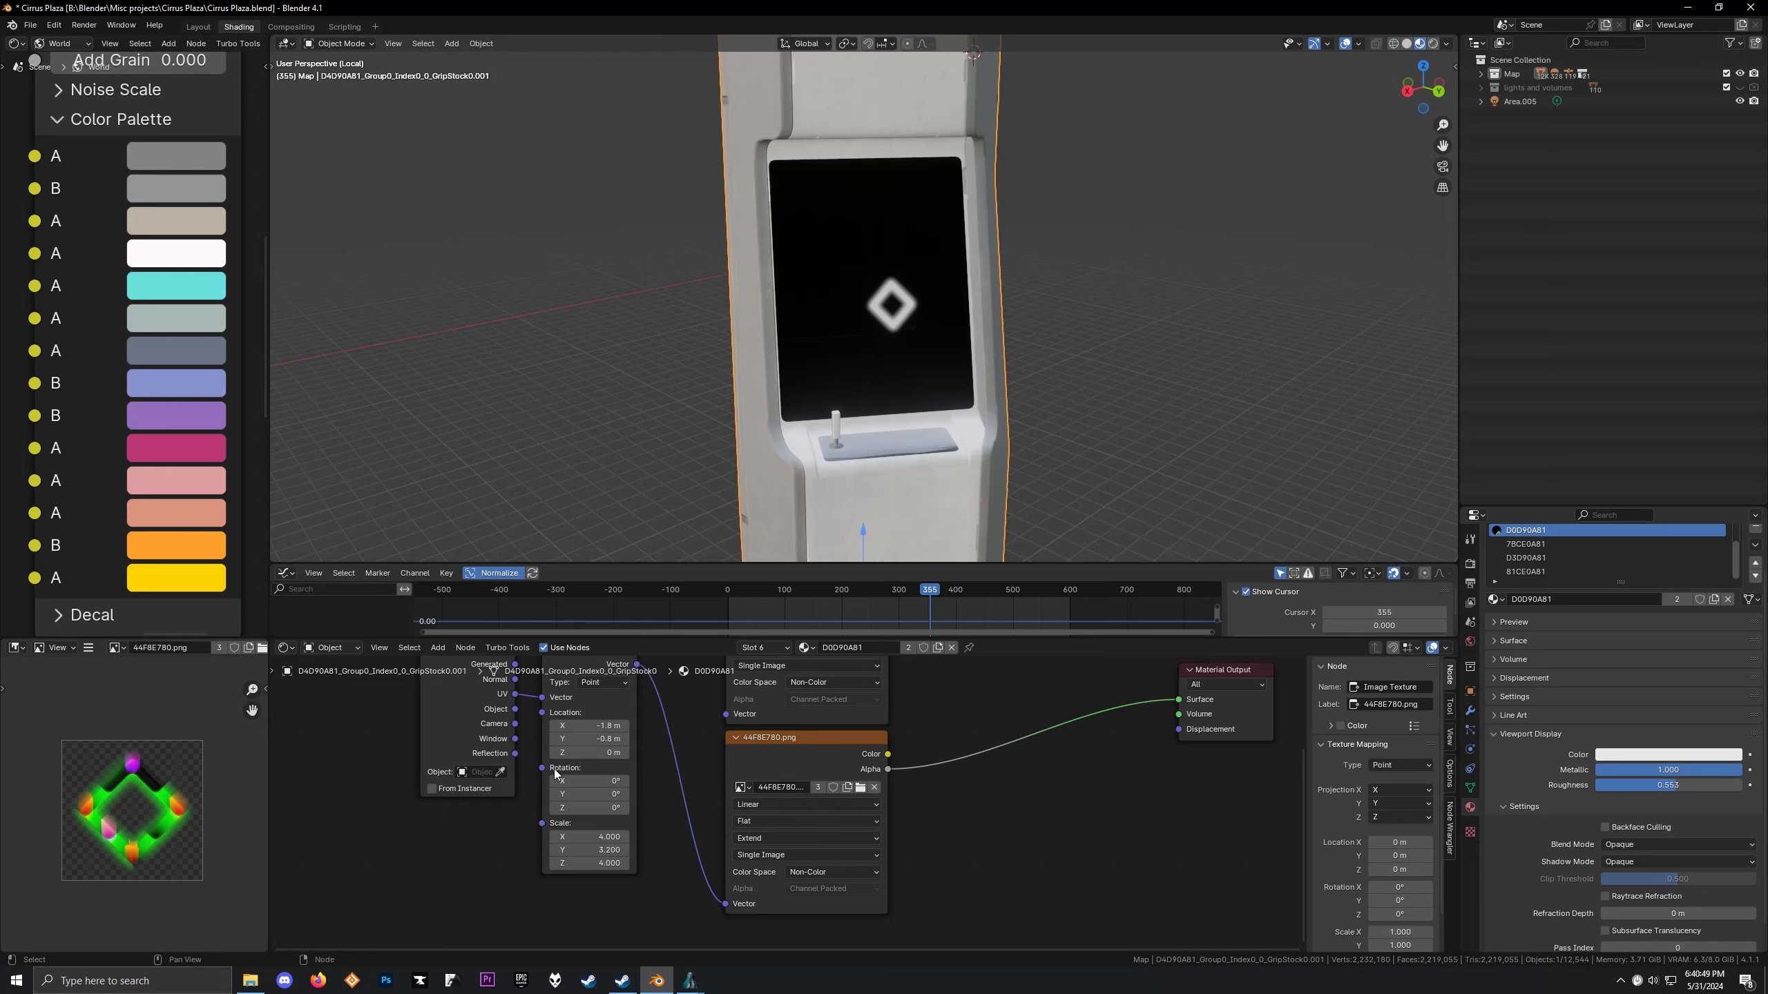
middle_drag(870, 383, 841, 362)
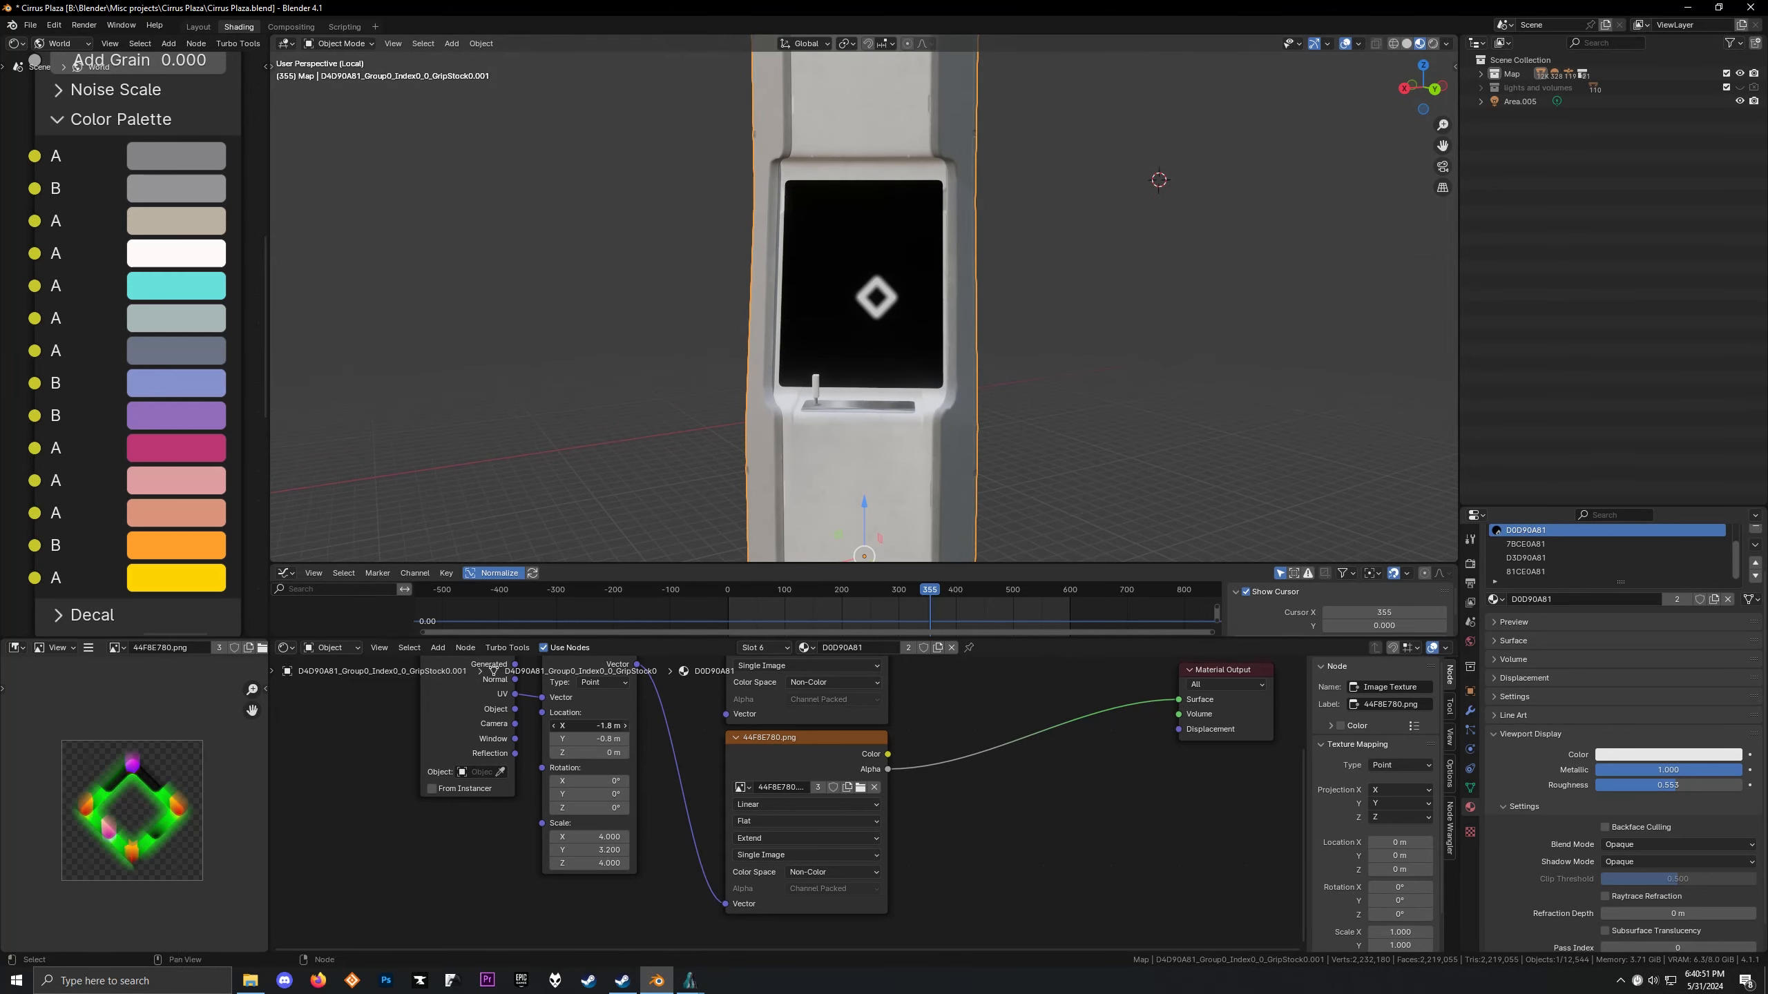
drag(599, 726, 604, 726)
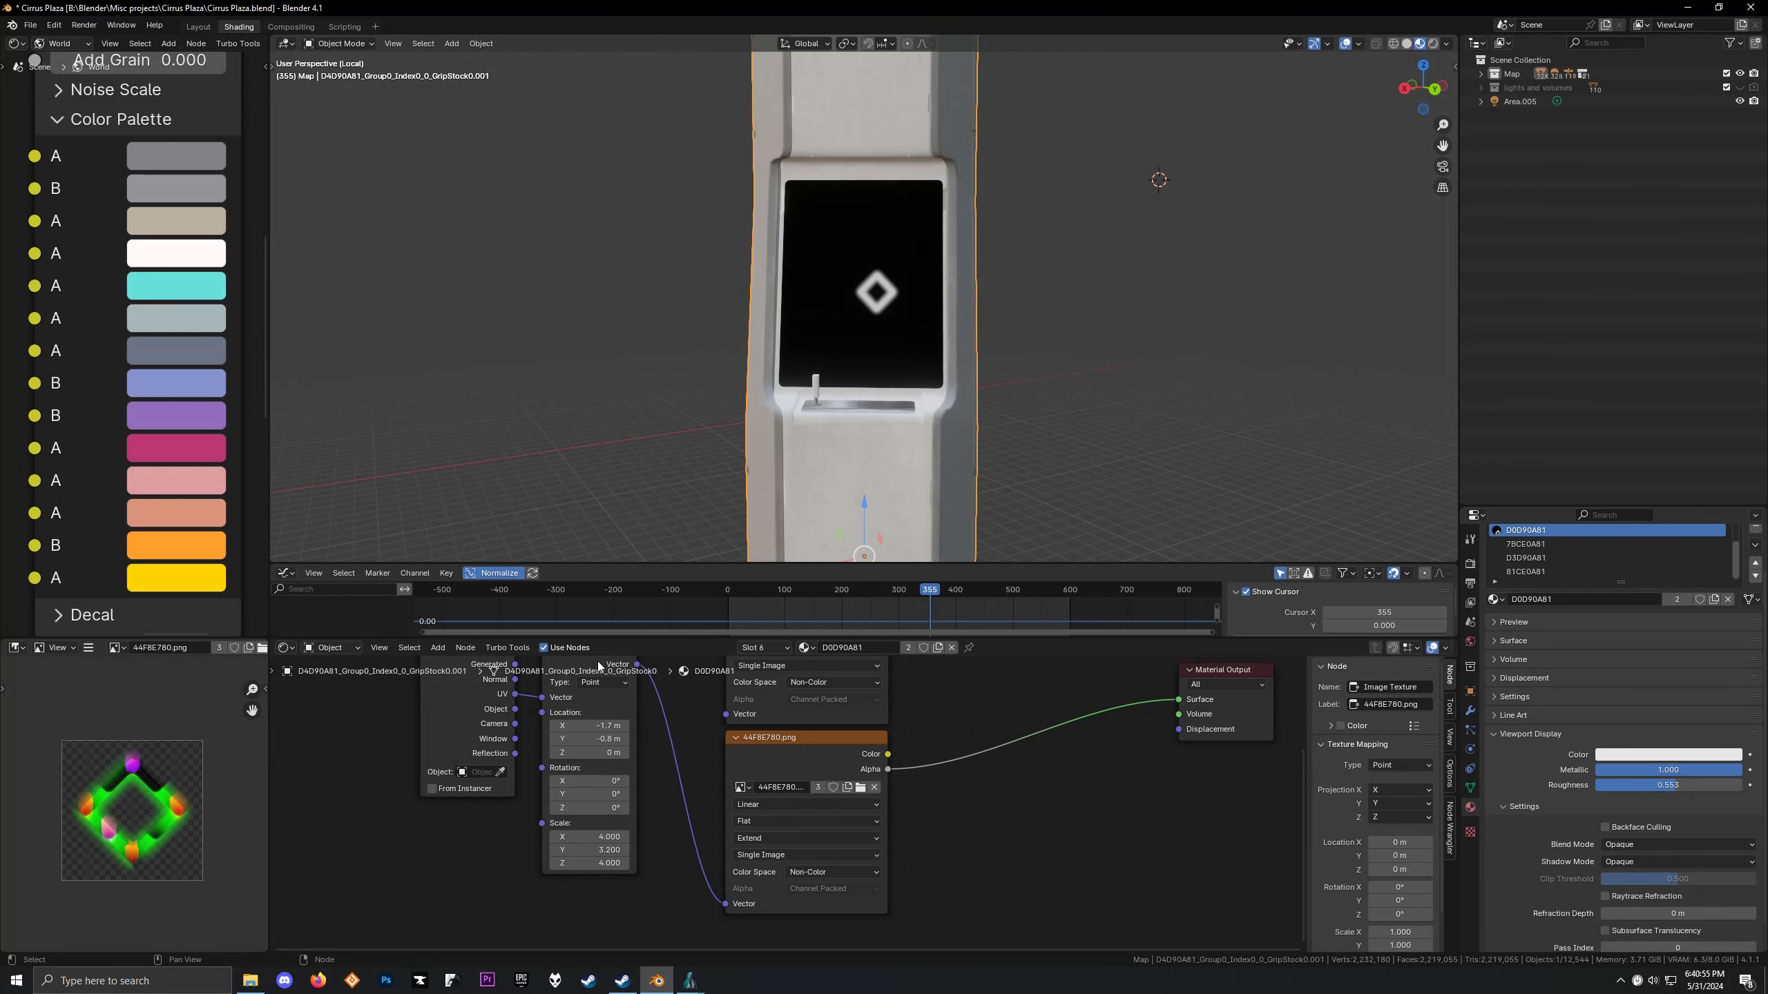
middle_drag(665, 387, 692, 385)
scroll(828, 769, up, 3)
scroll(844, 777, down, 7)
middle_drag(878, 749, 773, 825)
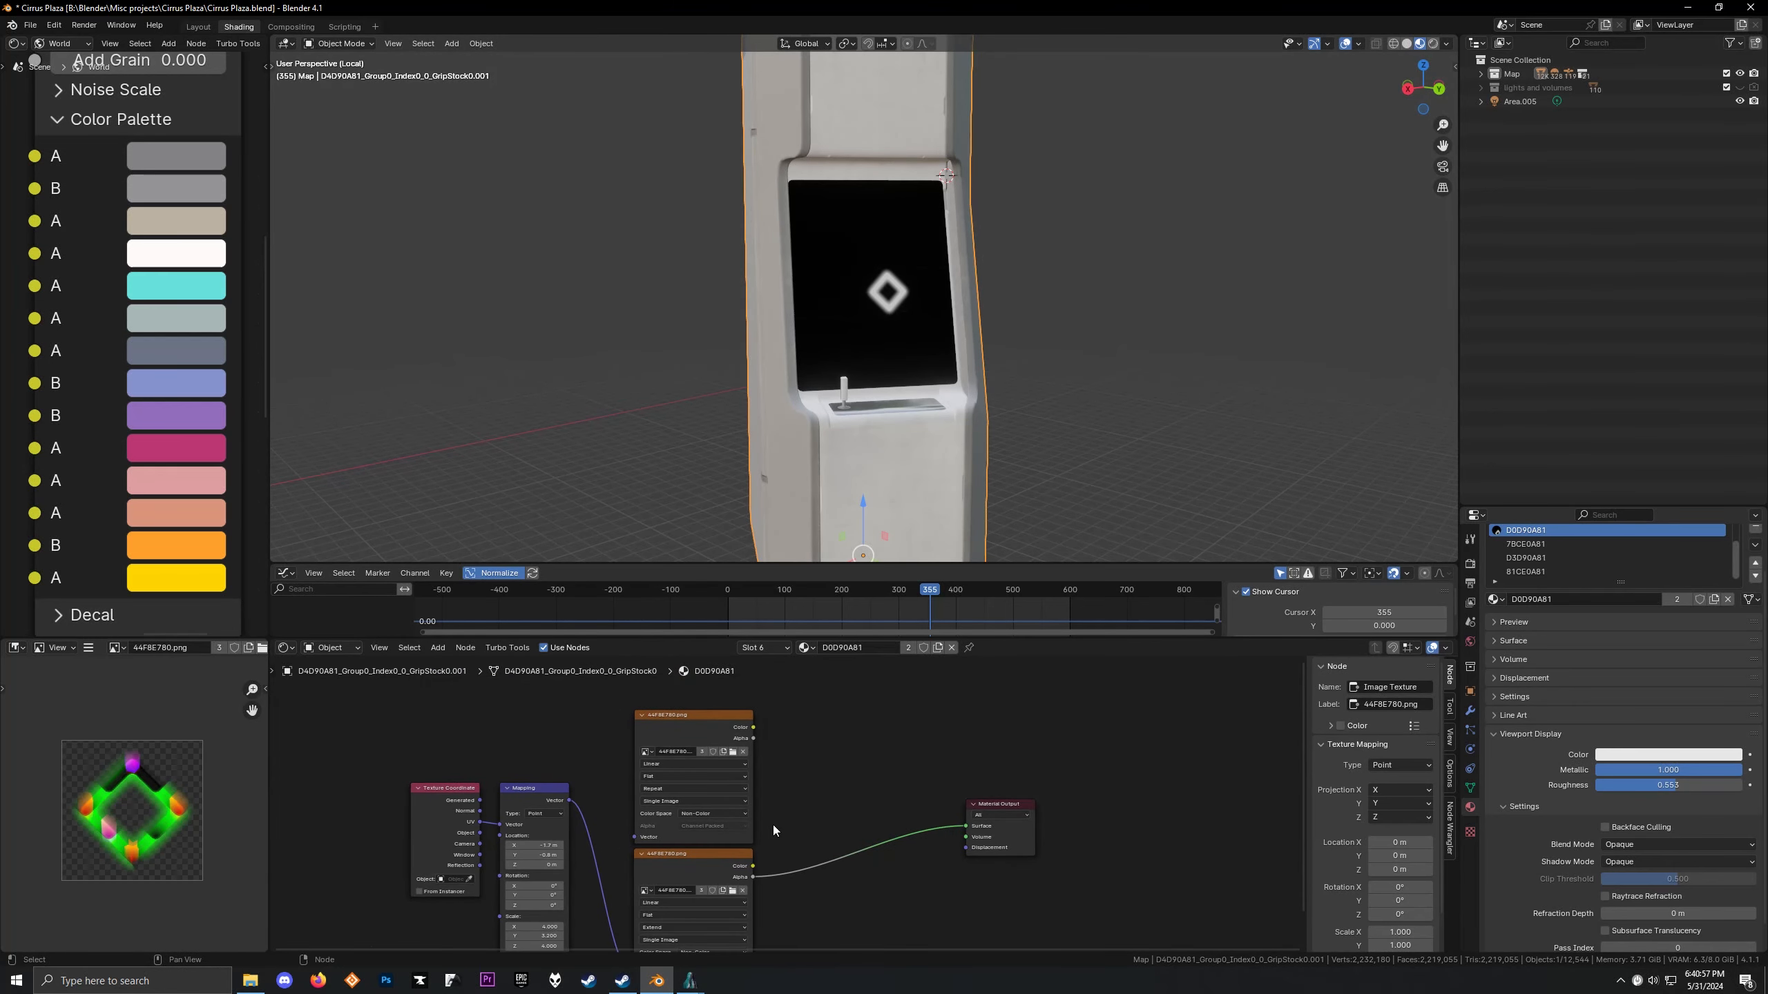
Check the Alkahest reference and preview the color output of the Repeat-mode 44F8E780.png texture node on the cabinet screen
click(690, 980)
mouse_move(732, 927)
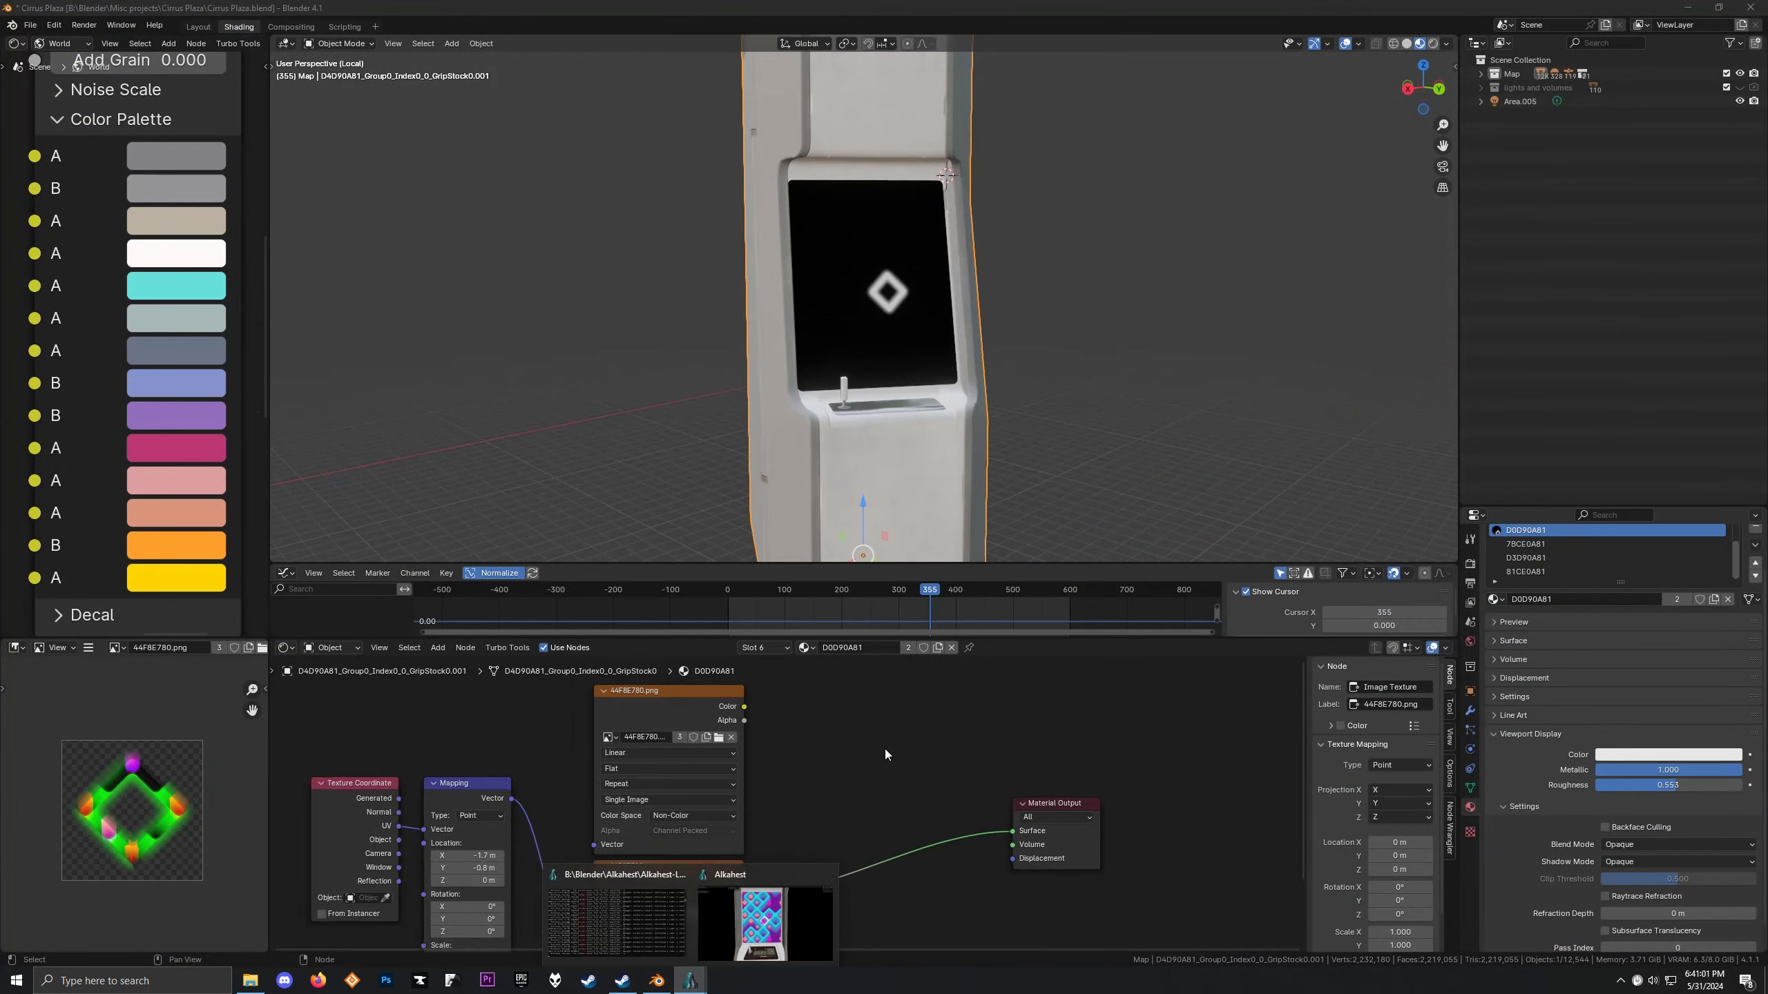
click(722, 688)
middle_drag(722, 692, 696, 739)
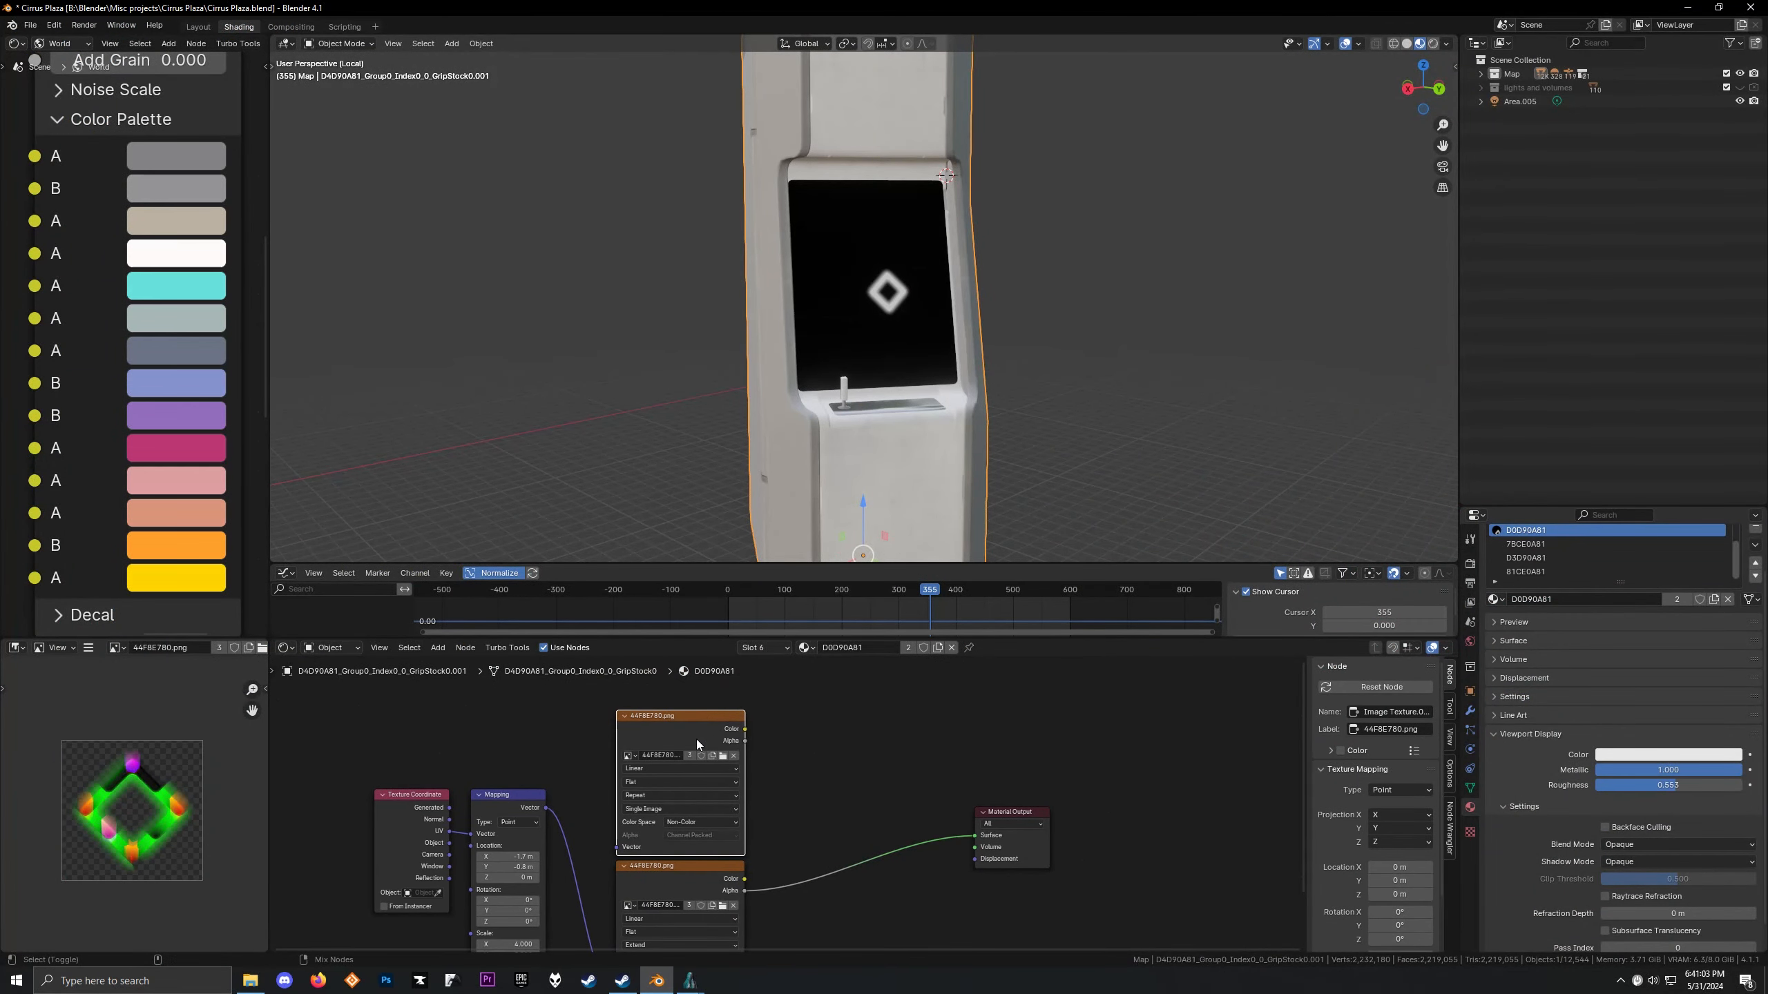
ctrl+shift+click(696, 740)
scroll(757, 725, up, 2)
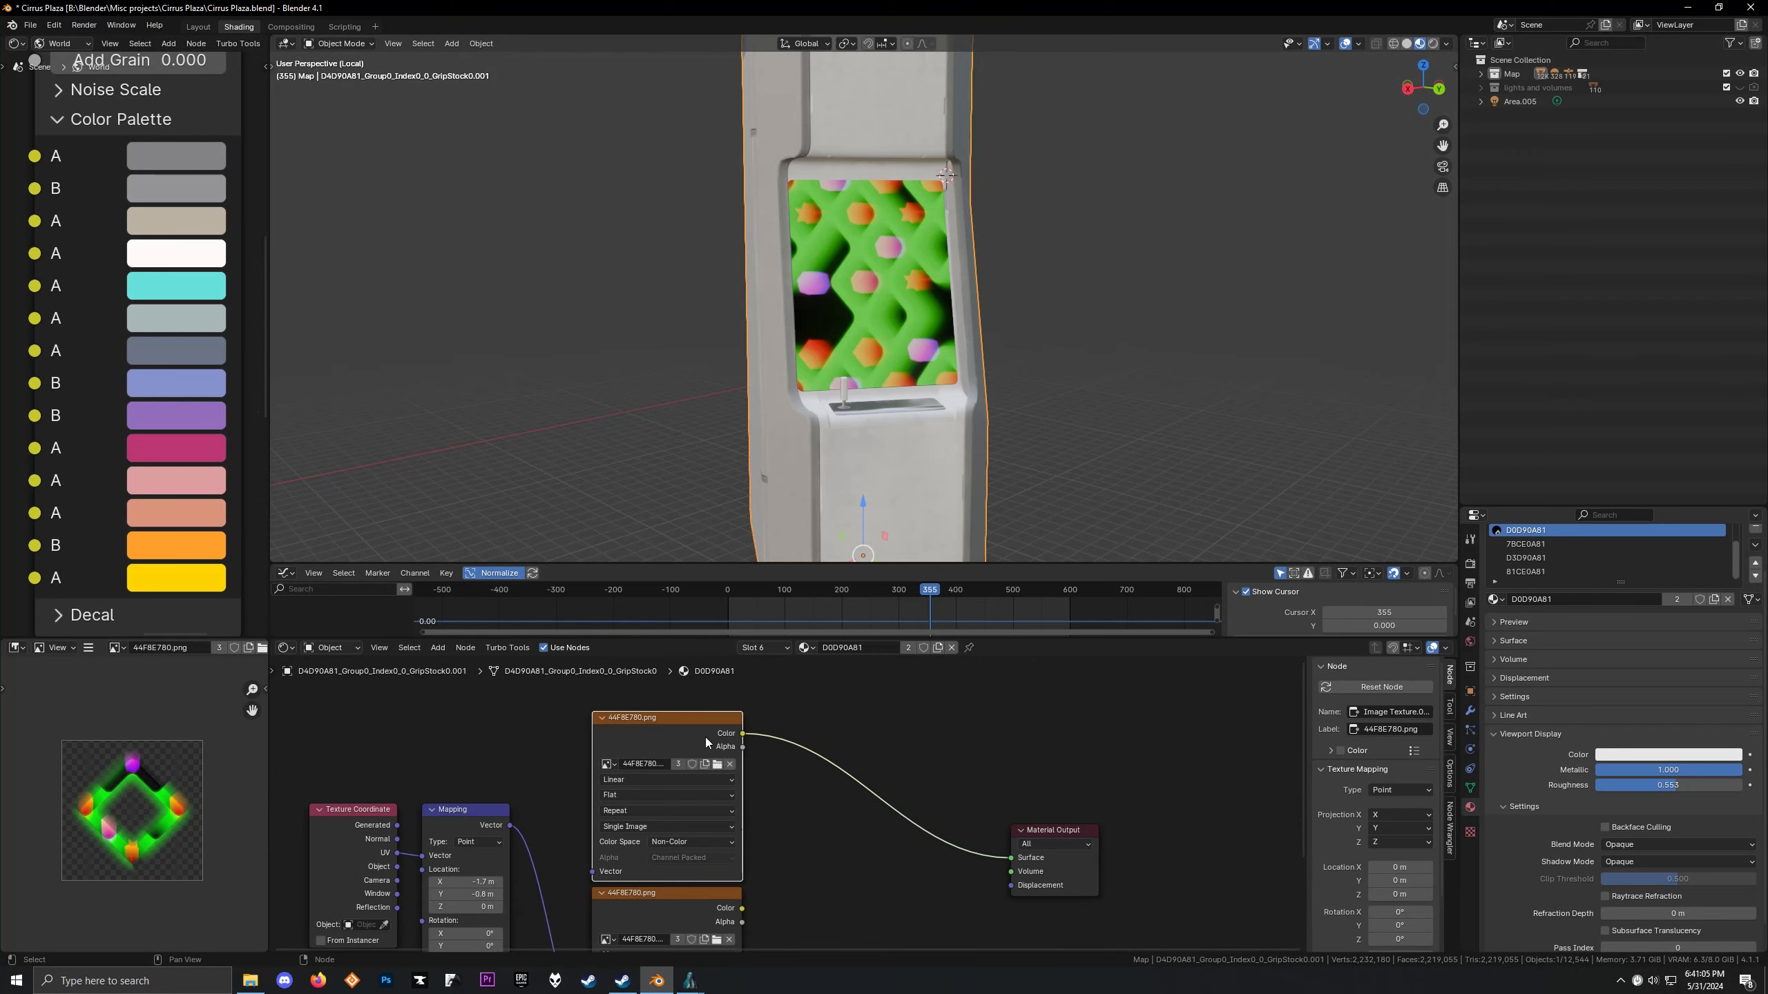
scroll(679, 747, down, 1)
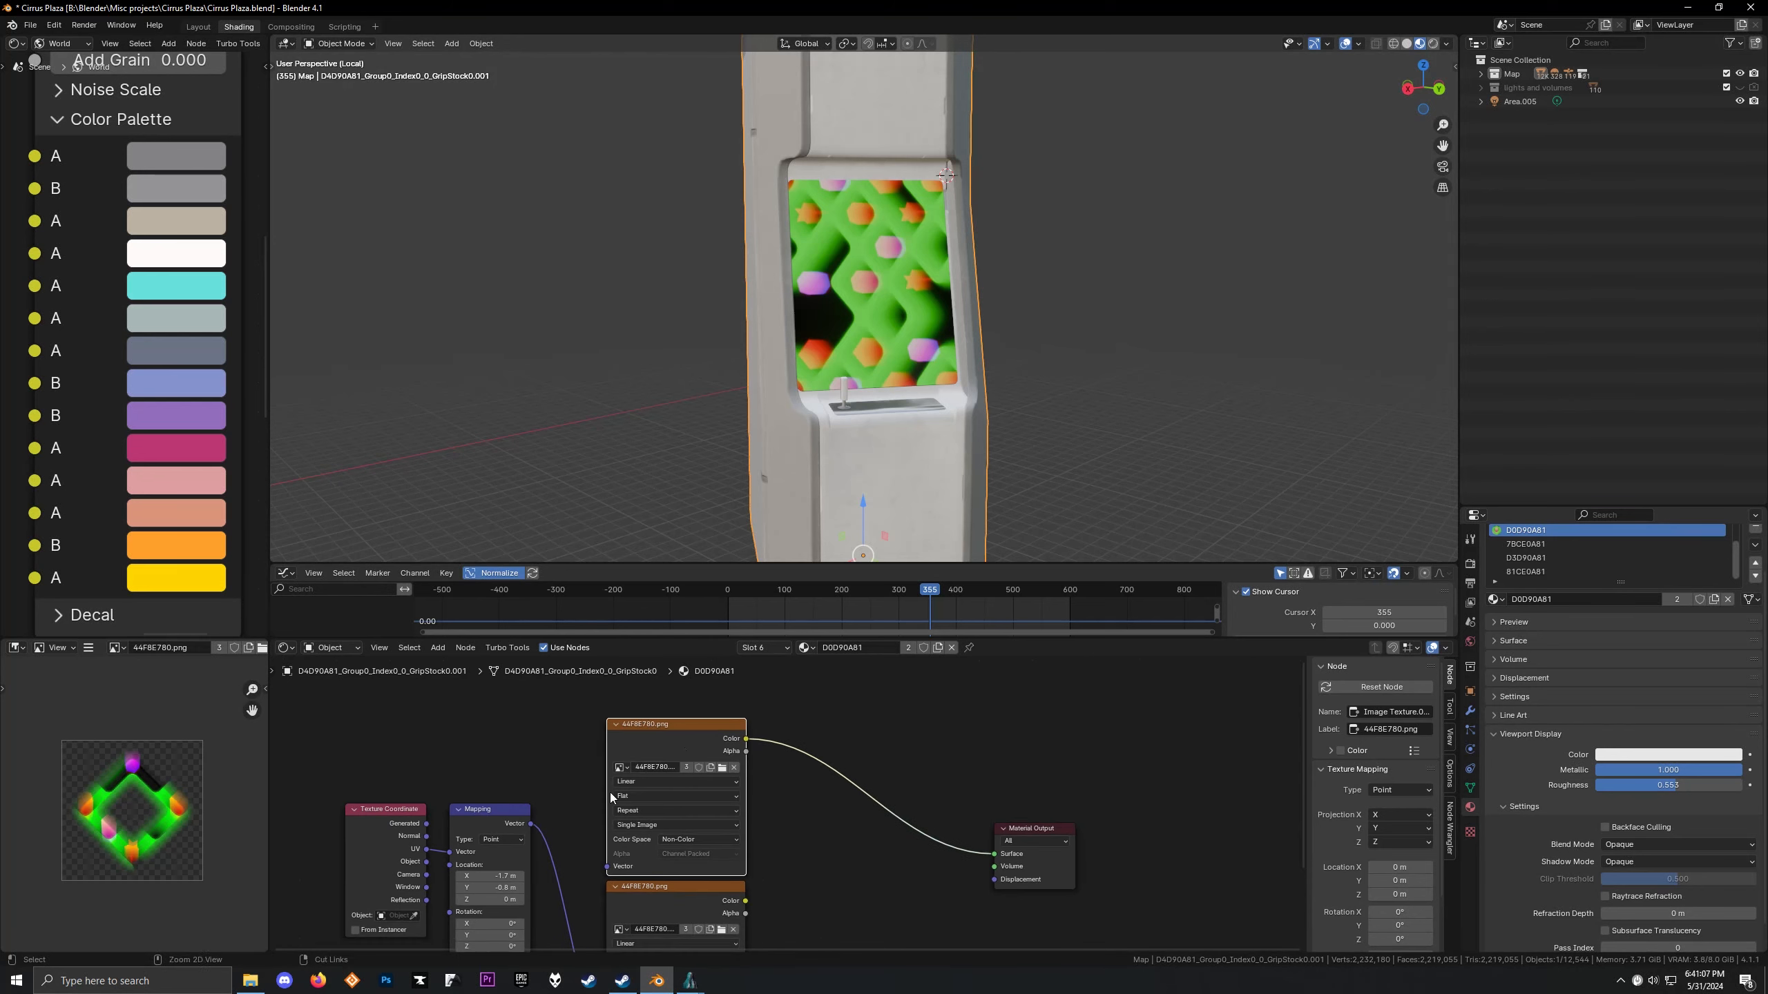
Add Texture Coordinate and Mapping nodes to the Repeat-mode texture, place them above the existing pair, and set the Z rotation to -90°
key(ctrl+t)
middle_drag(520, 844, 762, 872)
key(g)
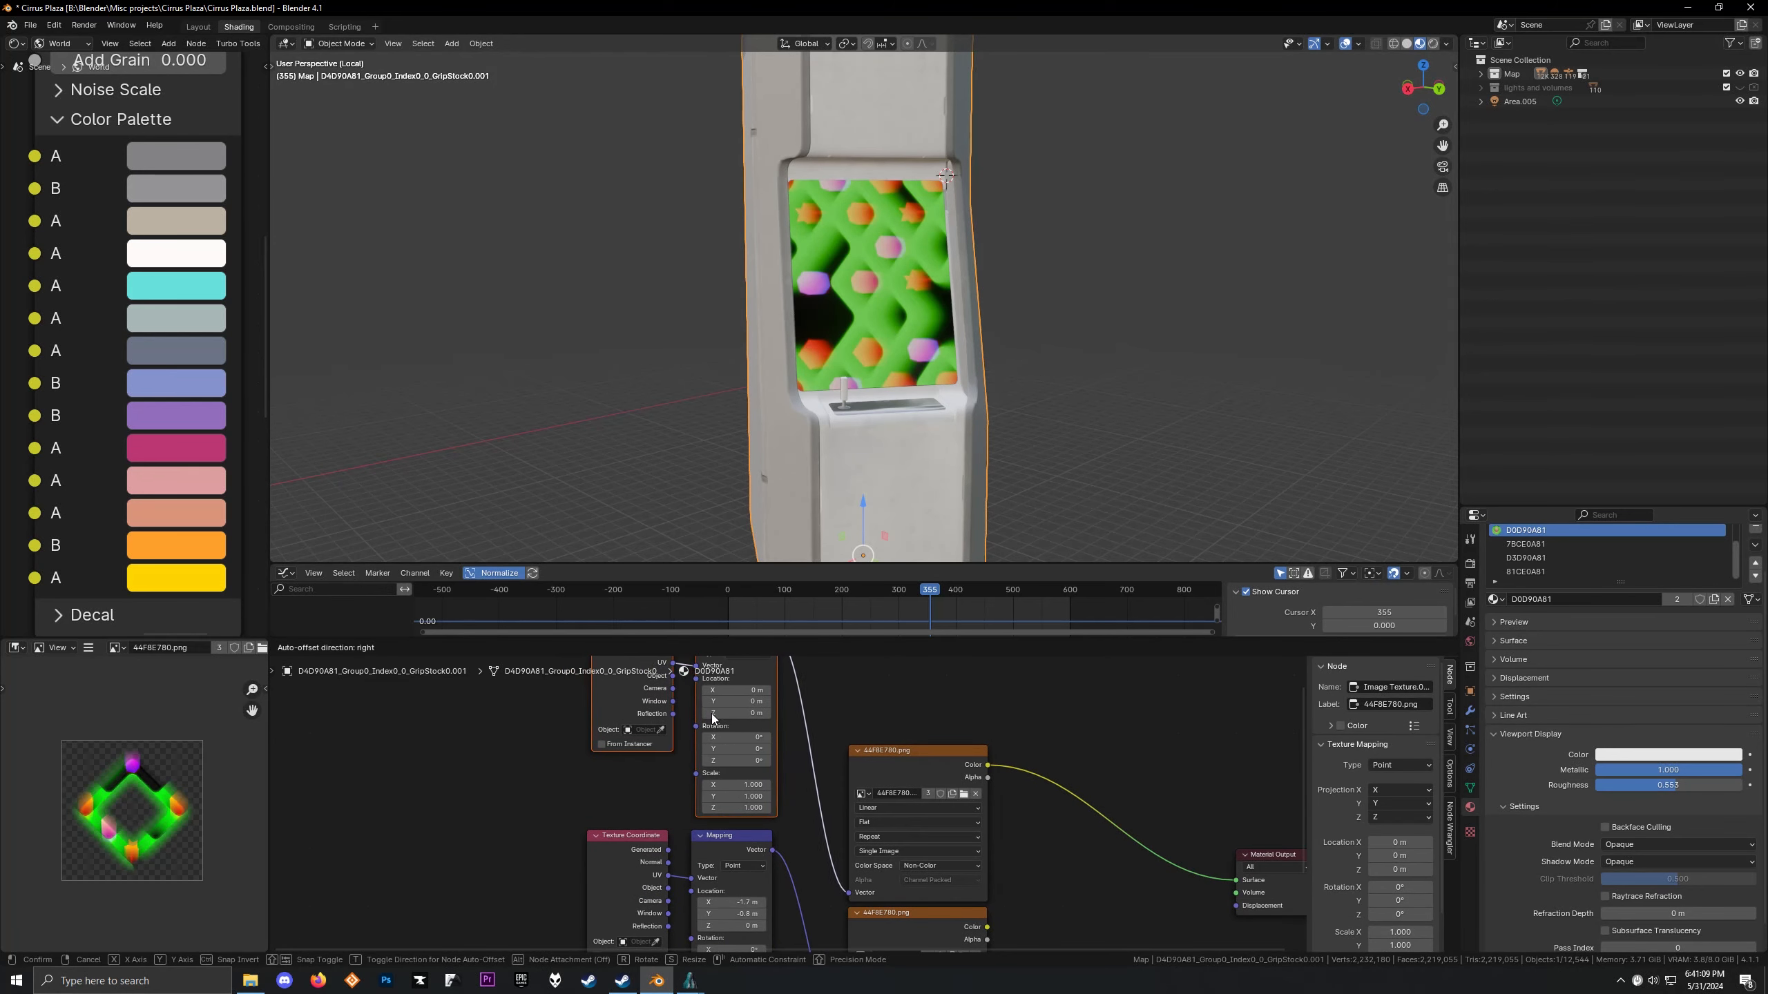
click(713, 719)
mouse_move(738, 761)
mouse_down()
mouse_move(668, 761)
mouse_move(738, 760)
mouse_up()
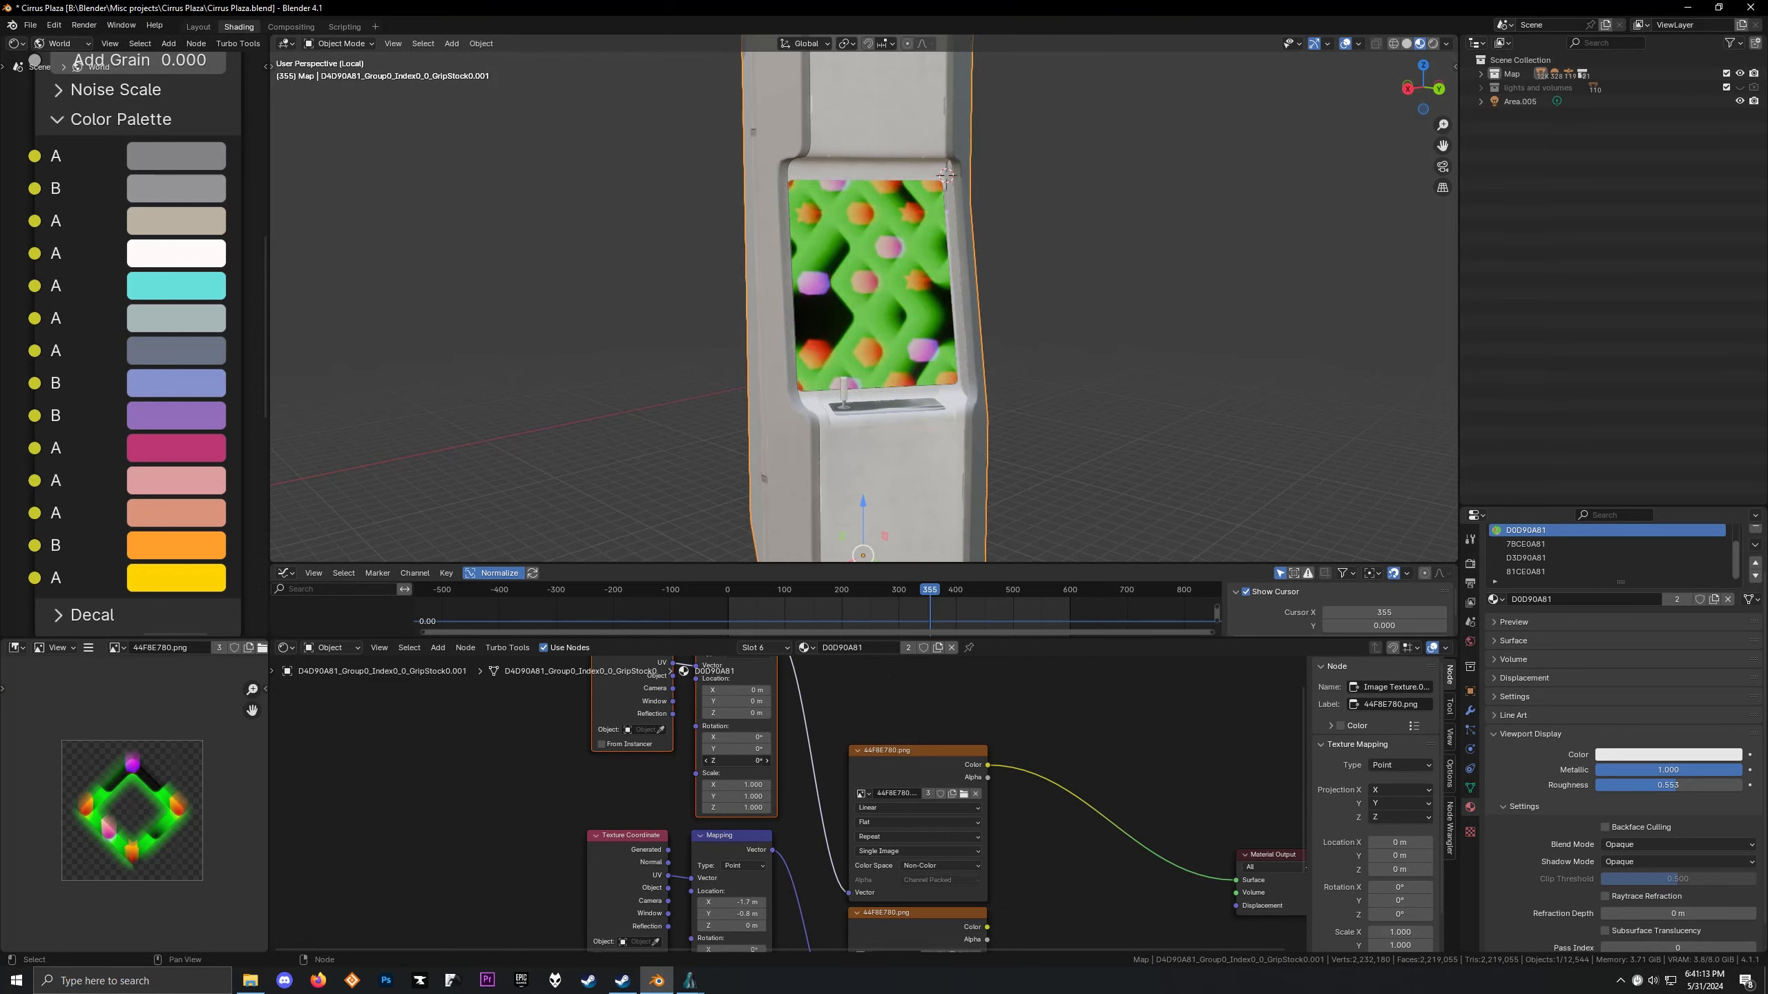
key(Return)
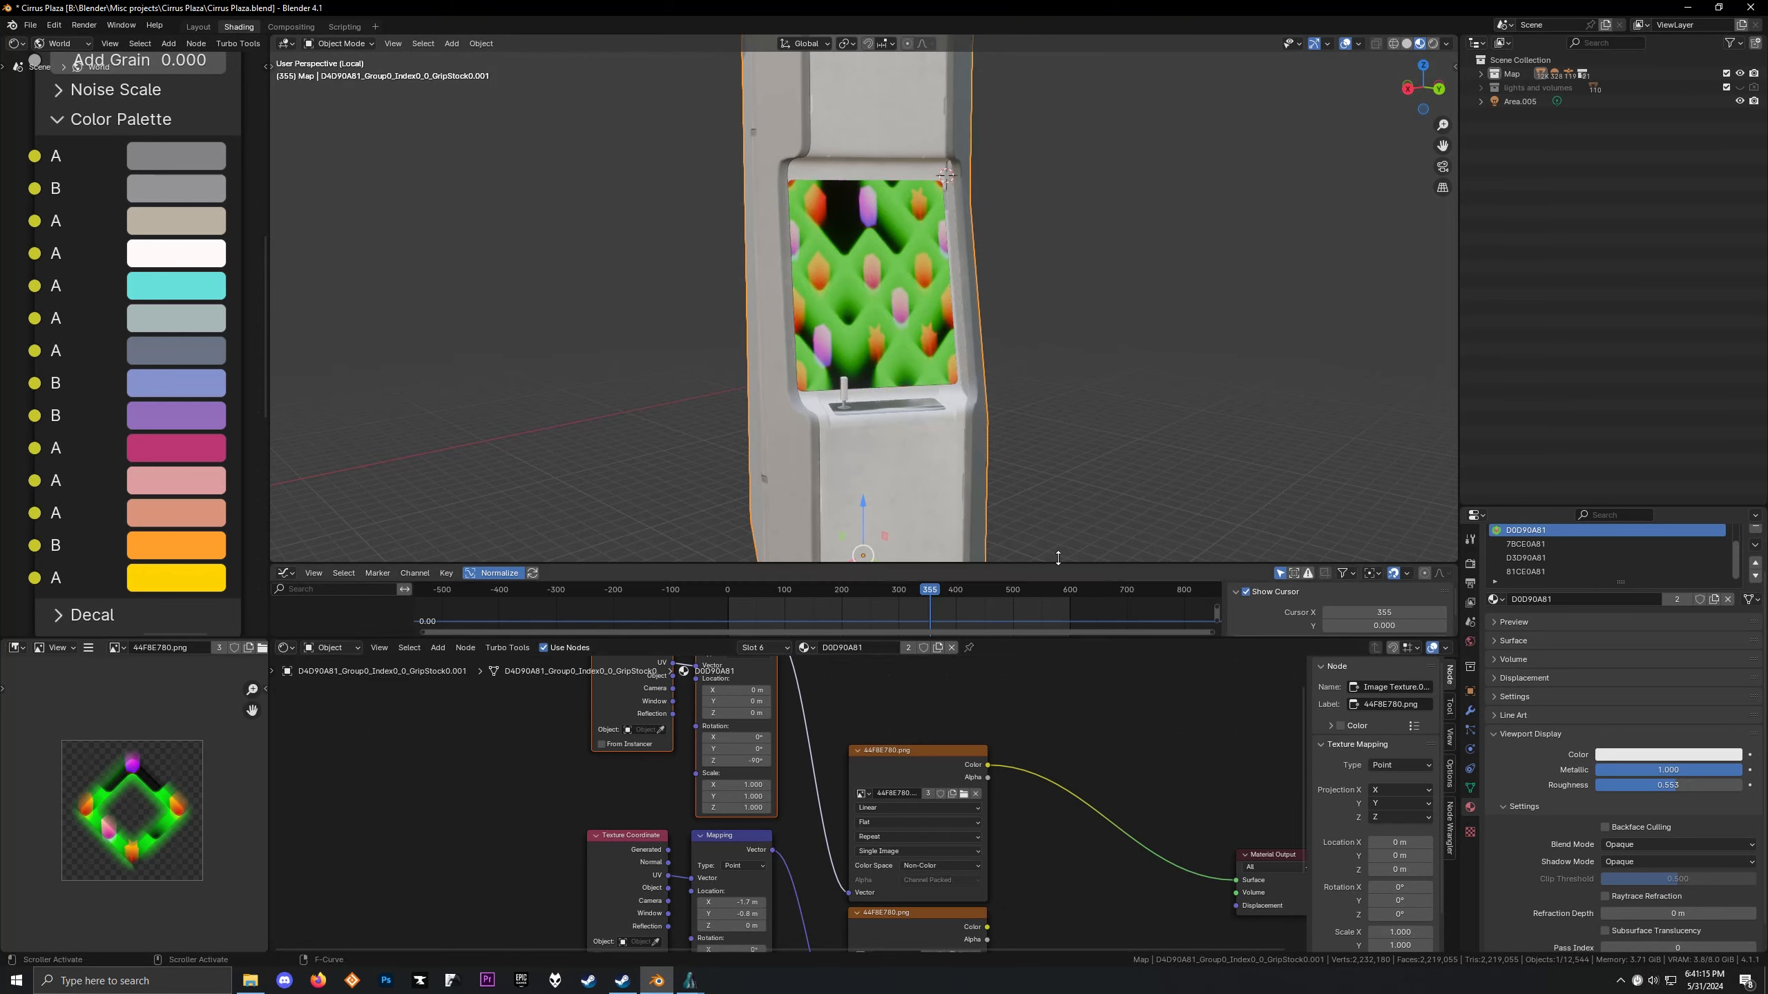
scroll(917, 384, up, 3)
scroll(917, 385, down, 1)
middle_drag(917, 385, 887, 385)
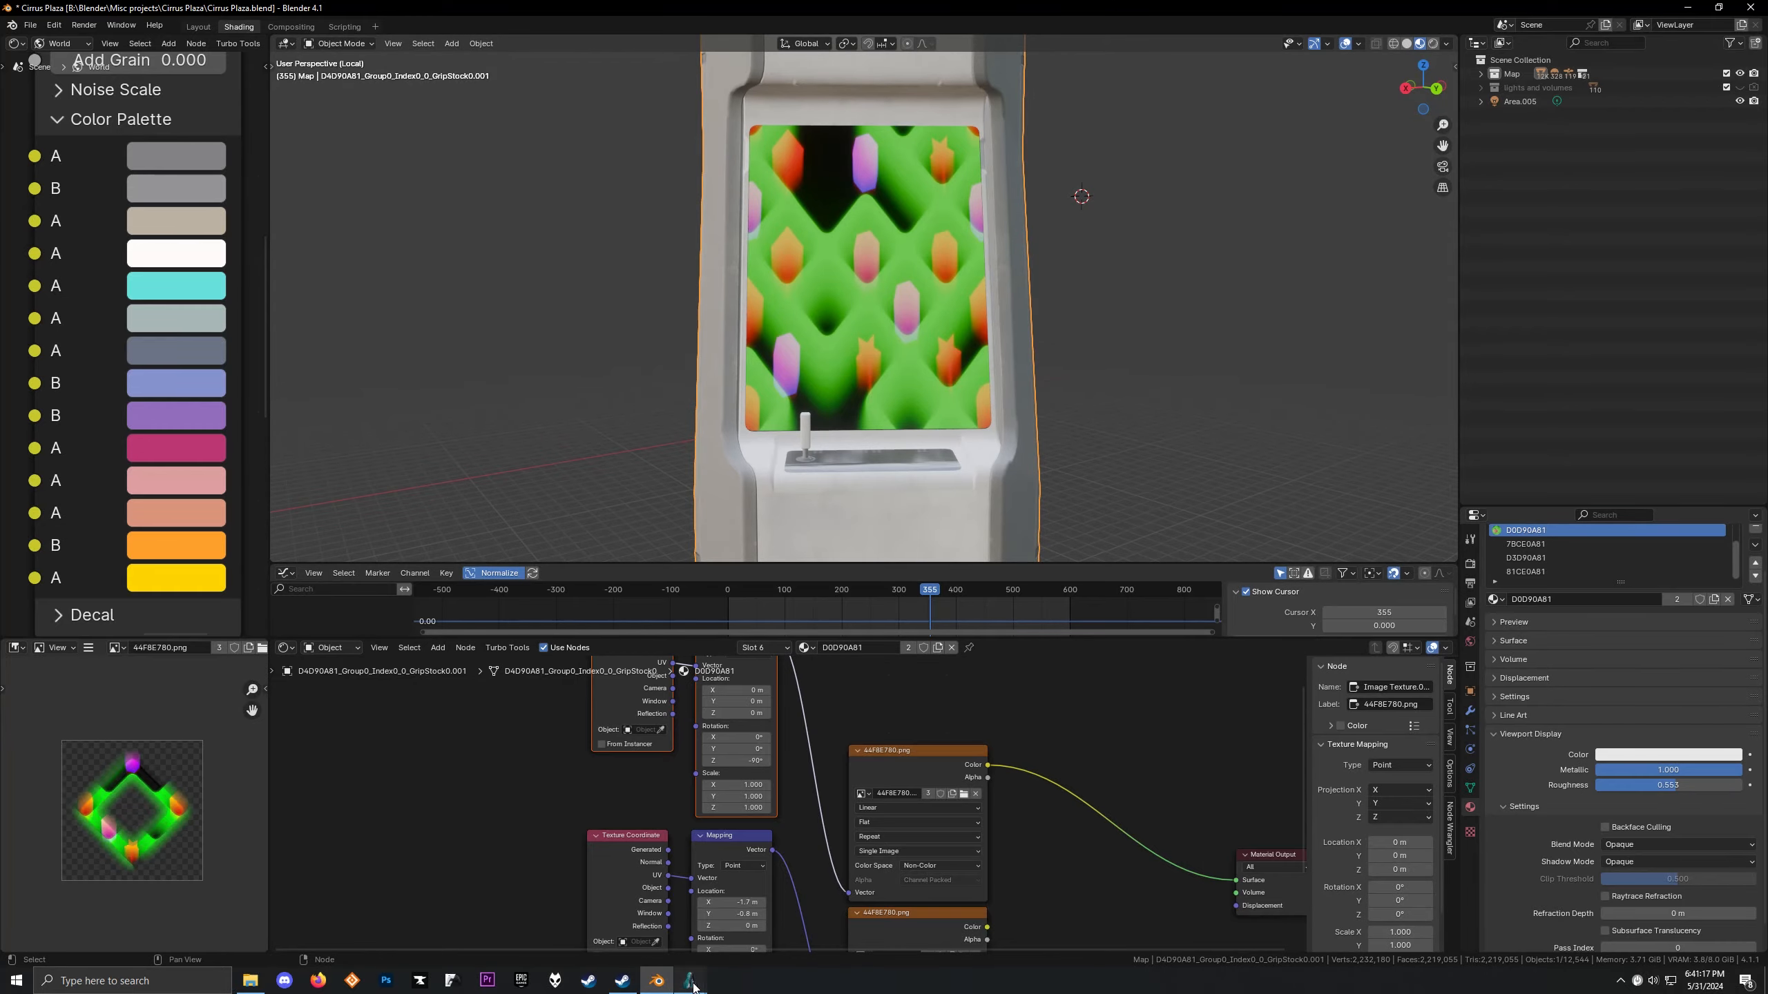
Connect a Separate Color node after the Repeat-mode texture and preview its red channel on the cabinet screen
mouse_move(693, 985)
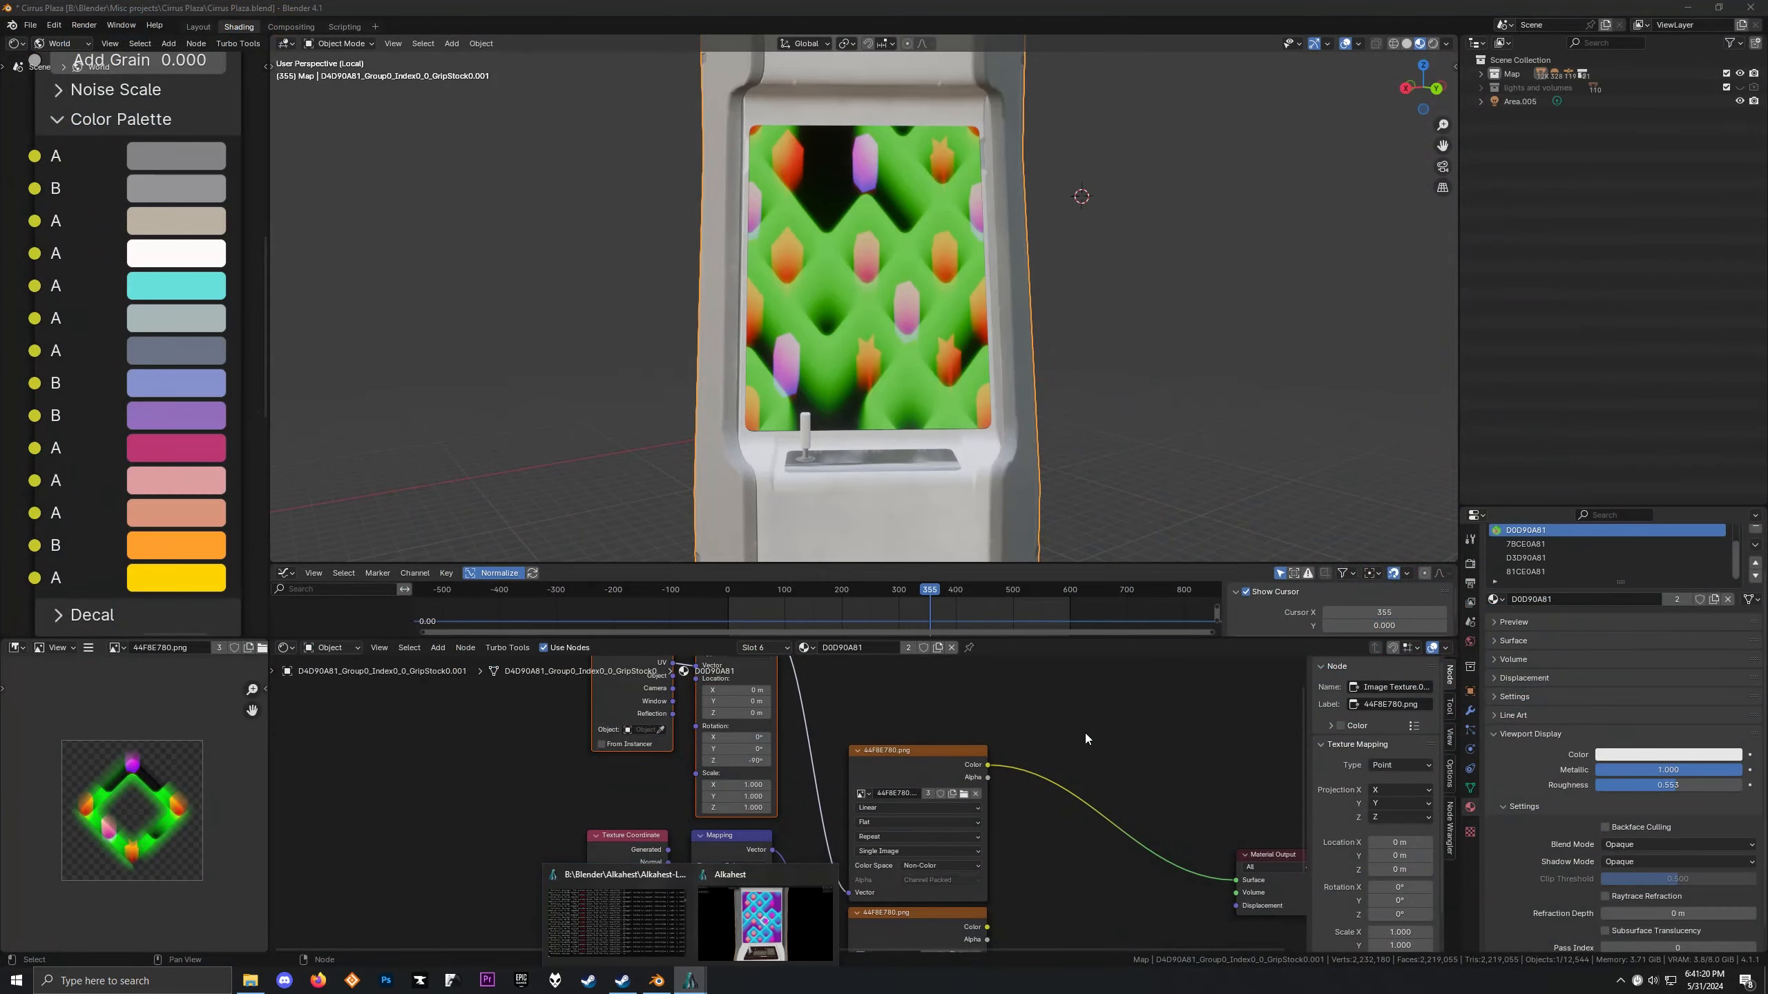
middle_drag(1085, 733, 832, 708)
key(shift+a)
text(se)
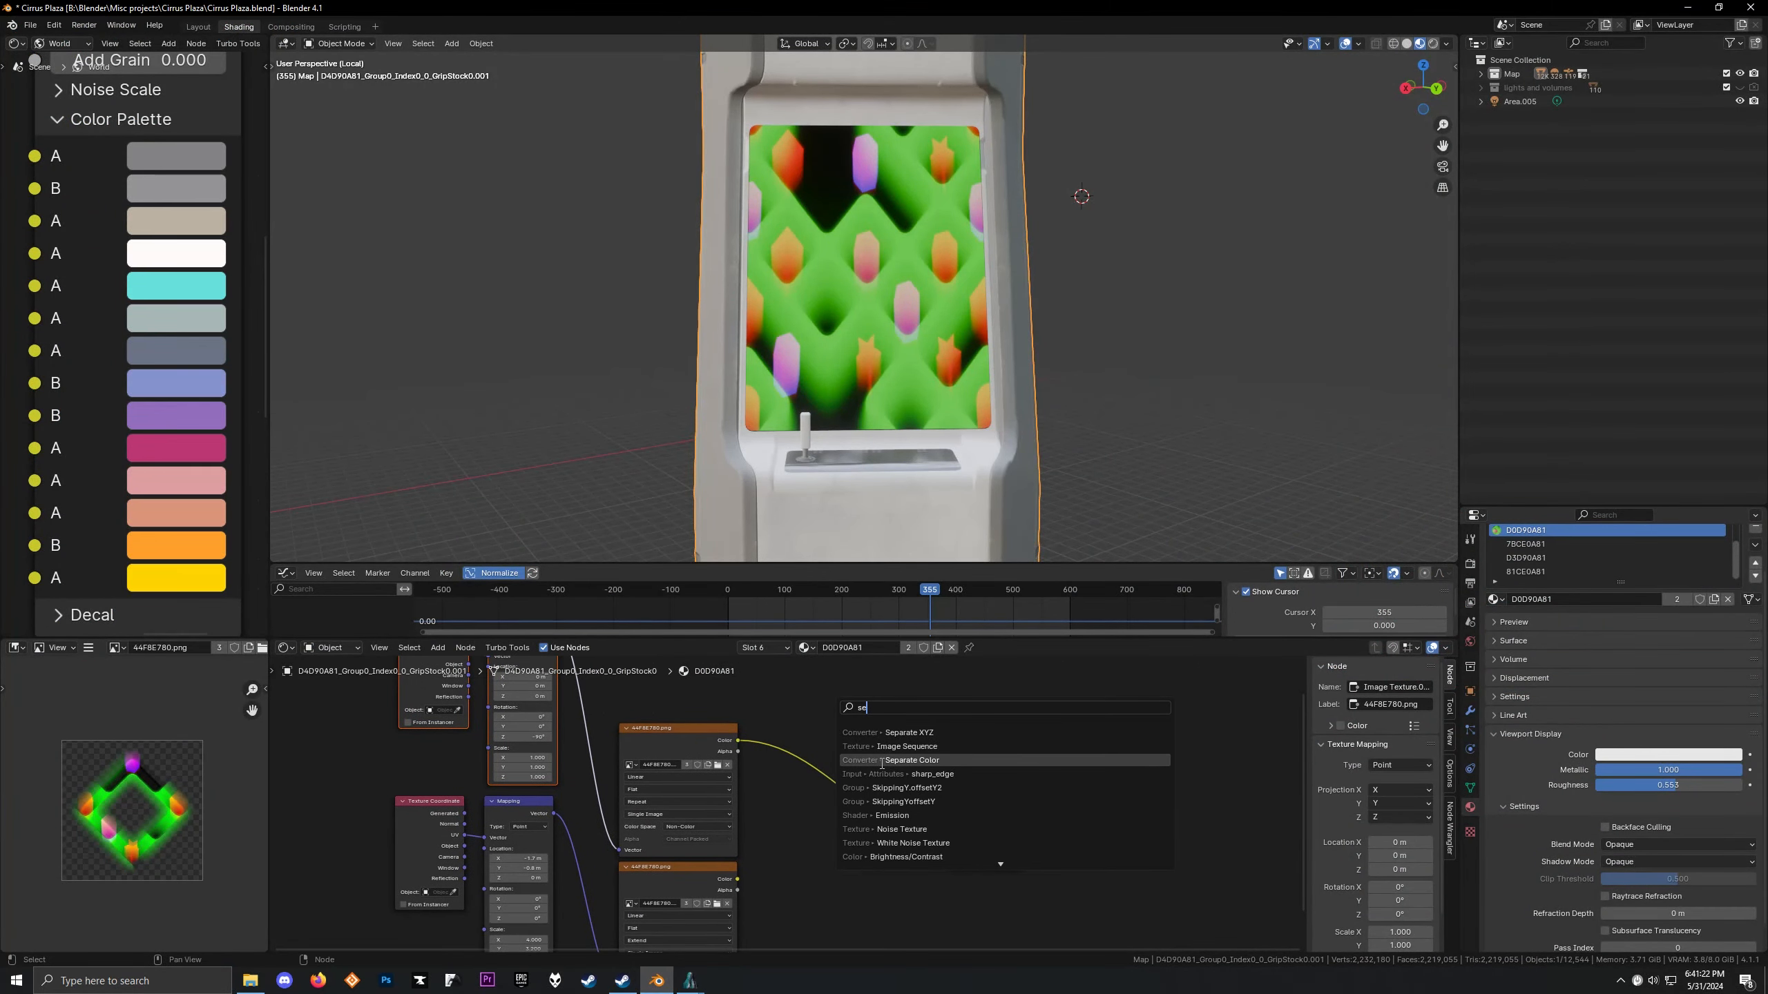
click(911, 746)
click(776, 709)
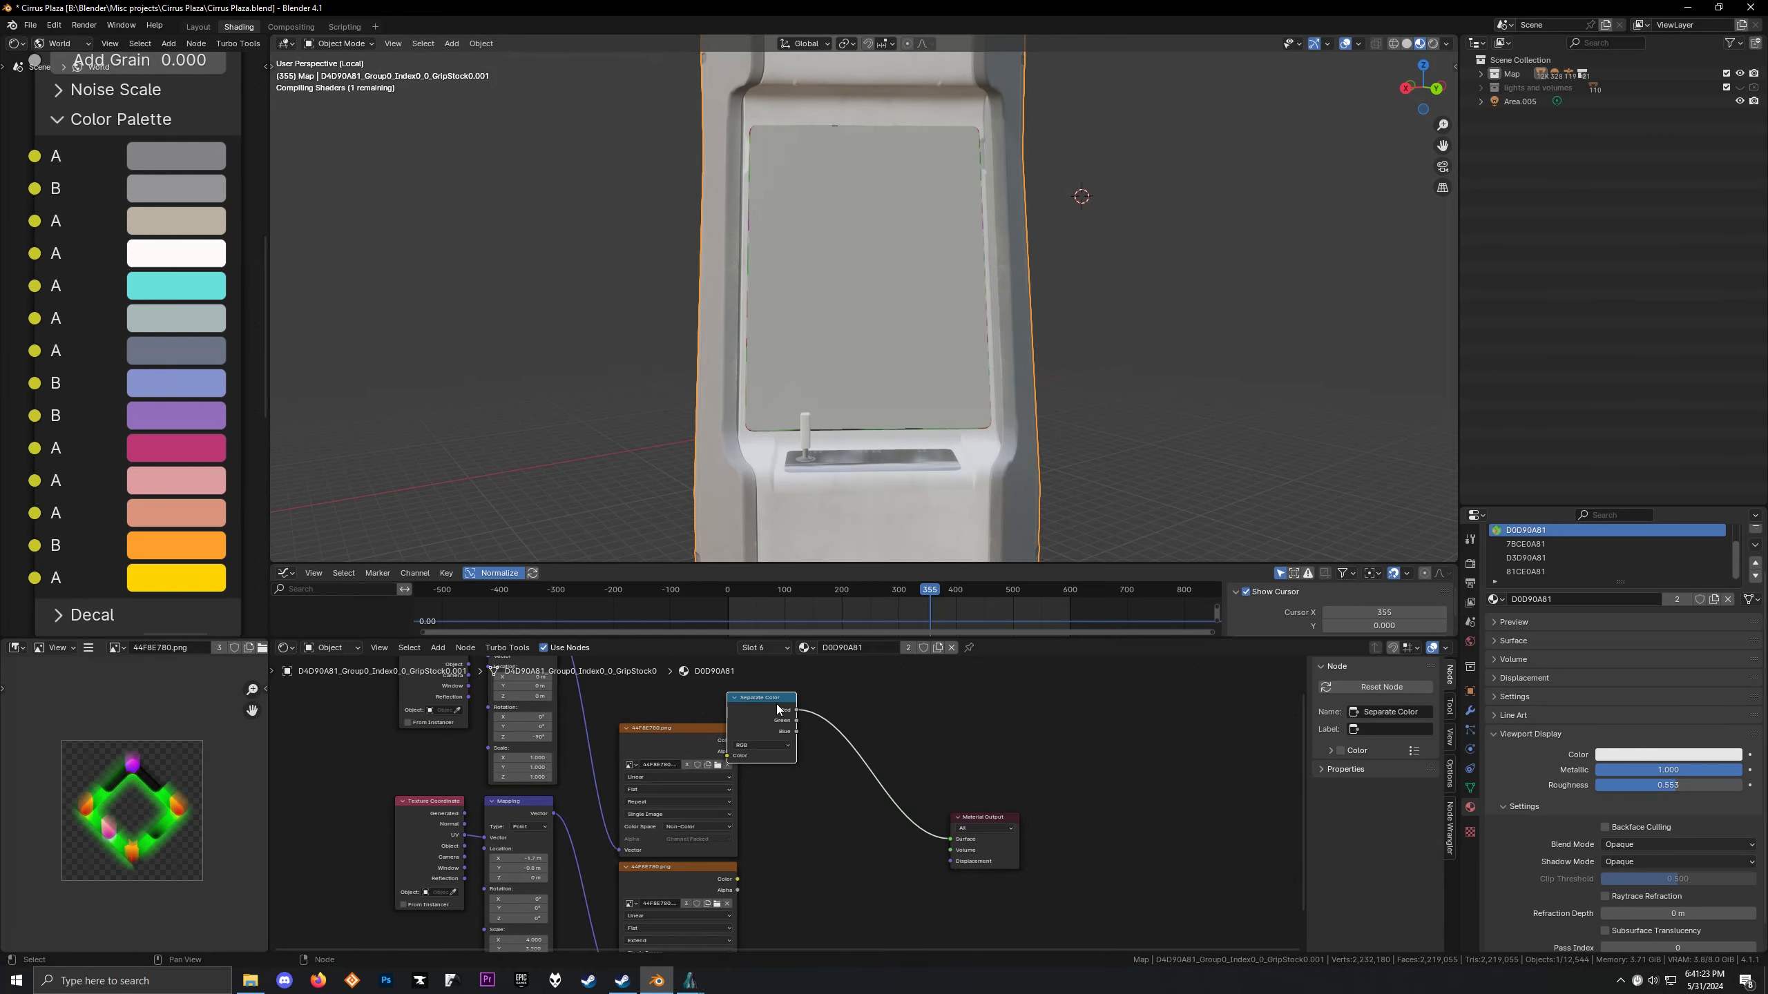
drag(777, 709, 825, 752)
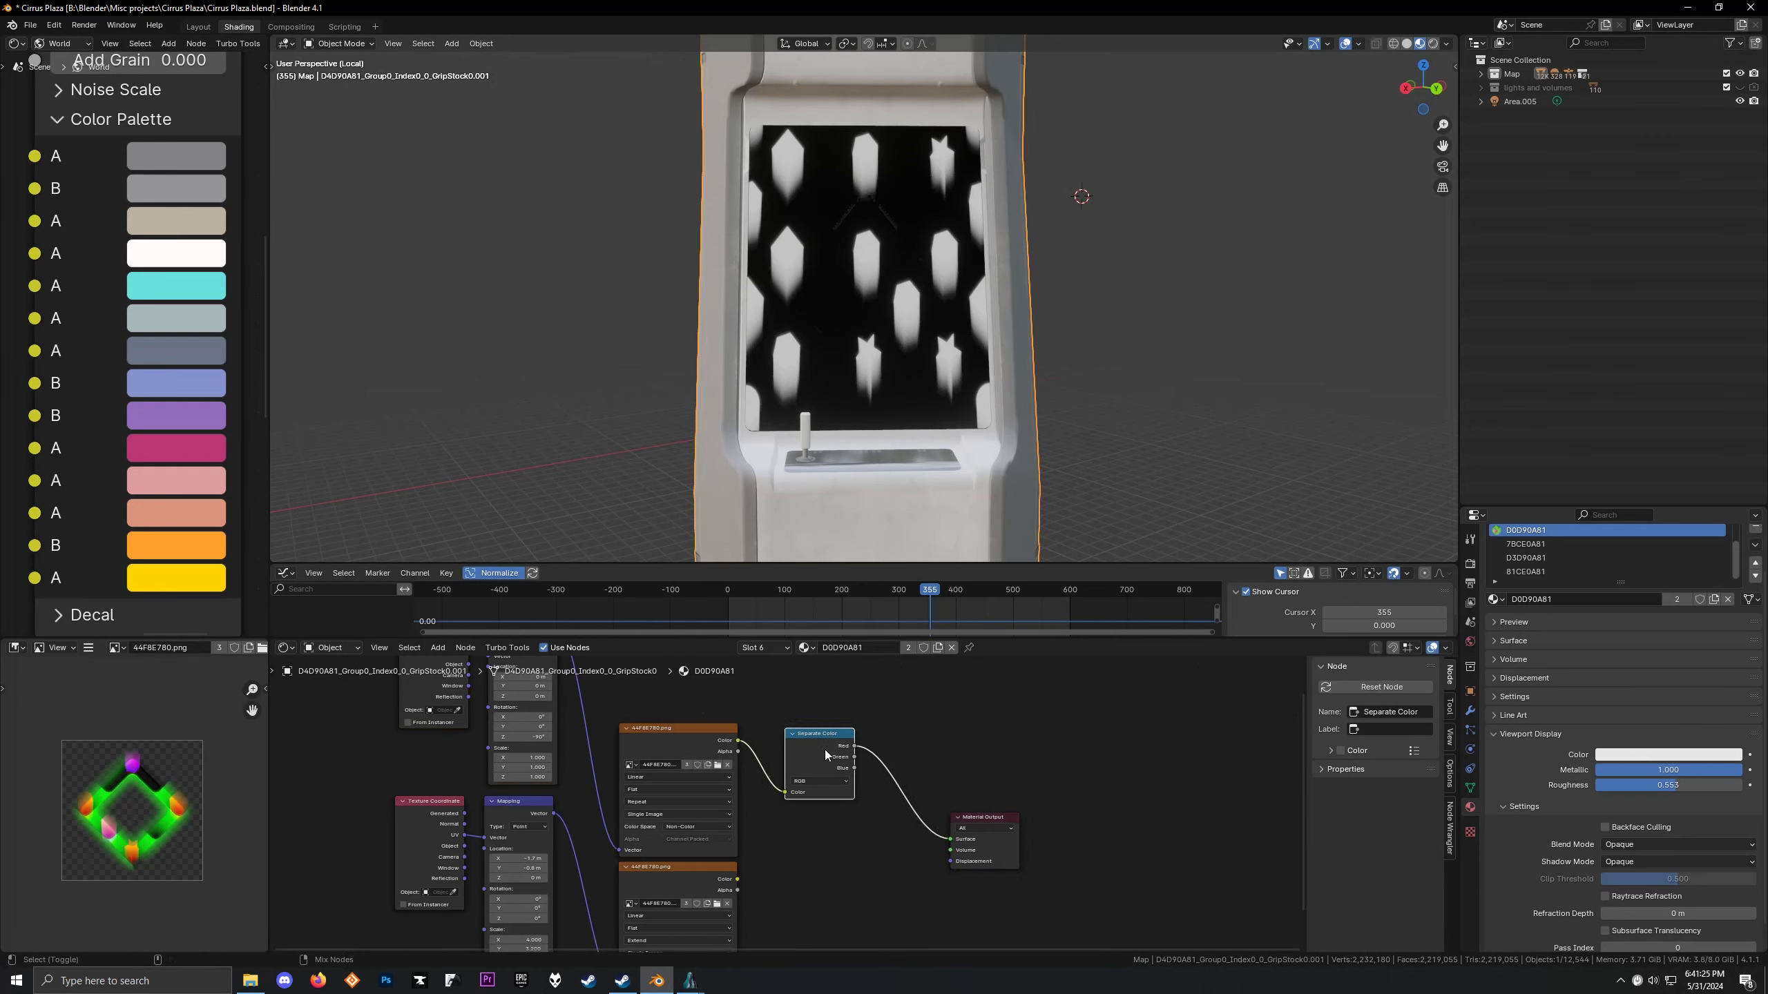
Preview the Separate Color node's green and blue channels and reposition the Material Output node
ctrl+shift+click(824, 749)
ctrl+shift+click(823, 748)
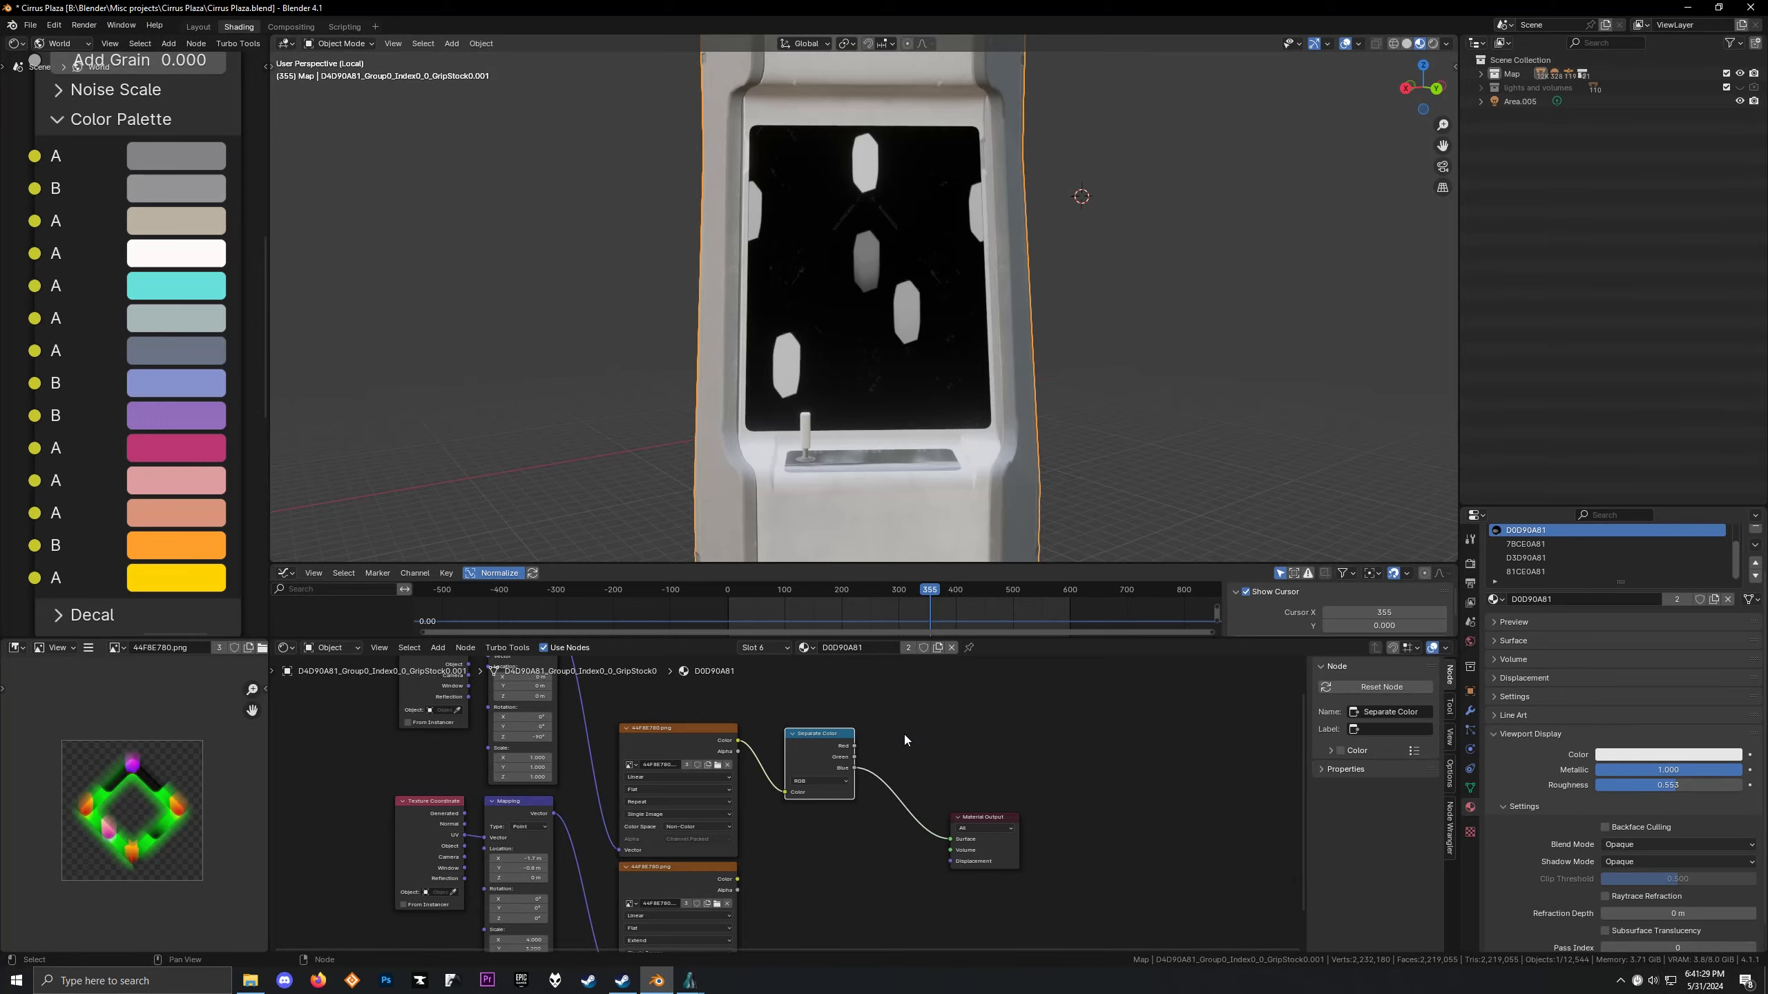
middle_drag(891, 762, 790, 784)
scroll(790, 785, up, 3)
drag(970, 862, 881, 926)
key(g)
click(986, 894)
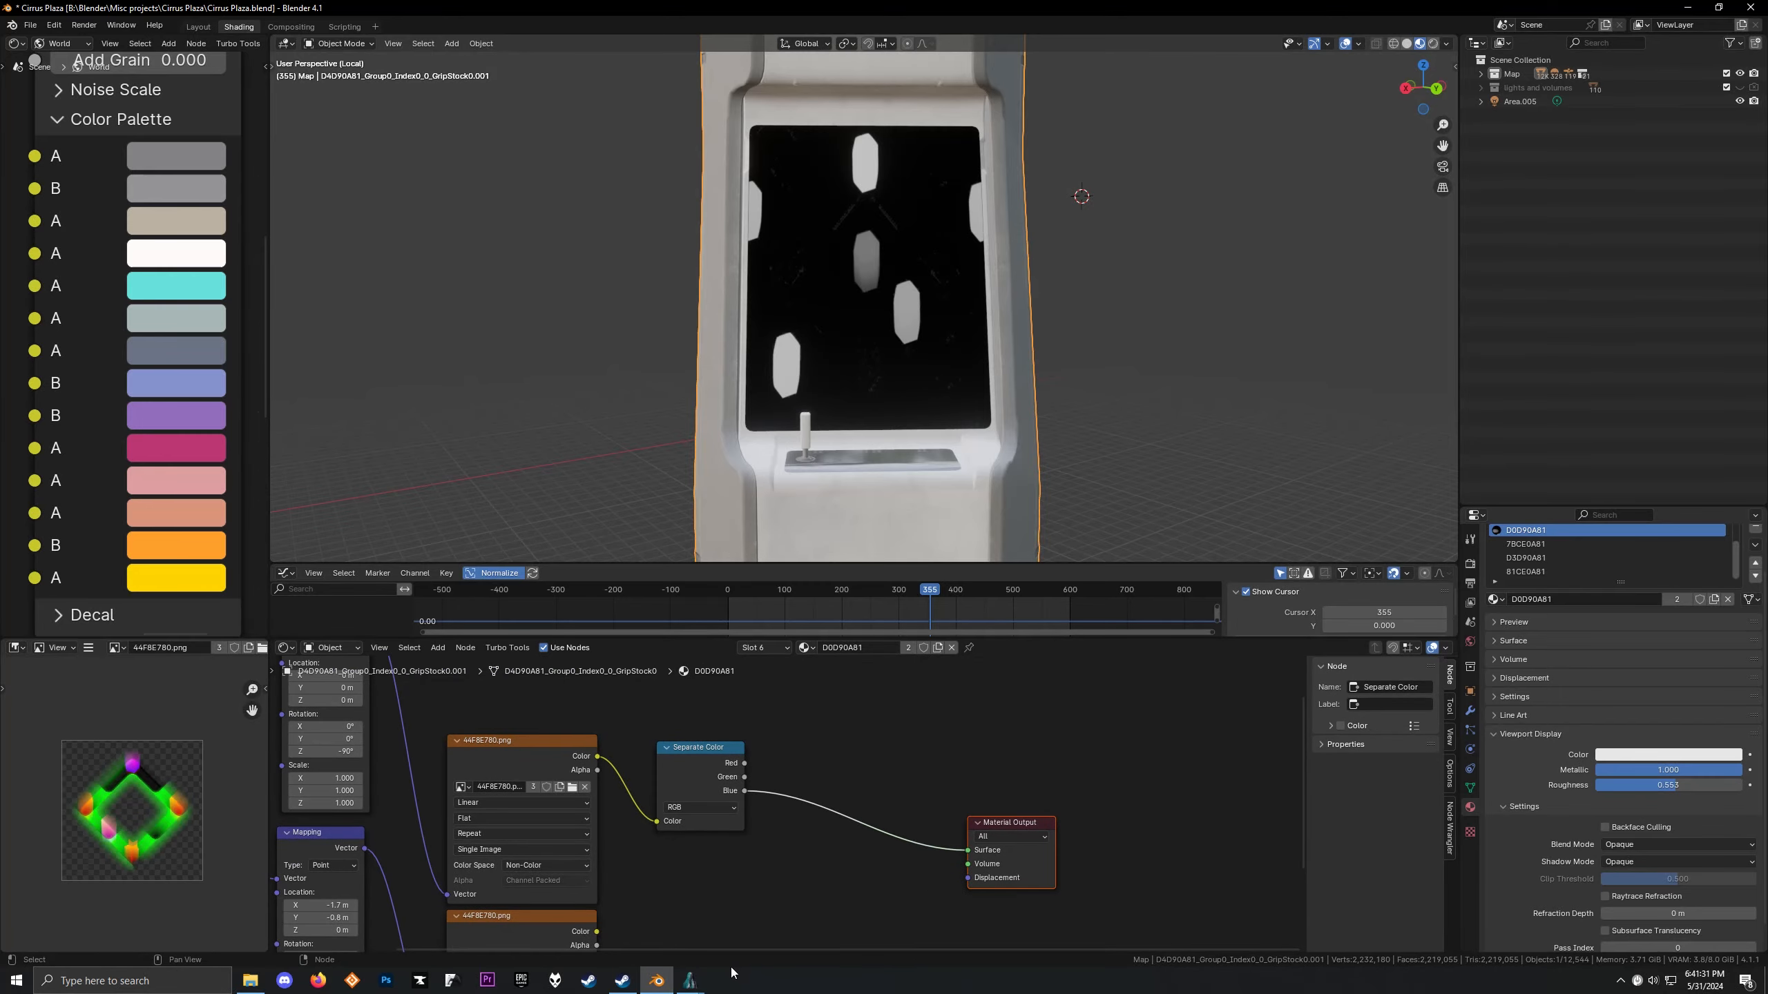
Switch to Alkahest, sample the cyan of the diamond pattern, and copy its hex code 1bd9da
click(689, 980)
click(749, 940)
key(super+shift+c)
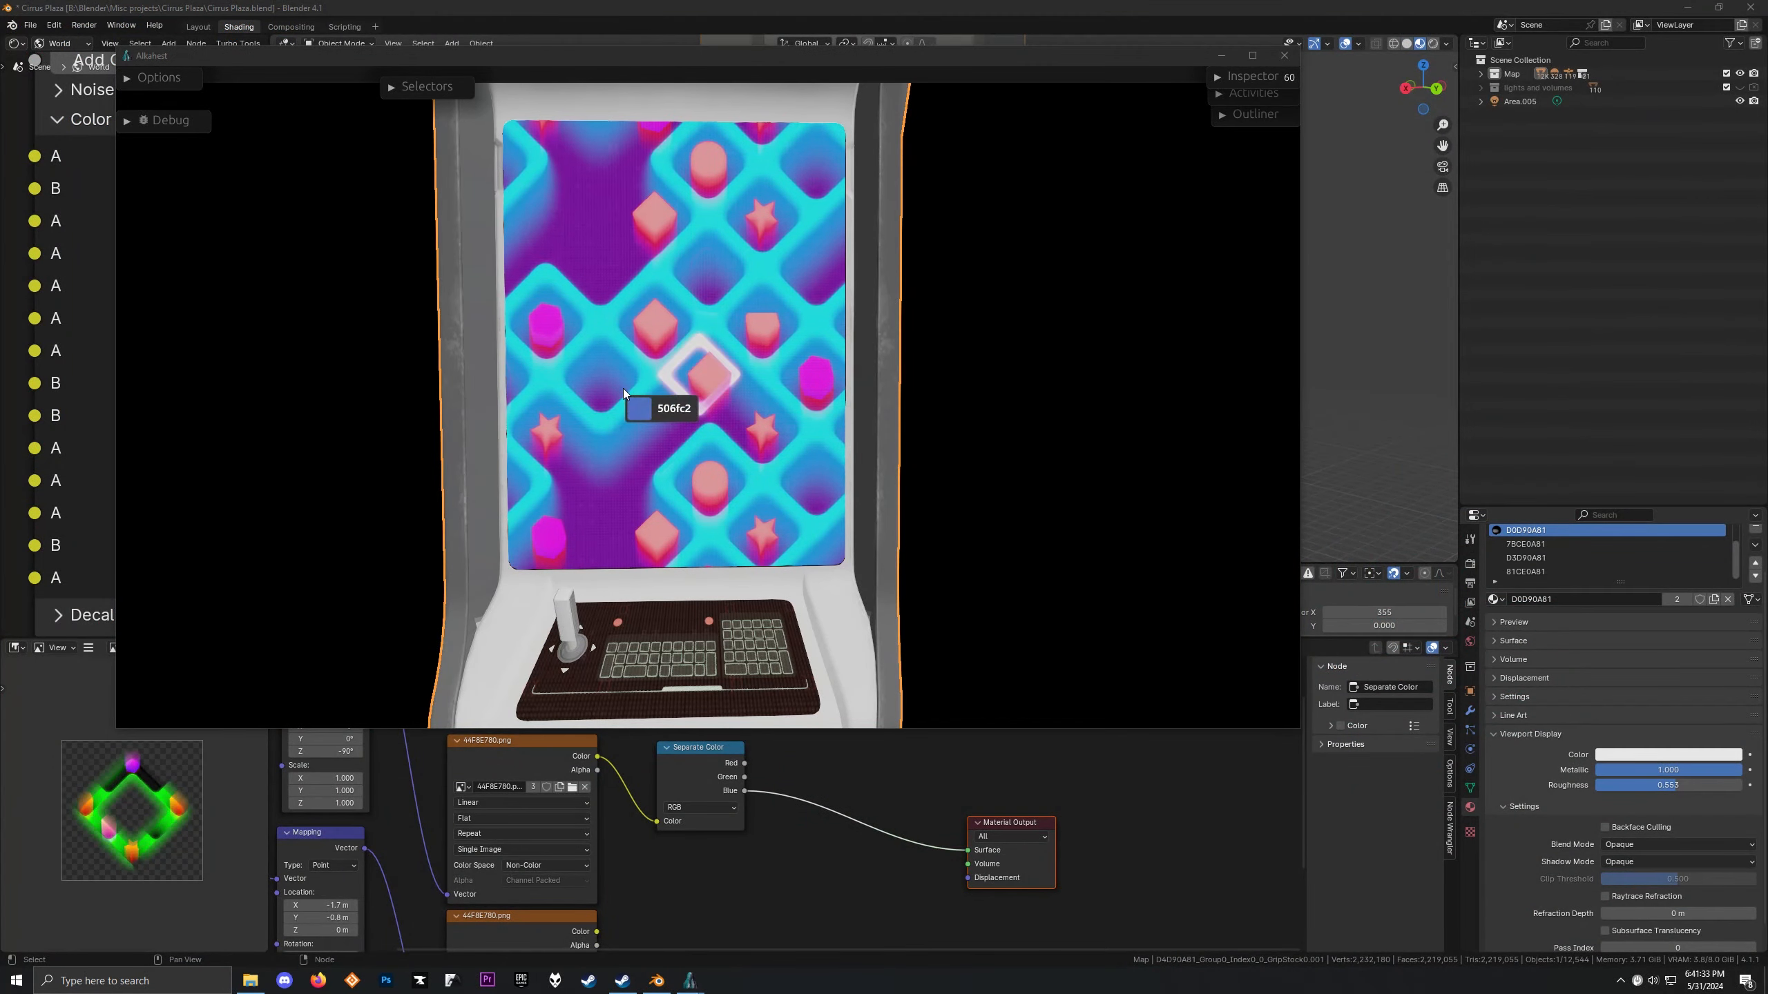
click(621, 393)
click(1013, 449)
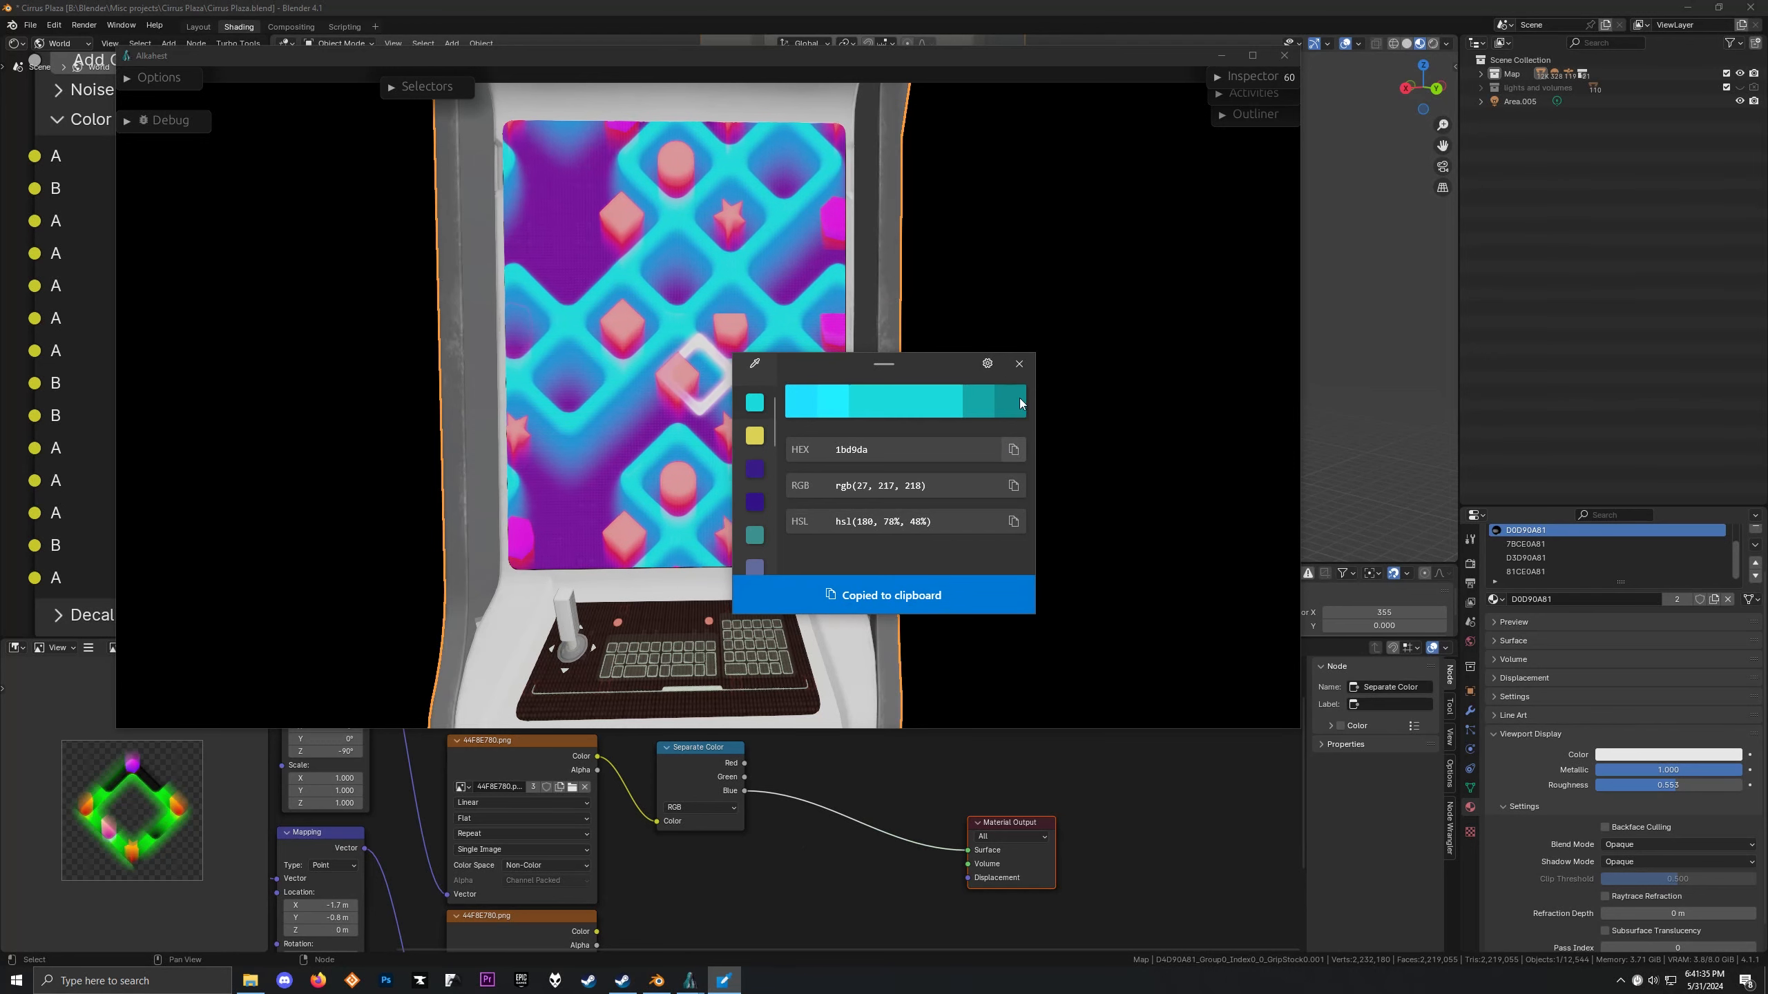
key(Escape)
Add a Mix Color node in Blender and drive its Factor with the Separate Color node's green channel
click(834, 865)
key(shift+a)
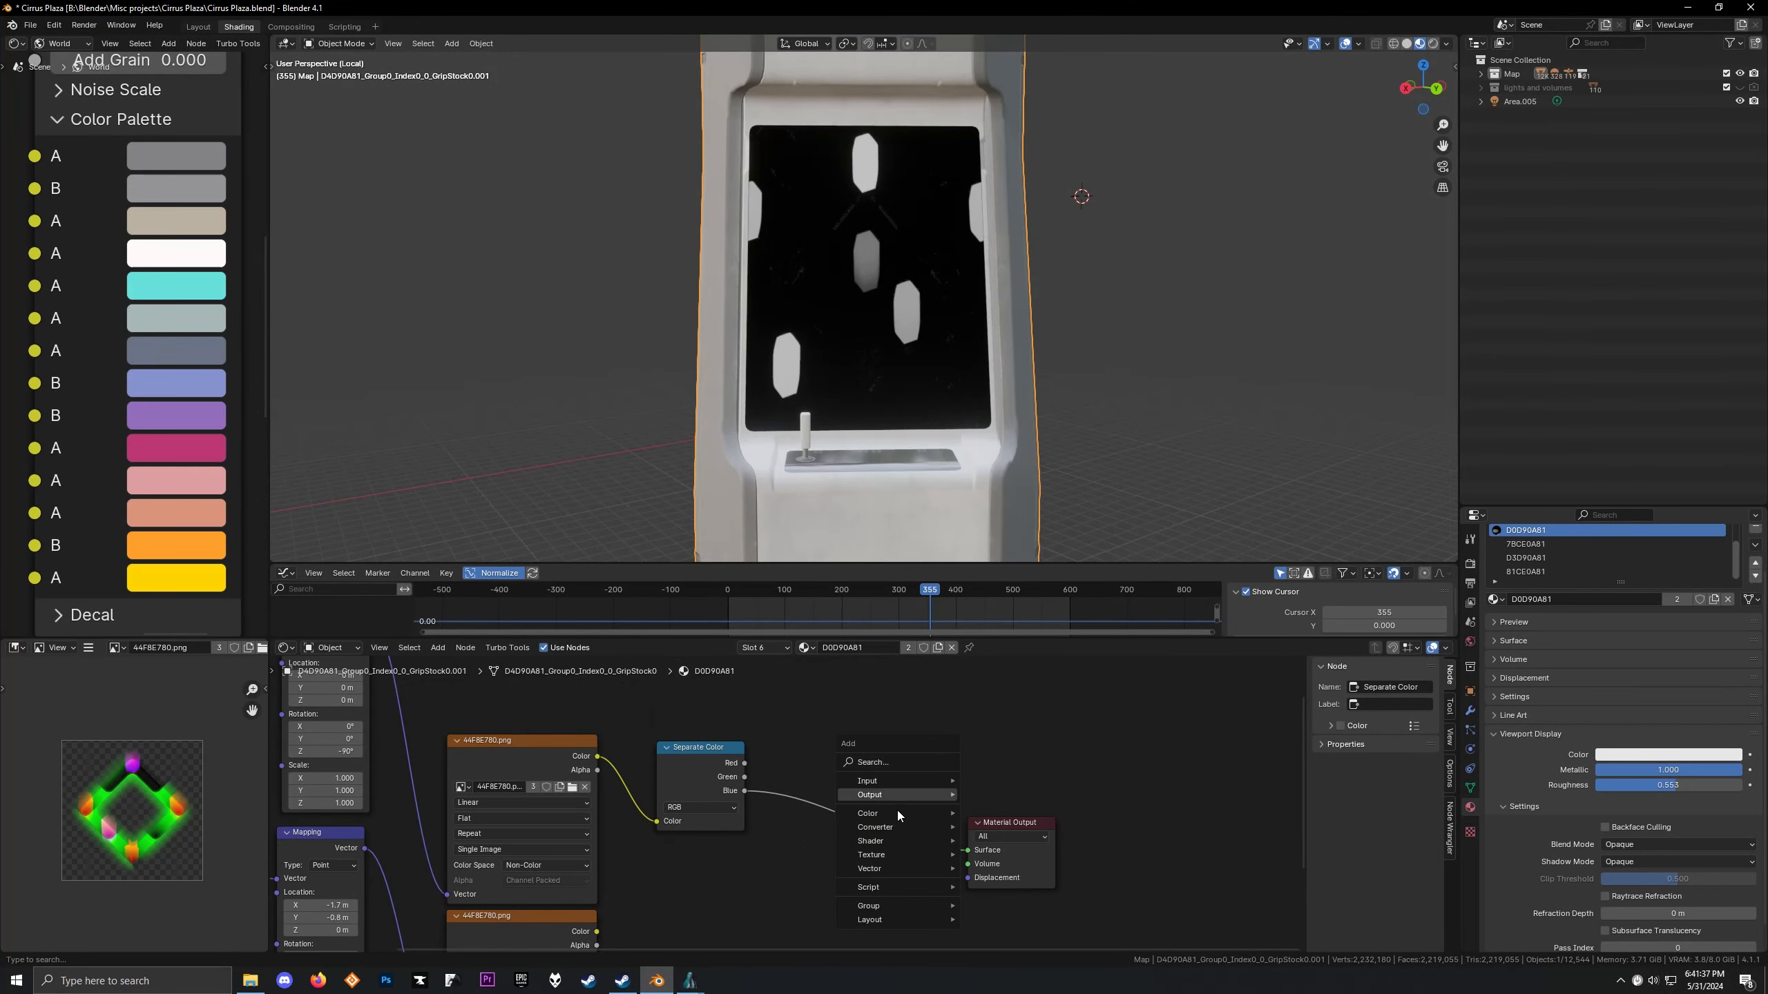
click(1022, 881)
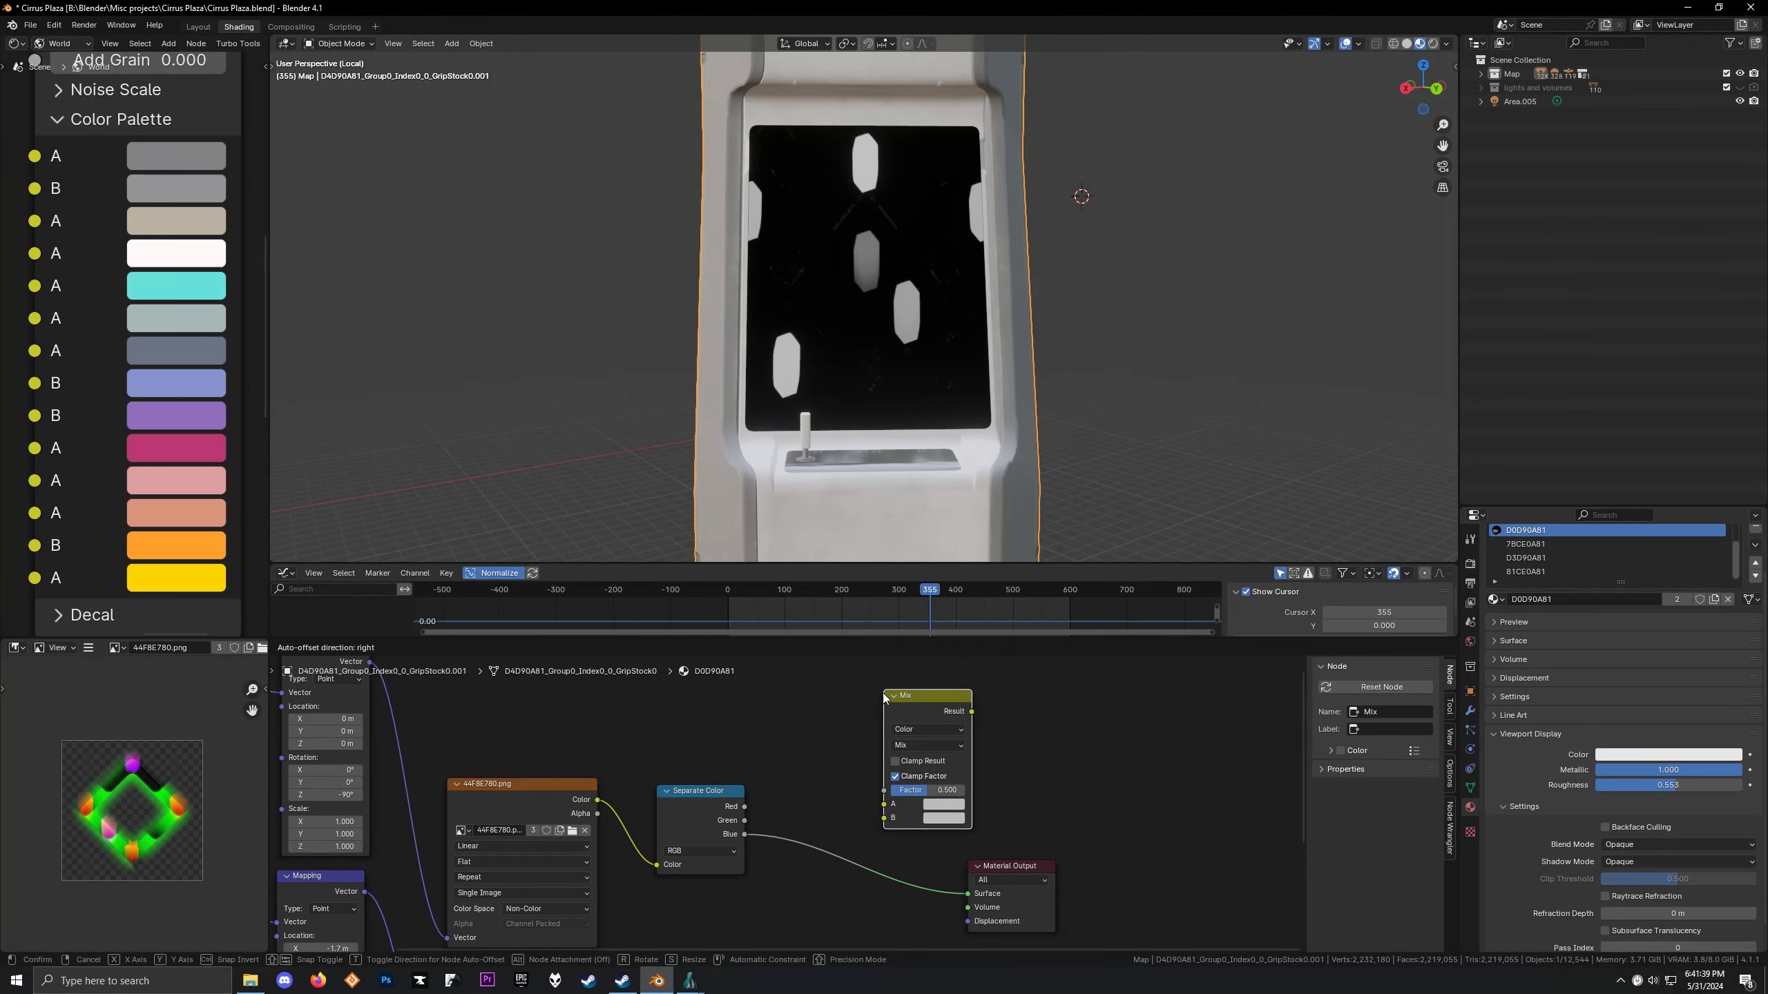
click(884, 694)
ctrl+shift+click(721, 800)
ctrl+shift+click(721, 808)
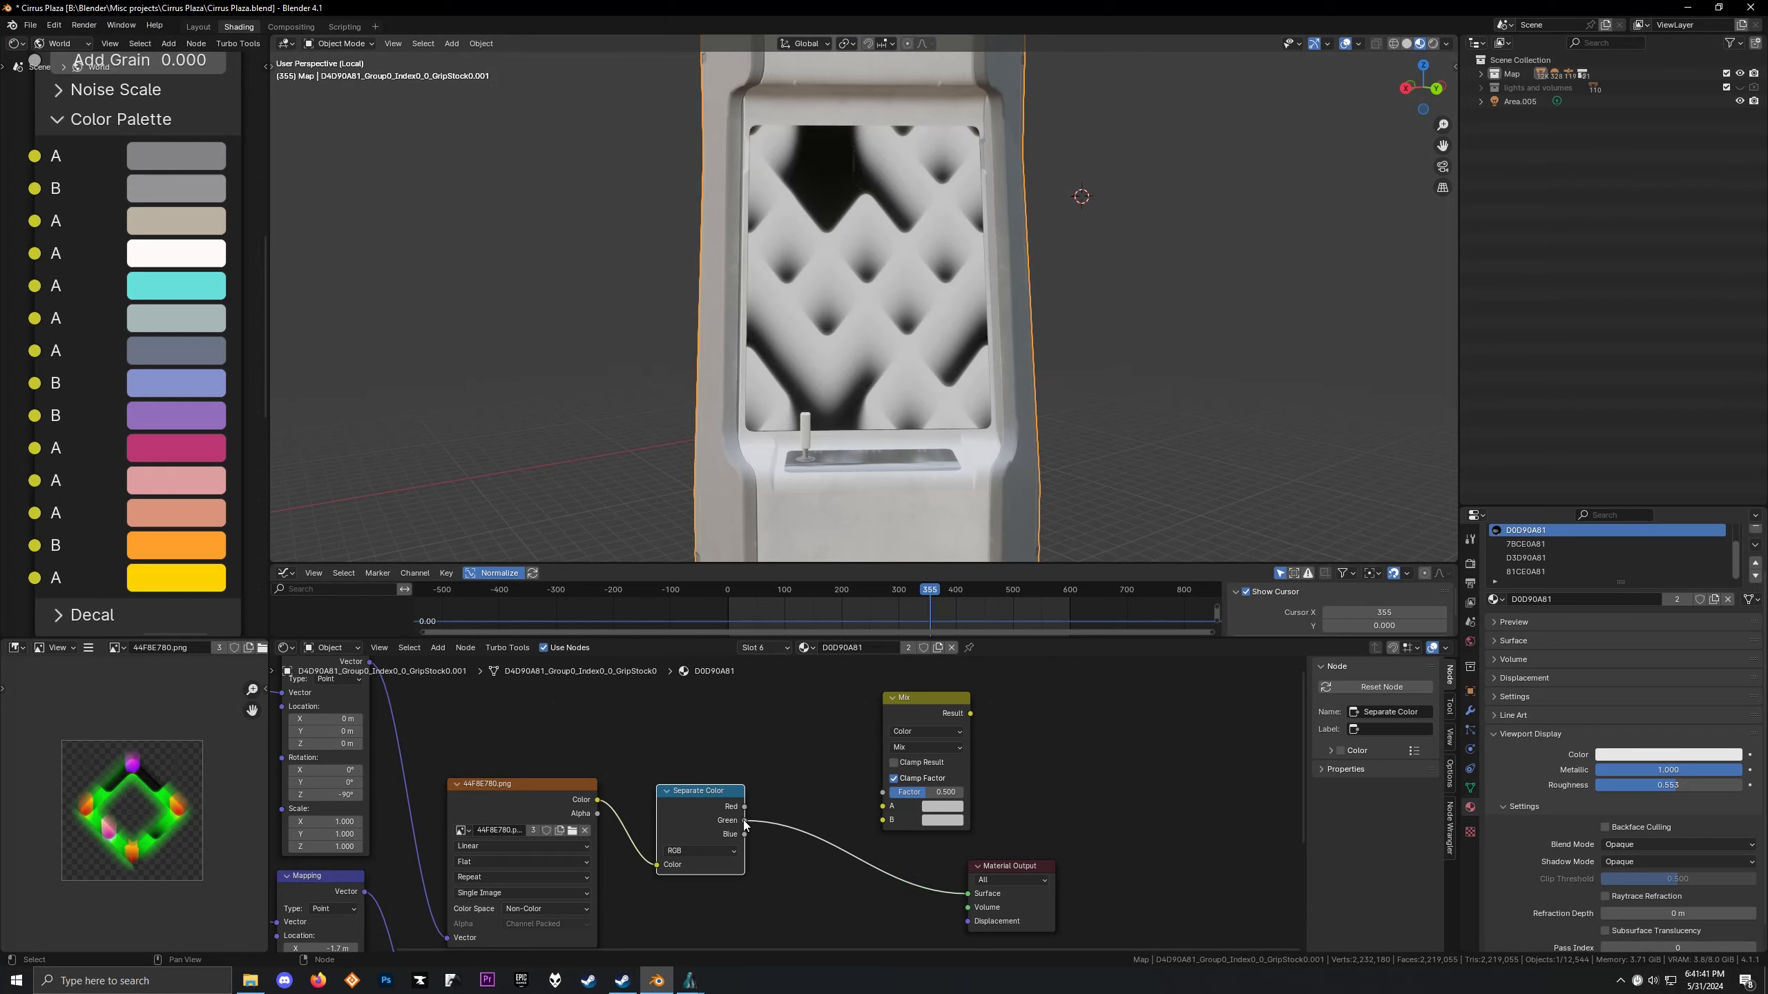
drag(745, 822, 910, 795)
Set the Mix node's B color to the copied hex code 1bd9da
click(944, 820)
click(1031, 746)
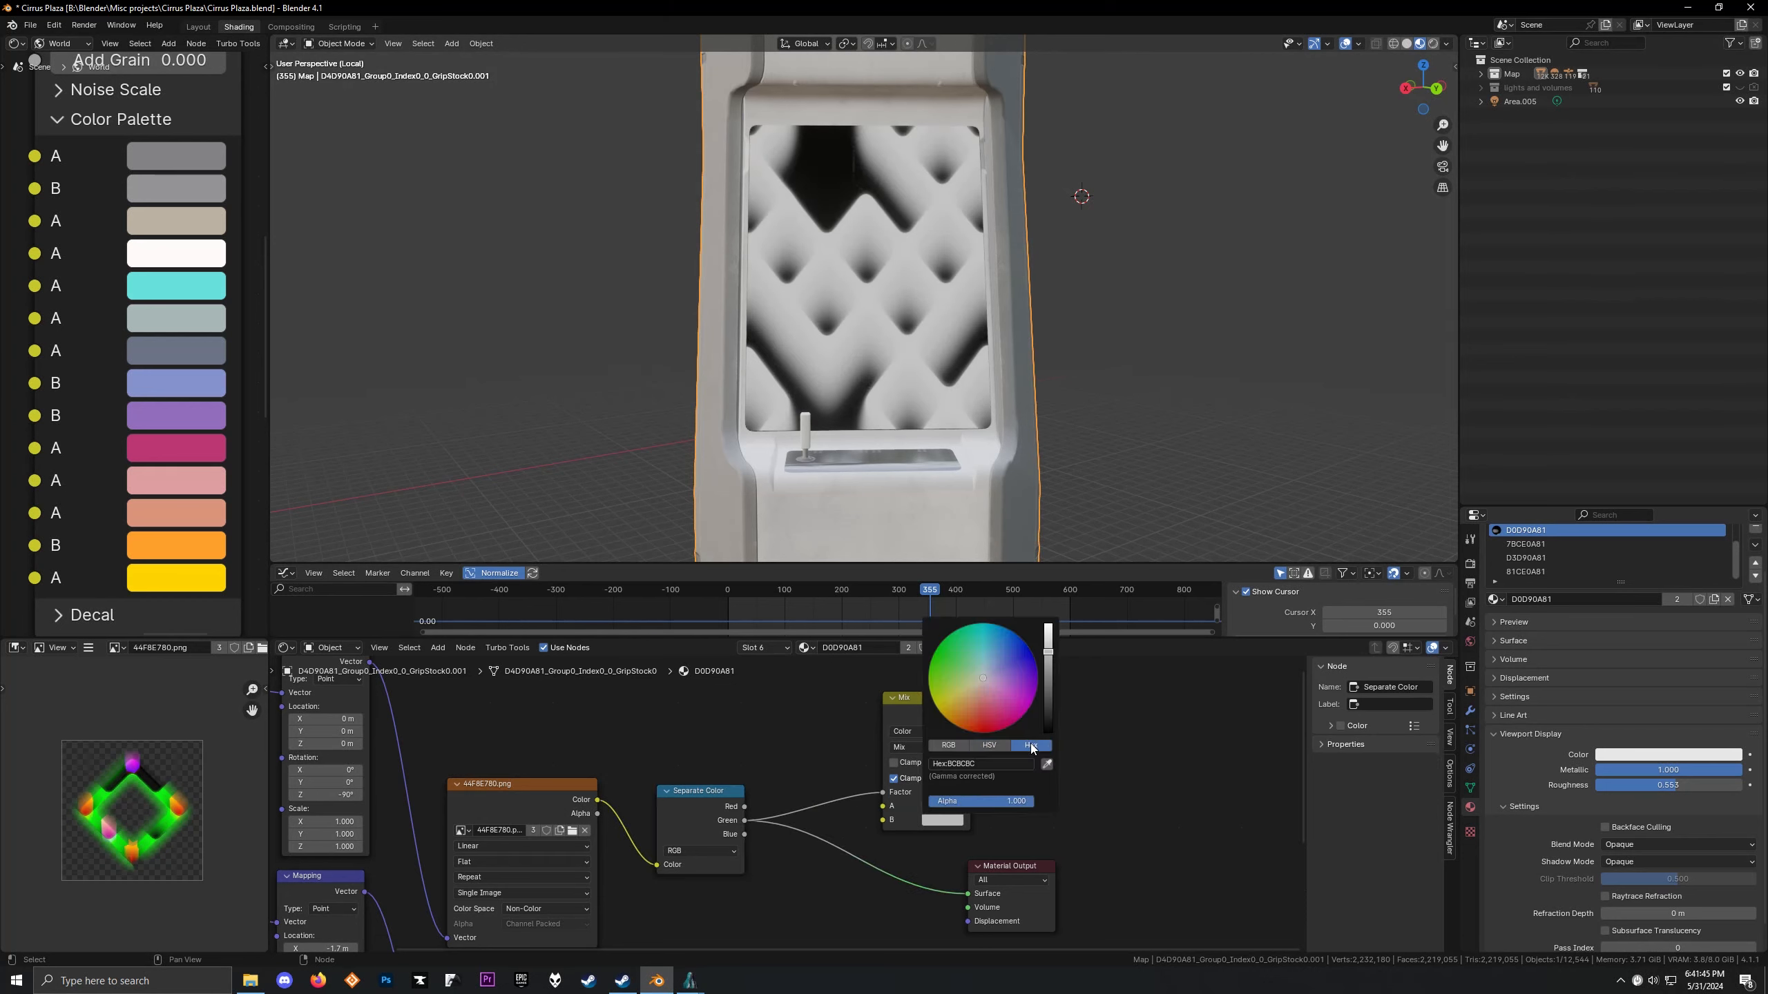
click(994, 763)
key(ctrl+v)
key(Return)
Sample the purple background in Alkahest and set the Mix node's A color to hex 76139a
mouse_move(690, 980)
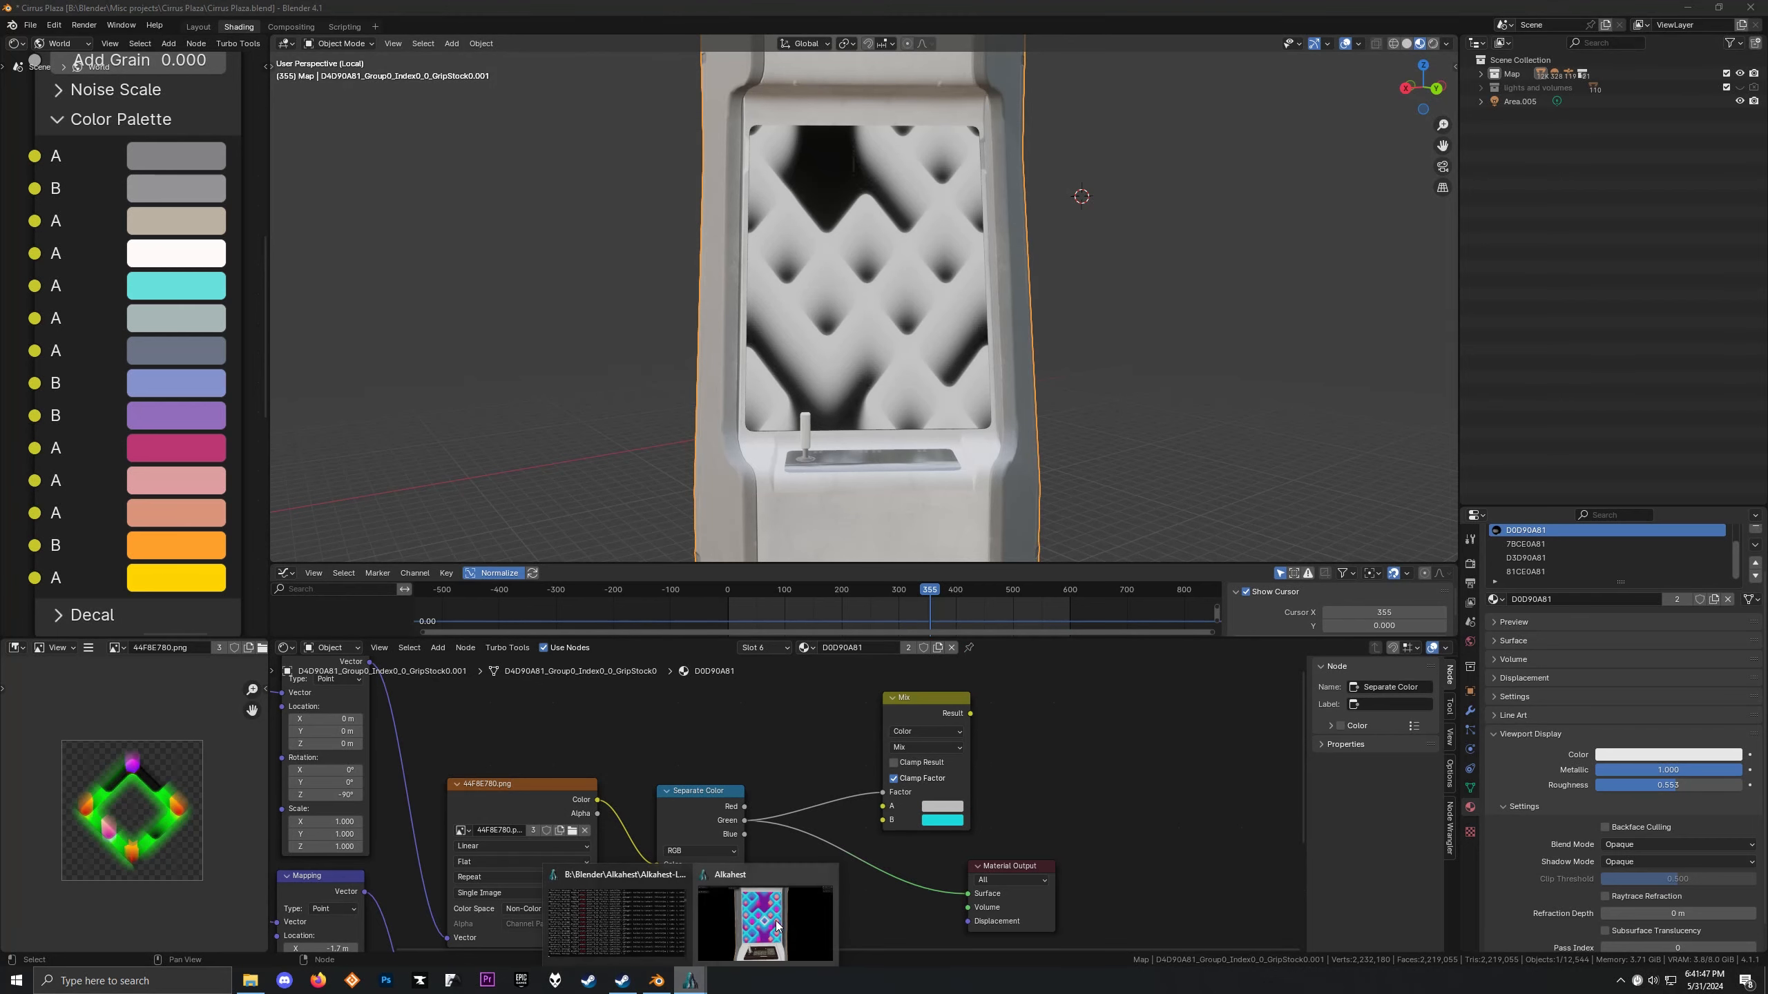
click(776, 920)
click(677, 510)
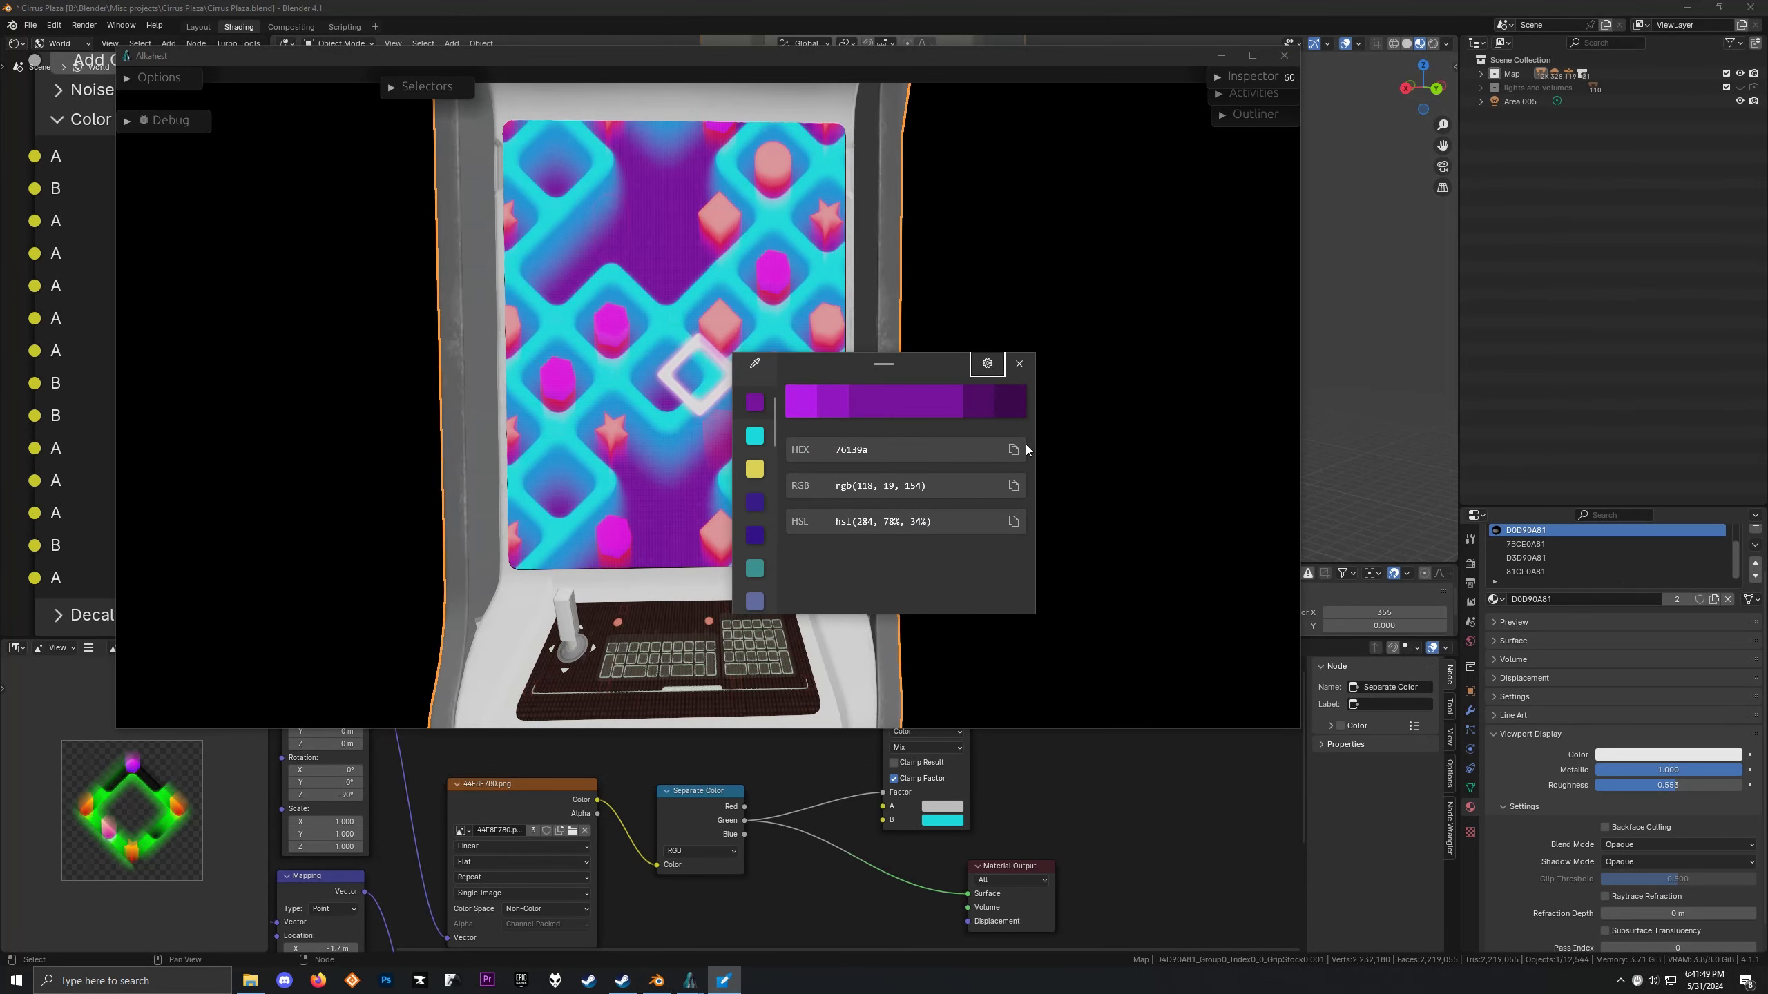
click(1015, 449)
click(1020, 363)
click(936, 801)
click(943, 806)
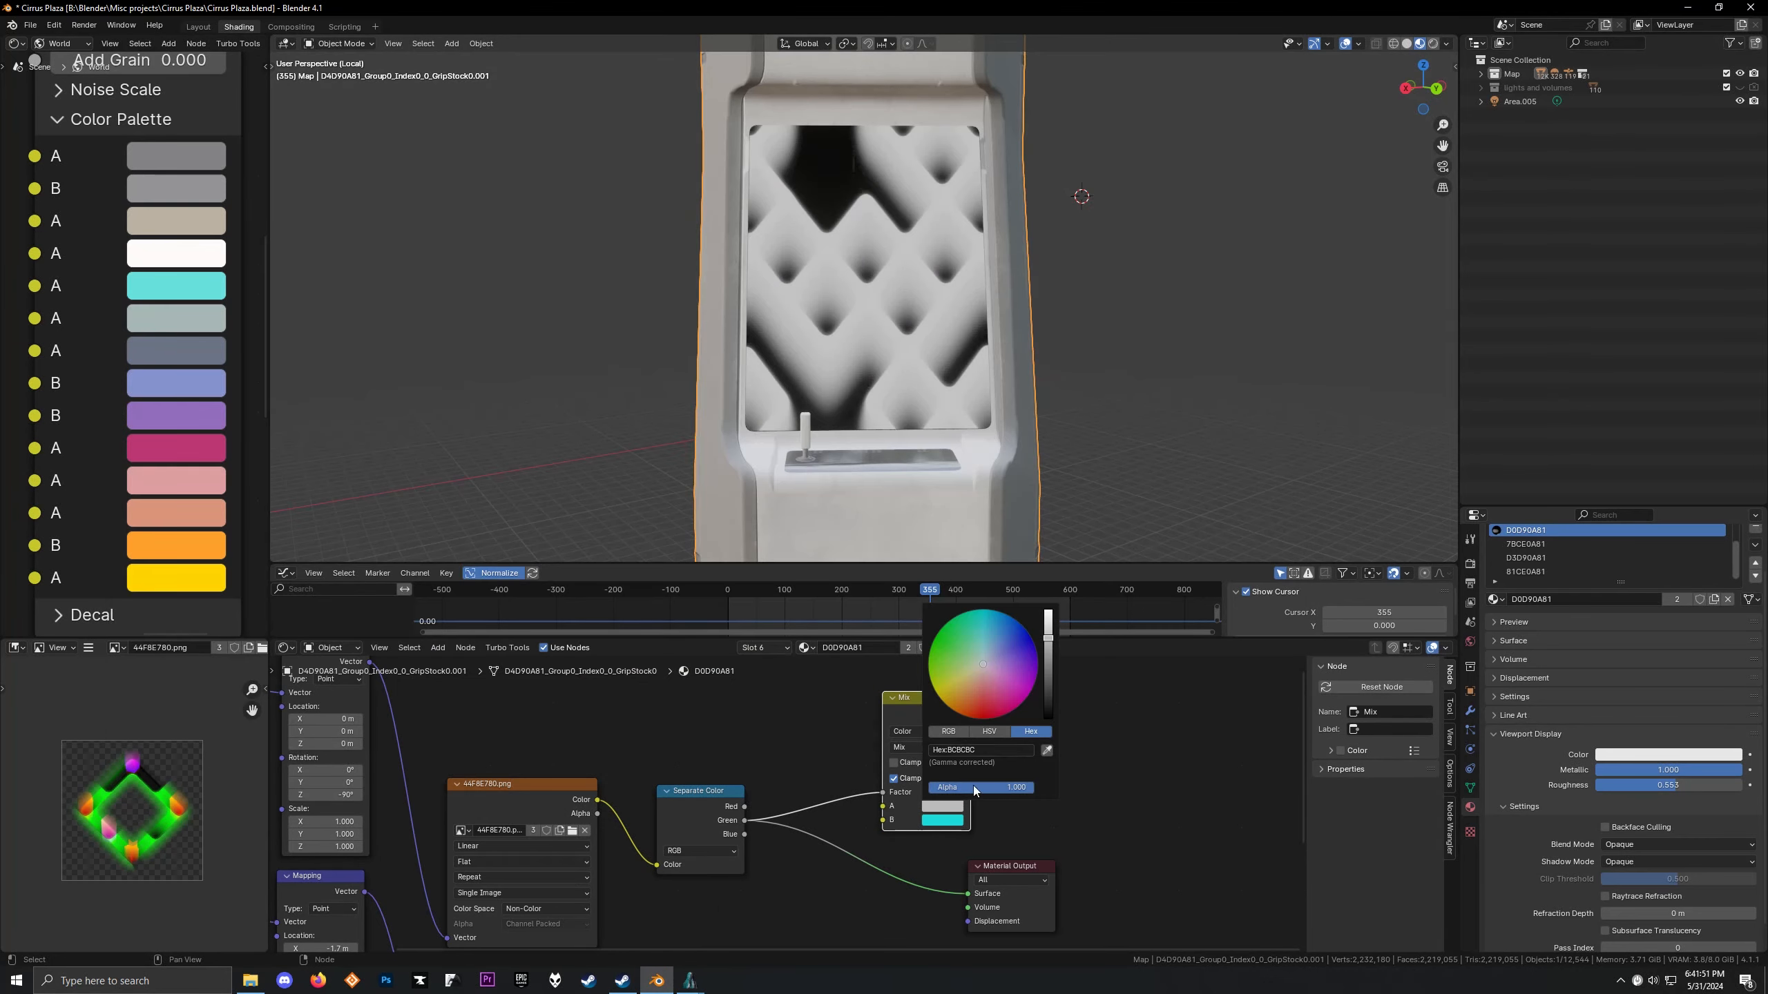
key(Return)
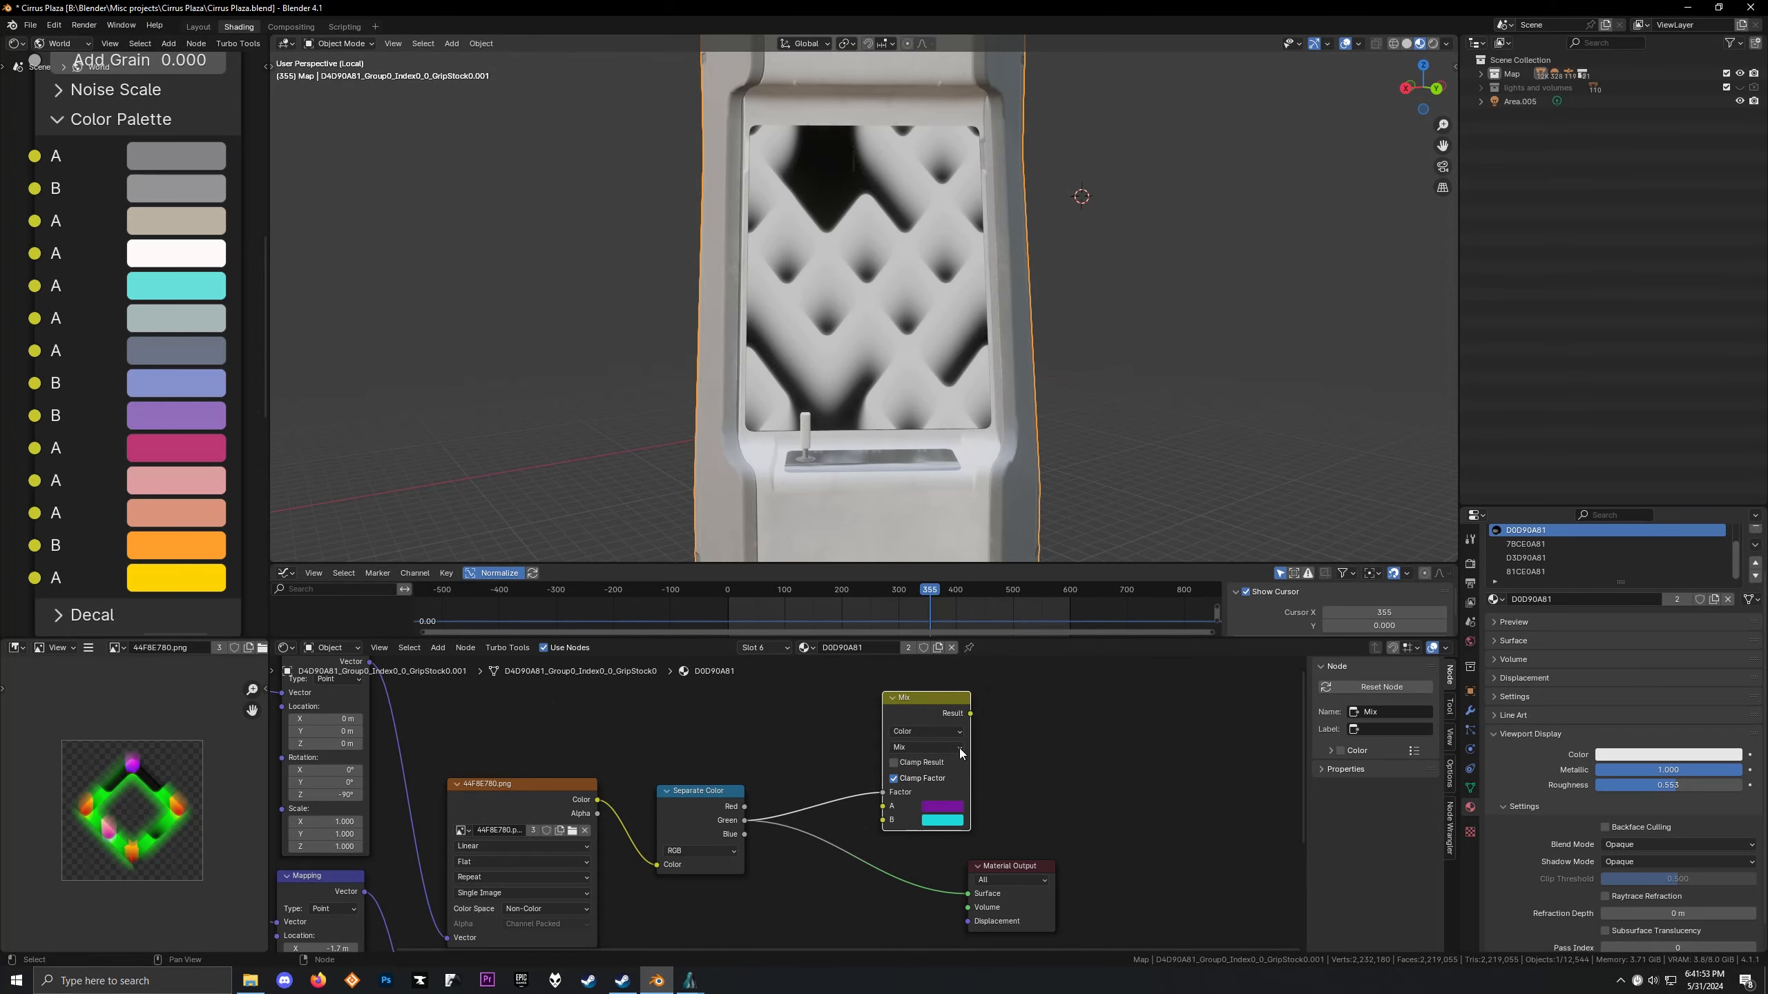
Place the Mix node beside Separate Color, preview its result on the cabinet screen, and compare it with the Alkahest reference
drag(911, 711, 845, 767)
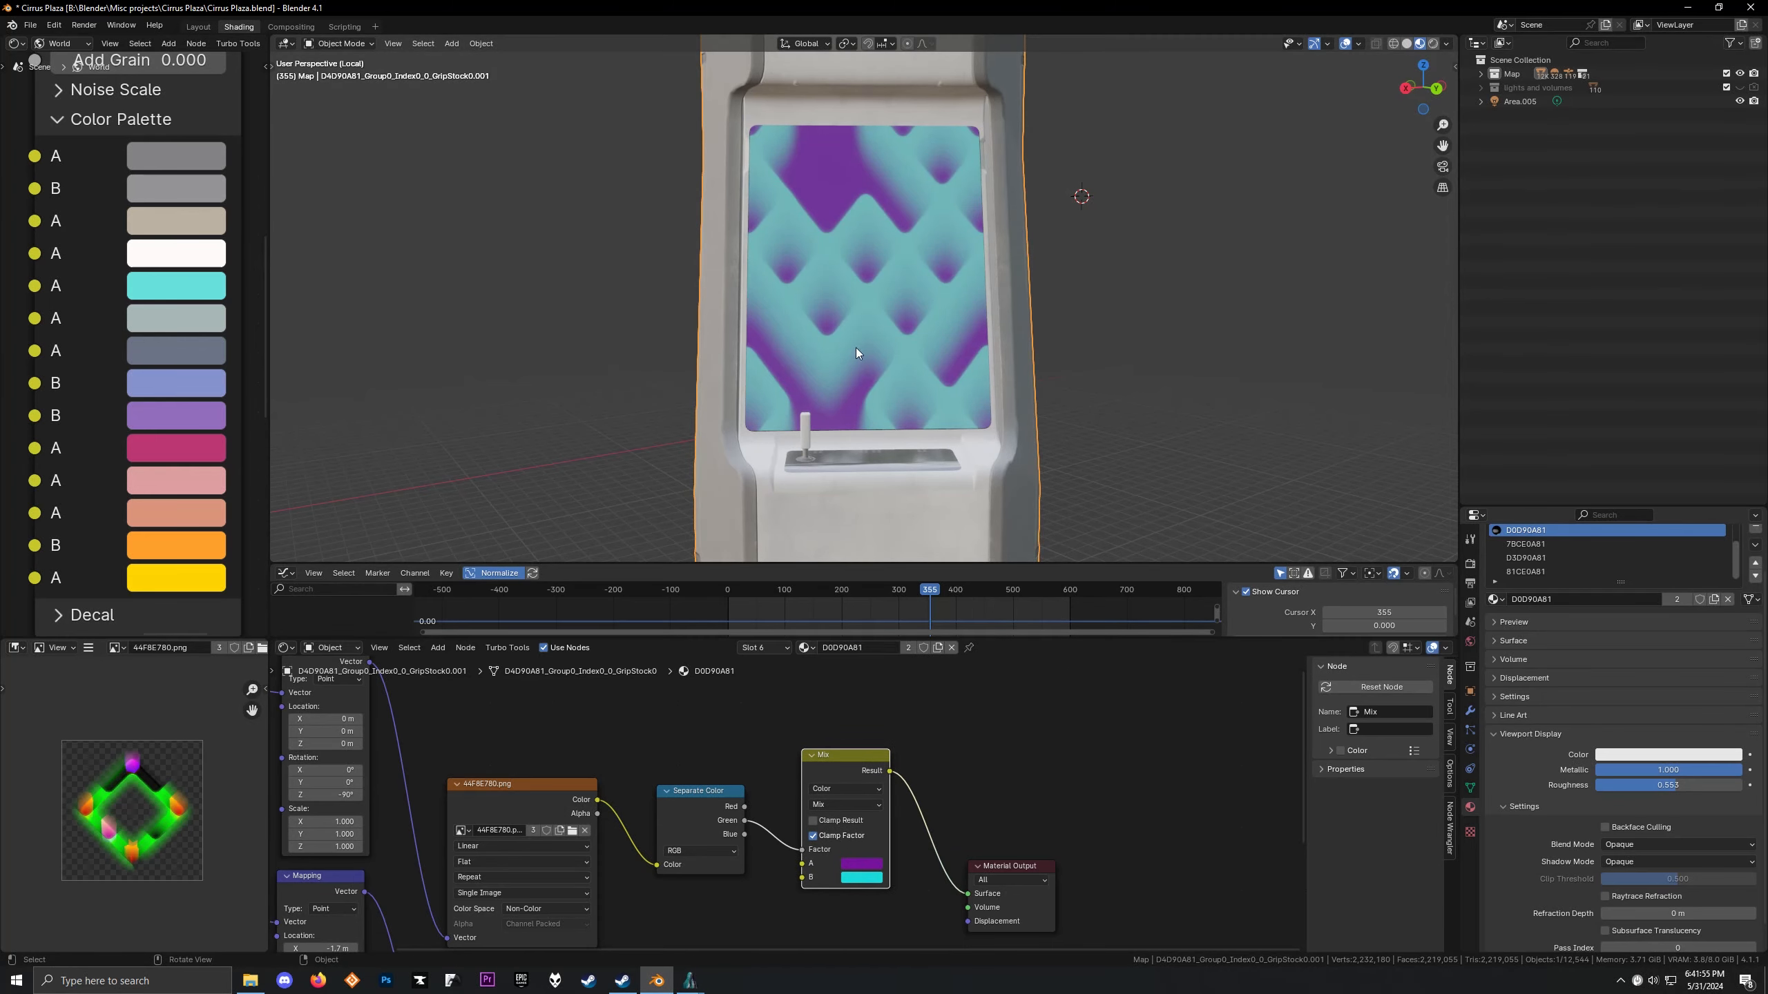
scroll(860, 336, up, 3)
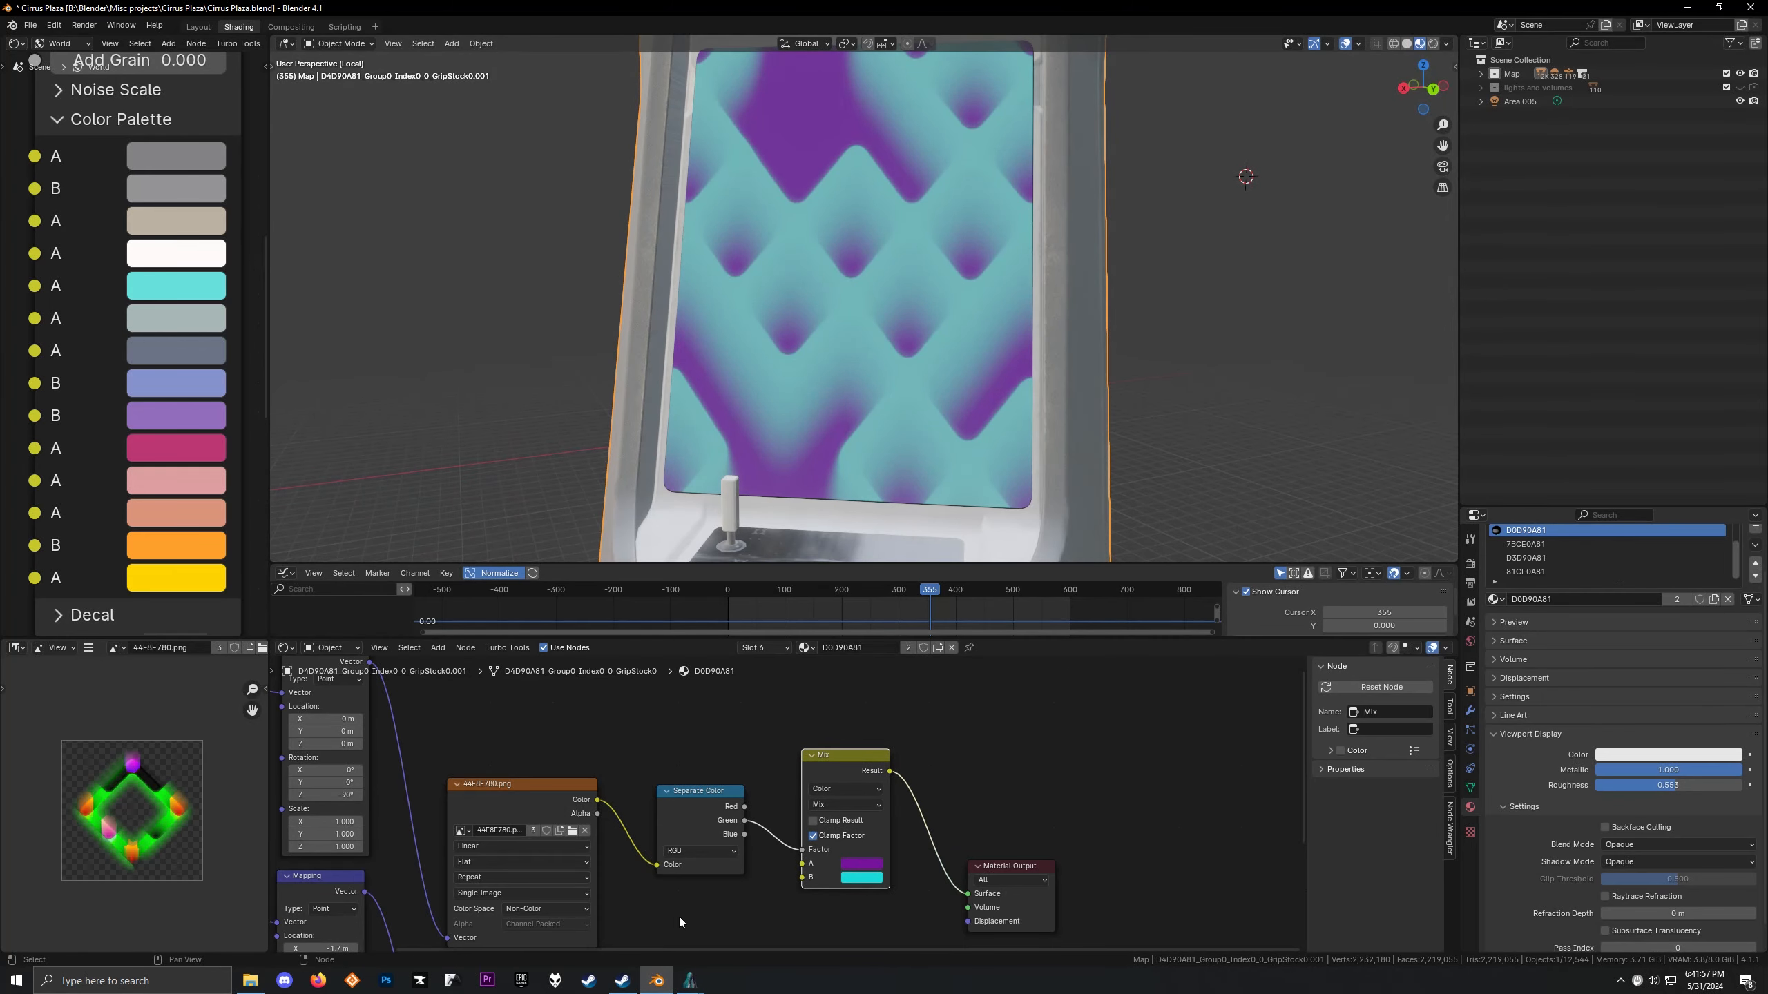
mouse_move(689, 983)
mouse_move(740, 935)
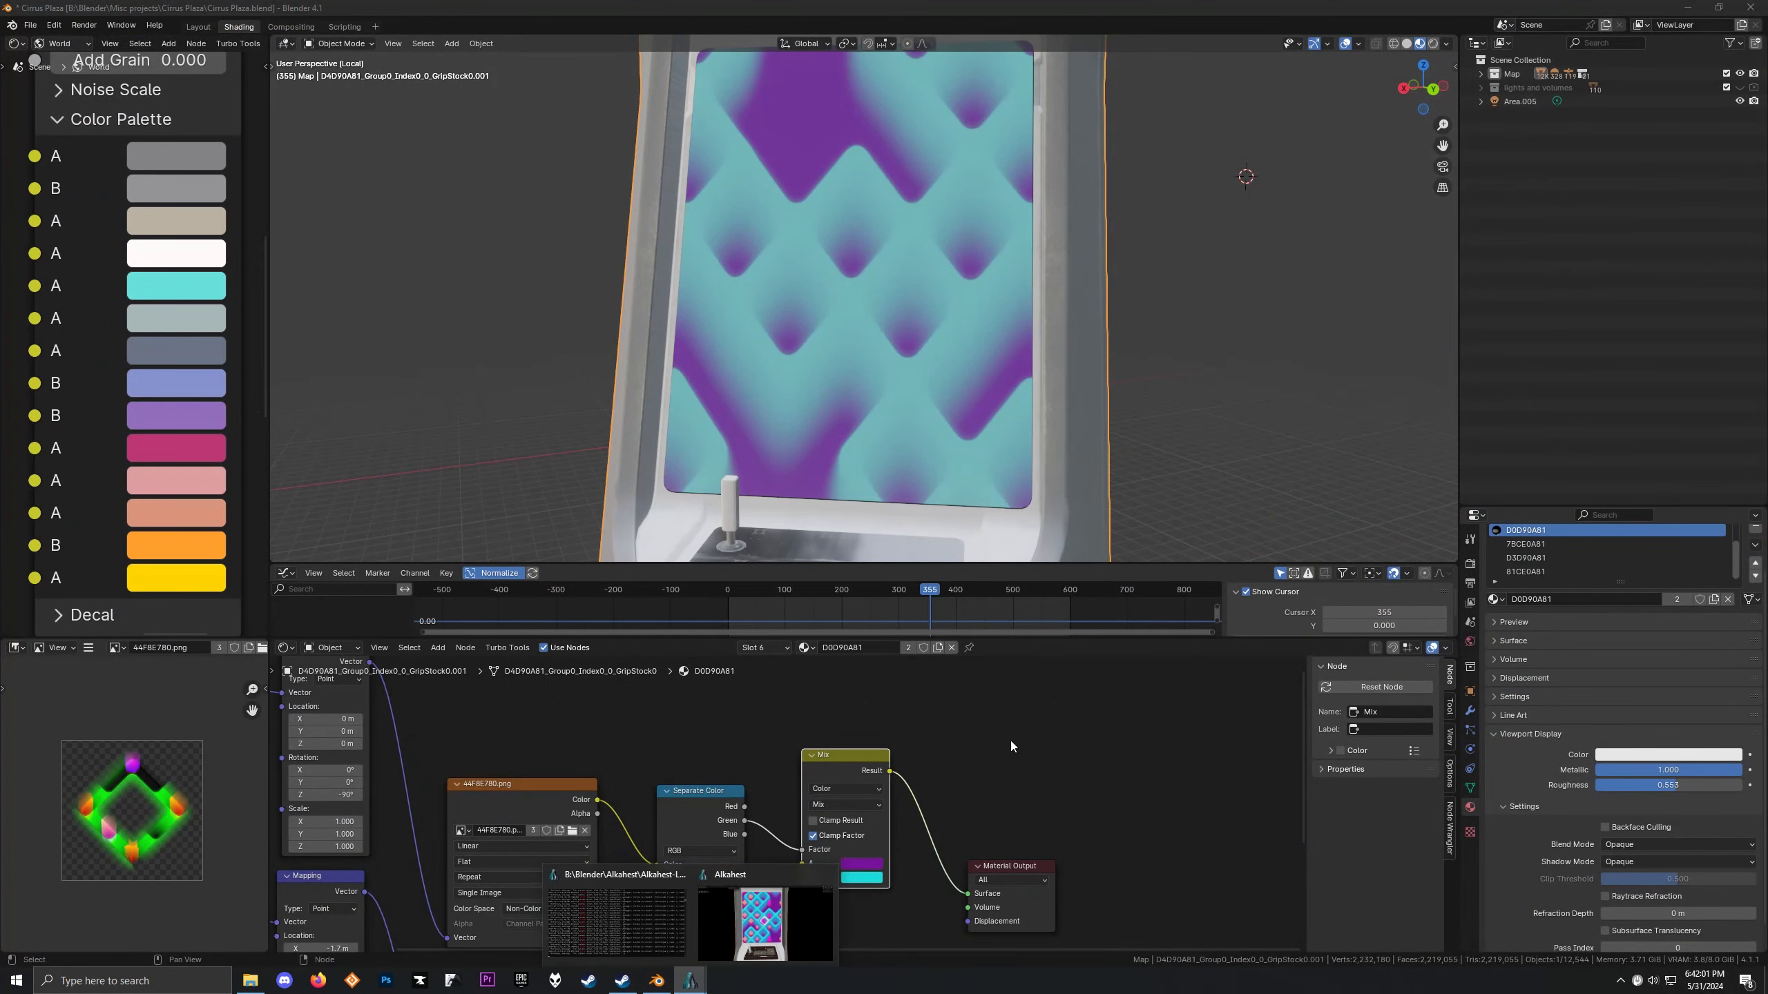
Insert a Color Ramp between the green channel and the Mix factor and move its white stop to about 0.873
middle_drag(936, 755, 931, 696)
key(shift+a)
text(c)
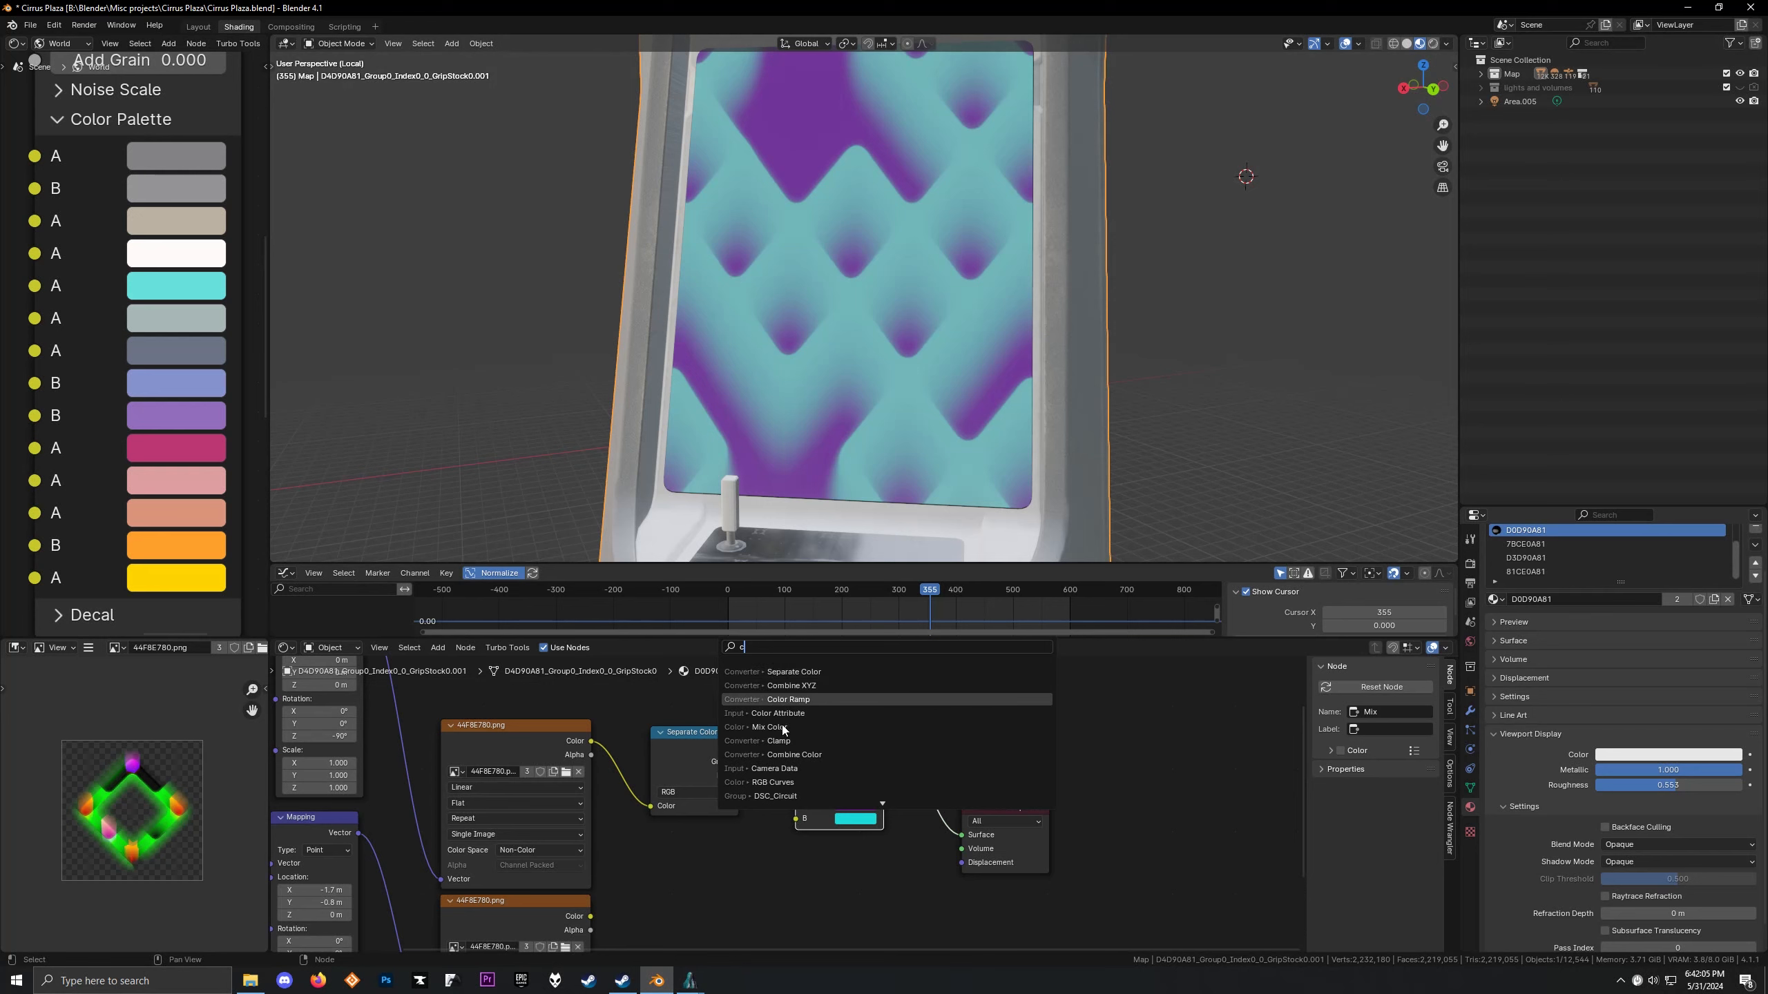
click(783, 699)
click(812, 792)
mouse_move(929, 776)
mouse_down()
mouse_move(890, 773)
mouse_move(924, 760)
mouse_up()
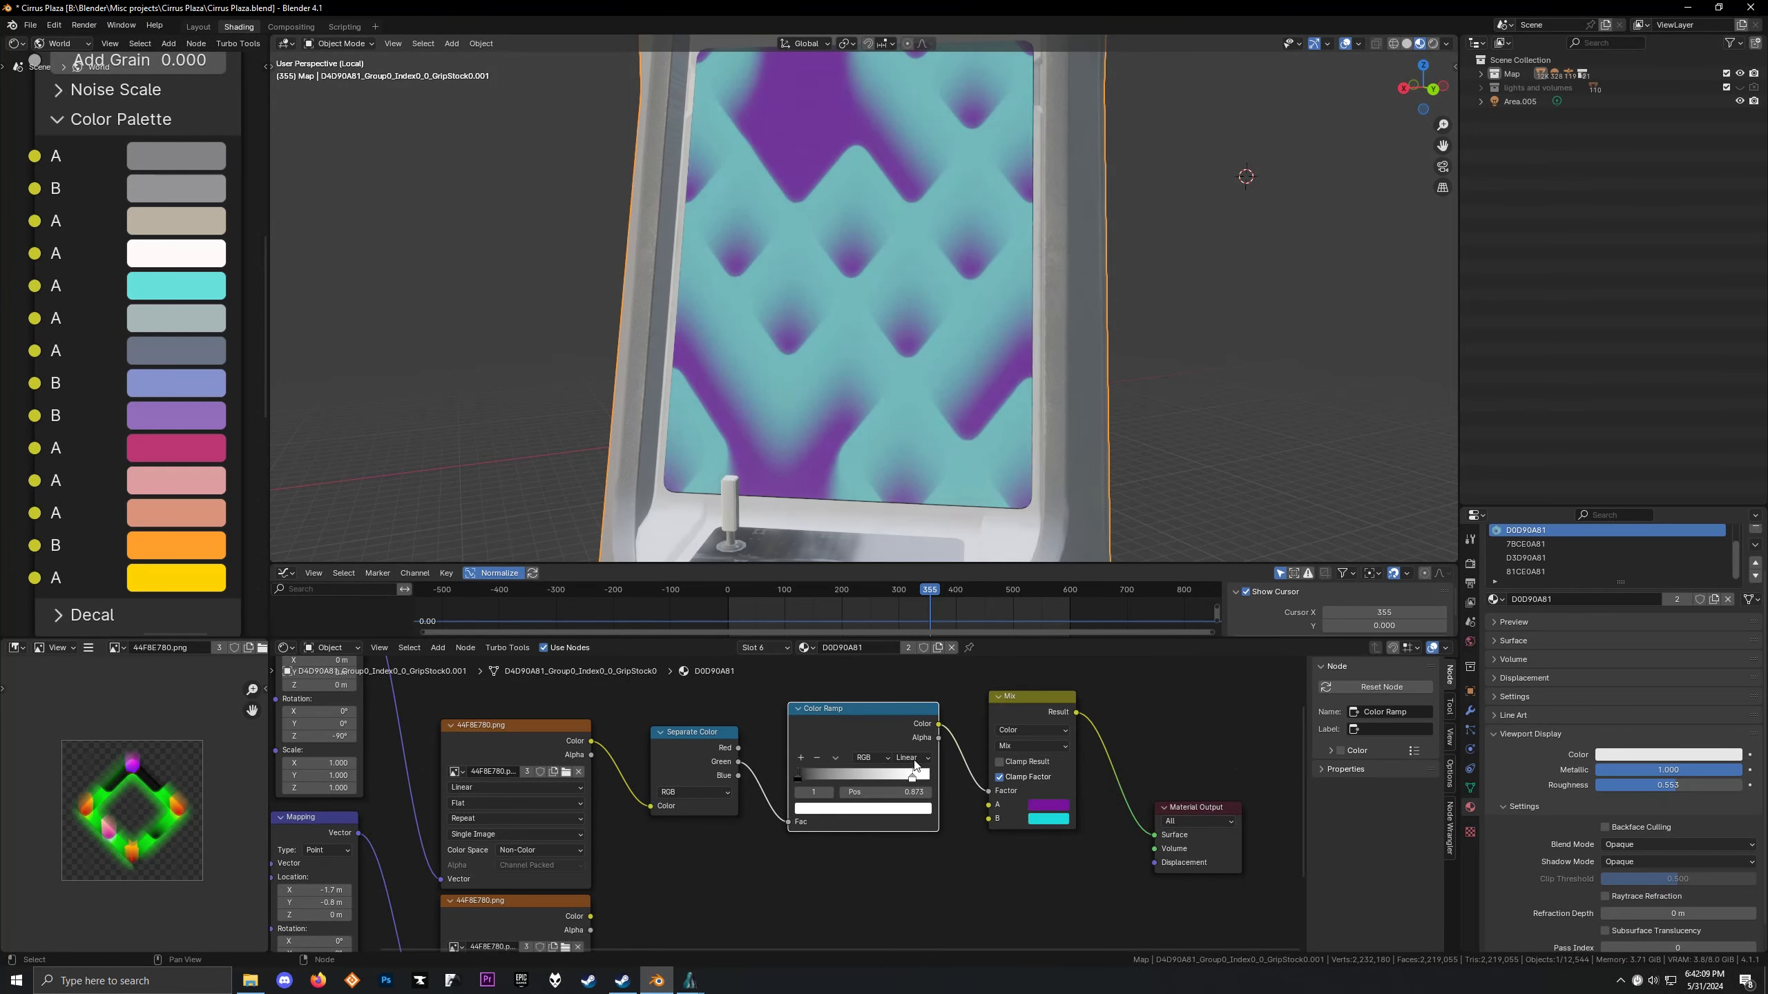
Set the Color Ramp's interpolation to B-Spline and move its black stop to about 0.614
drag(798, 773, 870, 752)
click(902, 756)
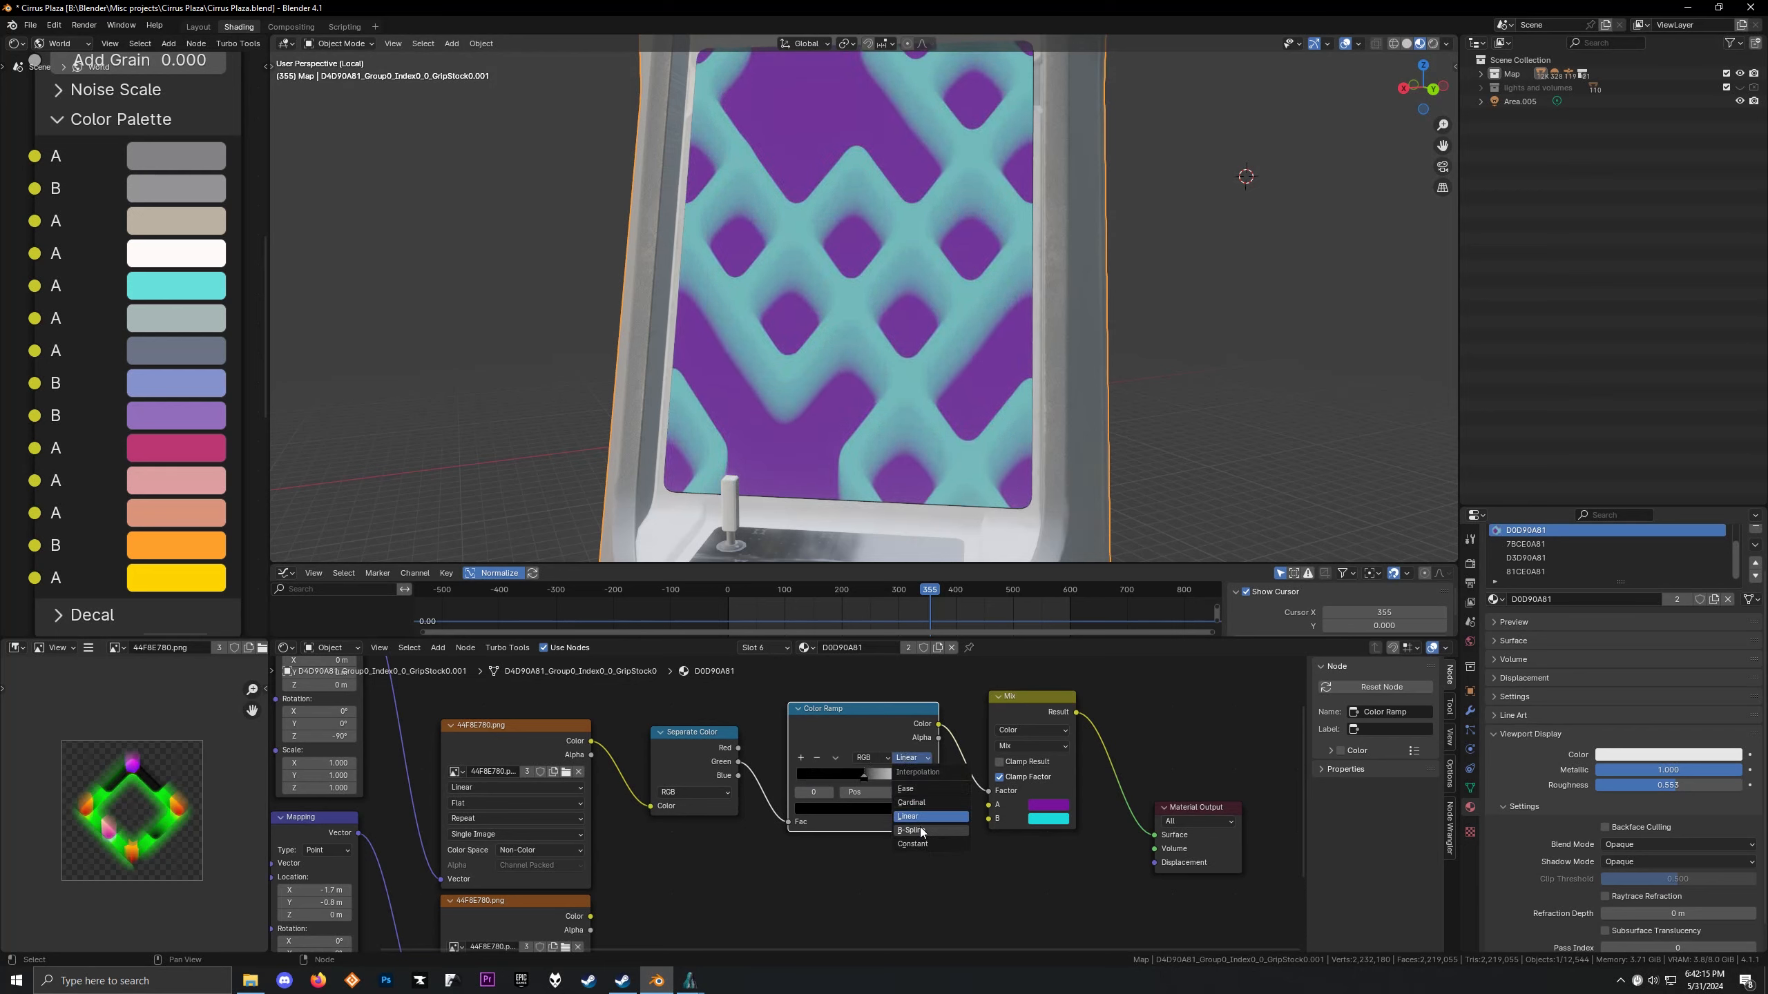
click(904, 824)
drag(867, 777, 881, 768)
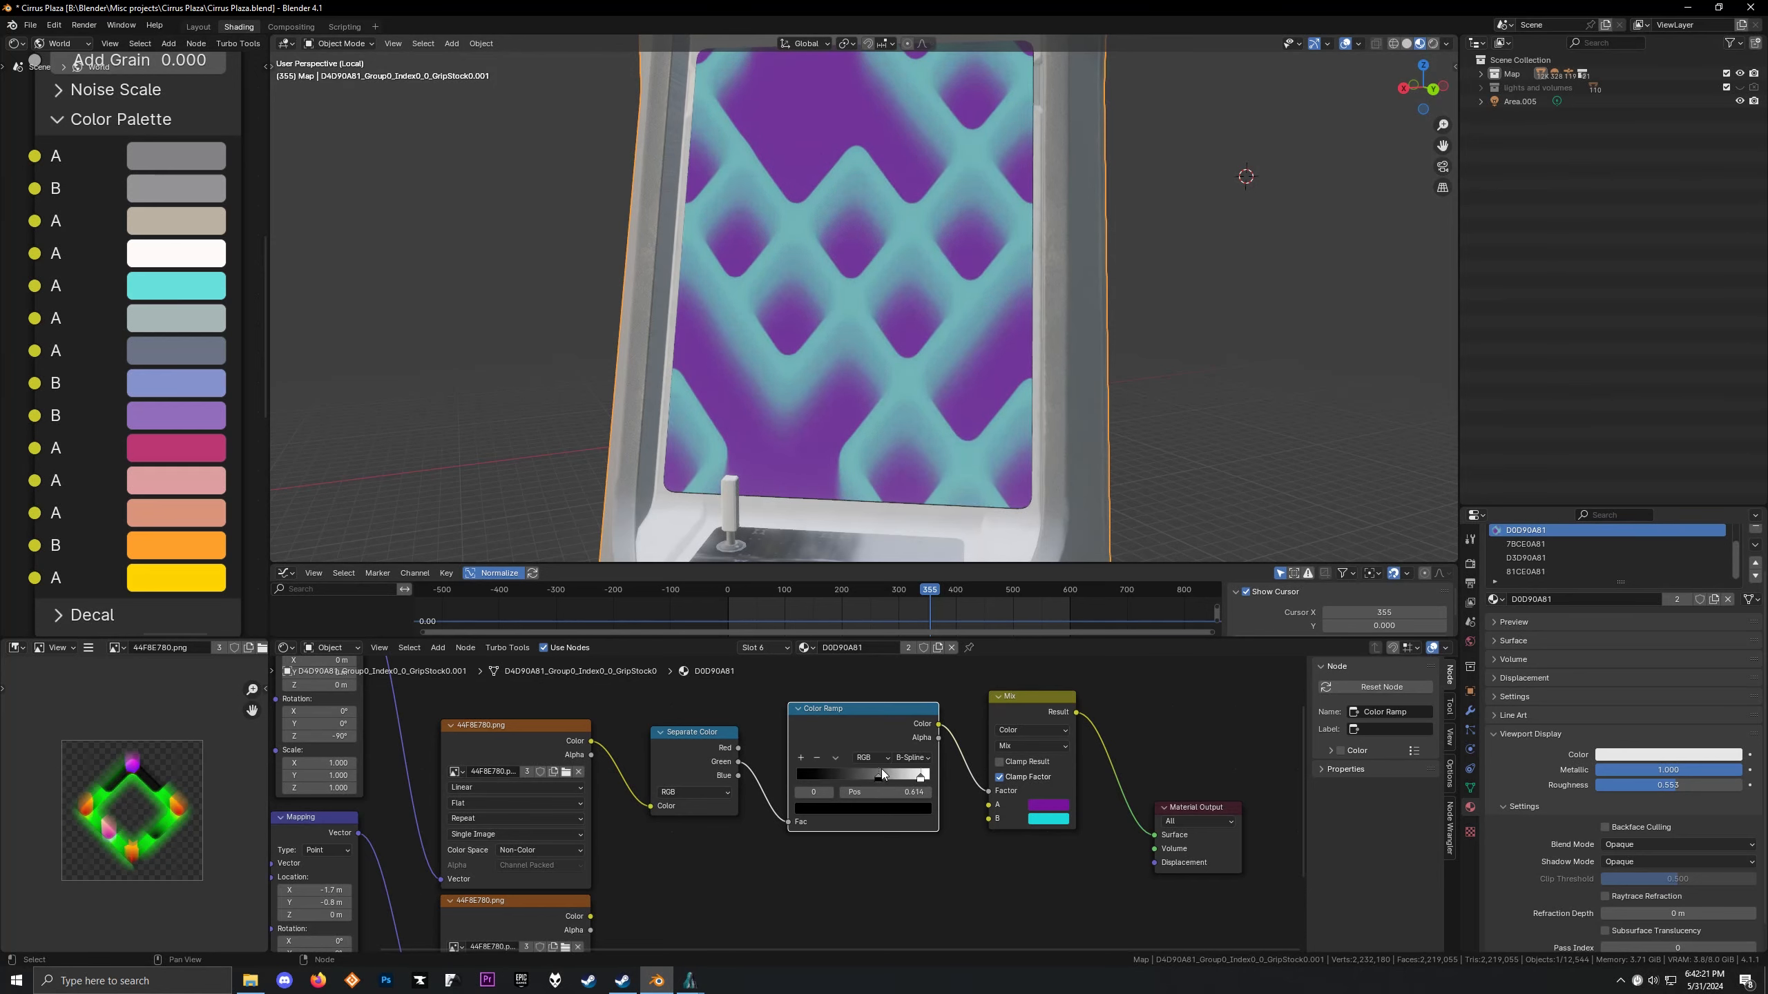
Compare the screen with the Alkahest reference, move the Color Ramp's black stop back to 0, and set its interpolation to Ease
click(694, 979)
click(763, 926)
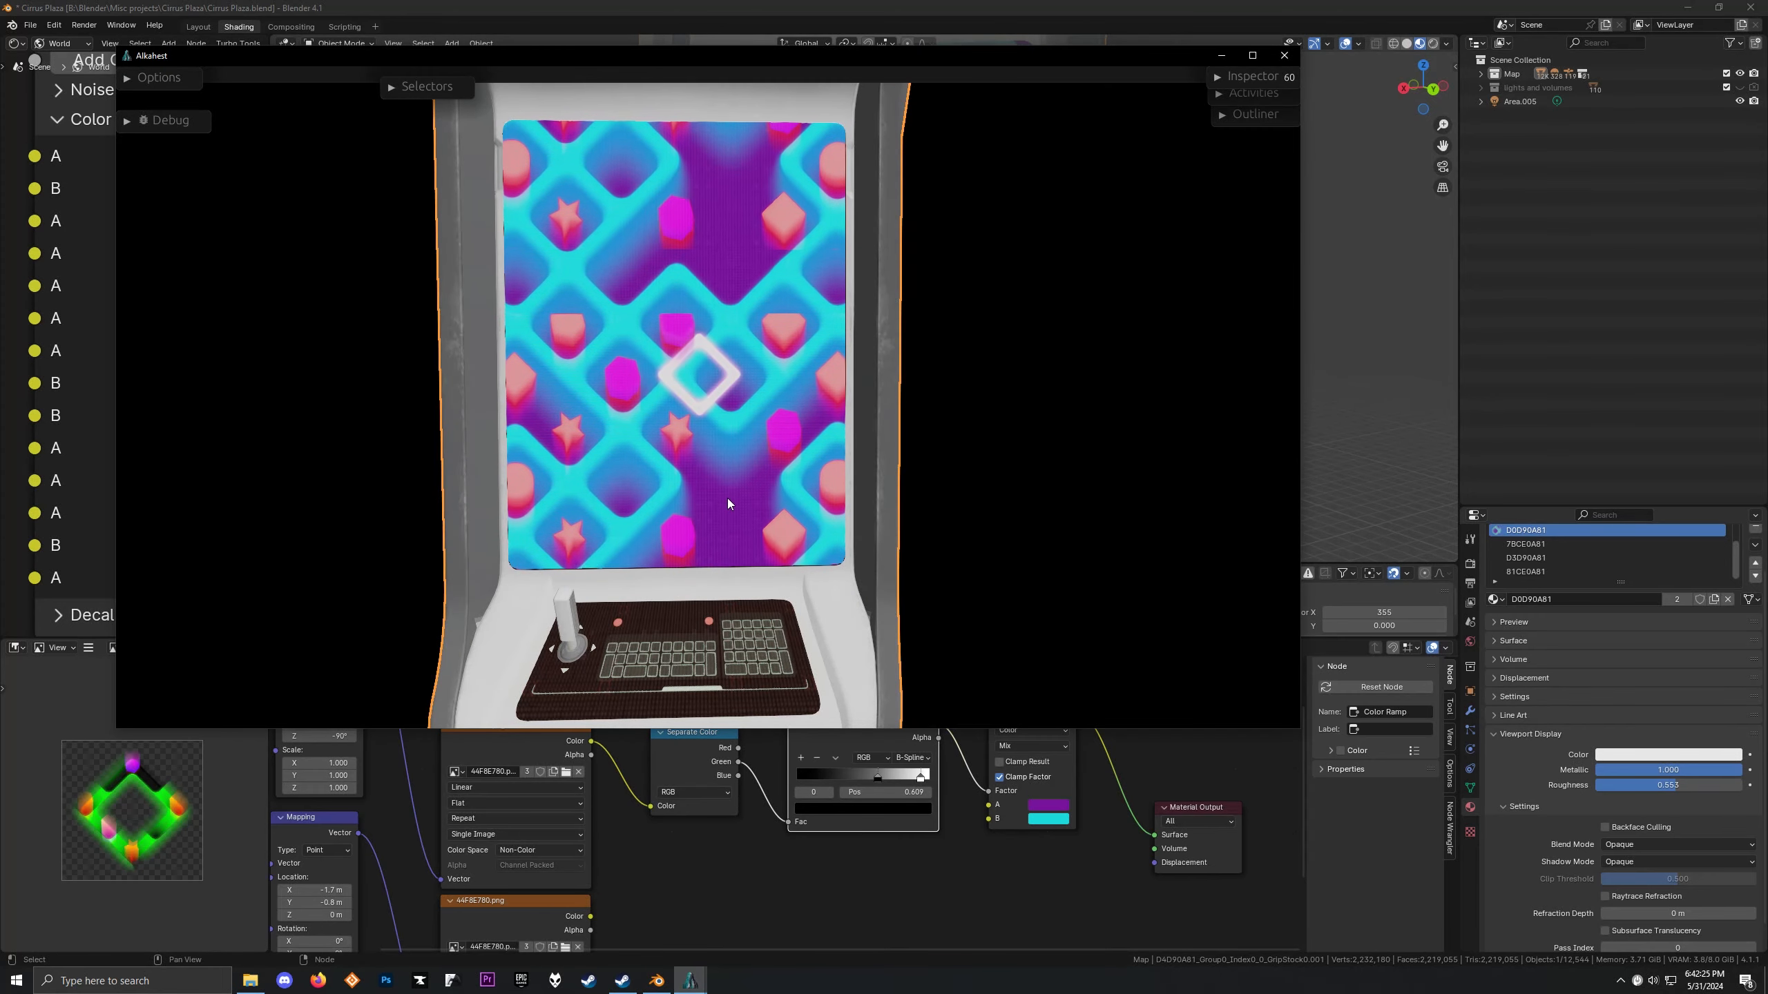
click(863, 879)
drag(886, 774, 742, 760)
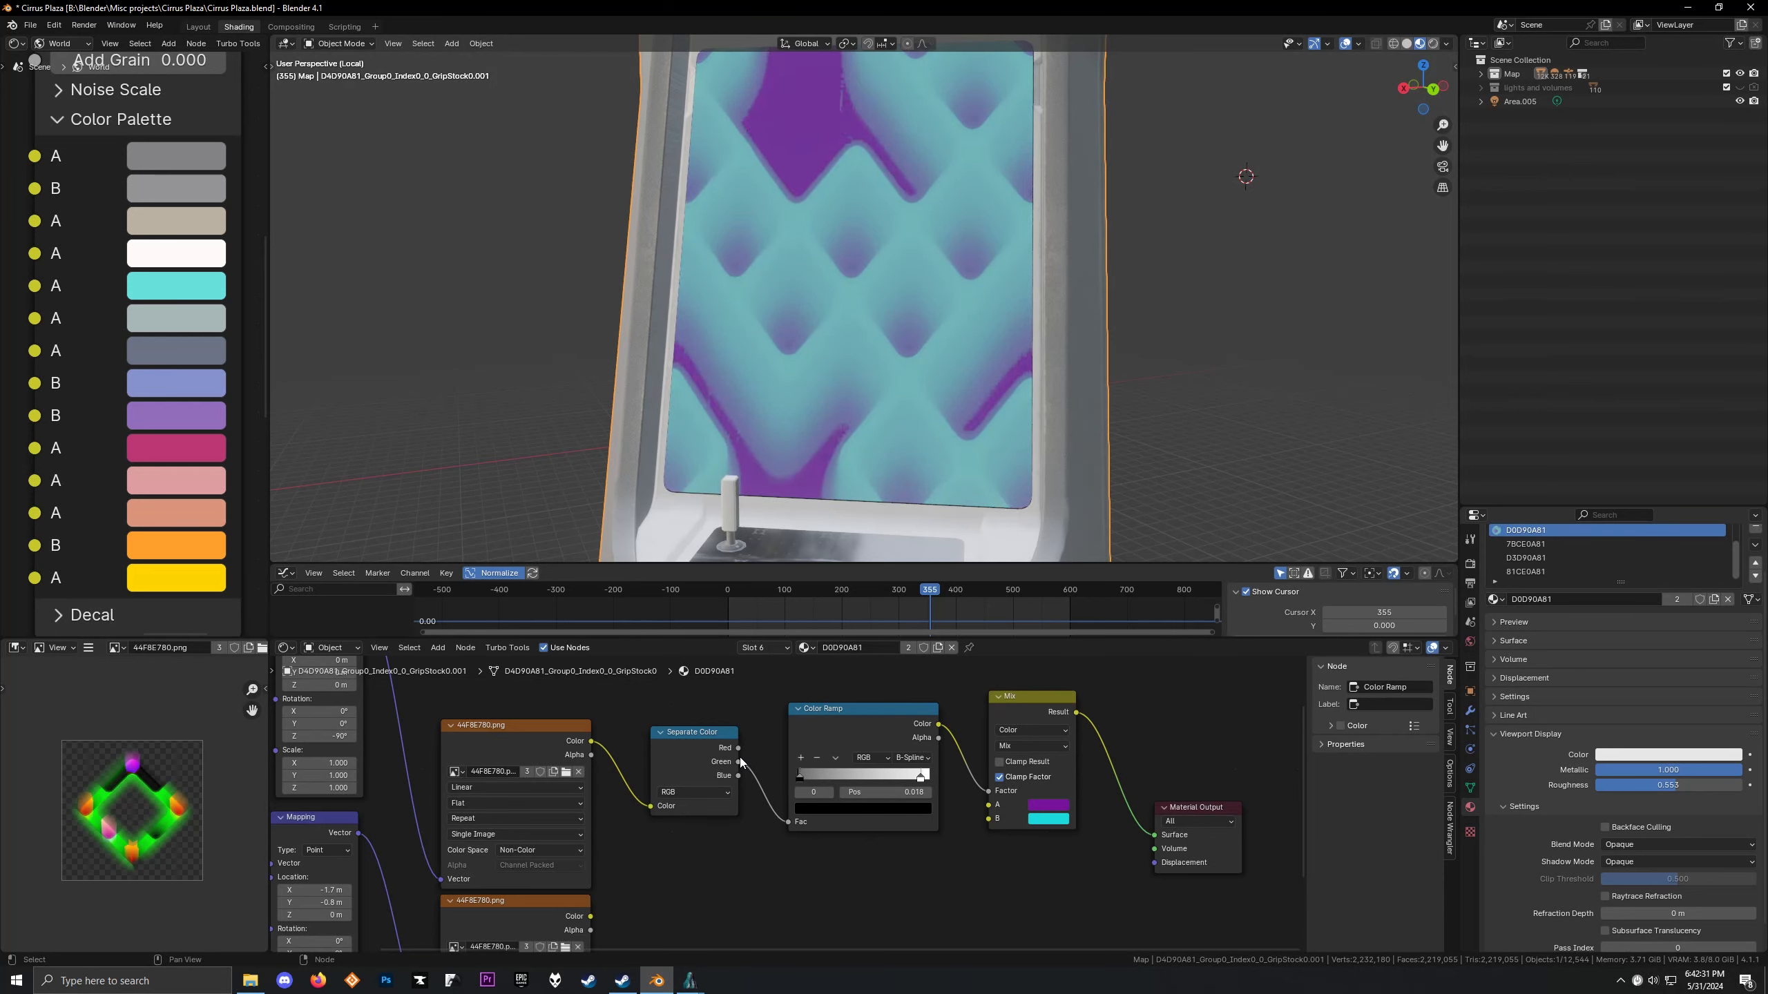
click(913, 758)
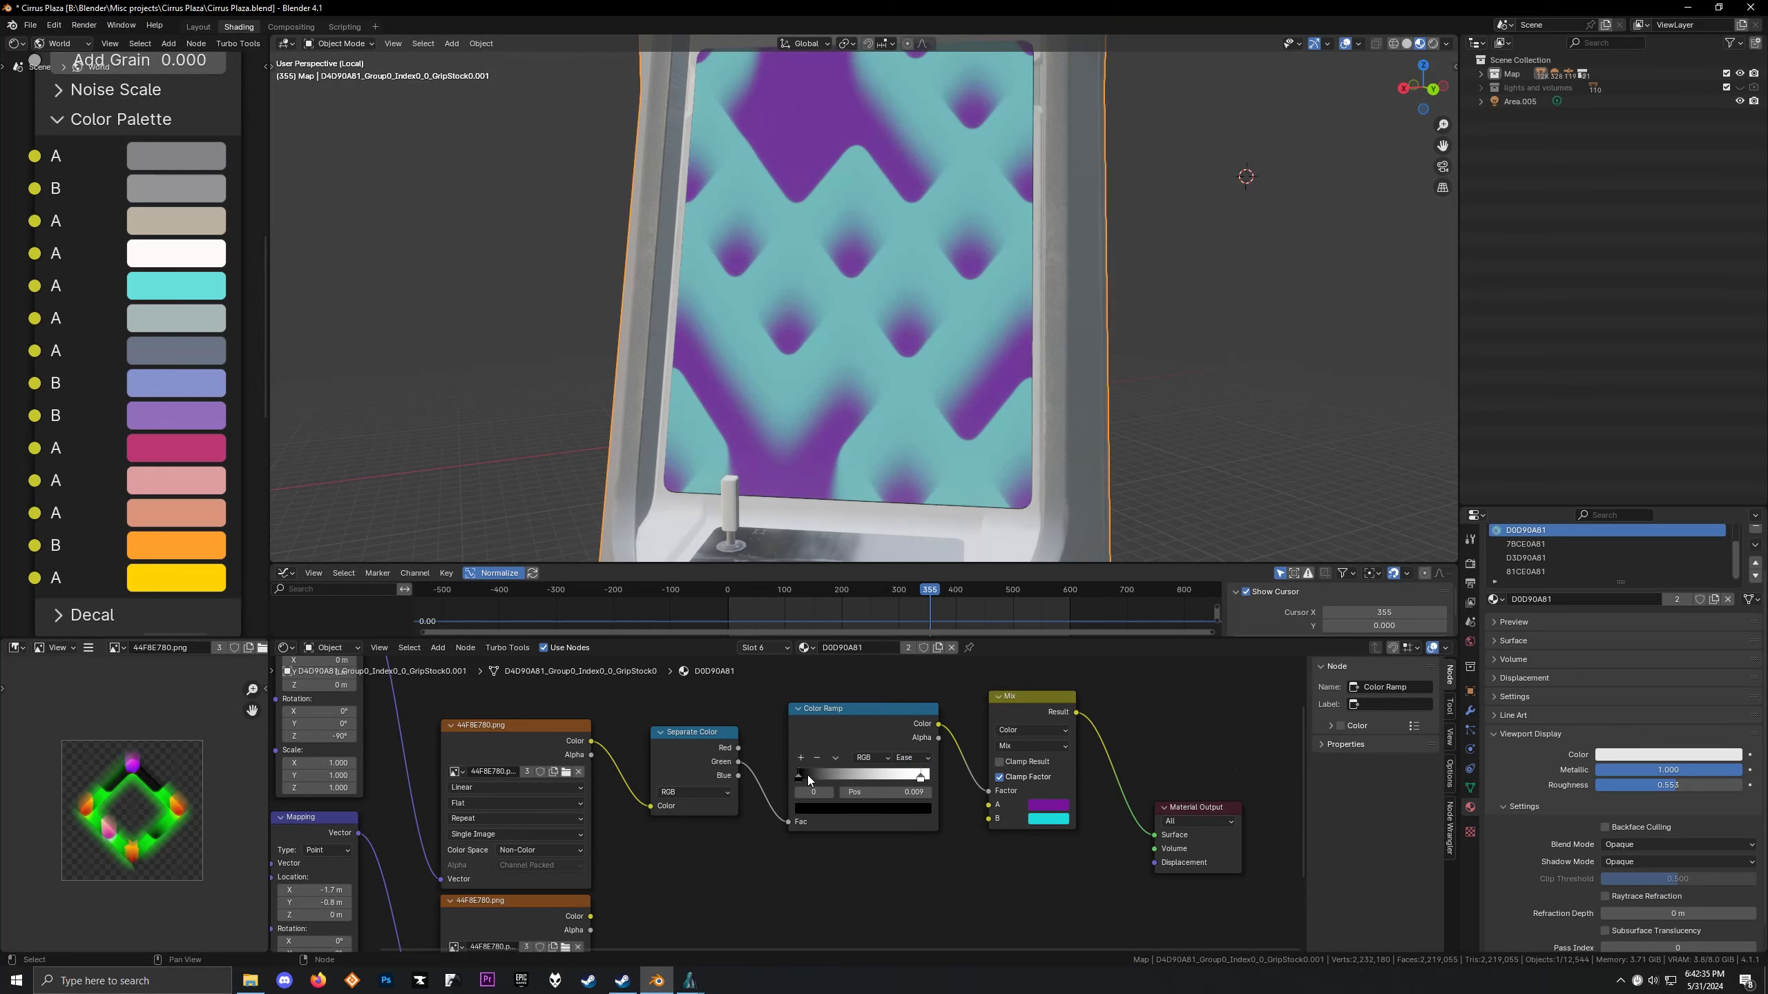
middle_drag(864, 411, 821, 387)
scroll(823, 388, up, 5)
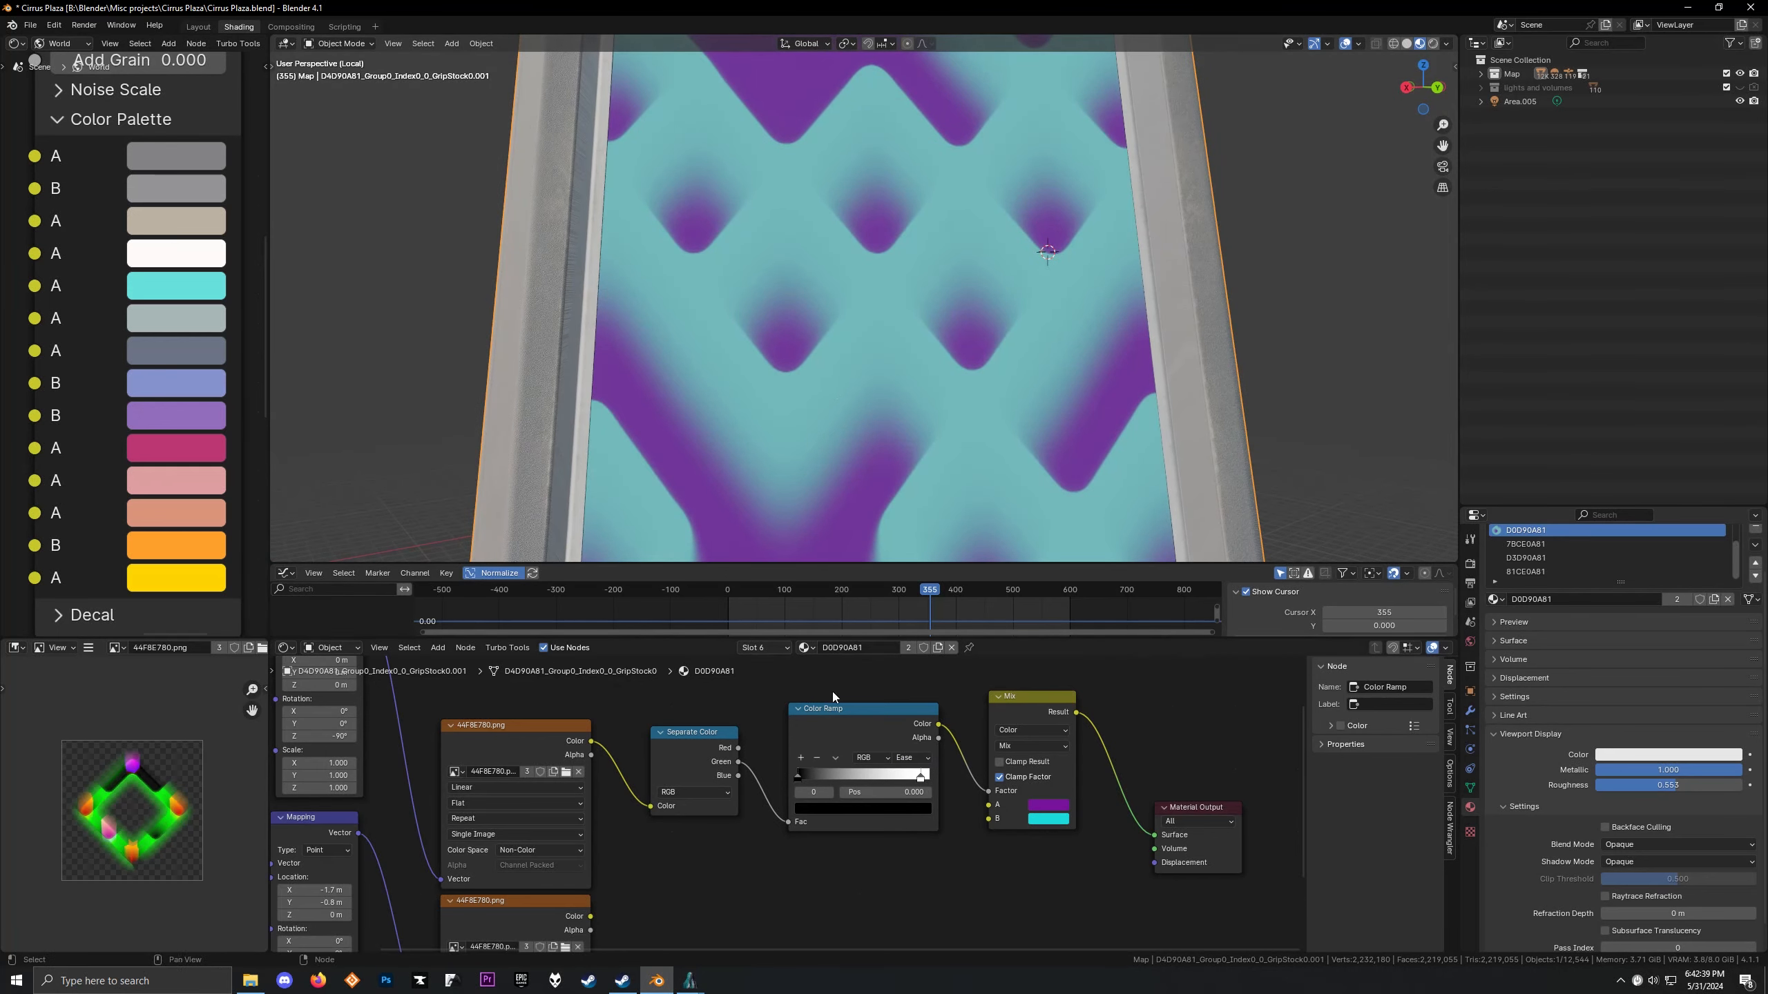
Add a middle stop to the Color Ramp near the white end and set its color to gray hex A0A0A0
click(800, 758)
drag(859, 775, 897, 778)
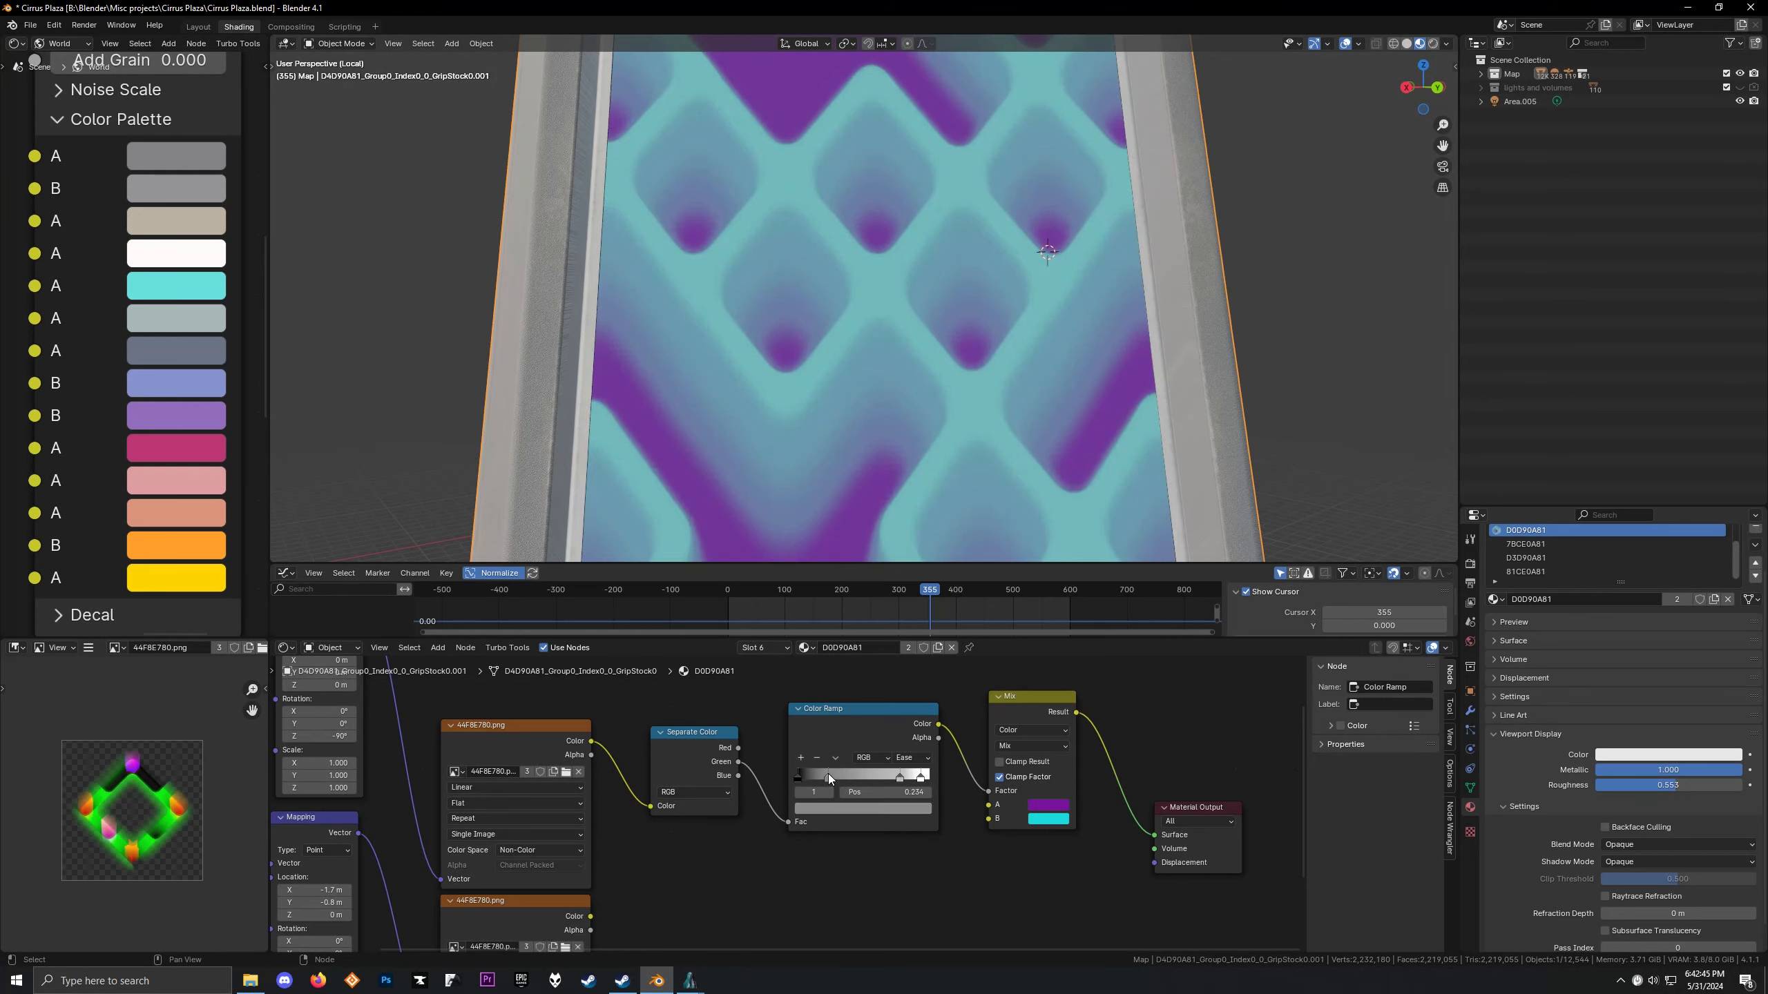
click(816, 757)
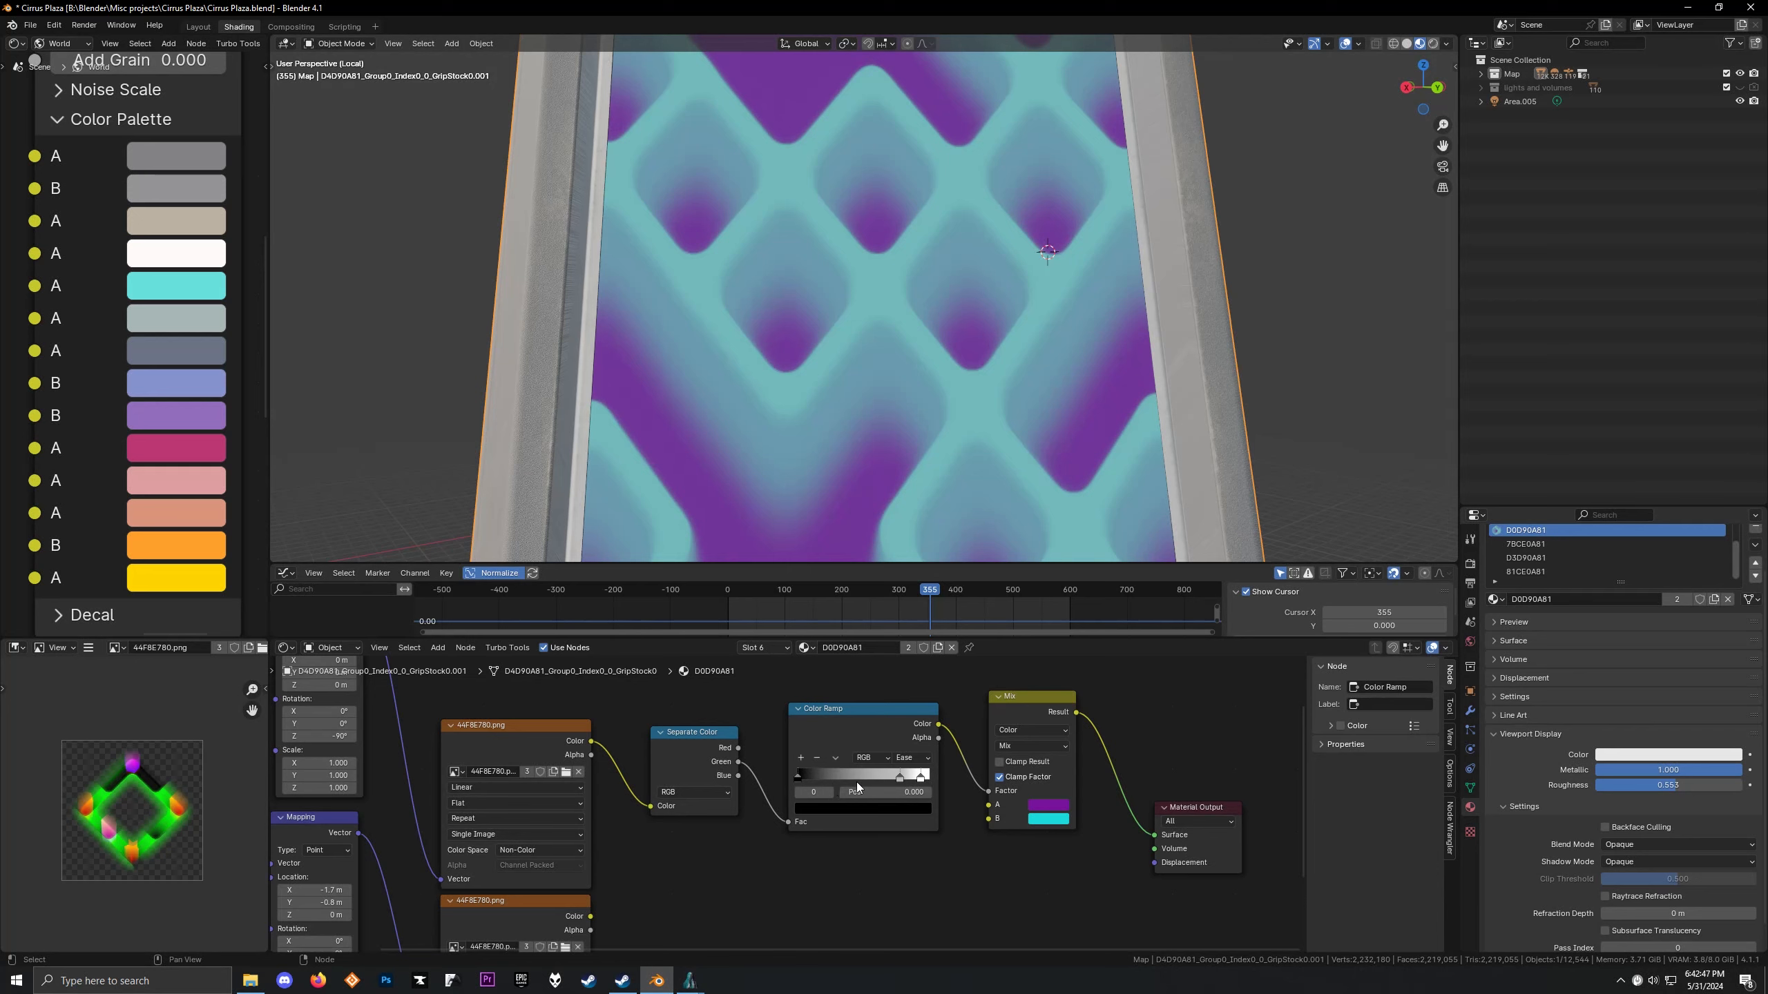
drag(896, 775, 890, 772)
click(894, 792)
click(898, 812)
drag(921, 636, 920, 651)
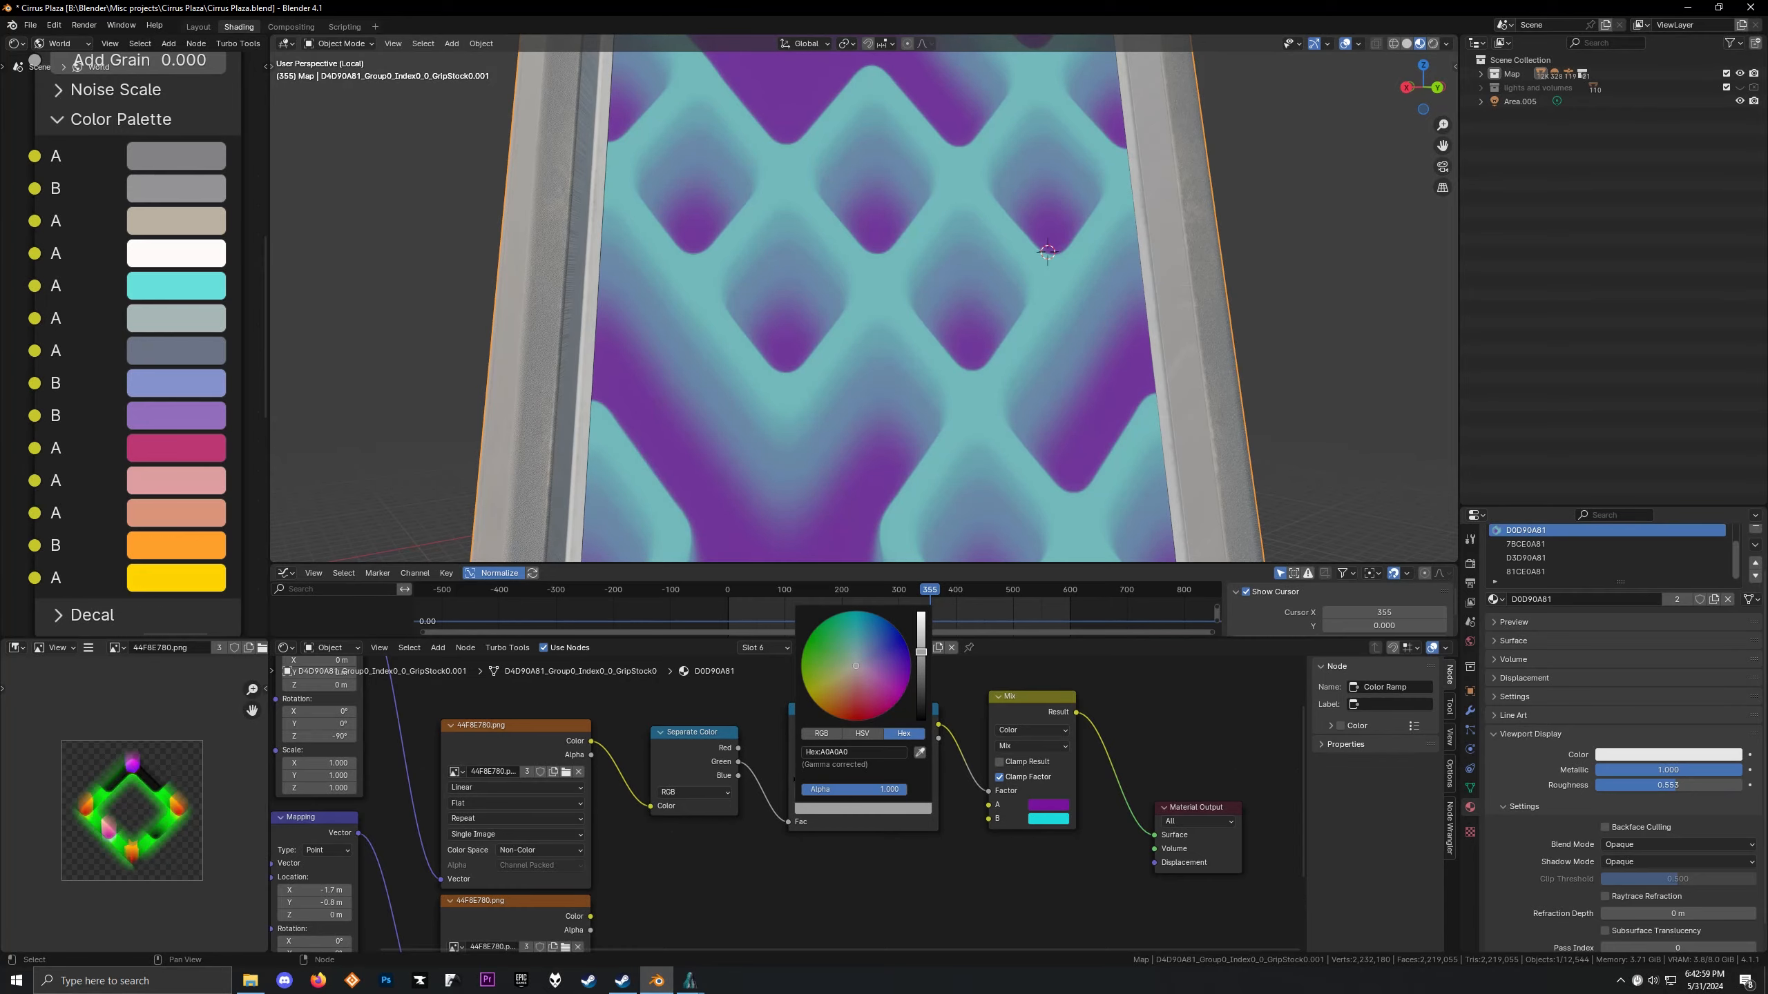
Fine-tune the Color Ramp's gray middle stop to a position of about 0.72 while checking the cabinet screen
scroll(727, 355, down, 4)
mouse_move(726, 355)
middle_down()
mouse_move(765, 346)
mouse_move(701, 358)
mouse_move(729, 357)
middle_up()
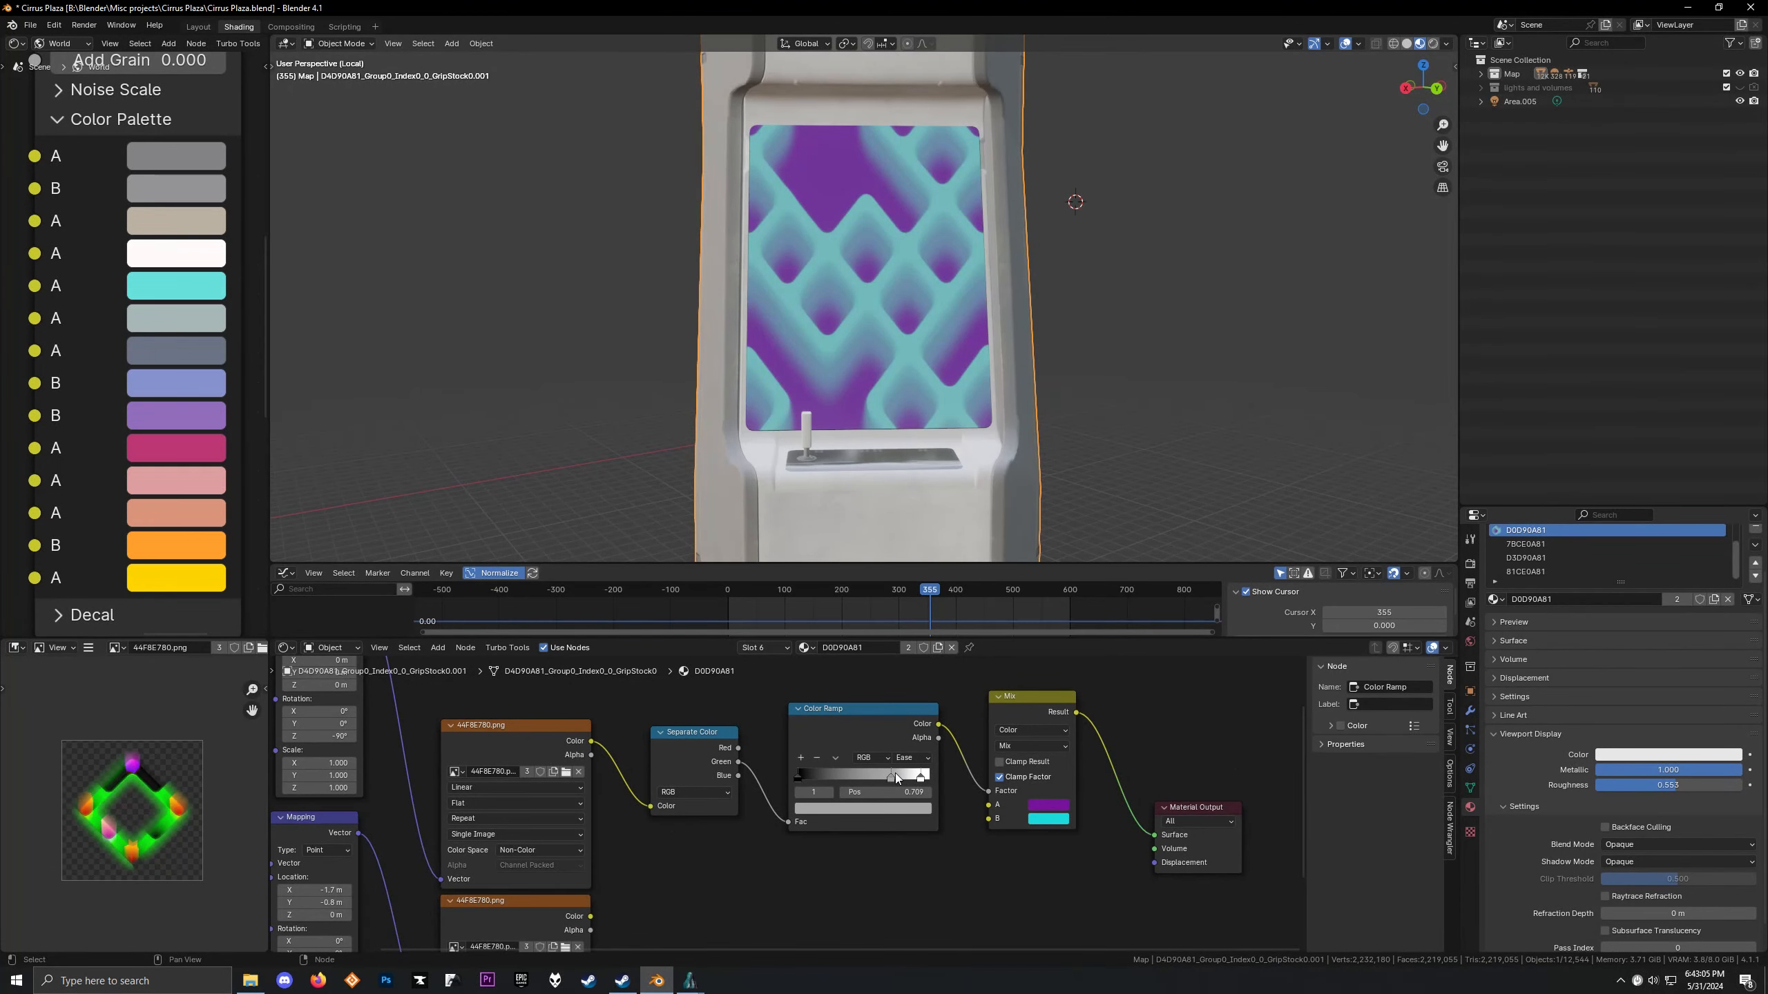
drag(901, 772, 898, 772)
scroll(795, 276, up, 4)
mouse_move(795, 276)
middle_down()
mouse_move(838, 259)
mouse_move(789, 268)
mouse_move(820, 273)
mouse_move(795, 287)
mouse_move(807, 300)
middle_up()
scroll(830, 742, down, 2)
scroll(830, 743, up, 4)
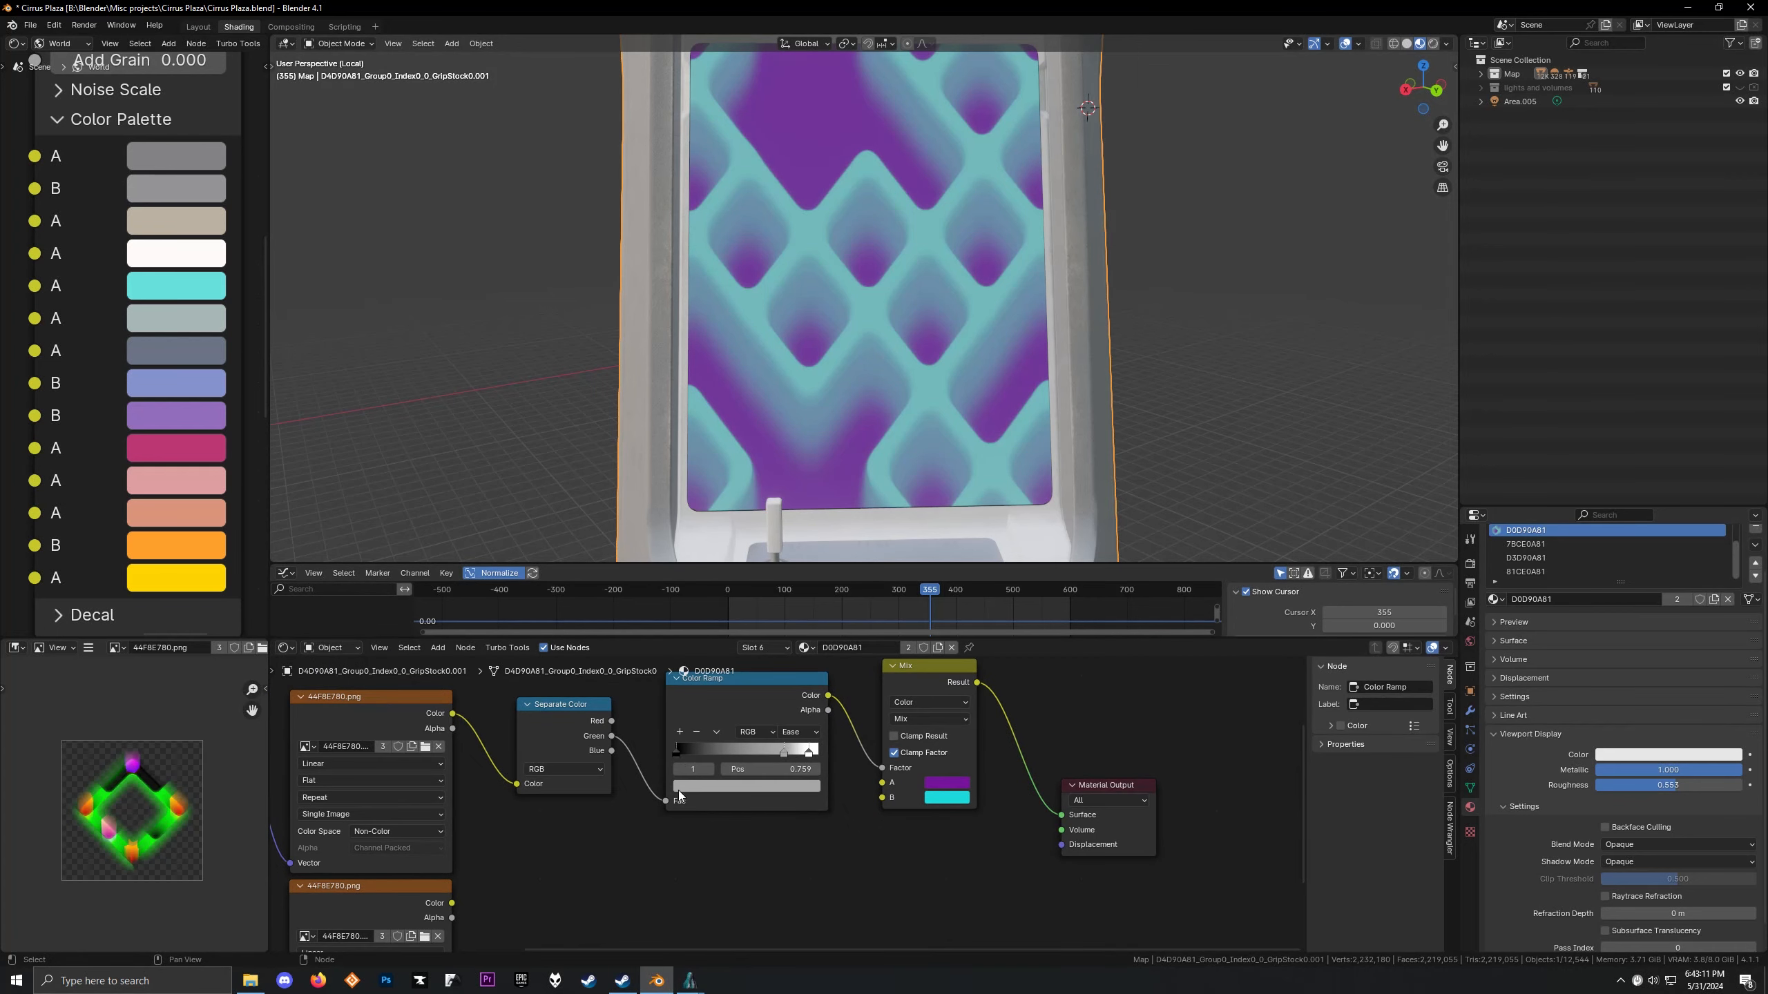
Move the Color Ramp and Mix nodes closer together beside the Separate Color node
scroll(682, 823, down, 2)
middle_drag(683, 822, 670, 785)
scroll(659, 895, up, 4)
scroll(665, 820, down, 3)
click(426, 911)
scroll(602, 901, down, 4)
drag(914, 700, 892, 697)
drag(718, 688, 893, 741)
key(g)
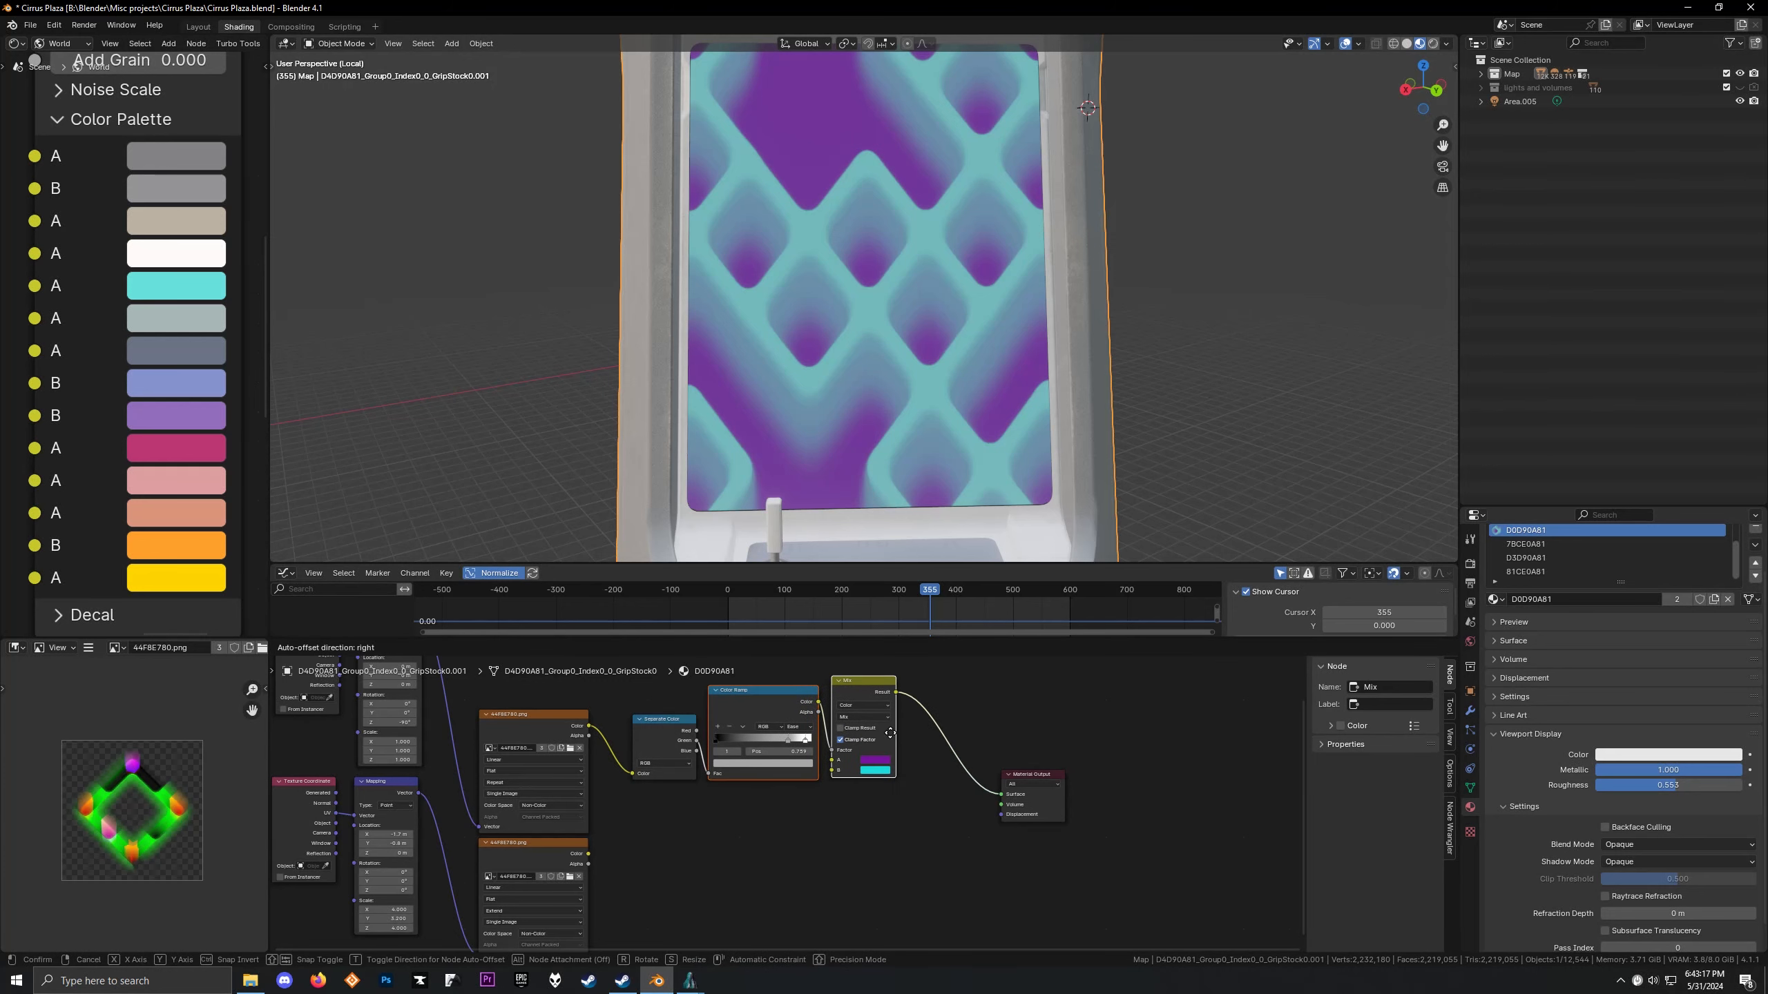
click(887, 733)
click(867, 685)
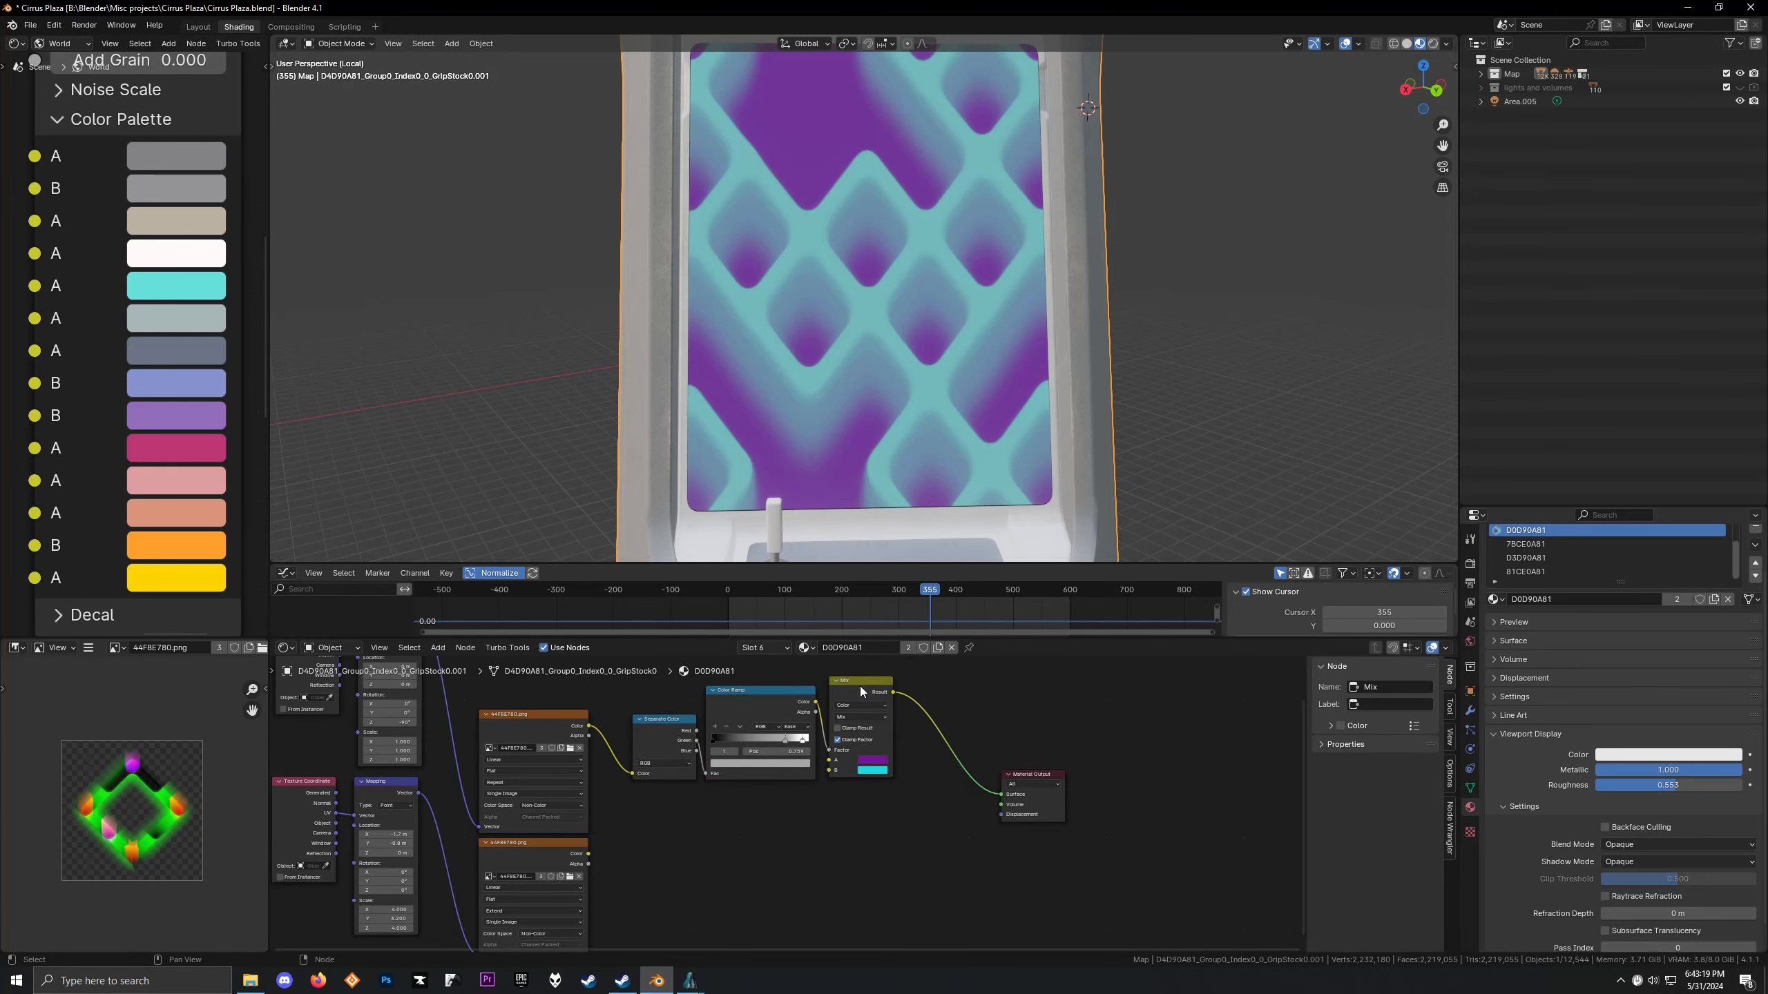
drag(859, 685, 855, 684)
Preview the Separate Color channels on the cabinet screen to find the one that masks the floating shapes
ctrl+shift+click(655, 726)
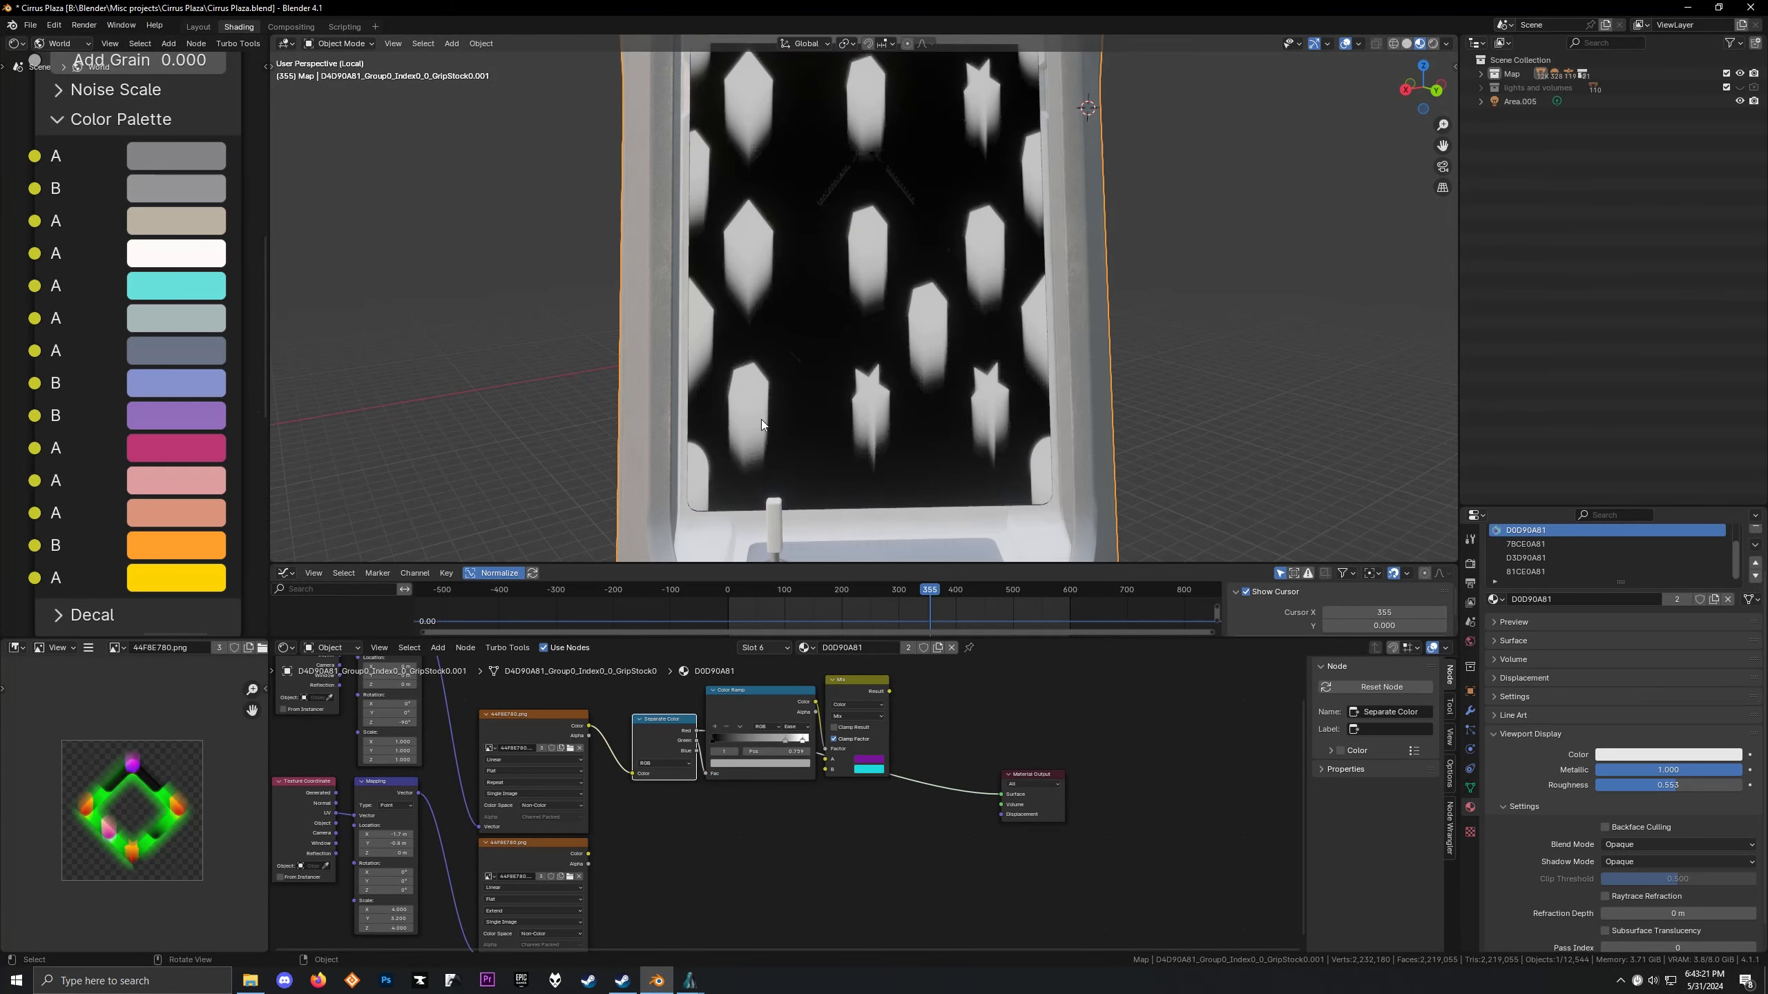
mouse_move(761, 419)
middle_down()
mouse_move(788, 409)
mouse_move(752, 404)
middle_up()
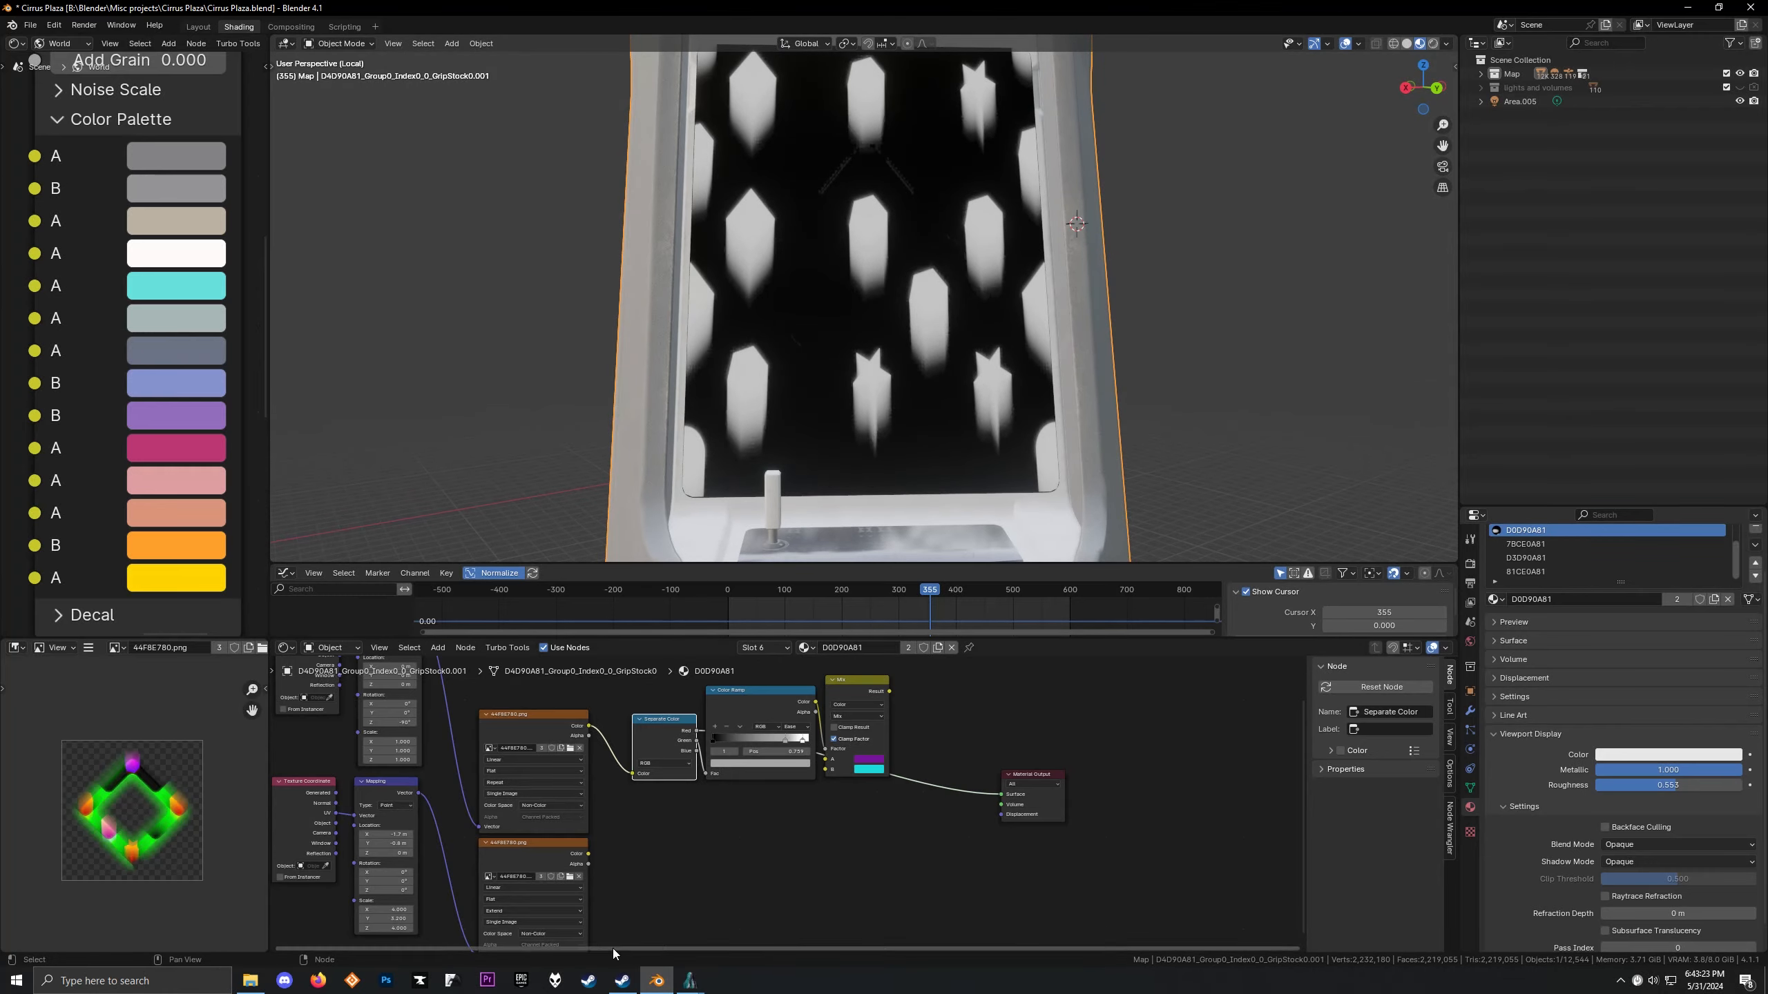
mouse_move(689, 981)
mouse_move(738, 922)
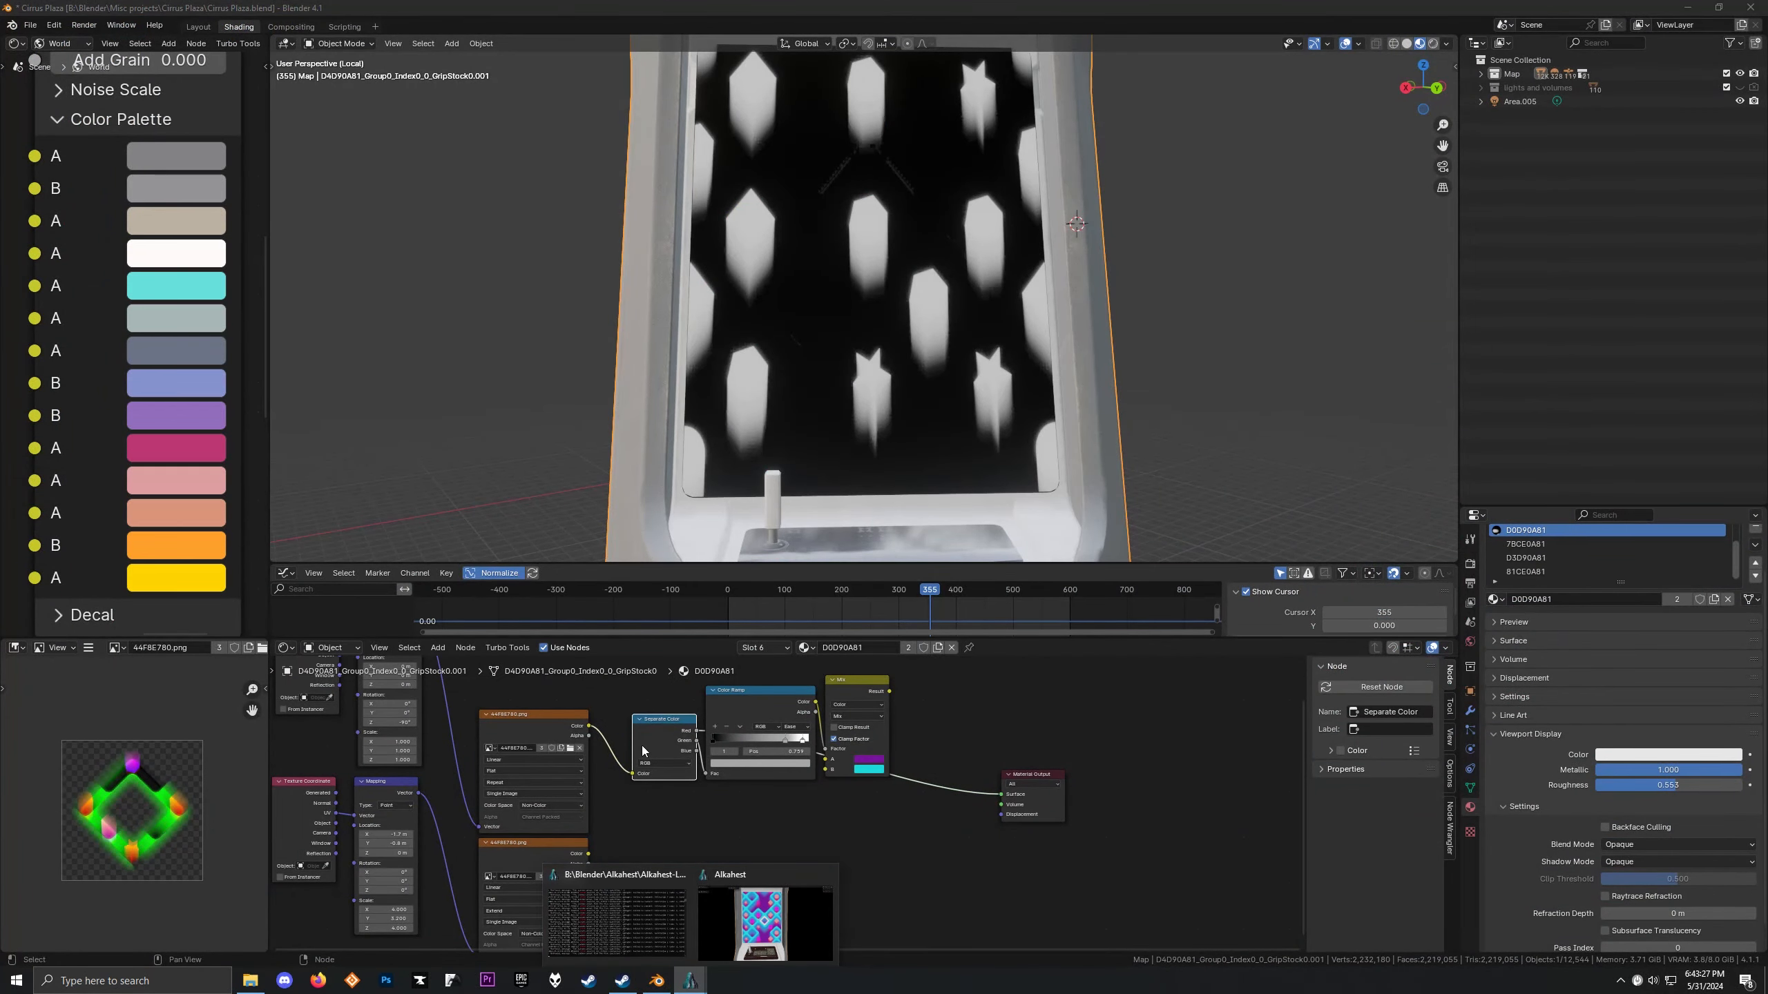
click(666, 732)
ctrl+shift+click(665, 732)
ctrl+shift+click(666, 733)
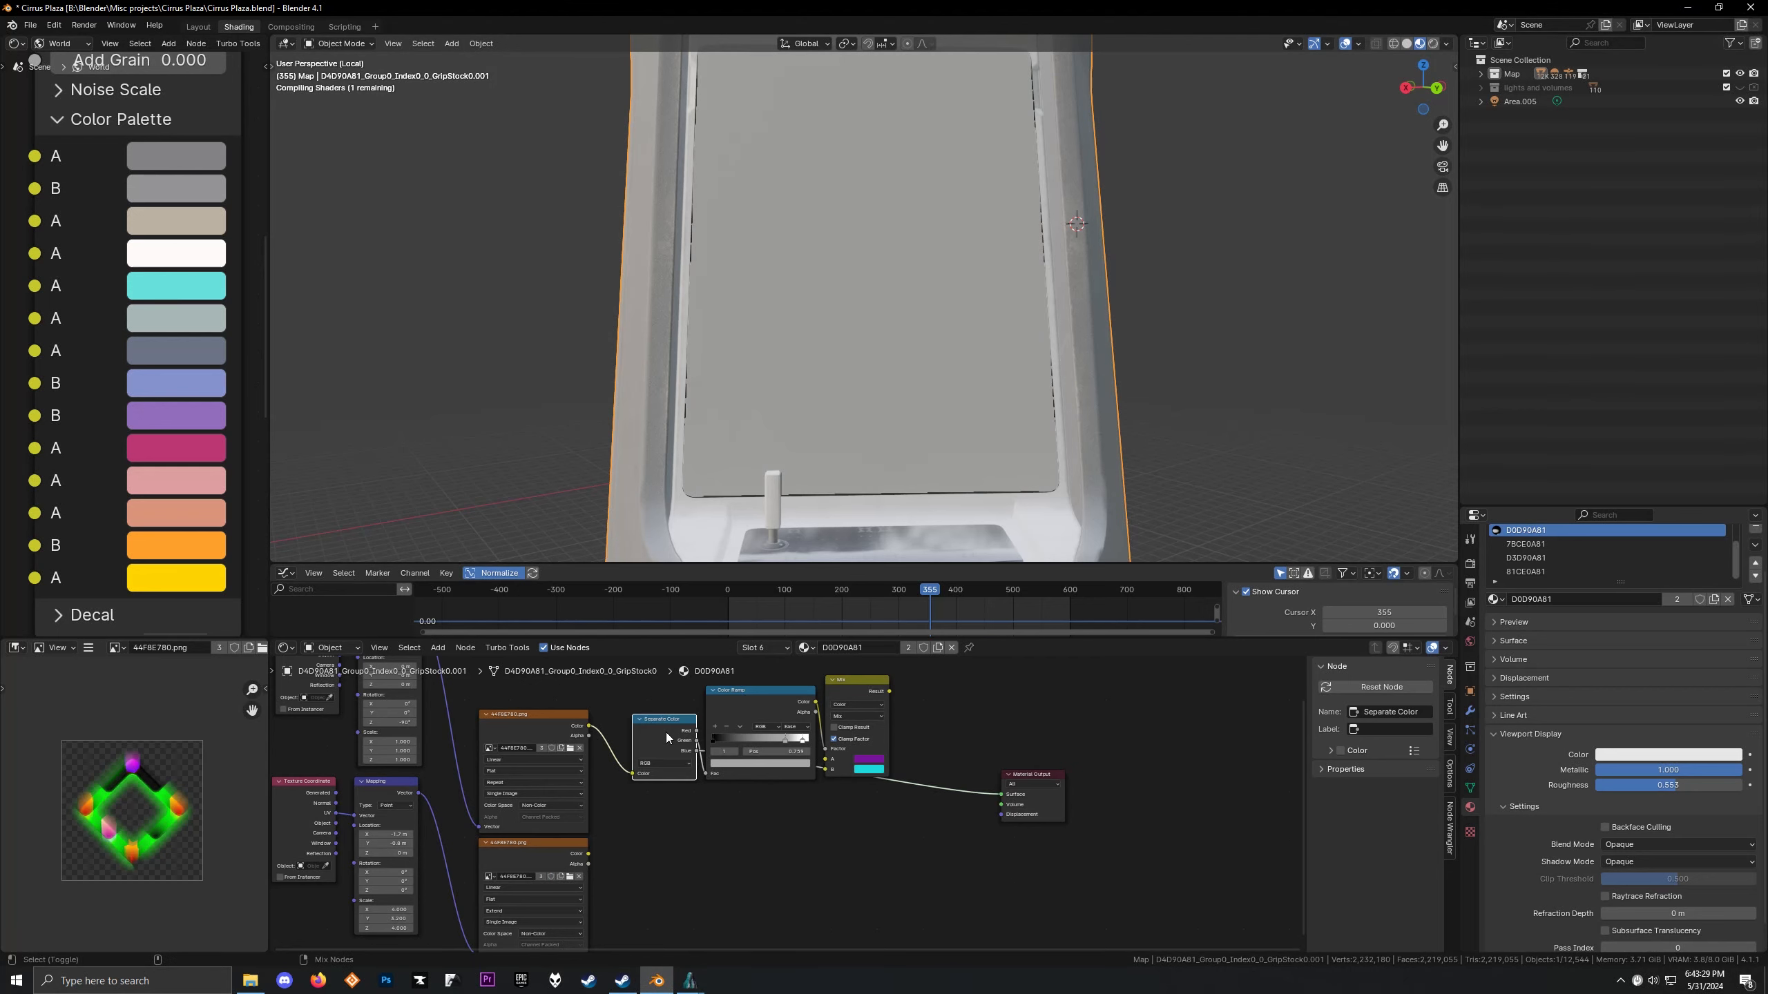
drag(696, 751, 991, 793)
middle_drag(818, 812, 803, 858)
scroll(803, 858, up, 2)
ctrl+shift+click(645, 761)
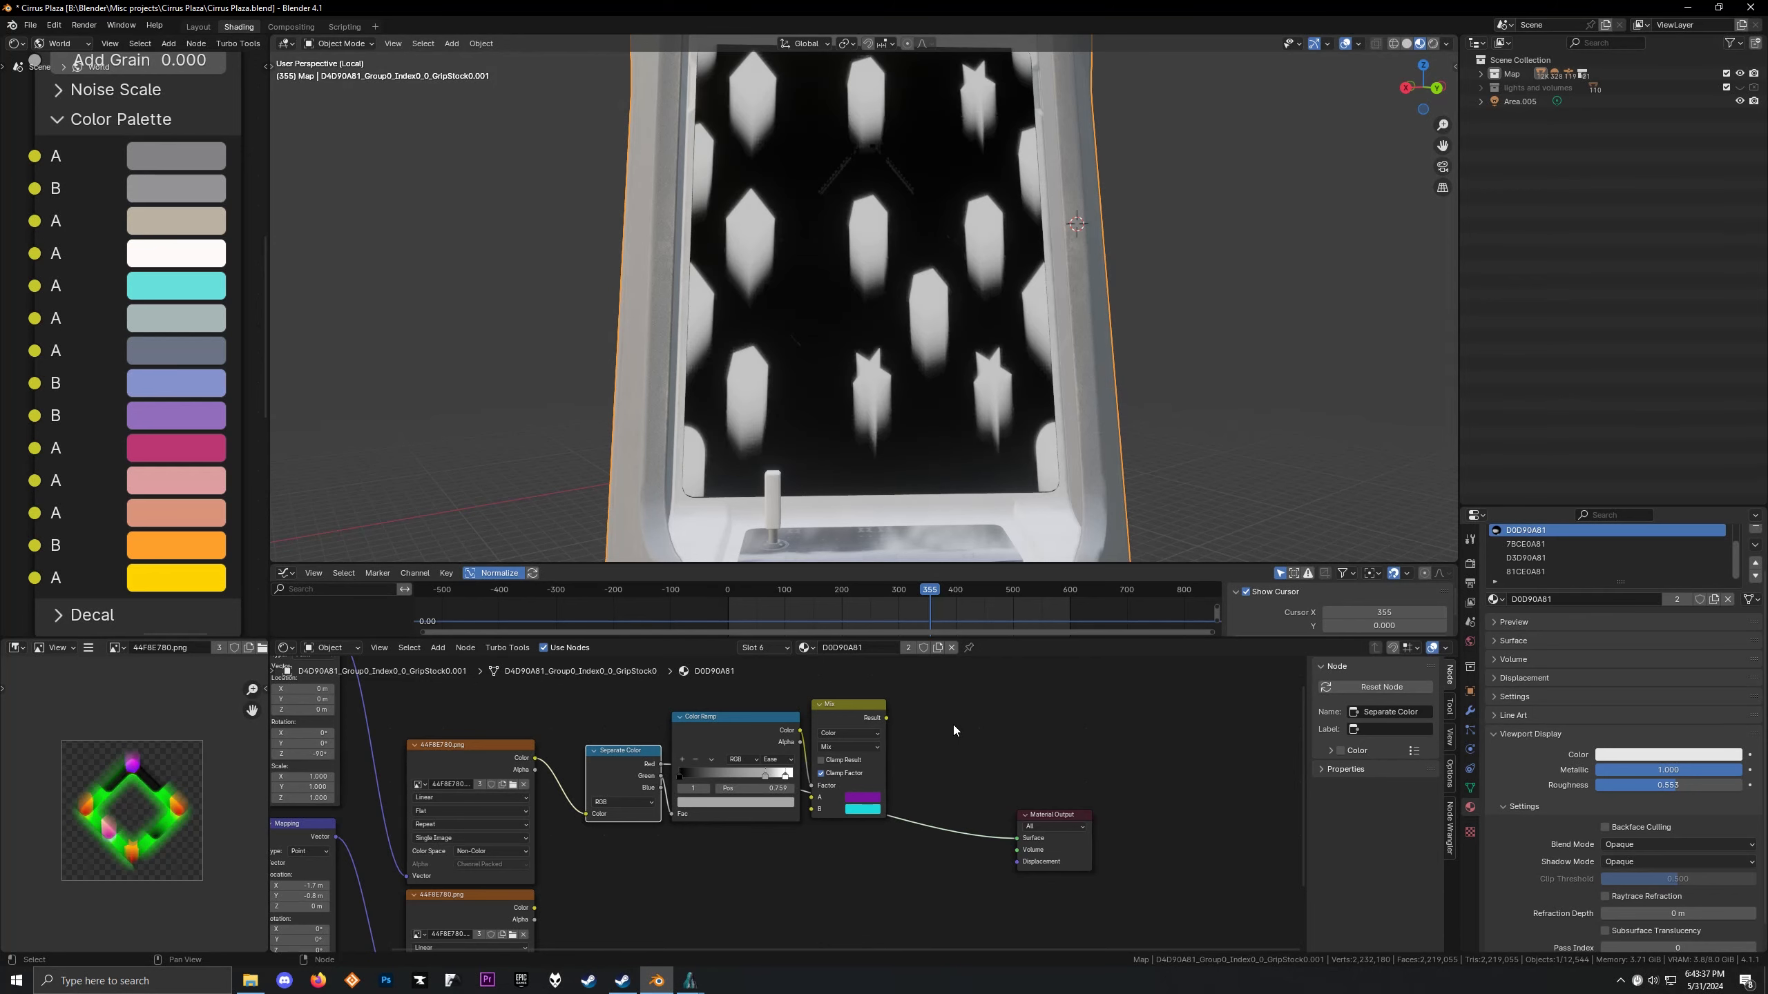
Duplicate the Mix node, feed the first Mix result into its A input, and connect the red channel to its Factor
click(835, 716)
key(shift+d)
click(958, 706)
drag(886, 722, 935, 787)
drag(659, 764, 935, 775)
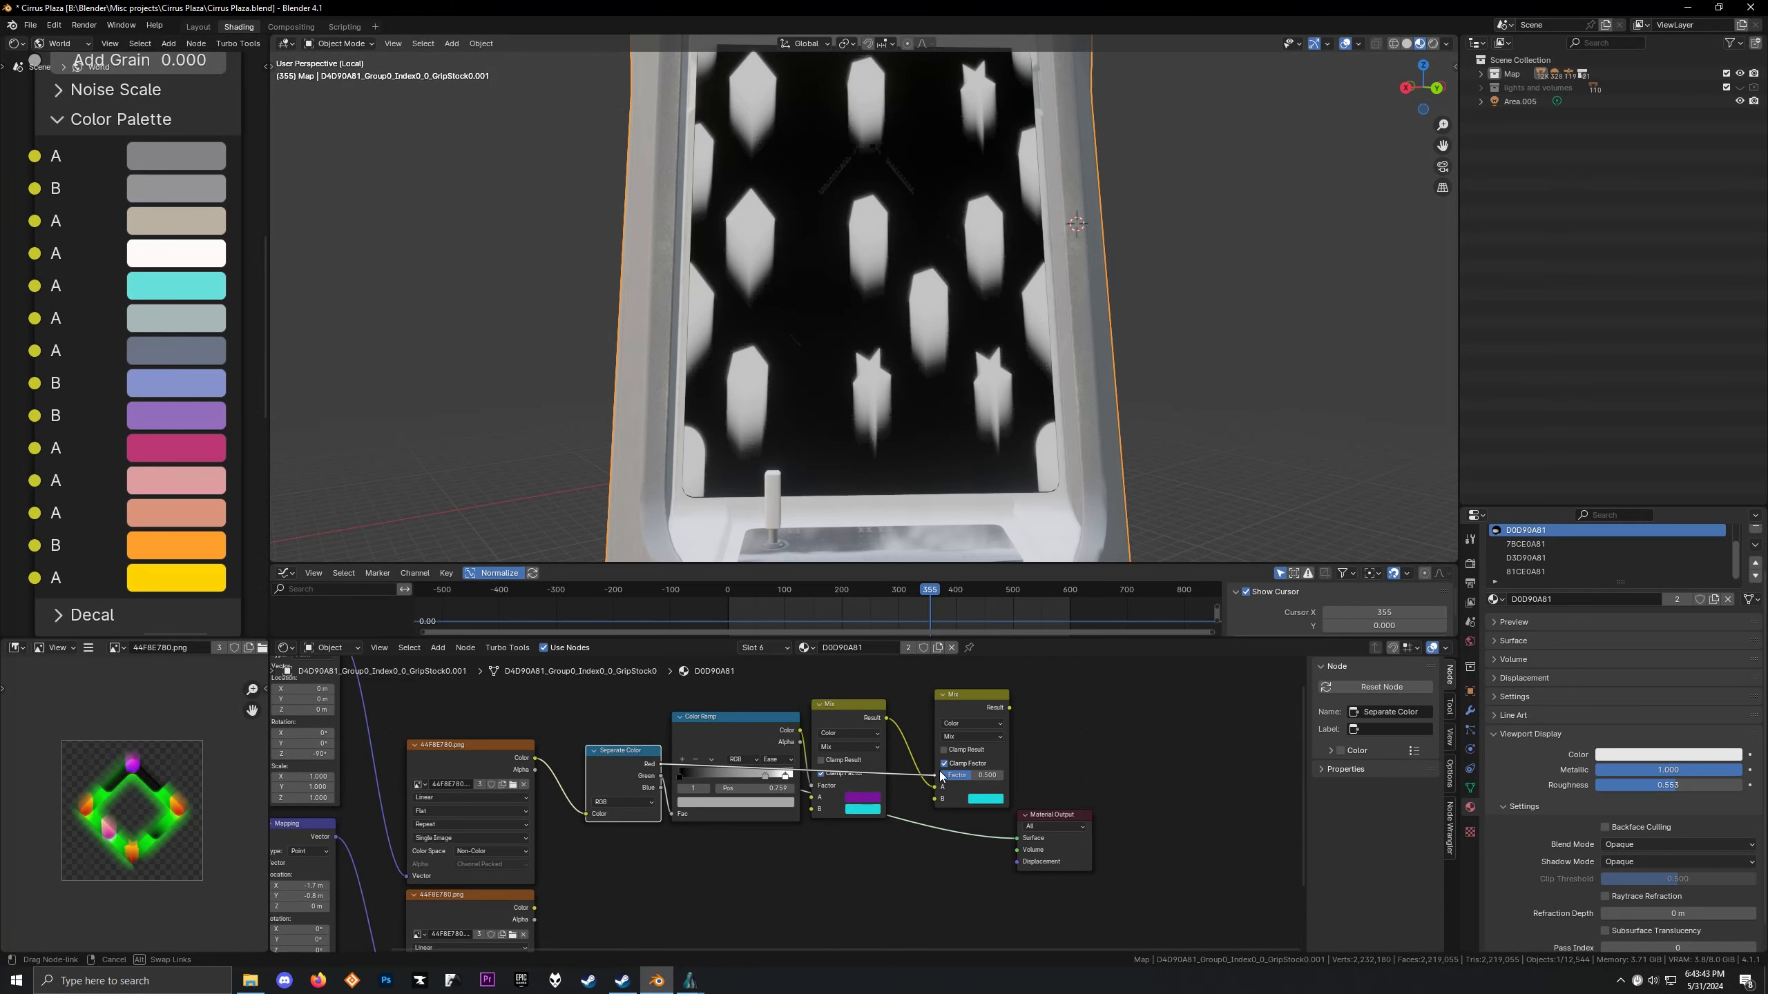
Sample the pink star color in Alkahest and set the second Mix node's B color to hex da989c
click(688, 982)
click(754, 916)
key(super+shift+c)
click(678, 425)
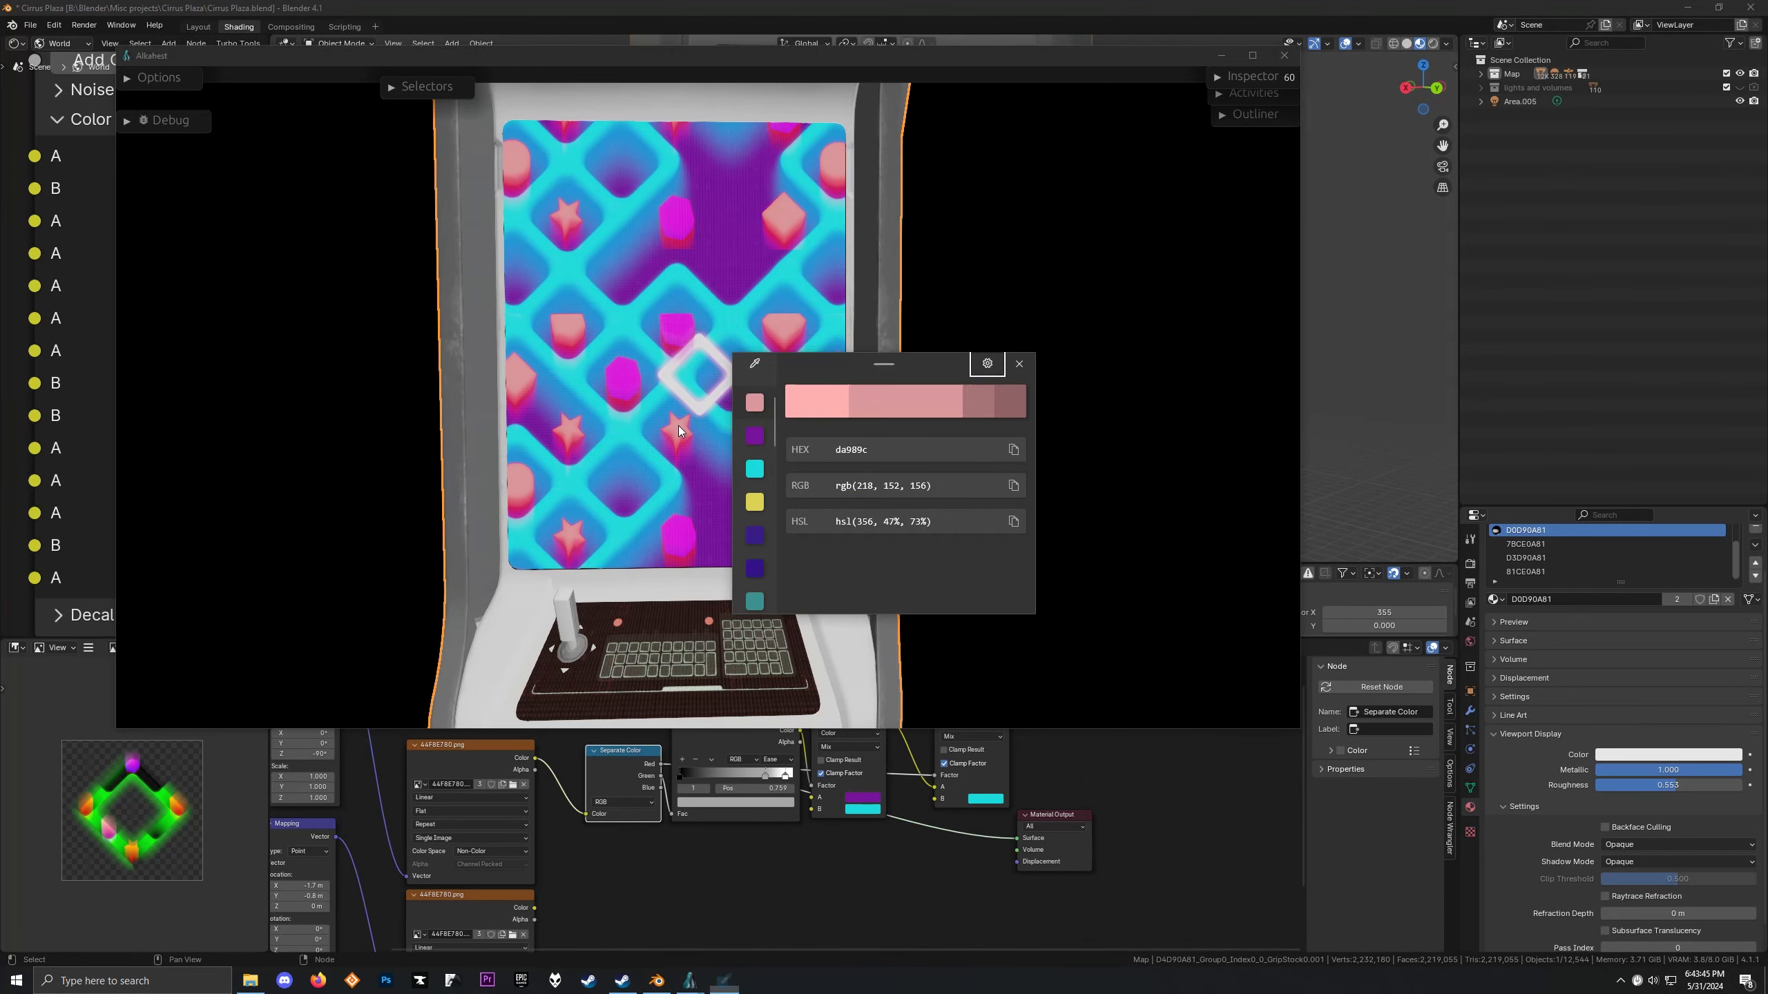
click(1013, 449)
click(945, 661)
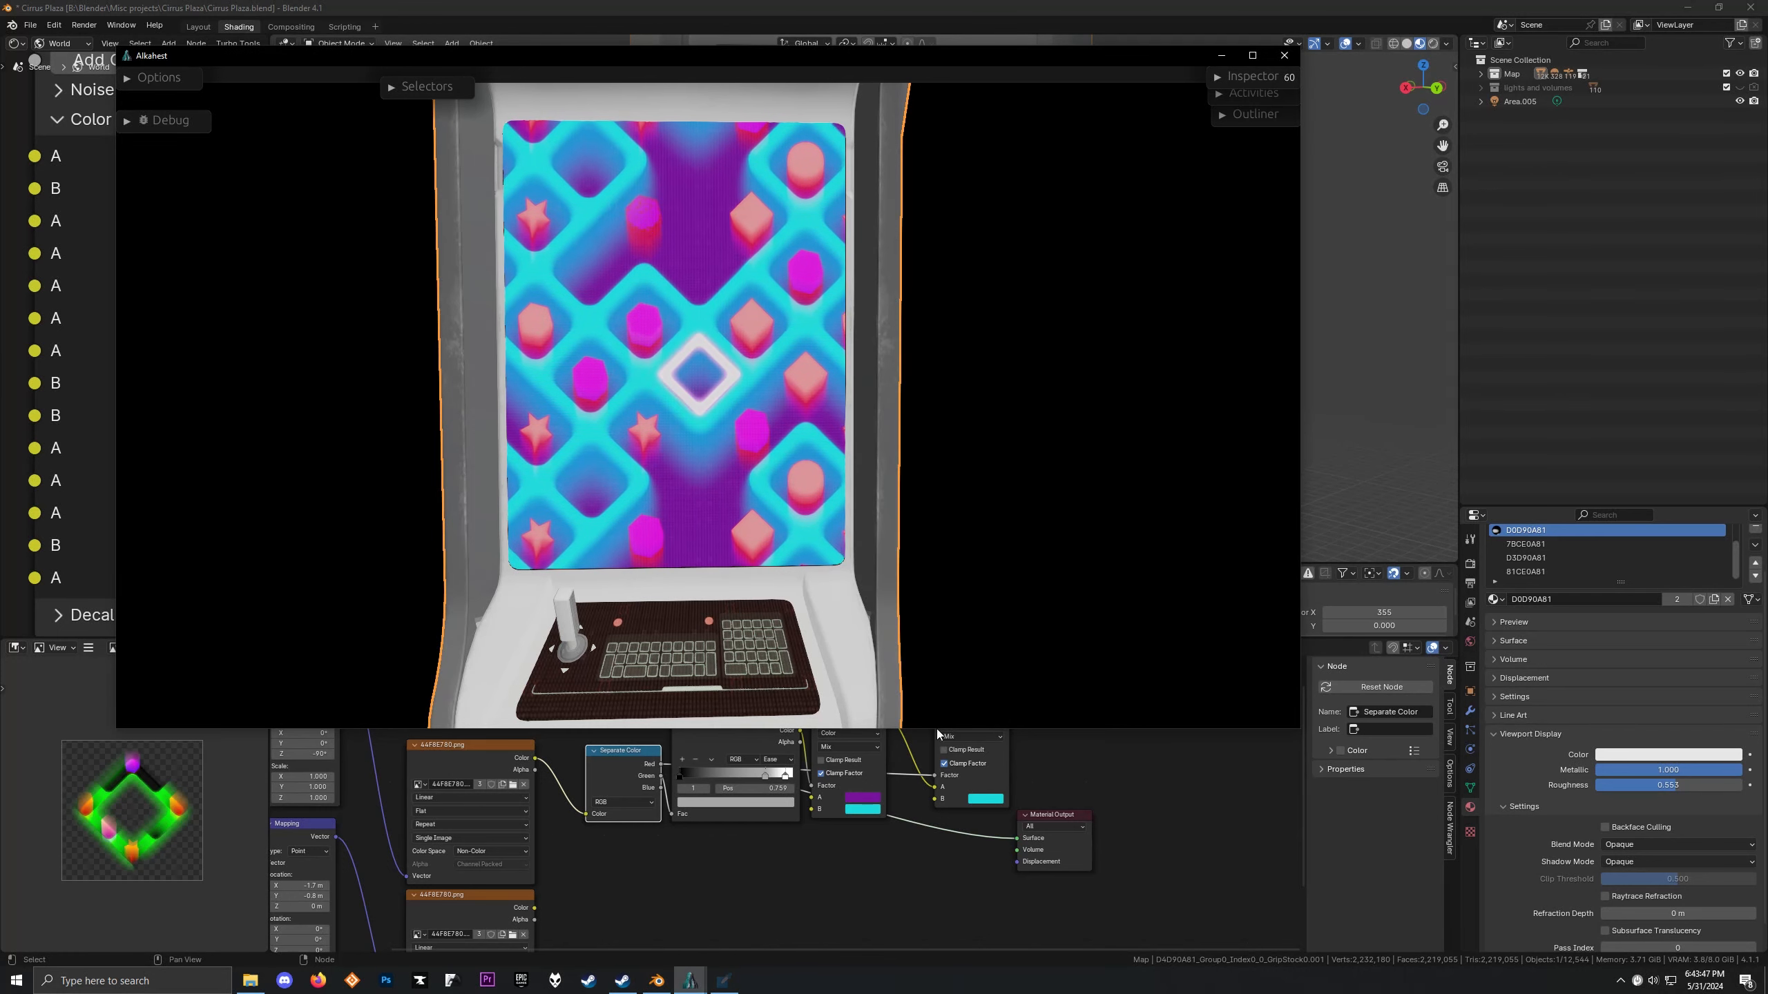
click(985, 799)
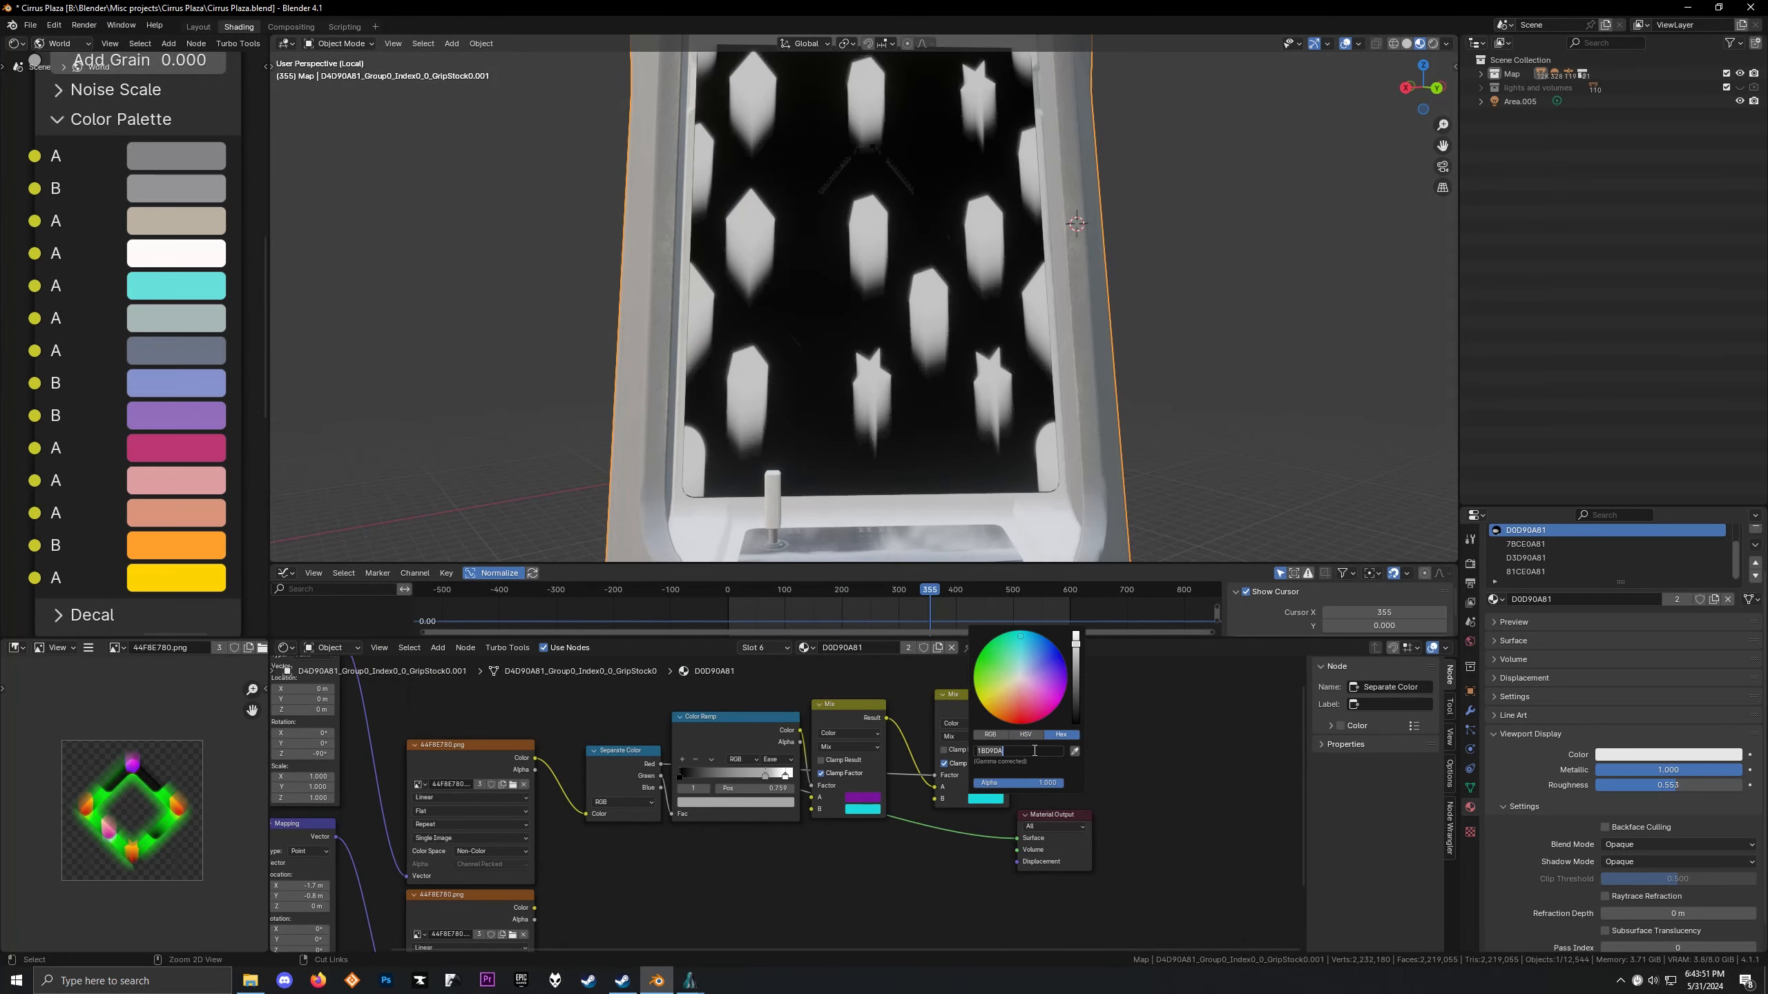
key(Return)
Place the second Mix node beside the first, output it to the cabinet screen, and brighten its pink B color
mouse_move(964, 708)
mouse_down()
mouse_move(912, 725)
mouse_move(981, 709)
mouse_up()
click(945, 810)
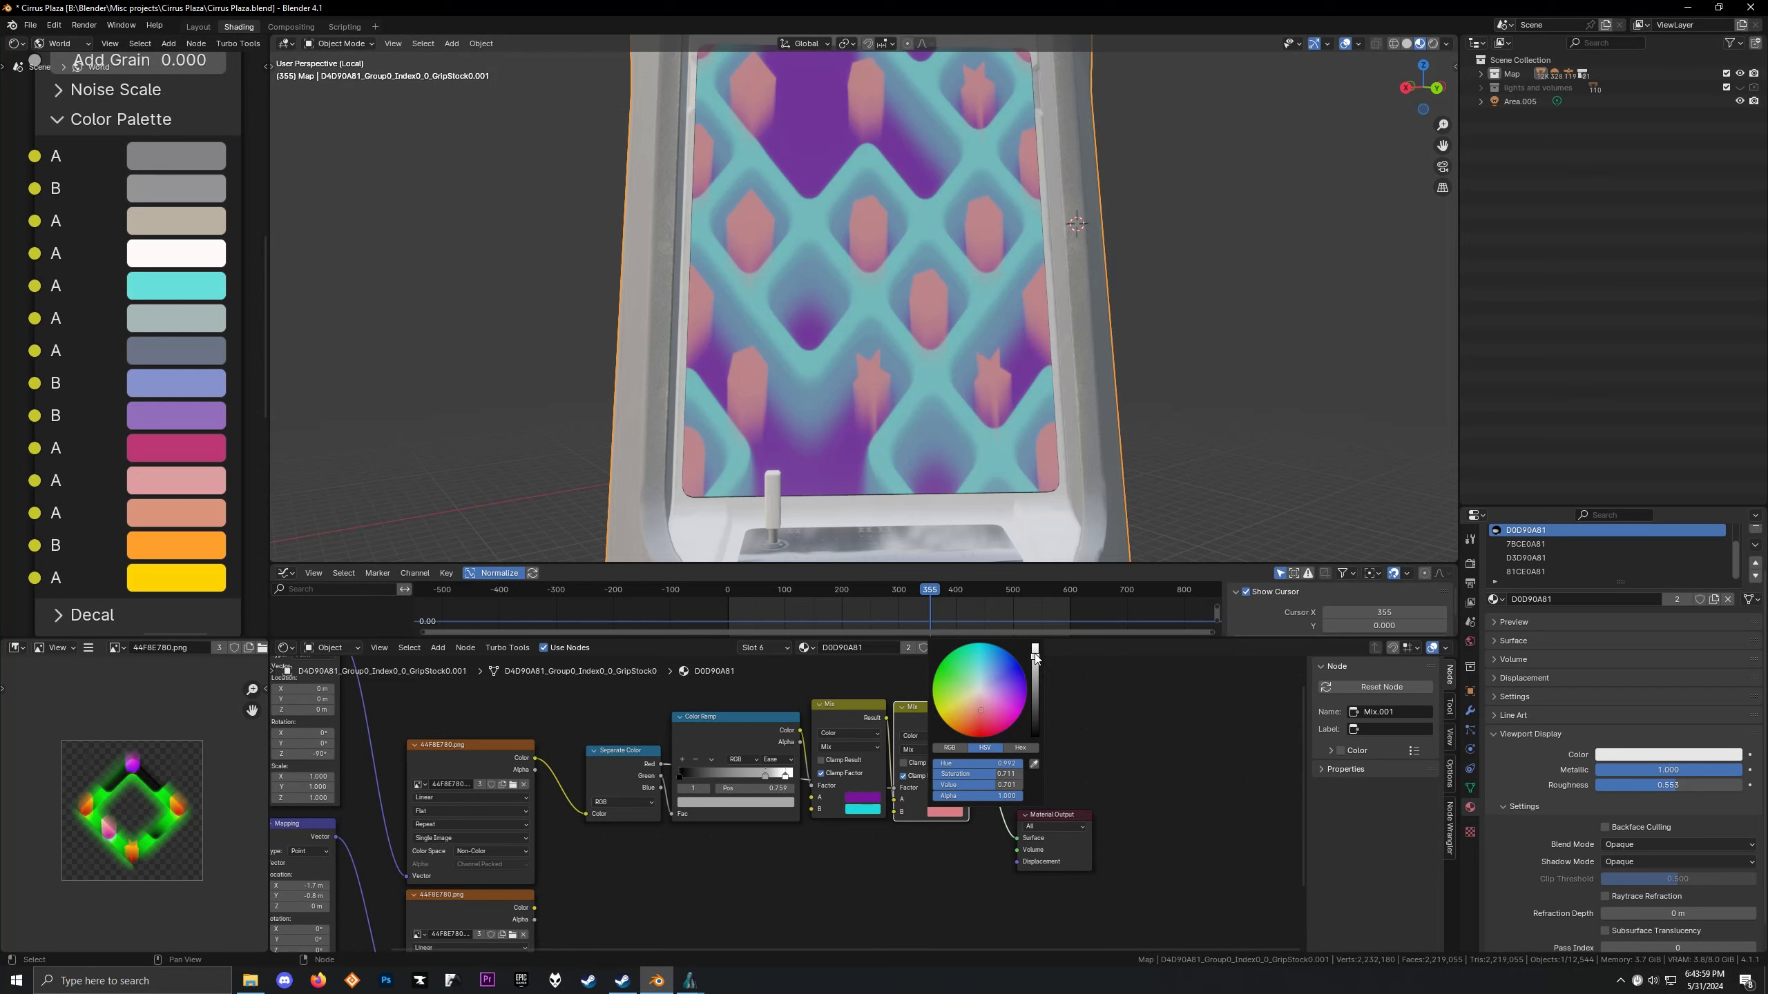
drag(1035, 654, 1035, 644)
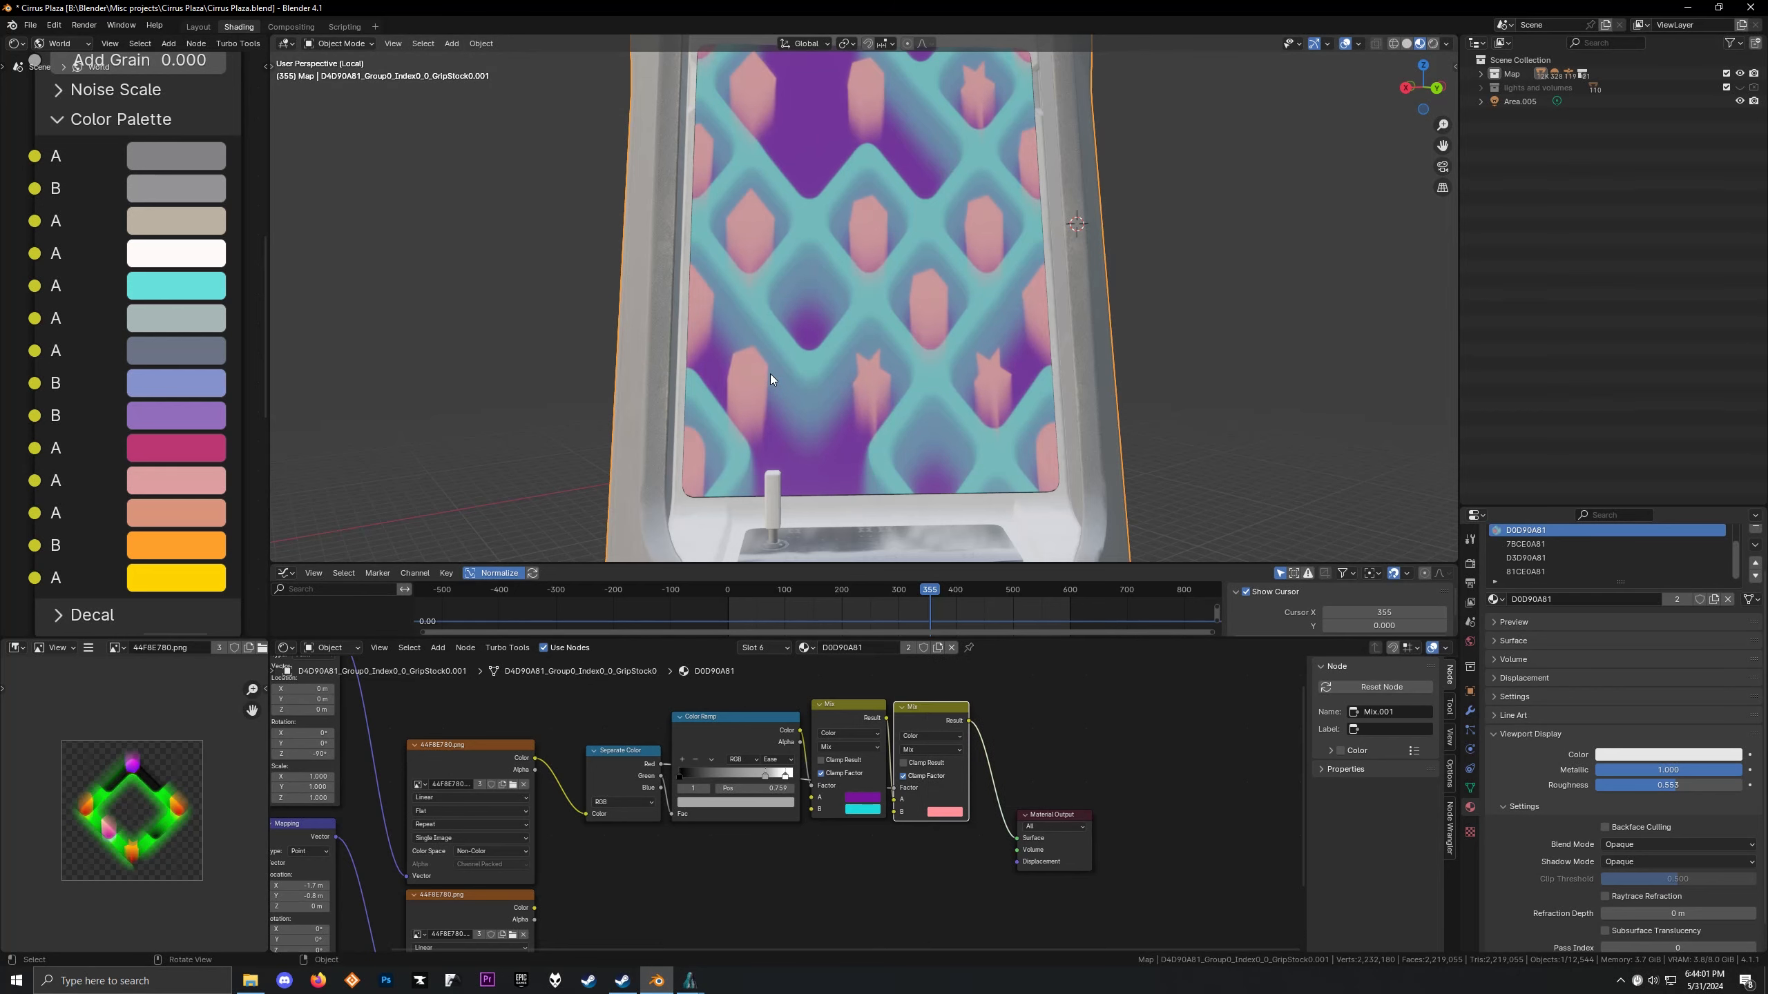
middle_drag(768, 375, 777, 370)
drag(912, 709, 912, 708)
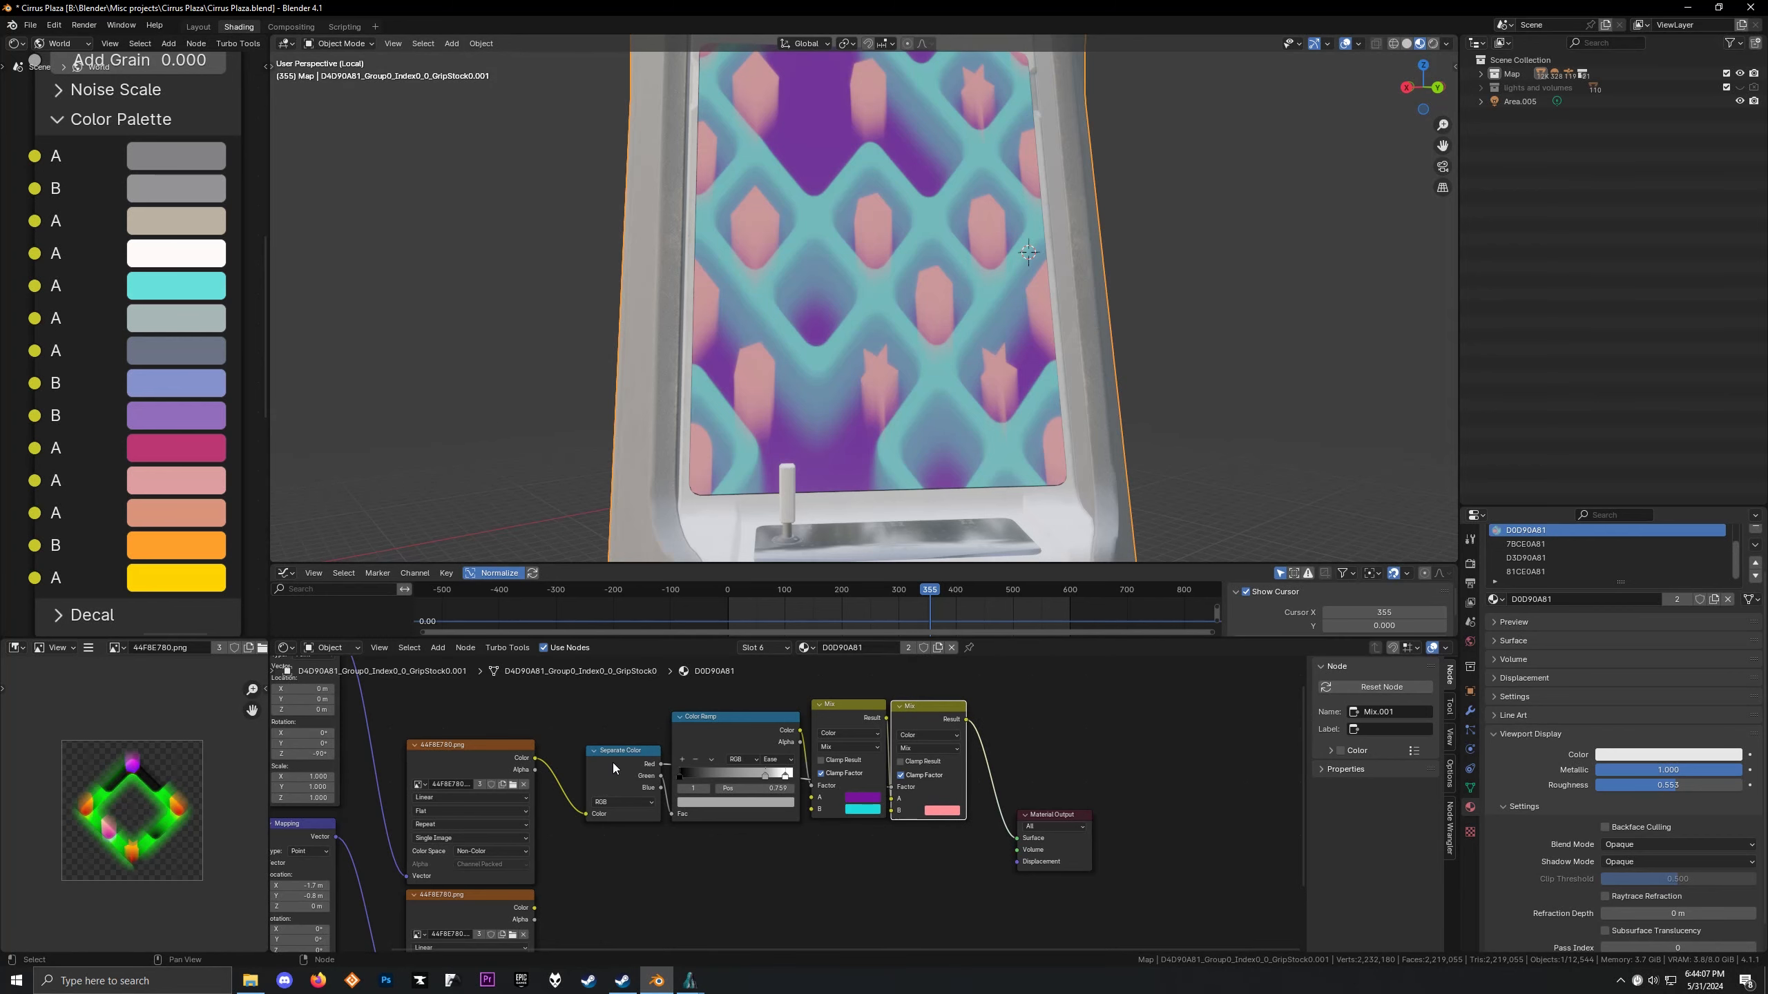
Duplicate the second Mix node, insert the copy before the Material Output, and drive its Factor with the blue channel
mouse_move(690, 980)
mouse_move(774, 911)
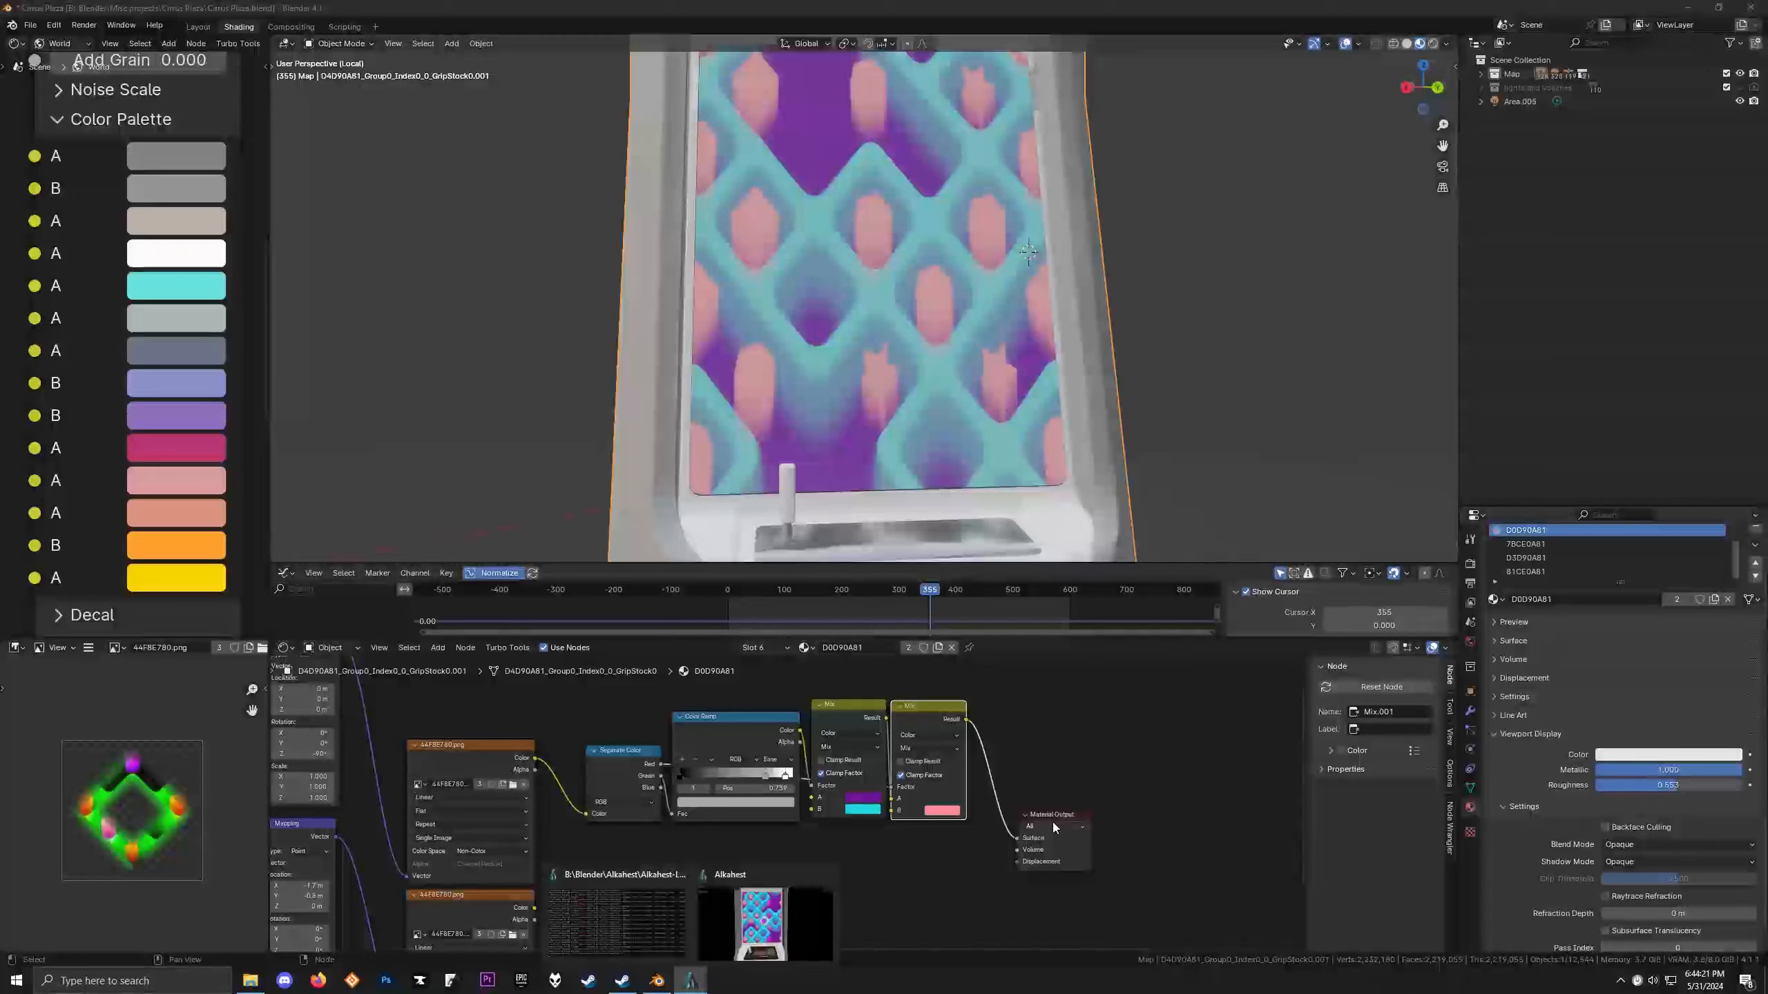
click(647, 790)
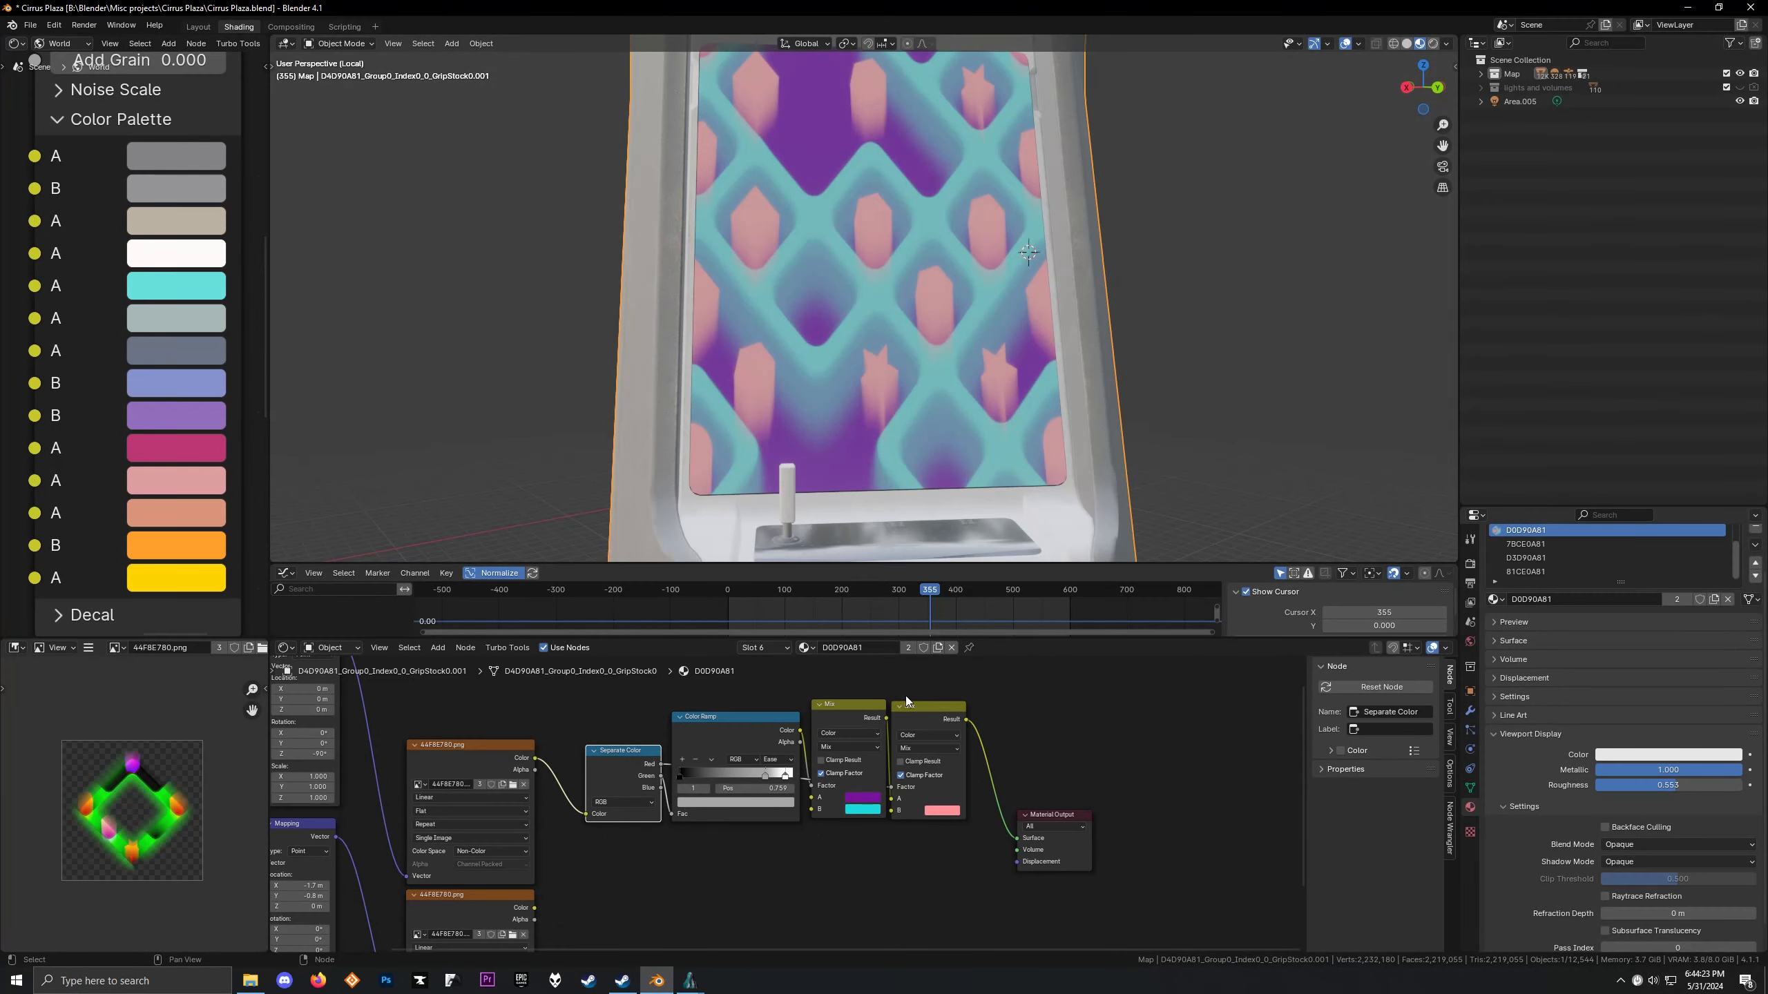
click(911, 716)
key(shift+d)
click(950, 749)
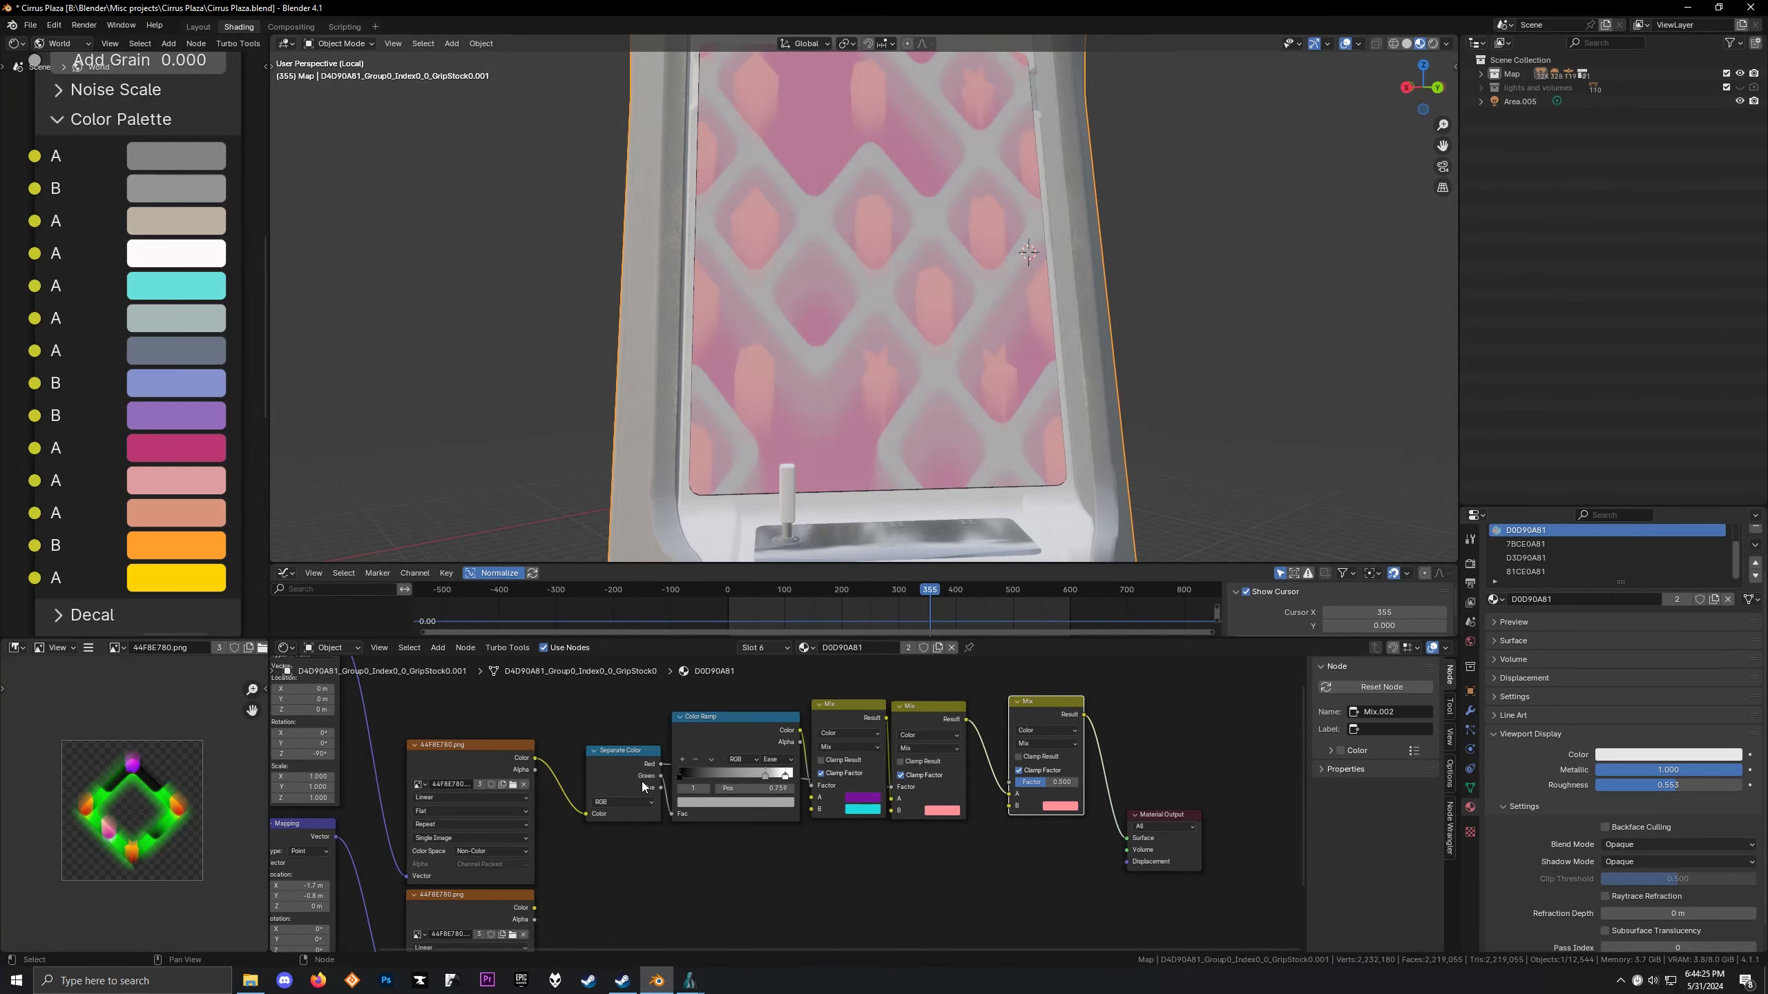
drag(660, 788, 1013, 787)
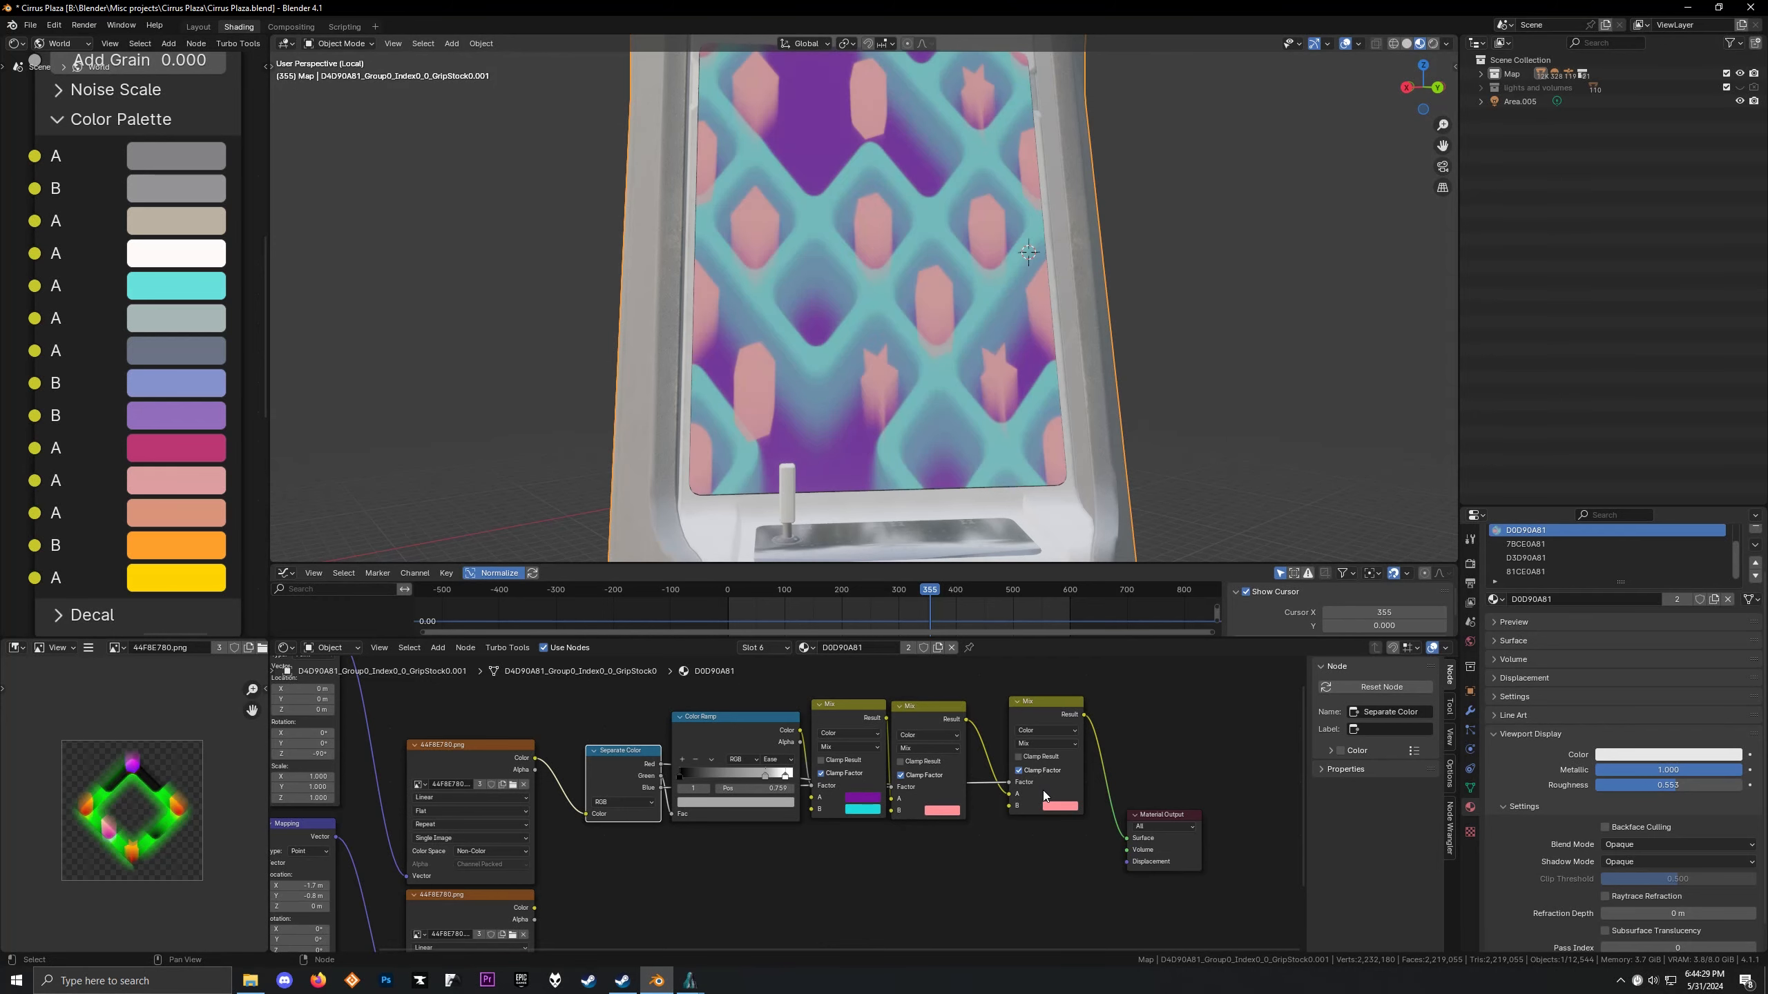
Set the third Mix node's B color to a saturated magenta and shift the Color Ramp node slightly upward
click(1053, 807)
mouse_move(1096, 703)
mouse_down()
mouse_move(1135, 667)
mouse_move(1138, 702)
mouse_up()
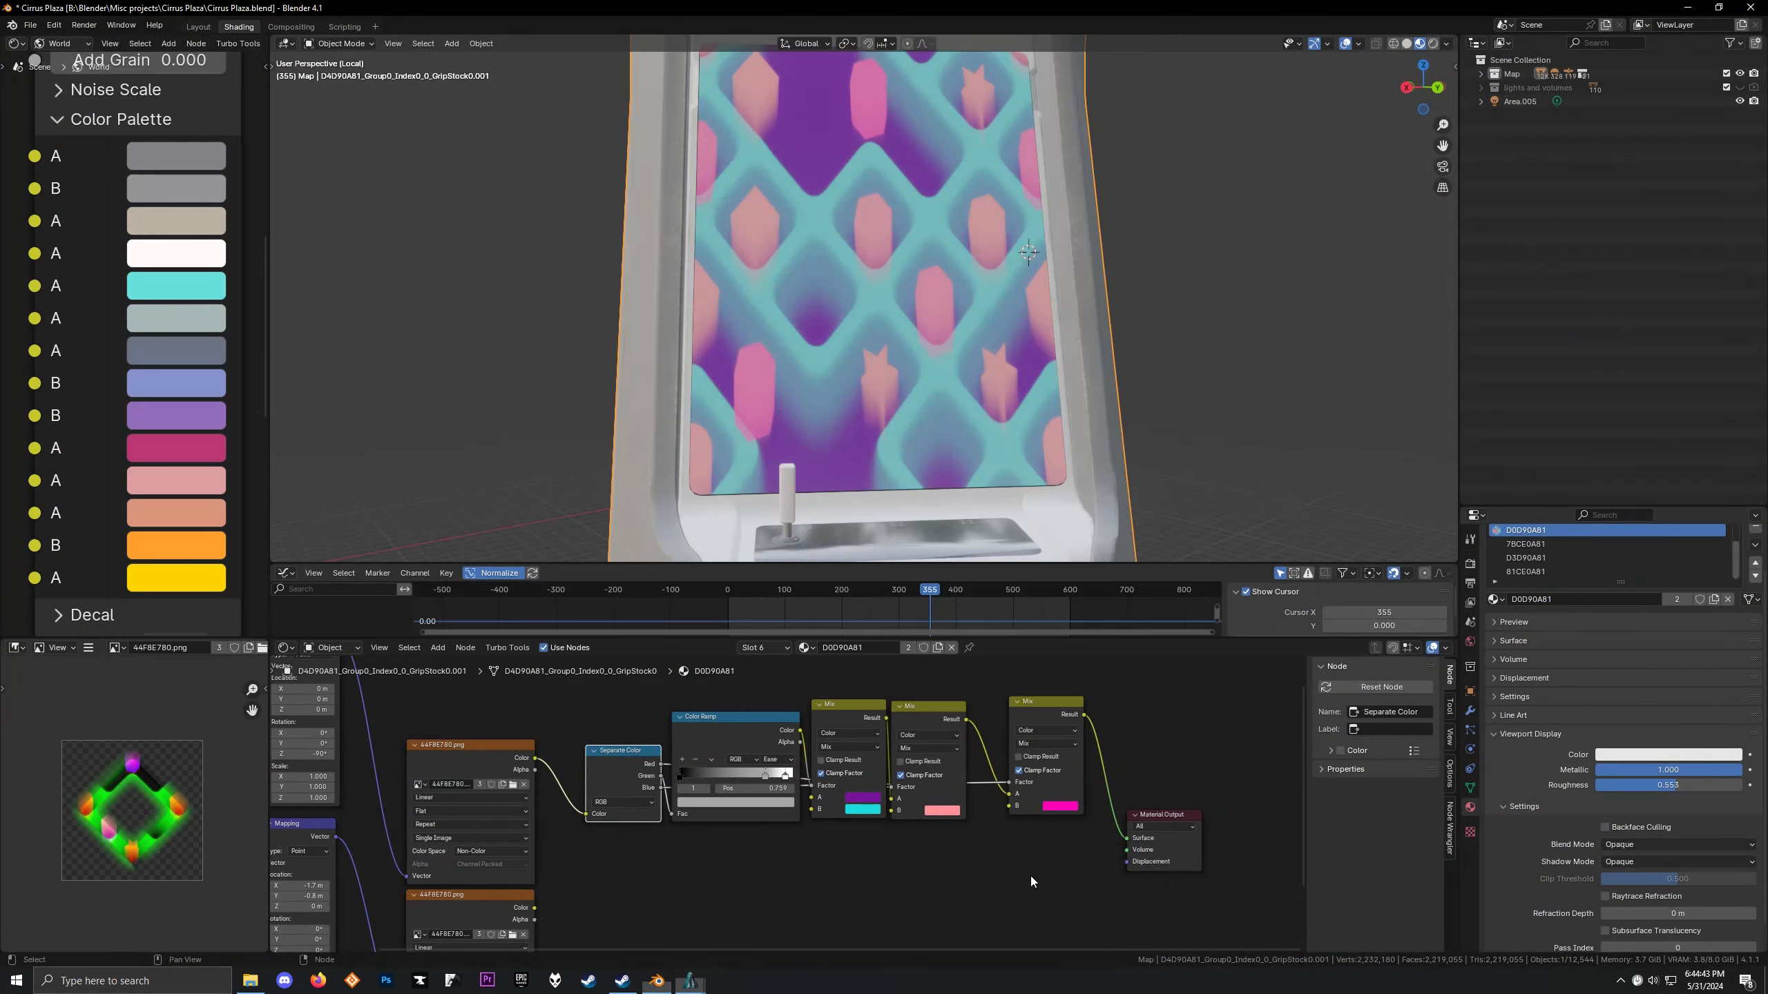
click(1064, 807)
scroll(804, 489, up, 2)
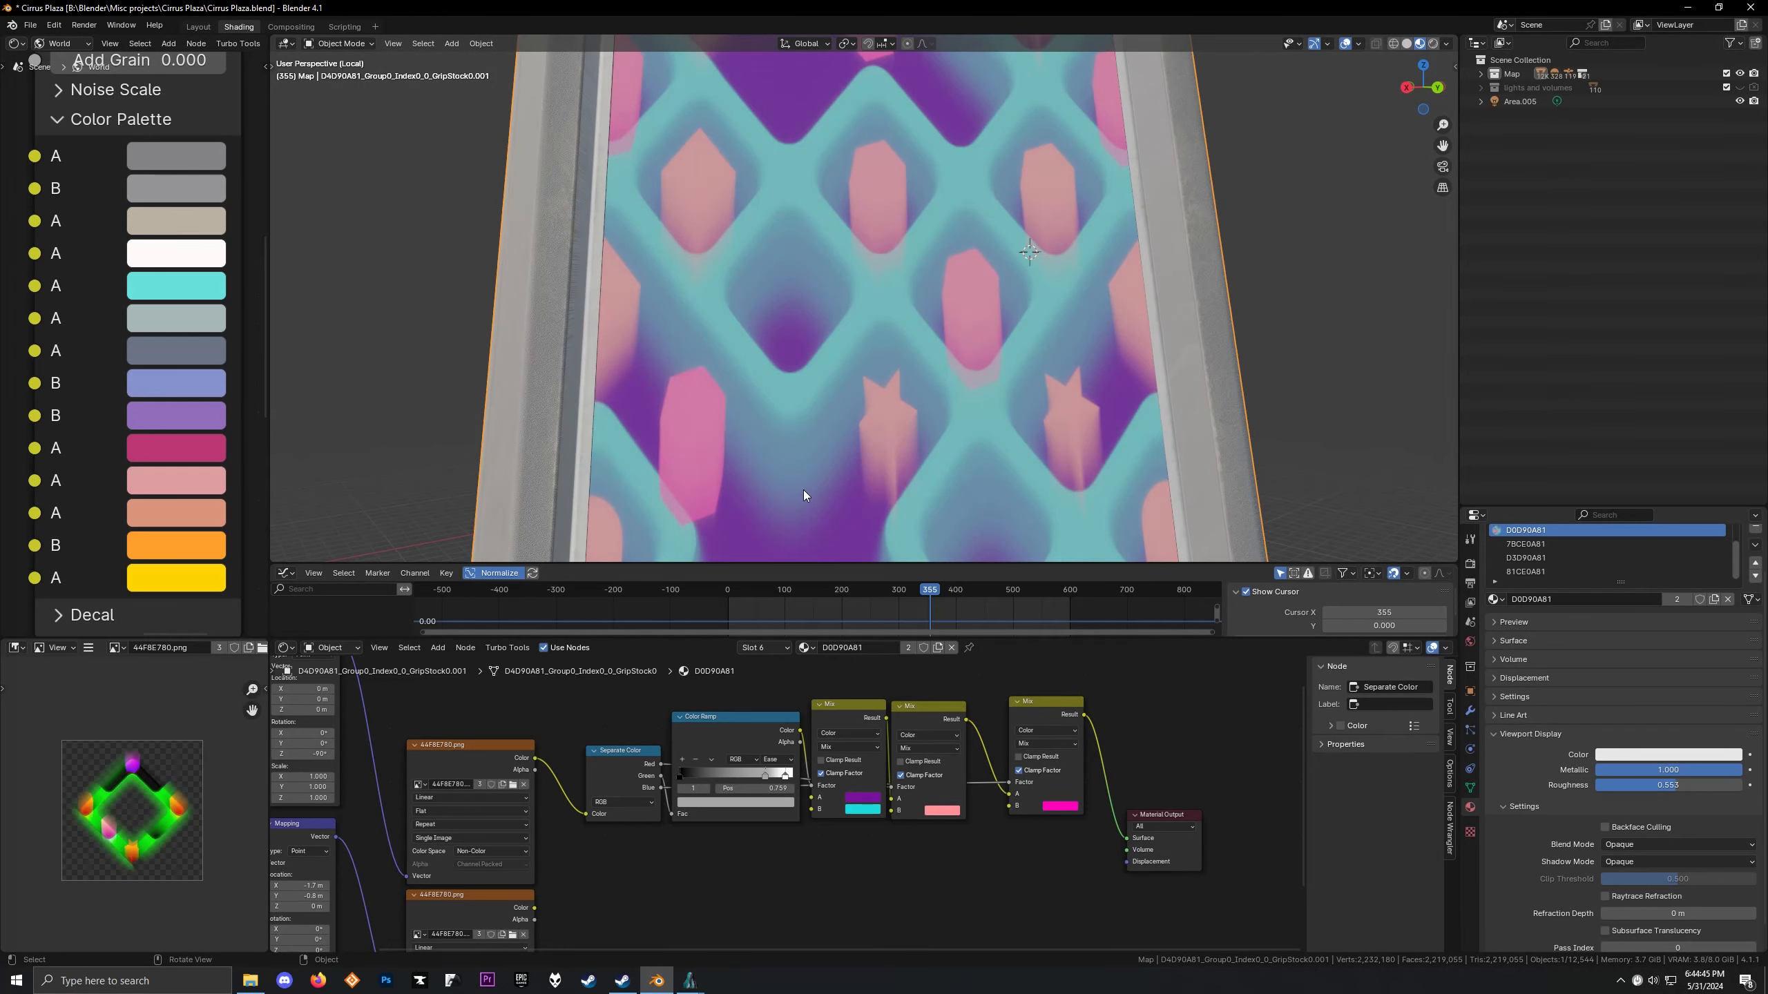
scroll(804, 489, down, 1)
drag(696, 725, 700, 711)
Leave local view and open the material of the neighbouring cabinet with the purple-and-yellow screen
scroll(699, 451, down, 6)
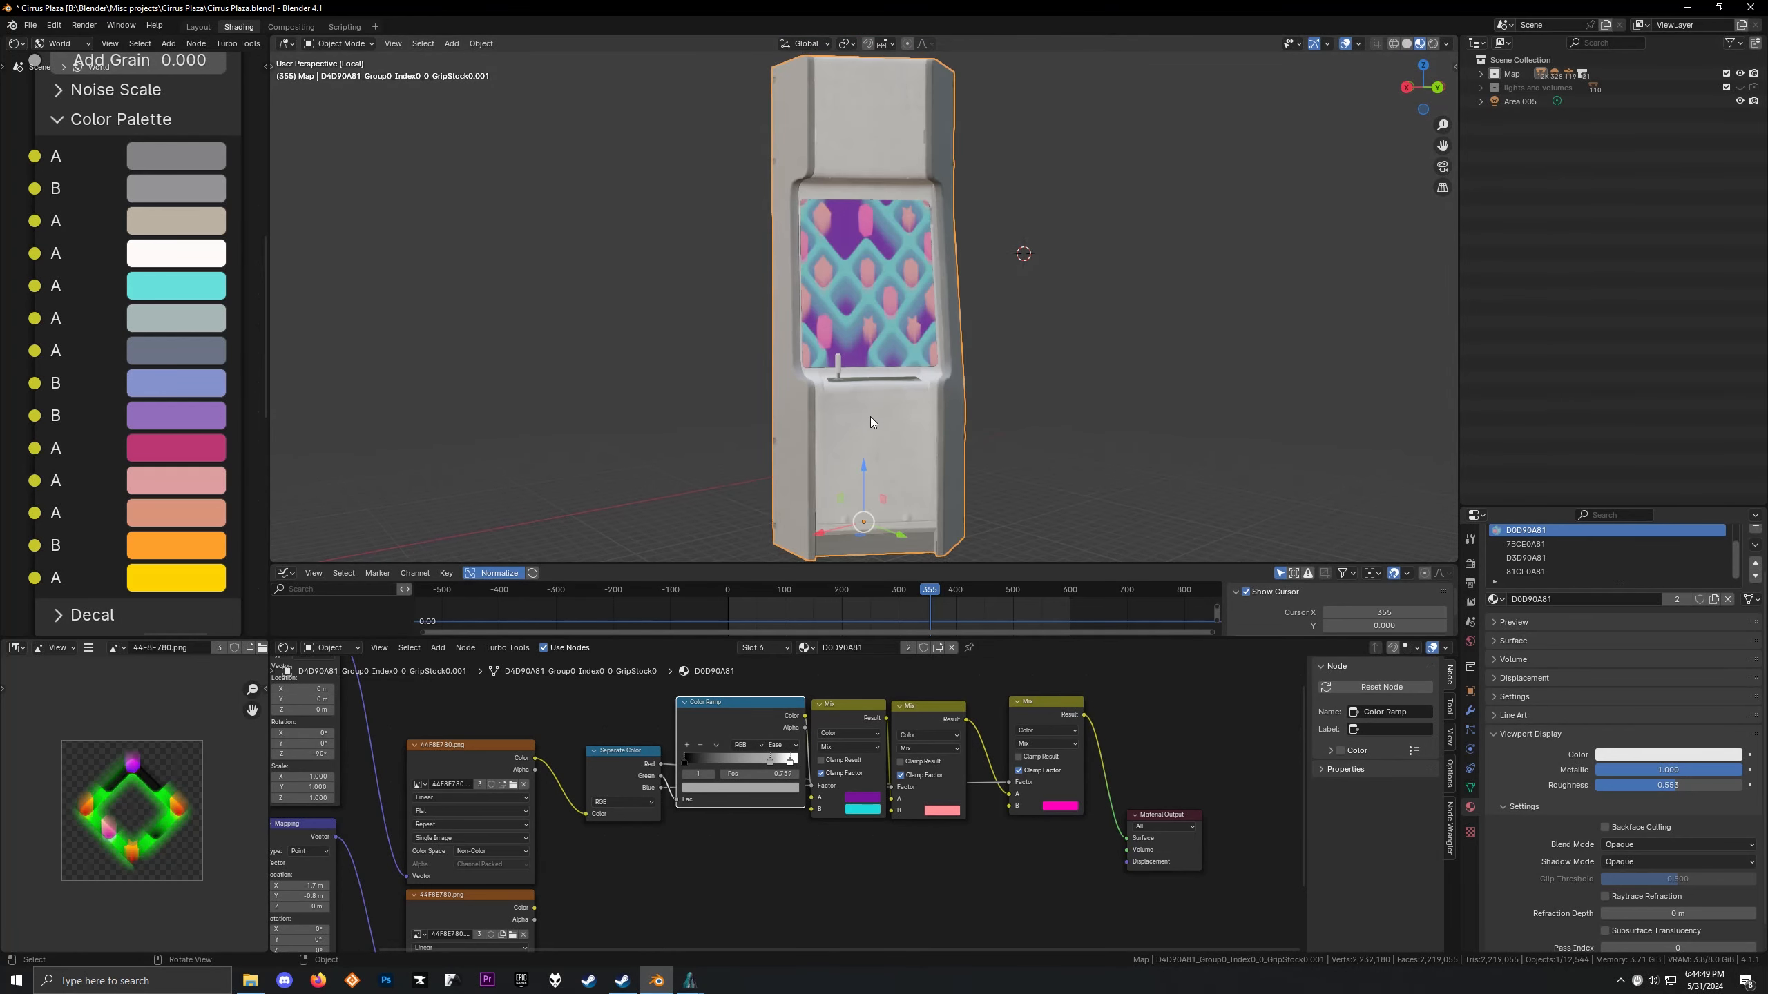
middle_drag(870, 417, 807, 430)
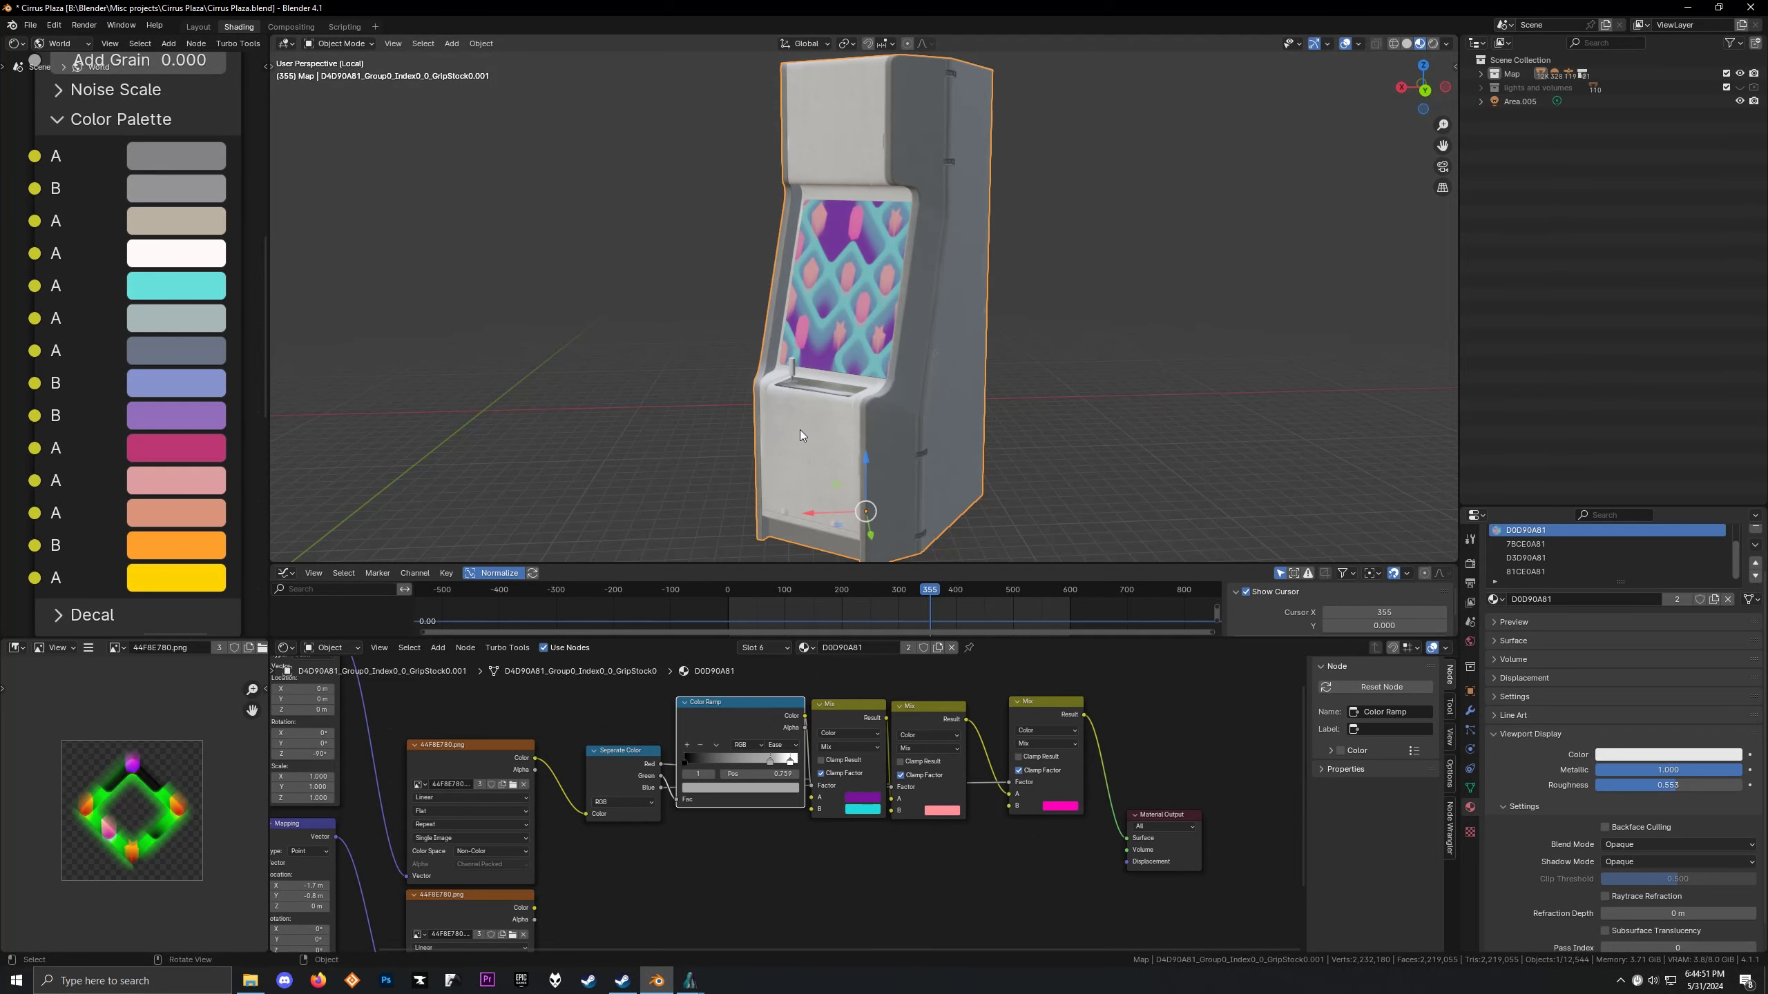
key(KP_Divide)
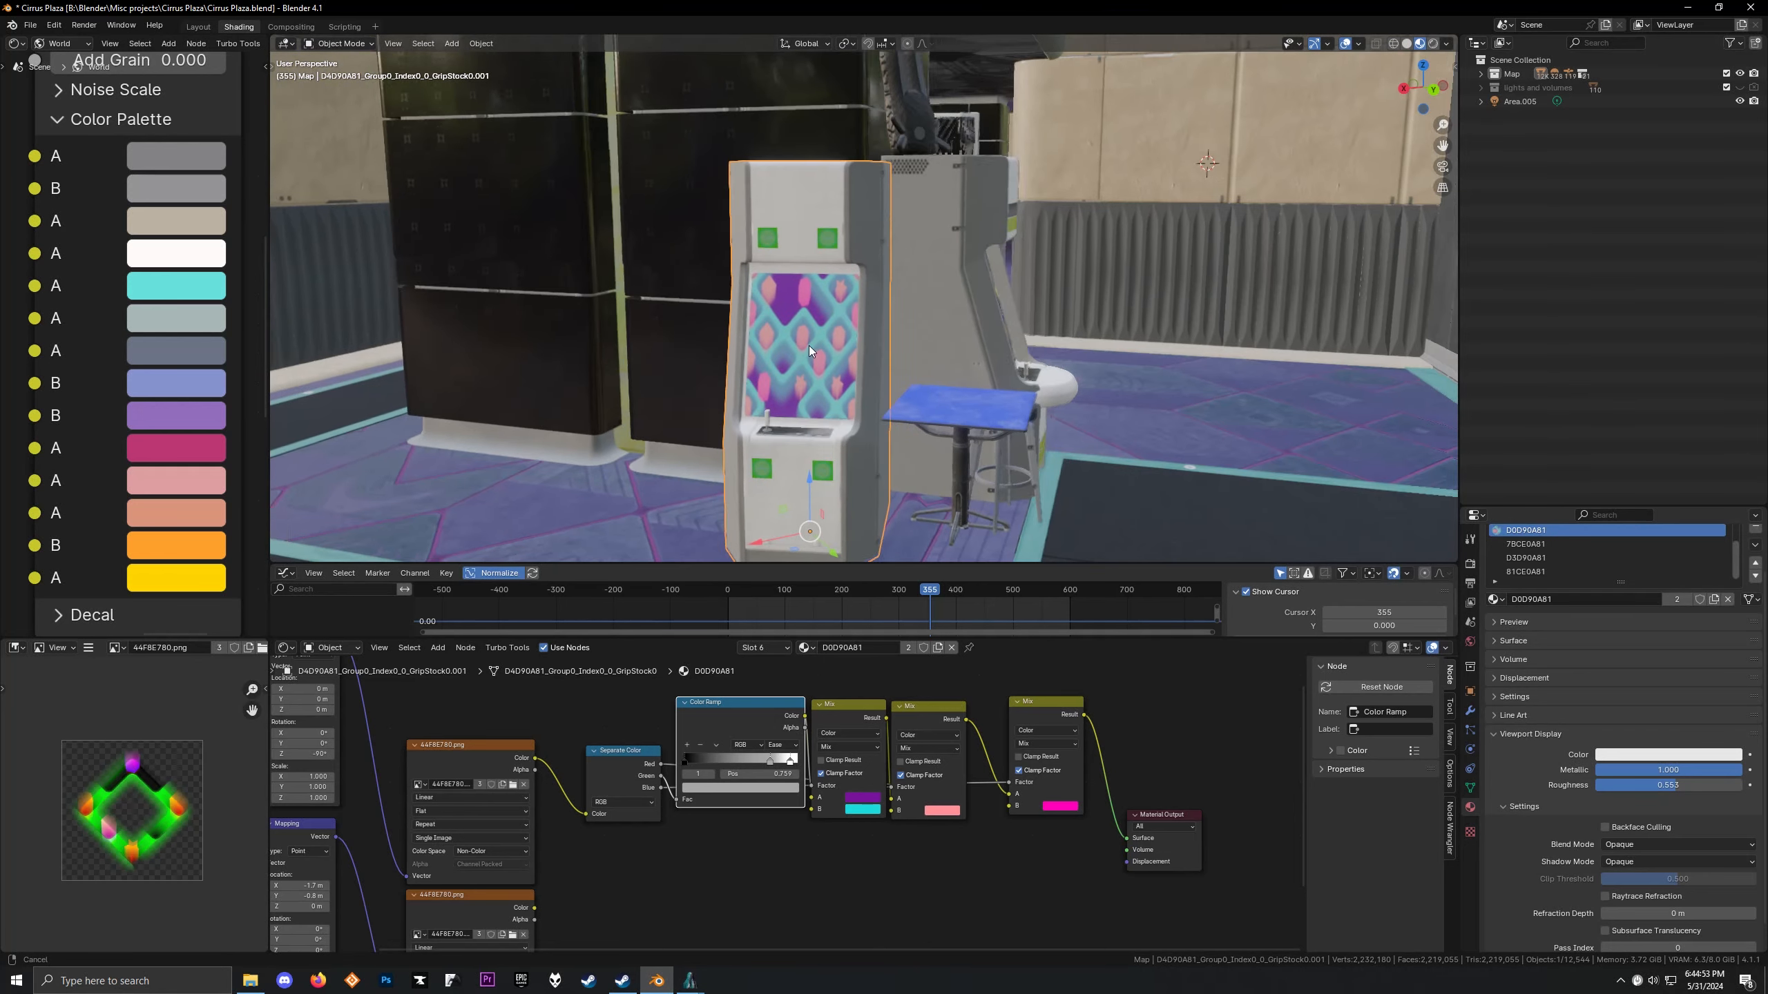
middle_drag(810, 345, 1062, 308)
scroll(793, 795, down, 4)
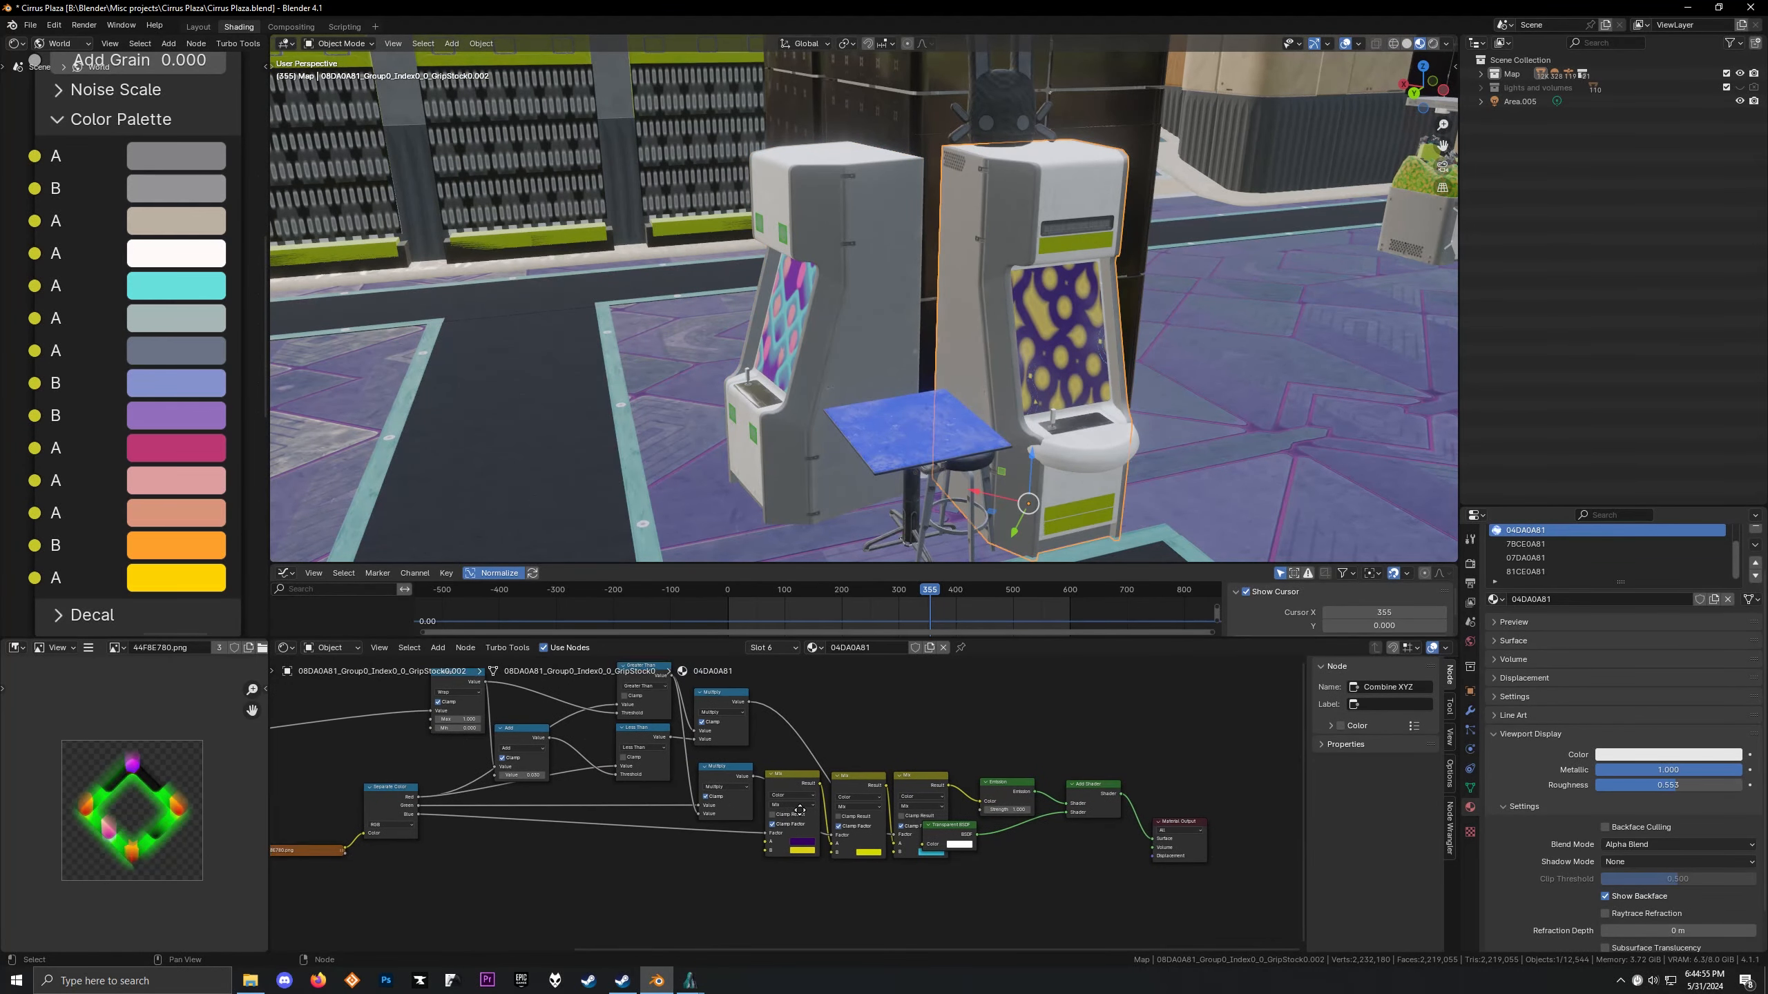
Select and copy the Value, Wrap, Add, Greater Than, Less Than and Multiply nodes from the neighbouring cabinet's material
middle_drag(593, 815, 779, 829)
scroll(779, 830, up, 2)
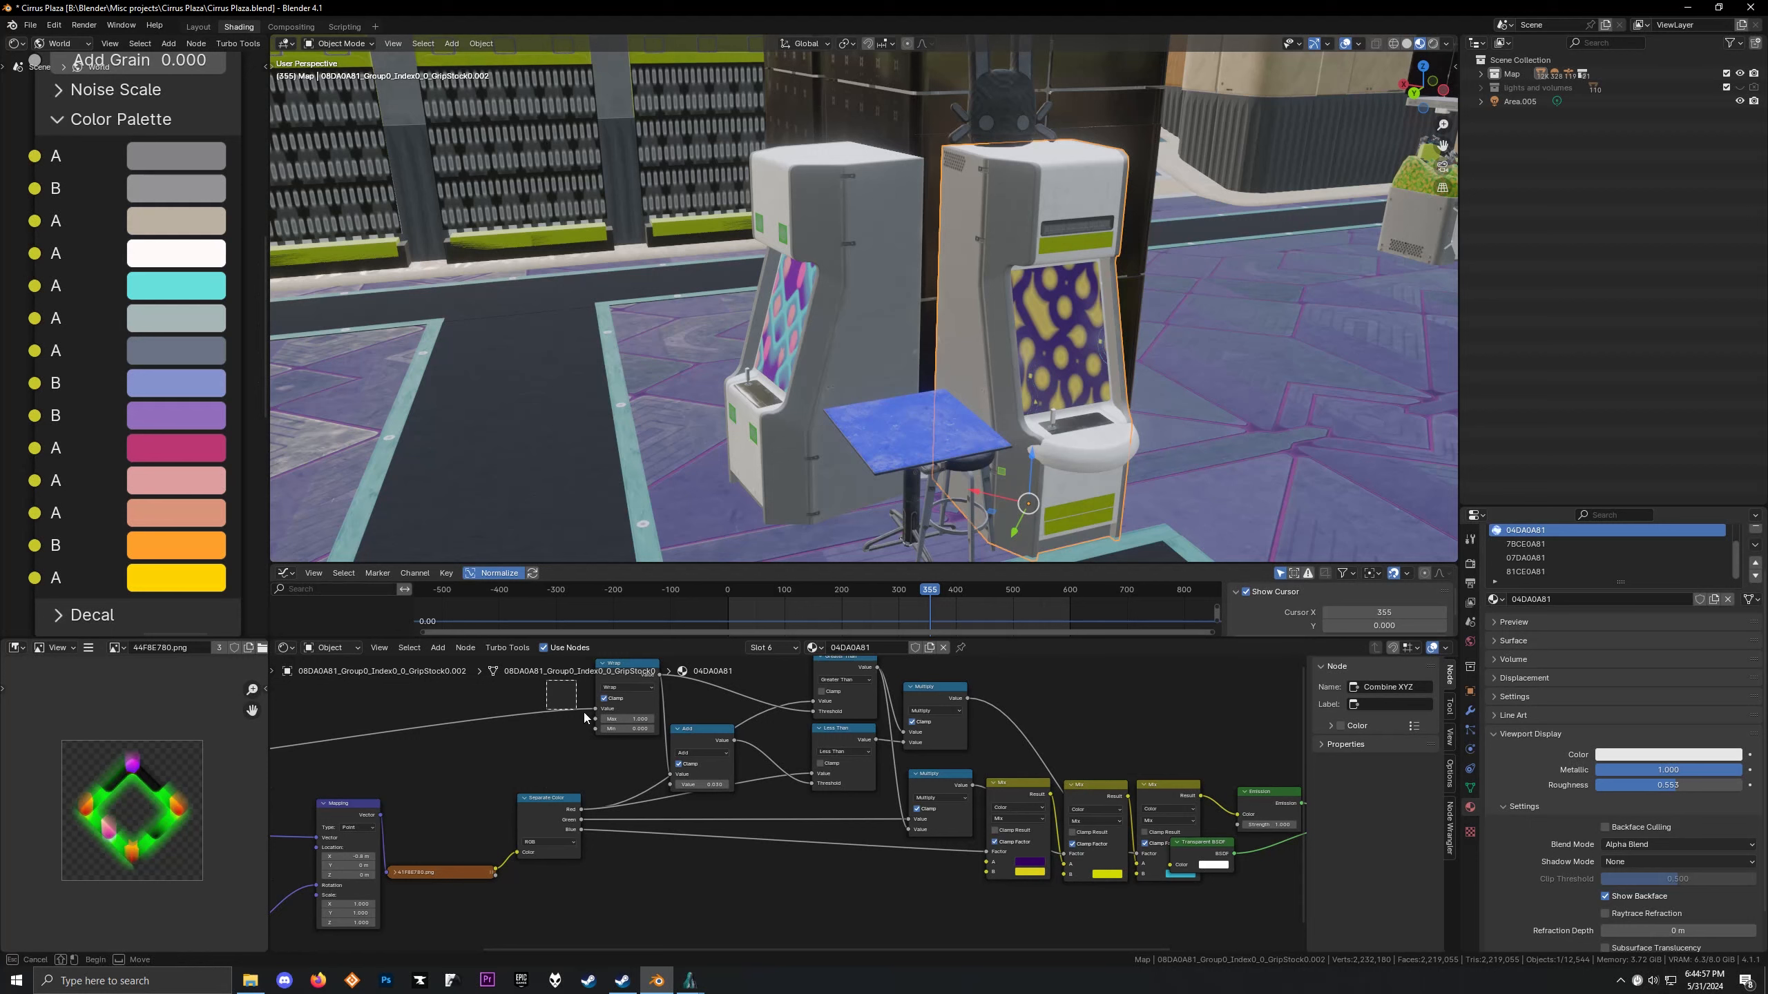
middle_drag(505, 762, 745, 751)
scroll(746, 751, down, 1)
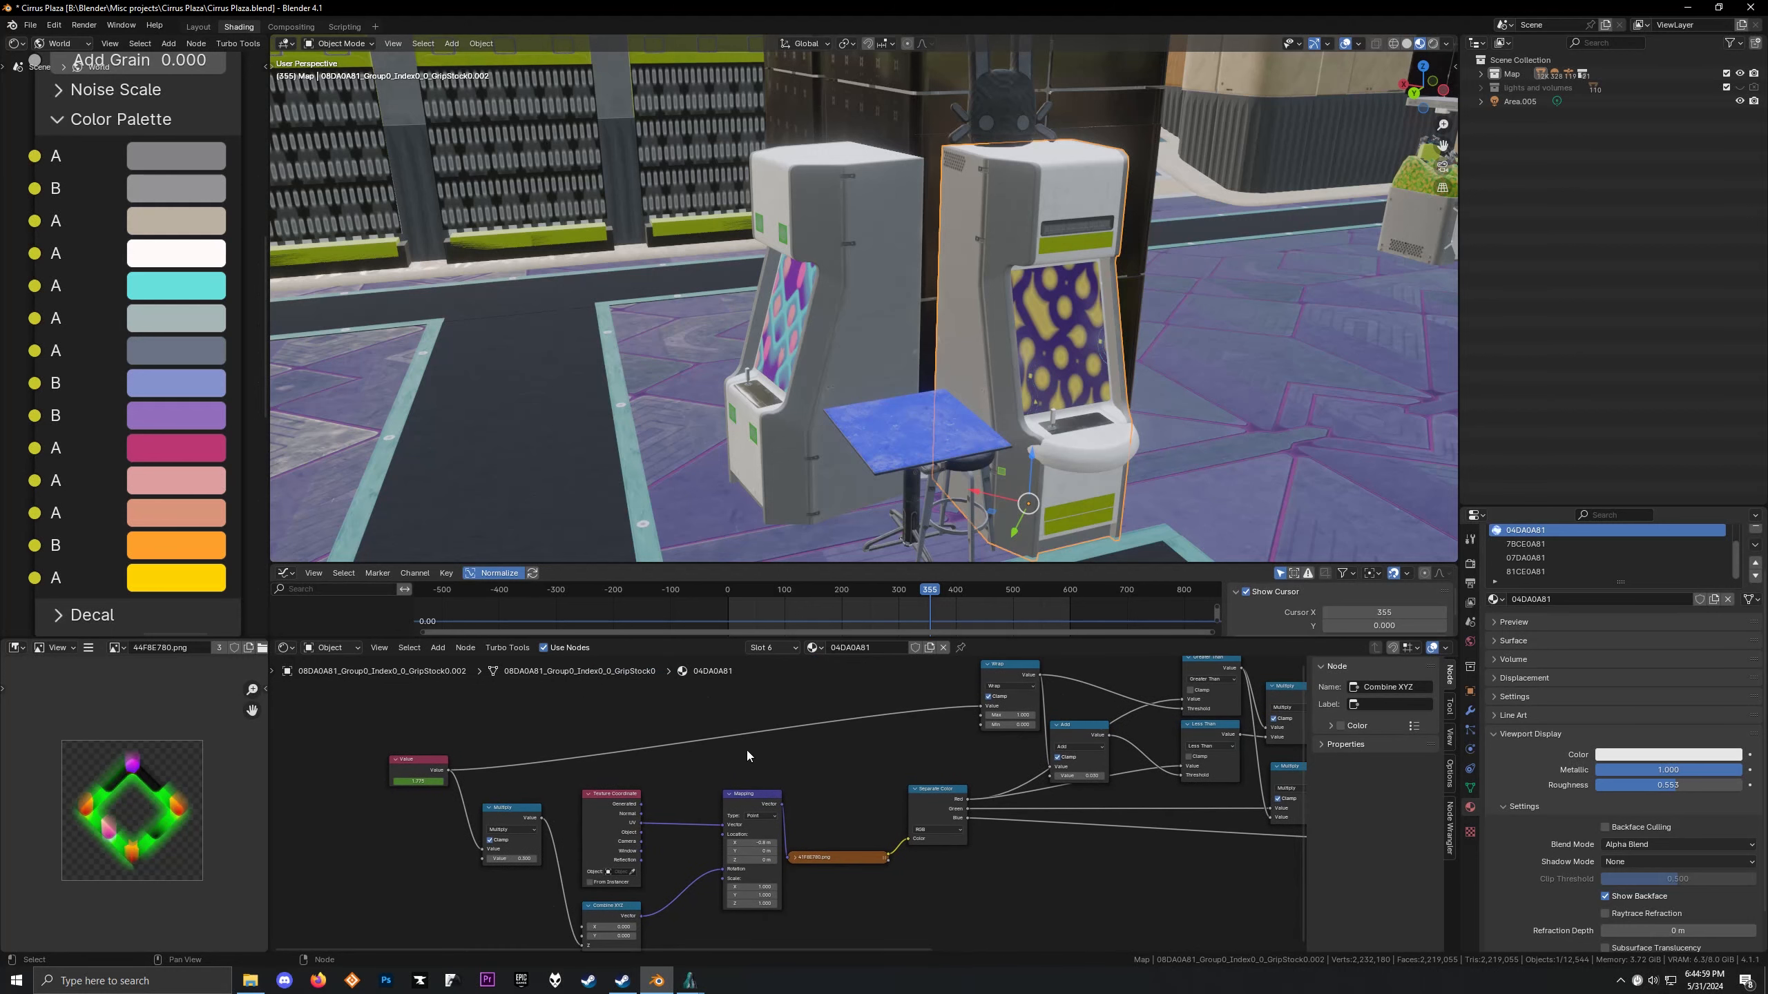
click(411, 766)
middle_drag(928, 709, 699, 720)
drag(701, 667, 1044, 778)
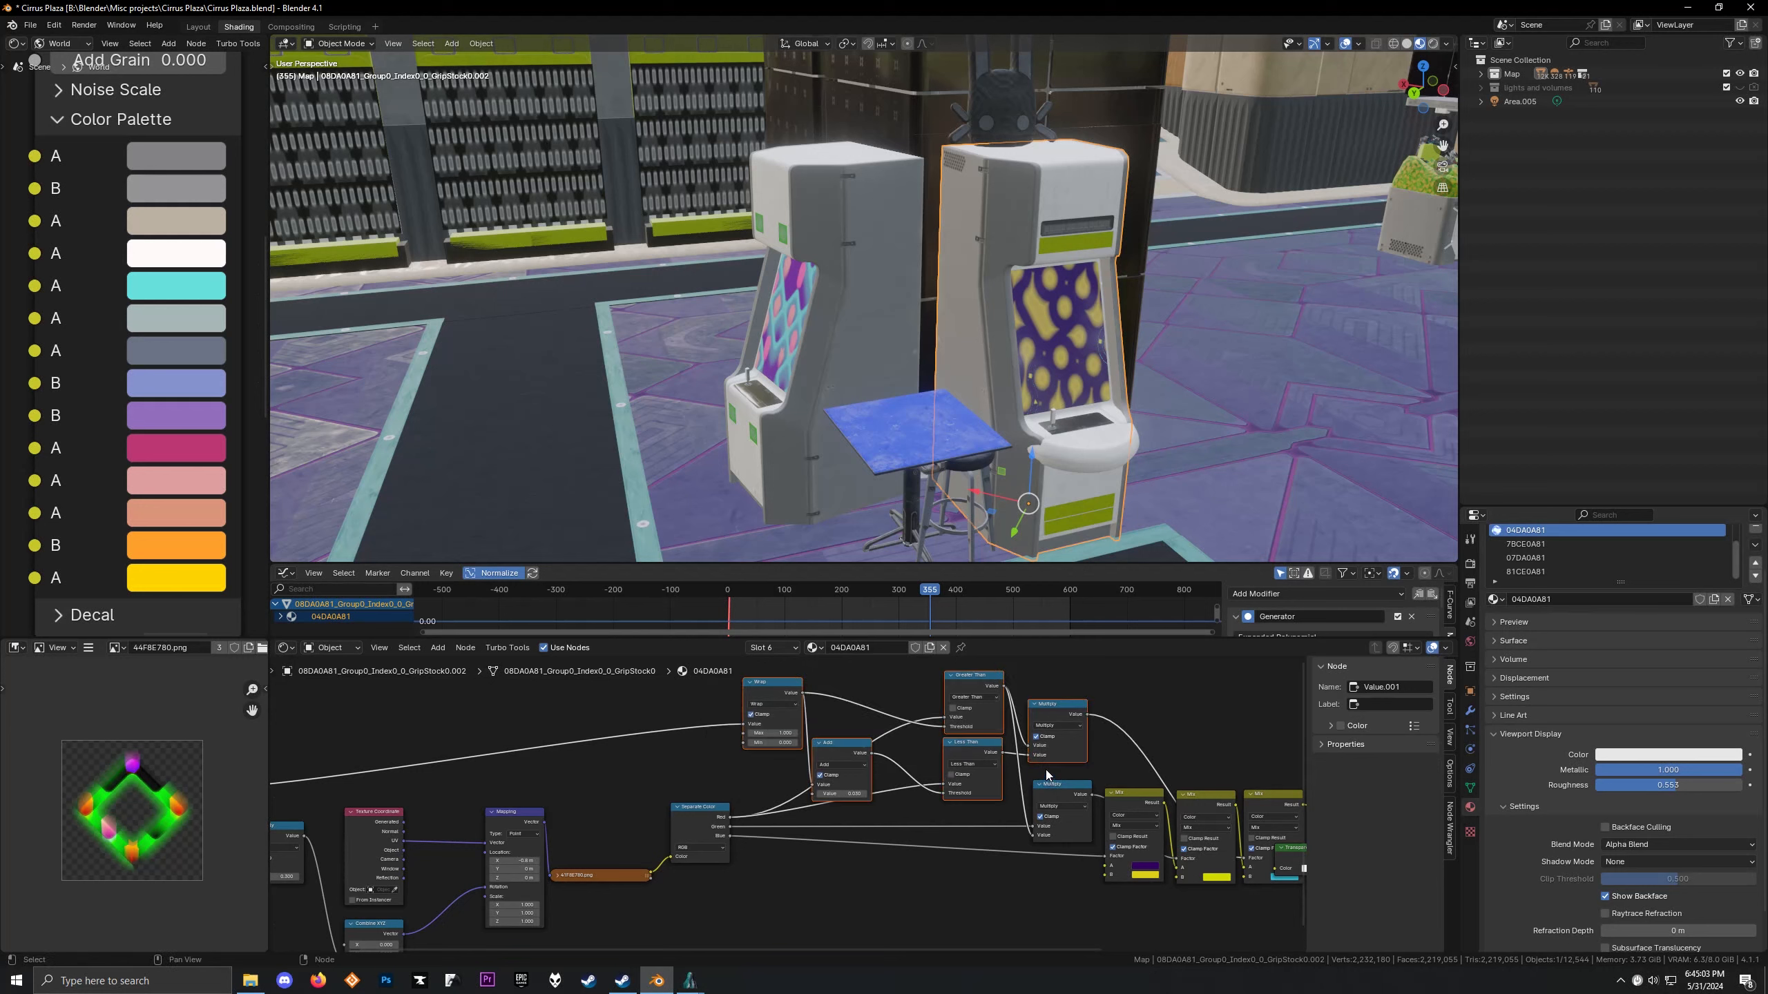
shift+click(1058, 710)
Paste the copied nodes above the diamond-screen cabinet's shader chain and place the Value node beside the Wrap node
middle_drag(707, 451, 792, 351)
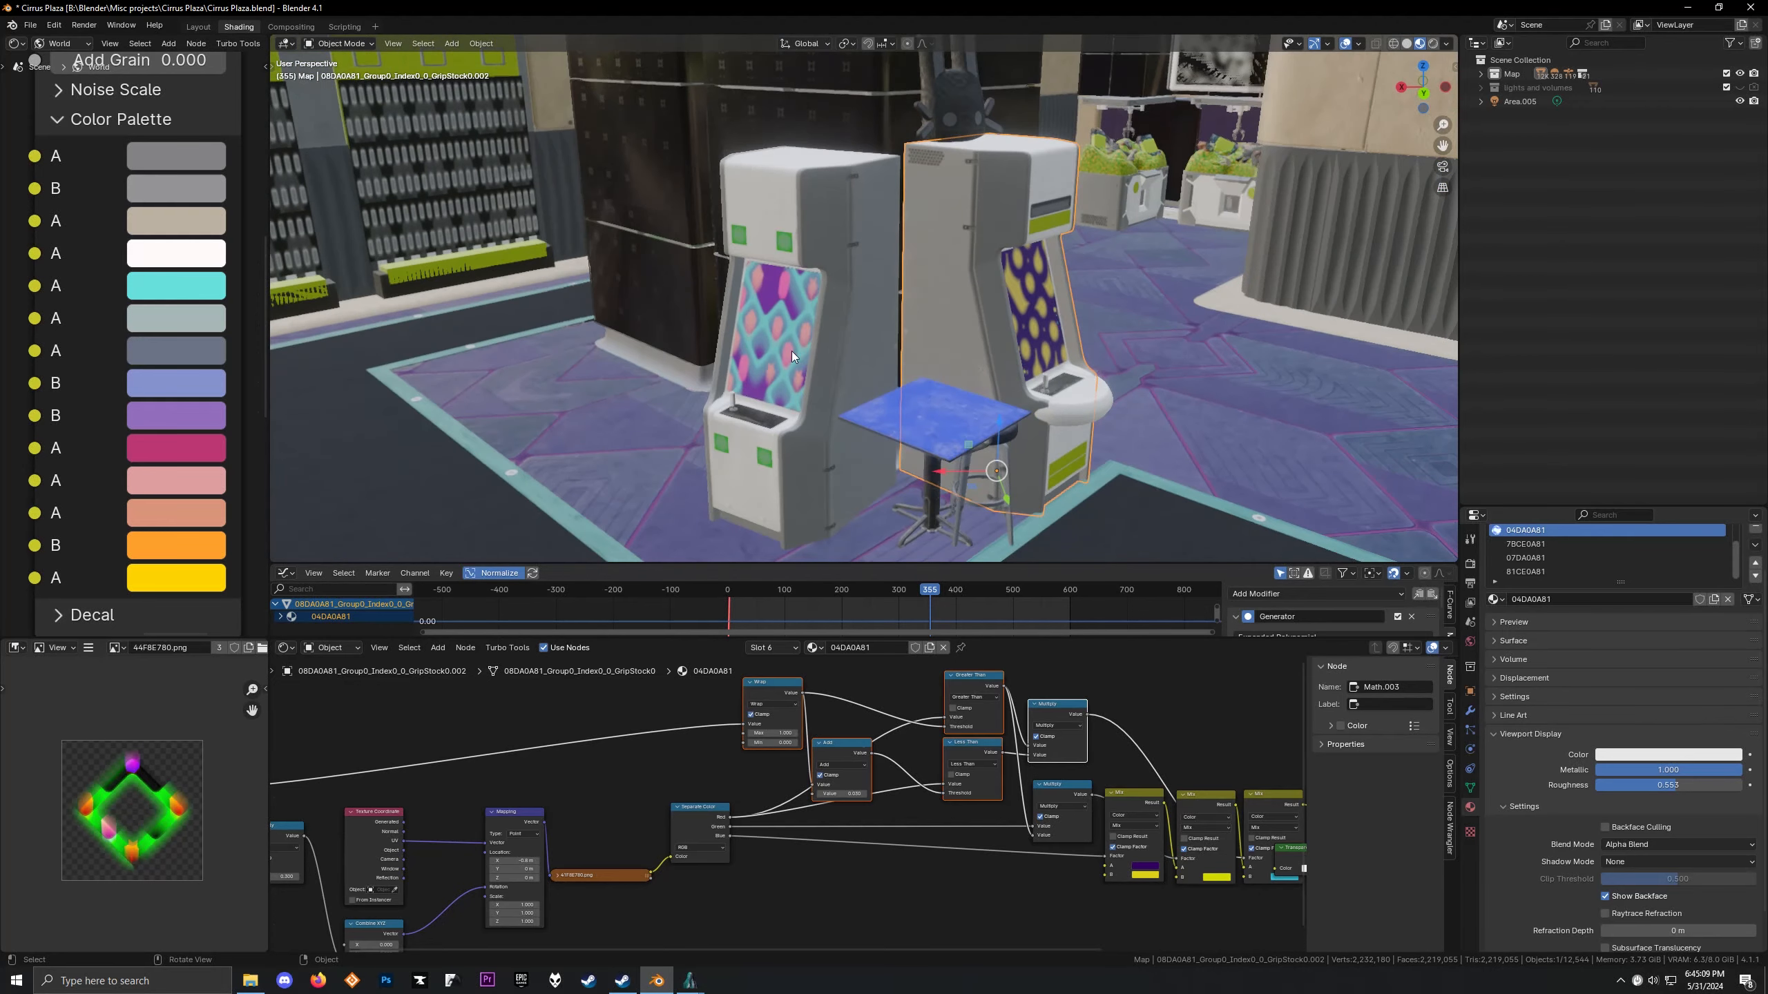
click(768, 547)
scroll(748, 775, down, 1)
middle_drag(1134, 693, 949, 752)
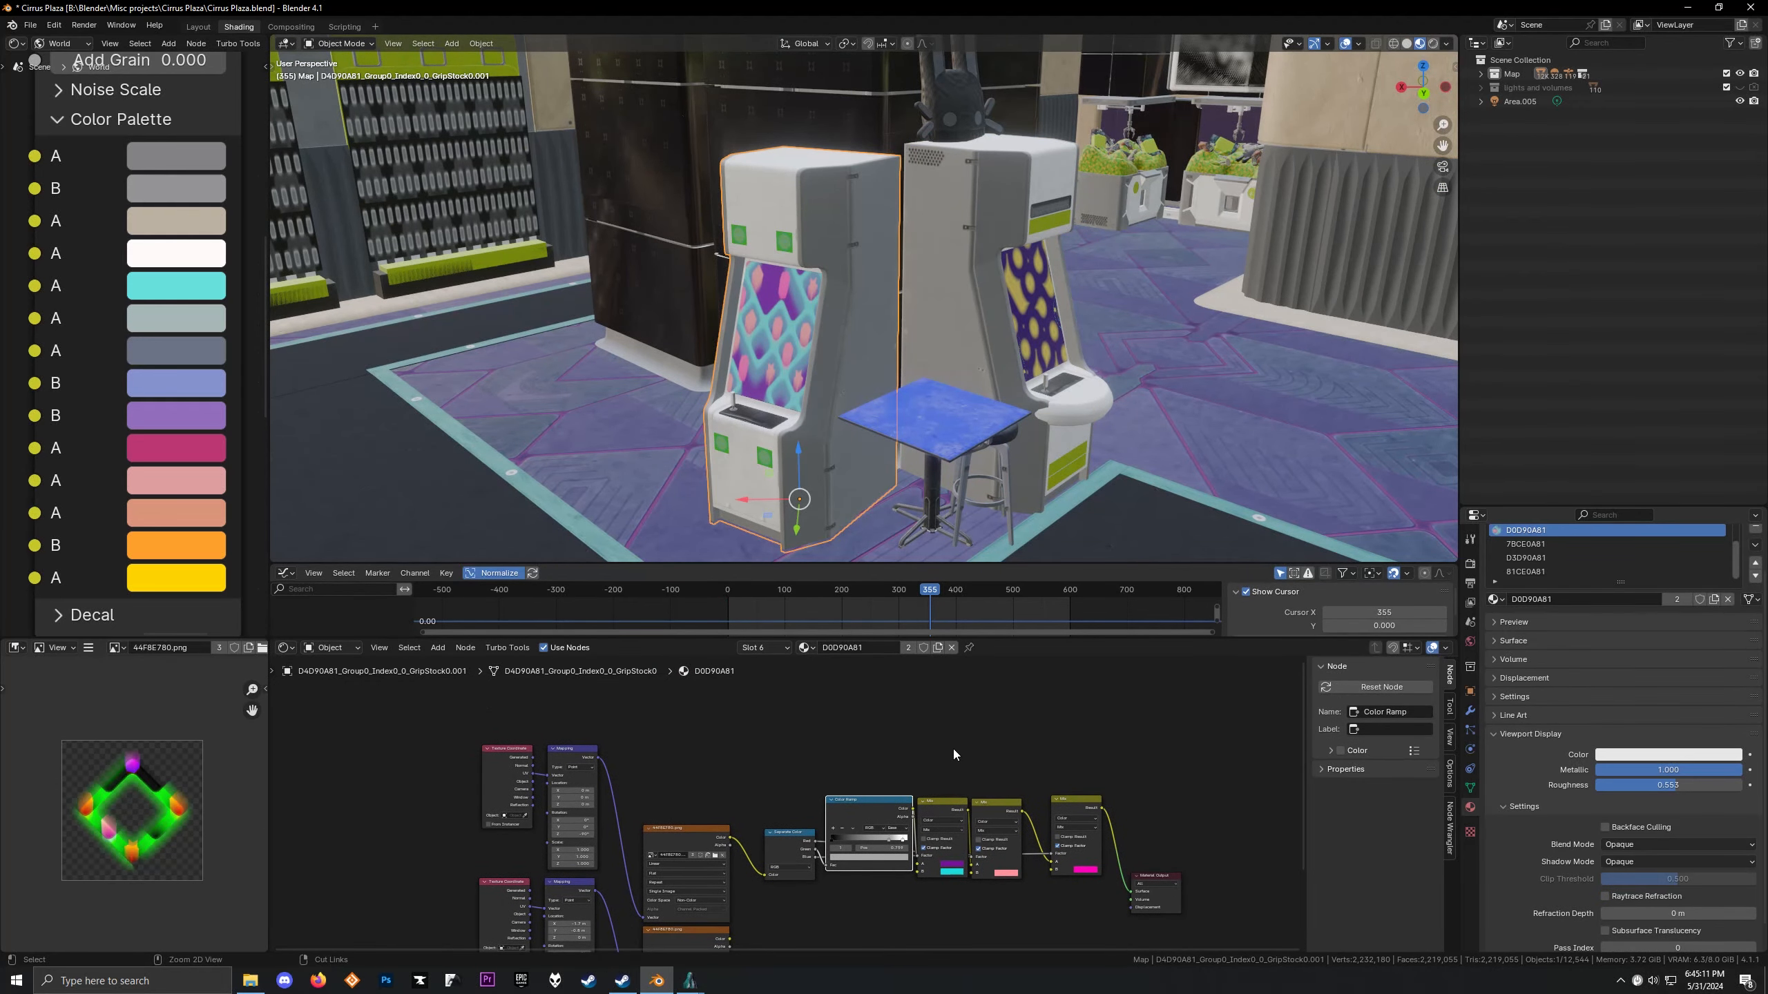
key(ctrl+v)
key(g)
click(953, 684)
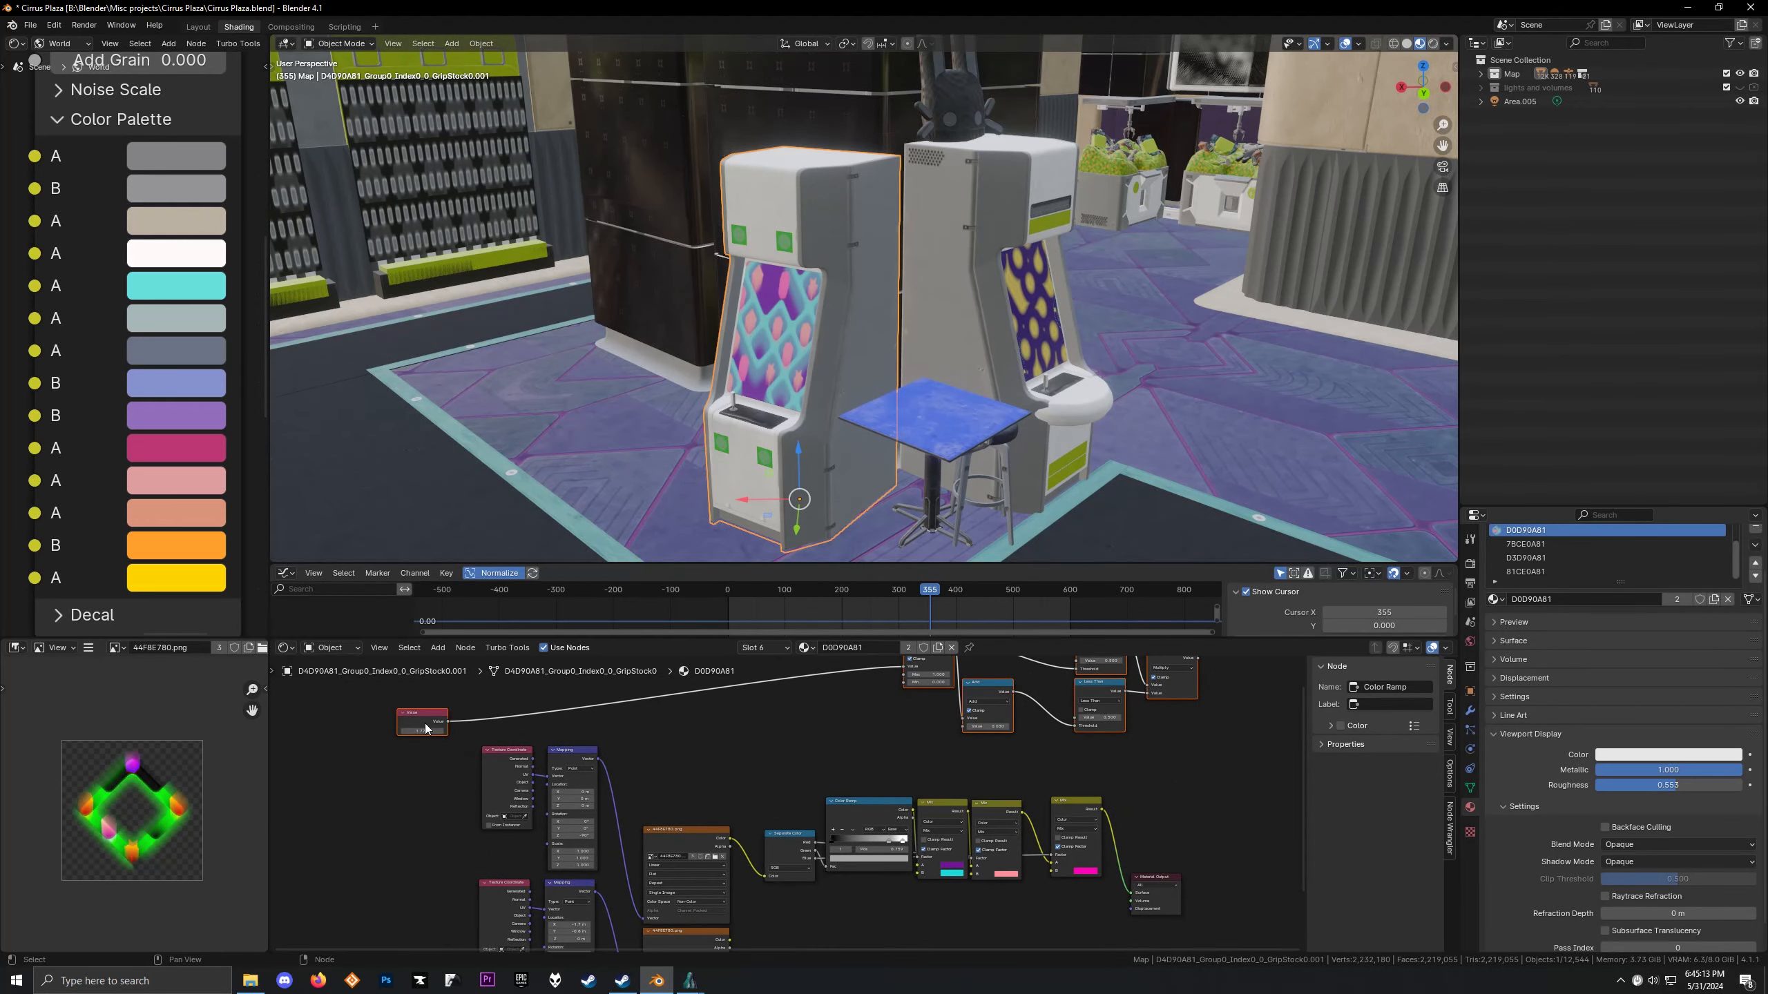
drag(426, 729, 835, 642)
middle_drag(881, 689, 737, 794)
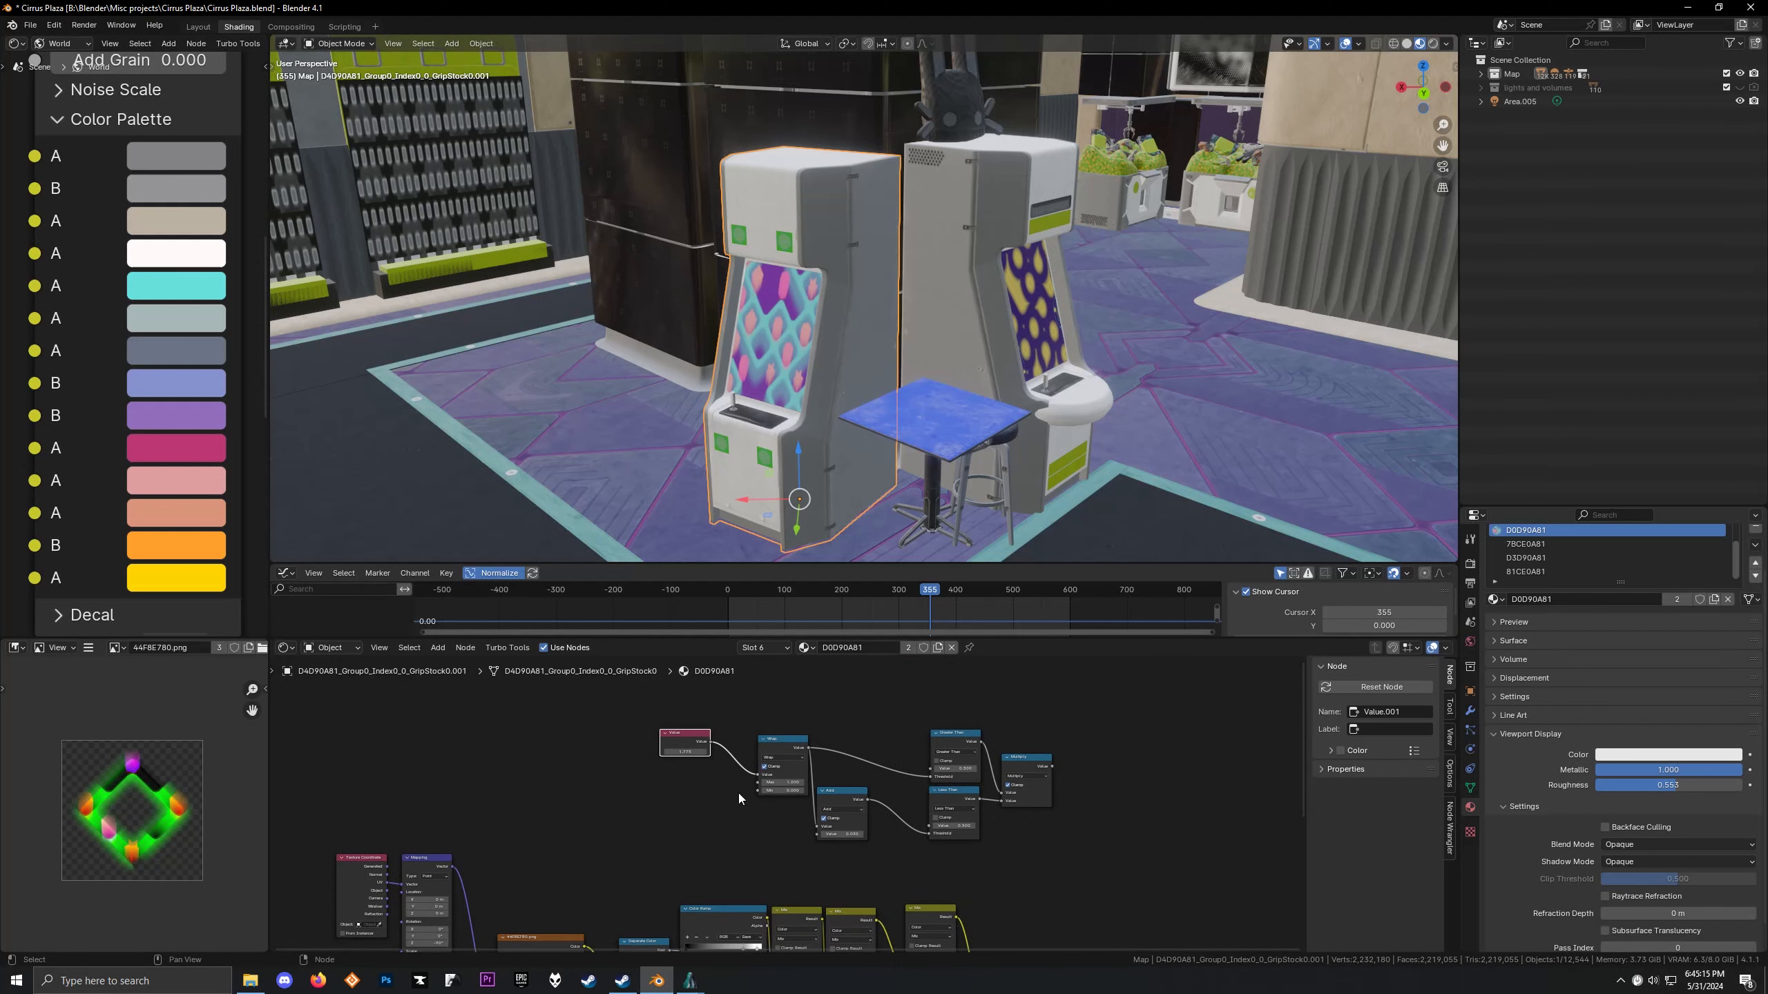
Connect the Separate Color node's output to the pasted Greater Than and Less Than nodes
scroll(738, 794, up, 2)
middle_drag(725, 869, 790, 740)
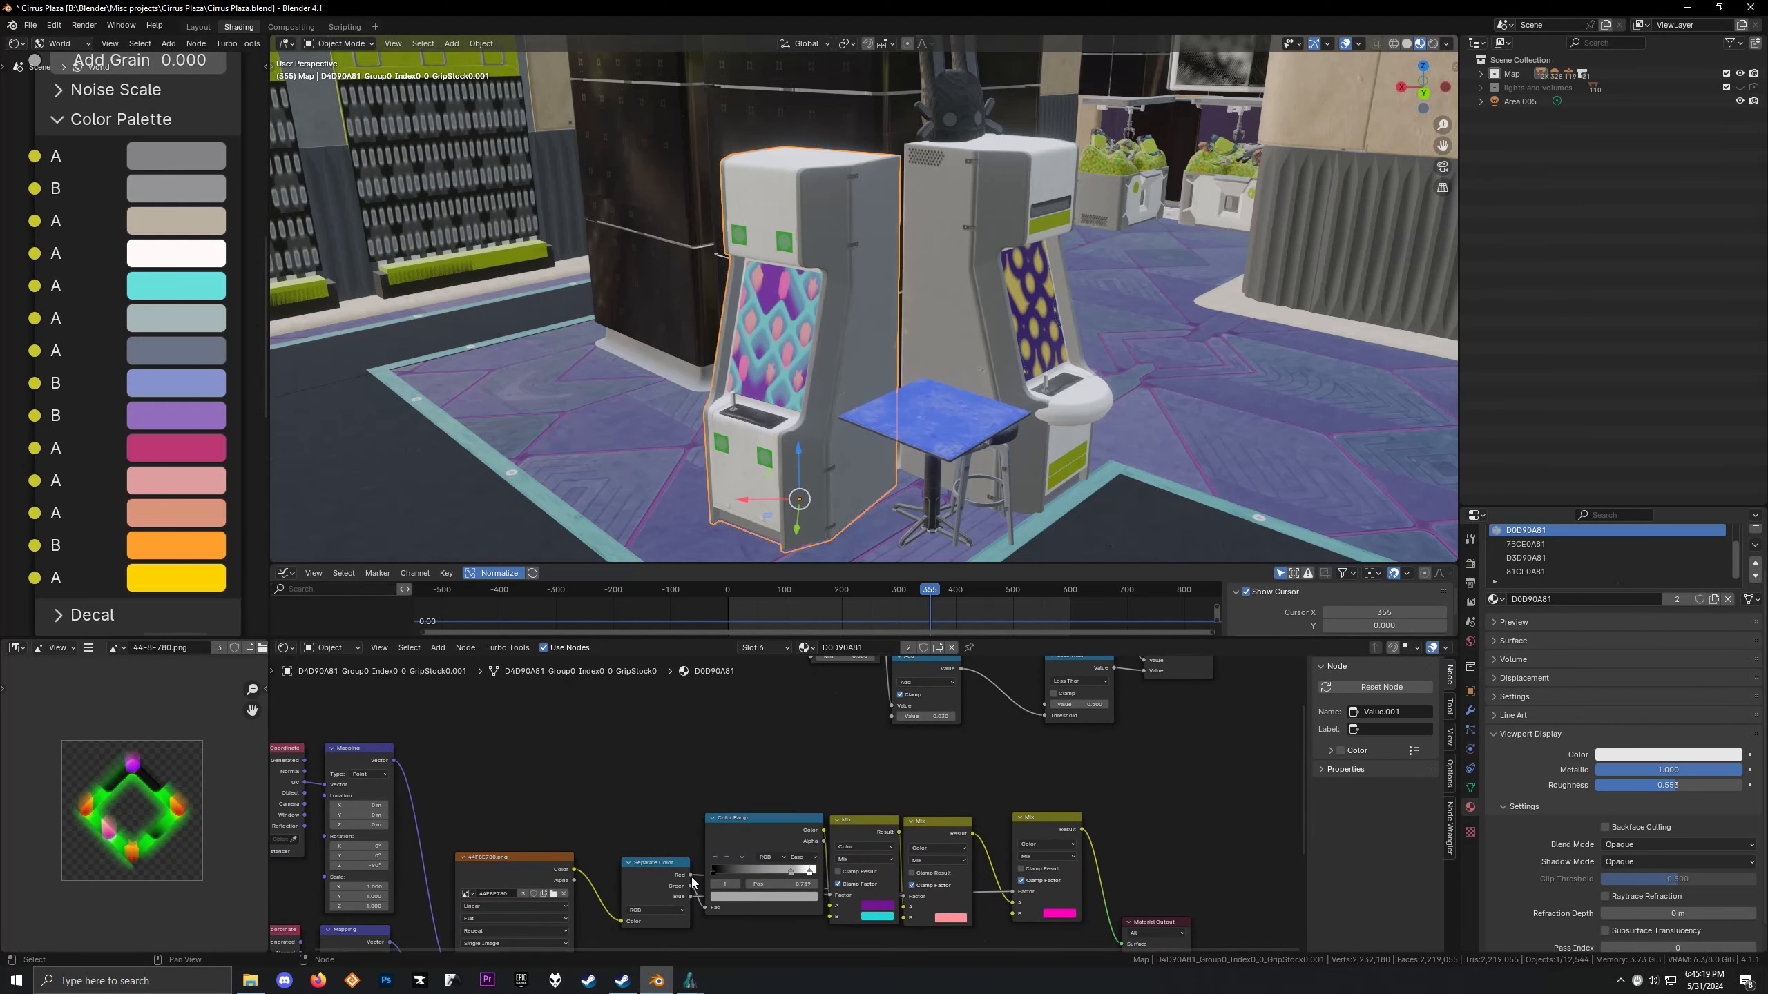
drag(691, 879, 1046, 744)
middle_drag(670, 907, 712, 782)
drag(729, 875, 1094, 707)
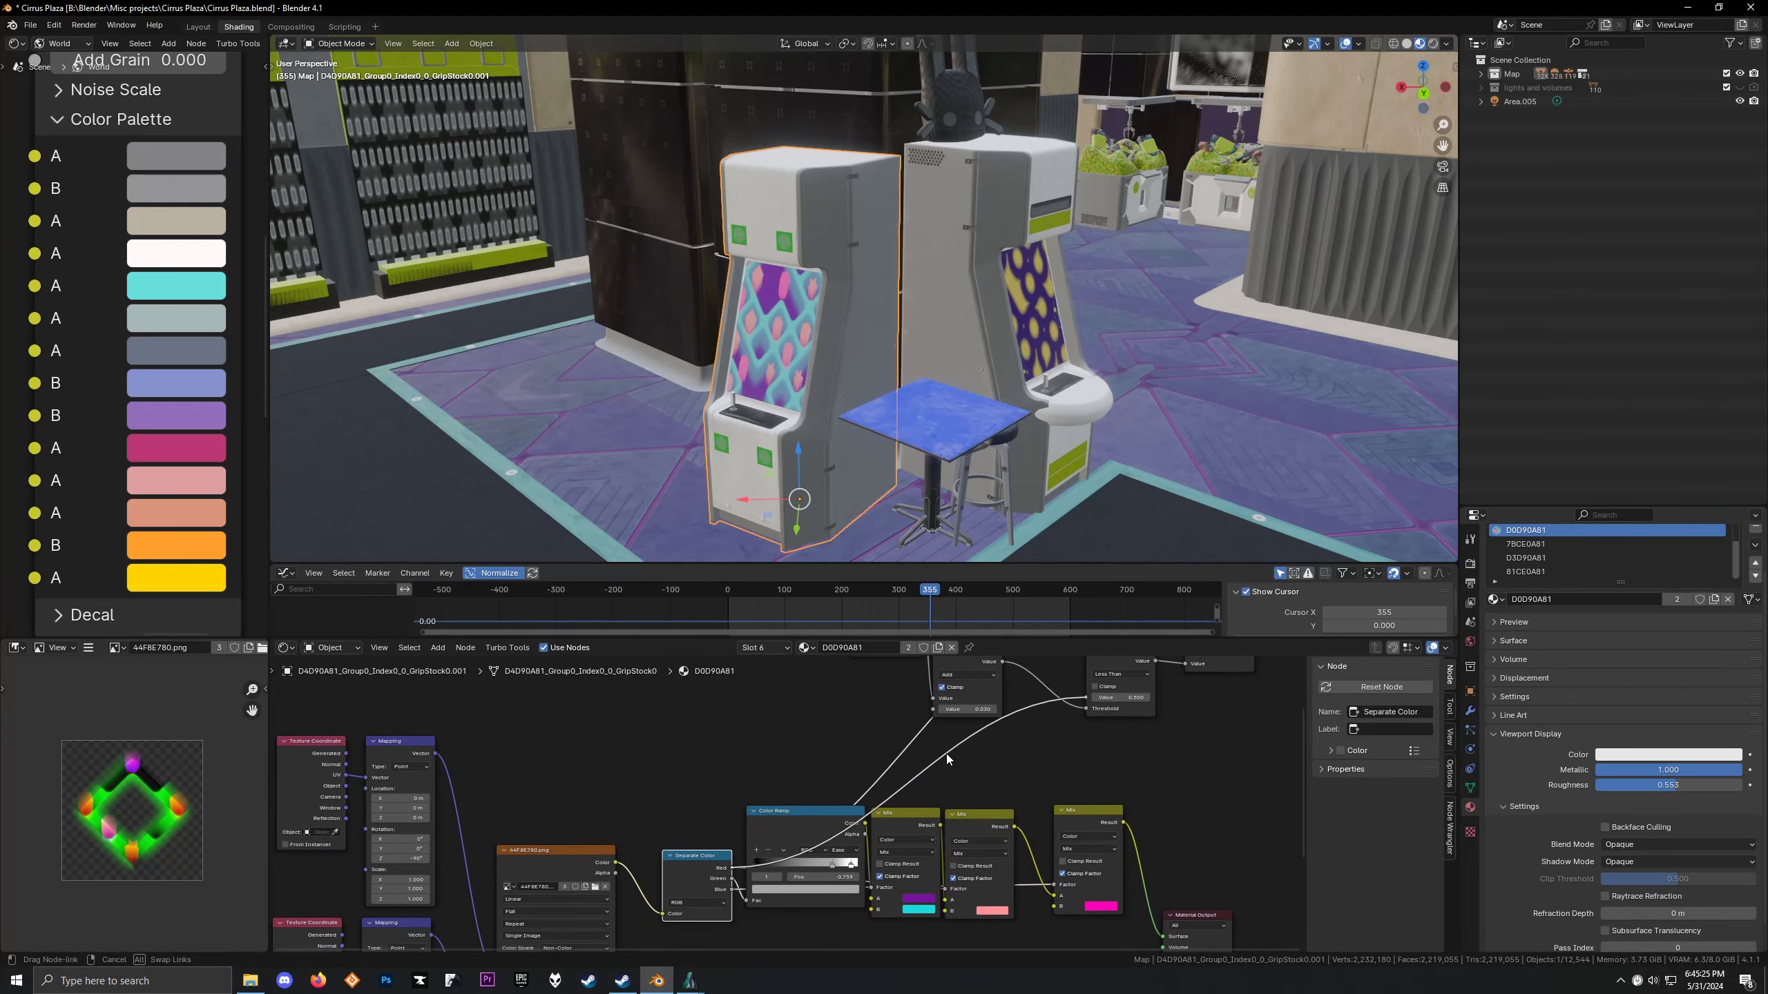
Preview the Multiply node's output on the cabinet screen and adjust the Value node to shift the outlines
middle_drag(946, 754, 681, 890)
middle_drag(739, 450, 814, 417)
scroll(814, 417, up, 5)
scroll(576, 766, up, 1)
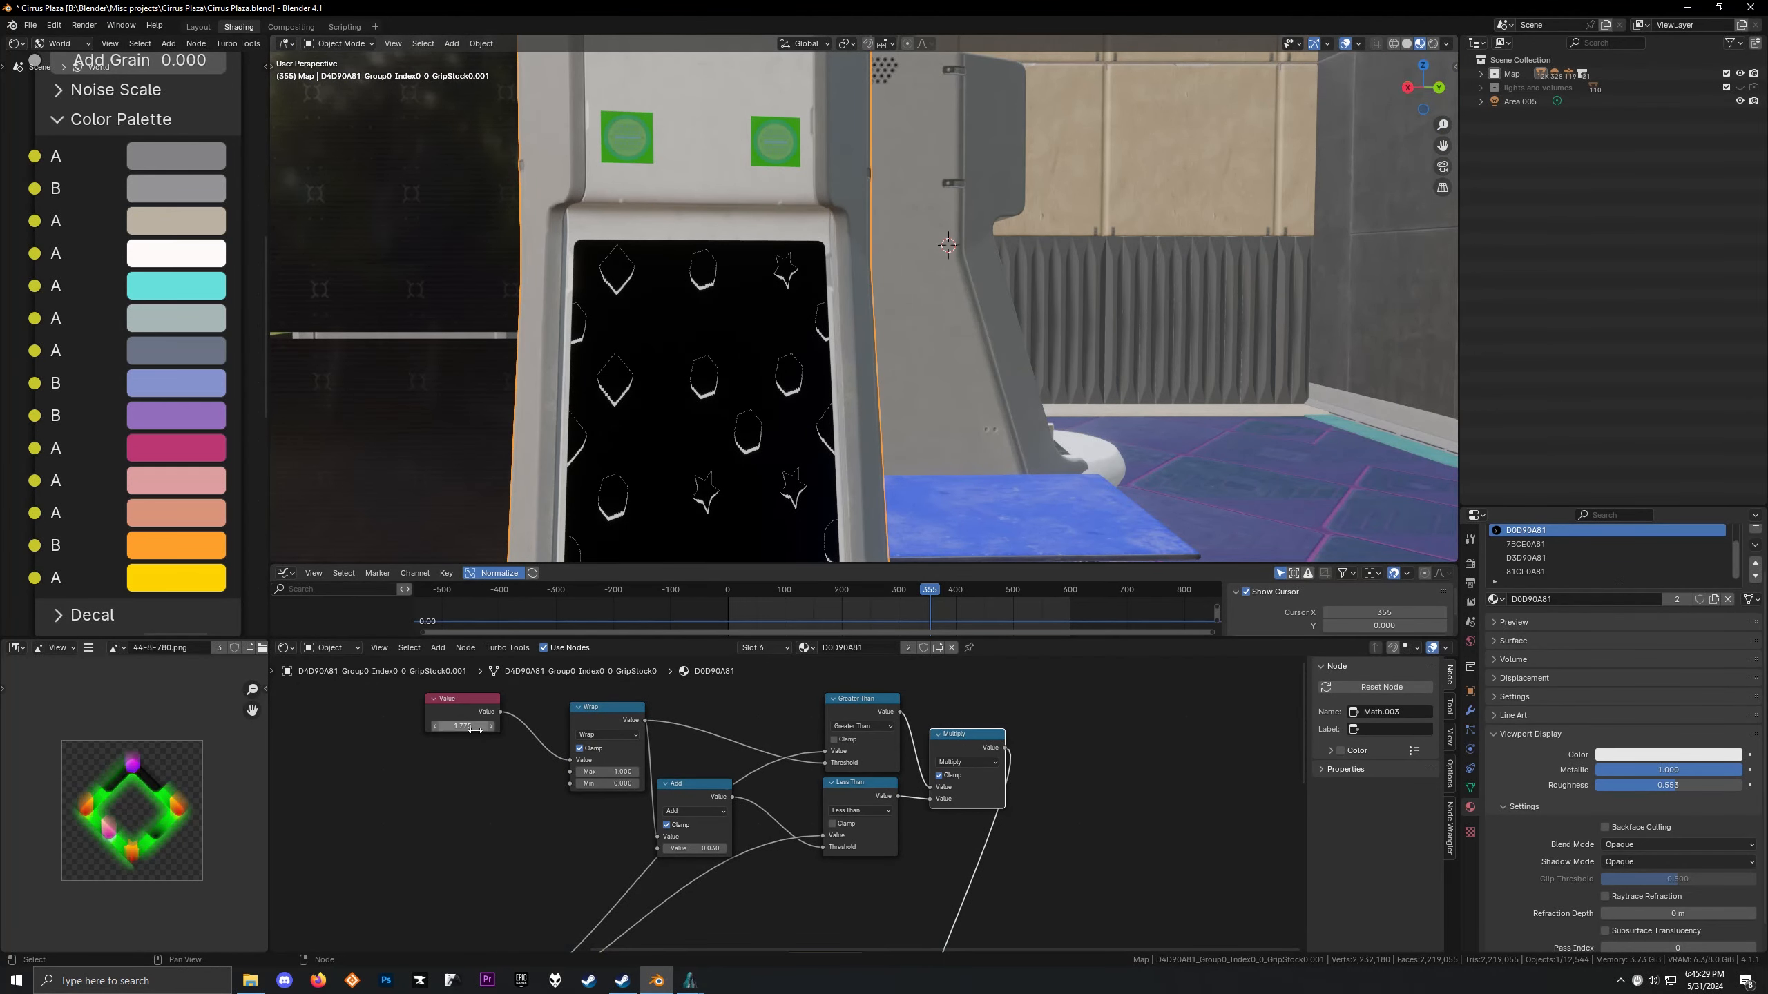
mouse_move(463, 725)
mouse_down()
mouse_move(546, 726)
mouse_move(452, 726)
mouse_up()
Move the Add node up into the gap between the Wrap node and the Greater Than and Less Than nodes
scroll(762, 801, down, 2)
middle_drag(761, 802, 930, 889)
click(1001, 737)
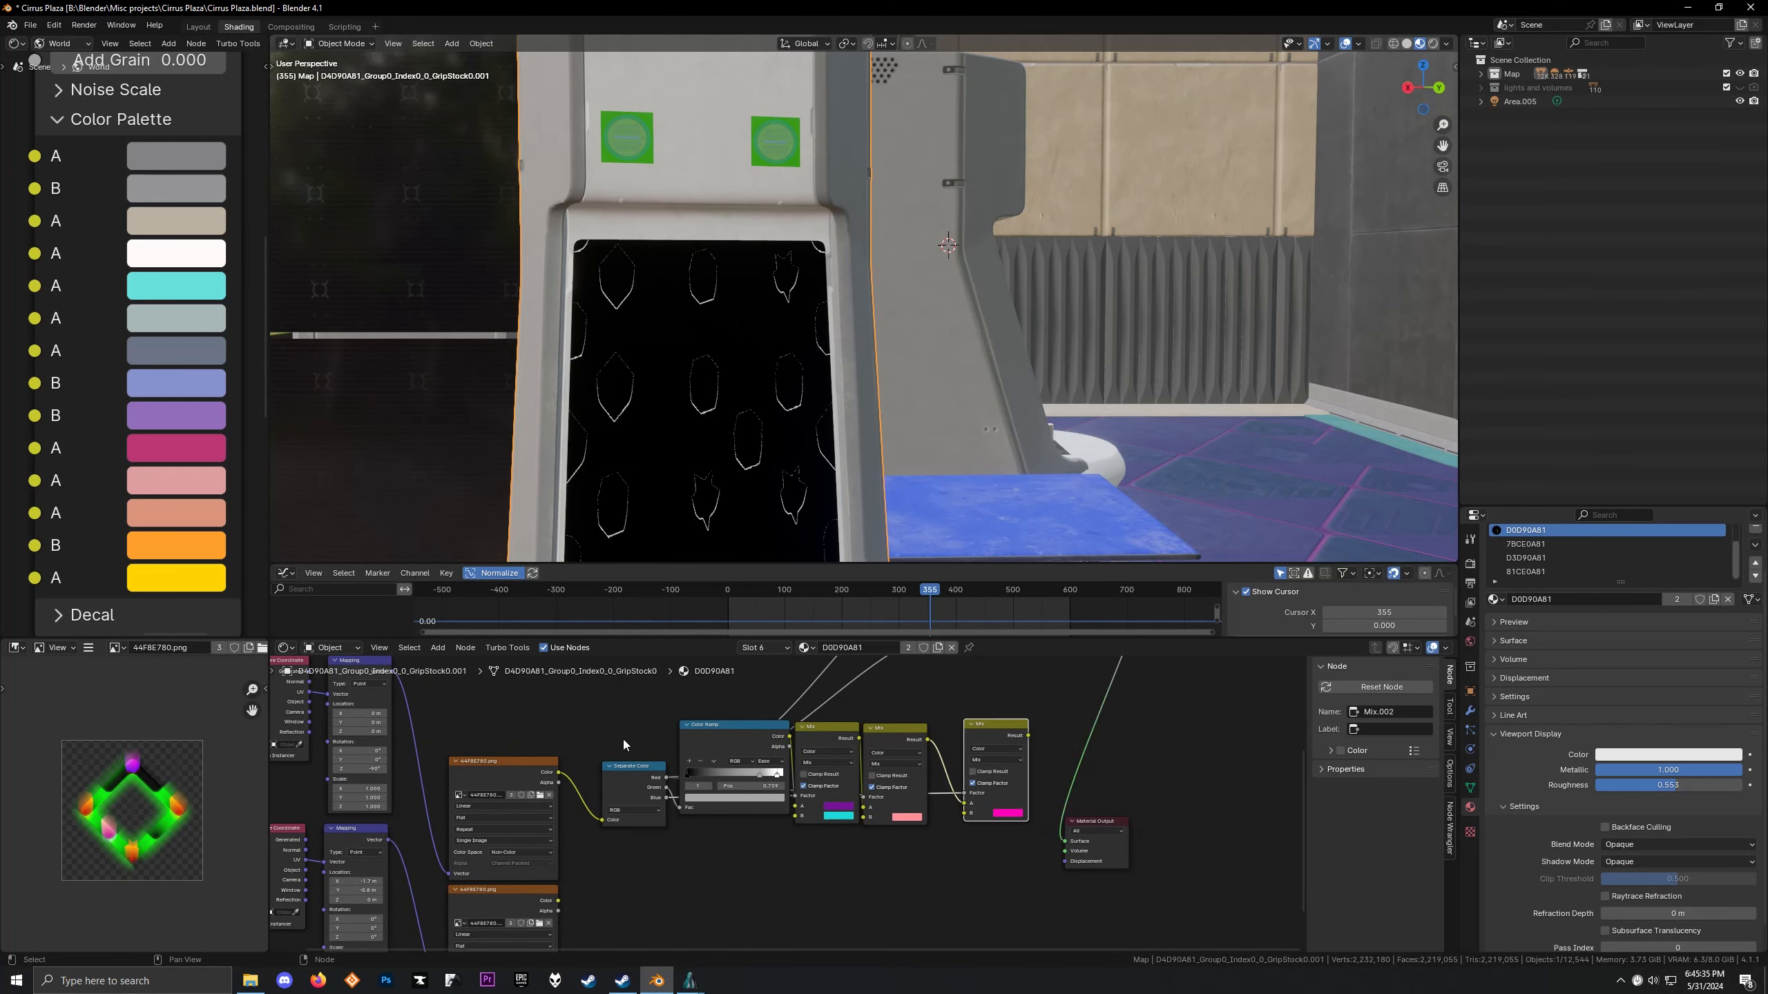
middle_drag(644, 807, 641, 882)
scroll(641, 881, down, 1)
middle_drag(953, 680, 853, 763)
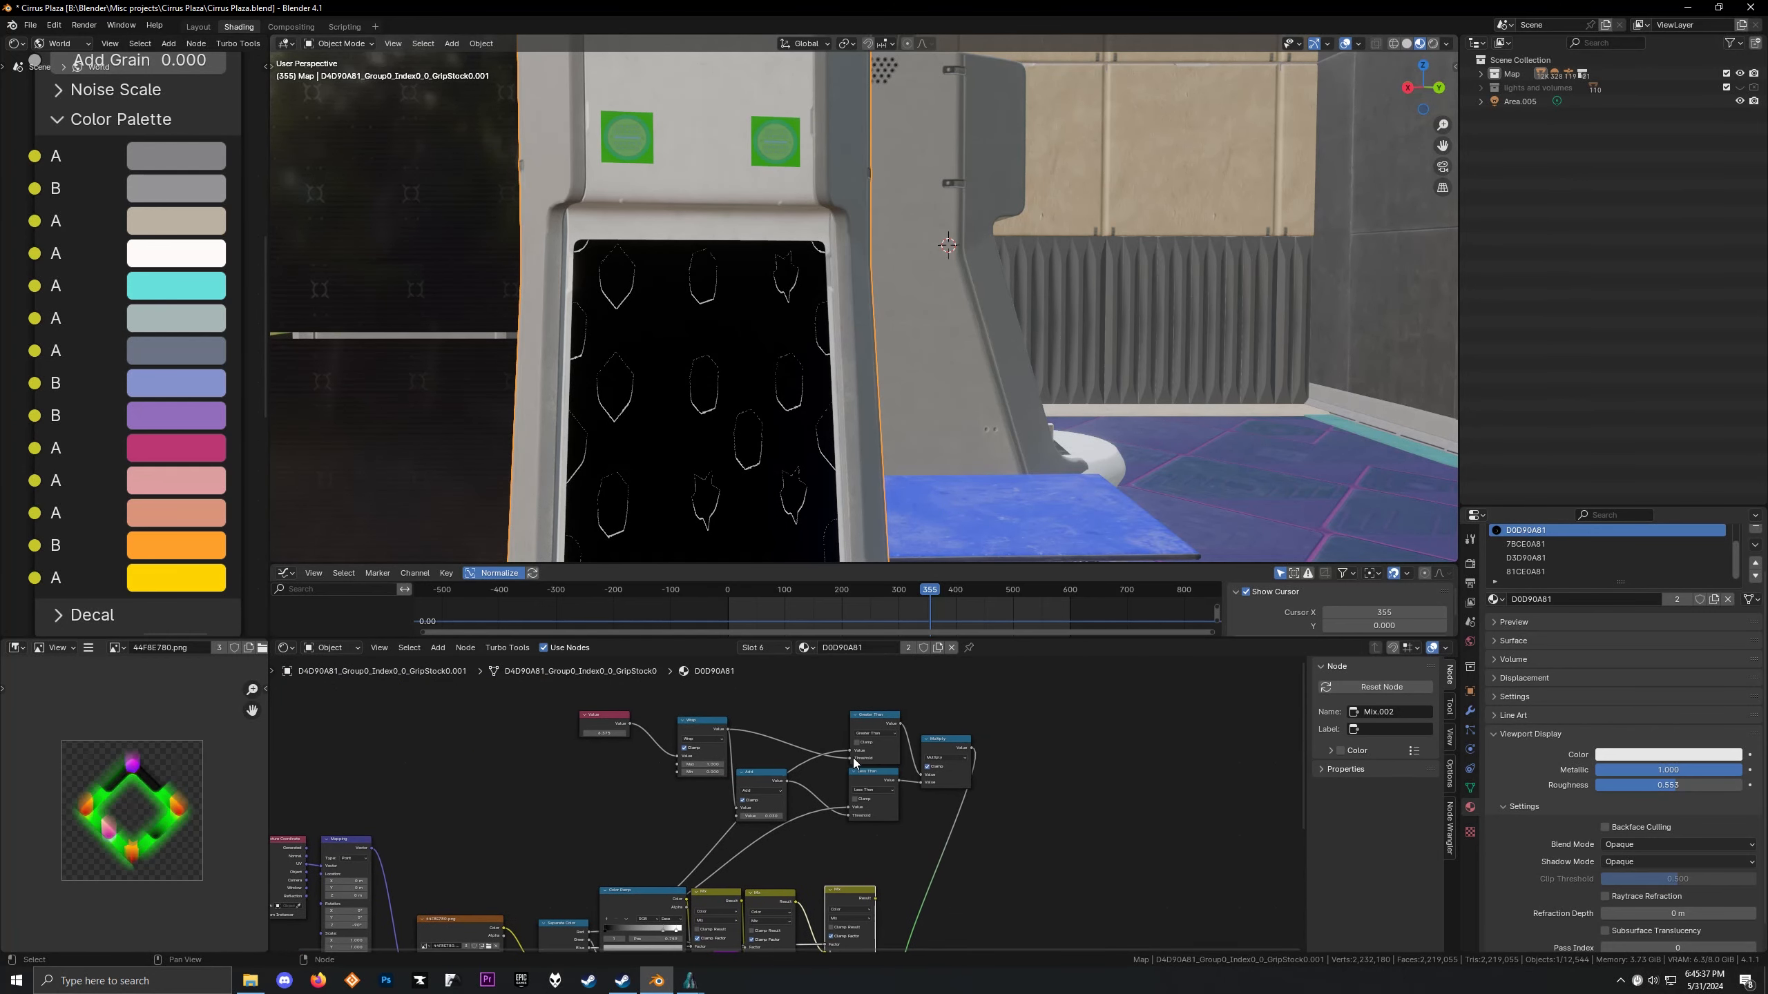
click(870, 725)
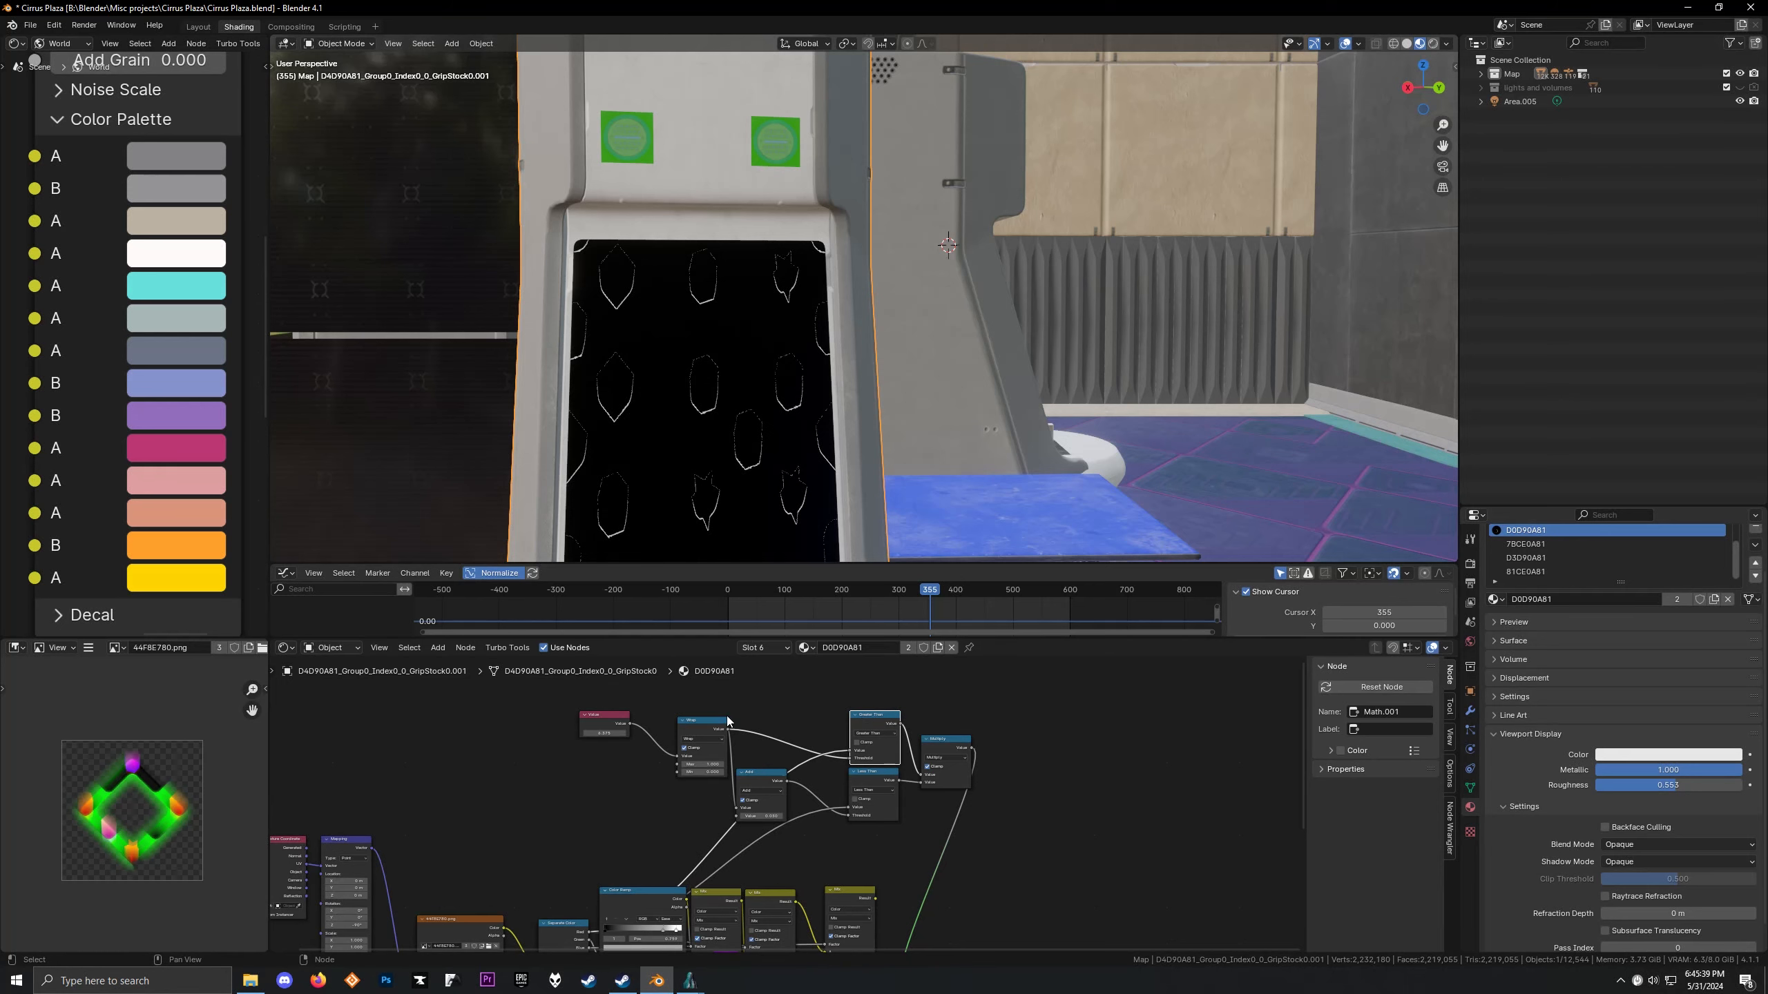
drag(768, 787, 792, 750)
click(563, 709)
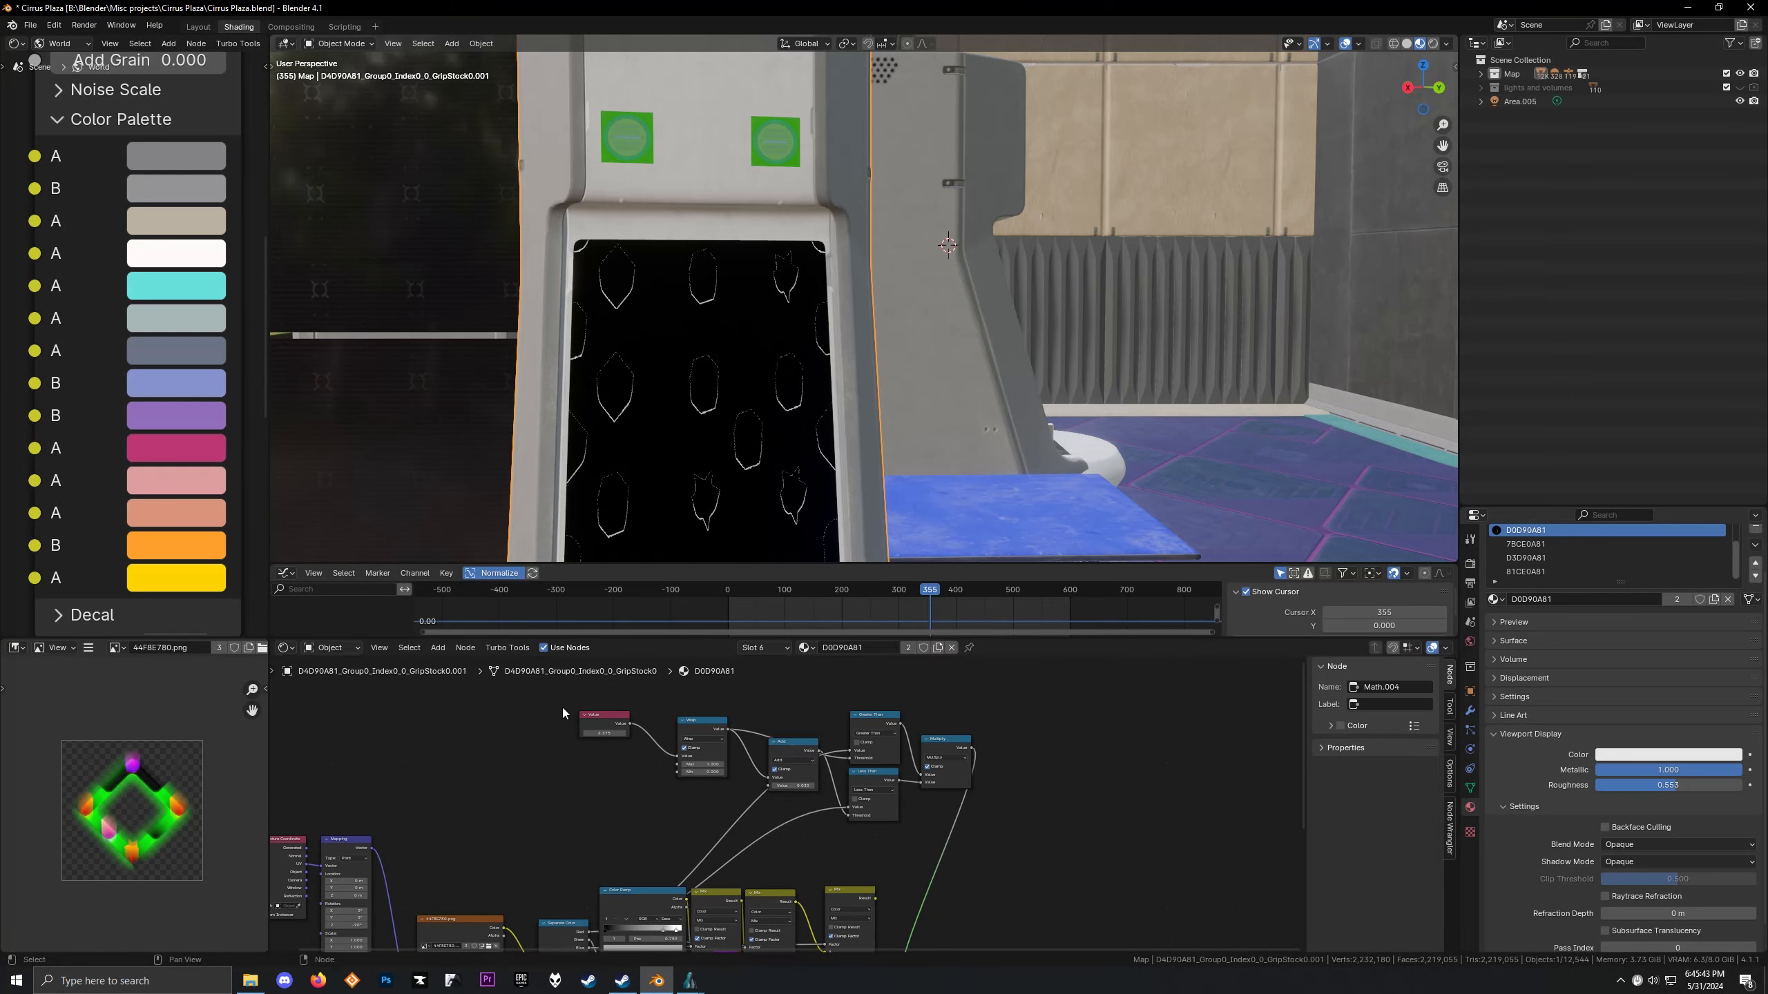
Try a new Color Ramp node fed by the blue channel and preview it on the cabinet screen
scroll(661, 835, down, 2)
middle_drag(662, 836, 659, 778)
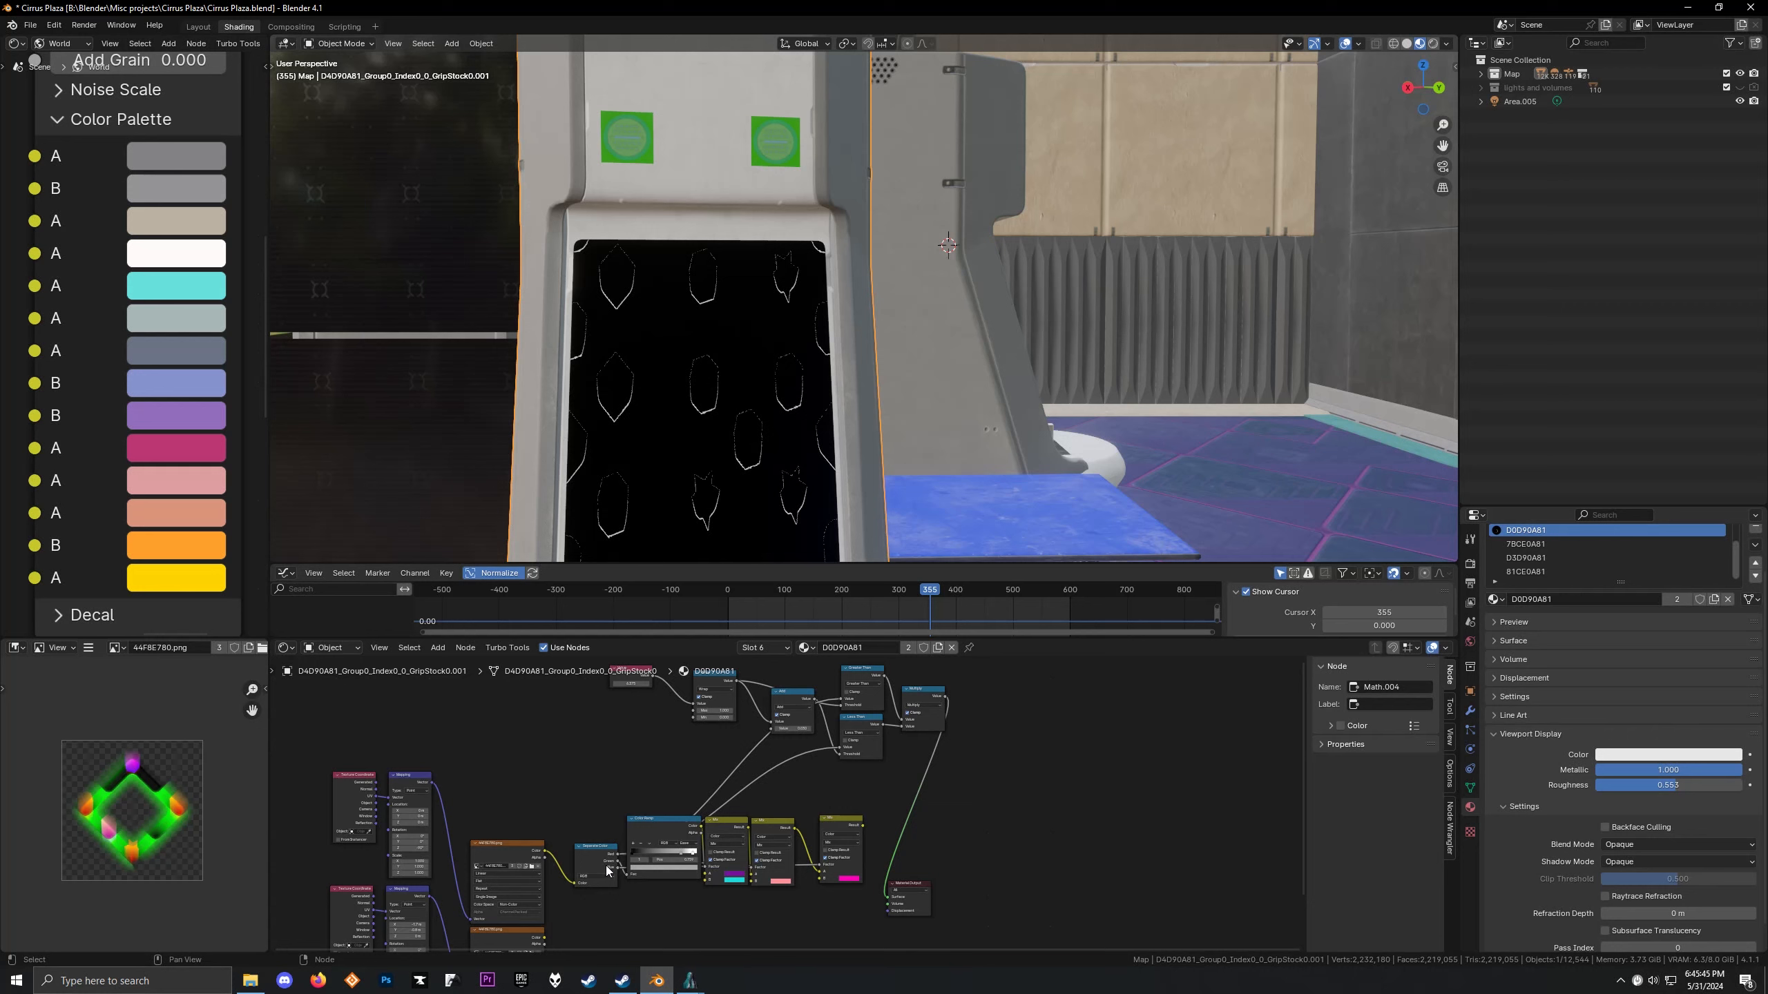
key(shift+a)
text(col)
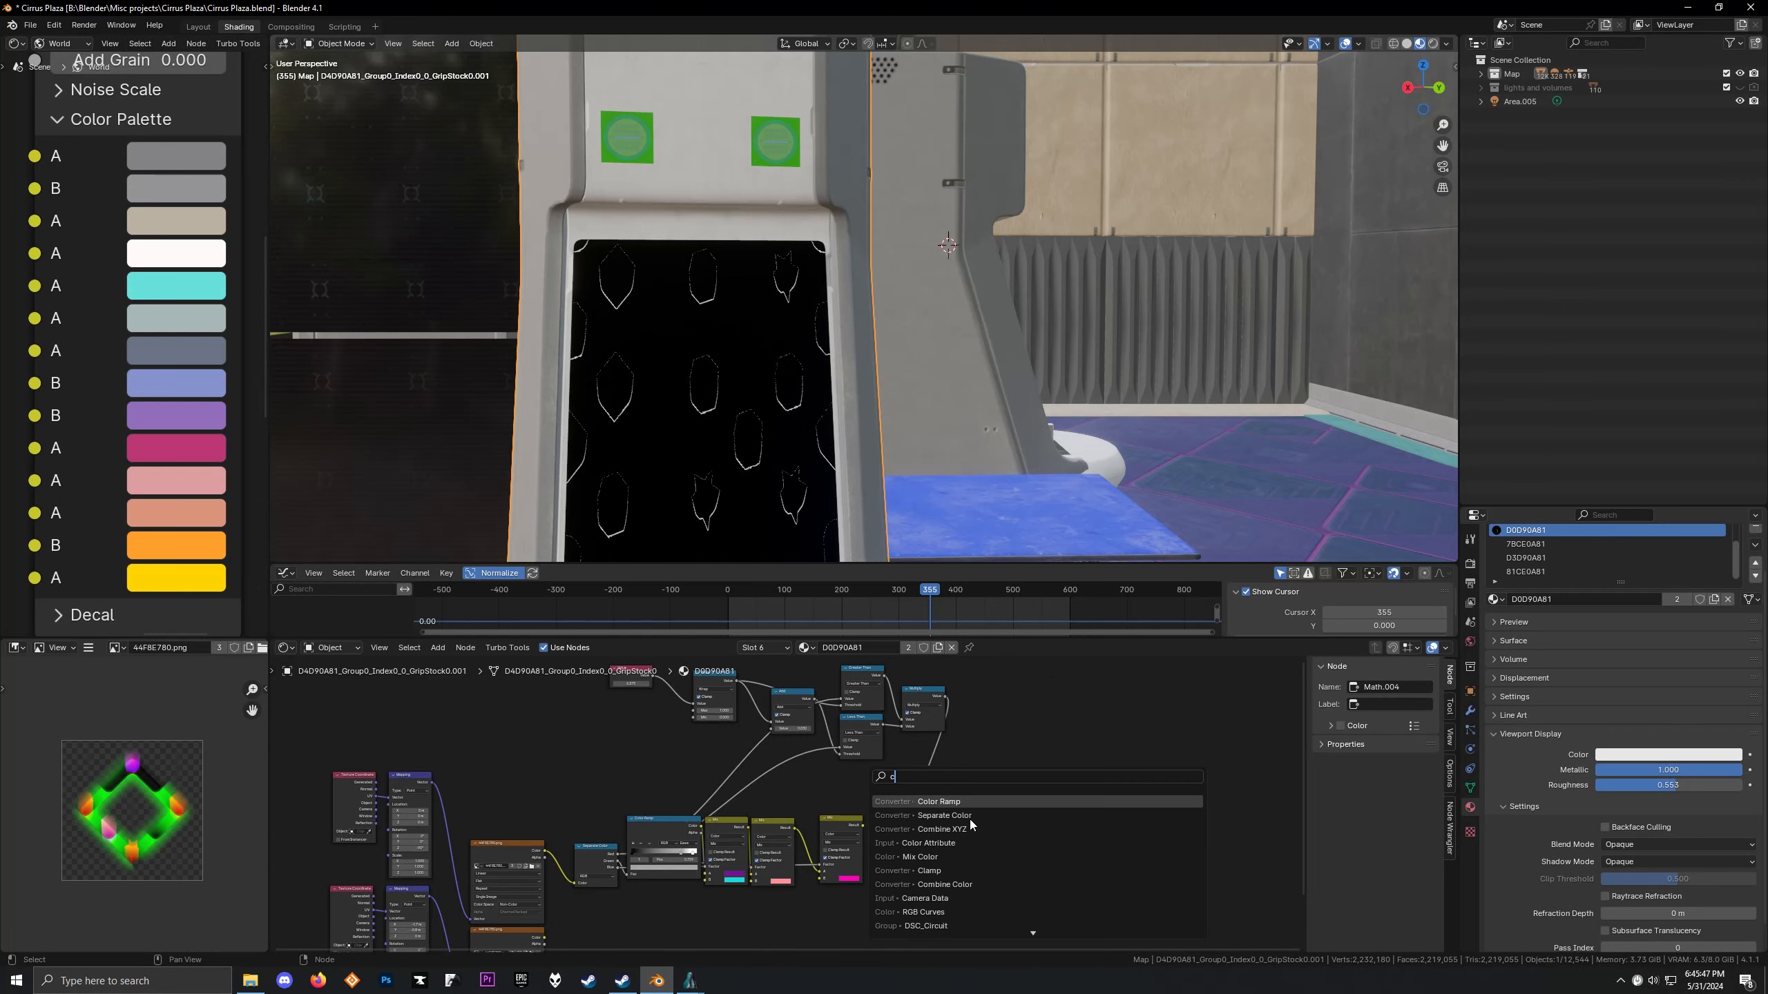
click(970, 818)
click(1063, 758)
drag(620, 868, 1104, 766)
ctrl+shift+click(1099, 764)
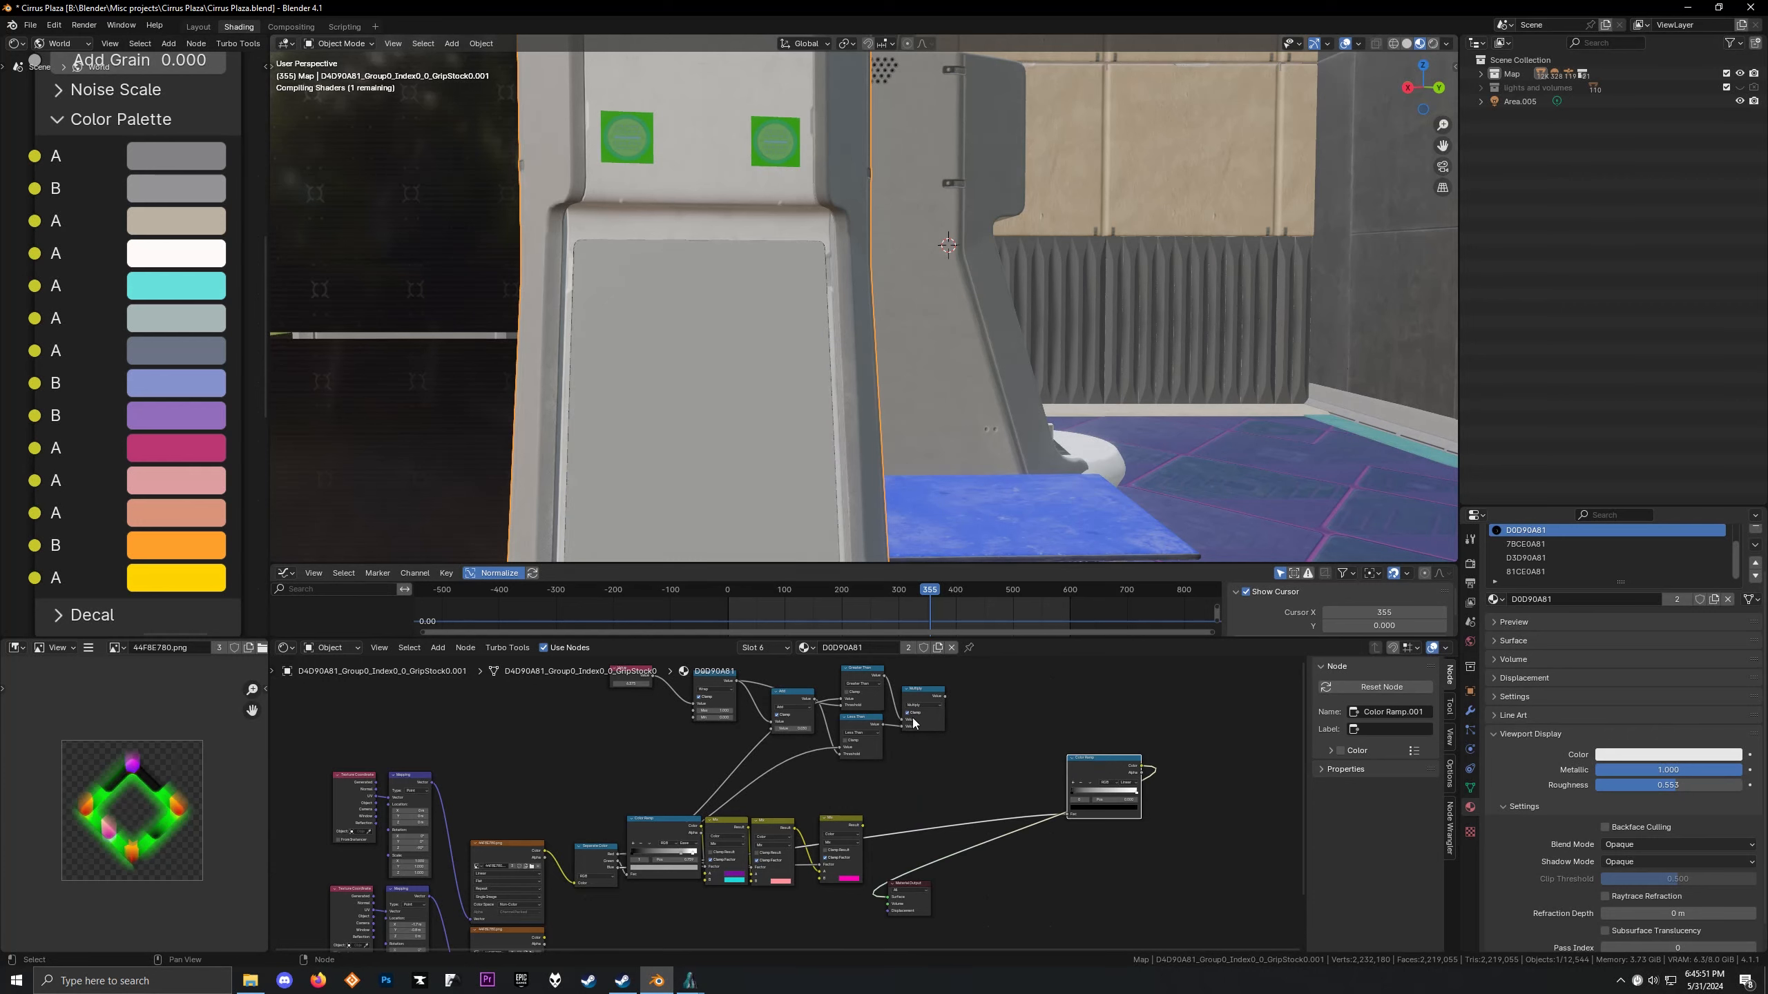
Try shifting the new Color Ramp's black stop toward white, undo it, and delete the node
middle_drag(979, 737, 861, 722)
scroll(1002, 814, up, 4)
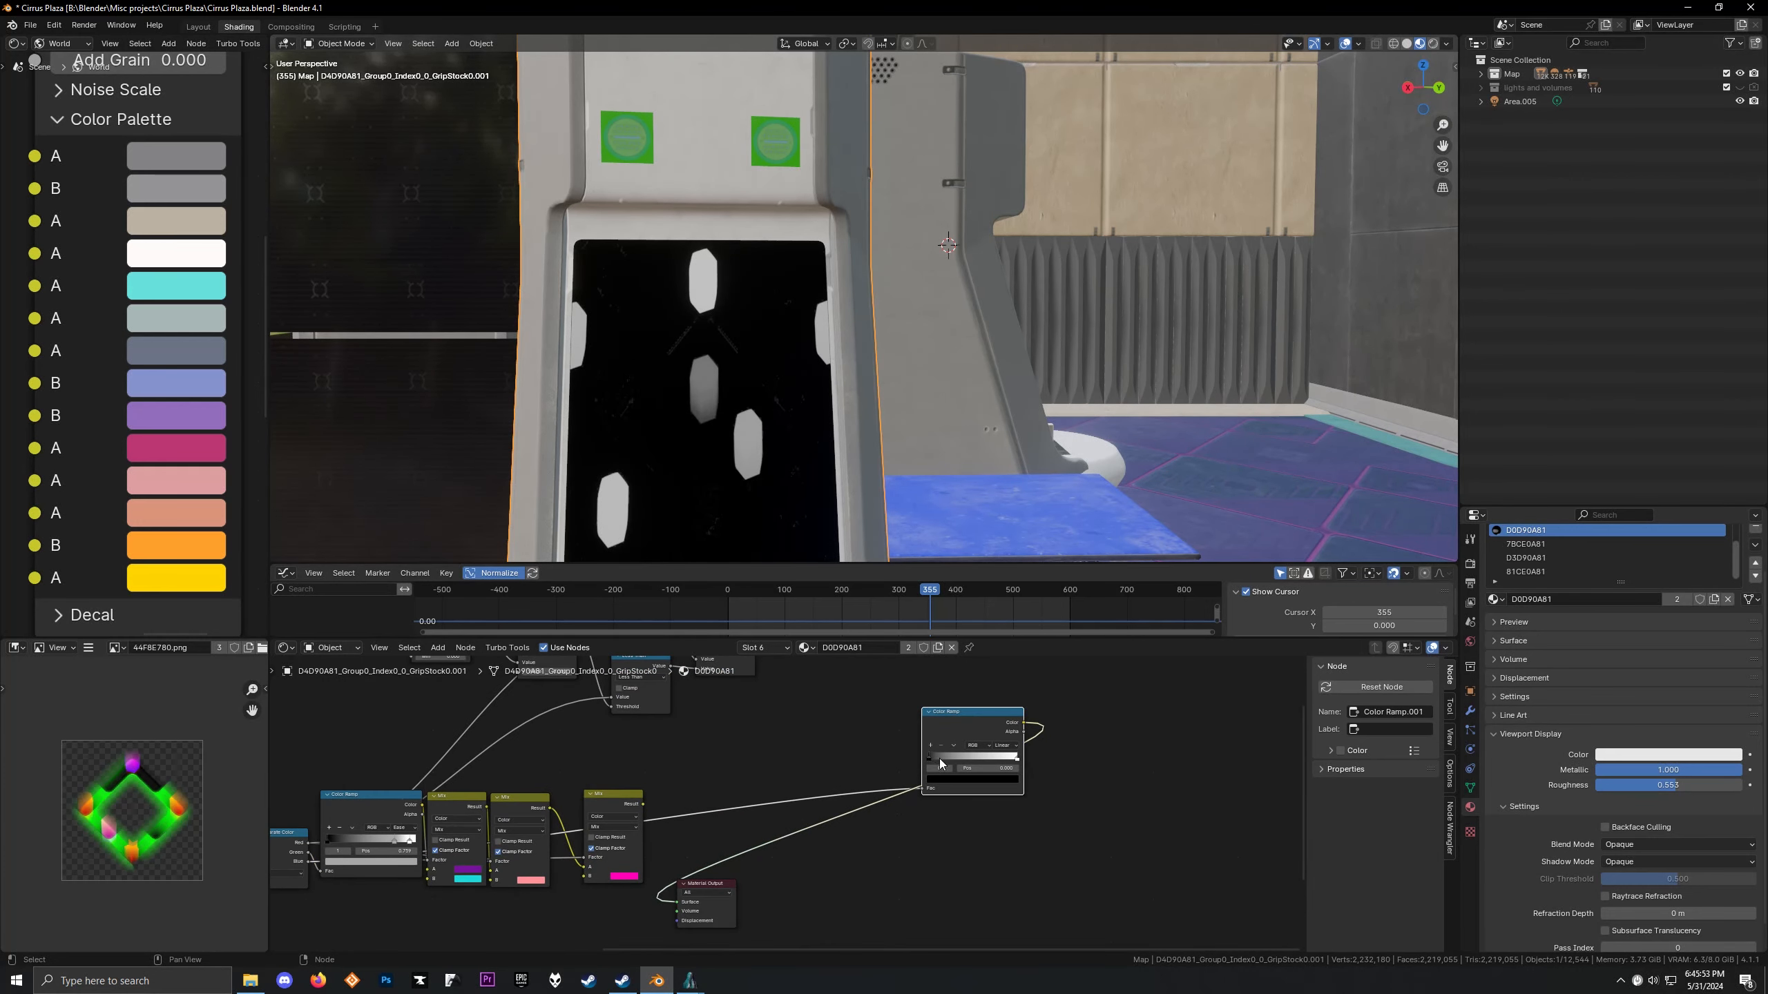
drag(940, 763, 1007, 756)
key(ctrl+z)
key(x)
Add a Map Range node below Multiply, feed it the blue channel, and preview its result on the cabinet screen
middle_drag(683, 674, 757, 739)
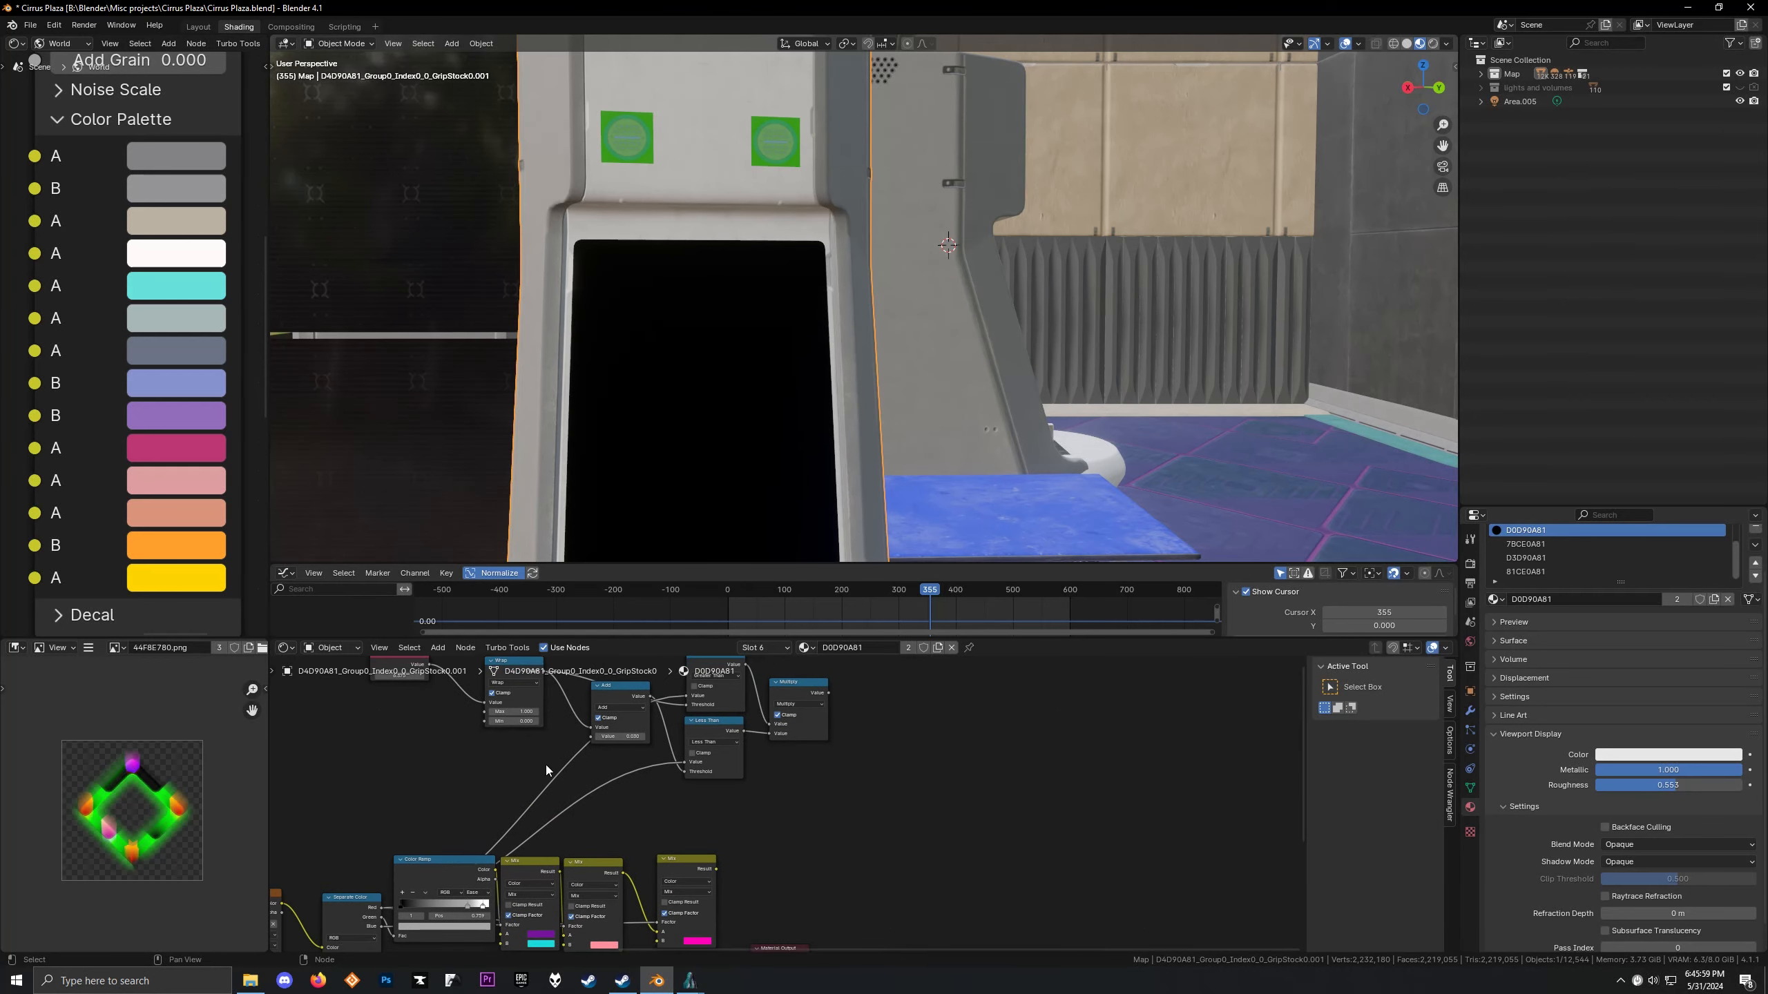
middle_drag(546, 770, 590, 792)
key(shift+a)
text(ma)
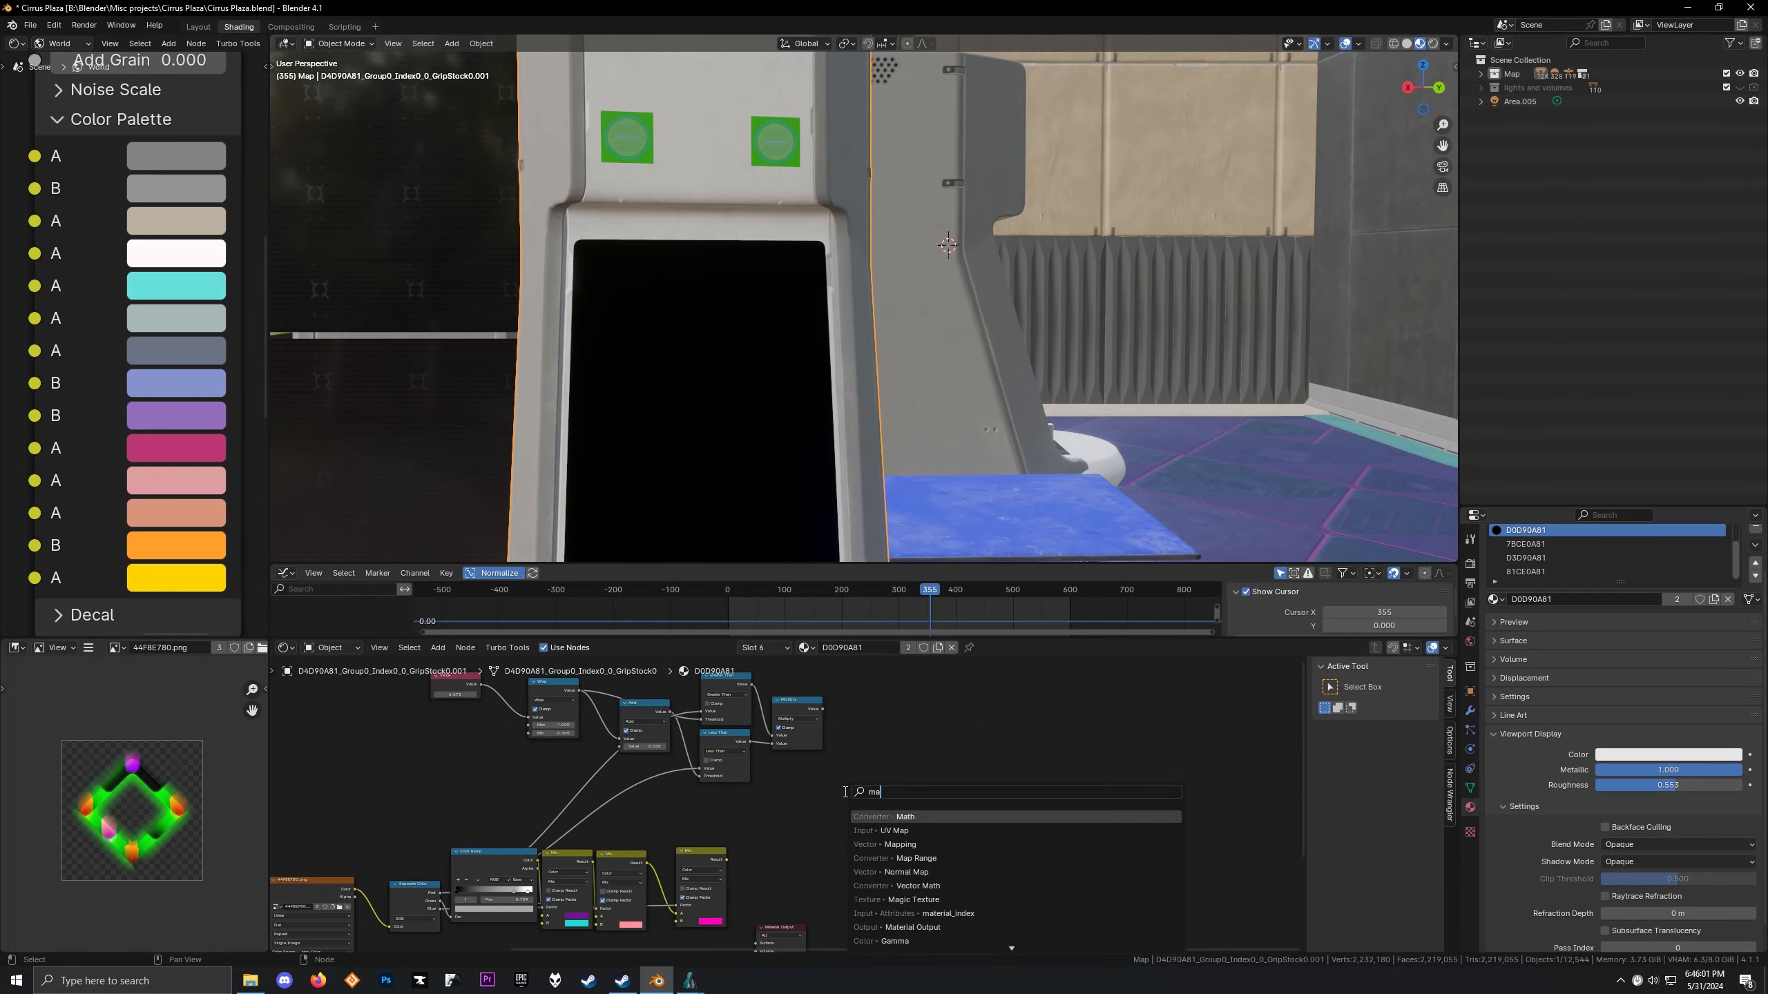
text(p)
key(Down)
key(Down)
key(Return)
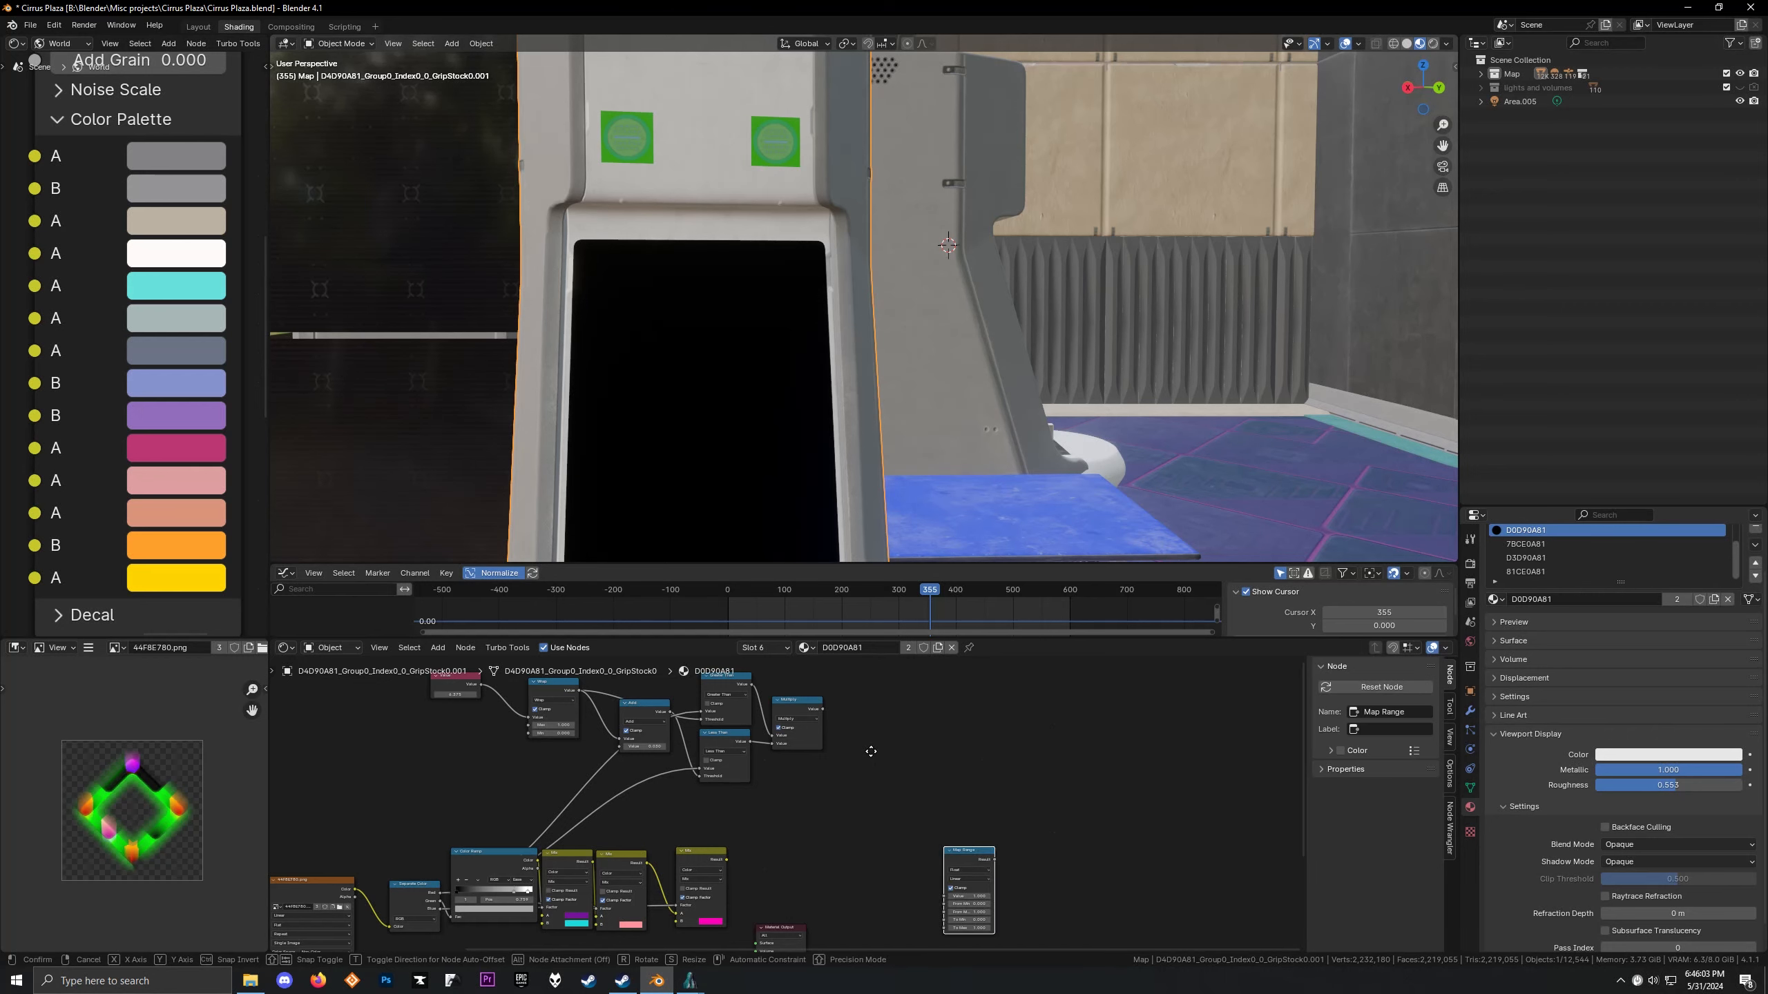
click(891, 794)
drag(440, 910, 871, 801)
ctrl+shift+click(893, 764)
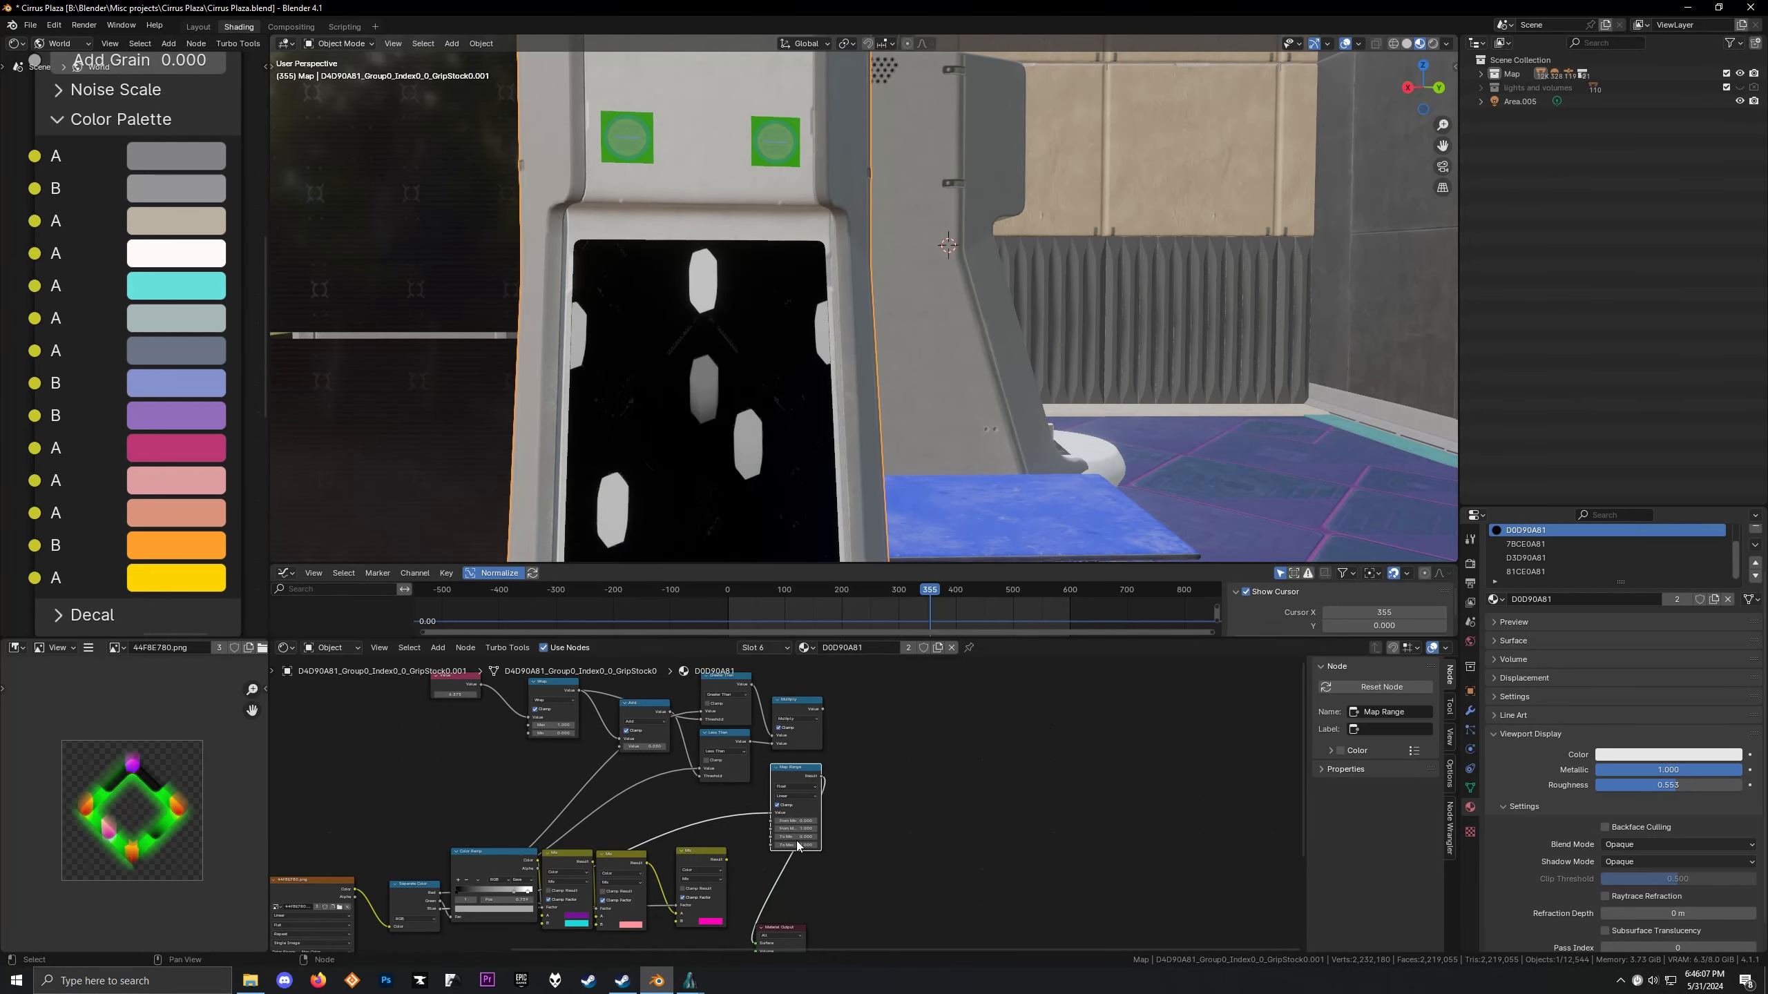
Try a To Min of 0.9 on the Map Range node and undo it
scroll(898, 779, up, 4)
click(787, 876)
text(0.9)
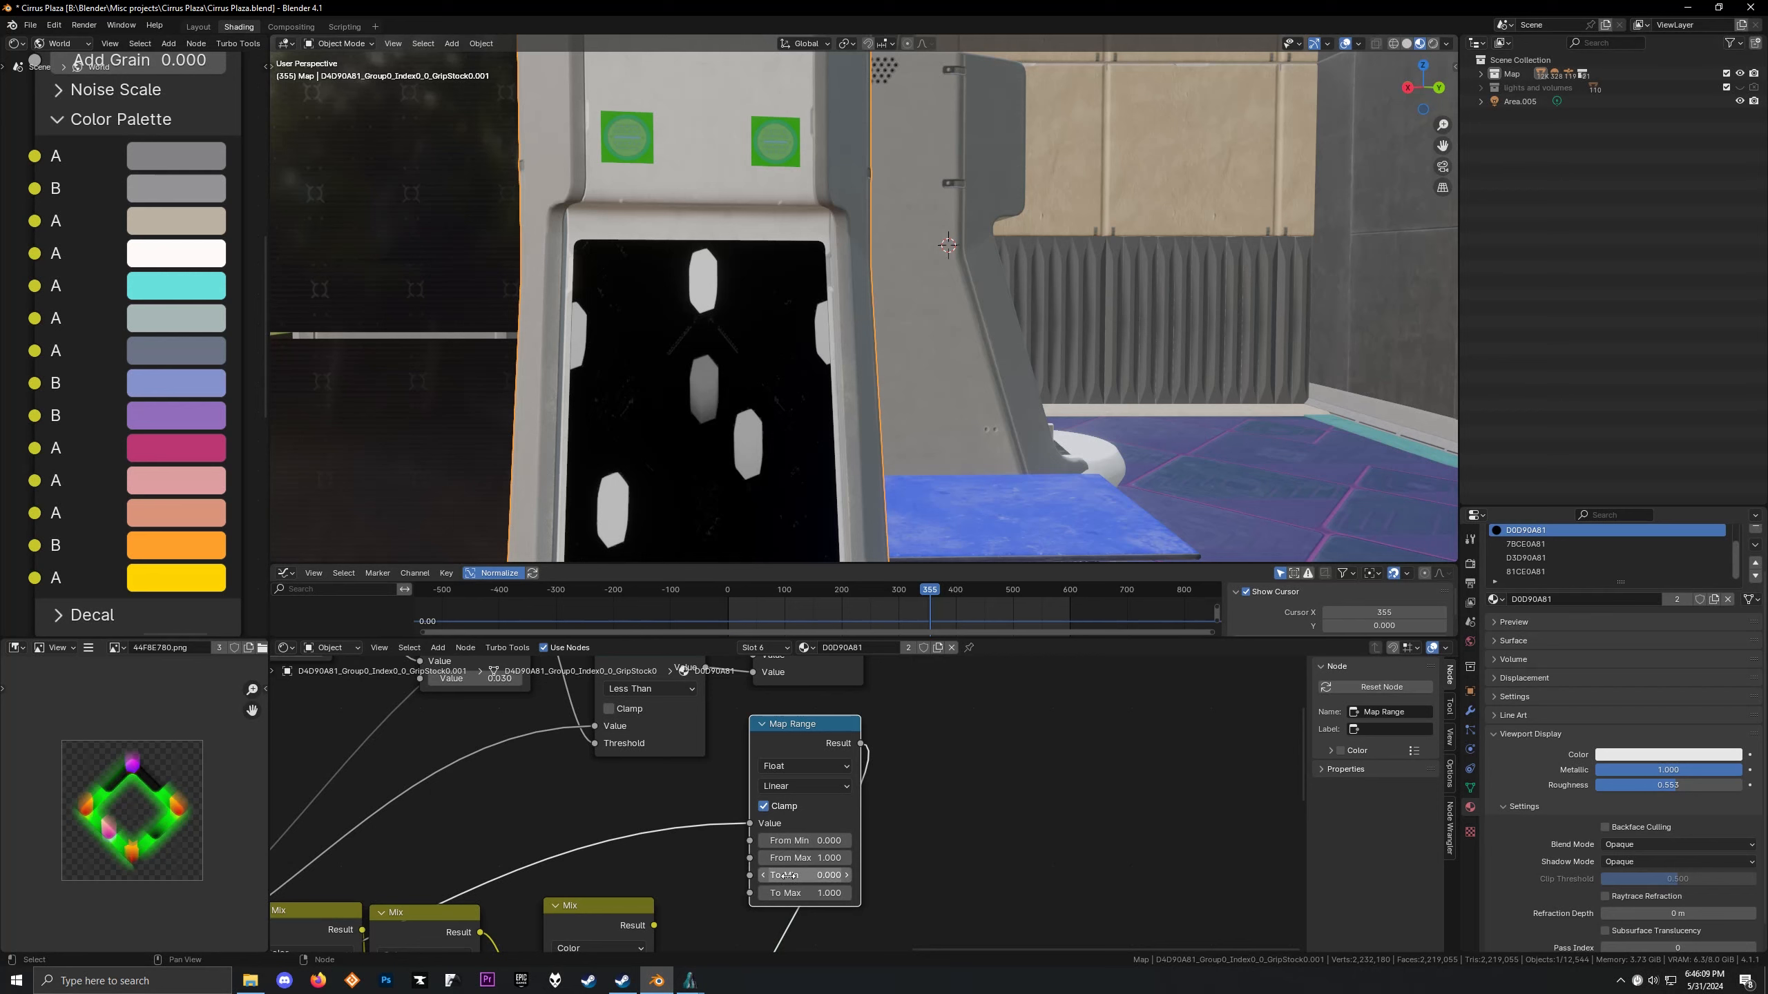
key(Return)
key(ctrl+z)
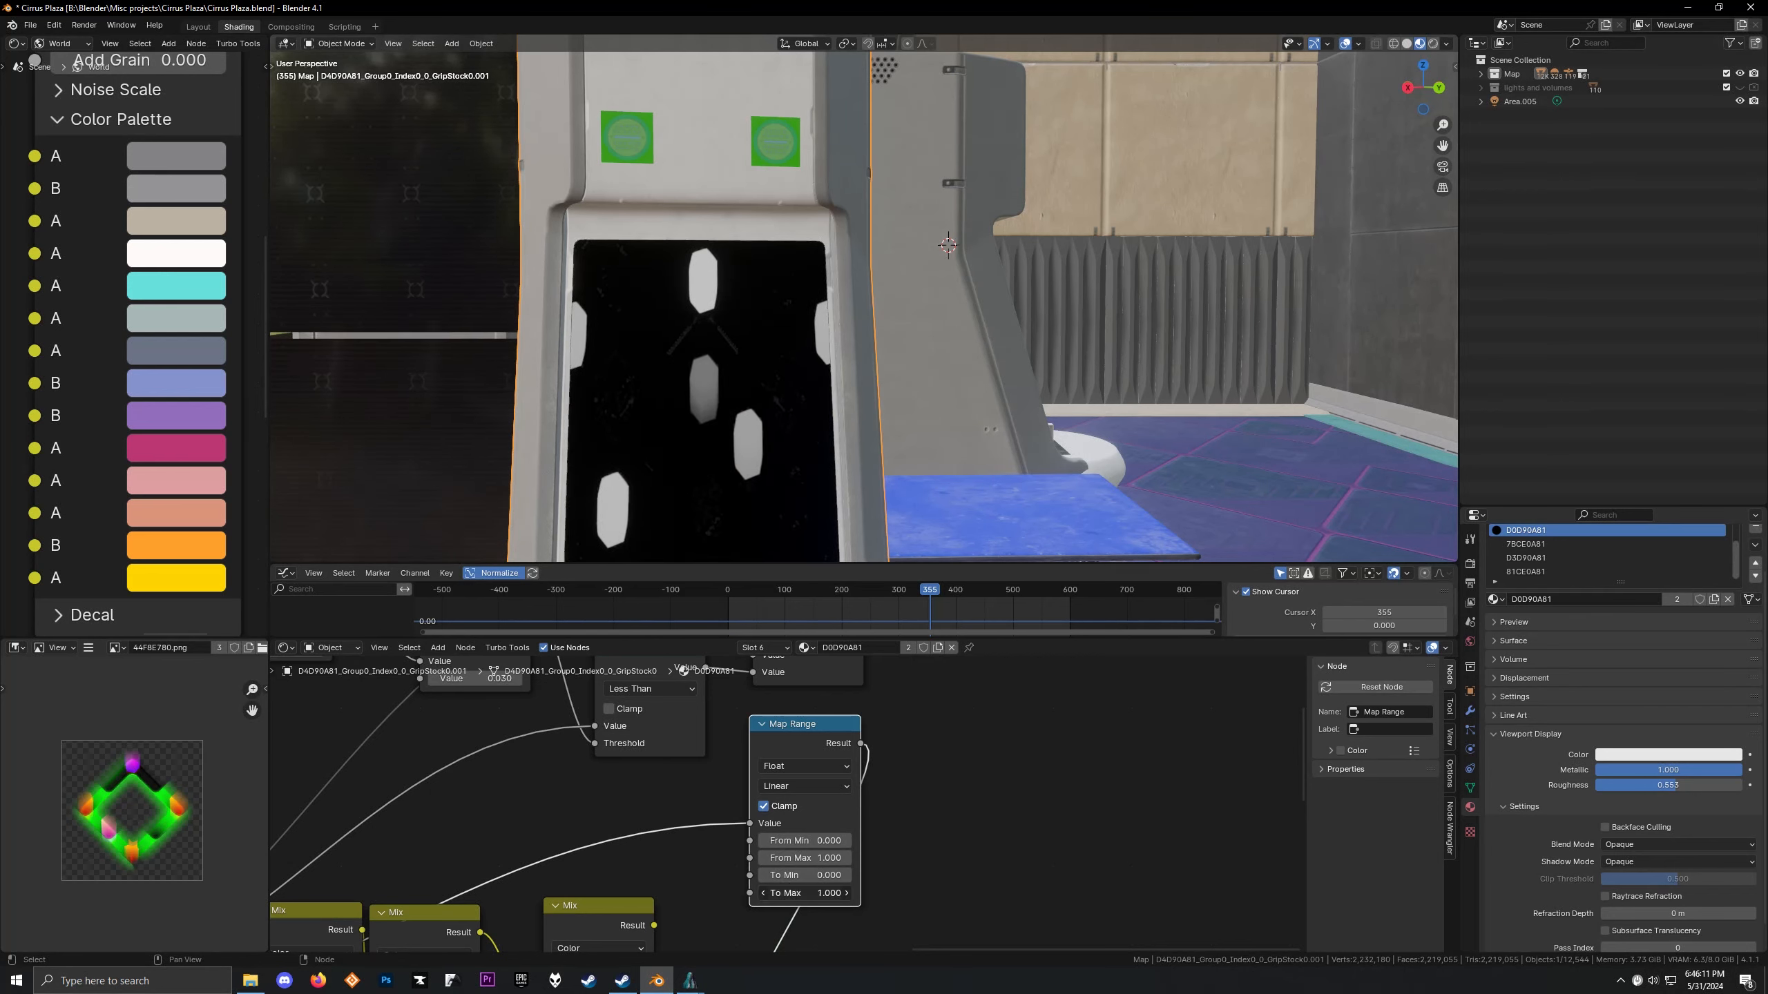
Try From Min values of 0.7 and 0.45 on the Map Range node, undoing each
click(794, 840)
text(0.7)
key(Return)
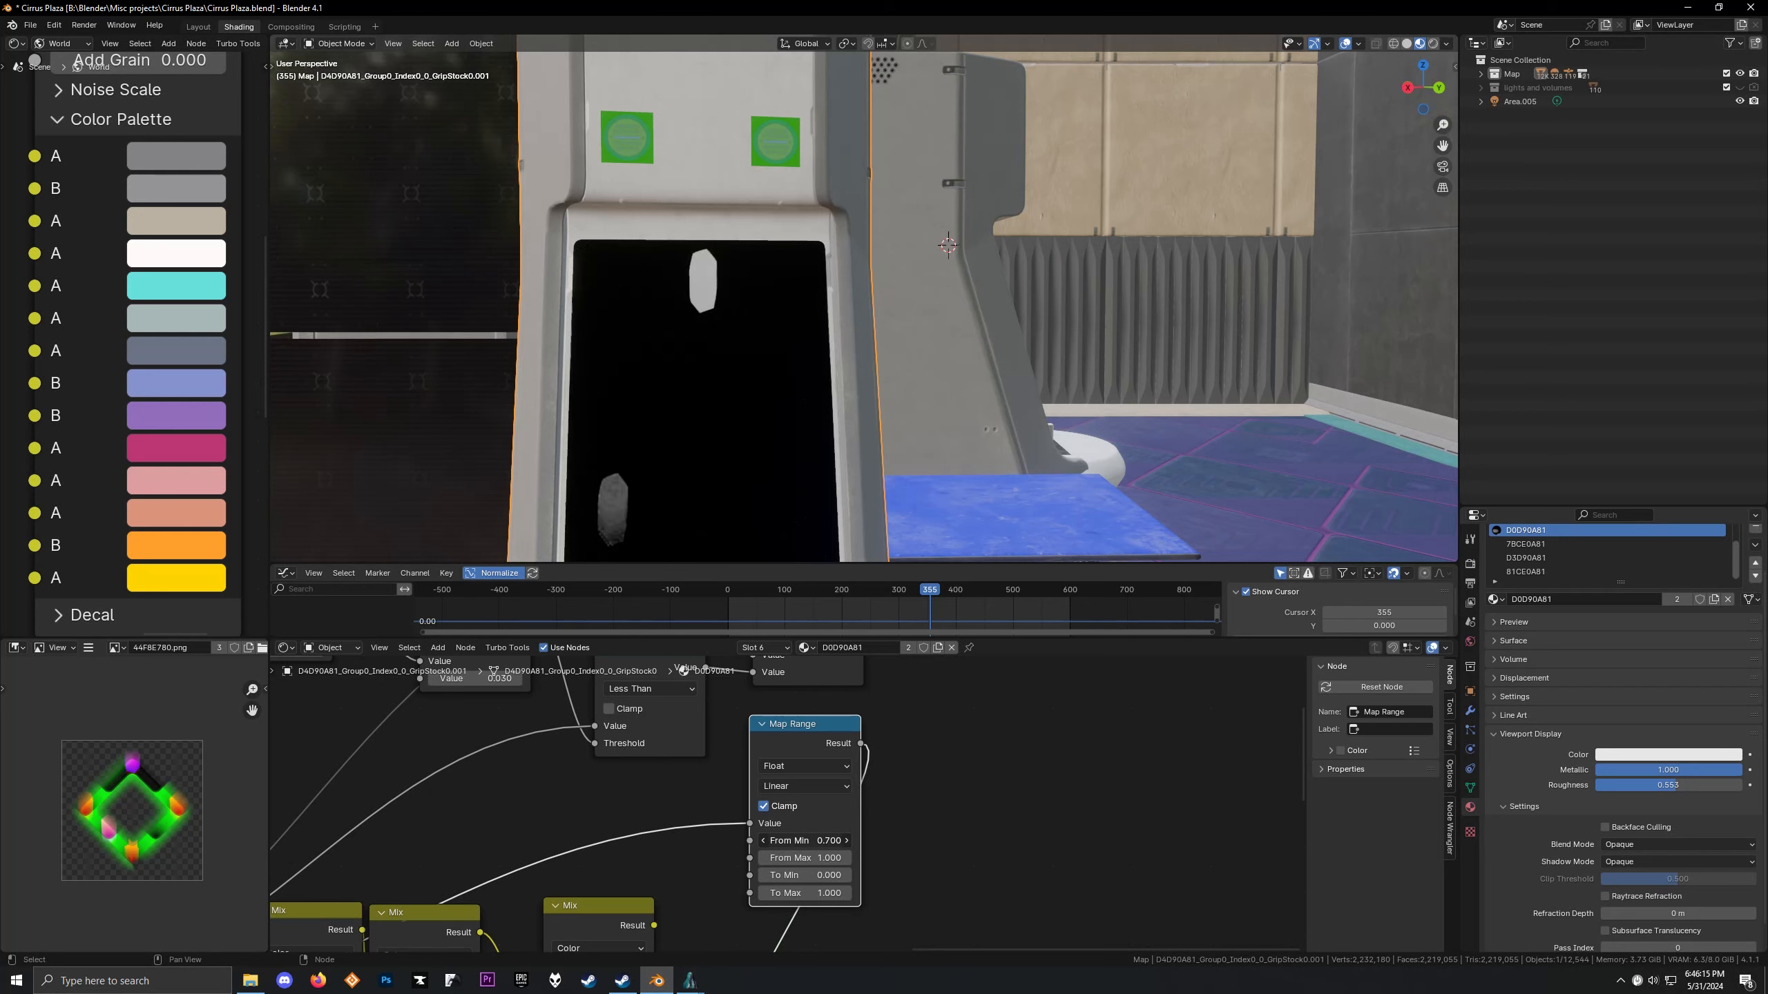
key(ctrl+z)
click(793, 841)
text(0.25)
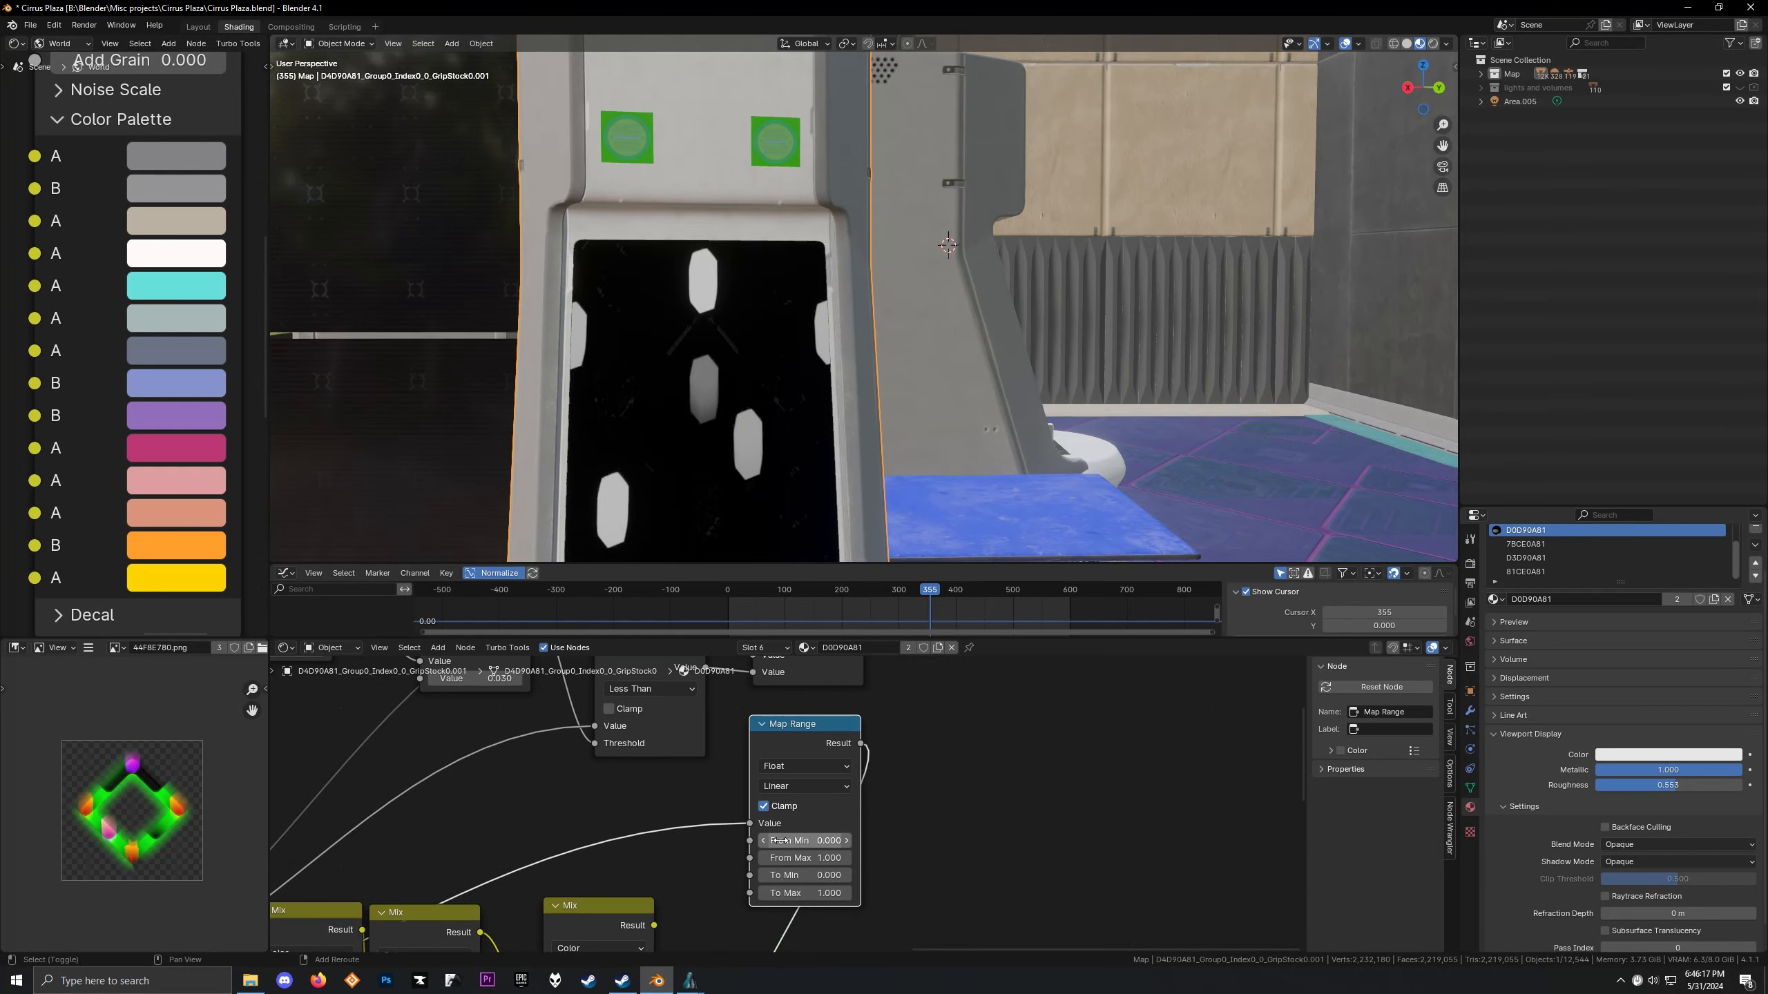
key(Return)
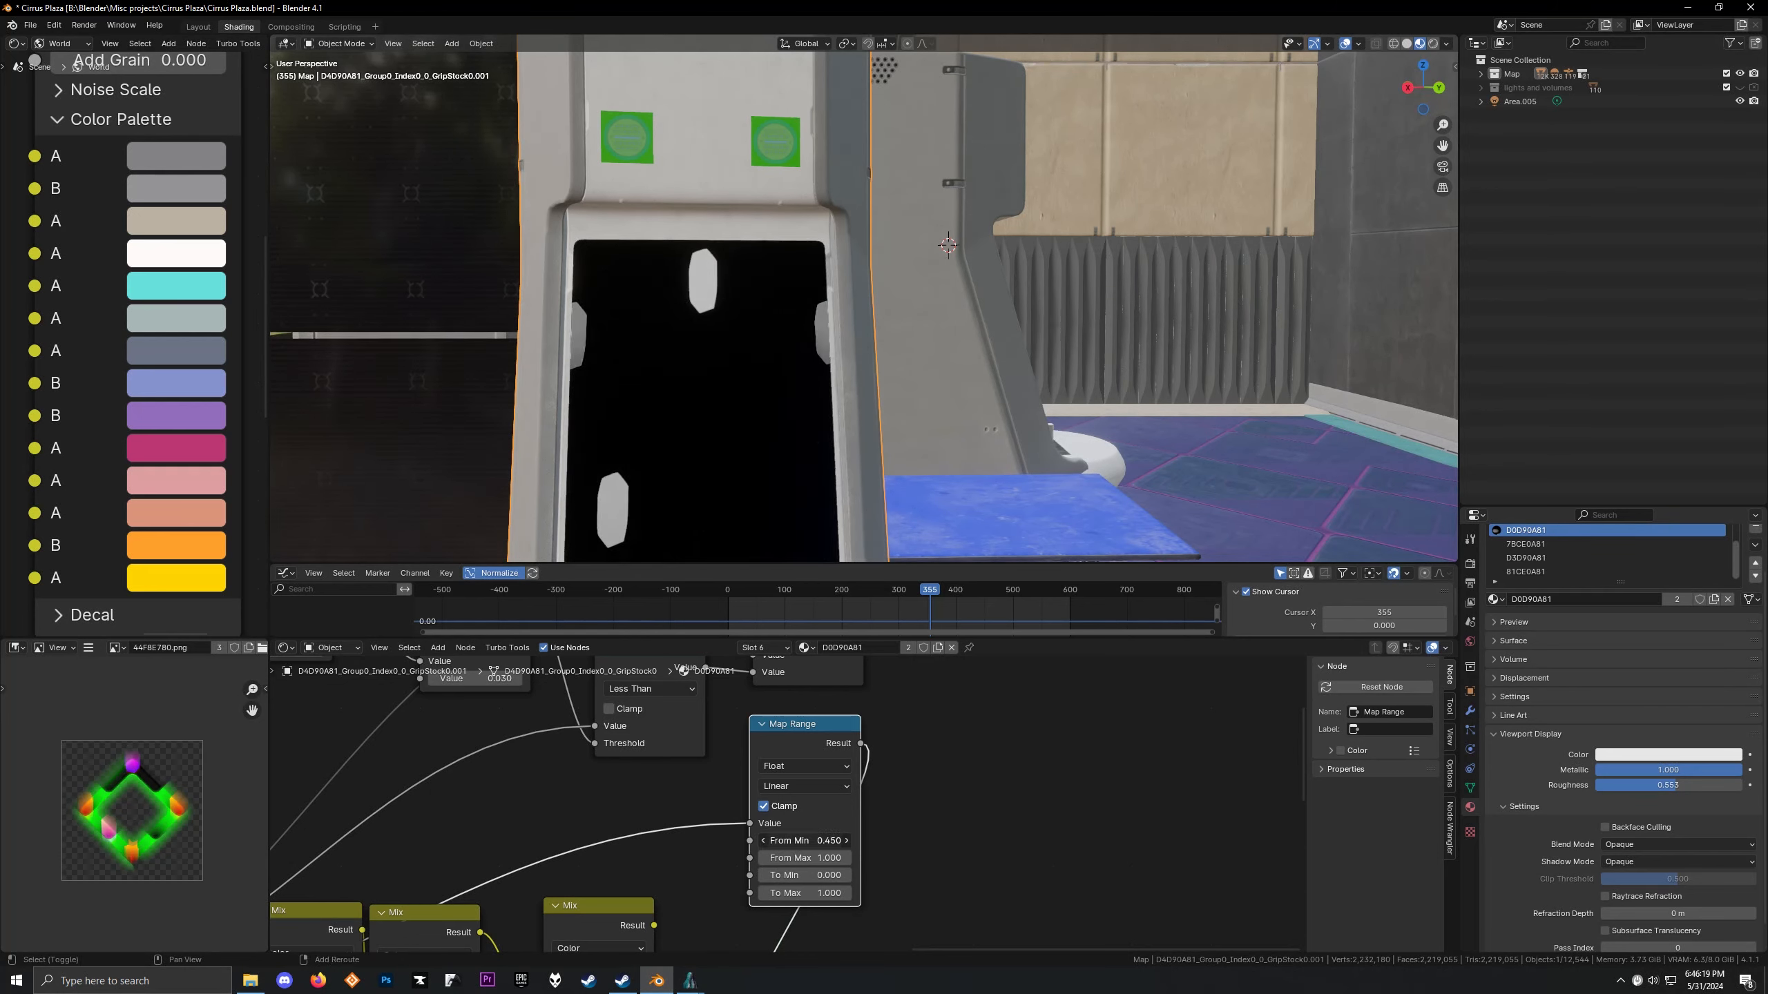
key(ctrl+z)
Connect the Wrap node's output to the Map Range node's From Min input
scroll(644, 825, down, 5)
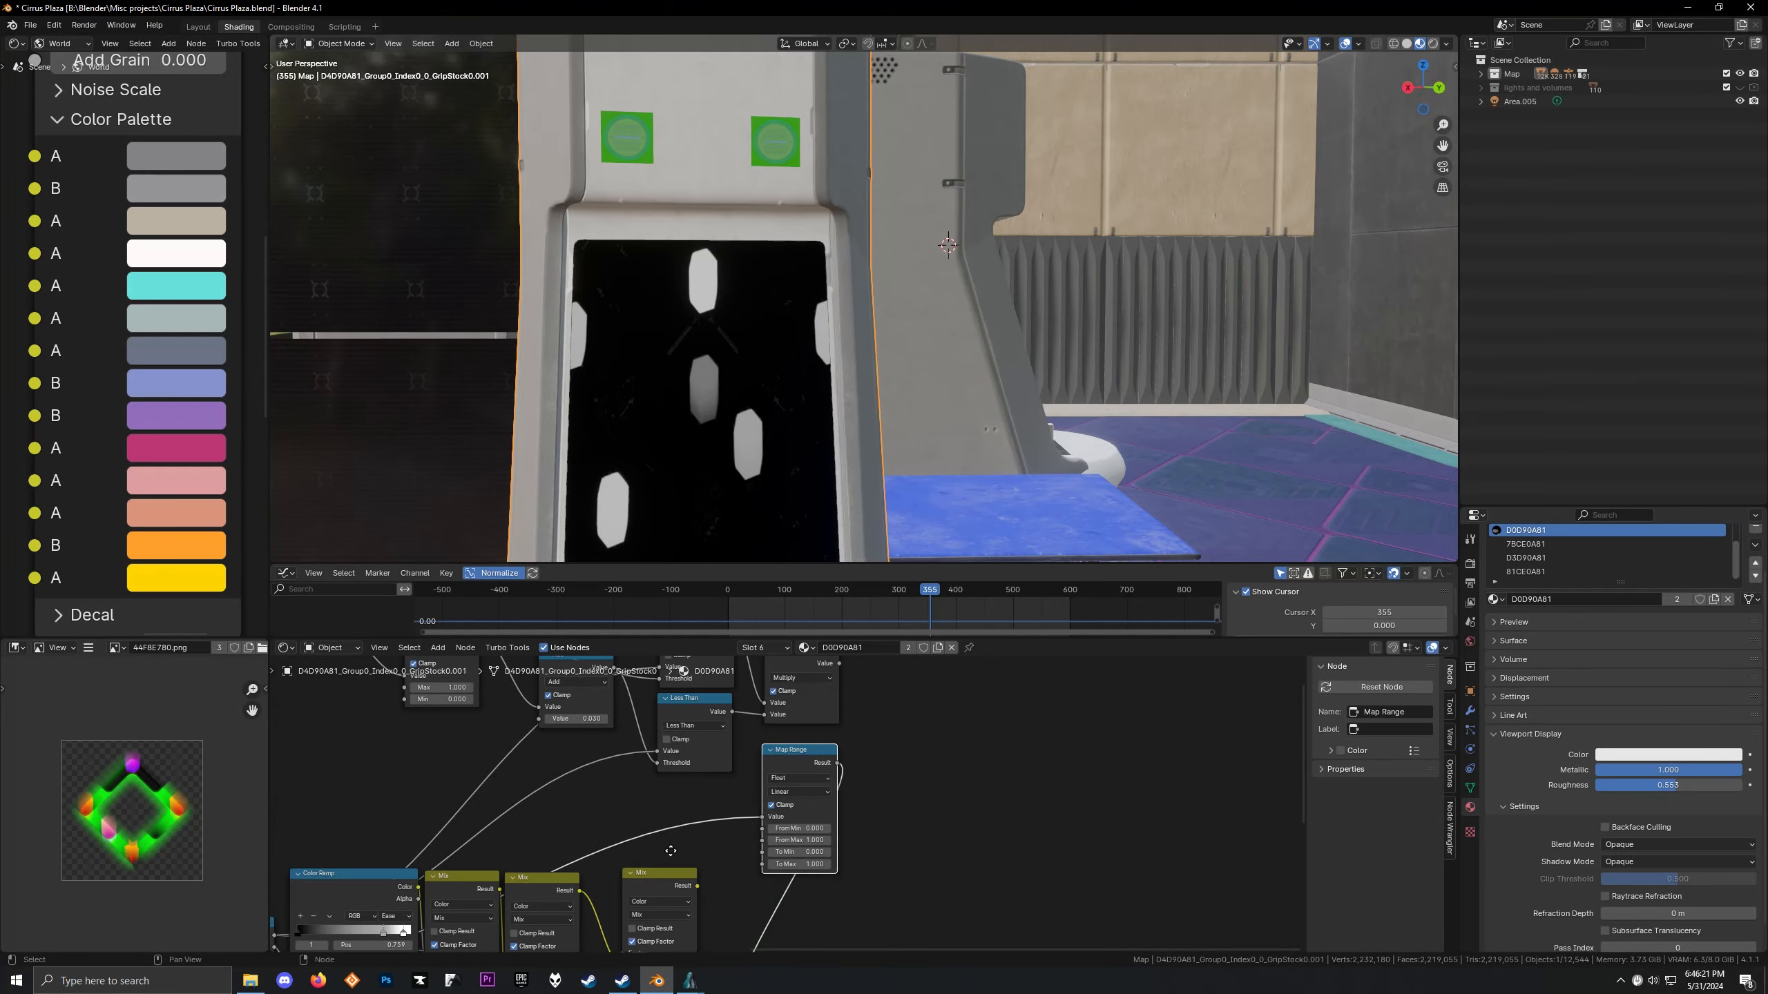
middle_drag(644, 825, 710, 876)
scroll(654, 841, down, 2)
scroll(582, 783, up, 3)
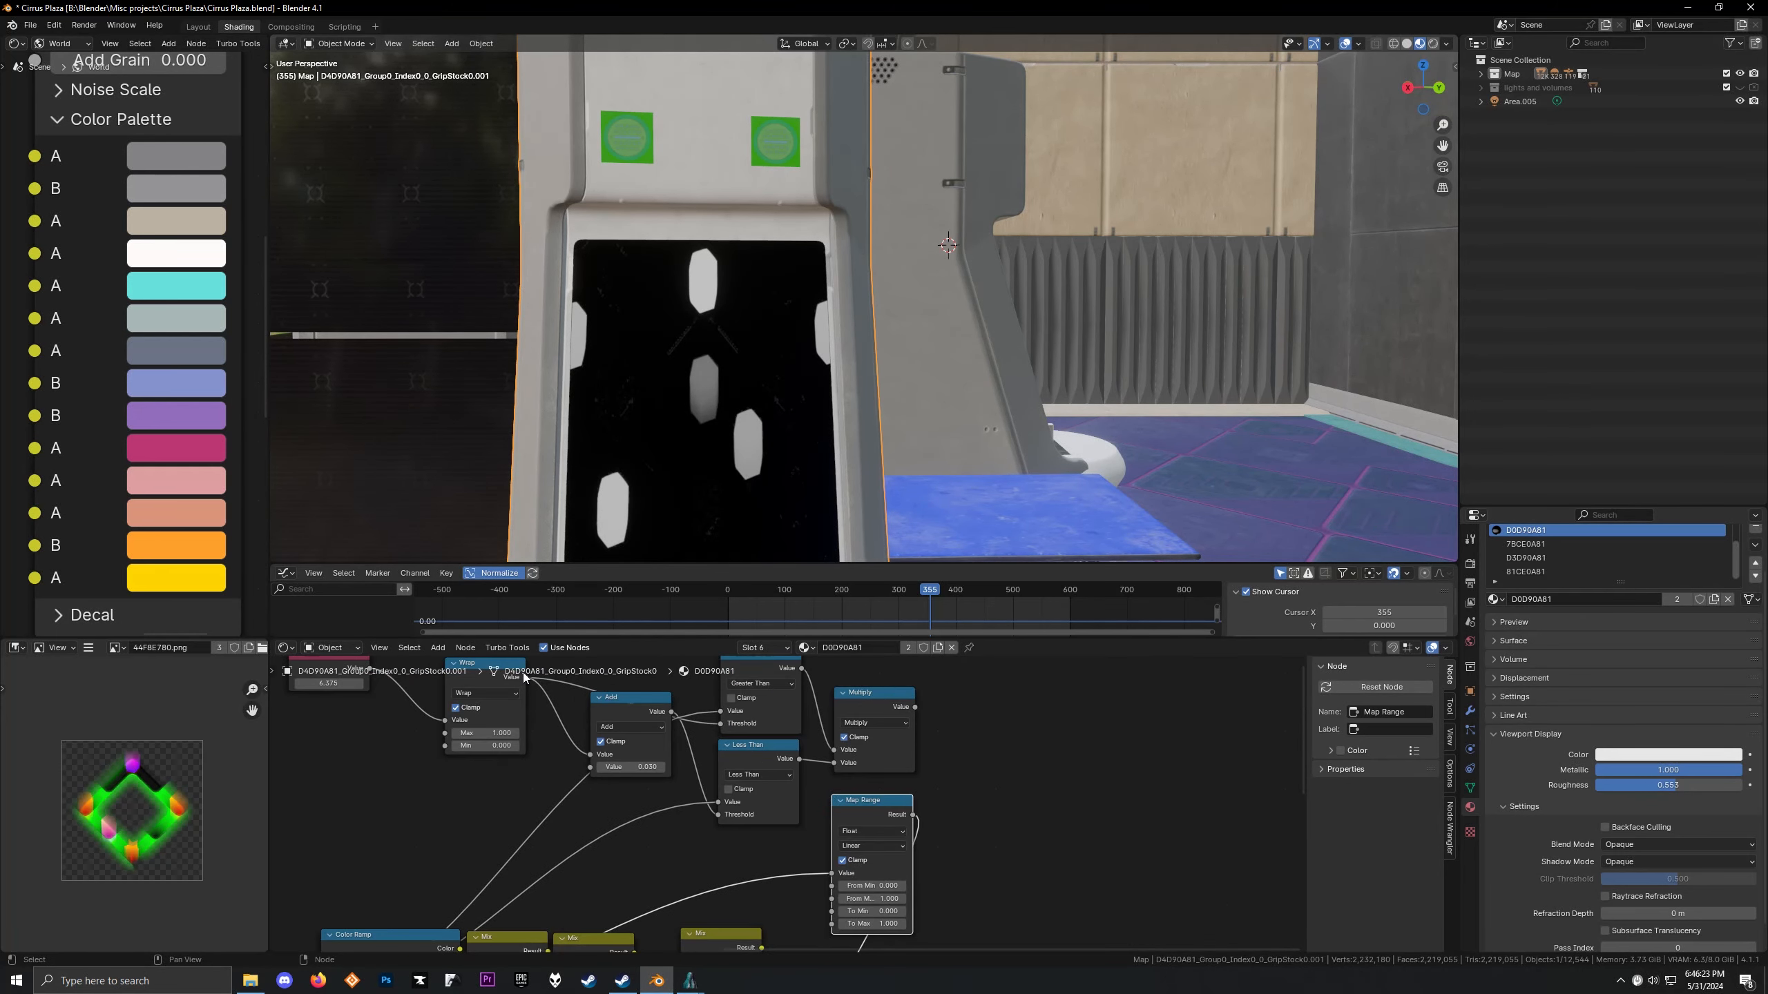
drag(524, 677, 831, 886)
Delete the Add, Greater Than, Less Than and Multiply nodes and place the Map Range node right beside the Wrap node
scroll(831, 886, down, 1)
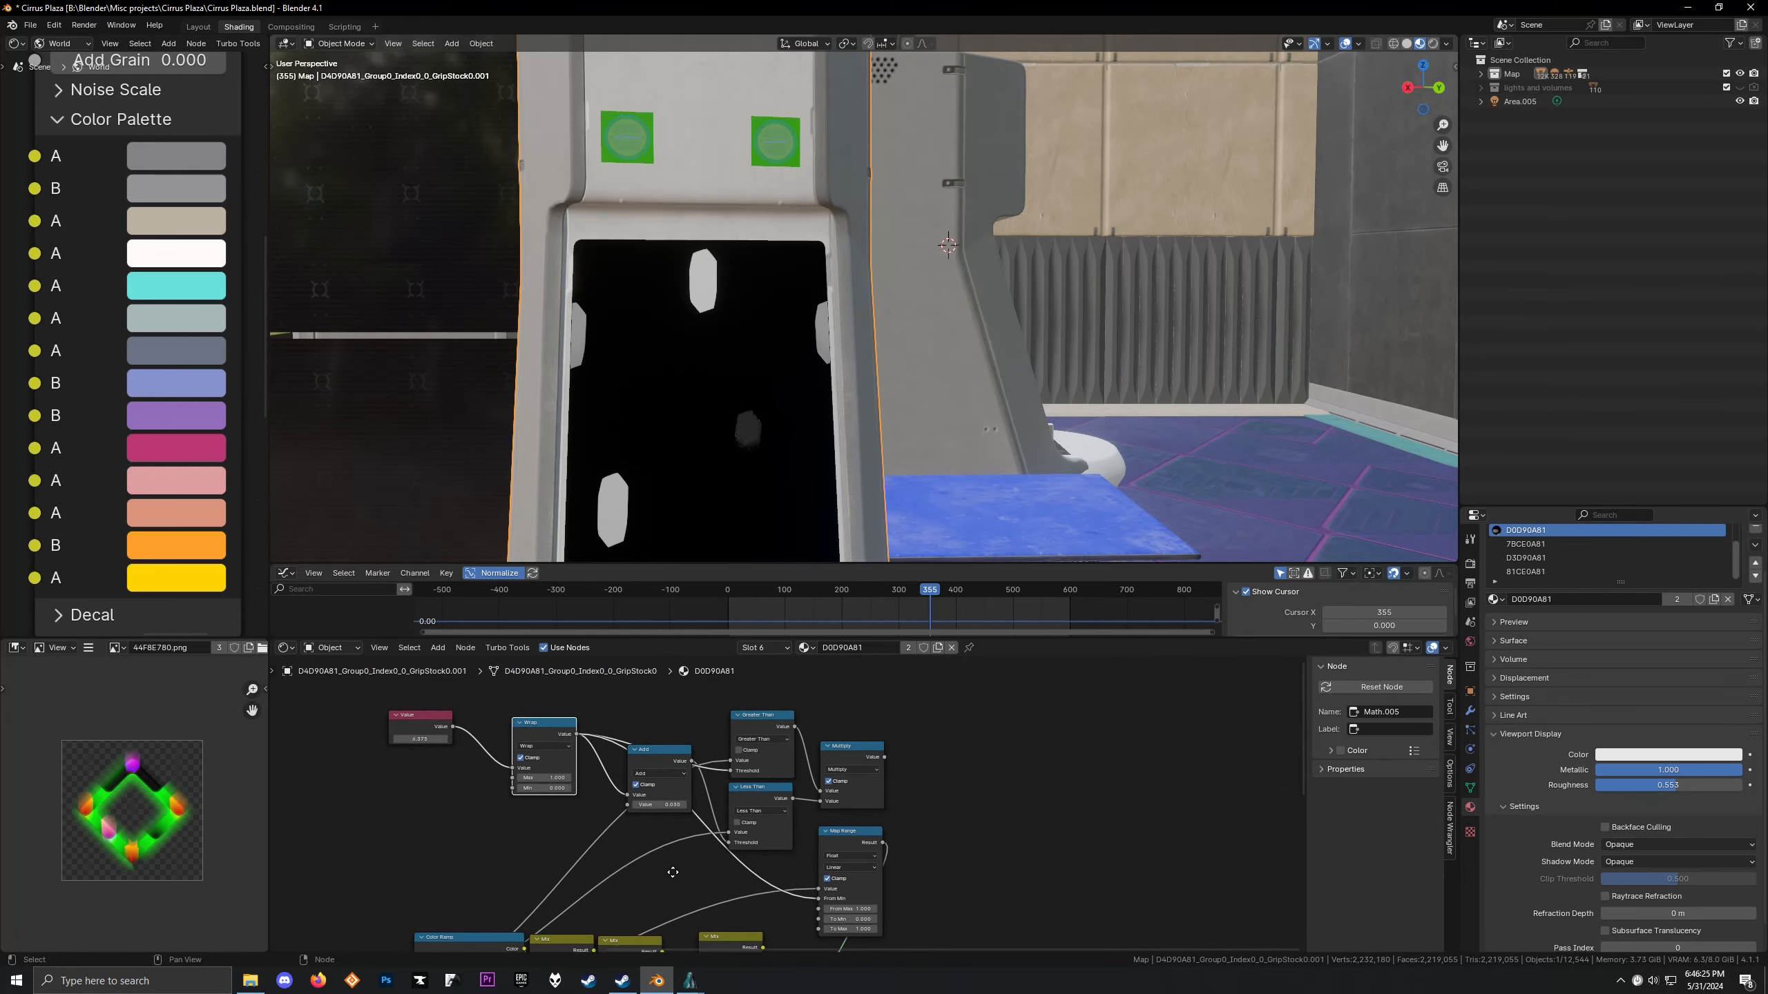
drag(618, 705, 865, 813)
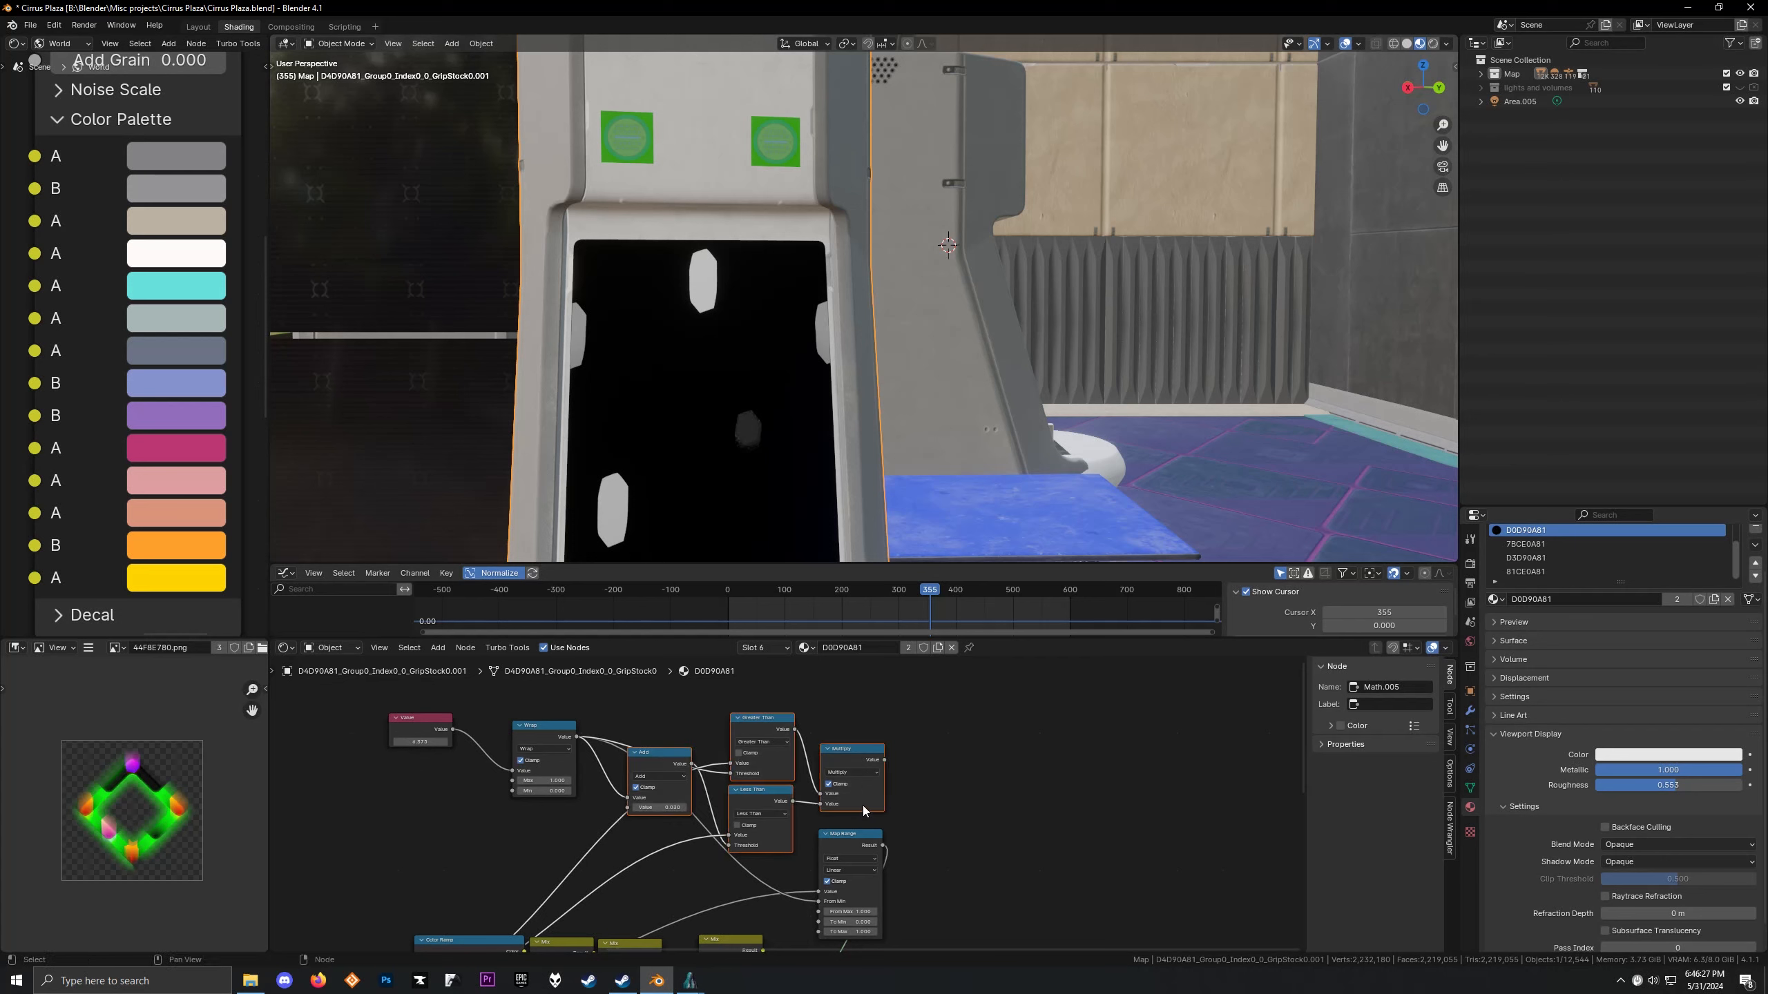
key(ctrl+x)
click(849, 834)
key(g)
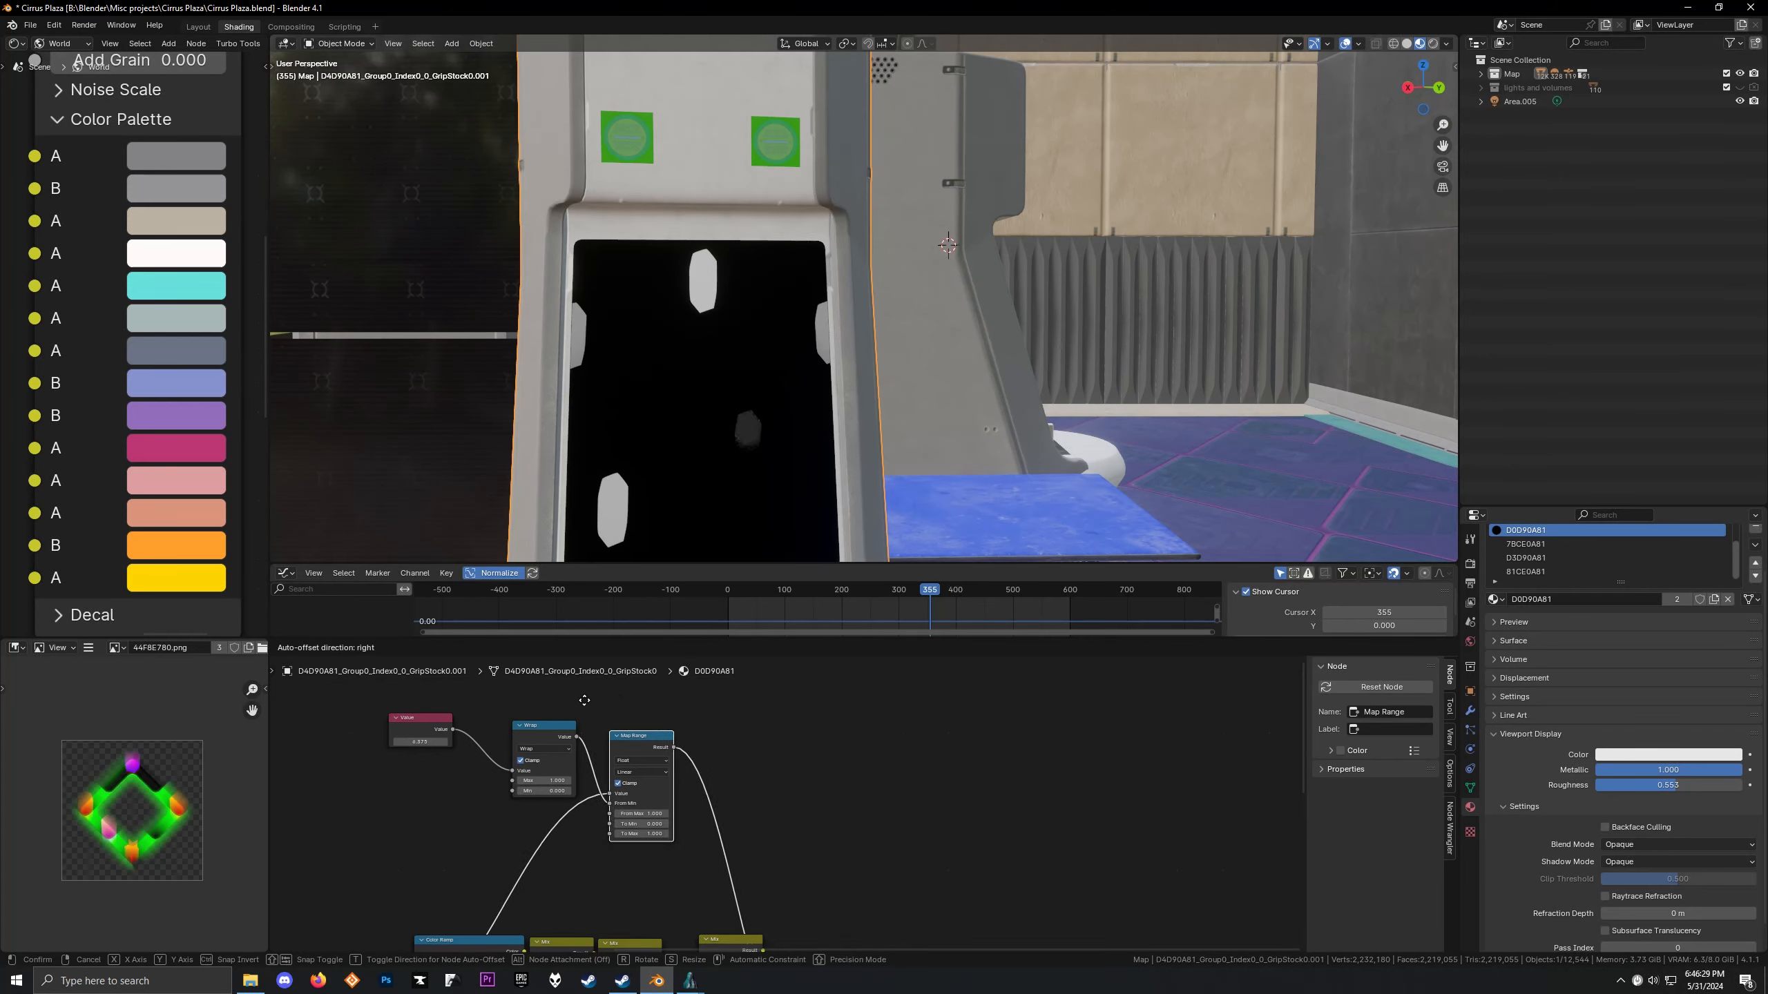
click(579, 698)
Set the Value node to 0 and insert a keyframe on it at frame 5
middle_drag(579, 697, 762, 767)
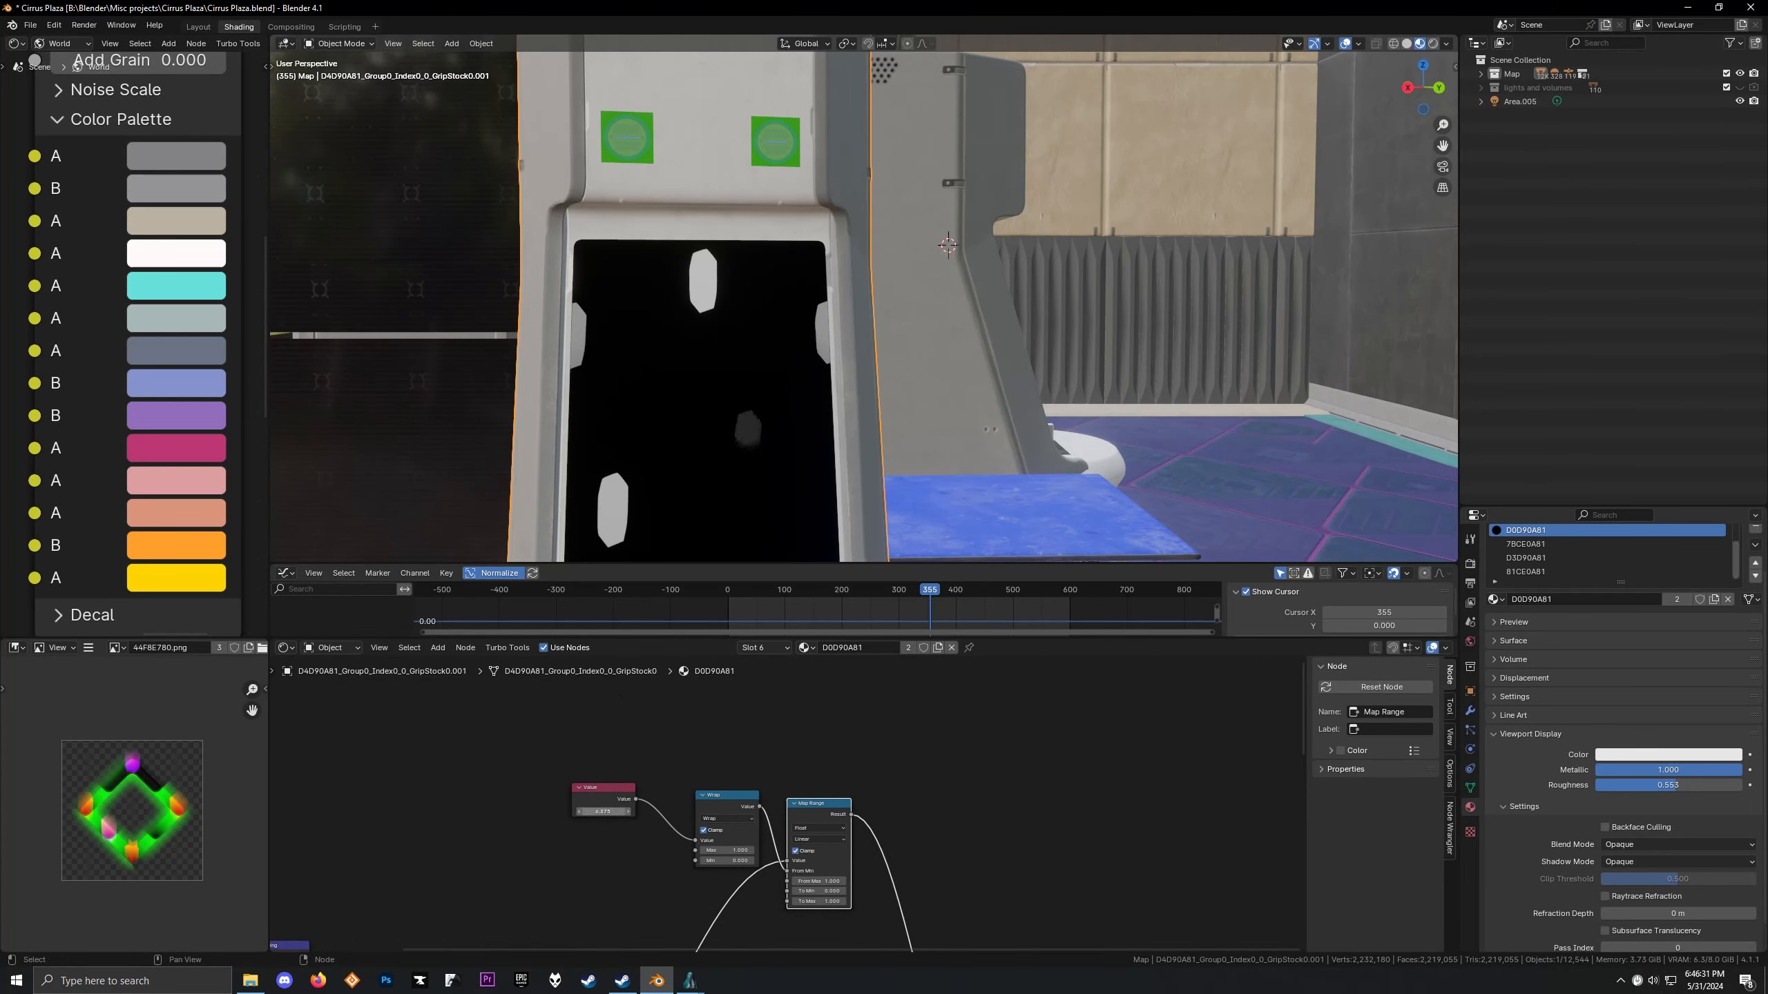
key(Return)
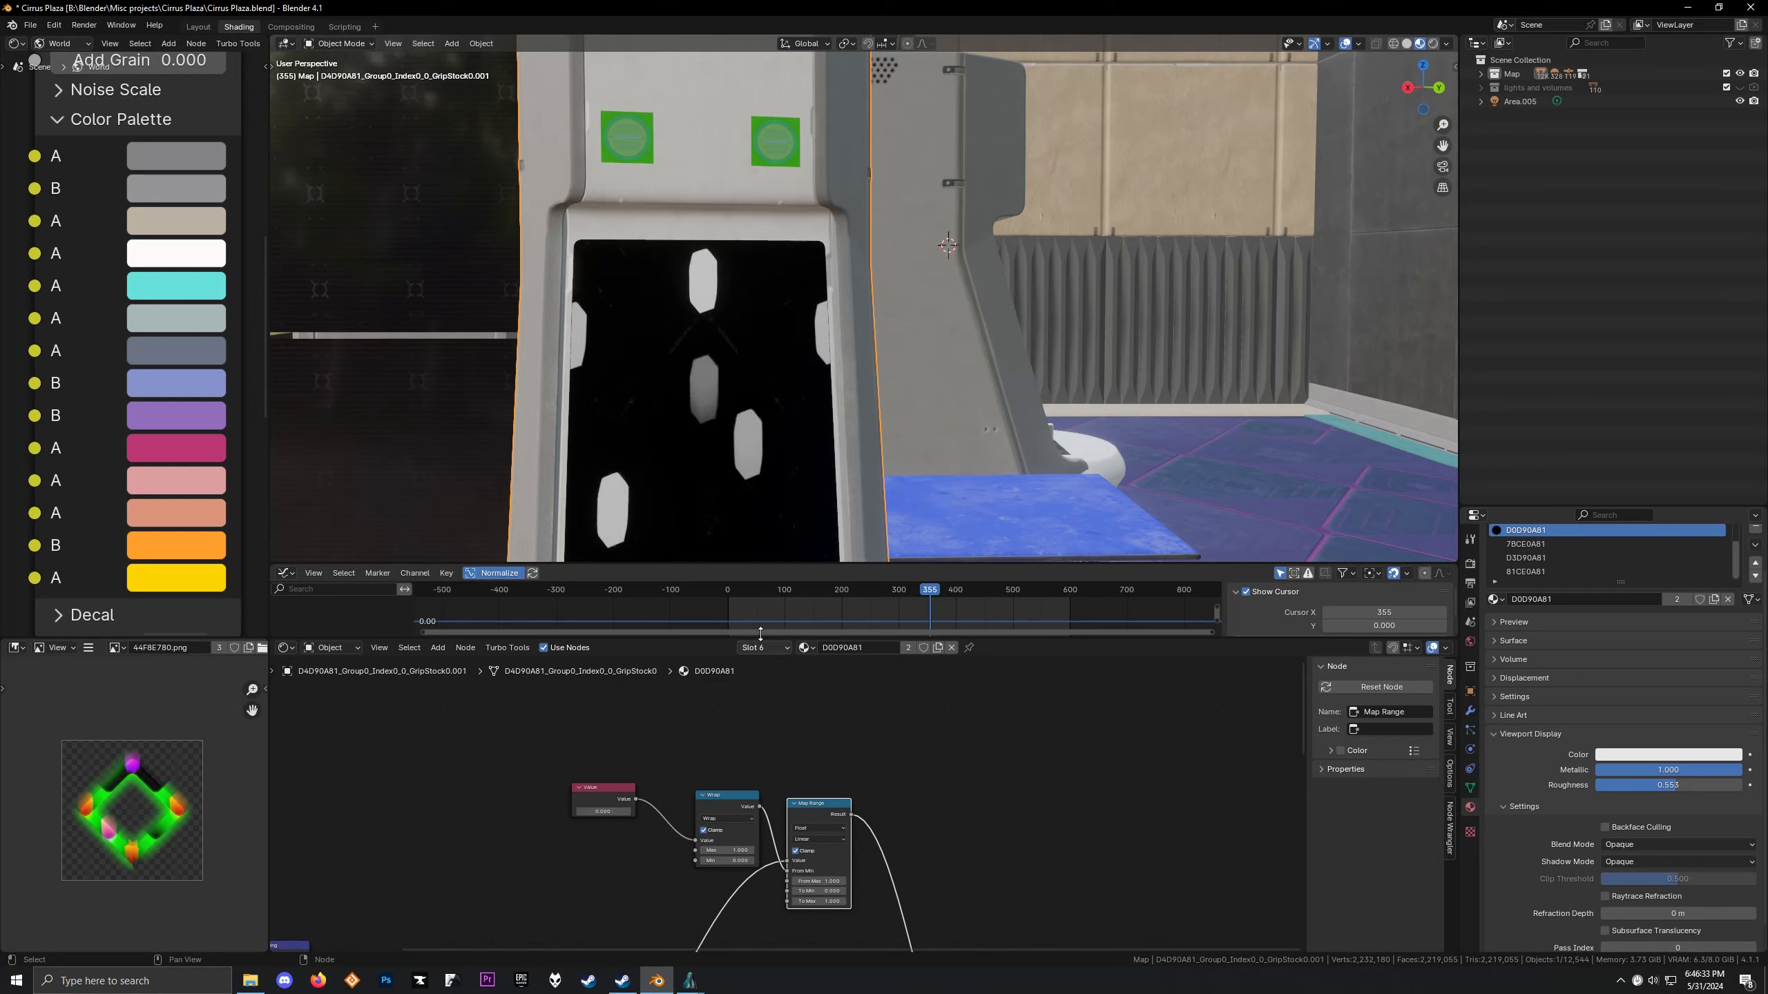
click(730, 595)
scroll(627, 846, up, 3)
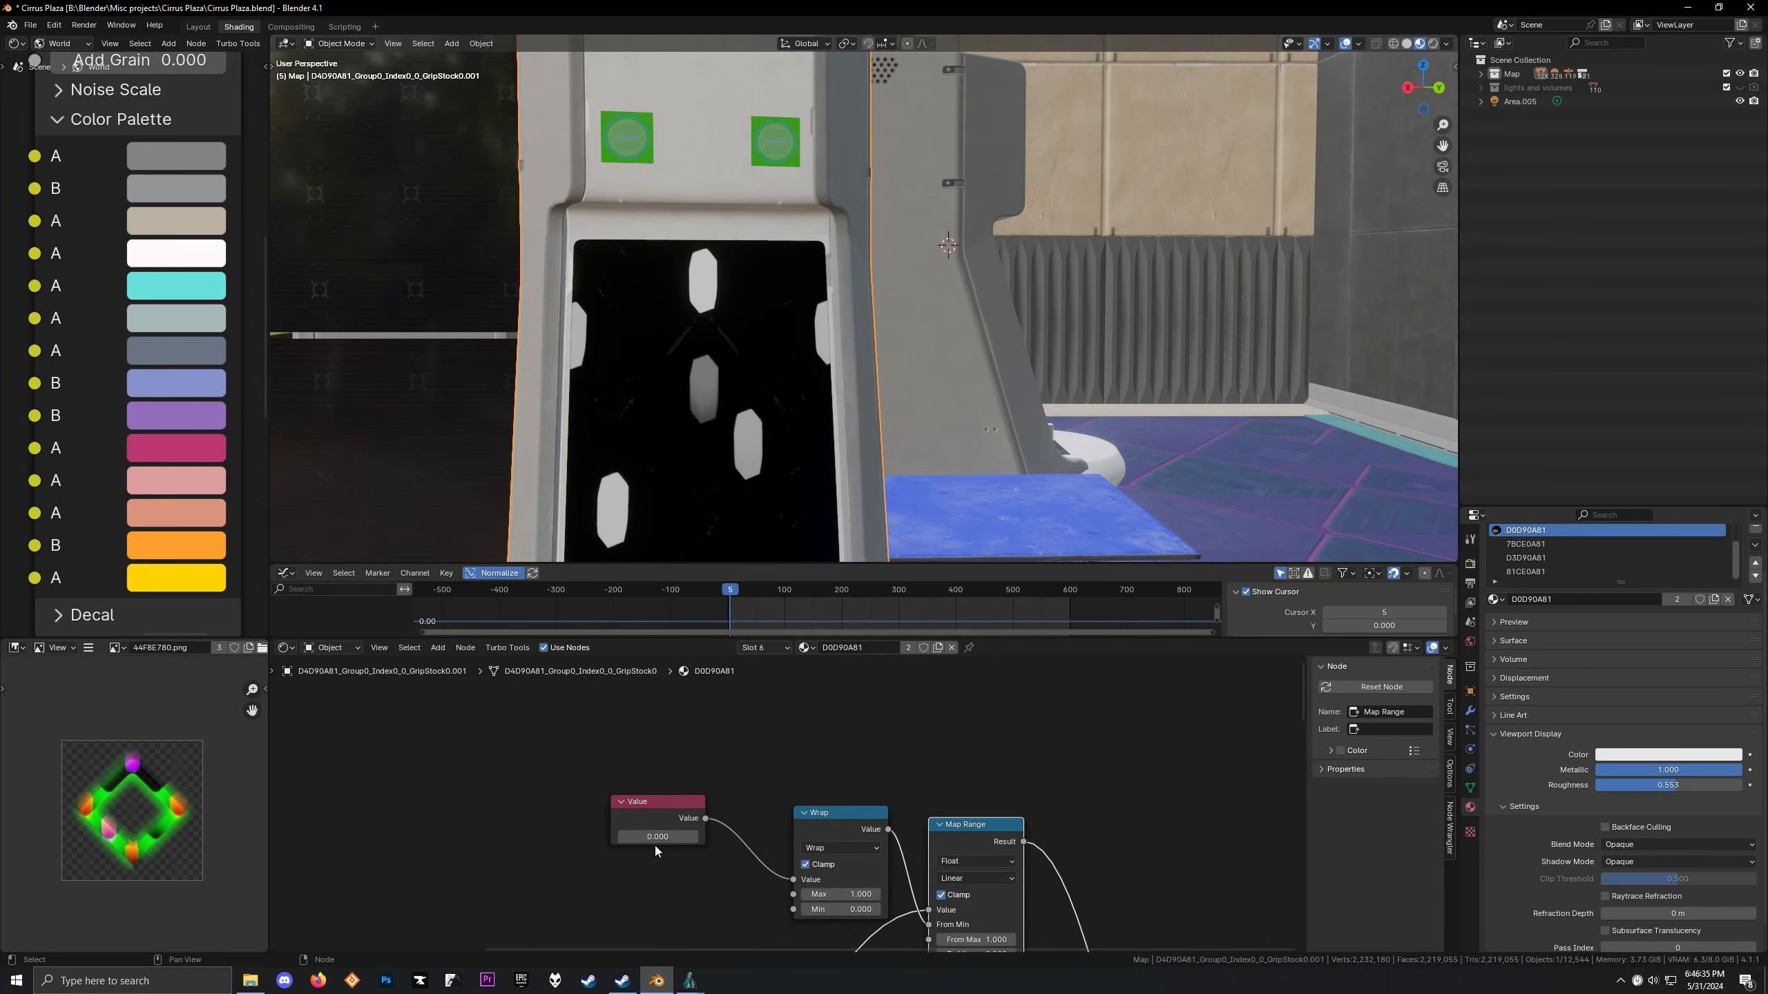
right_click(623, 847)
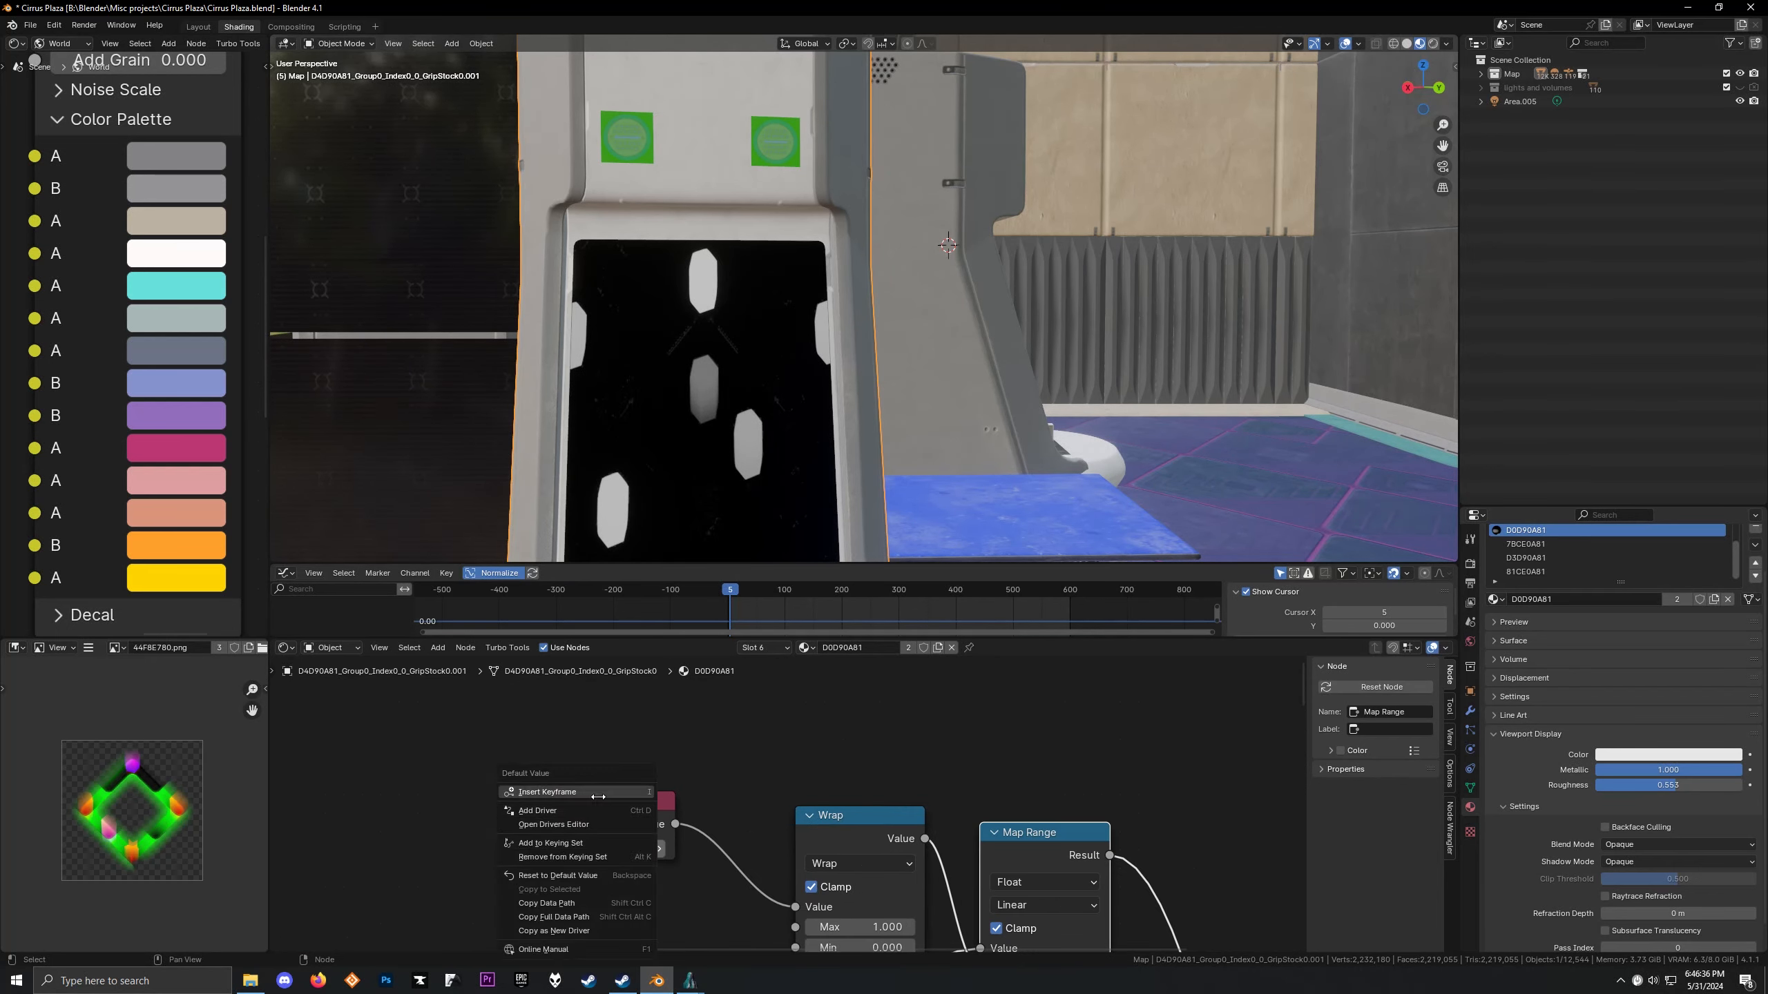
key(i)
click(632, 811)
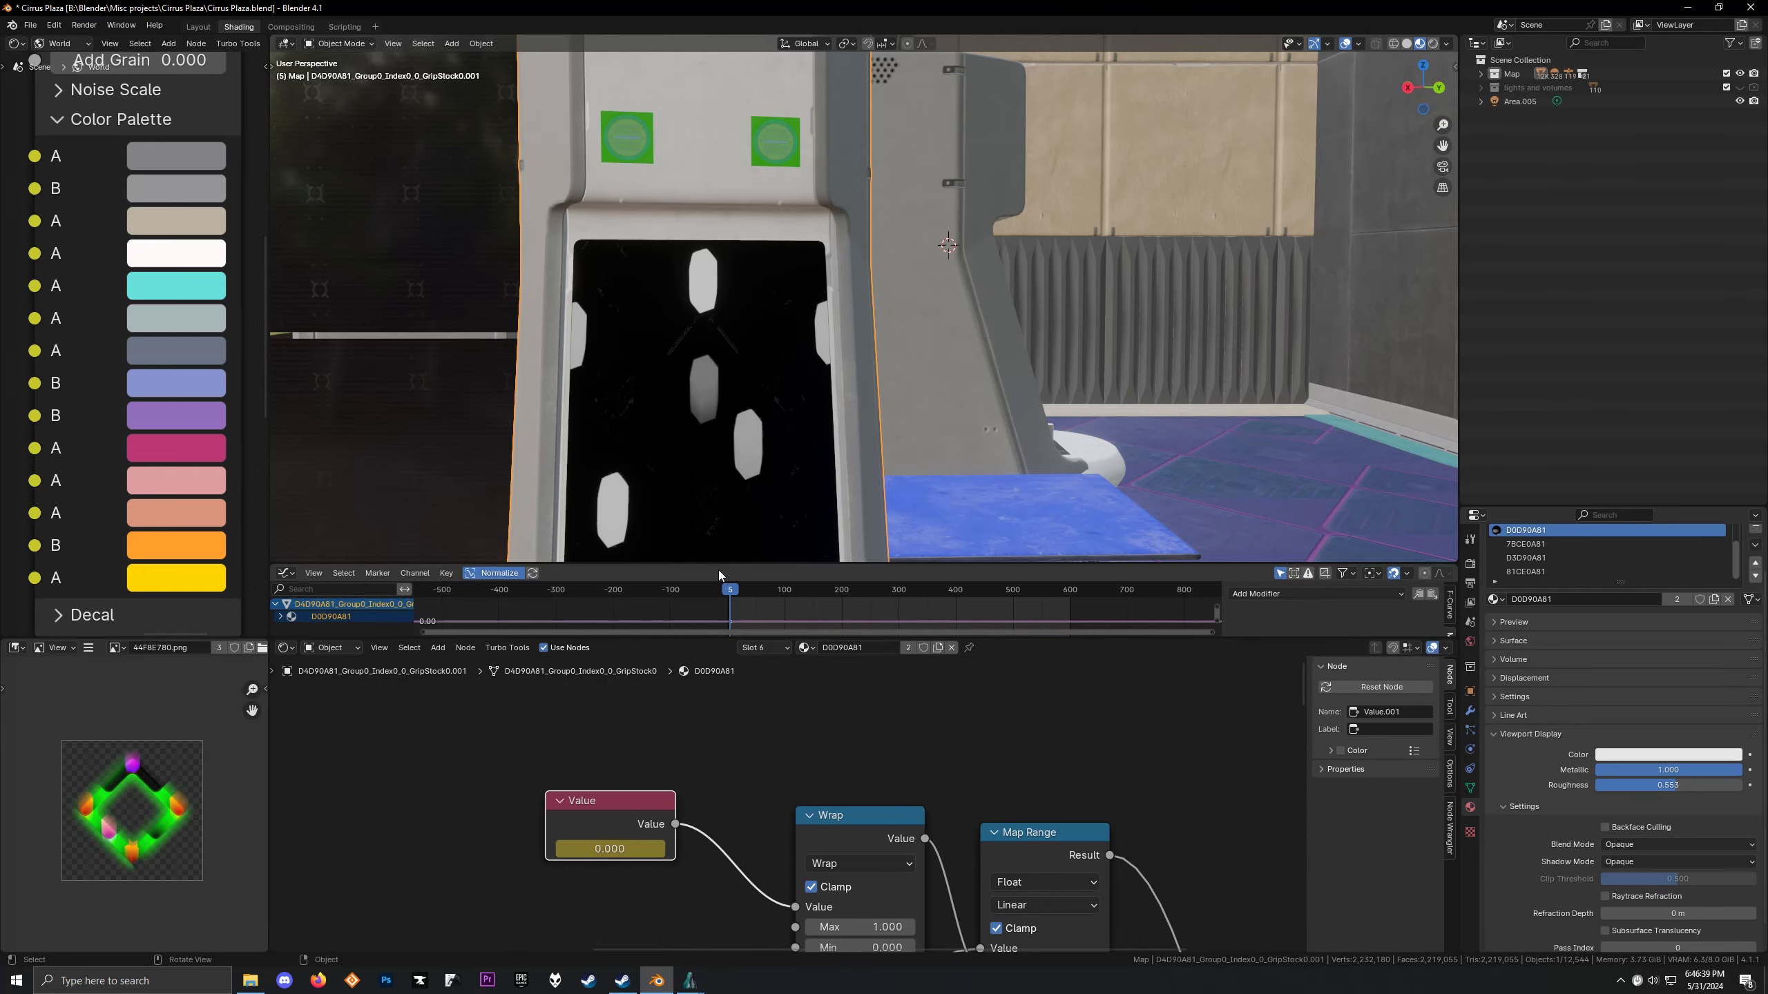
Add a Generator modifier with an x^1 coefficient of 0.080 to the Value node's curve and turn off Normalize in the enlarged graph editor
drag(719, 566, 719, 383)
click(1267, 412)
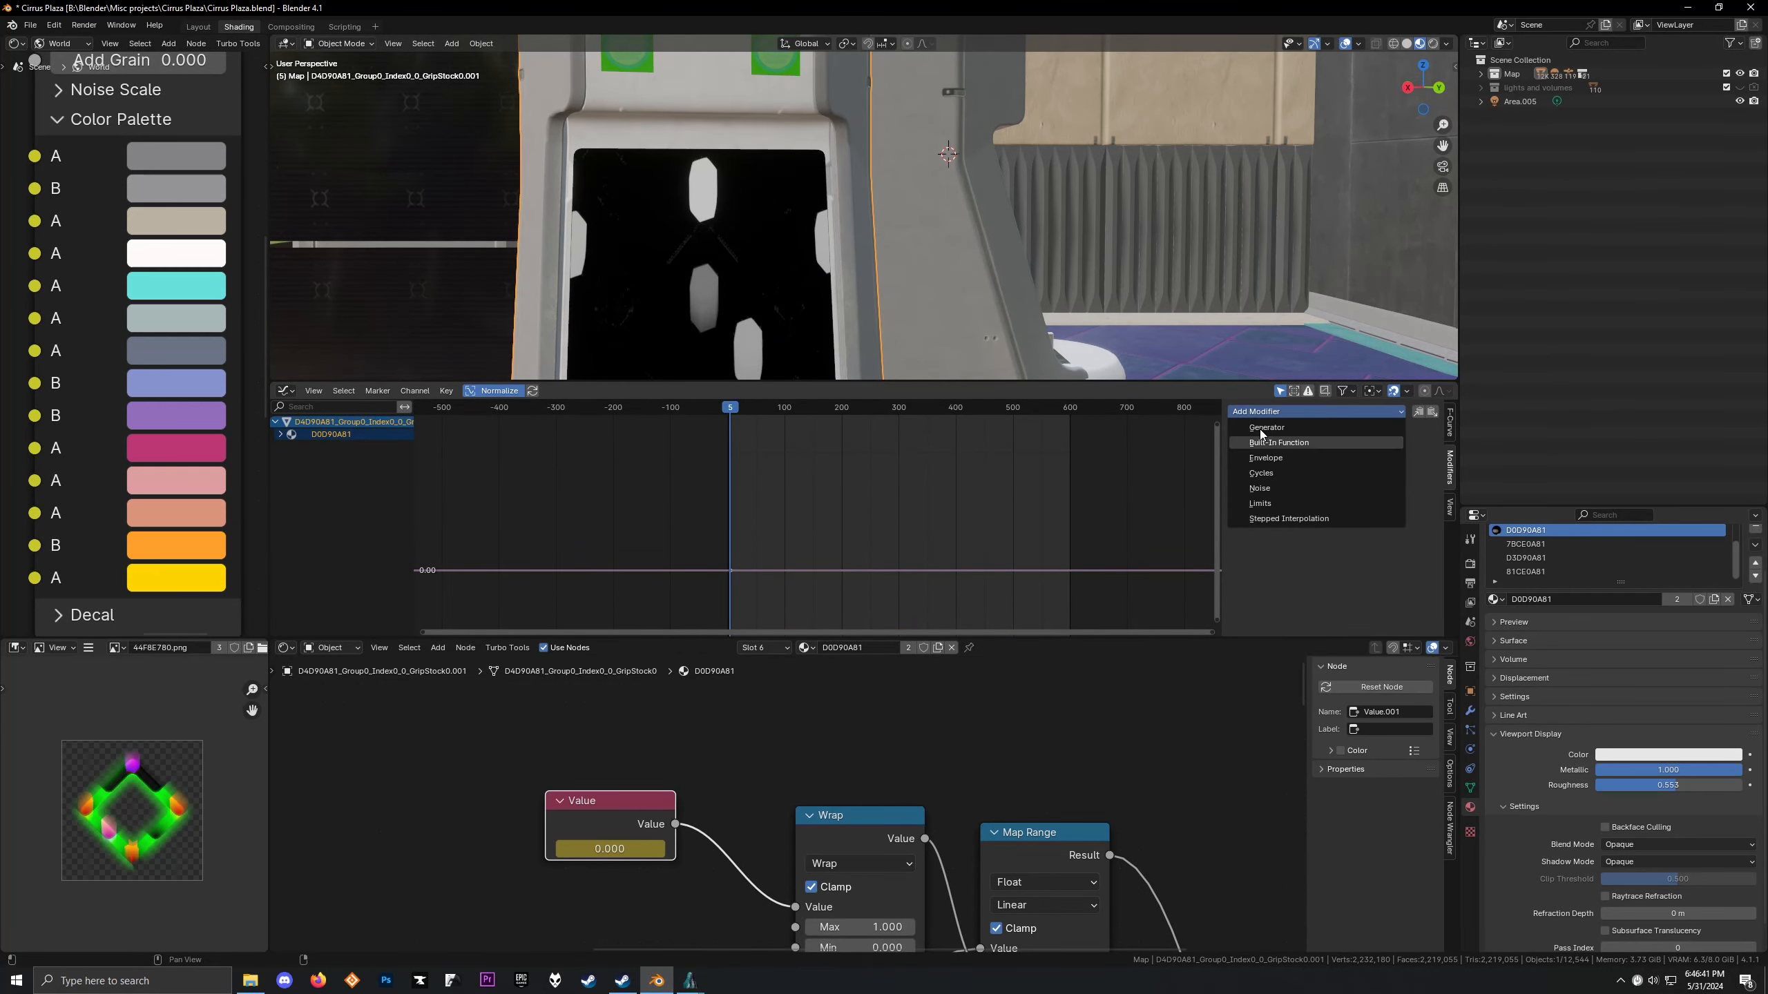
click(1266, 427)
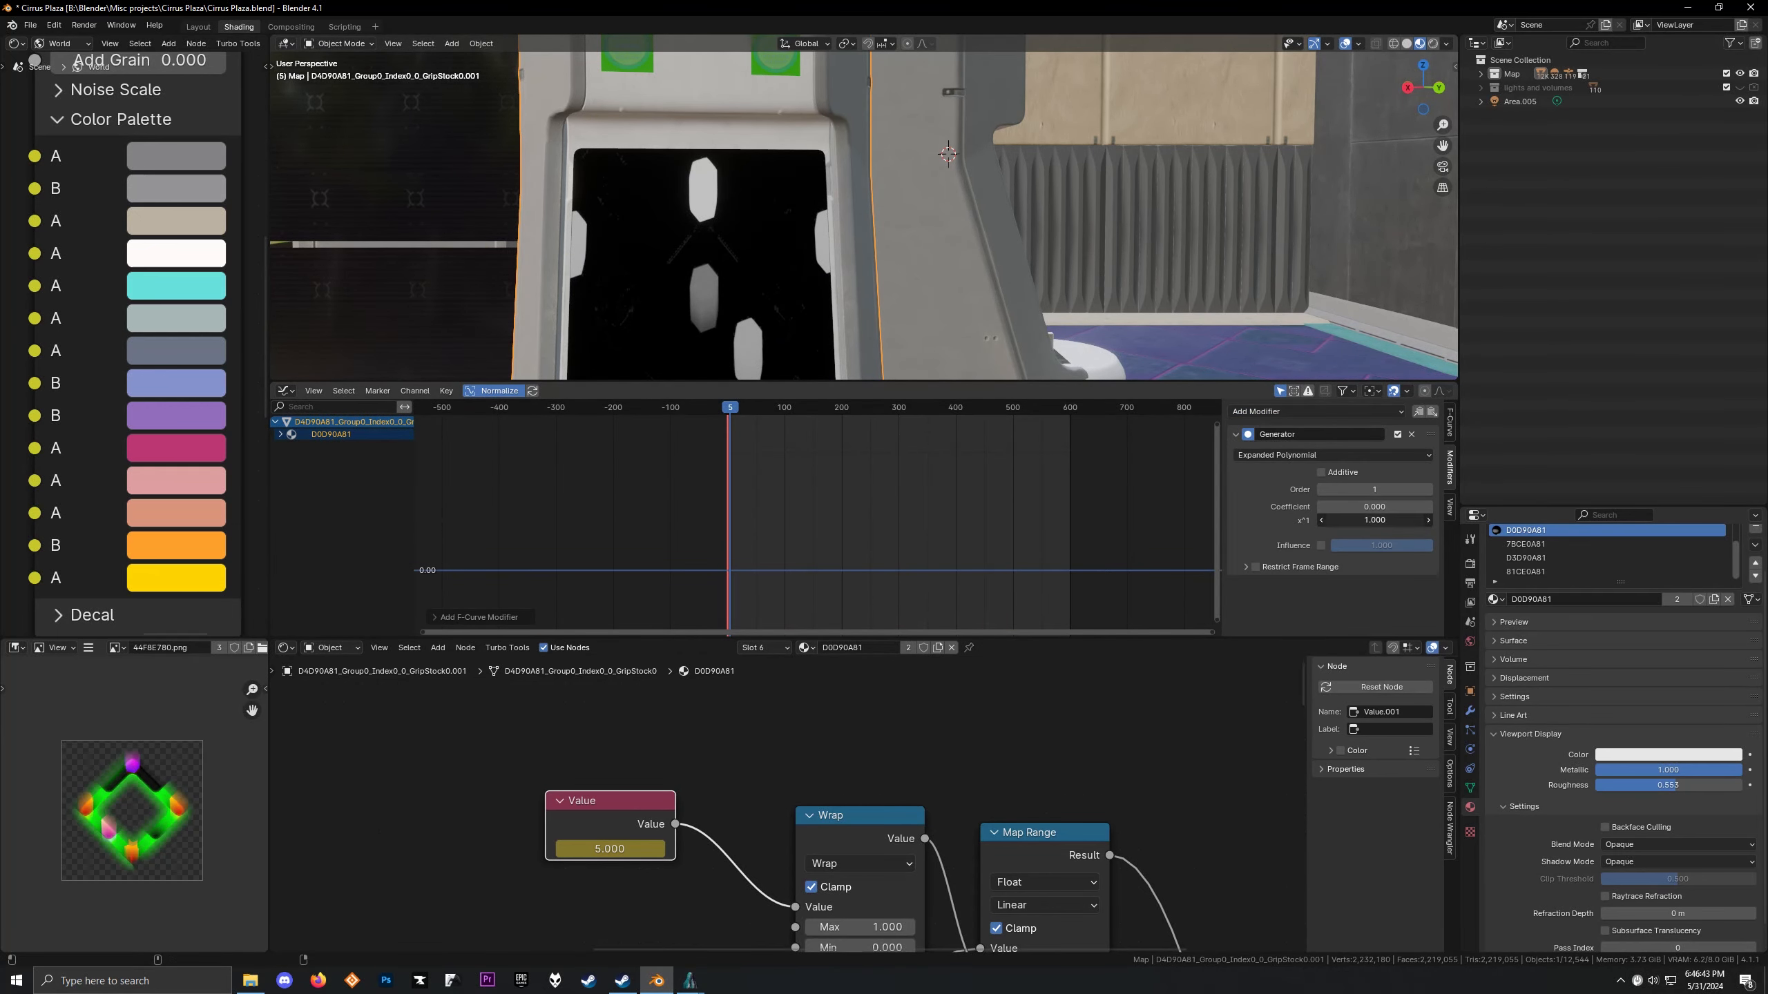
drag(1374, 520, 1325, 520)
drag(1374, 519, 1320, 519)
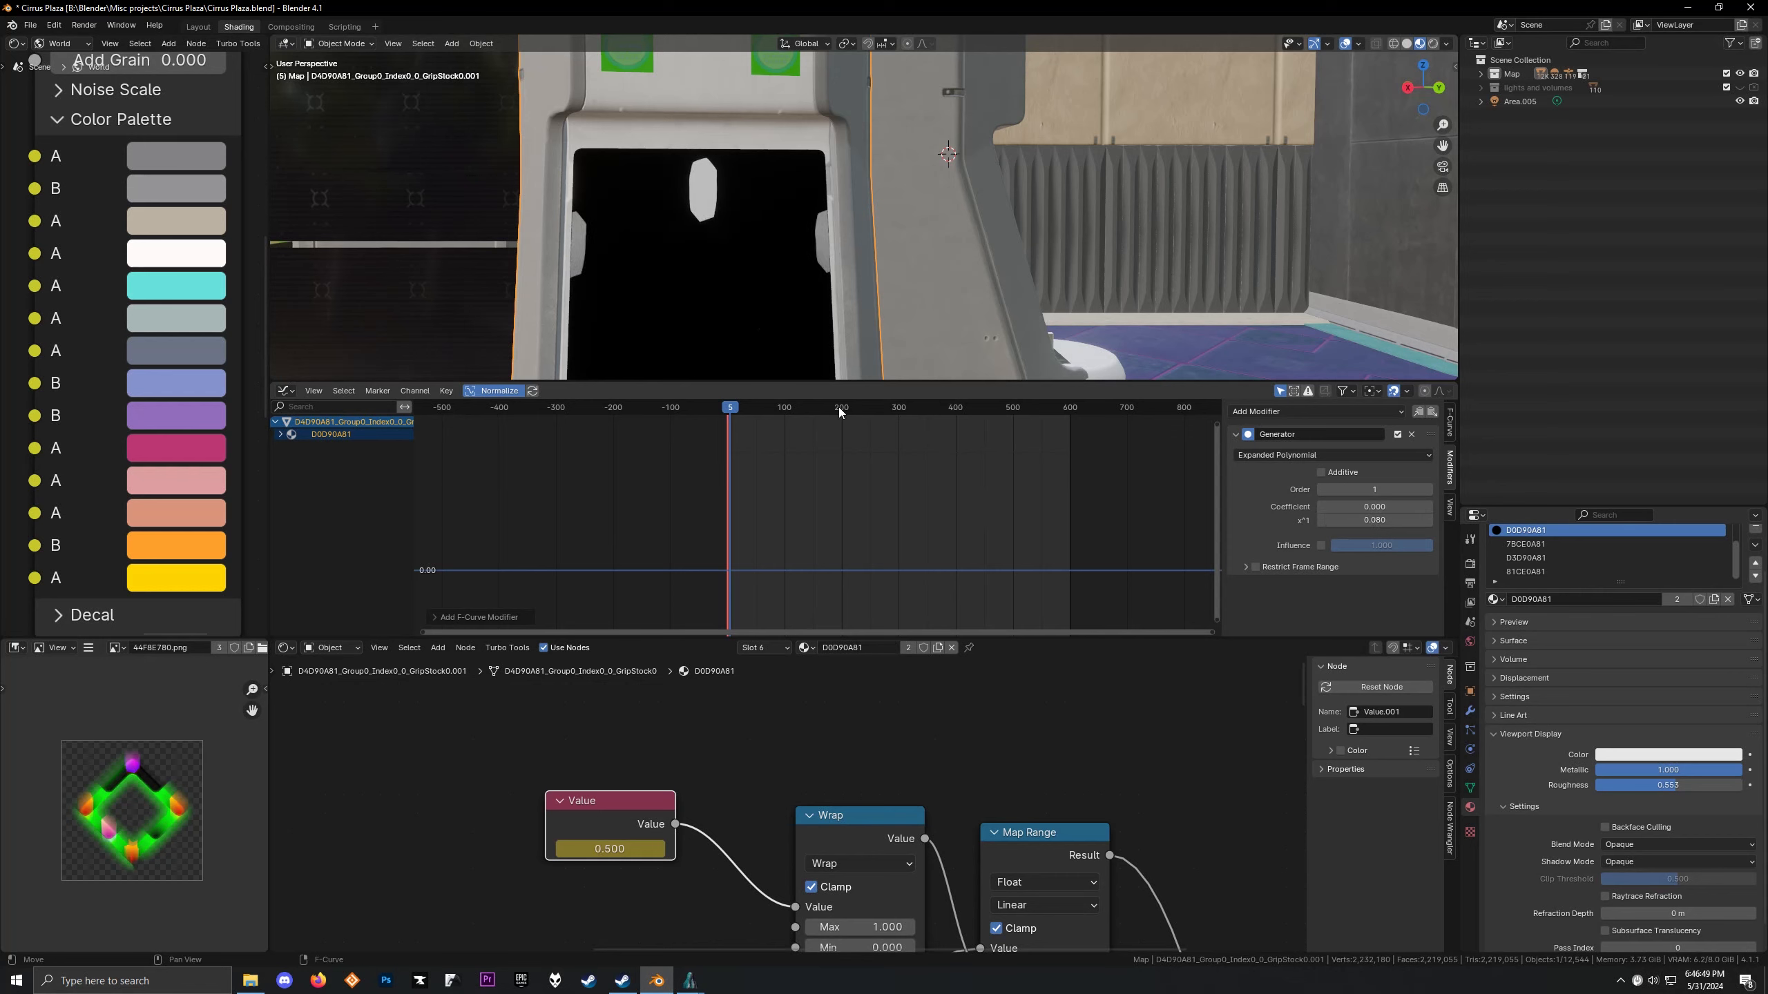
click(484, 391)
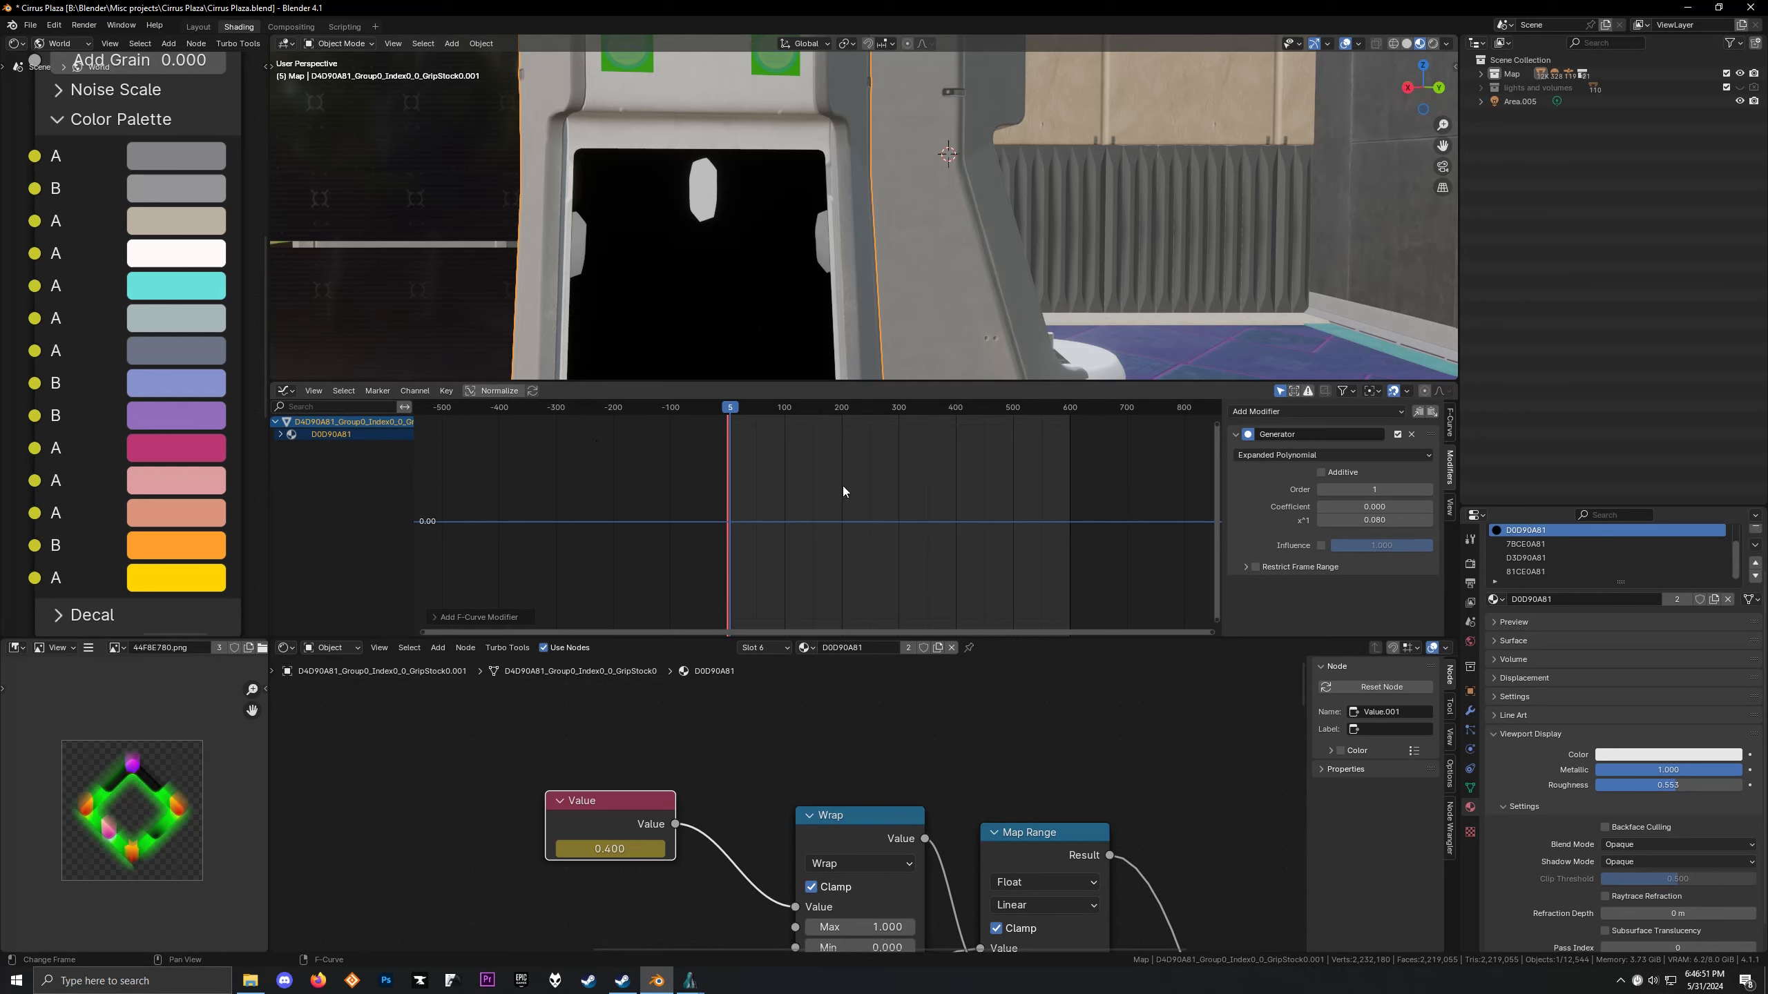
Test the screen animation in playback with the Value curve's Generator x^1 coefficient at 0.010 and at 0.110
key(space)
key(space)
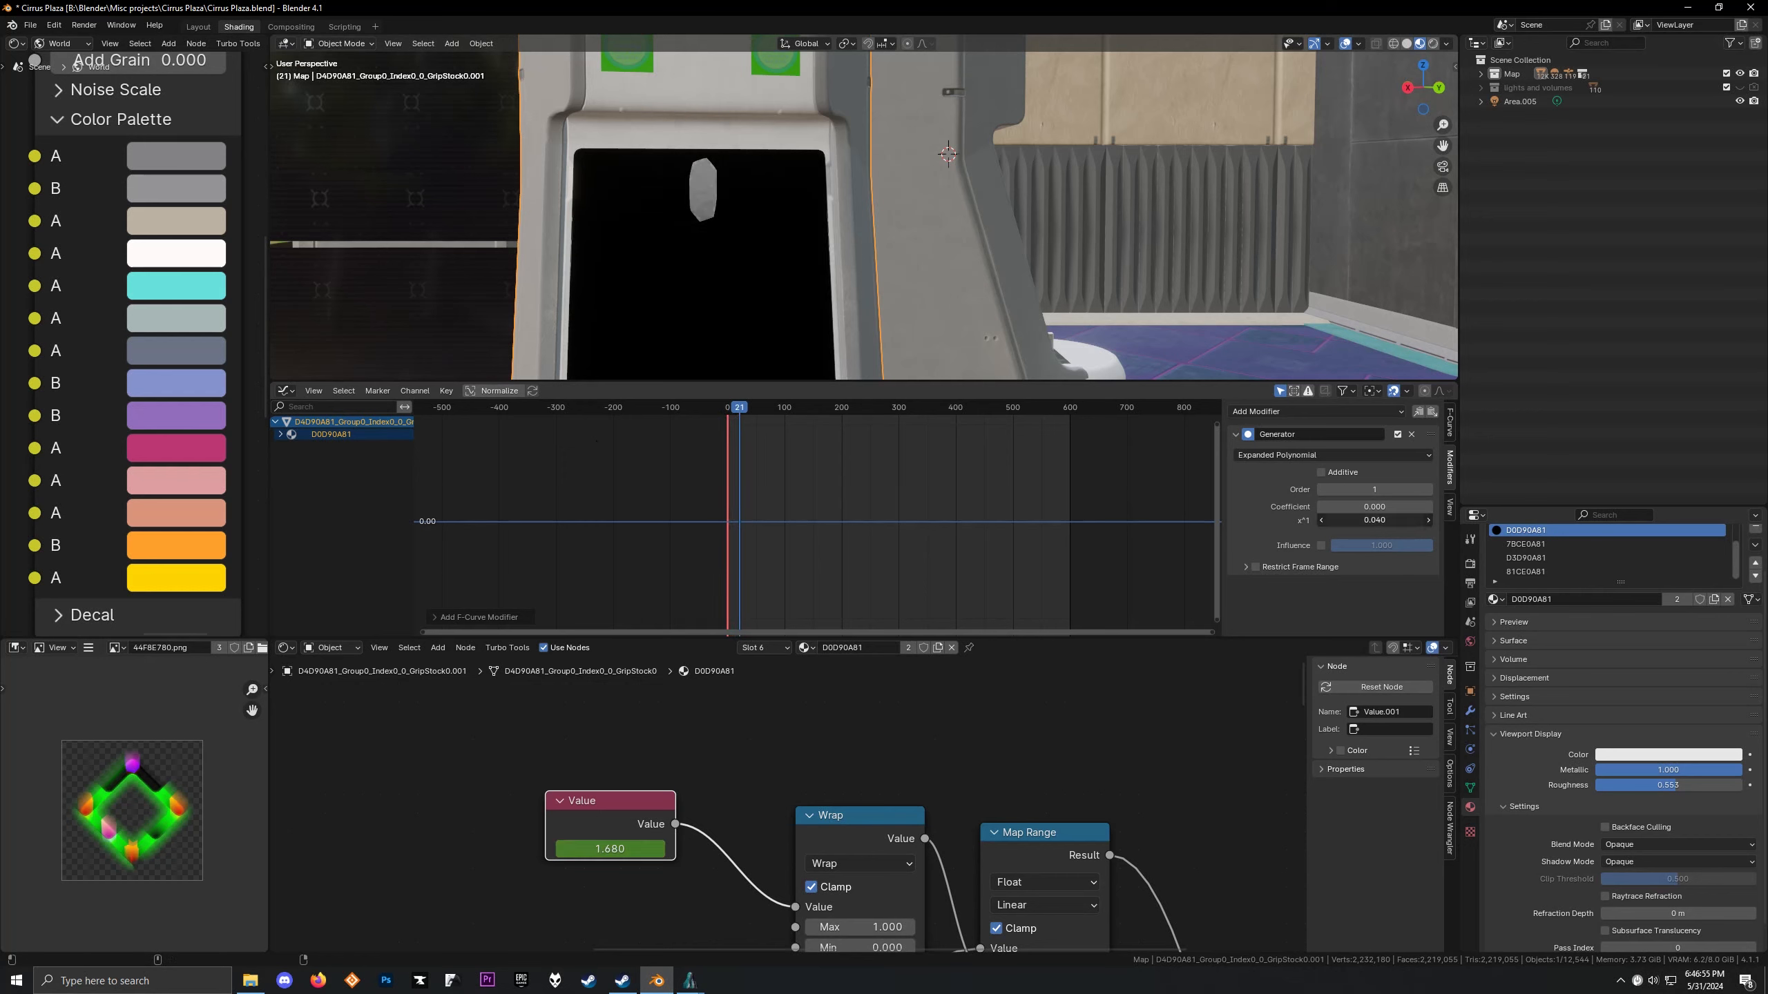
drag(1373, 519, 1352, 520)
key(space)
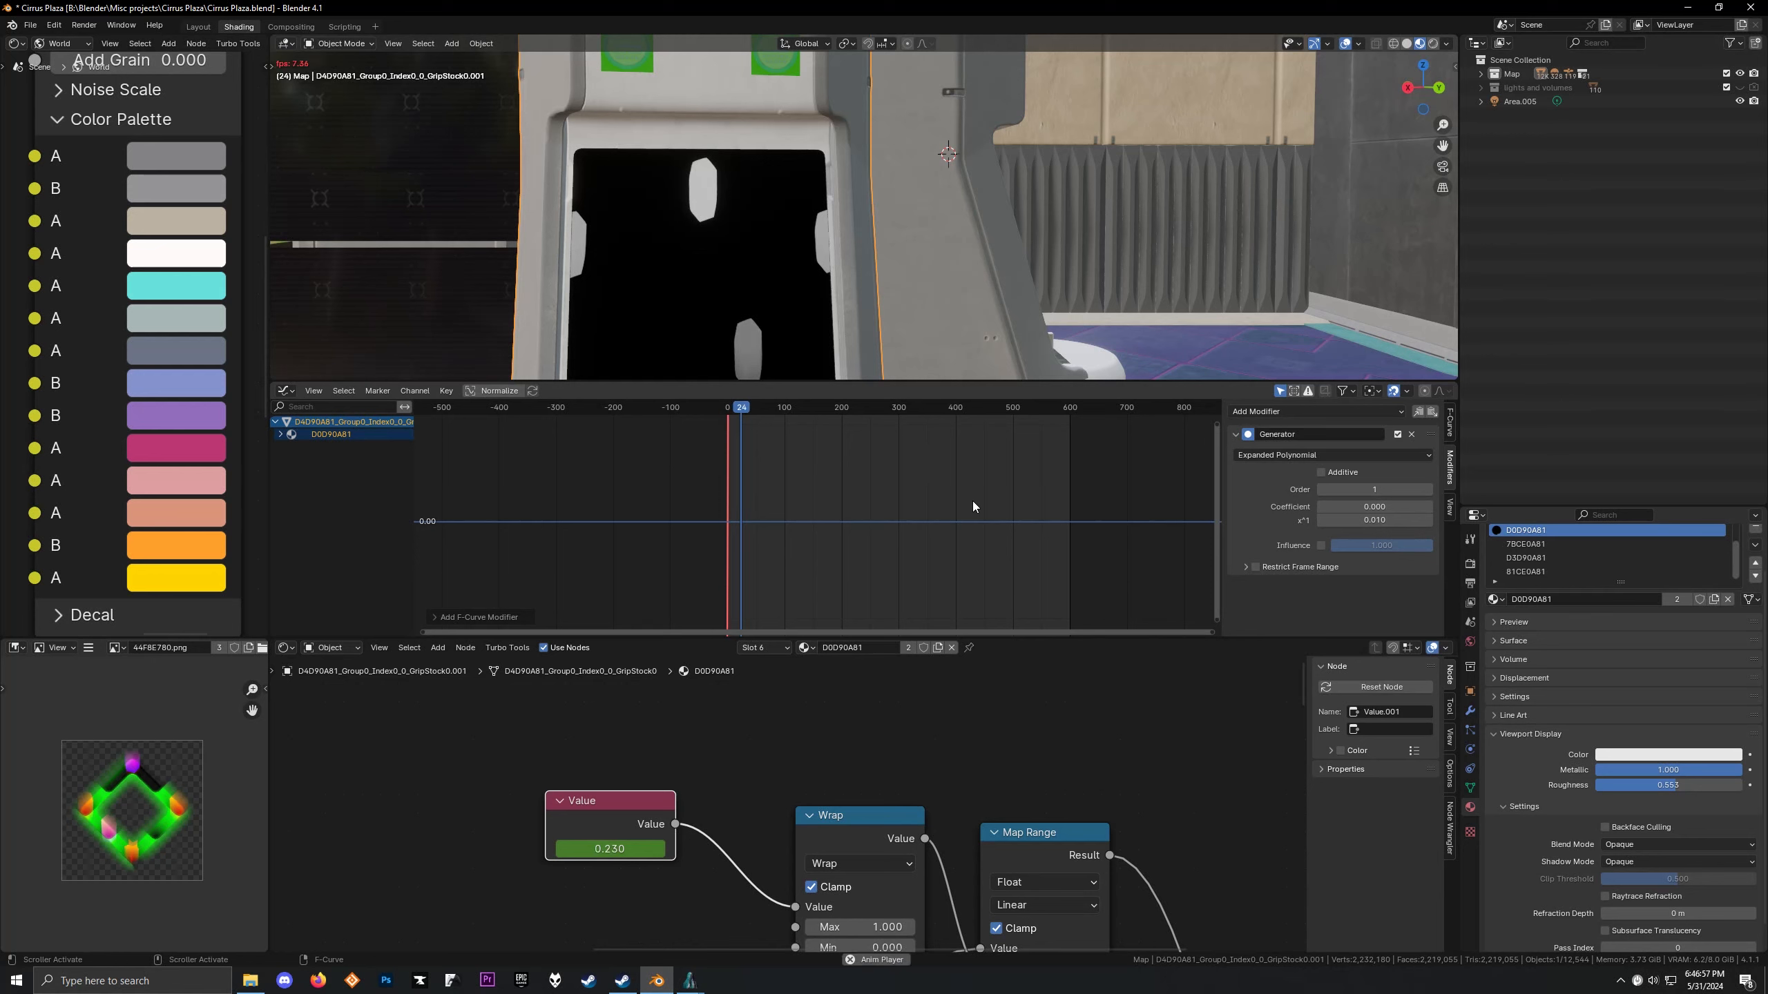
scroll(812, 299, down, 3)
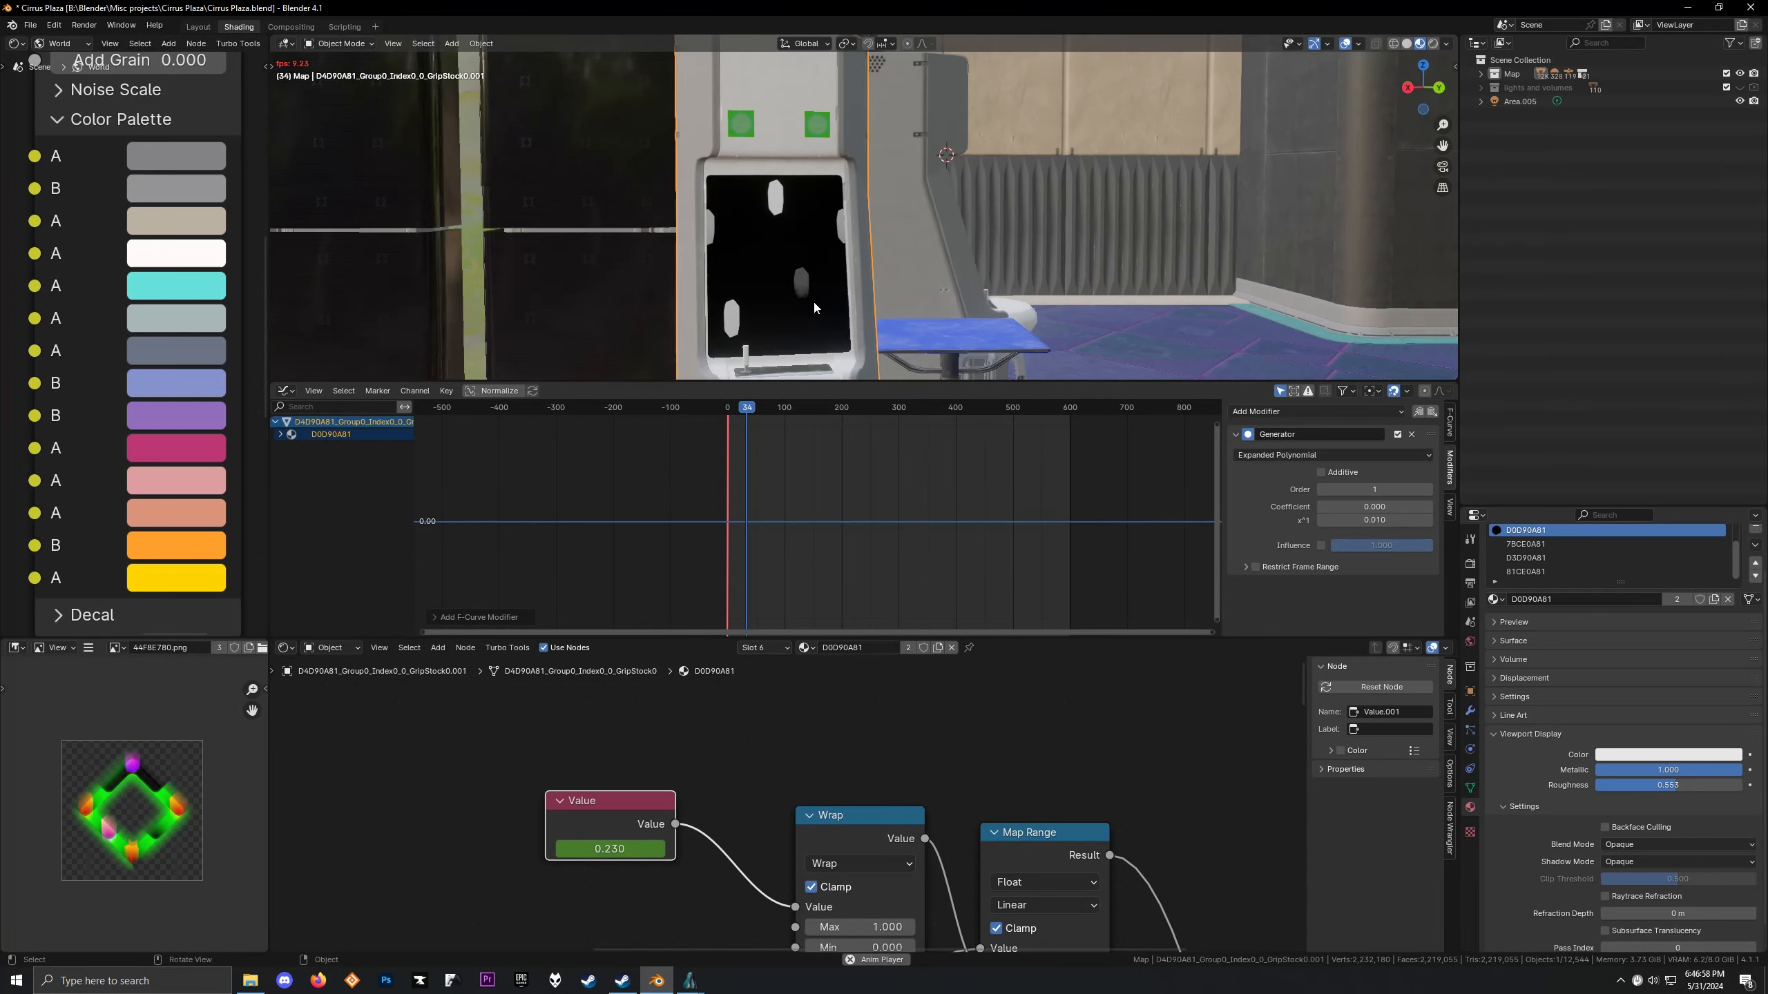
click(1431, 519)
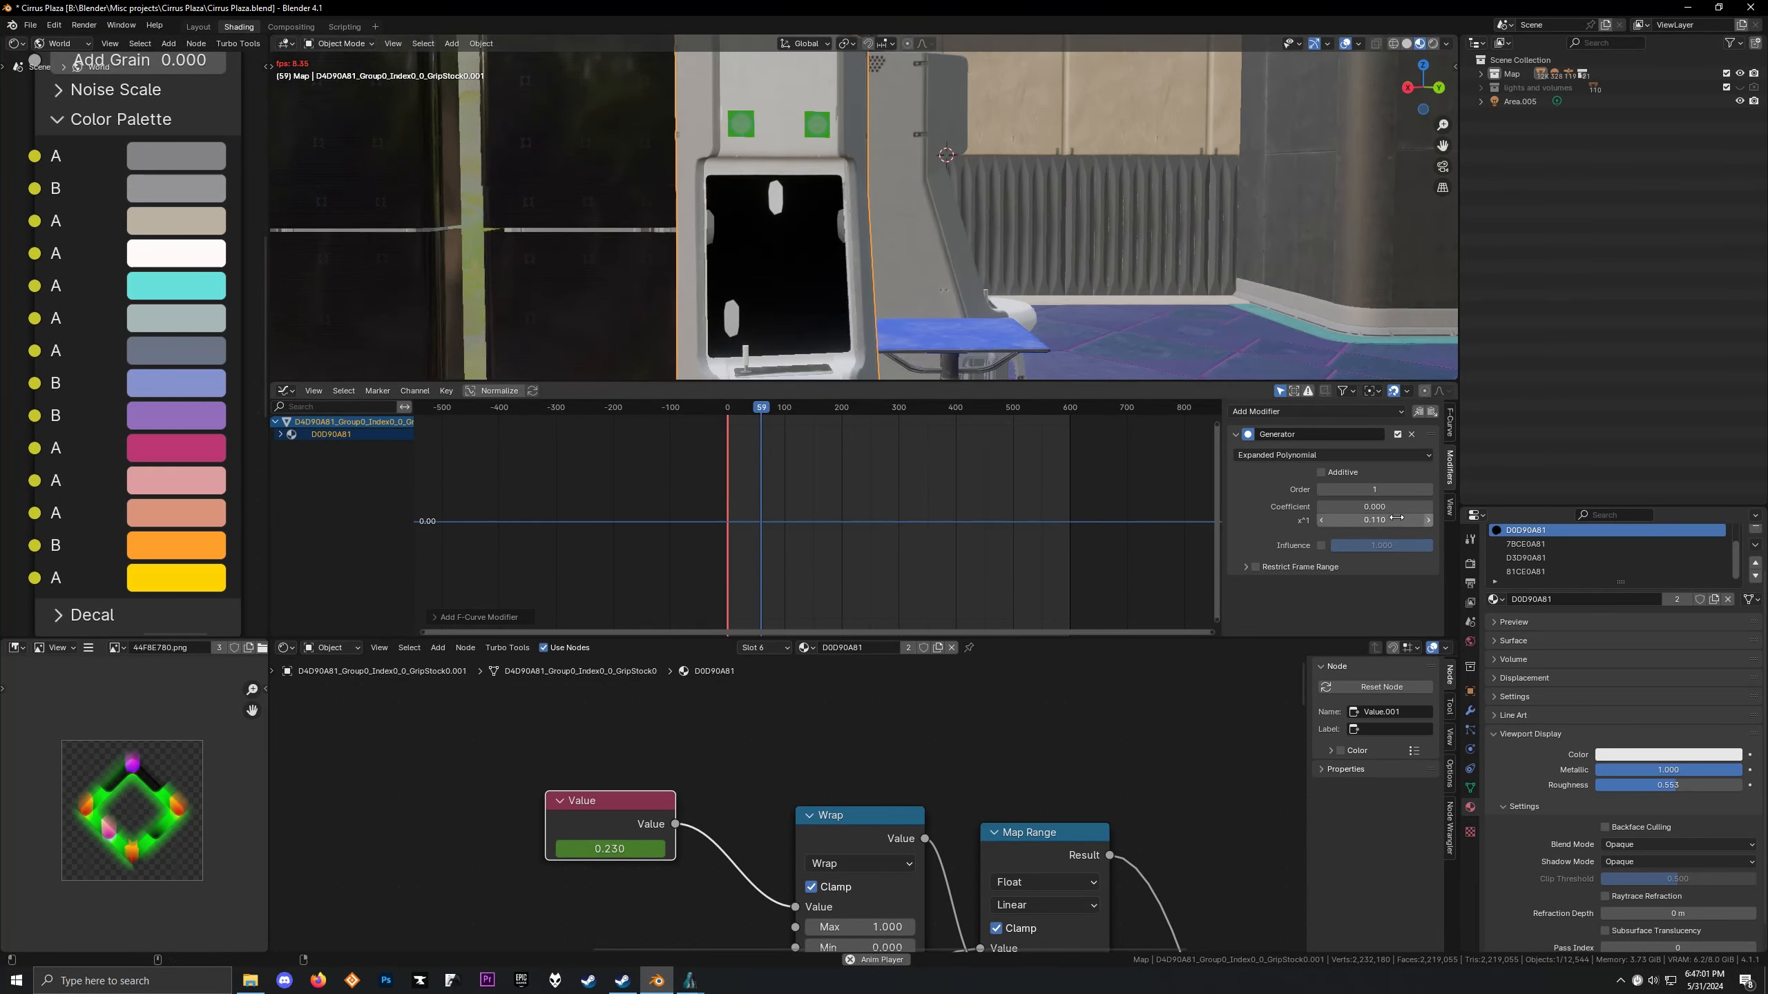
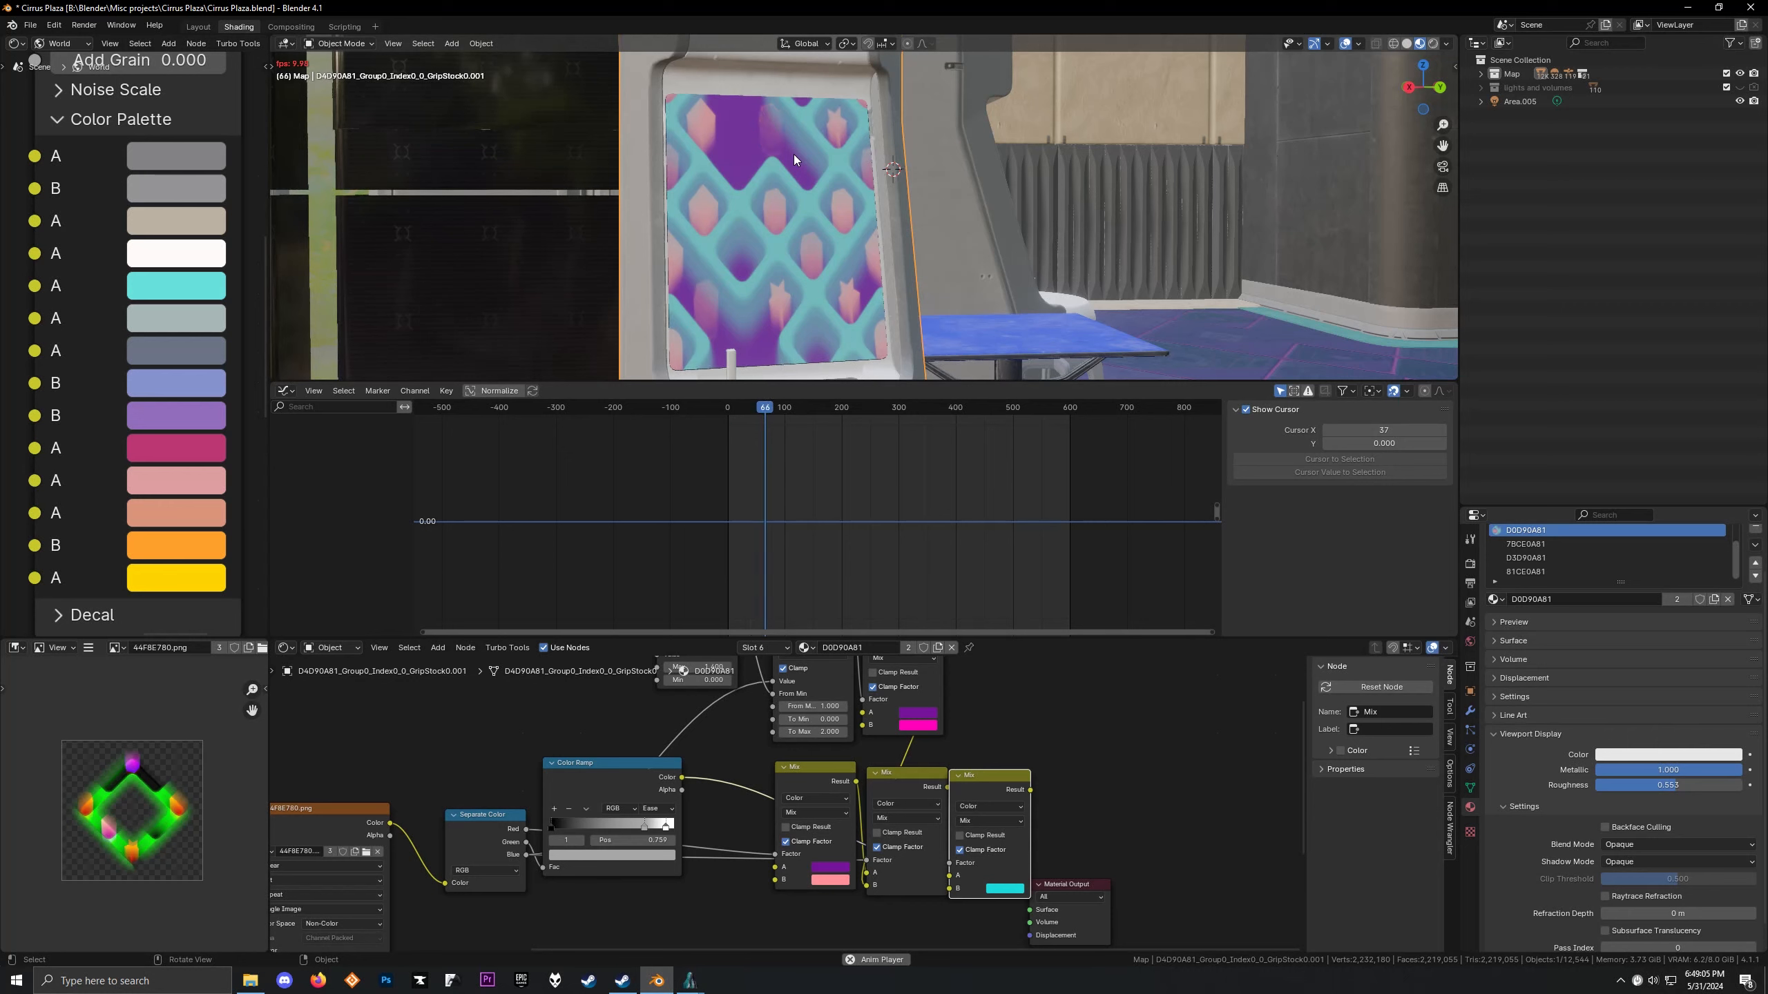
Insert a single keyframe on the X location of the upper Mapping node
scroll(756, 688, down, 3)
middle_drag(389, 850, 647, 777)
scroll(647, 777, up, 2)
middle_drag(527, 770, 756, 851)
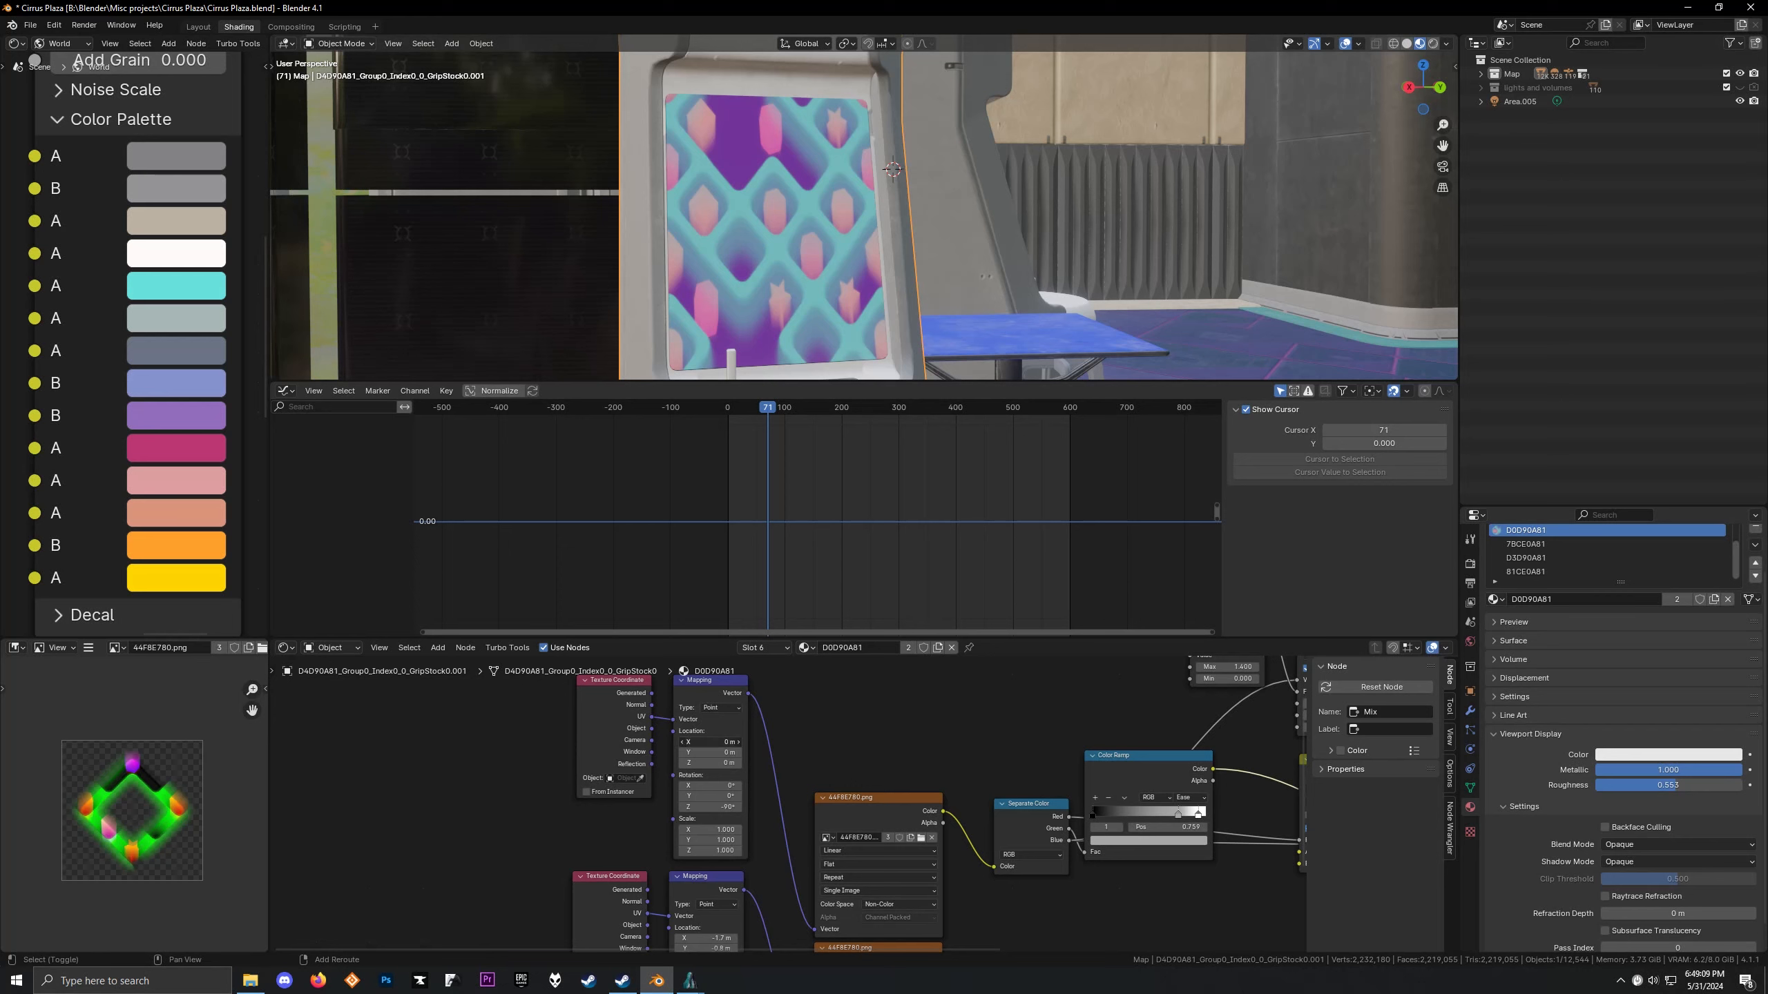
drag(710, 741, 686, 742)
right_click(710, 743)
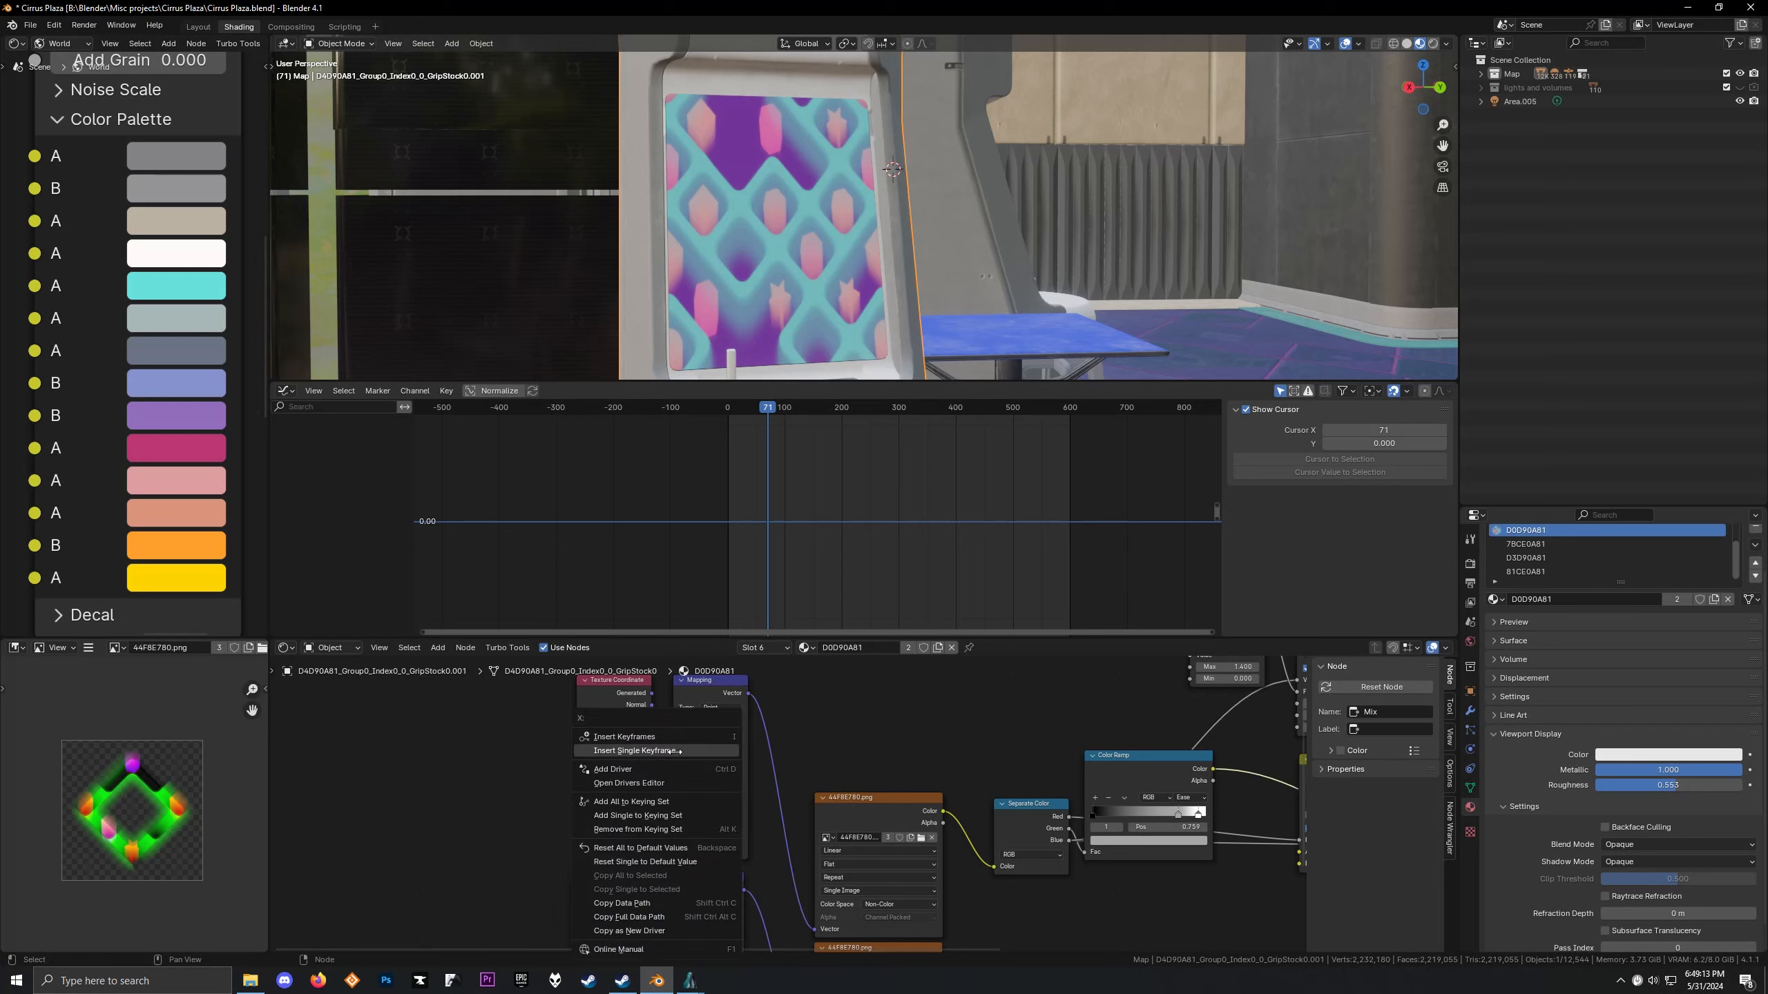
key(i)
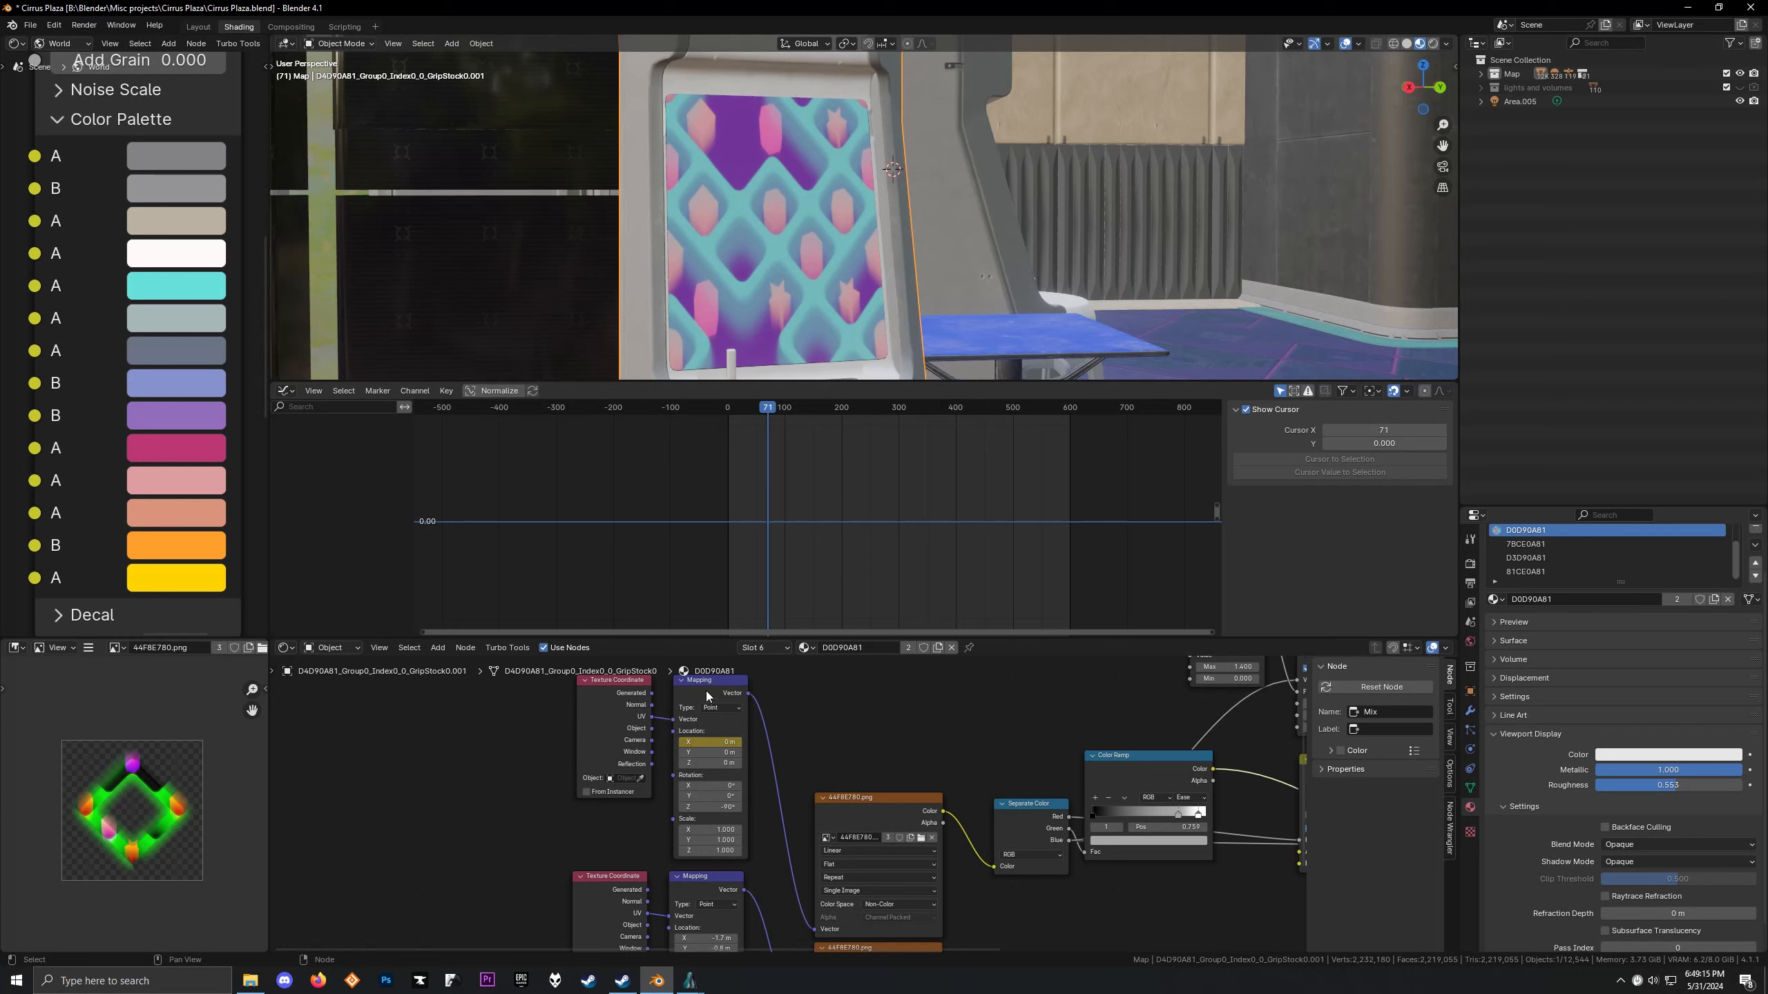
Add a Generator modifier with an x^1 coefficient of -0.010 to the Mapping node's X location curve and play the animation
click(706, 696)
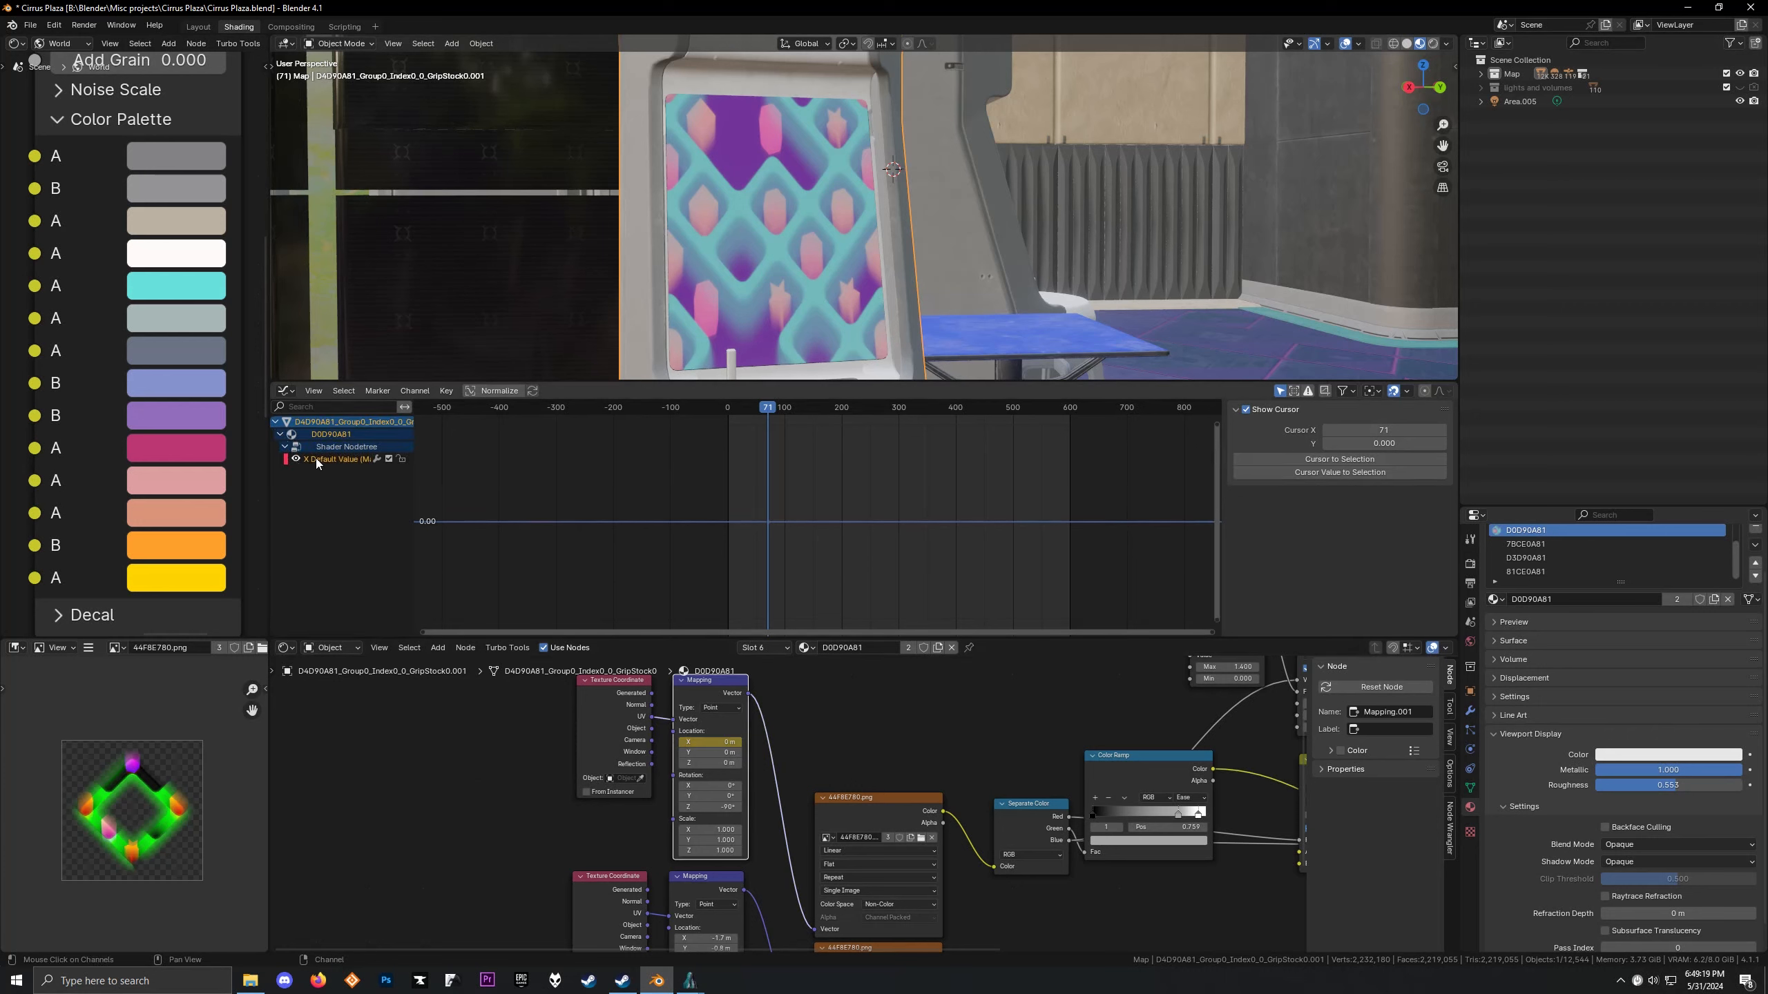
click(315, 459)
click(1306, 412)
click(1288, 427)
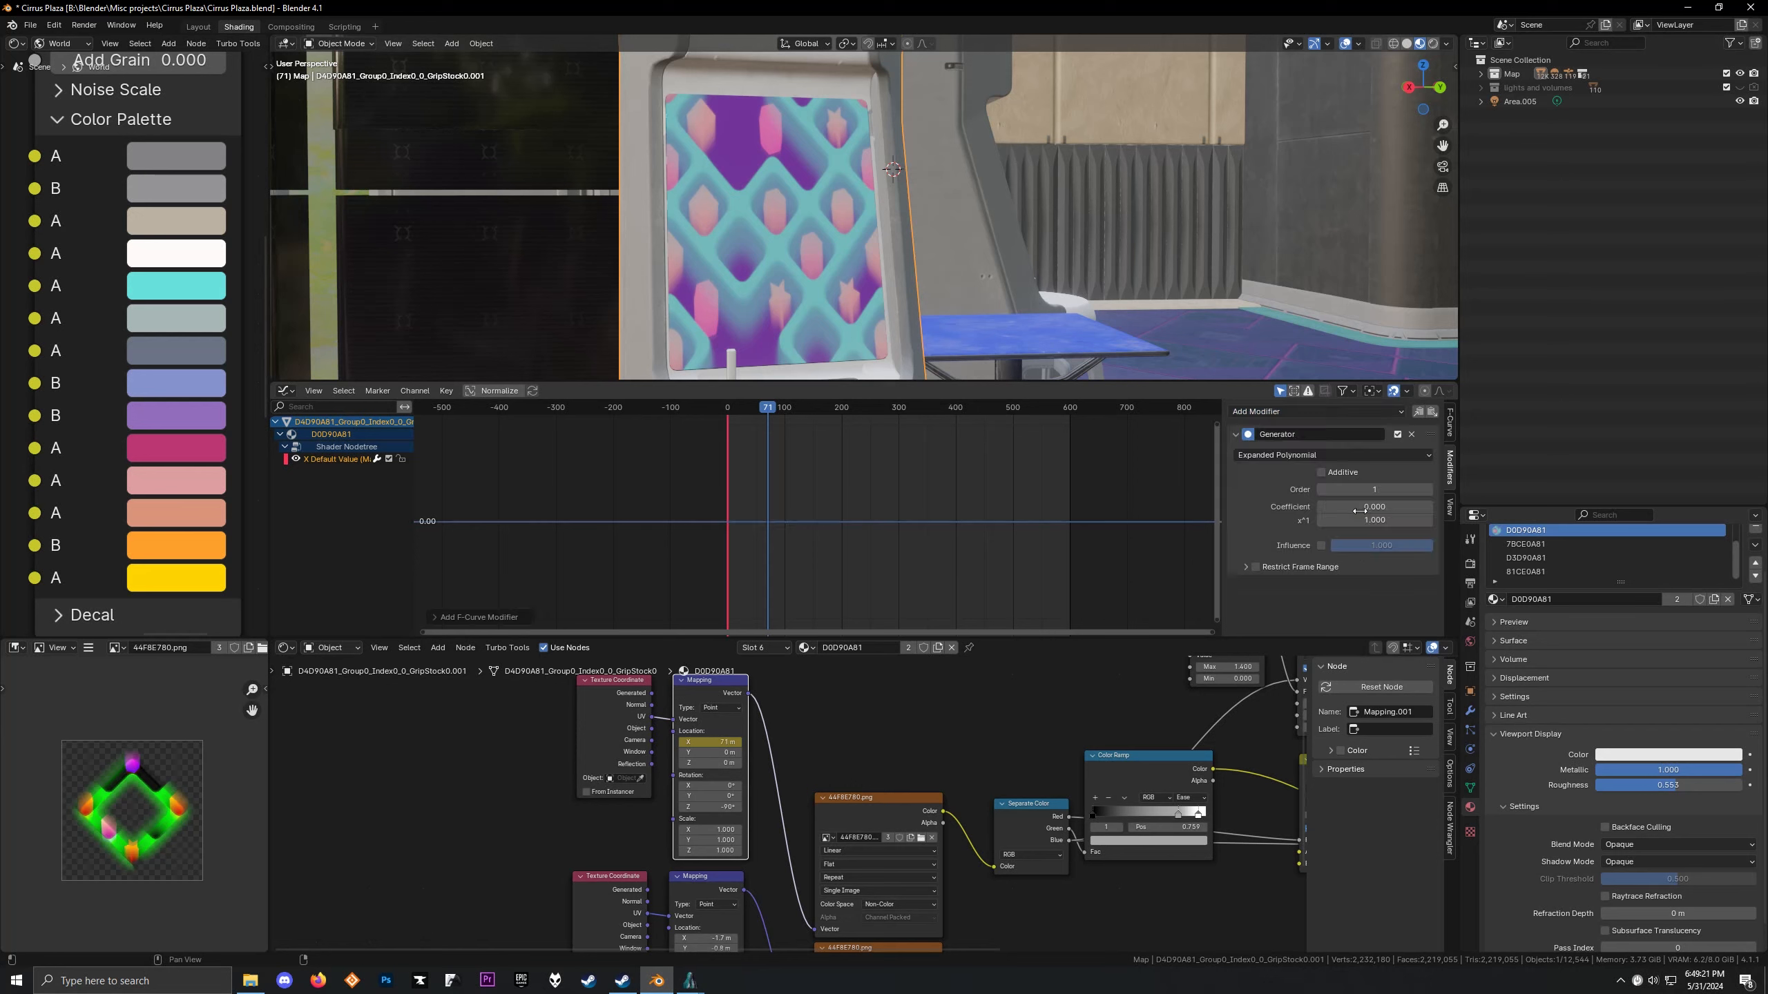
click(1368, 520)
key(Return)
key(space)
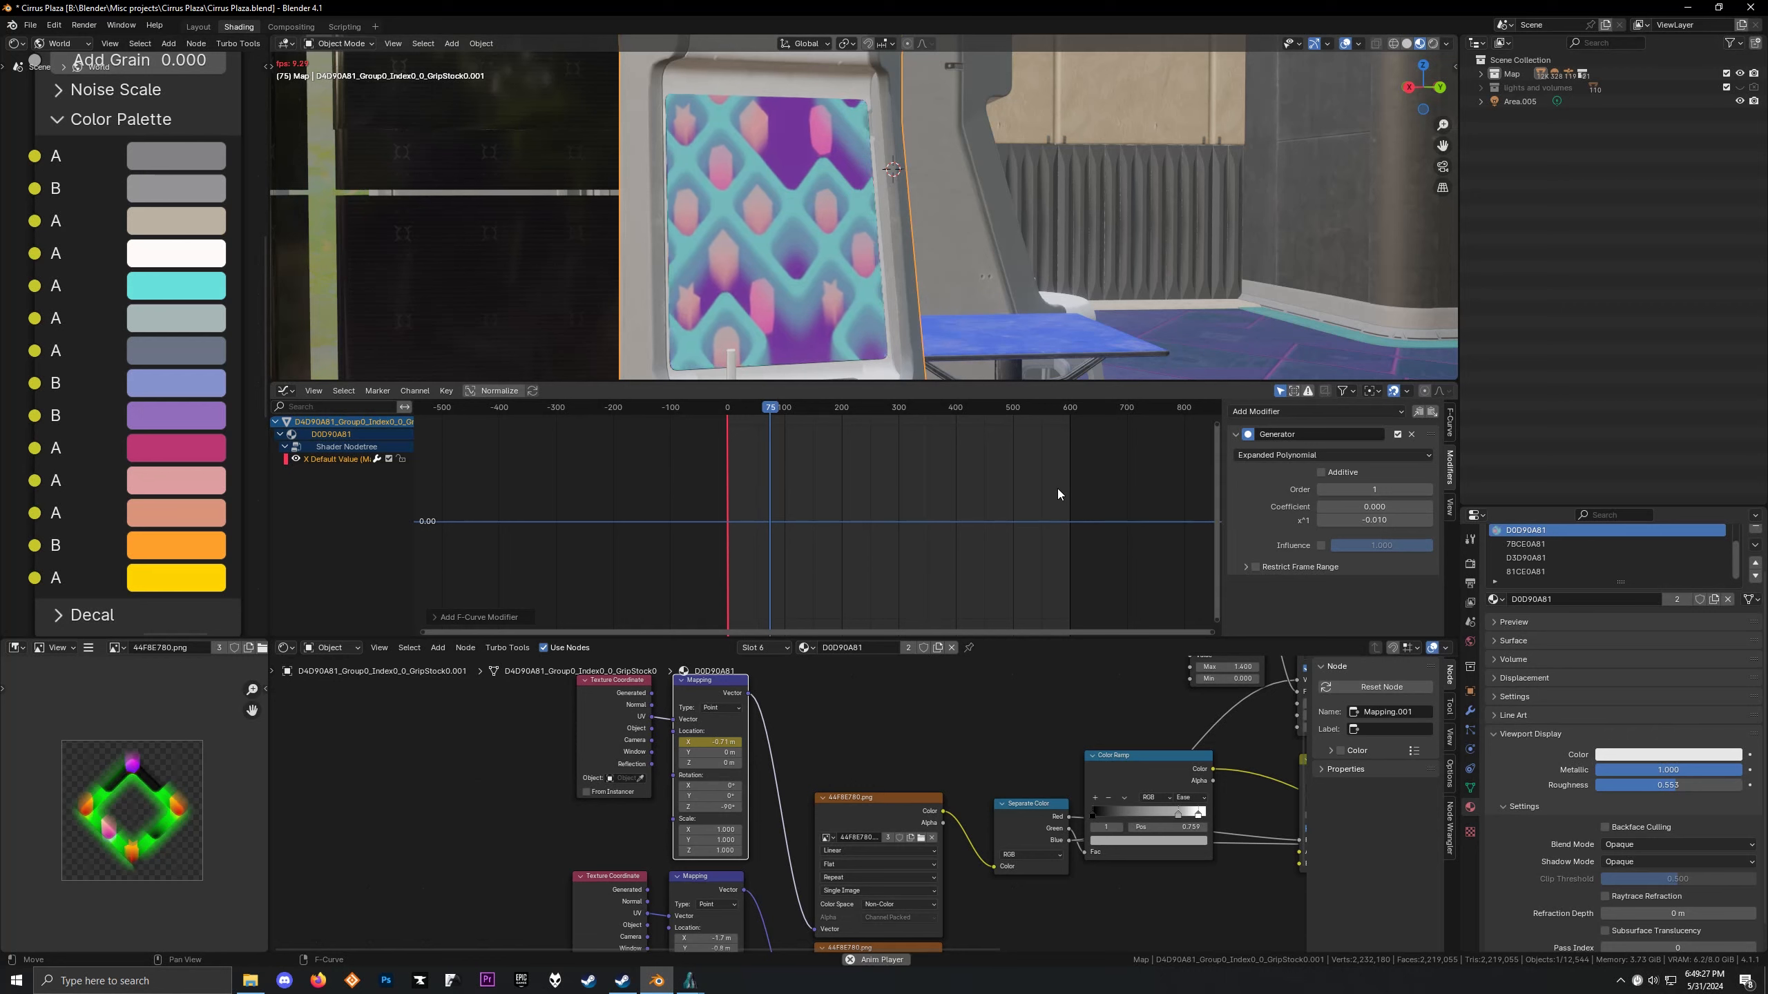
Set the Mapping curve's Generator x^1 coefficient to -0.005 and play the scrolling pattern again
key(space)
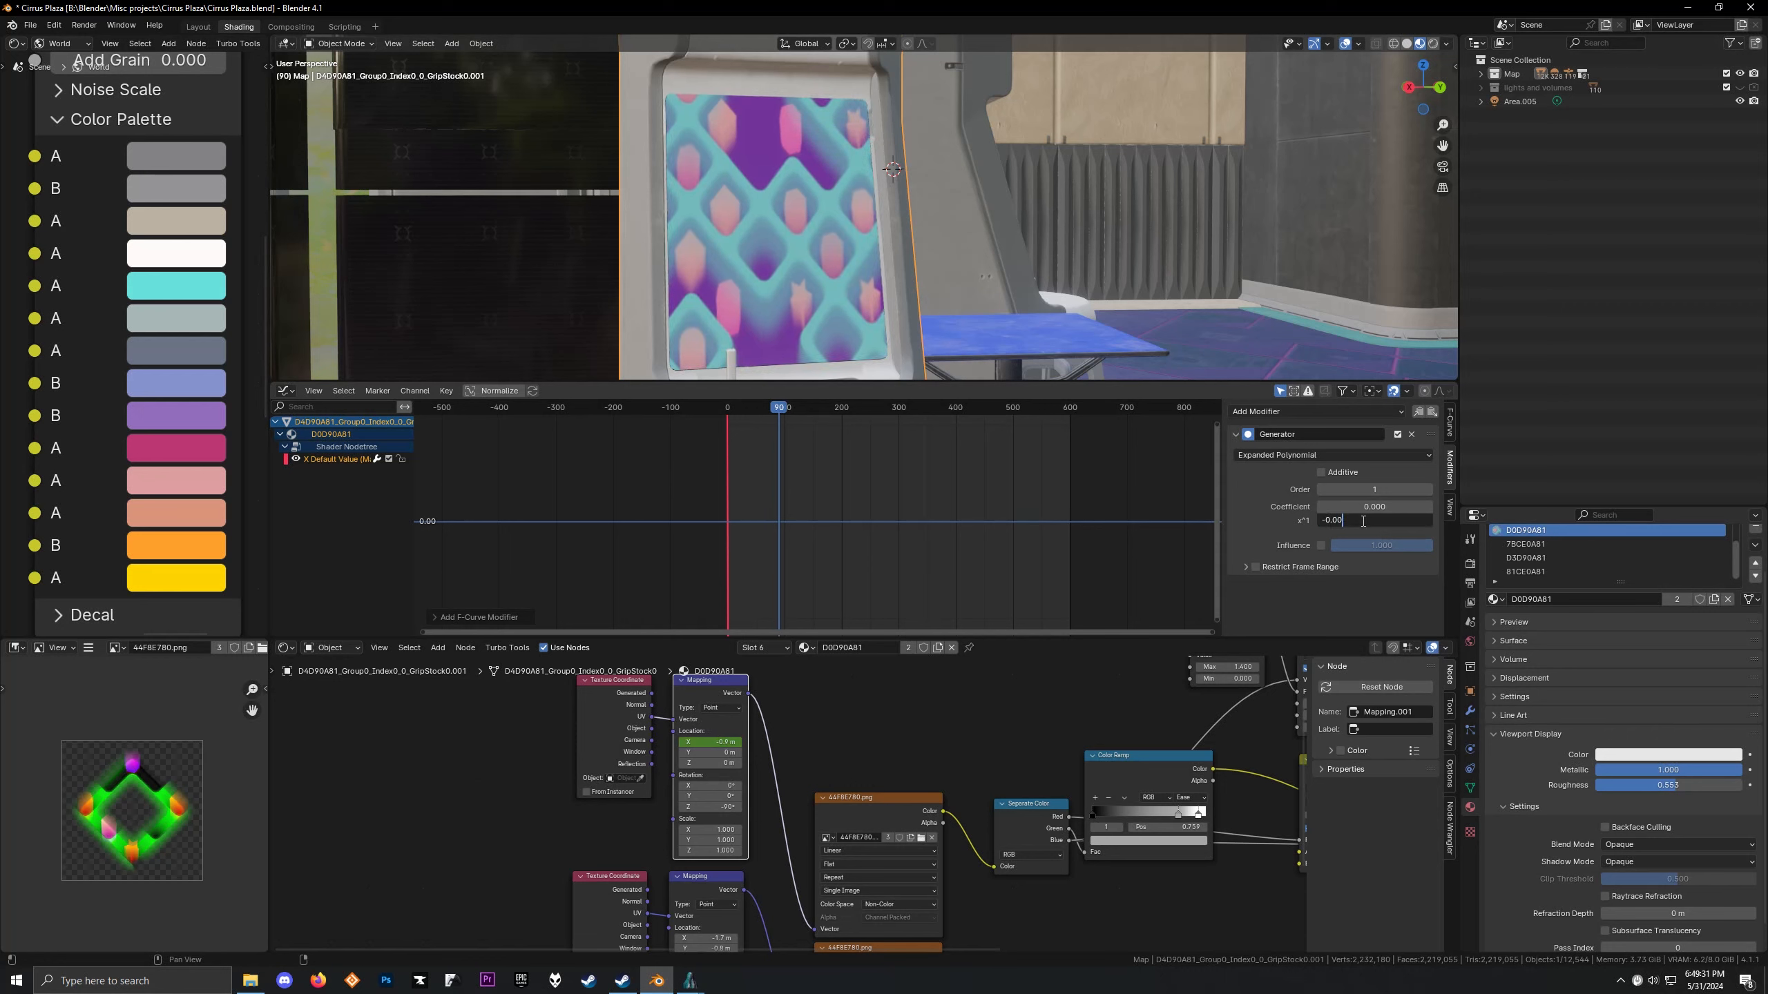
key(Return)
key(space)
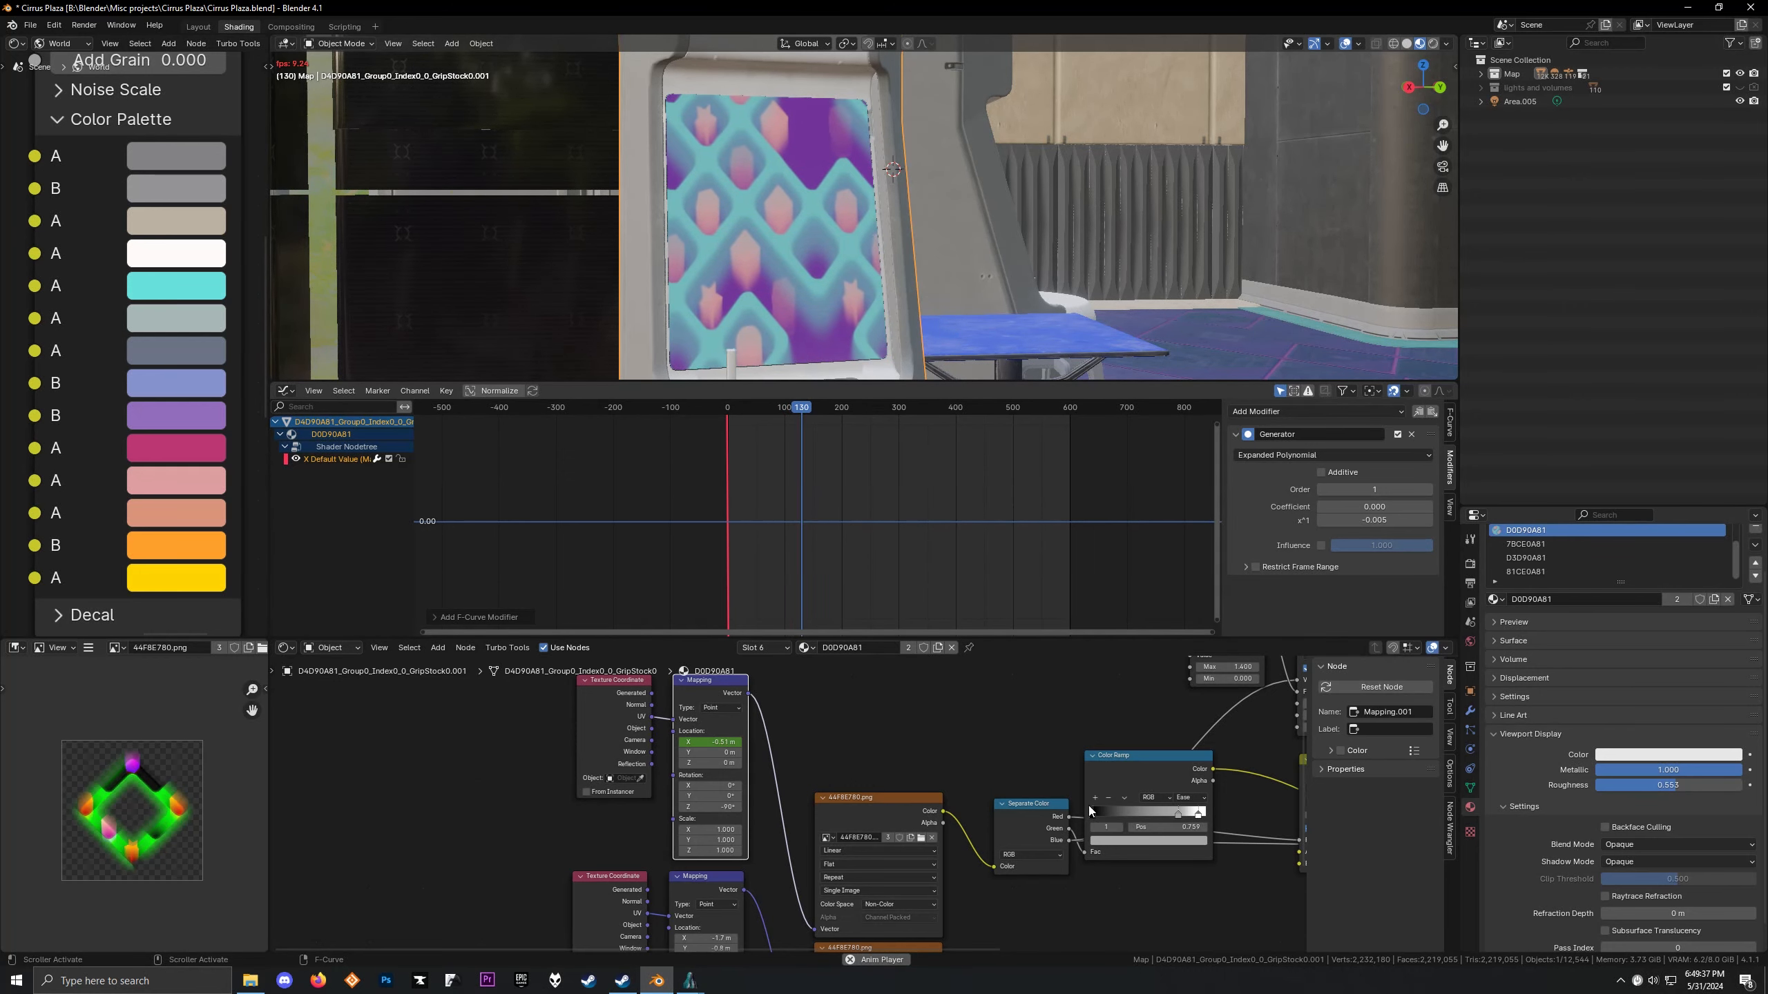
scroll(770, 785, down, 1)
middle_drag(770, 785, 509, 855)
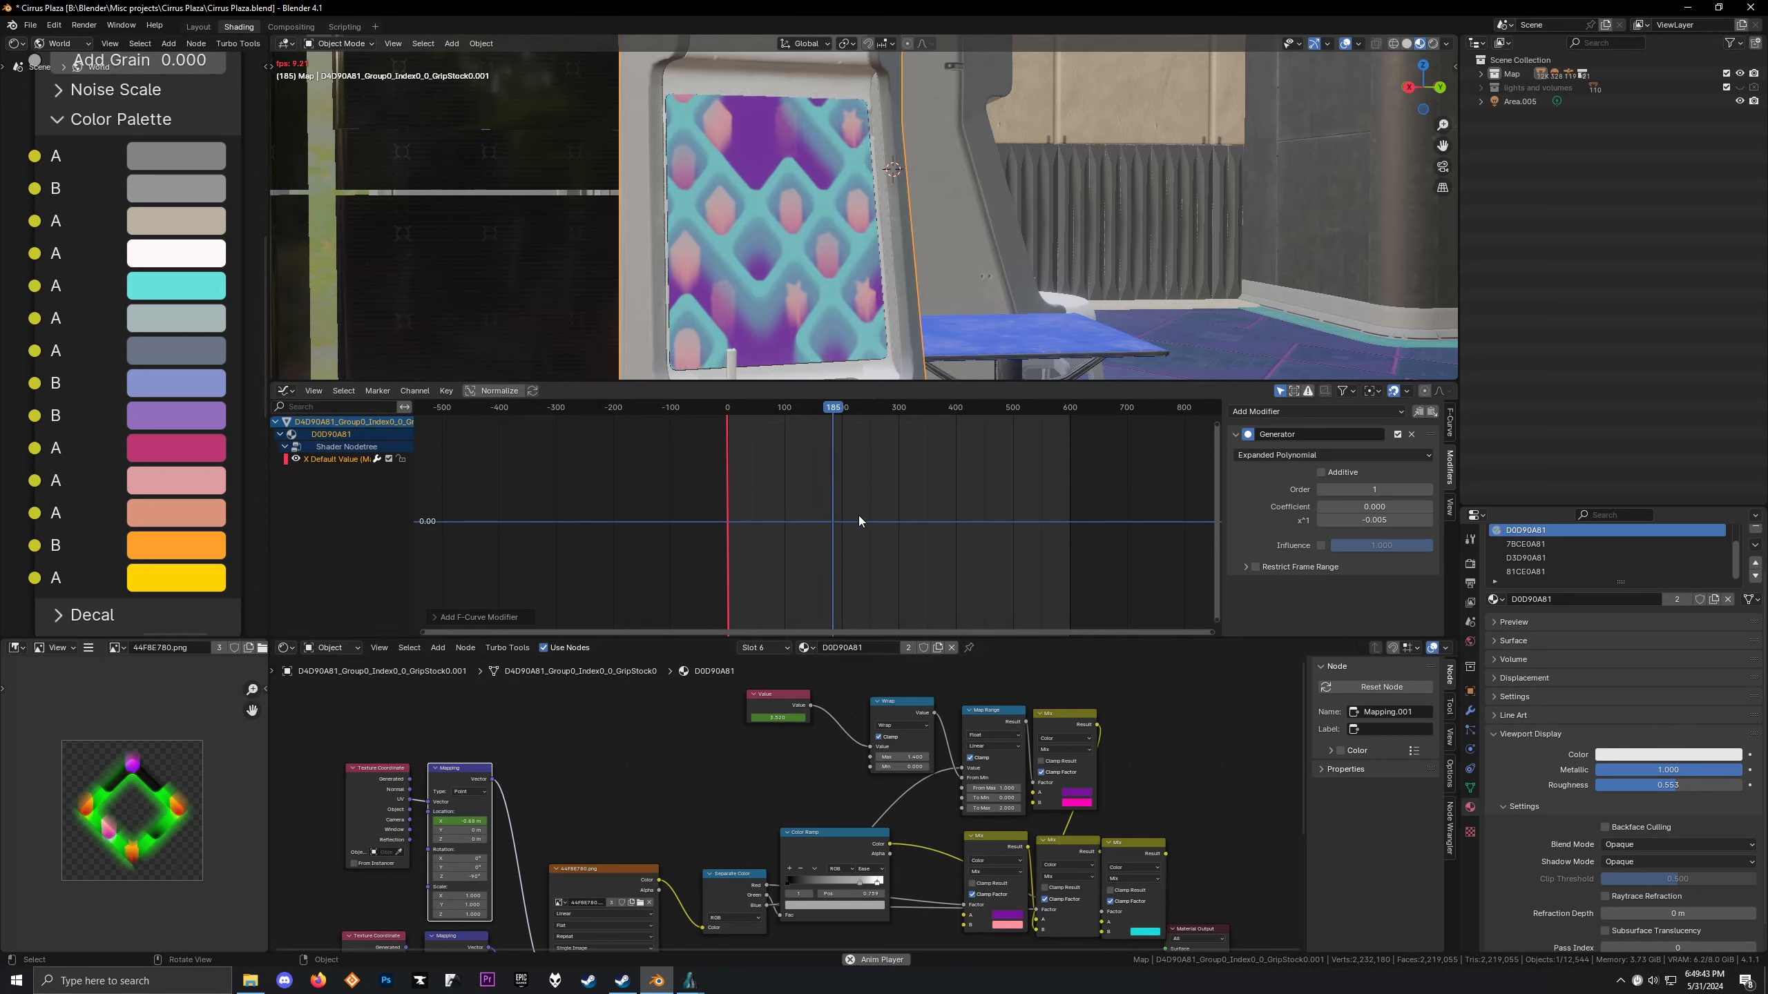
Inspect the cabinet's animated screen from other angles, playing the animation alongside the neighbouring cabinet
key(space)
scroll(726, 744, down, 2)
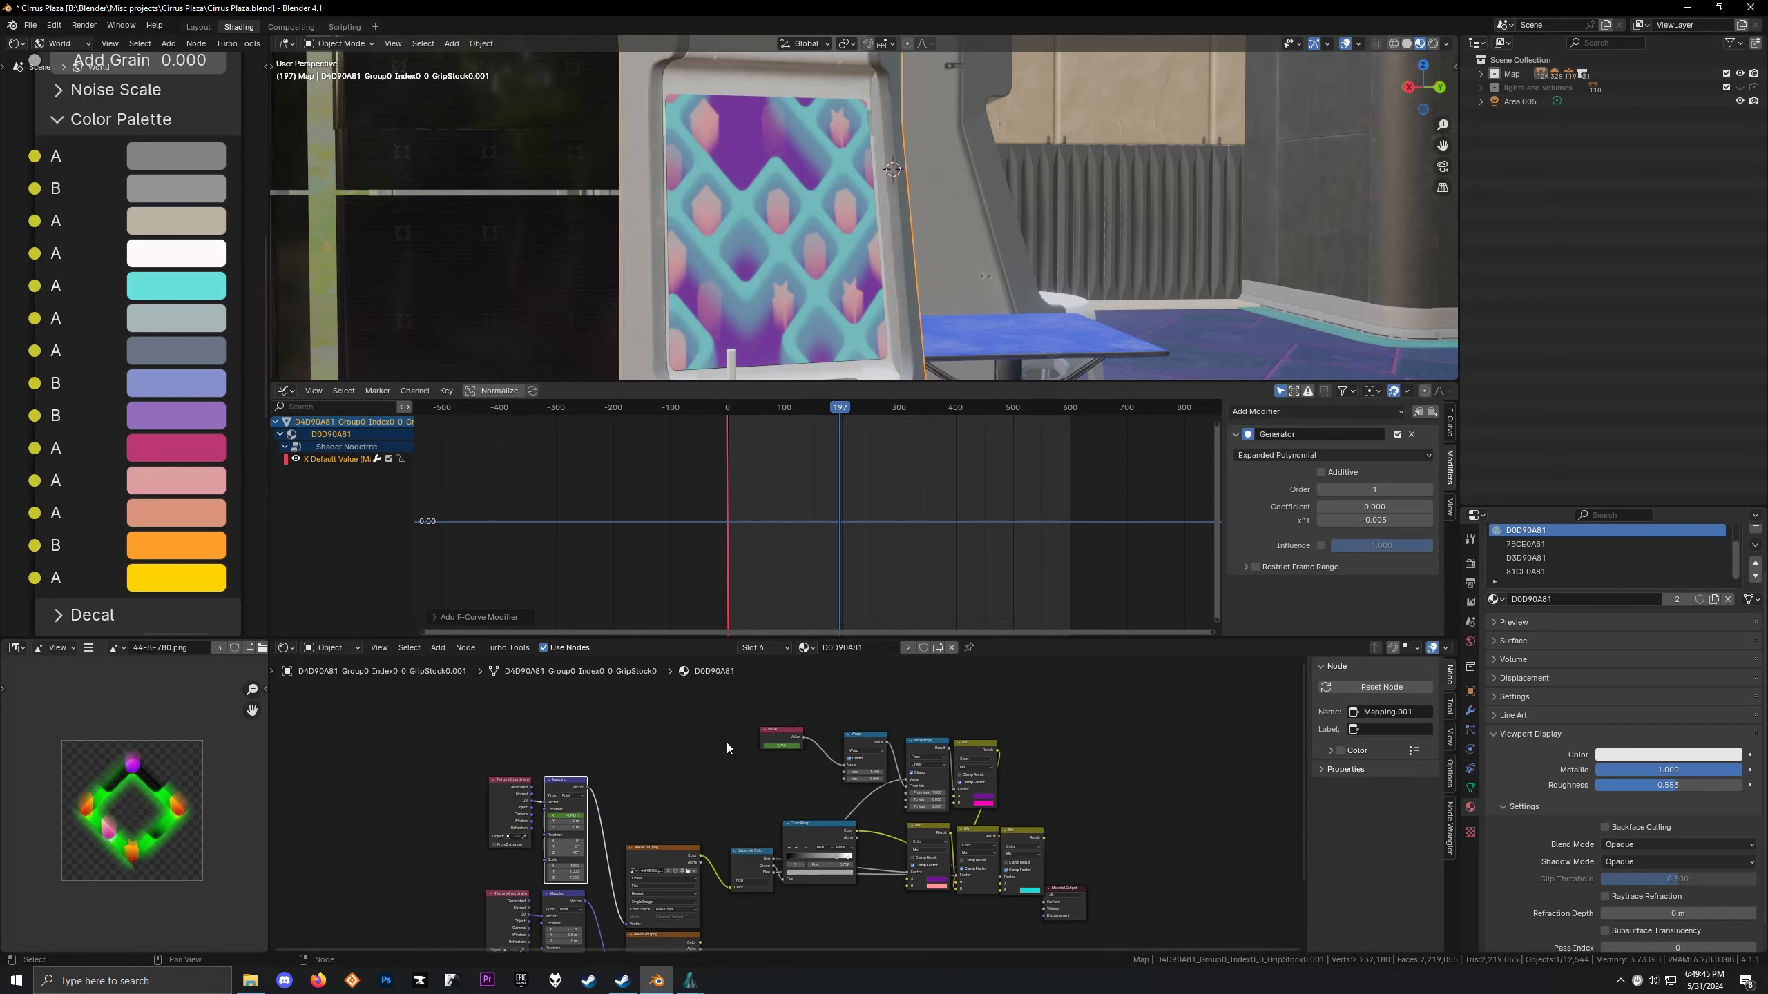
middle_drag(780, 327, 710, 337)
key(space)
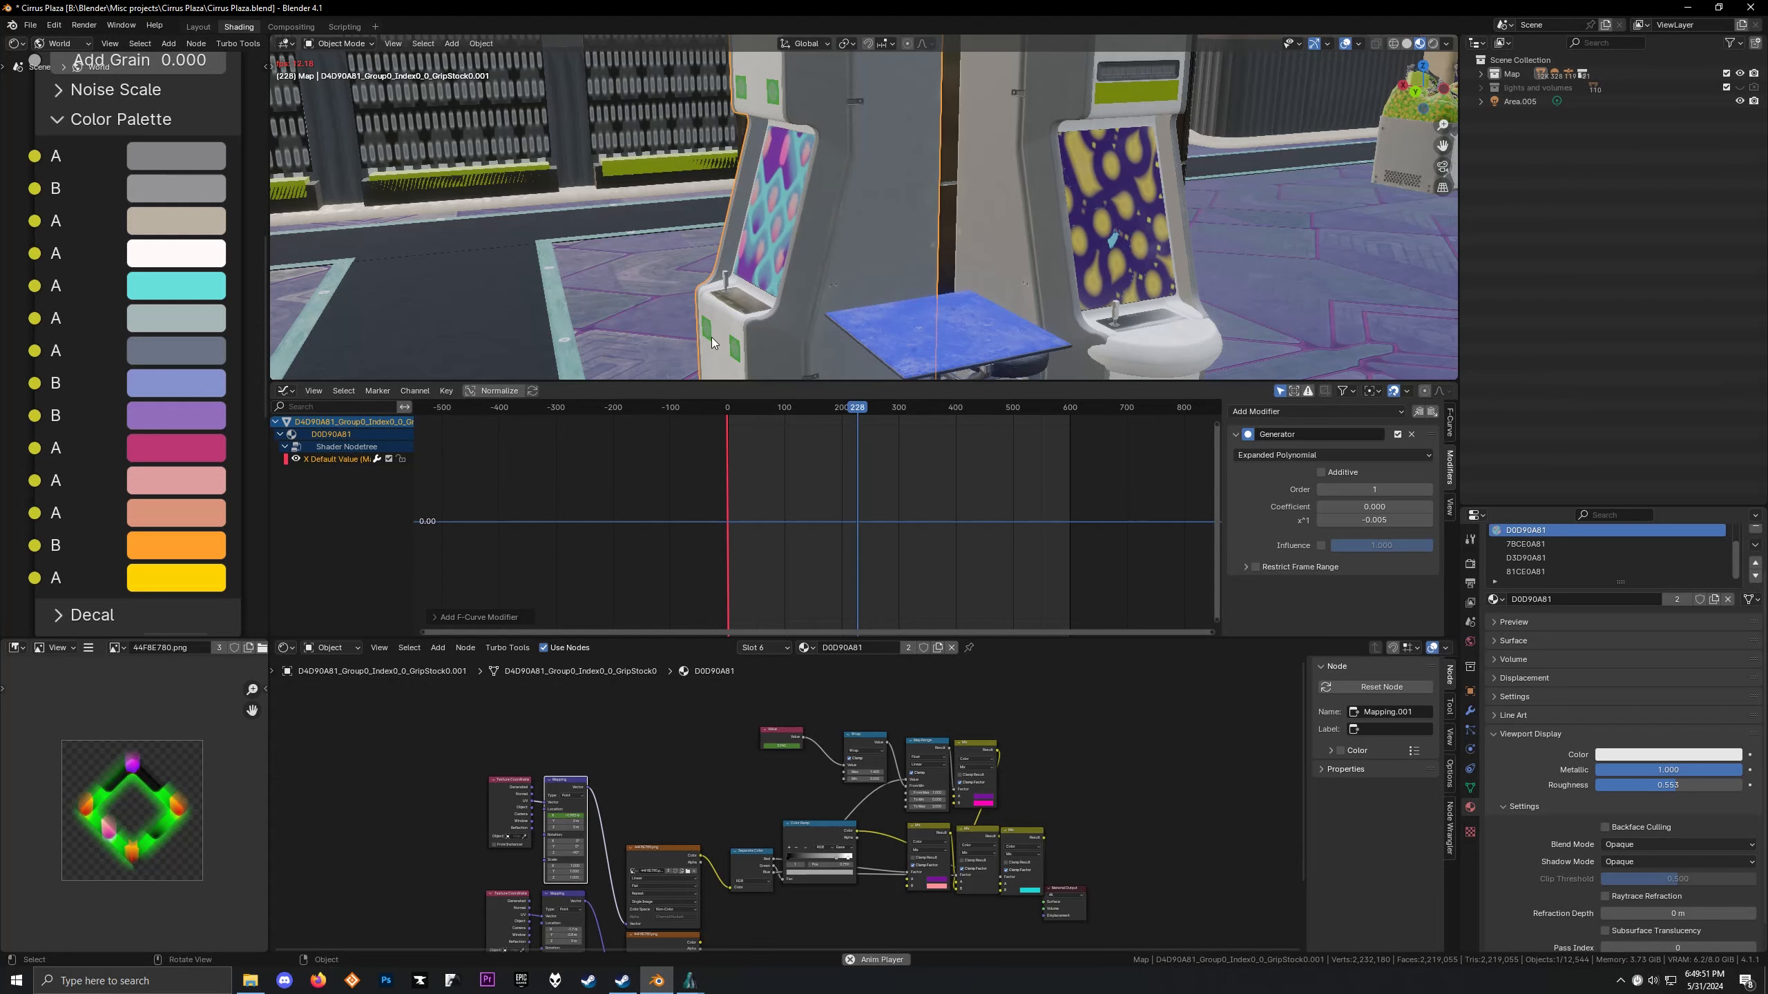
key(space)
middle_drag(752, 322, 915, 222)
scroll(810, 706, down, 2)
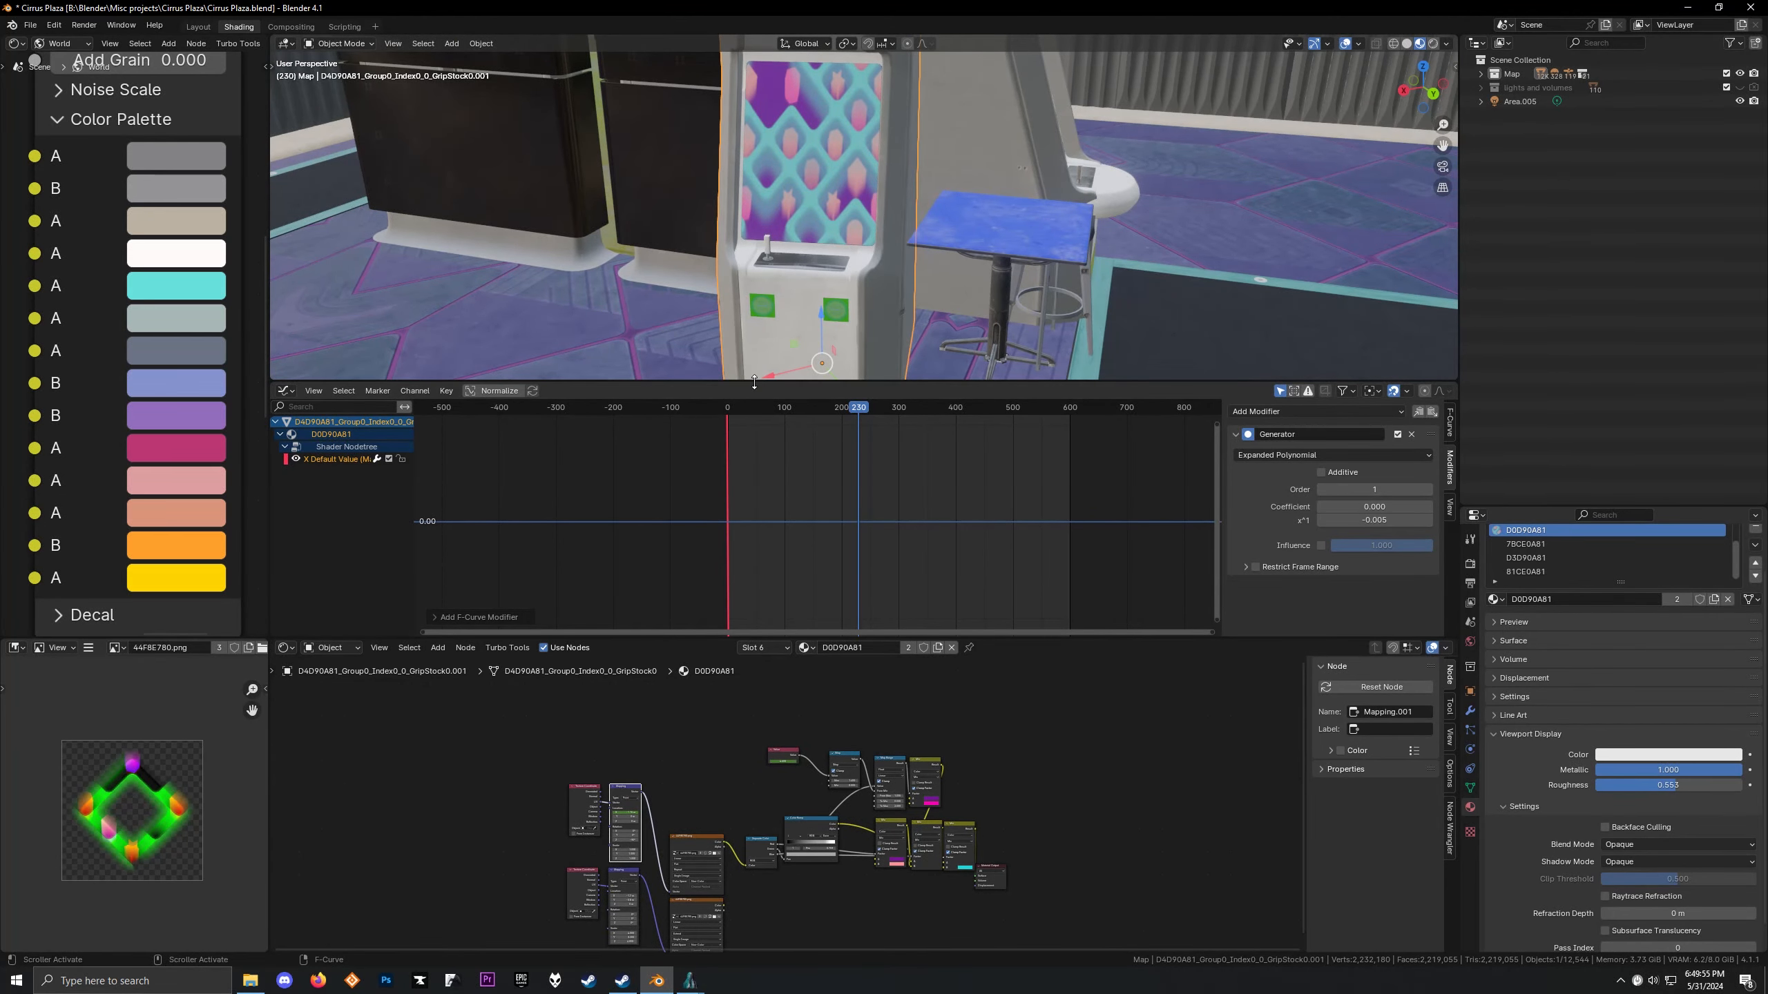
Shrink the graph editor to enlarge the 3D view, and move the Material Output node well clear of the last Mix node
drag(754, 382, 766, 561)
scroll(779, 719, up, 4)
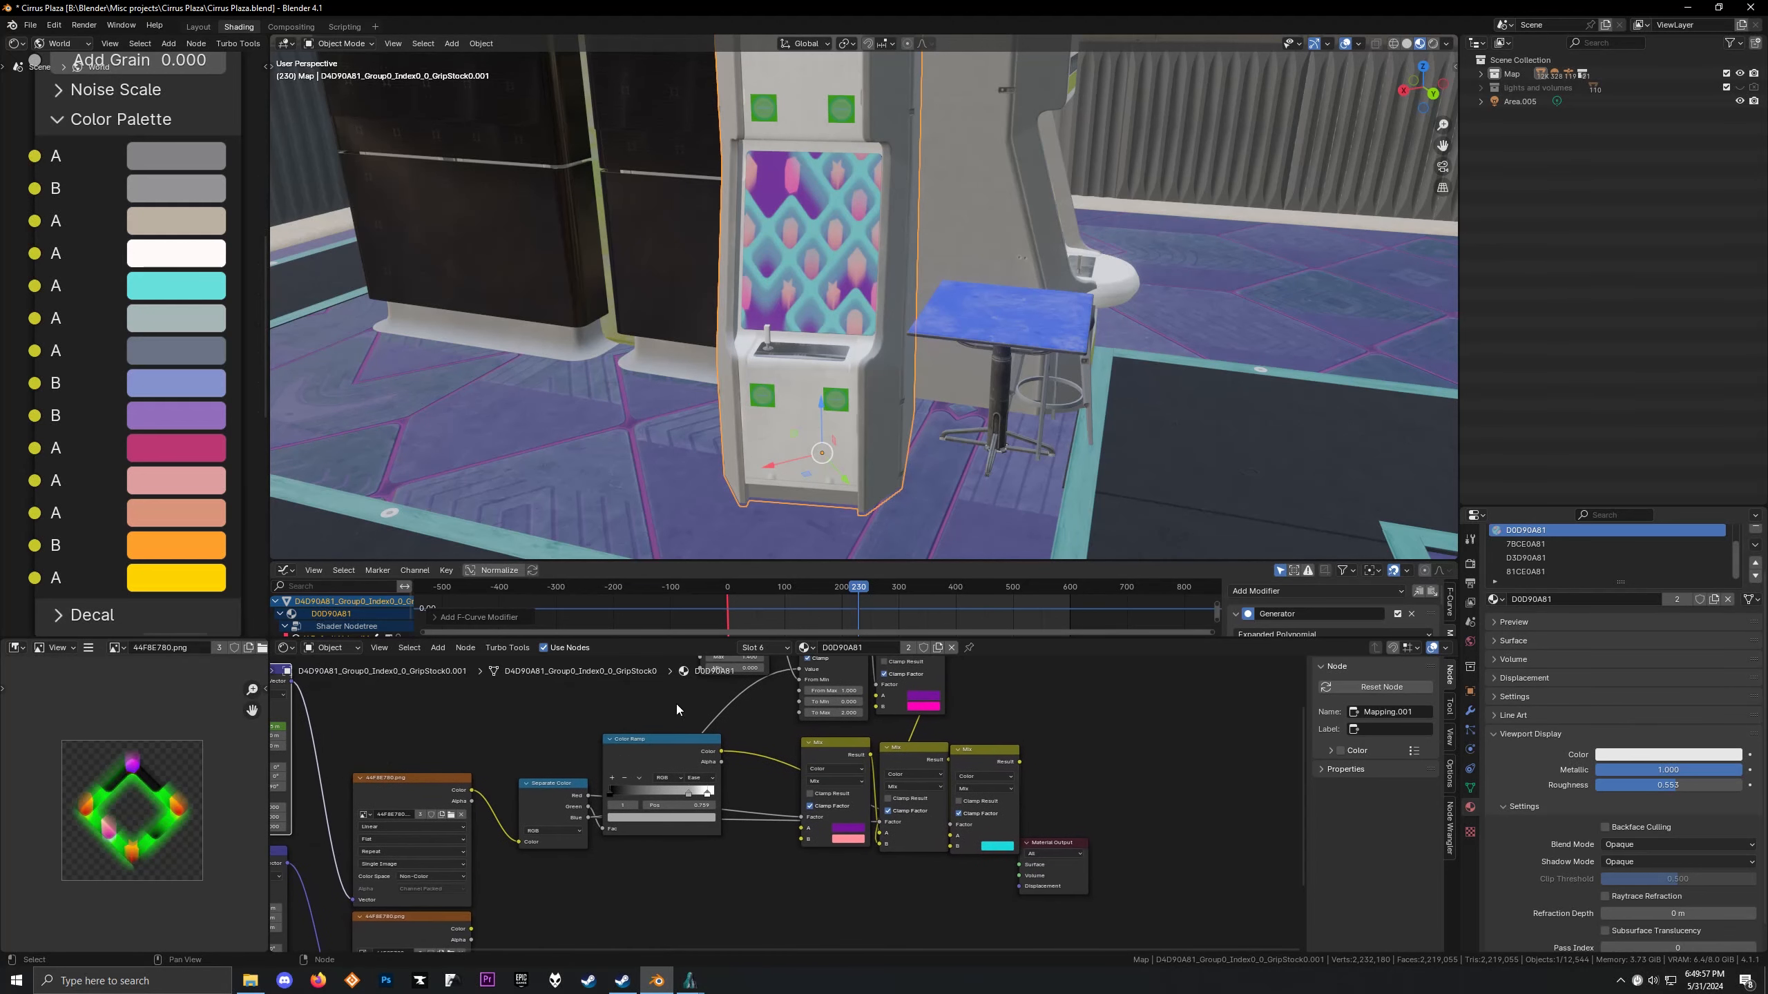
scroll(763, 748, down, 1)
middle_drag(745, 725, 715, 785)
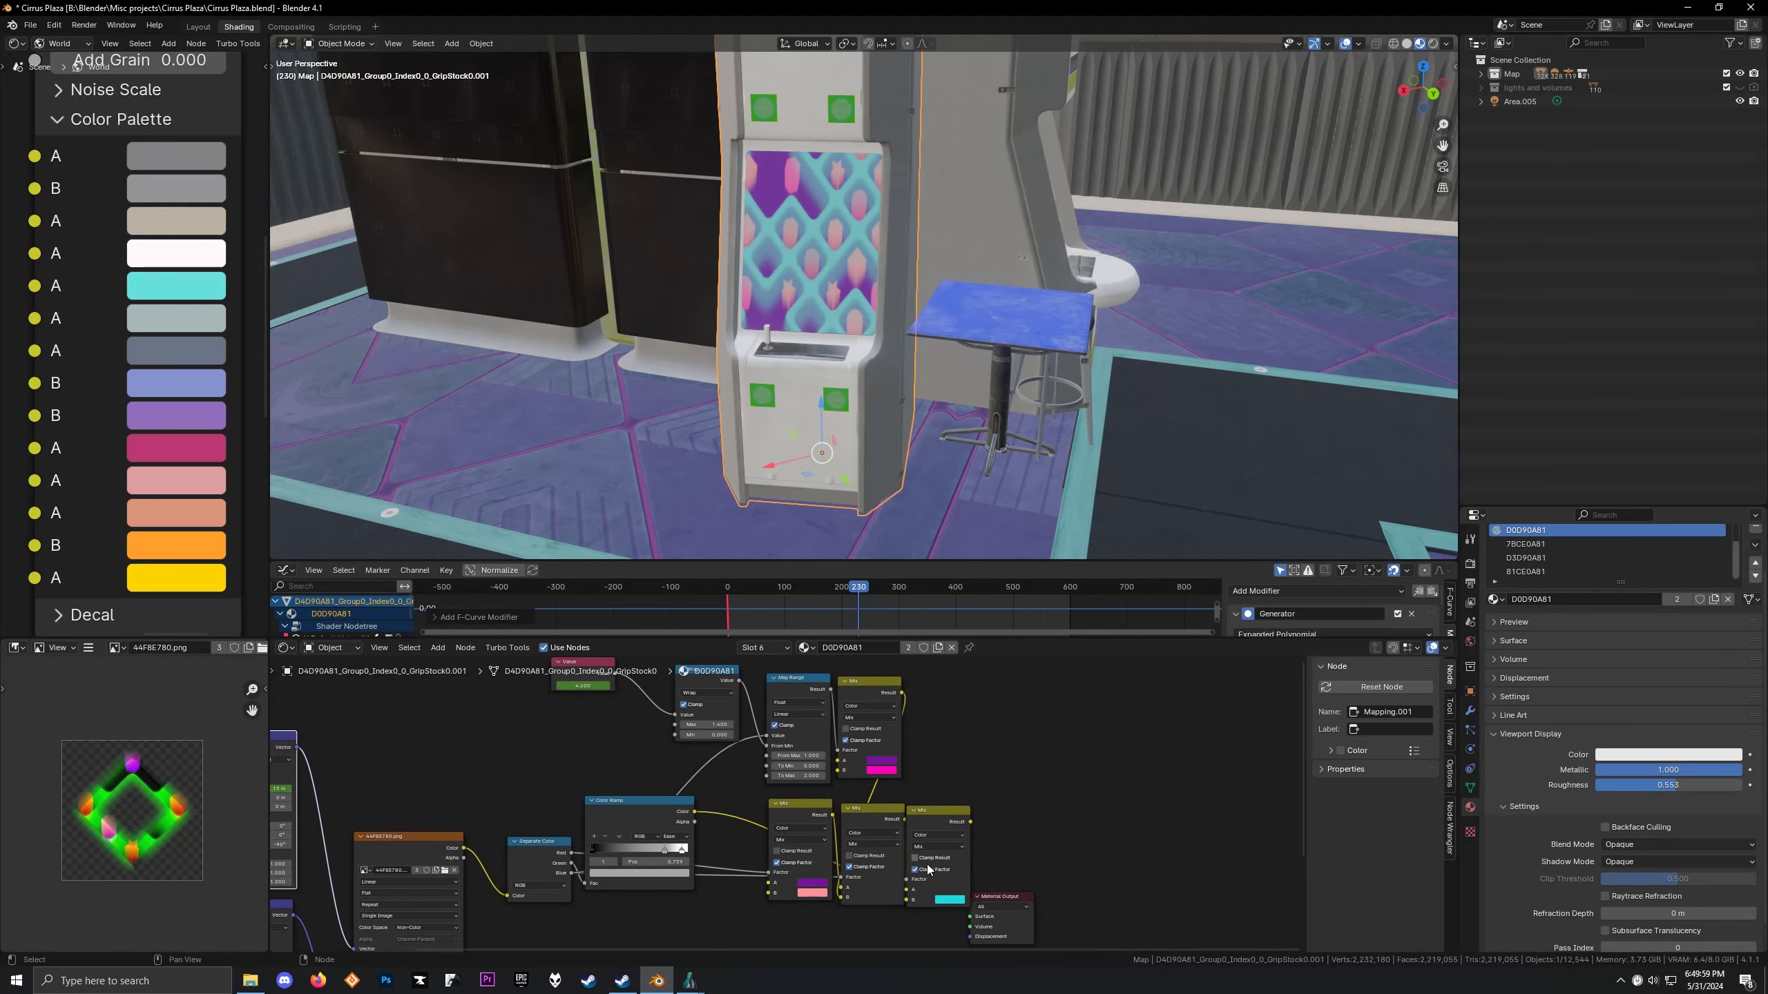
click(994, 899)
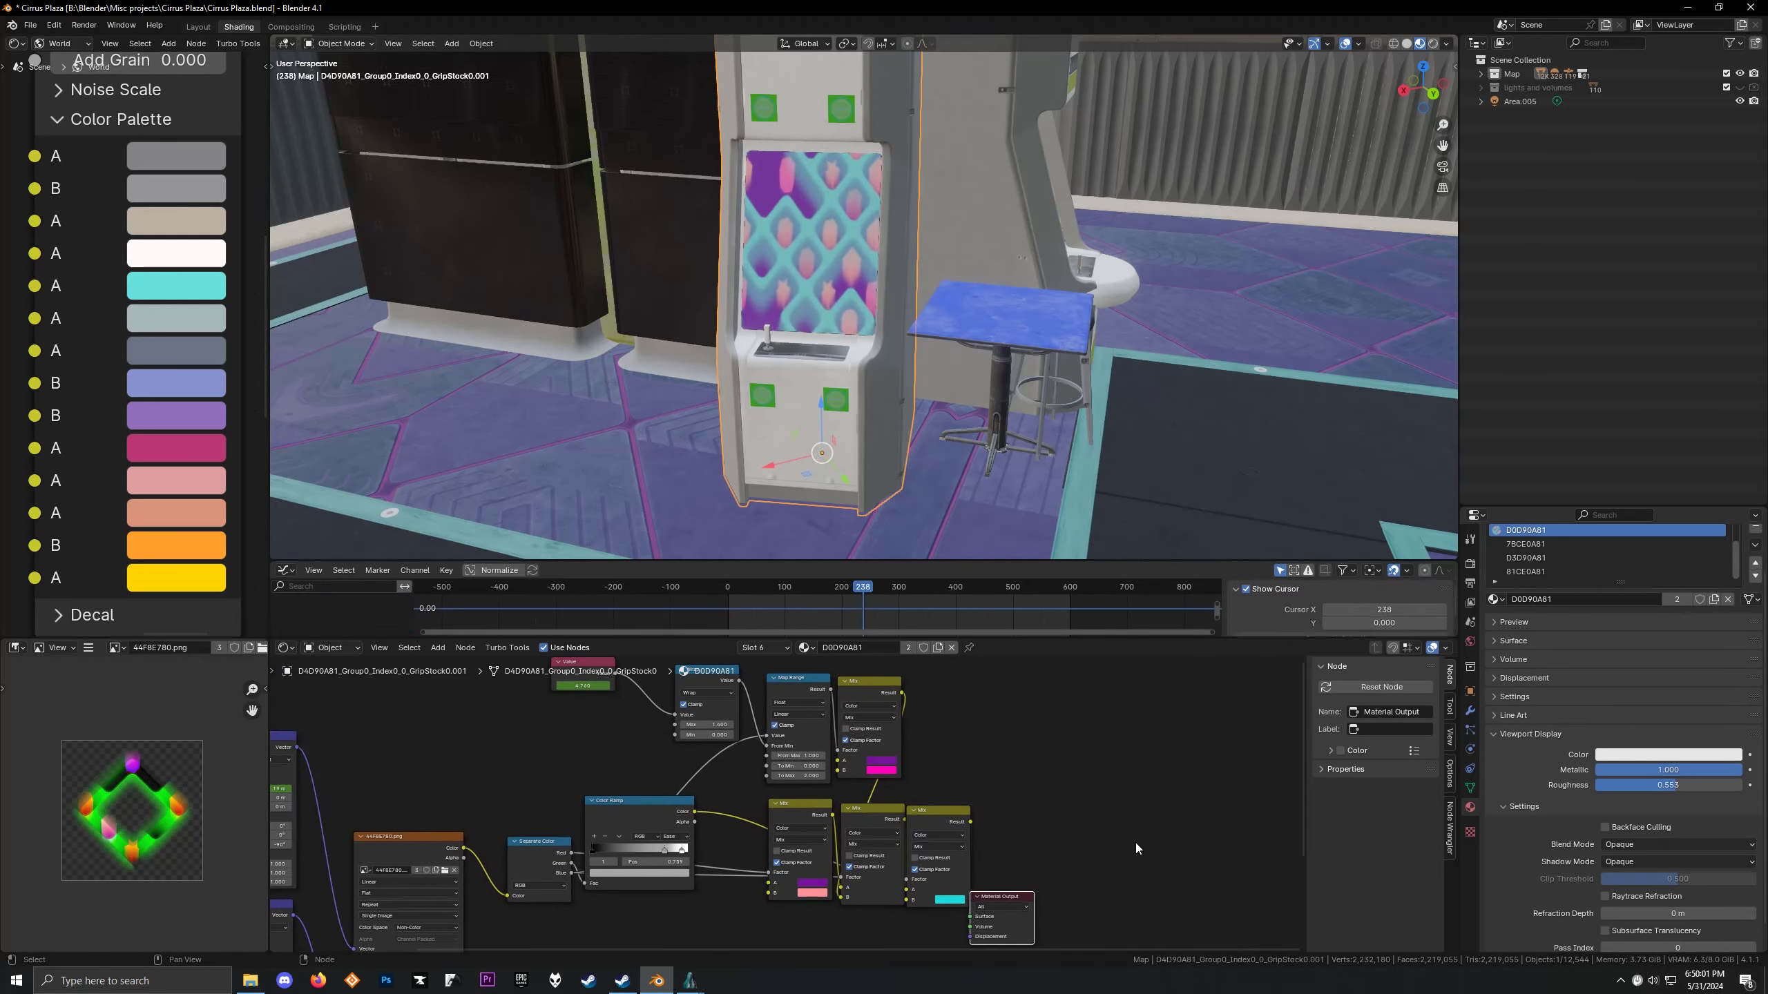
key(g)
click(1269, 797)
Shift the Value, Wrap, Map Range and upper Mix nodes together slightly to the right above the lower Mix chain
scroll(856, 815, down, 3)
middle_drag(765, 749, 785, 759)
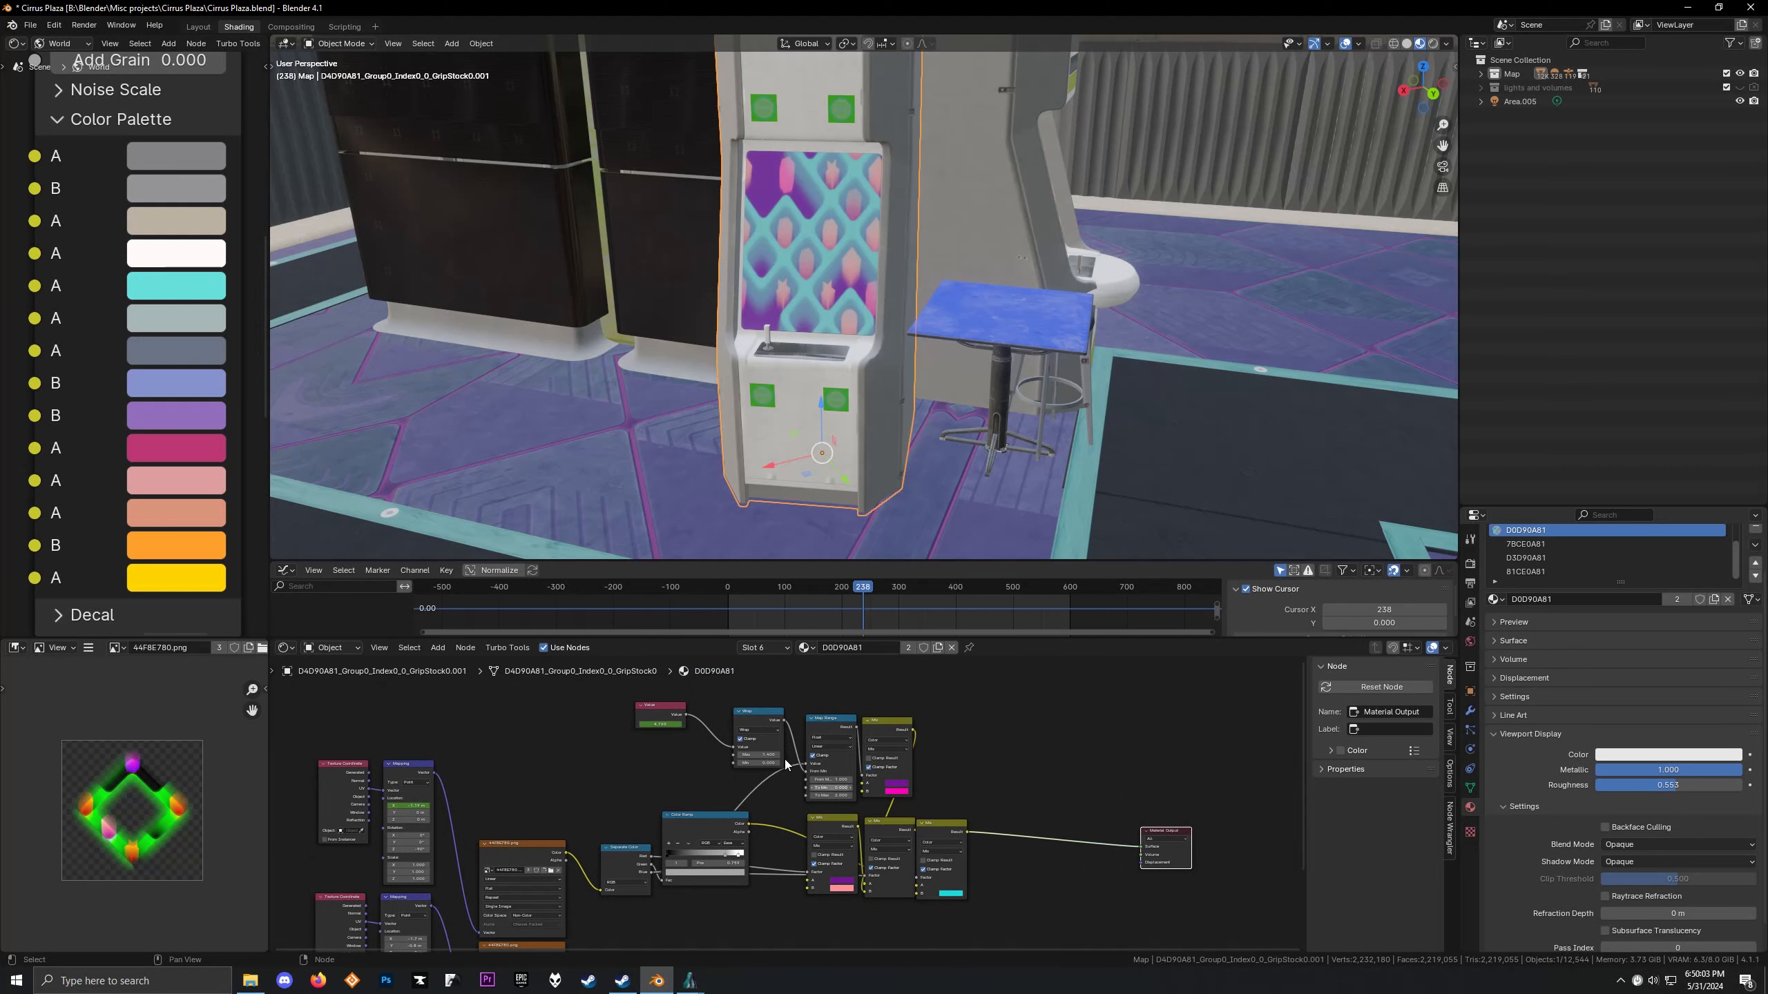
drag(609, 689, 939, 790)
key(g)
click(973, 802)
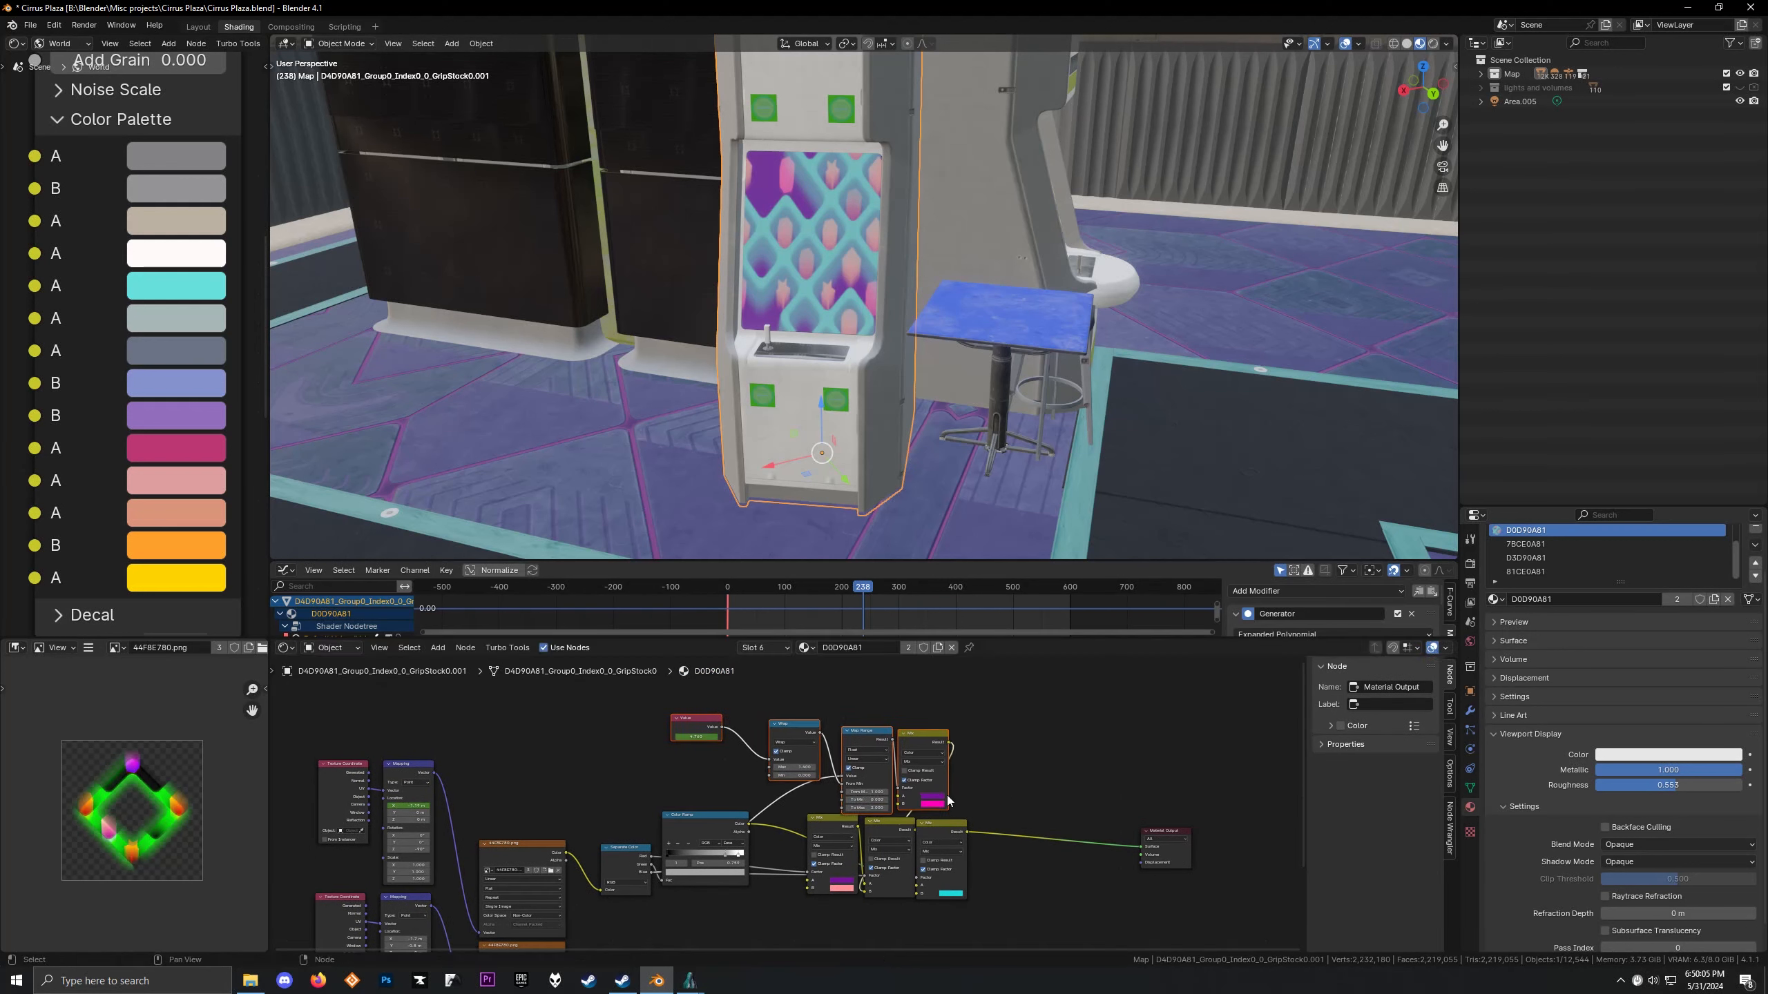
click(700, 730)
middle_drag(783, 862, 758, 752)
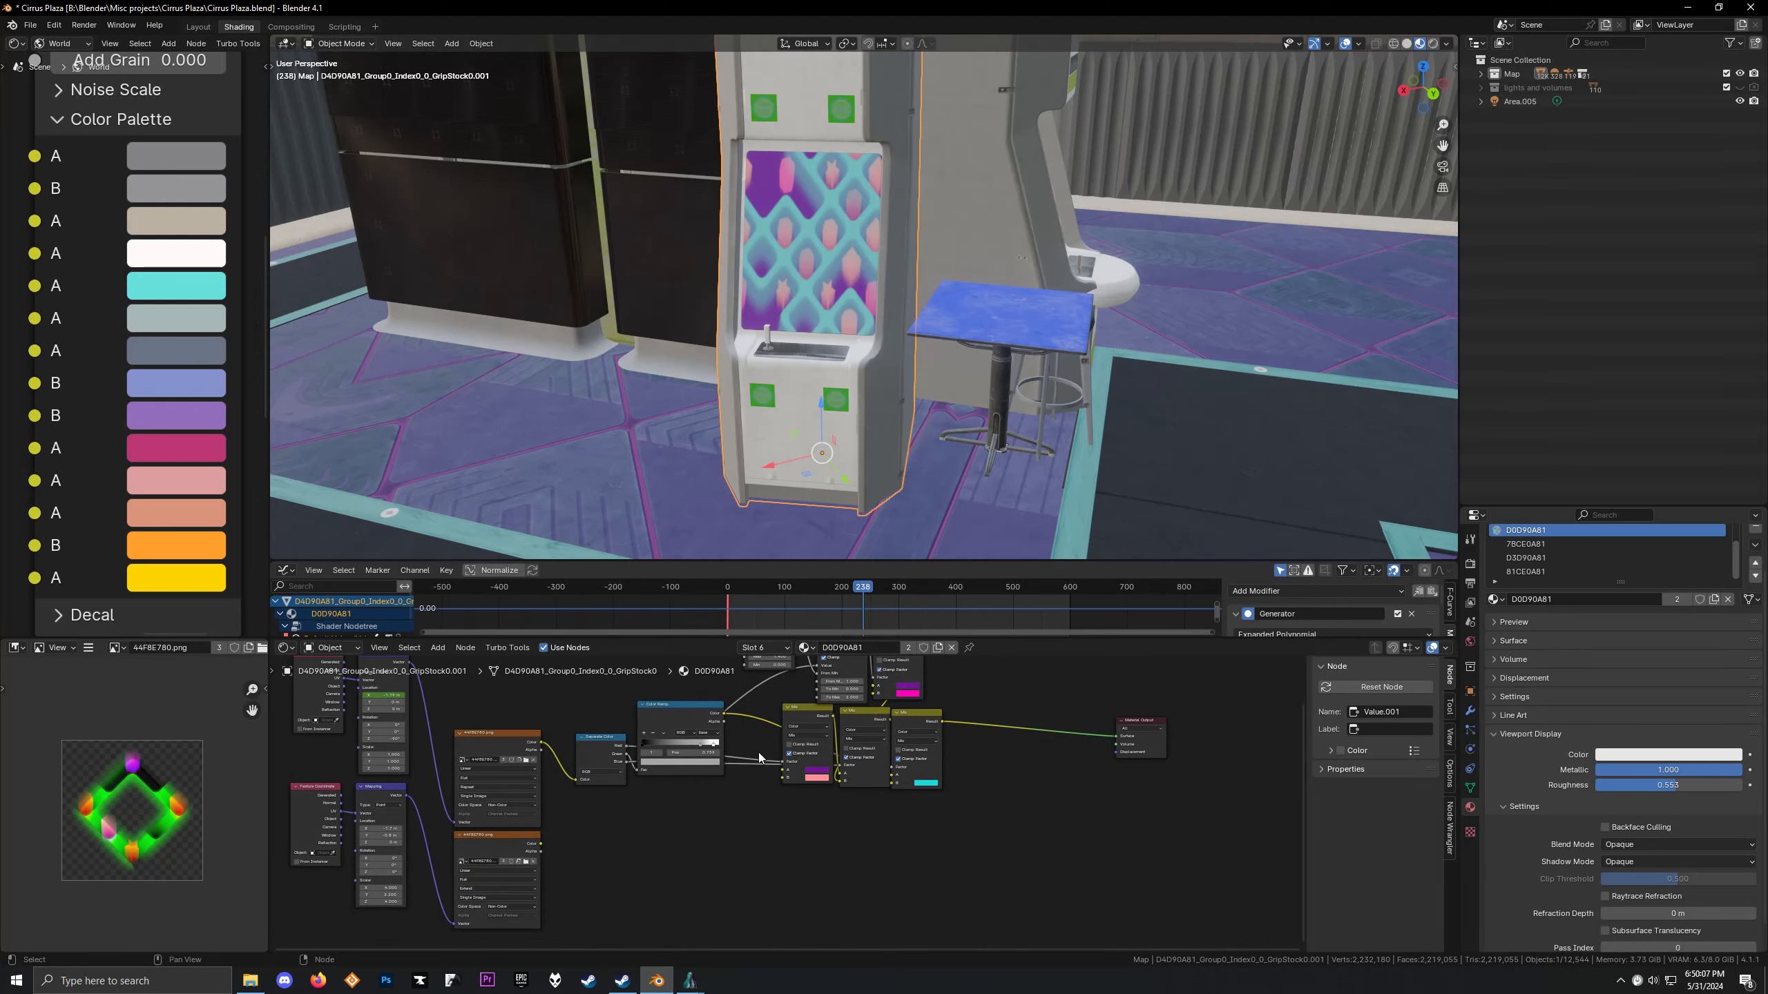
Duplicate the last Mix node, insert the copy before the Material Output, and link the lower image texture's Color to its Factor
click(909, 720)
key(shift+d)
click(1039, 715)
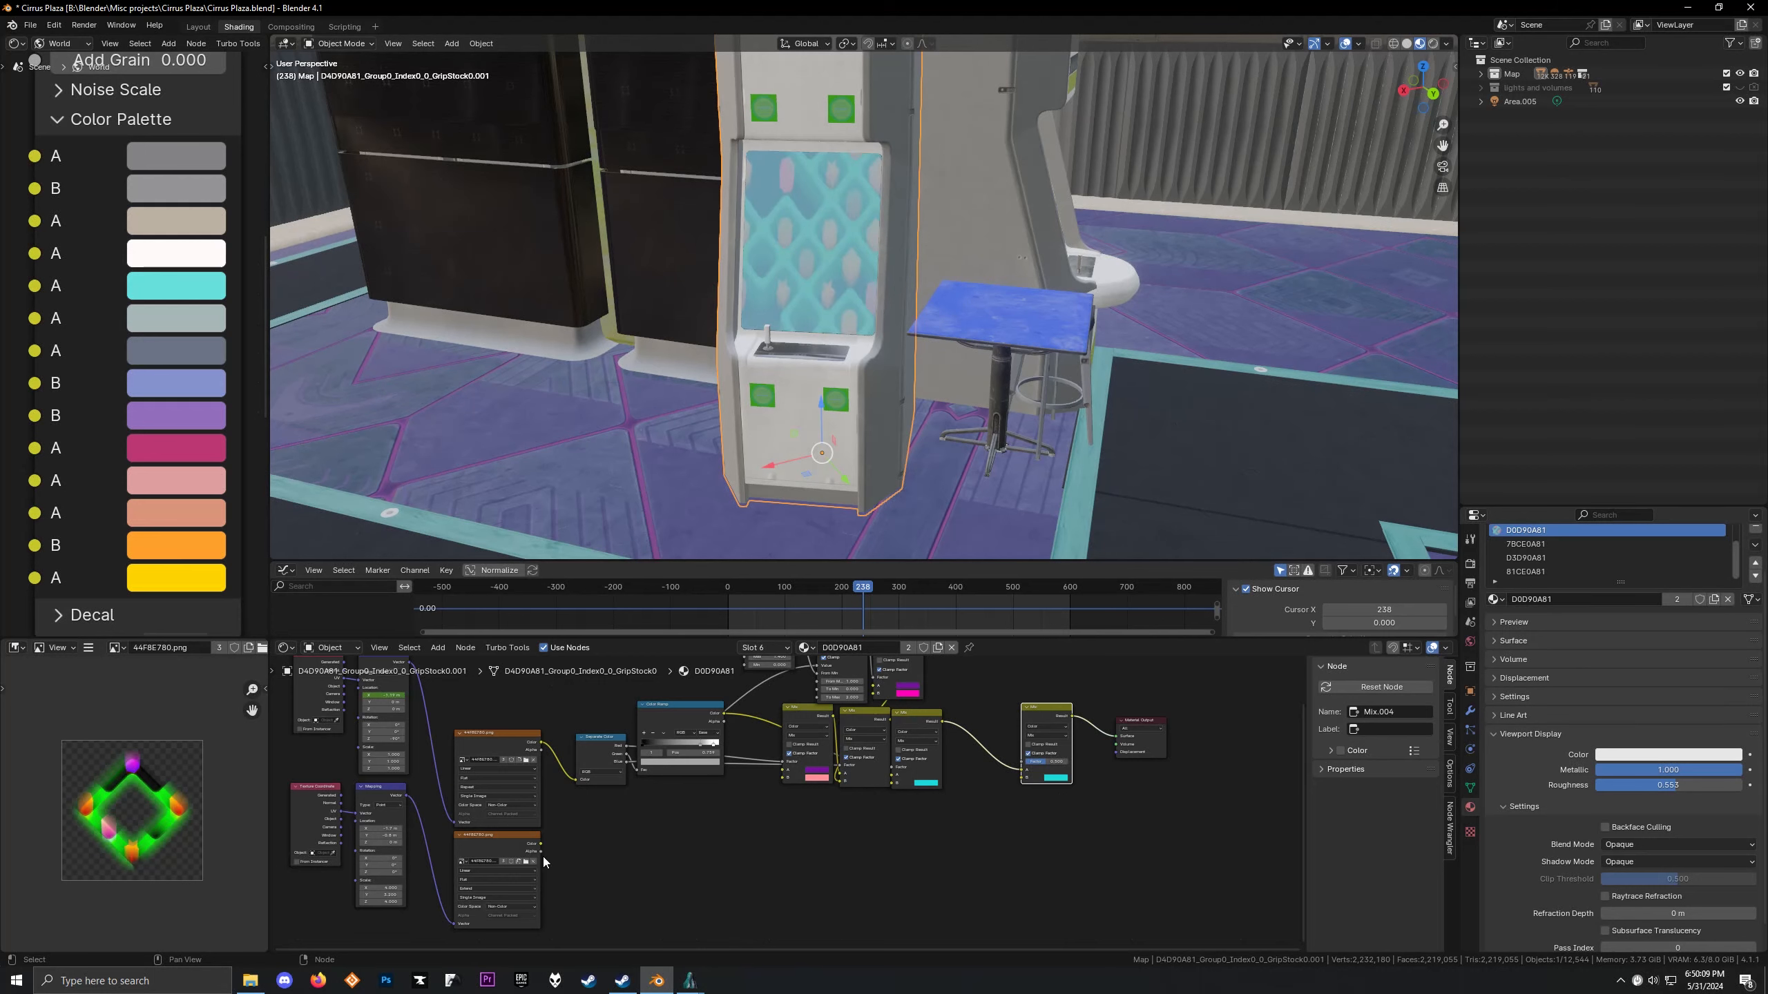
drag(542, 845, 939, 800)
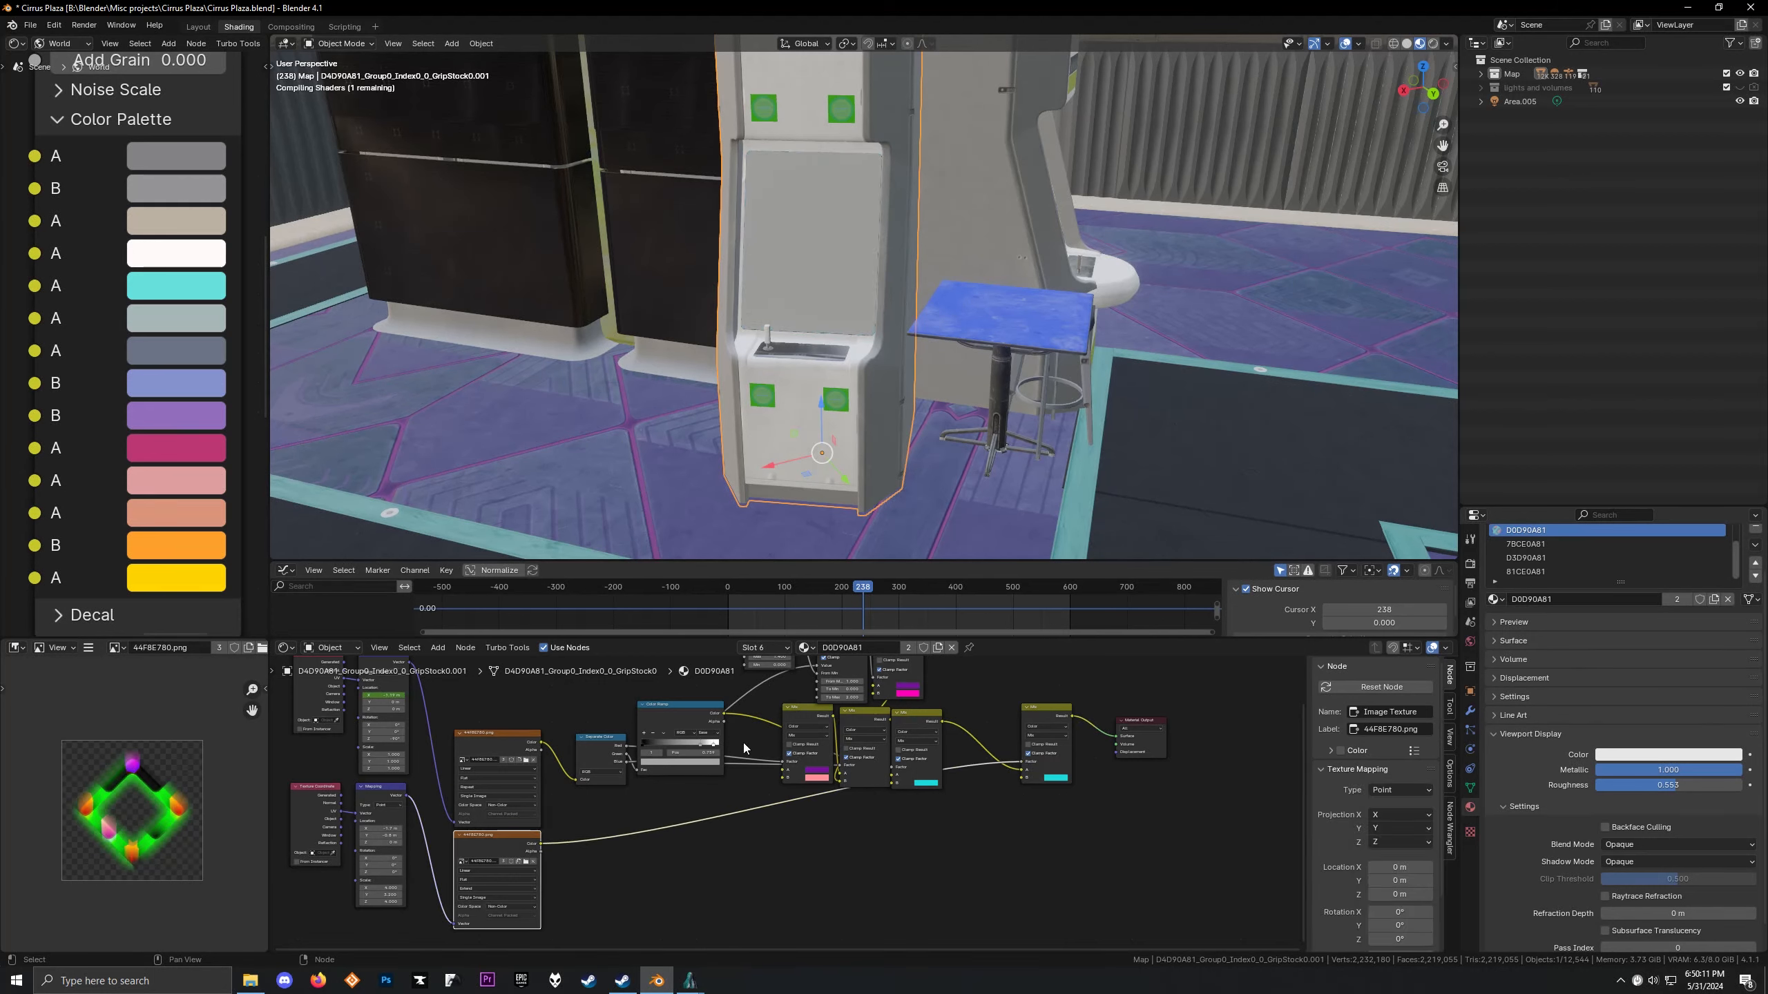
scroll(696, 871, up, 5)
middle_drag(696, 870, 691, 794)
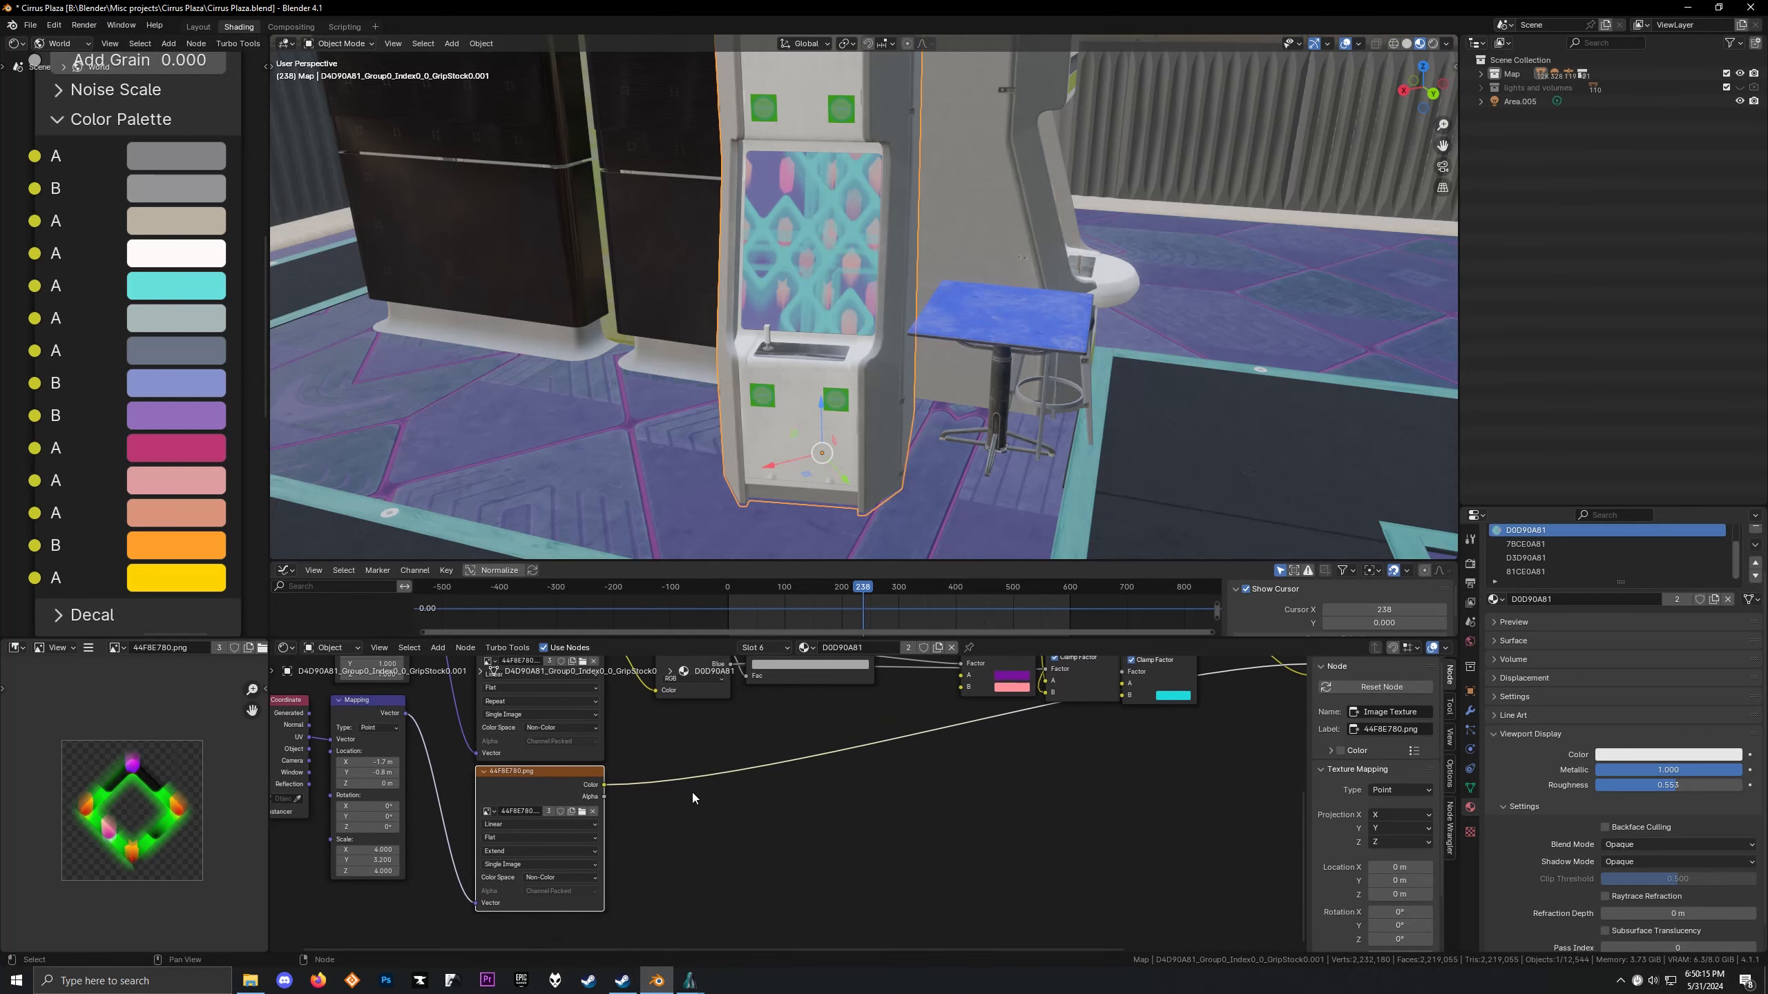
Preview the lower image texture's Color and Alpha outputs separately on the cabinet screen
ctrl+shift+click(549, 785)
scroll(463, 805, up, 2)
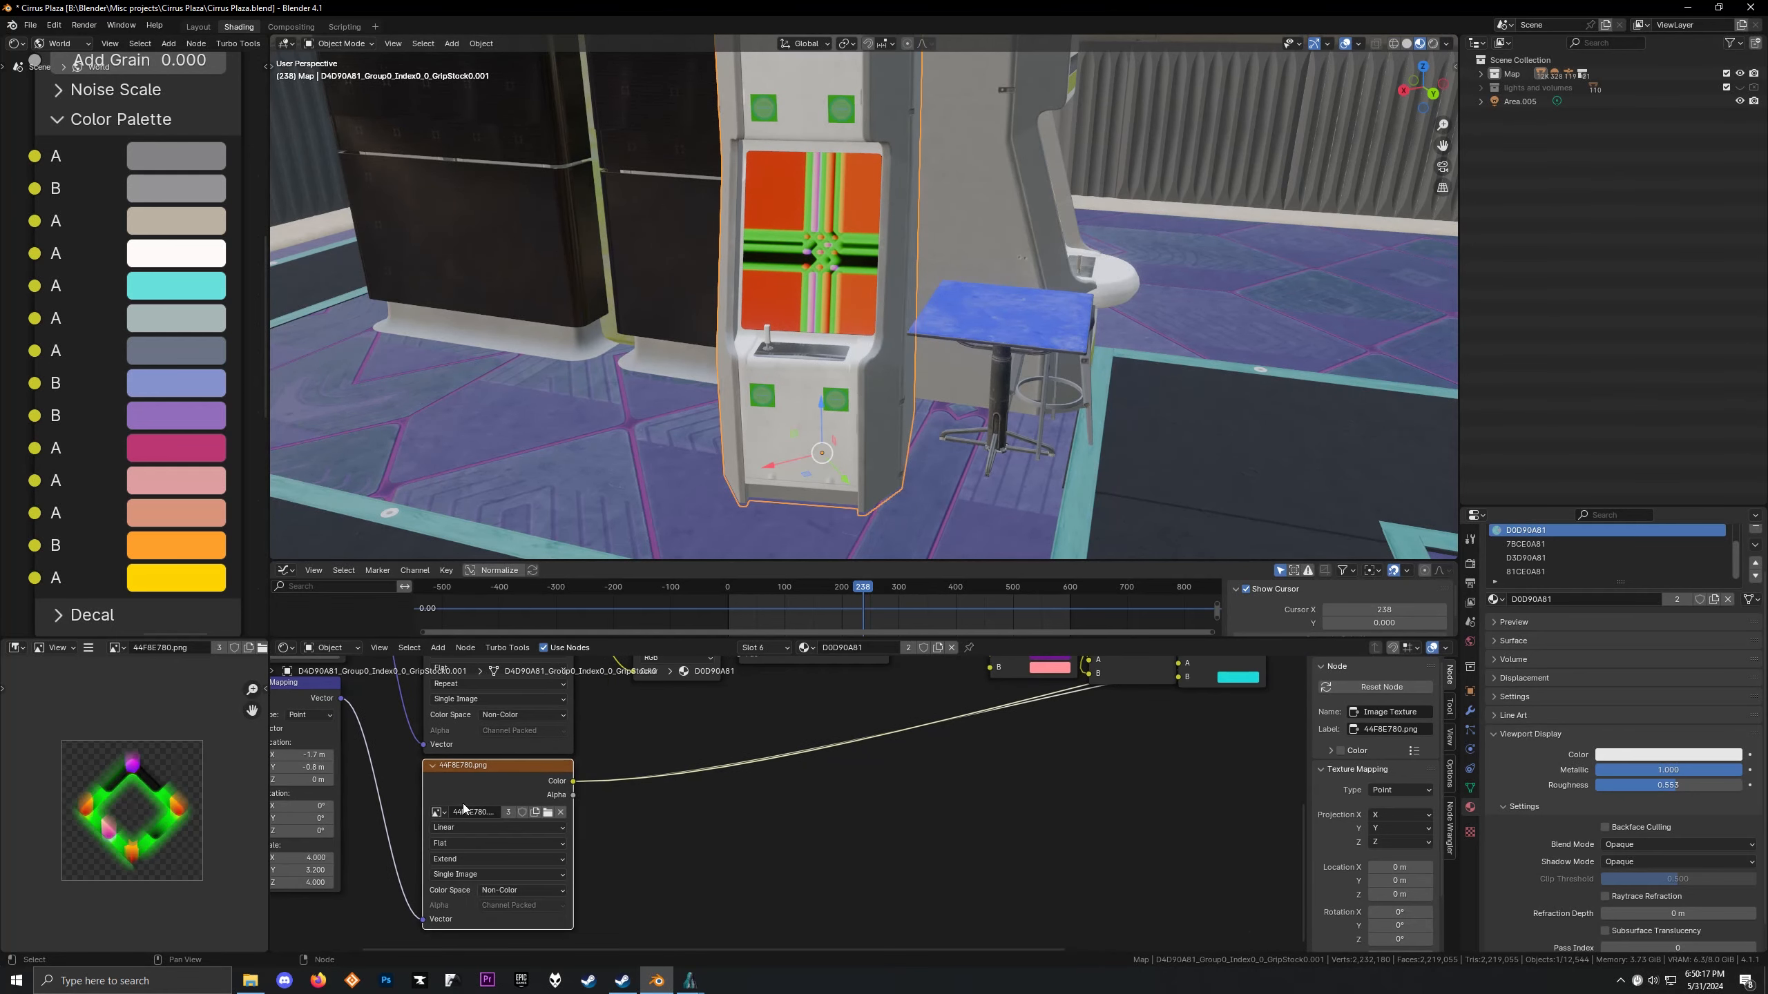
middle_drag(463, 805, 490, 798)
ctrl+shift+click(514, 779)
middle_drag(736, 776, 620, 792)
scroll(620, 792, down, 2)
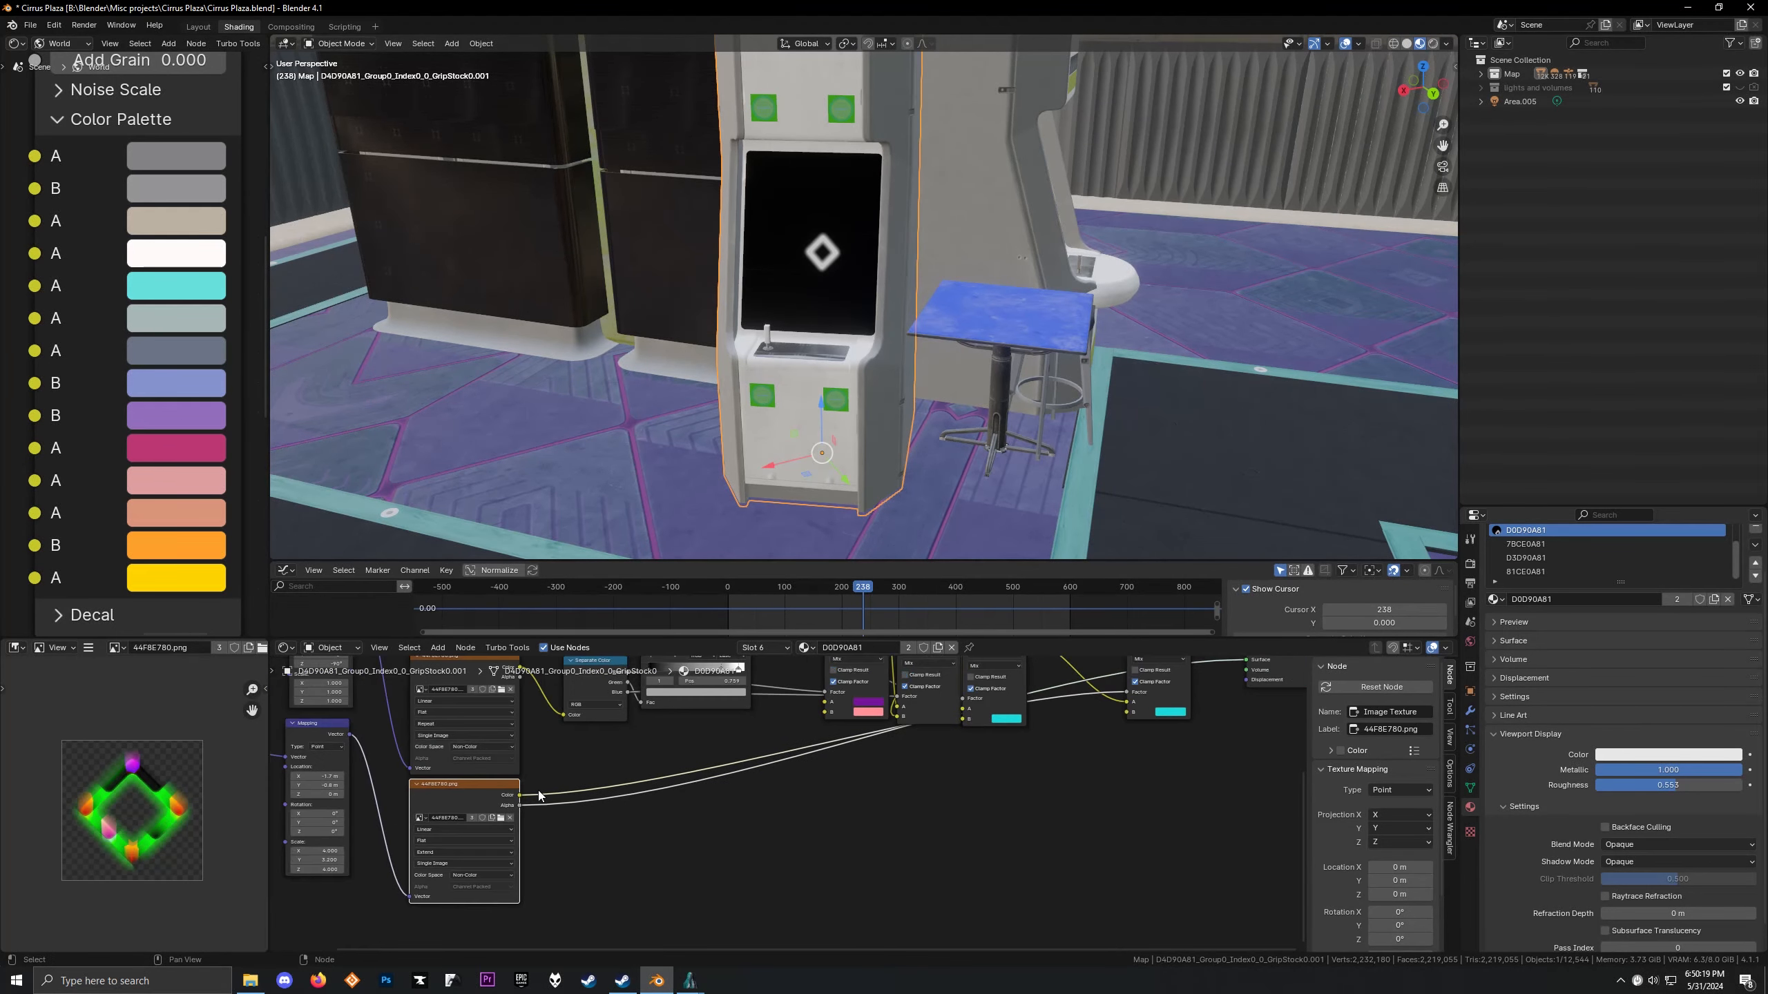
Link the lower image texture's Alpha to the new Mix node's Factor and route the Mix result to the Material Output
drag(519, 805, 1127, 692)
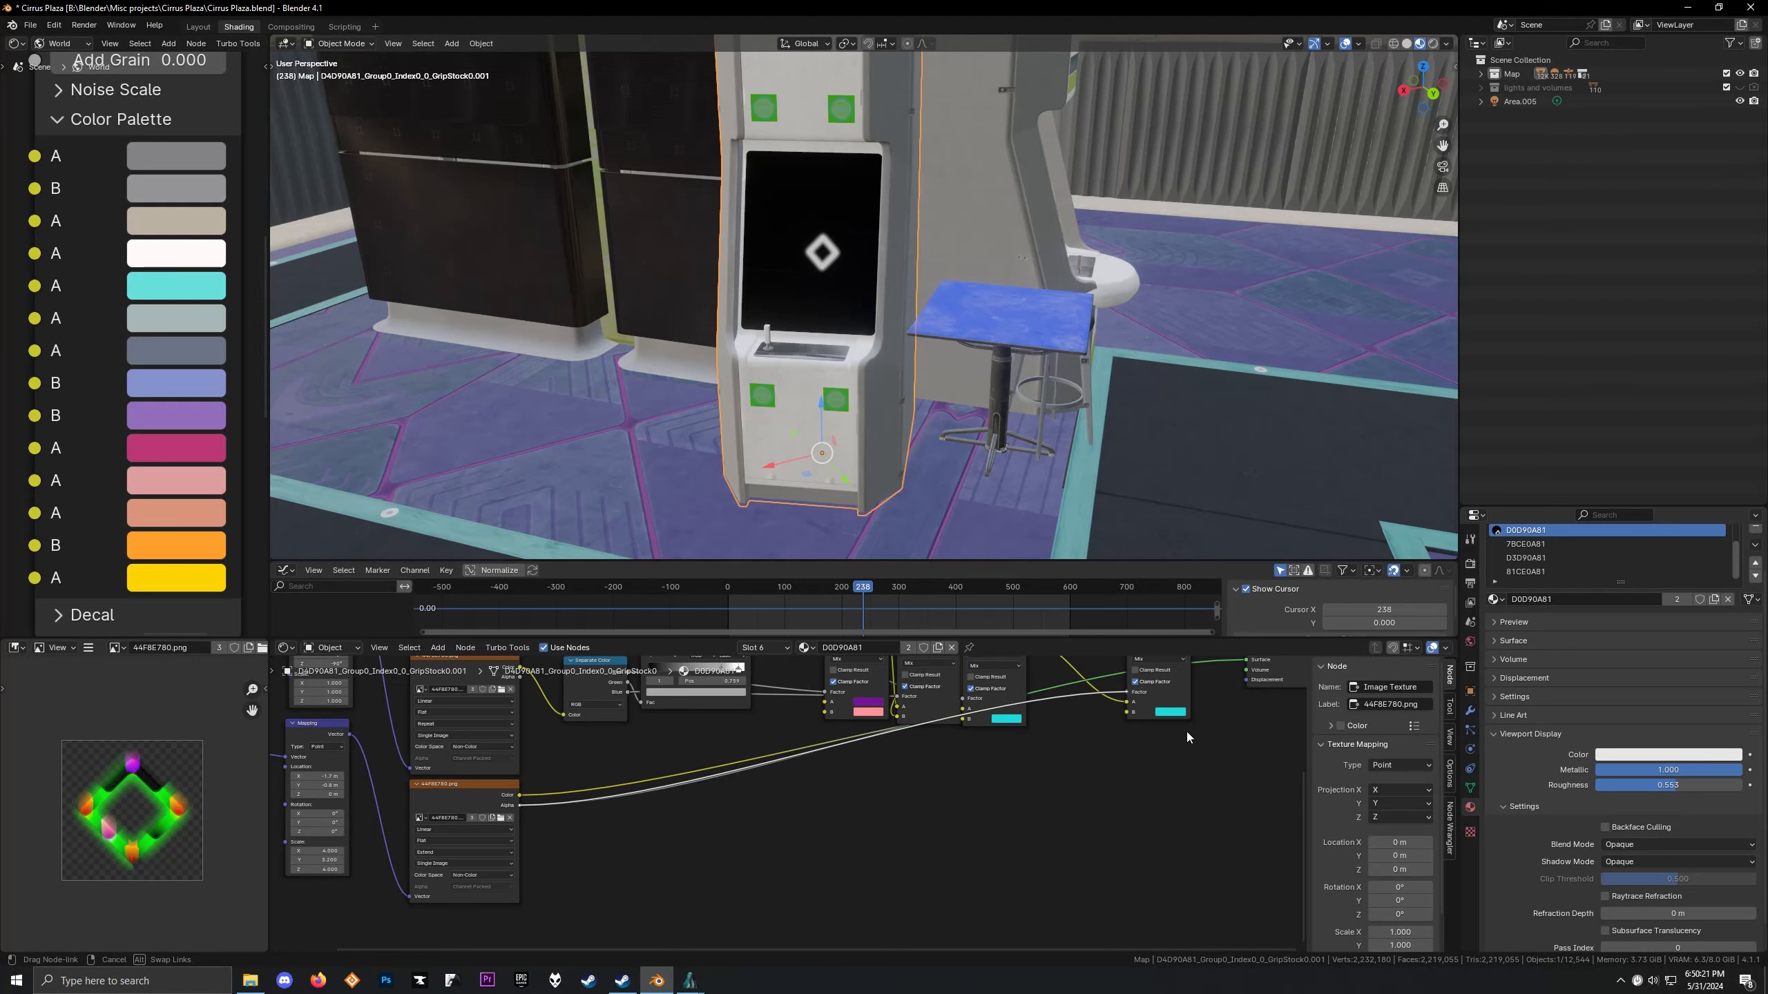
middle_drag(1186, 733, 1057, 807)
ctrl+shift+click(1026, 736)
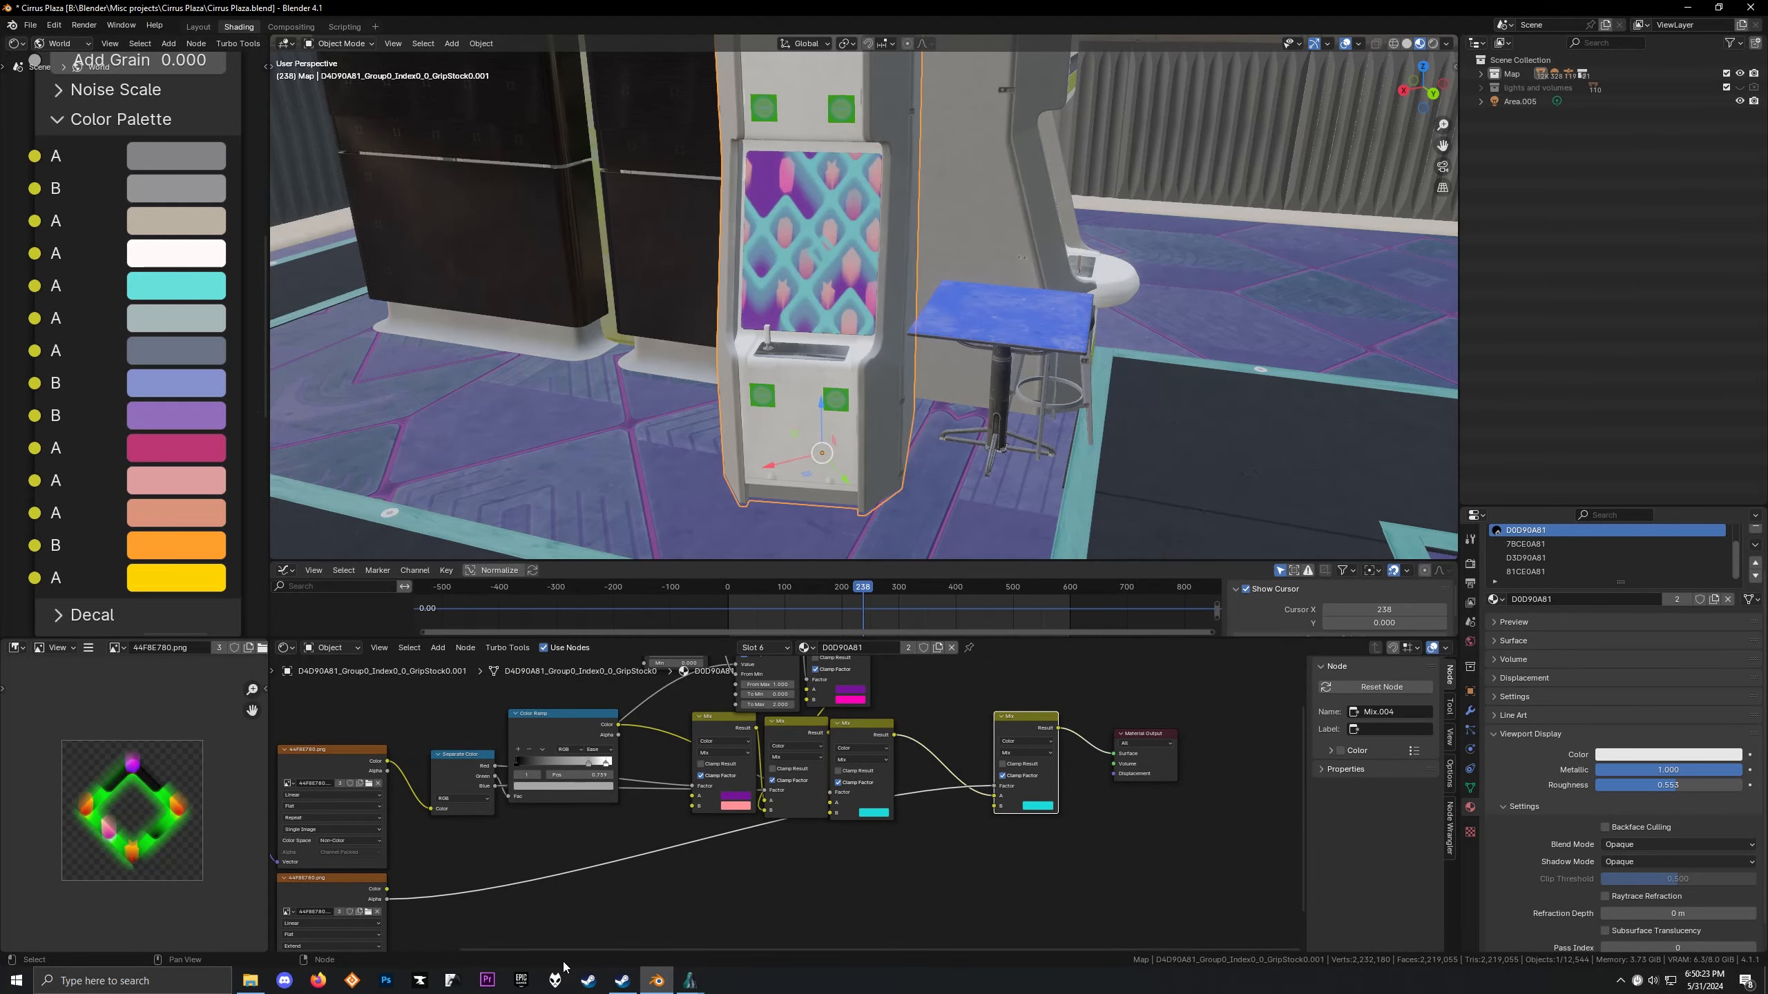
Switch to Alkahest and sample the colour of the white diamond on the reference cabinet's screen
click(689, 981)
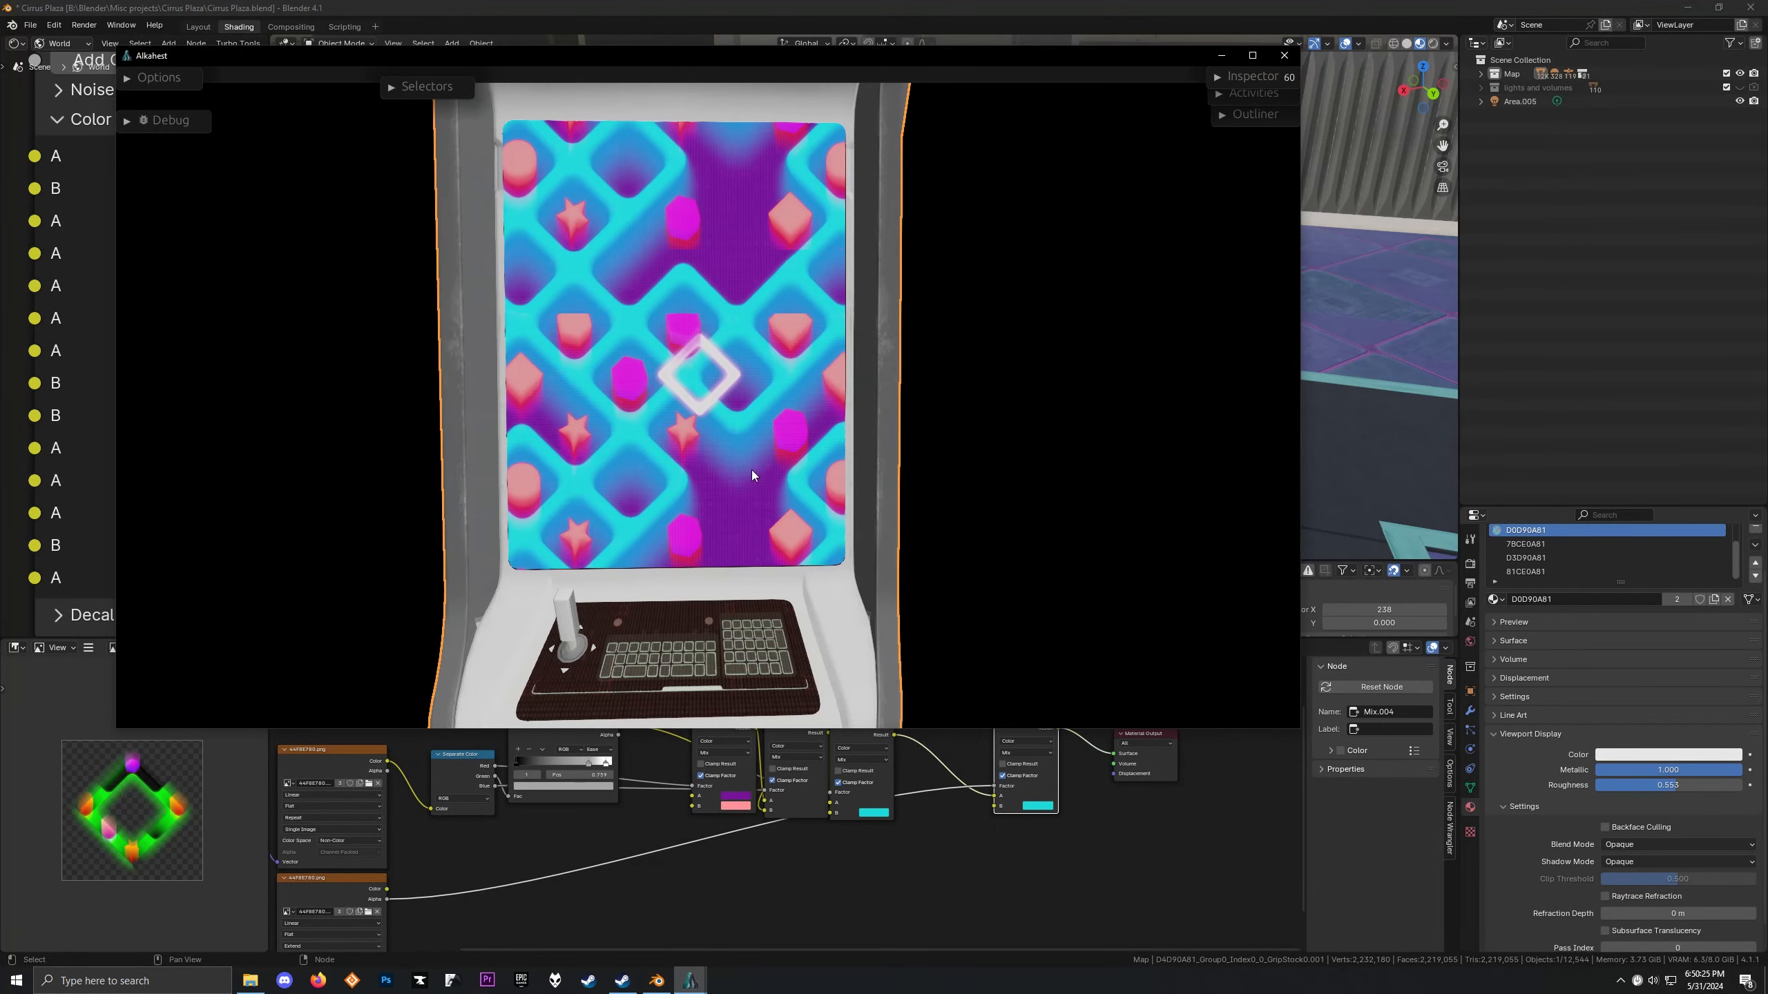
key(super+shift+c)
click(729, 382)
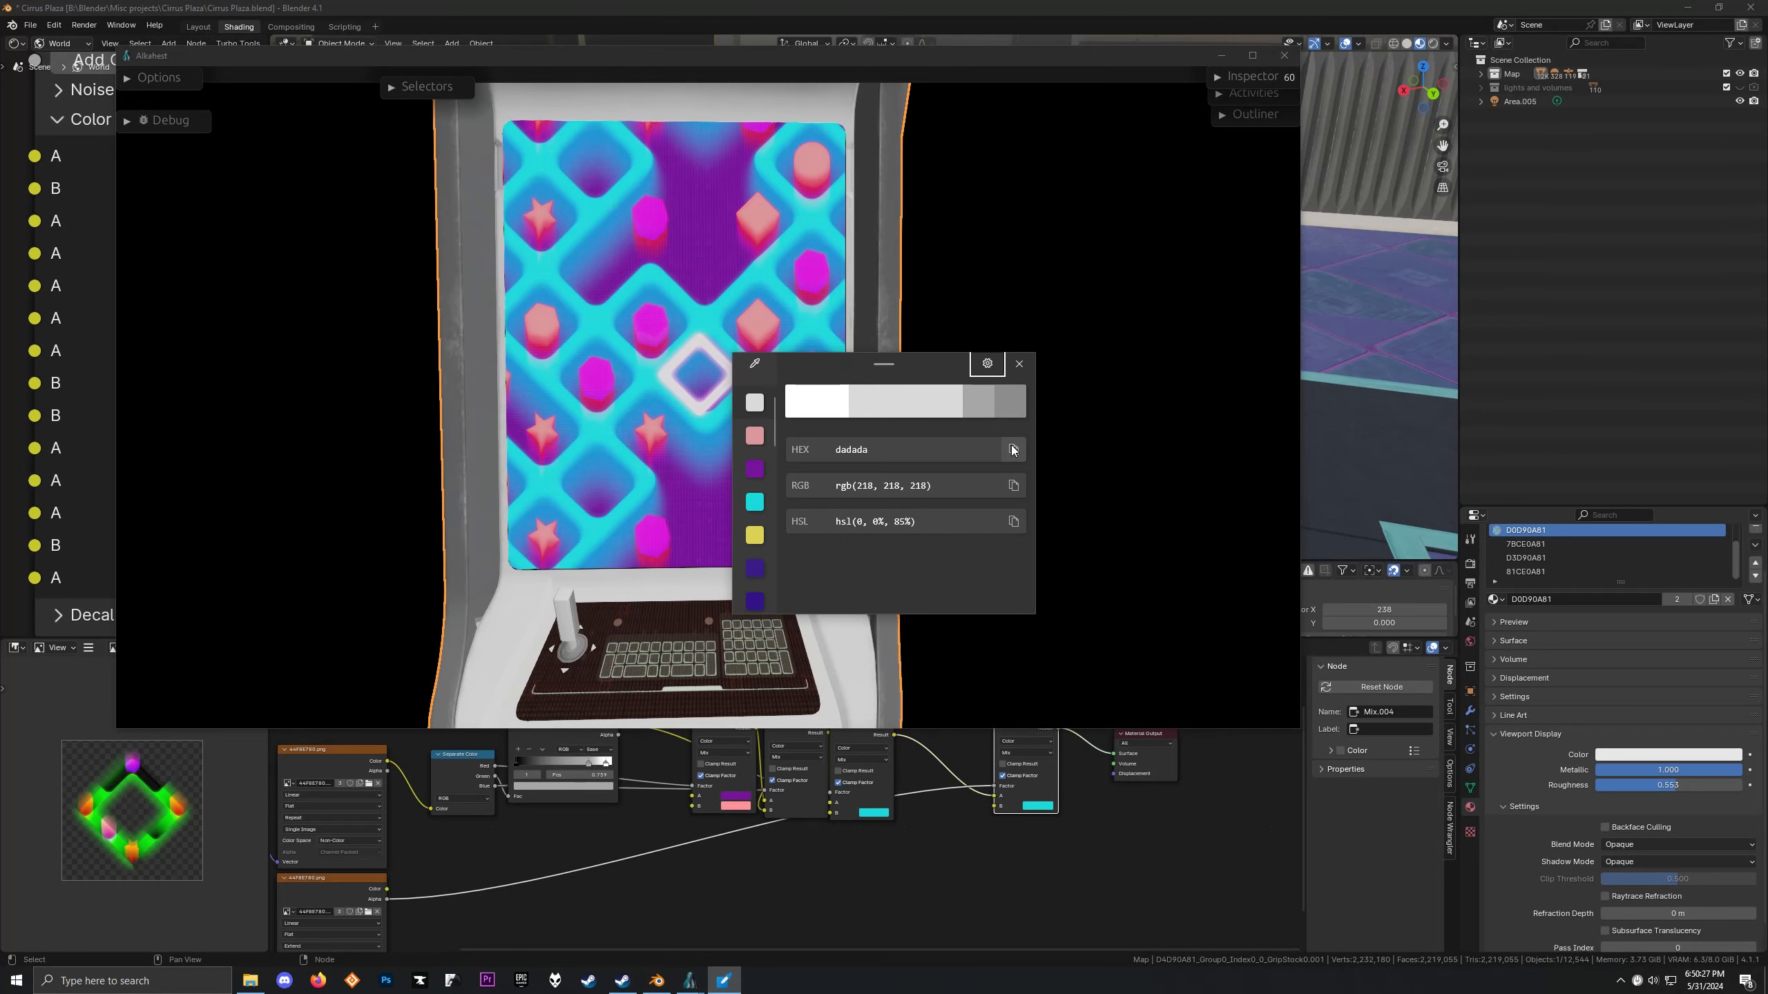
click(1019, 364)
scroll(929, 818, up, 1)
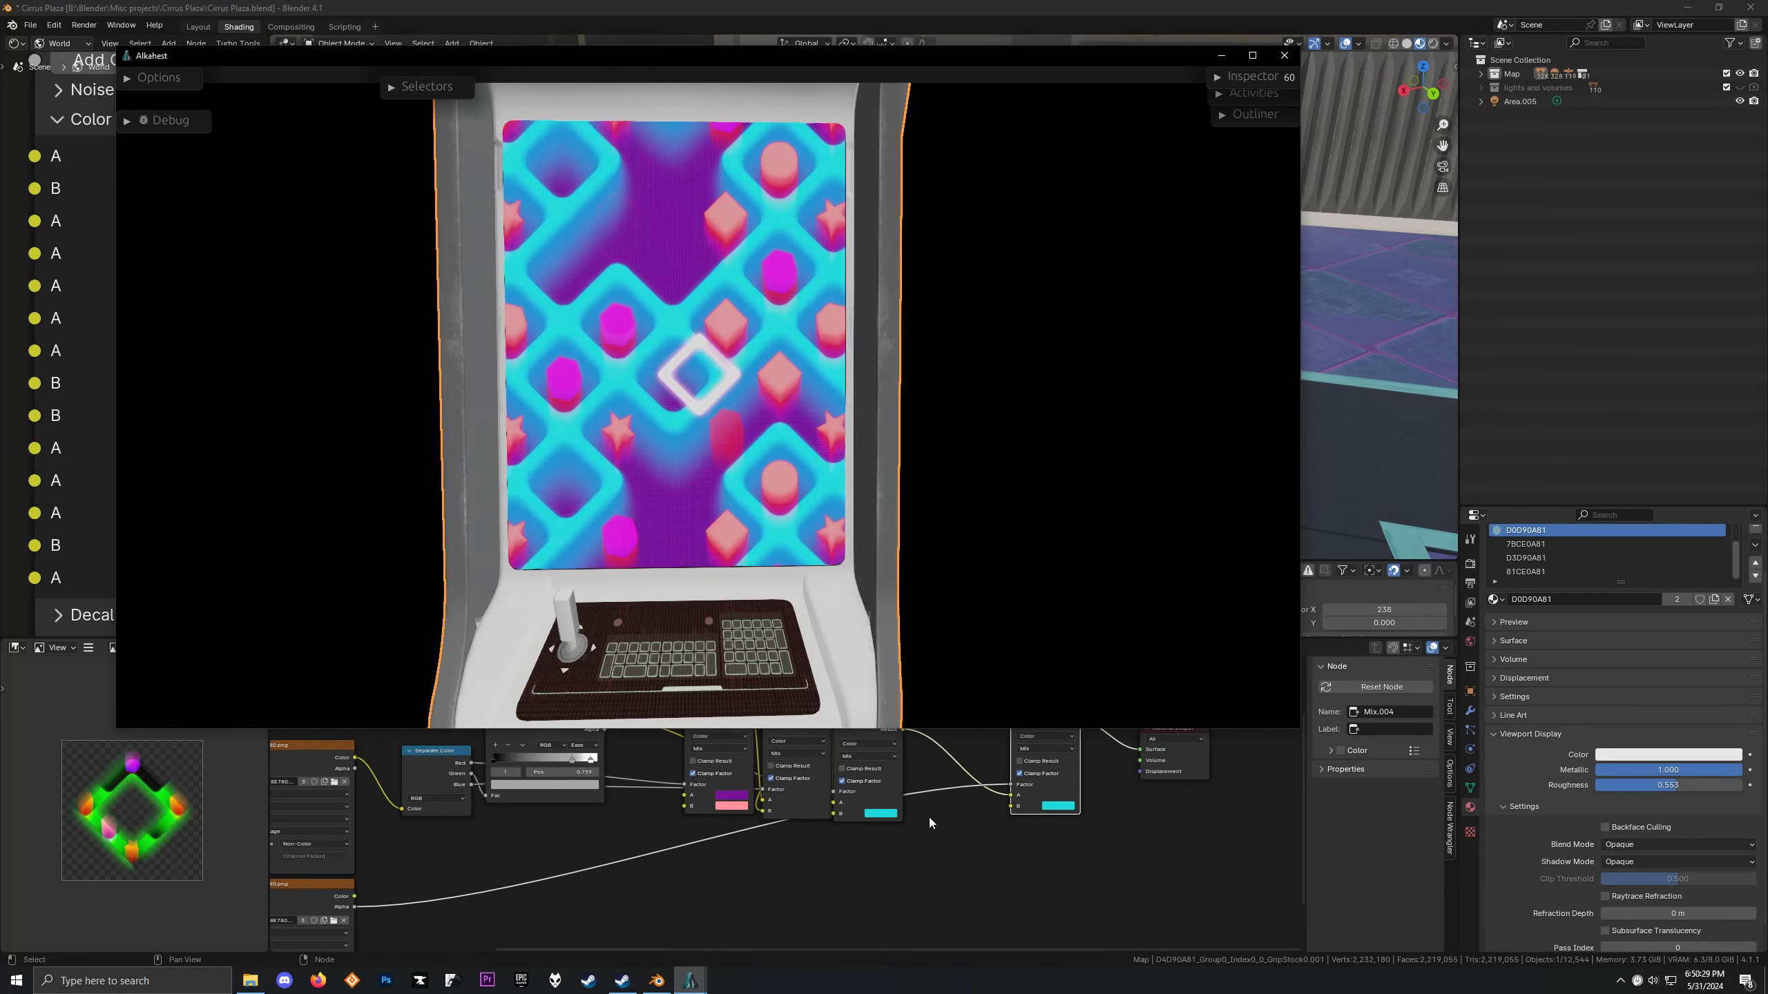
Return to Blender, desaturate the new Mix node's B colour to light grey, and move the node beside the other Mix nodes
middle_drag(928, 818, 809, 859)
scroll(835, 822, up, 2)
click(1009, 868)
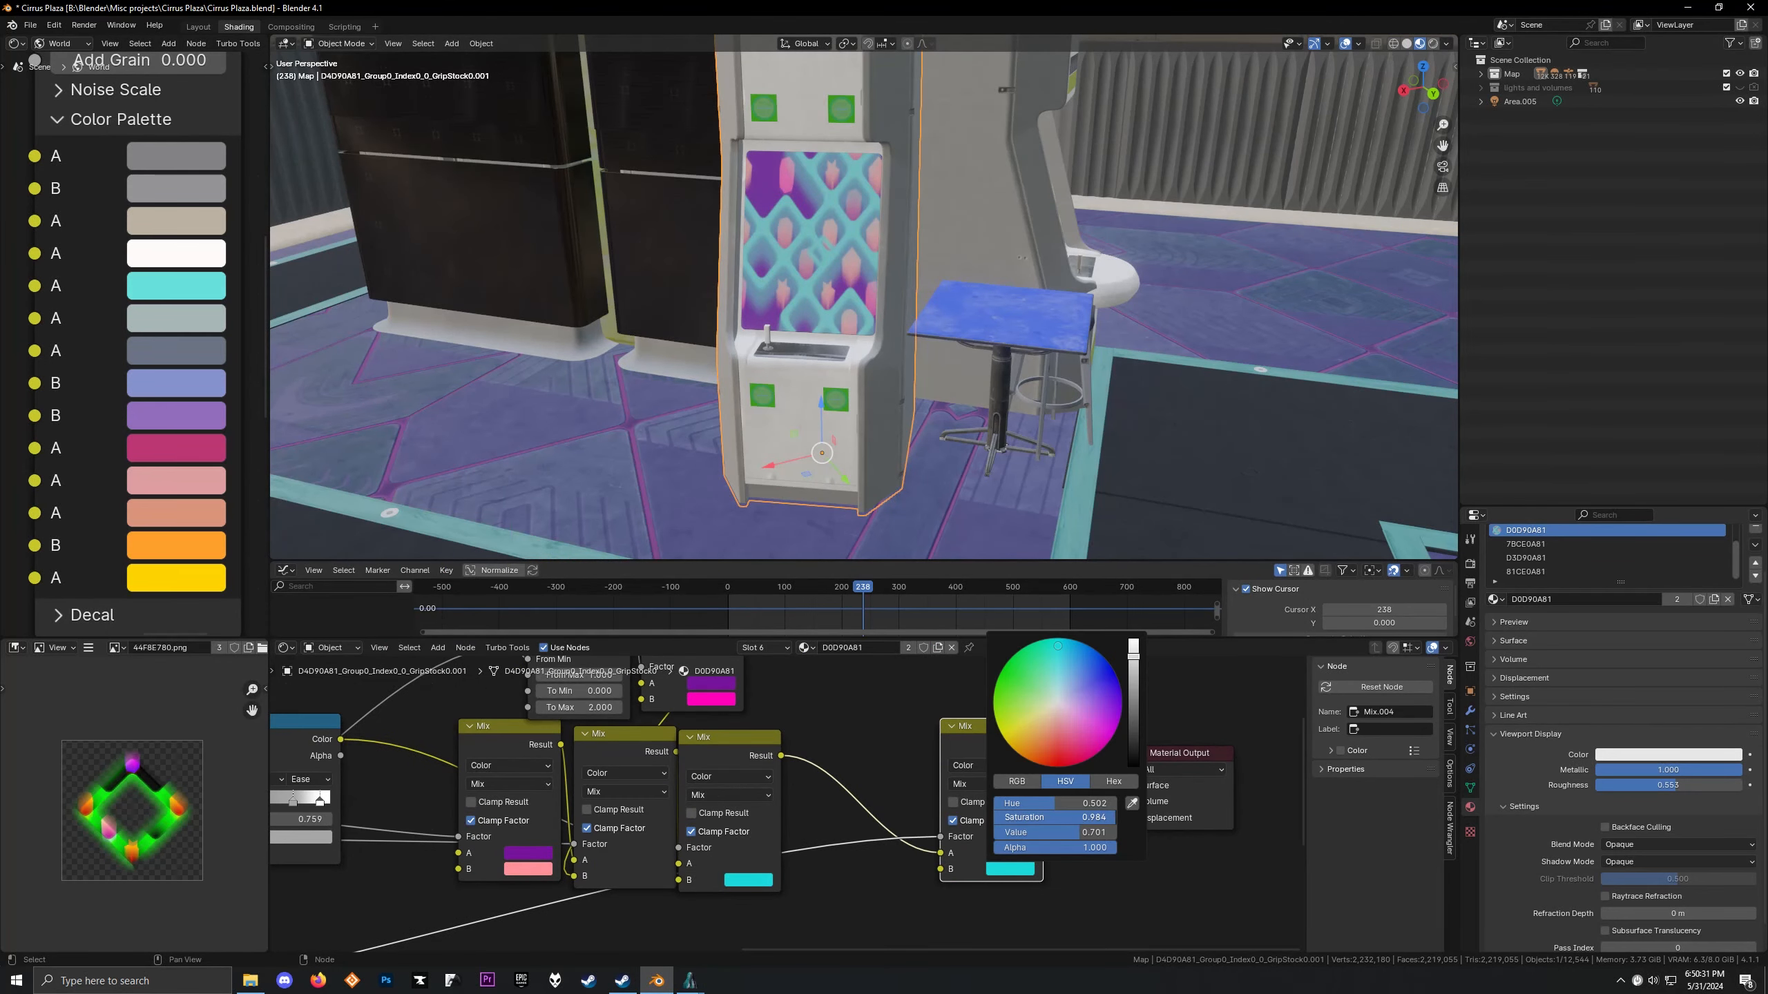
drag(1112, 817, 993, 816)
scroll(647, 382, up, 4)
middle_drag(646, 382, 732, 428)
drag(970, 736, 820, 751)
Insert an Emission shader between the last Mix node and the Material Output
key(shift+a)
text(e)
click(966, 734)
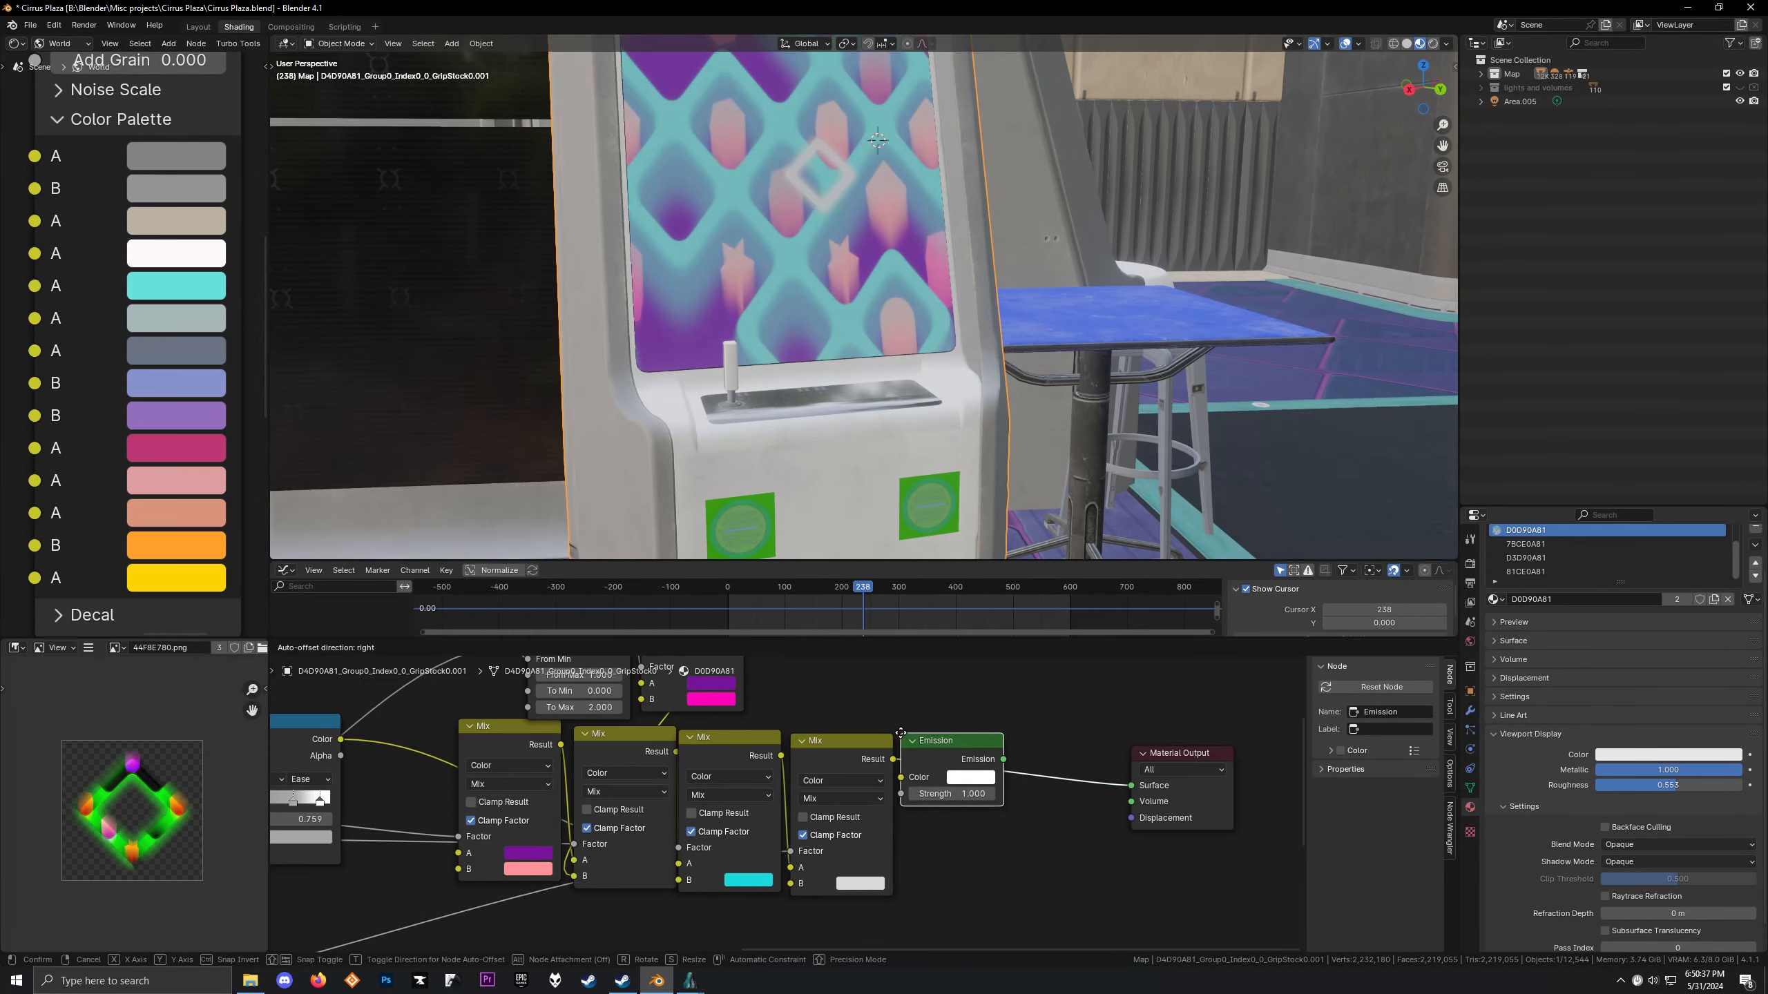
click(901, 733)
Add a Transparent BSDF and combine it with the Emission through an Add Shader feeding the Material Output
key(shift+a)
click(981, 785)
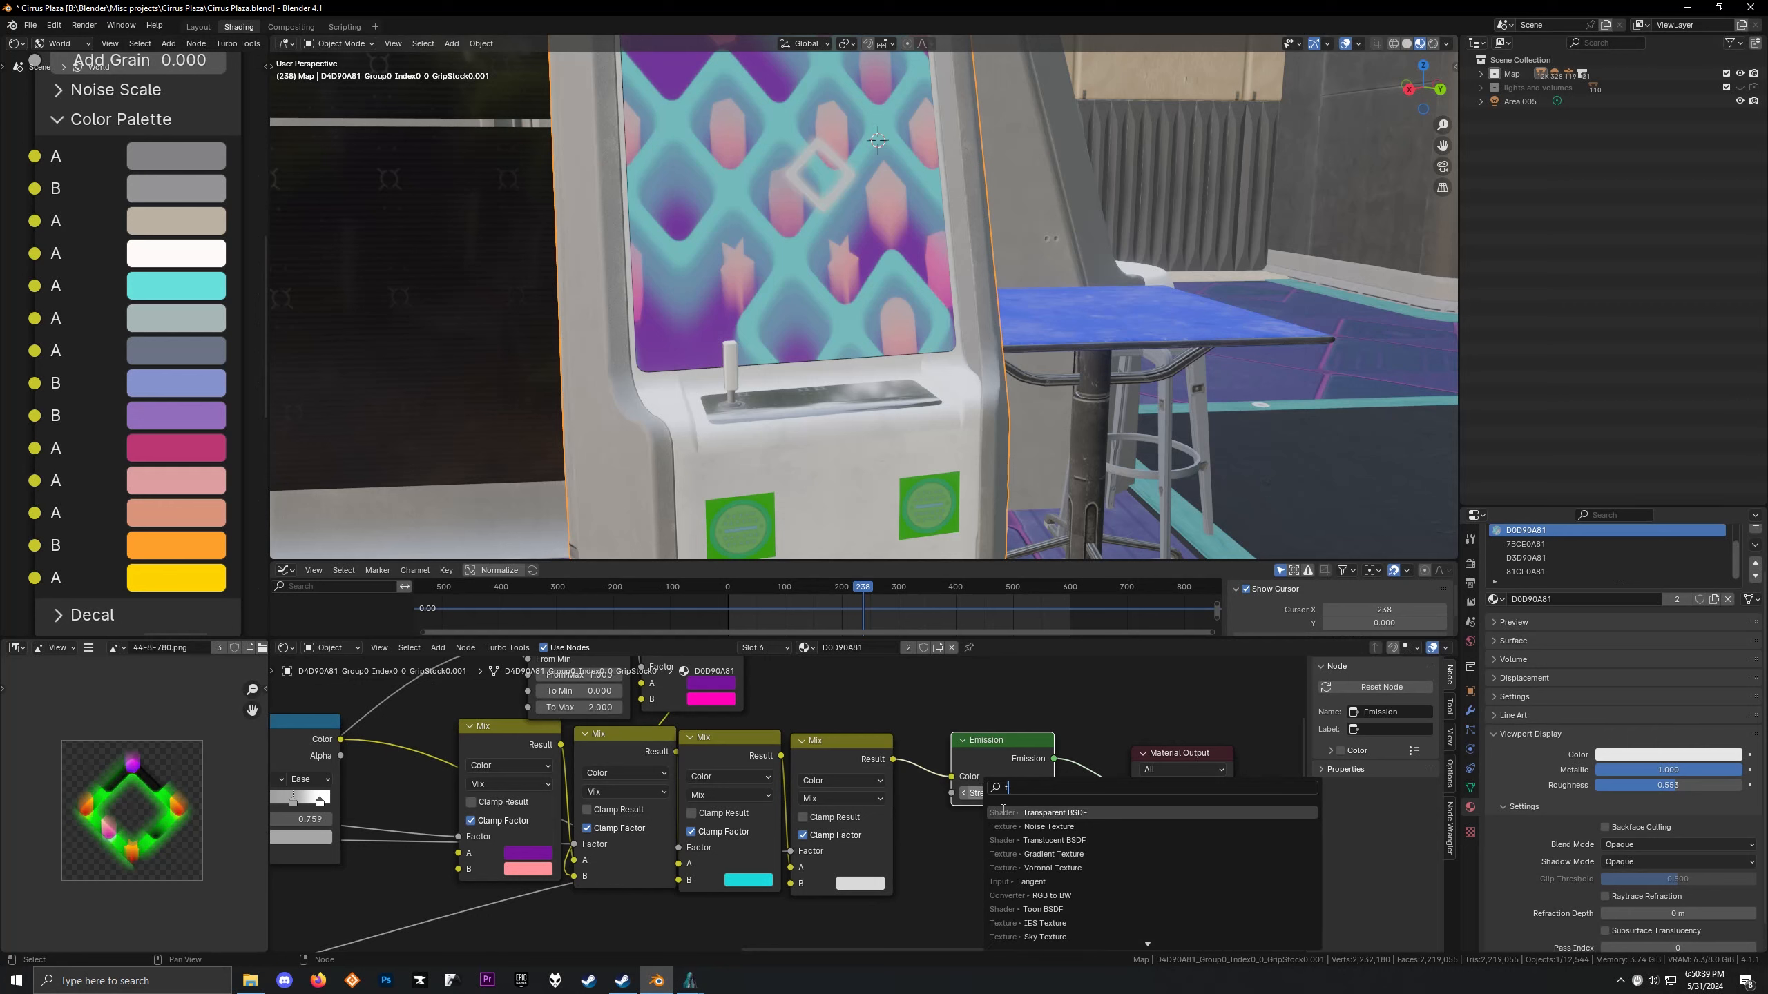
click(1055, 868)
click(981, 794)
key(shift+a)
text(ad)
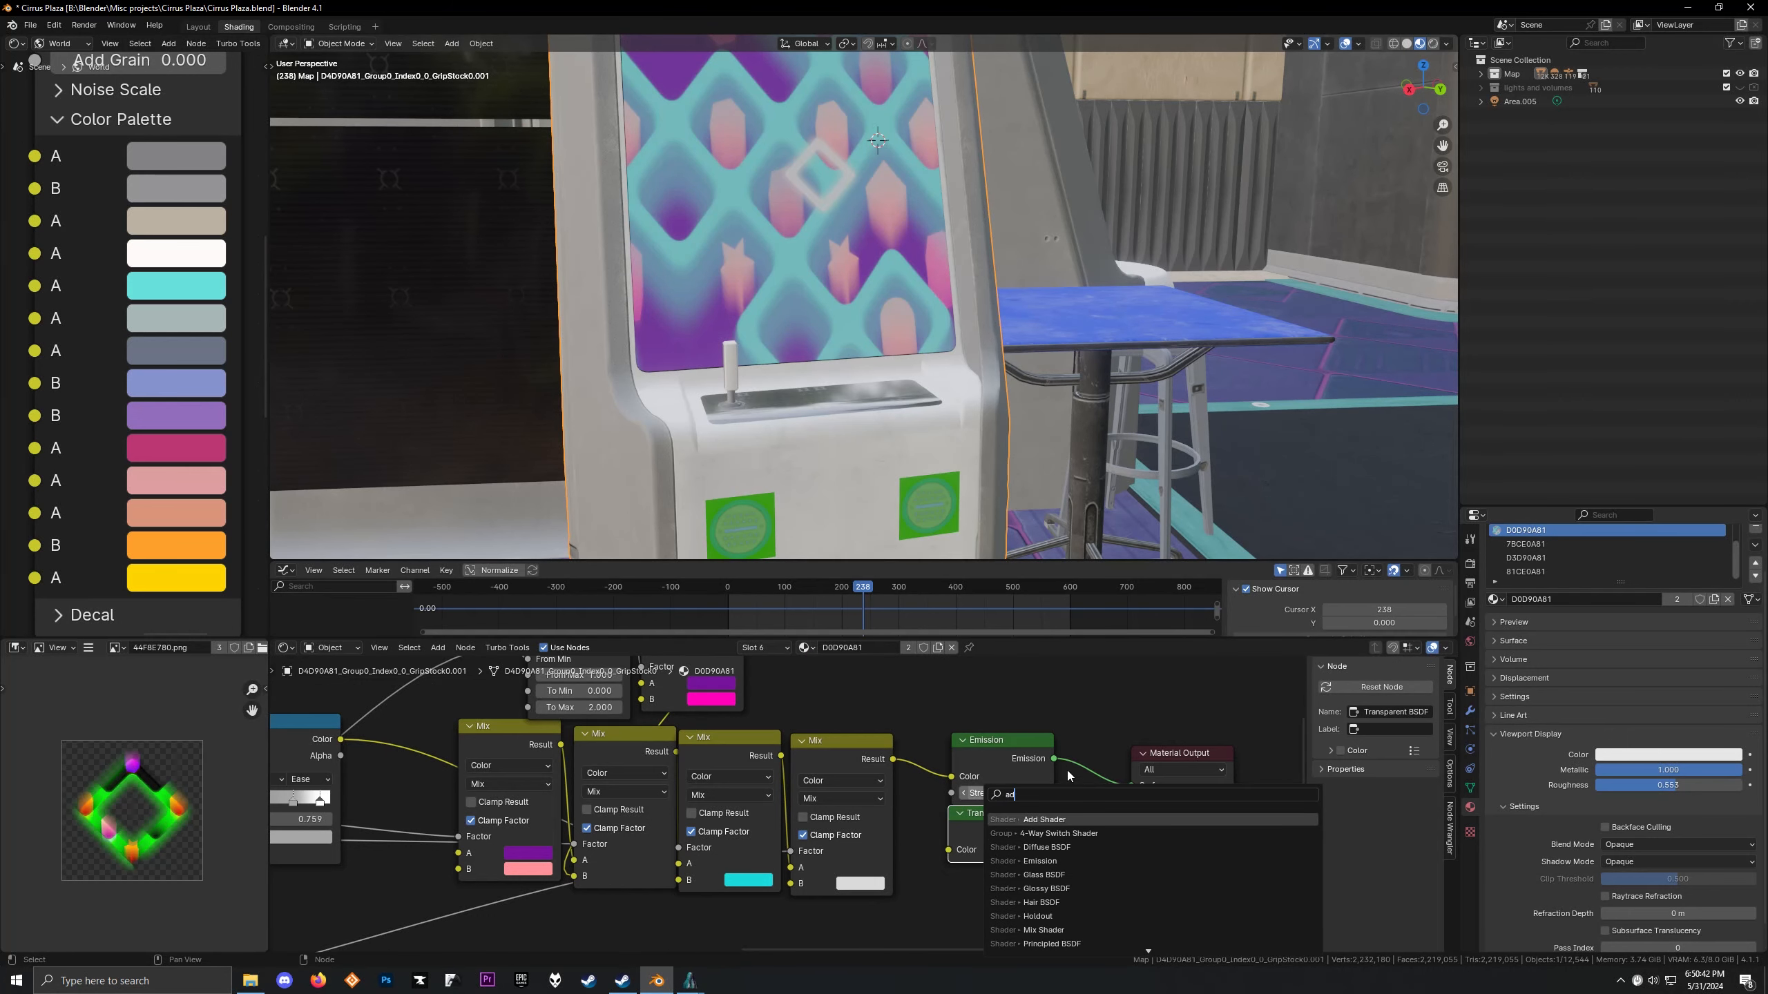
key(Return)
click(1068, 754)
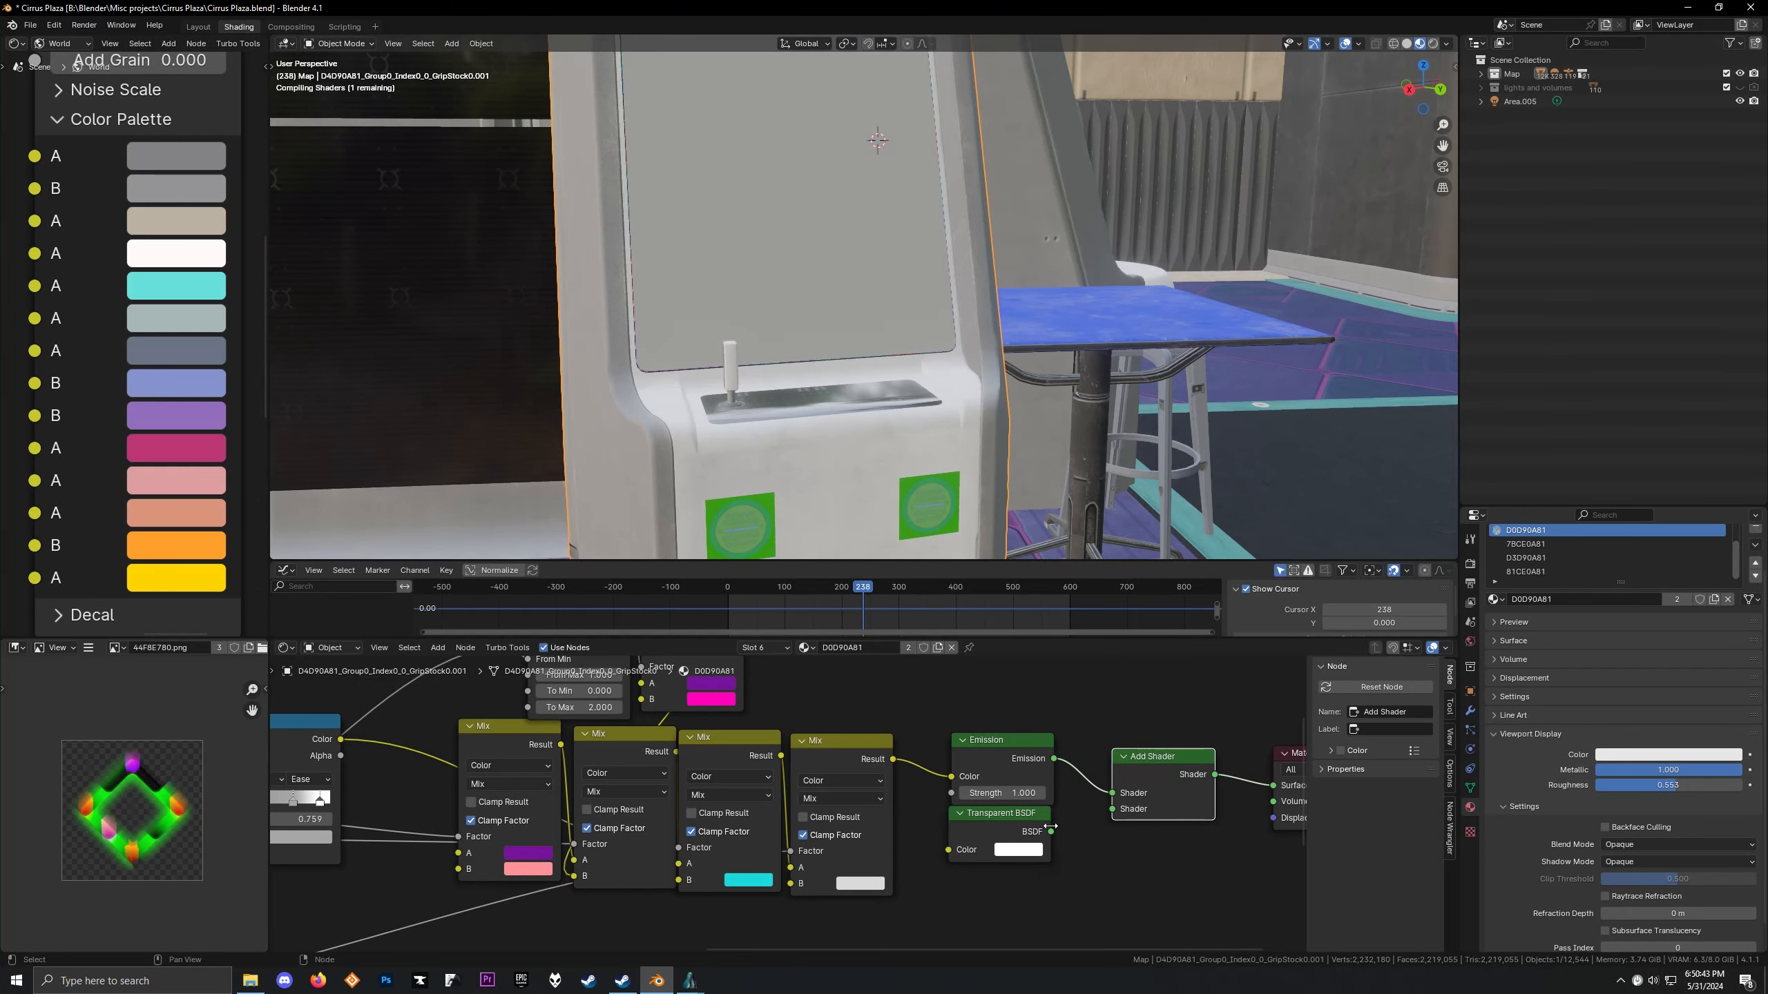
drag(1050, 832, 1129, 810)
Set the screen material's blend mode to Alpha Blend and its Emission strength to 1.8
click(1640, 844)
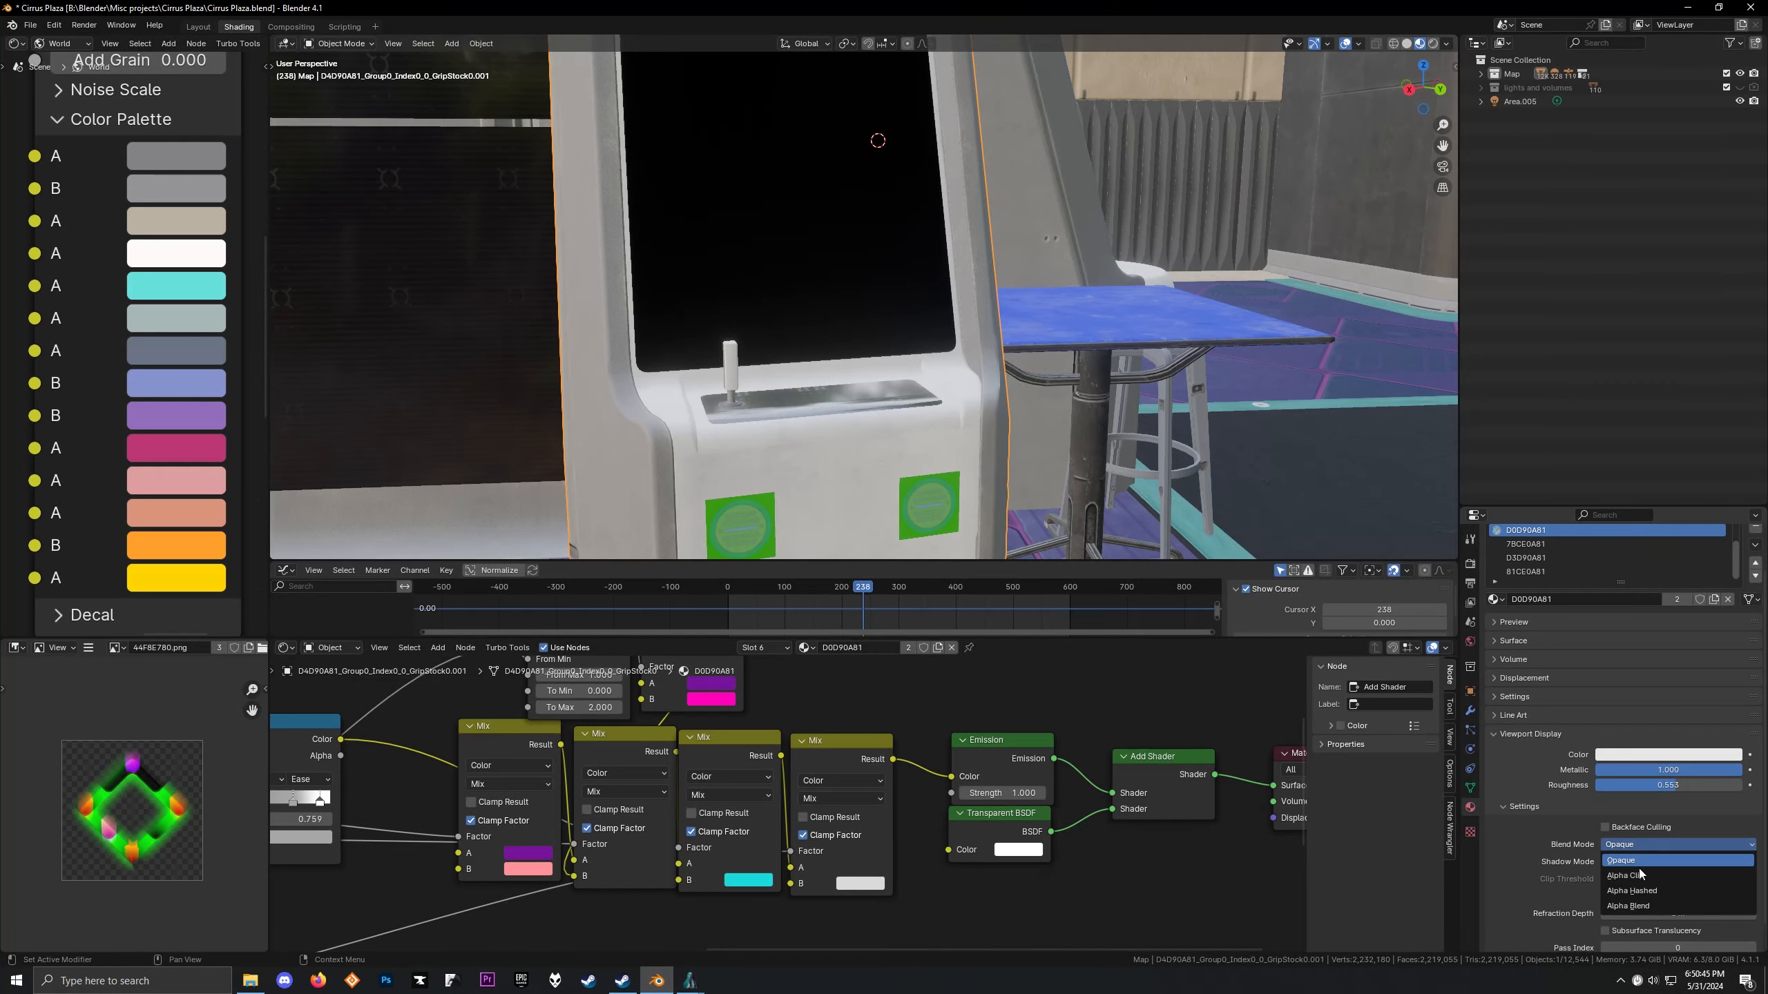
middle_drag(961, 393, 892, 379)
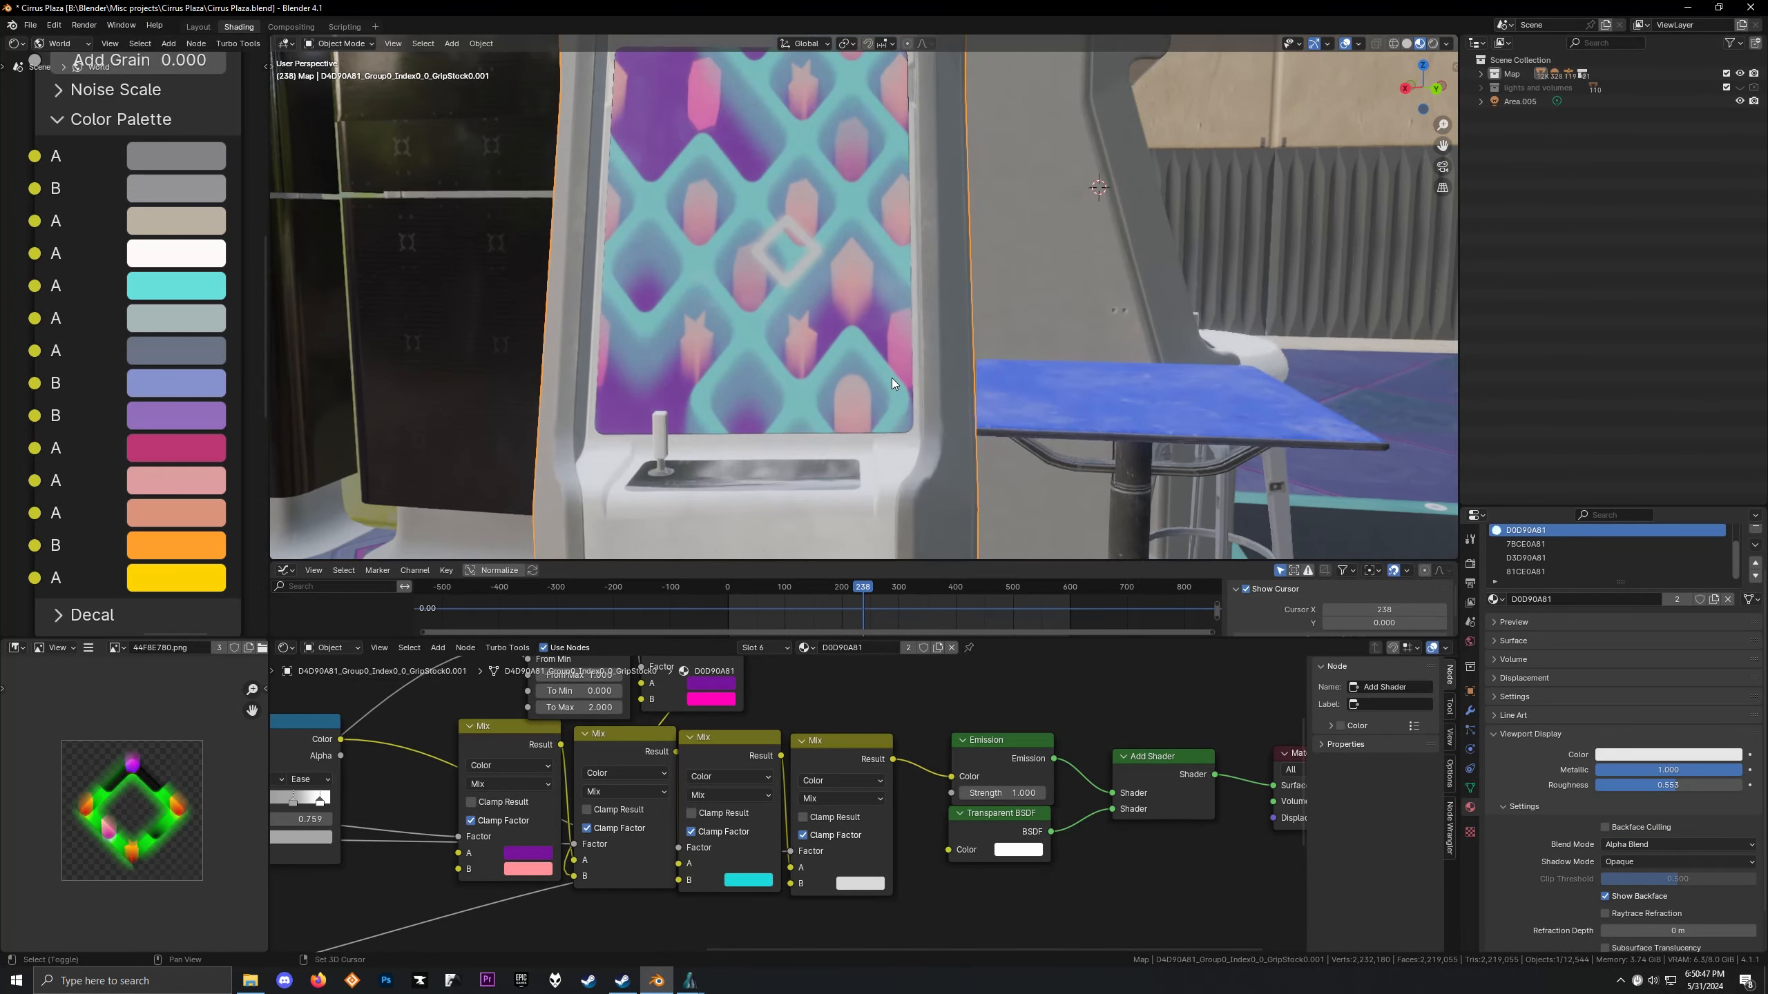
drag(1001, 793, 1057, 793)
middle_drag(930, 287, 804, 299)
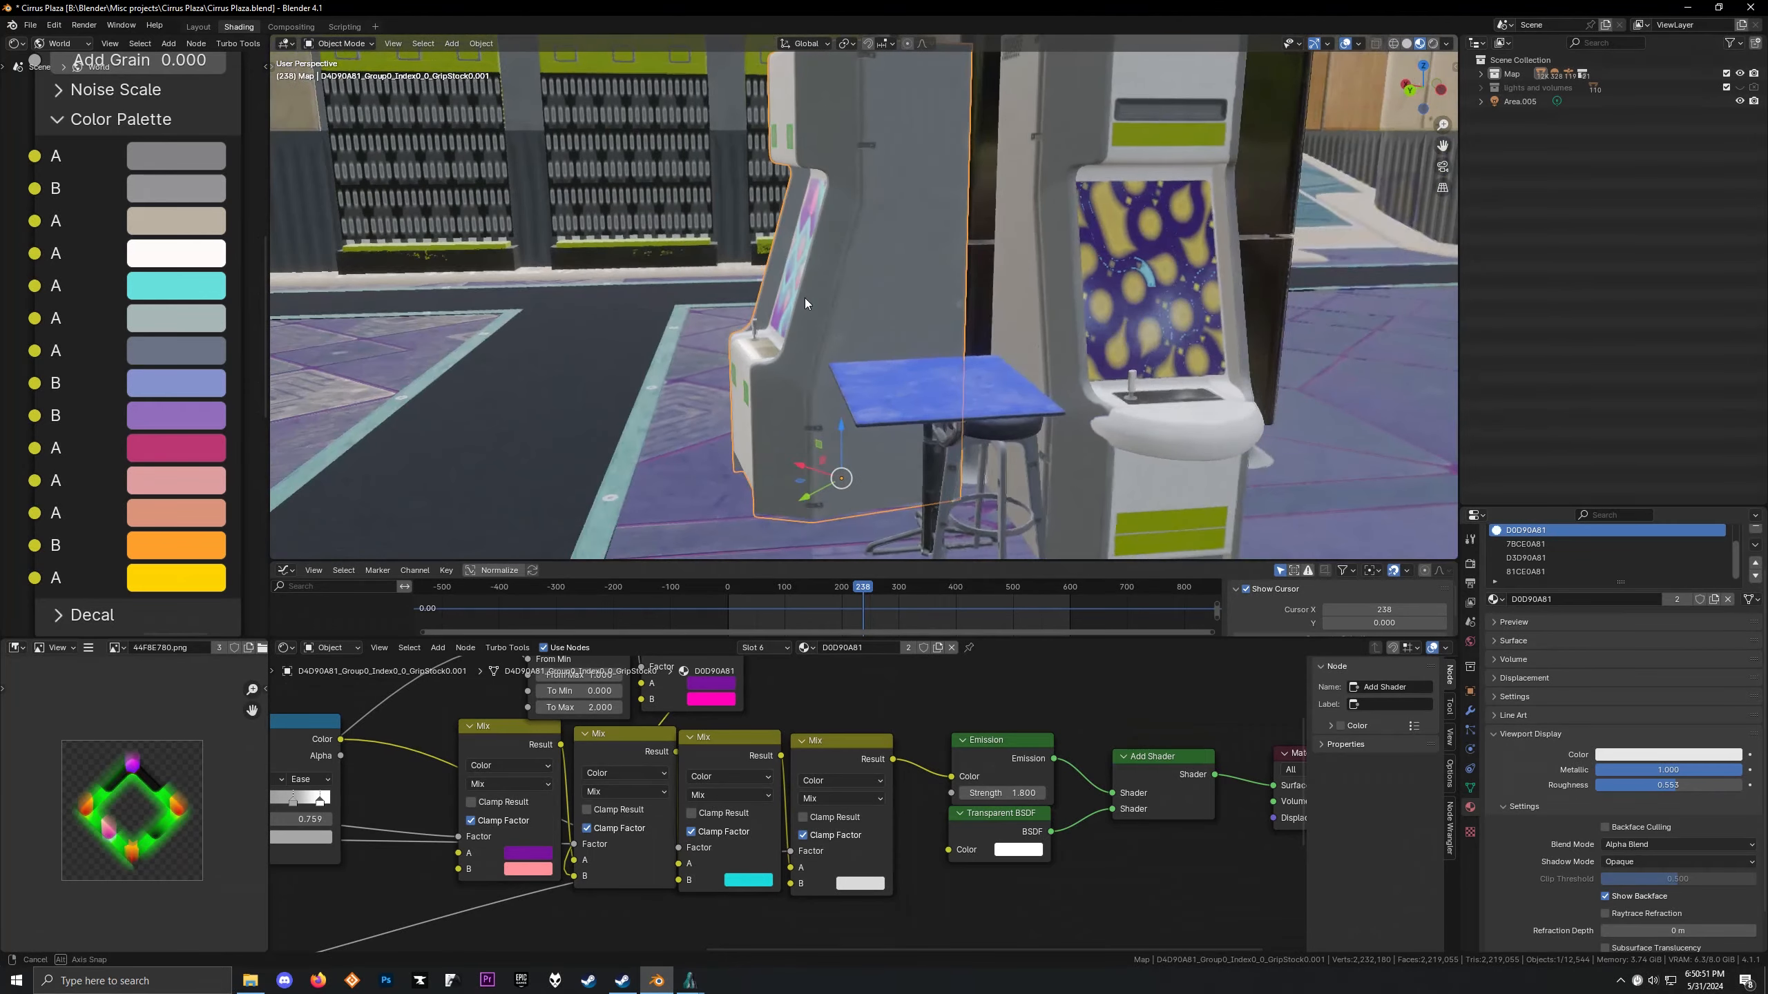
Raise the Emission strength of the neighbouring cabinet's screen material and move its Transparent BSDF directly below the Emission node
click(1144, 287)
scroll(884, 696, down, 2)
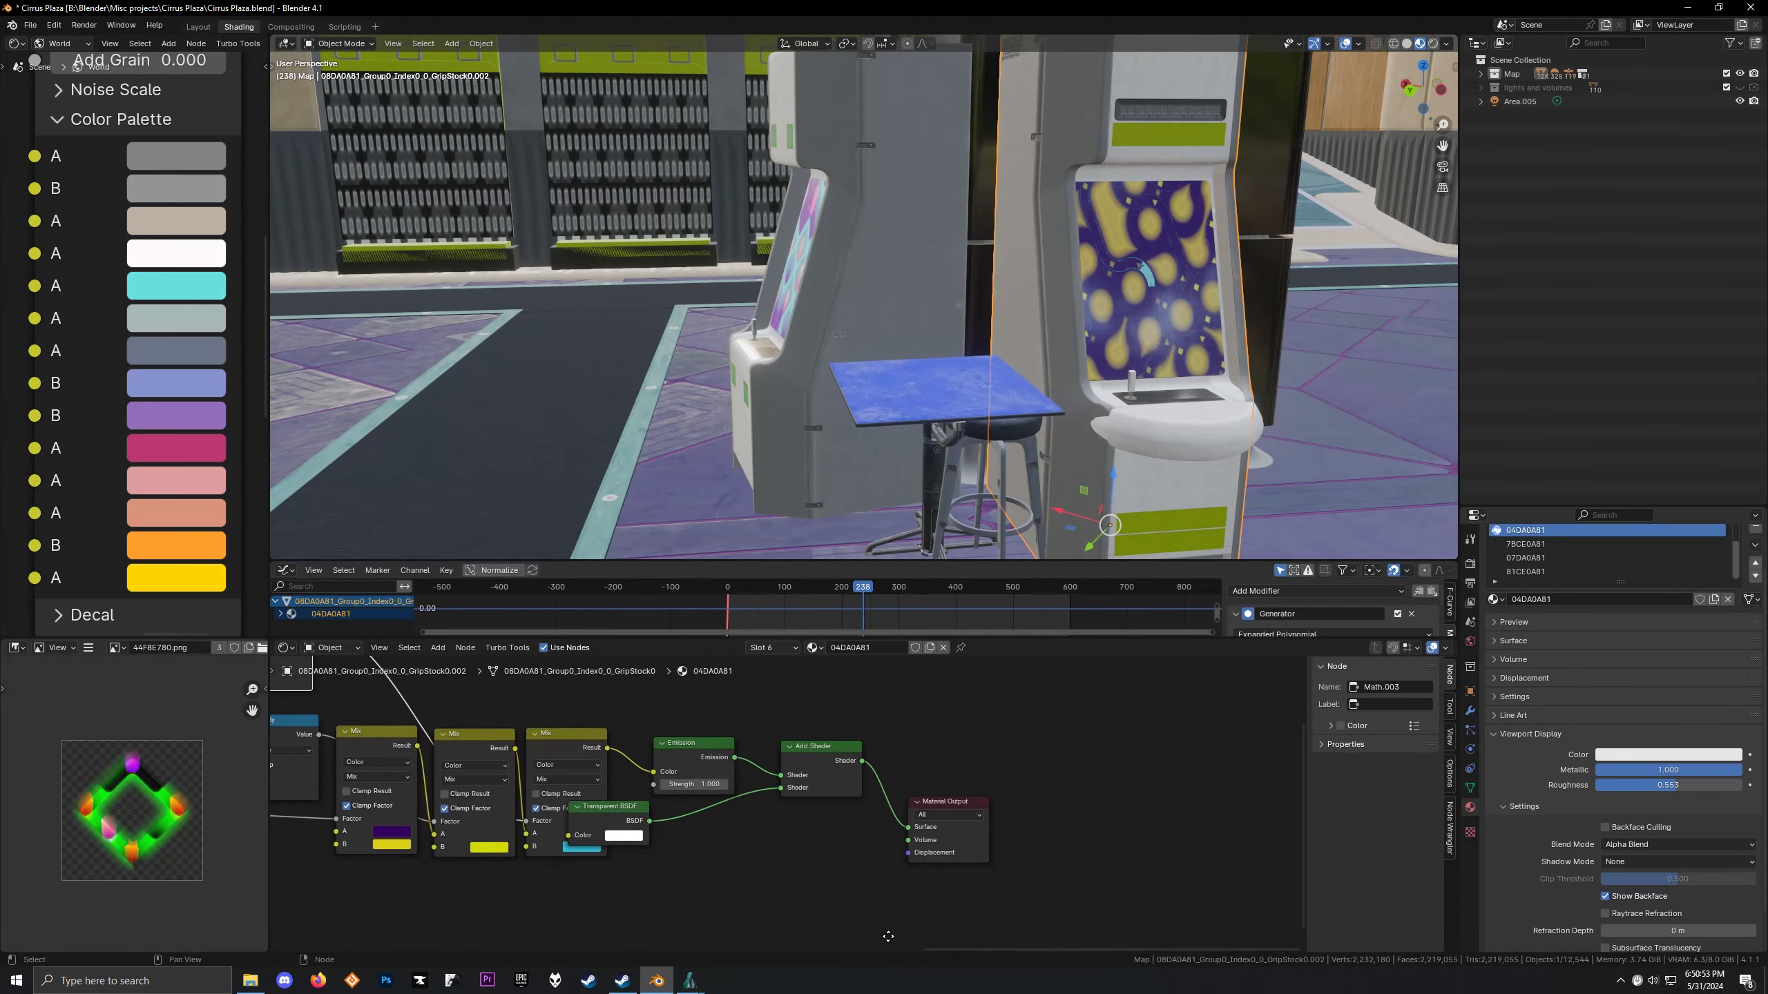
drag(684, 771, 739, 771)
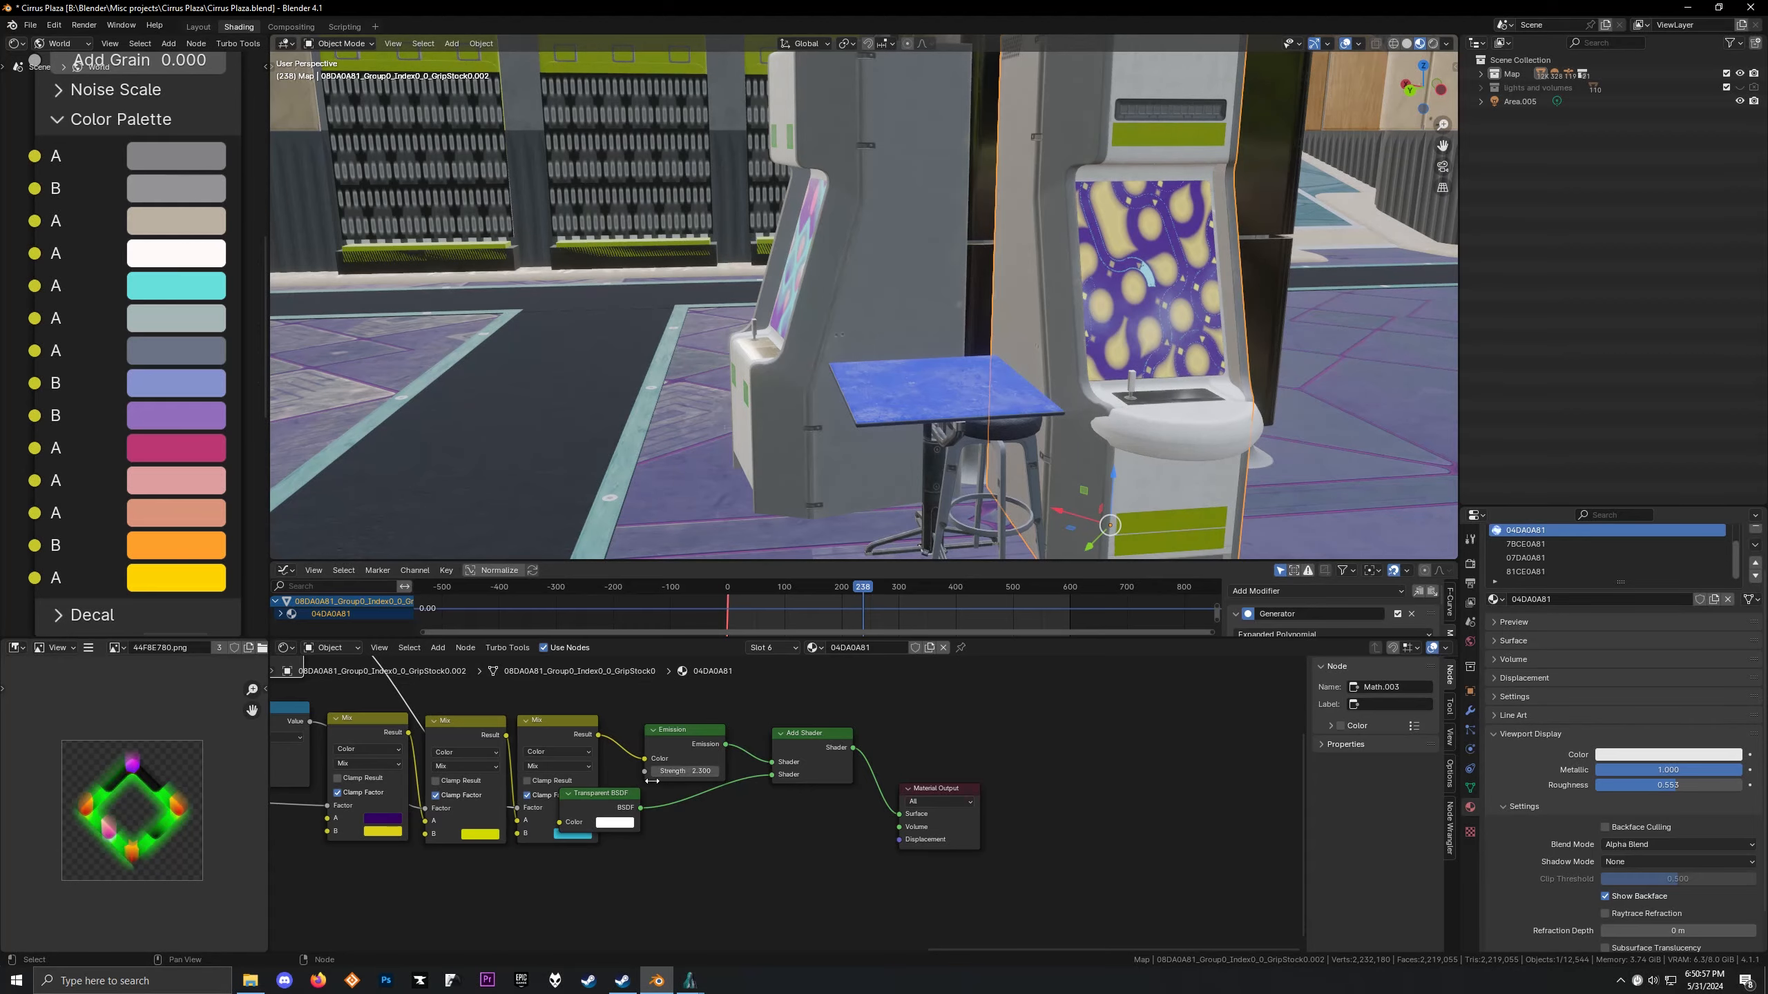
drag(599, 782, 684, 791)
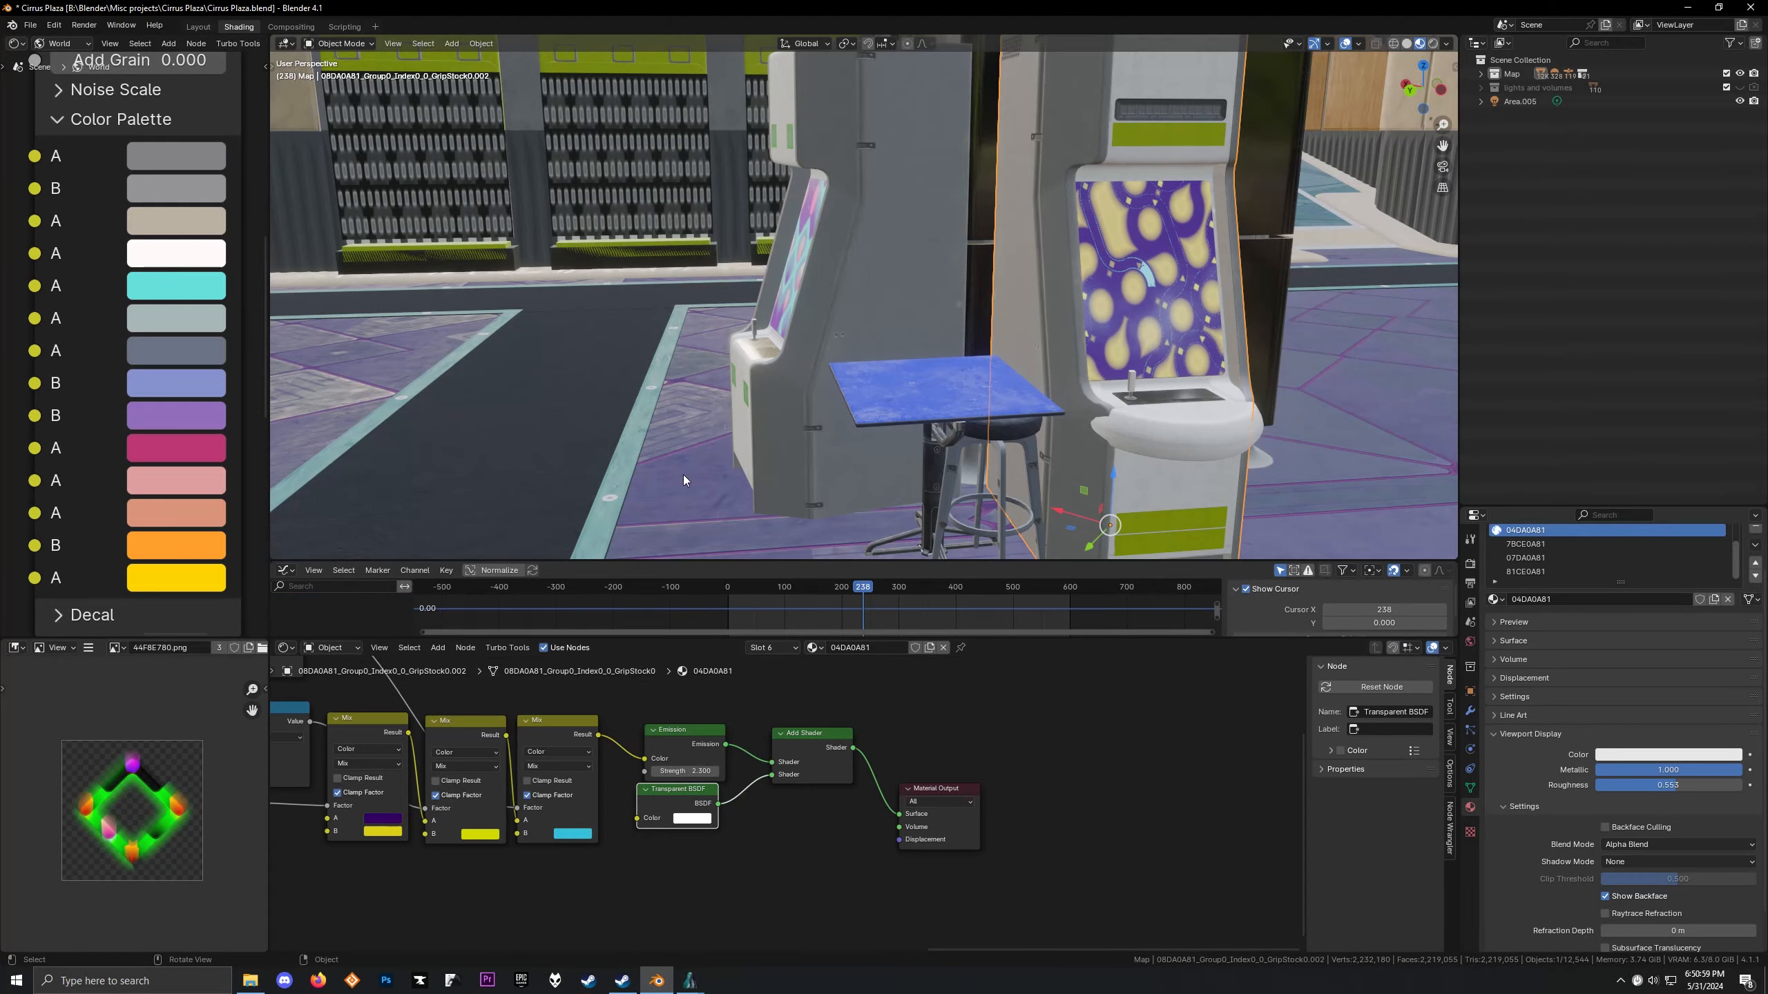
Select the upper yellow-green strip on the cabinet's base, open its second material, B44C0F81, and display the BF58E780.png texture
middle_drag(682, 476, 959, 450)
scroll(851, 303, up, 3)
click(956, 428)
key(KP_Decimal)
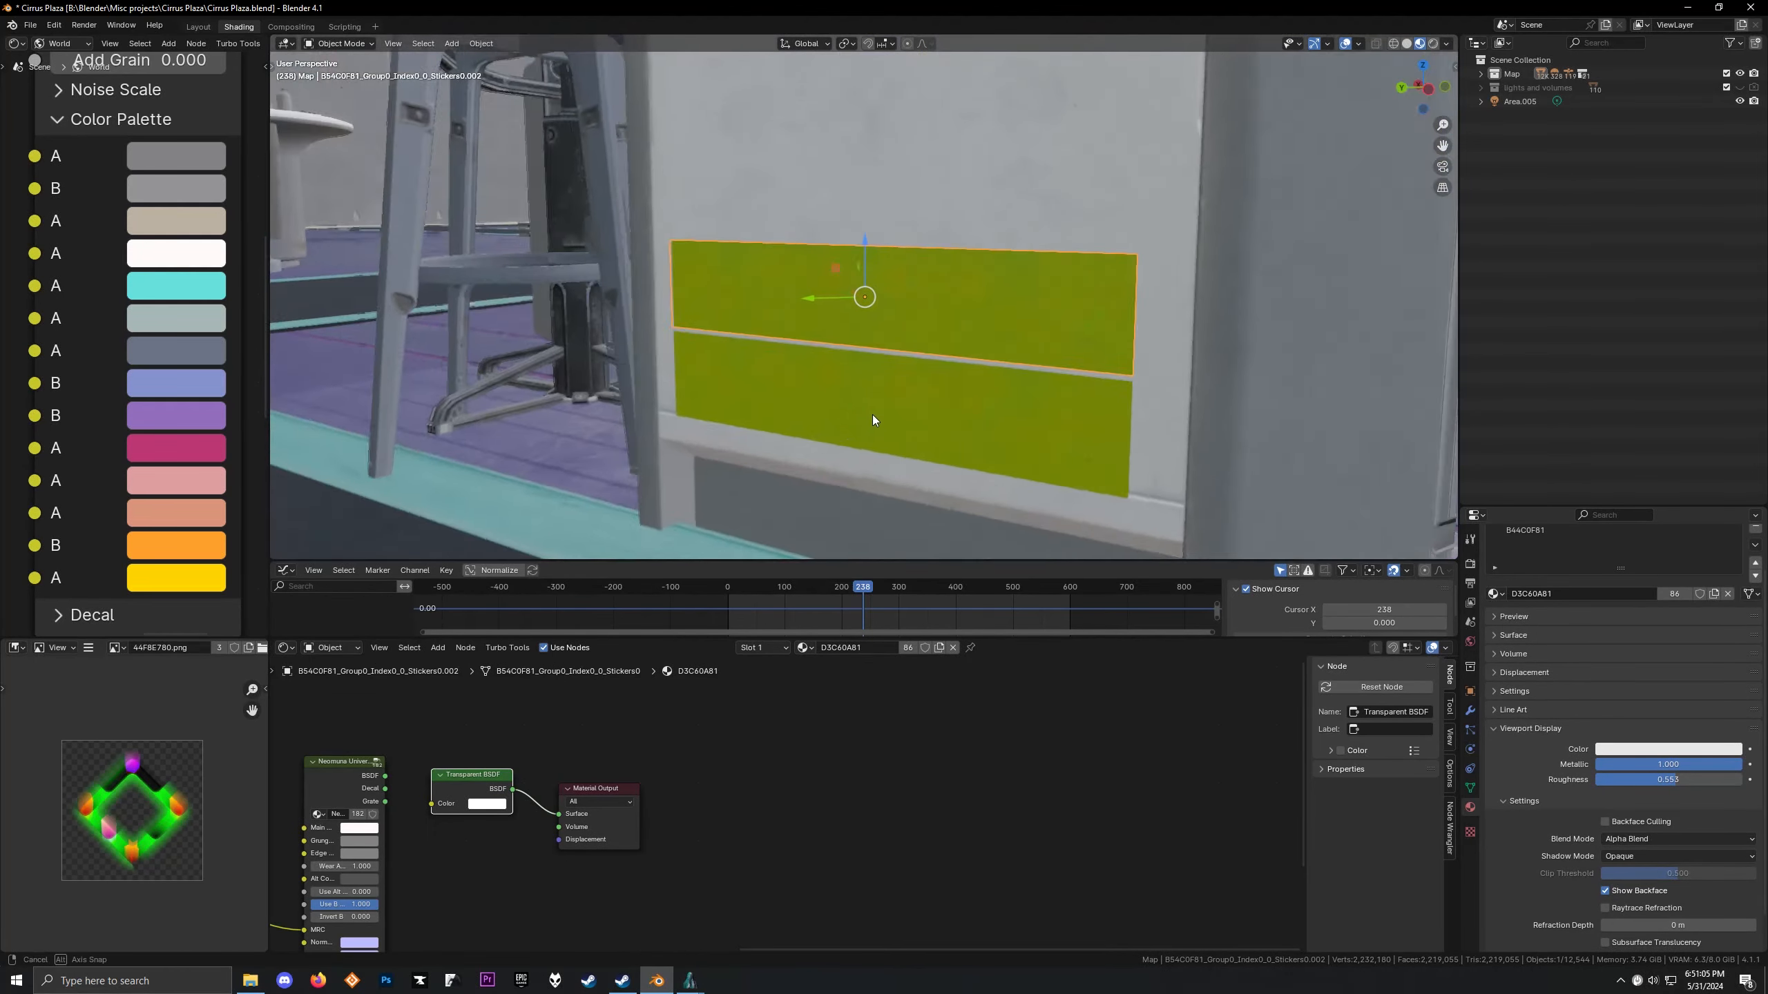
scroll(696, 801, down, 3)
click(770, 648)
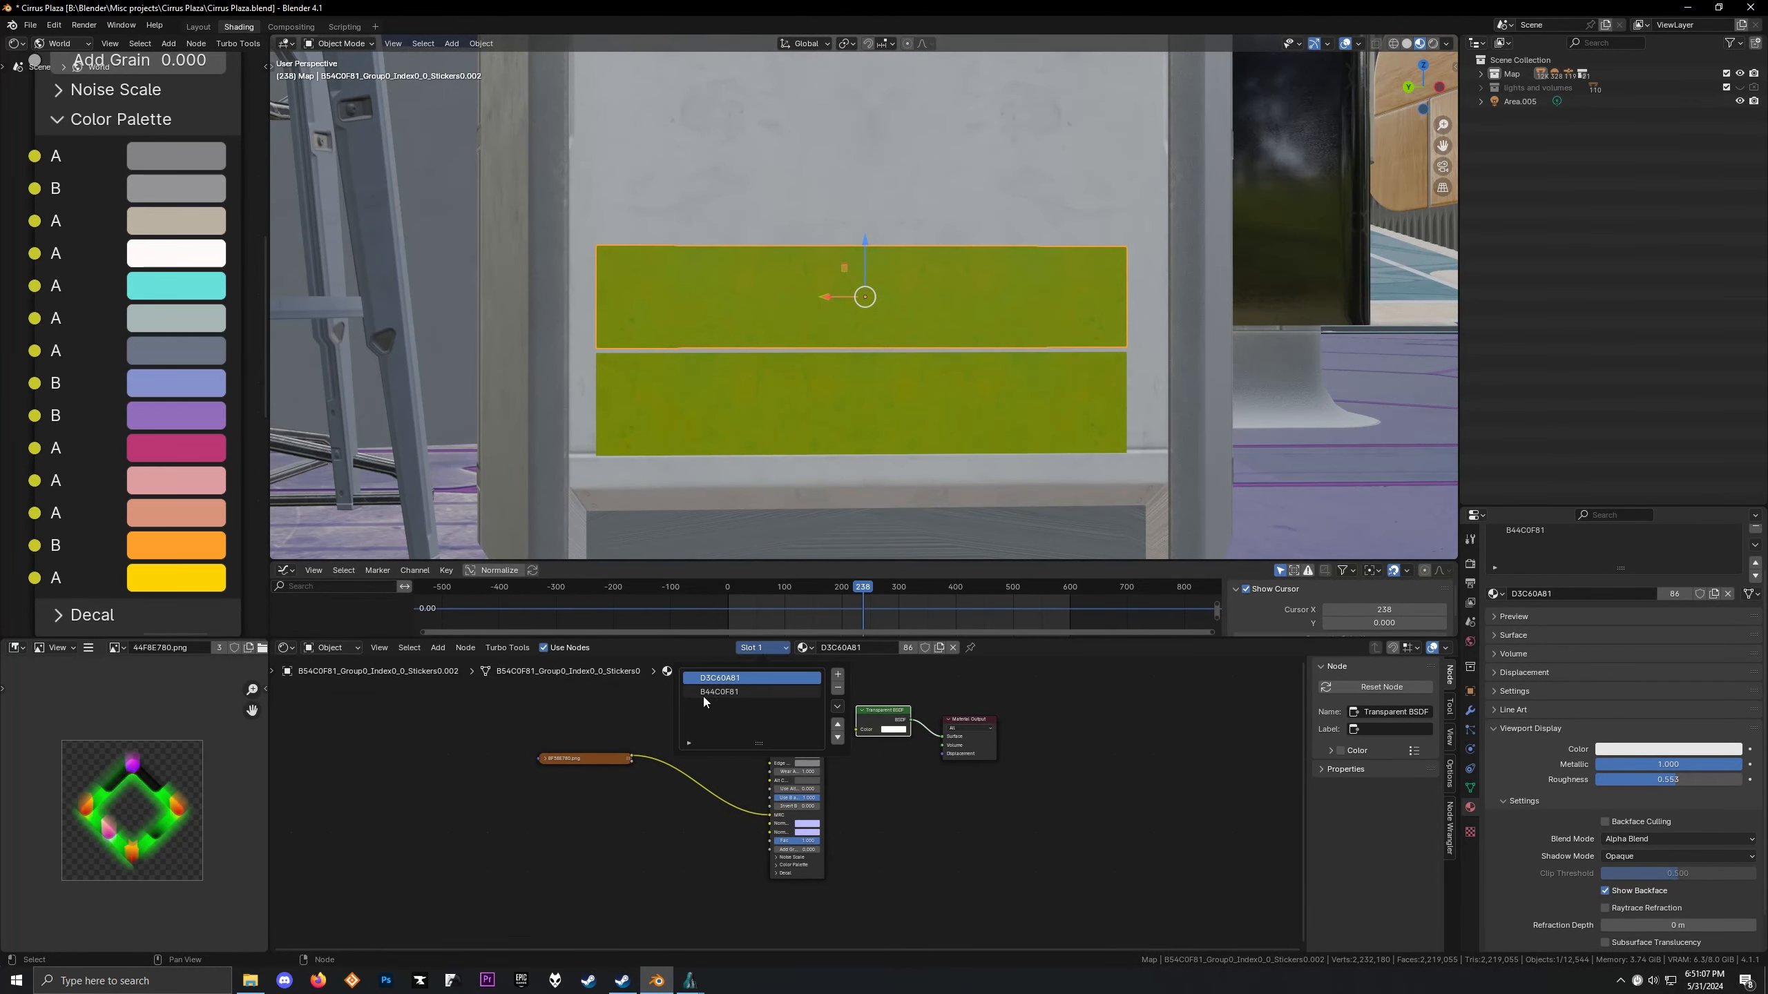
click(719, 692)
click(604, 758)
click(593, 779)
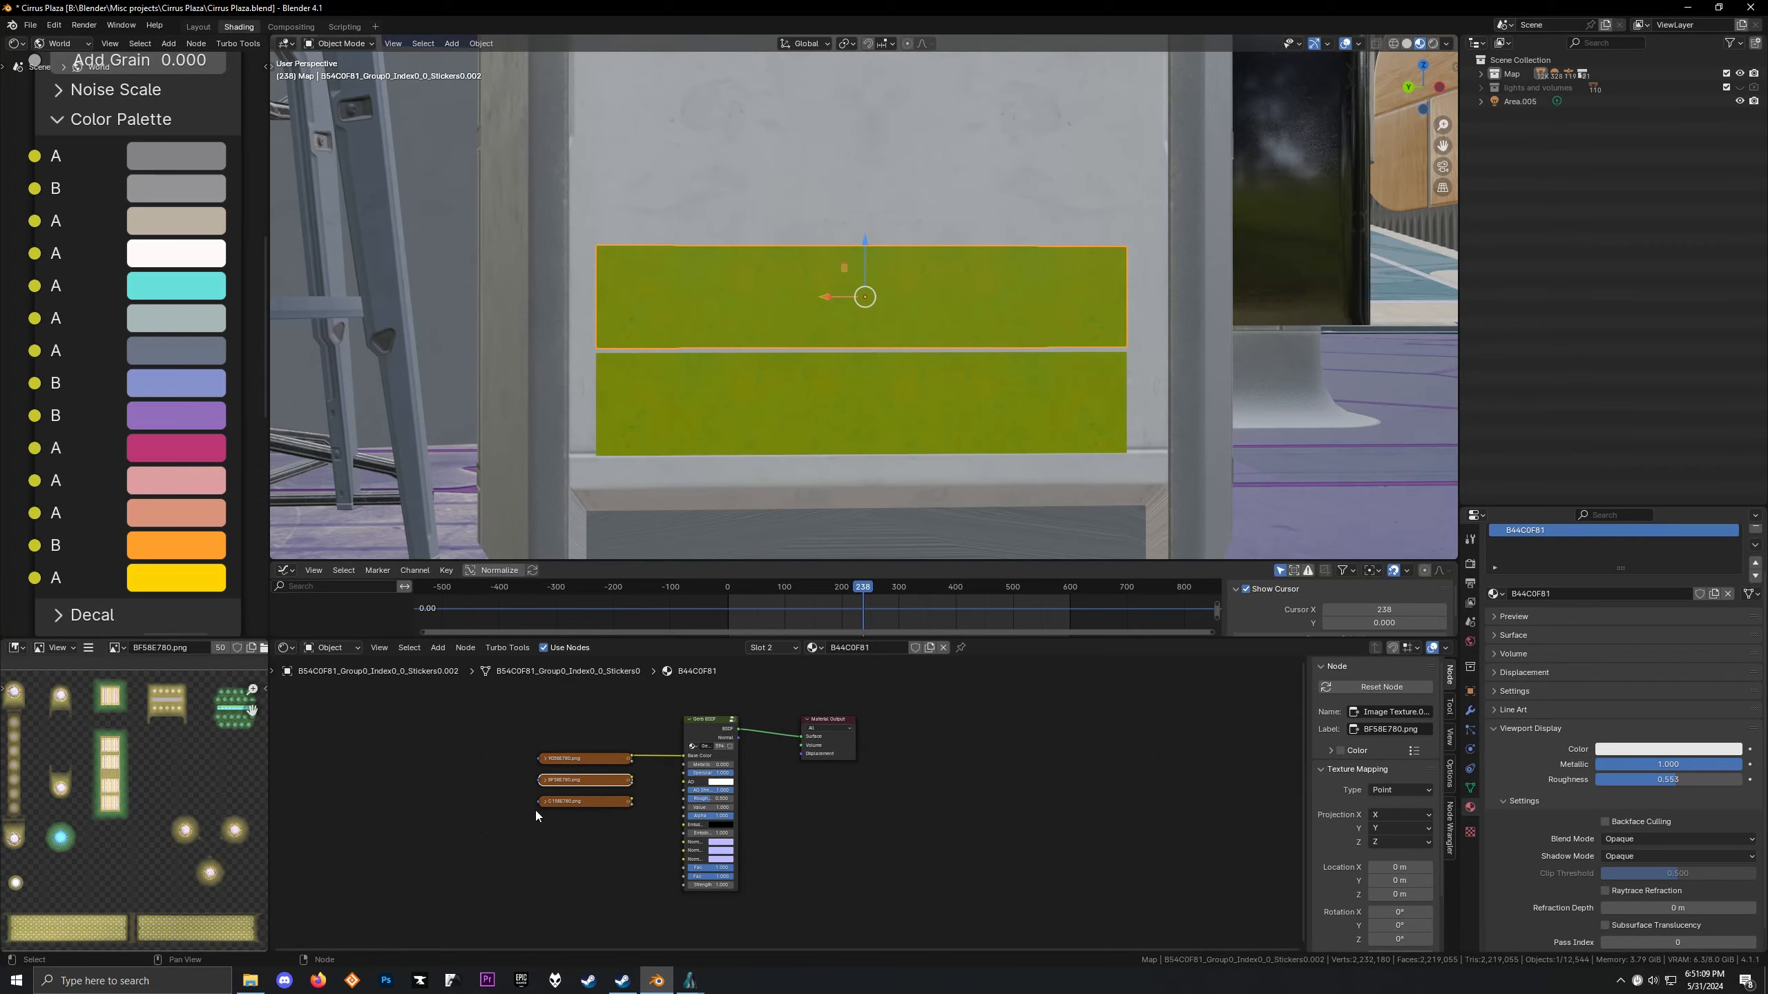
scroll(210, 776, up, 3)
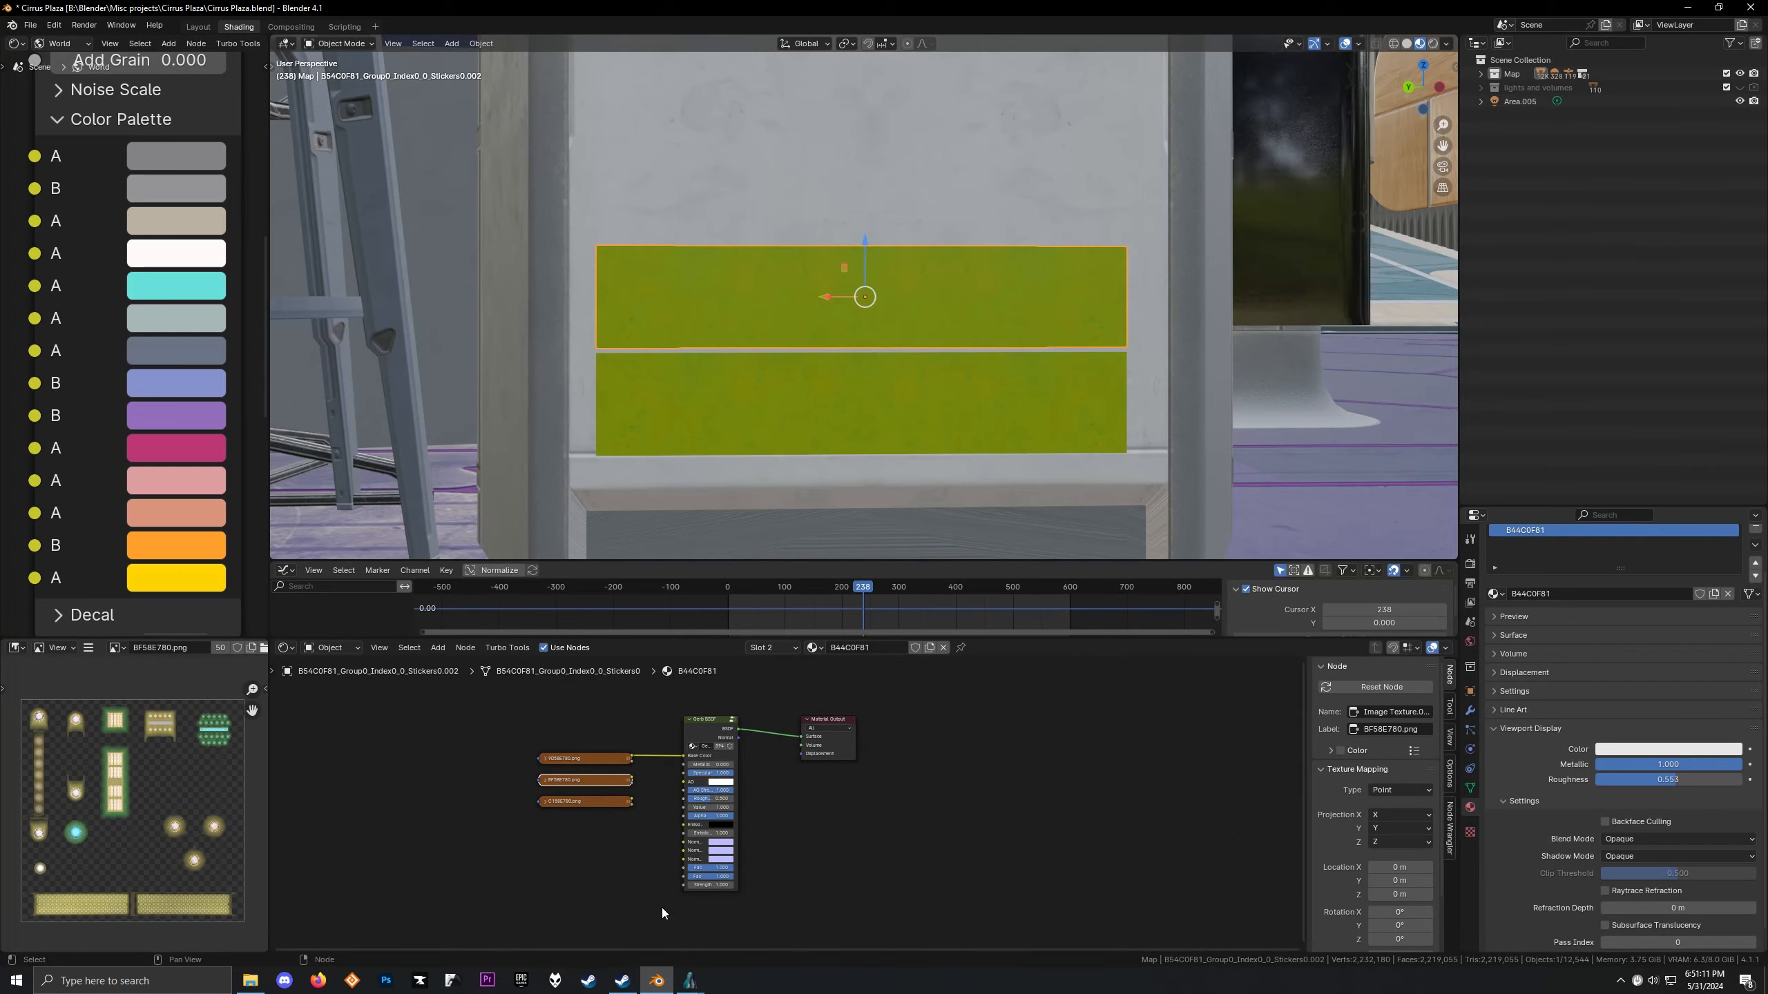
Switch to Alkahest and examine the two vent strips at the base of the reference cabinet
click(690, 981)
click(772, 909)
drag(761, 557, 384, 328)
key(s)
key(alt+h)
key(w)
key(w)
key(s)
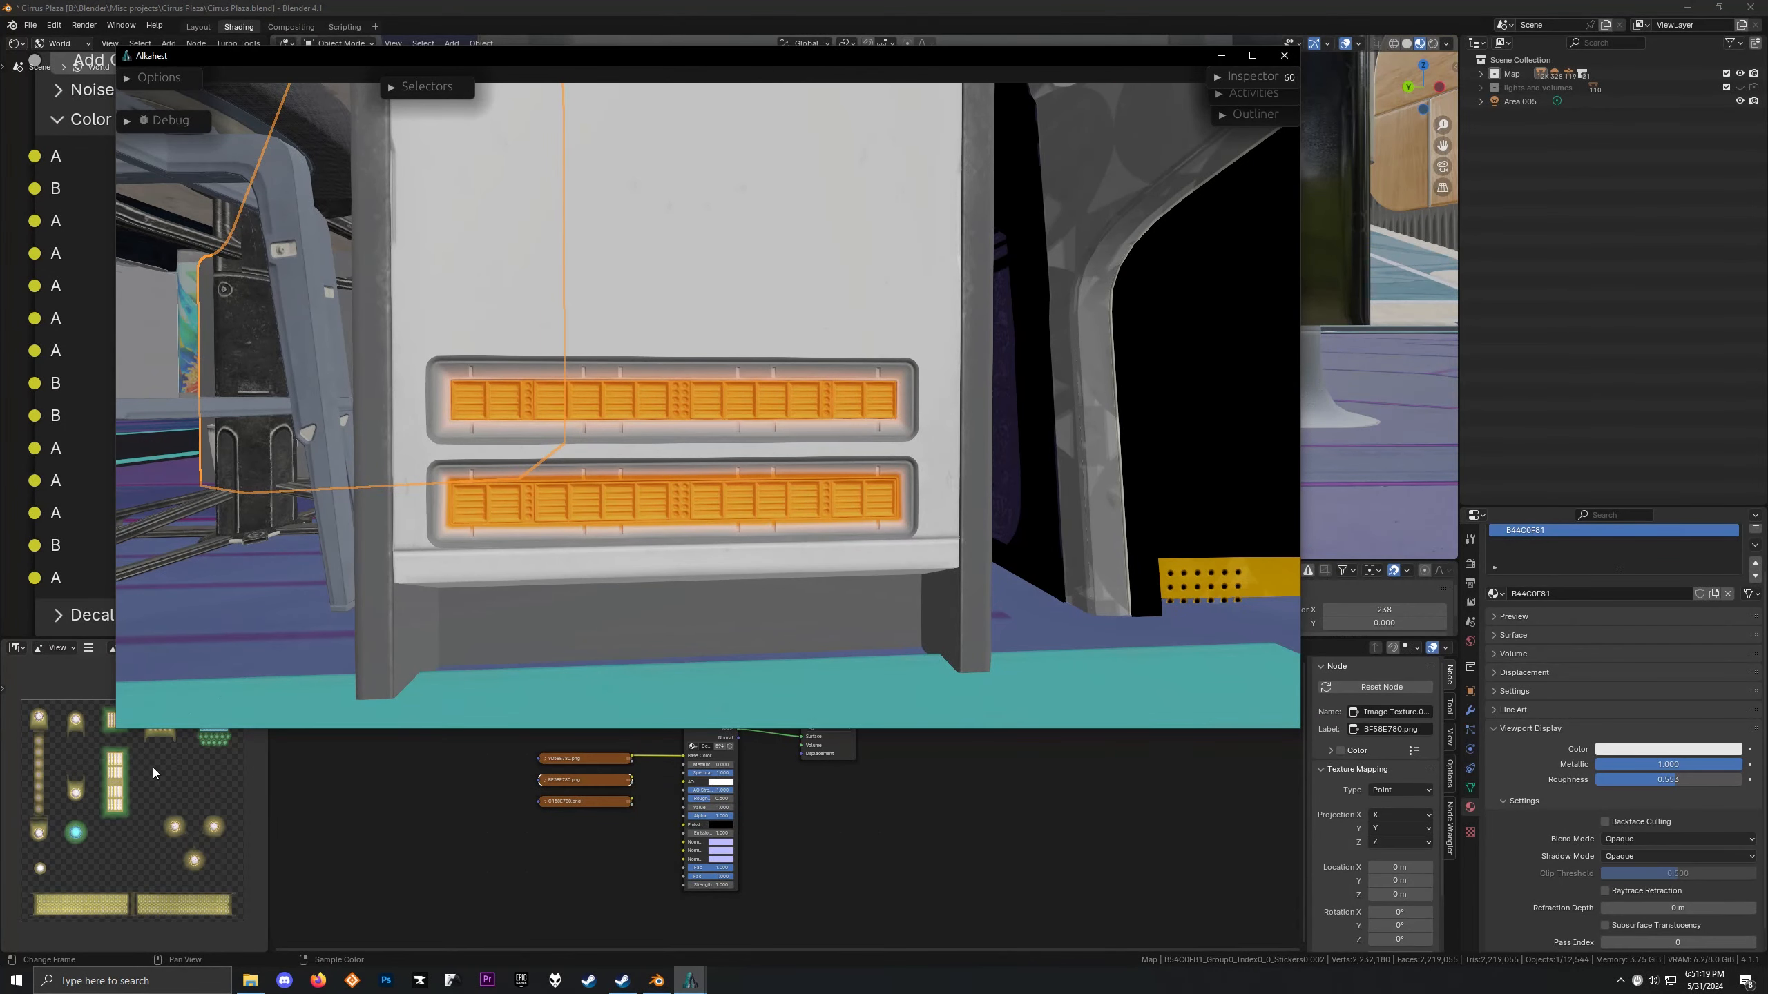
Return to Blender and replace the strip material's shader group with a Neomuna Universal group connected to the Material Output
click(518, 857)
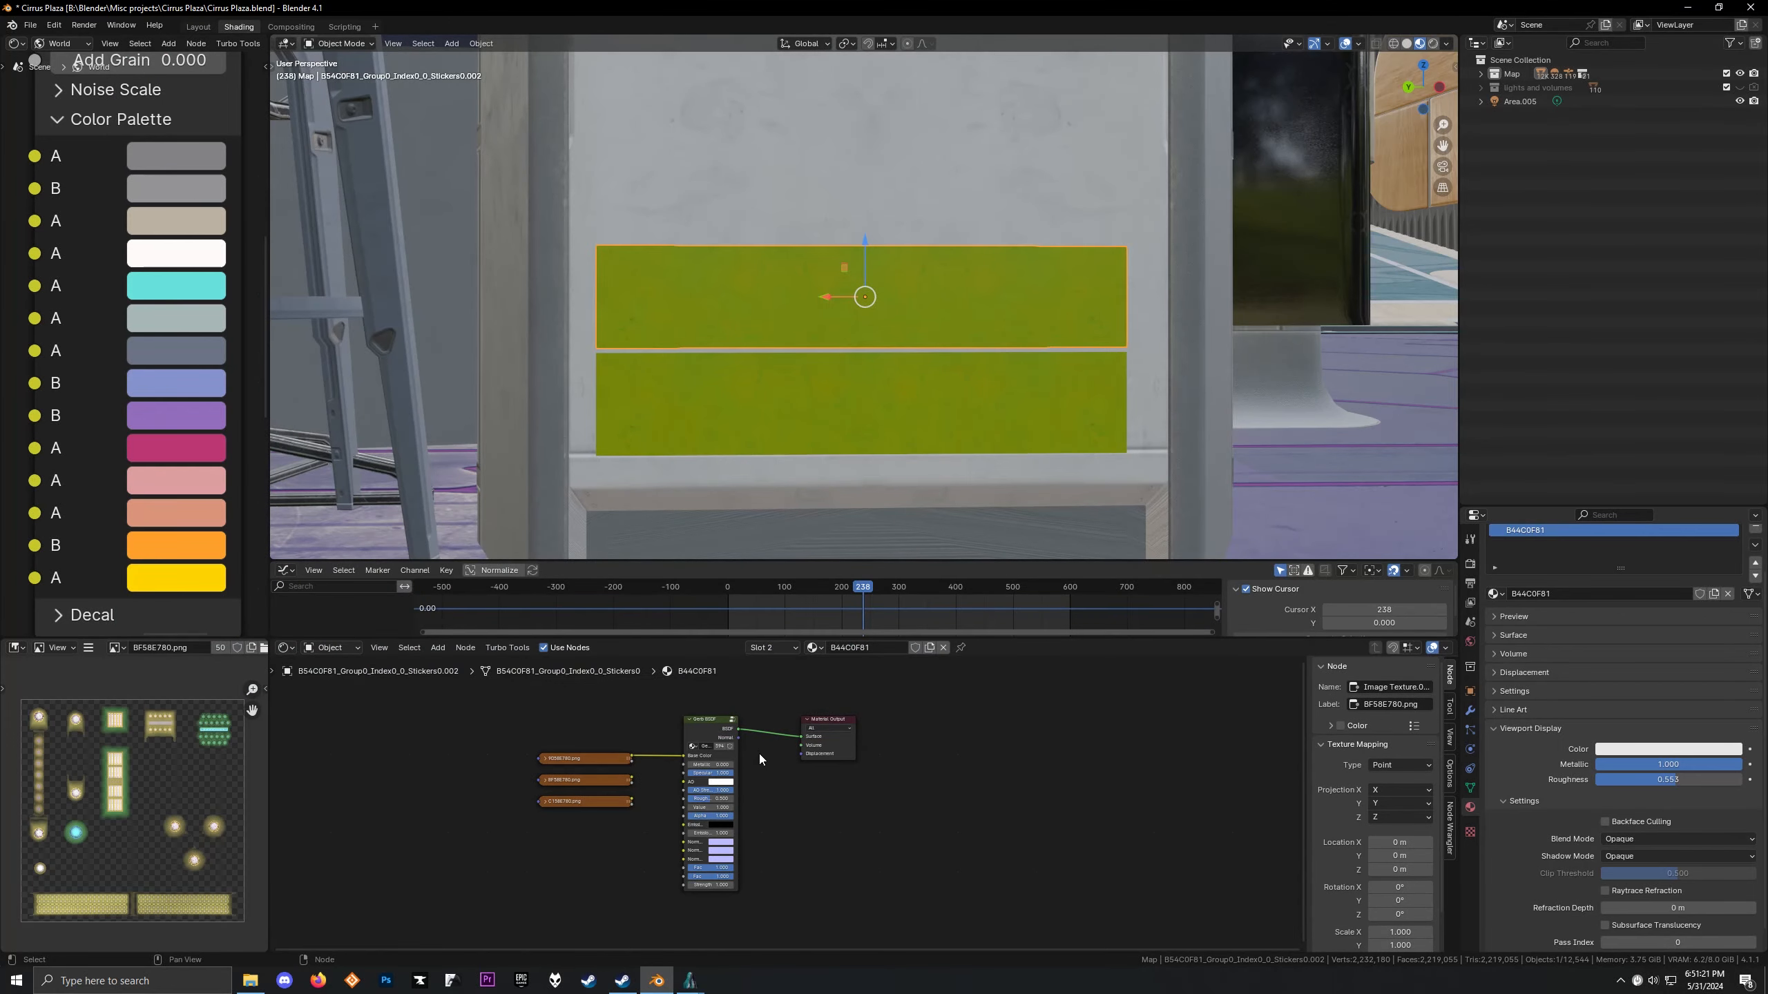
click(730, 729)
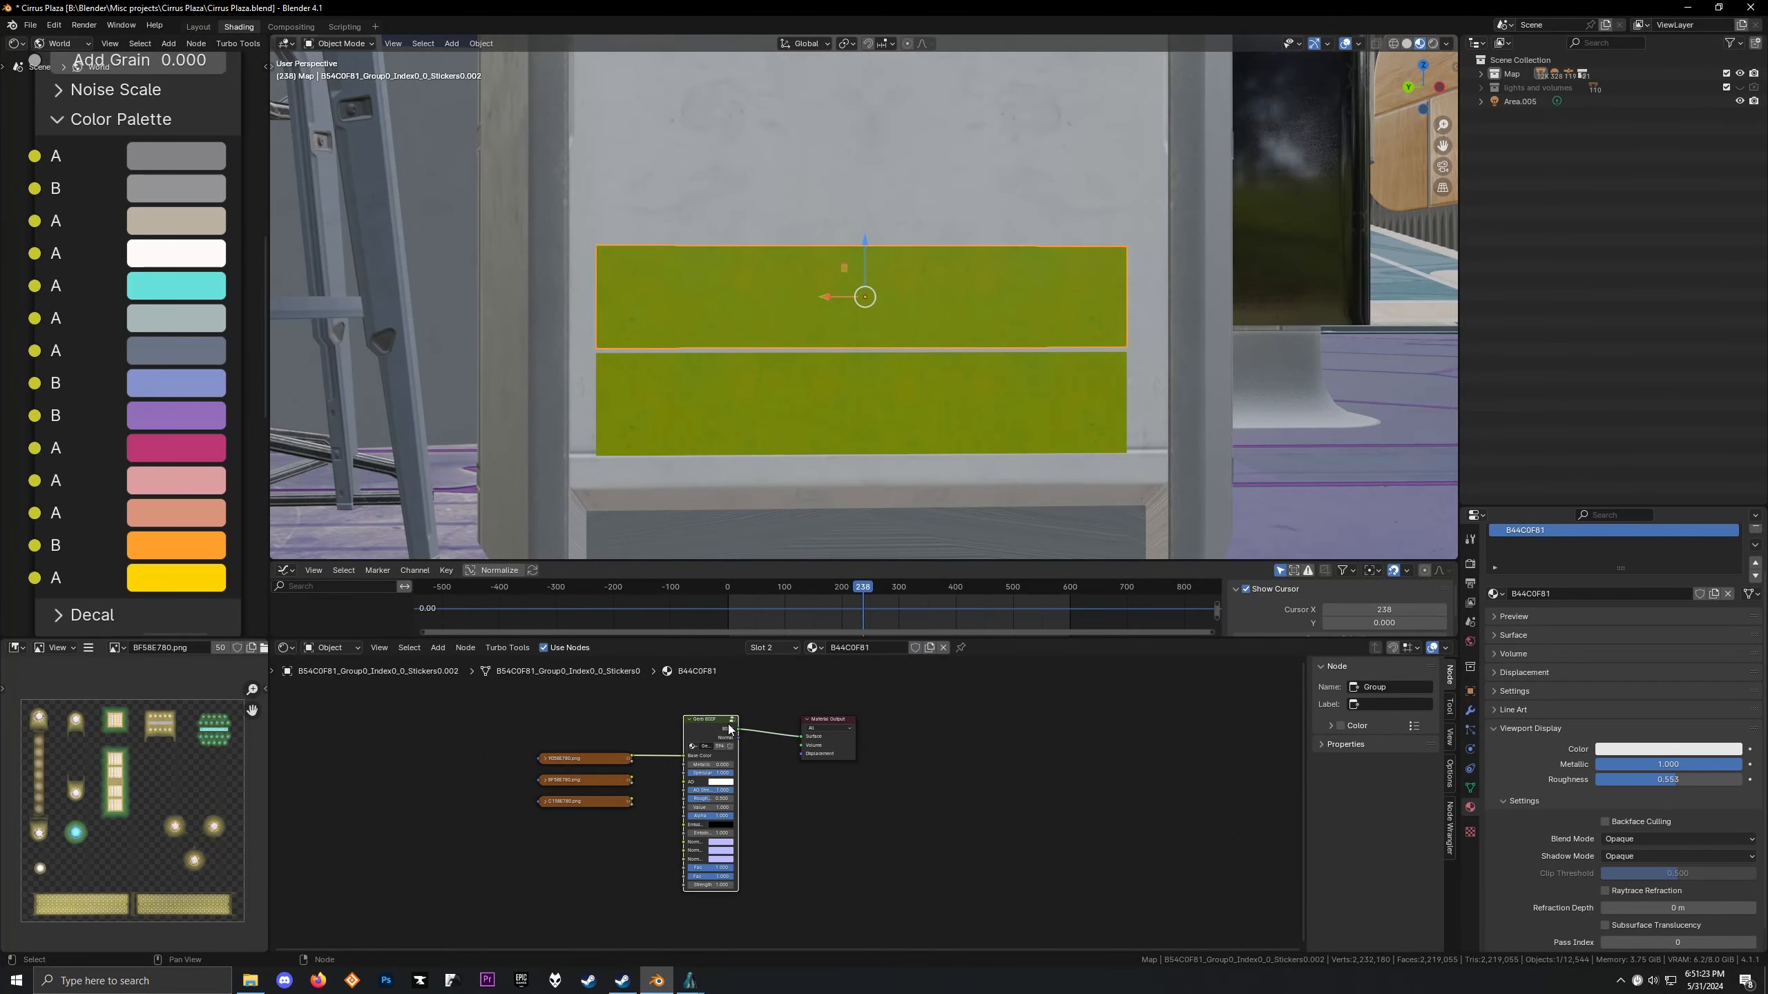
key(Delete)
key(shift+a)
mouse_move(724, 868)
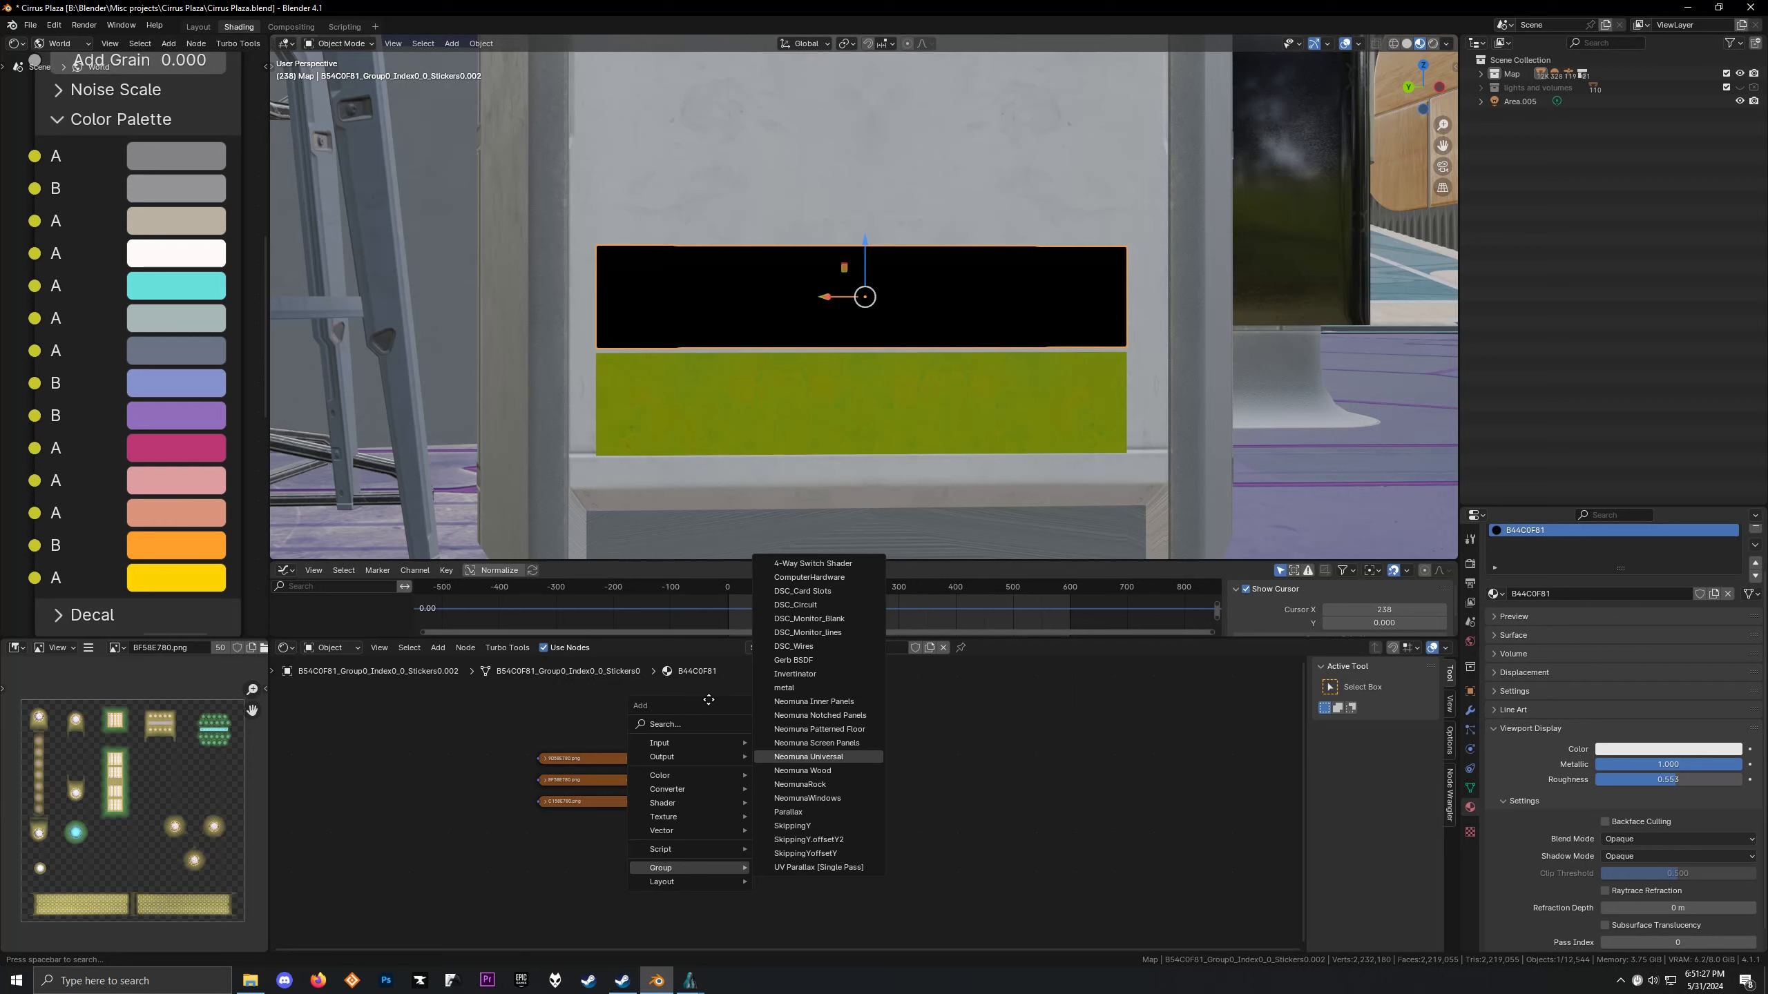
click(808, 756)
click(757, 825)
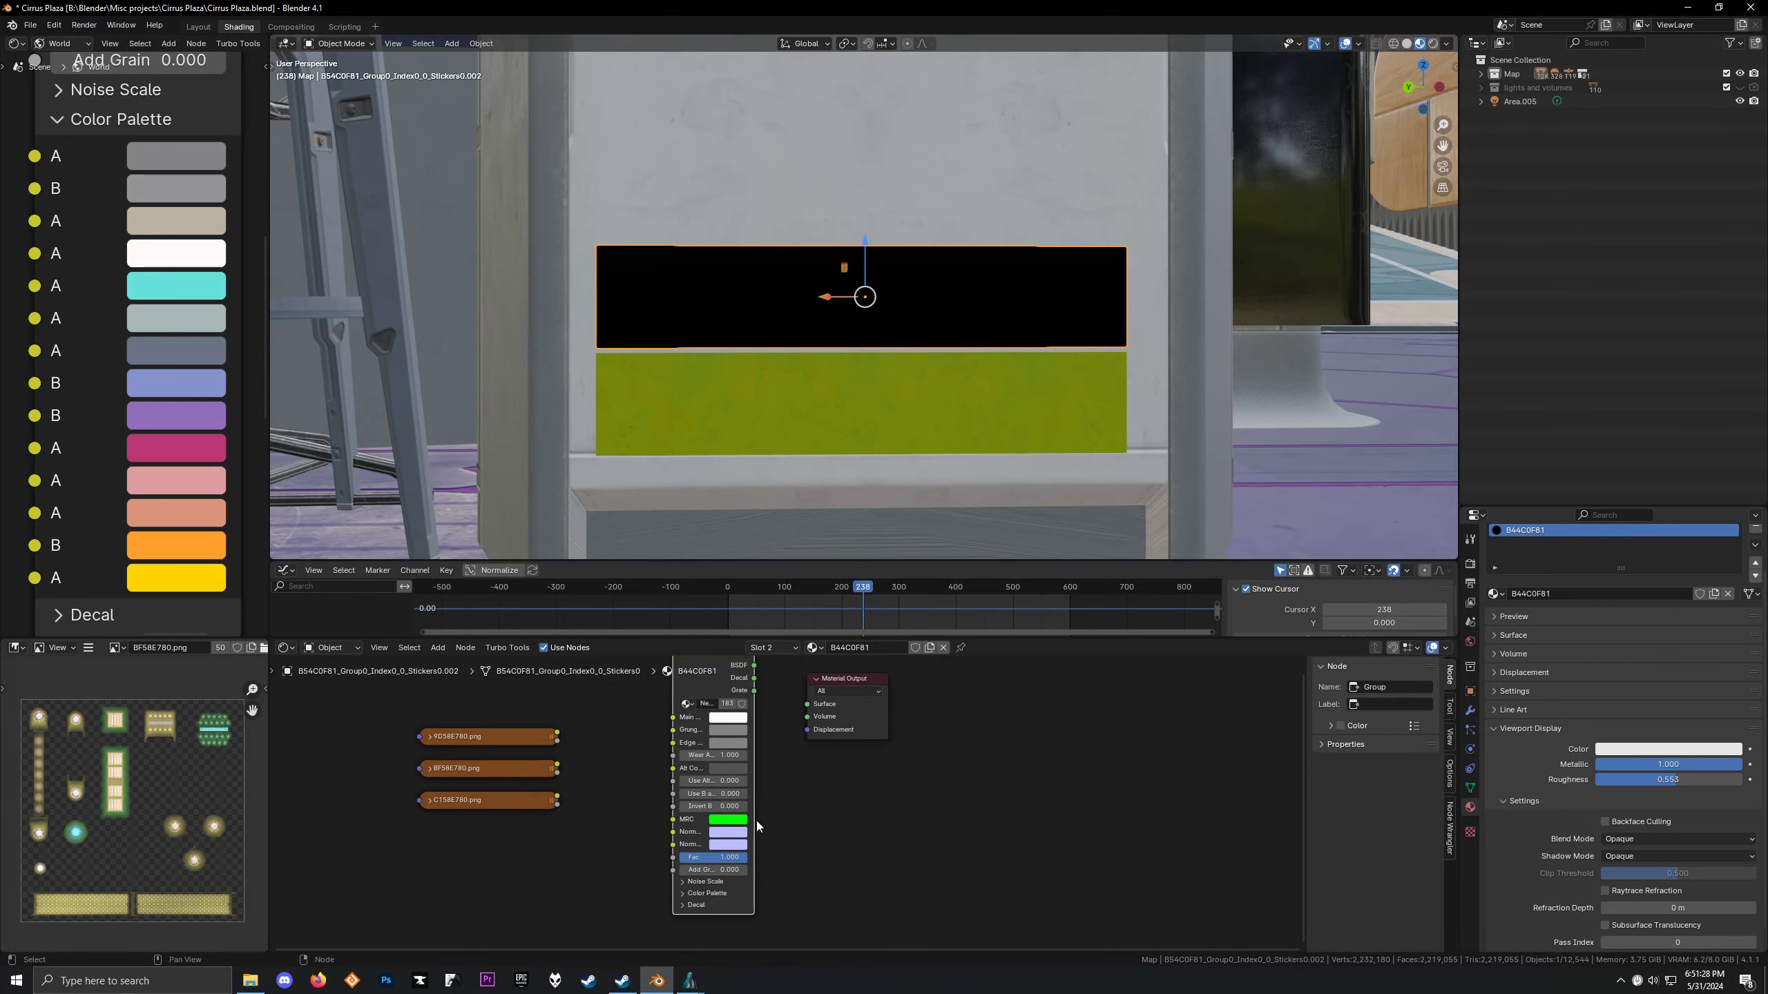
ctrl+shift+click(705, 687)
Link BF58E780.png to the Neomuna Universal group's MRC input and C158E780.png to its Normal1 input
click(513, 764)
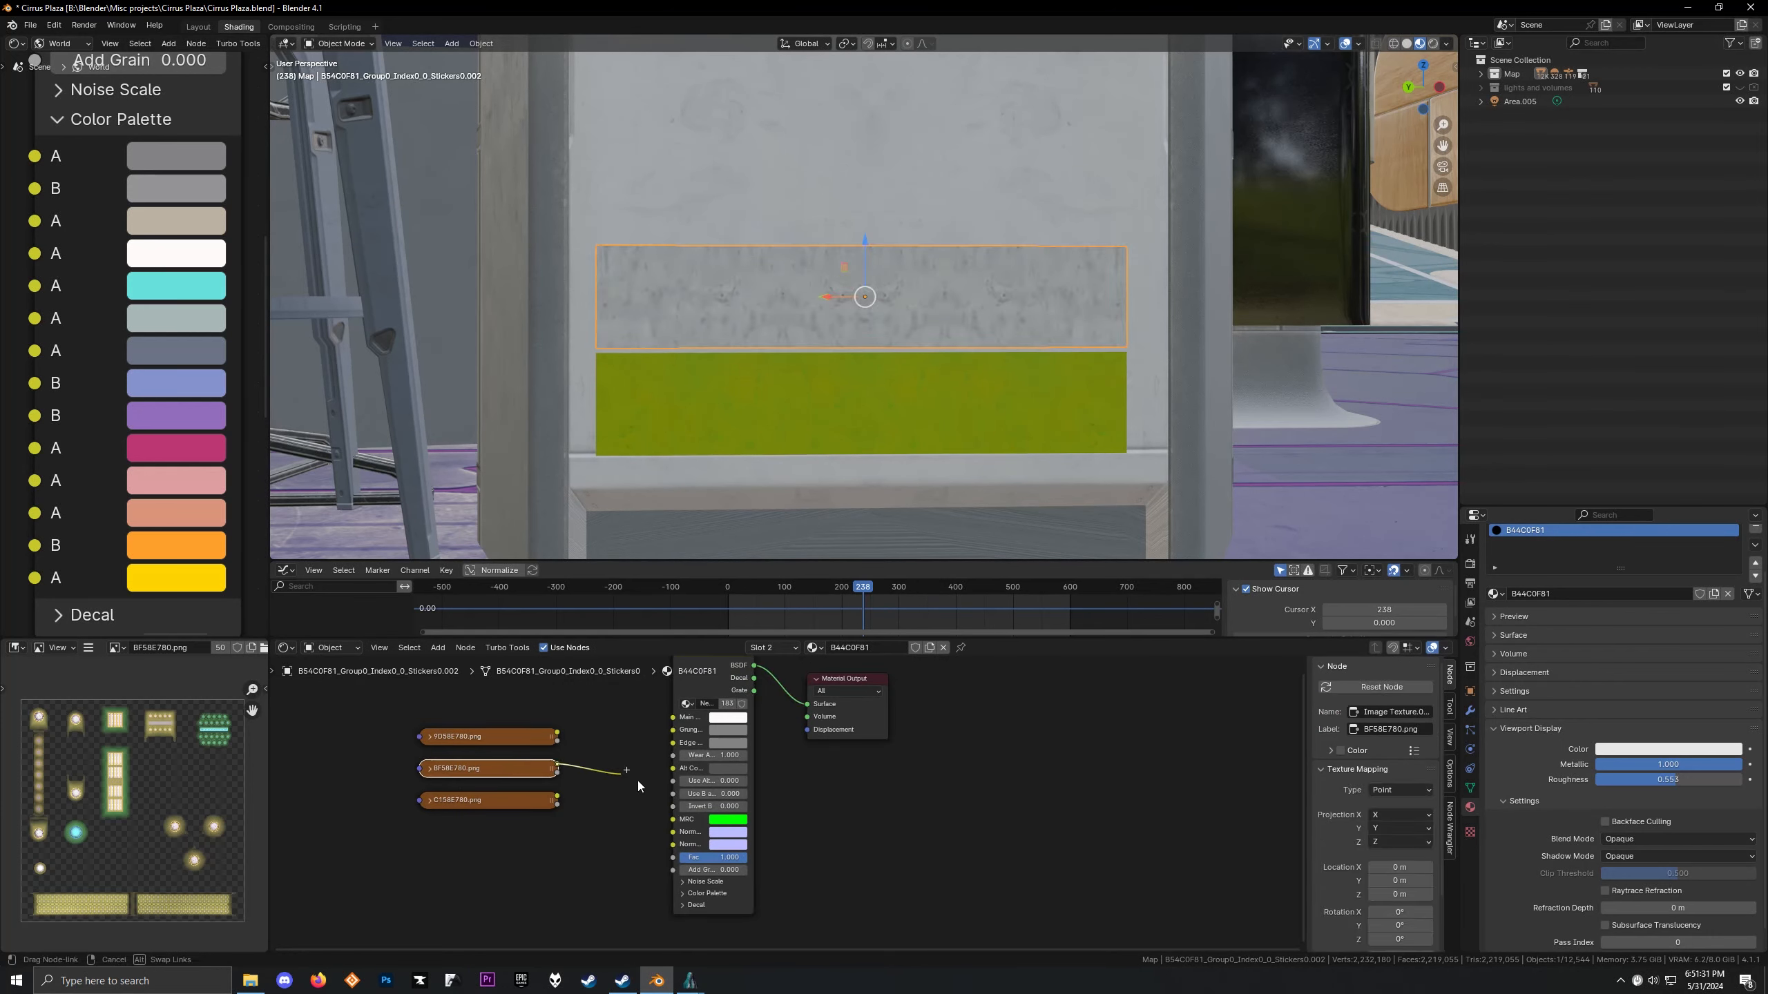
drag(556, 796, 678, 843)
scroll(810, 783, up, 3)
middle_drag(769, 770, 890, 770)
click(395, 753)
middle_drag(515, 729, 552, 741)
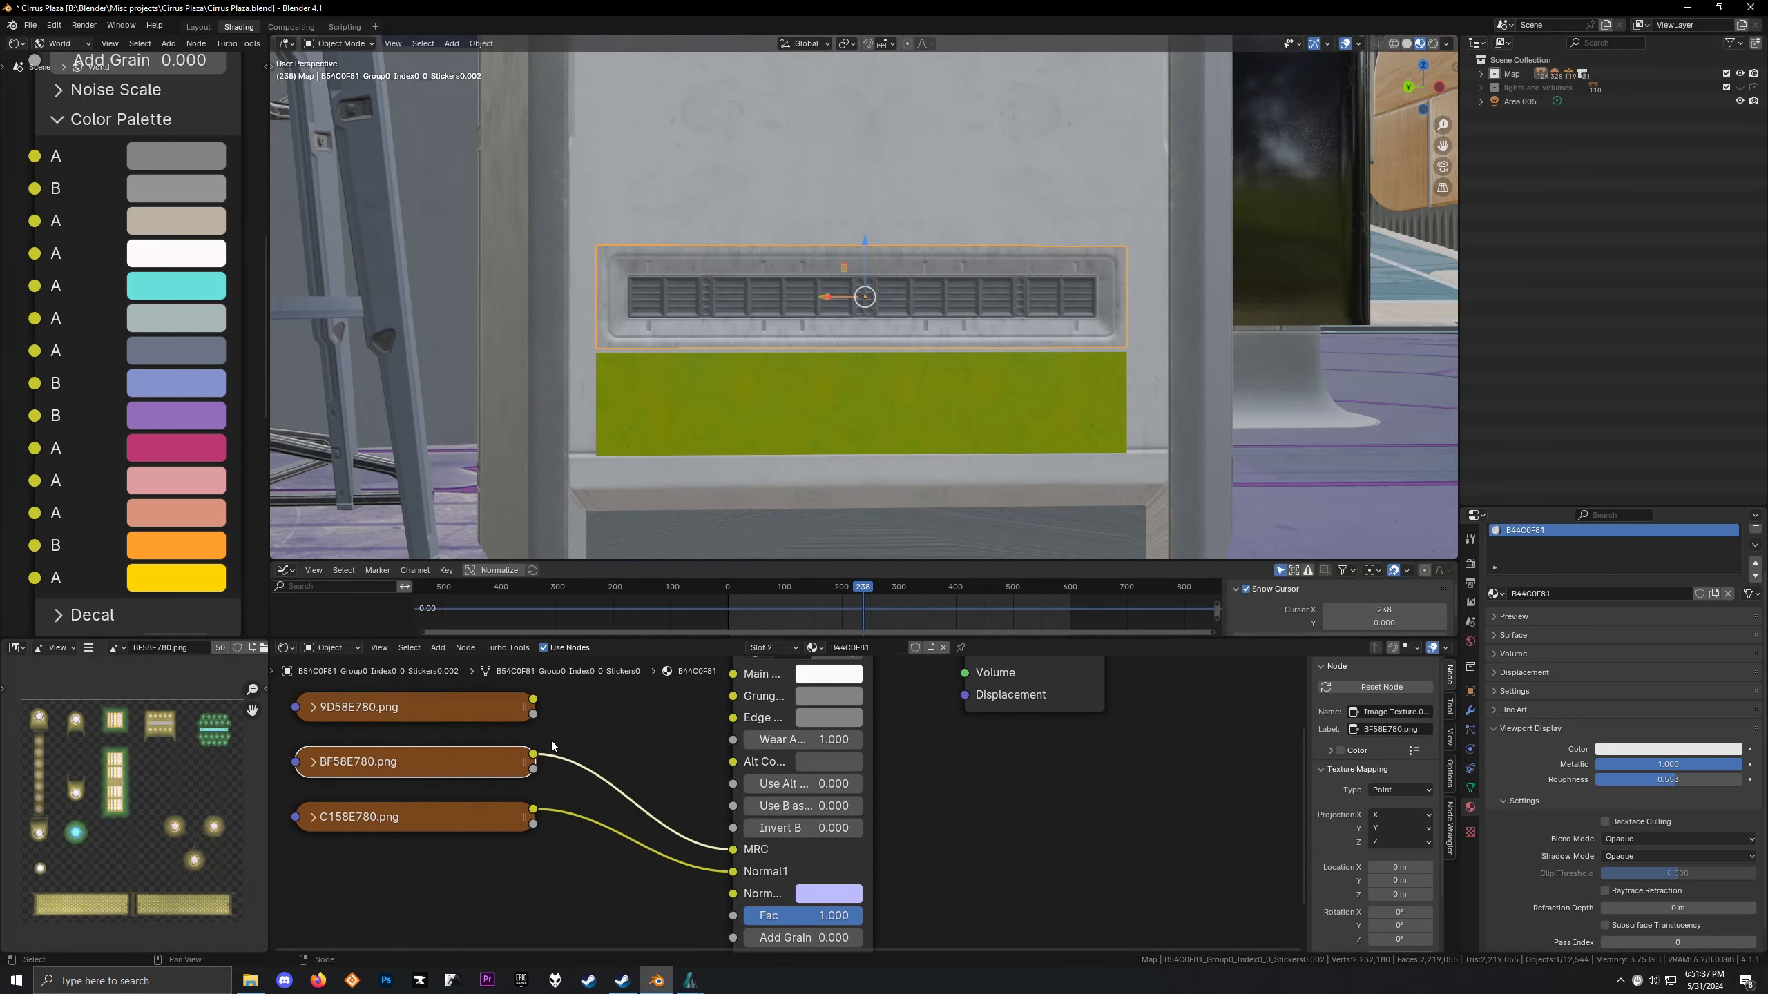
Check BF58E780.png without its alpha, restore the Color & Alpha display, and set the shader group's "Use B as" value to 1.000
scroll(237, 650, down, 5)
click(252, 648)
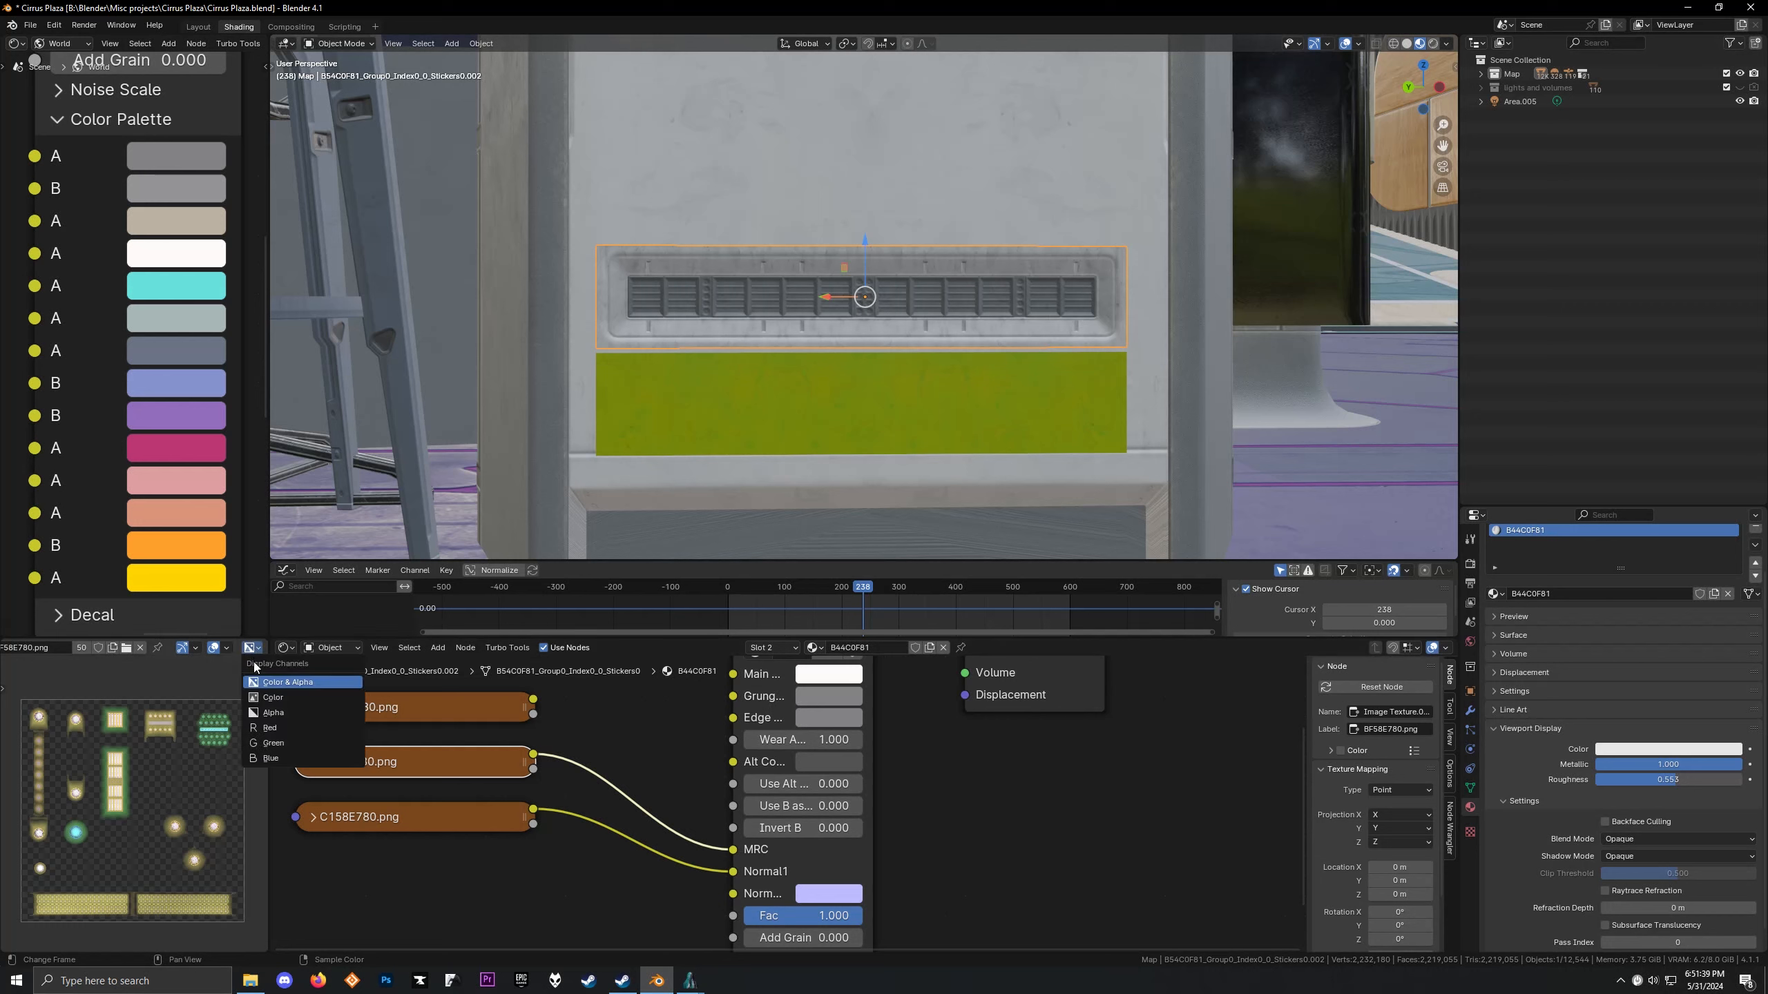
click(258, 698)
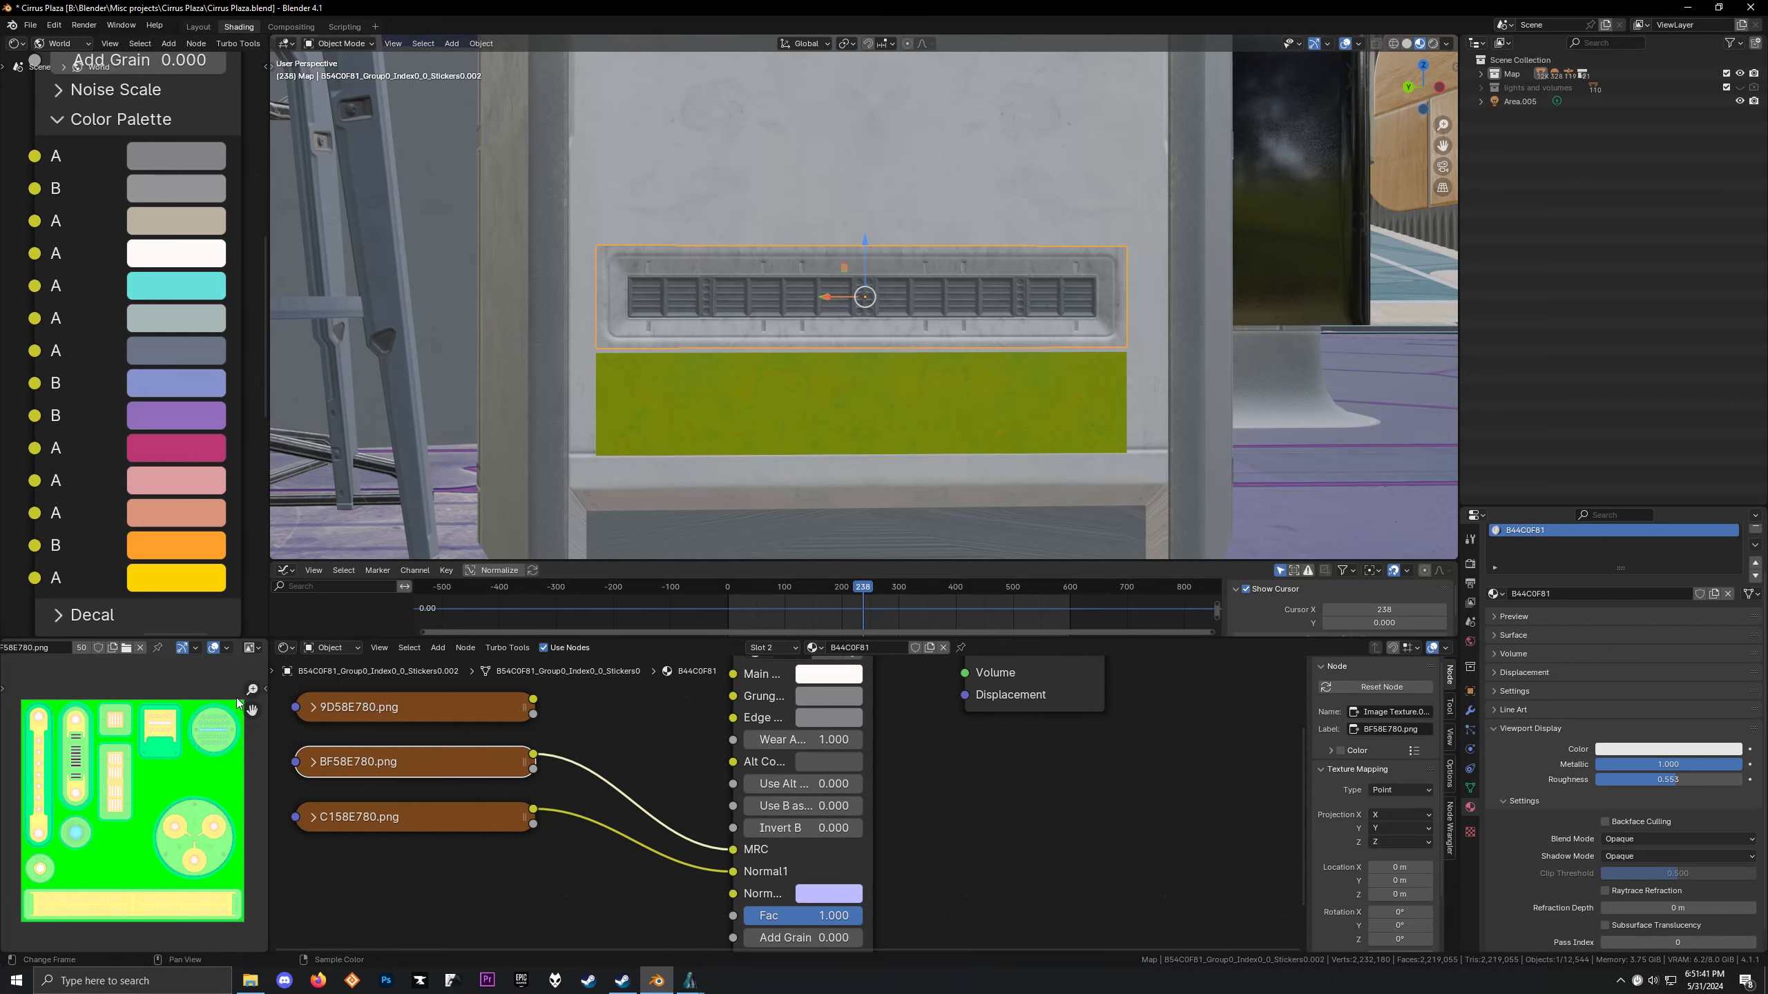
click(252, 649)
click(259, 683)
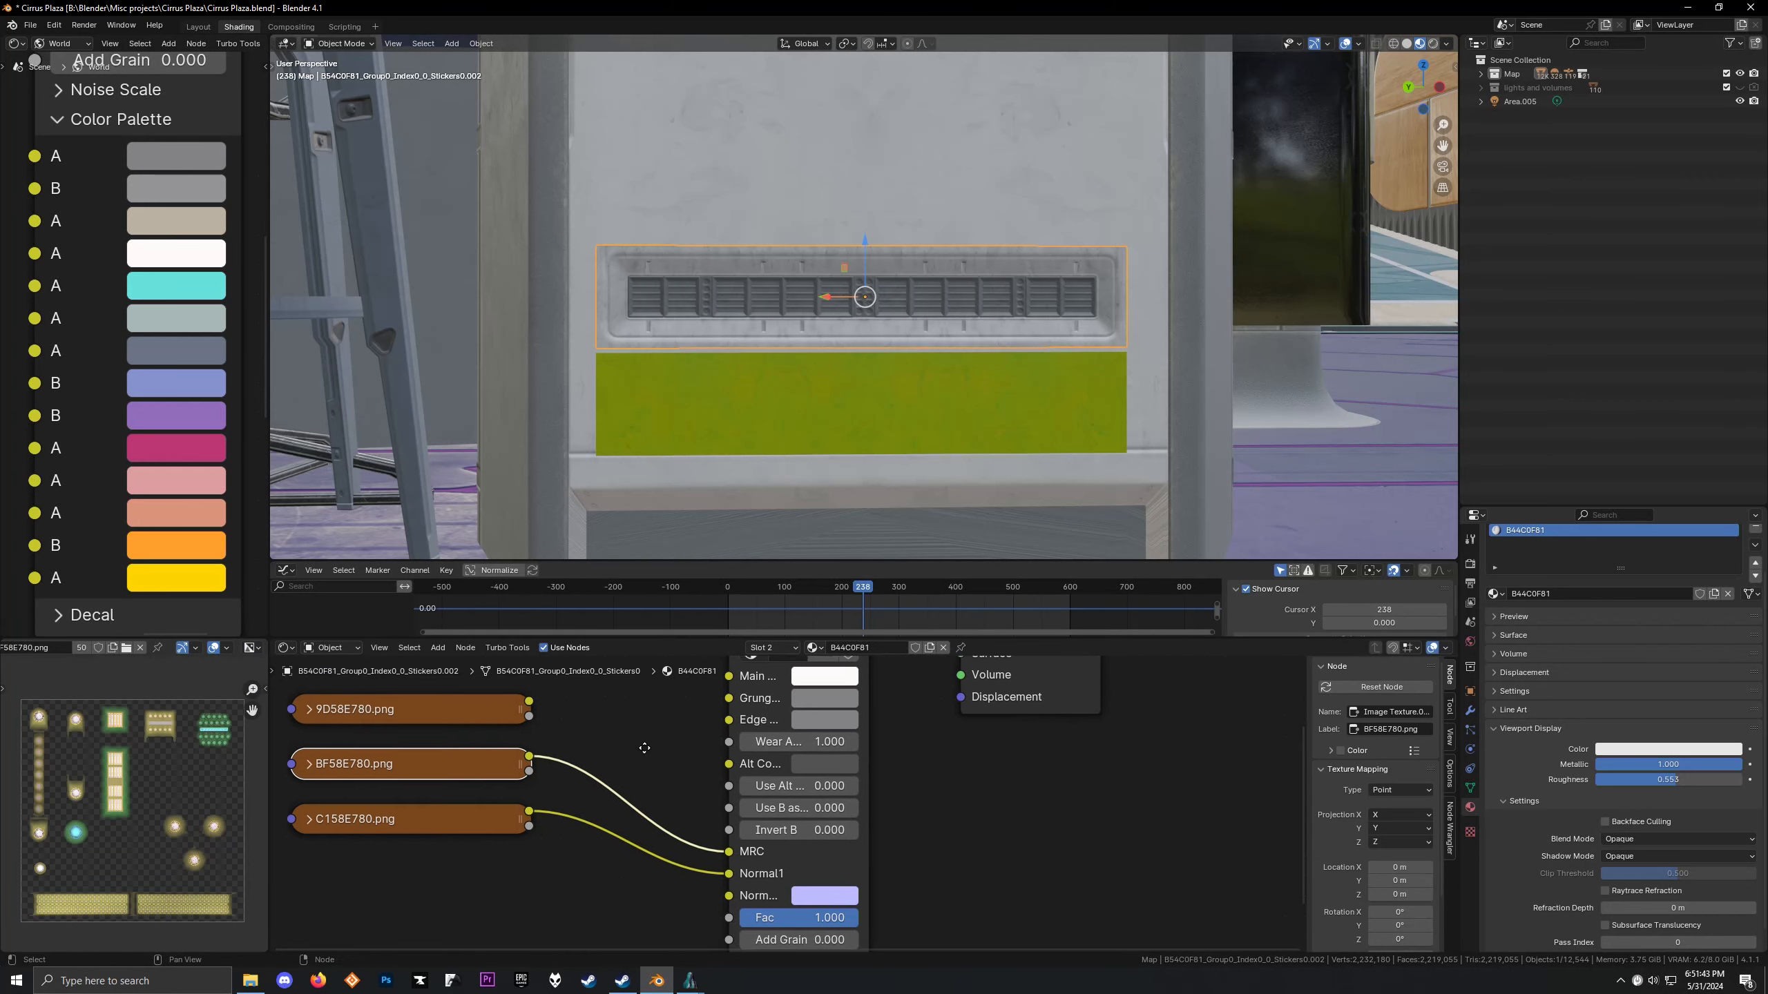
scroll(659, 794, down, 1)
drag(710, 838, 765, 837)
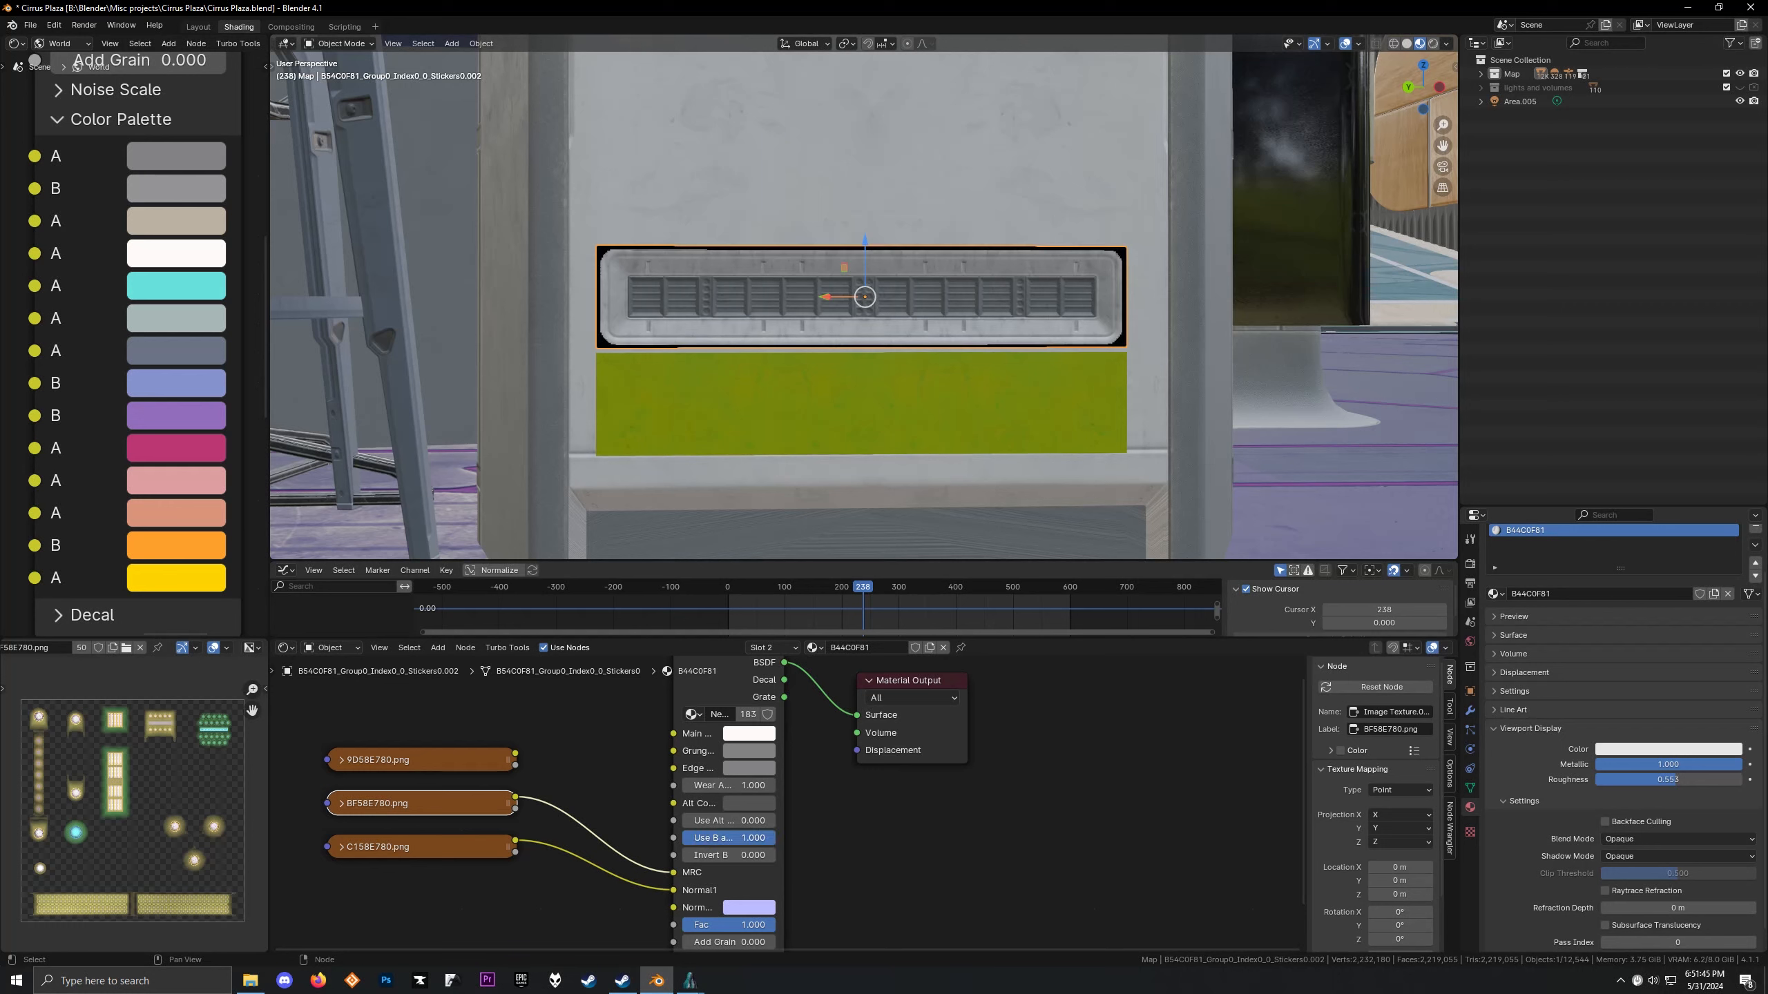
Set the upper vent panel material's blend mode to Alpha Clip
click(1629, 839)
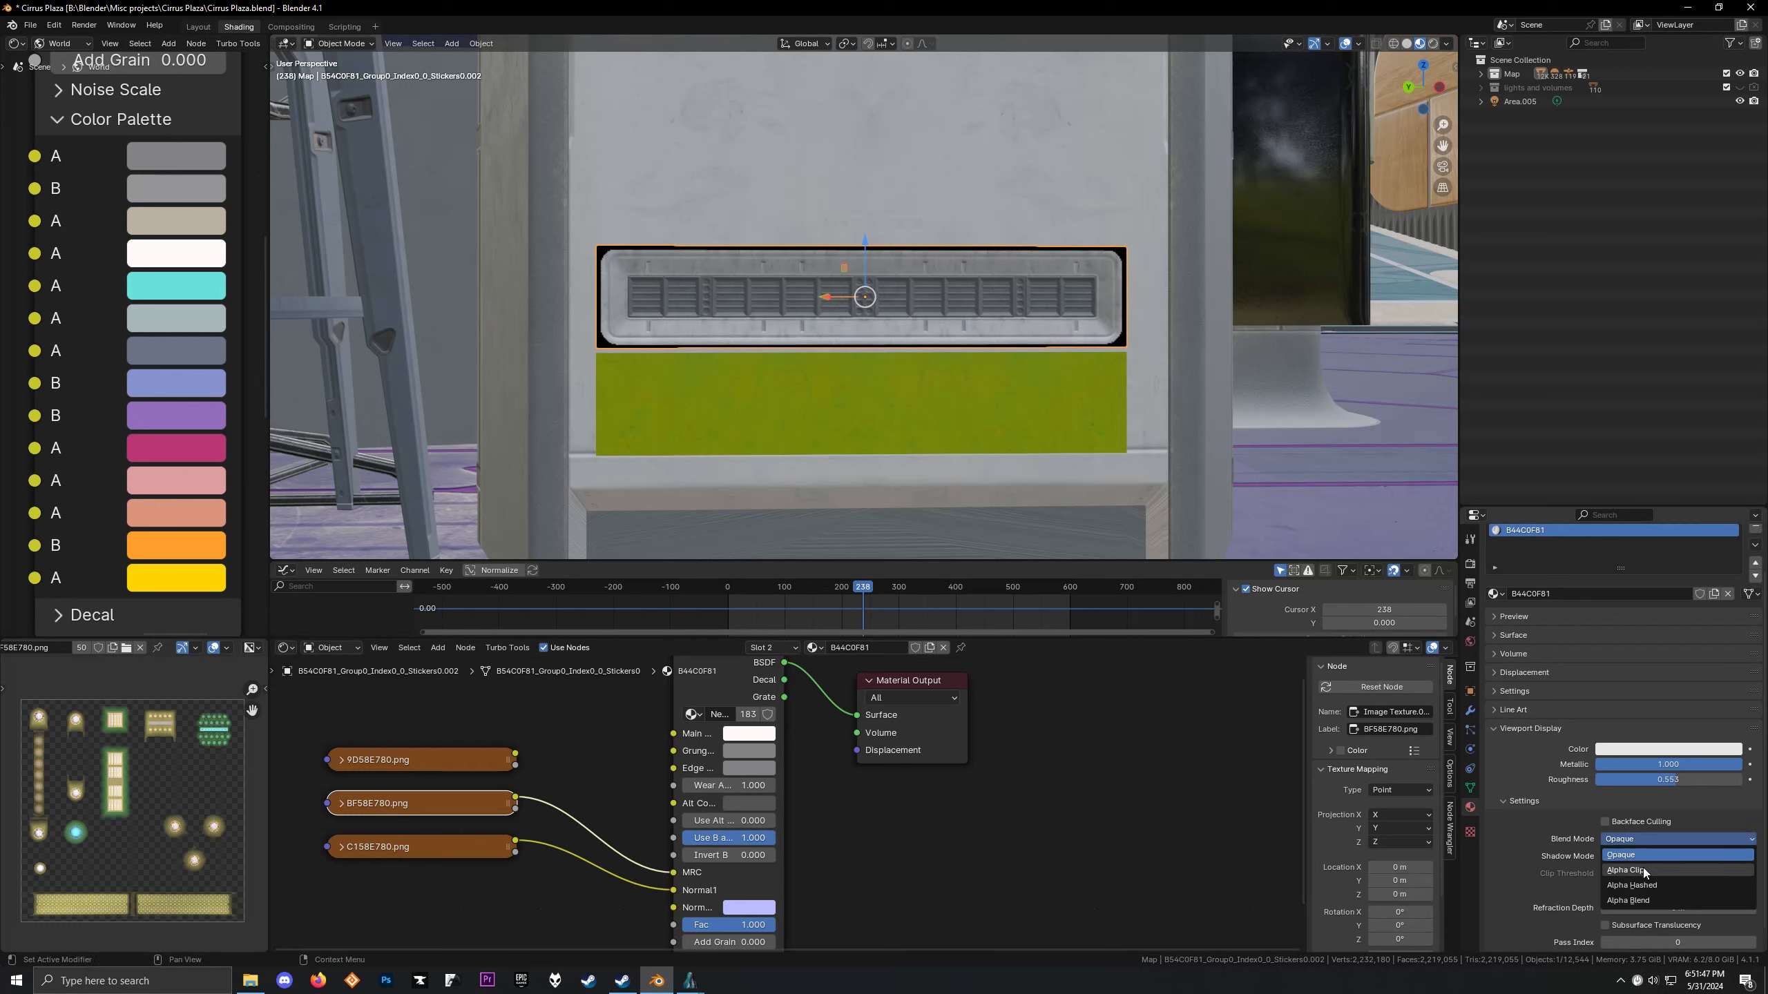
click(1644, 871)
scroll(930, 800, down, 1)
scroll(833, 692, up, 1)
Insert an Add Shader node before the Material Output and feed its second shader input from a new Emission node
key(shift+a)
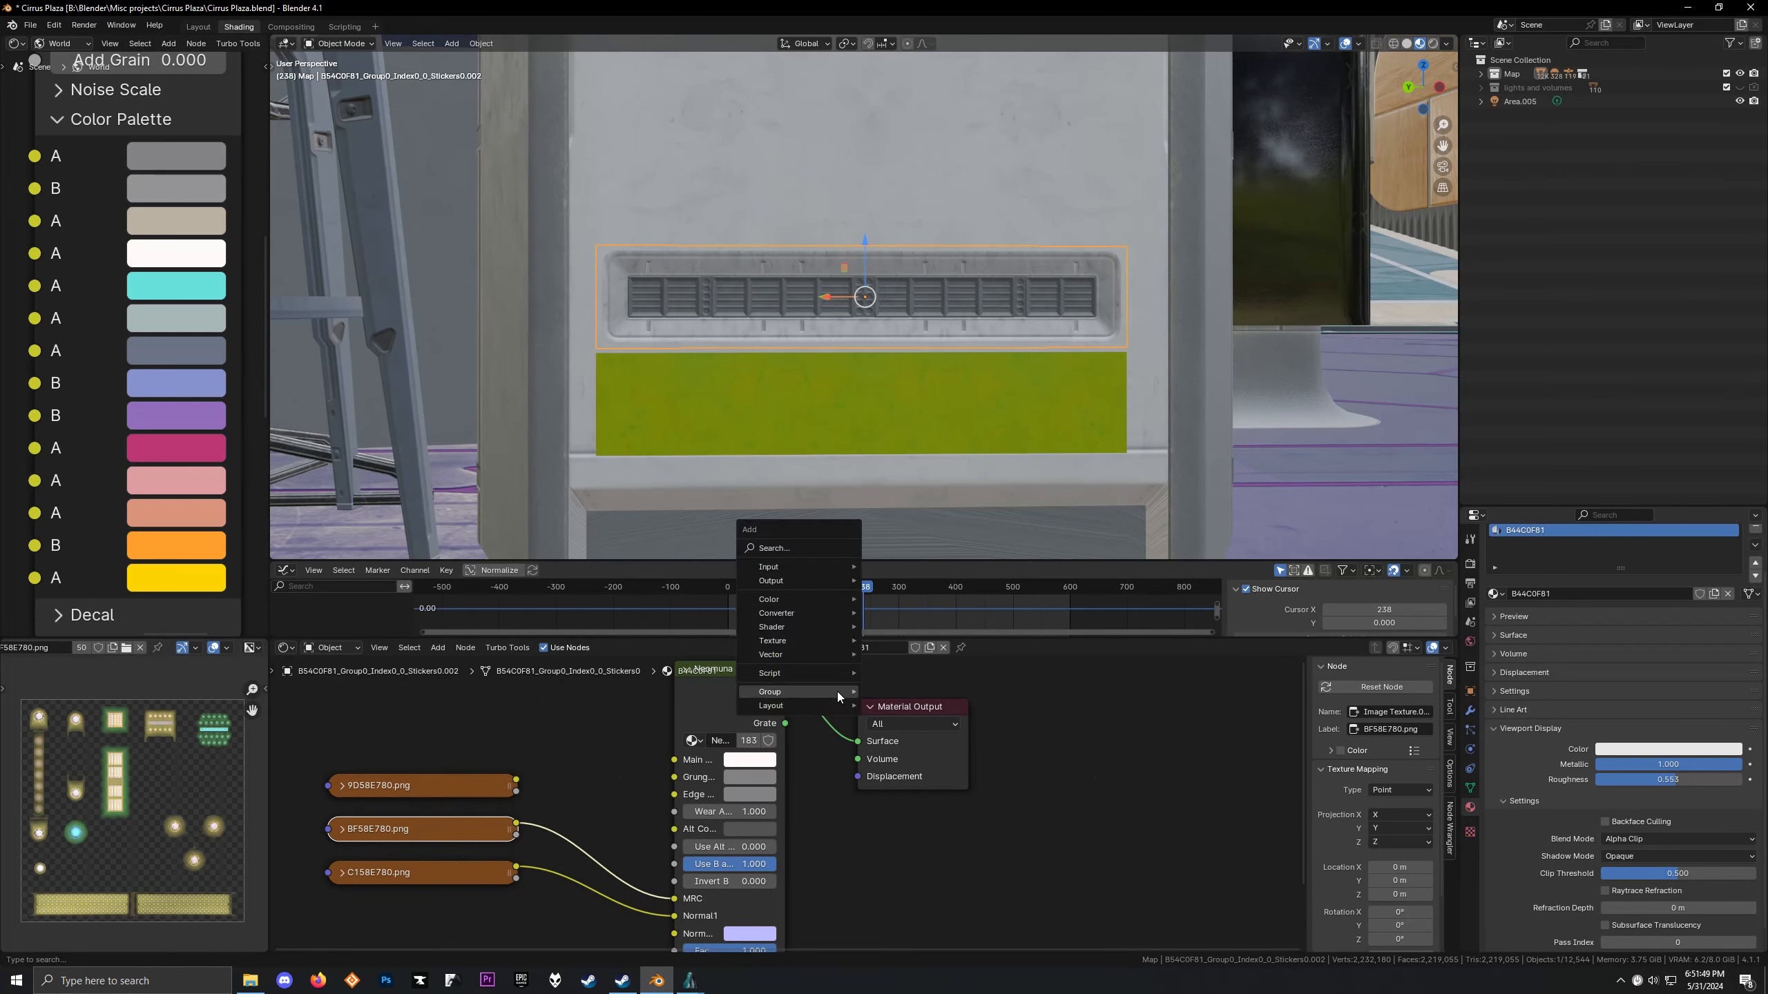
click(794, 549)
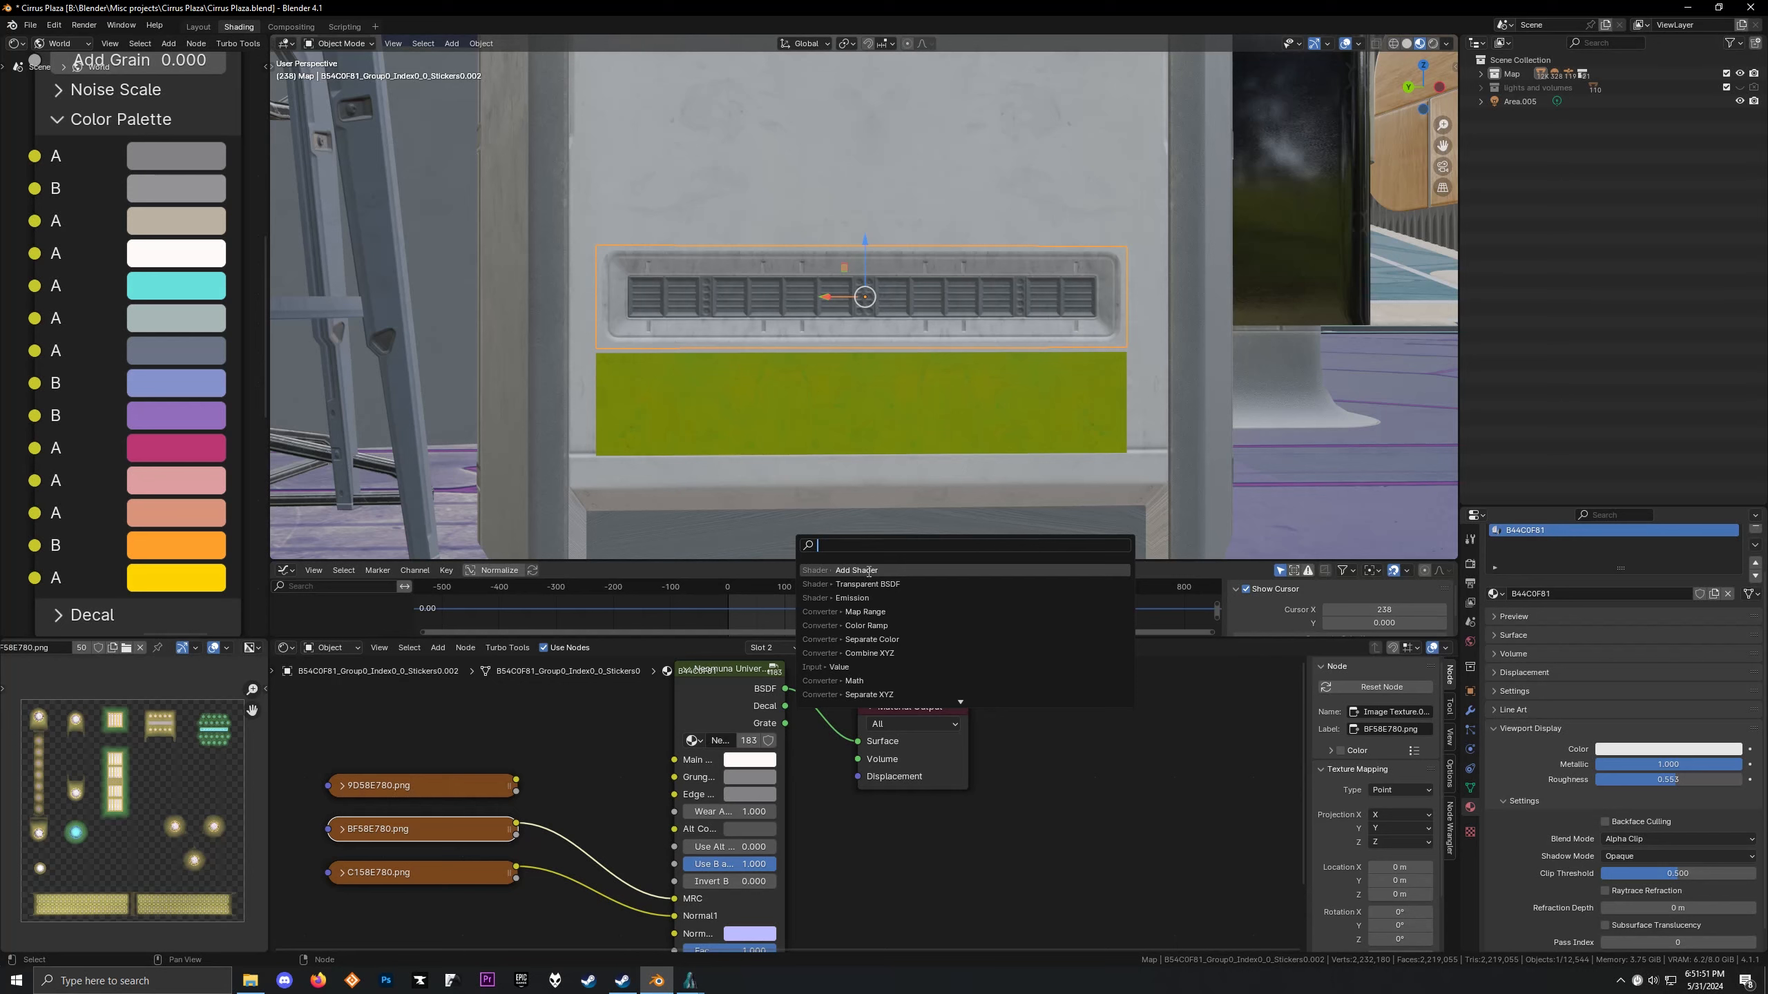
click(869, 571)
click(841, 703)
key(shift+a)
click(846, 706)
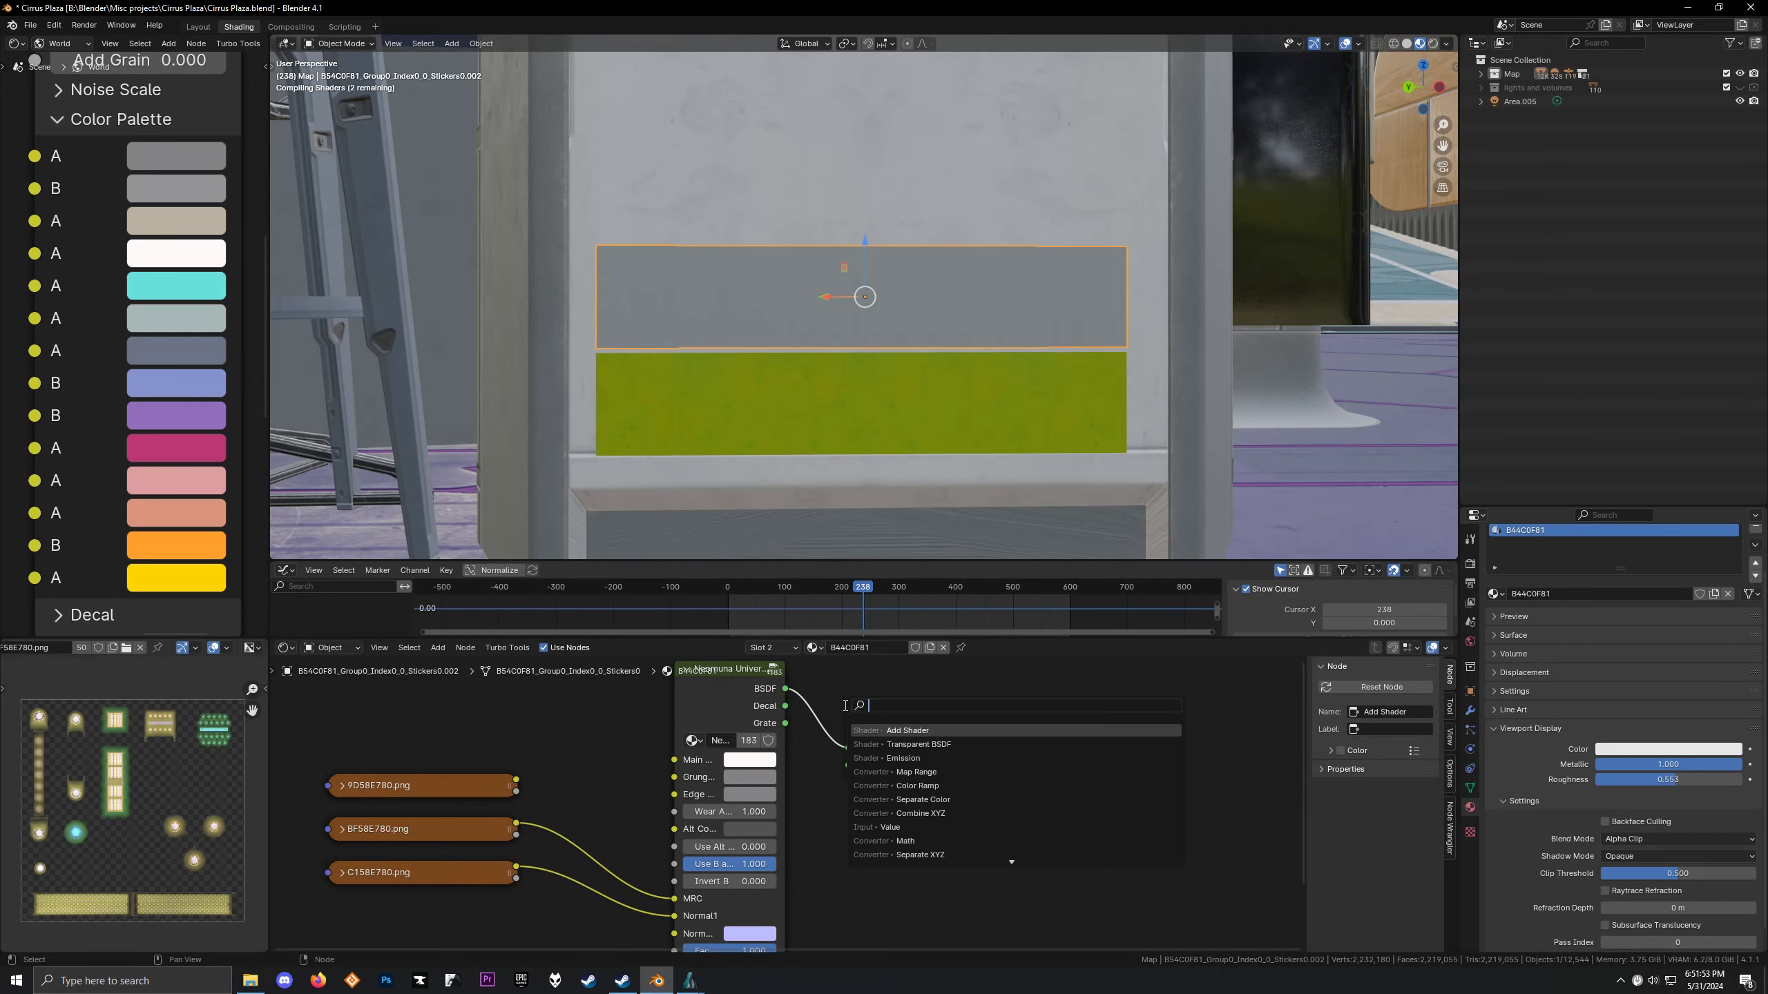
click(903, 758)
click(883, 842)
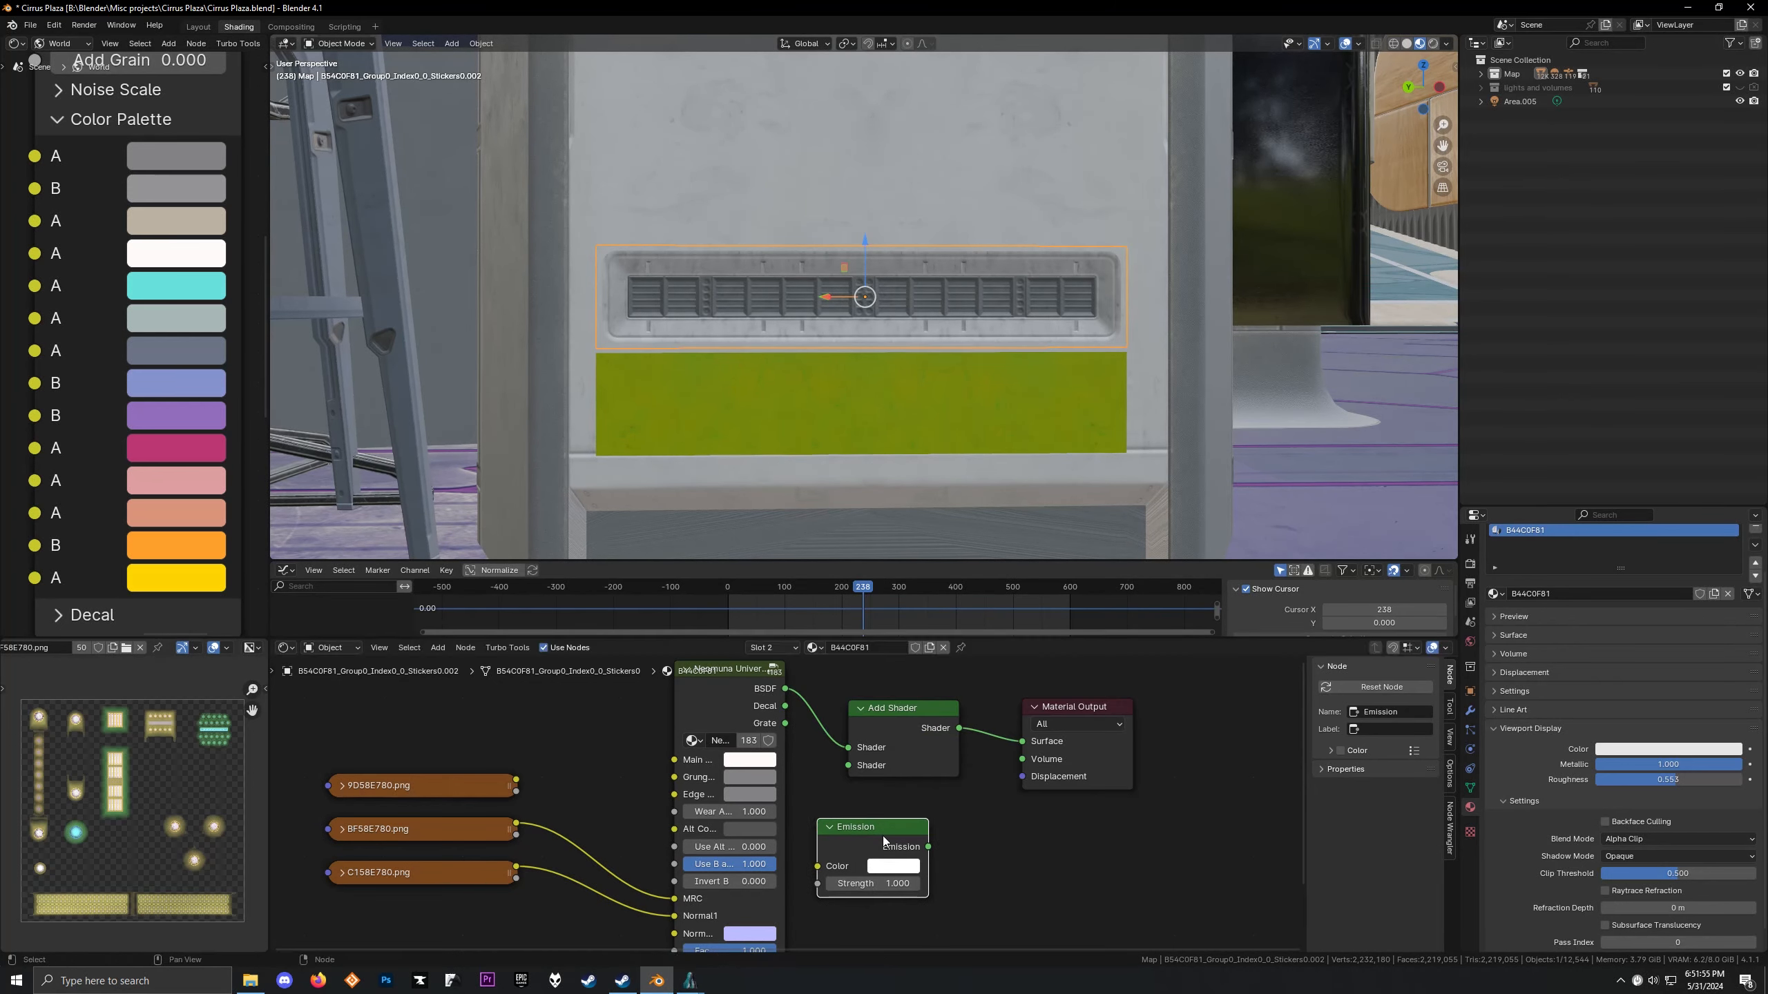
drag(843, 775, 847, 765)
Link the alpha of BF58E780.png to the Emission strength and set the emission color to orange with hue 0.033
click(507, 831)
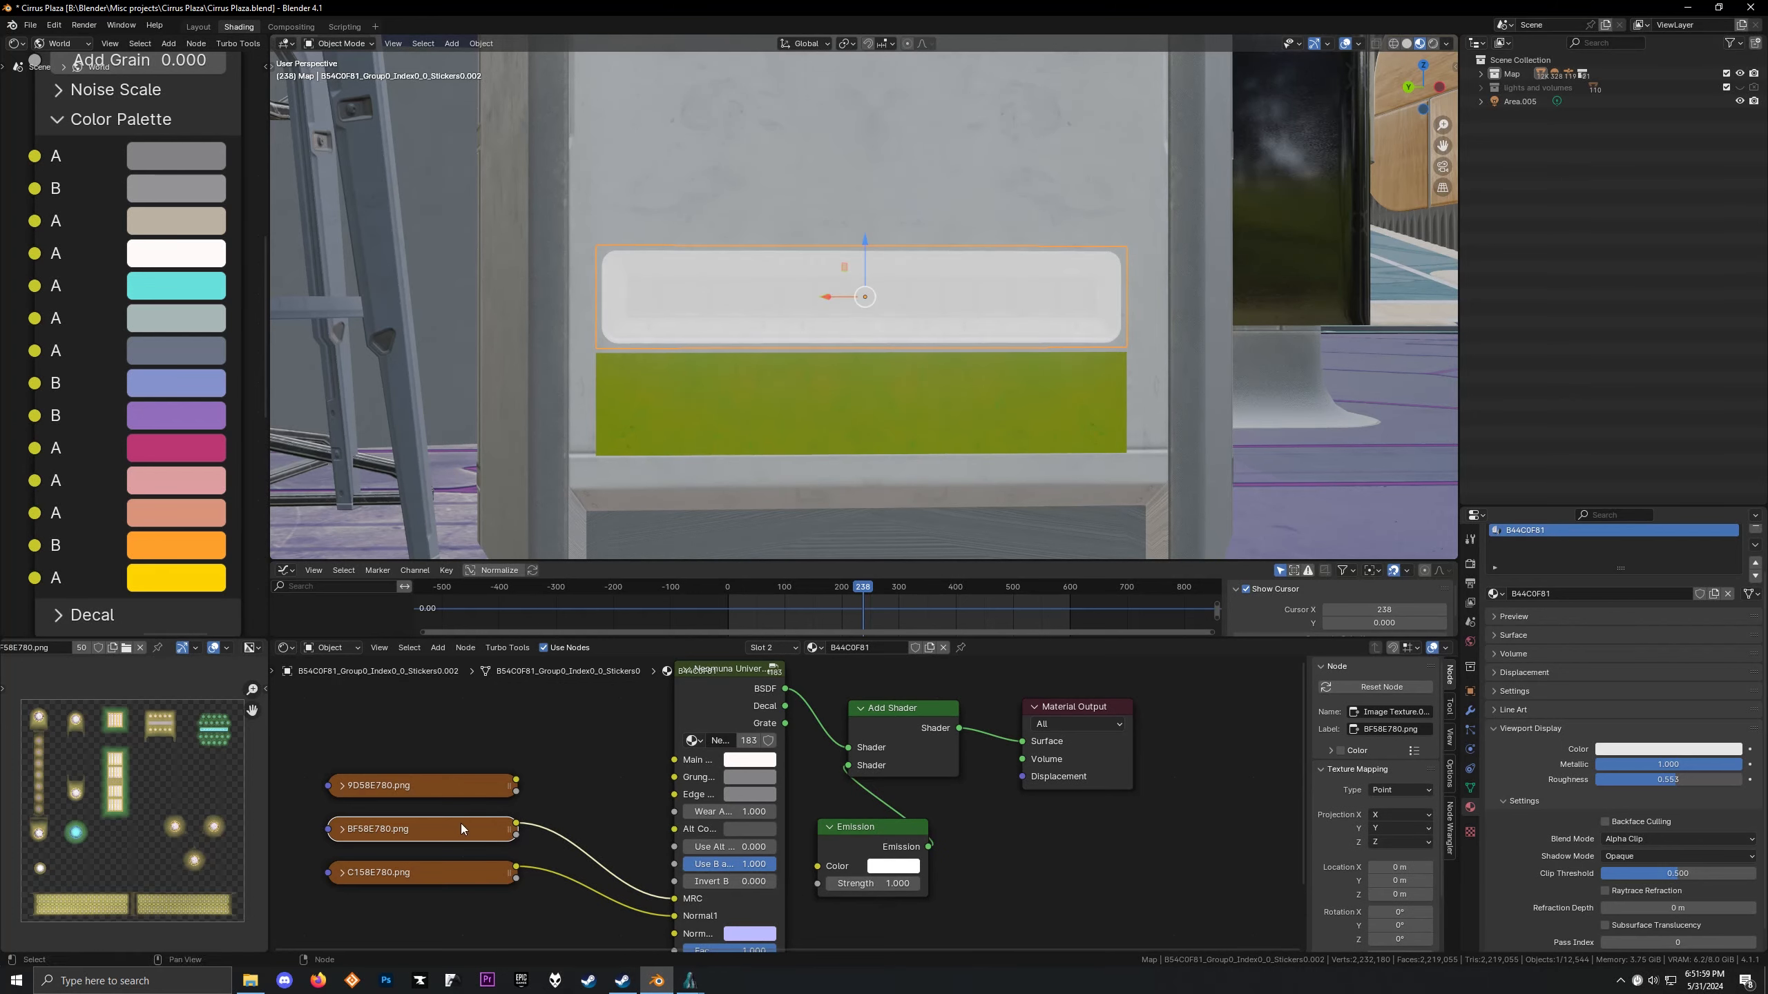
drag(517, 835, 896, 867)
click(894, 866)
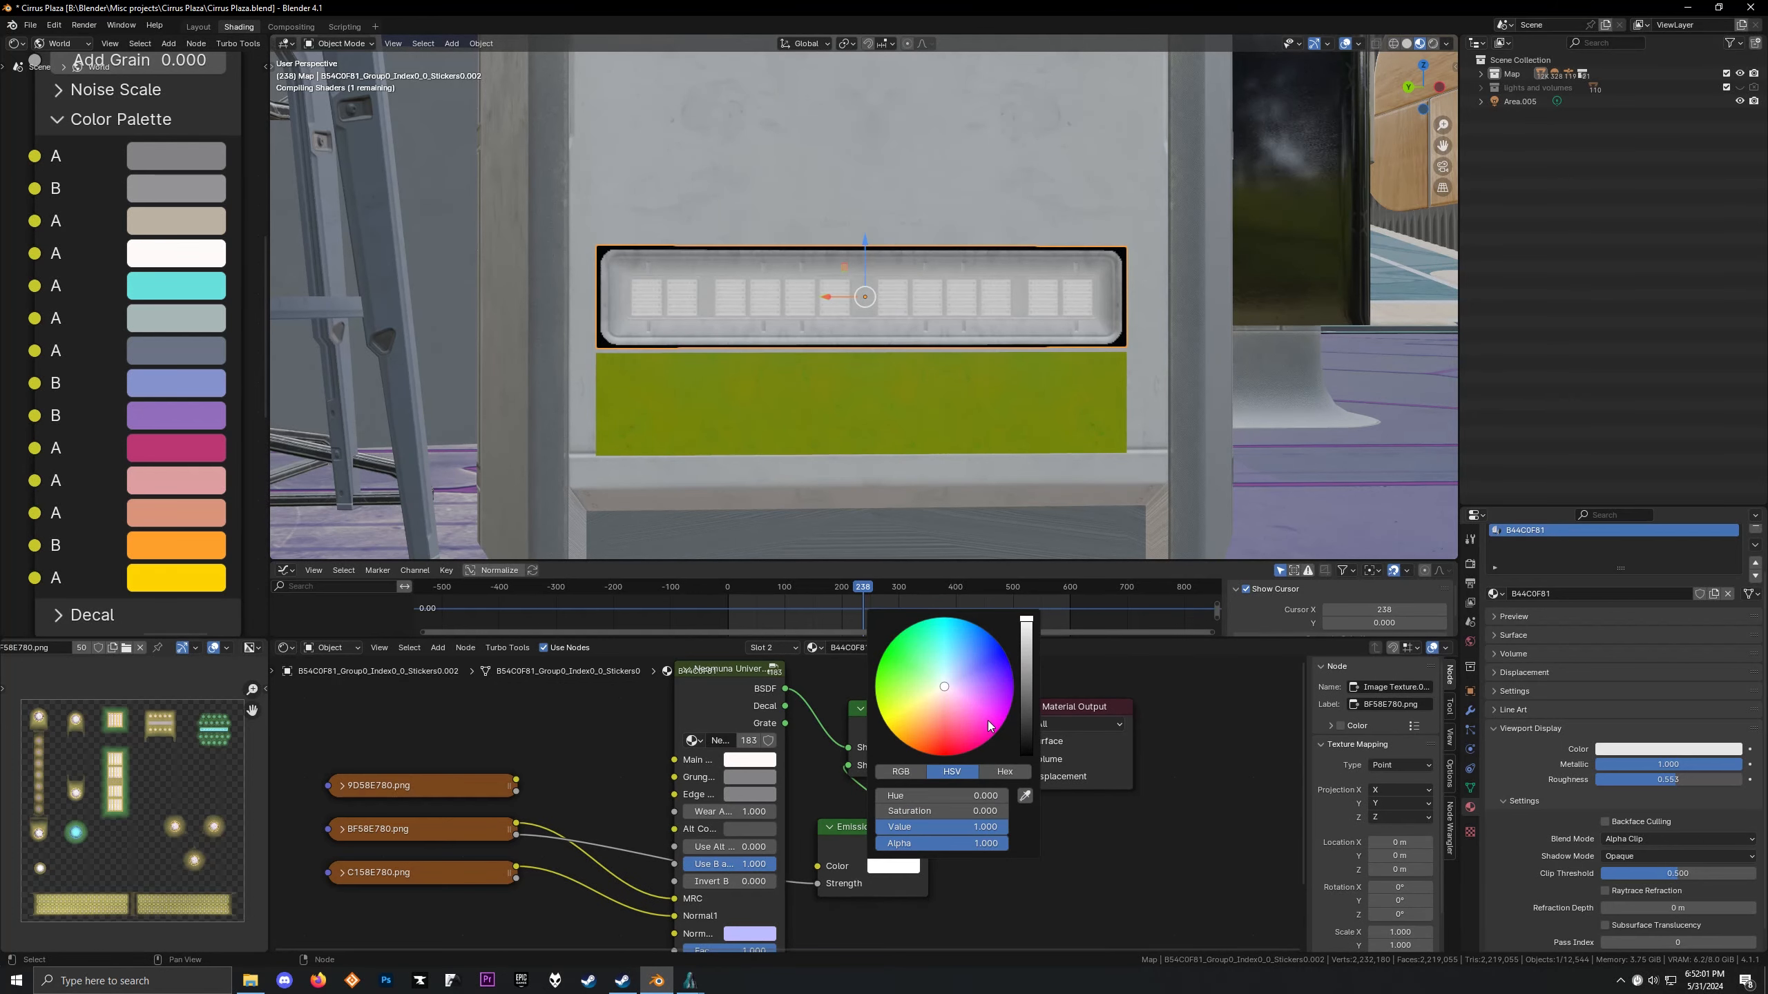
drag(938, 691, 924, 725)
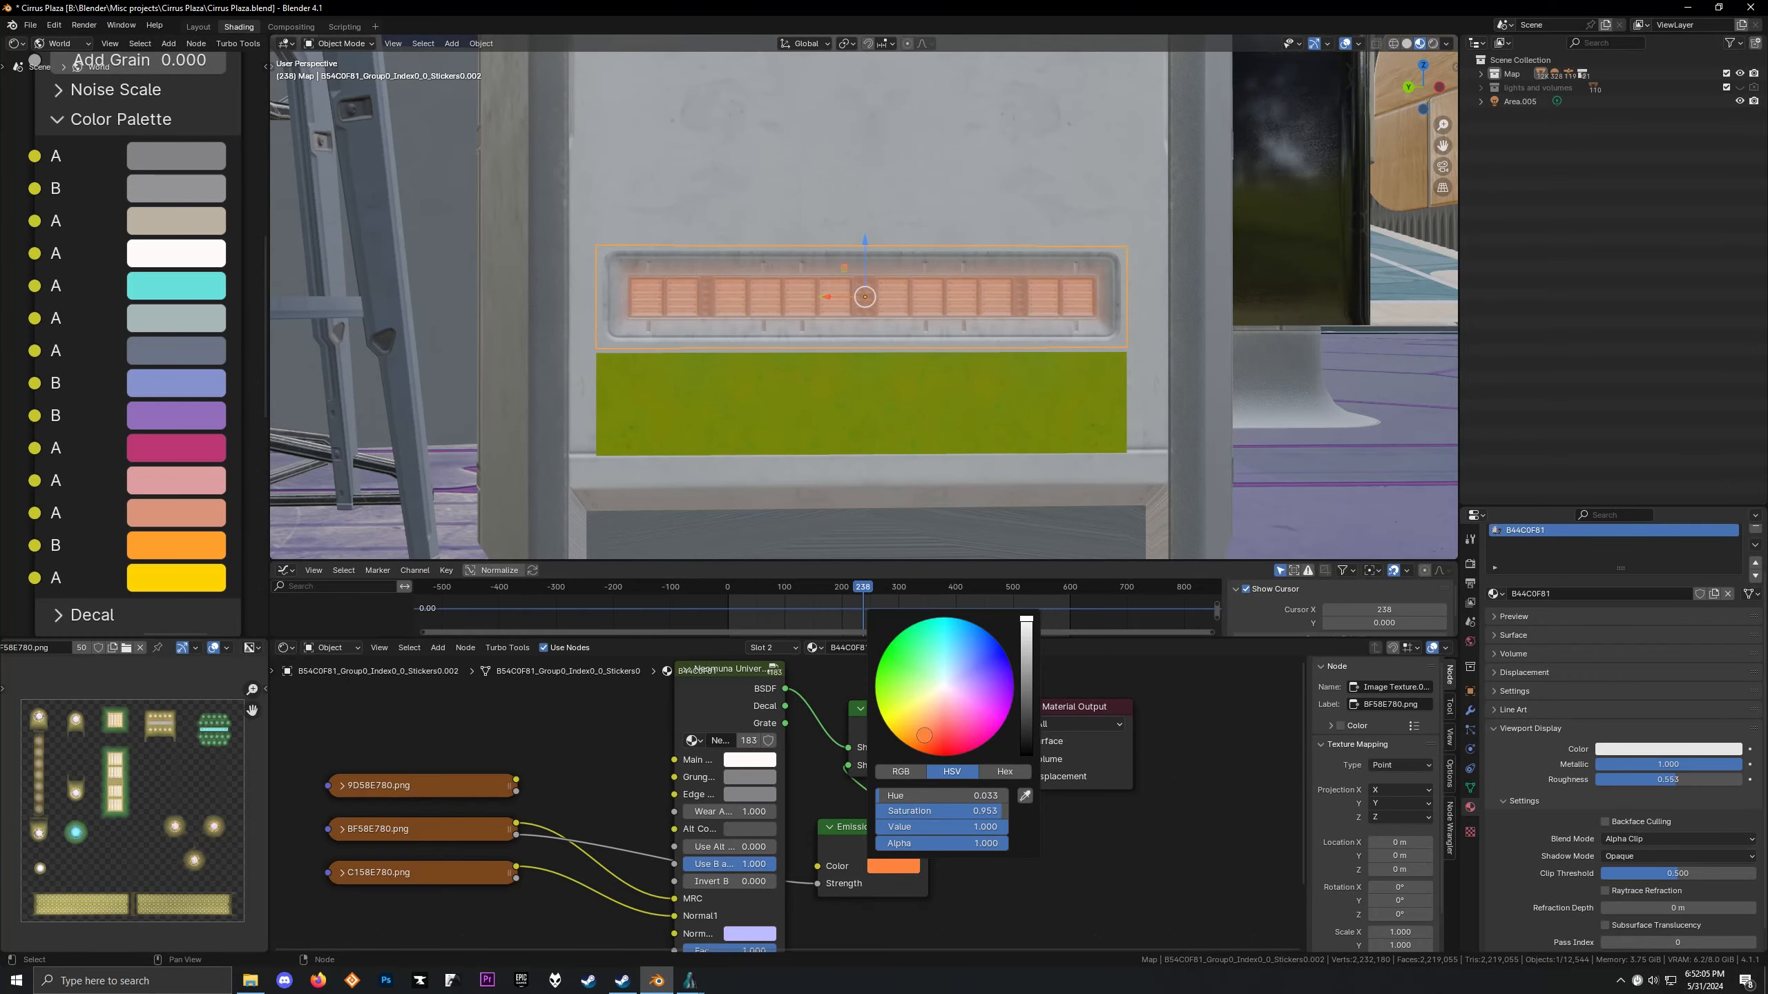
Check the reference panel in Alkahest, and in Blender insert a Multiply math node between the BF58E780.png alpha and the Emission strength
click(690, 980)
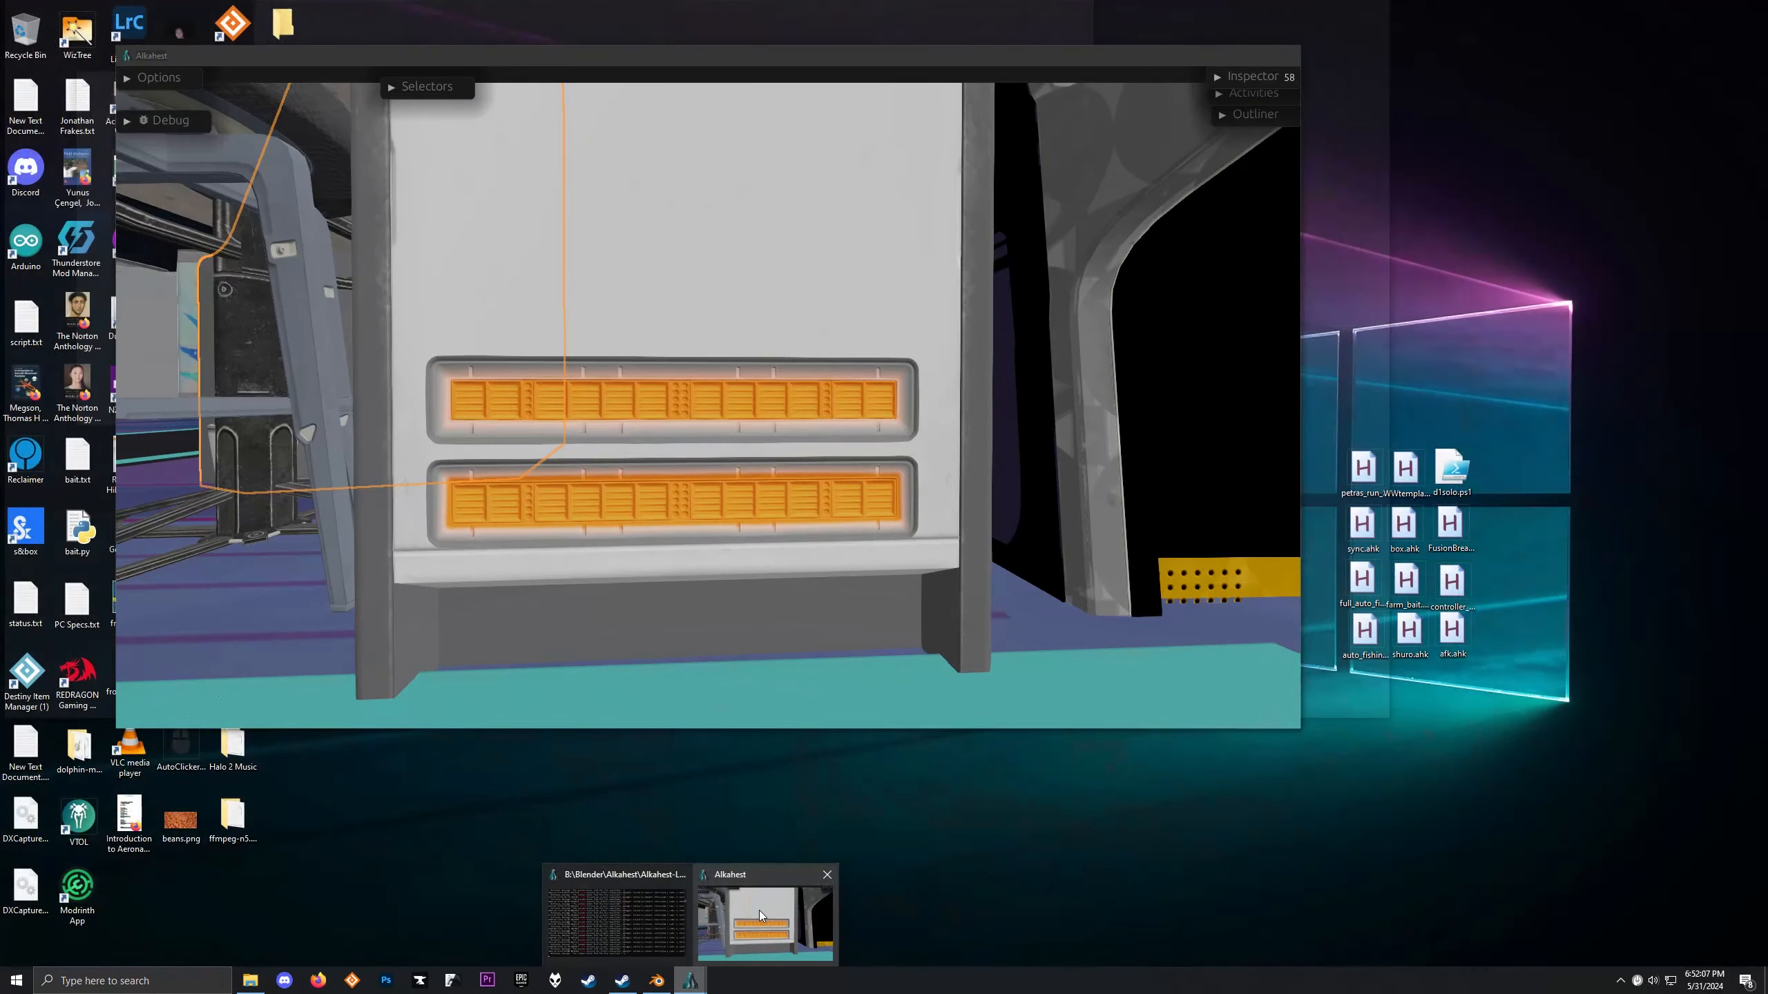
click(760, 910)
scroll(1030, 884, down, 1)
middle_drag(1030, 883, 1057, 789)
key(shift+a)
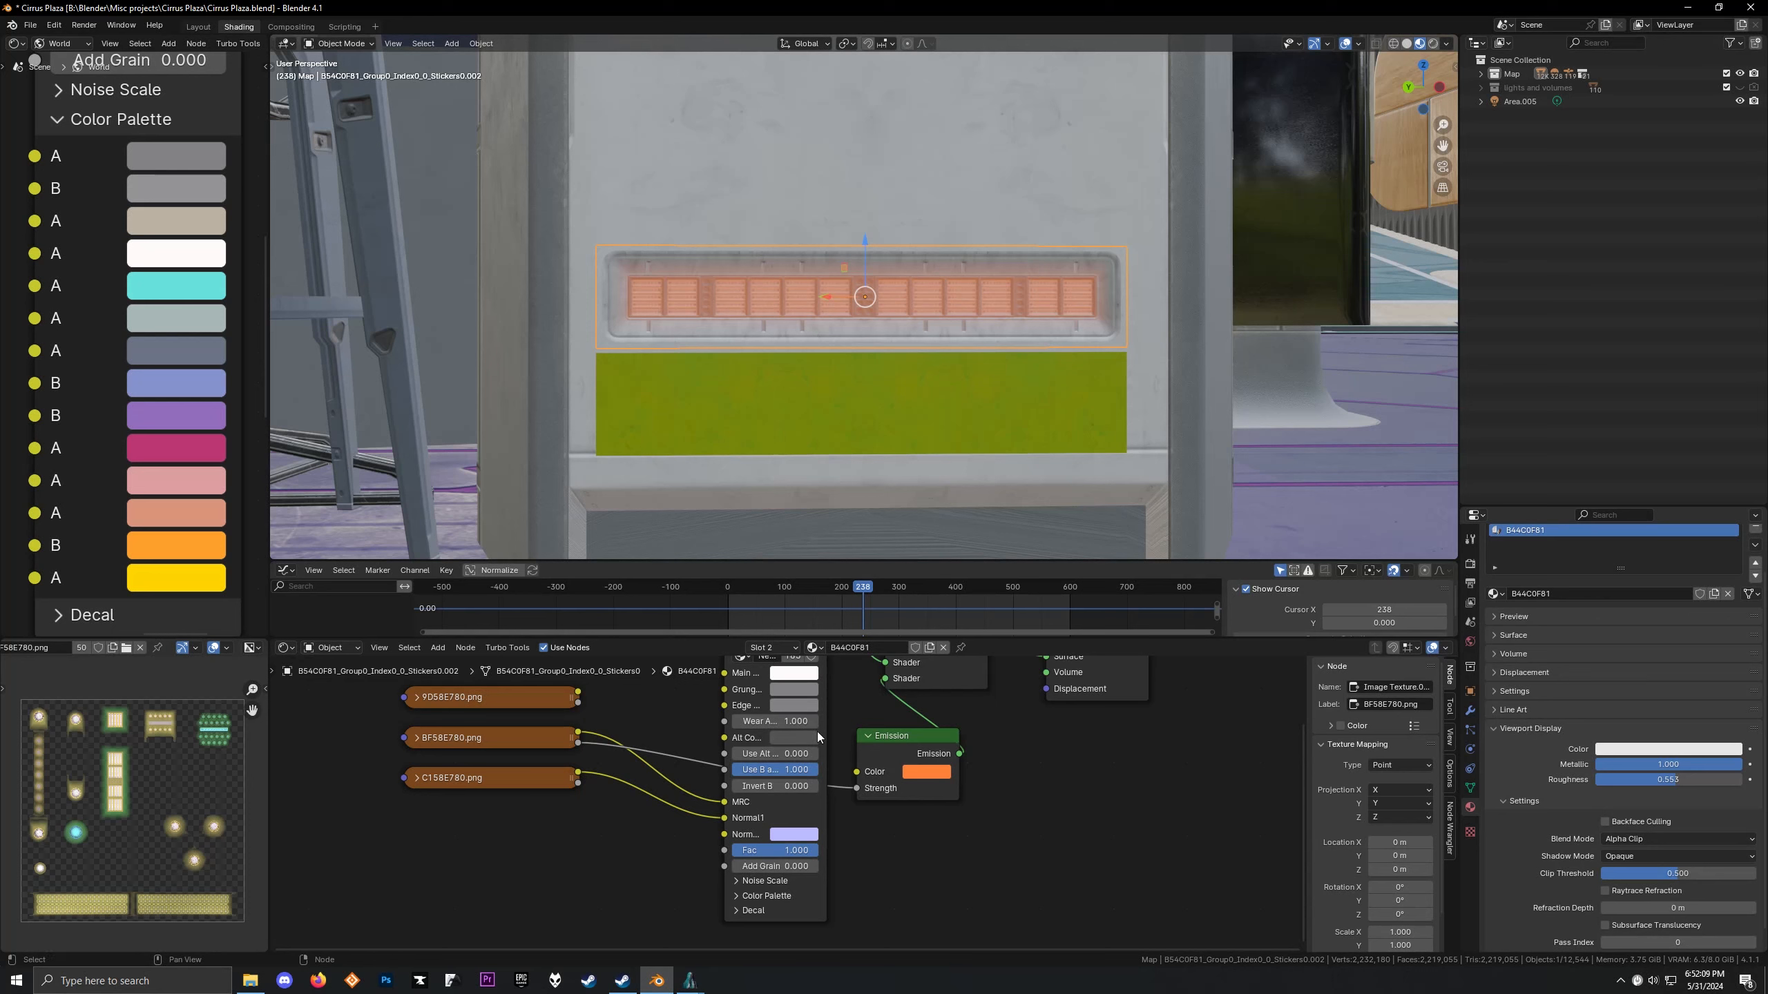
key(shift+a)
text(ma)
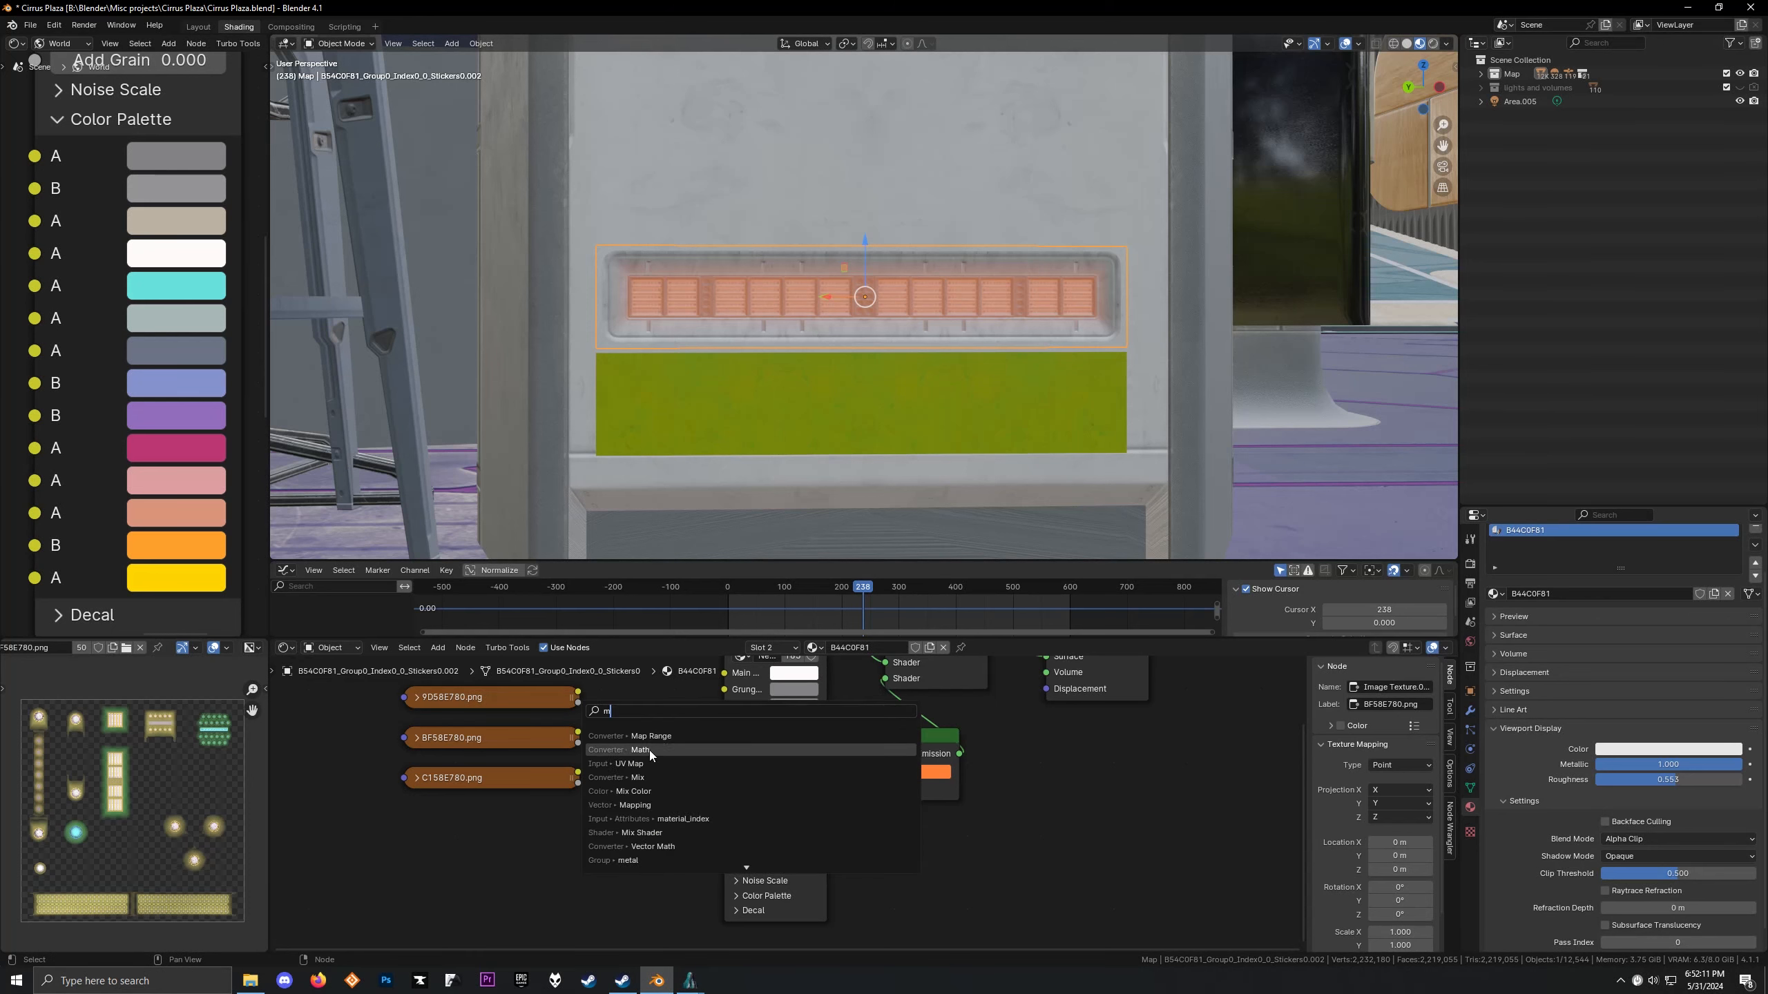
click(649, 750)
click(648, 741)
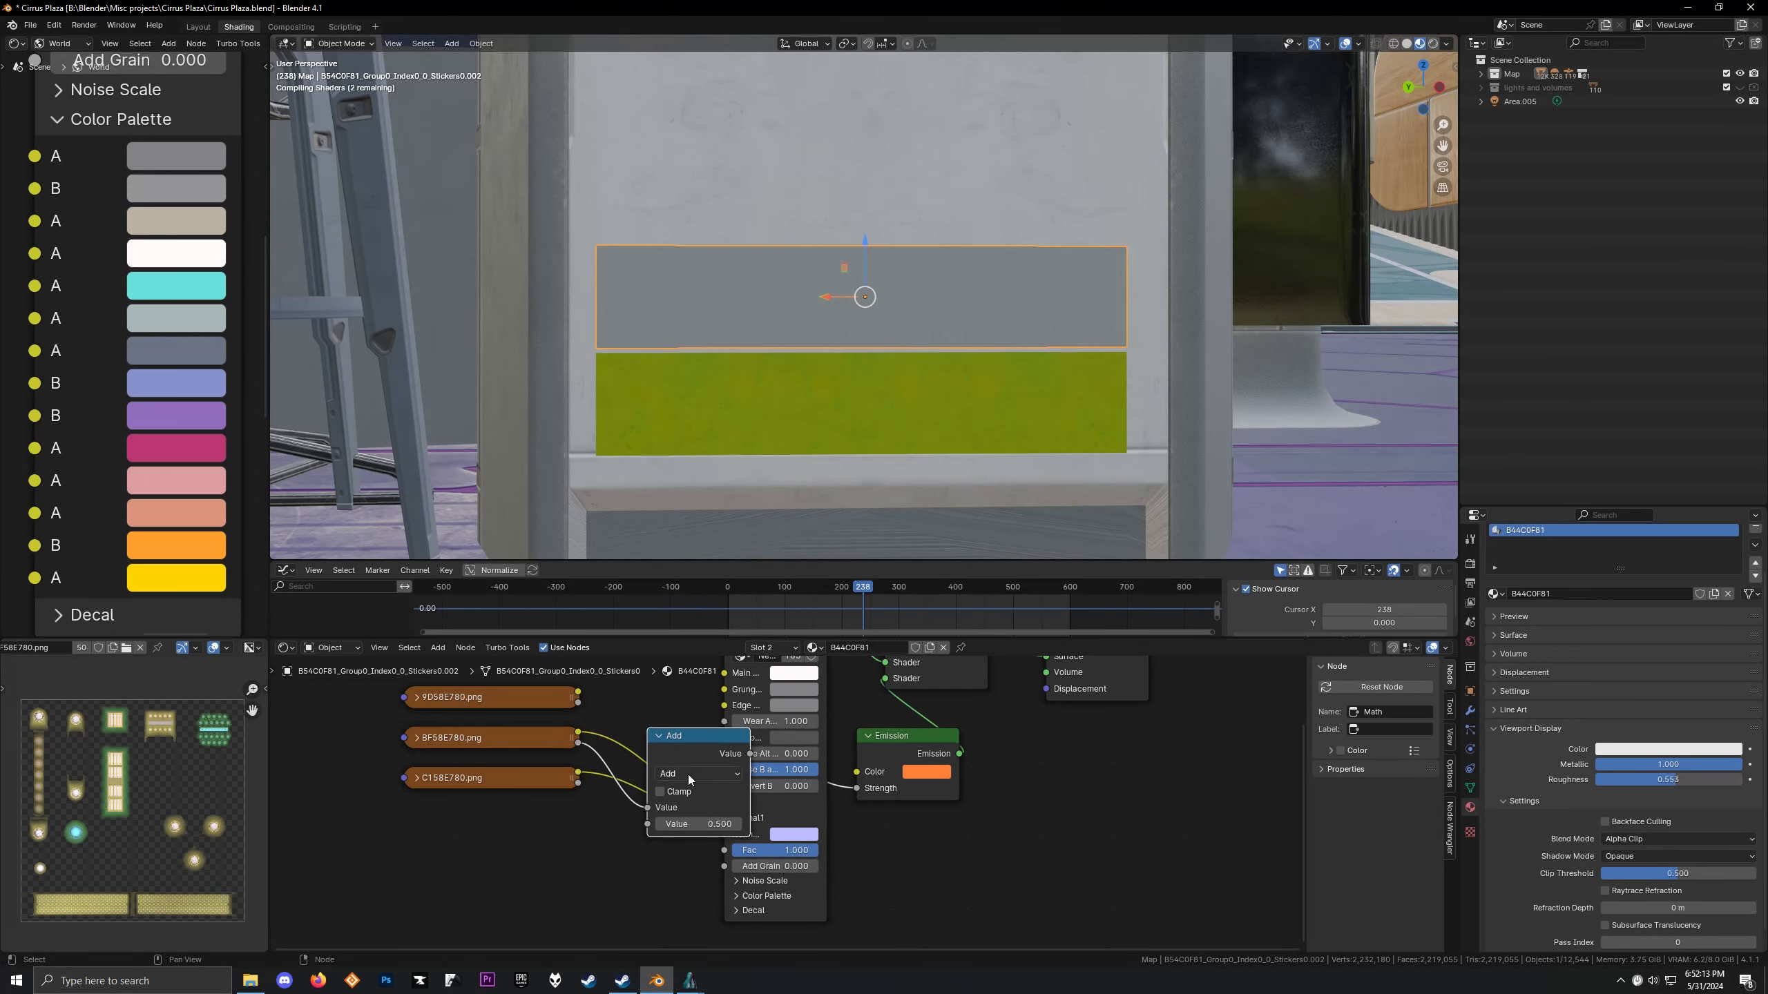
click(689, 773)
click(703, 621)
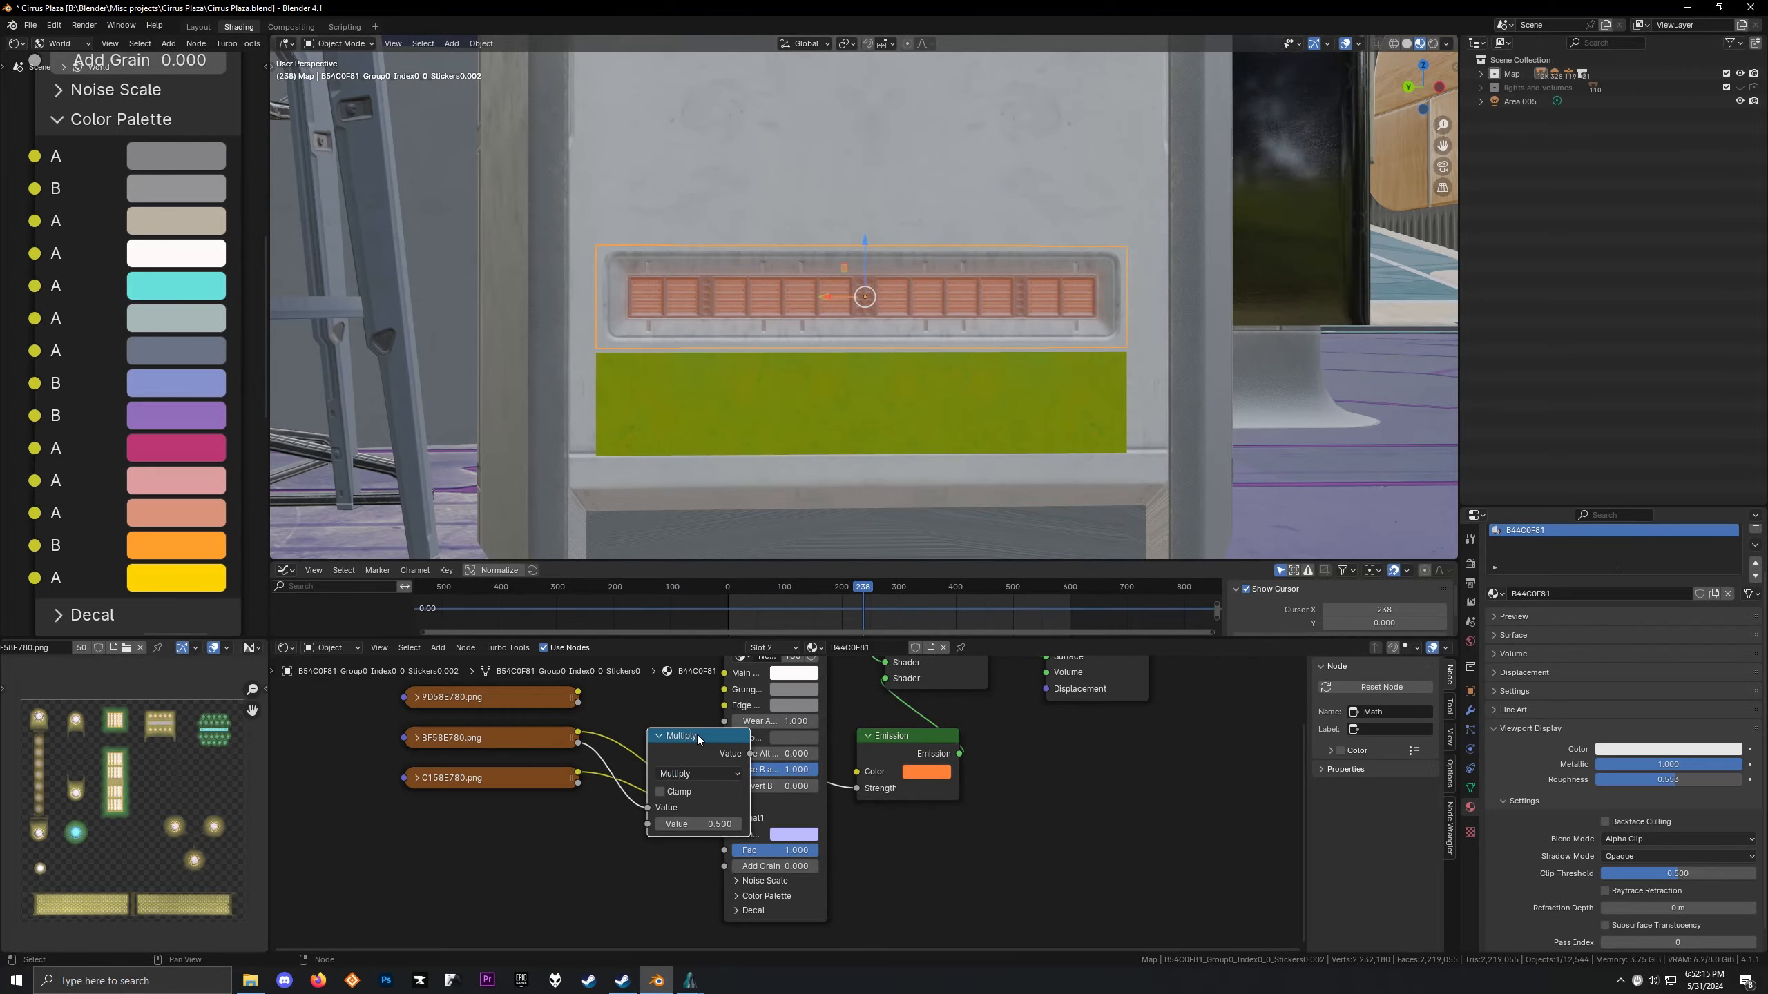
Move the Multiply node clear of the shader group and set its second value to 7.7
drag(698, 739, 659, 768)
click(658, 852)
text(7.7)
key(Return)
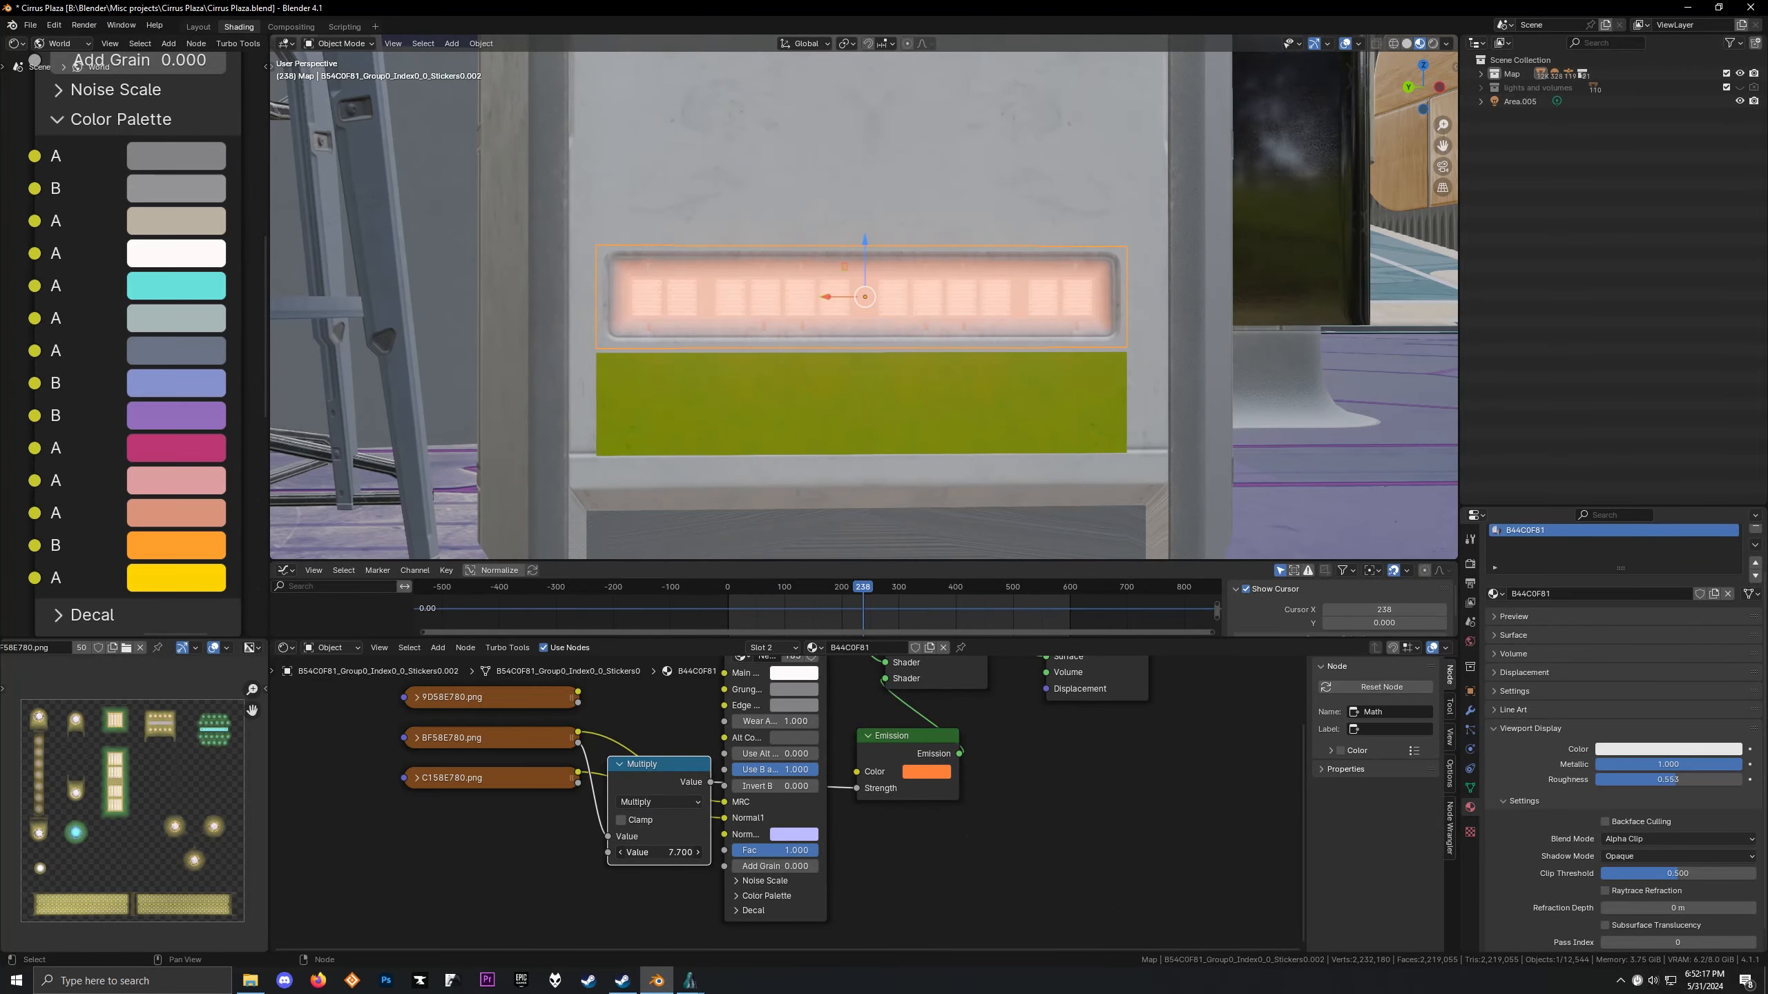
Inspect the glowing panel against the Alkahest preview and change the Neomuna shader group's Main color to grey
scroll(604, 342, down, 3)
middle_drag(605, 342, 646, 346)
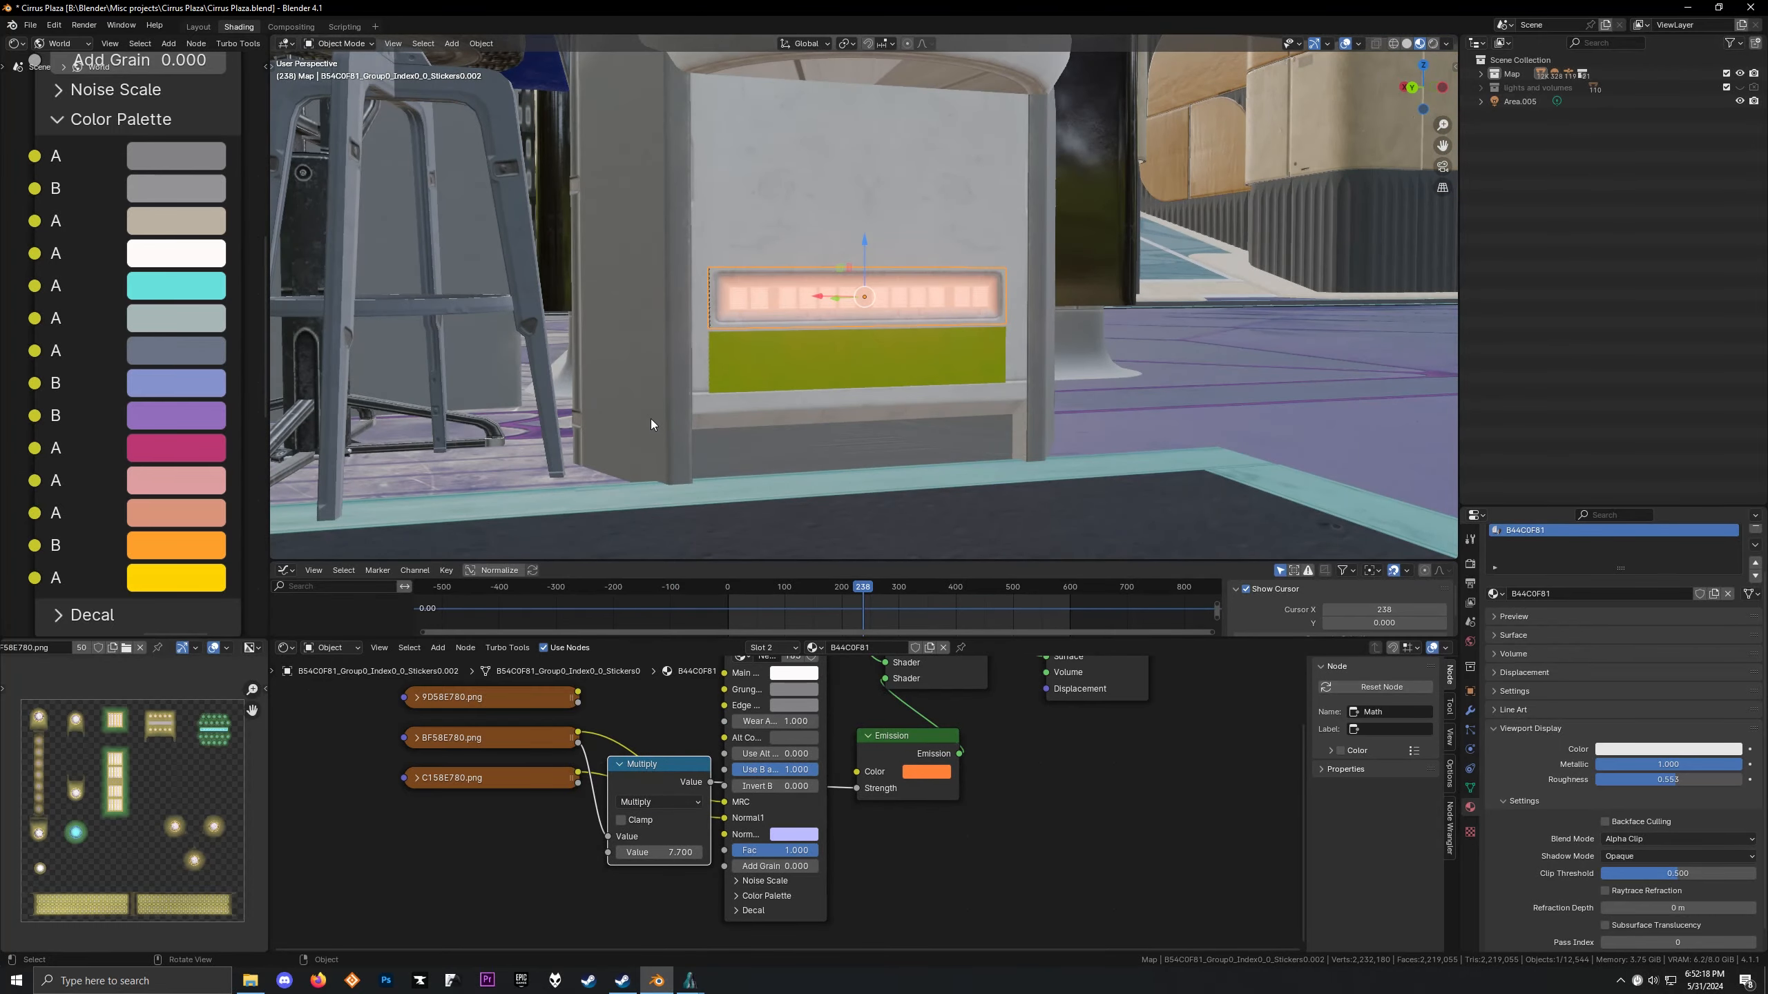
click(689, 980)
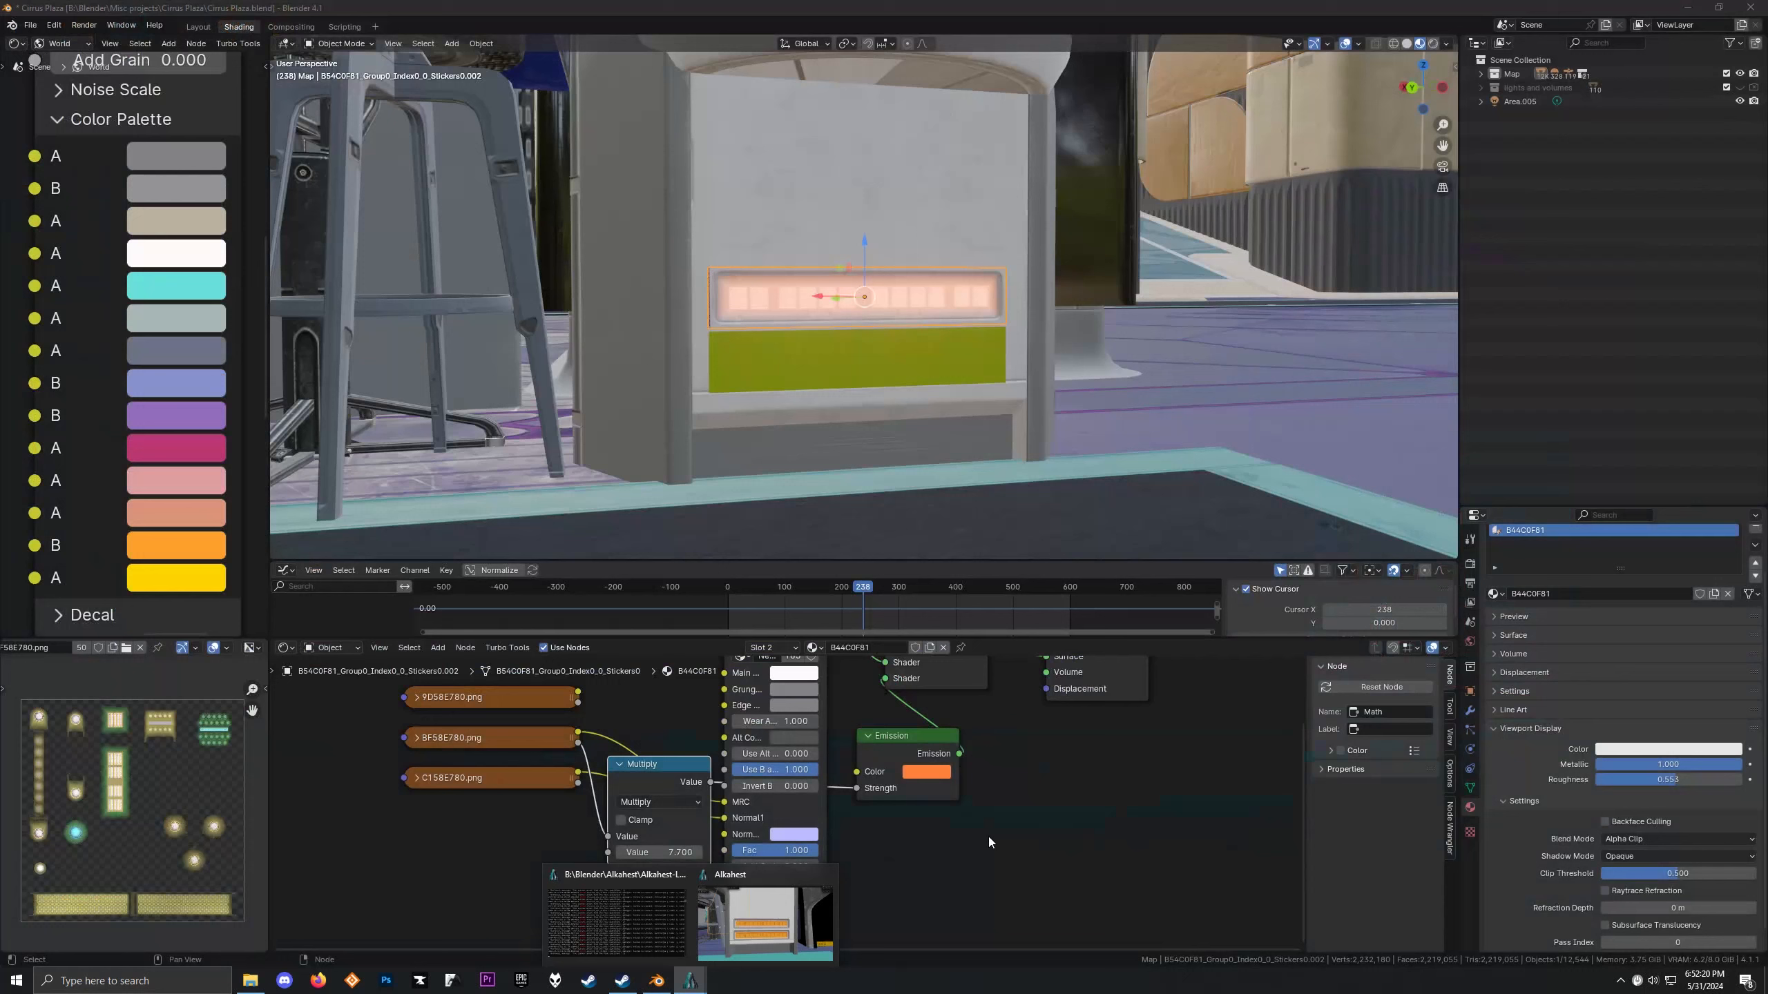
middle_drag(800, 698, 838, 764)
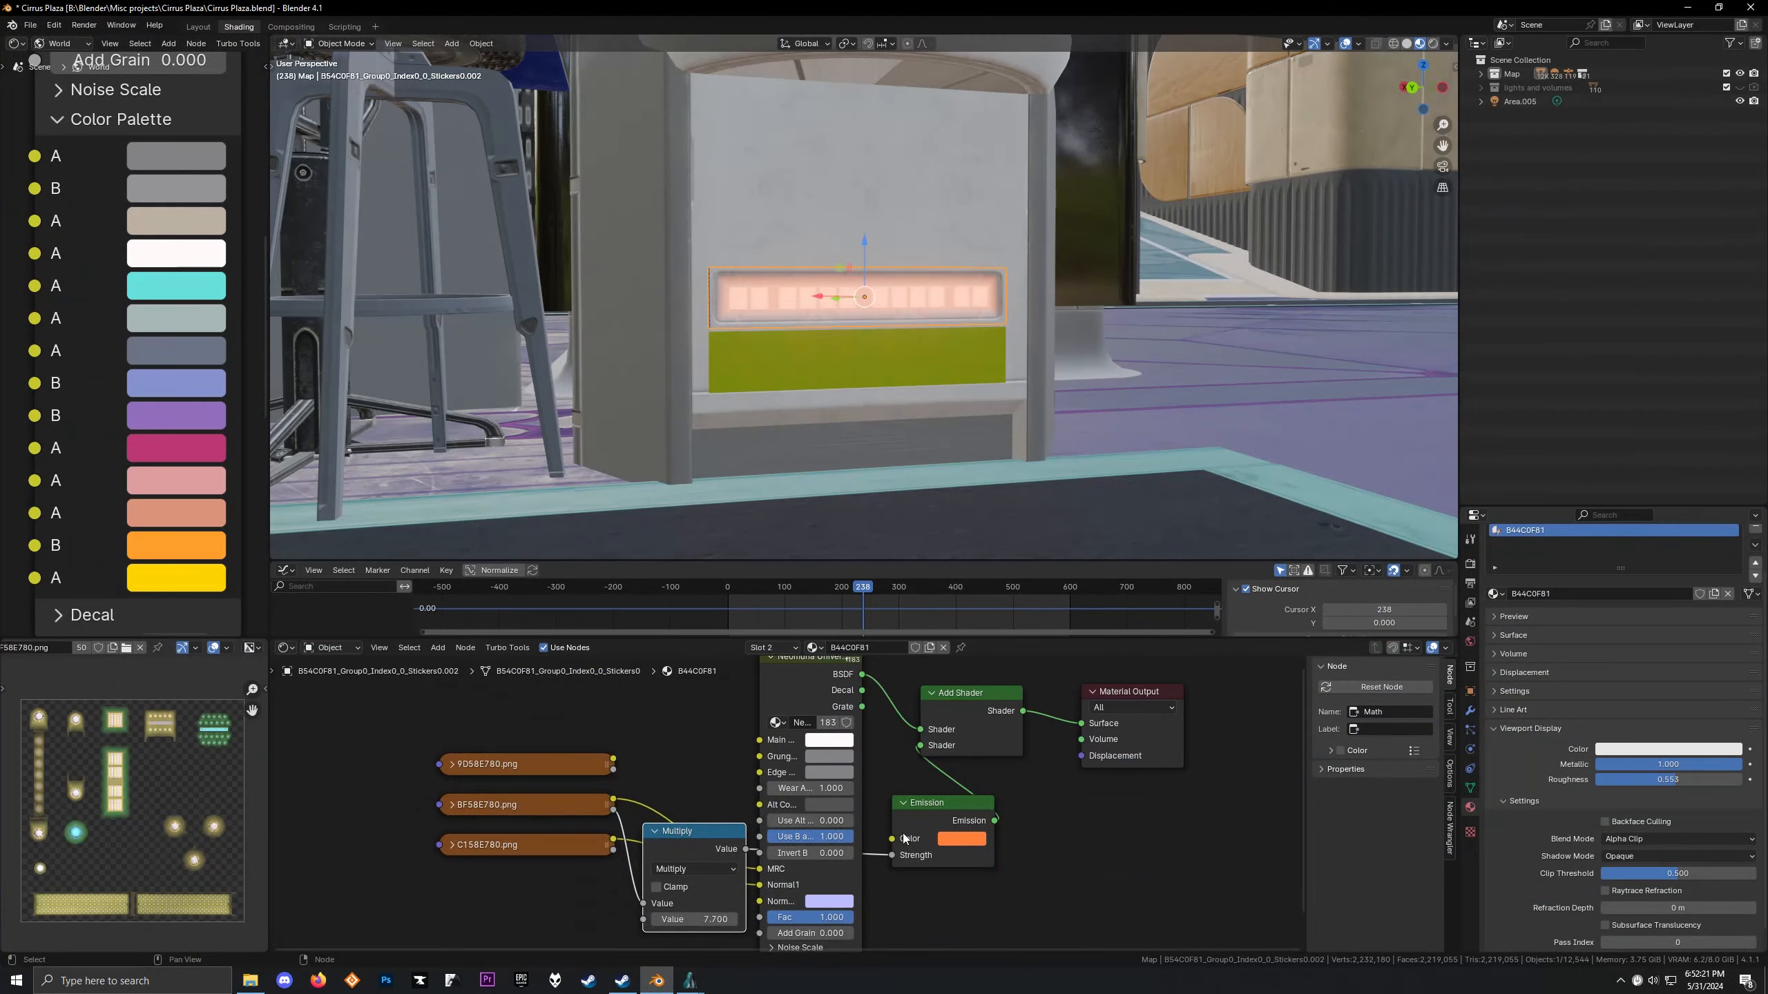
scroll(839, 764, up, 1)
drag(833, 737, 832, 737)
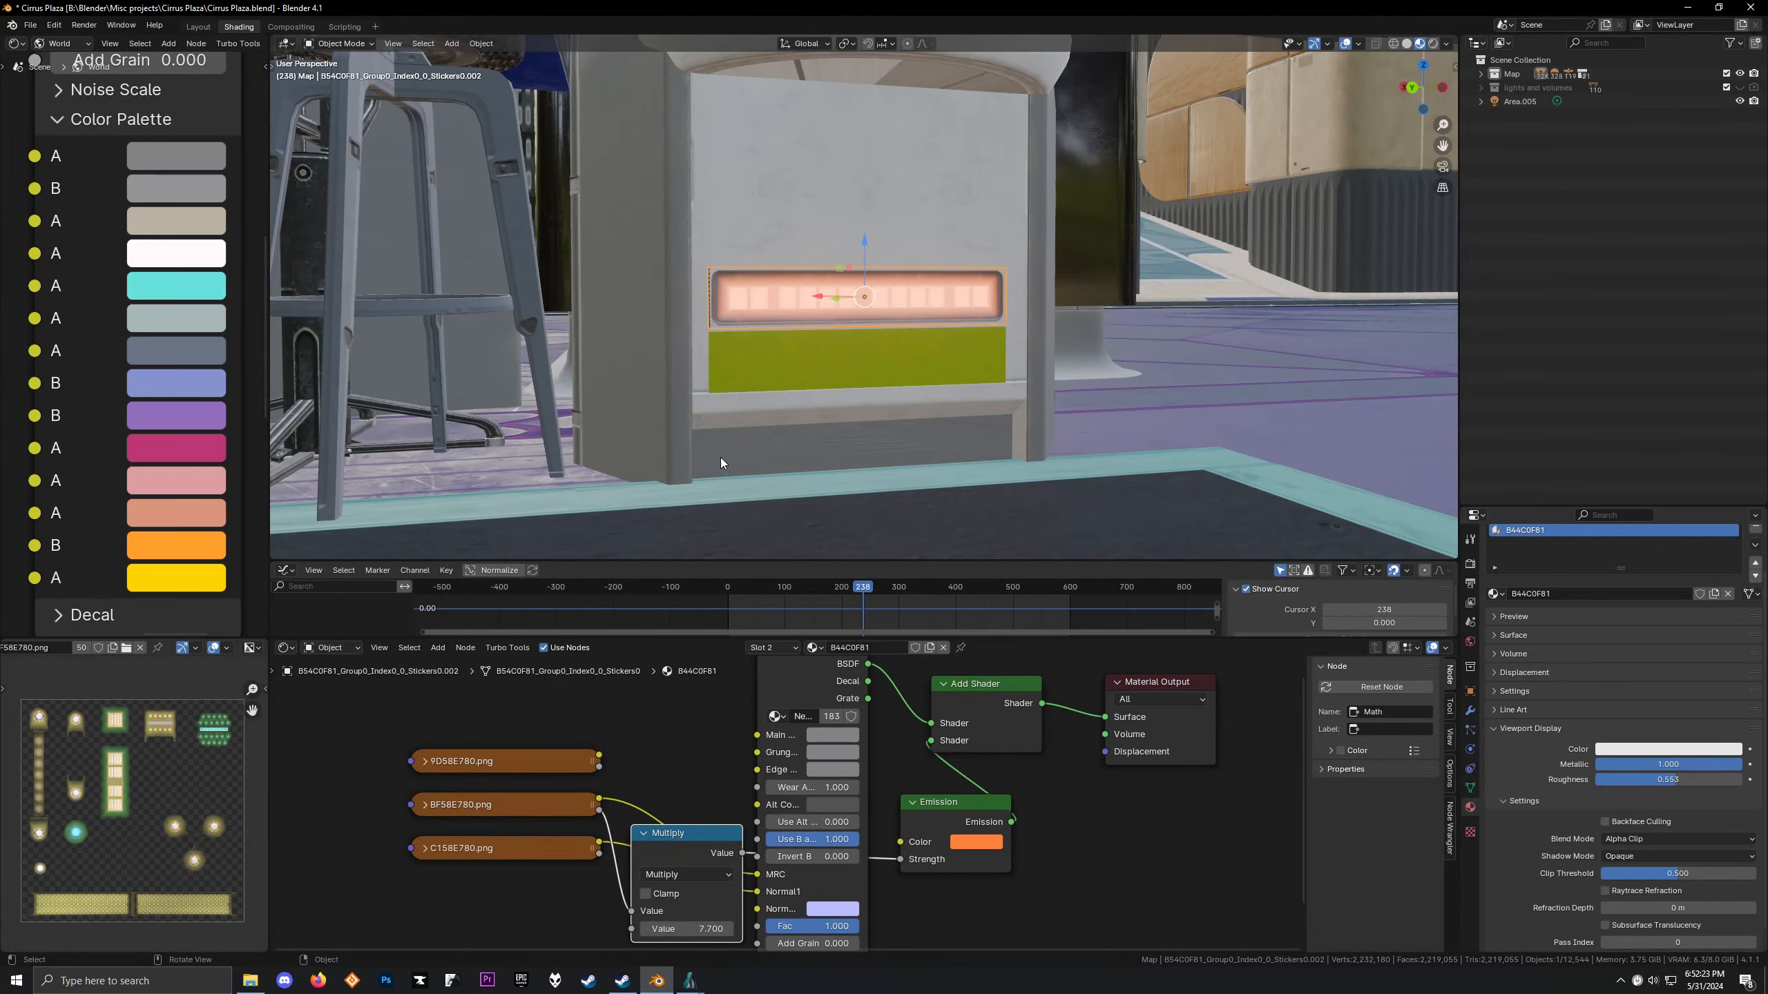
scroll(721, 458, up, 5)
scroll(777, 737, down, 2)
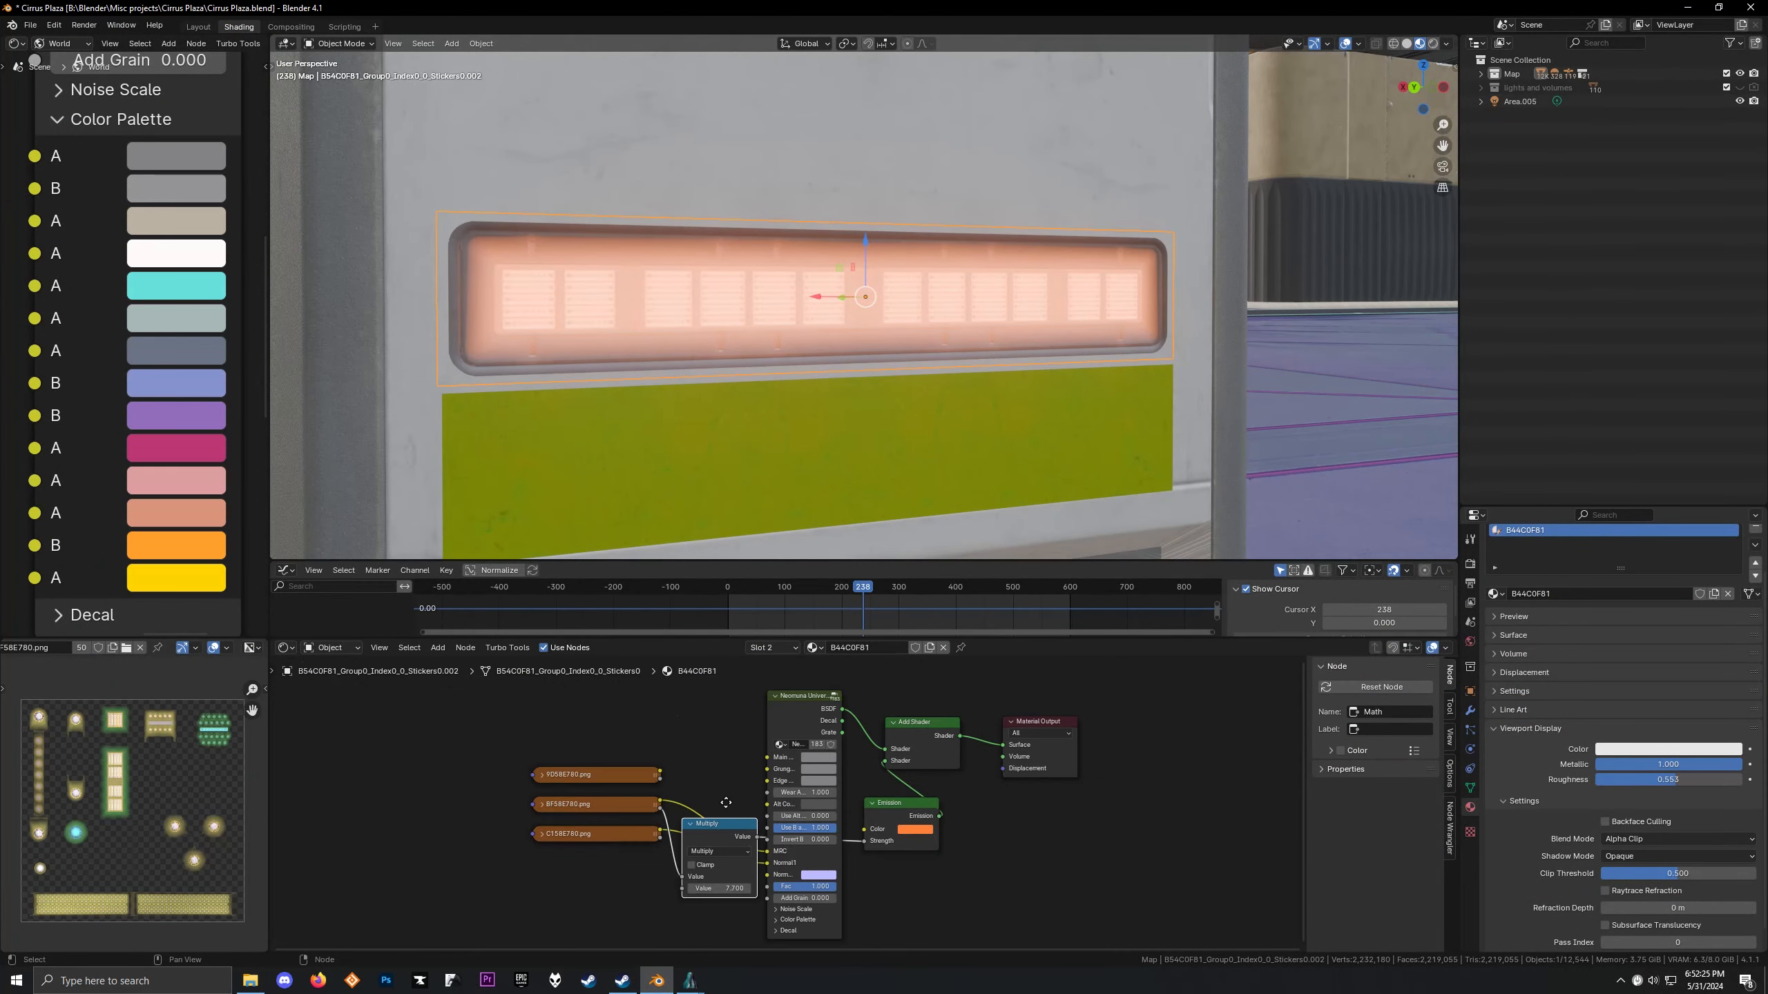
Replace the lower panel's shader nodes with a copy of the upper panel's emissive setup and set its blend mode to Alpha Clip
drag(621, 698, 936, 832)
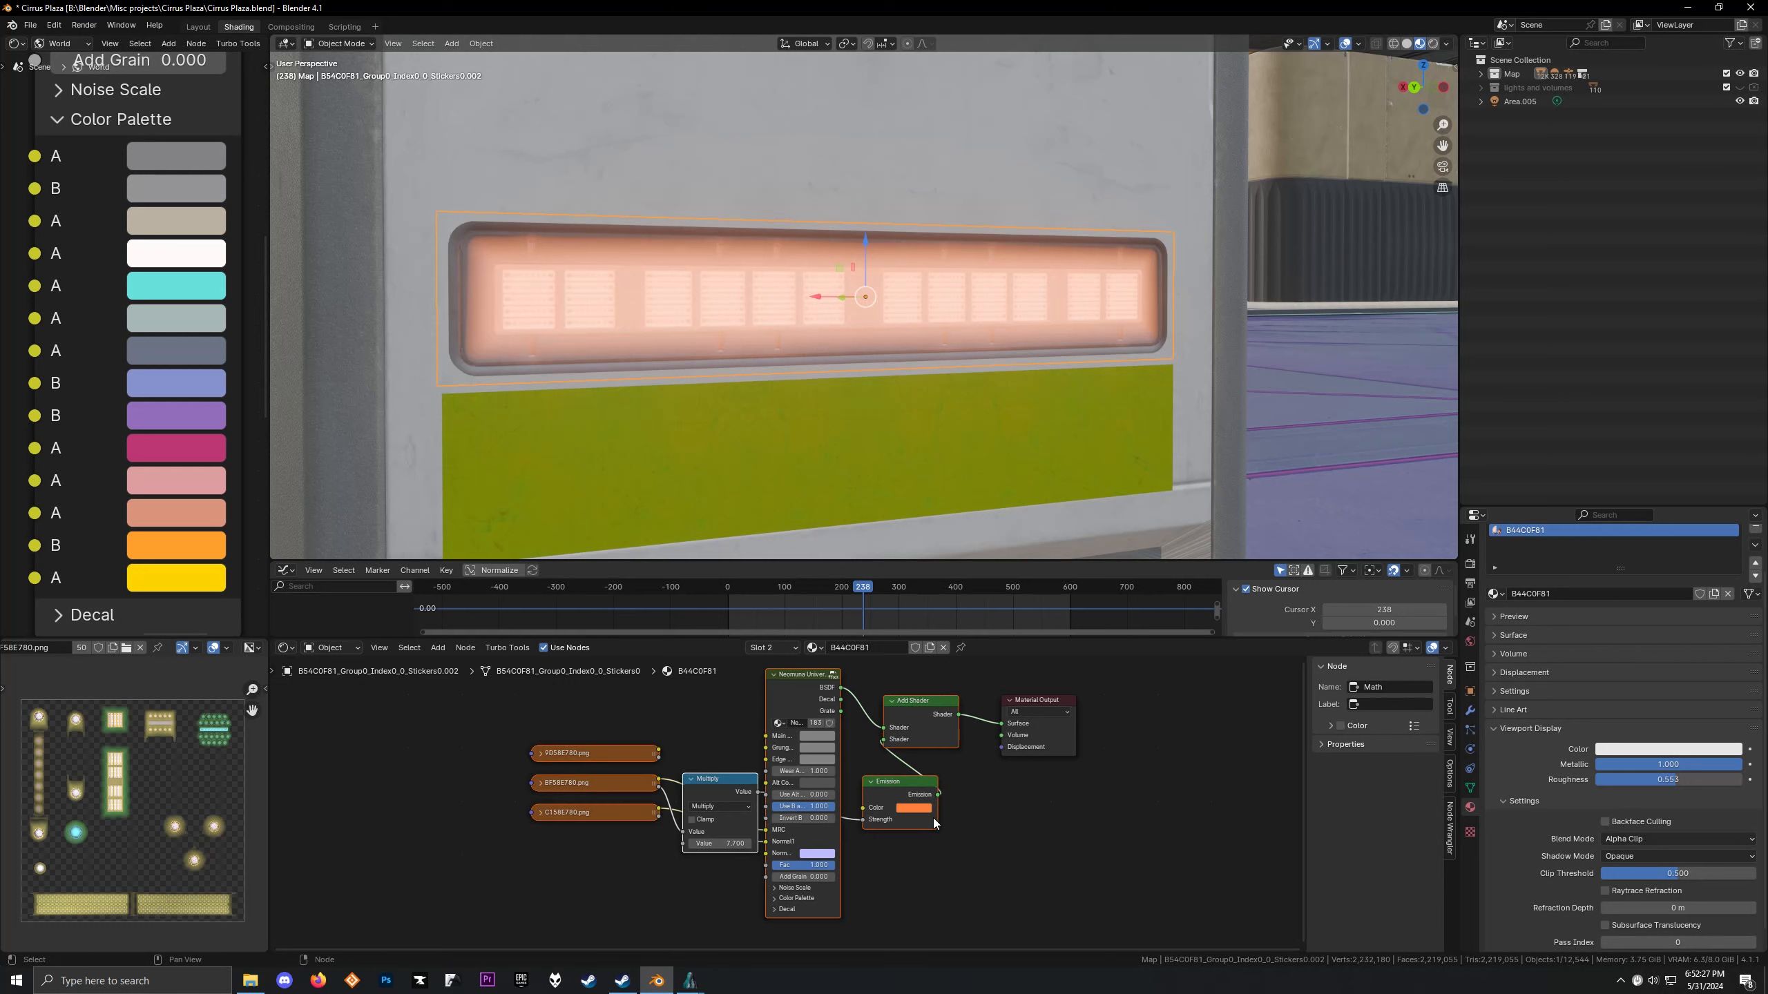
shift+click(918, 727)
click(776, 435)
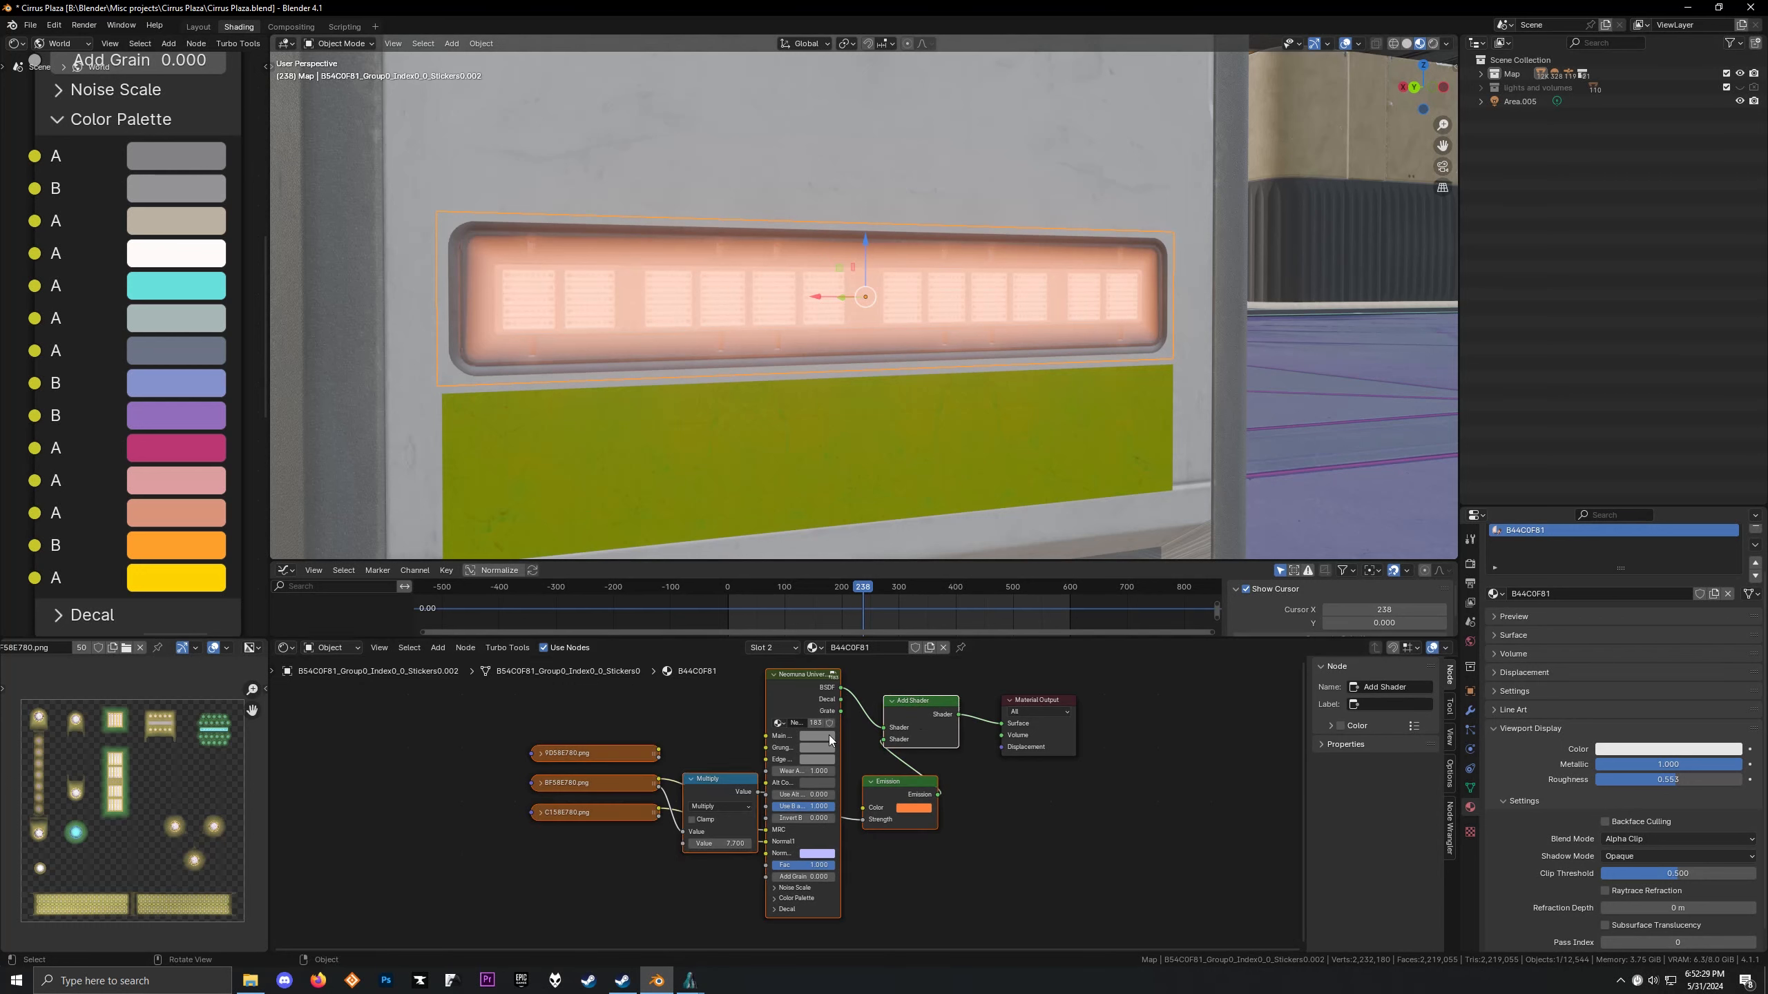
click(766, 648)
click(724, 691)
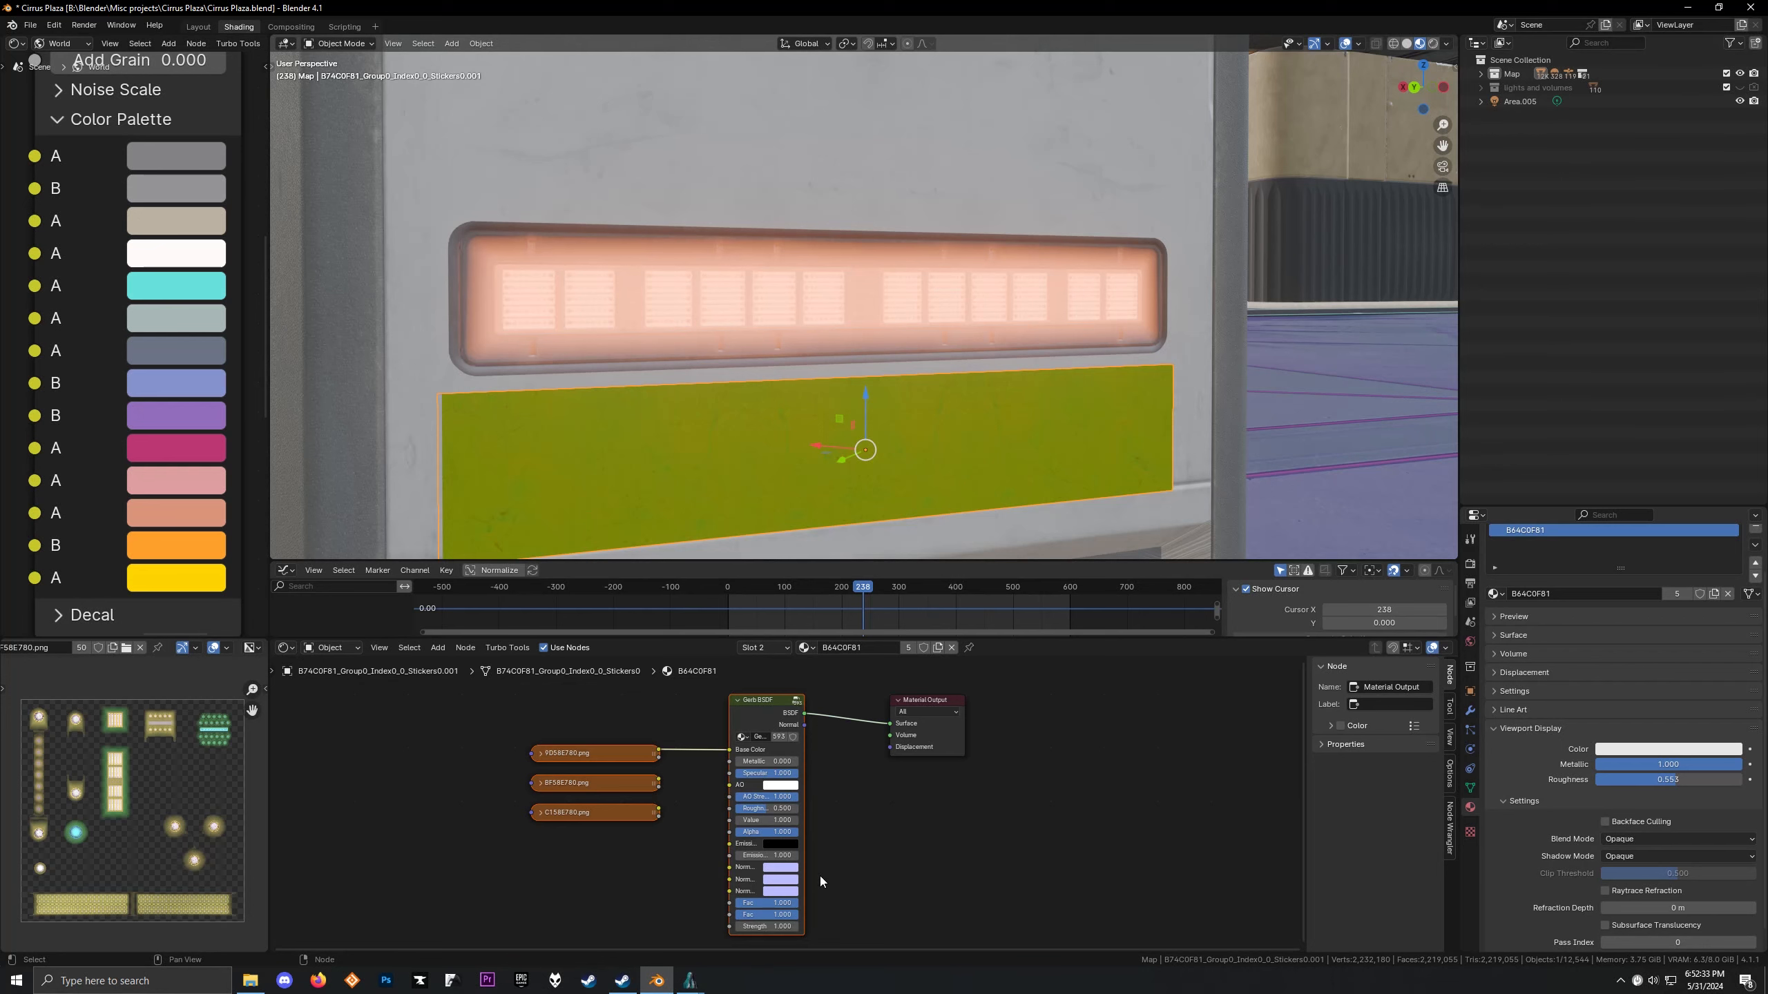
key(ctrl+x)
key(ctrl+v)
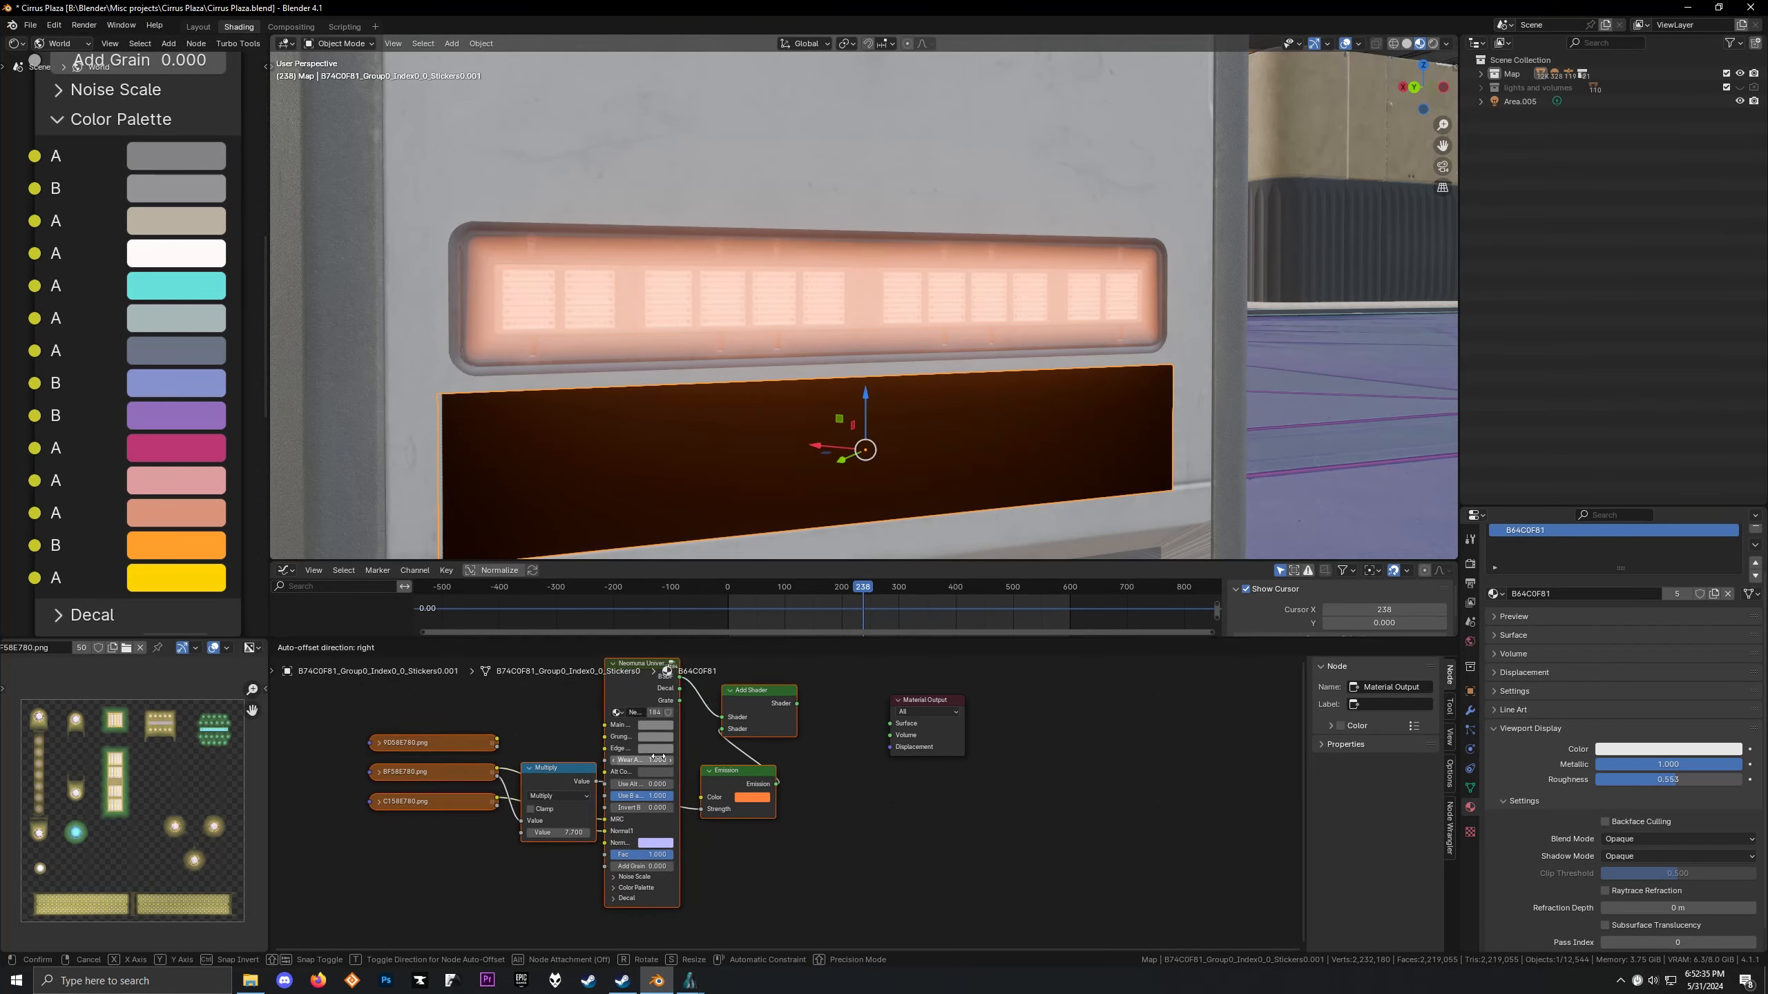
scroll(704, 453, down, 2)
scroll(704, 453, down, 3)
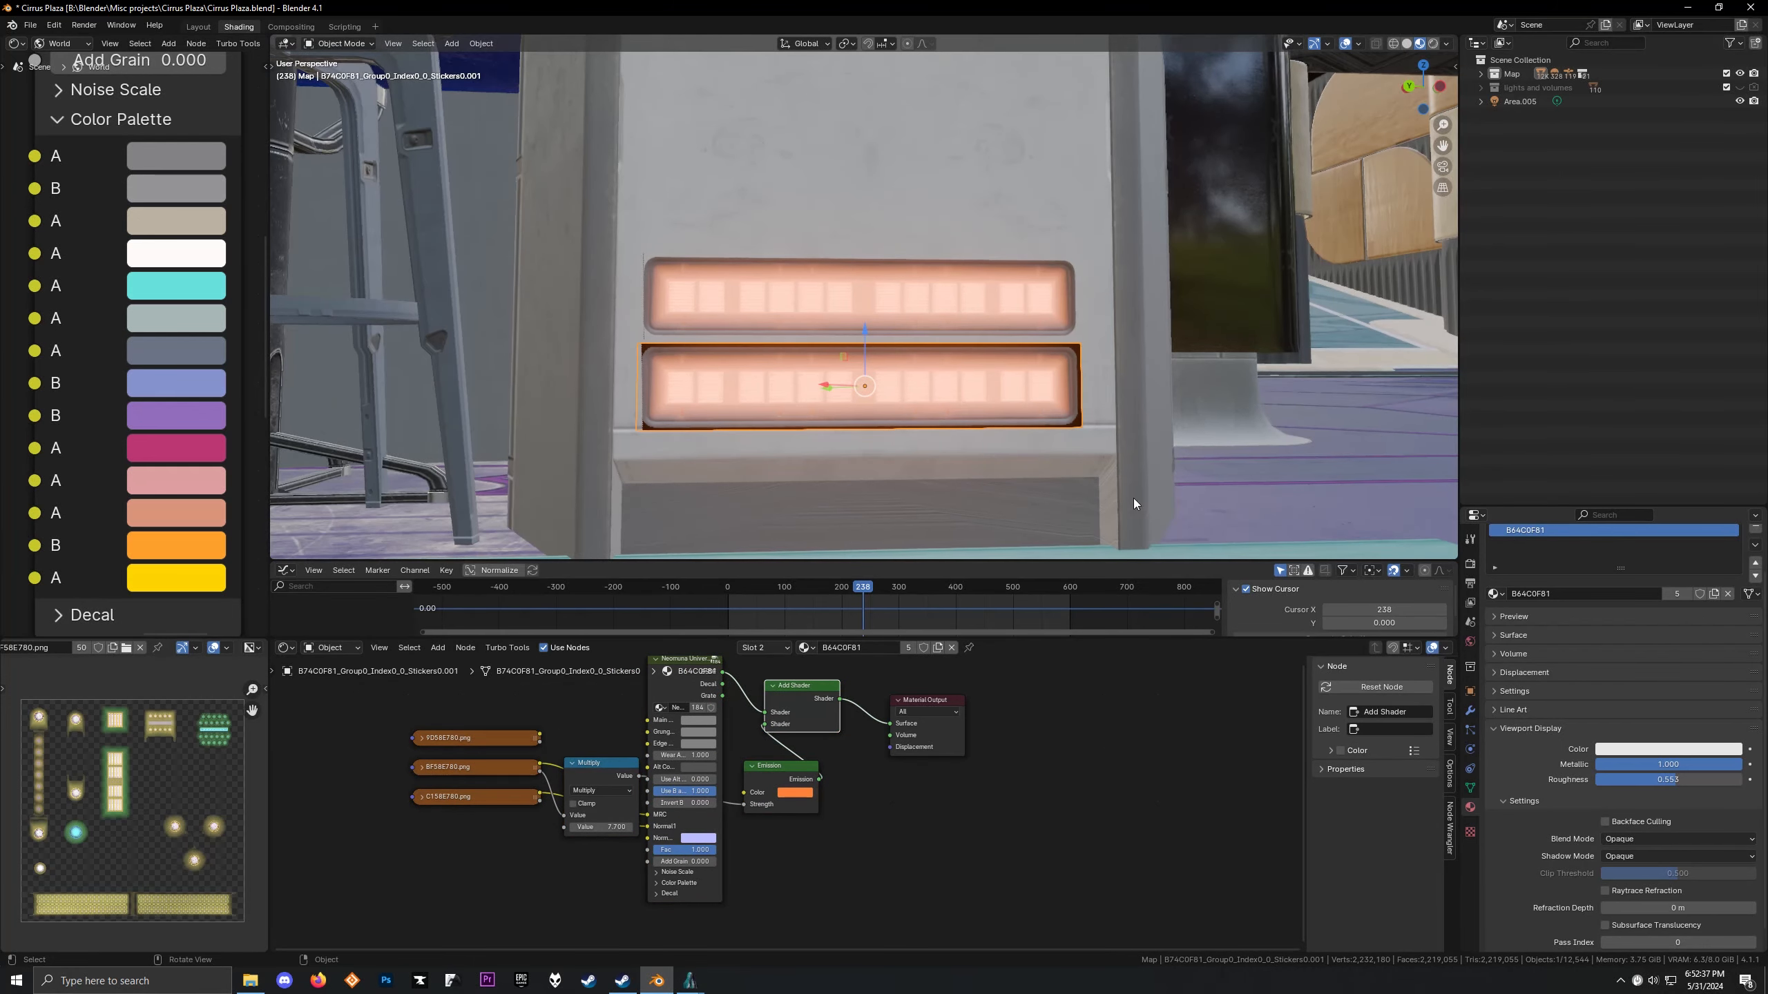
click(1696, 838)
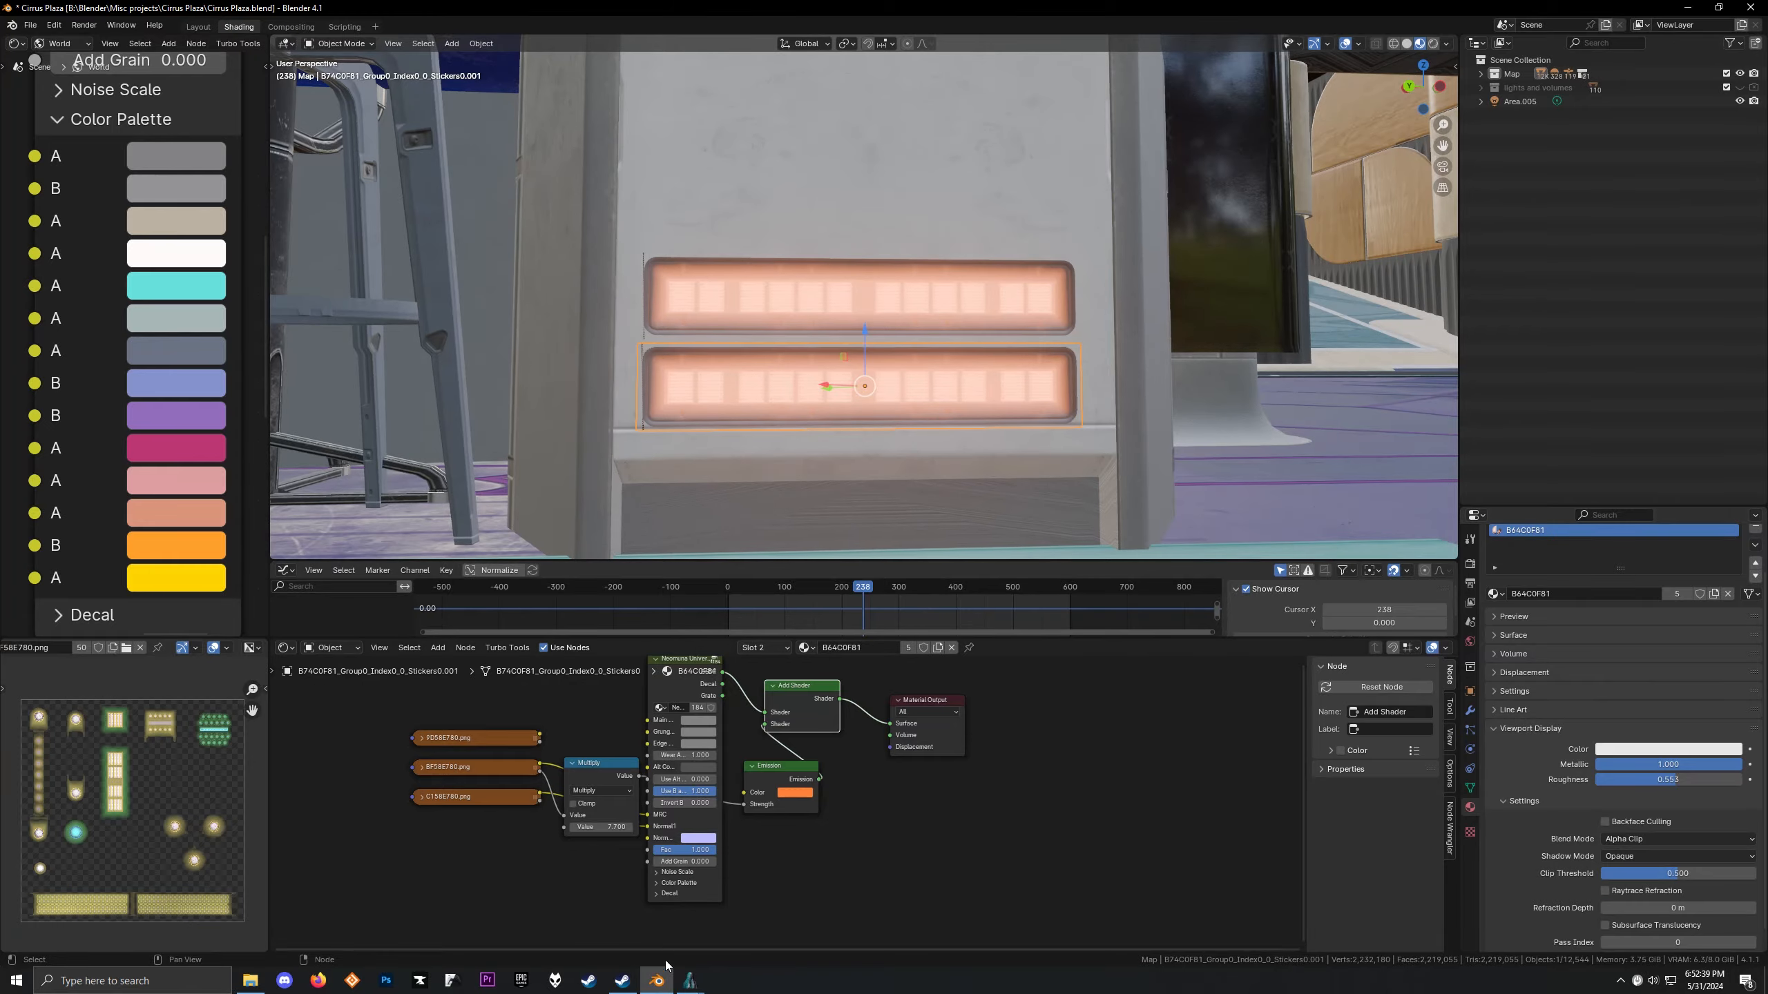
Switch to Alkahest to compare the two orange panels with the reference model, and return to Blender
mouse_move(690, 981)
mouse_move(743, 914)
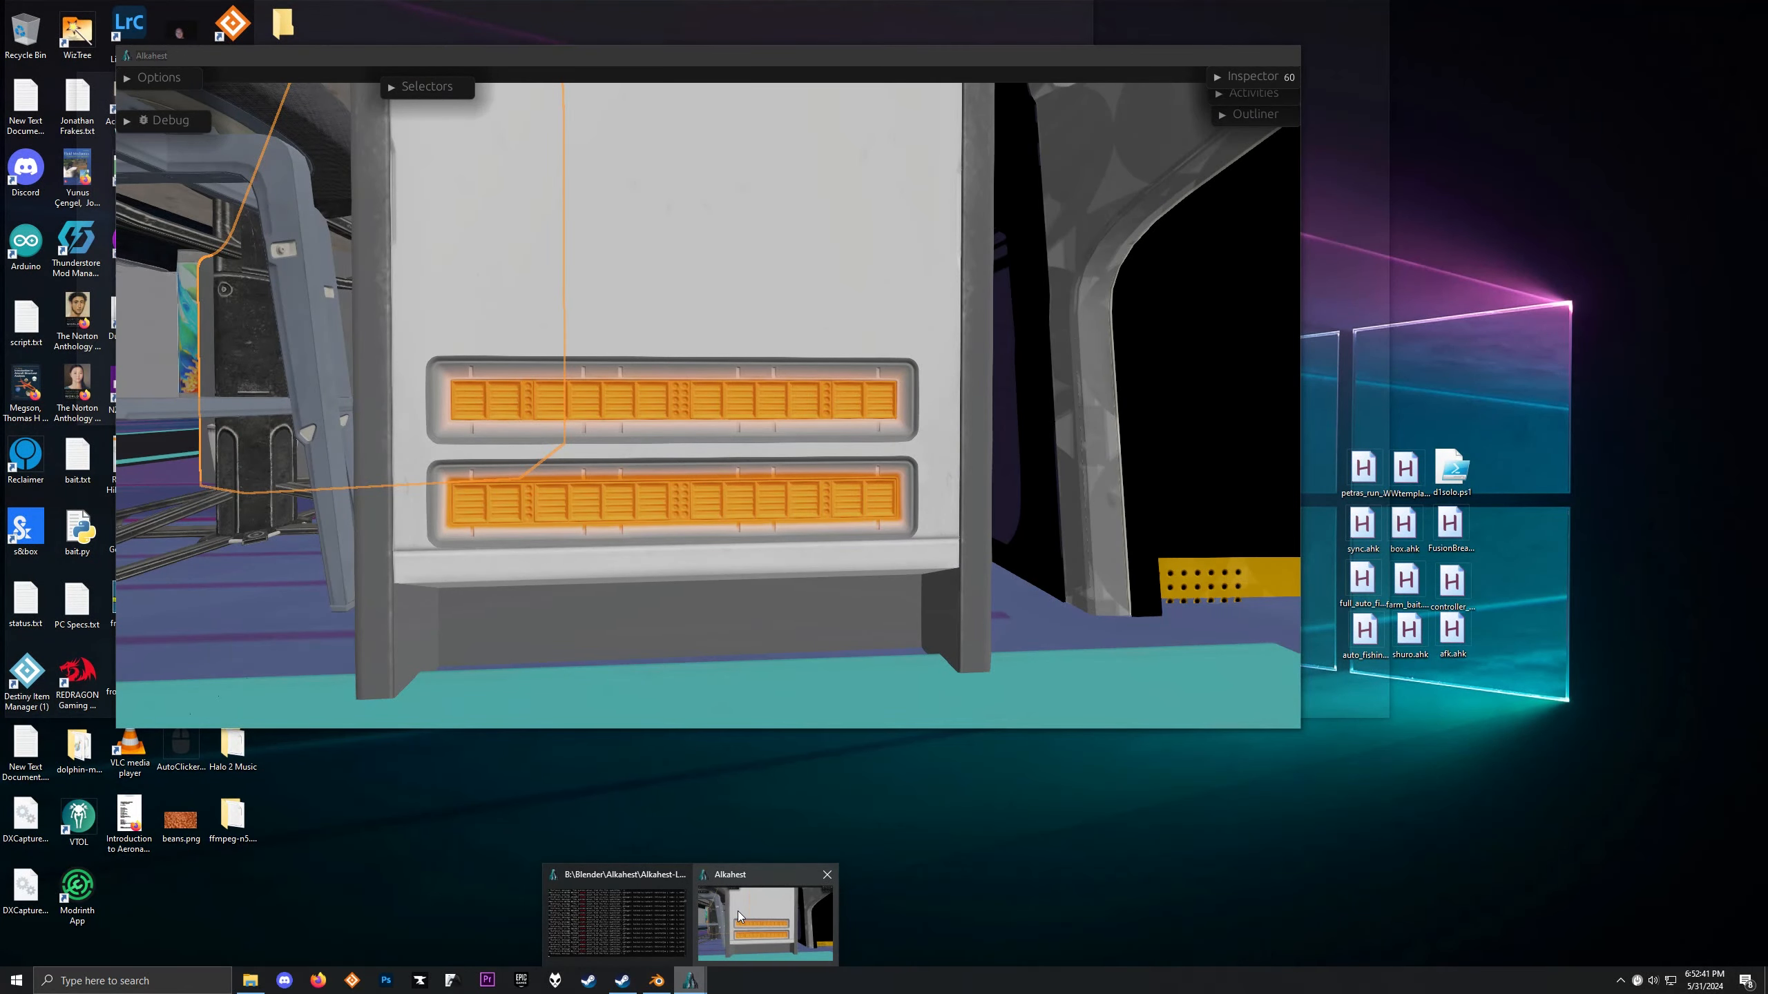
click(746, 899)
key(e)
drag(810, 439, 818, 538)
click(929, 765)
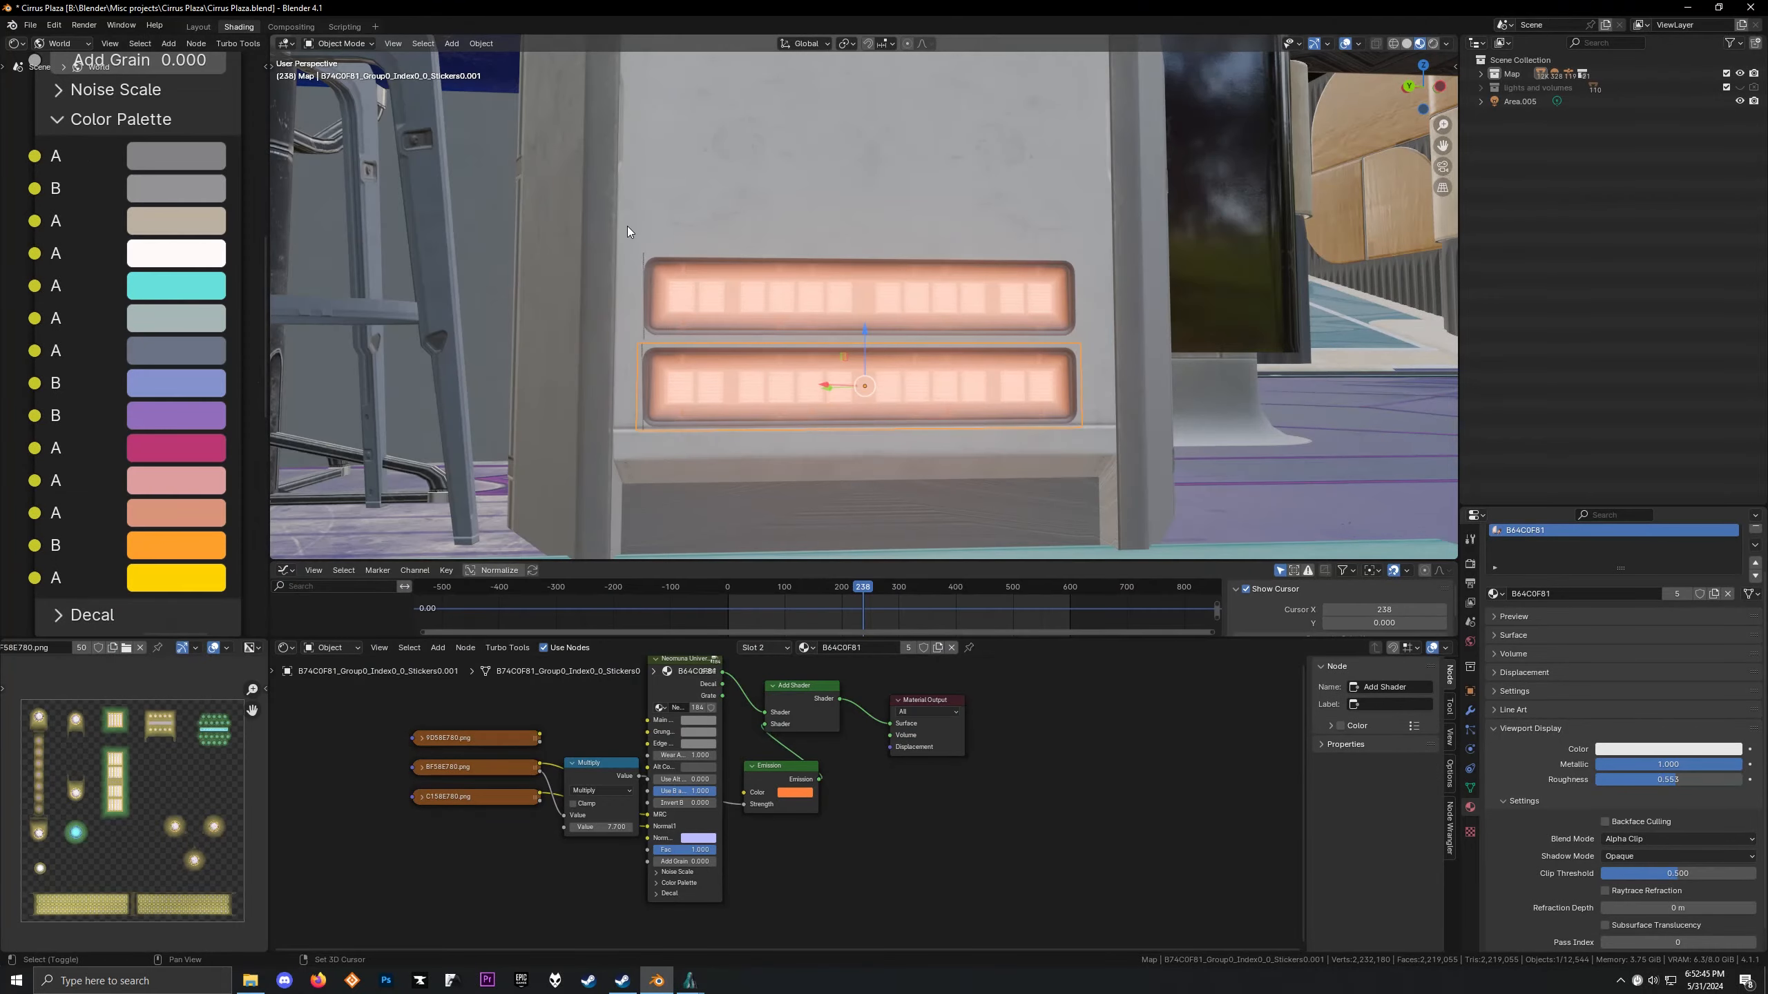
Look over the arcade cabinets and the surrounding plaza from farther away
shift+middle_drag(627, 226, 673, 348)
scroll(673, 348, down, 5)
shift+middle_drag(638, 243, 730, 307)
scroll(811, 303, down, 2)
scroll(900, 314, down, 3)
shift+middle_drag(779, 365, 1113, 423)
scroll(742, 348, down, 4)
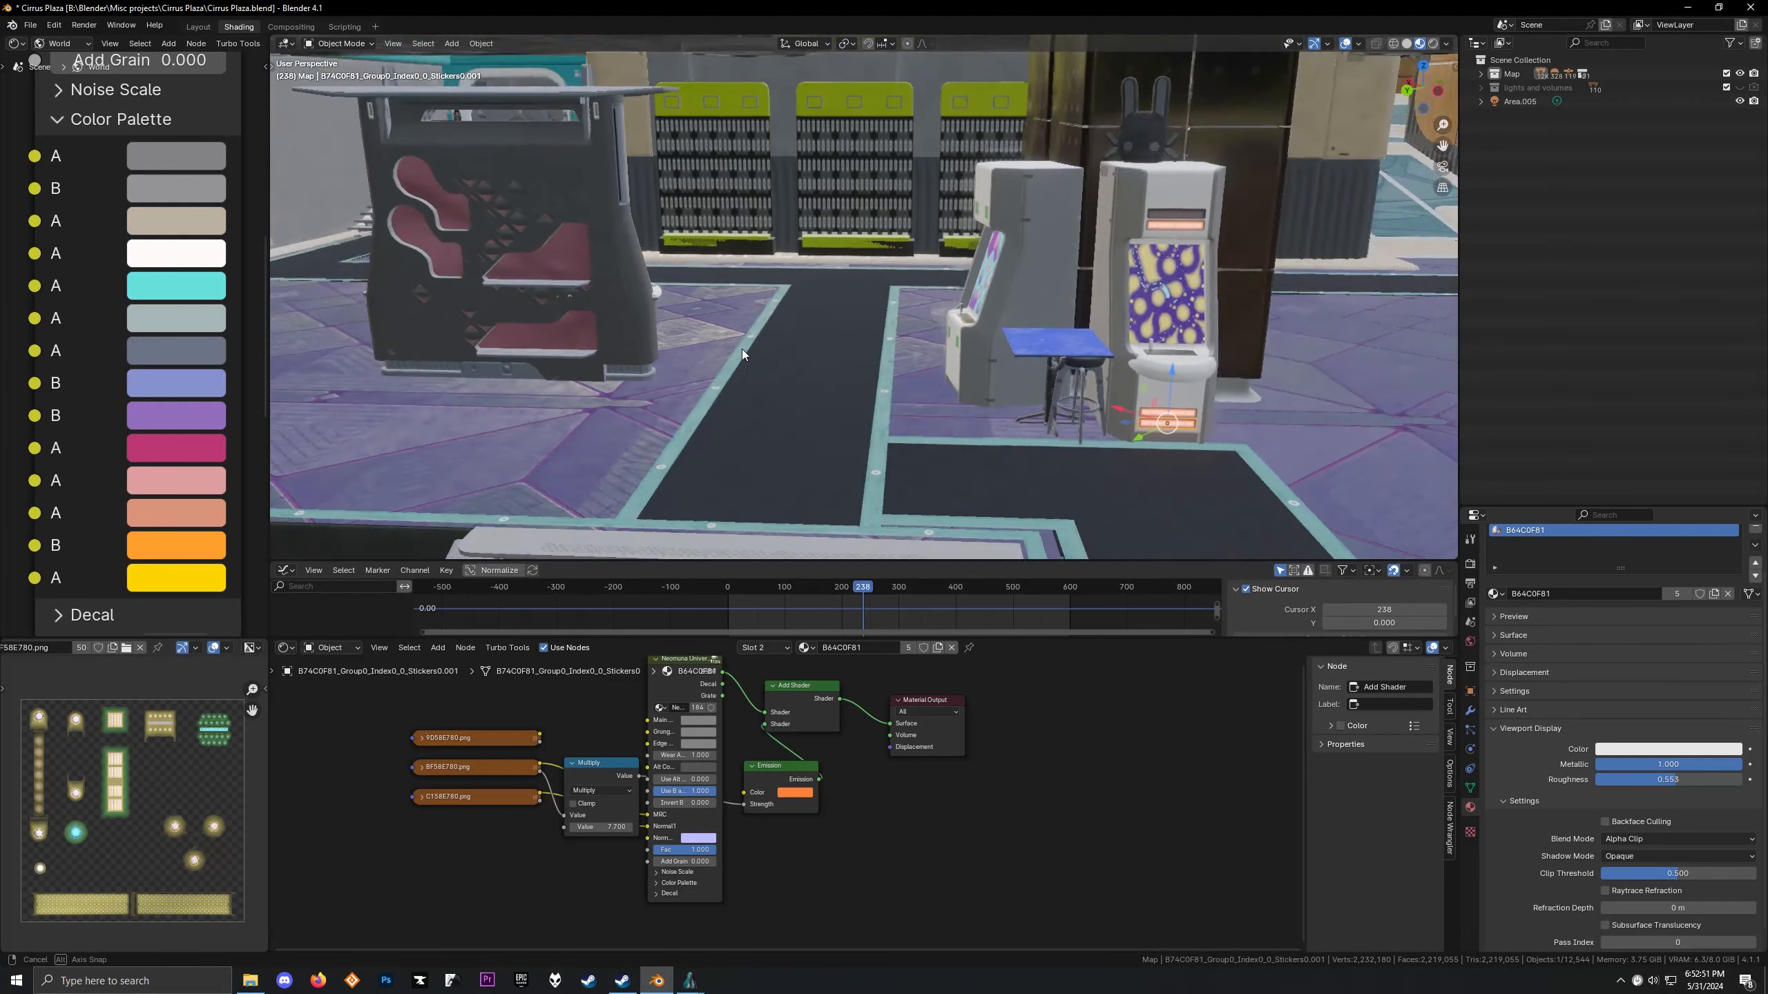
shift+middle_drag(558, 308, 575, 341)
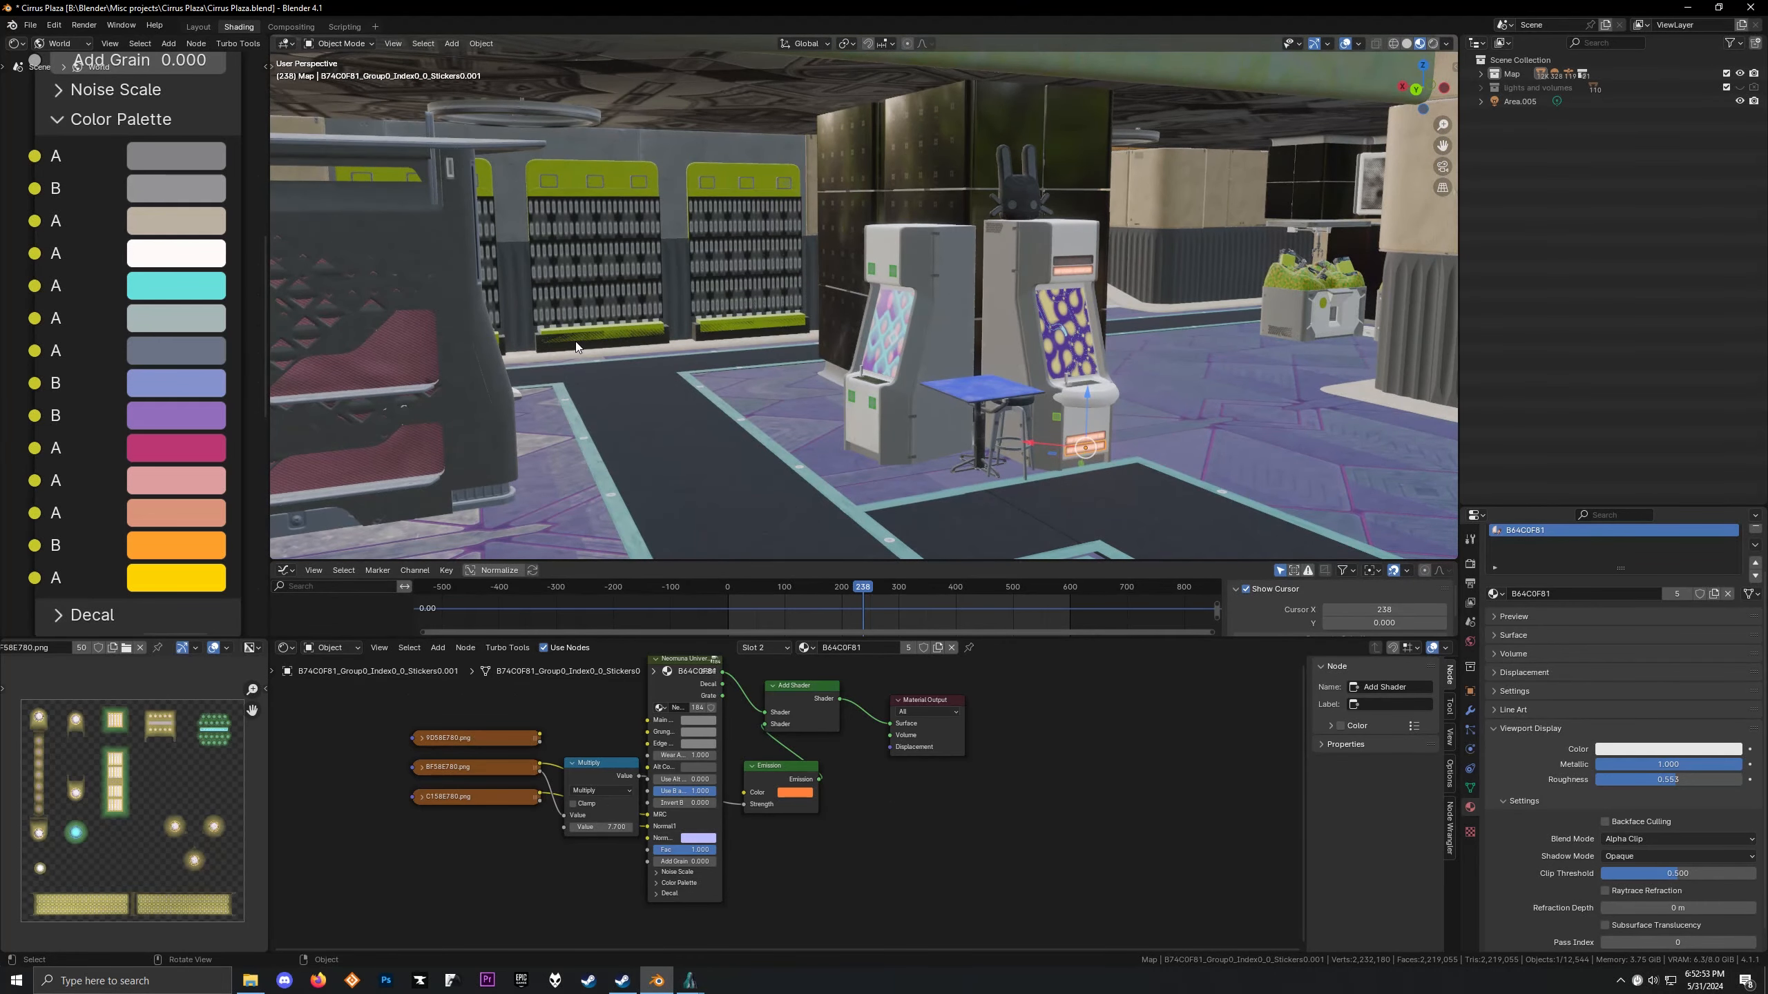
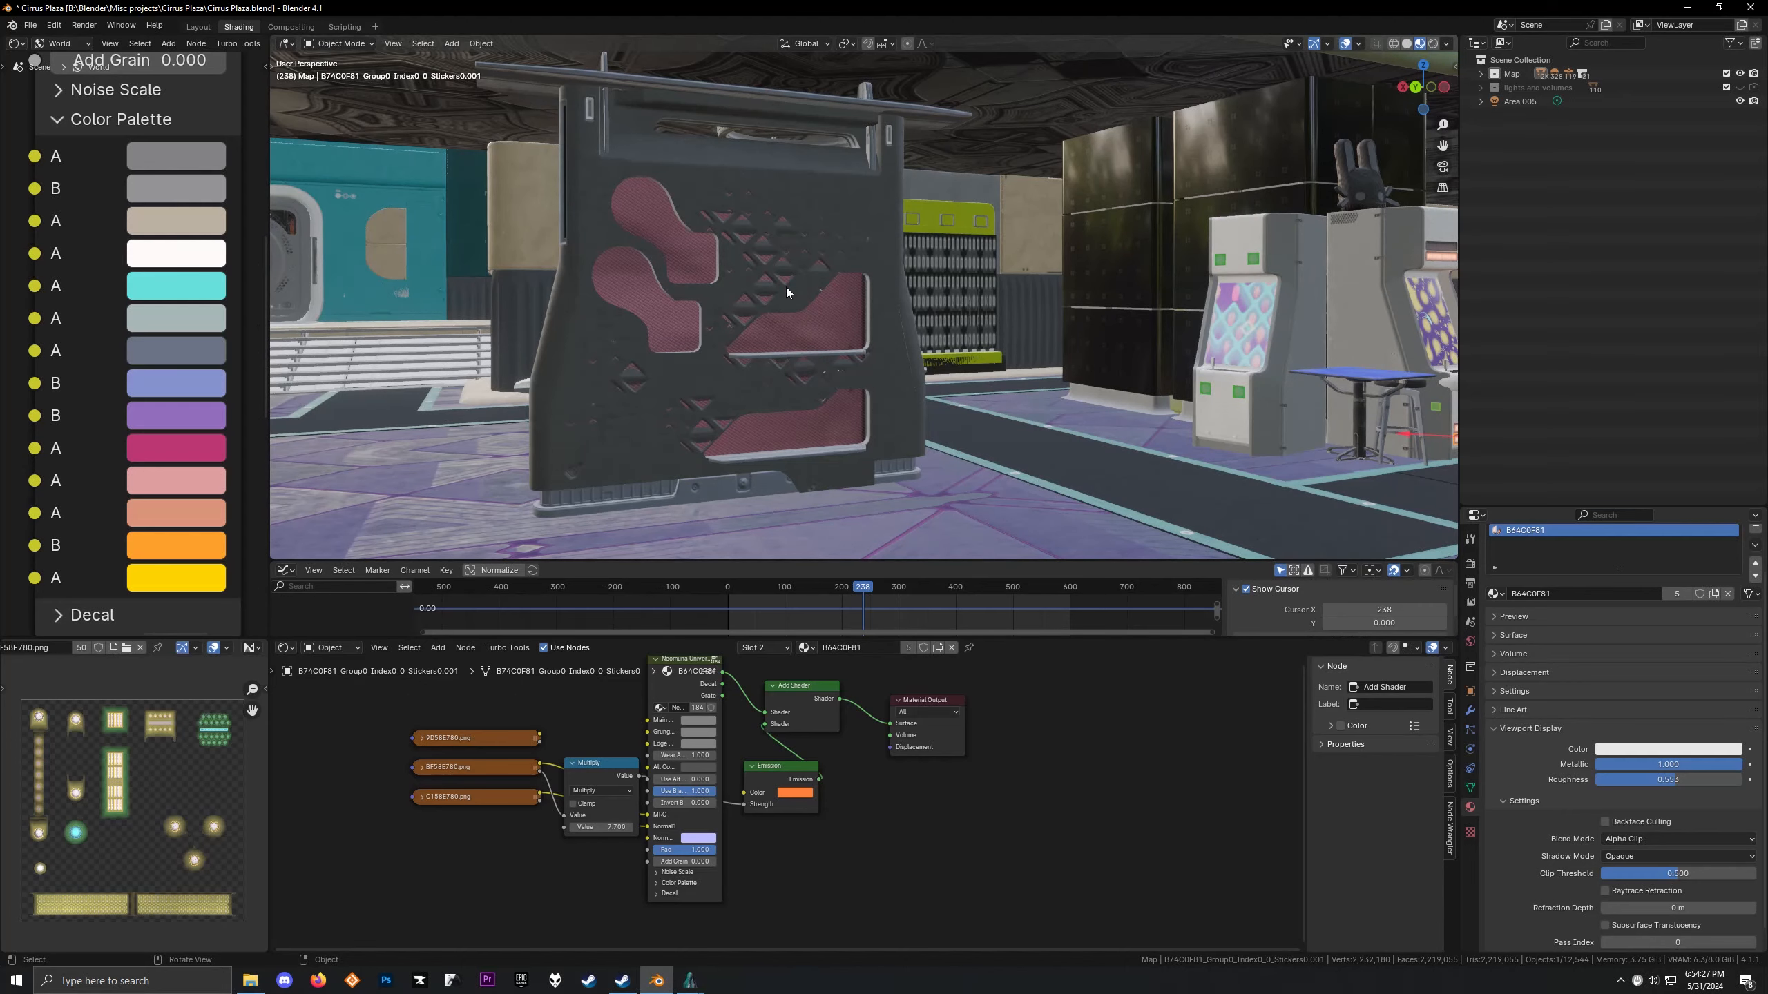
Select the dark structure beside the arcade area and examine its pink mesh cutouts from several angles
click(785, 288)
scroll(808, 288, up, 6)
shift+middle_drag(736, 317, 763, 247)
scroll(790, 262, down, 2)
shift+middle_drag(536, 343, 641, 312)
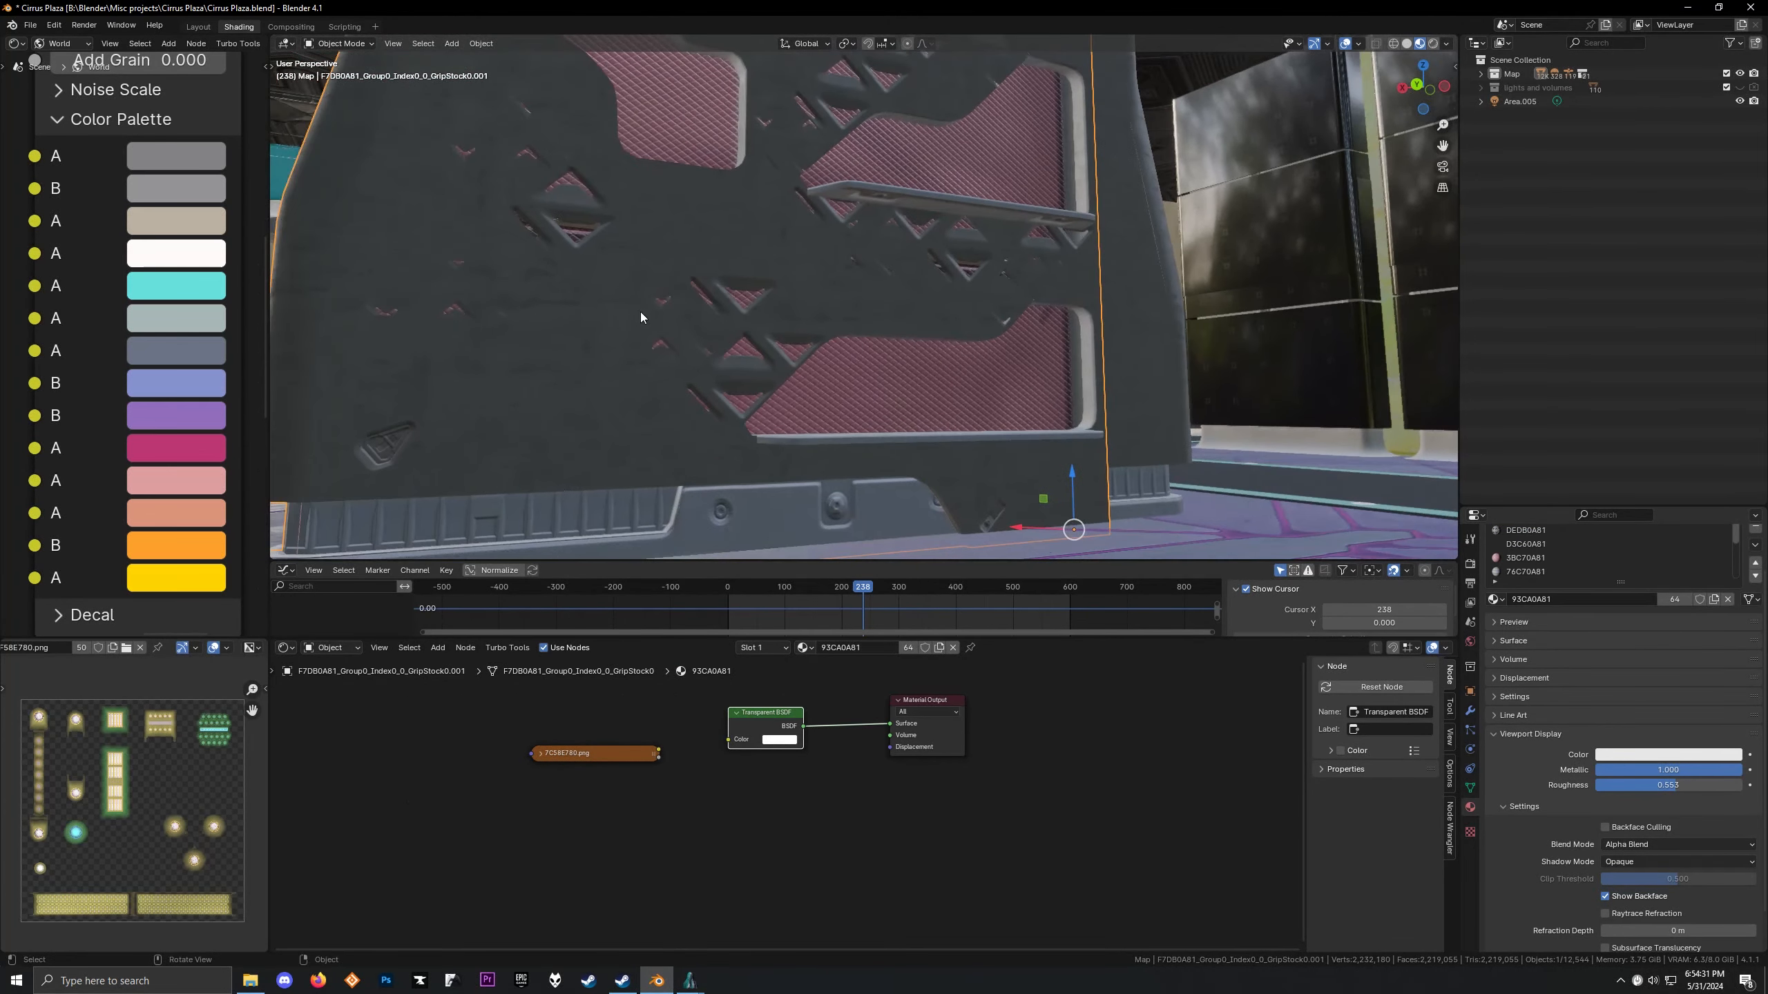
scroll(633, 221, down, 4)
middle_drag(633, 221, 606, 265)
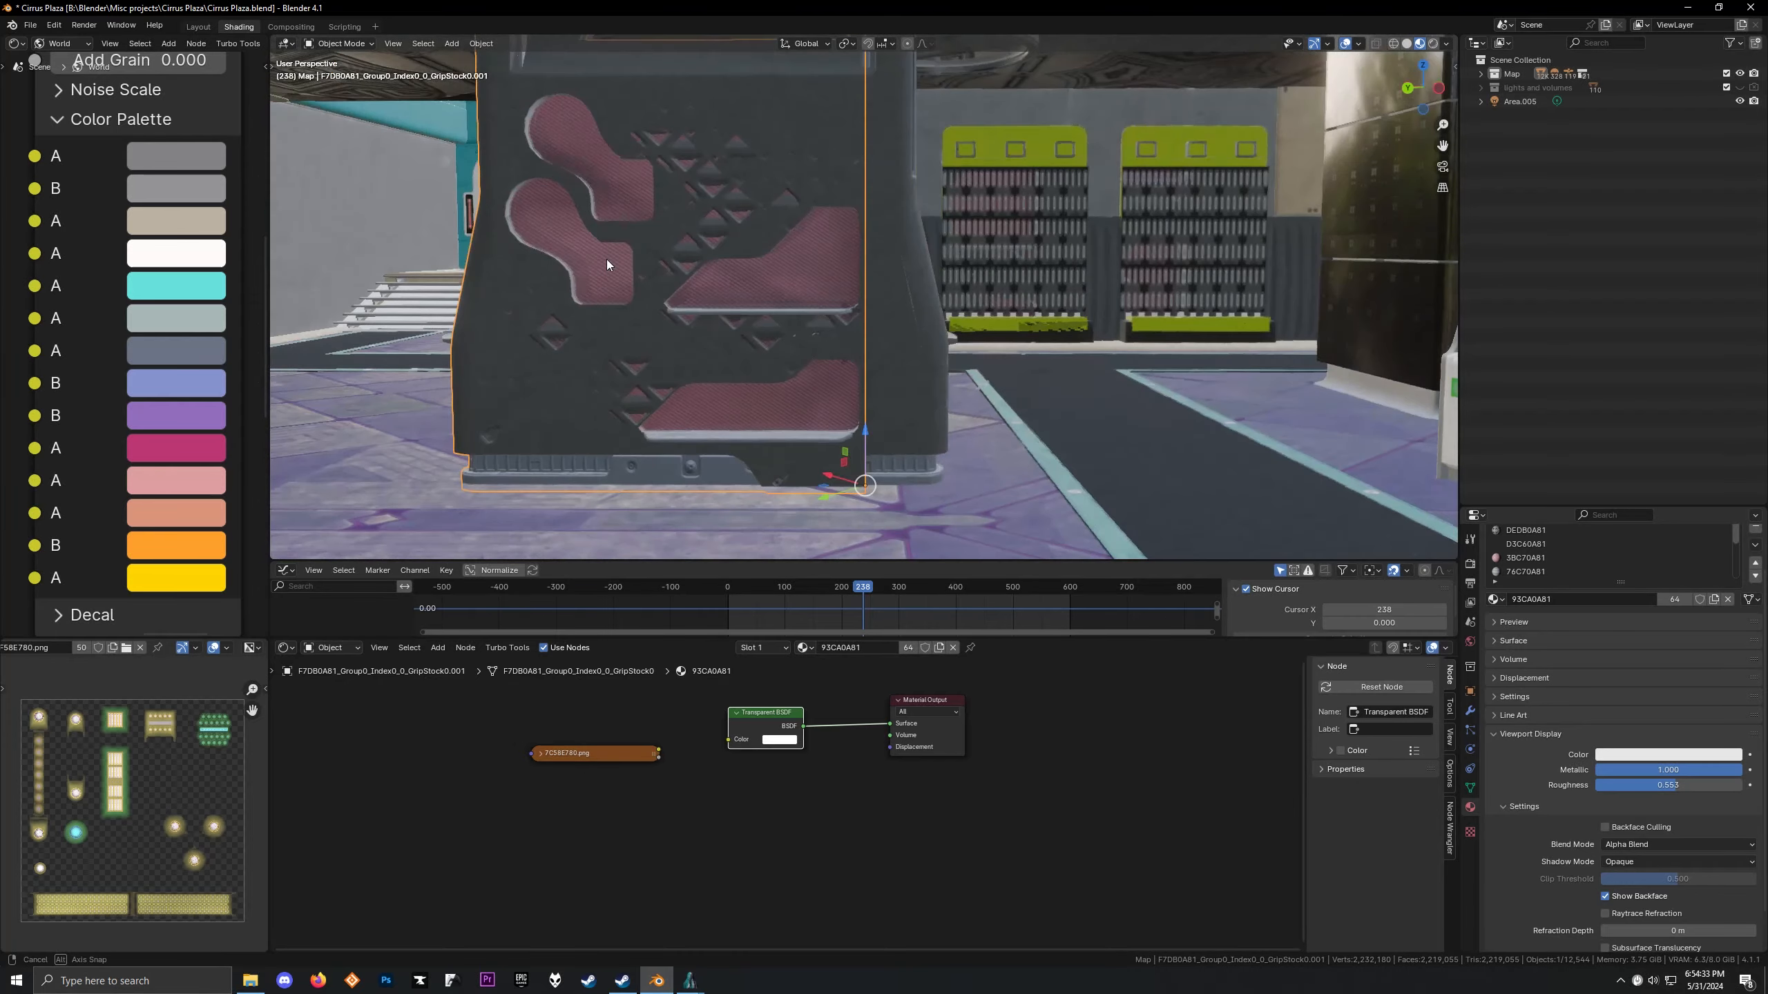
scroll(718, 320, down, 2)
shift+middle_drag(718, 321, 726, 321)
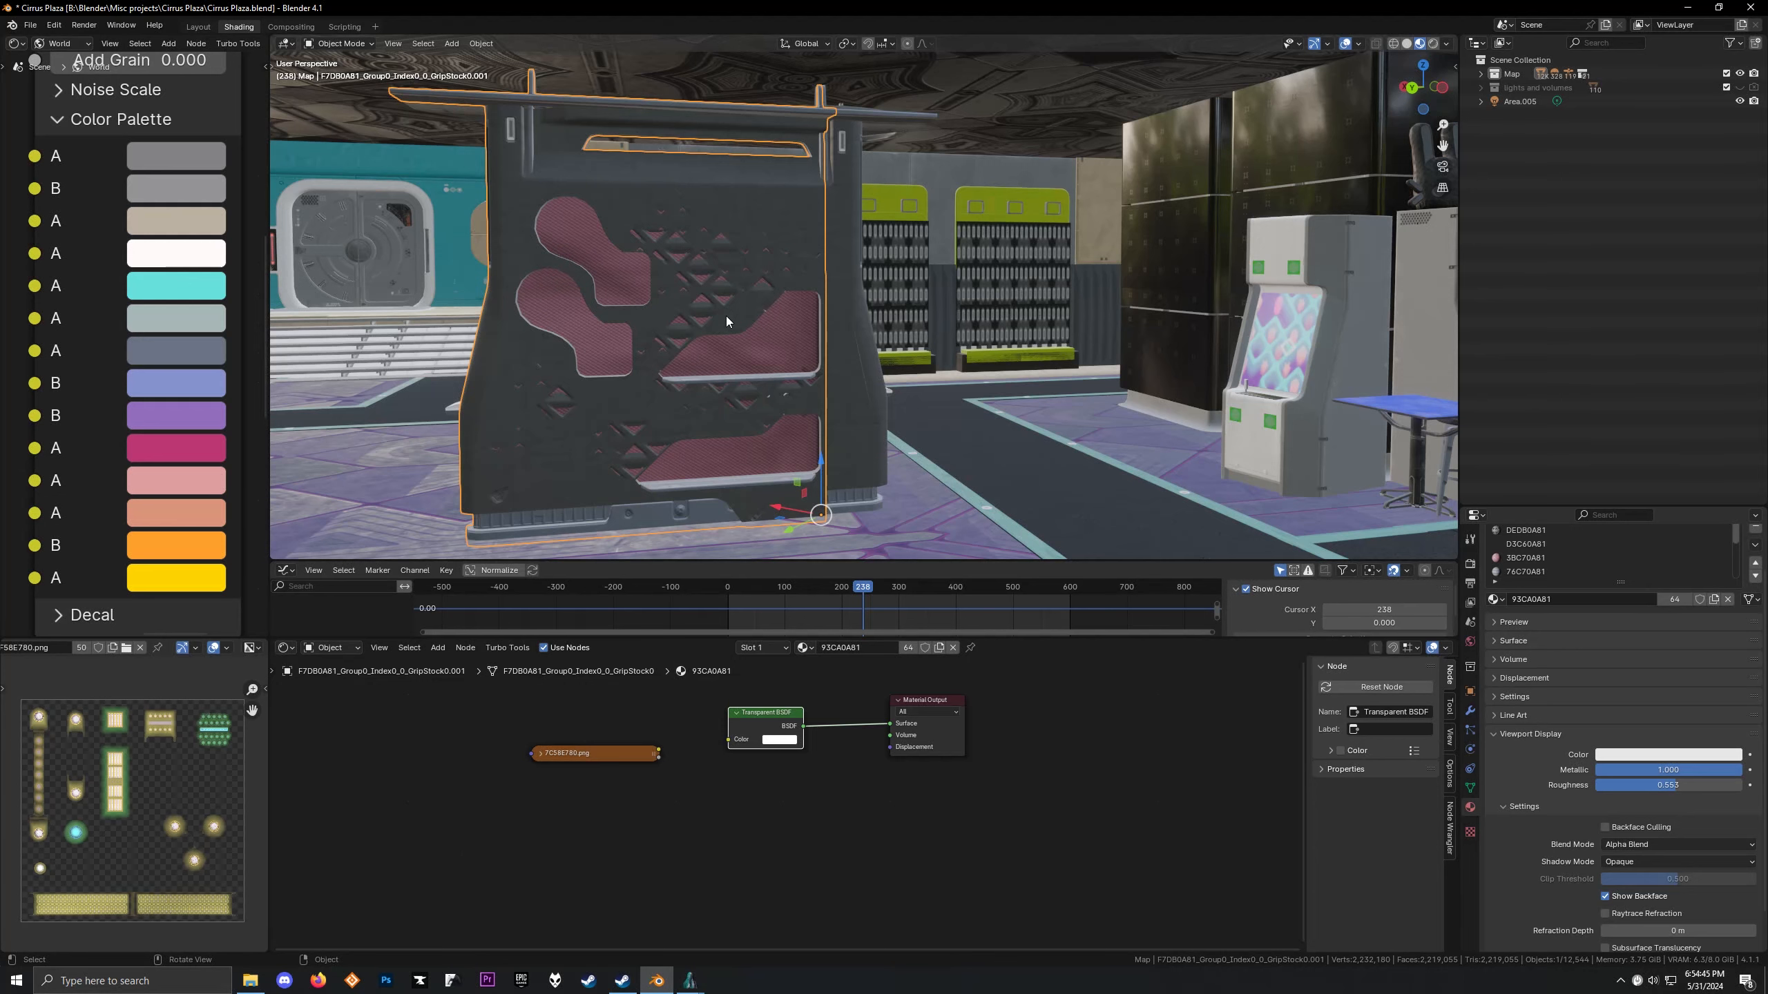
middle_drag(732, 312, 853, 204)
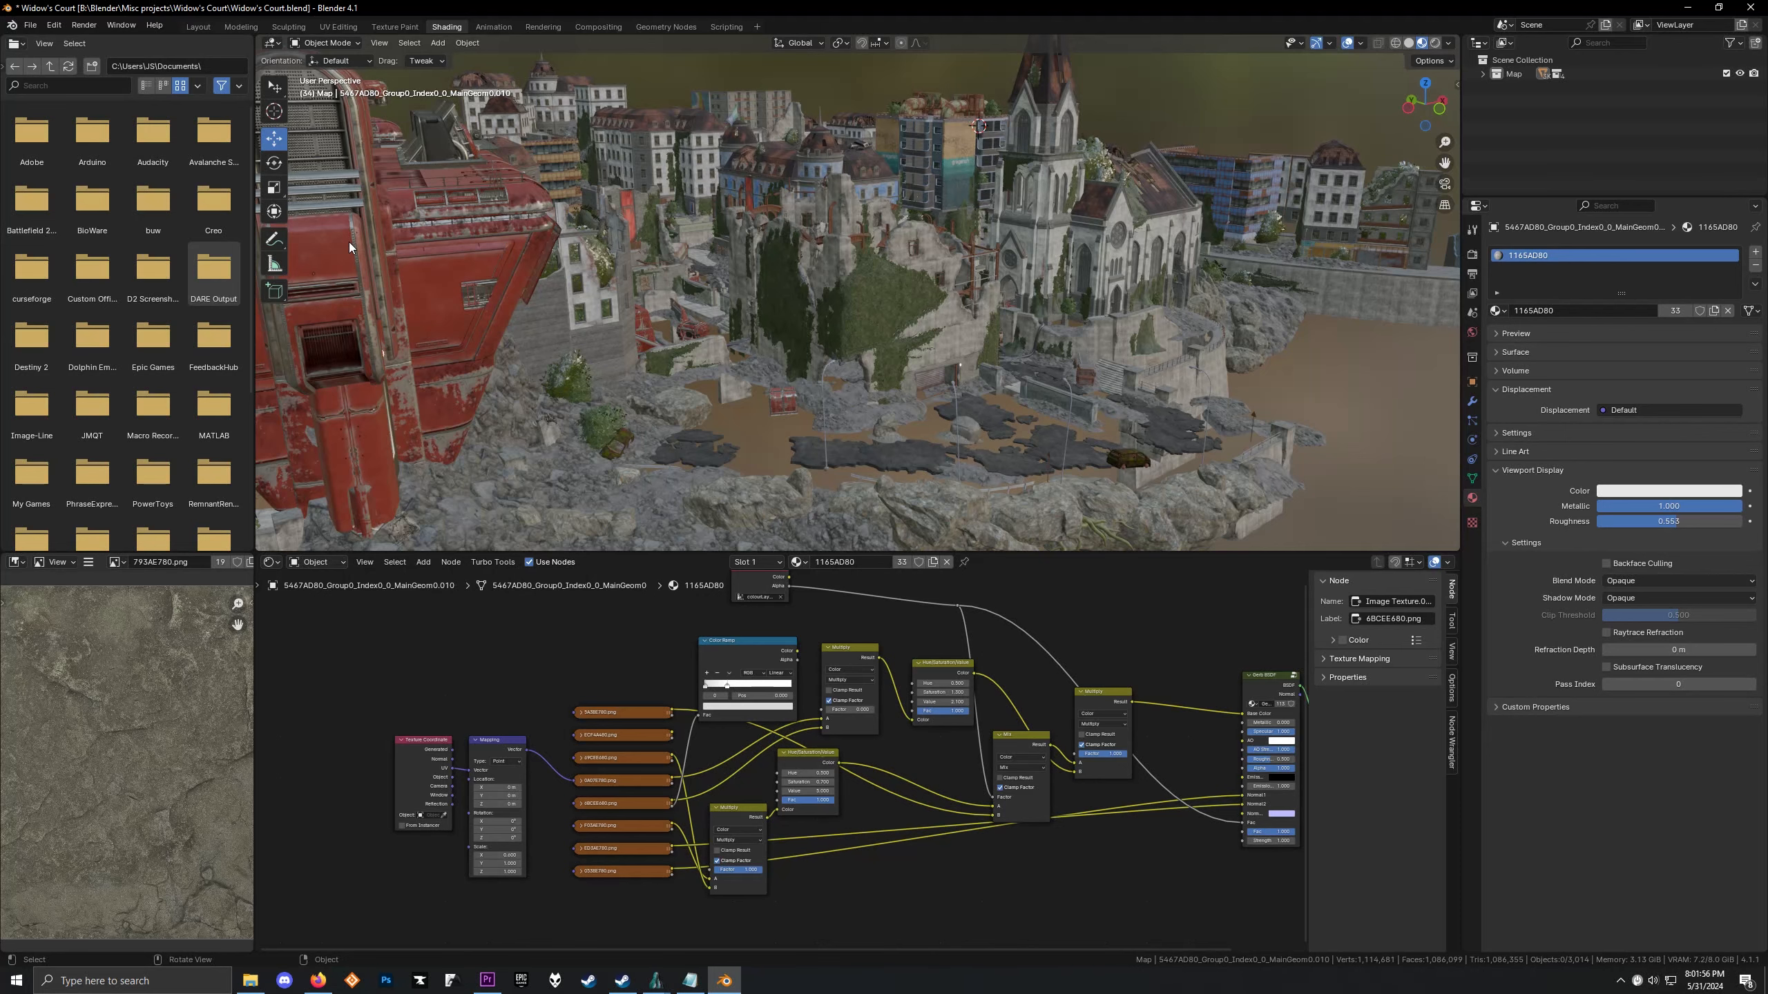
Survey the Widow's Court map, select the ivy on the ruined wall and frame it to examine it with its material
scroll(1082, 216, up, 5)
scroll(1057, 225, down, 3)
middle_drag(1036, 232, 989, 228)
scroll(974, 227, down, 2)
click(530, 232)
key(KP_Decimal)
middle_drag(817, 461, 654, 234)
scroll(555, 284, down, 1)
middle_drag(893, 320, 806, 307)
scroll(806, 308, up, 4)
scroll(807, 307, down, 4)
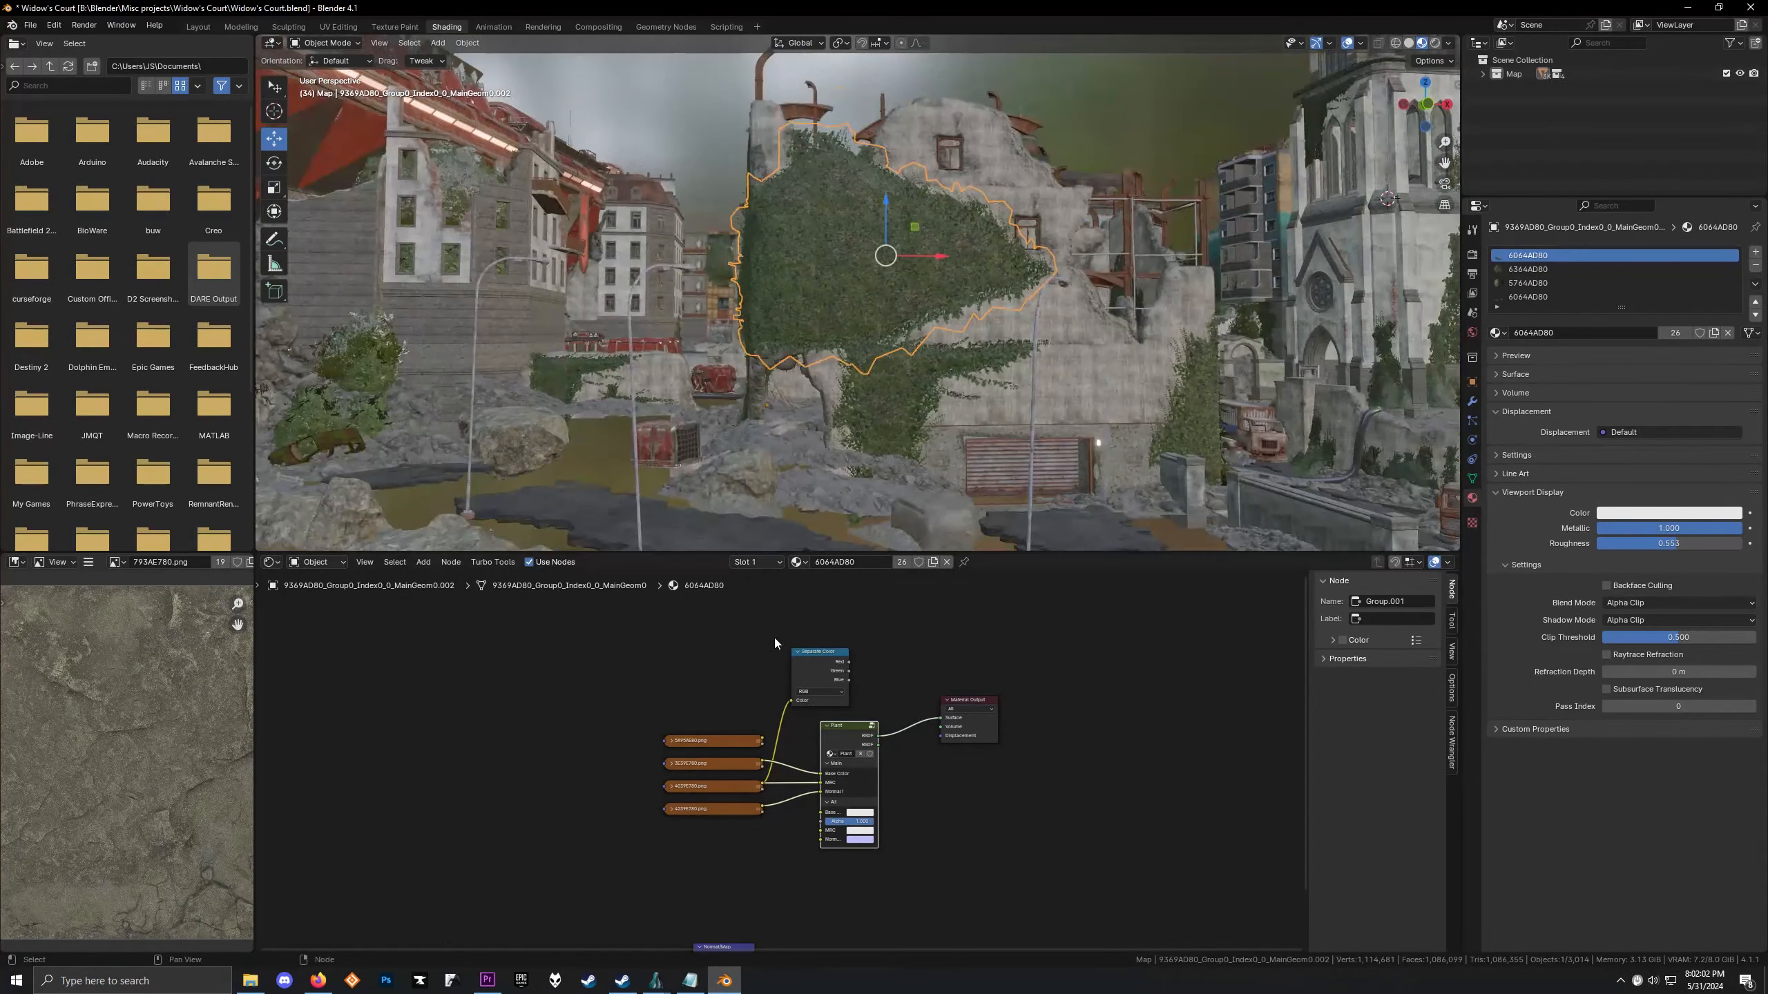
Preview the ivy material's 3E39E780.png and 5A95AE80.png image textures
scroll(774, 642, up, 4)
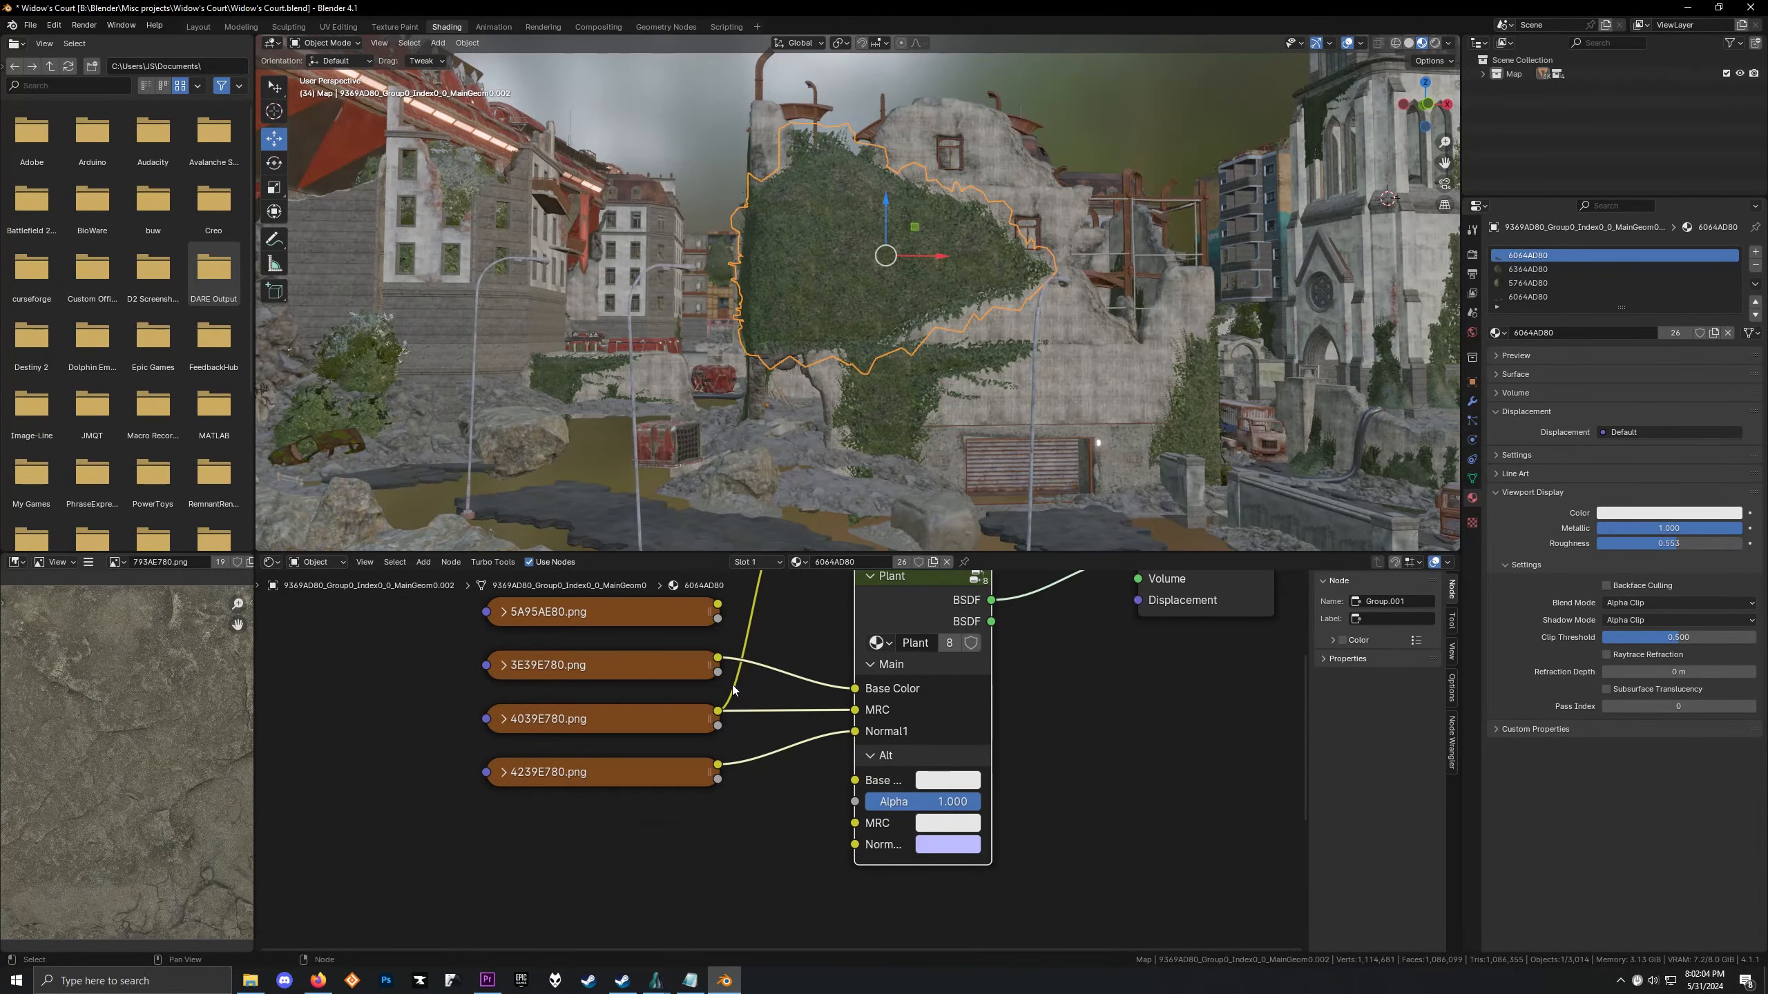
click(677, 663)
scroll(158, 722, down, 2)
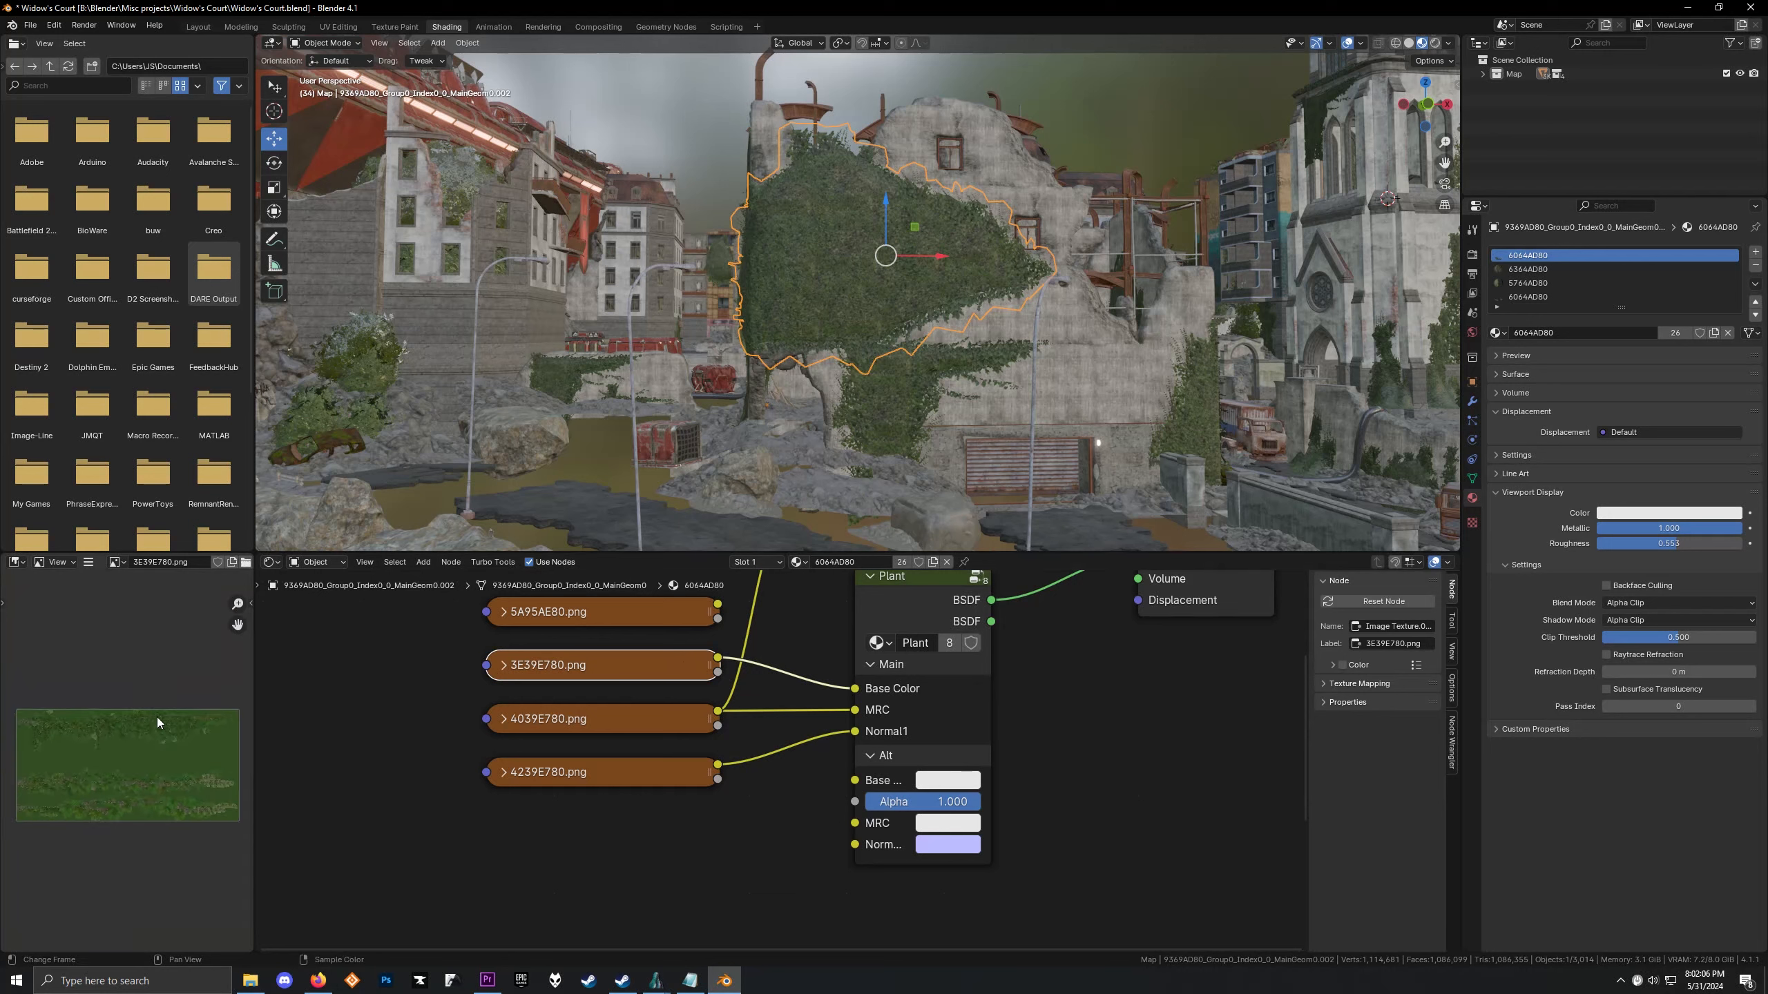
scroll(1002, 711, down, 3)
middle_drag(1034, 702, 1047, 749)
scroll(828, 729, up, 5)
click(637, 652)
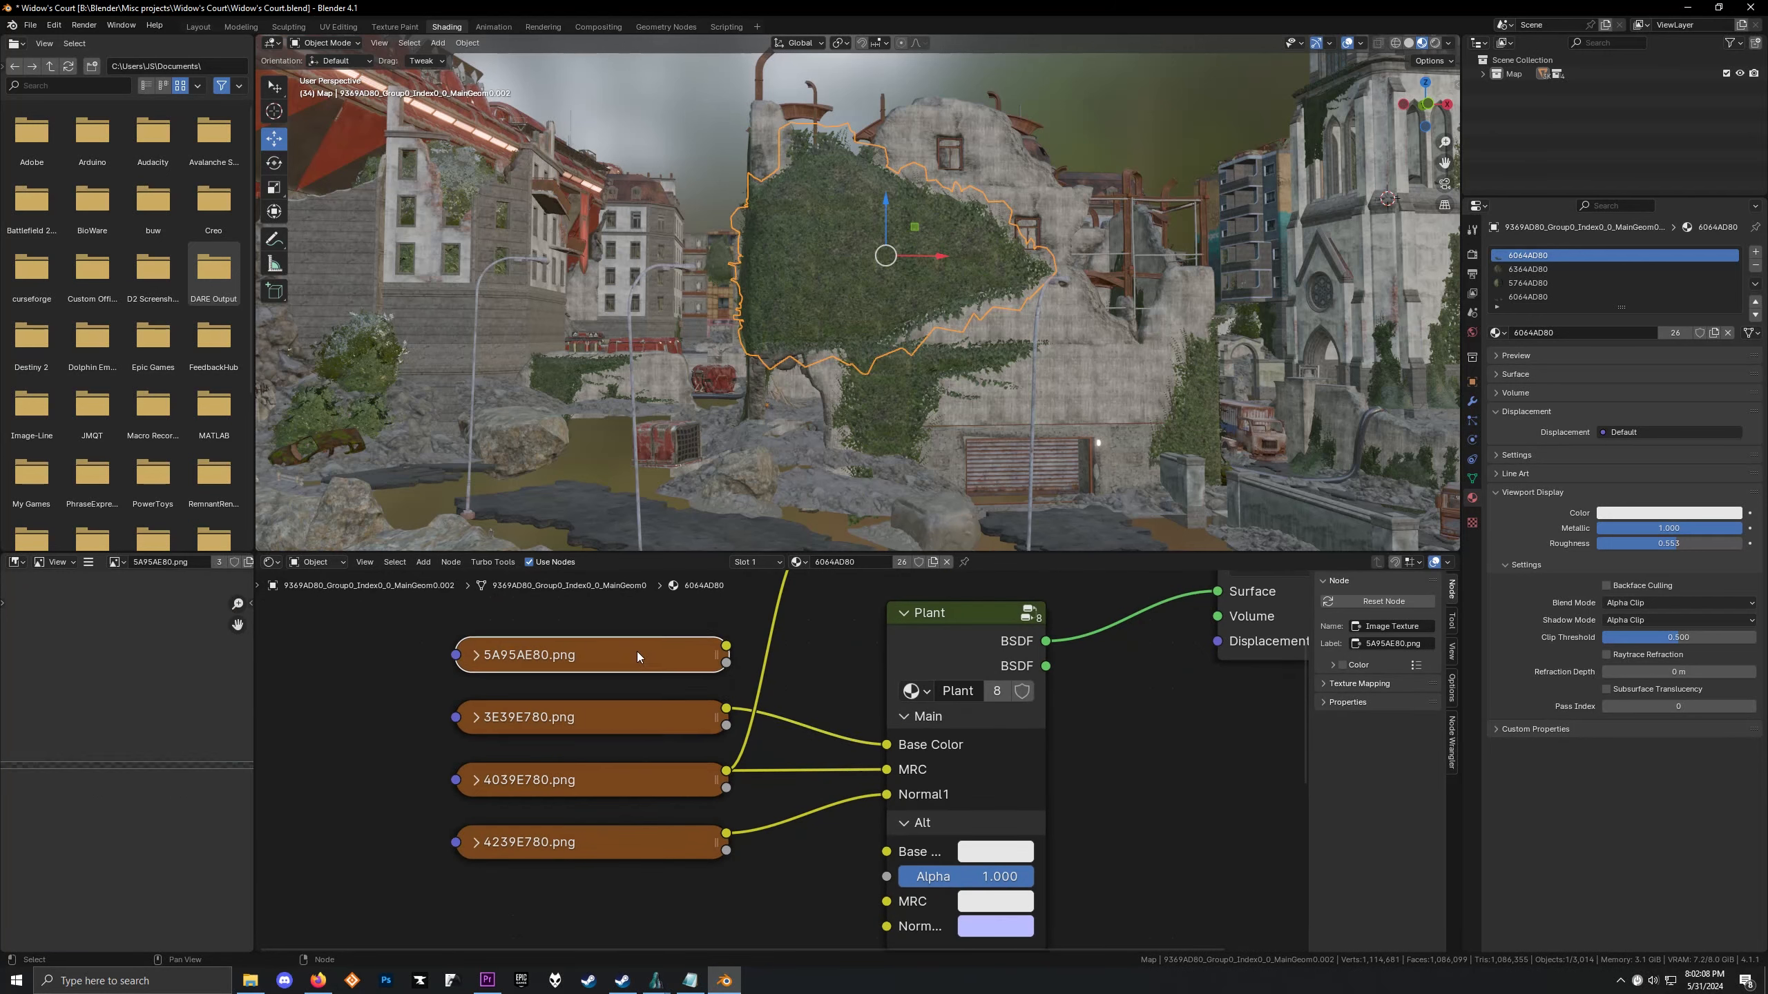
Step through all four image textures of the ivy's 6064AD80 material, comparing the colour, MRC and normal maps
click(621, 731)
click(607, 769)
click(612, 827)
click(605, 661)
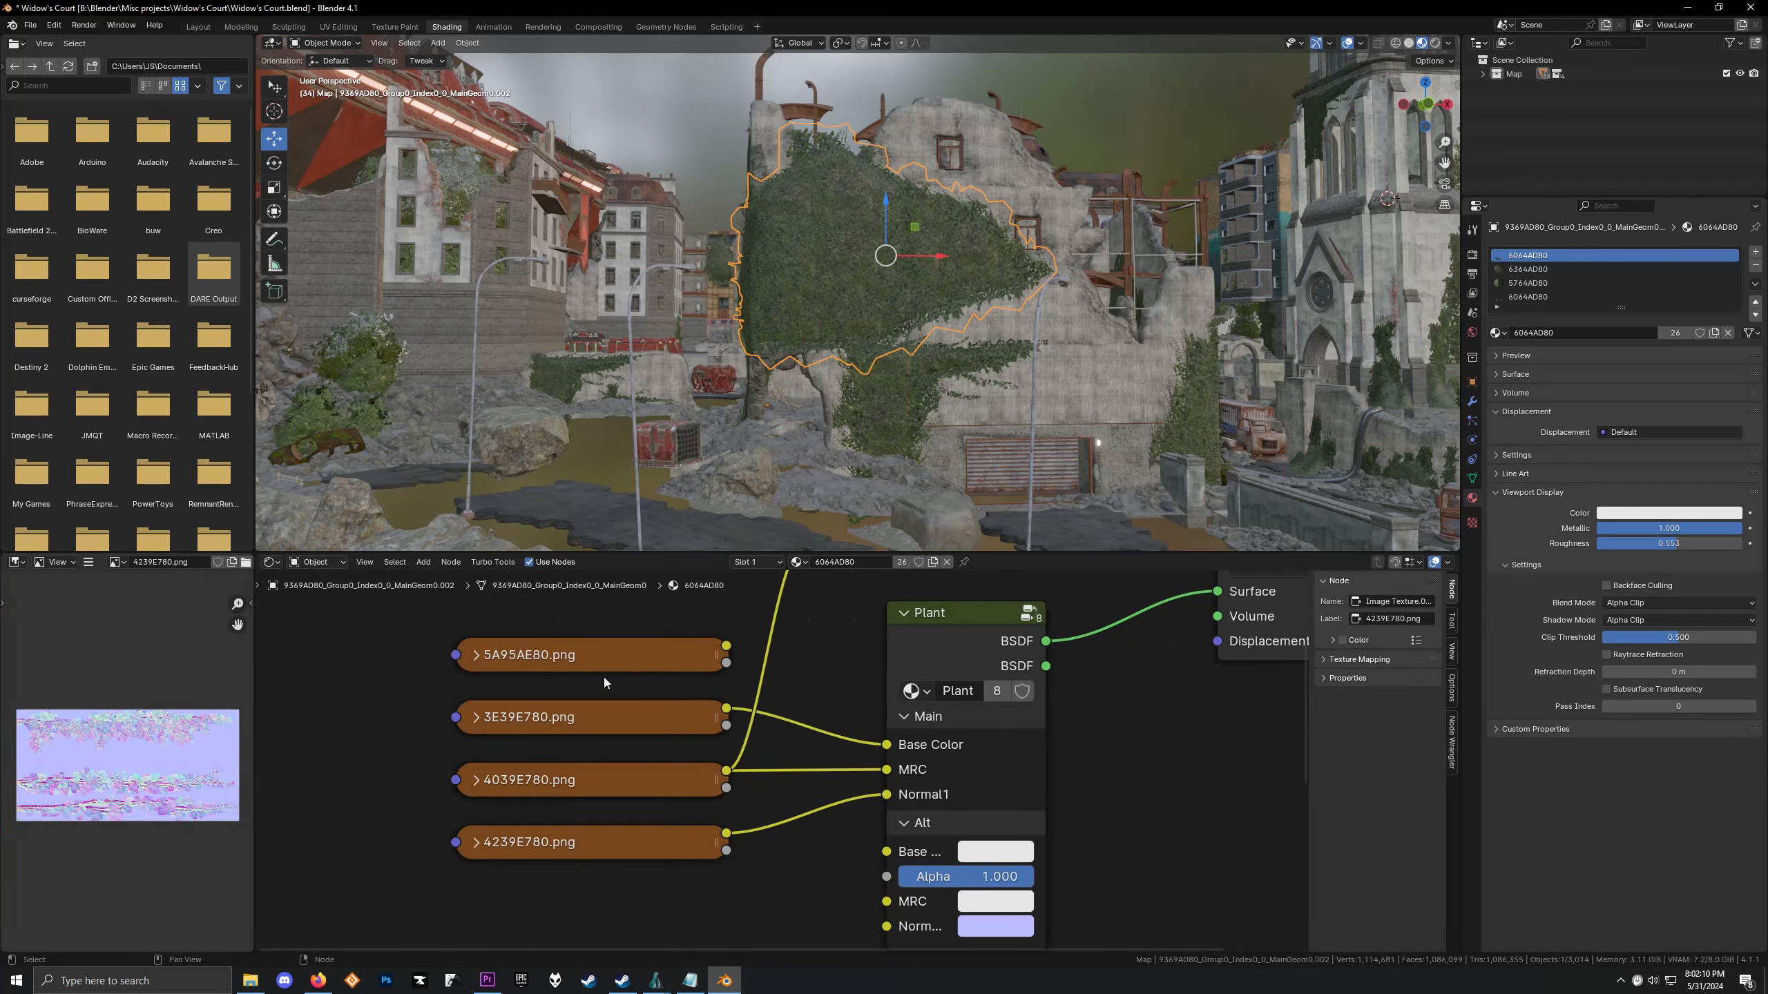
click(595, 722)
click(585, 774)
click(581, 833)
Switch to the ivy's second material, 6364AD80, and preview its colour, MRC and normal textures
click(746, 600)
click(755, 563)
click(765, 622)
click(619, 725)
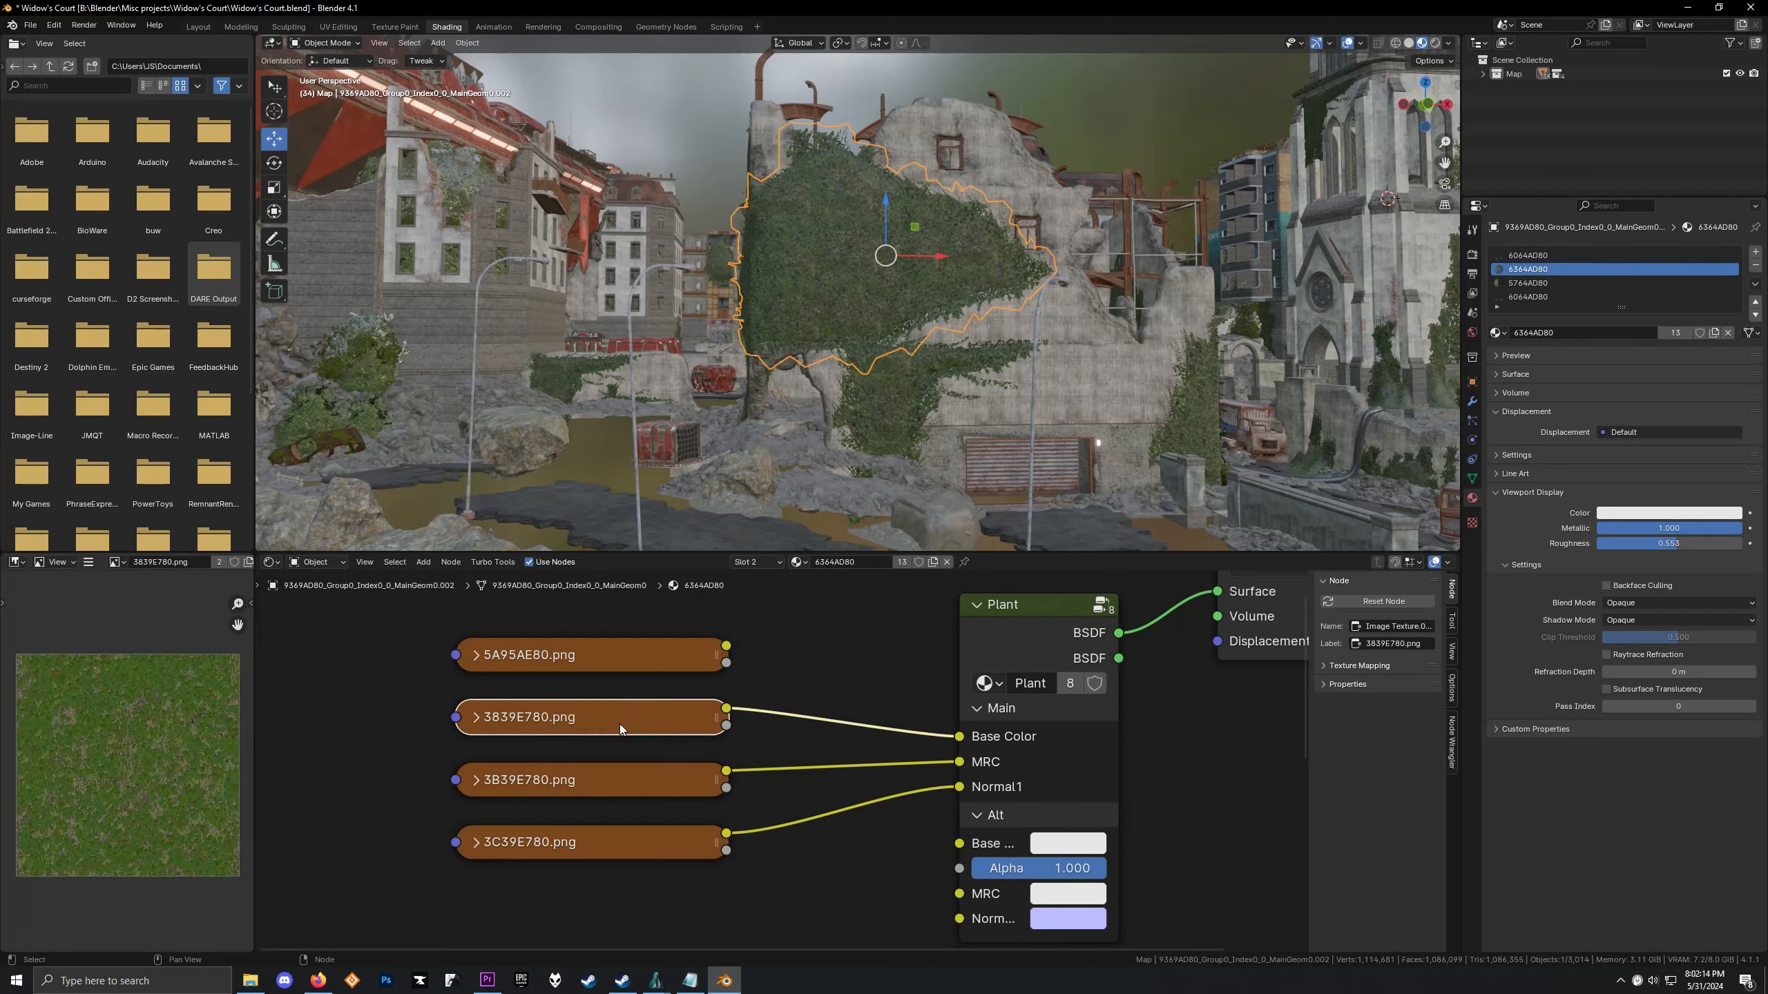
click(610, 773)
click(608, 832)
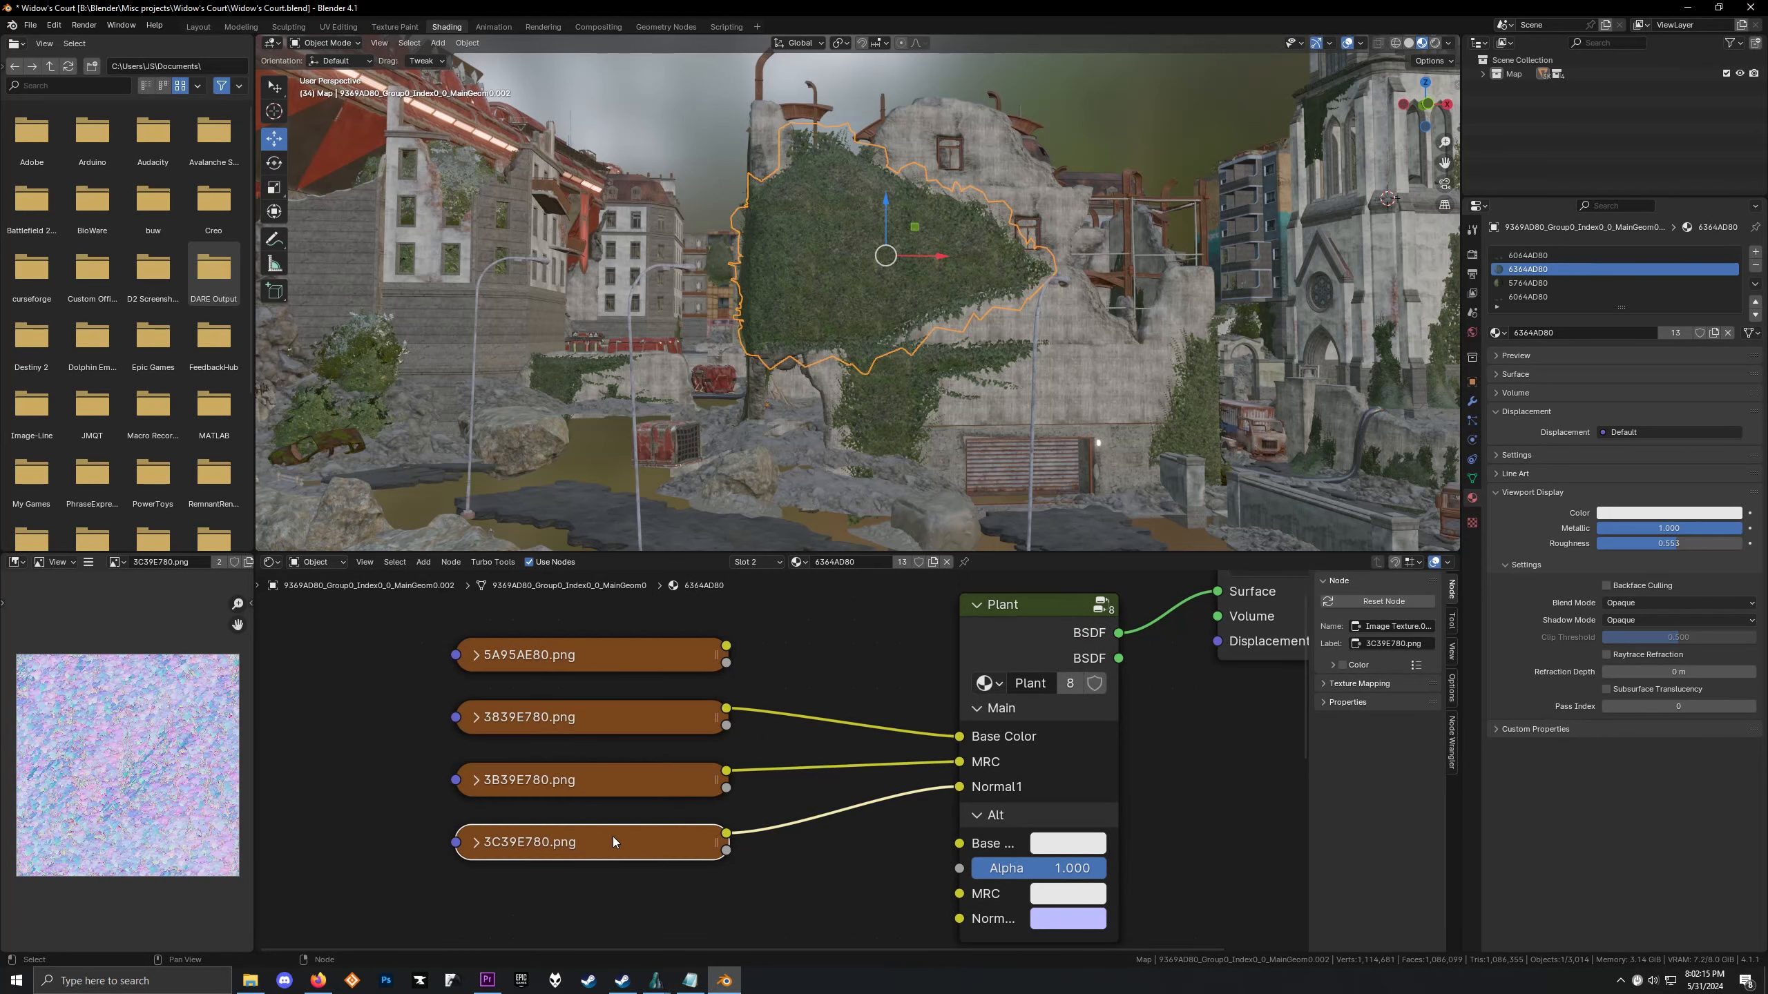
Switch to the ivy's third material, 5764AD80, preview its textures and examine 4639E780.png up close
click(765, 564)
click(707, 617)
click(592, 730)
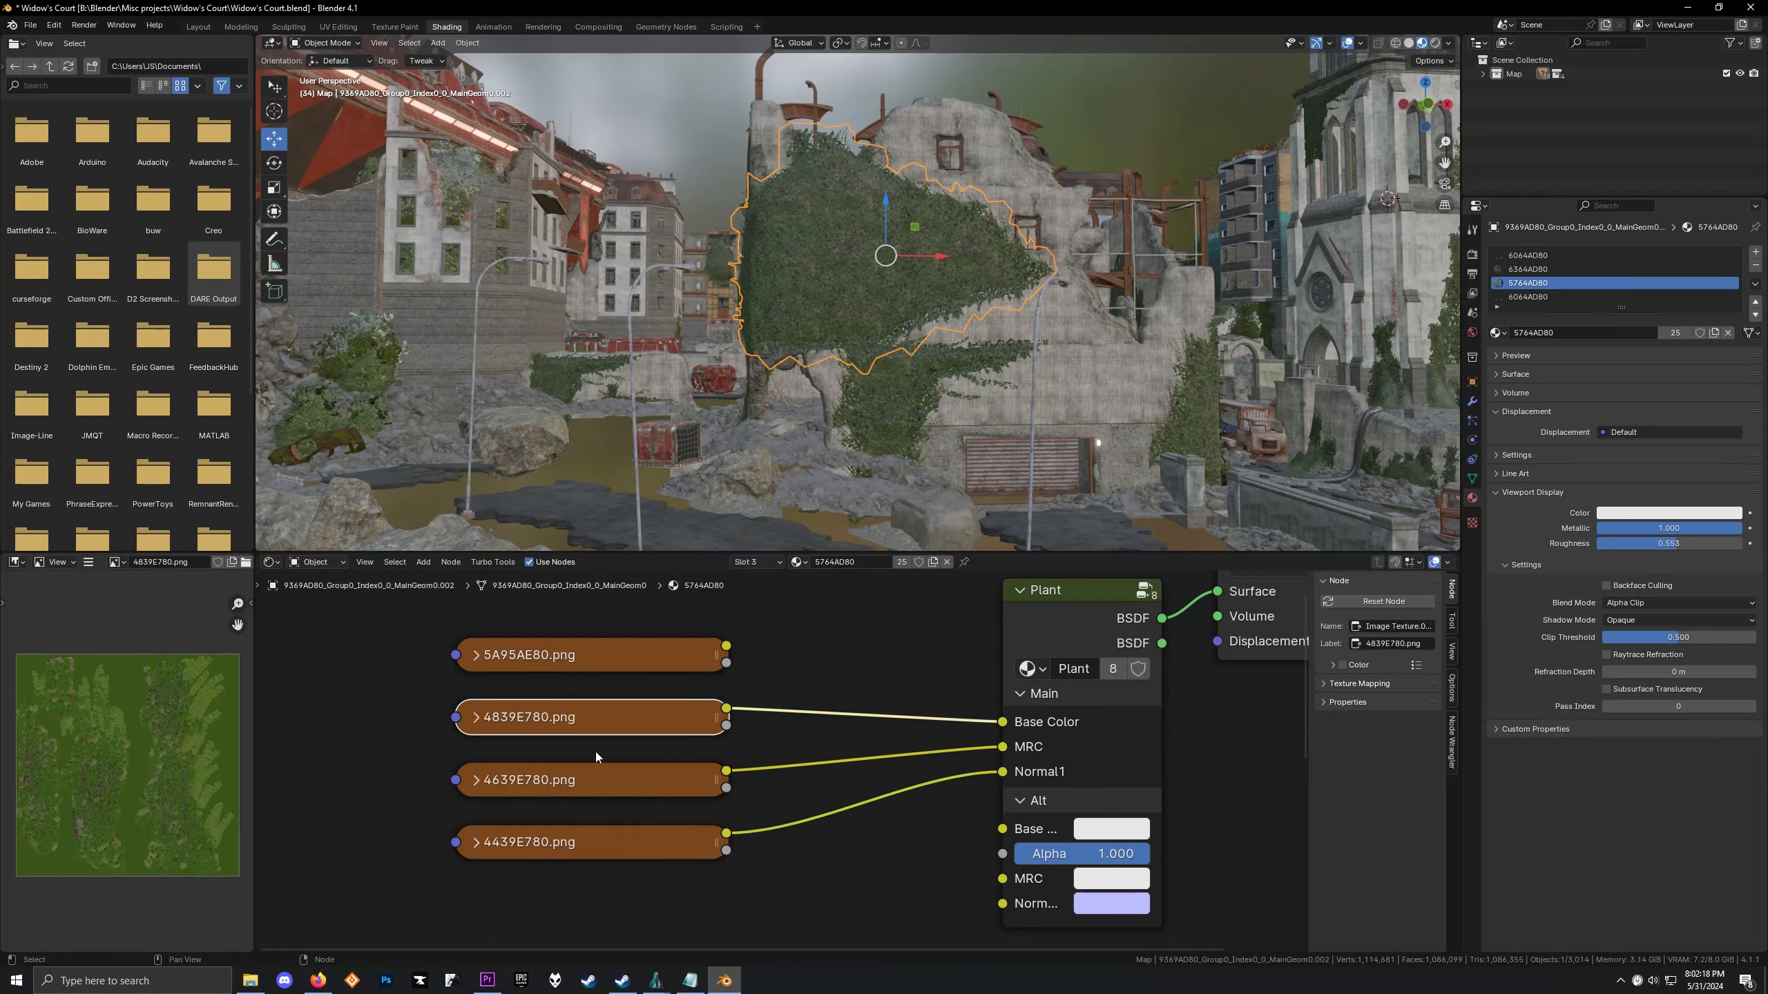
click(592, 774)
click(597, 840)
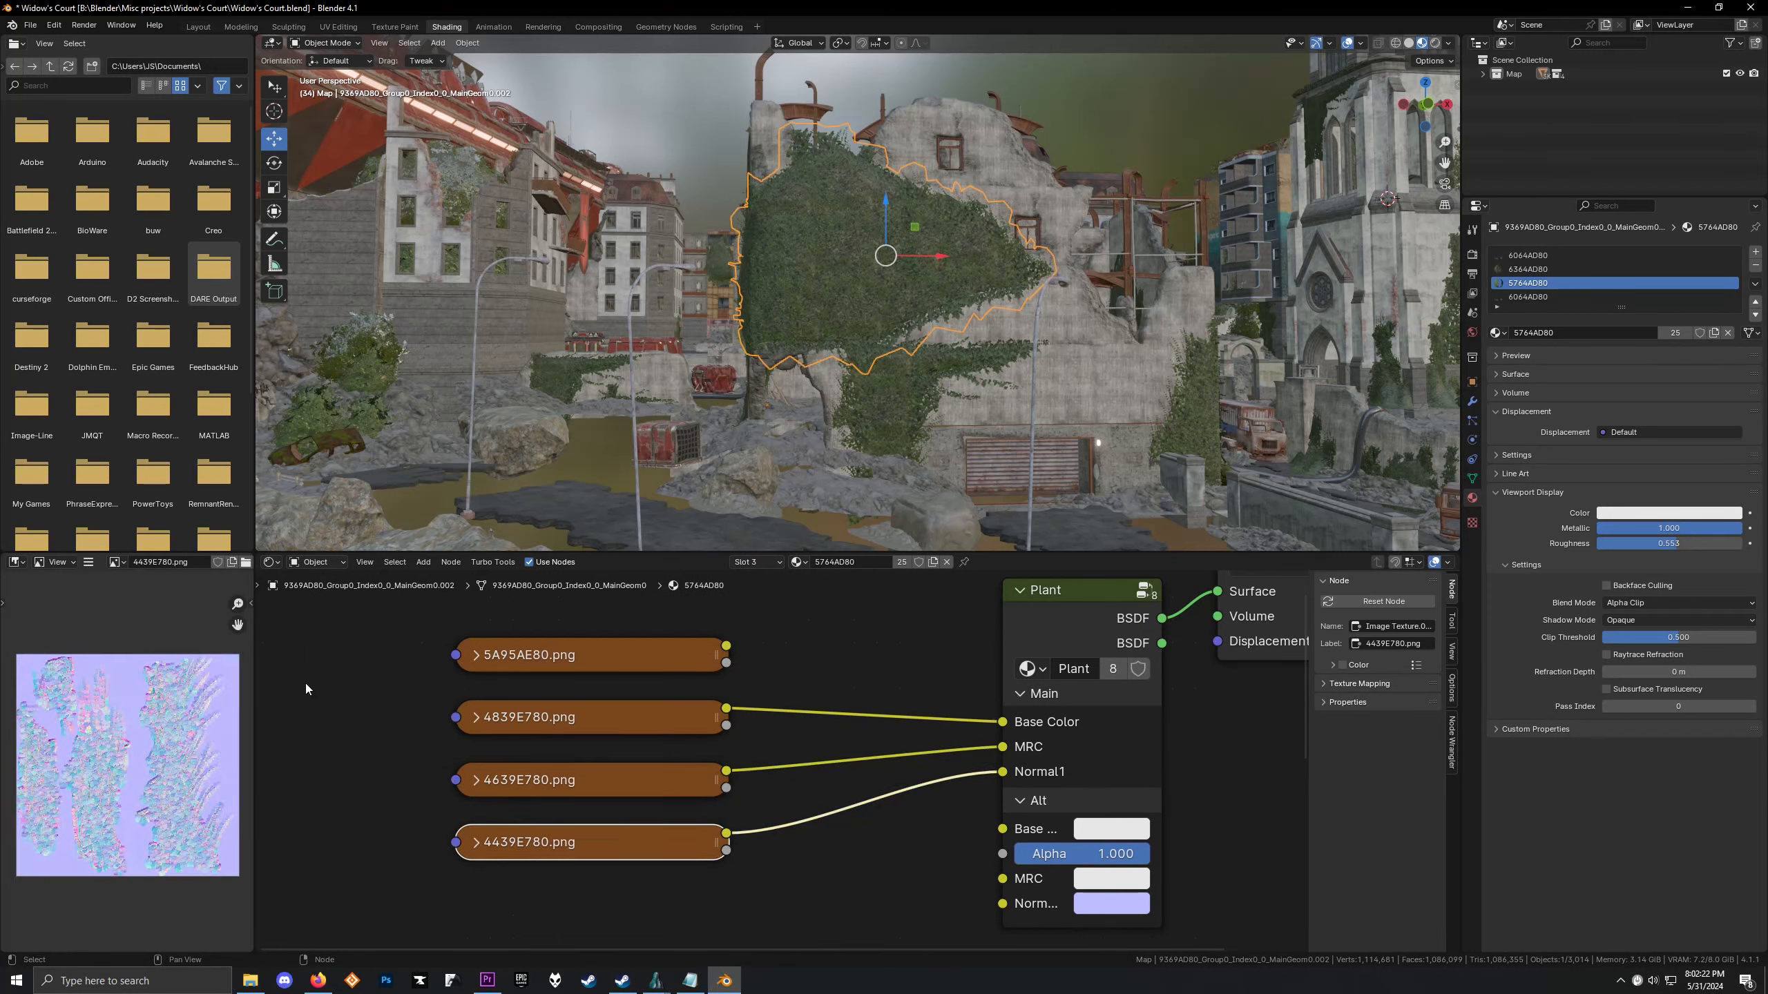
click(513, 789)
scroll(157, 786, up, 4)
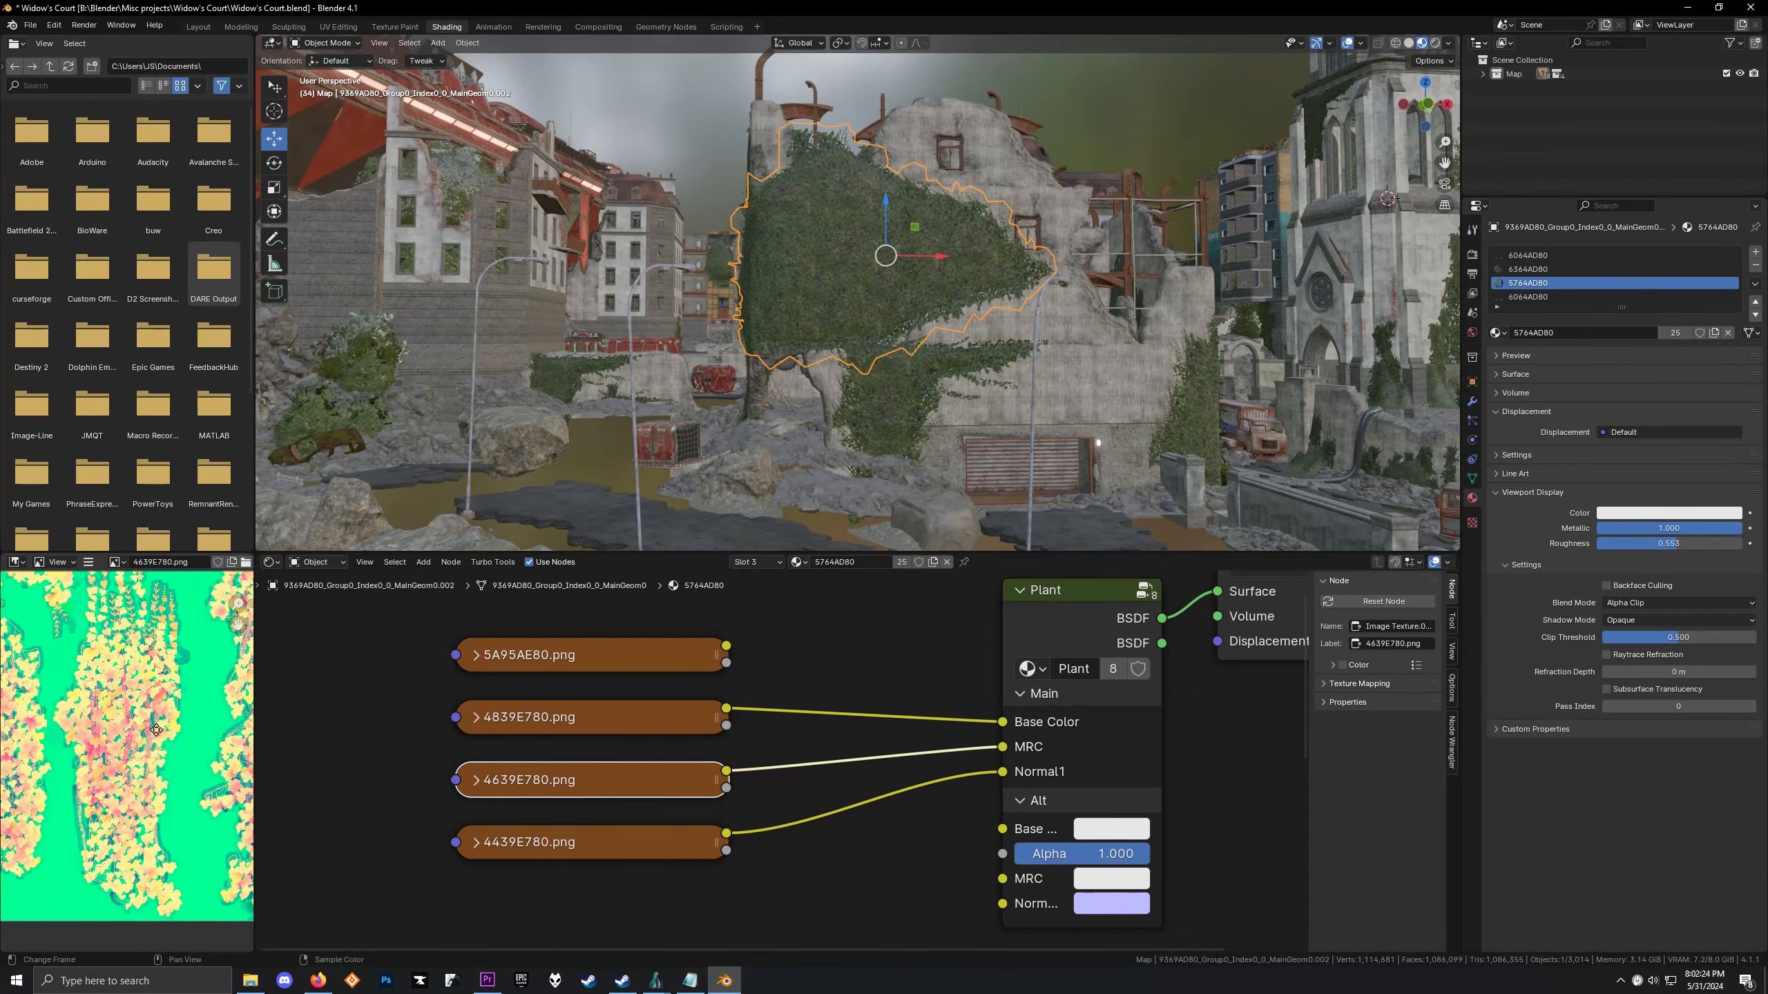
Return to the ivy's first material, 6064AD80, and preview its MRC texture 4039E780.png
click(758, 562)
click(738, 594)
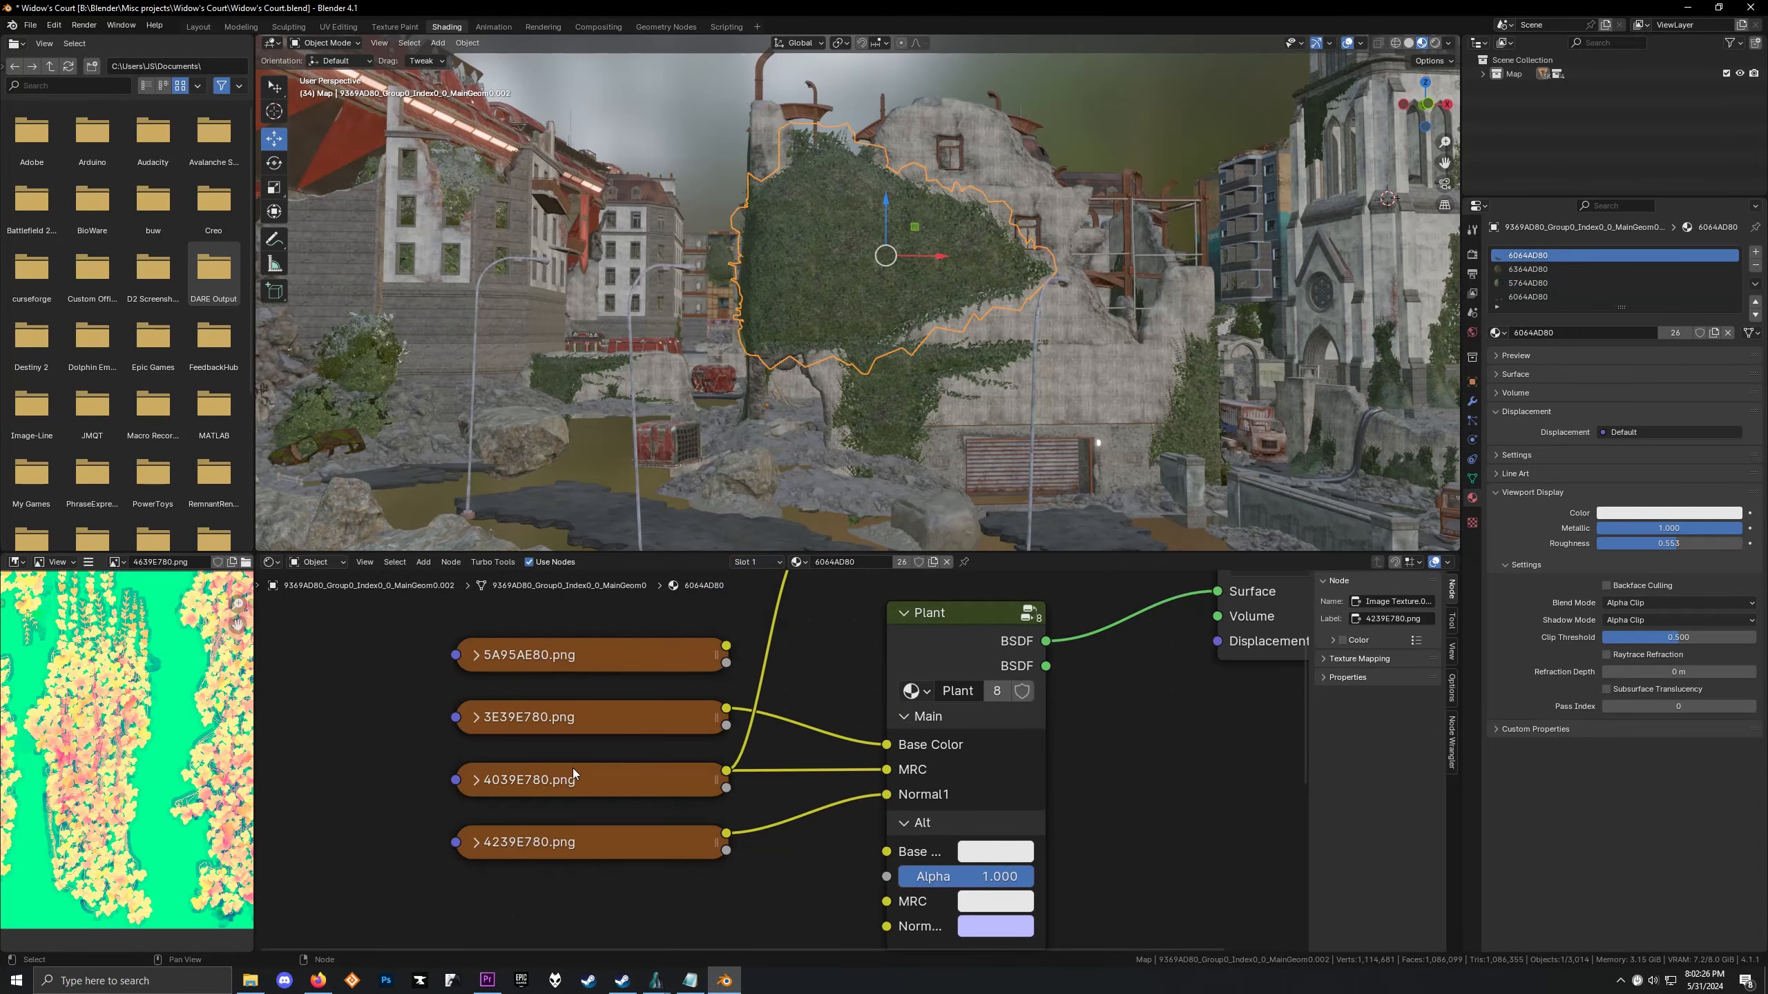
click(550, 779)
scroll(111, 749, down, 3)
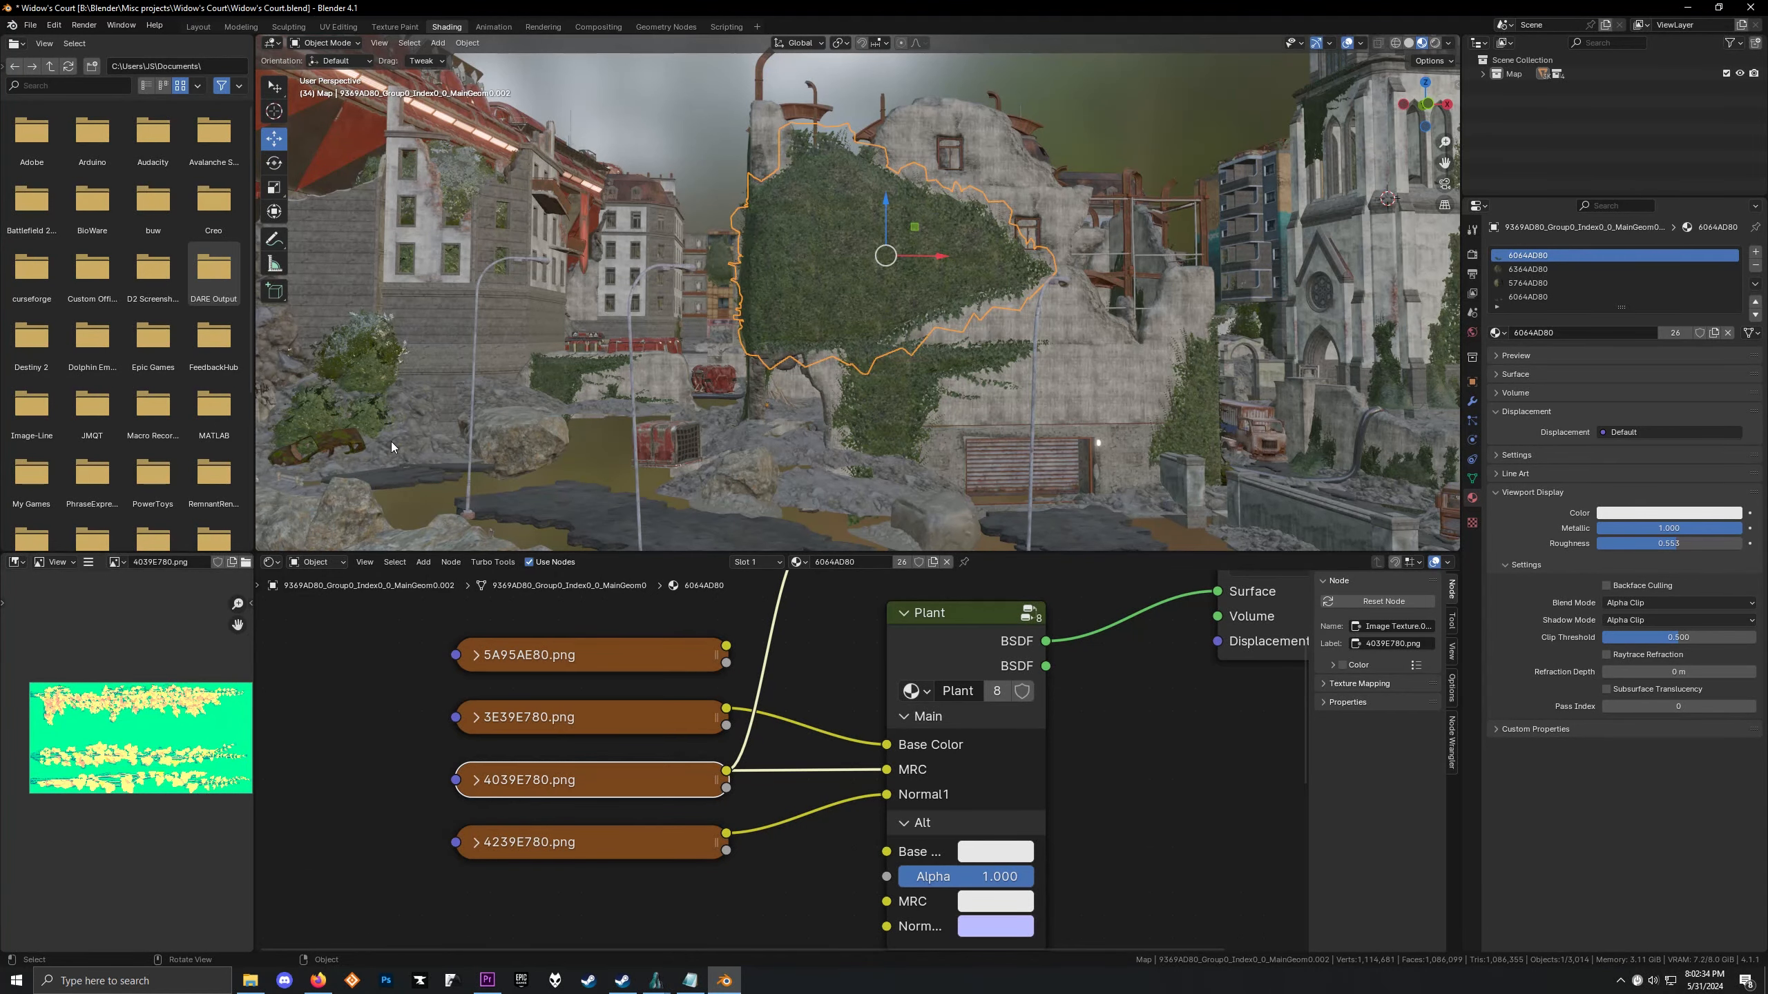
Select the large boulder below the map's edge and examine its A63AE780.png texture
scroll(774, 397, down, 5)
shift+middle_drag(960, 411, 917, 333)
click(892, 340)
scroll(889, 348, up, 5)
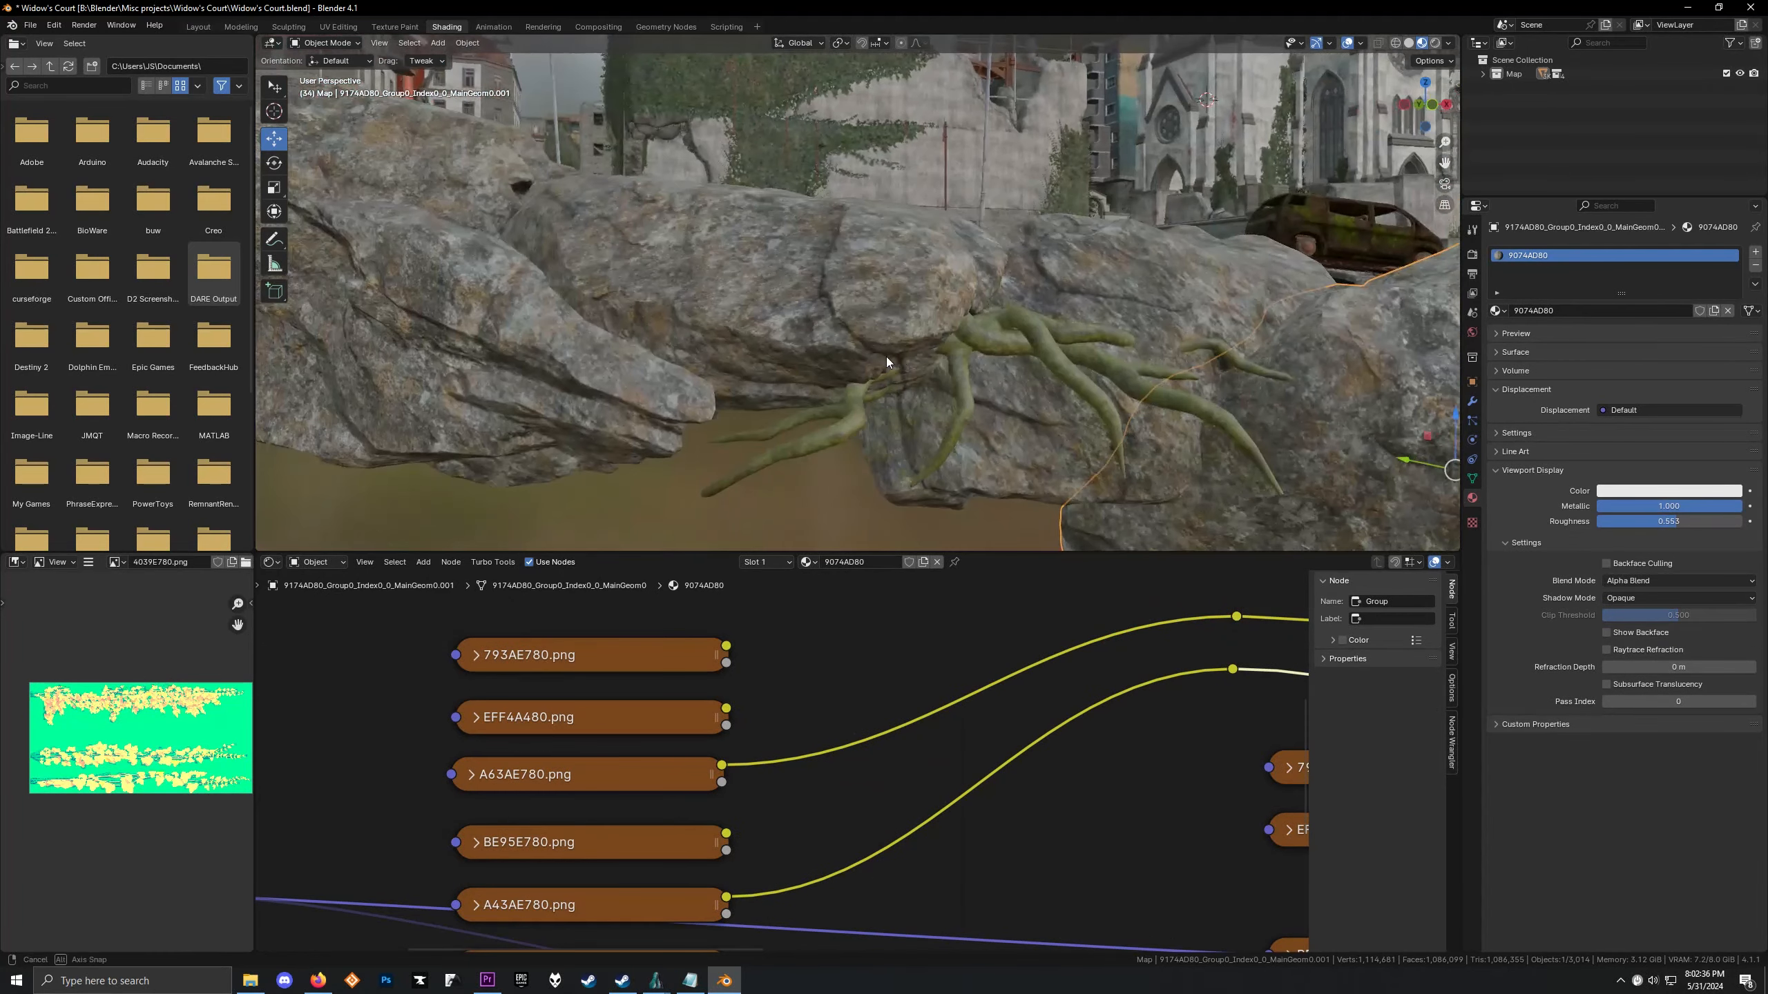
scroll(886, 356, down, 3)
scroll(873, 760, down, 3)
scroll(626, 700, up, 3)
click(564, 708)
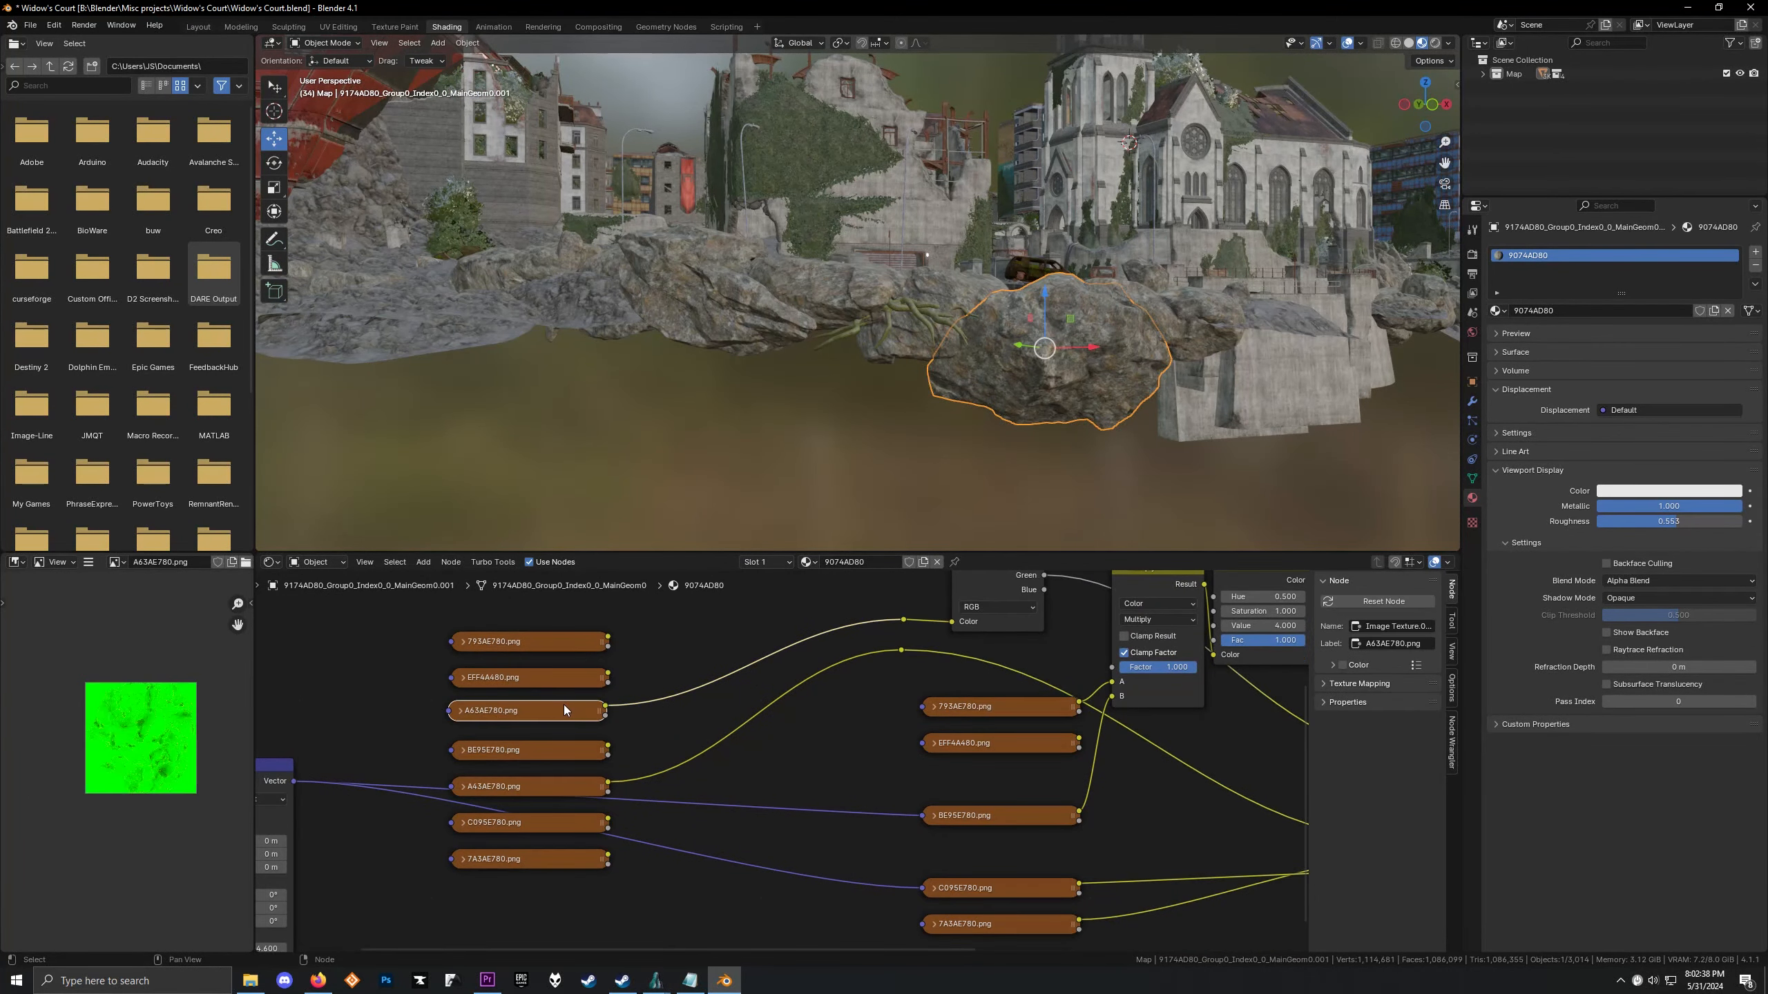
scroll(163, 741, down, 3)
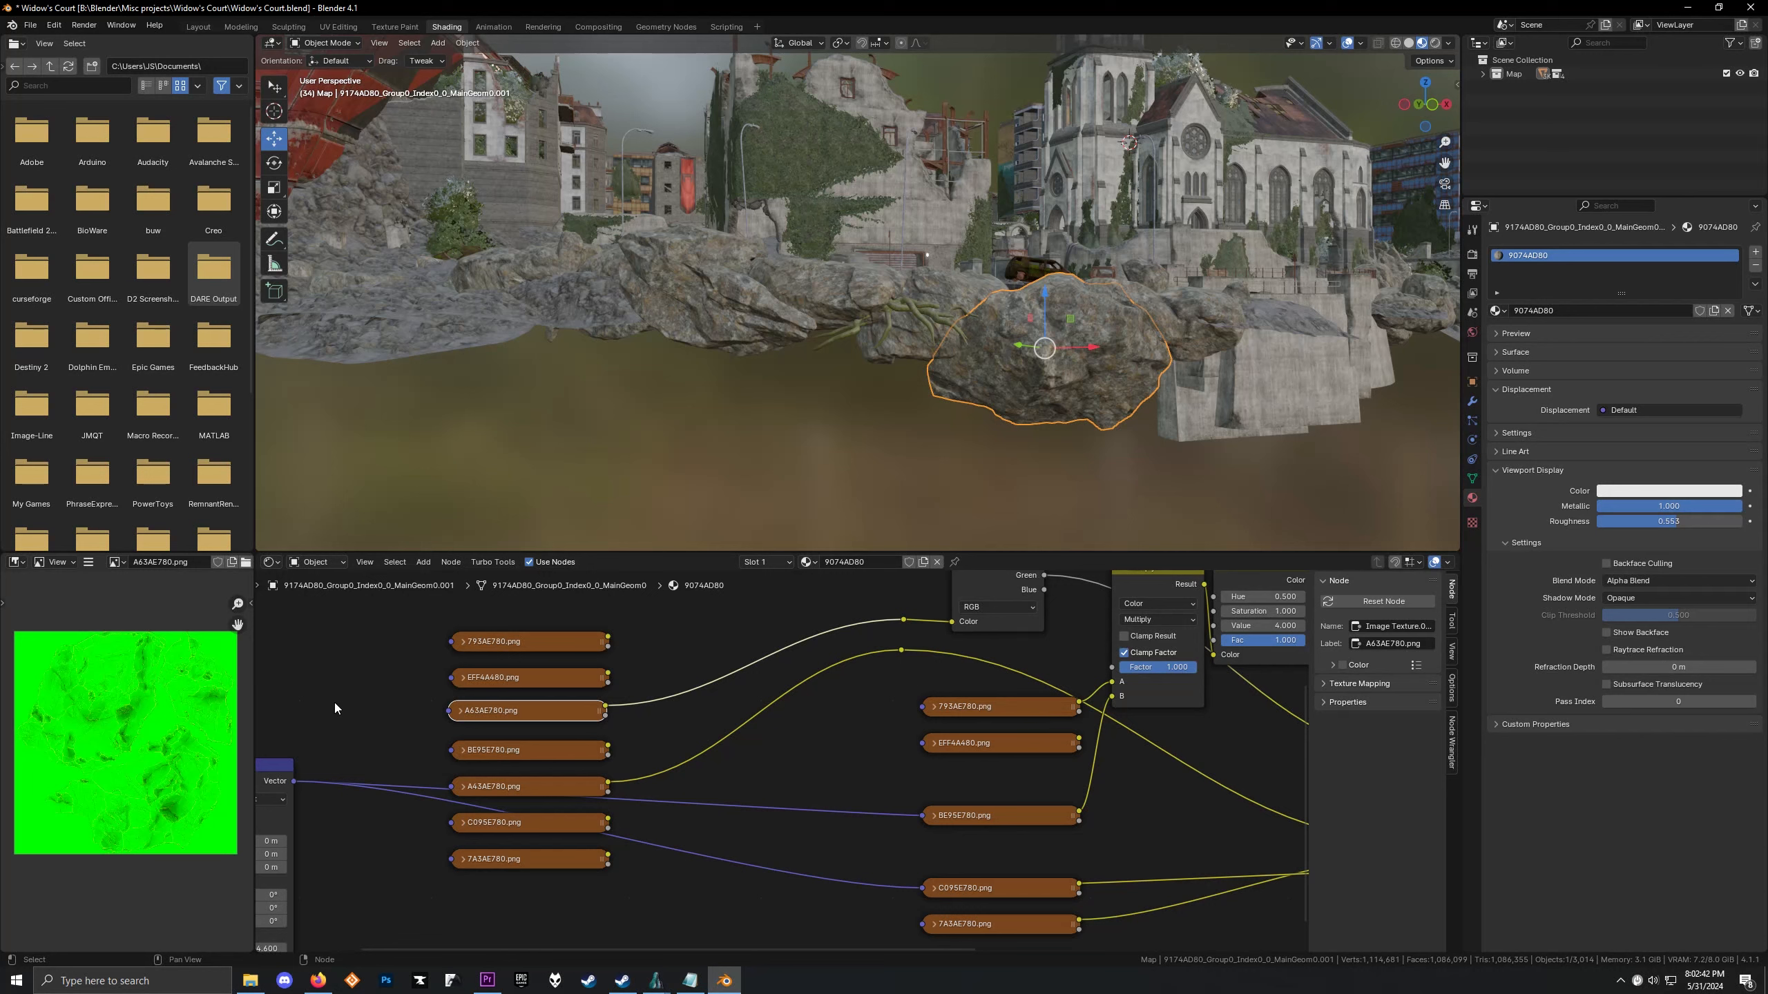
Select the neighbouring rock and preview its 2797E780.png texture
click(705, 329)
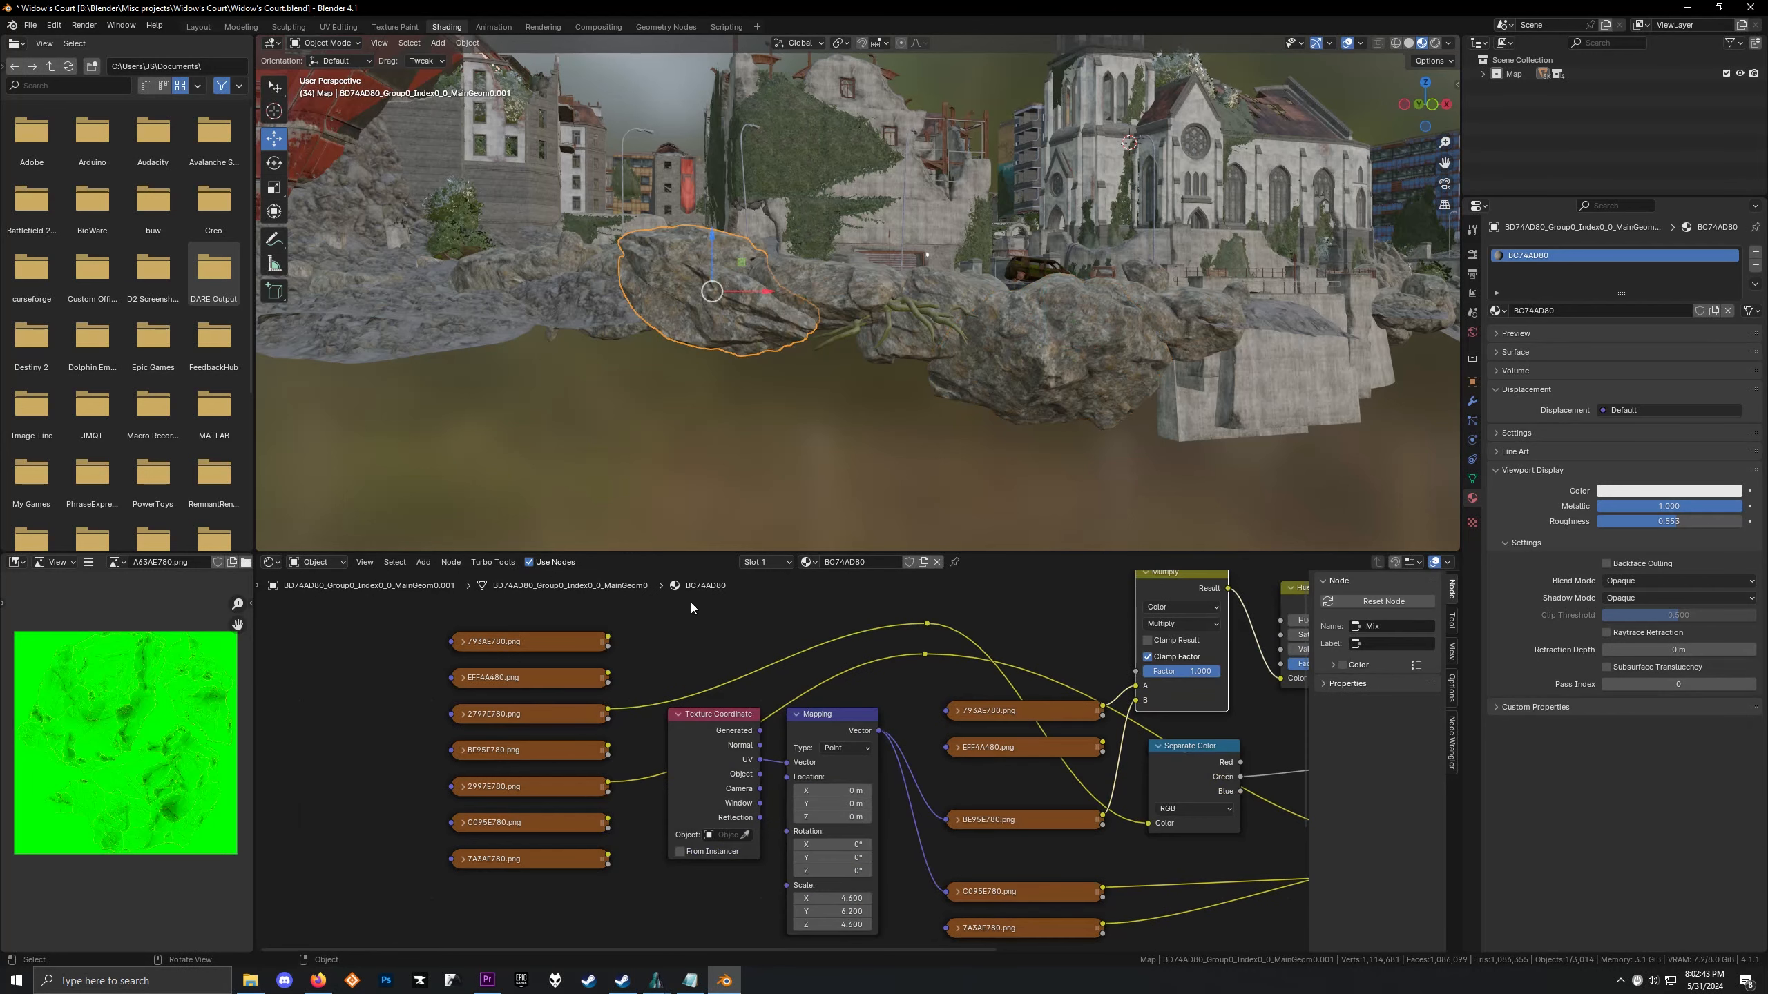
click(555, 709)
scroll(185, 741, down, 2)
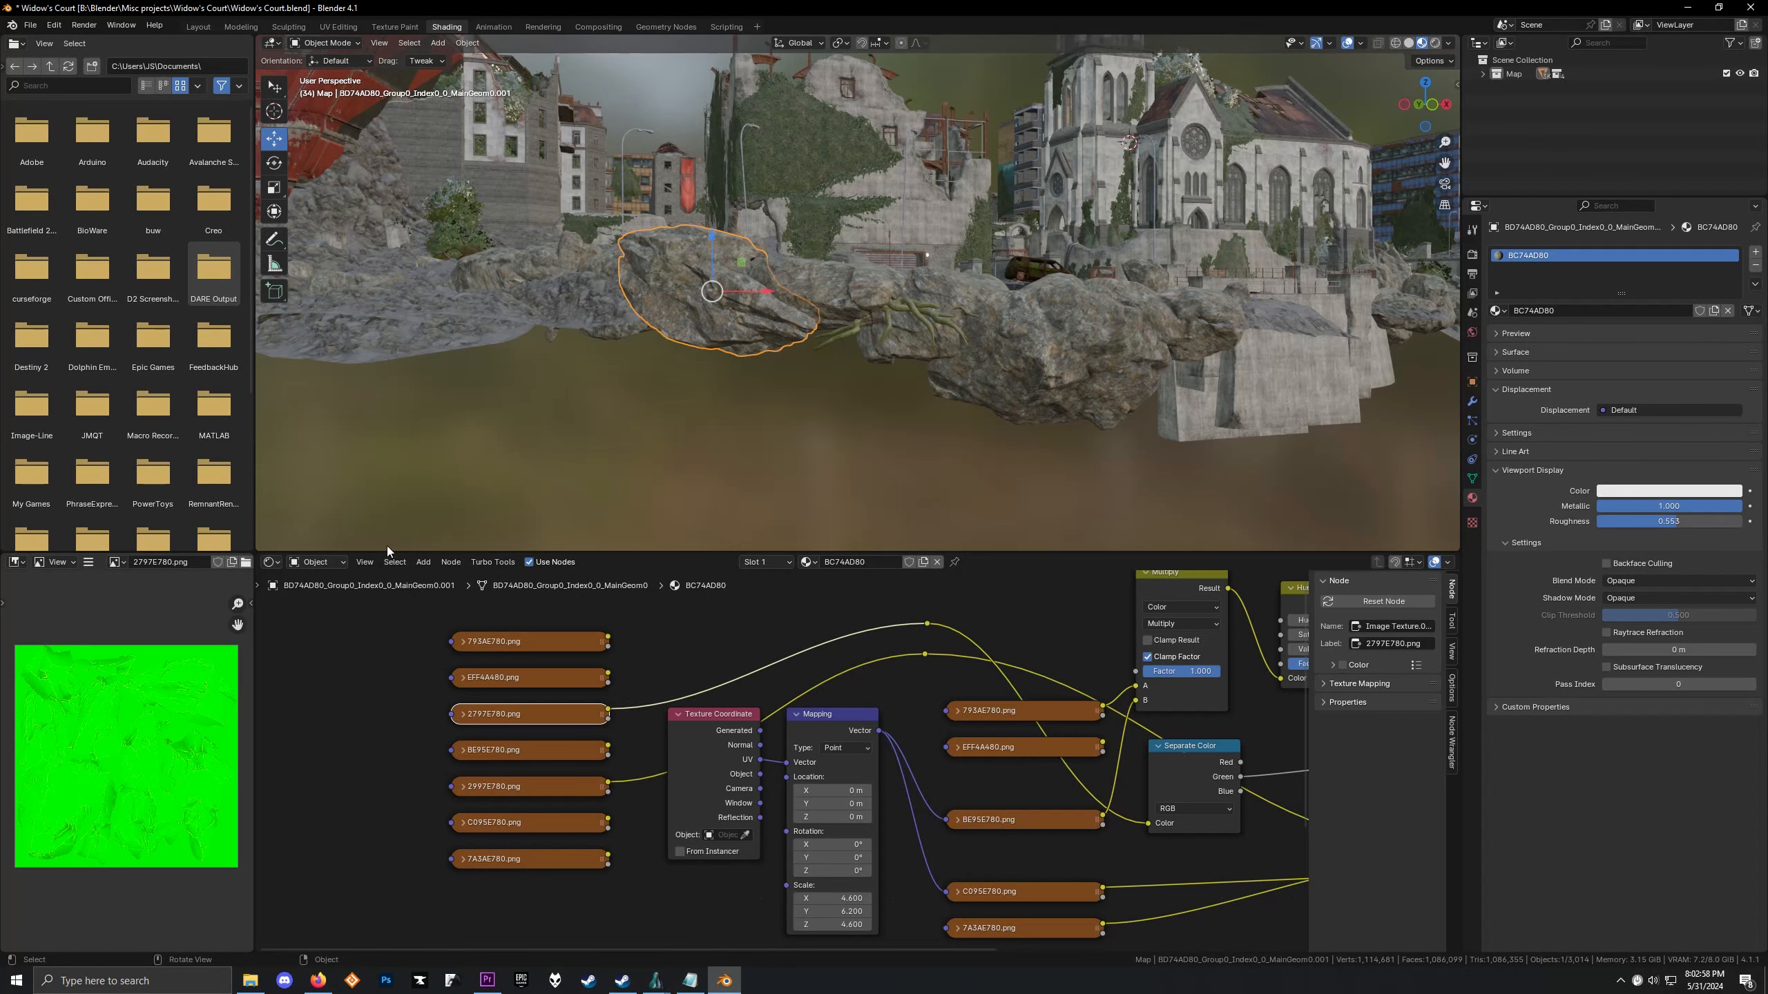
Survey the map from above, select a building behind the church and examine its walls and windows up close
middle_drag(905, 307, 831, 327)
scroll(834, 328, down, 2)
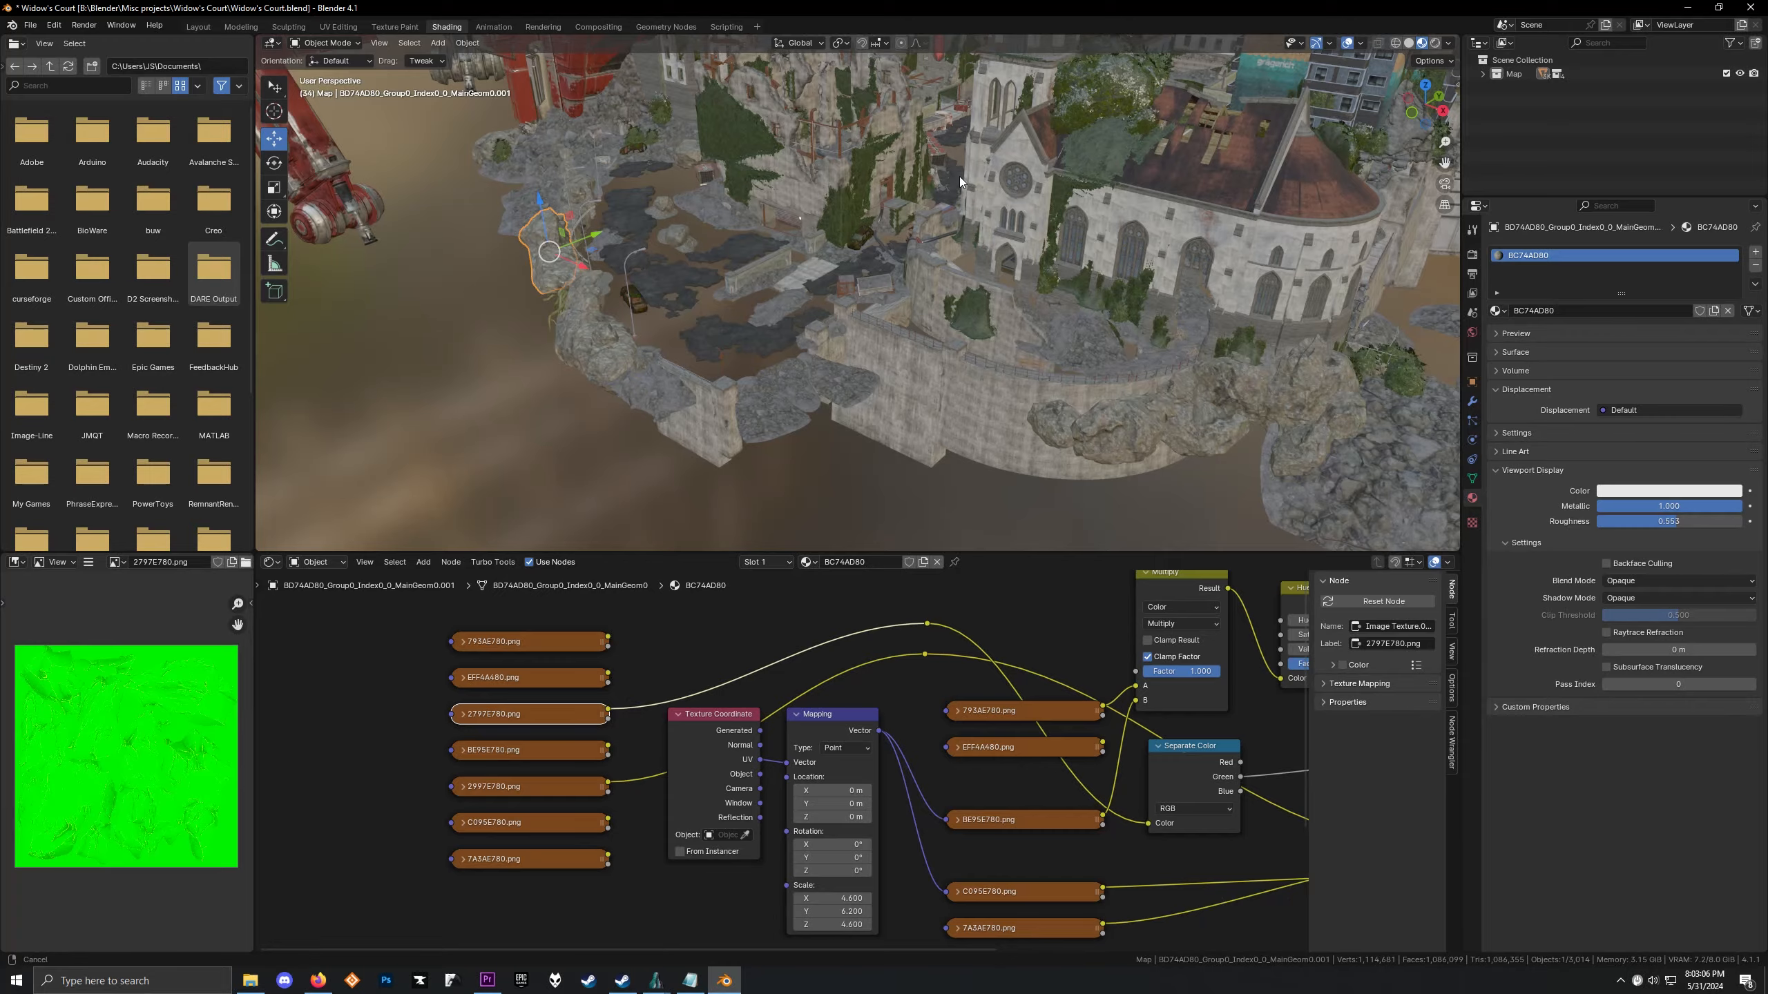
middle_drag(958, 177, 635, 391)
click(795, 227)
scroll(795, 227, up, 4)
scroll(895, 216, up, 7)
scroll(895, 216, down, 9)
scroll(922, 287, up, 5)
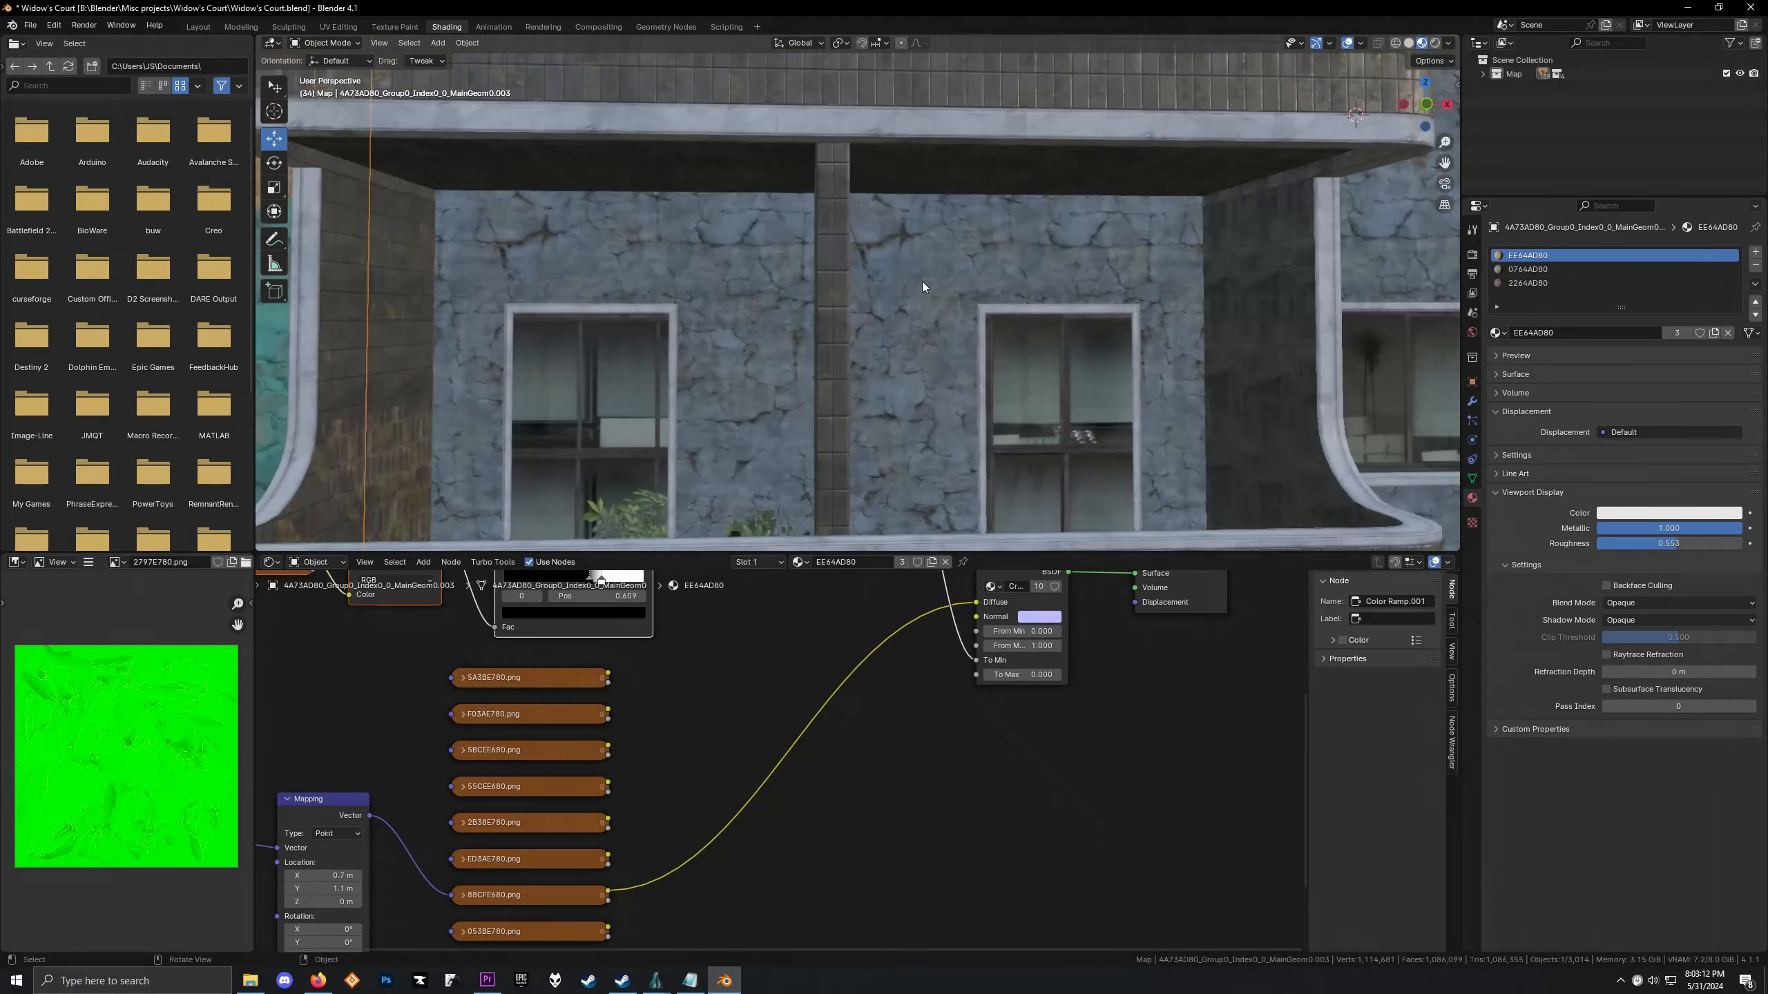
Examine the surrounding buildings from several distances and angles
scroll(855, 271, down, 6)
middle_drag(855, 271, 759, 339)
scroll(864, 318, up, 5)
middle_drag(1069, 323, 849, 257)
scroll(889, 348, up, 4)
scroll(829, 312, down, 3)
scroll(845, 304, up, 3)
scroll(844, 305, down, 3)
Isolate the 2225D880 background collection, then make the CA21D880 map collection visible along with it
key(2)
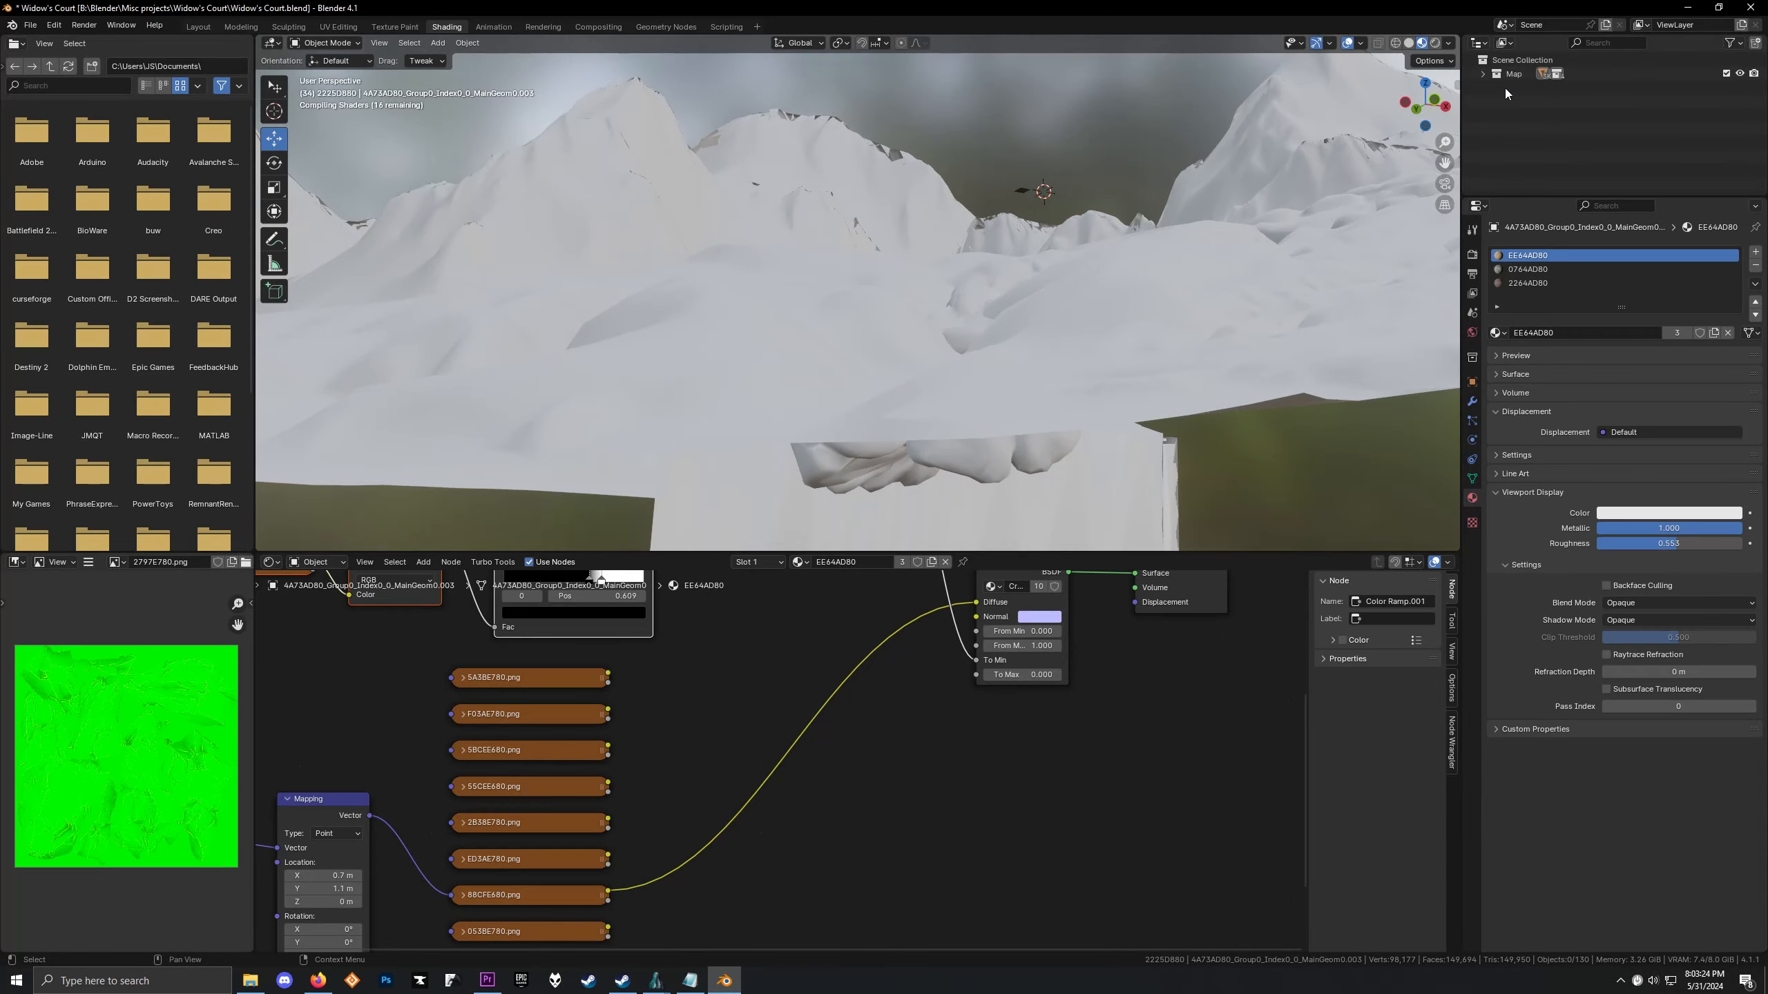
click(1482, 73)
click(1740, 87)
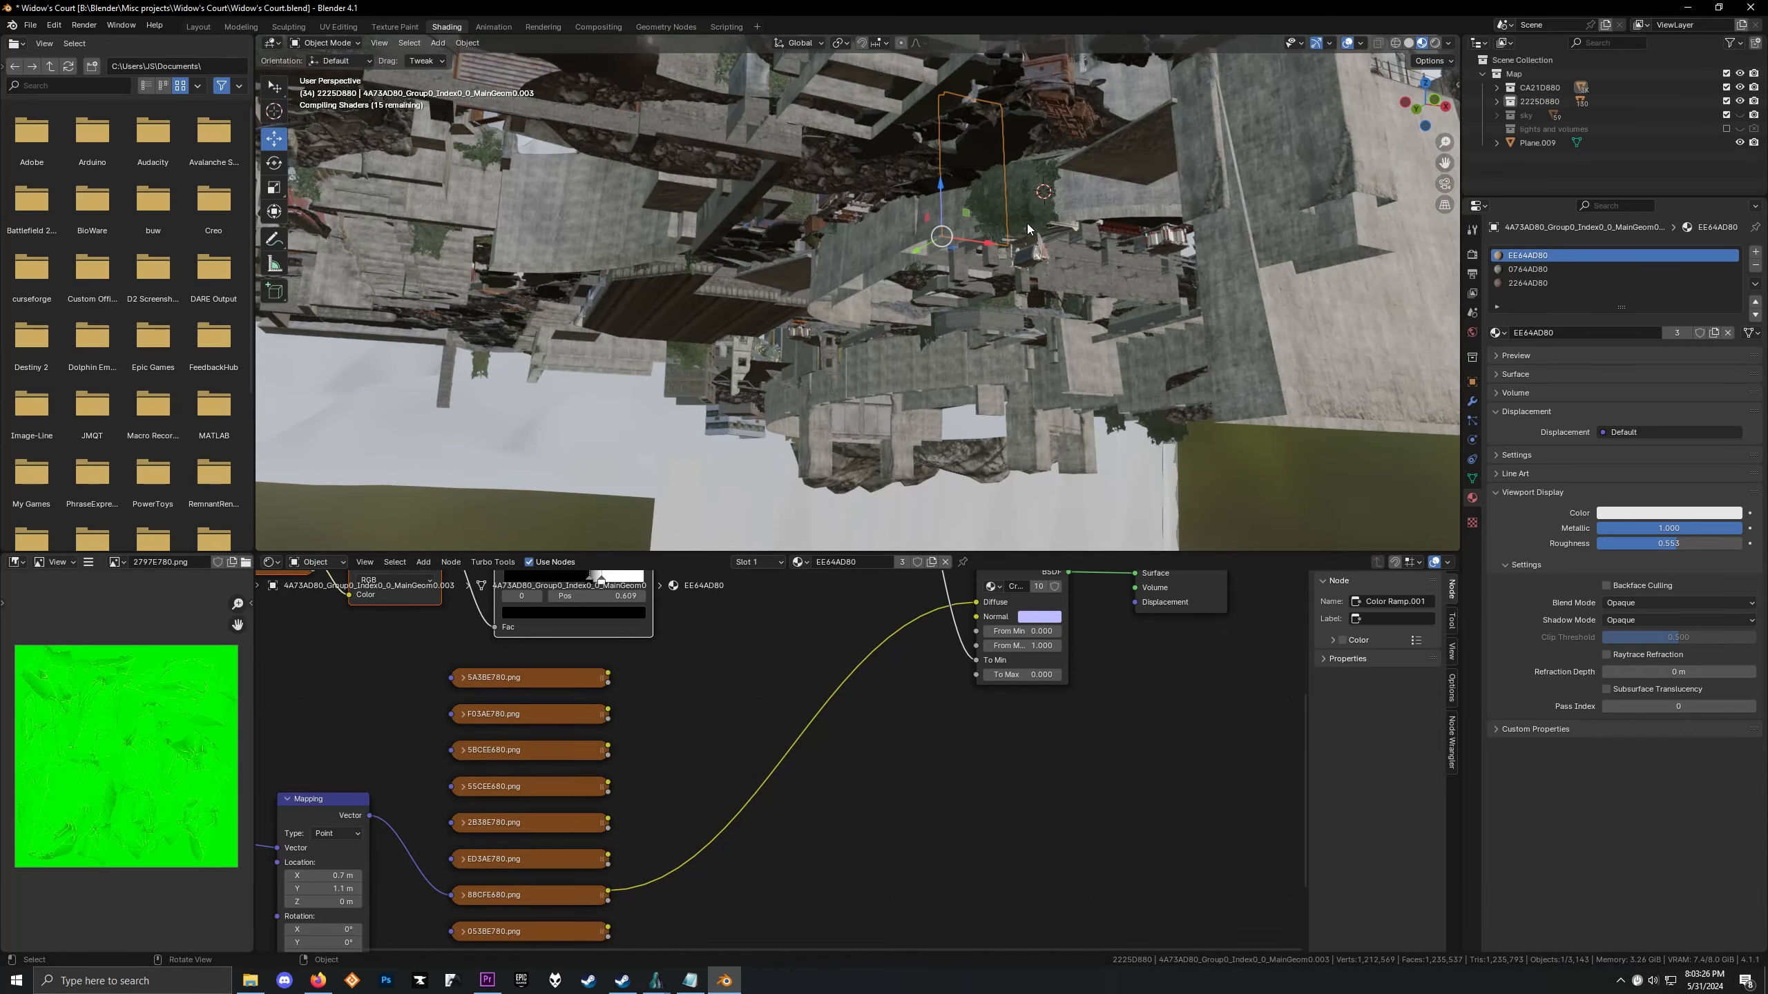
middle_drag(949, 272, 899, 224)
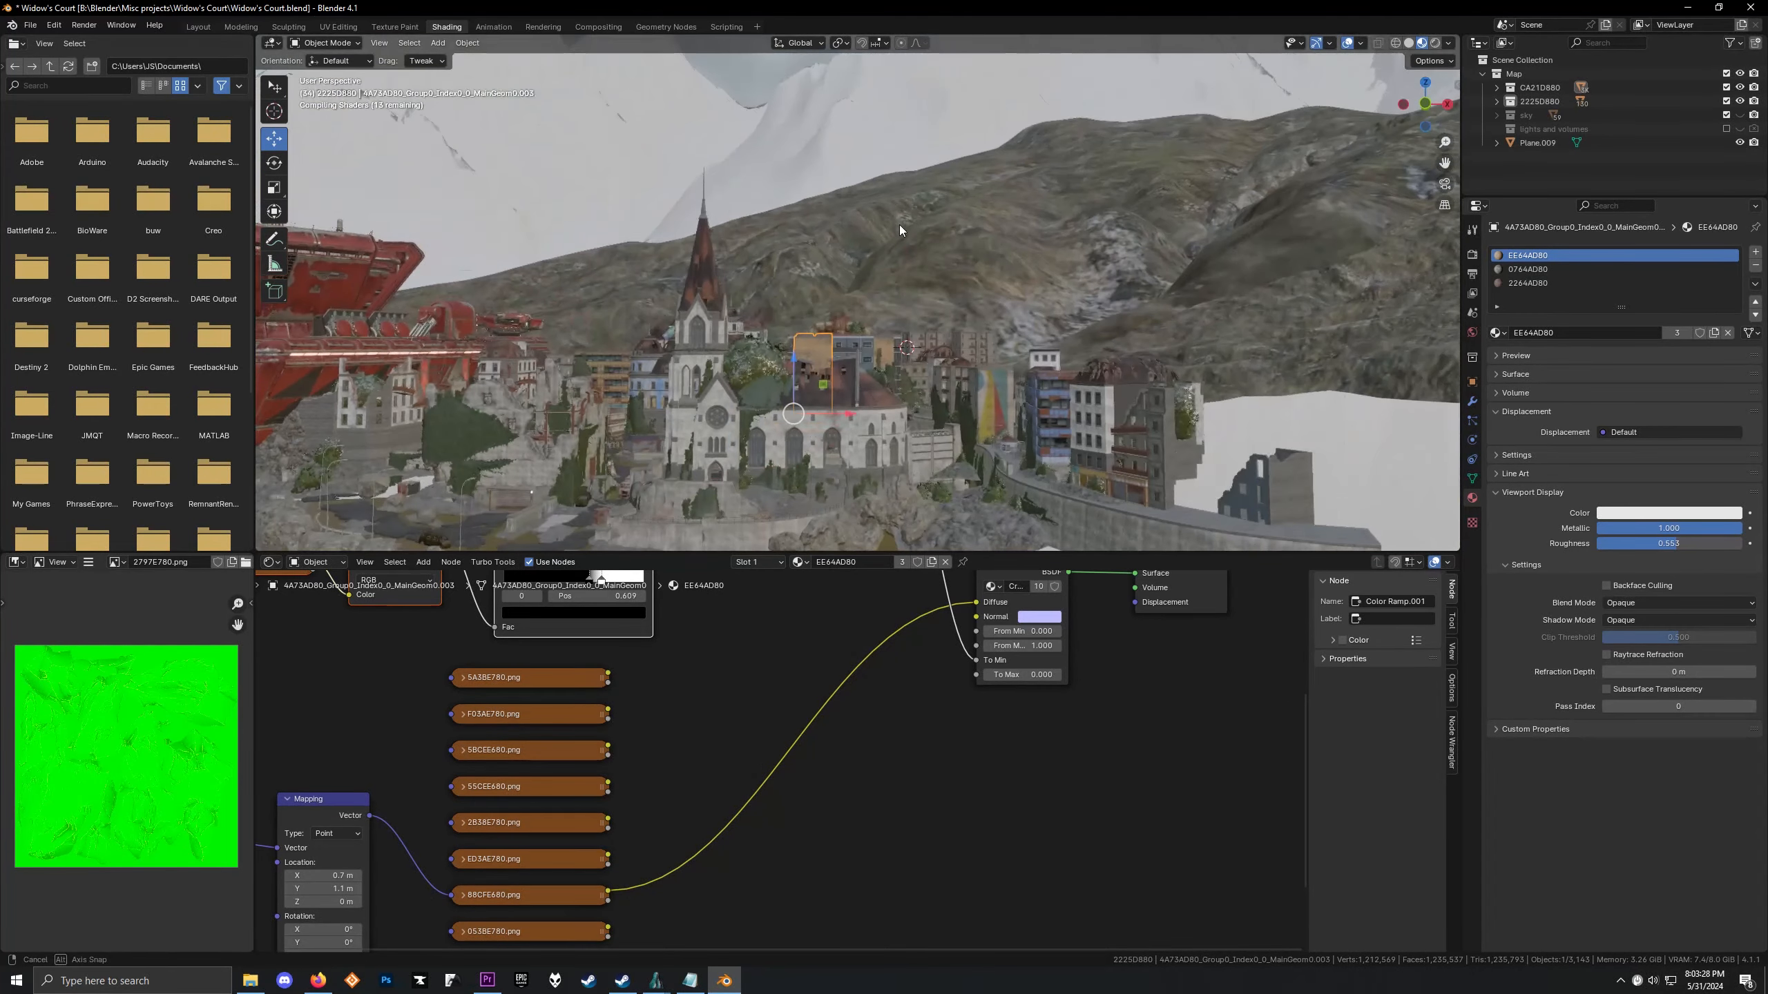
Look over the background city and select the rusty roof of the blue building
middle_drag(605, 236, 820, 292)
scroll(740, 365, up, 5)
scroll(858, 359, down, 4)
scroll(867, 357, up, 6)
click(559, 238)
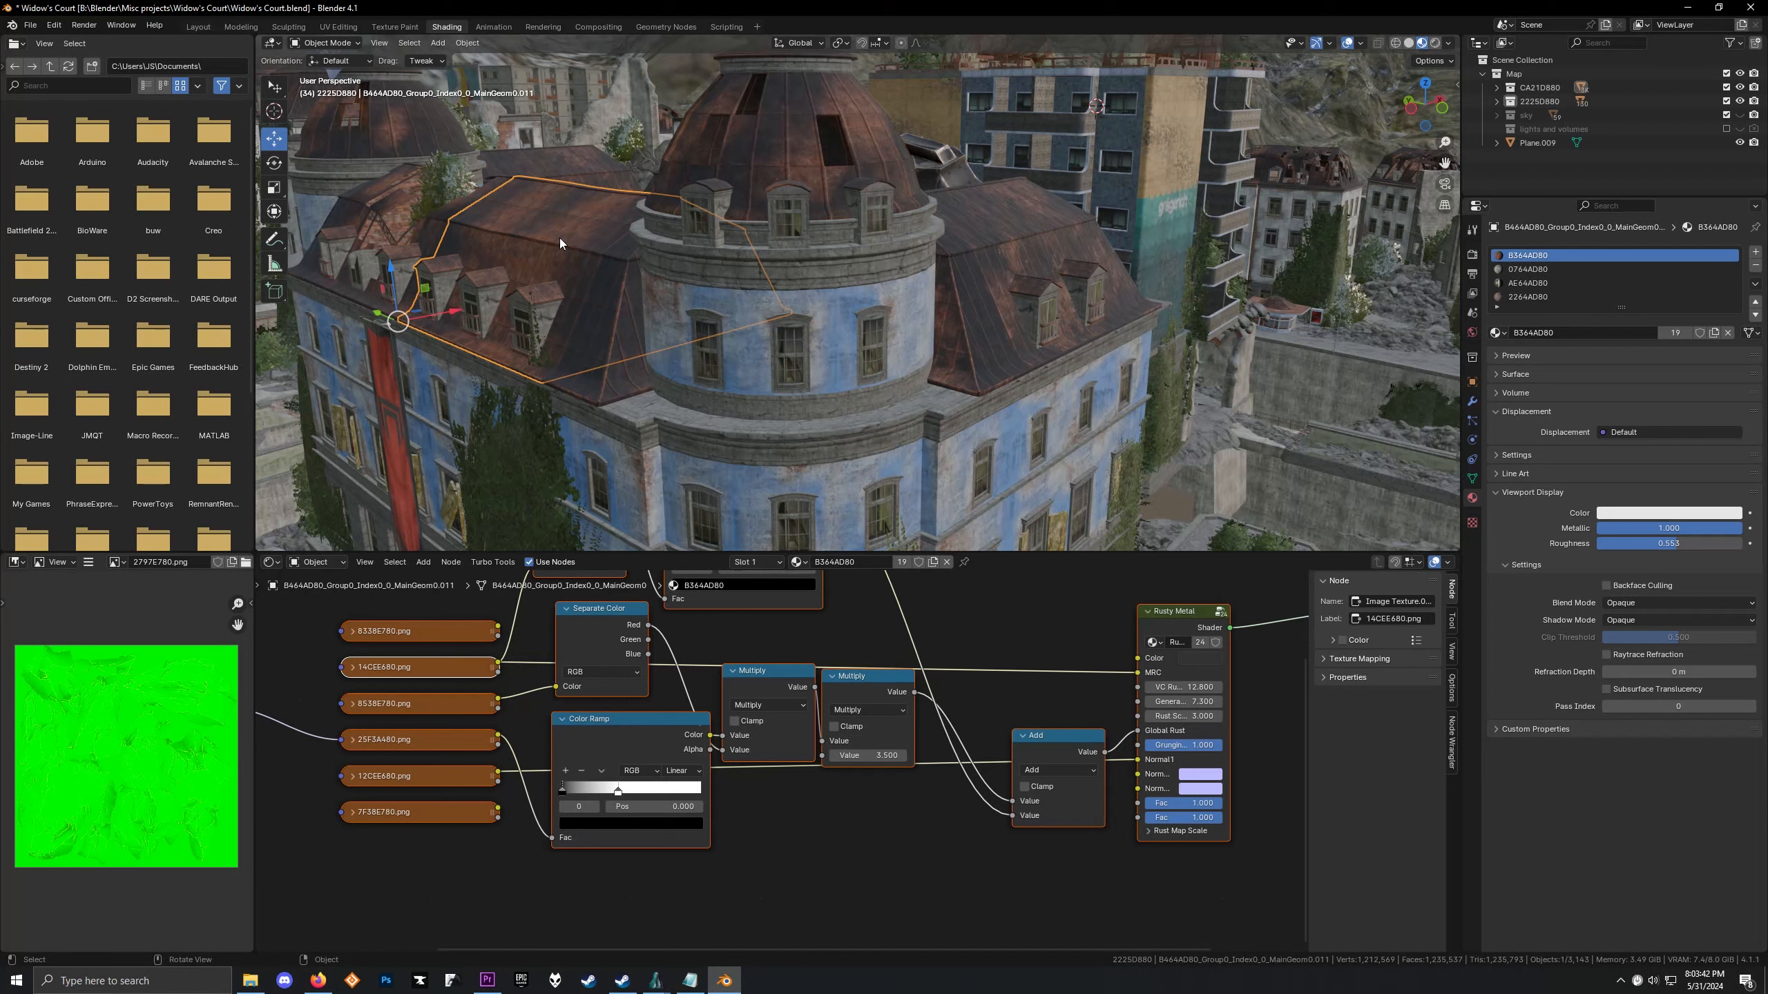
Preview each image texture feeding the roof's B364AD80 material
scroll(772, 602, down, 2)
click(558, 681)
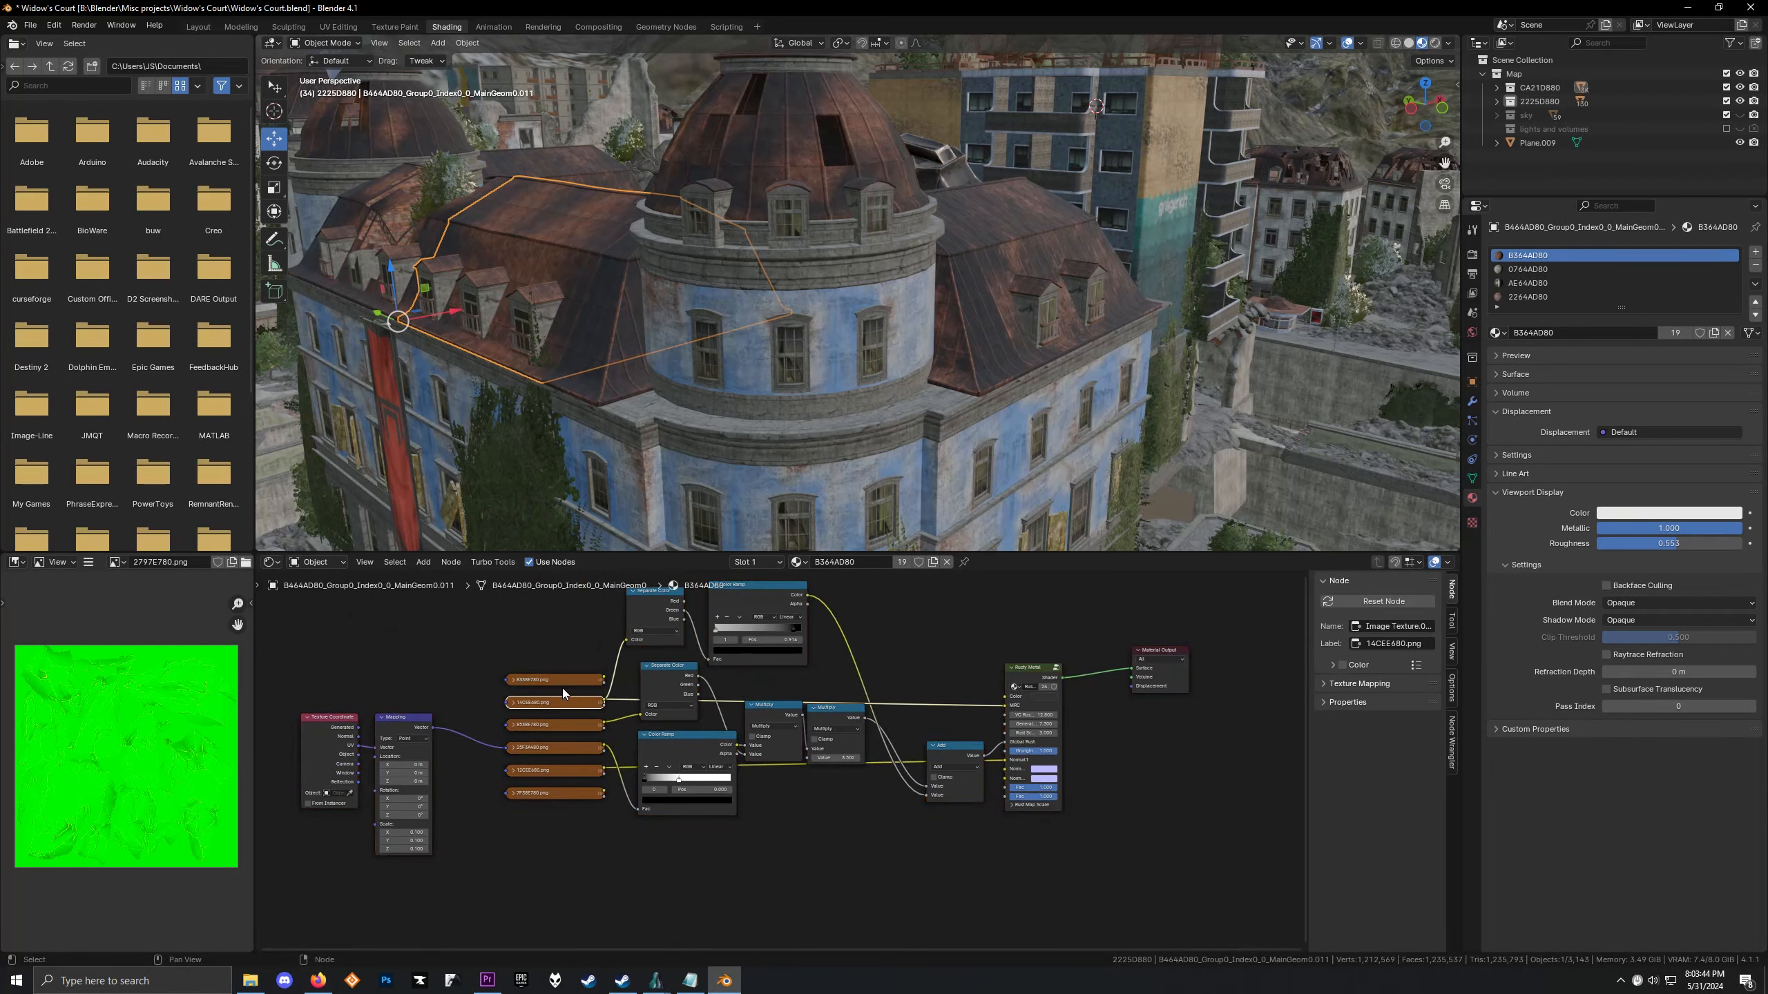
click(559, 701)
click(562, 724)
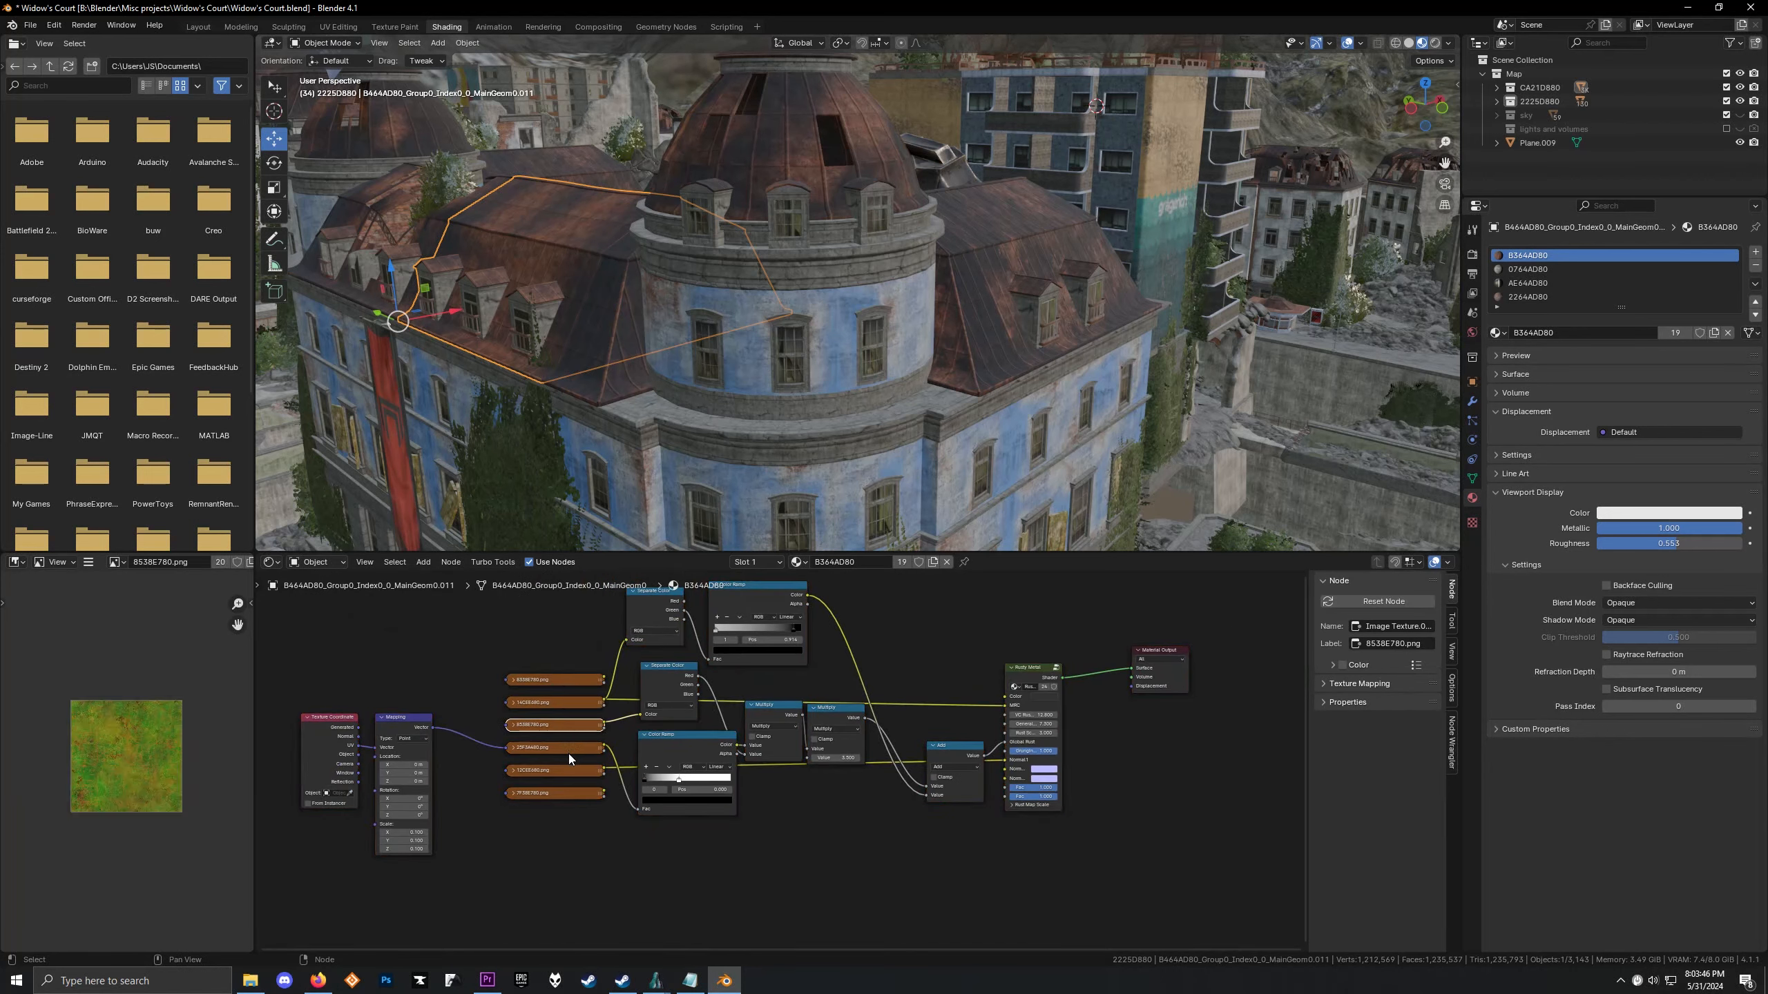
click(569, 750)
click(568, 772)
click(565, 792)
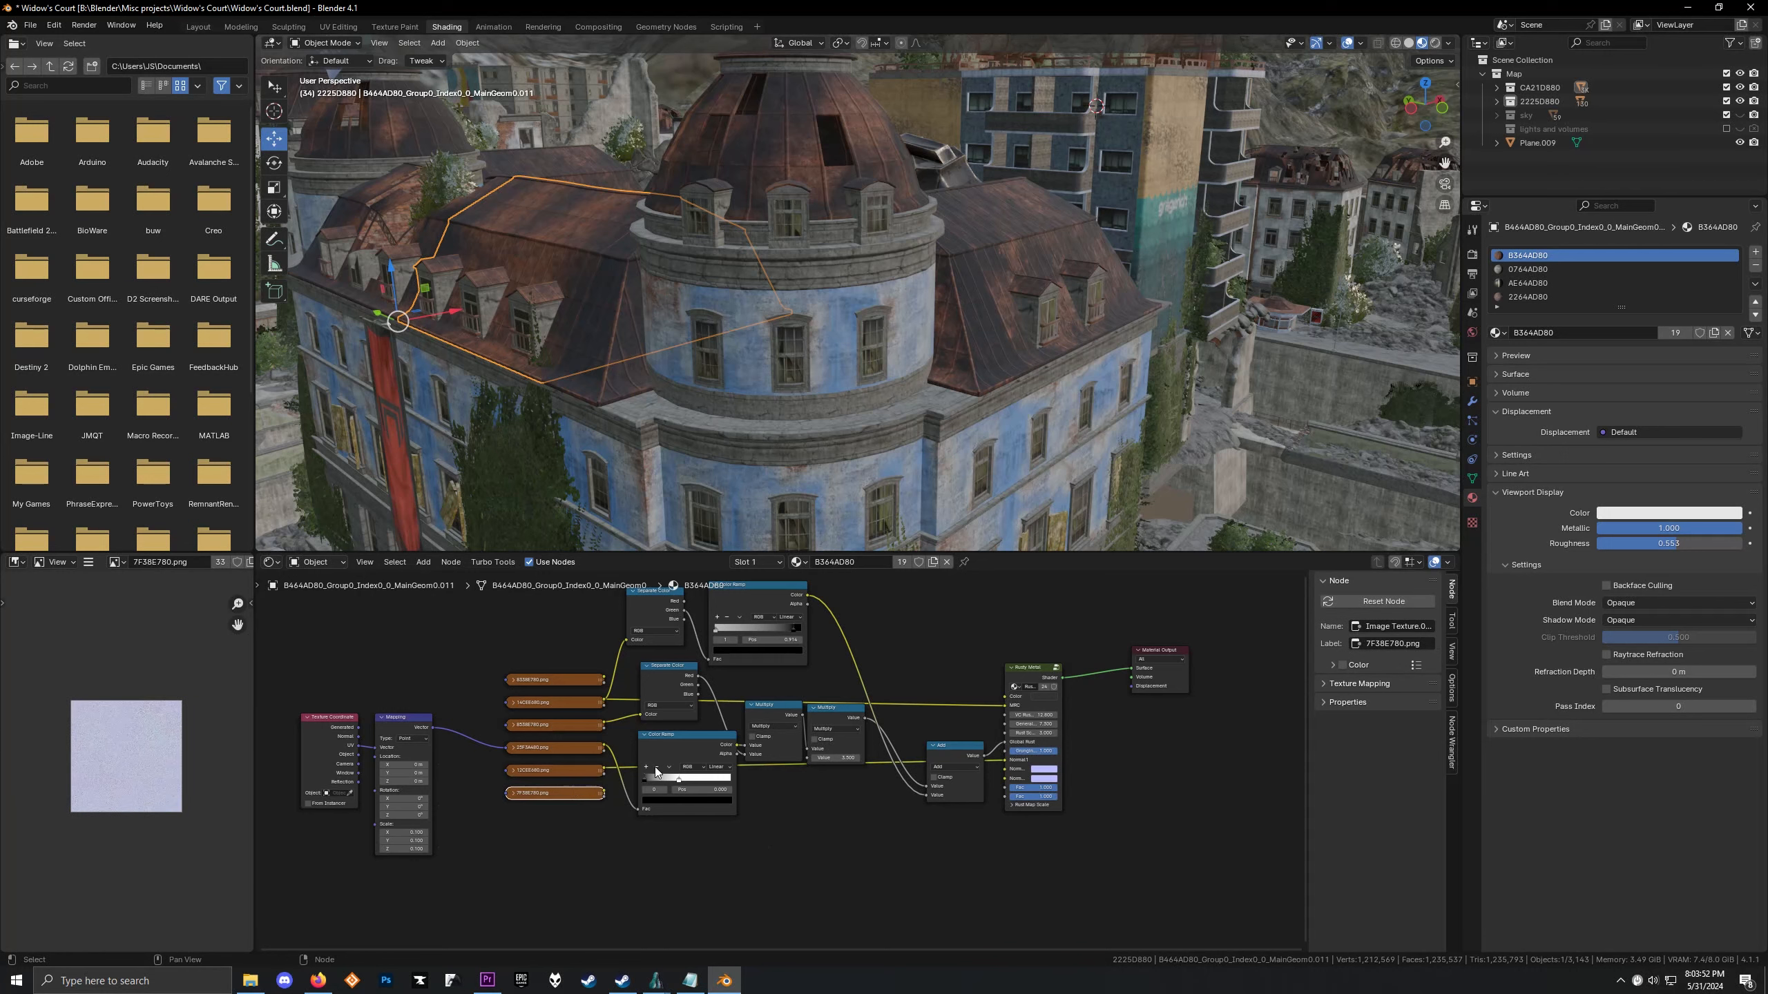
Examine the roof's rust colour texture 8338E780.png and compare it with the material's other five textures
scroll(654, 766, up, 2)
click(465, 635)
scroll(121, 758, up, 3)
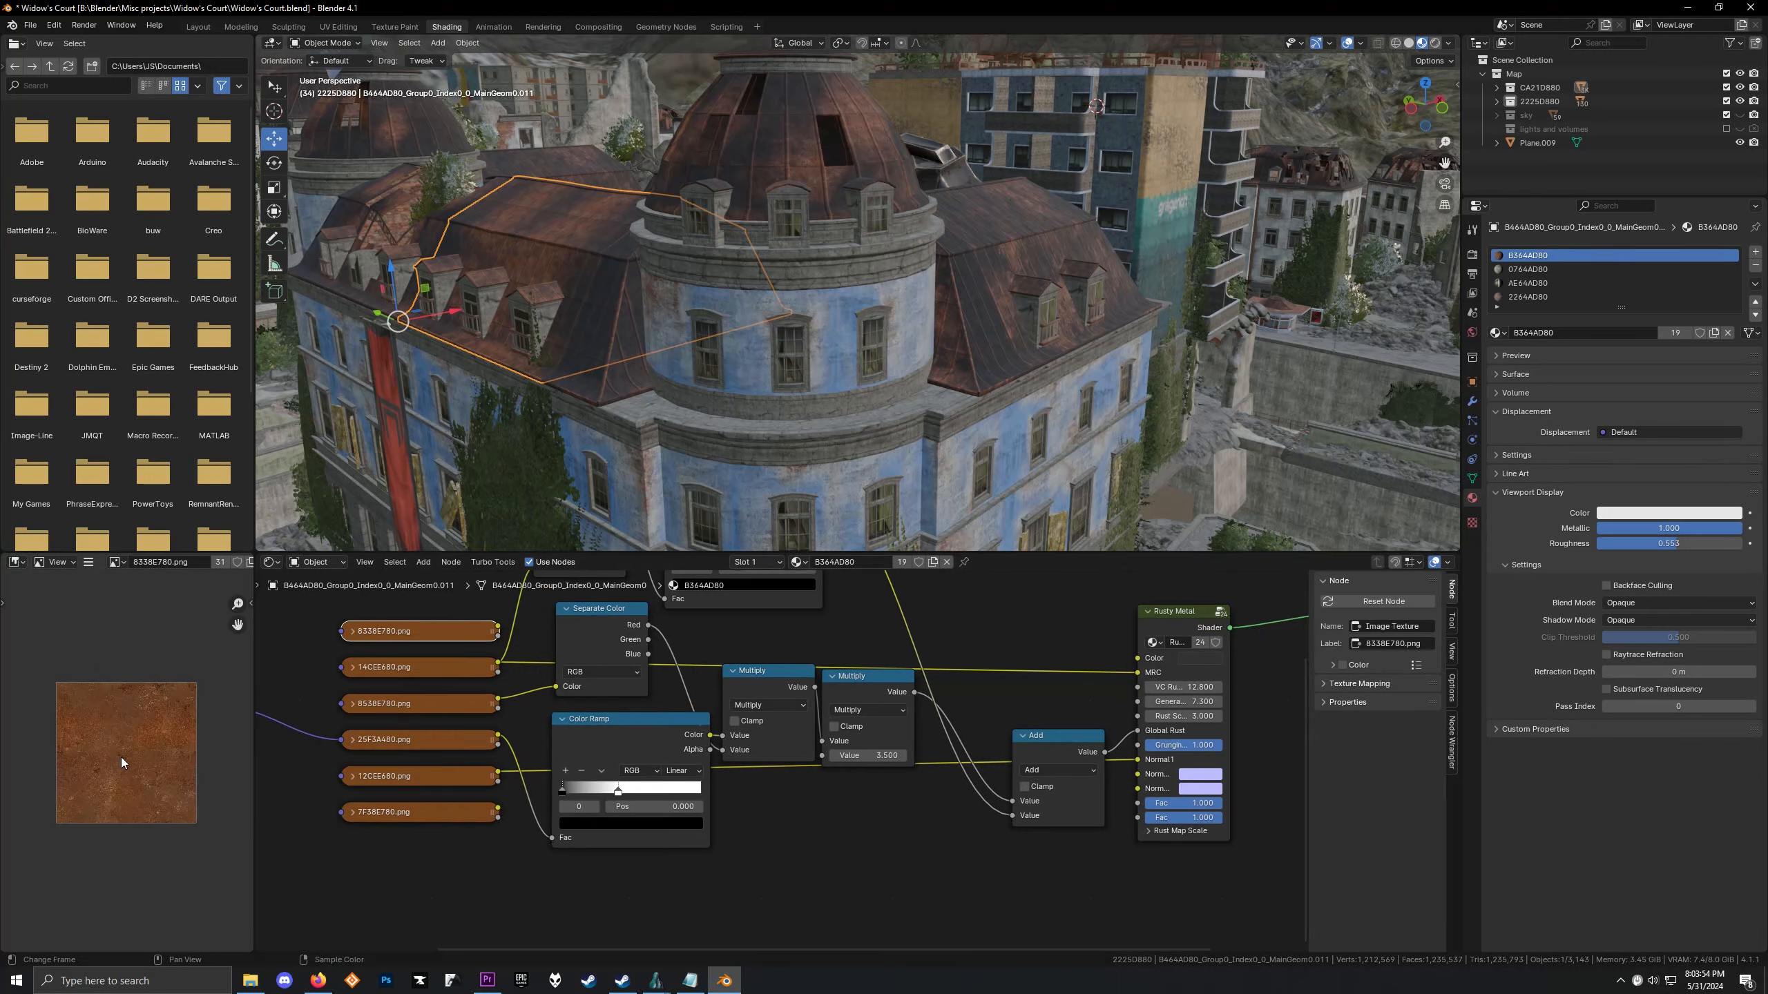
click(381, 667)
click(399, 705)
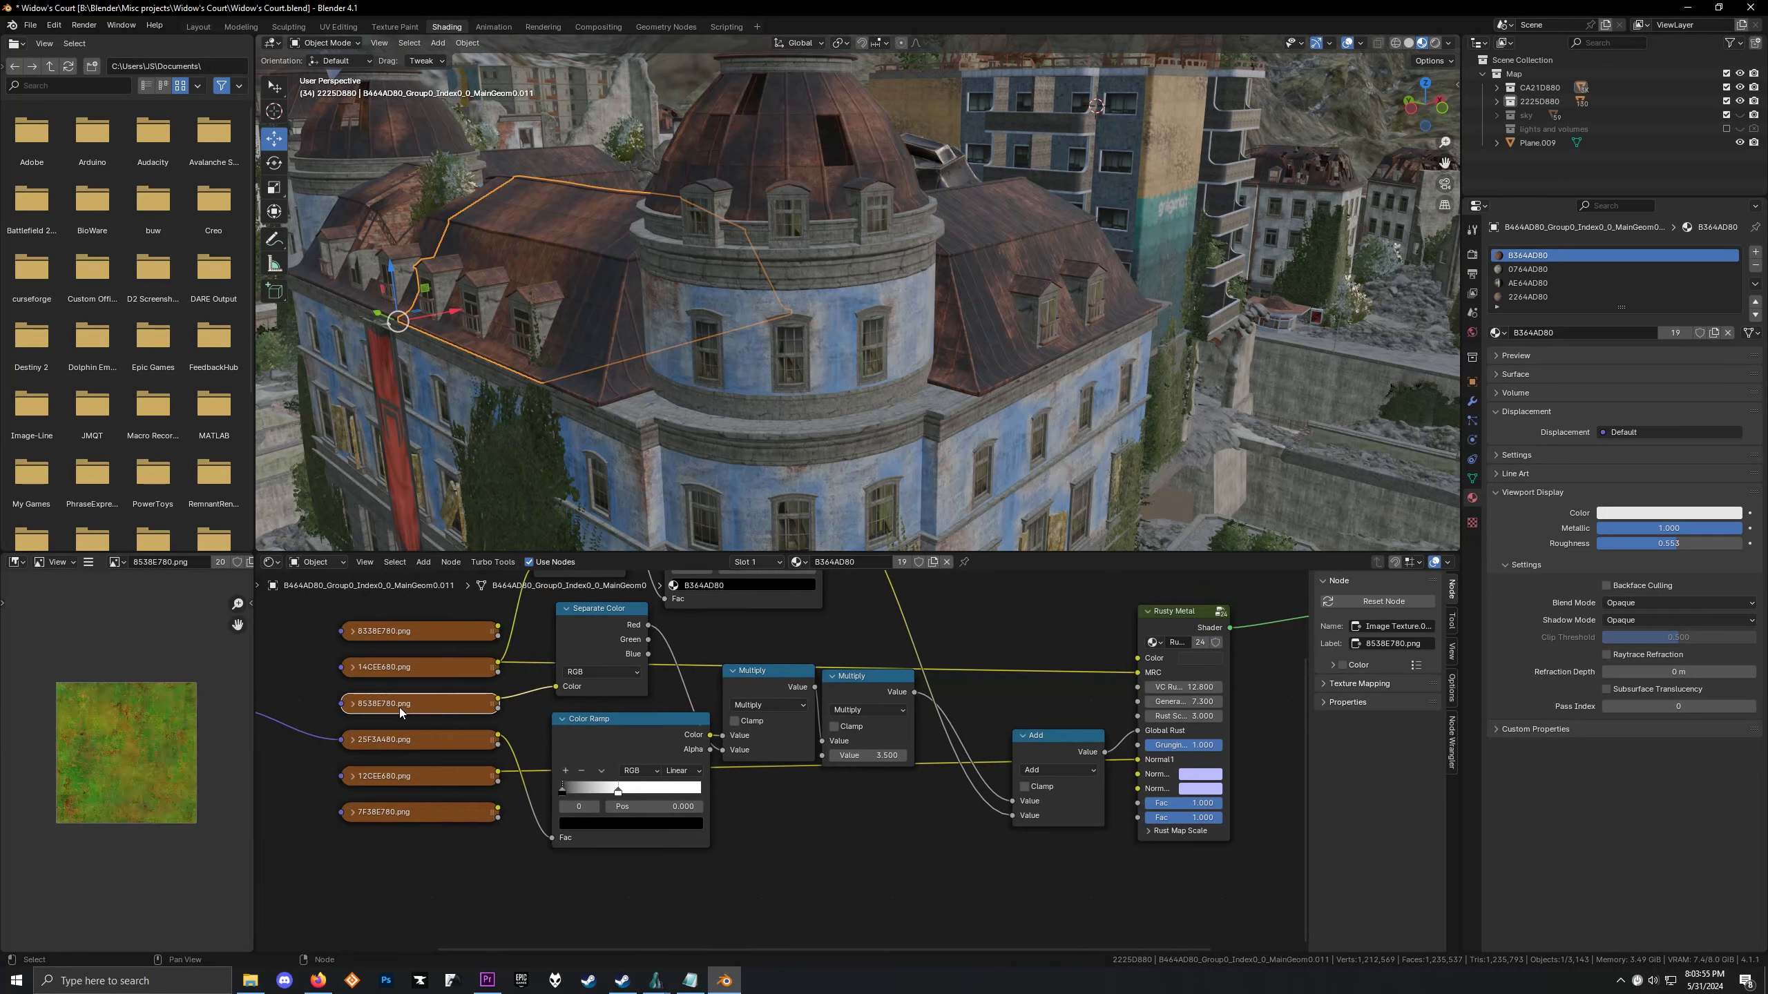
click(390, 752)
click(406, 776)
click(412, 813)
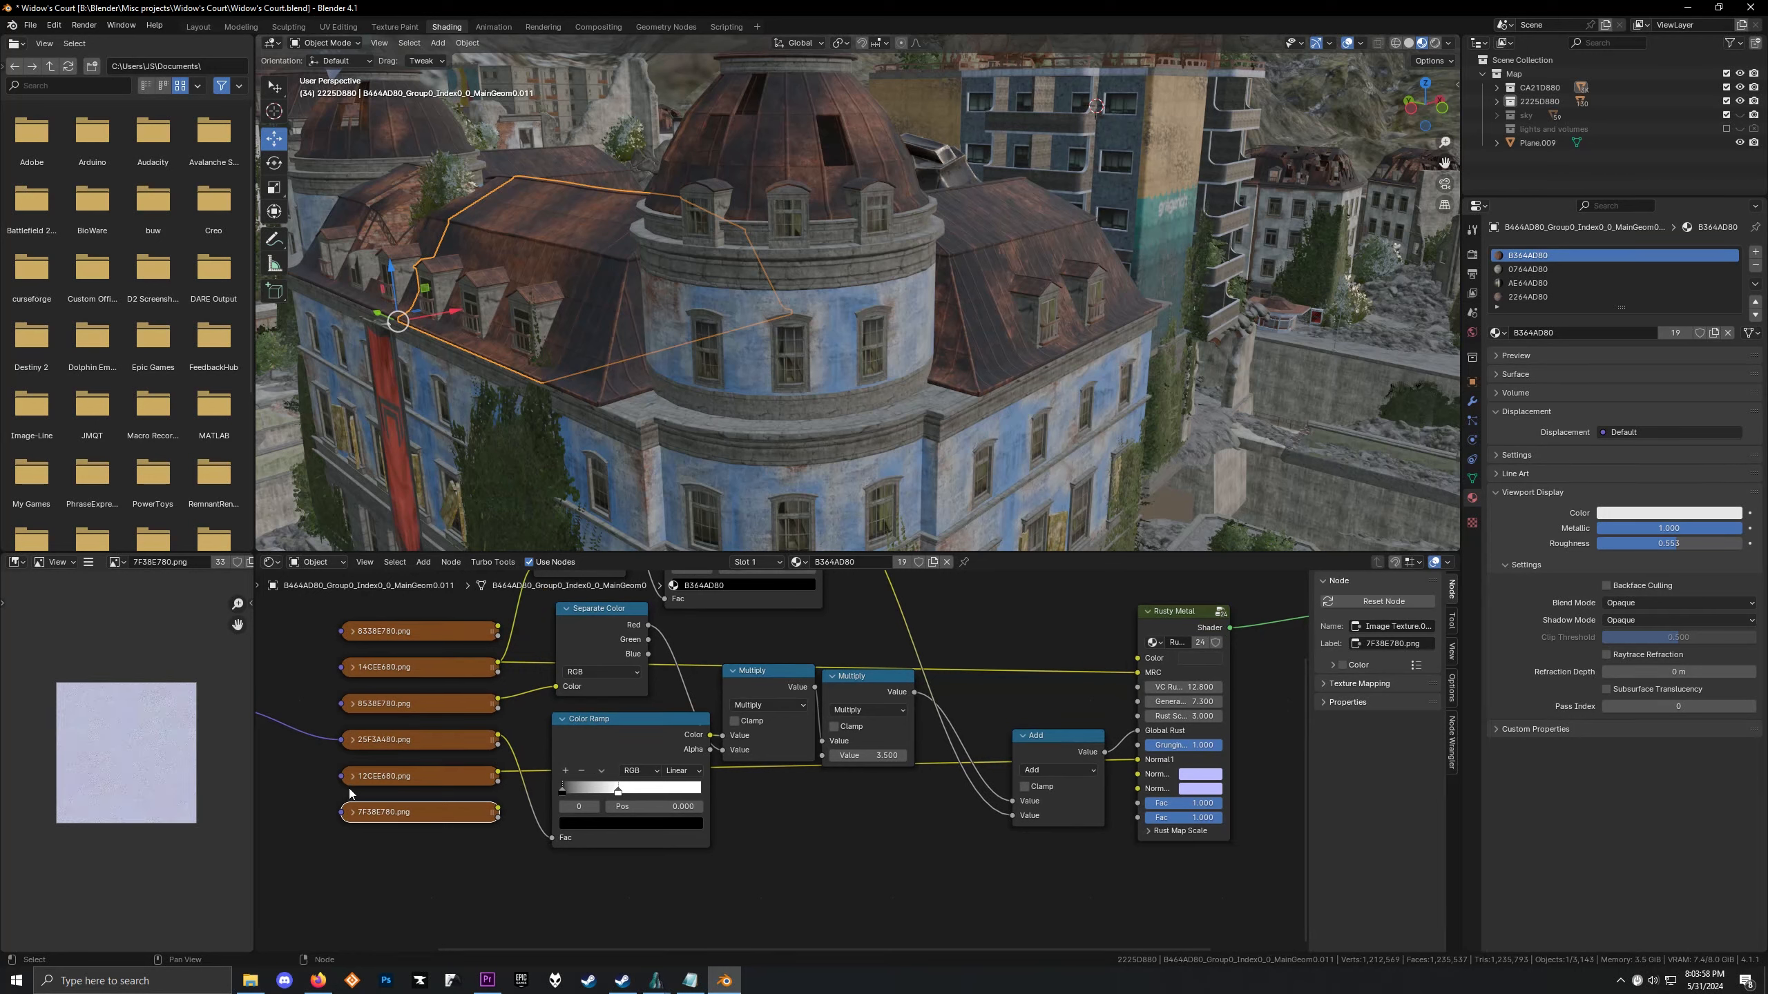
Check the 8538E780.png mask texture and its node connections, then examine the 8338E780.png rust texture up close
scroll(348, 788, up, 2)
click(487, 730)
click(417, 684)
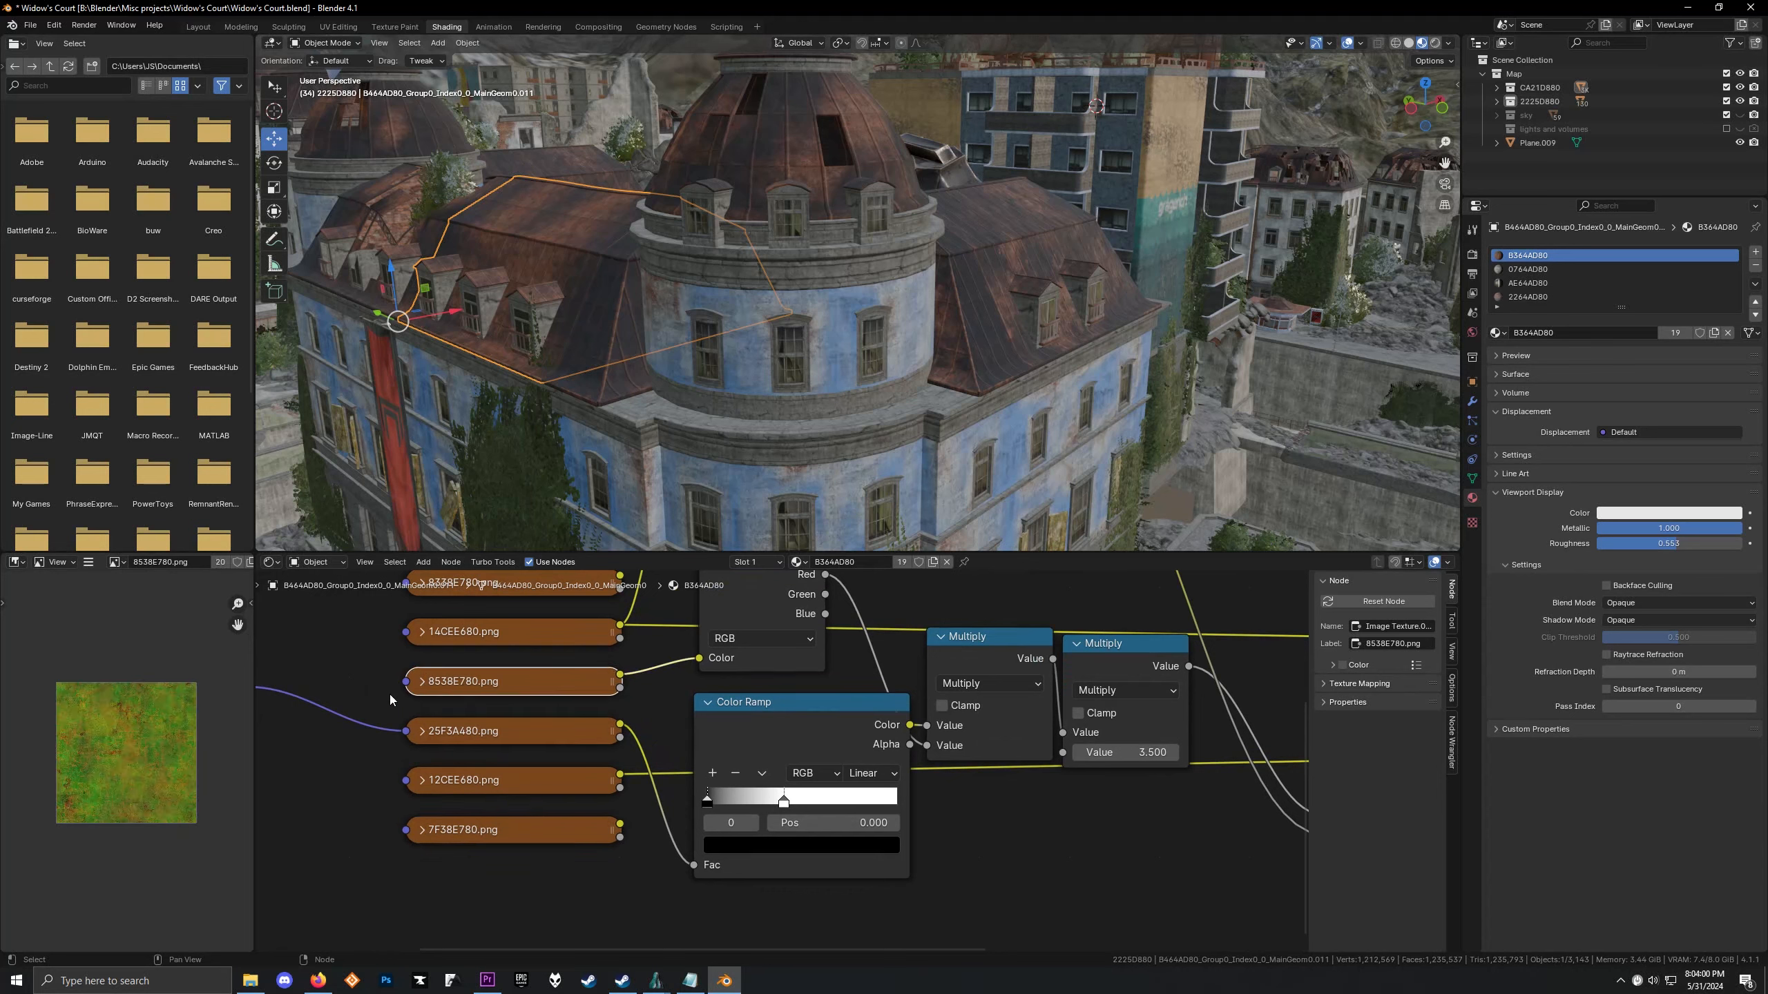
scroll(389, 693, down, 2)
click(569, 637)
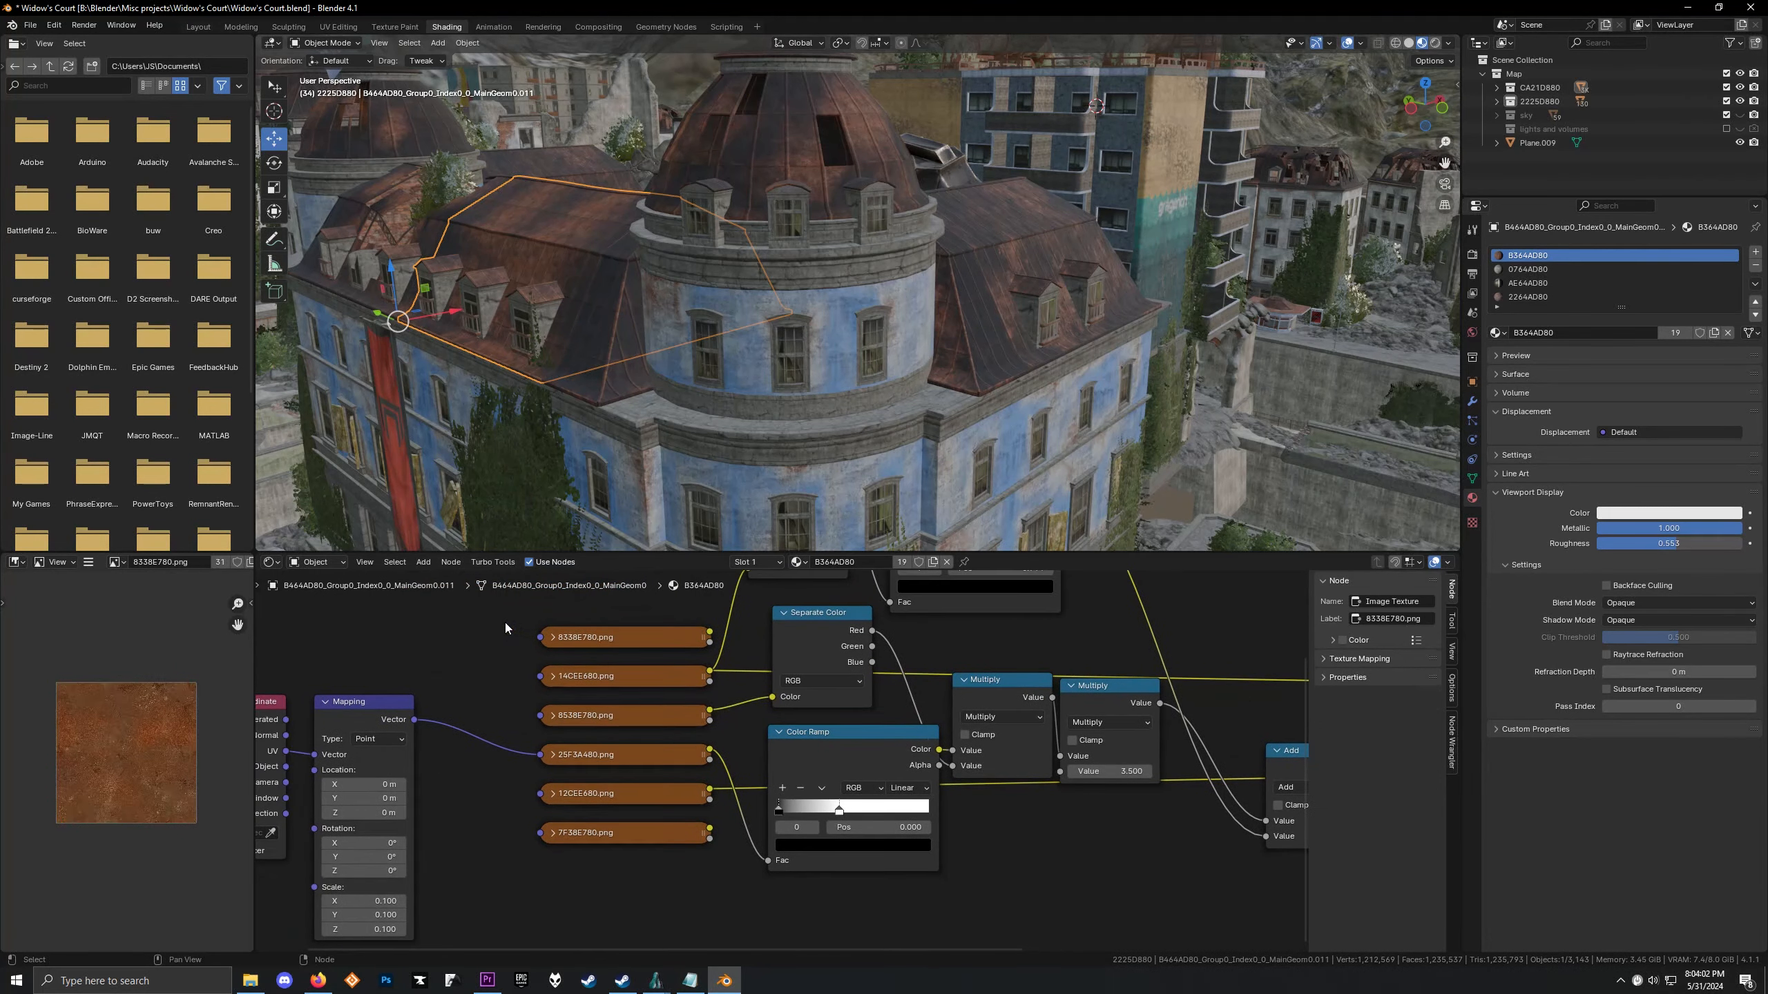
scroll(506, 622, down, 10)
scroll(636, 759, up, 11)
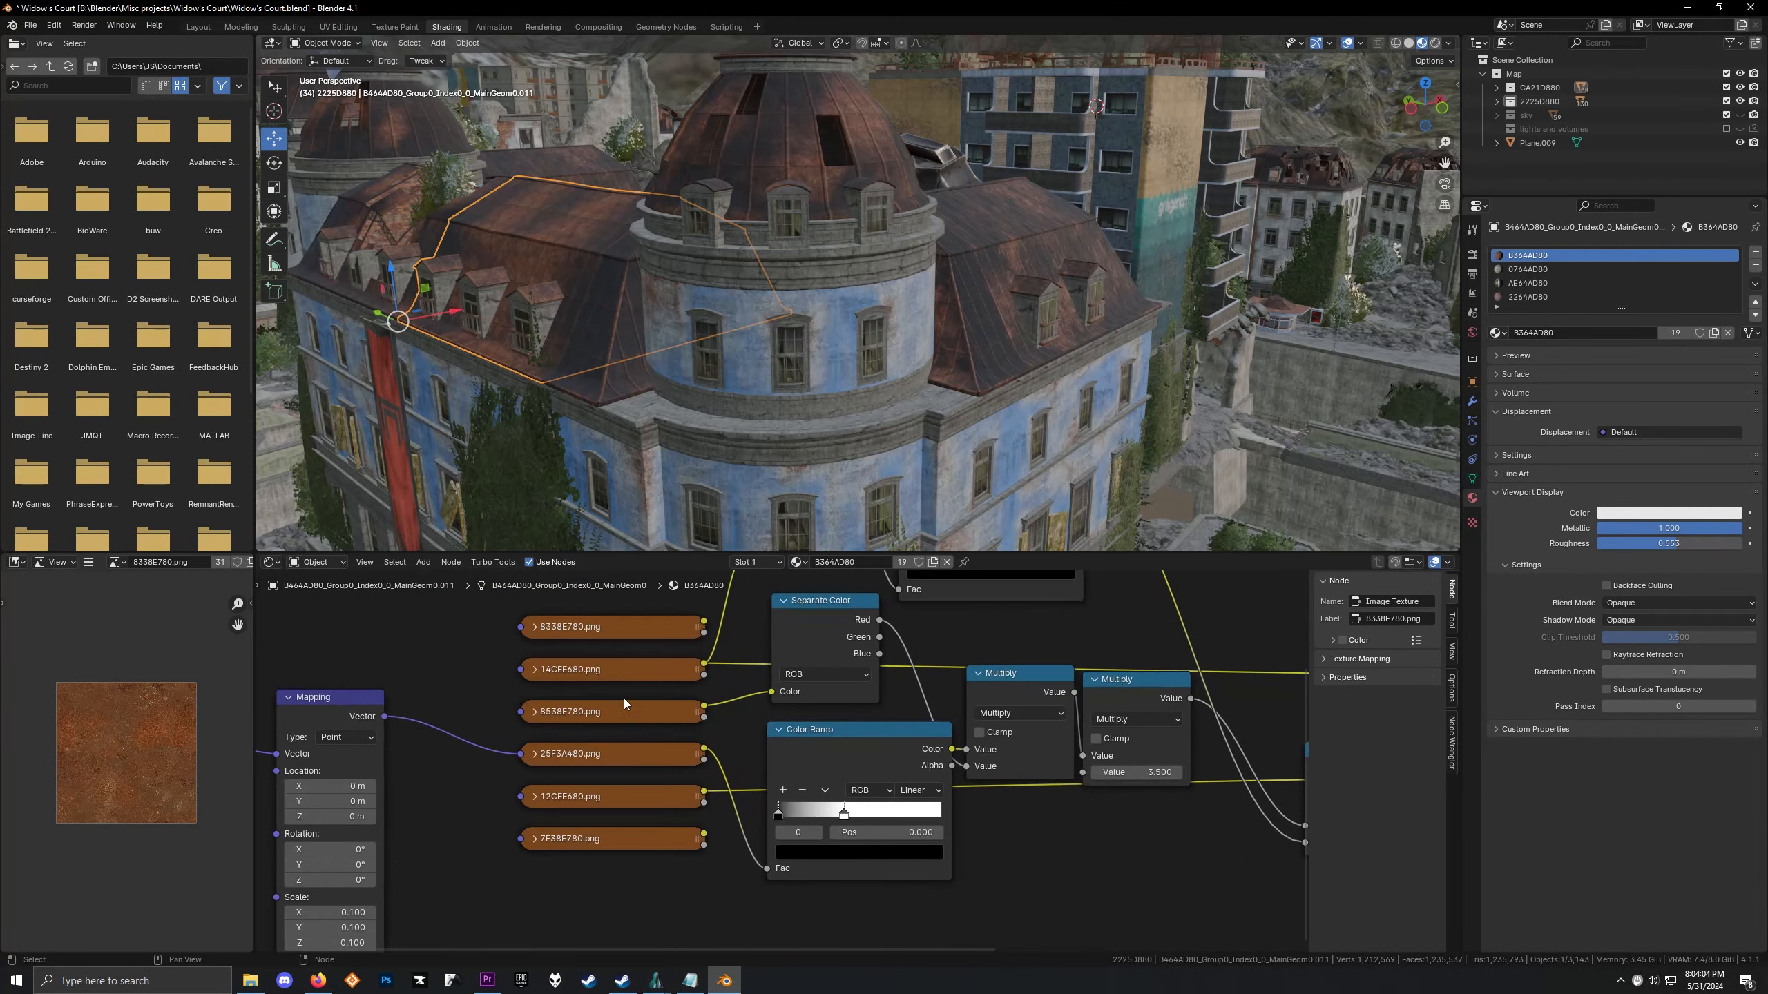
click(596, 633)
scroll(158, 738, up, 2)
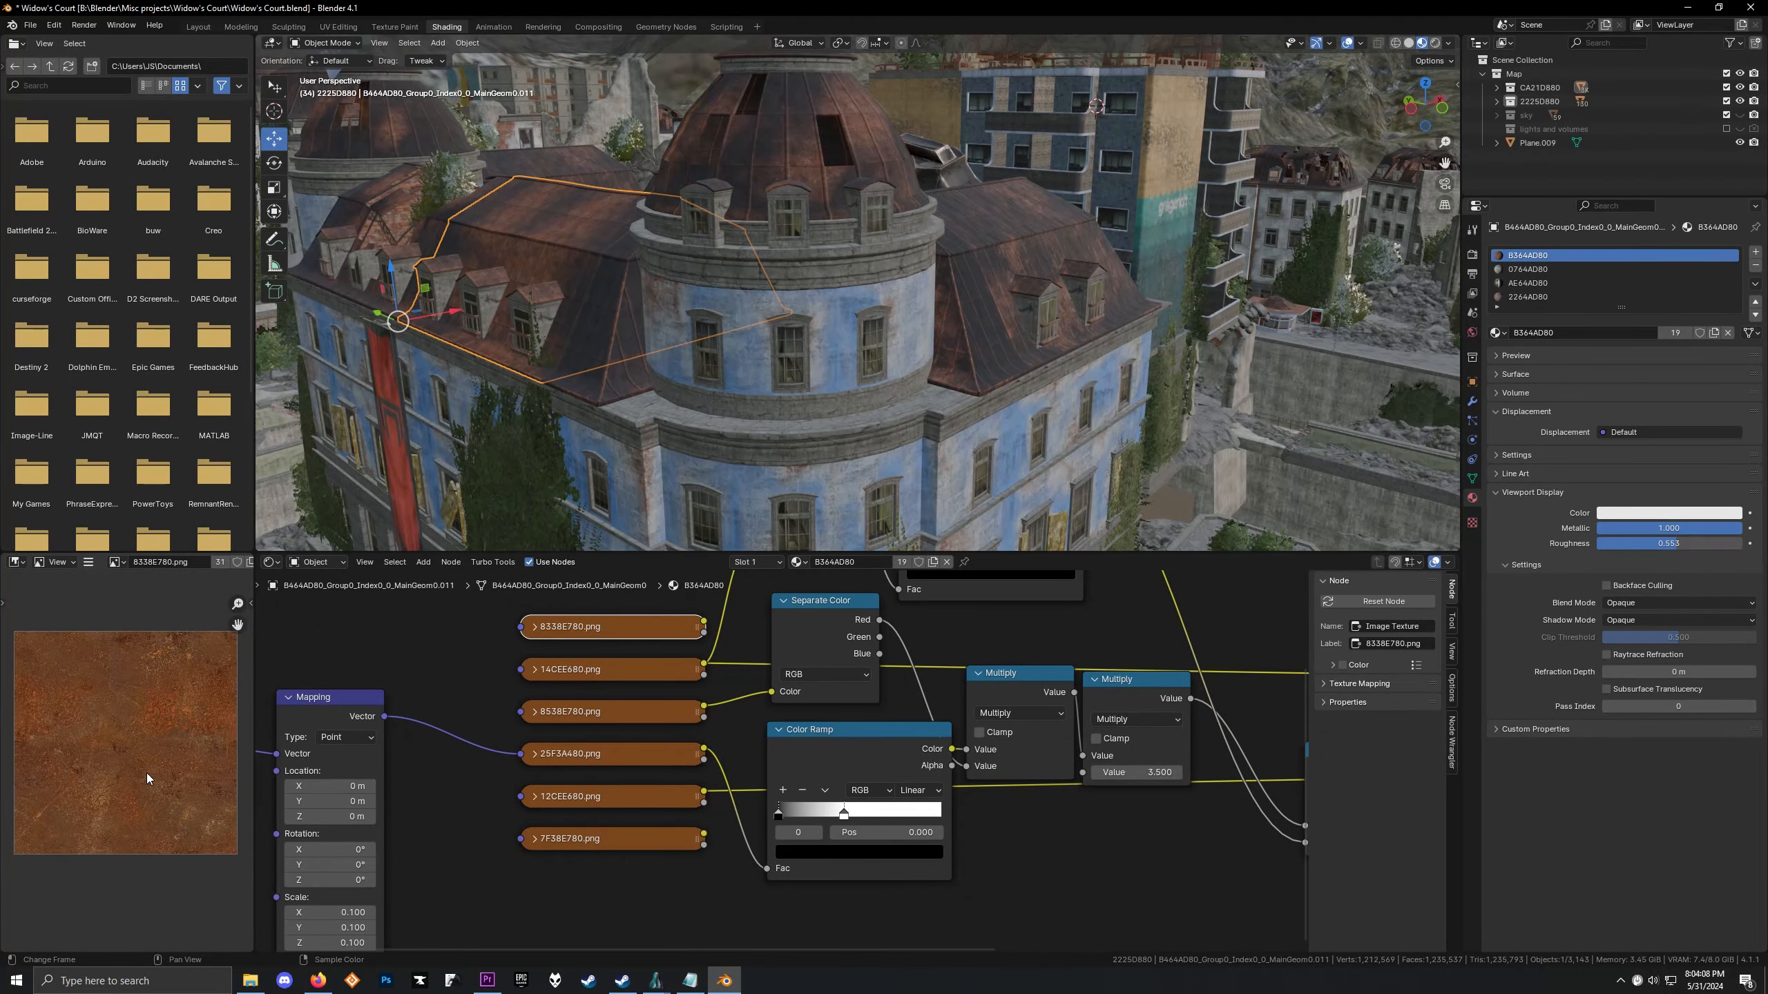
Follow the roof material's node chain through the Multiply and Add nodes to the Rusty Metal group and back
middle_drag(1219, 701, 631, 694)
scroll(832, 694, up, 3)
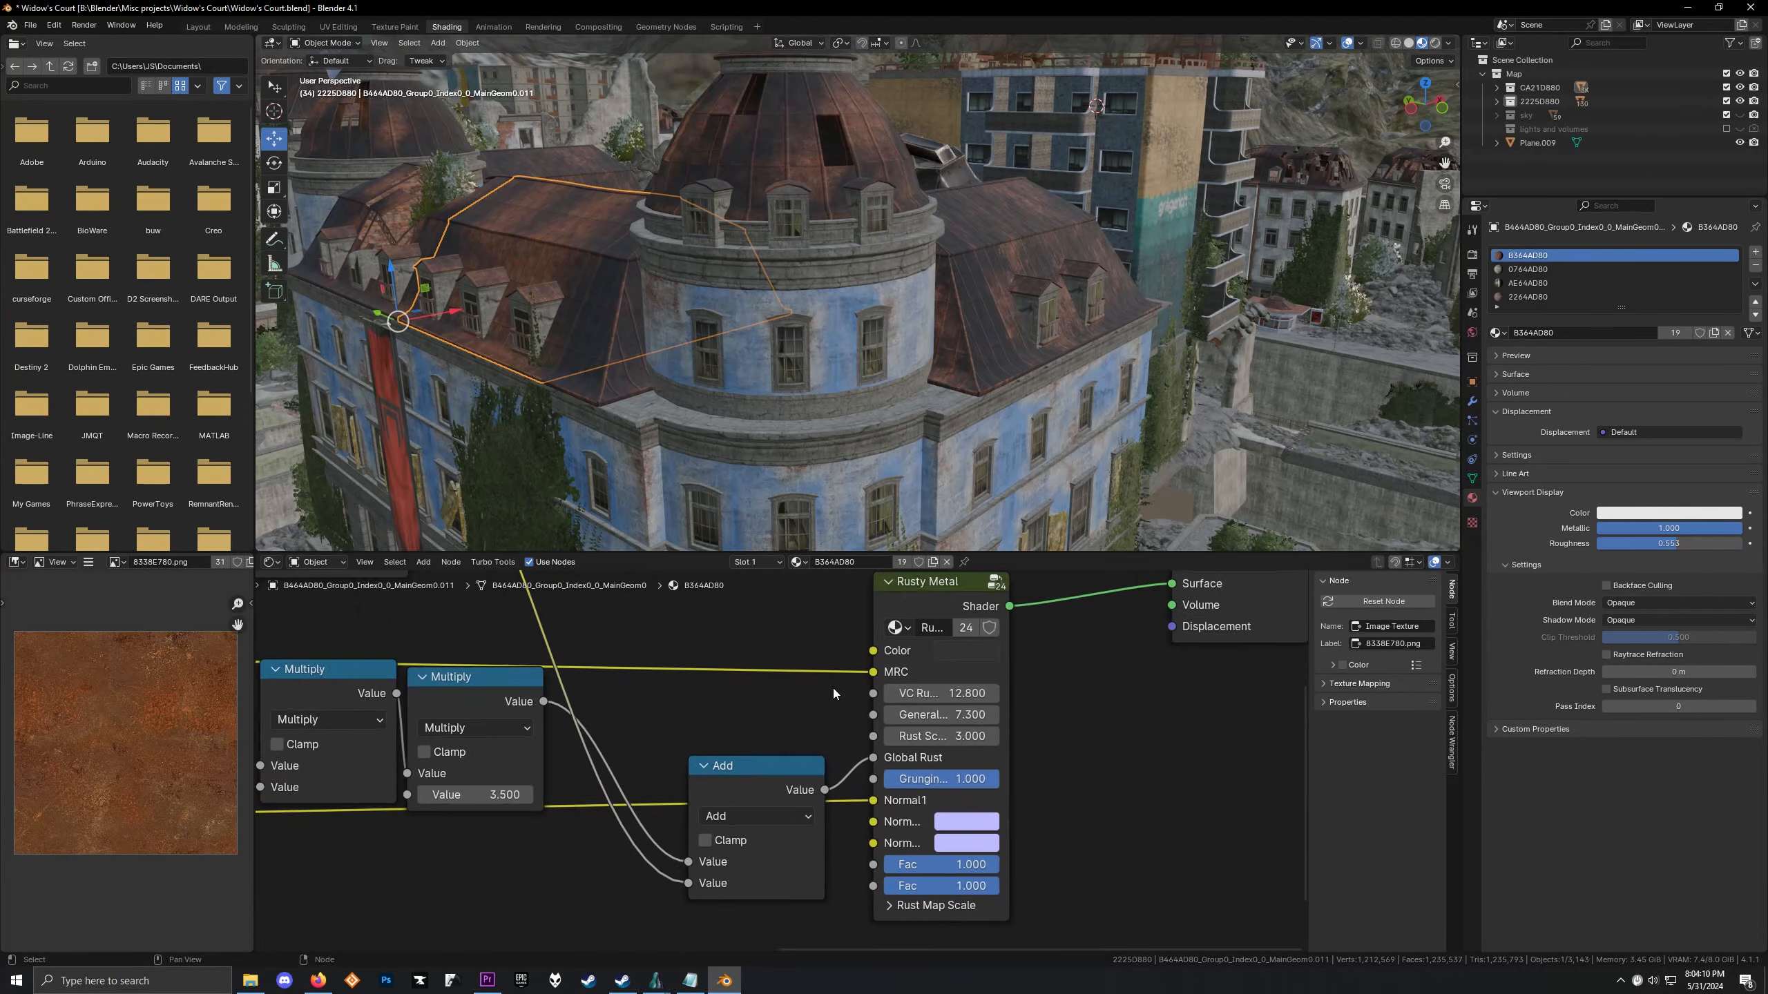
scroll(833, 694, up, 1)
scroll(825, 691, down, 2)
middle_drag(820, 689, 735, 690)
scroll(614, 721, down, 2)
middle_drag(614, 722, 1093, 734)
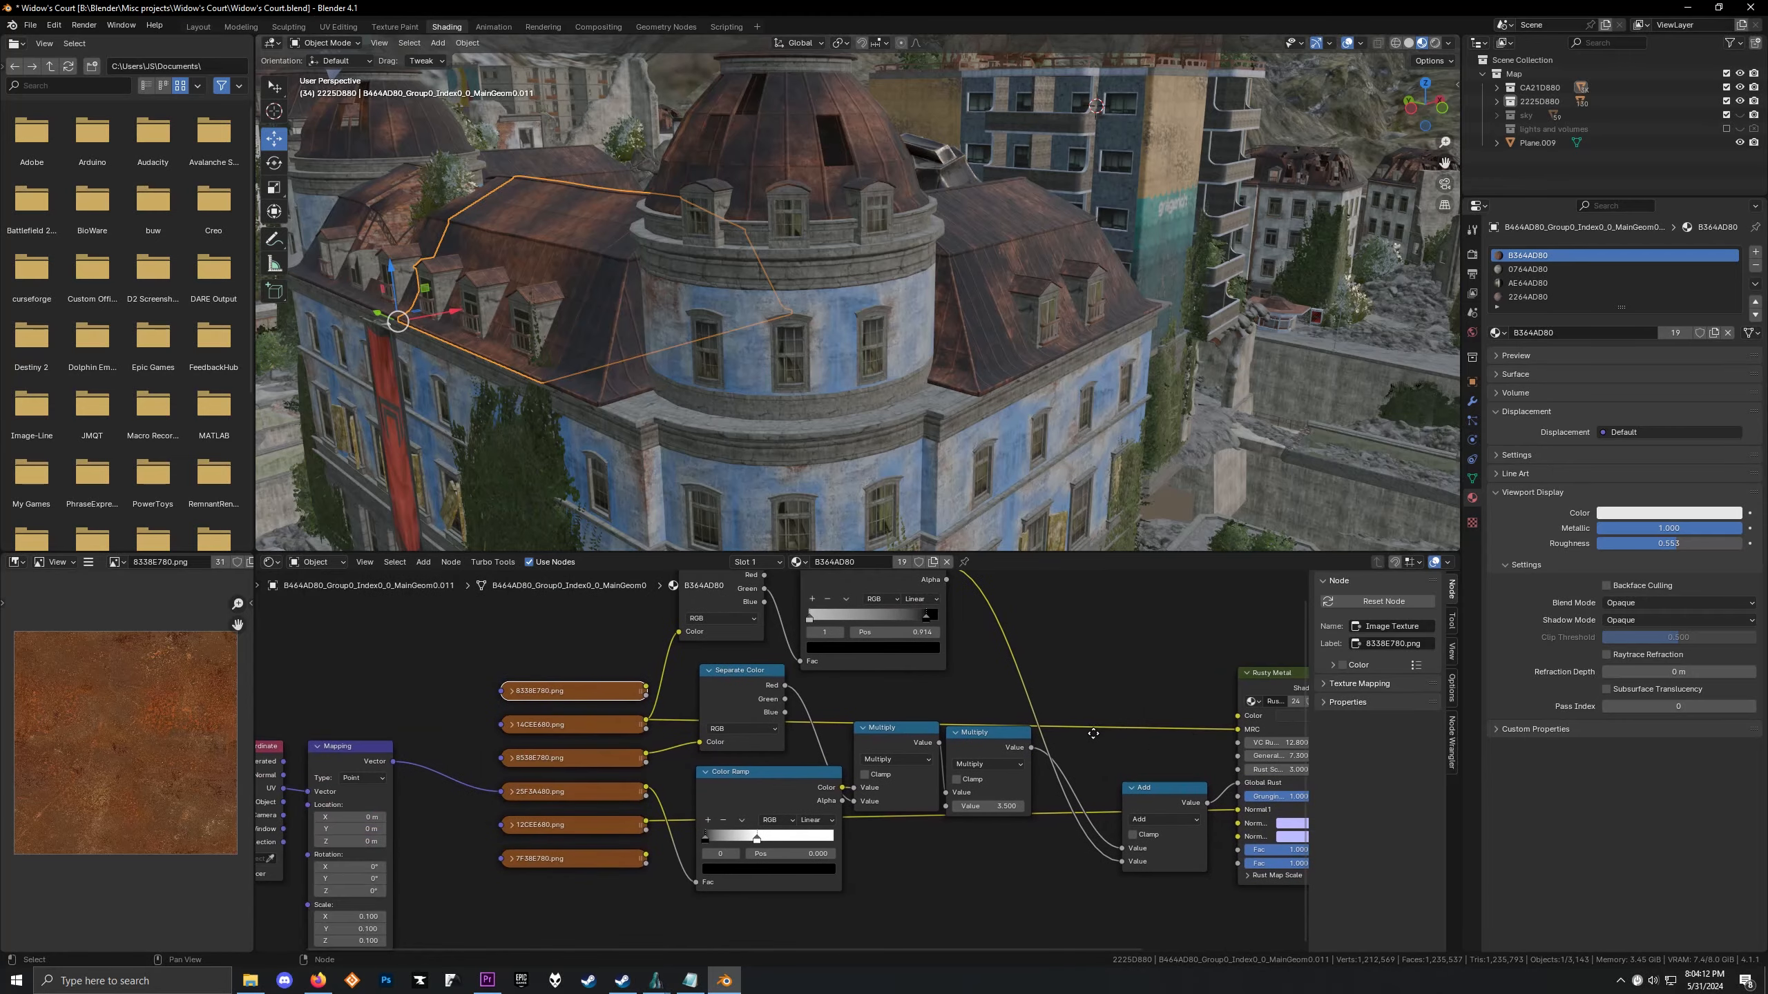
Inspect the blue building's rusty roof from a wide view of the map and then up close
scroll(561, 361, down, 10)
shift+middle_drag(860, 352, 915, 322)
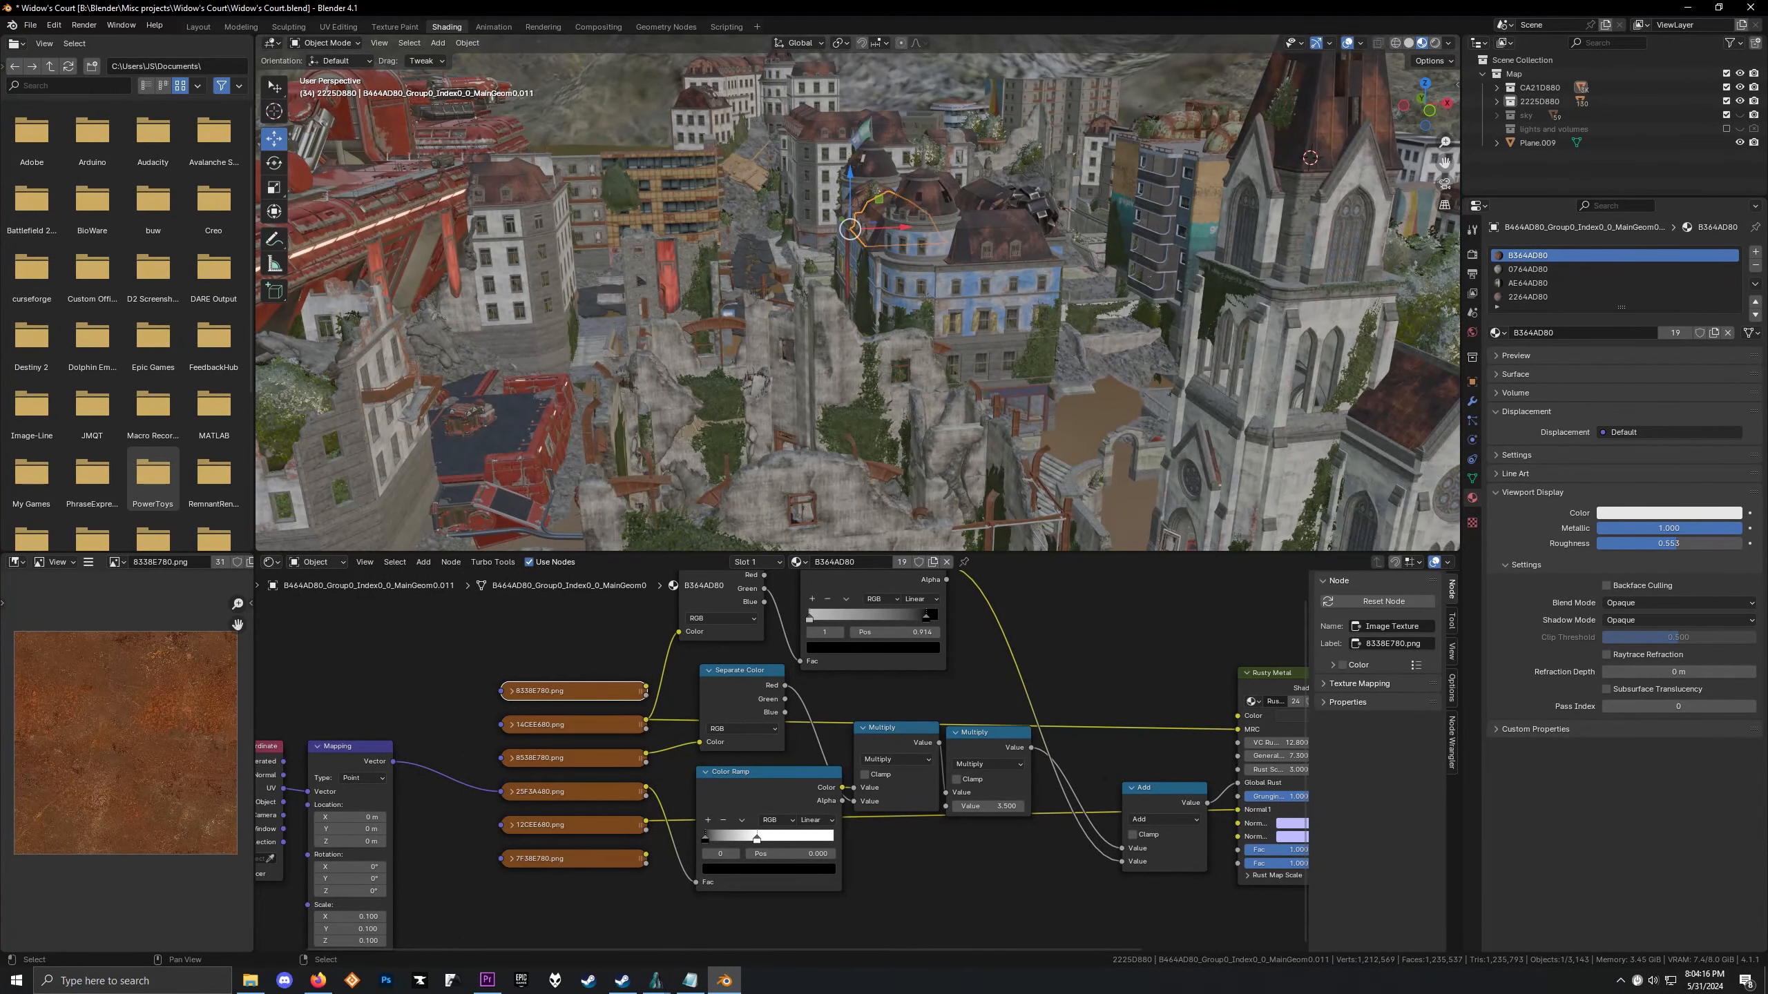
scroll(842, 356, up, 2)
middle_drag(842, 357, 888, 376)
scroll(778, 403, up, 9)
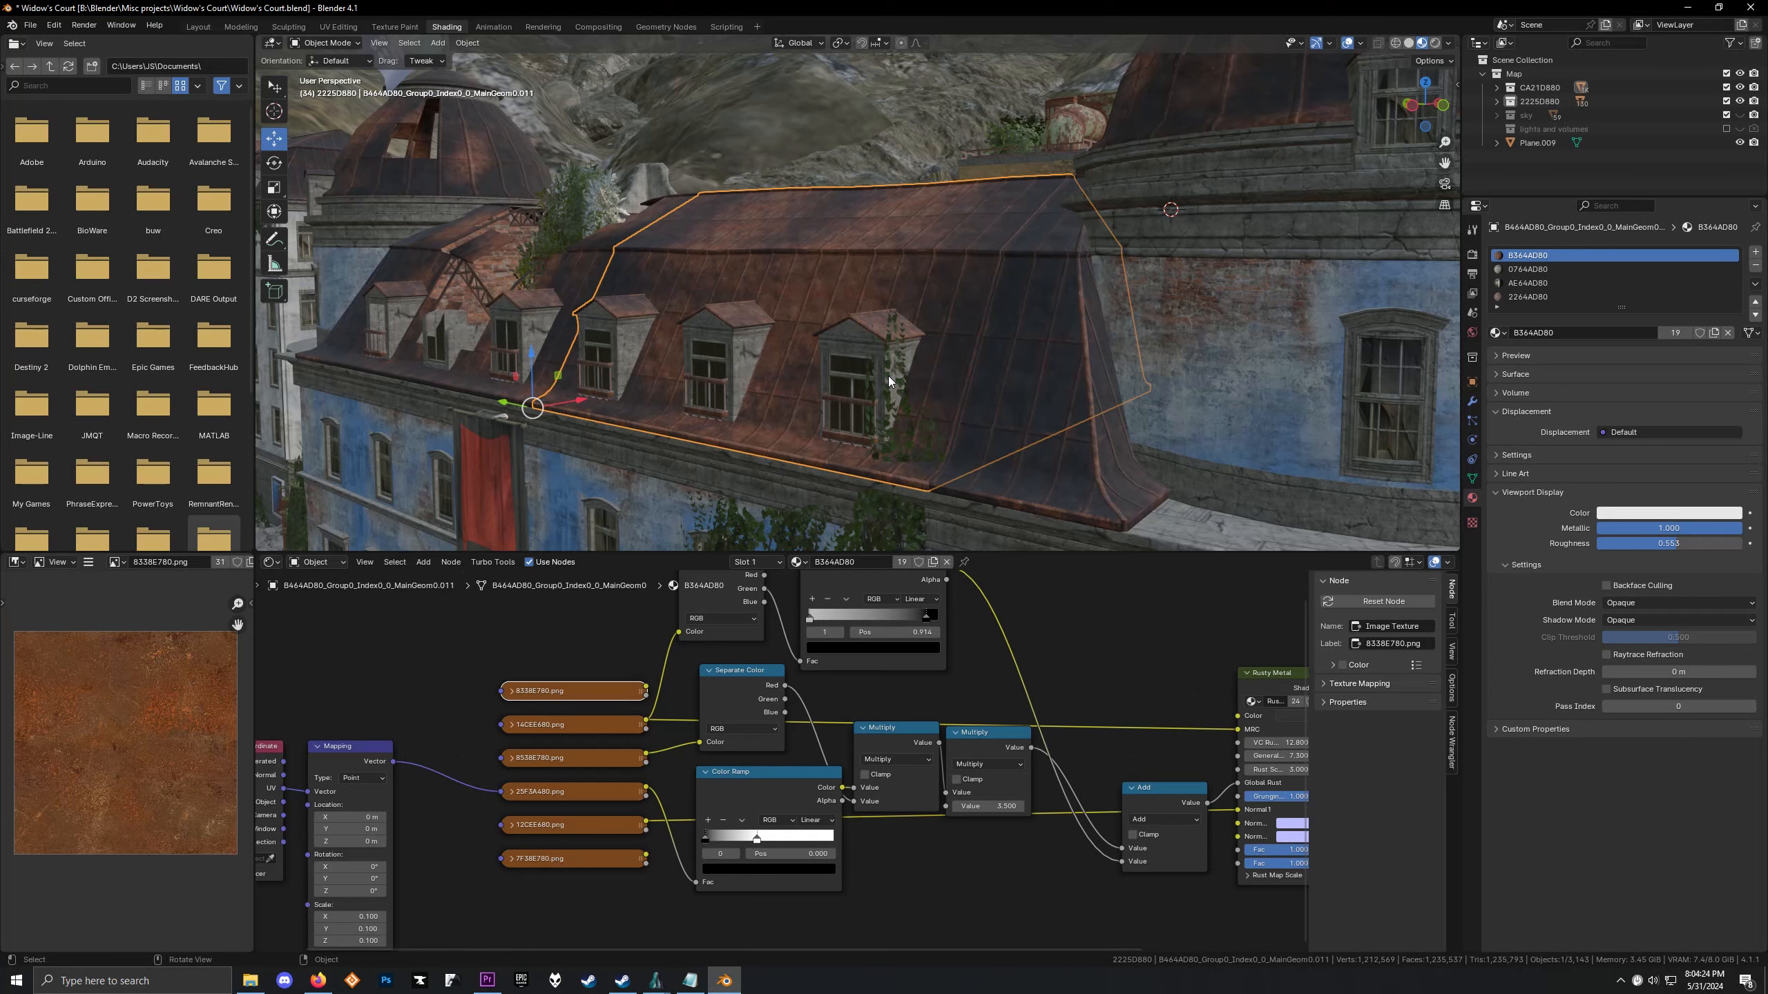
Examine the roof material's Rusty Metal group, its inputs and its link to the Material Output
middle_drag(1091, 947, 813, 932)
scroll(961, 678, up, 6)
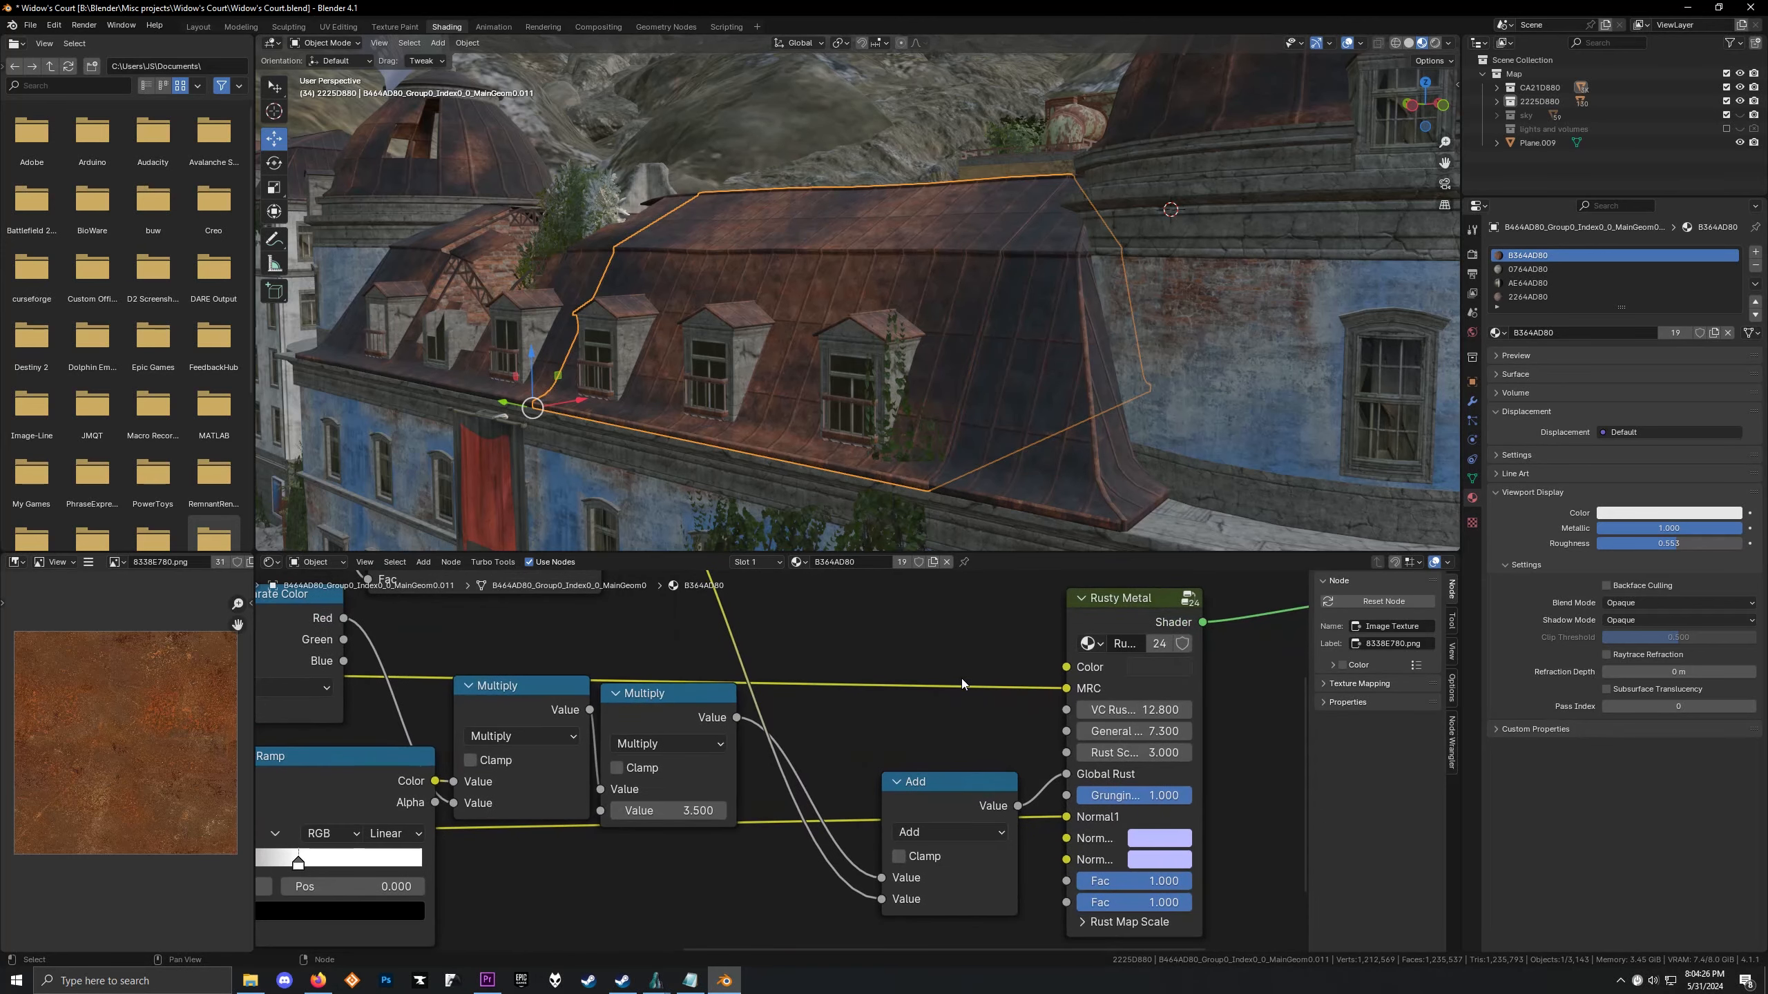
middle_drag(961, 678, 778, 685)
scroll(779, 685, down, 2)
click(900, 667)
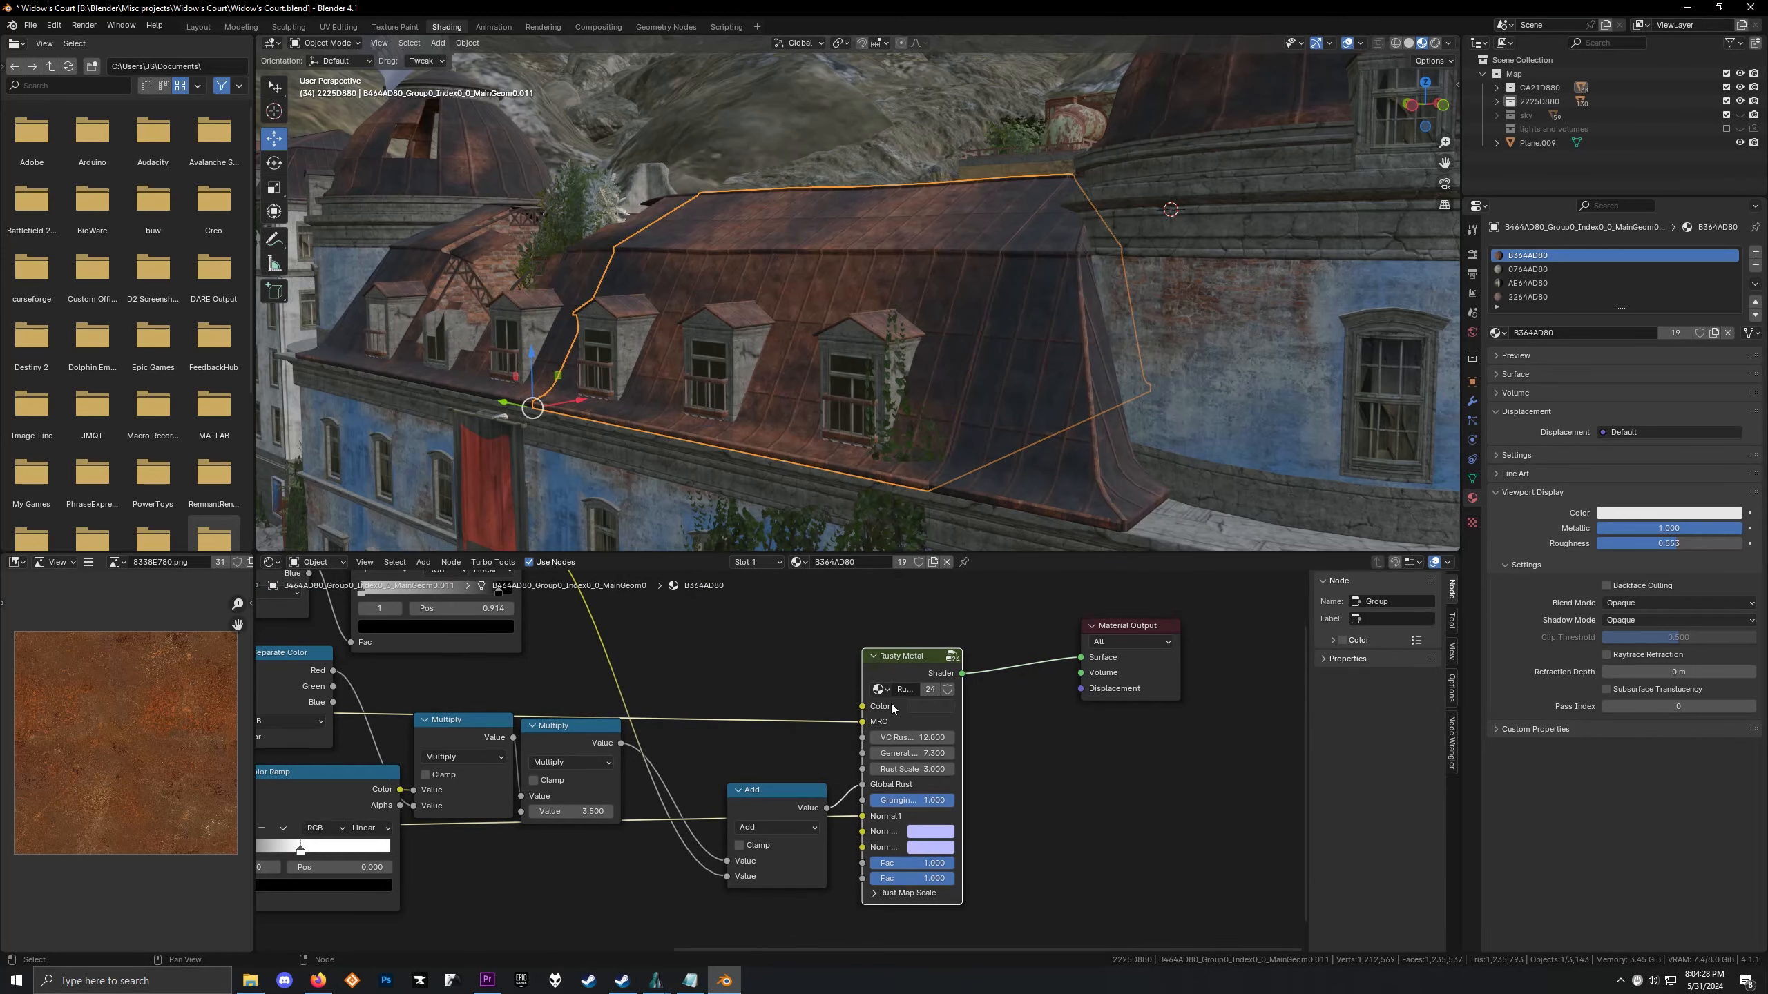
scroll(831, 423, down, 3)
middle_drag(831, 423, 812, 418)
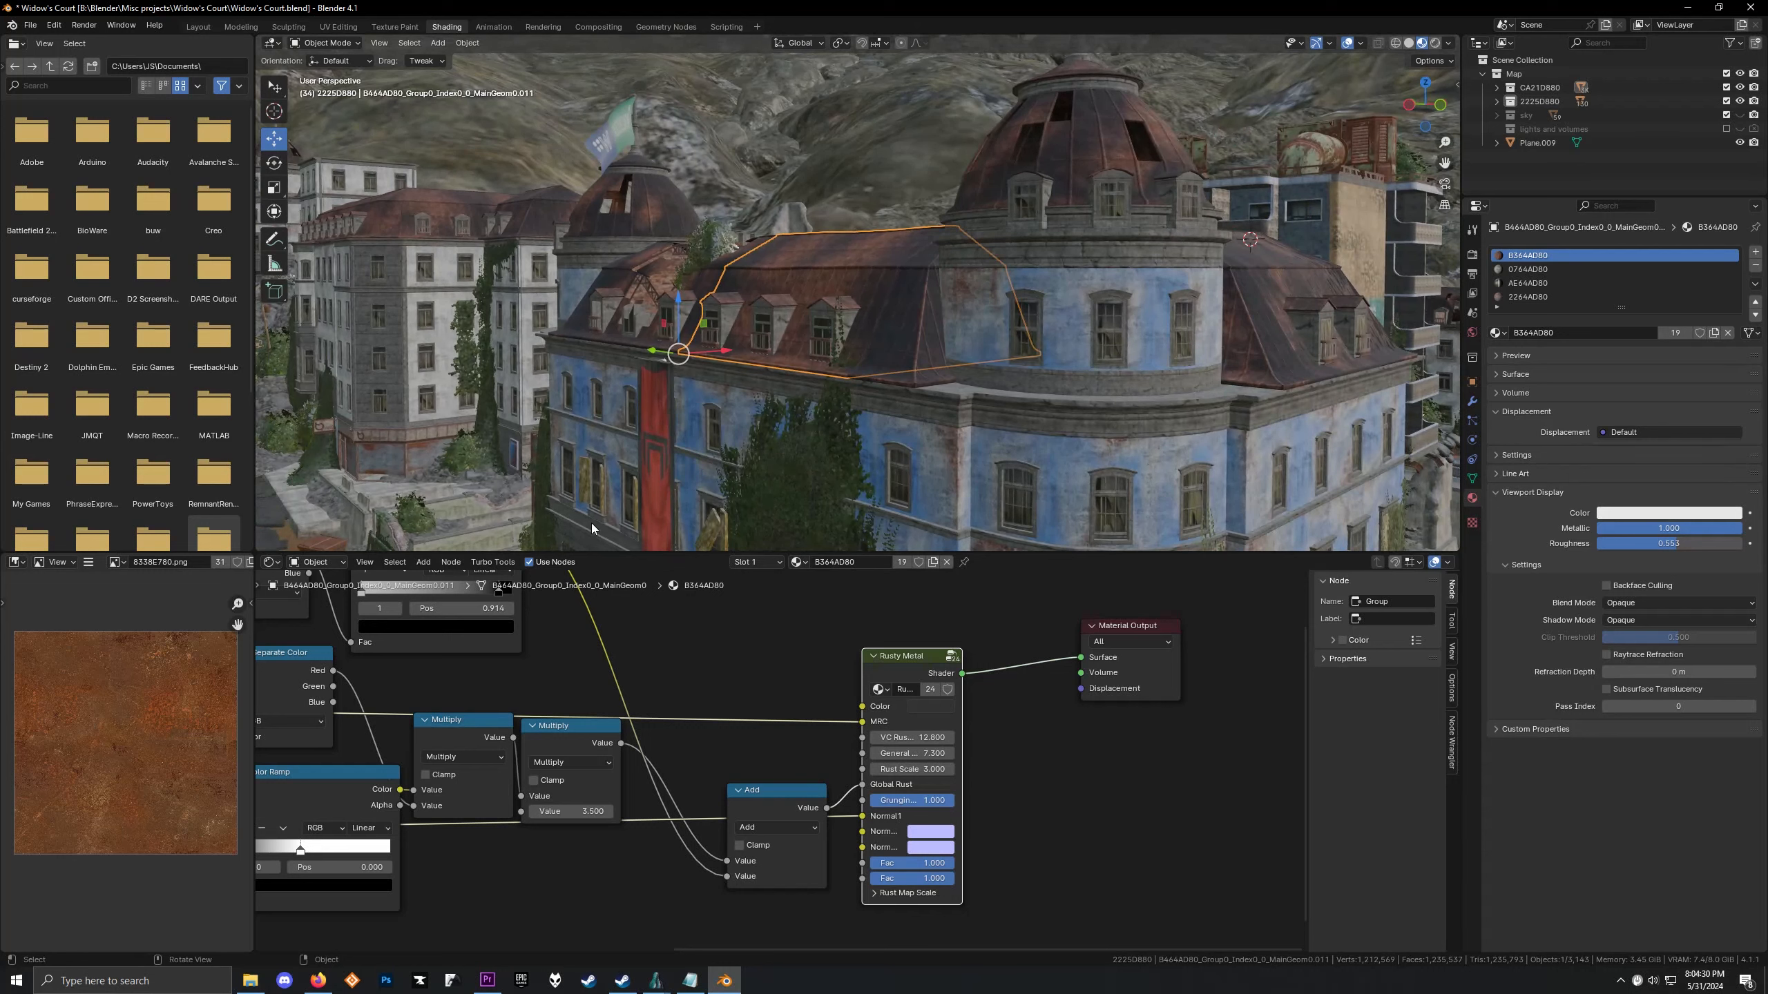
Select the domed tower and preview image textures of its window material, including 743BE780.png and 31CFE680.png
click(916, 452)
key(Home)
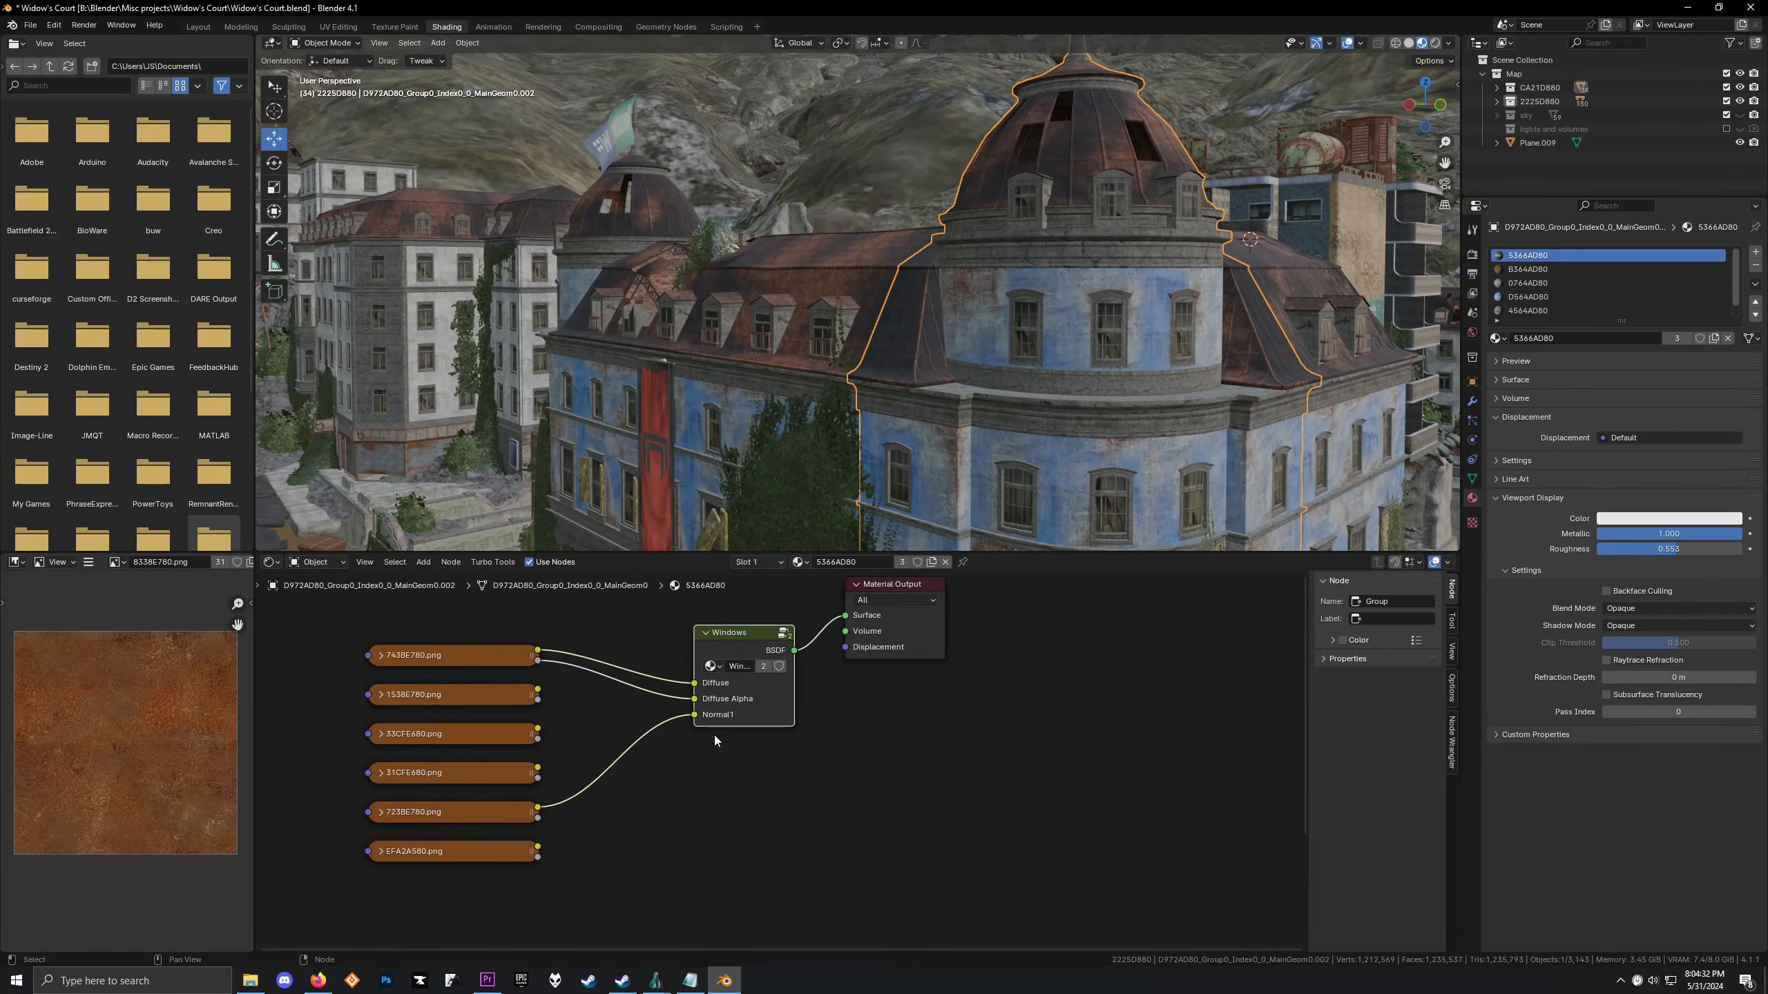
click(494, 658)
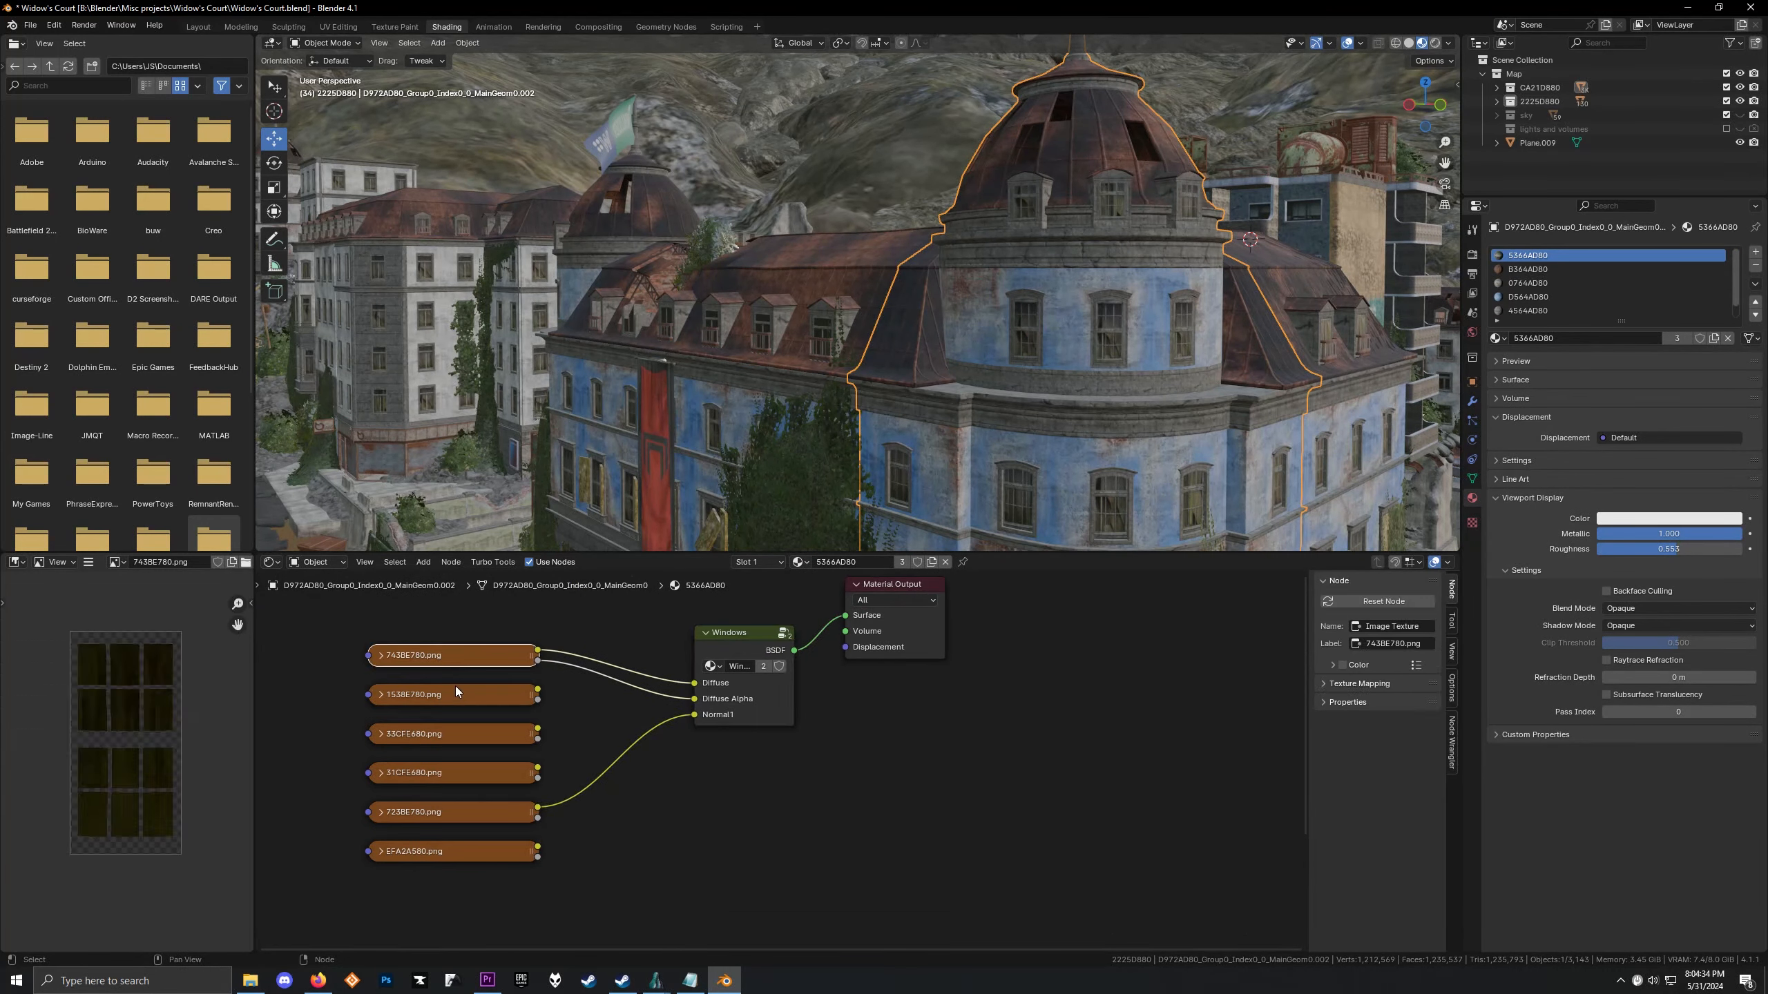
click(457, 733)
click(478, 770)
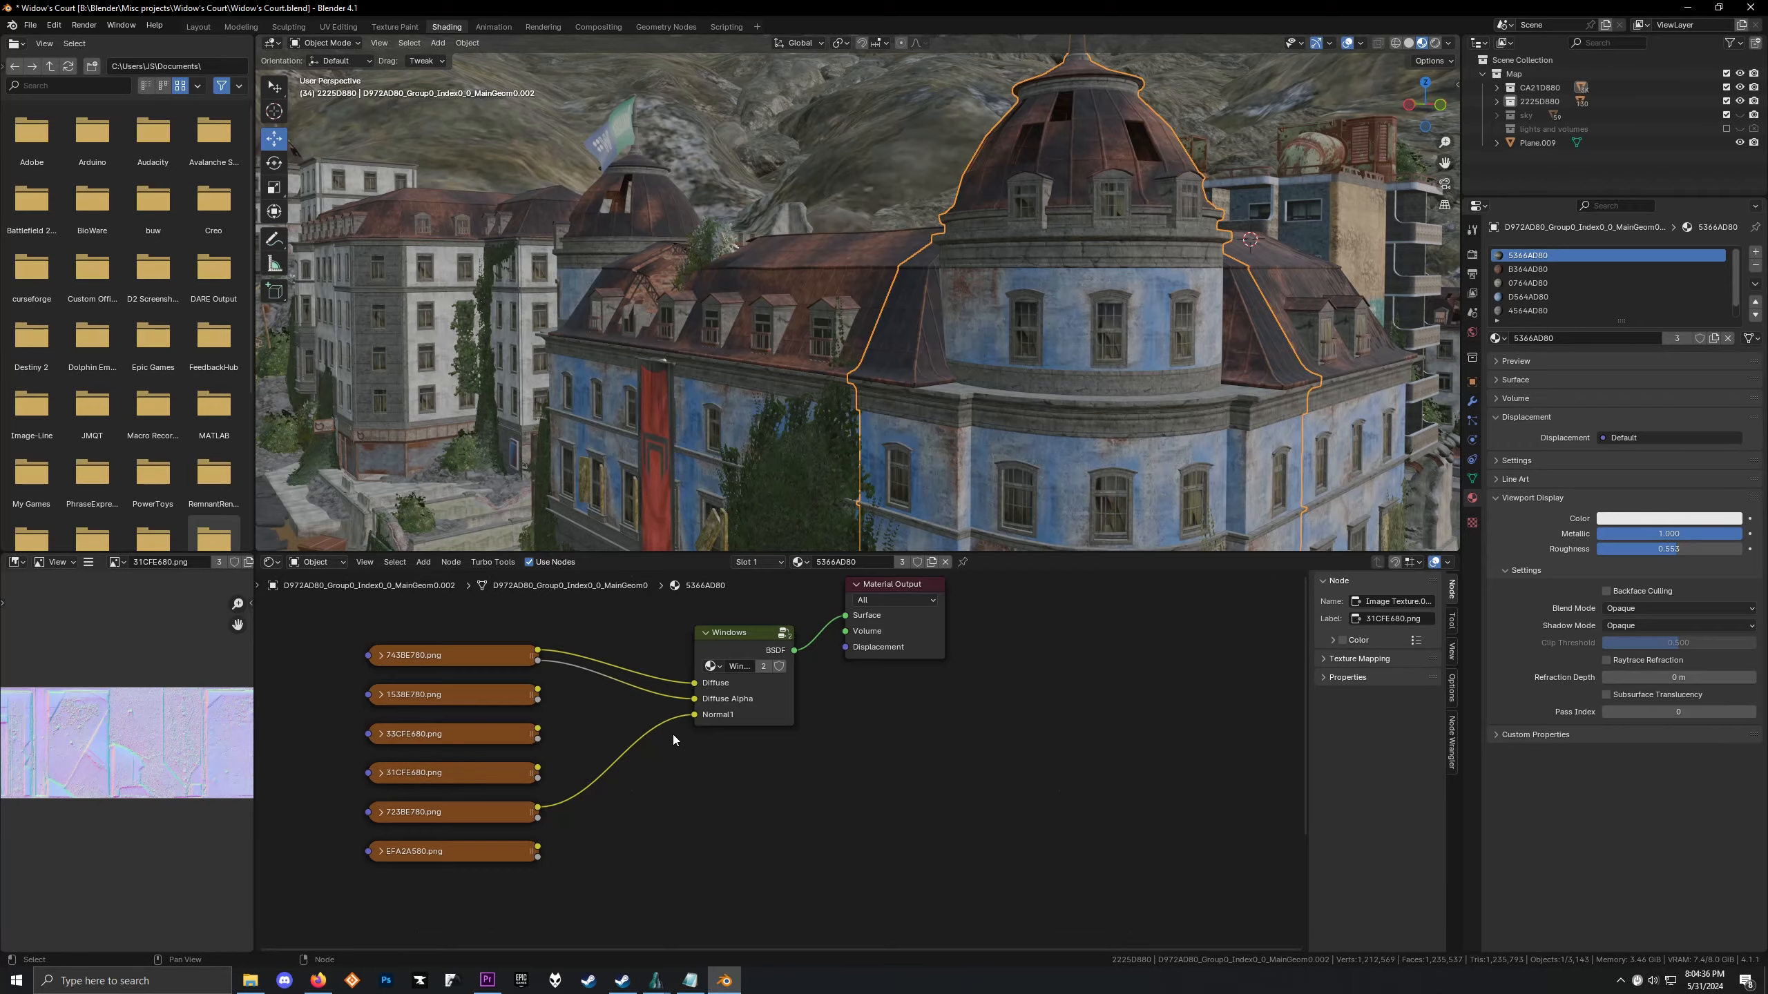
Select the large ivy patch on the ruins and view the surrounding map toward the red ship
scroll(964, 359, down, 8)
middle_drag(964, 359, 867, 347)
click(867, 346)
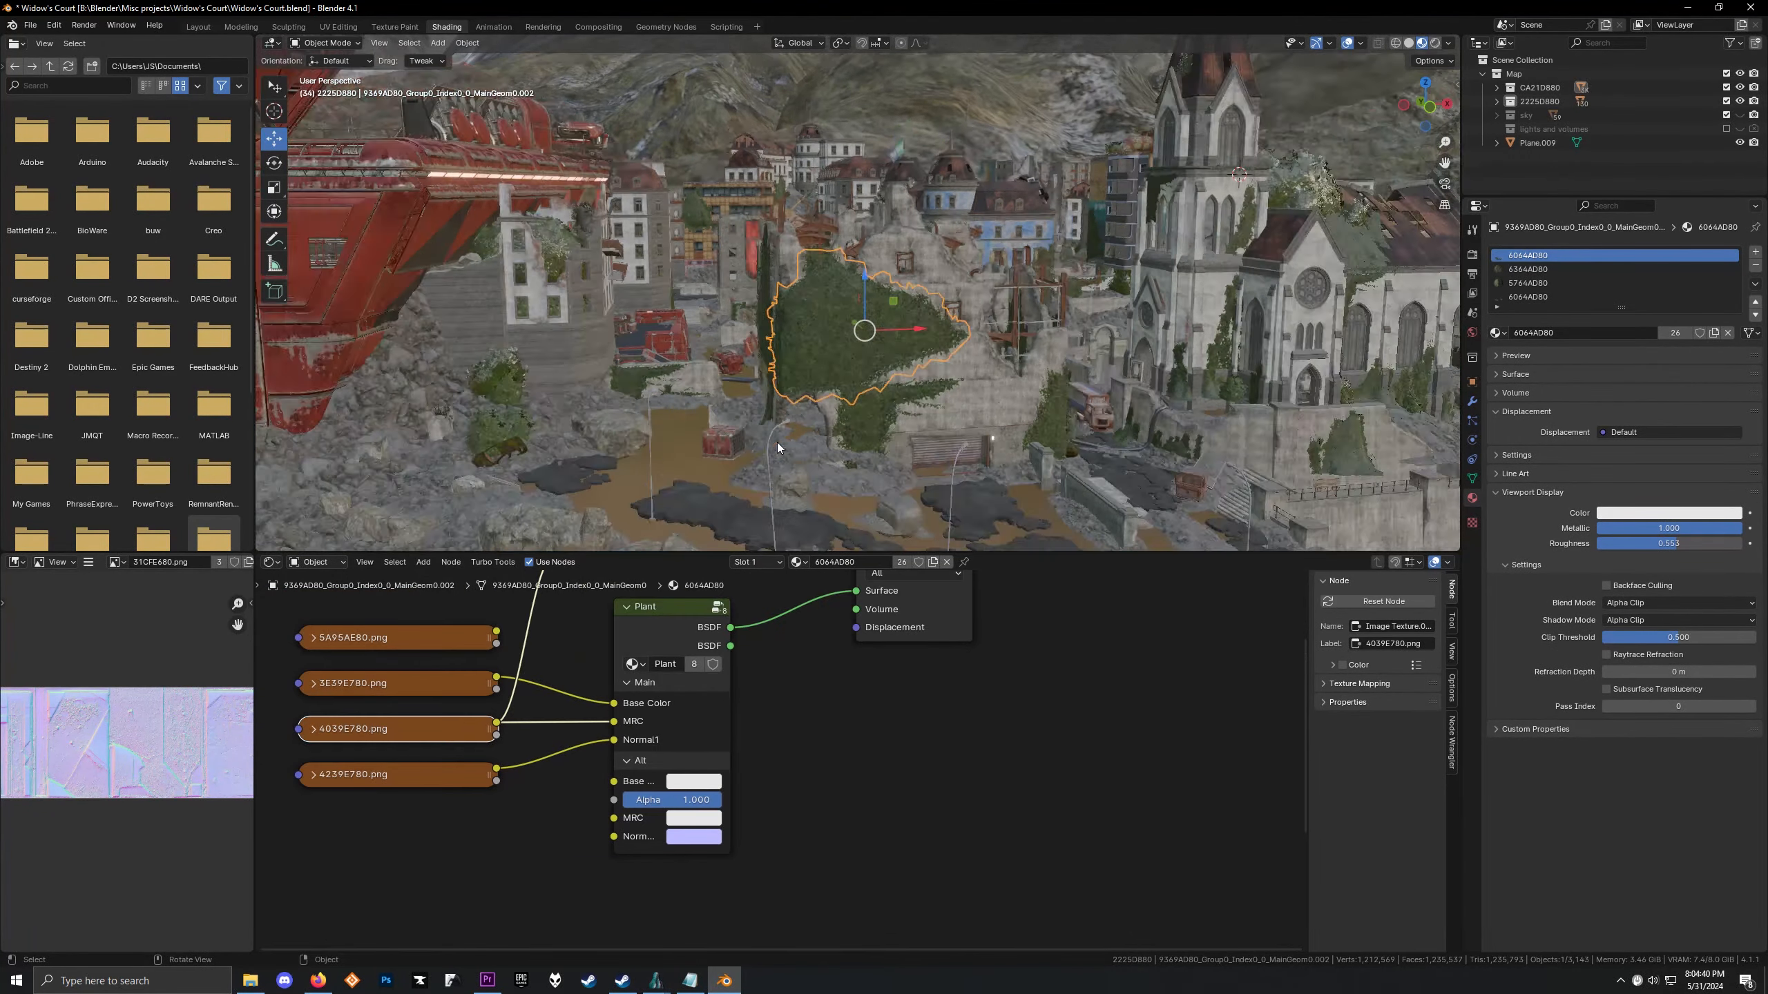
middle_drag(776, 442, 807, 352)
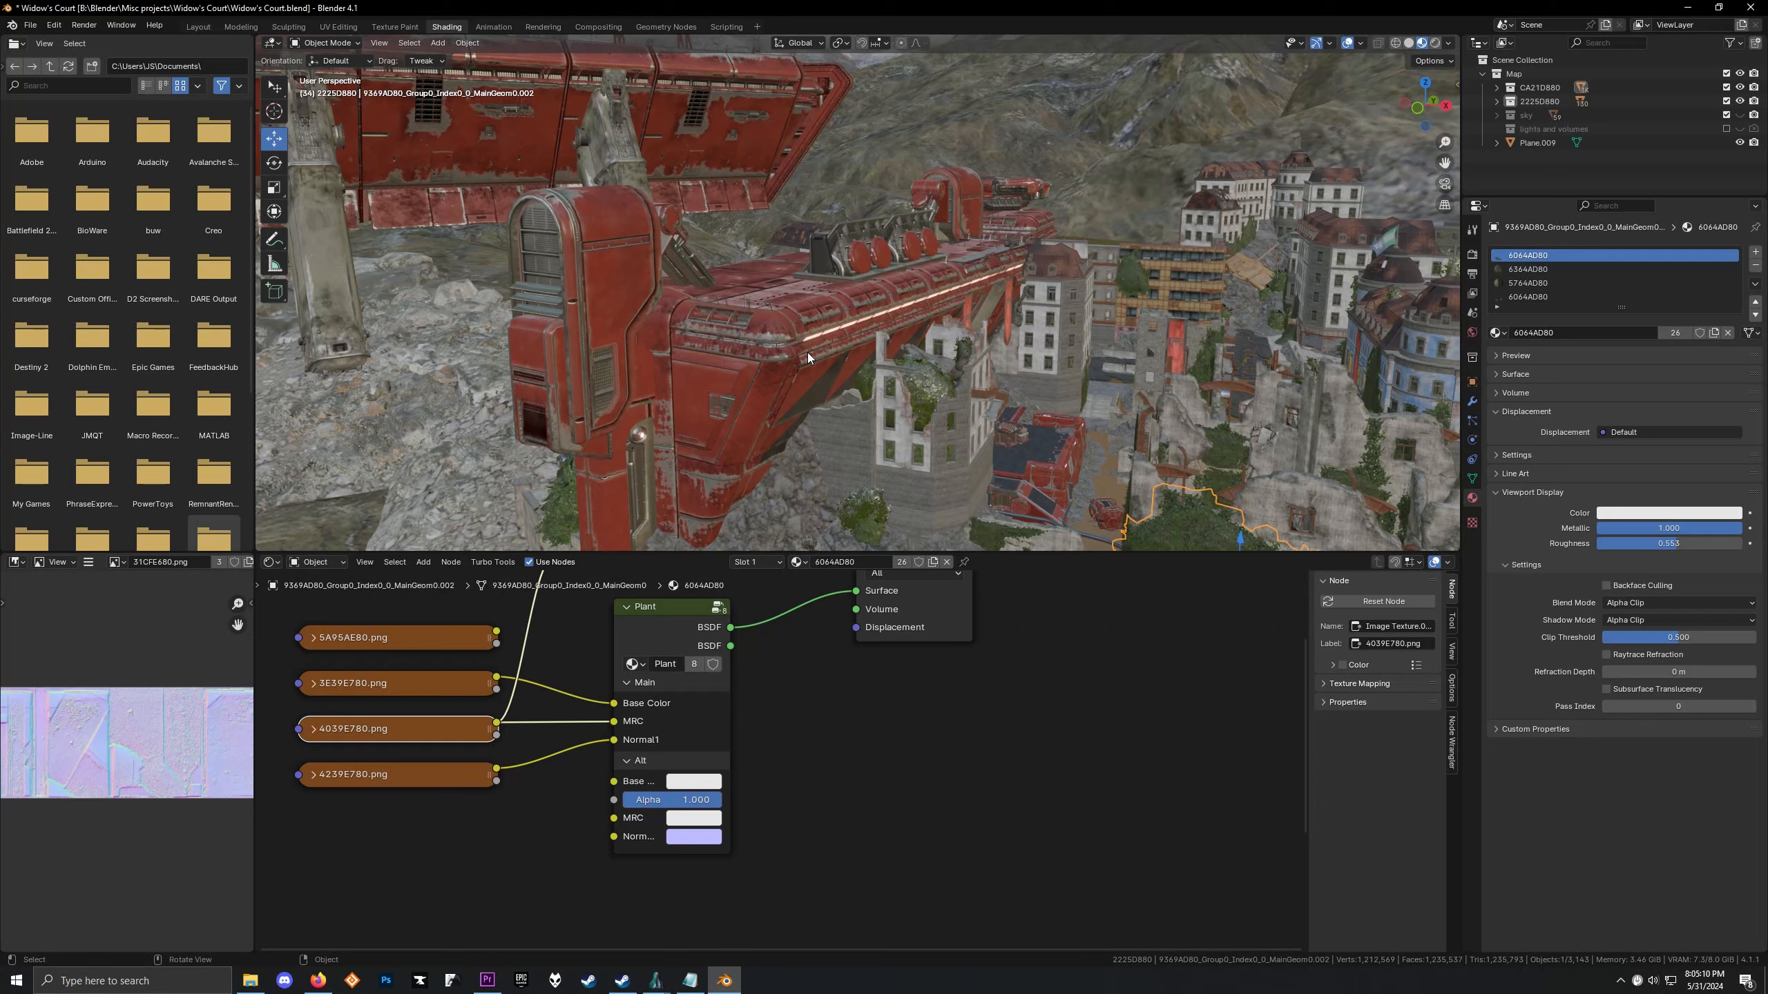
shift+middle_drag(807, 352, 834, 174)
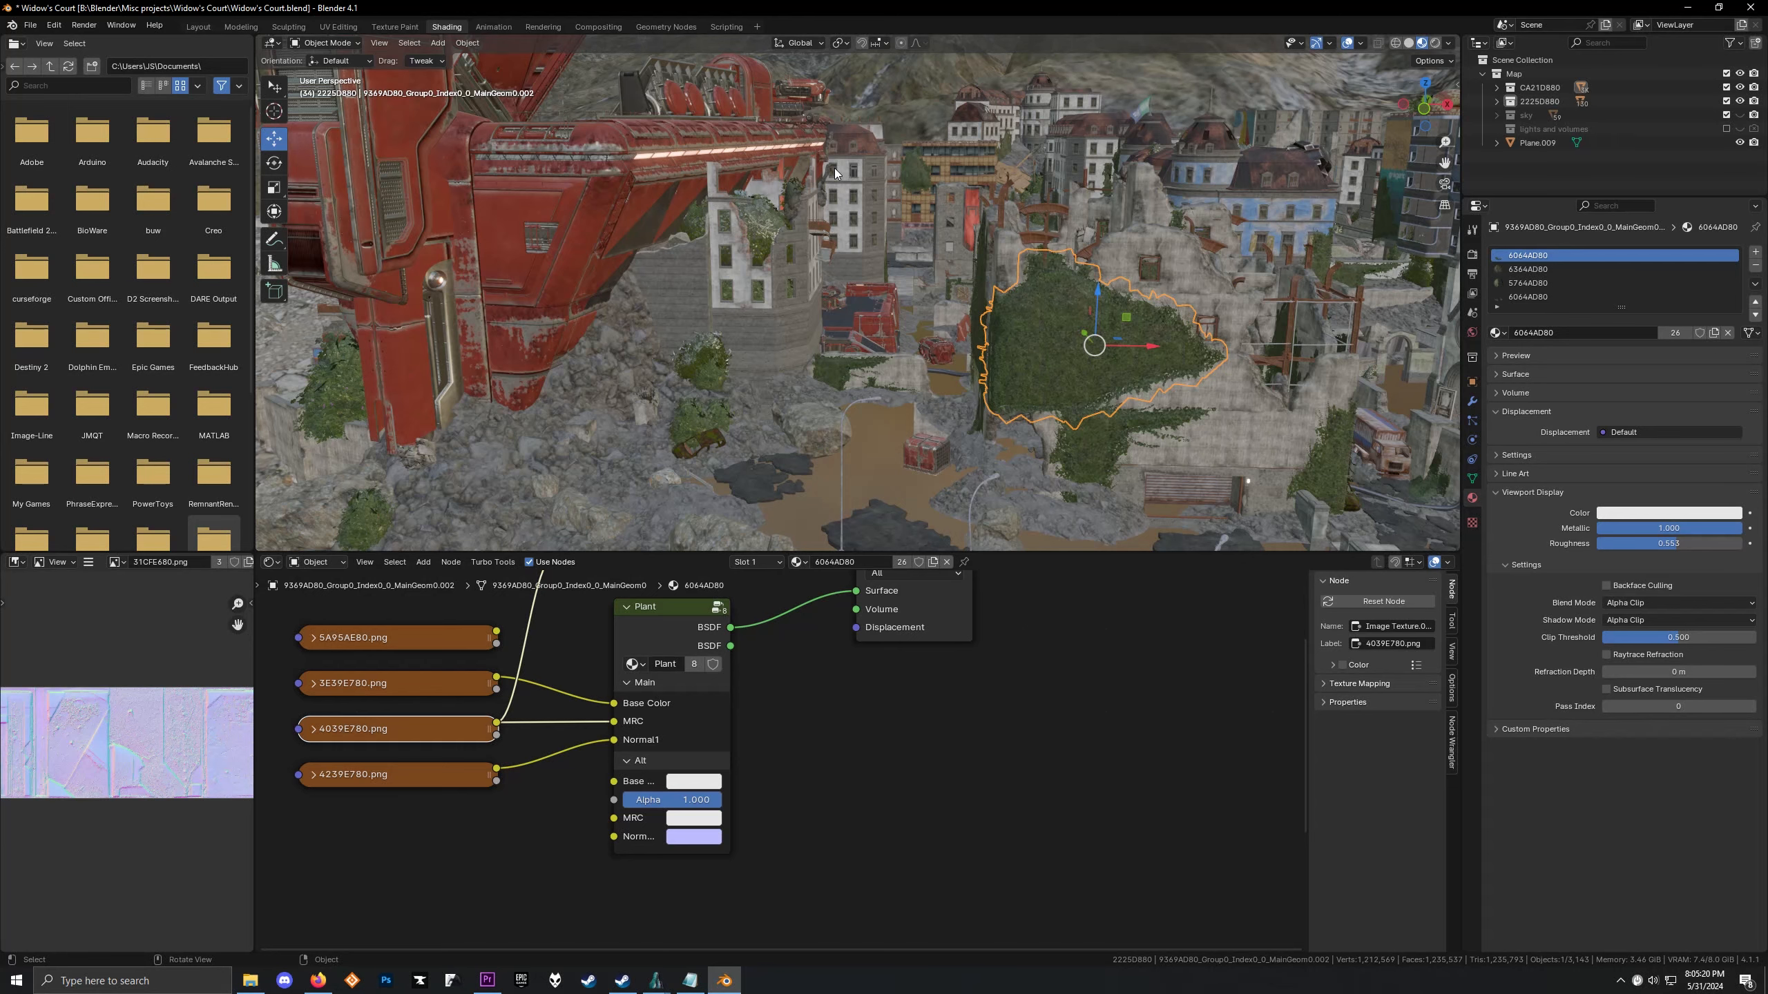
Select a panel section of the red ship and inspect its hull up close
click(679, 142)
key(KP_Decimal)
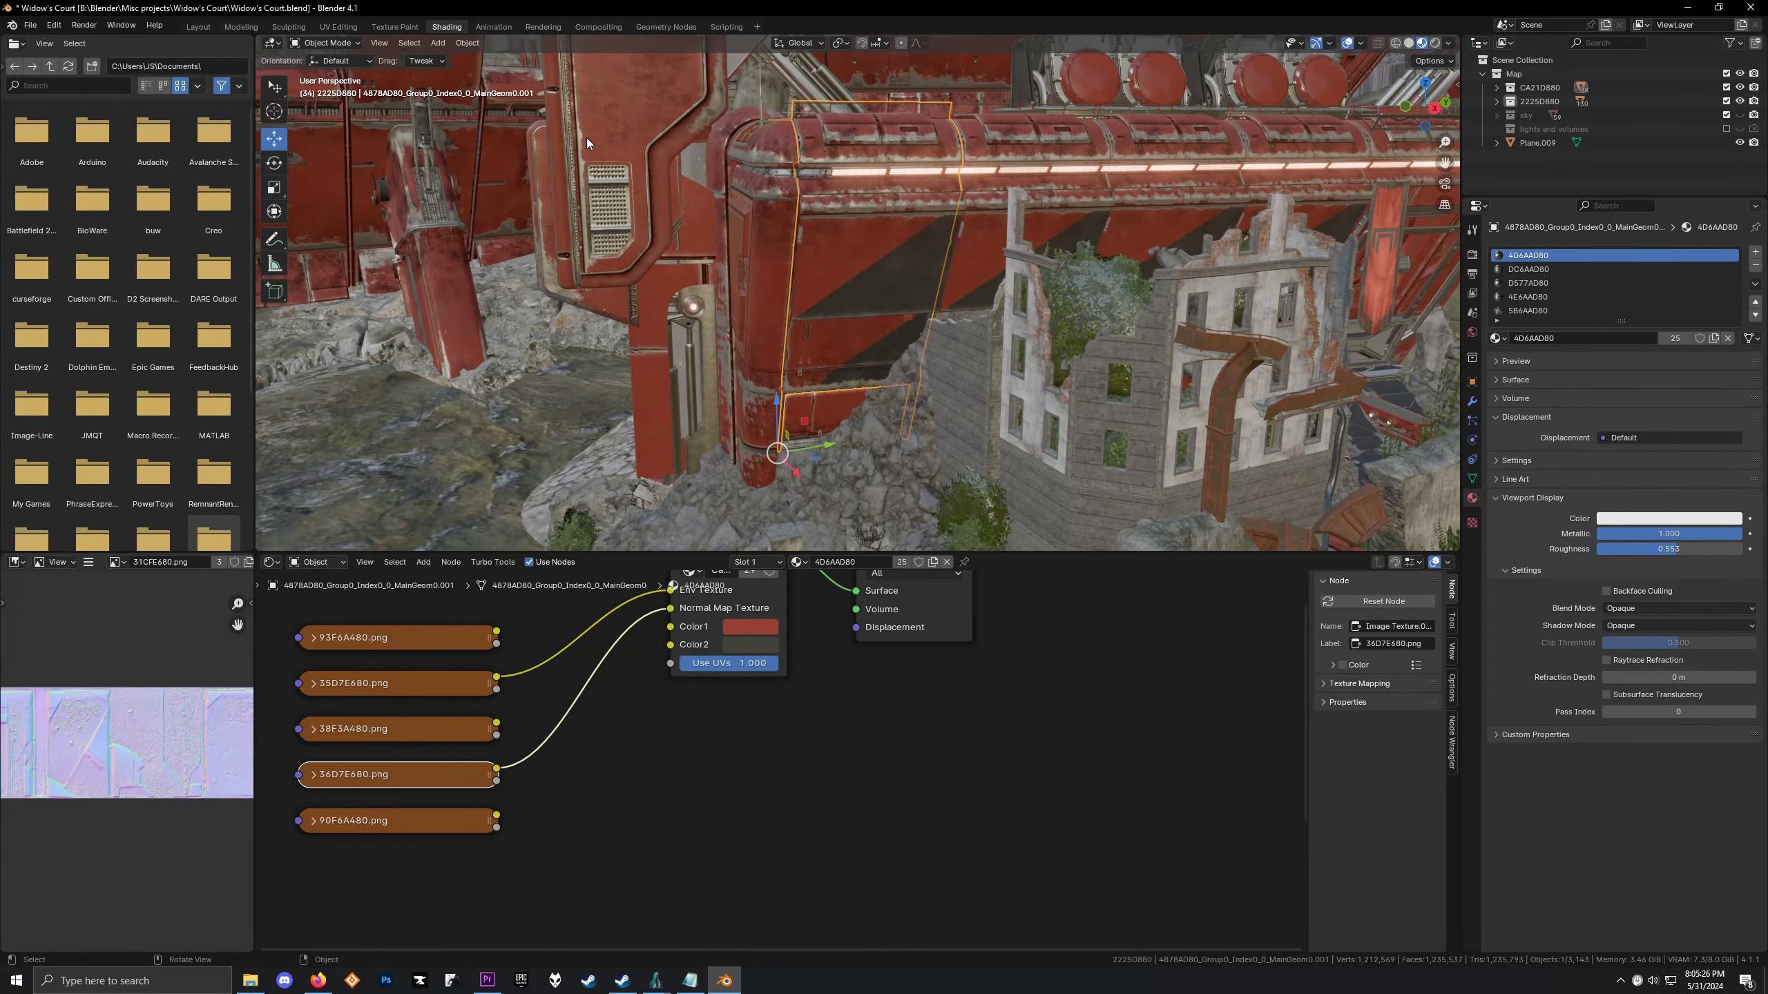
scroll(942, 337, up, 4)
middle_drag(942, 337, 979, 338)
mouse_move(651, 337)
shift+middle_down()
mouse_move(759, 345)
mouse_move(386, 194)
mouse_move(809, 337)
mouse_move(583, 328)
mouse_move(669, 323)
shift+middle_up()
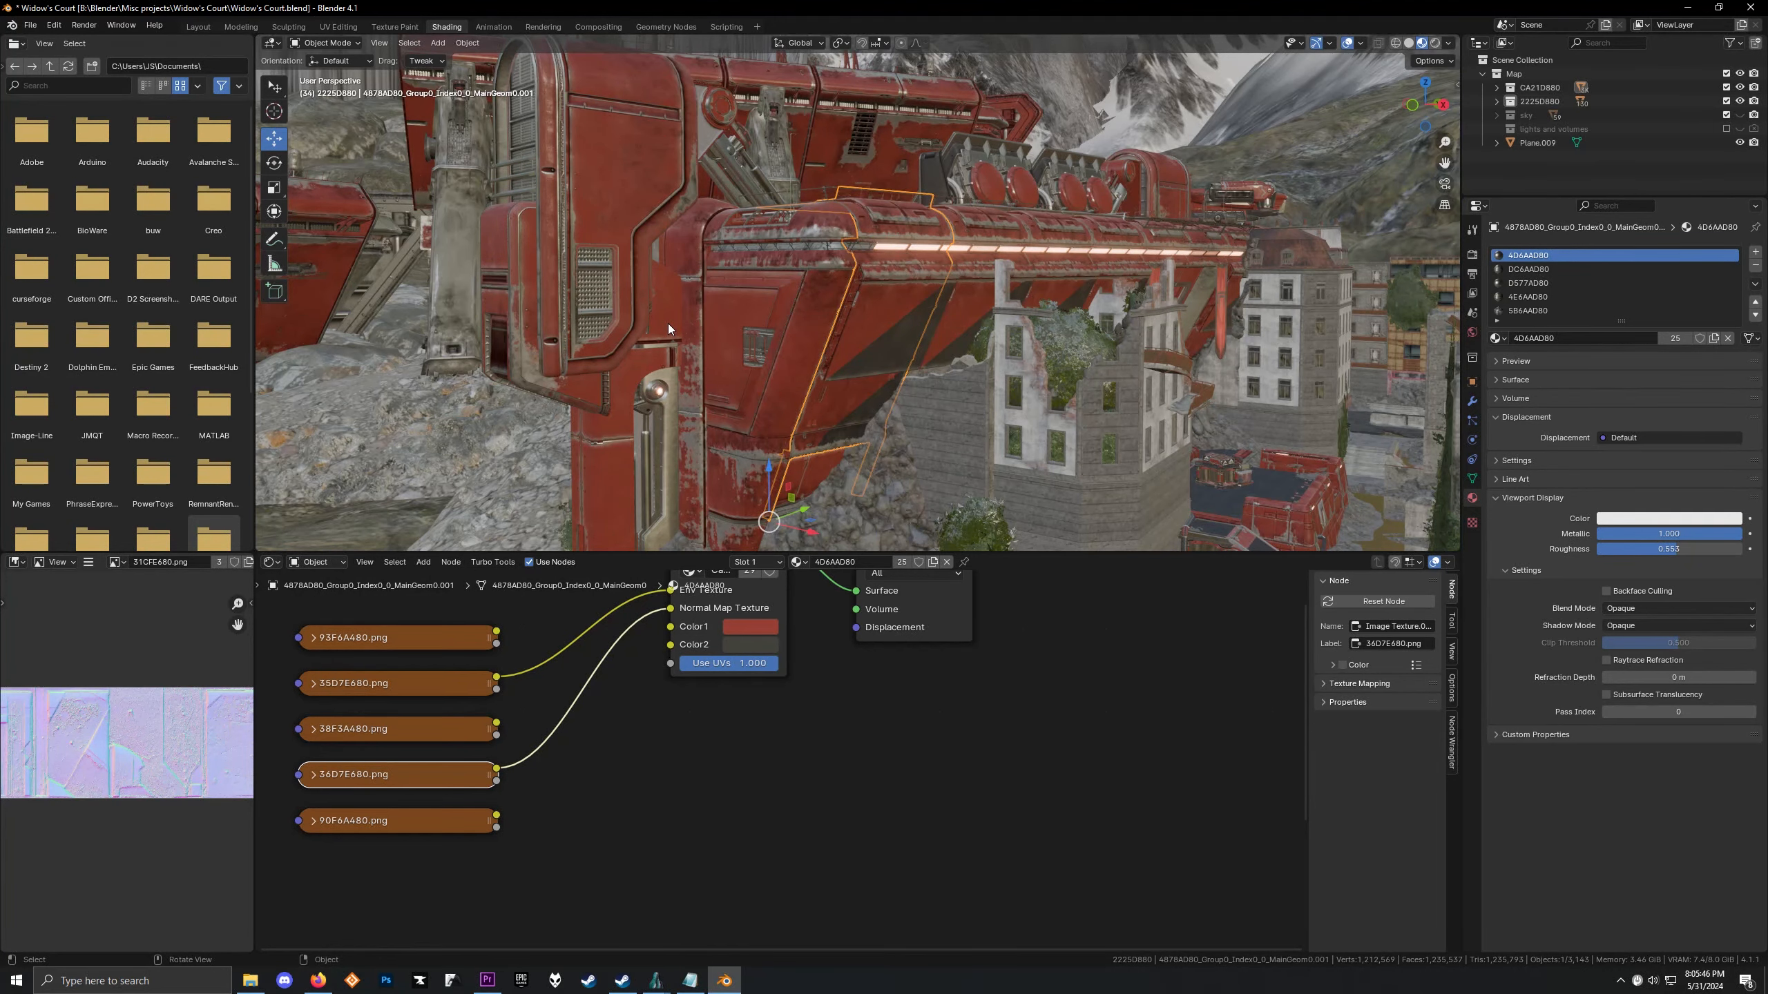
Select the rubble ground patch between the concrete walls and examine its surface up close
scroll(772, 275, down, 6)
shift+middle_drag(1130, 316, 927, 265)
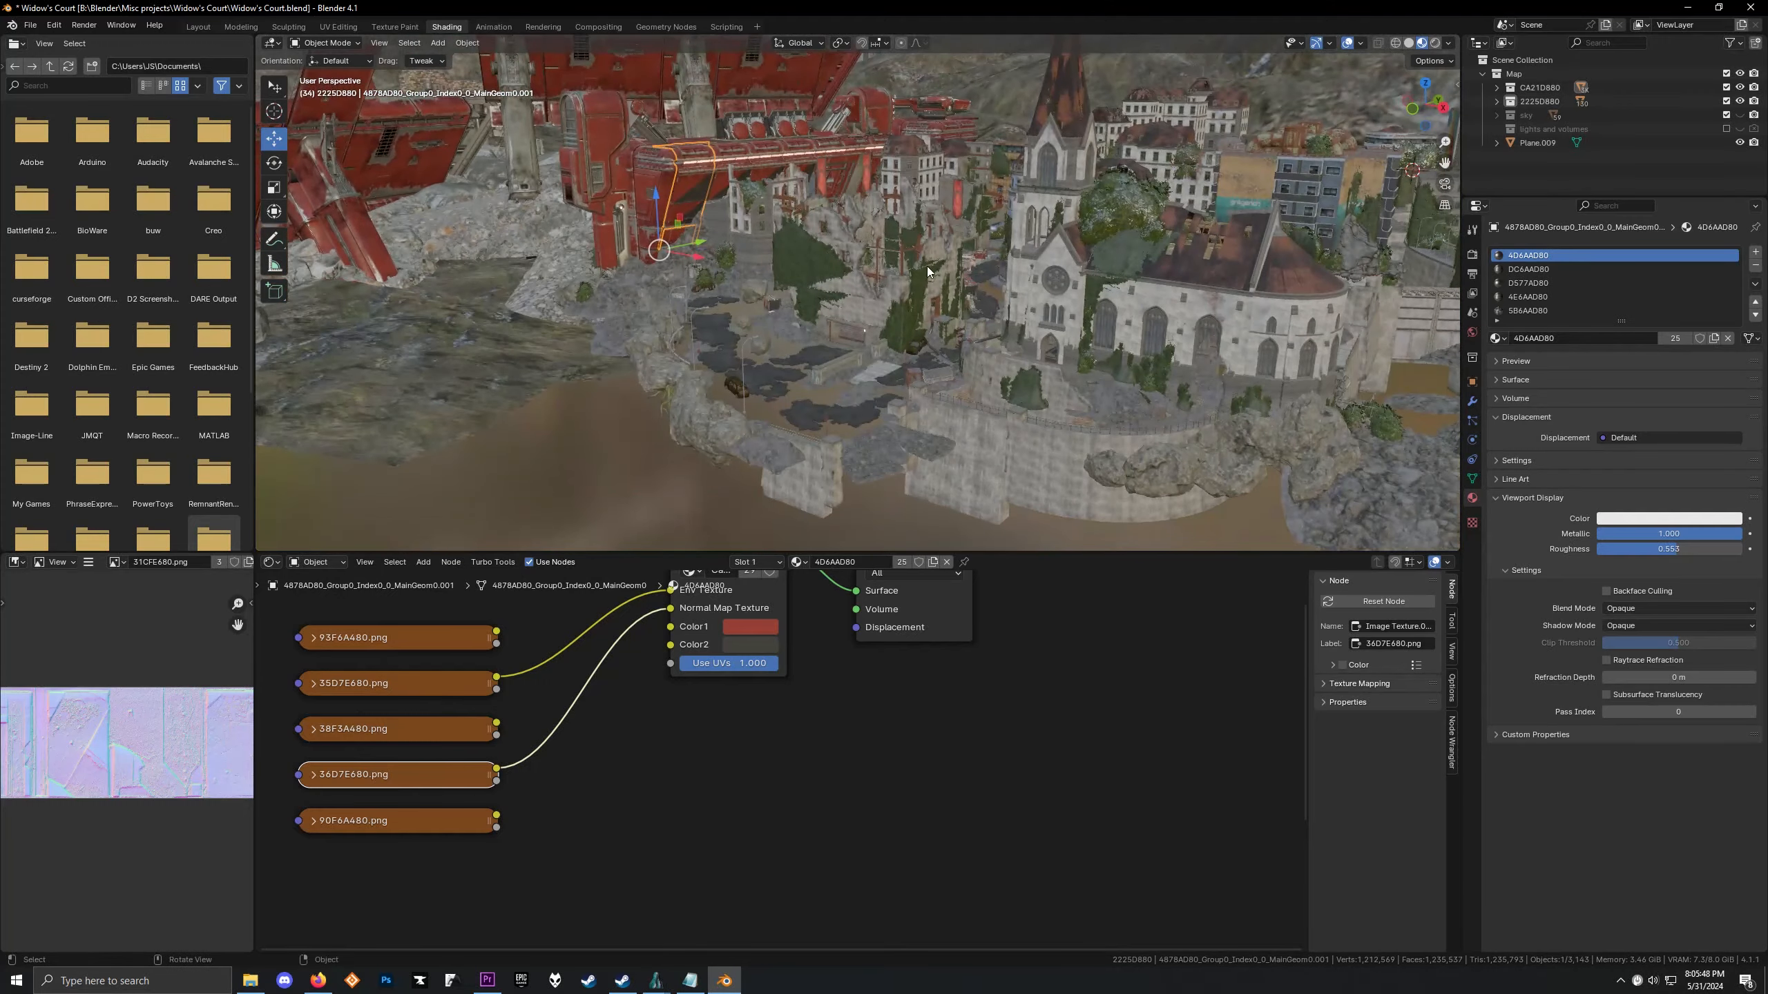
click(873, 448)
scroll(873, 448, up, 5)
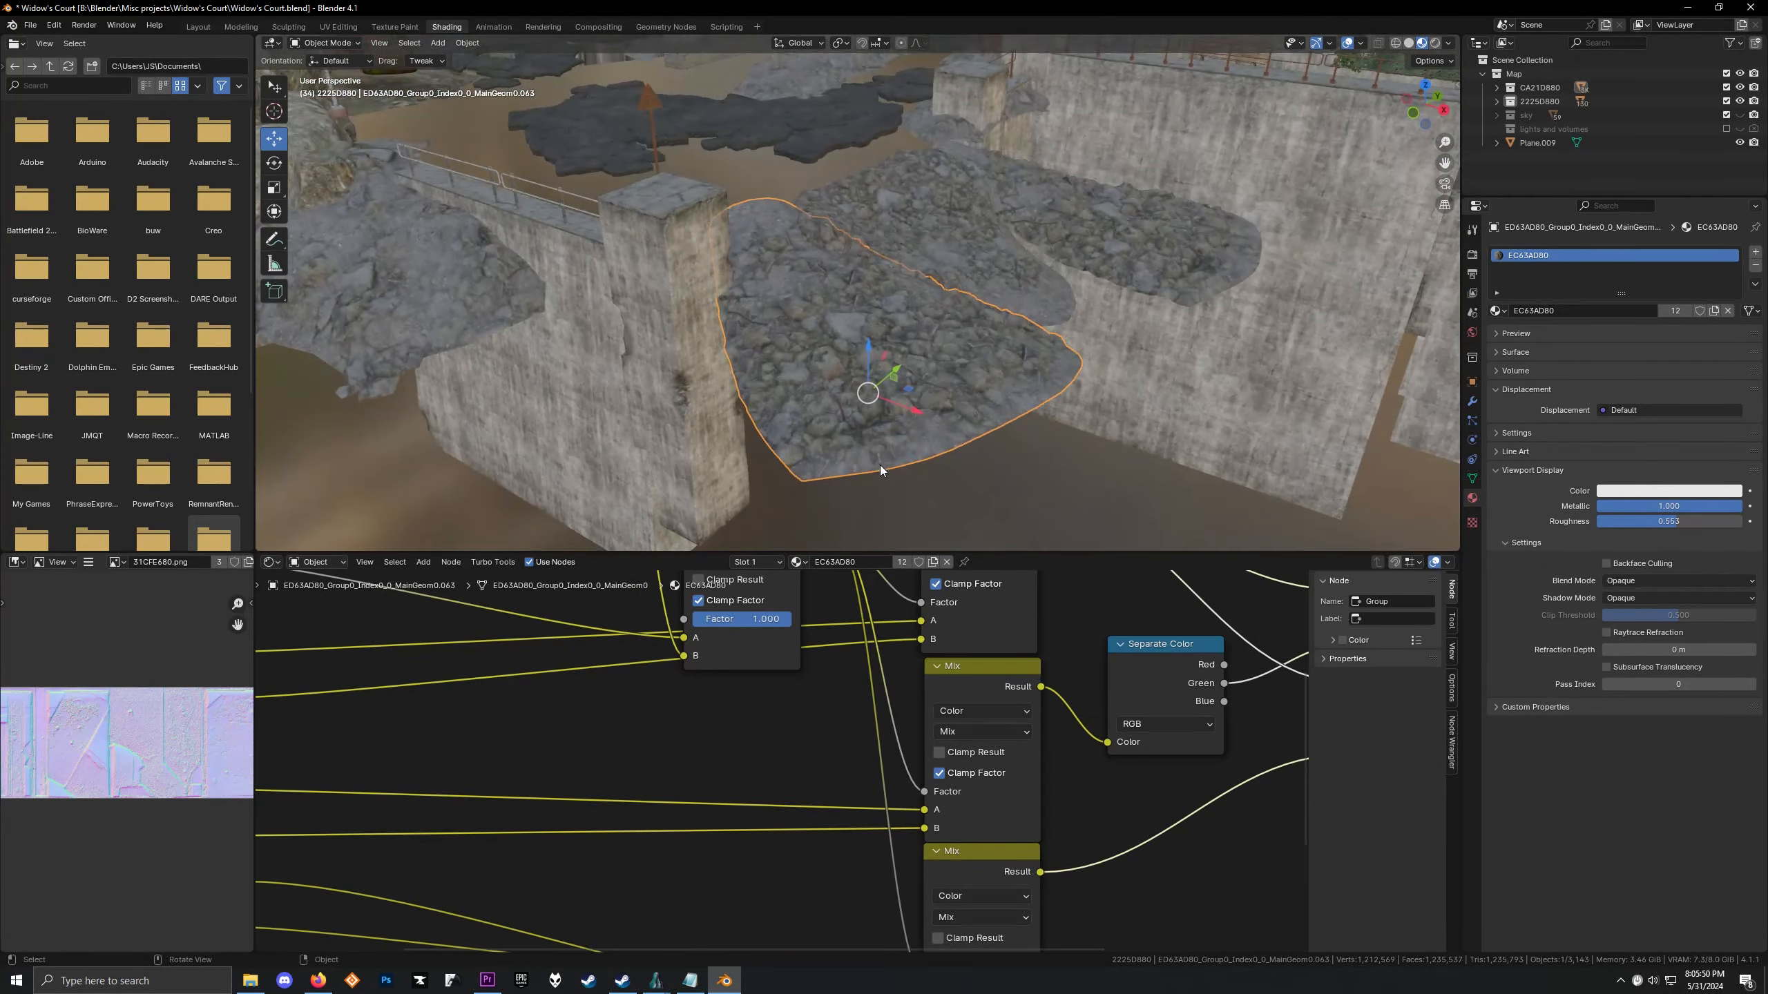
scroll(870, 459, up, 3)
scroll(860, 453, down, 3)
middle_drag(894, 430, 903, 380)
scroll(912, 412, up, 2)
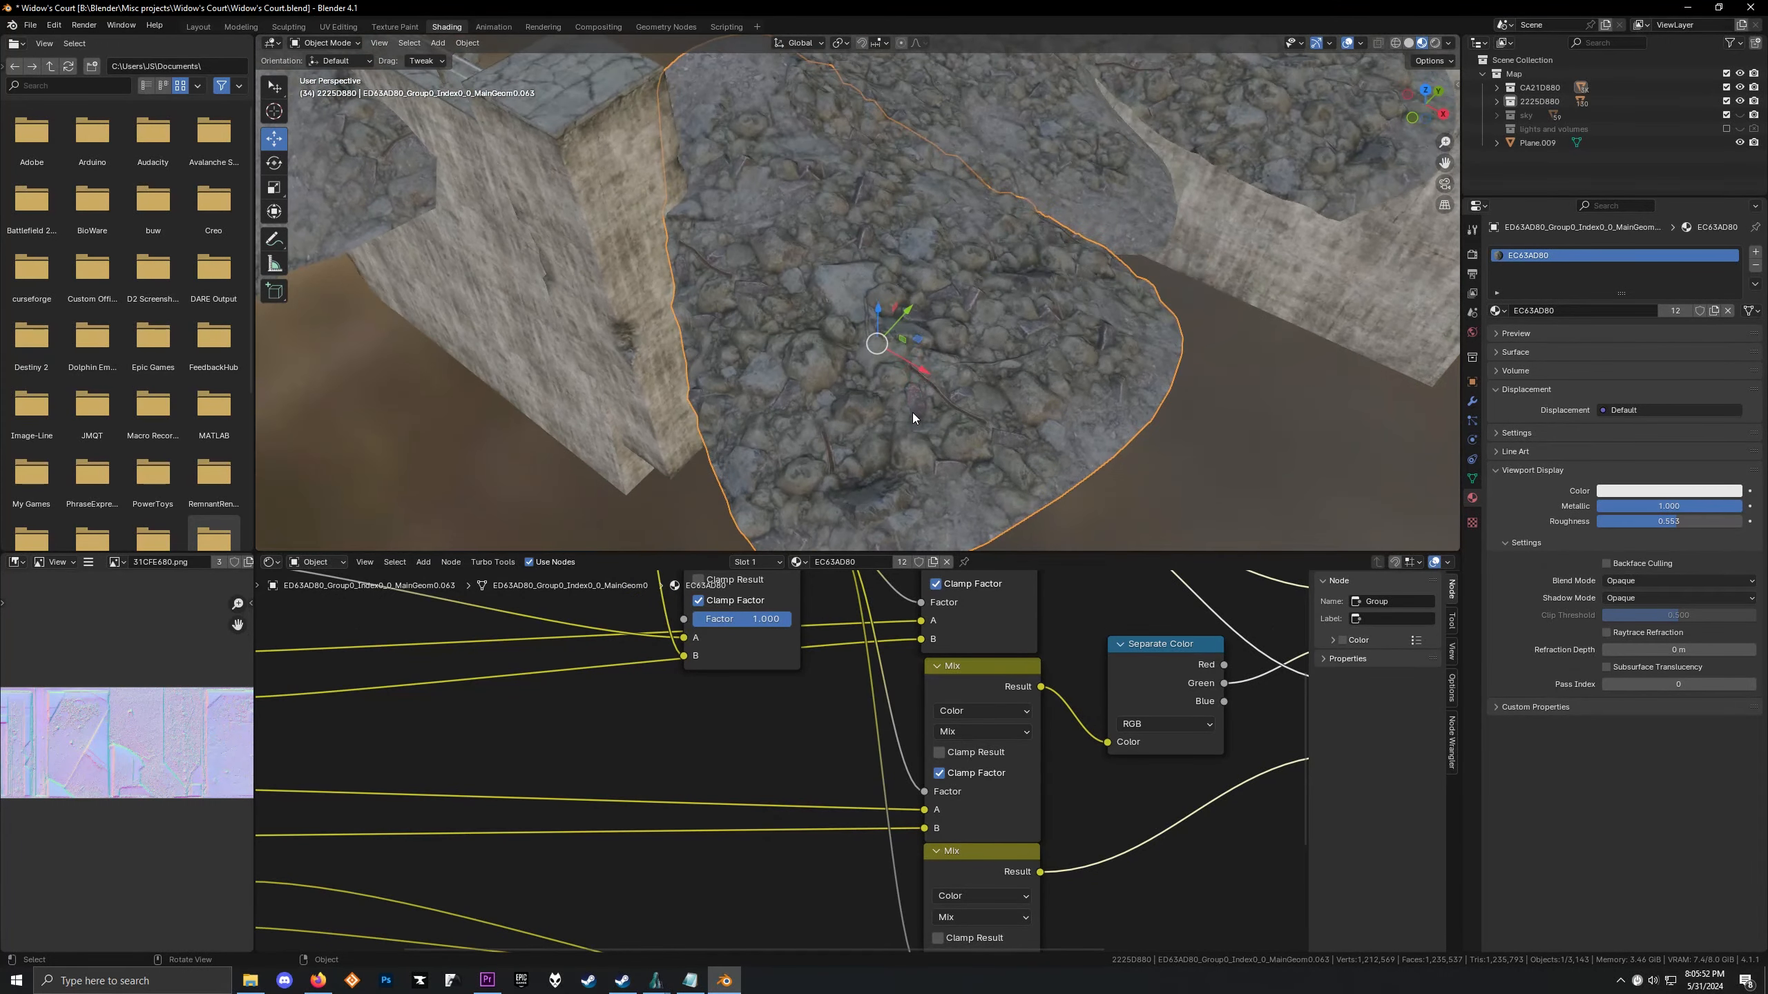
middle_drag(1027, 355, 972, 368)
Preview the Color and Alpha outputs of the EC63AD80 material's Color Attribute node on the rubble
scroll(709, 715, down, 12)
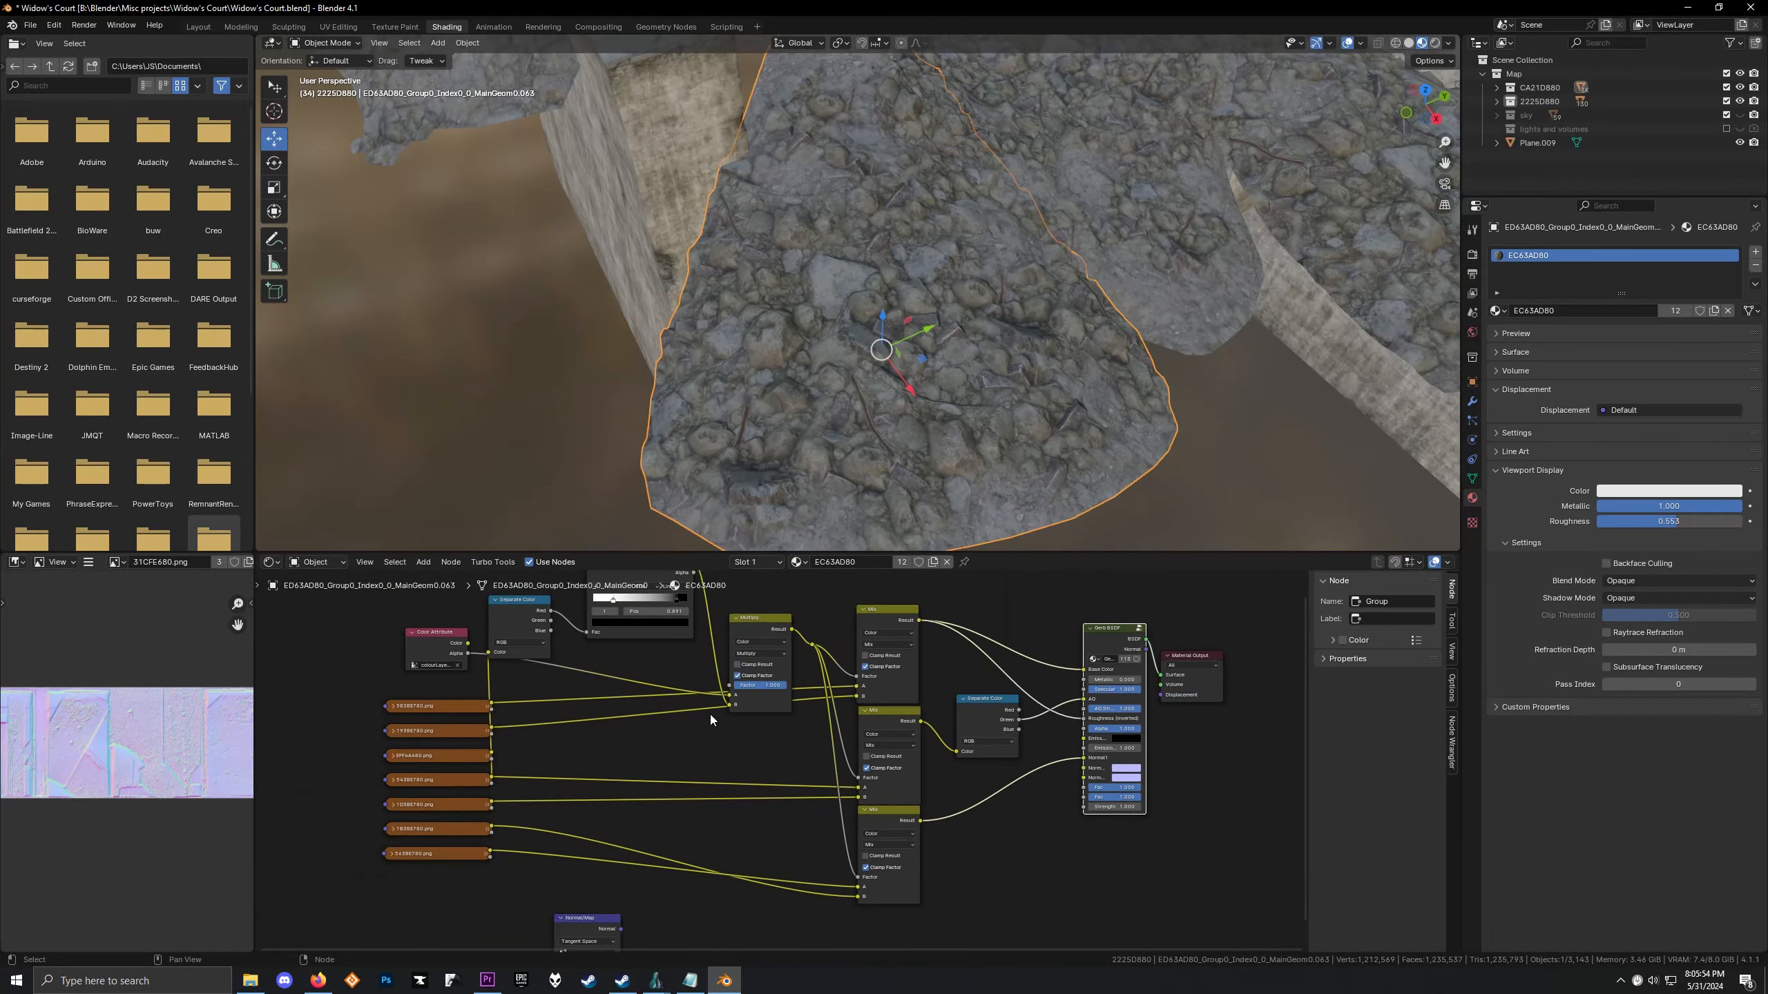
middle_drag(661, 686, 809, 669)
scroll(785, 760, up, 8)
mouse_move(810, 668)
mouse_down()
mouse_move(843, 636)
mouse_move(787, 647)
mouse_up()
right_click(787, 647)
ctrl+shift+click(812, 680)
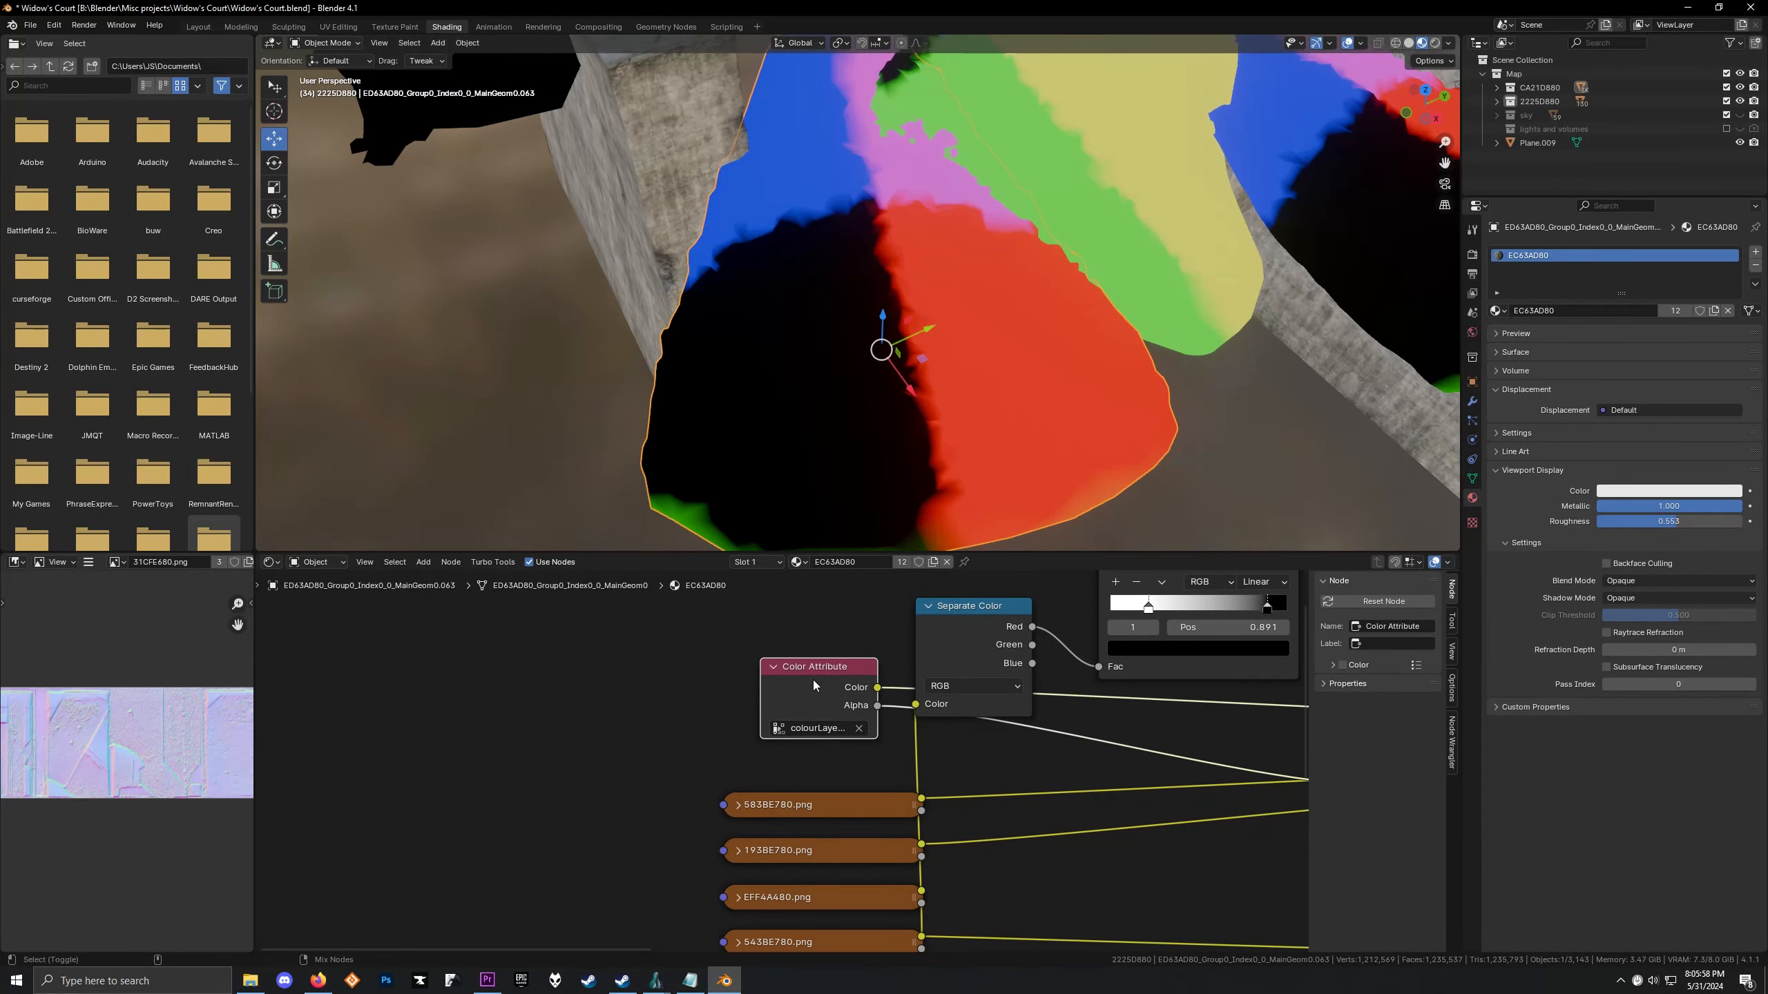
ctrl+shift+click(812, 679)
scroll(674, 436, down, 2)
scroll(674, 436, down, 2)
middle_drag(674, 437, 754, 426)
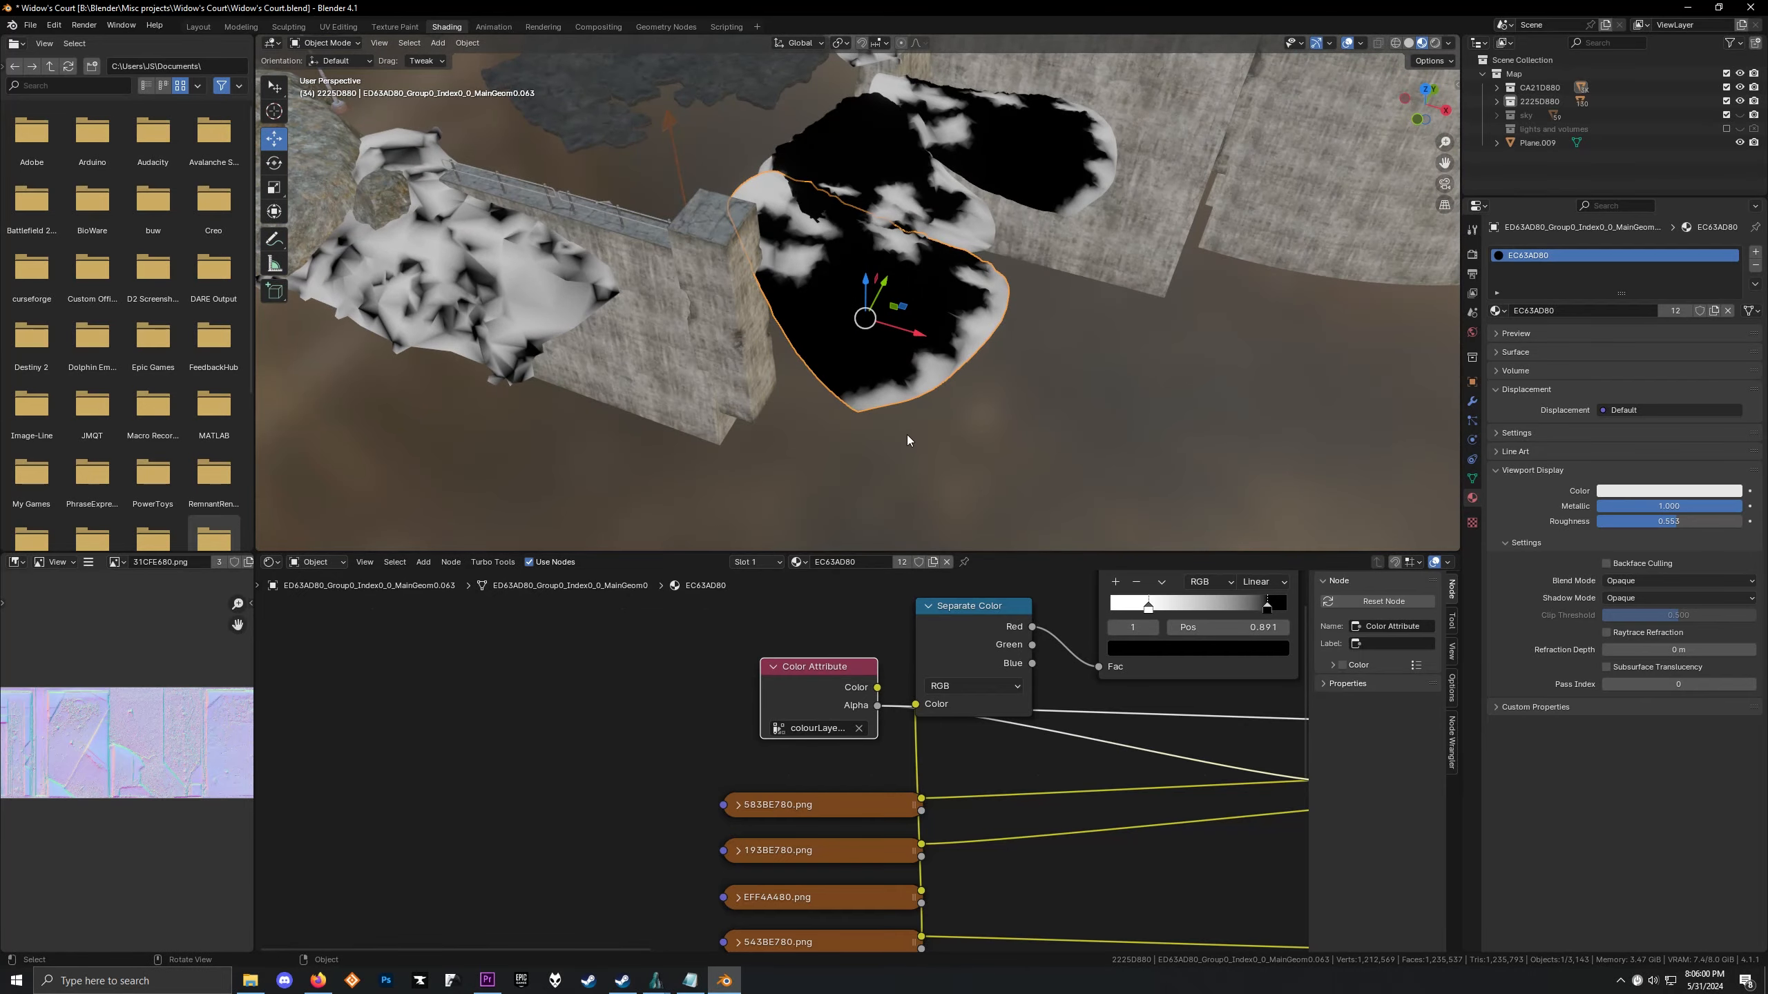
scroll(626, 658, down, 4)
scroll(767, 771, up, 5)
Compare the rubble material's 583BE780.png, 193BE780.png and EFF4A480.png textures
middle_drag(767, 772, 661, 720)
scroll(661, 720, down, 2)
click(666, 725)
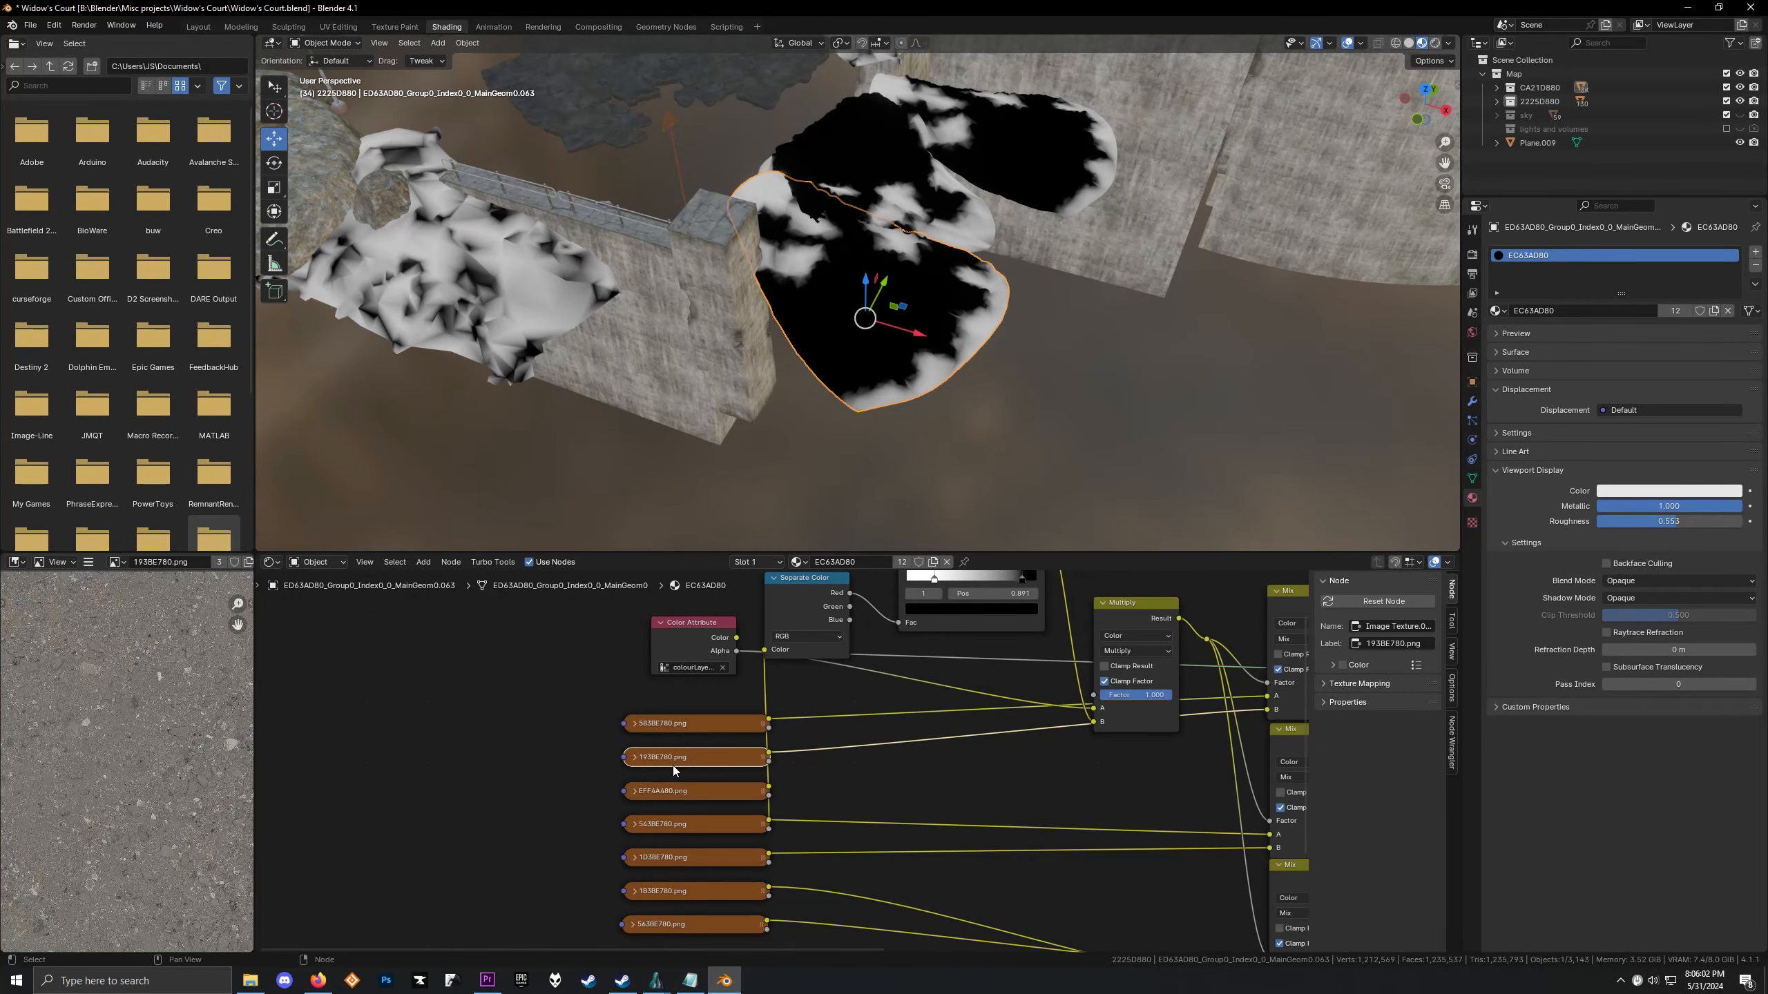
click(677, 796)
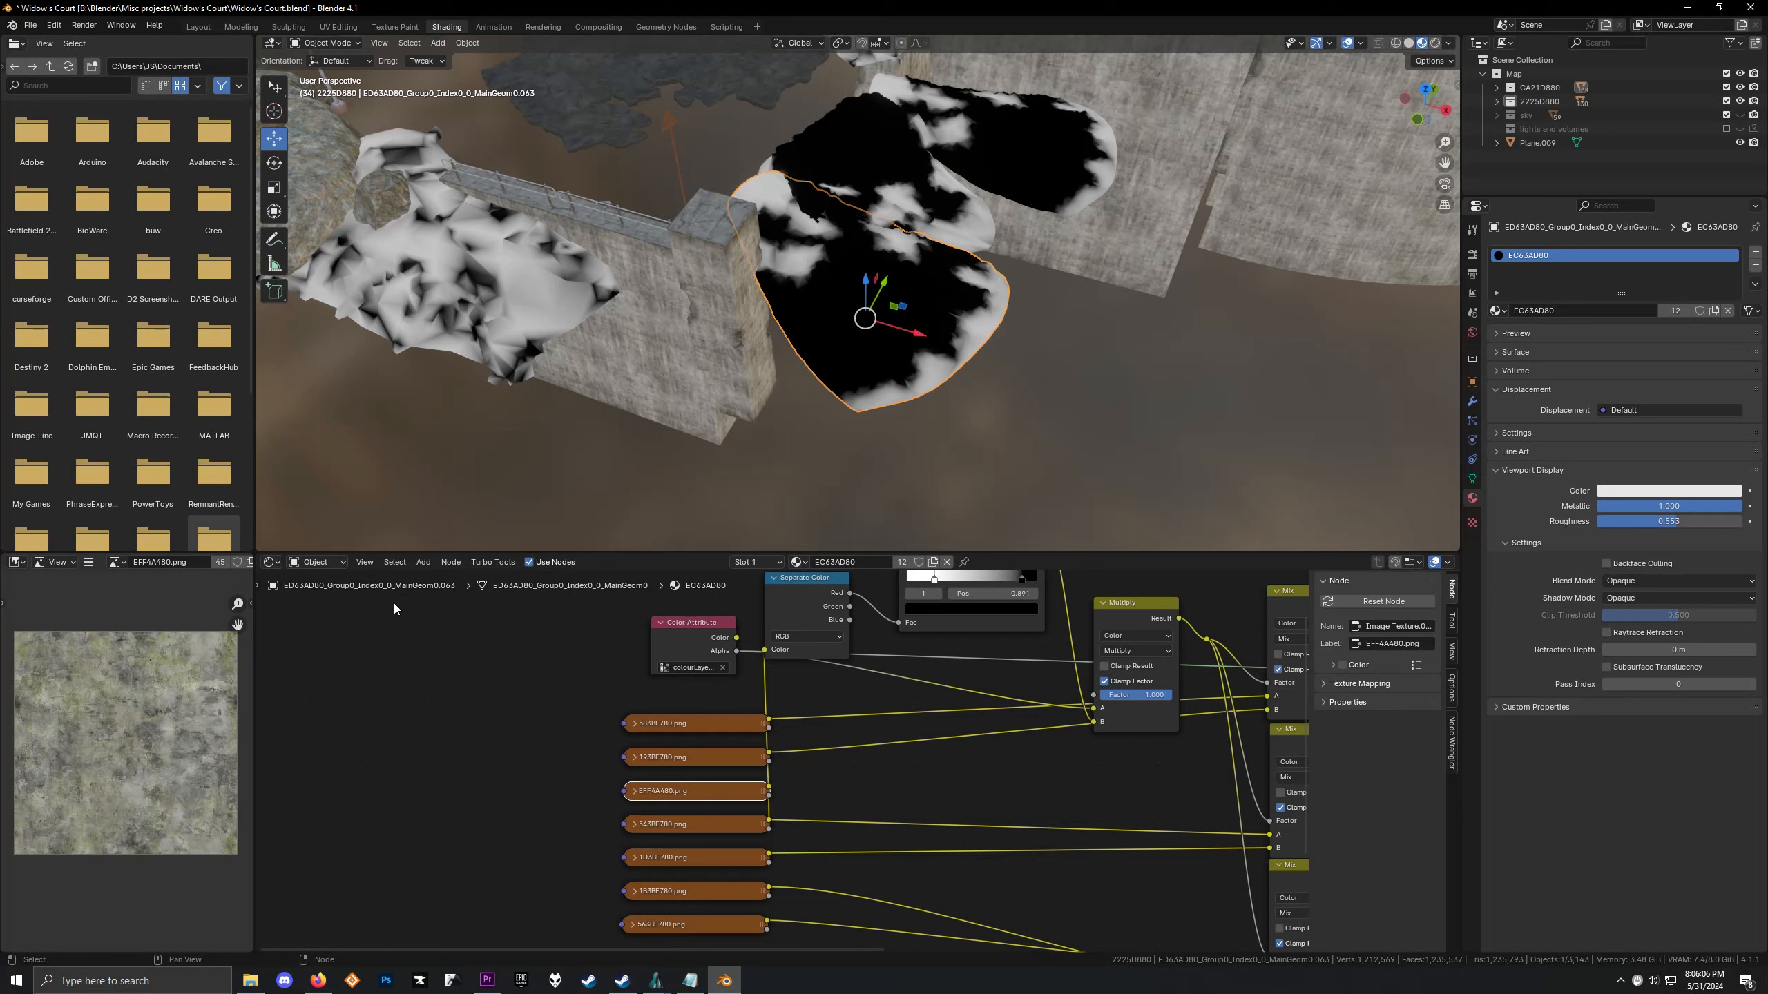
click(674, 723)
click(677, 751)
scroll(686, 738, down, 2)
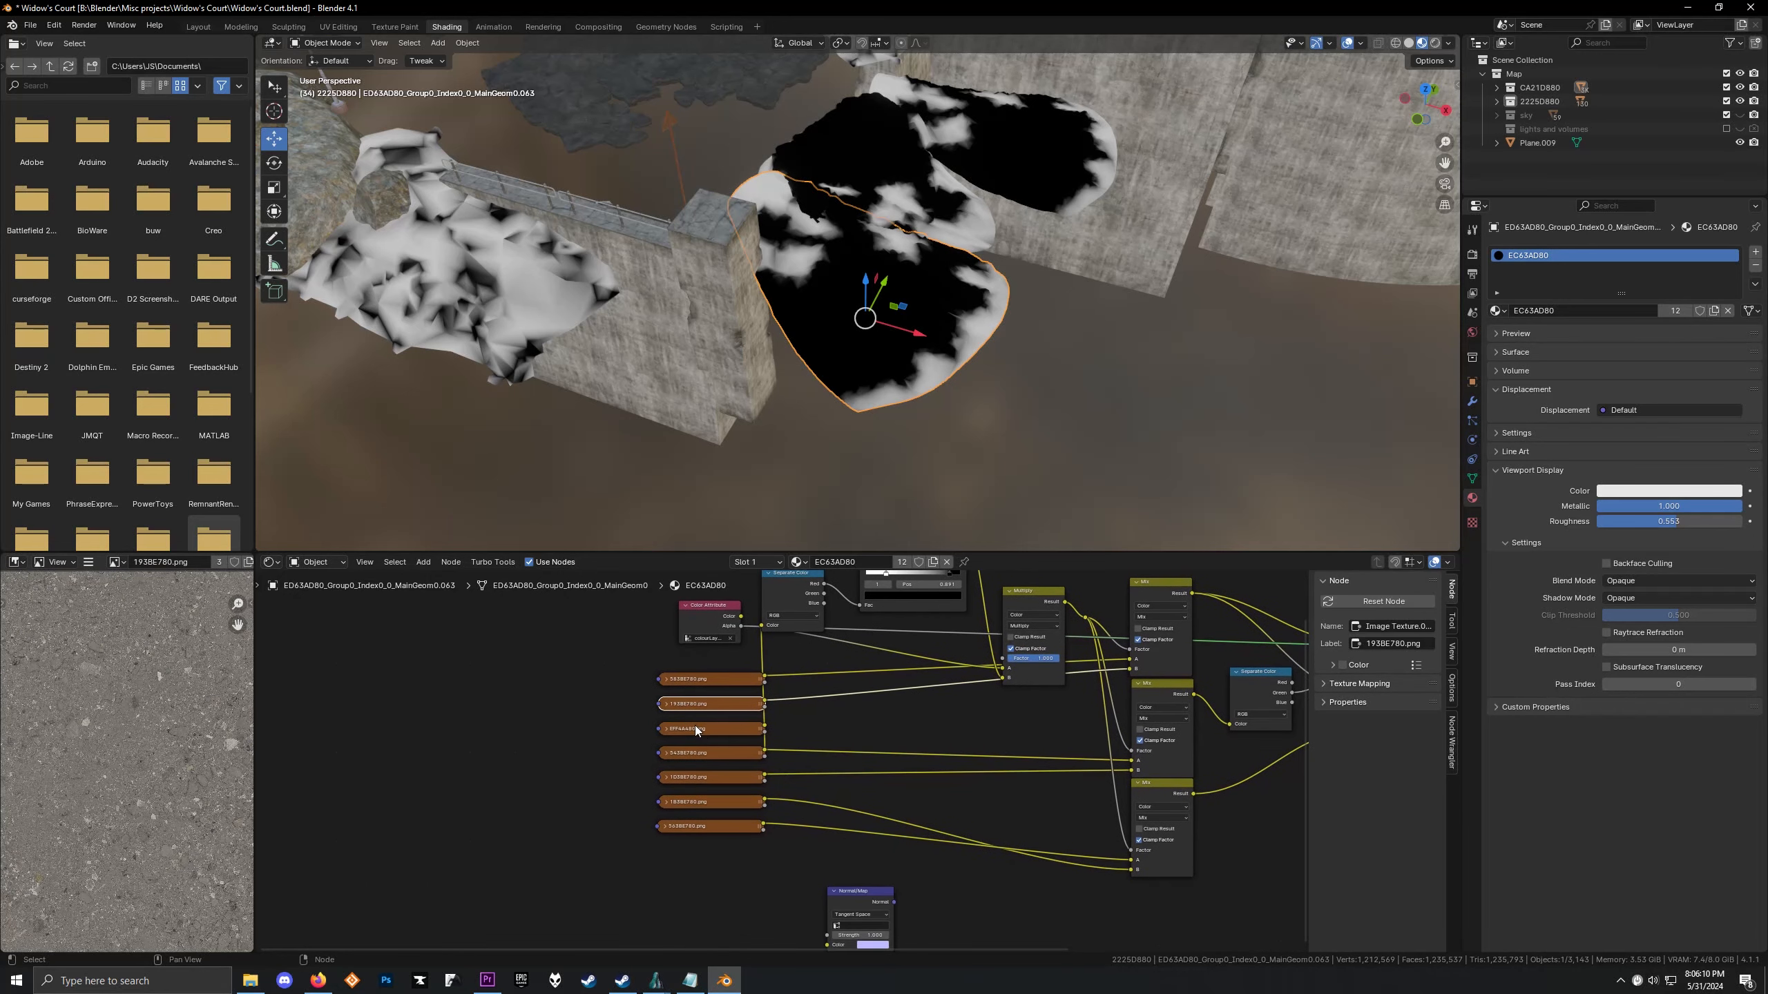
click(695, 728)
Follow the rubble material's texture links through the Multiply and Mix nodes to the output, then return to the textures
middle_drag(783, 778, 599, 768)
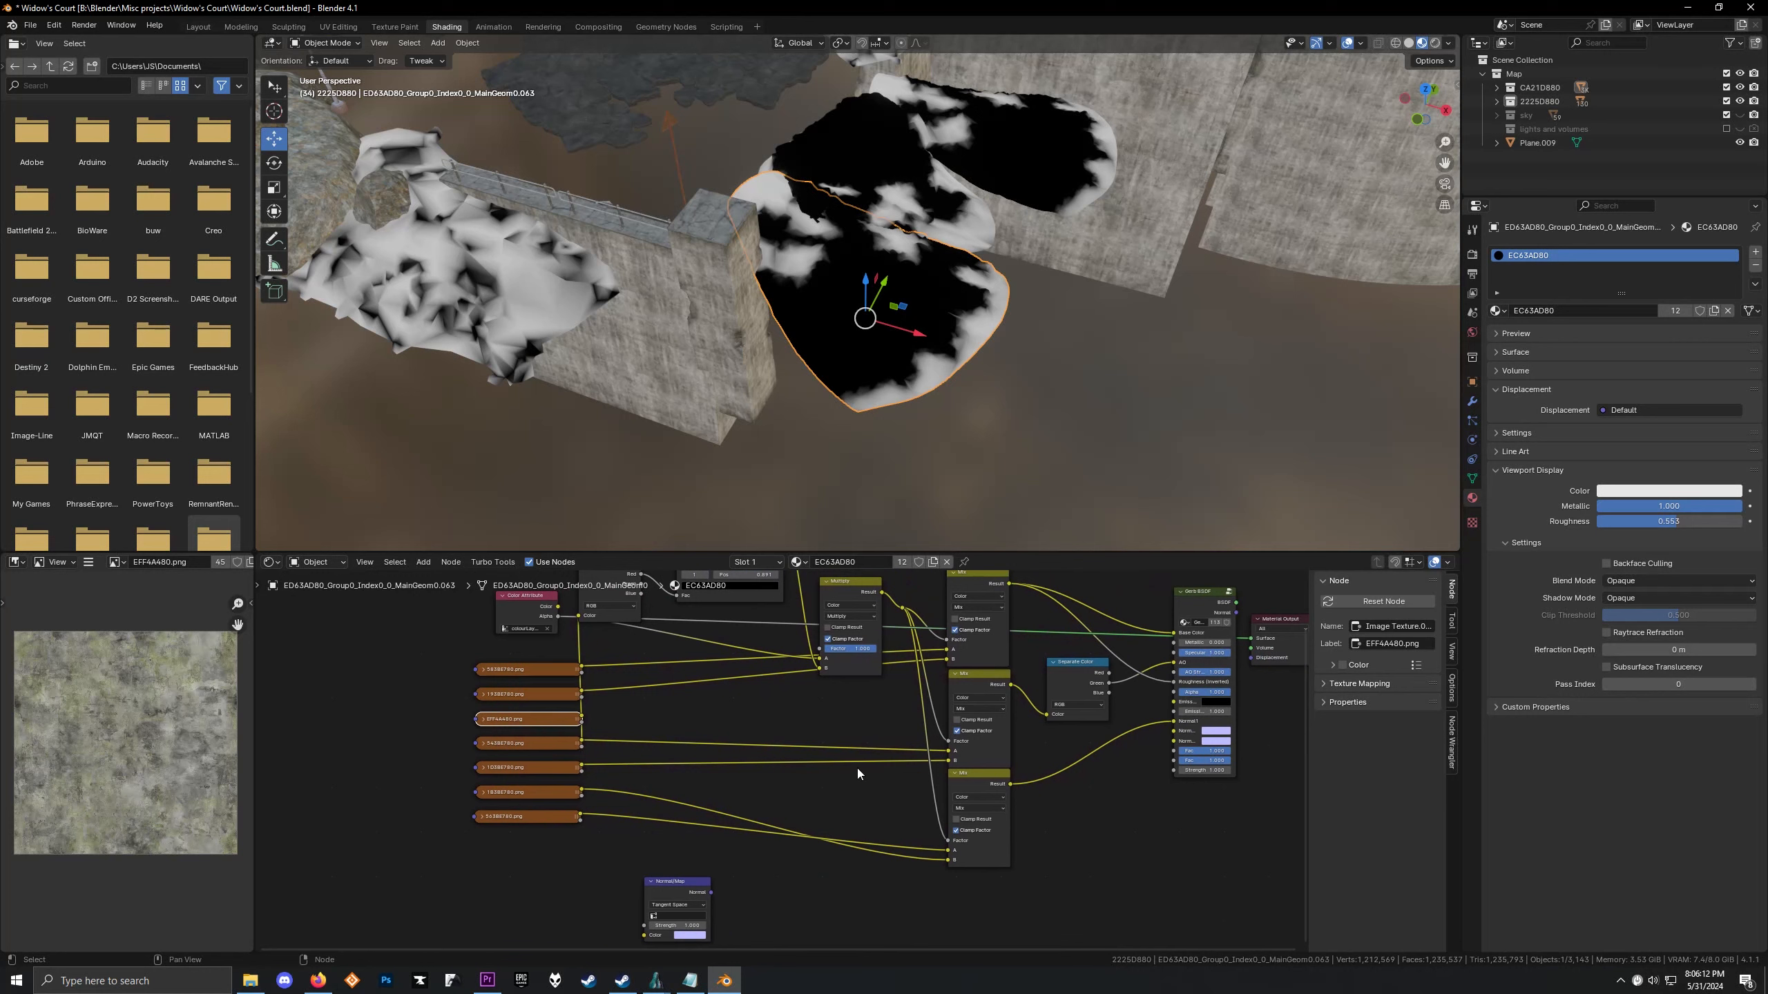
scroll(857, 774, down, 2)
middle_drag(858, 774, 867, 870)
scroll(724, 821, up, 4)
drag(495, 725, 464, 711)
scroll(479, 731, down, 1)
middle_drag(481, 733, 425, 745)
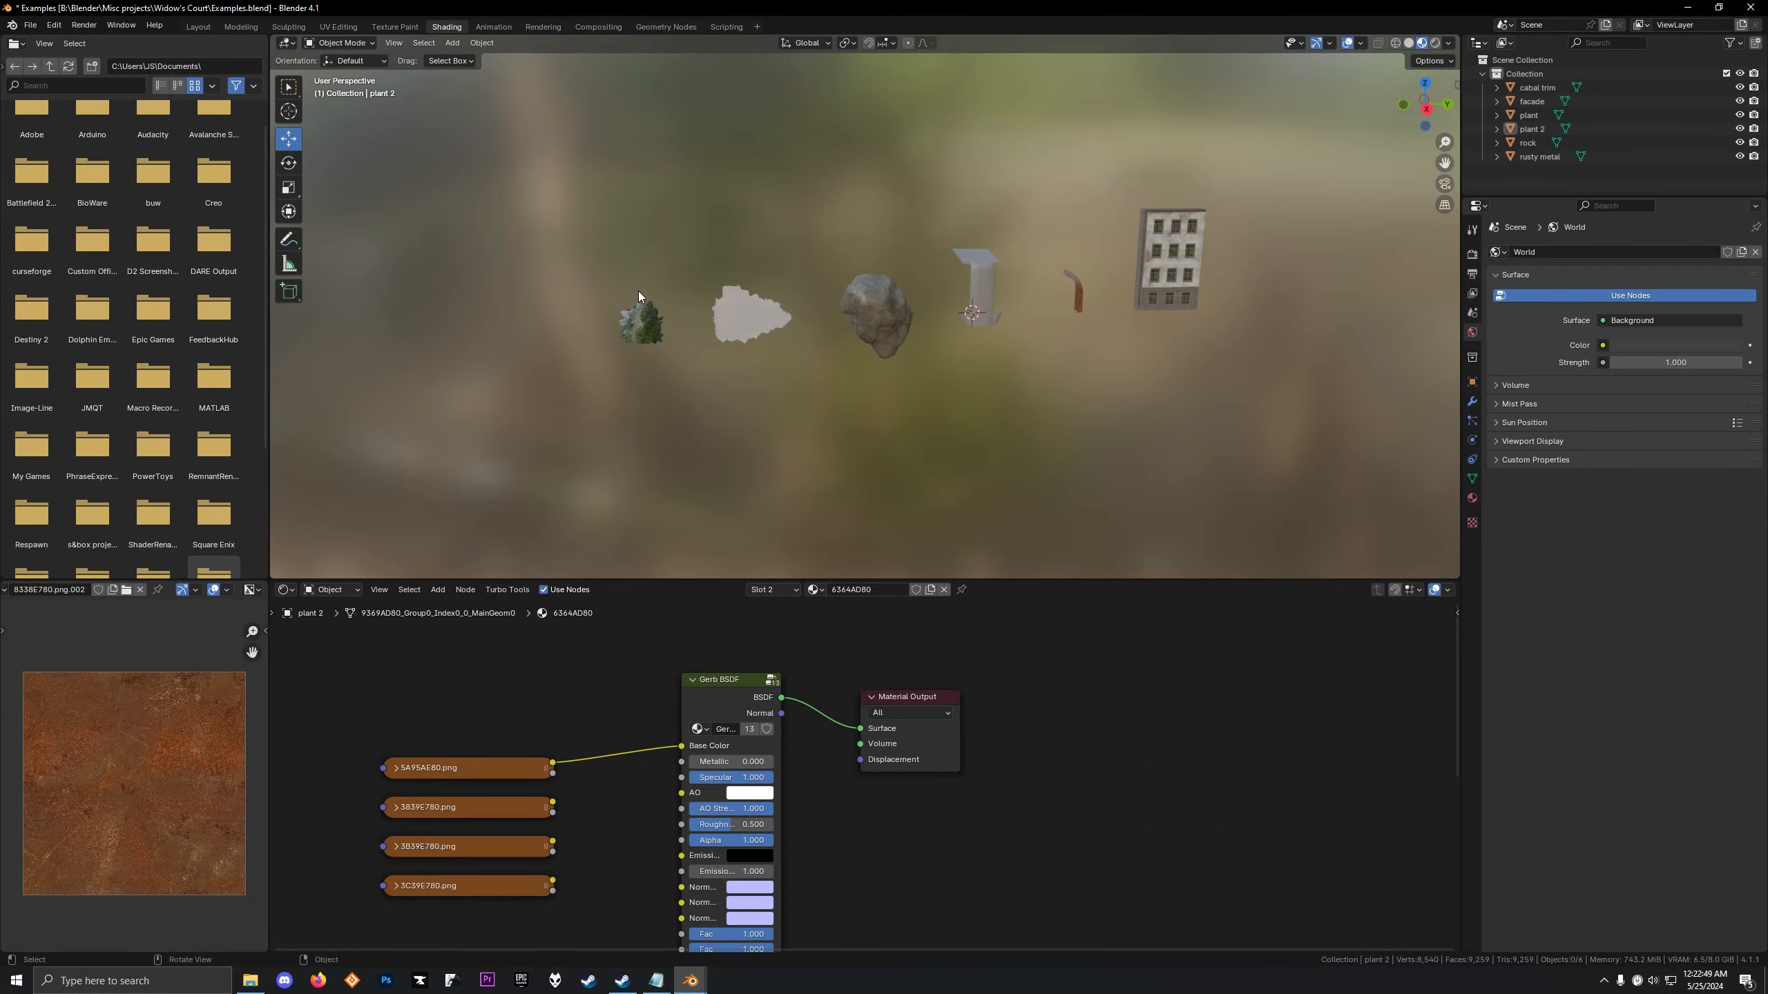
Look over the two plant models in the Examples scene and examine the rock up close
scroll(694, 321, up, 5)
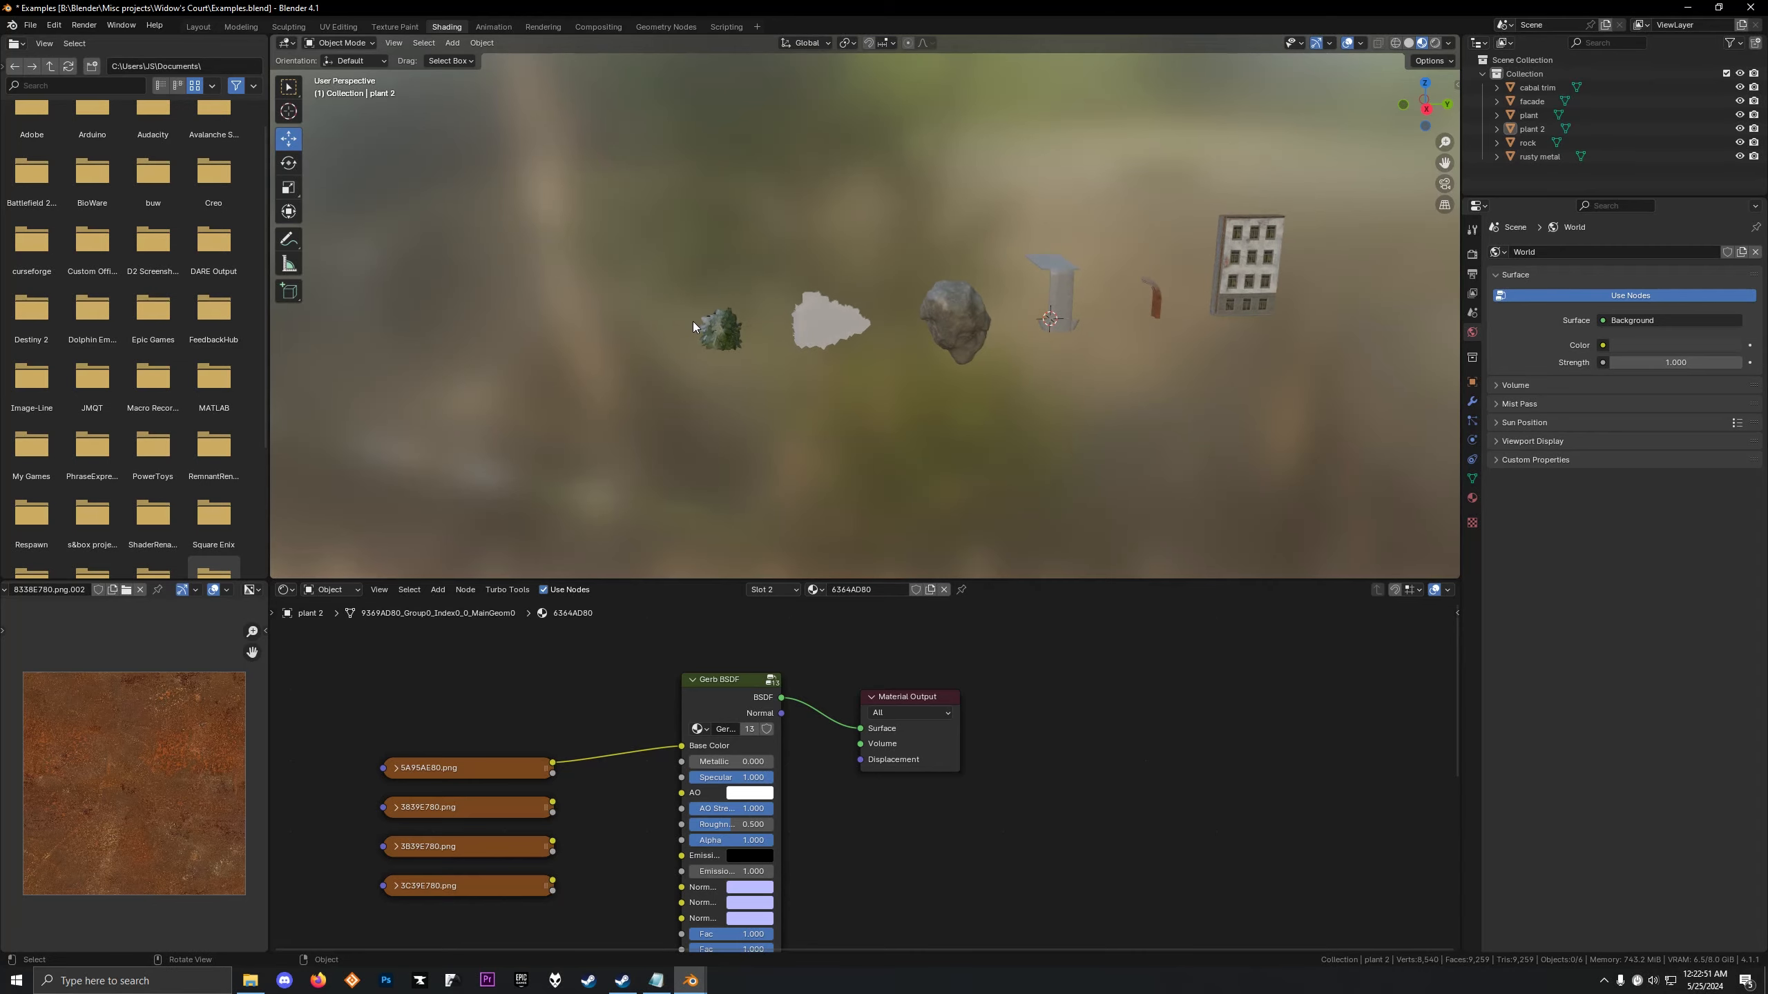
middle_drag(712, 313, 755, 309)
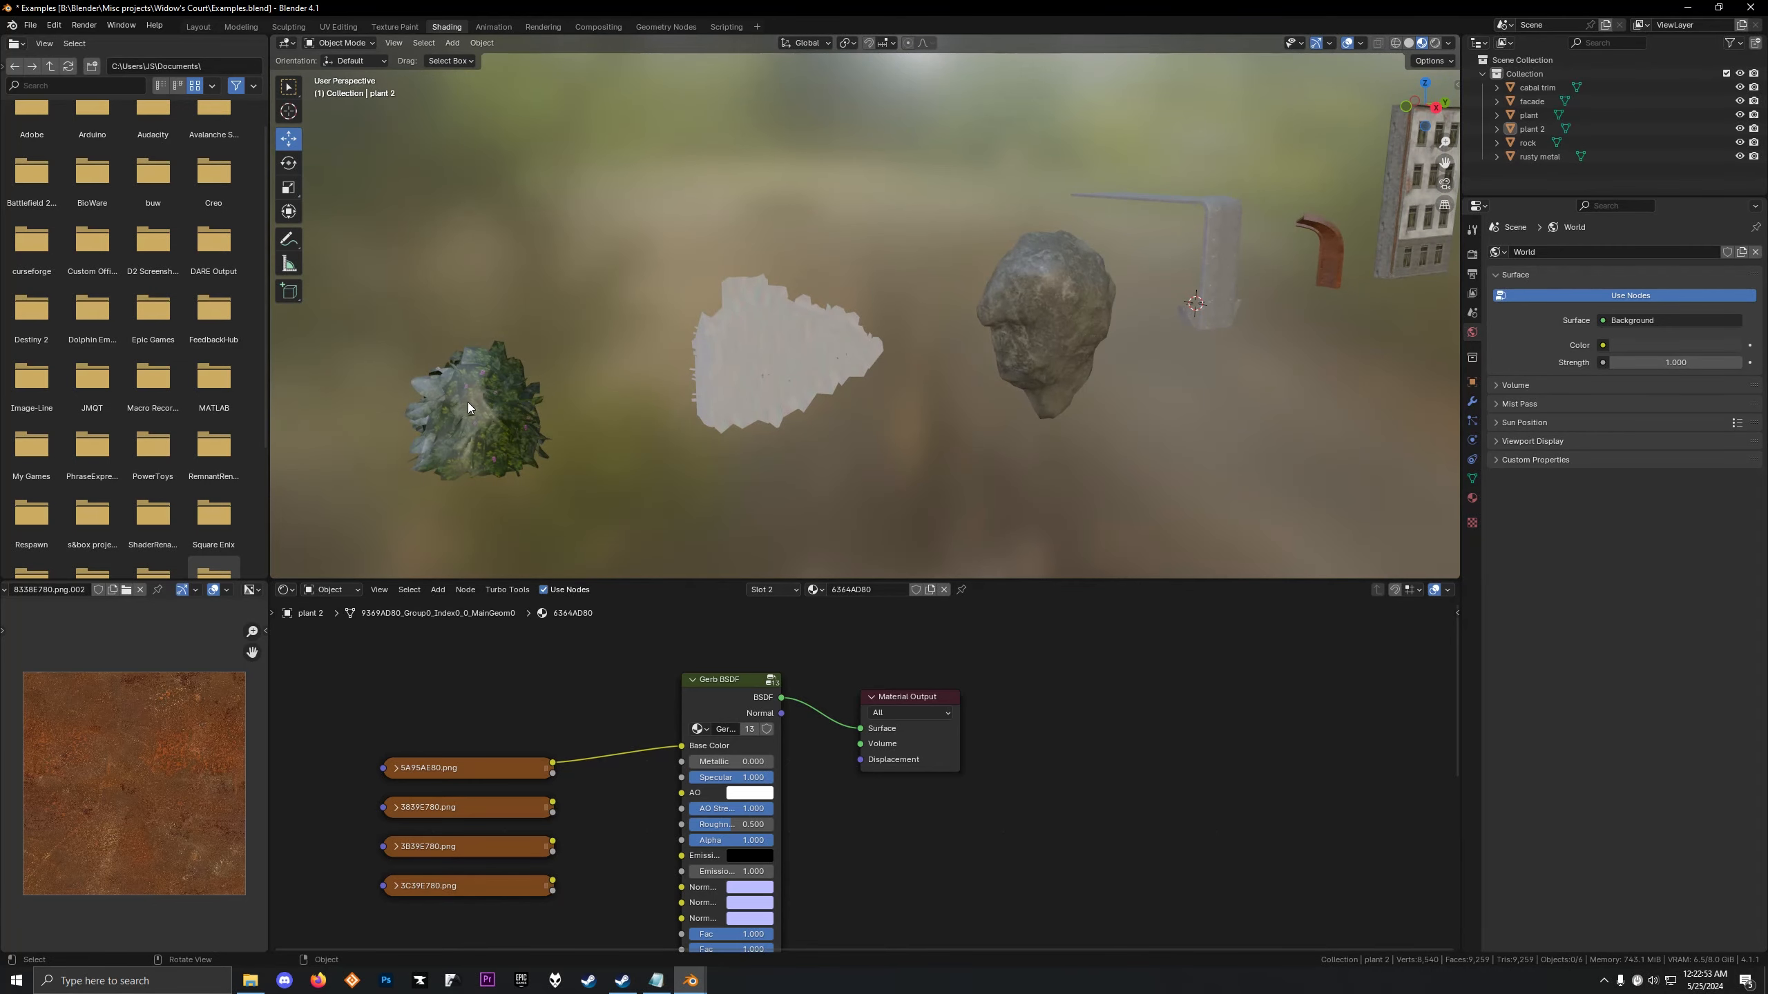
middle_drag(787, 375, 986, 423)
click(948, 363)
scroll(947, 364, up, 3)
click(1174, 481)
middle_drag(1174, 480, 624, 240)
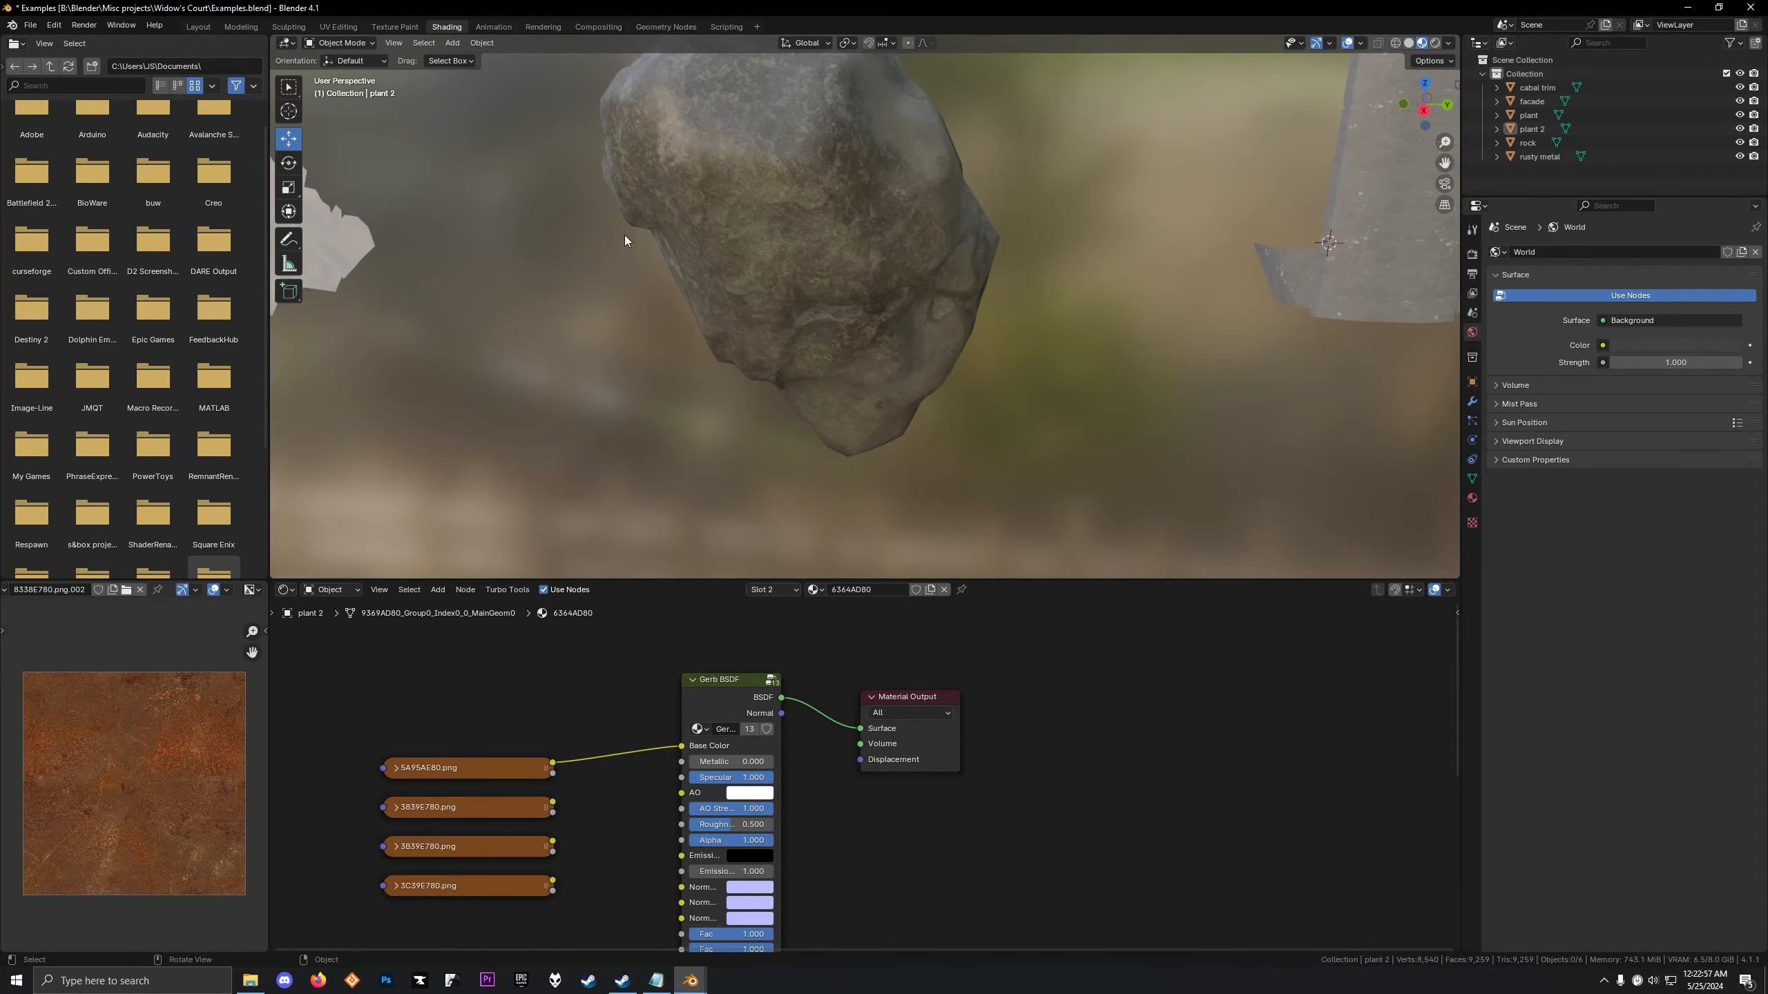
Examine the cabal trim, the rusty metal beam and the building facade in the Examples scene
shift+middle_drag(884, 232, 497, 549)
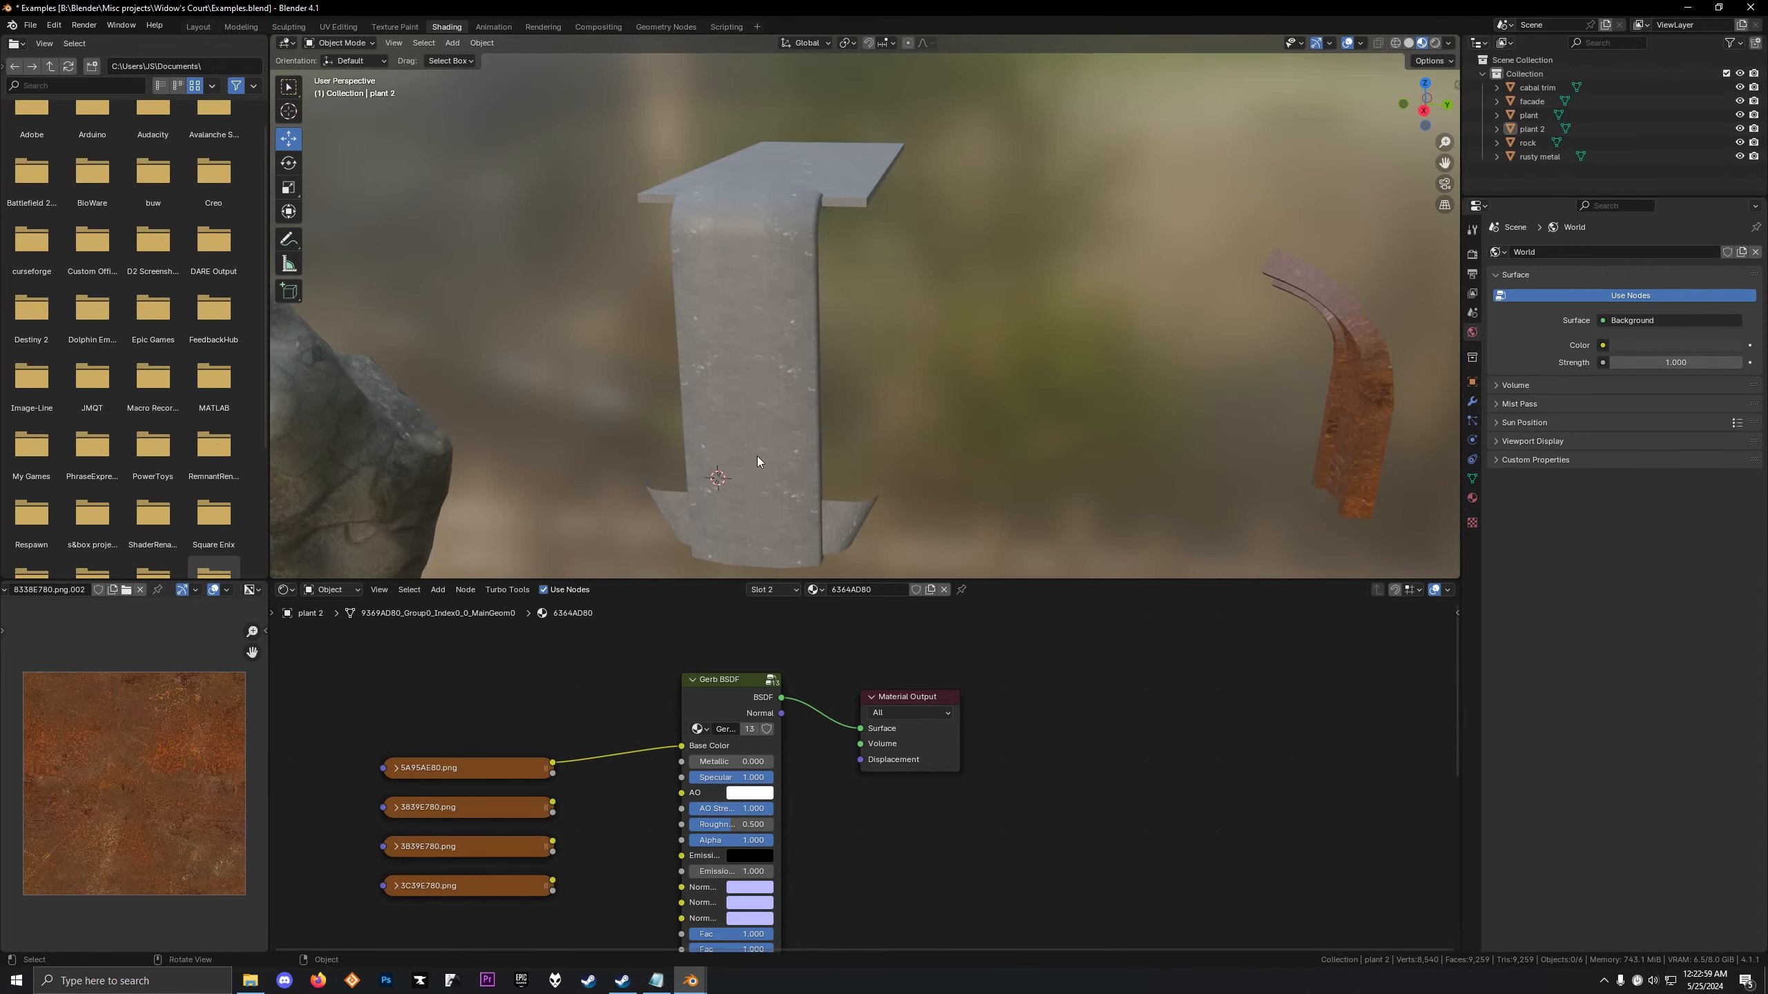
shift+middle_drag(757, 456, 348, 394)
middle_drag(812, 313, 727, 276)
scroll(740, 302, down, 2)
scroll(824, 273, down, 4)
scroll(656, 299, up, 3)
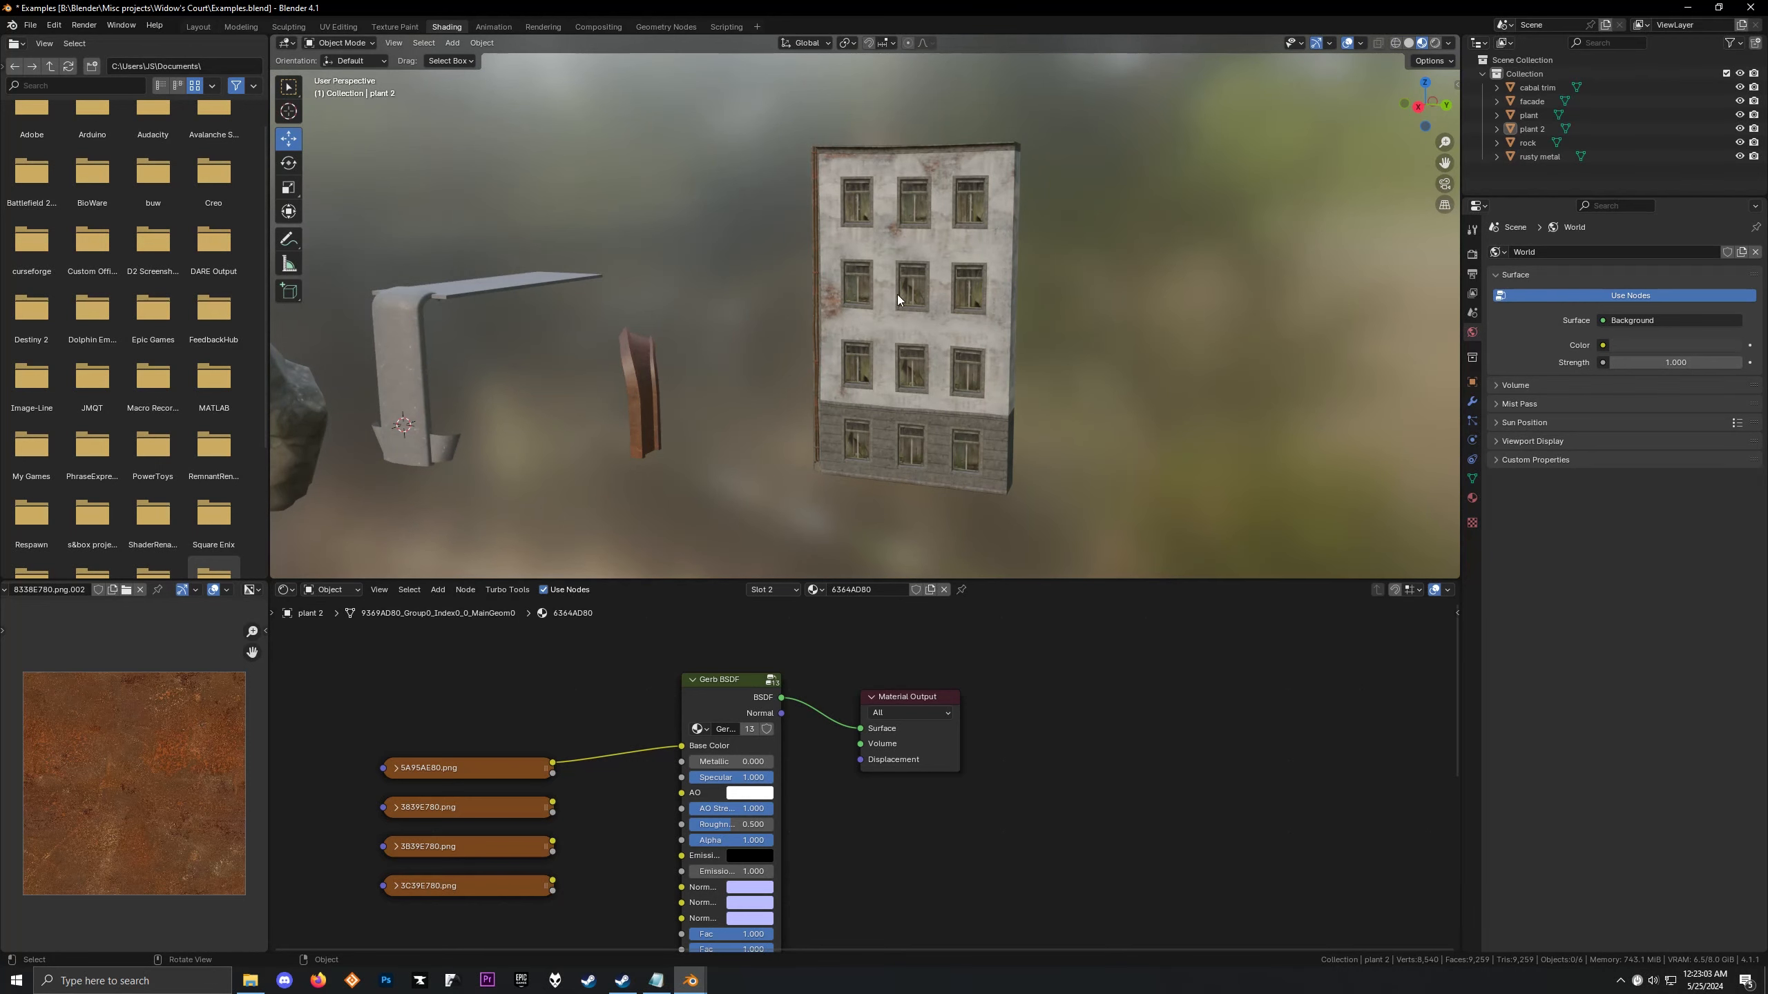
Review the full row of example models from the facade back to the plants
scroll(898, 300, down, 2)
middle_drag(898, 300, 853, 306)
shift+middle_drag(752, 298, 1239, 244)
scroll(734, 372, down, 3)
shift+middle_drag(569, 422, 503, 395)
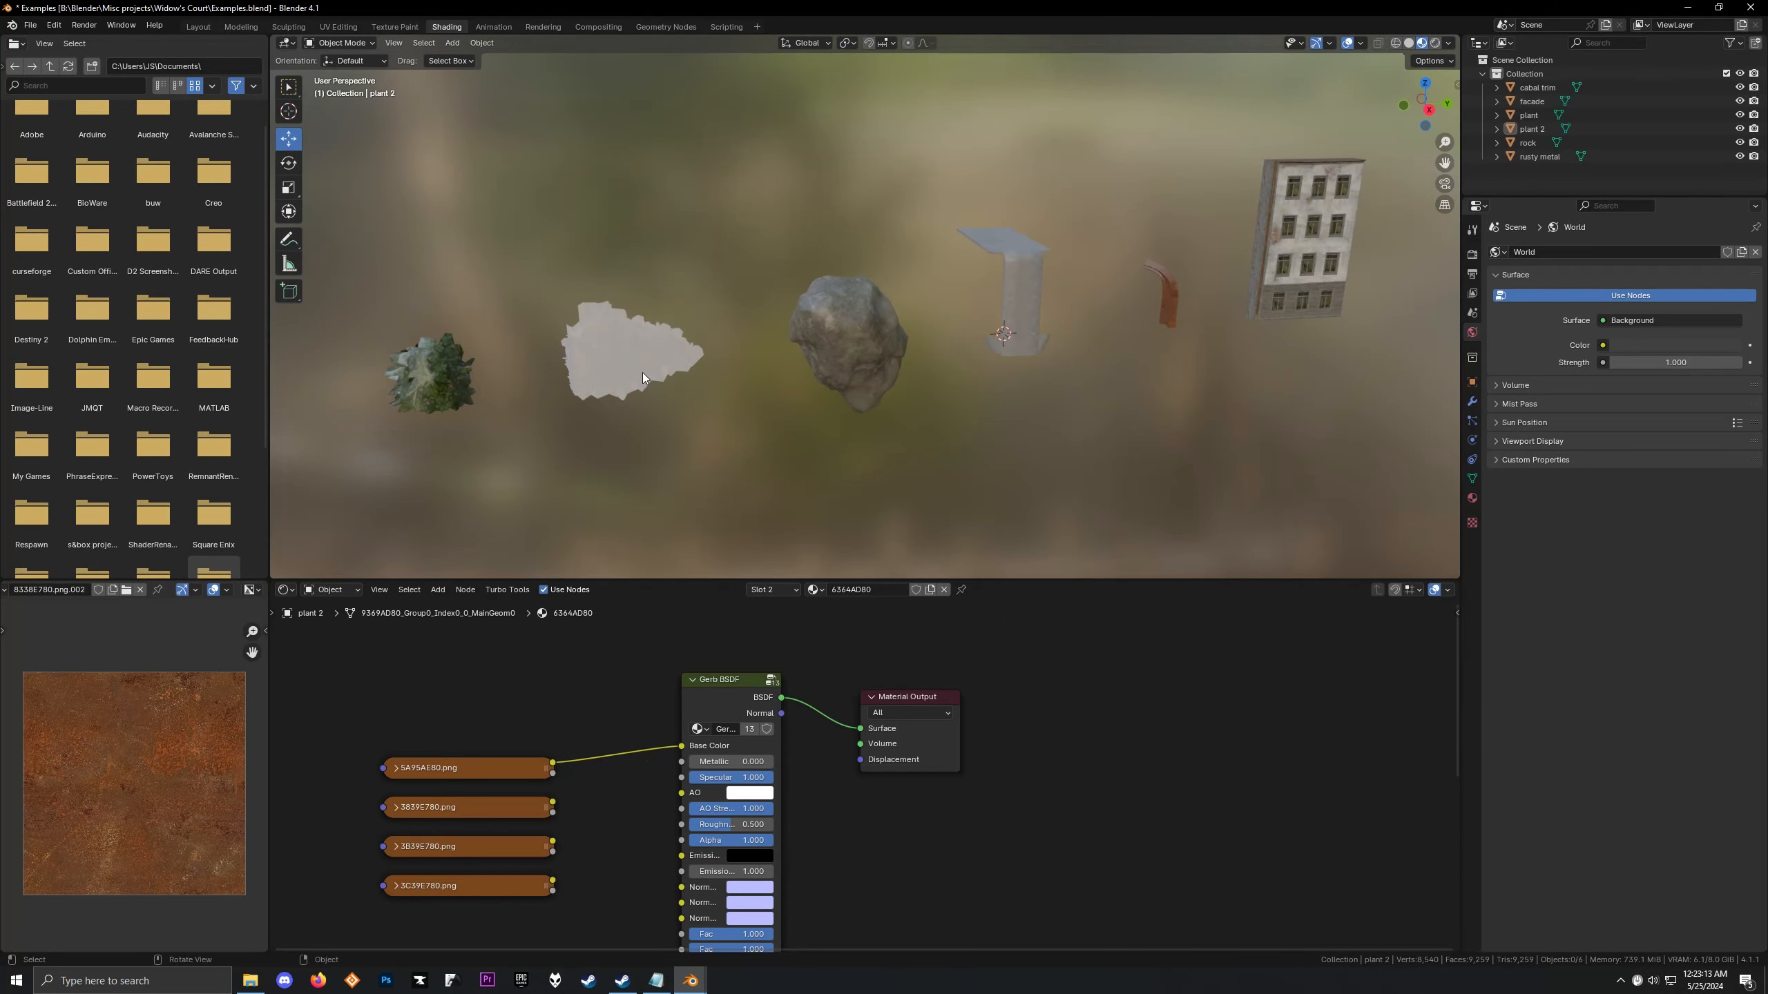
Select the leafy plant model and frame it in a close-up view
click(435, 394)
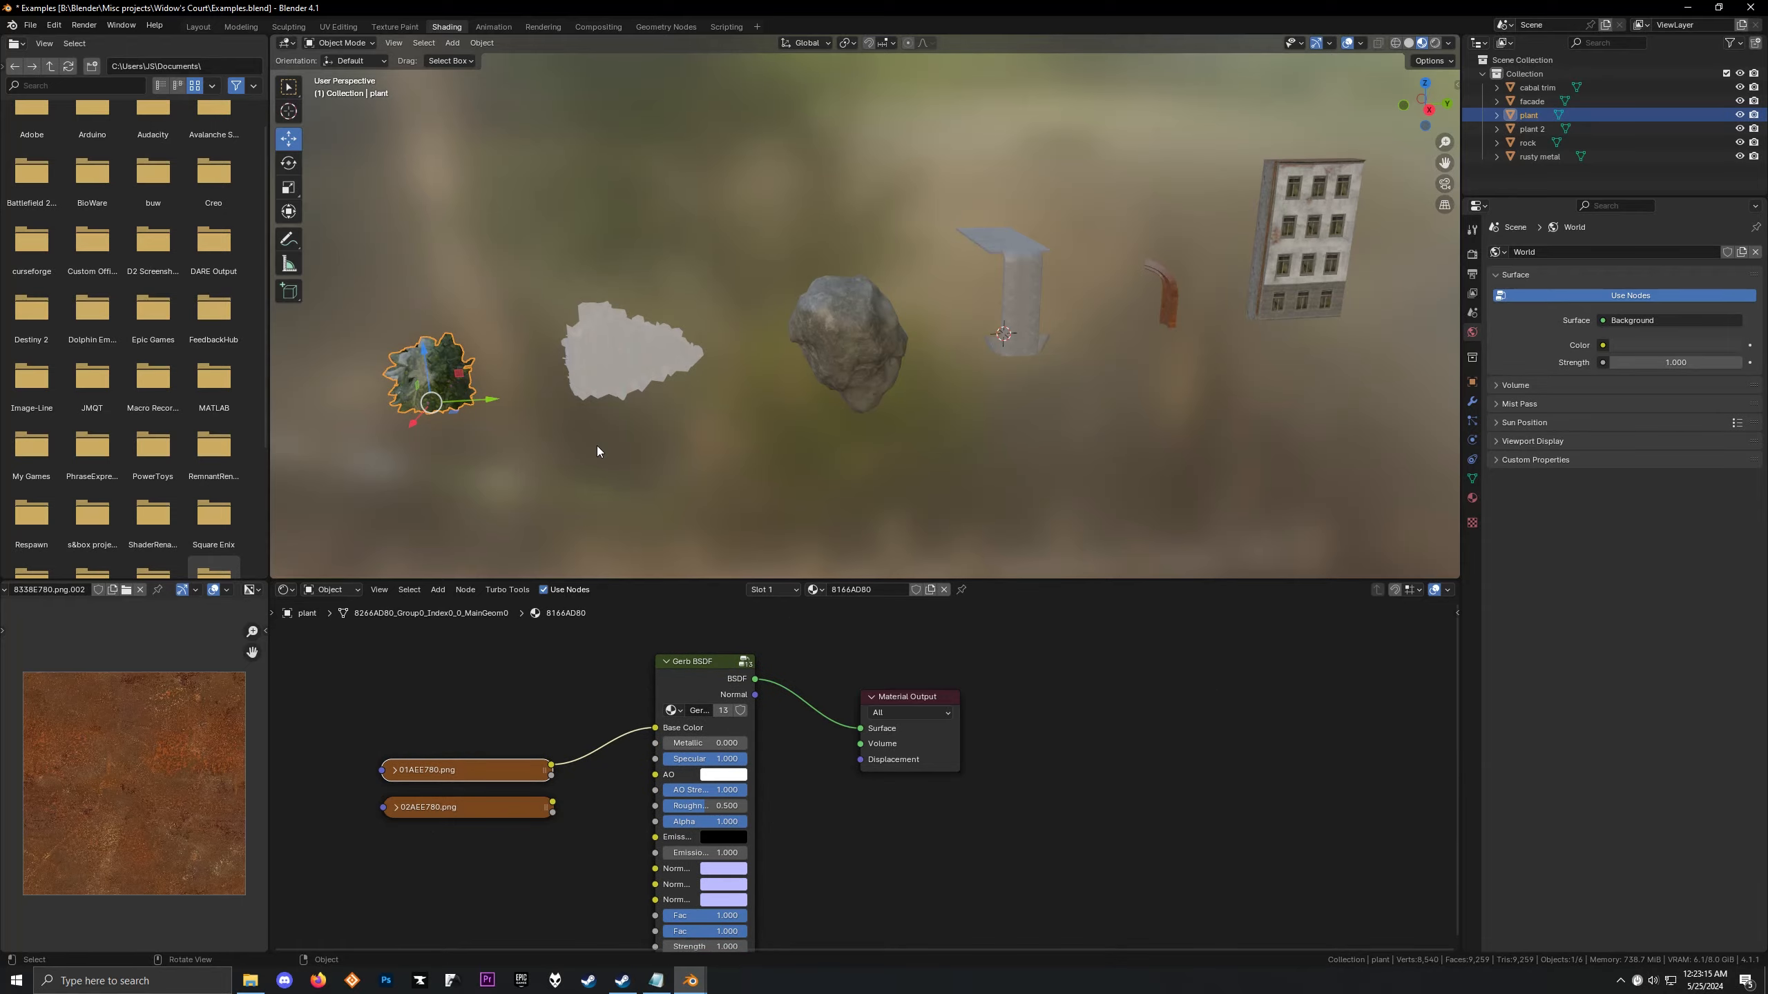
scroll(601, 445, down, 2)
key(grave)
click(651, 474)
scroll(633, 437, up, 4)
middle_drag(633, 436, 577, 446)
scroll(507, 725, up, 4)
Move the Gerb BSDF group in the plant's 8166AD80 material farther from its texture nodes
middle_drag(507, 725, 696, 698)
scroll(696, 699, down, 5)
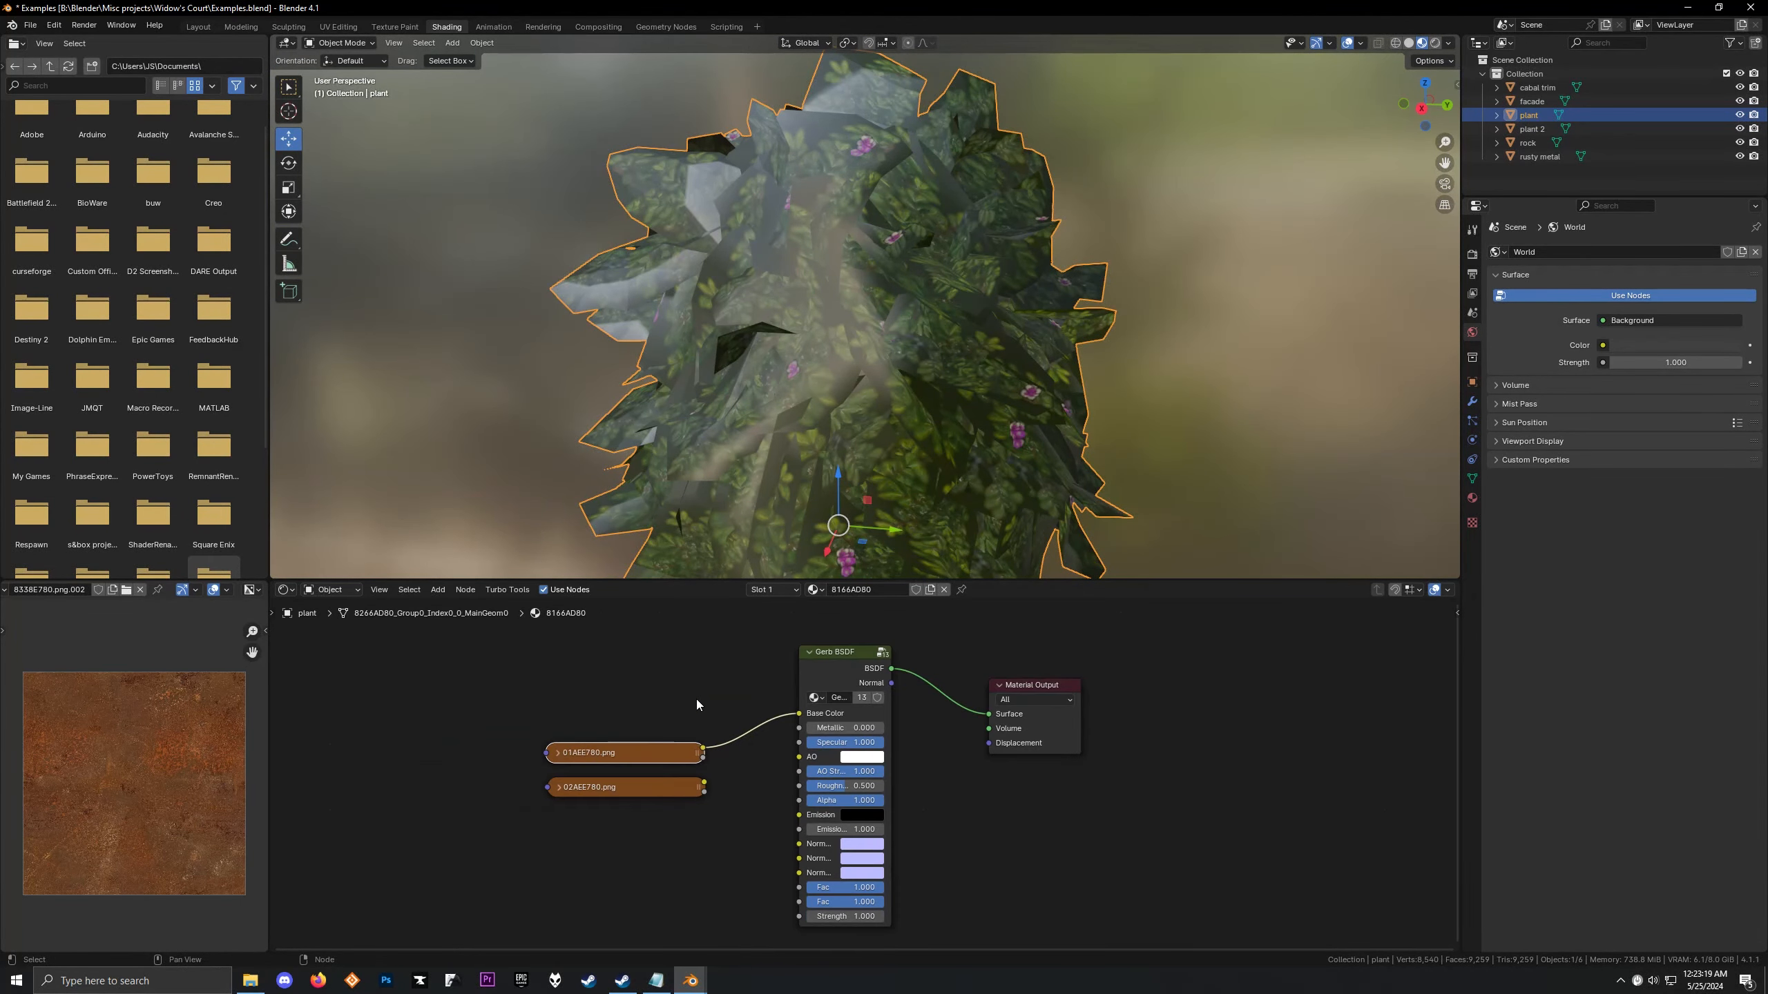
drag(832, 677, 890, 663)
Preview the plant material's 01AEE780.png and 02AEE780.png textures
click(619, 754)
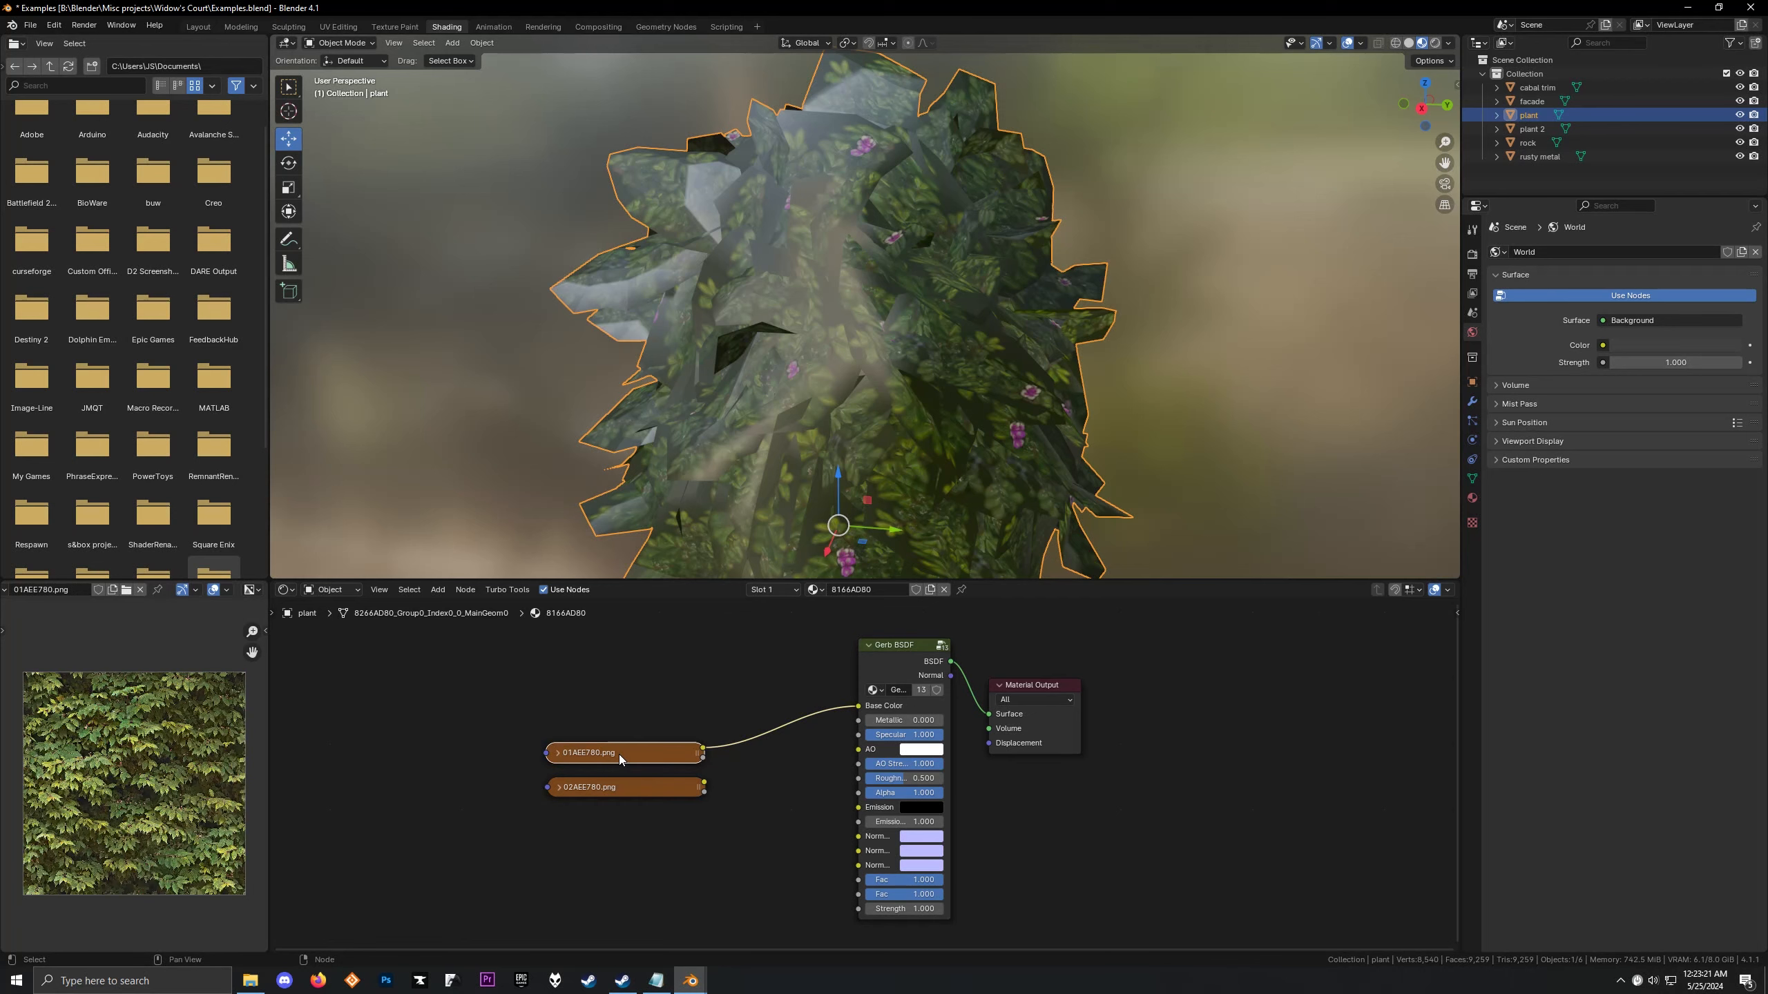
scroll(140, 756, up, 1)
click(638, 783)
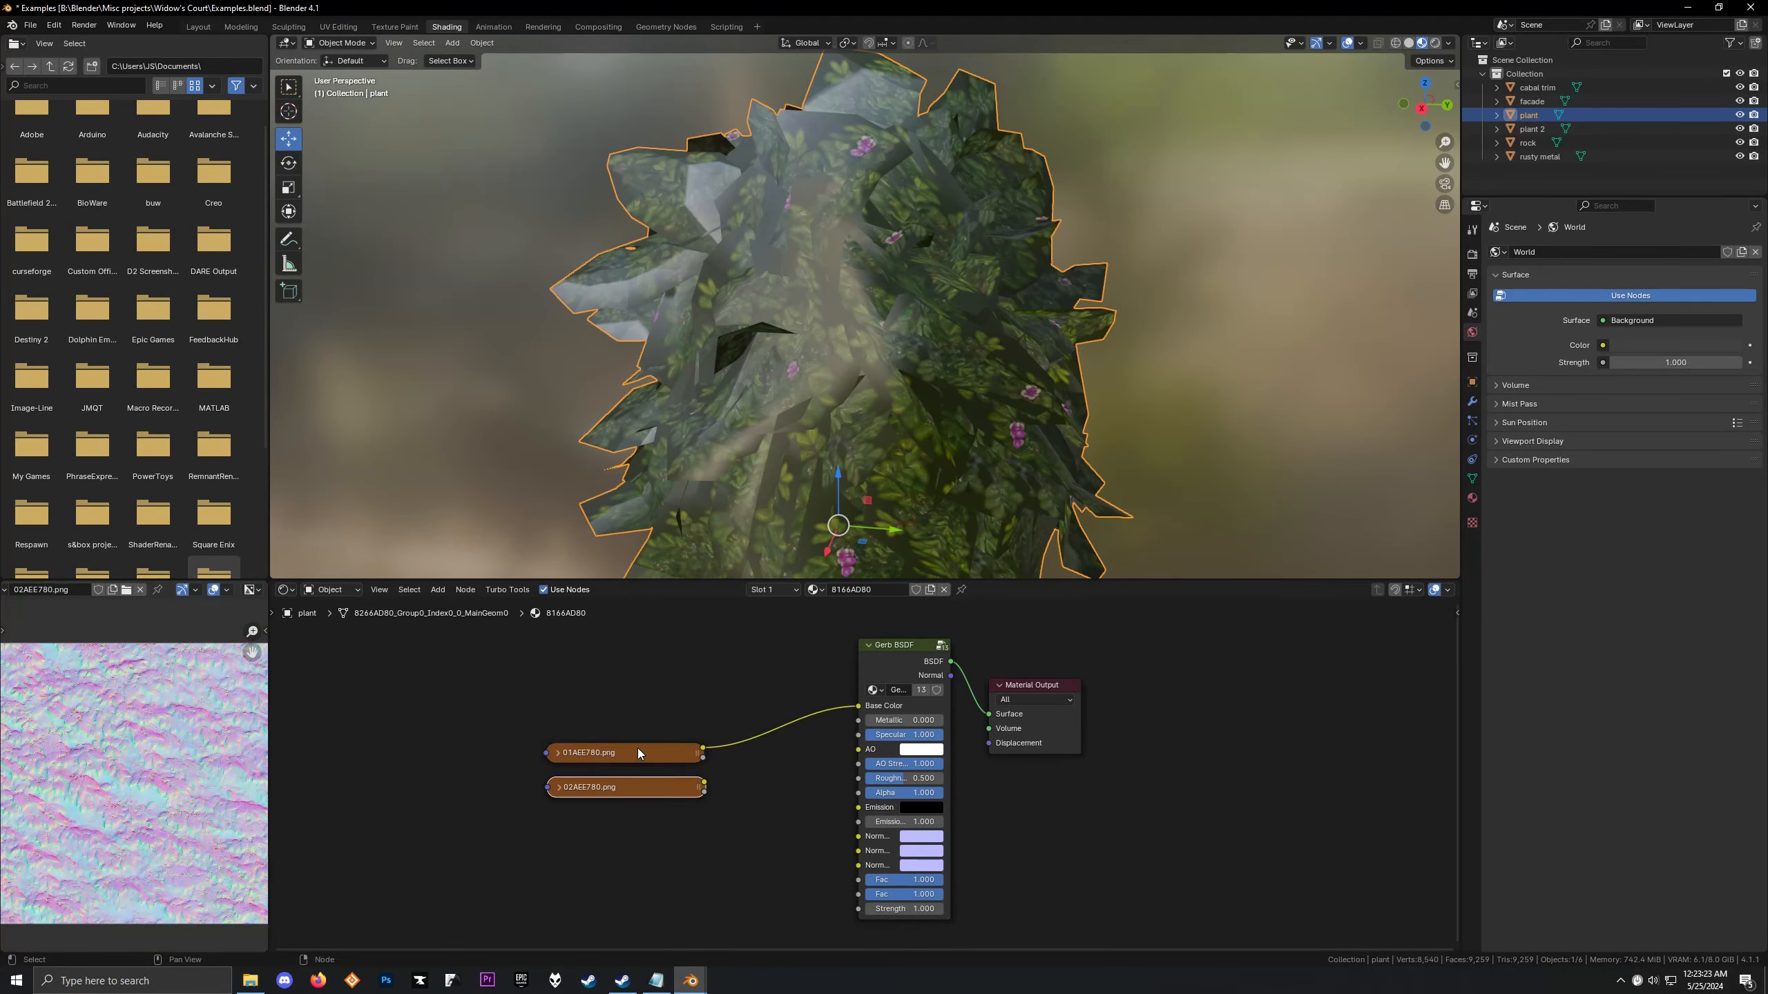
click(638, 749)
click(664, 788)
Connect the 02AEE780.png color output to the Gerb BSDF's first normal input and preview 01AEE780.png
drag(703, 786, 859, 836)
click(682, 750)
scroll(164, 754, up, 1)
scroll(164, 754, down, 1)
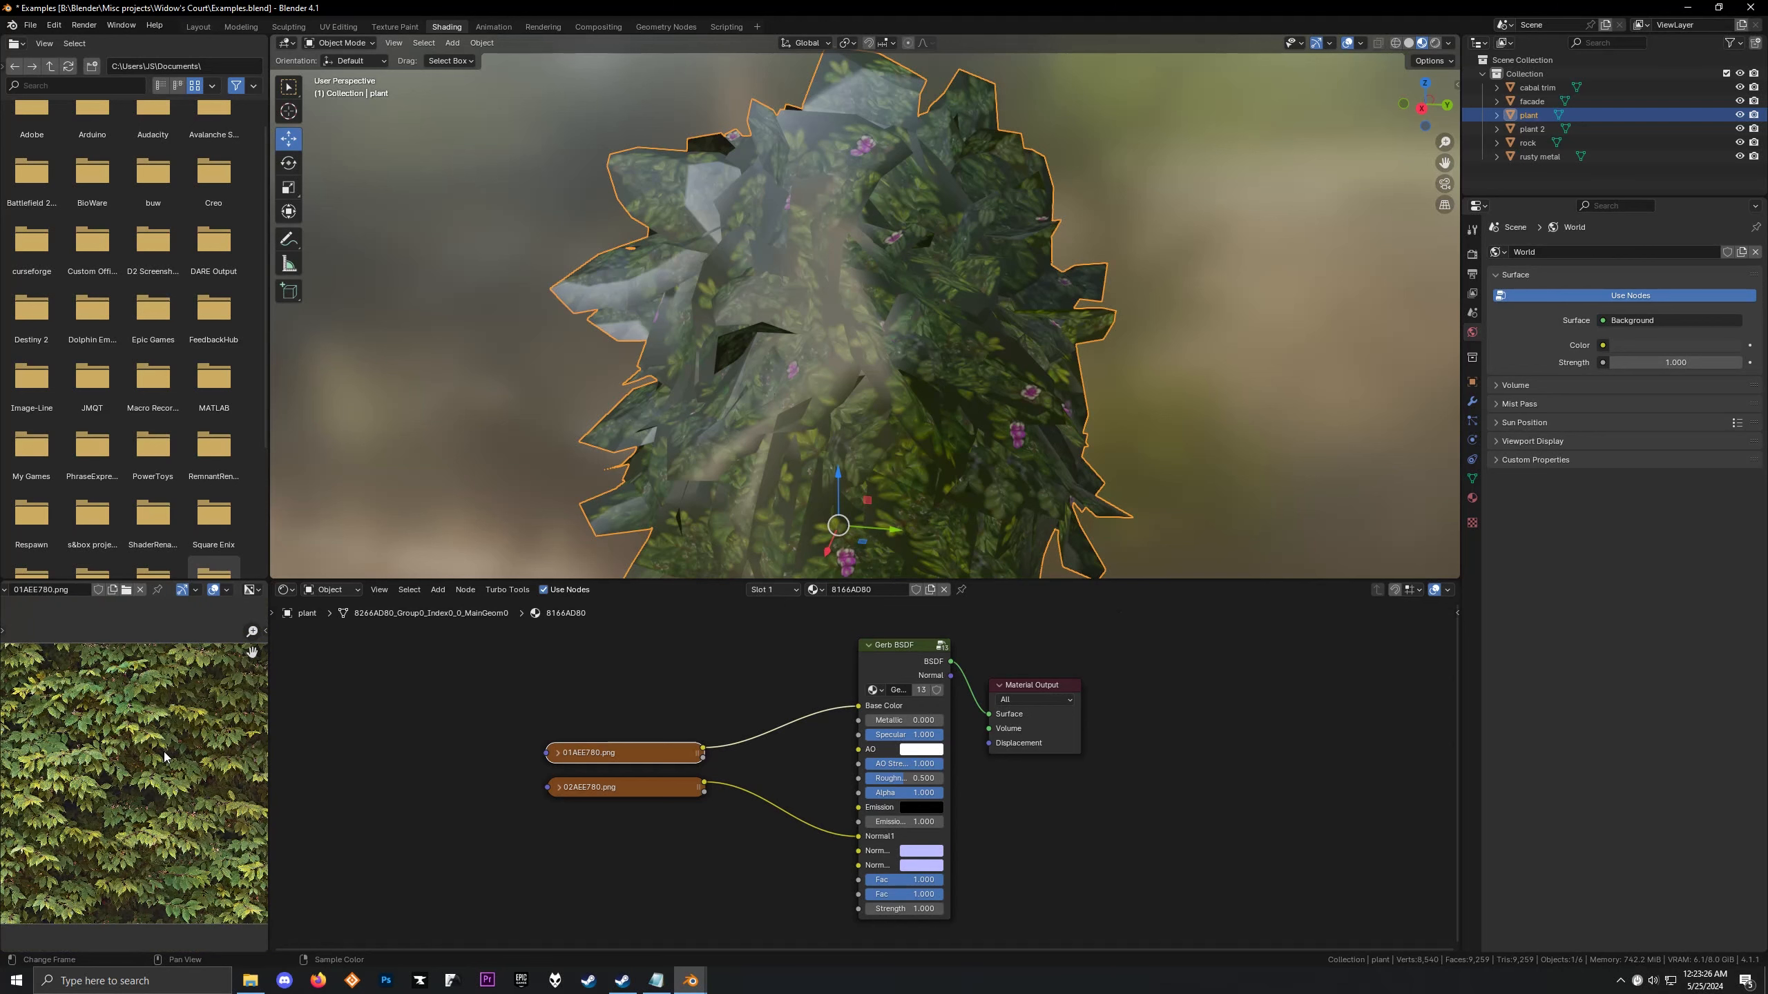
Preview 01AEE780.png on the plant model and connect its color output to the Gerb BSDF's Roughness input
ctrl+shift+click(641, 747)
scroll(594, 393, up, 1)
middle_drag(594, 393, 606, 257)
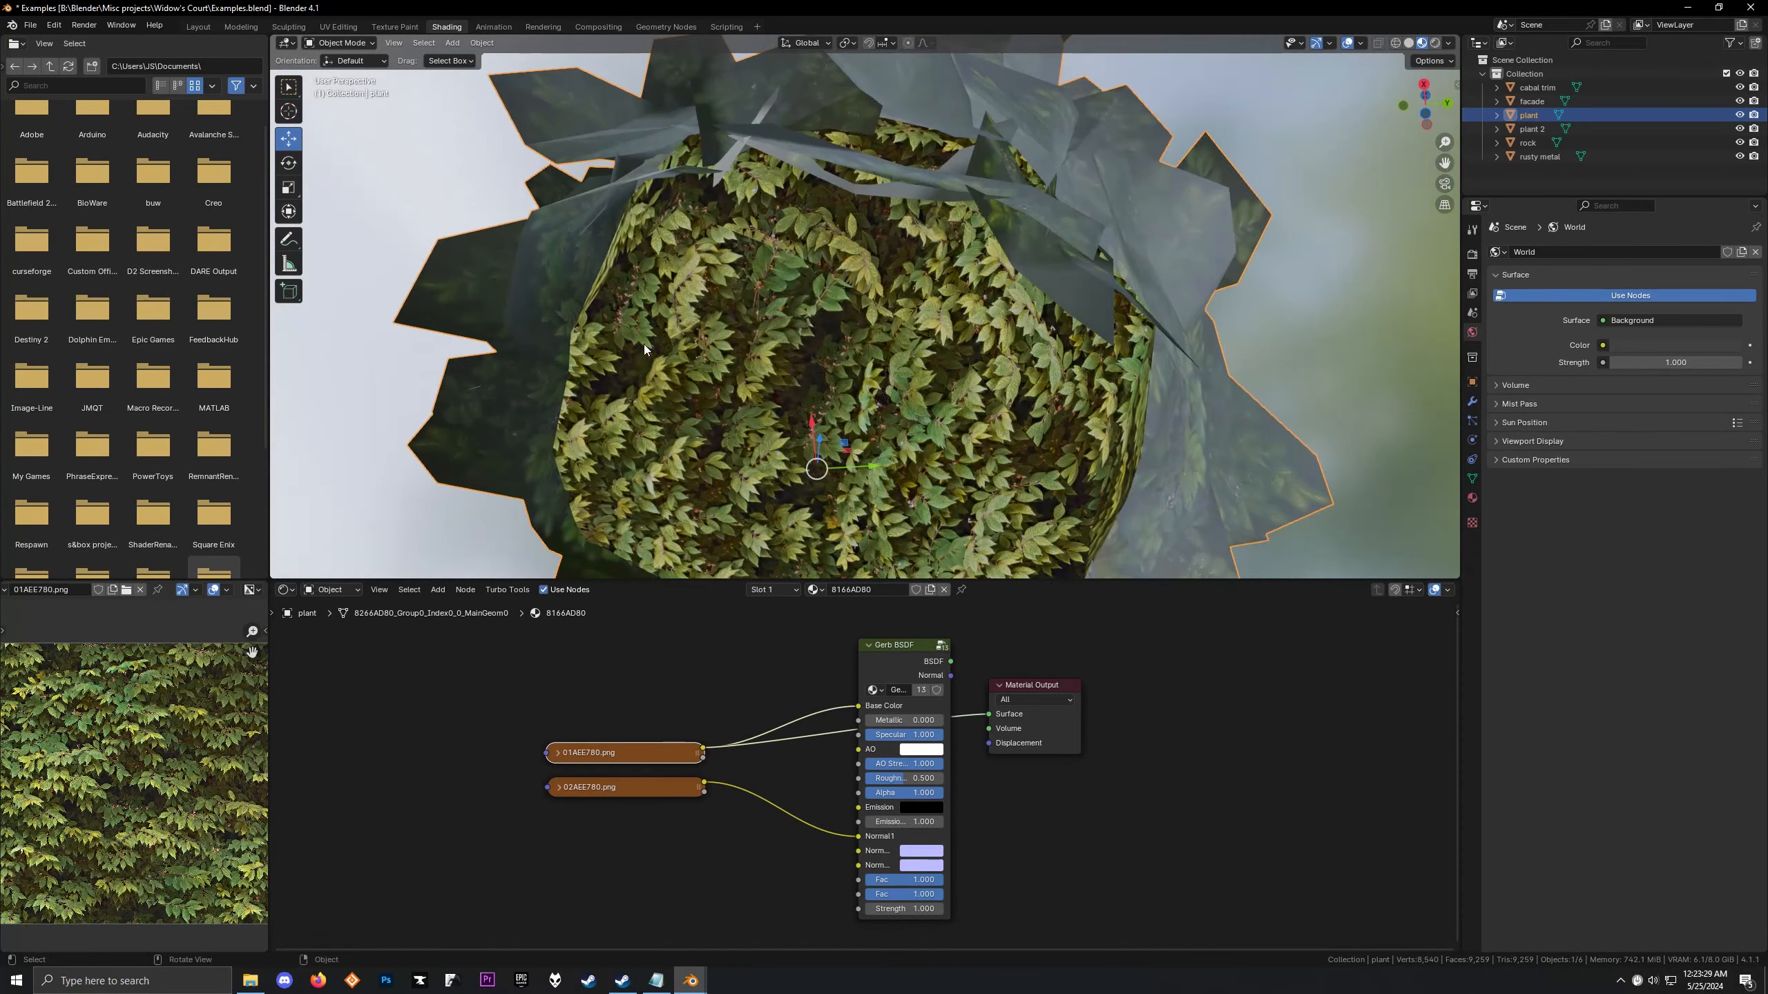
ctrl+shift+click(673, 752)
ctrl+shift+click(669, 752)
ctrl+shift+click(892, 653)
mouse_move(700, 747)
mouse_down()
mouse_move(828, 810)
mouse_move(696, 762)
mouse_move(705, 744)
mouse_move(847, 773)
mouse_up()
middle_drag(694, 359, 724, 578)
Try a Hue/Saturation/Value node with saturation 0 between 01AEE780.png and the Gerb BSDF's Roughness input, preview its output, and delete the node
key(shift+a)
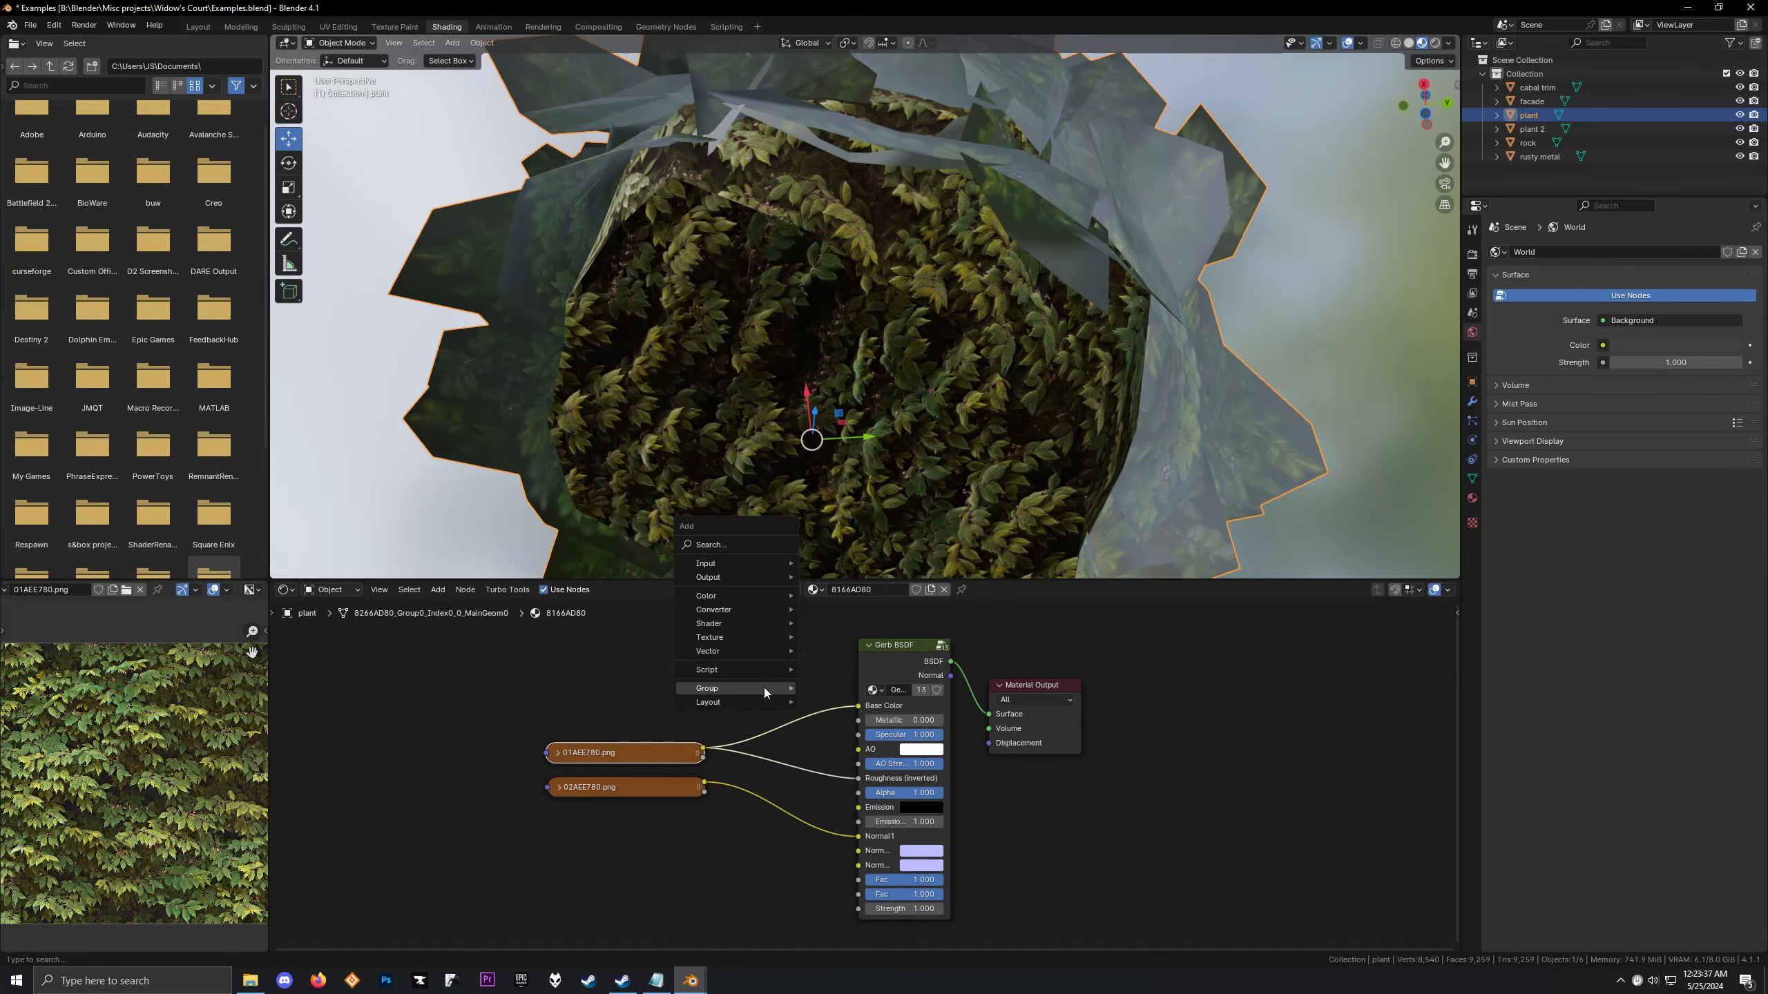
mouse_move(718, 591)
click(835, 624)
click(764, 752)
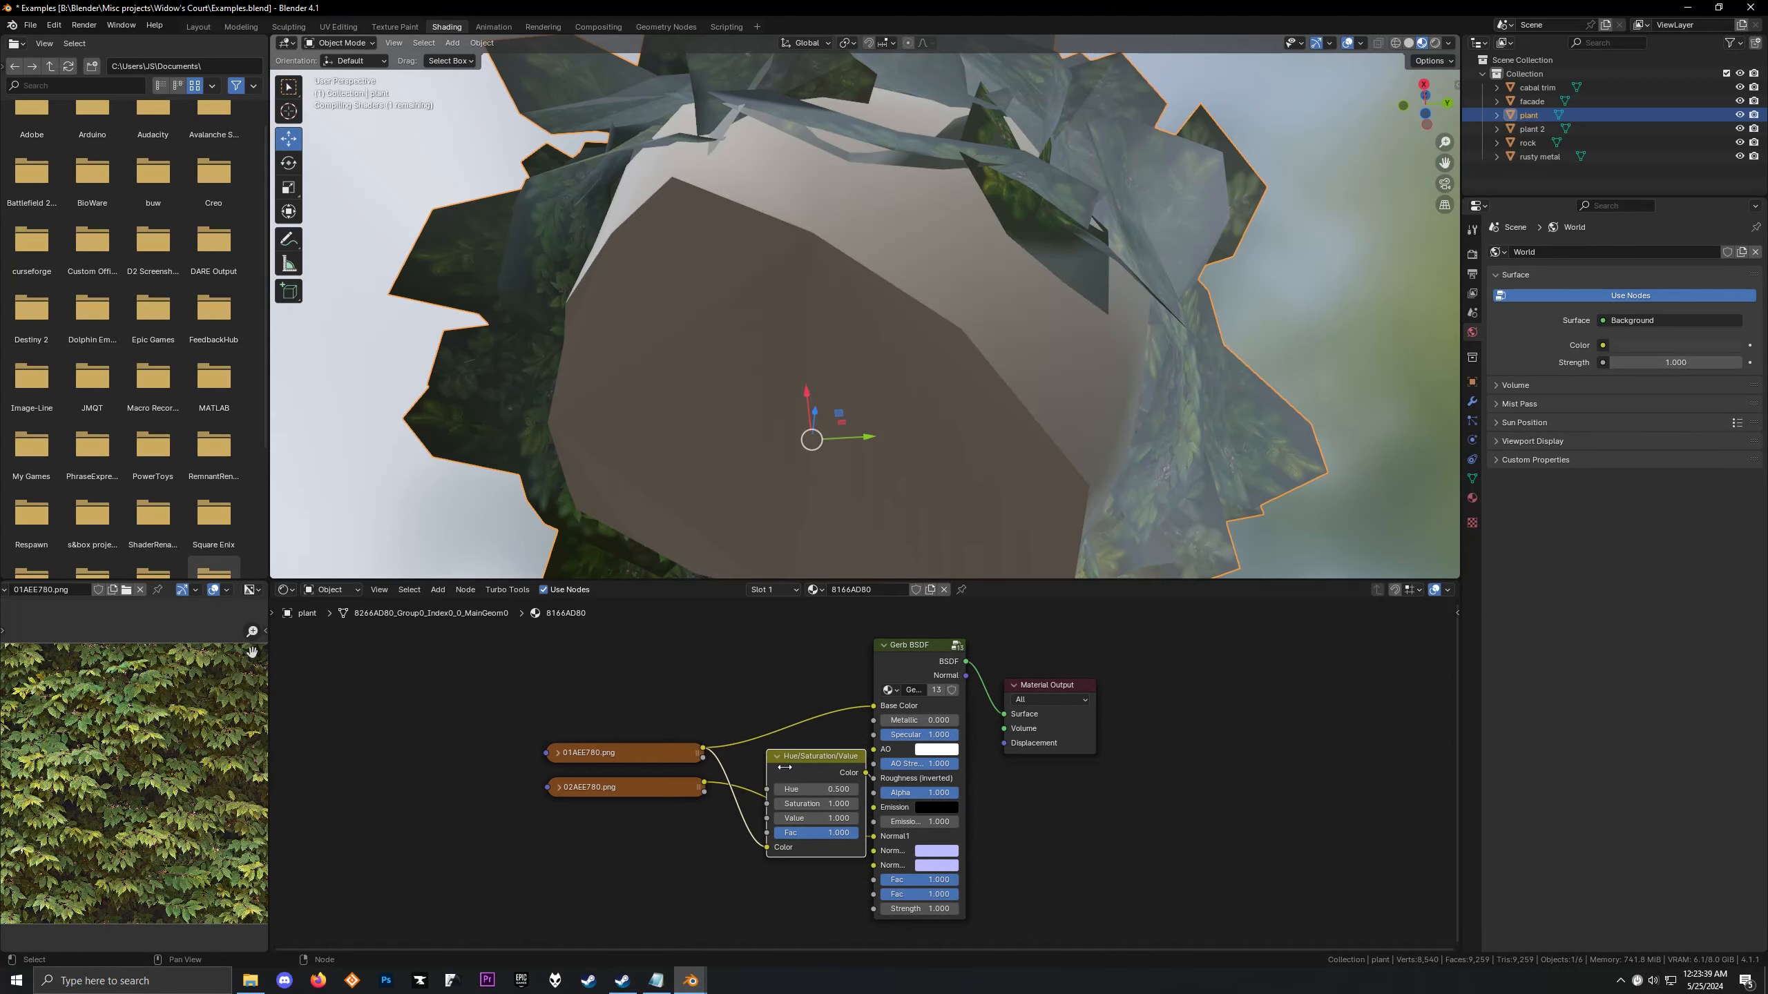
drag(814, 804, 744, 803)
ctrl+shift+click(805, 772)
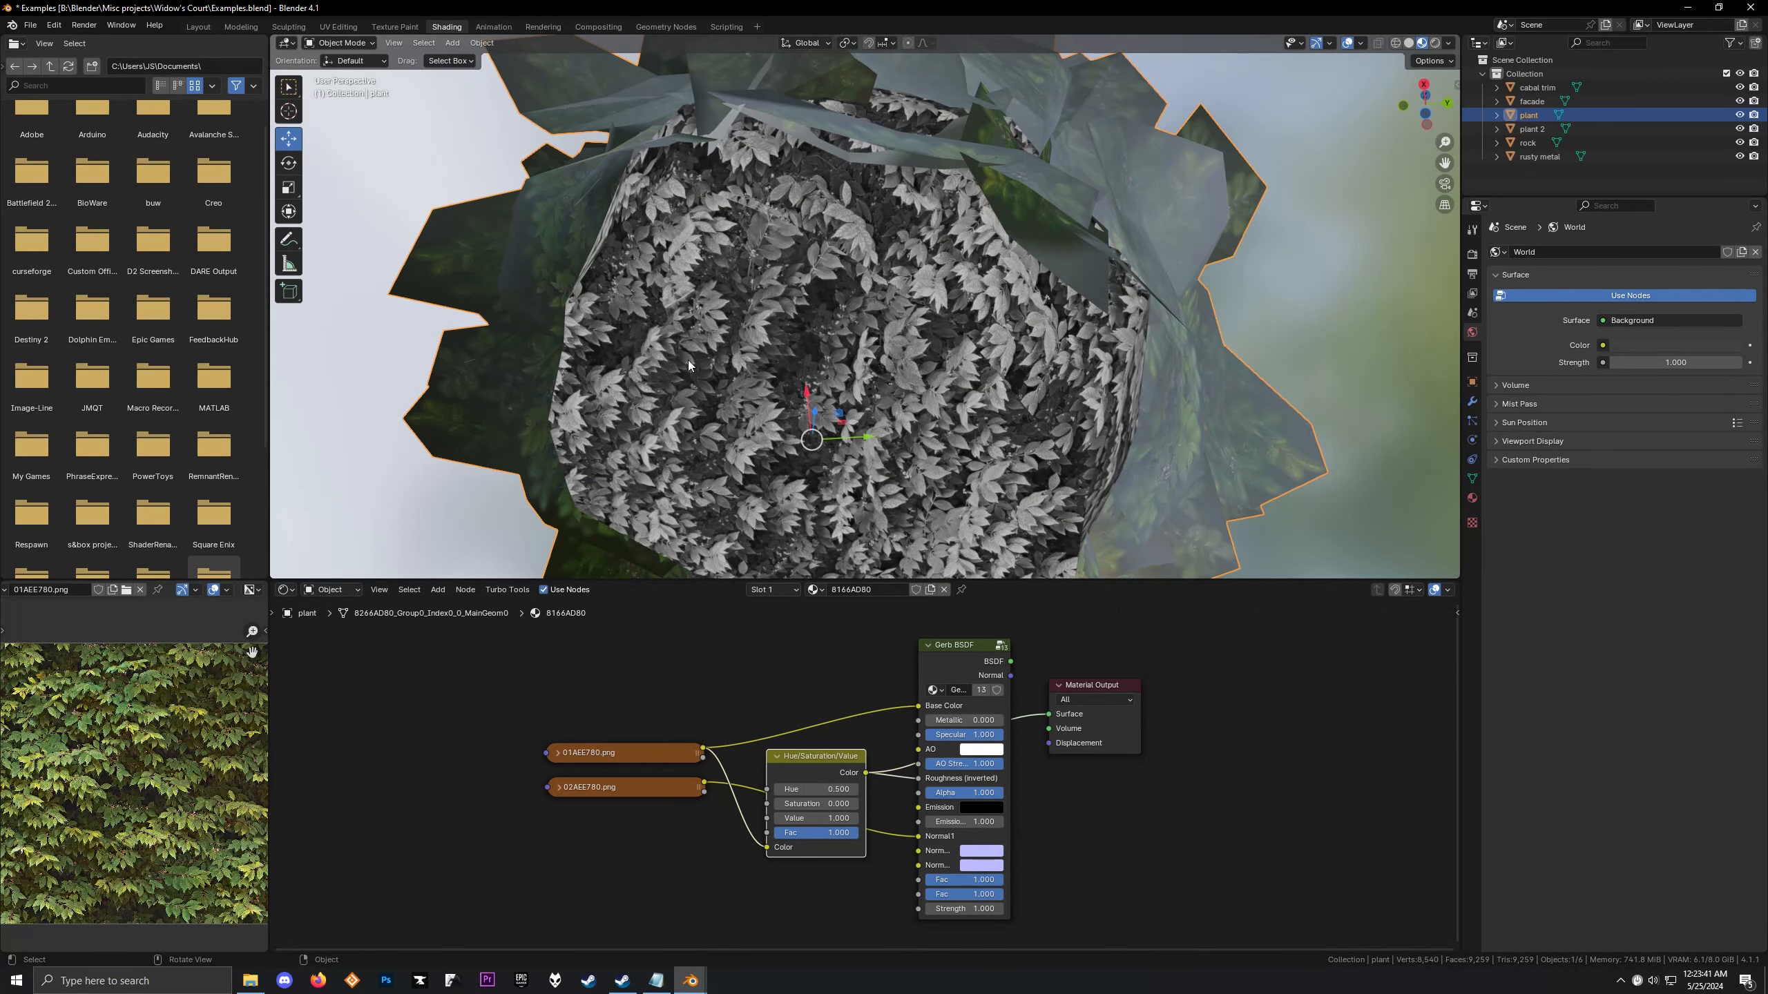
middle_drag(660, 425, 866, 427)
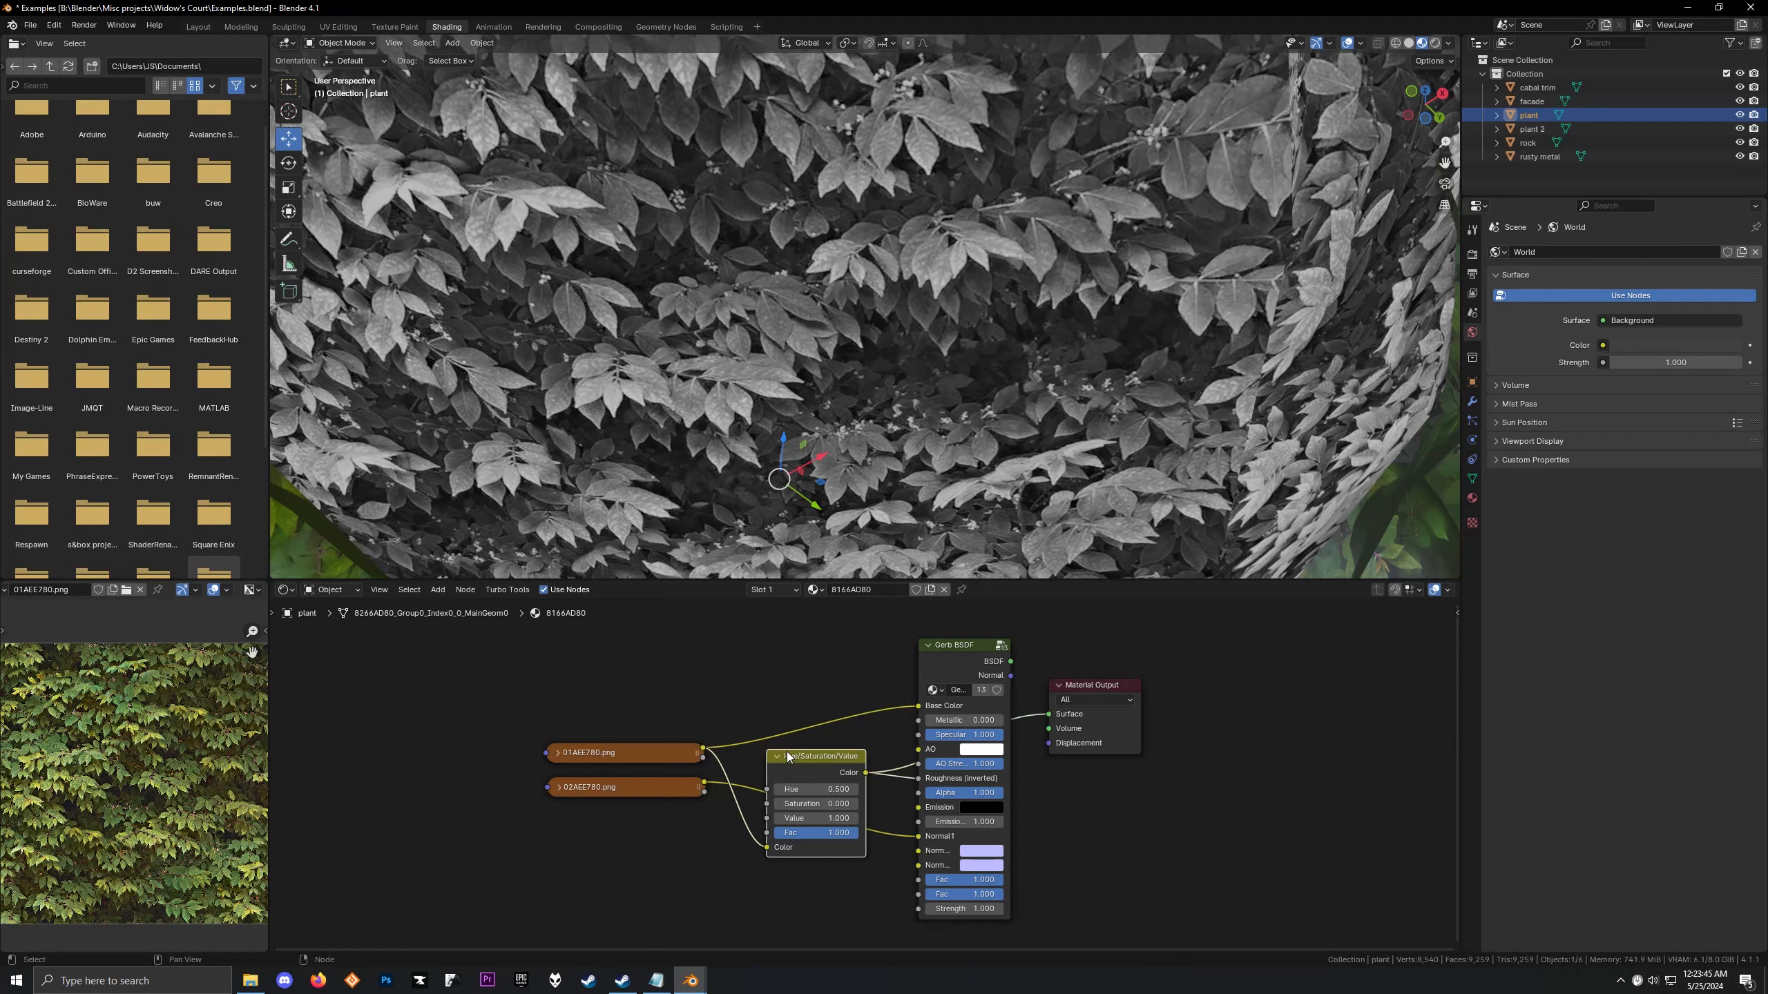
key(x)
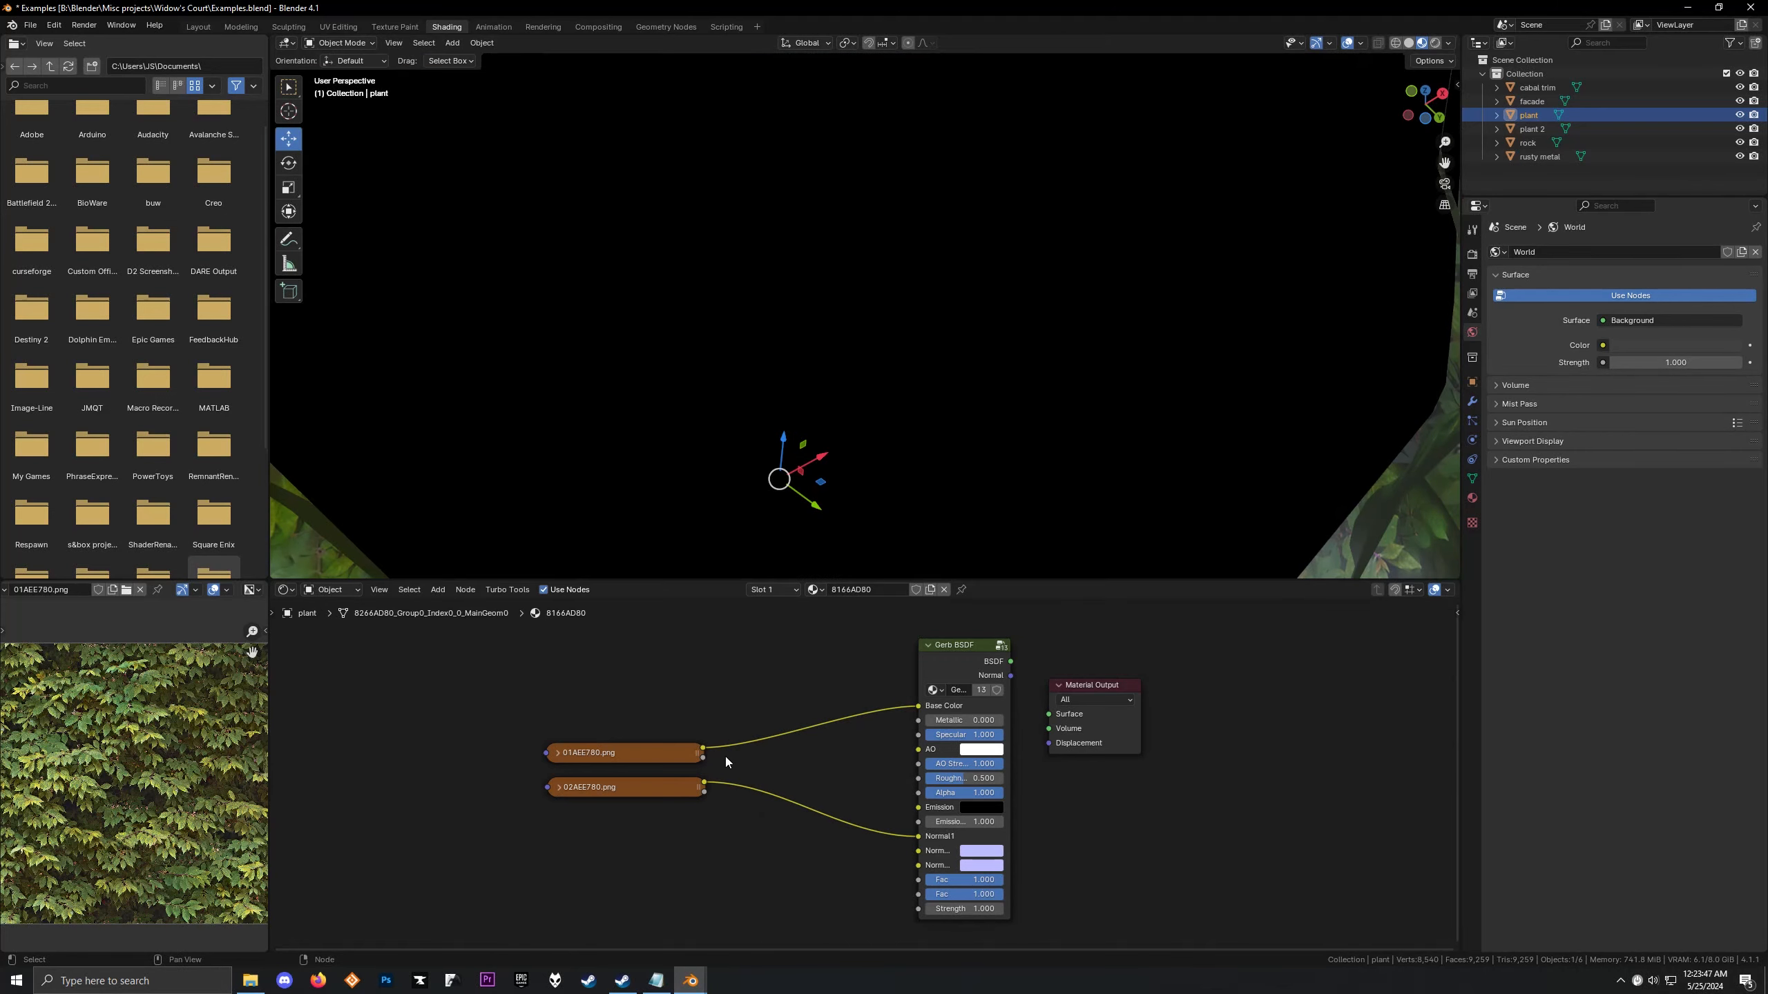
Reconnect the 01AEE780.png color output to the Gerb BSDF's Roughness input and restore the BSDF as the material's surface
drag(702, 748, 918, 778)
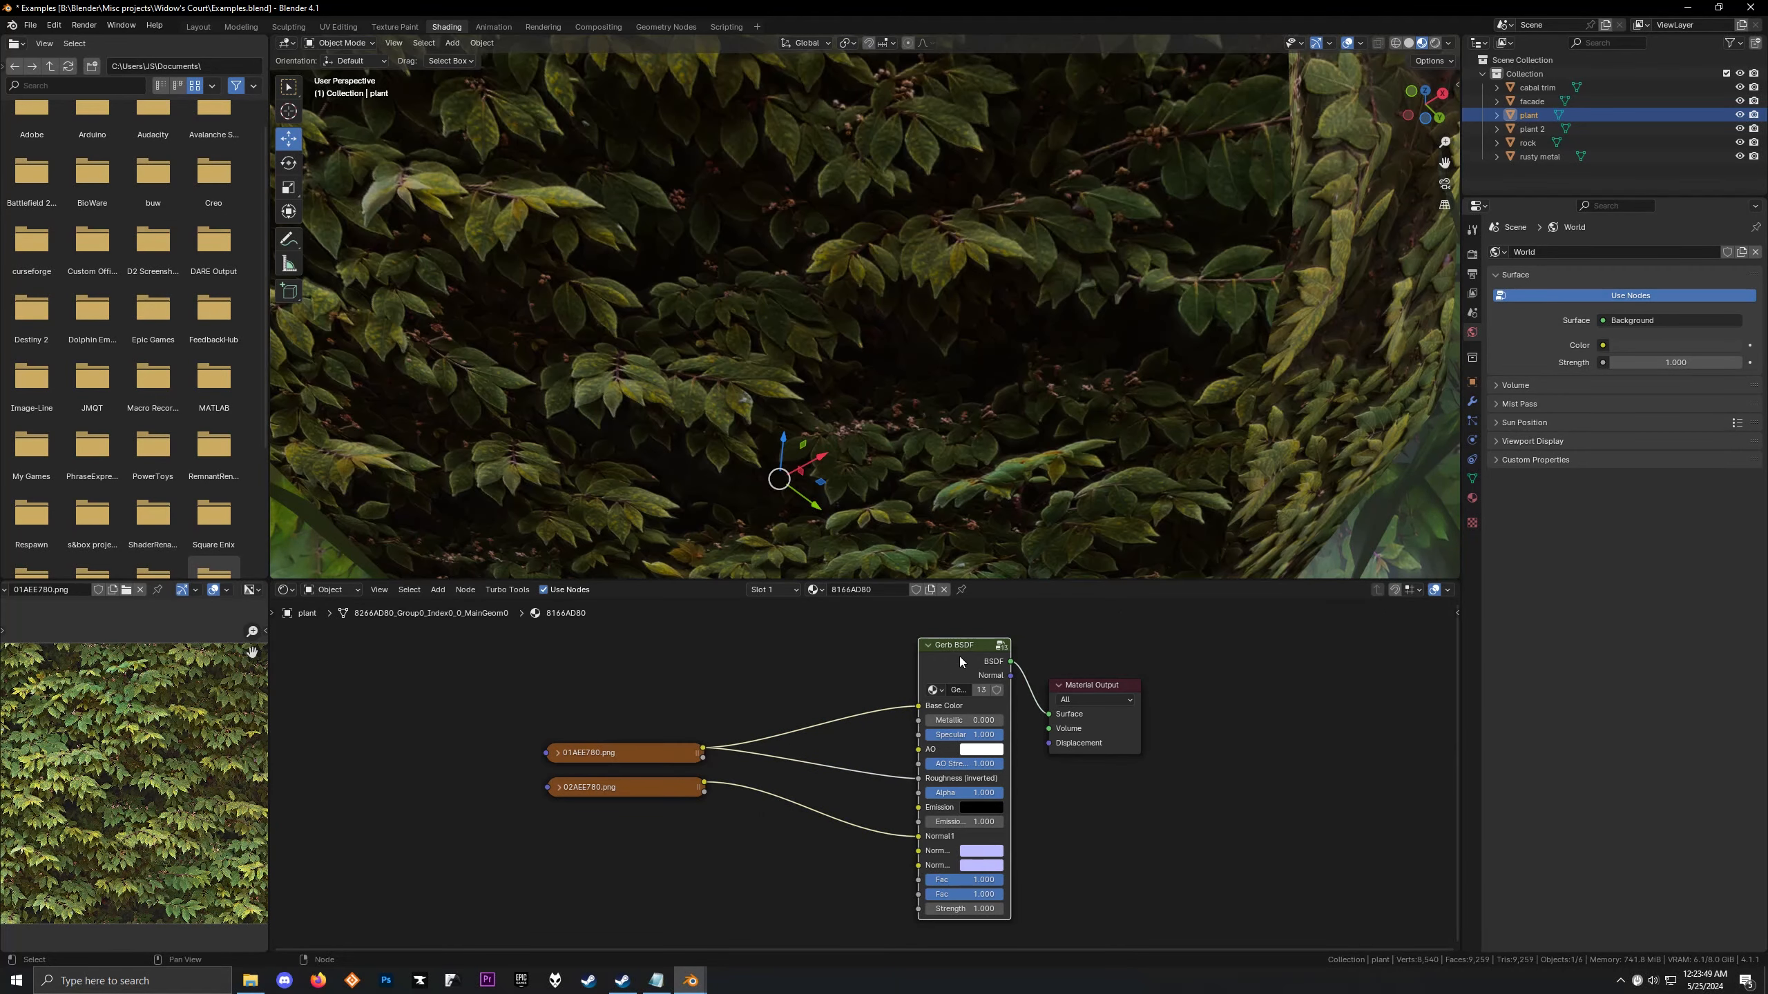
scroll(773, 418, down, 6)
middle_drag(774, 418, 786, 584)
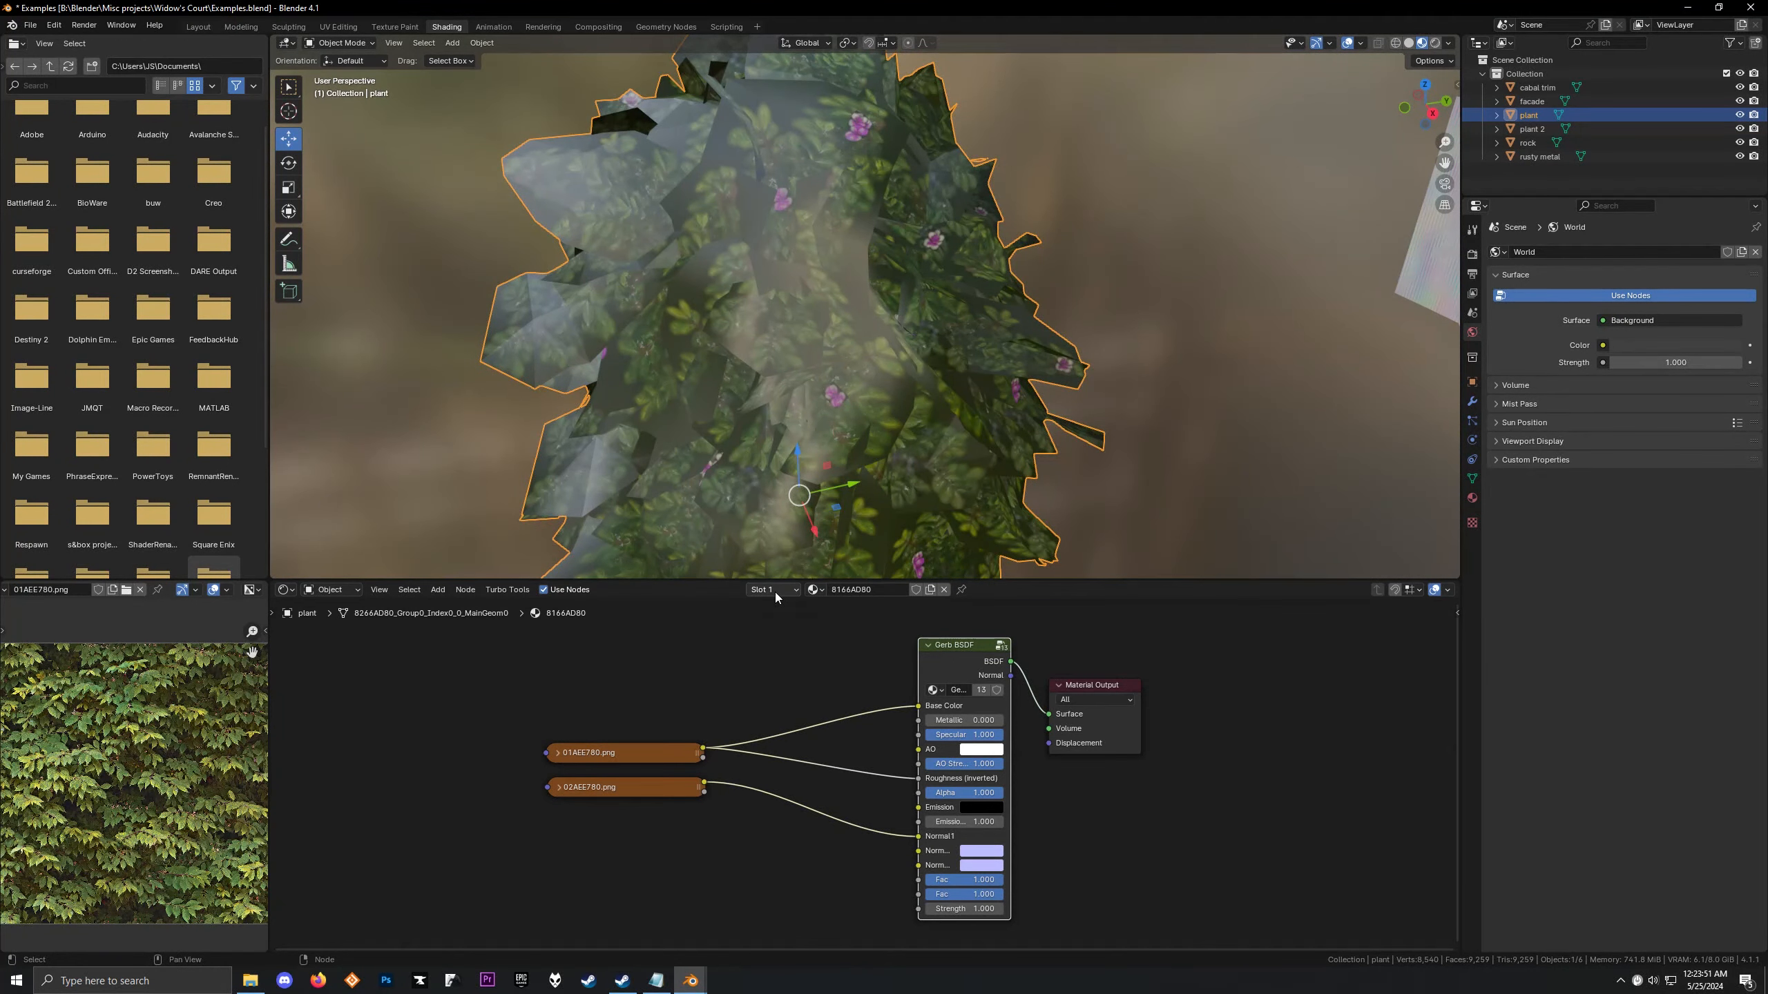
Switch to the plant's second material, 7E66AD80, and connect the FCADE780.png color output to the Gerb BSDF's first normal input
click(775, 591)
click(766, 631)
click(649, 783)
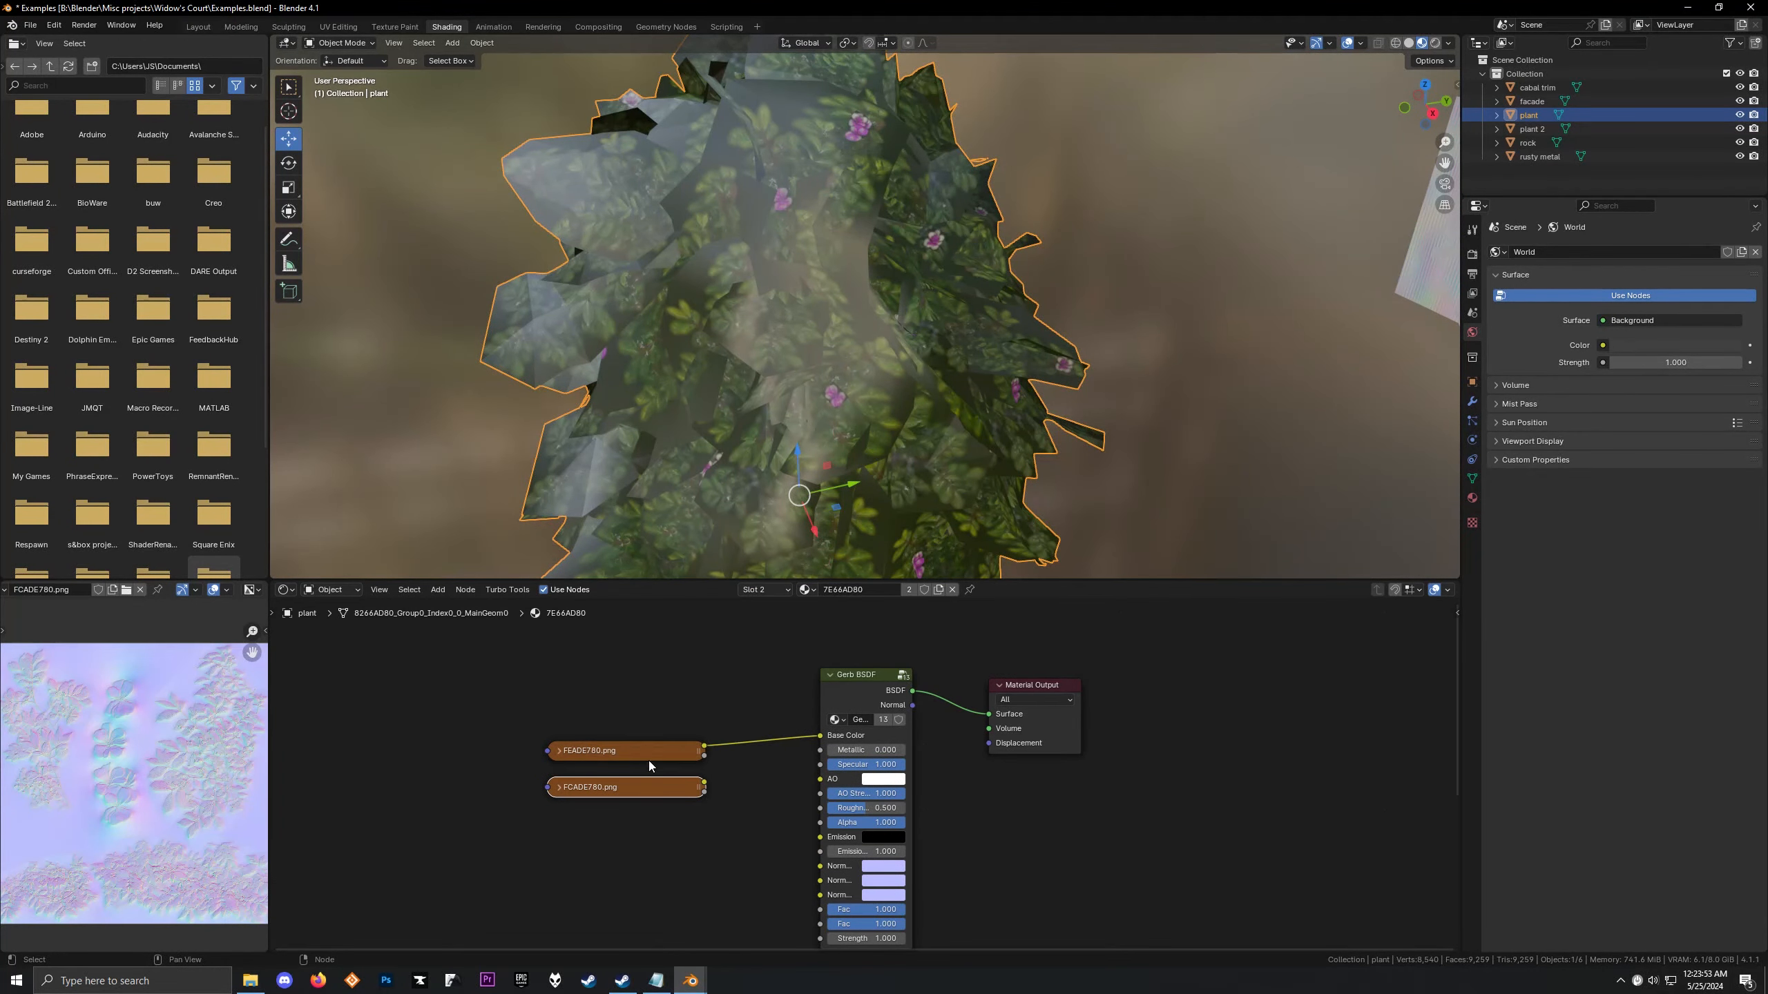
click(648, 759)
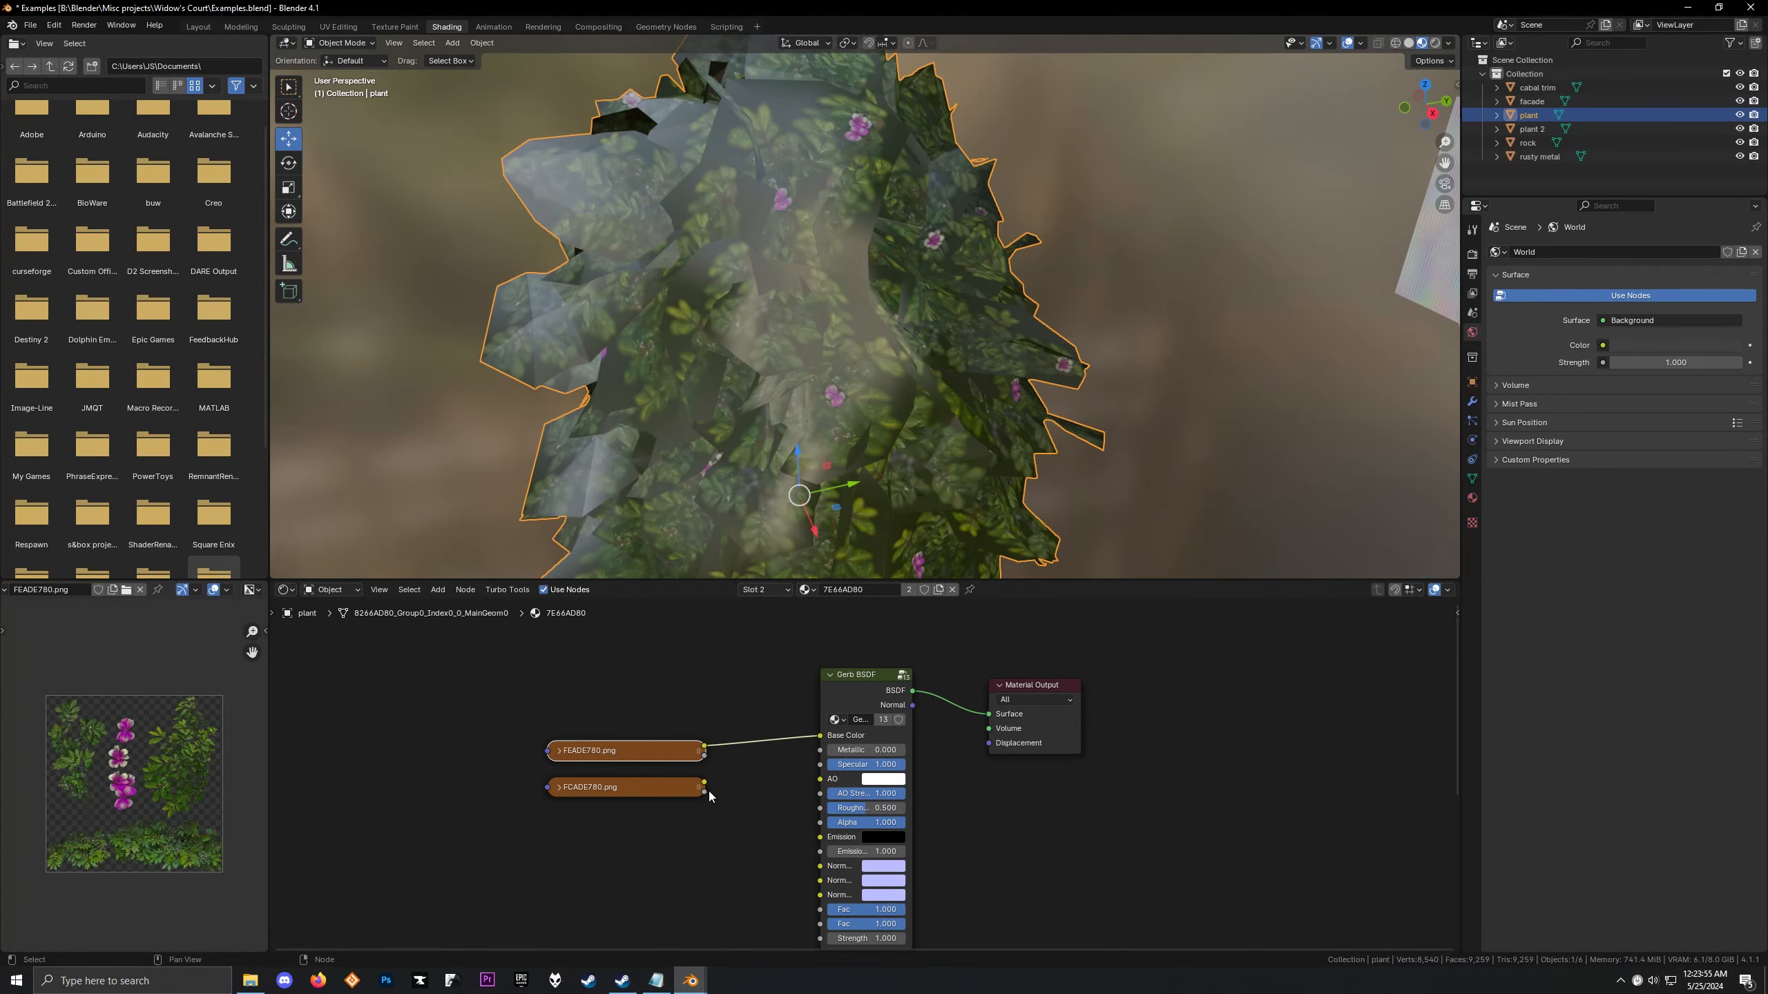
drag(708, 791, 819, 865)
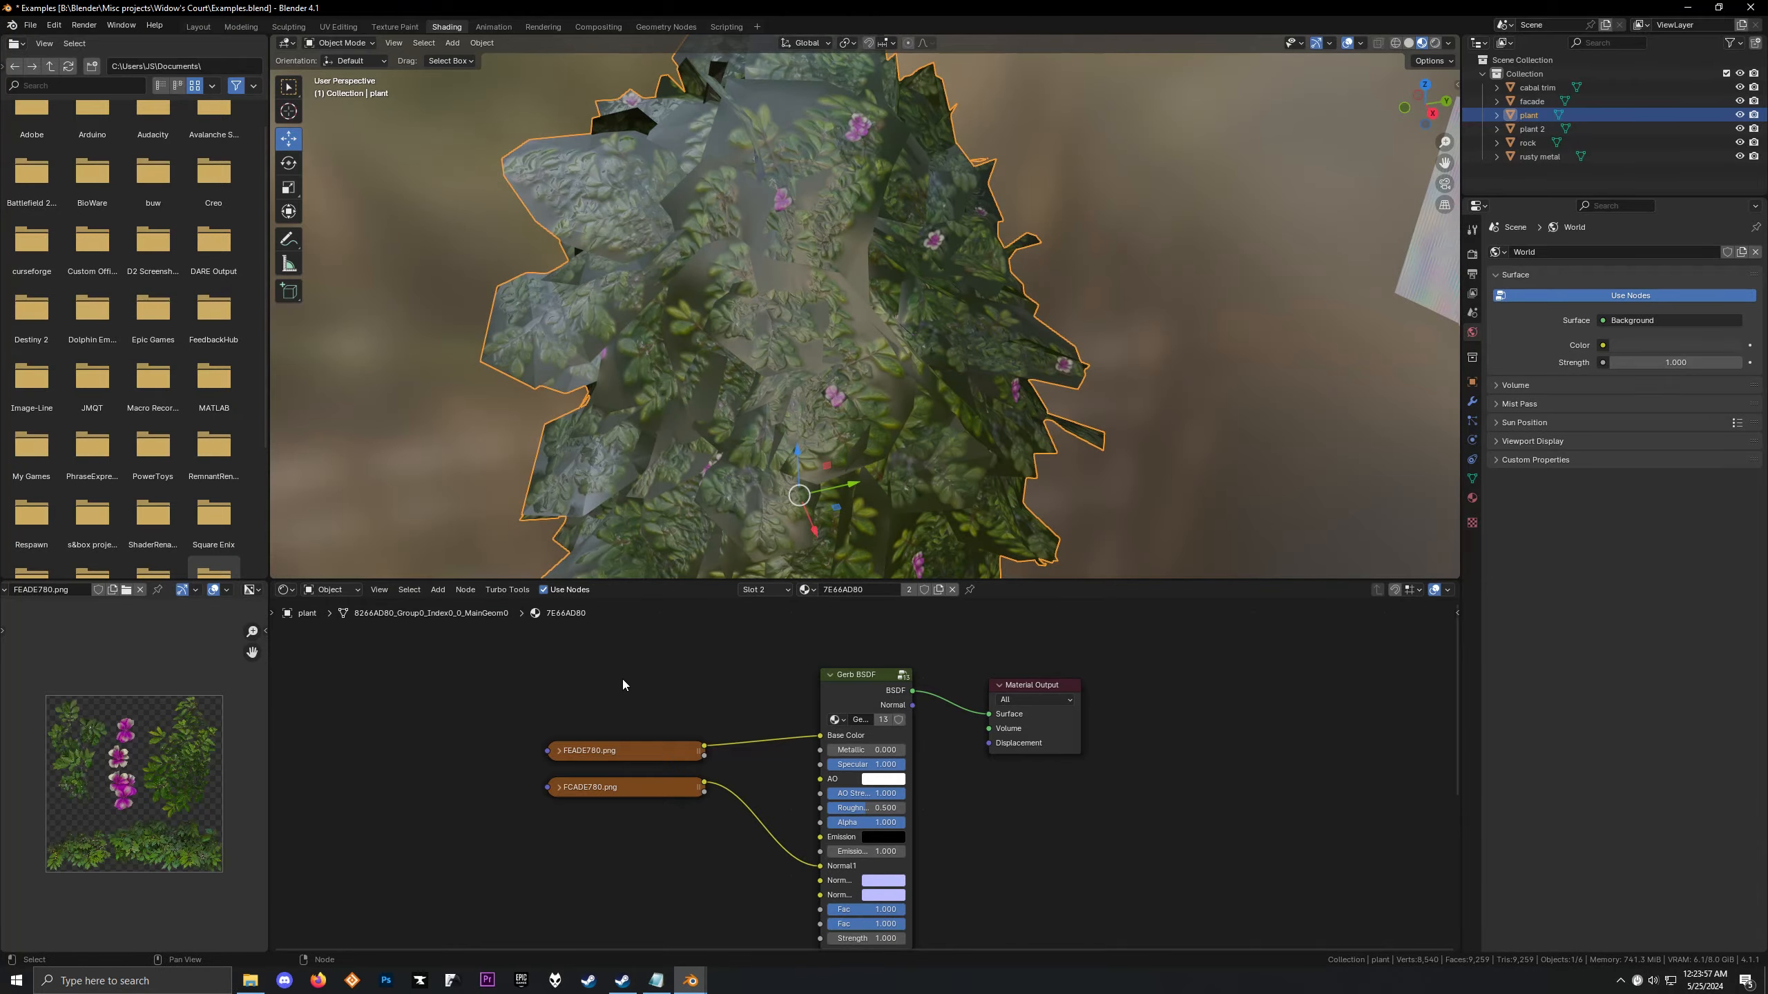
Preview FEADE780.png's alpha on the plant, connect it to the Gerb BSDF's Alpha input, and restore the BSDF as the surface
scroll(173, 783, up, 7)
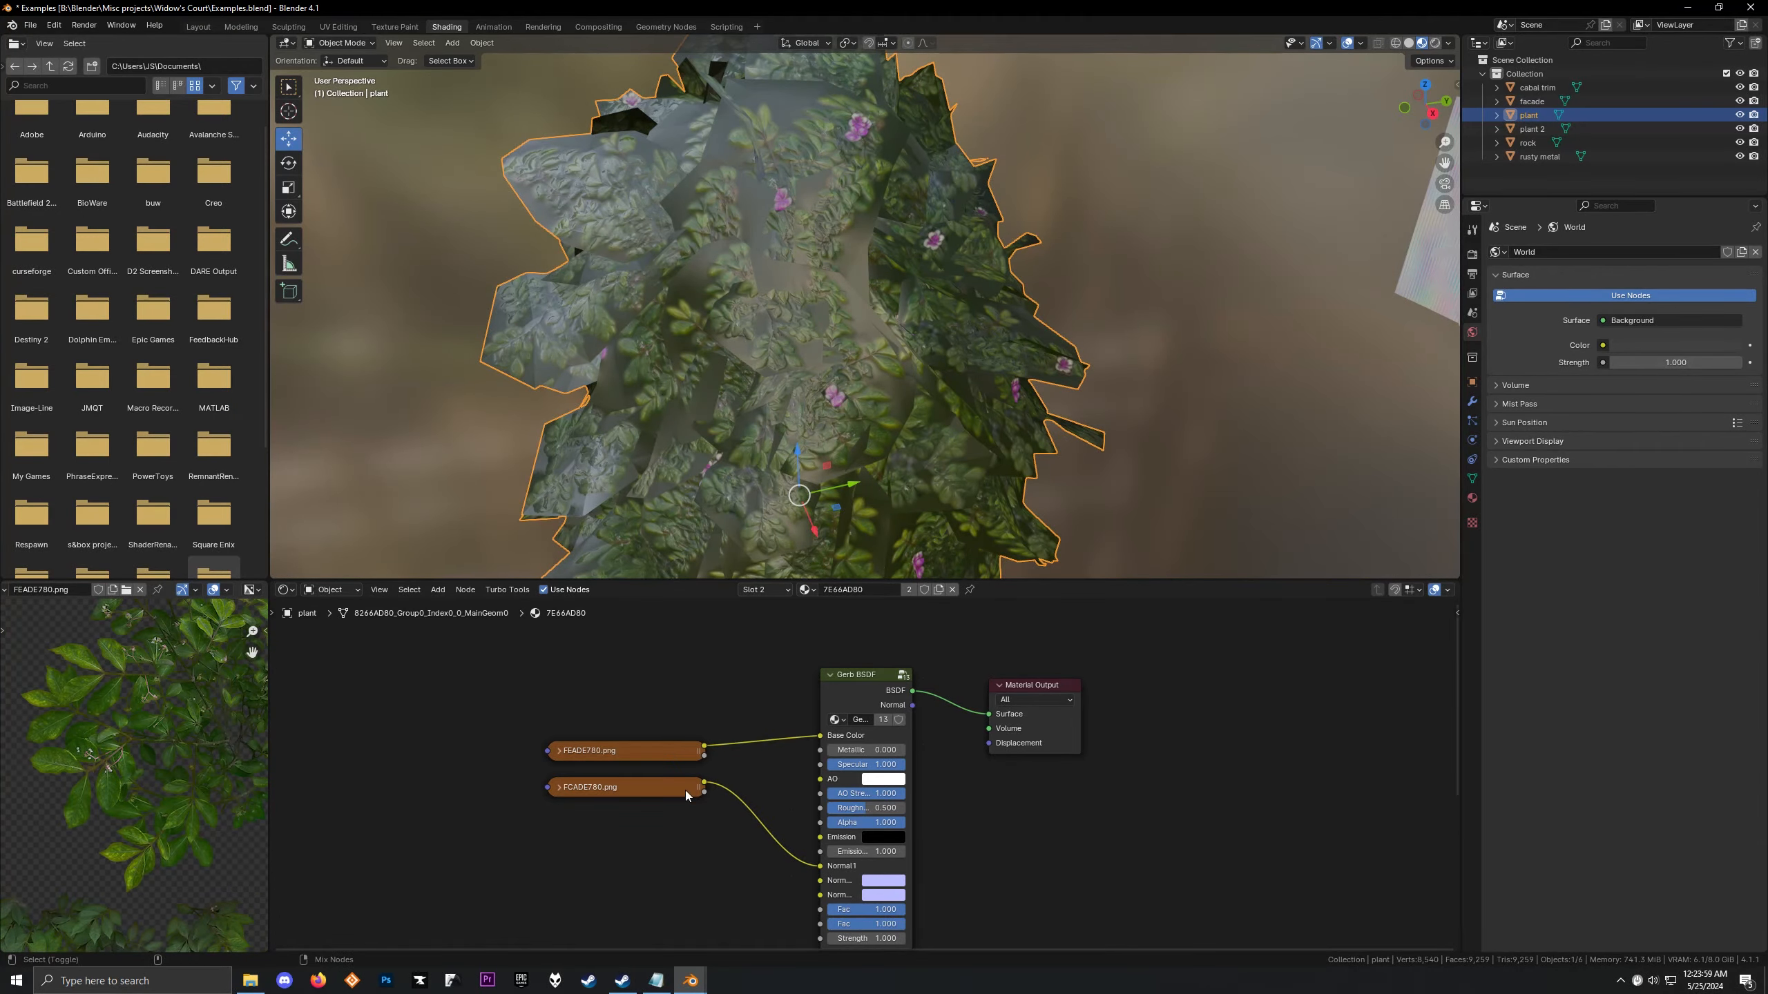
ctrl+shift+click(628, 747)
ctrl+shift+click(629, 747)
middle_drag(630, 372, 759, 299)
scroll(787, 317, up, 5)
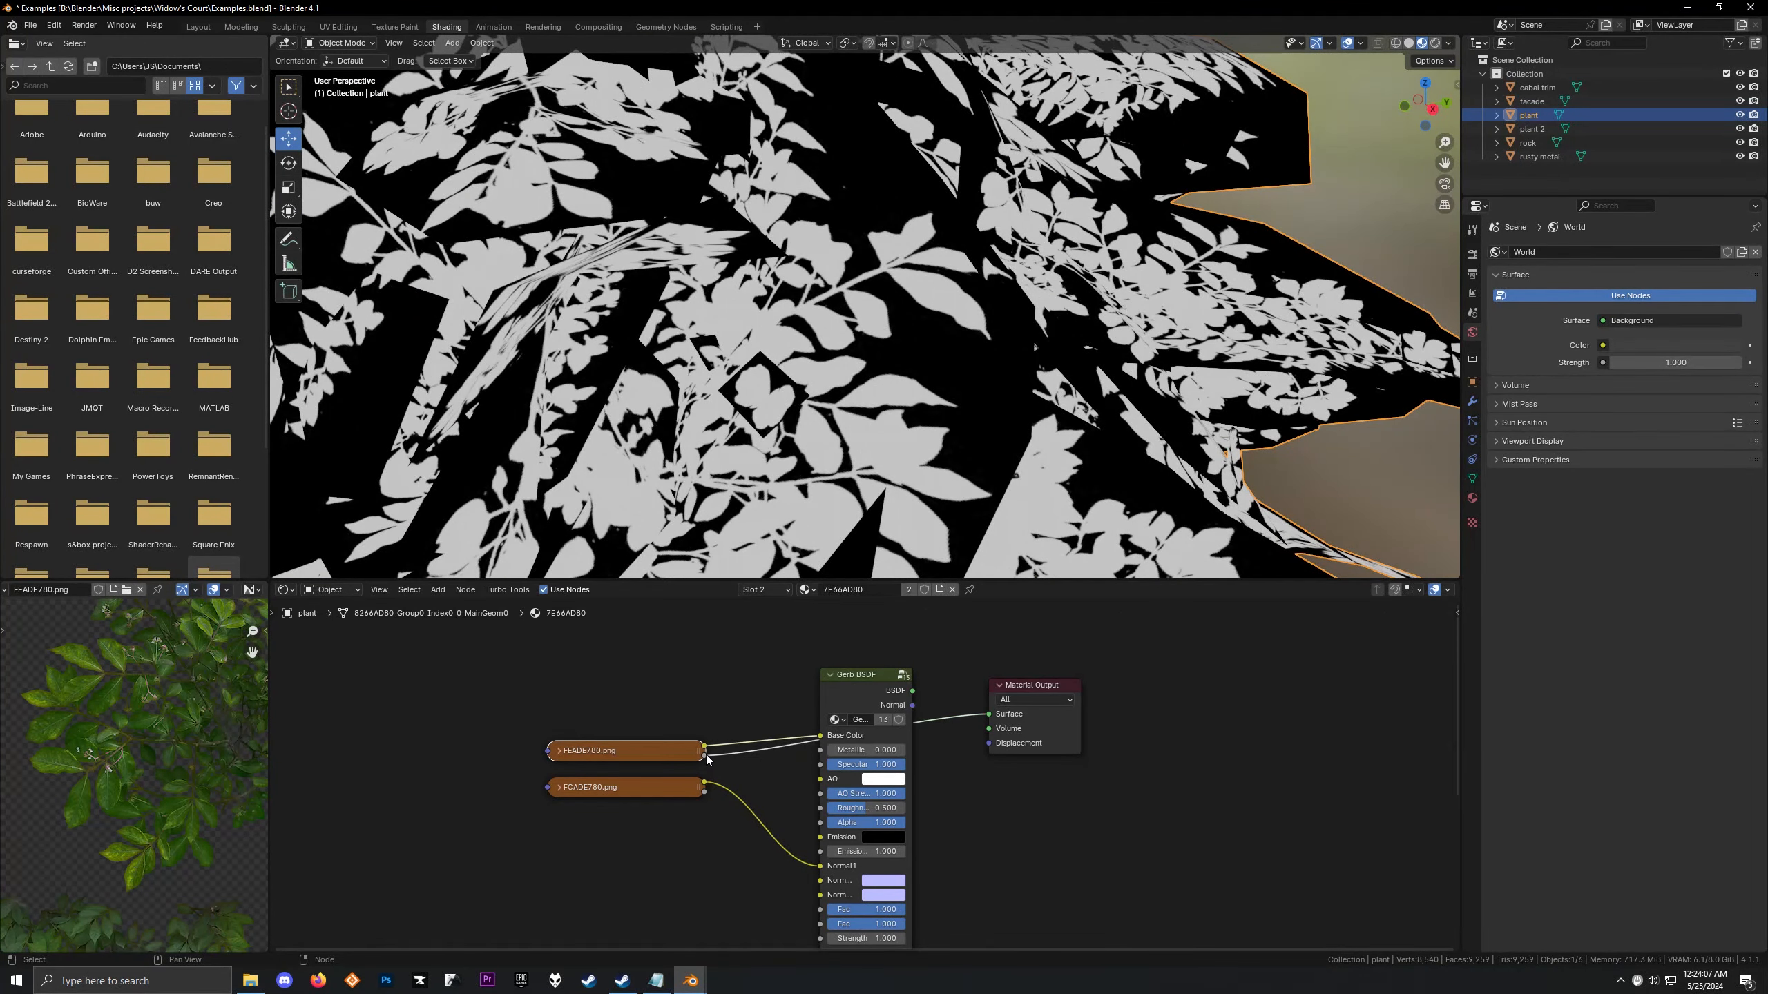
drag(705, 755, 819, 822)
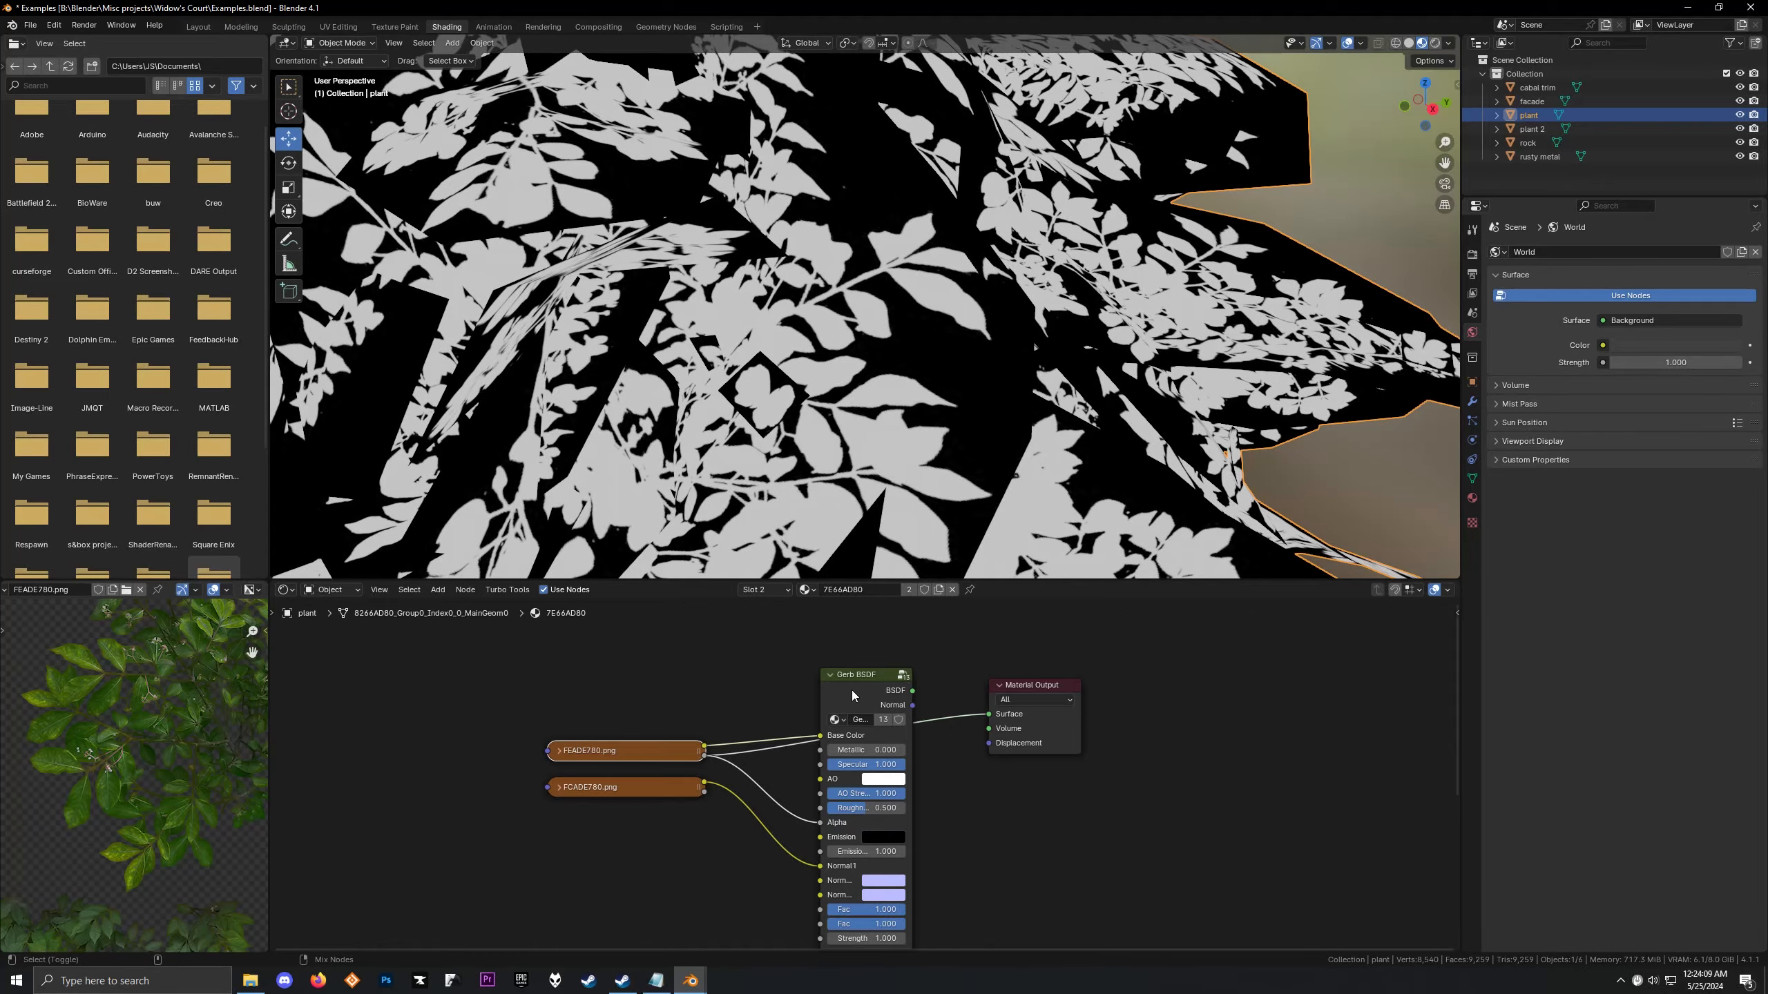
ctrl+shift+click(852, 690)
scroll(759, 334, down, 5)
mouse_move(776, 296)
middle_down()
mouse_move(791, 255)
mouse_move(744, 279)
middle_up()
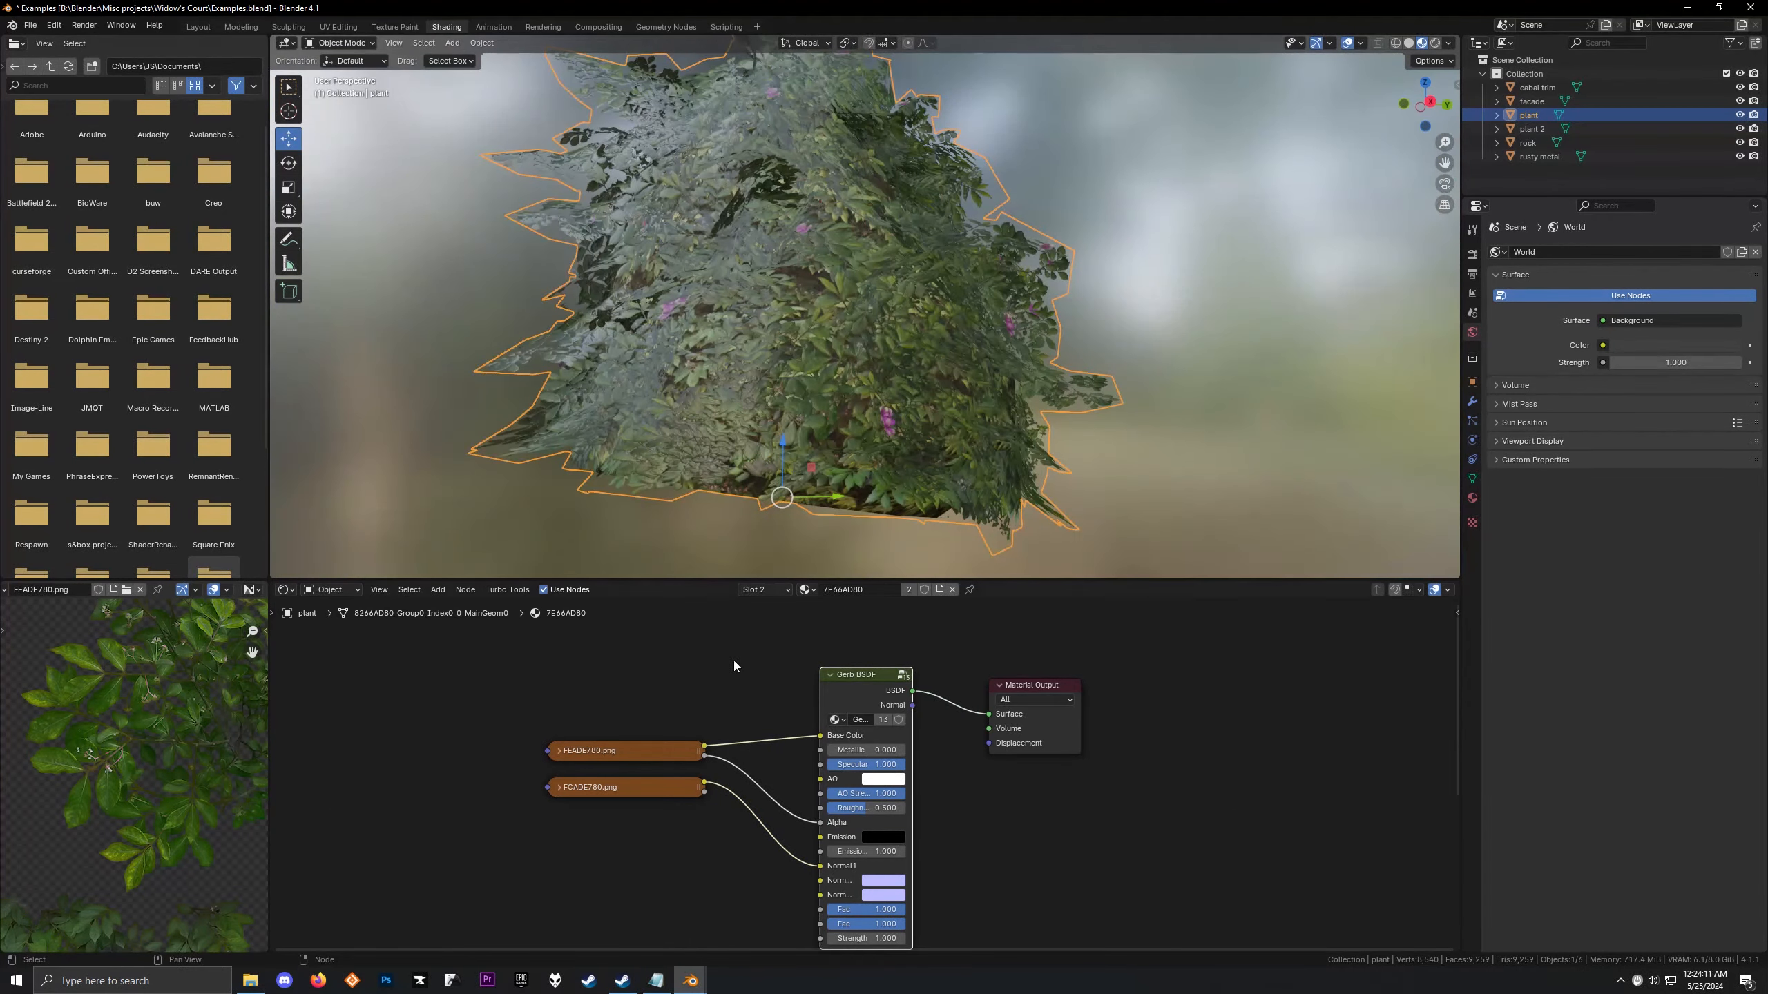
Connect the FEADE780.png alpha output to the Gerb BSDF's Roughness input and inspect the leaves up close
drag(704, 752, 820, 807)
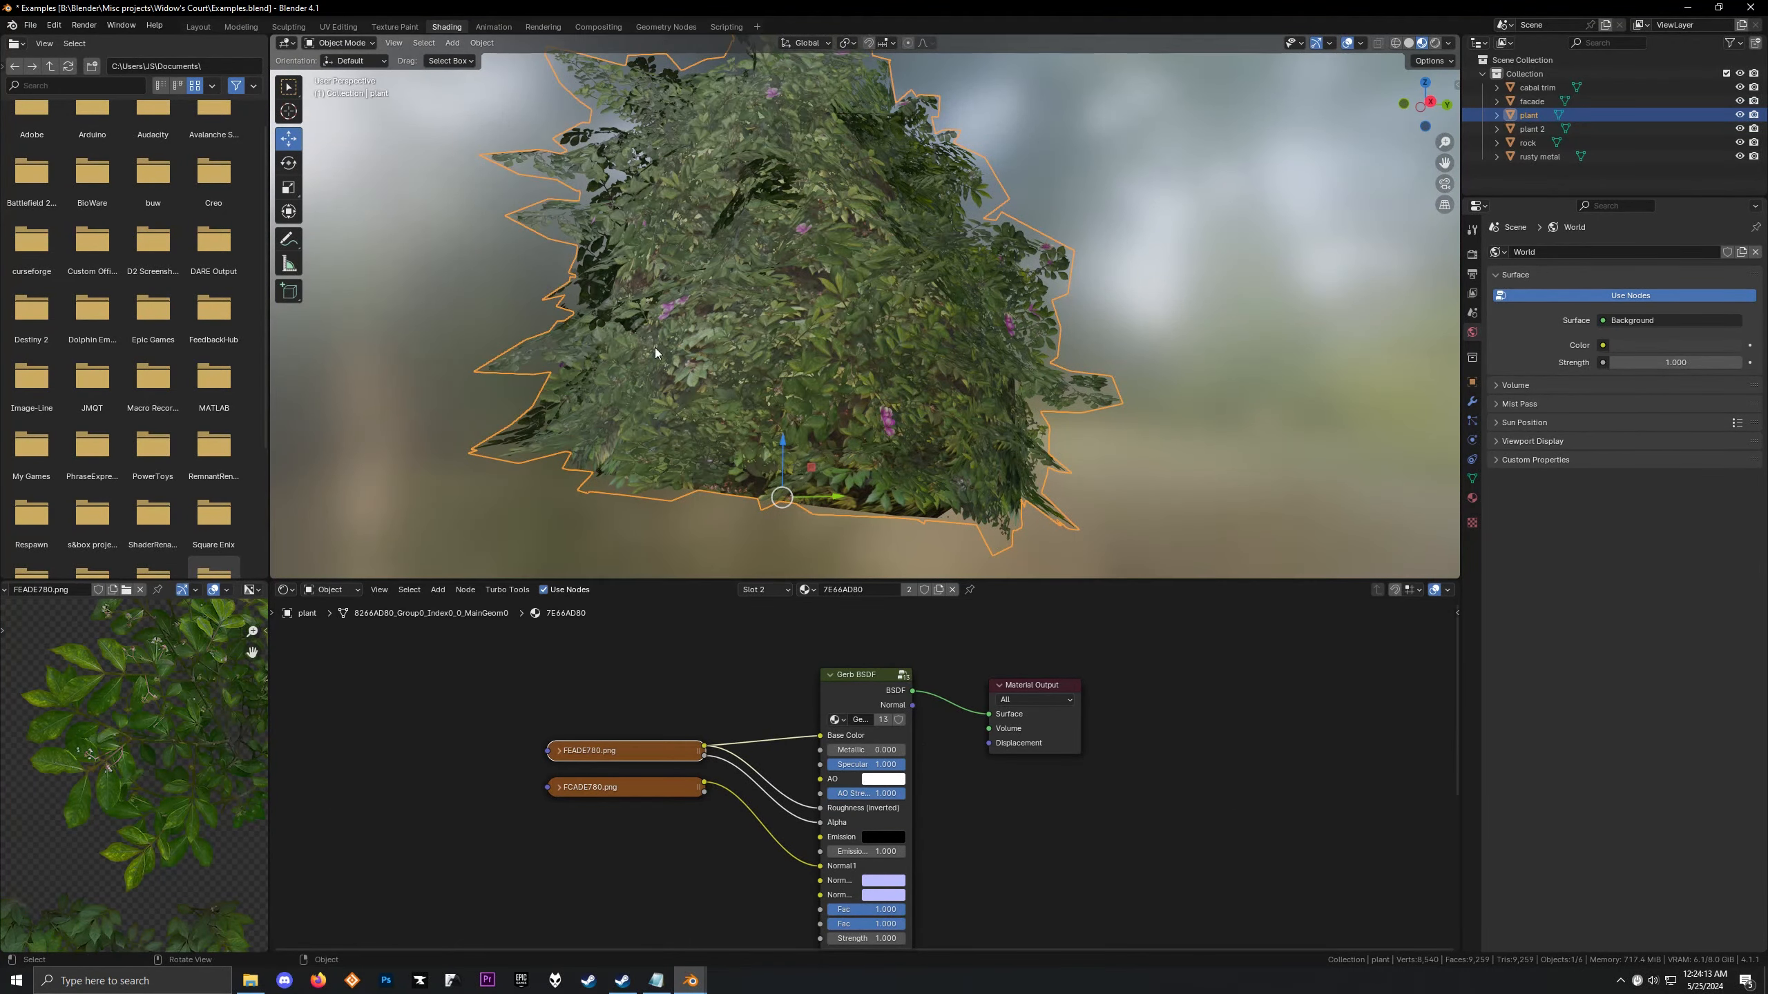
scroll(905, 293, up, 4)
mouse_move(925, 285)
middle_down()
mouse_move(958, 273)
mouse_move(776, 311)
mouse_move(763, 408)
mouse_move(940, 289)
middle_up()
scroll(939, 288, down, 4)
Select the plant 2 model beside the finished plant and frame it in the viewport
click(1102, 362)
shift+middle_drag(1102, 362, 543, 365)
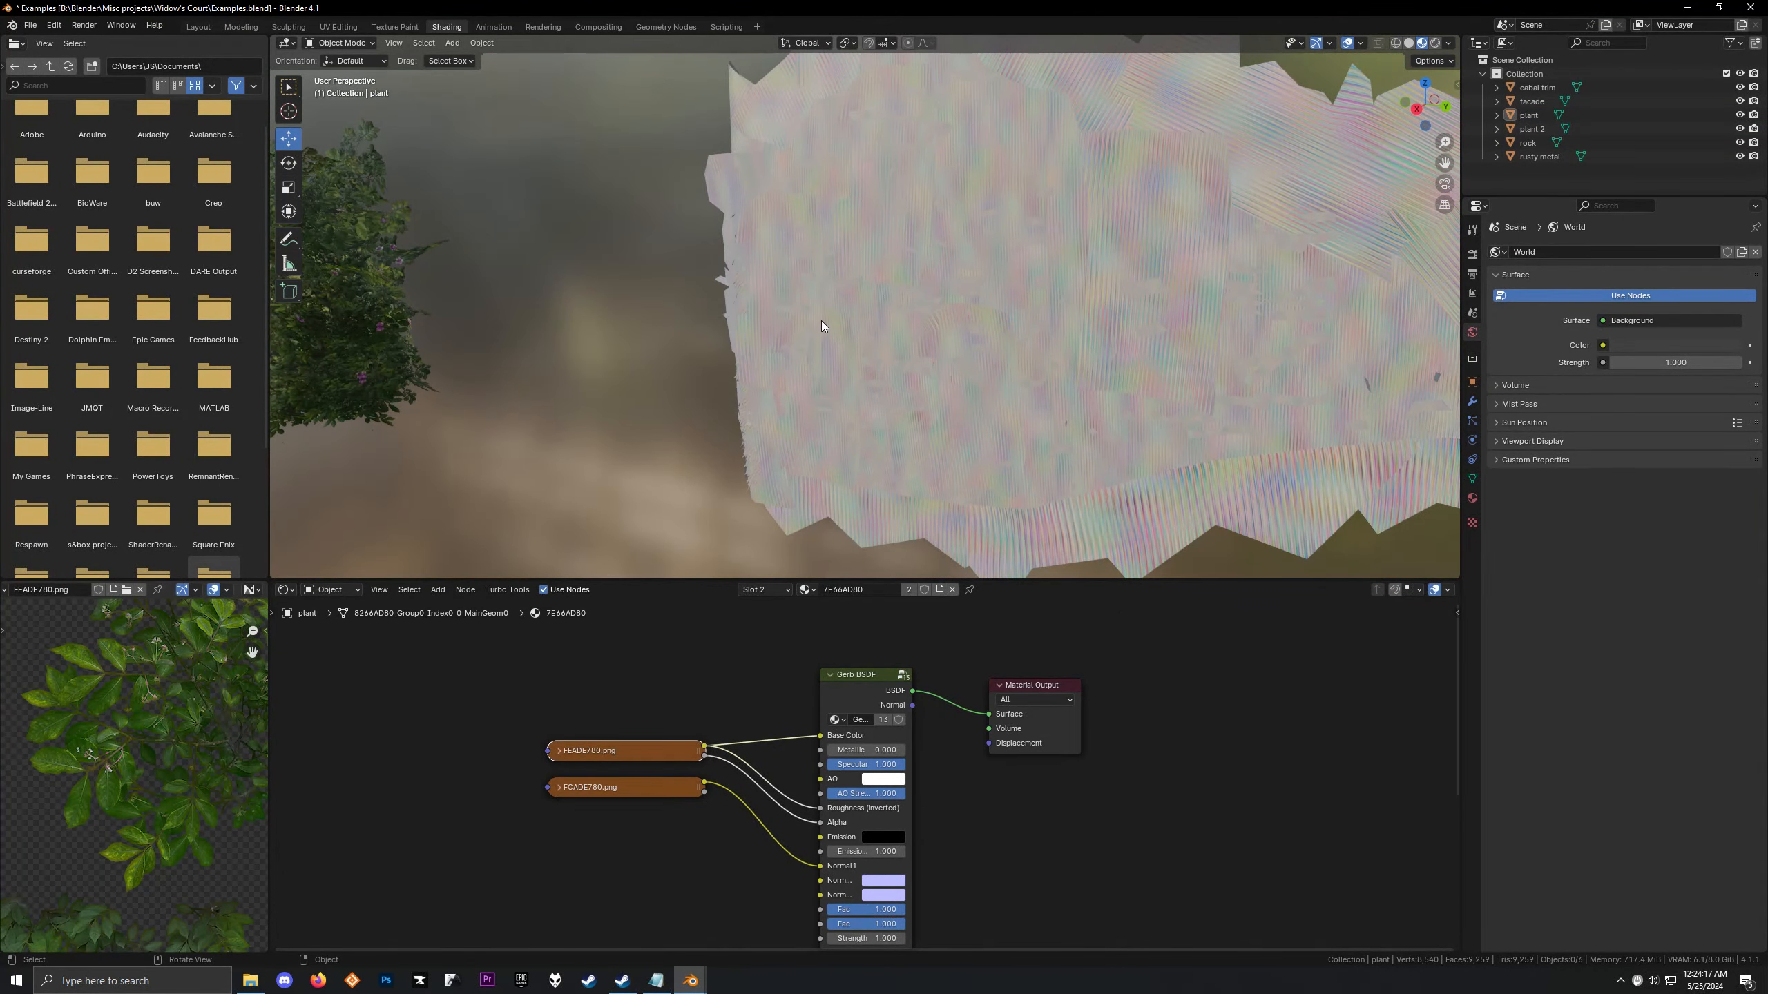
click(824, 313)
key(KP_Decimal)
middle_drag(842, 305, 881, 295)
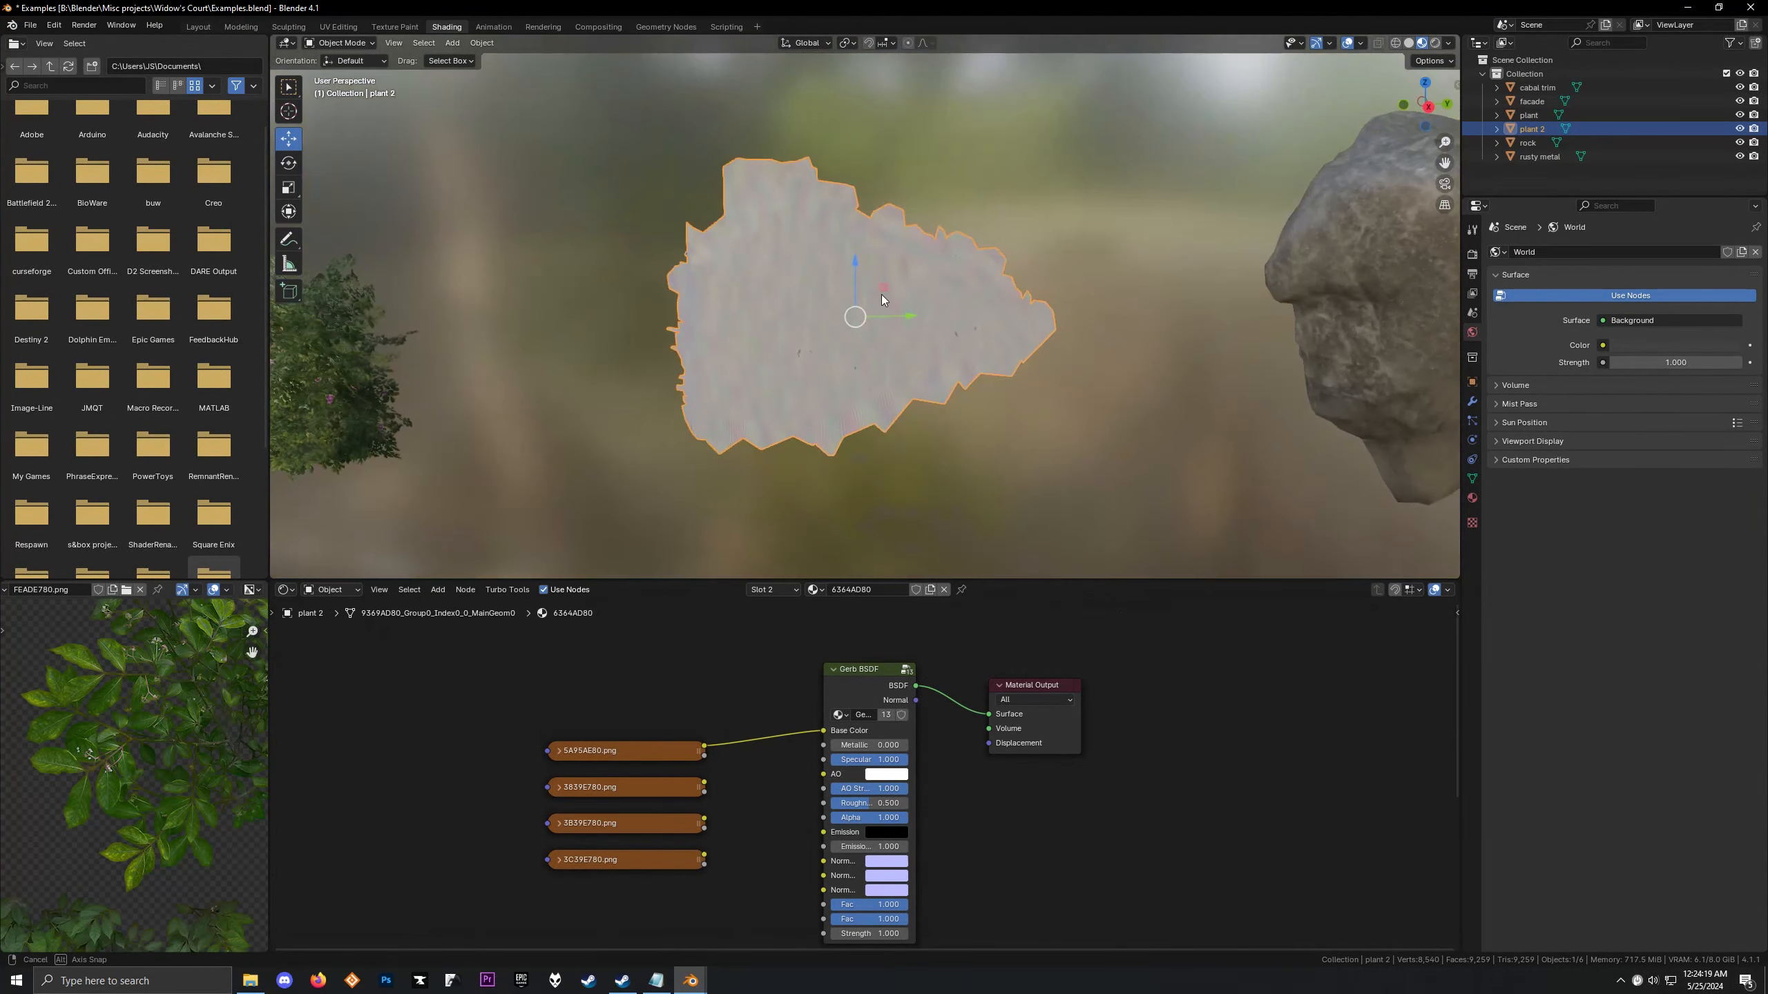
scroll(784, 449, up, 3)
middle_drag(784, 453, 773, 481)
Examine the four image textures in plant 2's 6364AD80 material
click(655, 788)
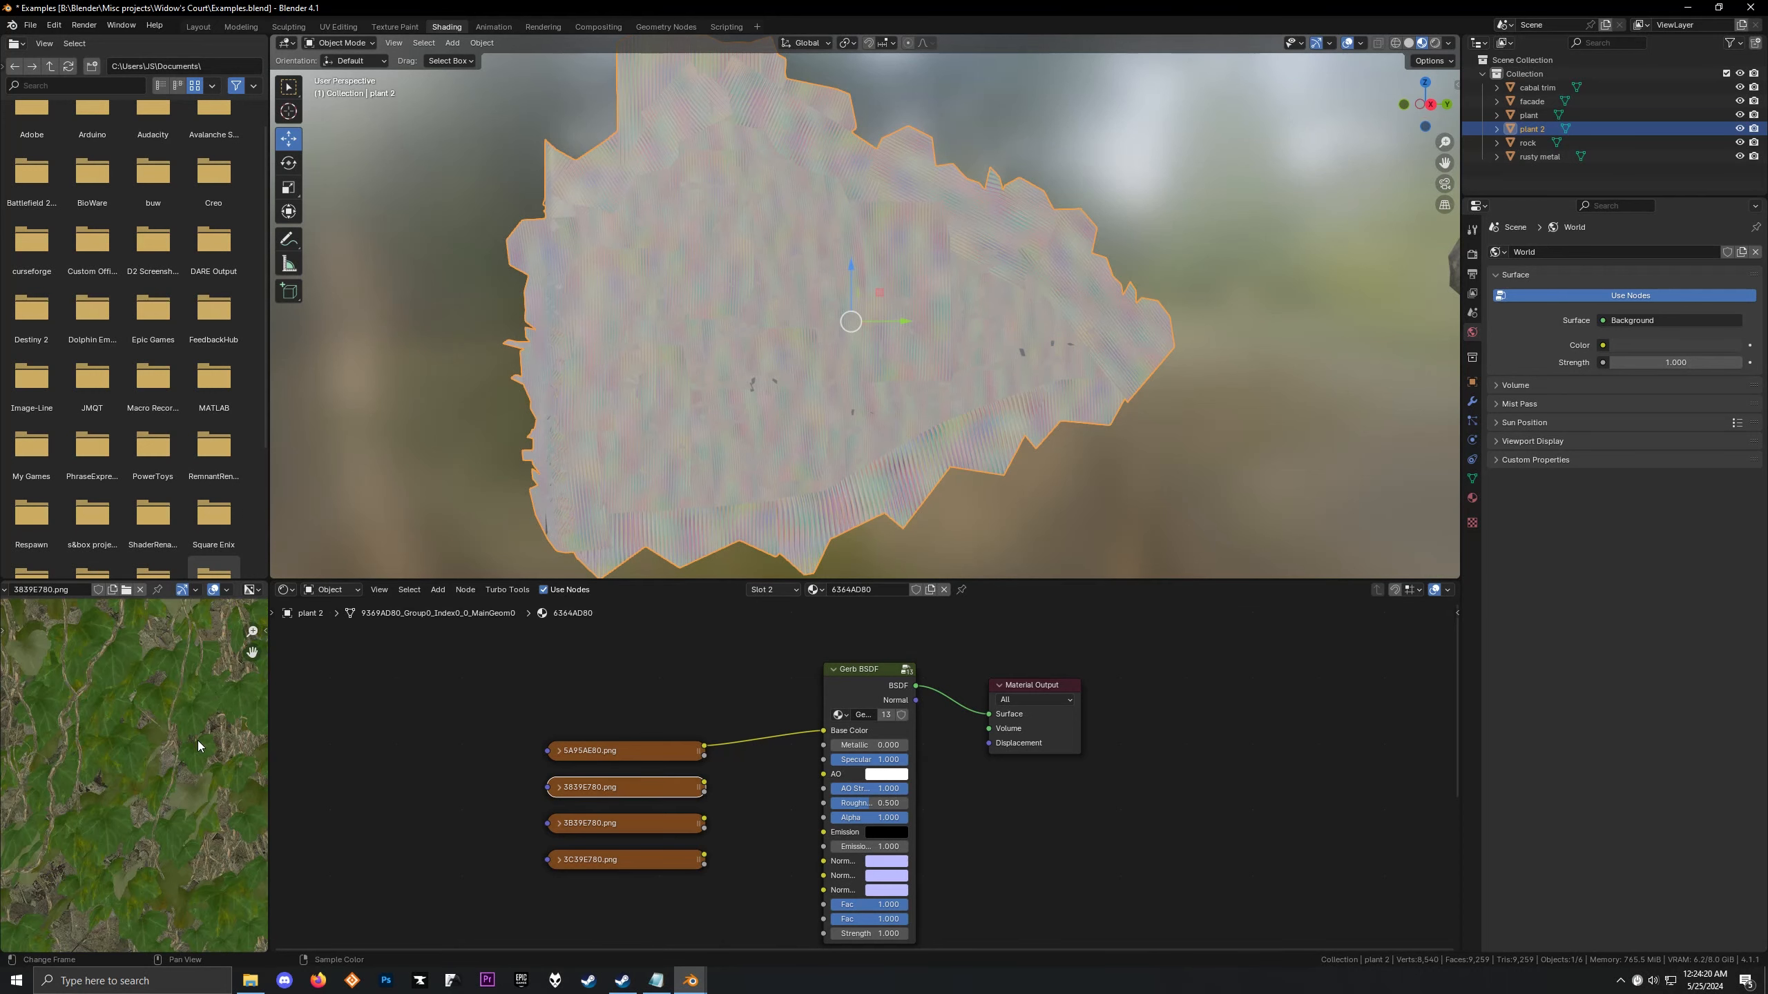
scroll(196, 740, down, 3)
scroll(230, 739, up, 2)
click(682, 753)
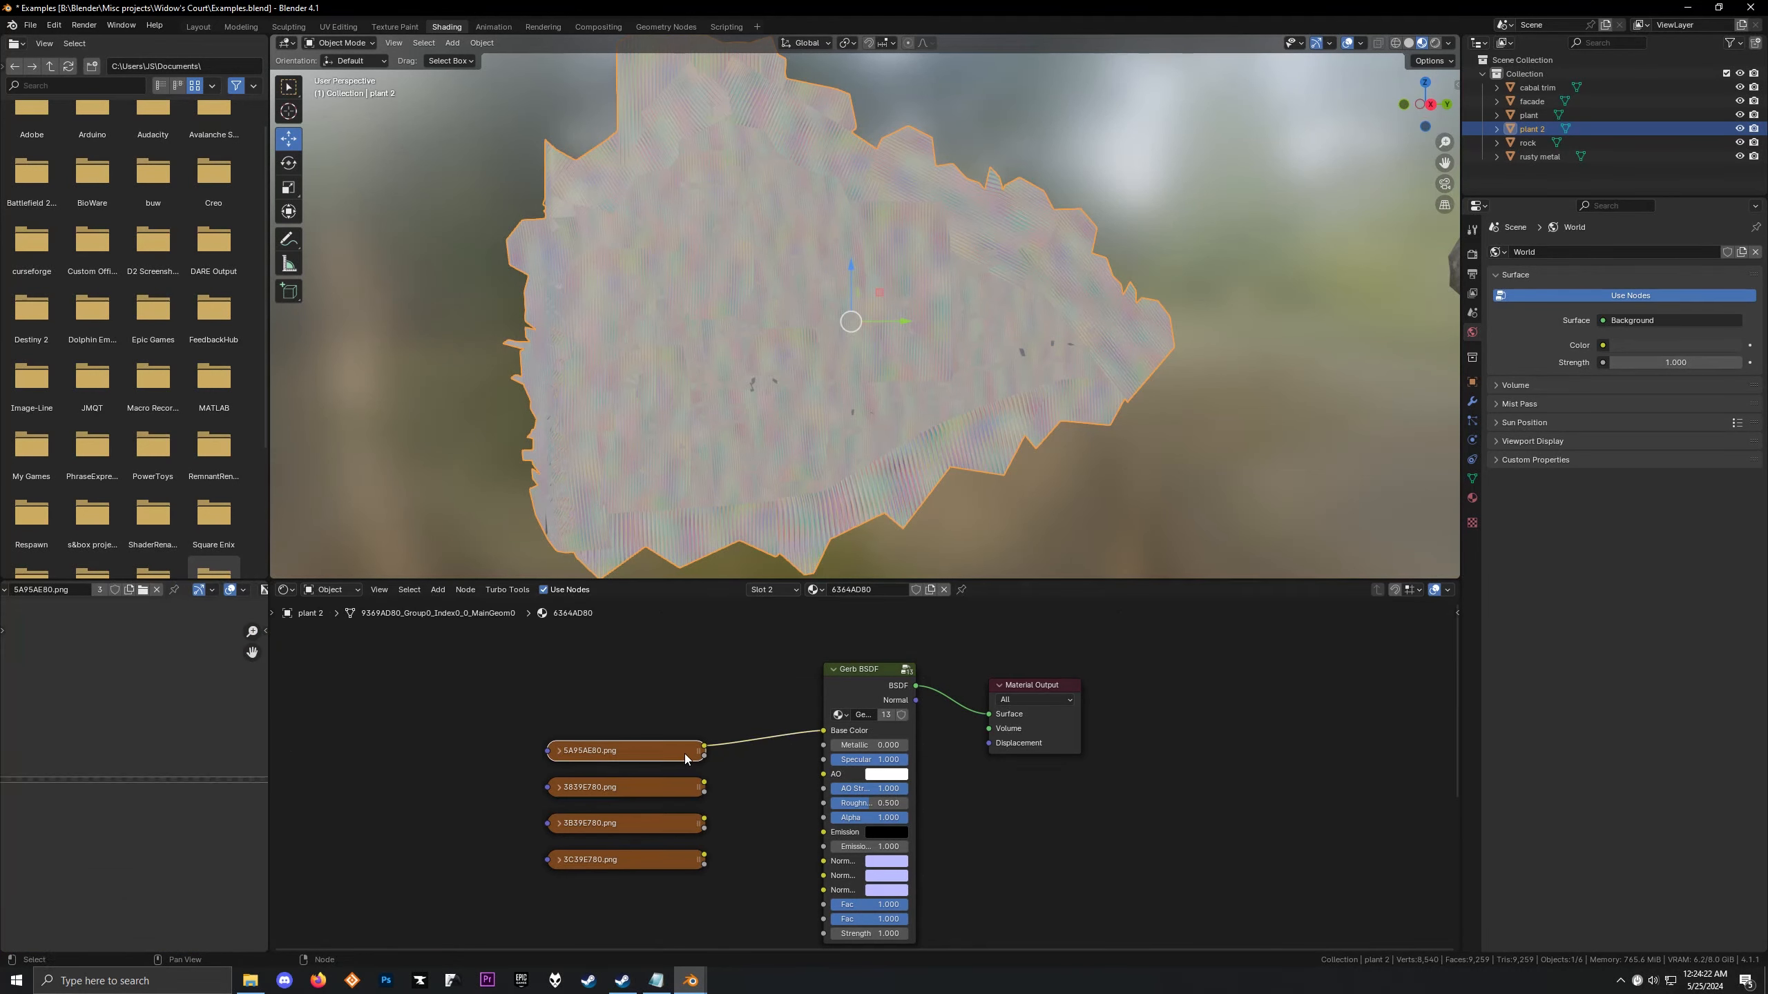
click(671, 790)
click(657, 824)
click(643, 845)
click(640, 855)
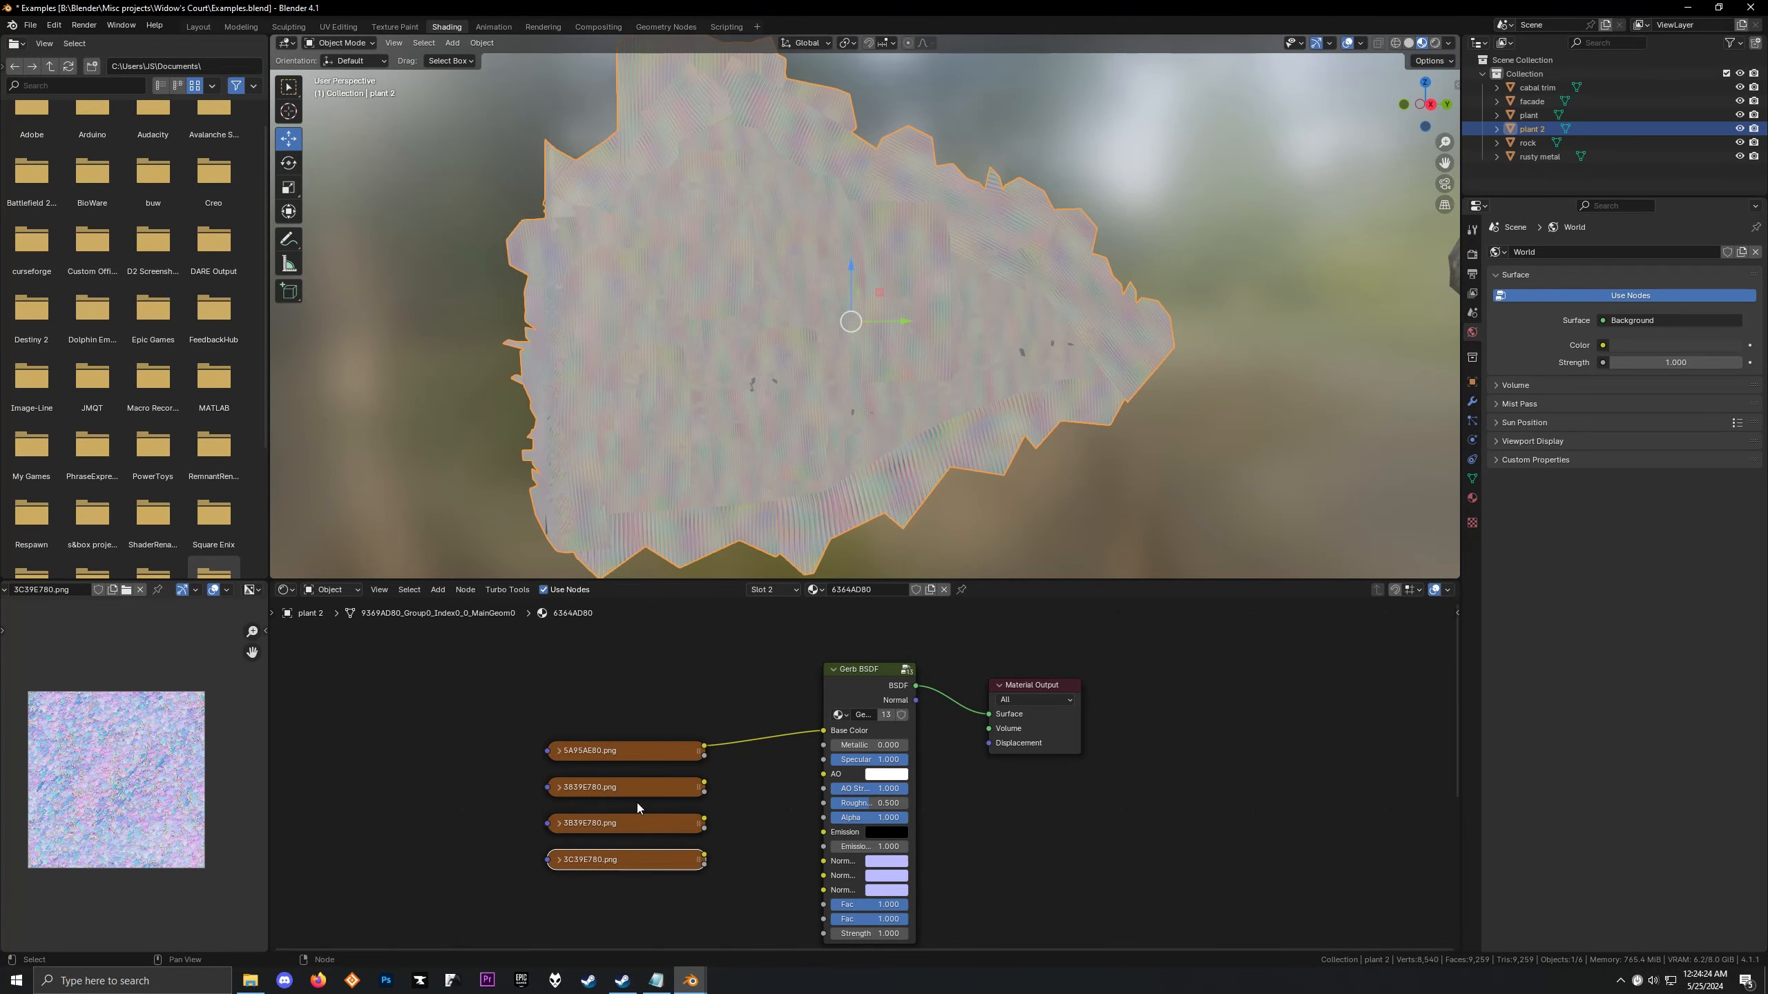
click(652, 822)
Disconnect 5A95AE80.png from the Gerb BSDF's base color in plant 2's first material, 6064AD80, and preview that texture
click(762, 590)
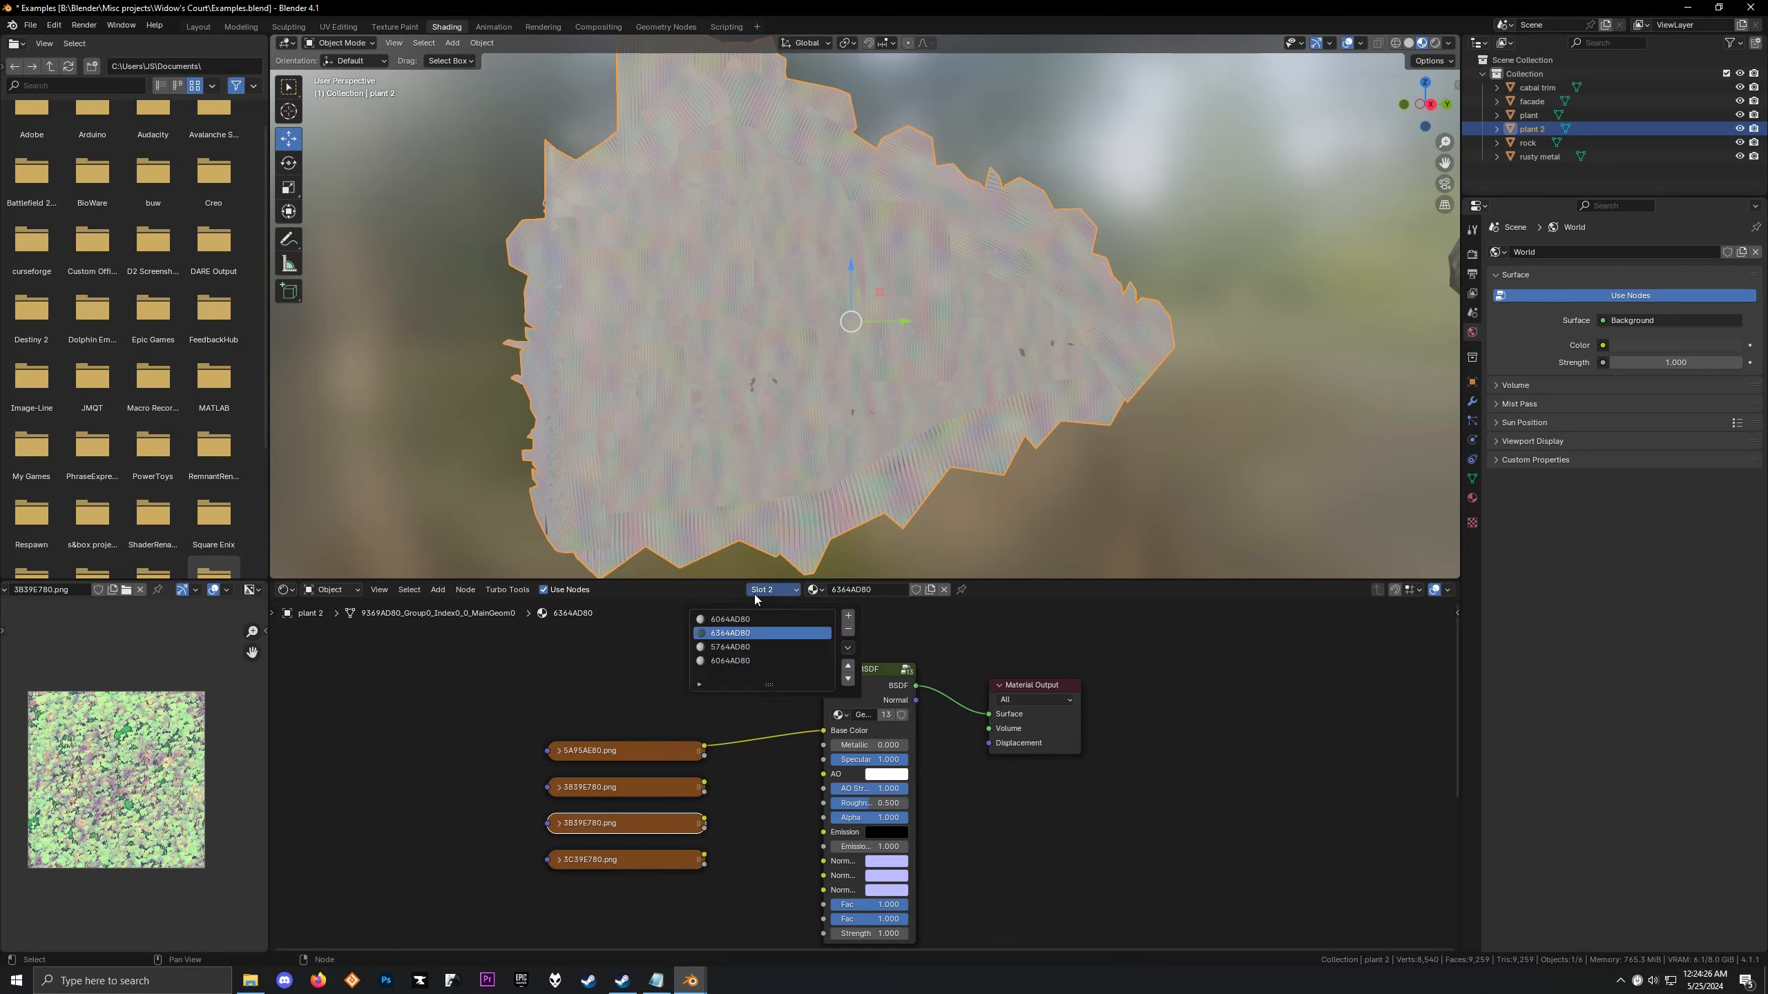
click(723, 618)
click(644, 784)
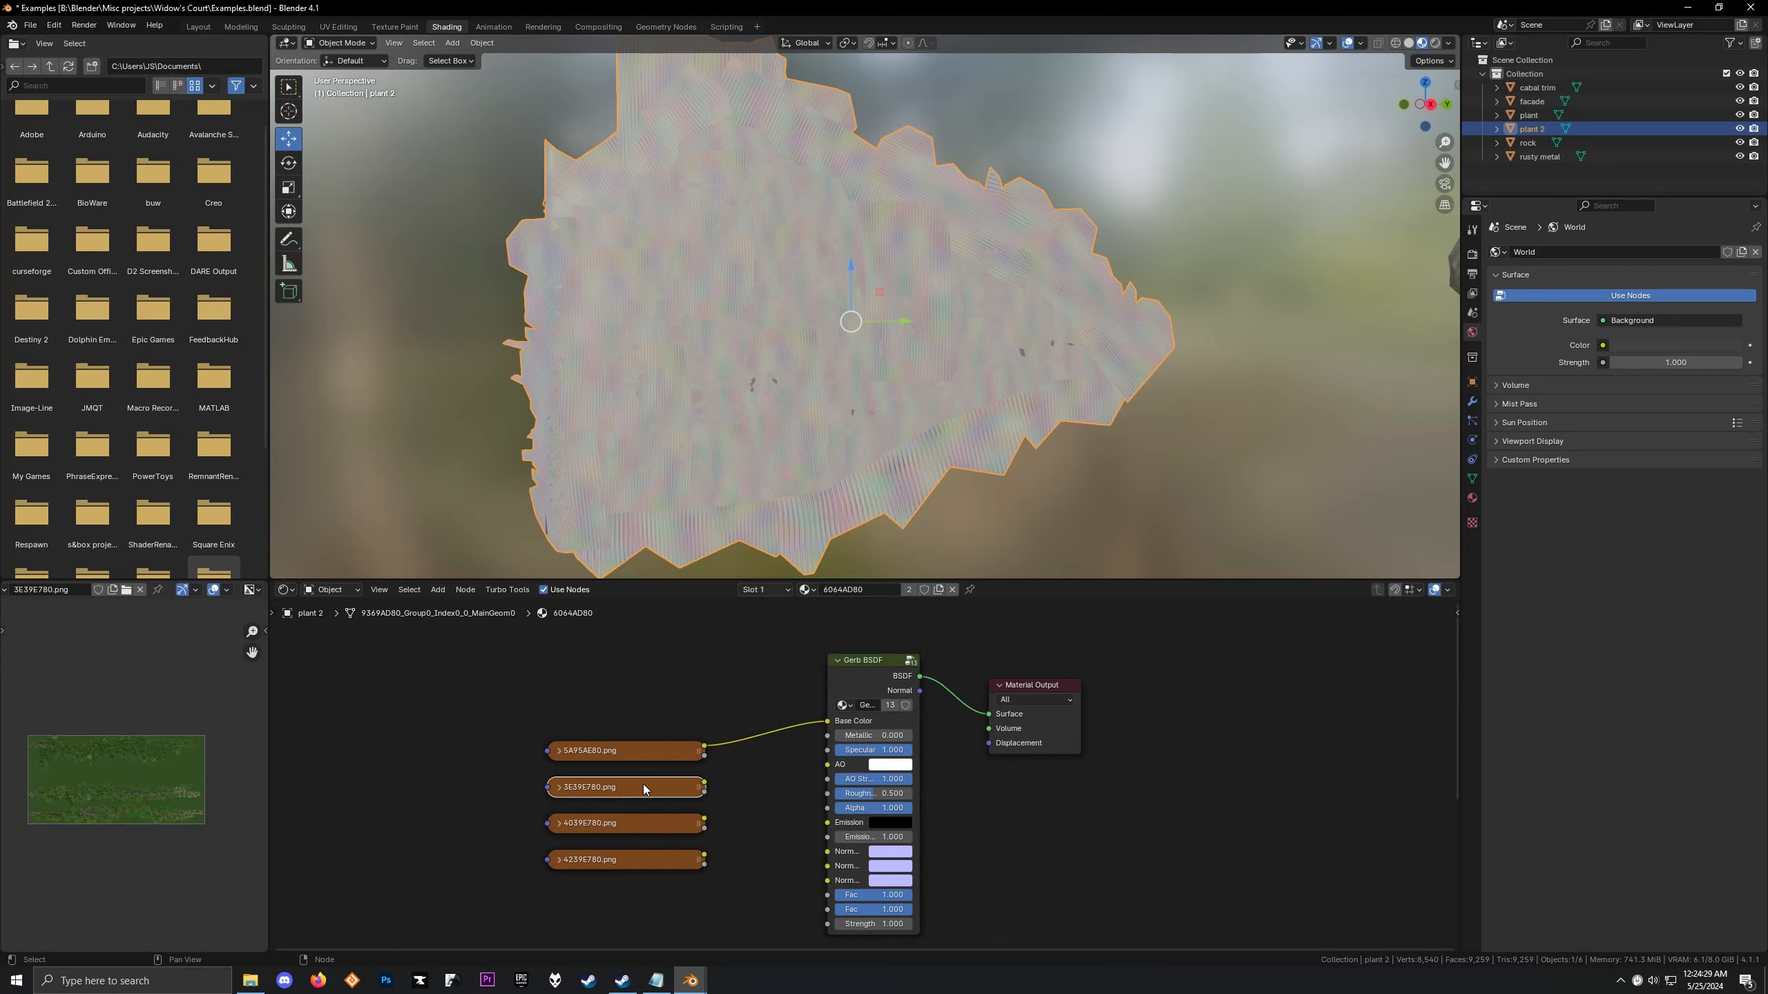
drag(827, 721, 768, 720)
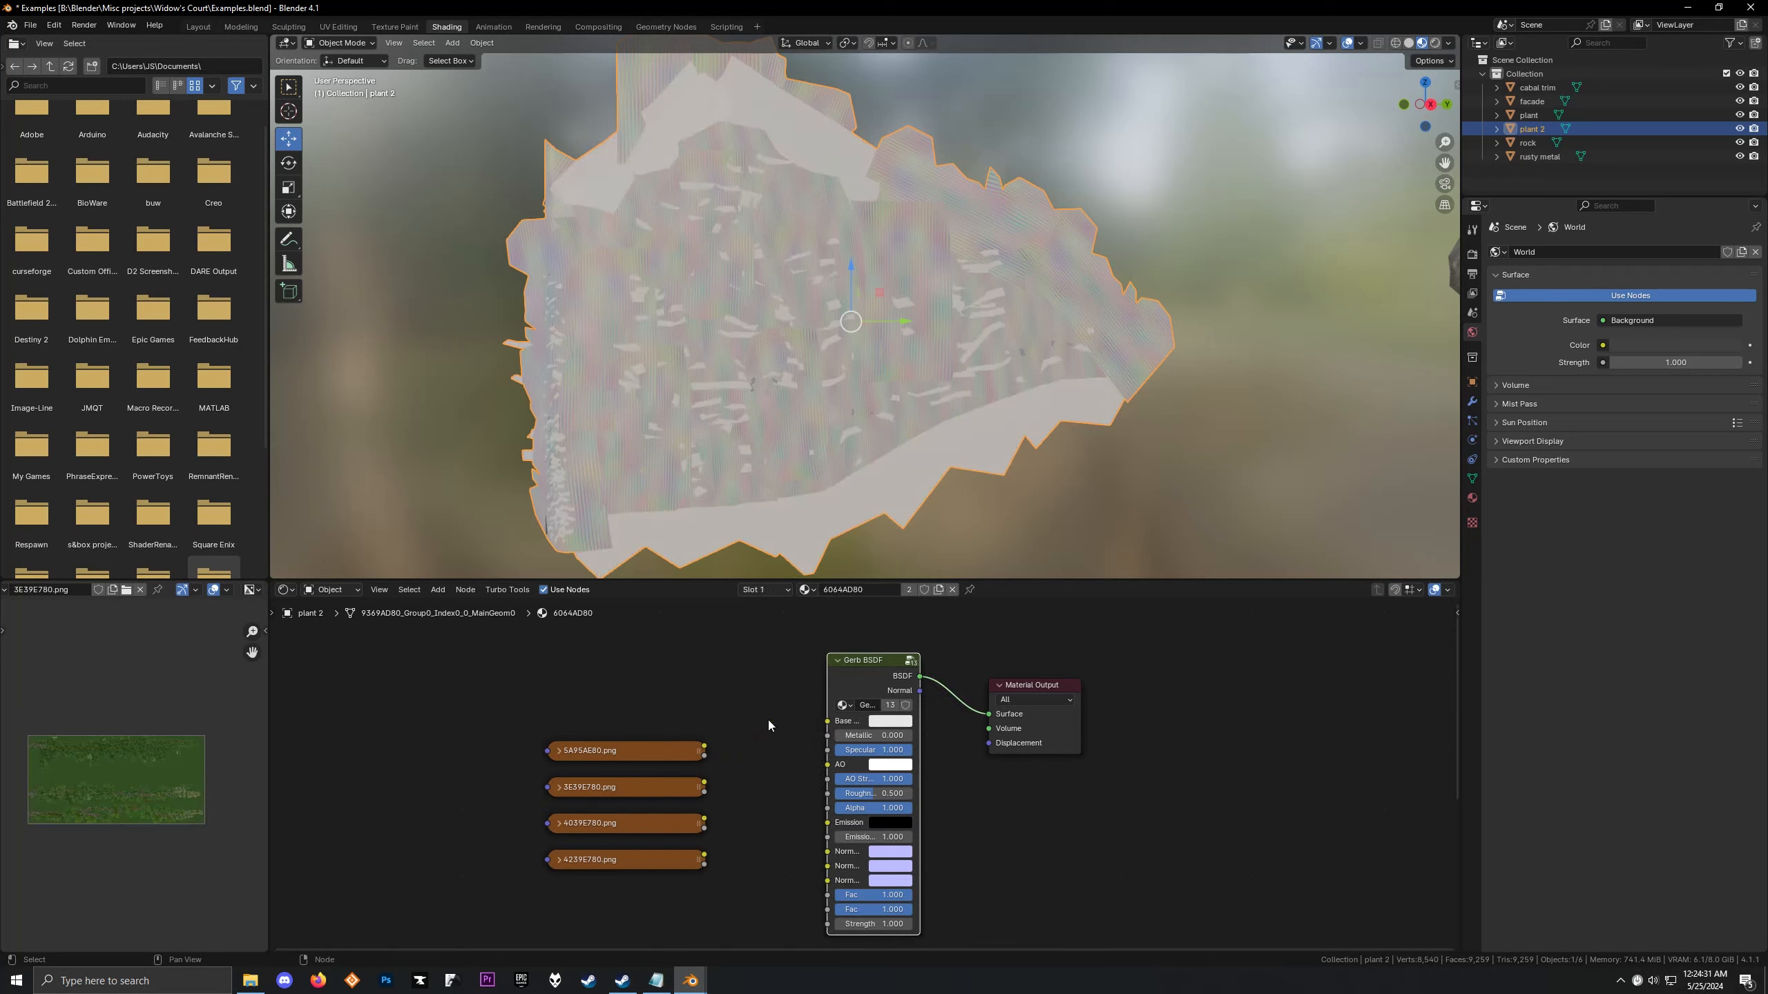
key(ctrl+z)
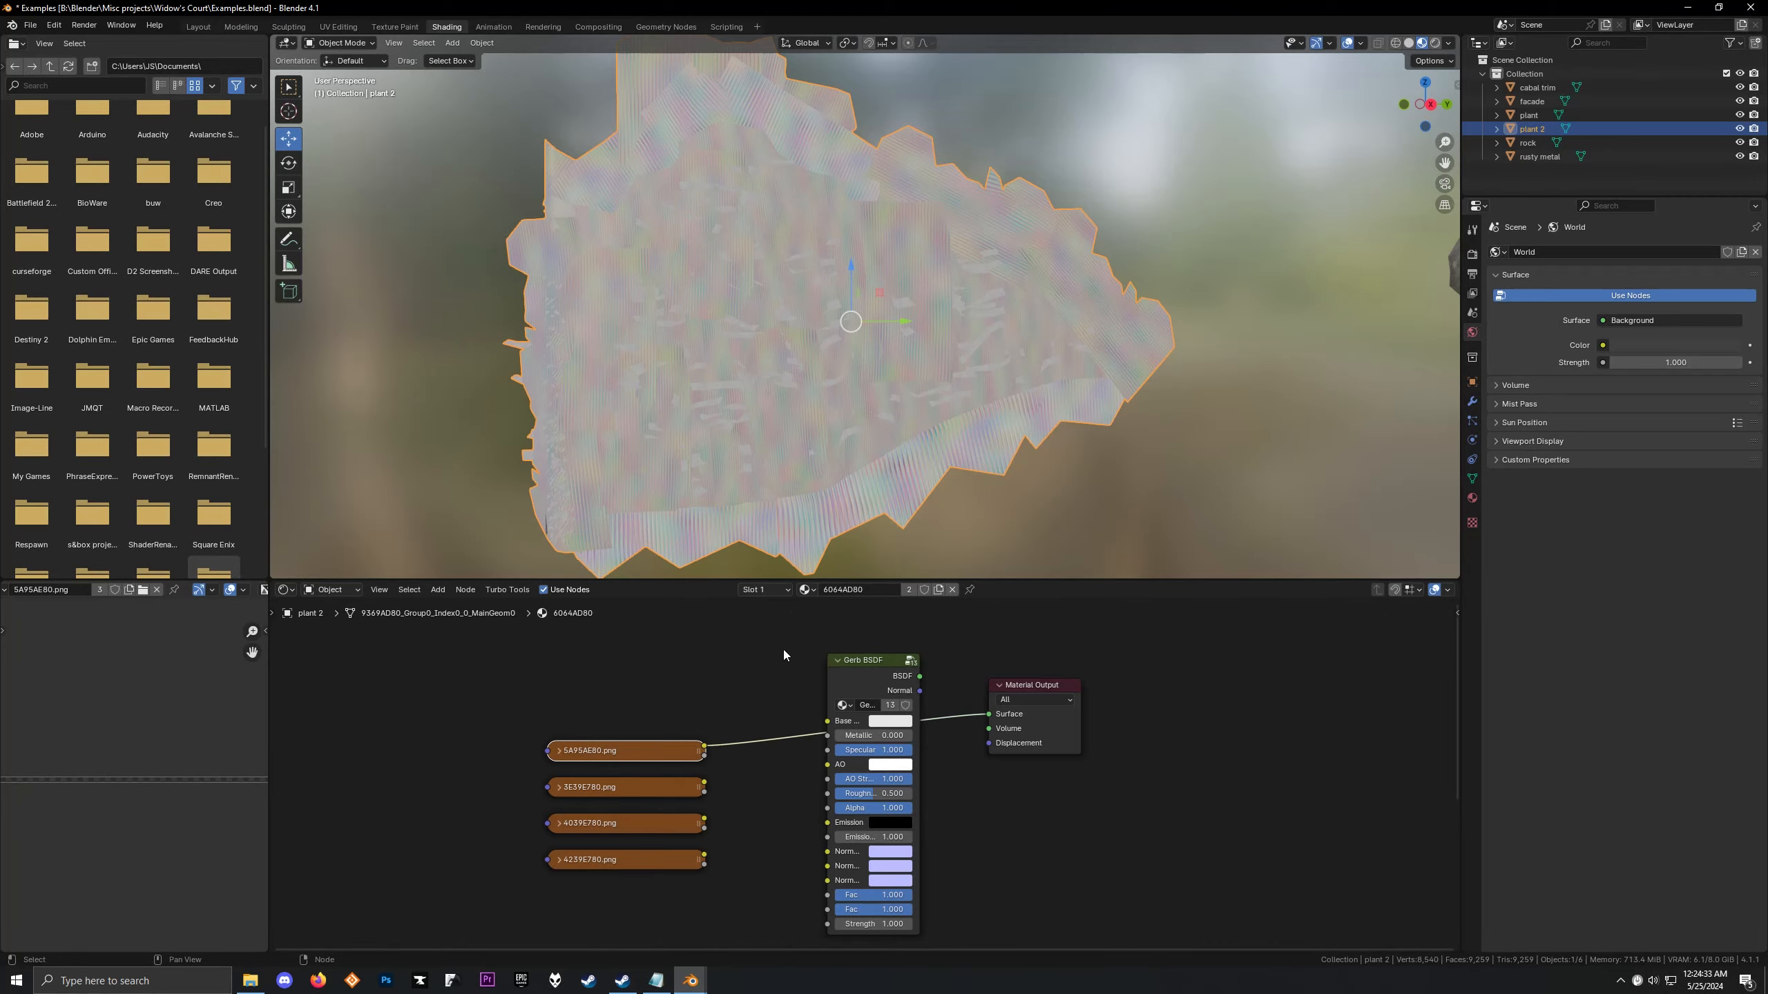
Disconnect 5A95AE80.png from the Gerb BSDF's base color in plant 2's second material, 6364AD80
click(760, 591)
click(724, 634)
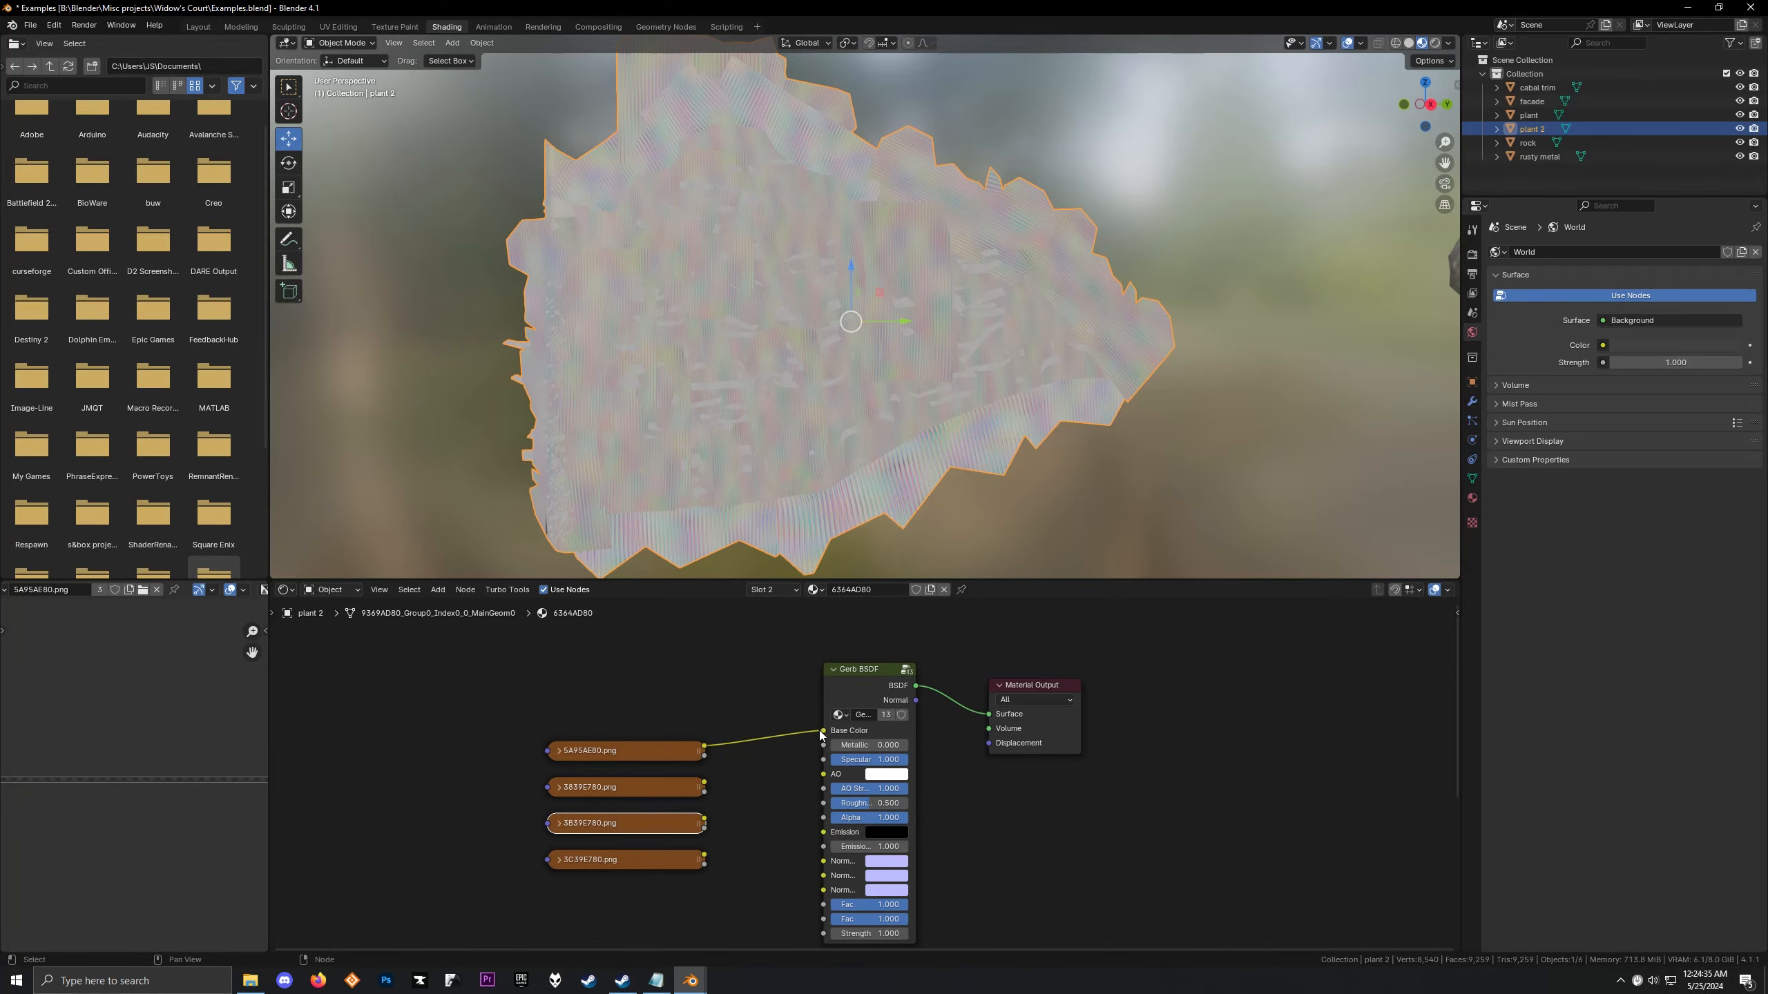
drag(821, 732, 765, 714)
scroll(702, 416, up, 2)
middle_drag(701, 416, 798, 564)
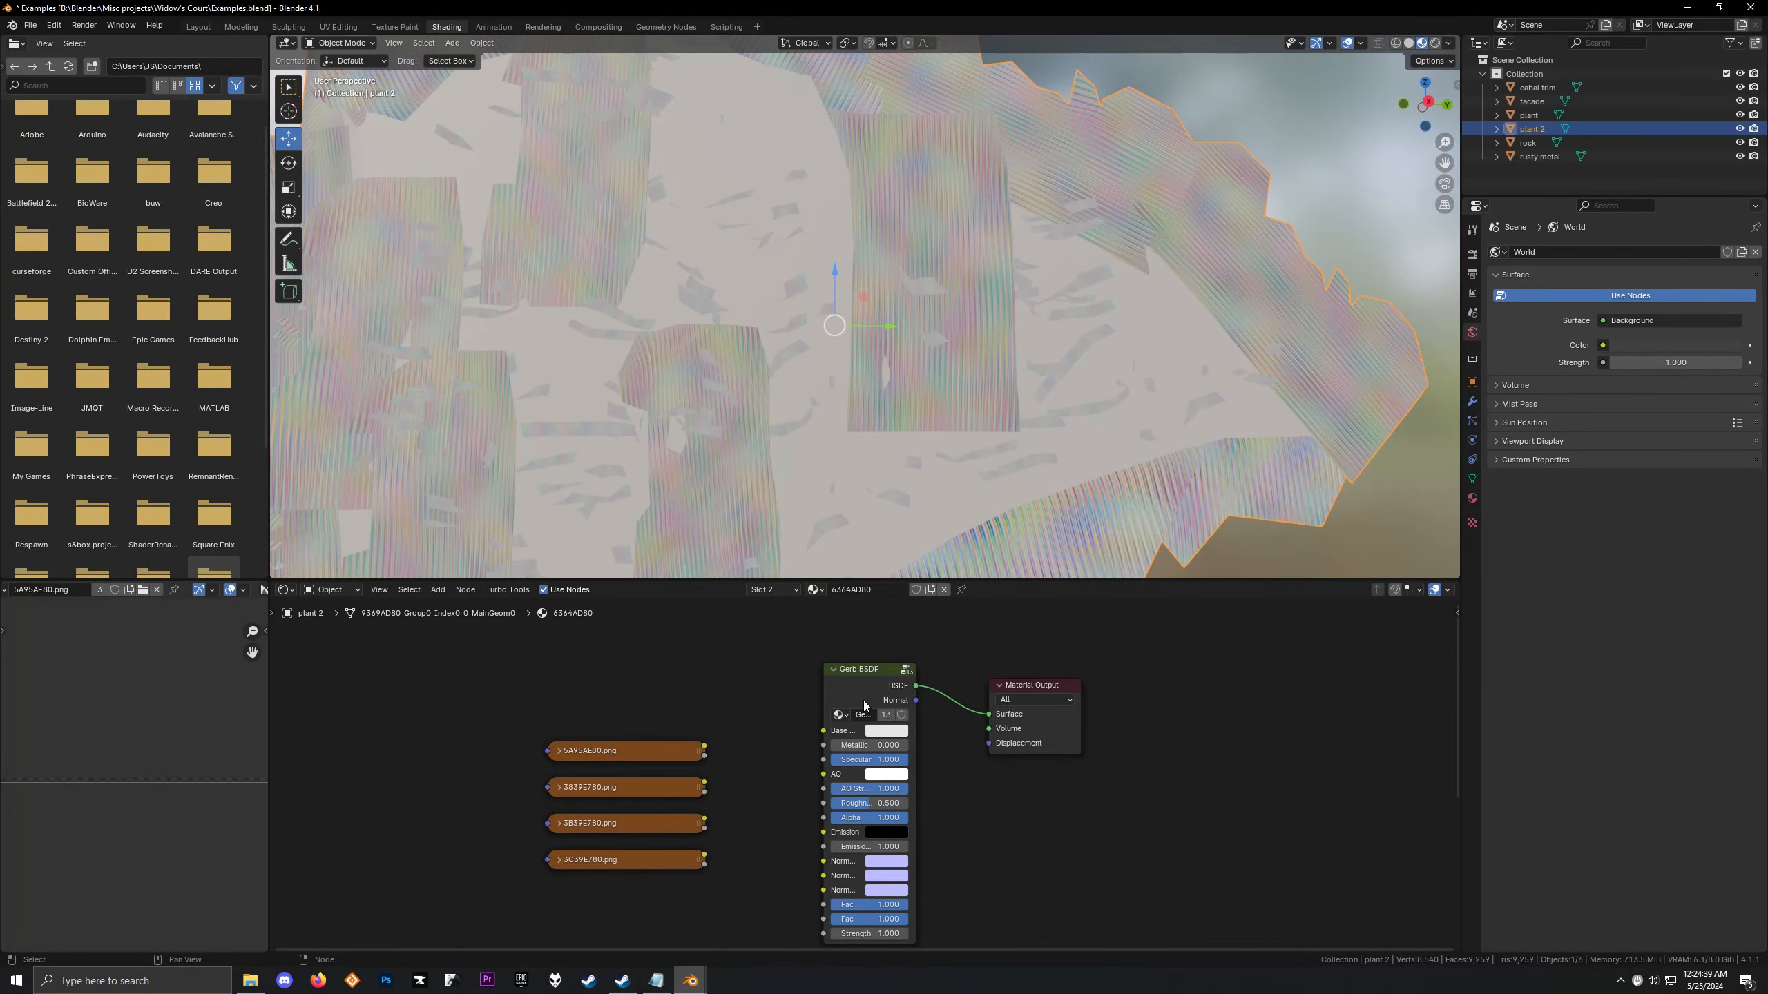
Examine 5A95AE80.png, 3B39E780.png and 3C39E780.png at closer zoom to identify each texture's purpose
scroll(163, 762, up, 13)
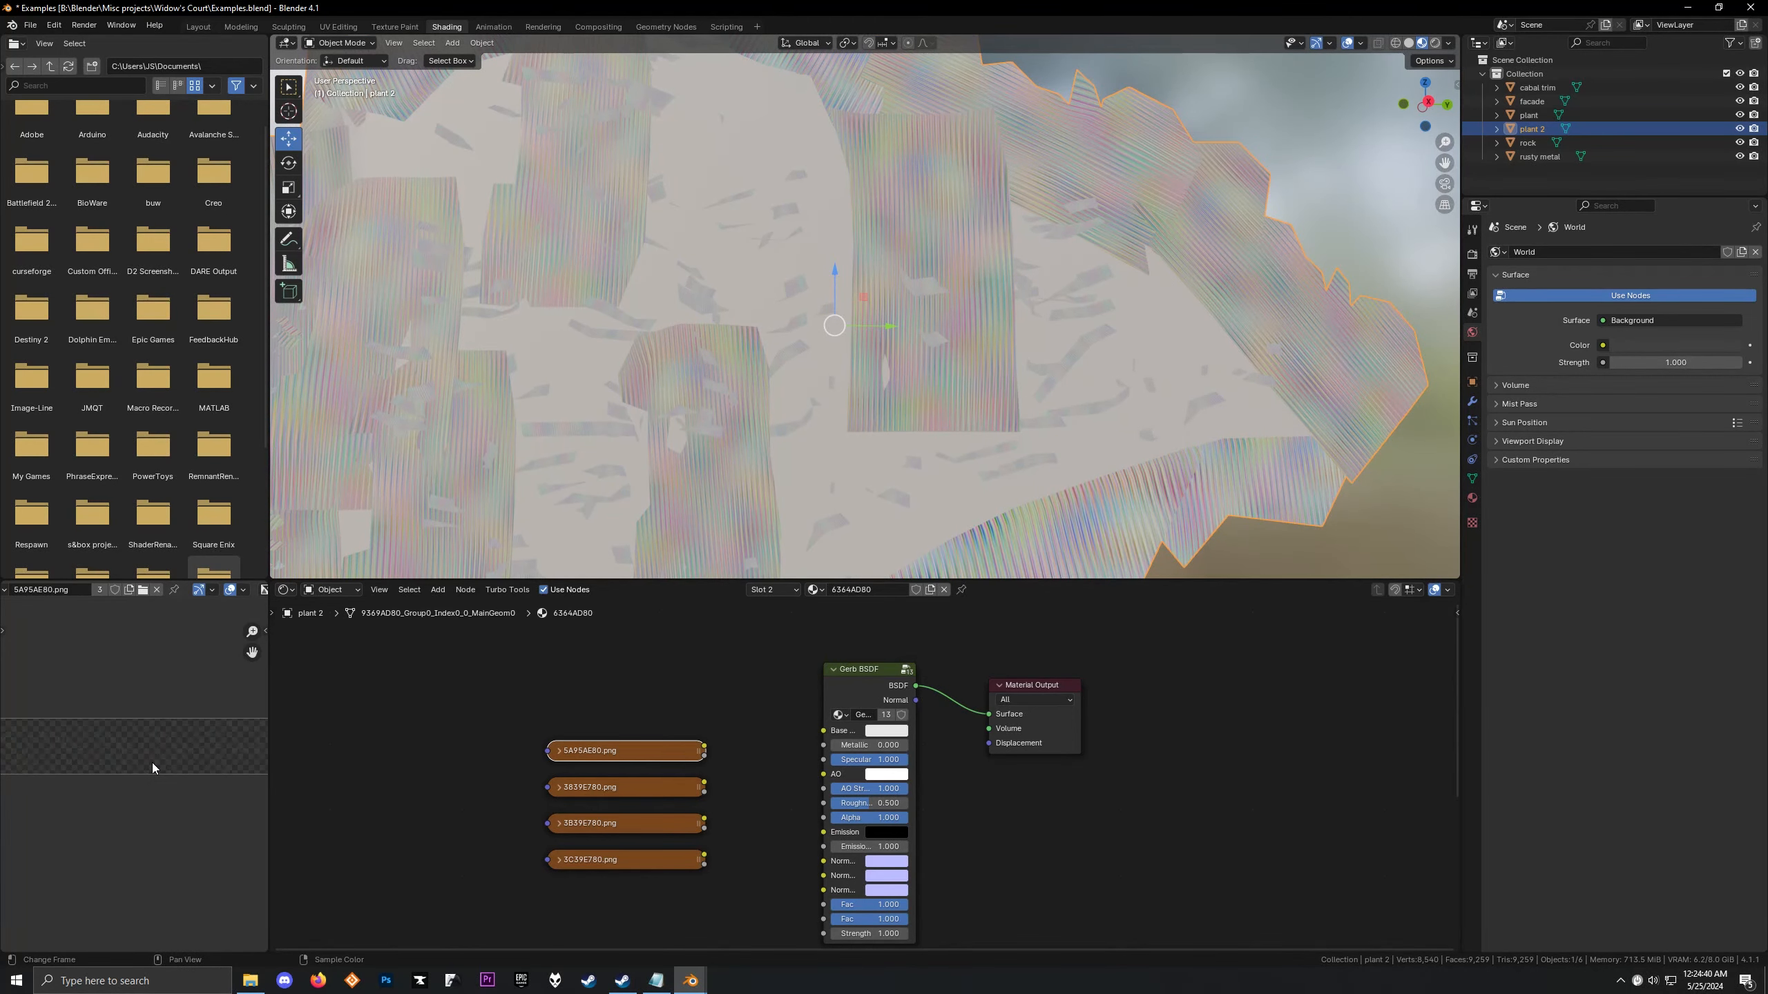
scroll(152, 762, down, 3)
middle_drag(152, 763, 160, 829)
scroll(161, 829, up, 3)
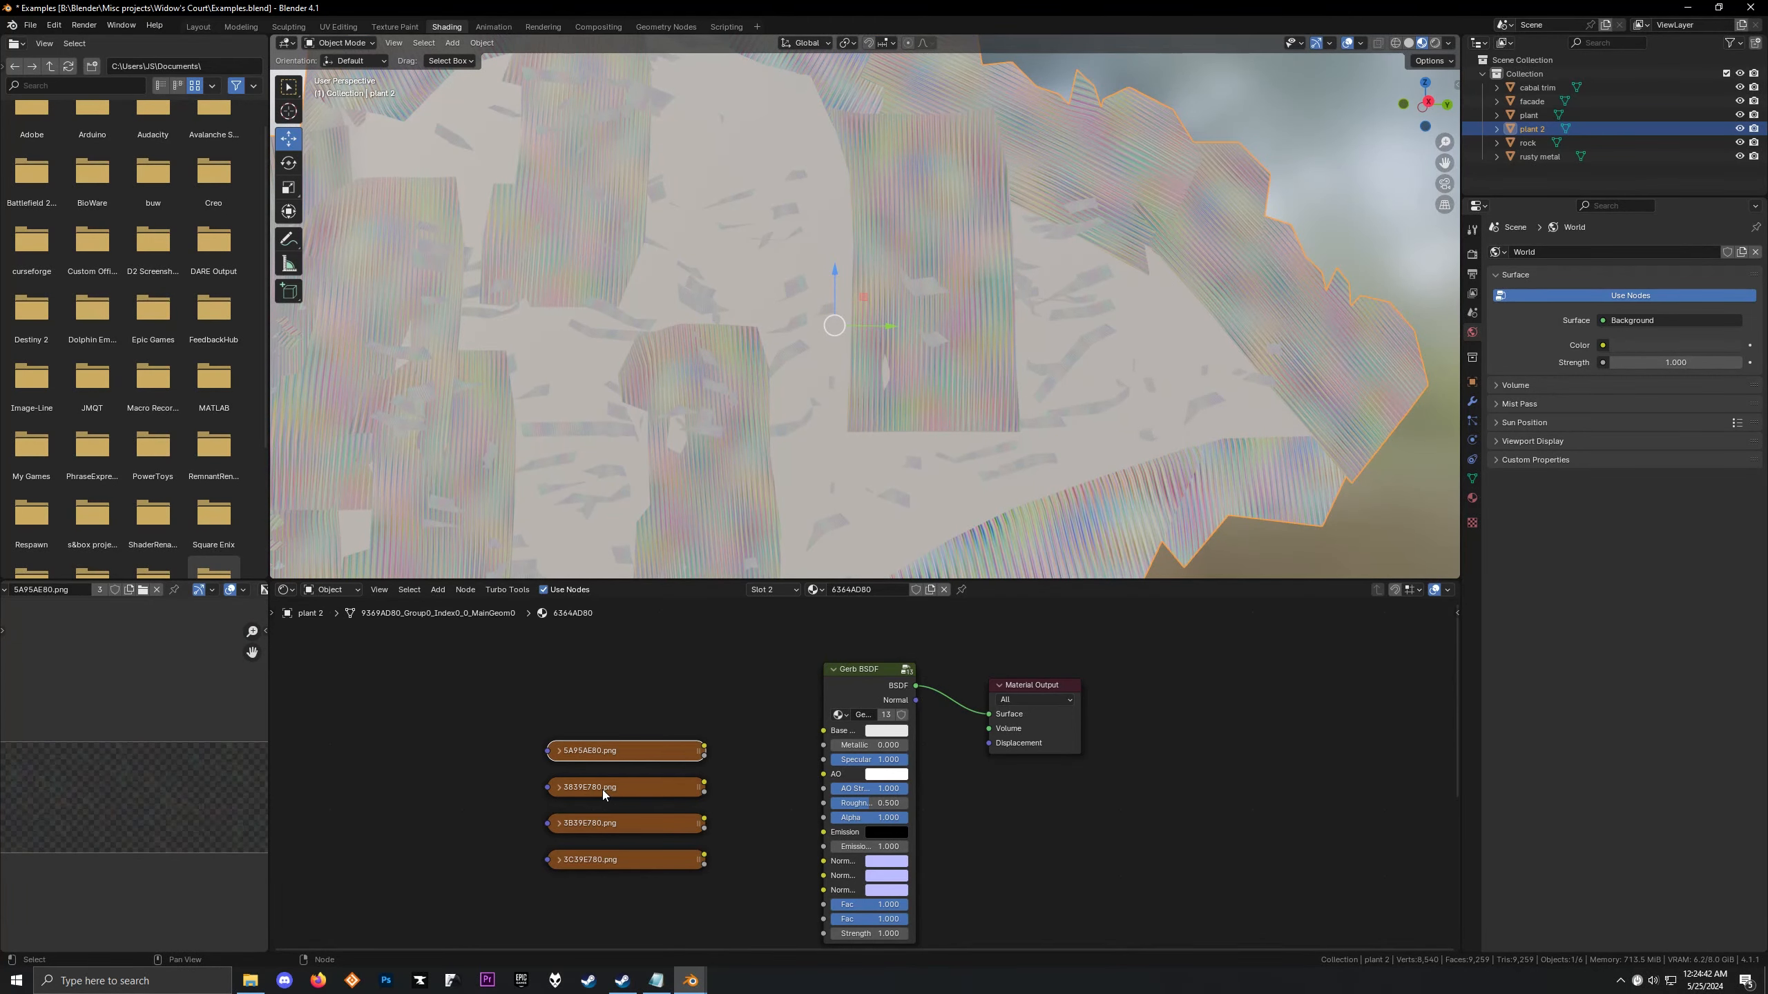
scroll(147, 789, down, 3)
click(640, 821)
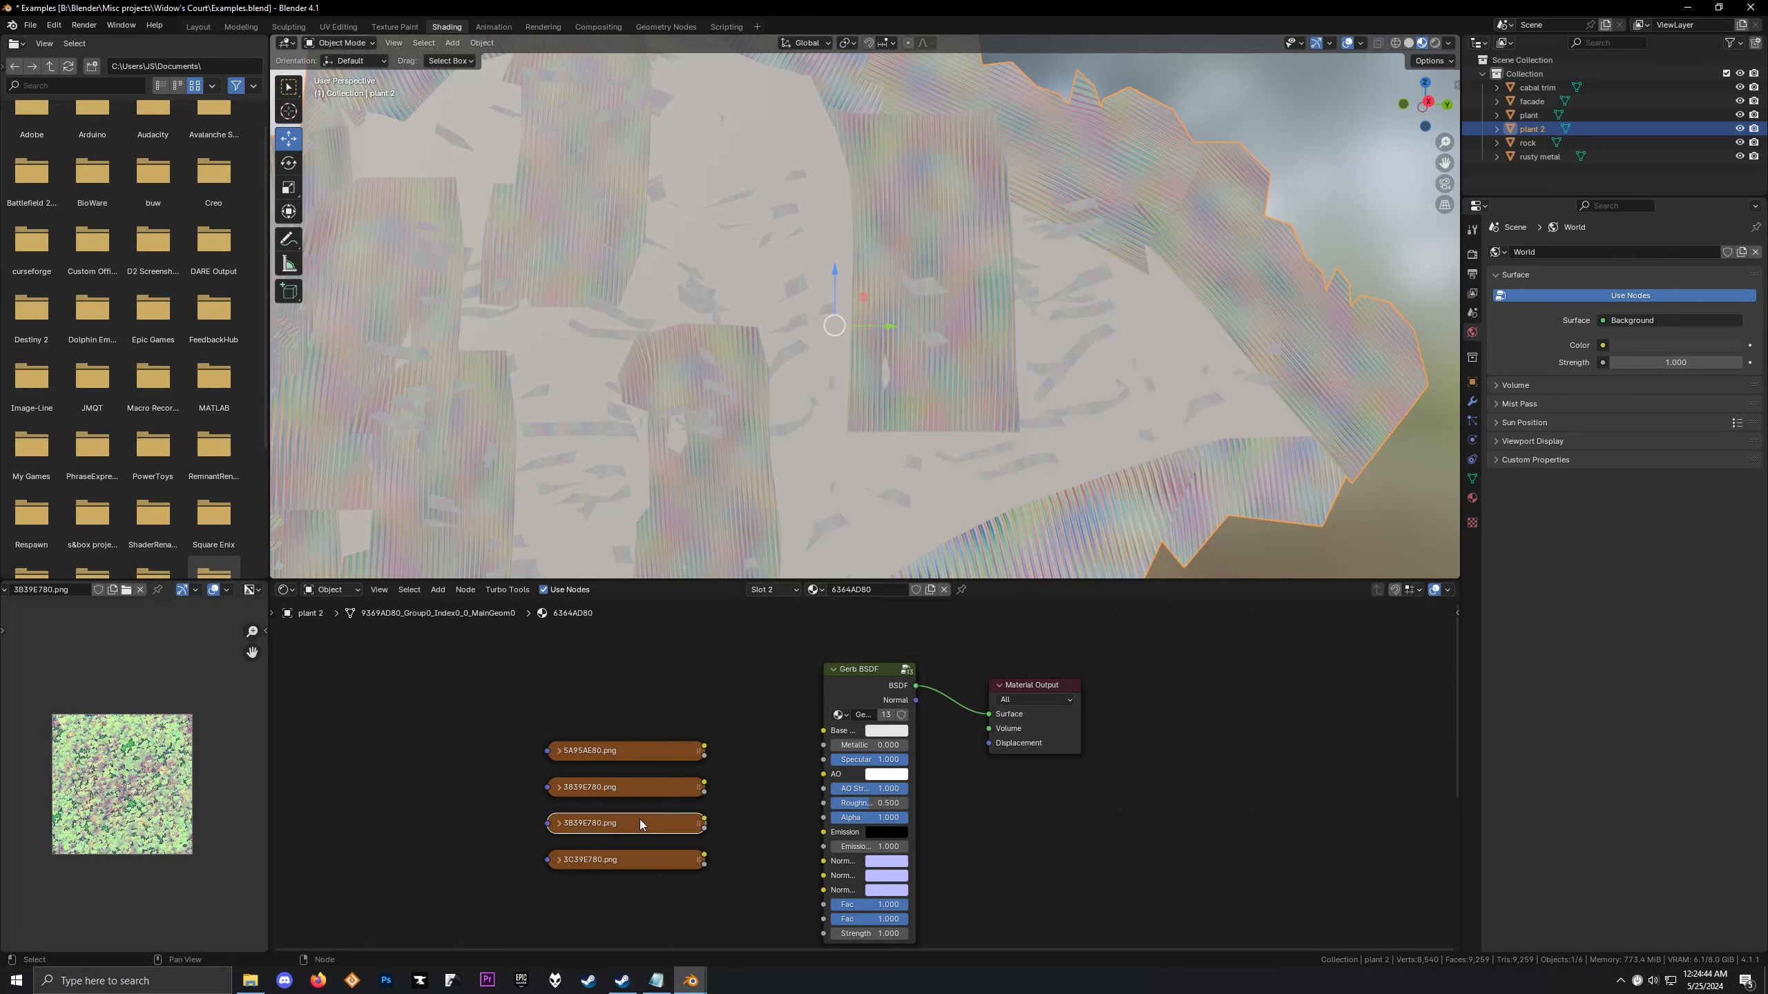
scroll(152, 771, up, 3)
scroll(152, 770, down, 3)
click(639, 859)
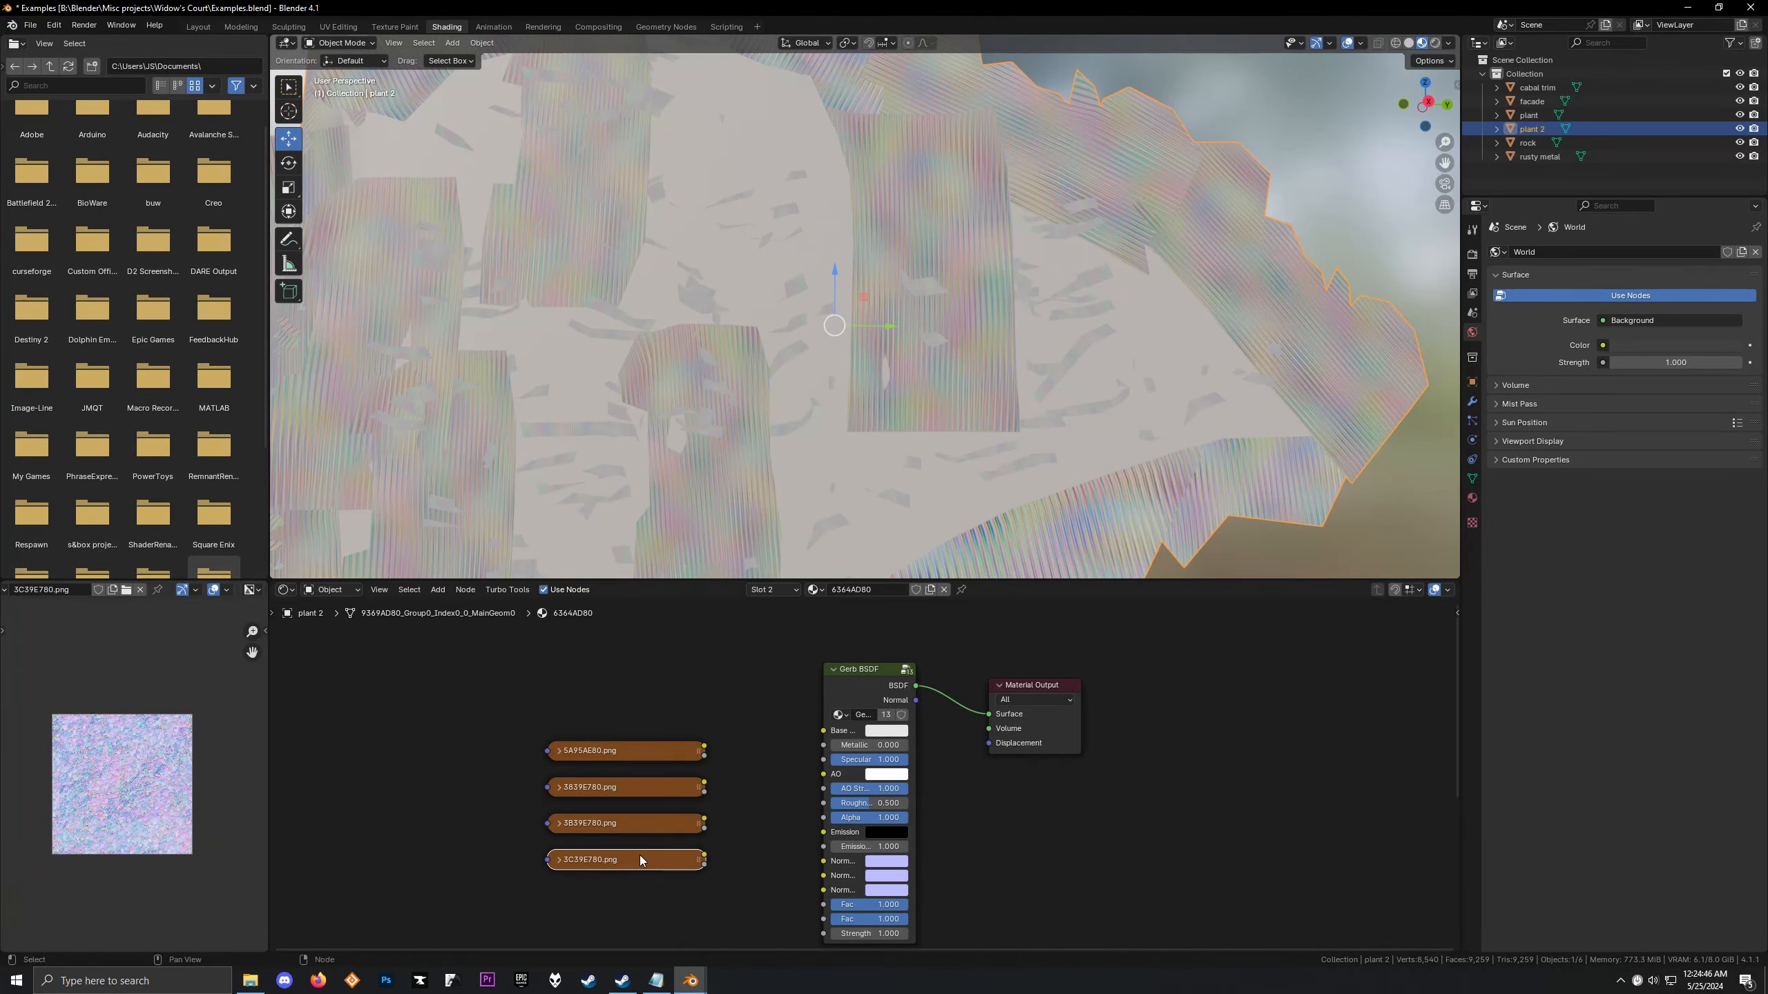
scroll(92, 754, up, 3)
scroll(93, 754, down, 2)
Connect the 3C39E780.png color to the Gerb BSDF's first normal input and the 3839E780.png color to its base color
drag(704, 855, 823, 860)
drag(704, 782, 823, 730)
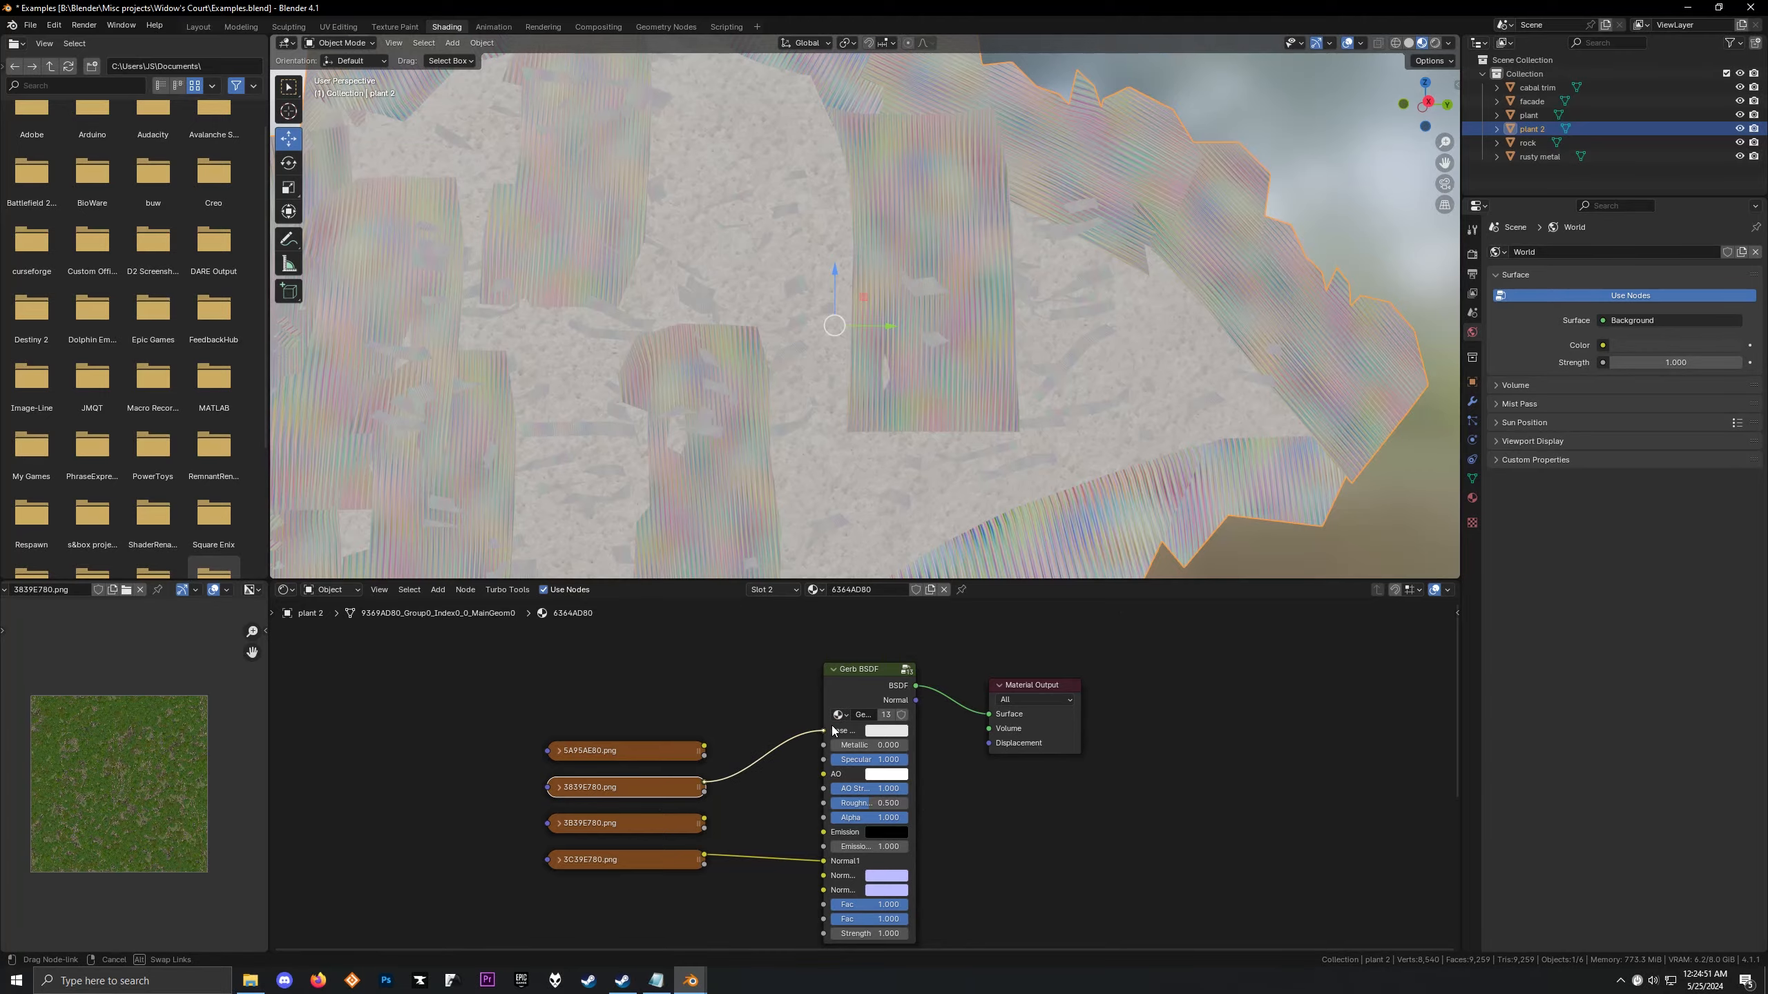
scroll(710, 358, up, 5)
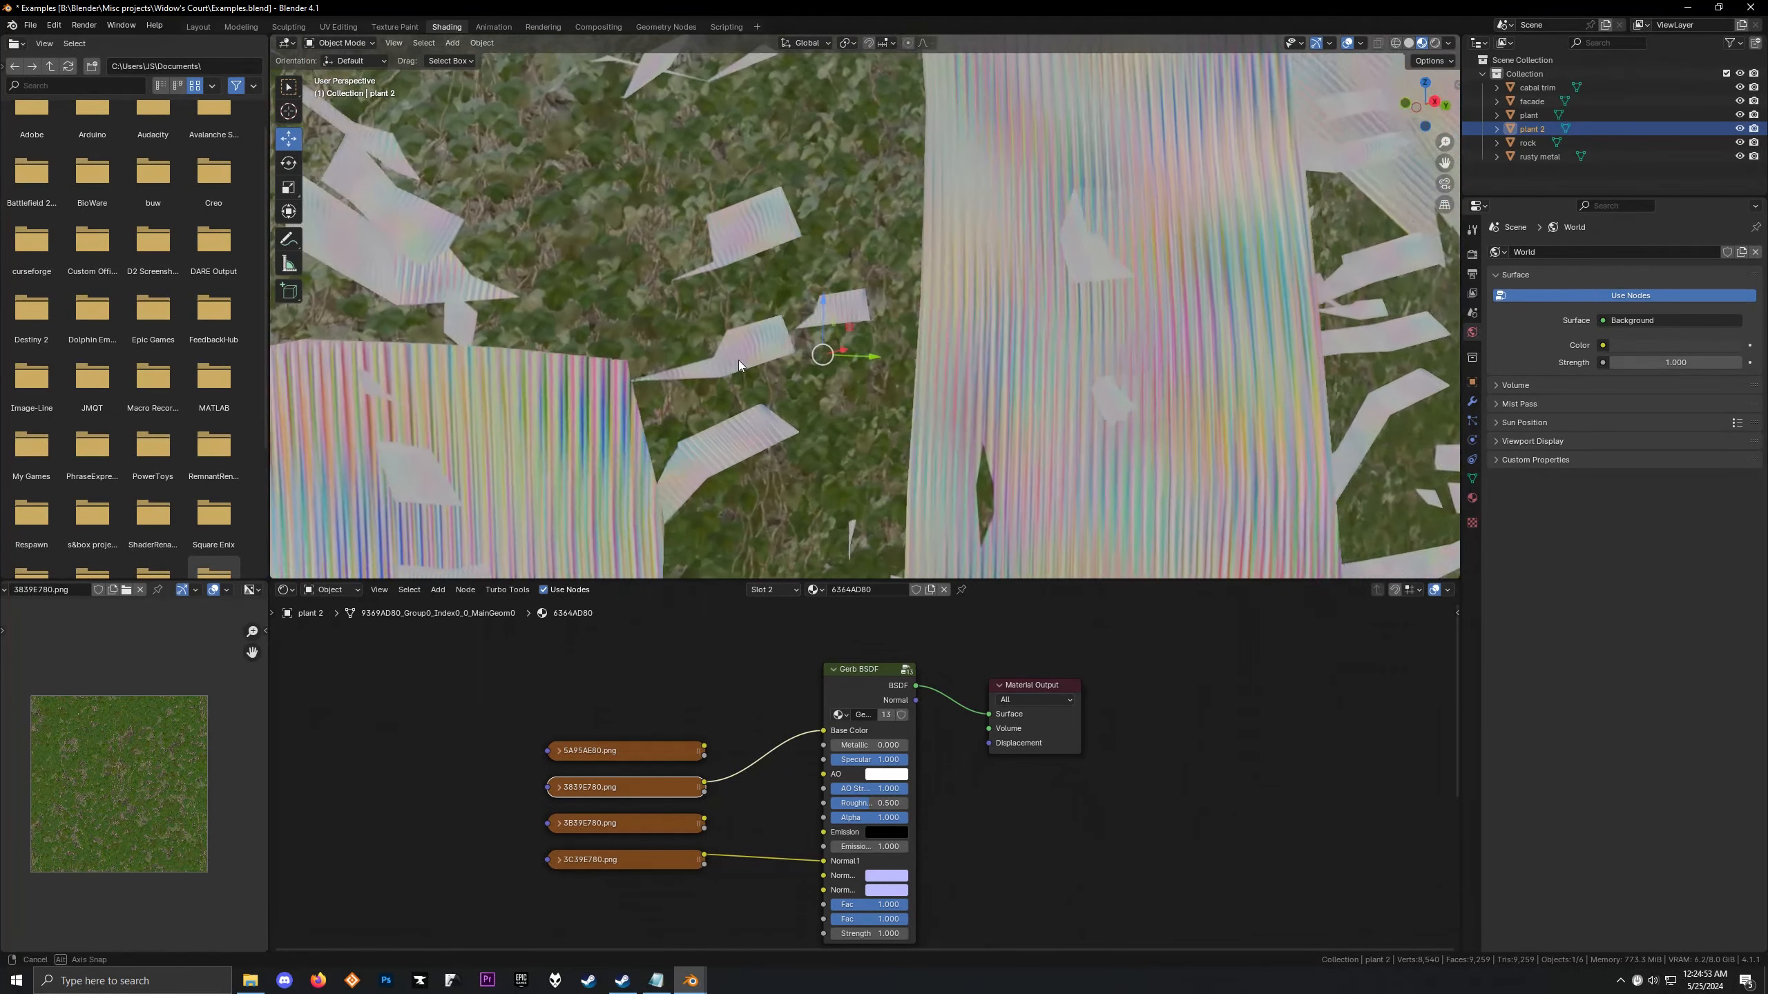
Add a Separate Color node fed by the 3B39E780.png color and place it between the textures and the Gerb BSDF
click(654, 823)
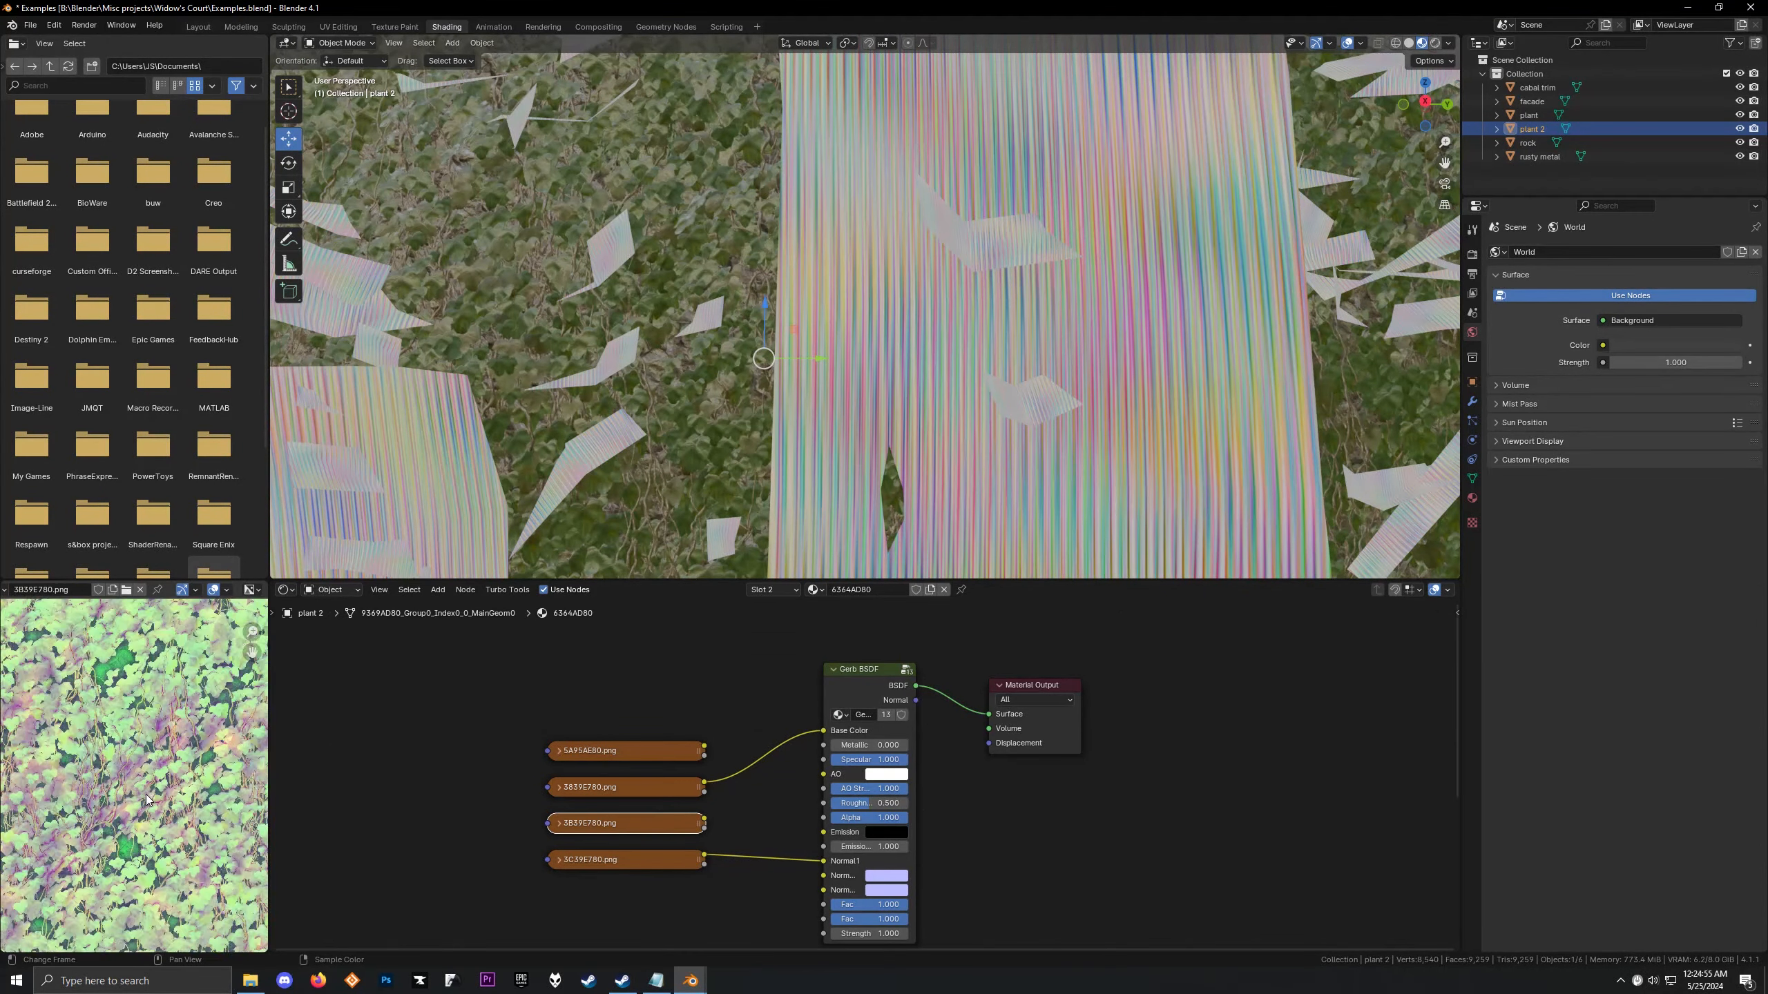
key(shift+a)
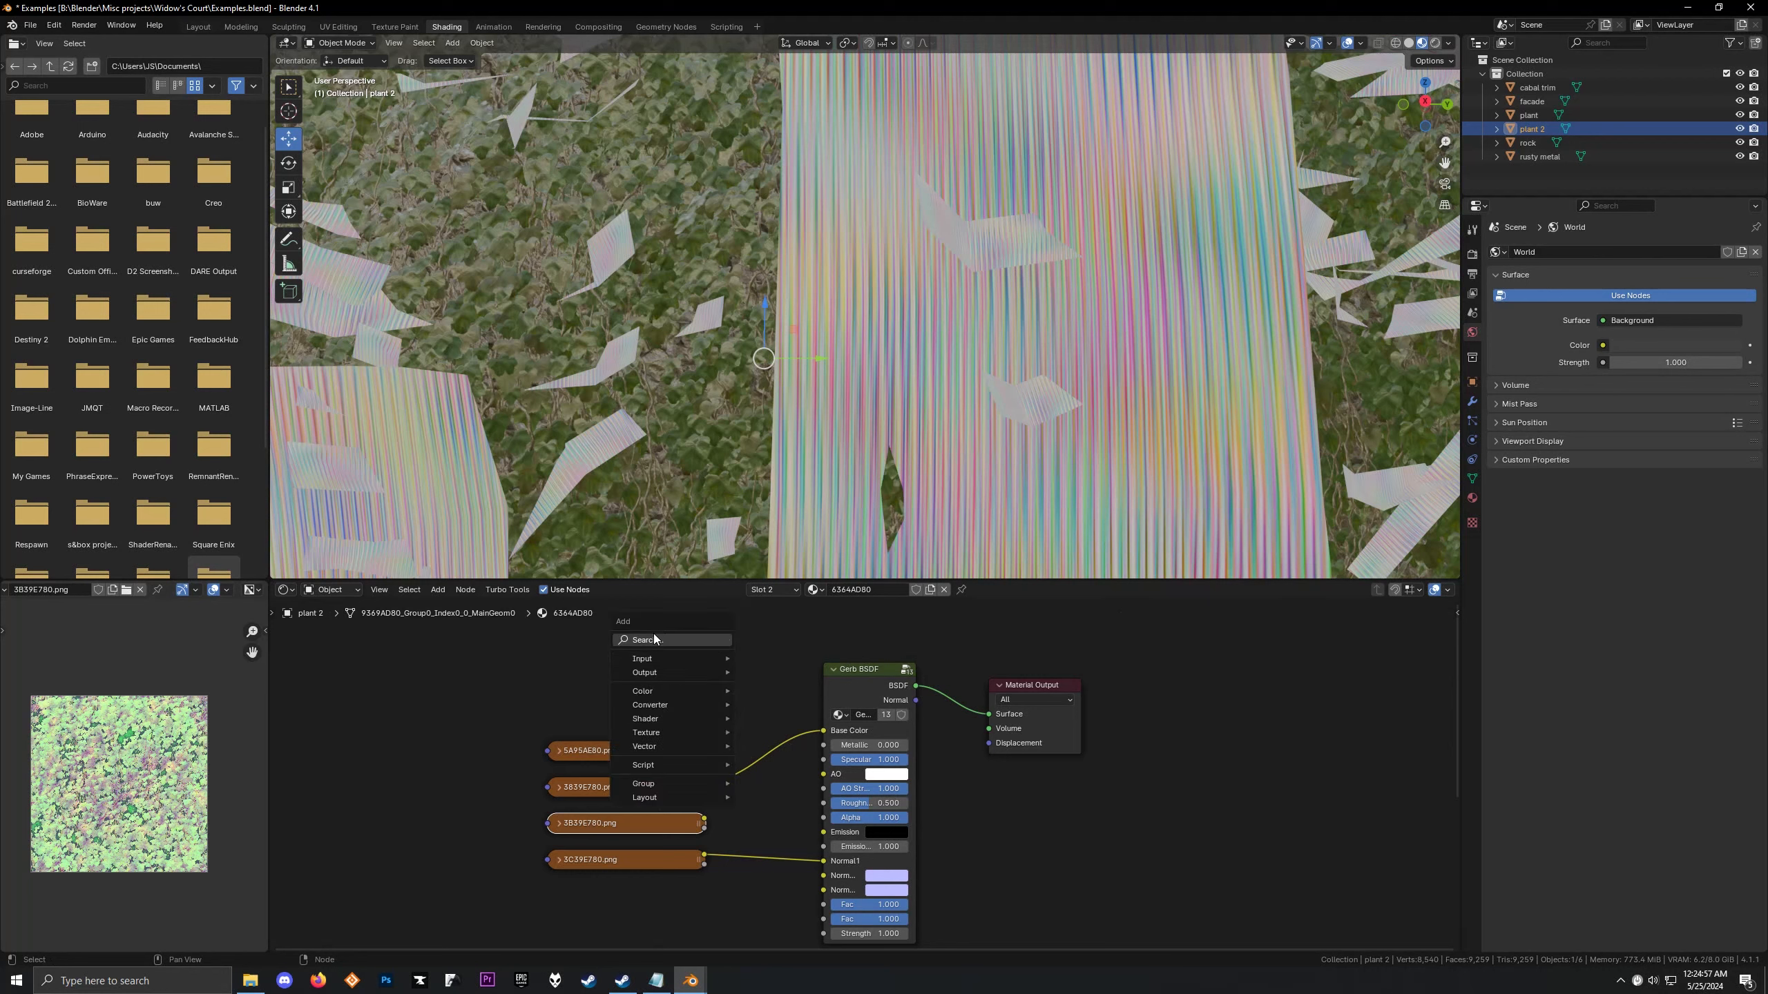
text(se)
click(731, 685)
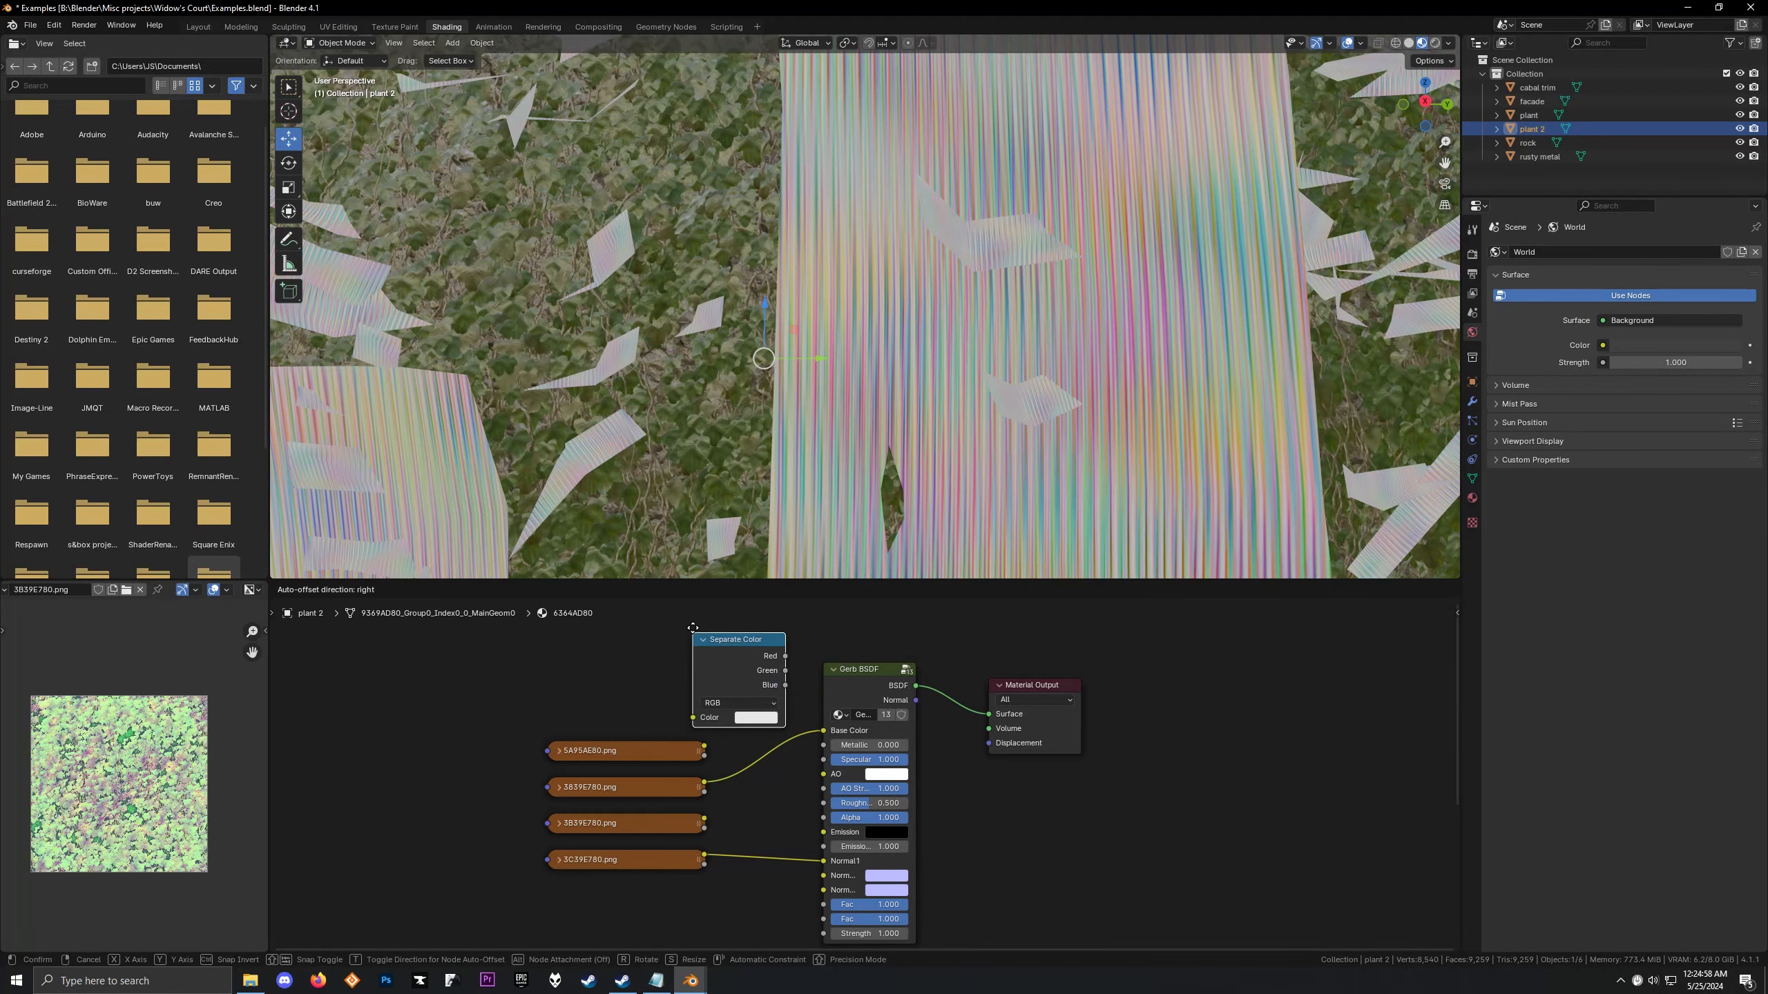
drag(703, 848, 697, 705)
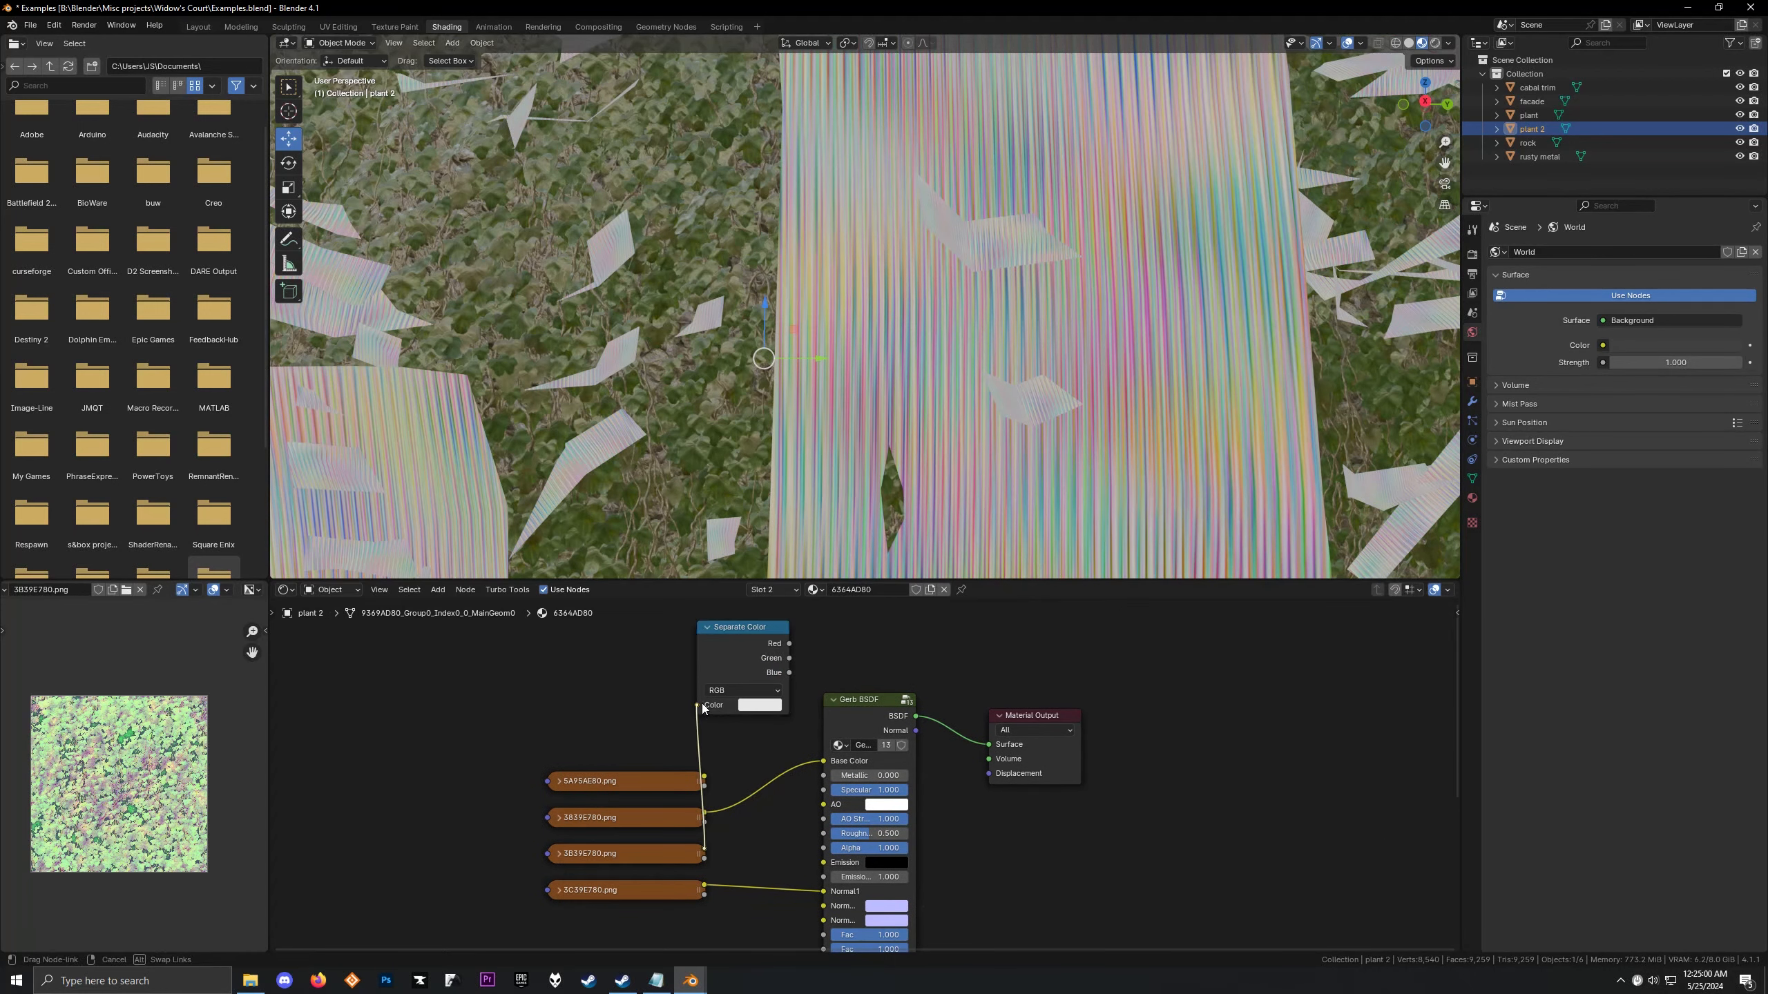
drag(737, 607, 877, 712)
drag(717, 660, 803, 683)
Preview the red, green and blue channels of 3B39E780.png on the plant surface to identify what each one stores
ctrl+shift+click(803, 682)
middle_drag(696, 376, 705, 254)
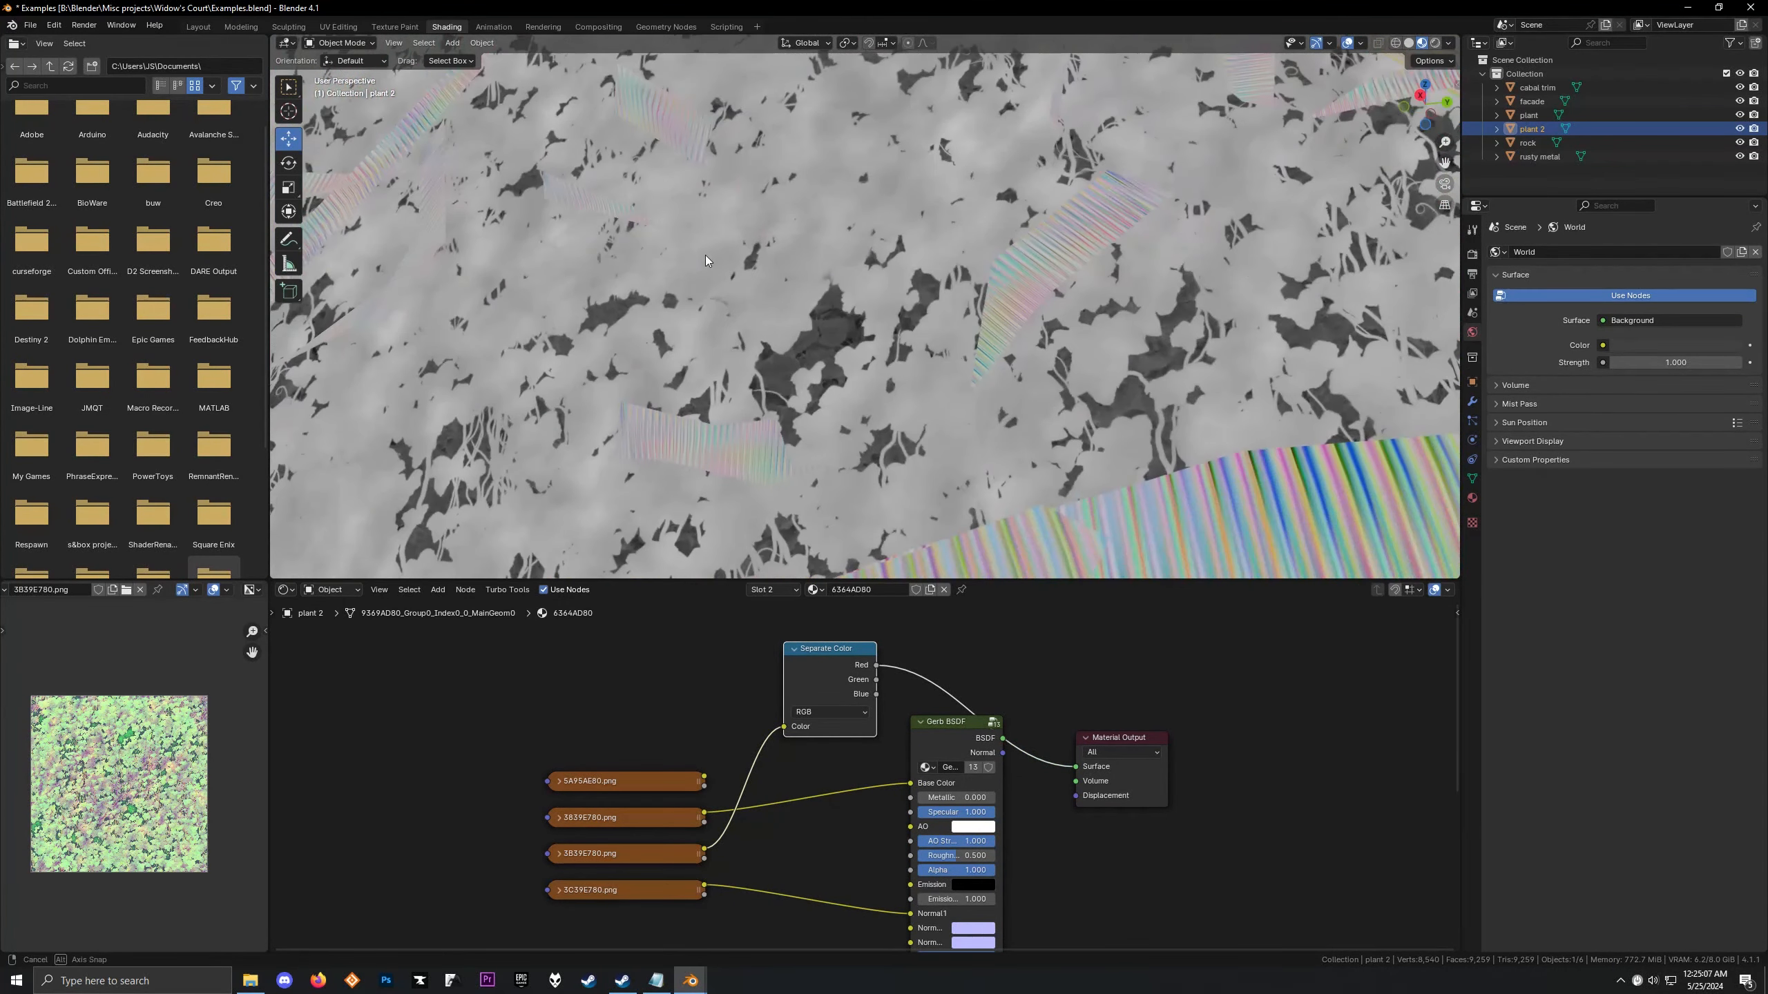
ctrl+shift+click(812, 682)
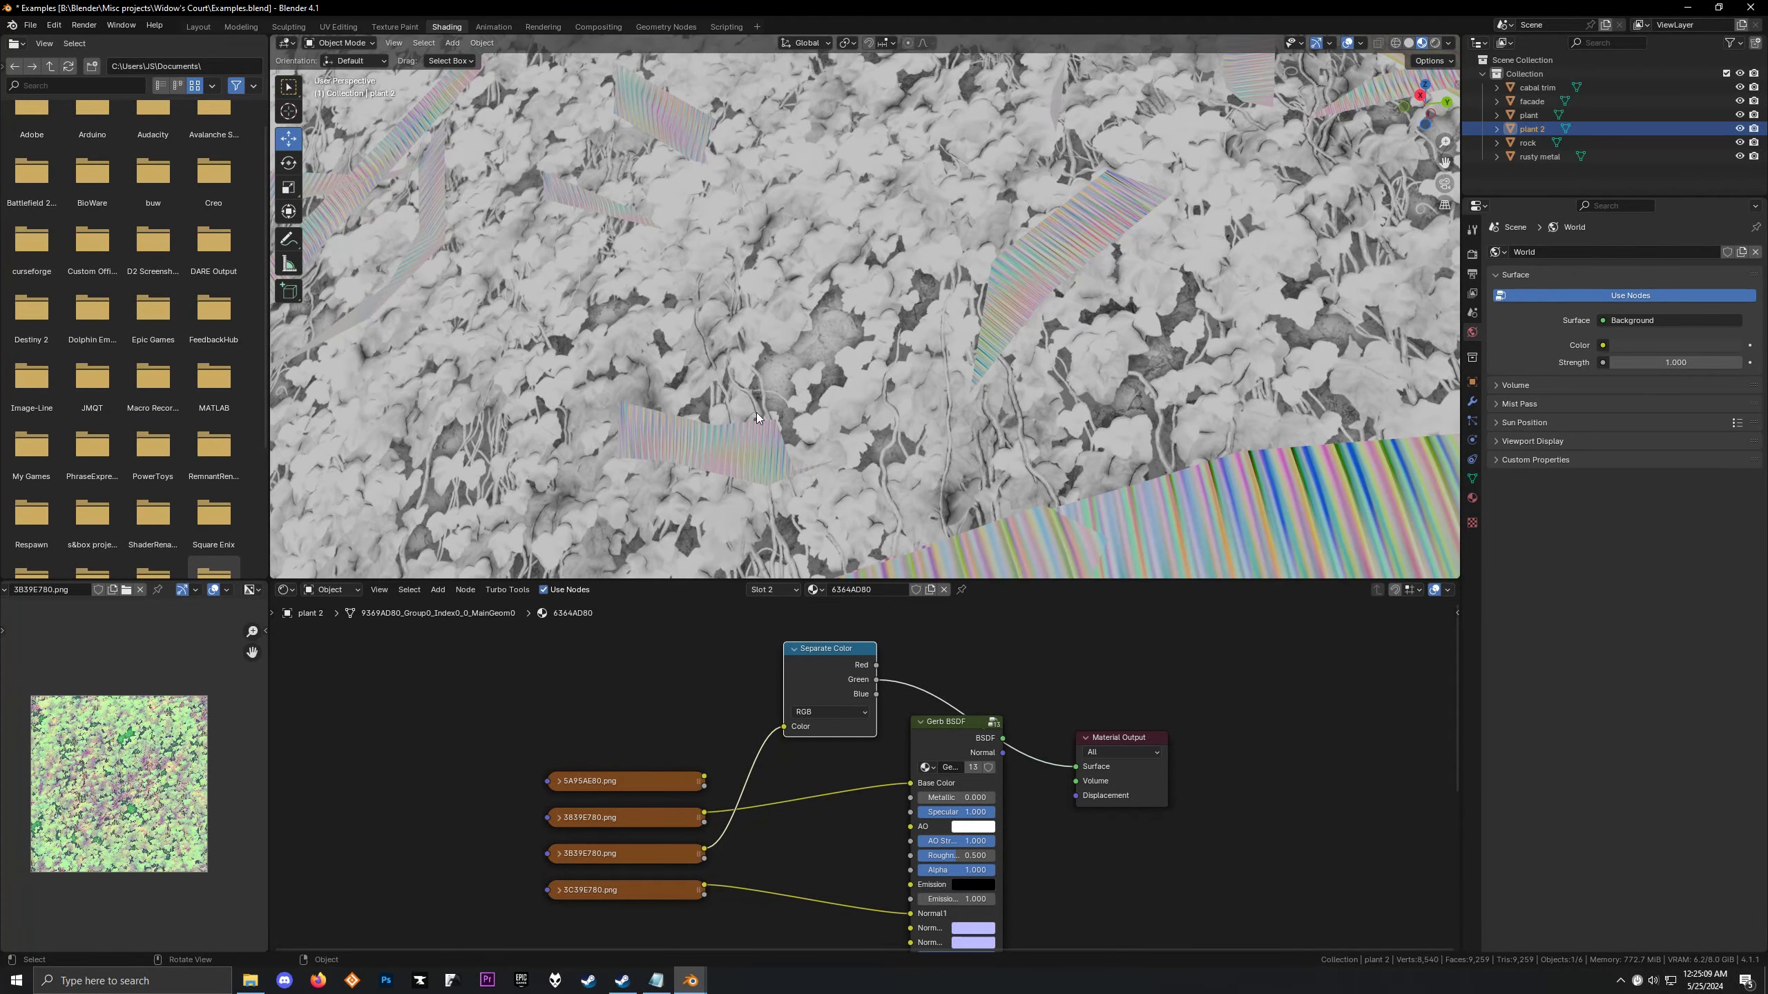
middle_drag(756, 411, 779, 564)
ctrl+shift+click(823, 658)
ctrl+shift+click(839, 660)
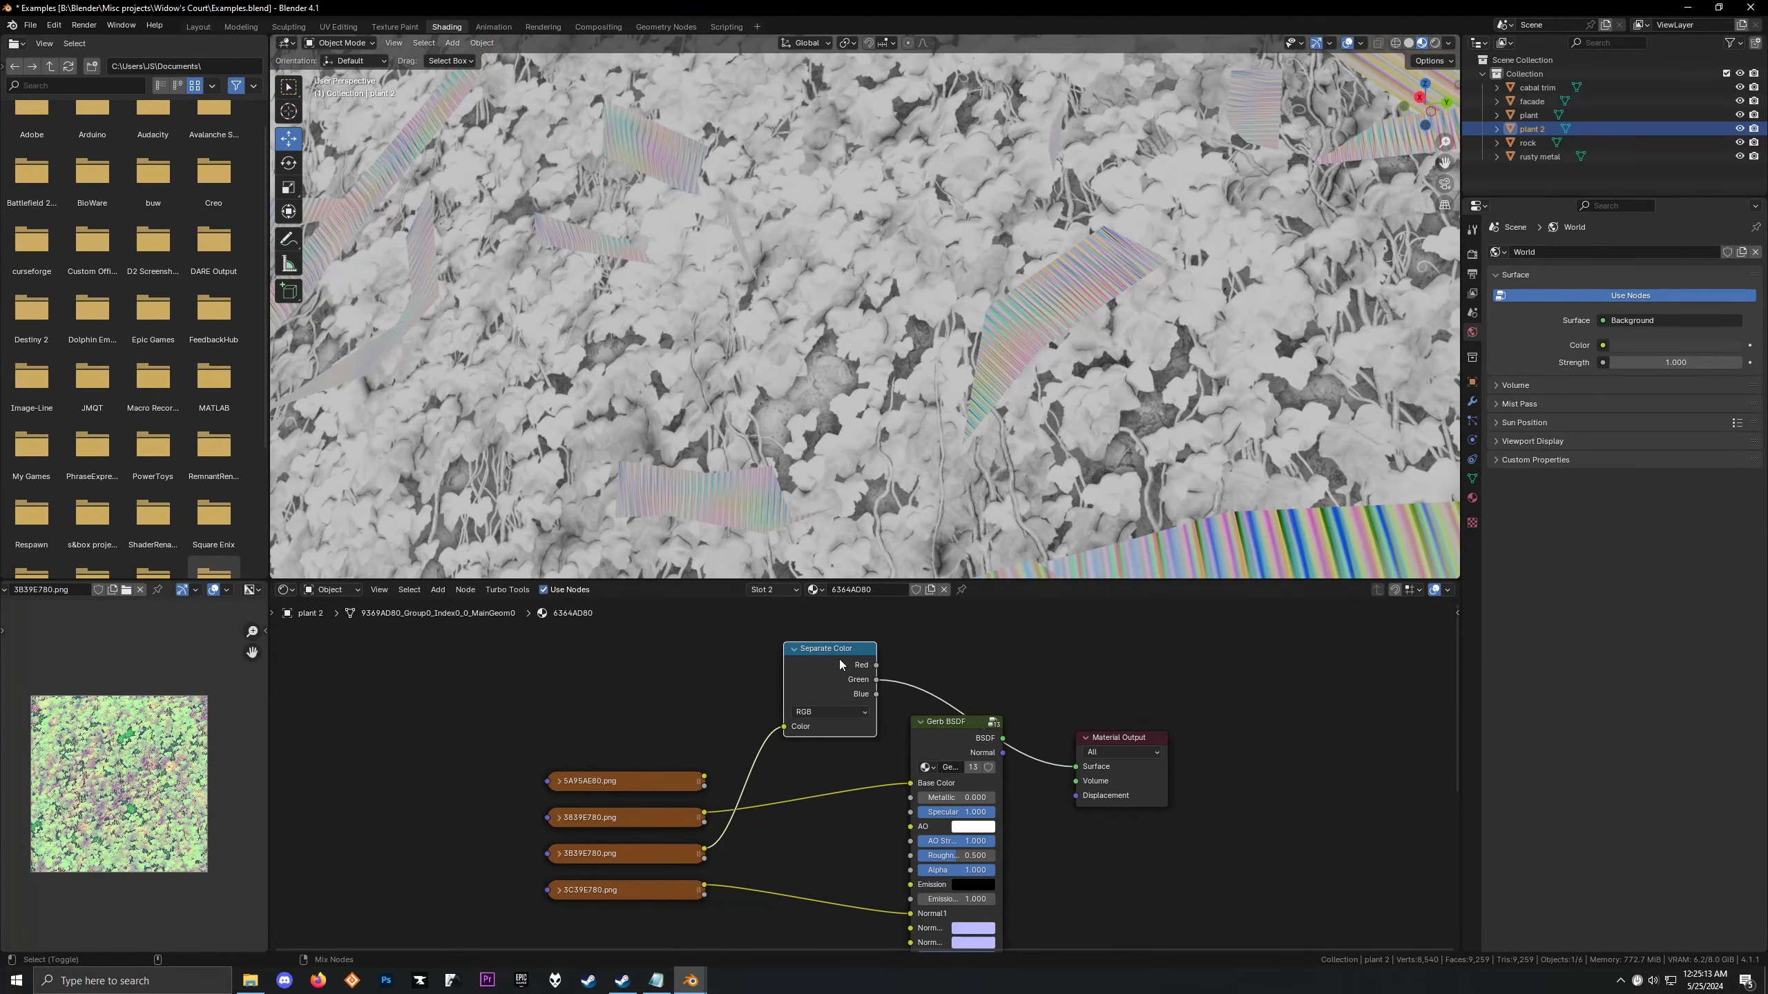
ctrl+shift+click(839, 660)
ctrl+shift+click(839, 661)
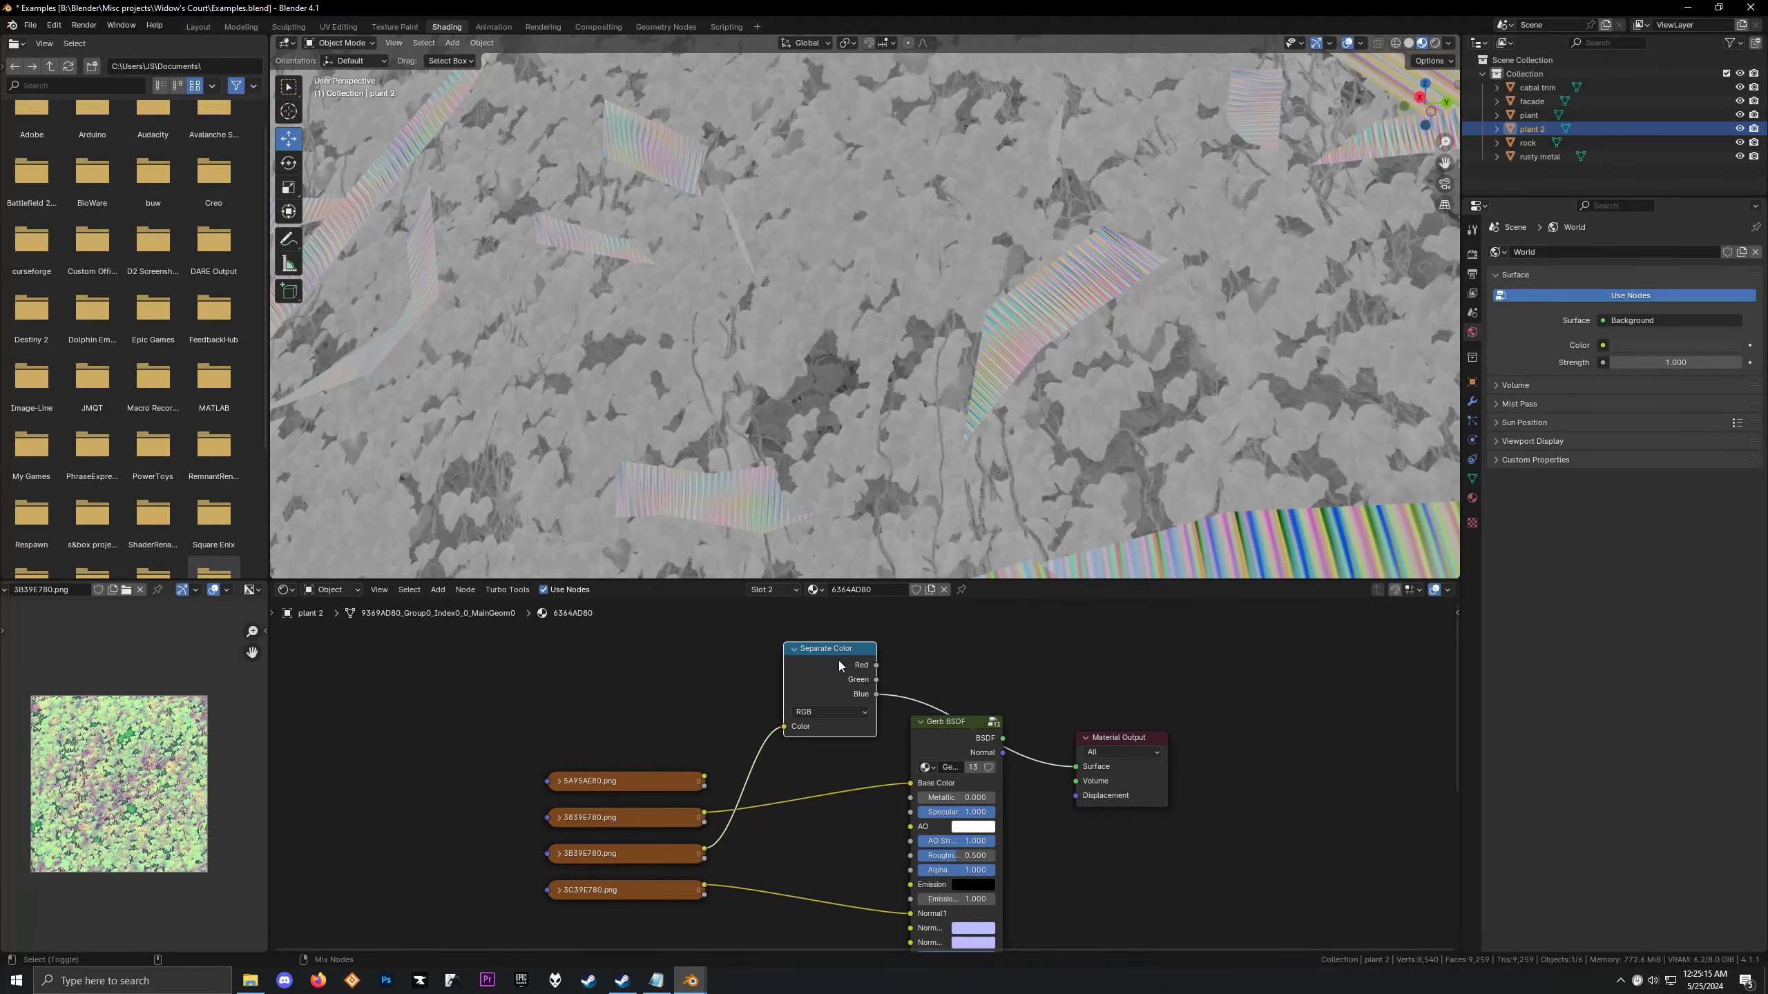
ctrl+shift+click(838, 661)
middle_drag(696, 488, 790, 345)
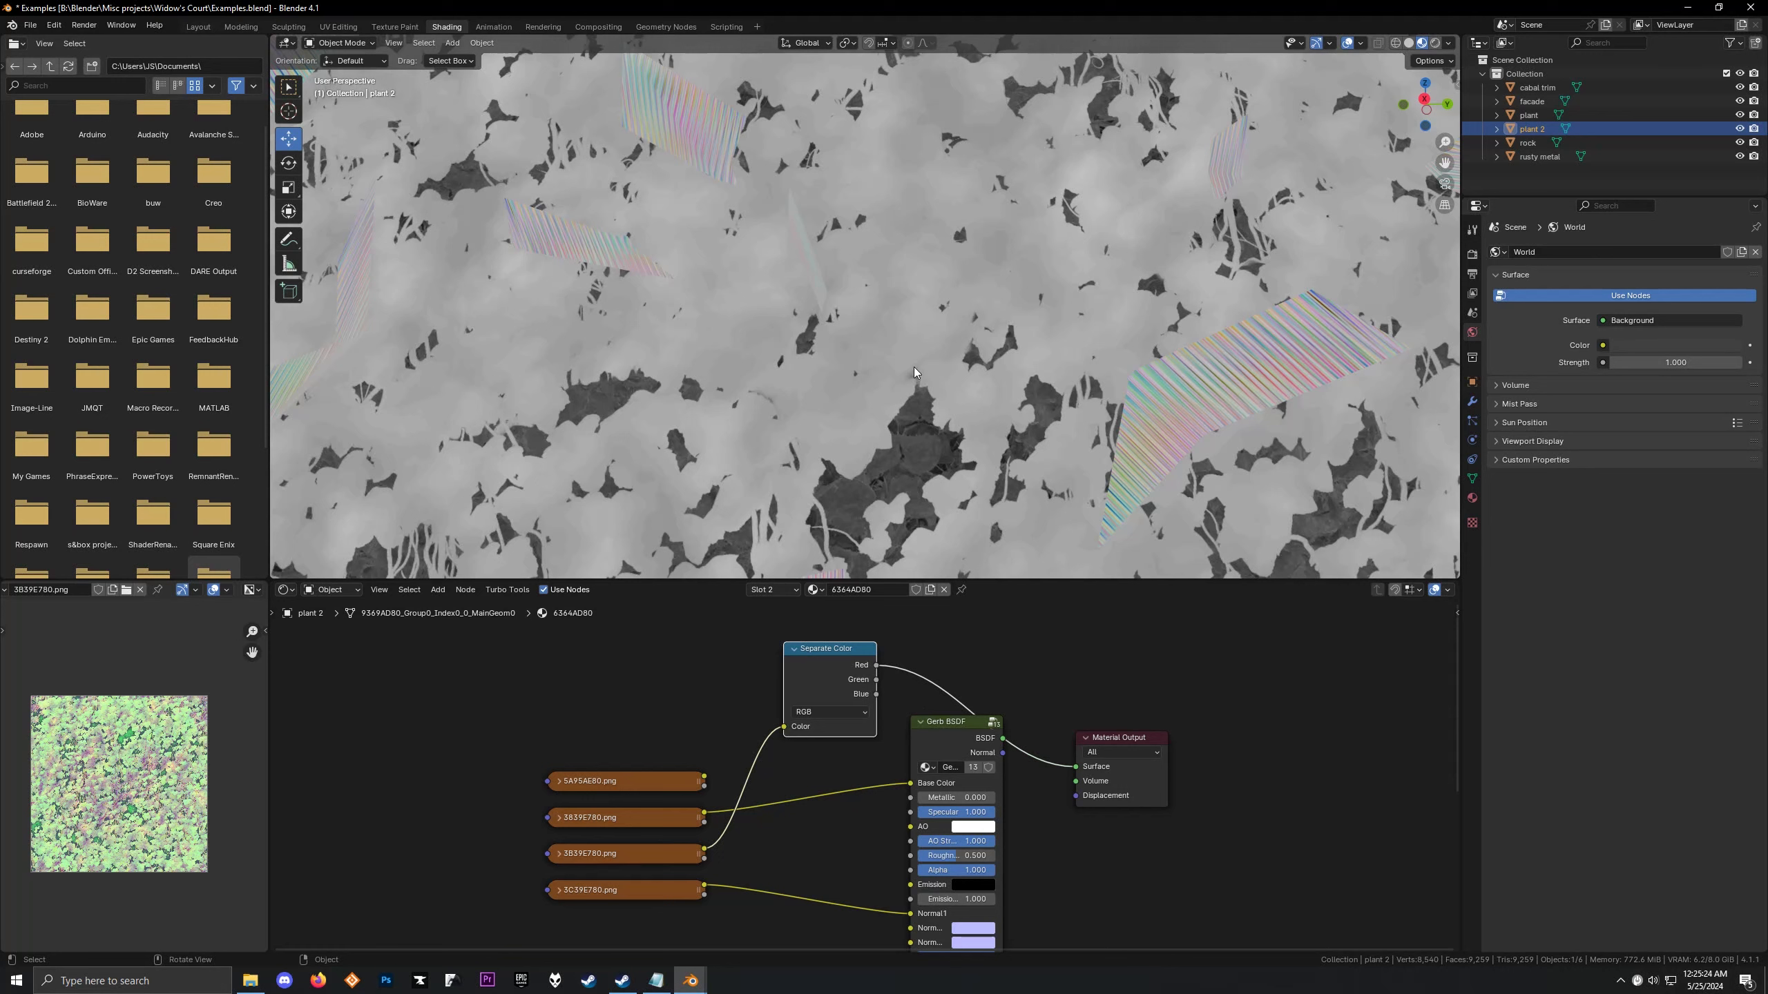
middle_drag(914, 367, 703, 310)
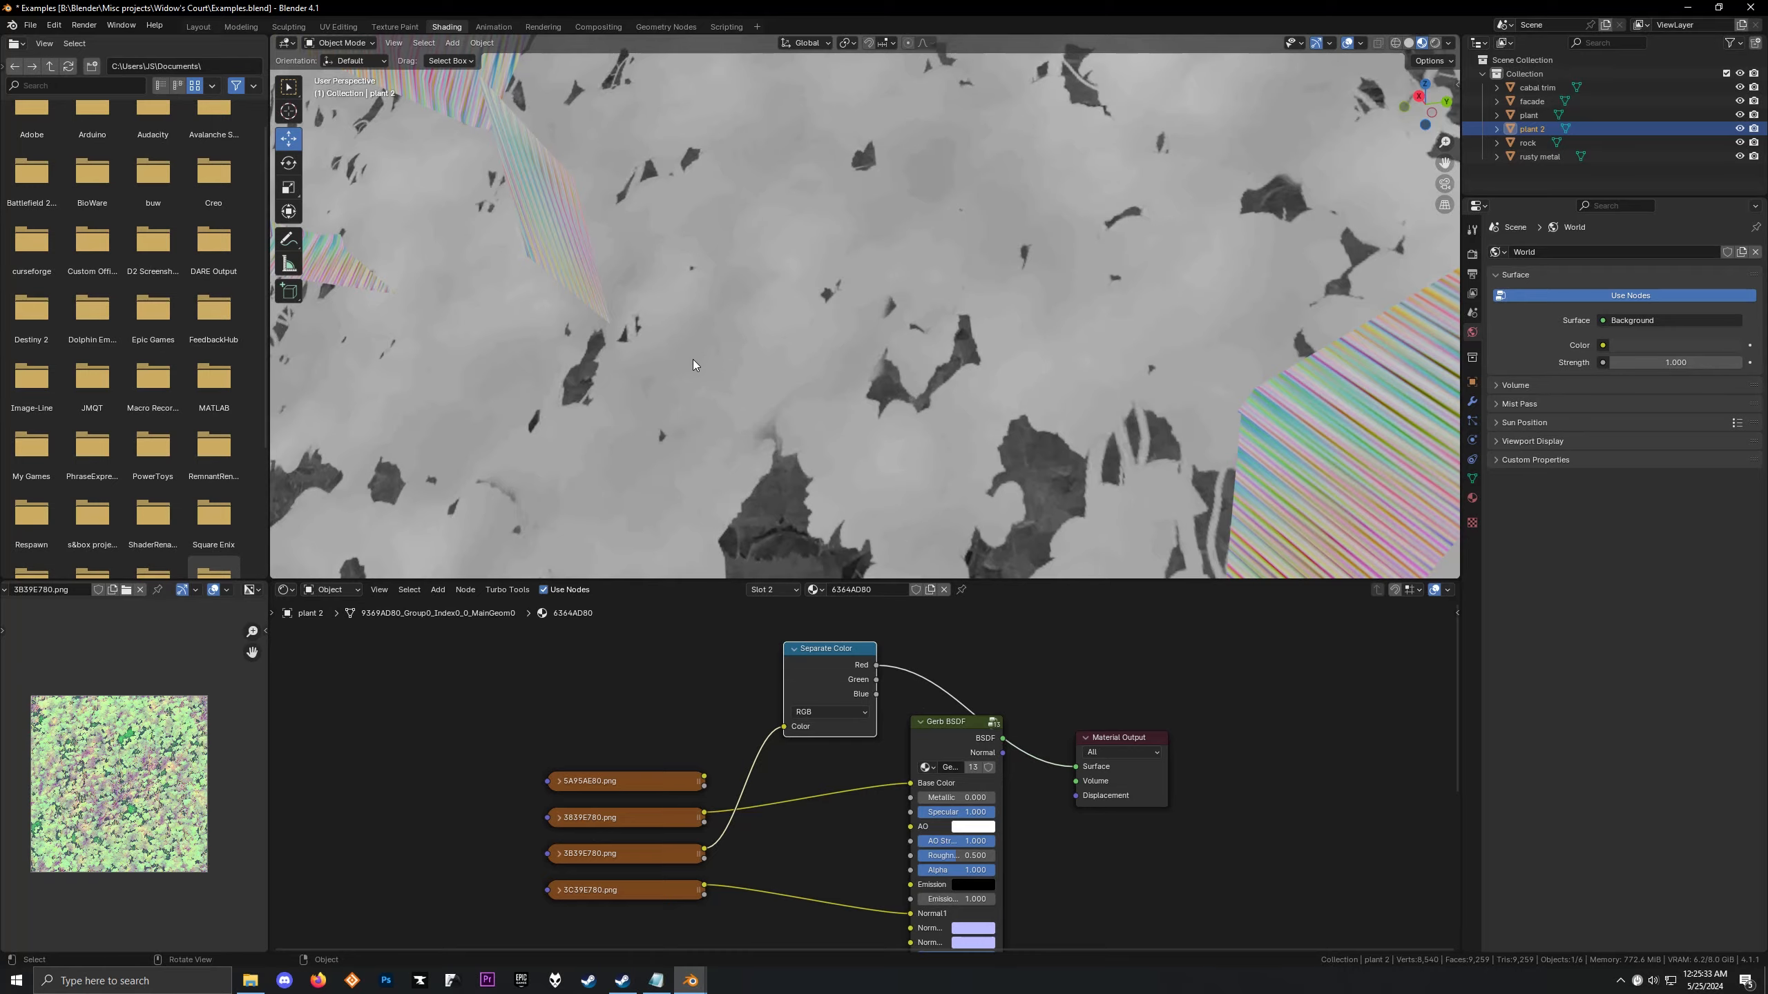
middle_drag(768, 401, 732, 326)
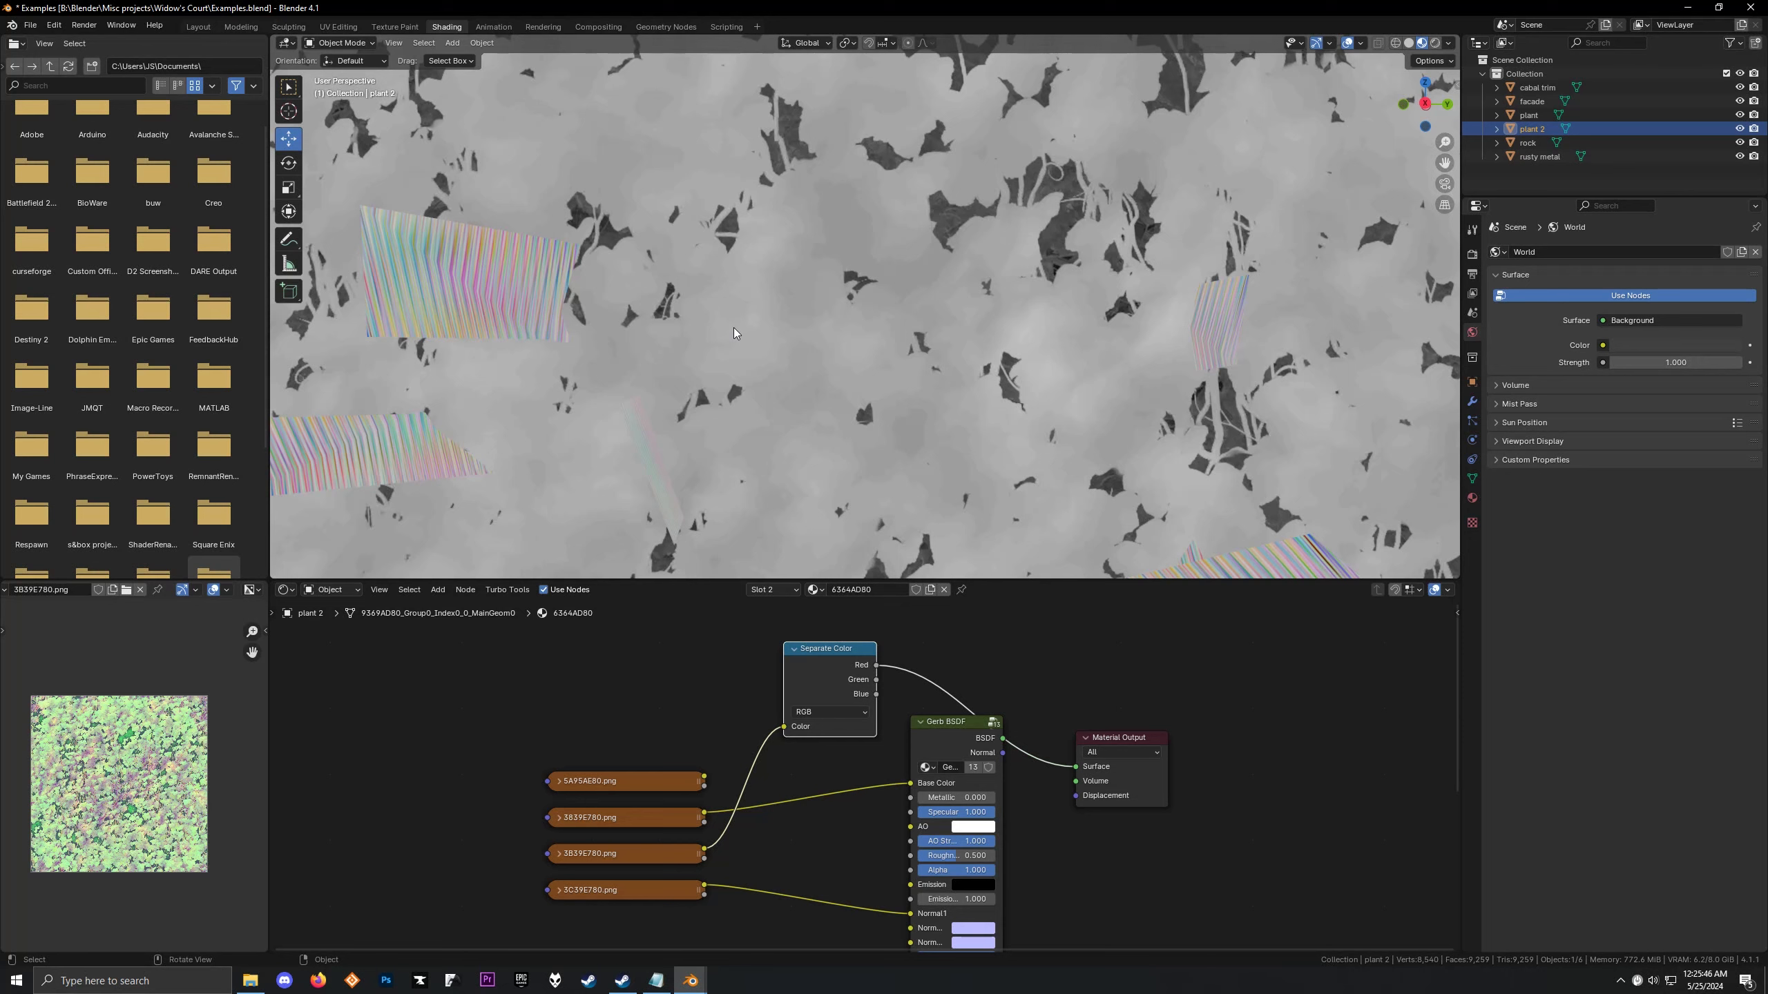
Preview the Separate Color channels again and connect the blue output to the Gerb BSDF's inverted roughness input
drag(838, 649, 769, 655)
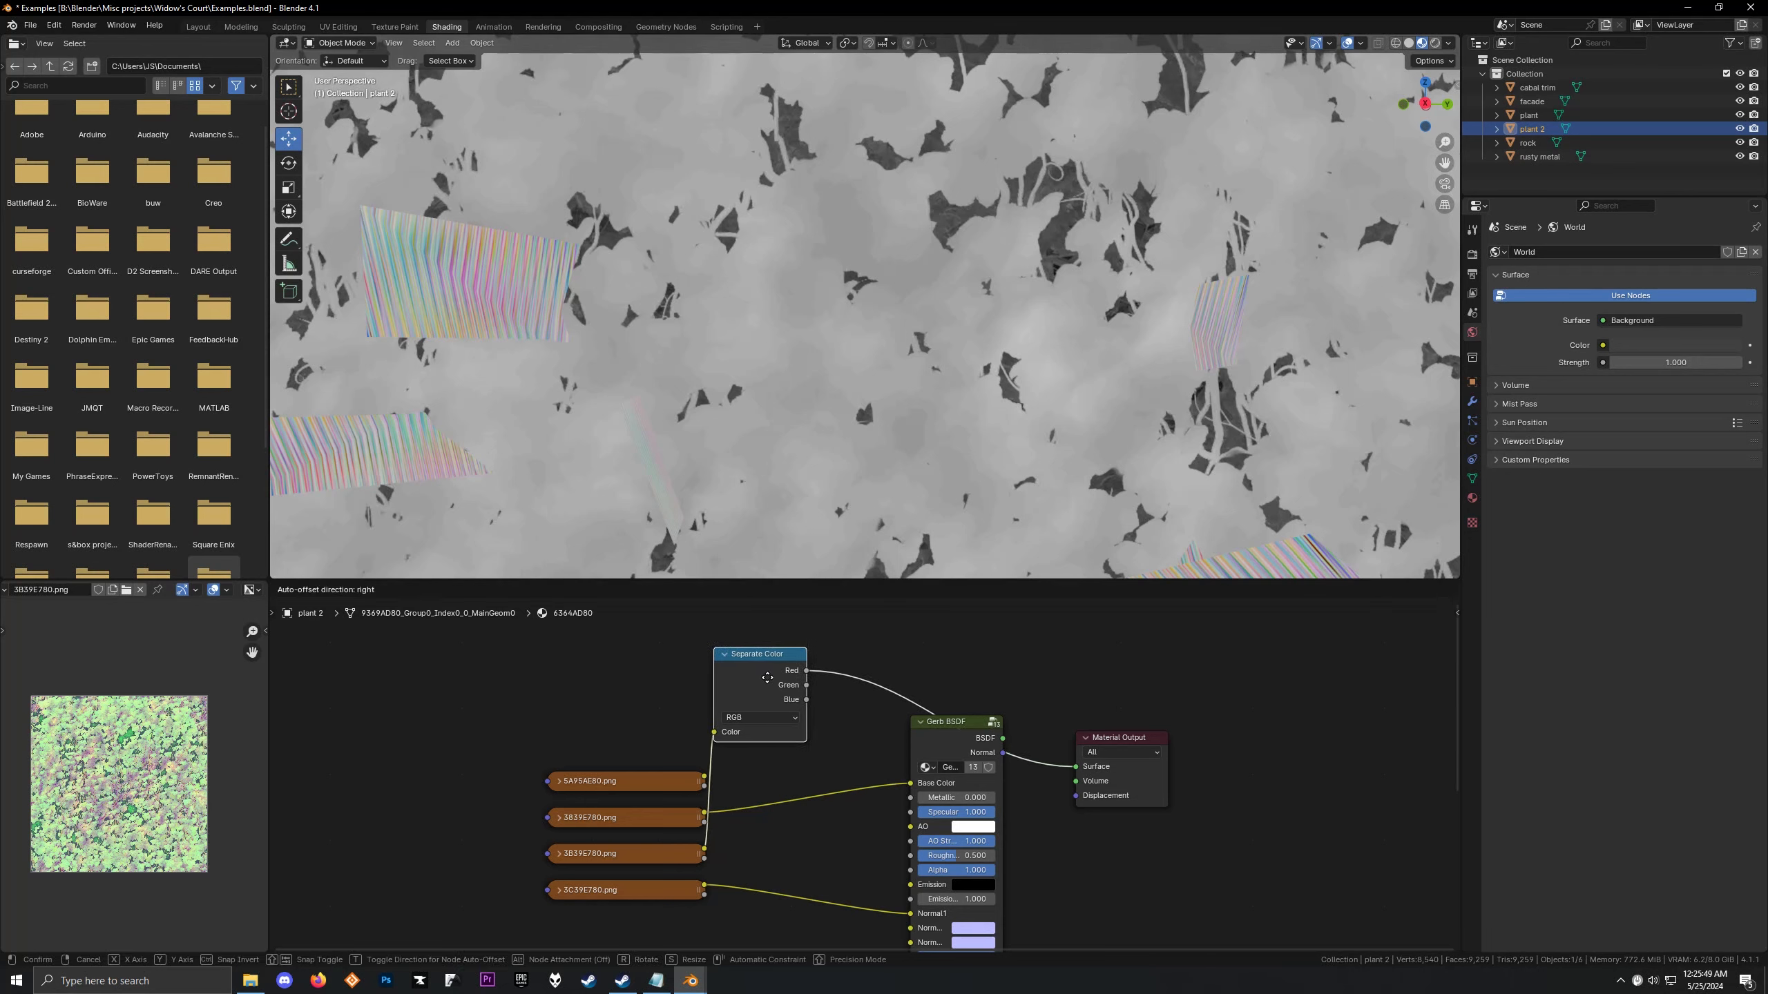
ctrl+shift+click(770, 680)
middle_drag(771, 393, 899, 422)
middle_drag(773, 408, 868, 498)
ctrl+shift+click(770, 677)
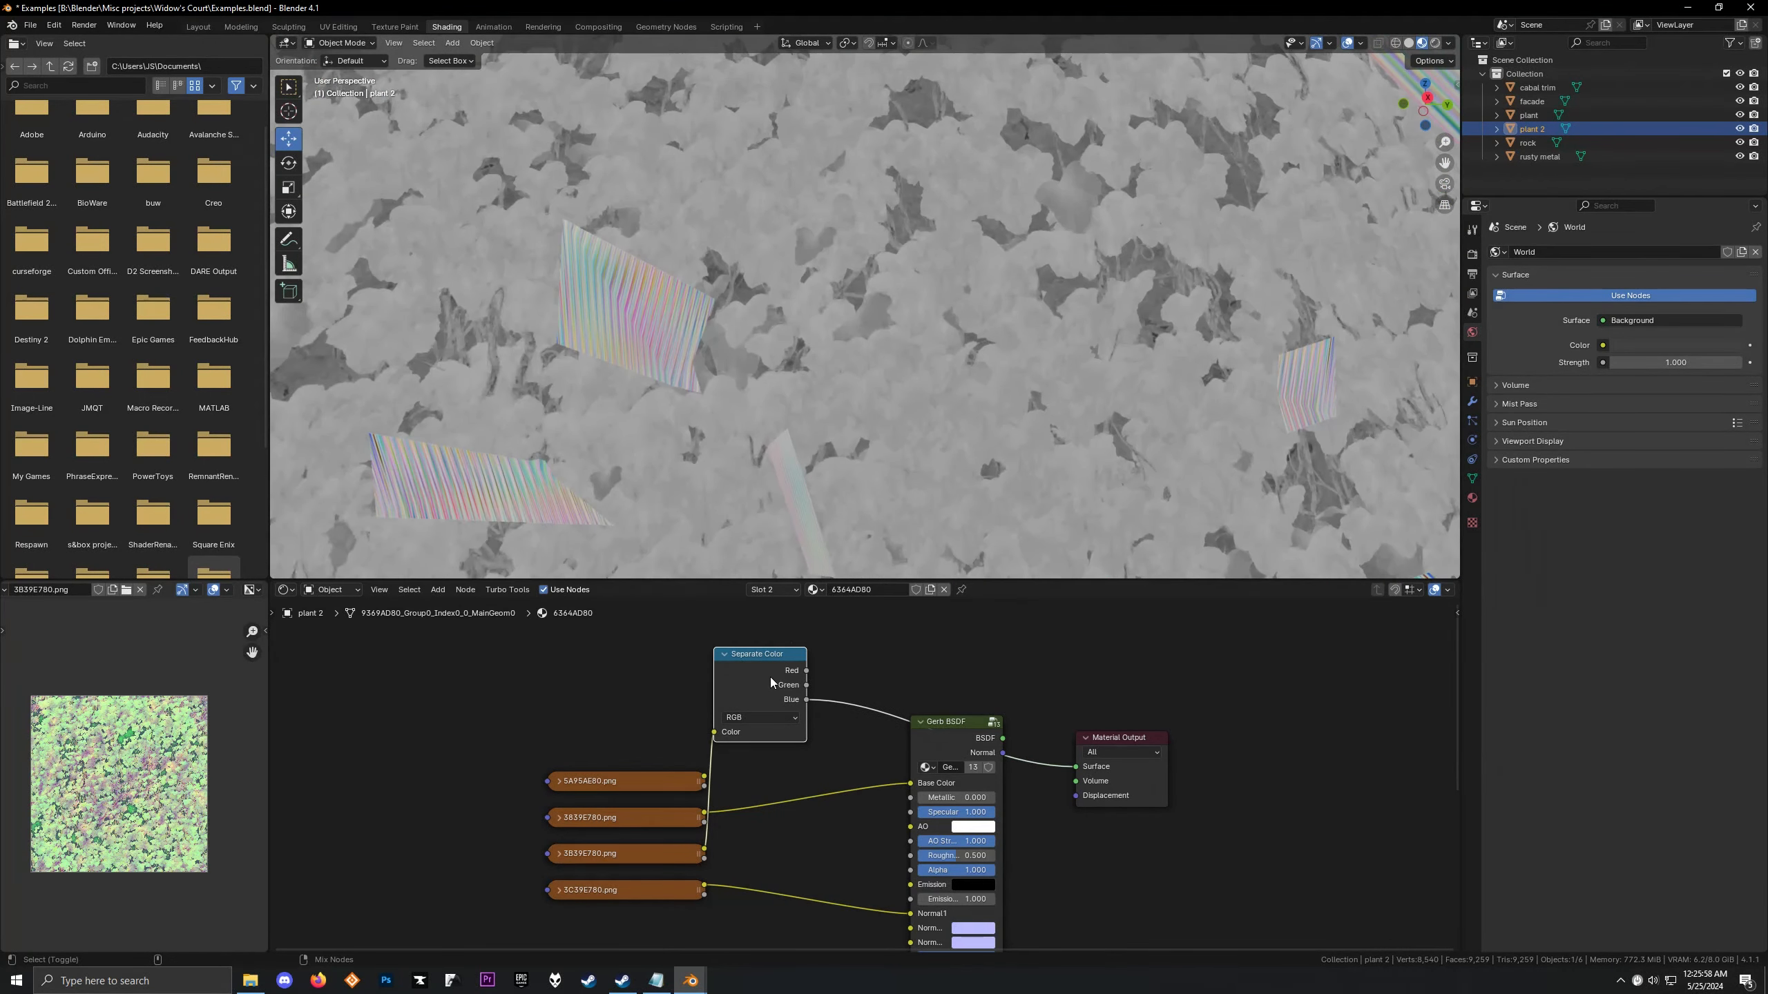
middle_drag(756, 453, 806, 403)
drag(806, 699, 910, 855)
Connect the Separate Color's green output to the Gerb BSDF's AO input and route the Gerb BSDF back to the material output
ctrl+shift+click(801, 687)
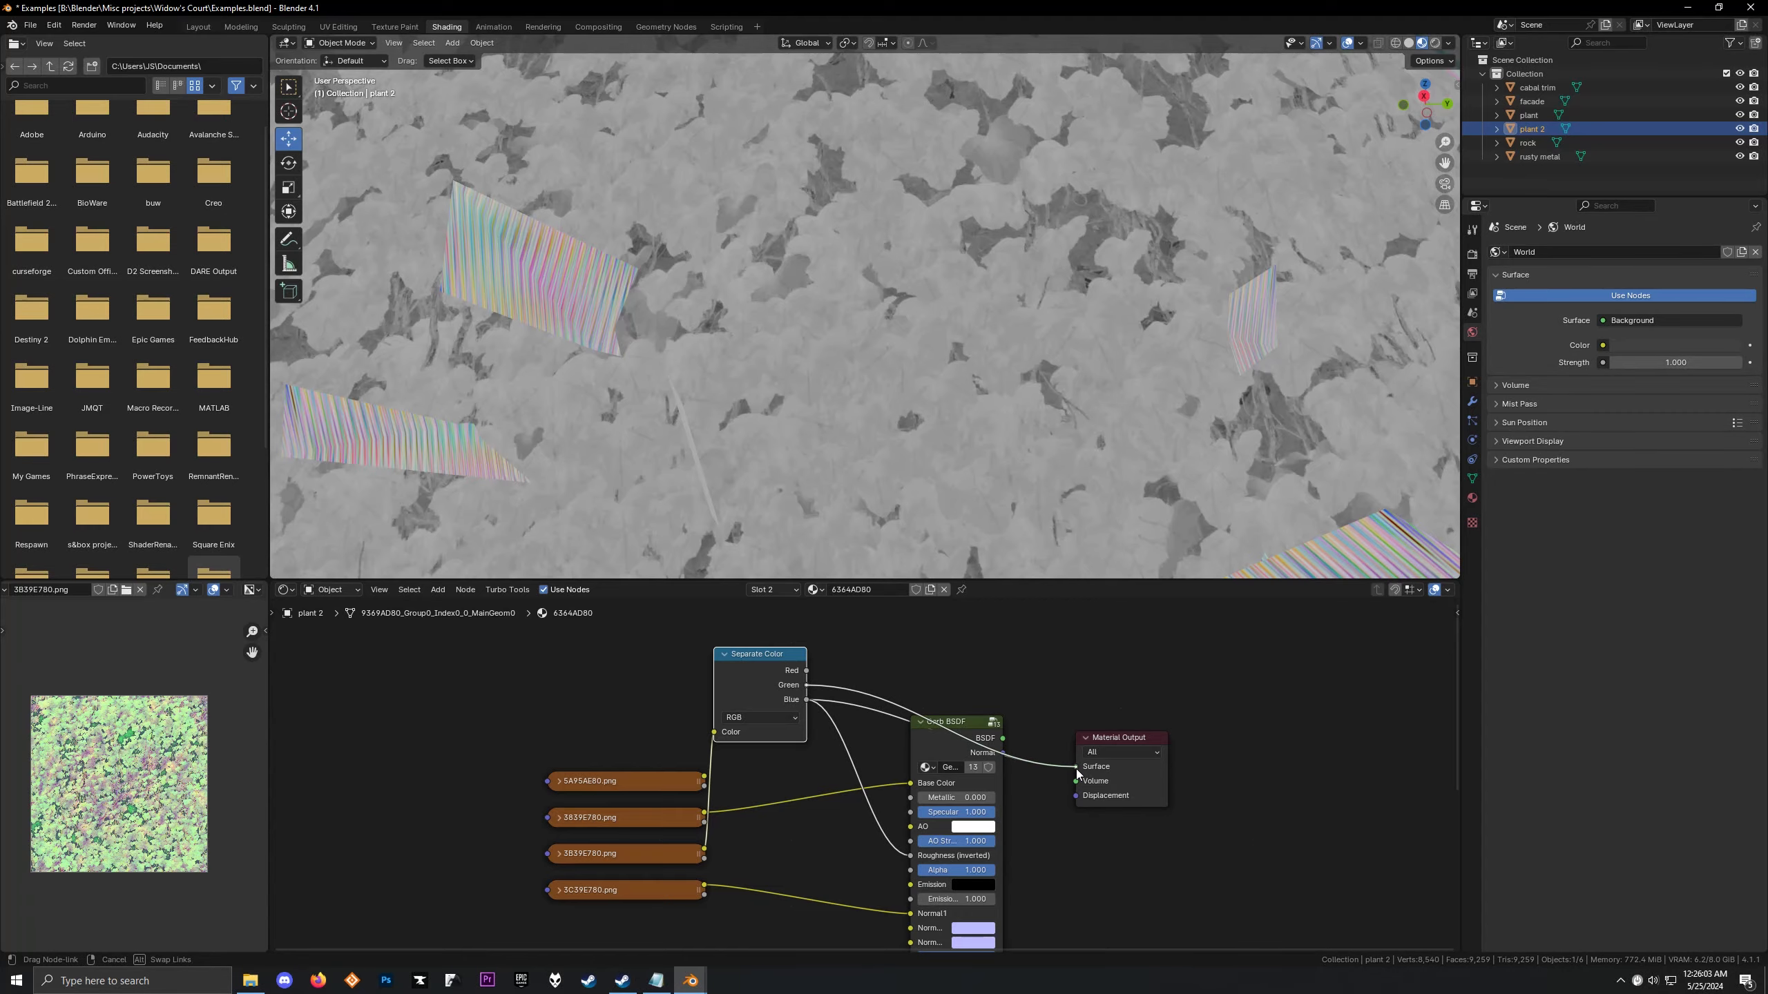
mouse_move(772, 390)
middle_down()
mouse_move(854, 312)
mouse_move(793, 375)
mouse_move(779, 344)
mouse_move(820, 553)
middle_up()
scroll(807, 383, up, 5)
drag(806, 685, 910, 826)
drag(756, 674, 805, 814)
ctrl+shift+click(975, 737)
middle_drag(841, 389, 788, 439)
scroll(846, 403, up, 8)
scroll(759, 386, down, 8)
Switch to plant 2's first material, 6064AD80, and look through its four image textures
click(766, 590)
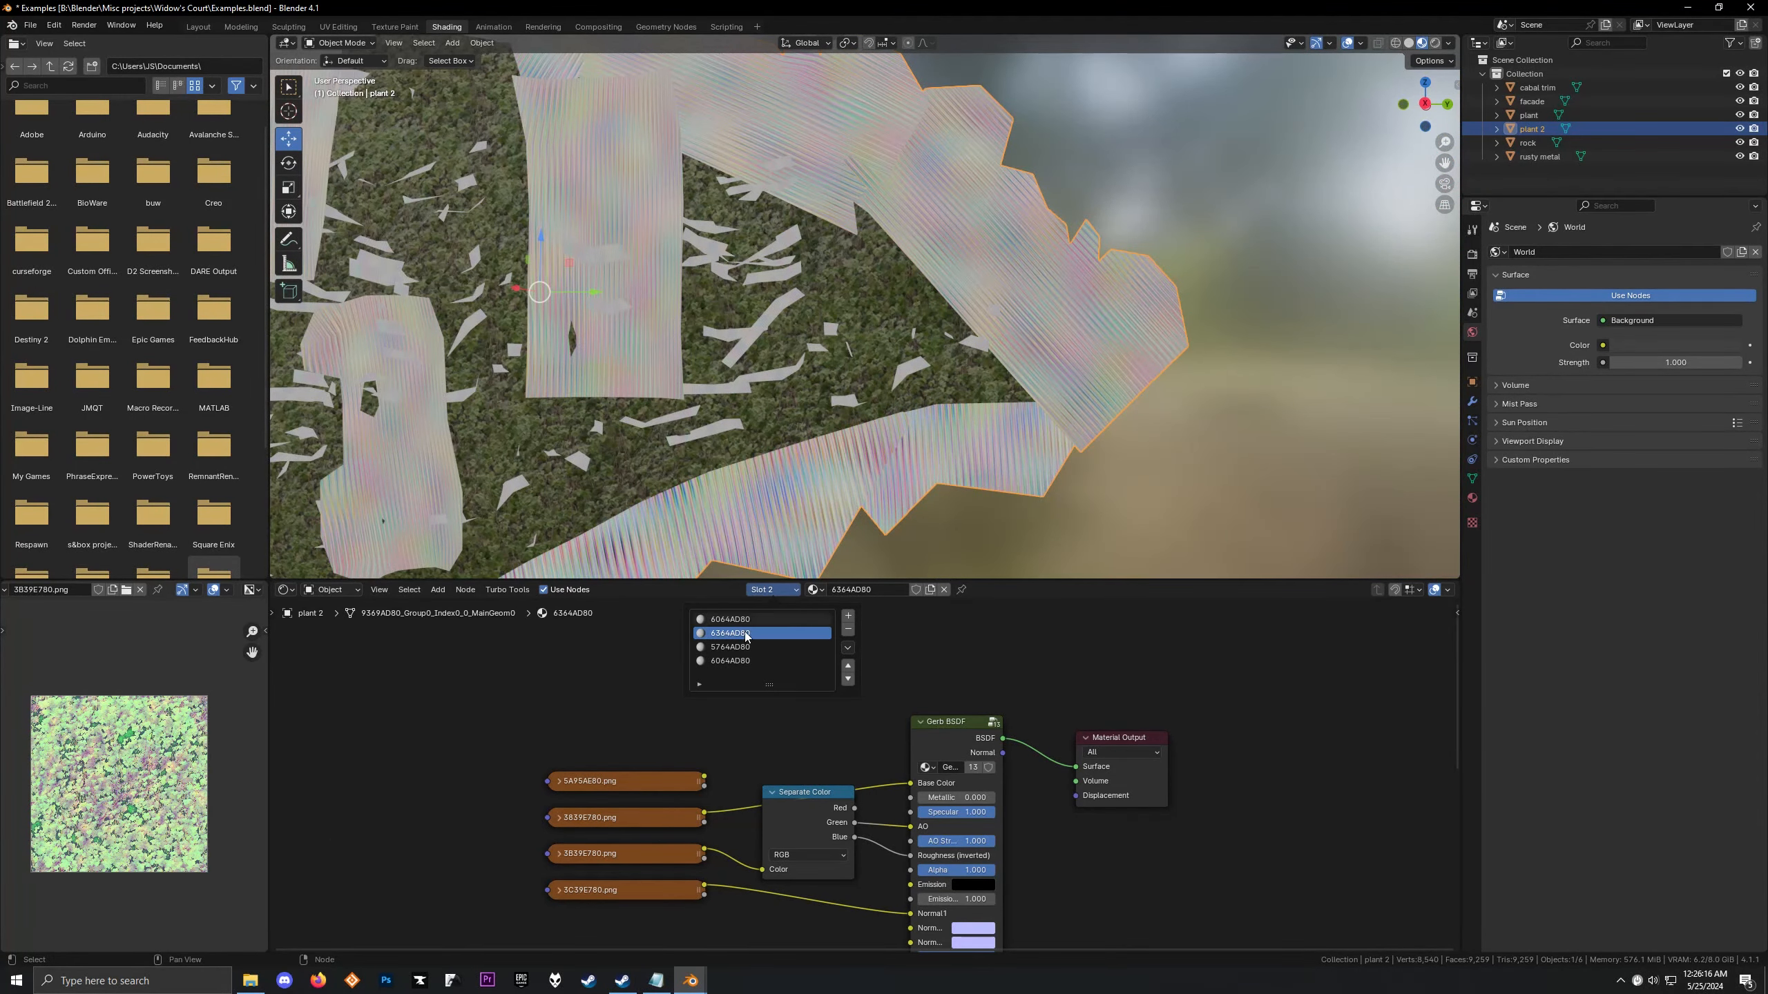
click(735, 618)
click(652, 779)
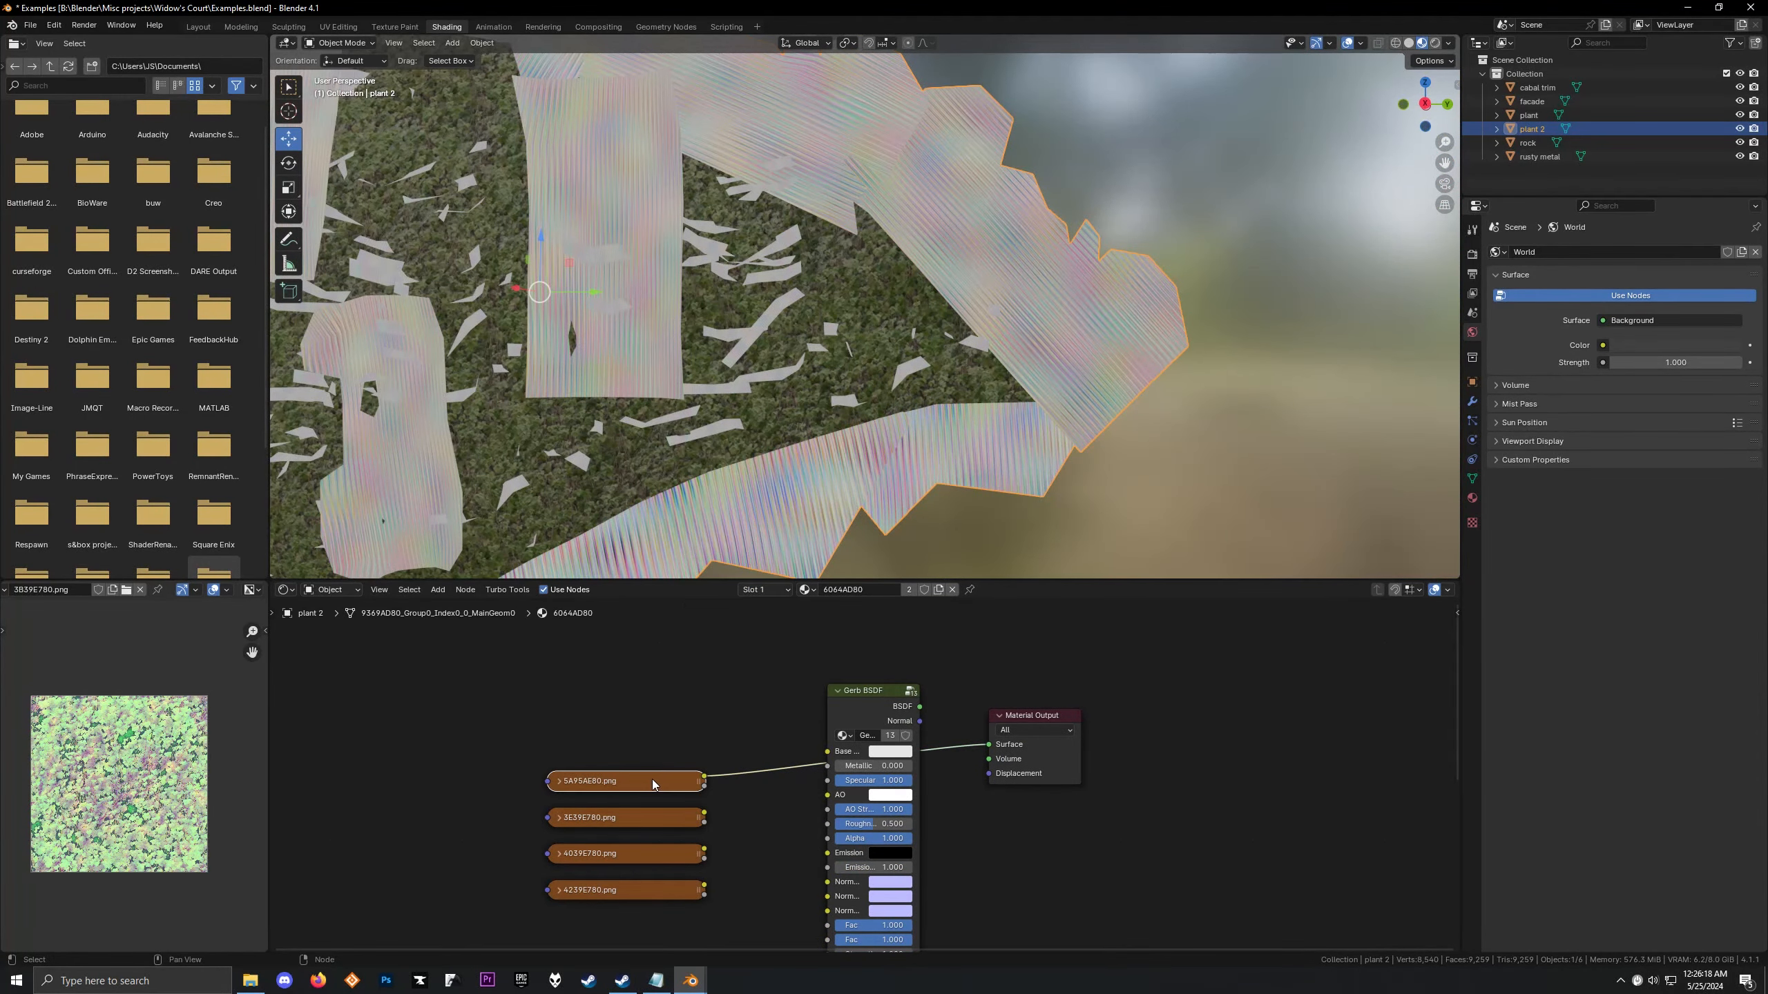
click(655, 819)
click(659, 853)
click(659, 890)
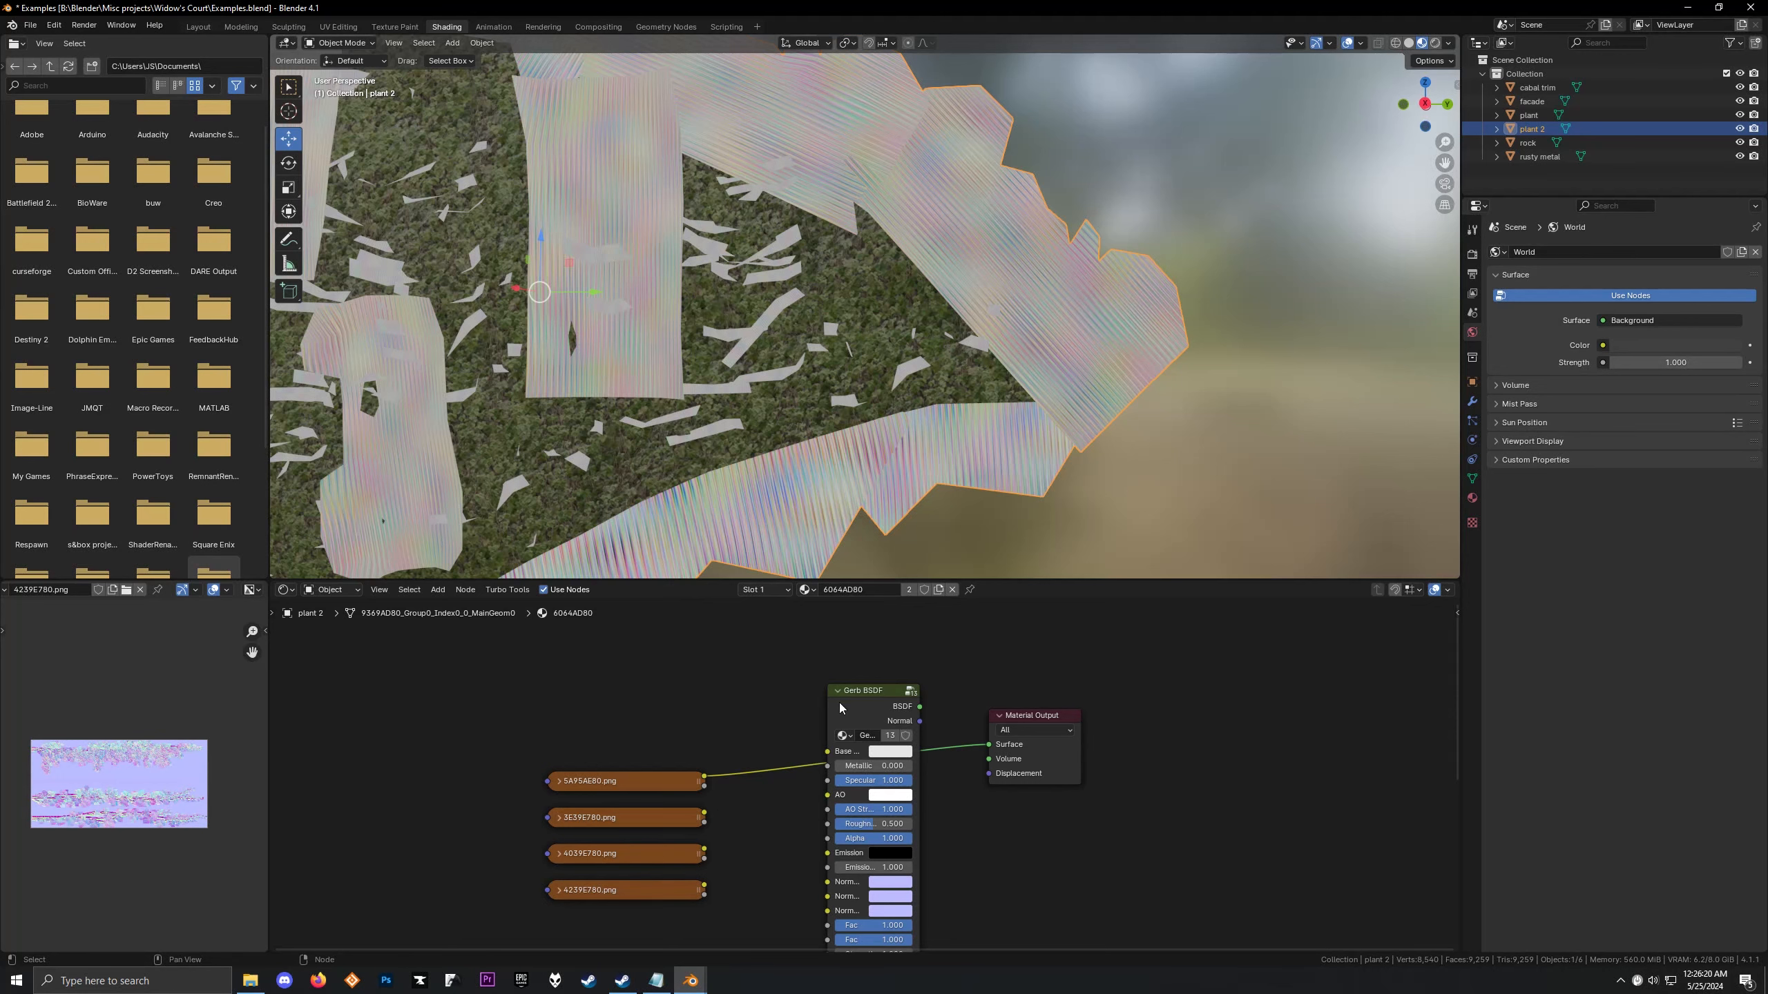
Connect 3E39E780.png to the Gerb BSDF's base color and 4239E780.png to its first normal input, with the Gerb BSDF driving the surface
click(855, 710)
drag(696, 821, 826, 751)
drag(706, 888, 826, 882)
ctrl+shift+click(863, 707)
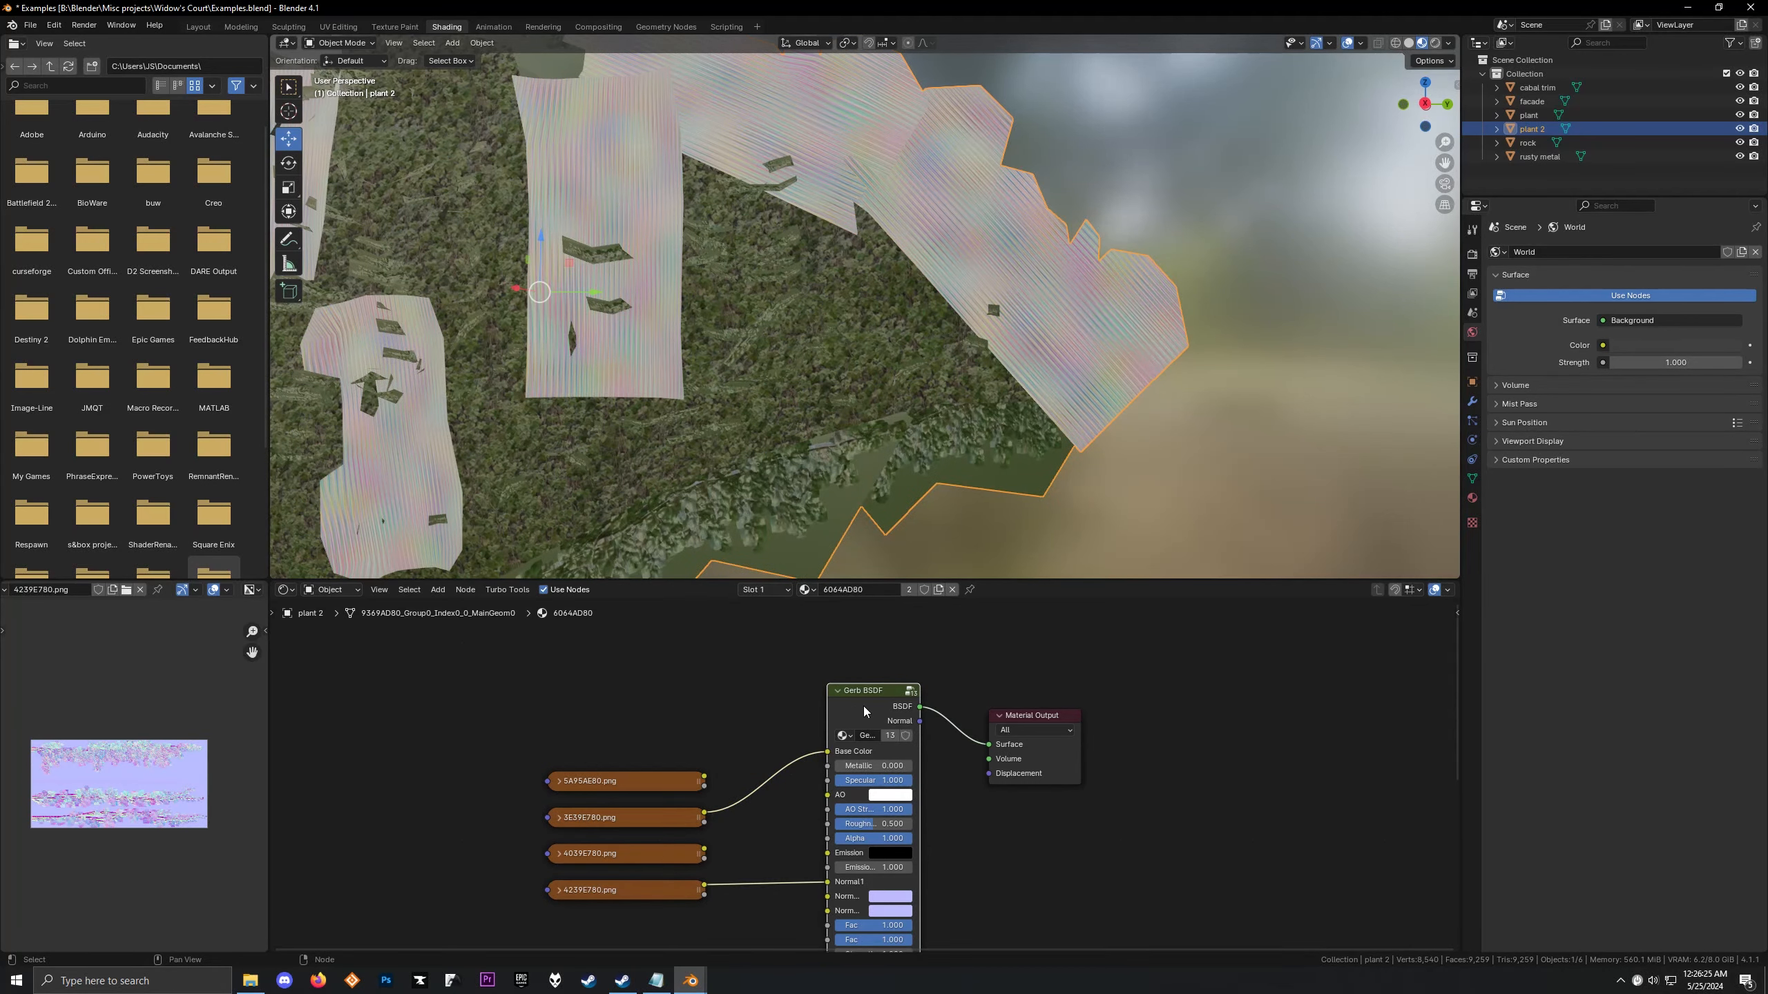
shift+middle_drag(627, 273, 689, 183)
scroll(792, 457, up, 2)
shift+middle_drag(791, 451, 776, 351)
scroll(776, 351, up, 4)
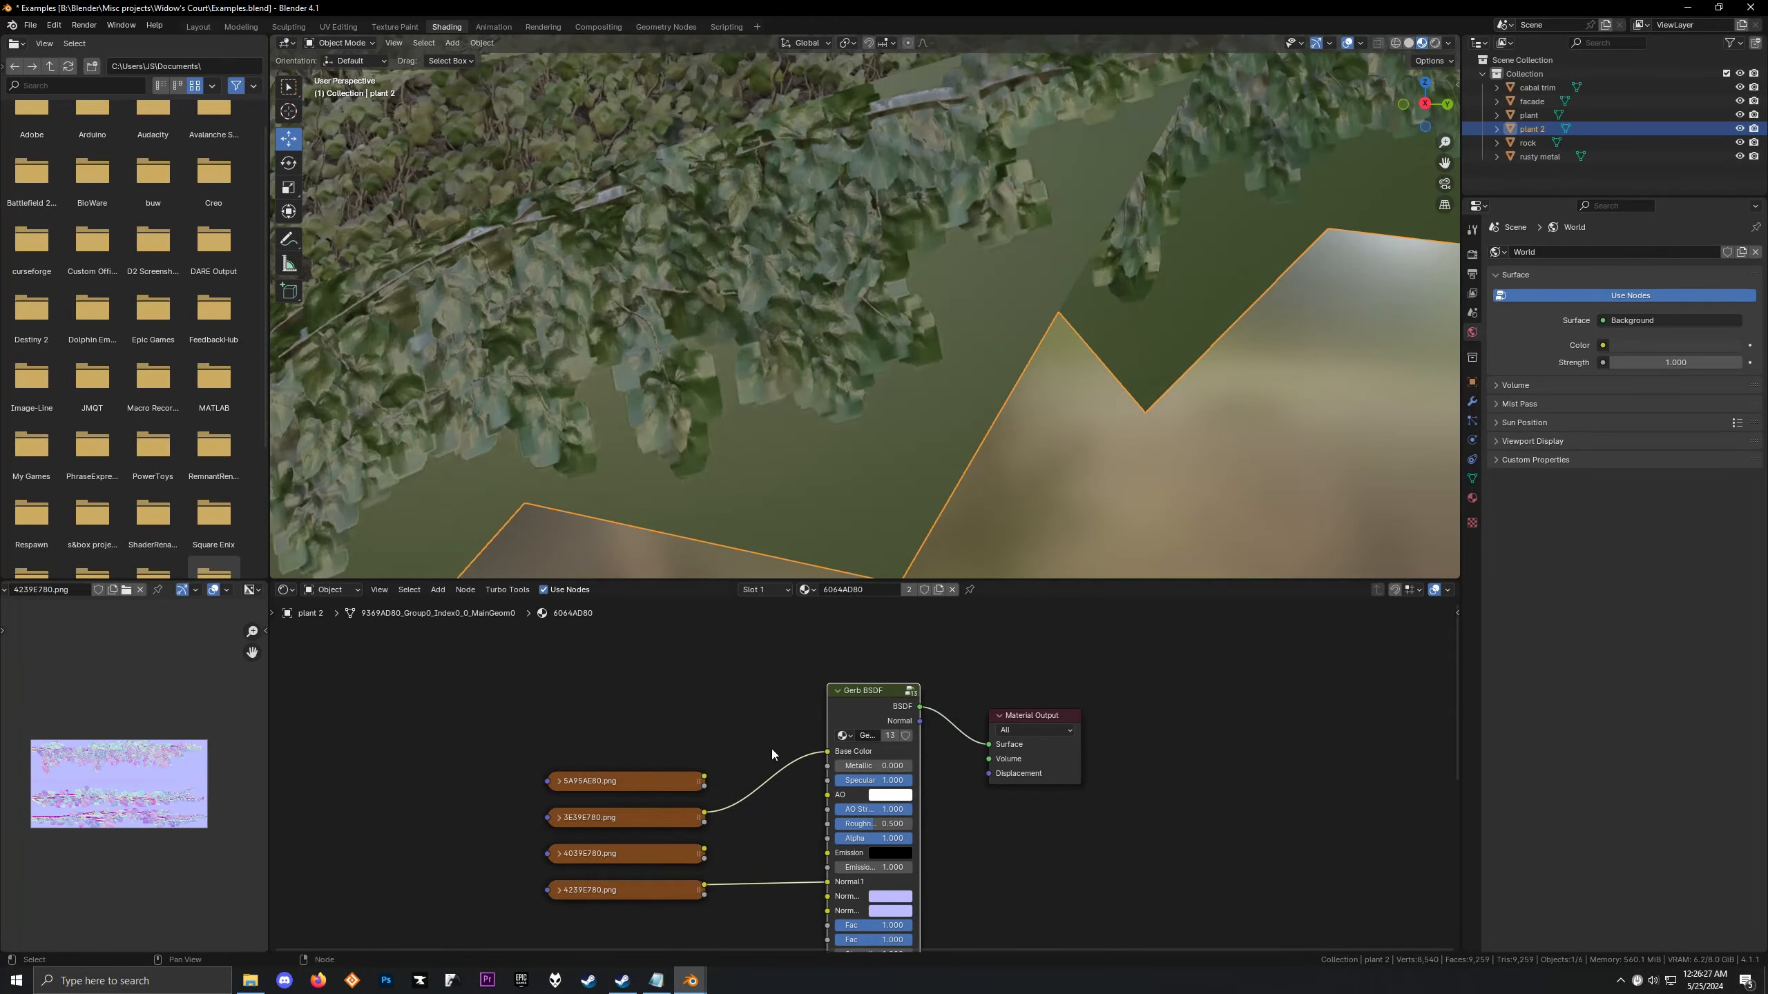
Add a Separate Color node fed by the 4039E780.png color and connect its red output to the Gerb BSDF's alpha
key(shift+a)
click(713, 731)
click(792, 759)
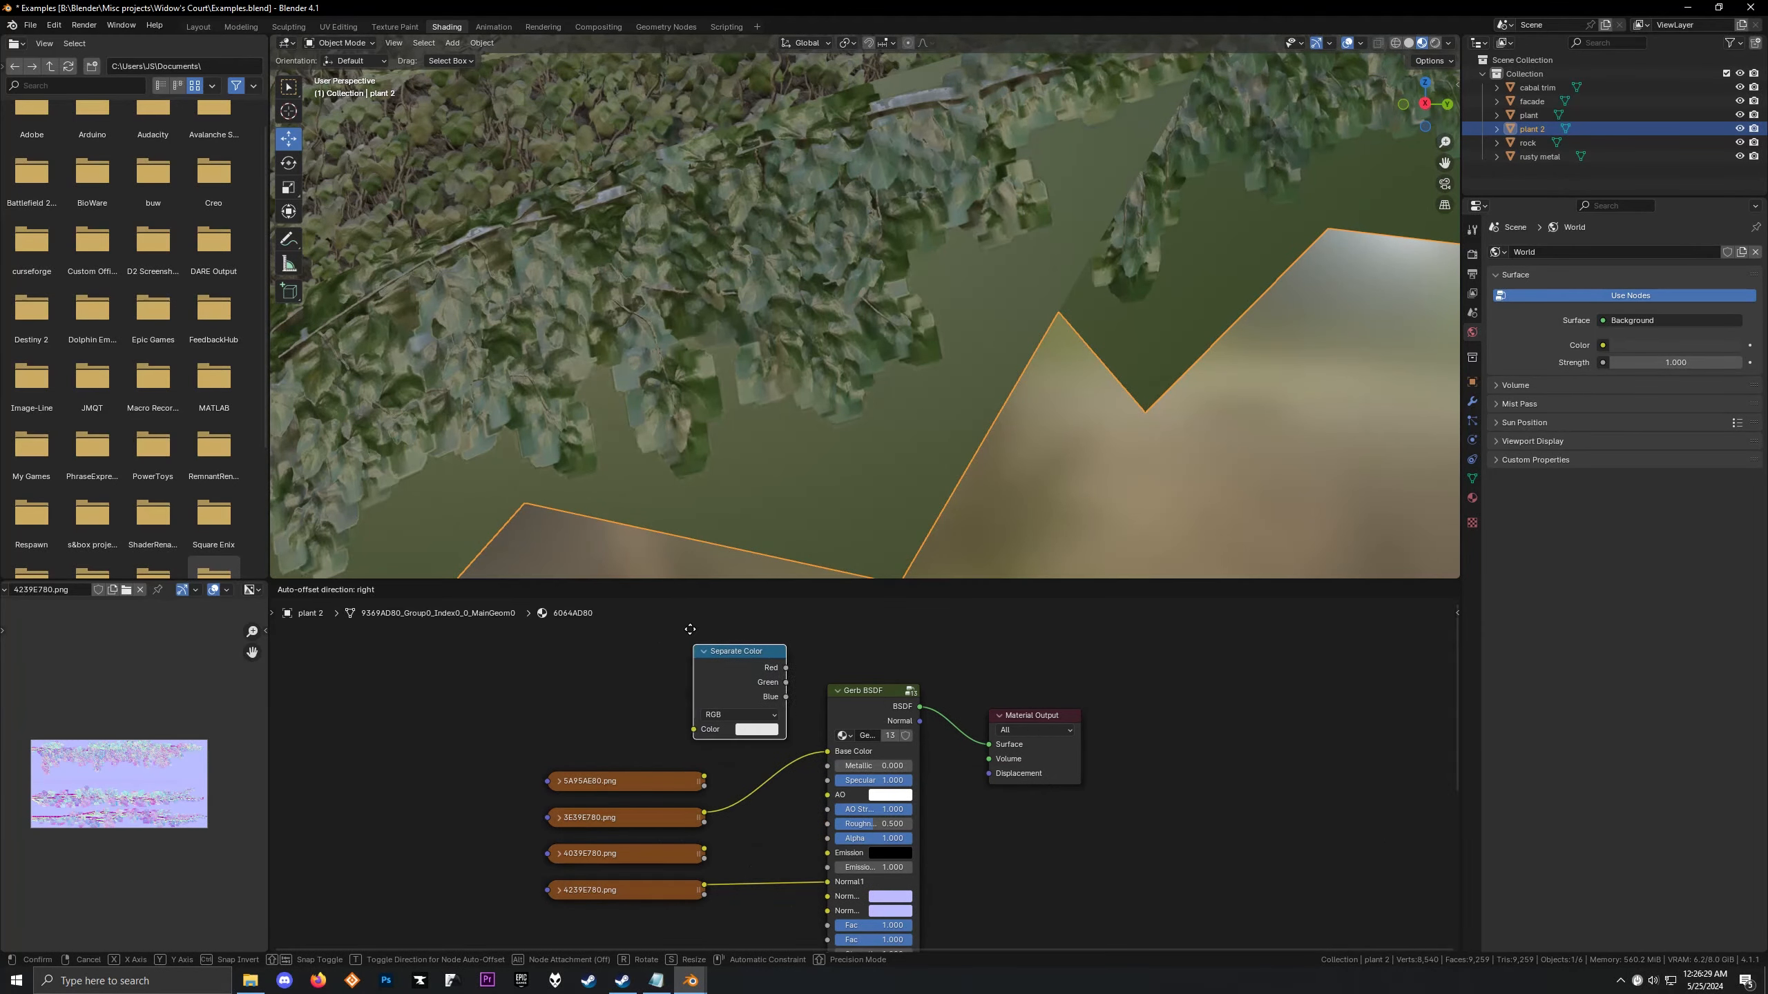
click(692, 648)
click(703, 860)
drag(704, 851, 826, 841)
Preview the channels of 4039E780.png and connect the blue output to the Gerb BSDF's inverted roughness input
ctrl+shift+click(733, 661)
ctrl+shift+click(754, 685)
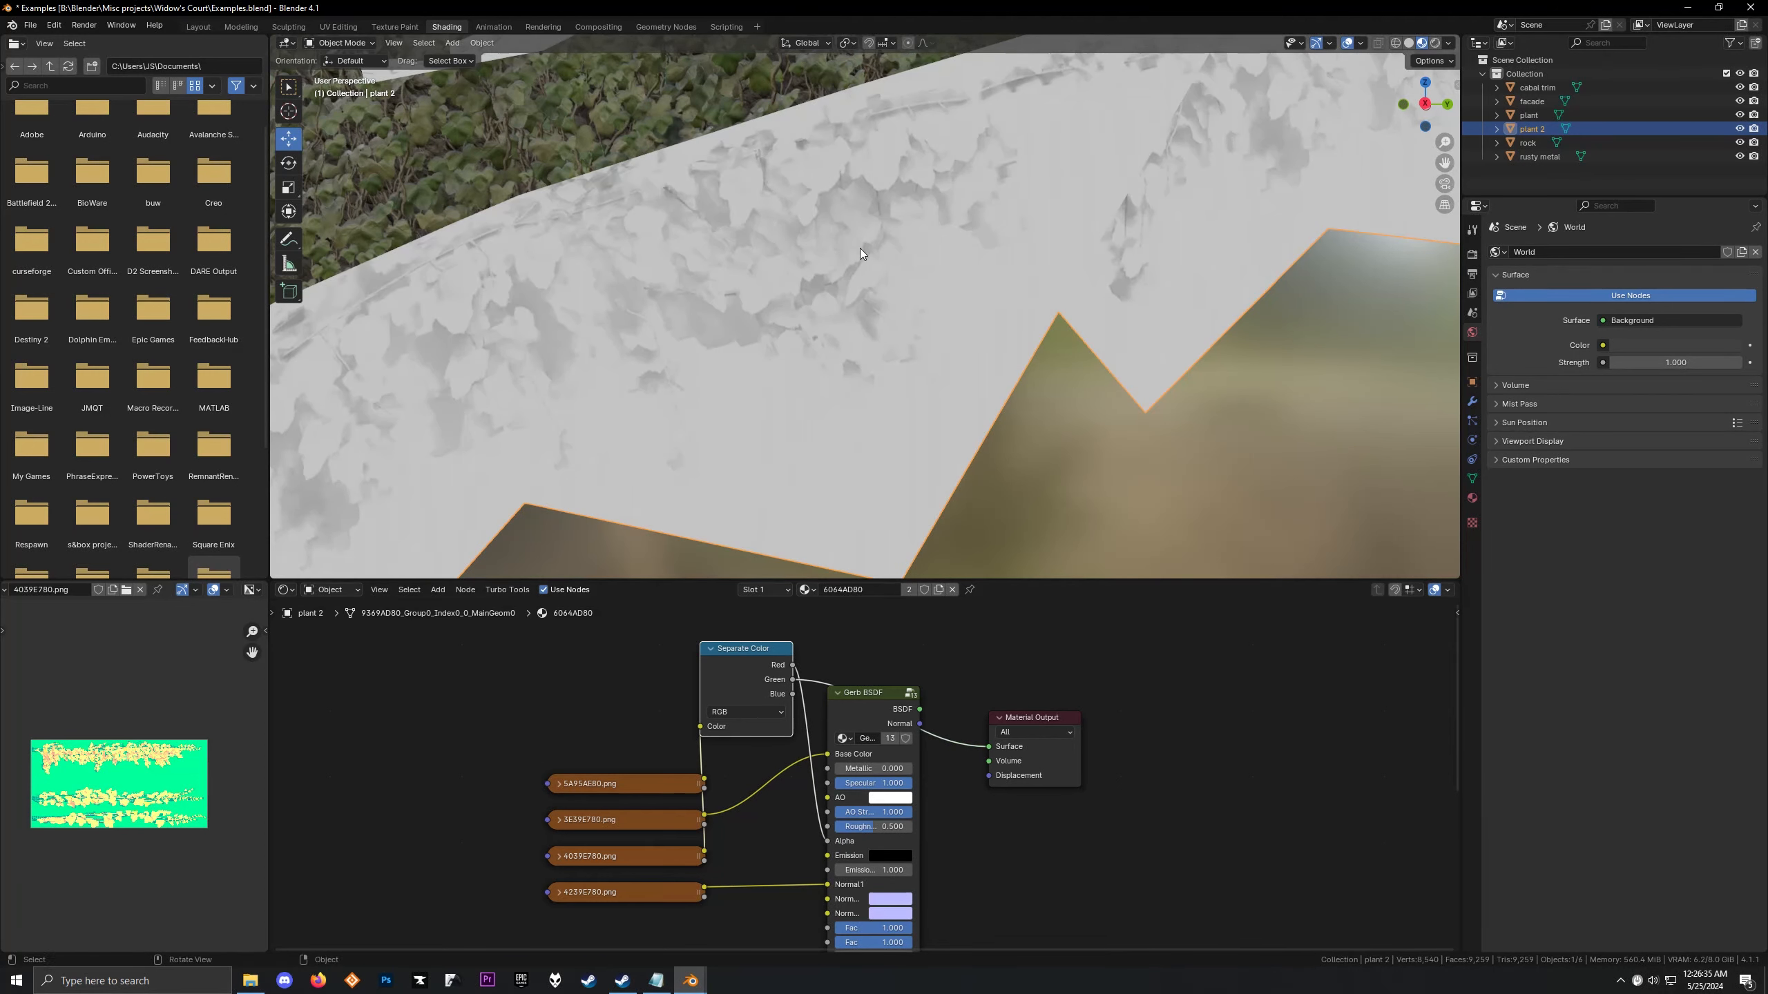
ctrl+shift+click(748, 668)
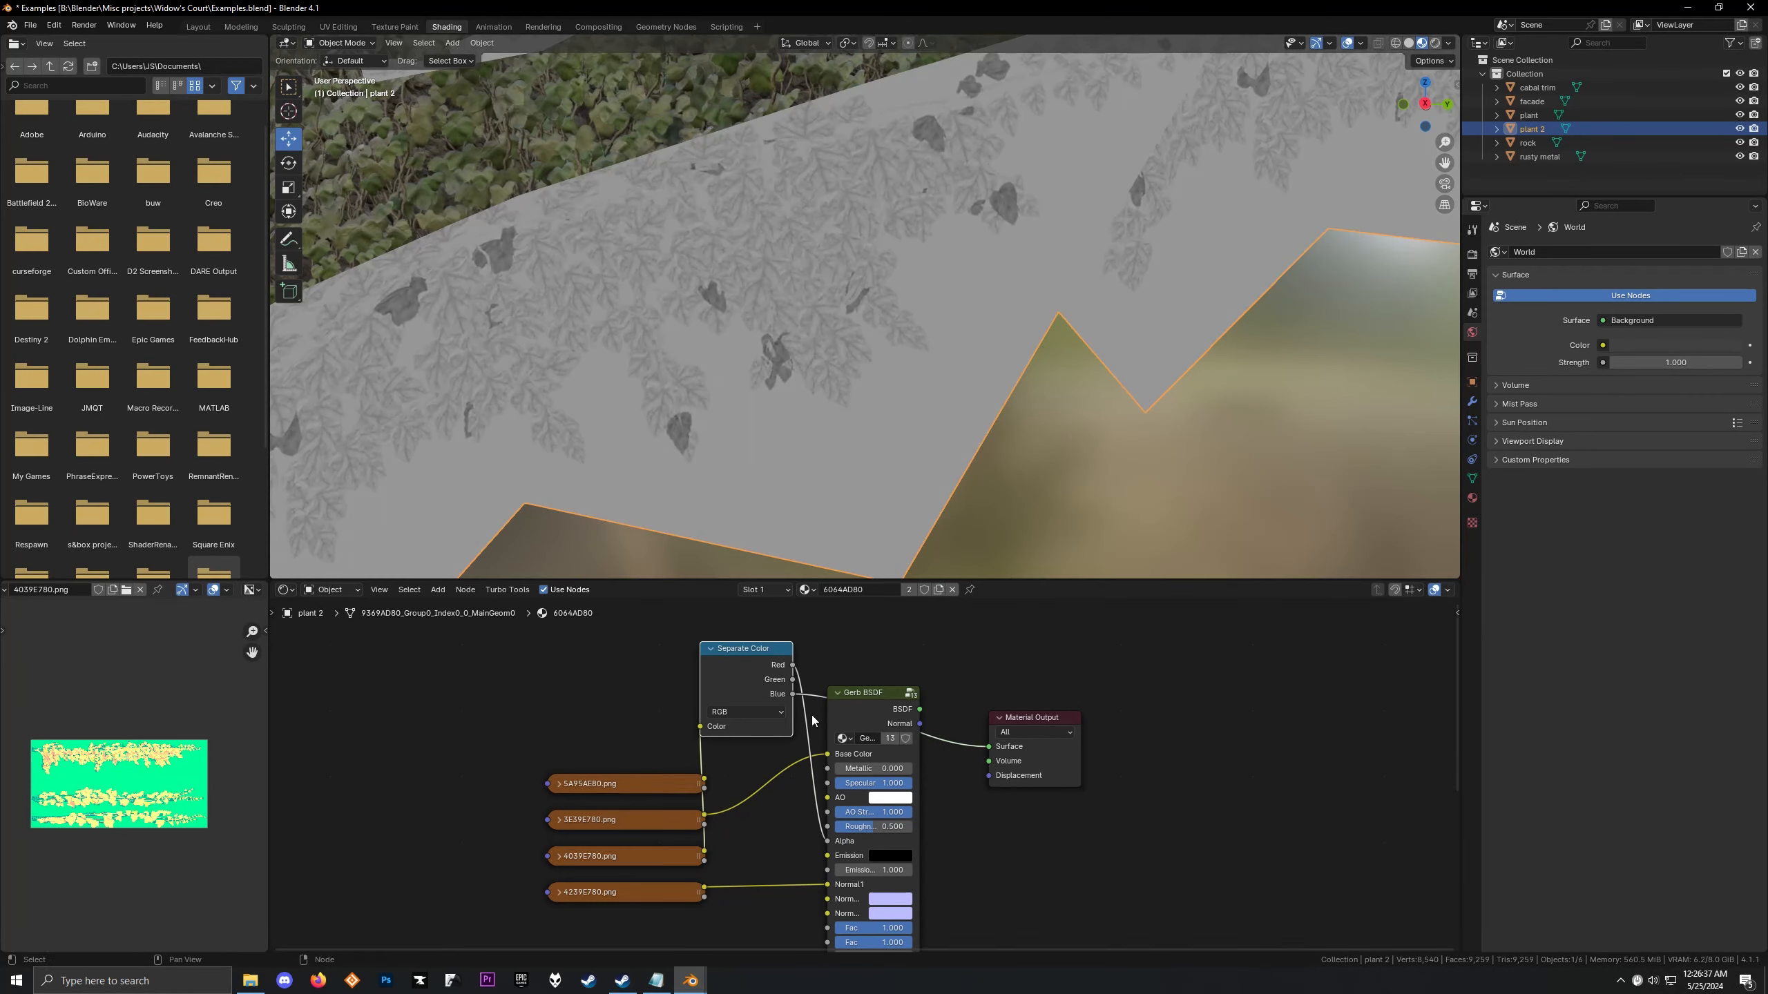
drag(792, 693, 827, 826)
Connect the 4039E780.png green channel to the Gerb BSDF's AO input and route the Gerb BSDF back to the material output
ctrl+shift+click(758, 686)
ctrl+shift+click(760, 671)
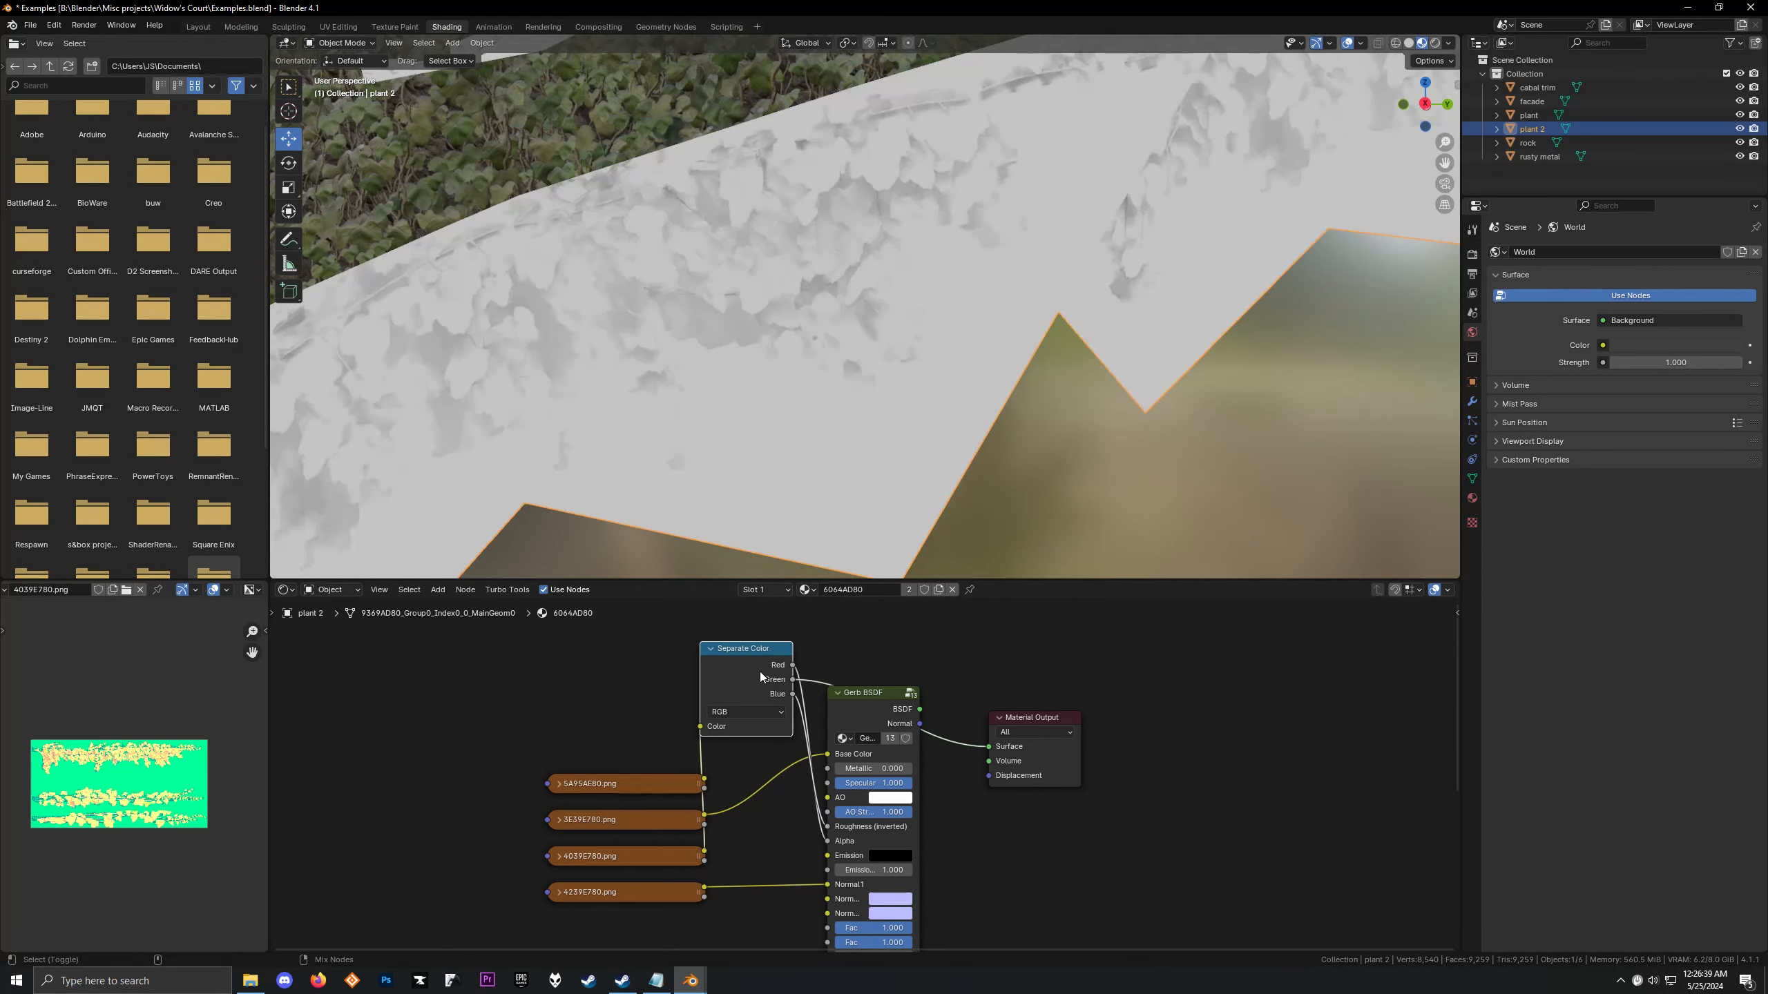
drag(754, 648, 774, 759)
scroll(713, 378, down, 4)
middle_drag(712, 377, 759, 380)
ctrl+shift+click(862, 710)
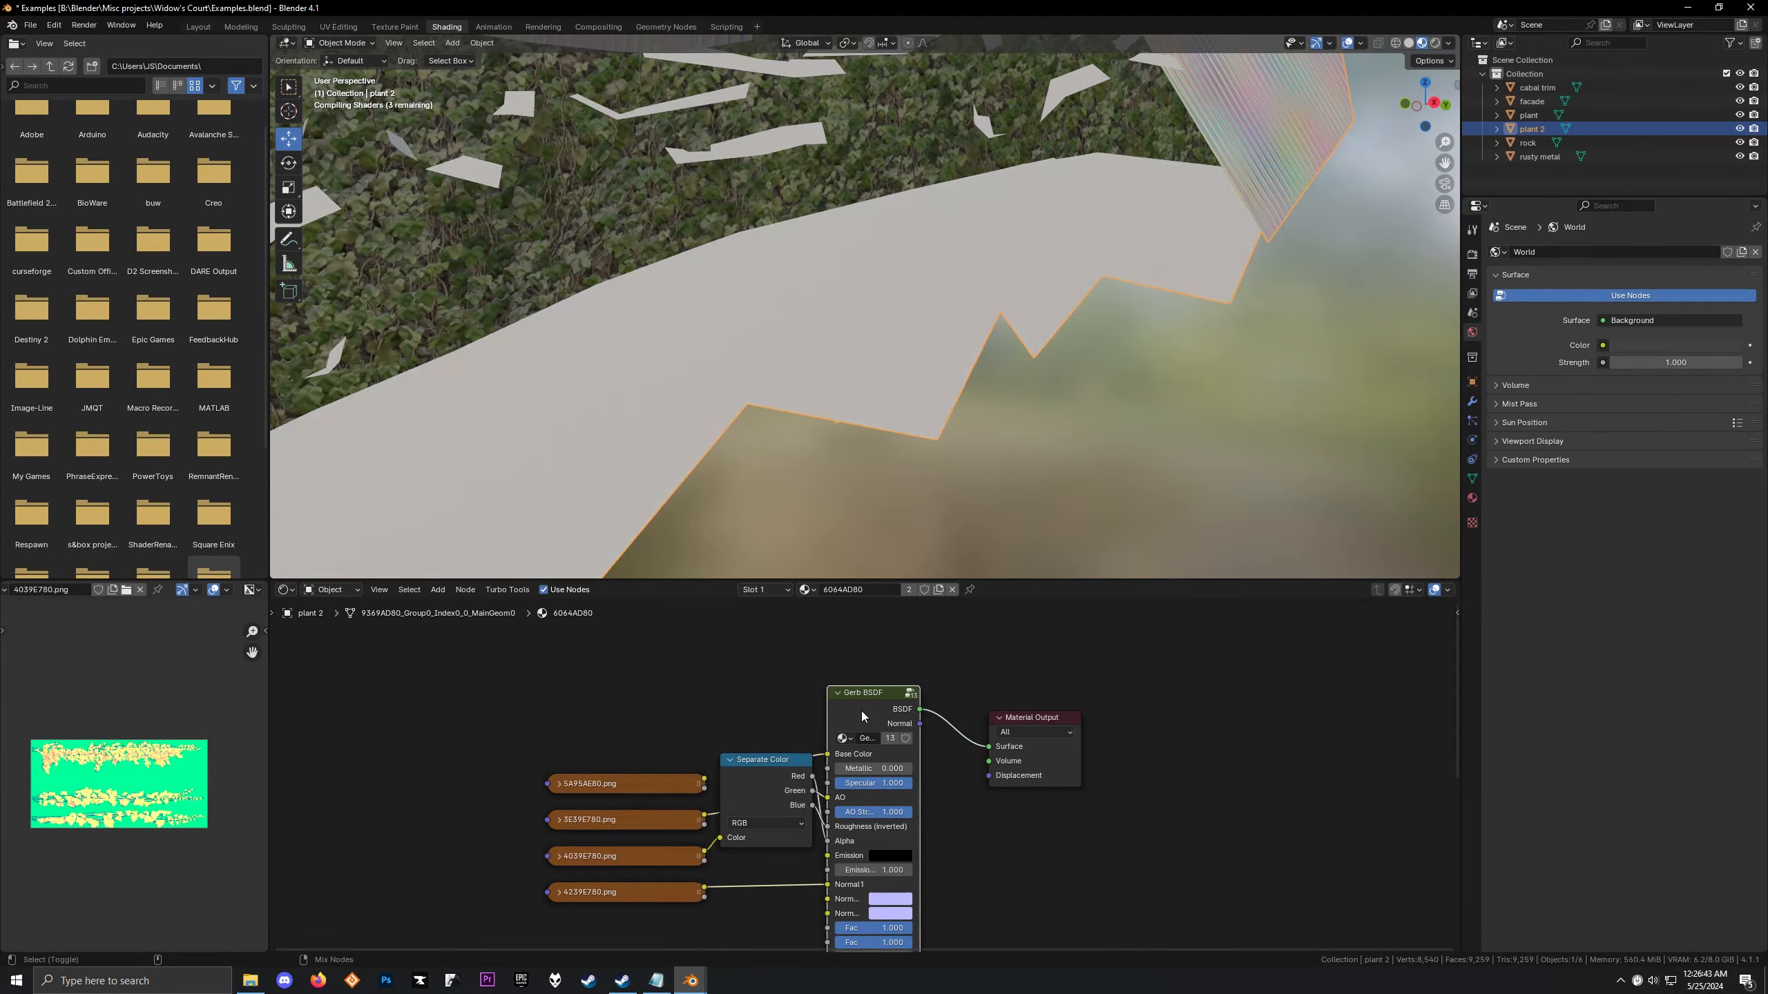
Bring up the blend and shadow settings of material 6064AD80 in its material properties, with the Surface section collapsed
middle_drag(905, 327, 870, 355)
click(1472, 497)
scroll(1736, 759, down, 1)
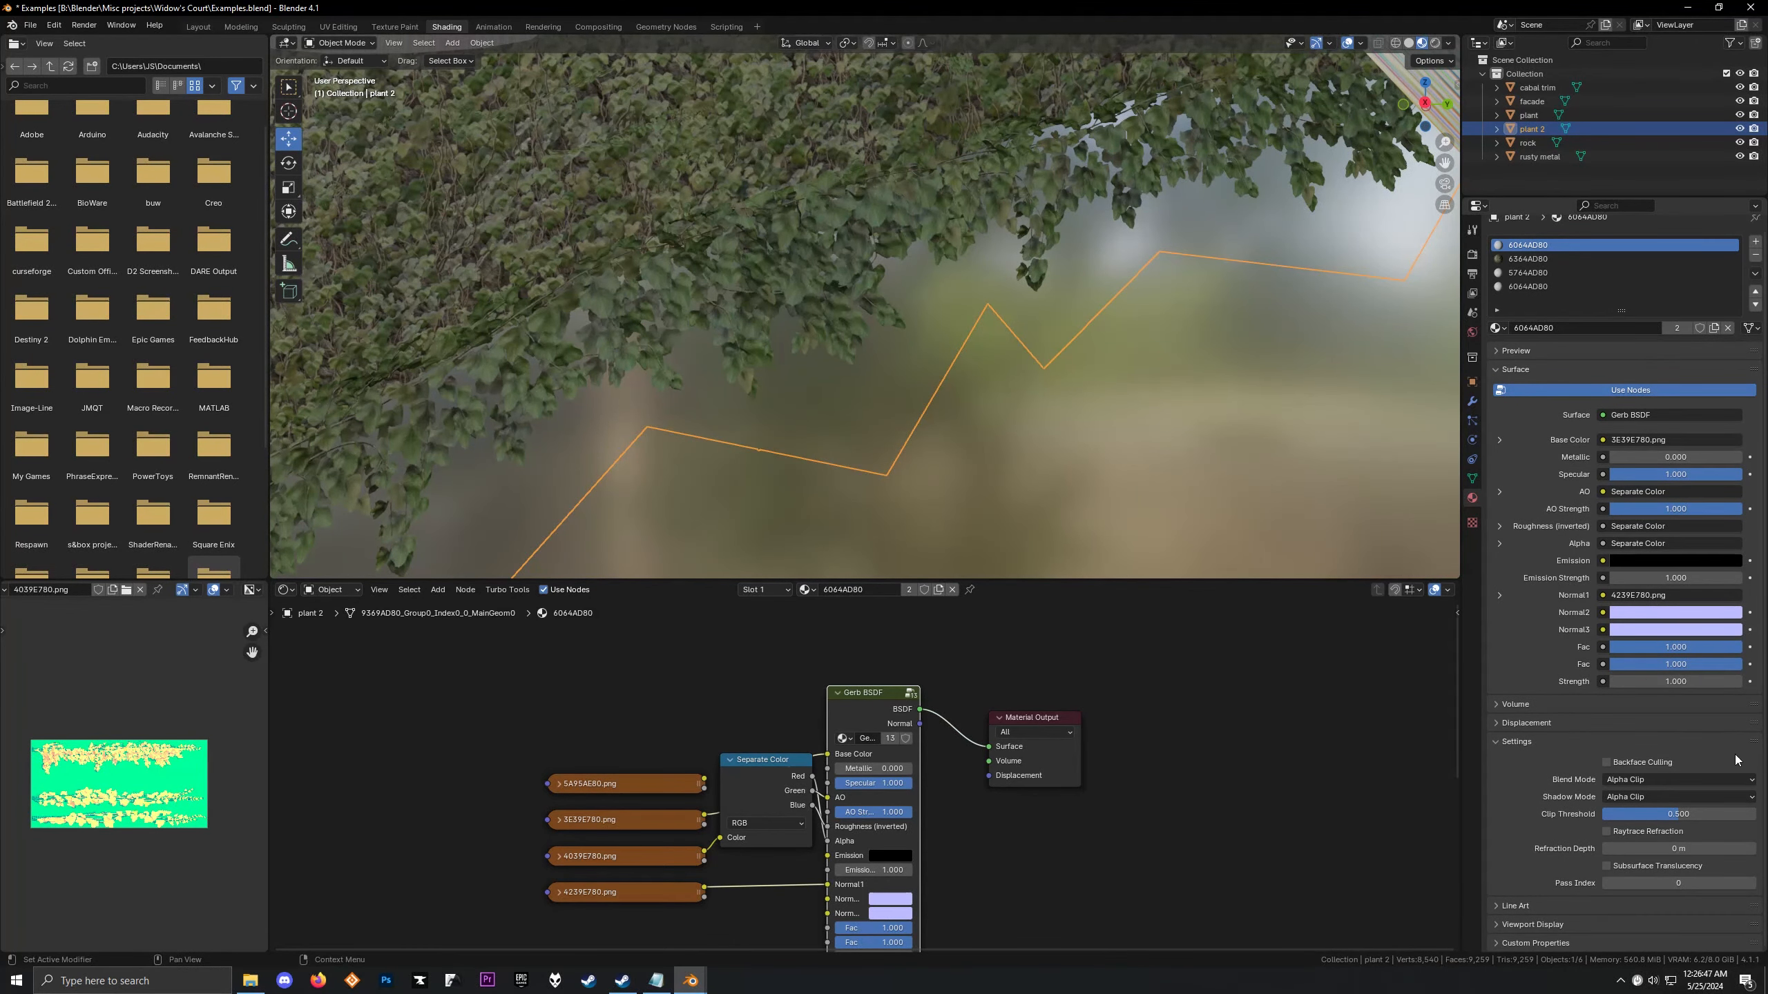
click(1488, 370)
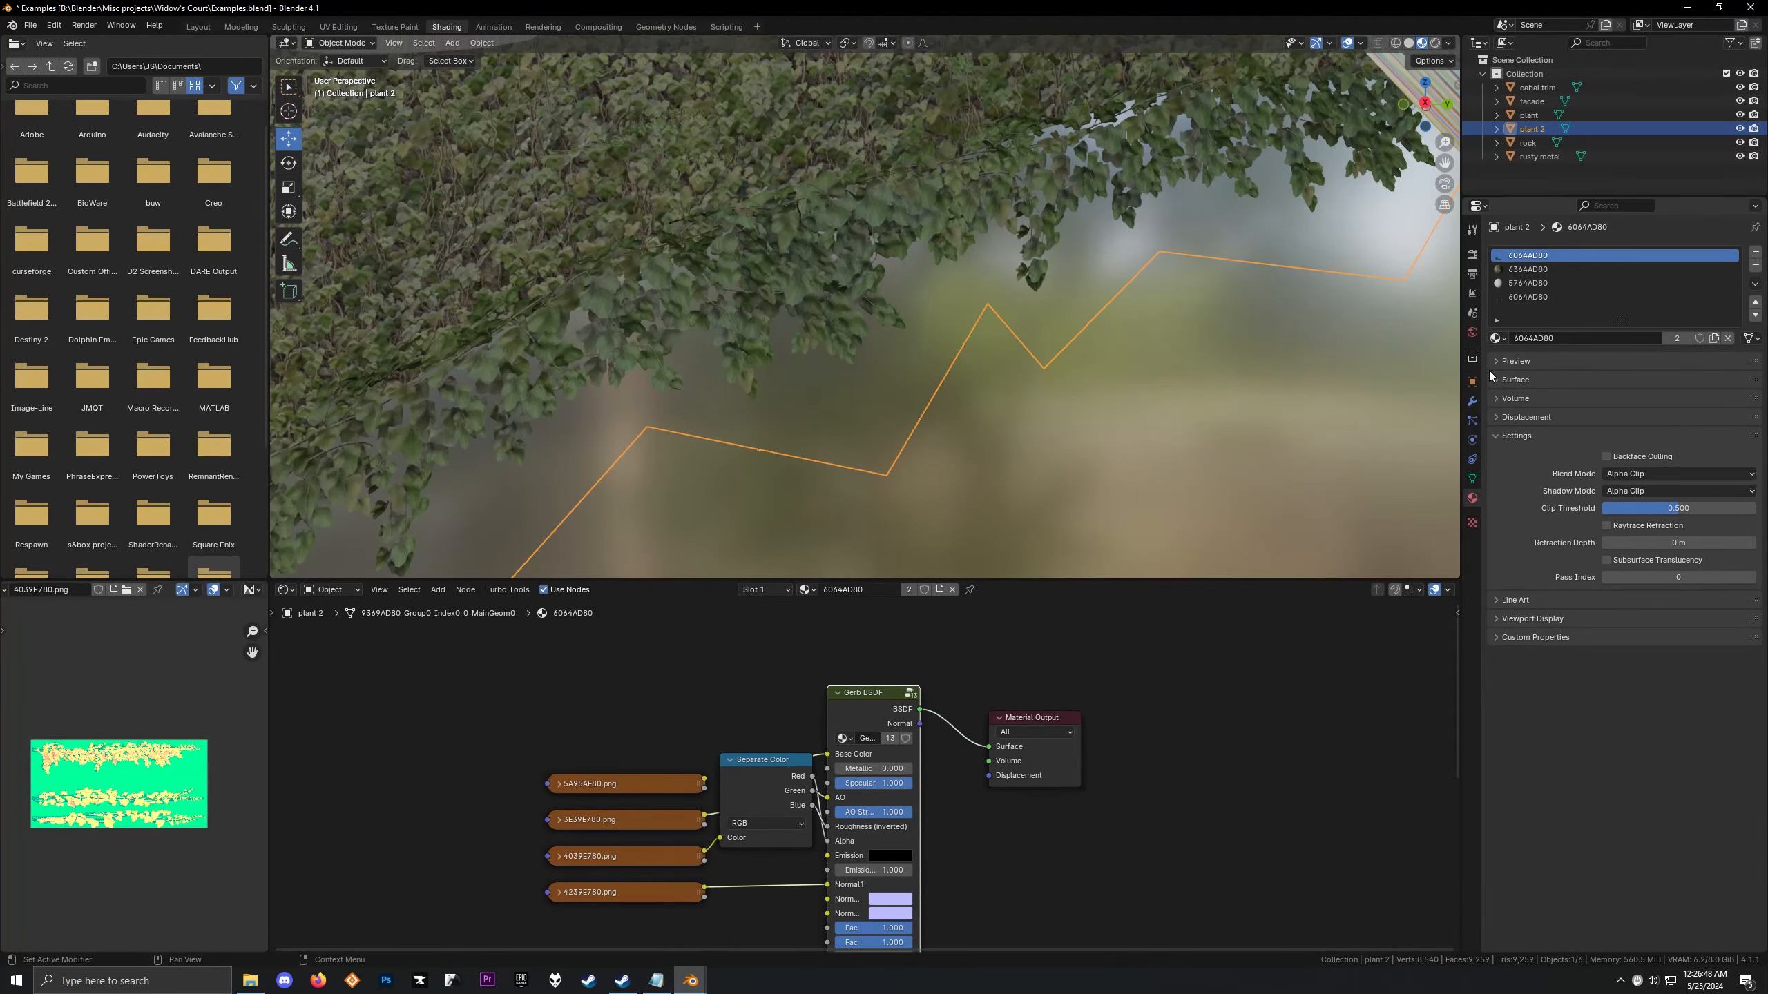
Try the Opaque blend mode with shadow mode None on material 6064AD80
click(1640, 475)
click(1636, 493)
middle_drag(1119, 347, 917, 382)
click(1654, 490)
click(1641, 509)
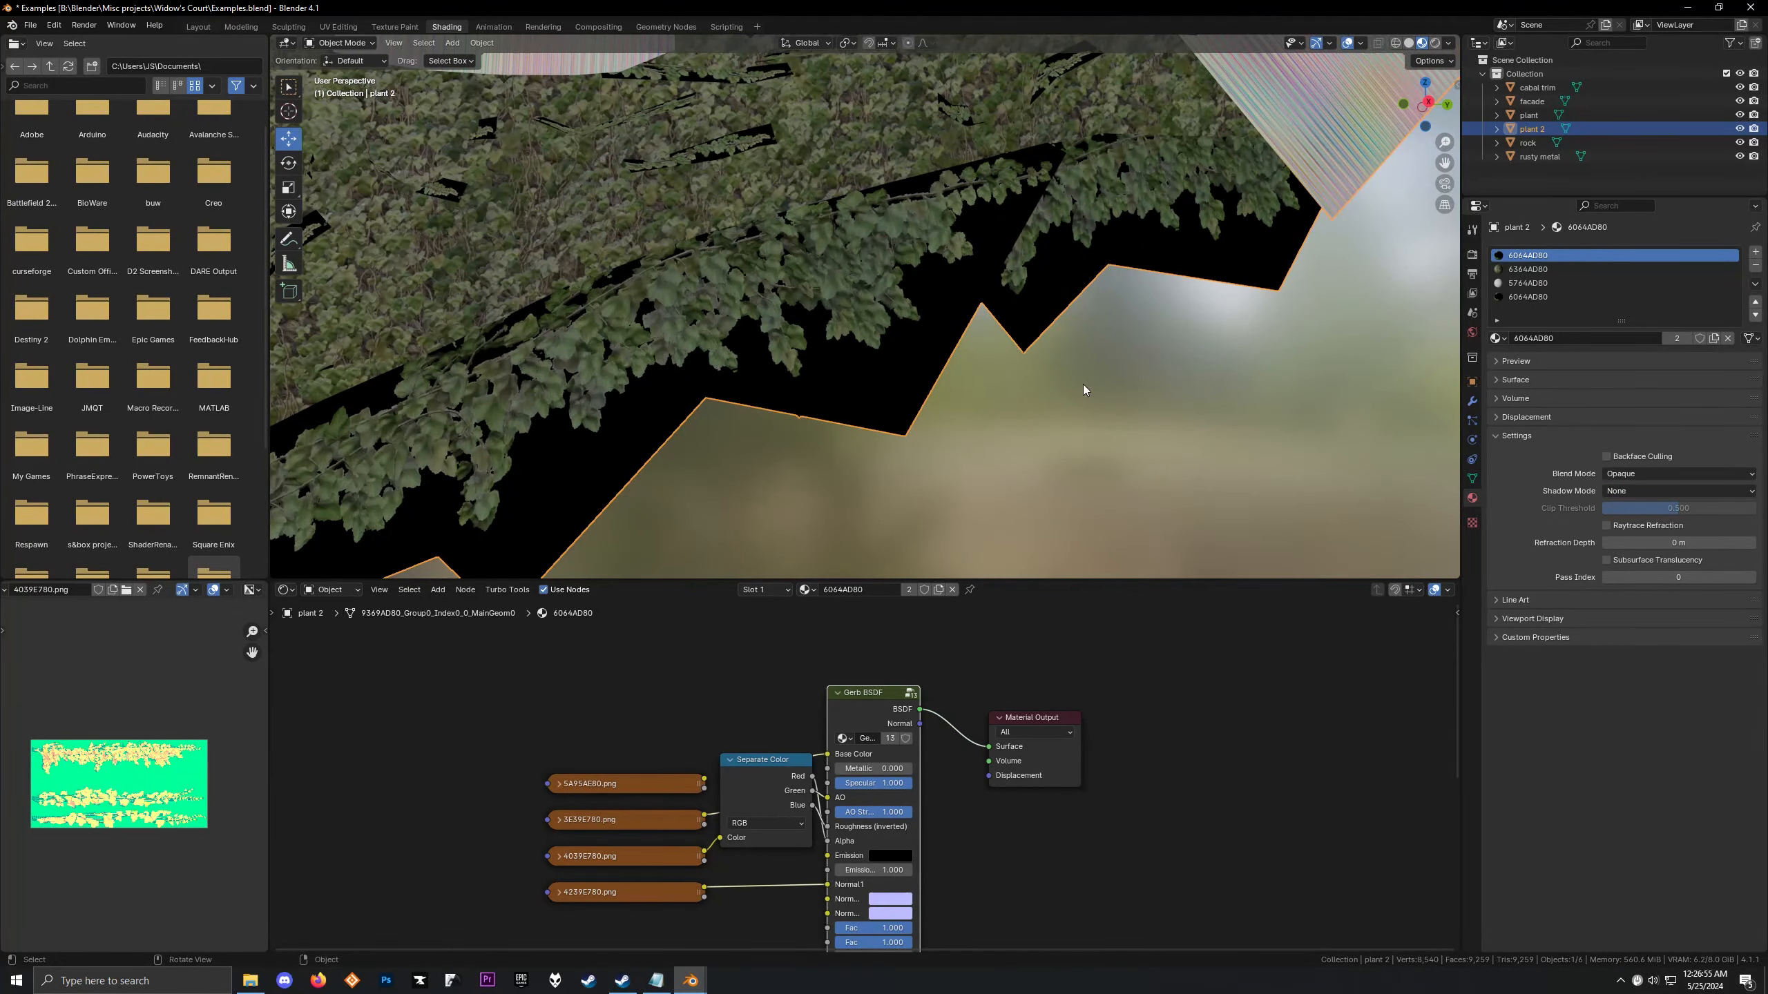
Try Alpha Blend on material 6064AD80, and set both its blend mode and shadow mode to Alpha Clip
drag(768, 775, 763, 794)
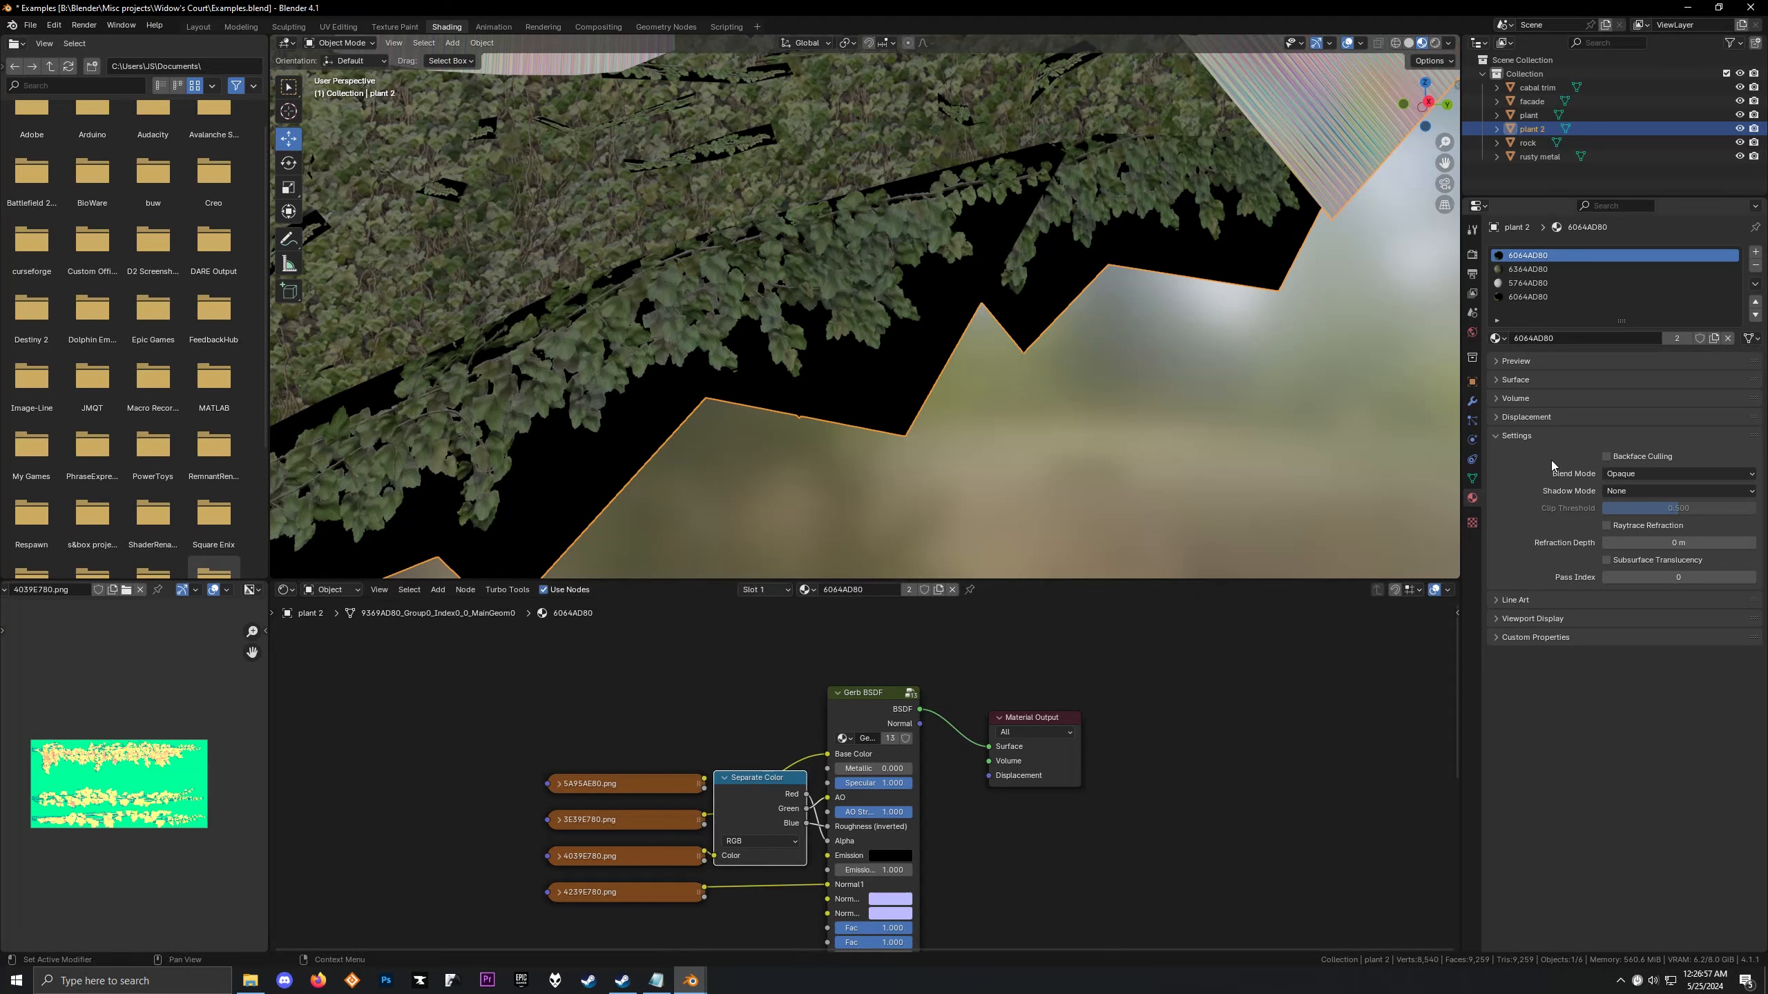
click(1707, 473)
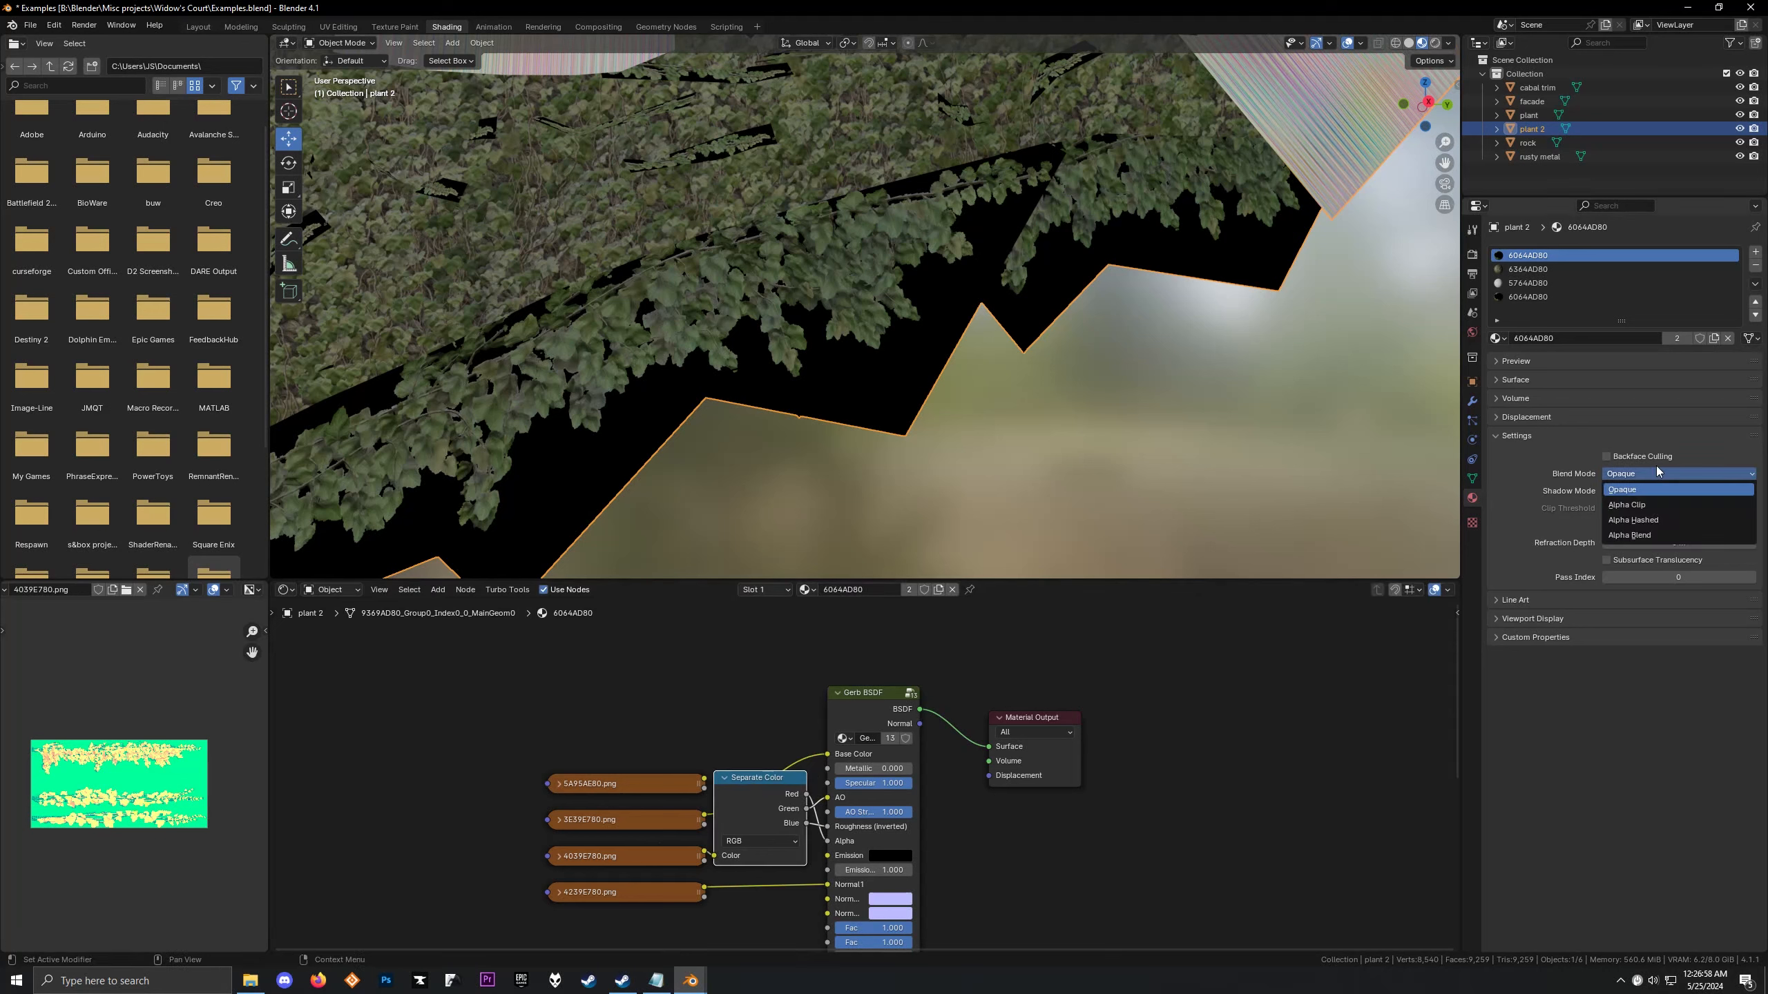
click(1653, 533)
click(1620, 475)
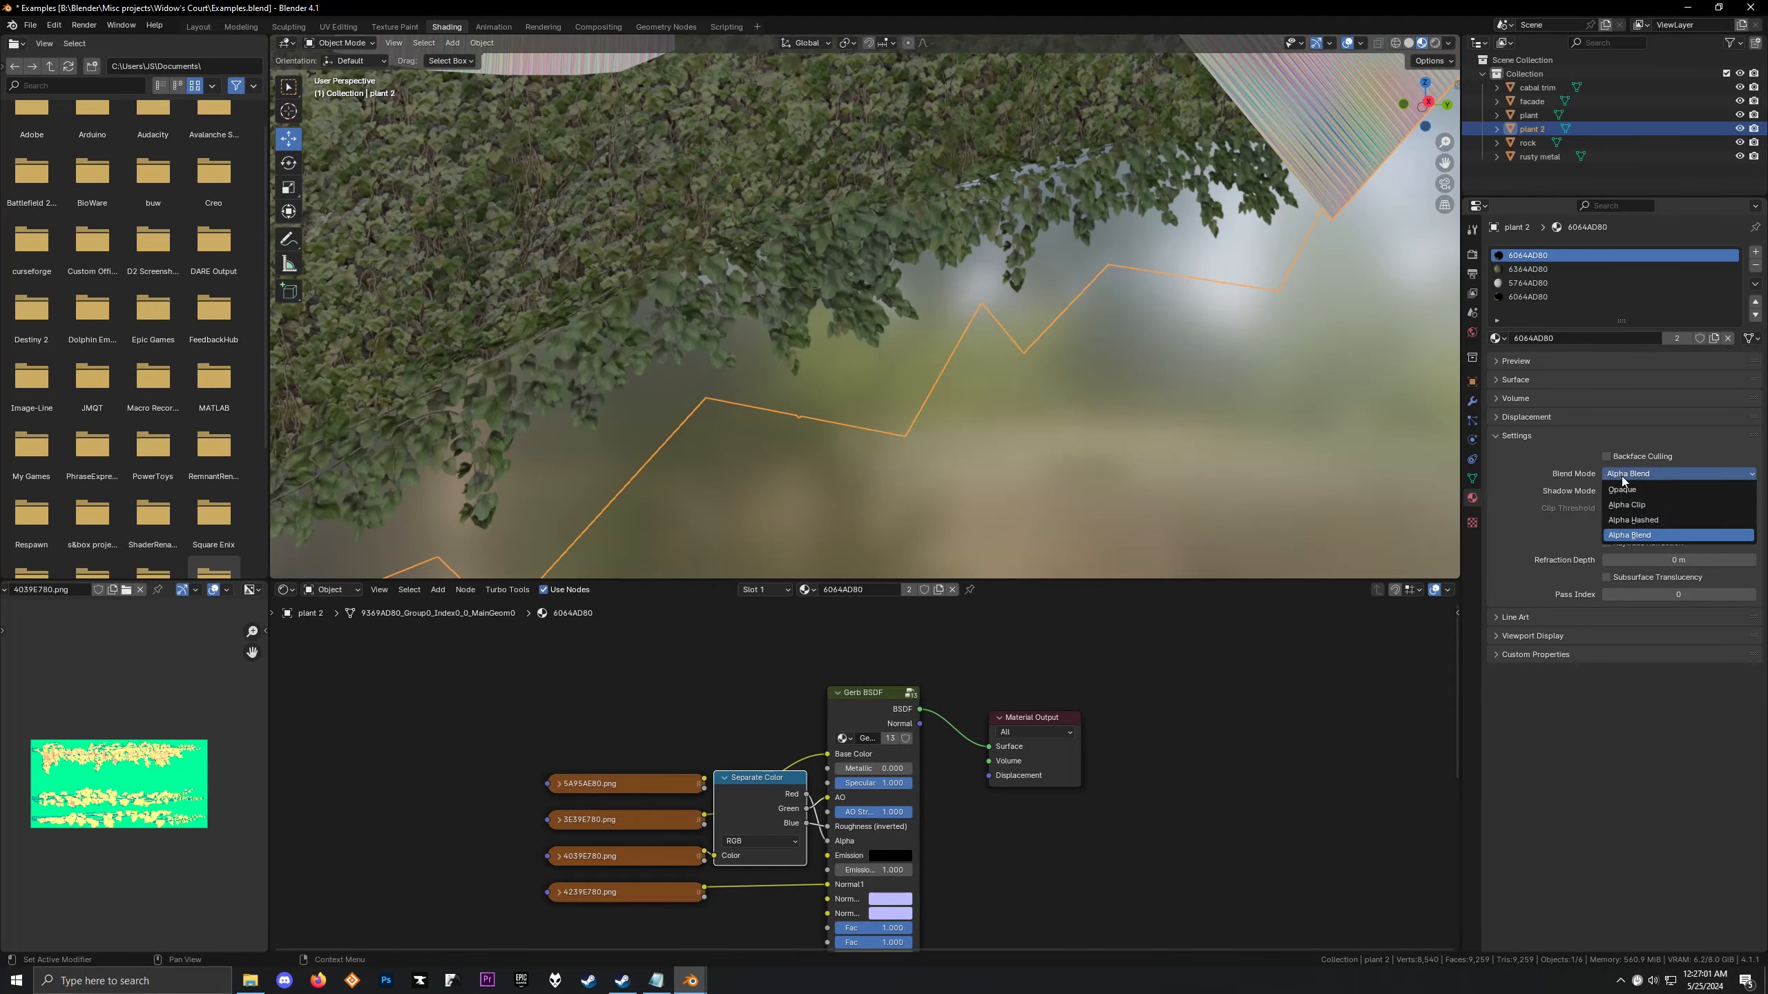
click(1631, 517)
click(1625, 537)
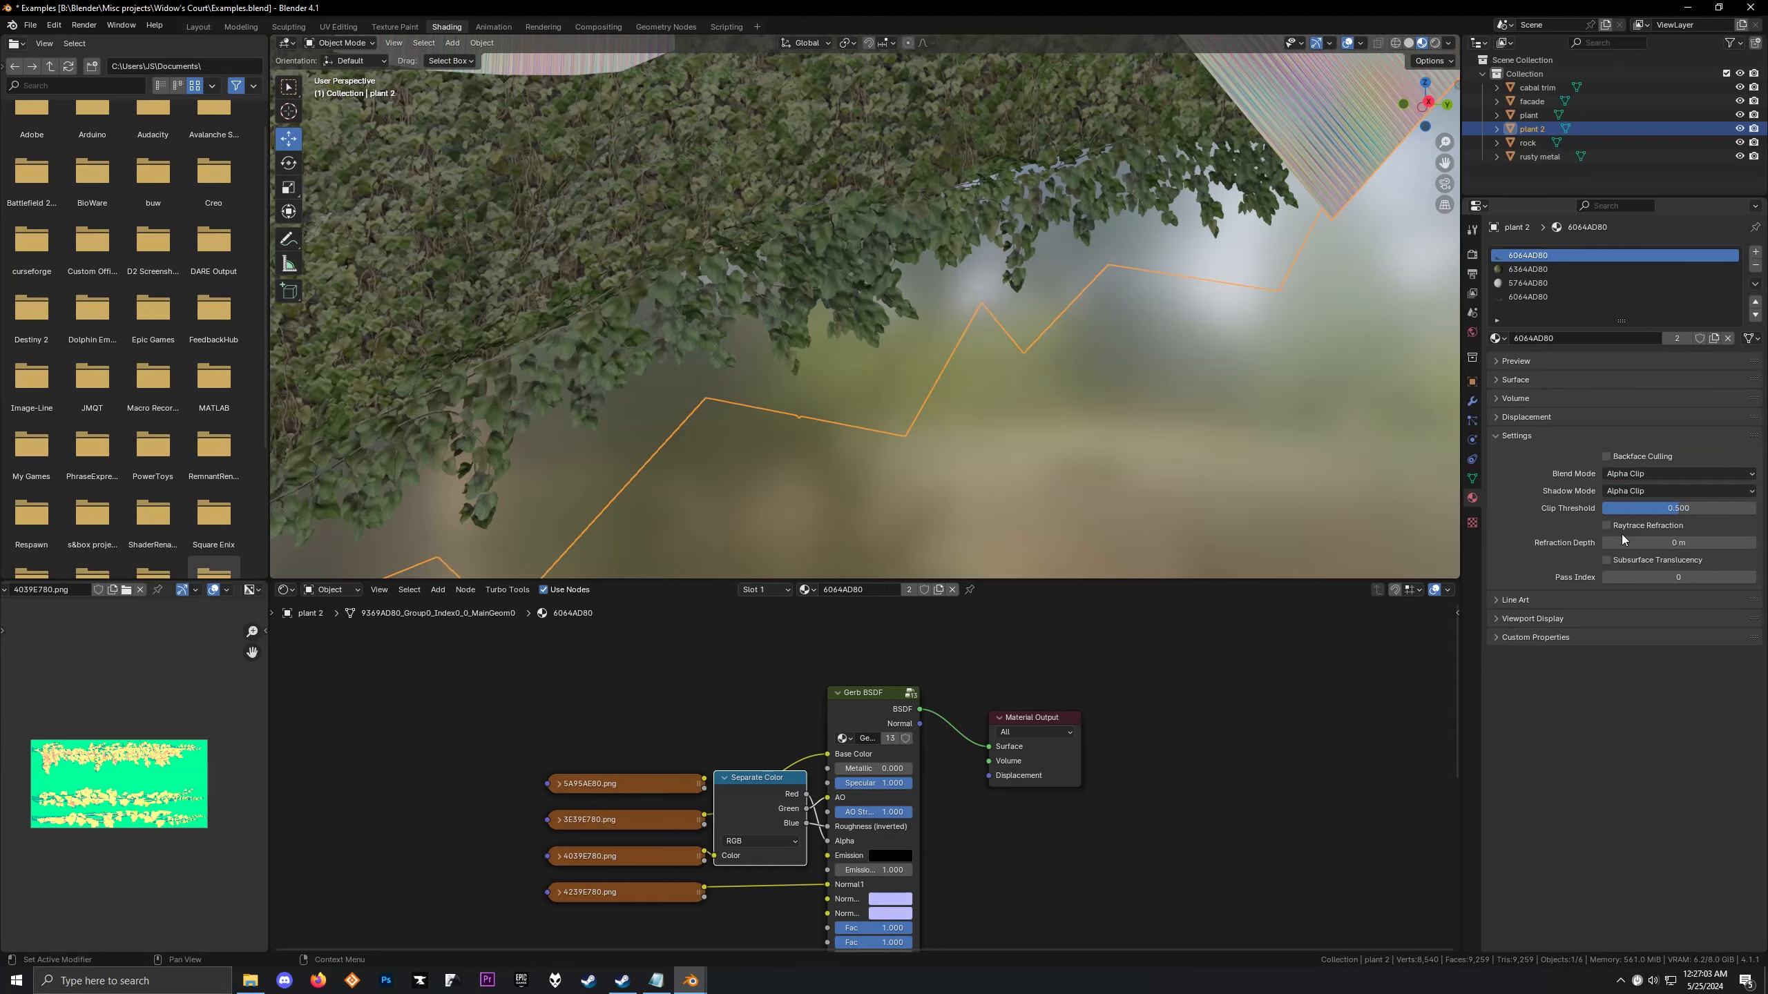
click(1677, 491)
Set the blend mode of material 6064AD80 to Alpha Blend and check the hanging leaves along the plant's edge
click(1620, 474)
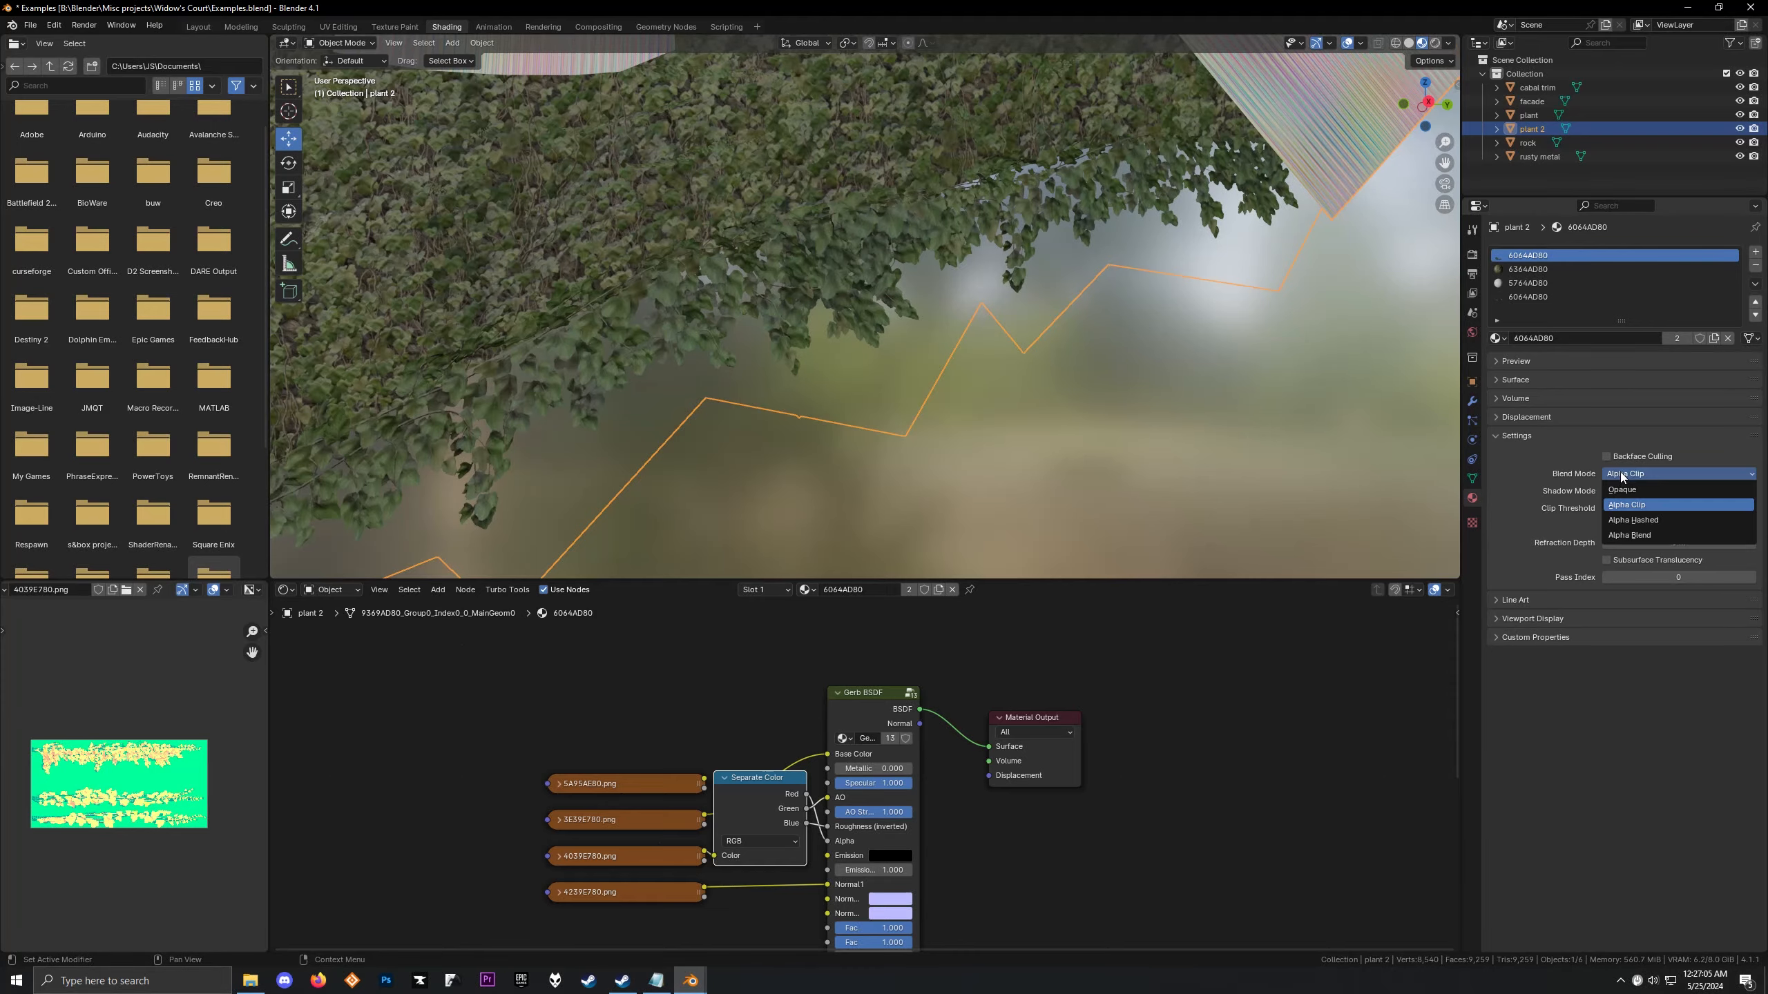
click(1646, 535)
middle_drag(1100, 355, 1071, 383)
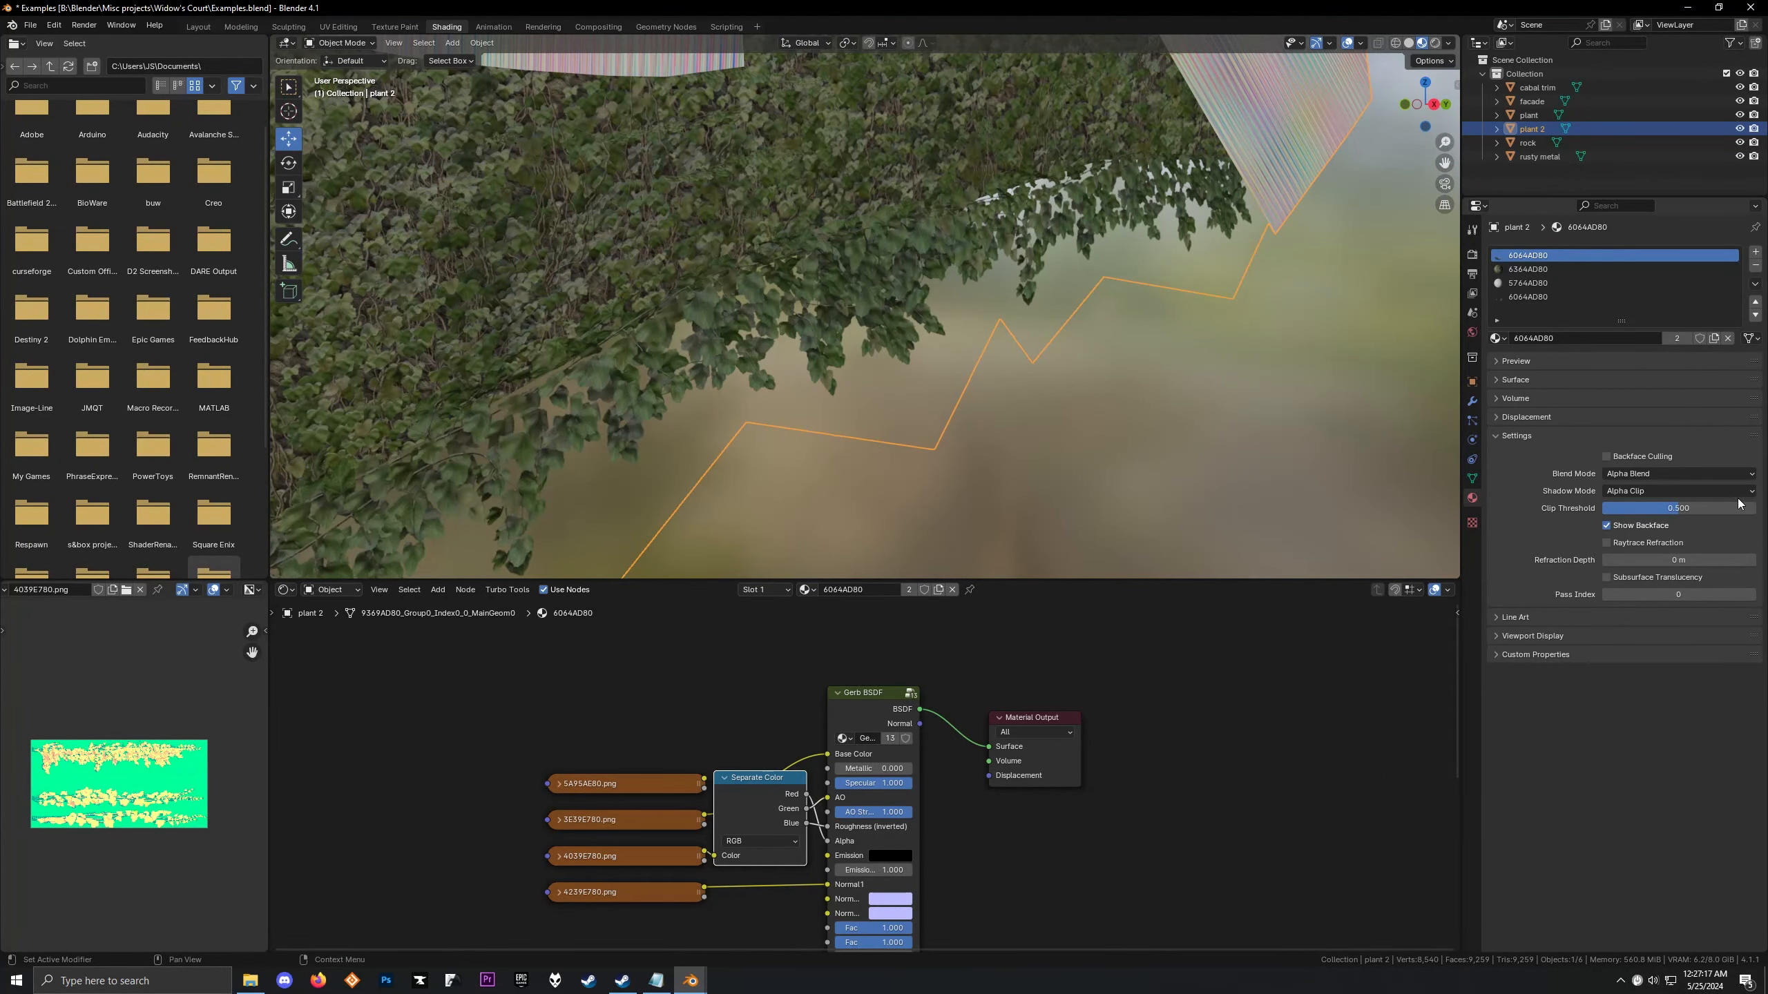
middle_drag(923, 385, 953, 317)
Switch to plant 2's third material, 5764AD80
click(764, 590)
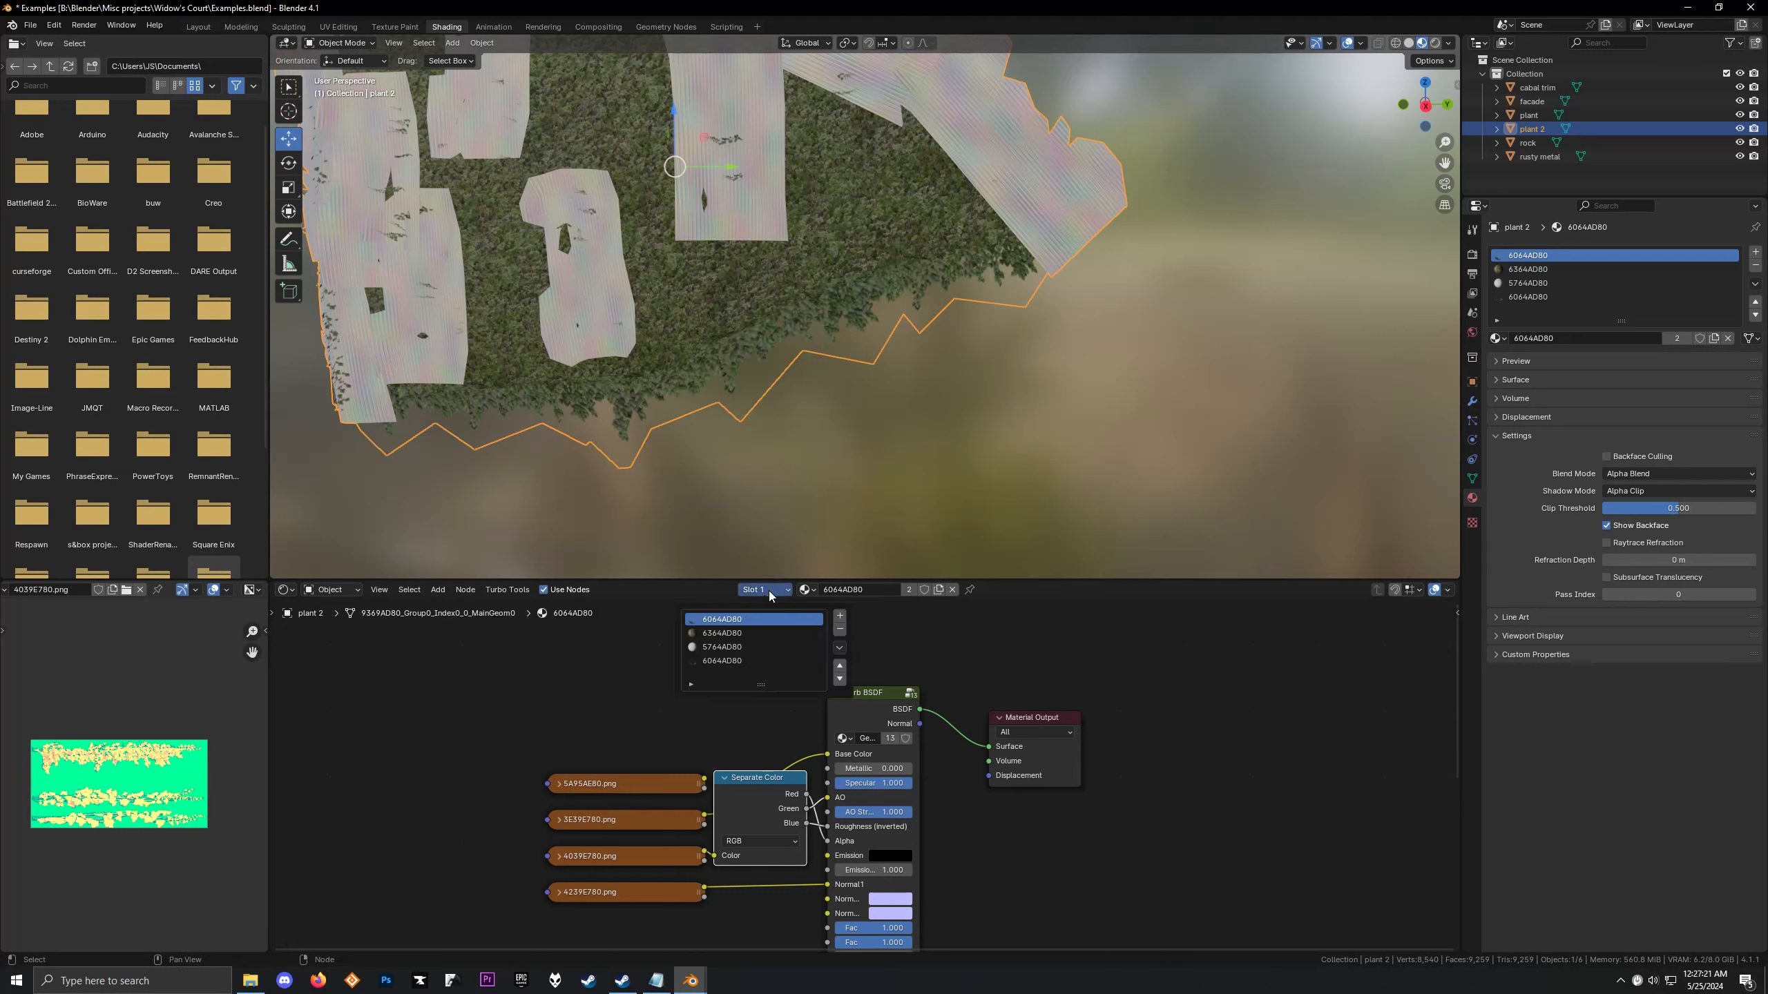
click(741, 633)
click(736, 647)
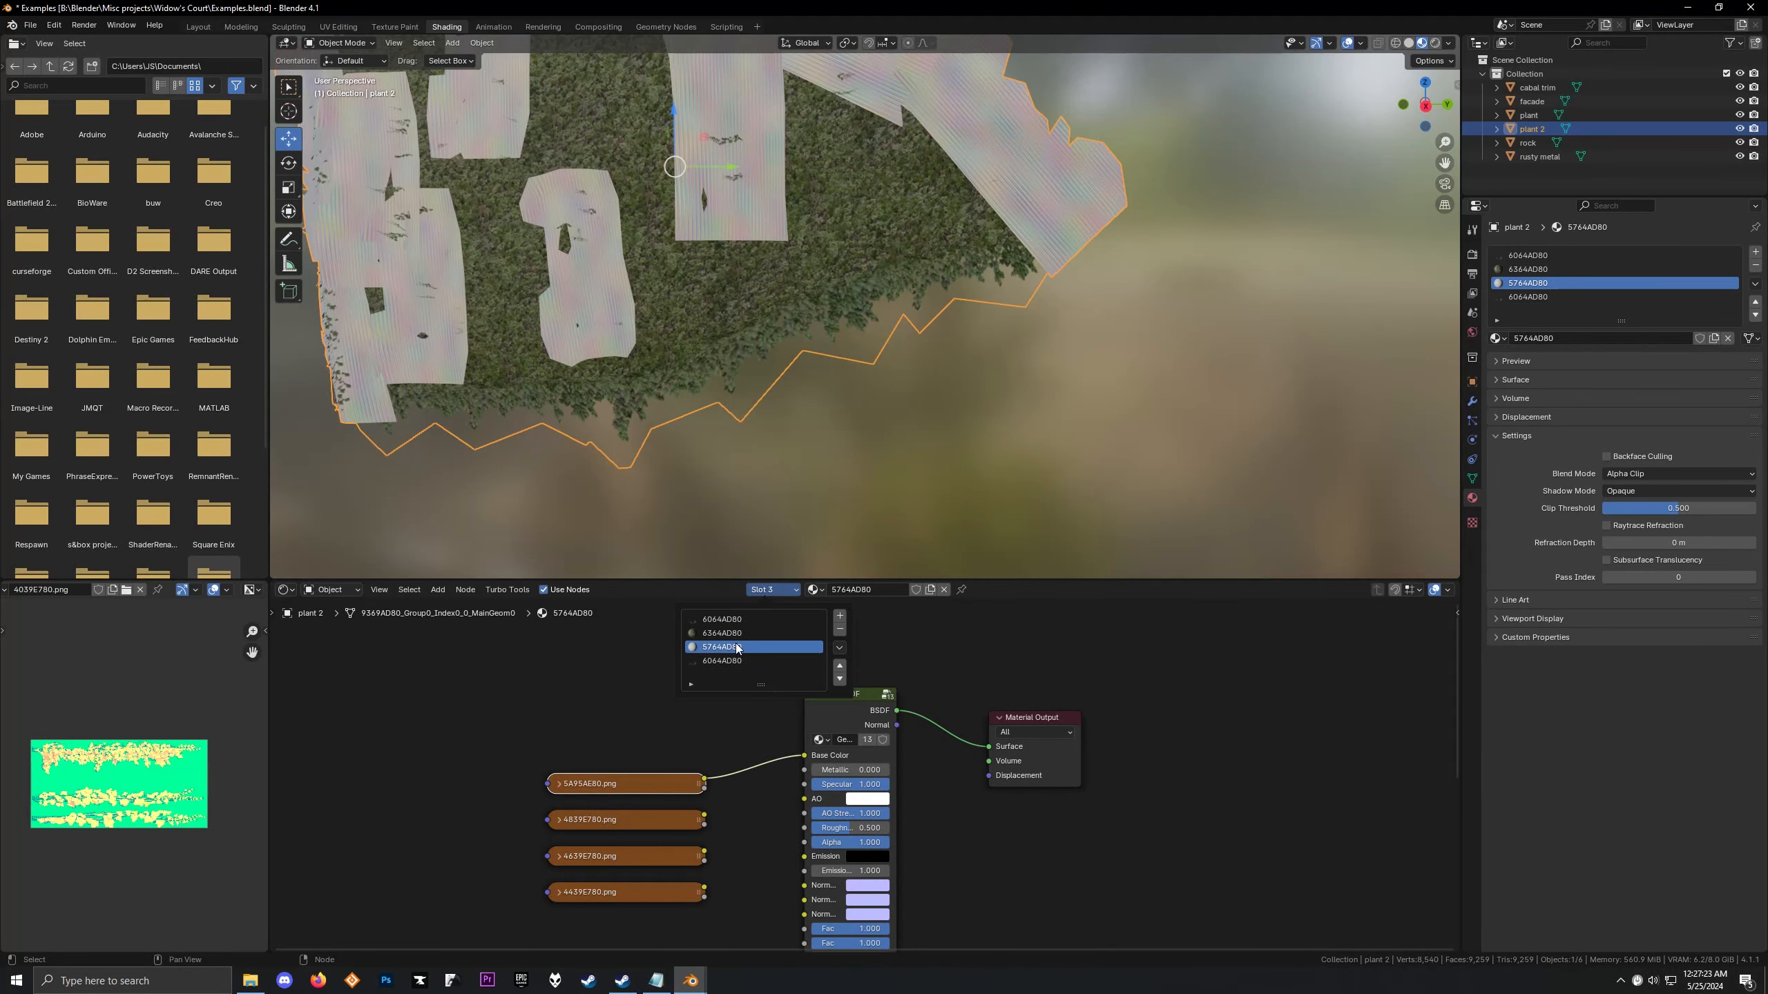
Preview textures of material 5764AD80 and move its Gerb BSDF and Material Output nodes farther from the image textures
click(736, 633)
click(726, 648)
click(596, 826)
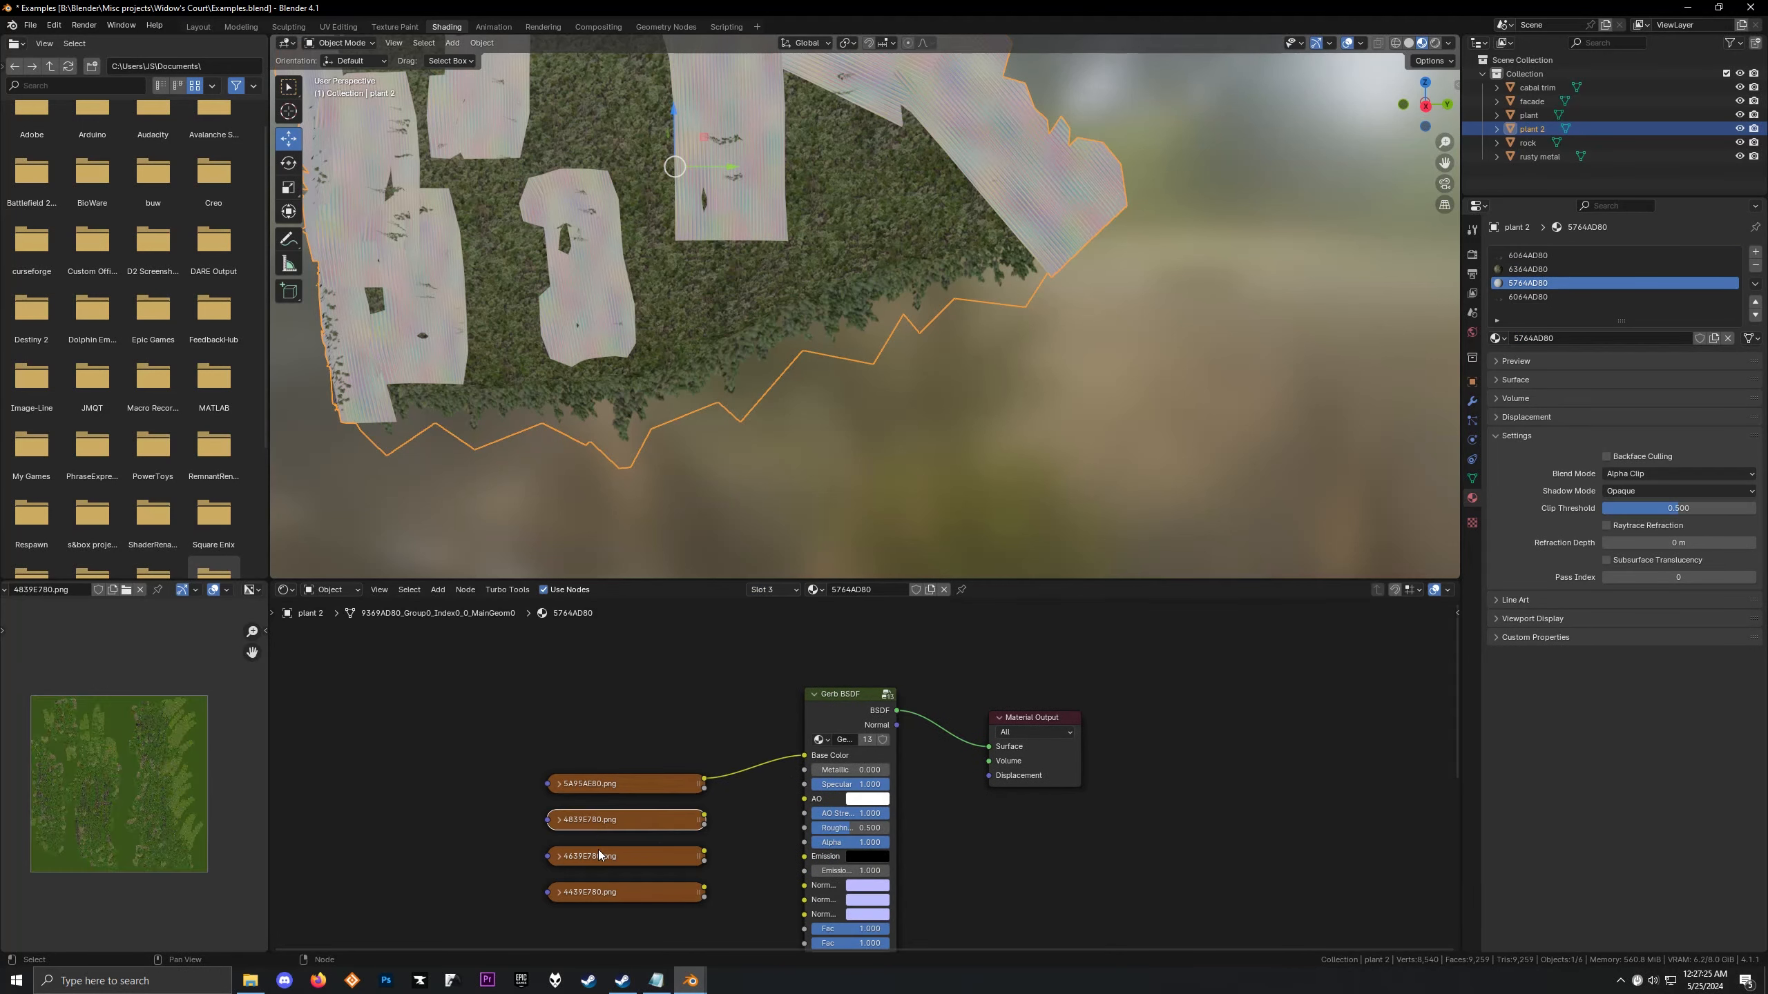
click(598, 850)
drag(768, 674, 1092, 785)
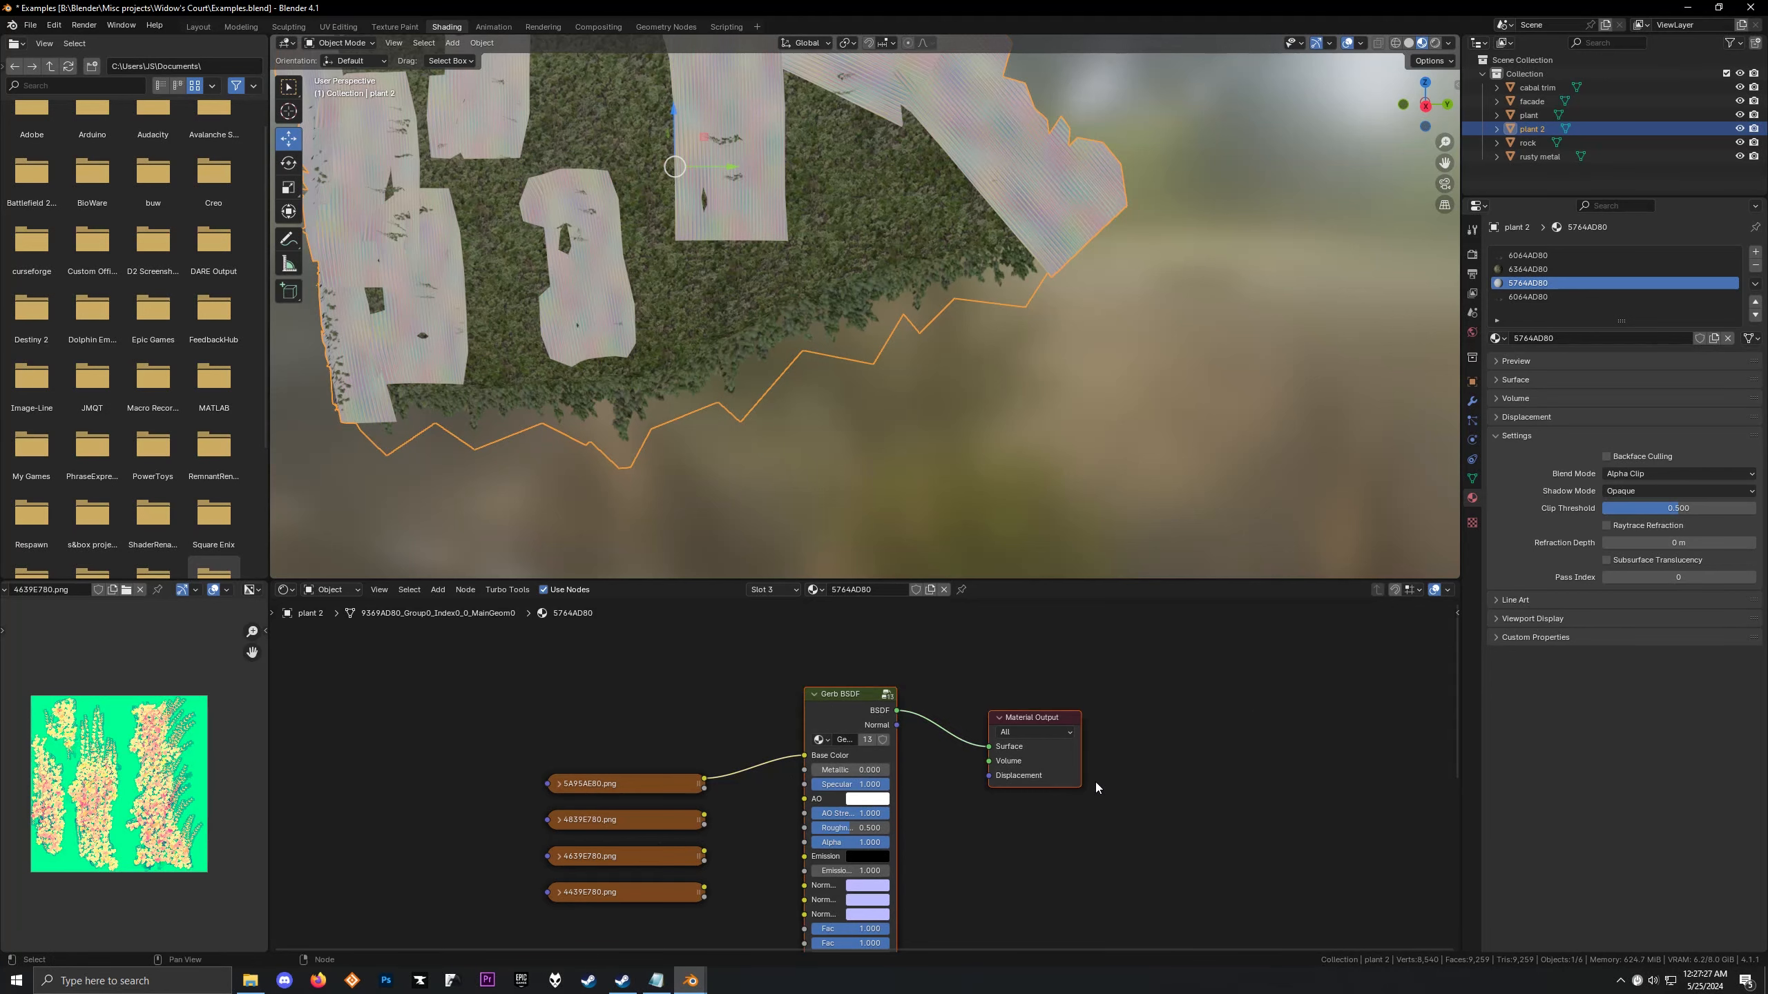
key(g)
scroll(755, 269, down, 3)
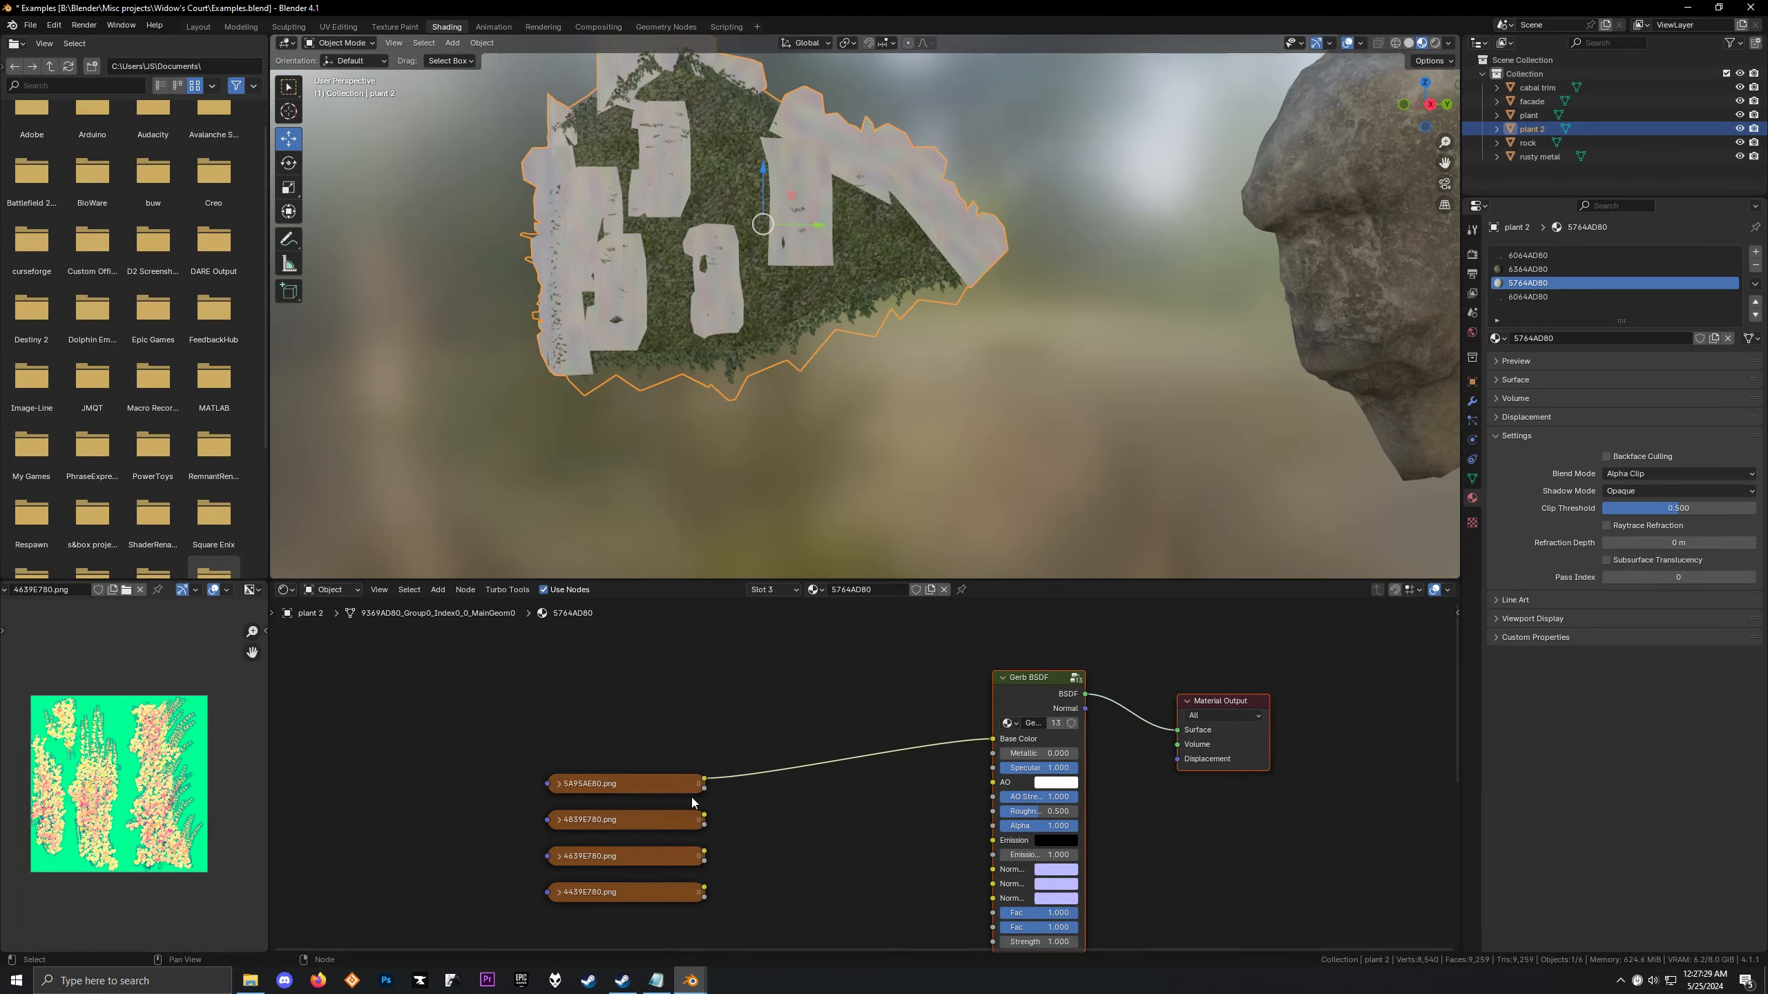
Examine the four image textures of material 5764AD80 to identify which map each one holds
click(658, 784)
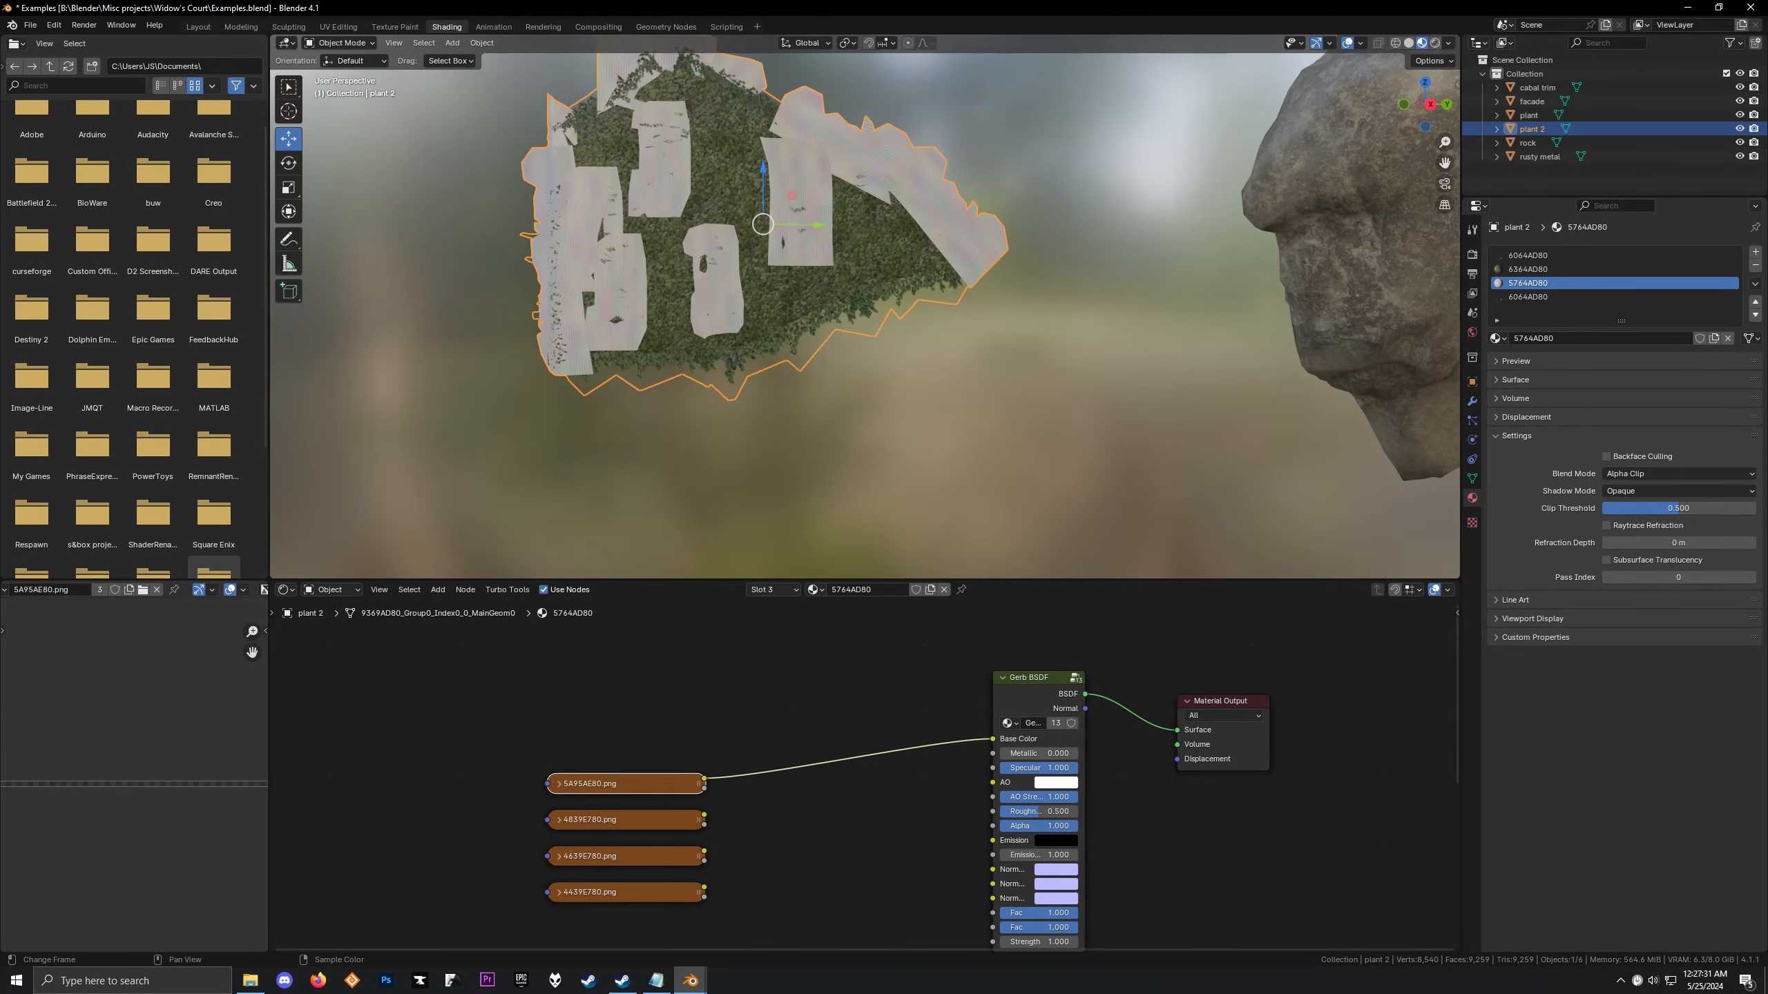
click(623, 848)
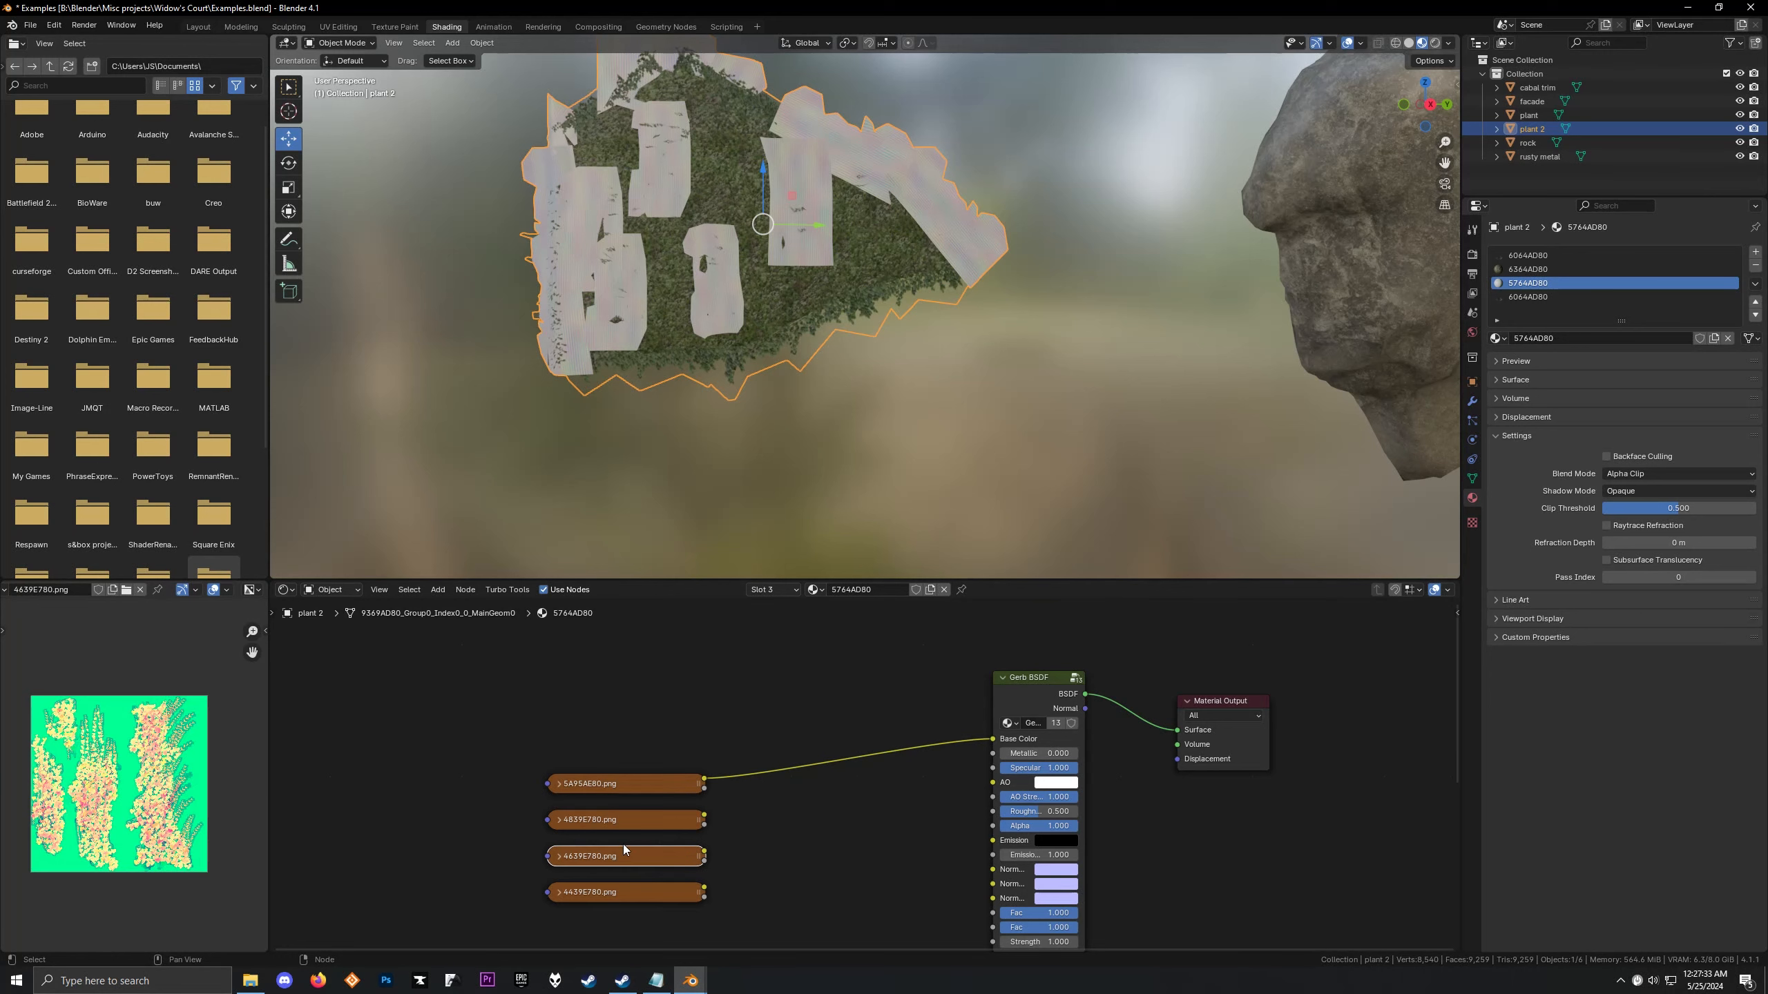
click(644, 826)
click(643, 795)
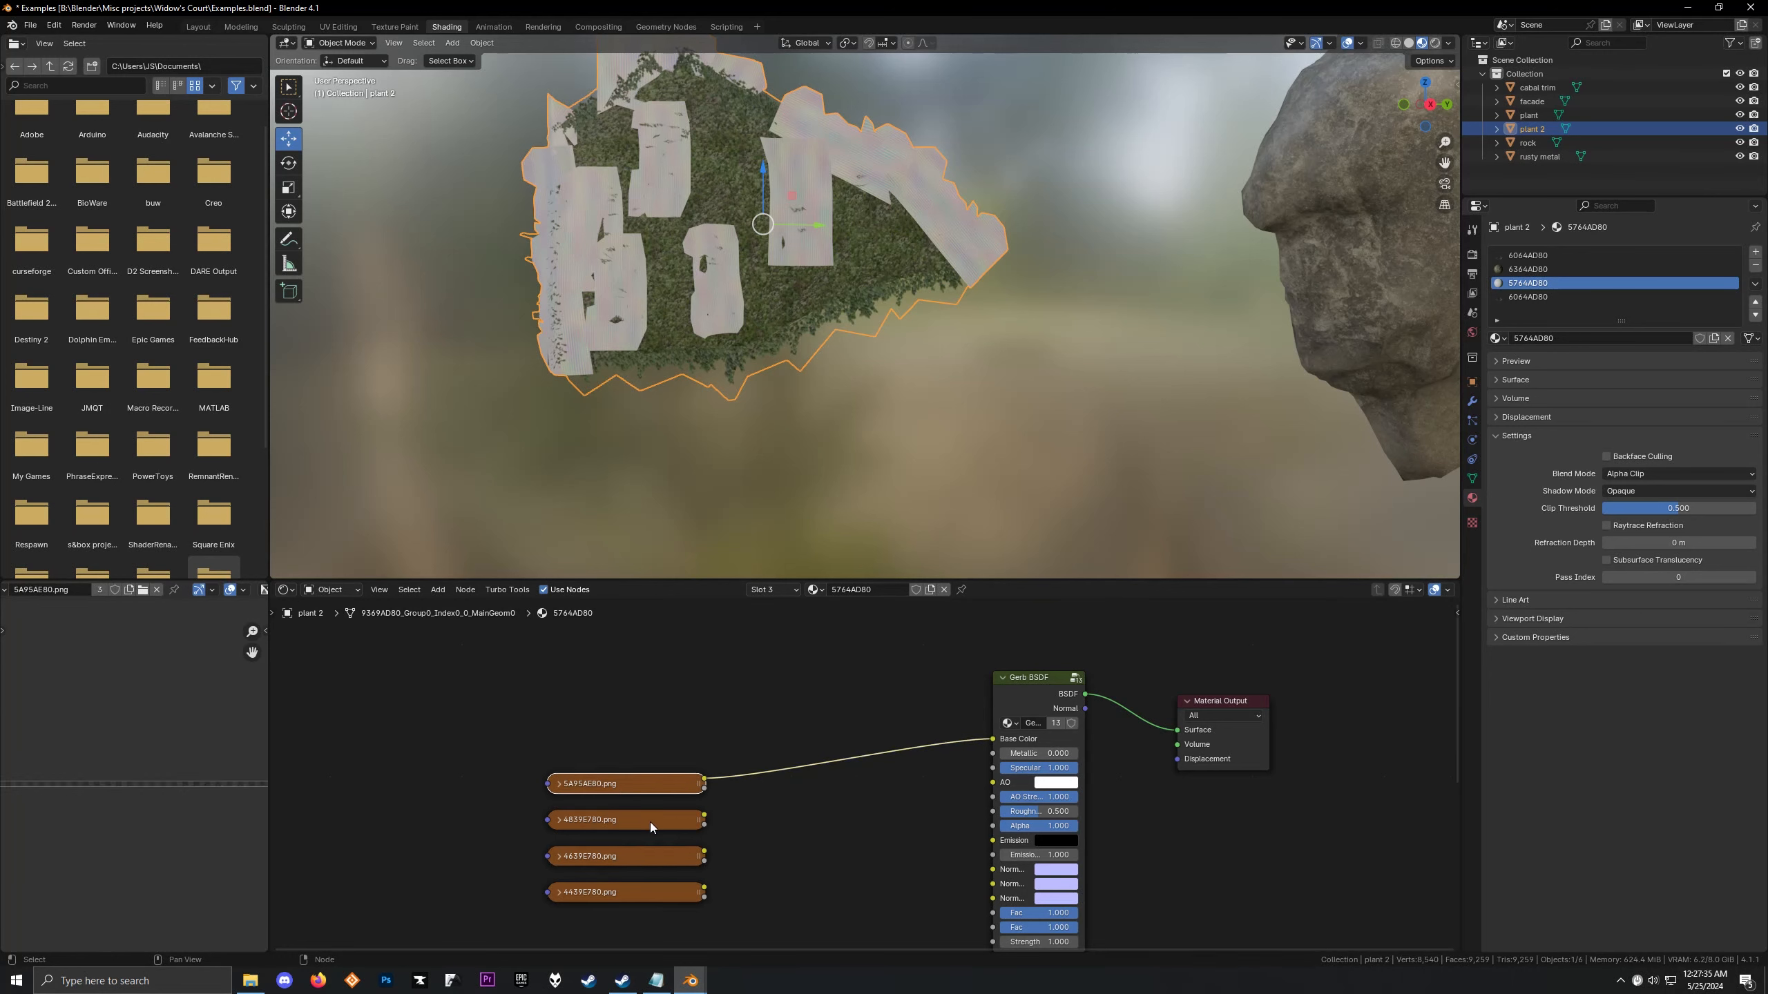
click(649, 822)
click(649, 855)
click(654, 887)
click(638, 822)
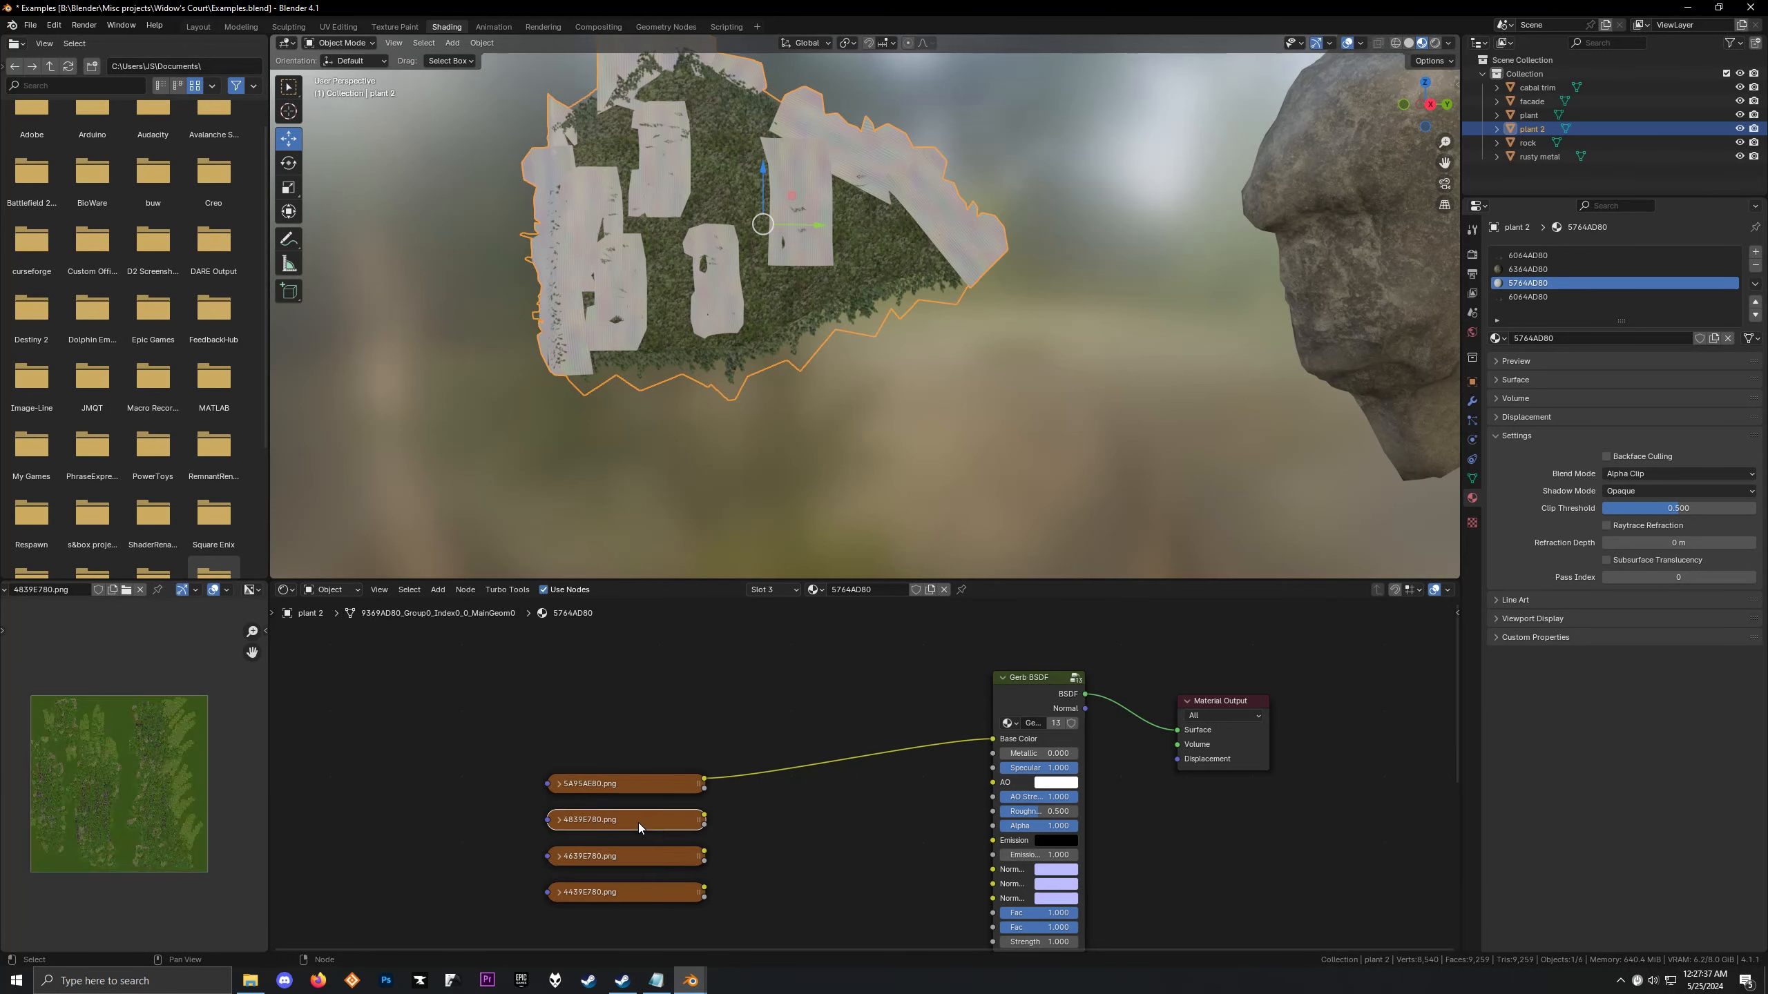
click(641, 856)
click(641, 894)
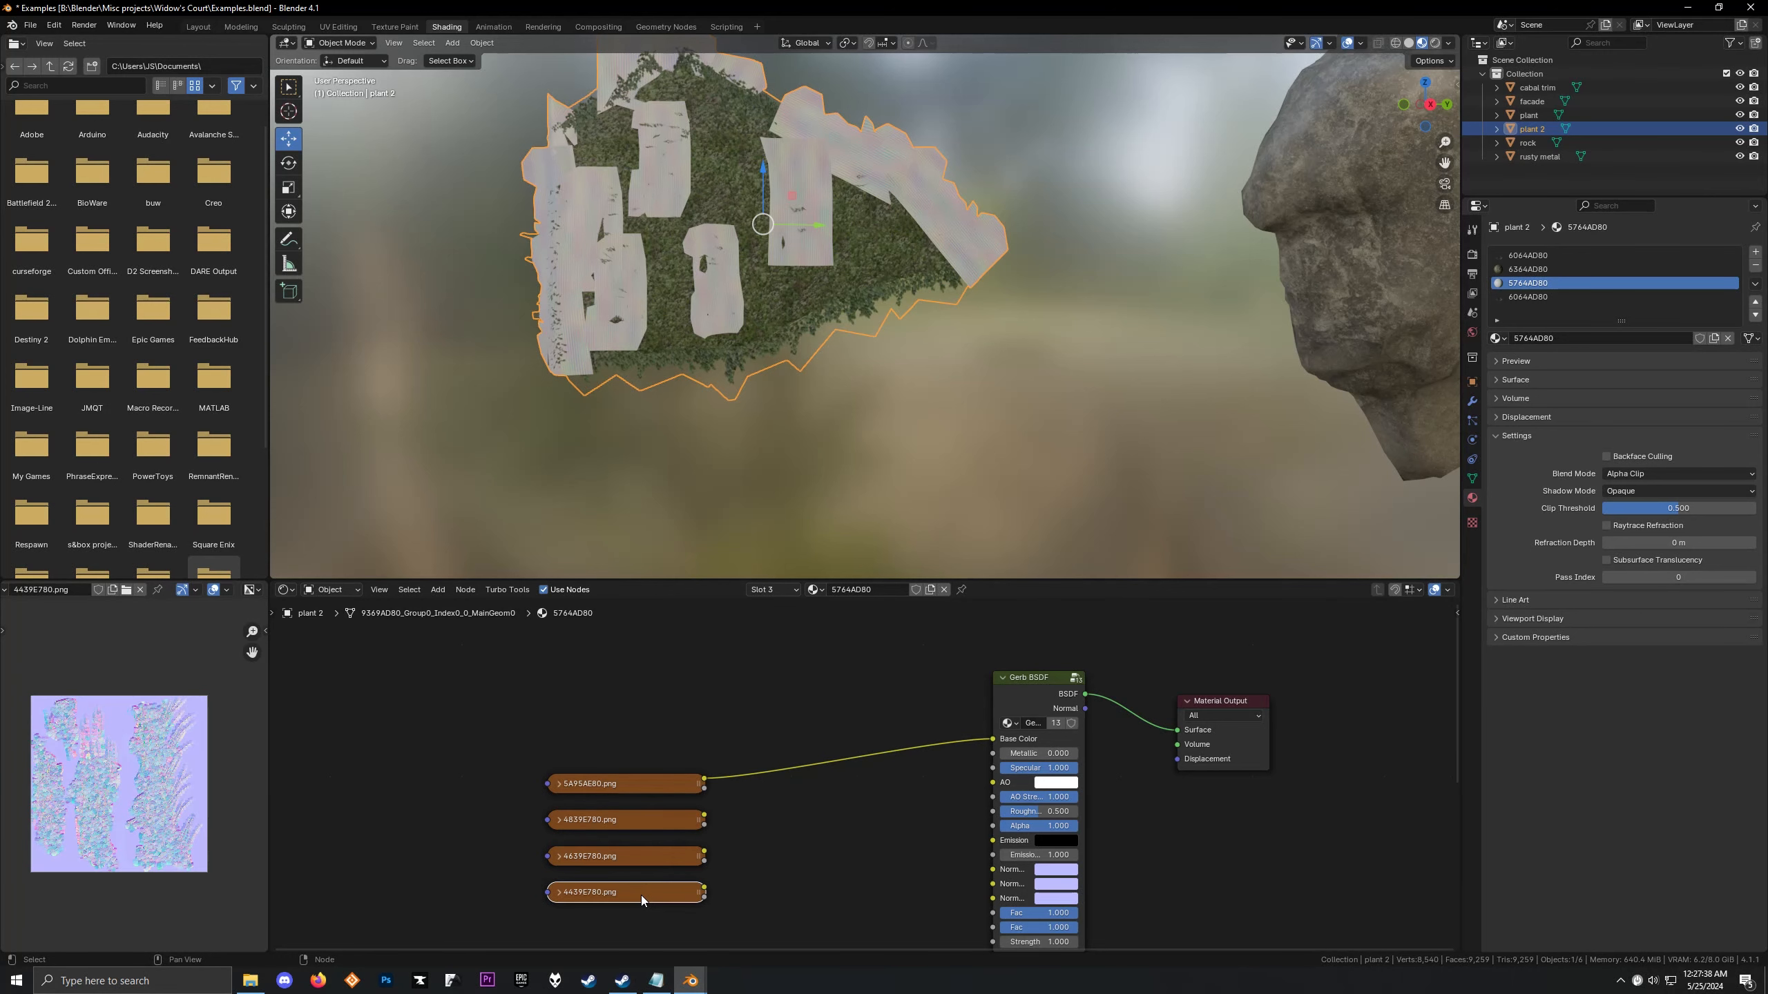
Switch to plant 2's first material, 6064AD80, and preview its four image textures for comparison
click(774, 594)
click(740, 618)
click(641, 826)
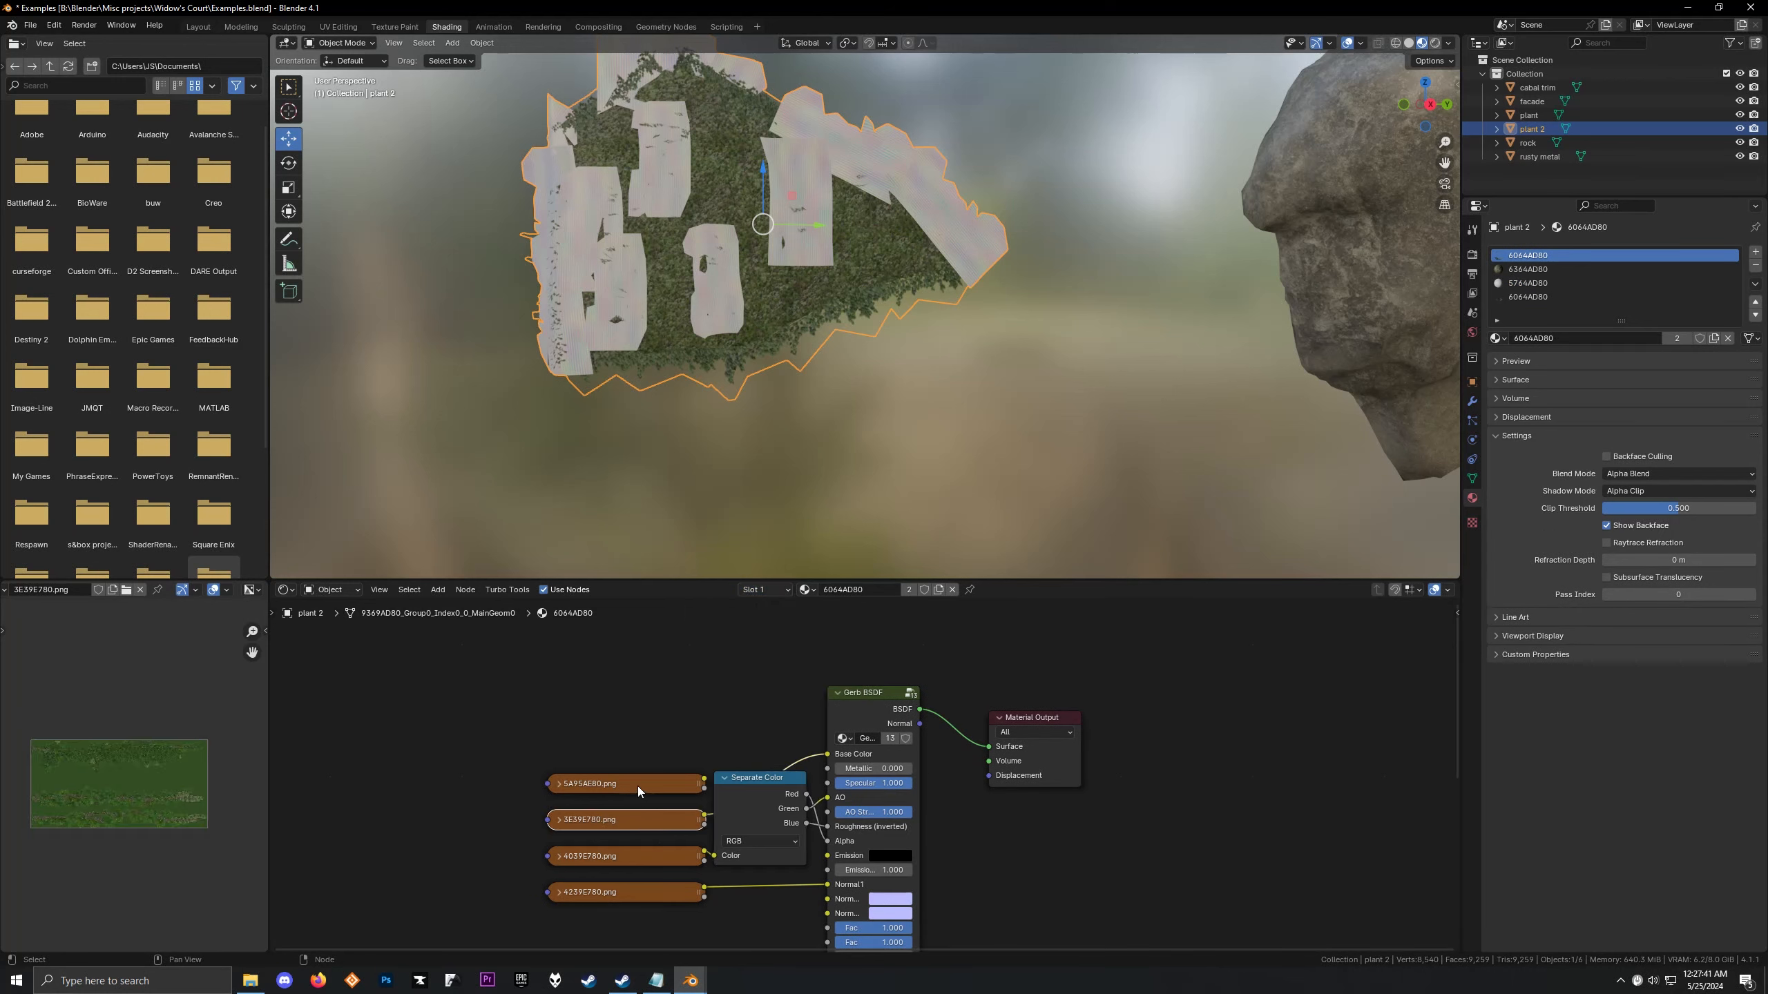
click(638, 786)
click(616, 828)
click(615, 861)
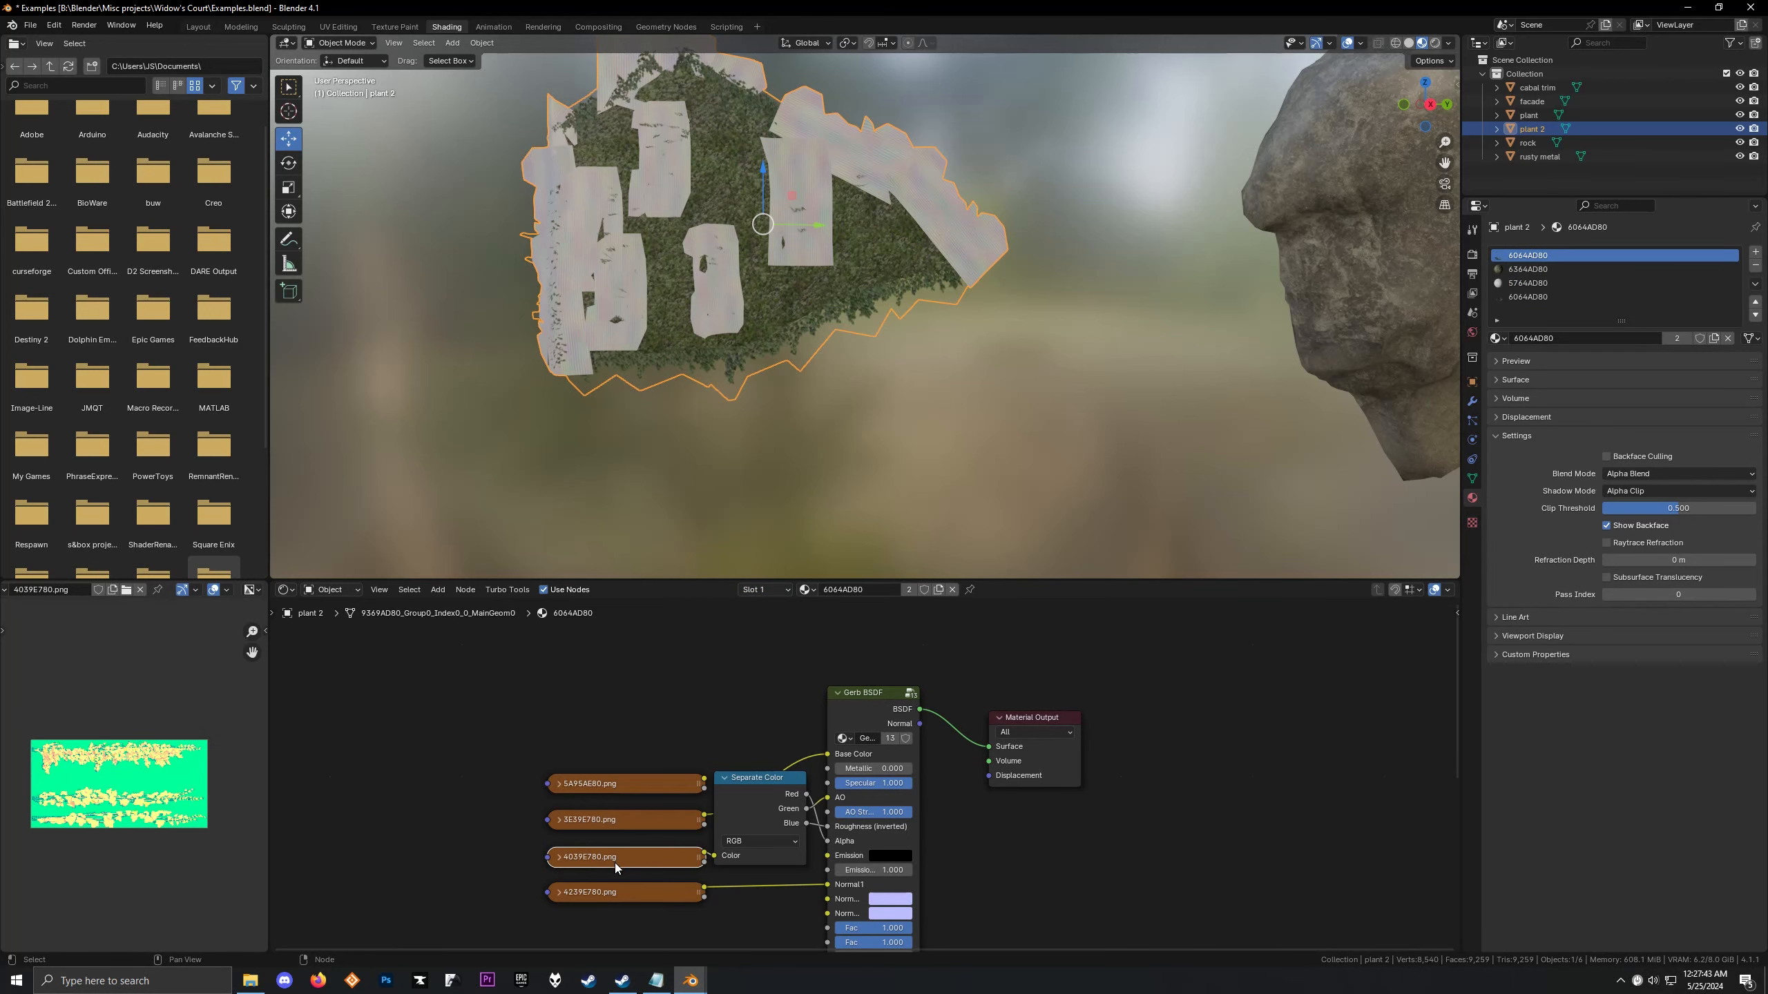
click(611, 890)
Move material 6064AD80's shader nodes away from the textures and group the Separate Color and Gerb BSDF nodes
drag(739, 667, 1038, 831)
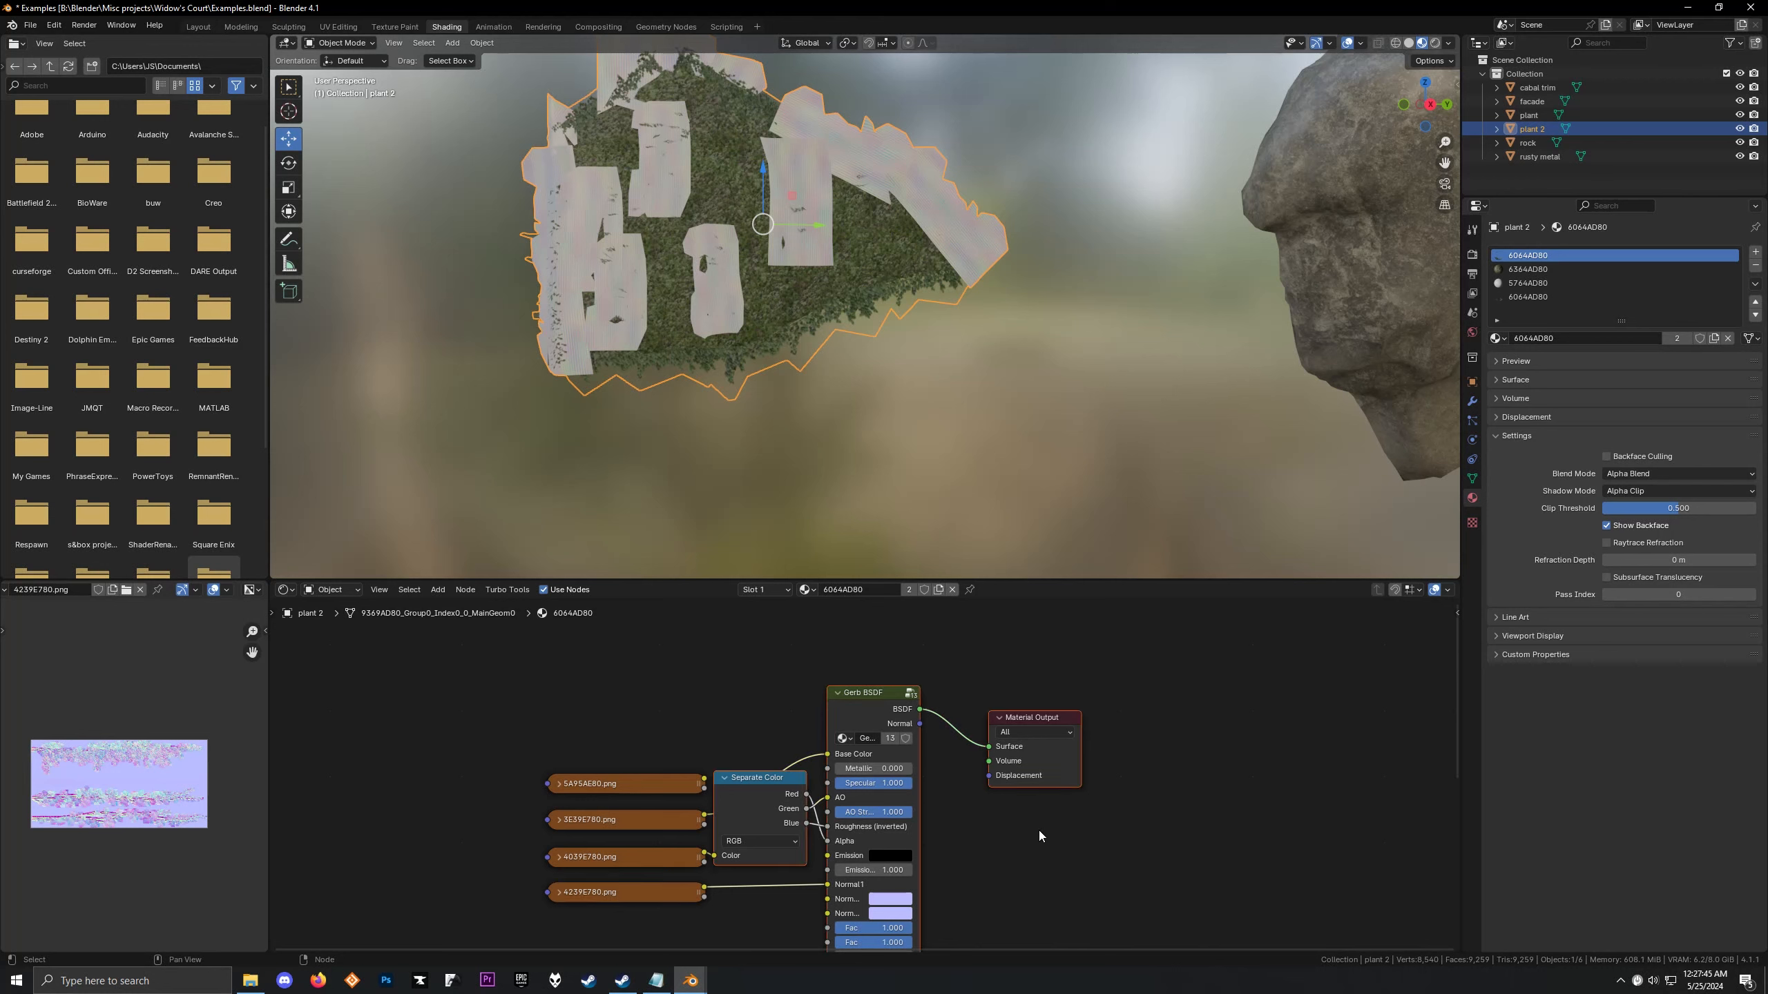
key(g)
click(1141, 835)
drag(801, 647, 1047, 890)
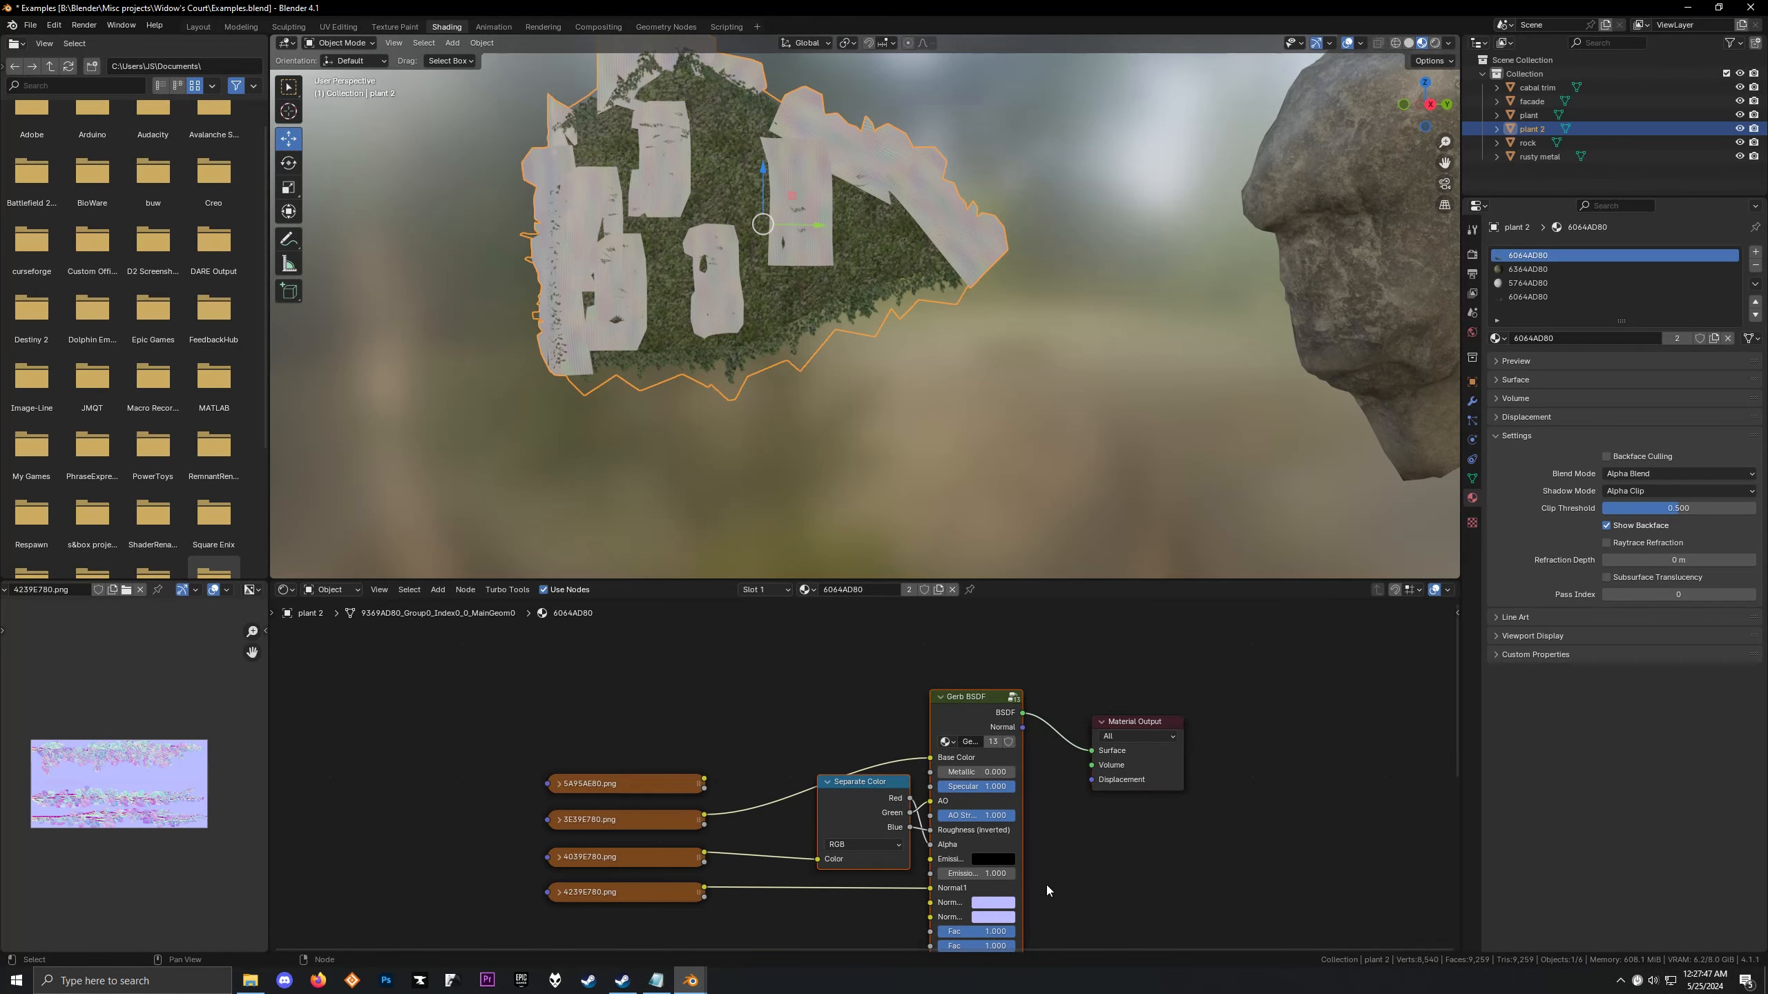
key(ctrl+g)
scroll(715, 851, up, 4)
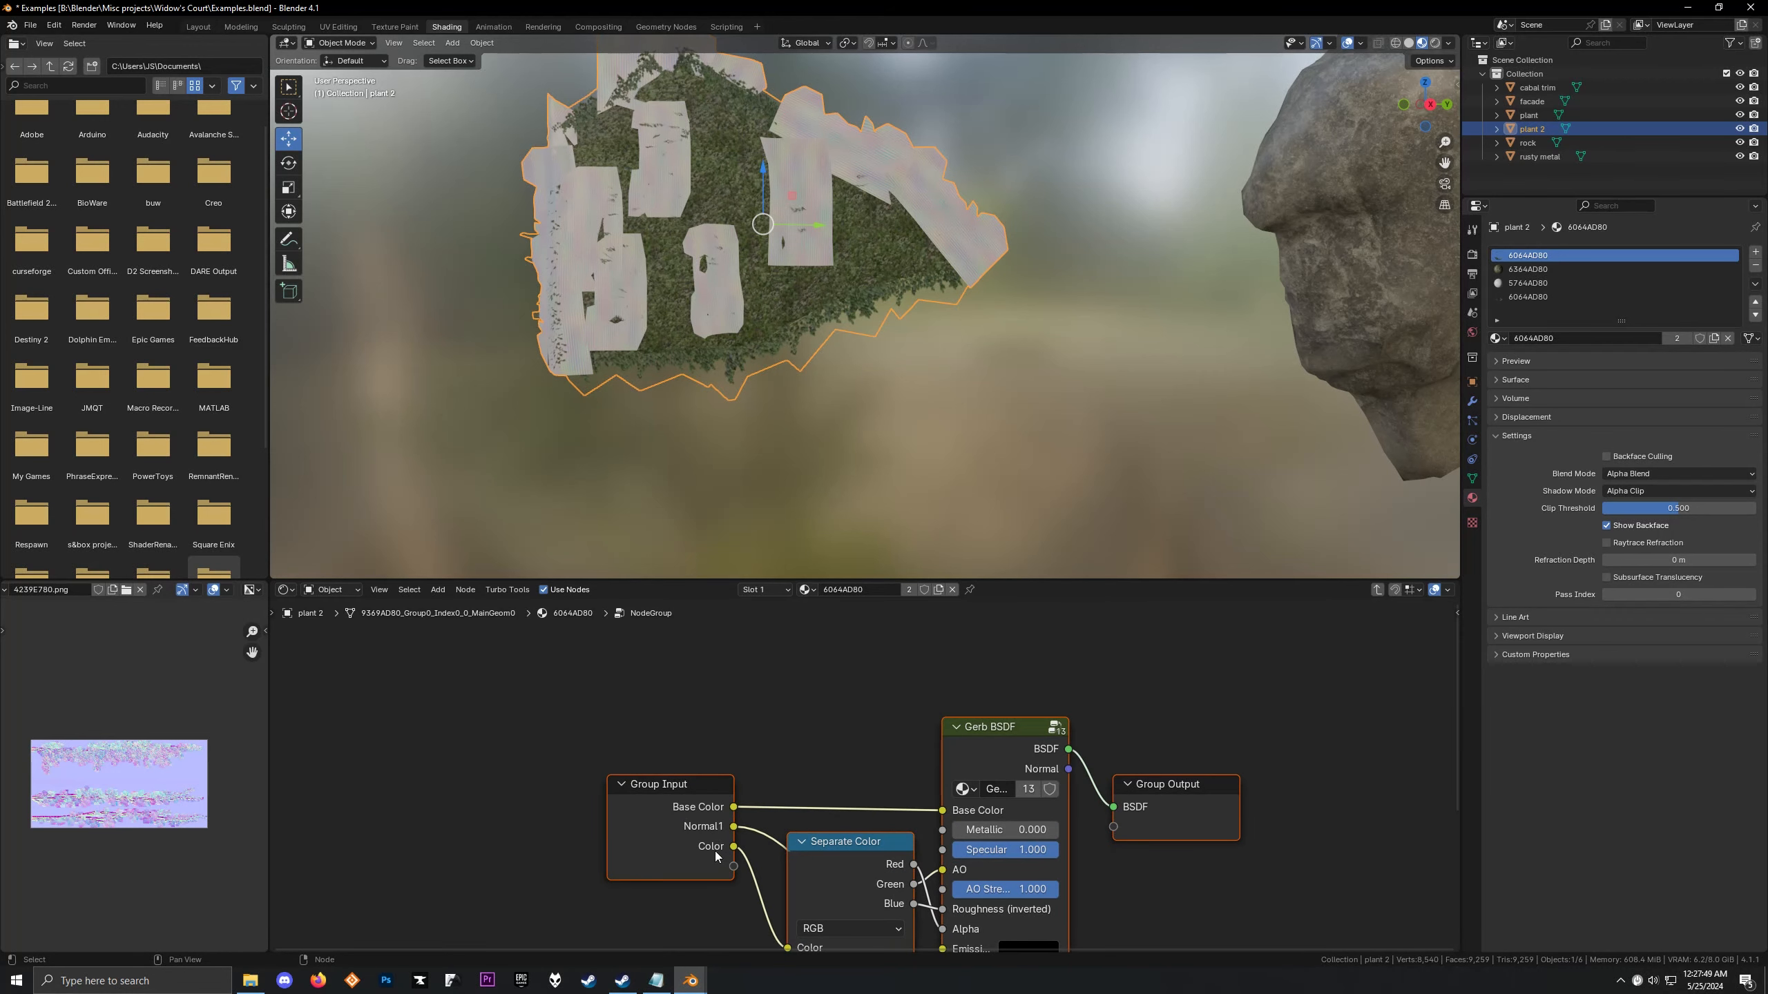
Reorder the new node group's inputs so that Color comes before Normal1
ctrl+middle_drag(677, 745, 651, 734)
click(651, 734)
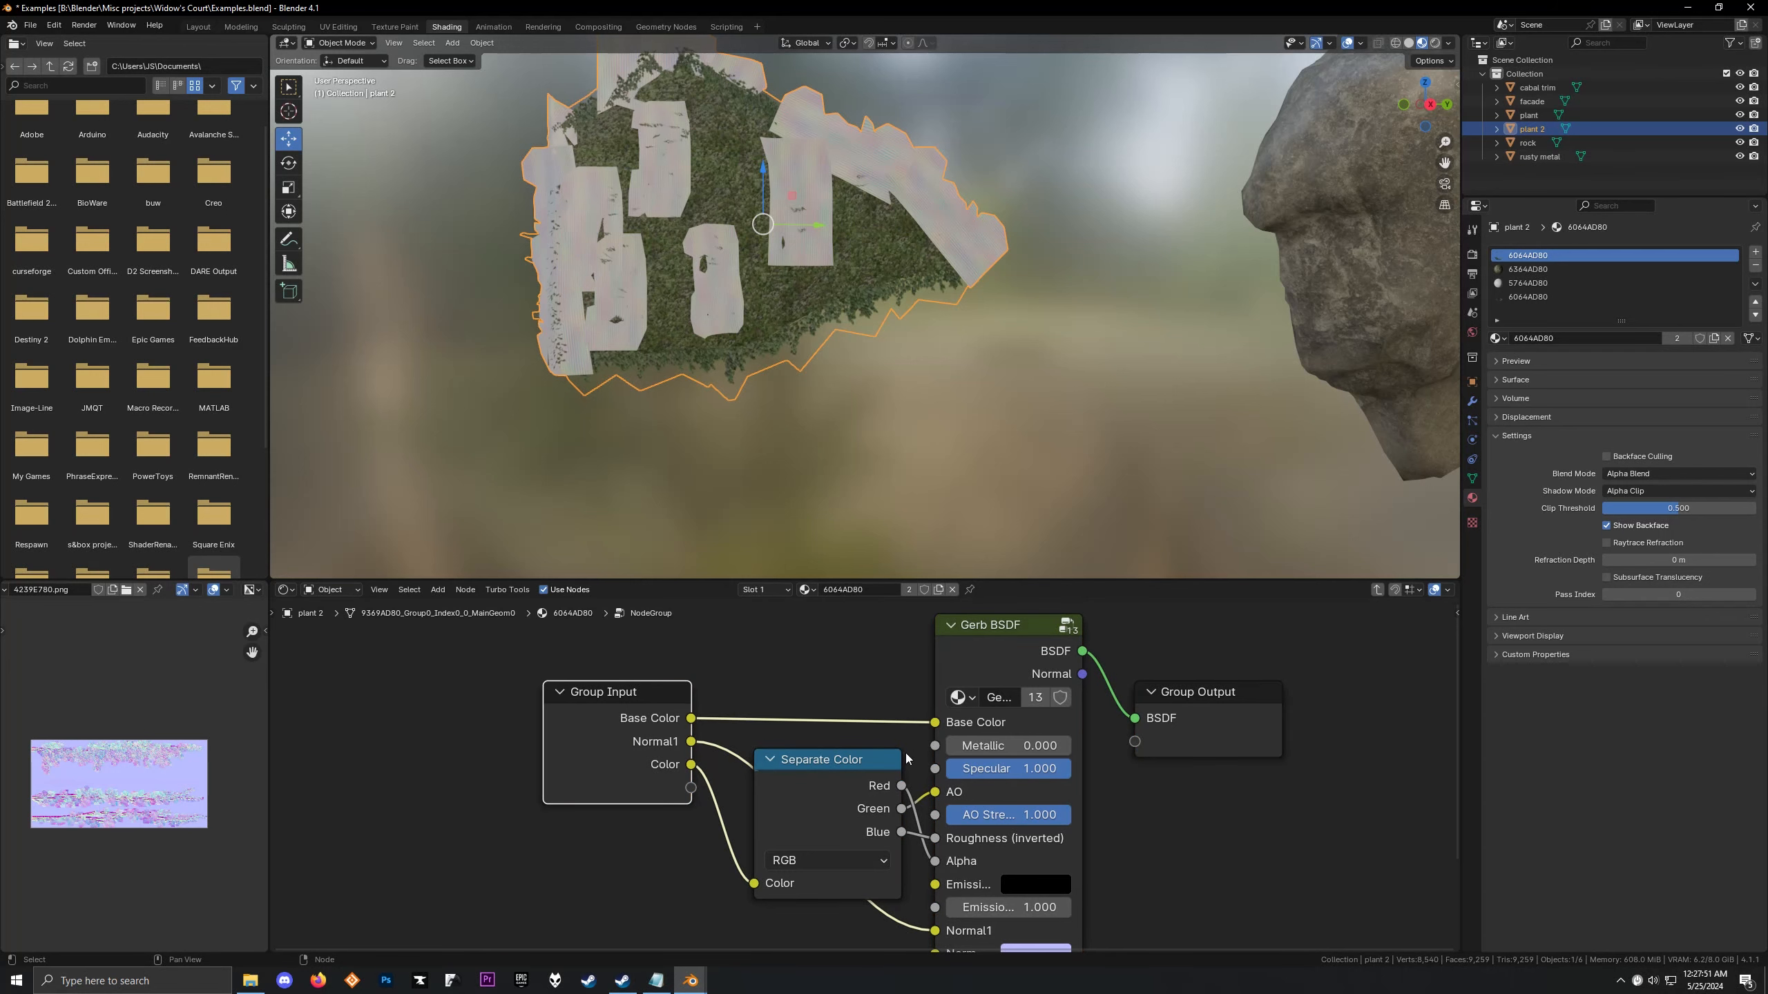
drag(1454, 611, 1365, 663)
click(1350, 678)
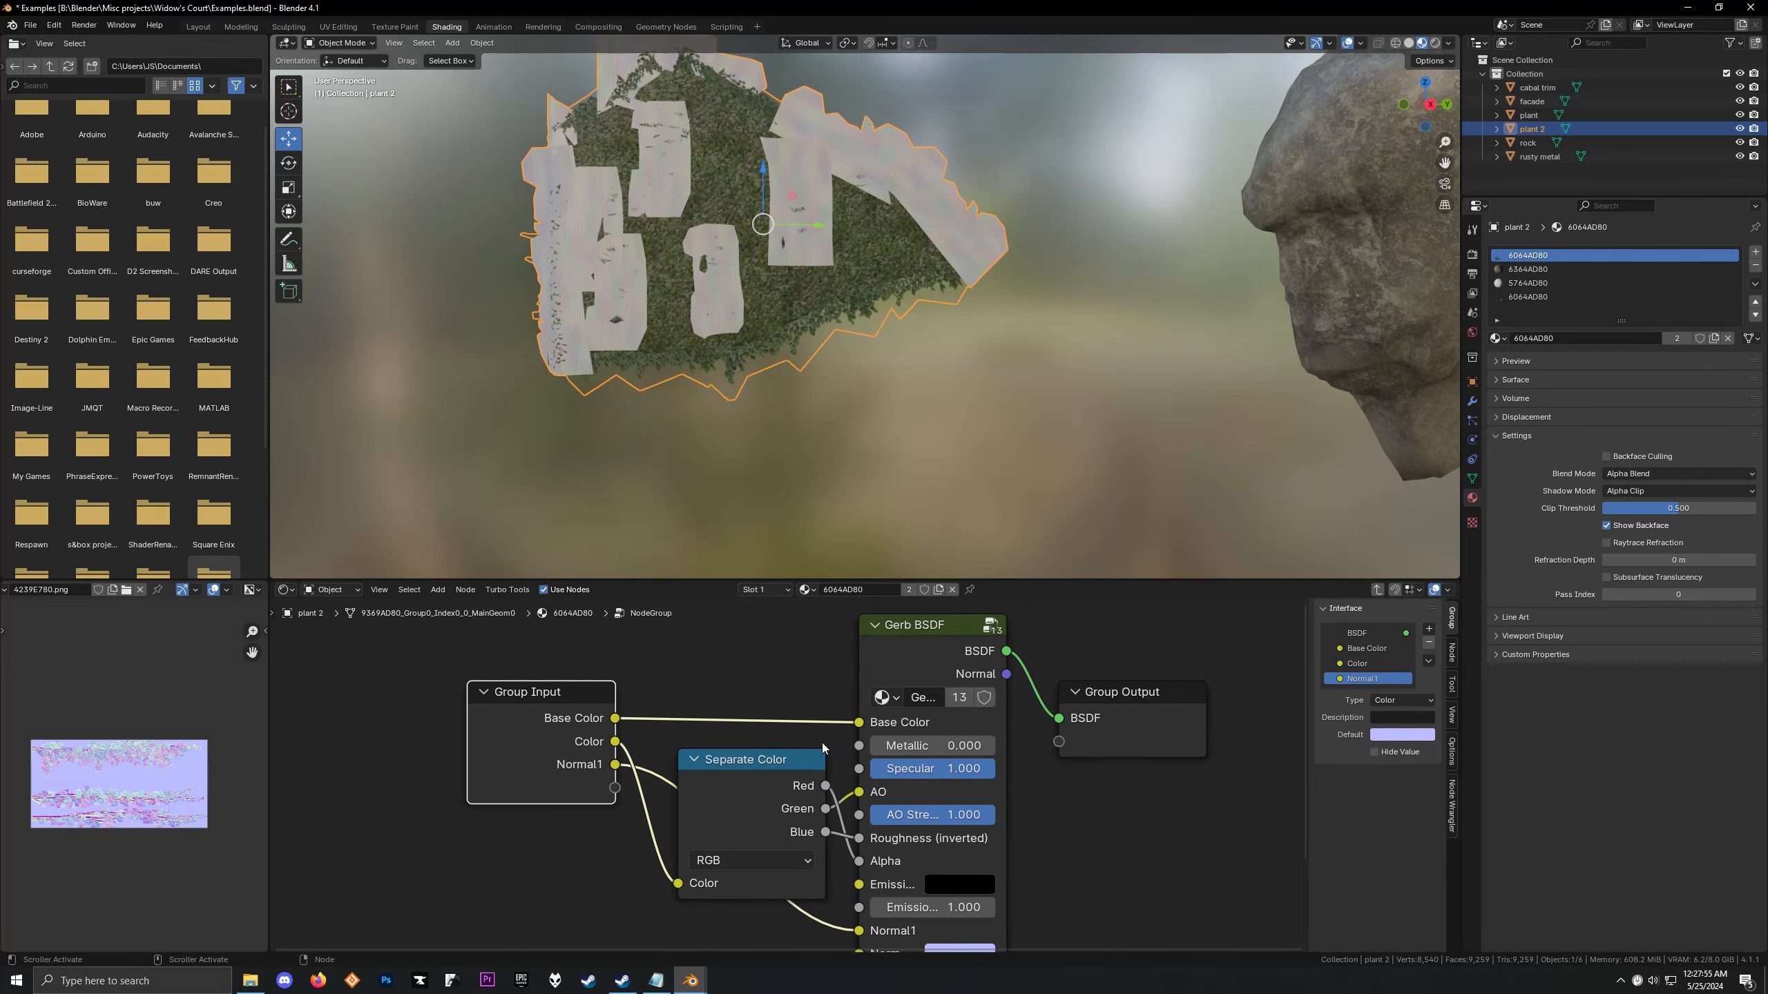
click(718, 791)
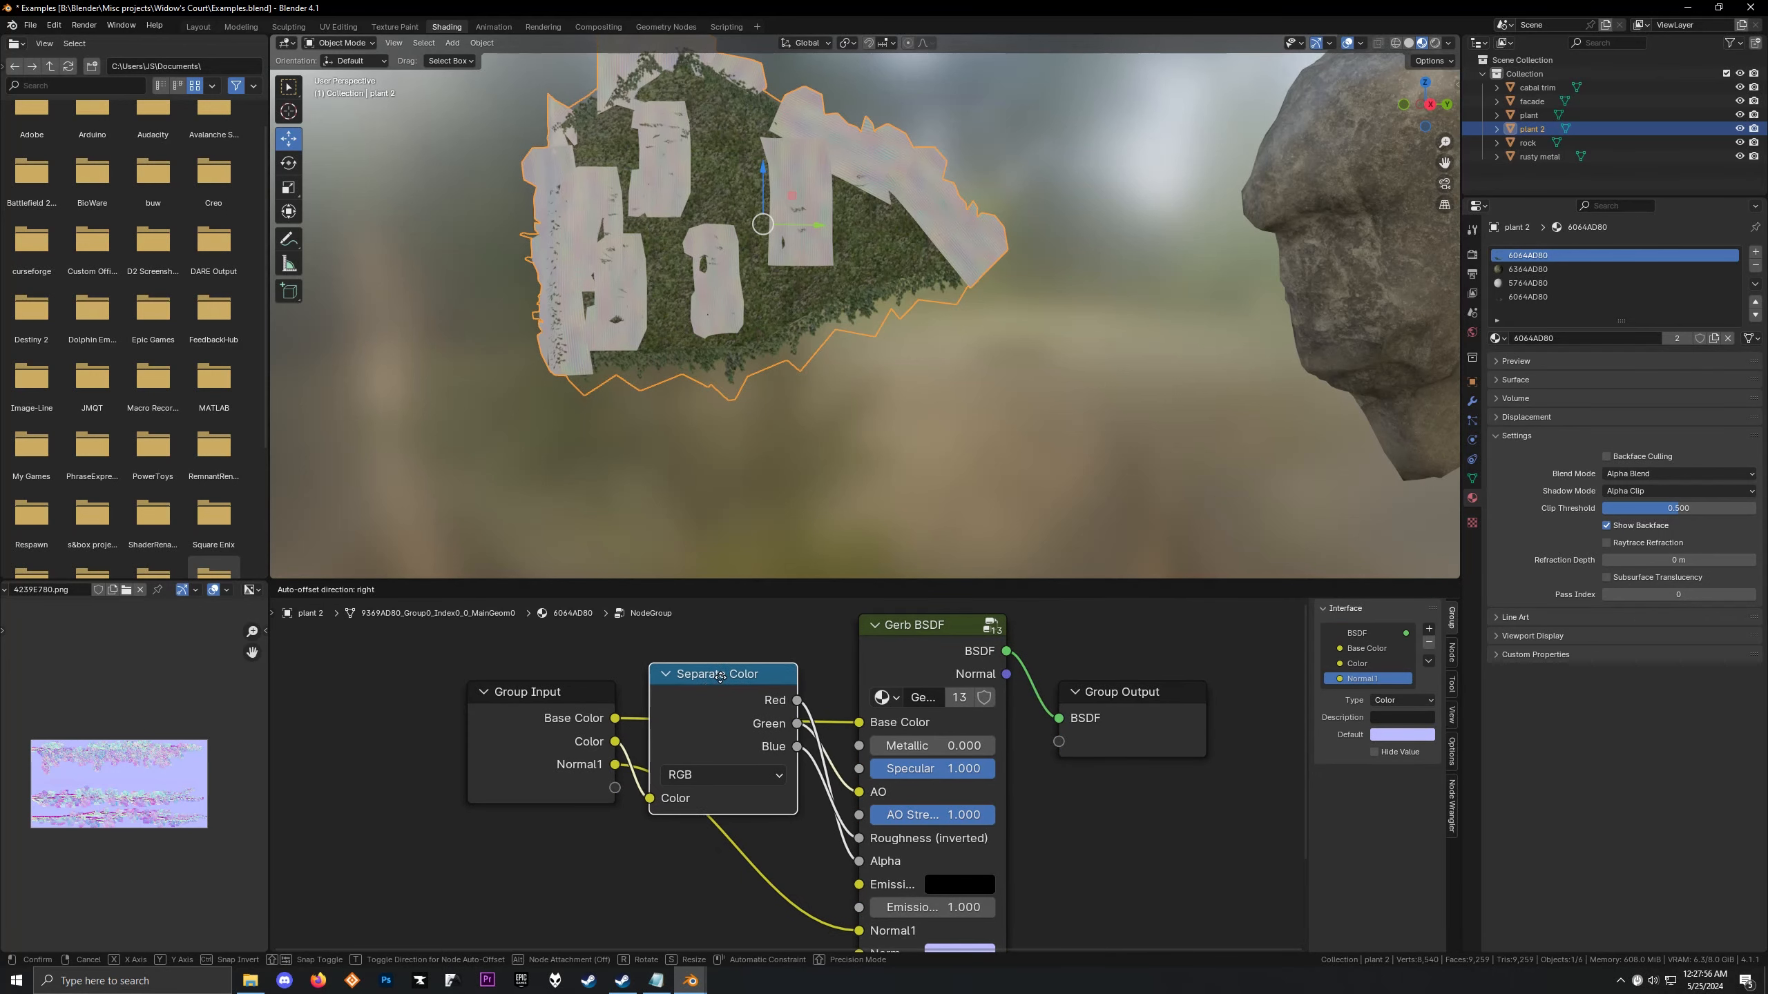
Rename the group's Color input to MRC, give it a bright green default colour, and exit the group
double_click(1355, 665)
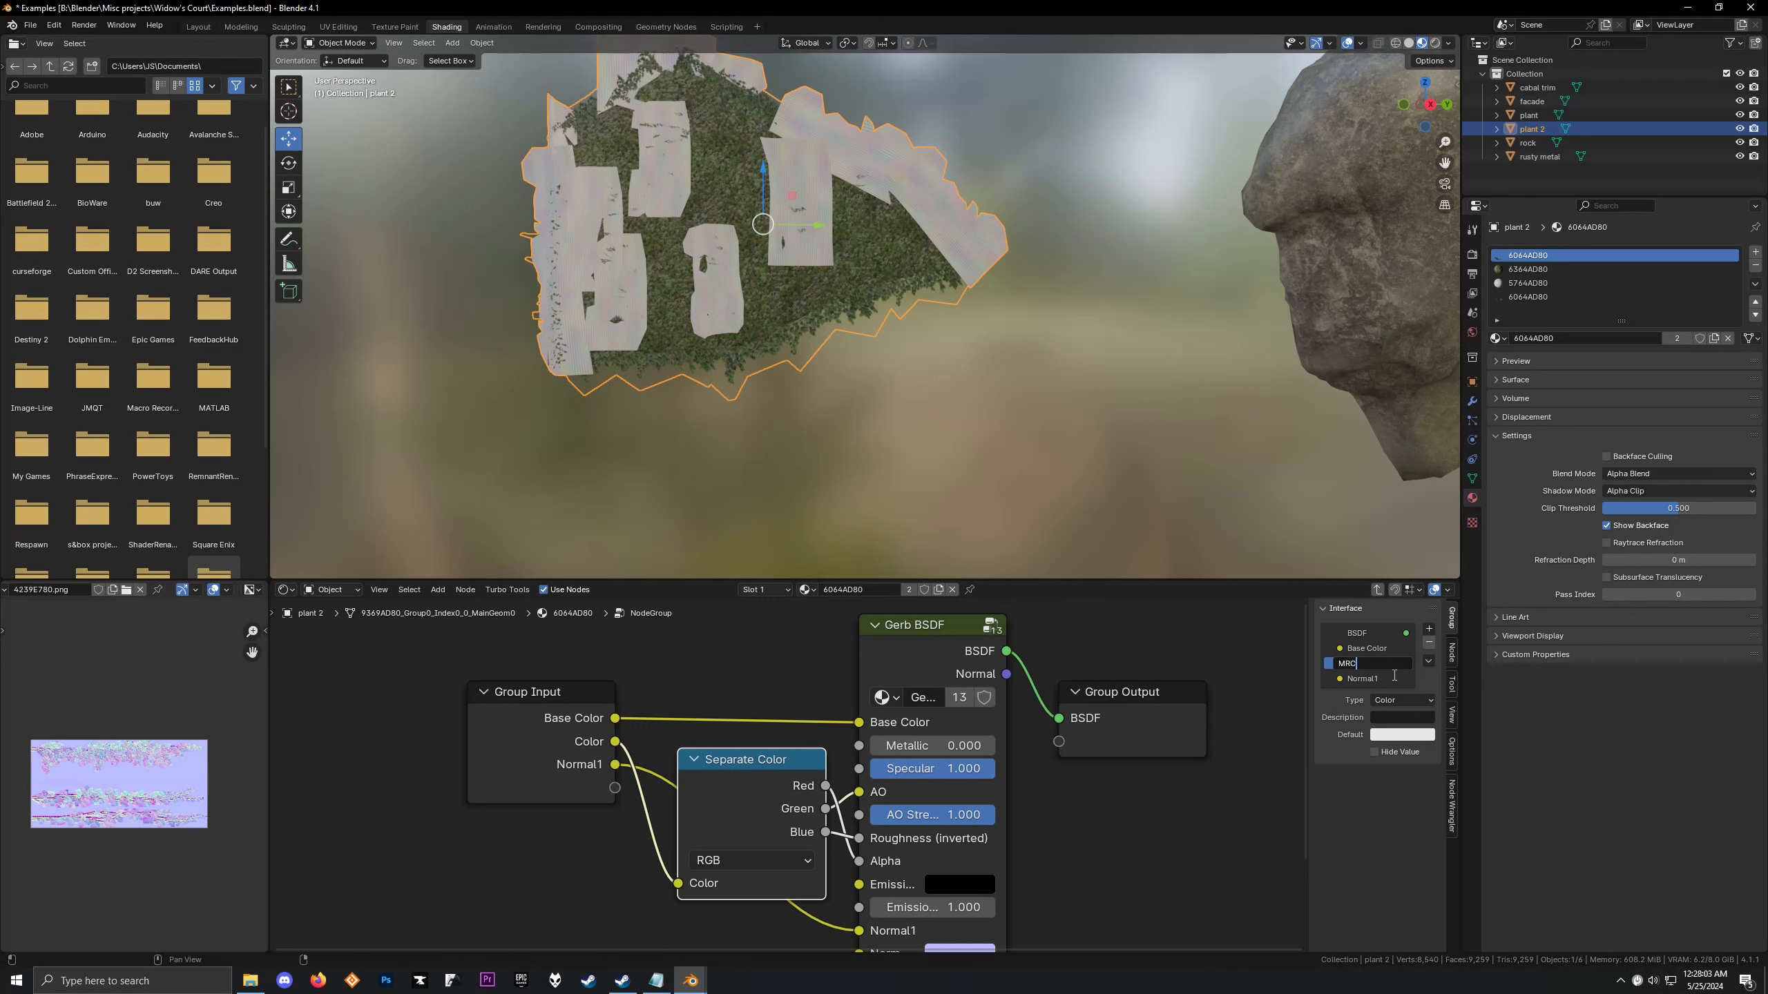
click(1400, 736)
click(1393, 536)
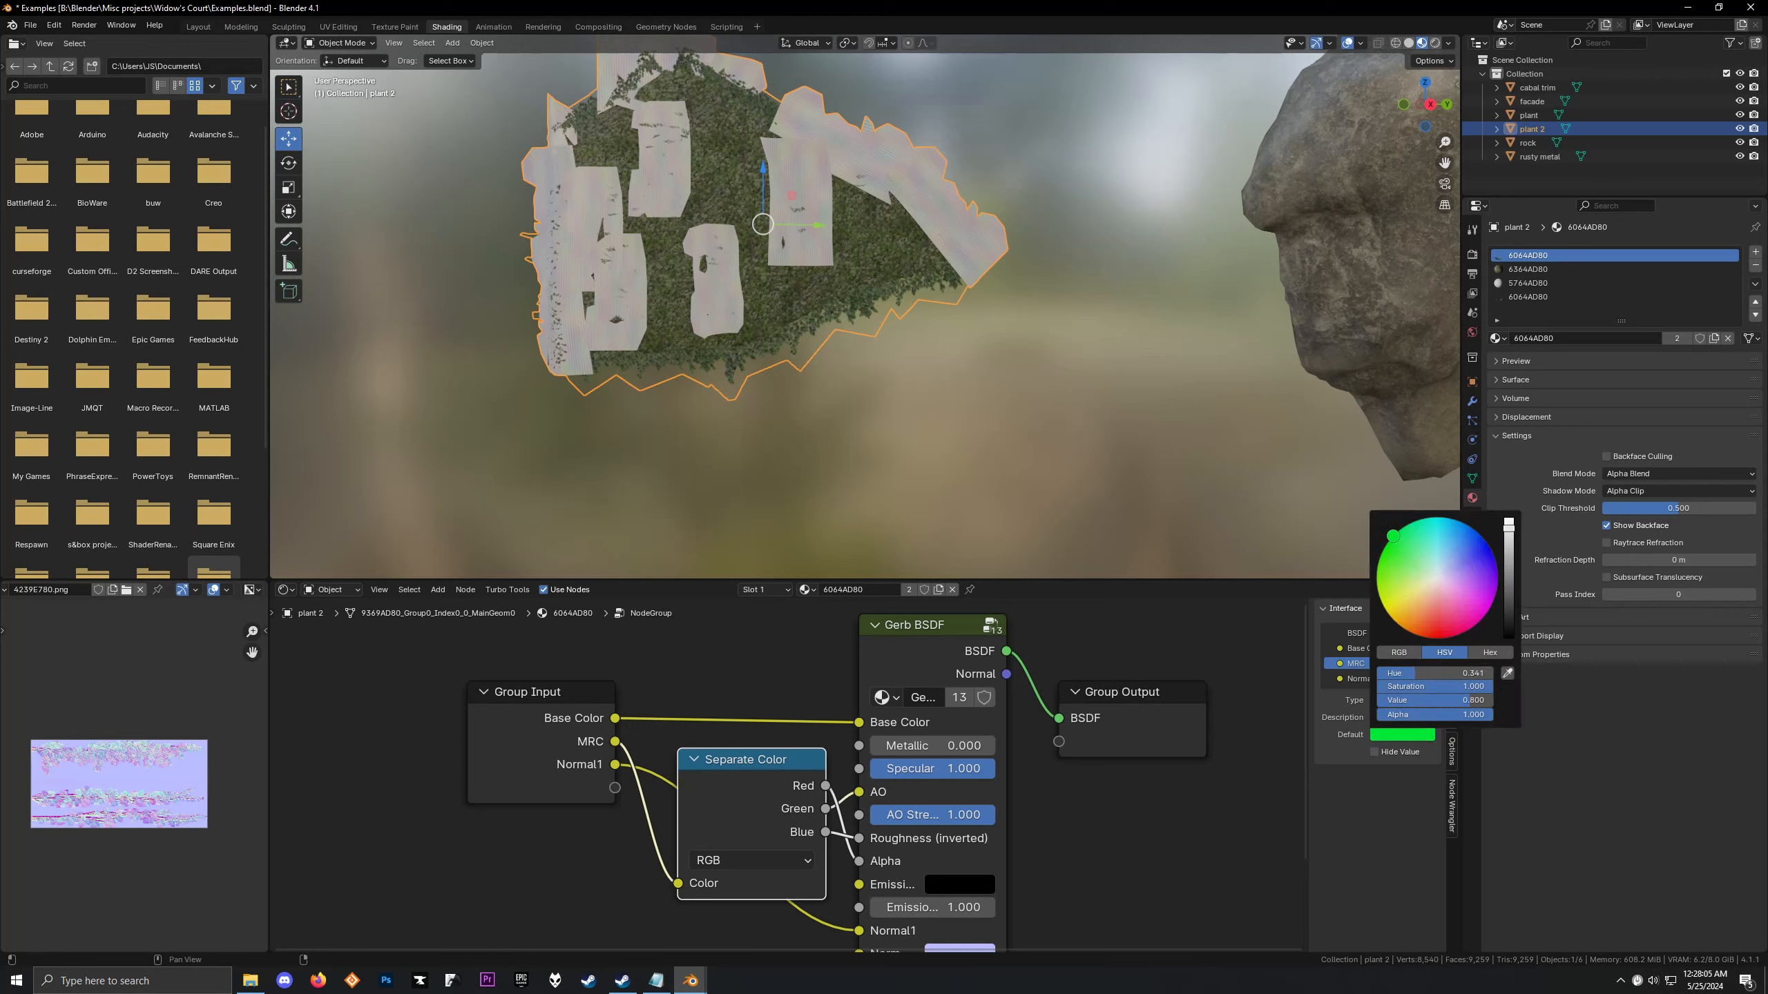
key(Tab)
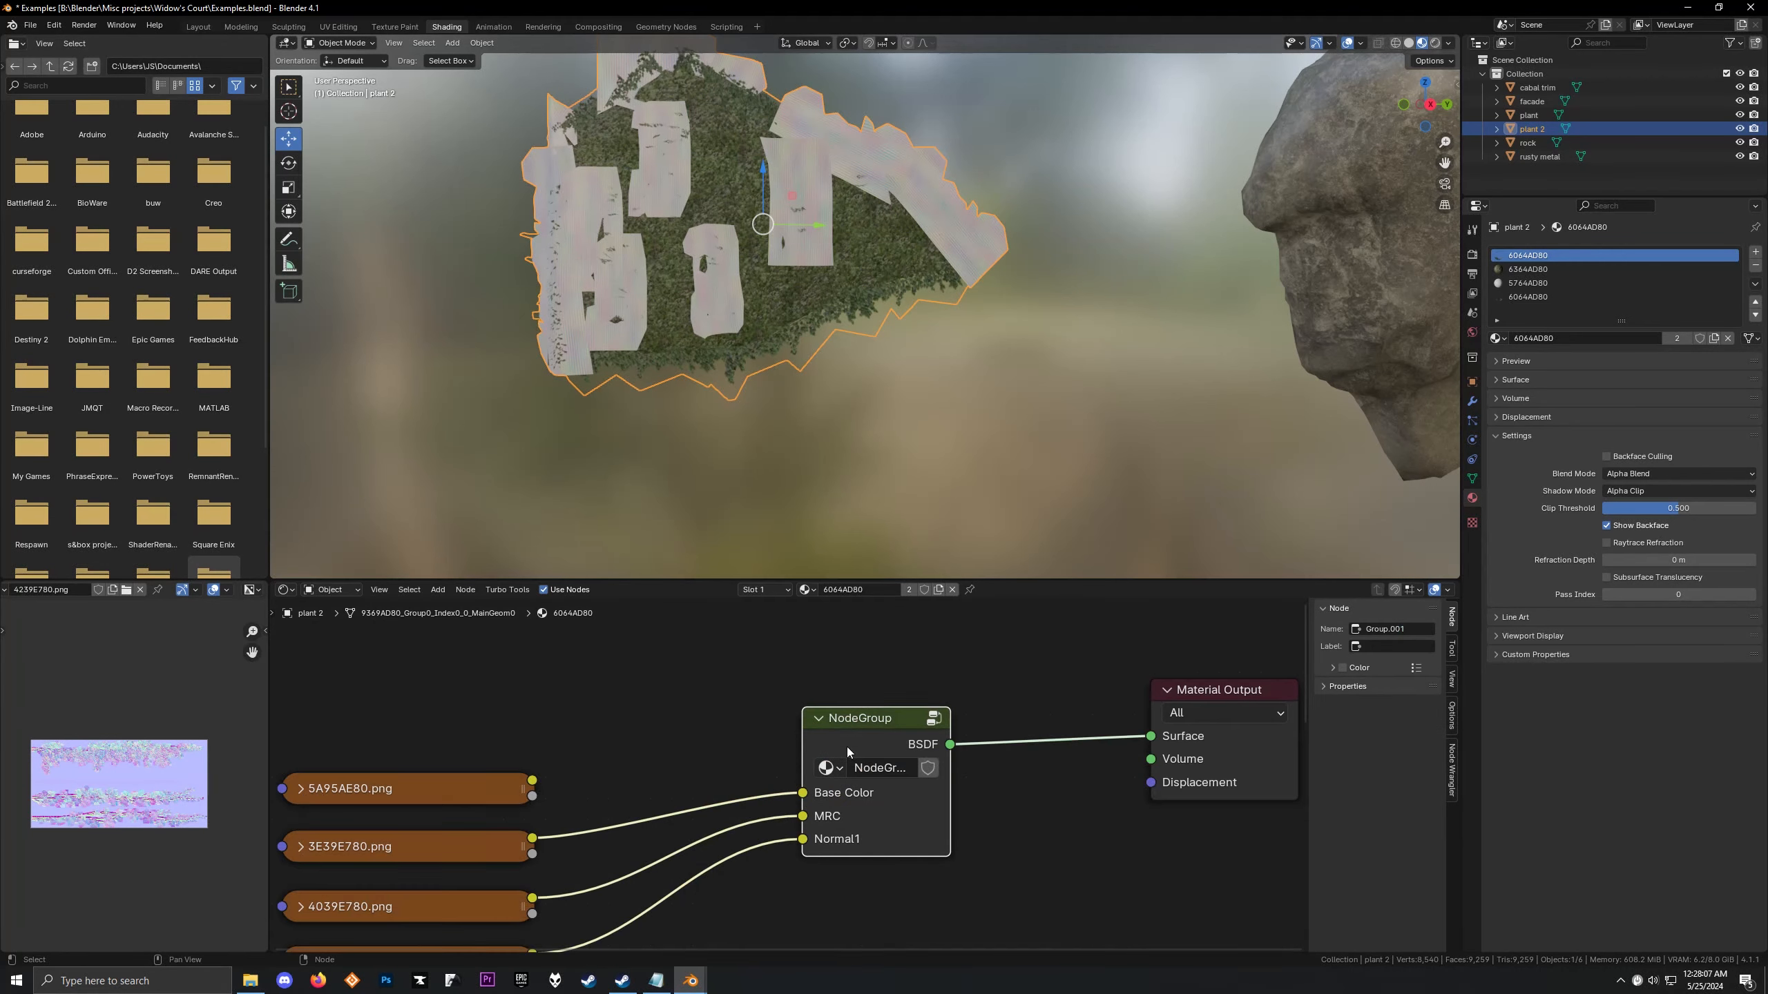
Name the node group NewPlants and check the list of existing node groups
double_click(869, 769)
text(NewPla)
key(shift+a)
mouse_move(719, 845)
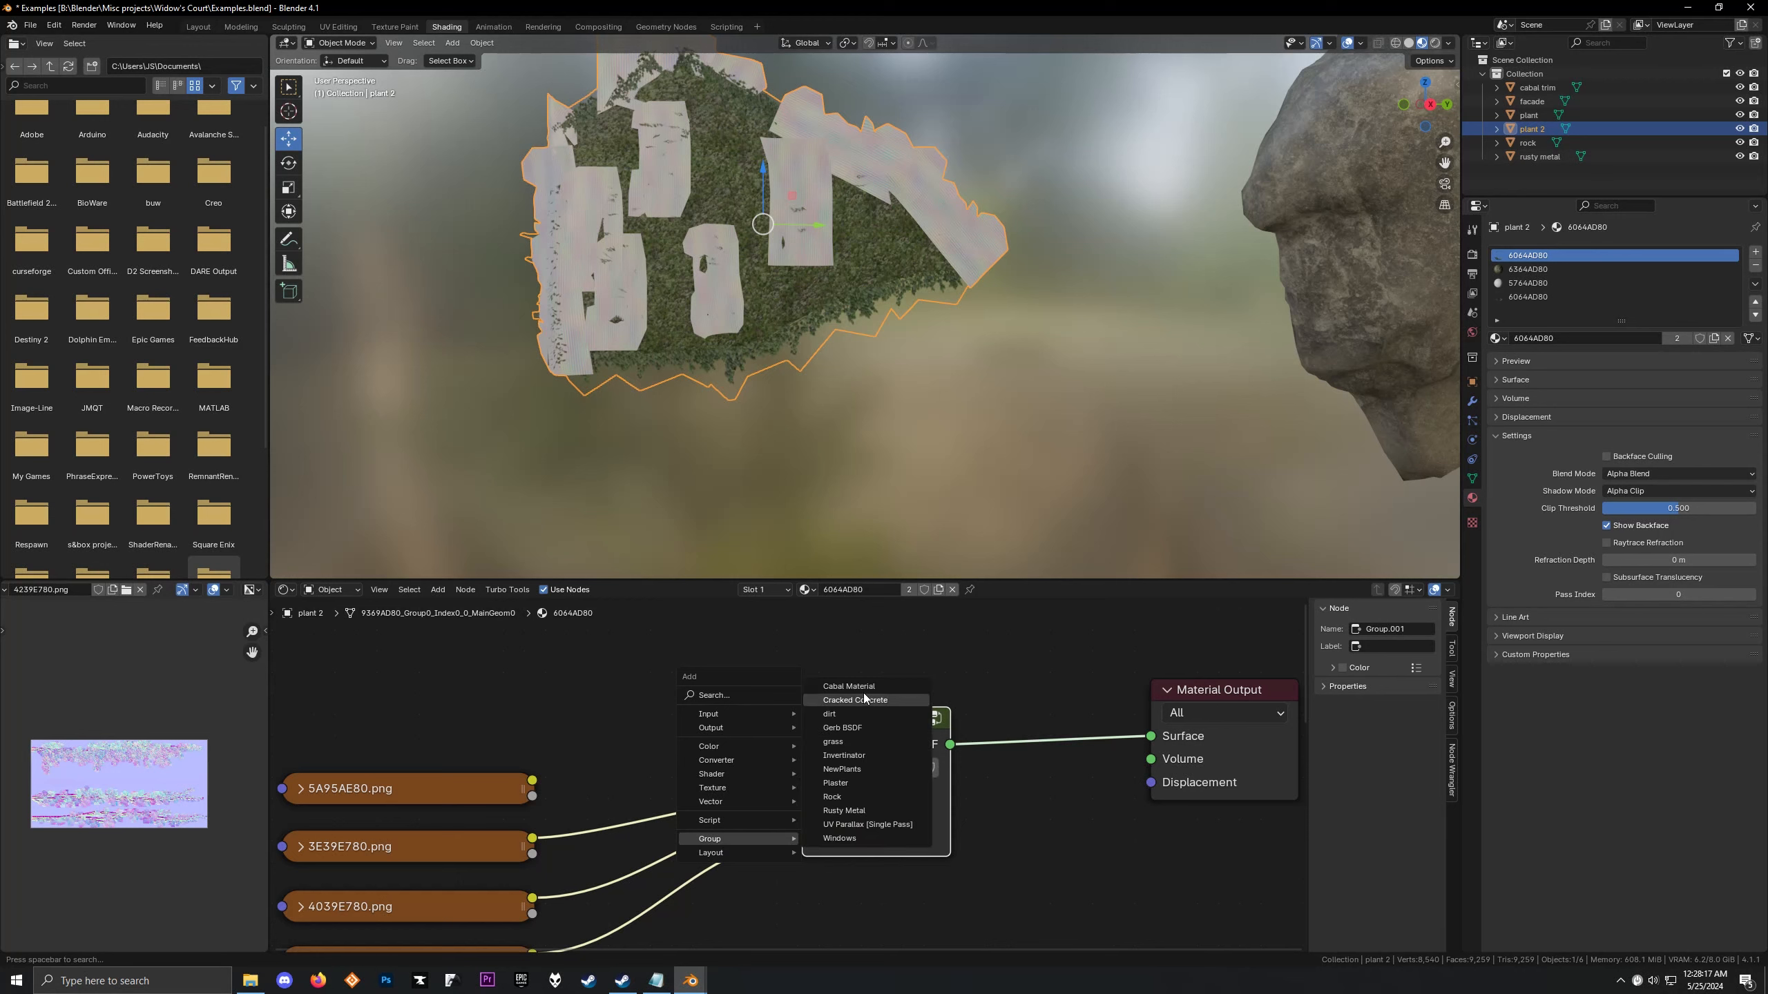
Rename the node group to Plant
click(871, 769)
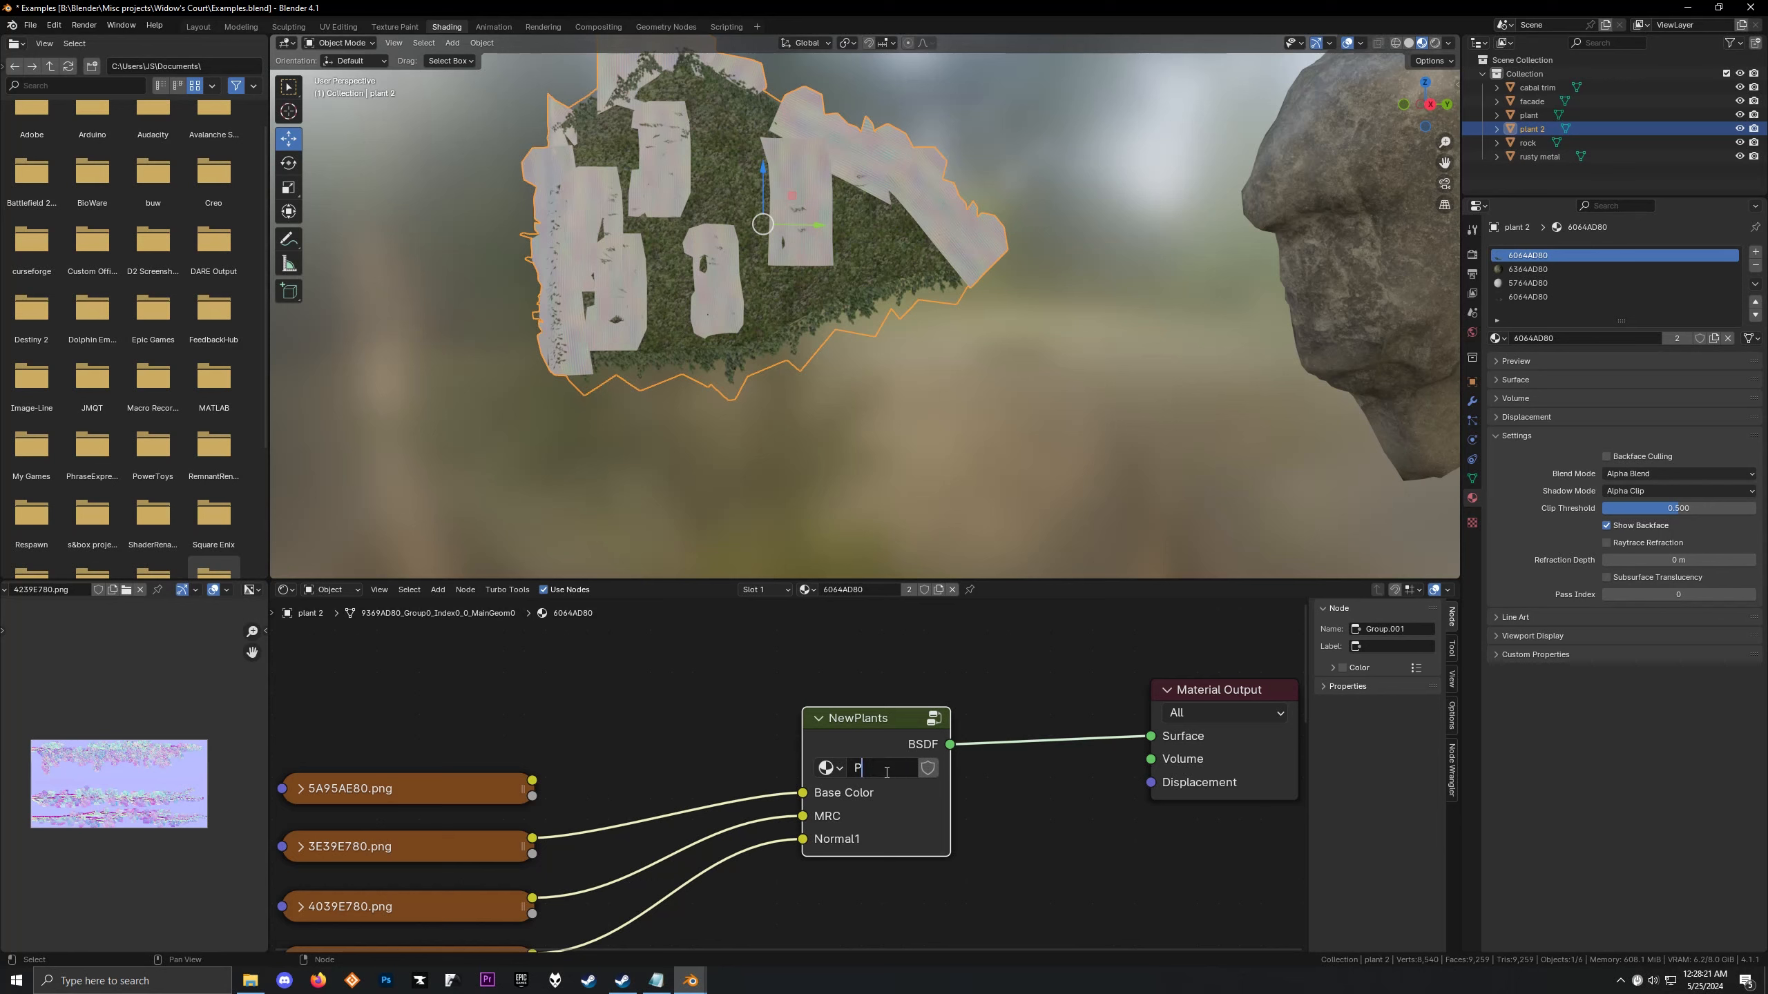
text(Plant)
key(Return)
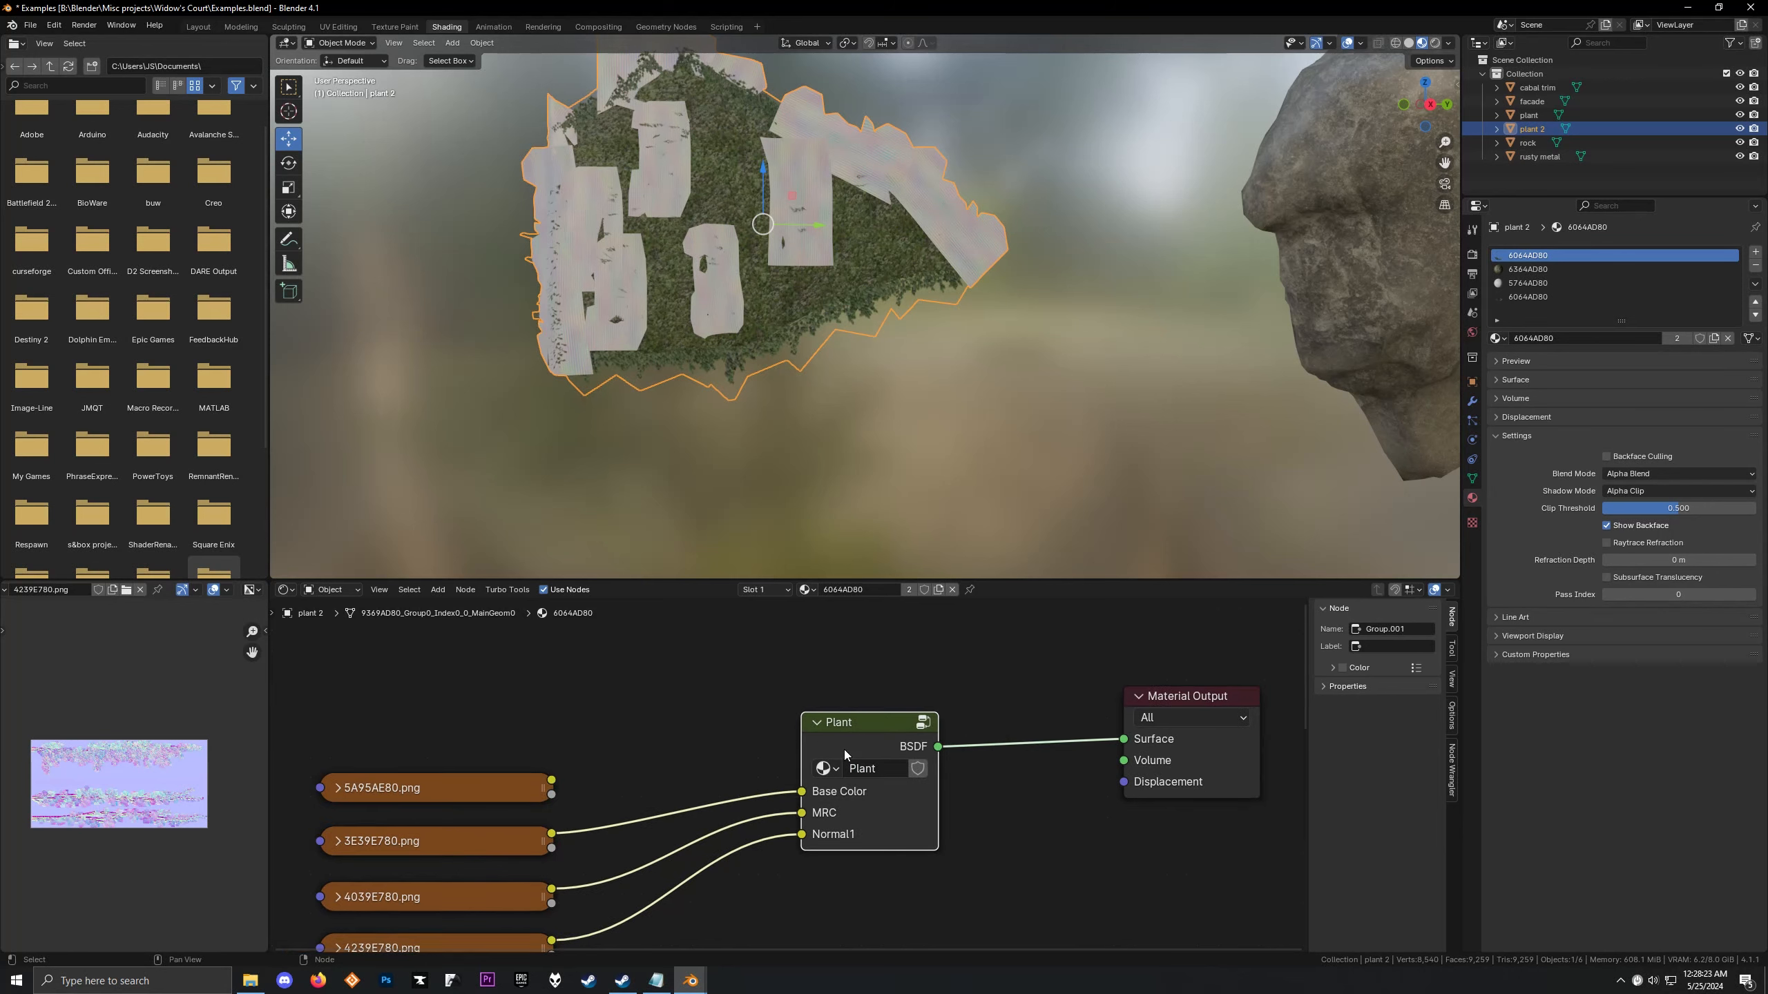
Purge the file's unused data-blocks and check the list of available node groups
scroll(694, 777, down, 3)
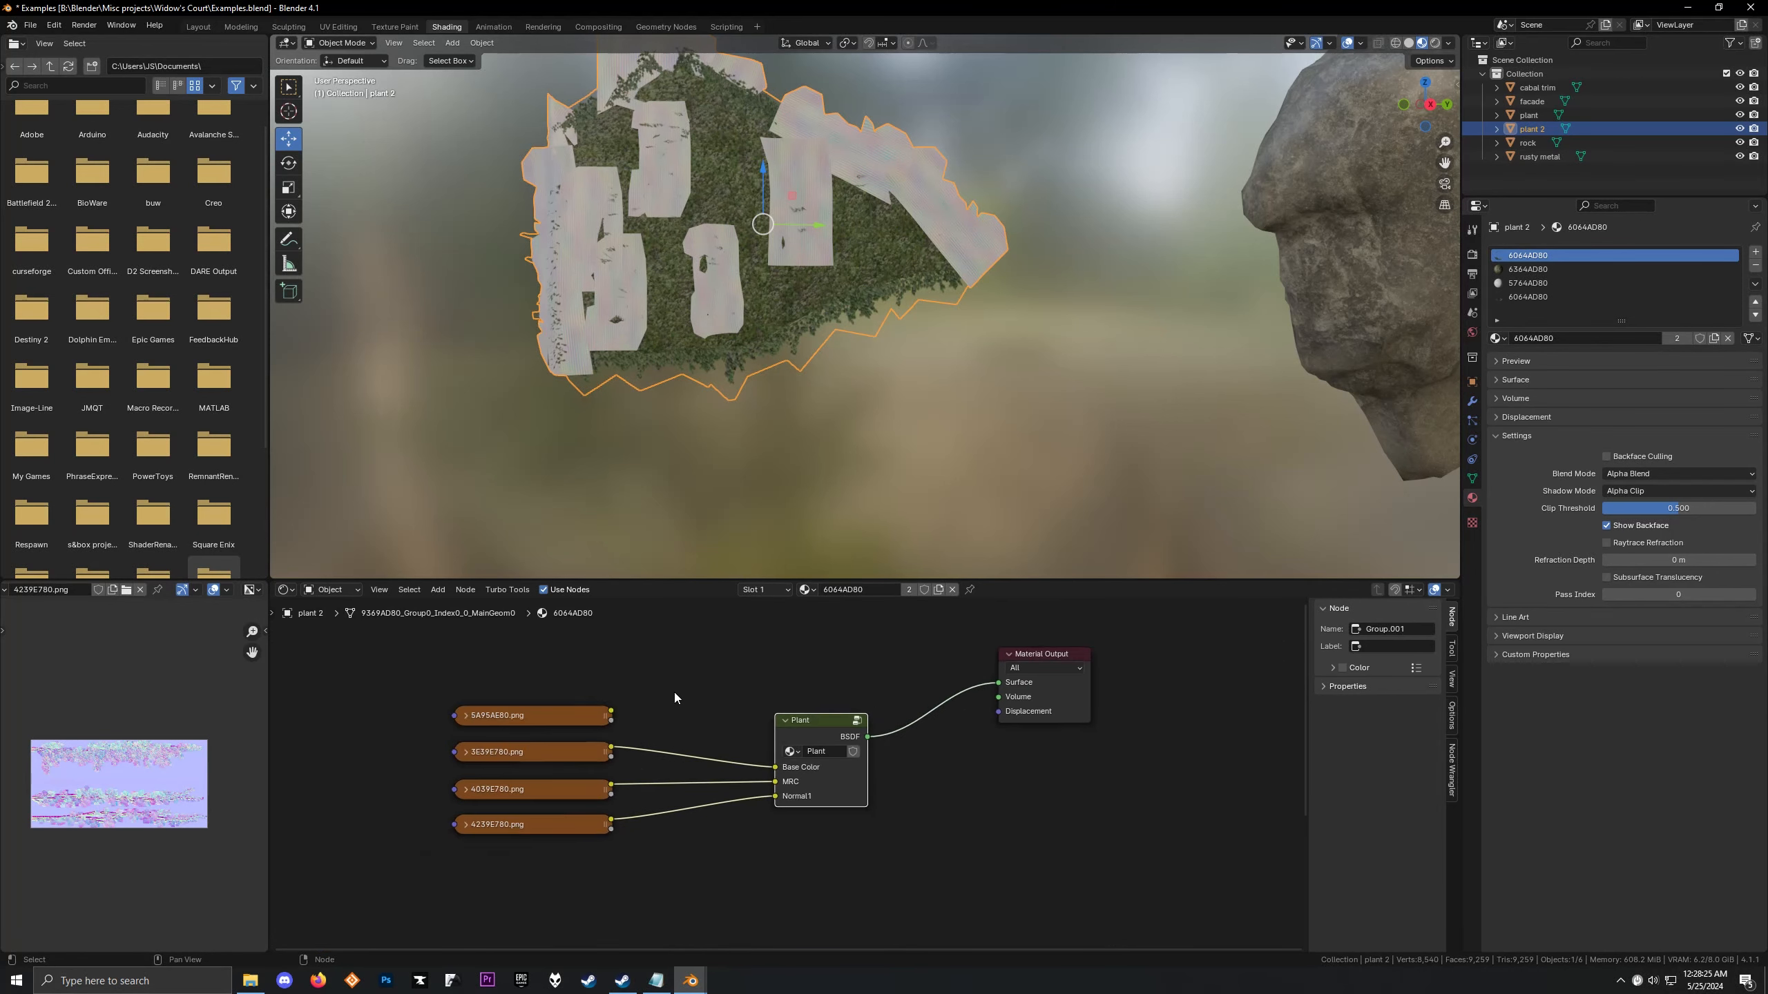
click(30, 25)
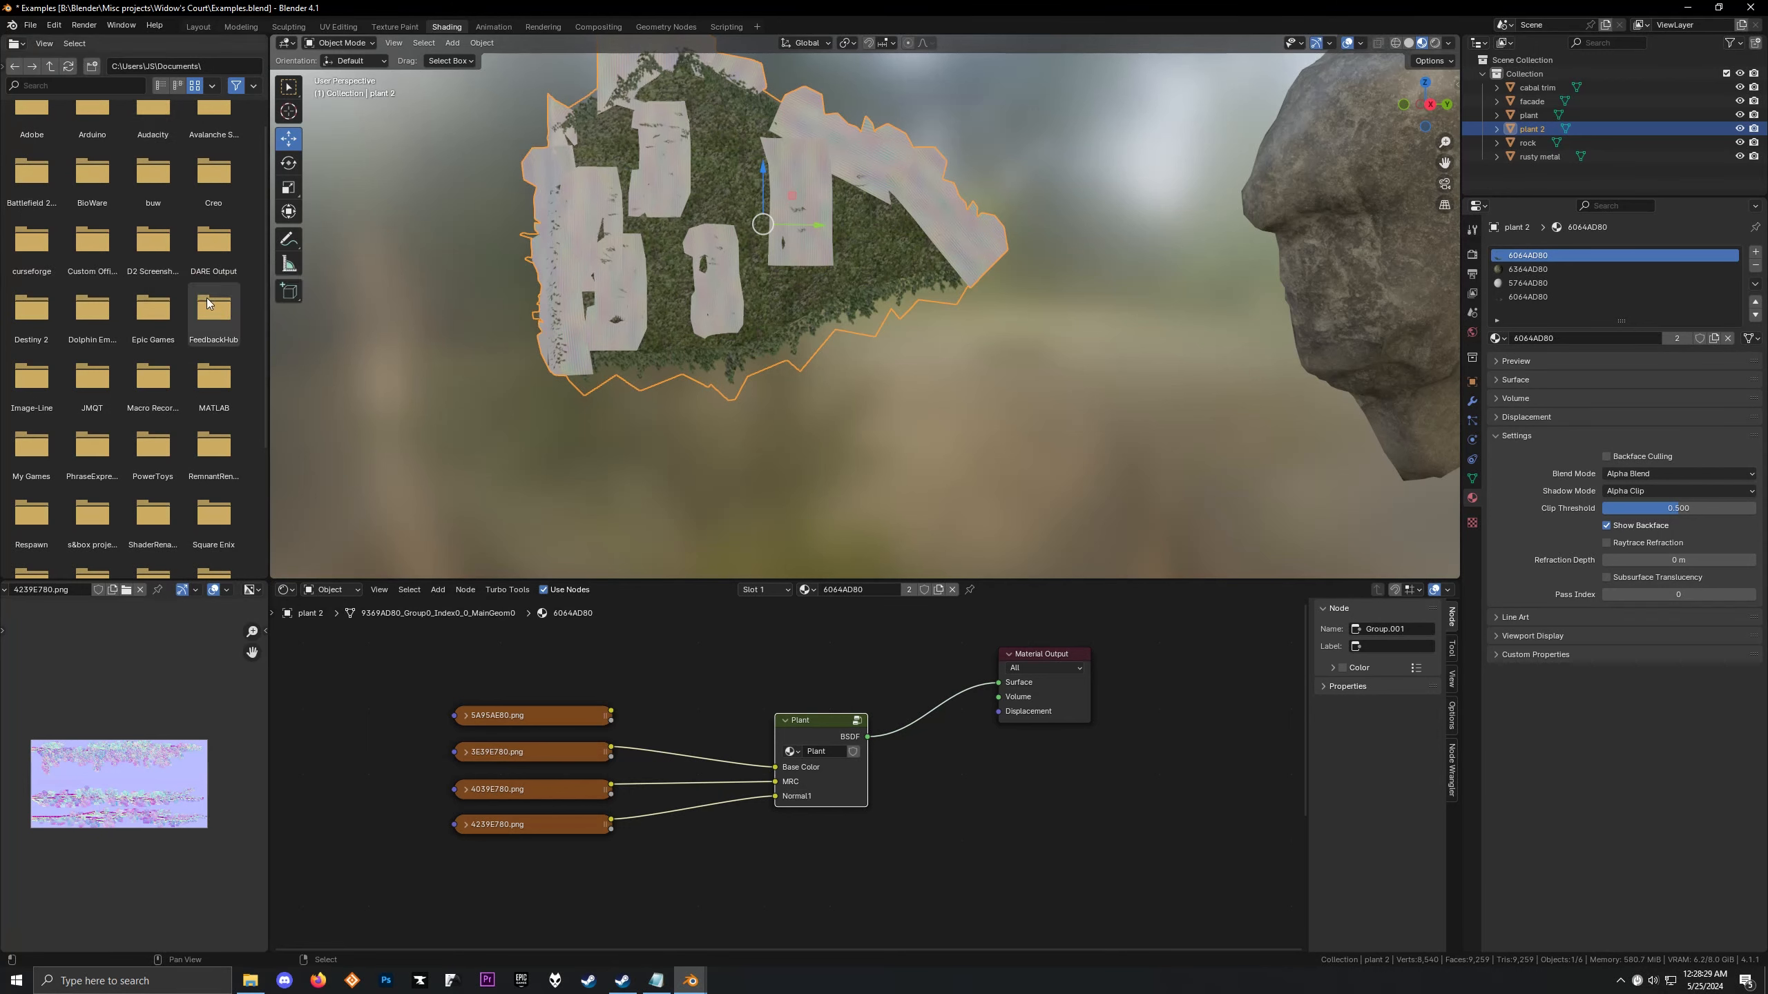
key(shift+a)
mouse_move(669, 812)
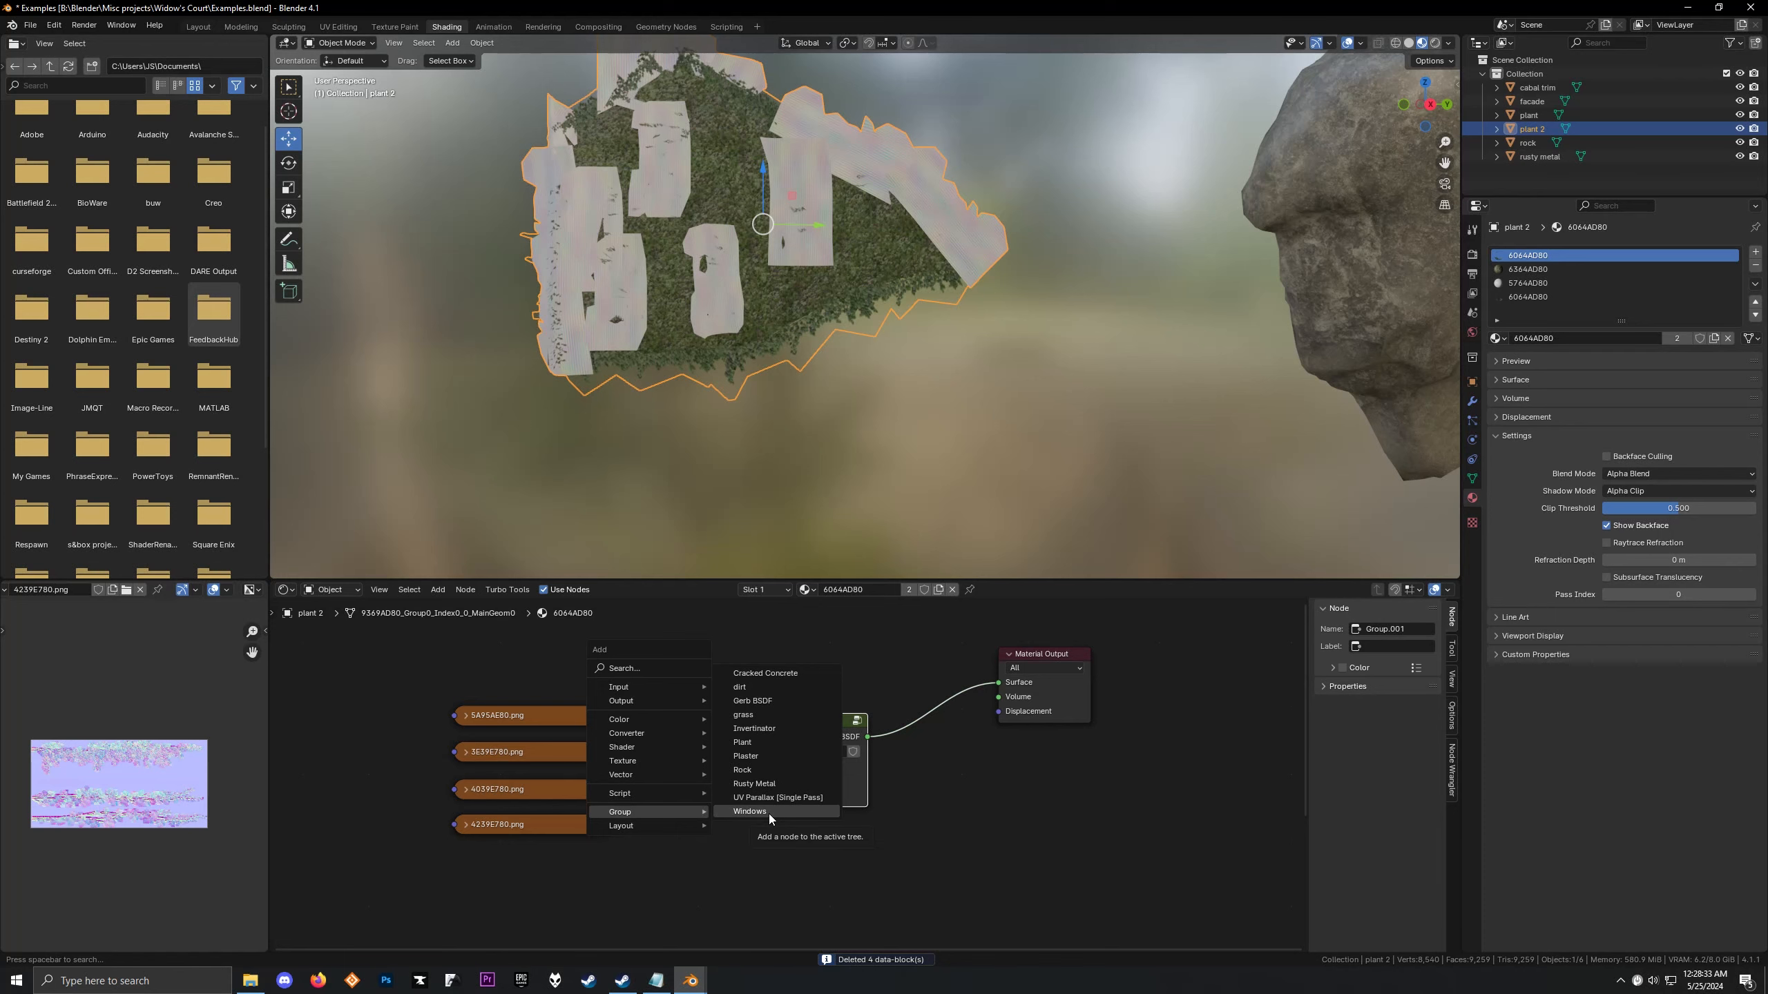
key(Escape)
key(Home)
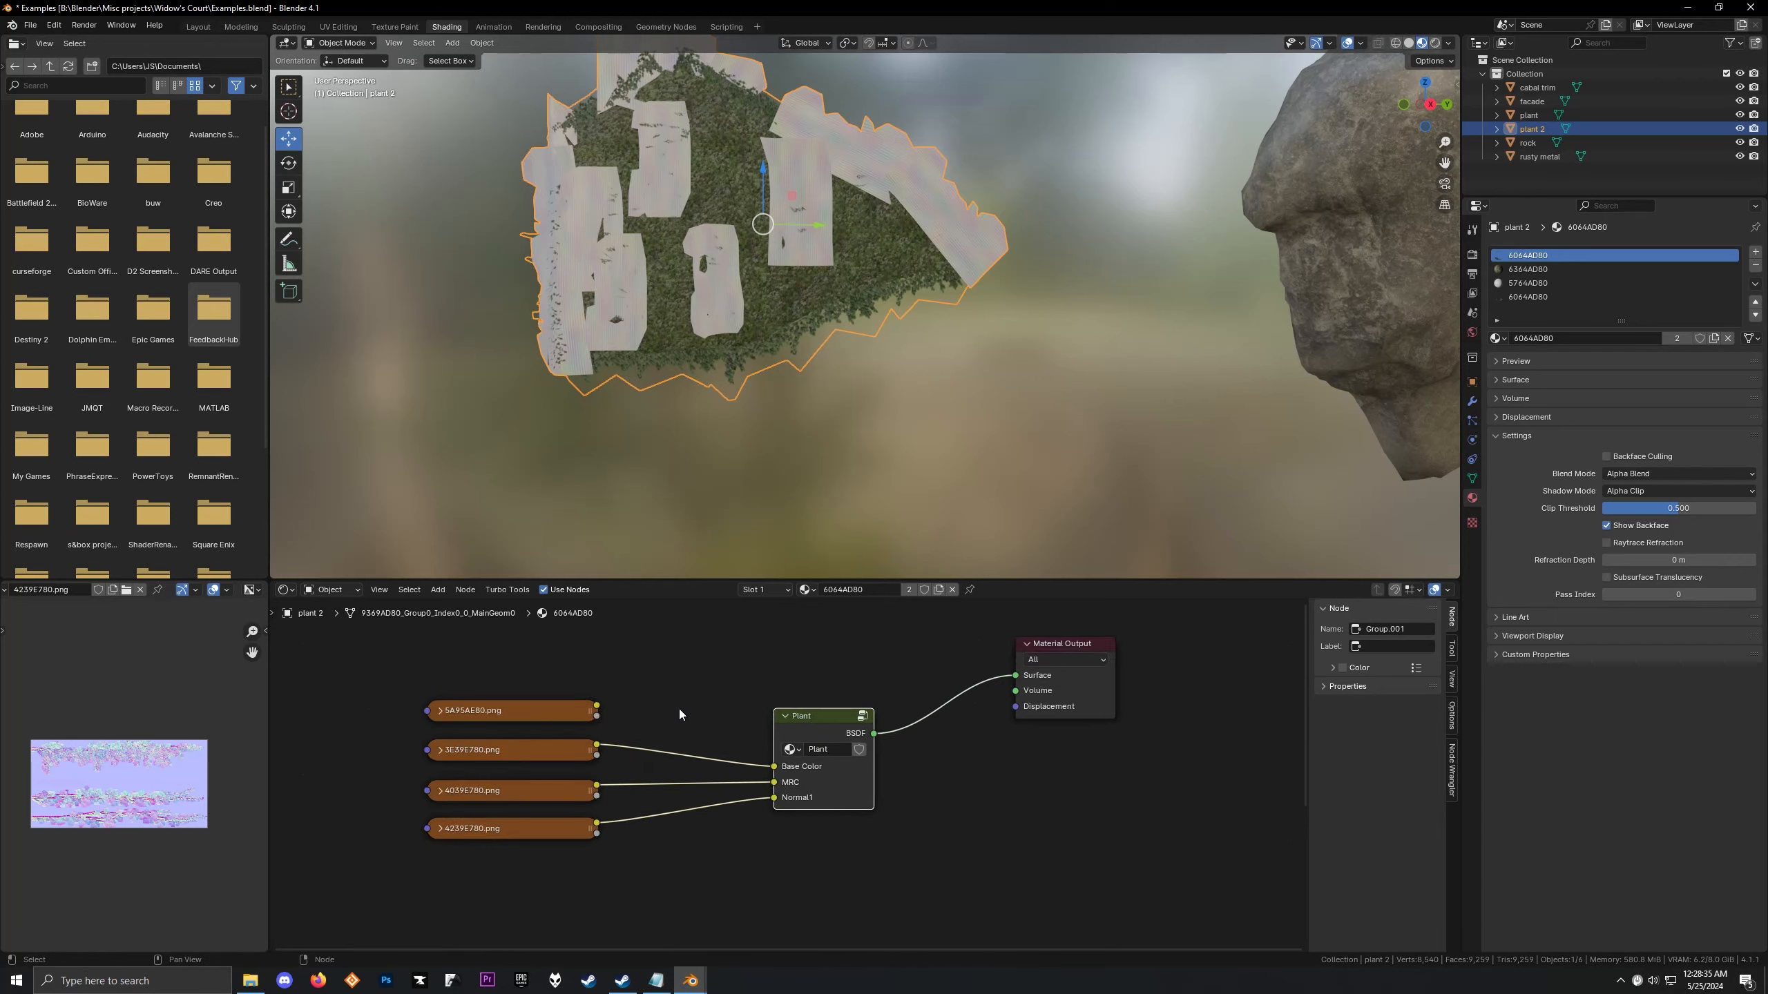
Switch back to plant 2's third material, 5764AD80, and preview its 5A95AE80.png and 4839E780.png textures
scroll(587, 313, up, 4)
mouse_move(588, 310)
middle_down()
mouse_move(660, 307)
mouse_move(618, 318)
middle_up()
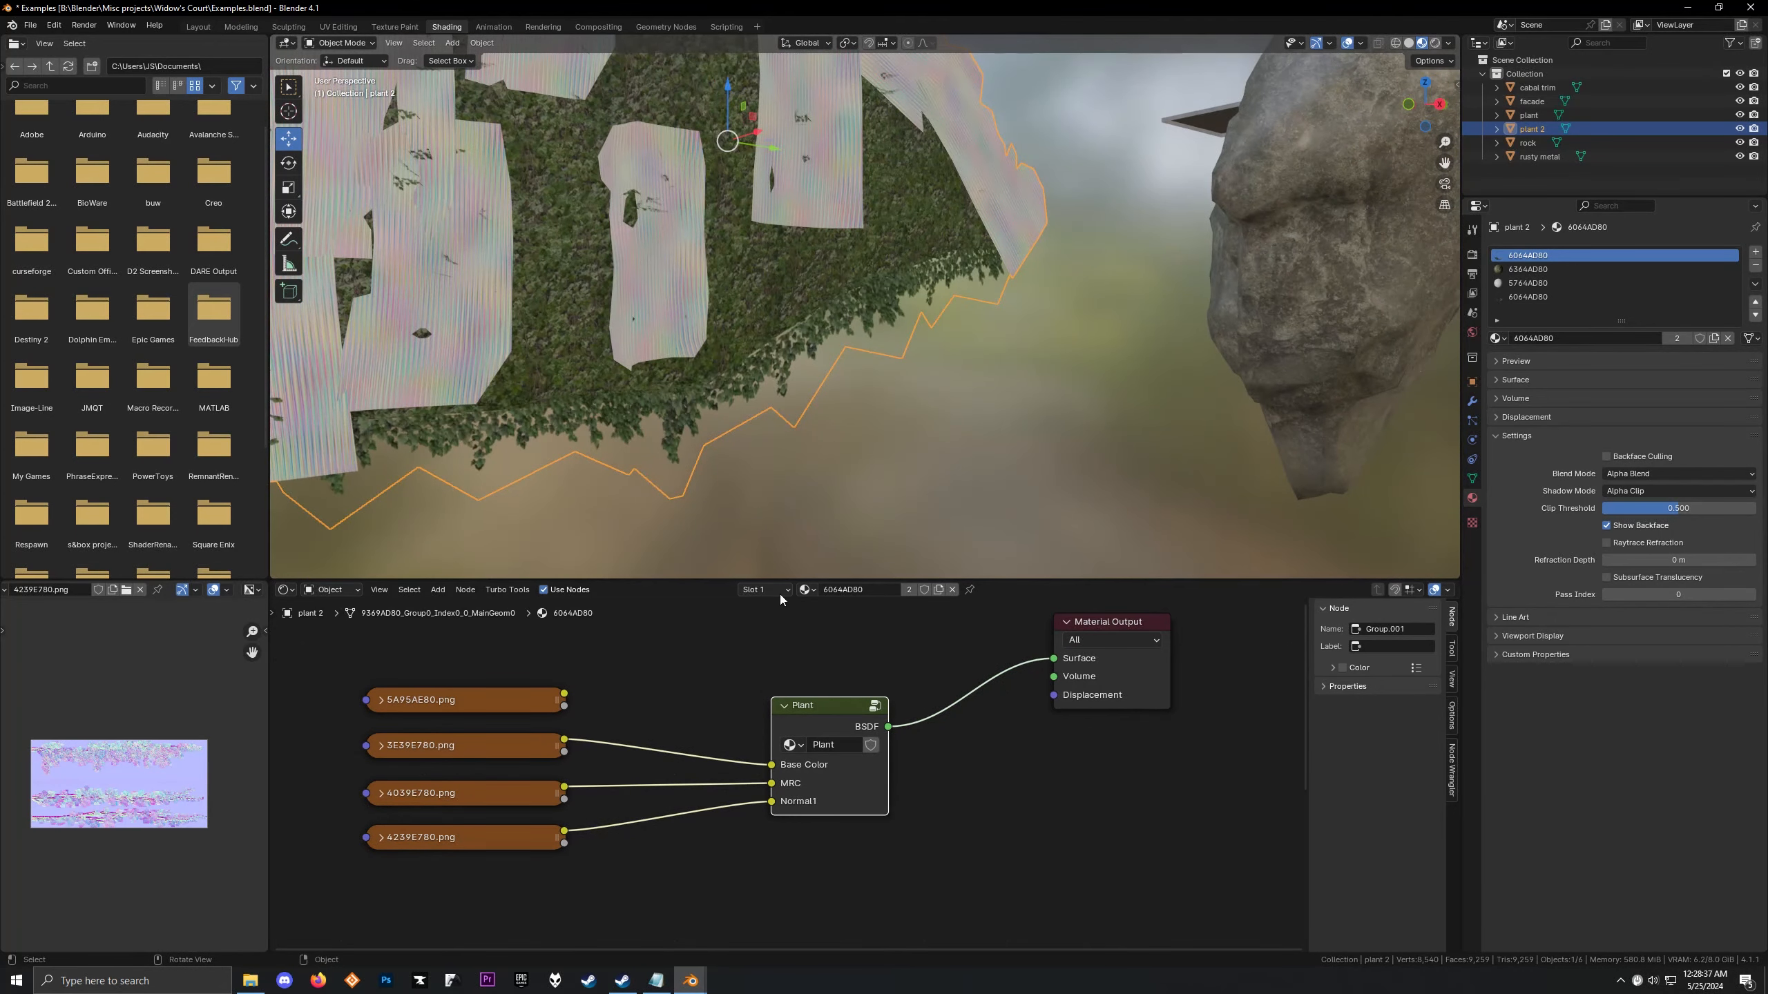
click(746, 591)
click(722, 633)
click(722, 647)
click(515, 700)
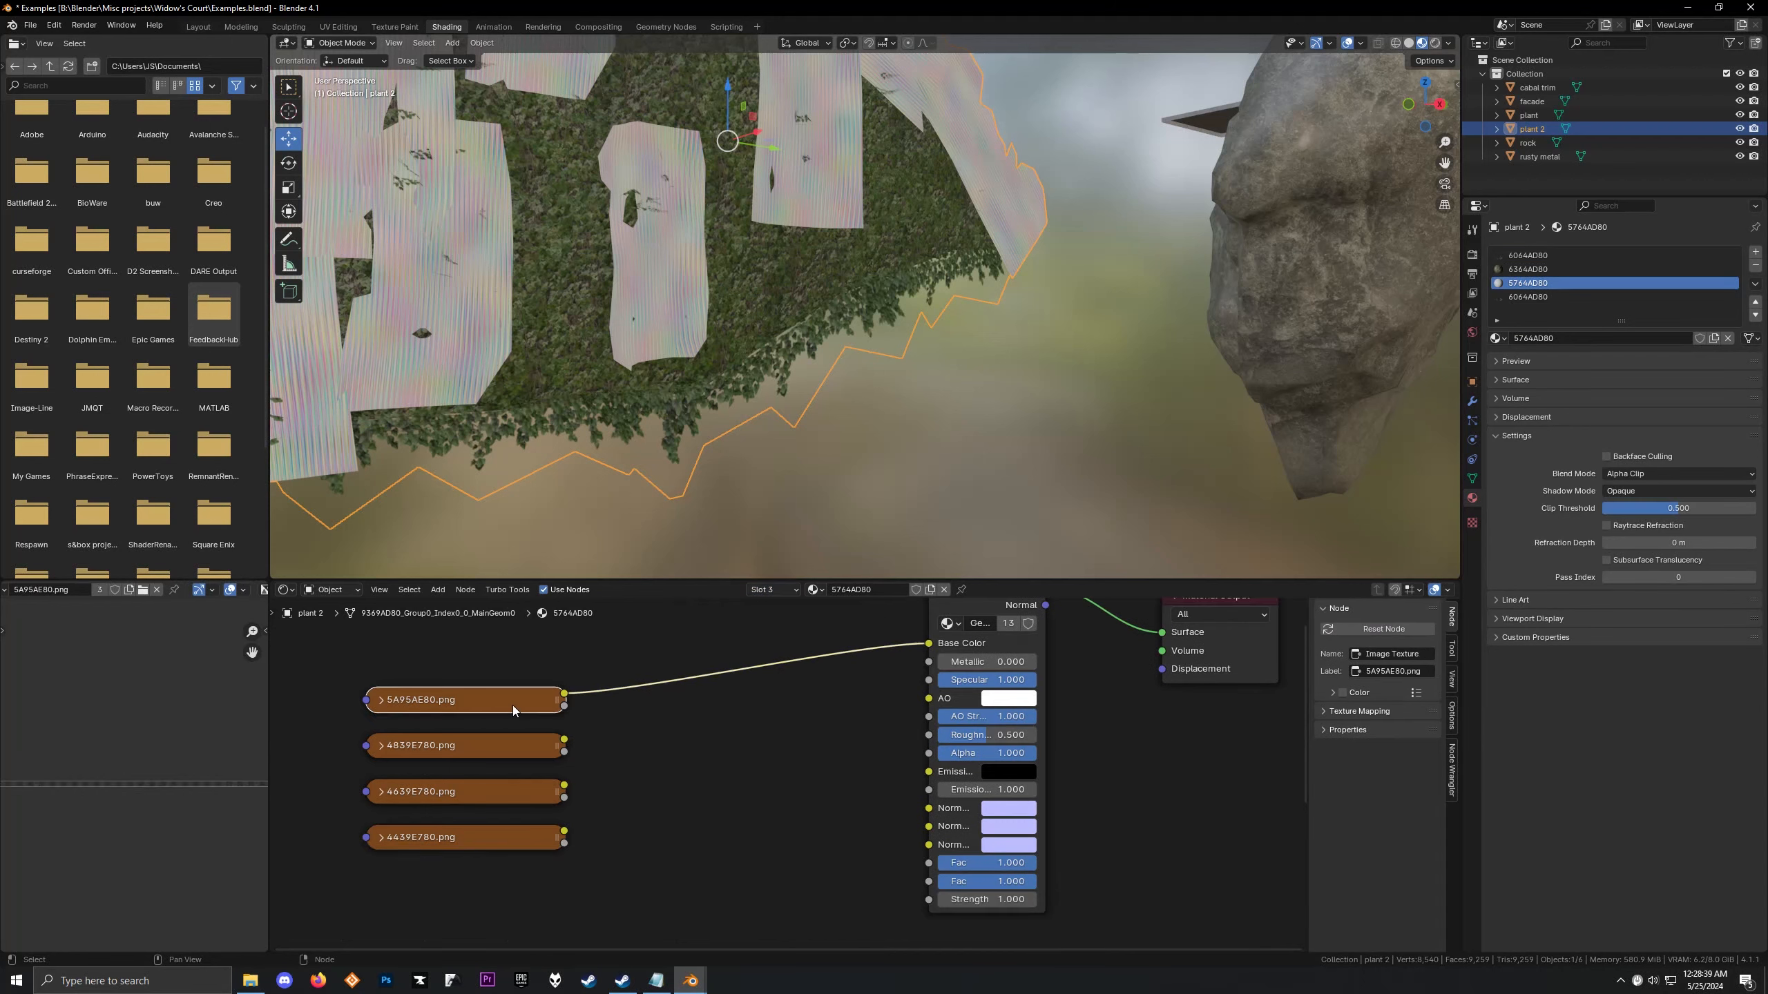
click(487, 745)
scroll(160, 754, up, 3)
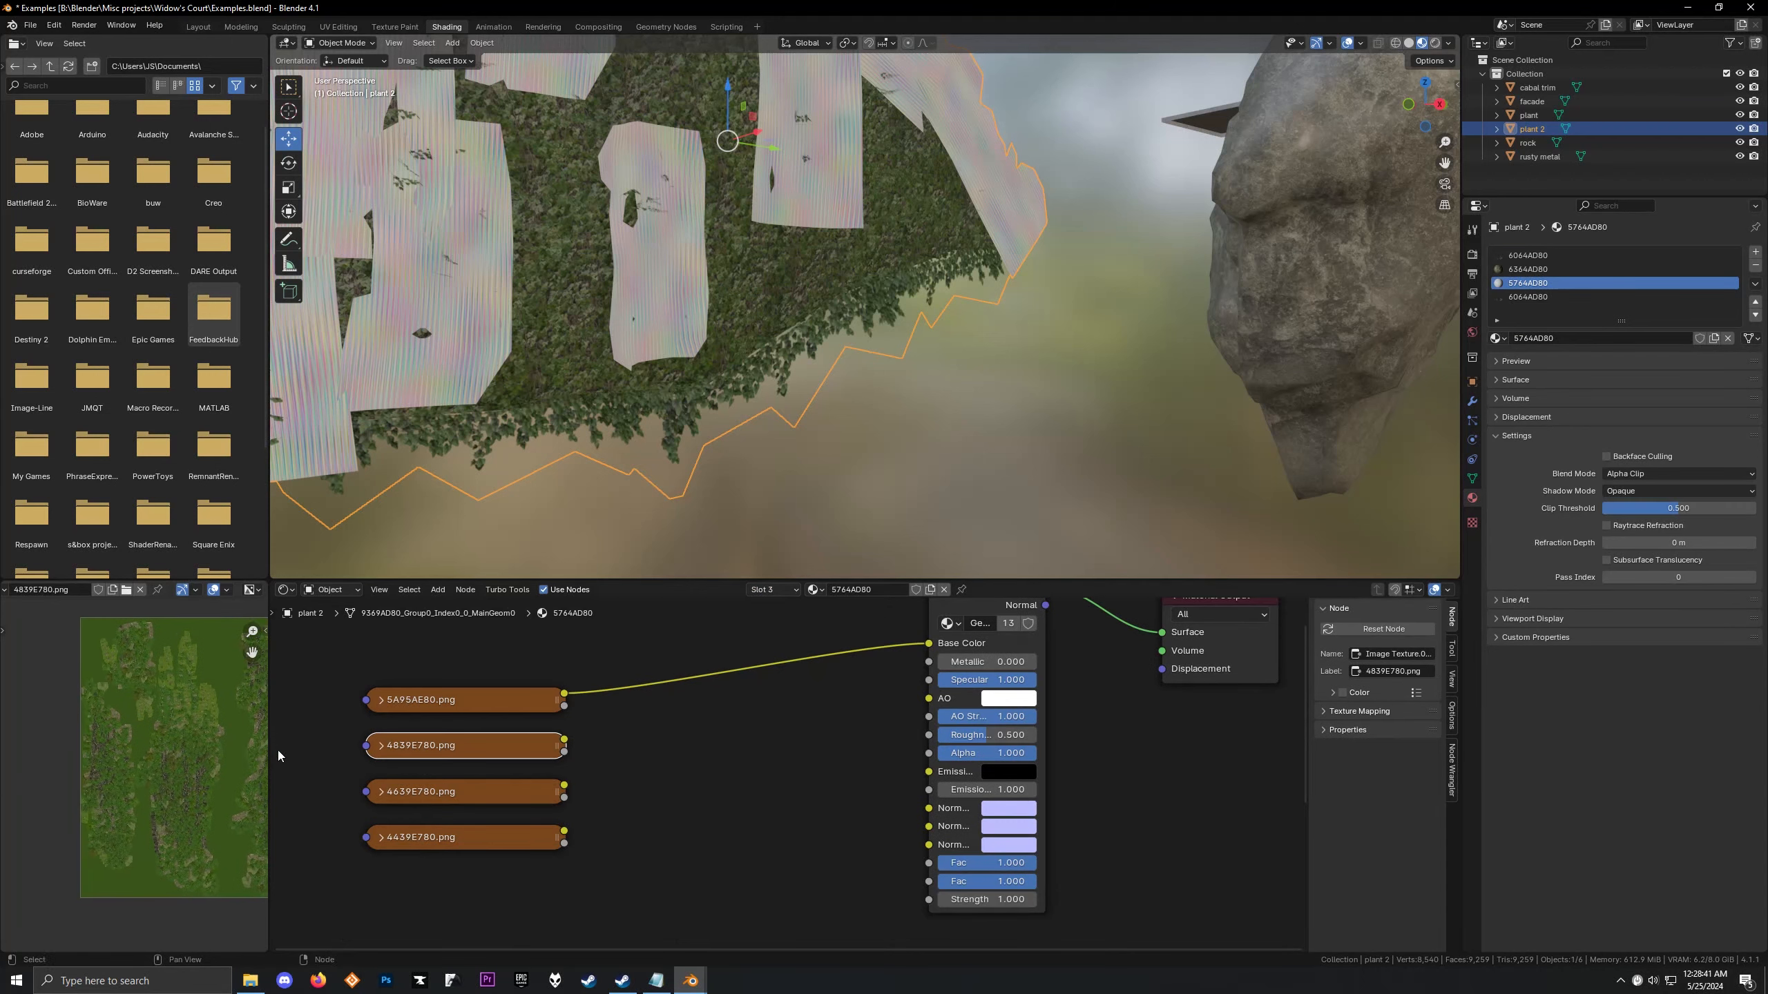
middle_drag(160, 754, 122, 762)
scroll(127, 771, down, 4)
scroll(817, 758, down, 3)
middle_drag(817, 758, 719, 803)
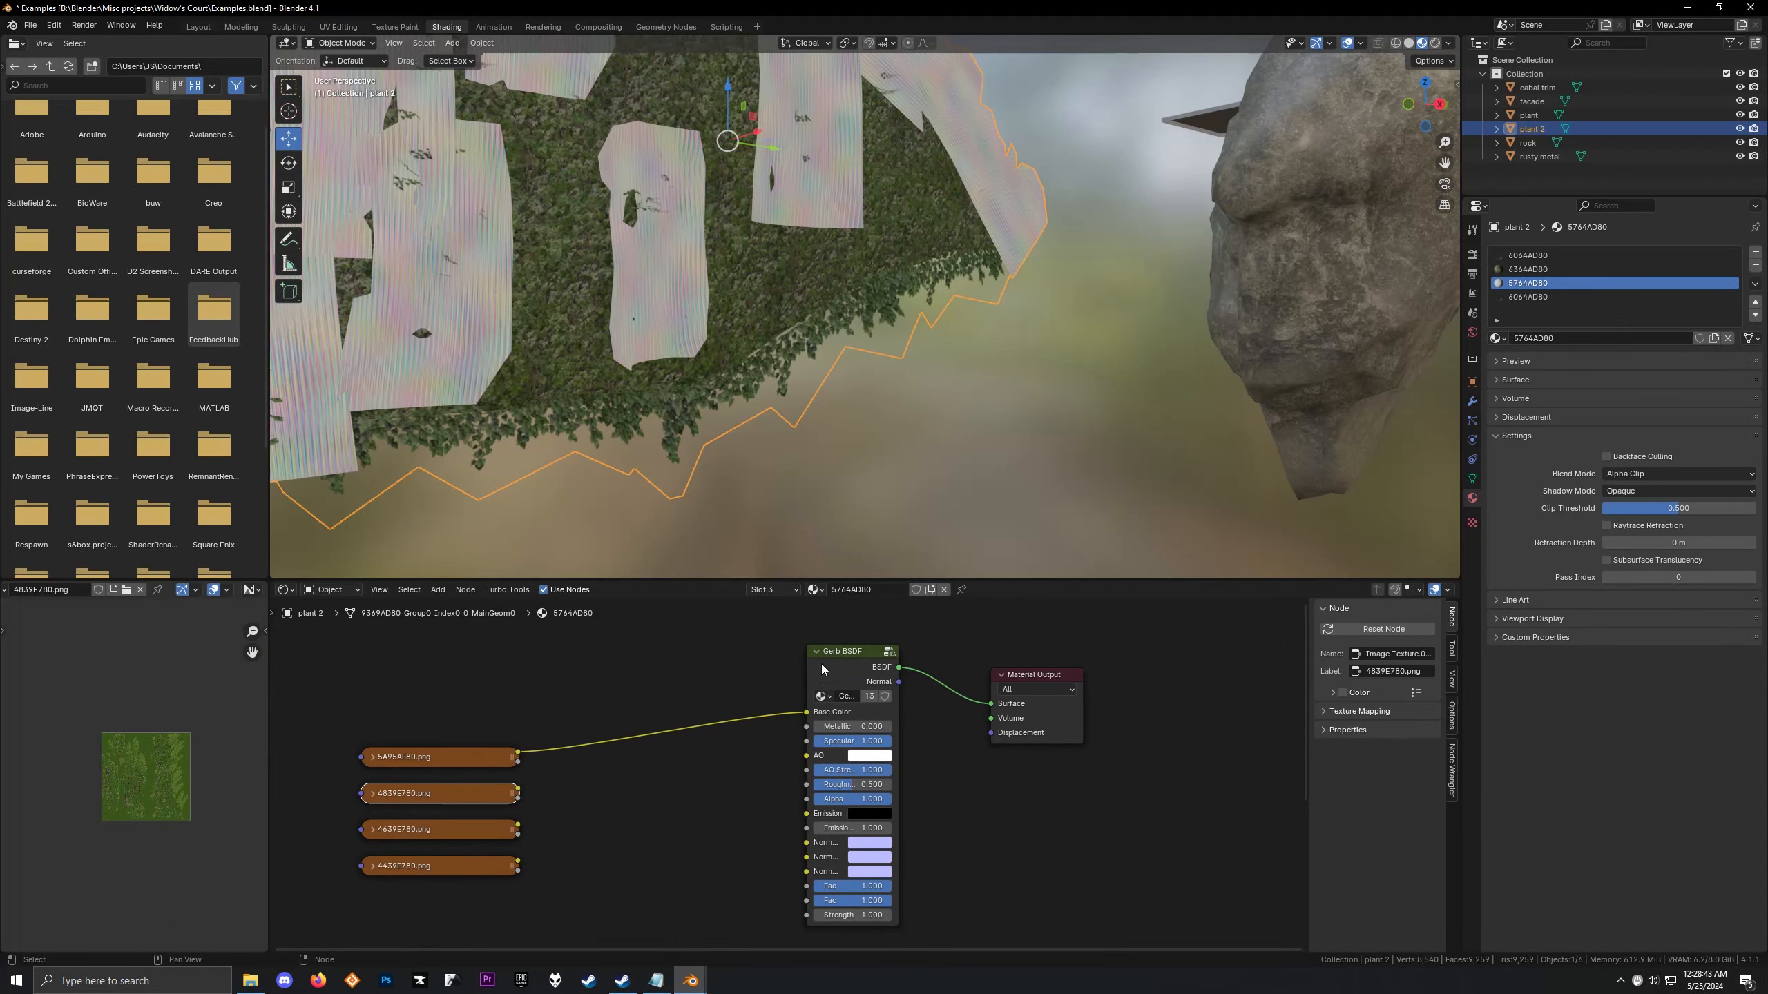
Replace material 5764AD80's Gerb BSDF node with the Plant node group, feeding the Material Output's Surface
click(838, 662)
key(x)
key(shift+a)
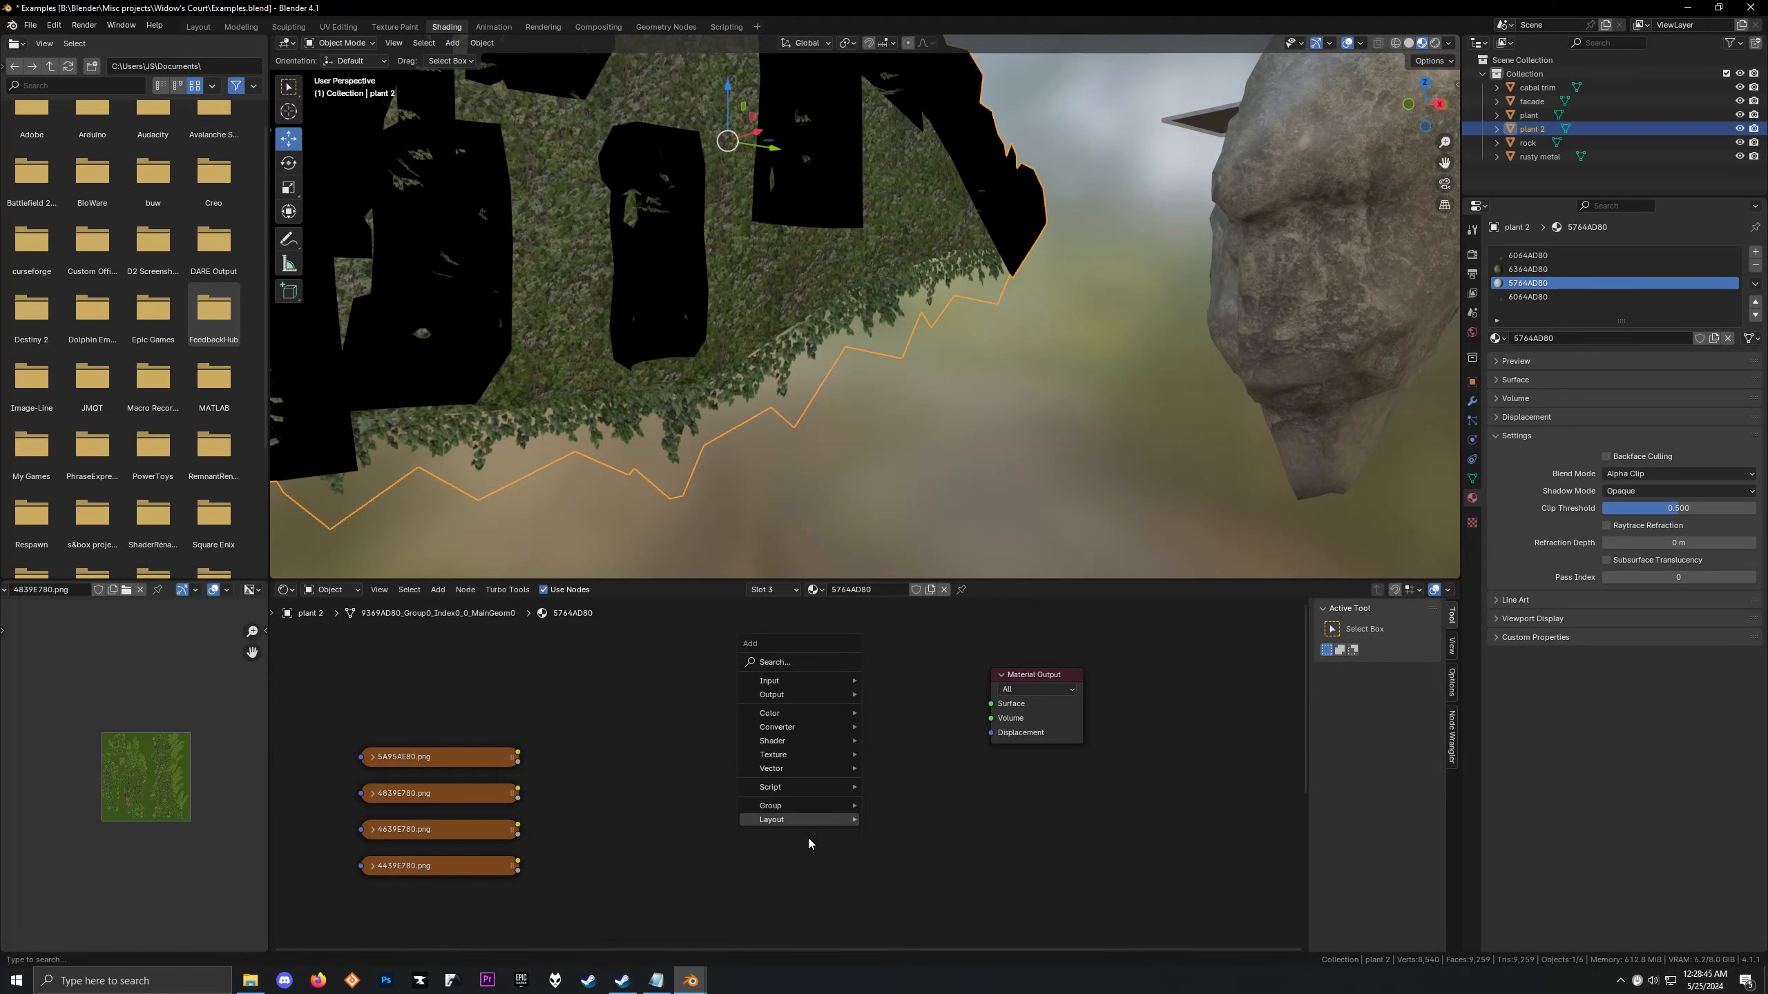
mouse_move(796, 807)
click(926, 754)
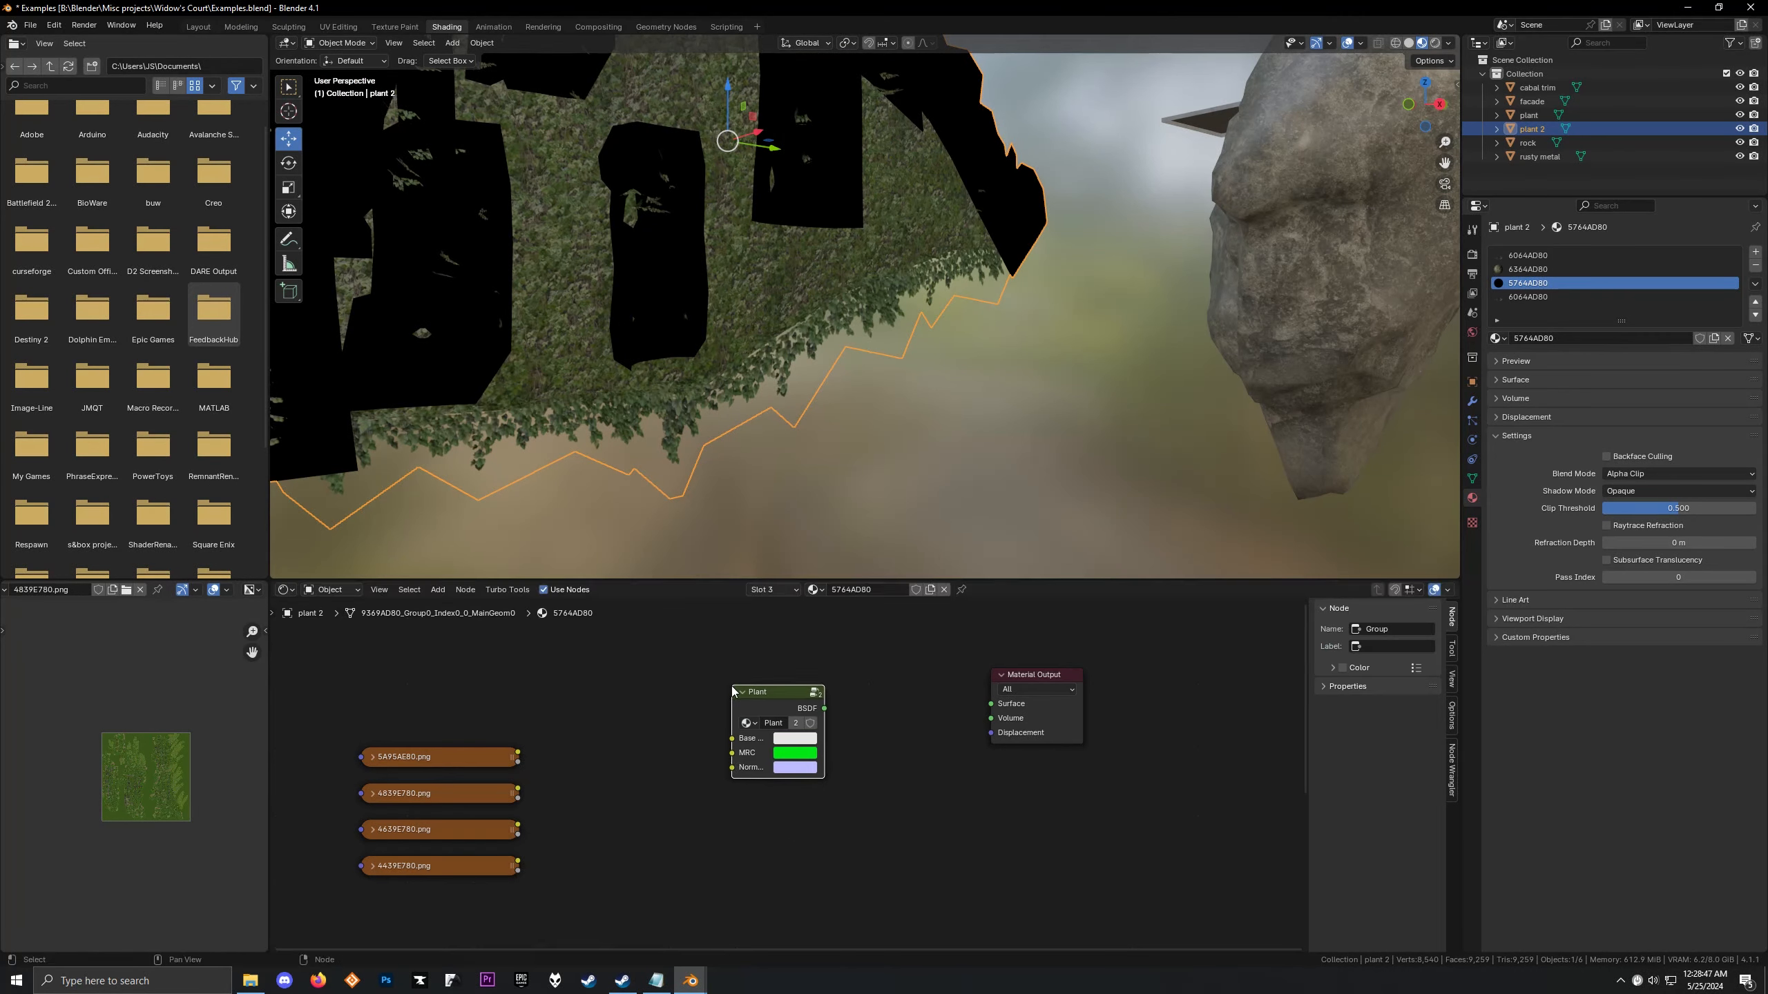
click(791, 709)
Connect 4839E780.png to the Plant group's Base Color, 4639E780.png to MRC and 4439E780.png to Normal1, and inspect the foliage
click(473, 801)
drag(518, 789, 731, 738)
drag(518, 824, 731, 753)
drag(518, 860, 732, 767)
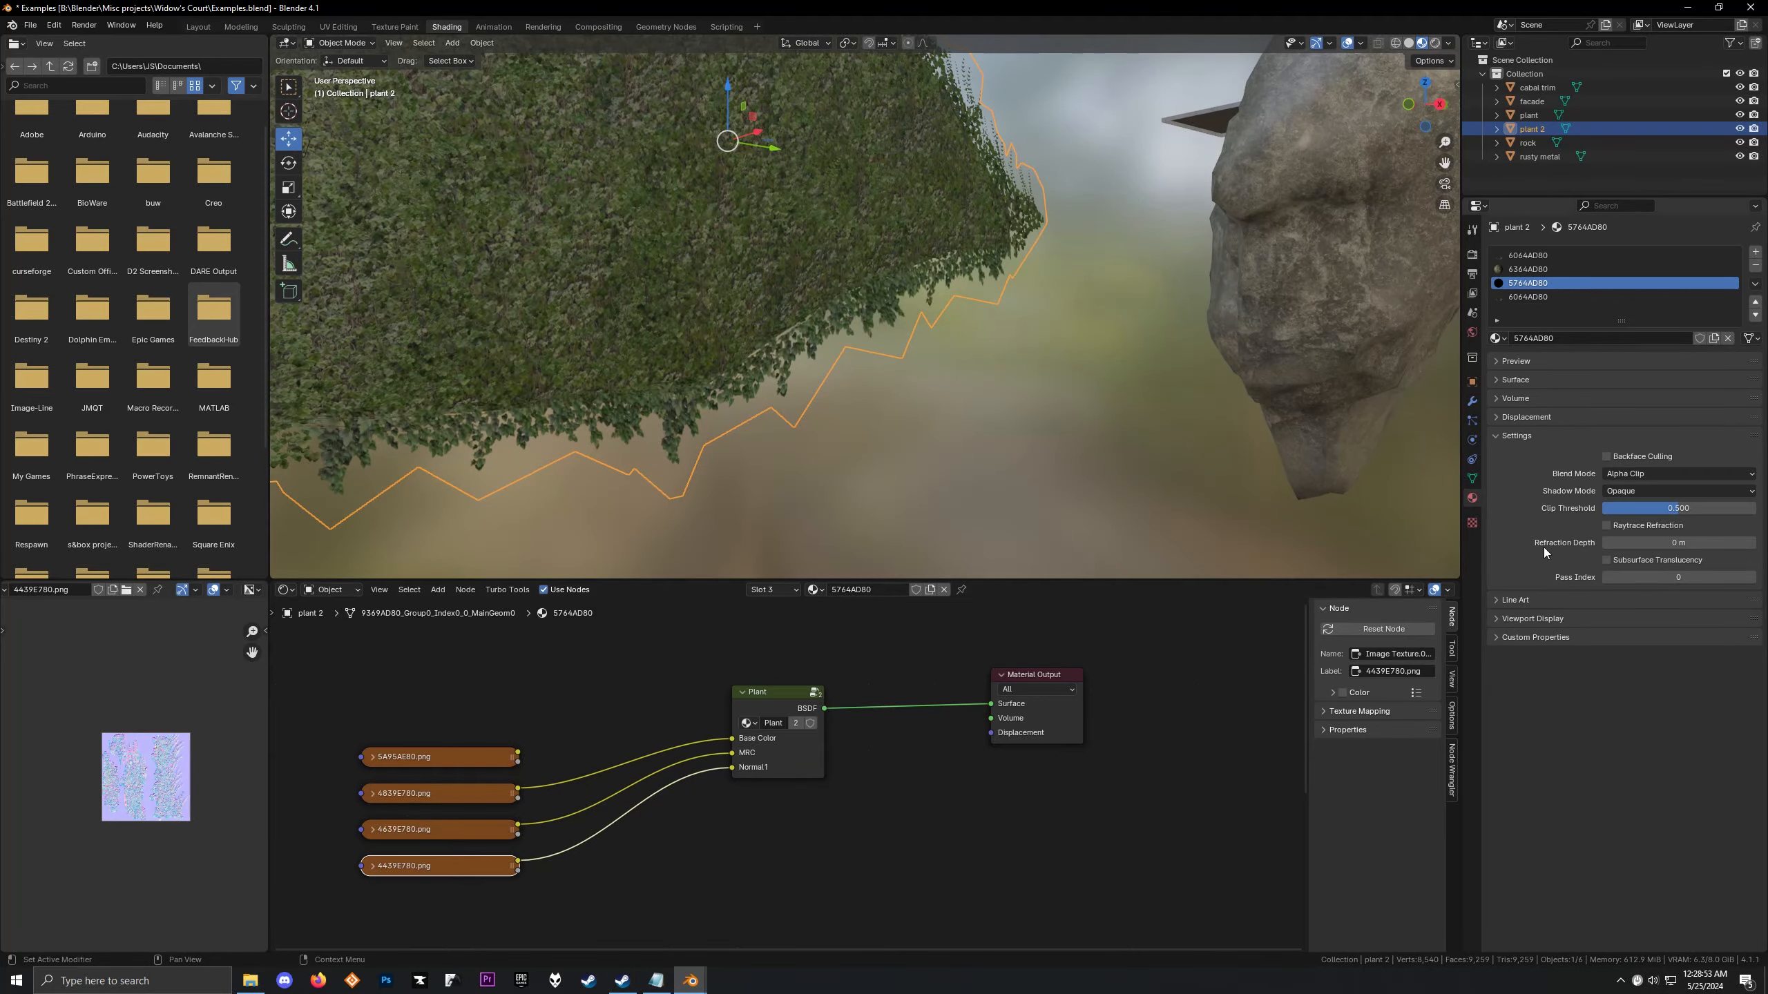
middle_drag(894, 344, 812, 511)
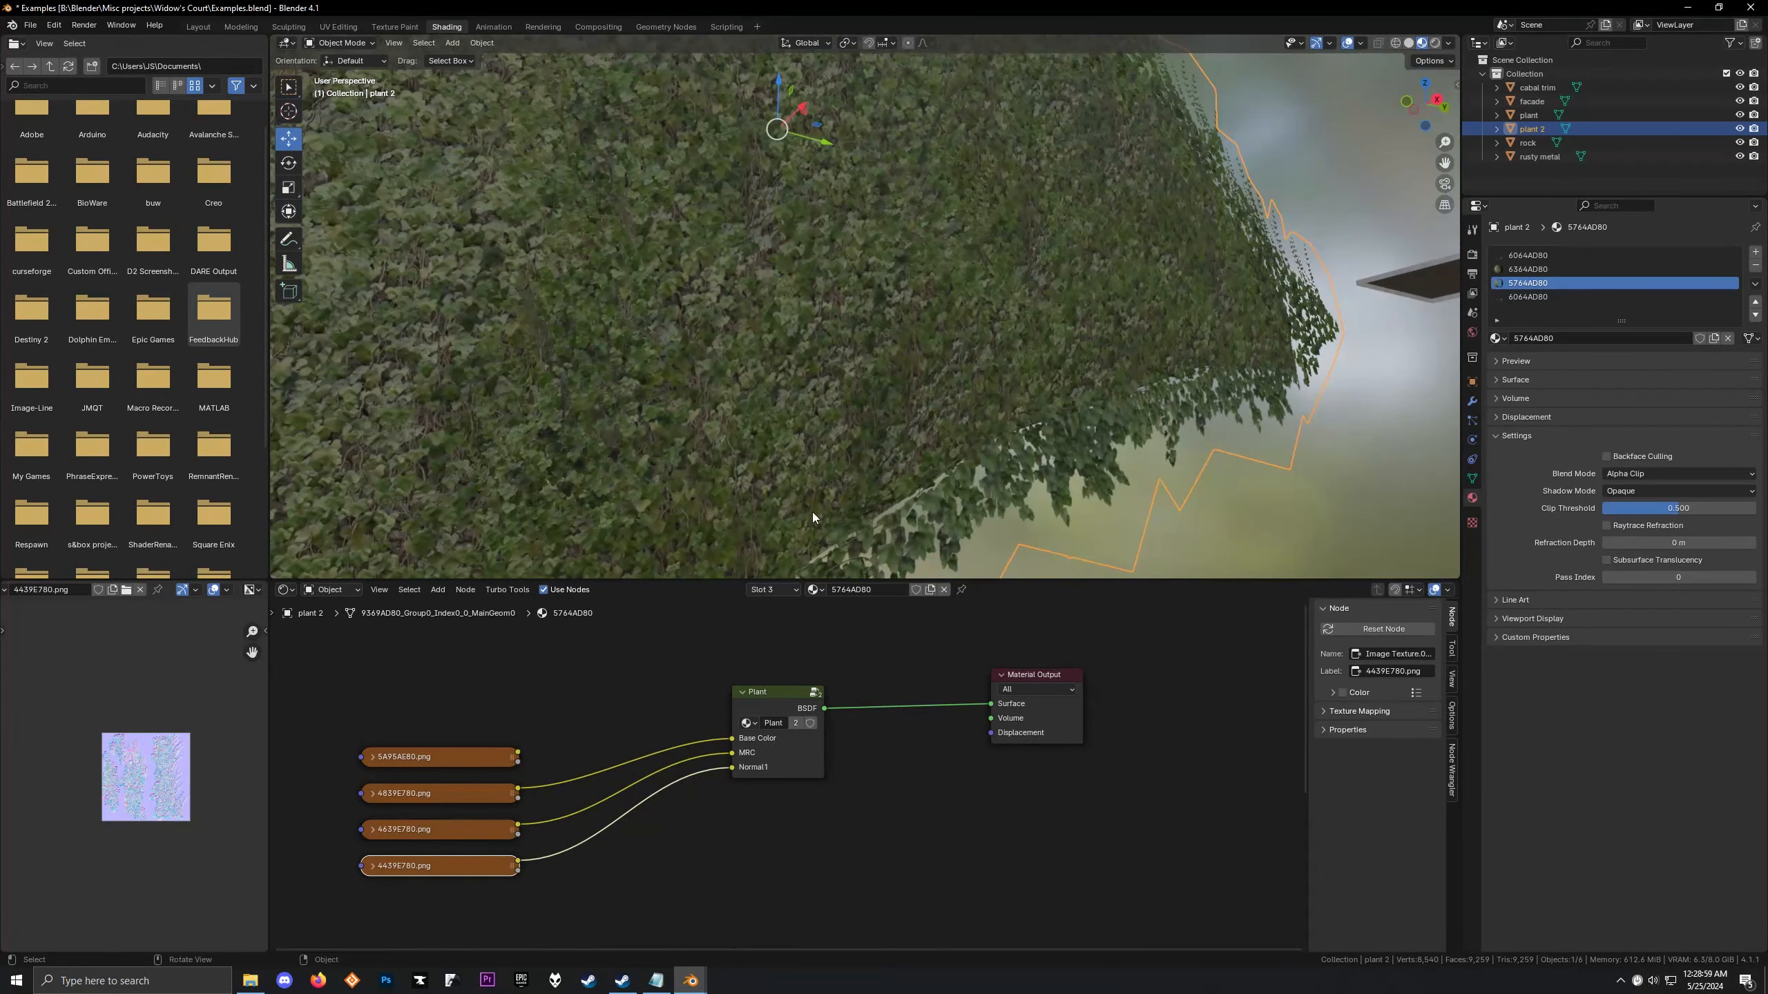
Go through plant 2's material slots and check the 6364AD80, 5764AD80 and 6064AD80 materials
click(772, 589)
click(752, 658)
click(740, 633)
click(740, 648)
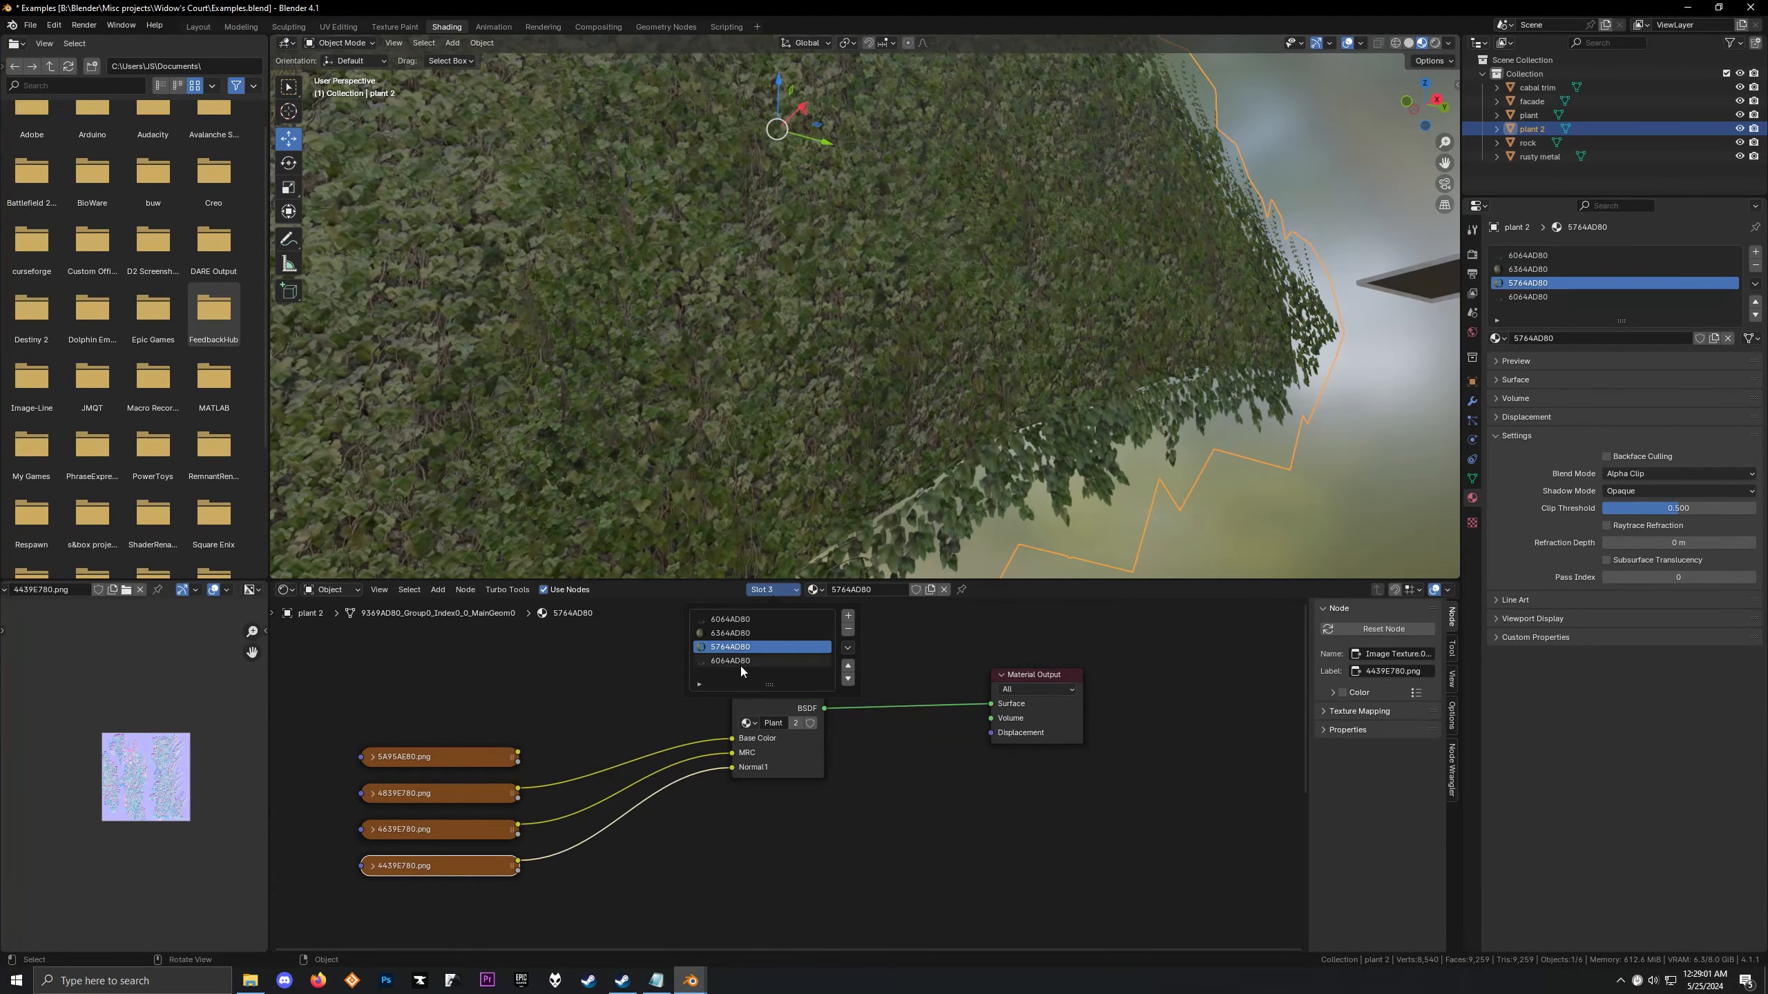
click(740, 663)
click(738, 631)
click(730, 619)
Select the rock object in the scene and frame it in the viewport
scroll(1006, 442, down, 6)
middle_drag(1006, 442, 896, 352)
scroll(649, 491, up, 8)
scroll(629, 489, down, 5)
click(1011, 325)
key(KP_Decimal)
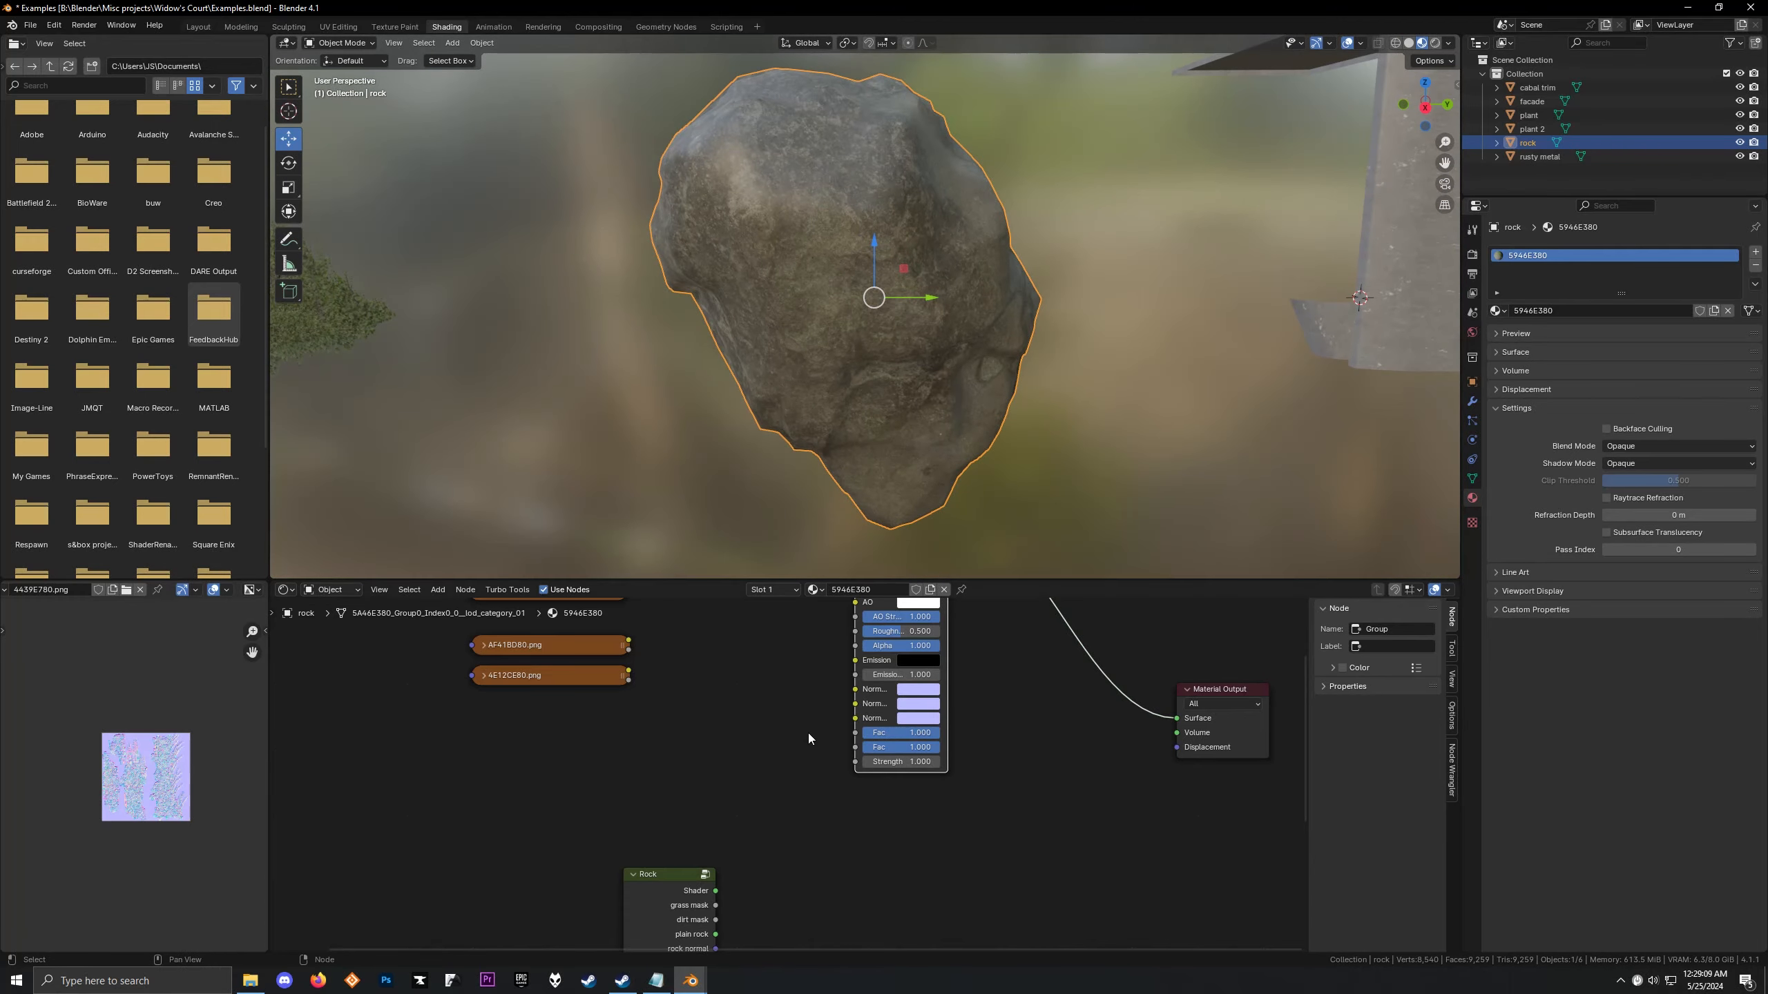
Examine the node tree of the rock's material 5946E380, including the texture links into the separate Rock group
scroll(847, 808, down, 3)
mouse_move(847, 808)
middle_down()
mouse_move(840, 719)
mouse_move(821, 786)
middle_up()
scroll(820, 787, down, 2)
middle_drag(762, 655, 832, 528)
scroll(833, 884, up, 2)
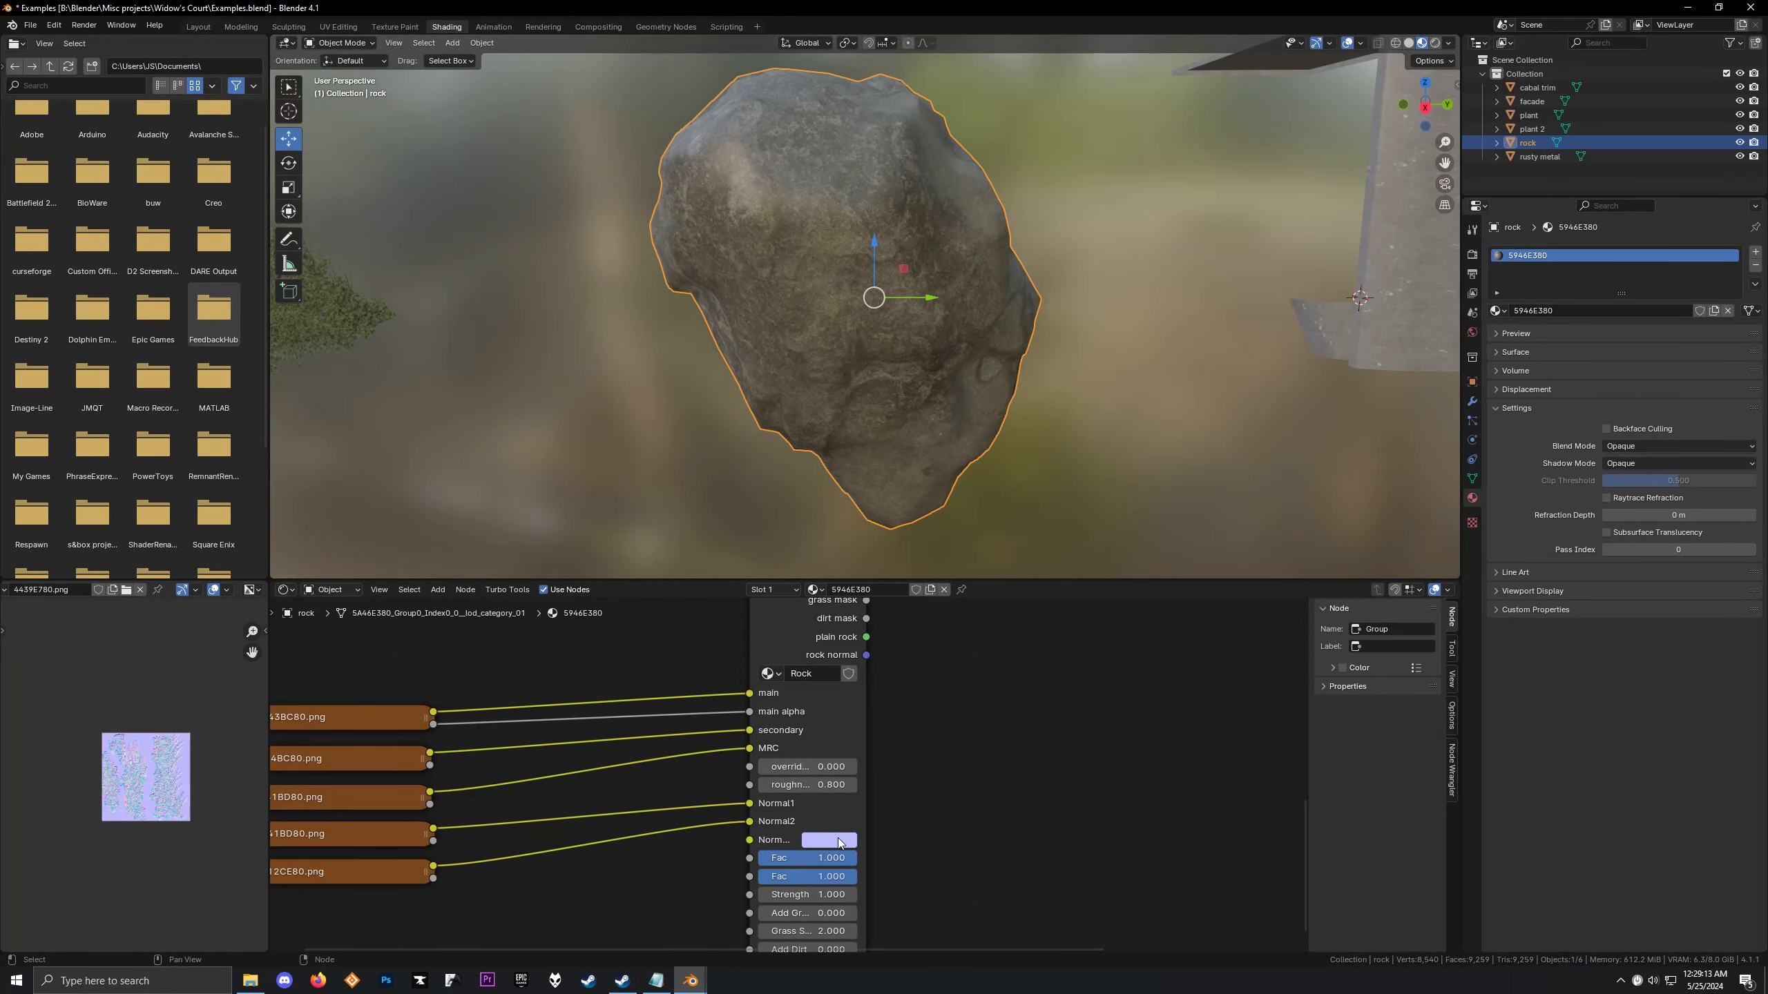
scroll(883, 822, down, 3)
middle_drag(872, 753, 828, 663)
scroll(815, 662, up, 4)
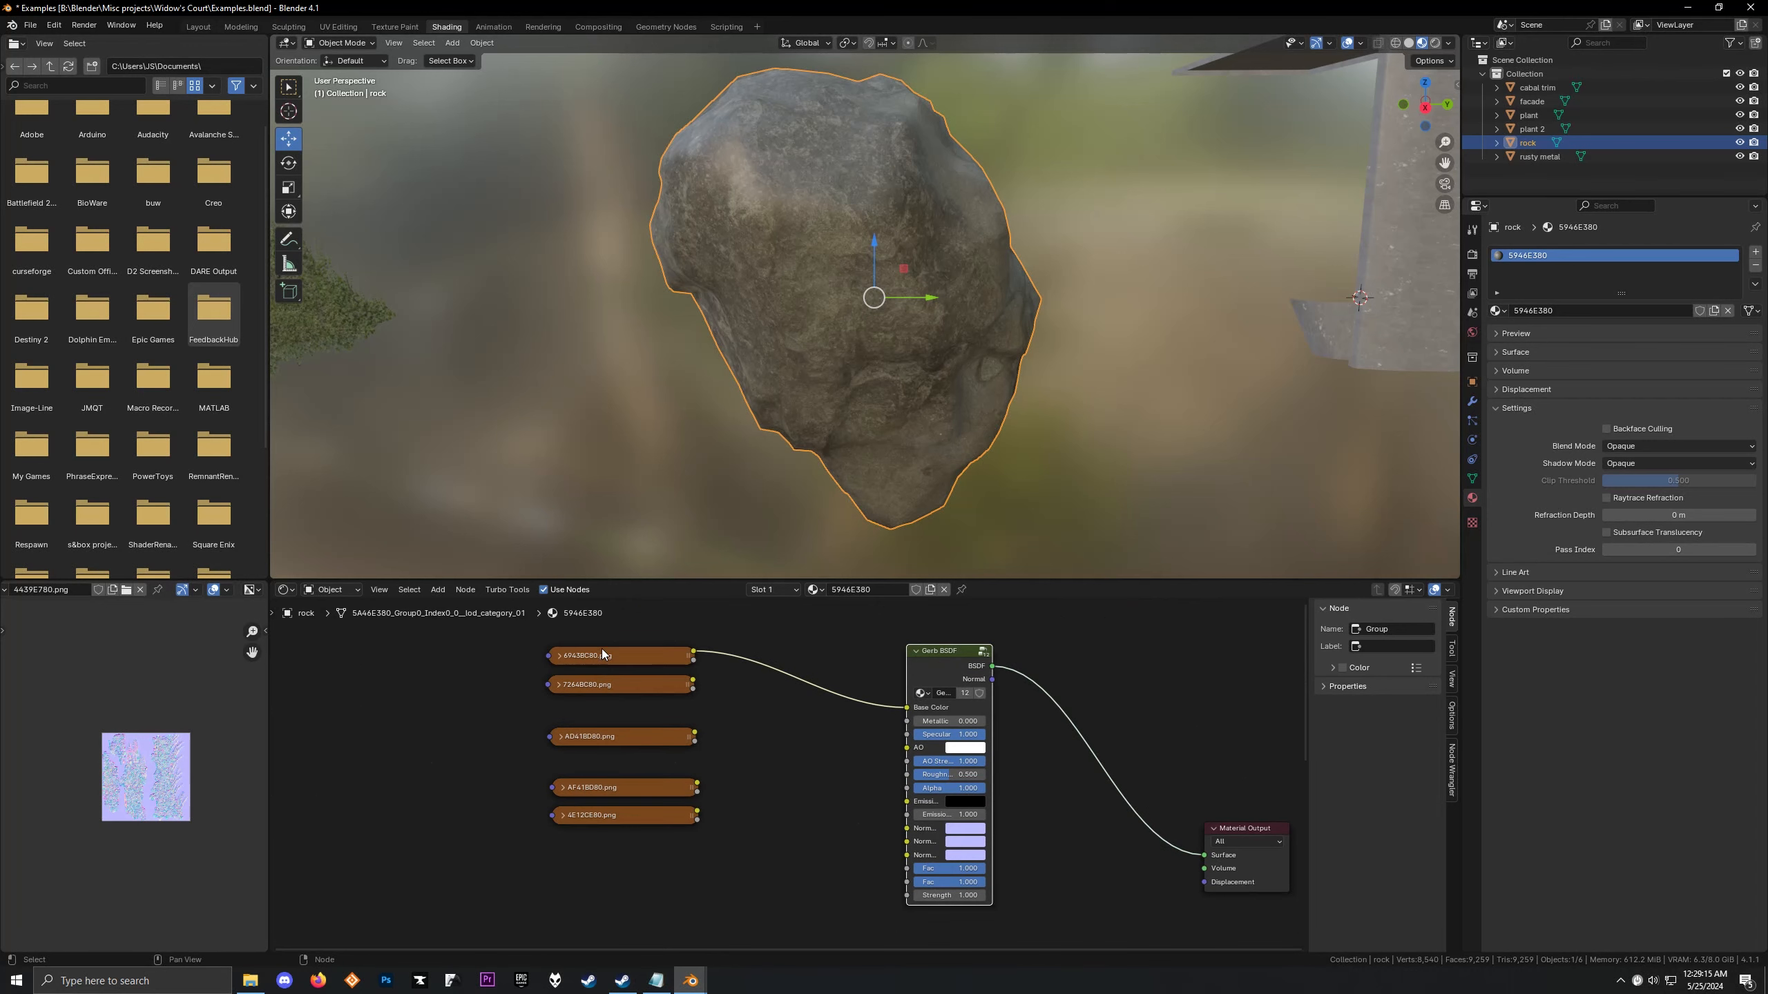
Preview each of the rock material's image textures, from 6943BC80.png through 4E12CE80.png
click(603, 655)
click(609, 684)
click(627, 735)
click(637, 785)
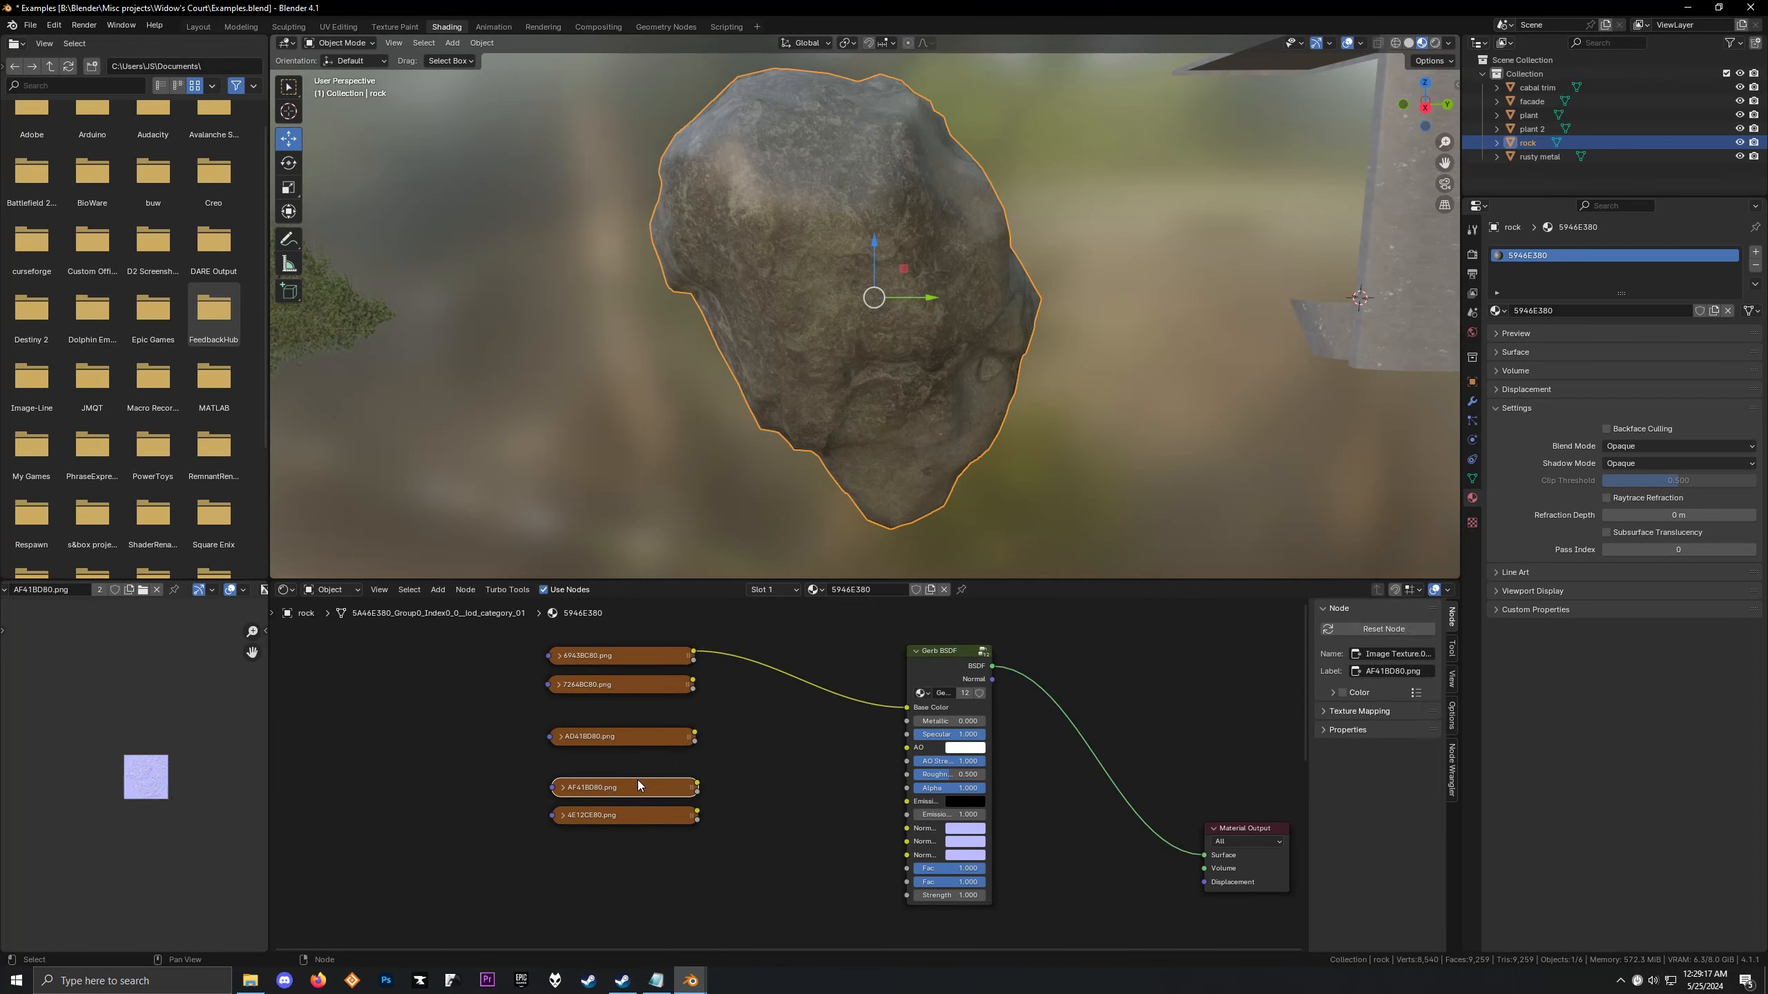
click(640, 818)
Connect AF41BD80.png to the Gerb BSDF's first normal input and 4E12CE80.png to its second normal input
click(631, 786)
scroll(187, 776, up, 3)
key(Home)
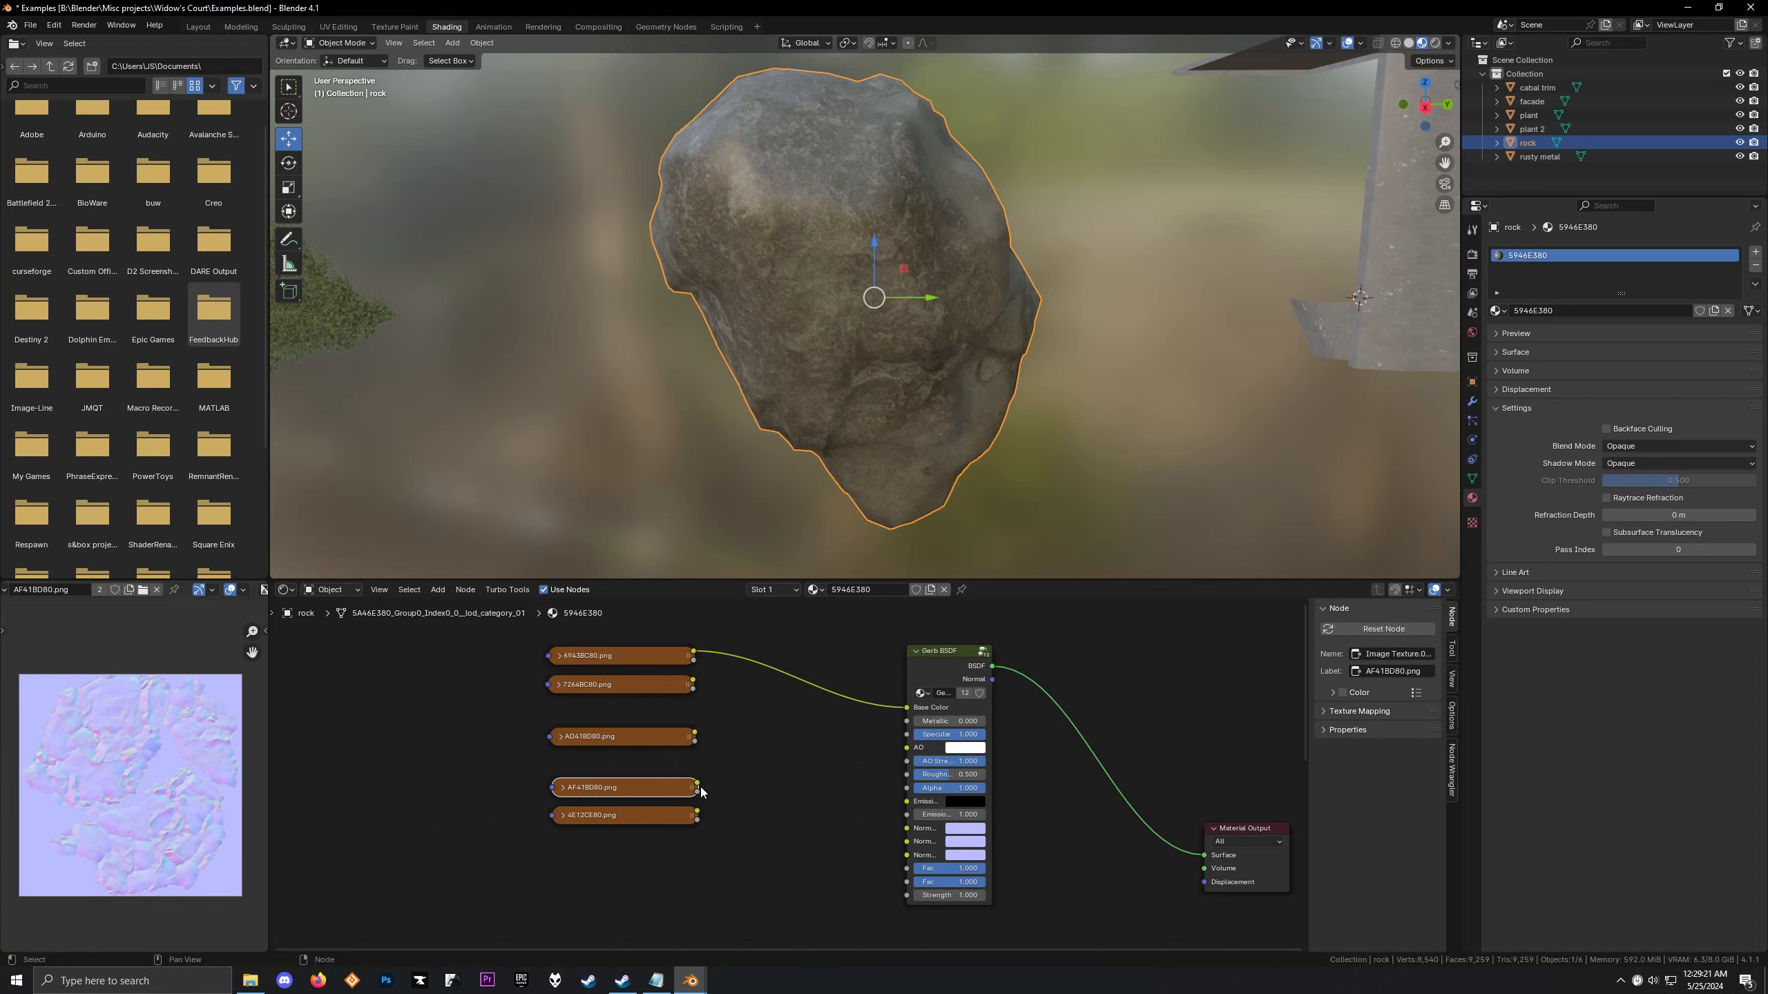
drag(906, 830, 907, 828)
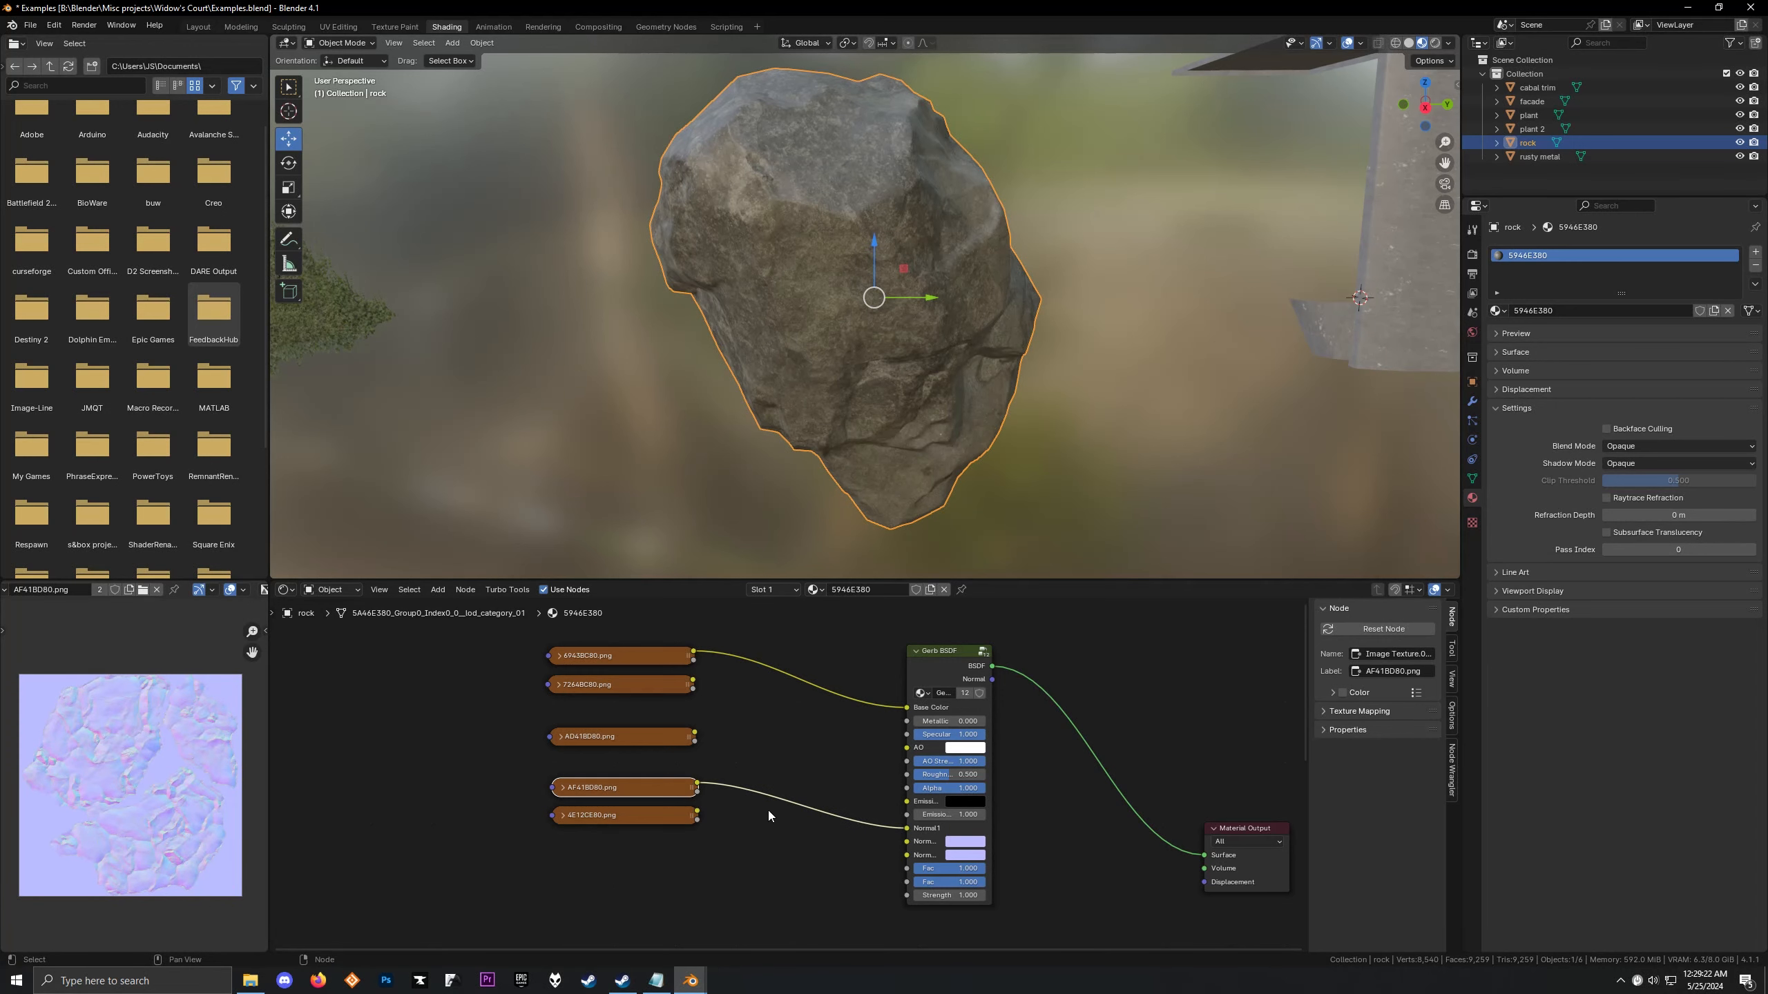
click(627, 814)
key(Home)
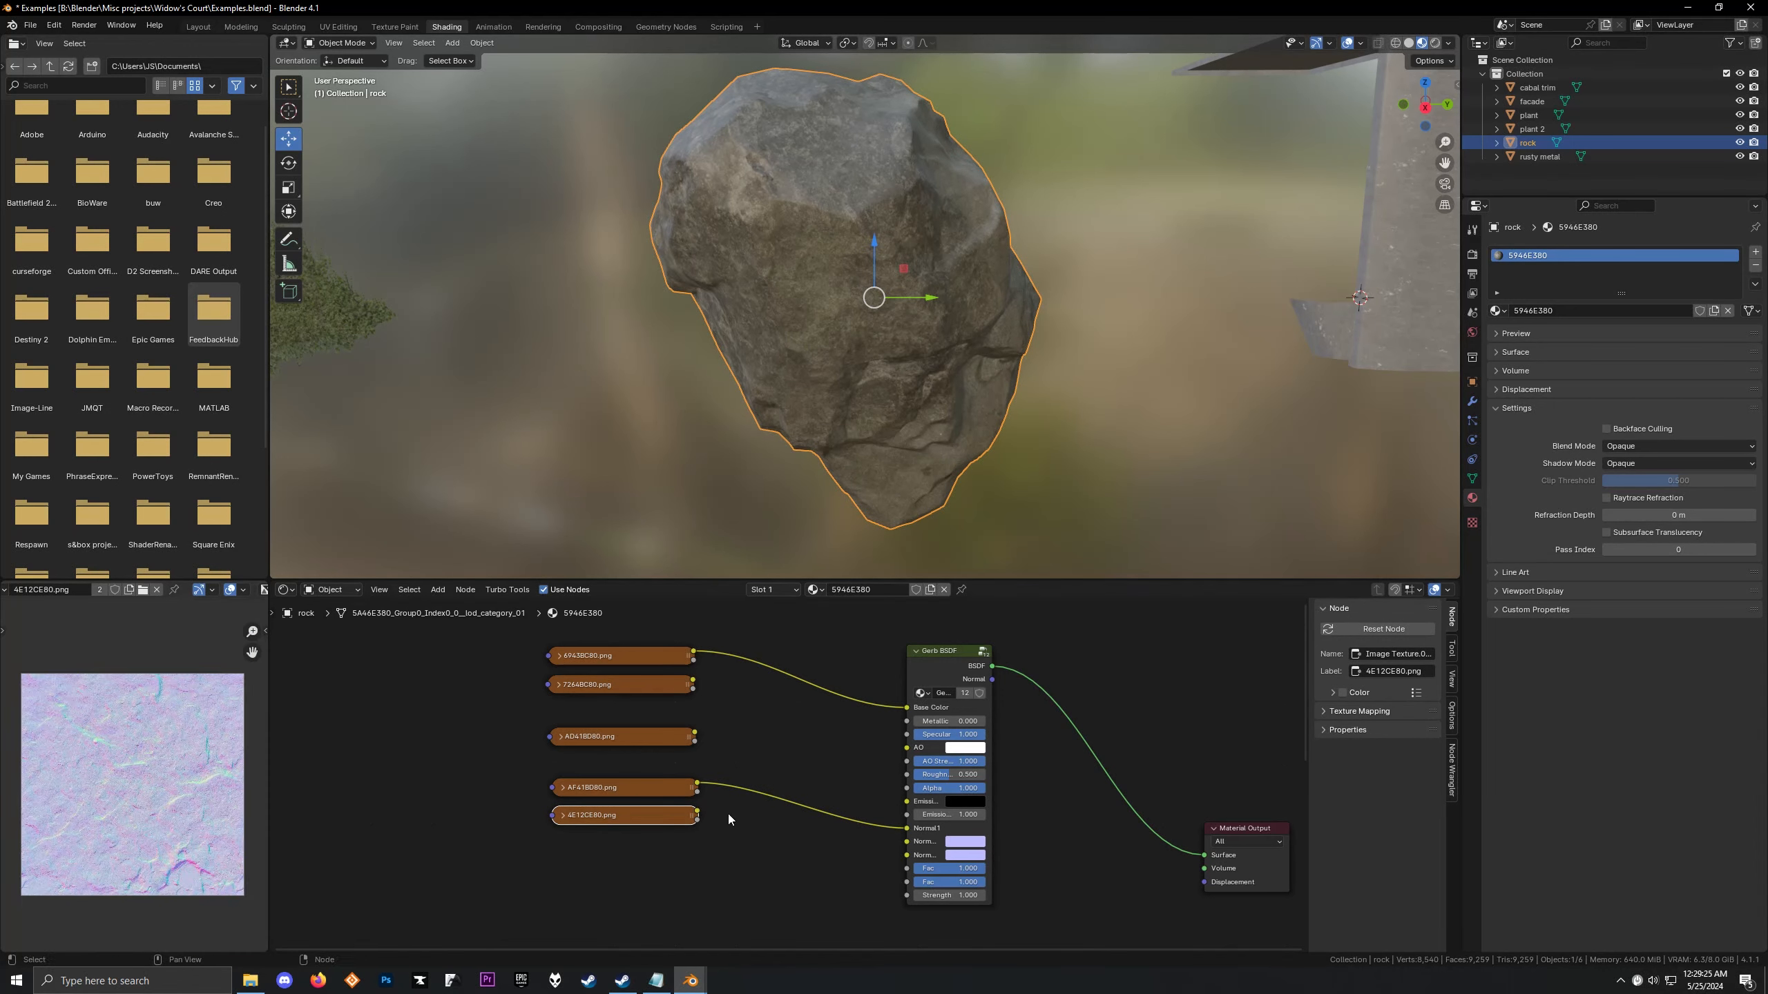
drag(697, 815, 907, 841)
Inspect the AD41BD80.png mask texture and the 6943BC80.png and 7264BC80.png colour textures
click(654, 739)
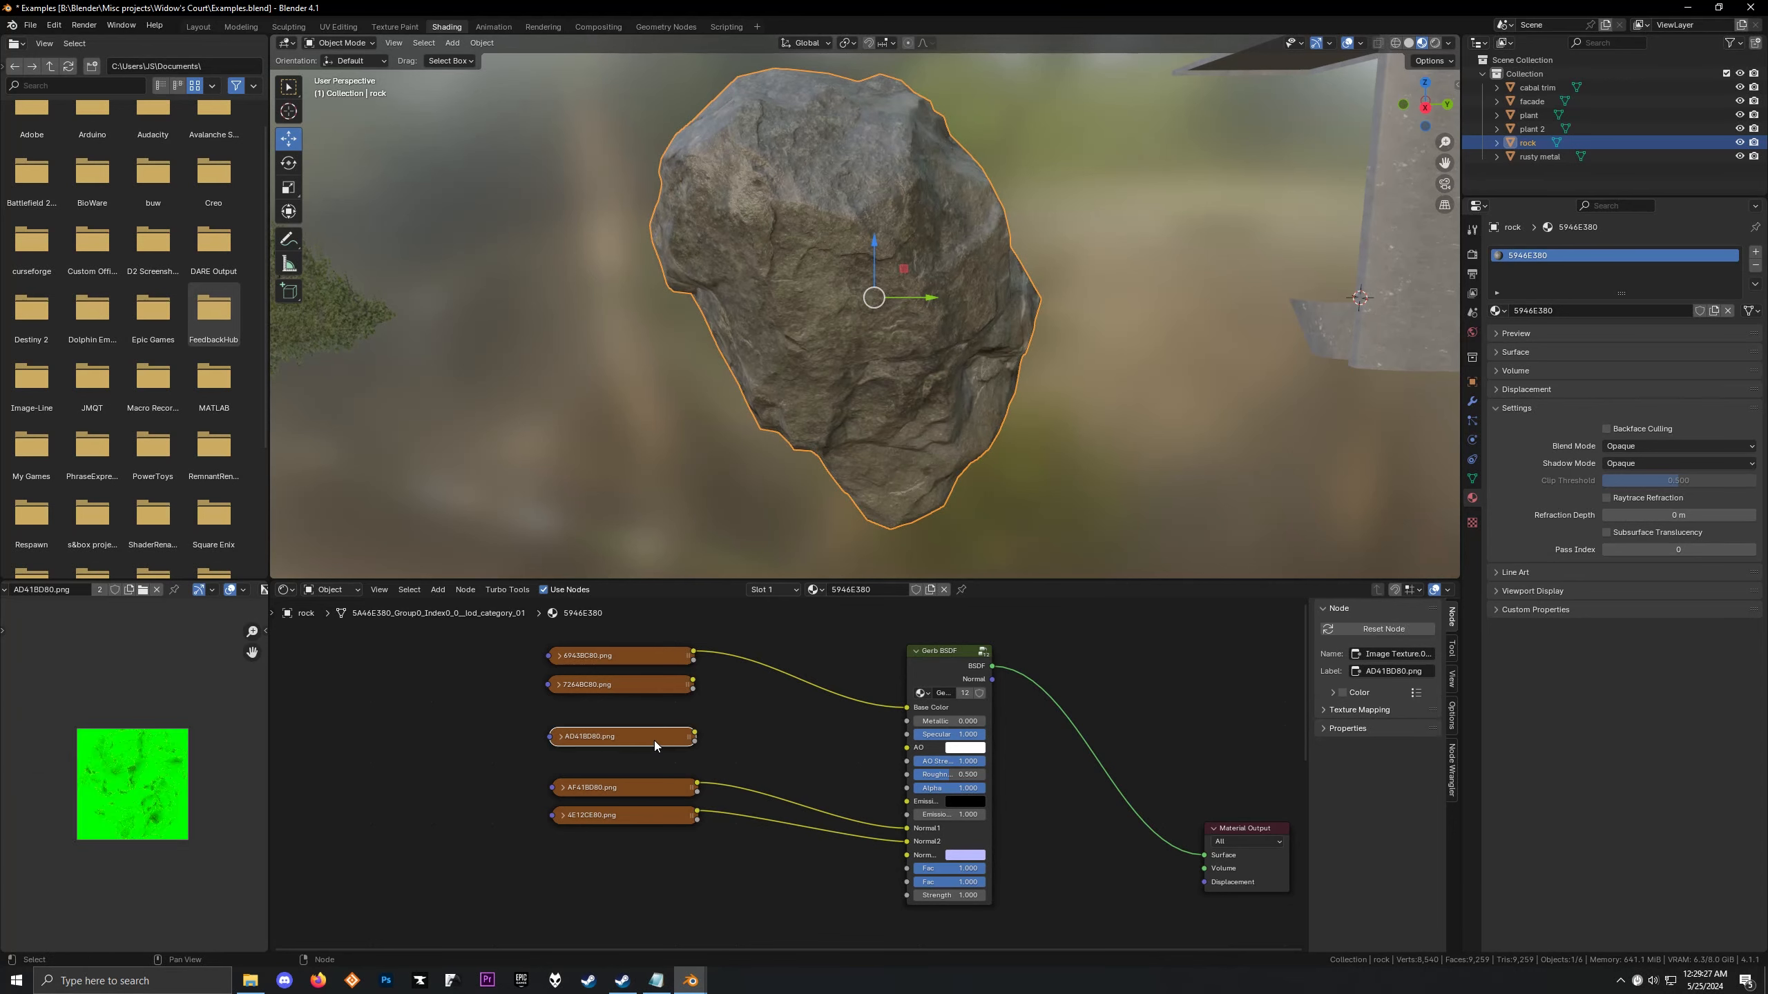
key(Home)
scroll(130, 750, down, 1)
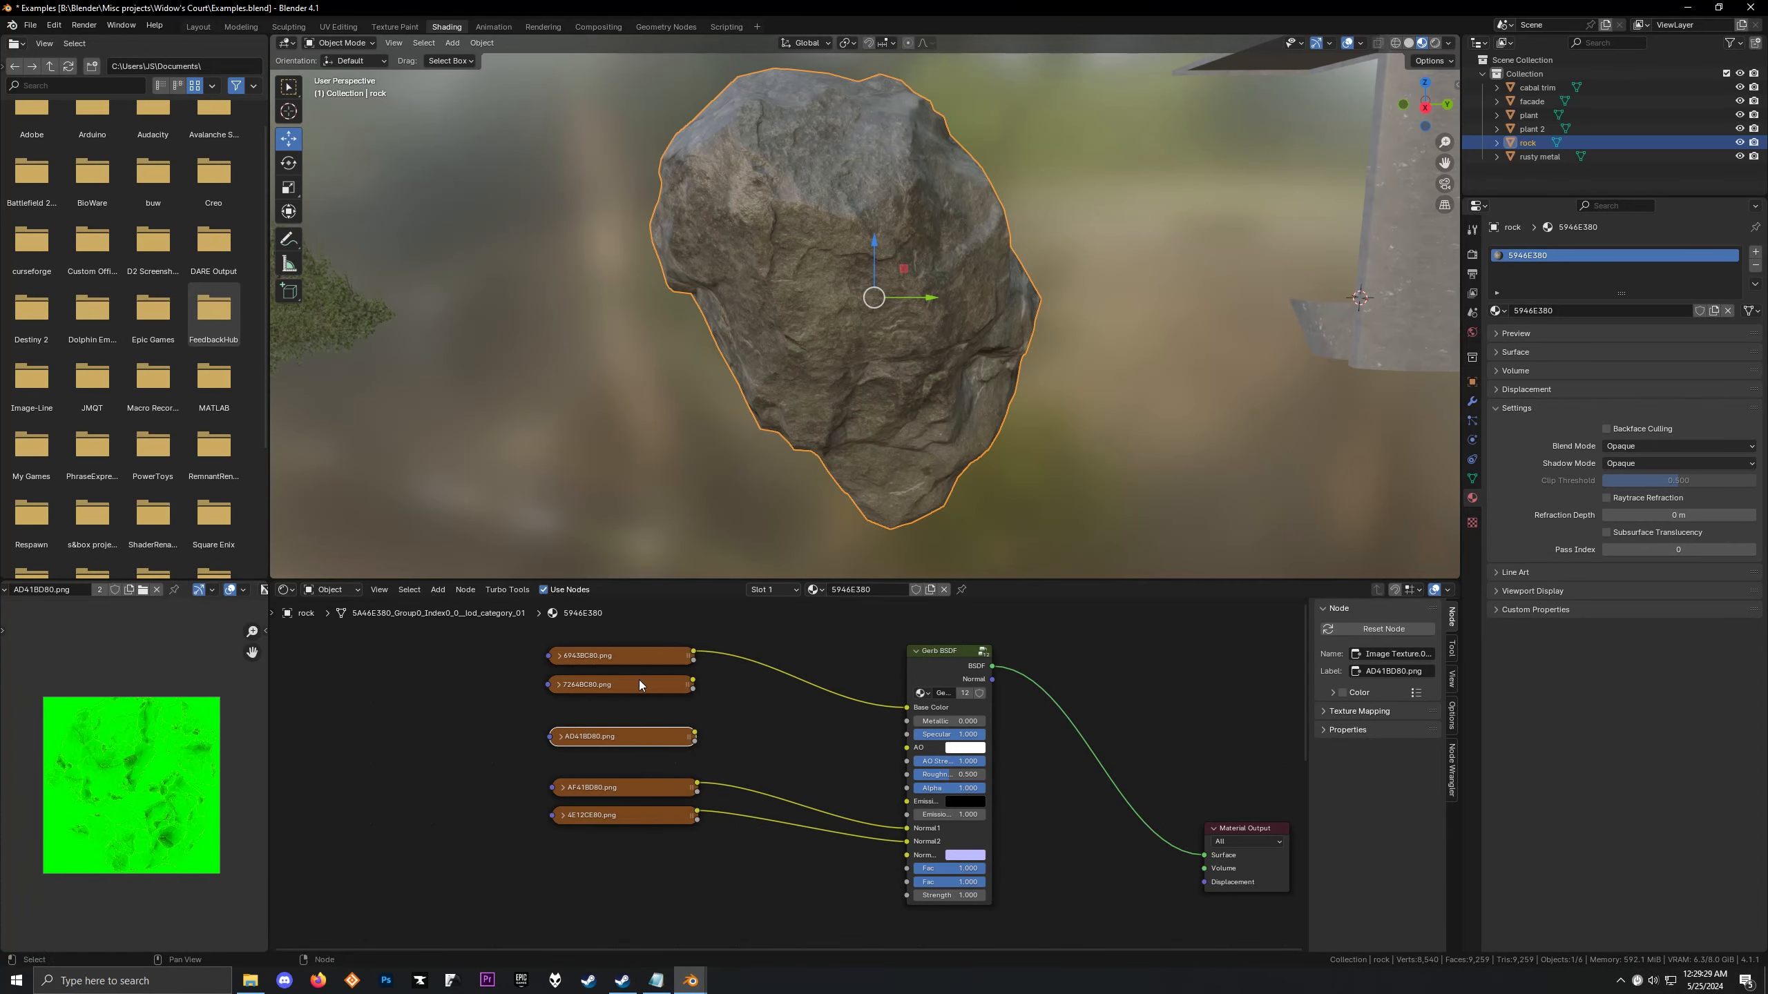
scroll(152, 766, up, 4)
scroll(152, 767, down, 4)
click(652, 685)
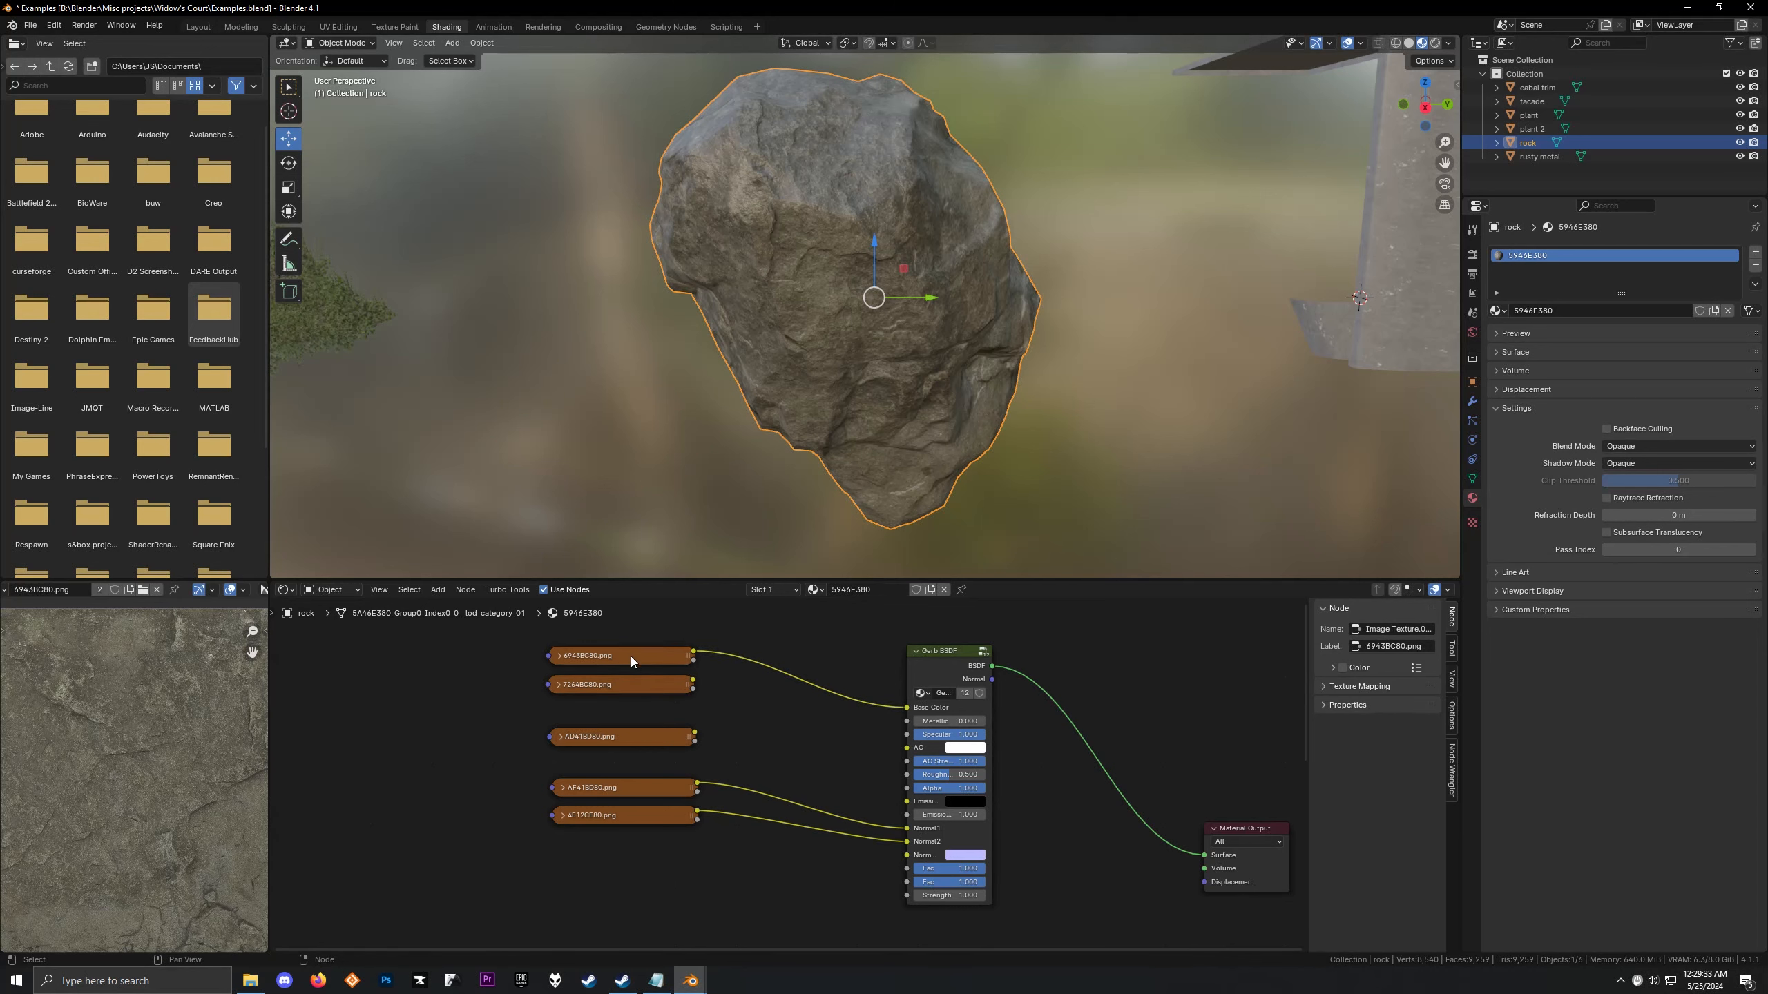
Move the Gerb BSDF node farther away from the texture nodes to make room between them
drag(862, 628, 1032, 741)
key(g)
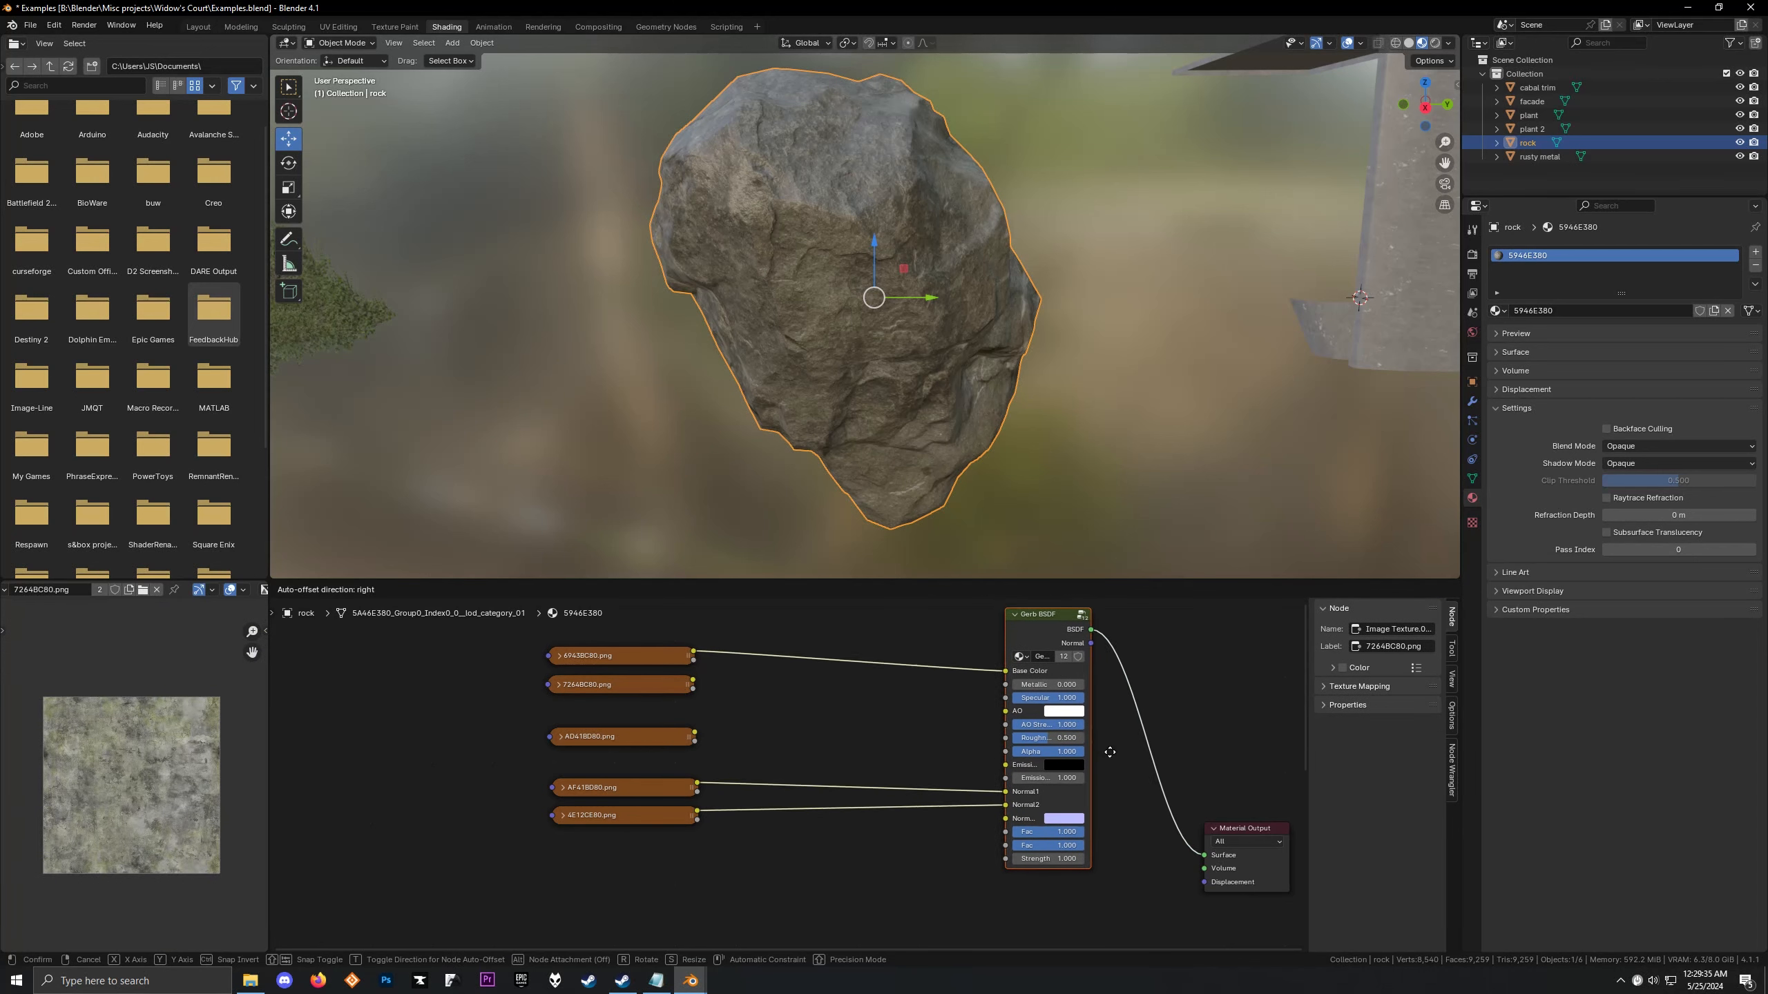
click(1111, 758)
Add a Separate Color node beside AD41BD80.png and feed that texture's colour into it
click(622, 736)
key(shift+a)
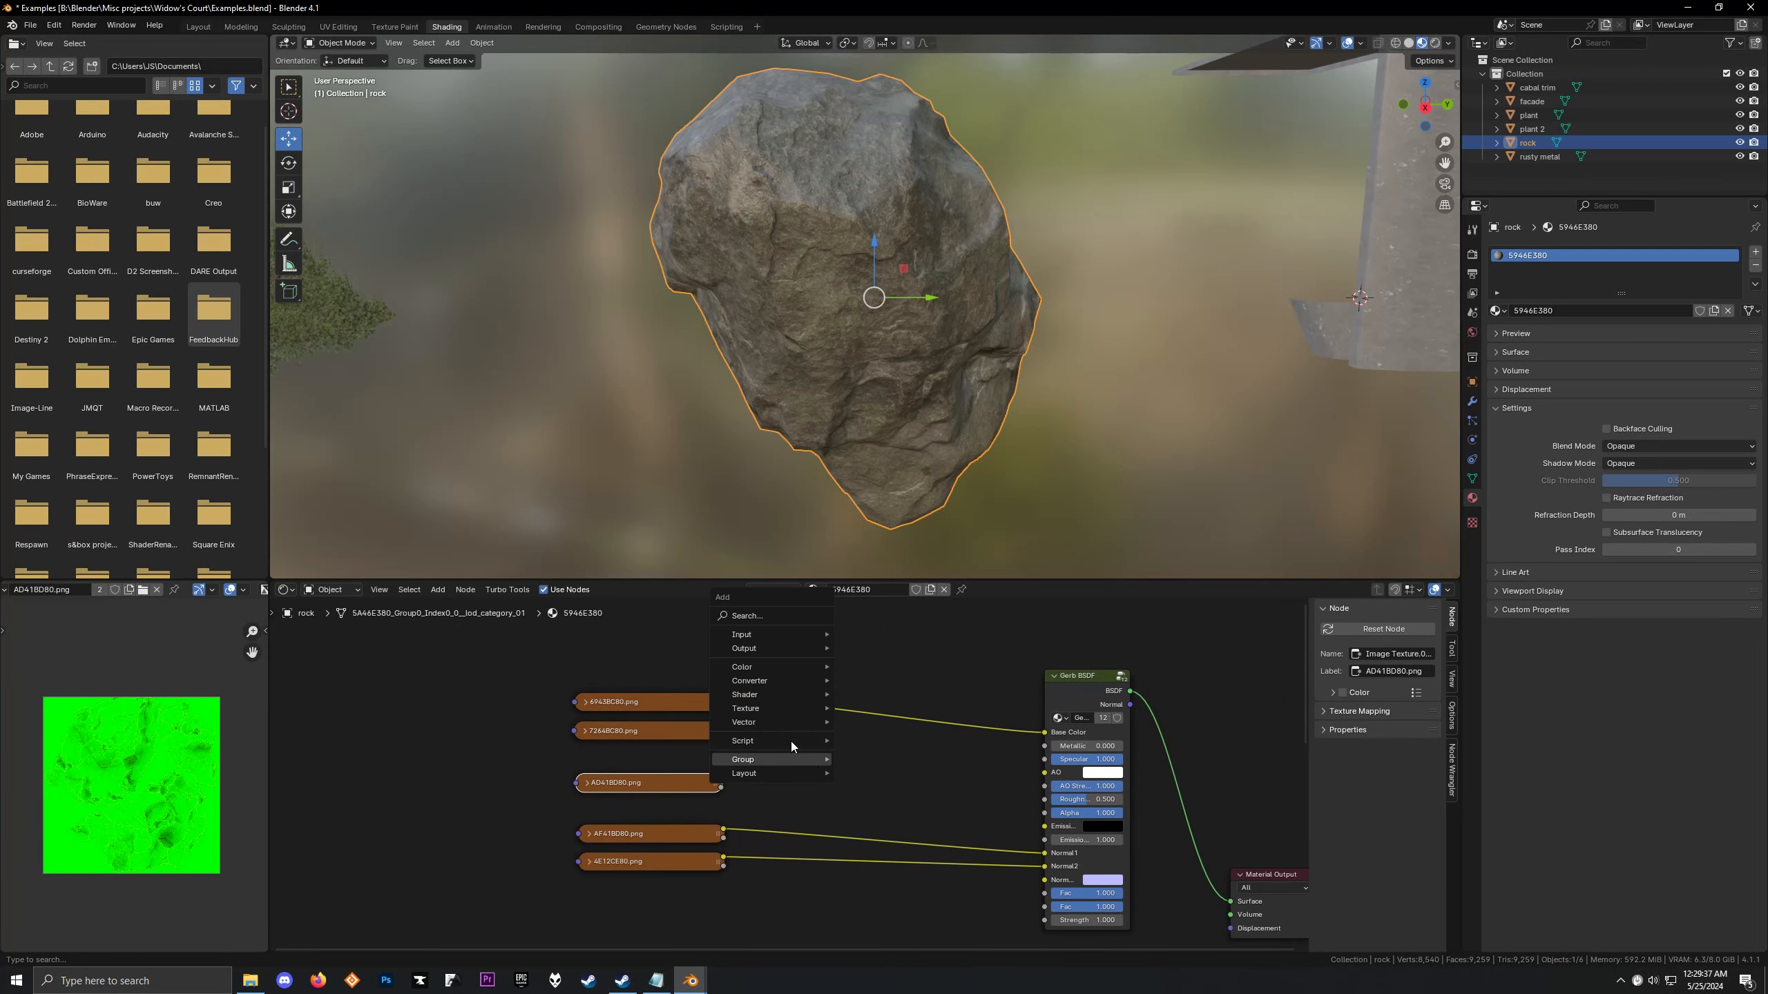
key(Escape)
scroll(741, 388, up, 3)
middle_drag(740, 387, 612, 391)
key(shift+a)
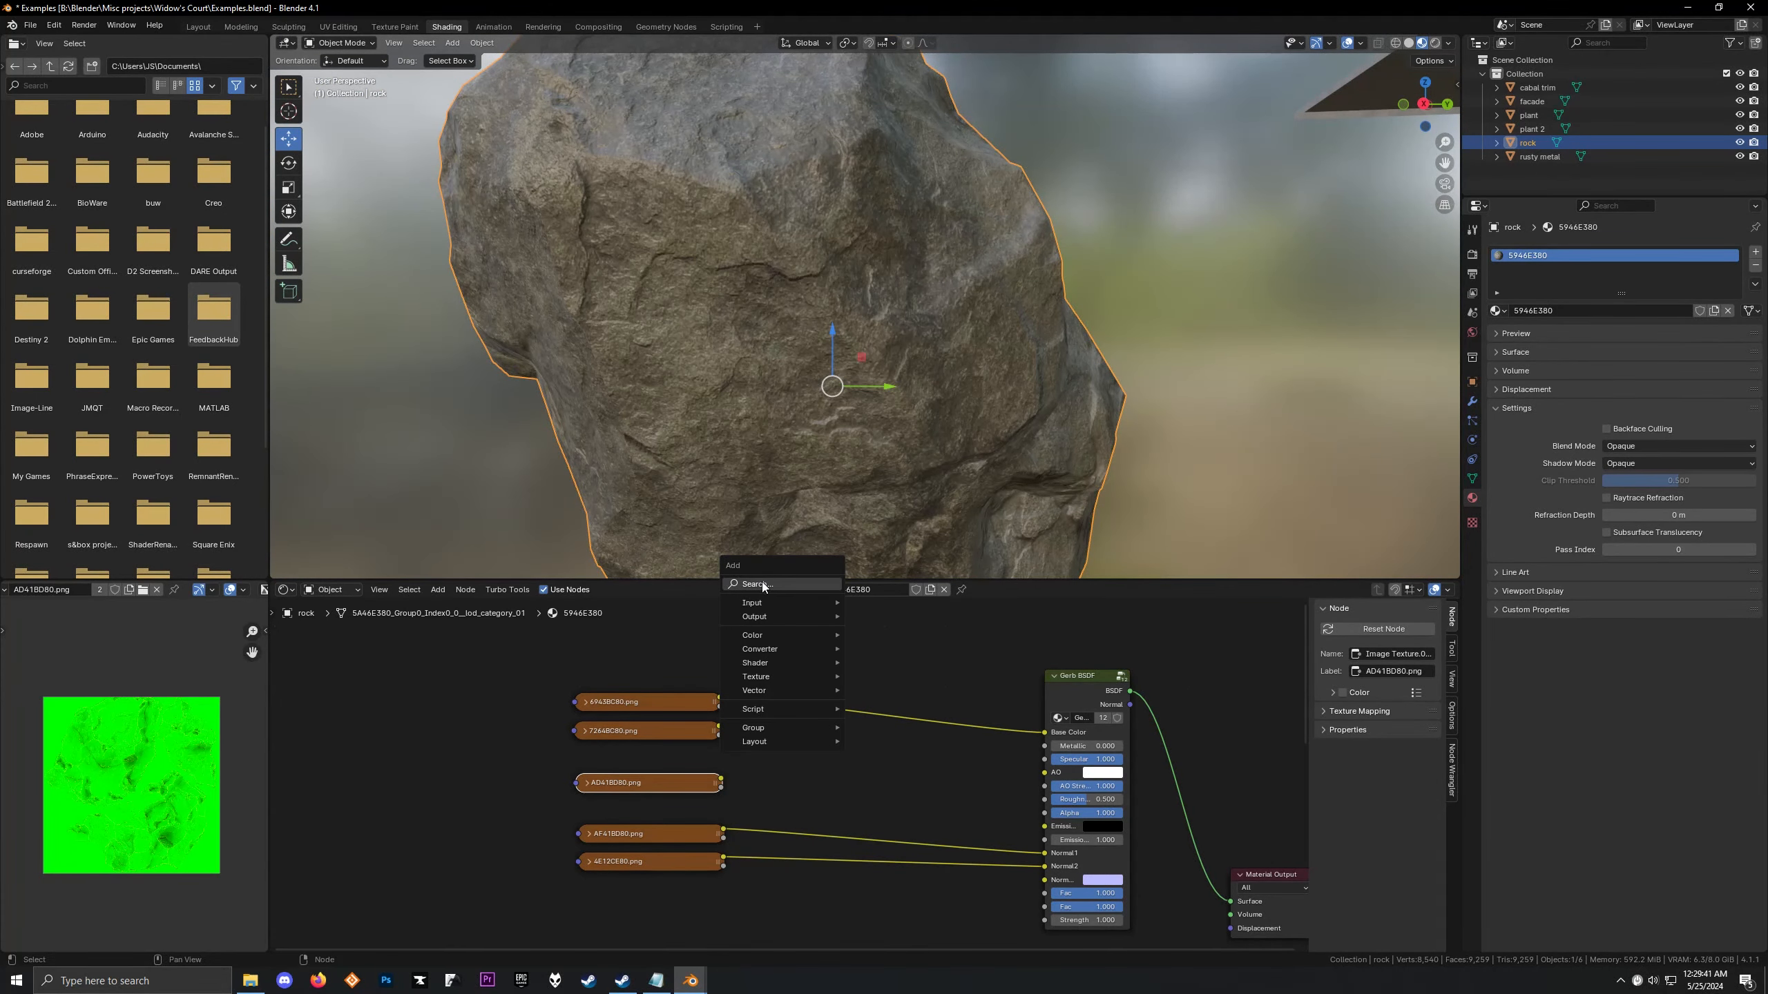
click(764, 585)
click(821, 633)
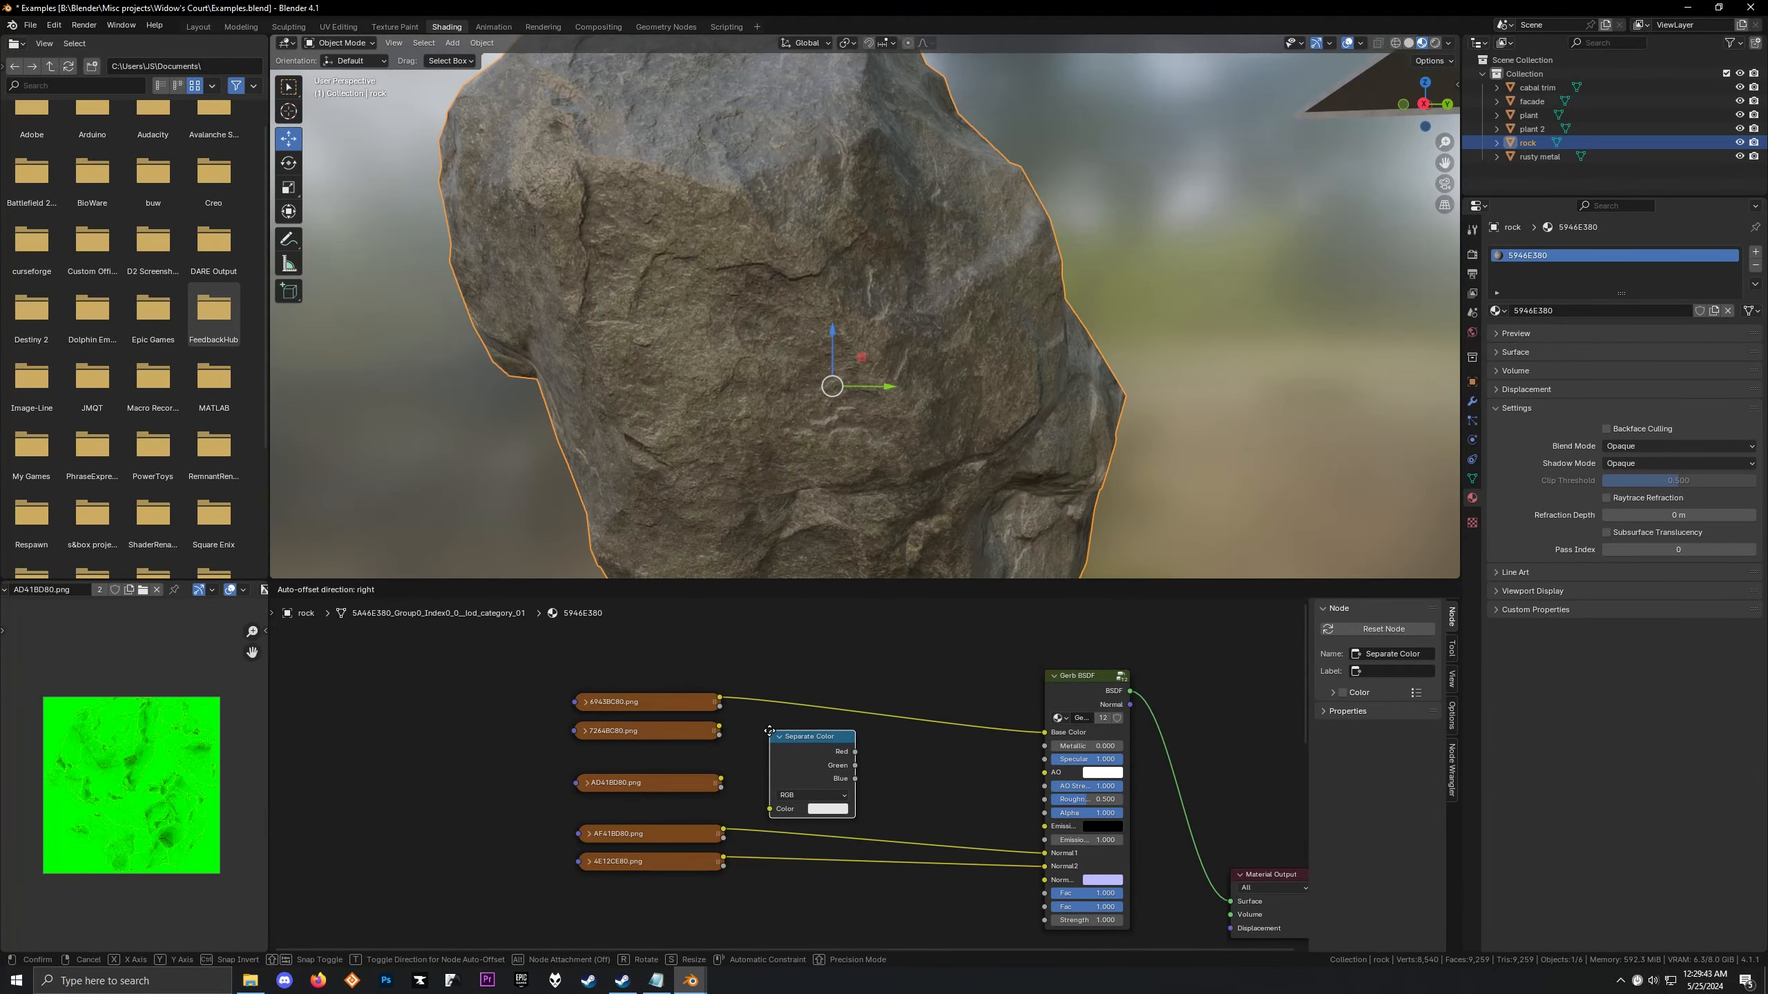
click(769, 730)
drag(721, 778, 770, 808)
Preview the Separate Color node's individual channels on the rock and inspect them from several angles
ctrl+shift+click(802, 757)
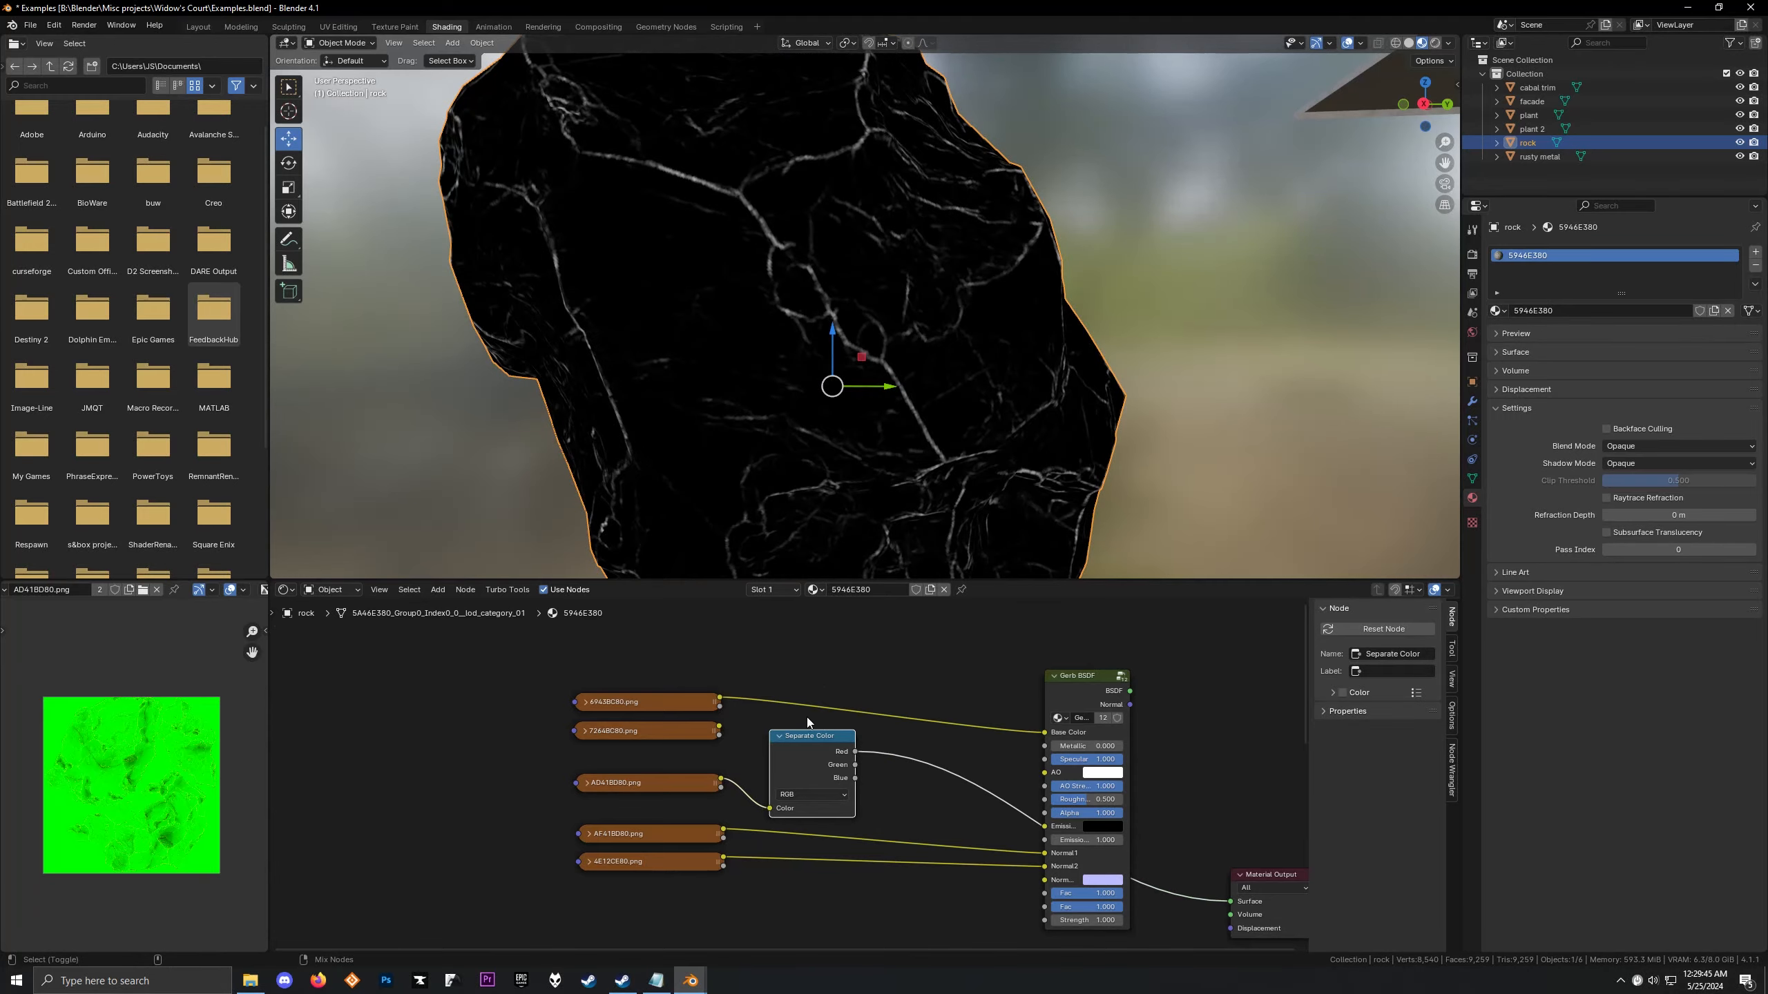
scroll(814, 395, down, 5)
middle_drag(815, 396, 769, 422)
ctrl+shift+click(809, 765)
scroll(896, 370, up, 3)
middle_drag(896, 370, 852, 334)
ctrl+shift+click(812, 765)
scroll(784, 382, down, 3)
middle_drag(801, 391, 793, 446)
Preview the Green channel on the rock and connect Separate Color's Green output to the Gerb BSDF's AO
ctrl+shift+click(810, 761)
scroll(742, 326, up, 4)
middle_drag(742, 326, 925, 390)
drag(856, 768, 1044, 772)
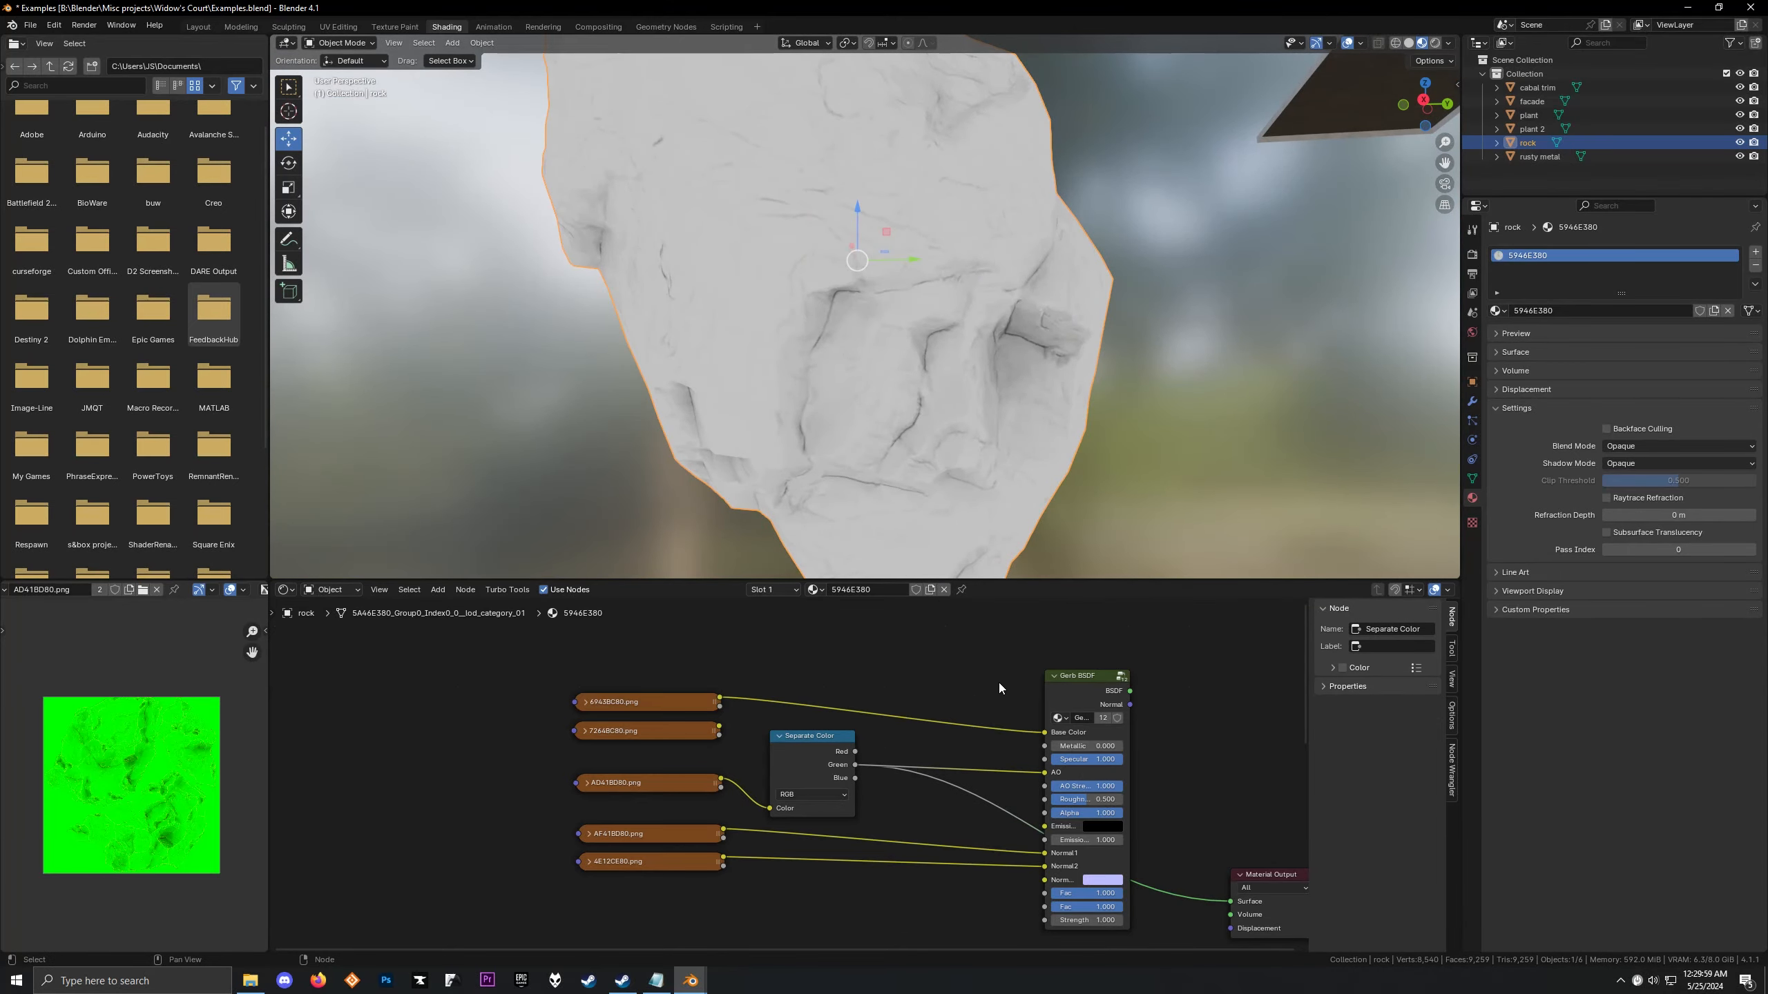
Preview the Separate Color node's Red channel on the rock and examine the mask from all sides
ctrl+shift+click(829, 767)
ctrl+shift+click(828, 768)
scroll(828, 435, up, 2)
mouse_move(839, 428)
middle_down()
mouse_move(710, 458)
mouse_move(867, 432)
mouse_move(909, 386)
mouse_move(881, 450)
mouse_move(1041, 444)
mouse_move(872, 429)
middle_up()
scroll(711, 457, down, 3)
scroll(881, 451, up, 3)
scroll(872, 430, down, 2)
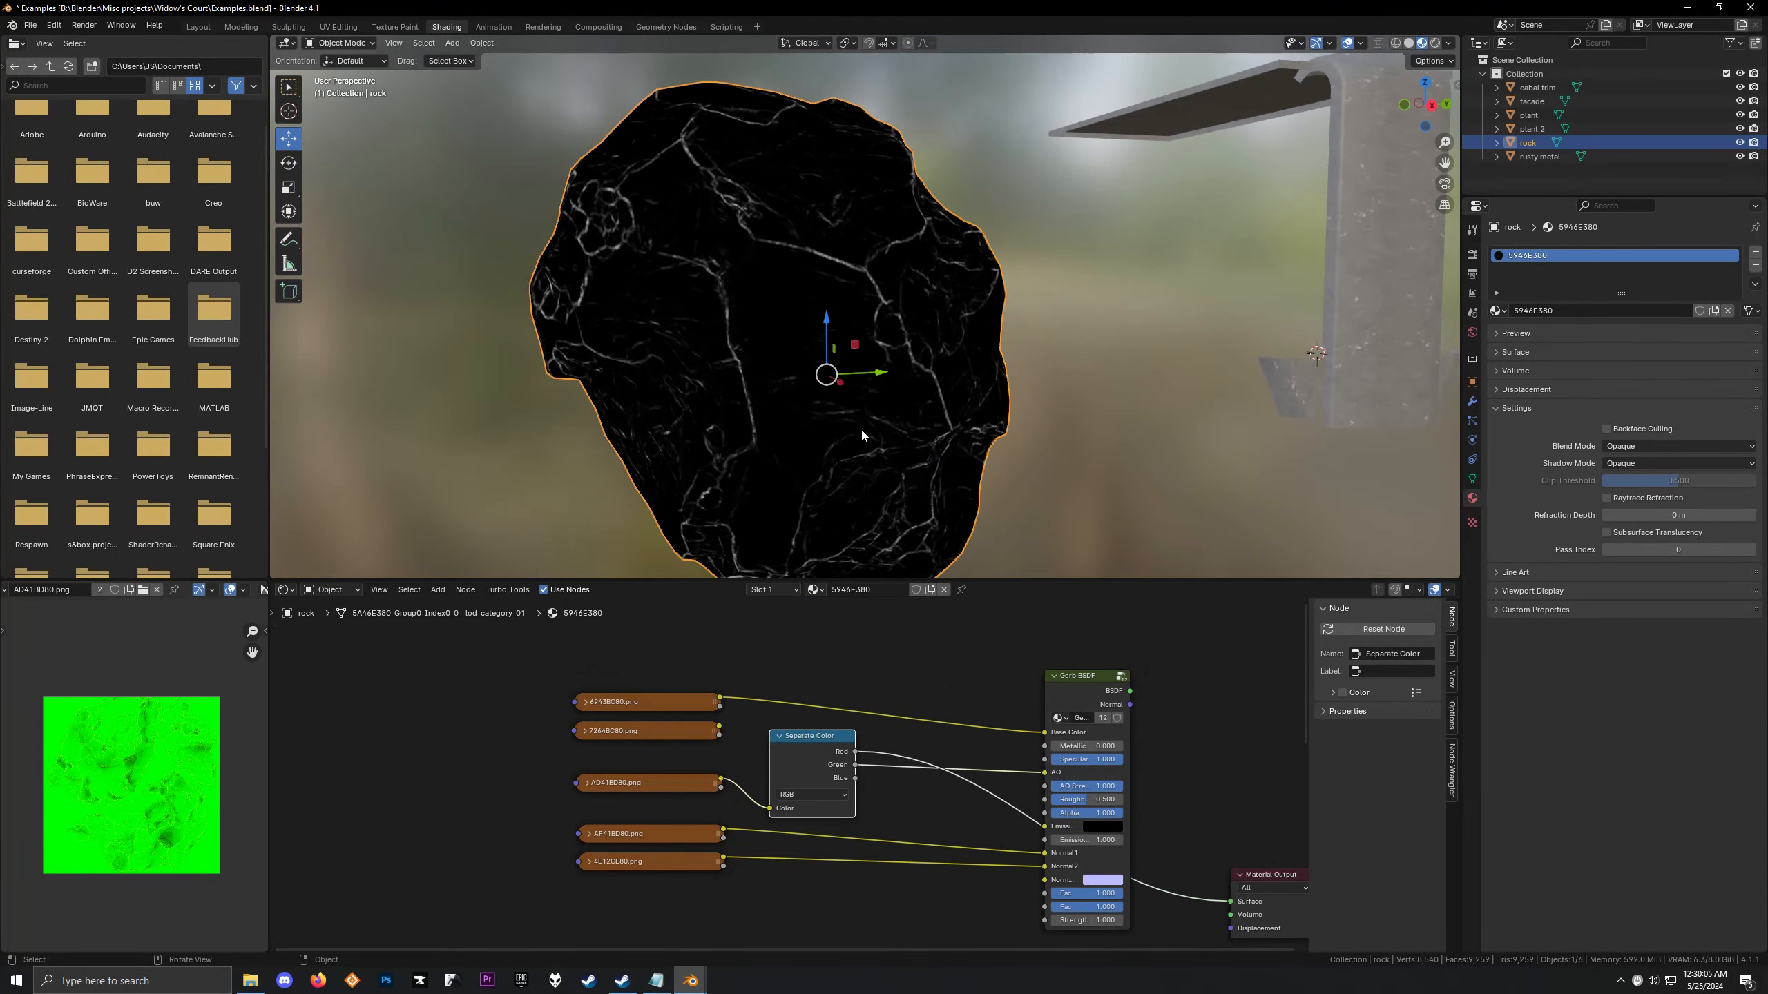
scroll(990, 407, down, 2)
middle_drag(990, 407, 987, 418)
drag(987, 418, 1015, 460)
scroll(903, 476, up, 4)
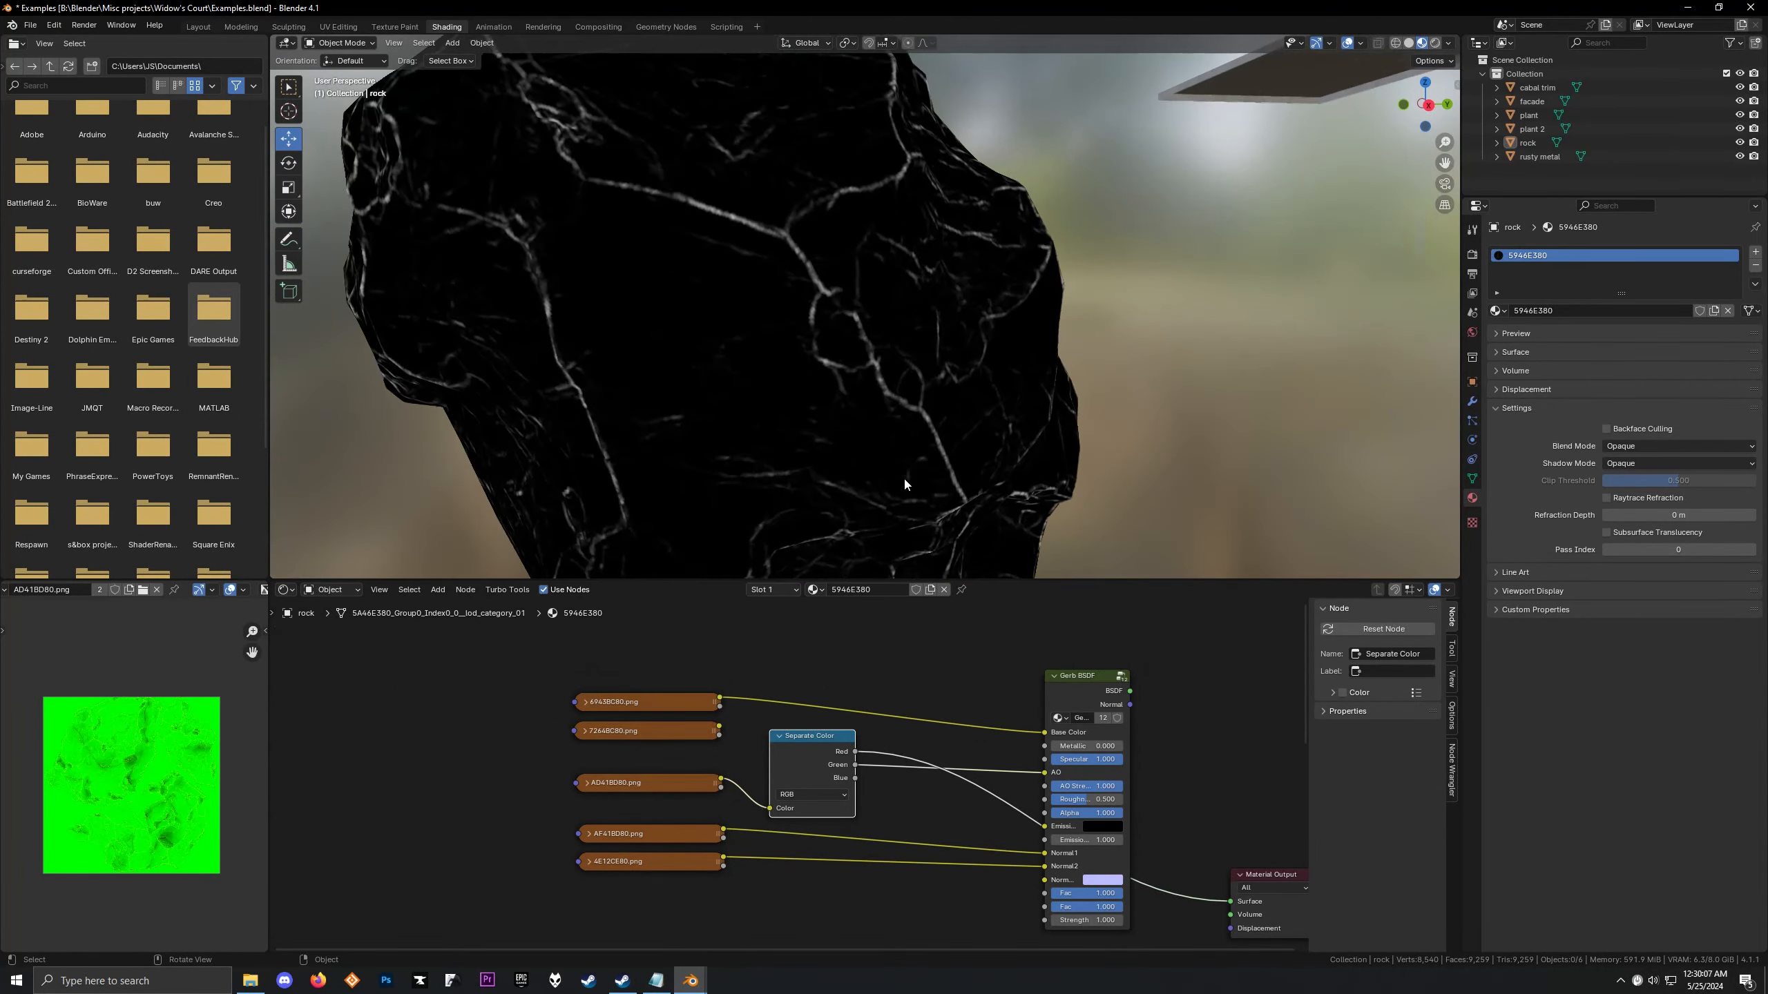
middle_drag(903, 476, 814, 380)
scroll(755, 237, down, 5)
middle_drag(755, 236, 830, 429)
drag(786, 745, 782, 773)
key(Escape)
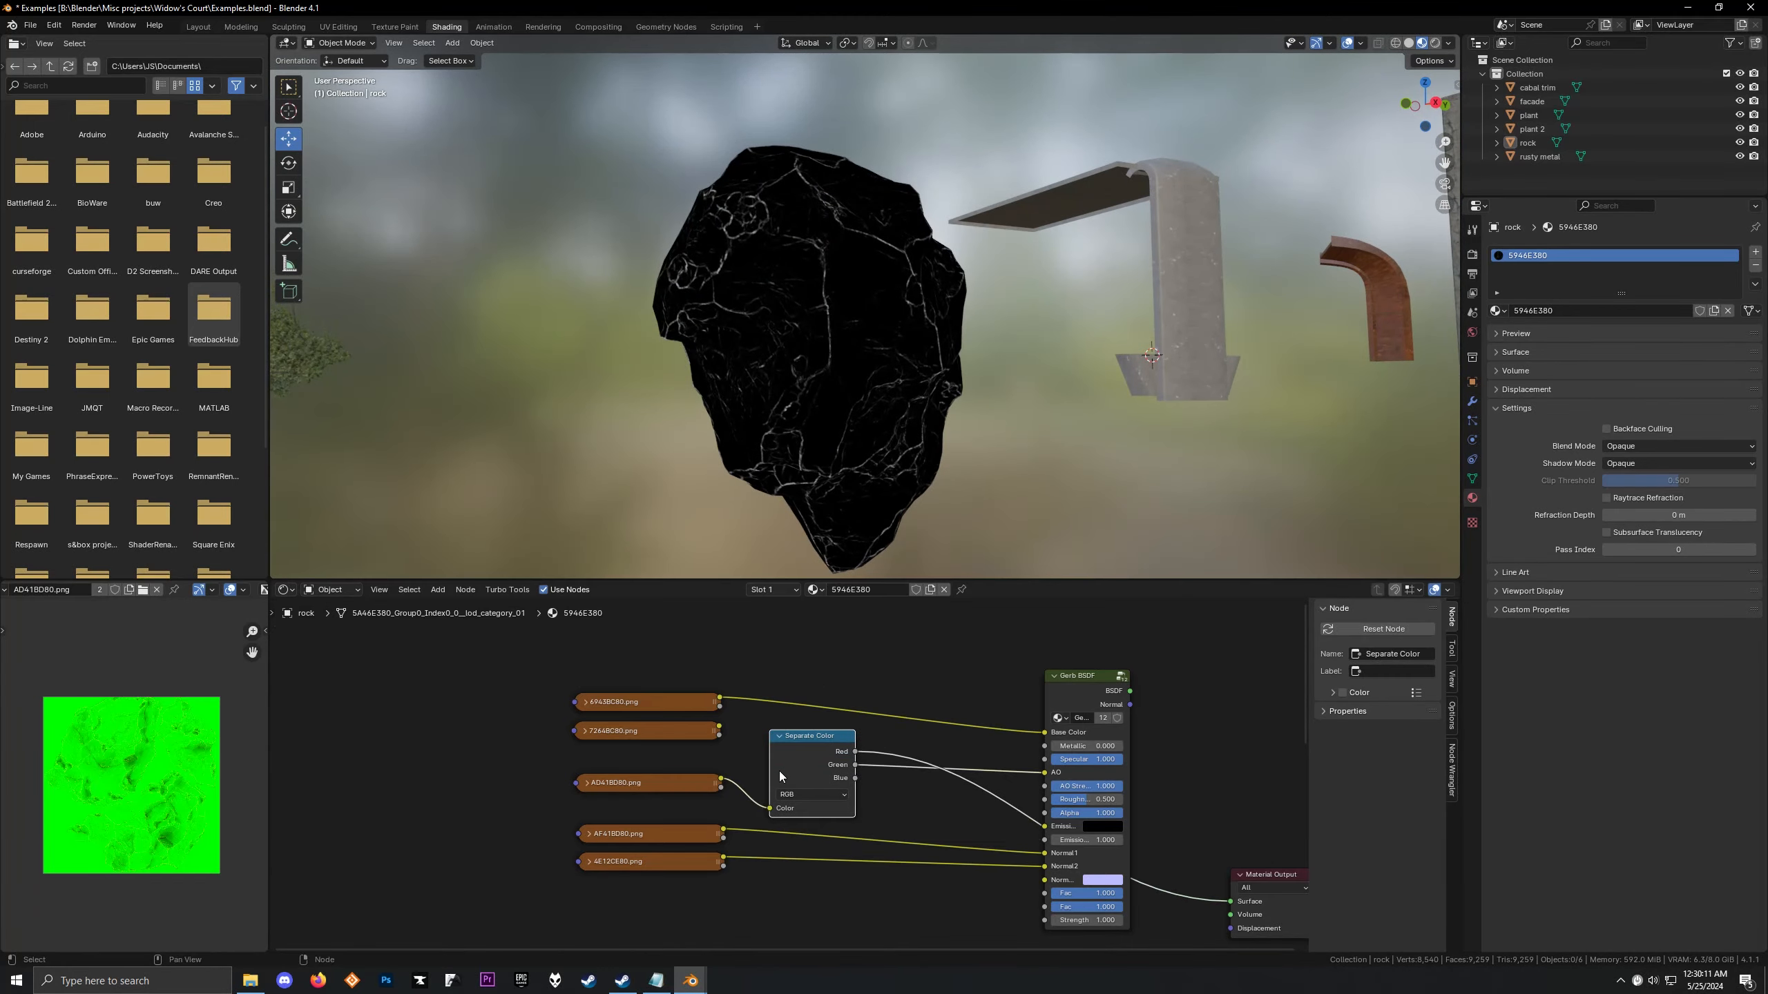
scroll(678, 425, up, 3)
mouse_move(667, 403)
middle_down()
mouse_move(720, 418)
mouse_move(719, 444)
mouse_move(660, 425)
middle_up()
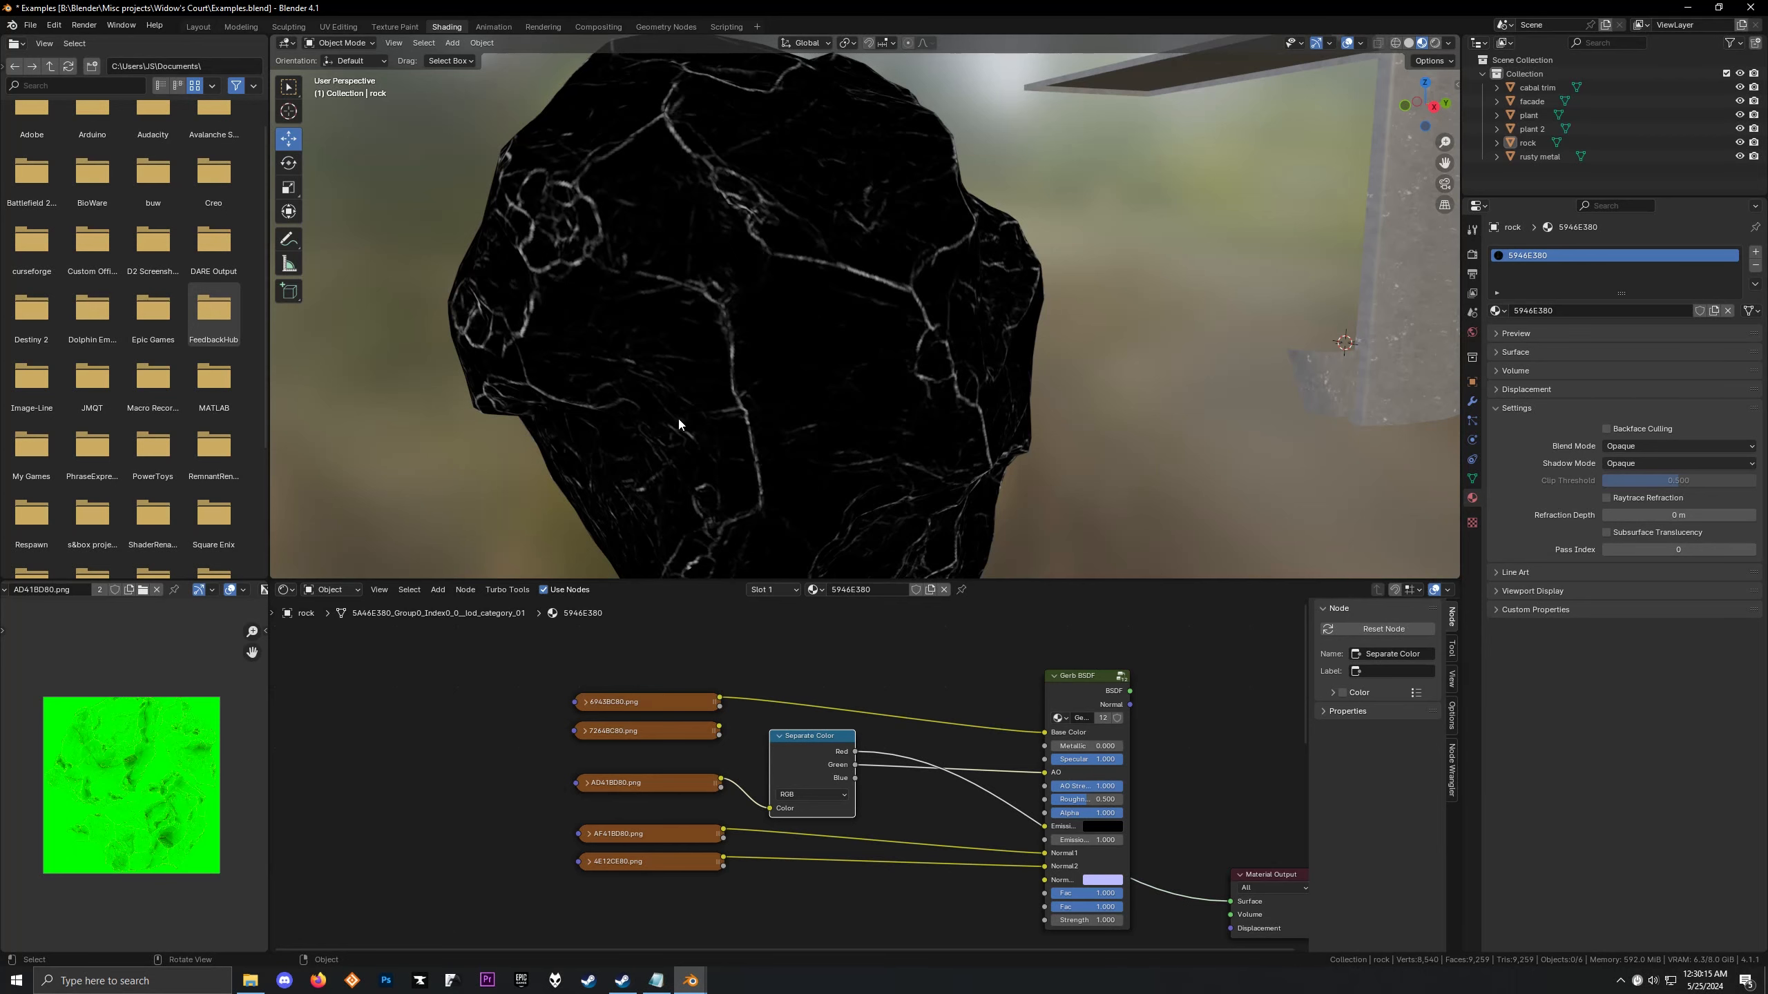
scroll(696, 408, up, 3)
scroll(690, 406, down, 3)
middle_drag(691, 406, 664, 449)
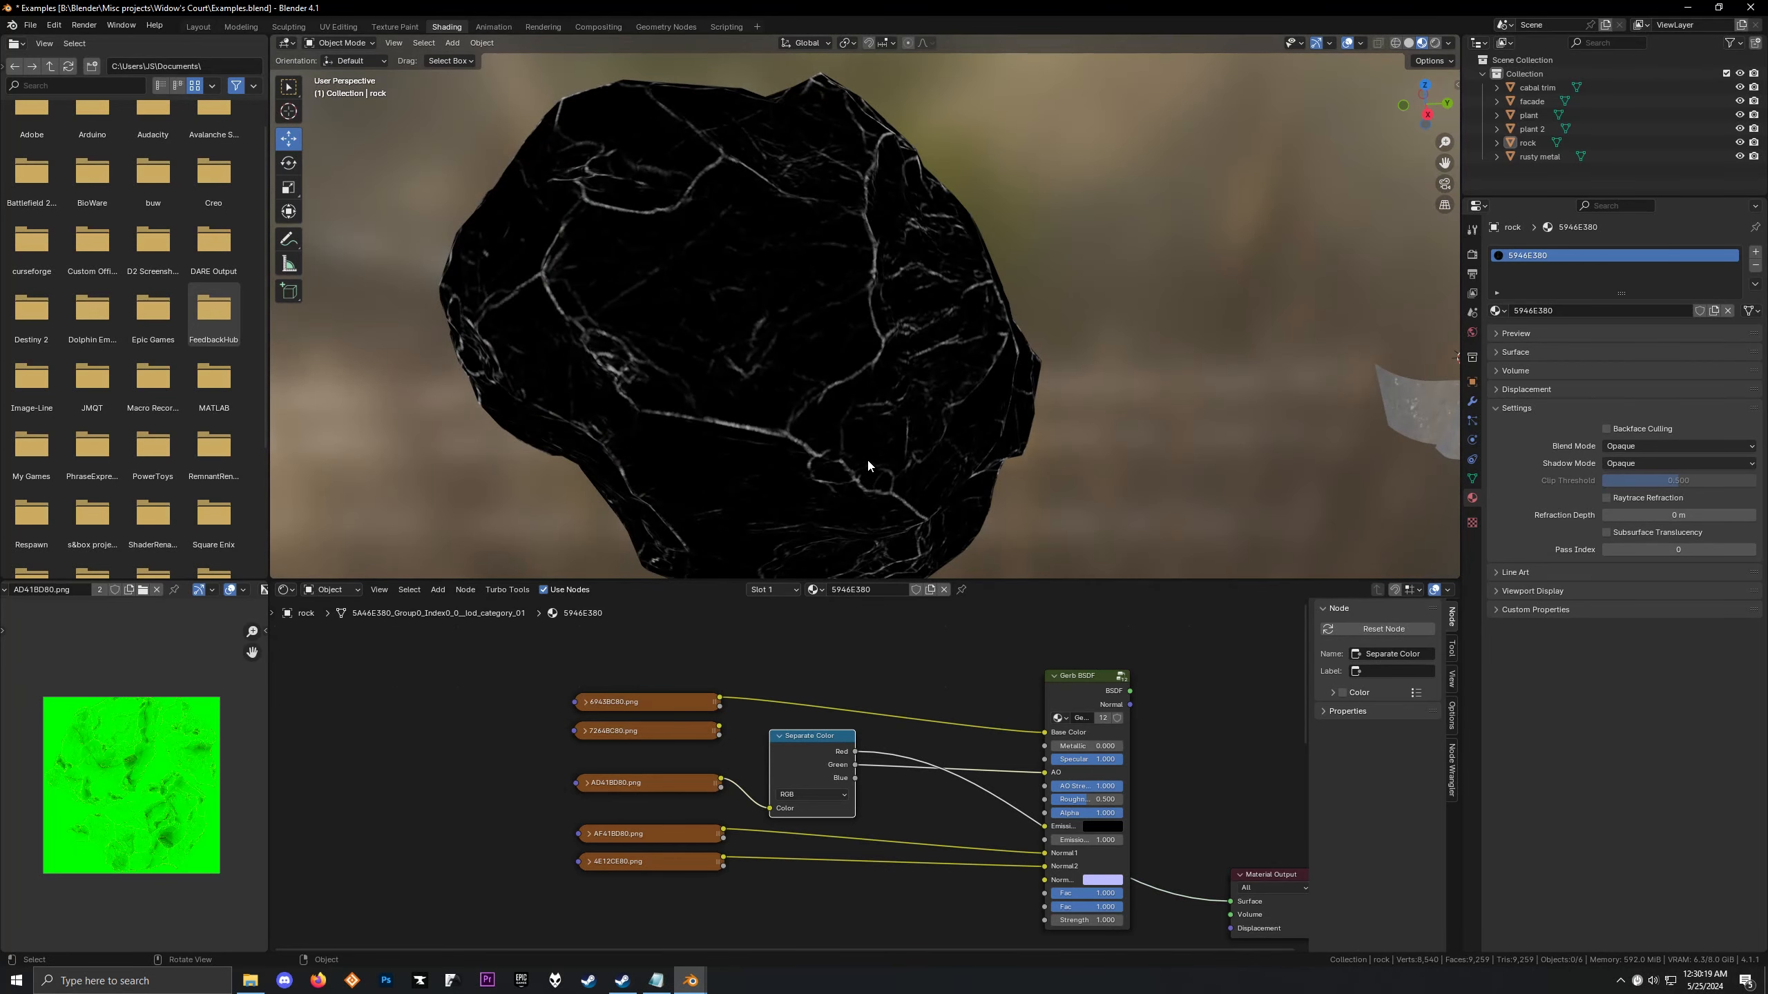
Preview the colour and alpha outputs of 6943BC80.png on the rock
click(688, 705)
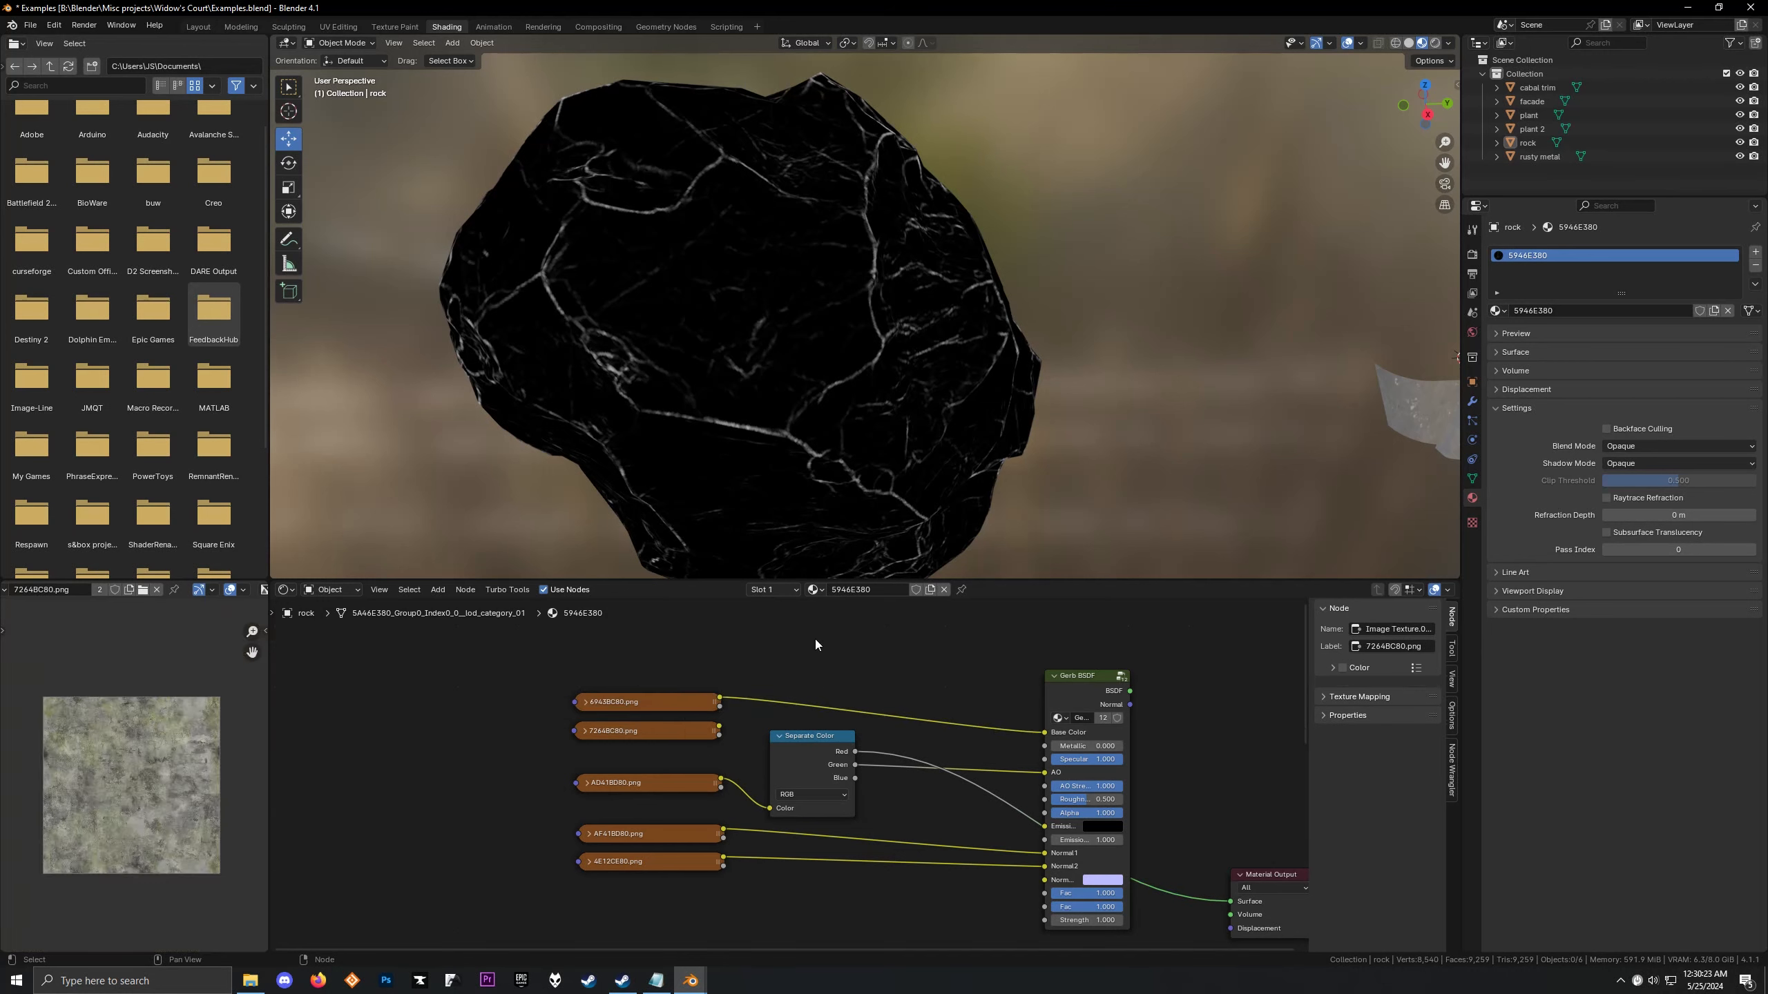
click(671, 700)
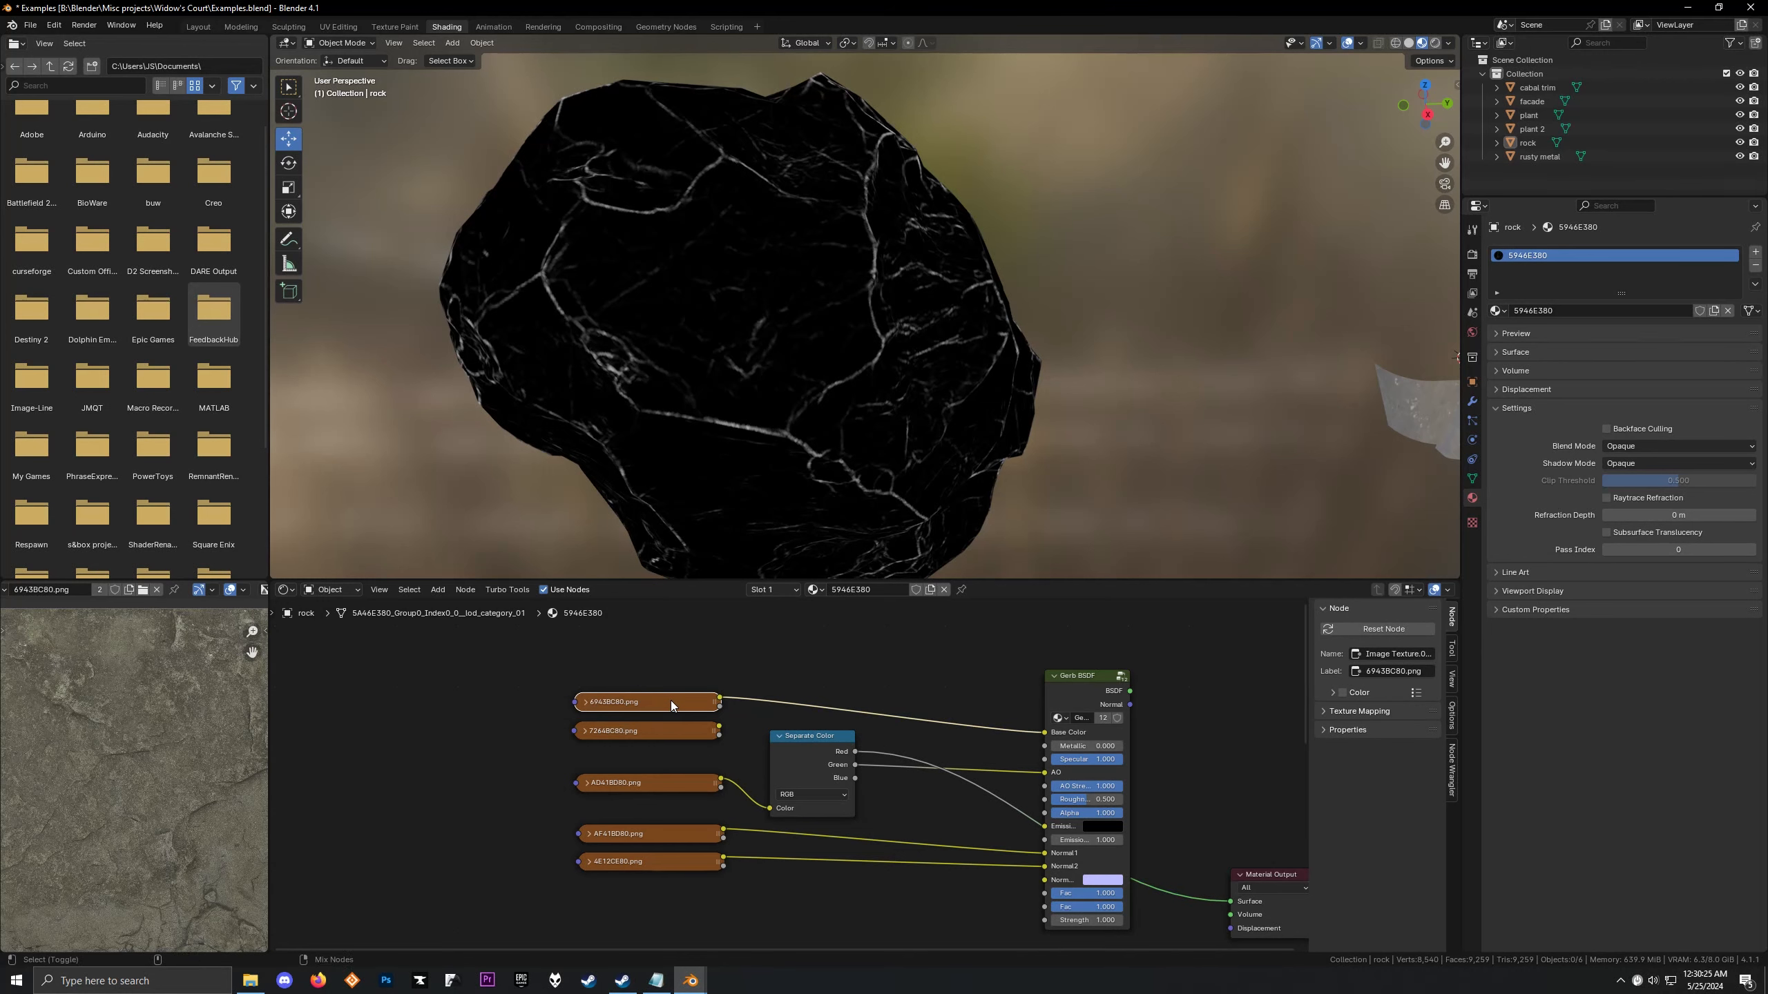
ctrl+shift+click(671, 701)
middle_drag(760, 460, 723, 391)
scroll(675, 406, down, 5)
ctrl+shift+click(671, 694)
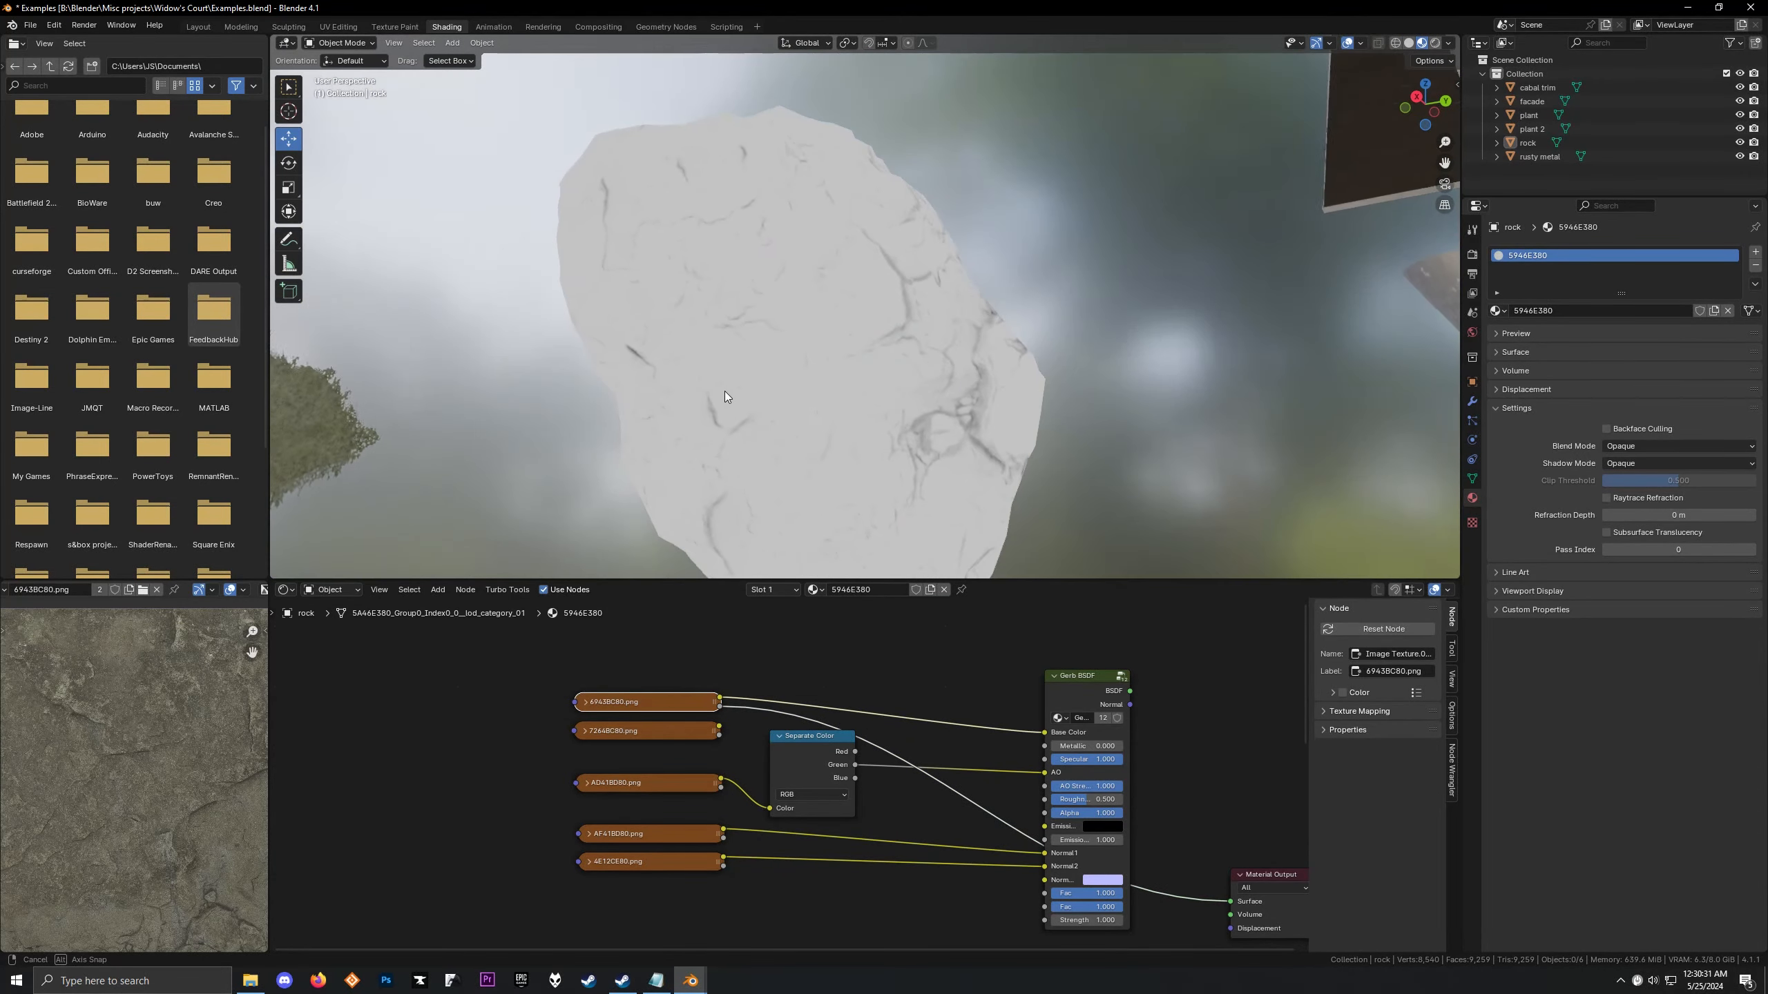
Preview the colour and alpha of 7264BC80.png on the rock, and return to the alpha of 6943BC80.png
ctrl+shift+click(671, 728)
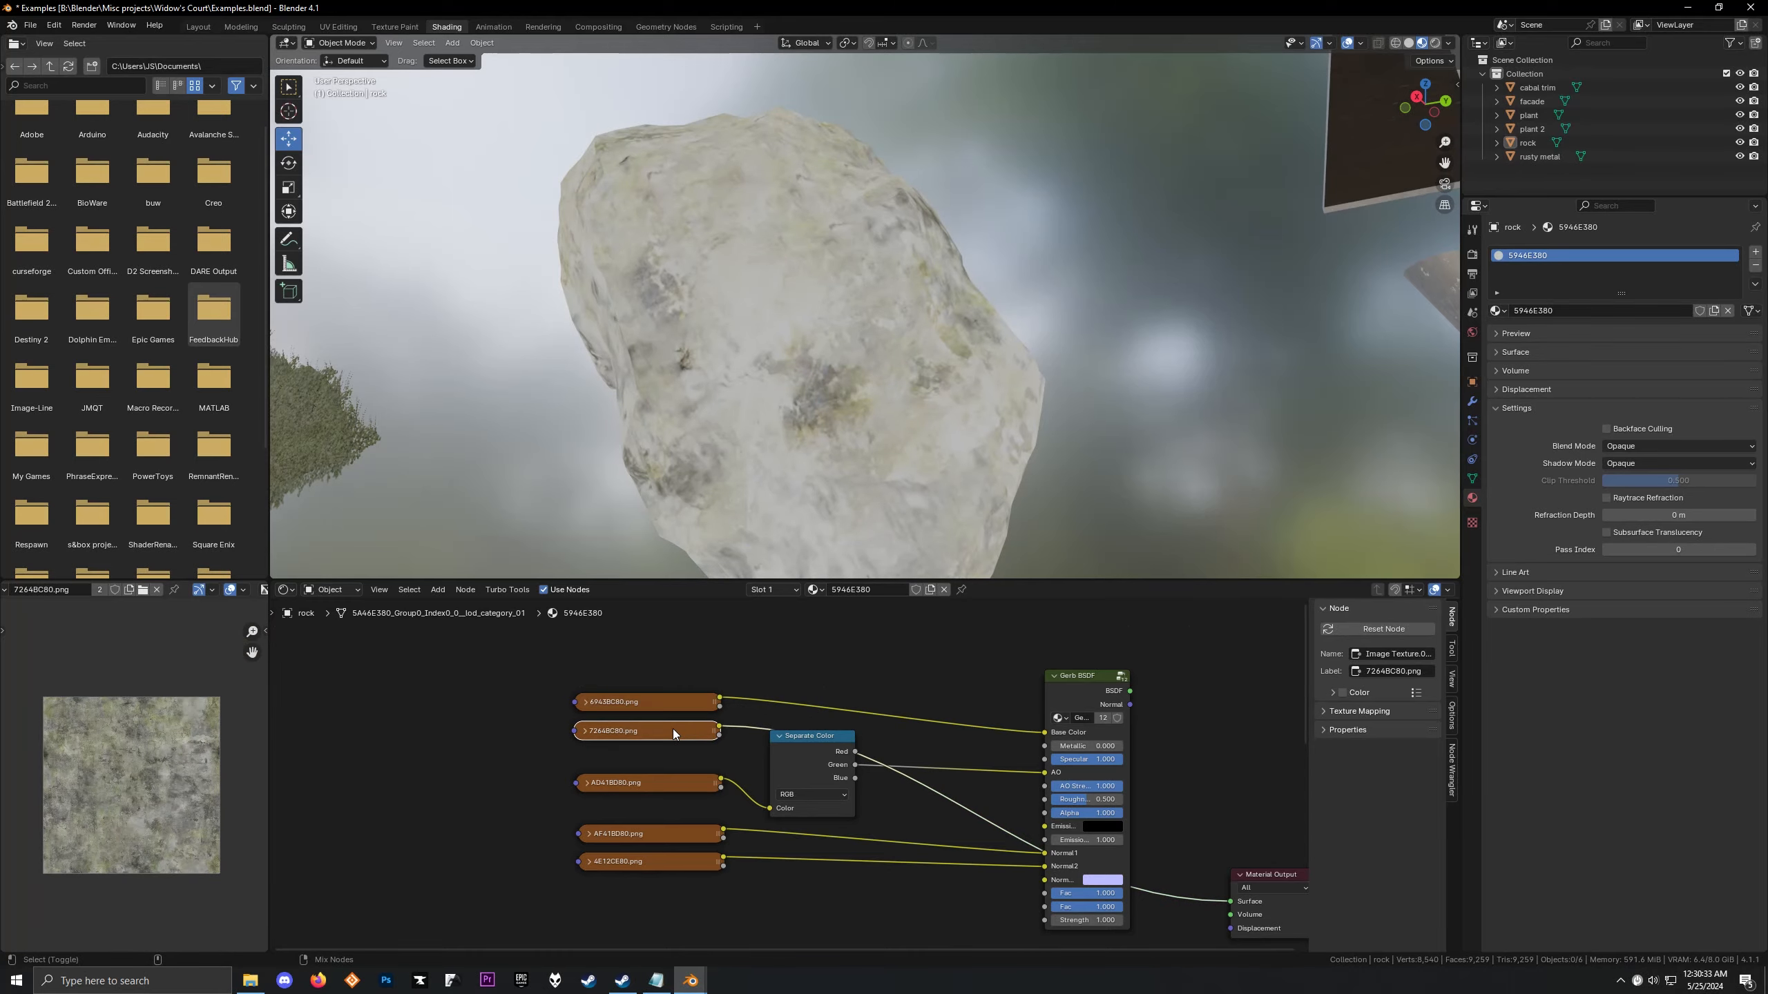
ctrl+shift+click(673, 730)
scroll(782, 402, up, 5)
middle_drag(782, 402, 821, 473)
scroll(862, 394, down, 3)
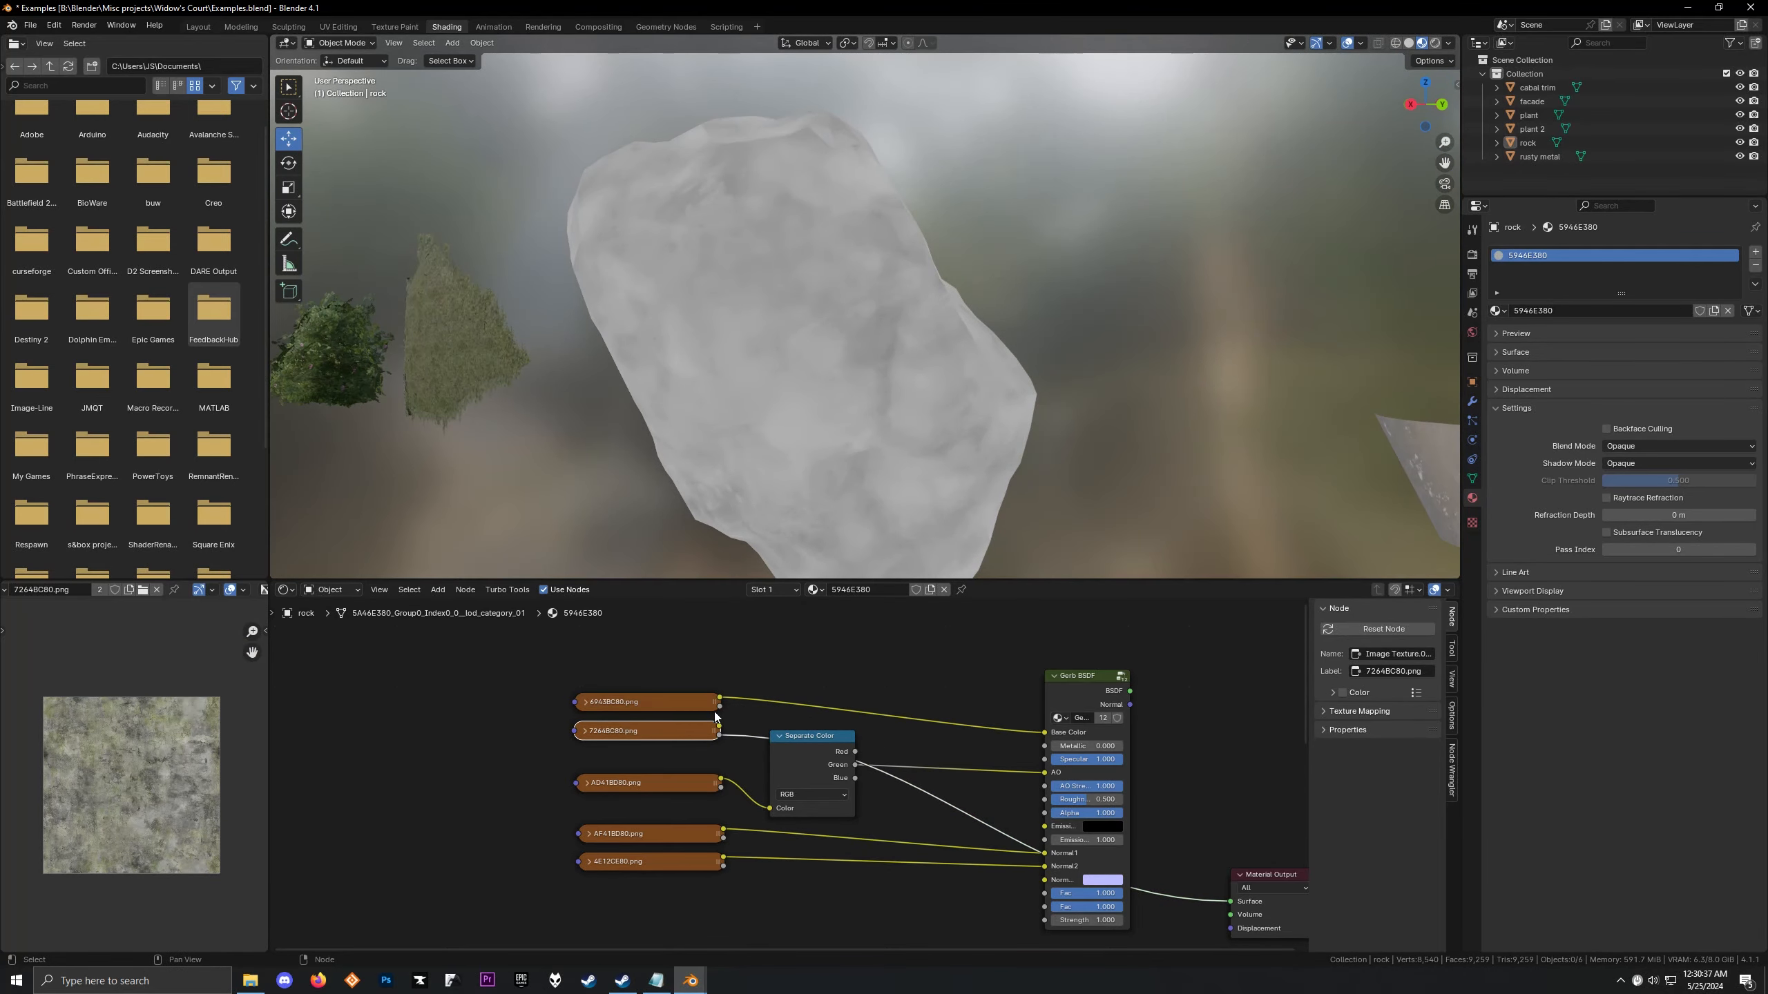
ctrl+shift+click(702, 700)
ctrl+shift+click(702, 700)
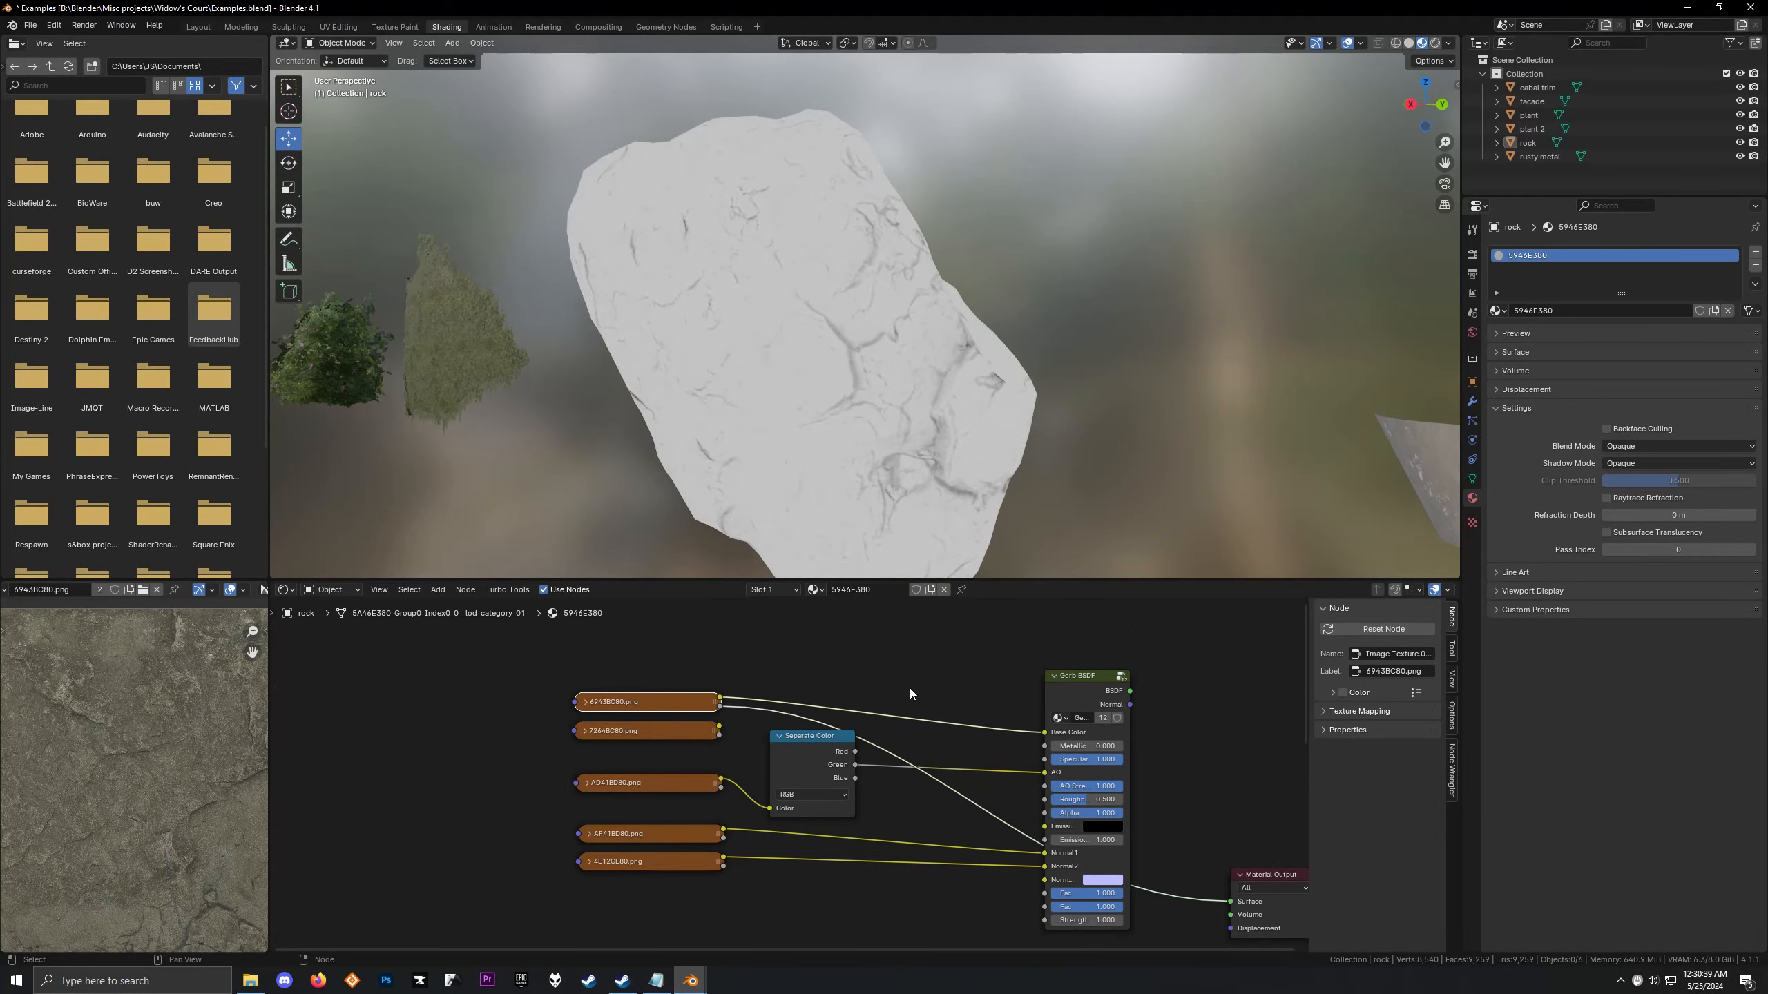
Add a Math node set to Multiply and place it above the Separate Color node
key(shift+a)
click(945, 647)
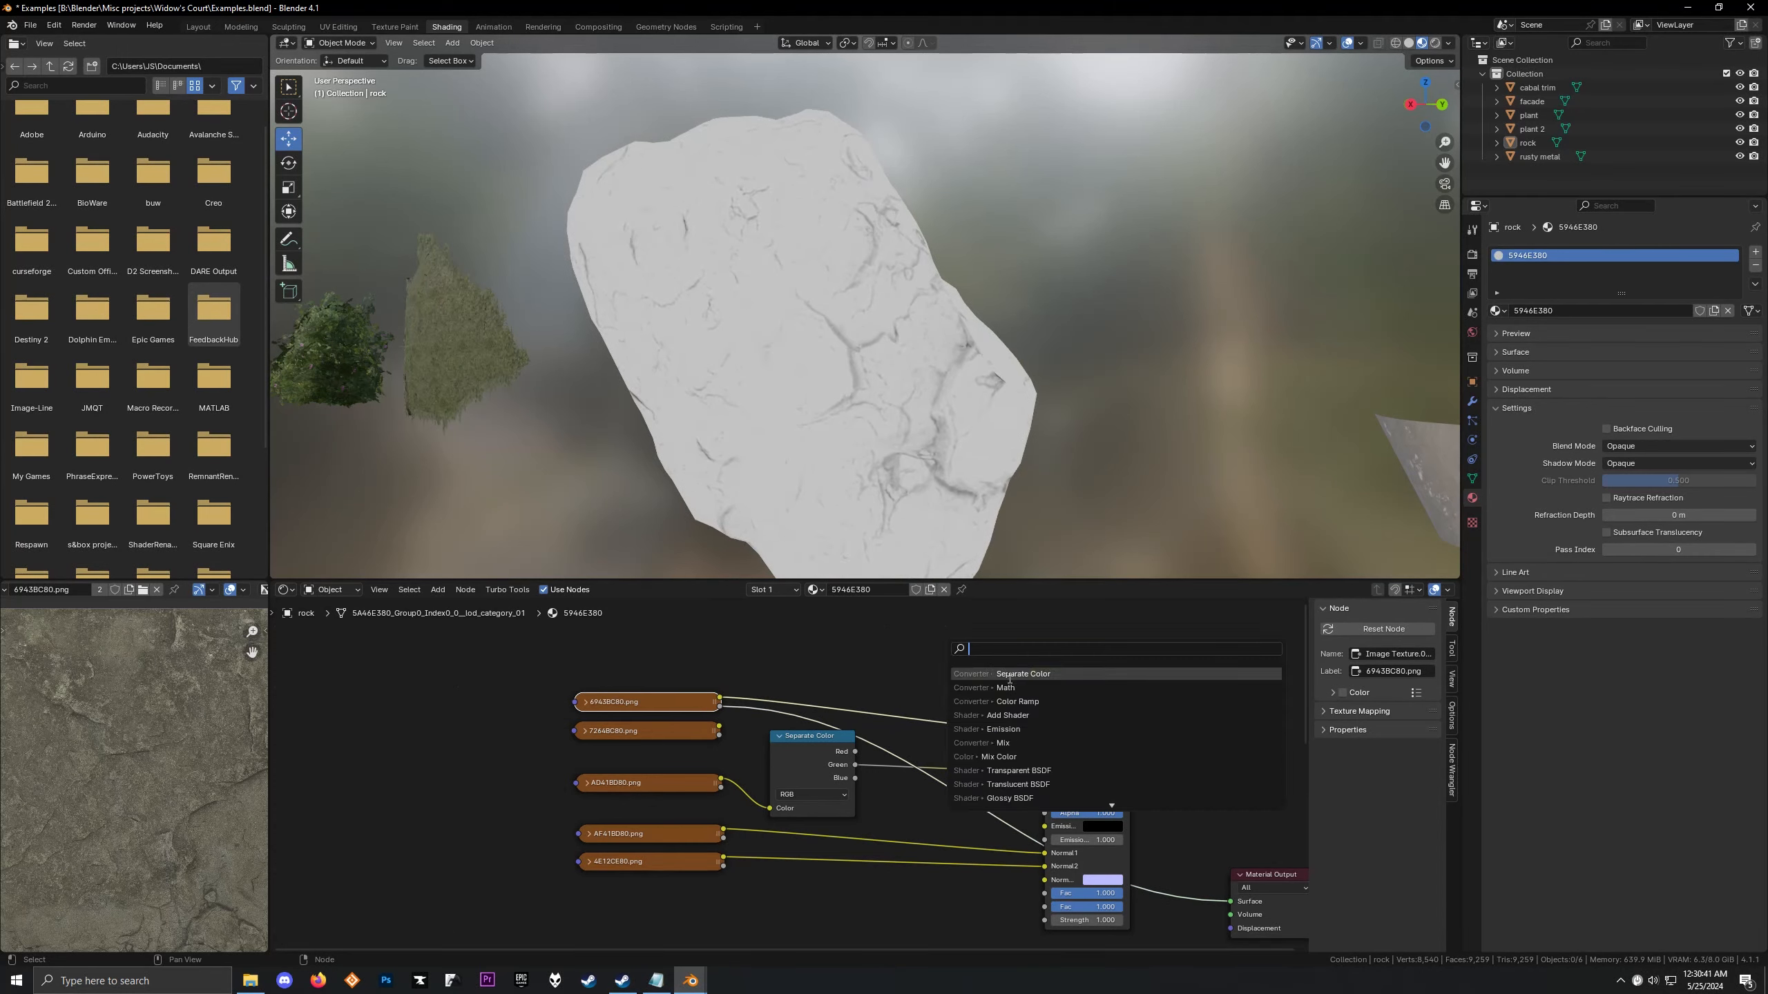
click(971, 687)
click(915, 637)
click(938, 673)
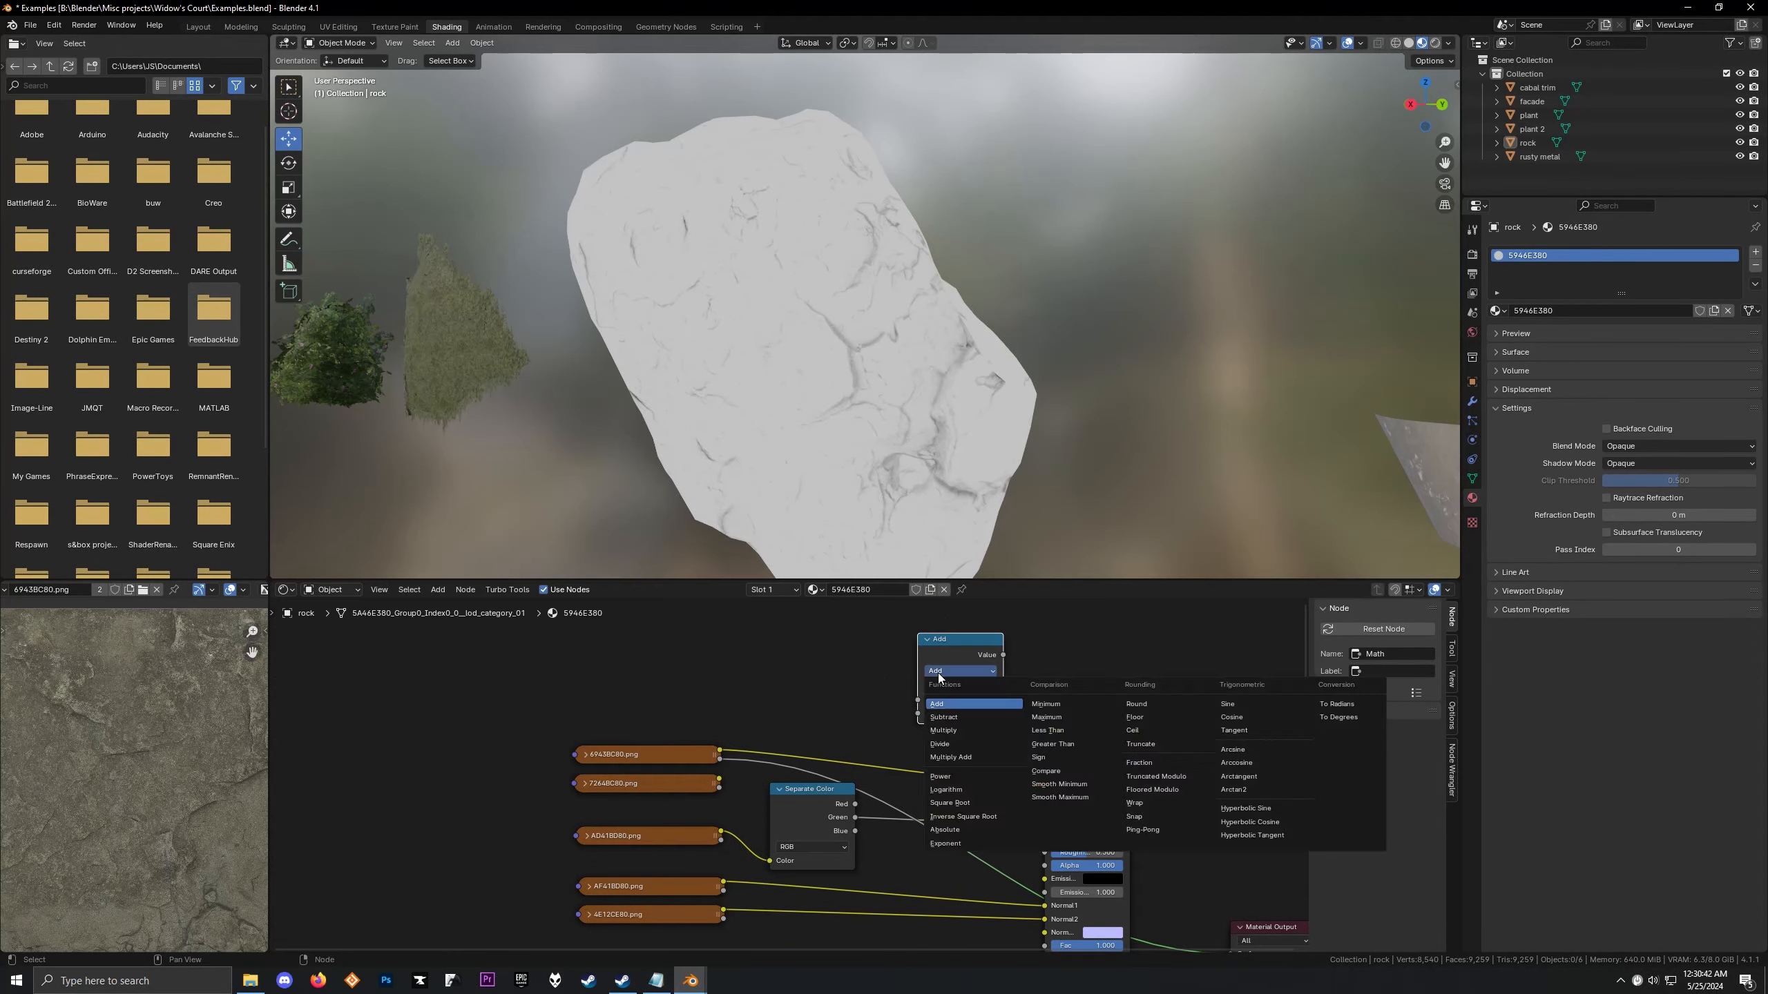
click(968, 730)
drag(940, 638, 879, 628)
Compare Separate Color's Green channel with the alpha of 6943BC80.png by previewing each on the rock
click(821, 814)
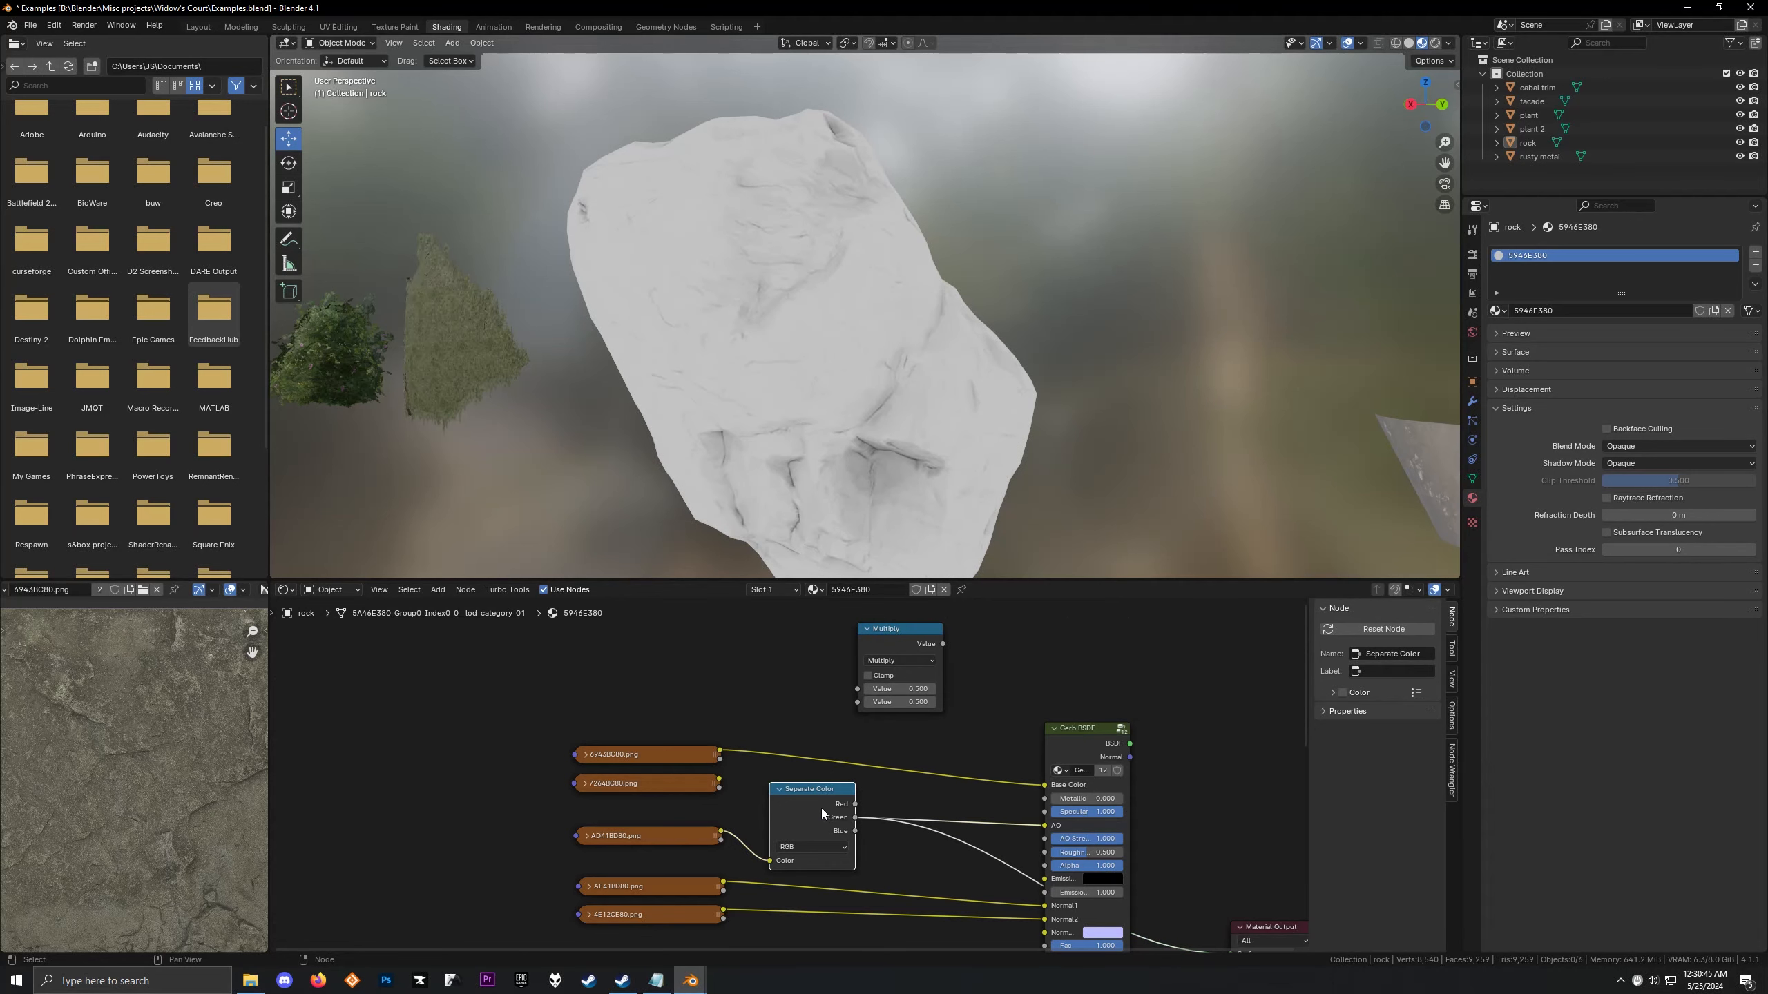
scroll(1190, 896, down, 1)
middle_drag(1190, 896, 1115, 826)
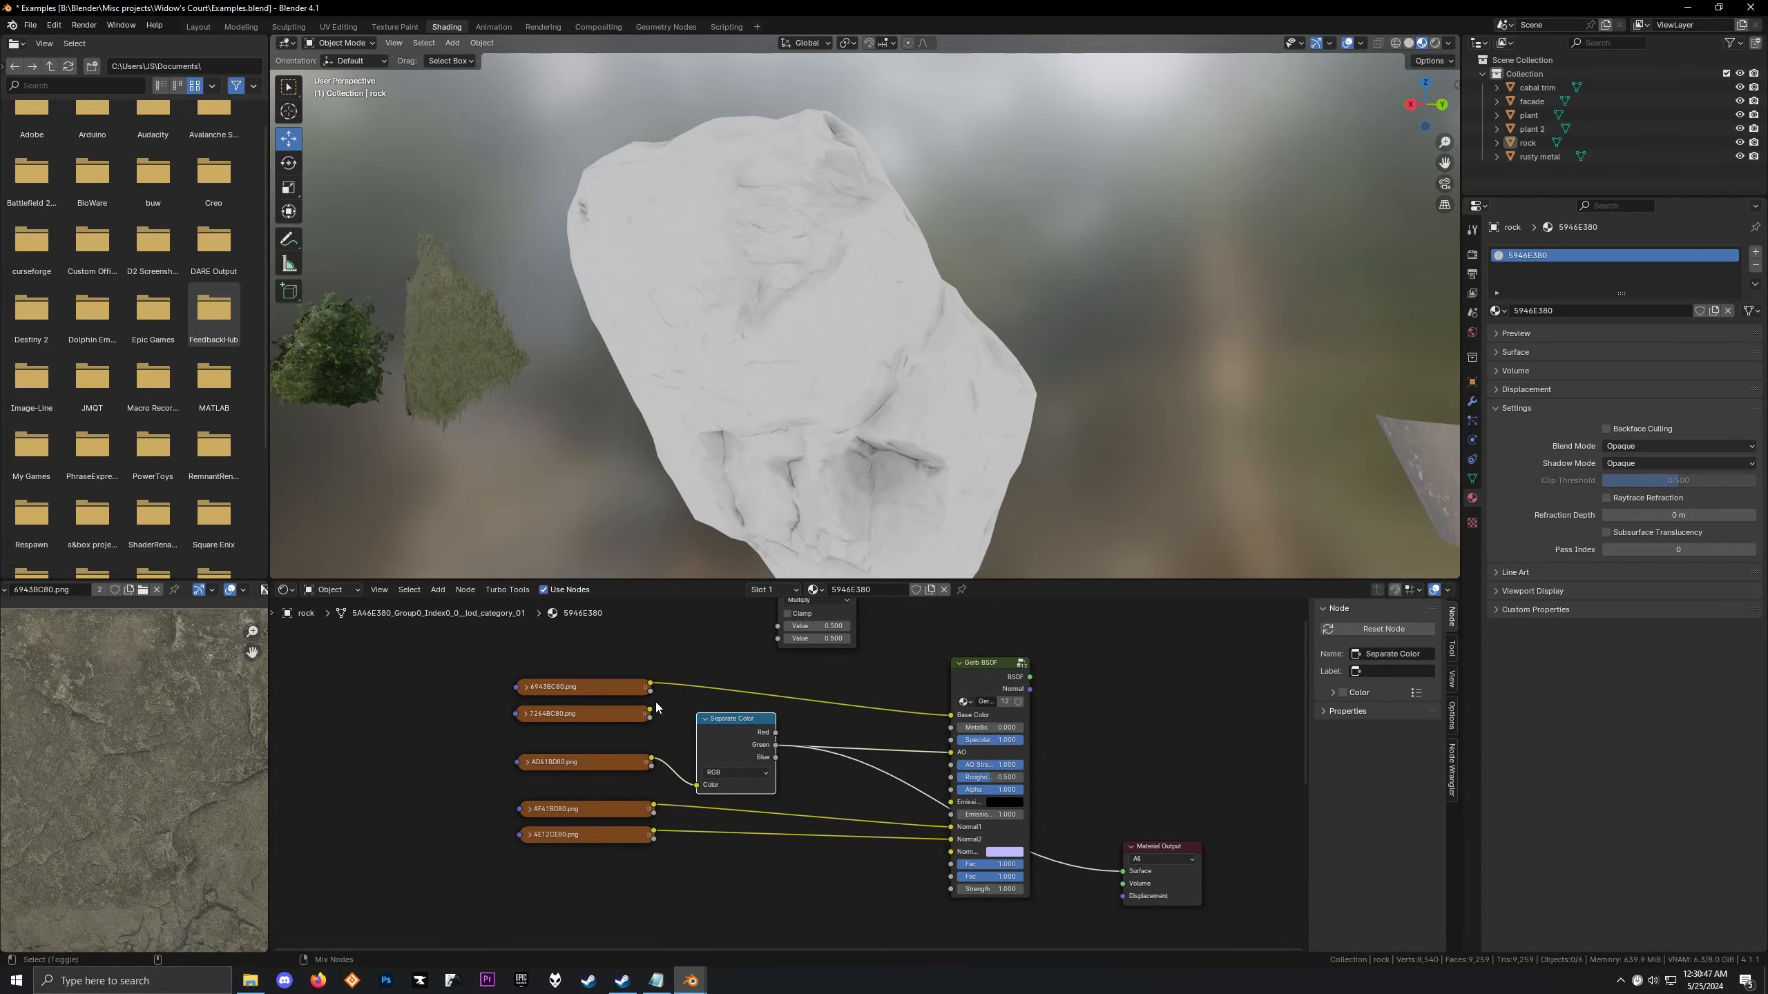
ctrl+shift+click(640, 689)
ctrl+shift+click(639, 688)
middle_drag(982, 416, 956, 459)
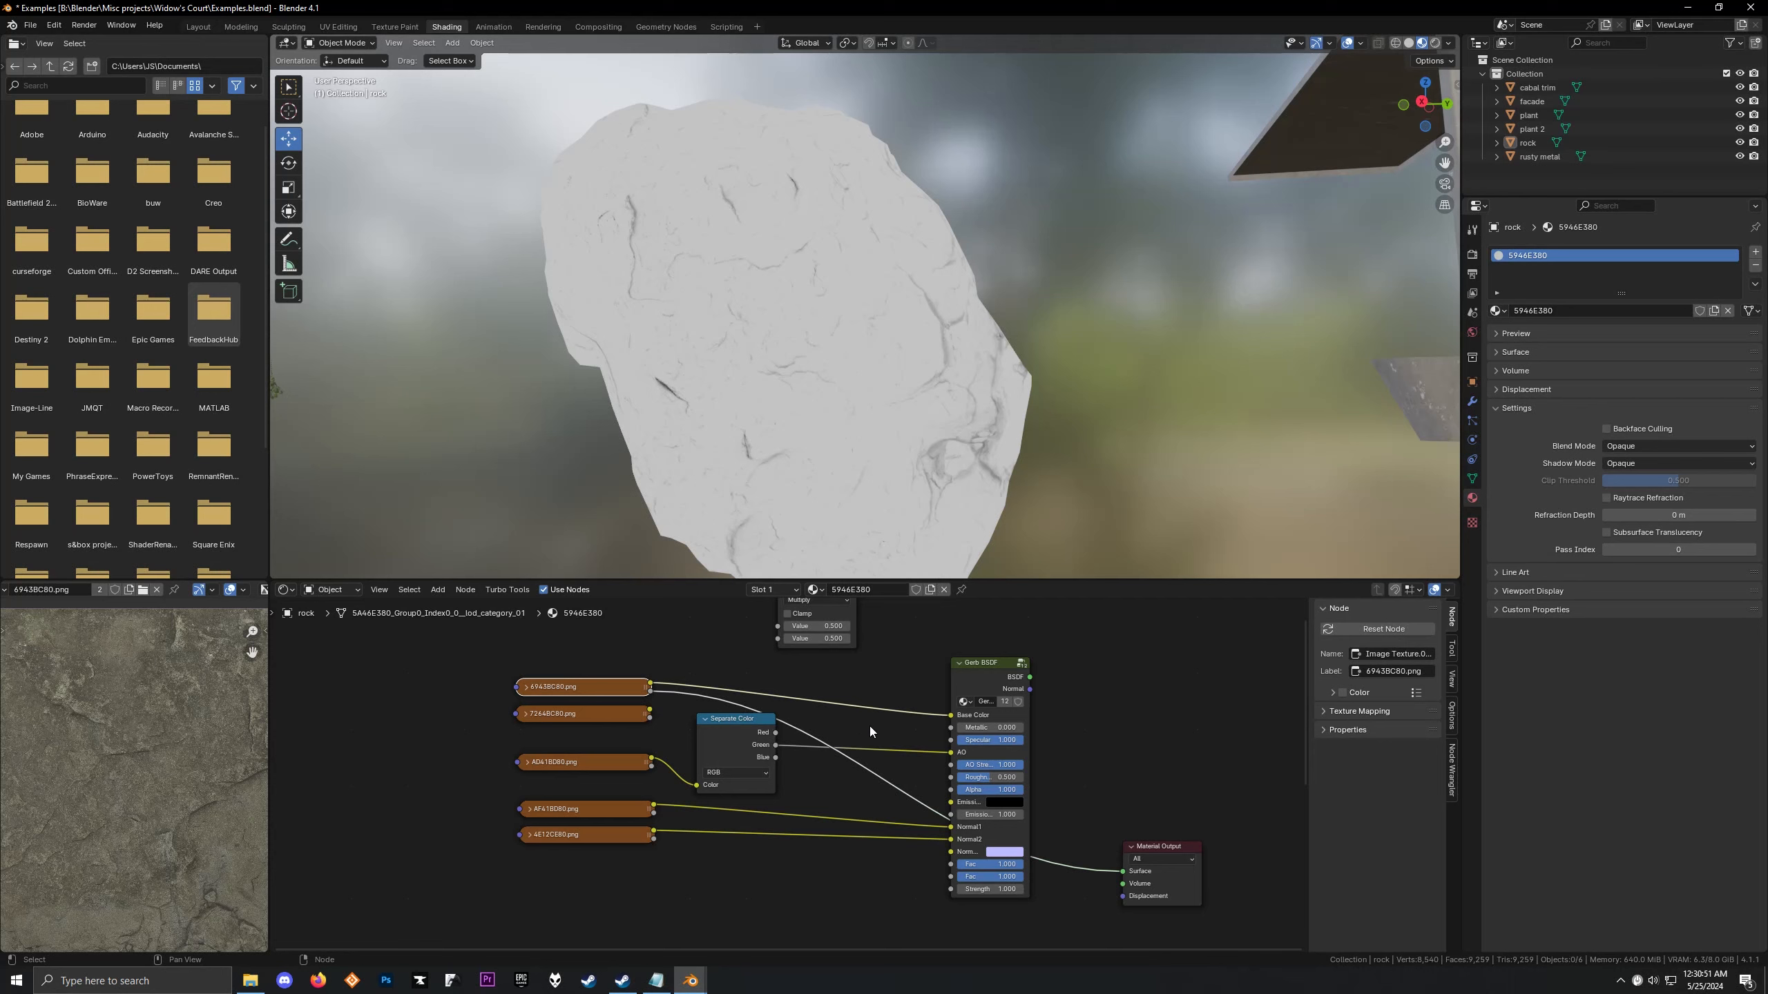
Insert the Multiply node on the alpha link of 6943BC80.png and feed Separate Color's Green into its second value
middle_drag(943, 746, 809, 718)
scroll(832, 676, up, 4)
scroll(814, 657, down, 1)
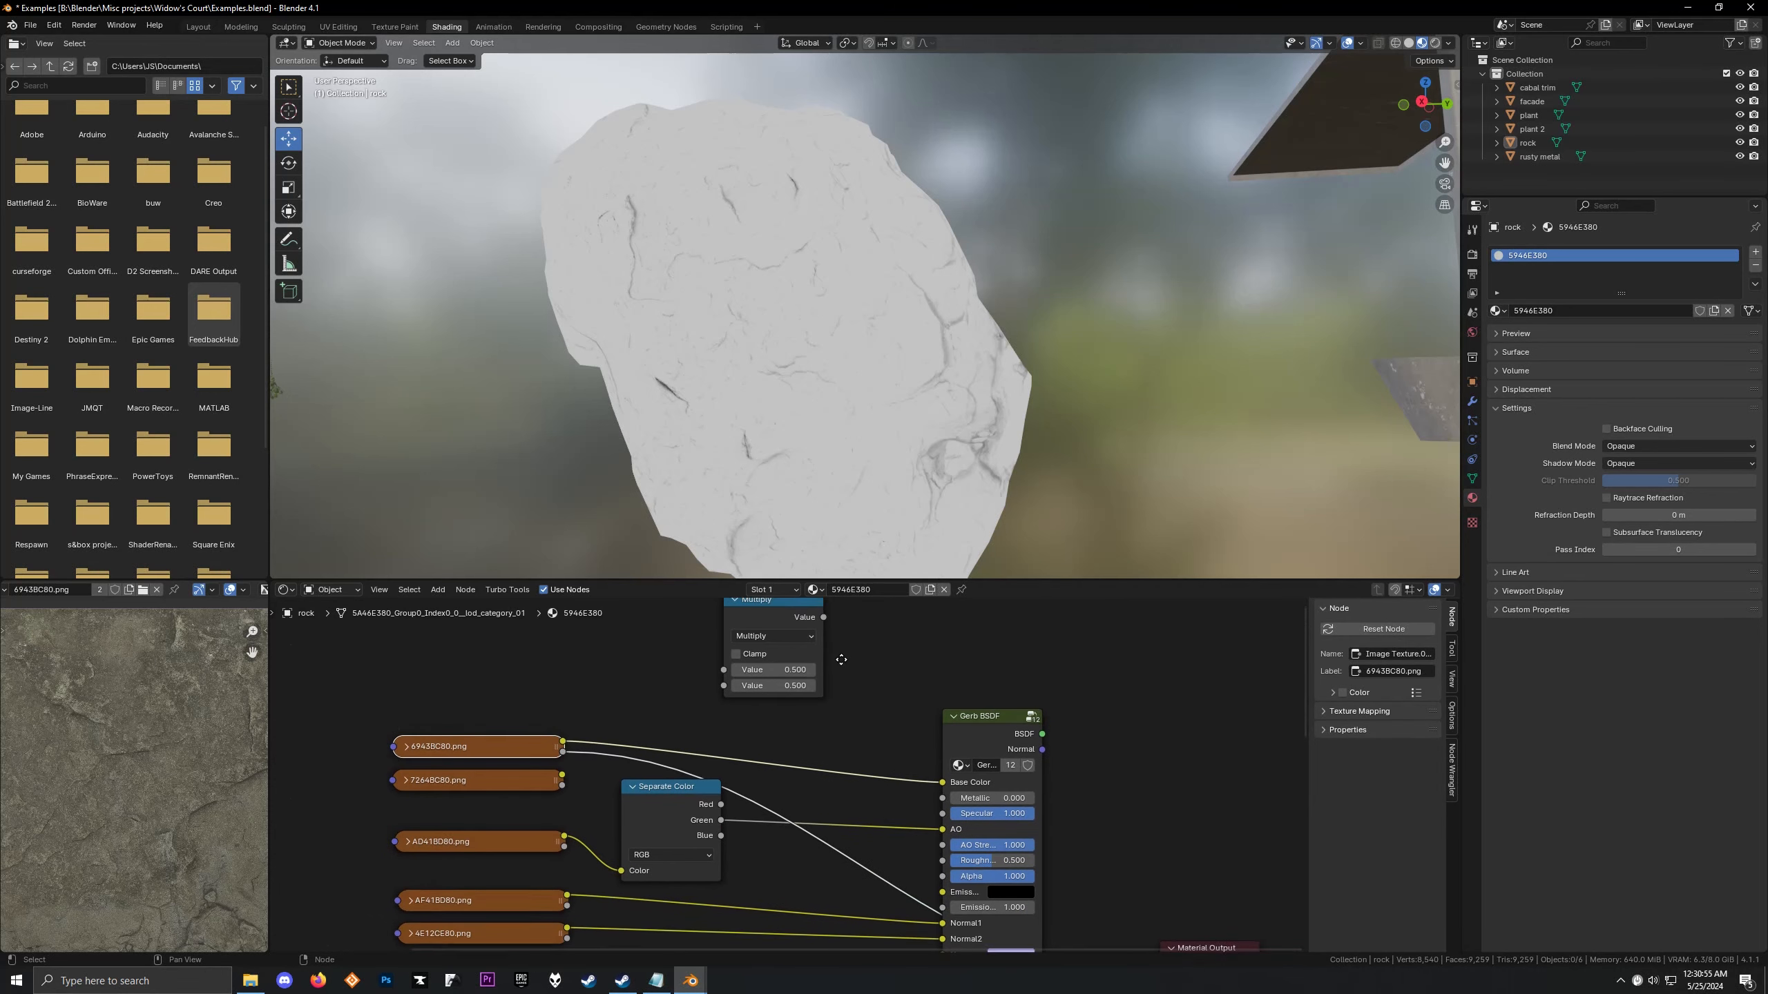
mouse_move(757, 600)
mouse_down()
mouse_move(838, 644)
mouse_move(773, 795)
mouse_move(785, 813)
mouse_move(815, 737)
mouse_up()
drag(721, 823, 765, 809)
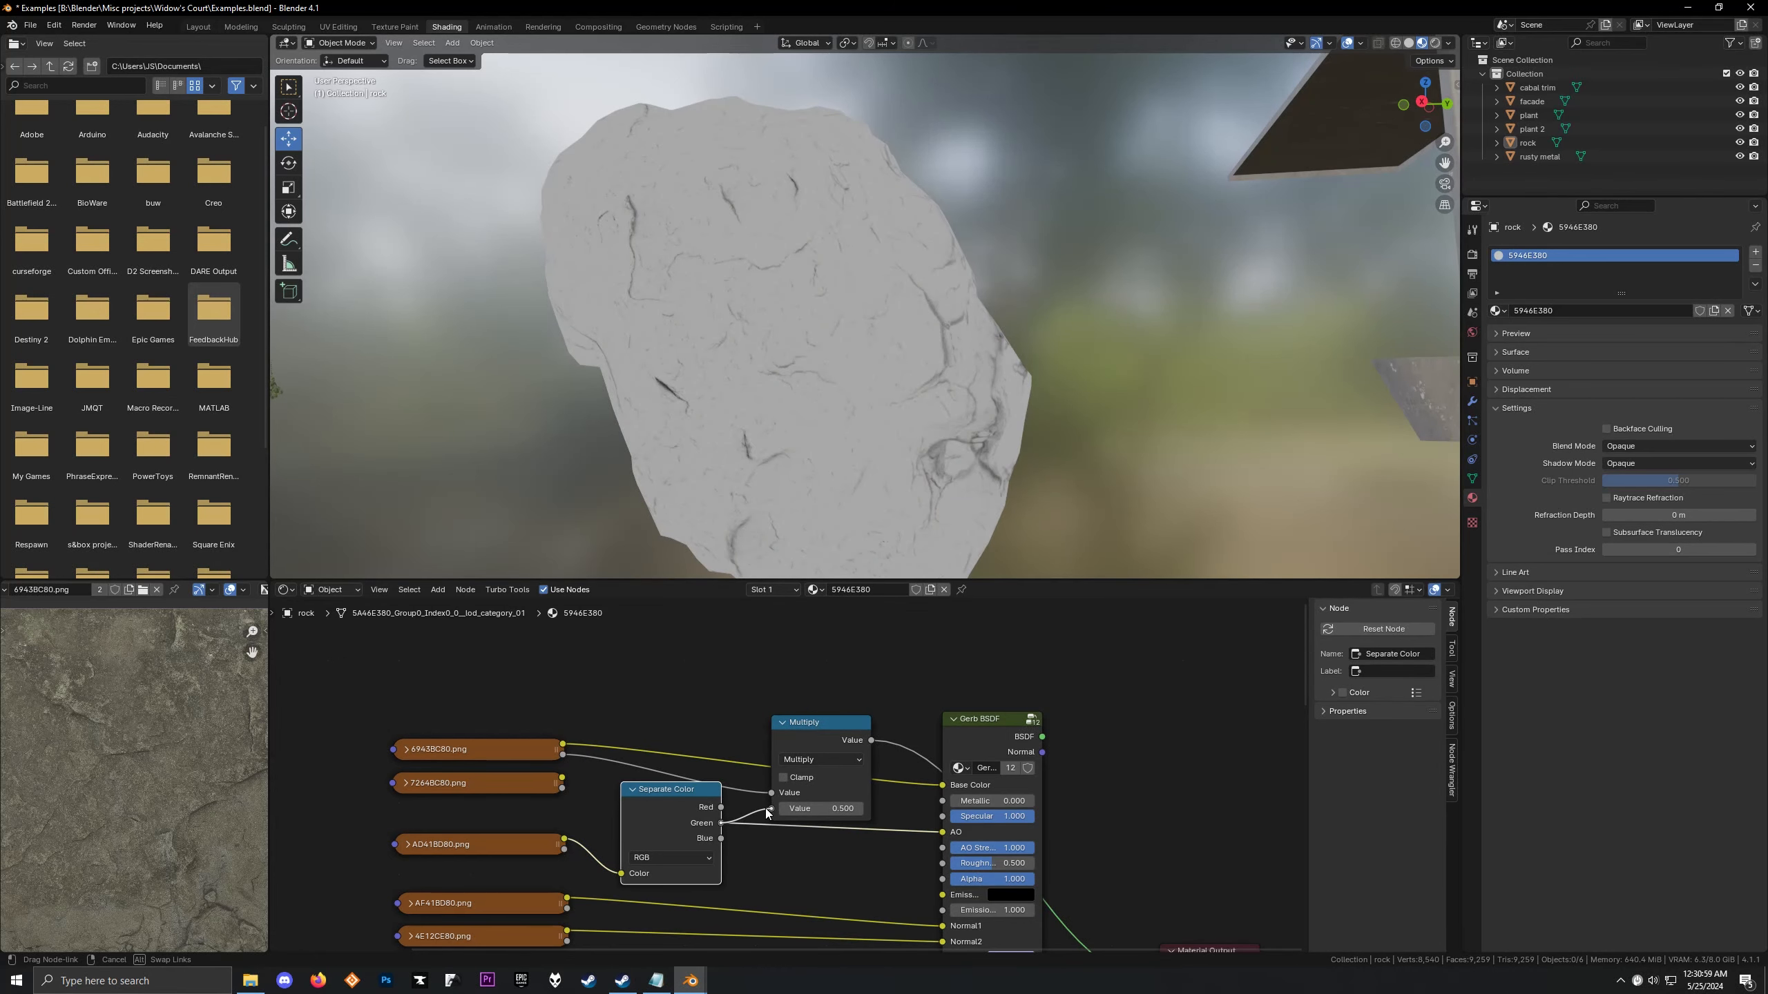
mouse_move(761, 461)
middle_down()
mouse_move(826, 377)
mouse_move(878, 366)
mouse_move(766, 446)
middle_up()
click(542, 741)
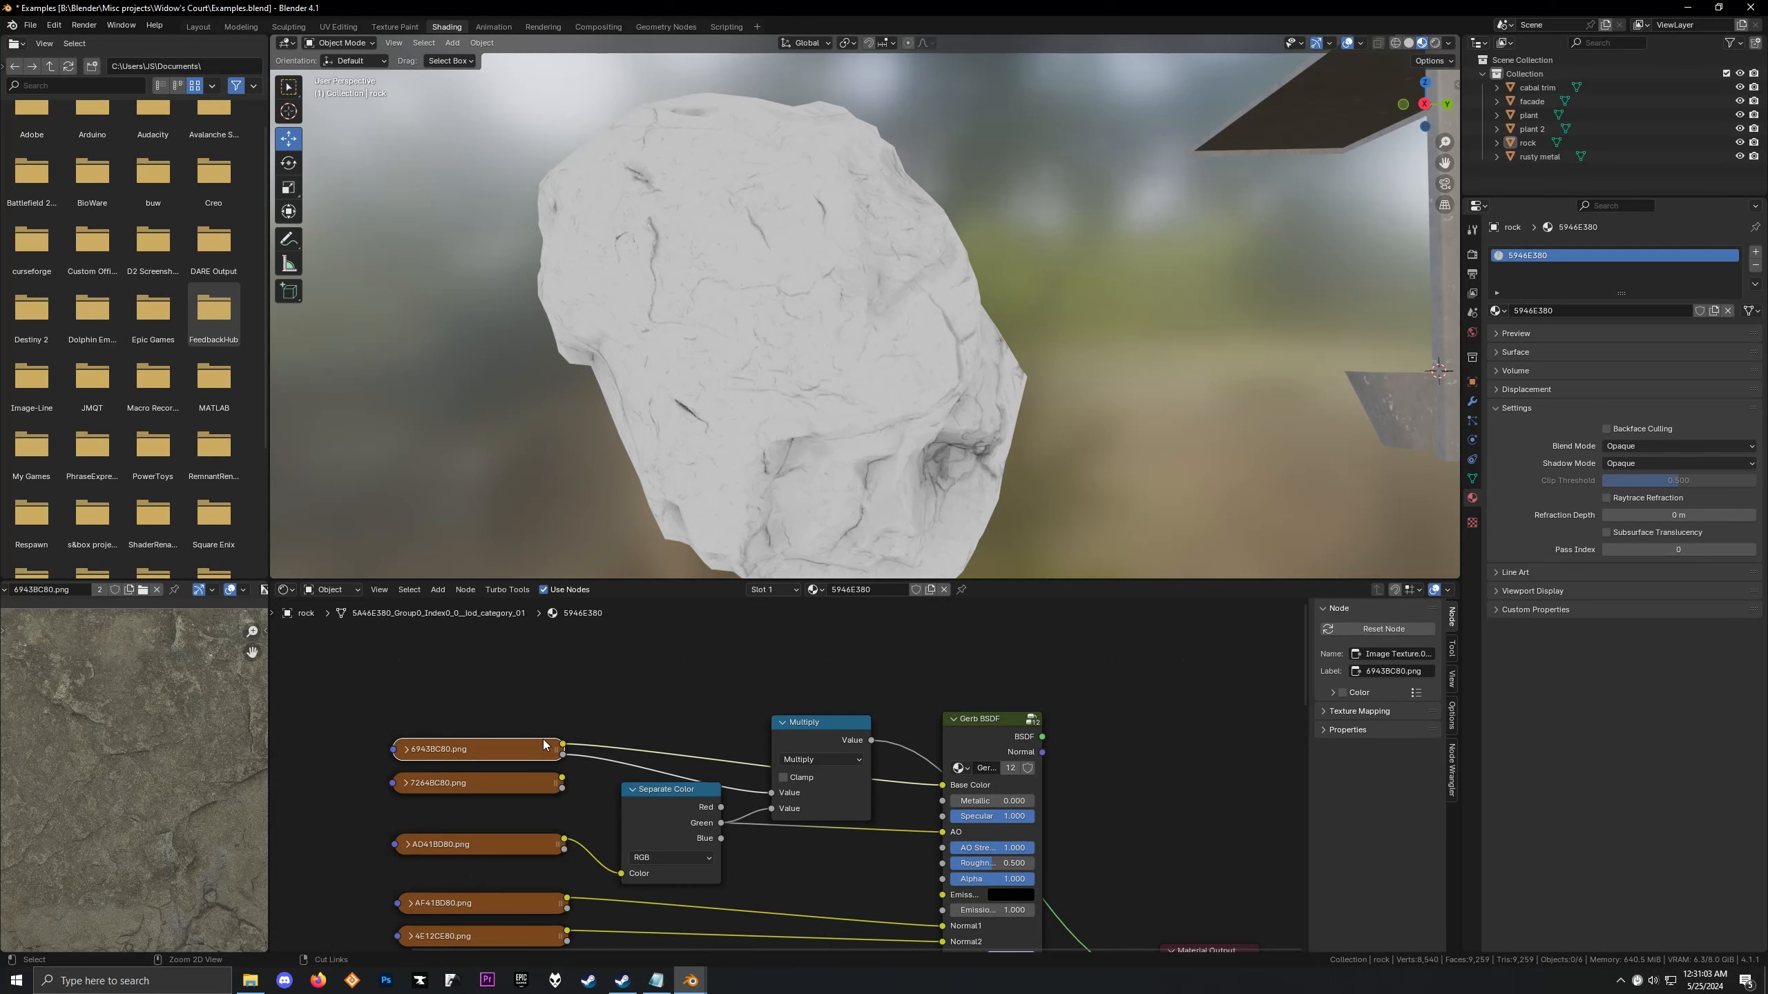
key(ctrl+t)
middle_drag(543, 739, 826, 680)
drag(699, 745, 611, 675)
right_click(611, 675)
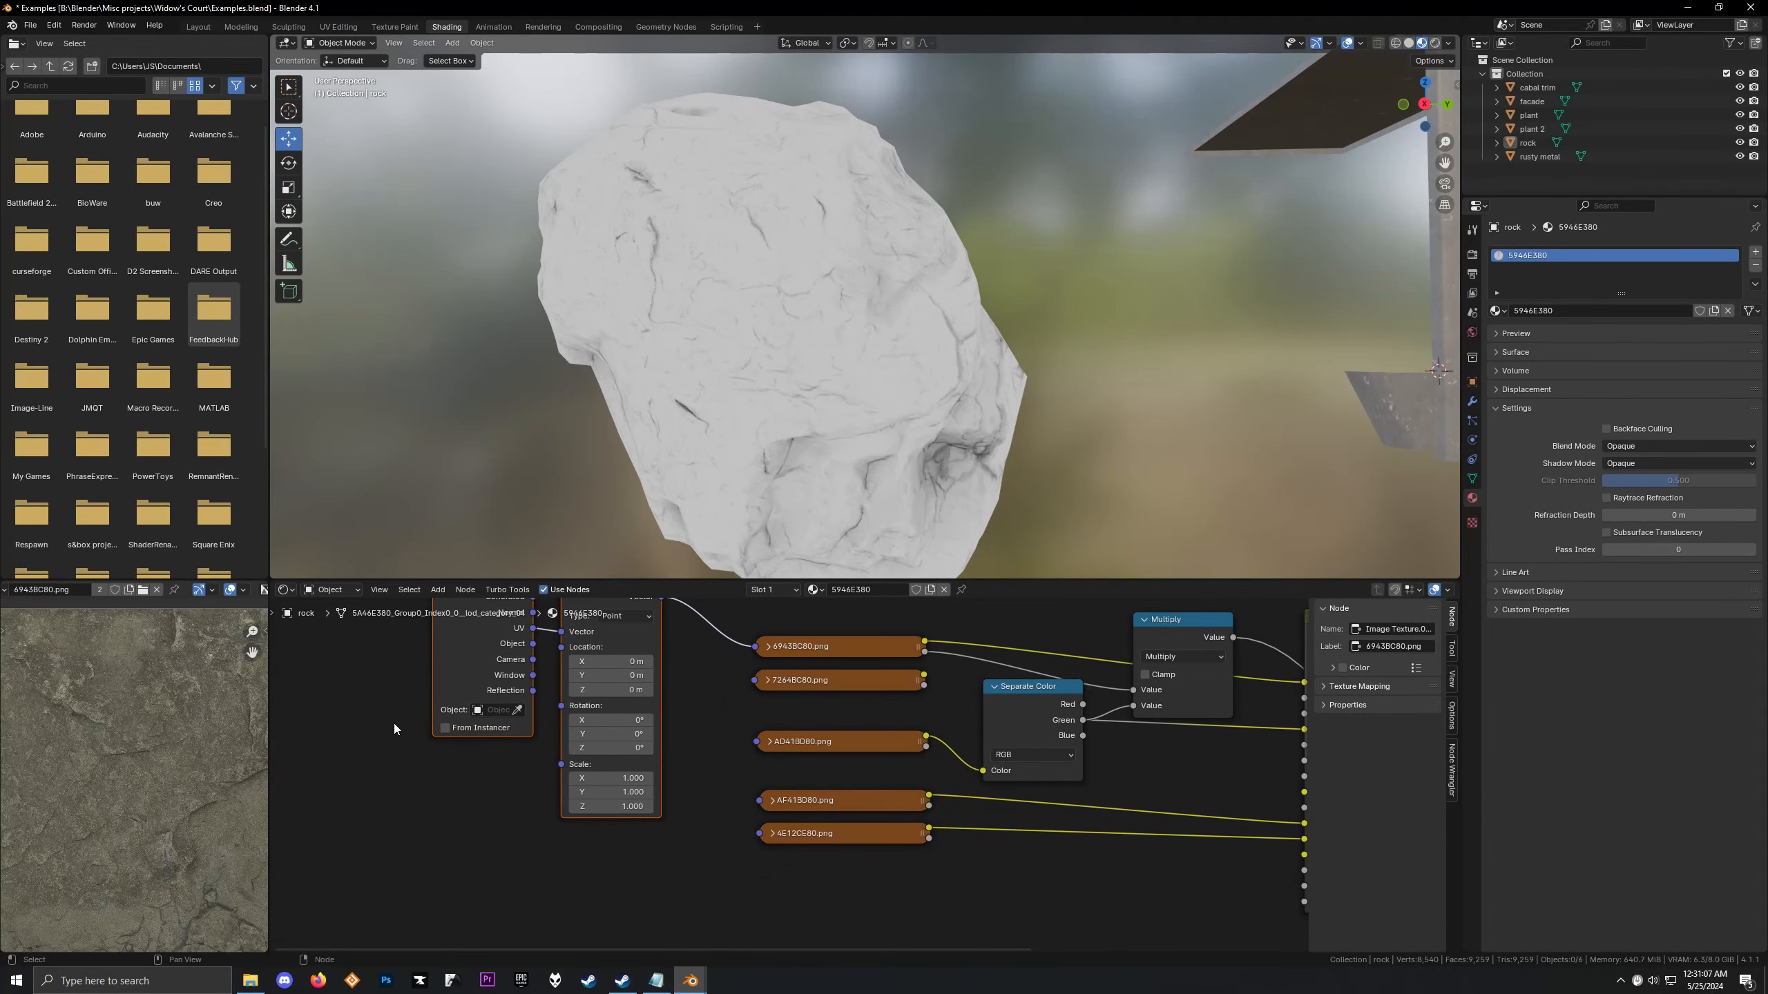
scroll(394, 724, down, 2)
drag(406, 681, 676, 711)
key(x)
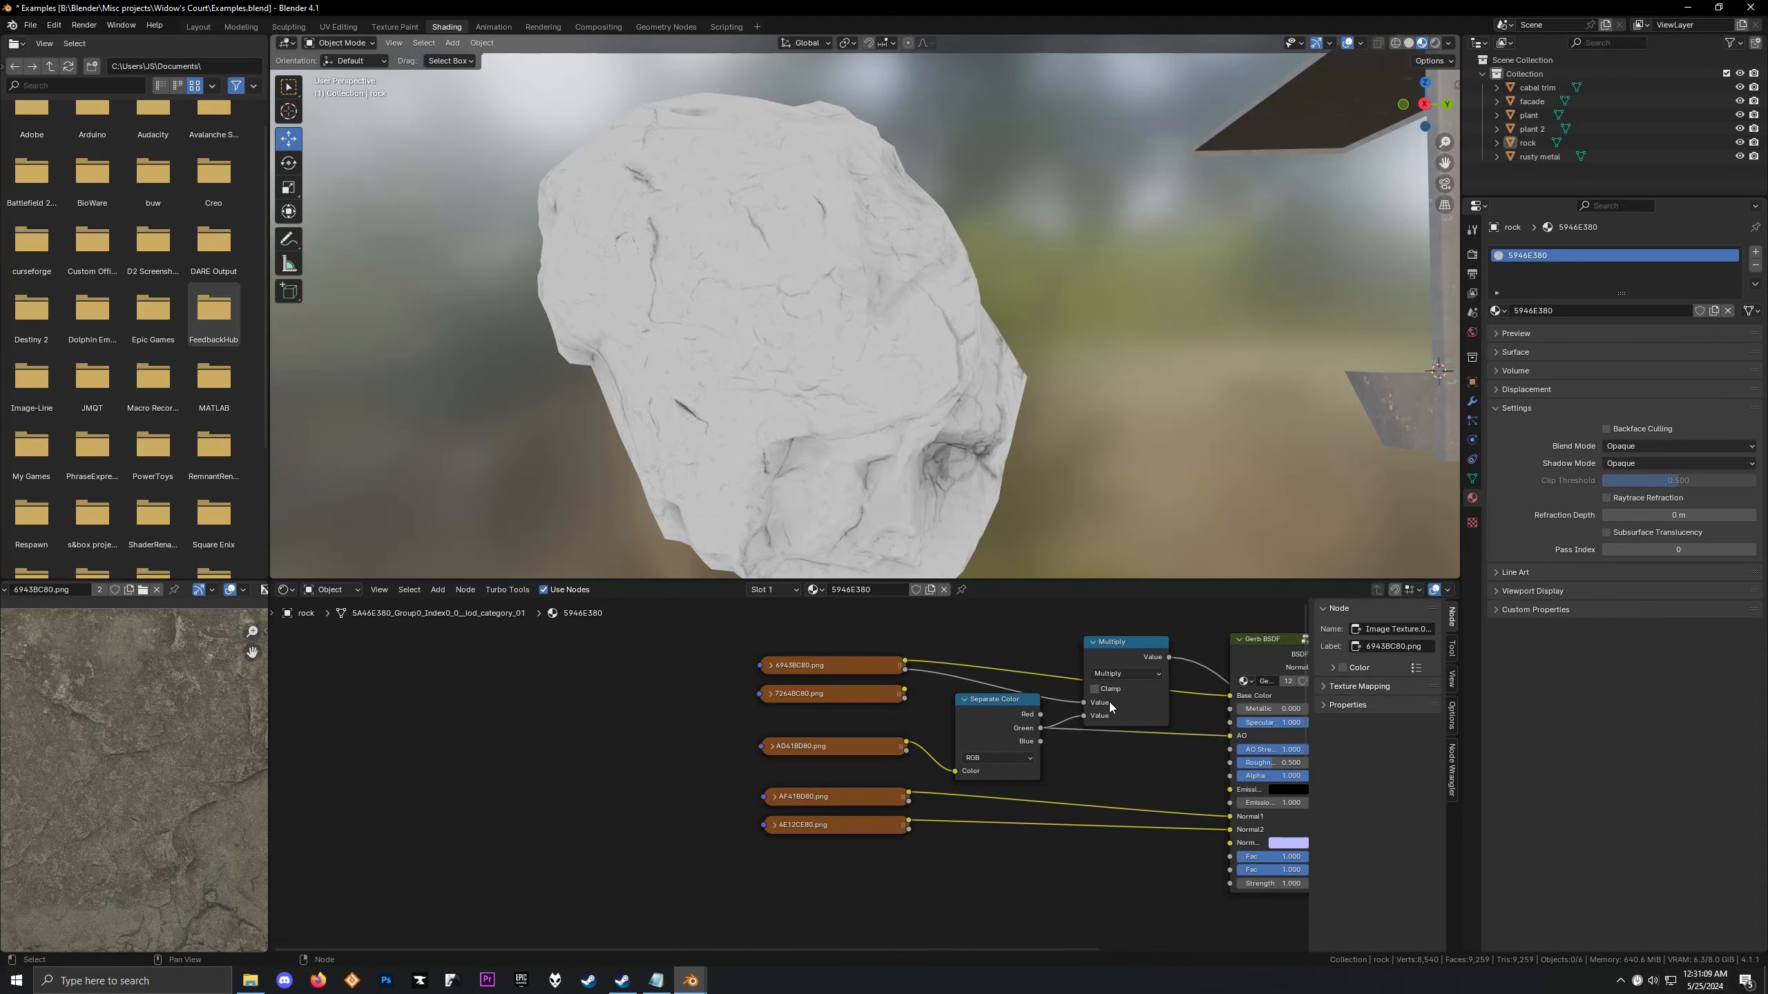
Feed the Math Multiply result into the Gerb BSDF's AO, place Multiply beside Separate Color, and reconnect the Gerb BSDF to the material output
scroll(1109, 701, down, 1)
middle_drag(1109, 701, 953, 681)
drag(953, 680, 893, 716)
ctrl+shift+click(1066, 679)
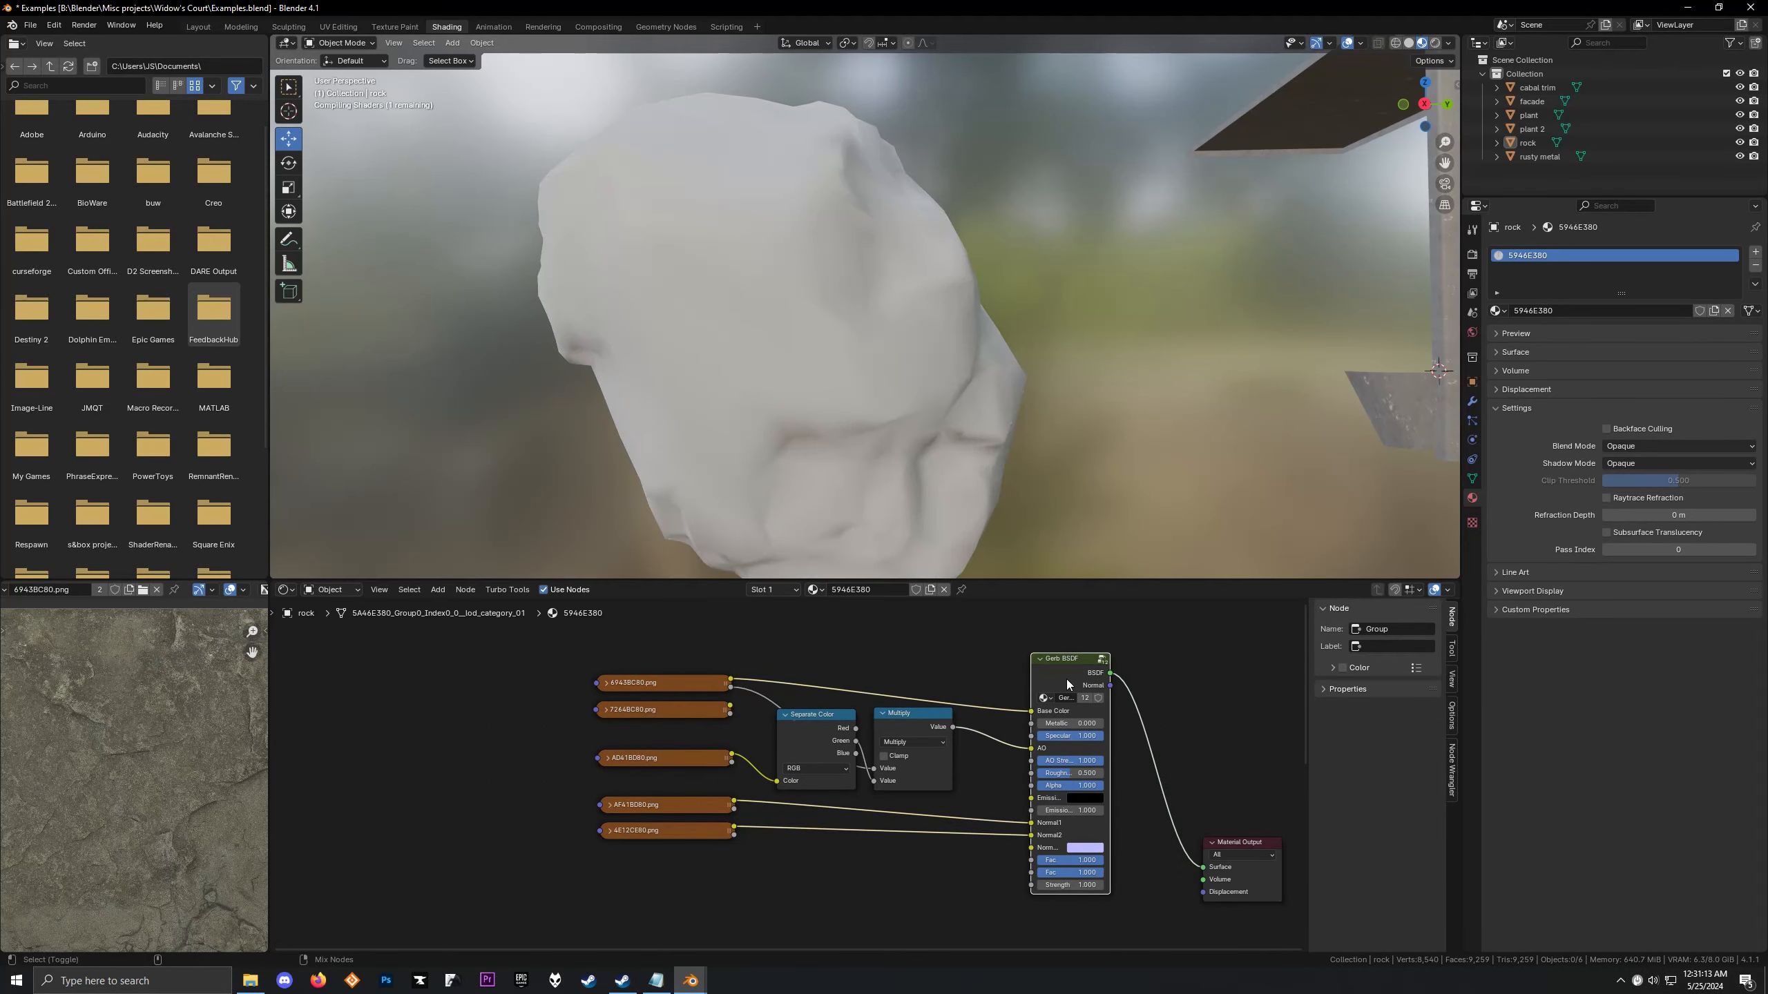
middle_drag(890, 481, 873, 528)
scroll(697, 718, up, 2)
Move the Gerb BSDF up and place a Mix Color node above the Separate Color and Multiply nodes
click(630, 732)
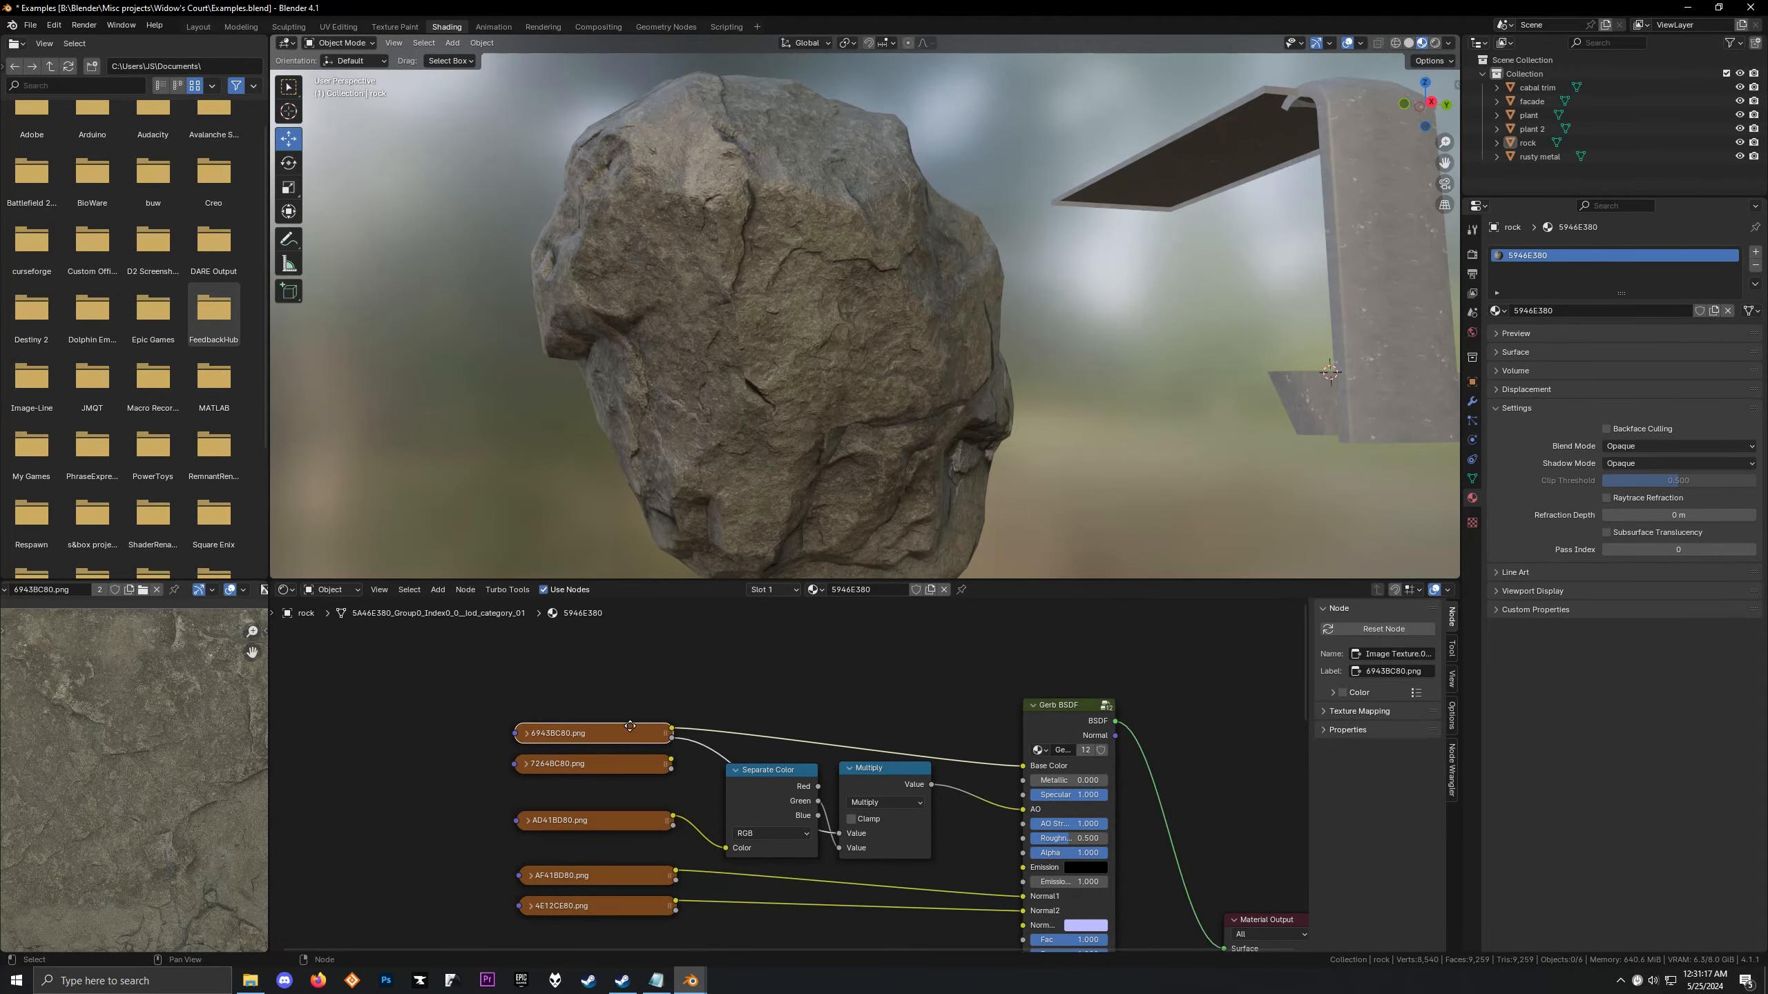
drag(1057, 711, 1050, 669)
key(shift+a)
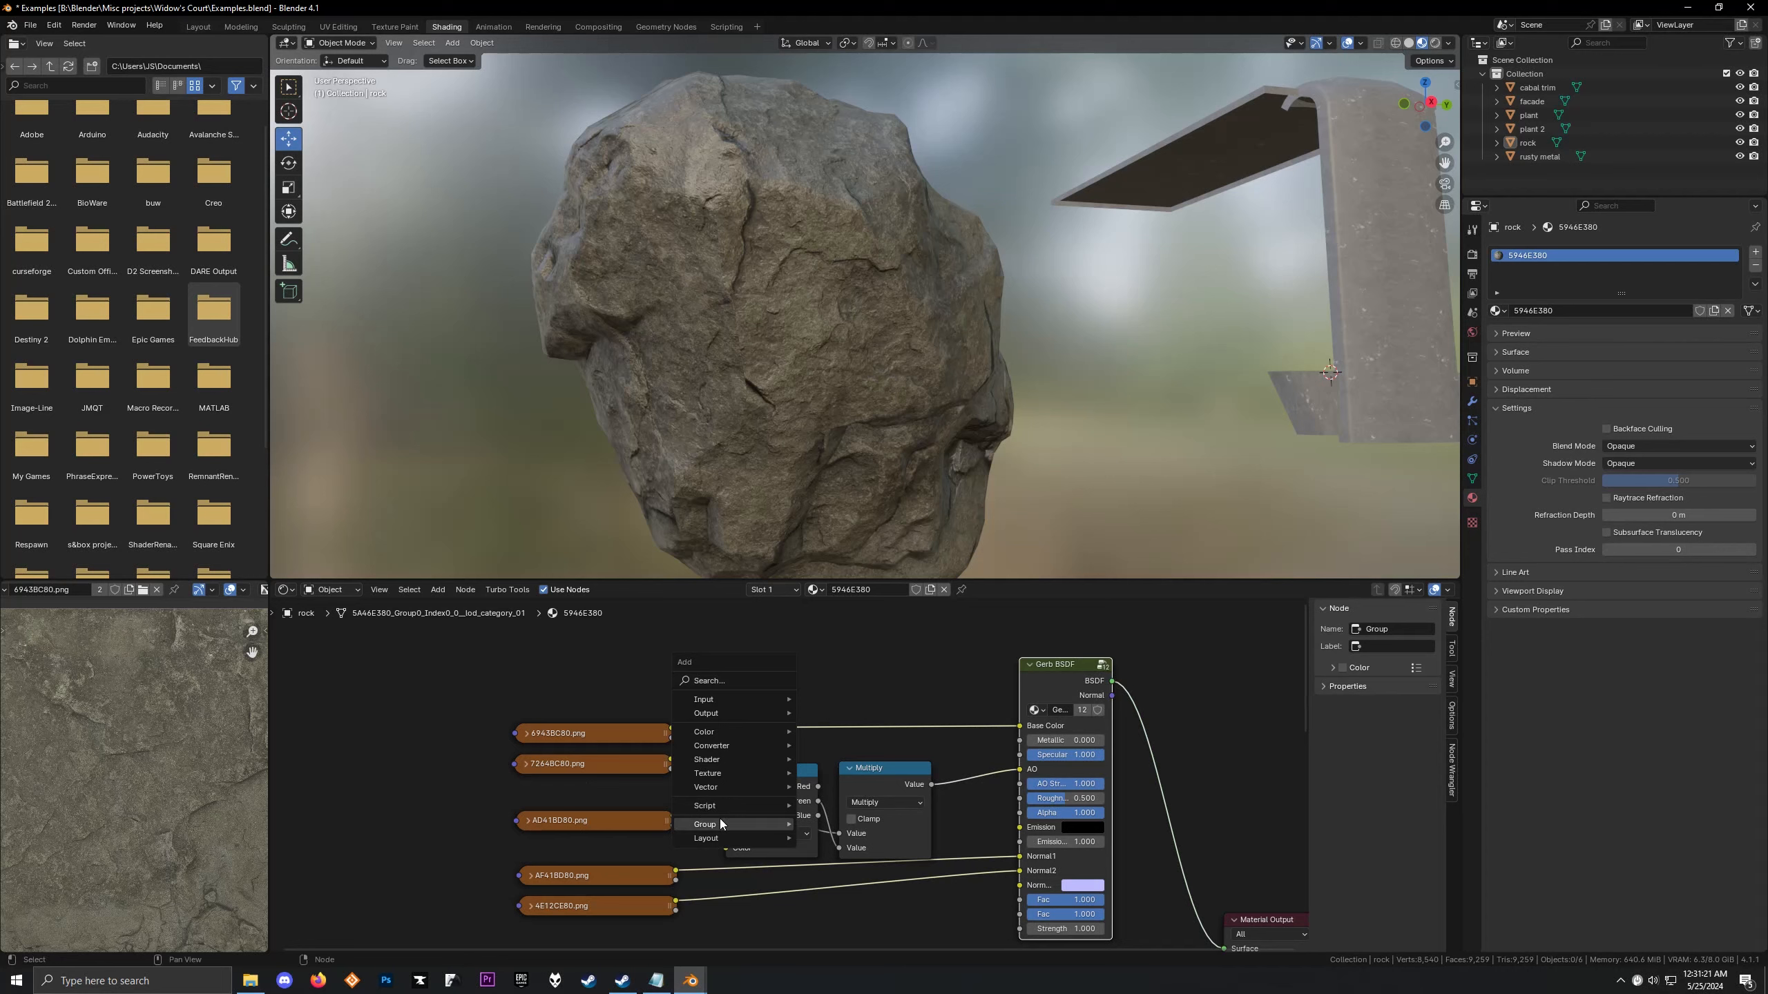
mouse_move(713, 733)
click(867, 805)
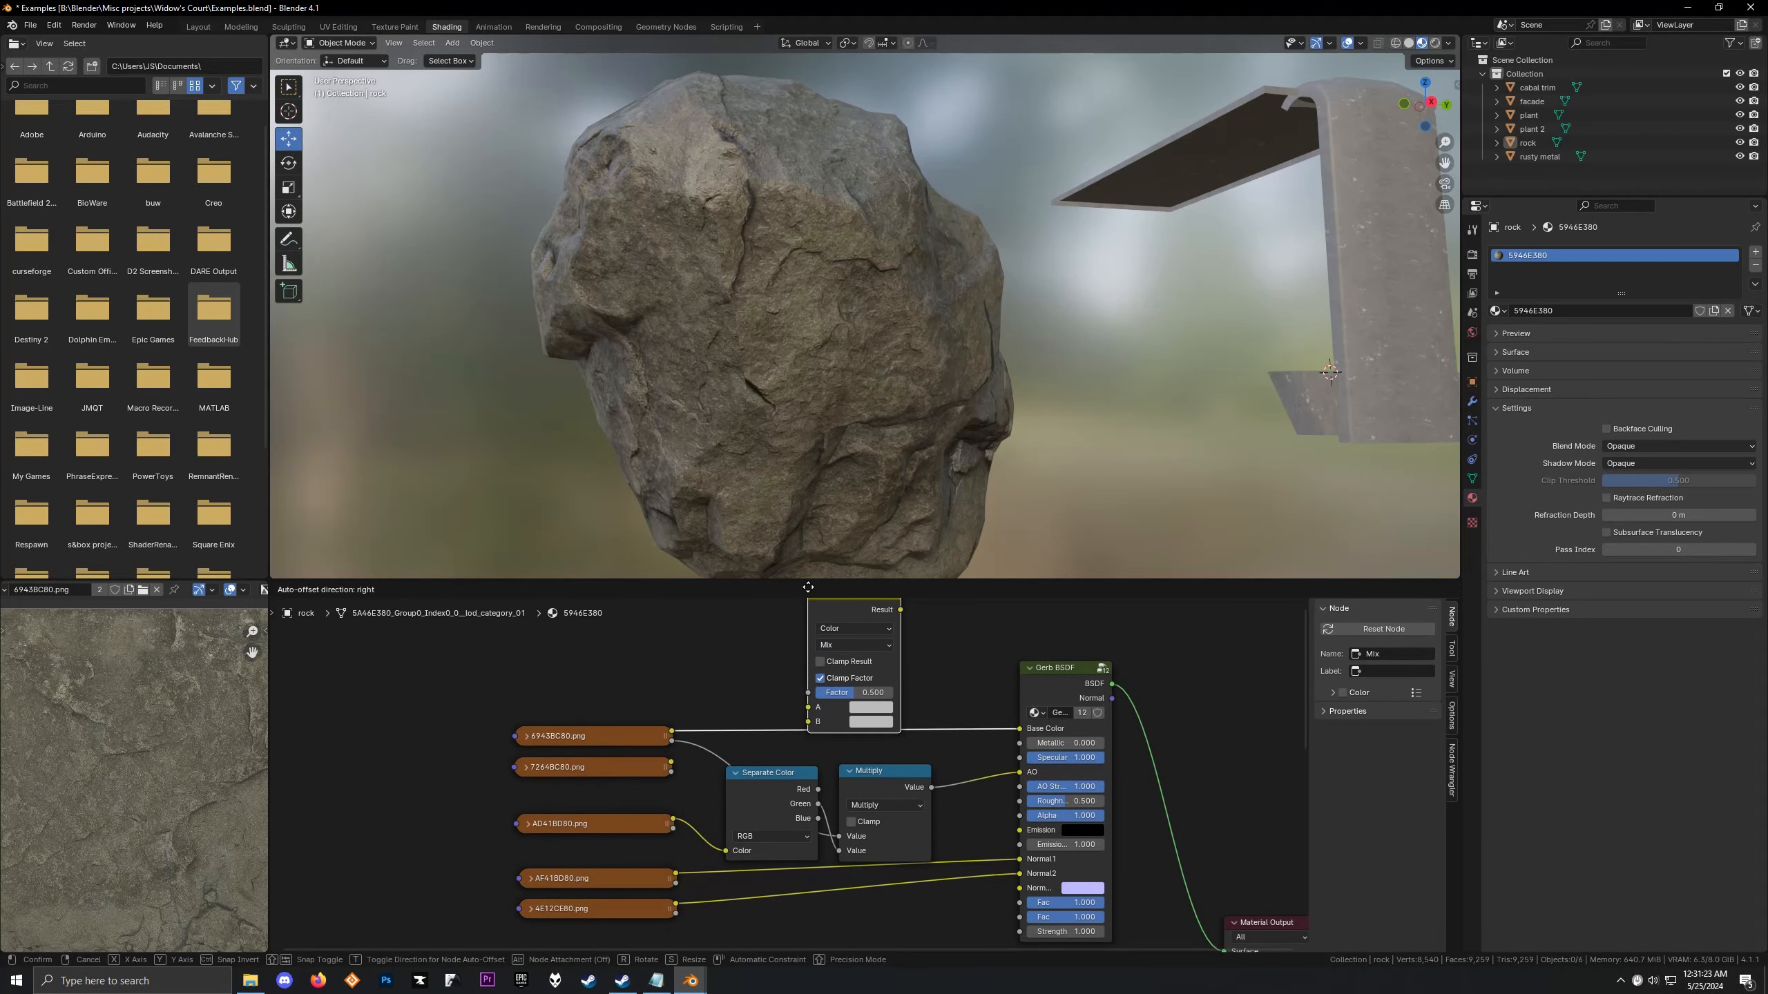
click(811, 637)
Link the colours of 6943BC80.png and 7264BC80.png to the Mix node's A and B, and set its blend mode to Multiply
drag(672, 820, 807, 754)
drag(671, 851, 807, 768)
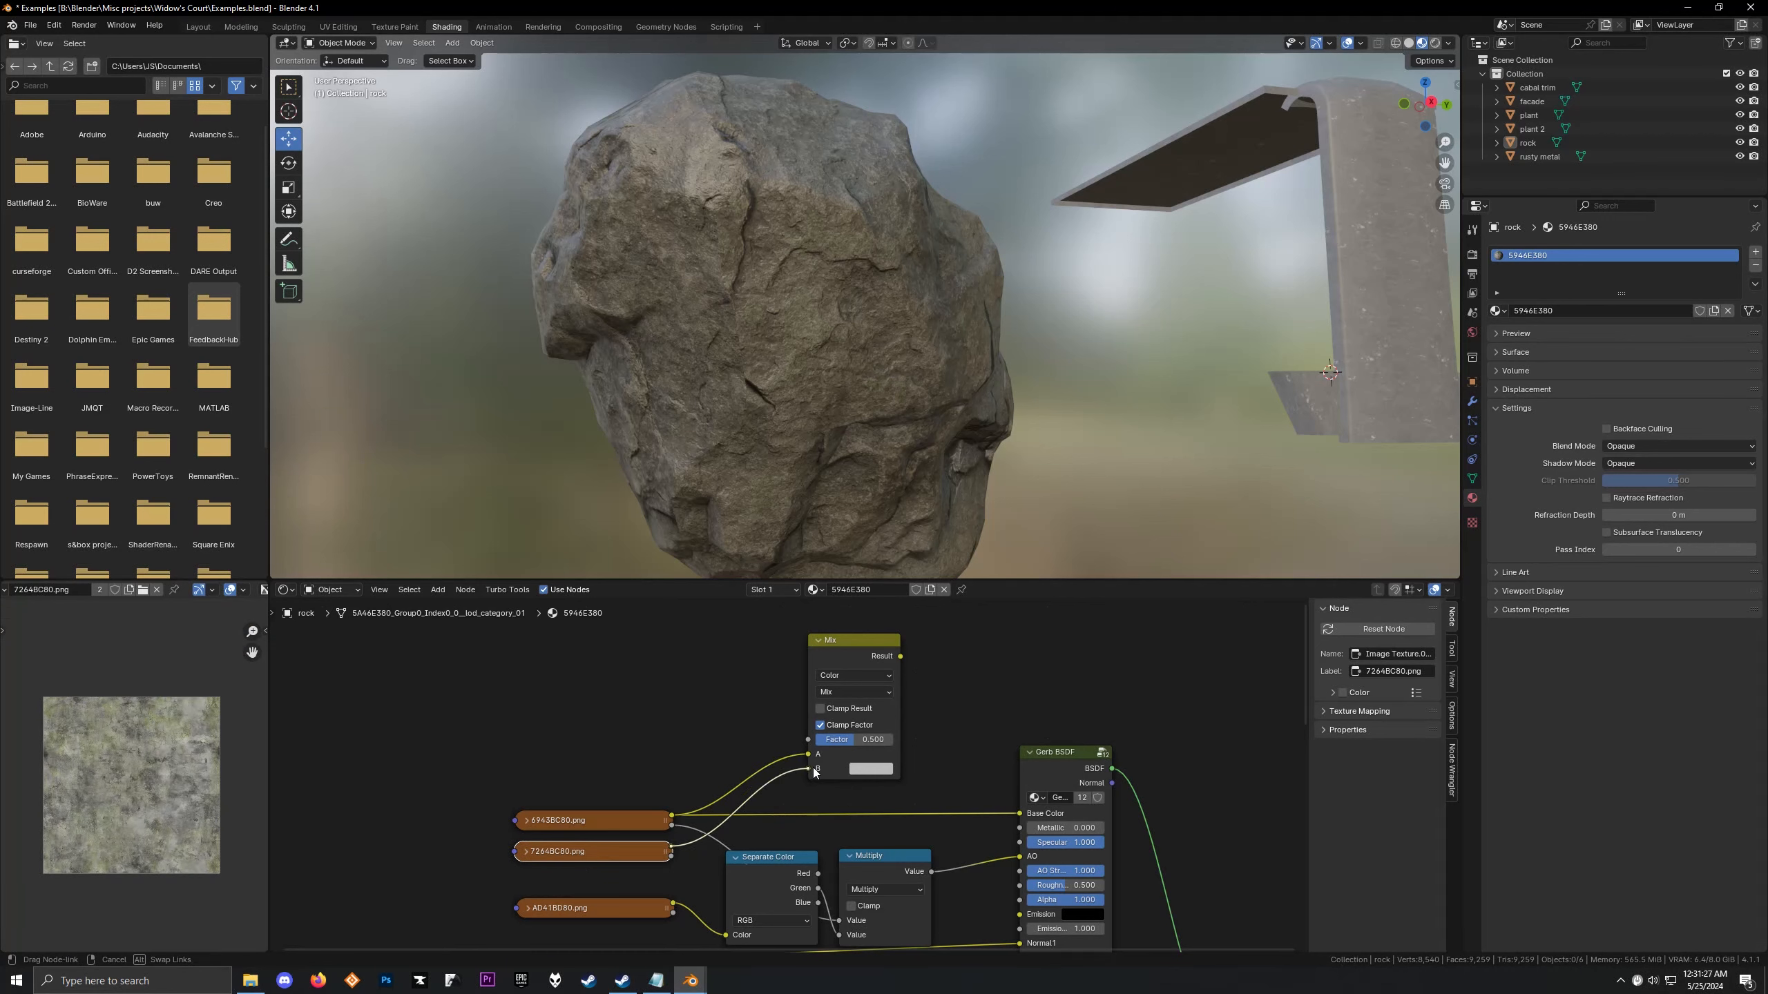
click(834, 691)
click(847, 761)
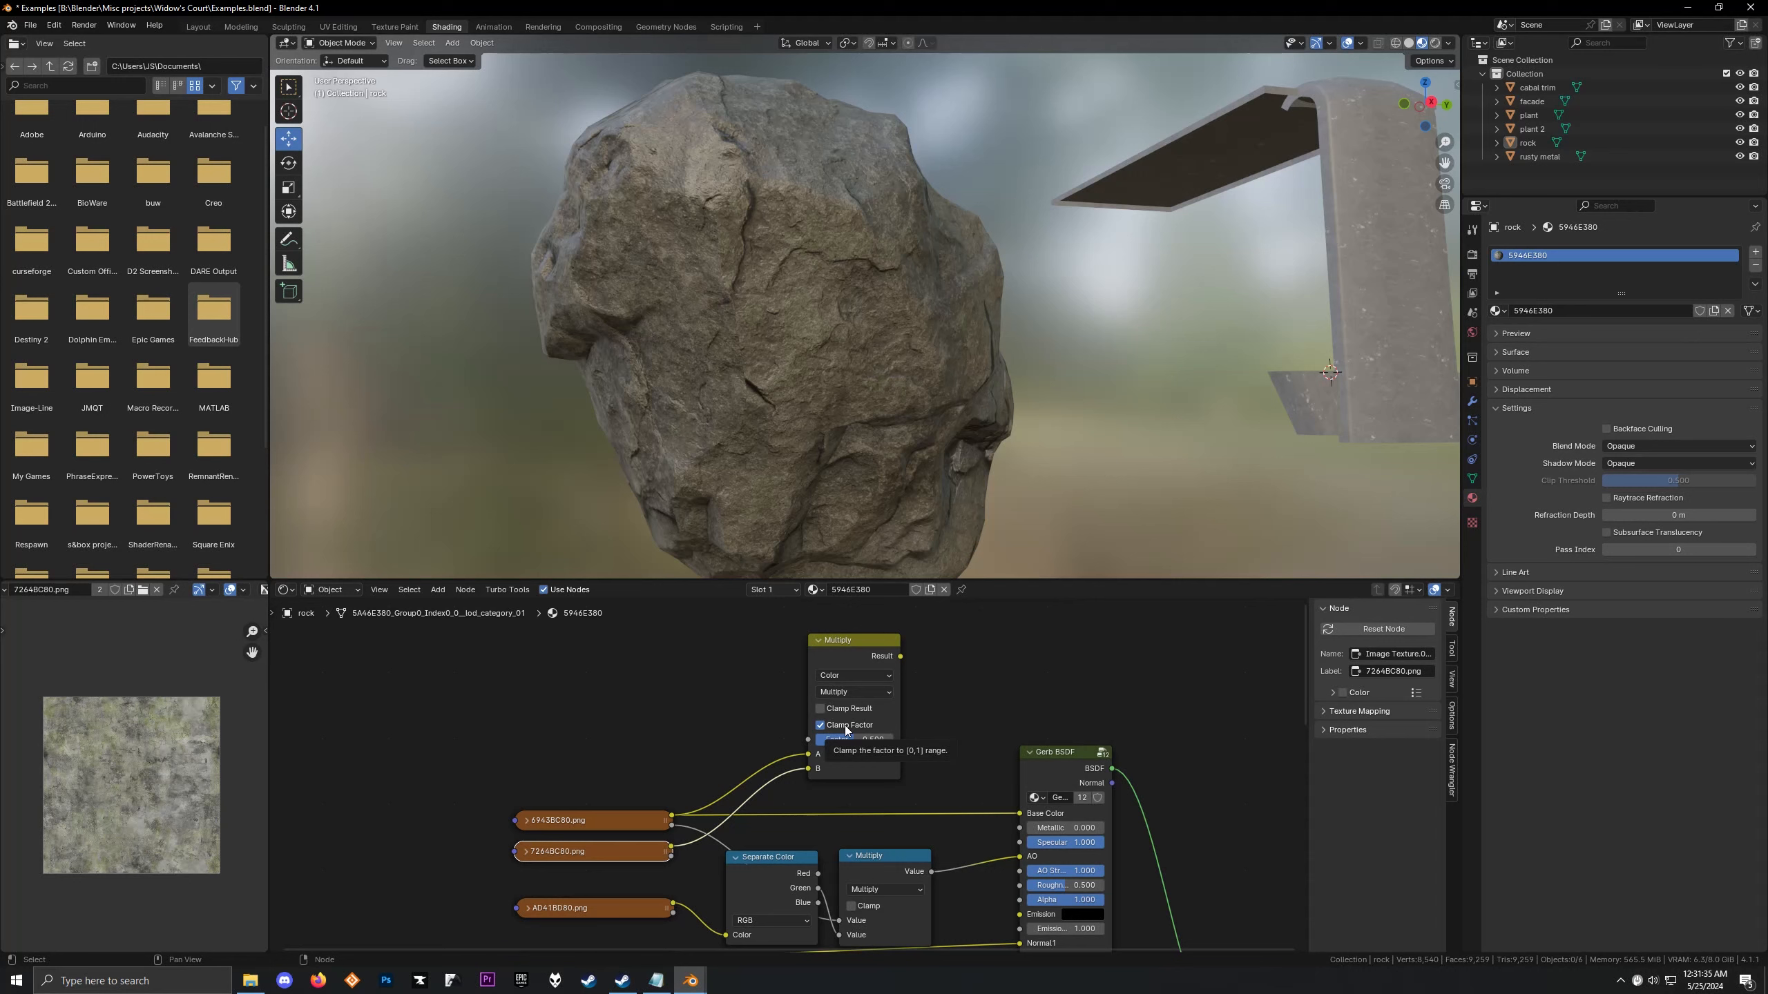
Preview the colour Multiply node on the rock and set its Factor to 1.000
ctrl+shift+click(853, 644)
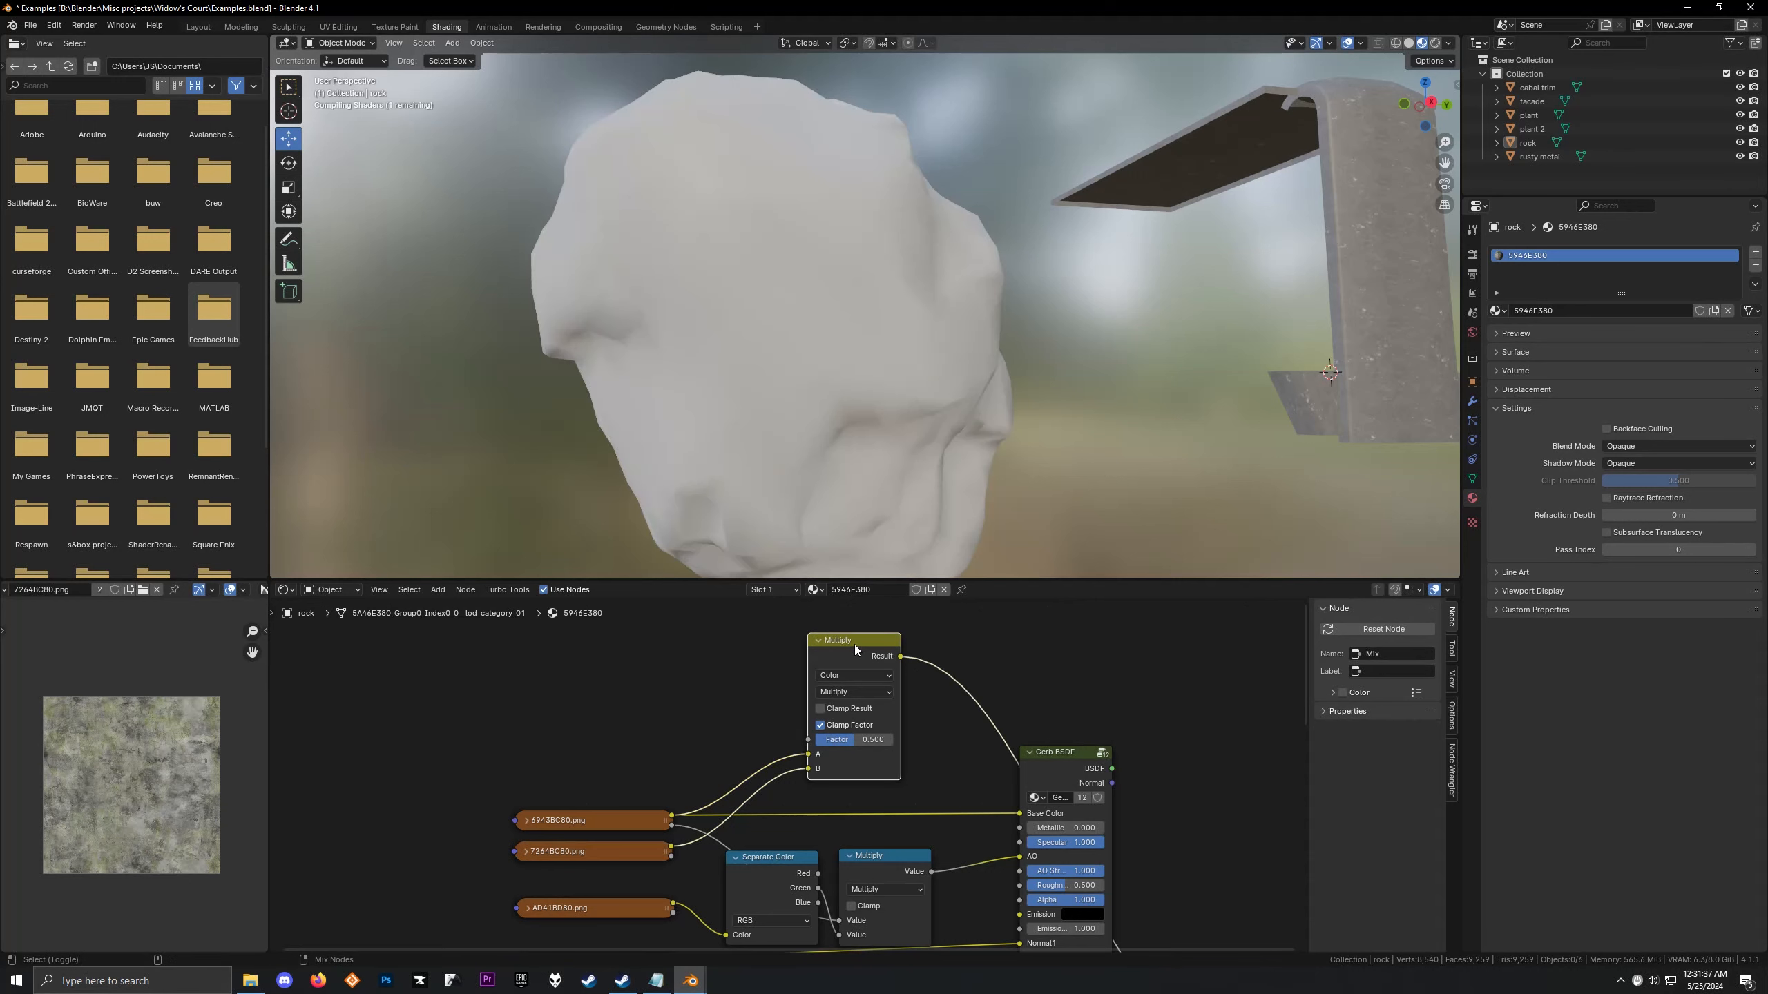
drag(863, 740, 905, 739)
scroll(623, 340, up, 3)
middle_drag(623, 339, 724, 442)
scroll(734, 449, down, 3)
Drive the colour Multiply's Factor with the alpha of 7264BC80.png and link its Result to the Gerb BSDF's Base Color
ctrl+shift+click(652, 844)
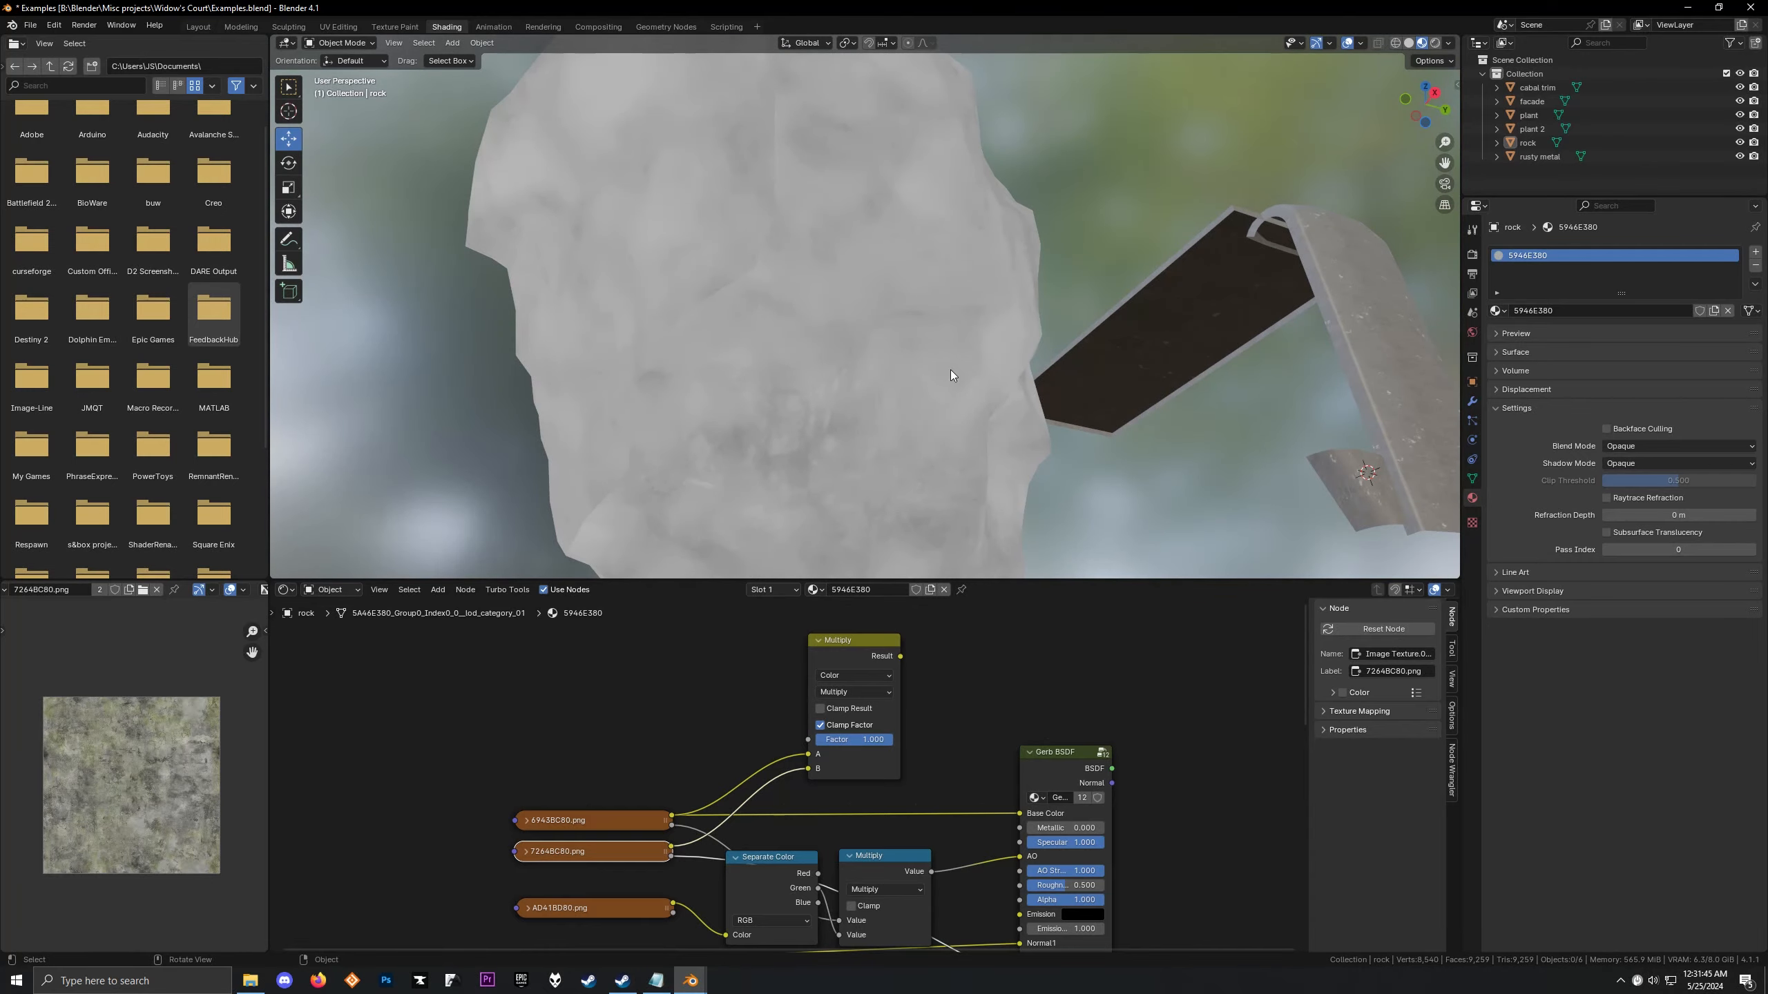
drag(671, 855, 808, 740)
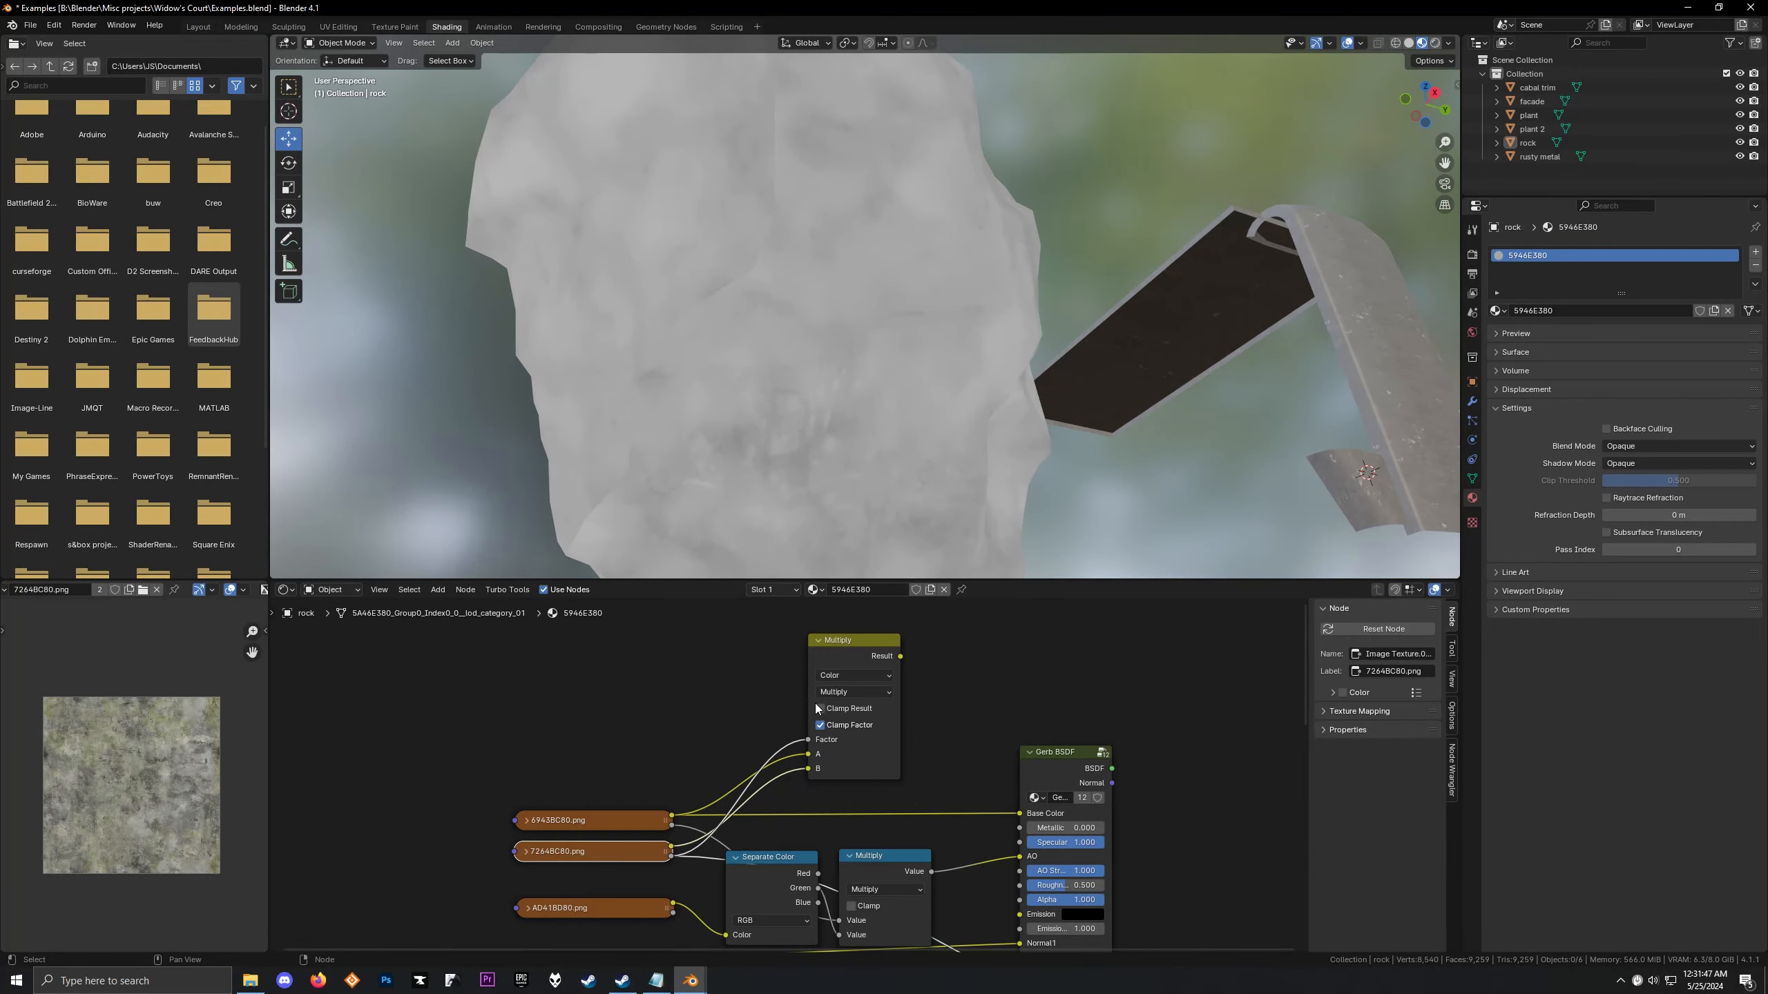
click(848, 647)
middle_drag(1033, 385, 821, 528)
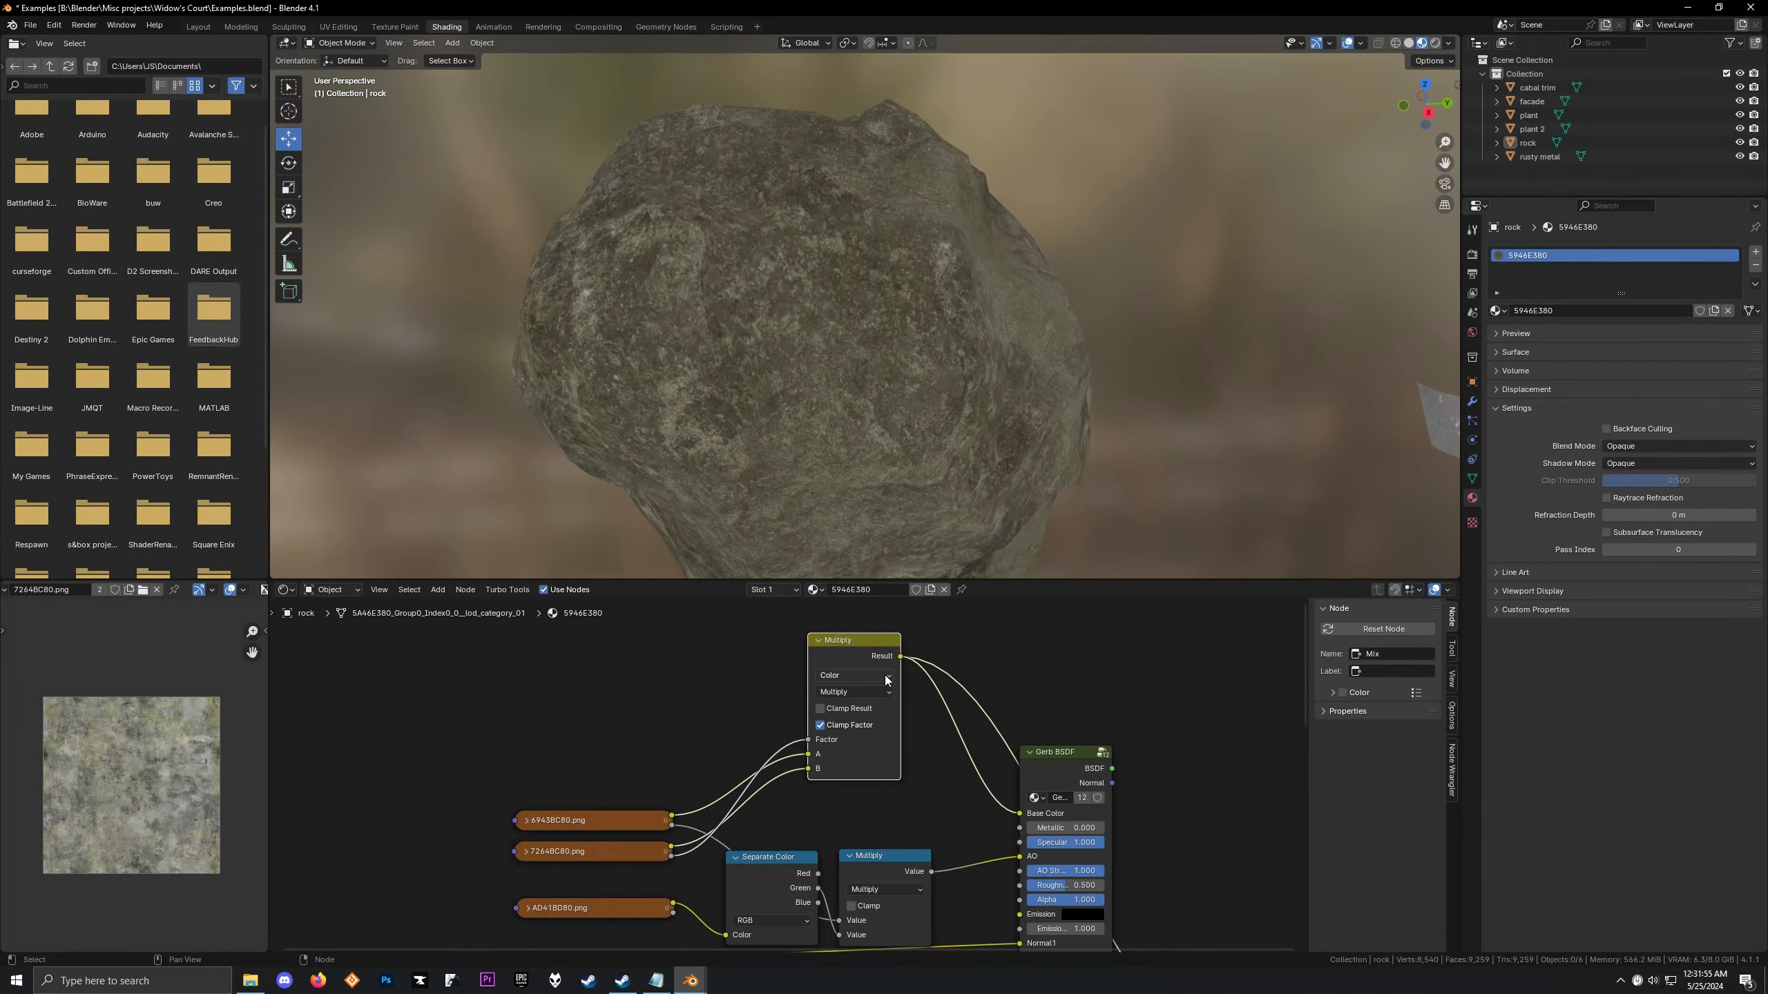
mouse_move(857, 667)
mouse_down()
mouse_move(866, 699)
mouse_move(884, 670)
mouse_up()
Reconnect the Gerb BSDF to the material output and inspect the shaded rock
key(Home)
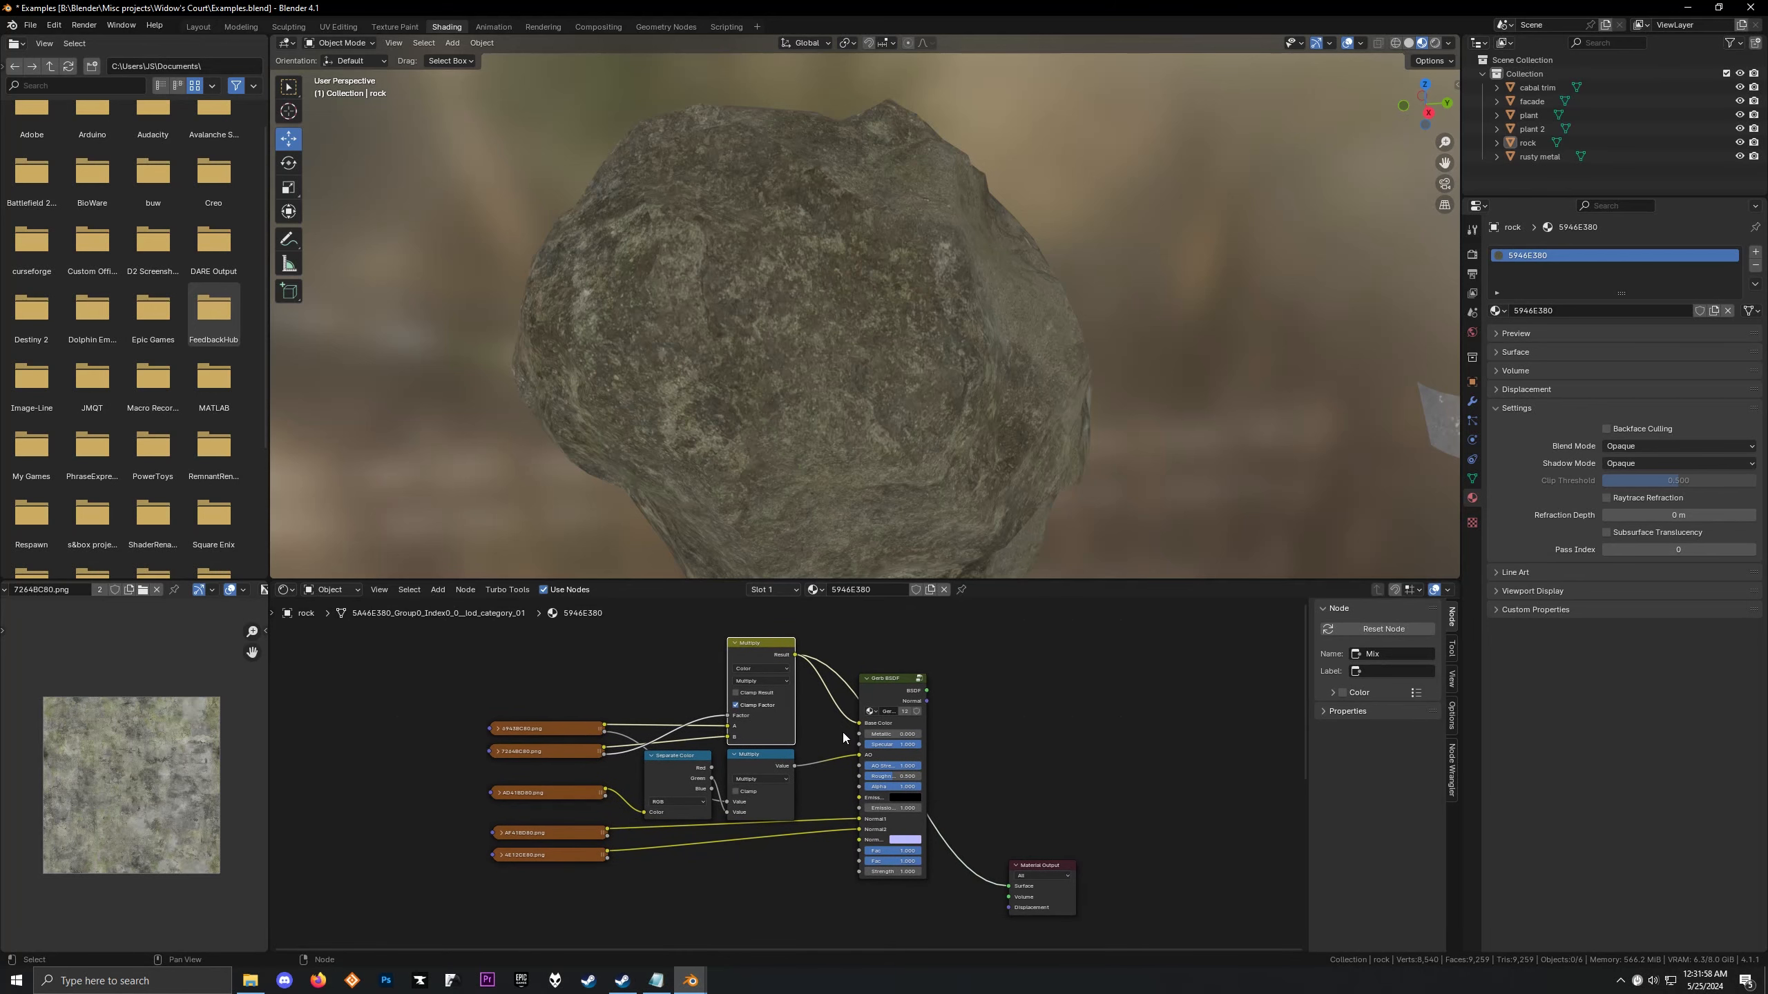
ctrl+shift+click(904, 687)
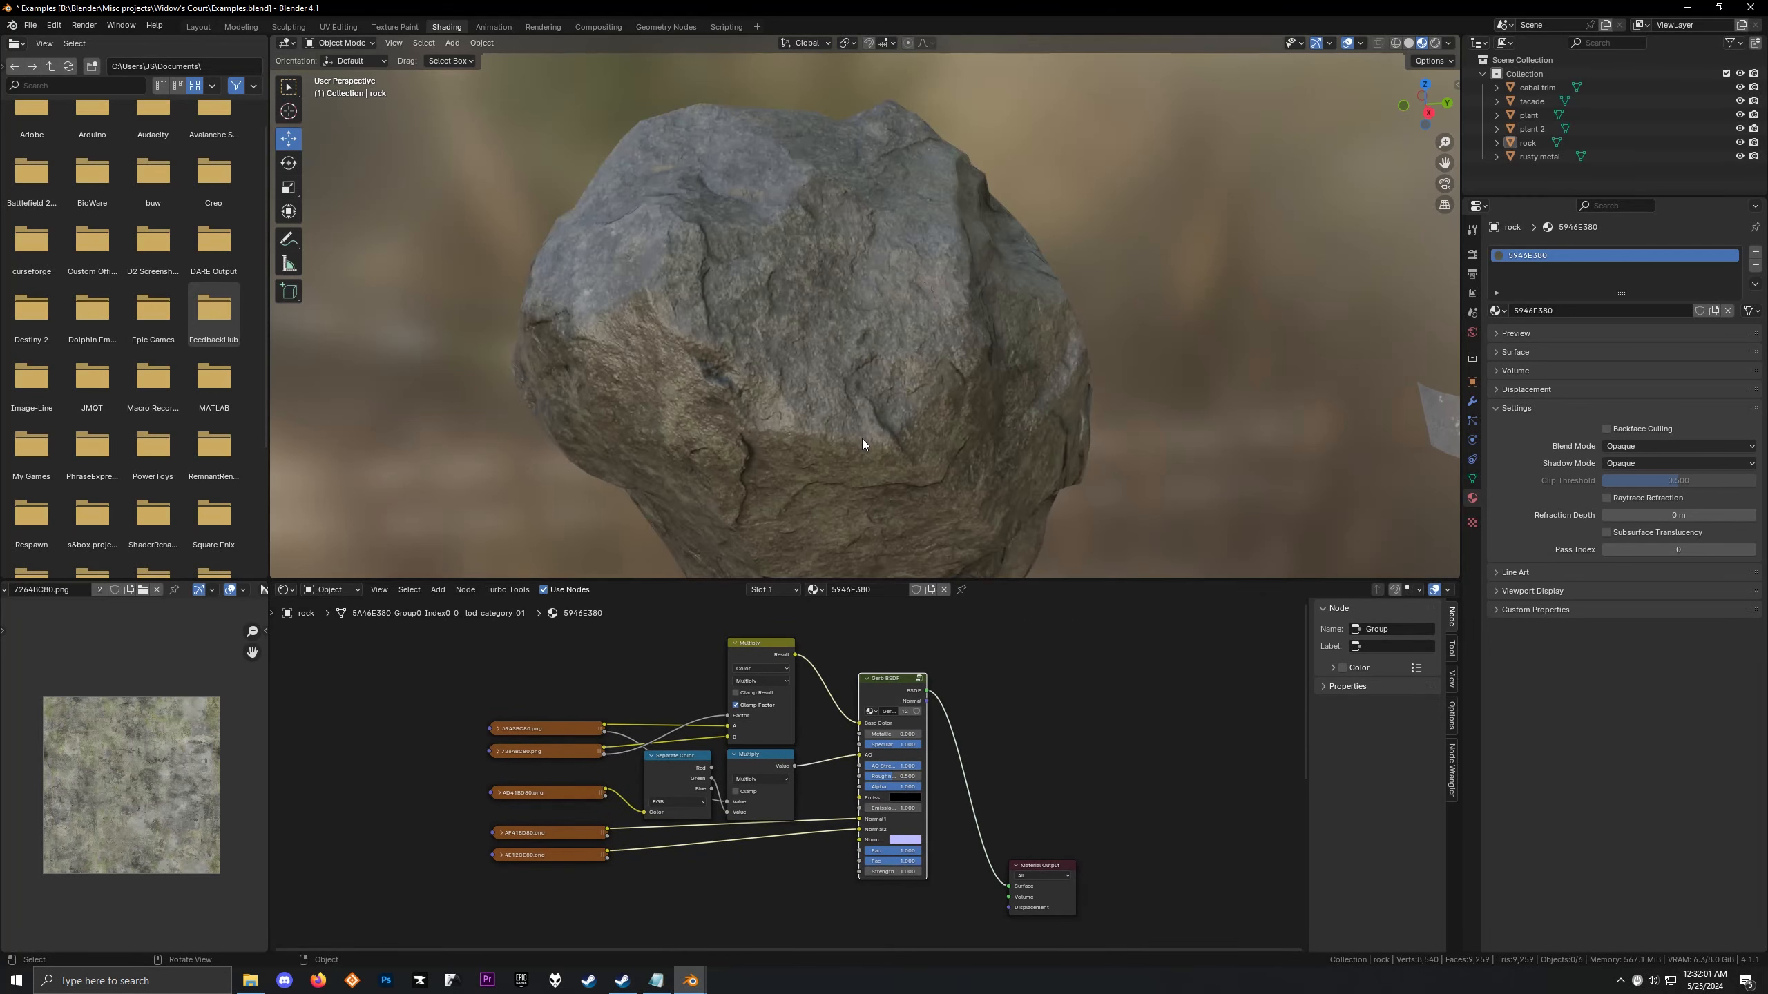
middle_drag(862, 440, 825, 487)
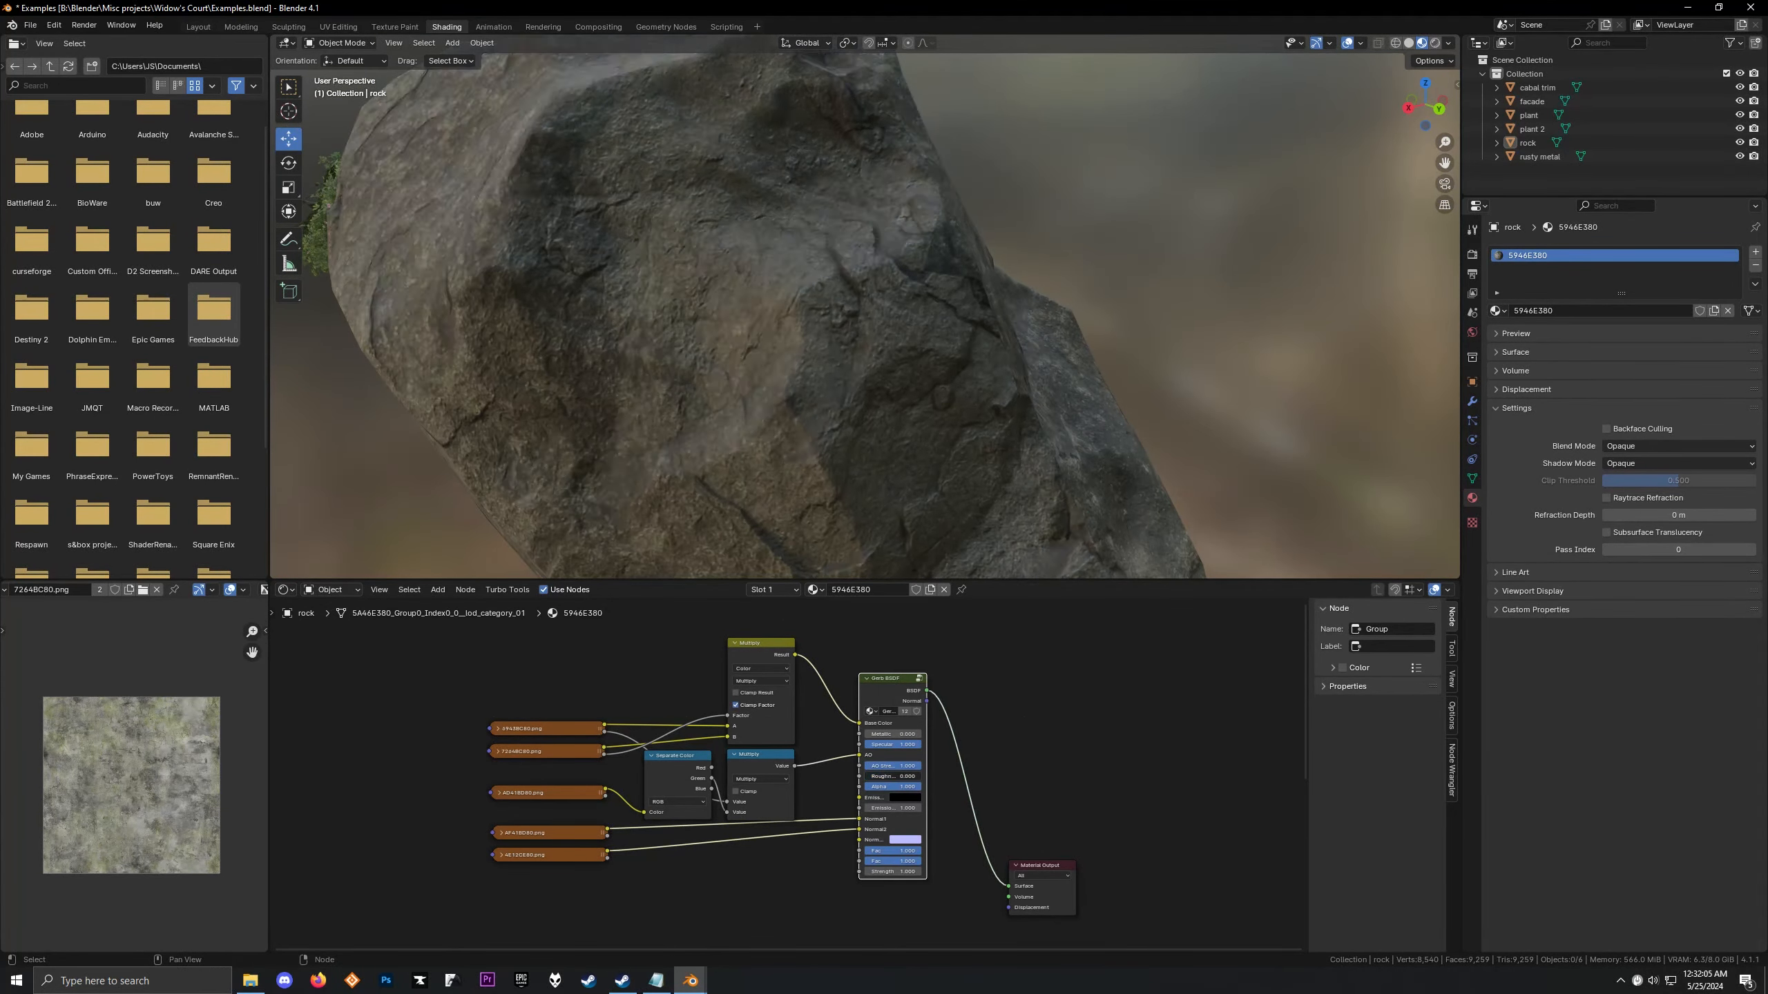
Link the colour Multiply's Result to the Gerb BSDF's Roughness (inverted) input and inspect the rock's surface
scroll(674, 702, up, 2)
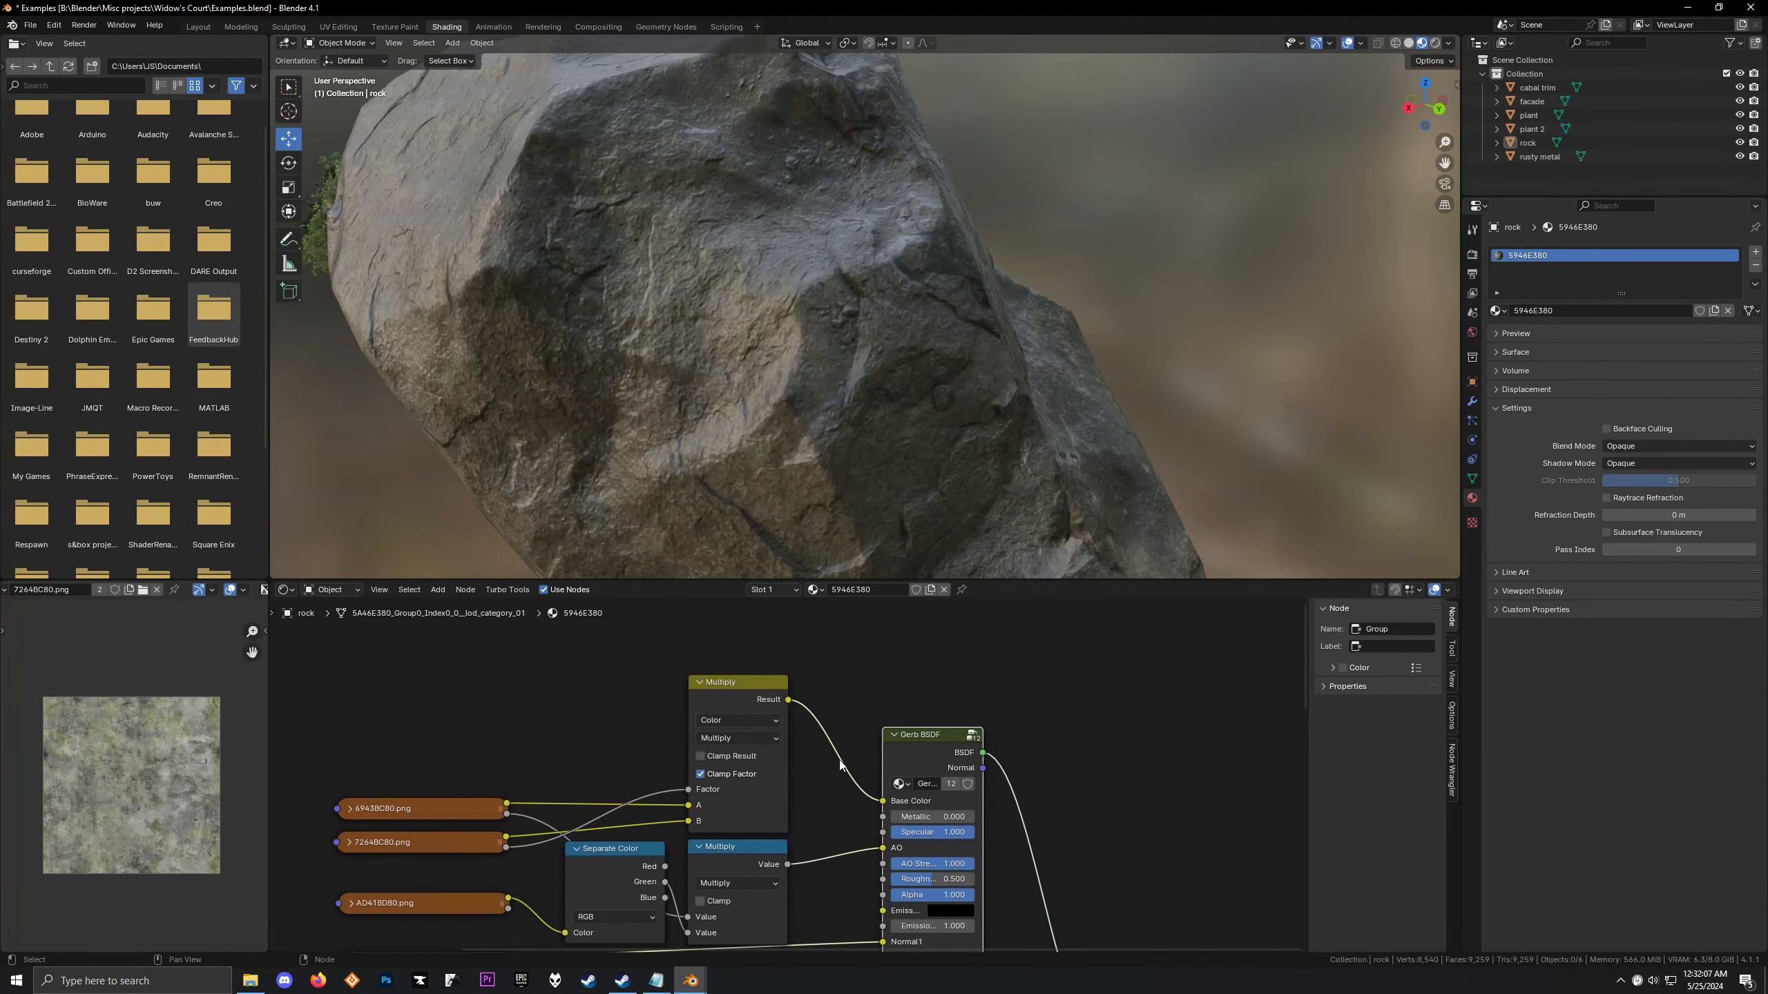
drag(772, 697, 884, 880)
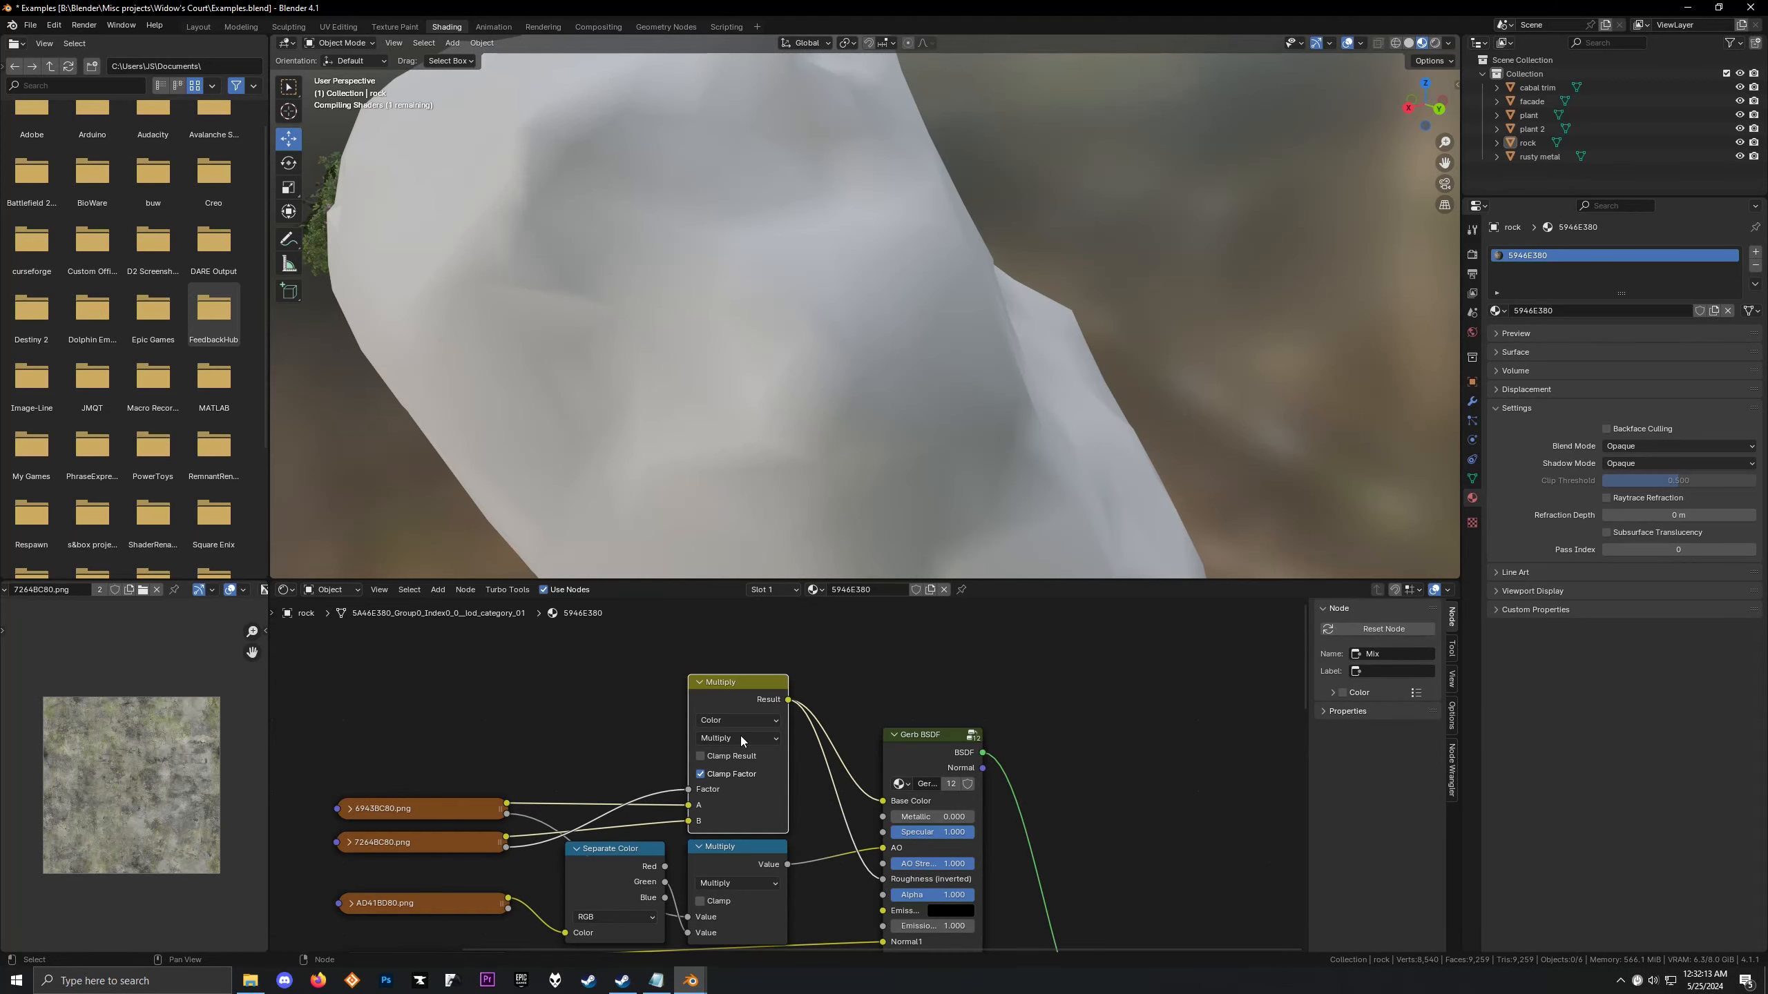
scroll(721, 360, down, 4)
mouse_move(721, 361)
middle_down()
mouse_move(796, 329)
mouse_move(627, 363)
mouse_move(428, 347)
mouse_move(1397, 347)
mouse_move(1167, 332)
mouse_move(1135, 355)
mouse_move(880, 308)
mouse_move(1085, 410)
mouse_move(932, 367)
mouse_move(1140, 377)
mouse_move(700, 264)
mouse_move(843, 308)
mouse_move(718, 326)
middle_up()
scroll(801, 333, up, 4)
scroll(1357, 343, down, 7)
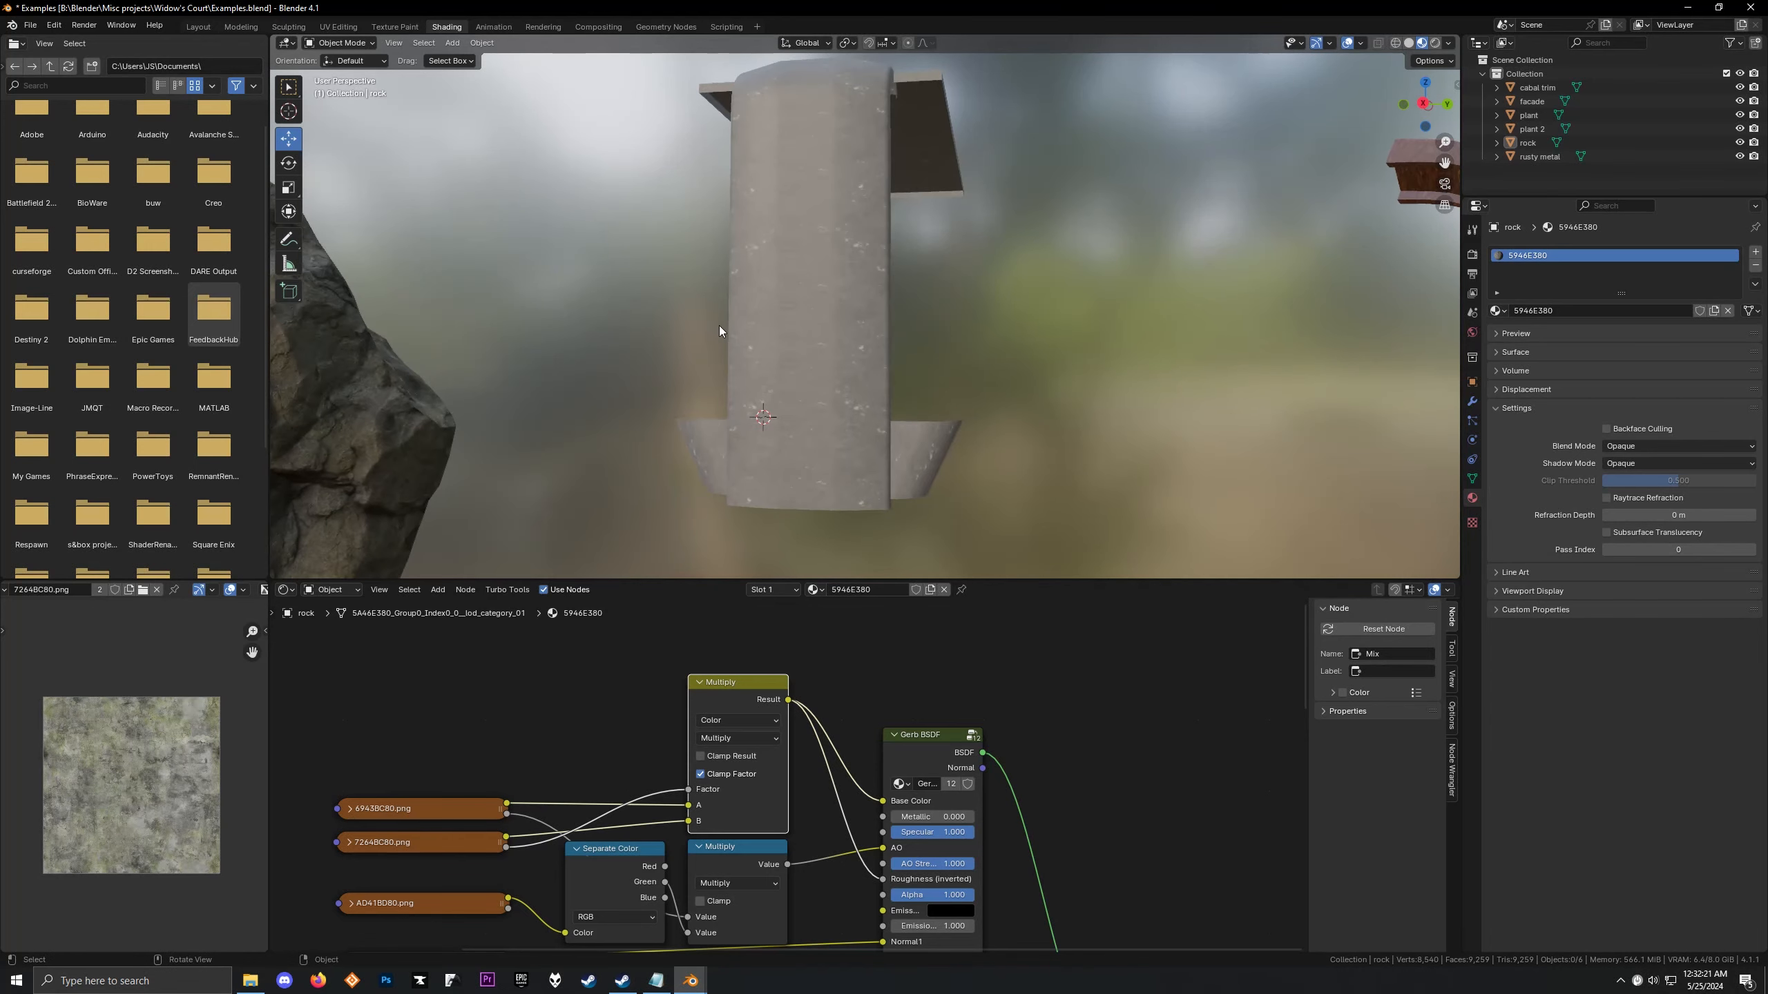
Select the cabal trim object, frame it, and bring its material's nodes into view
click(811, 229)
scroll(809, 225, down, 3)
middle_drag(704, 246, 750, 272)
key(grave)
click(847, 324)
scroll(857, 665, down, 4)
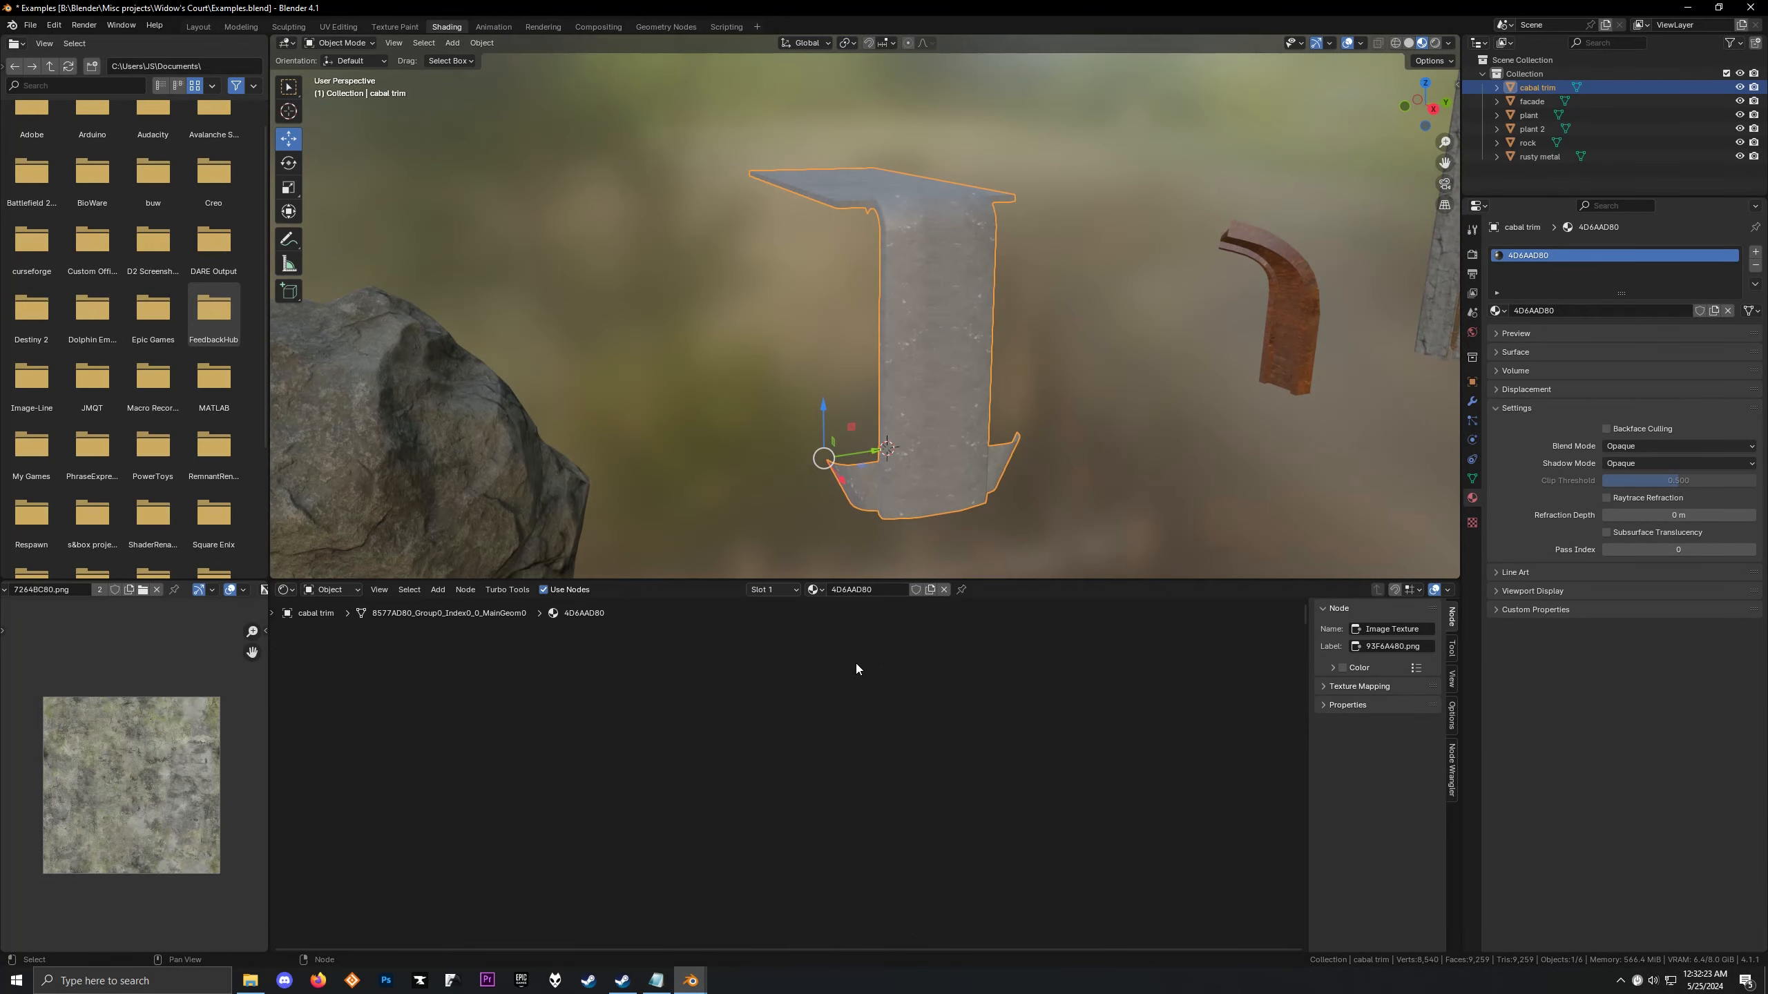
middle_drag(785, 835, 868, 578)
scroll(792, 794, up, 4)
middle_drag(690, 727, 734, 744)
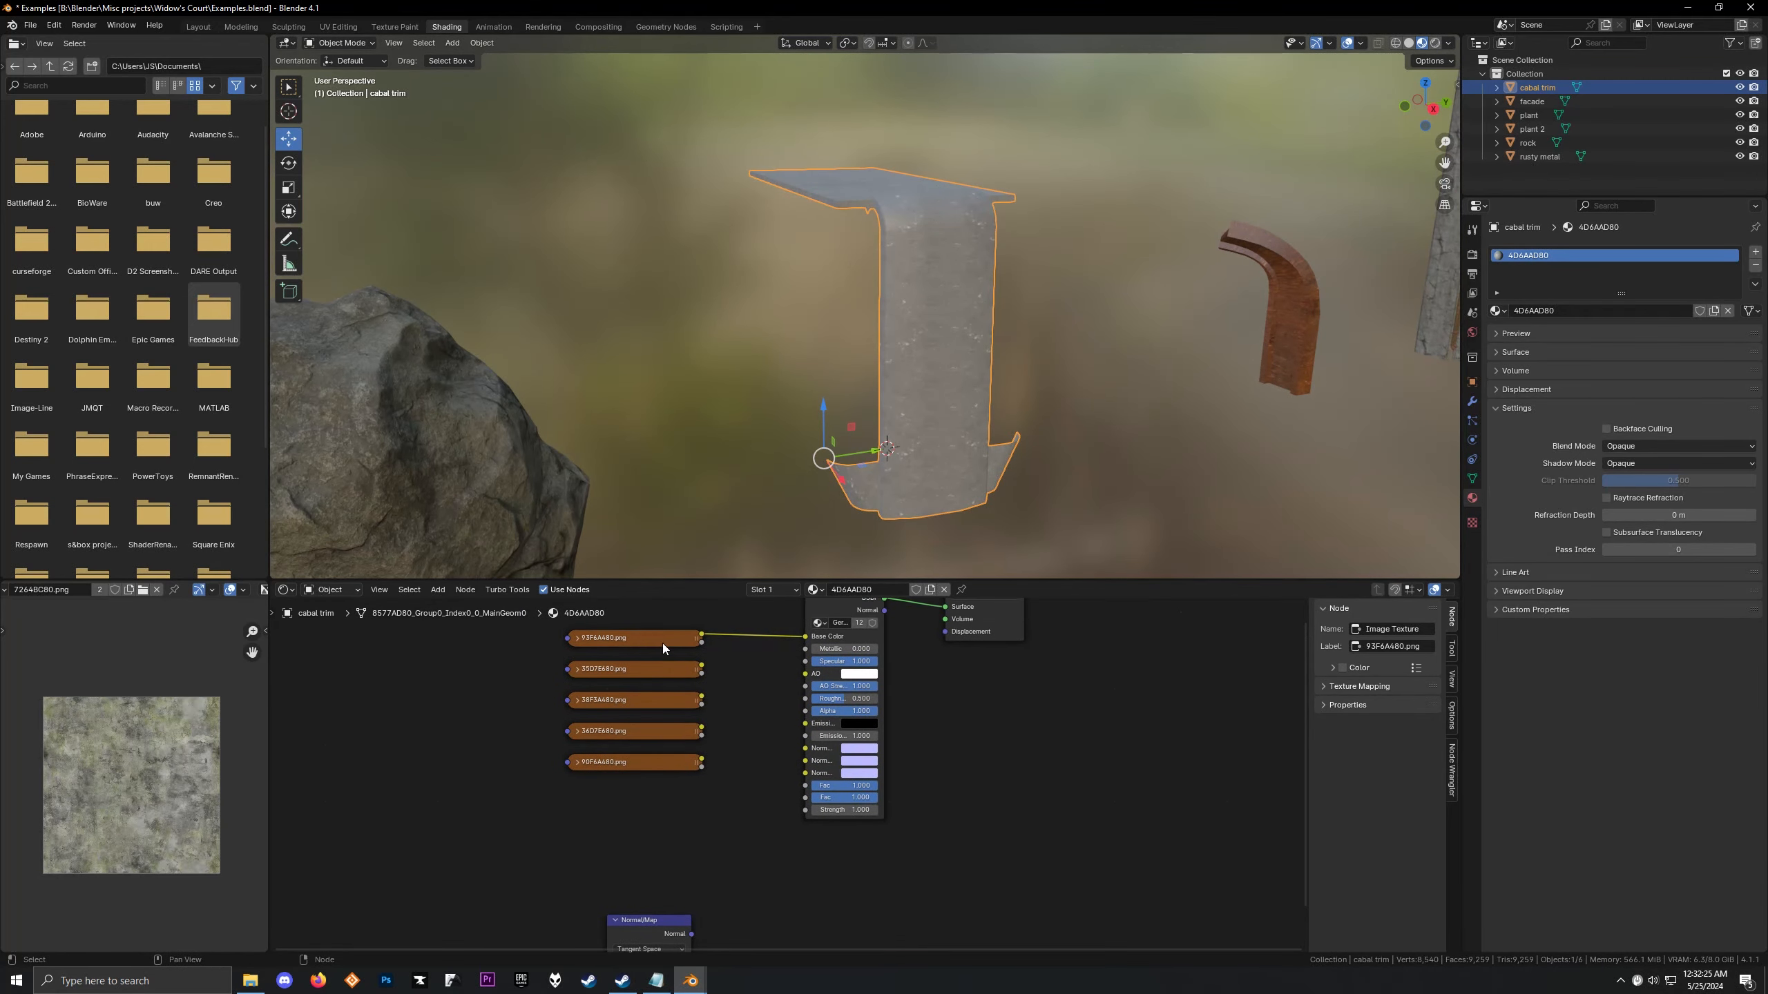
Examine the cabal trim's five image textures in turn and the object's surface
click(663, 643)
click(649, 674)
click(623, 711)
click(620, 700)
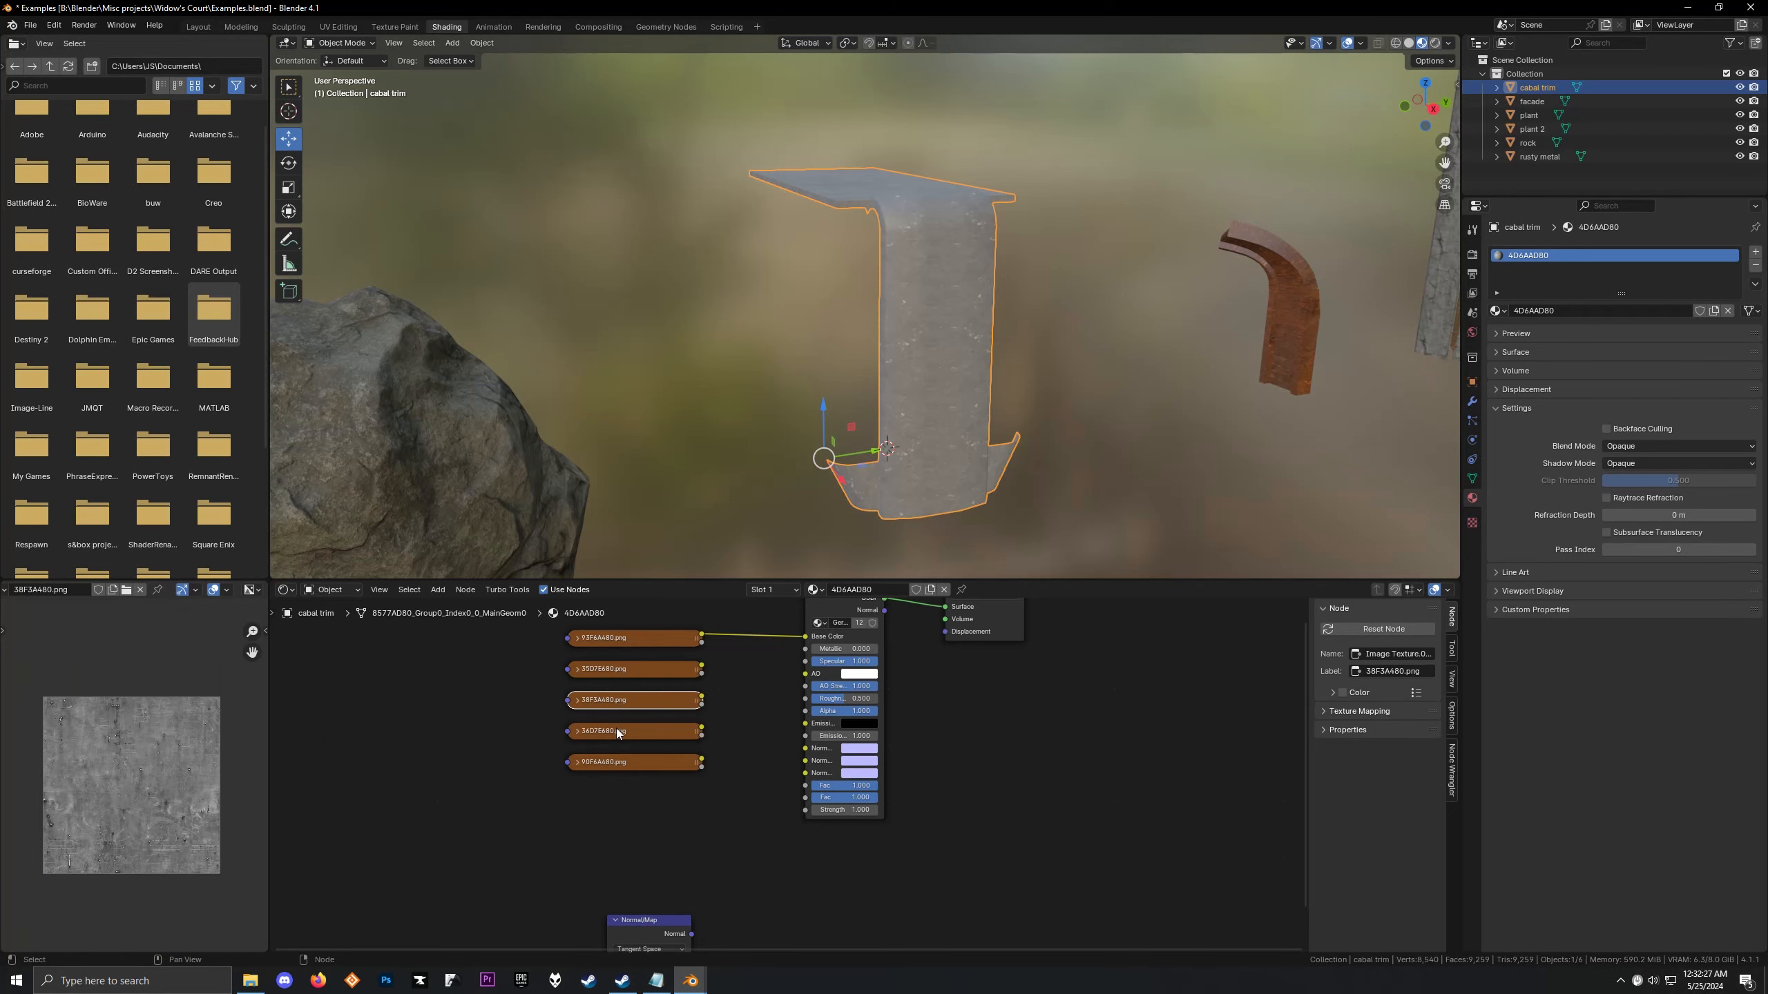
click(616, 729)
click(619, 768)
scroll(113, 779, down, 6)
scroll(114, 779, up, 2)
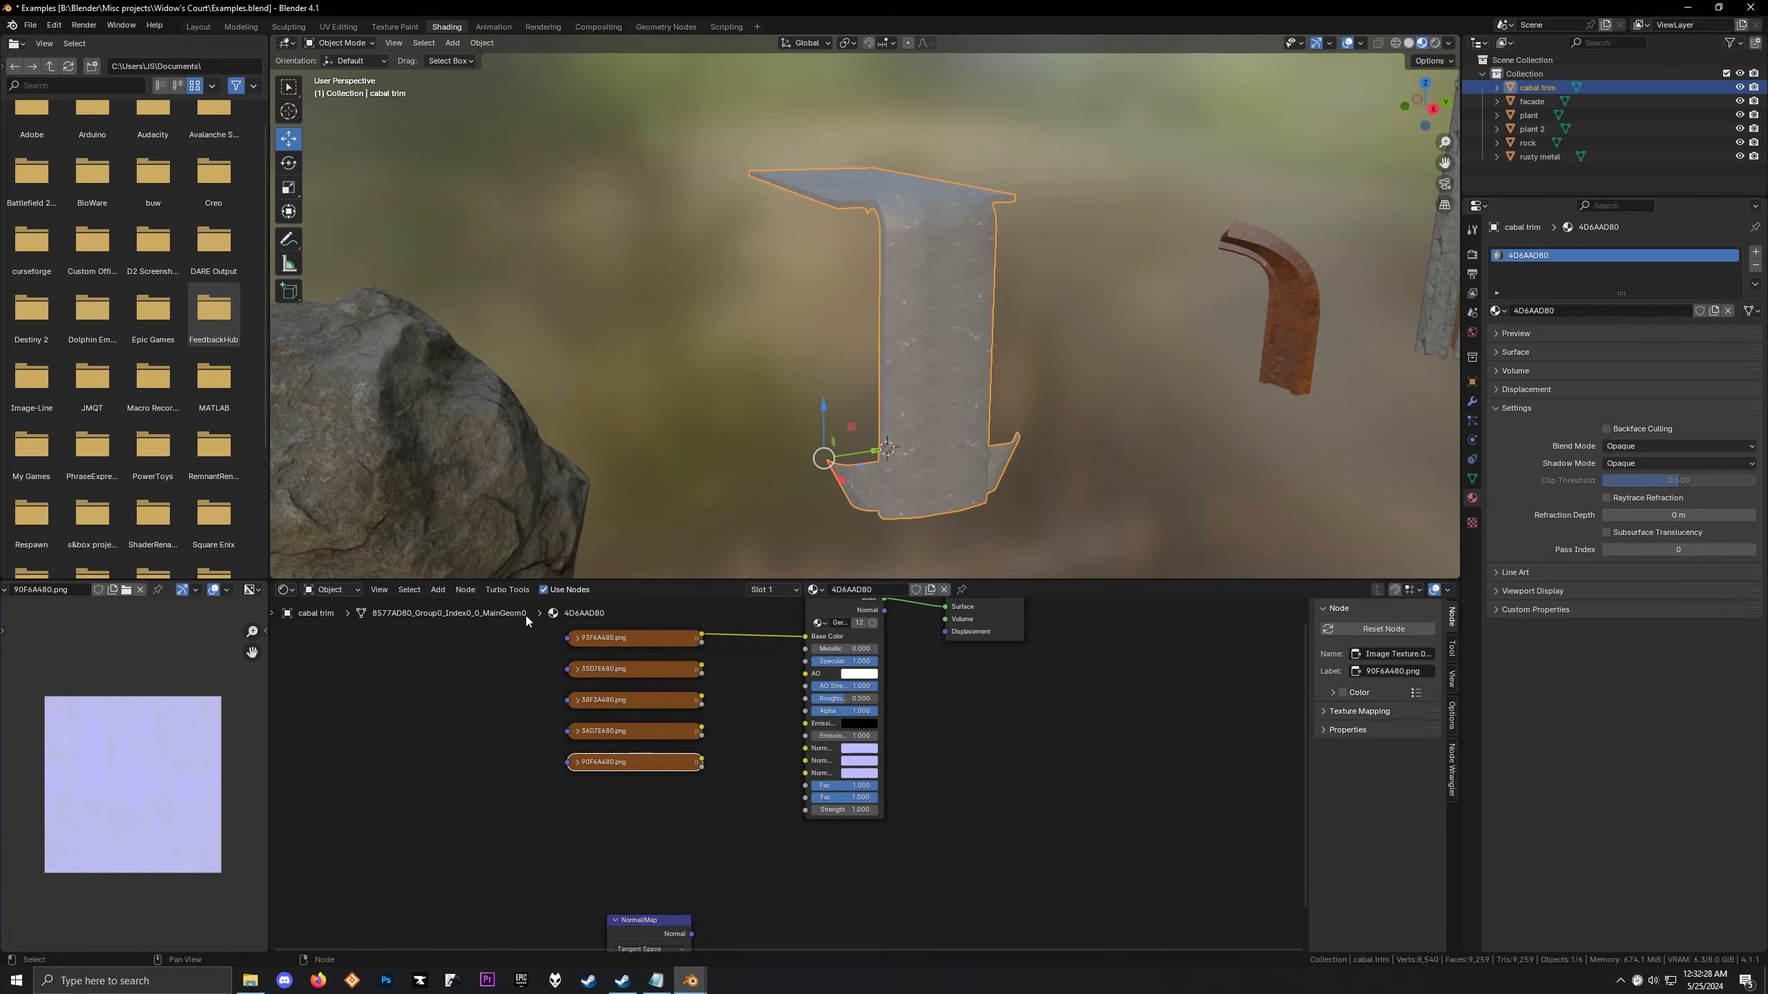
scroll(696, 417, up, 2)
middle_drag(696, 418, 591, 47)
scroll(611, 243, down, 2)
middle_drag(611, 243, 640, 235)
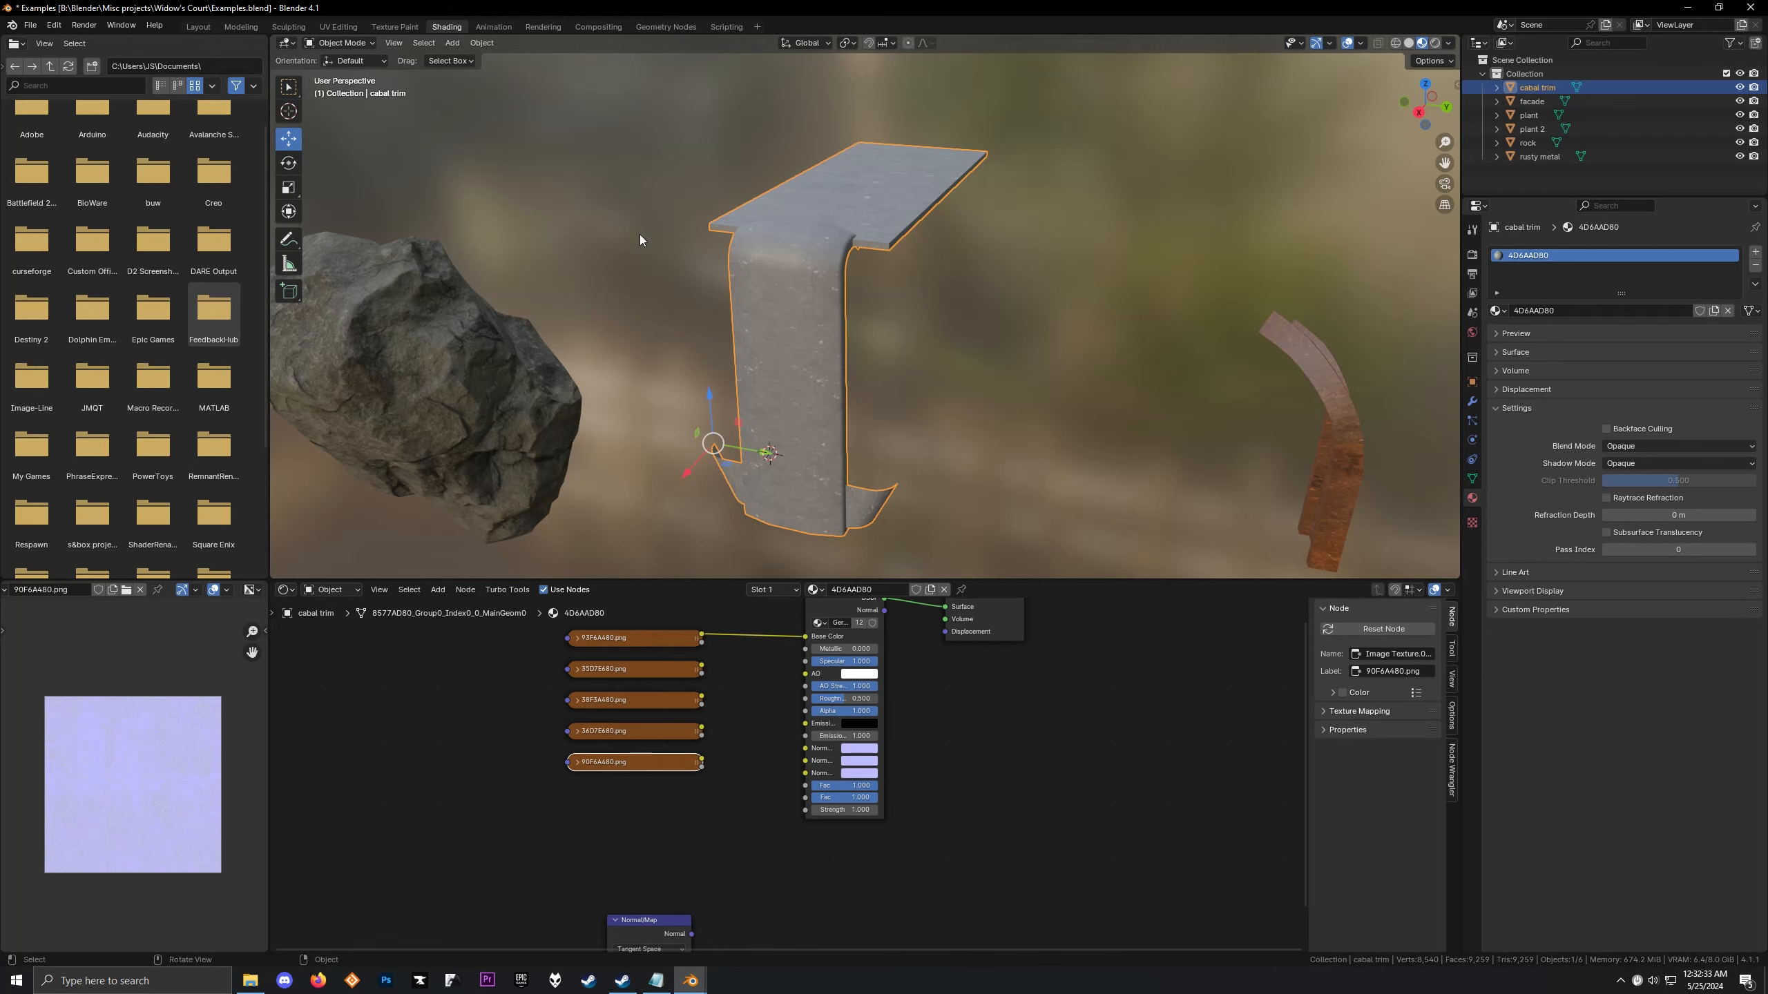
Compare the cabal trim's 35D7E680.png, 38F3A480.png and 36D7E680.png textures, and examine 35D7E680.png up close
click(649, 670)
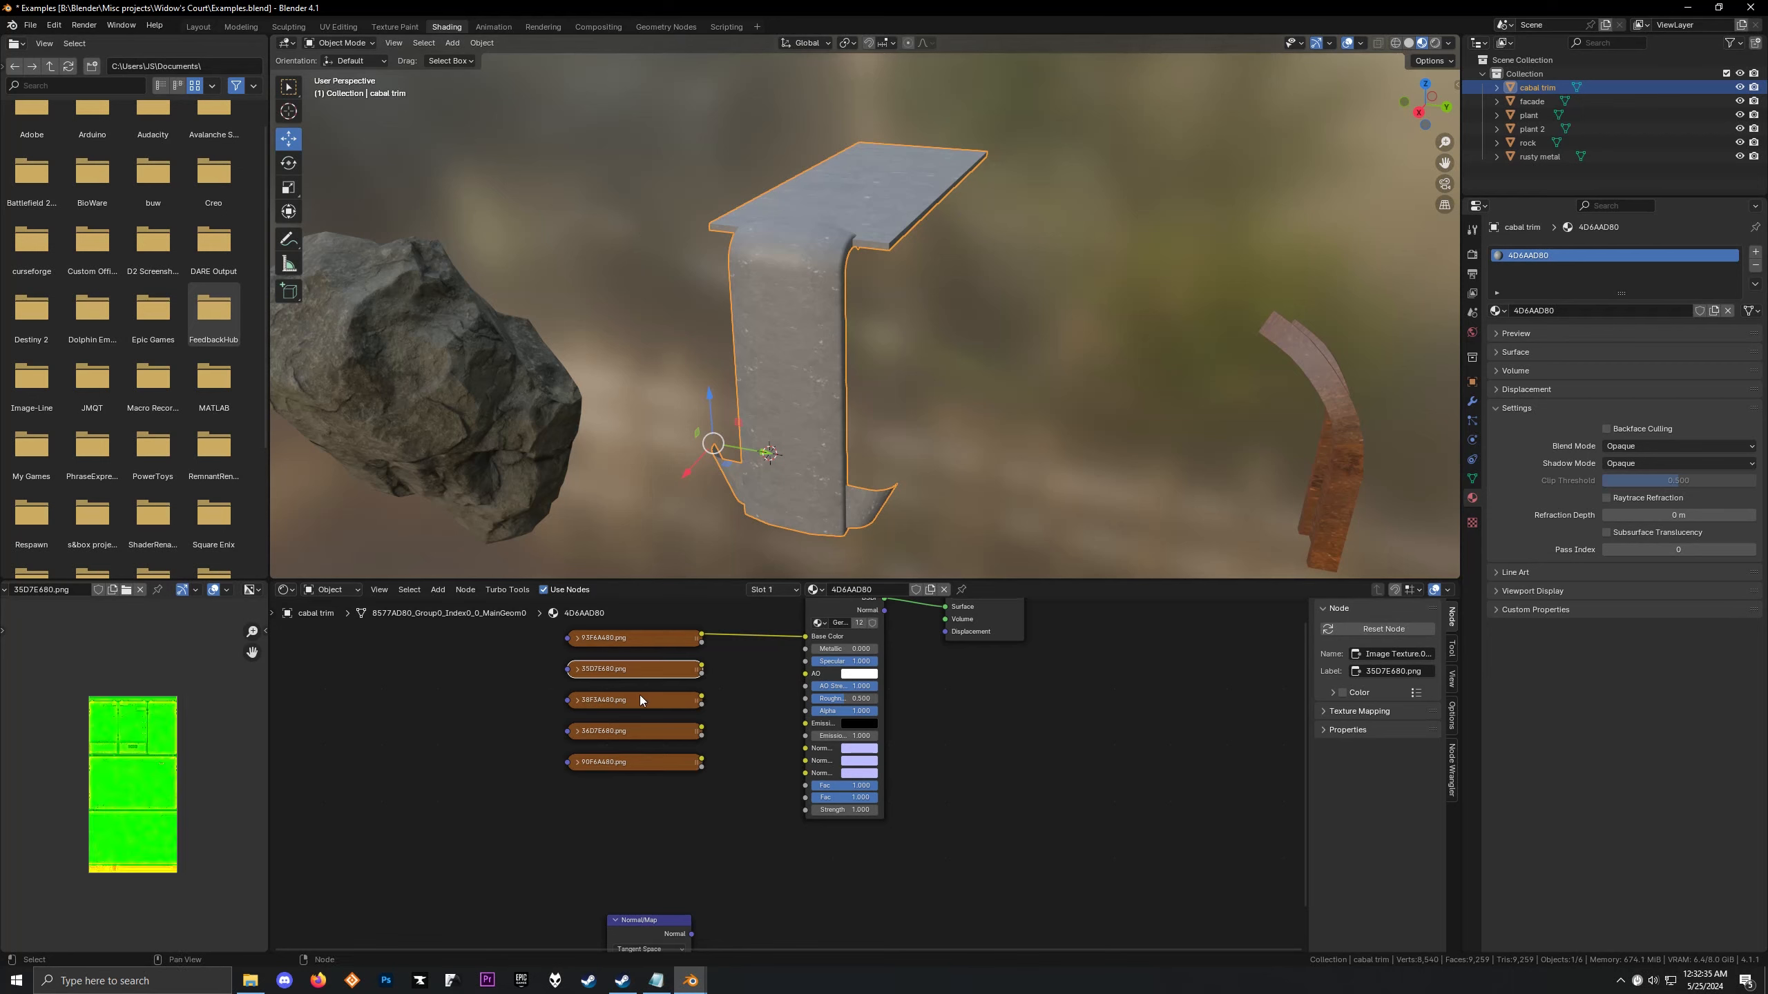
click(635, 699)
click(639, 731)
click(651, 668)
scroll(149, 788, up, 1)
scroll(147, 792, down, 2)
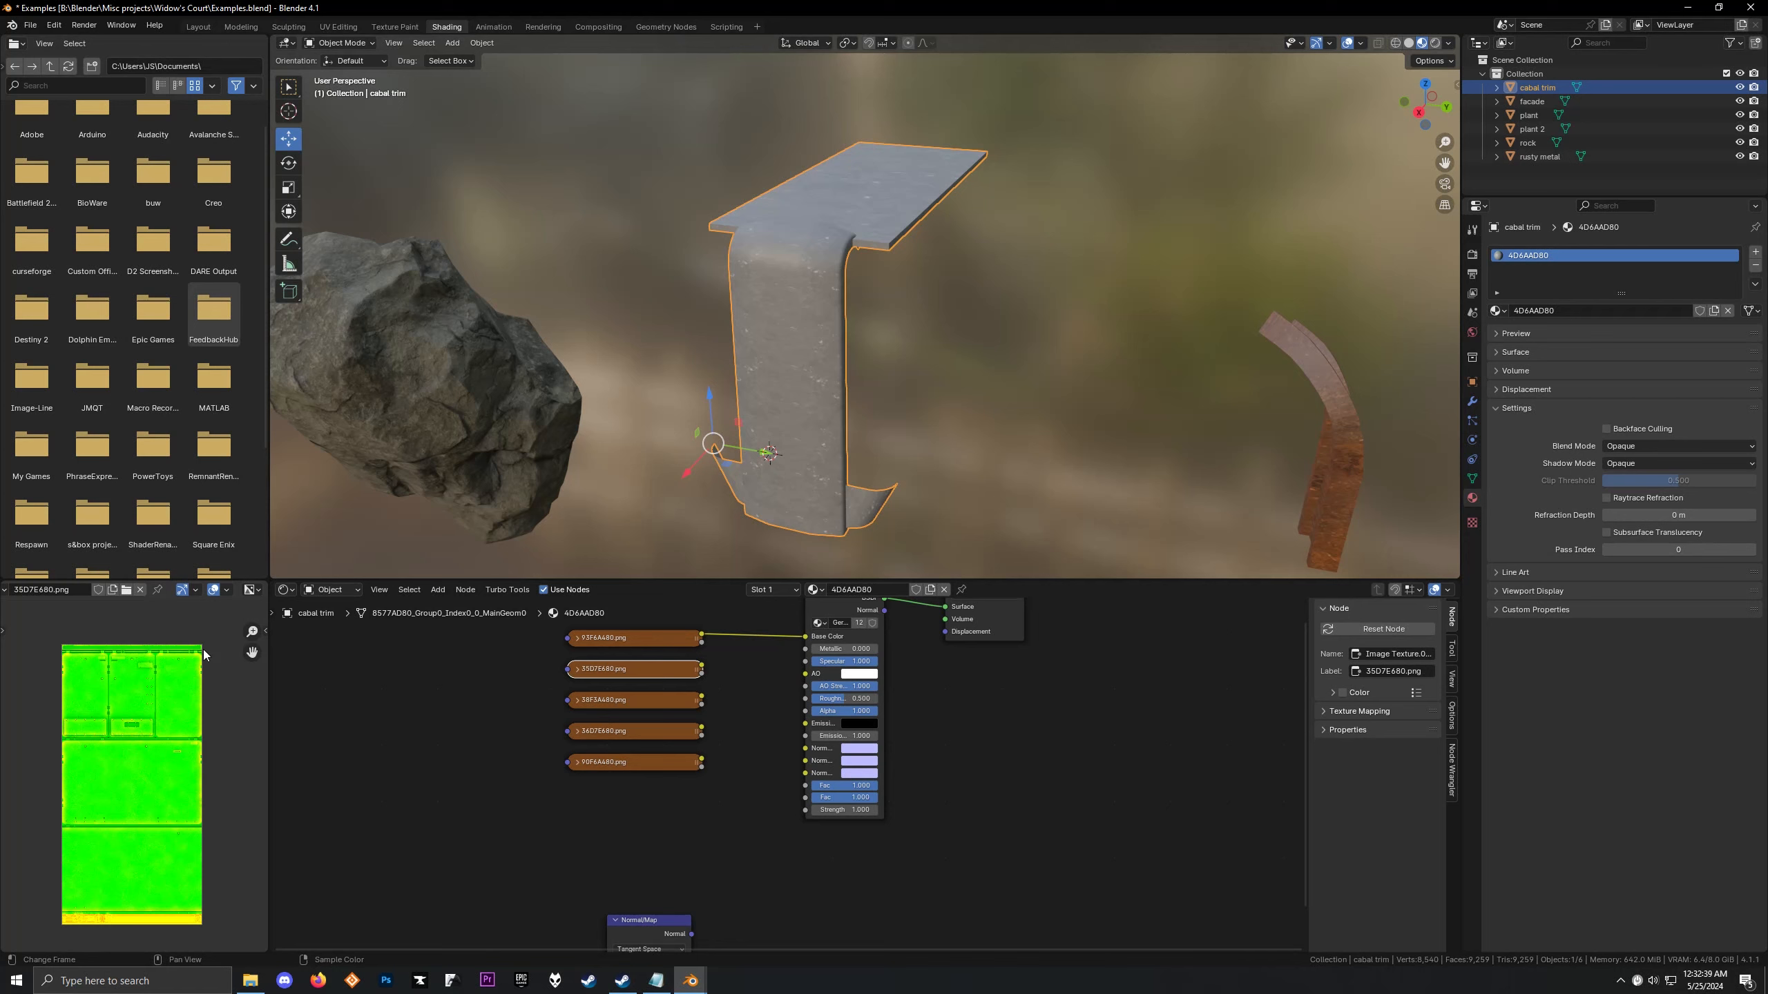
scroll(103, 765, up, 4)
scroll(115, 749, down, 2)
scroll(110, 843, up, 3)
mouse_move(117, 750)
middle_down()
mouse_move(111, 842)
mouse_move(169, 731)
mouse_move(146, 739)
middle_up()
scroll(122, 813, down, 3)
scroll(169, 731, down, 3)
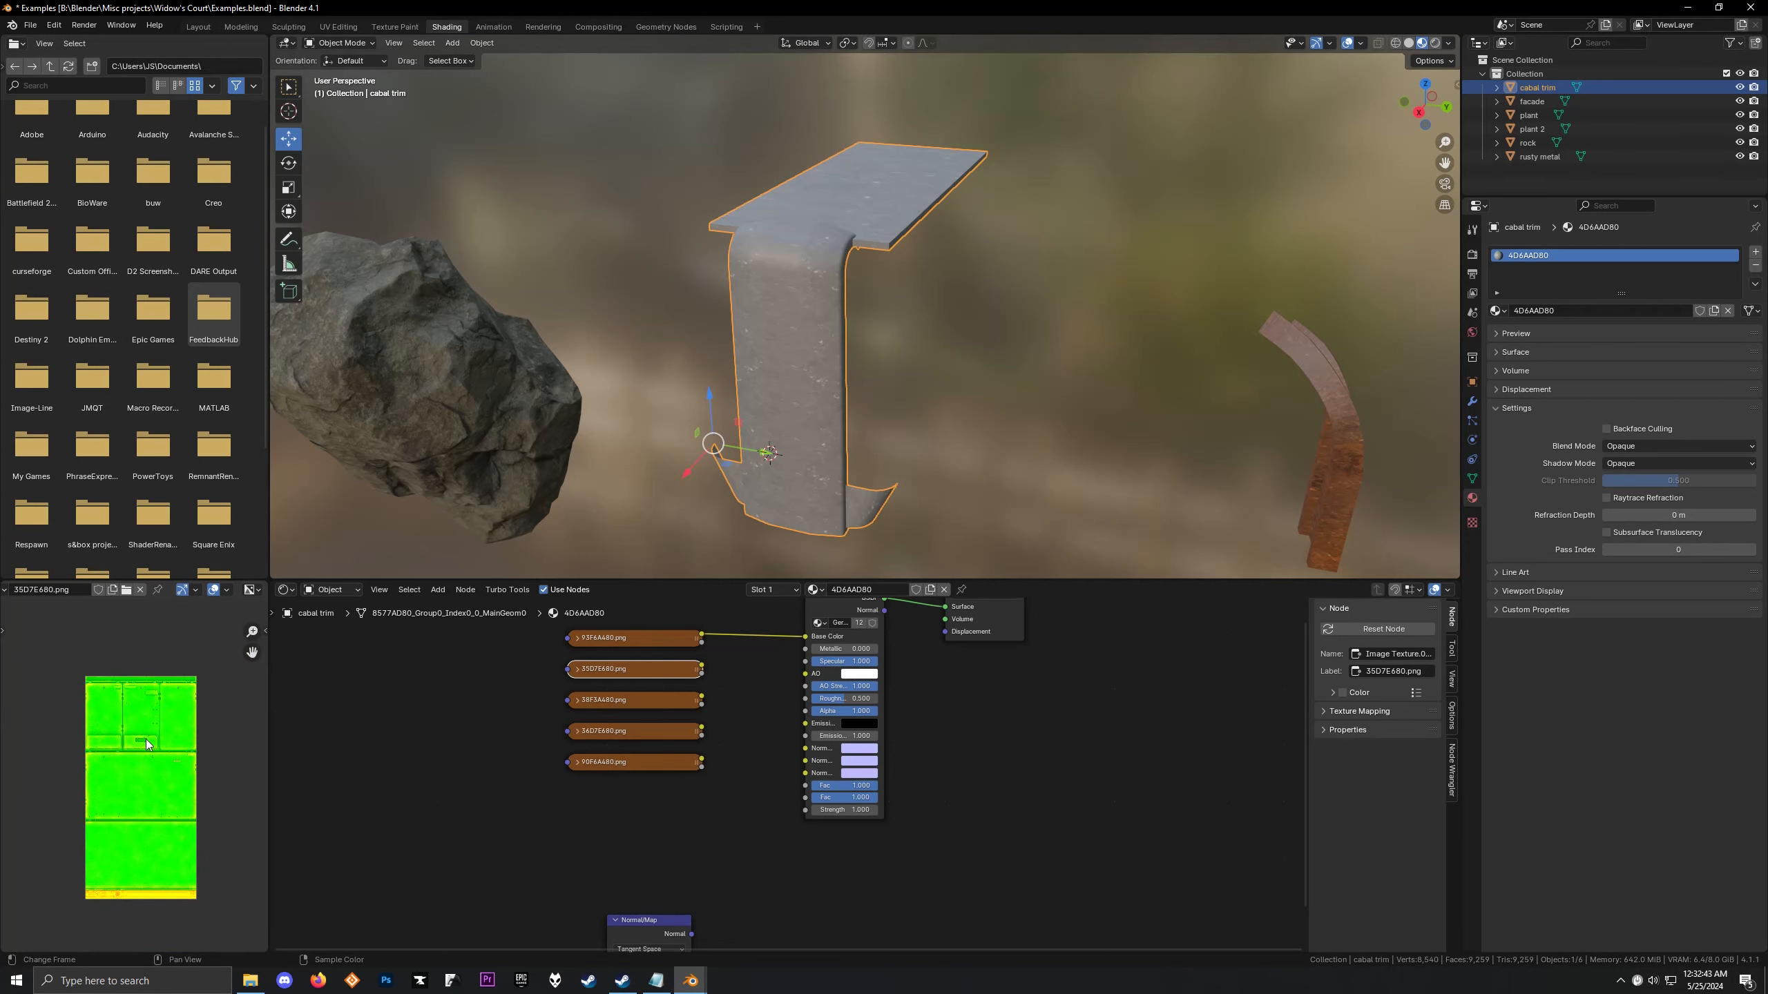
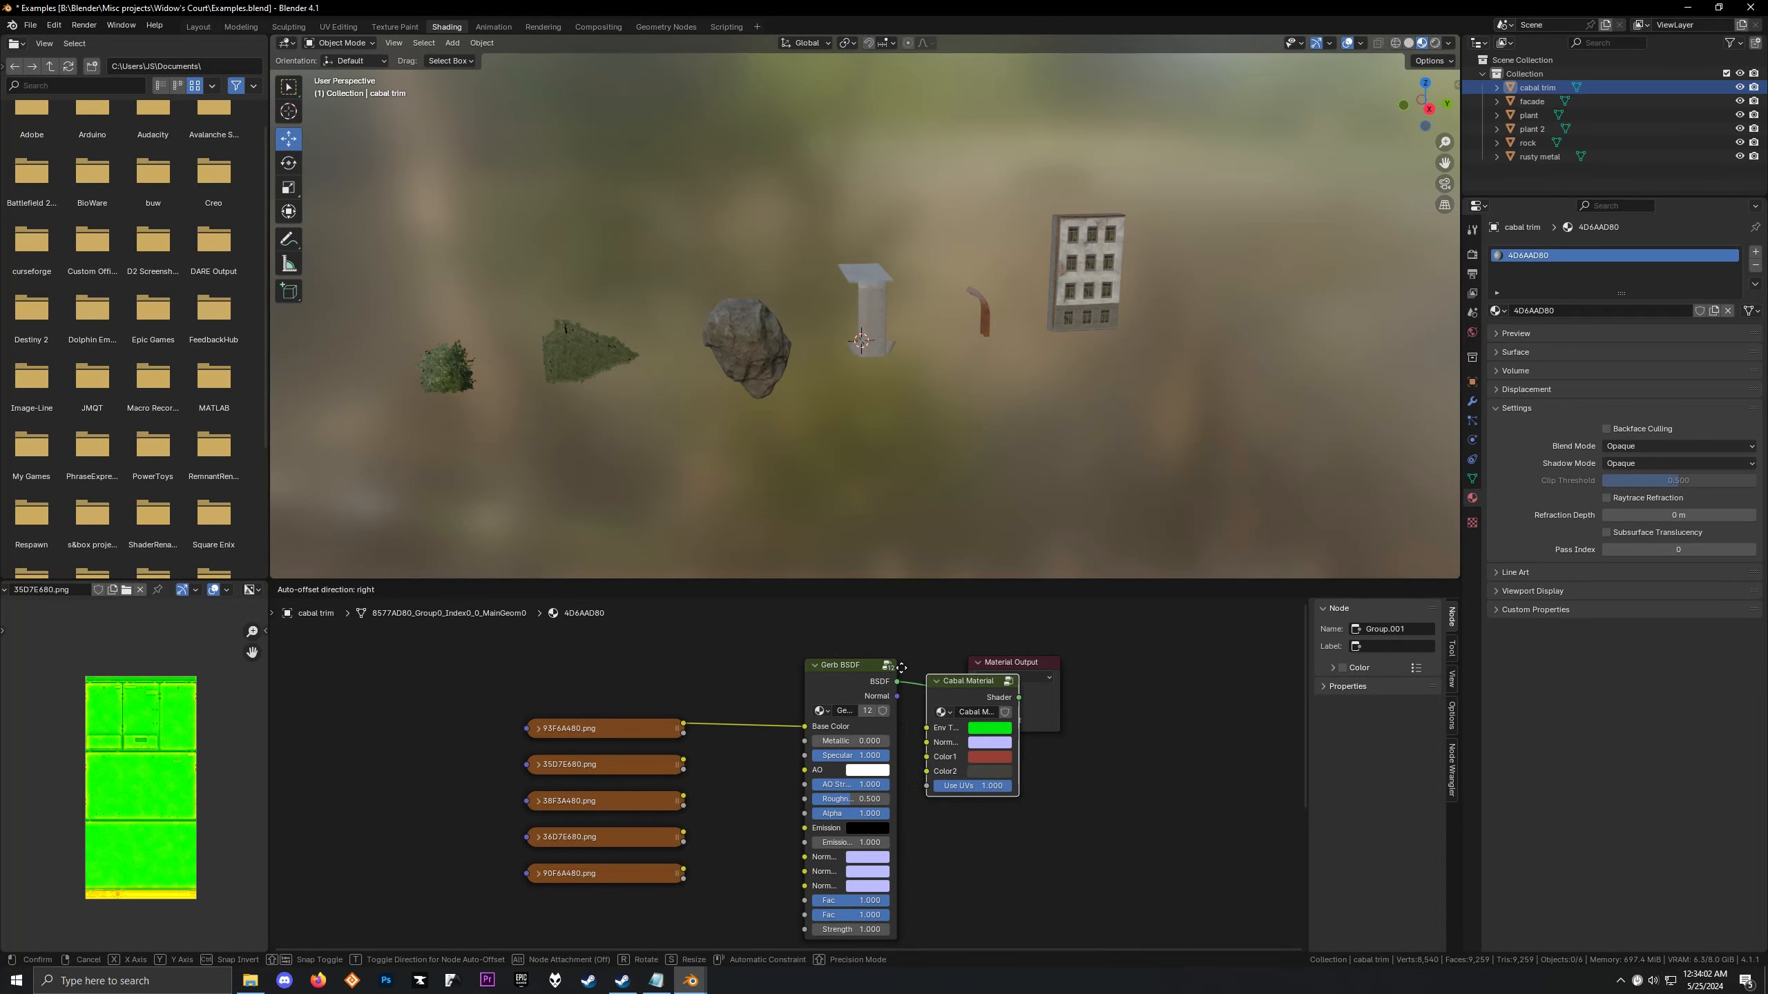
Insert the Cabal Material group before the Material Output and link 35D7E680.png to its Env Texture
click(995, 707)
click(674, 759)
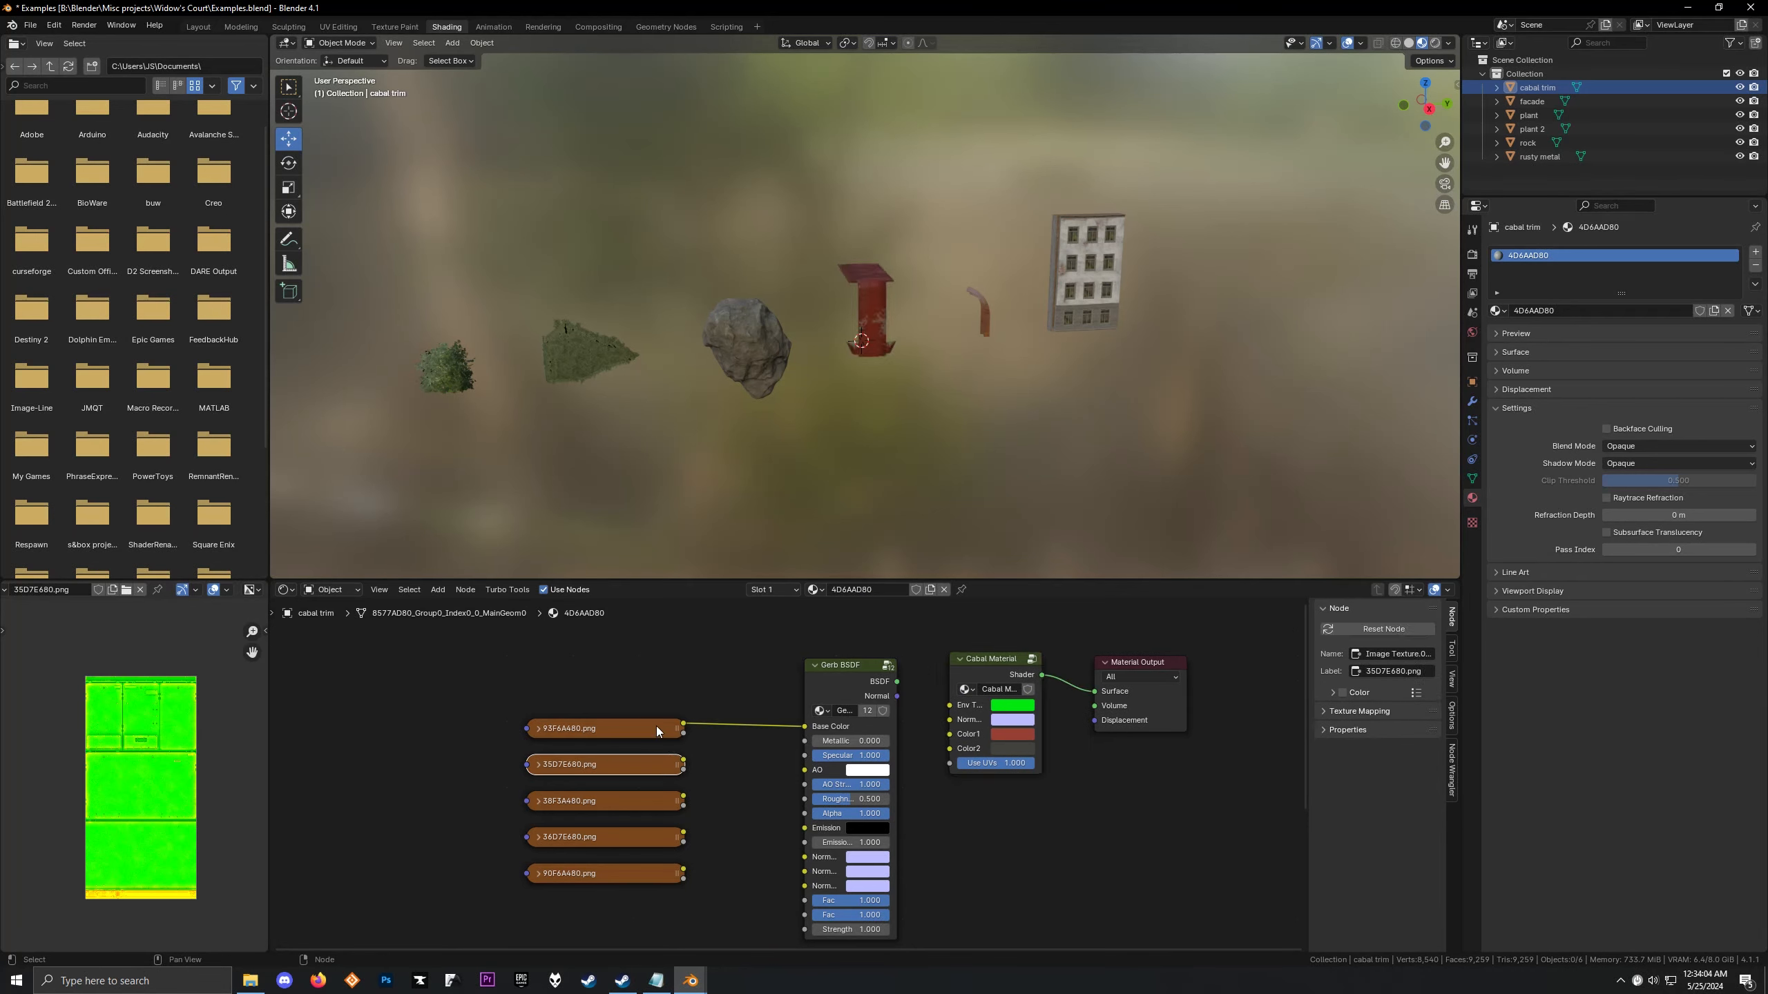
drag(926, 693, 949, 705)
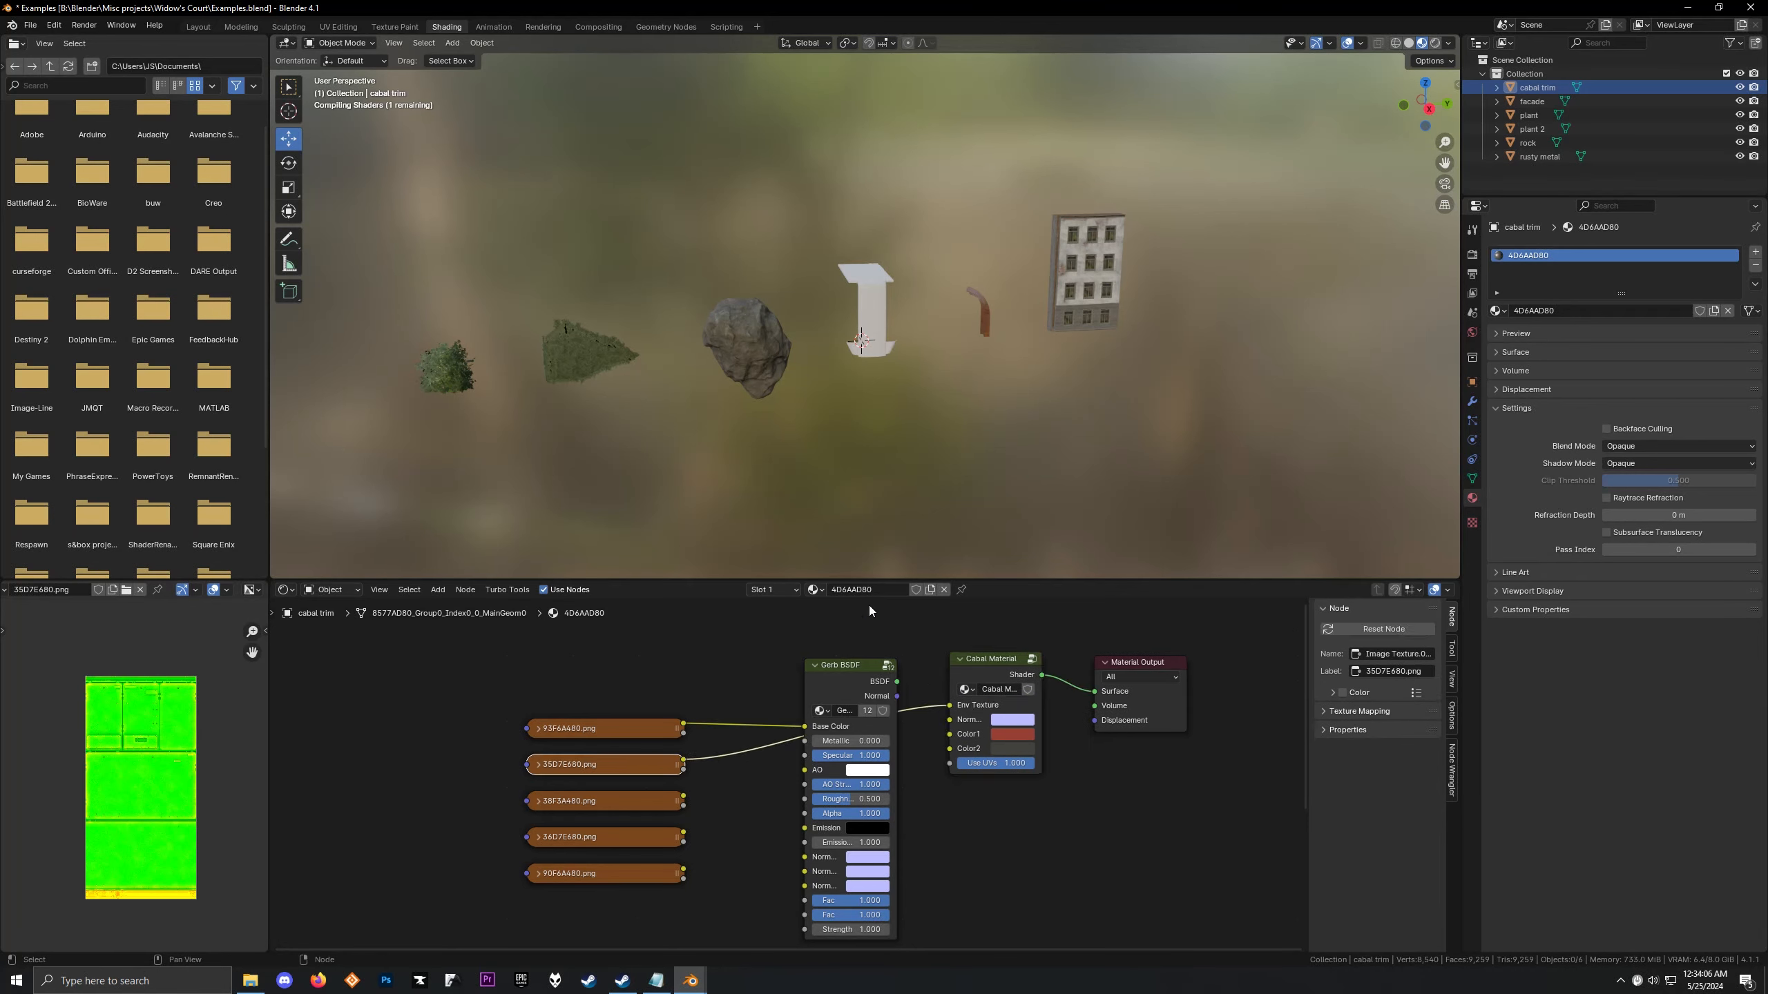
scroll(930, 356, up, 6)
Link 36D7E680.png to the Cabal Material's Normal Map Texture and delete the Gerb BSDF node
click(672, 839)
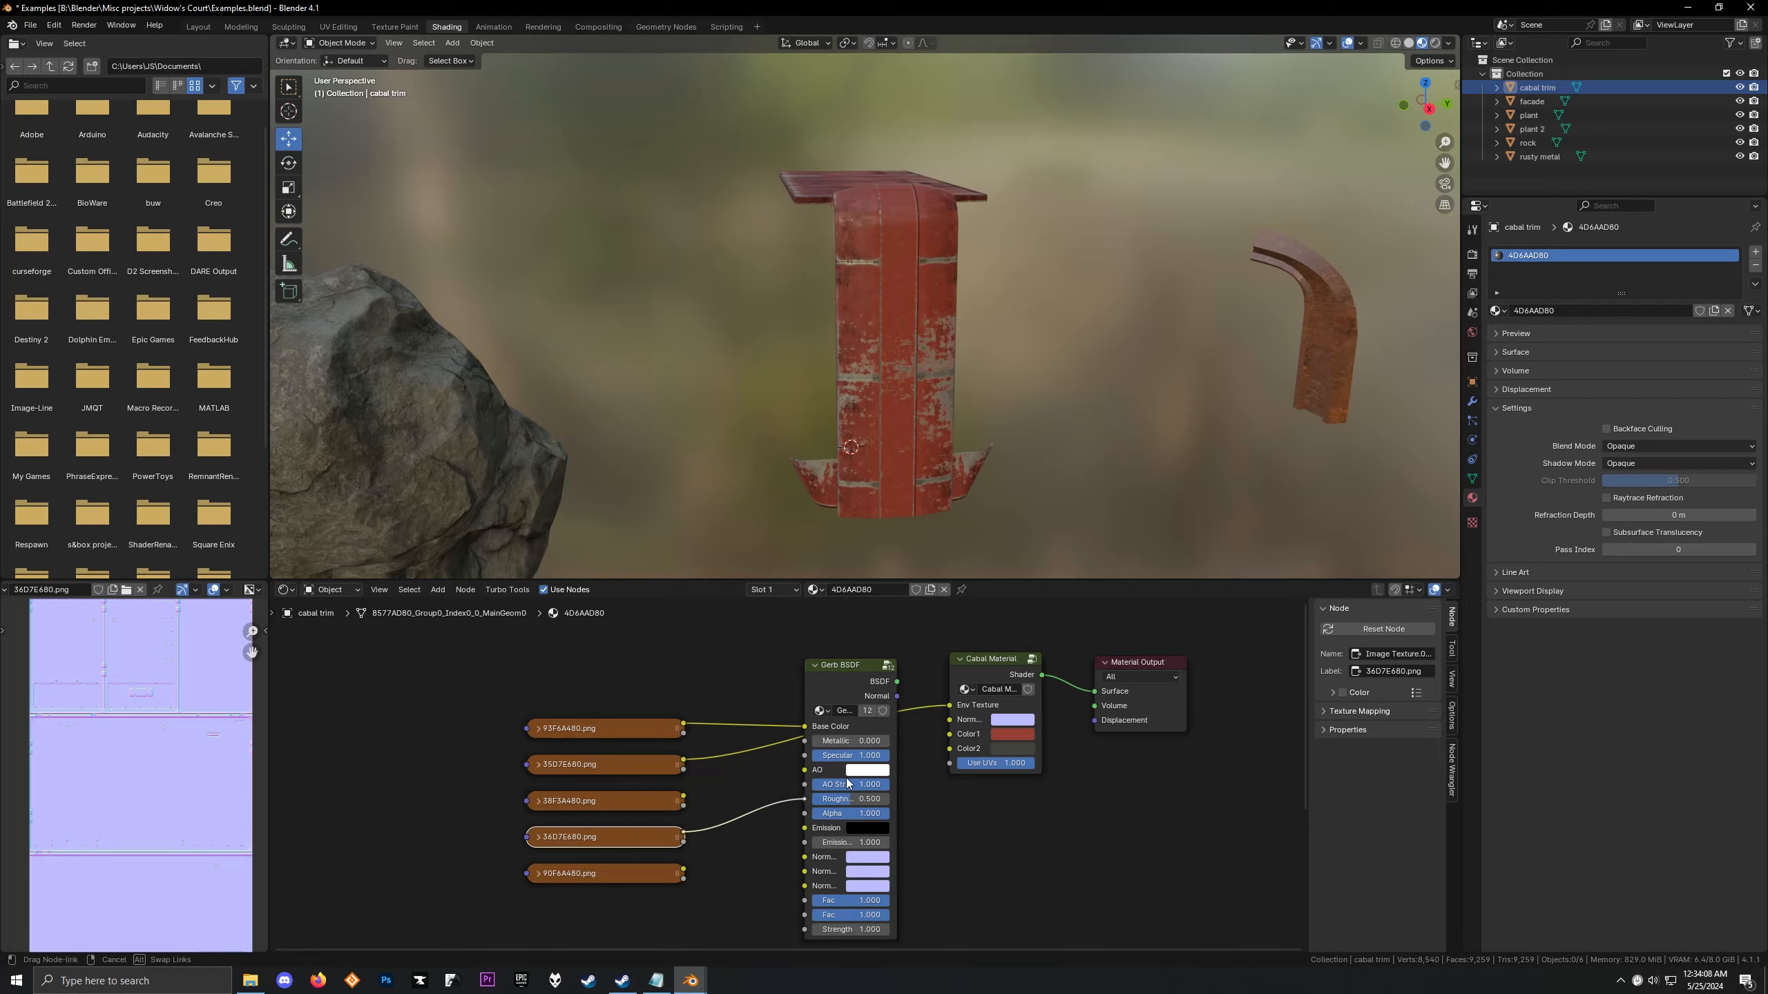
drag(954, 723, 950, 720)
click(867, 681)
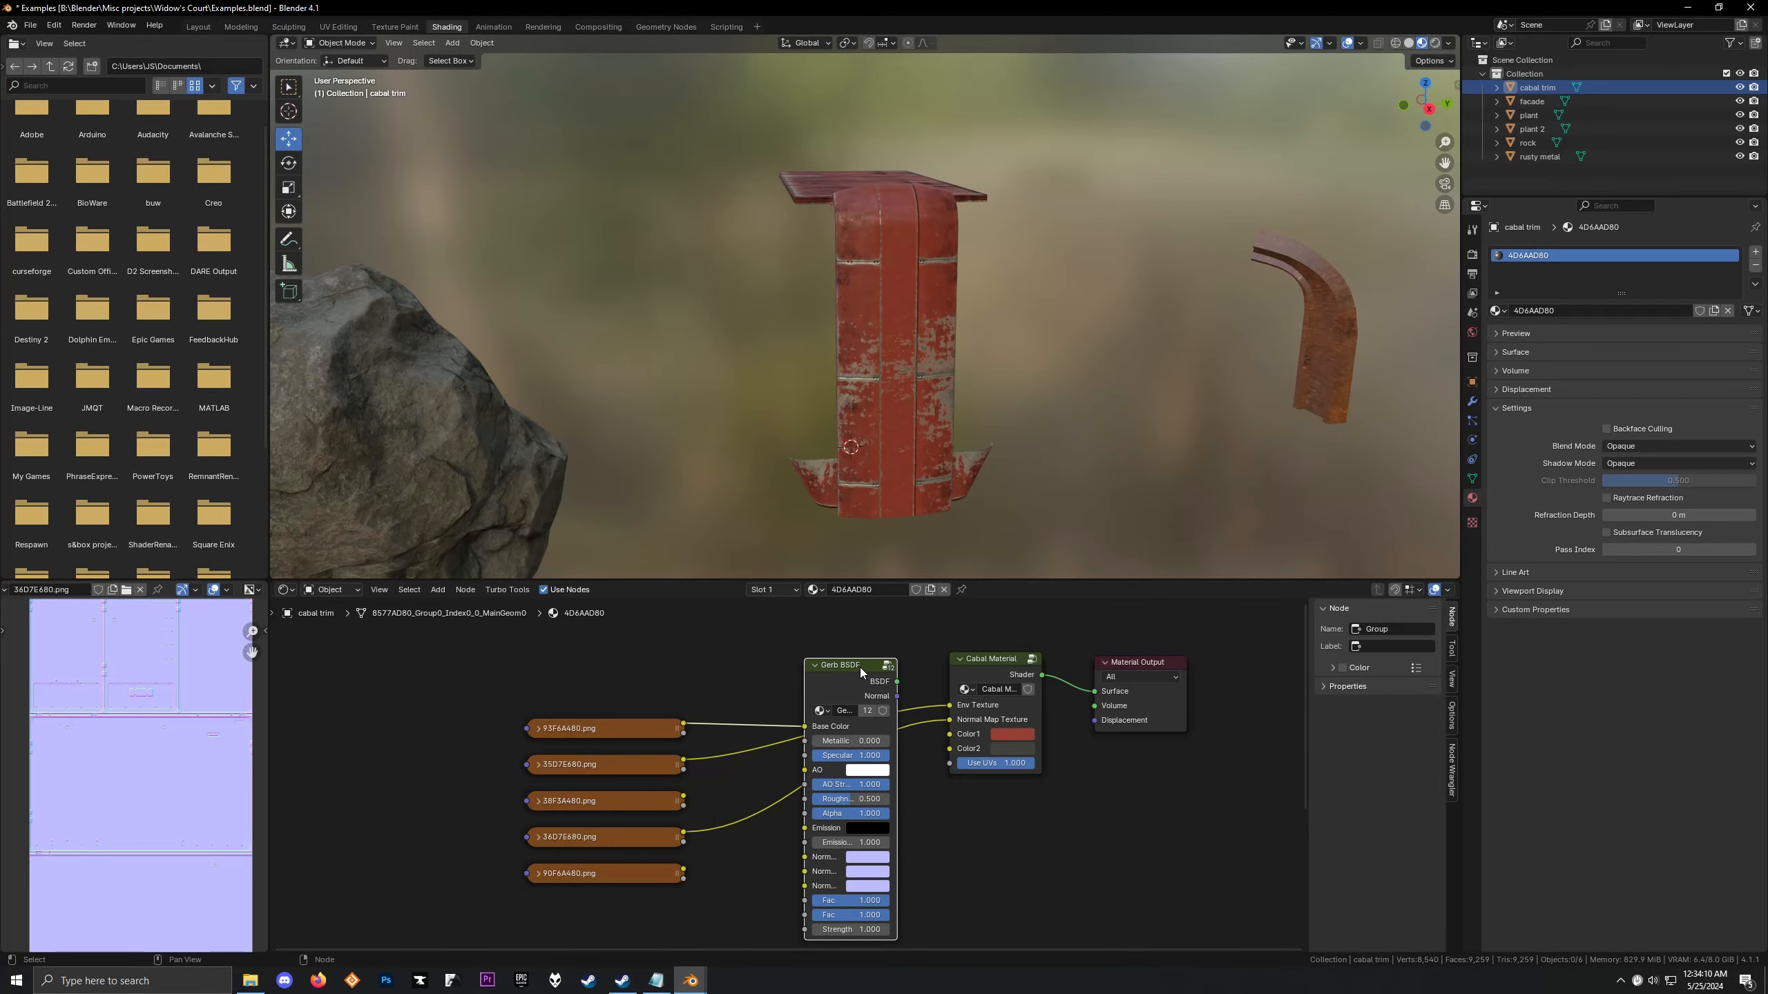
key(x)
Inspect the cabal trim's new painted surface up close from several angles
middle_drag(757, 554, 949, 310)
scroll(873, 343, up, 4)
scroll(988, 281, up, 6)
scroll(770, 286, up, 3)
middle_drag(771, 286, 904, 223)
scroll(920, 369, down, 5)
scroll(1051, 383, down, 4)
shift+middle_drag(1051, 383, 815, 337)
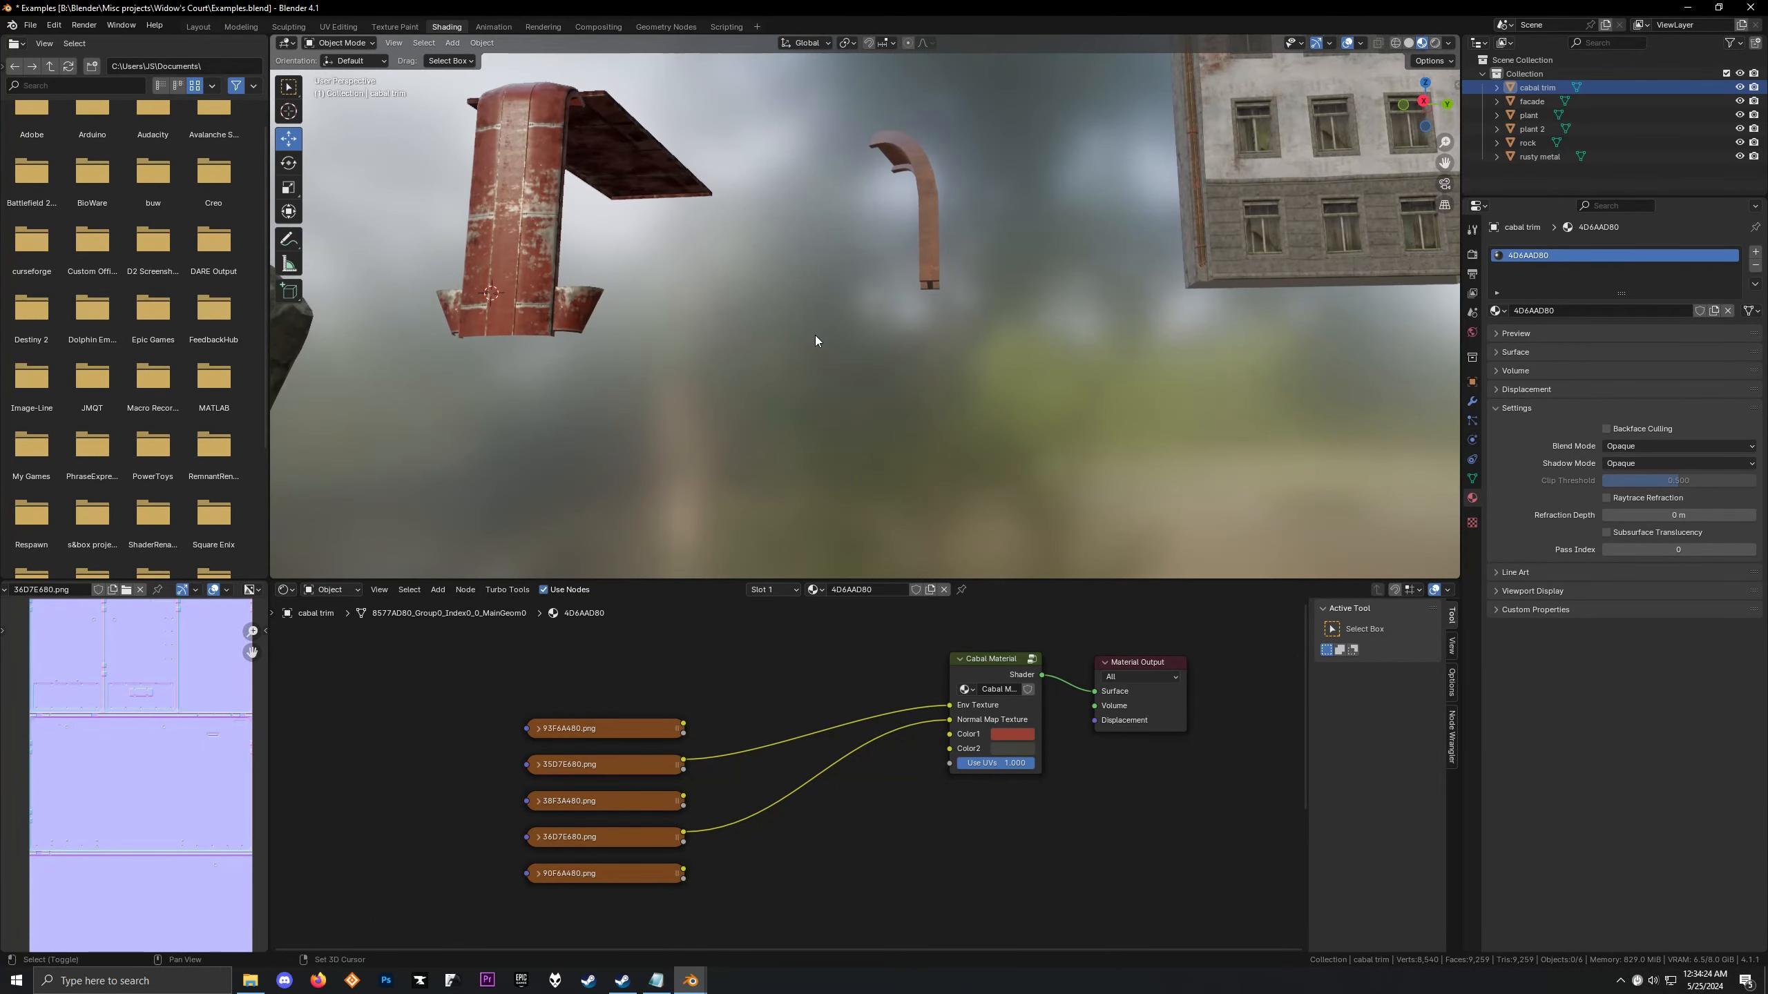
Select the curved rusty metal piece and bring it and its texture nodes into view
middle_drag(958, 298, 997, 332)
click(947, 280)
key(KP_Decimal)
mouse_move(931, 282)
middle_down()
mouse_move(1144, 306)
mouse_move(905, 286)
middle_up()
scroll(929, 369, down, 5)
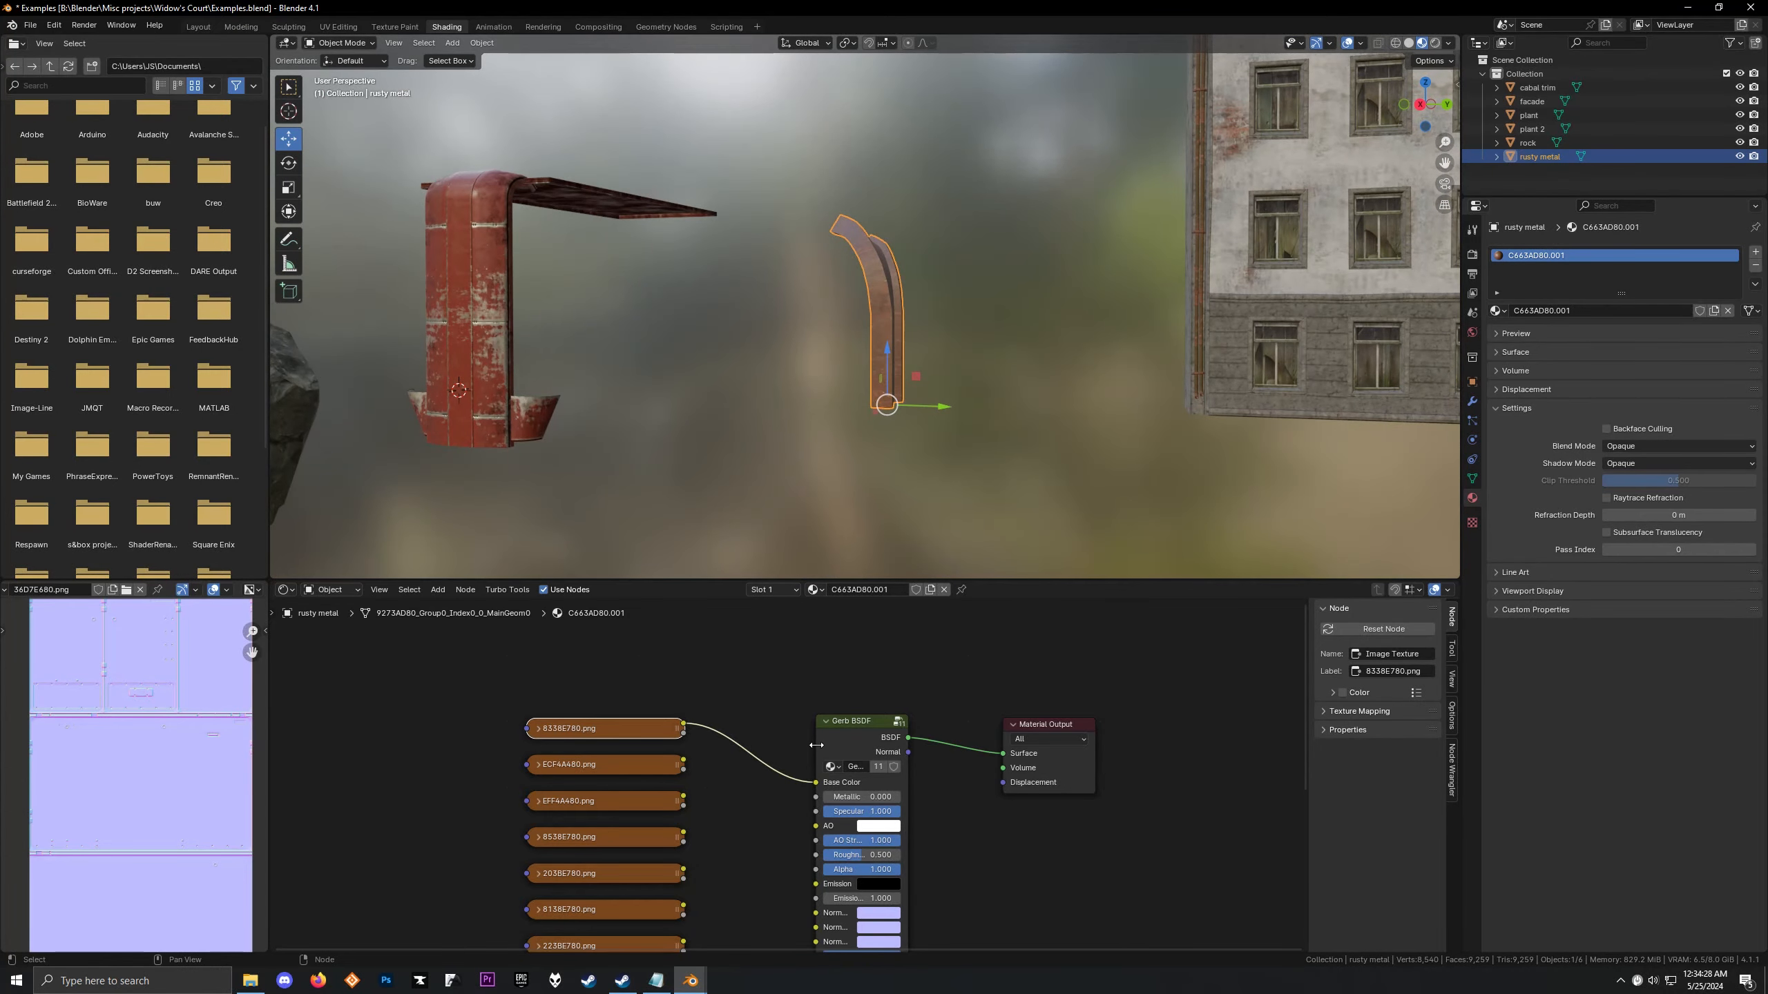
scroll(815, 708, down, 3)
Look through the rusty metal's texture nodes one by one, including EFF4A480.png, ECF4A480.png, 8138E780.png and 7F38E780.png
click(678, 746)
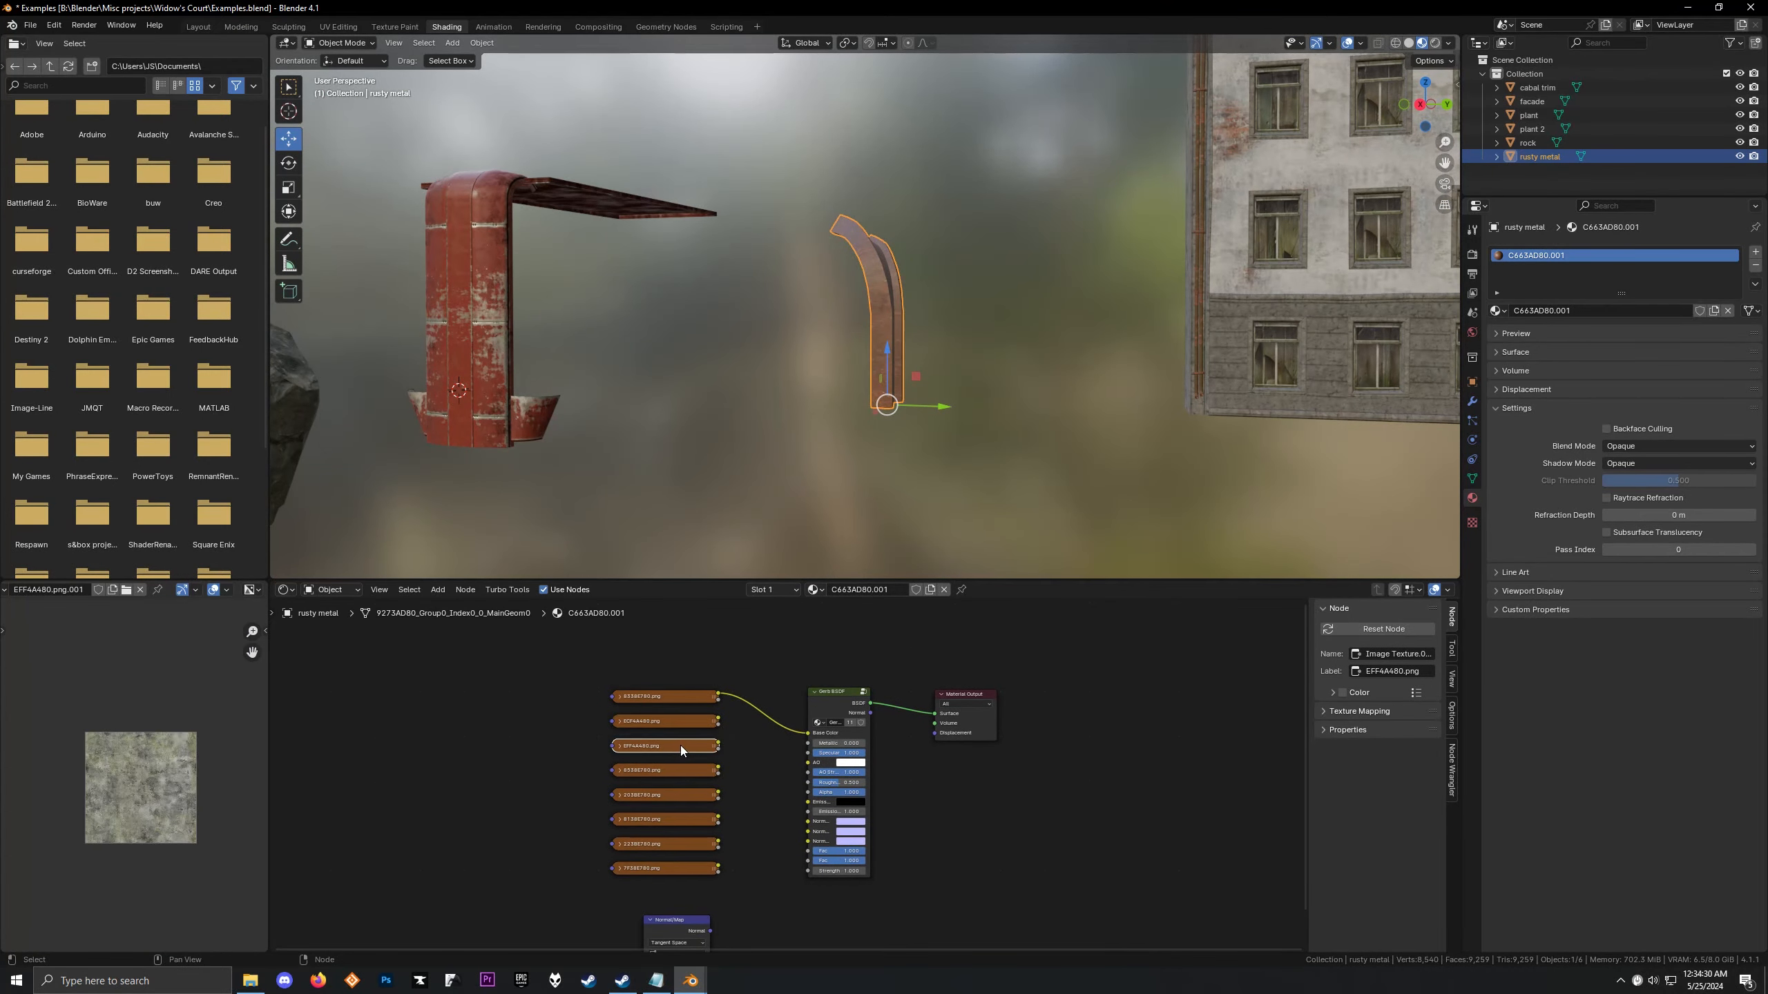
click(837, 699)
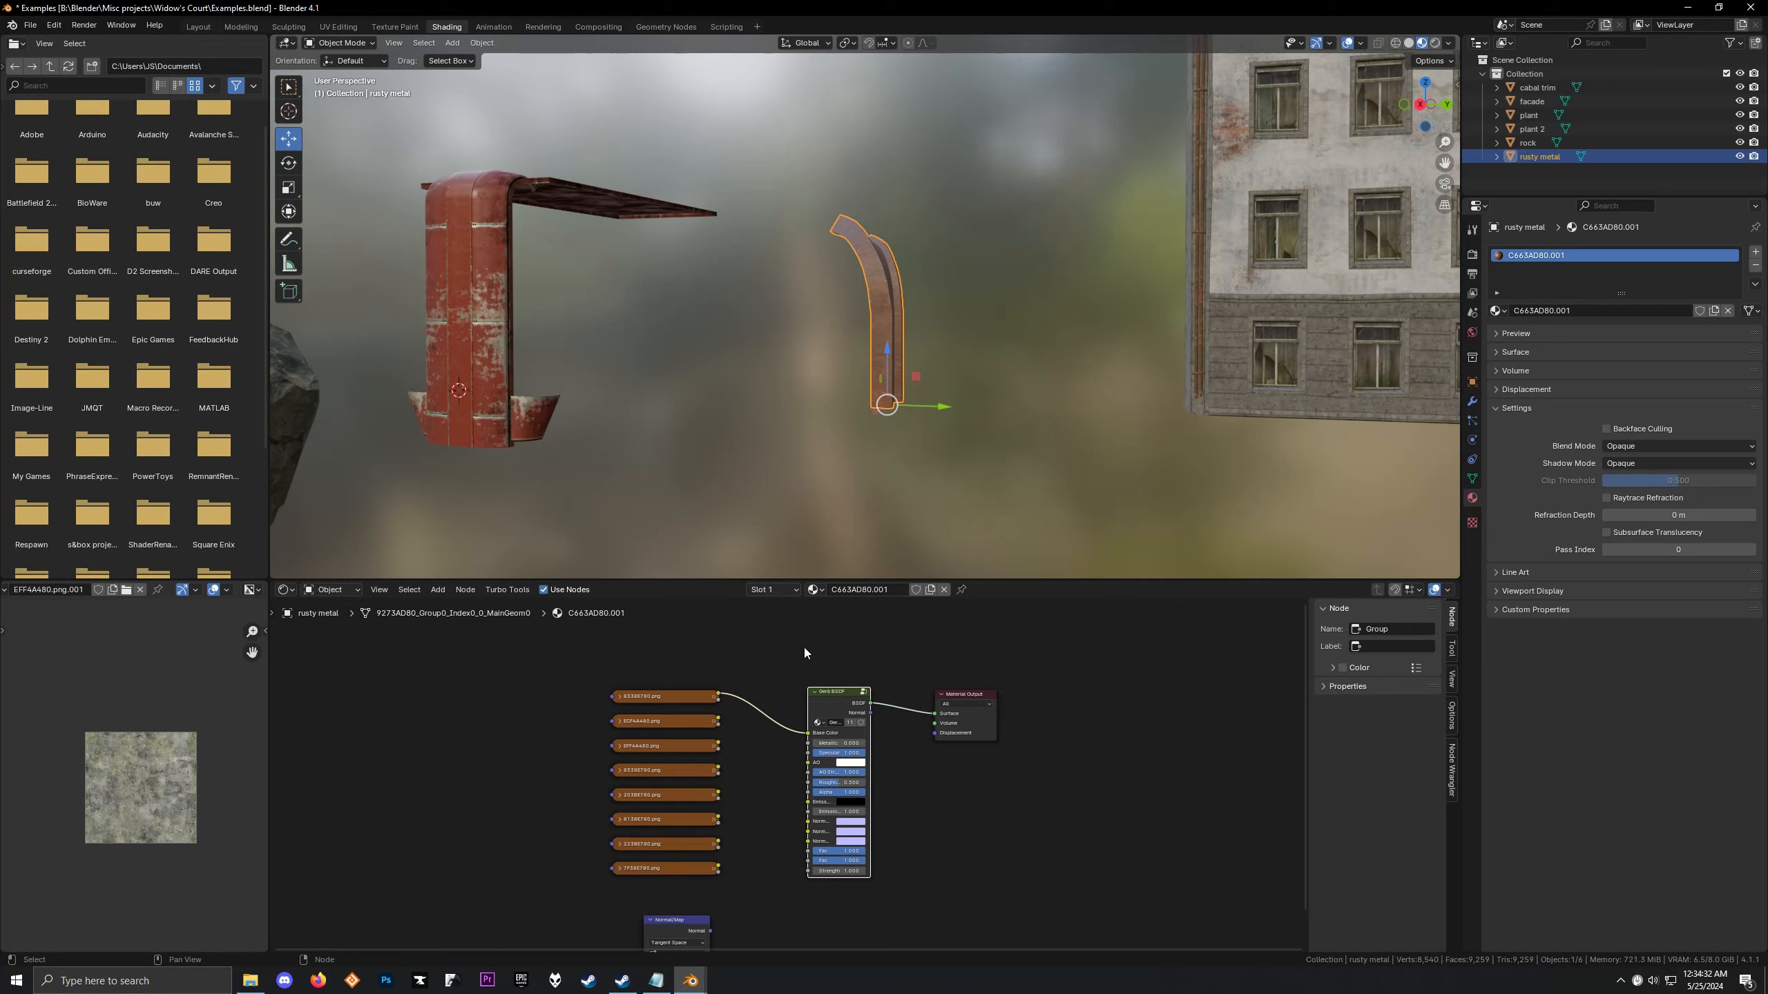
scroll(805, 652, up, 1)
scroll(249, 777, up, 3)
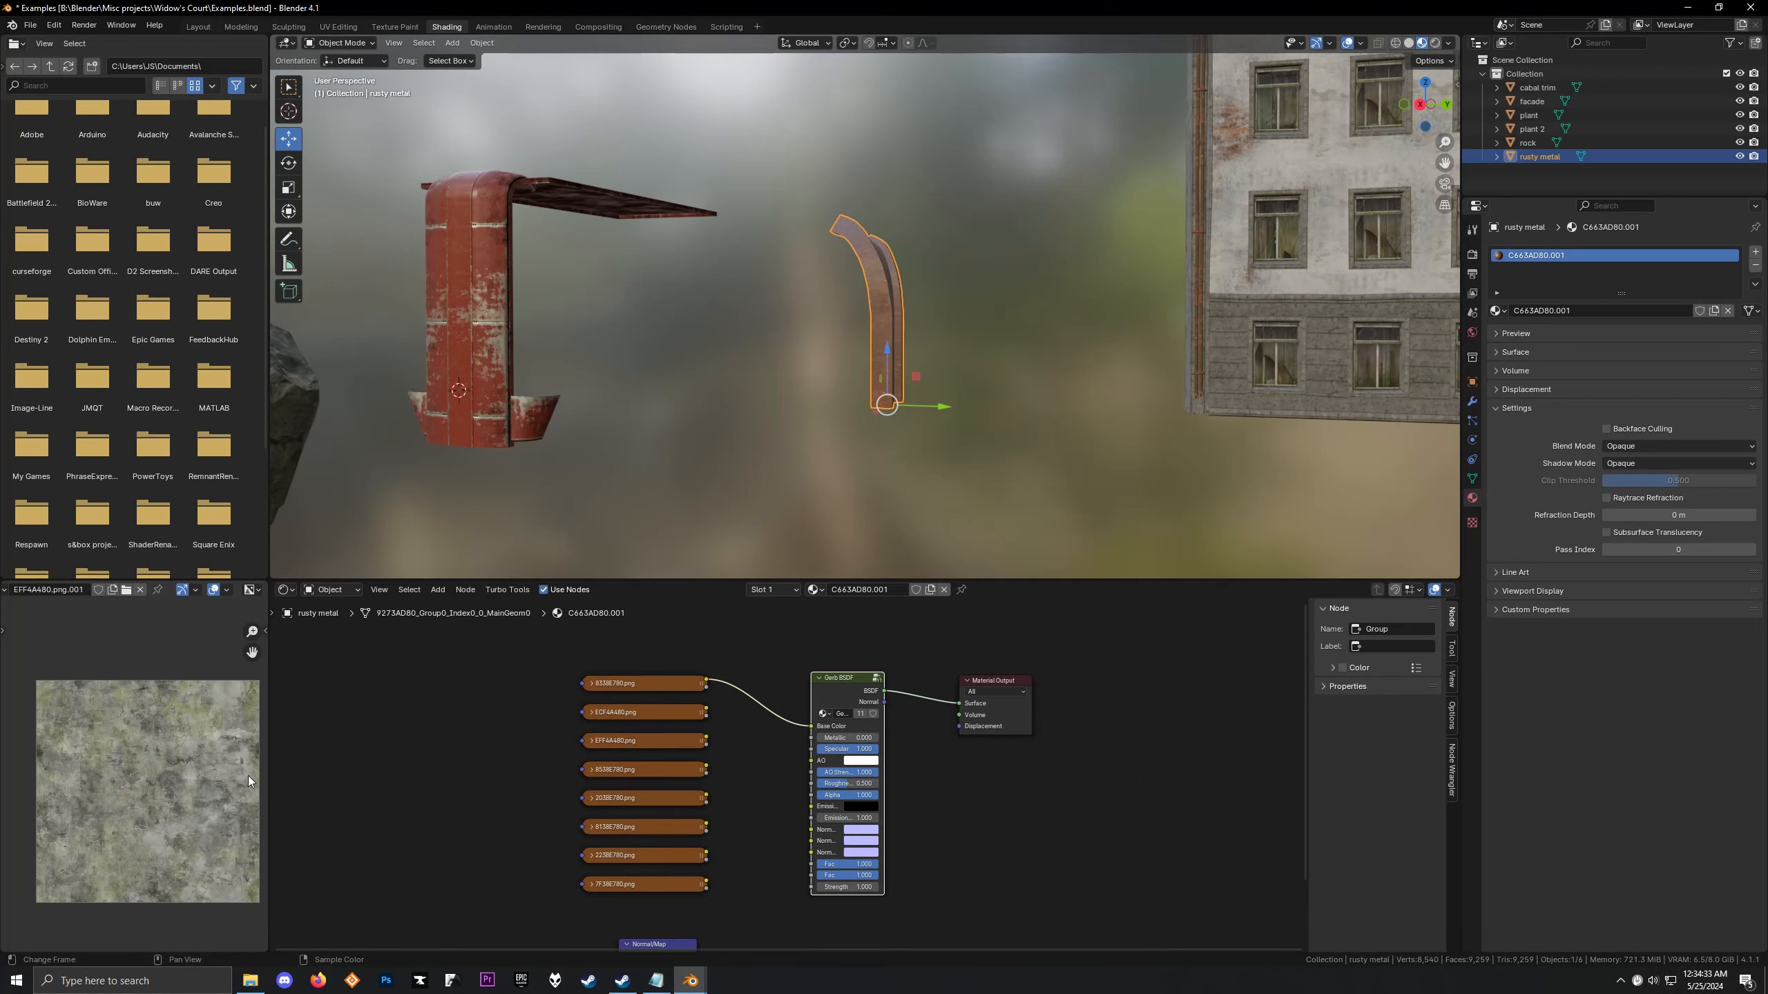
click(675, 685)
click(662, 715)
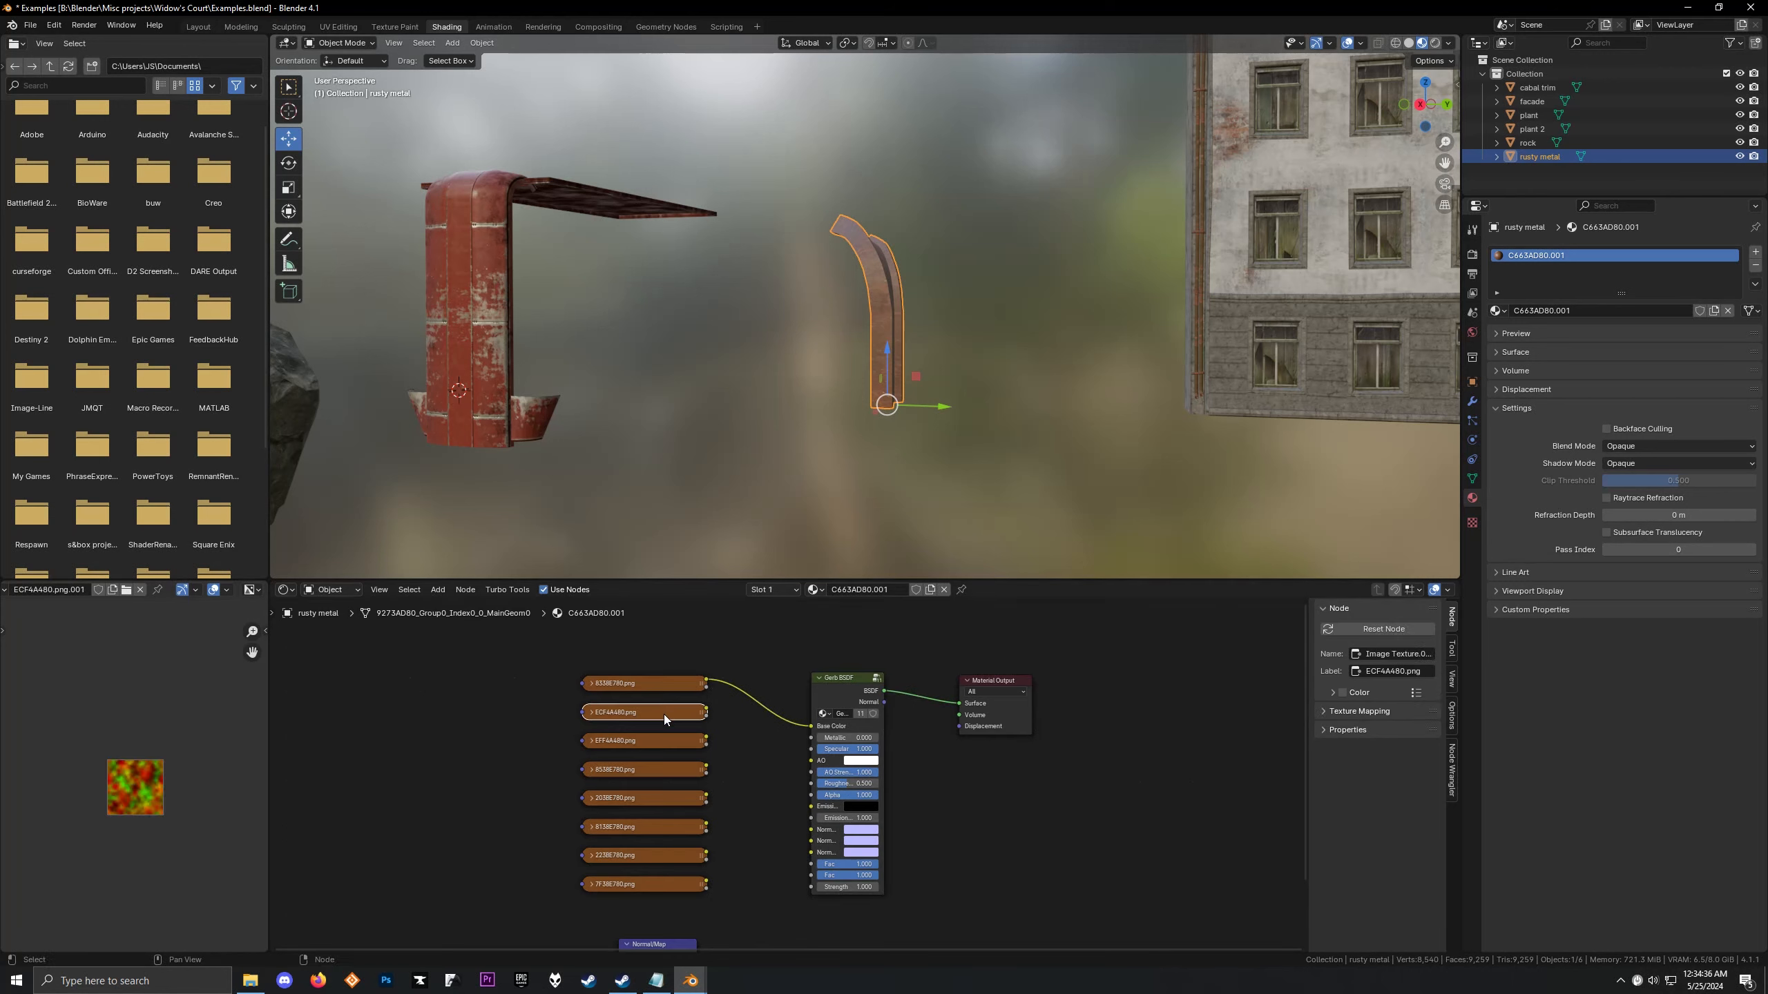
click(649, 746)
click(634, 770)
click(631, 798)
click(634, 828)
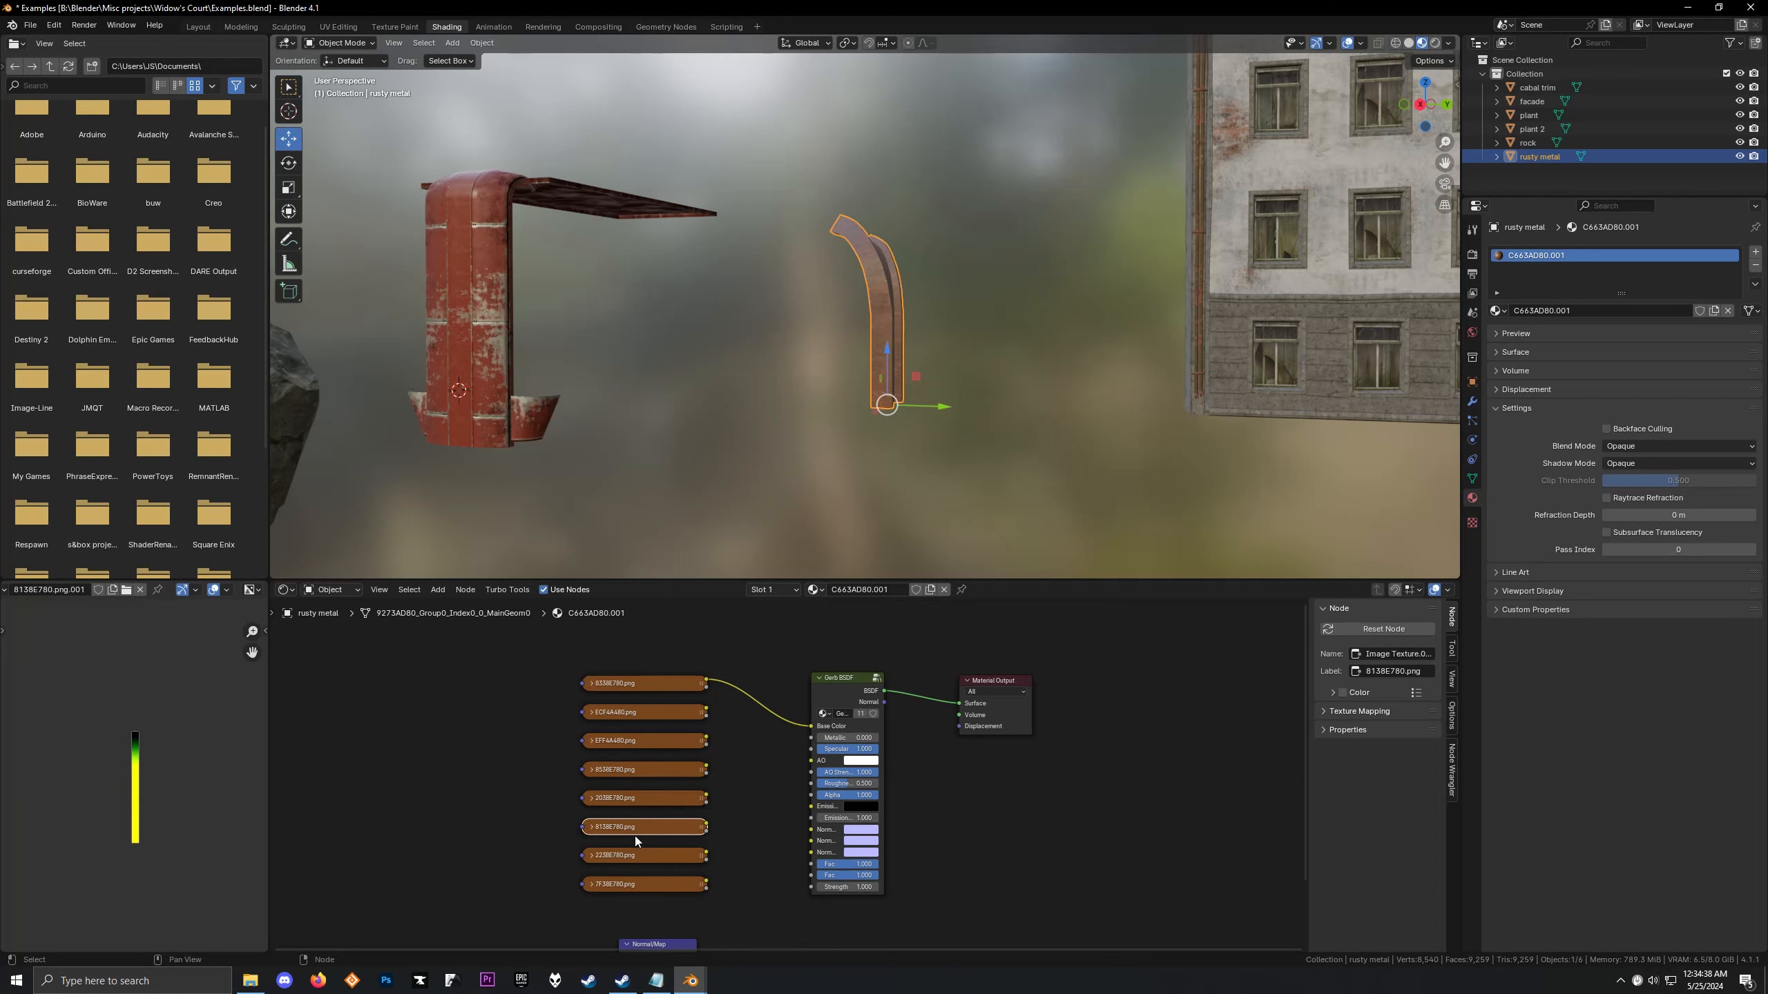
click(638, 855)
click(641, 885)
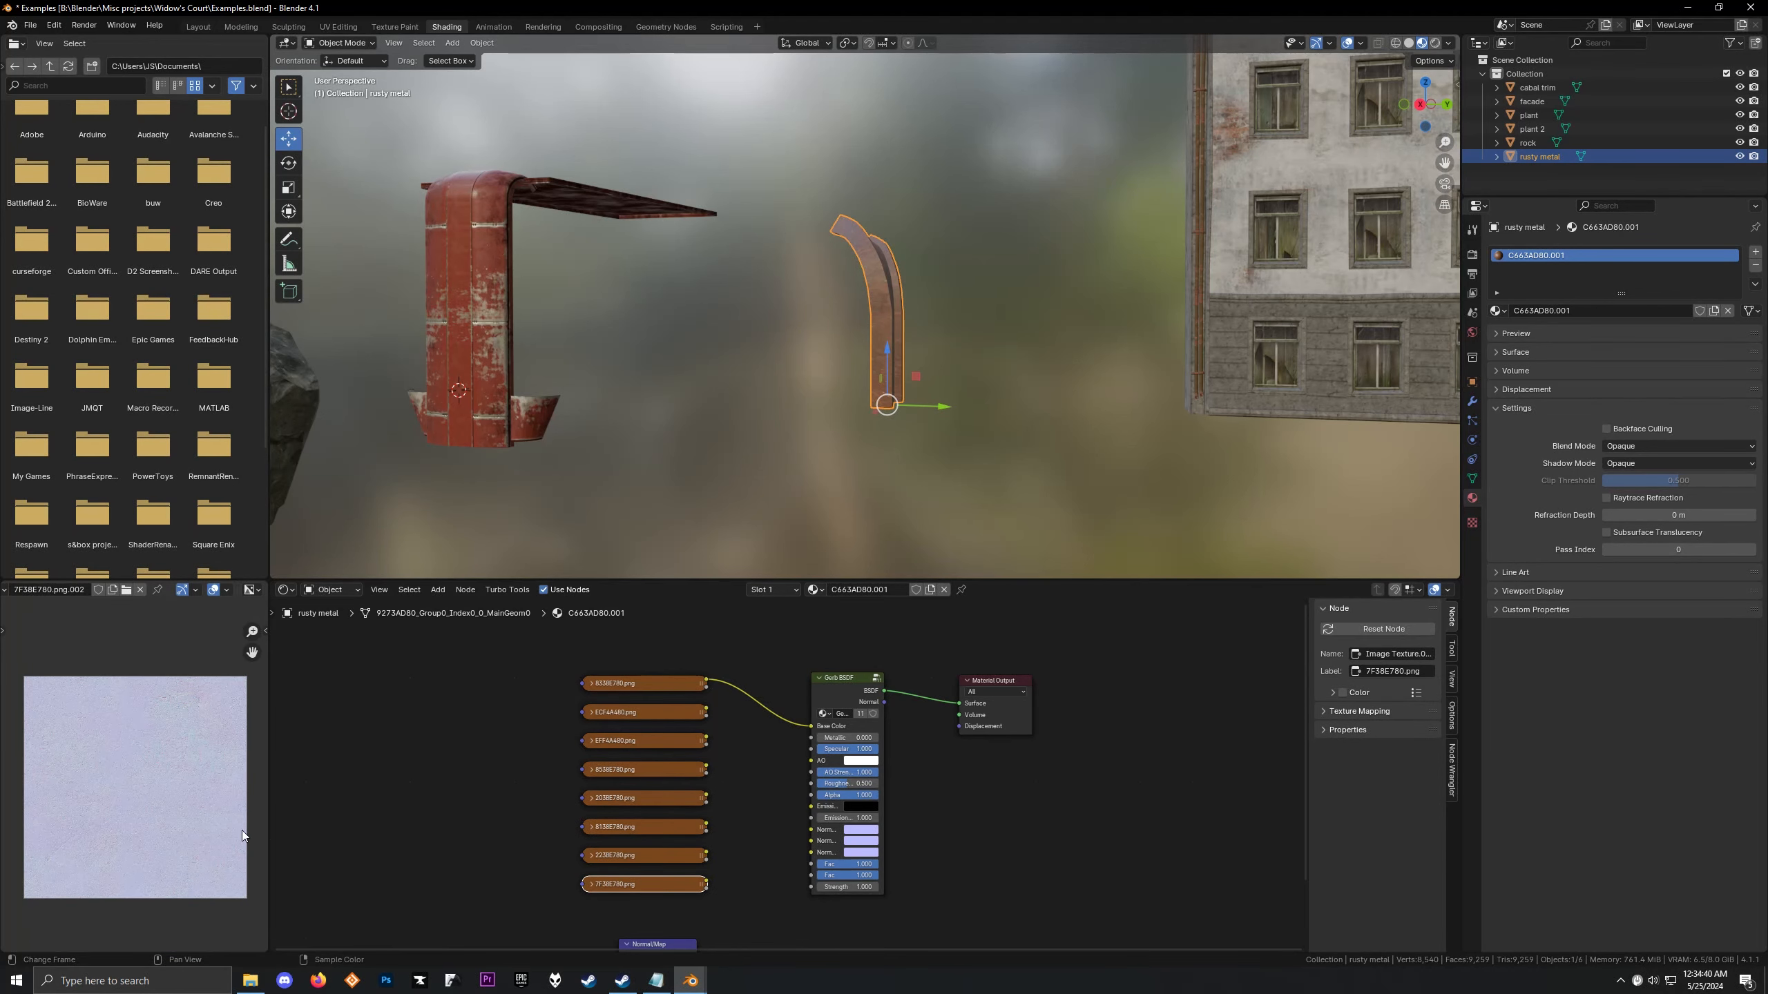
Inspect the rusty metal's surface from several angles and compare the EFF4A480.png and ECF4A480.png textures
scroll(845, 360, up, 5)
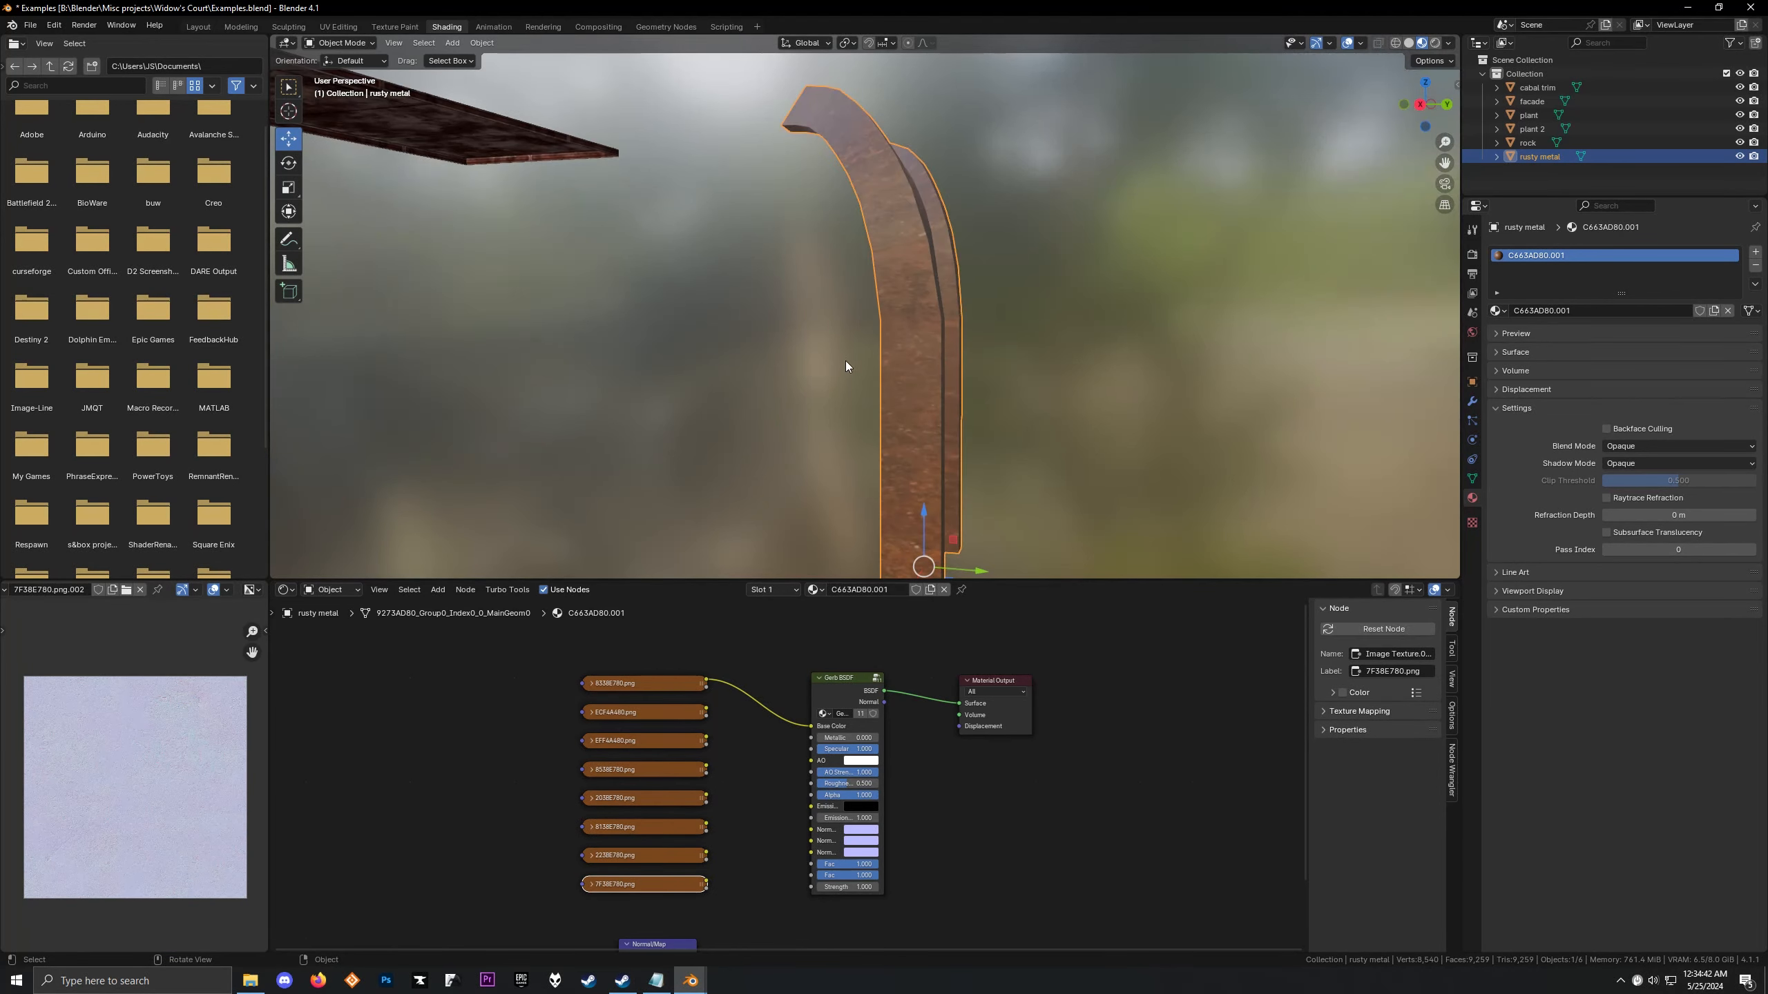
mouse_move(845, 361)
middle_down()
mouse_move(657, 386)
mouse_move(977, 349)
mouse_move(1126, 365)
mouse_move(851, 375)
middle_up()
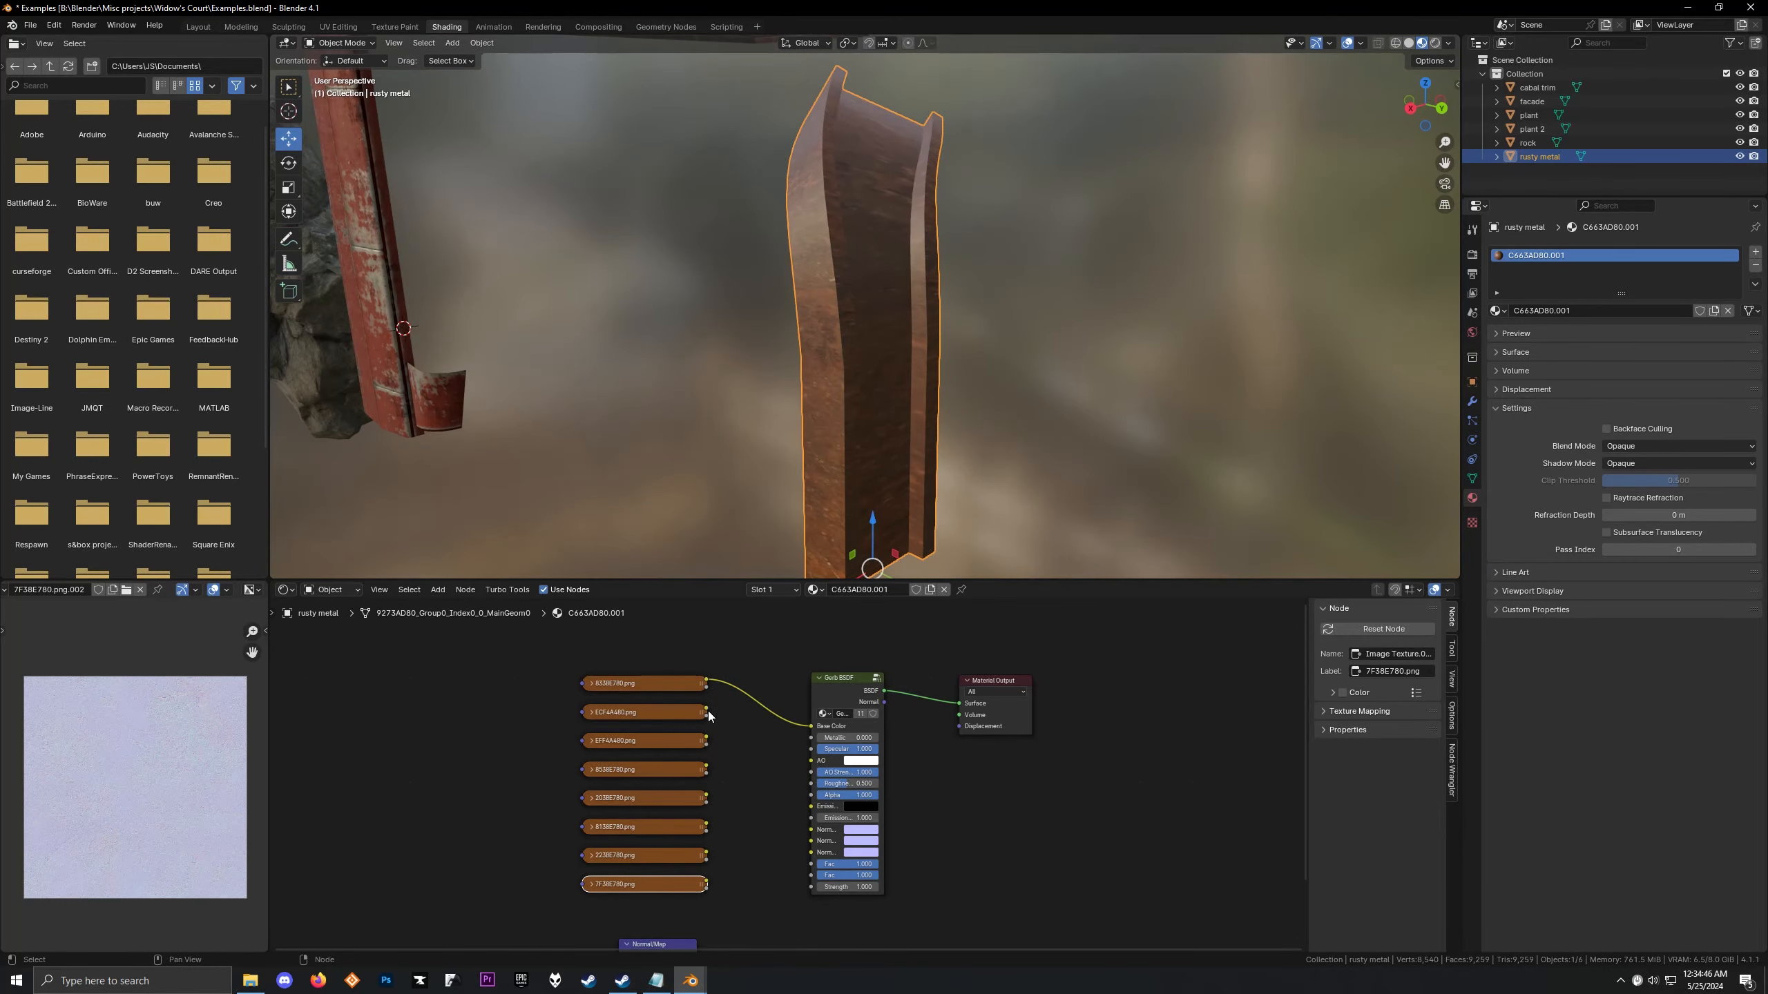
click(670, 738)
click(661, 709)
click(657, 739)
scroll(113, 754, up, 1)
scroll(112, 754, down, 2)
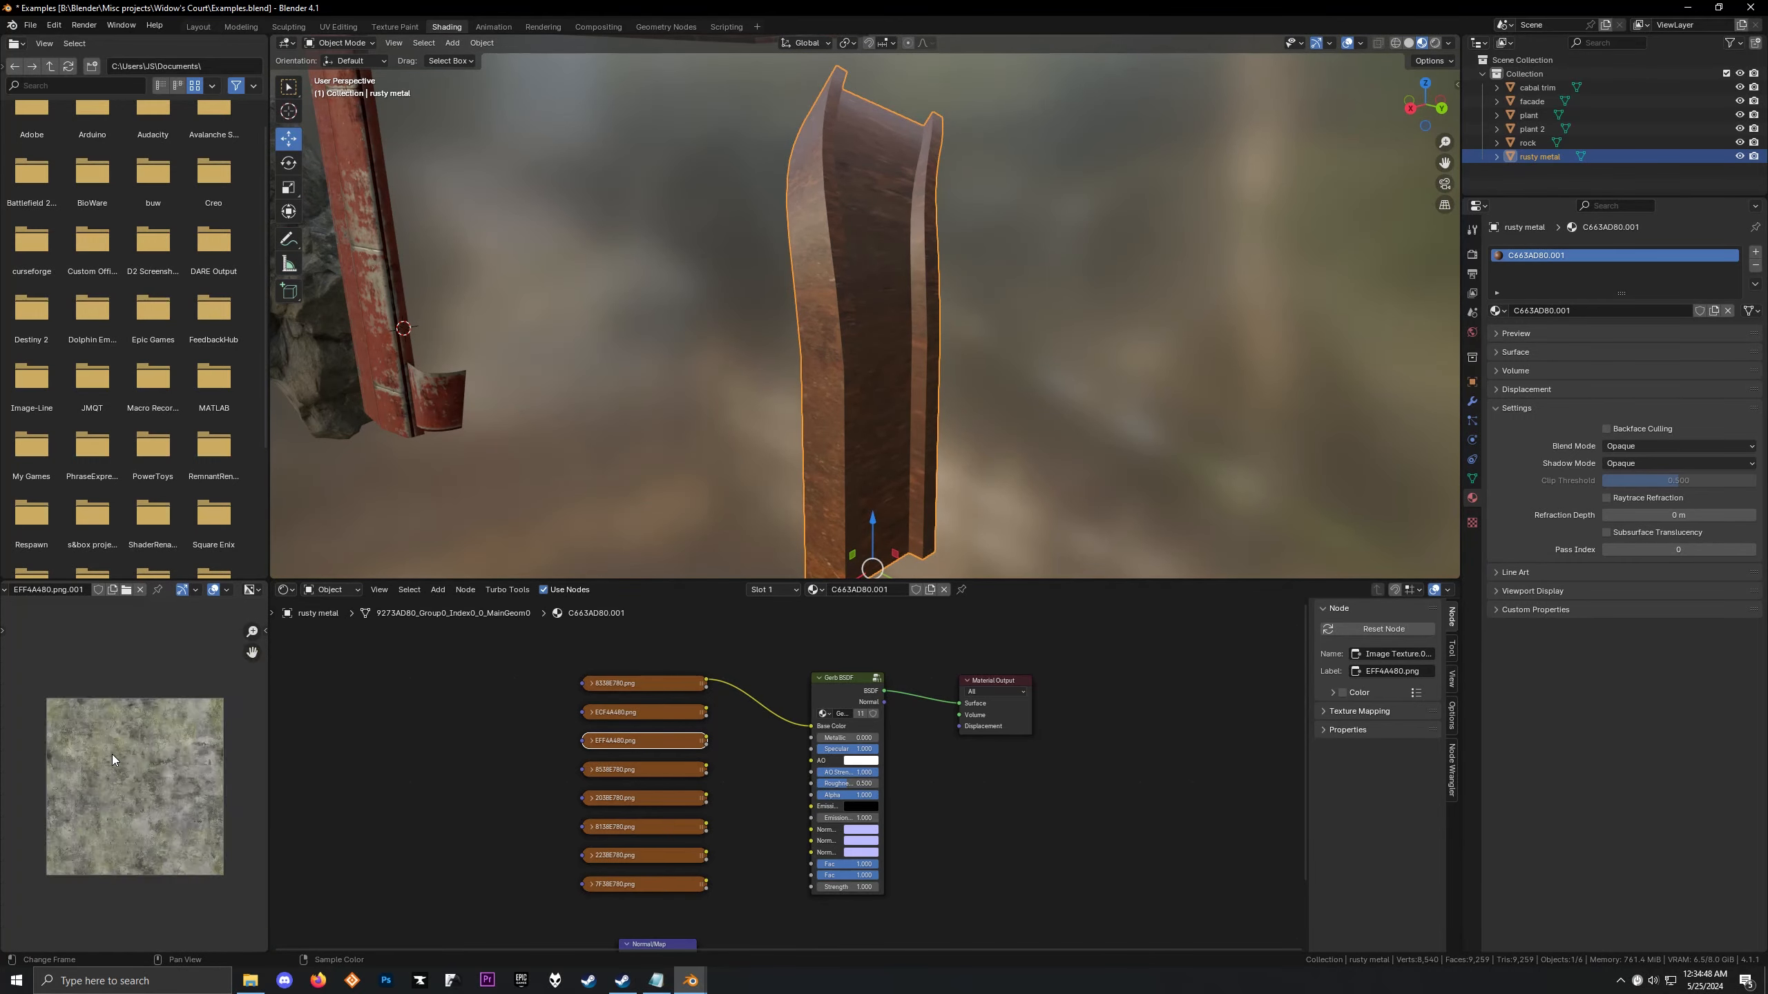
middle_drag(731, 525, 848, 434)
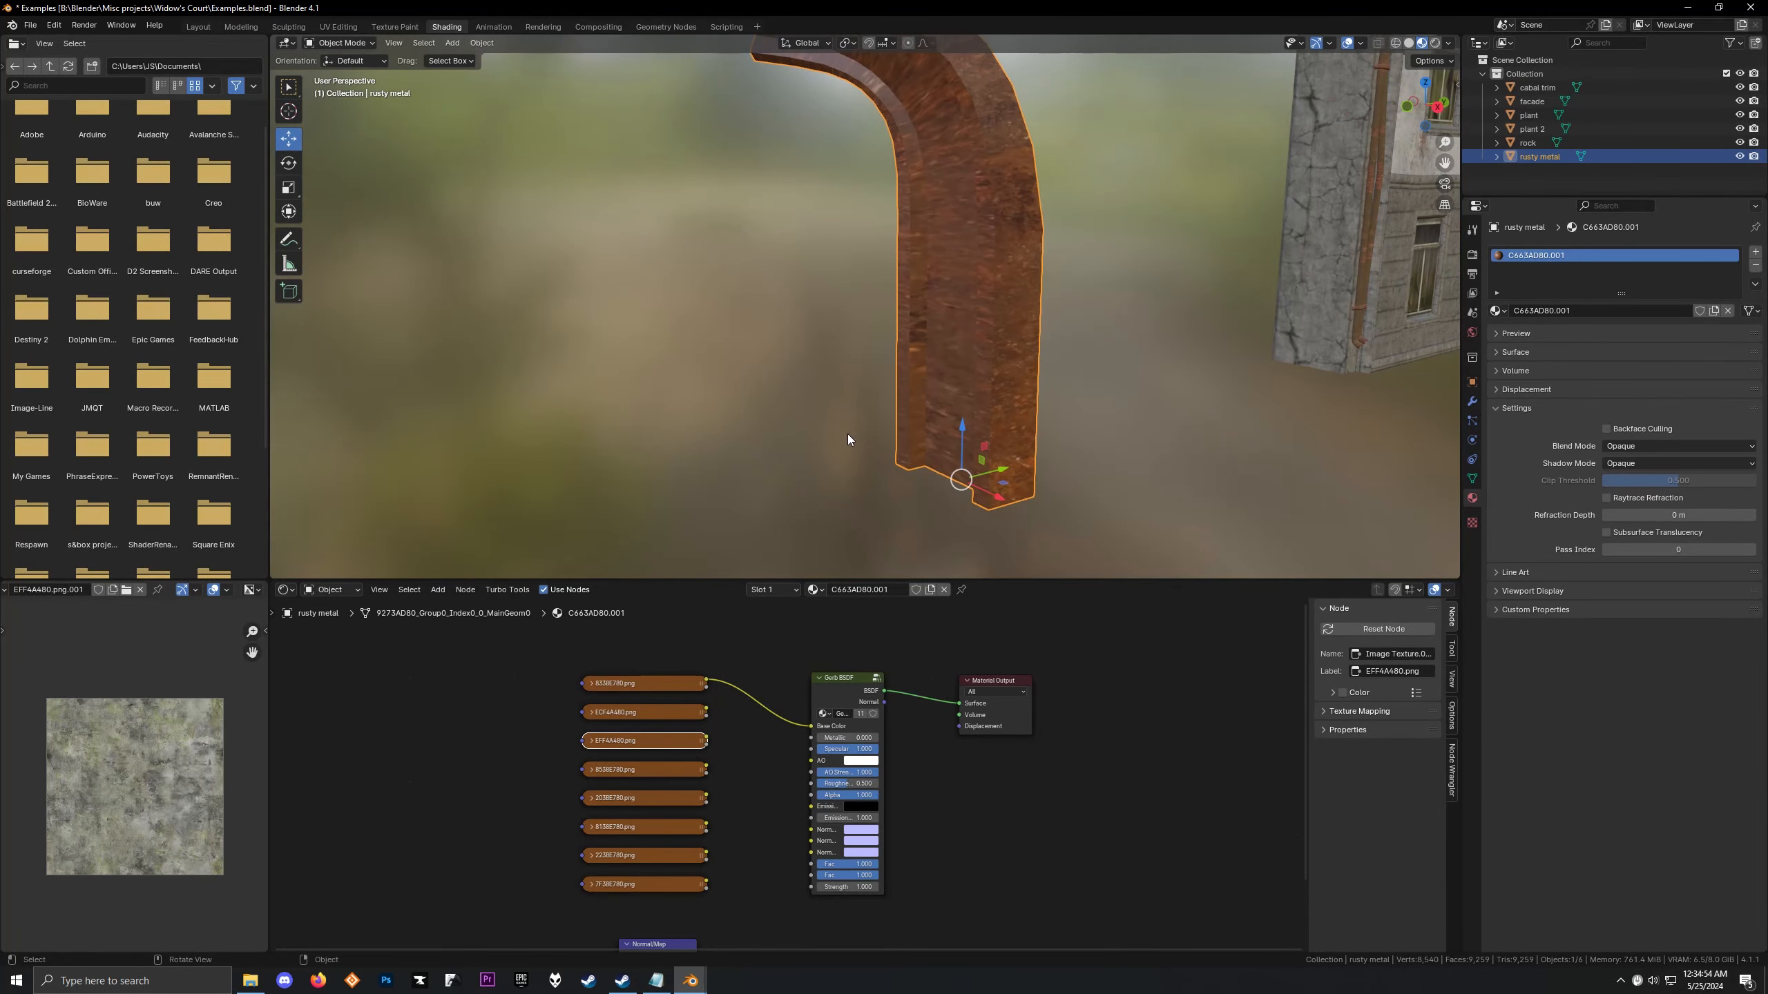
Compare 2038E780.png with the neighbouring textures, and move the Gerb BSDF and Material Output nodes farther from the texture nodes
click(664, 773)
click(654, 798)
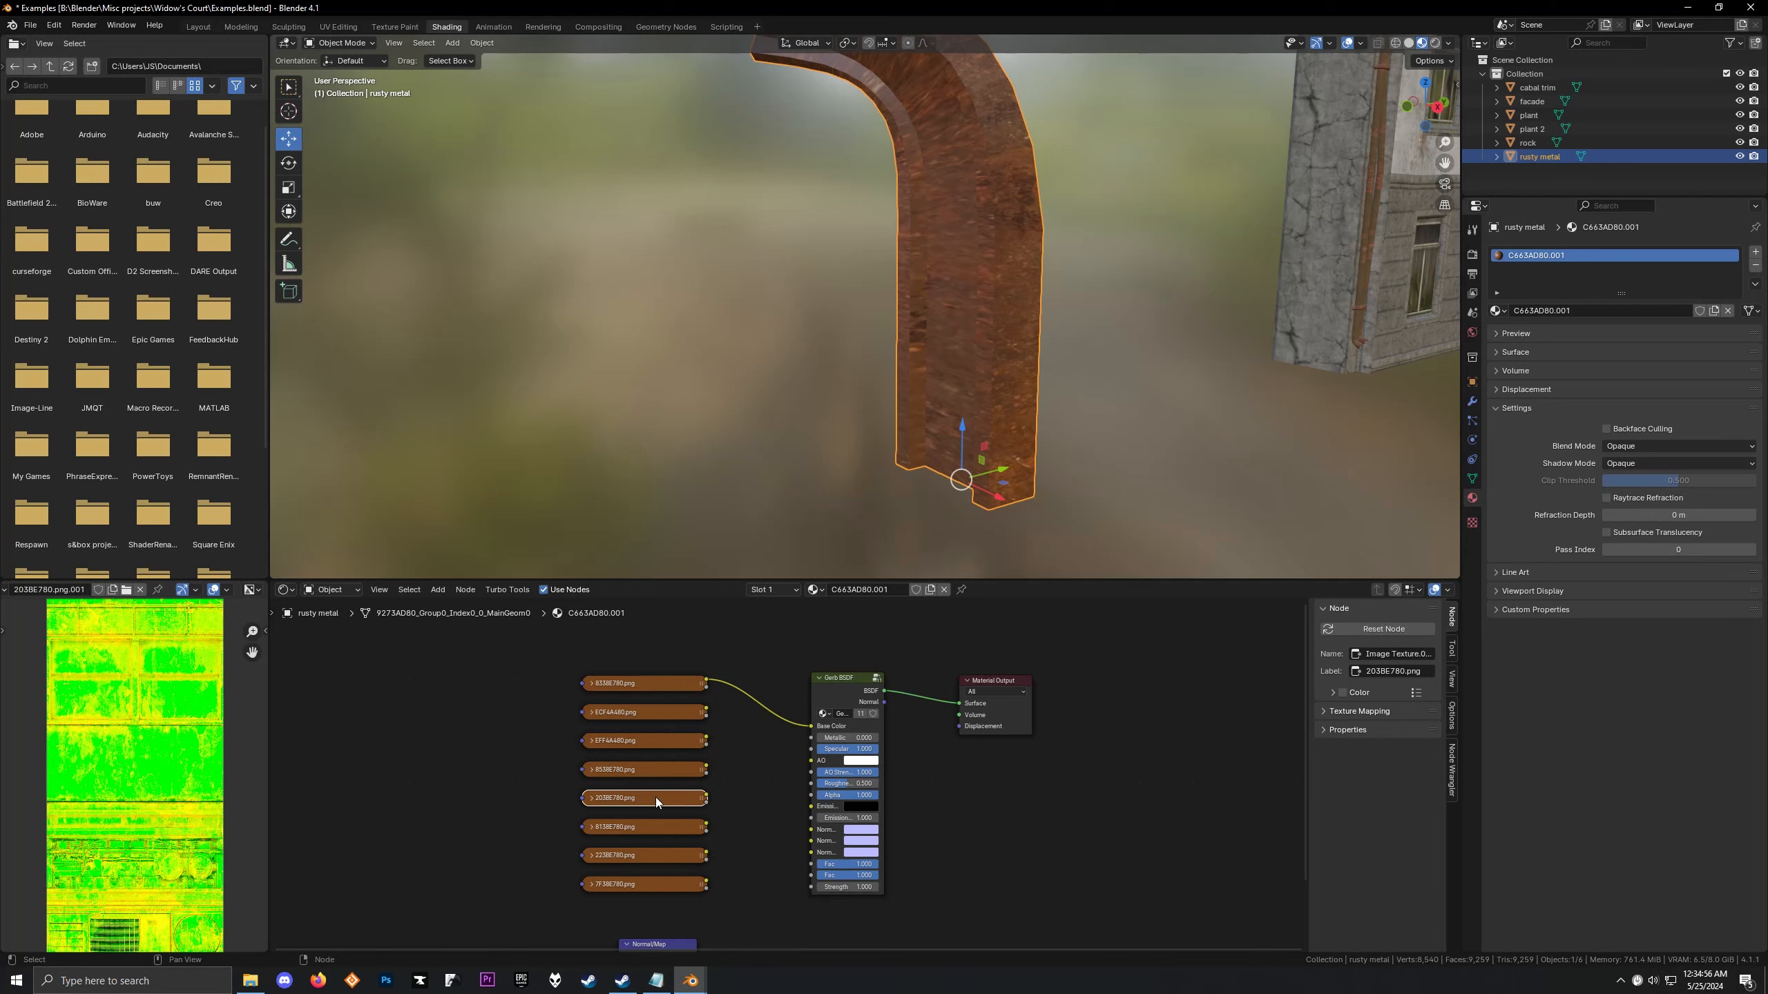
click(654, 828)
click(649, 802)
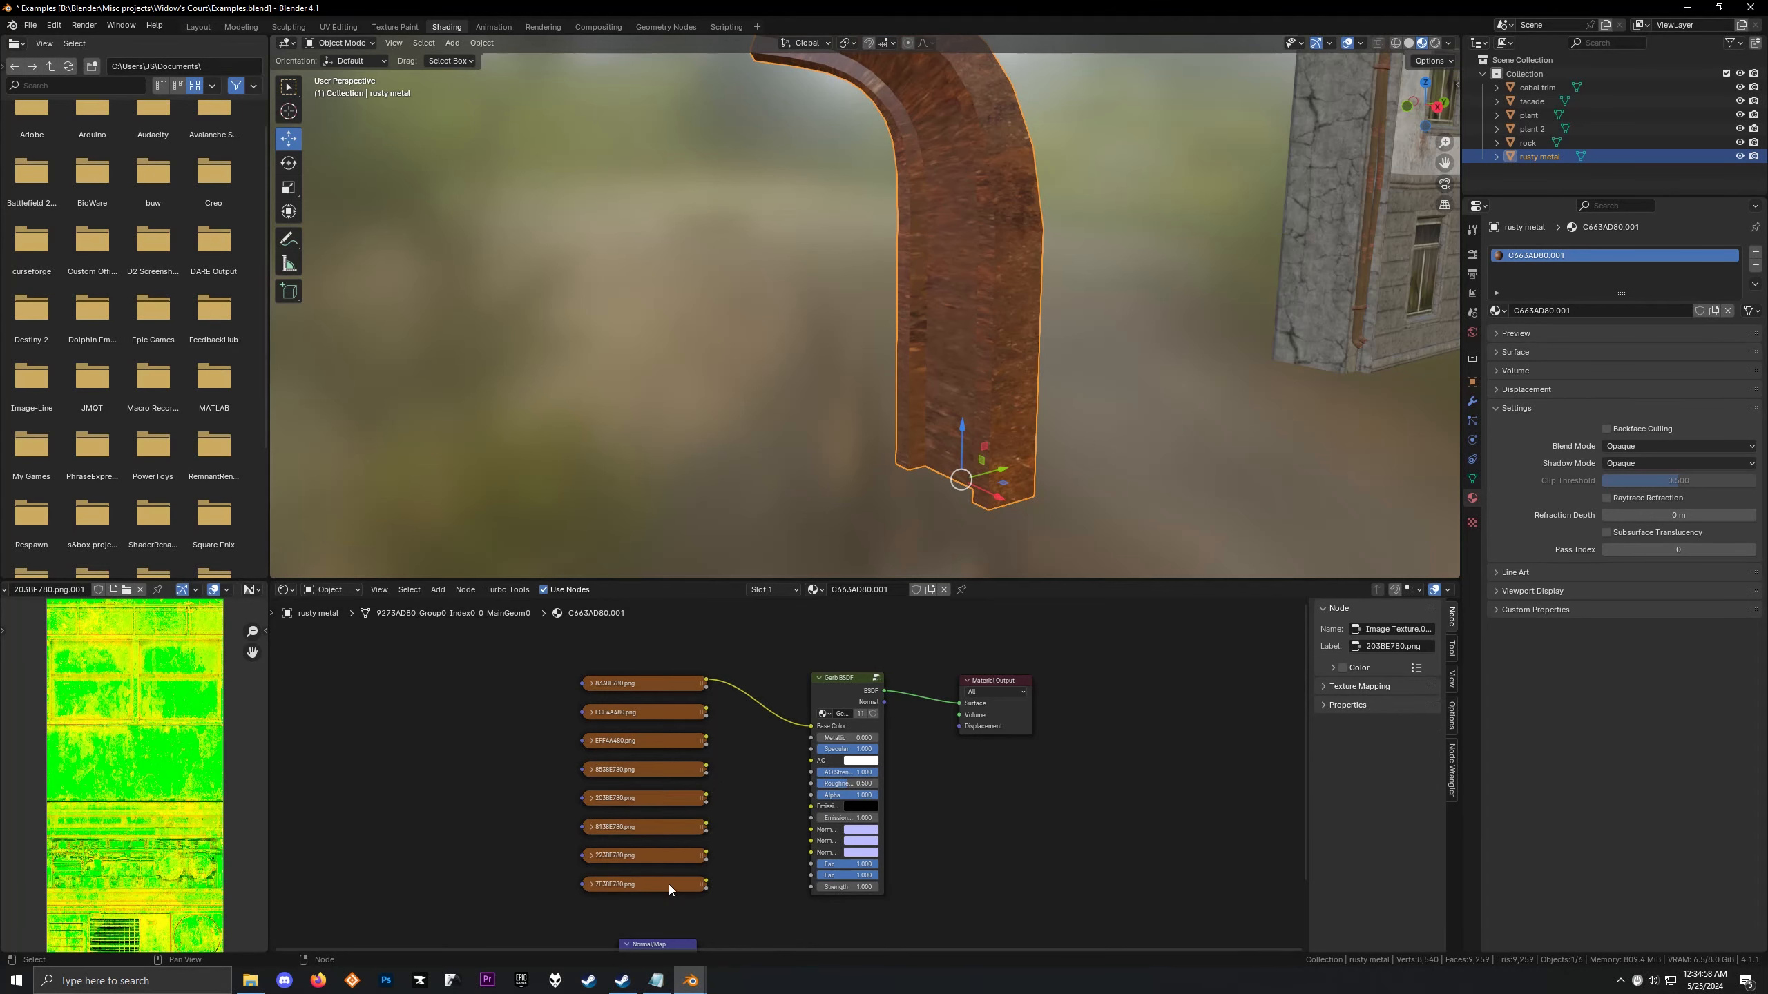
click(669, 886)
click(660, 828)
click(656, 802)
drag(820, 663, 1157, 776)
drag(846, 731, 1078, 702)
Examine the red and green ECF4A480.png noise texture up close
click(654, 713)
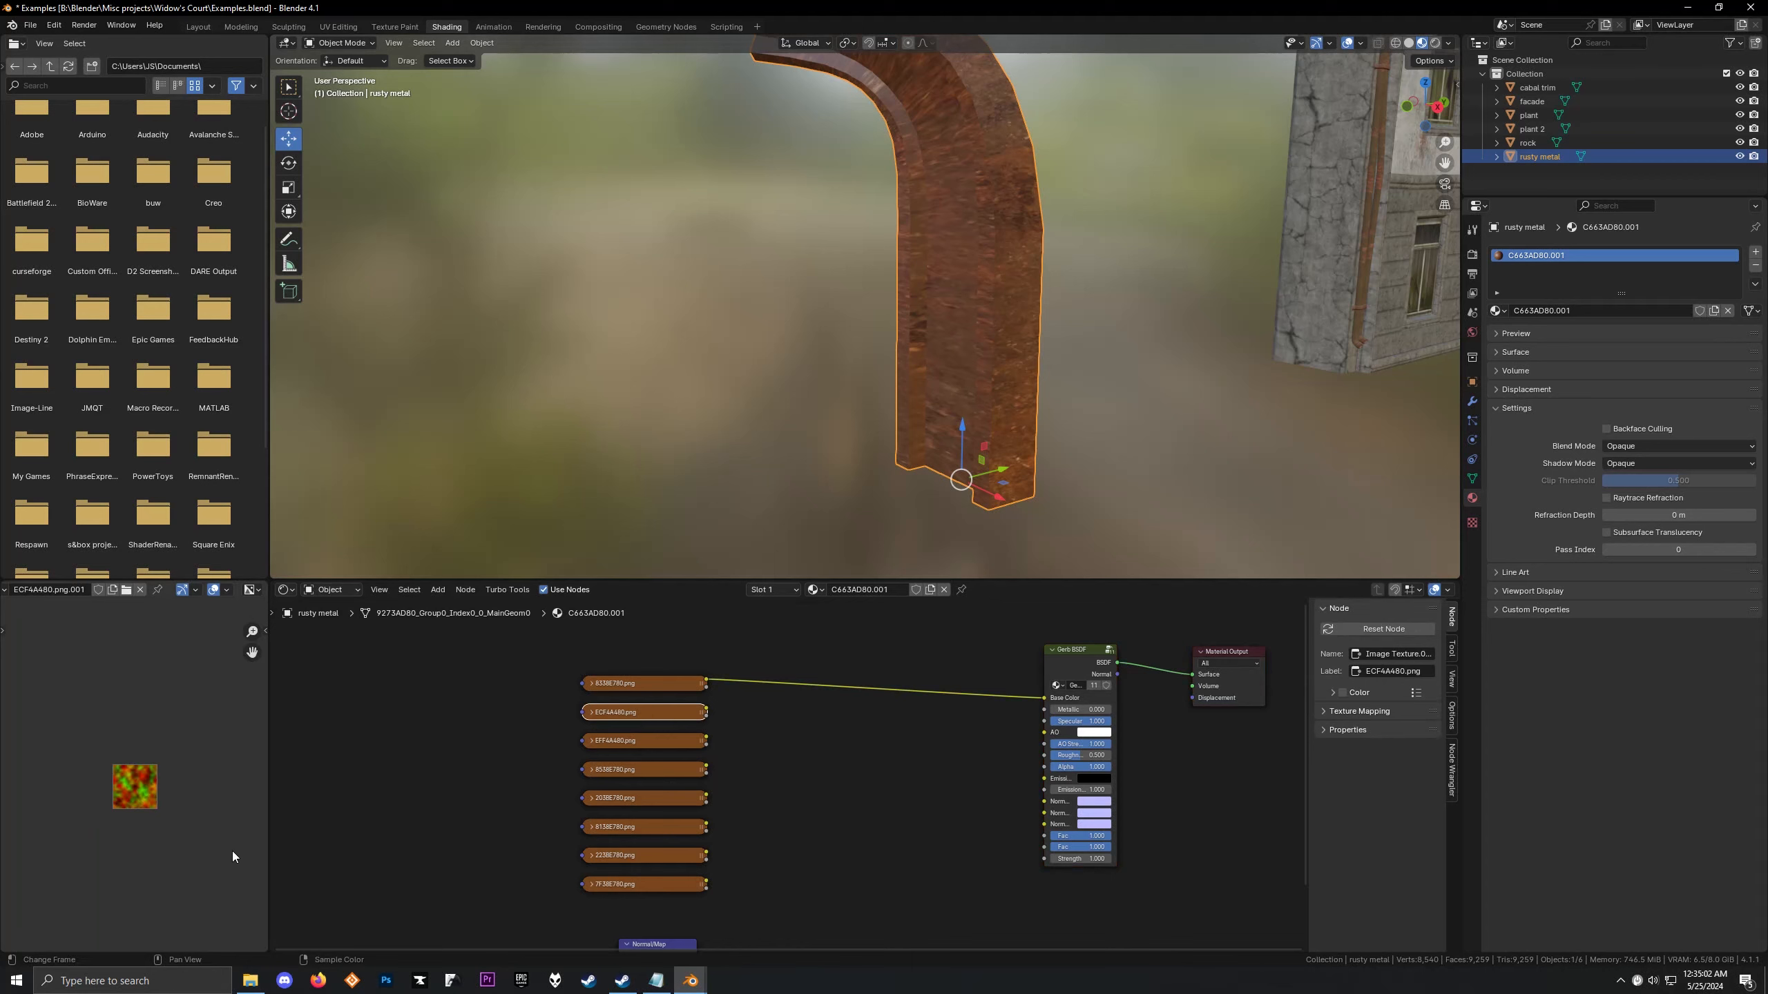
scroll(179, 844, up, 6)
scroll(179, 844, down, 1)
scroll(160, 752, up, 2)
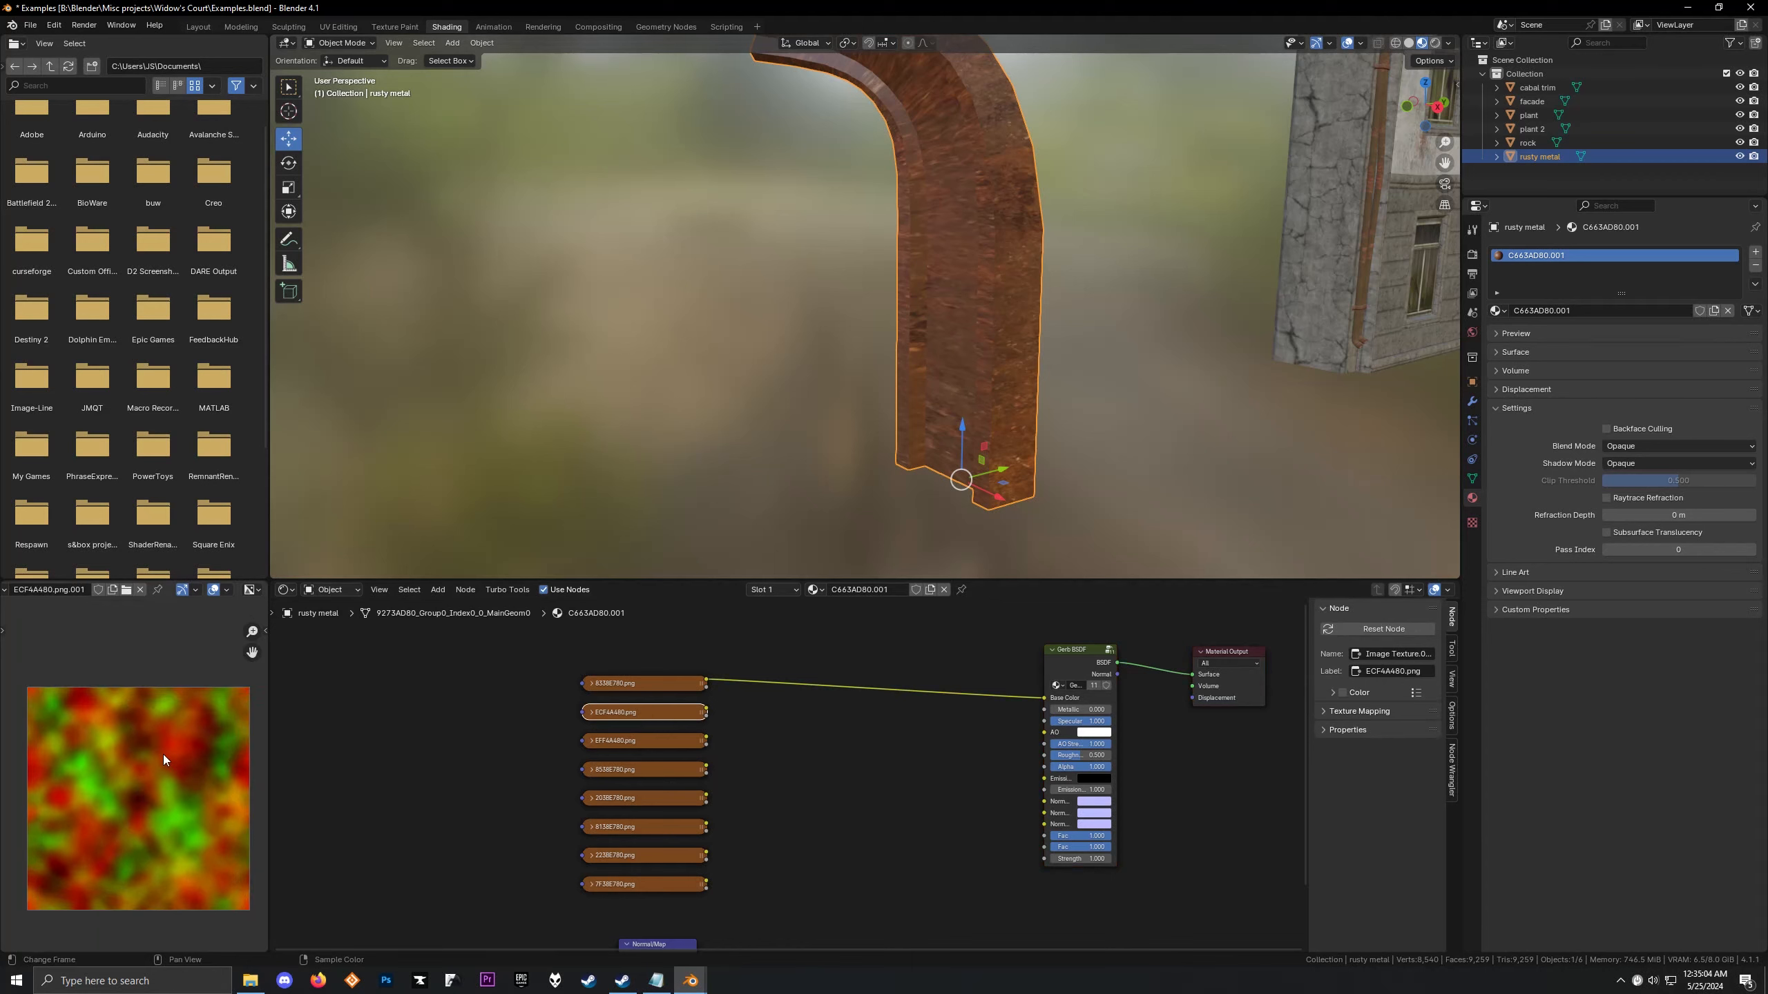
key(g)
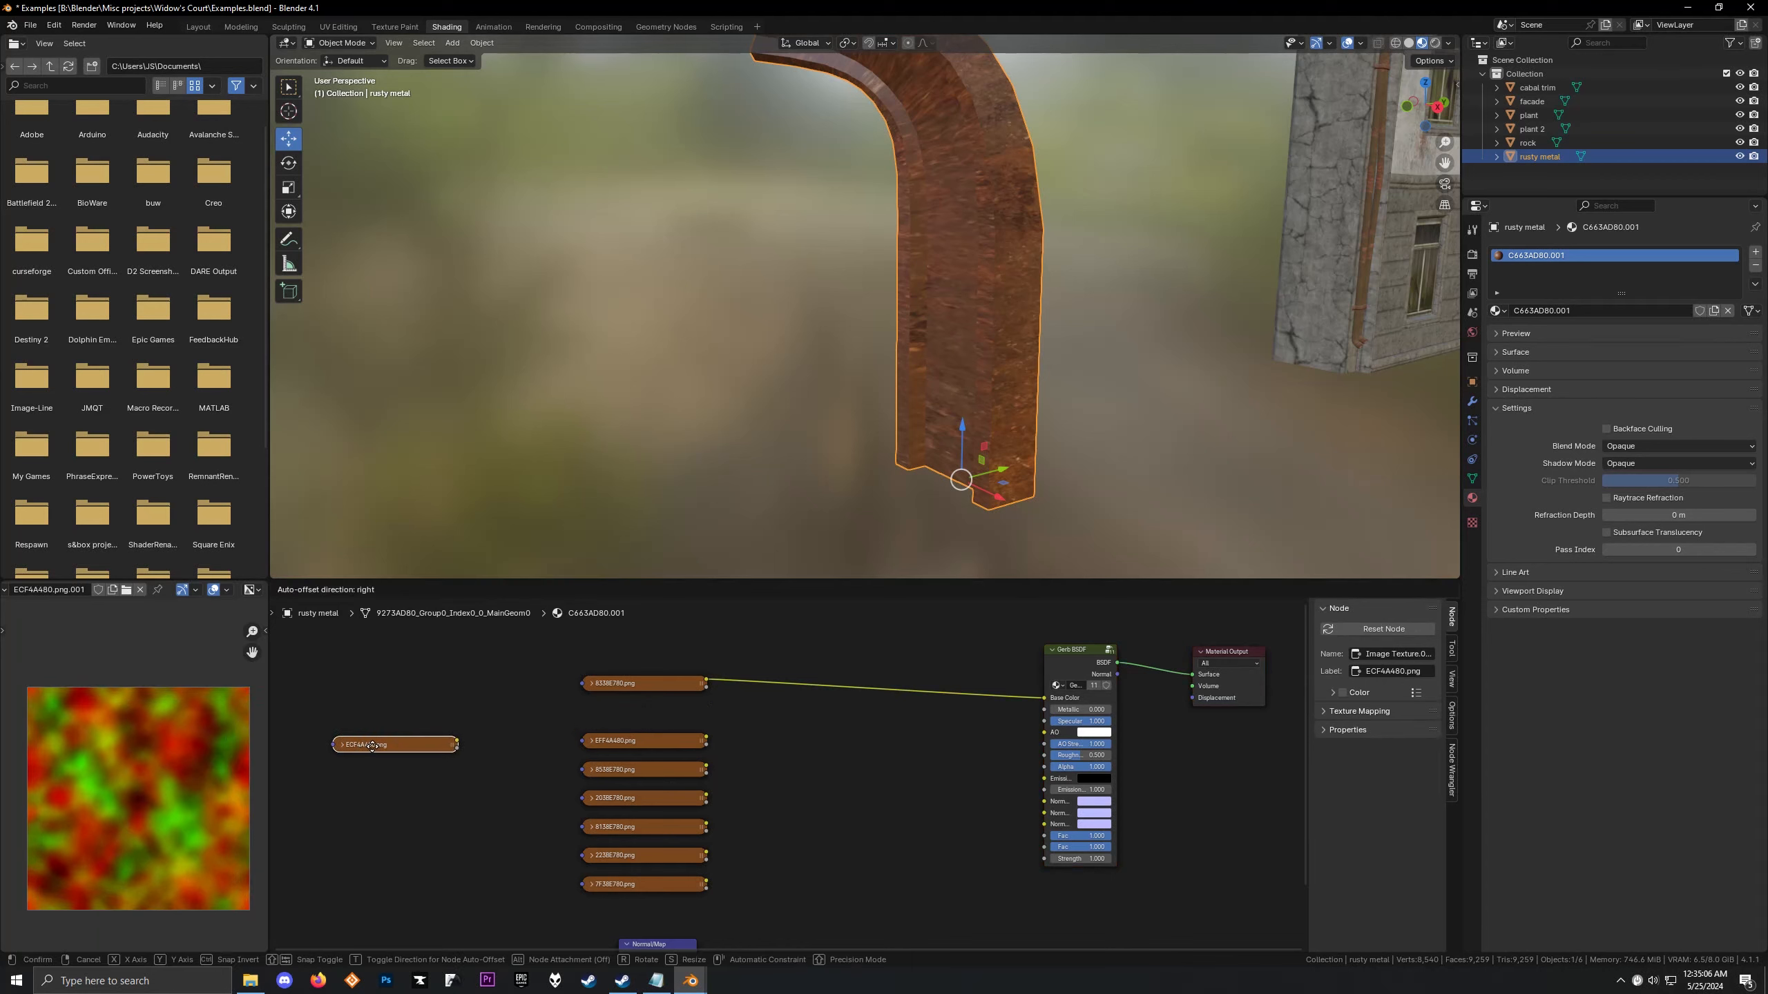
right_click(657, 703)
Try a Noise Texture node previewed on the rusty metal and delete it
key(shift+a)
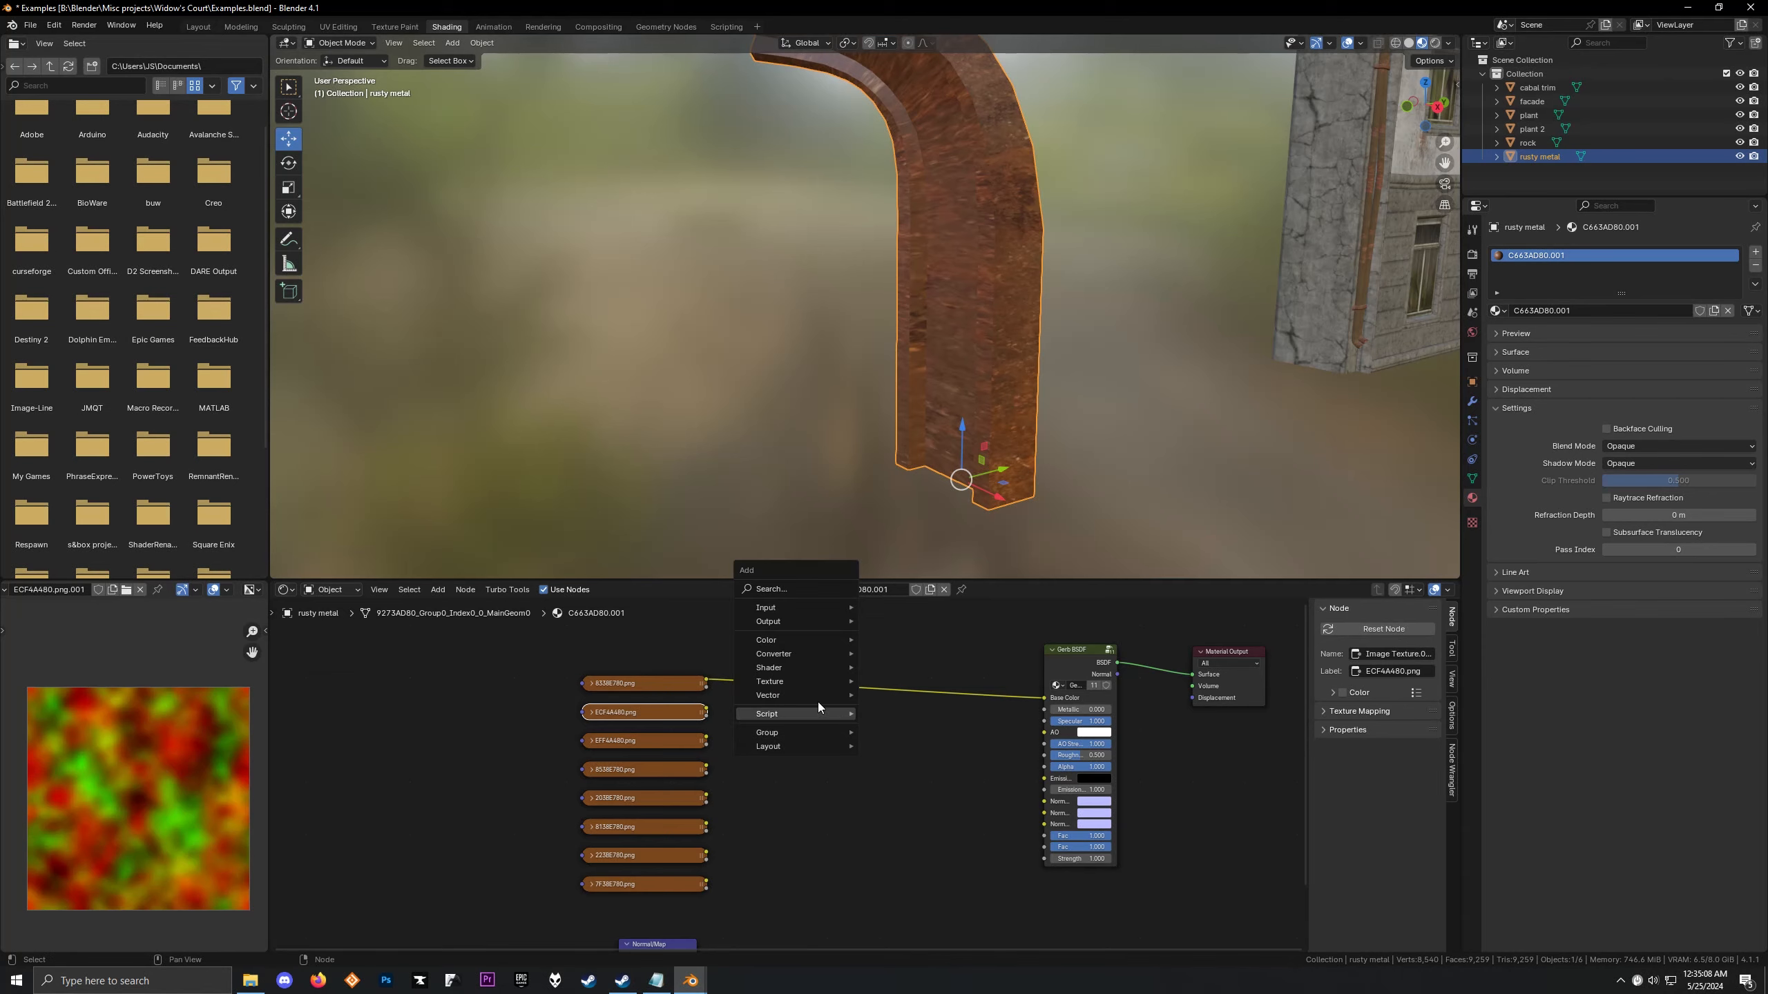
click(782, 592)
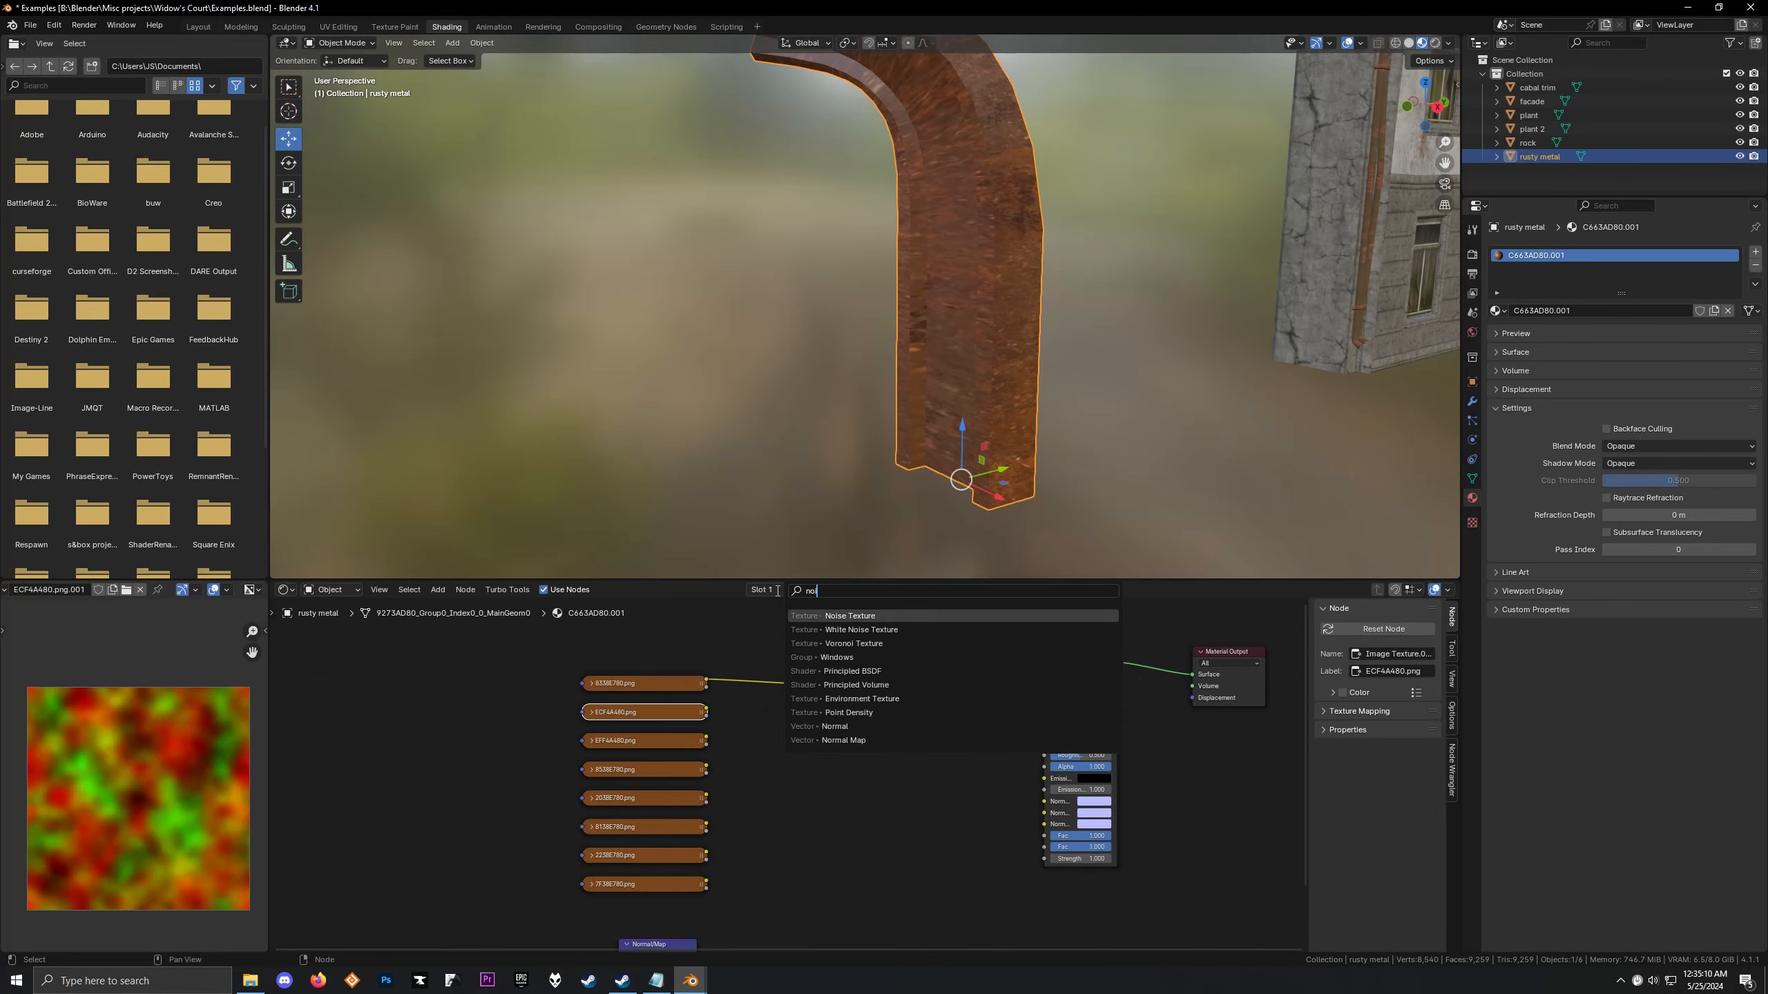
click(818, 615)
click(770, 749)
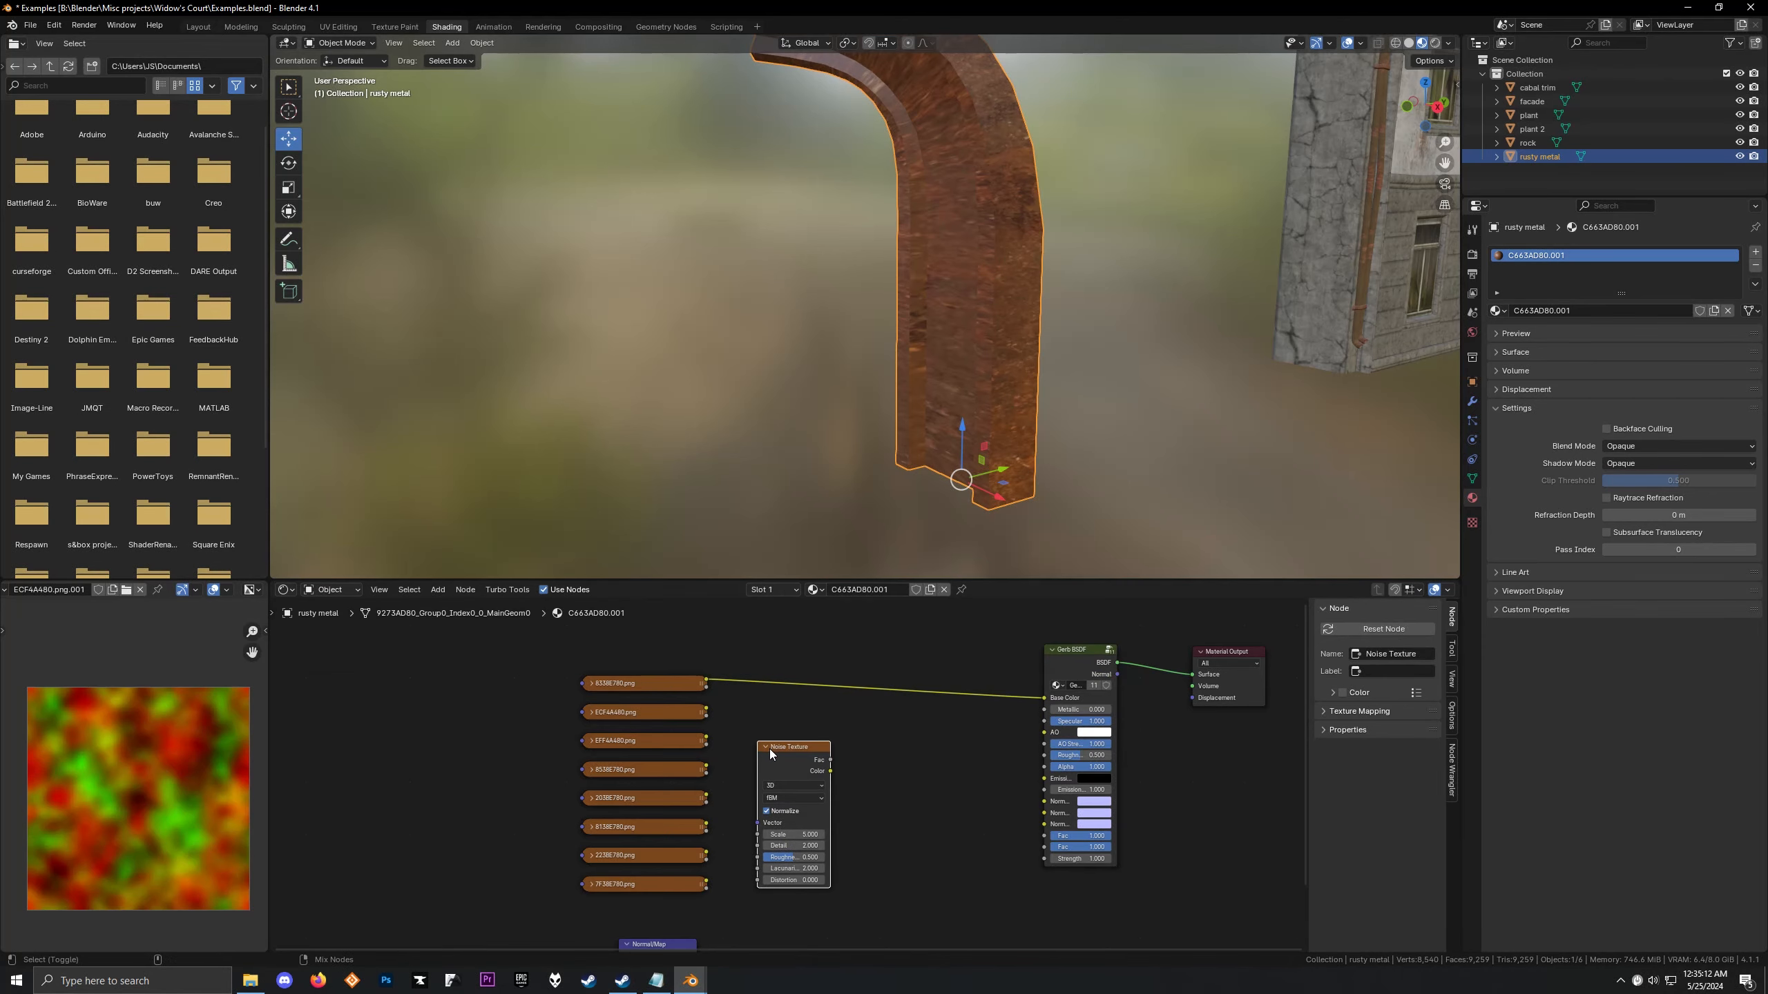
ctrl+shift+click(770, 750)
middle_drag(884, 399, 706, 406)
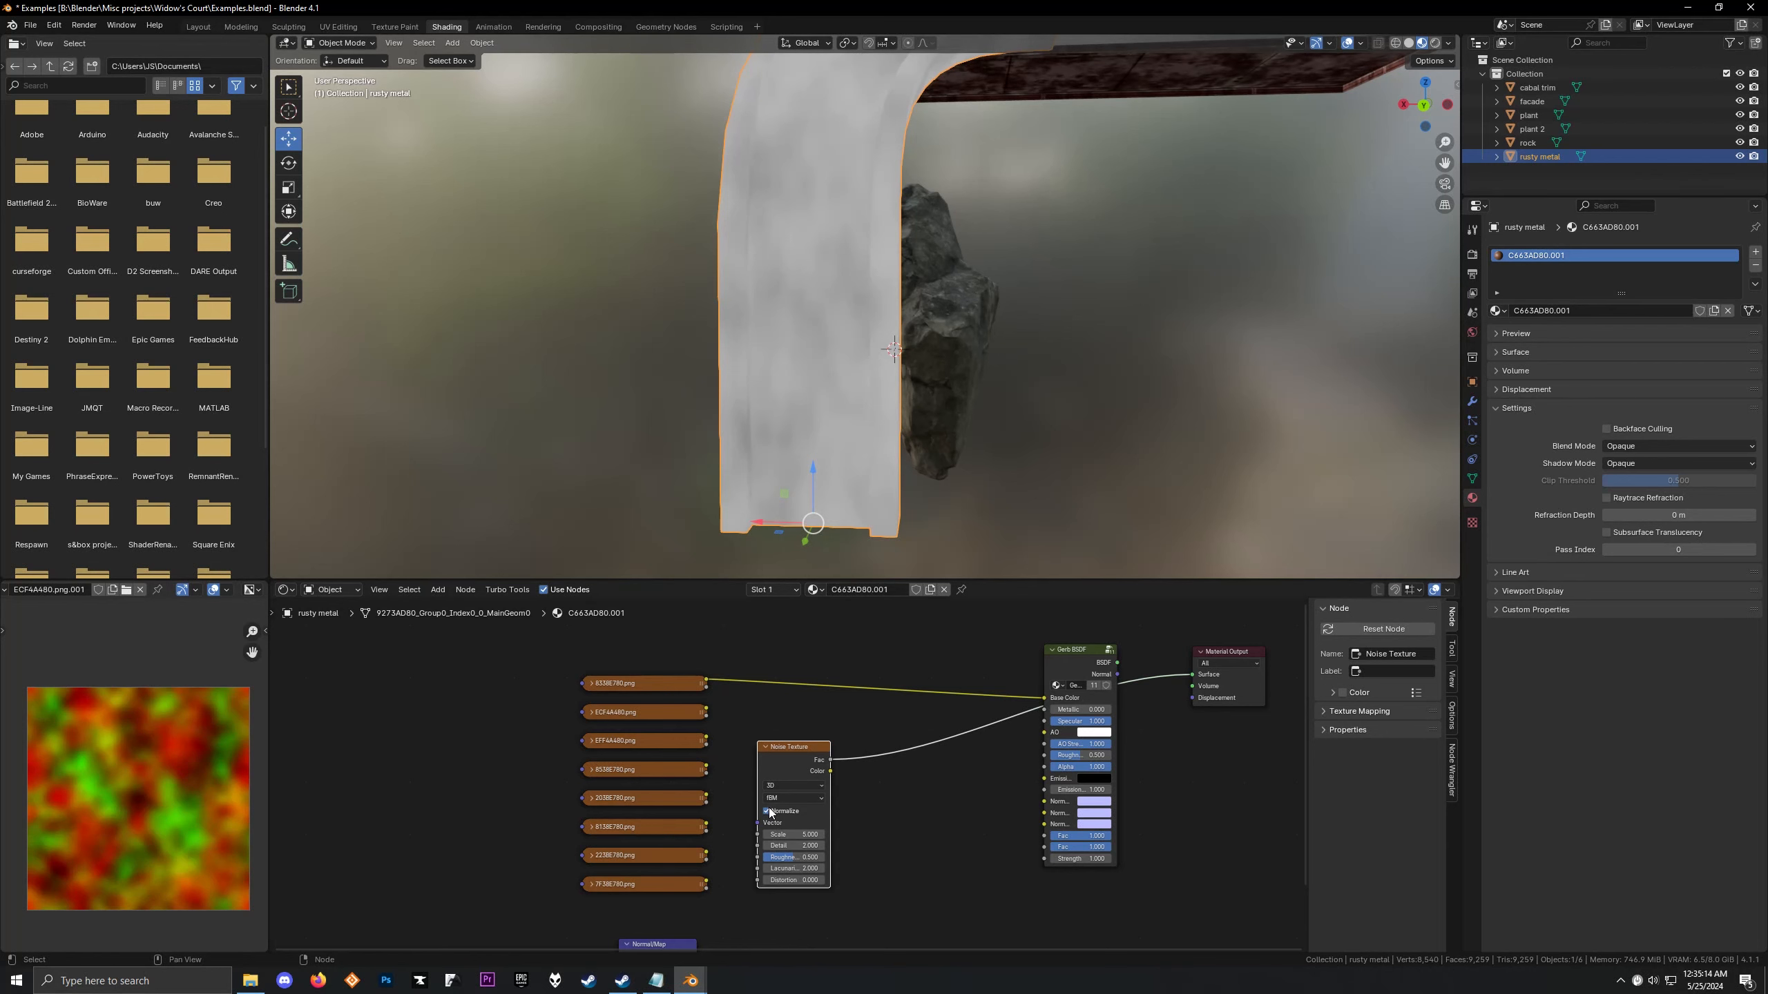
scroll(770, 813, up, 2)
mouse_move(777, 855)
mouse_down()
mouse_move(682, 855)
mouse_move(850, 855)
mouse_up()
right_click(778, 855)
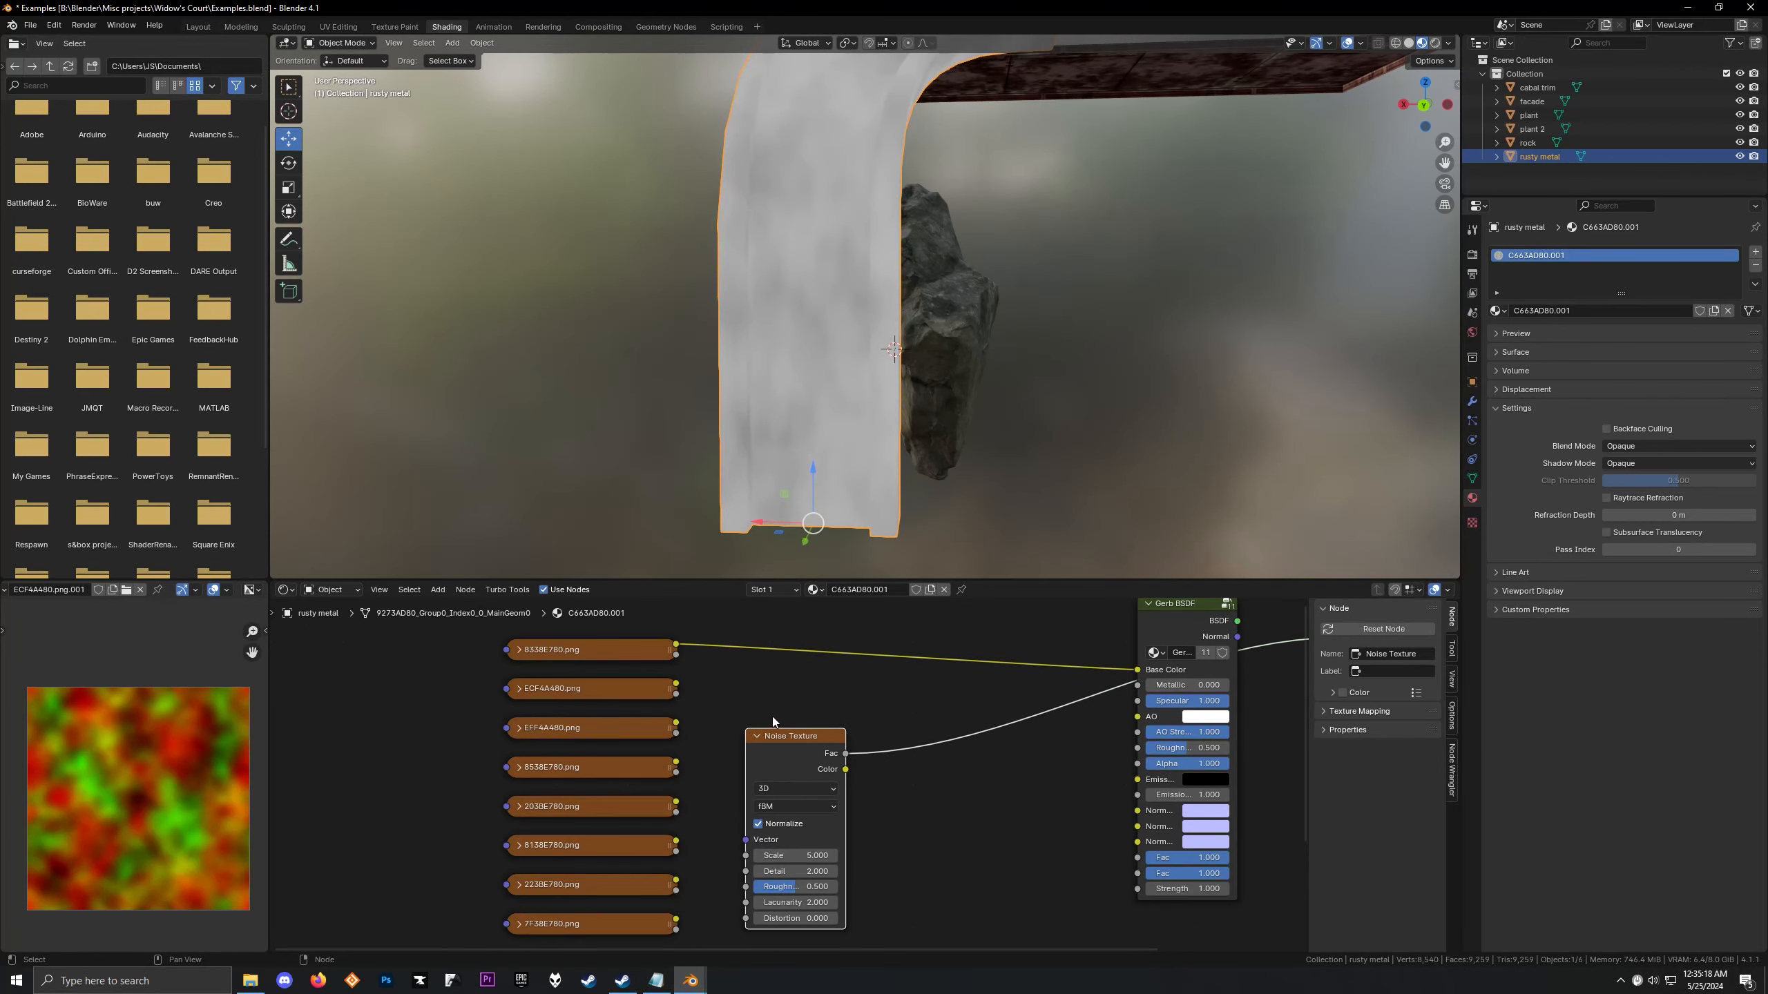
key(x)
Set the ECF4A480.png texture node aside, well away from the column of other textures
middle_drag(870, 488, 976, 448)
click(593, 647)
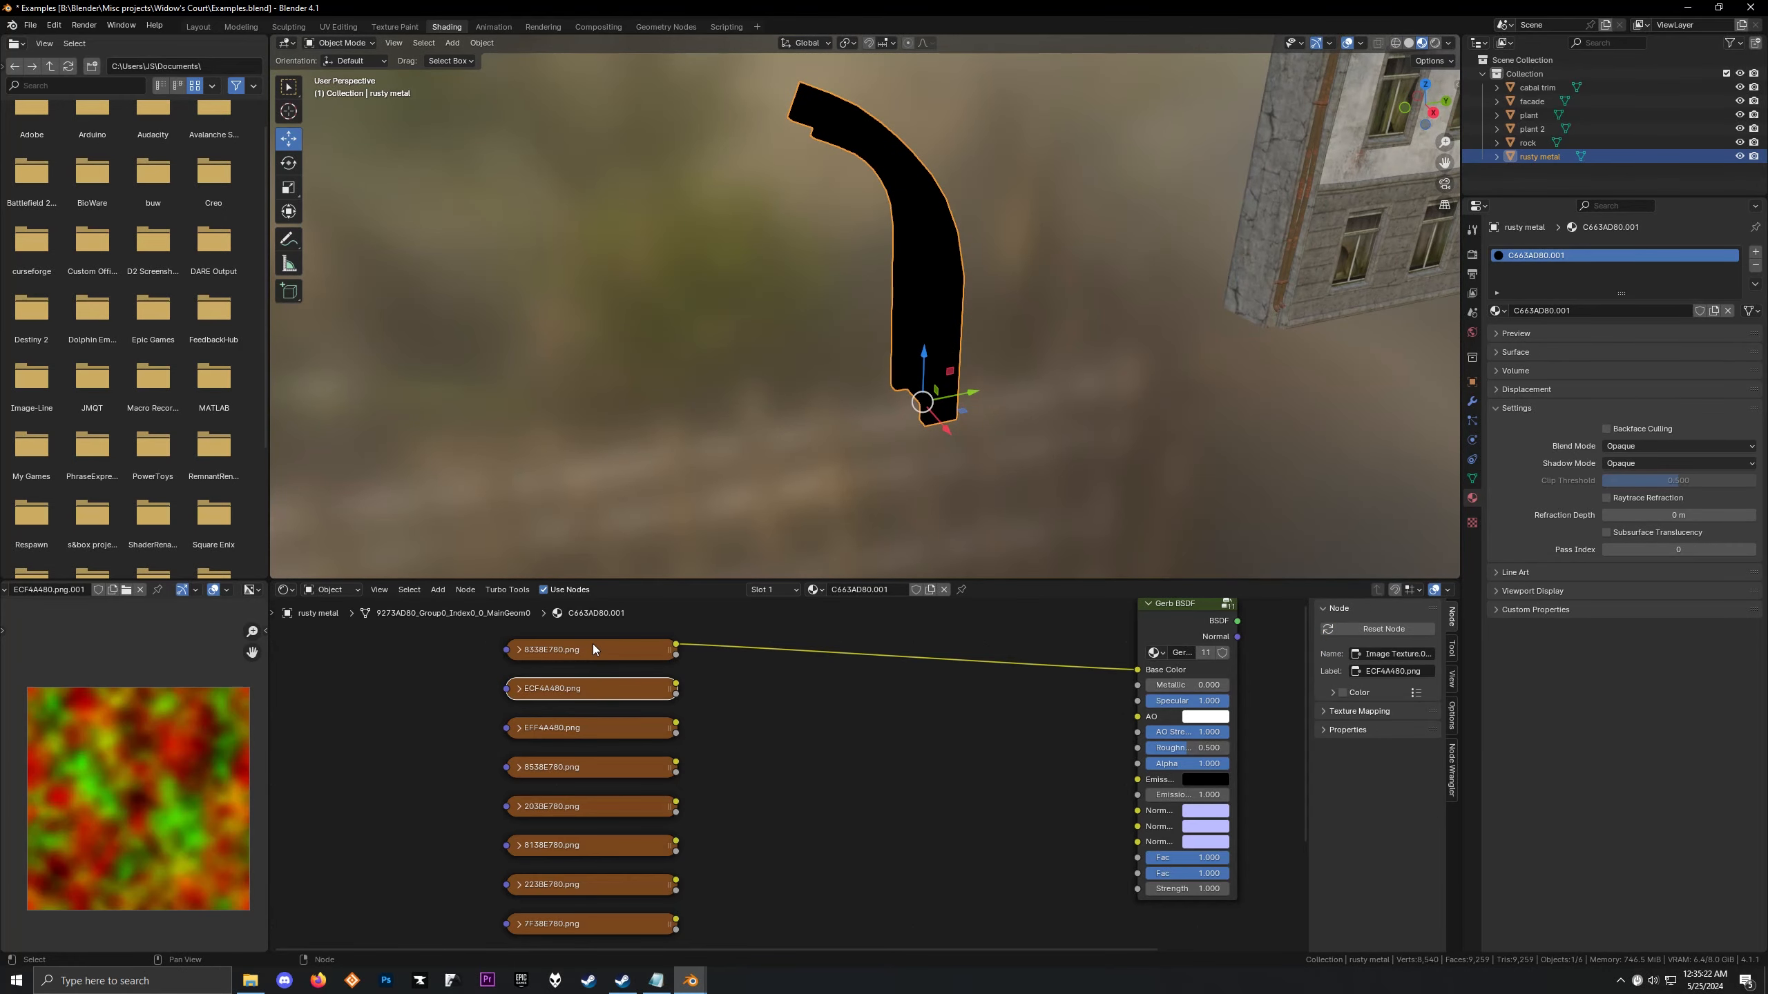
click(558, 688)
scroll(83, 749, down, 1)
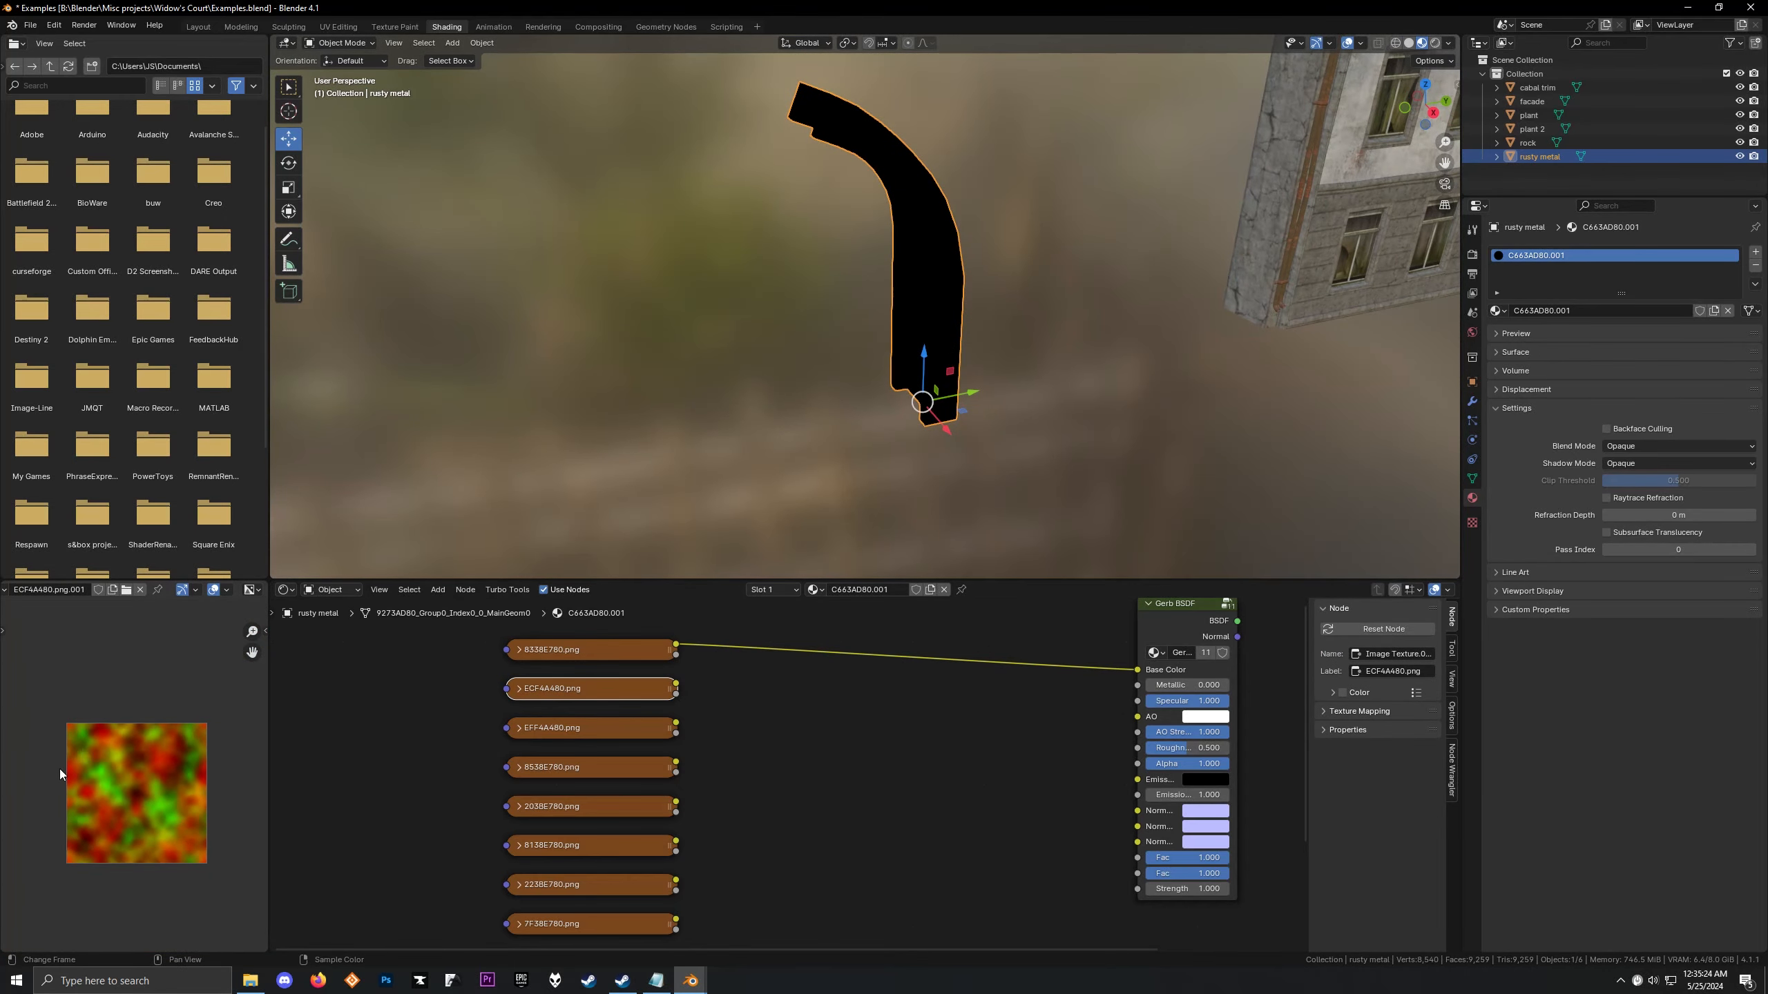
scroll(793, 733, down, 2)
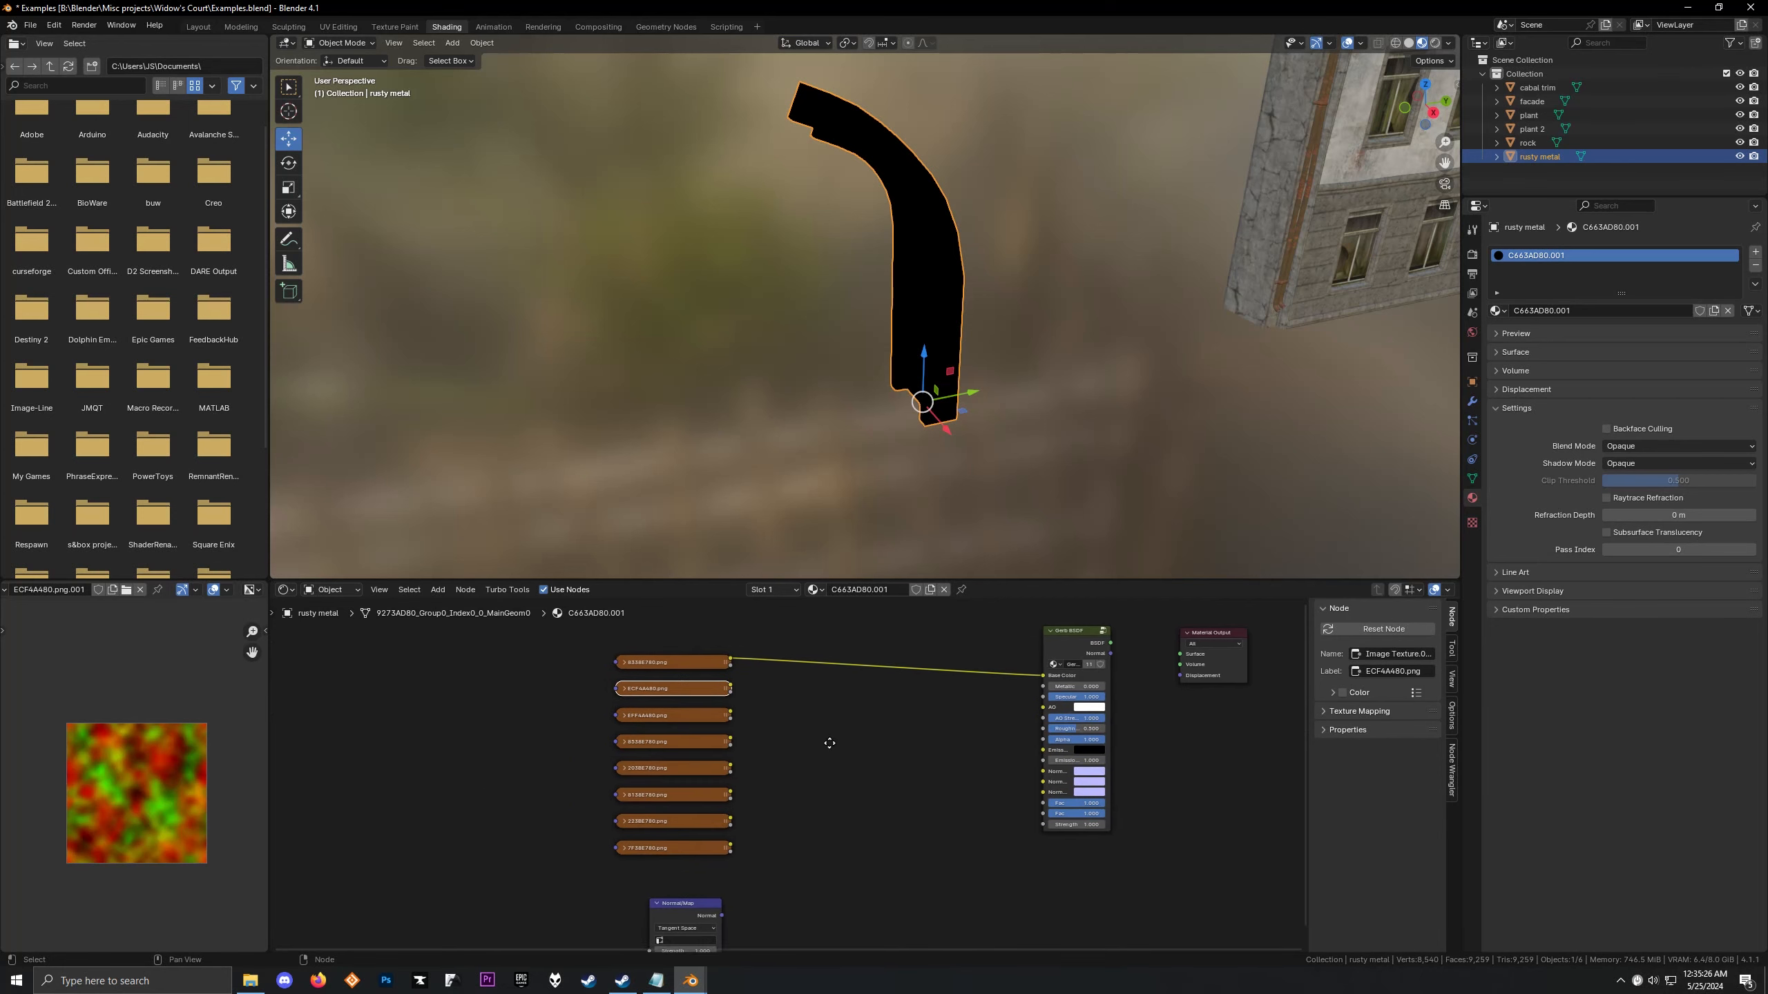
key(g)
click(457, 799)
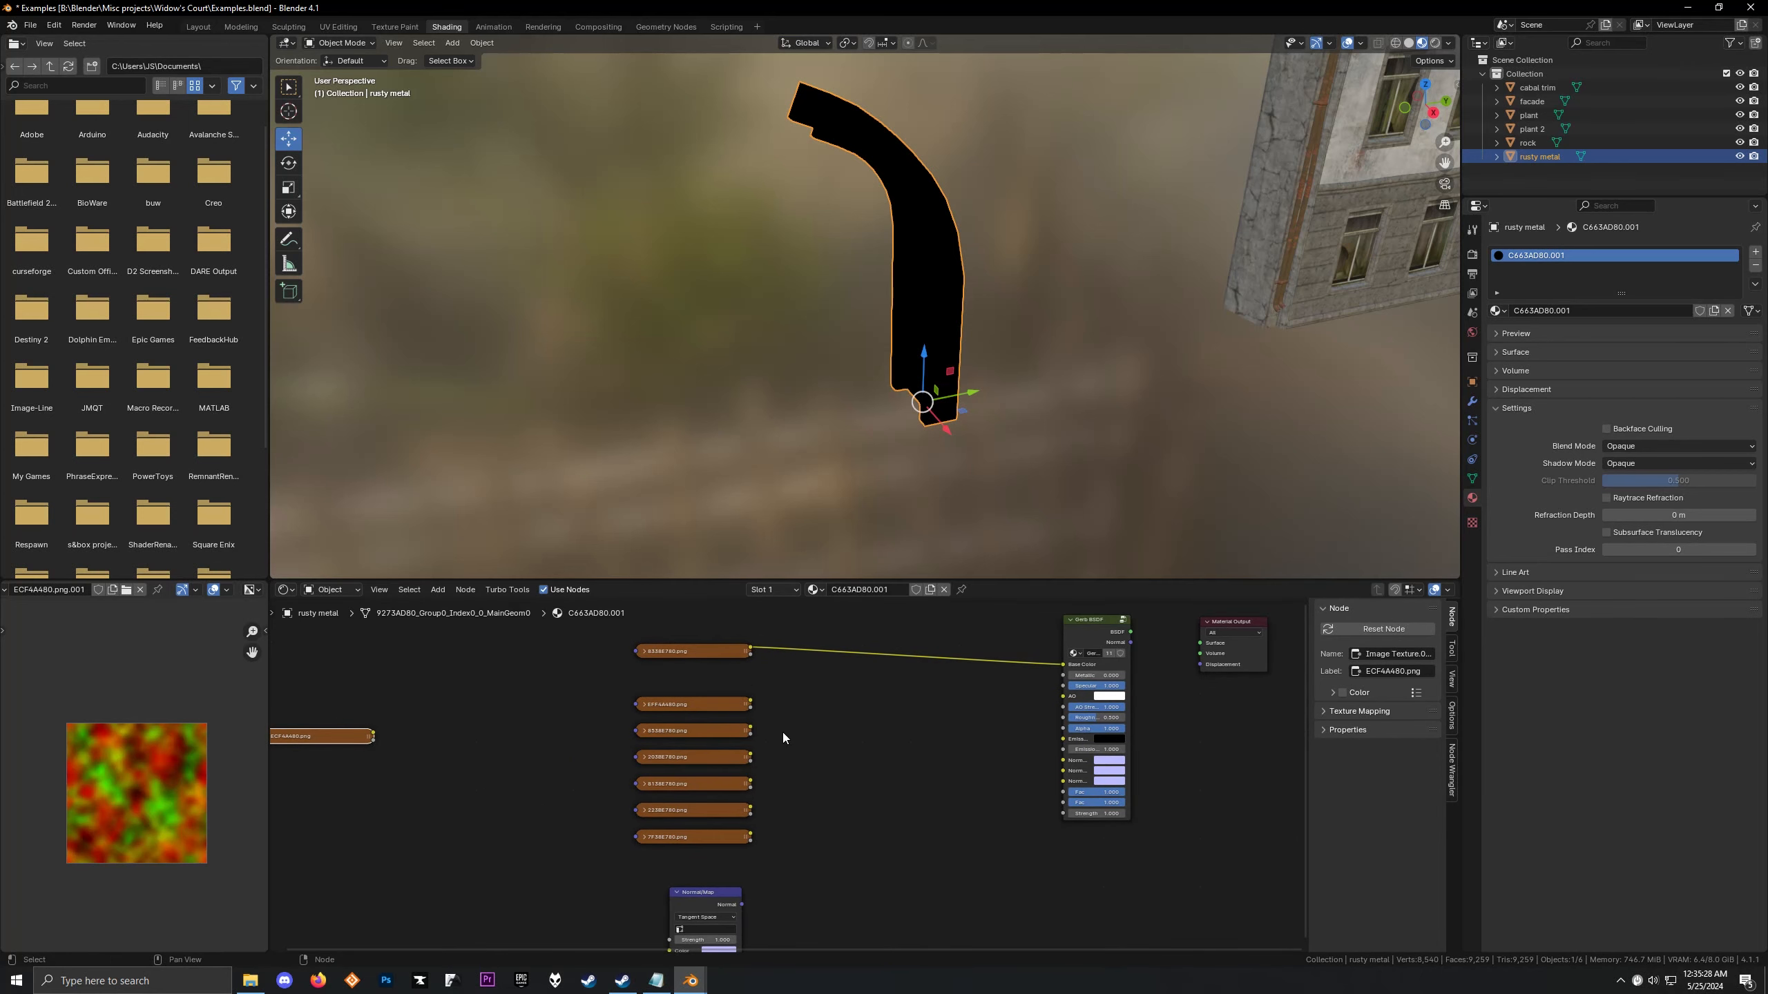
Examine the 8338E780.png rust texture and the EFF4A480.png, 8538E780.png and 2038E780.png textures below it
click(713, 655)
scroll(183, 793, down, 2)
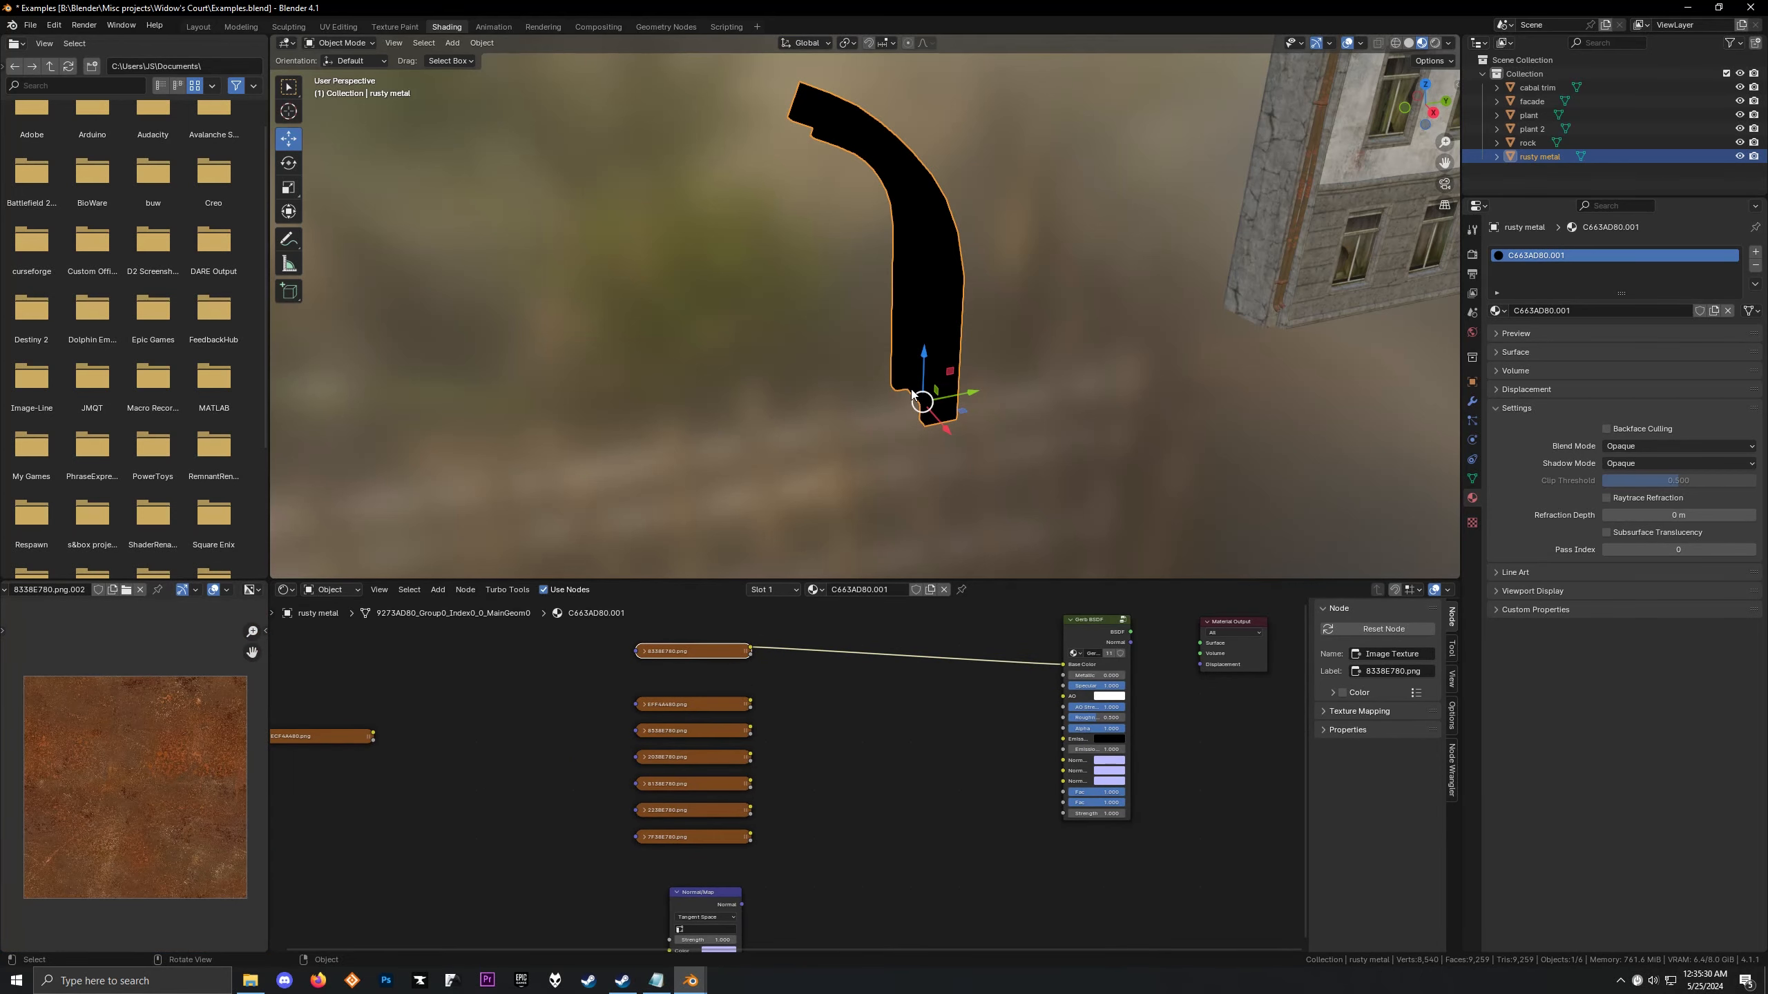
shift+middle_drag(911, 390, 592, 416)
scroll(780, 461, up, 1)
scroll(717, 413, up, 1)
shift+middle_drag(974, 411, 800, 488)
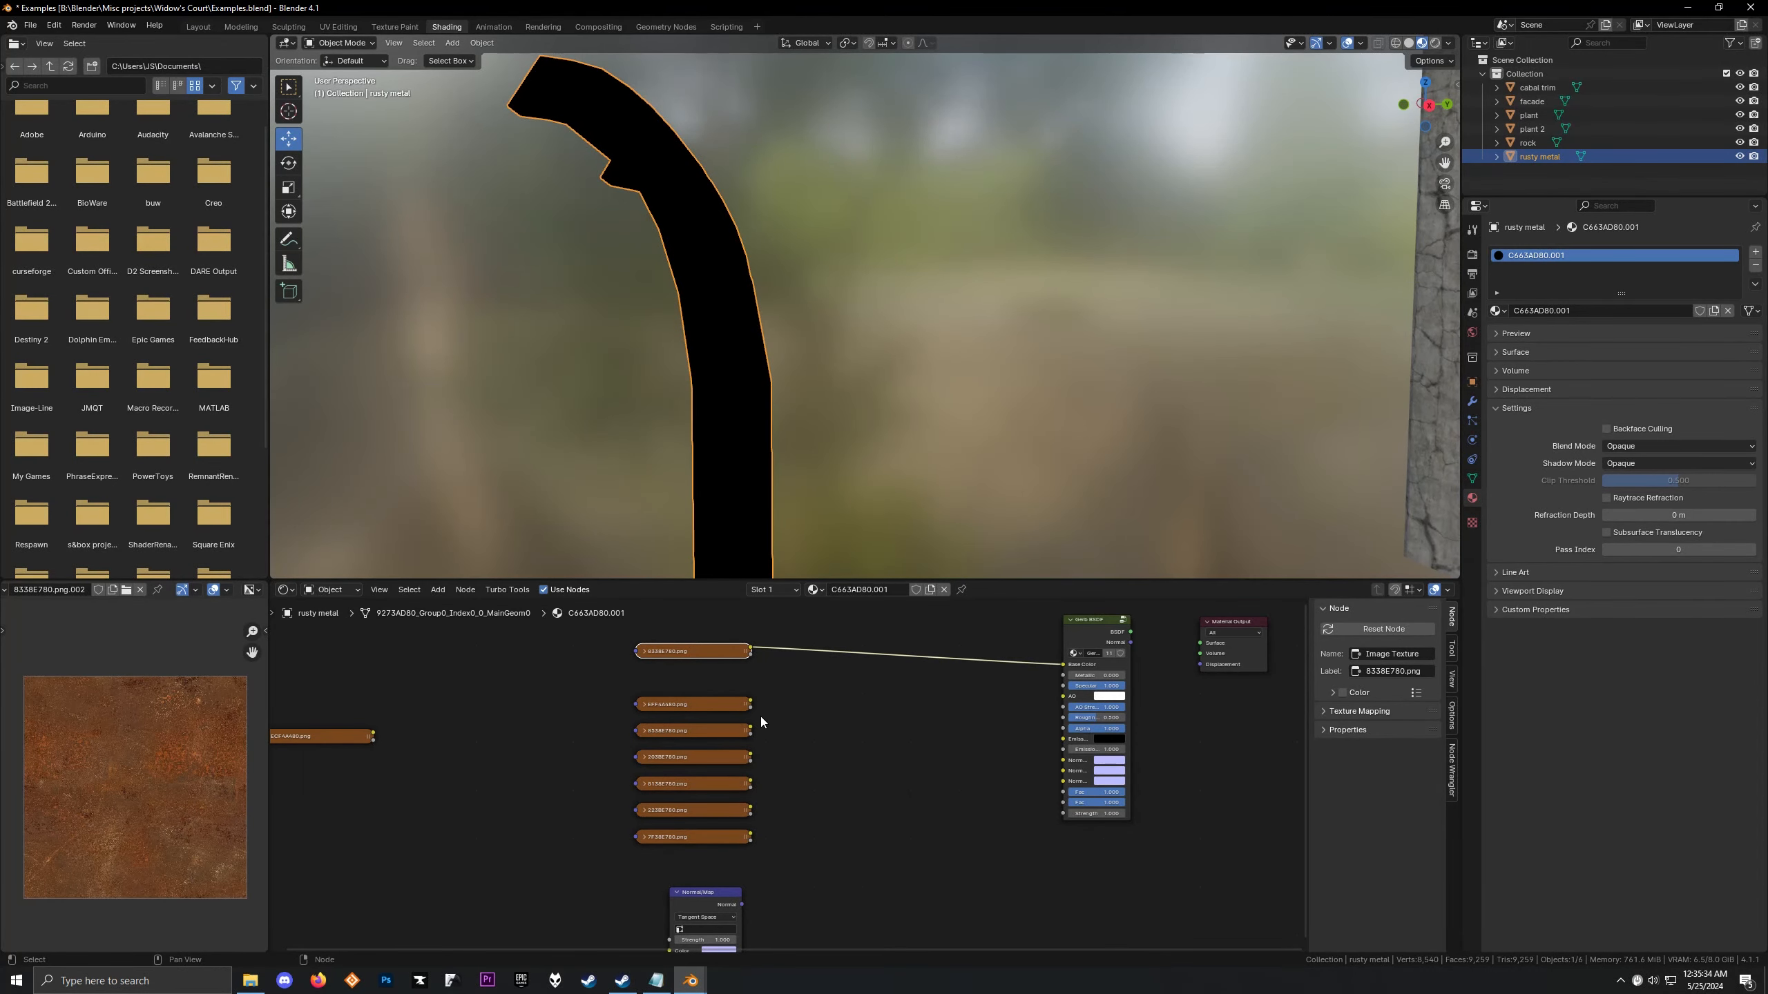
click(707, 707)
click(698, 732)
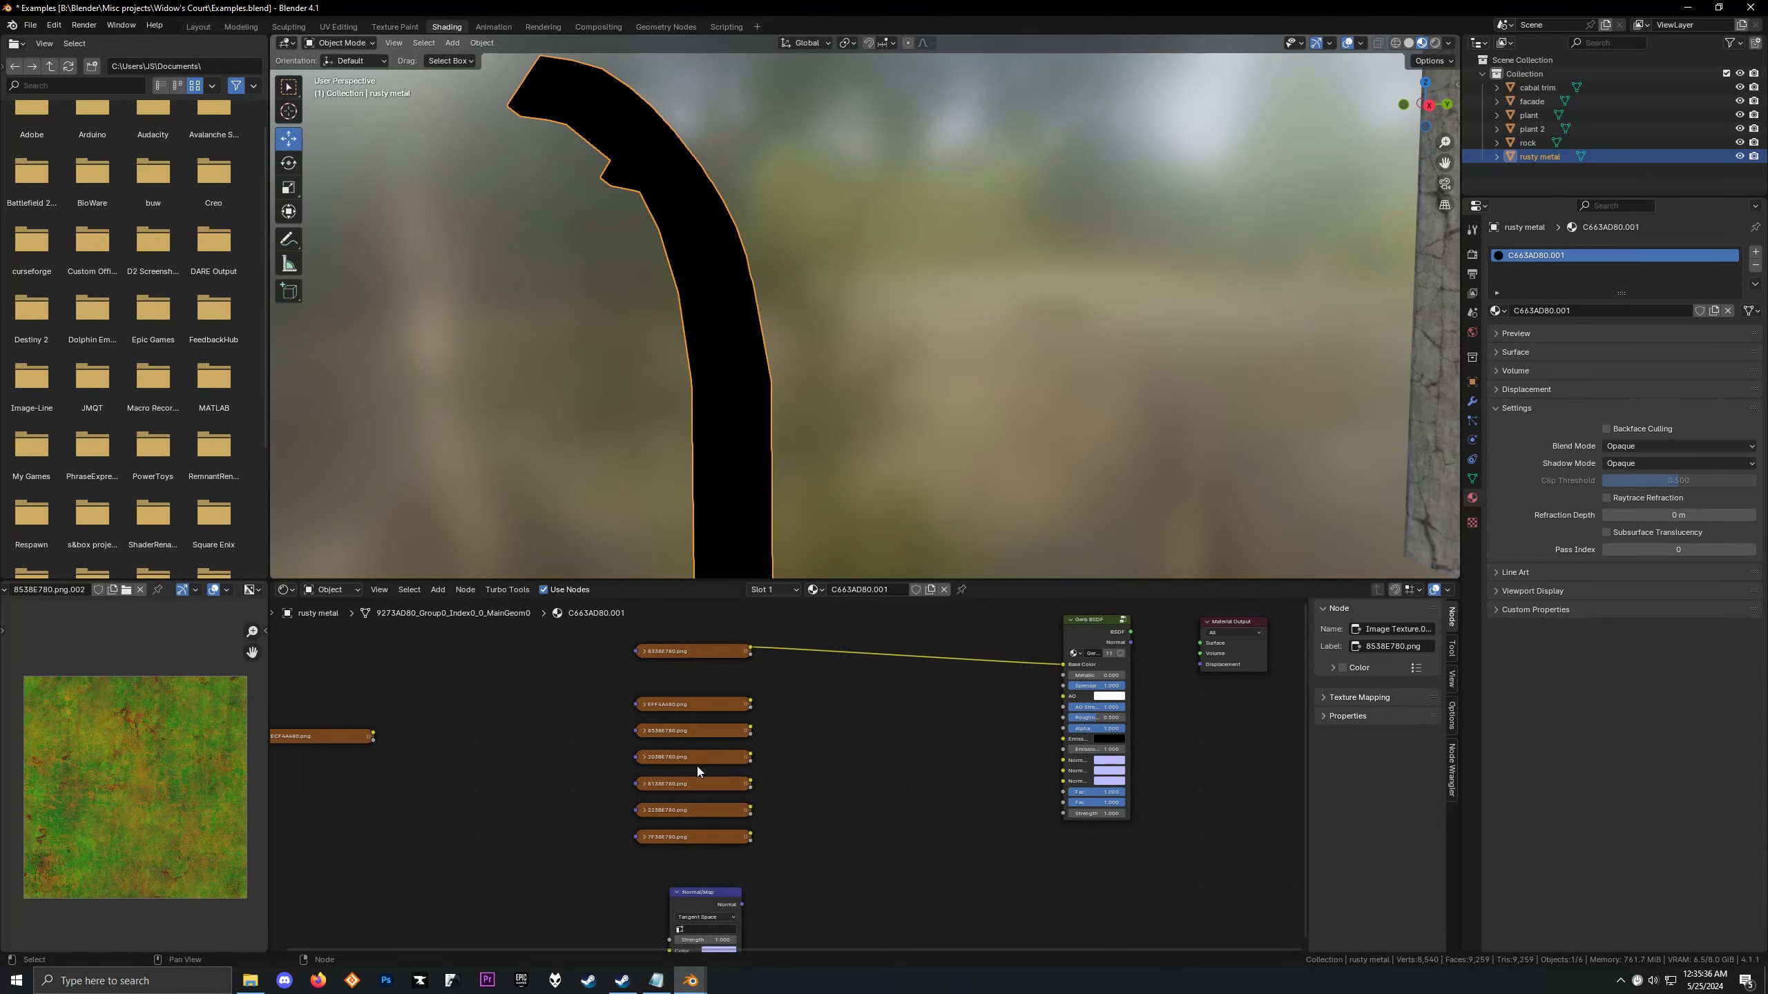
click(699, 757)
click(705, 733)
key(shift+a)
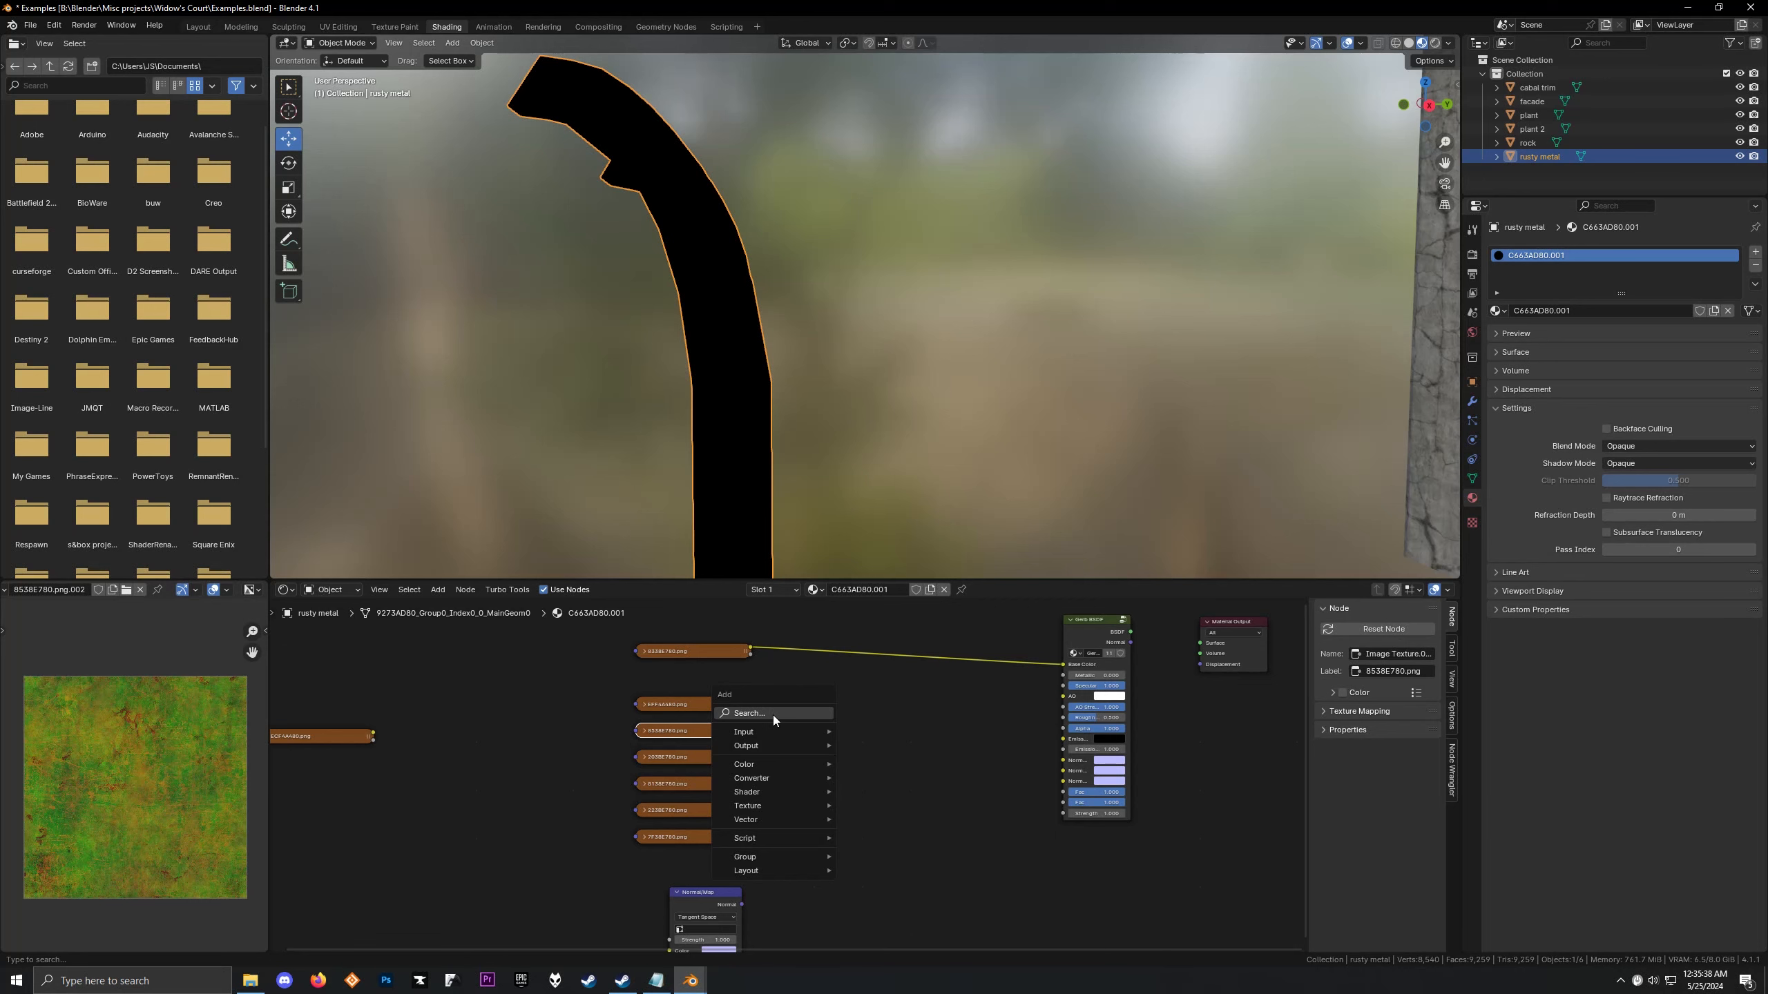
text(se)
click(837, 754)
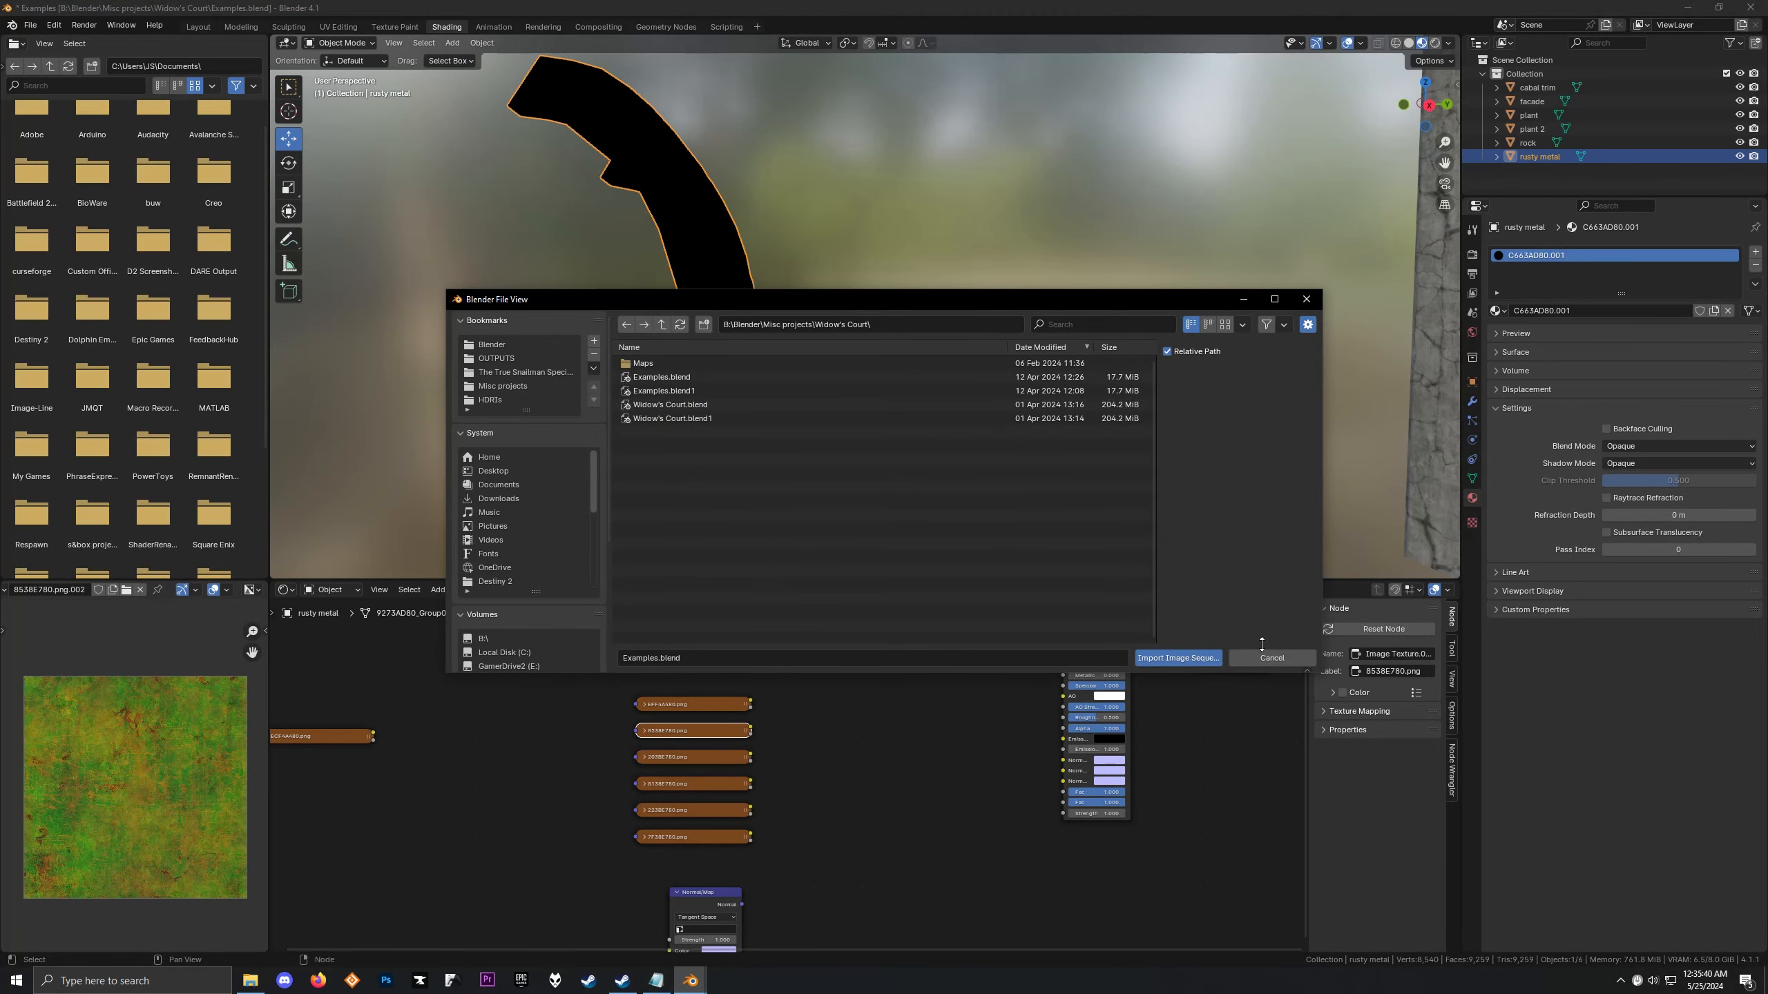
click(1268, 658)
Add a Separate Color node beside the textures and link 8538E780.png's color to it
key(shift+a)
text(se)
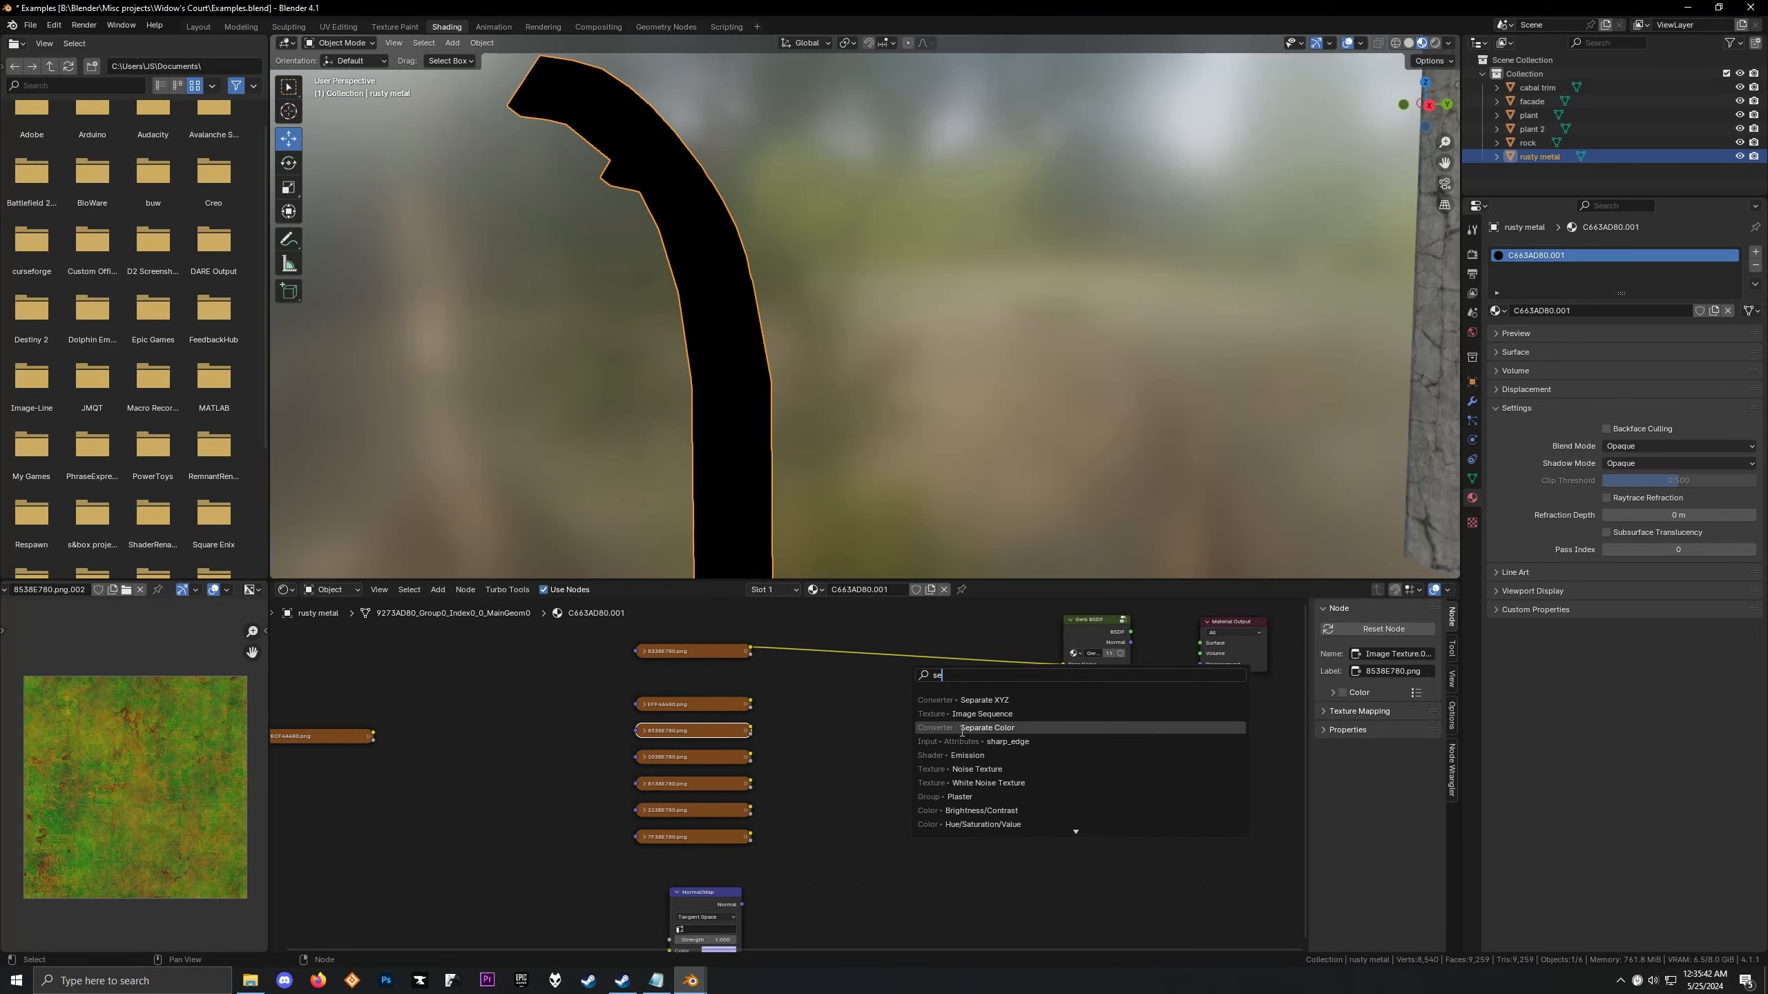
click(962, 727)
click(867, 724)
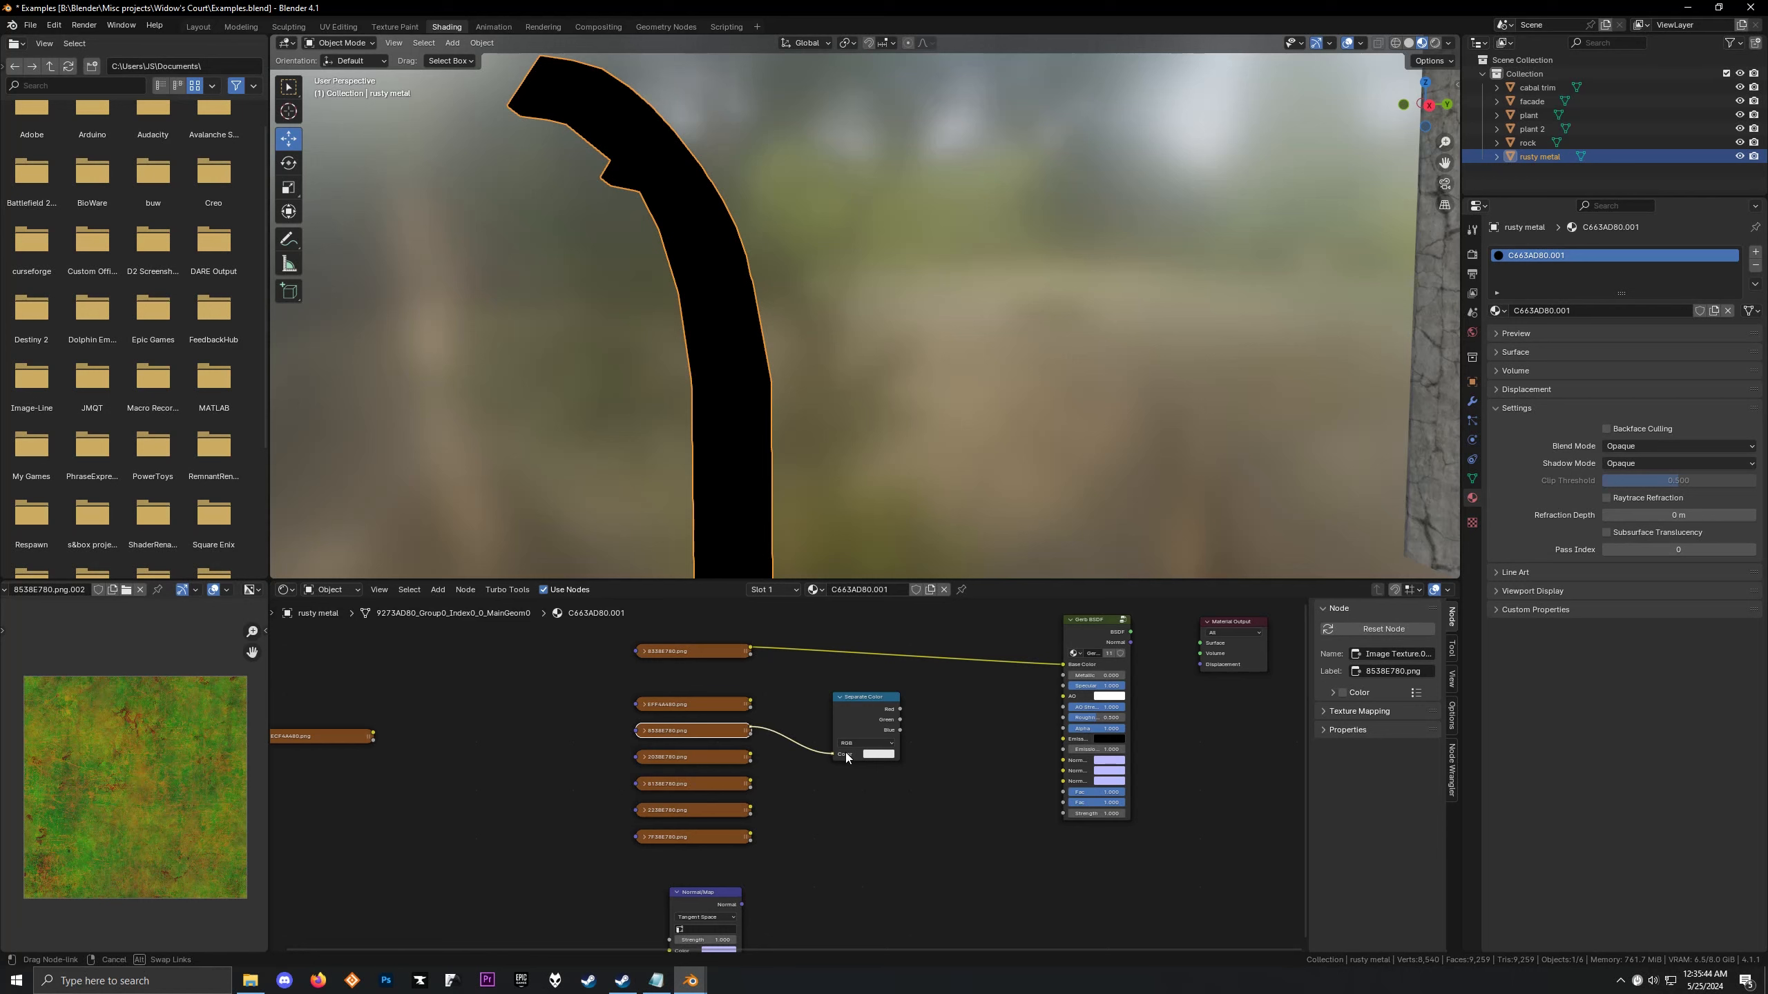
drag(846, 758, 834, 754)
drag(844, 716, 812, 684)
Duplicate the Separate Color node below the first one and link 2038E780.png's color to the copy
key(shift+d)
click(817, 736)
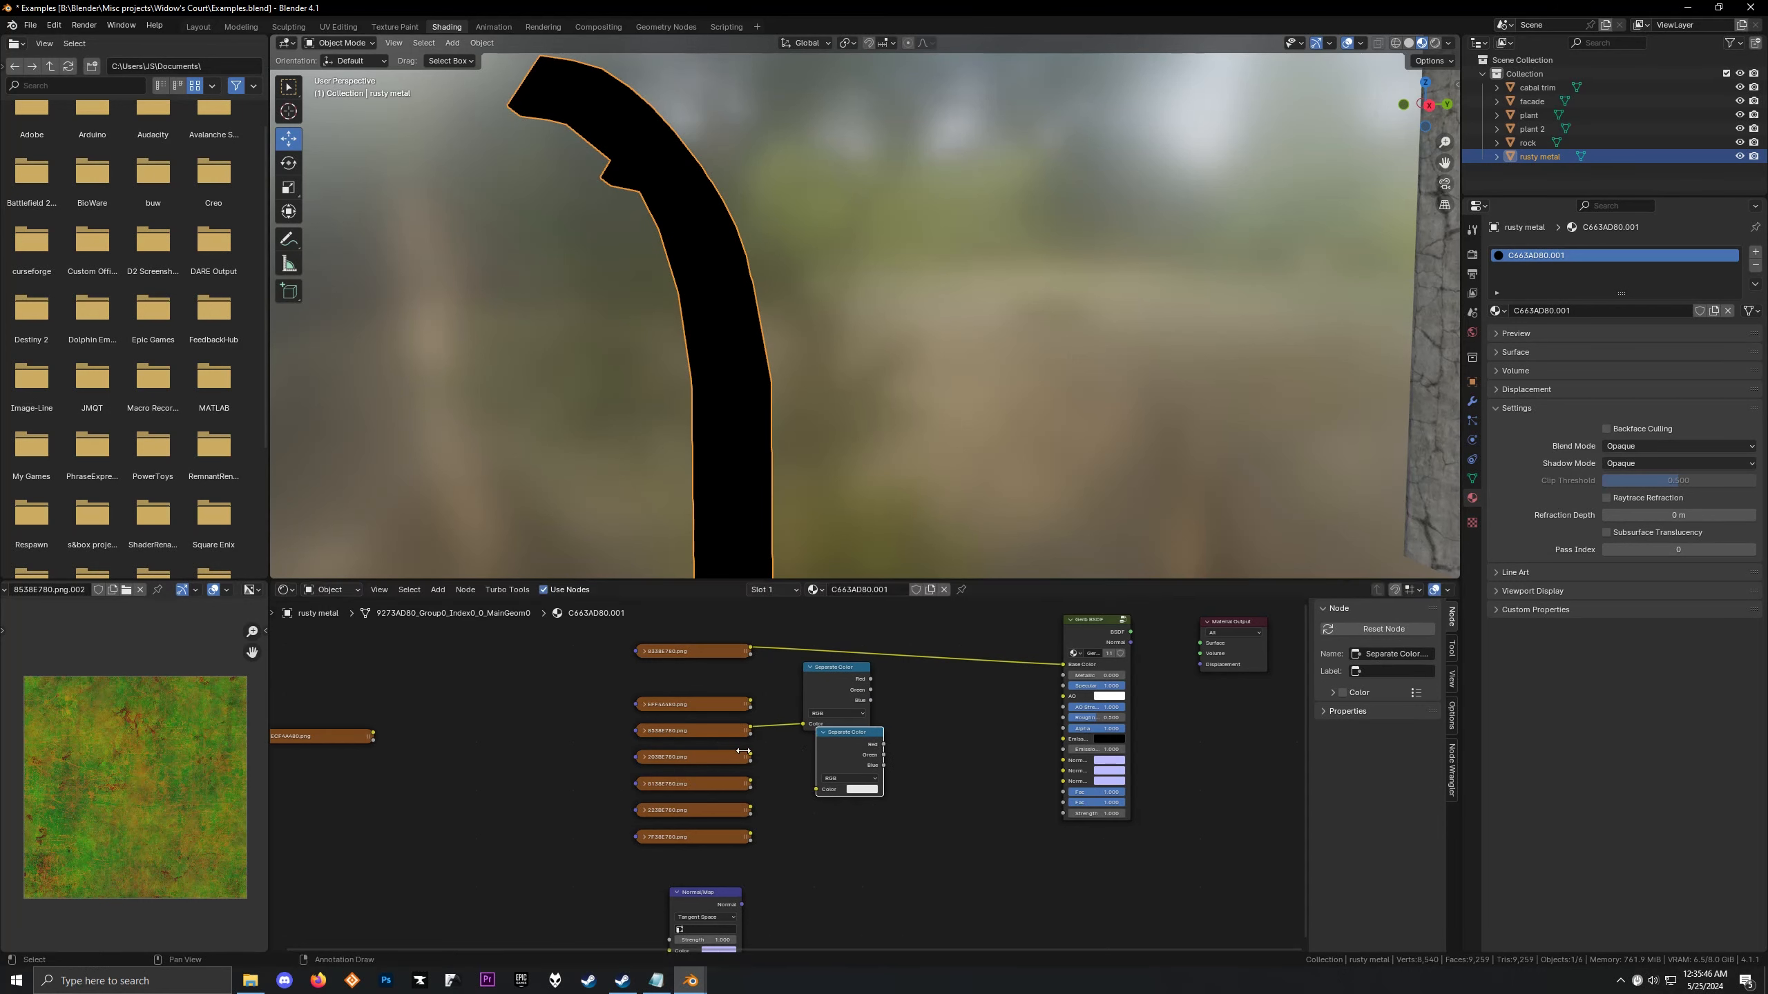
click(743, 752)
drag(827, 789, 806, 788)
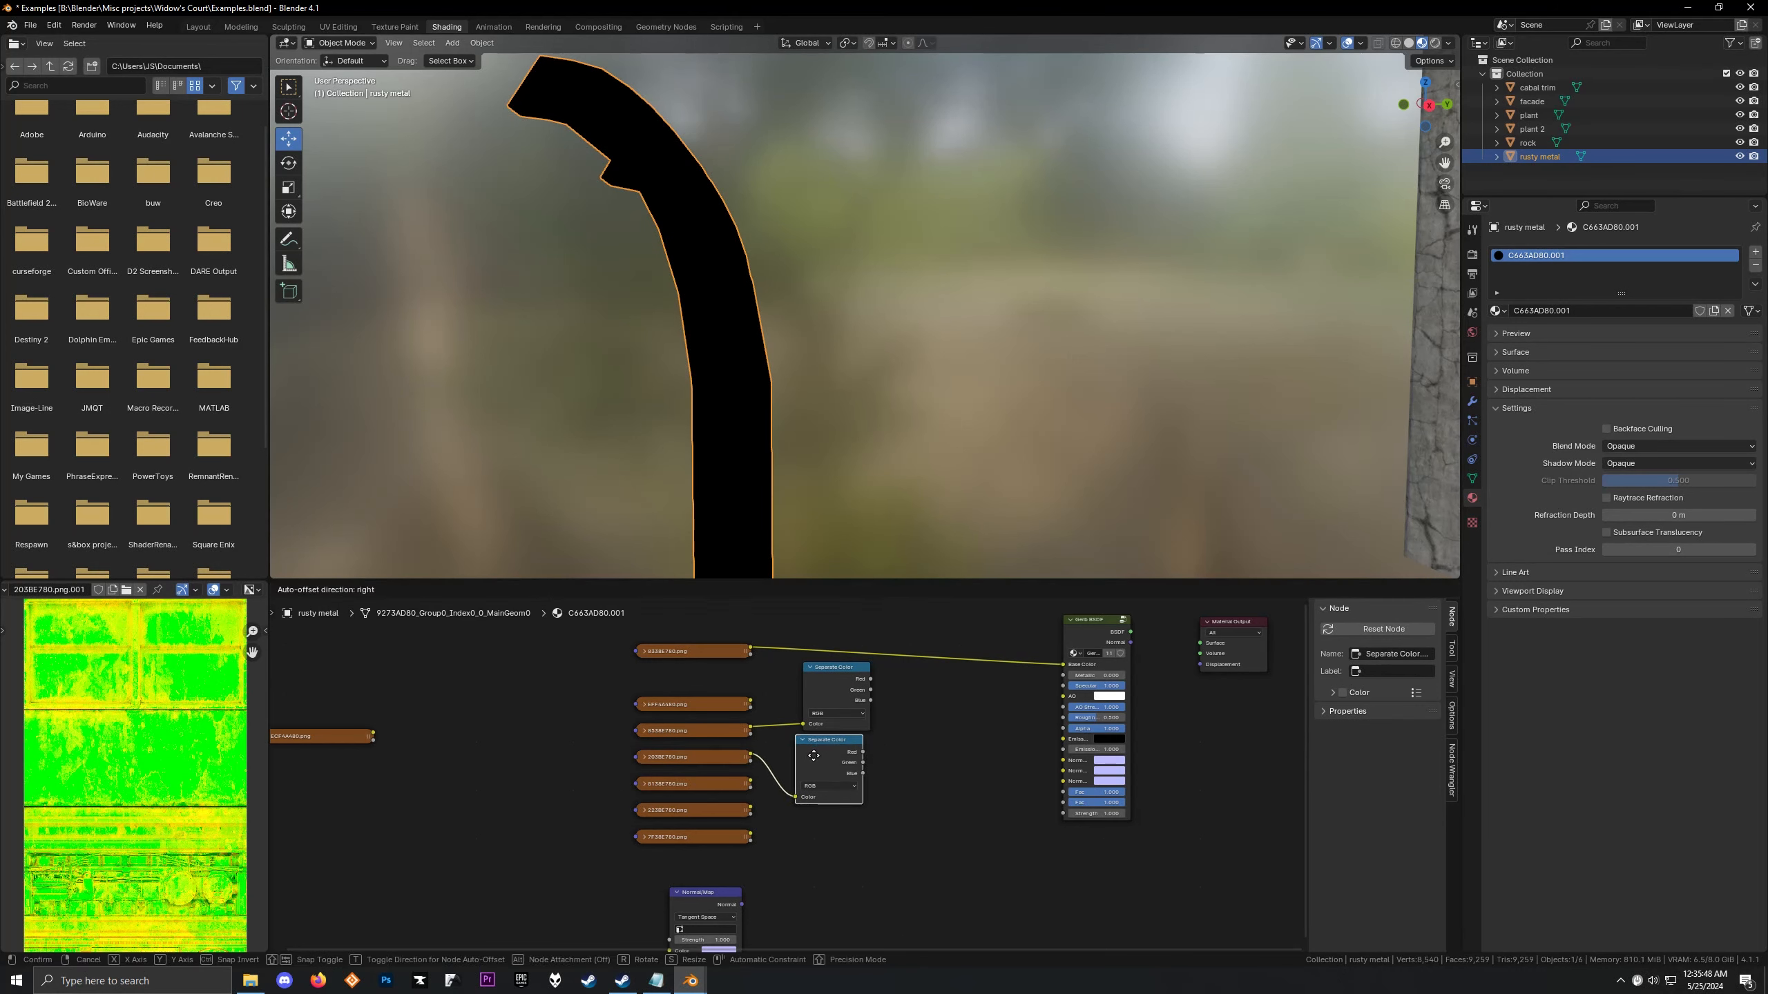
click(715, 784)
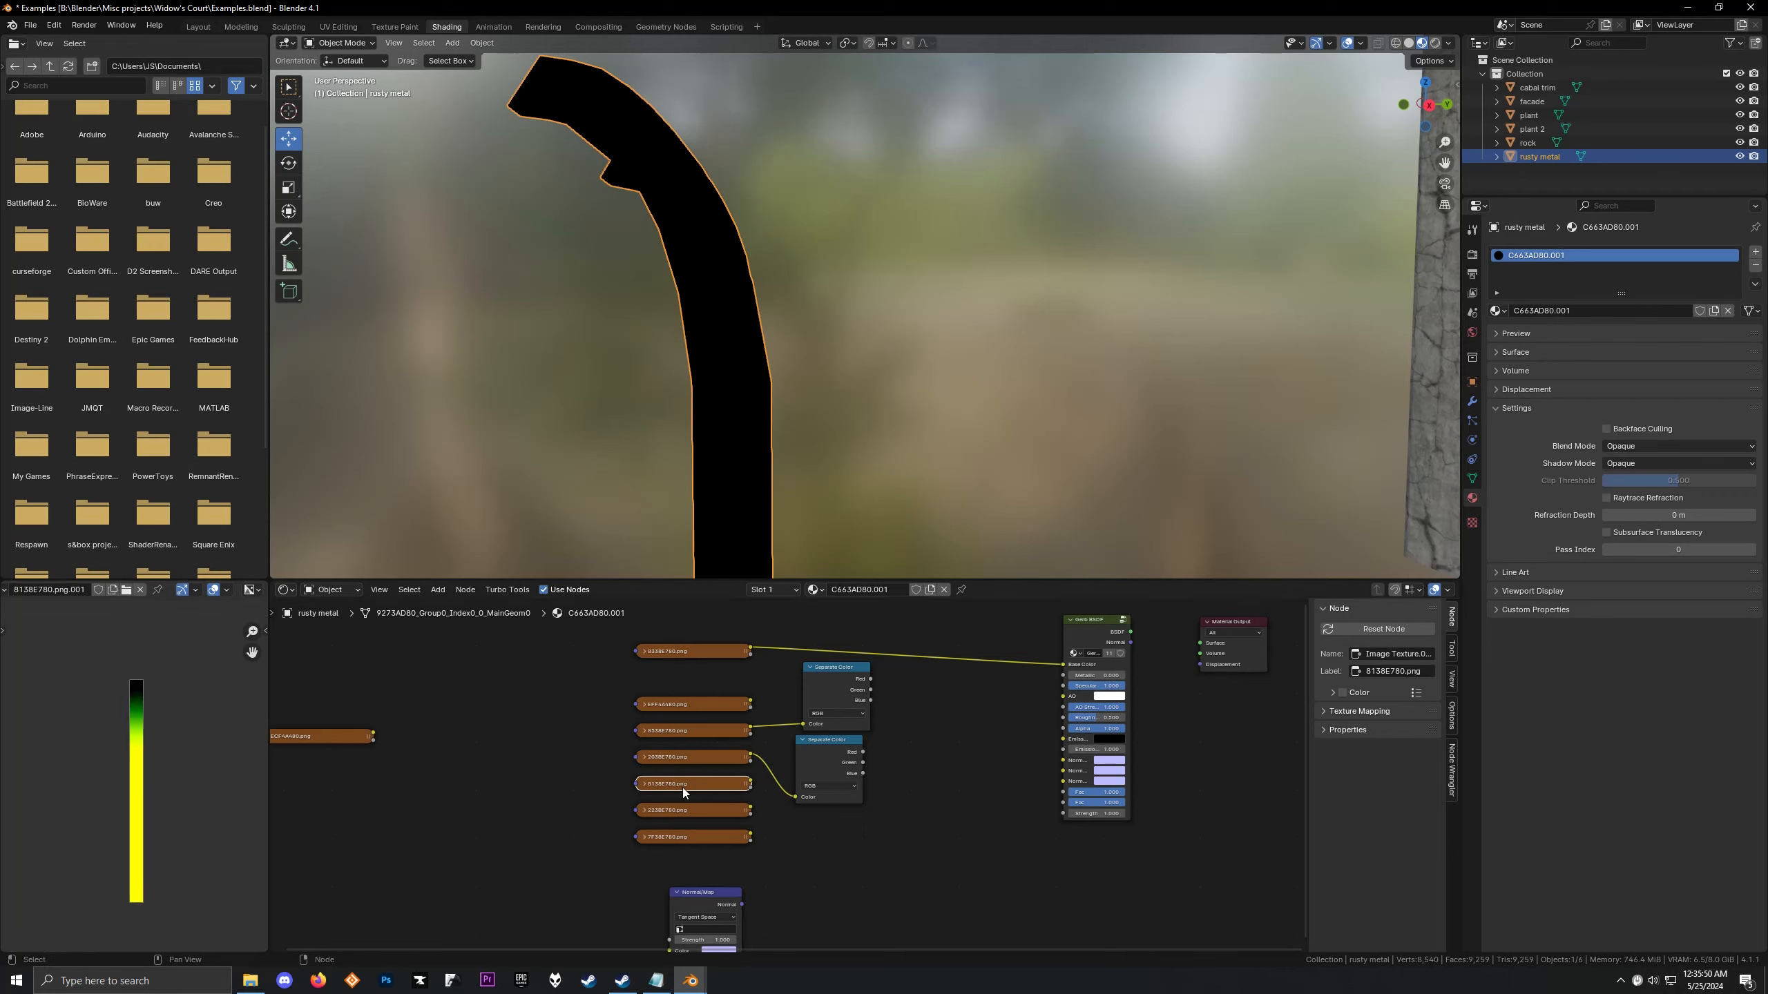
Link 2238E780.png's color to the shader's Normal1 input and inspect the 7F38E780.png texture
click(690, 810)
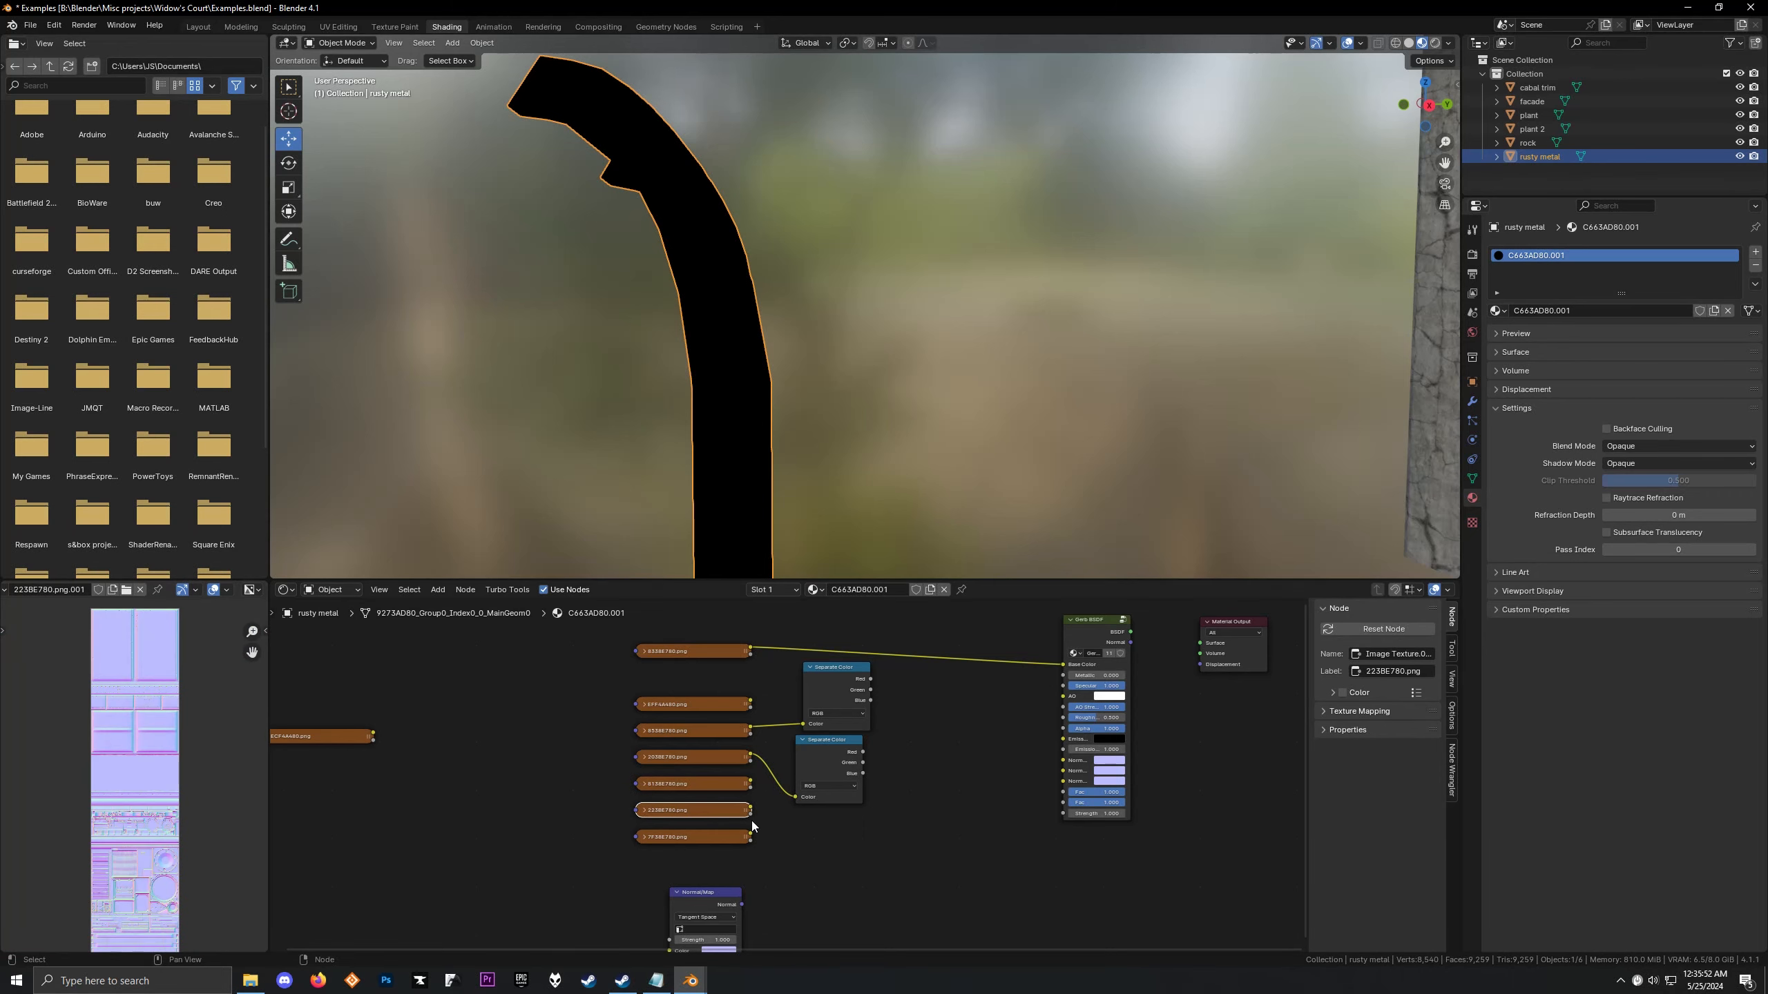
click(698, 837)
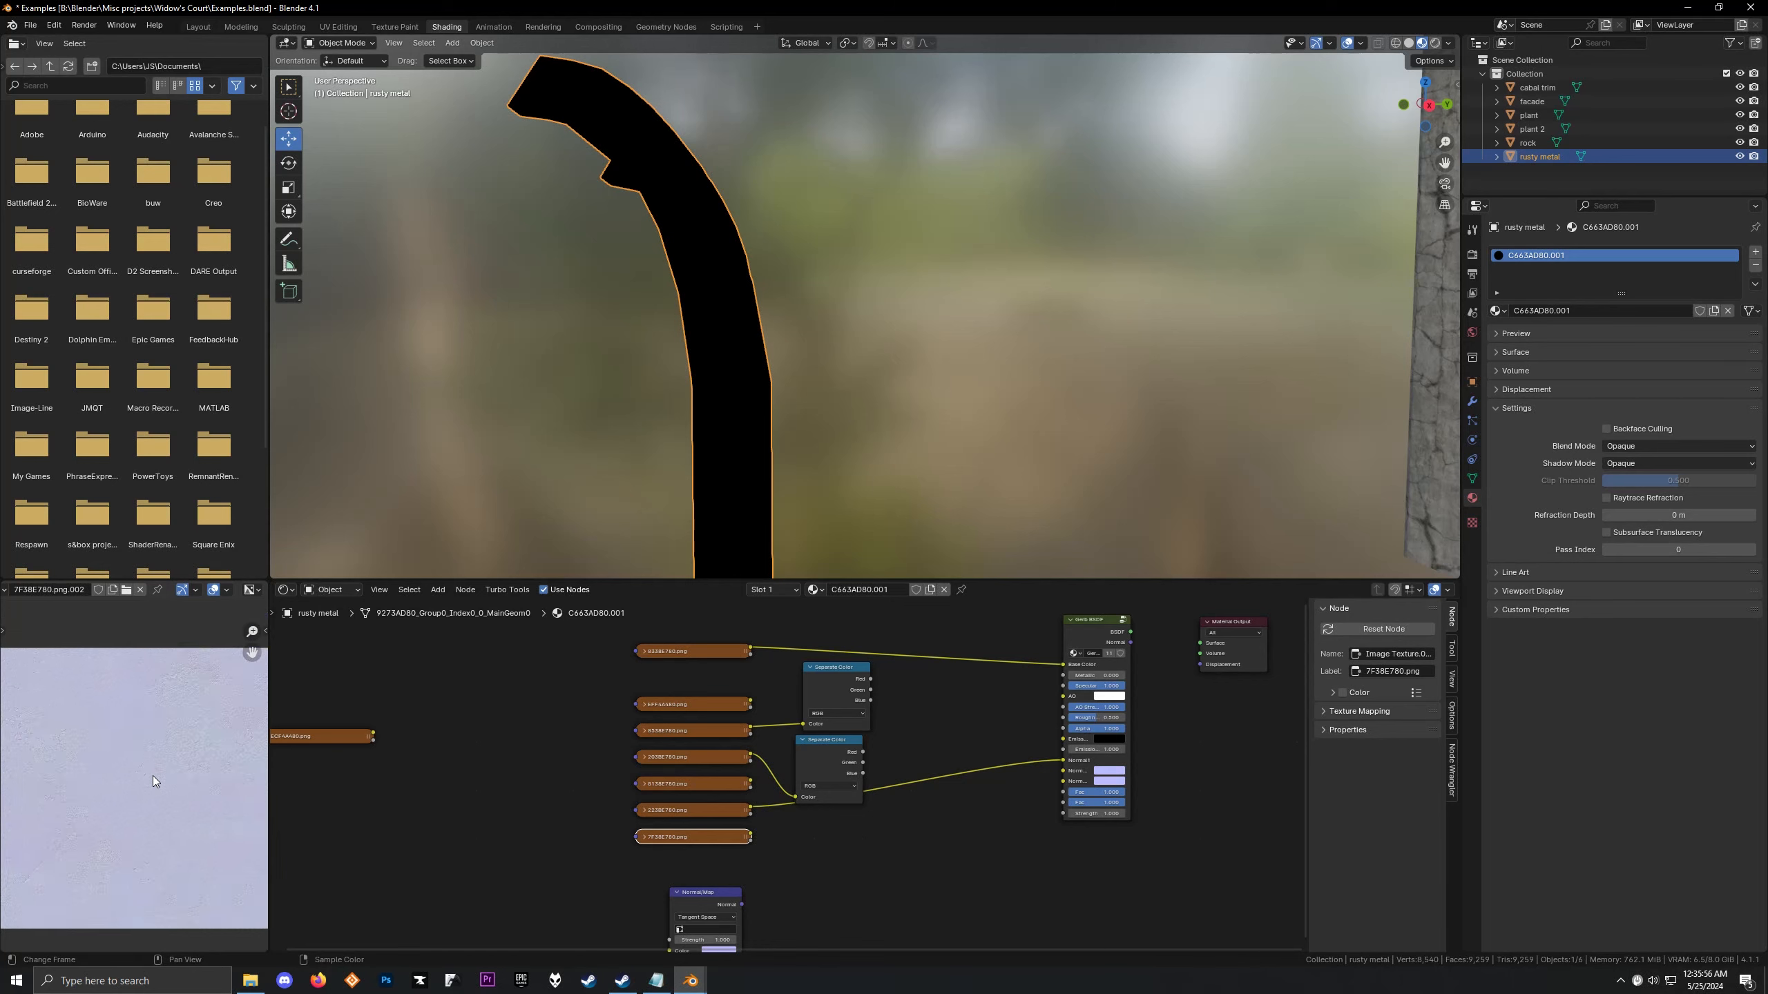
scroll(163, 749, down, 5)
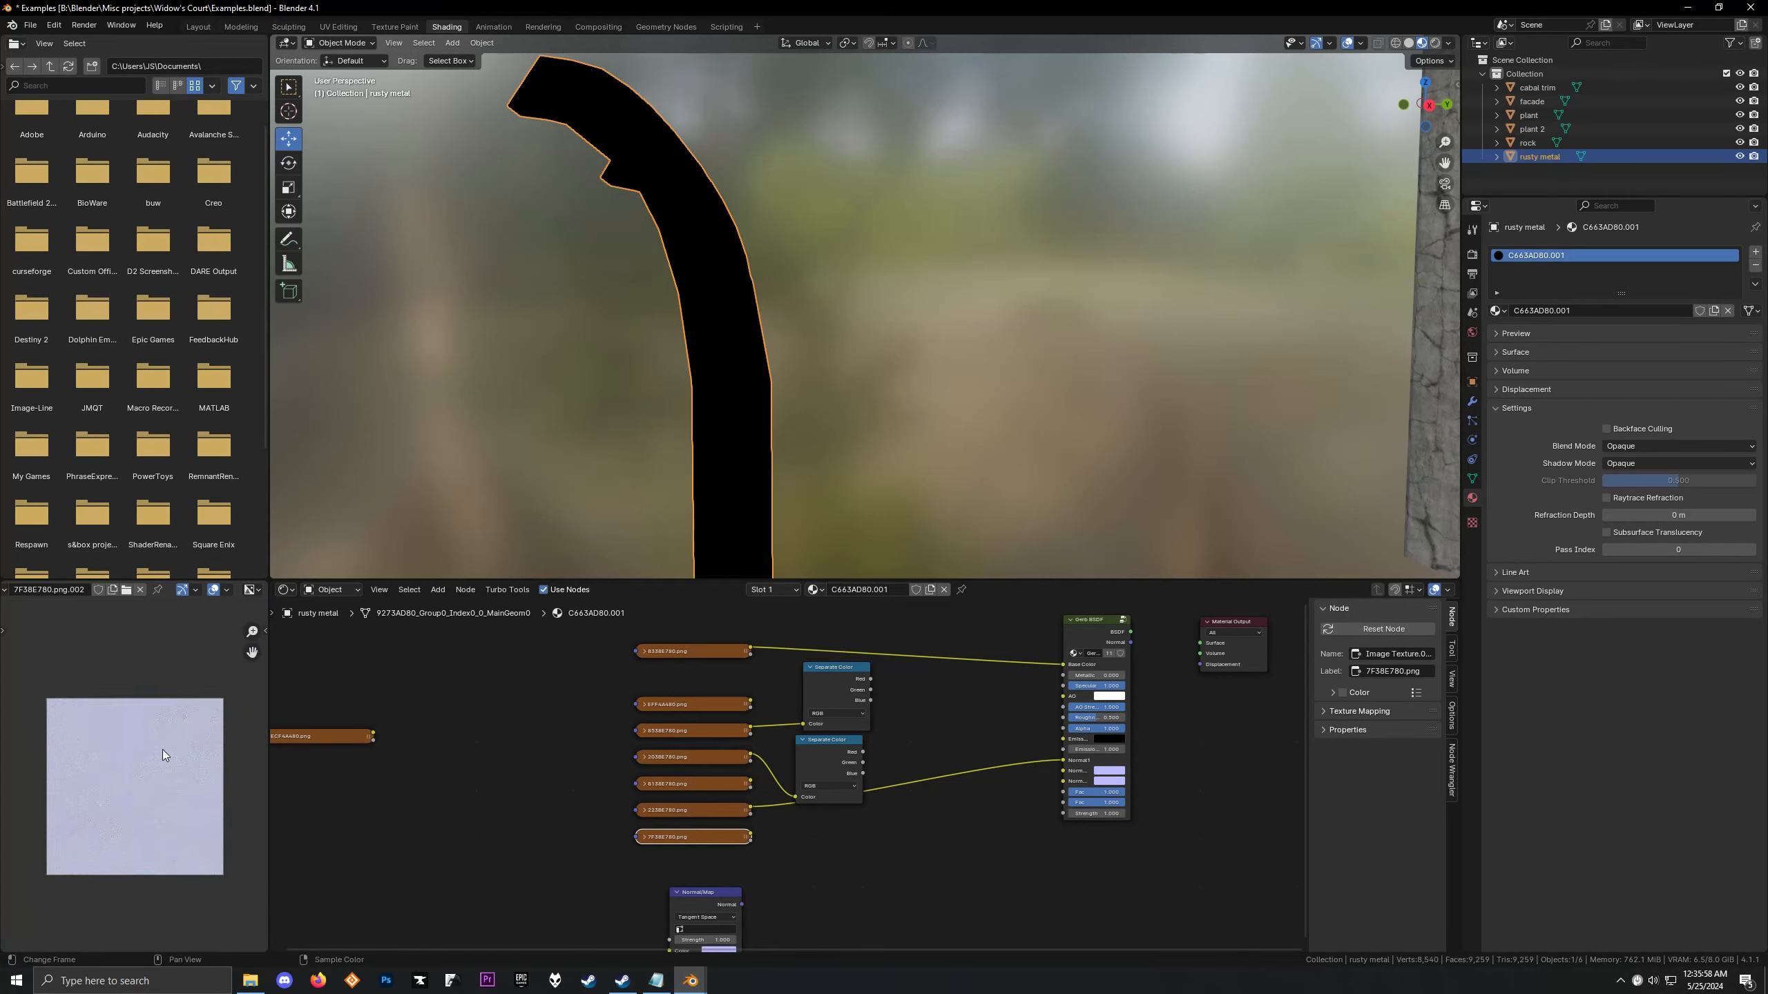
middle_drag(696, 432, 562, 431)
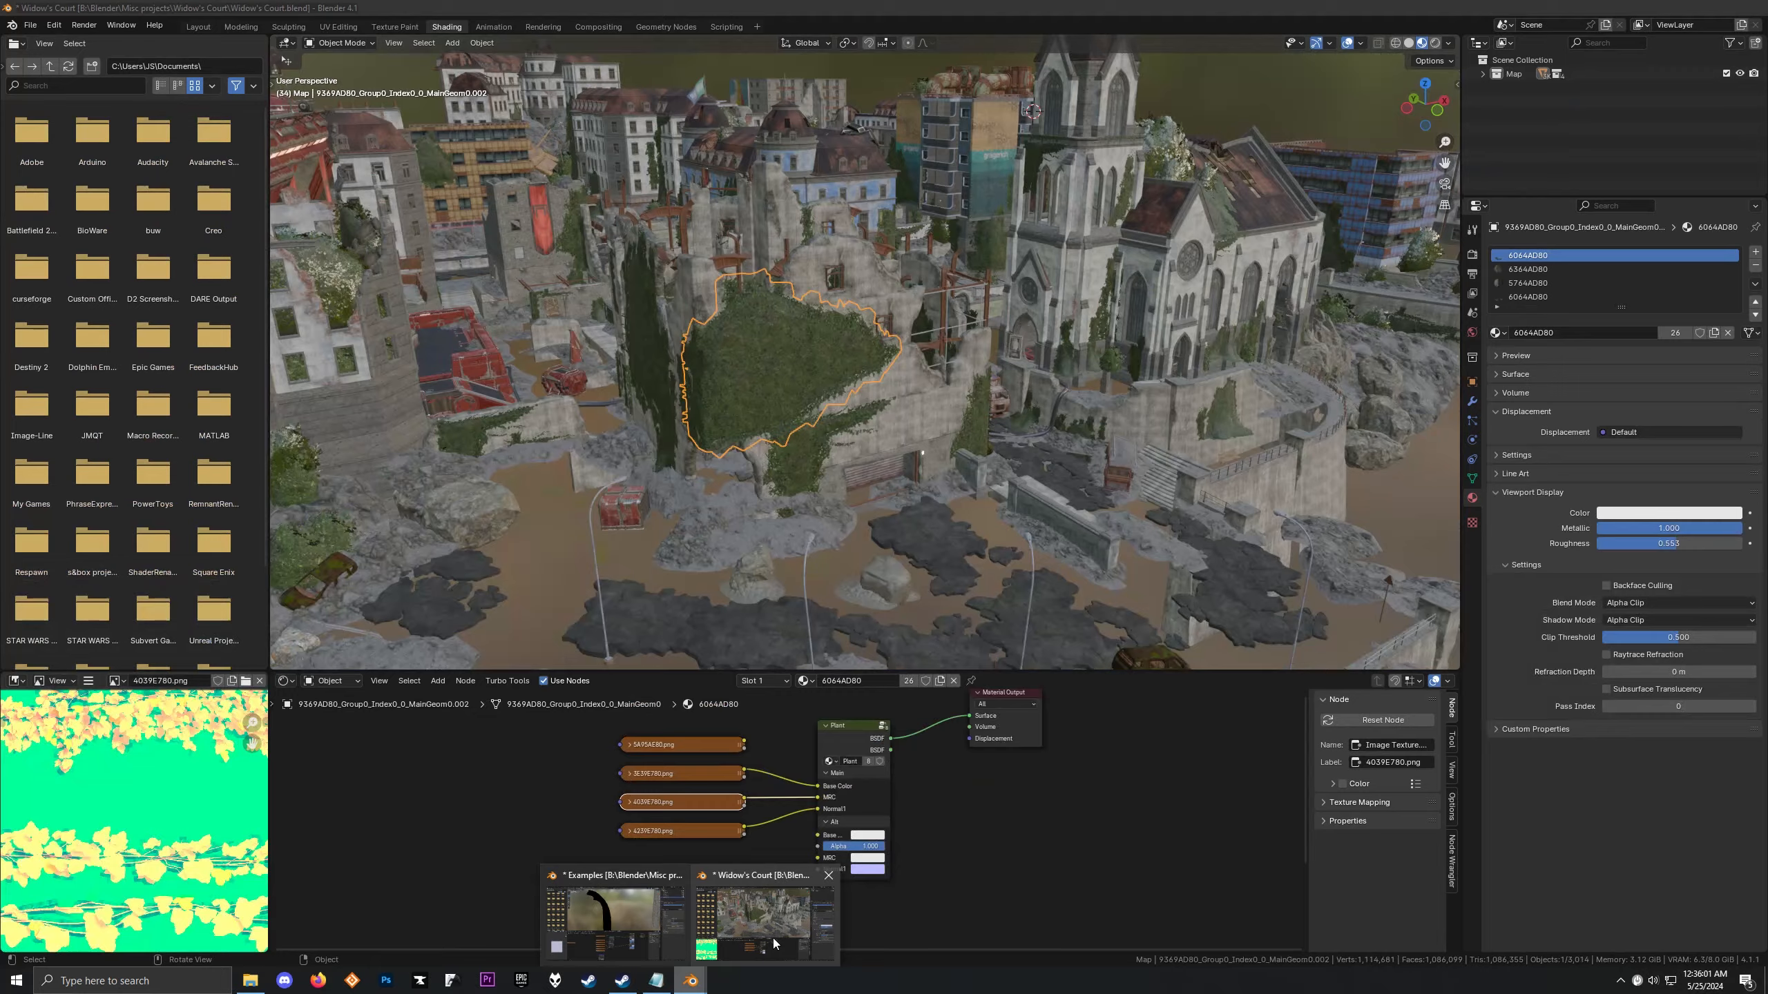
Switch to the Widow's Court file and isolate a curved rusty metal beam from the ruins in local view
click(774, 938)
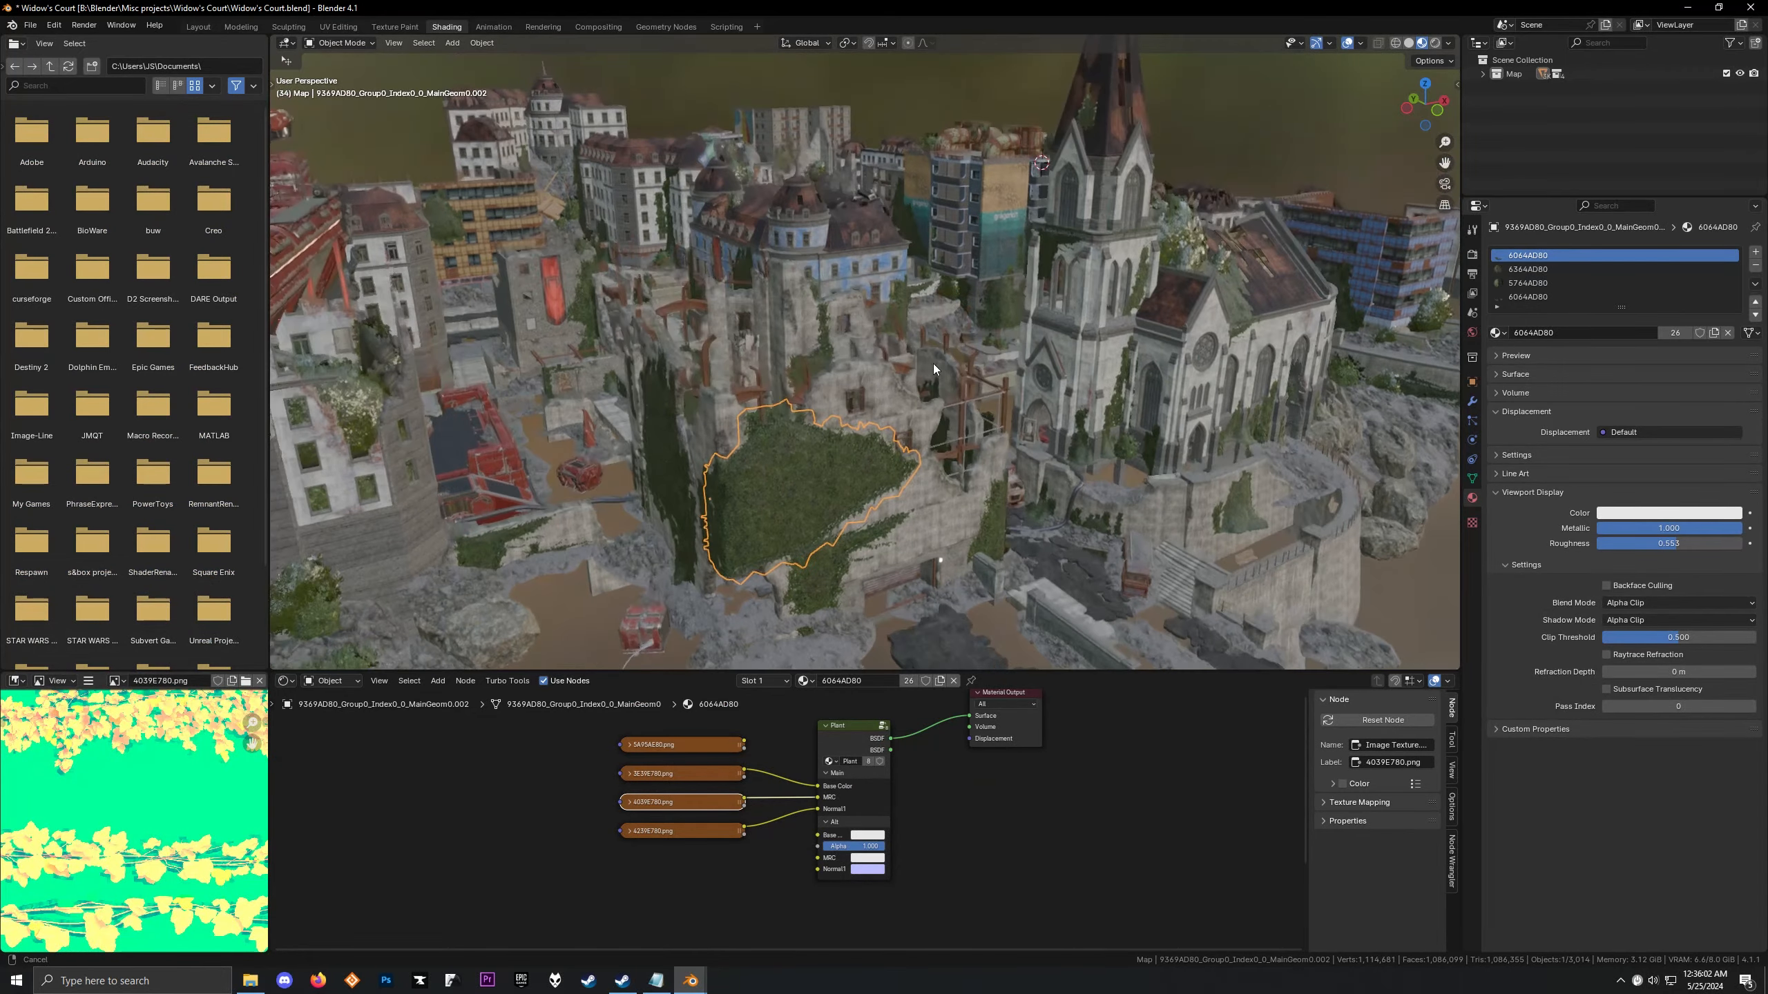
scroll(1044, 349, up, 4)
click(1109, 393)
middle_drag(1109, 394, 950, 369)
key(KP_Divide)
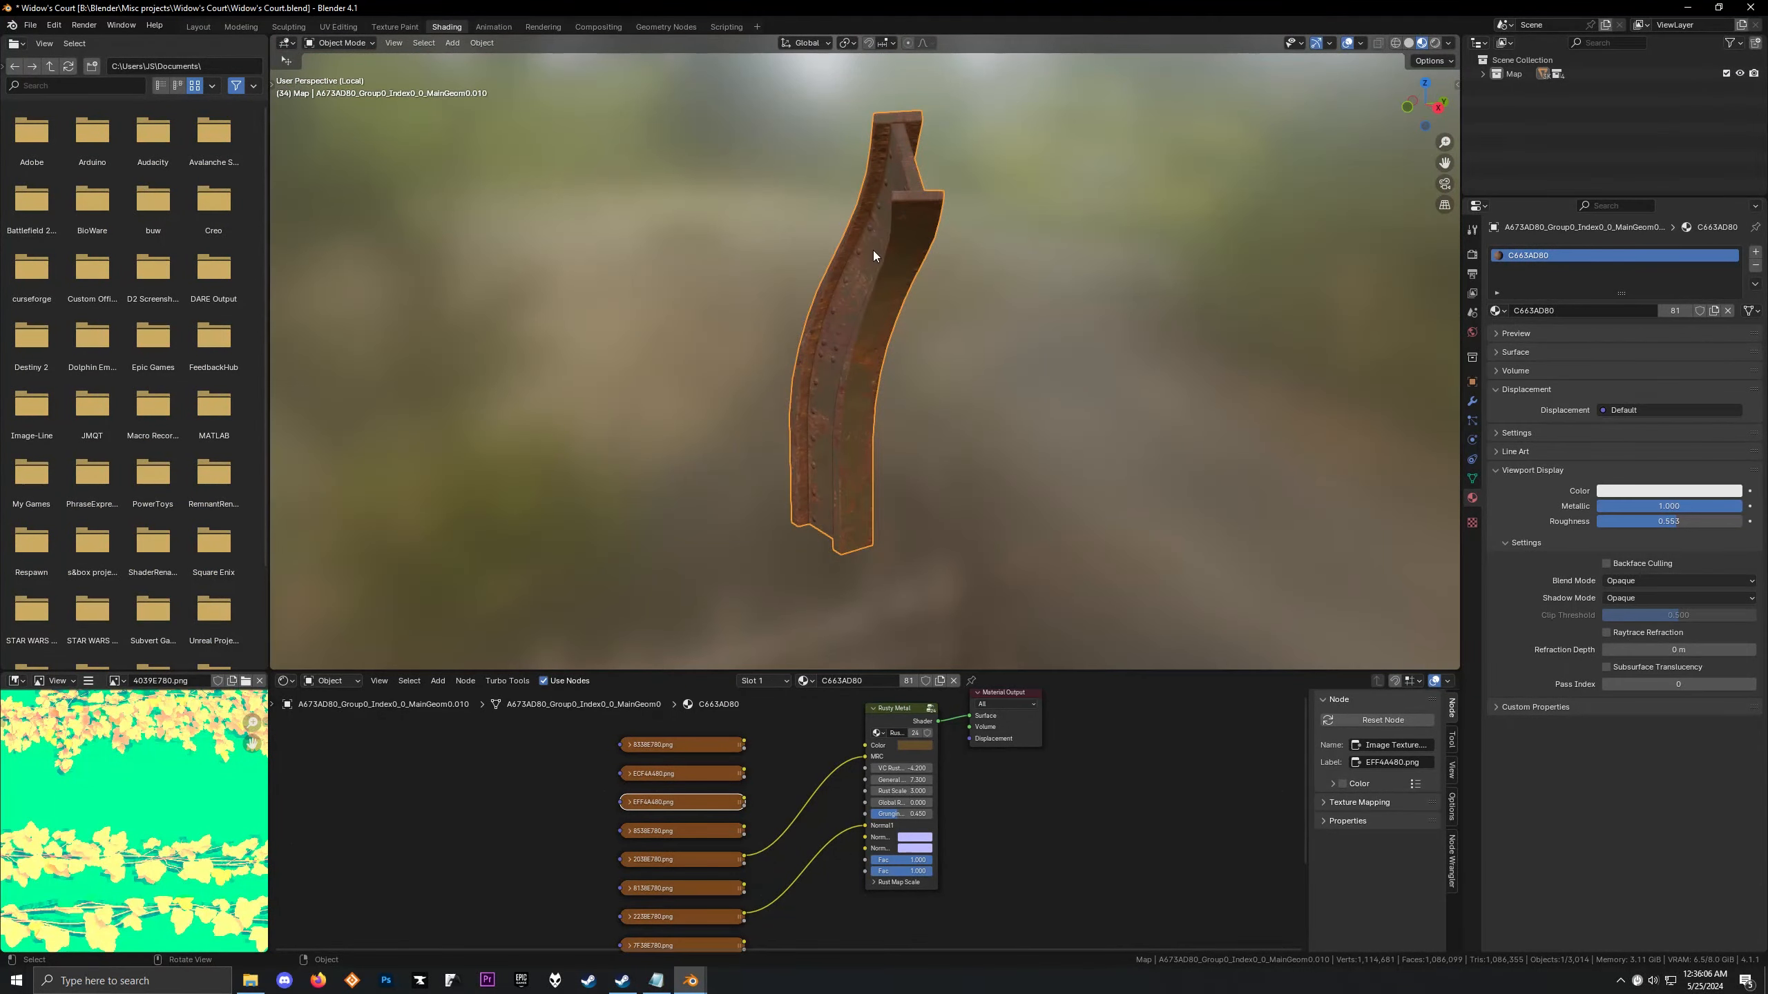
Examine the rust, paint and rivets on the isolated beam from several angles, and select its Rusty Metal group node
scroll(877, 257, up, 5)
middle_drag(947, 249, 899, 271)
scroll(890, 298, down, 2)
scroll(899, 270, up, 6)
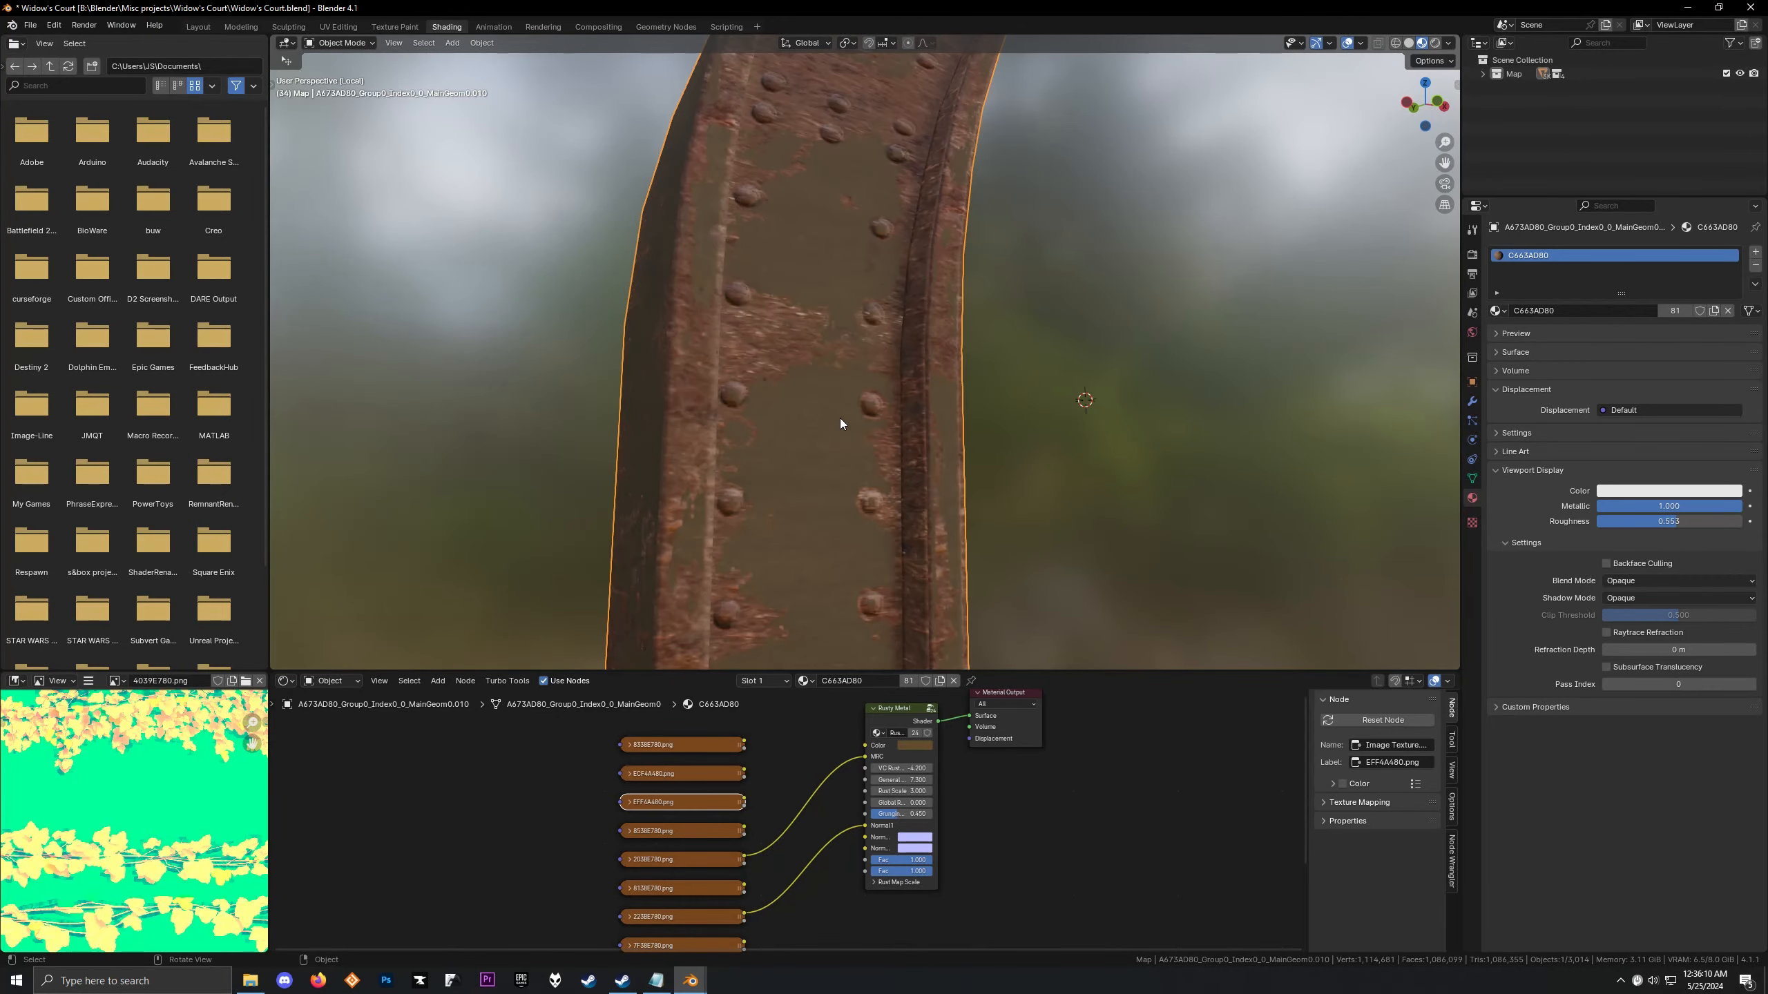
middle_drag(839, 417, 710, 411)
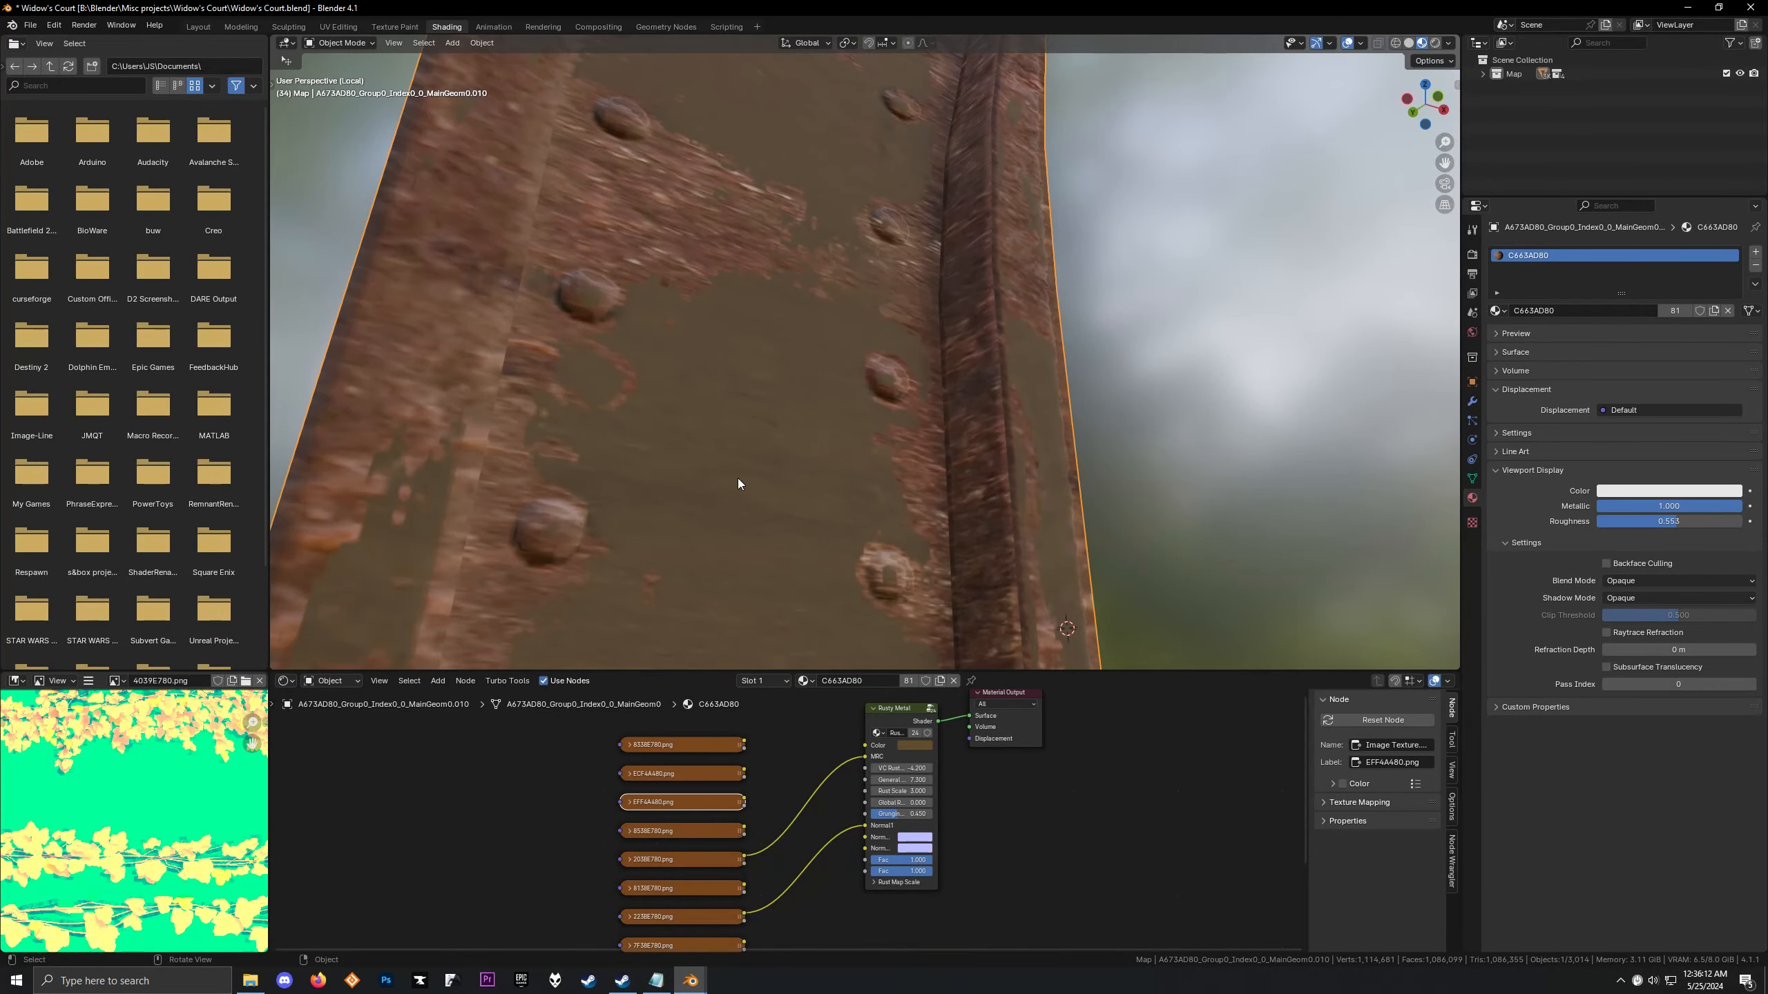
middle_drag(739, 483, 798, 384)
scroll(854, 481, down, 8)
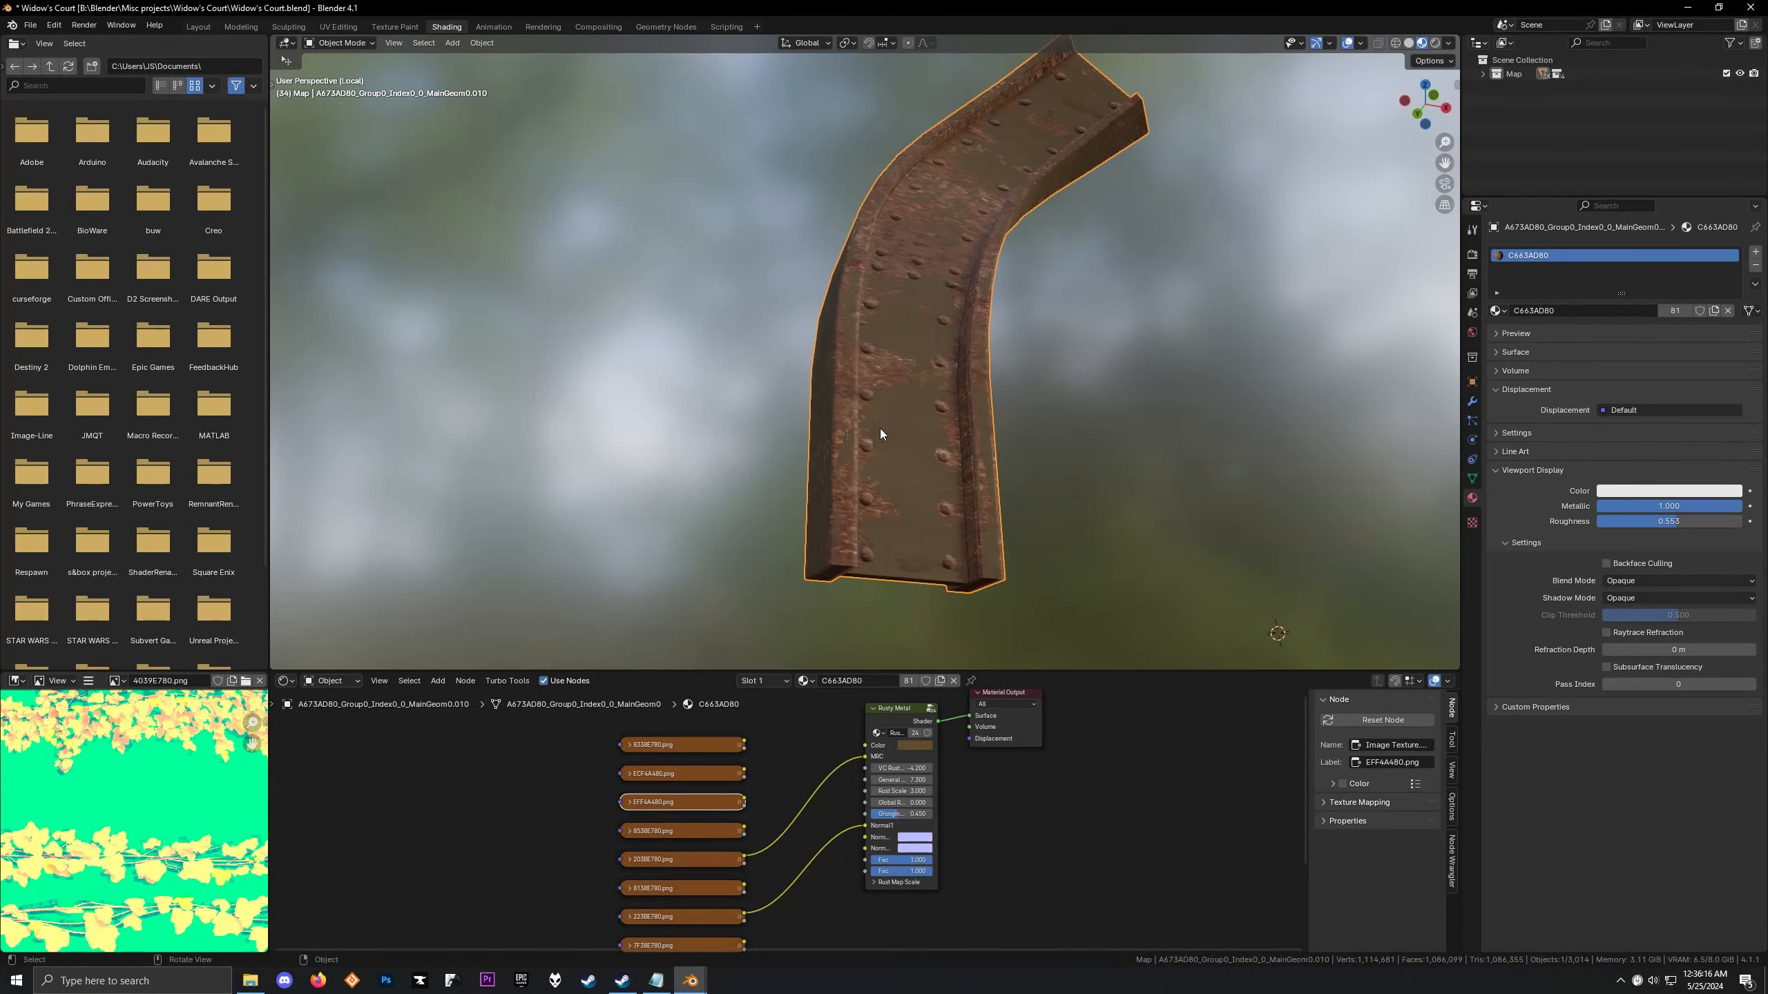
middle_drag(880, 428, 839, 475)
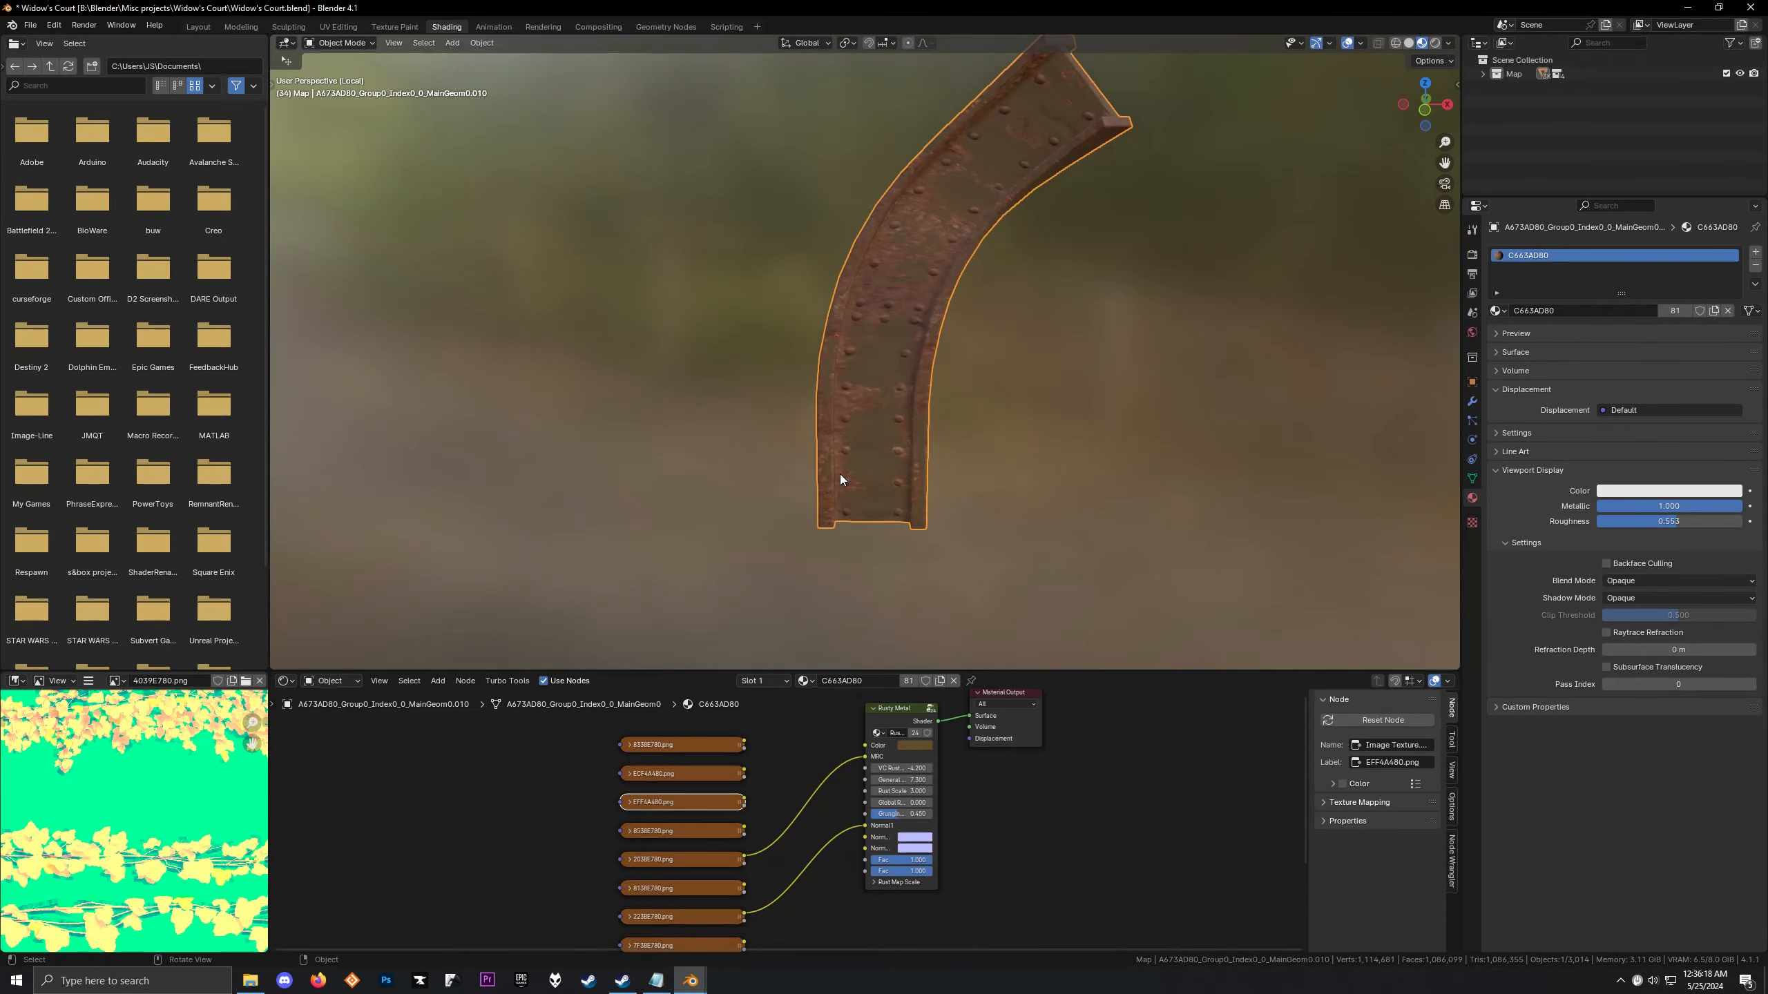
scroll(839, 475, up, 5)
middle_drag(888, 354, 769, 409)
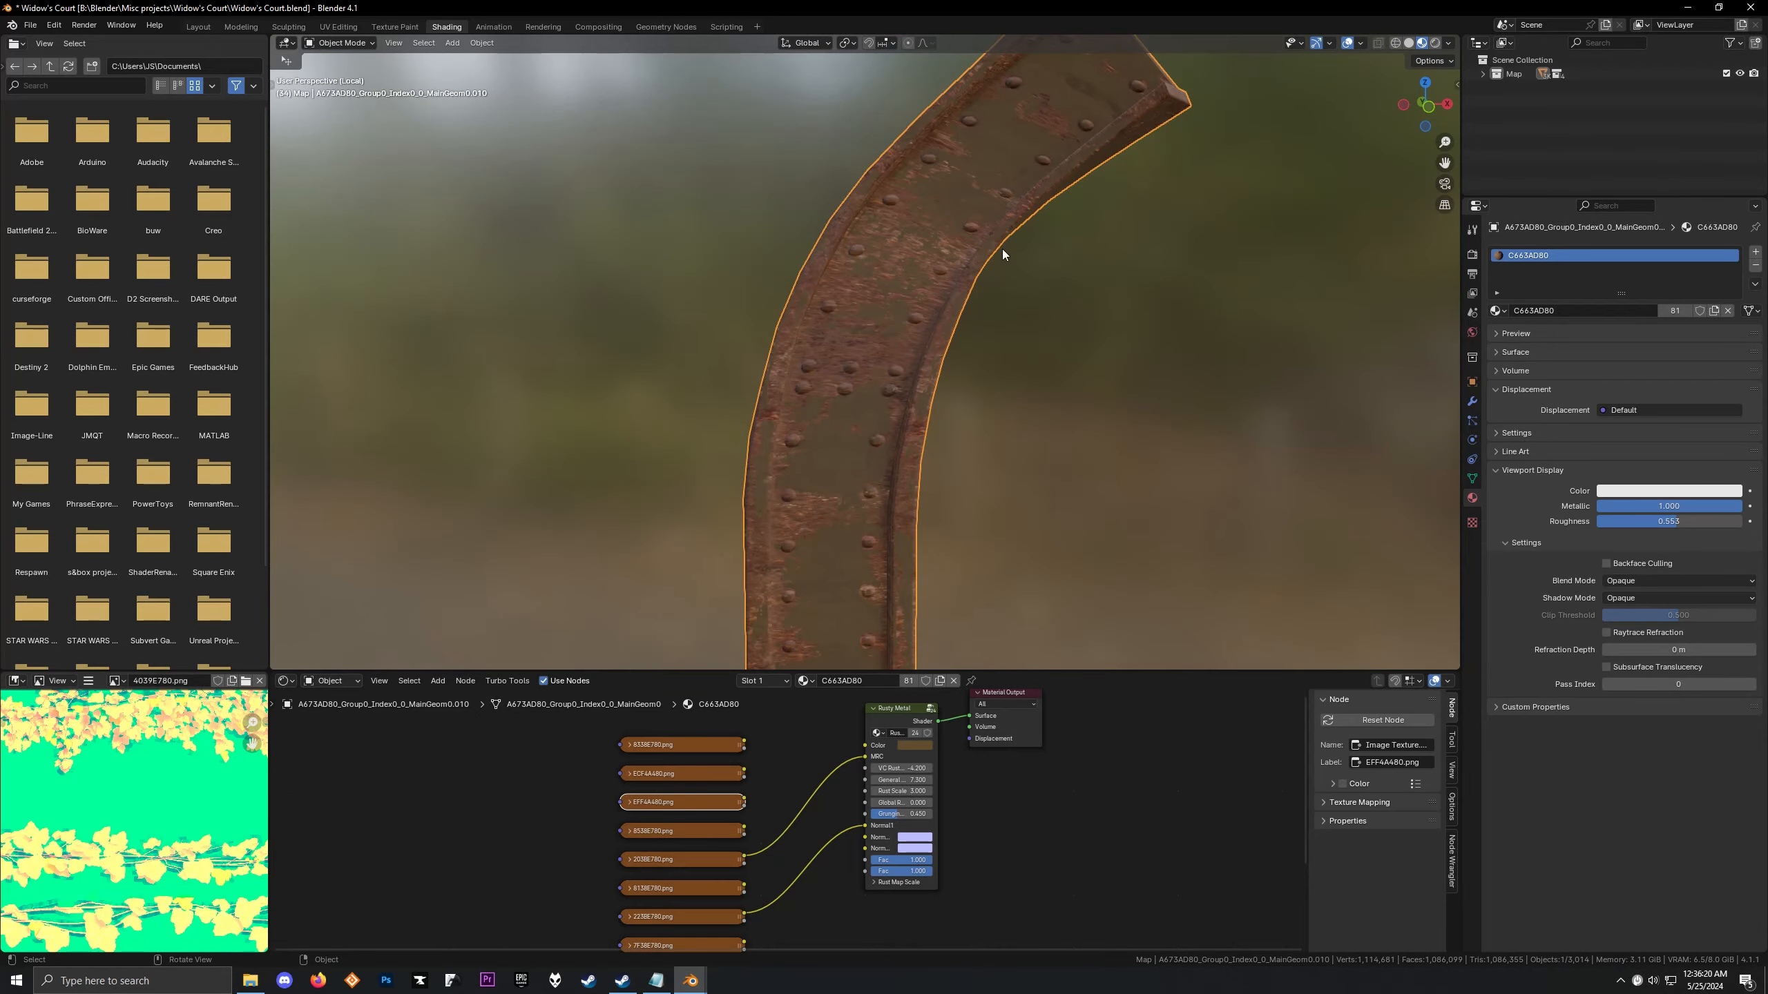
click(887, 718)
Return to the Examples file and align the upper Separate Color node with the one below it
mouse_move(690, 981)
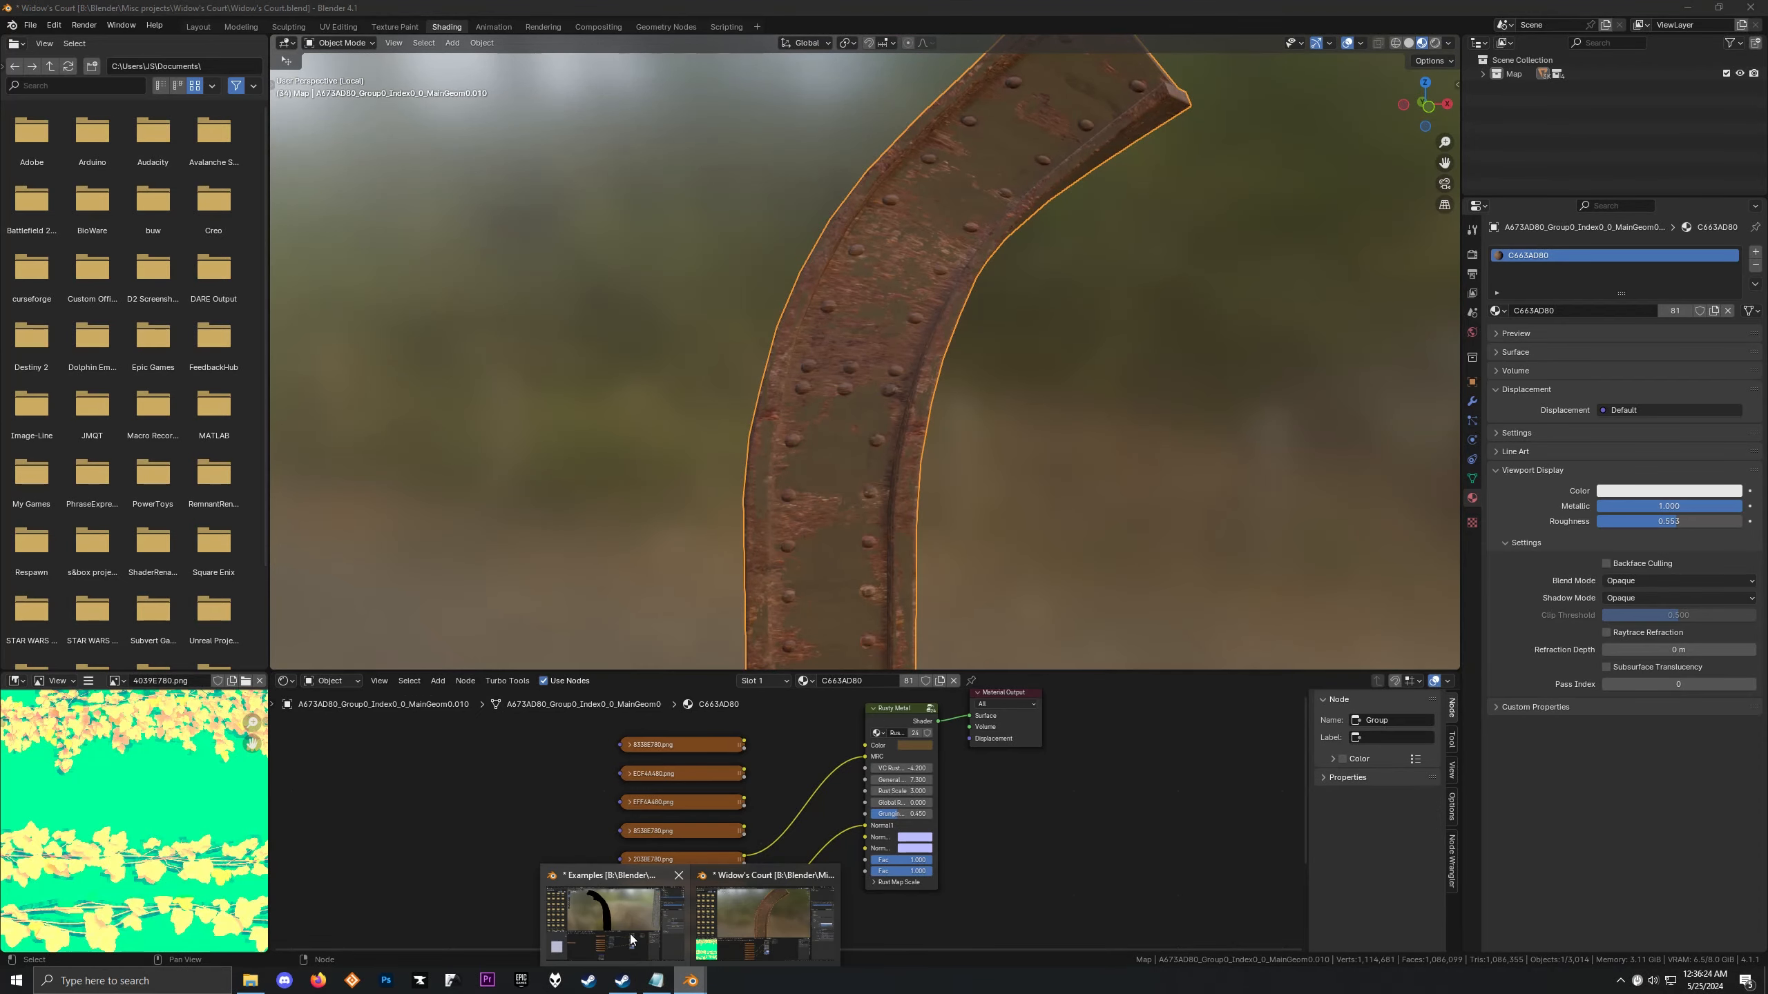
click(630, 934)
middle_drag(821, 480, 854, 453)
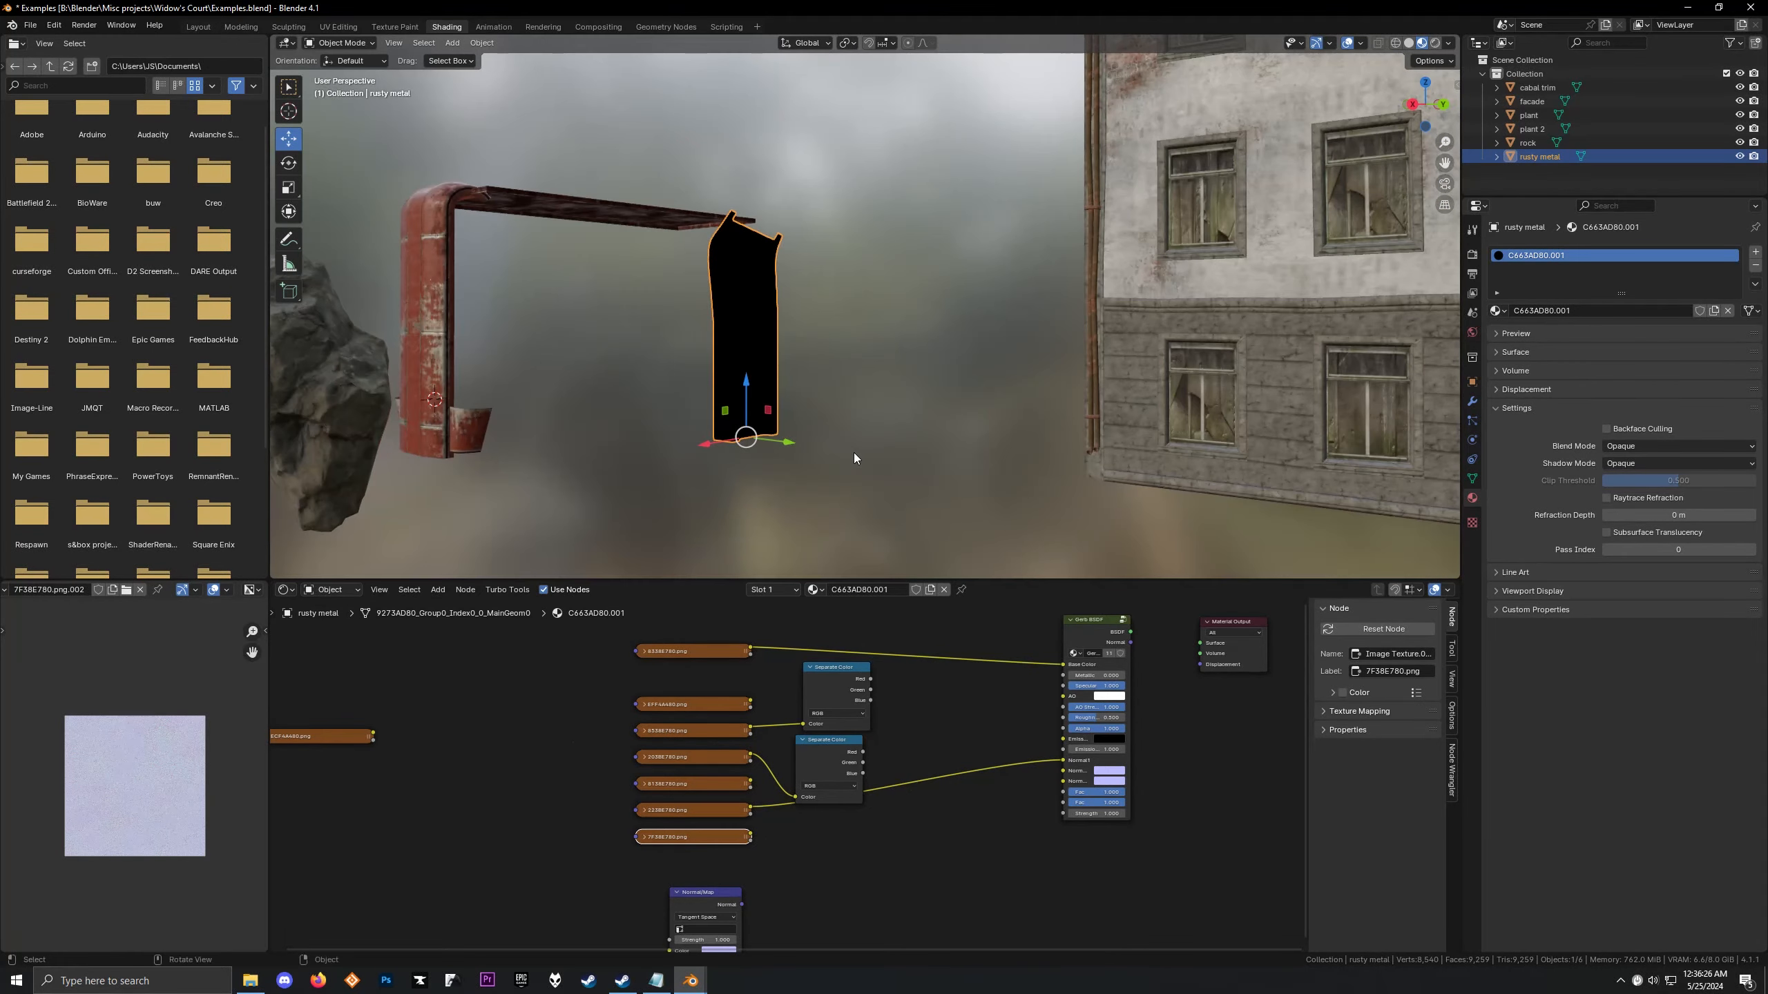
scroll(854, 453, up, 5)
drag(818, 706, 811, 706)
click(831, 757)
scroll(306, 766, up, 1)
scroll(247, 767, up, 3)
scroll(240, 766, down, 4)
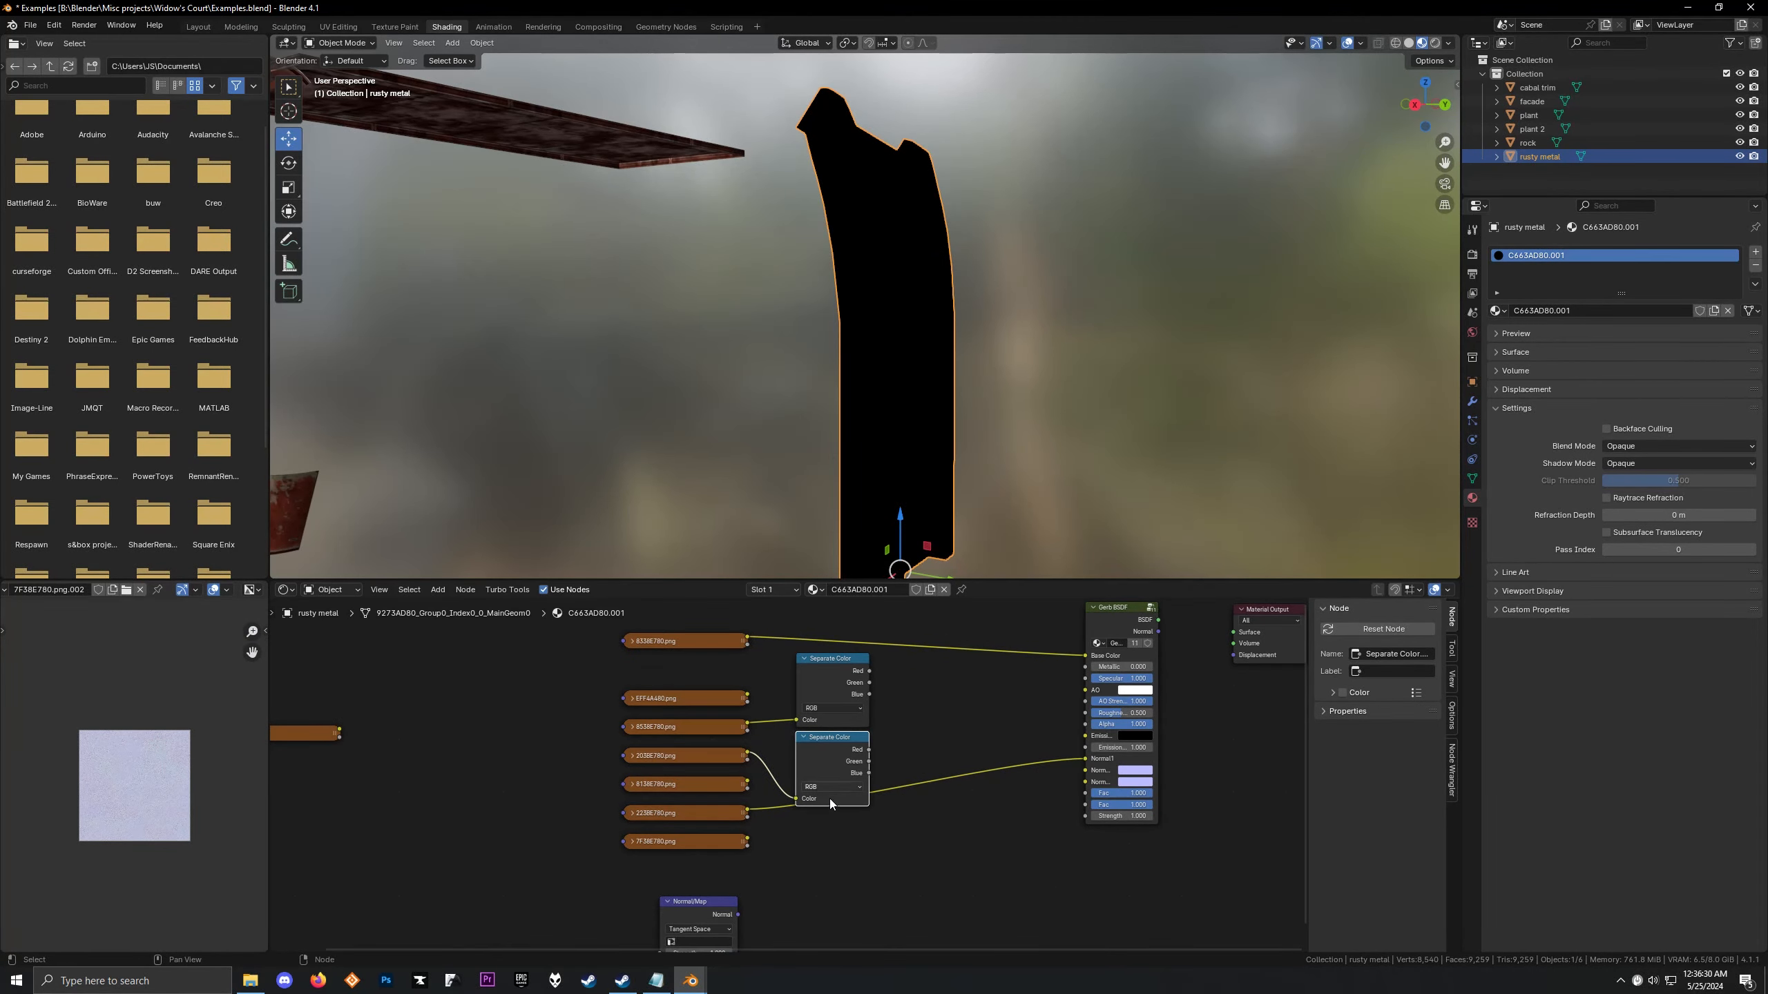
Move the 8338E780.png and 7F38E780.png texture nodes out of the column and stack them together on the side away from the shader
click(710, 840)
scroll(177, 762, up, 4)
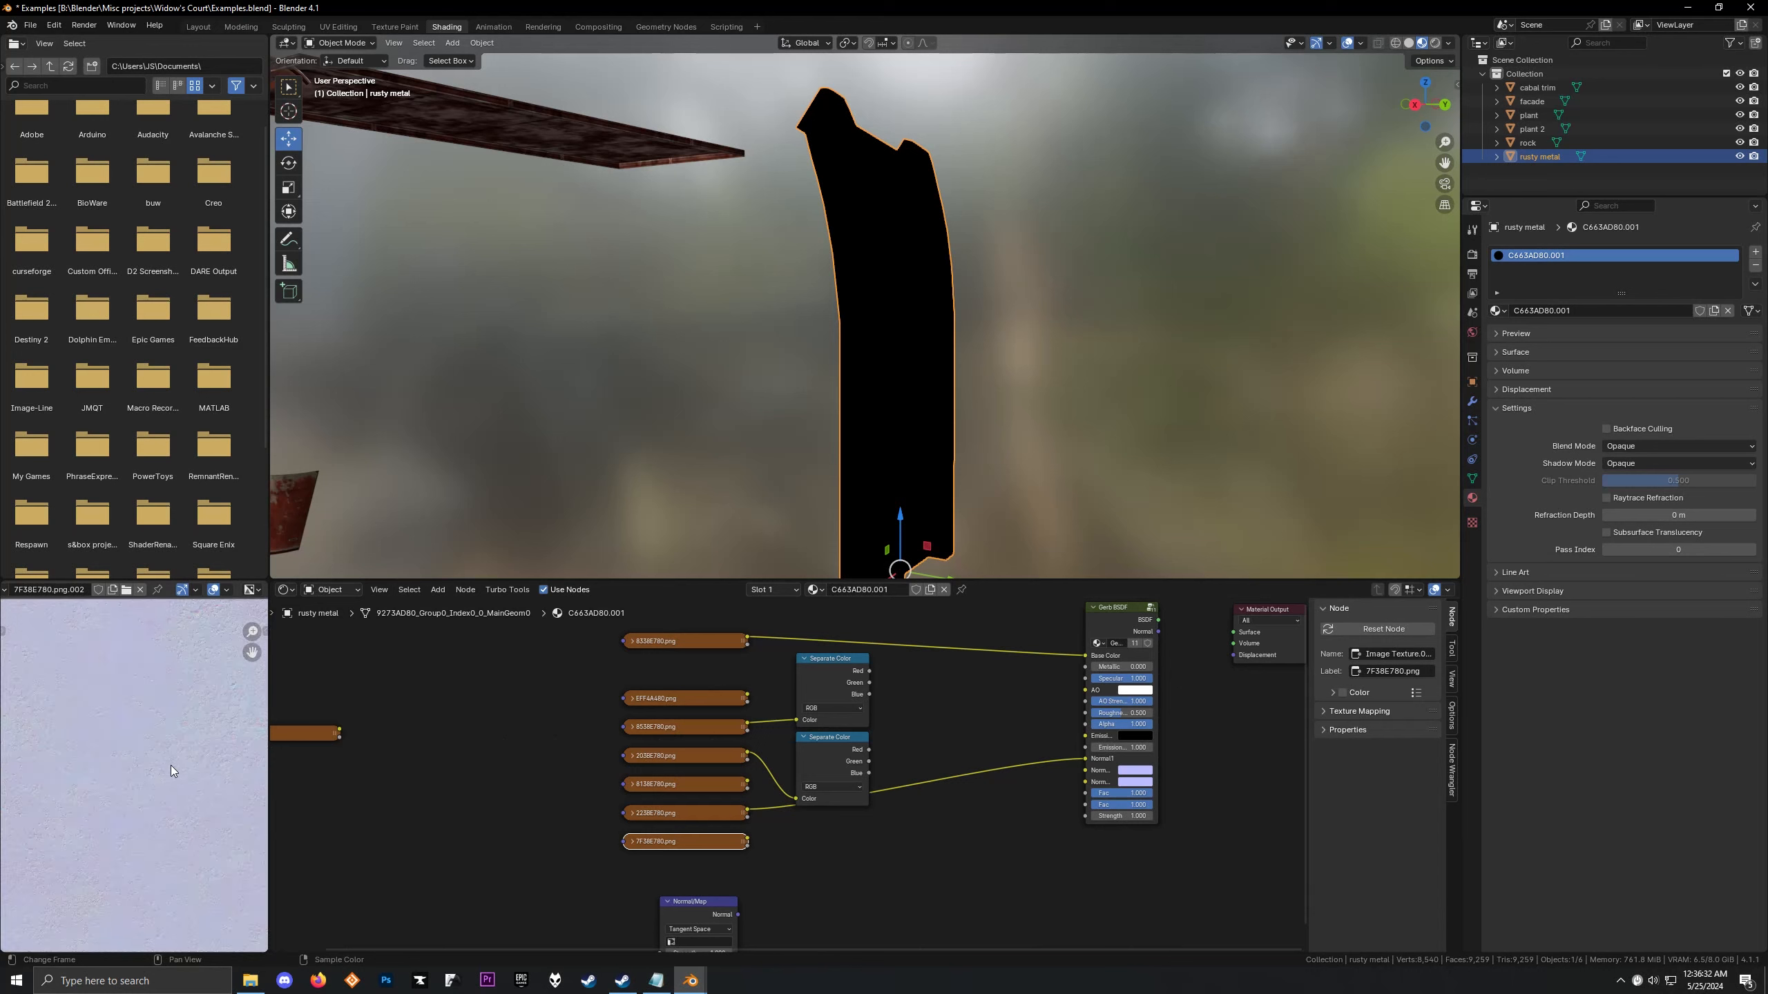
click(685, 639)
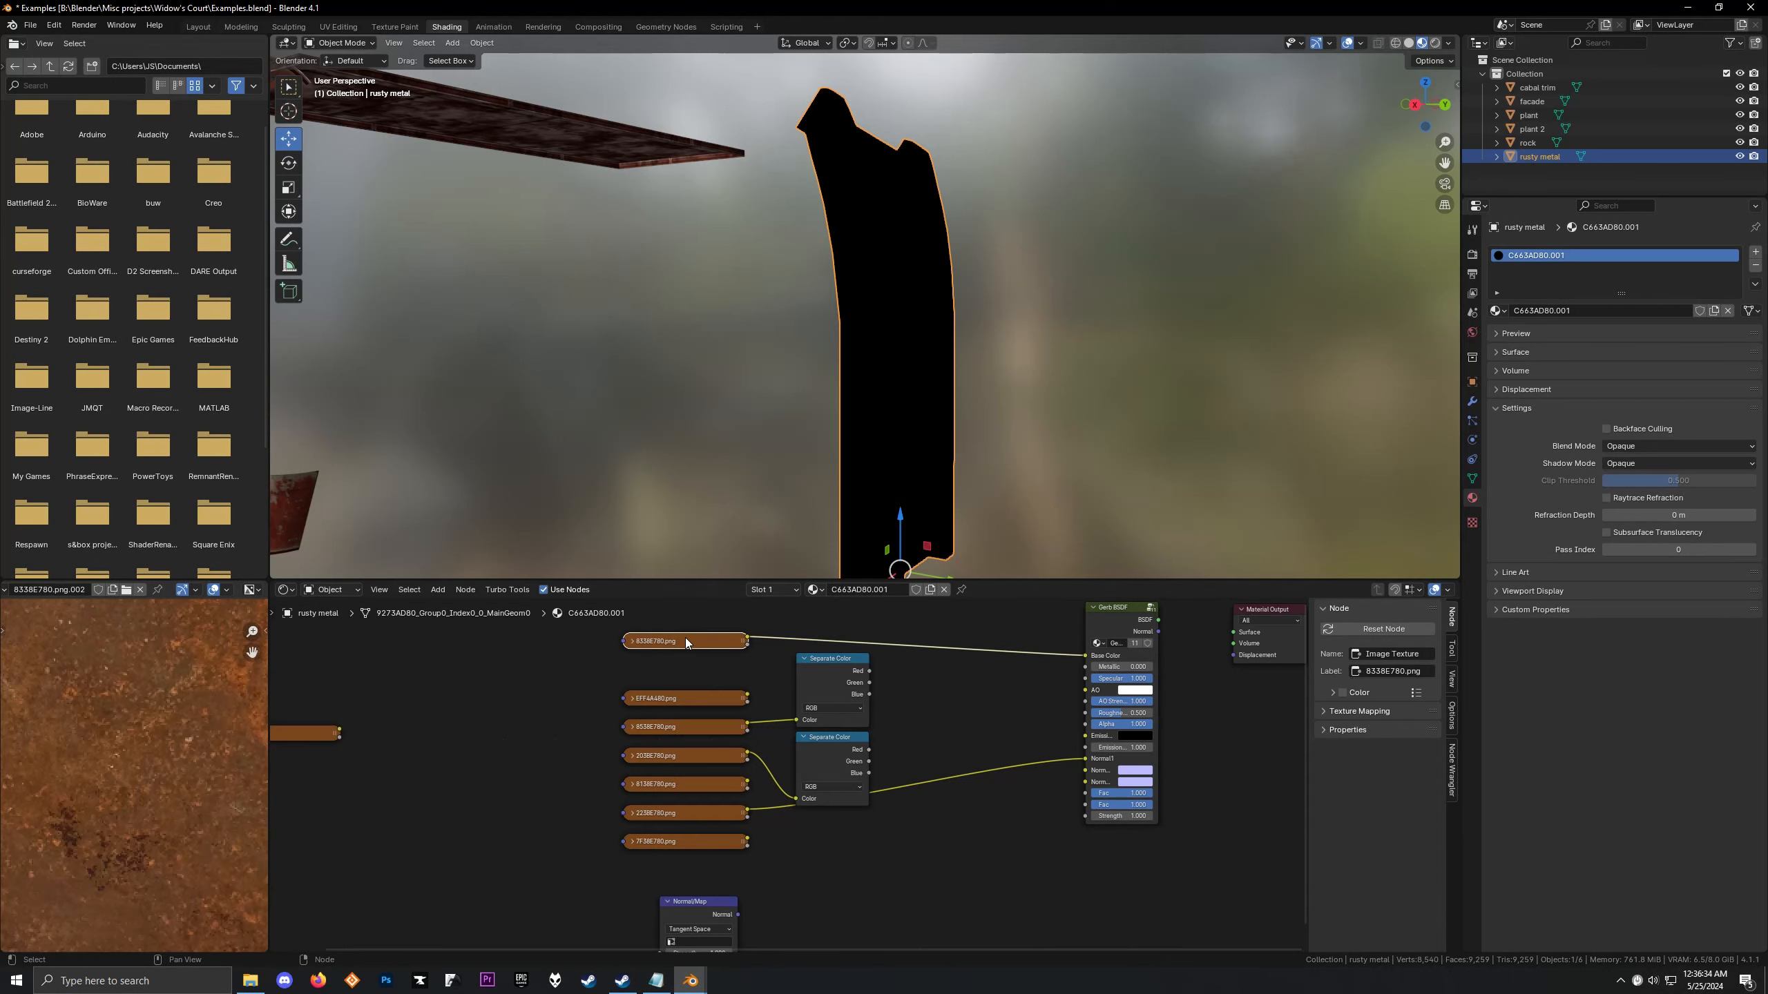
drag(685, 638, 429, 658)
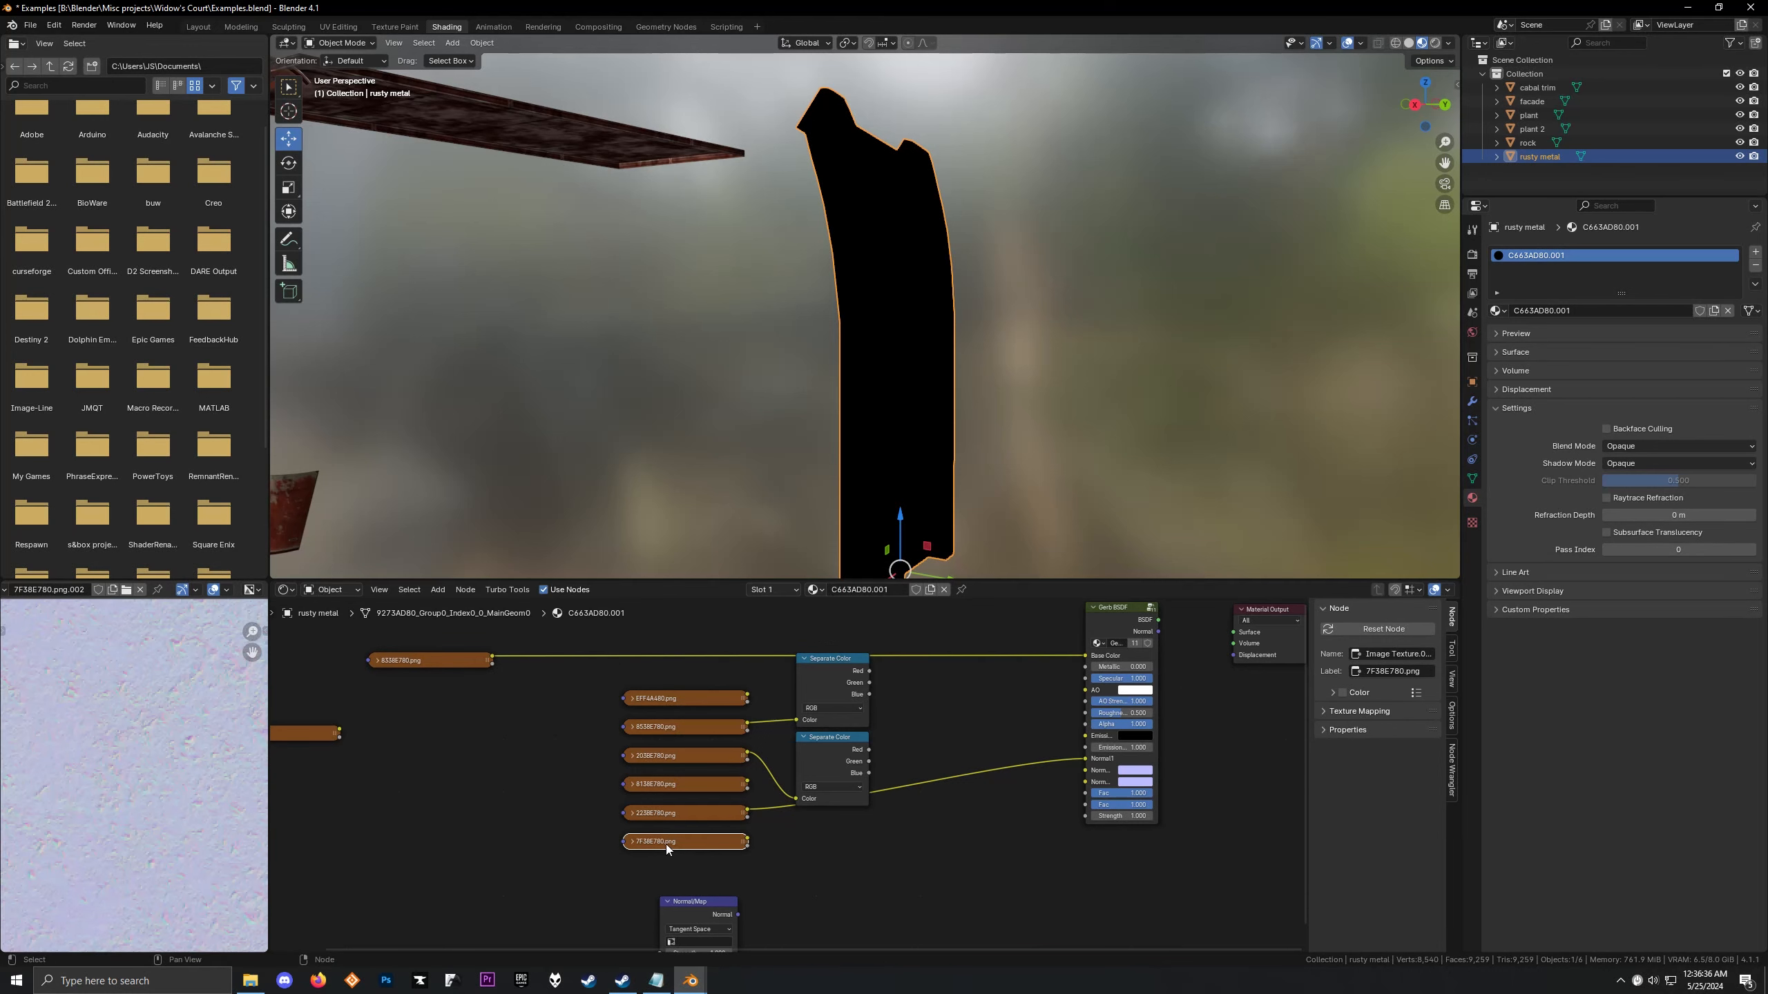
drag(665, 844, 389, 684)
click(401, 658)
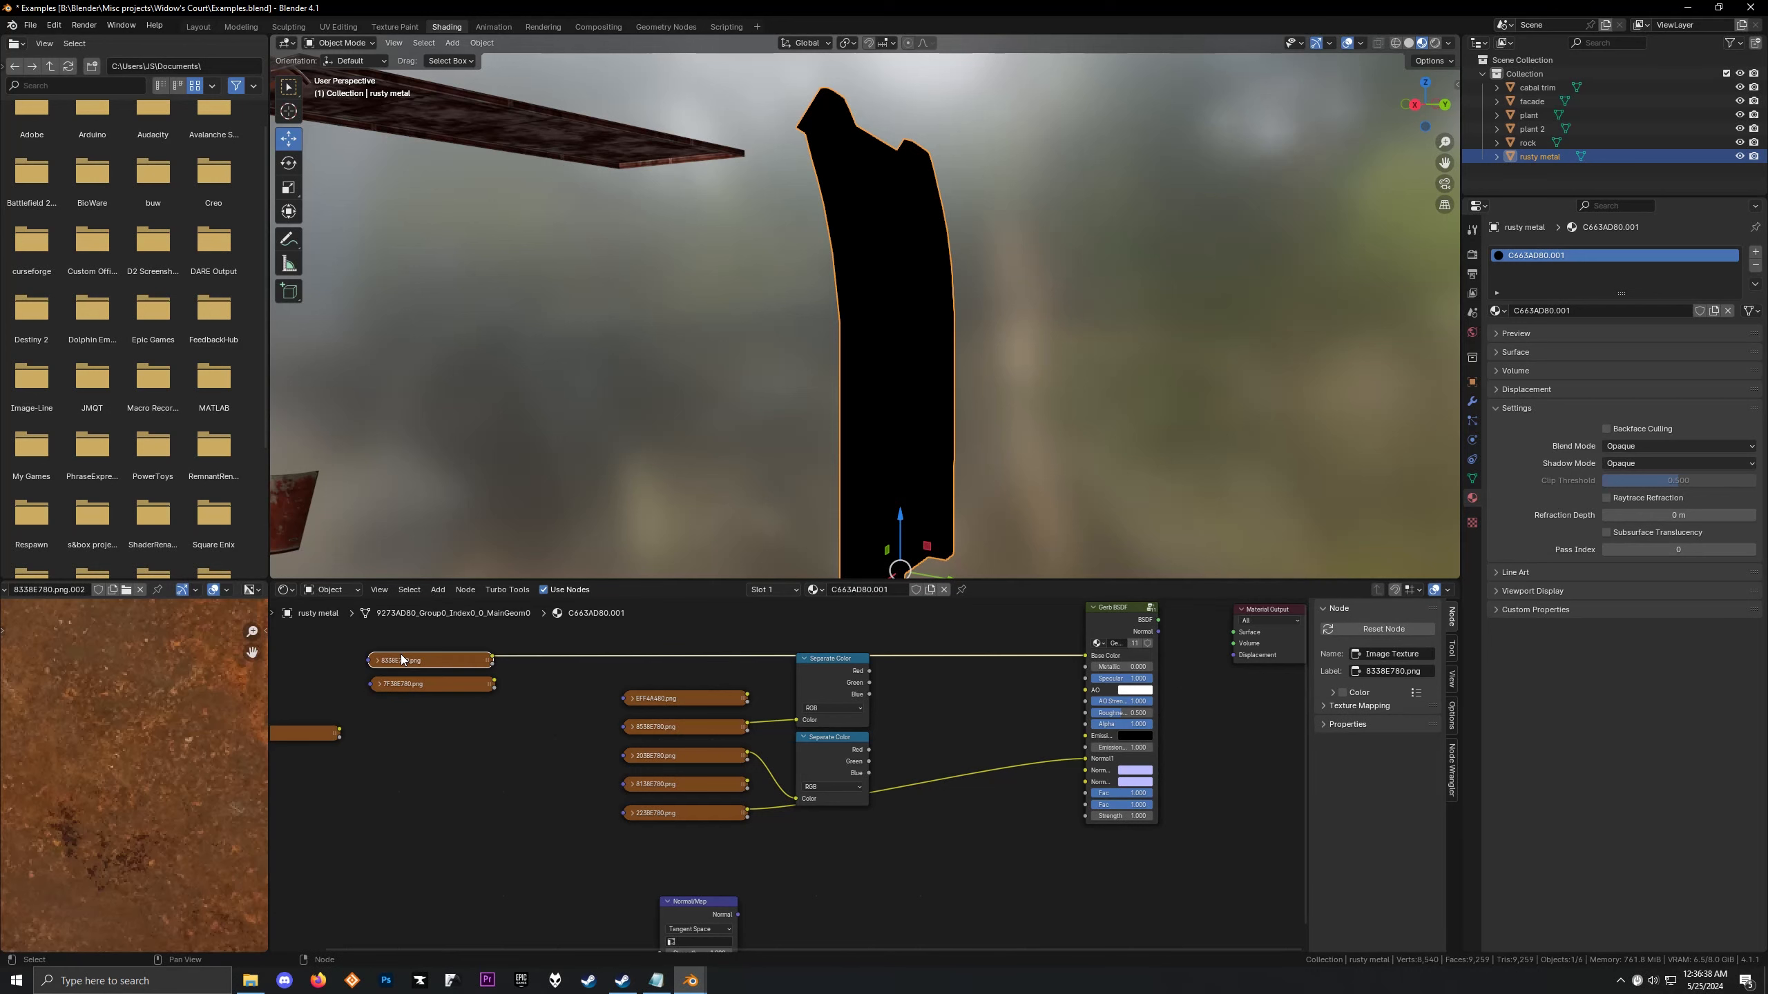
Examine the textures remaining in the column: EFF4A480.png, 8538E780.png, 2038E780.png, 8138E780.png and 2238E780.png
click(672, 698)
click(679, 723)
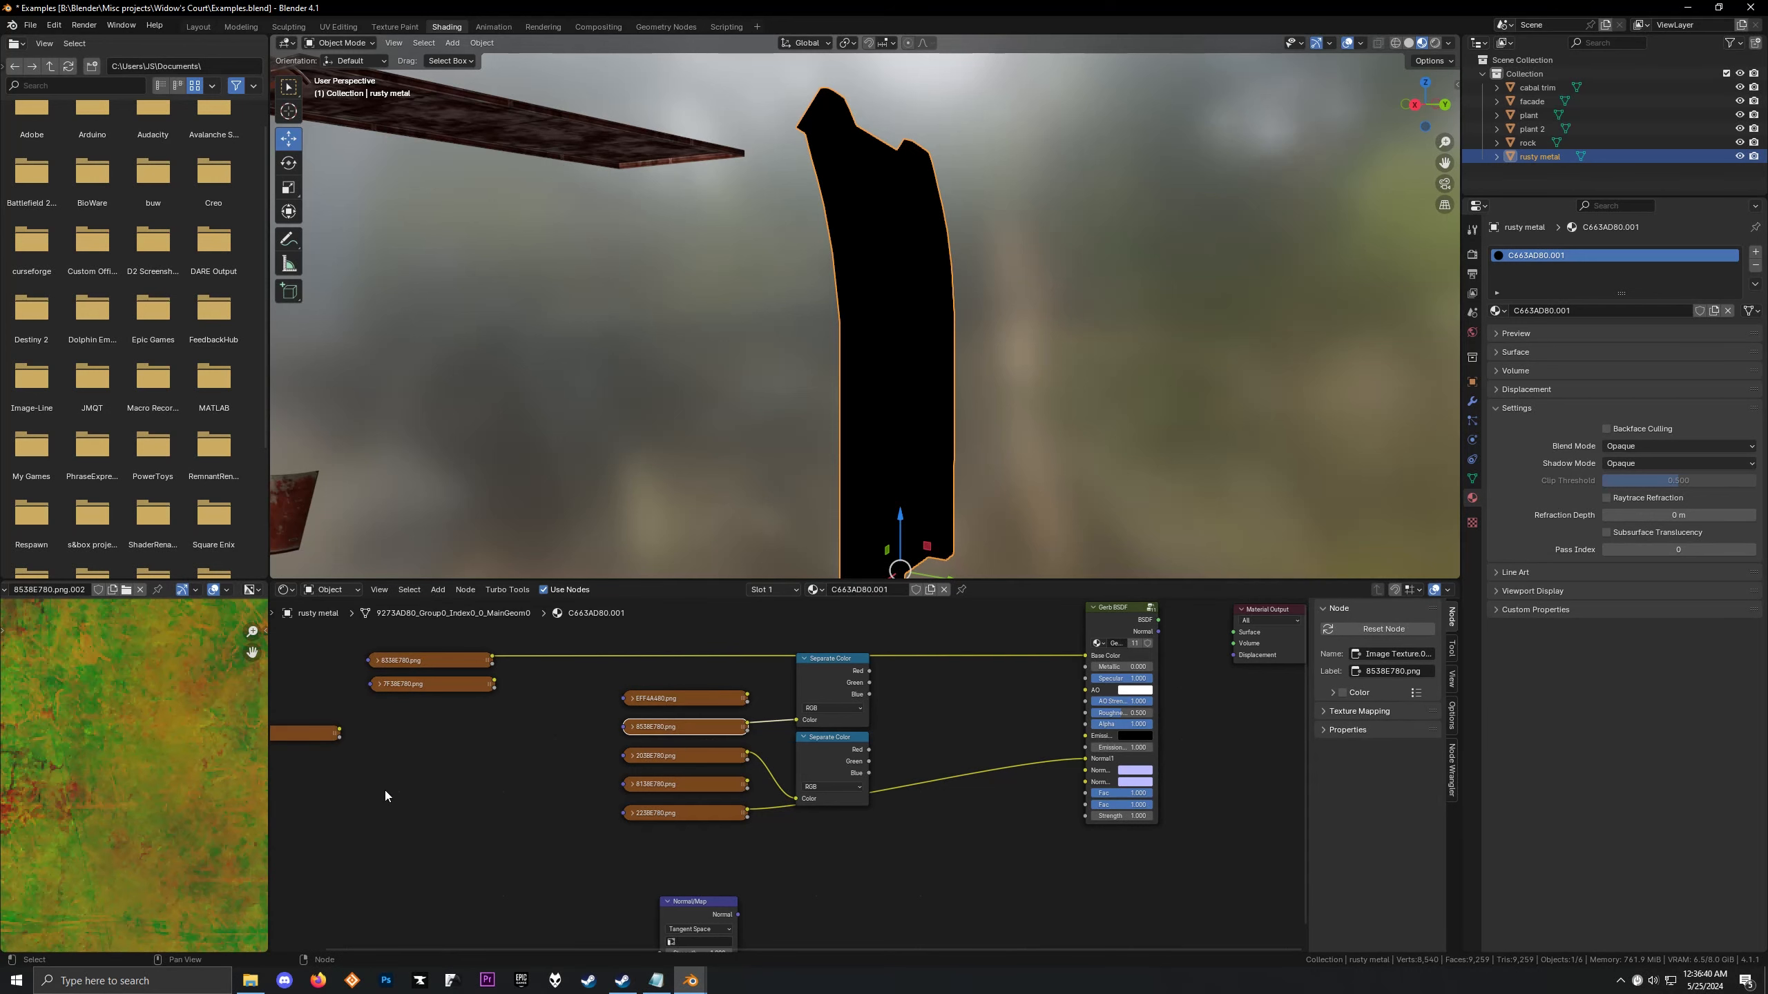
scroll(147, 791, down, 1)
scroll(146, 789, down, 1)
click(709, 756)
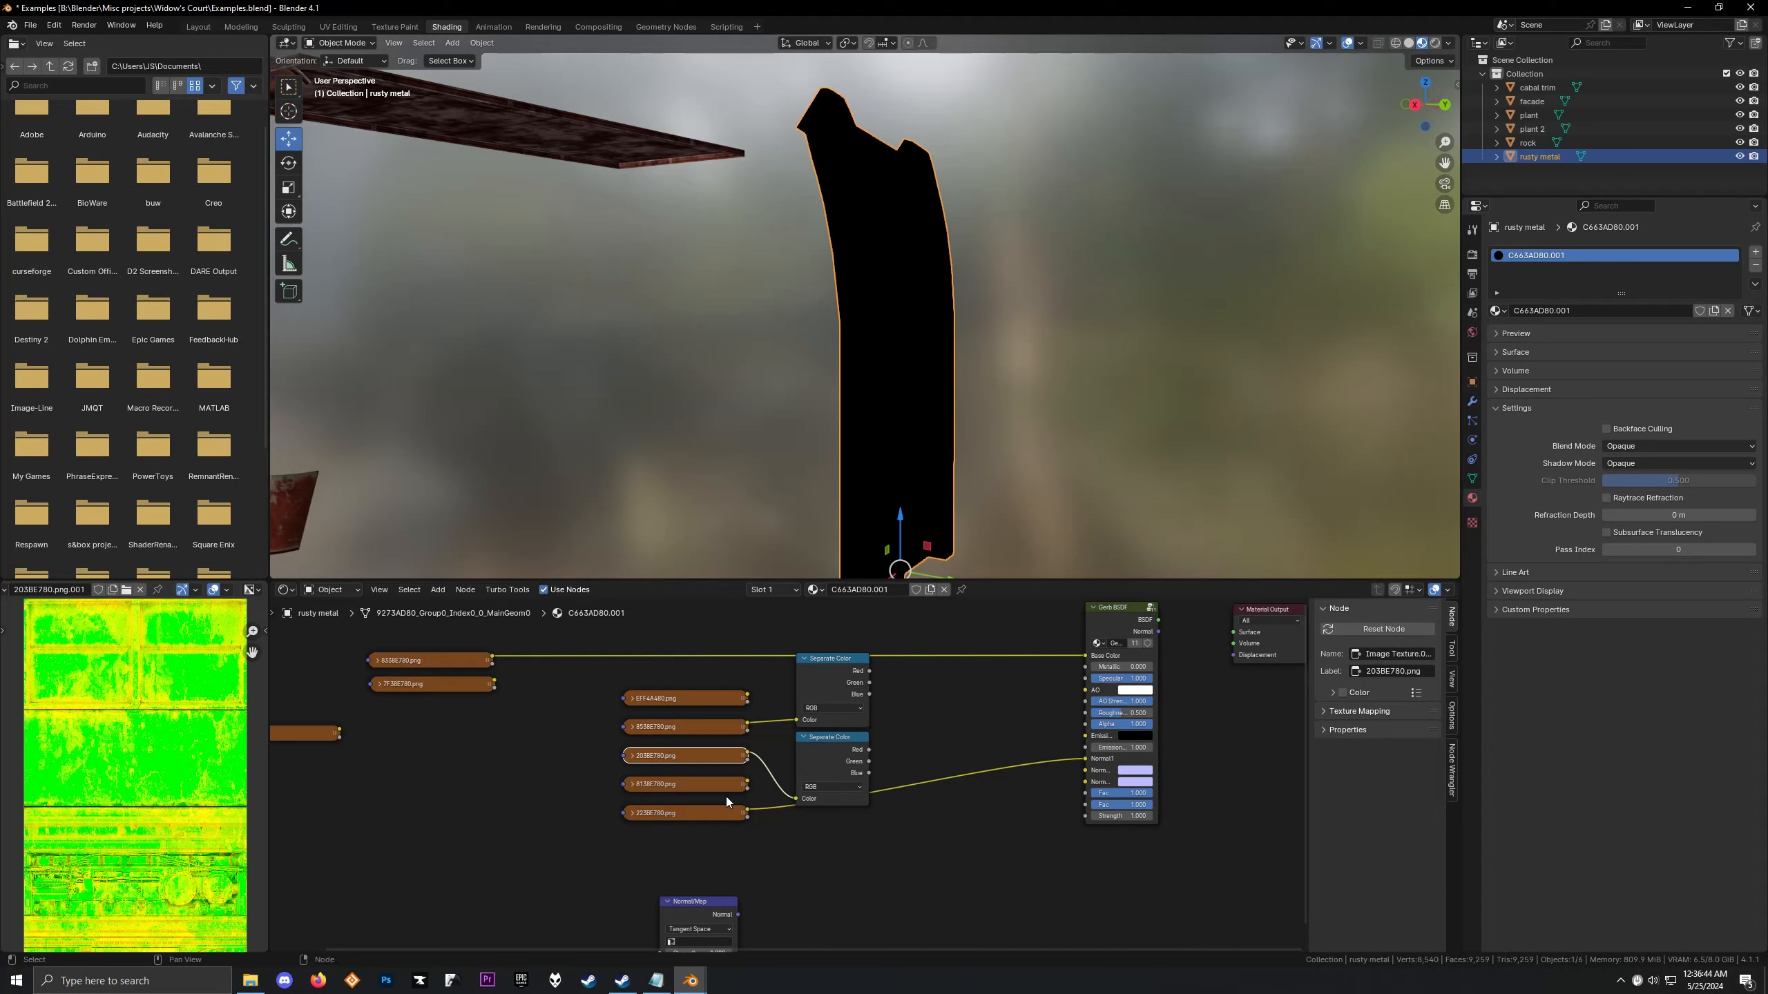
click(719, 785)
click(718, 809)
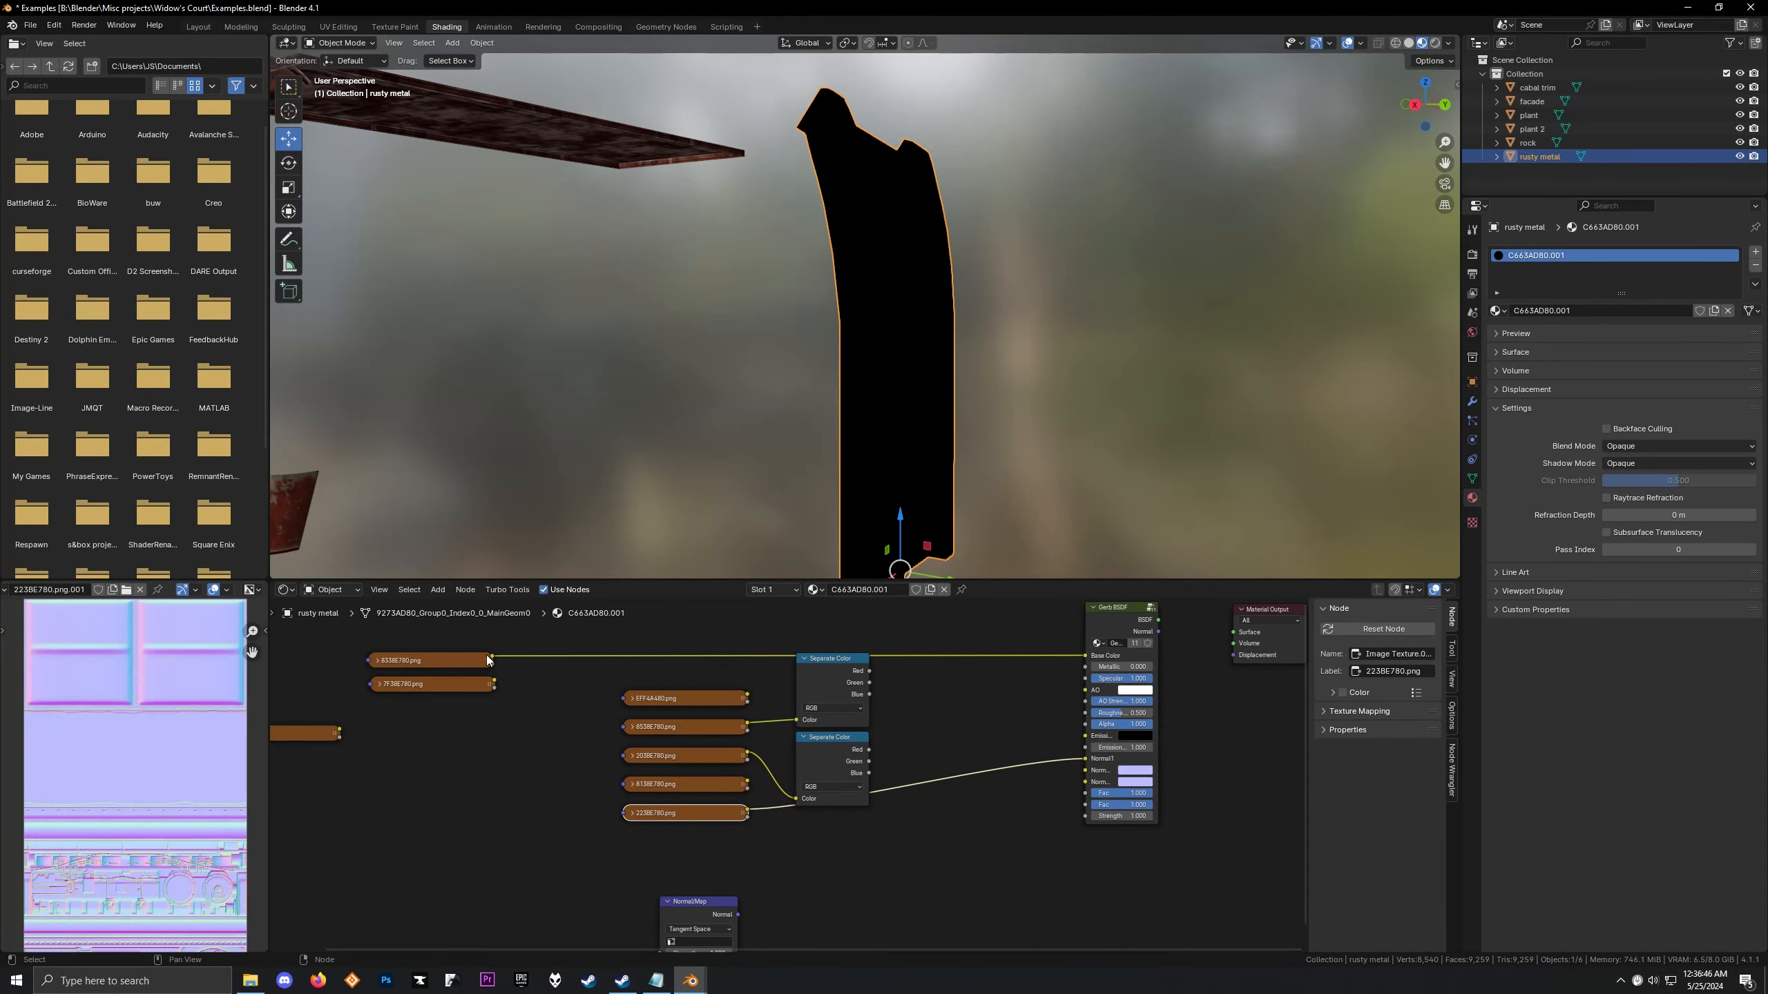
Cut 8338E780.png's link to the base color and preview the upper Separate Color node's channels in turn on the beam
ctrl+right_drag(579, 629, 648, 726)
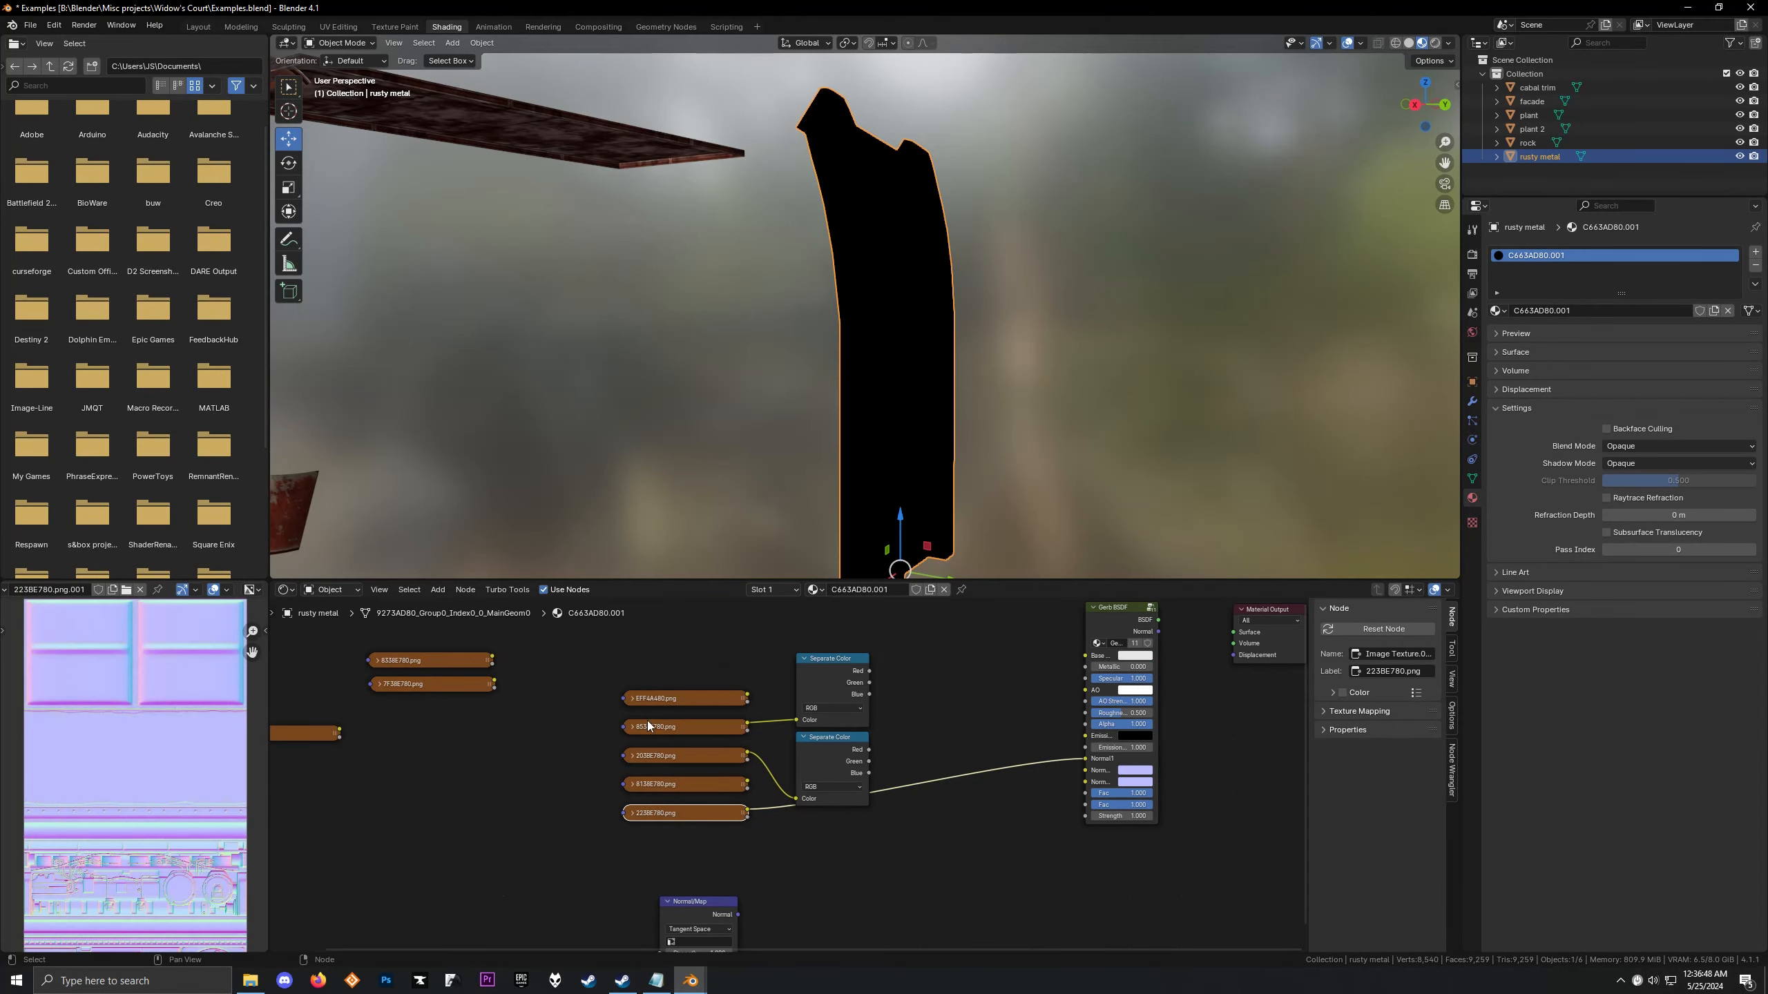
ctrl+shift+click(826, 686)
middle_drag(821, 398, 829, 559)
ctrl+shift+click(828, 668)
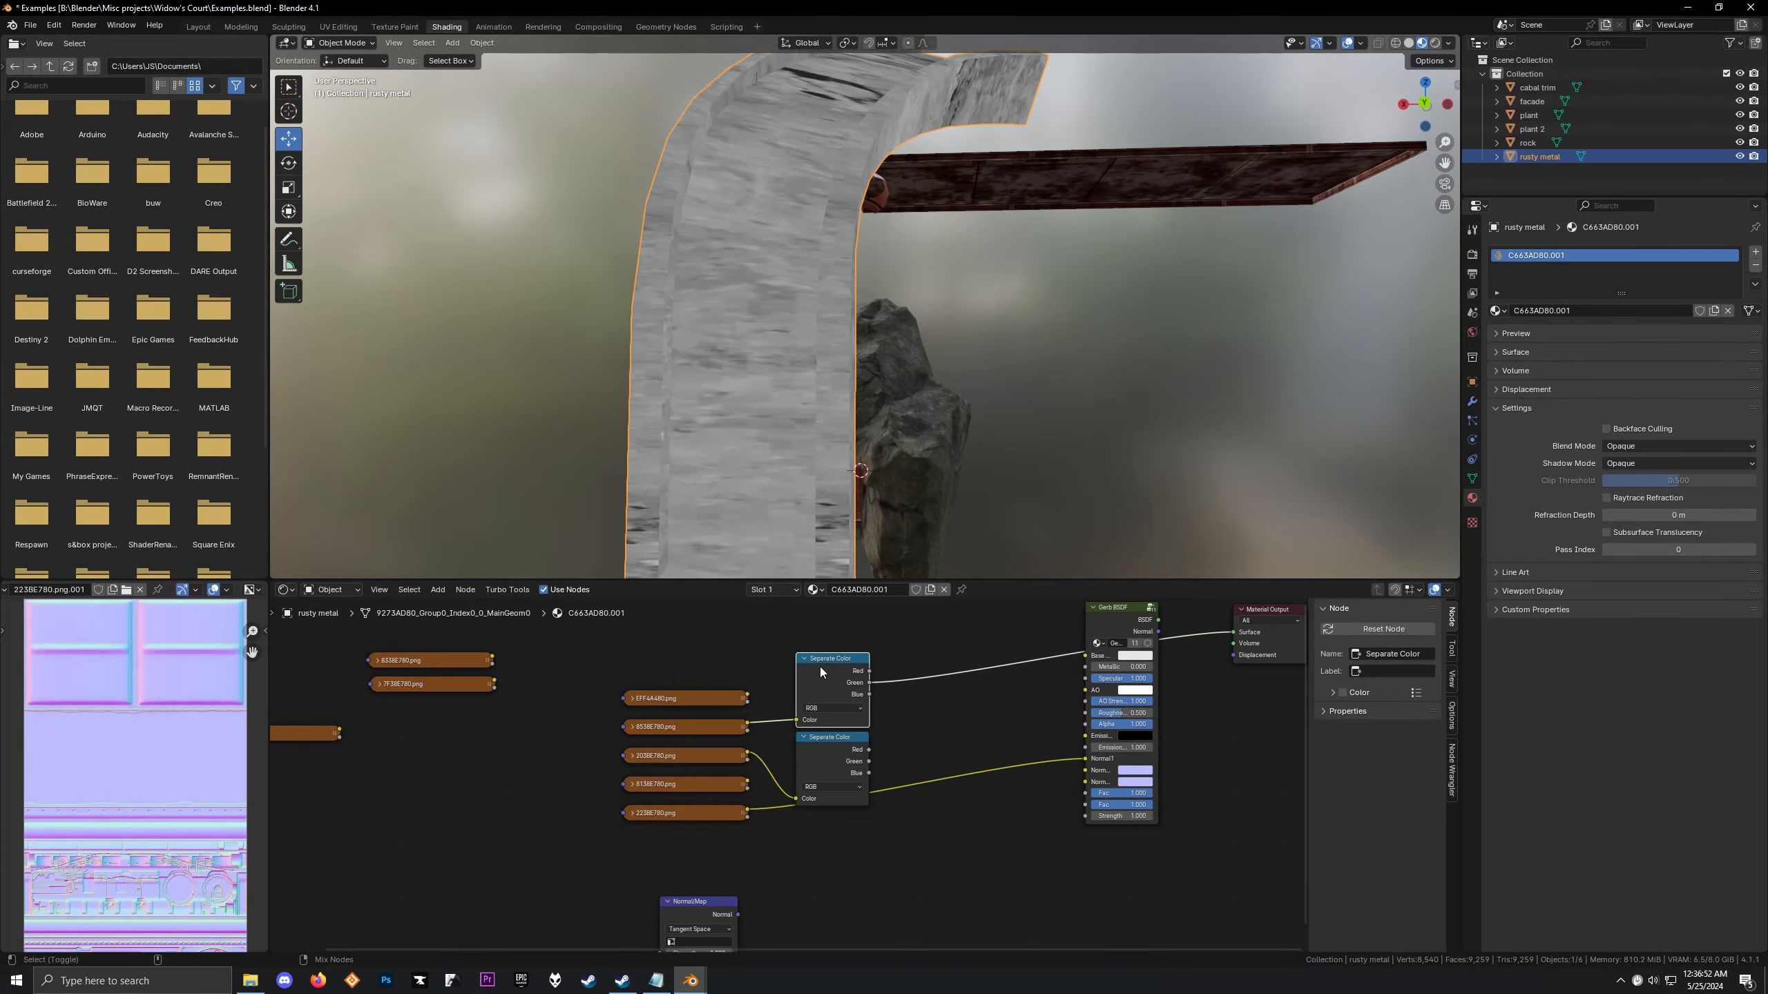
middle_drag(731, 516, 842, 396)
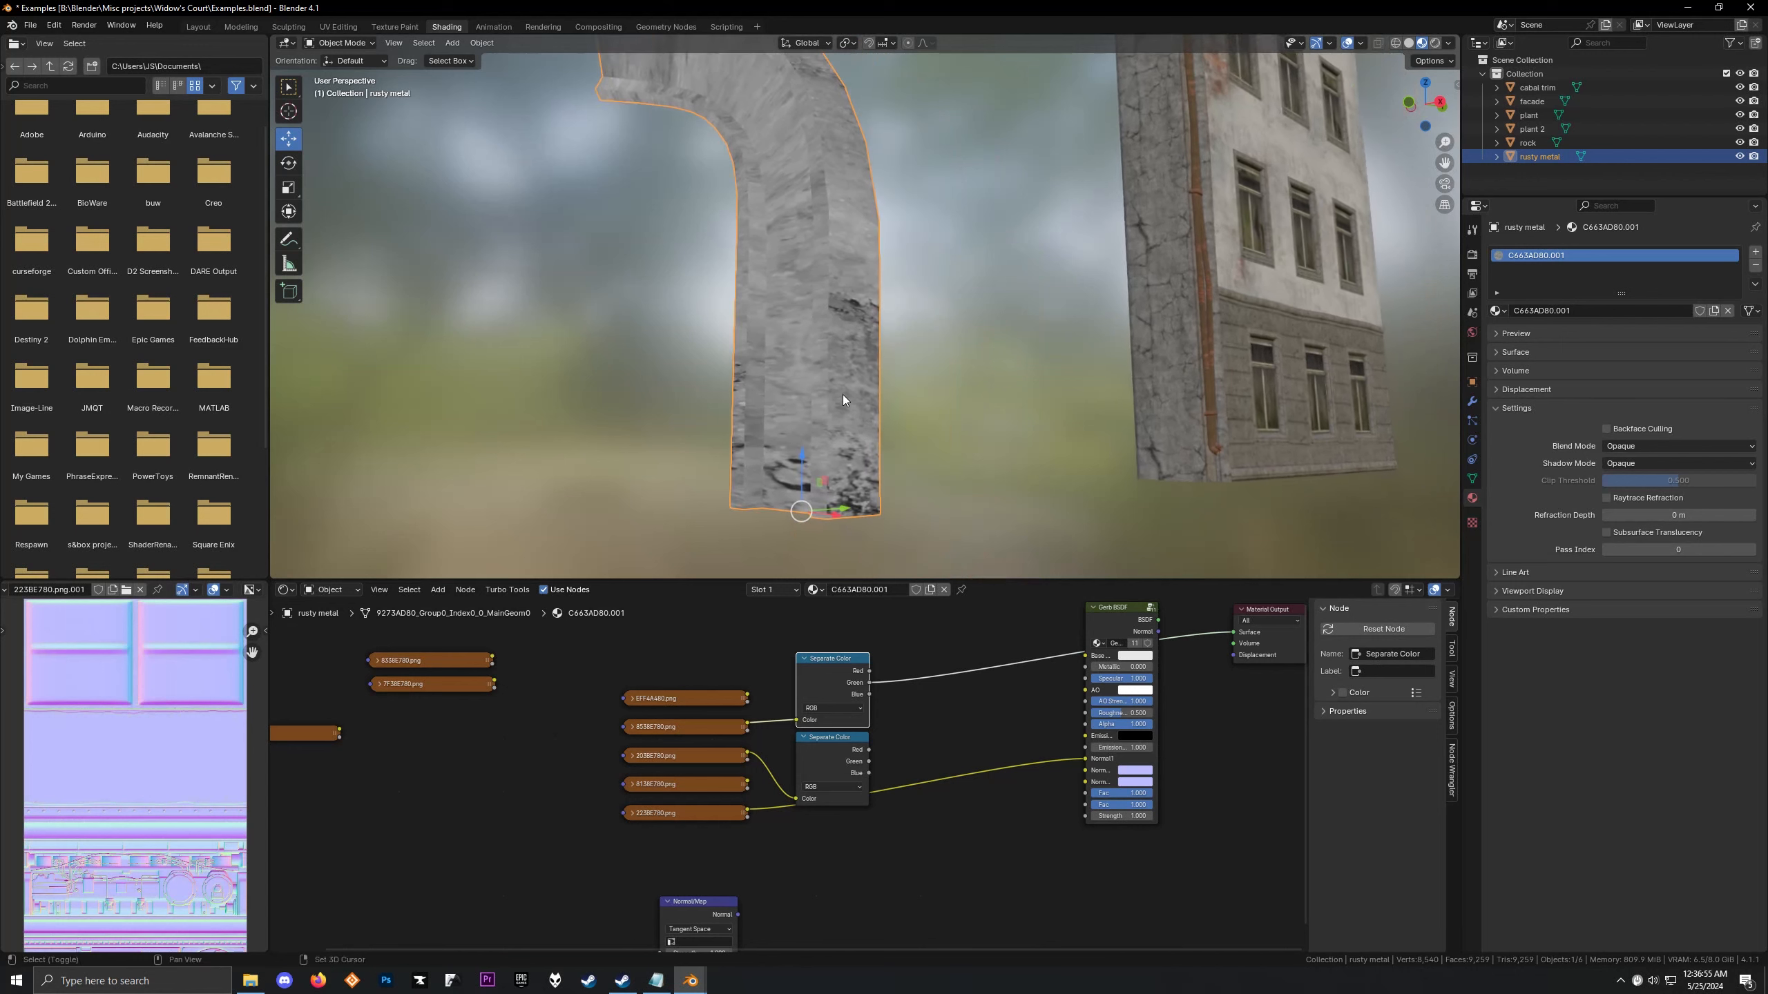
ctrl+shift+click(806, 658)
ctrl+shift+click(829, 674)
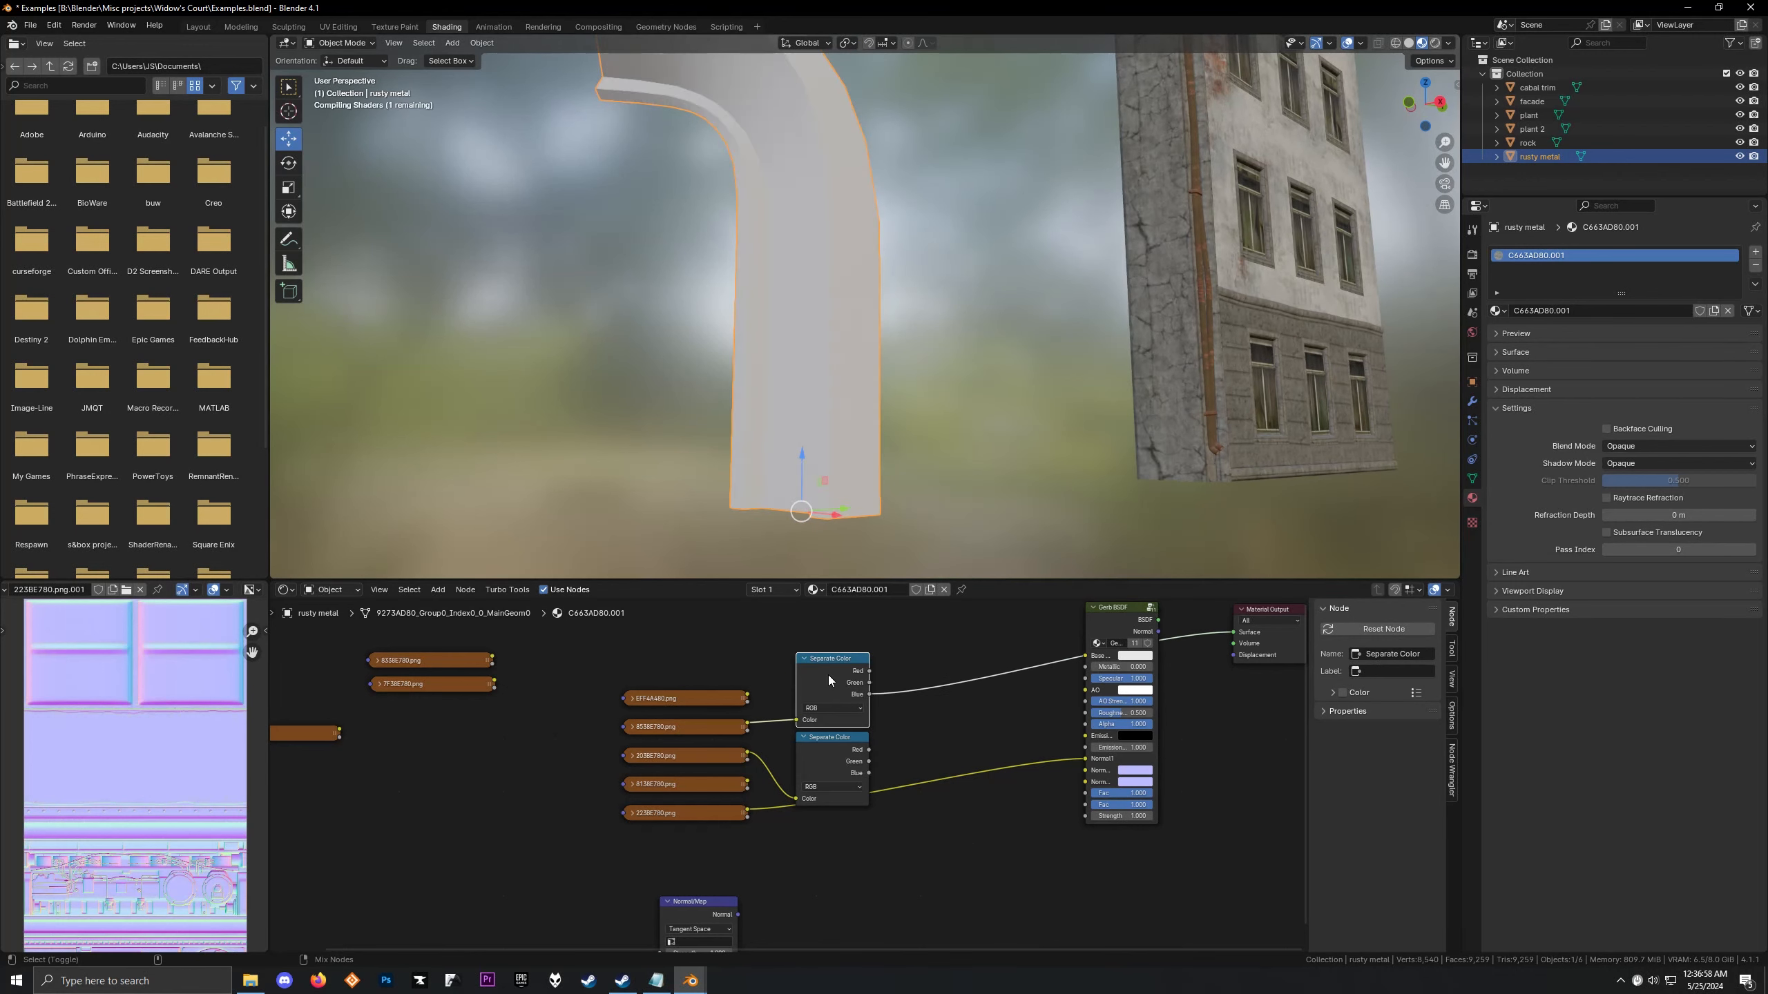
ctrl+shift+click(829, 674)
ctrl+shift+click(827, 683)
ctrl+shift+click(826, 680)
ctrl+shift+click(826, 679)
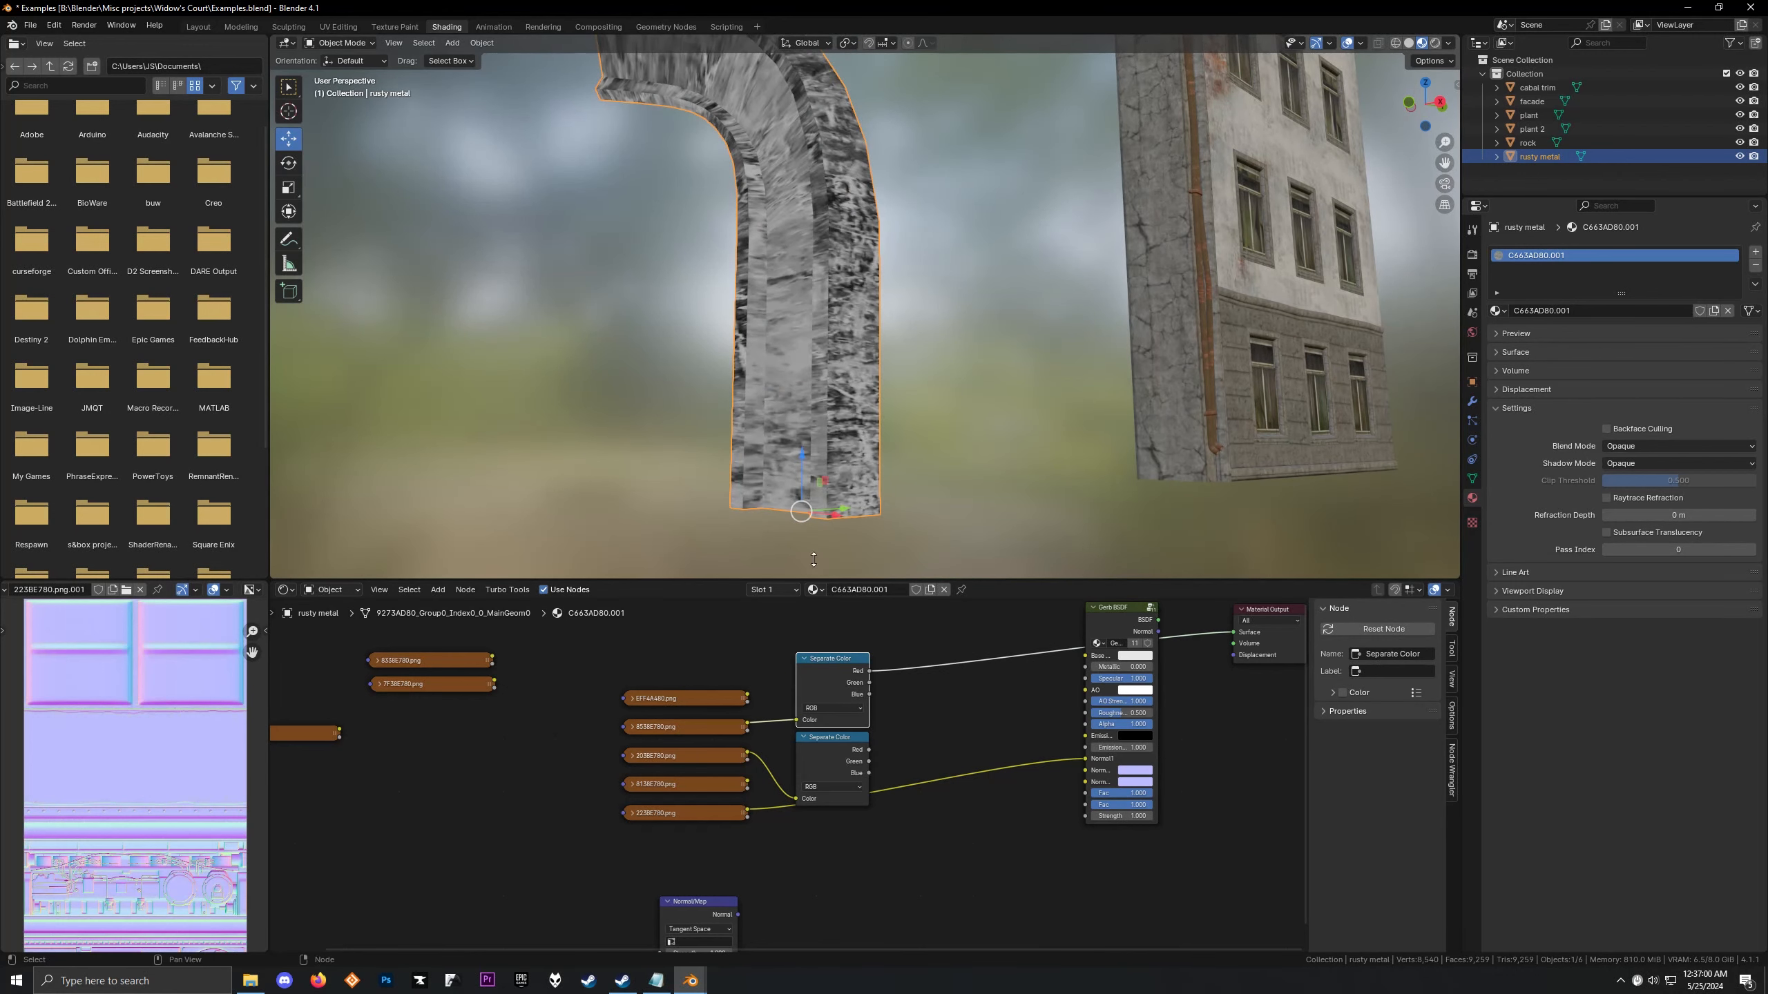
Preview the channels of the lower Separate Color node, fed by 2038E780.png, in turn on the beam
middle_drag(801, 543, 721, 494)
ctrl+shift+click(831, 763)
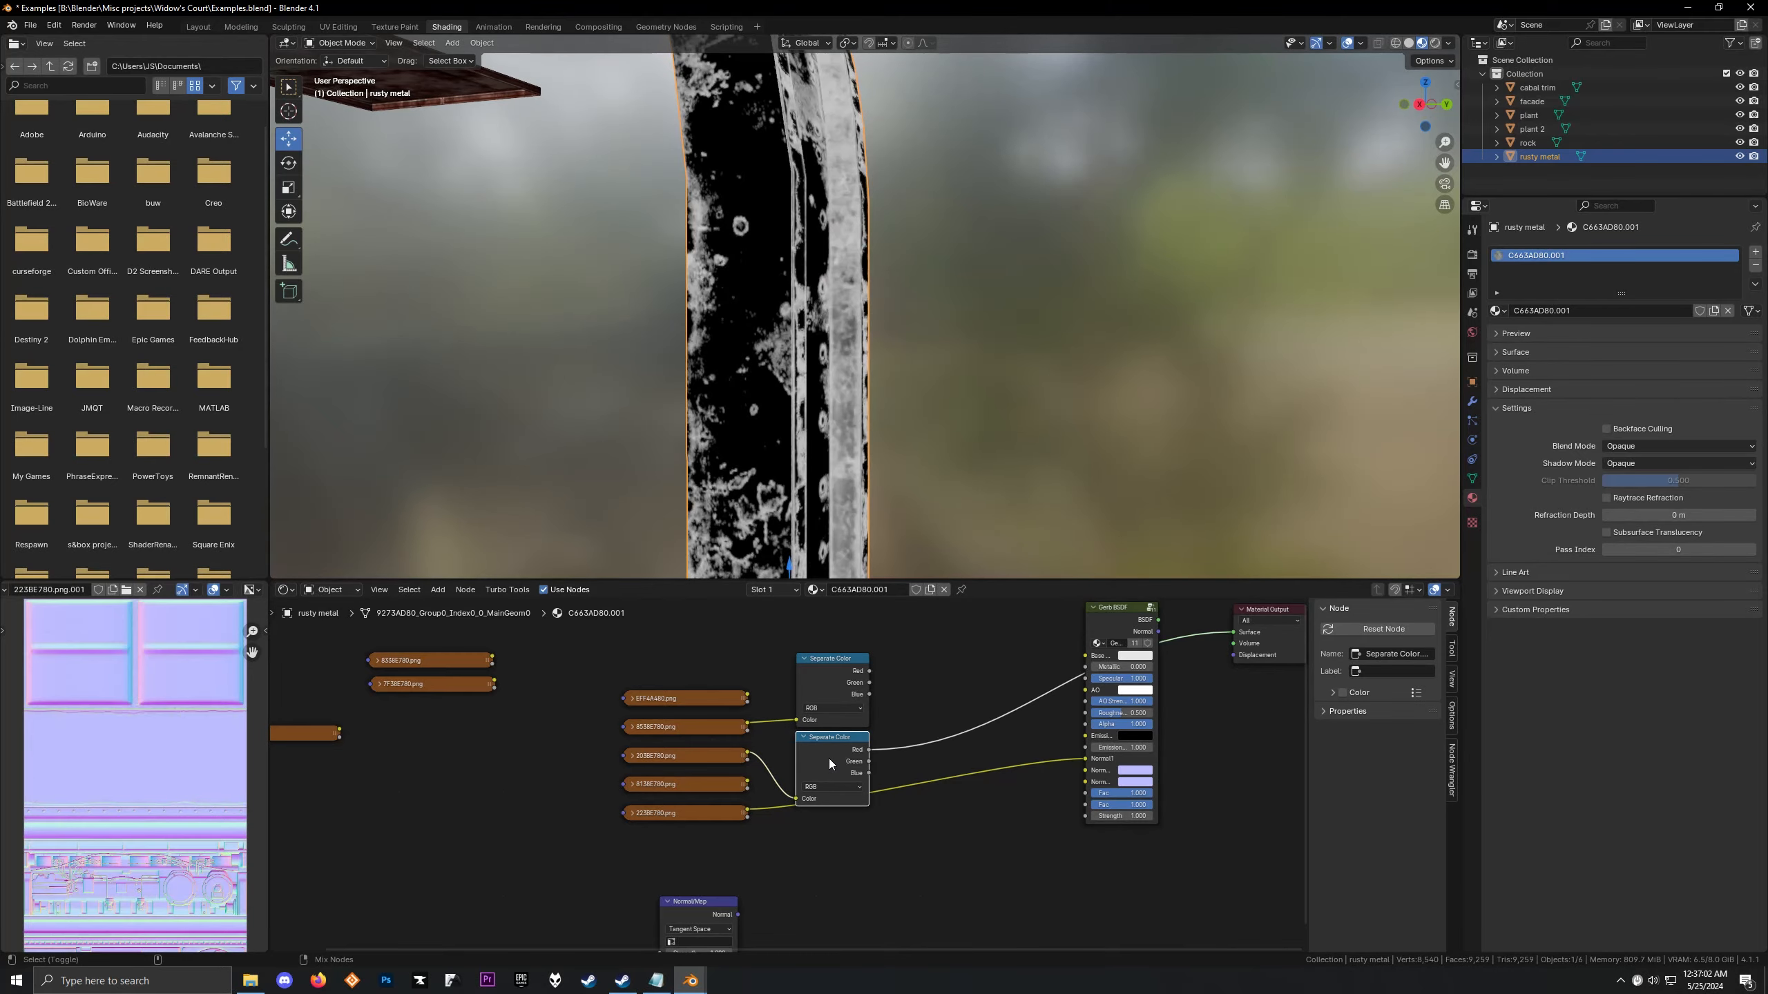
middle_drag(718, 422, 705, 254)
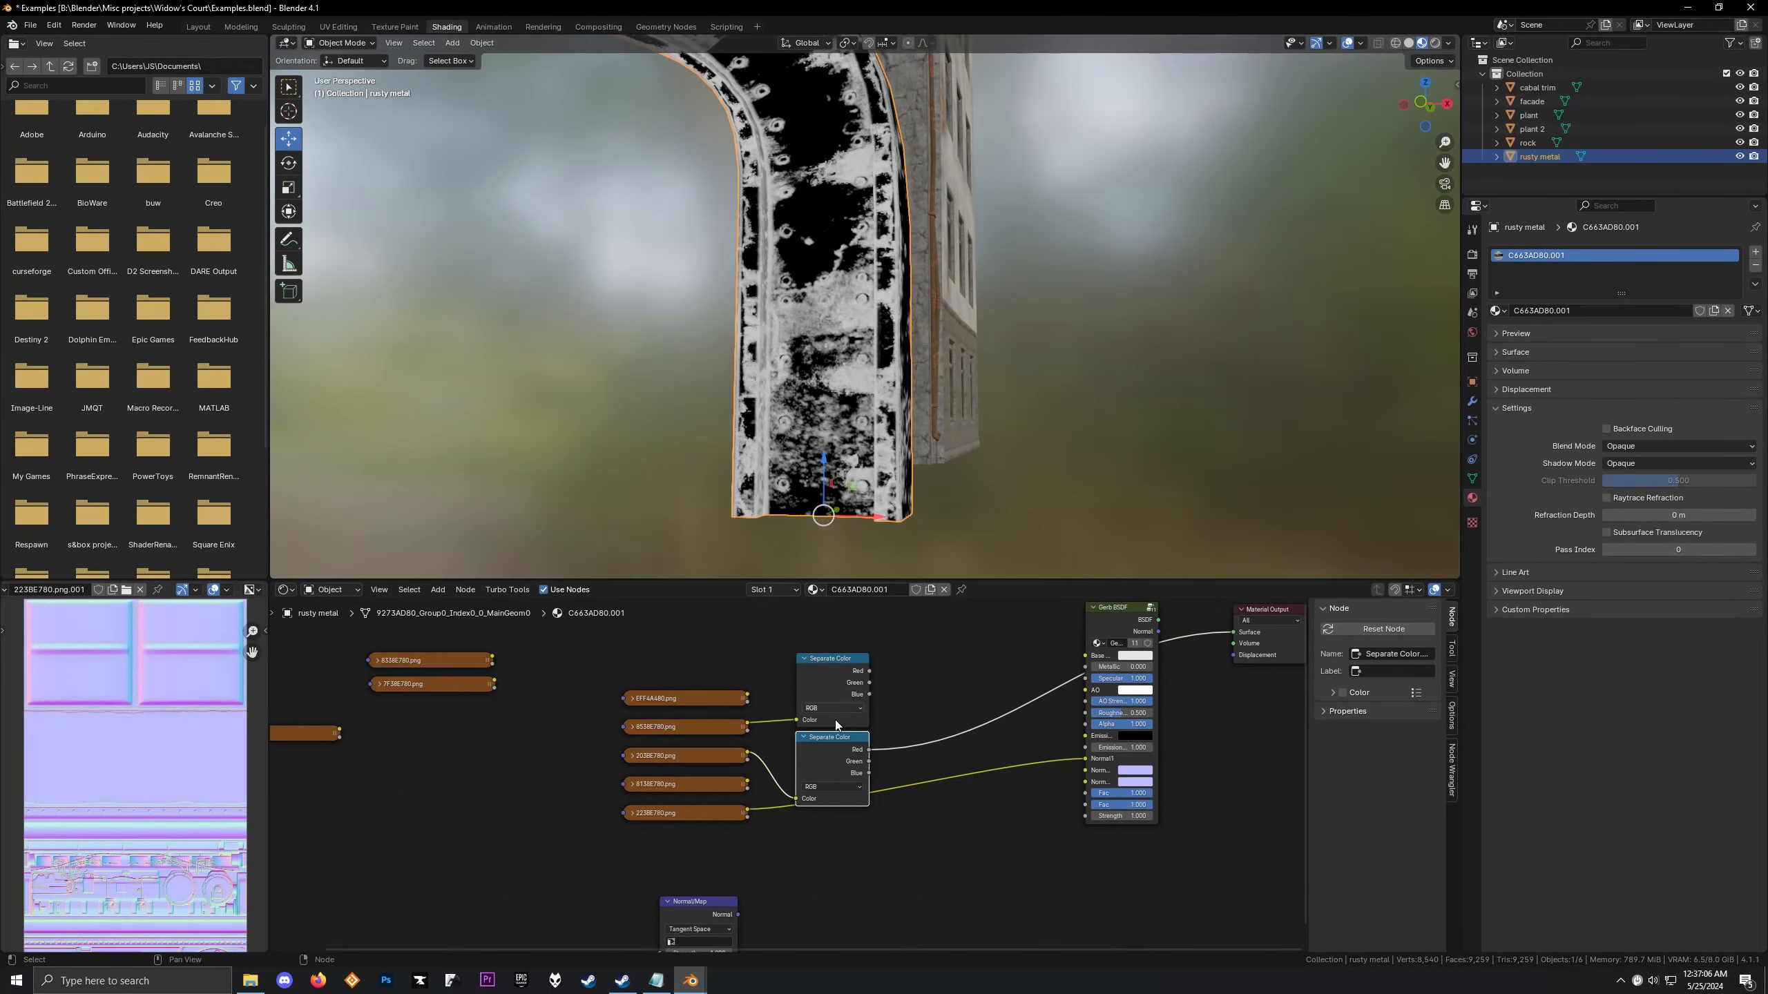
ctrl+shift+click(818, 763)
mouse_move(852, 550)
middle_down()
mouse_move(862, 415)
mouse_move(1052, 433)
mouse_move(829, 444)
mouse_move(825, 557)
middle_up()
ctrl+shift+click(816, 767)
ctrl+shift+click(815, 762)
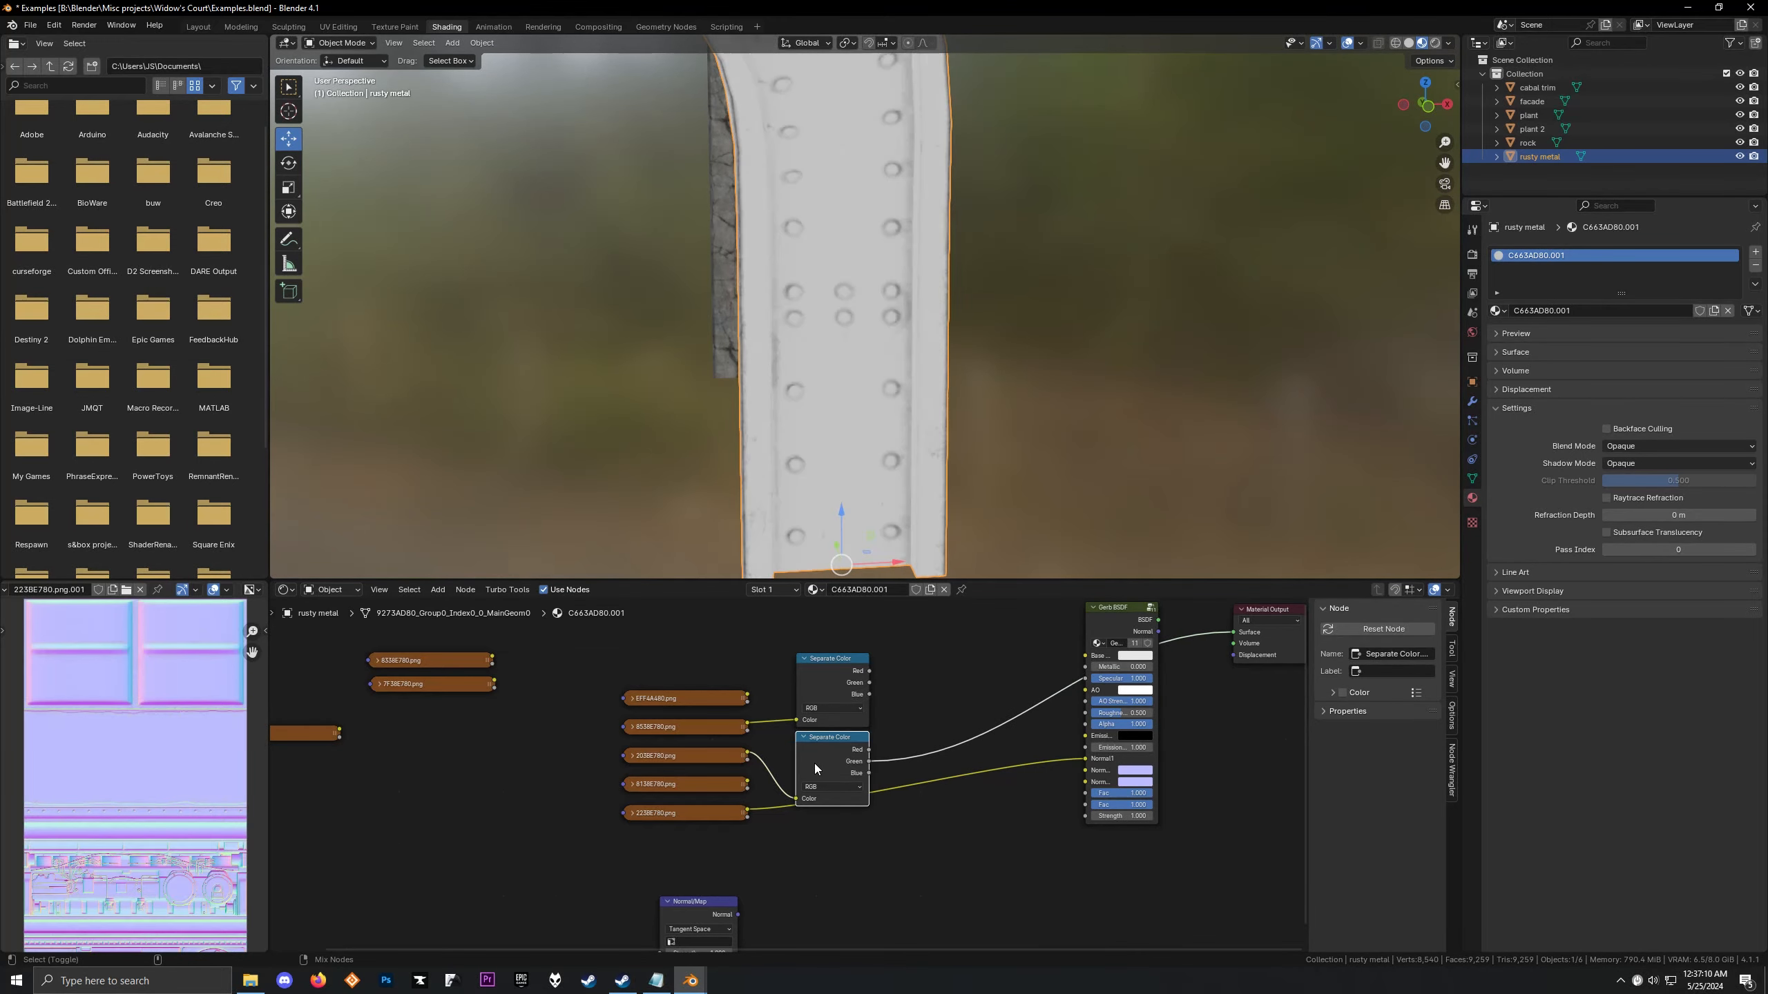
ctrl+shift+click(815, 762)
ctrl+shift+click(815, 763)
Link the lower Separate Color's Green output to the shader's AO input, preview its Red channel, and select EFF4A480.png
drag(868, 761, 1094, 691)
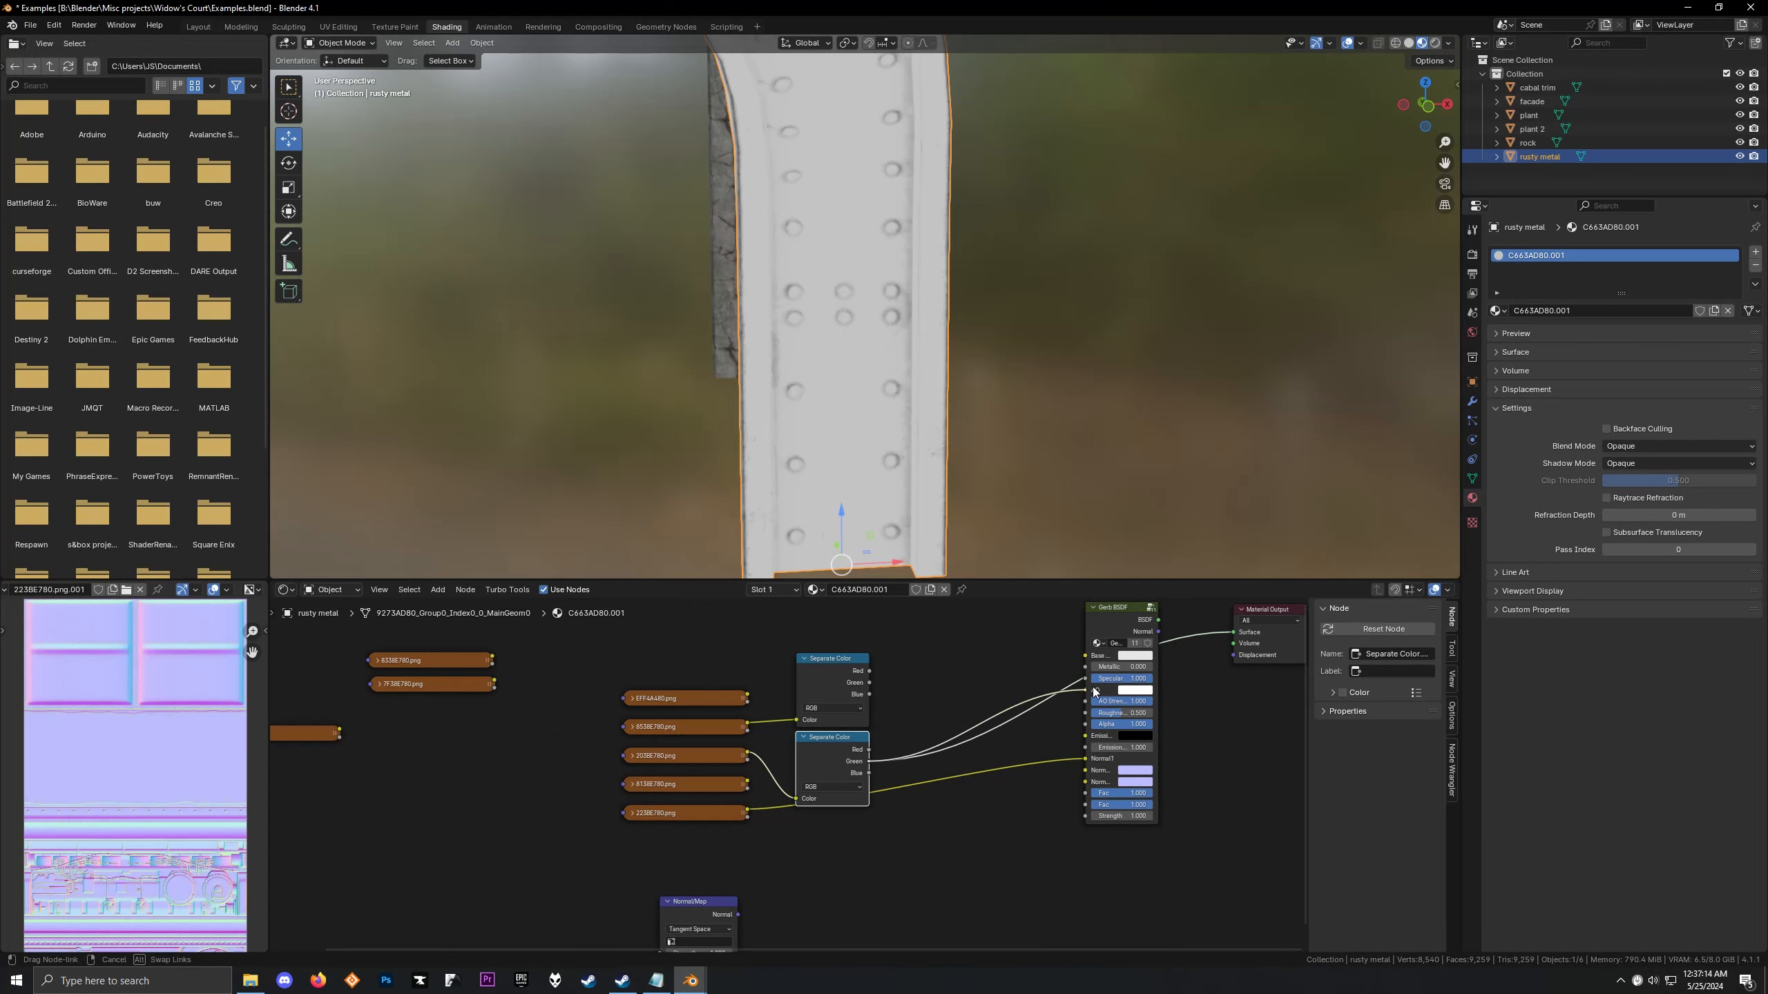
ctrl+shift+click(850, 759)
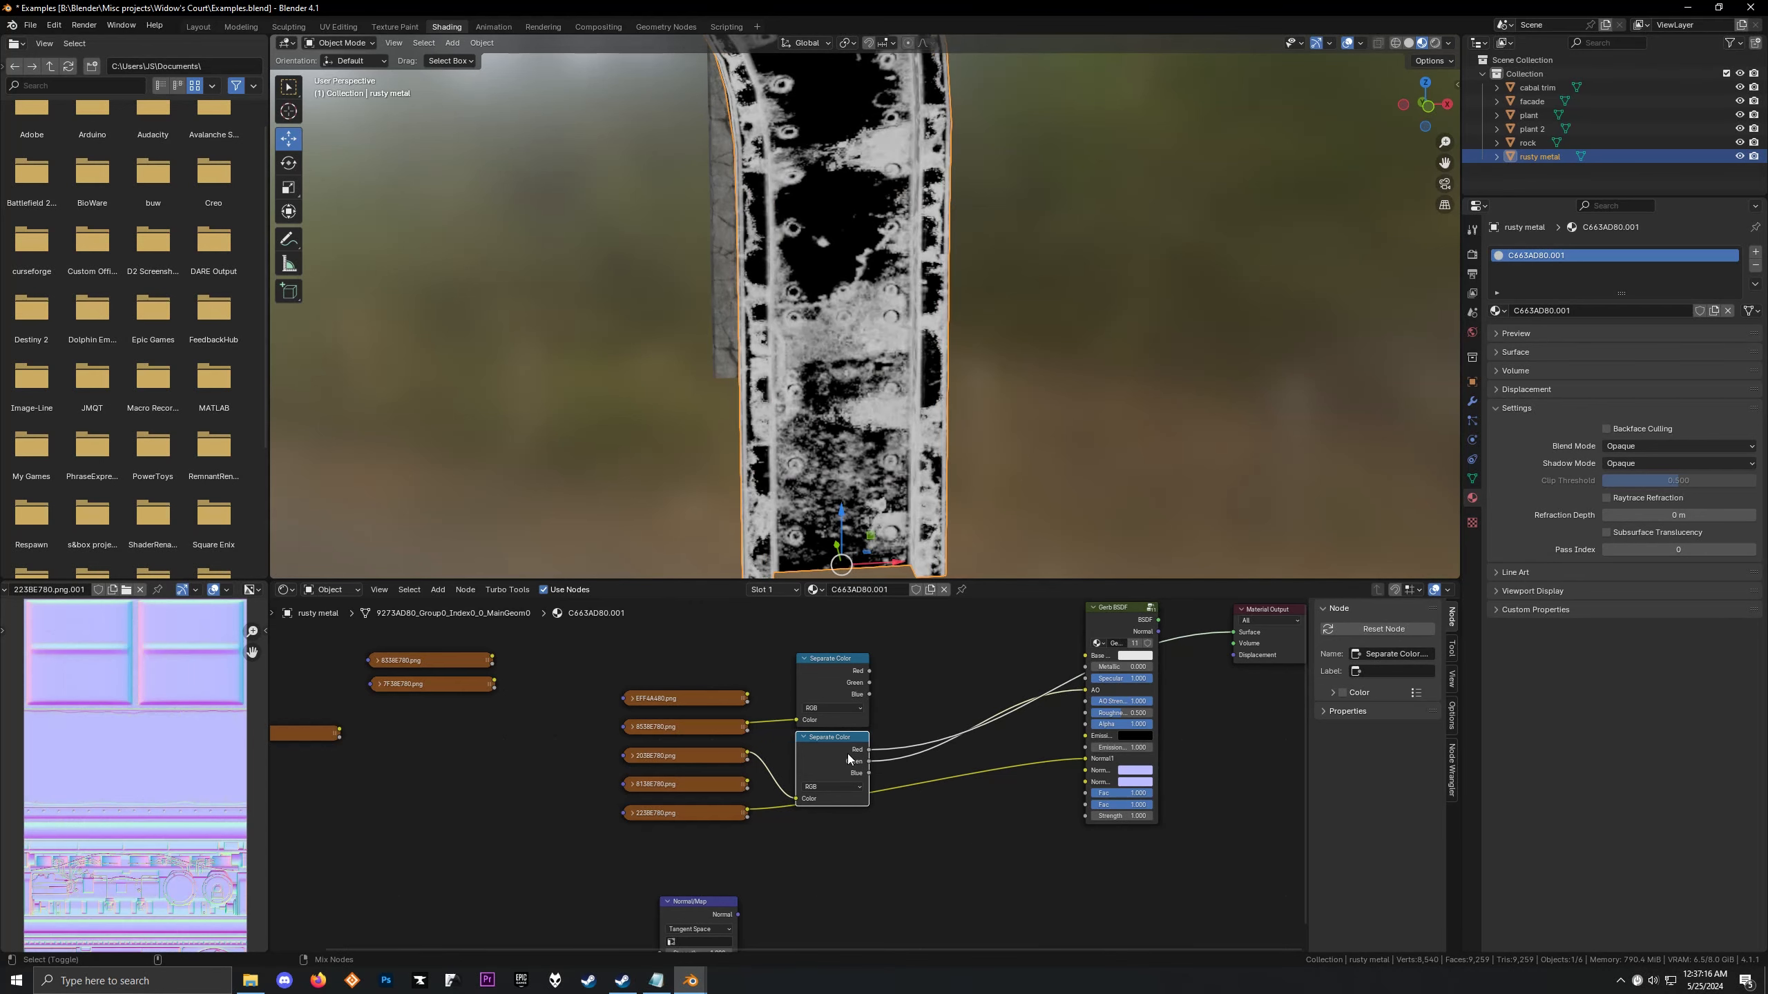
middle_drag(826, 503, 776, 550)
click(718, 699)
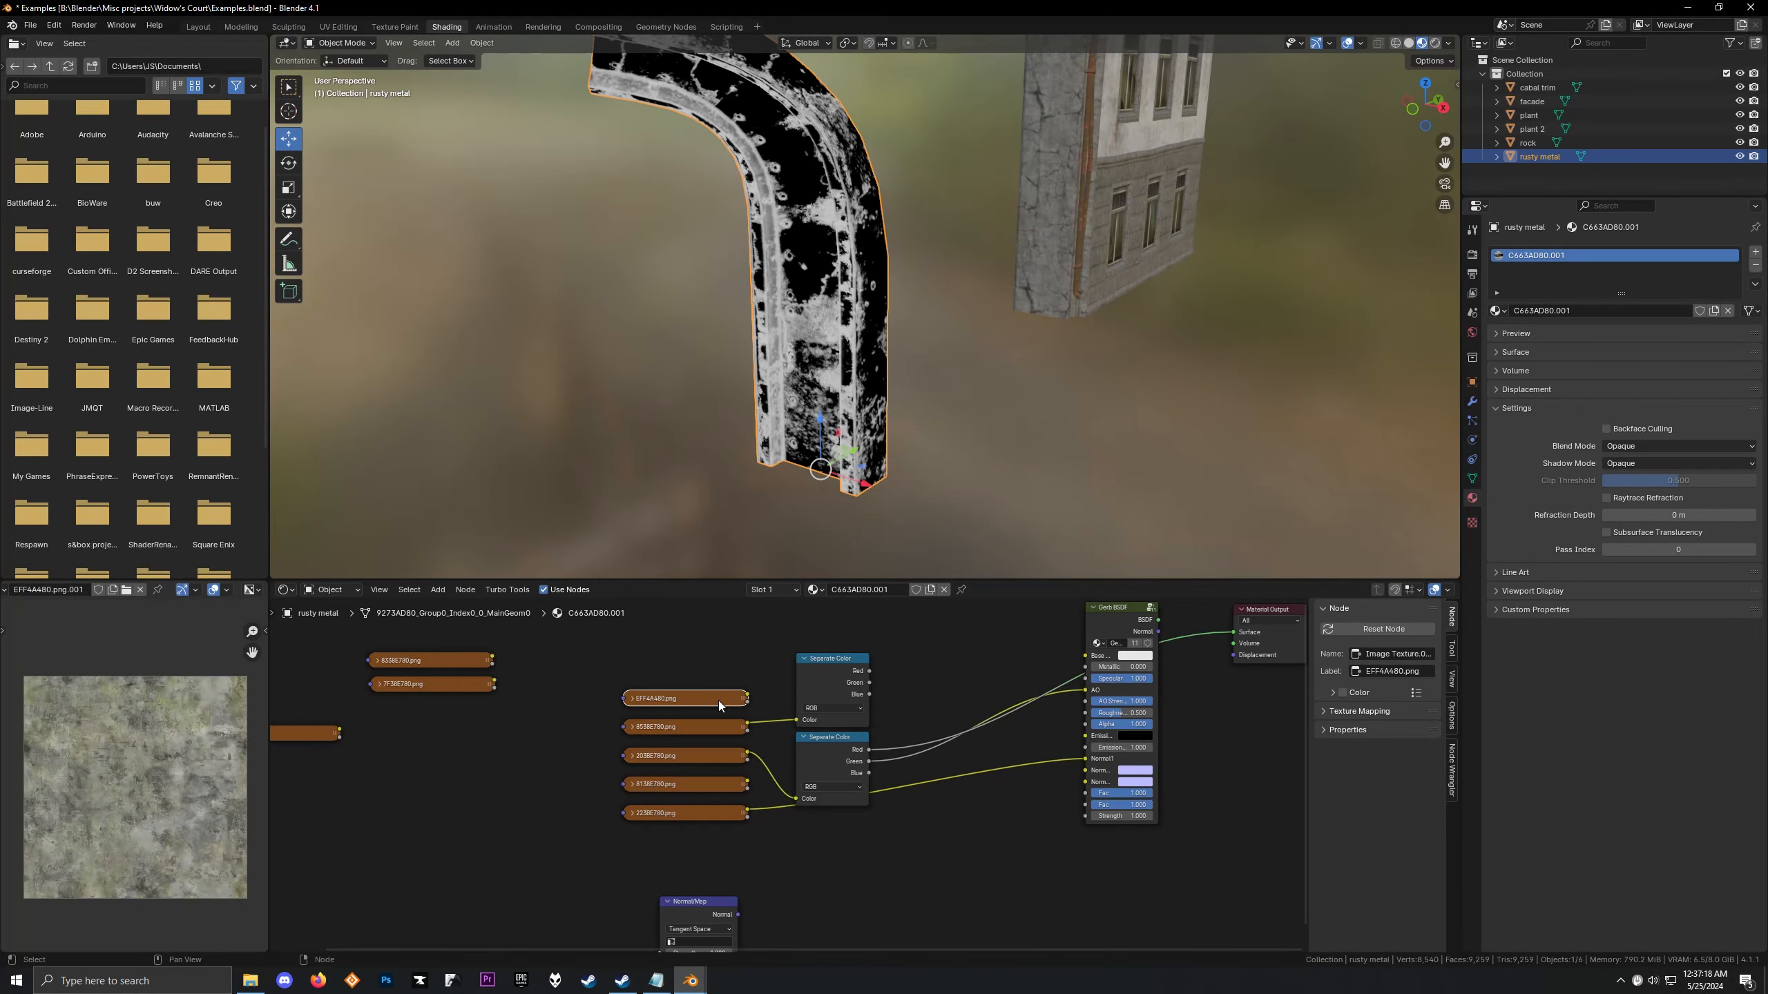
Preview the Gerb BSDF shader, followed by the Red and Green channels of the upper Separate Color node, on the curved metal mesh
ctrl+shift+click(1116, 616)
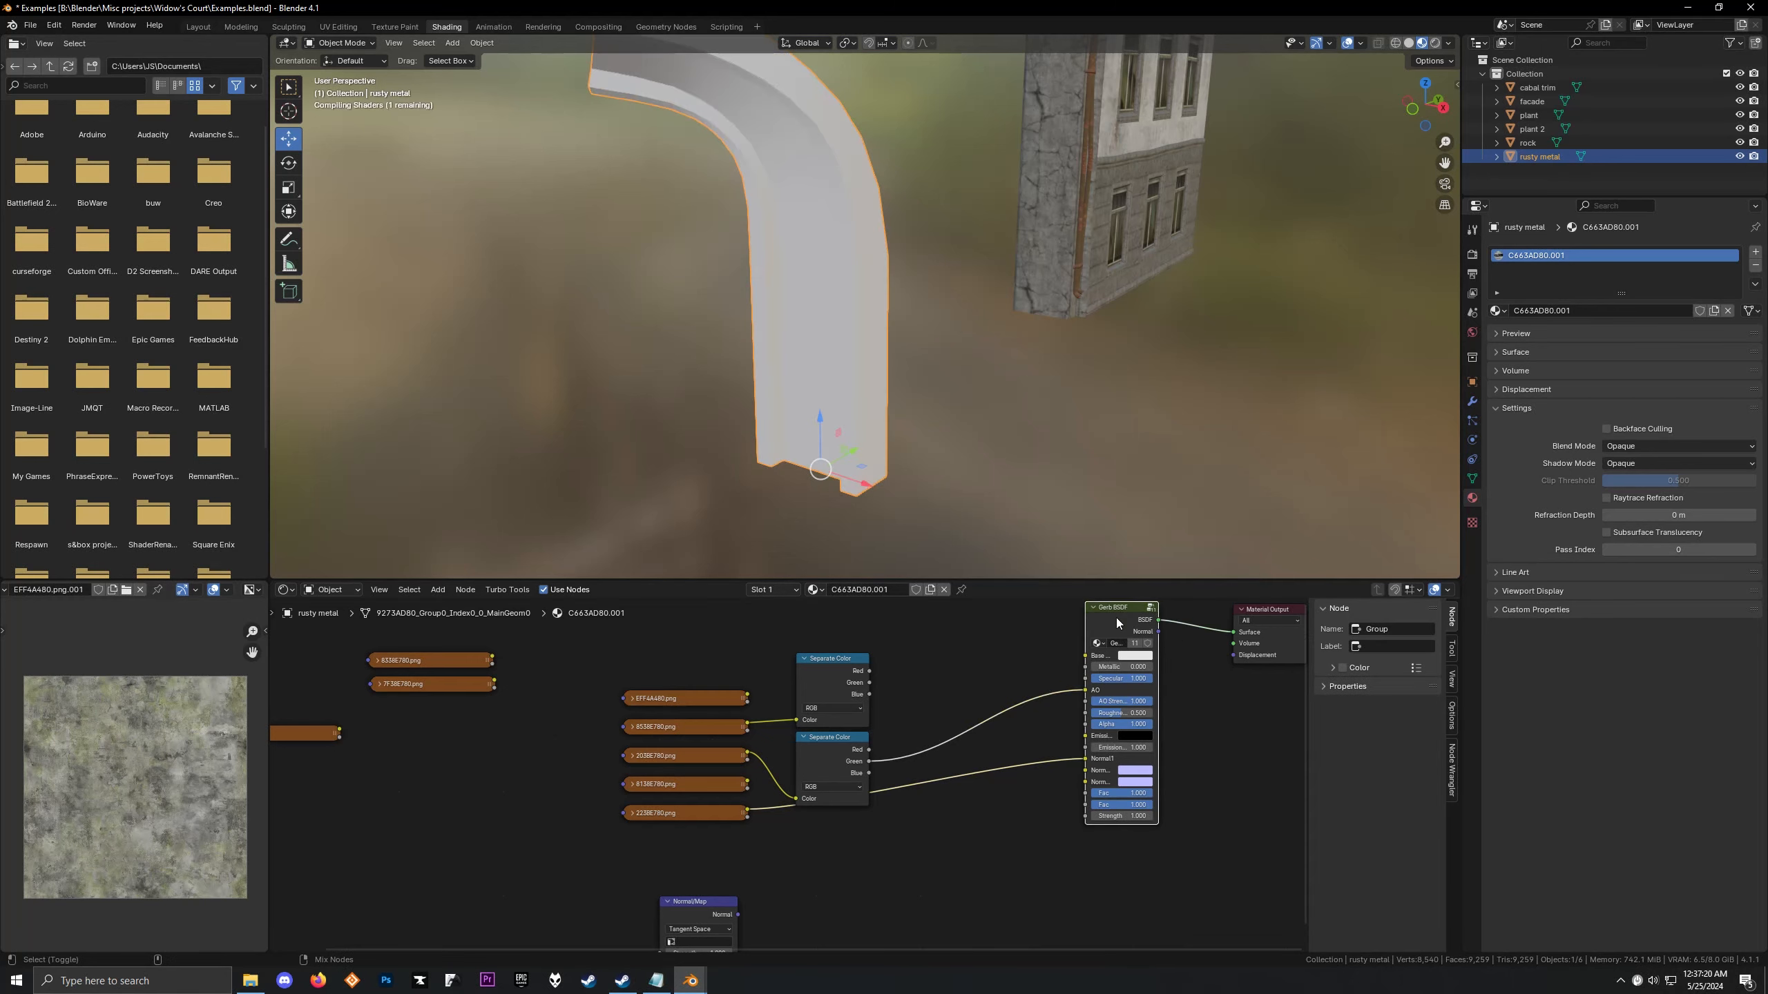
mouse_move(724, 417)
middle_down()
mouse_move(713, 408)
mouse_move(863, 398)
middle_up()
middle_drag(1059, 401, 806, 462)
ctrl+shift+click(826, 686)
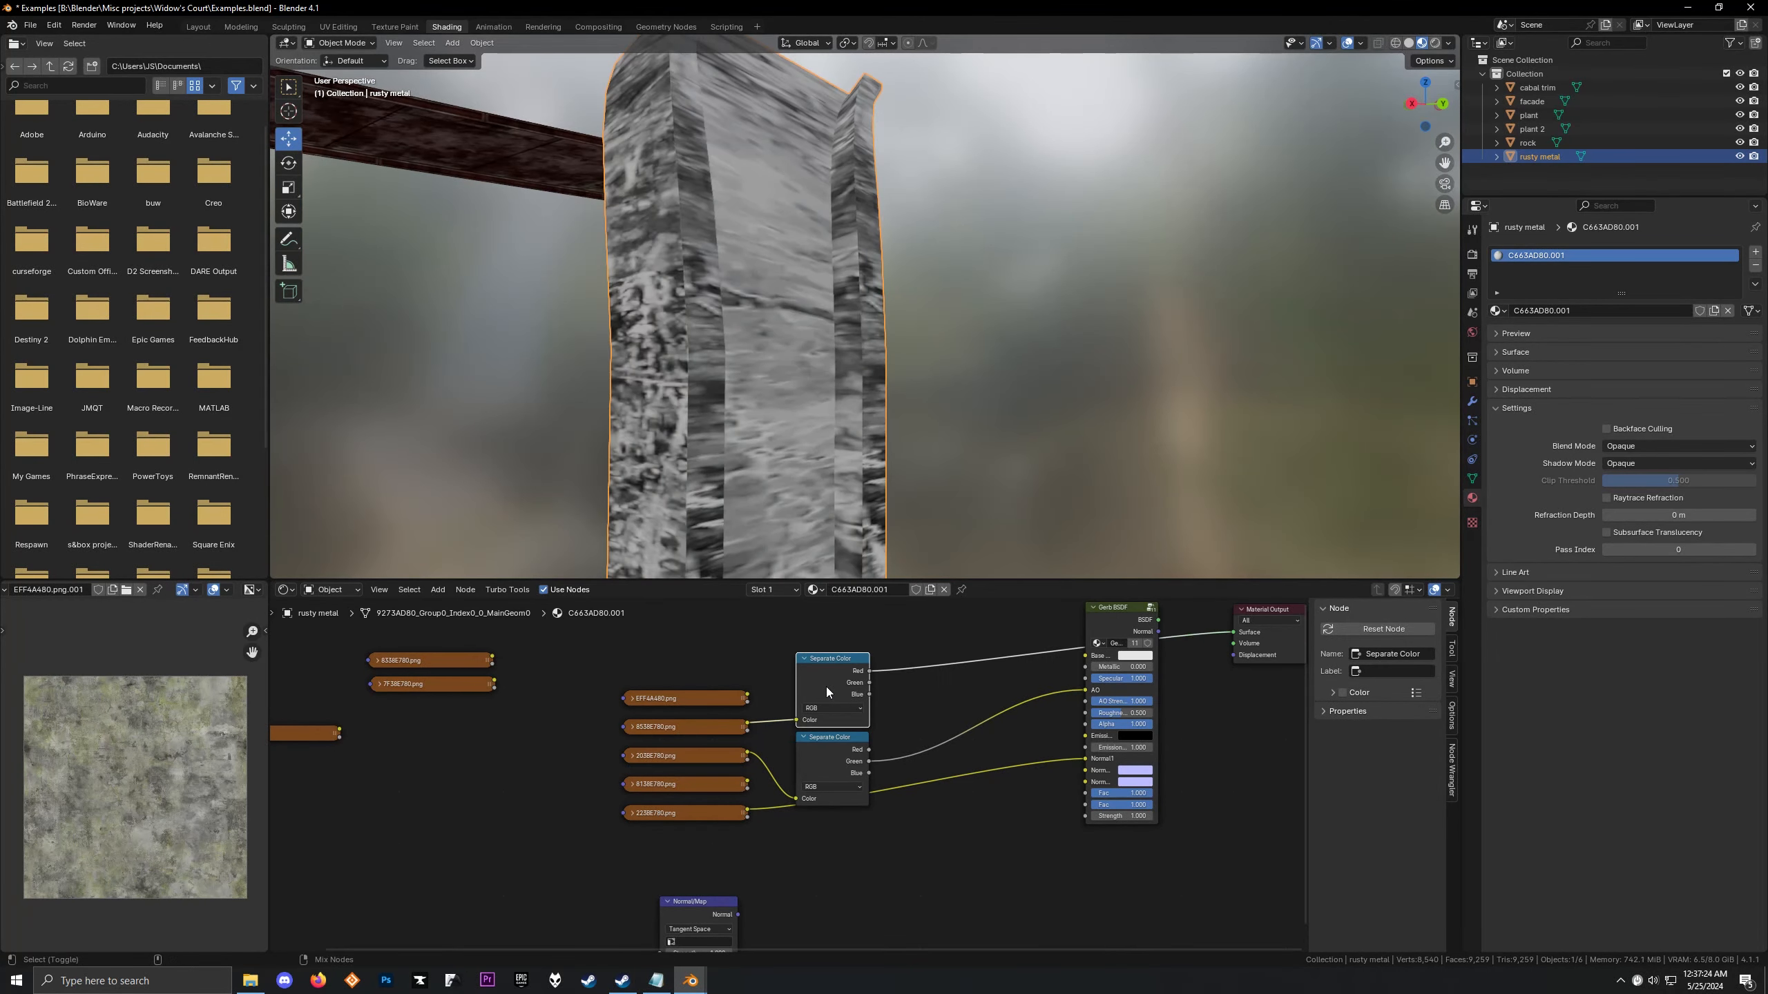
middle_drag(737, 543, 873, 627)
ctrl+shift+click(820, 674)
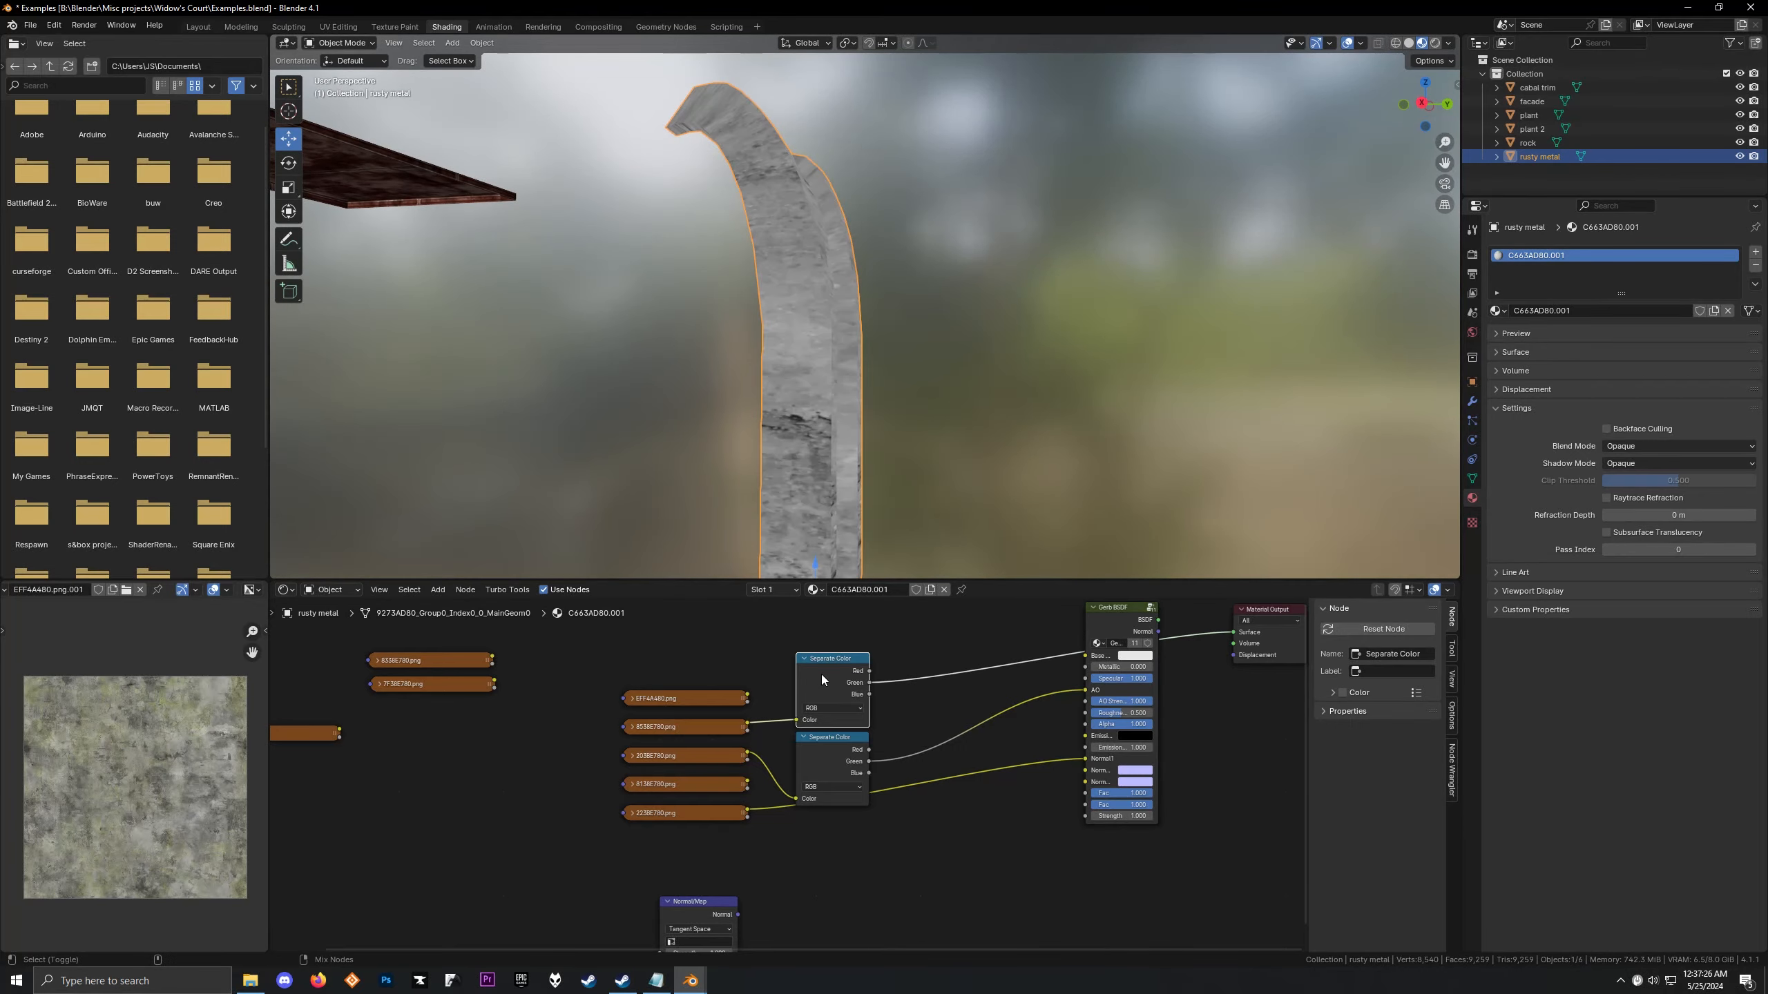
Add Texture Coordinate and Mapping nodes to the 8538E780.png texture and set the mapping's Y scale to 4
middle_drag(831, 536, 672, 714)
click(665, 730)
middle_drag(696, 550, 746, 499)
key(ctrl+t)
middle_drag(634, 821, 766, 771)
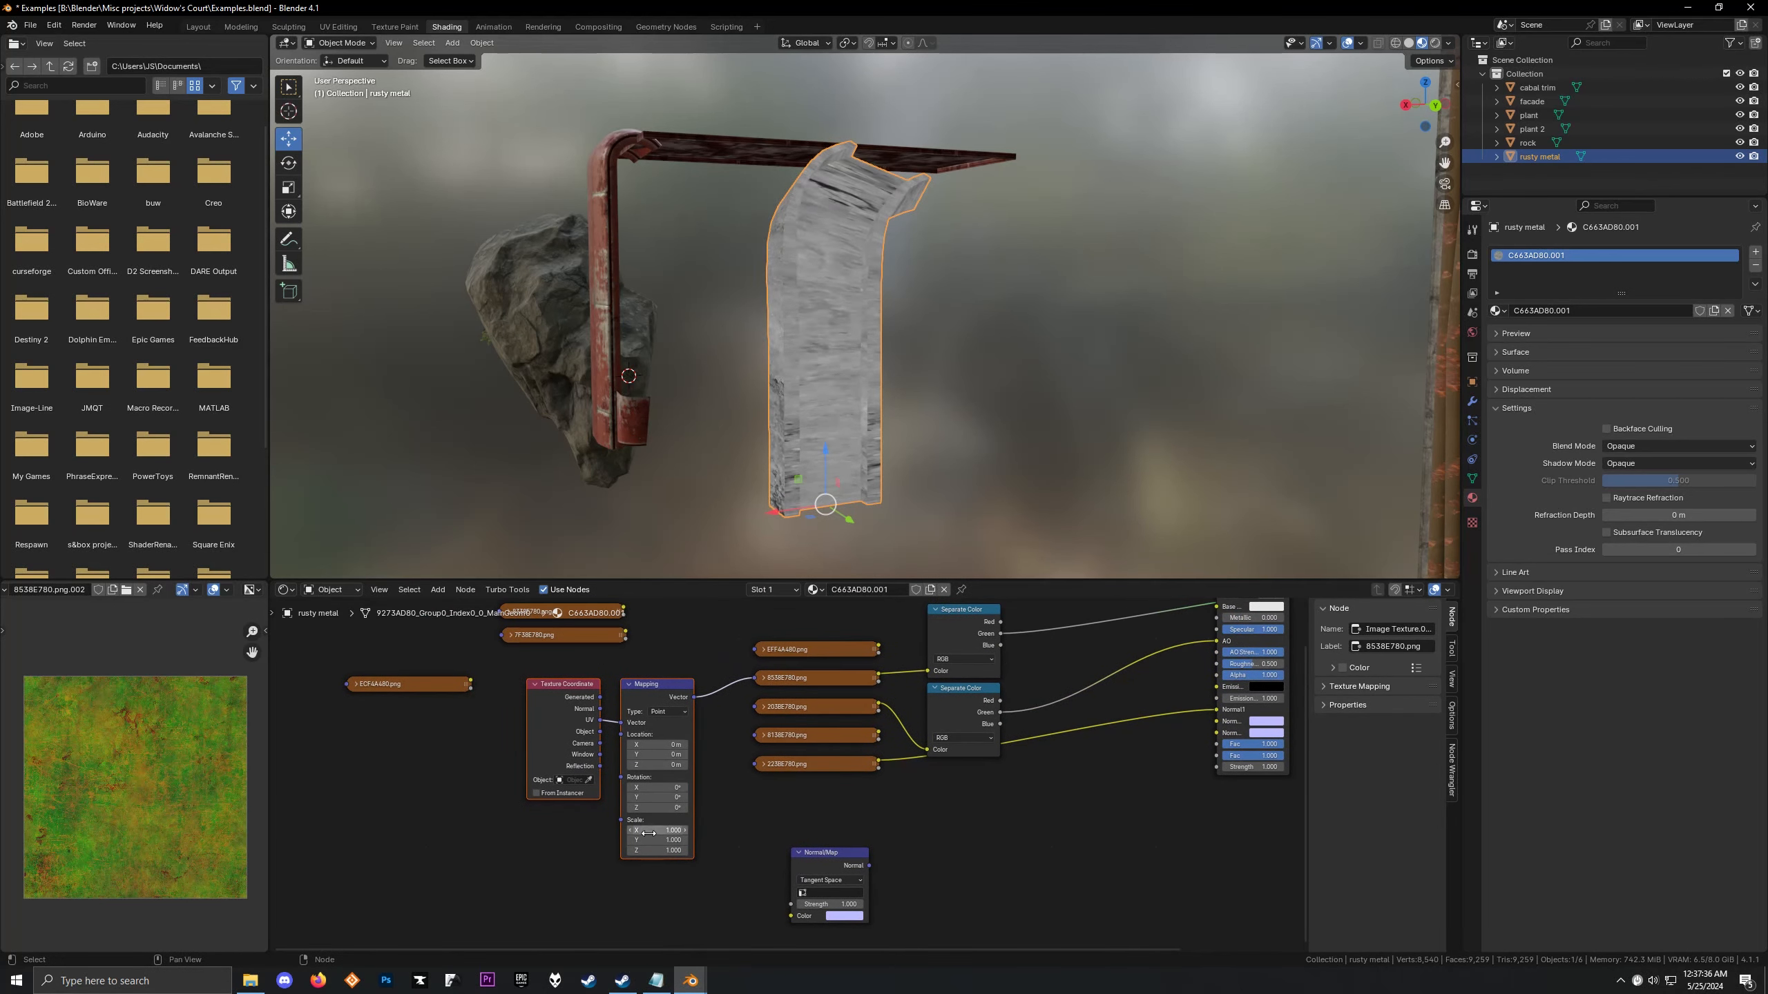
drag(658, 839, 665, 840)
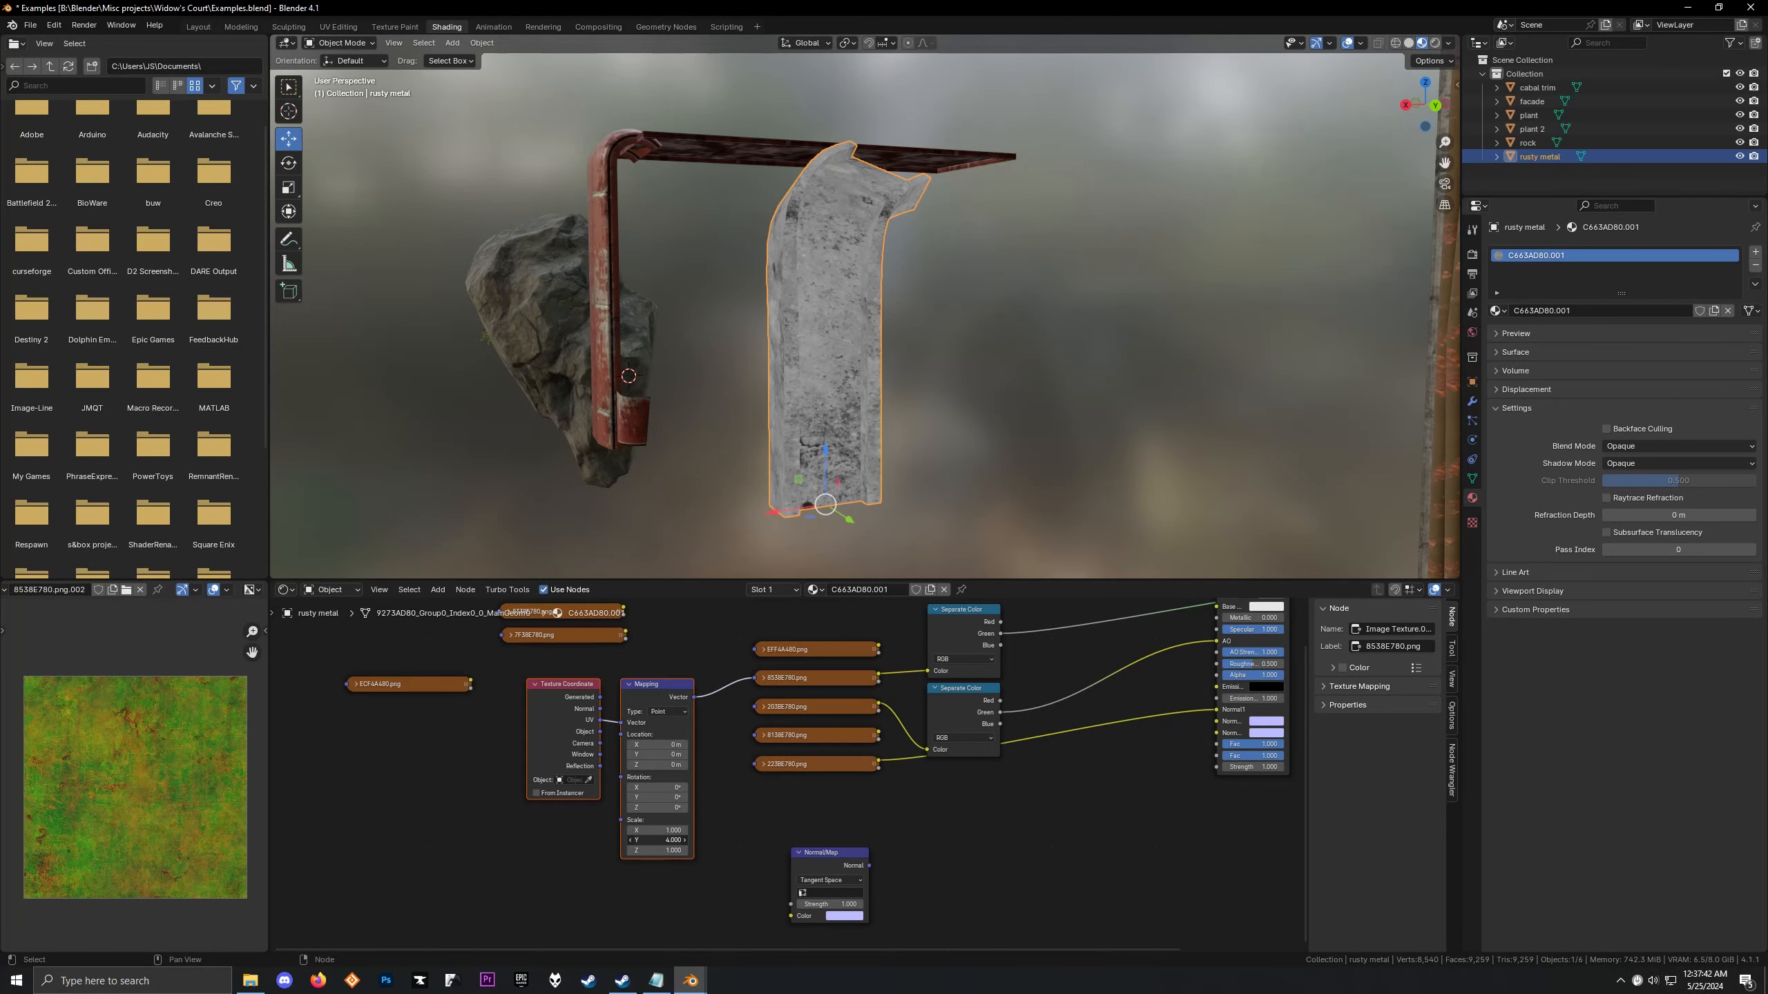
scroll(627, 379, up, 3)
middle_drag(627, 379, 897, 329)
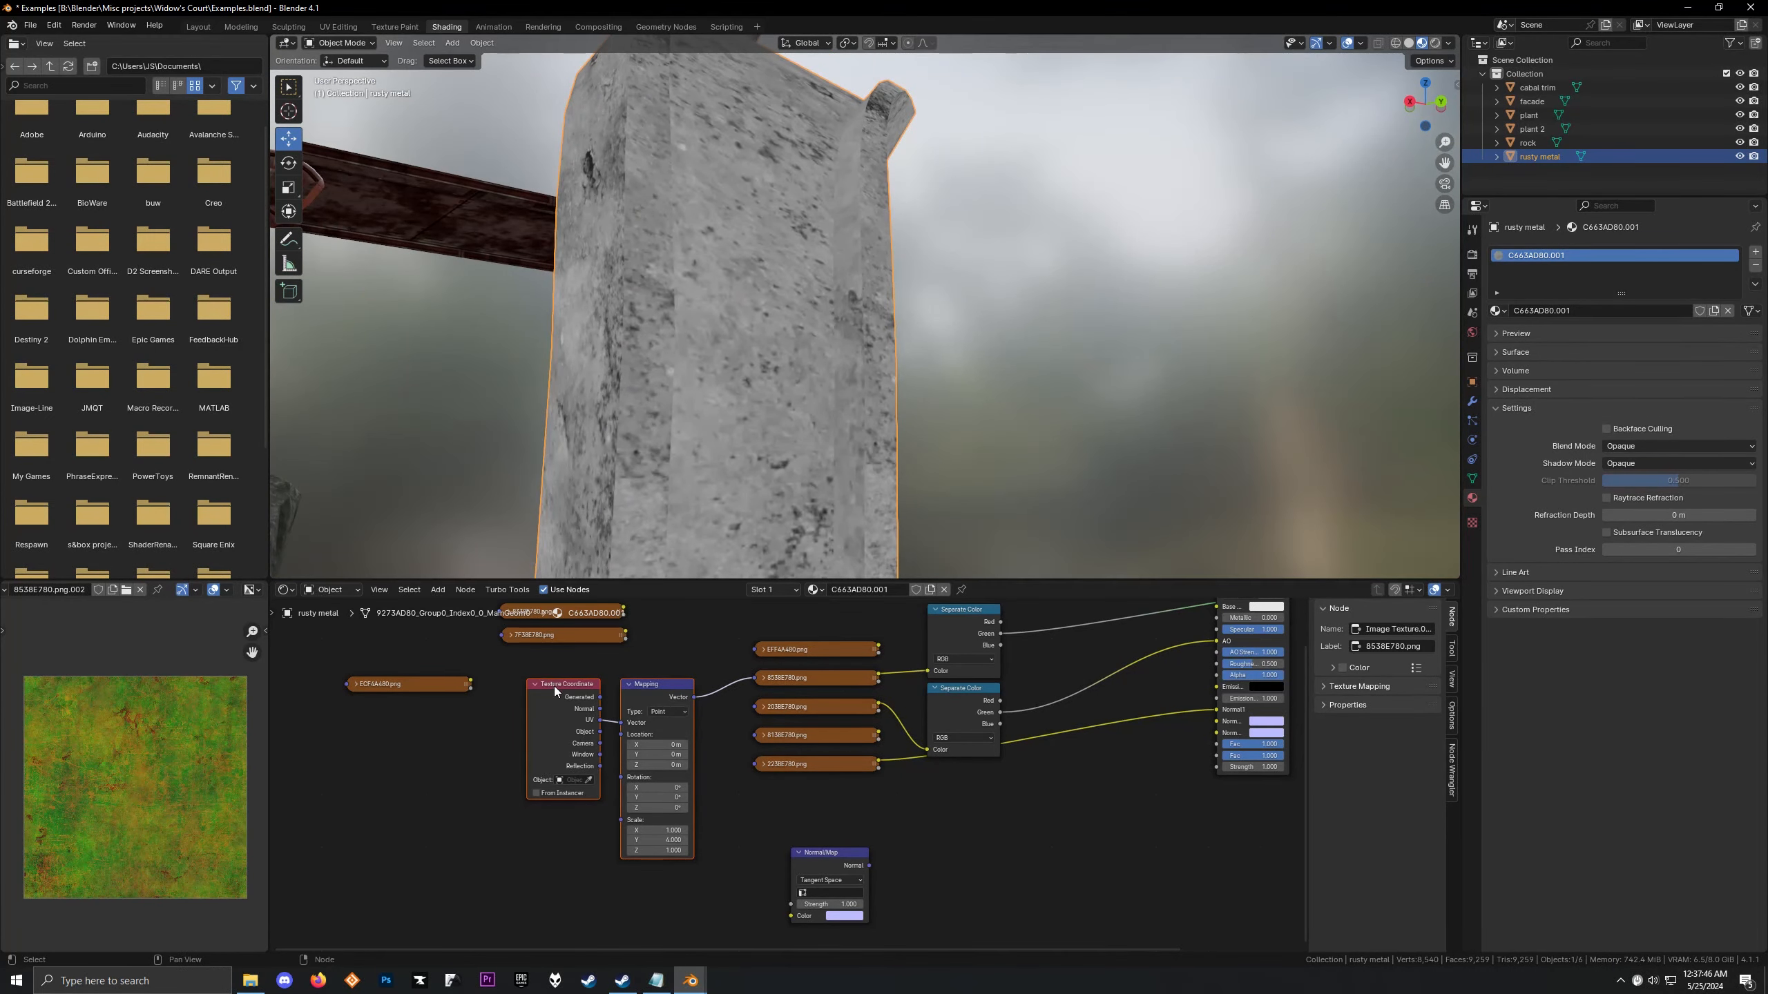
Try a Mapping scale of X 5.9 and Y 9.7 on the texture and return it to X 1 and Y 4
drag(649, 833, 819, 833)
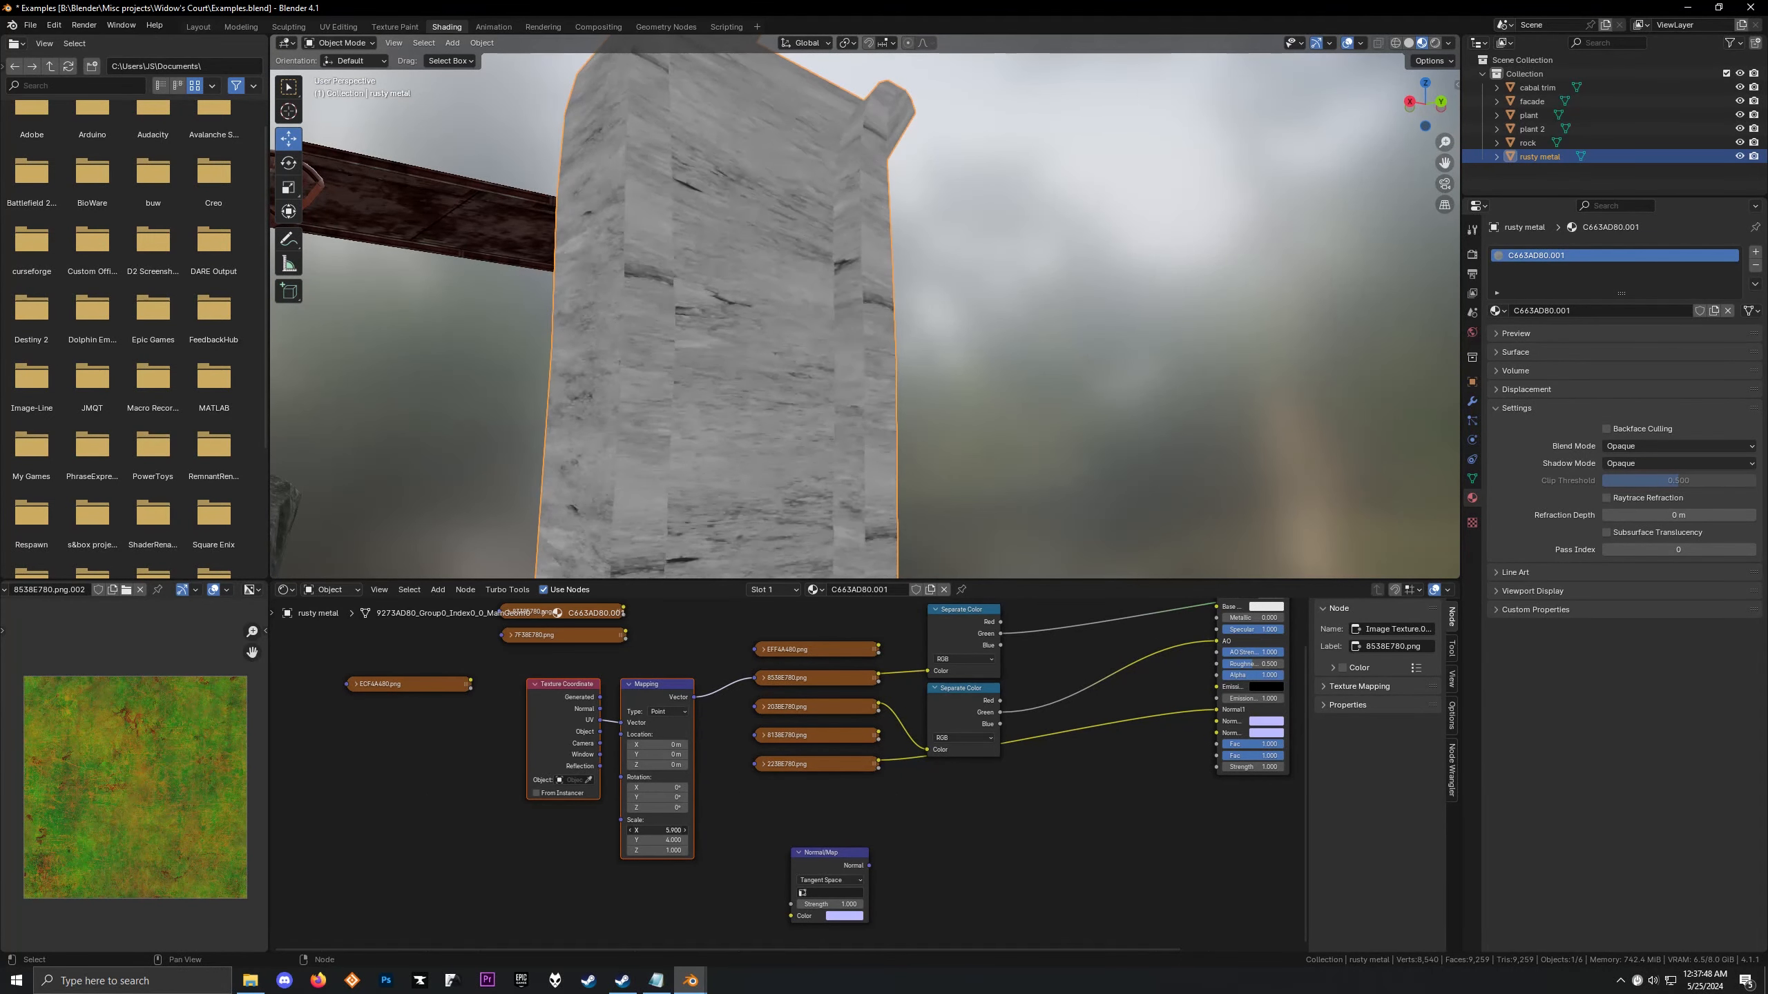
drag(651, 839, 925, 839)
middle_drag(663, 555, 884, 114)
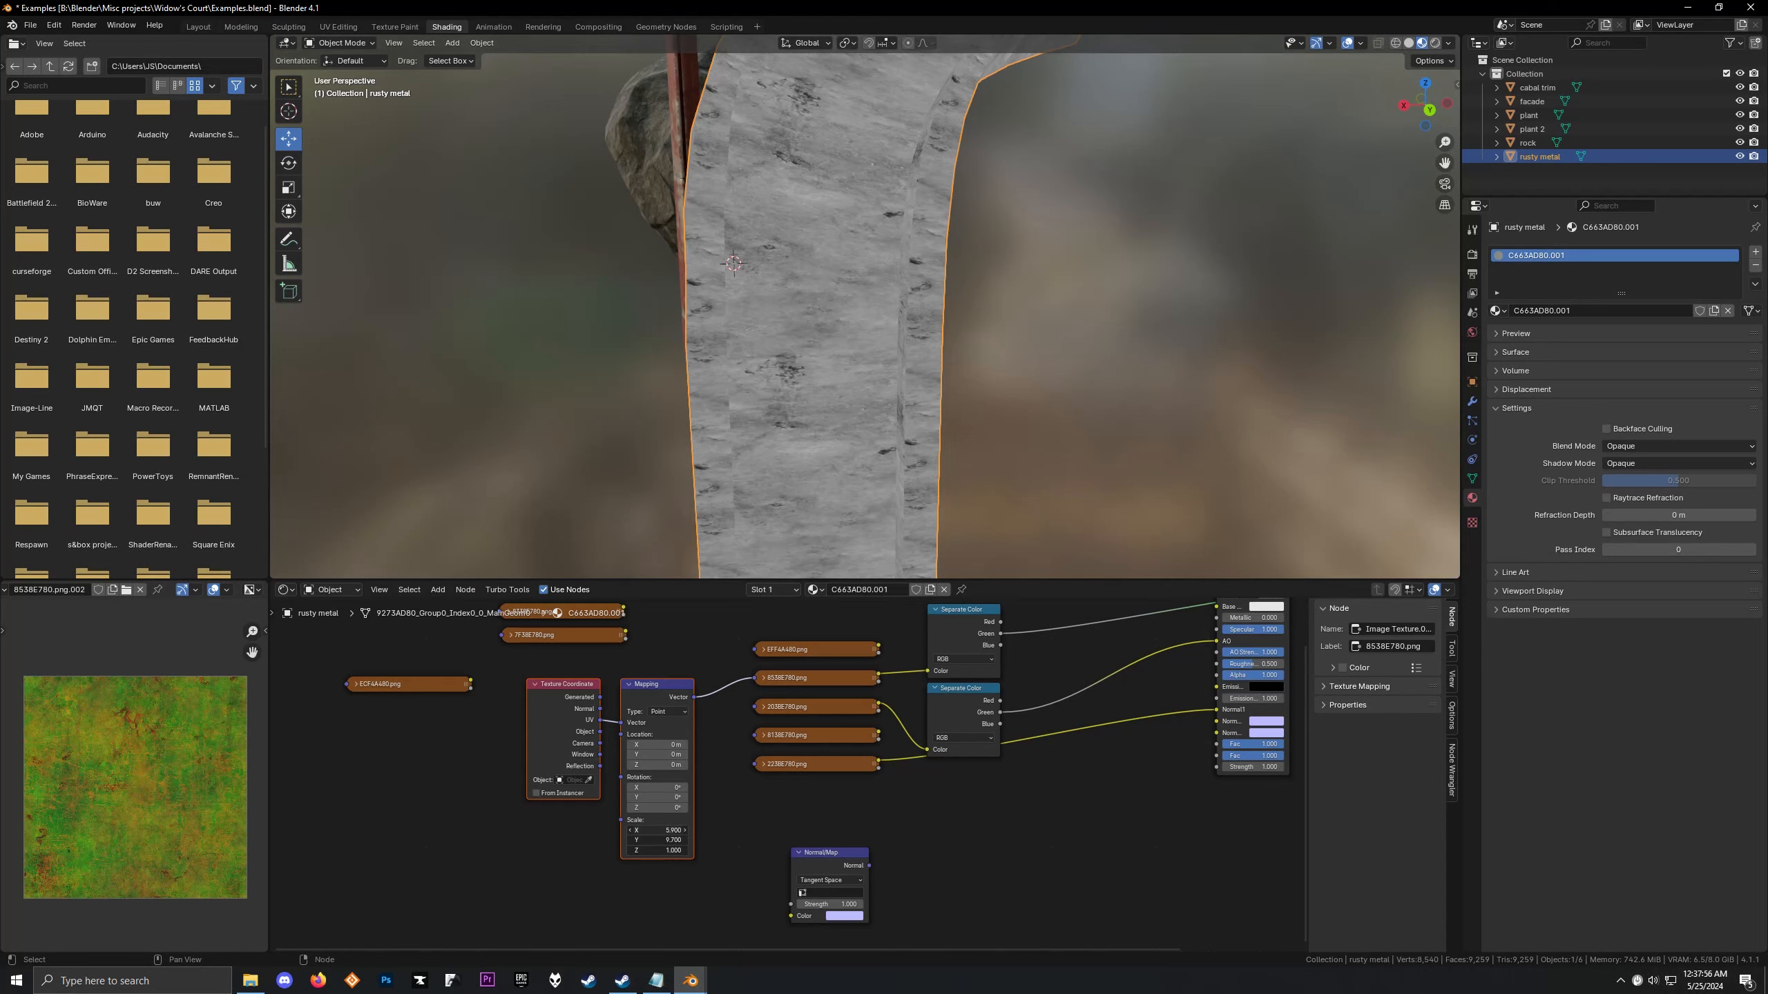
key(Return)
drag(680, 840, 791, 840)
middle_drag(658, 529, 699, 416)
scroll(999, 382, down, 3)
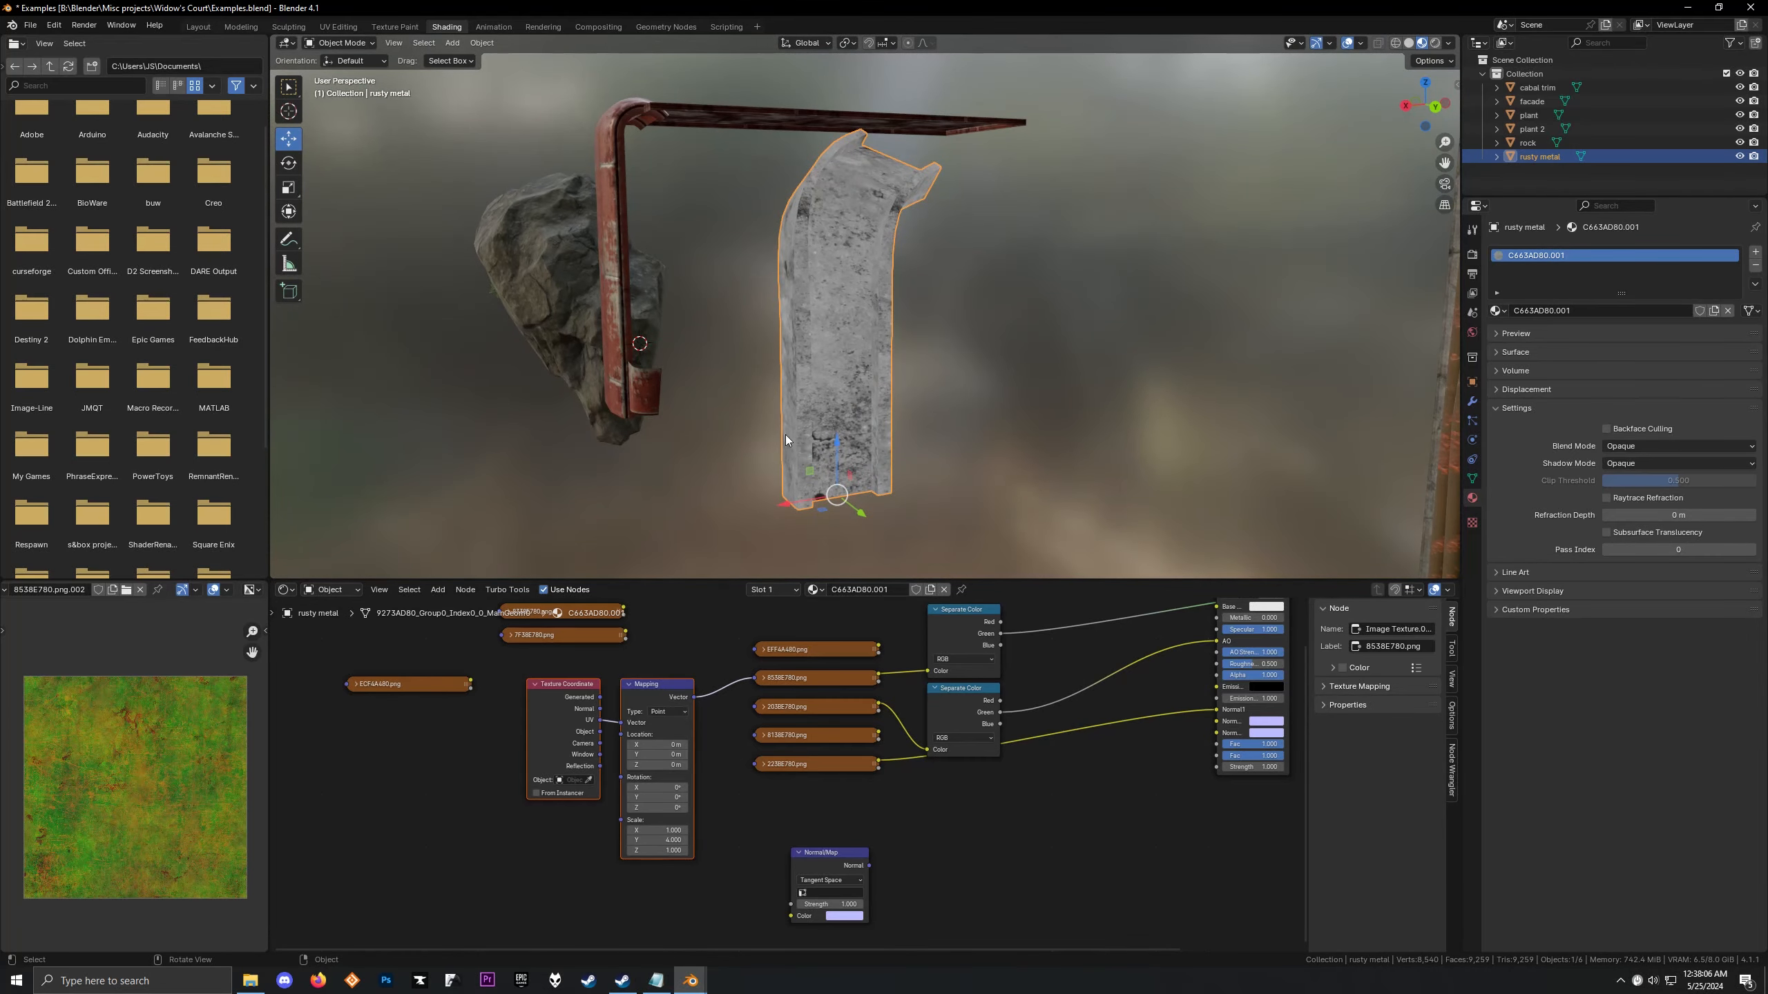
Link the upper Separate Color node's Green output to the Gerb BSDF's Roughness (Inverted) input
middle_drag(867, 482, 778, 426)
scroll(760, 425, up, 3)
scroll(761, 432, up, 1)
scroll(778, 426, down, 2)
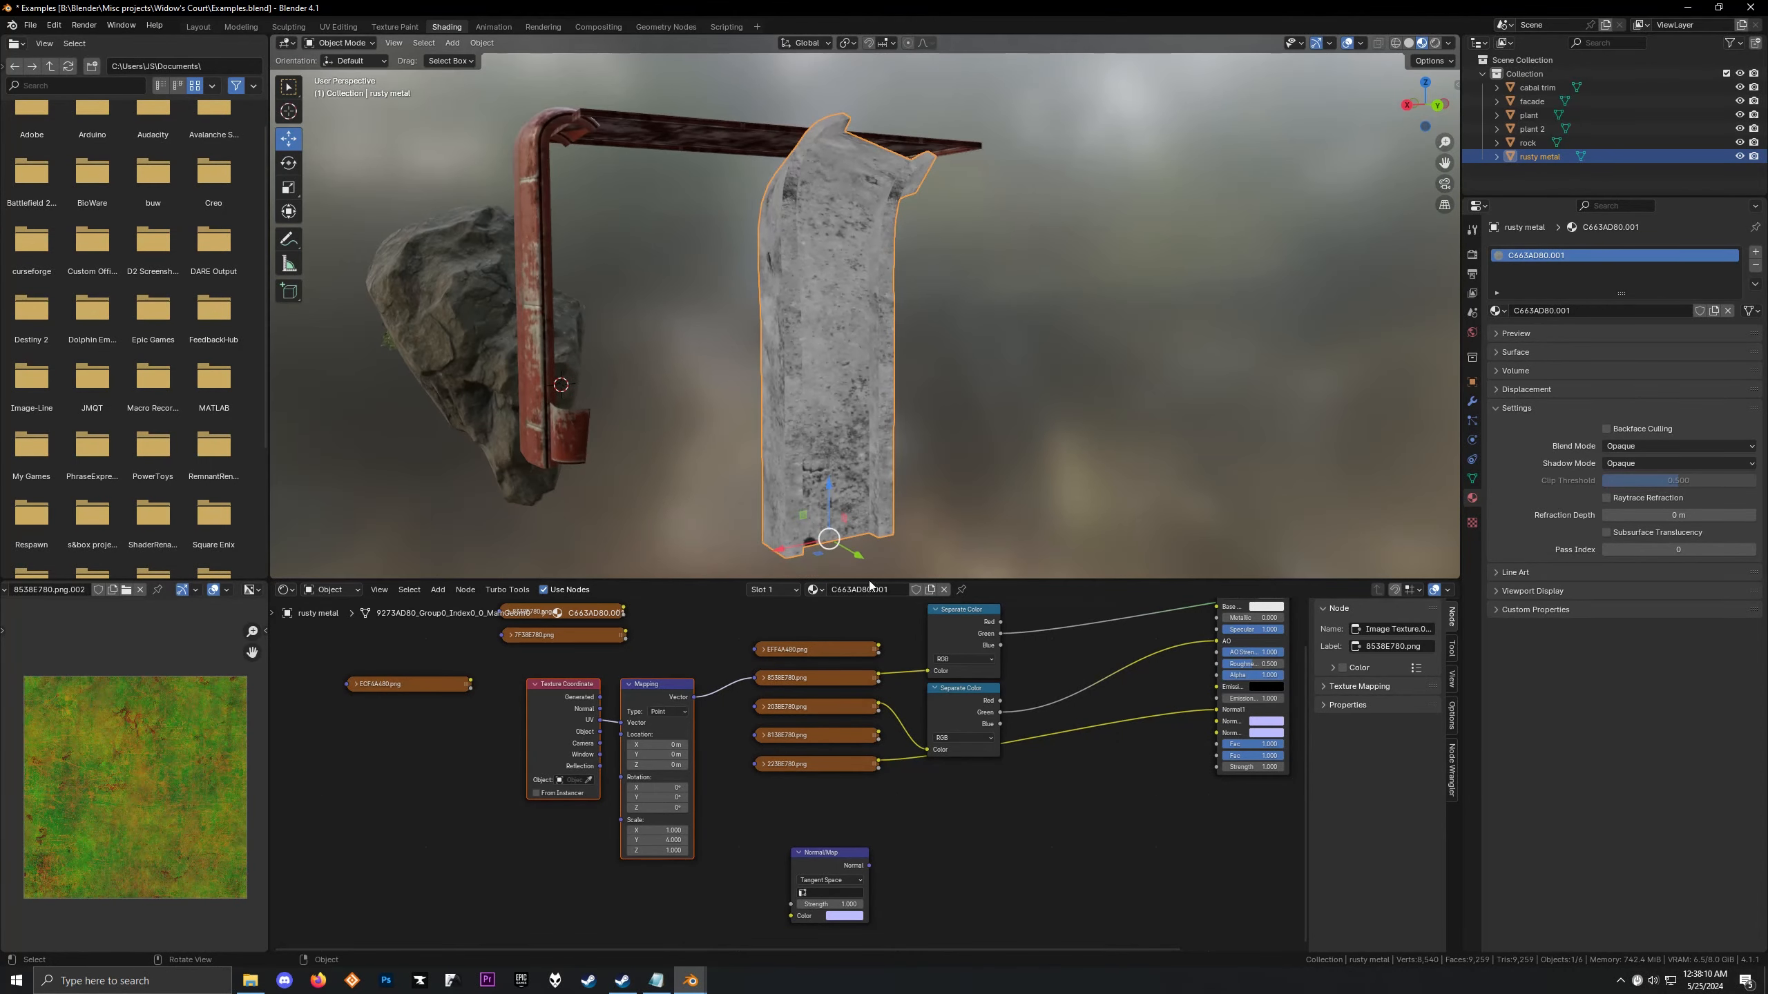
scroll(942, 656, down, 2)
middle_drag(942, 656, 729, 725)
scroll(729, 725, up, 4)
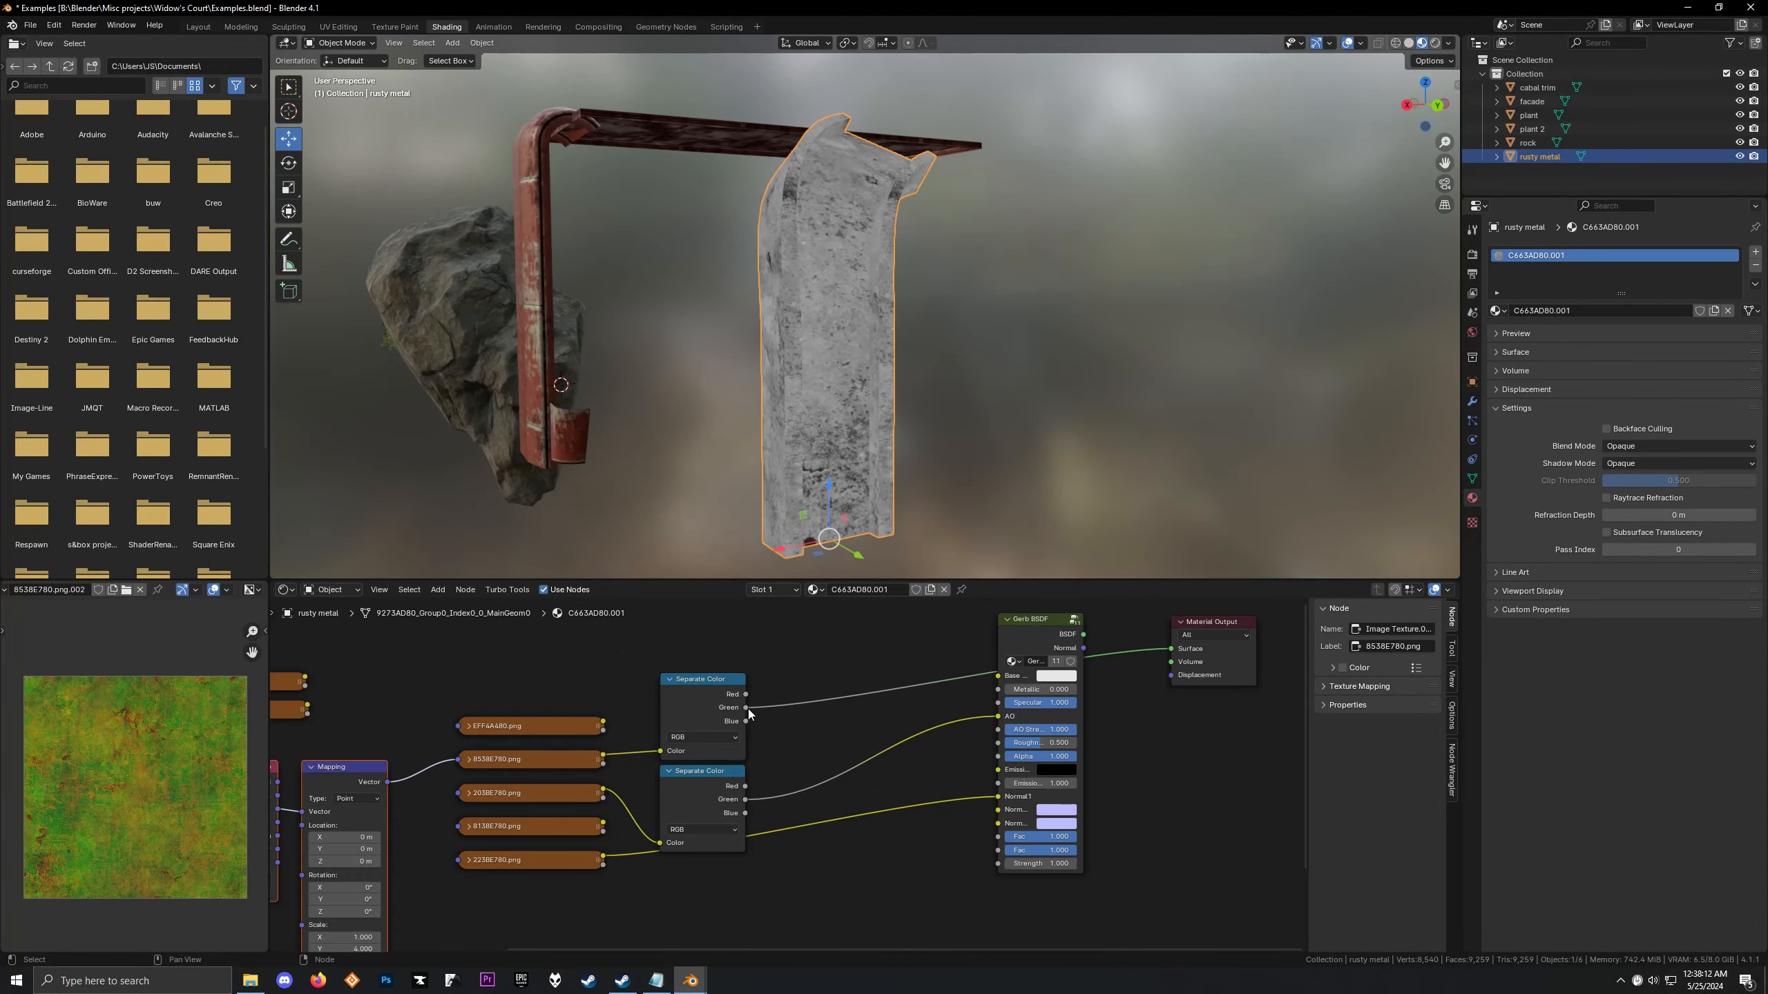
mouse_move(659, 411)
middle_down()
mouse_move(624, 382)
mouse_move(674, 420)
middle_up()
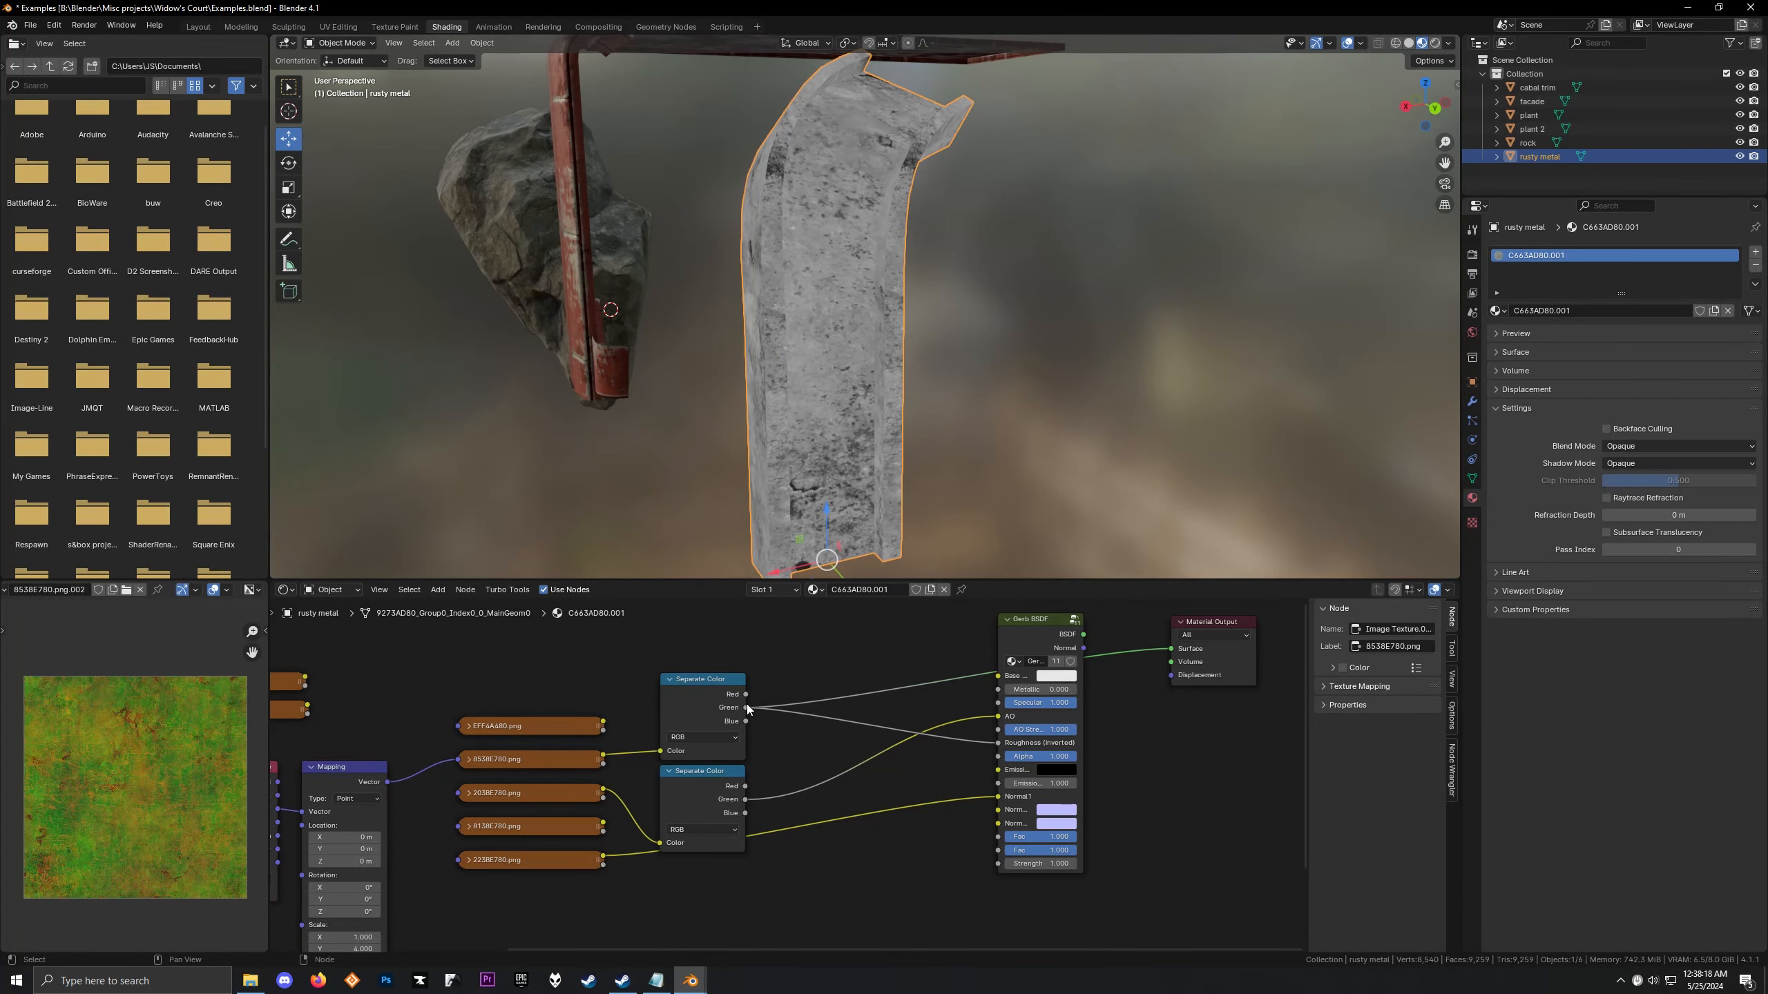
Link the same Green output to Base Color and reconnect the Gerb BSDF to the material output's Surface
click(1009, 649)
middle_drag(771, 411, 805, 401)
scroll(753, 367, up, 5)
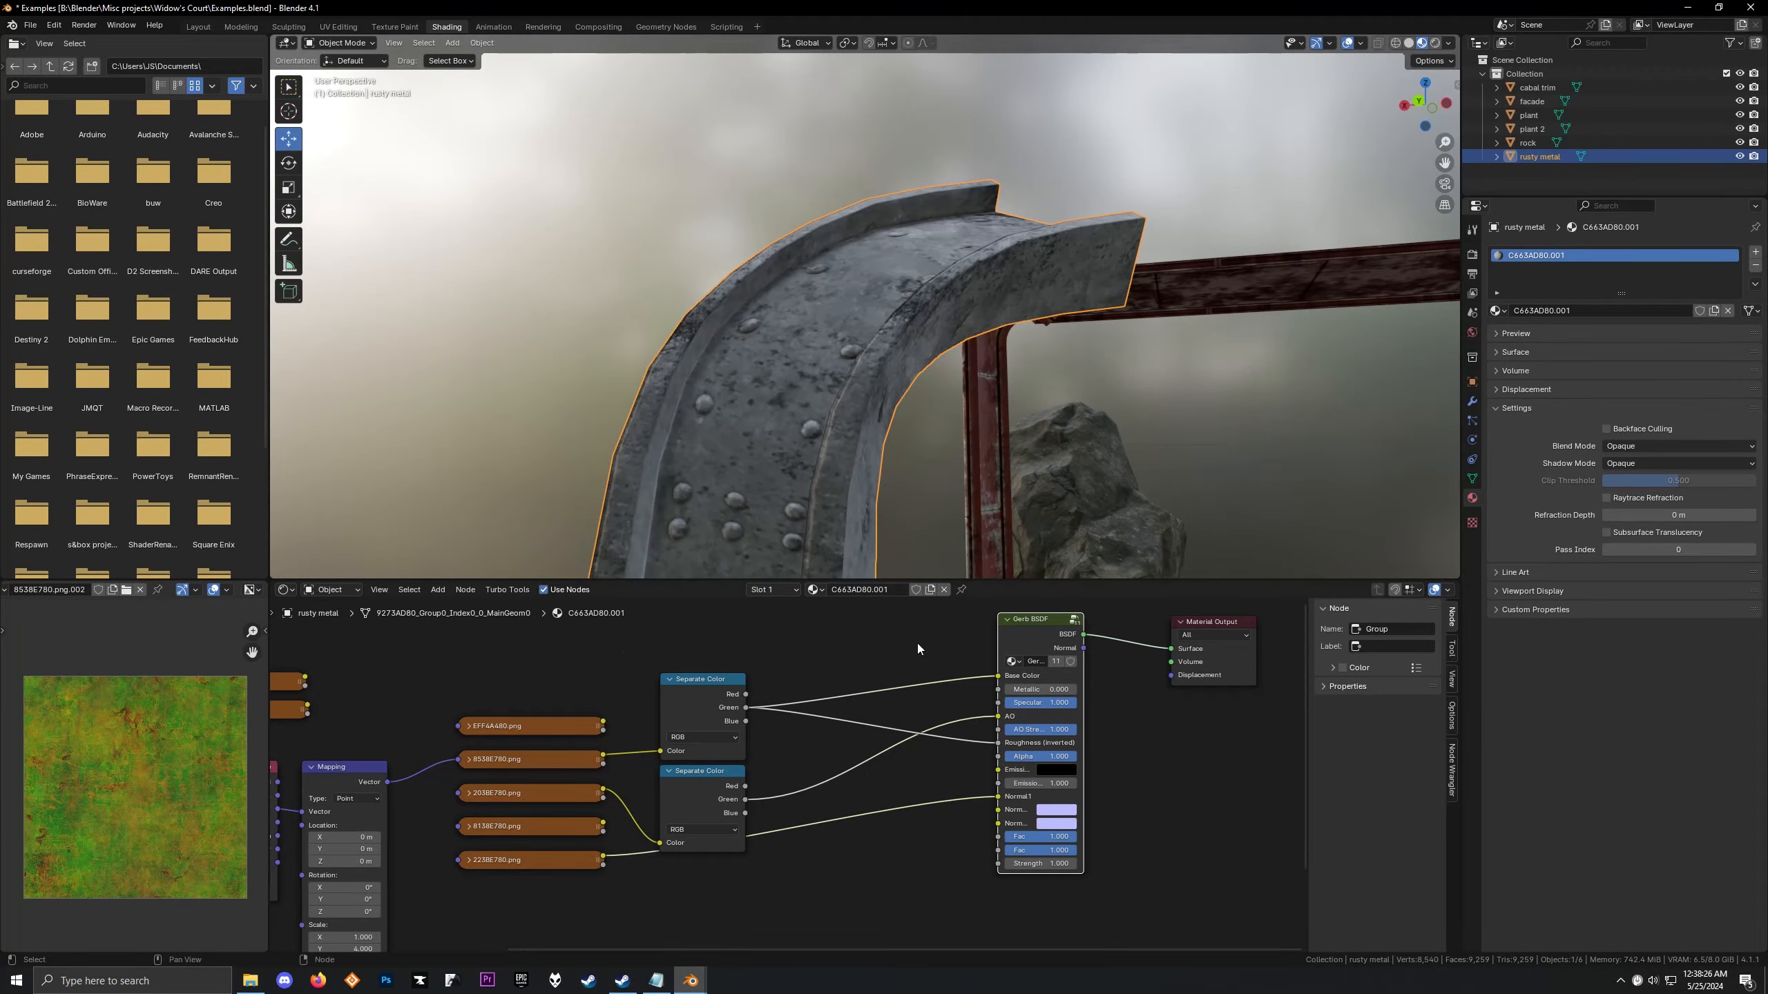
scroll(917, 644, up, 6)
scroll(998, 698, down, 5)
Compare low and high Metallic amounts on the Gerb BSDF and set Metallic to 1
middle_drag(1008, 673, 893, 712)
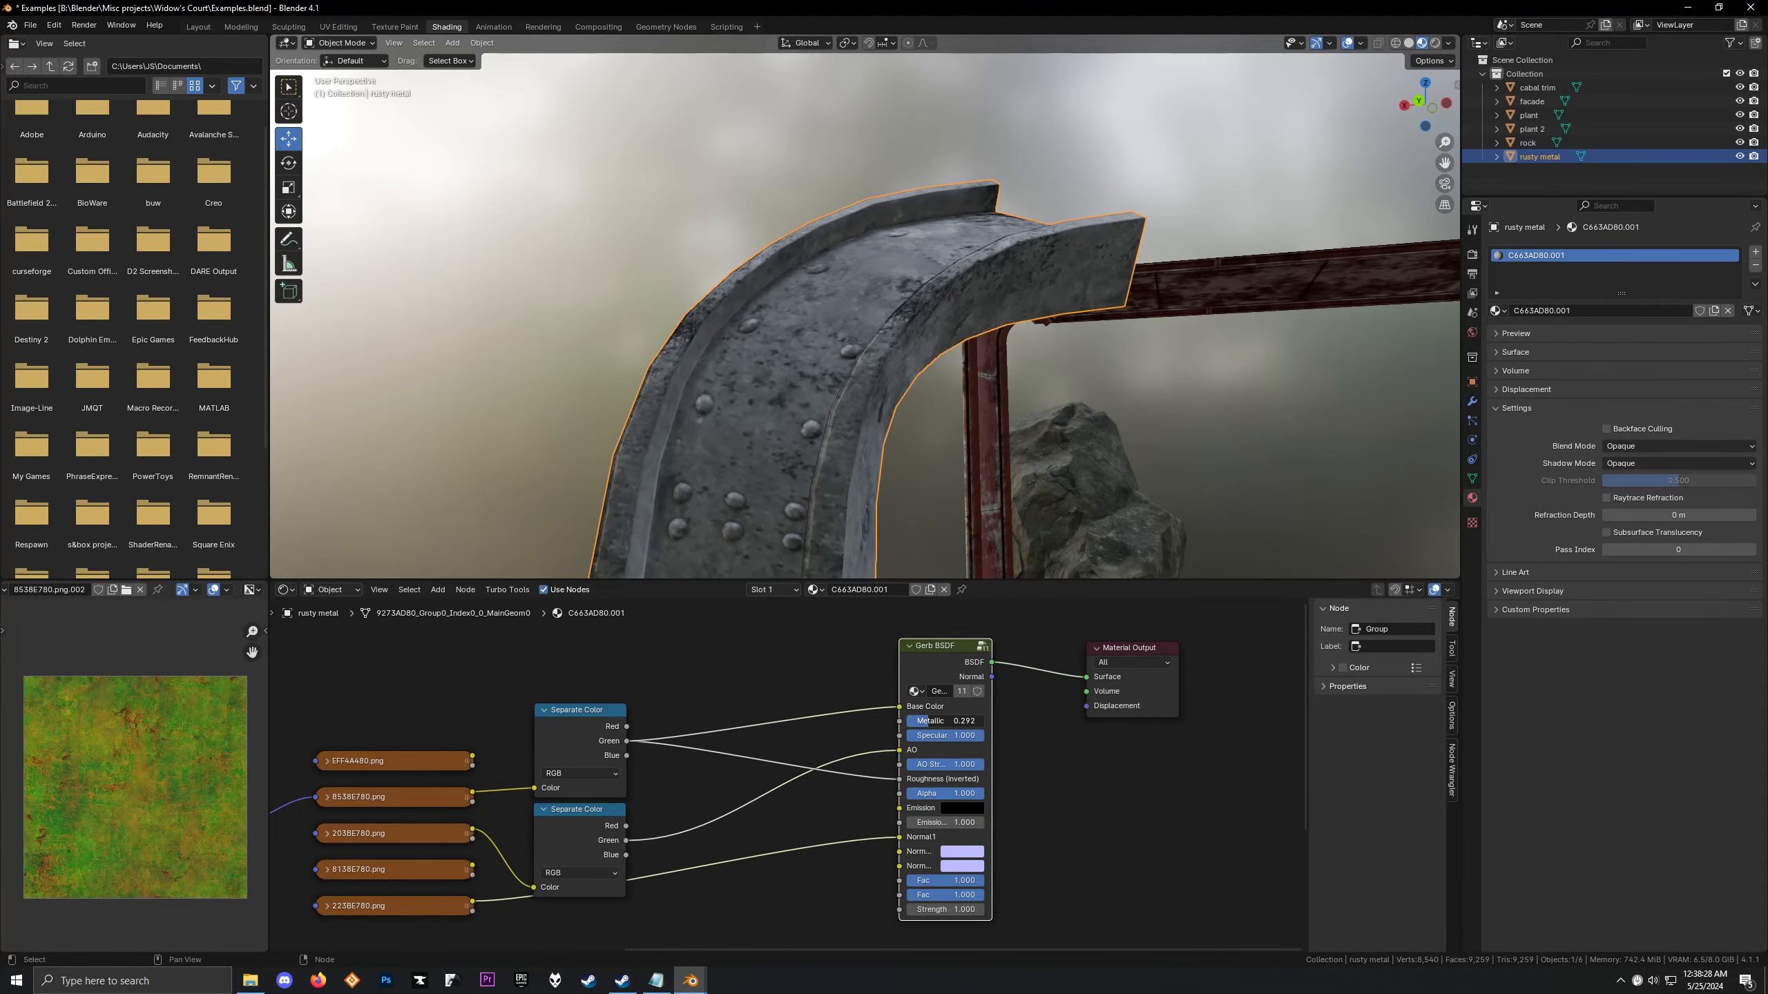
drag(930, 721, 987, 727)
middle_drag(703, 341, 942, 437)
mouse_move(966, 720)
mouse_down()
mouse_move(934, 720)
mouse_move(982, 720)
mouse_up()
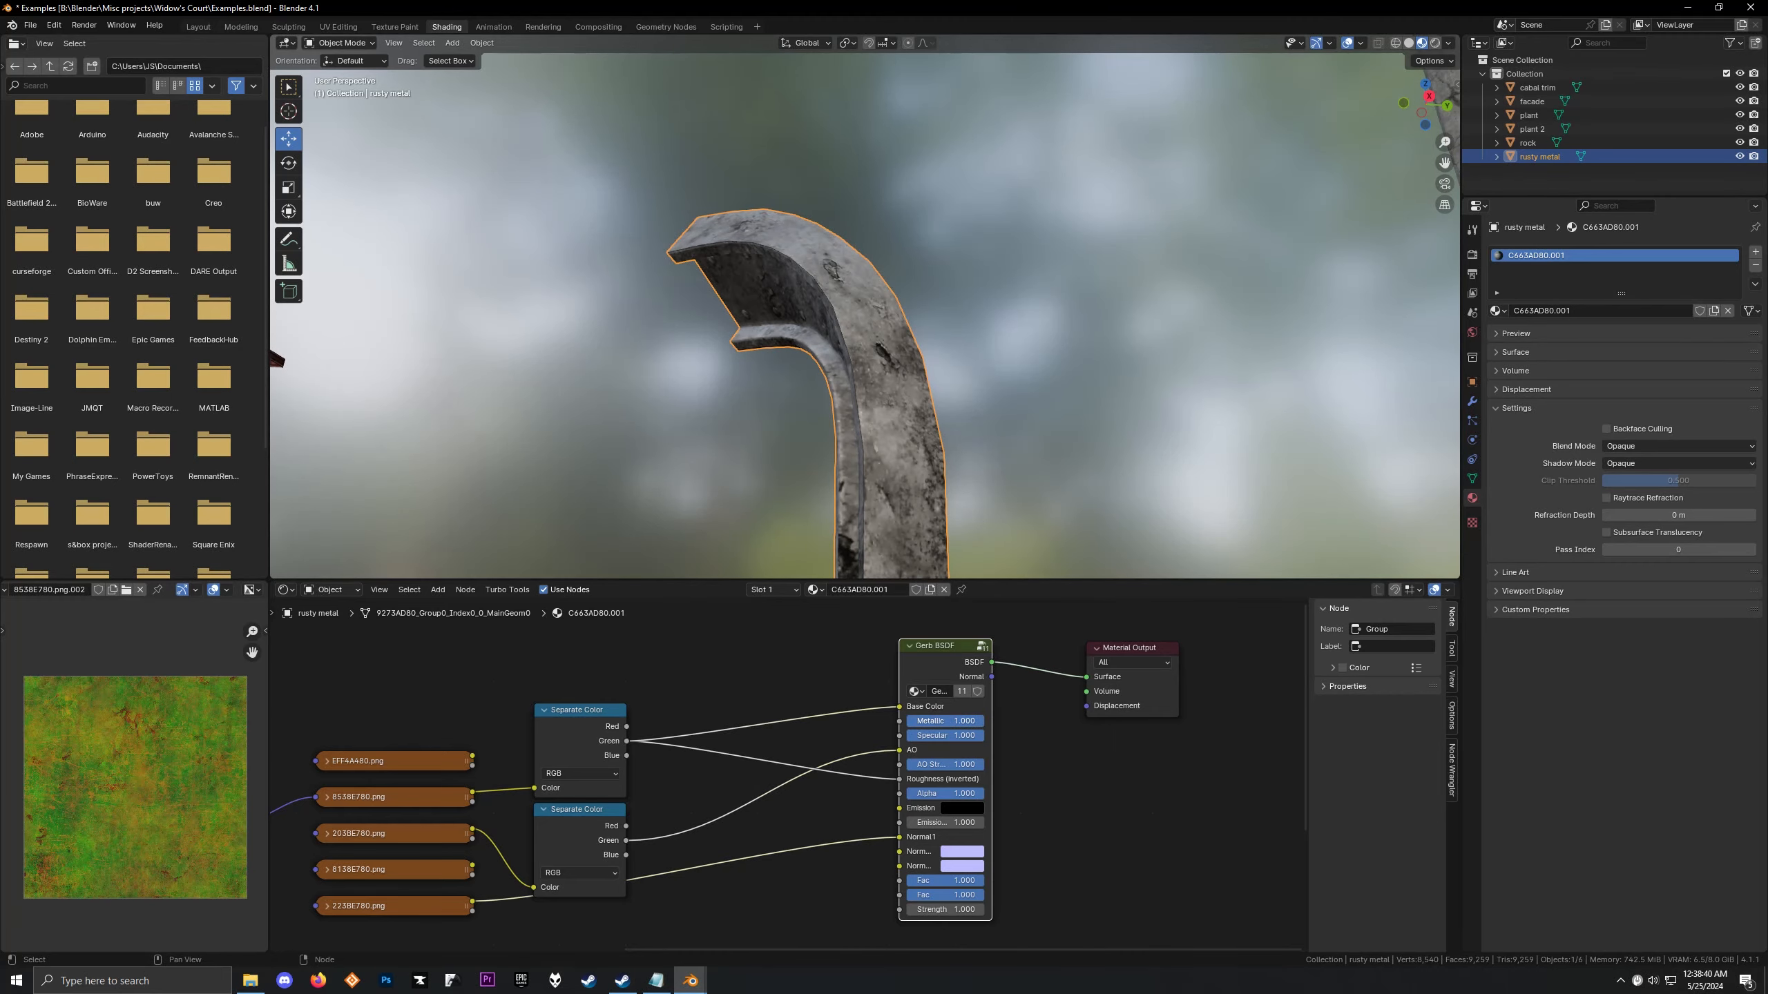
scroll(826, 396, up, 3)
middle_drag(825, 395, 854, 447)
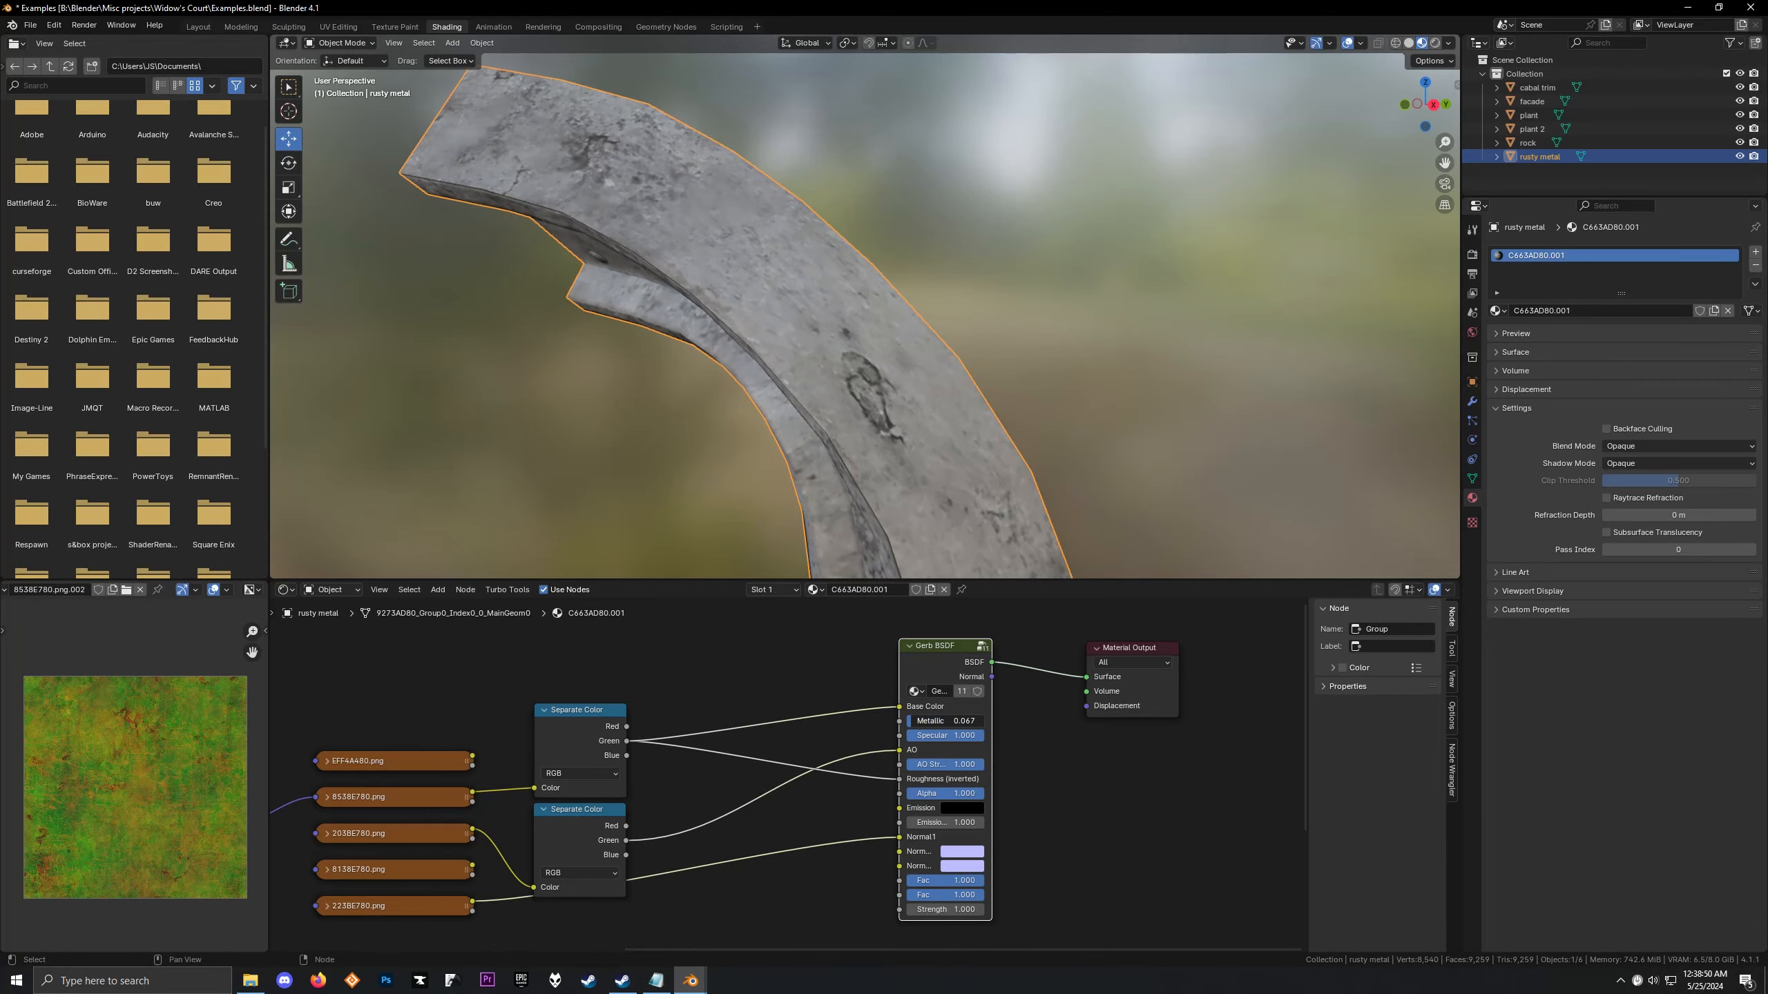
middle_drag(950, 432, 828, 488)
scroll(793, 662, up, 2)
Insert a Mix Color node on the Base Color link, with factor 1 and the Multiply blending mode
middle_drag(800, 680, 797, 692)
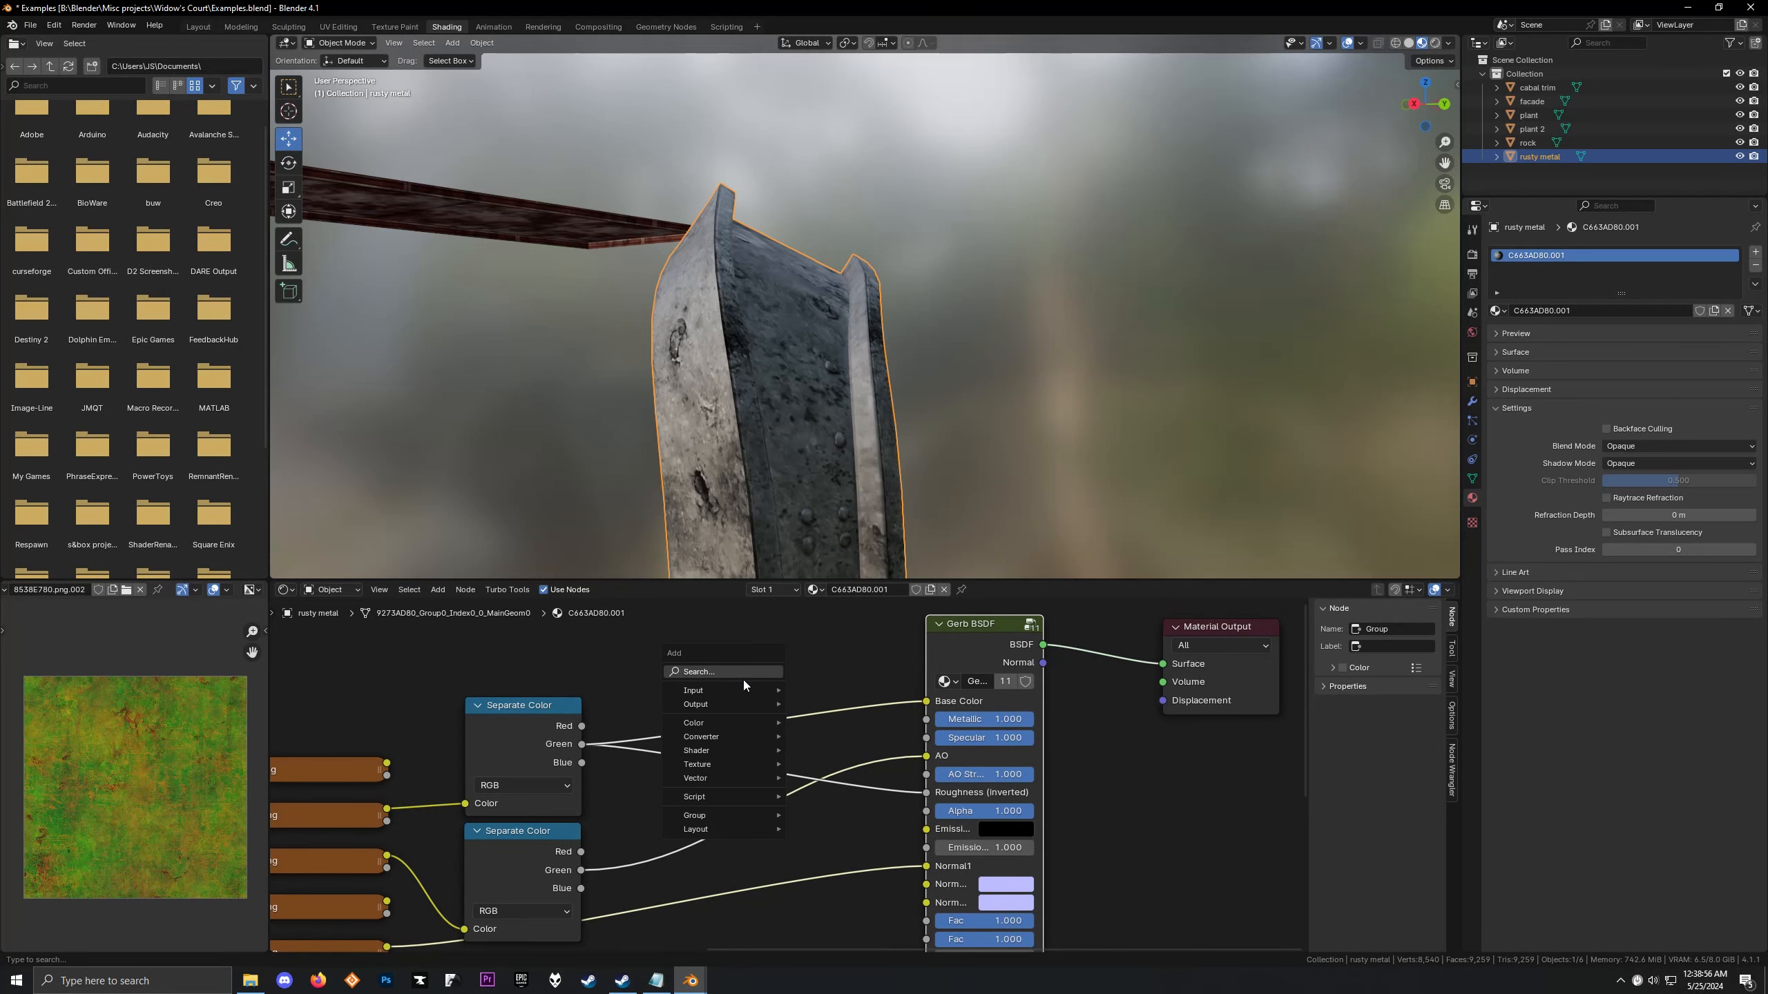
mouse_move(711, 723)
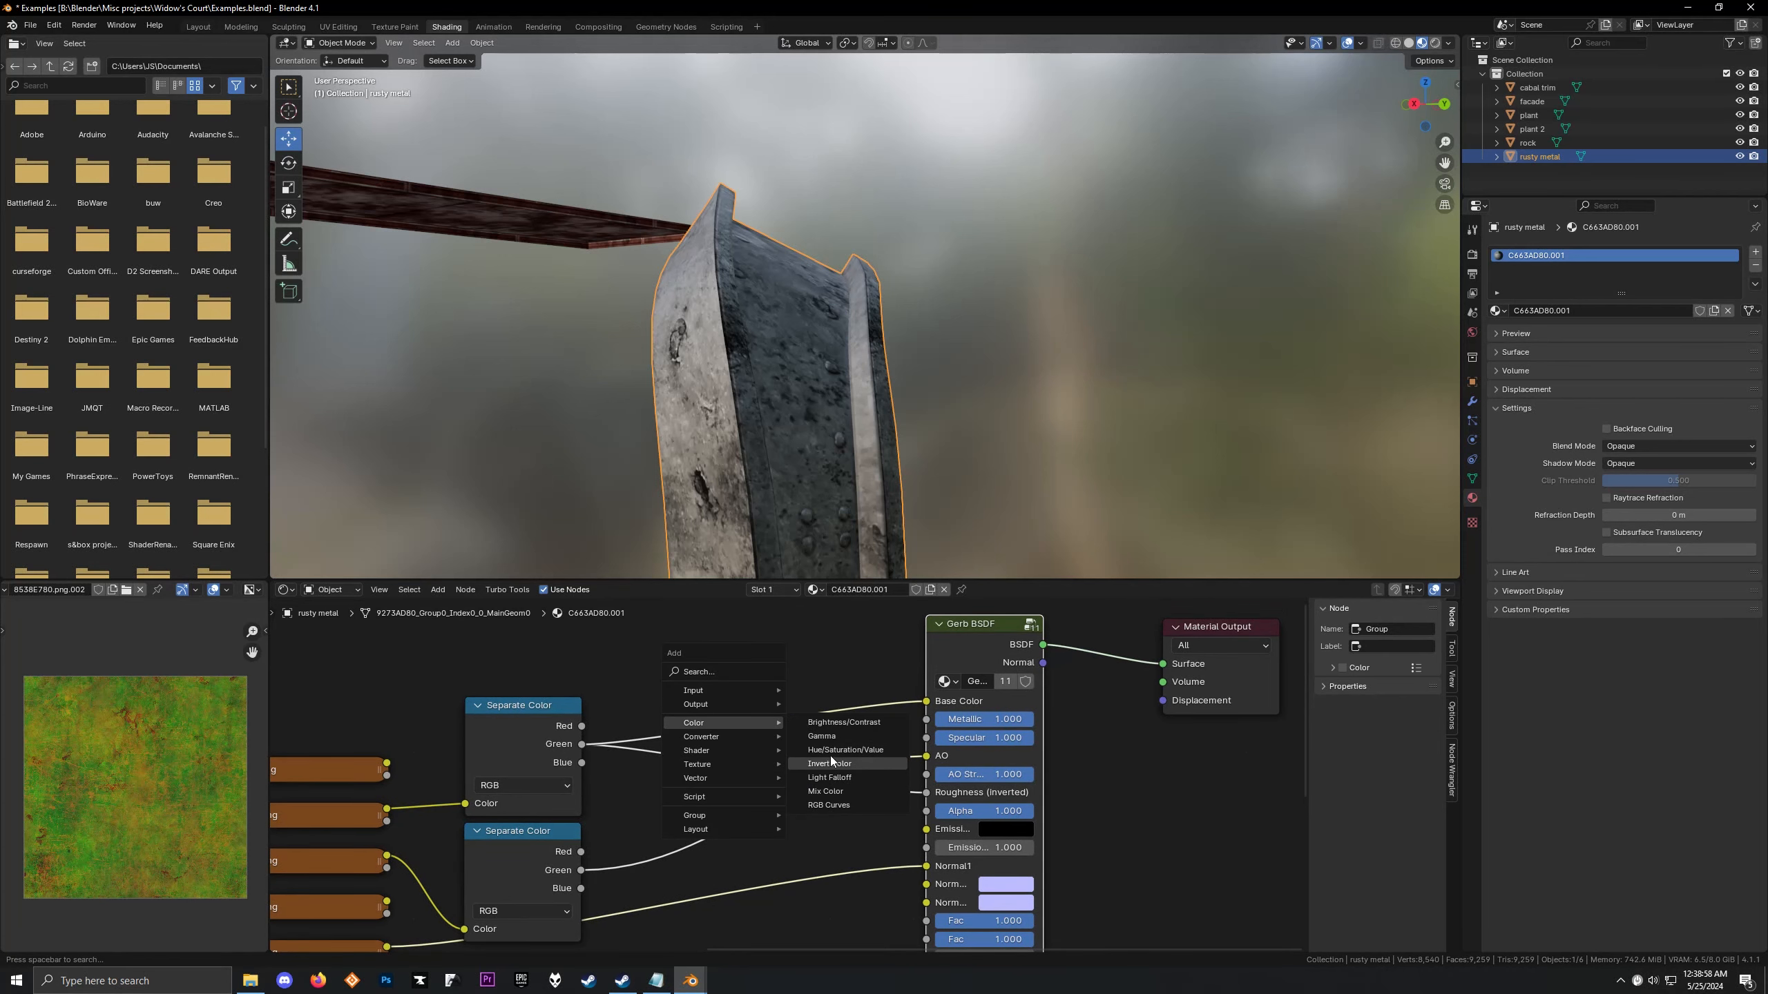
click(832, 793)
click(770, 689)
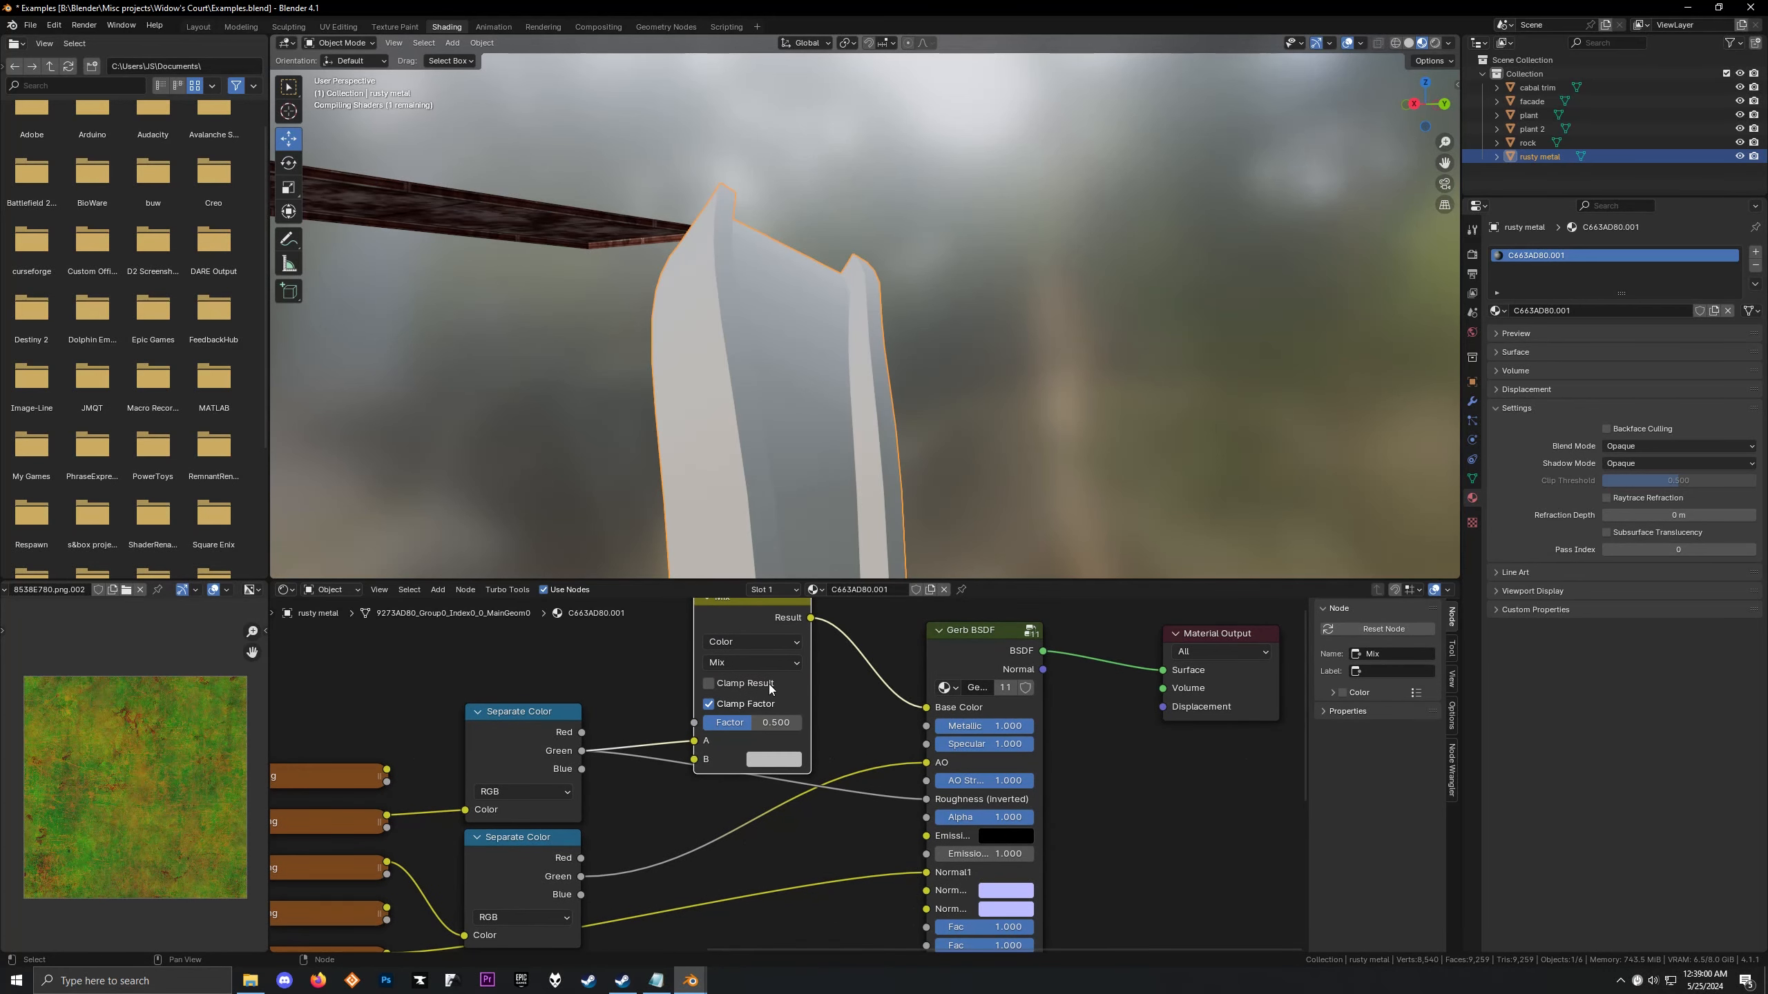
drag(753, 729, 801, 728)
middle_drag(733, 304, 773, 419)
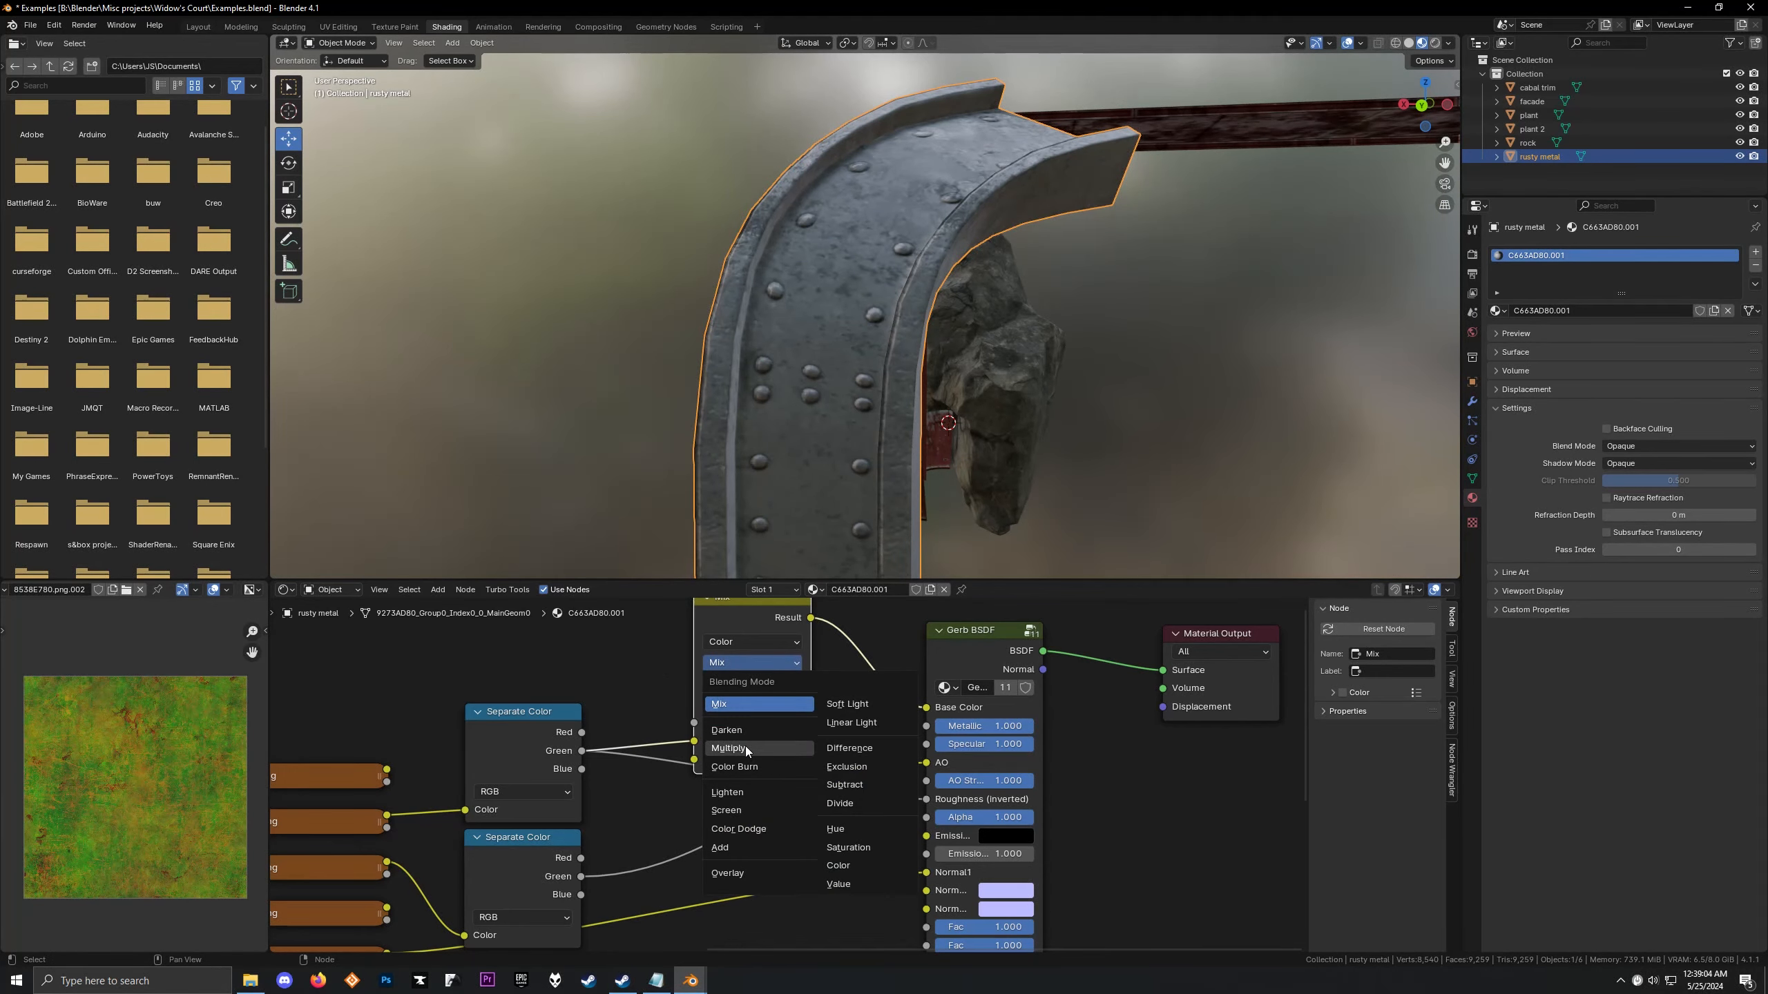
click(746, 747)
Set the Multiply node's B color to a pale orange with hue 0.079, saturation 0.484 and value 1
middle_drag(656, 348, 859, 377)
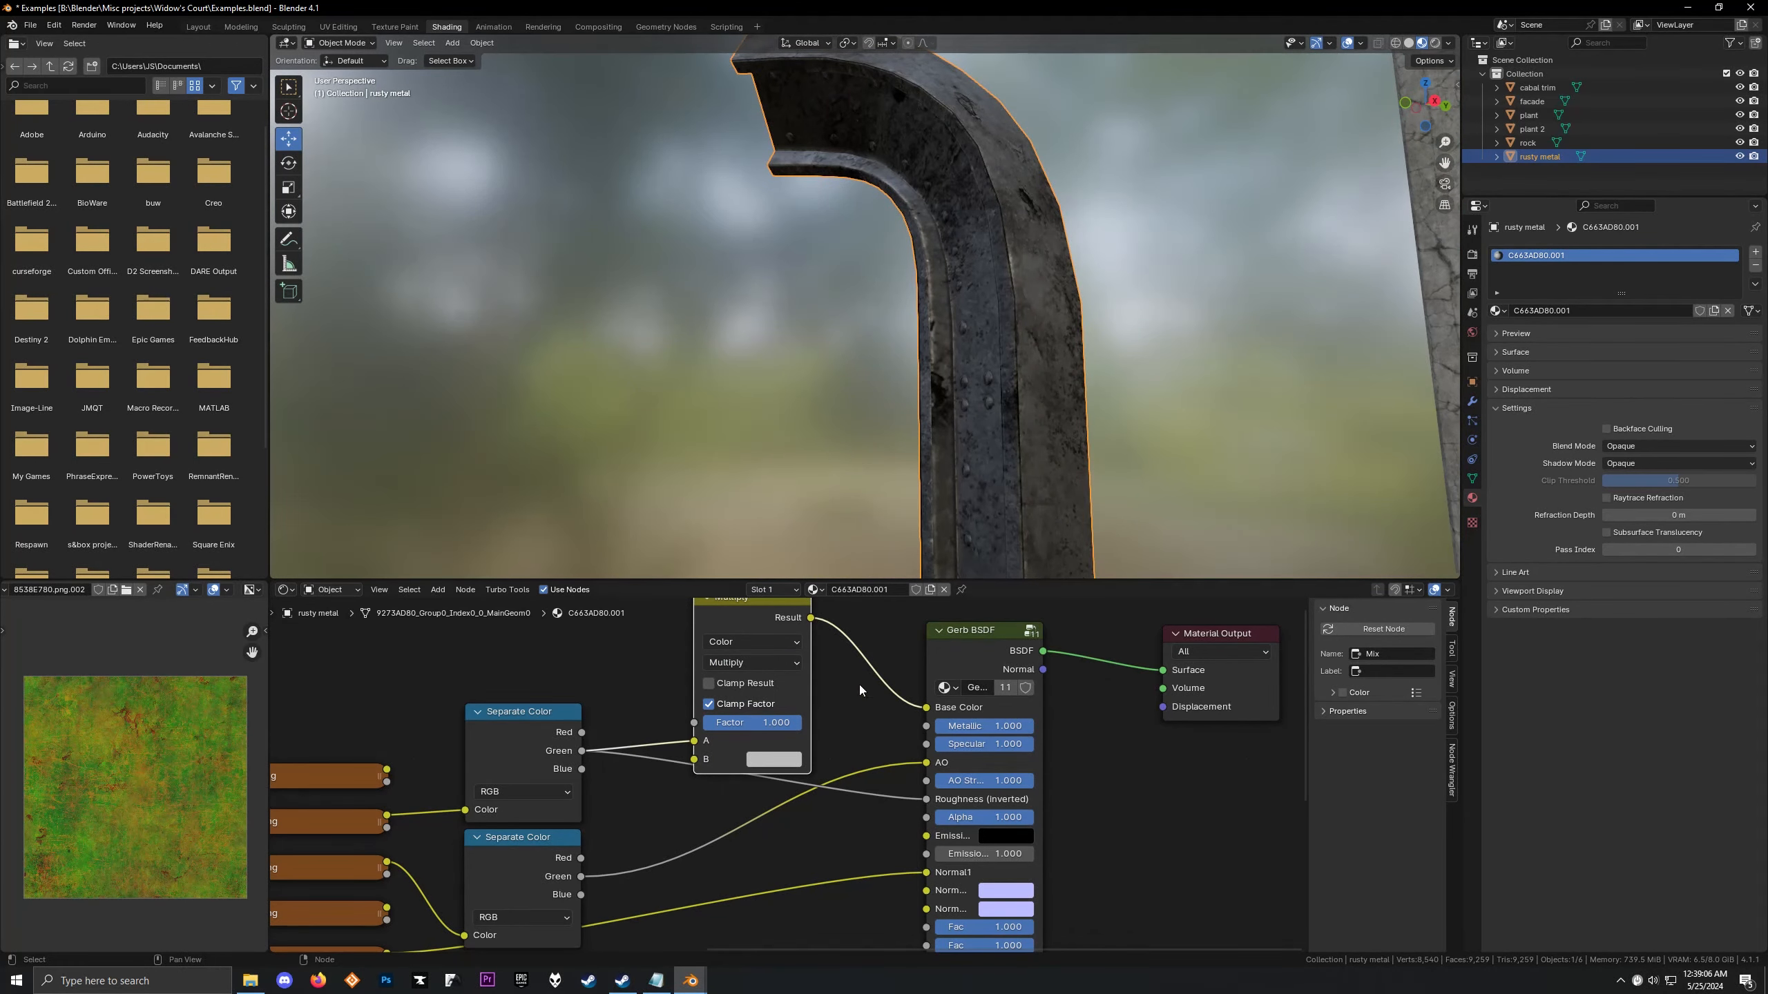
click(775, 756)
drag(912, 535, 912, 494)
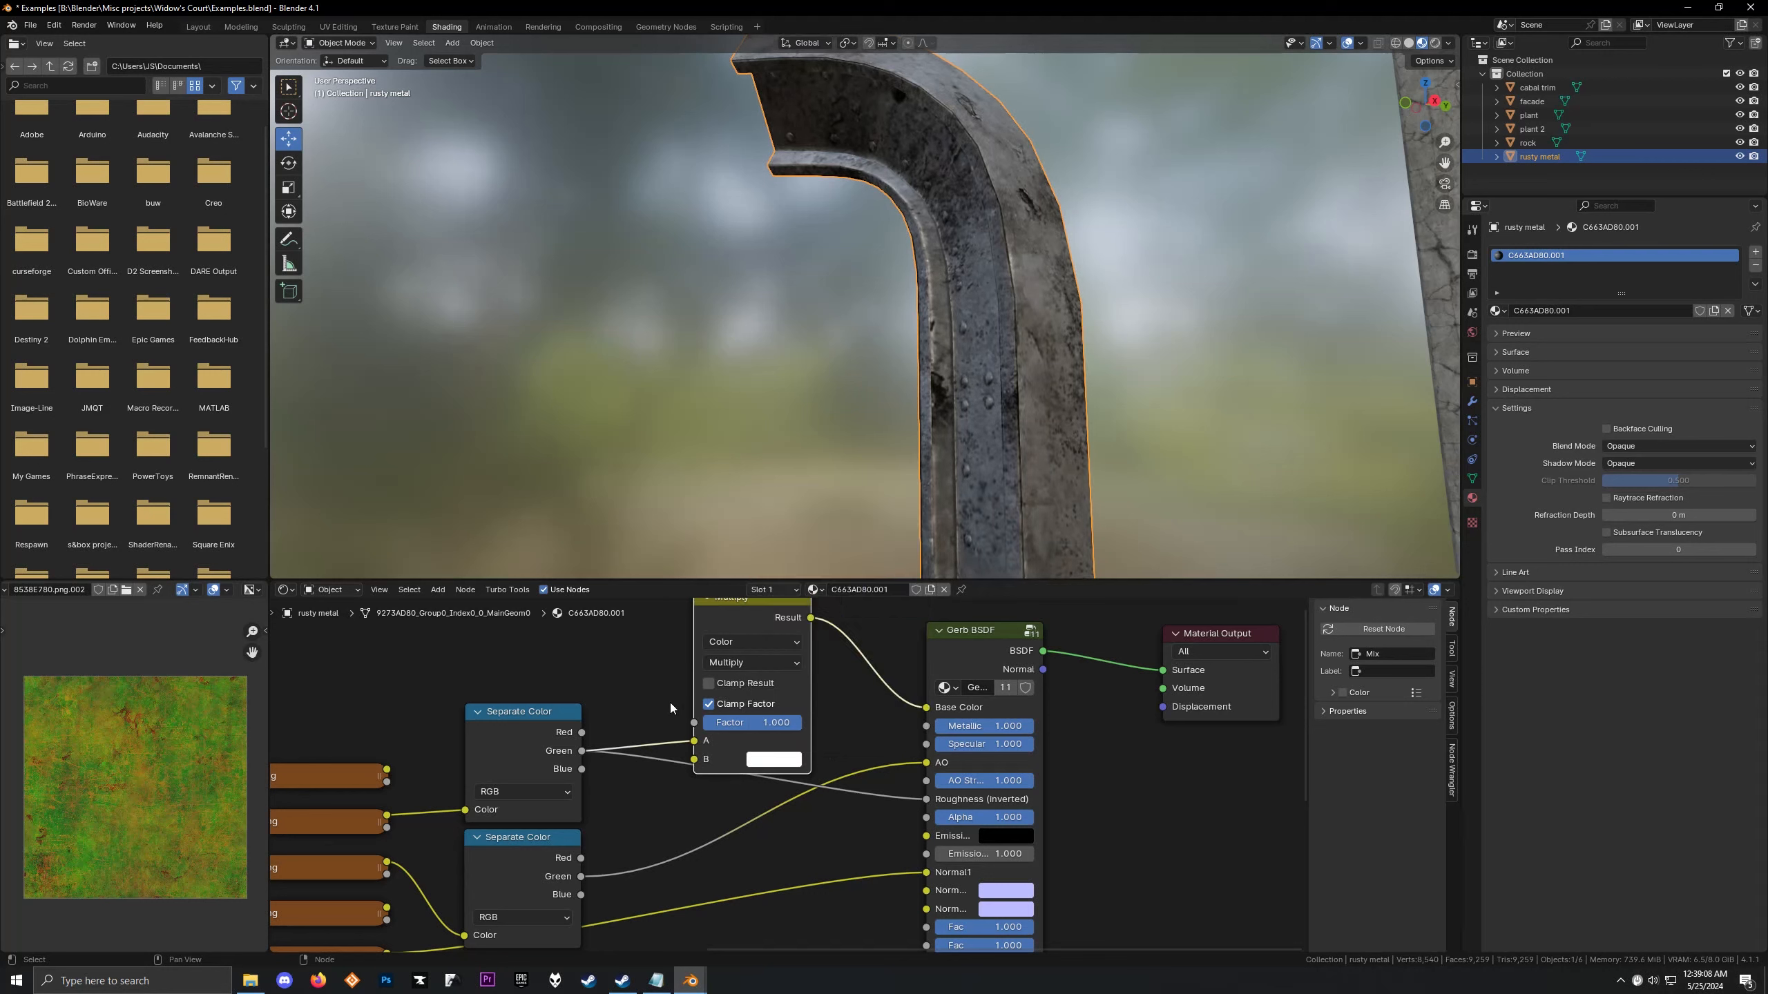
click(776, 764)
drag(828, 585, 820, 590)
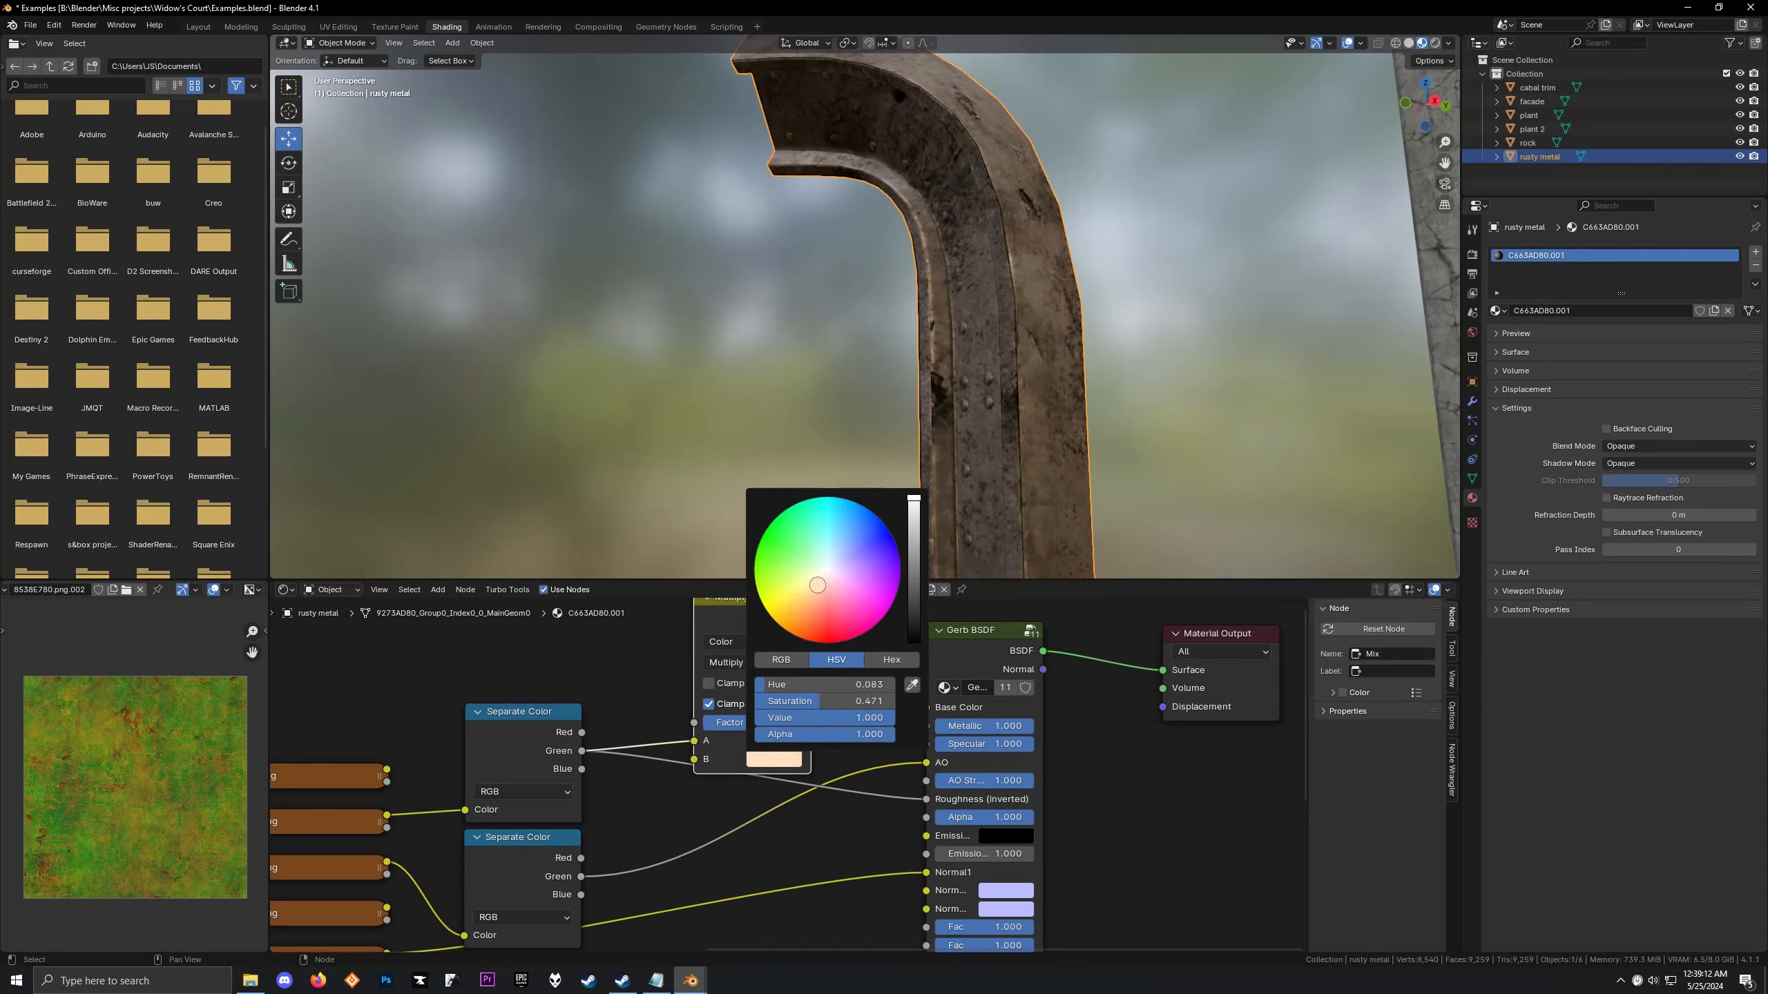
middle_drag(852, 337, 911, 487)
click(774, 759)
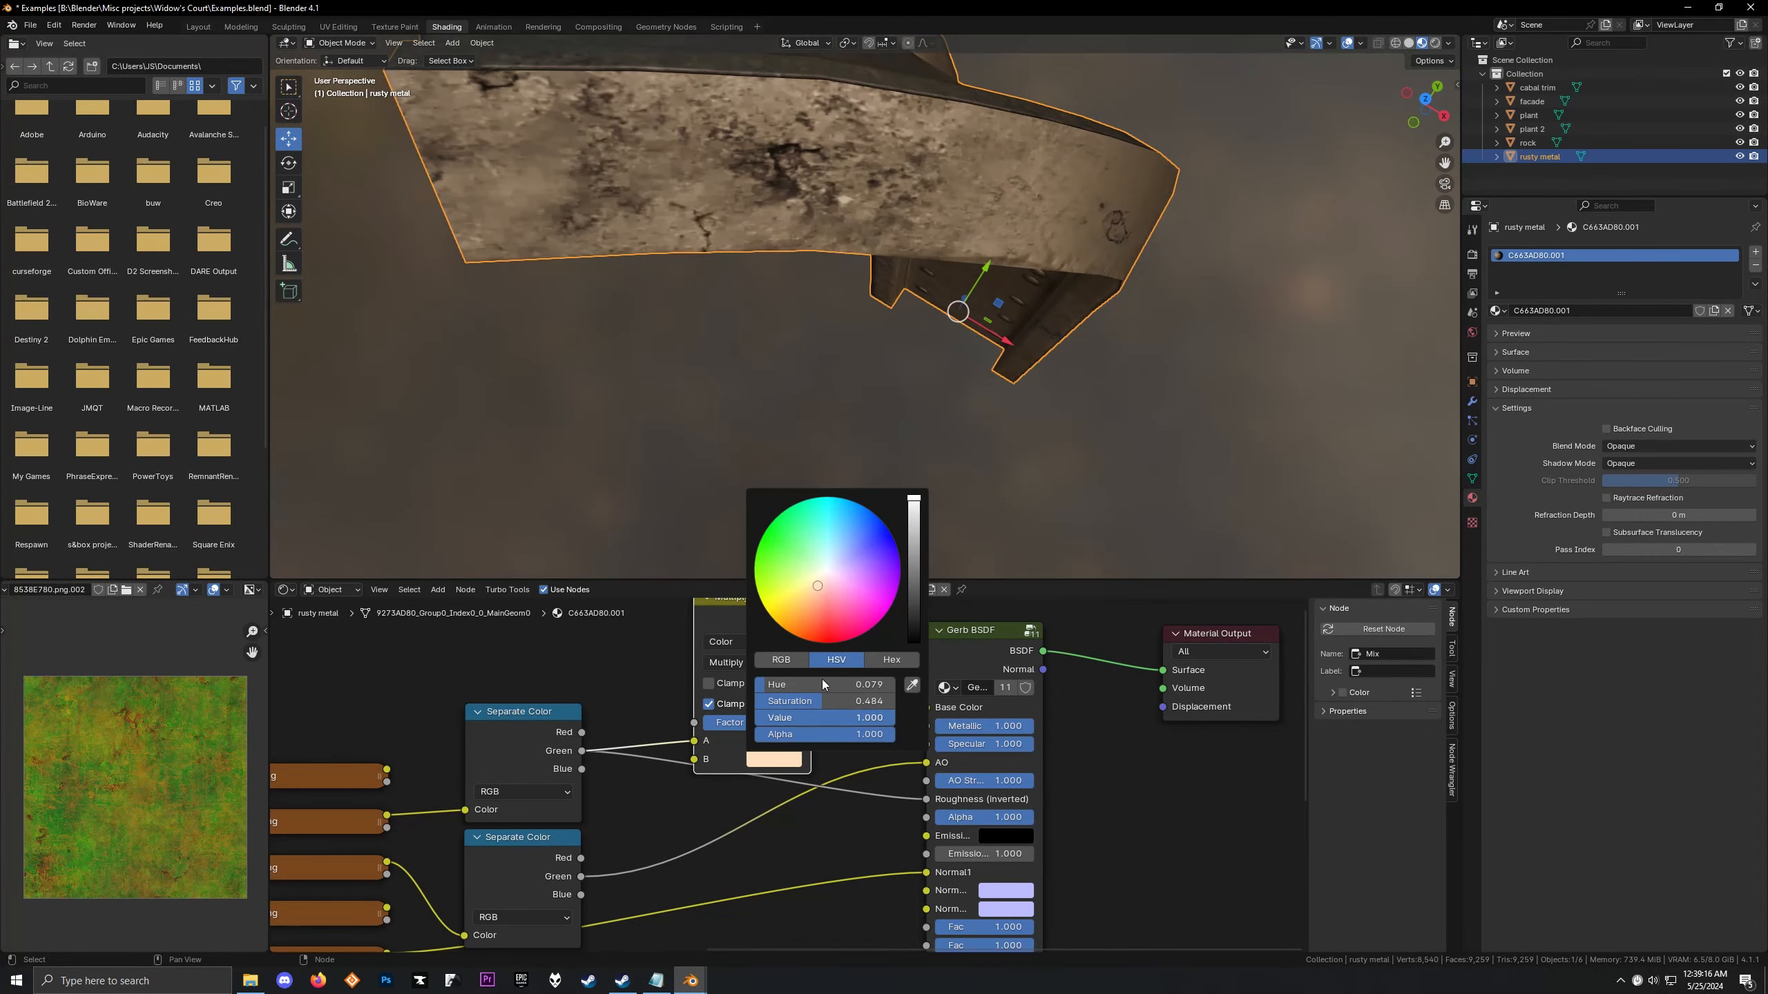
middle_drag(835, 536, 837, 196)
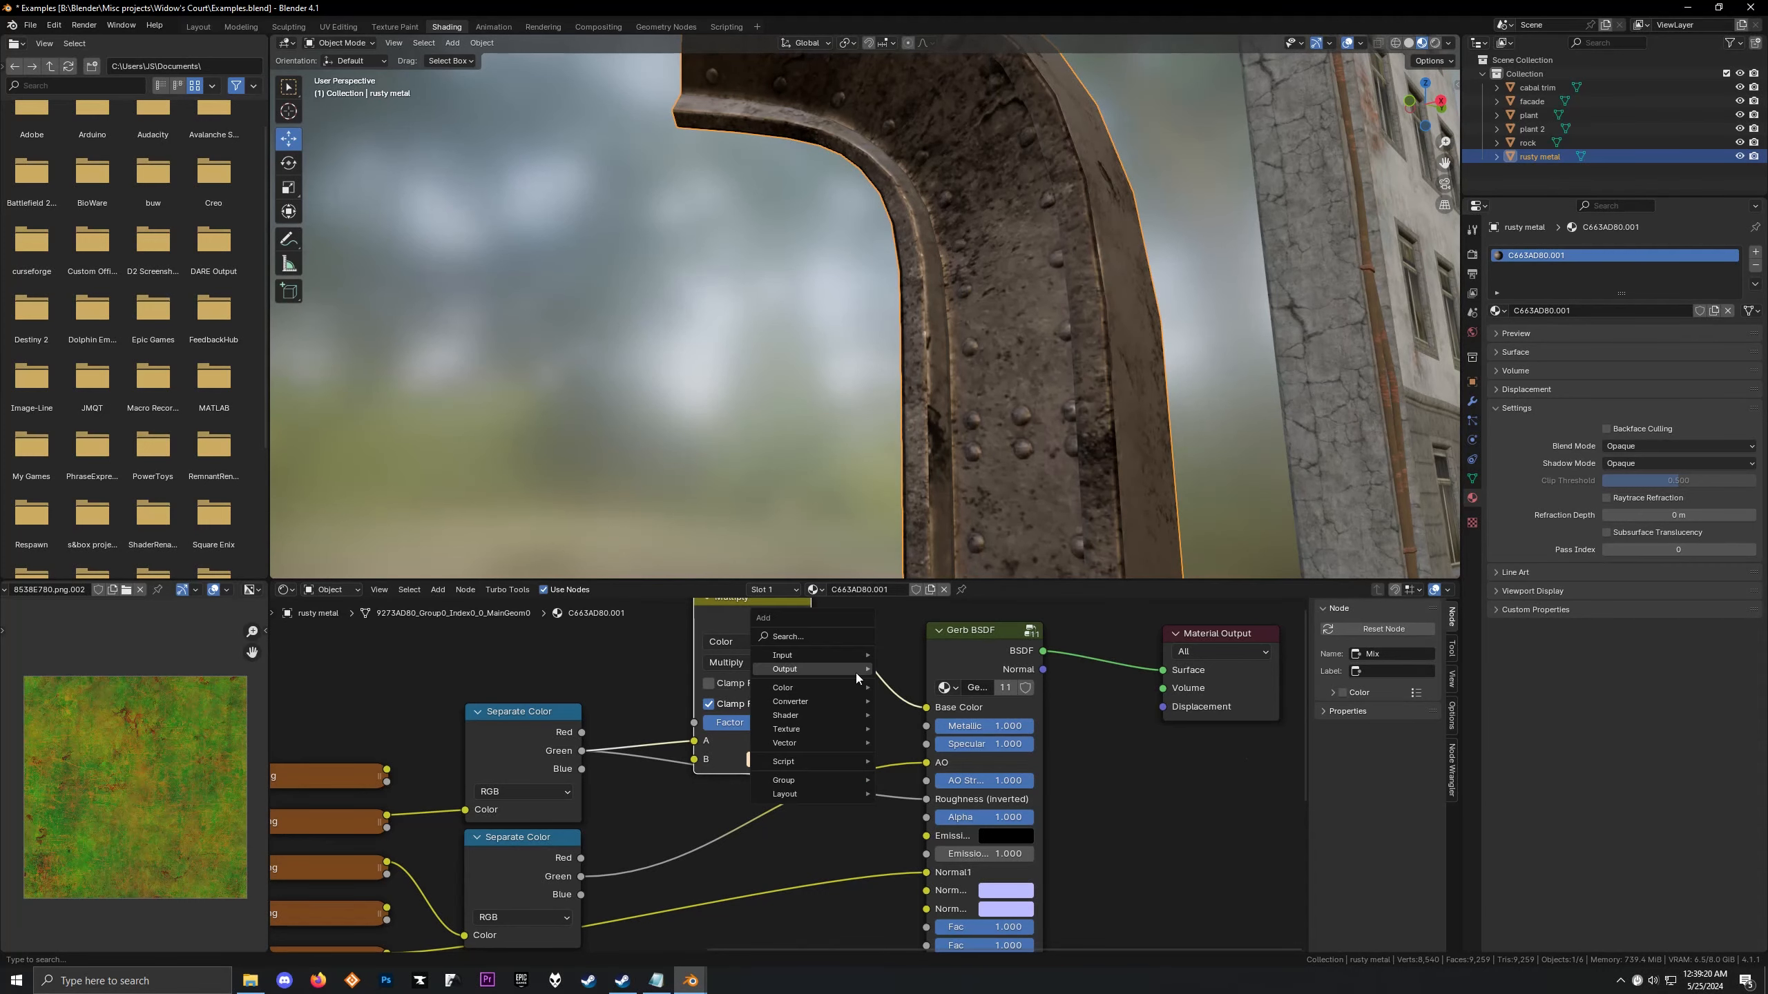
Insert a Hue/Saturation/Value node between the Multiply node and the Gerb BSDF's Base Color
mouse_move(795, 685)
click(898, 717)
click(916, 657)
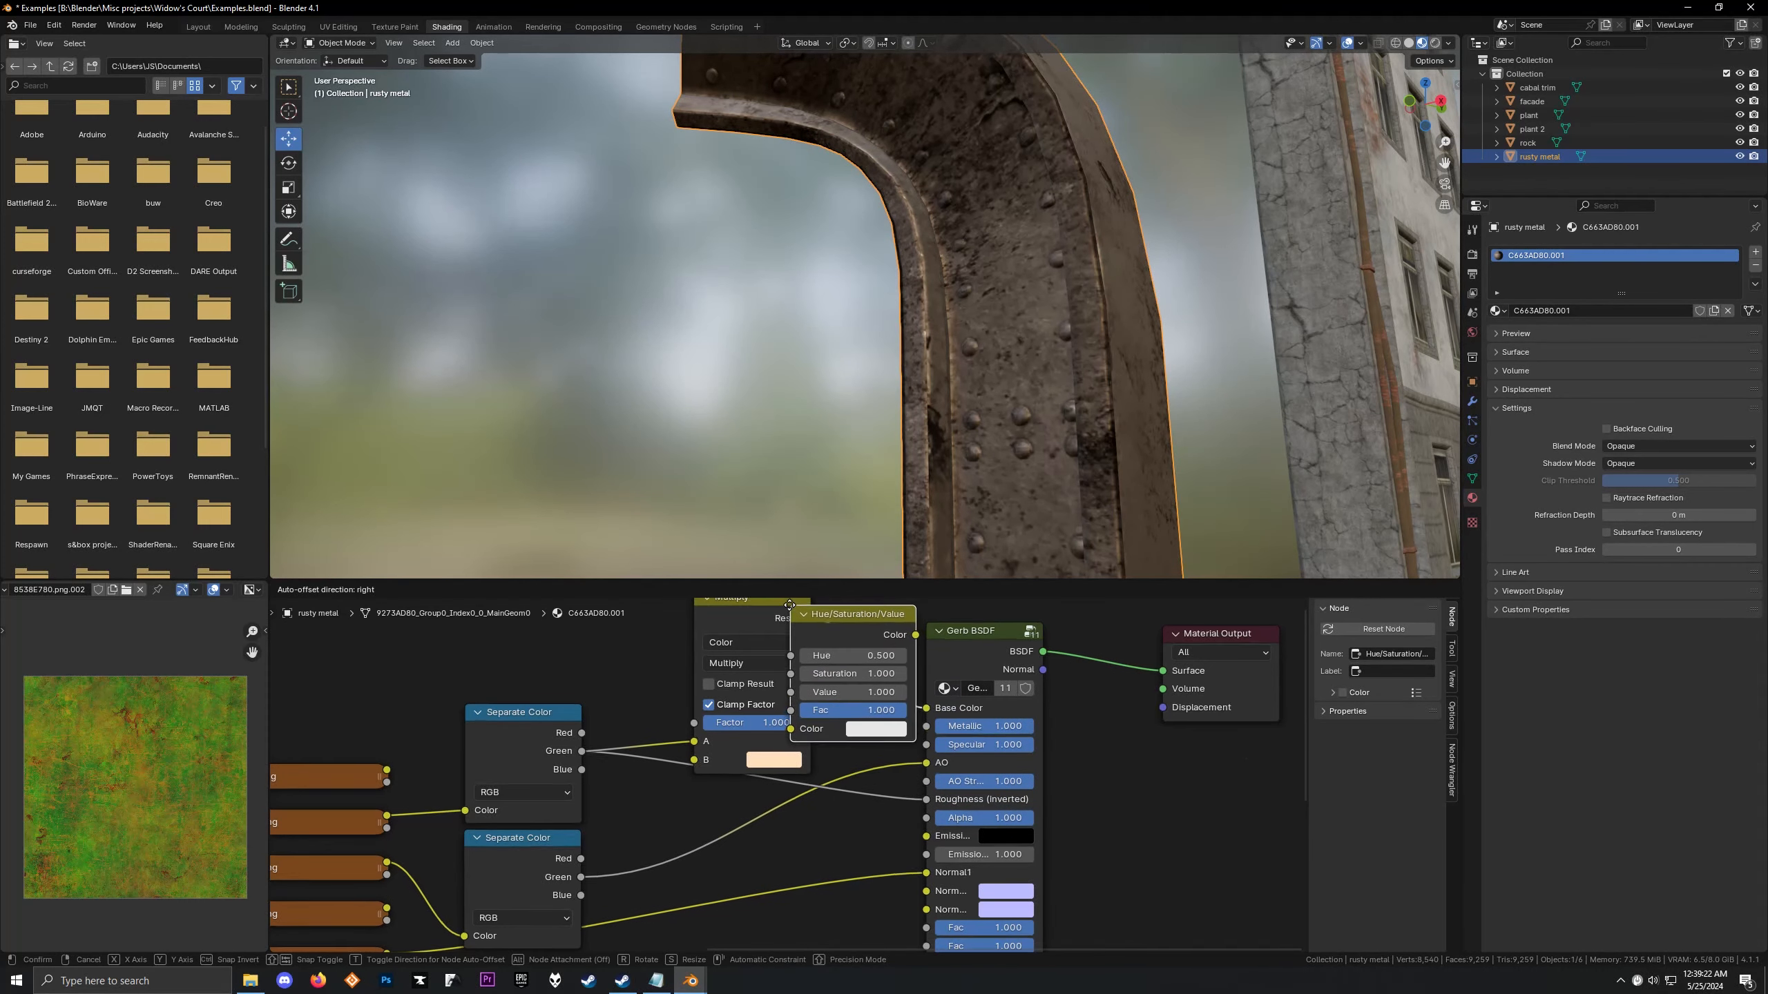
drag(919, 640, 953, 702)
Test a Value of 5 on the Hue/Saturation/Value node and reduce it to 2
mouse_move(812, 509)
middle_down()
mouse_move(779, 390)
mouse_move(640, 407)
mouse_move(842, 407)
mouse_move(798, 531)
middle_up()
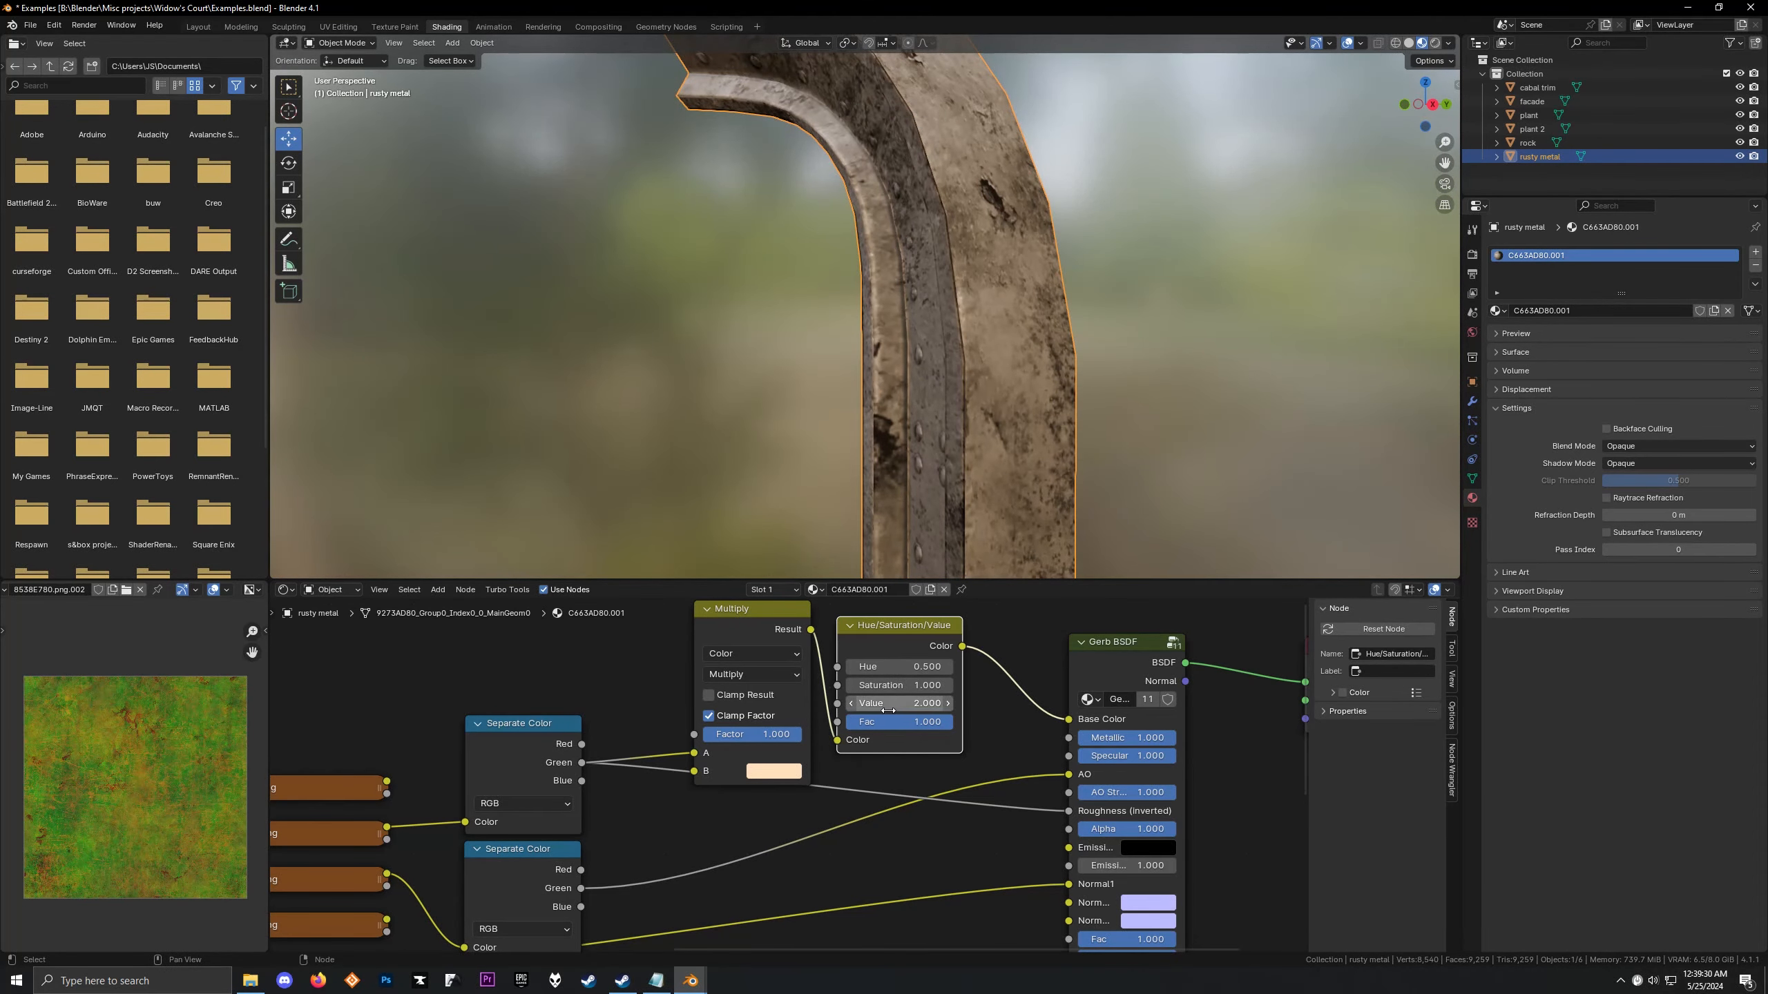
key(Return)
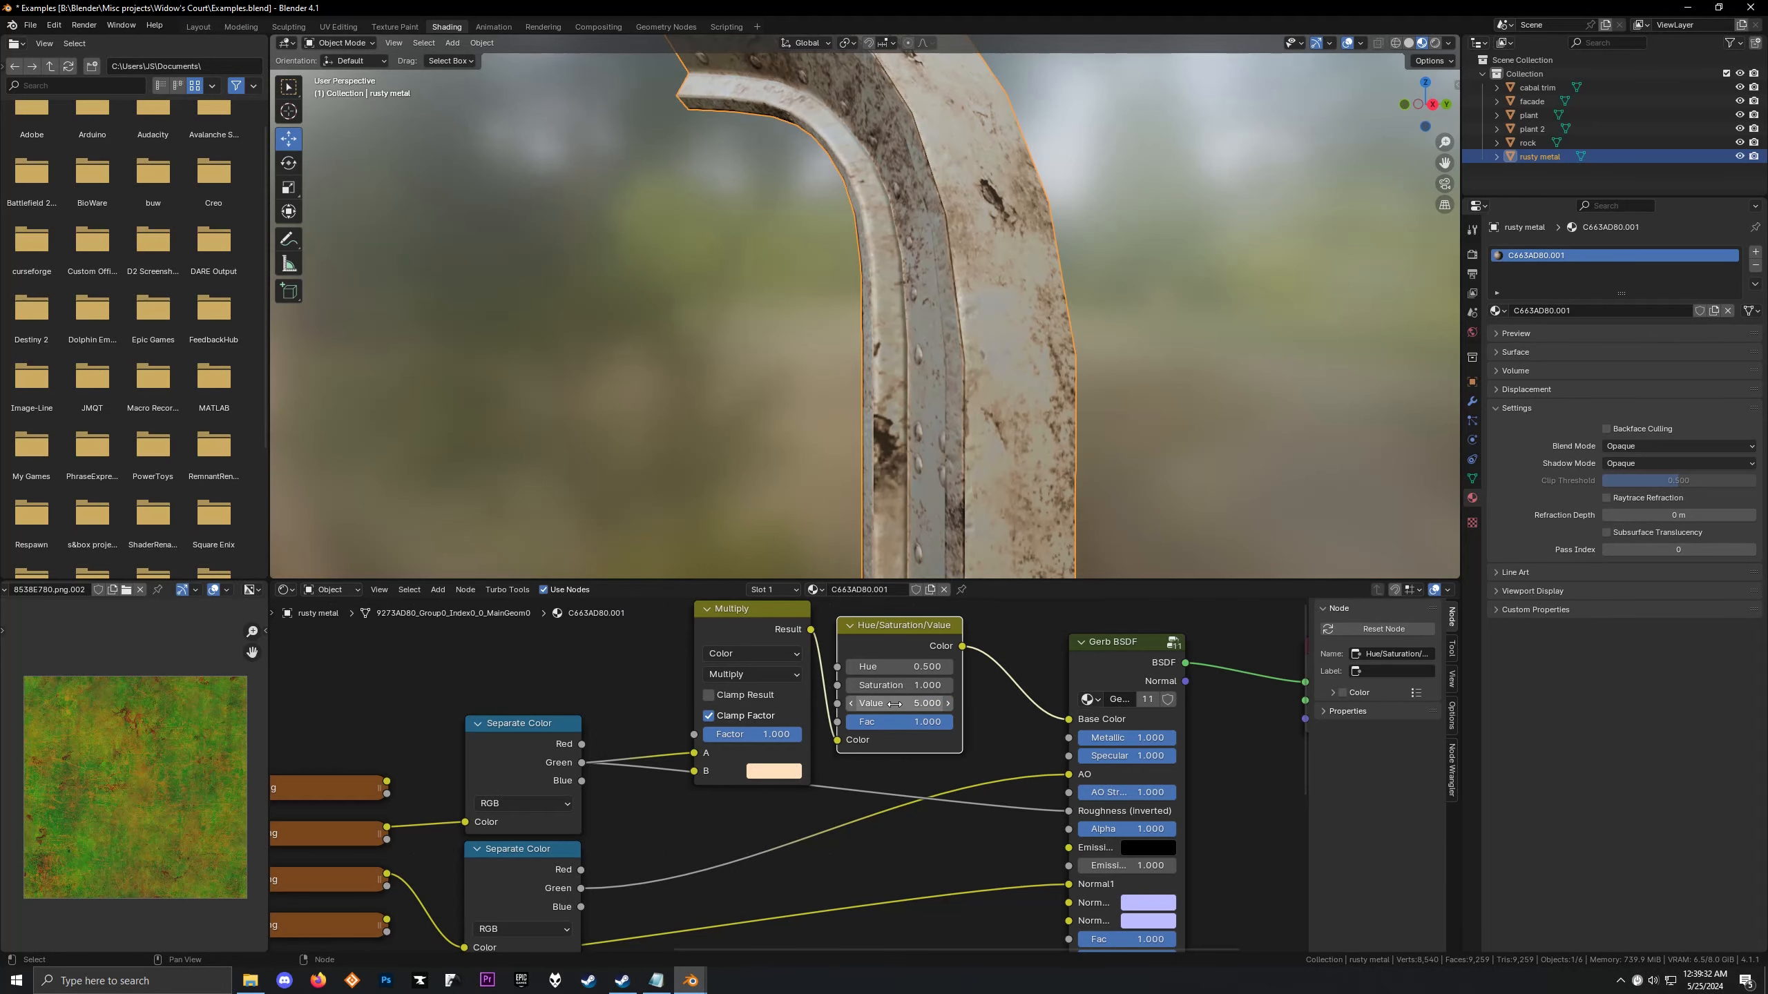
middle_drag(721, 409, 856, 262)
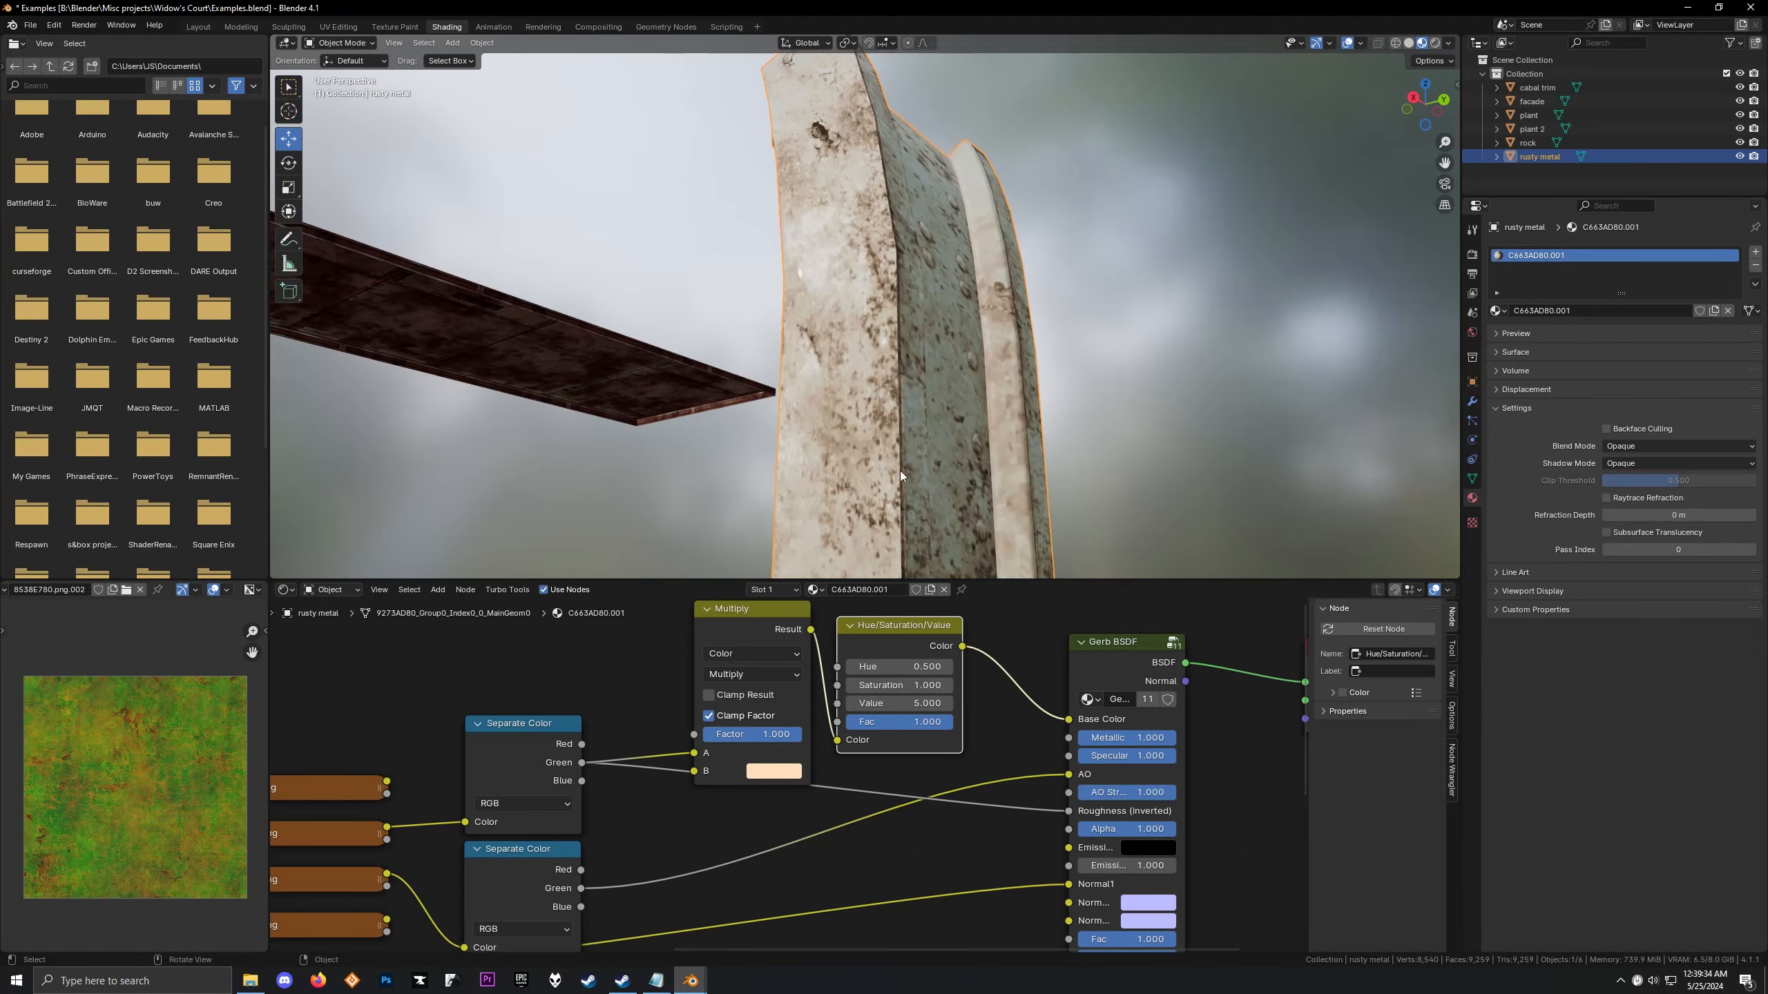
drag(892, 701, 839, 702)
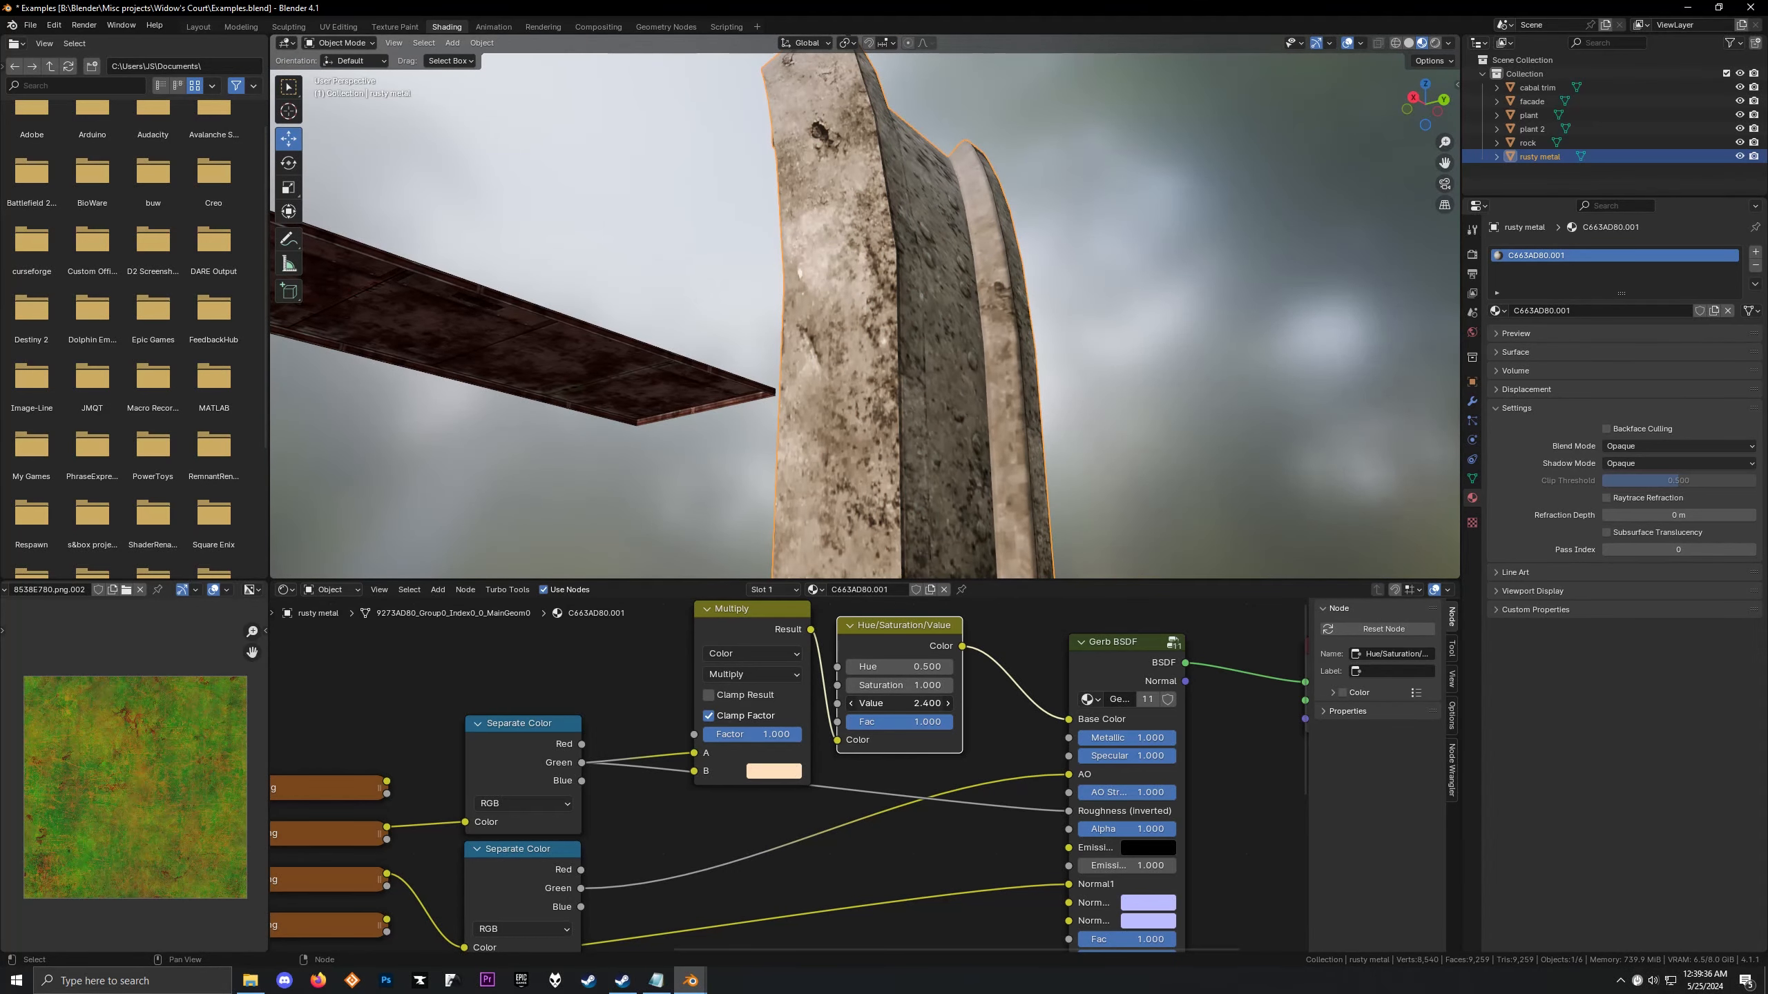
Sample the brown drainpipe on the facade as the Multiply node's B color and fine-tune its brightness
middle_drag(925, 529, 688, 573)
click(777, 776)
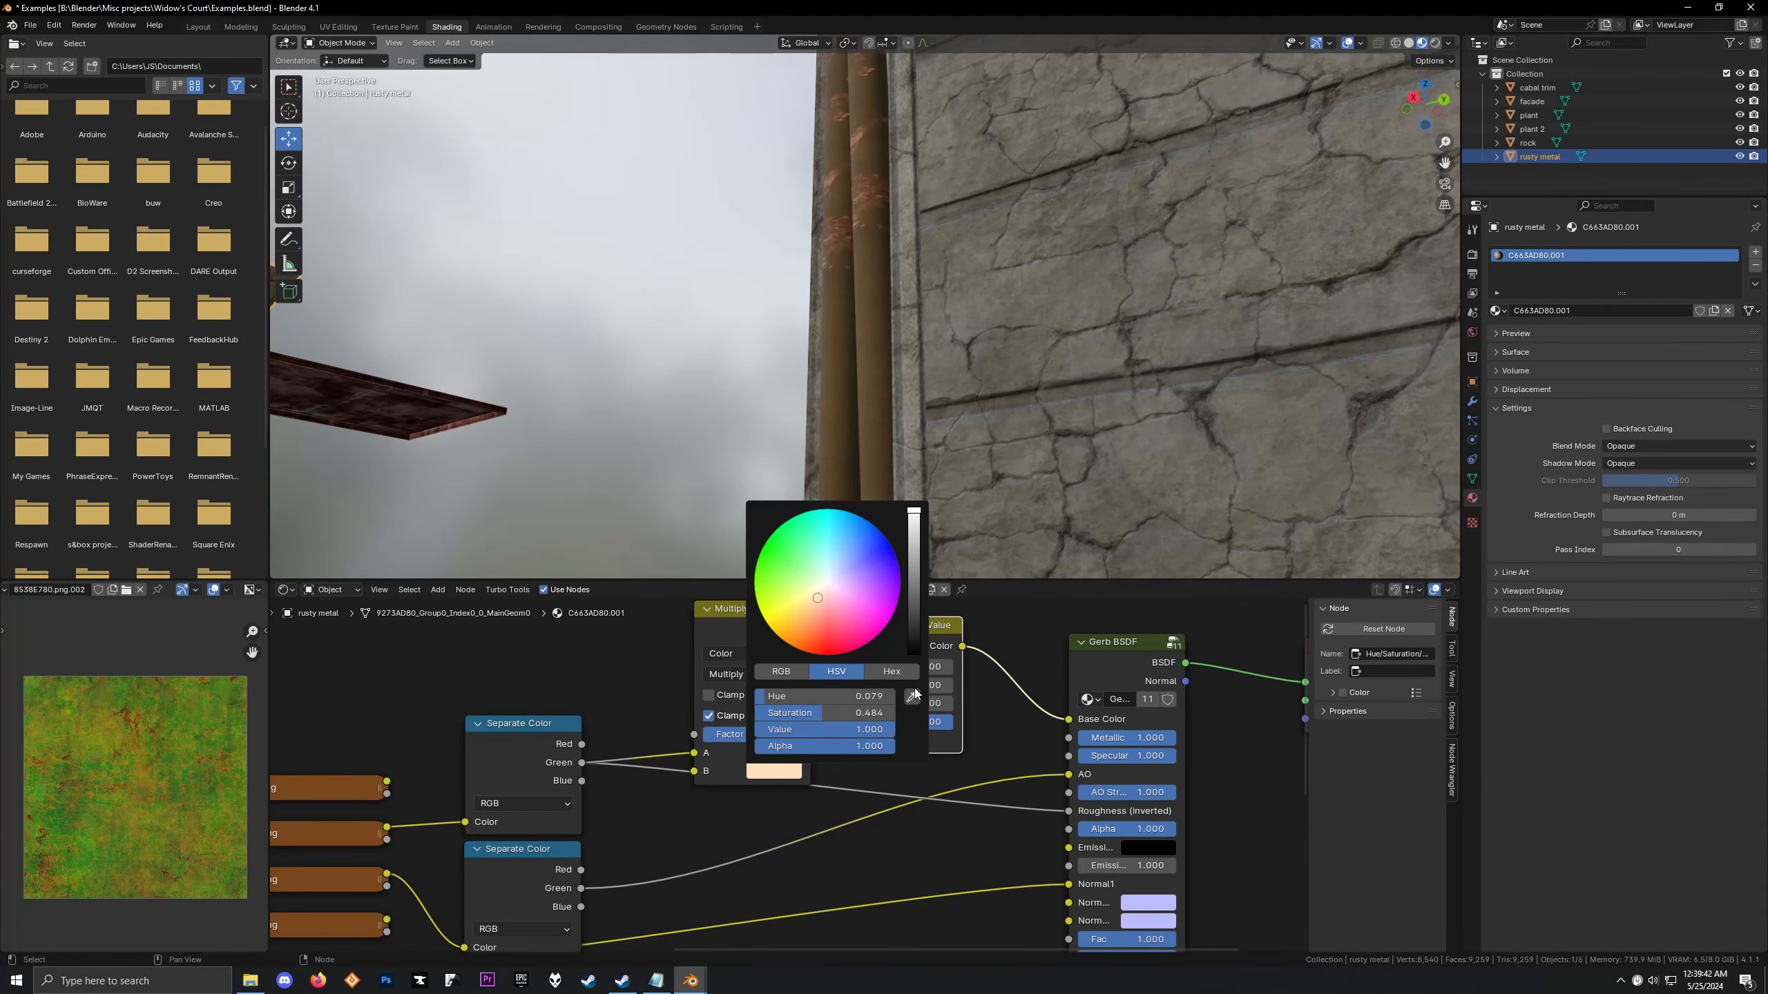
click(914, 698)
middle_drag(832, 439, 1002, 348)
click(778, 771)
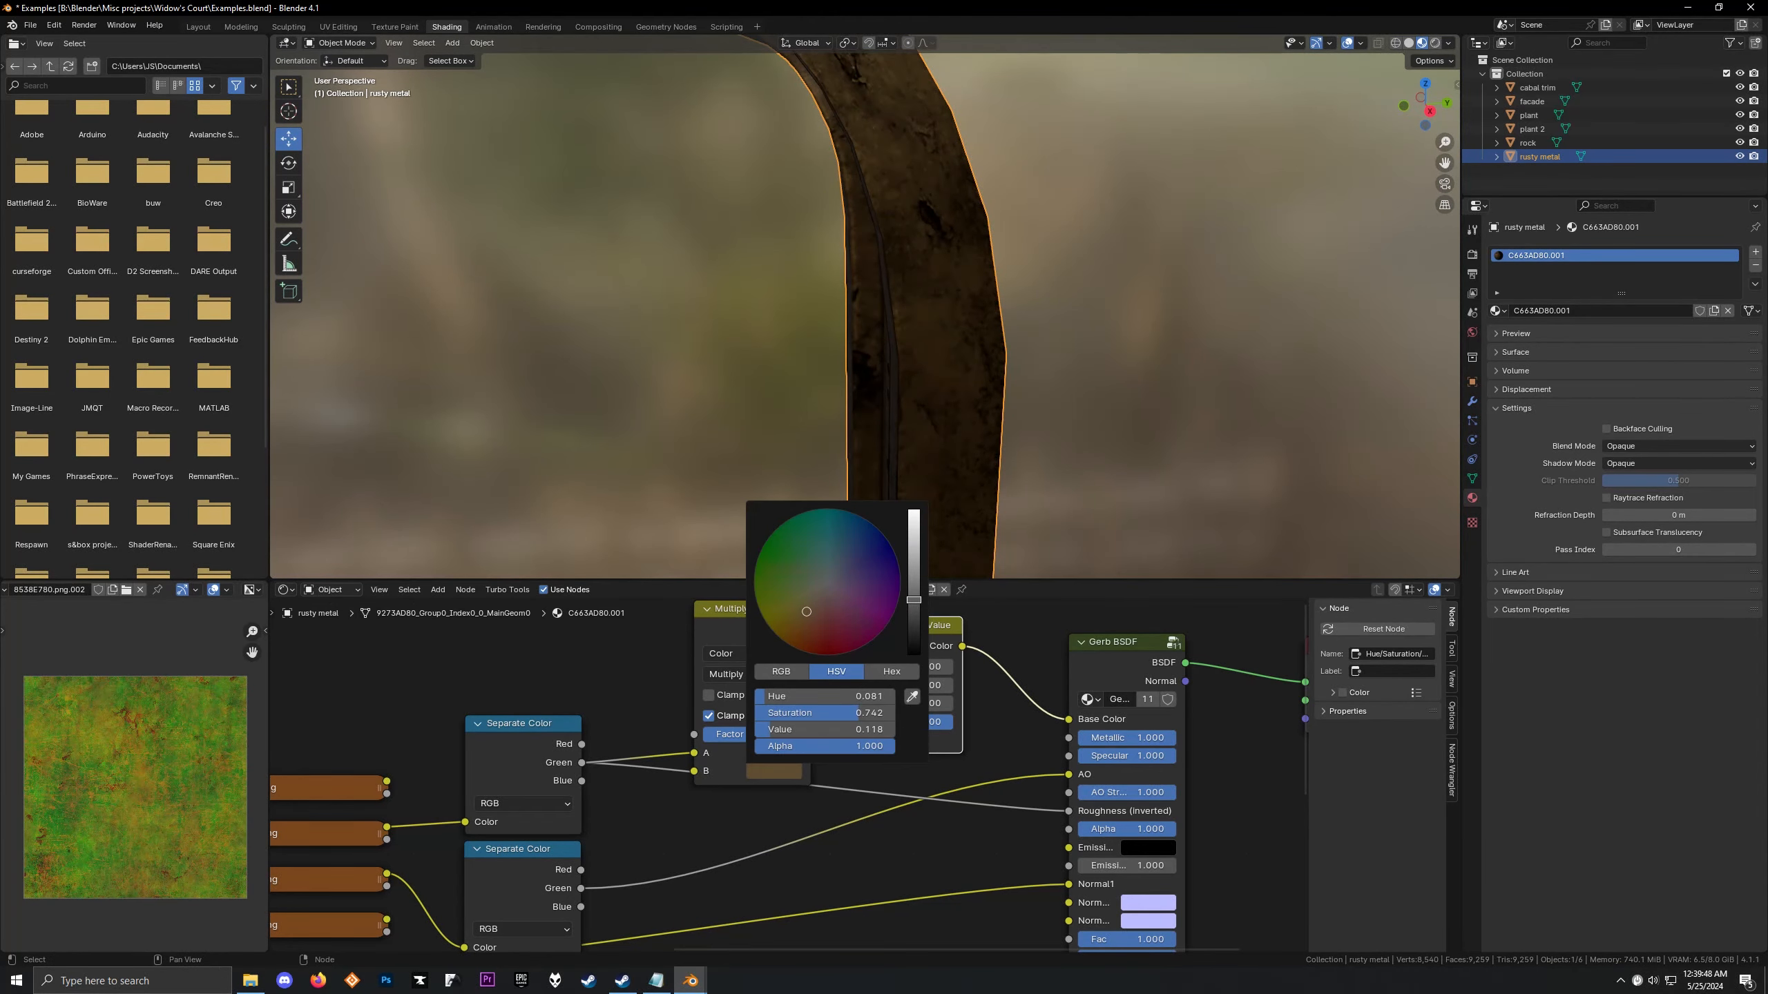
mouse_move(912, 600)
mouse_down()
mouse_move(913, 511)
mouse_move(914, 603)
mouse_up()
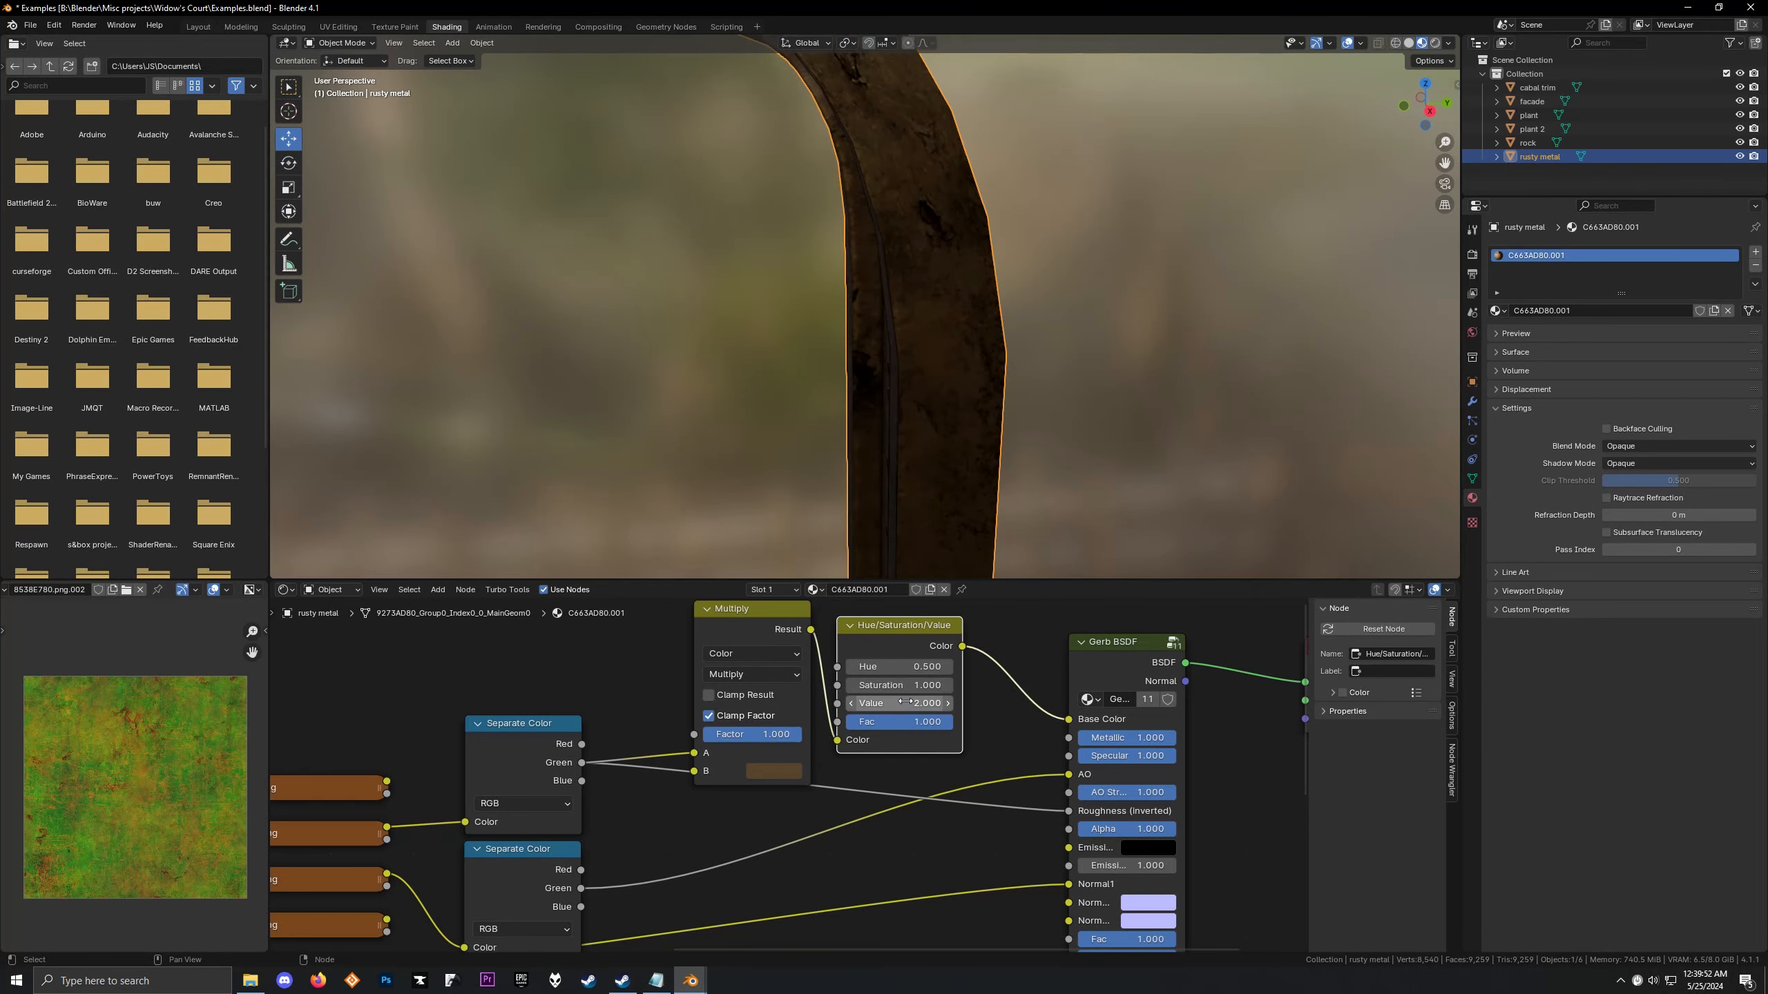
Raise the Hue/Saturation/Value node's Value to brighten the brown metal, inspect the mesh, and select the lower Separate Color node
drag(917, 703, 974, 703)
middle_drag(835, 418, 348, 356)
shift+middle_drag(964, 408, 608, 208)
scroll(723, 325, up, 4)
middle_drag(725, 328, 743, 279)
scroll(643, 754, down, 2)
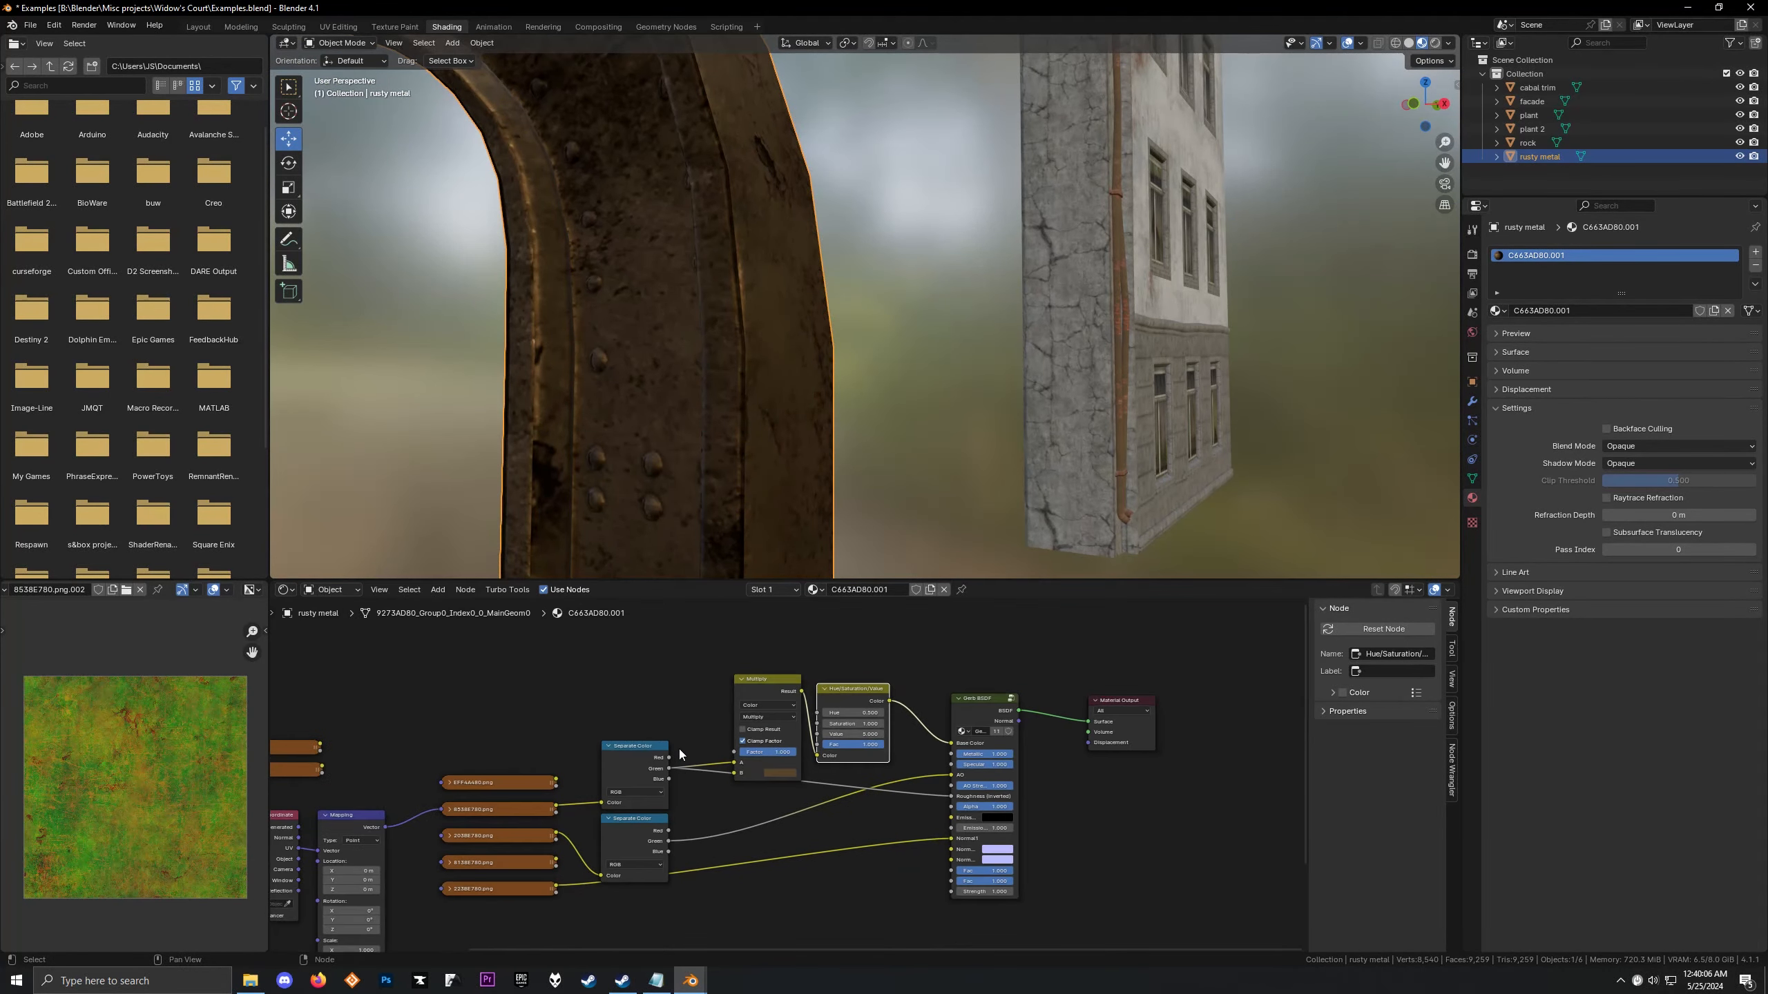
click(641, 826)
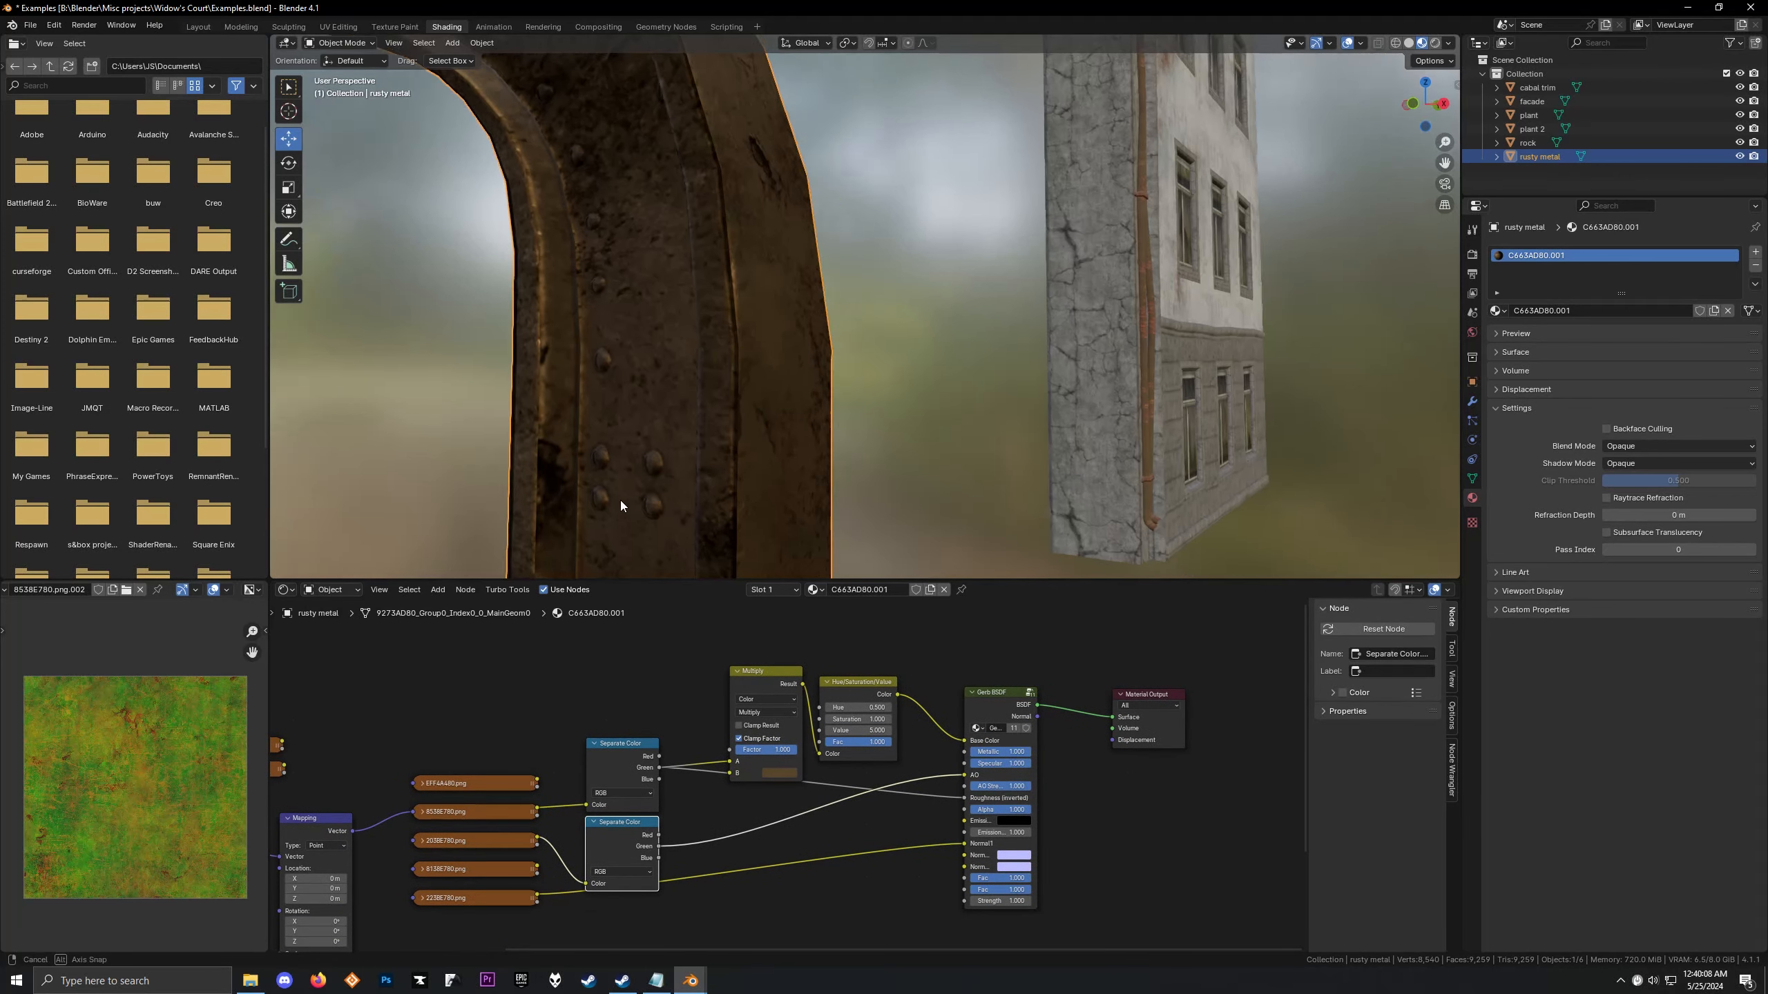
Brighten the Multiply node's brown B color and inspect the curved beam from several angles
middle_drag(620, 500, 514, 489)
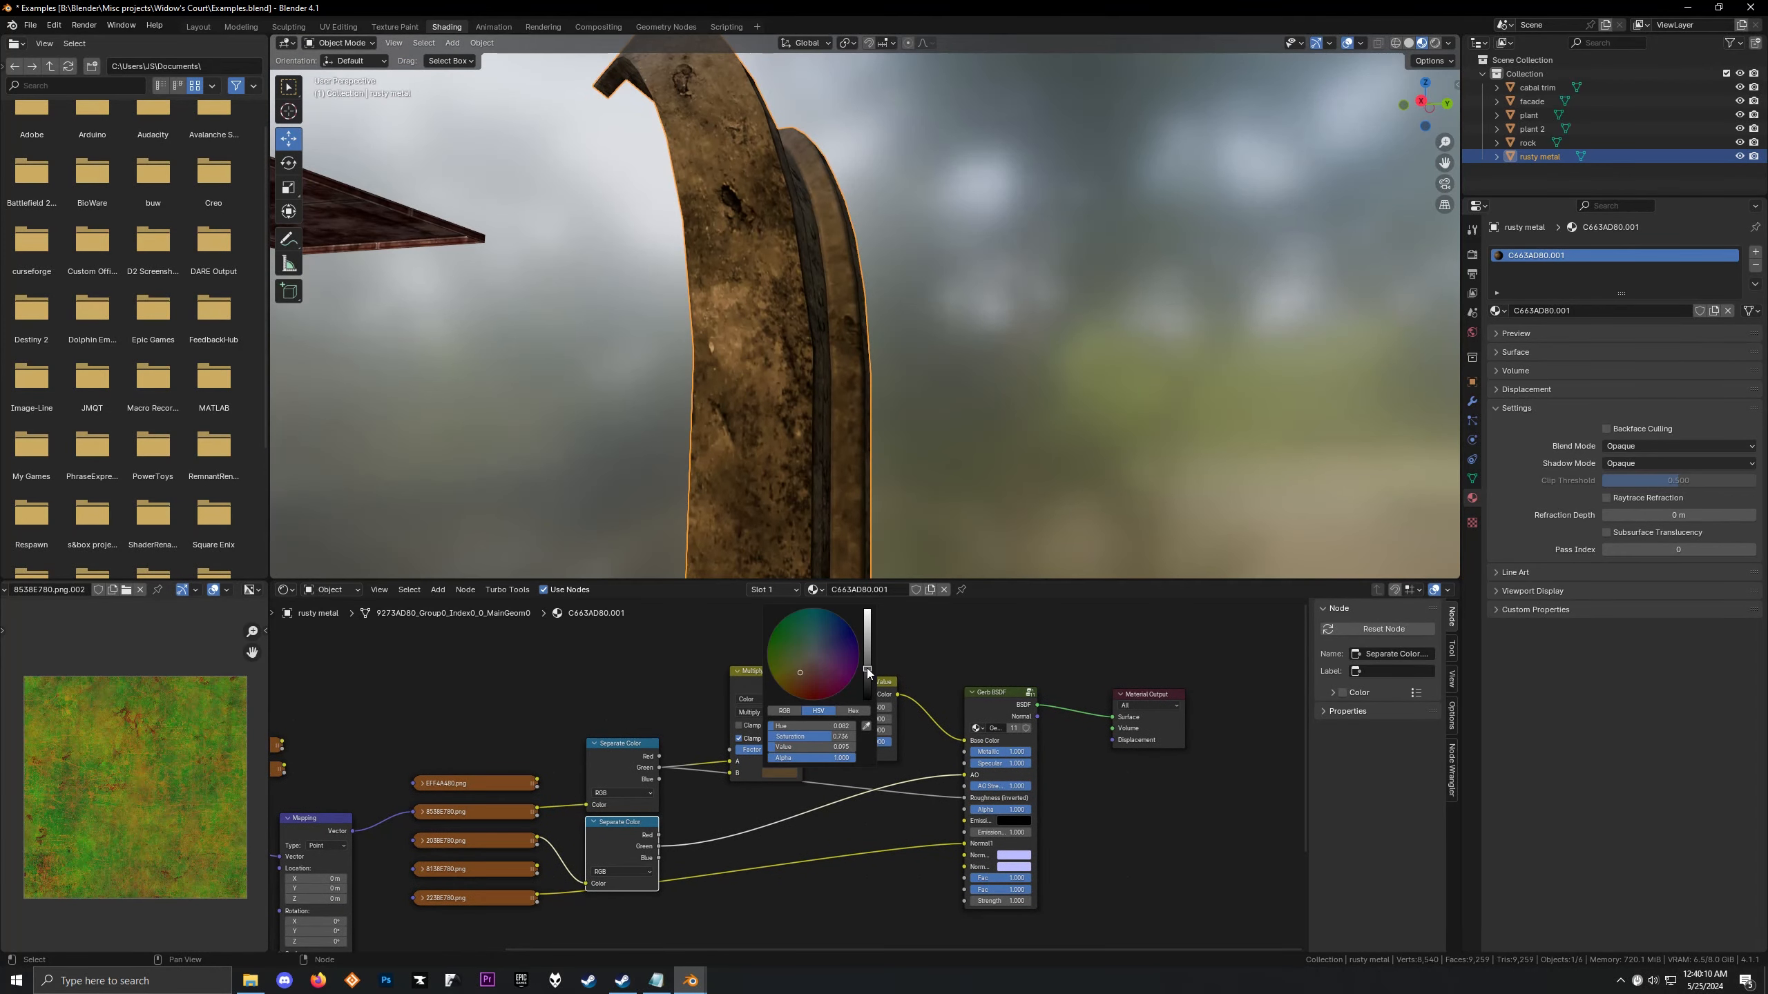
drag(867, 669, 867, 649)
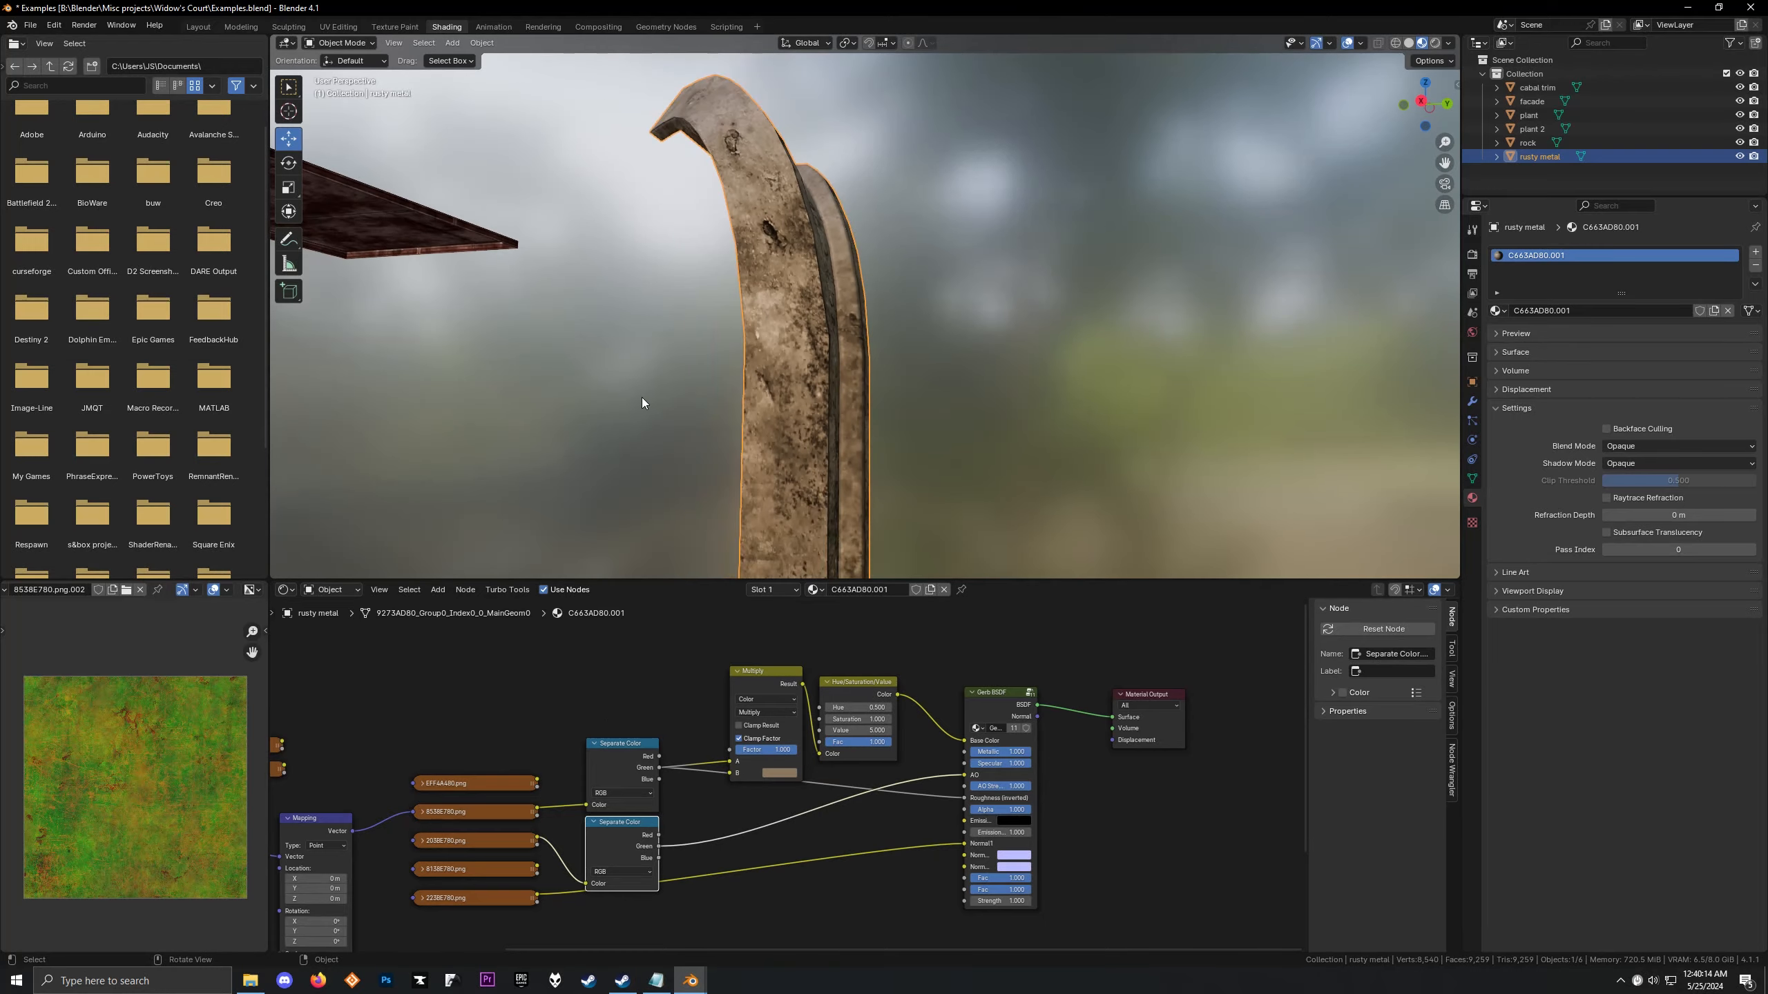
middle_drag(641, 399, 843, 384)
scroll(835, 383, up, 3)
scroll(572, 655, down, 4)
Preview the rust image texture 8338E780.png among the unused texture nodes
middle_drag(578, 686, 664, 673)
scroll(529, 655, up, 5)
click(379, 662)
key(Home)
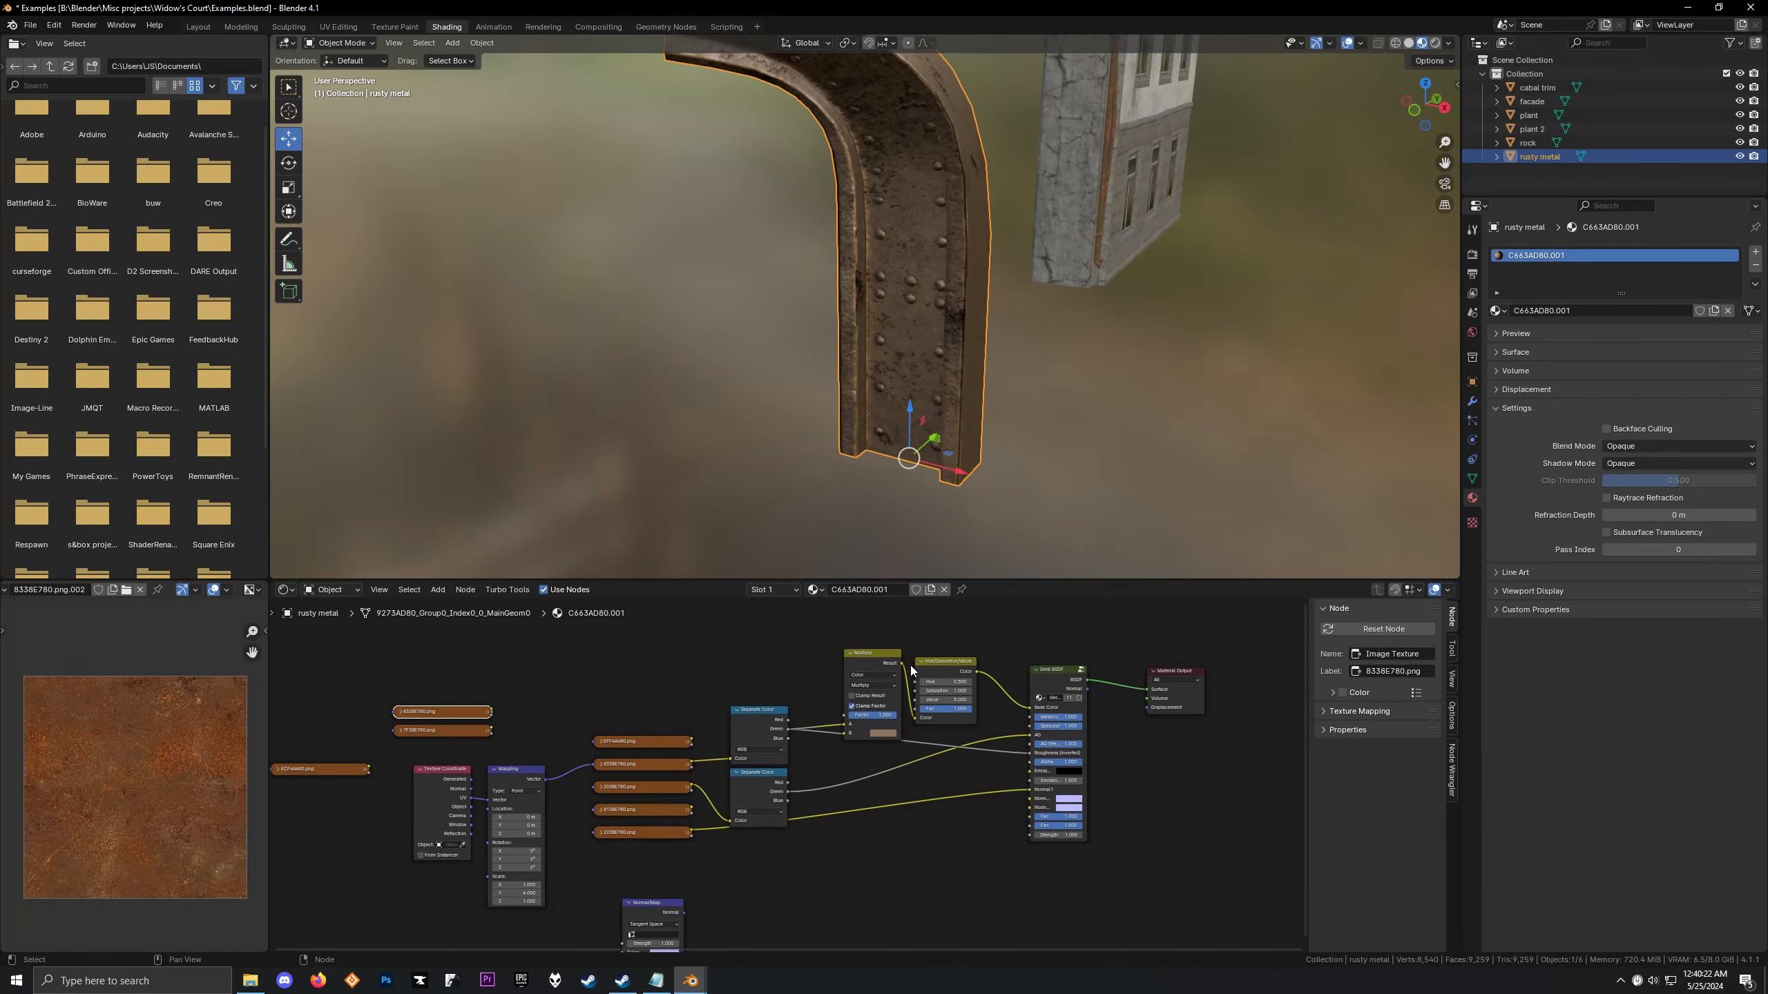
Compact the node layout by moving the Separate Color, Multiply, Hue/Saturation/Value and Gerb BSDF nodes closer to the image textures
drag(850, 632, 990, 741)
key(g)
click(968, 805)
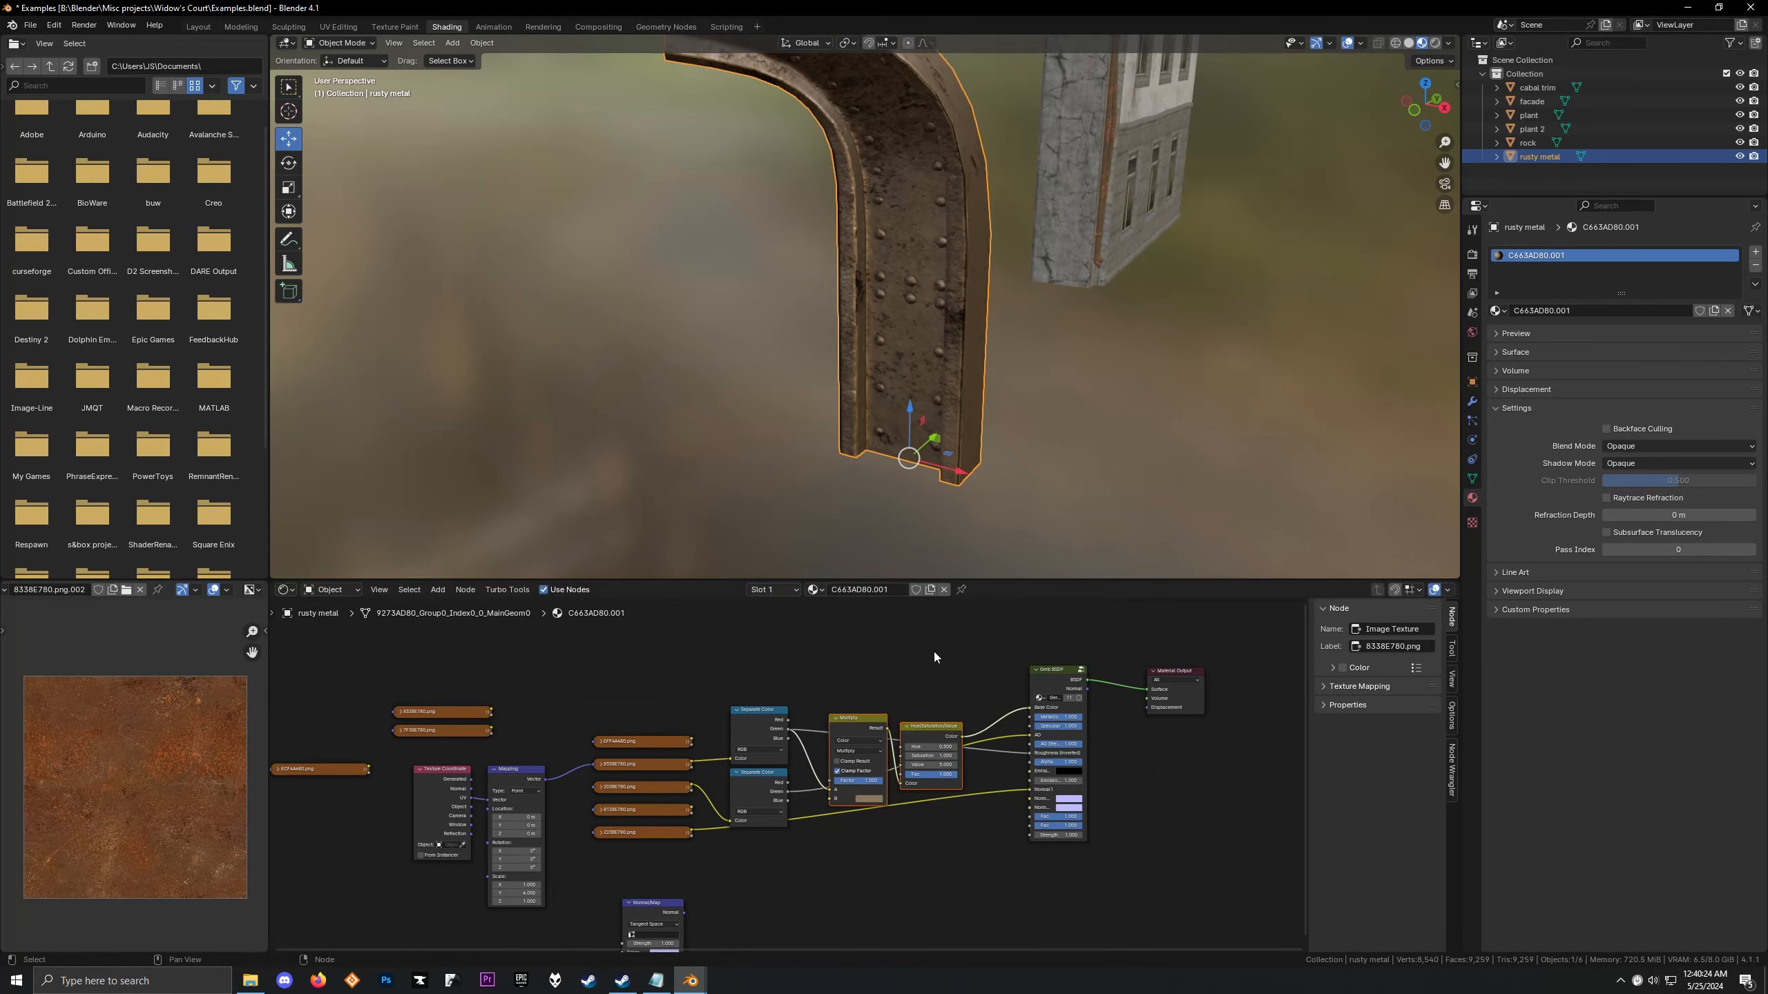
drag(1060, 686, 1007, 709)
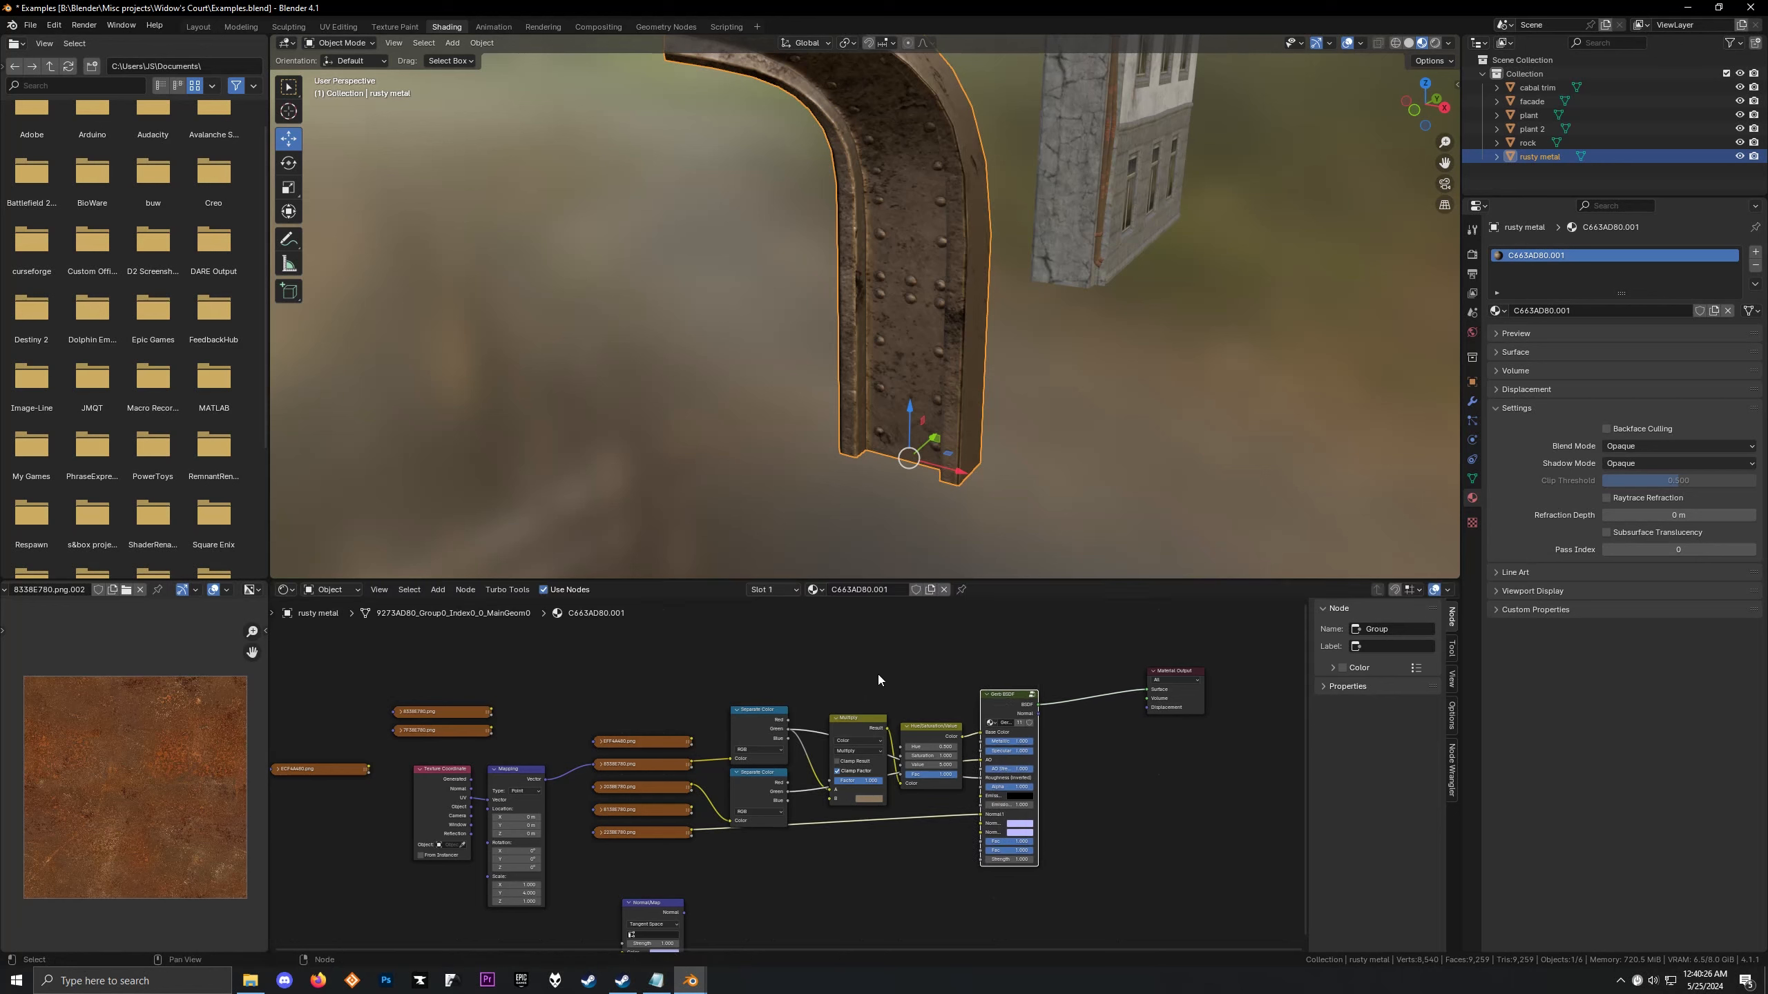
drag(1013, 798, 1013, 799)
key(g)
click(983, 795)
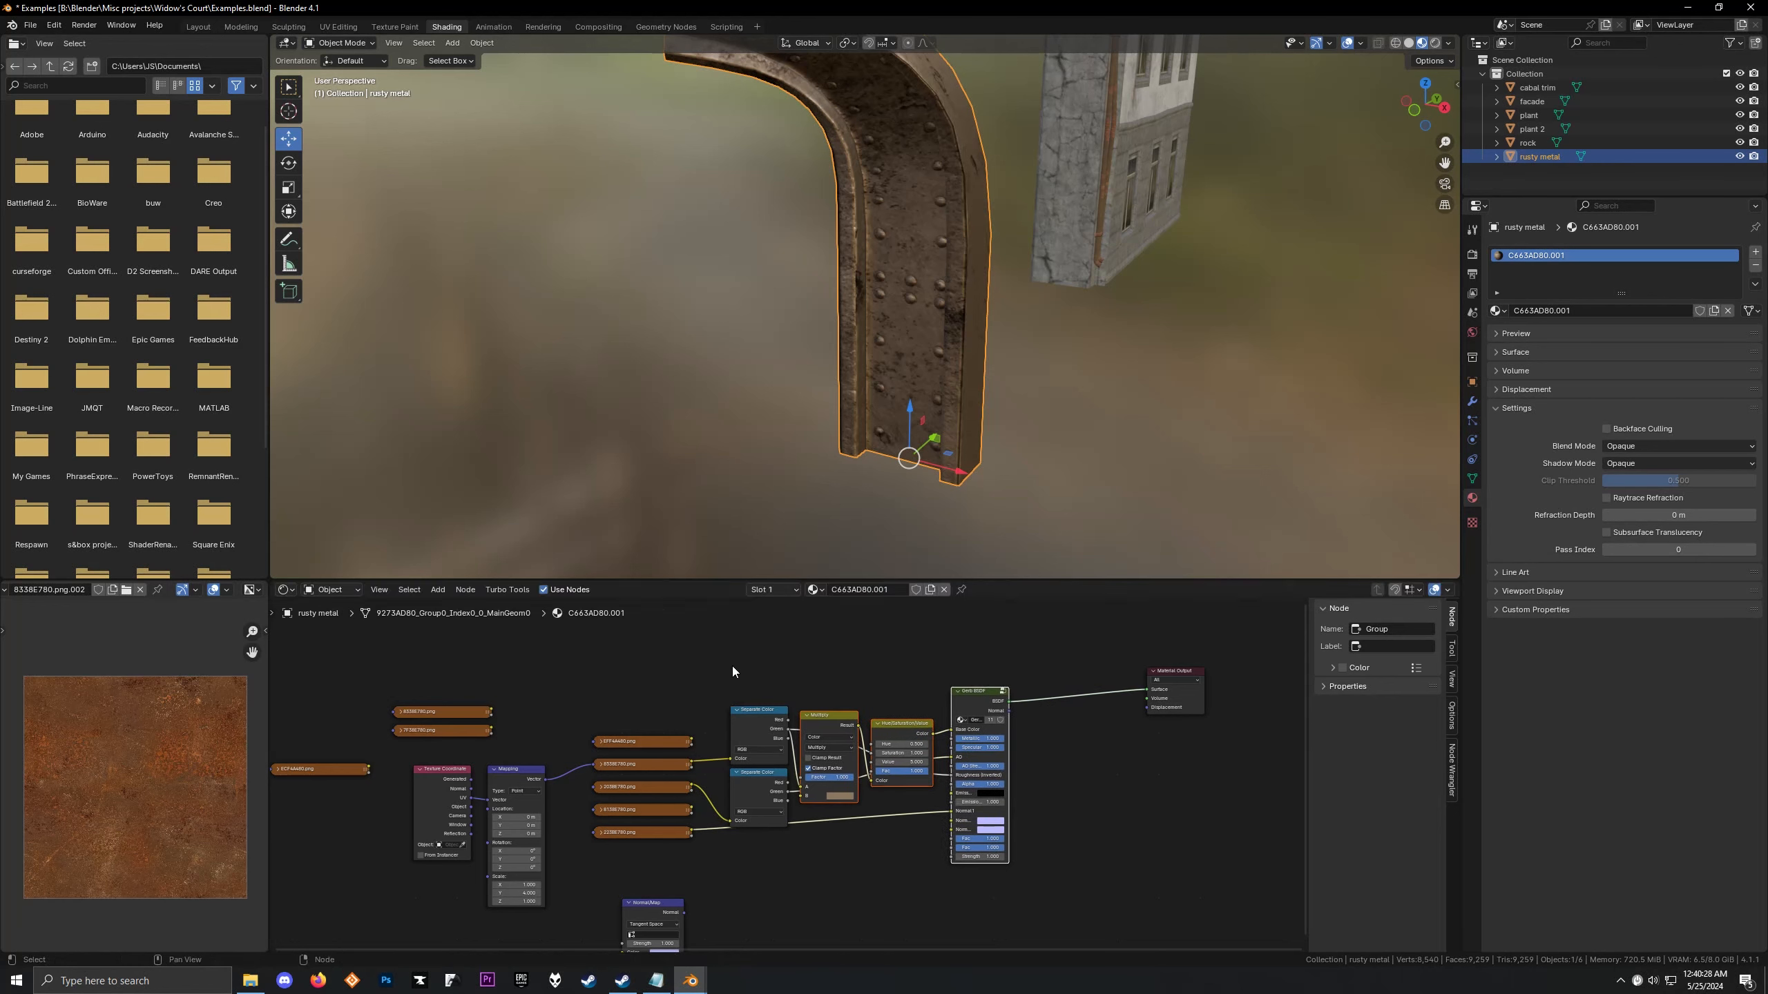
drag(746, 671, 1042, 823)
key(g)
click(1020, 837)
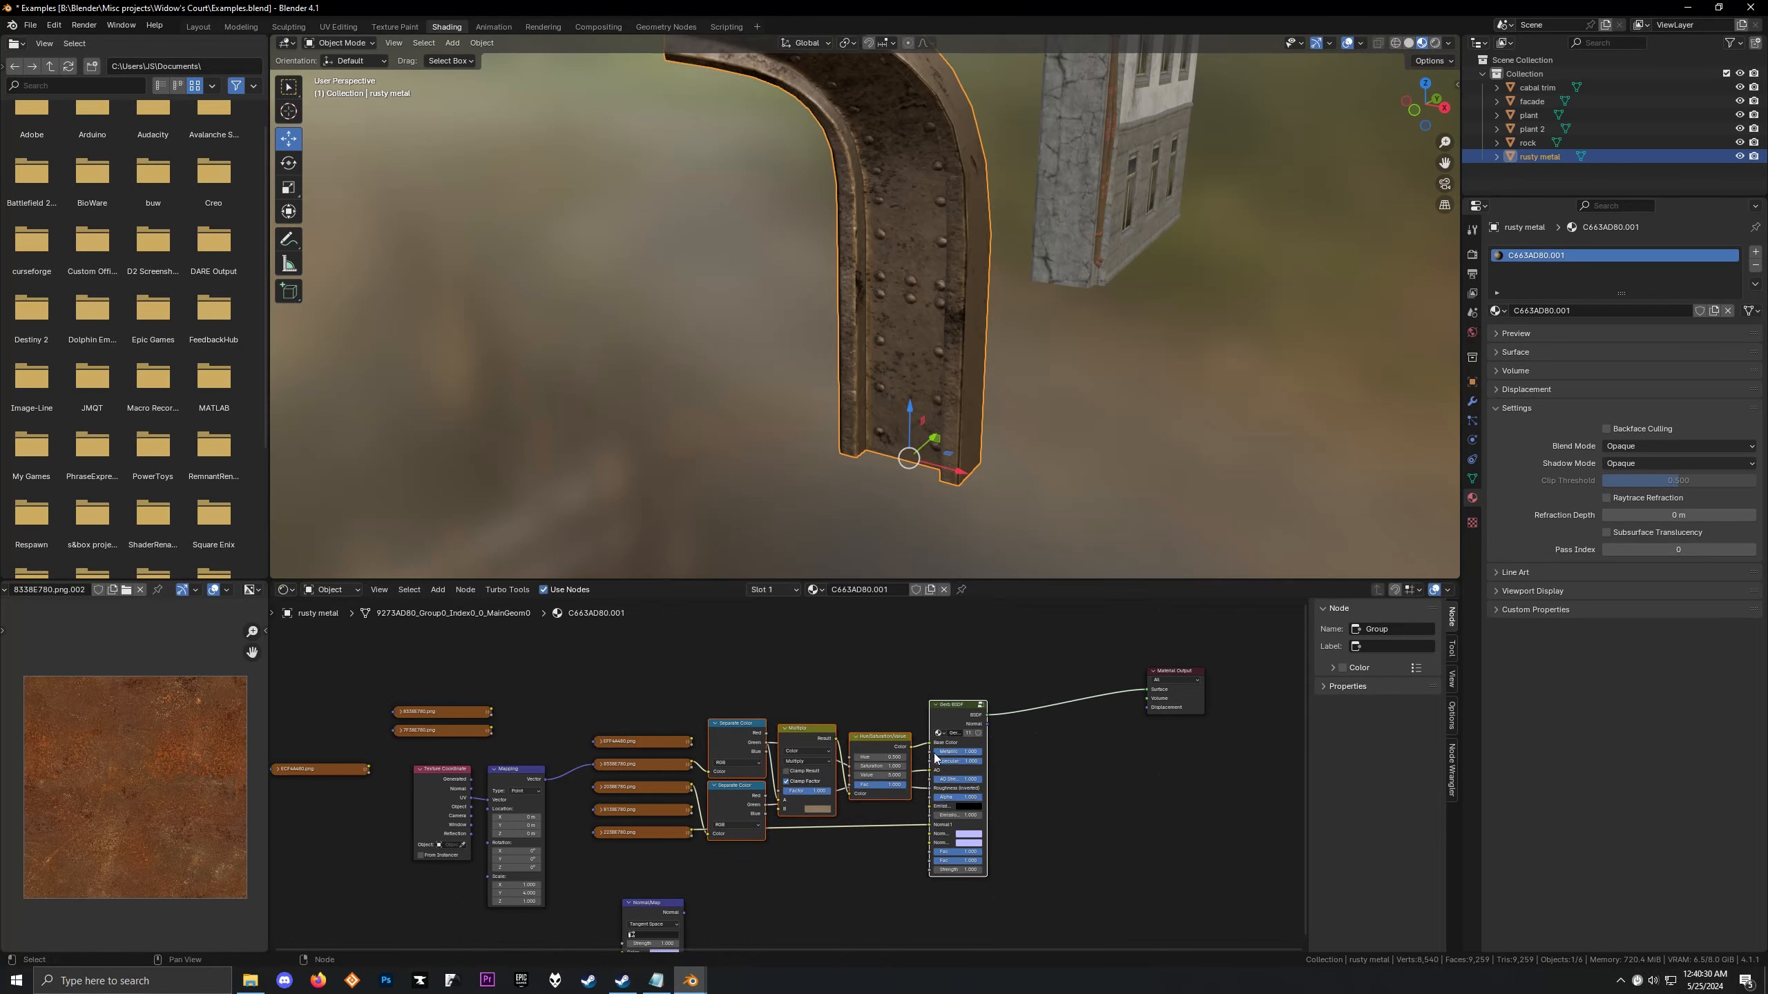
Duplicate the Gerb BSDF node above the original and move the two unused rust textures beside the copy
key(shift+d)
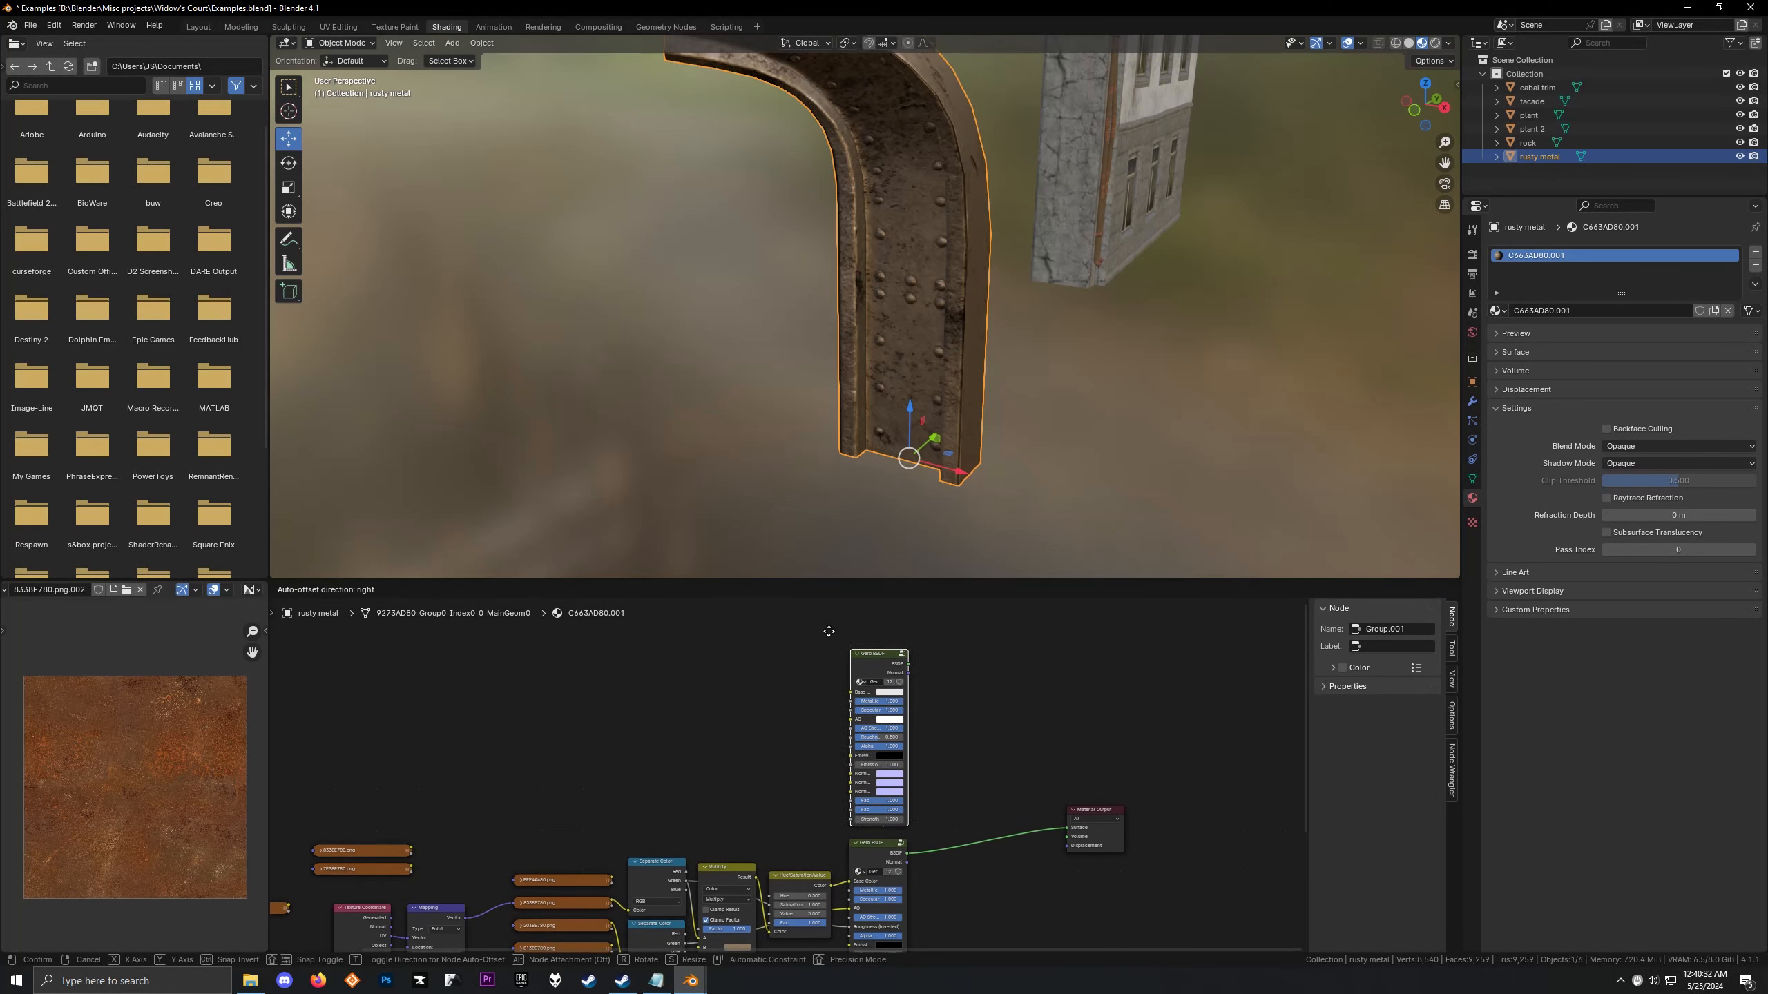
click(829, 632)
middle_drag(390, 771, 595, 690)
drag(637, 799, 637, 799)
key(g)
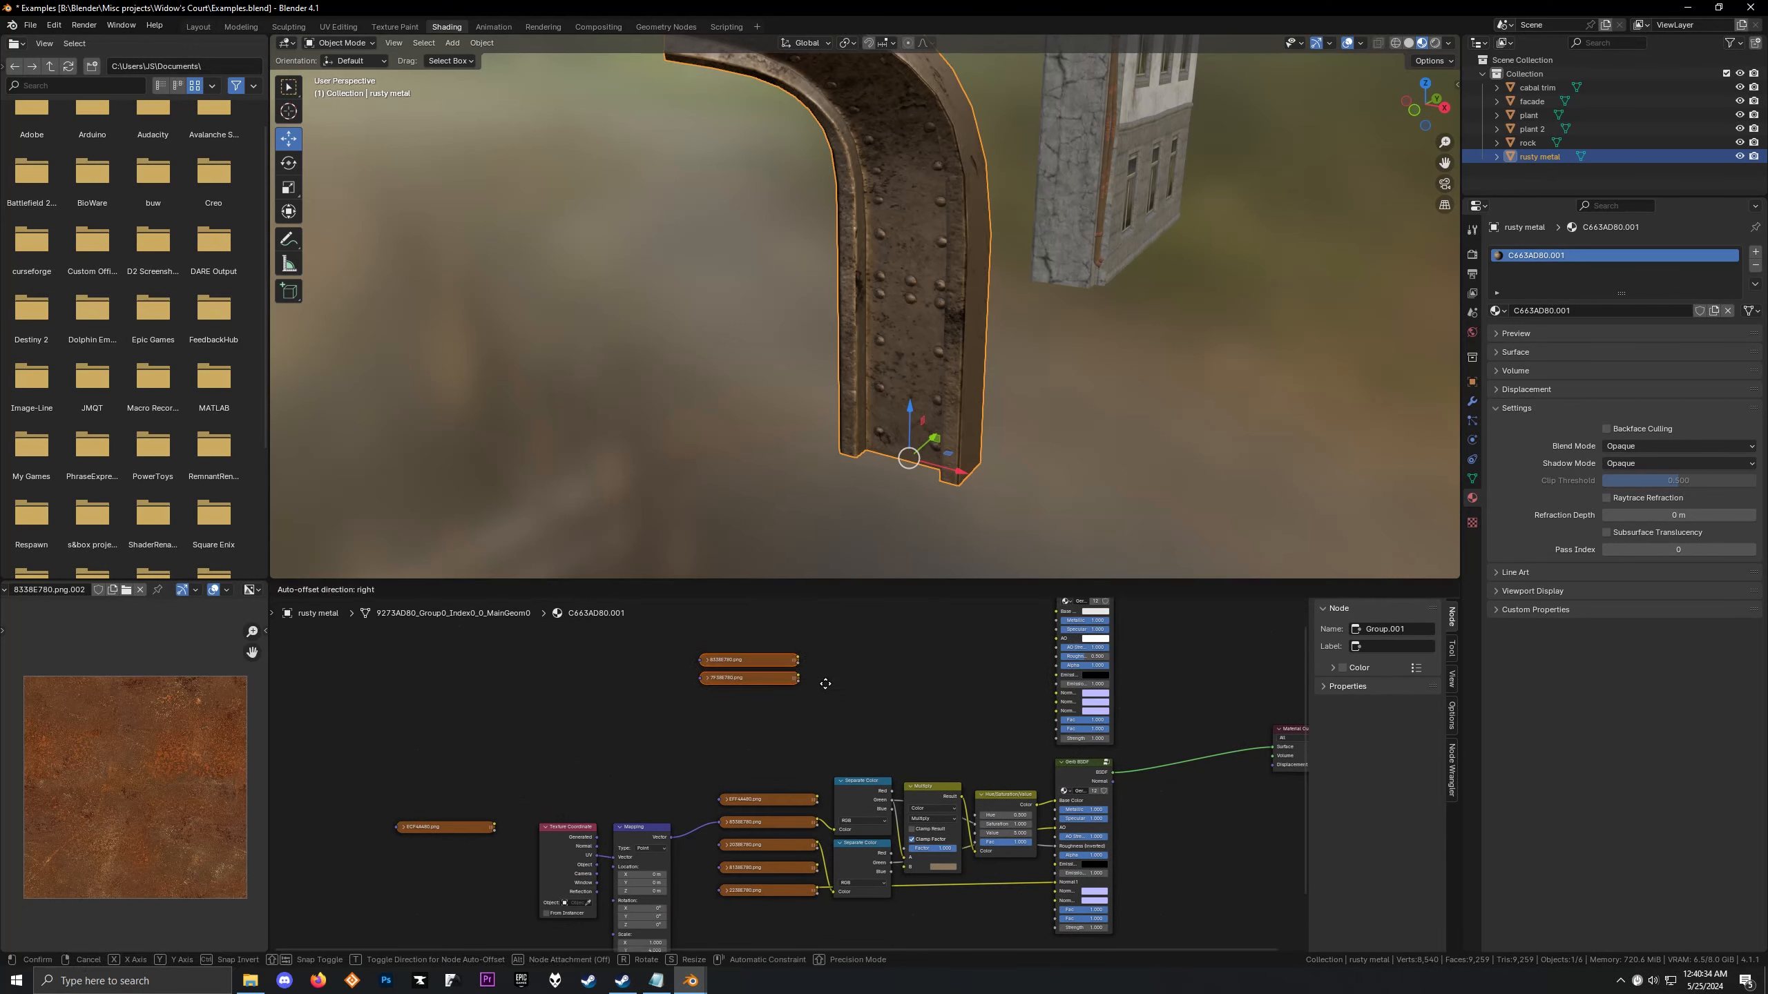
click(917, 652)
Route the duplicate Gerb BSDF to the Material Output and connect the 7F38E780.png texture to its first normal input
middle_drag(911, 705, 714, 782)
scroll(752, 779, up, 3)
ctrl+shift+click(915, 629)
scroll(715, 327, up, 2)
middle_drag(715, 328, 805, 502)
click(656, 700)
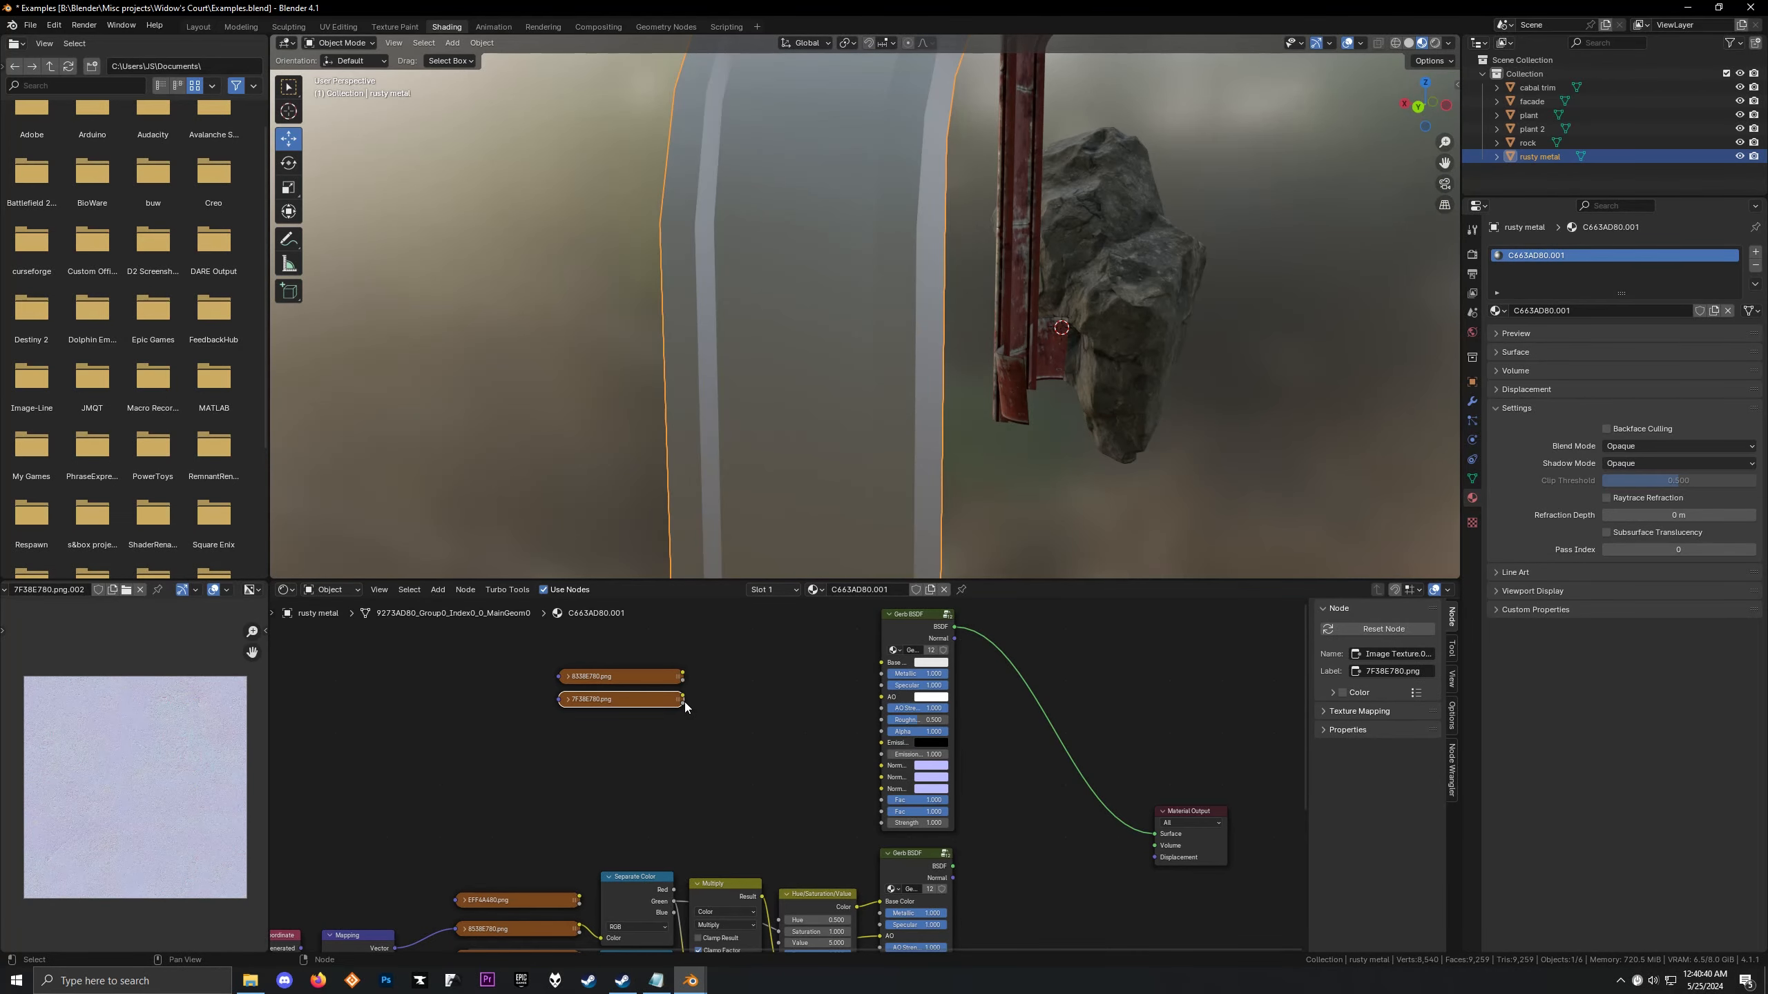
drag(881, 766, 881, 765)
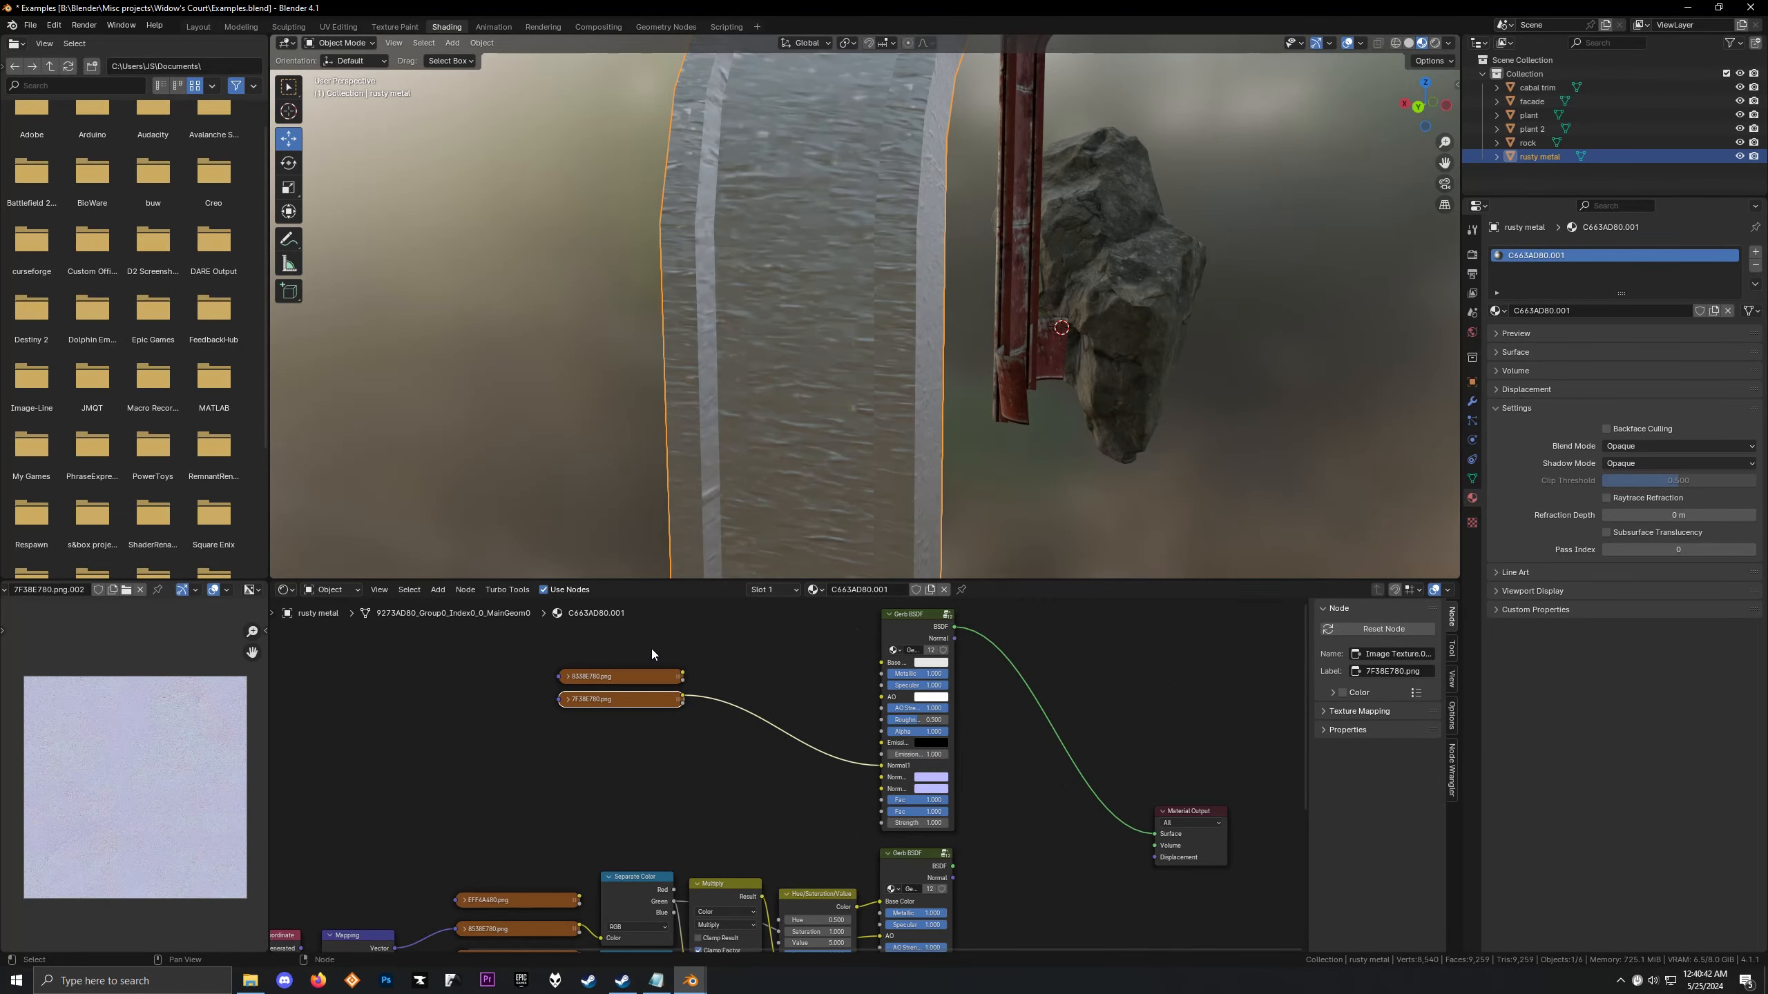
Connect the 8338E780.png rust texture to the duplicate Gerb BSDF's Base Color and set its Metallic to 0
middle_drag(647, 487, 714, 337)
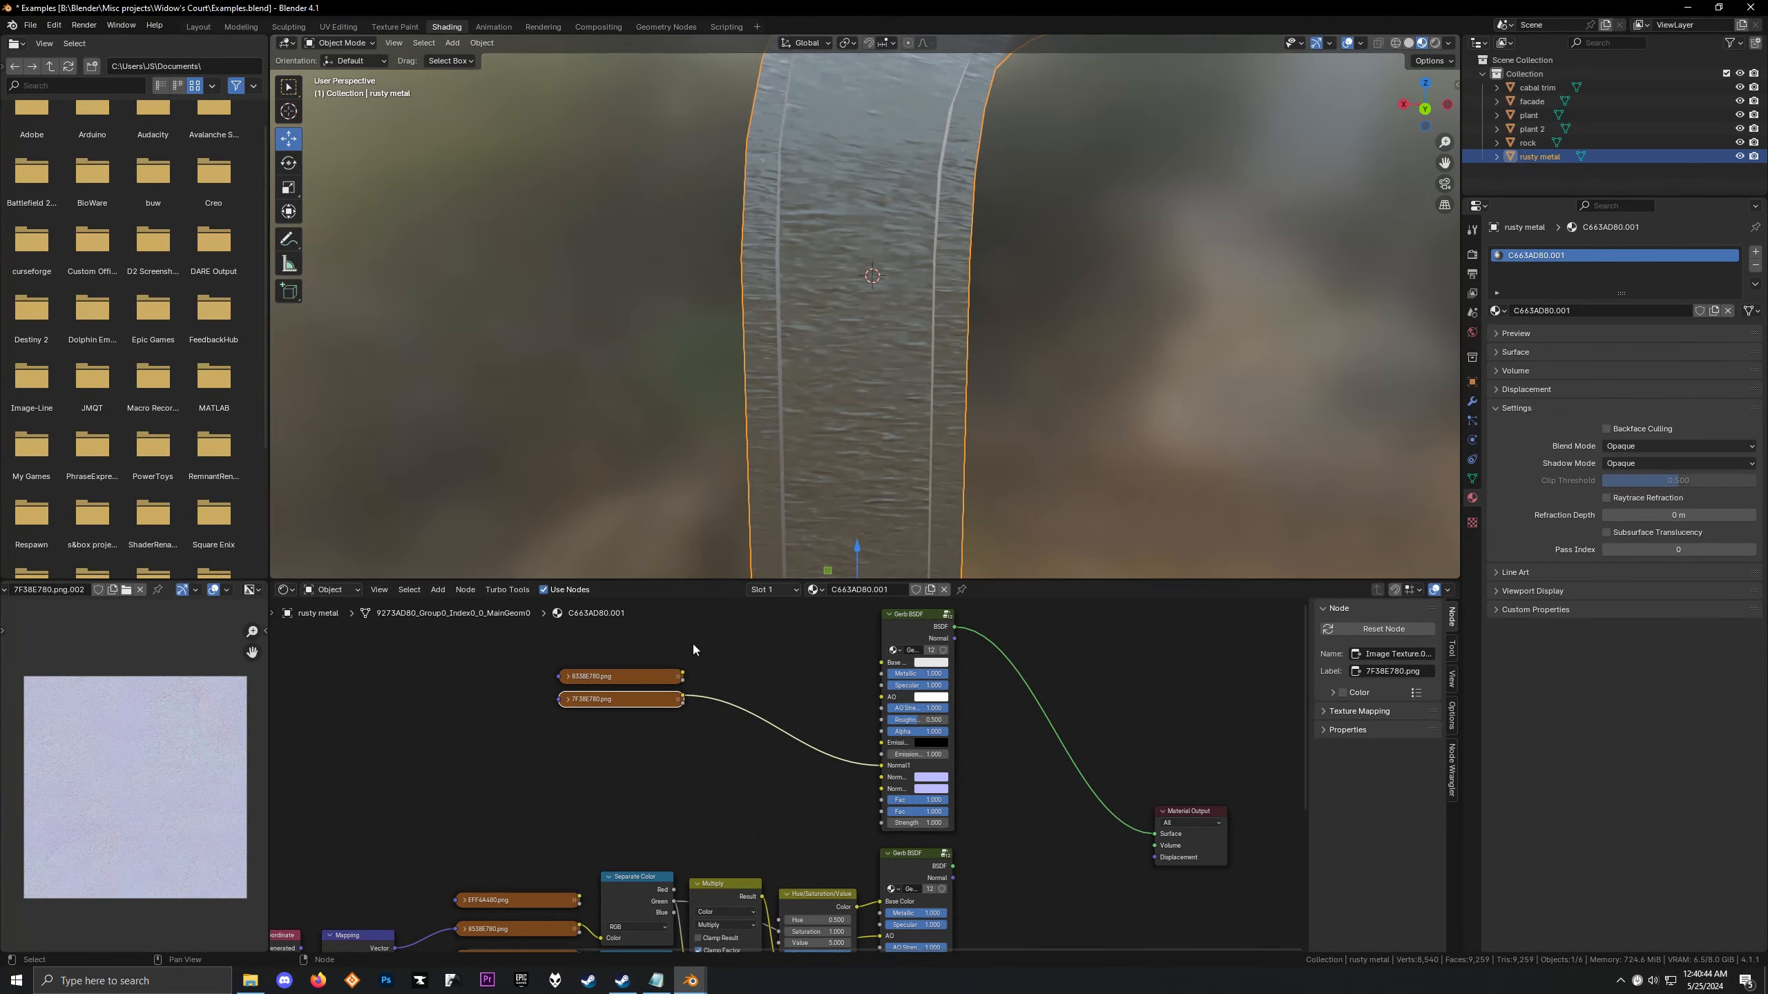
click(679, 676)
drag(888, 671, 881, 662)
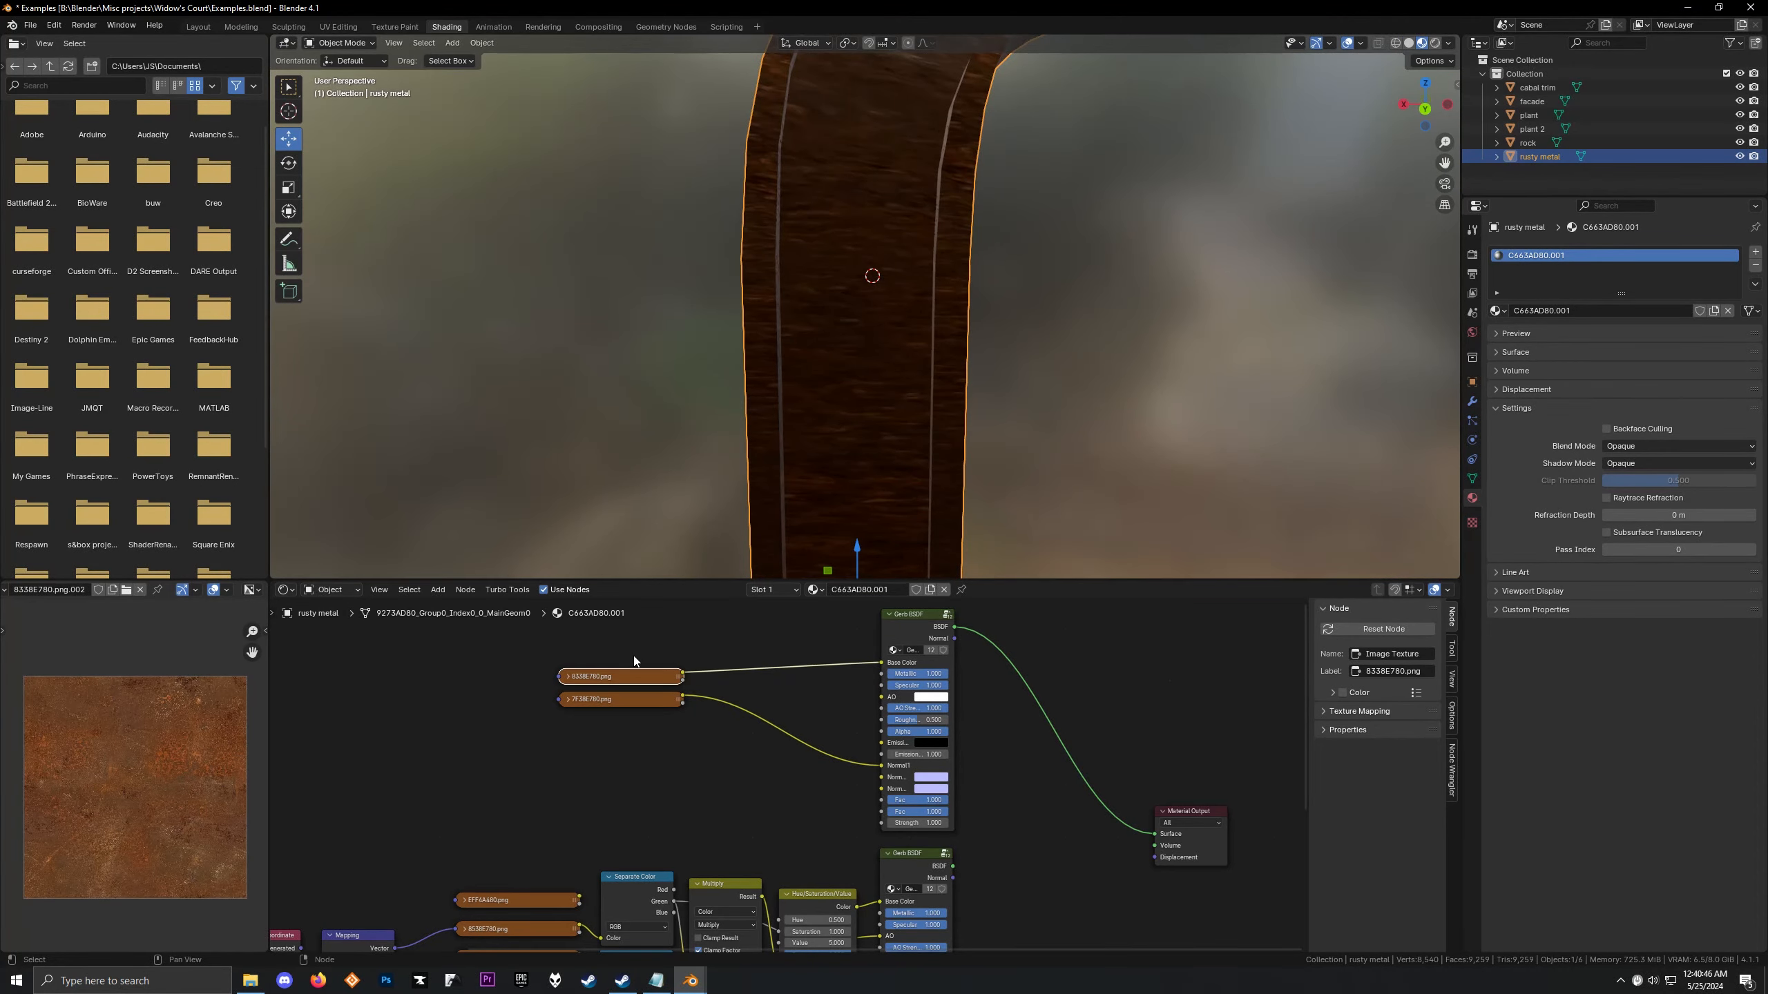
mouse_move(821, 391)
middle_down()
mouse_move(803, 326)
mouse_move(974, 309)
mouse_move(822, 417)
middle_up()
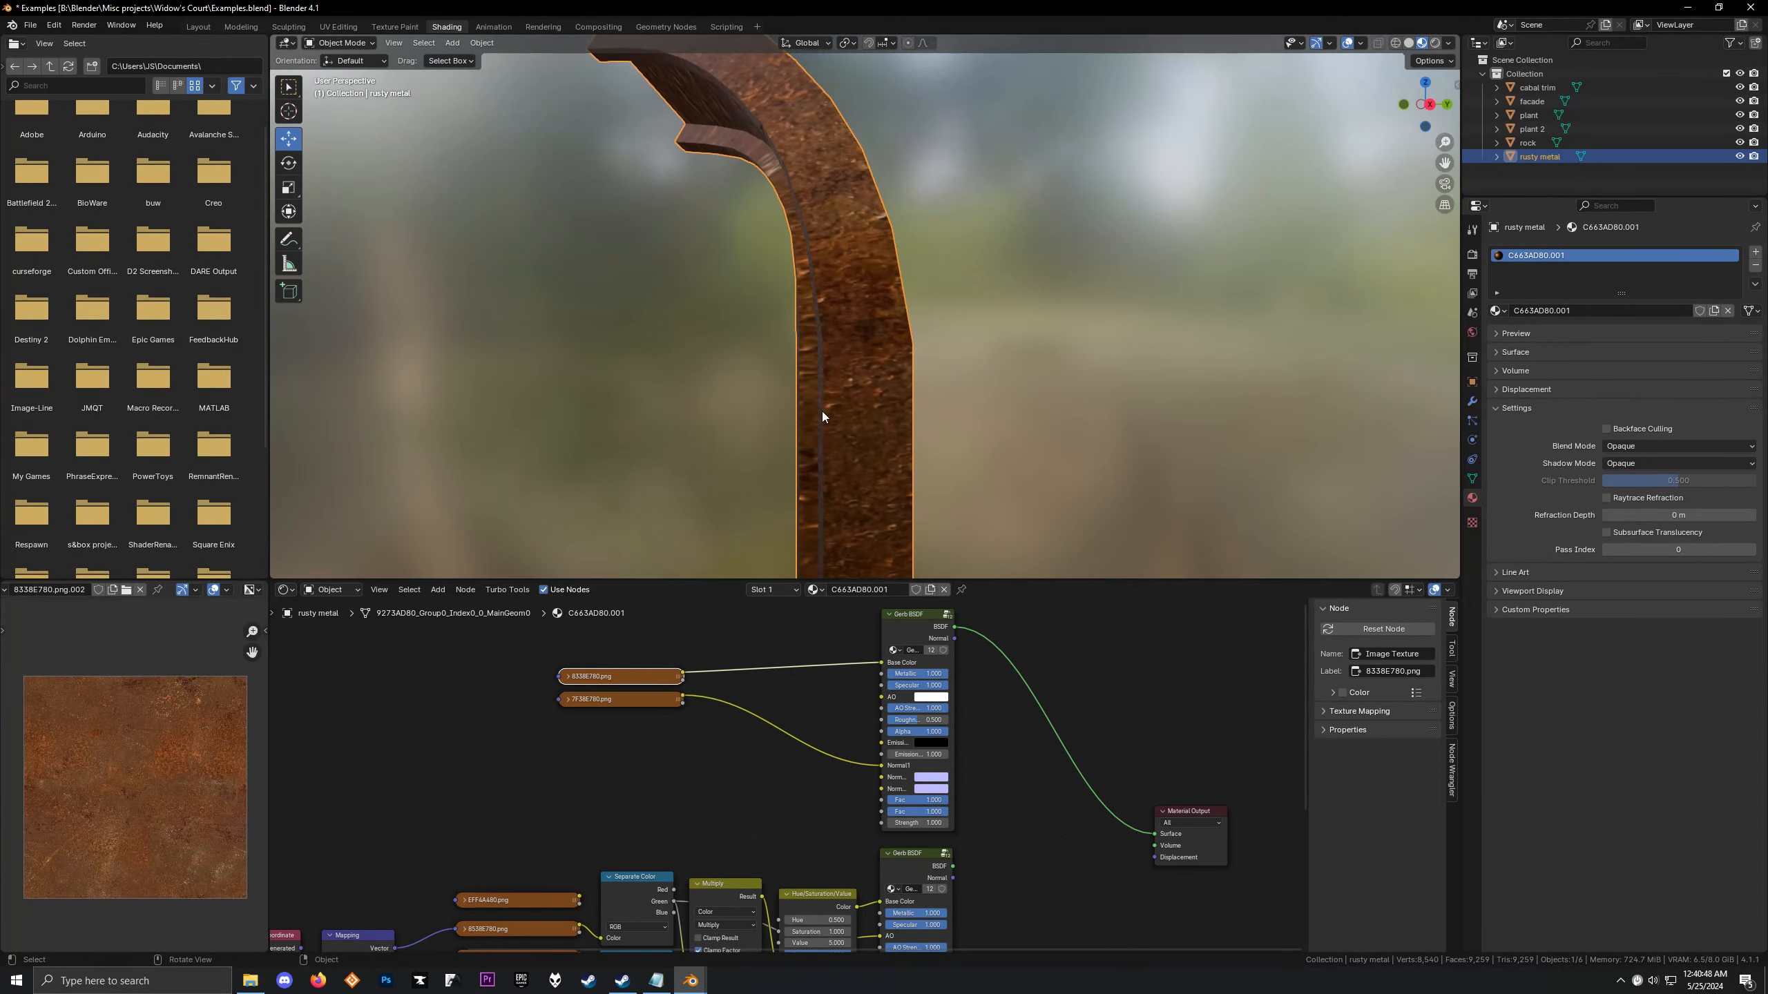
drag(933, 667, 864, 669)
middle_drag(993, 411, 993, 369)
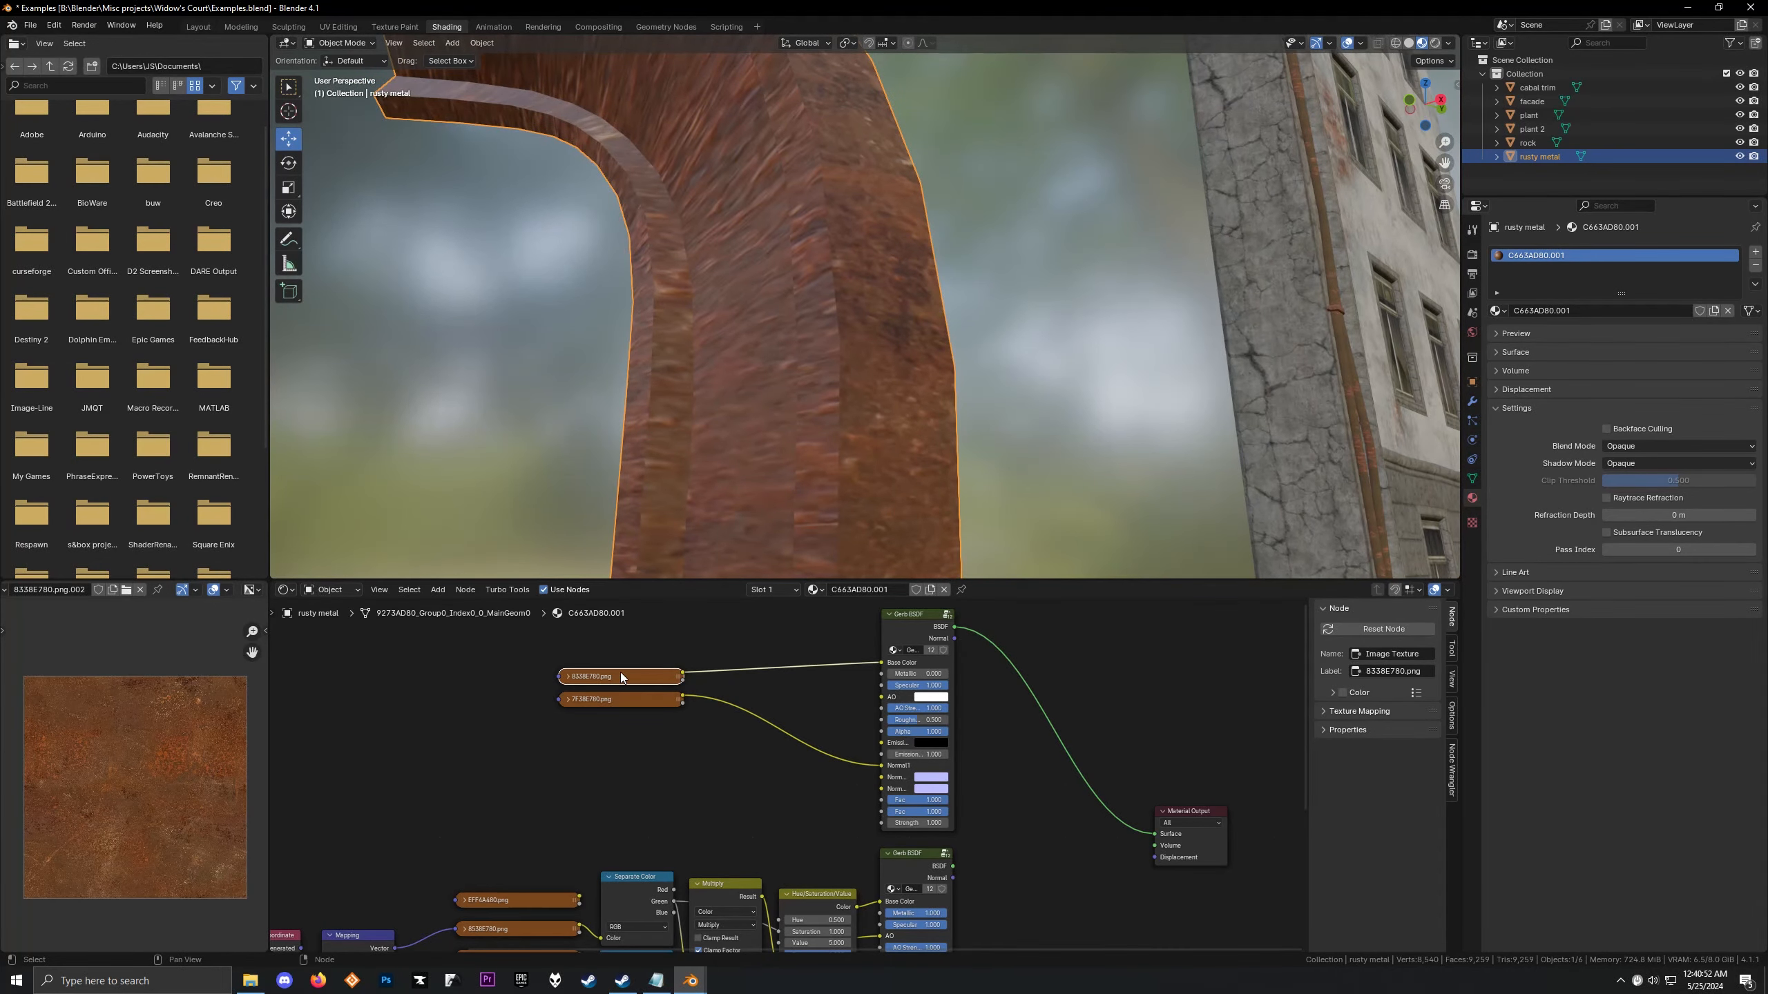
Add Texture Coordinate and Mapping nodes to the rust texture, and connect its Alpha to the duplicate shader's inverted roughness input
key(ctrl+t)
middle_drag(580, 662, 765, 673)
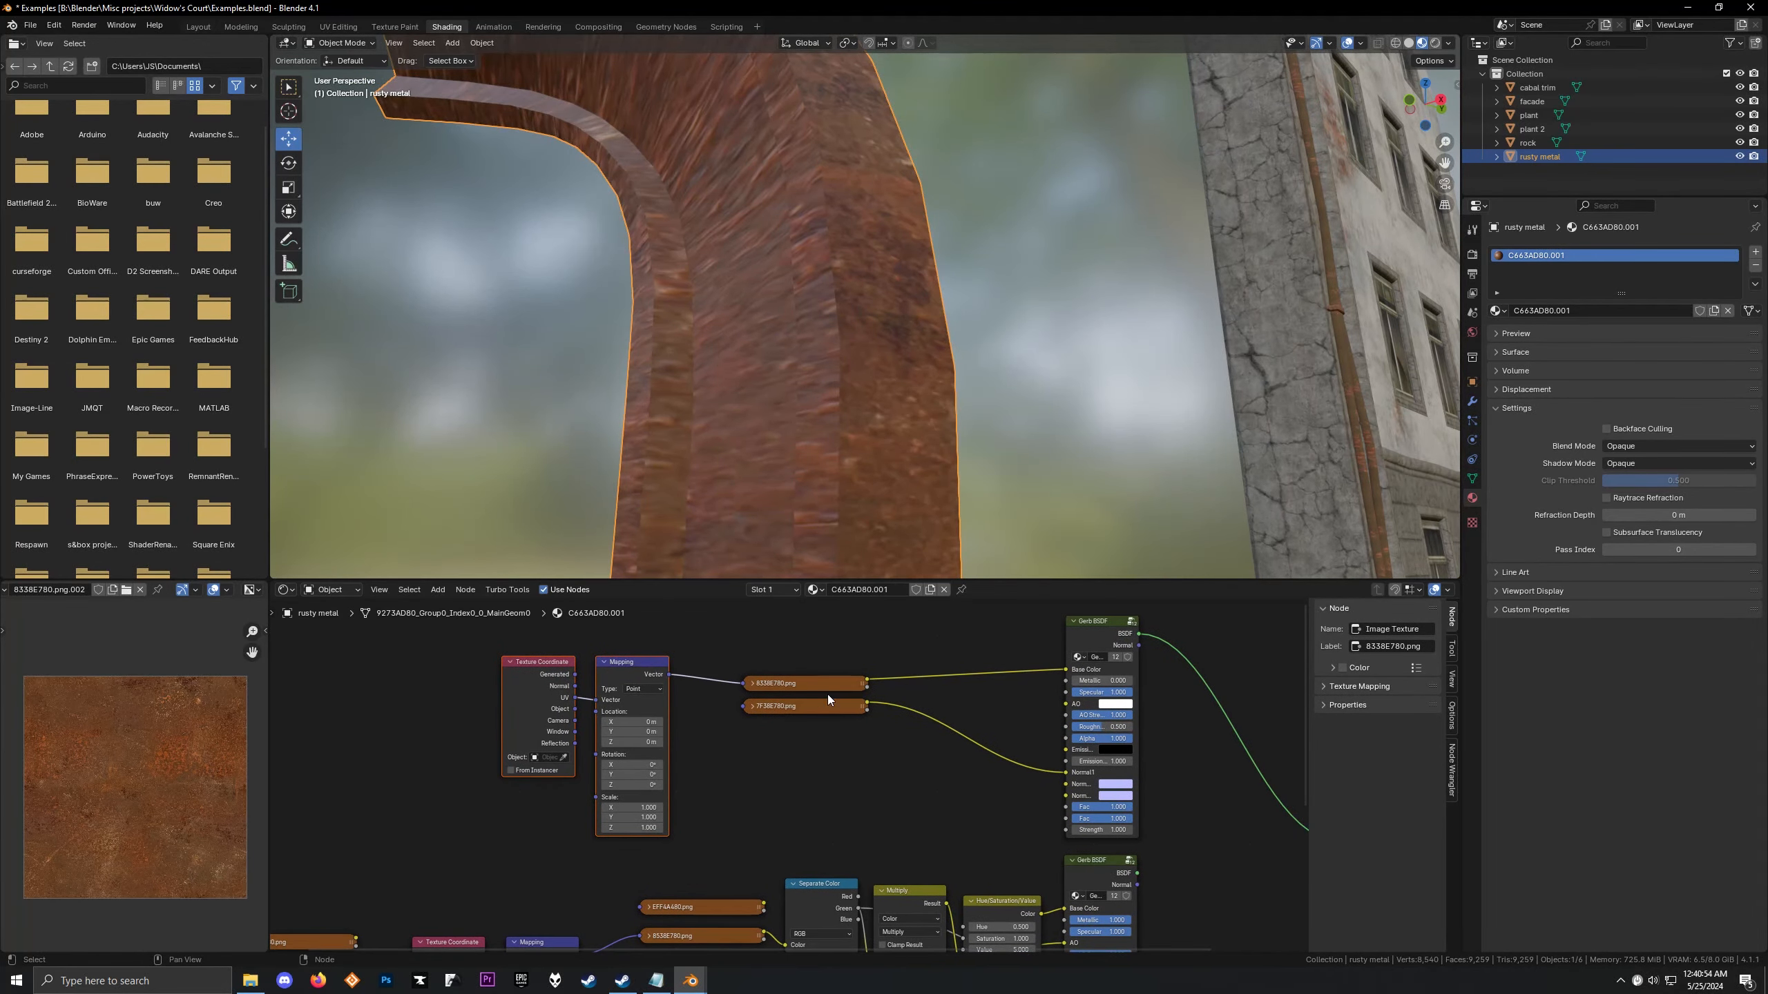
ctrl+shift+click(805, 685)
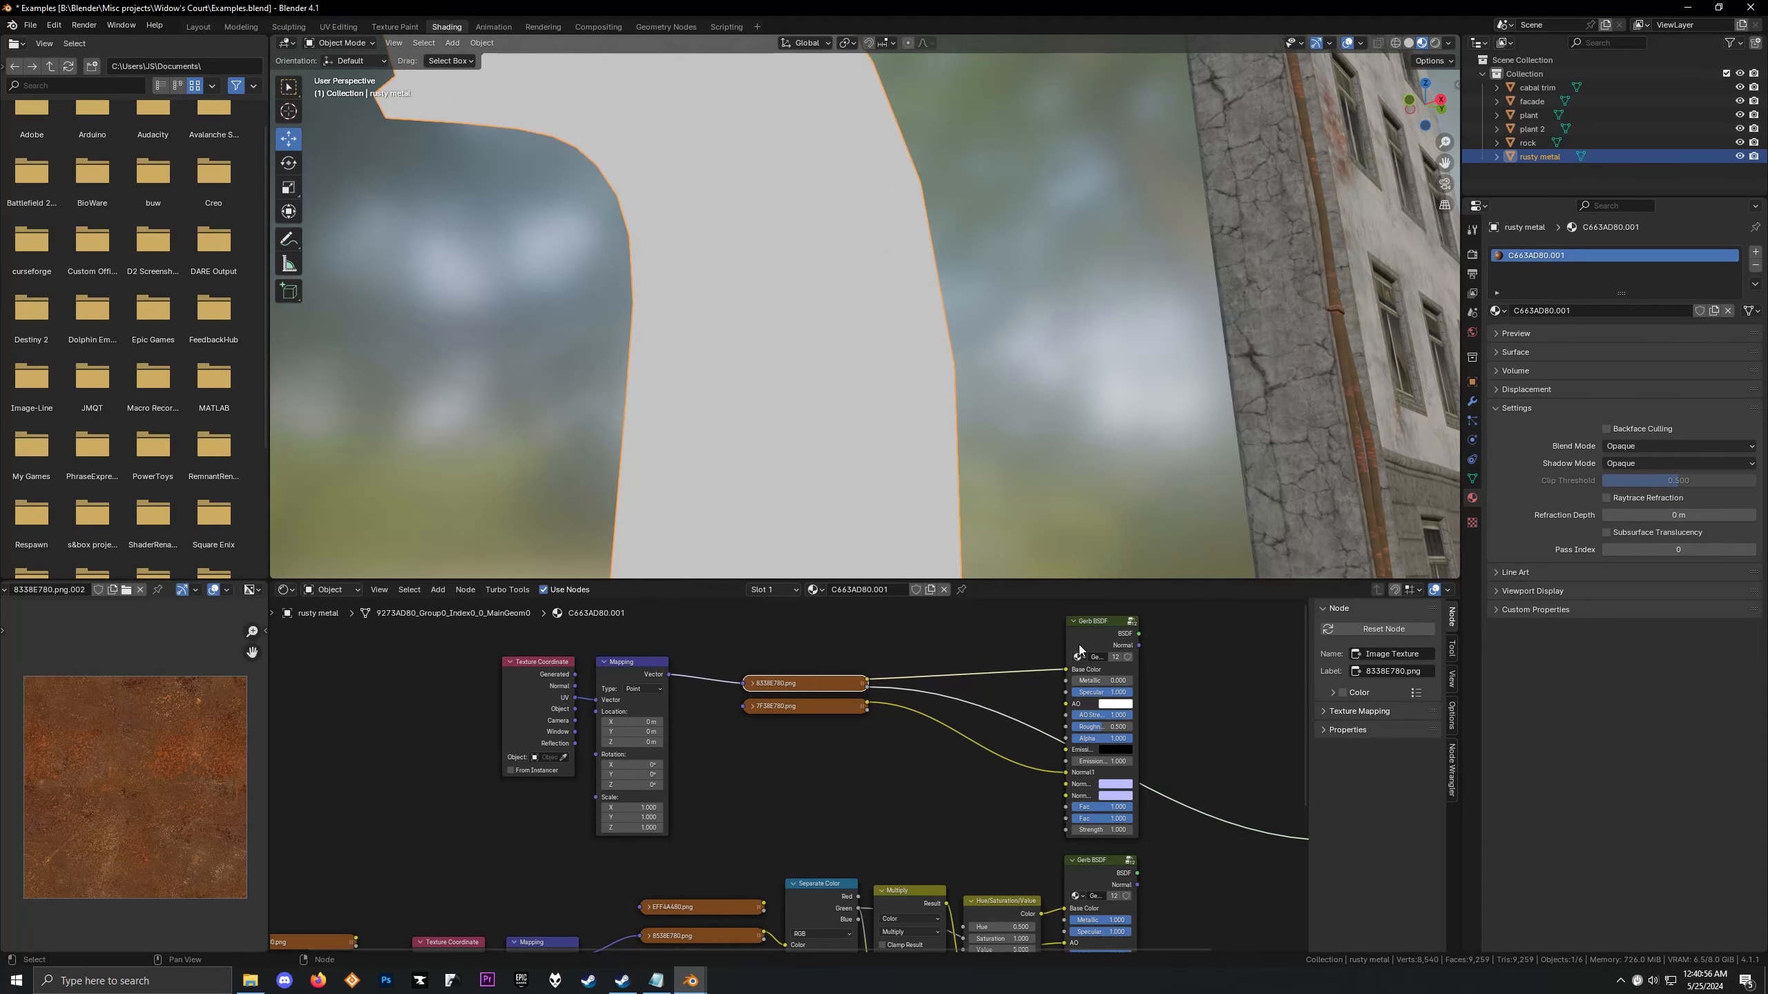
ctrl+shift+click(1079, 650)
drag(863, 681, 1065, 726)
middle_drag(867, 345, 902, 457)
Try larger Mapping scales on the rust texture and reset all scale axes to 1
drag(634, 807, 778, 827)
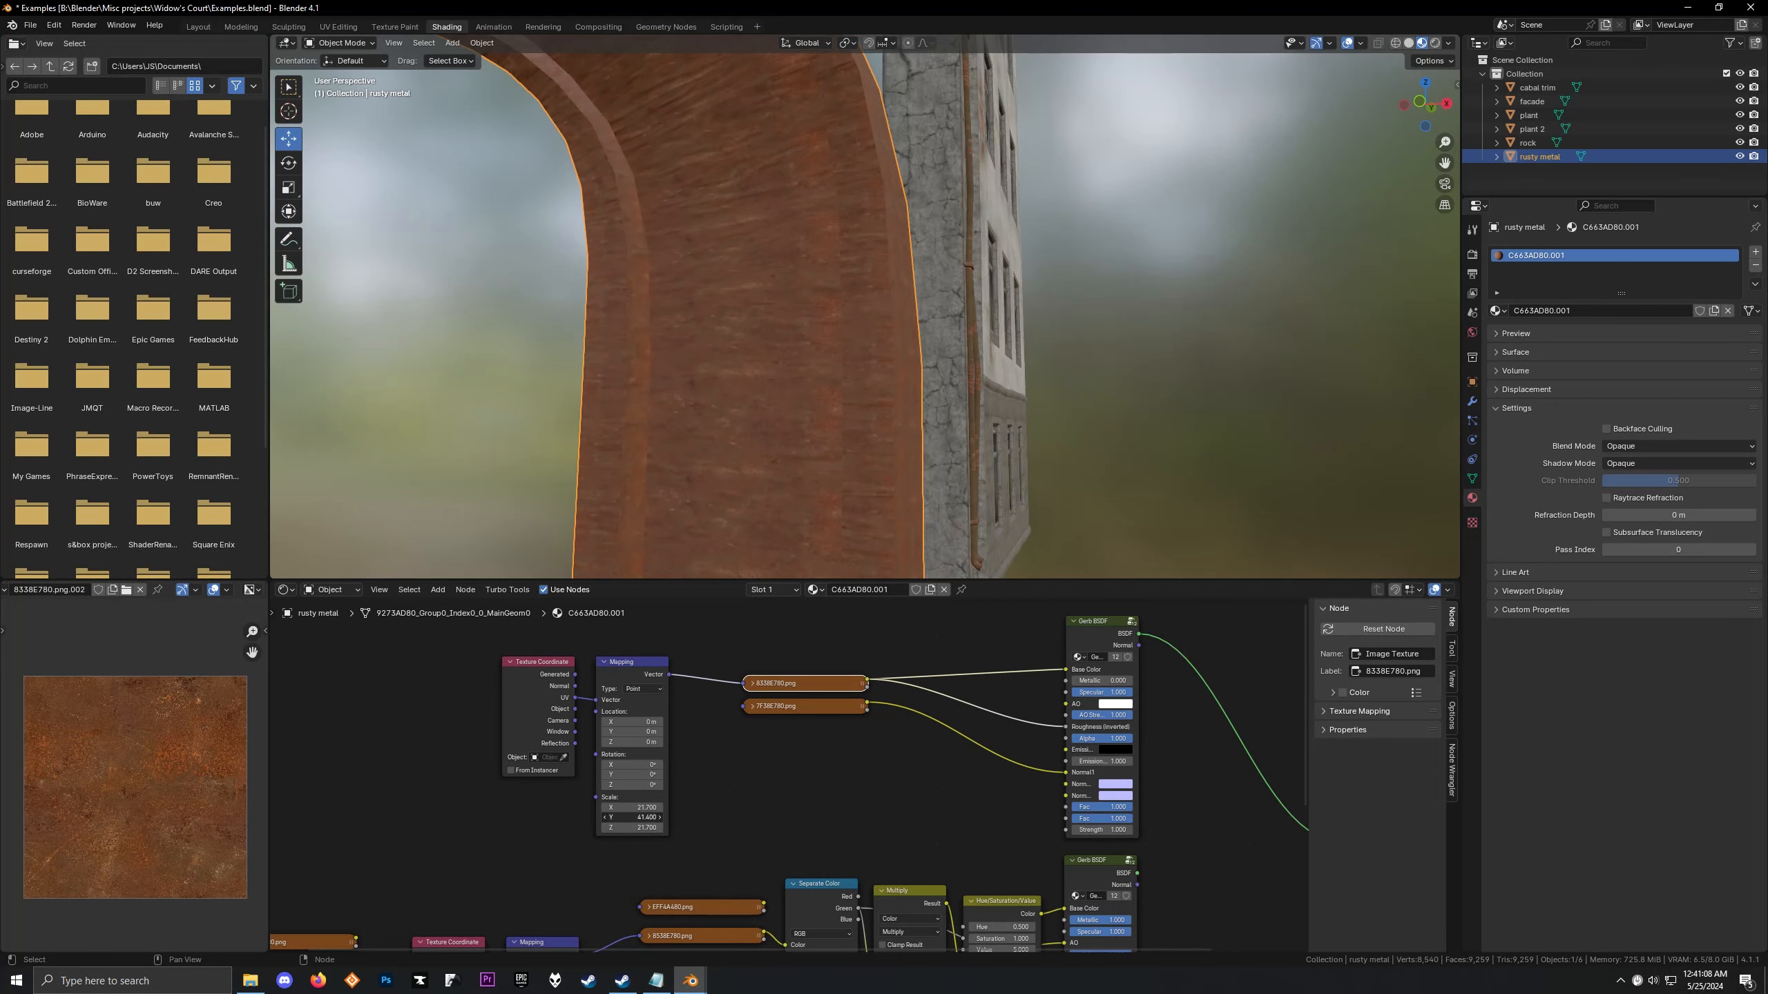
drag(632, 817, 597, 807)
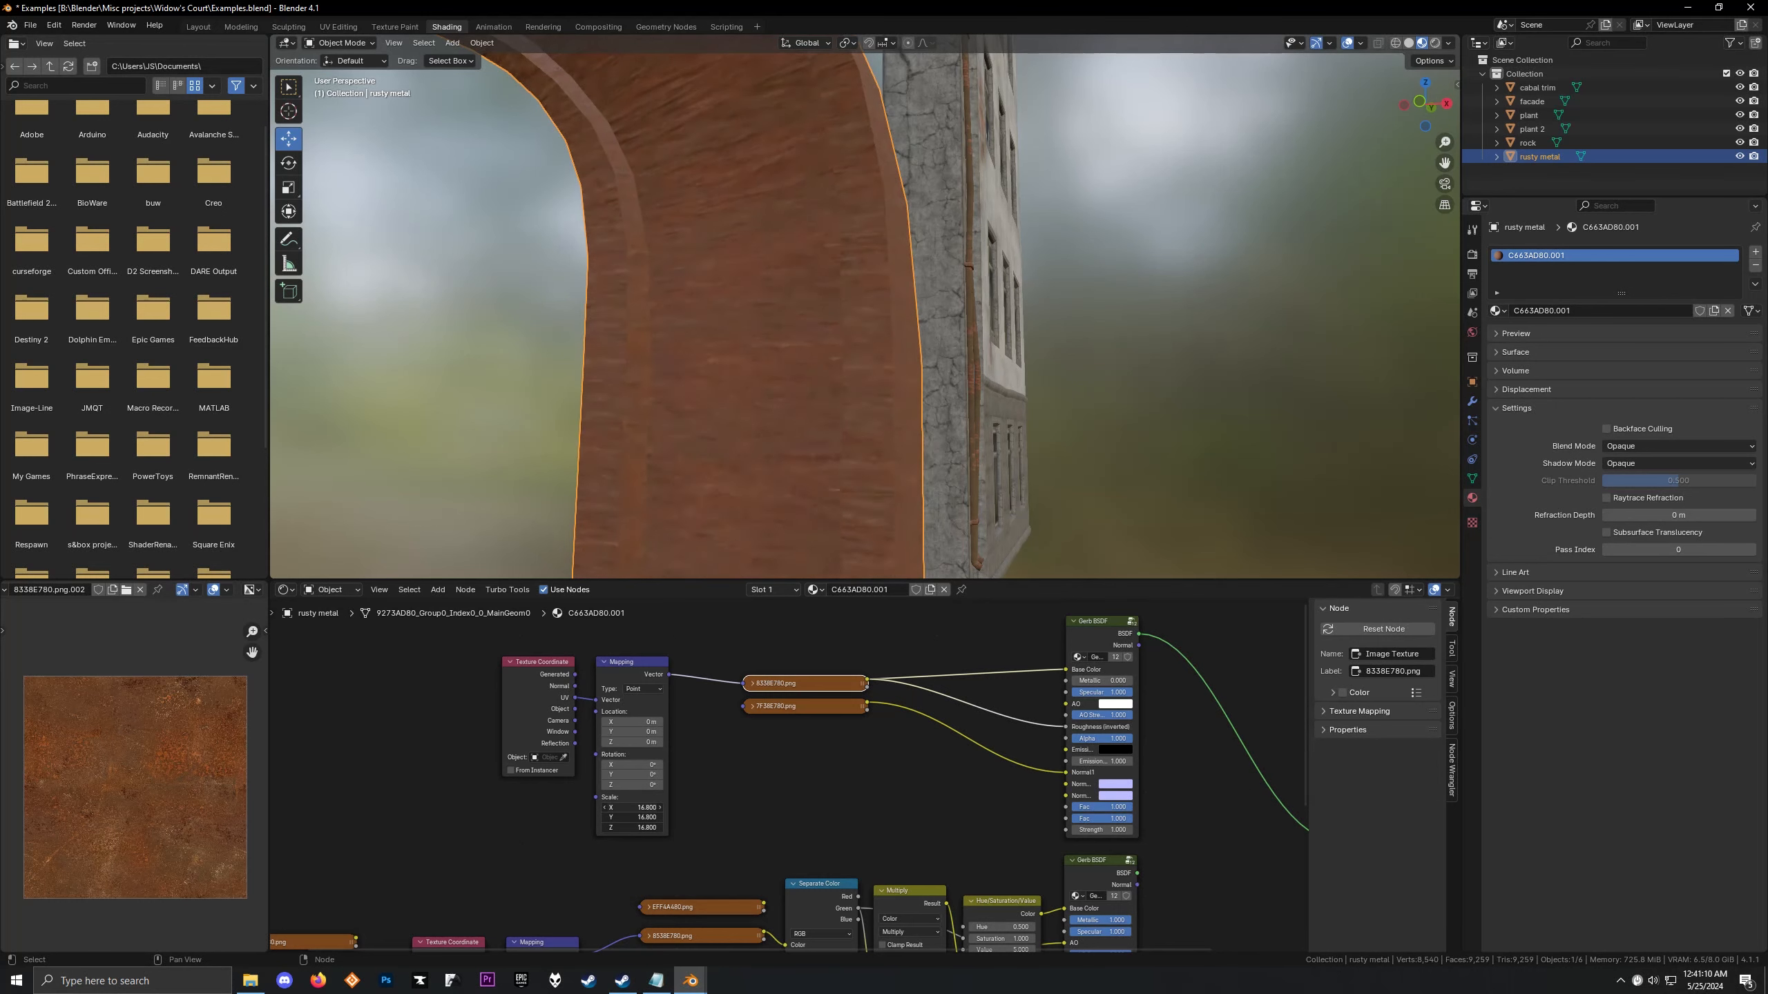
click(631, 807)
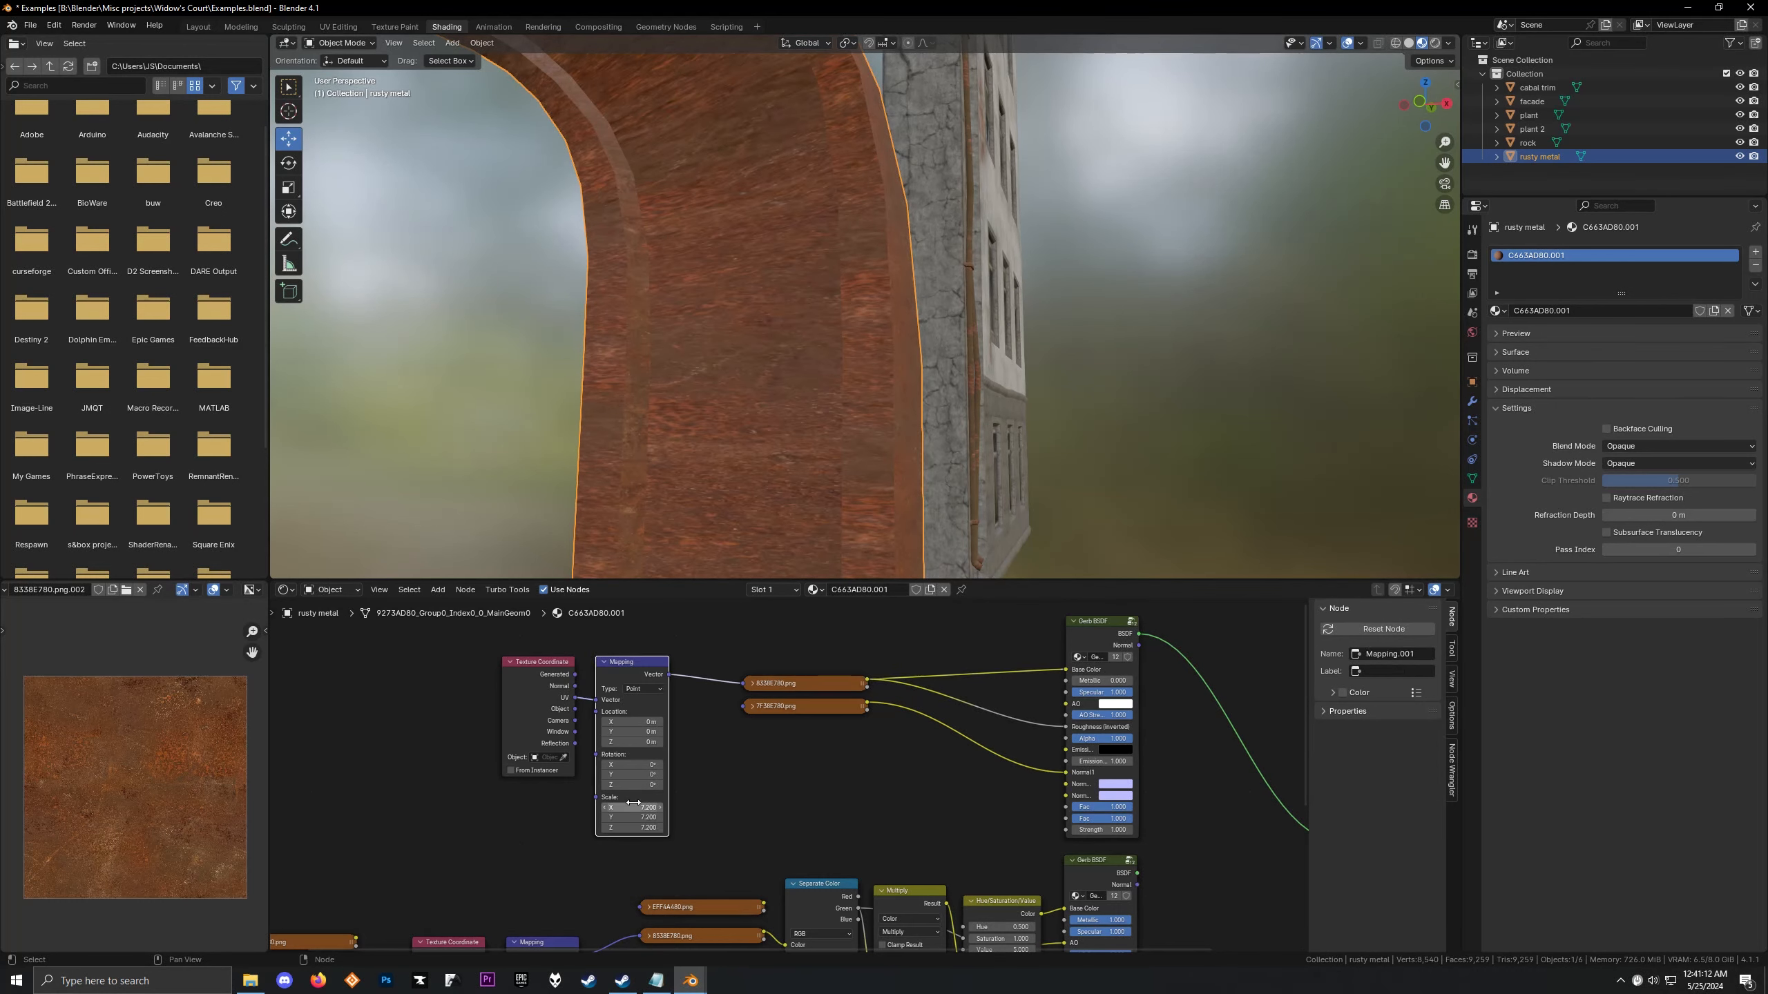
text(1)
key(Return)
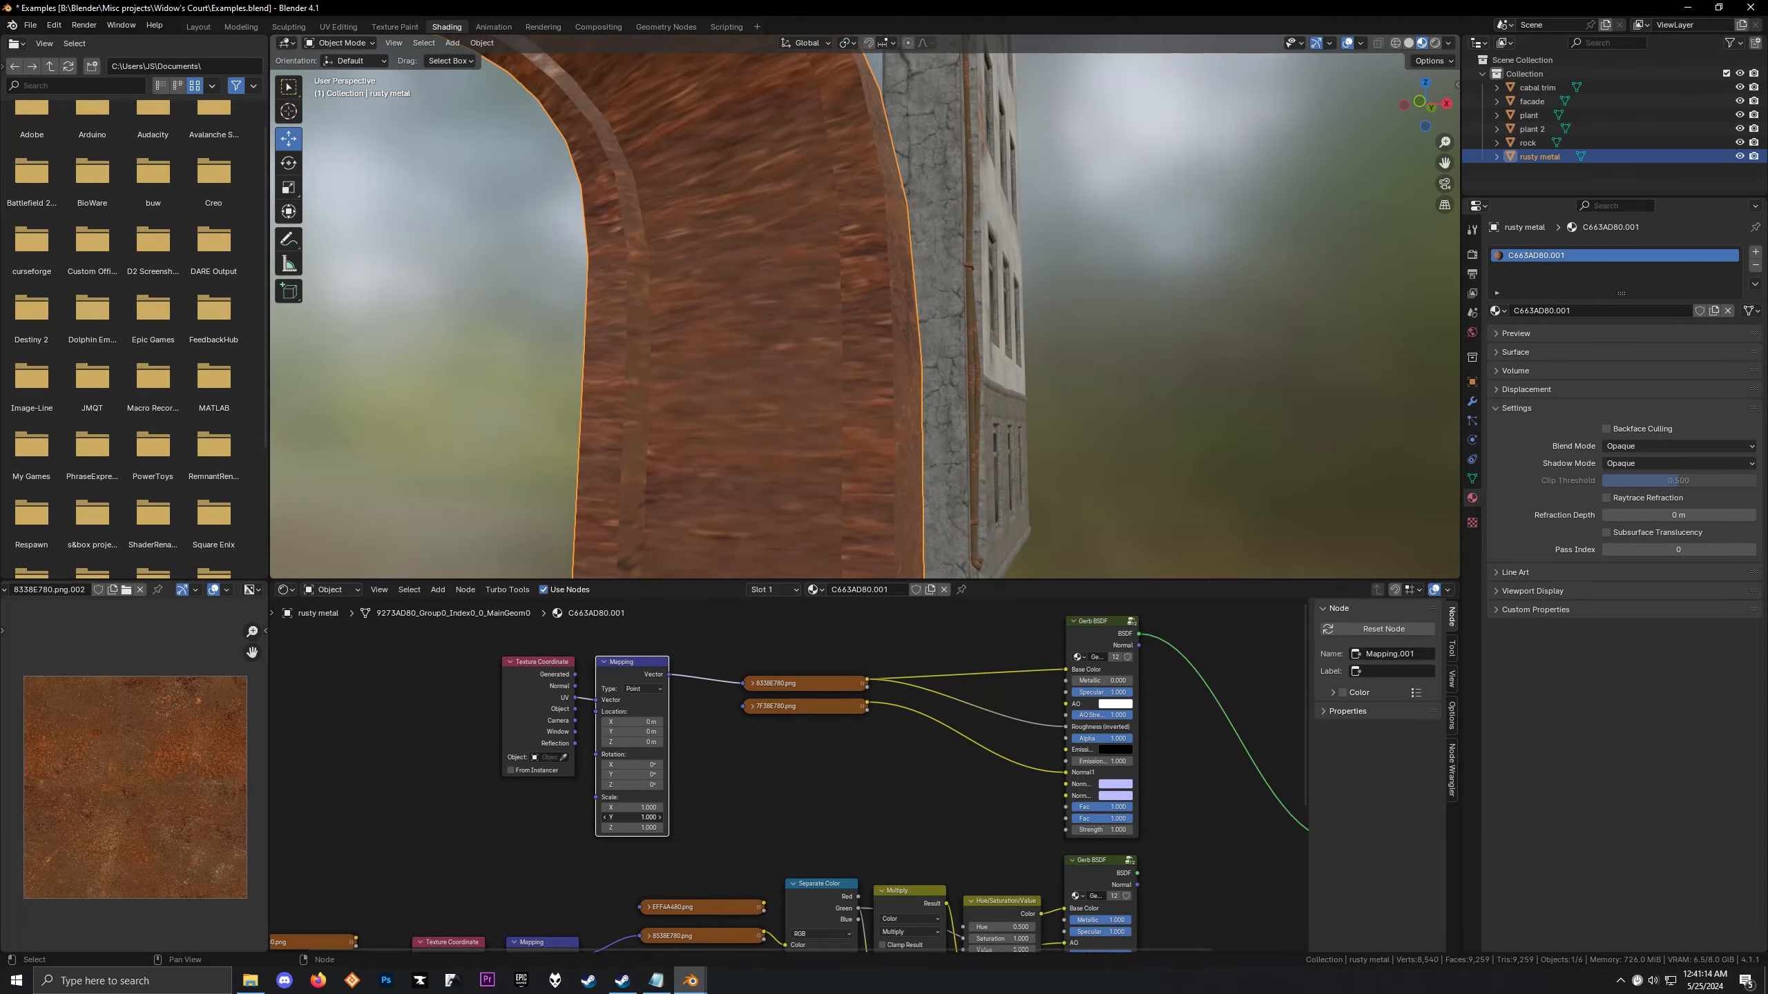
Raise the rust texture's Mapping scale to 10 on Y, checking the pattern on the beam
drag(631, 817, 728, 817)
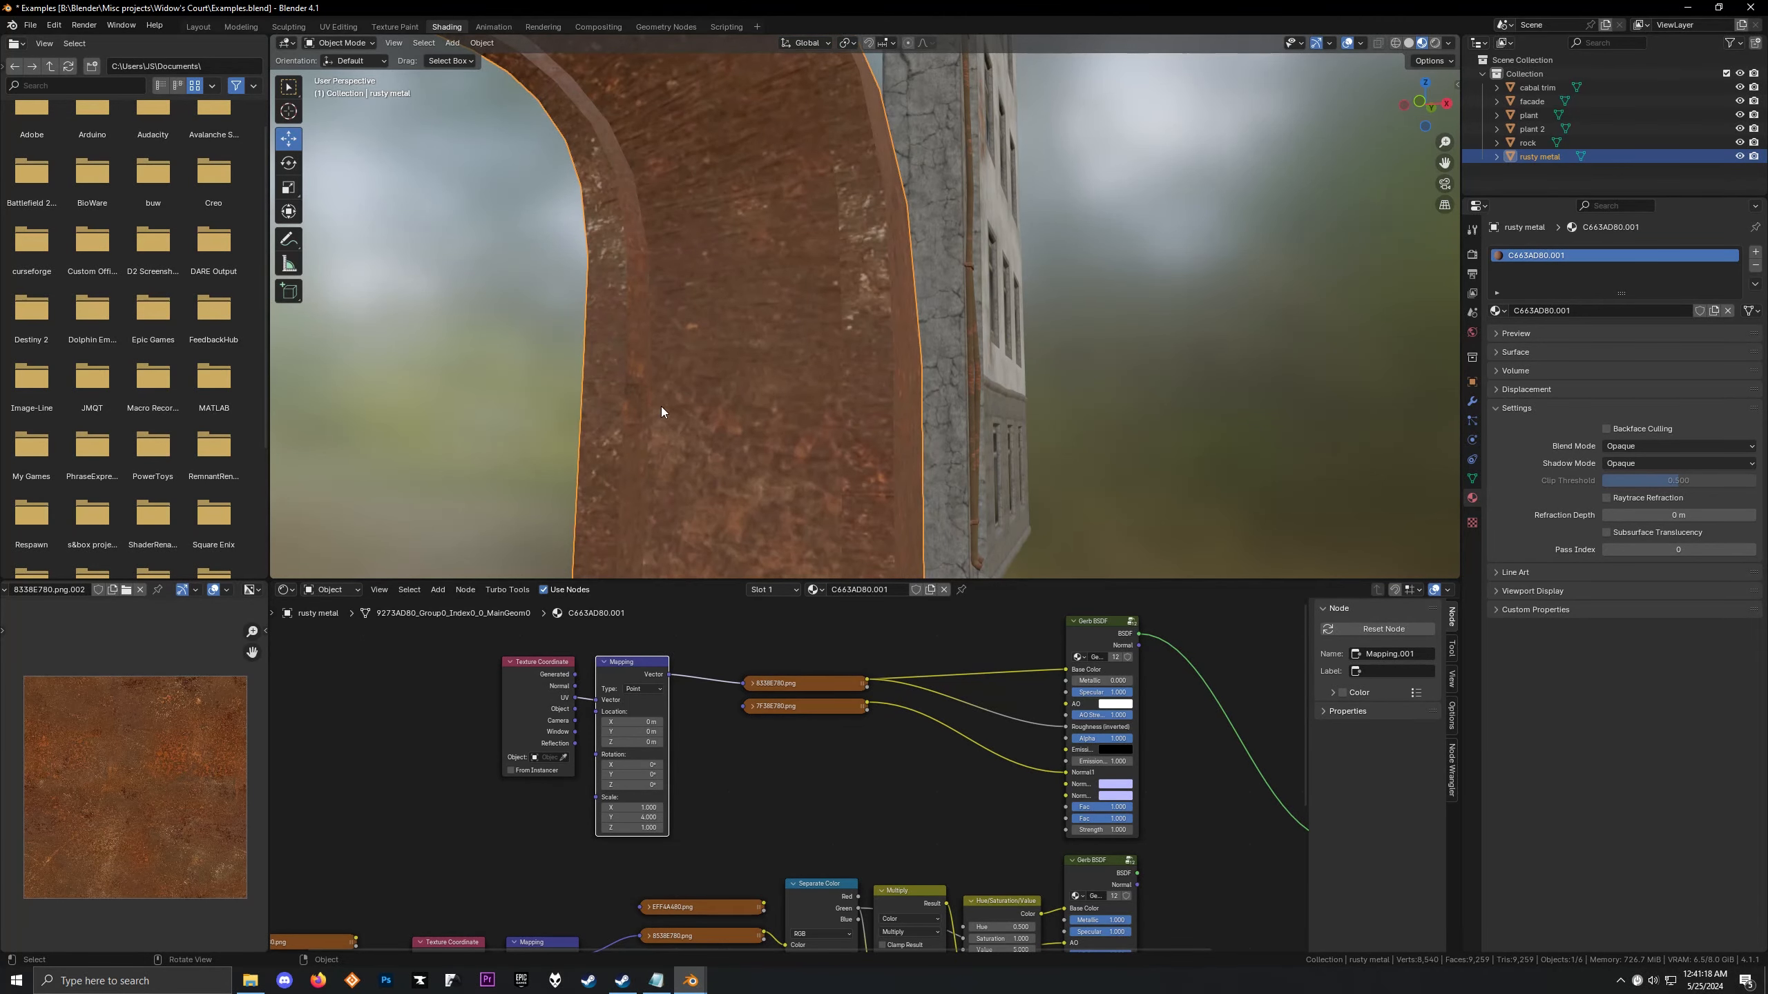
middle_drag(660, 410, 620, 667)
drag(632, 827, 816, 827)
scroll(710, 354, down, 2)
middle_drag(709, 354, 748, 354)
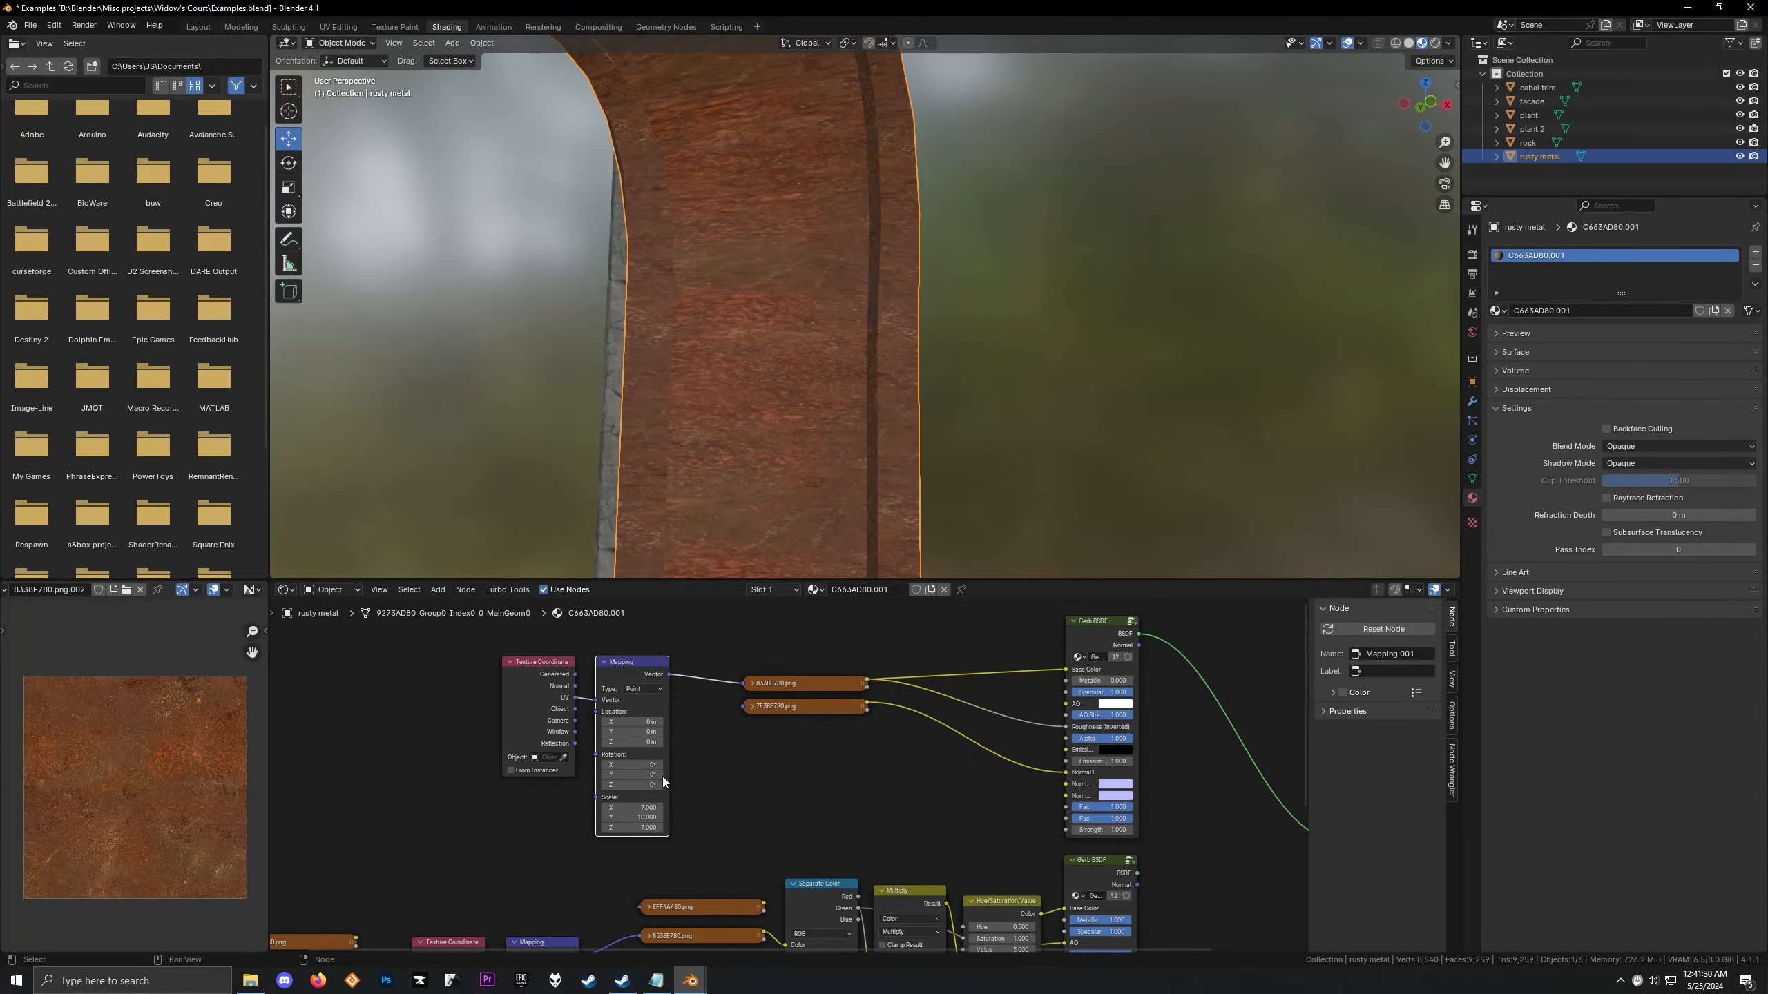
Reduce the rust Mapping node's X scale and inspect the pattern's proportions along the beam
drag(639, 808, 531, 807)
scroll(674, 425, down, 3)
middle_drag(674, 426, 691, 329)
scroll(812, 373, up, 5)
middle_drag(812, 374, 722, 365)
scroll(722, 370, down, 5)
scroll(955, 778, down, 2)
scroll(848, 365, up, 5)
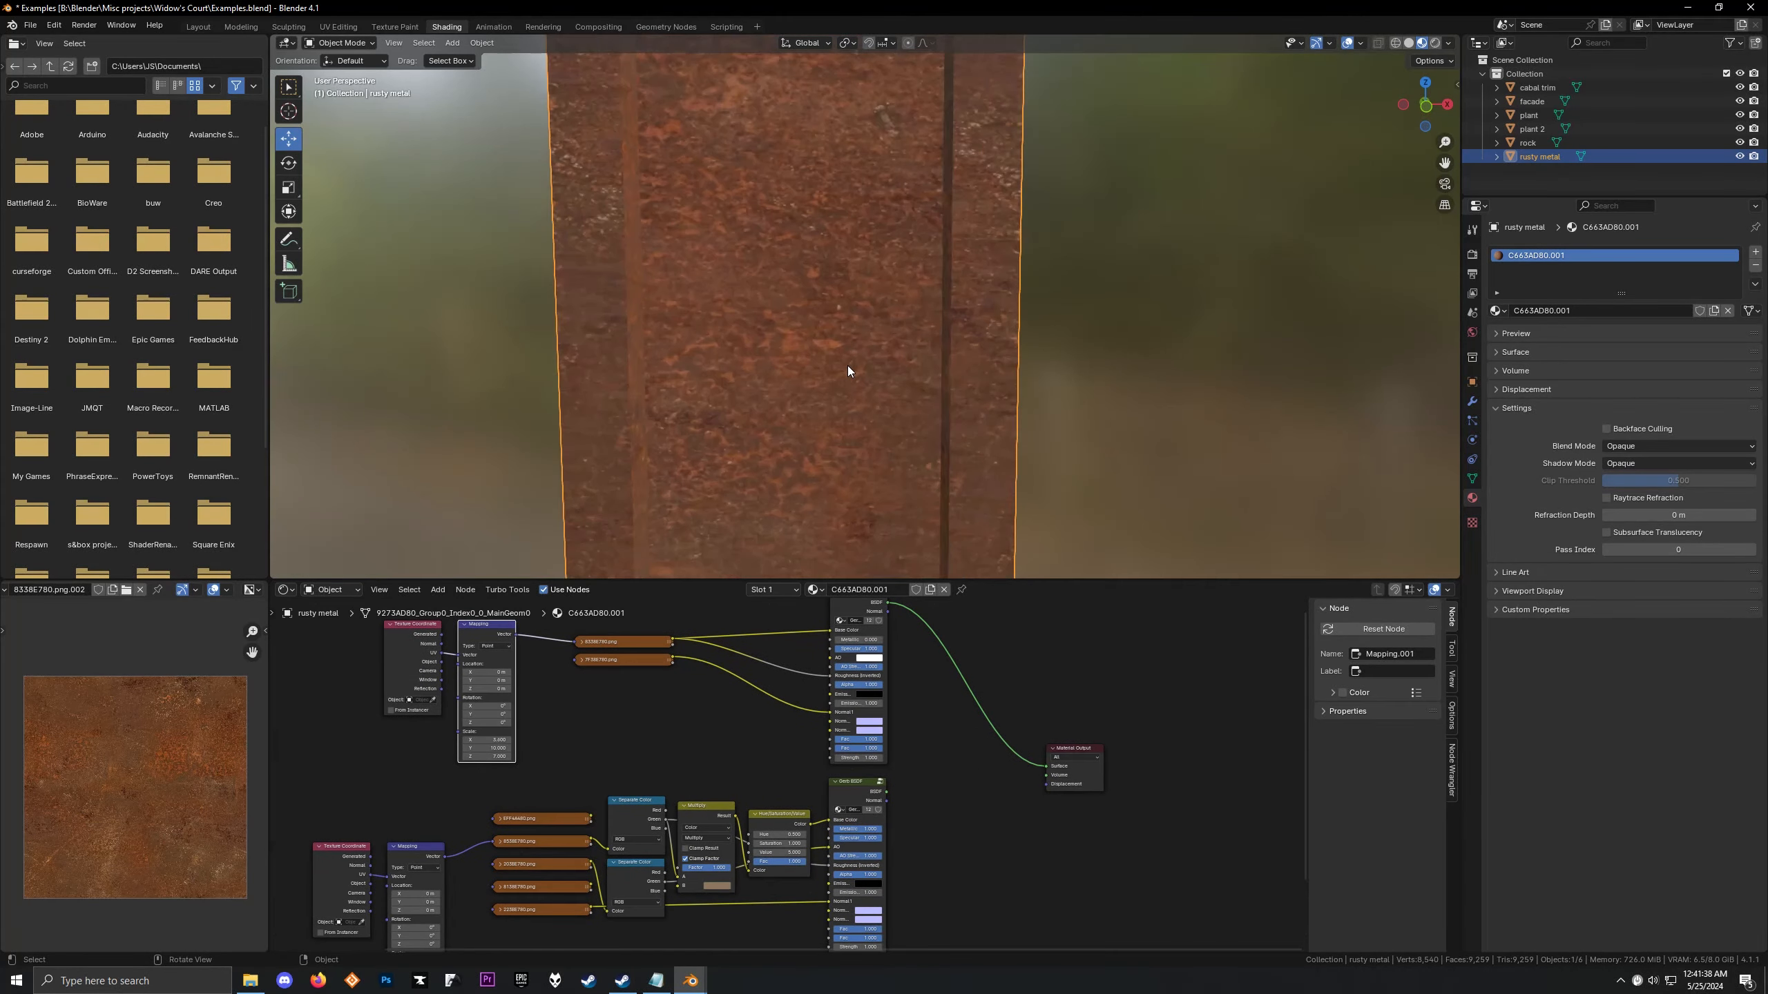
middle_drag(848, 364, 951, 515)
Preview the original riveted-metal Gerb BSDF on the beam
ctrl+shift+click(859, 781)
scroll(762, 354, down, 4)
middle_drag(762, 353, 592, 369)
scroll(802, 781, down, 1)
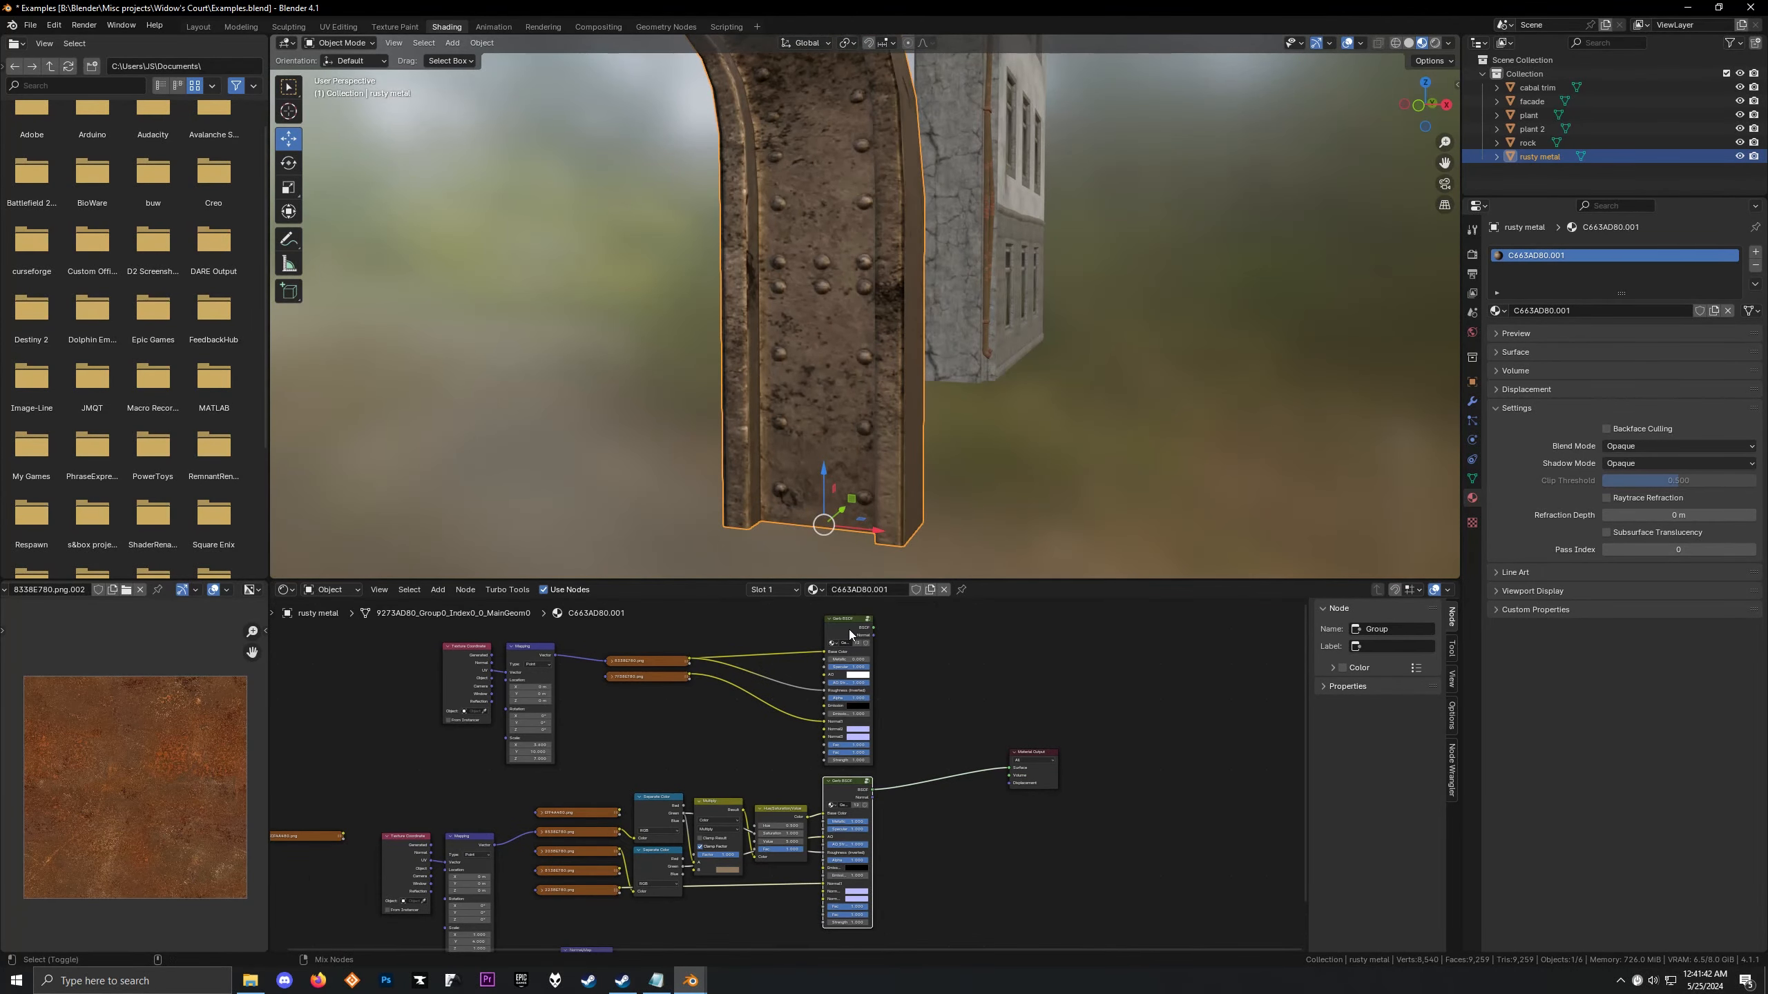
Combine the two Gerb BSDF shaders with a Mix Shader placed before the Material Output, and inspect the blend
ctrl+shift+right_drag(848, 630, 839, 784)
drag(933, 710, 945, 745)
scroll(631, 529, up, 4)
scroll(634, 462, down, 4)
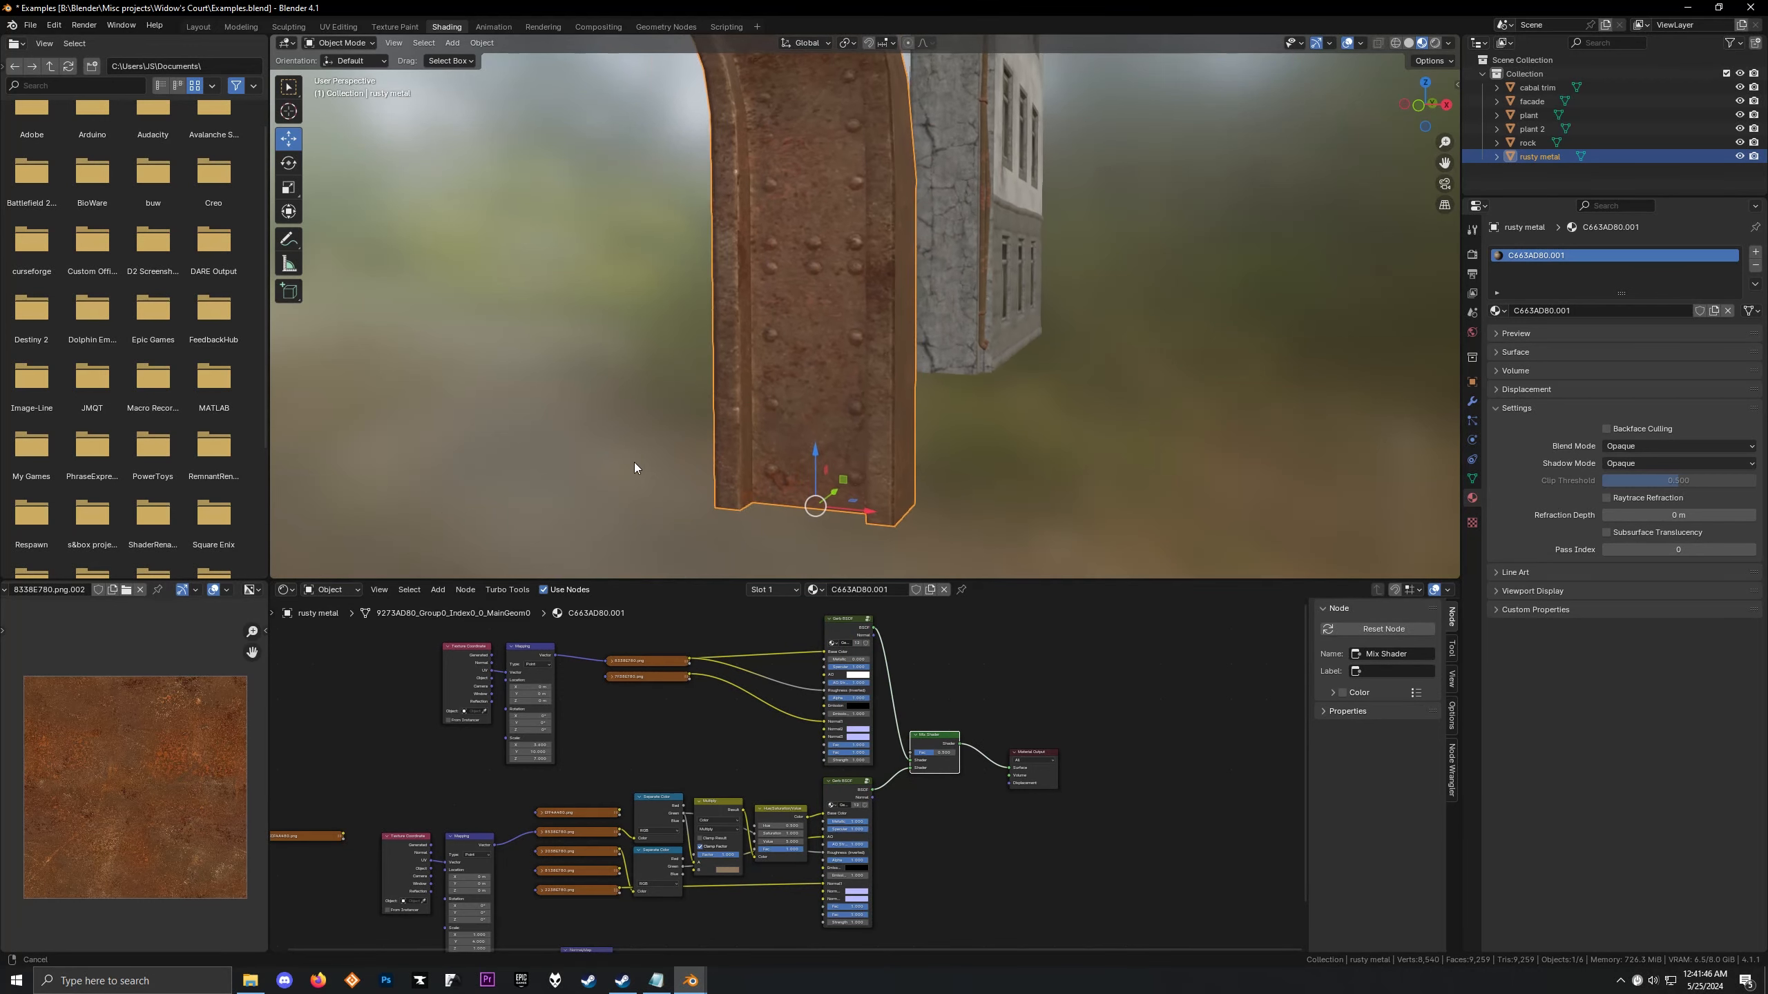
middle_drag(634, 462, 645, 428)
scroll(688, 420, up, 5)
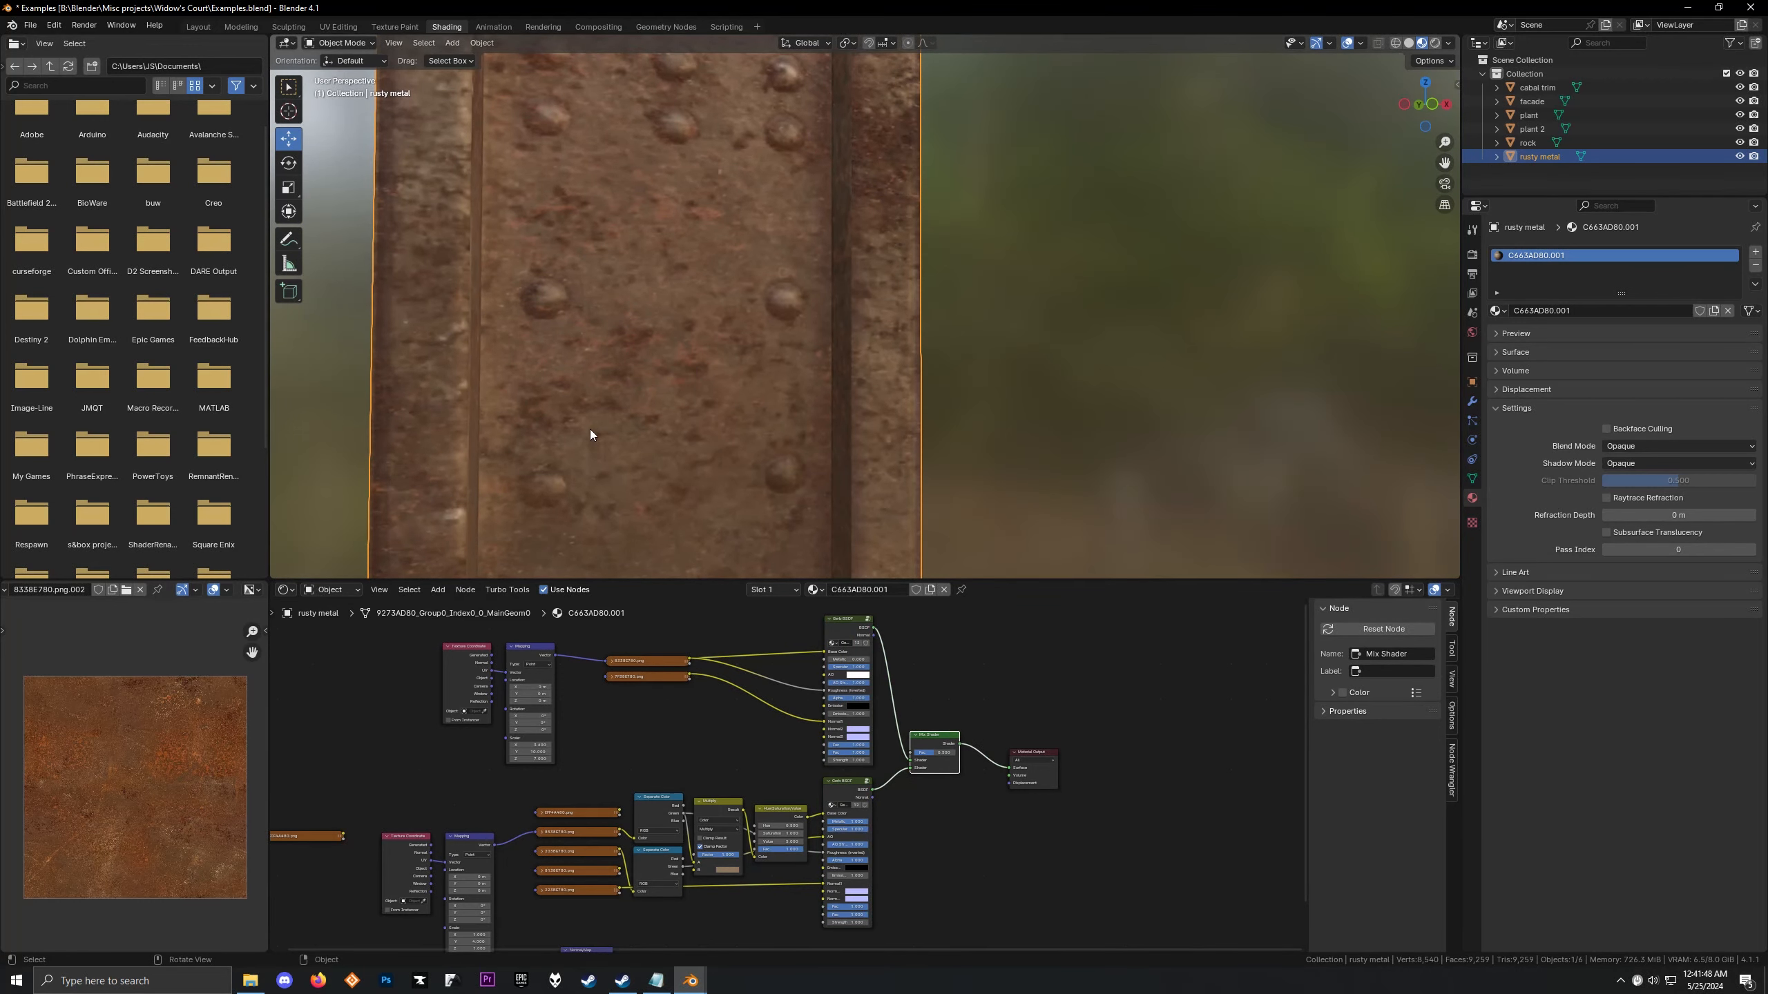
Examine the 8138E780.png, 2038E780.png and EFF4A480.png image textures as possible masks for the Mix Shader
scroll(770, 728, up, 8)
middle_drag(671, 849, 433, 882)
click(619, 709)
scroll(693, 700, down, 1)
scroll(773, 807, down, 5)
middle_drag(774, 808, 777, 866)
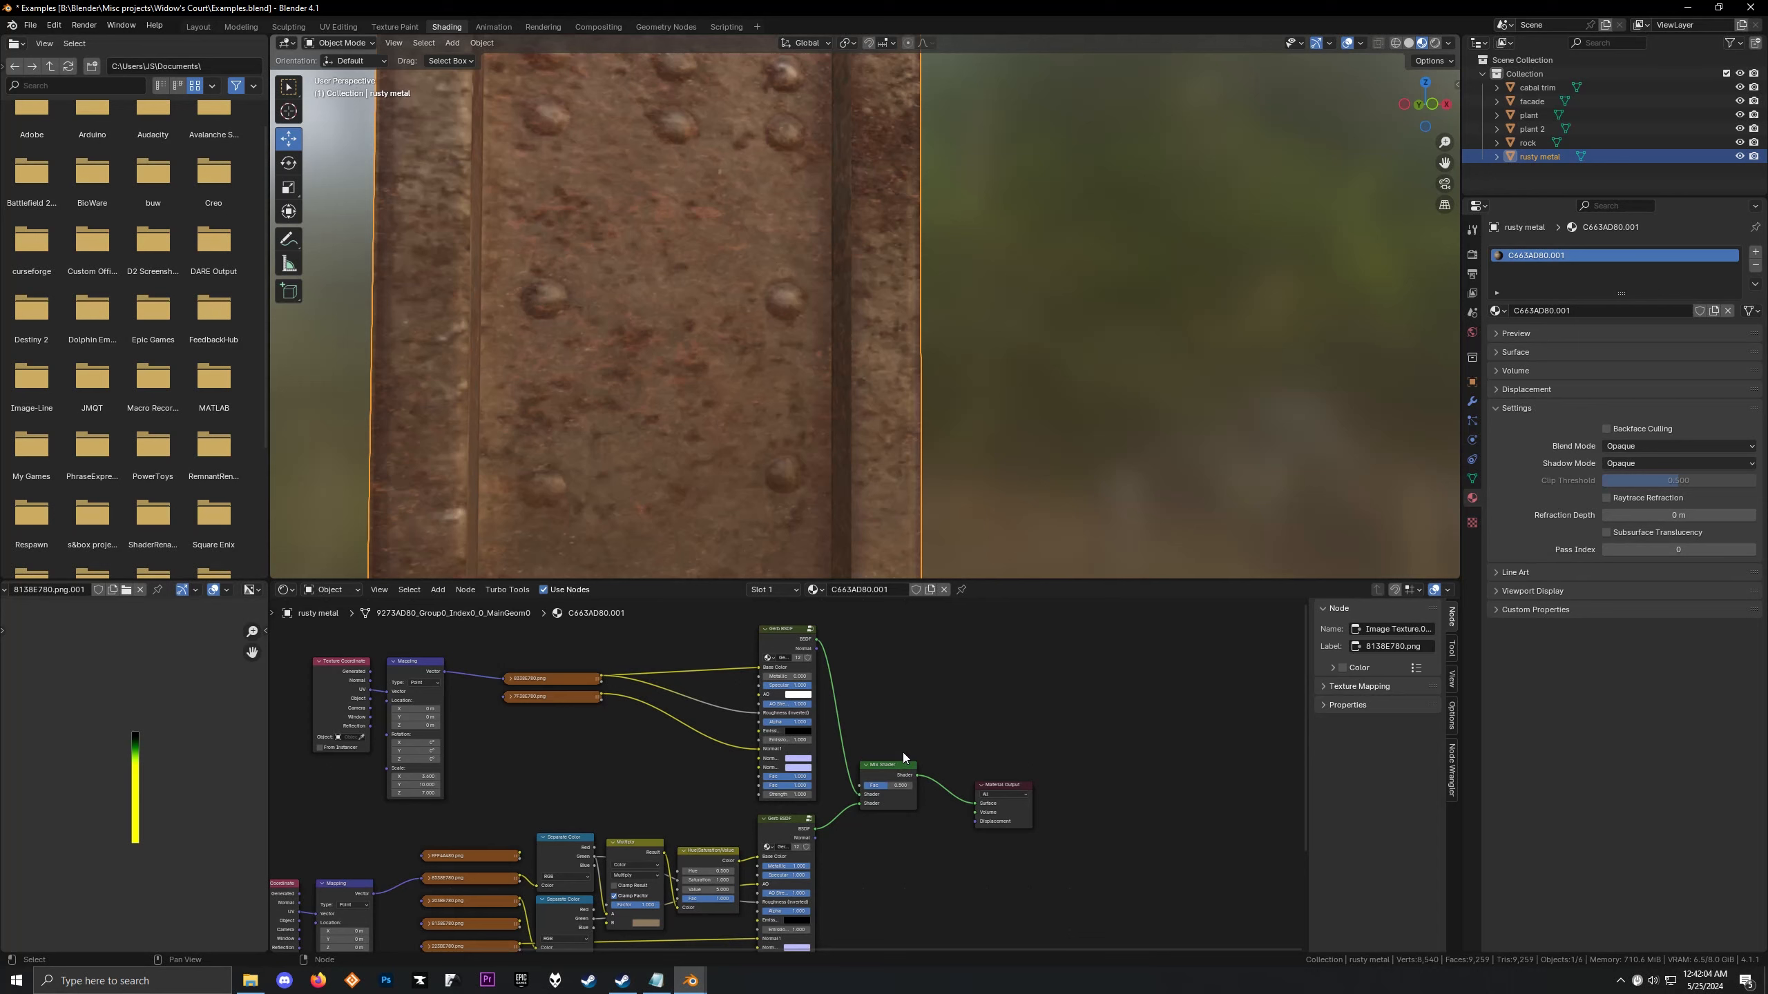
scroll(522, 771, down, 2)
middle_drag(477, 844, 595, 744)
scroll(595, 743, up, 4)
click(572, 786)
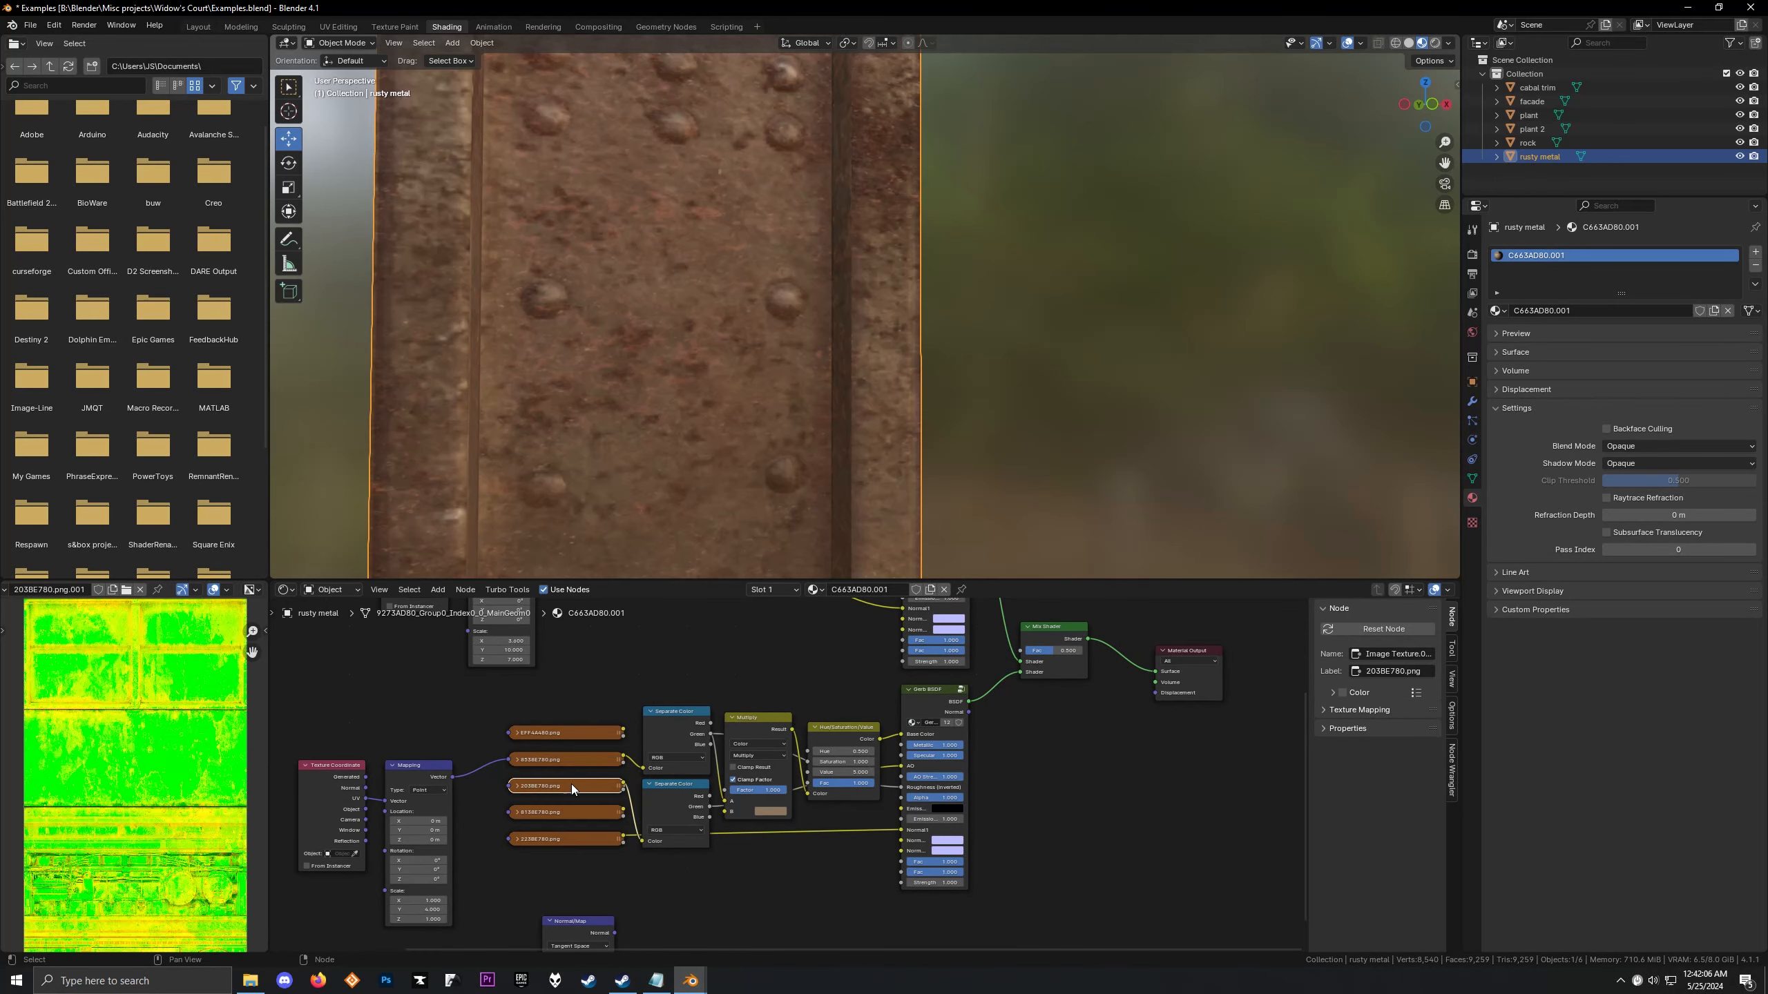
click(583, 730)
scroll(723, 836, down, 3)
middle_drag(742, 849, 770, 827)
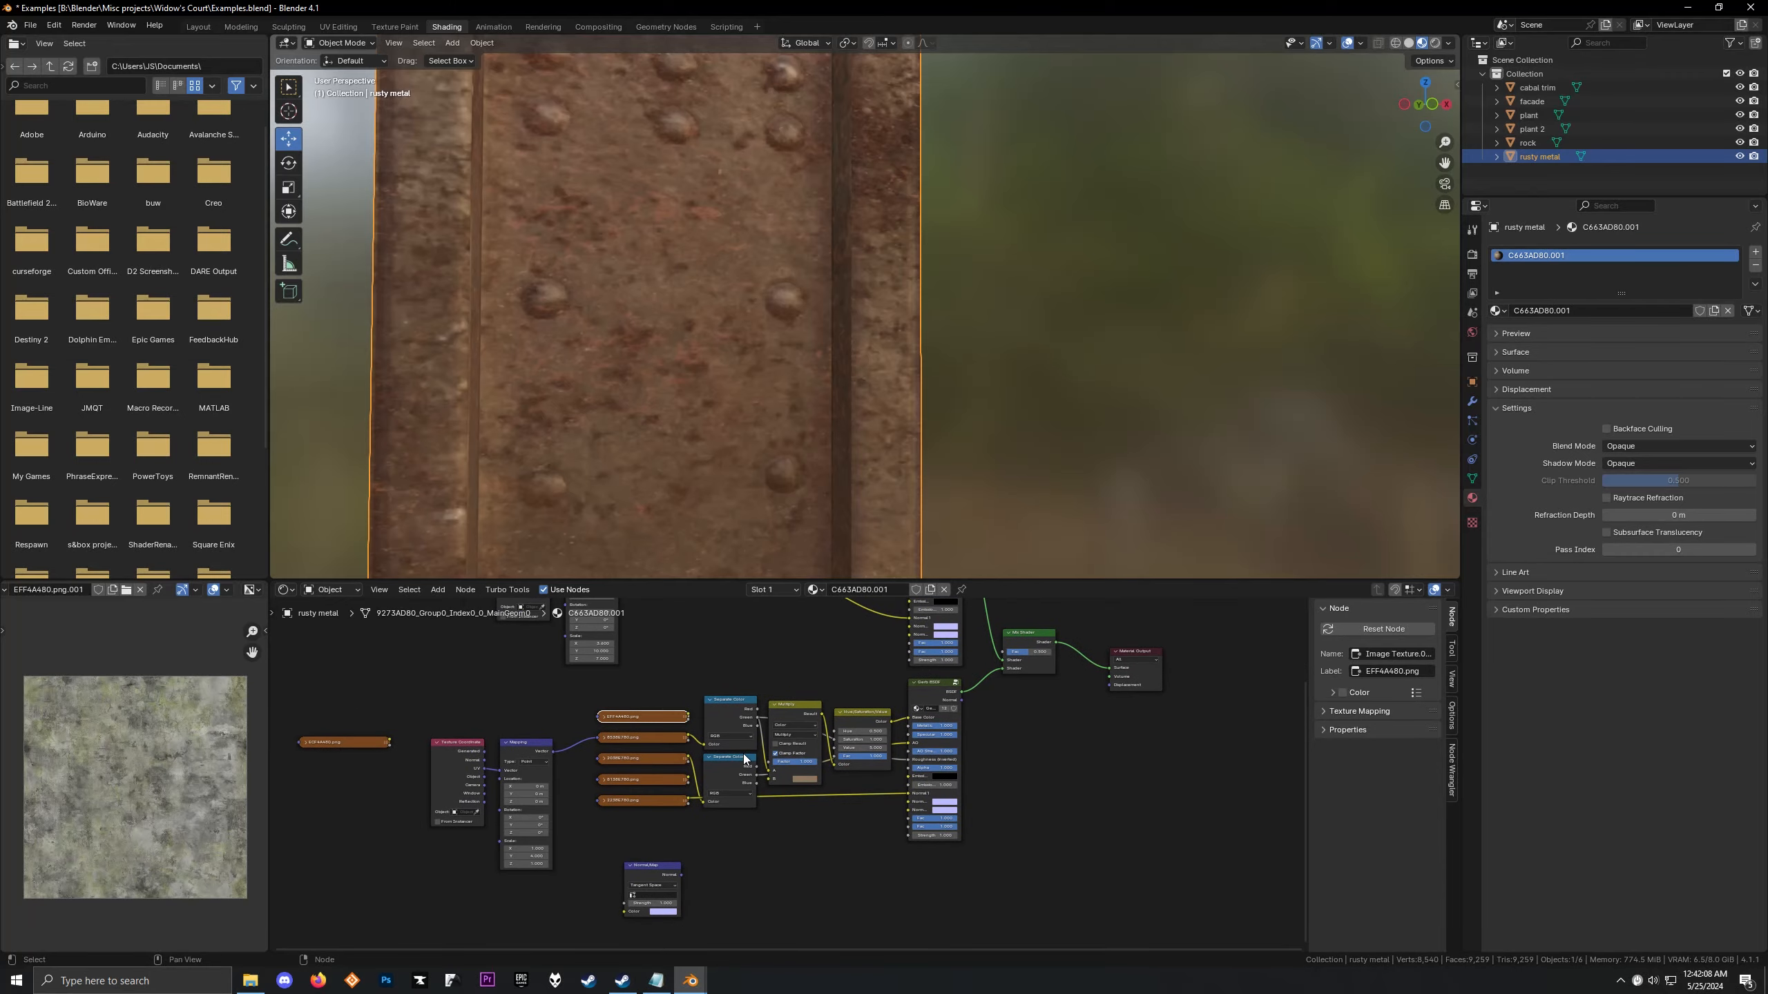
Preview the lower Separate Color node's output on the beam to judge it as a mask
ctrl+shift+click(723, 770)
scroll(647, 352, down, 3)
mouse_move(646, 352)
middle_down()
mouse_move(783, 360)
mouse_move(622, 373)
middle_up()
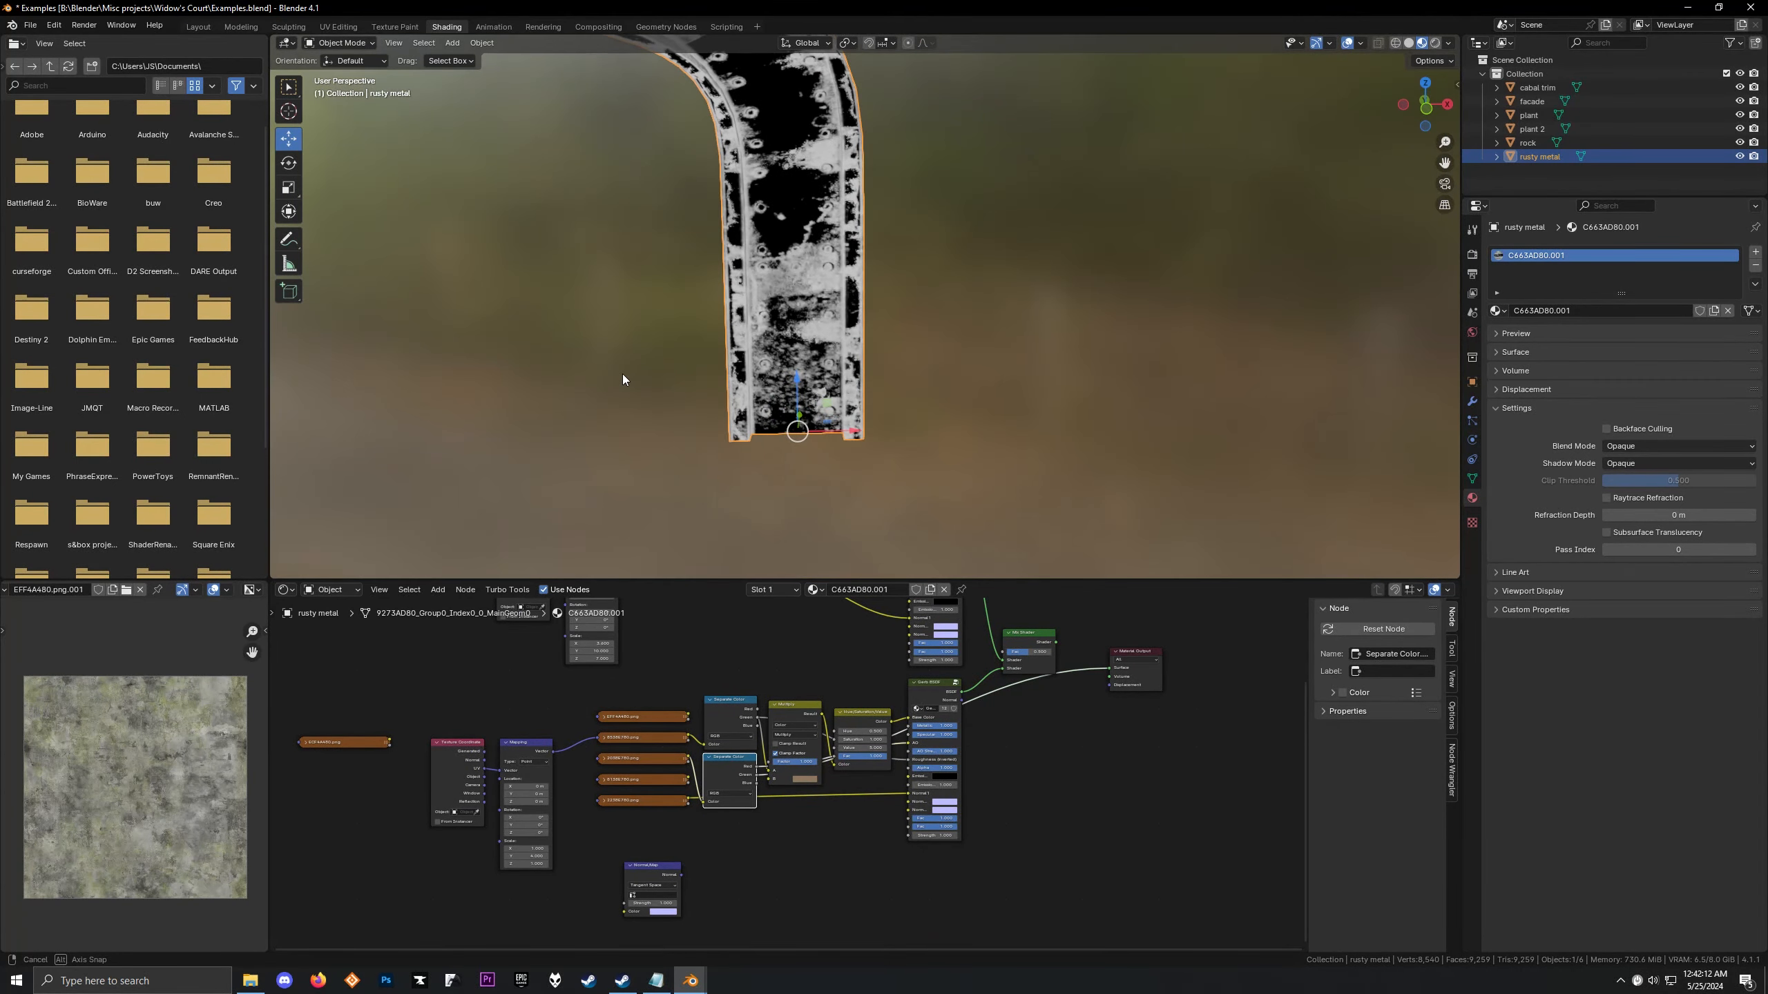
middle_drag(853, 517, 899, 431)
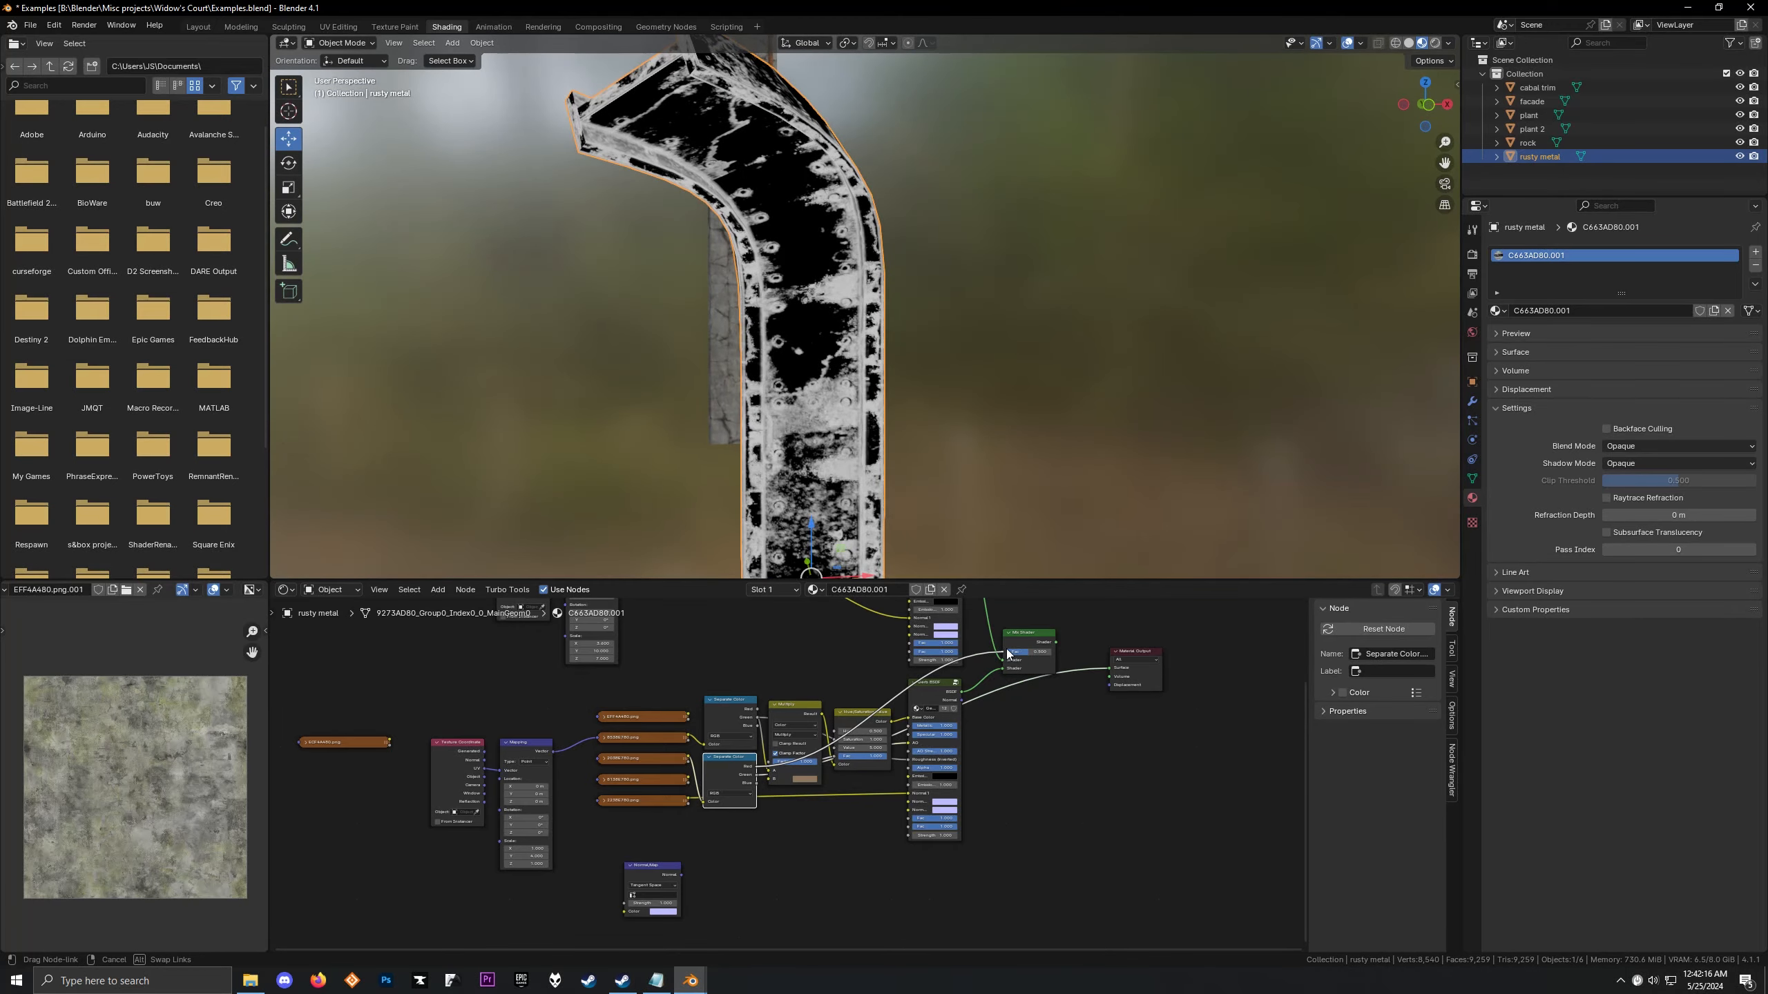
Drive the Mix Shader's Fac with the lower Separate Color mask, rewire its shader inputs and inspect the rusted beam
ctrl+shift+click(1020, 635)
middle_drag(847, 399, 867, 466)
mouse_move(998, 663)
mouse_down()
mouse_move(983, 677)
mouse_move(1001, 661)
mouse_up()
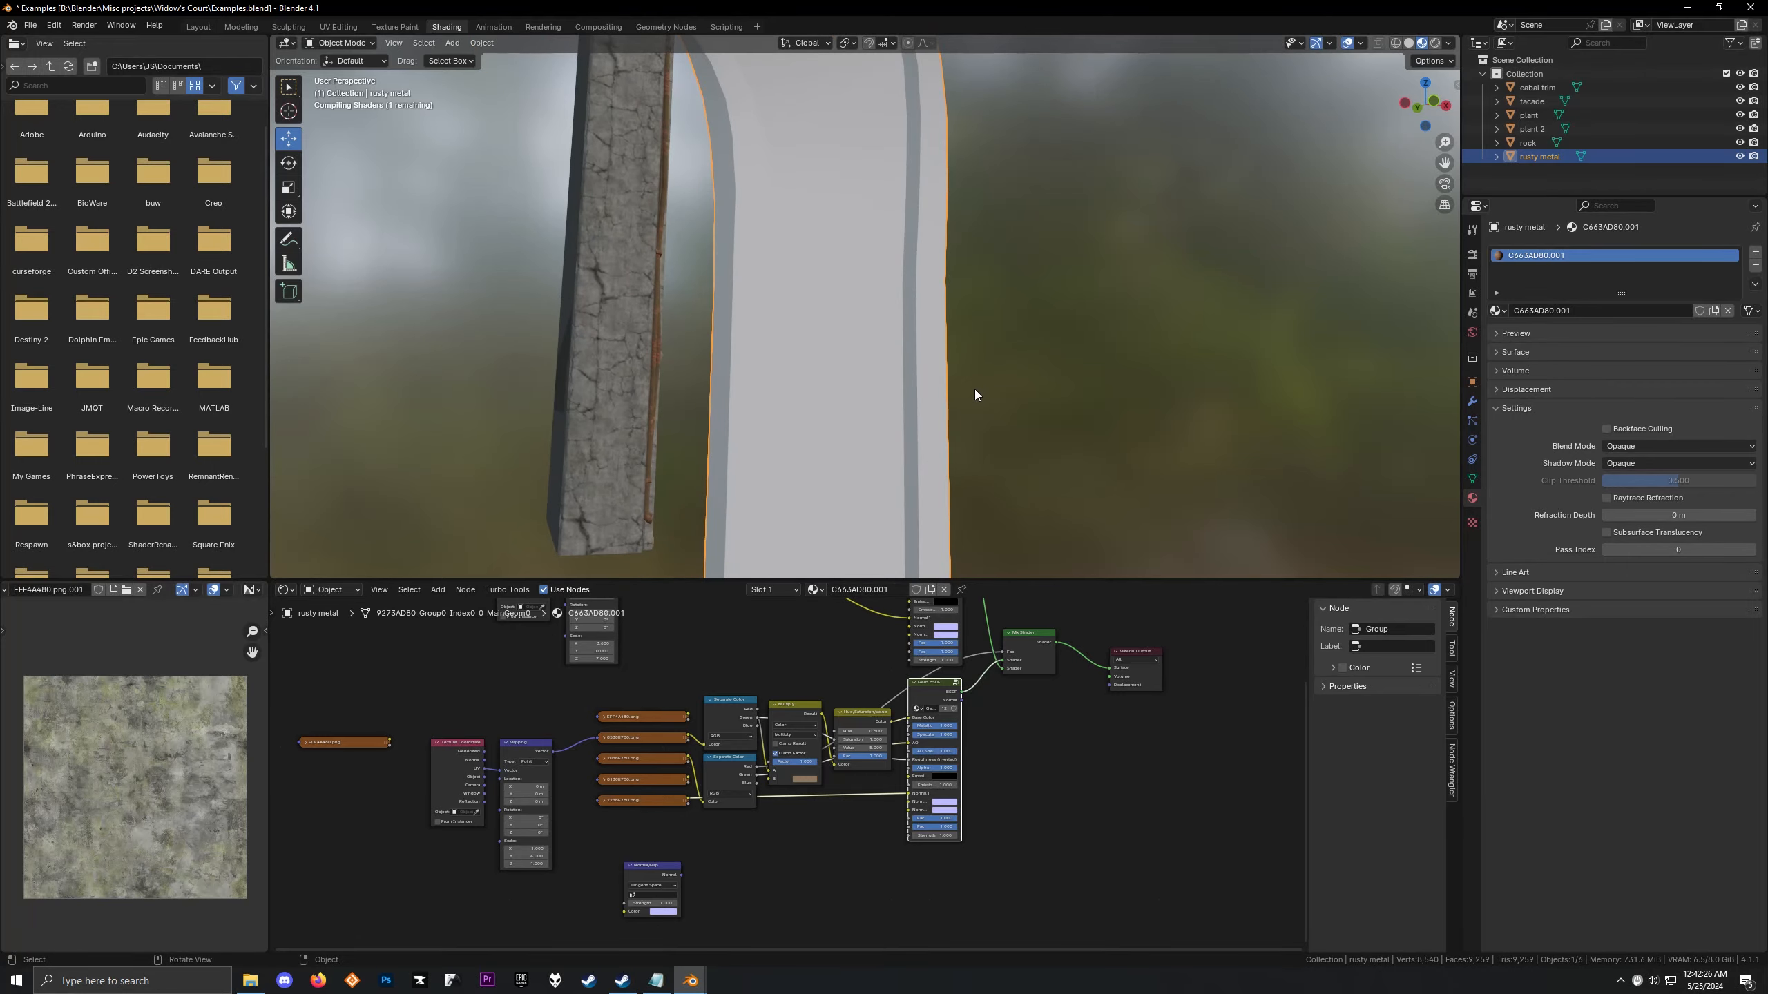
middle_drag(943, 407, 956, 508)
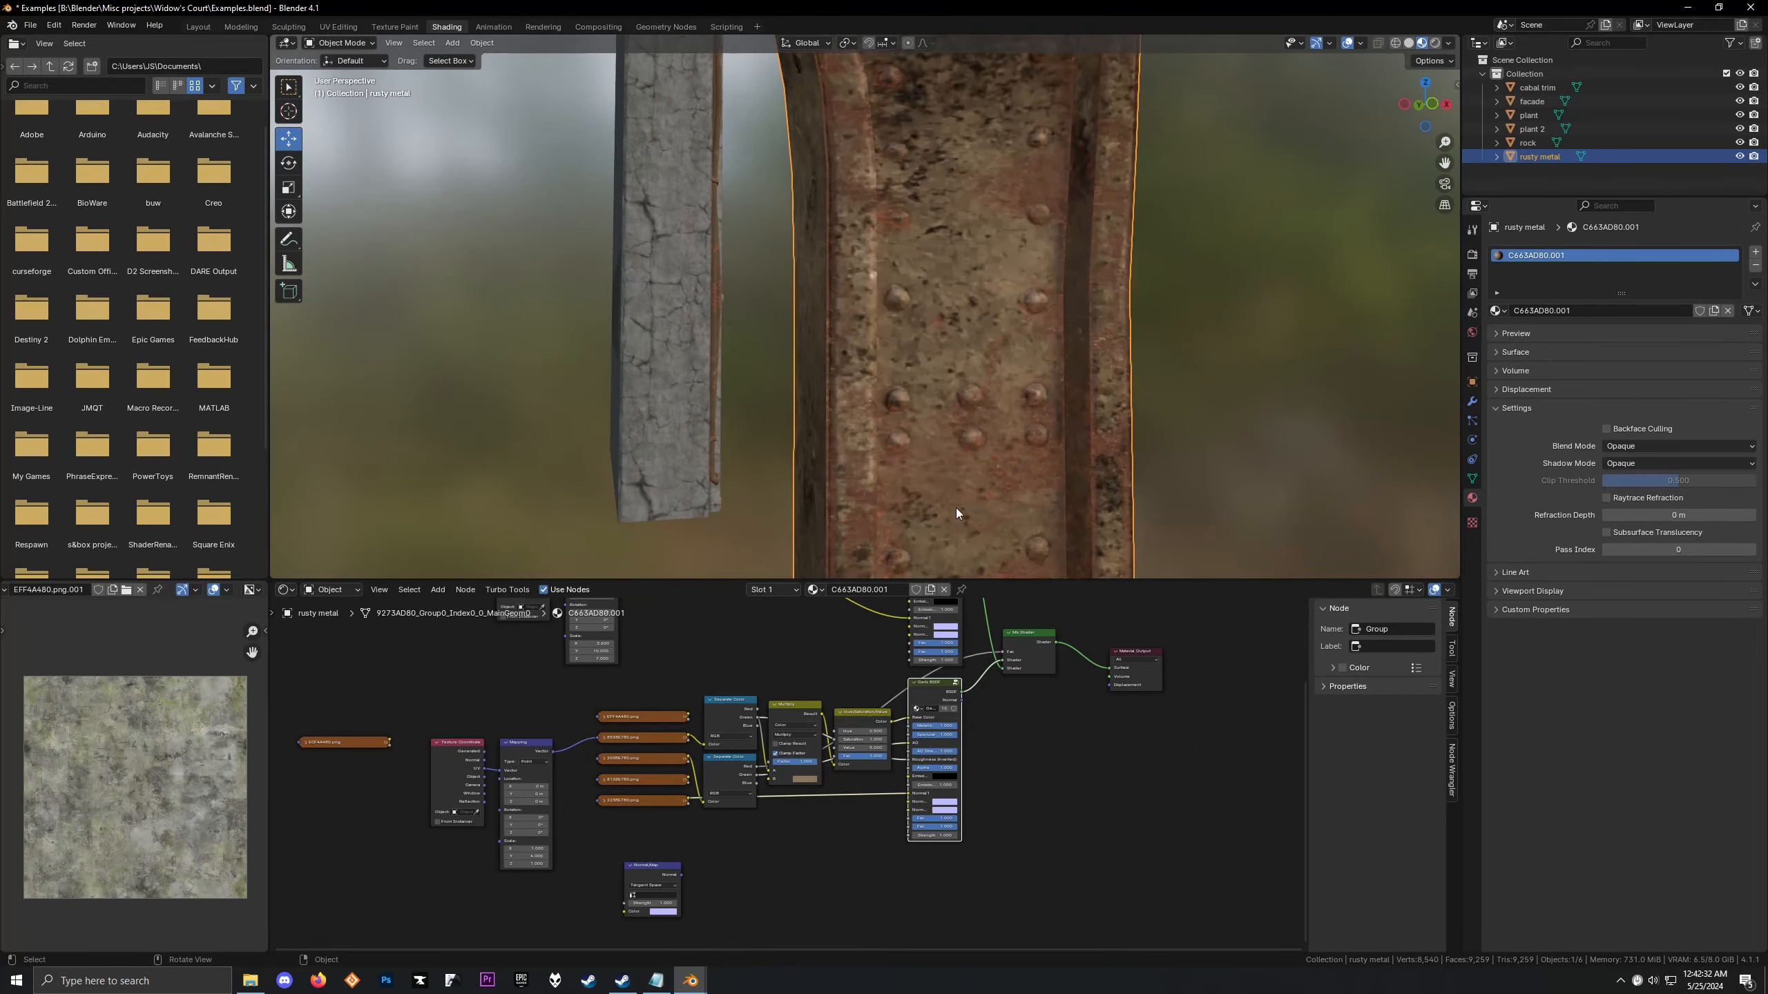
Insert a Math node between the lower Separate Color mask and the Mix Shader's Fac, and set its operation to Multiply
key(shift+a)
click(1009, 617)
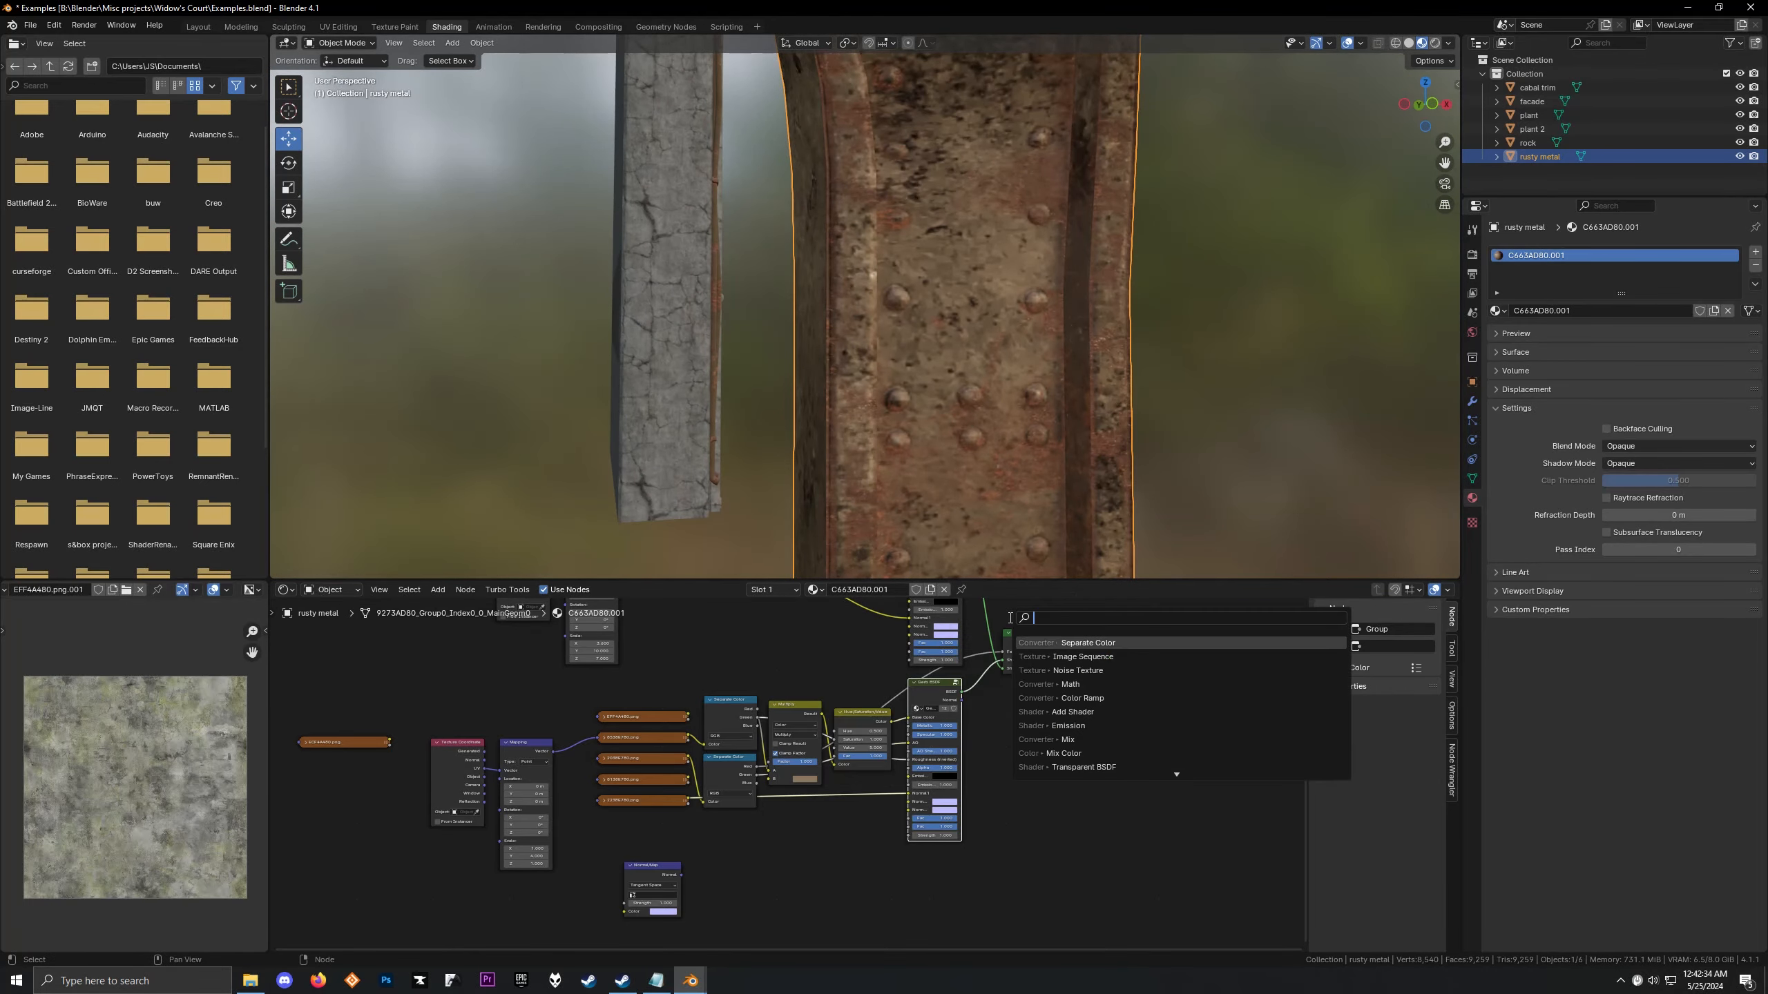
text(m)
click(1065, 643)
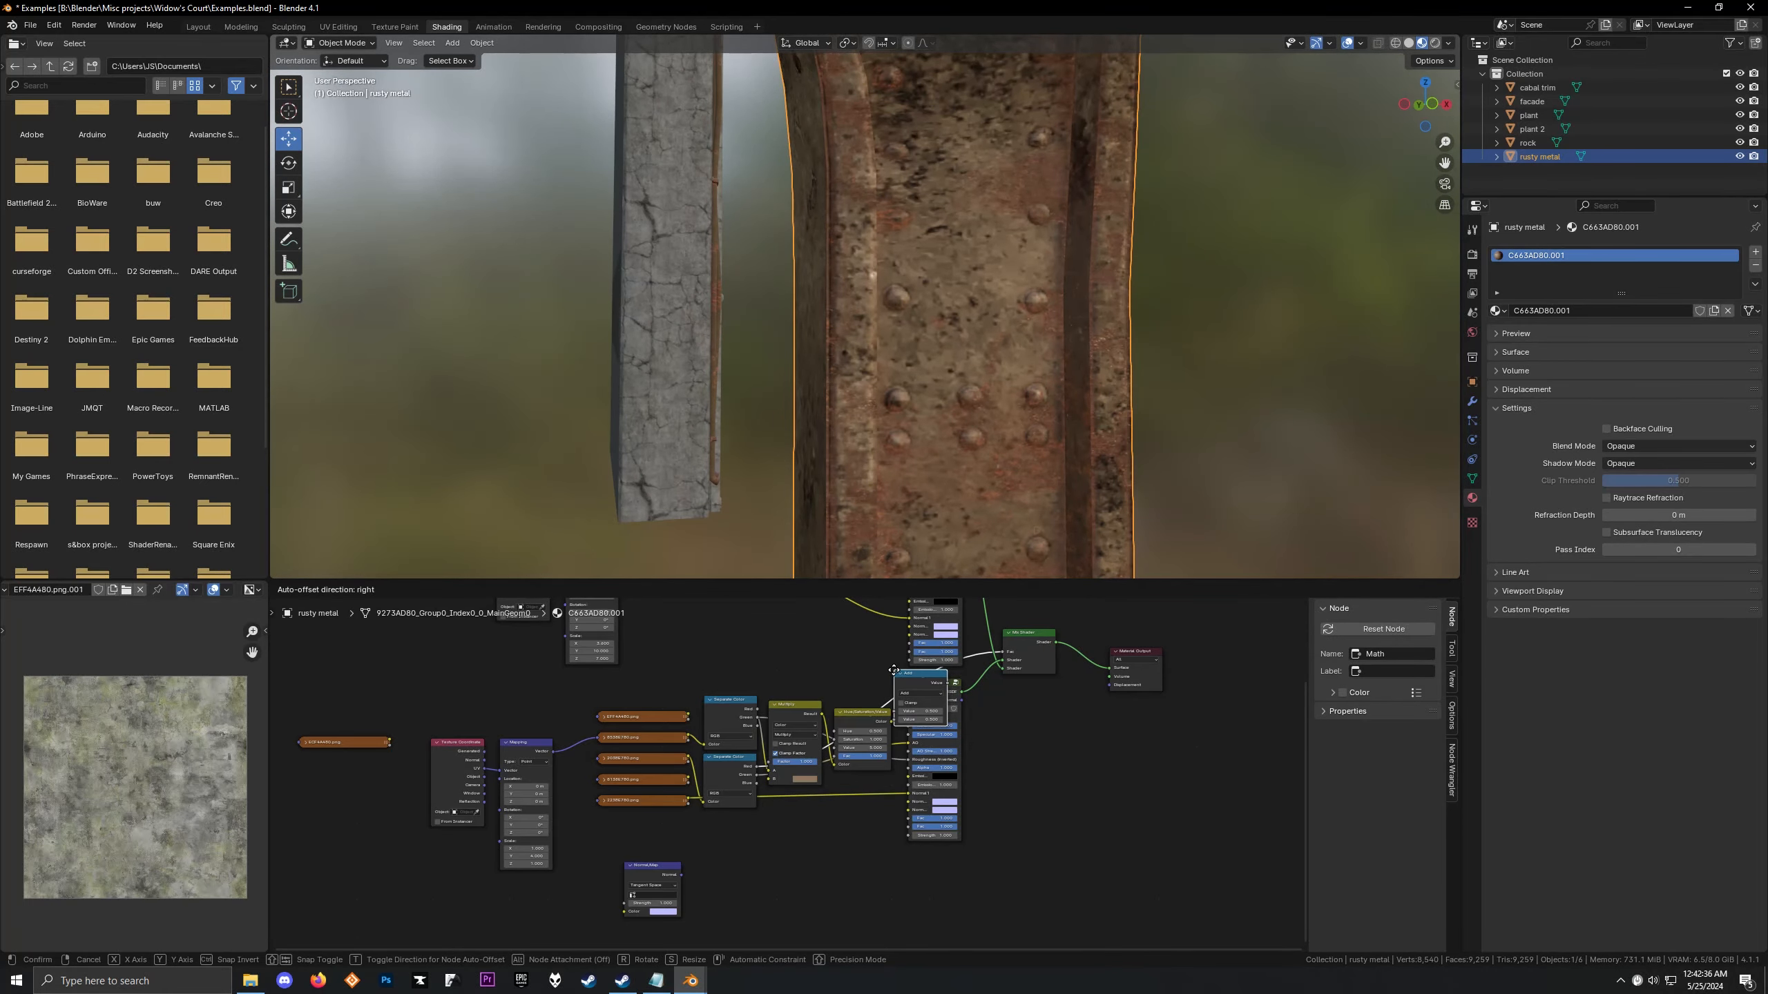
click(915, 687)
drag(915, 687, 801, 634)
middle_drag(800, 635, 826, 710)
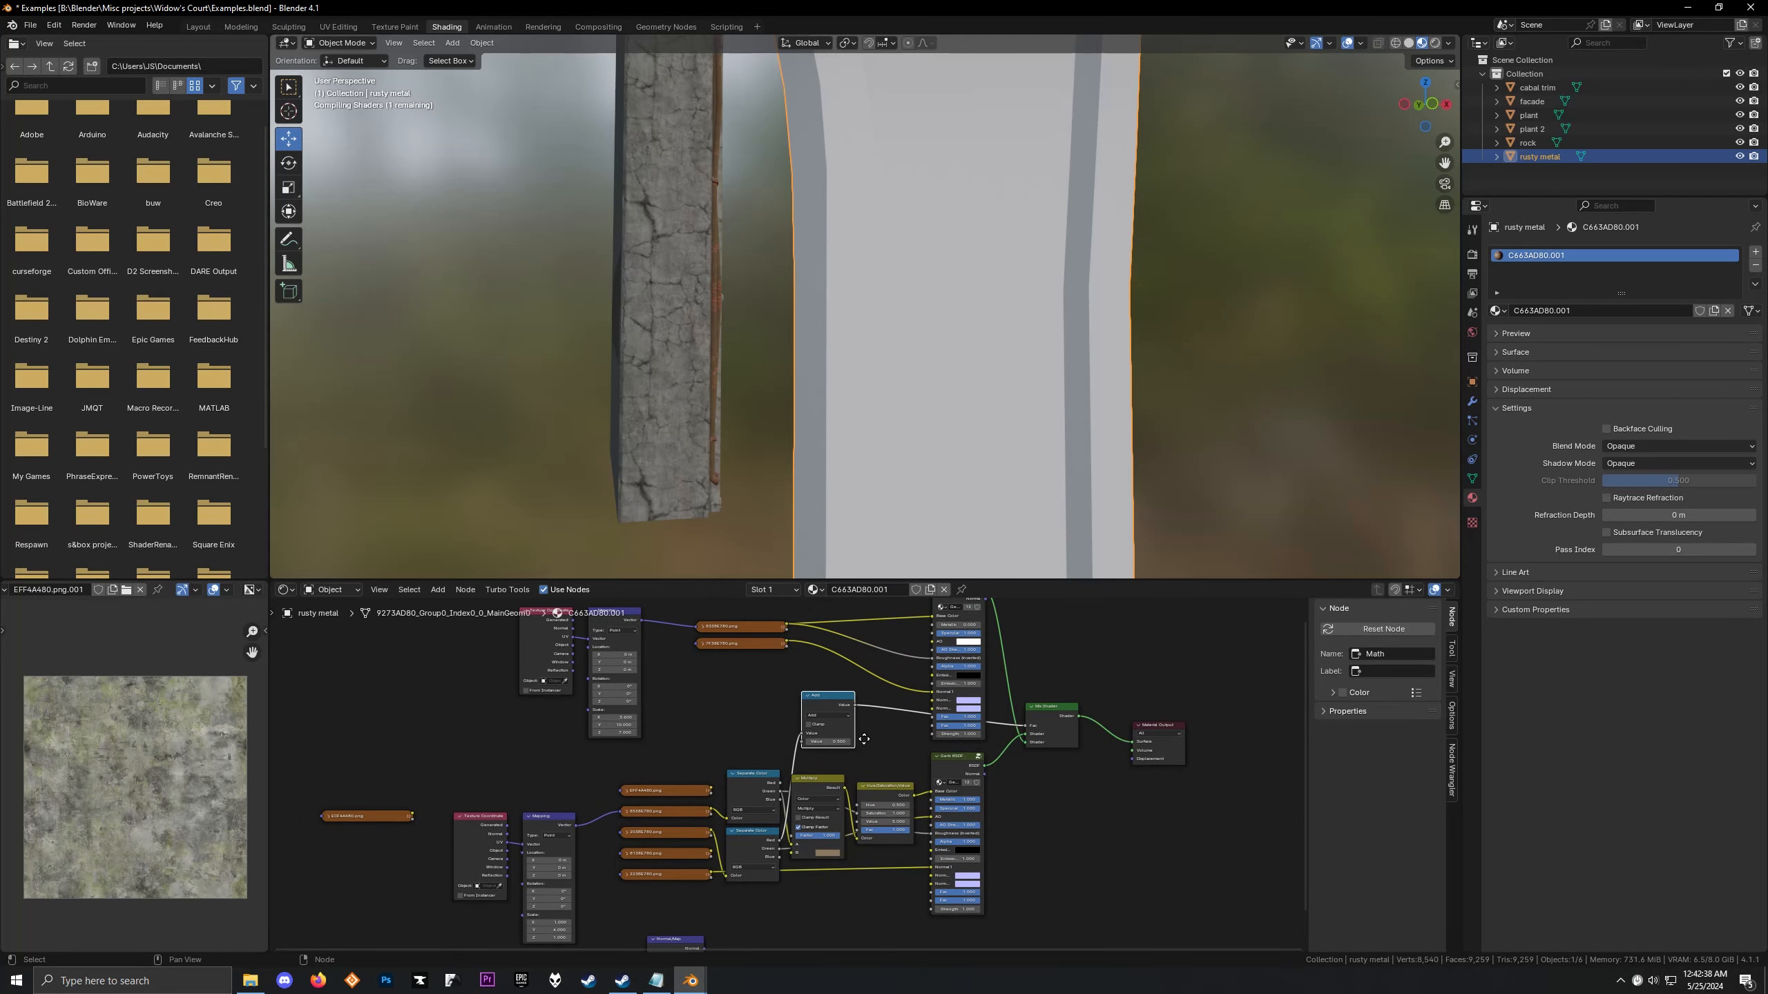
scroll(698, 673, up, 4)
click(882, 733)
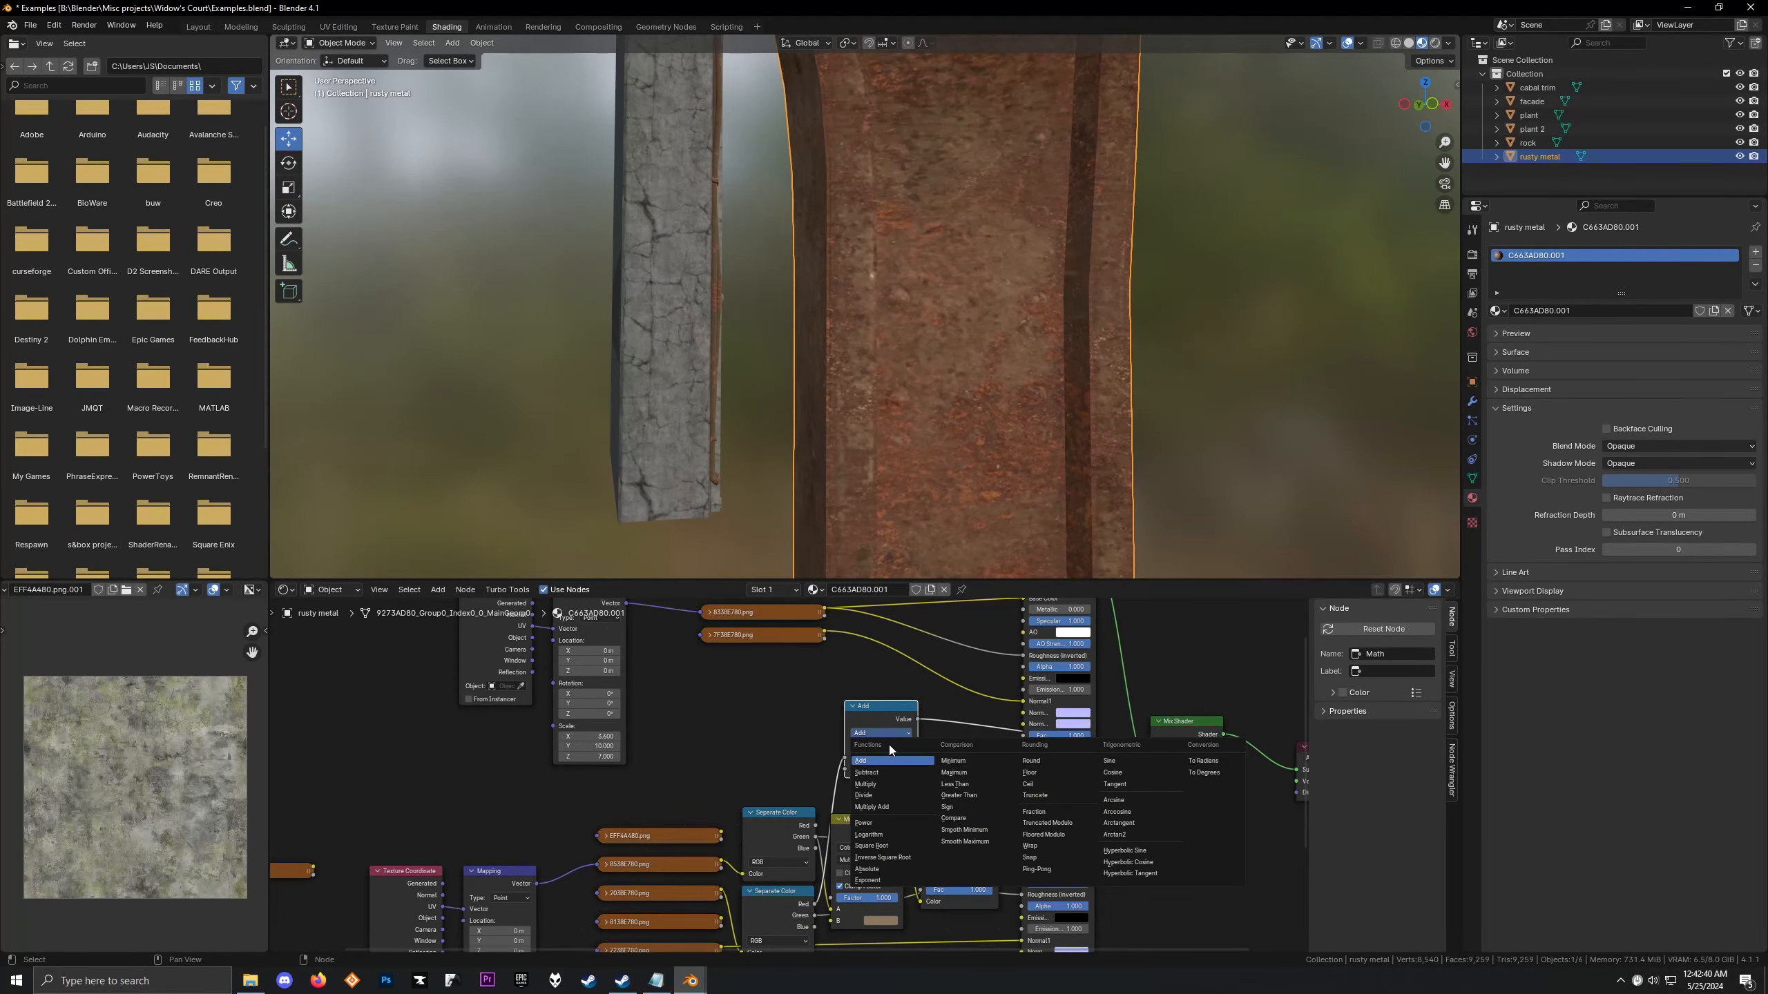
click(887, 784)
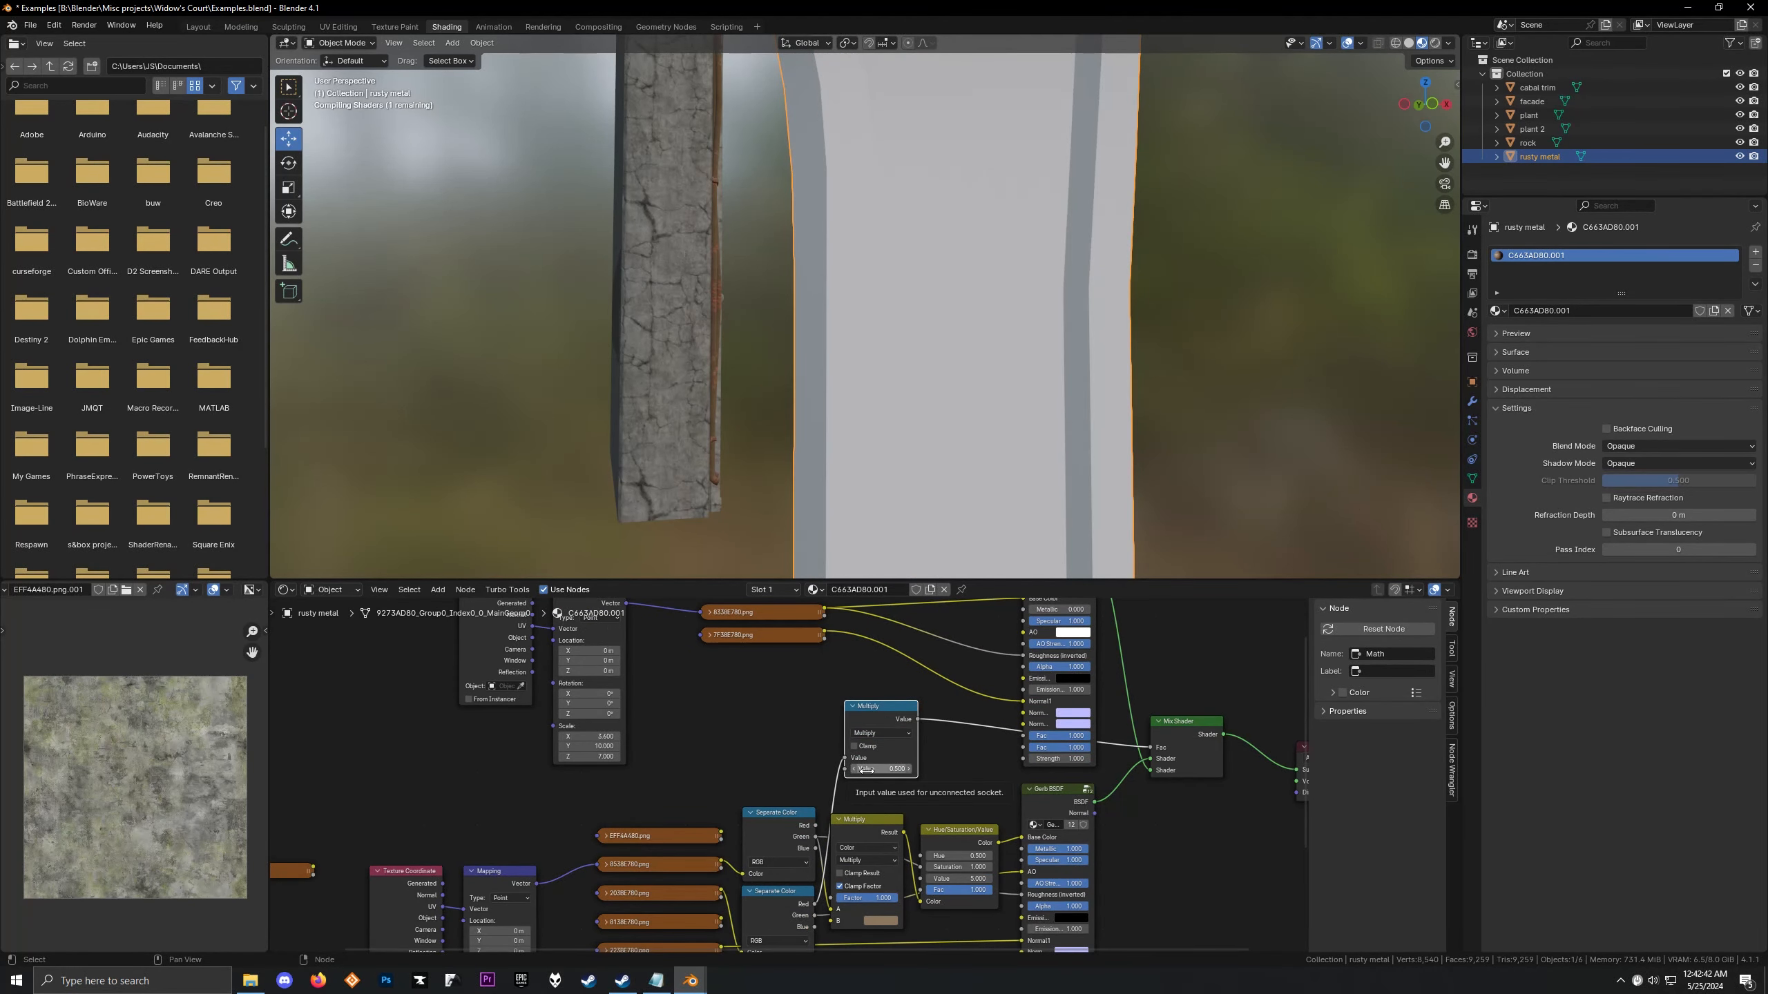
Set the mask's Multiply value to 2.700 and inspect the rust coverage along the curved beam
drag(881, 769, 951, 768)
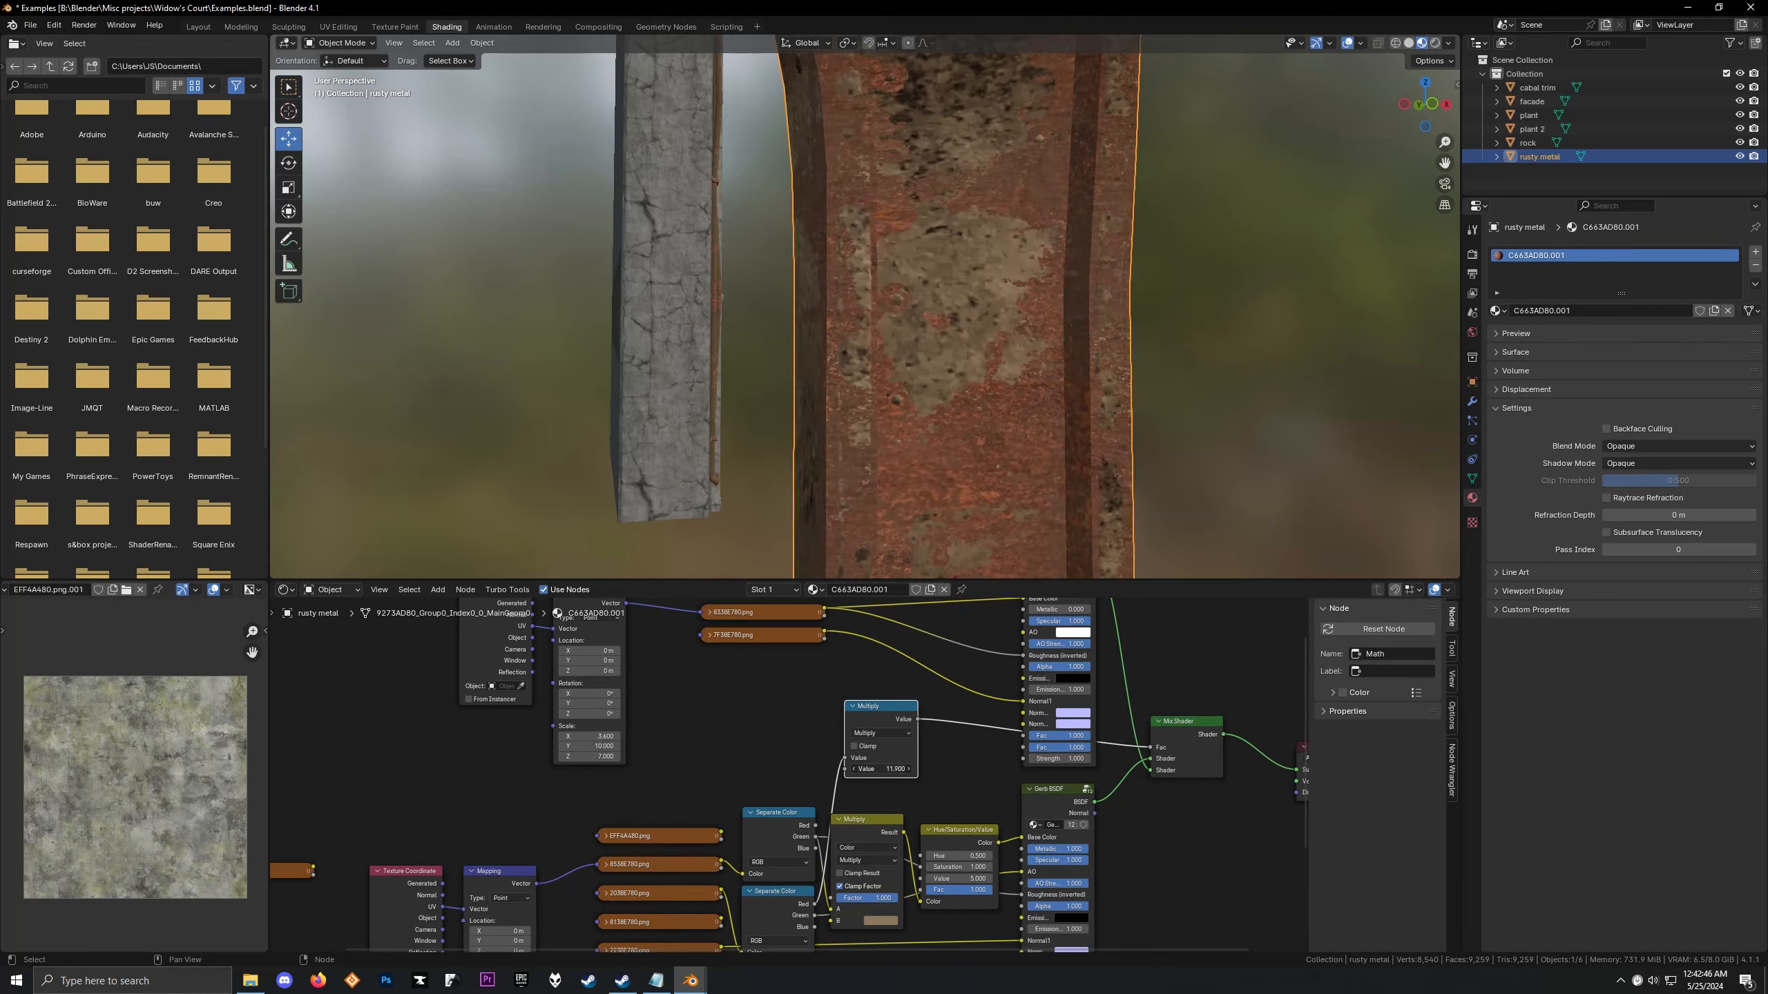
drag(880, 769, 783, 768)
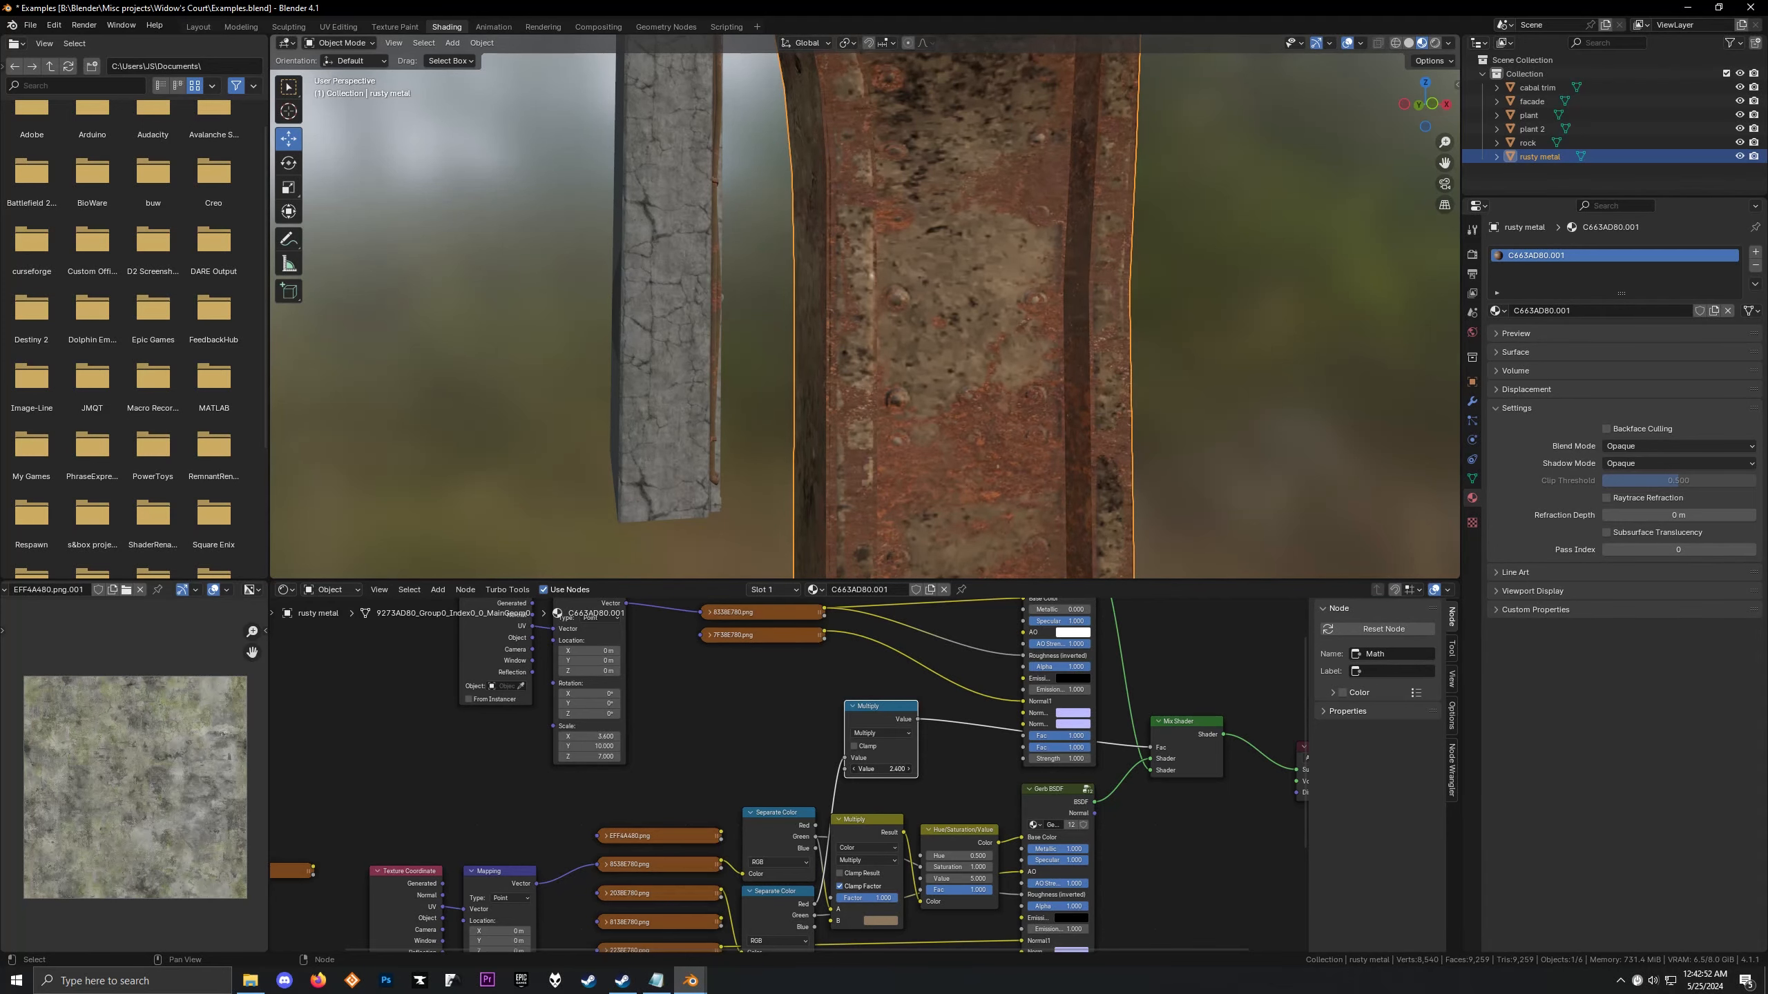
scroll(862, 485, down, 8)
middle_drag(862, 484, 1106, 463)
scroll(1143, 513, up, 8)
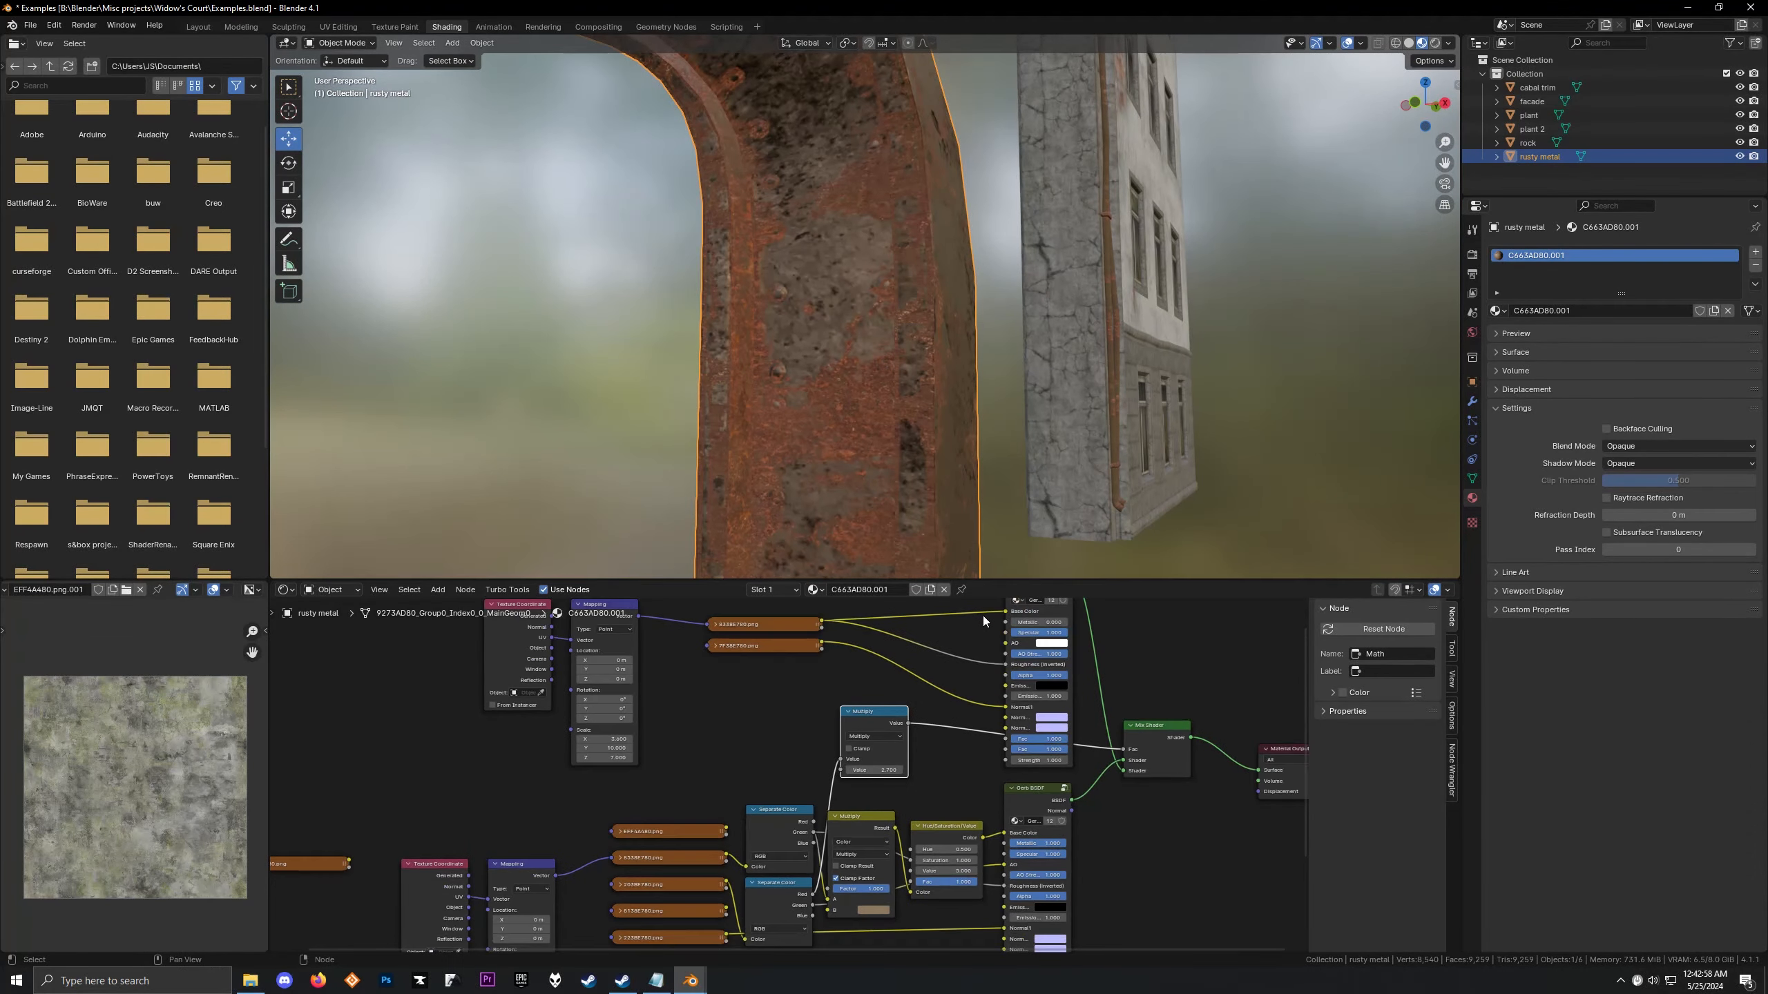
Preview the lower Gerb BSDF shader alone on the beam and examine its tinted metal surface up close
middle_drag(933, 867, 905, 799)
scroll(905, 799, up, 1)
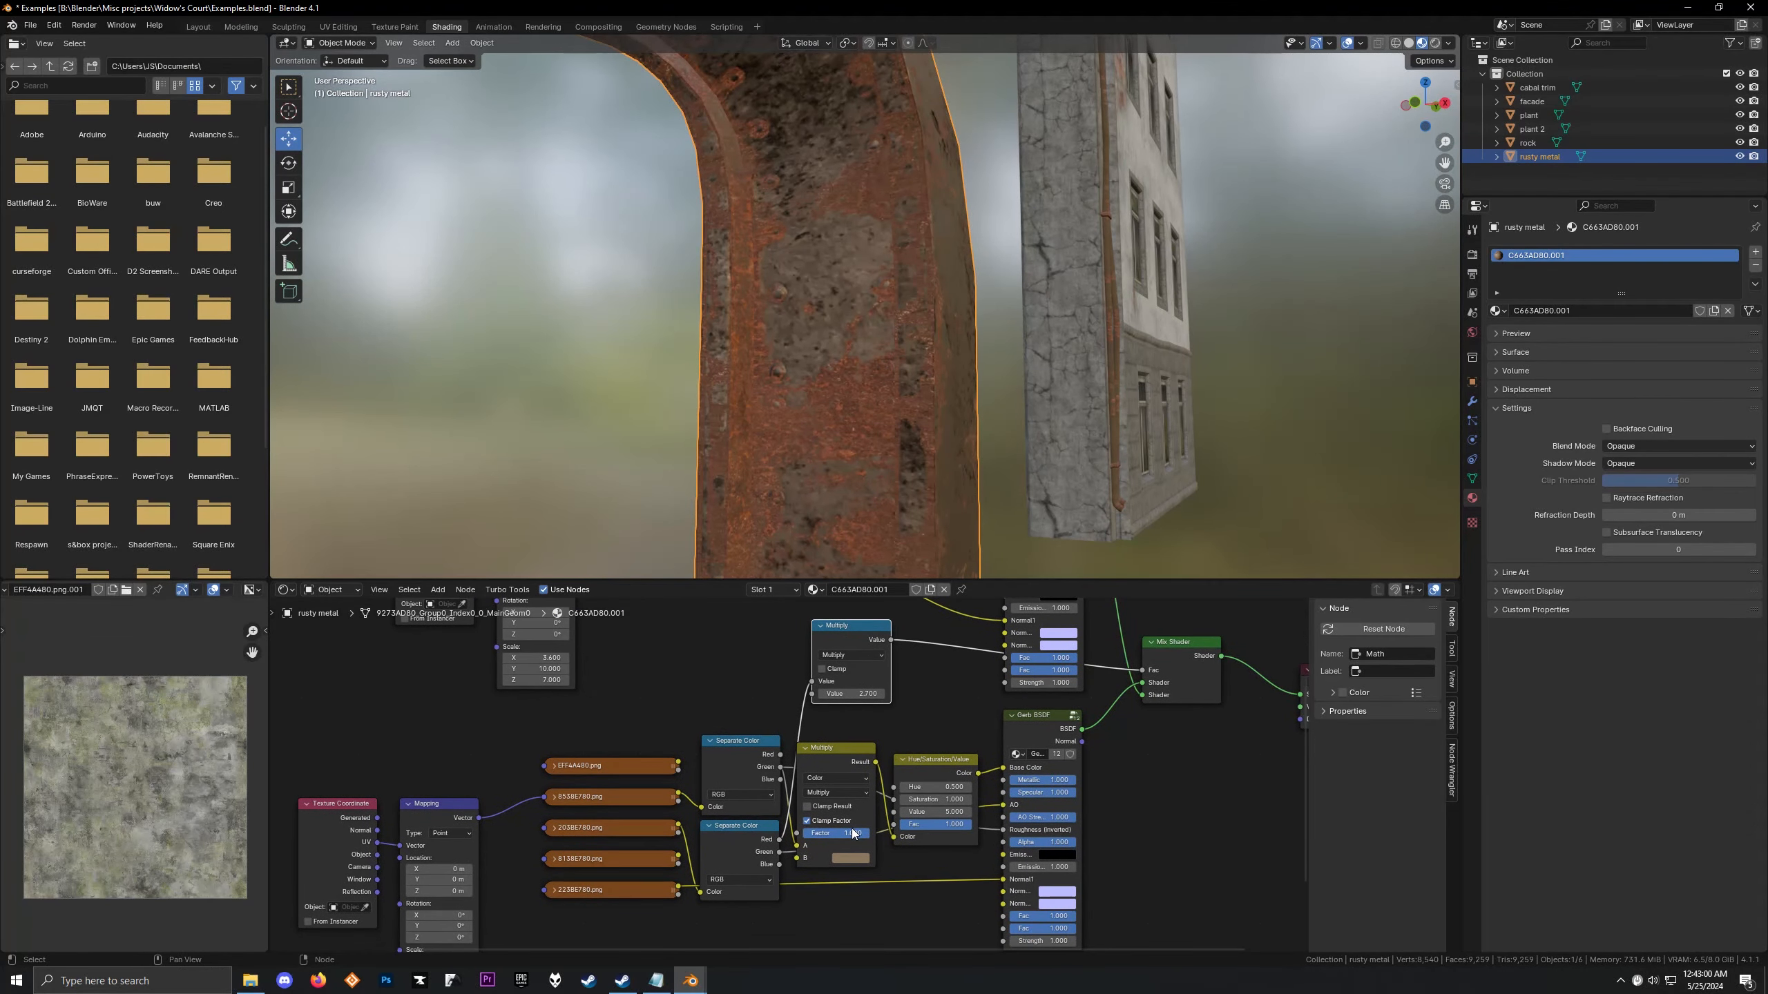
mouse_move(818, 747)
mouse_down()
mouse_move(887, 766)
mouse_move(848, 775)
mouse_move(843, 738)
mouse_up()
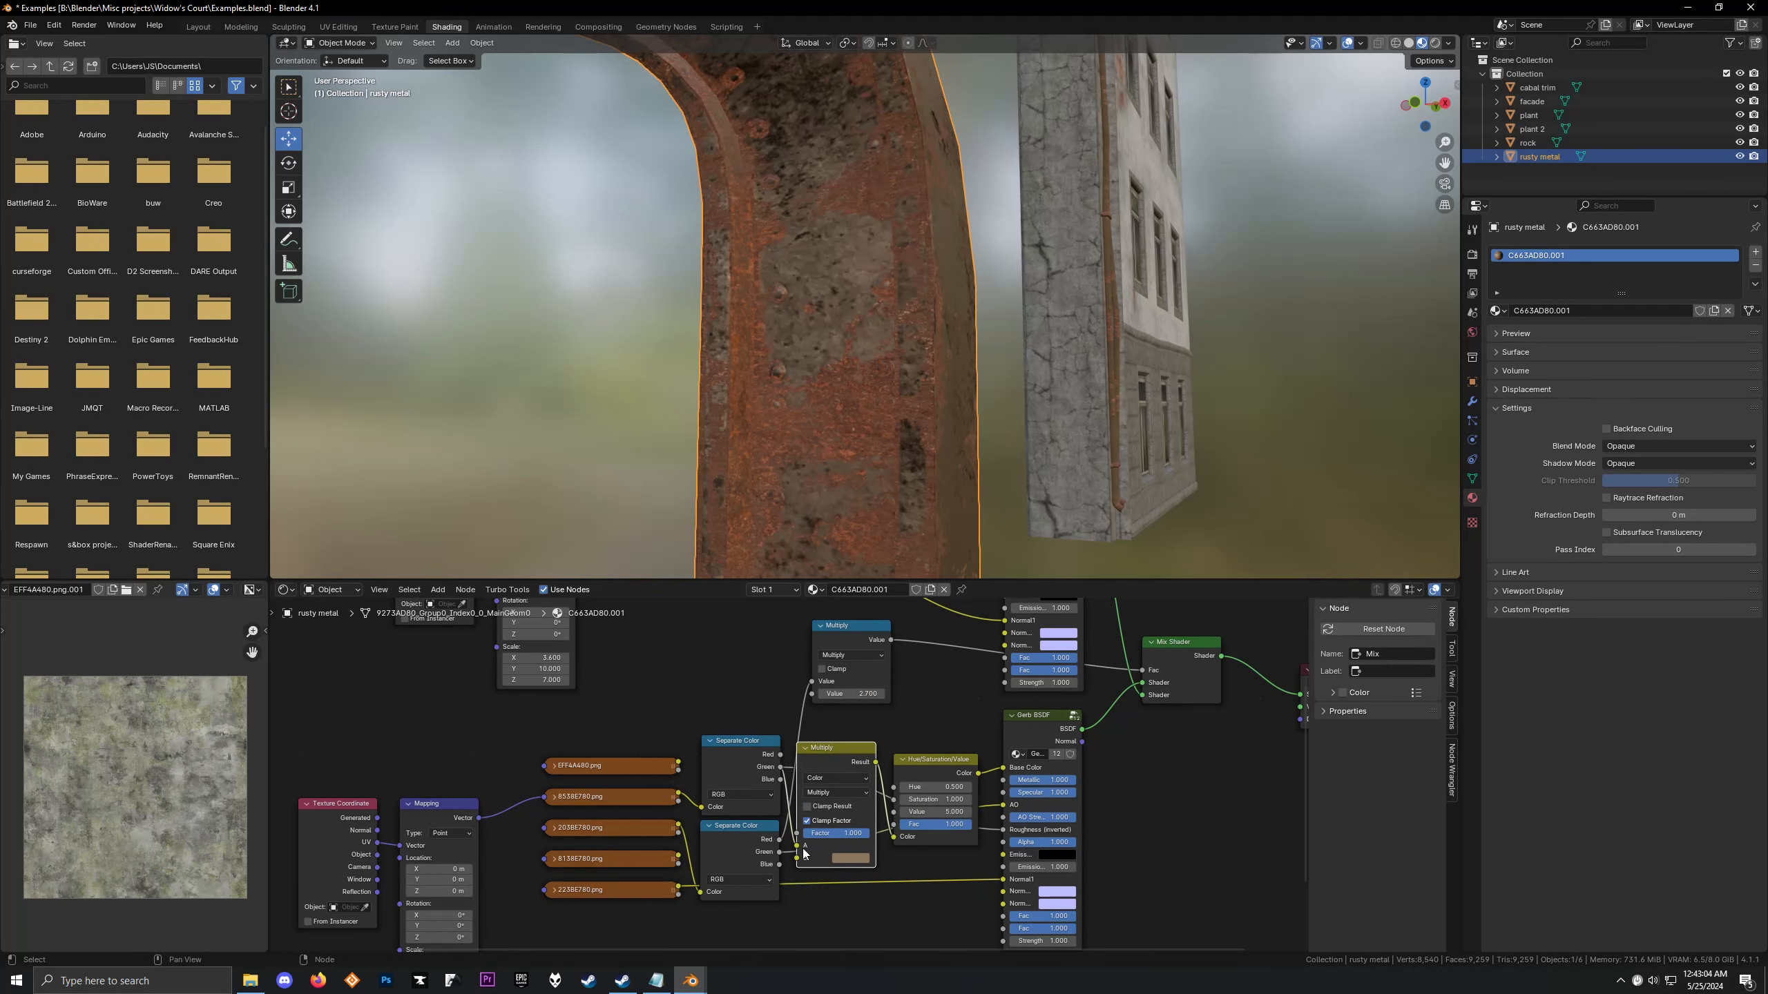
scroll(803, 849, up, 3)
middle_drag(904, 794, 896, 753)
scroll(933, 686, up, 2)
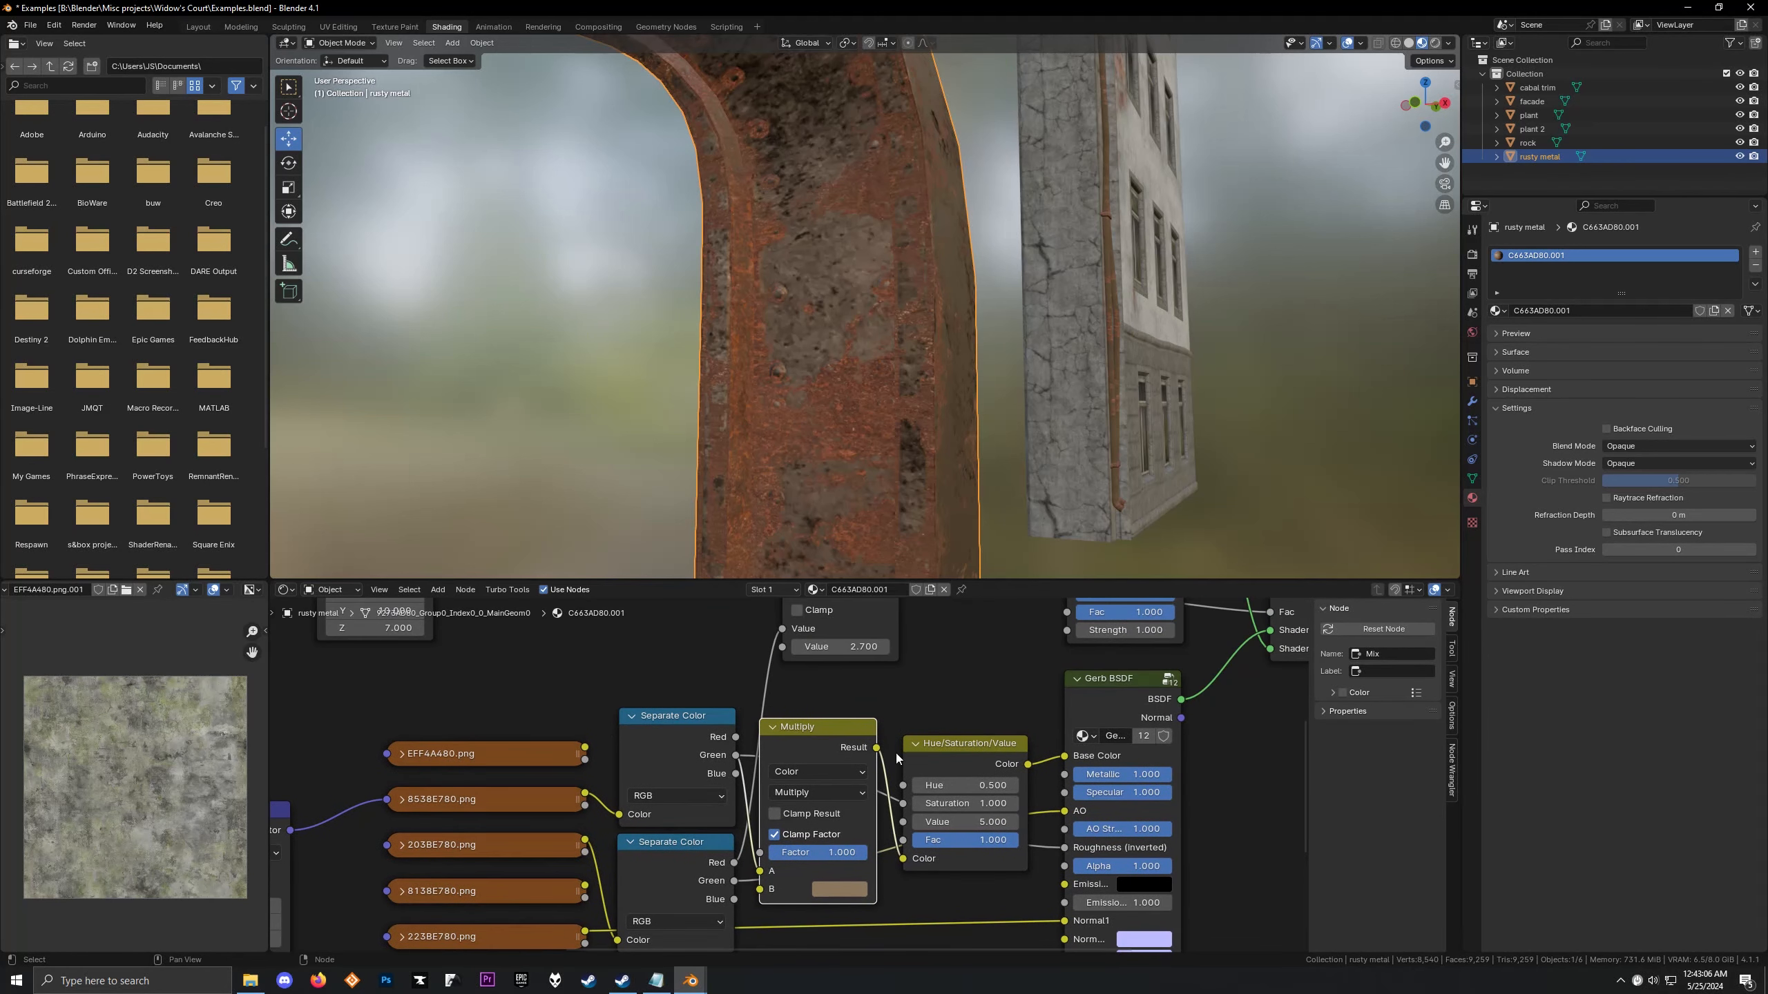
ctrl+shift+click(1121, 707)
scroll(821, 488, down, 3)
middle_drag(835, 470, 776, 564)
scroll(1033, 473, up, 2)
scroll(776, 565, up, 1)
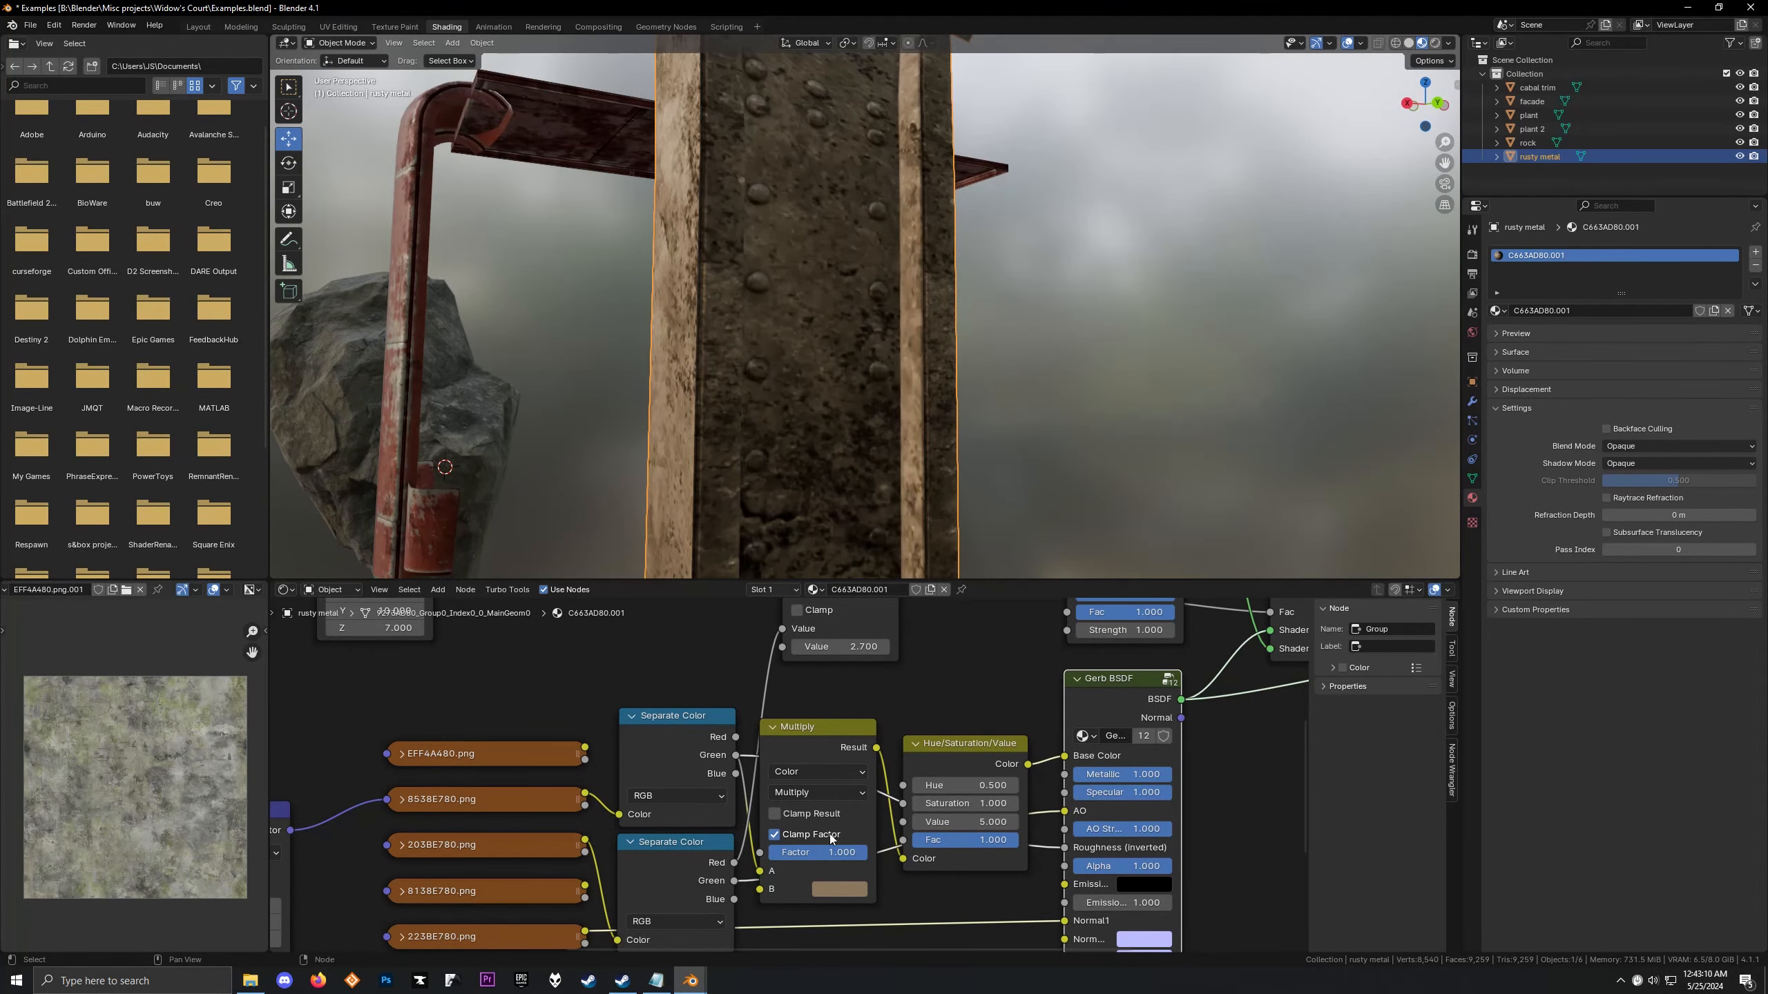
Feed the upper Separate Color's Green channel into B instead of A of the tint Multiply node, and set its Factor to 0.583
mouse_move(863, 852)
mouse_down()
mouse_move(770, 852)
mouse_move(867, 852)
mouse_up()
drag(761, 872, 830, 868)
drag(737, 756, 739, 750)
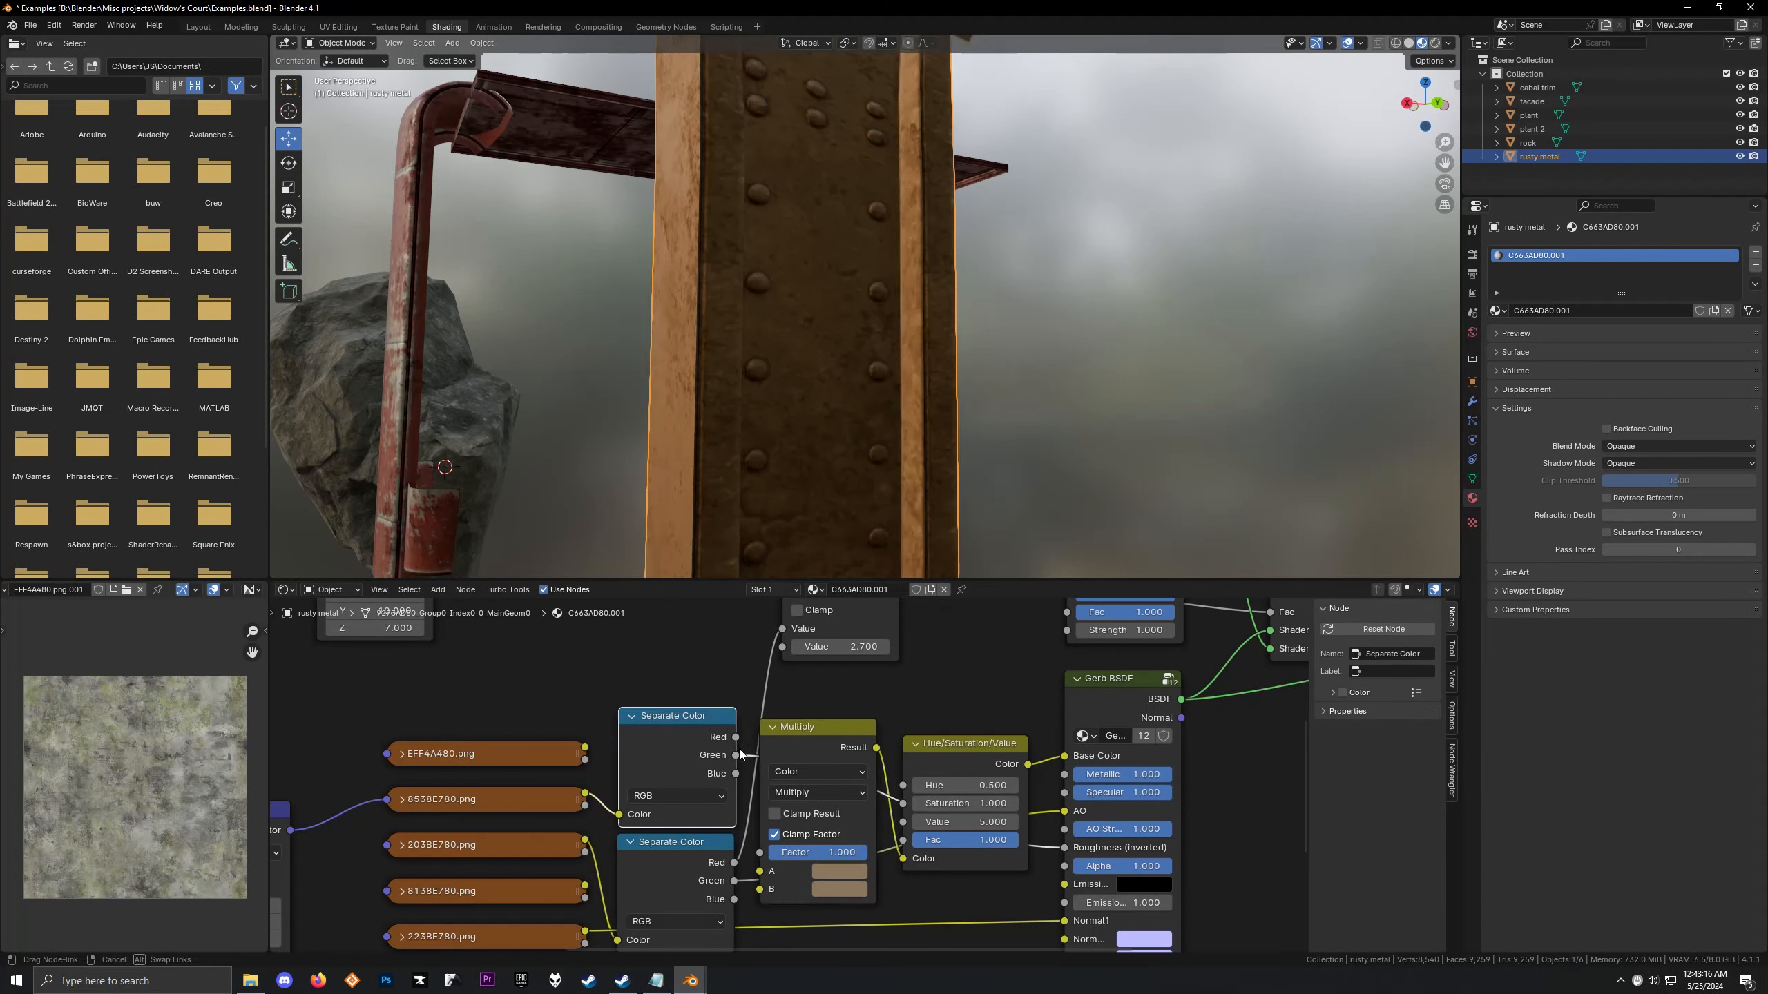
drag(768, 894, 820, 852)
Lower the Hue/Saturation/Value node's Value to 2.100 and check the metal's brightness around the beam
scroll(887, 407, down, 5)
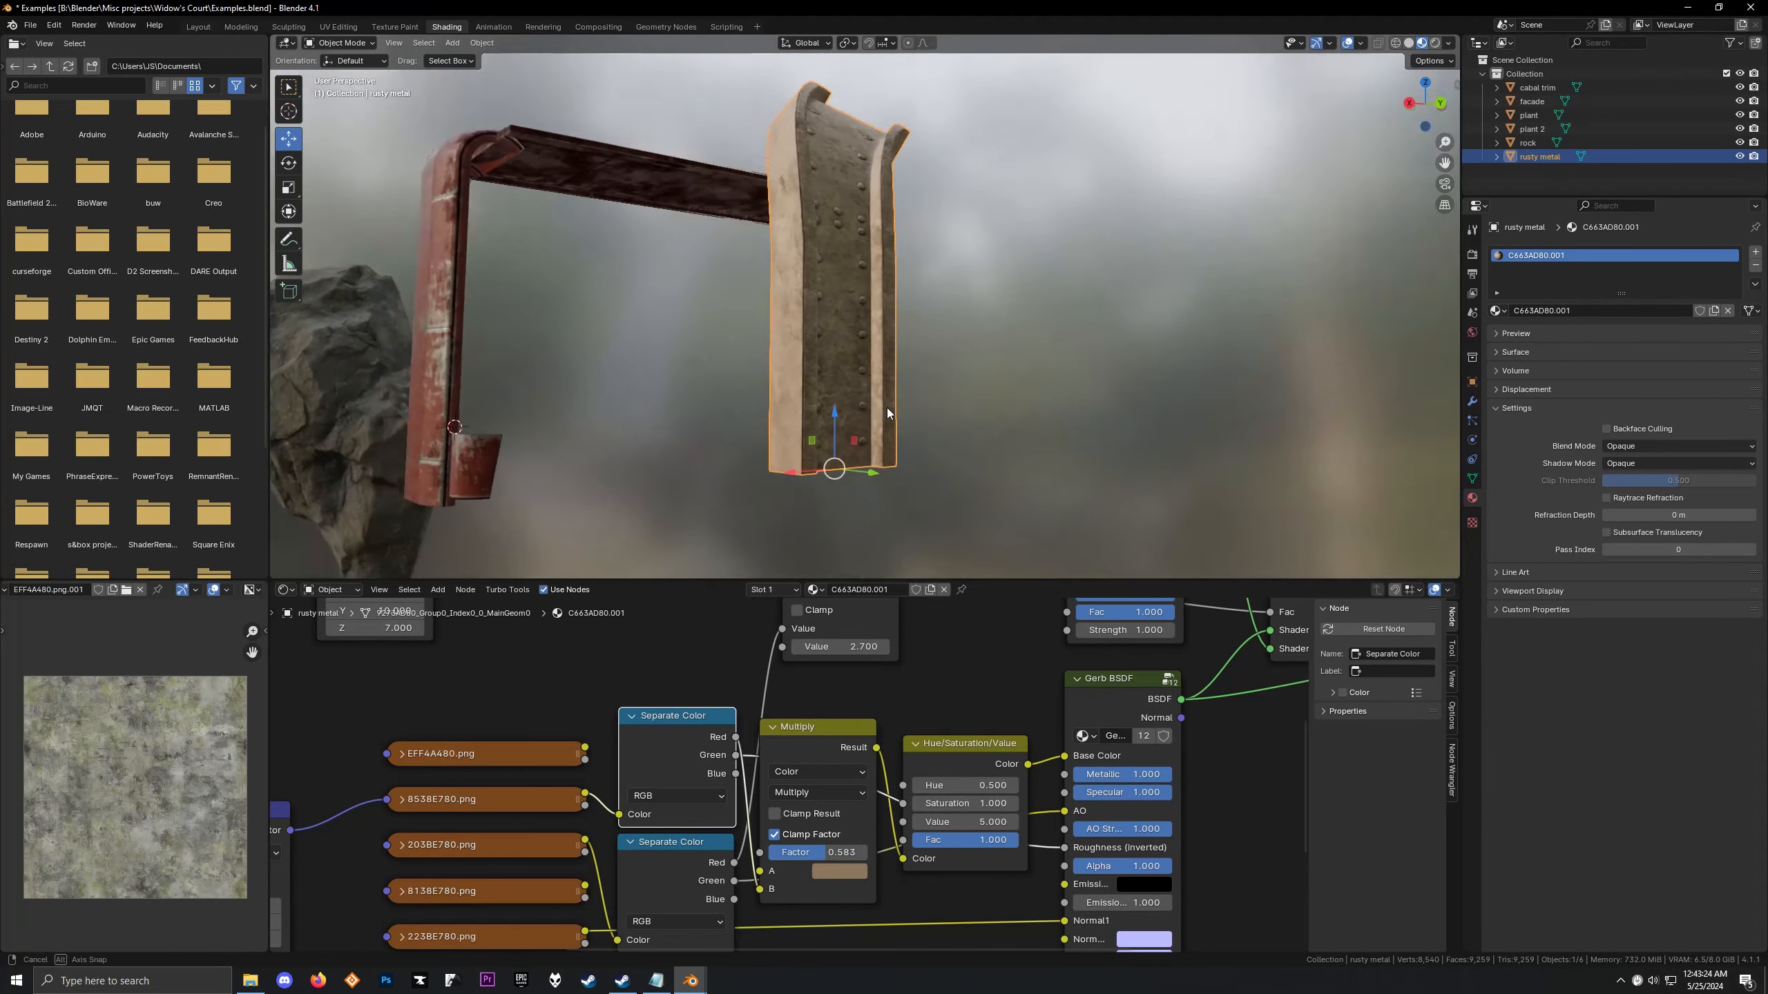
middle_drag(887, 407, 1016, 427)
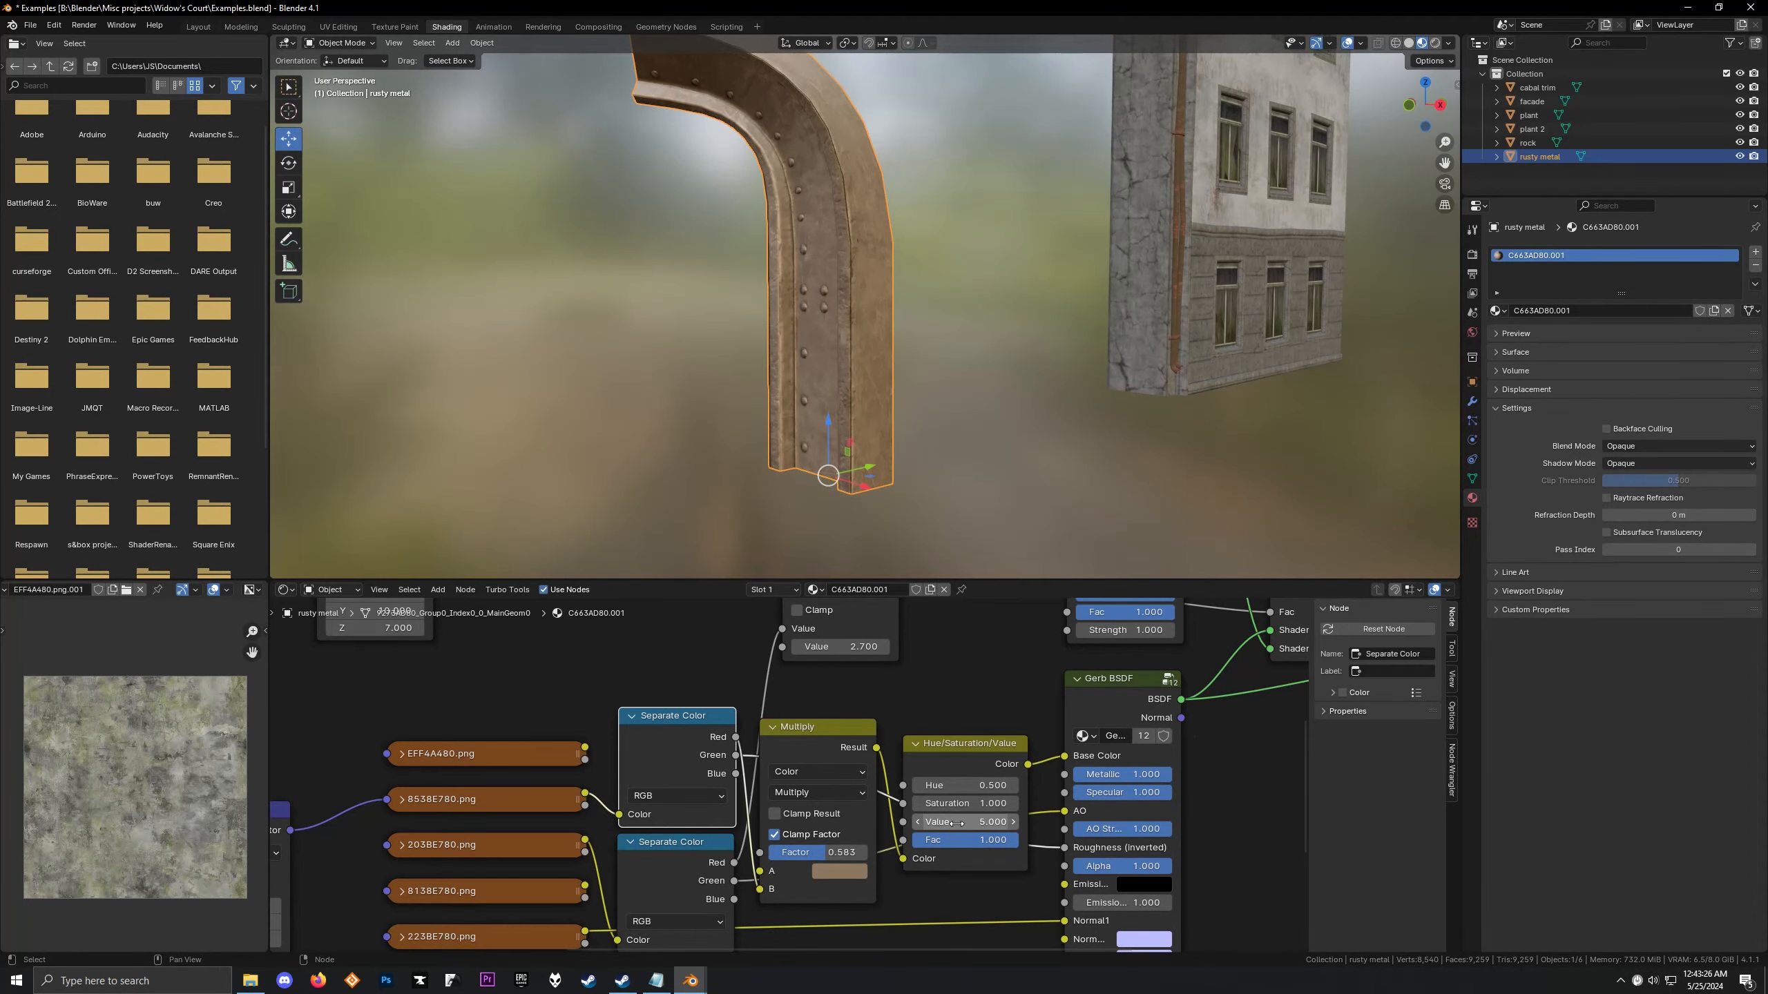
drag(956, 824, 897, 824)
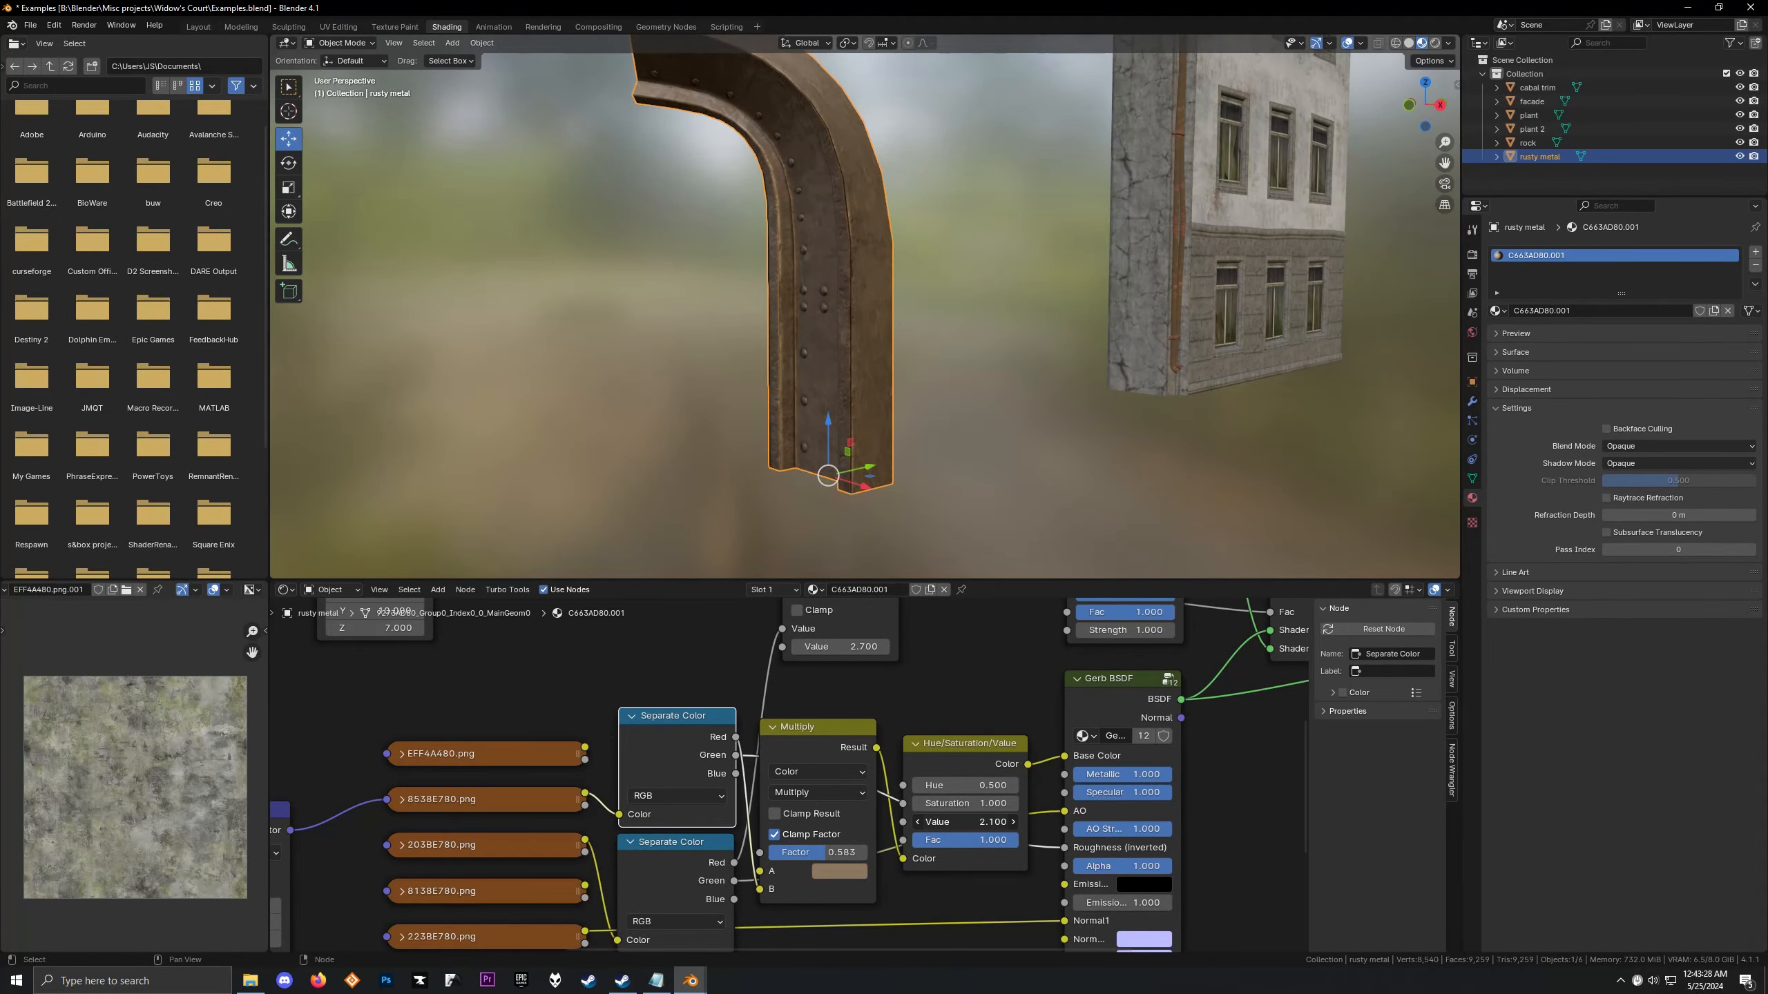
middle_drag(883, 391, 974, 393)
scroll(1114, 689, down, 4)
Connect the Mix Shader back to the Material Output and inspect the combined rust and metal on the beam
middle_drag(1178, 664, 973, 733)
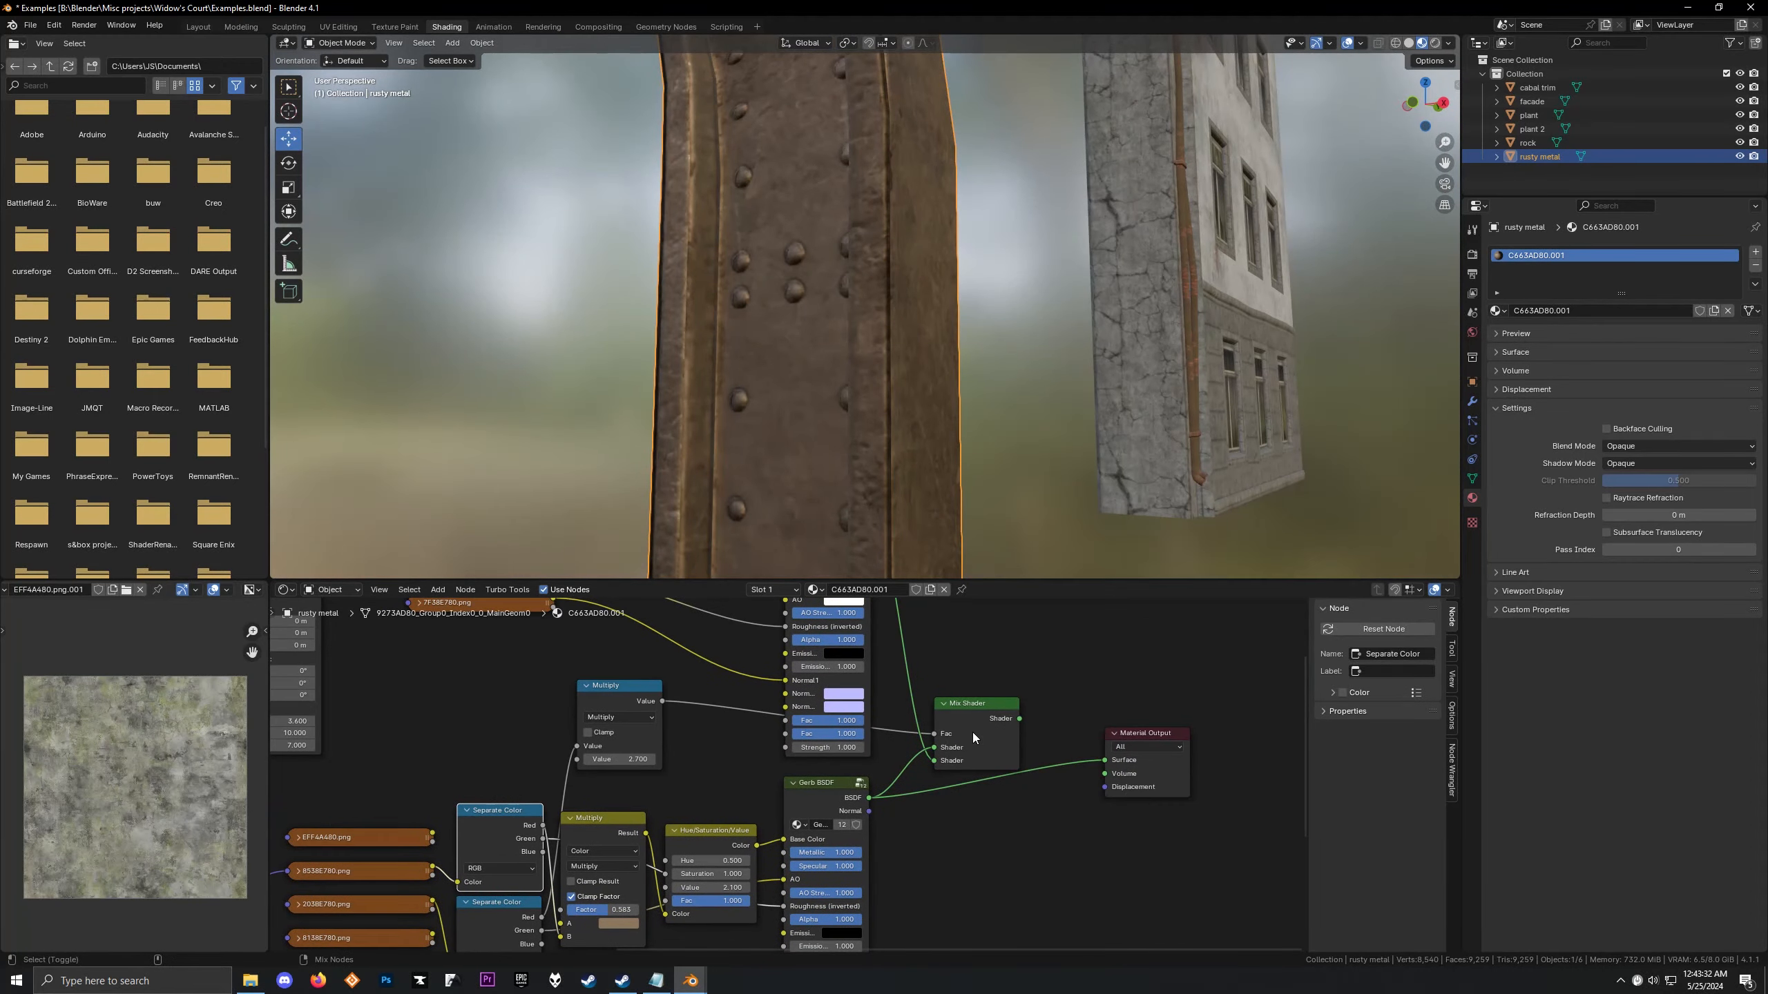
ctrl+shift+click(972, 733)
middle_drag(825, 436, 894, 460)
scroll(894, 460, down, 2)
scroll(671, 773, down, 7)
middle_drag(763, 788, 786, 822)
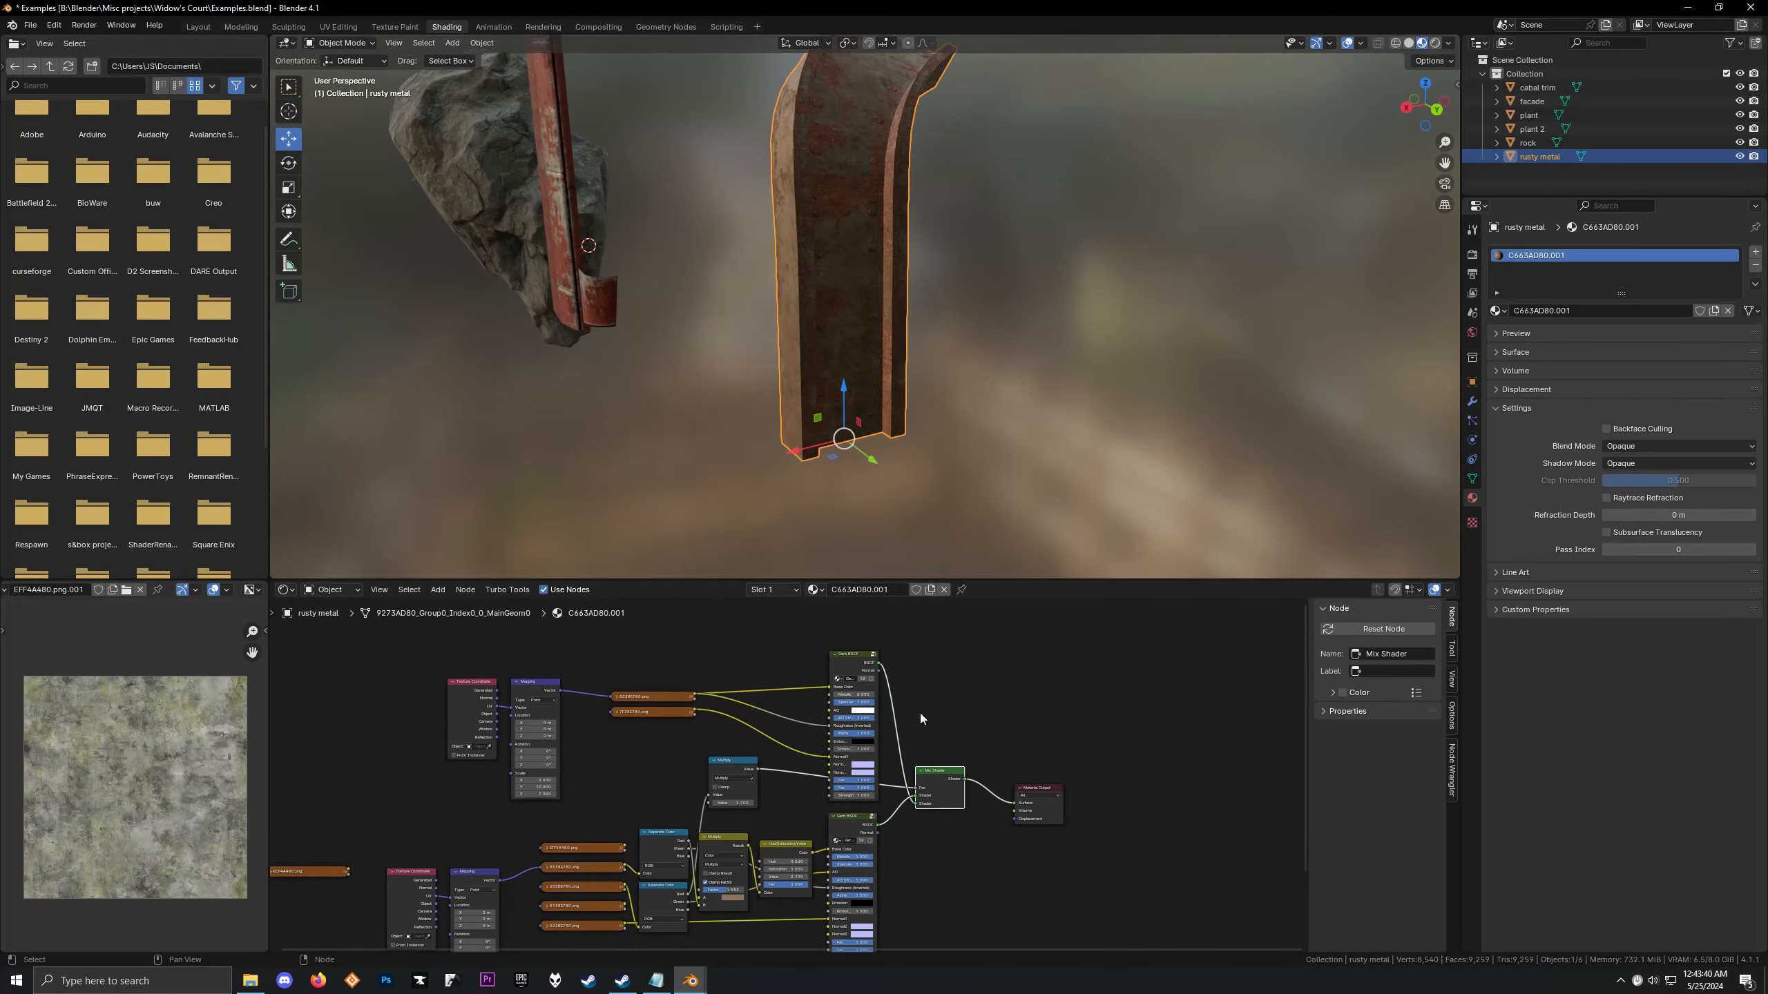
Examine the blended rust on the beam's faces and edges alongside the upper Gerb BSDF's node setup
click(852, 667)
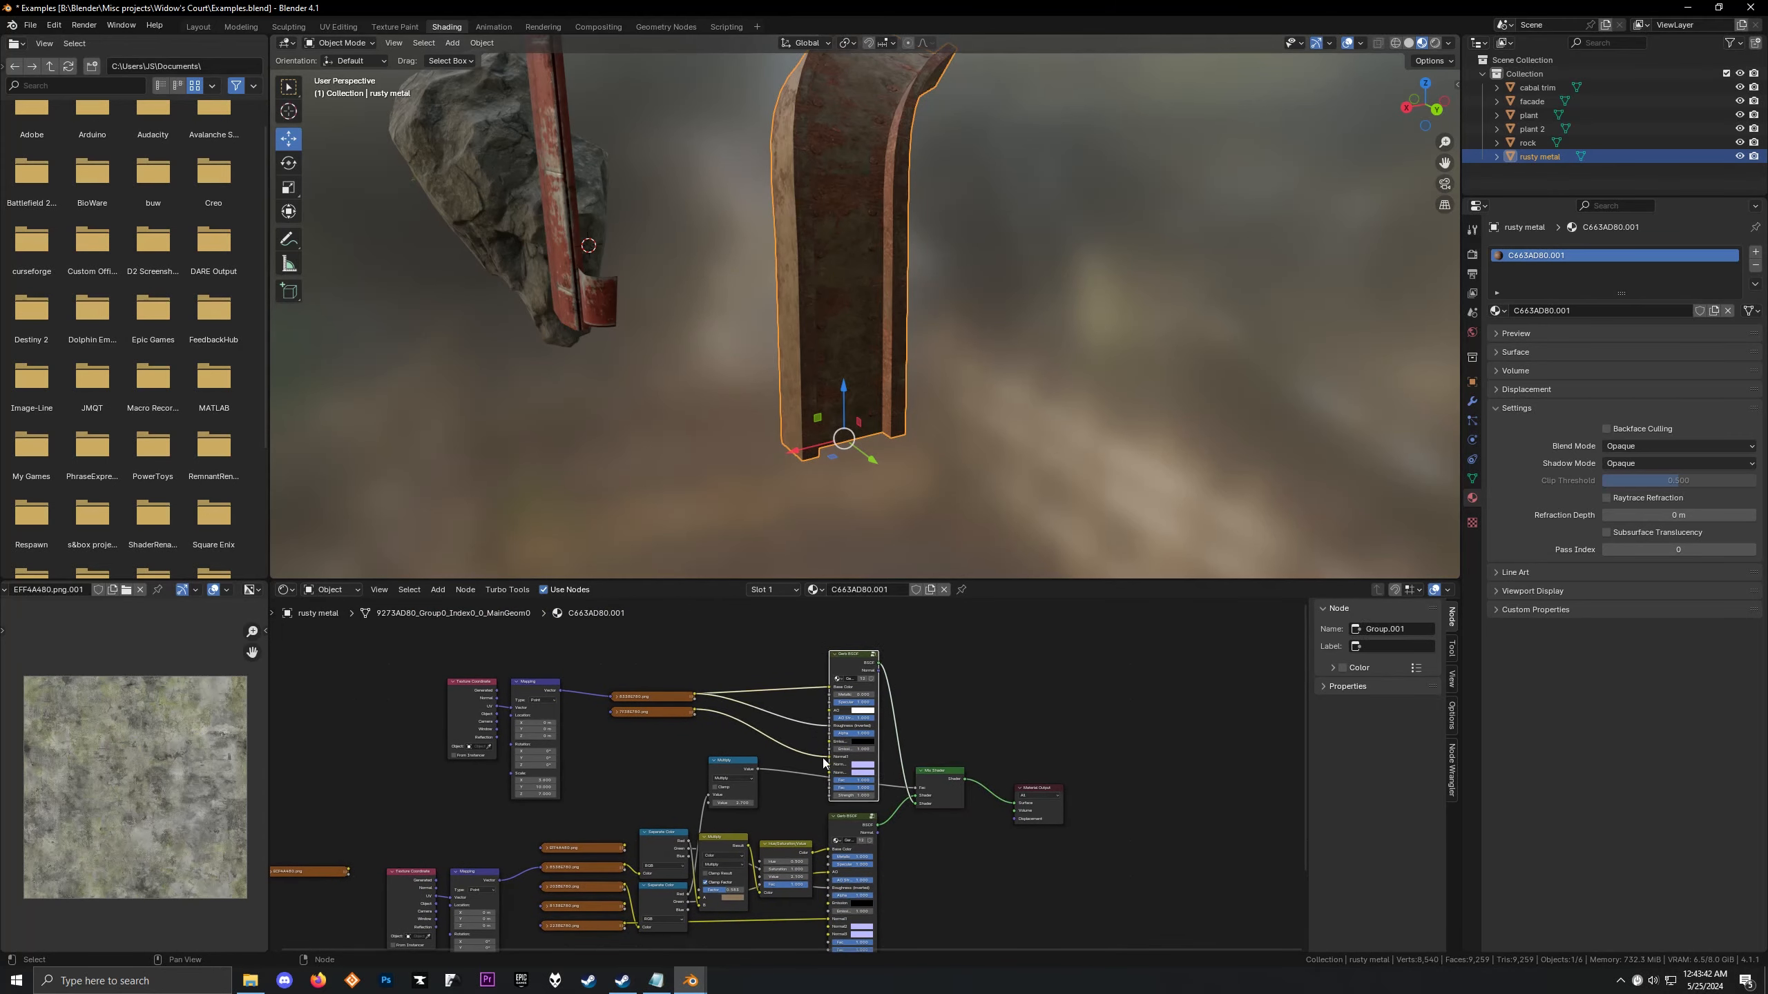
scroll(788, 833, up, 2)
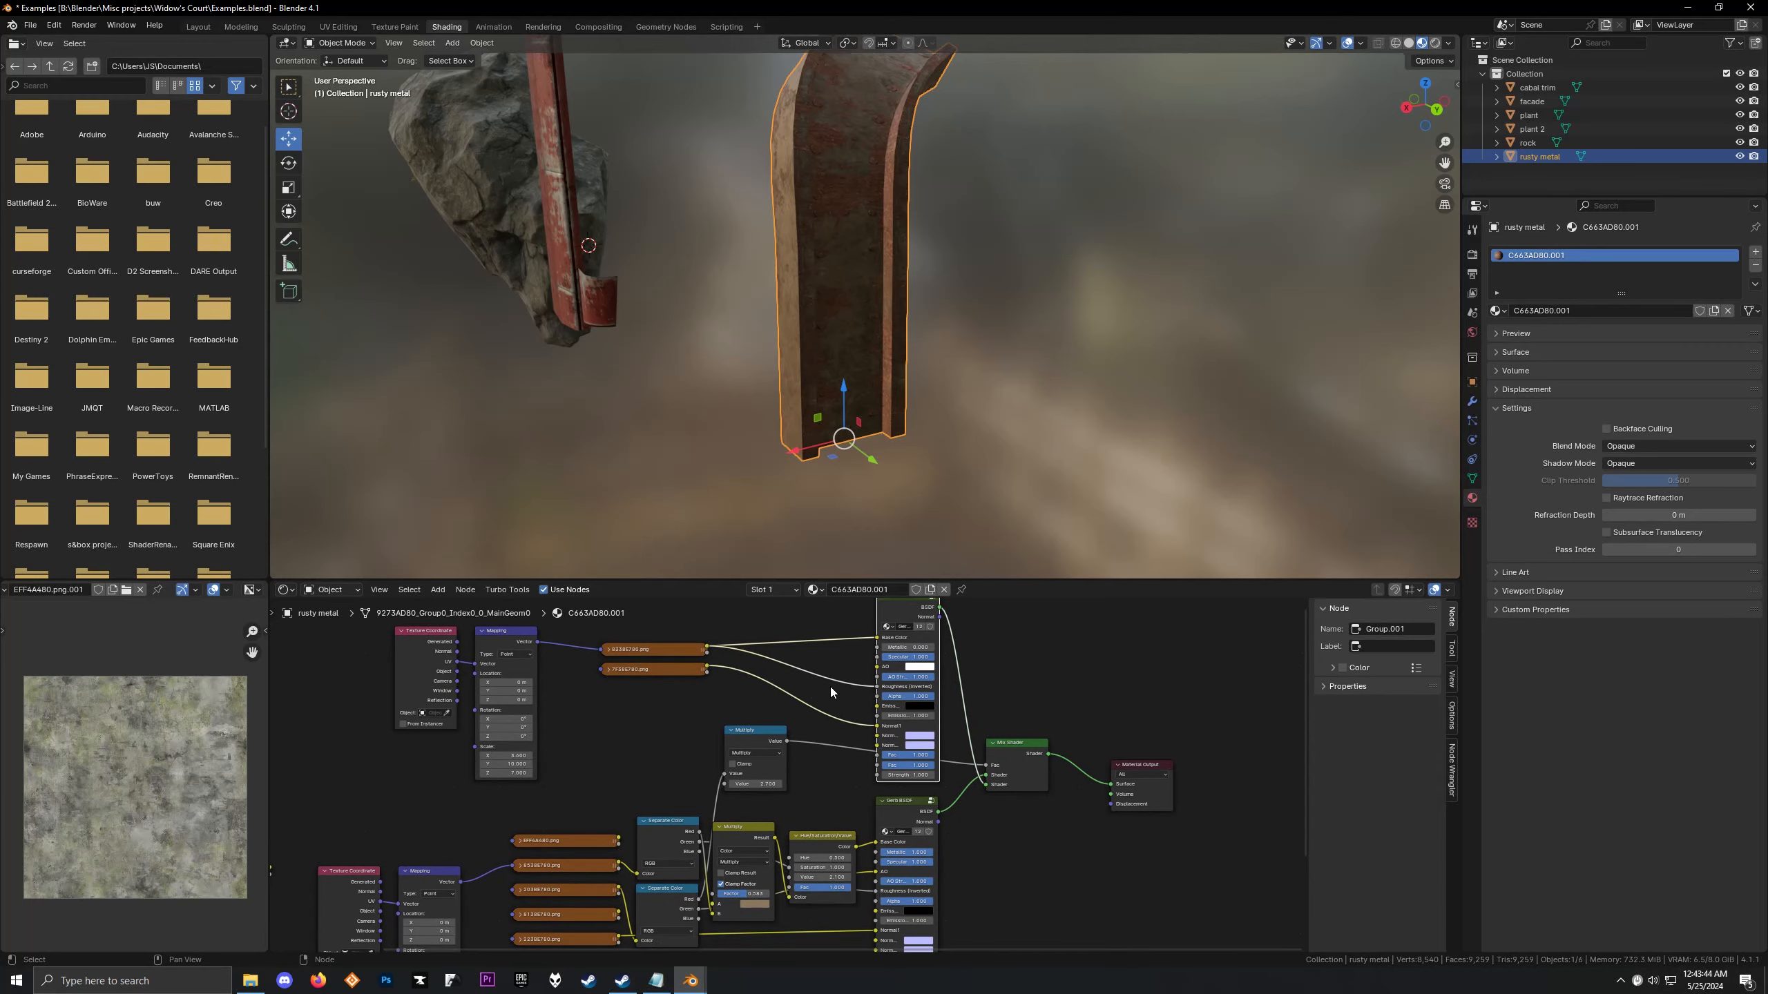
scroll(839, 318, up, 2)
middle_drag(839, 318, 1114, 268)
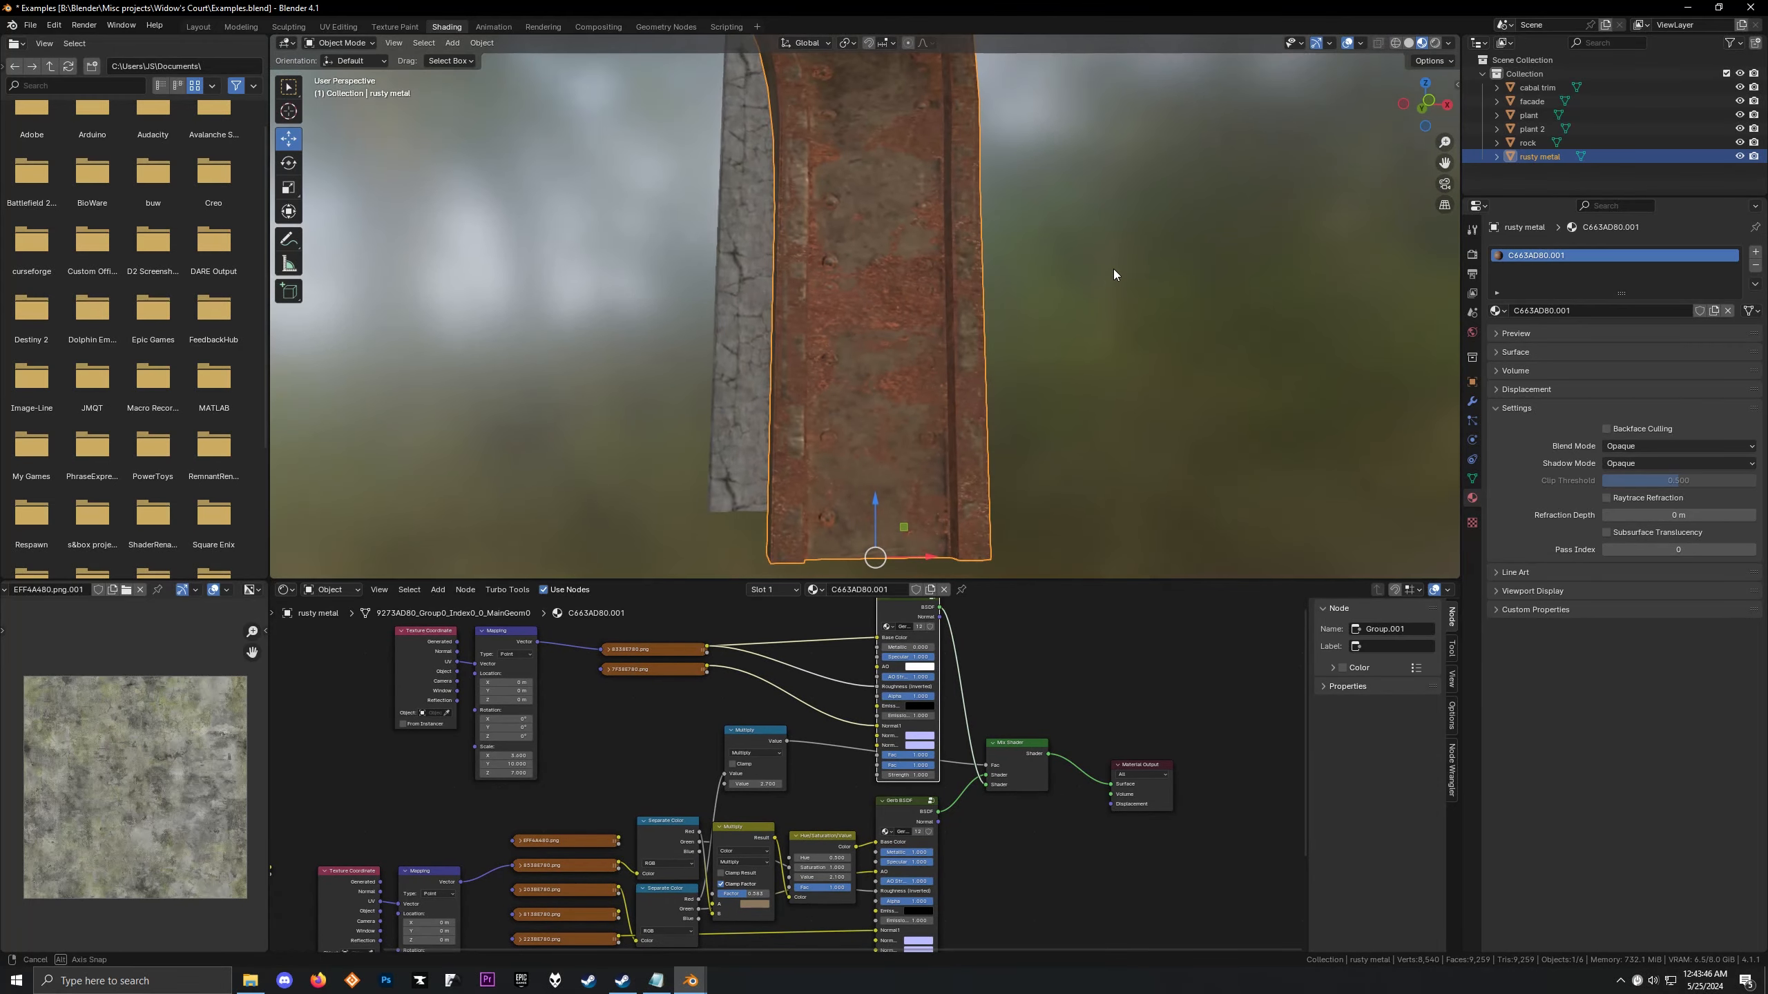
scroll(945, 394, up, 1)
middle_drag(945, 395, 1167, 404)
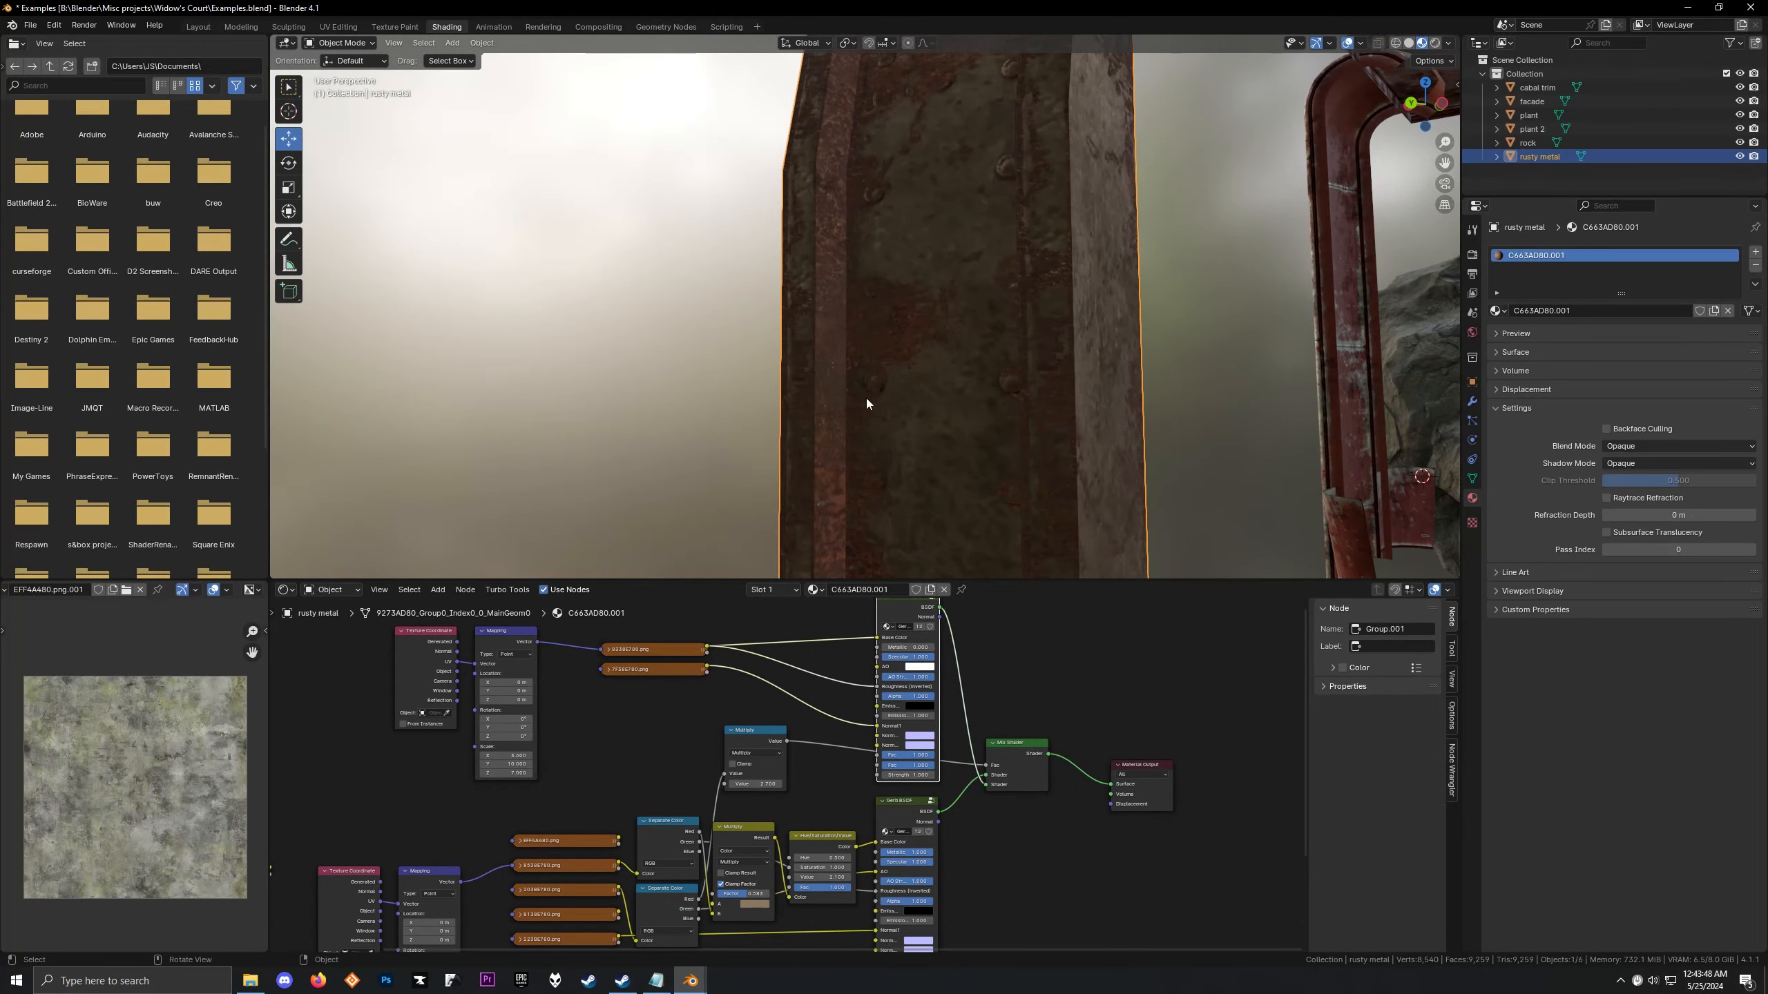
scroll(866, 403, down, 3)
middle_drag(866, 404, 757, 481)
scroll(799, 770, down, 2)
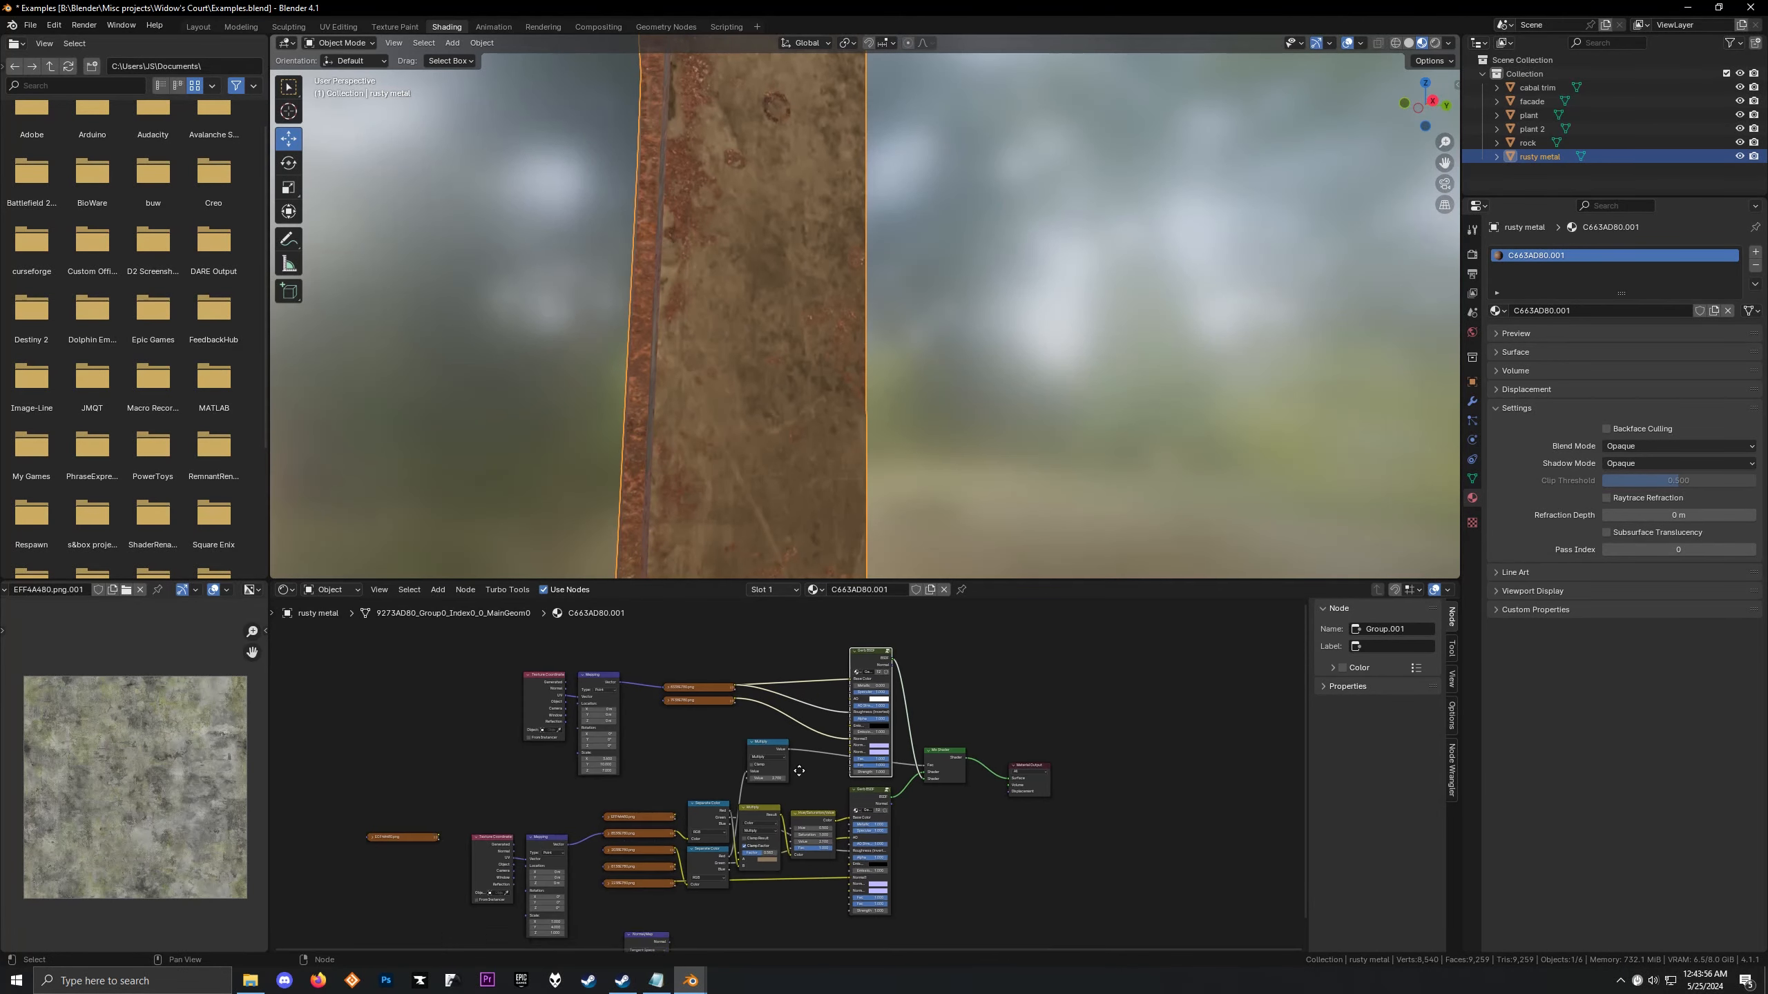
middle_drag(799, 770, 881, 823)
scroll(944, 769, up, 3)
scroll(939, 759, down, 2)
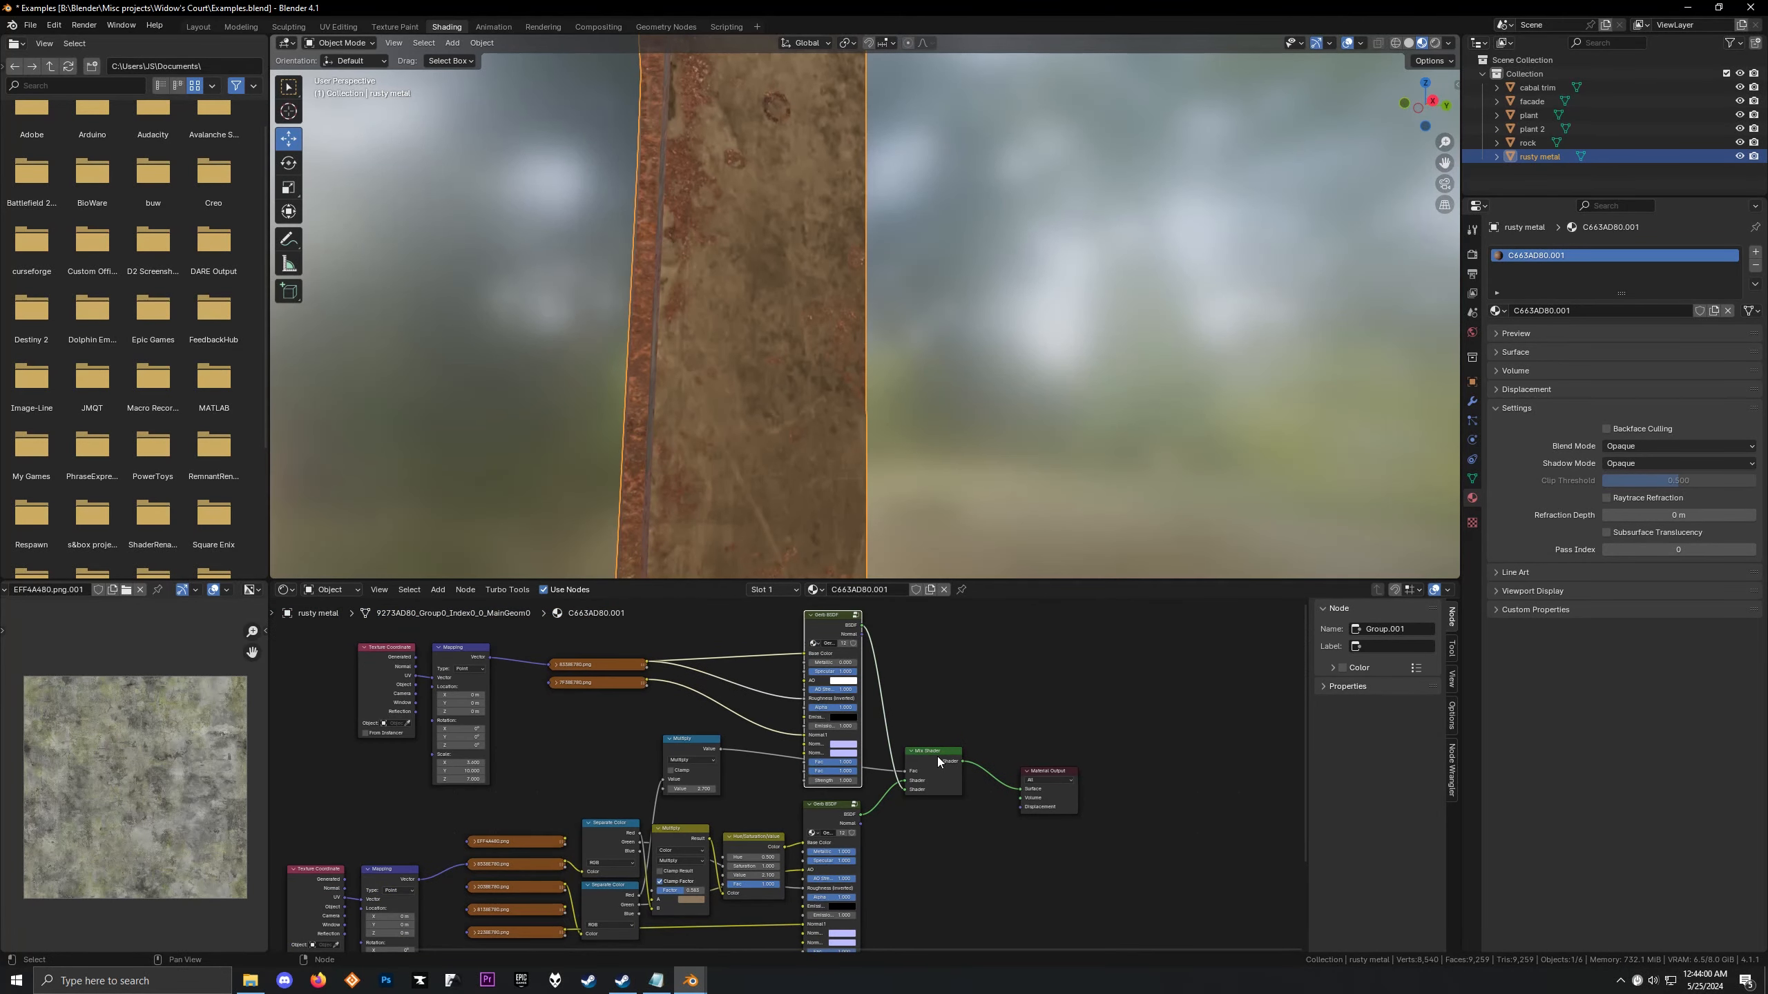
Move both Gerb BSDF nodes, the Mix Shader and the Material Output away from the texture nodes to make room
click(936, 757)
scroll(900, 698, down, 3)
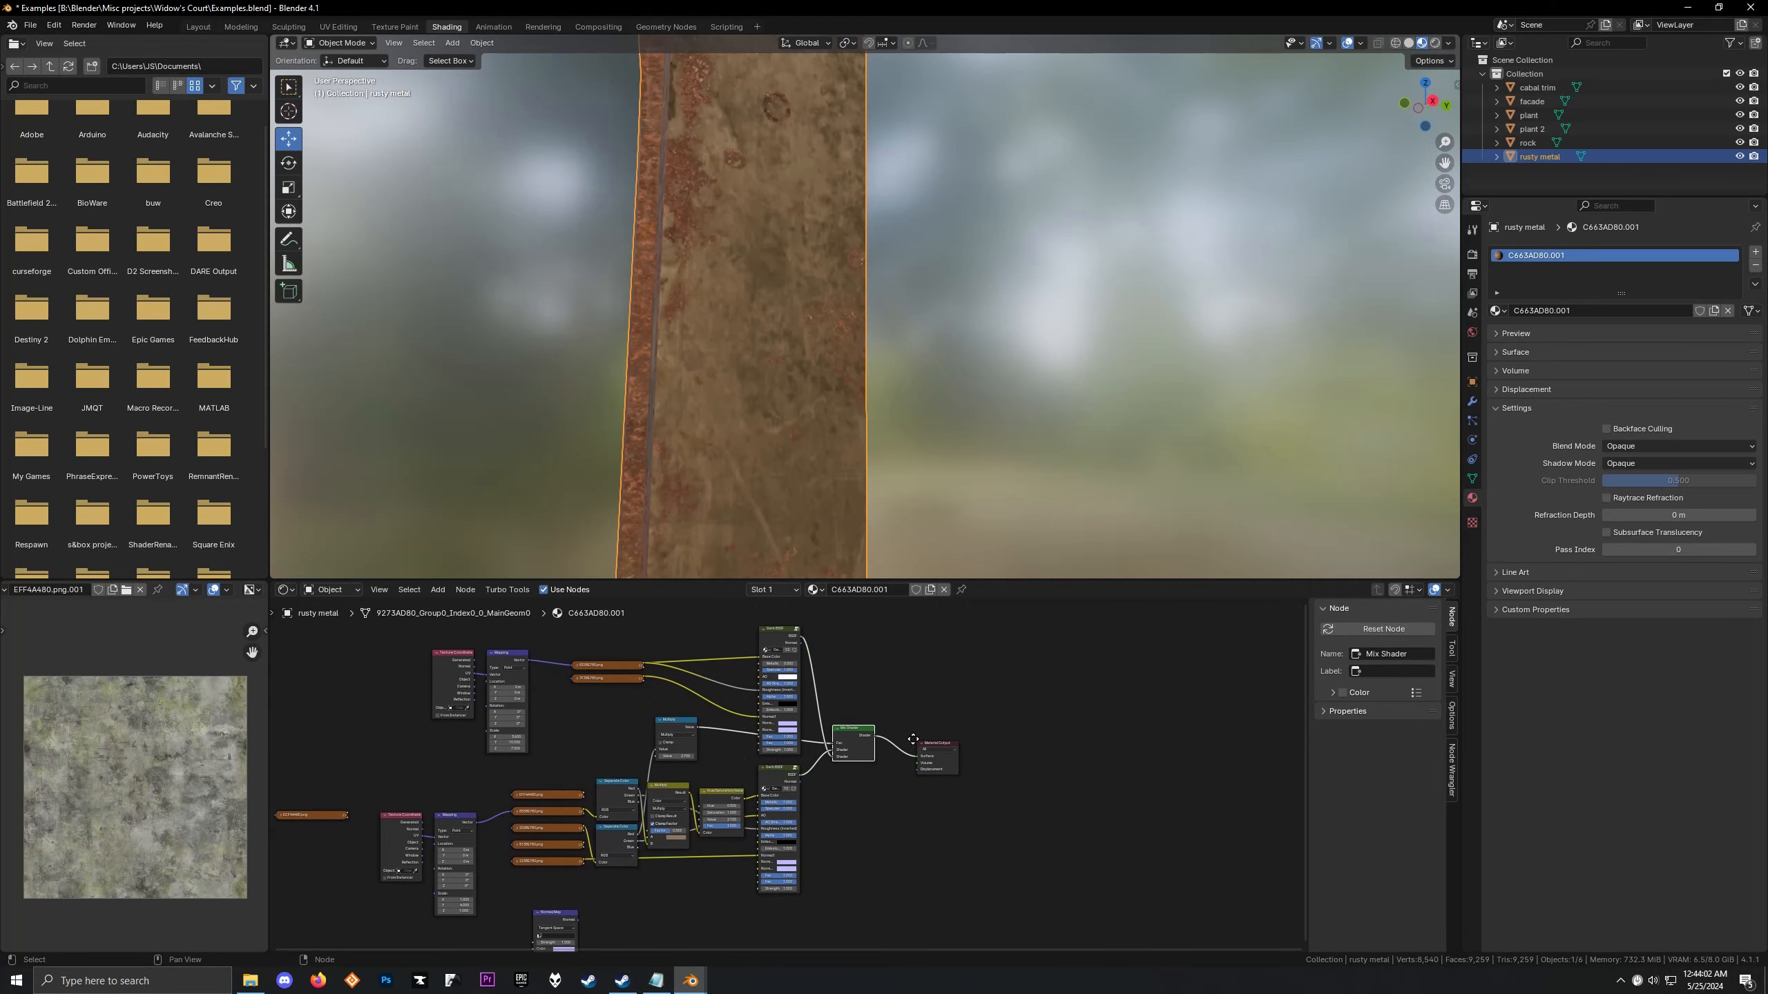
scroll(567, 762, up, 4)
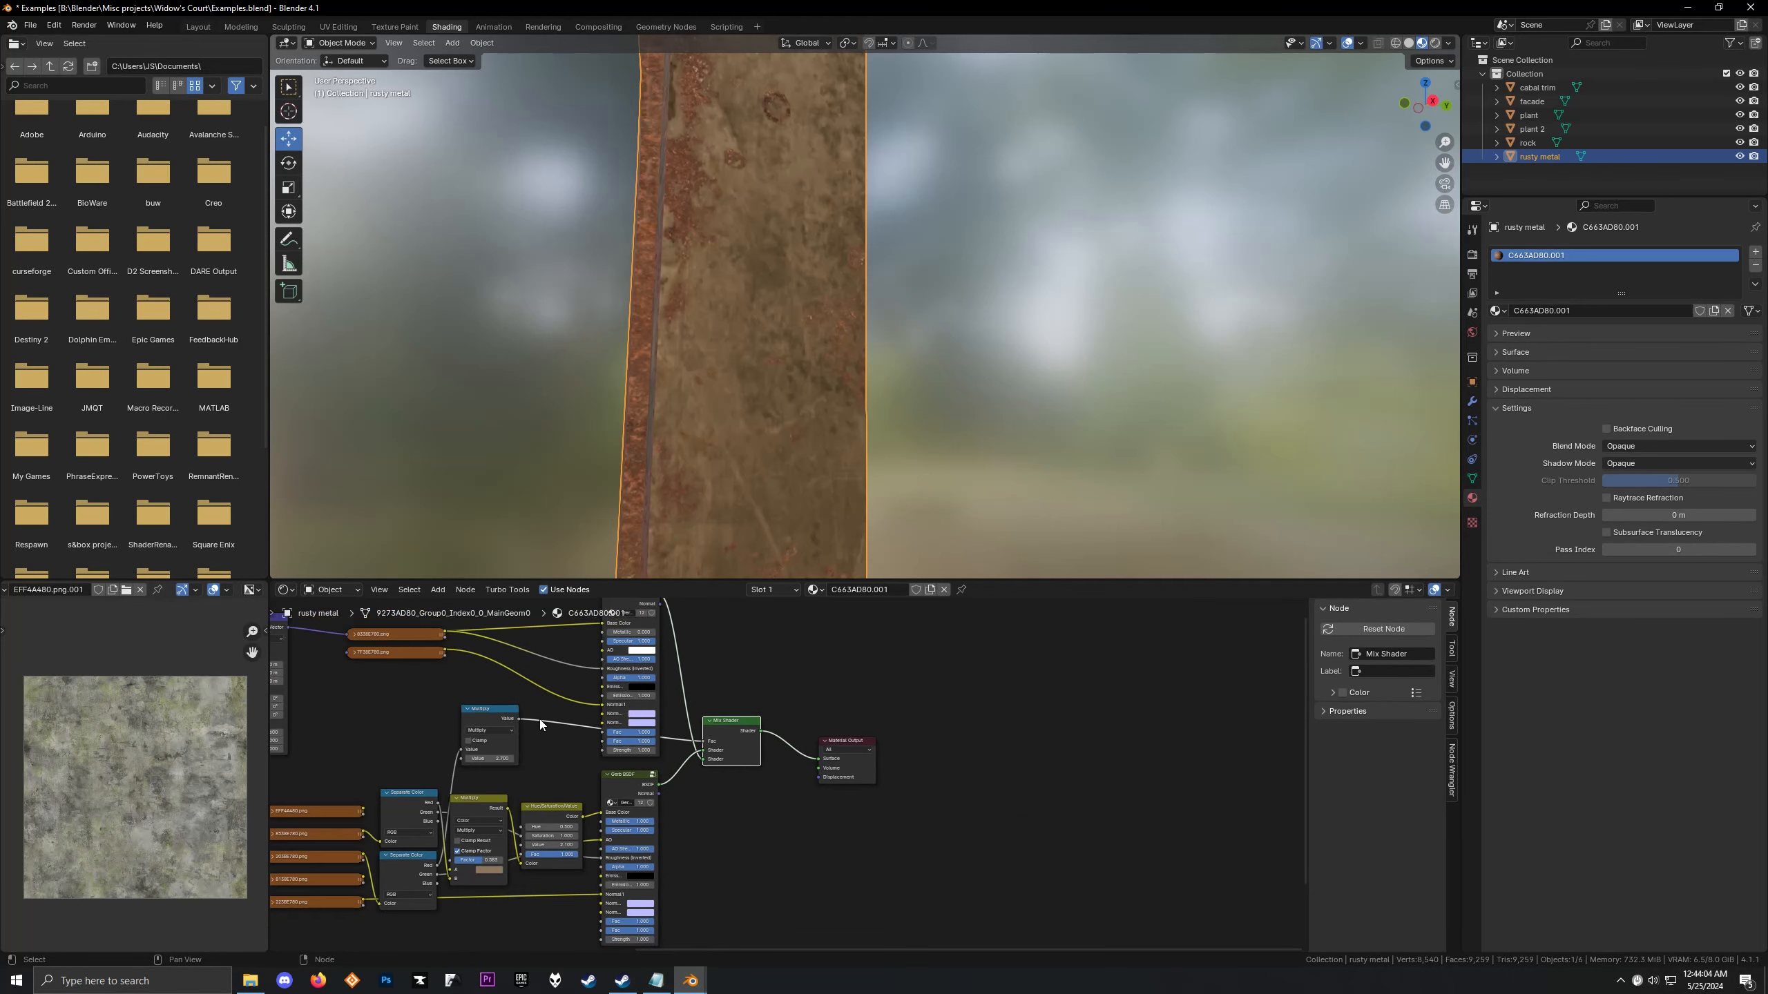
drag(677, 656, 948, 933)
key(g)
click(1091, 925)
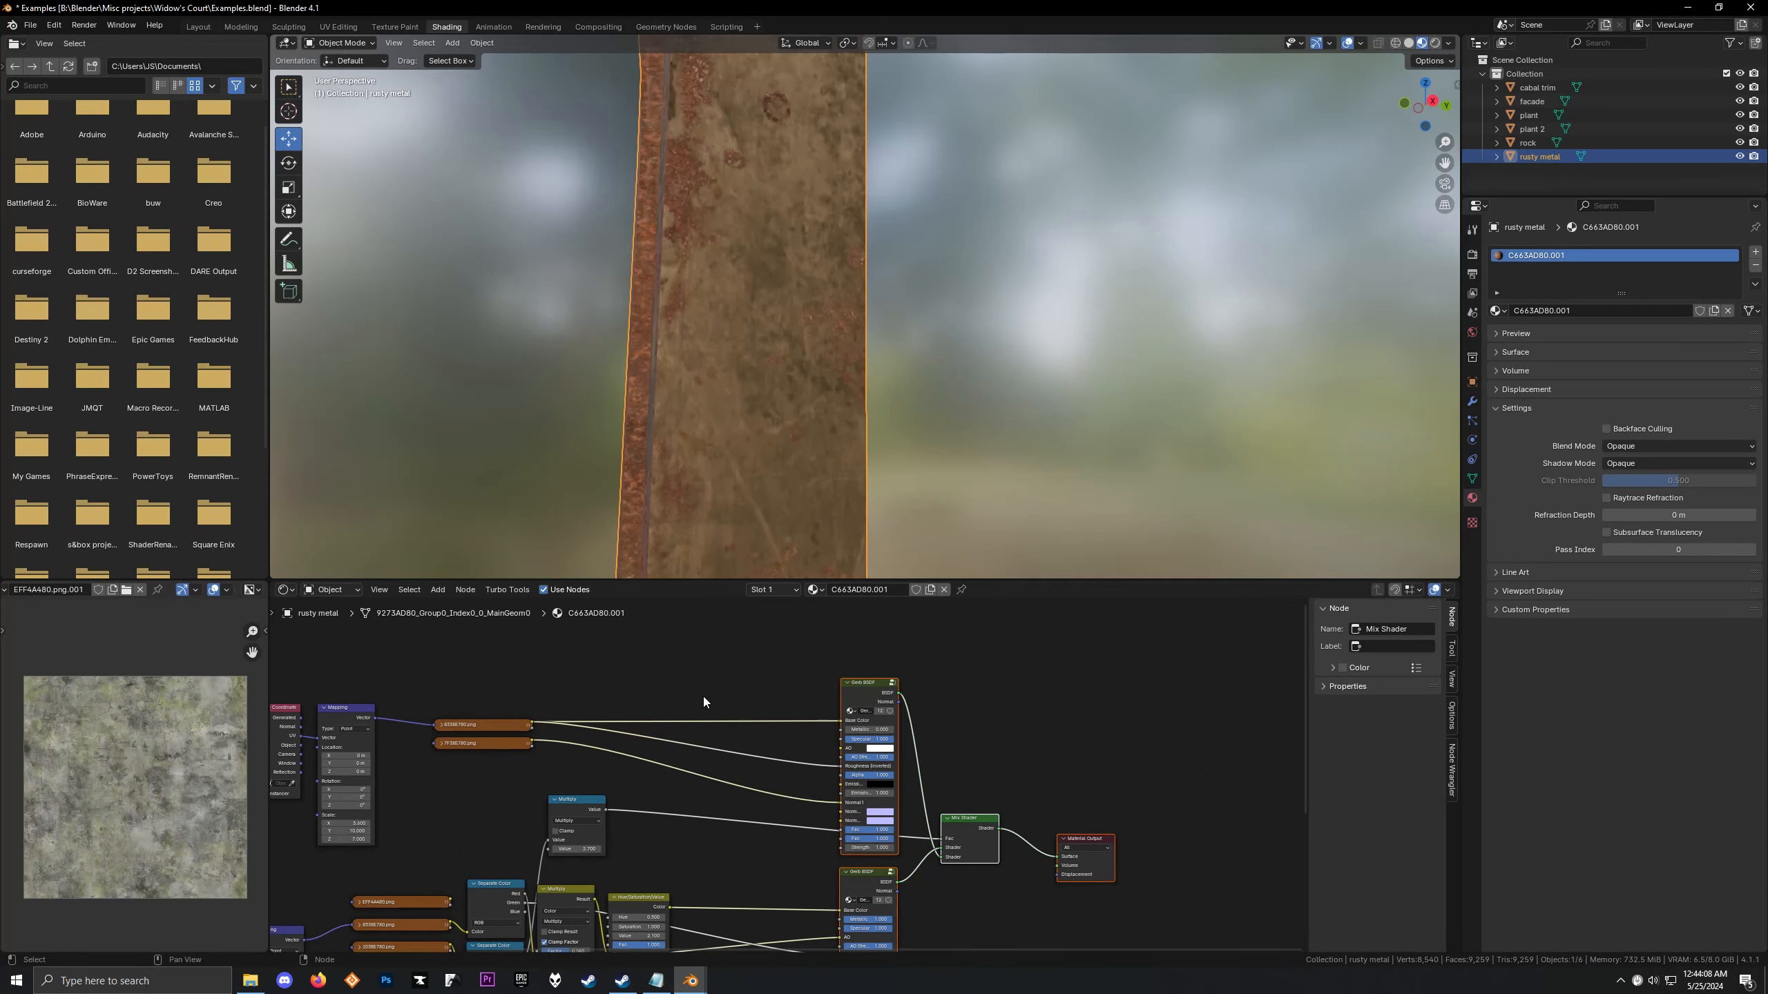
Add a Mix Color node and insert it between the Hue/Saturation/Value node and the lower Gerb BSDF's Base Color
key(shift+a)
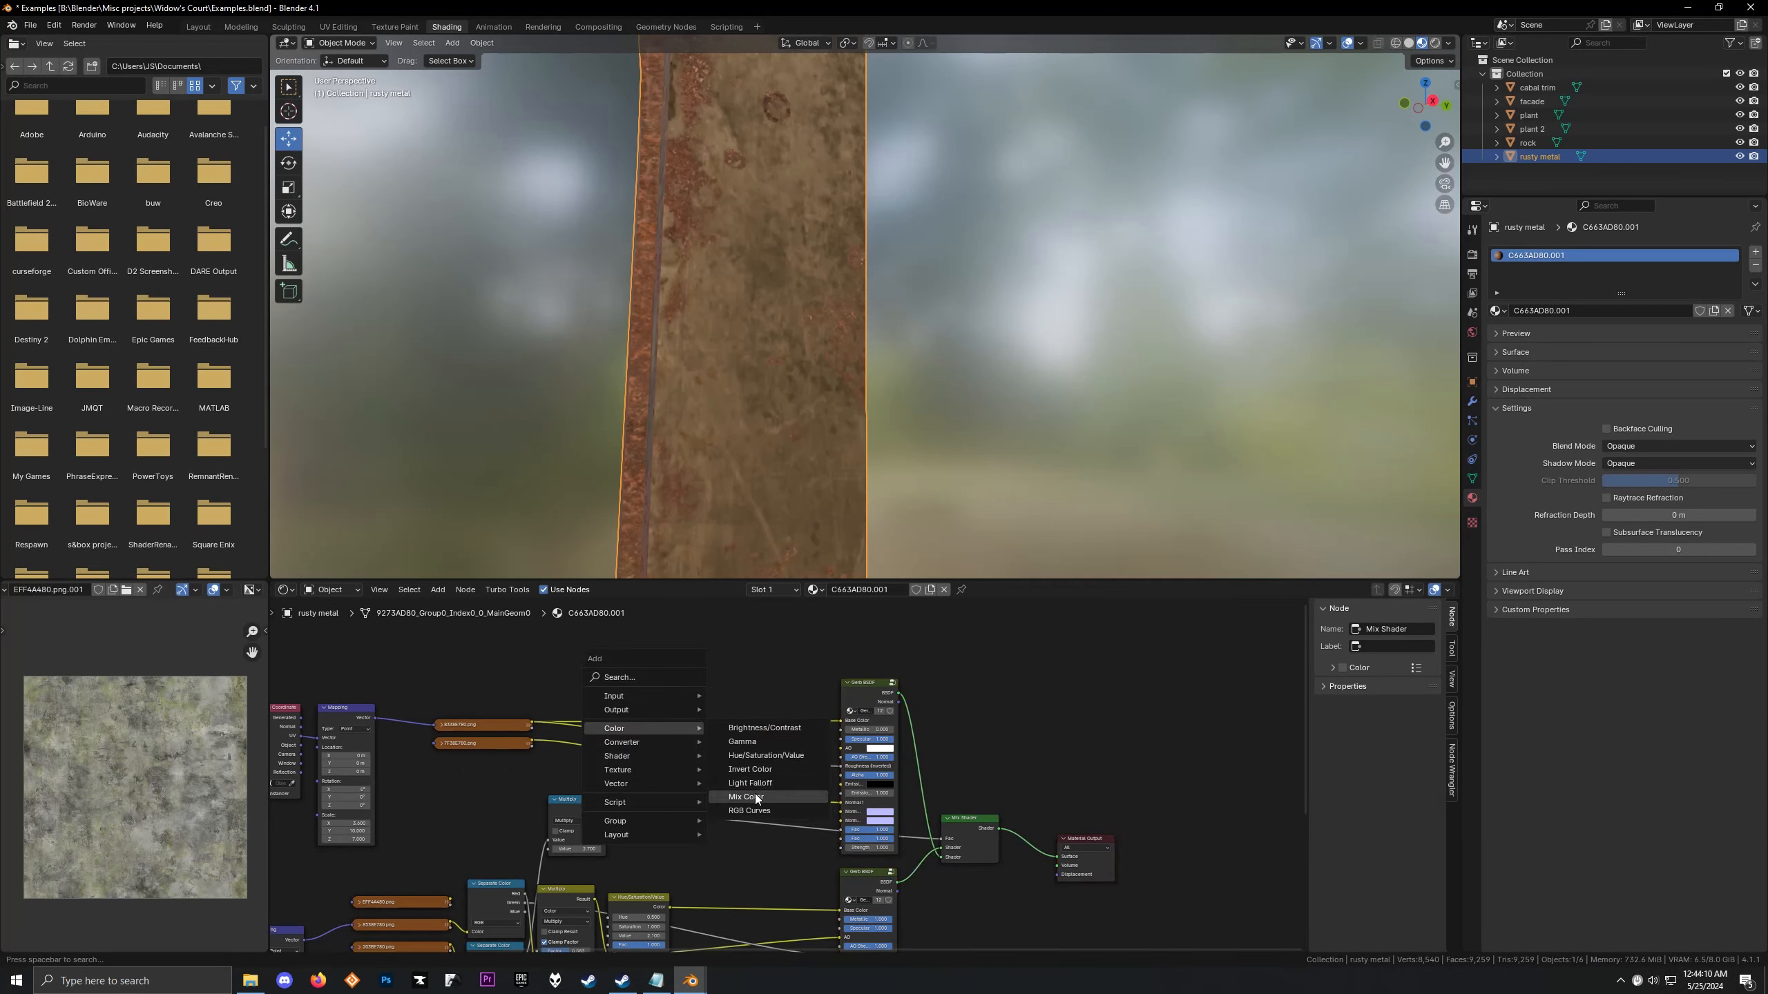
click(757, 798)
click(778, 652)
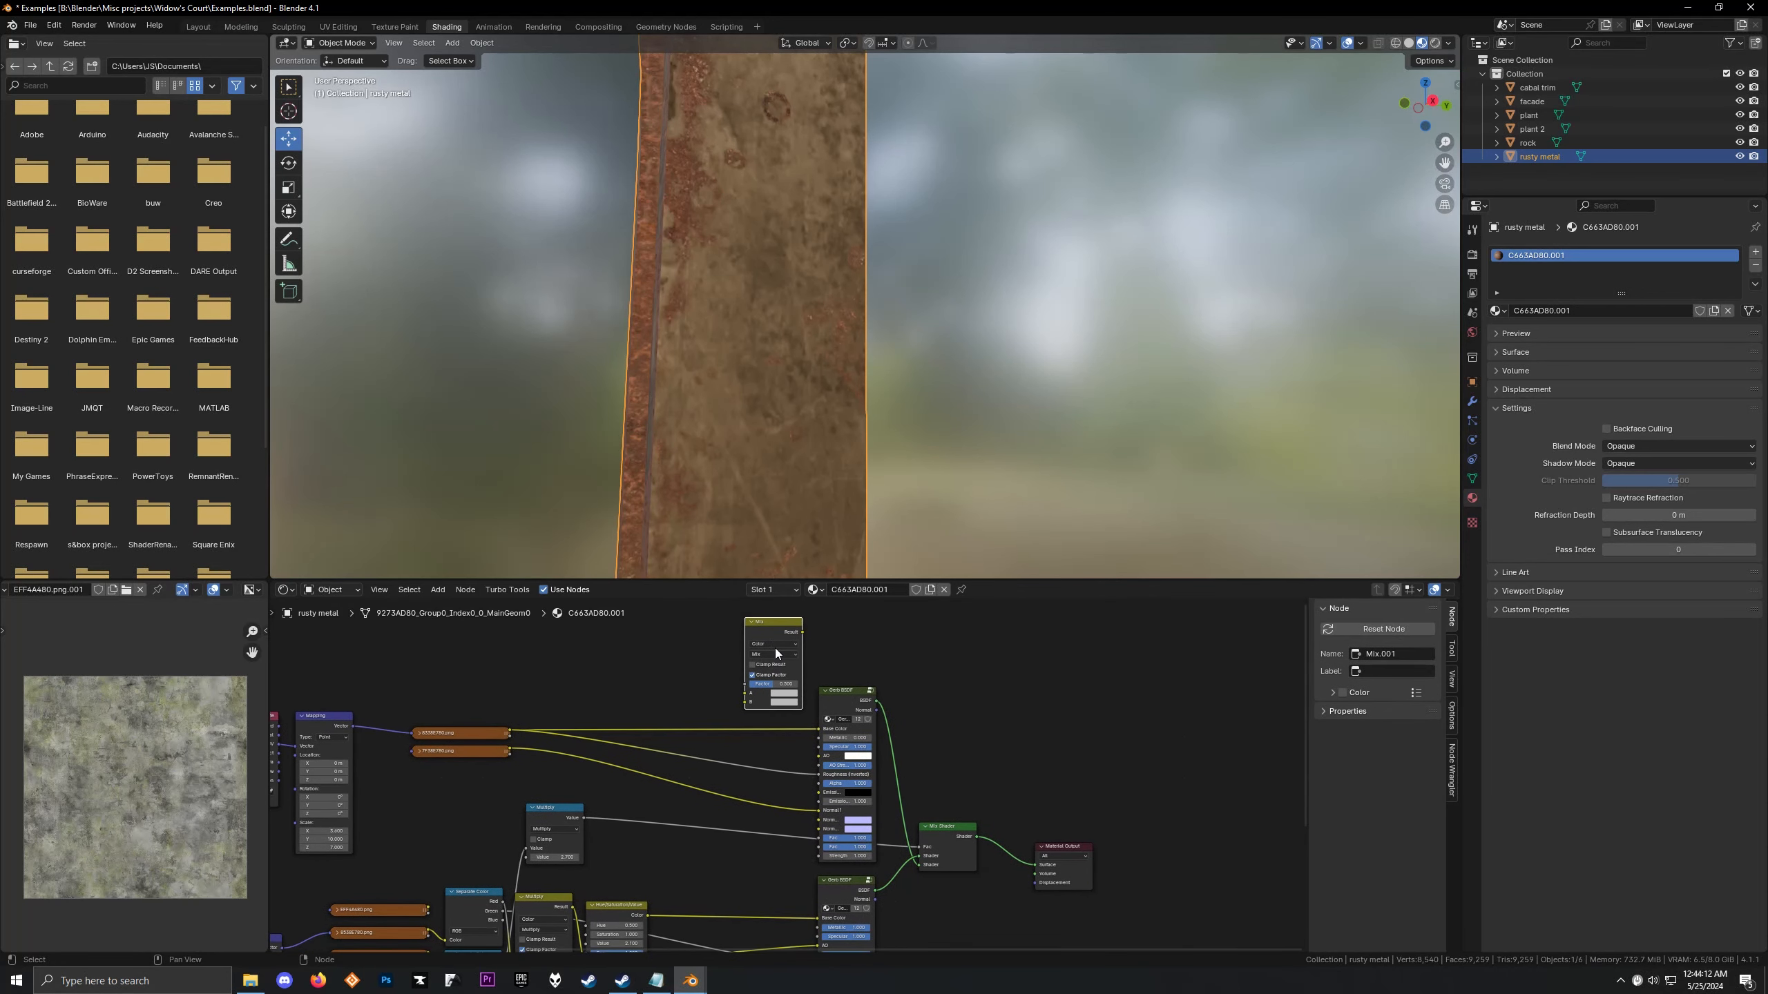
scroll(886, 708, down, 3)
key(g)
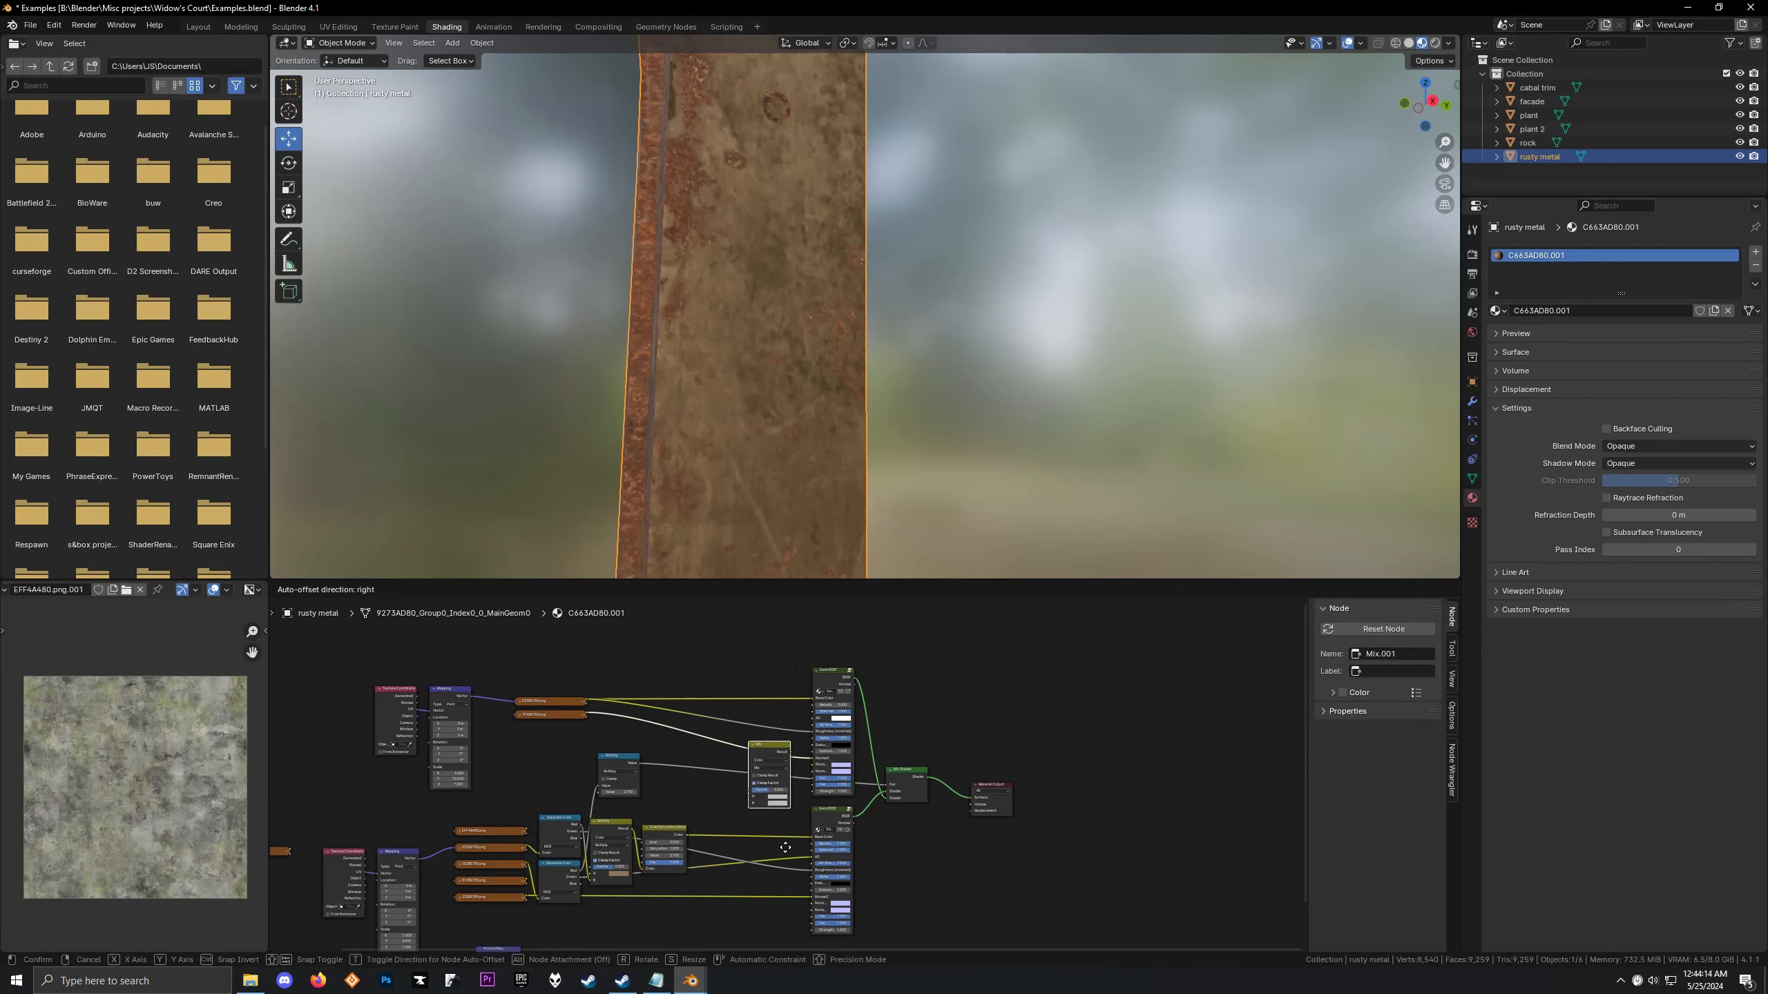
click(788, 883)
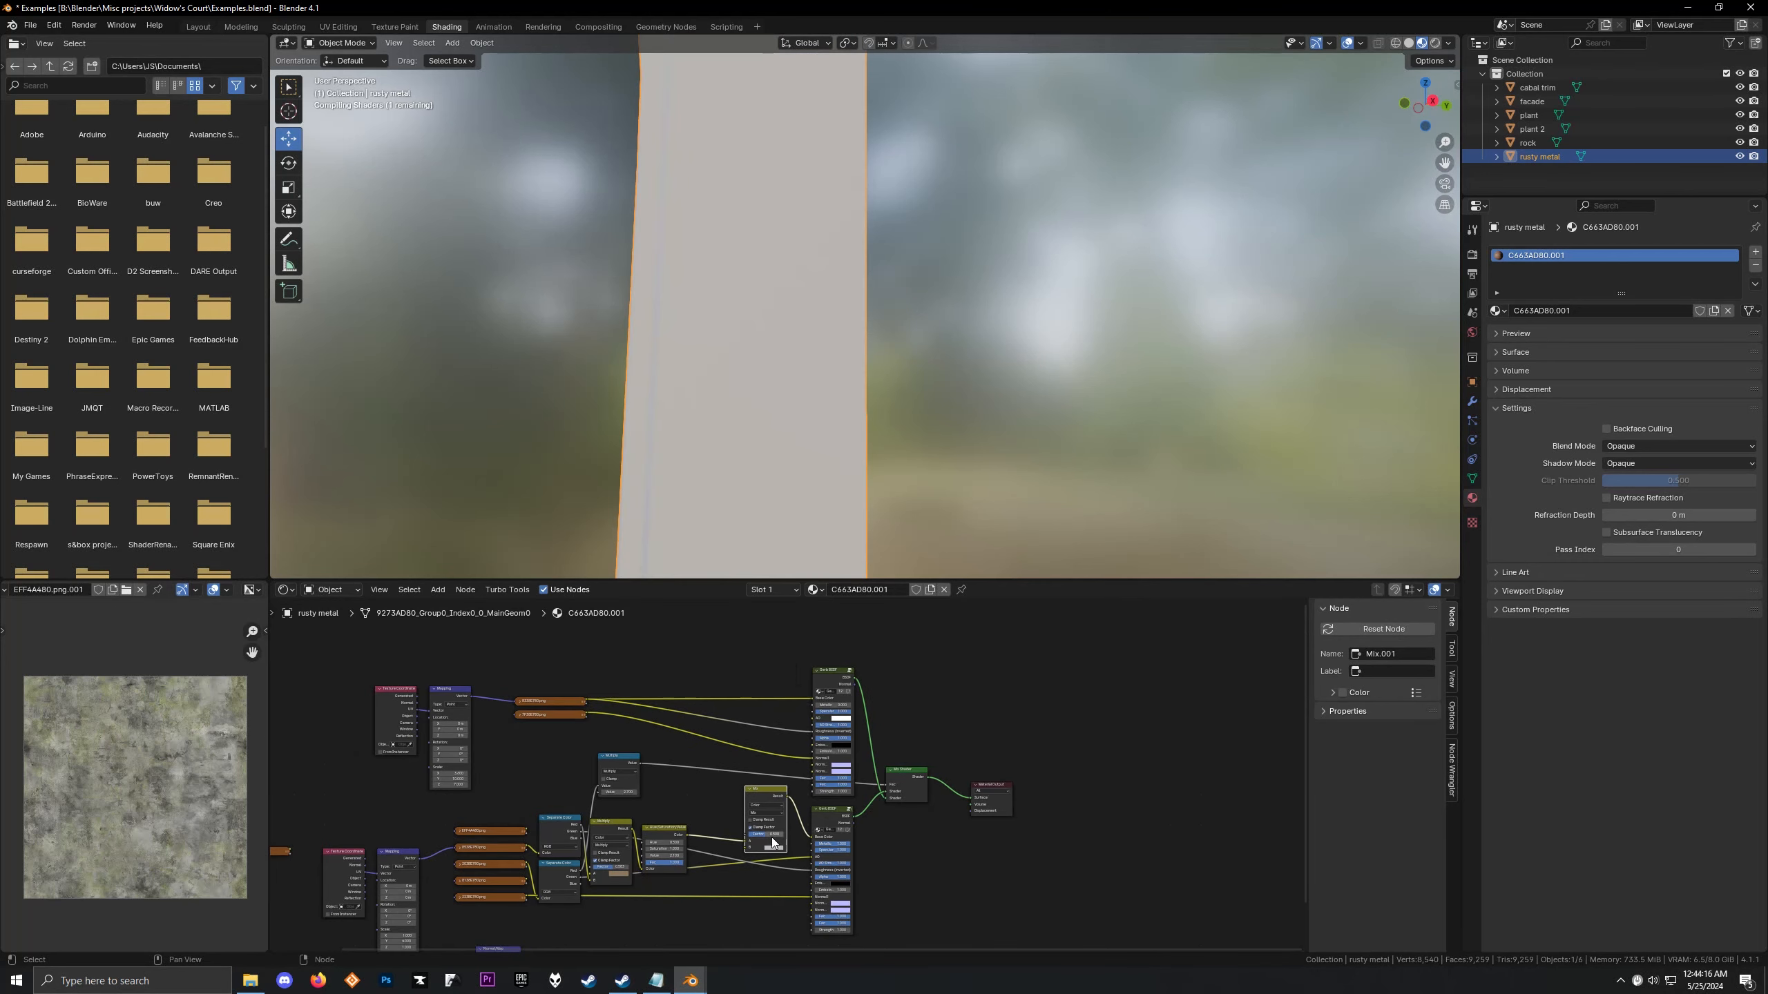
Route the Hue/Saturation/Value color into the new Mix node's B input and set its Factor to 0.000 after testing it
scroll(739, 883, up, 6)
middle_drag(730, 887, 752, 804)
drag(740, 799, 742, 810)
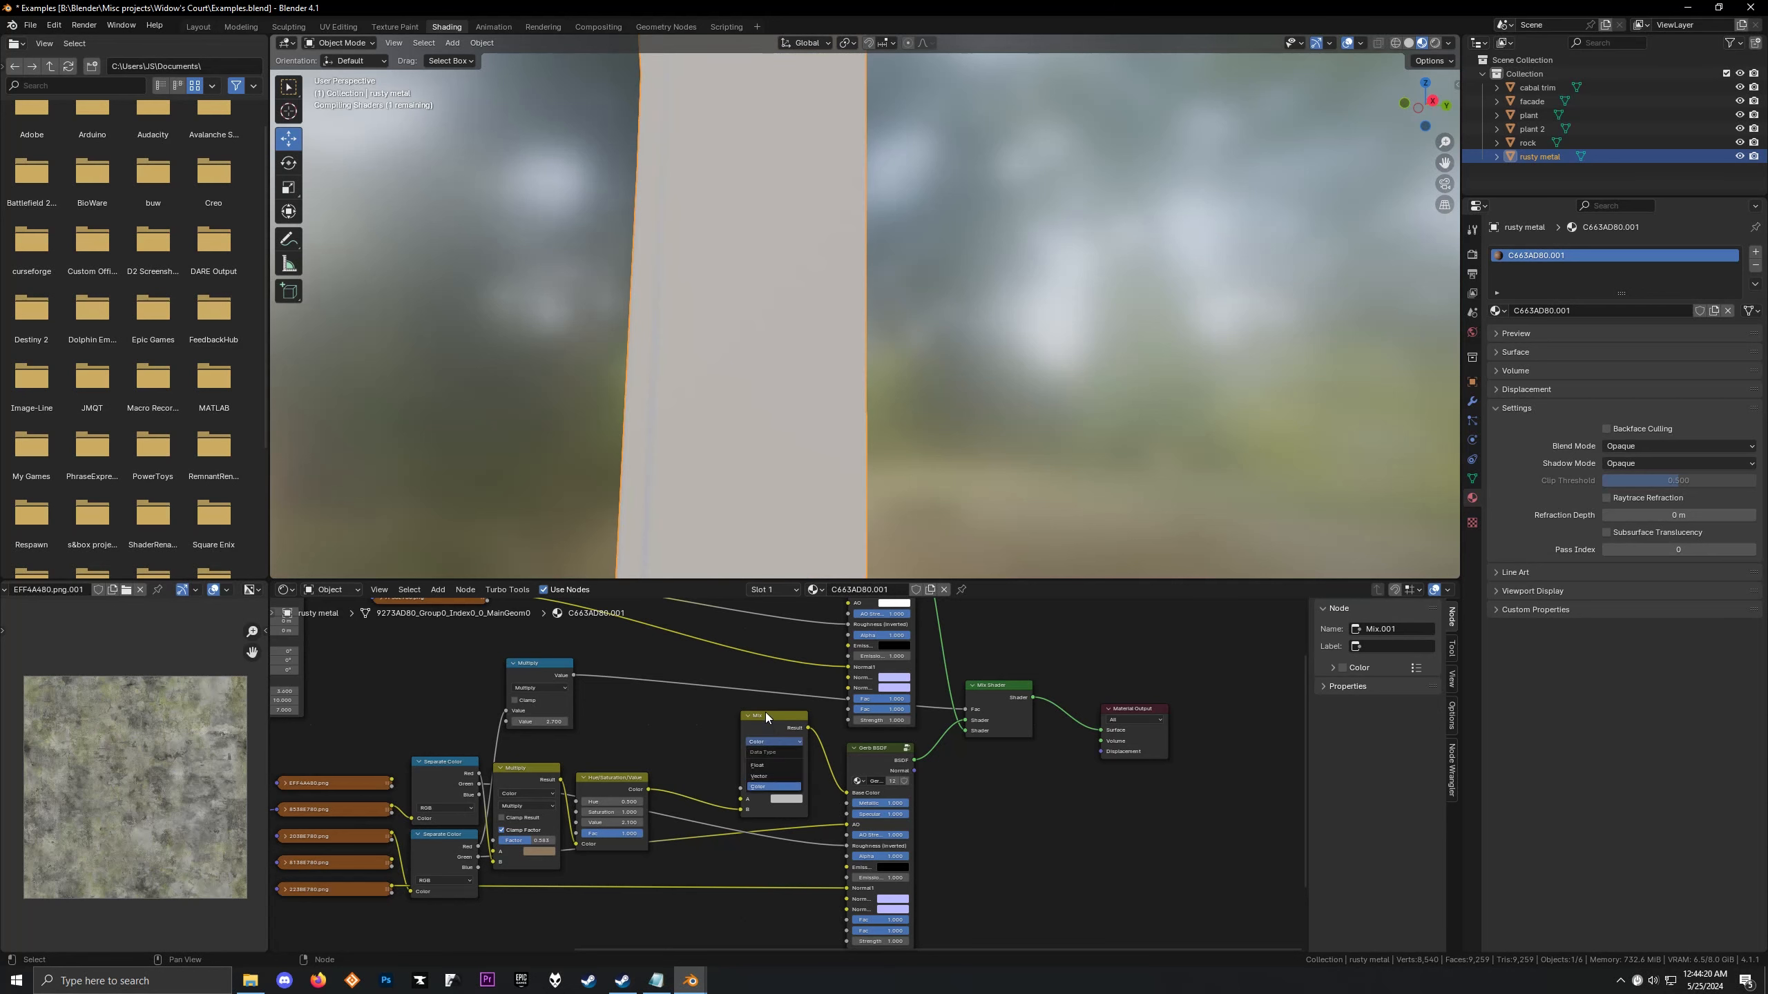
key(g)
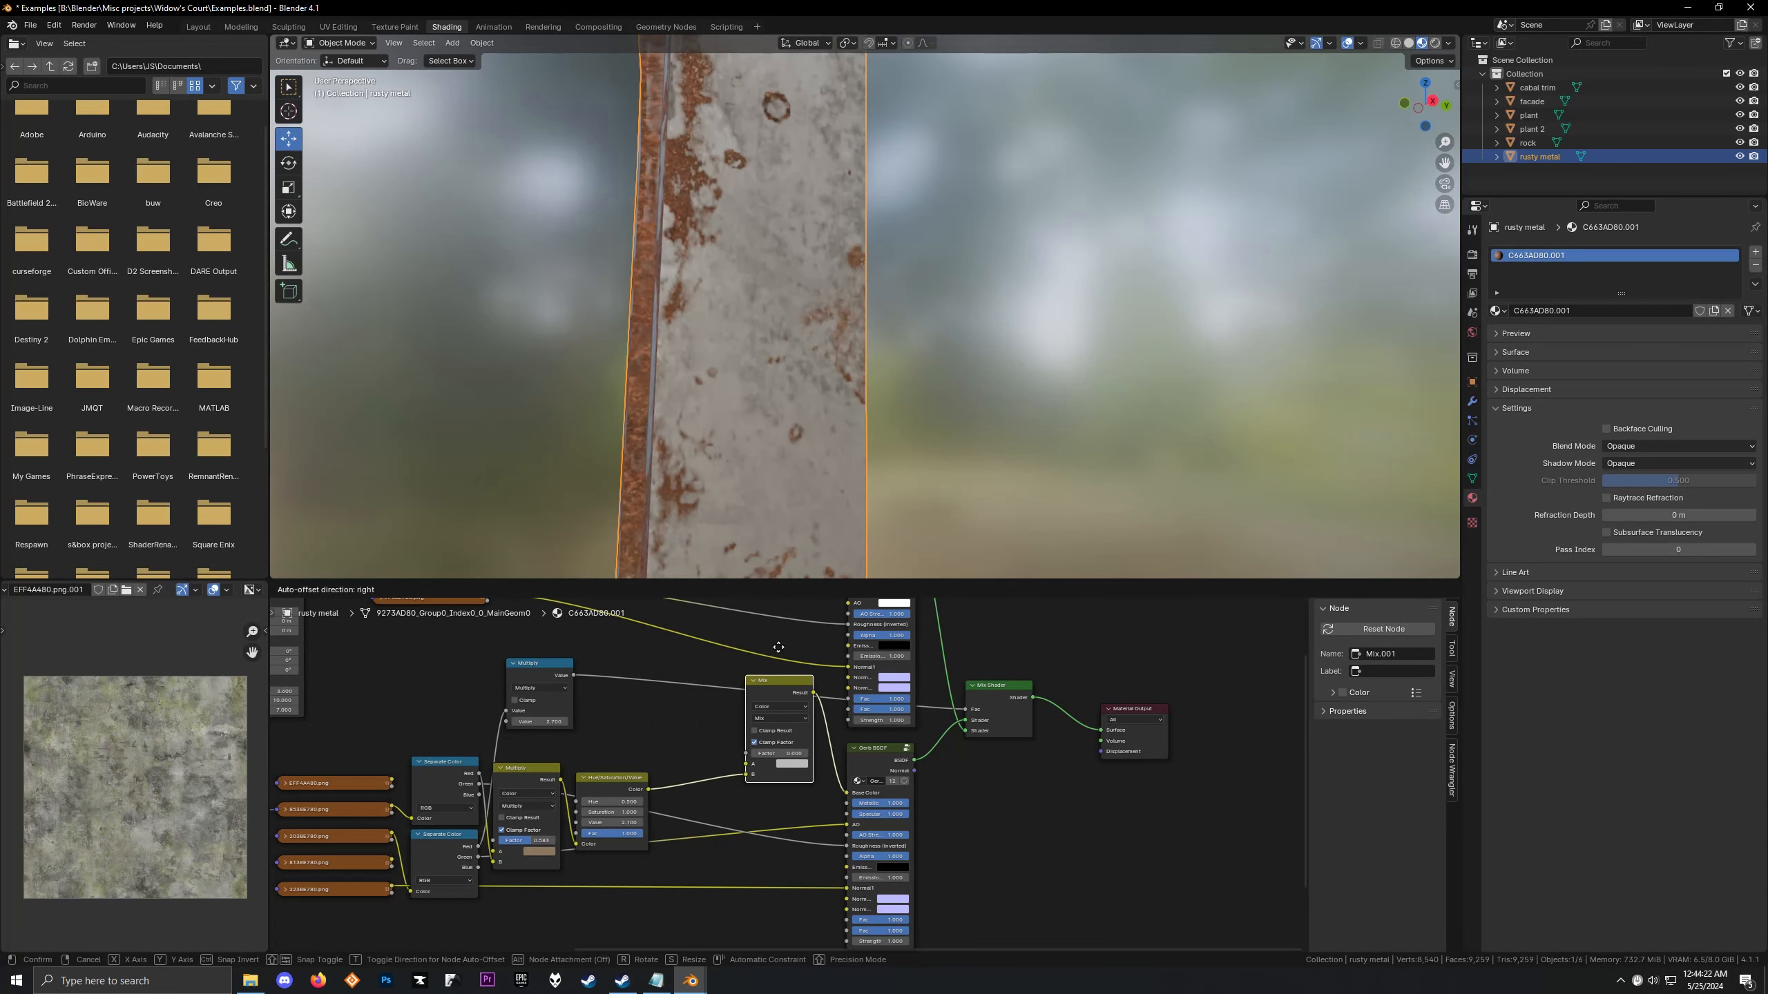
click(779, 646)
drag(767, 754, 784, 753)
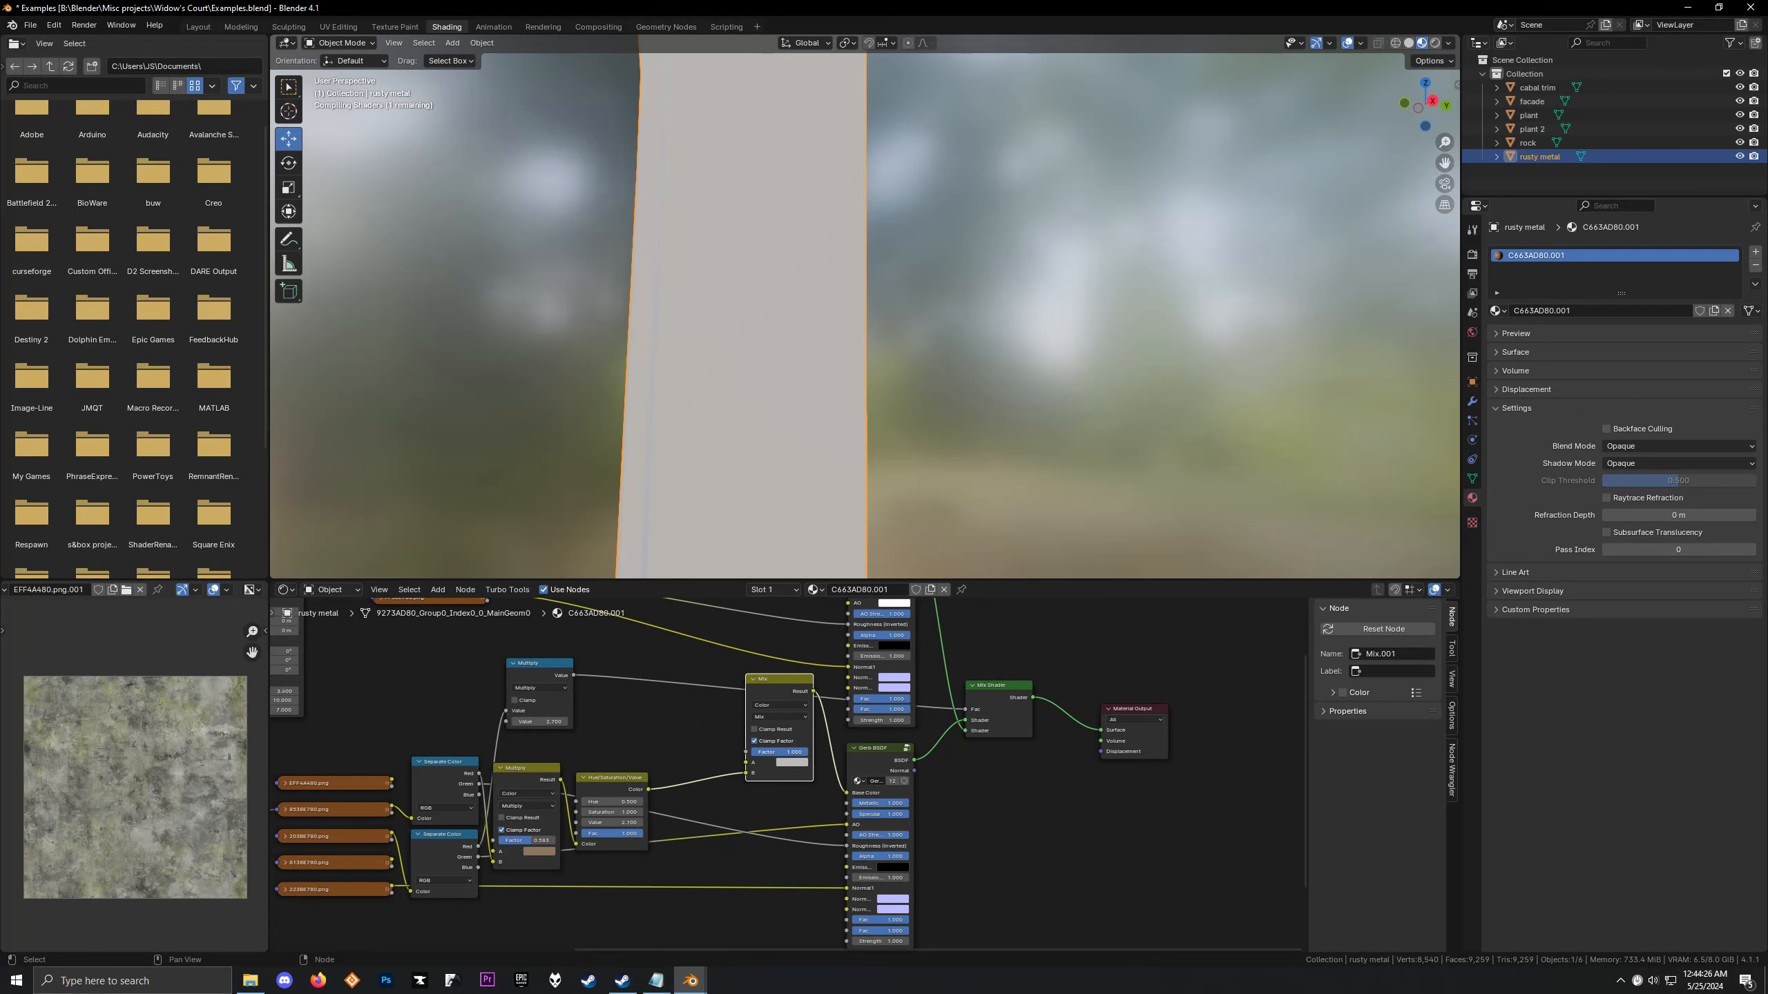
drag(806, 752, 746, 764)
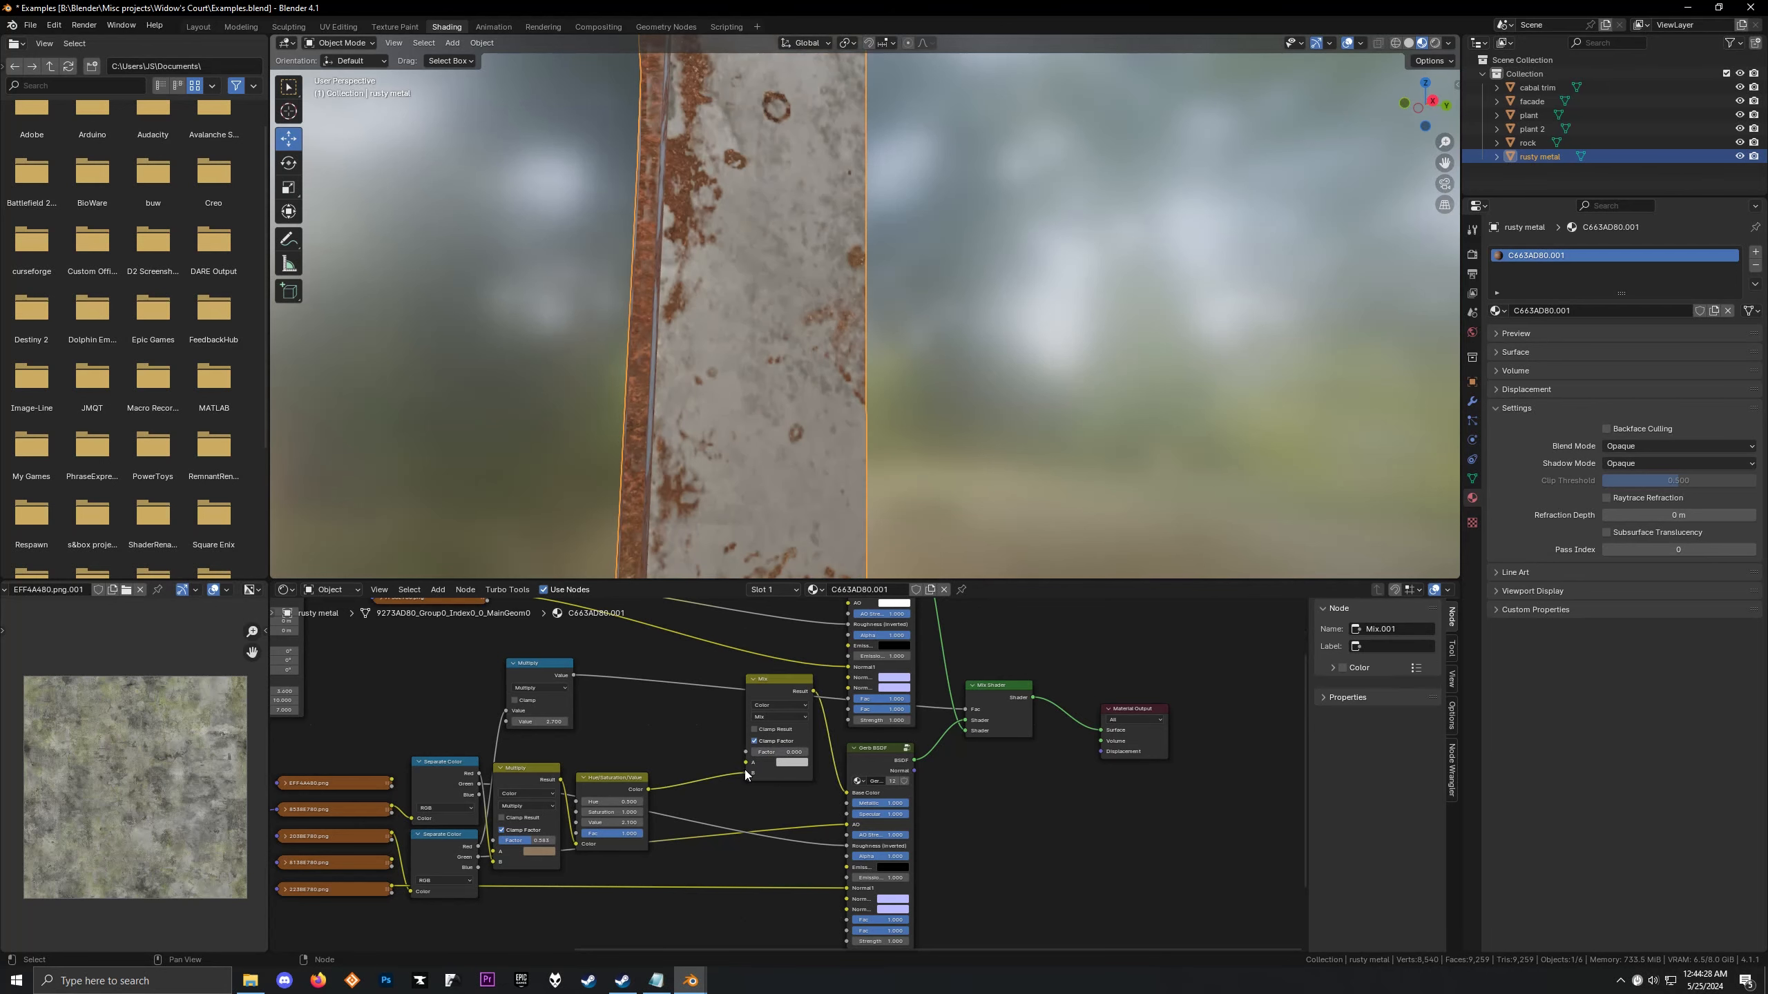
Duplicate the Mix node three times and insert the copies on the remaining texture links into the lower Gerb BSDF, stacked in a column
drag(776, 687, 780, 686)
key(shift+d)
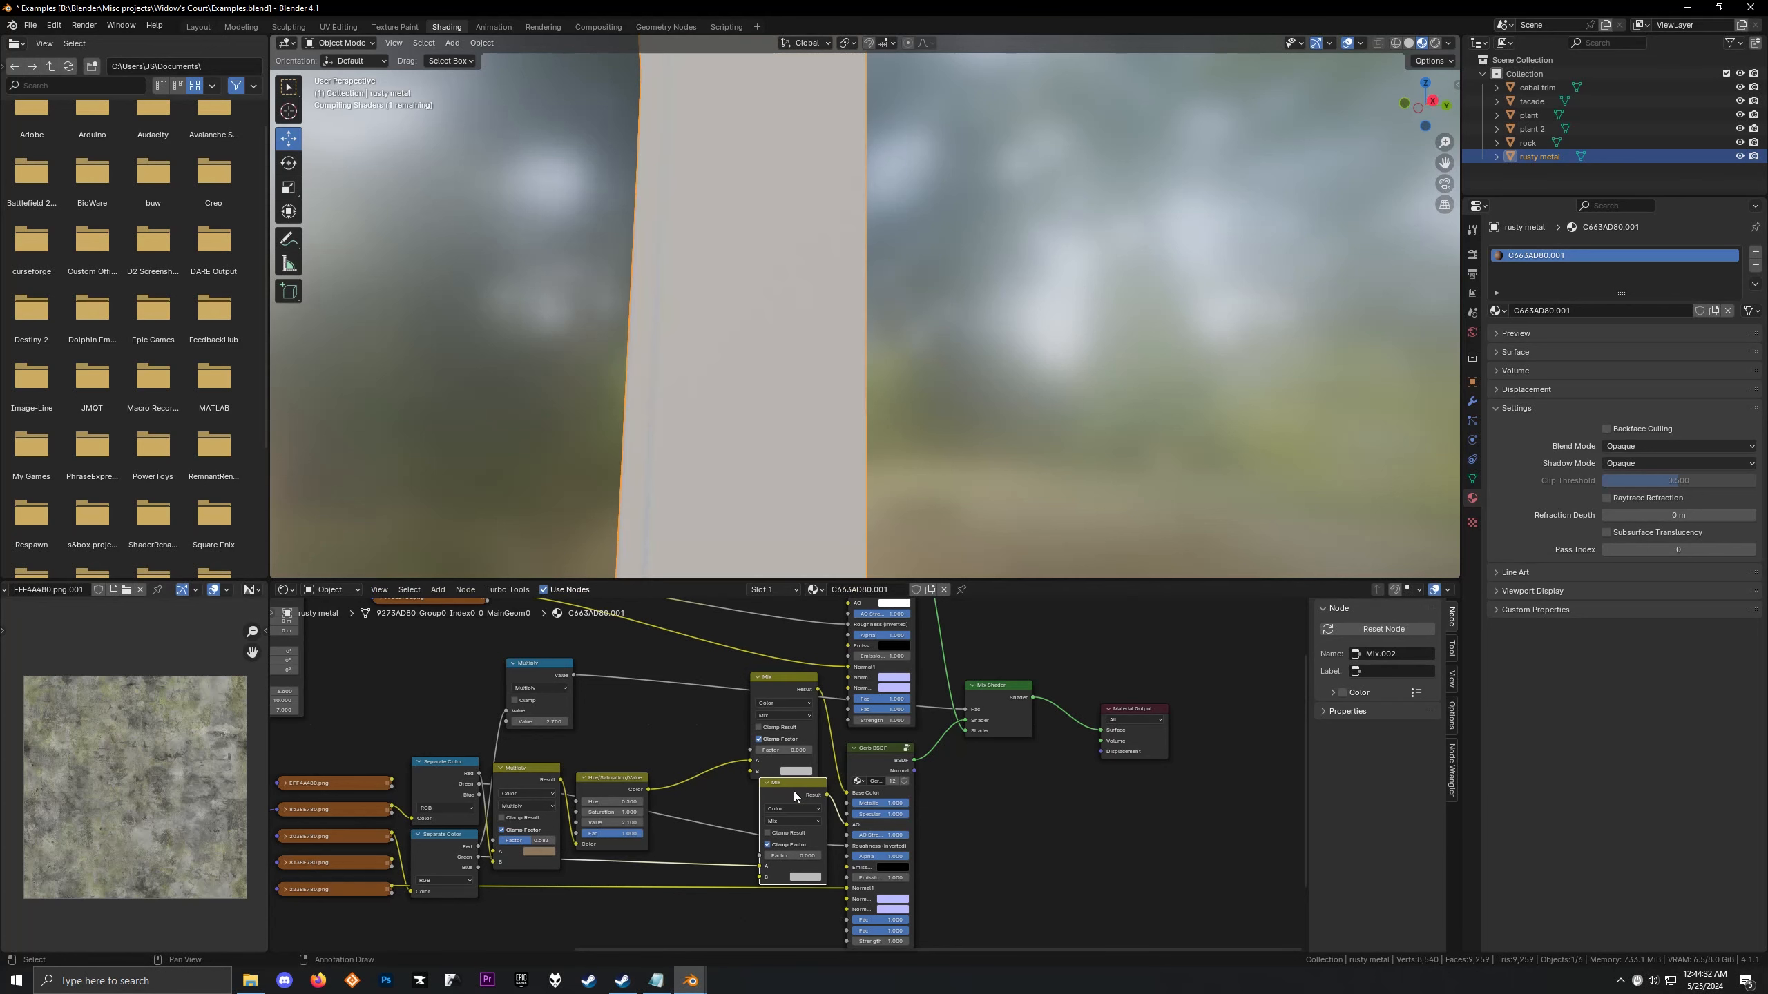
key(shift+d)
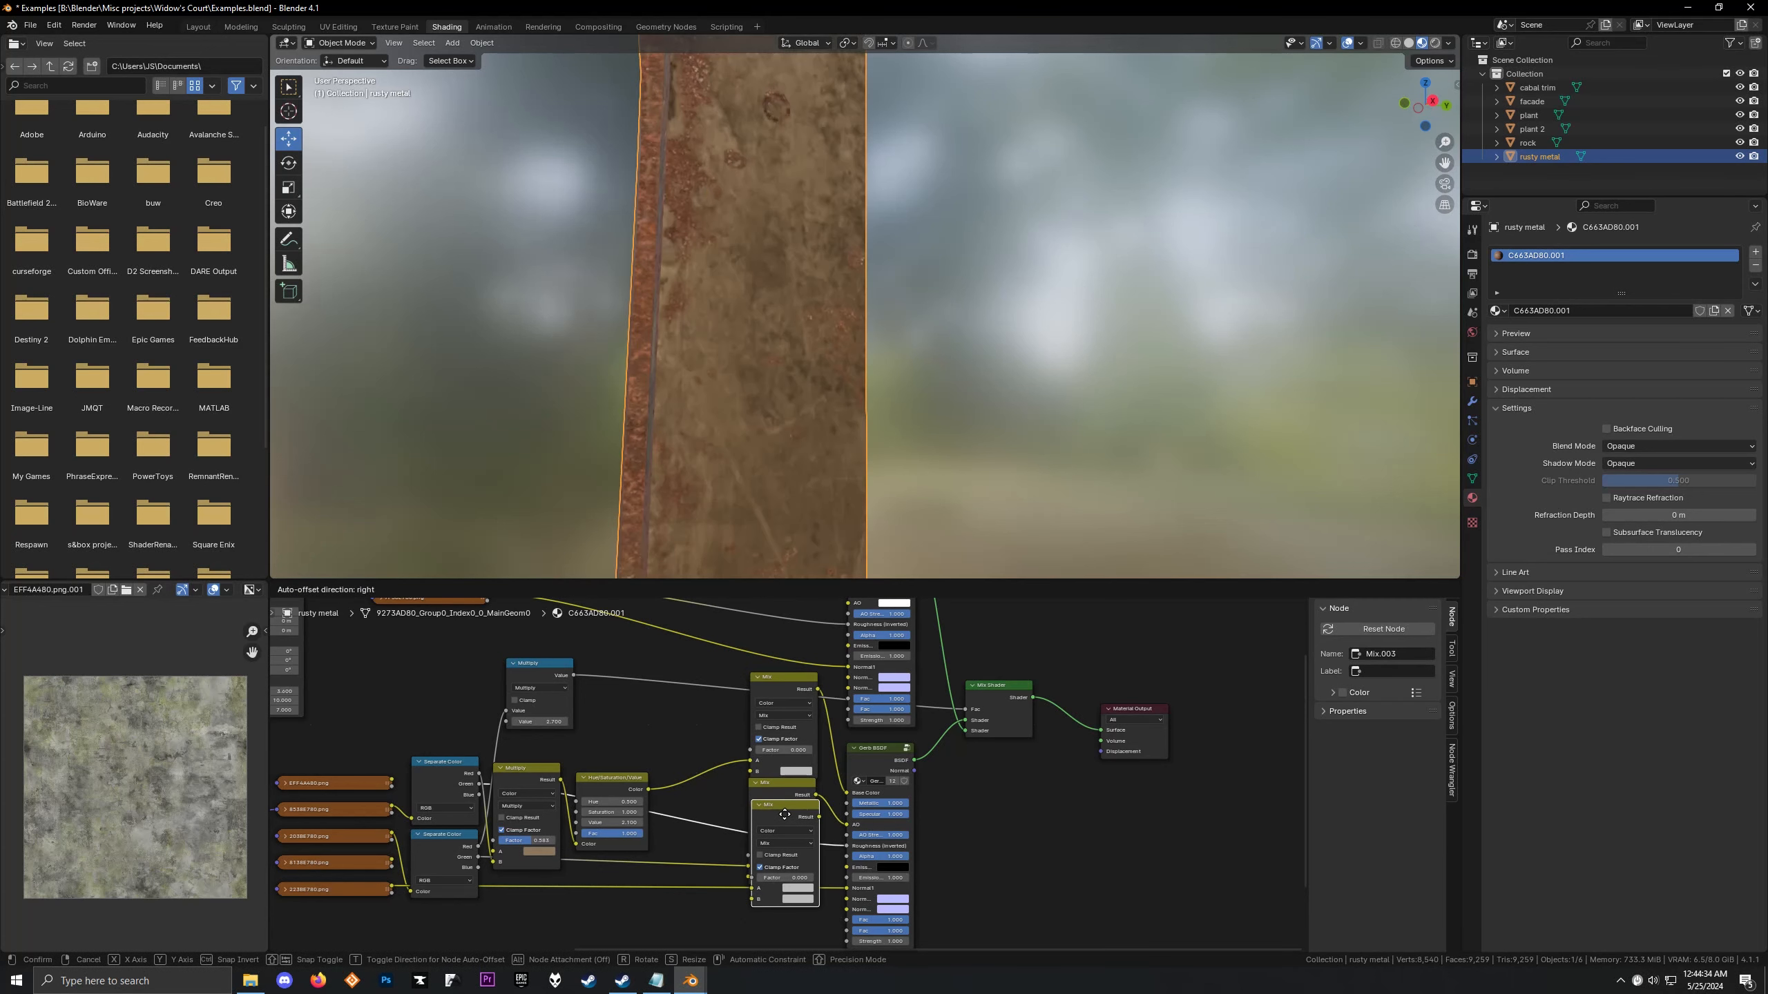
click(789, 821)
middle_drag(786, 825, 786, 723)
drag(786, 723, 777, 924)
key(shift+d)
click(790, 798)
click(777, 931)
Connect the math Multiply node's Value to the Factor input of all four color Mix nodes
scroll(609, 774, down, 2)
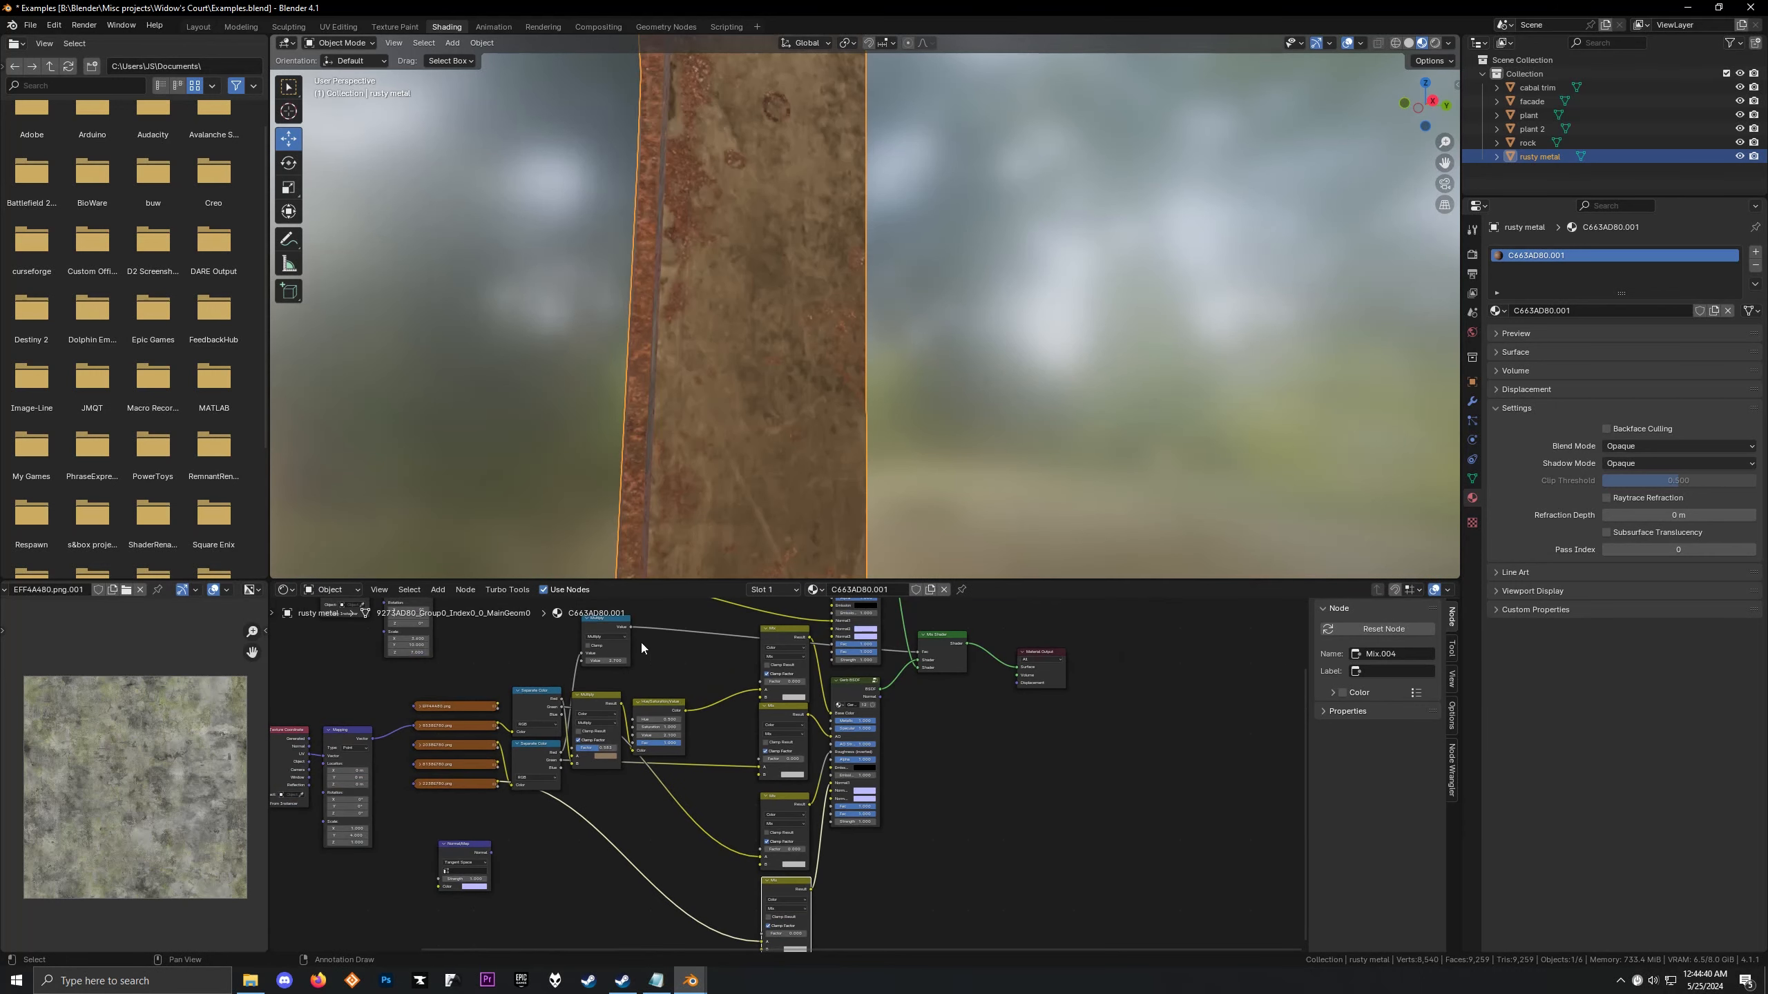
drag(754, 678, 759, 682)
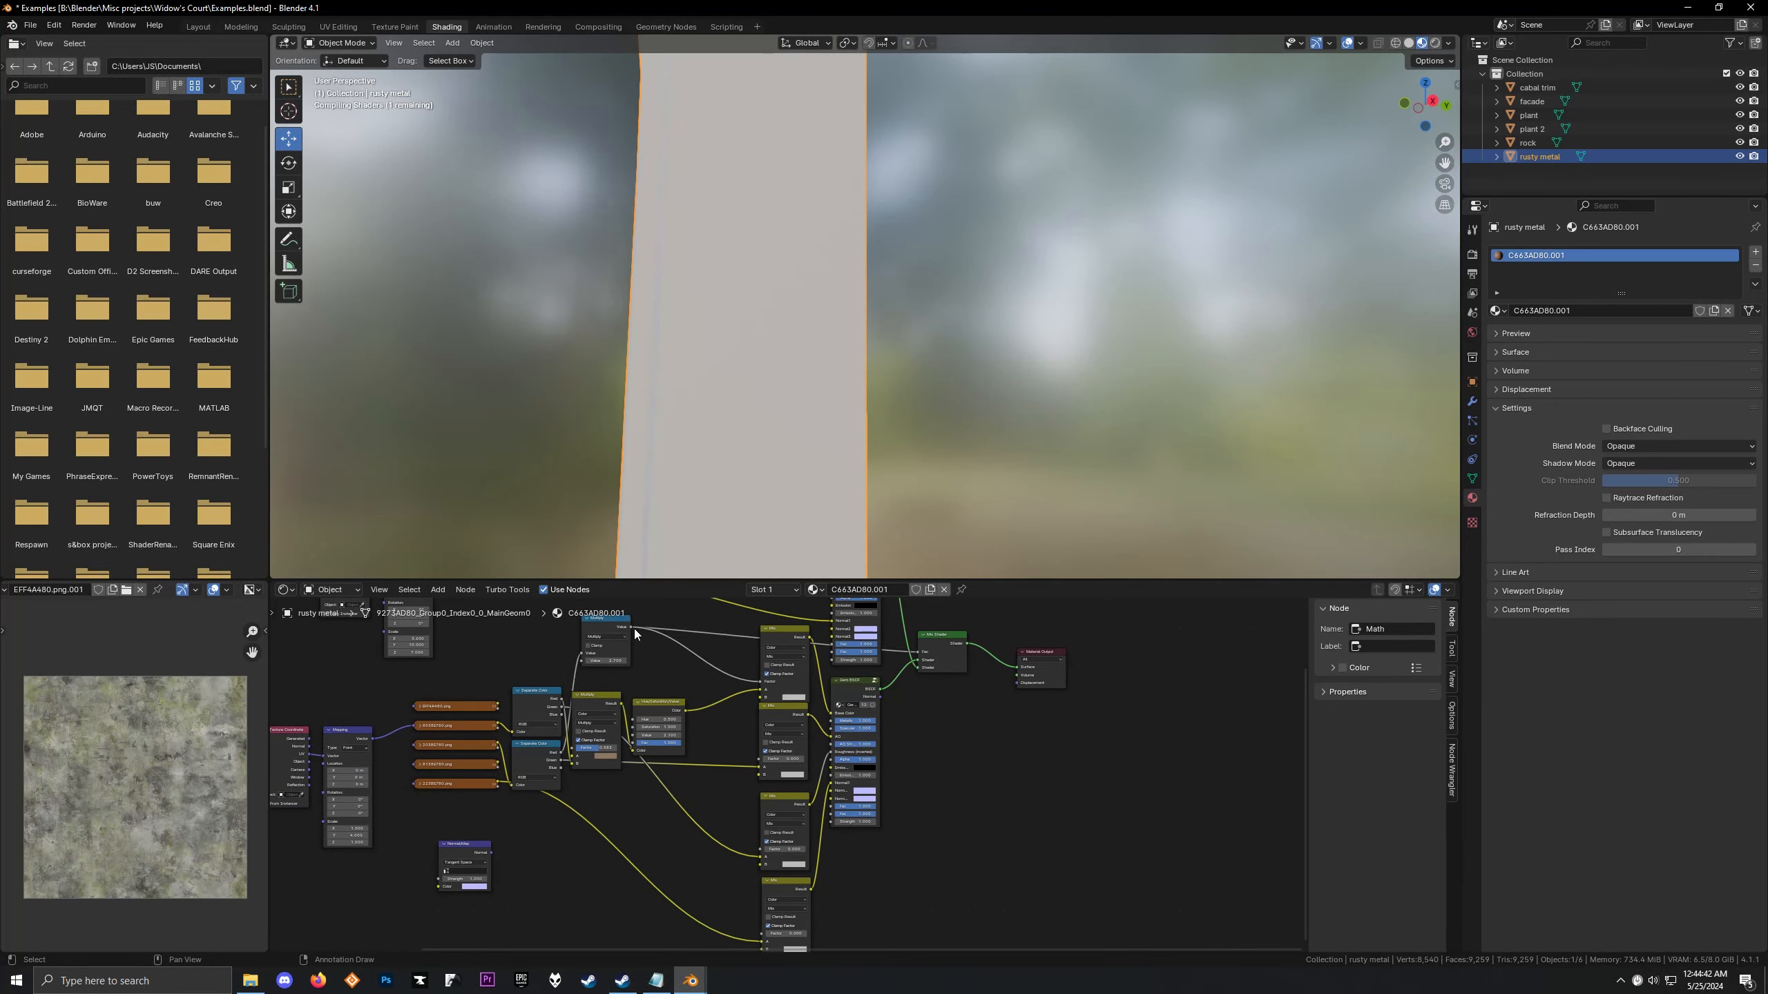
drag(631, 628, 747, 833)
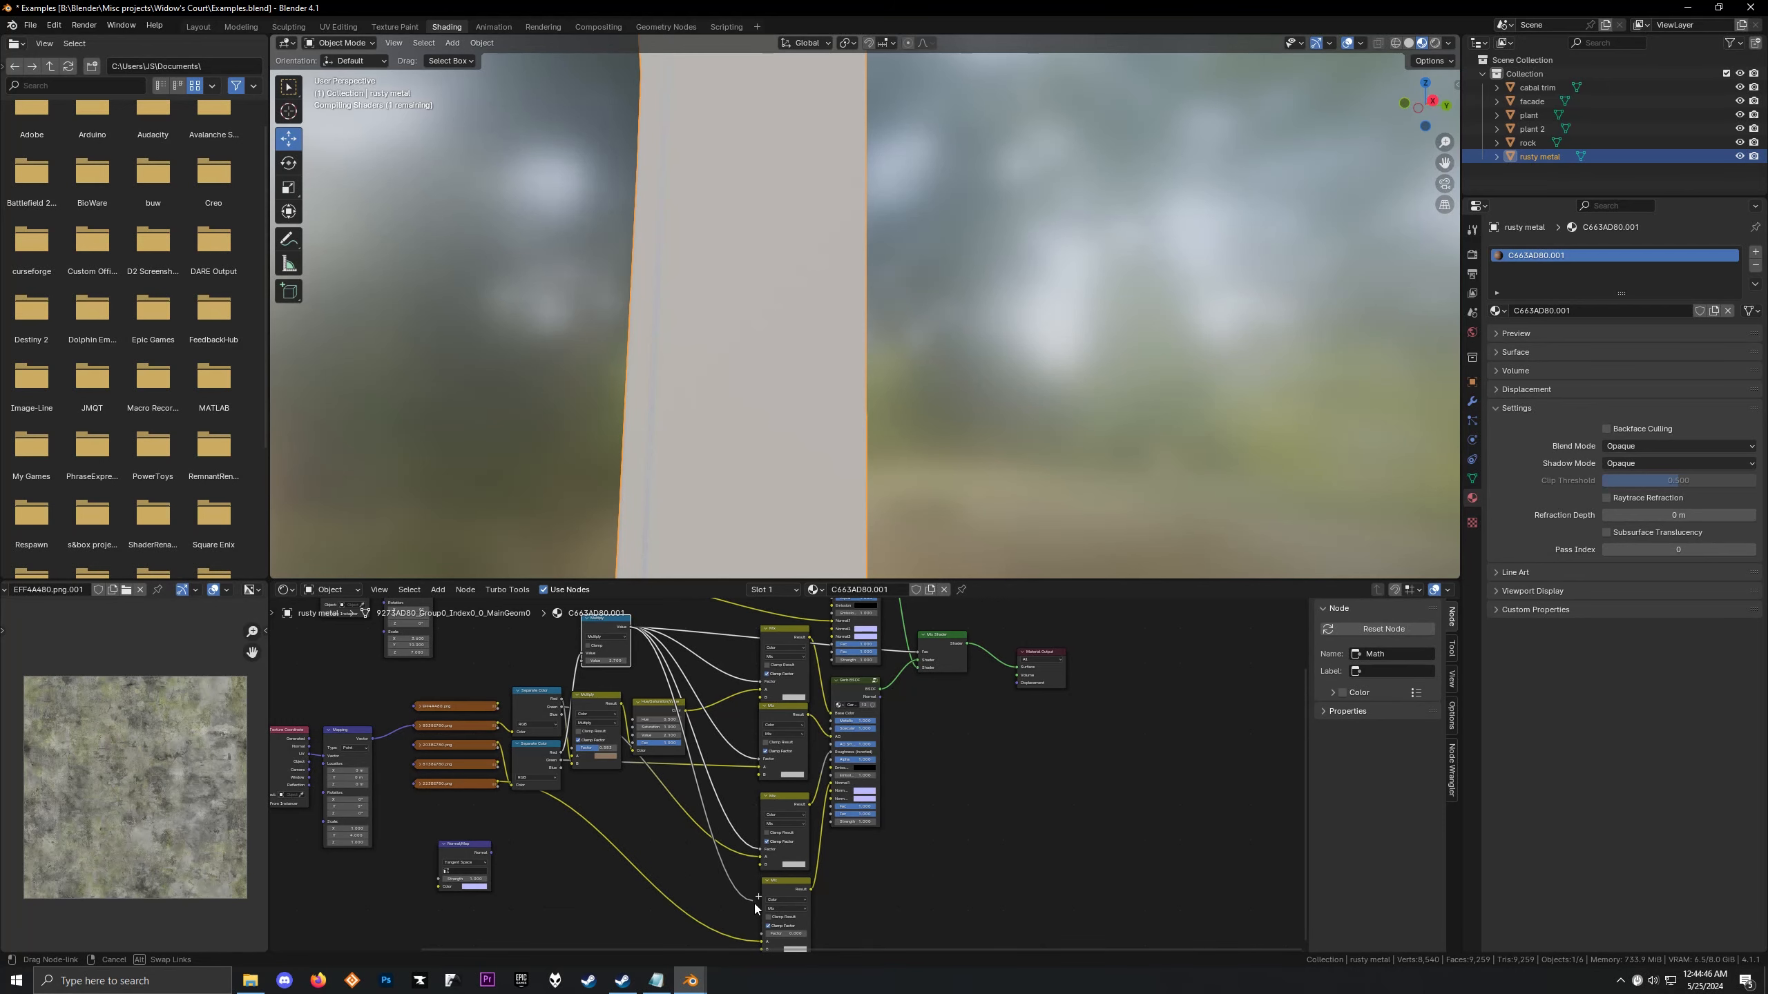
Connect the lower Gerb BSDF directly to the Material Output's Surface and delete the Mix Shader
ctrl+shift+click(867, 687)
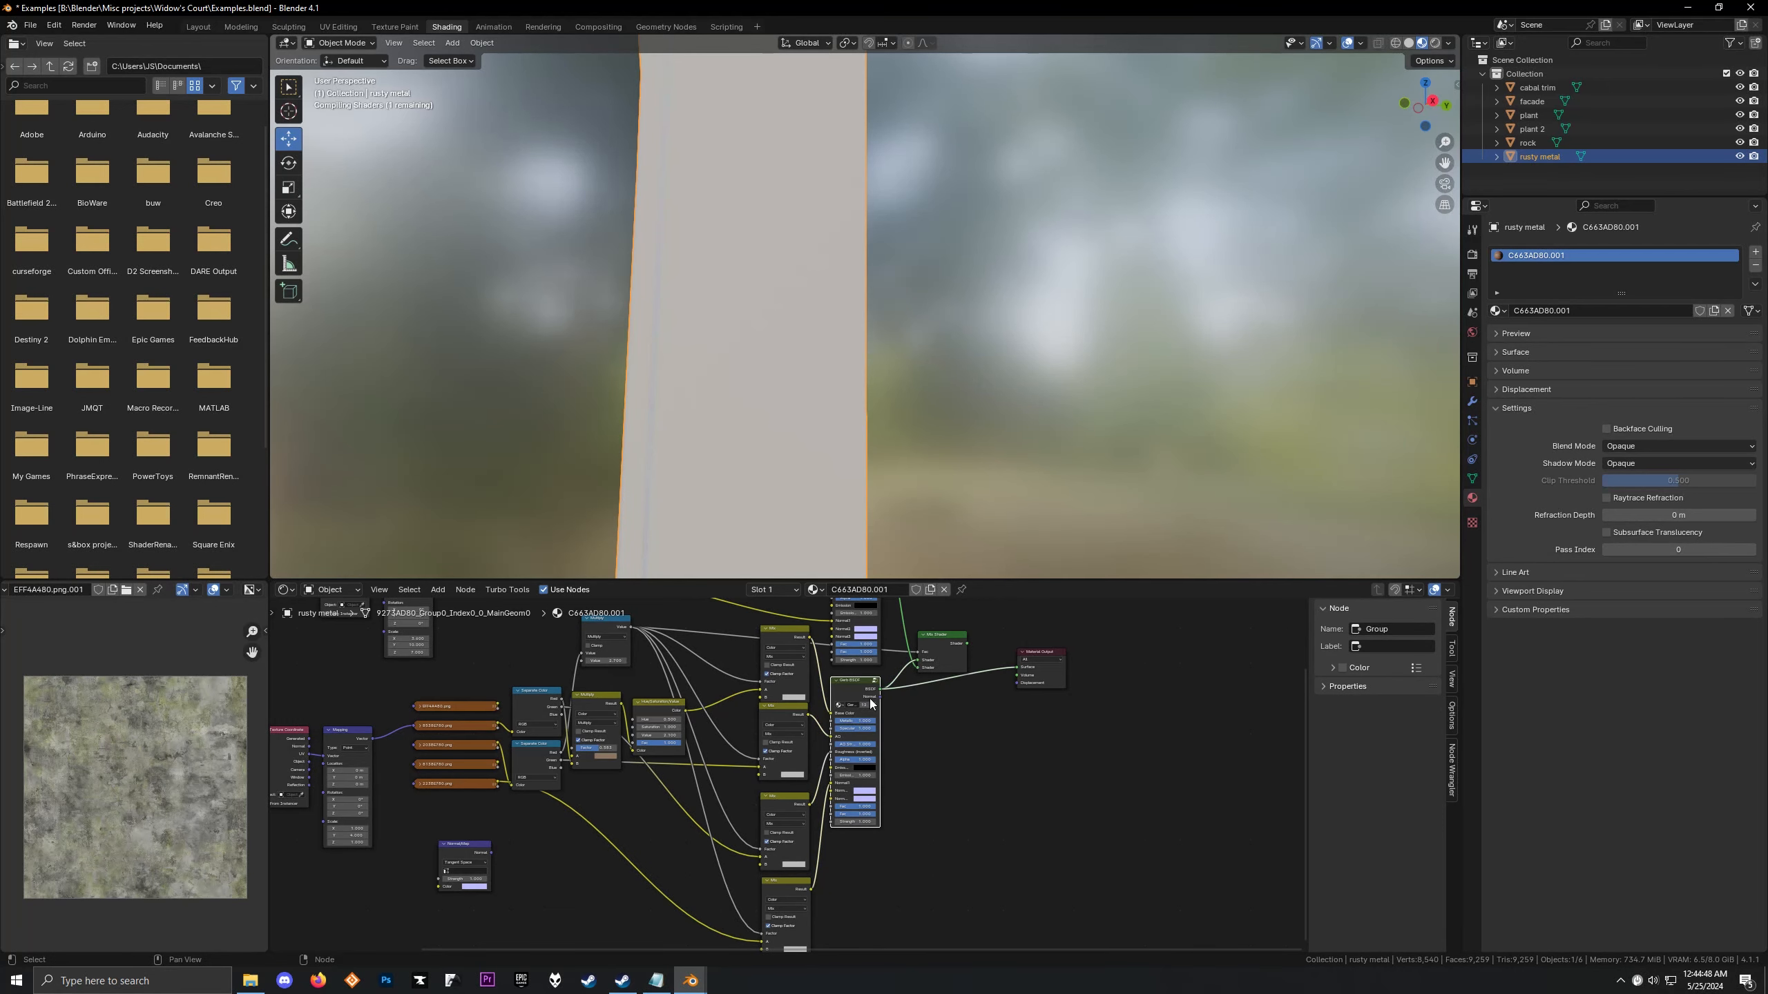
middle_drag(870, 705, 865, 827)
click(934, 763)
key(x)
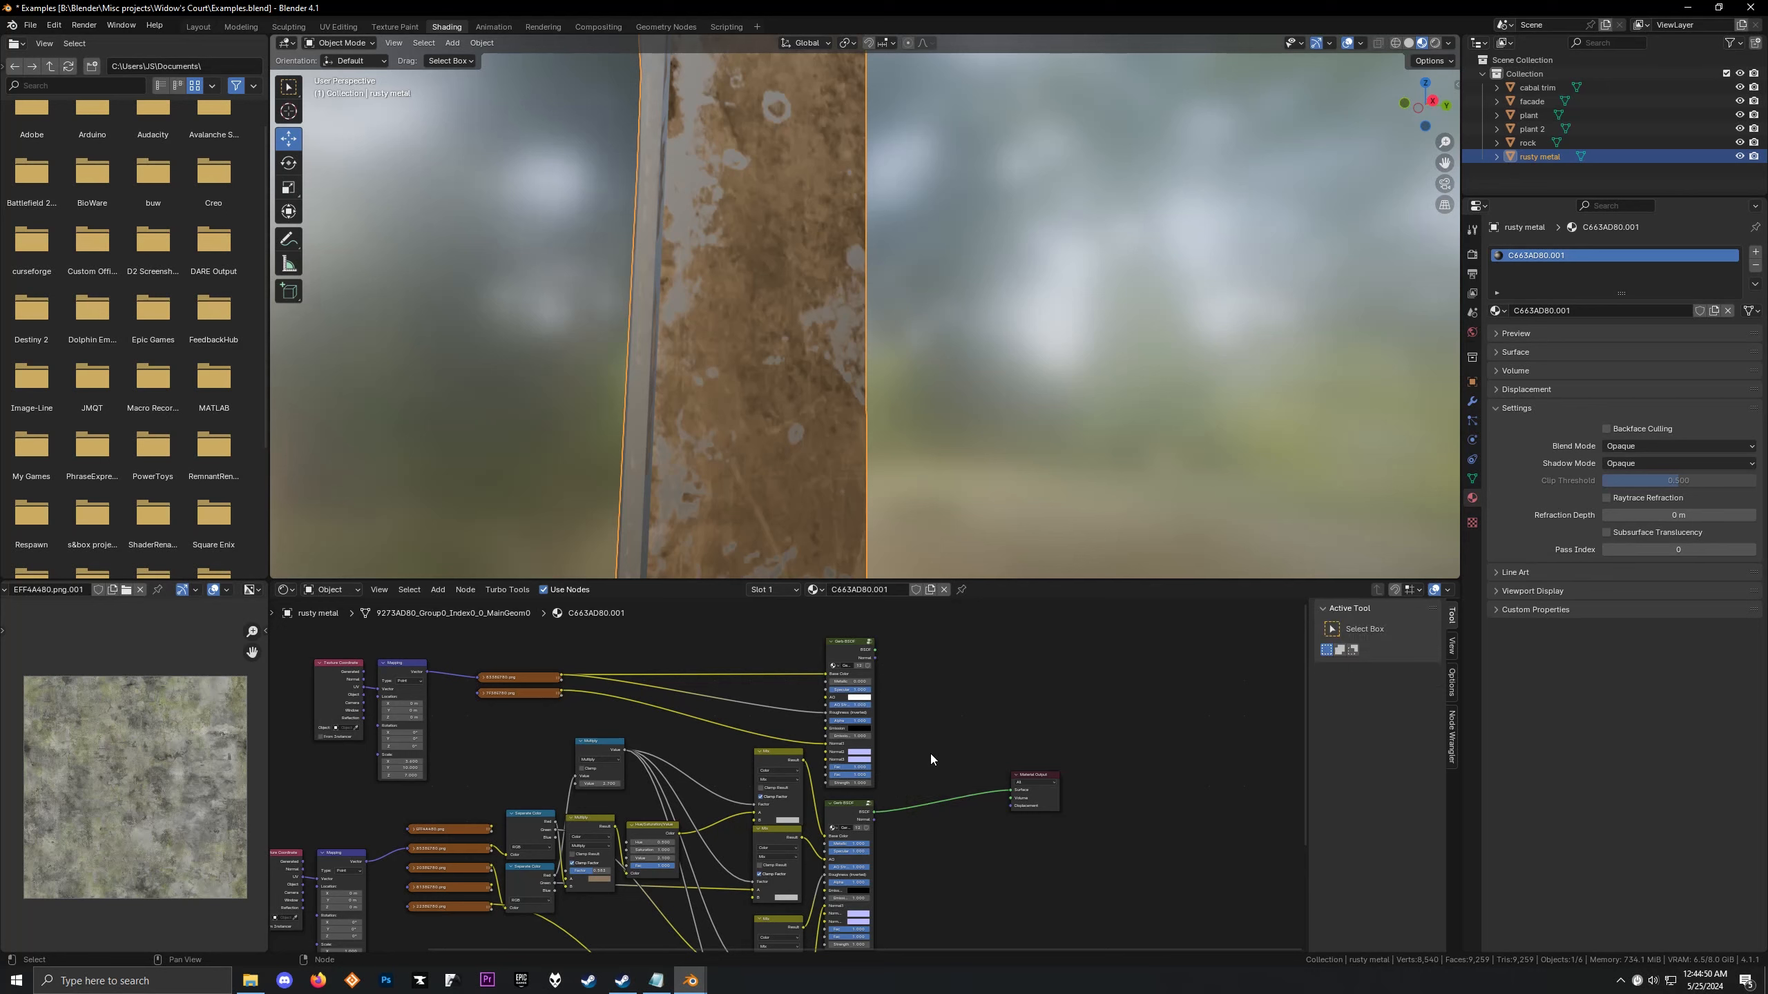
Reroute the rust texture links from the upper Gerb BSDF into the matching Mix nodes and set the second Mix node's B color to white
click(839, 652)
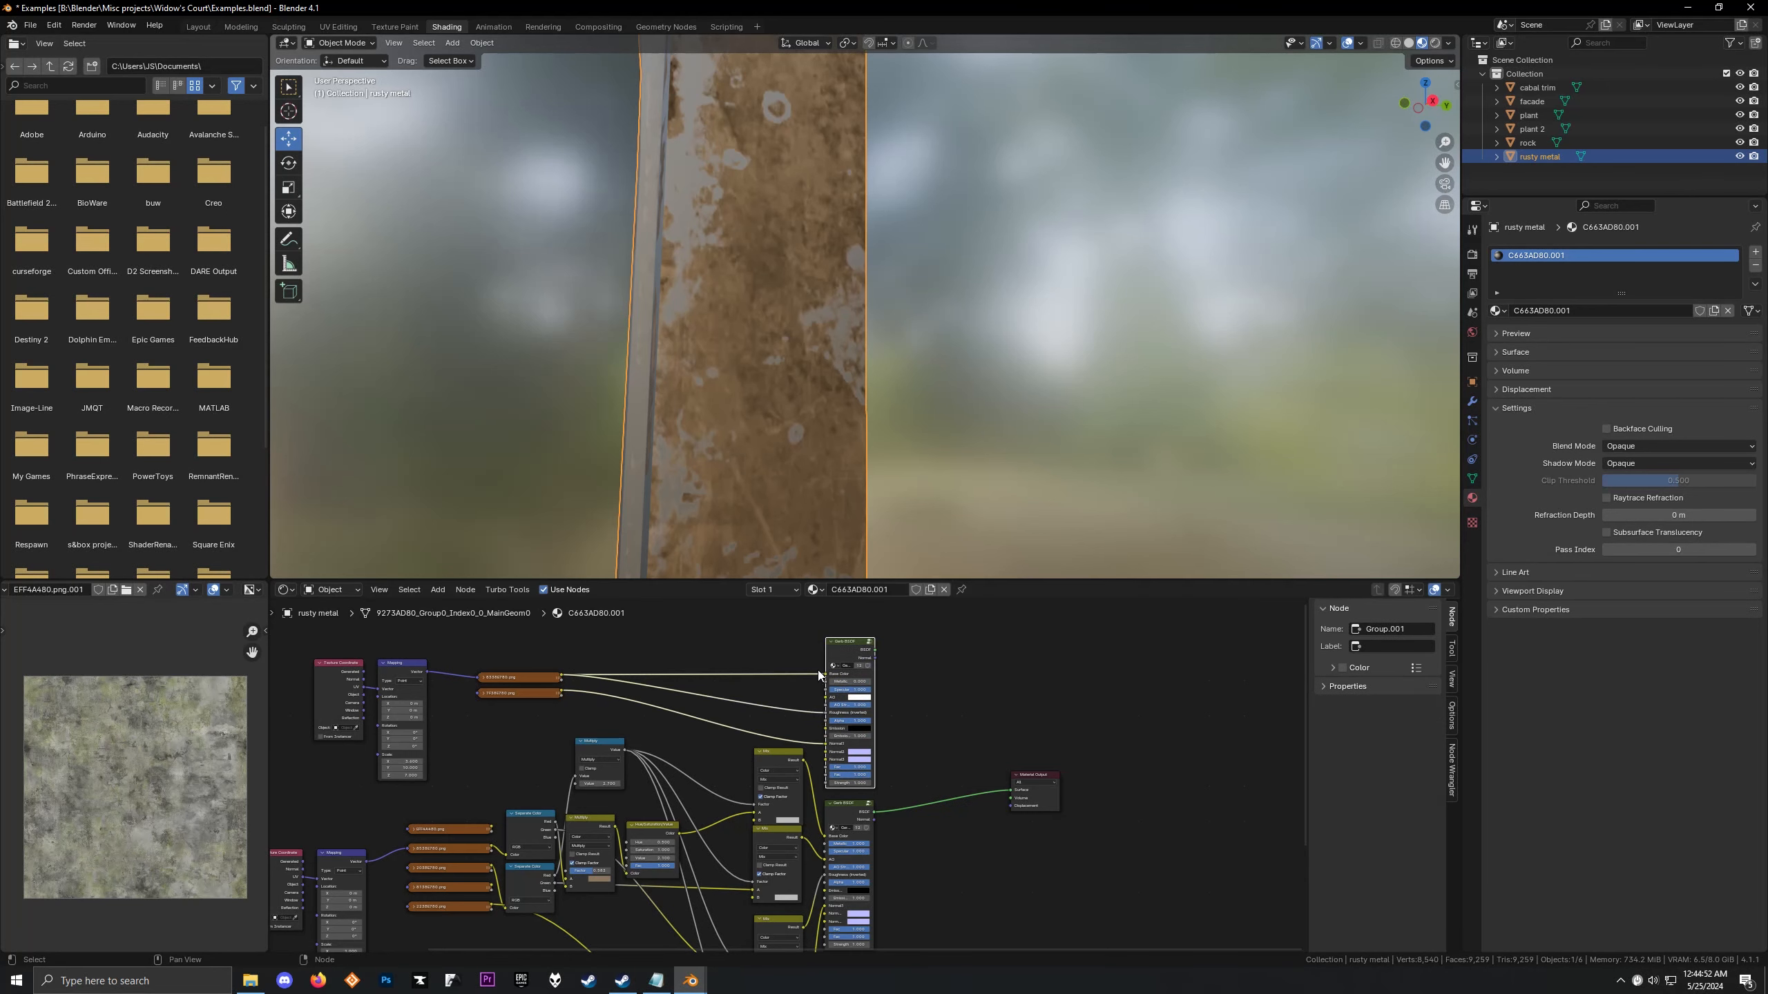
drag(755, 825, 758, 822)
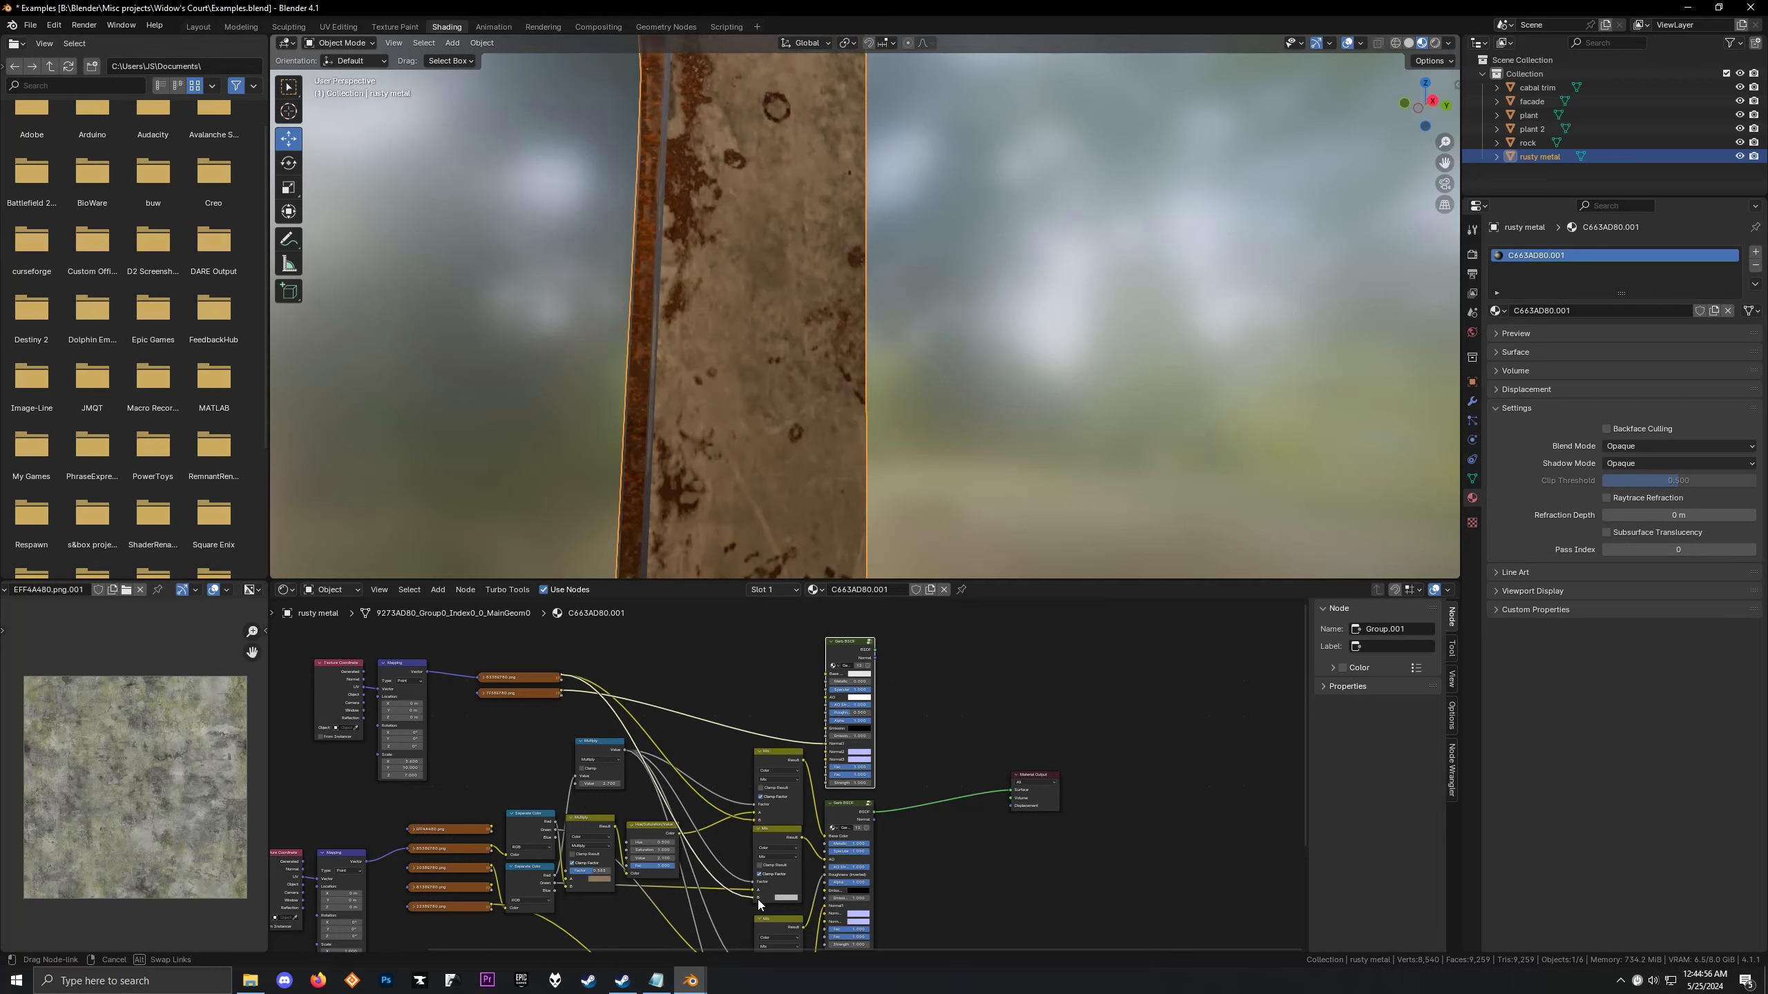
mouse_move(758, 908)
mouse_down()
mouse_move(754, 928)
mouse_move(821, 651)
mouse_move(749, 947)
mouse_move(754, 896)
mouse_up()
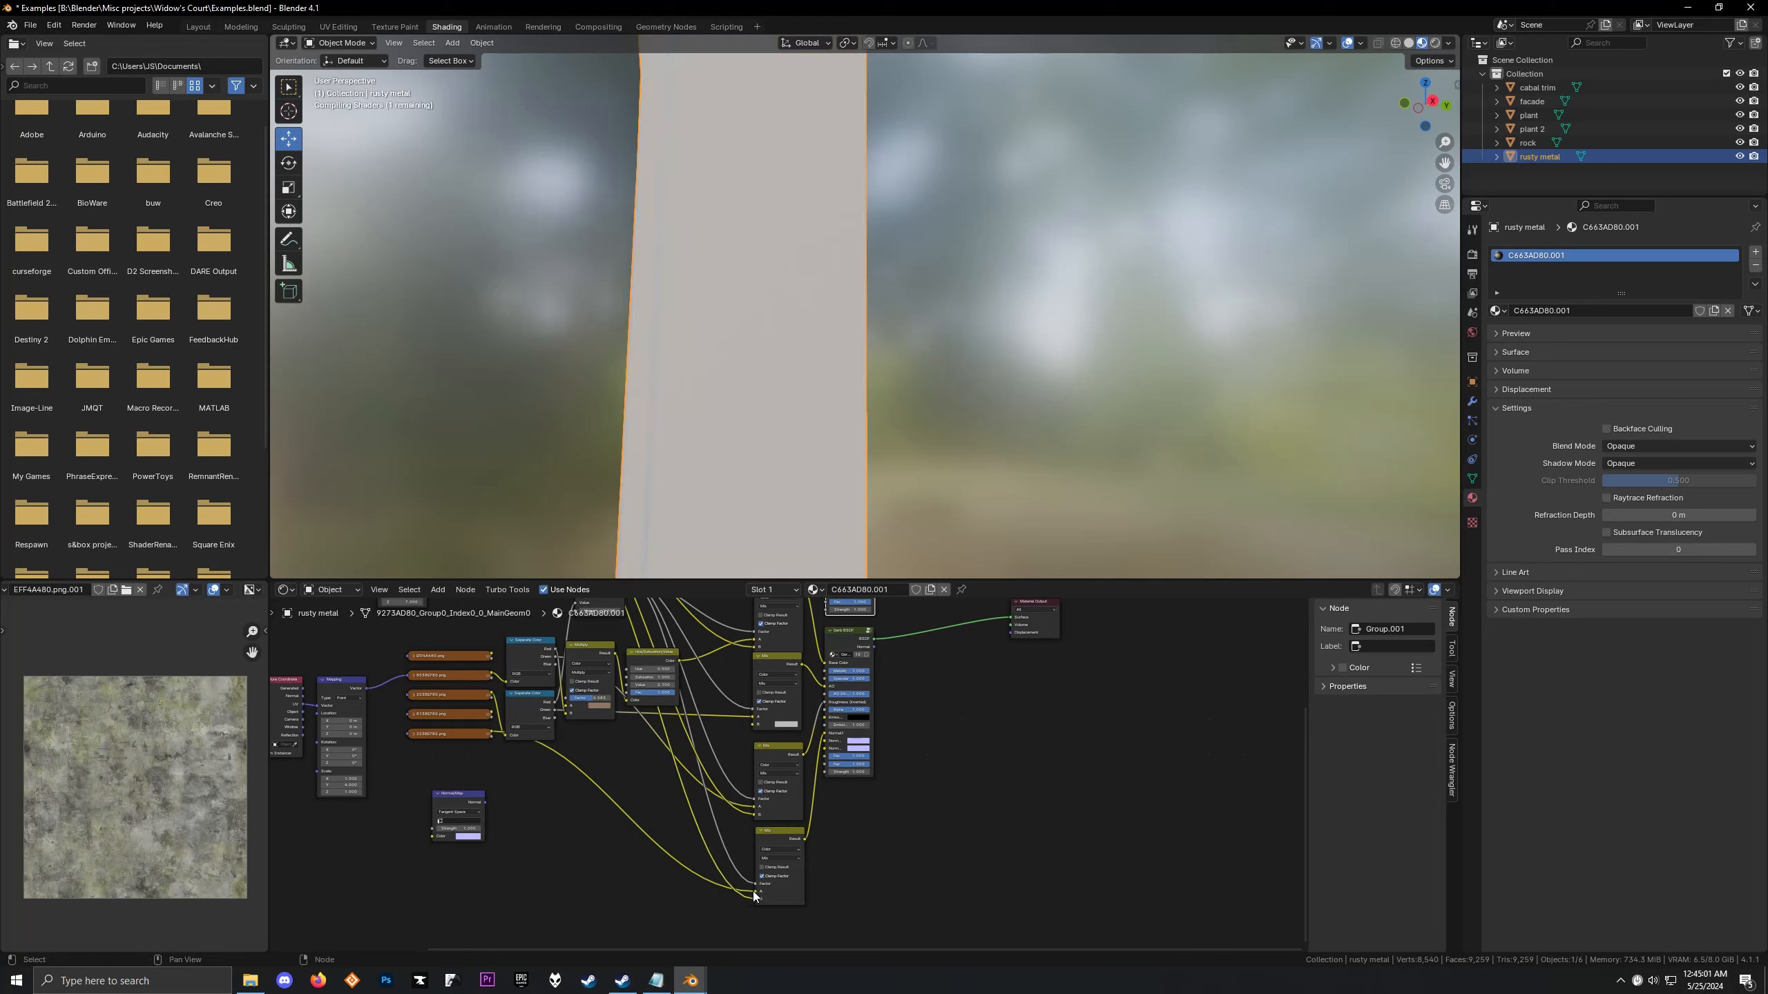
click(786, 725)
drag(846, 632, 846, 616)
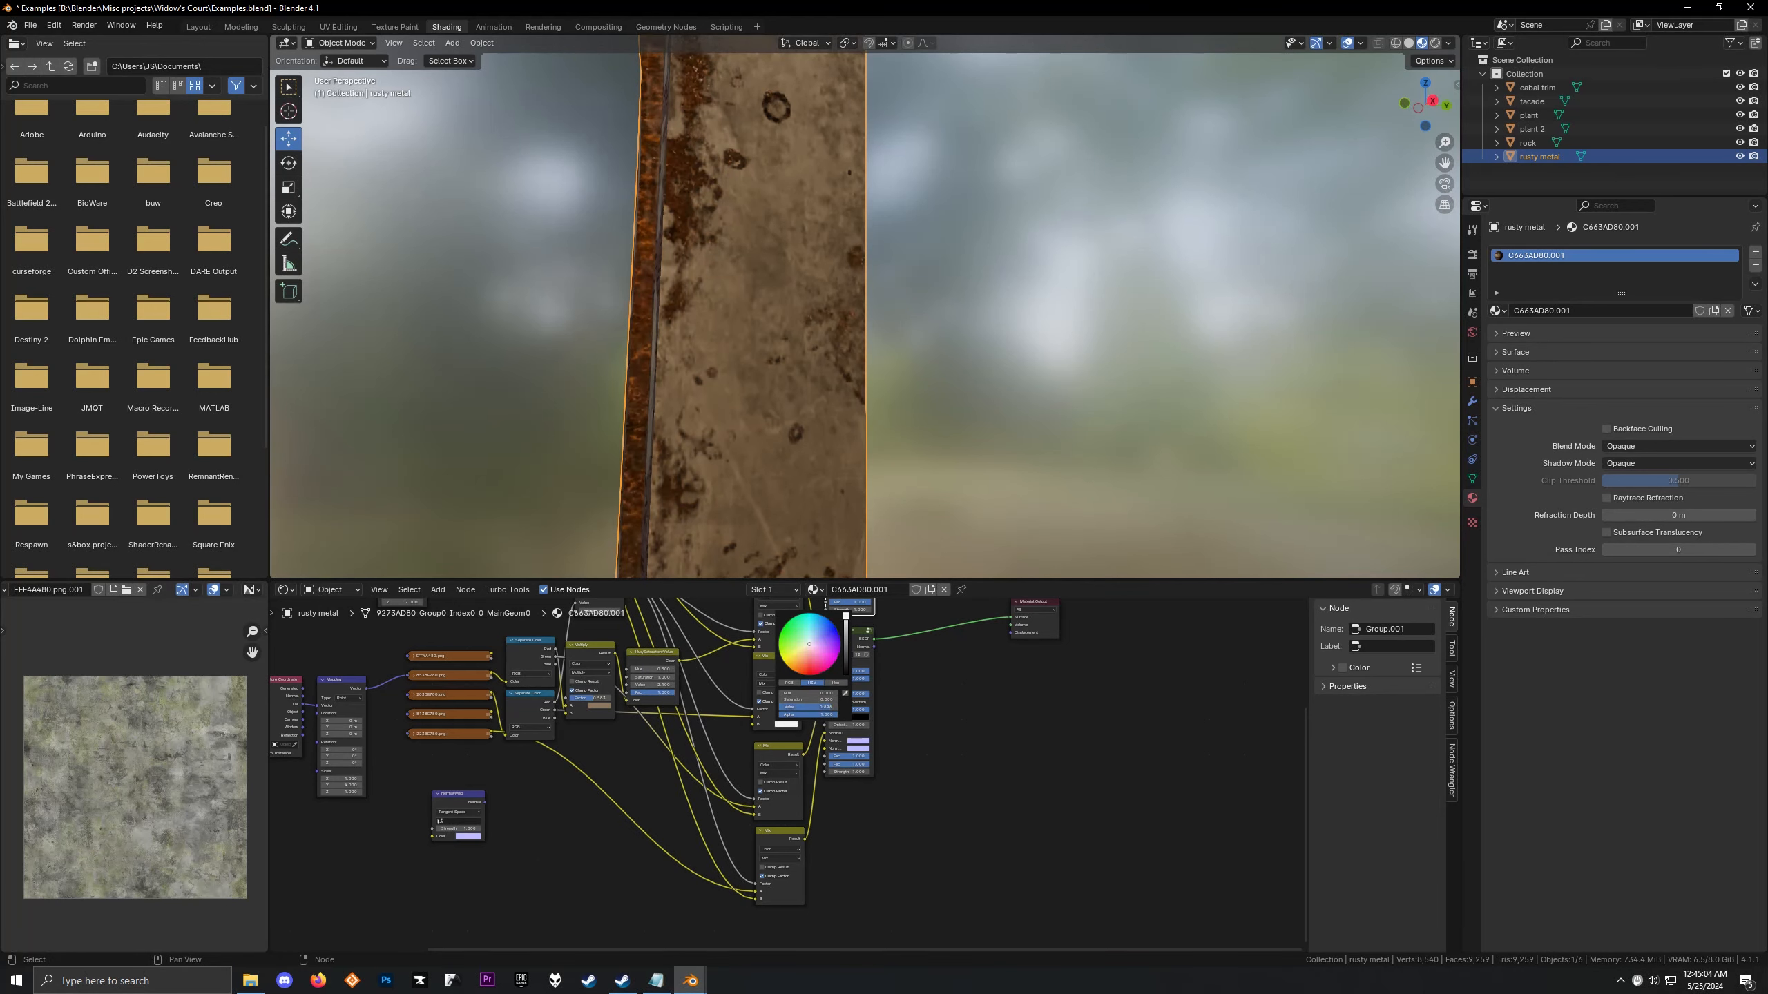
Add a float Mix node beside the math Multiply node, above the color Mix nodes
middle_drag(616, 388, 799, 392)
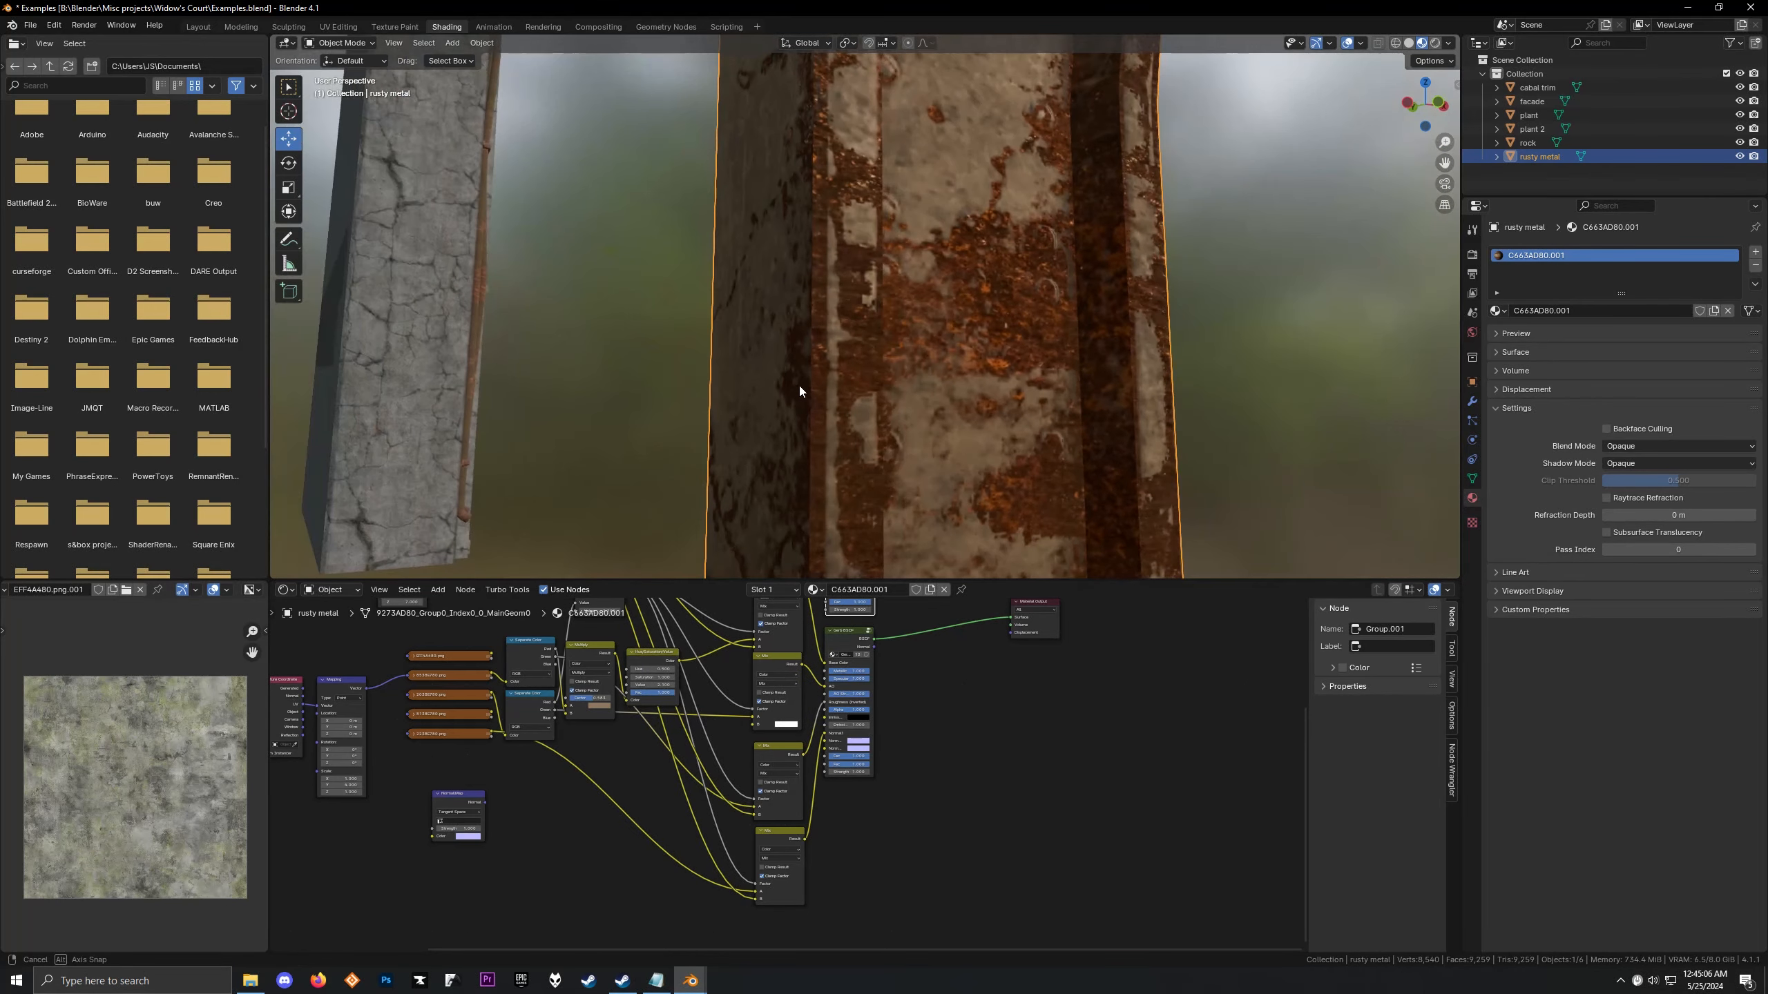
scroll(800, 725, up, 5)
scroll(777, 790, up, 5)
middle_drag(802, 690, 850, 822)
scroll(860, 749, down, 5)
key(shift+a)
mouse_move(998, 801)
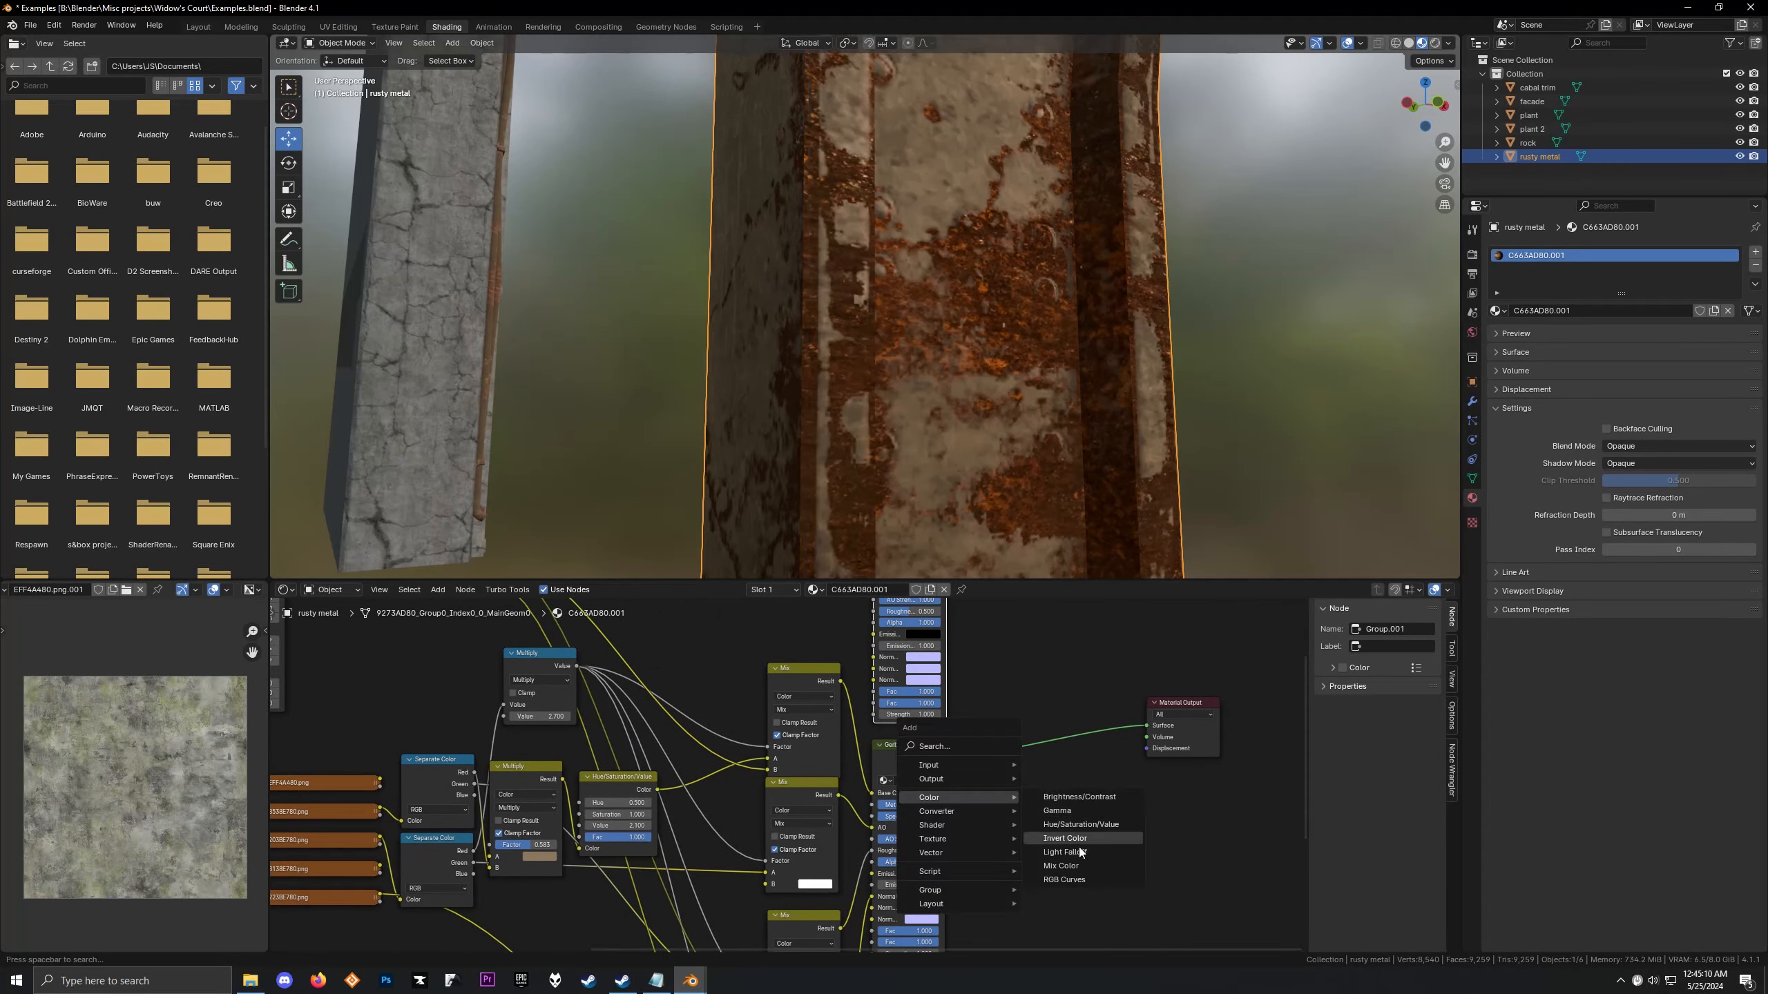
key(shift+a)
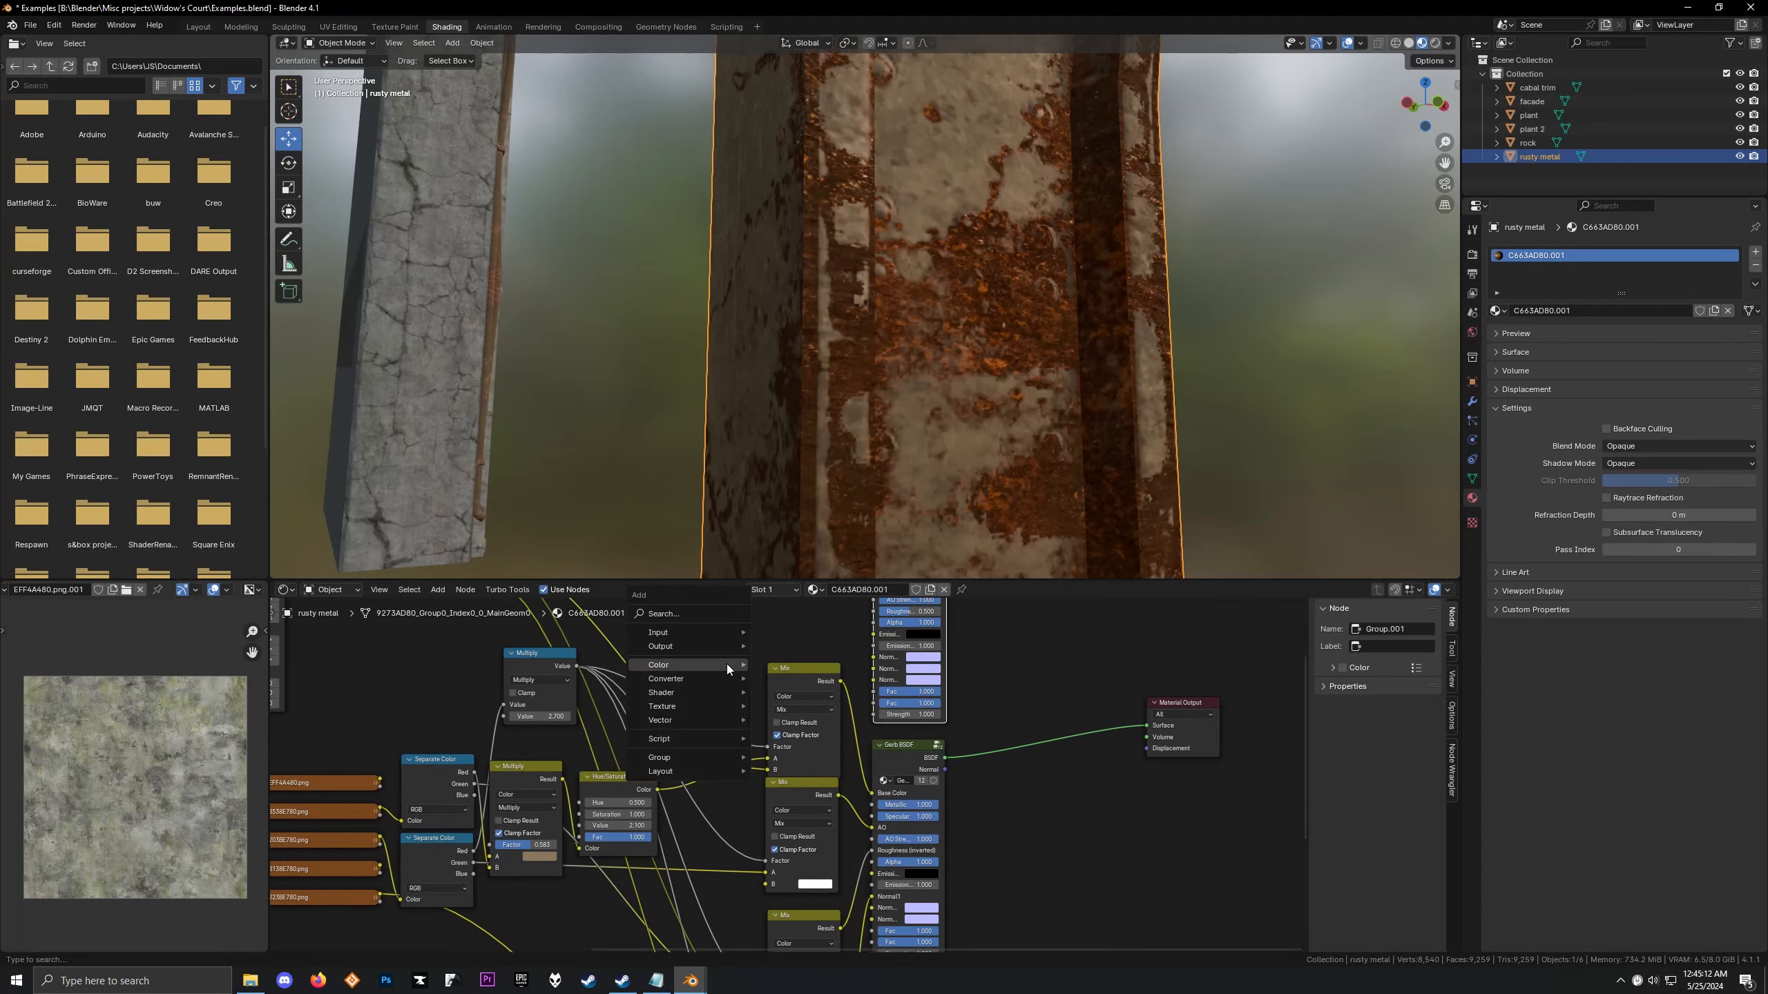
click(691, 612)
text(m)
click(747, 652)
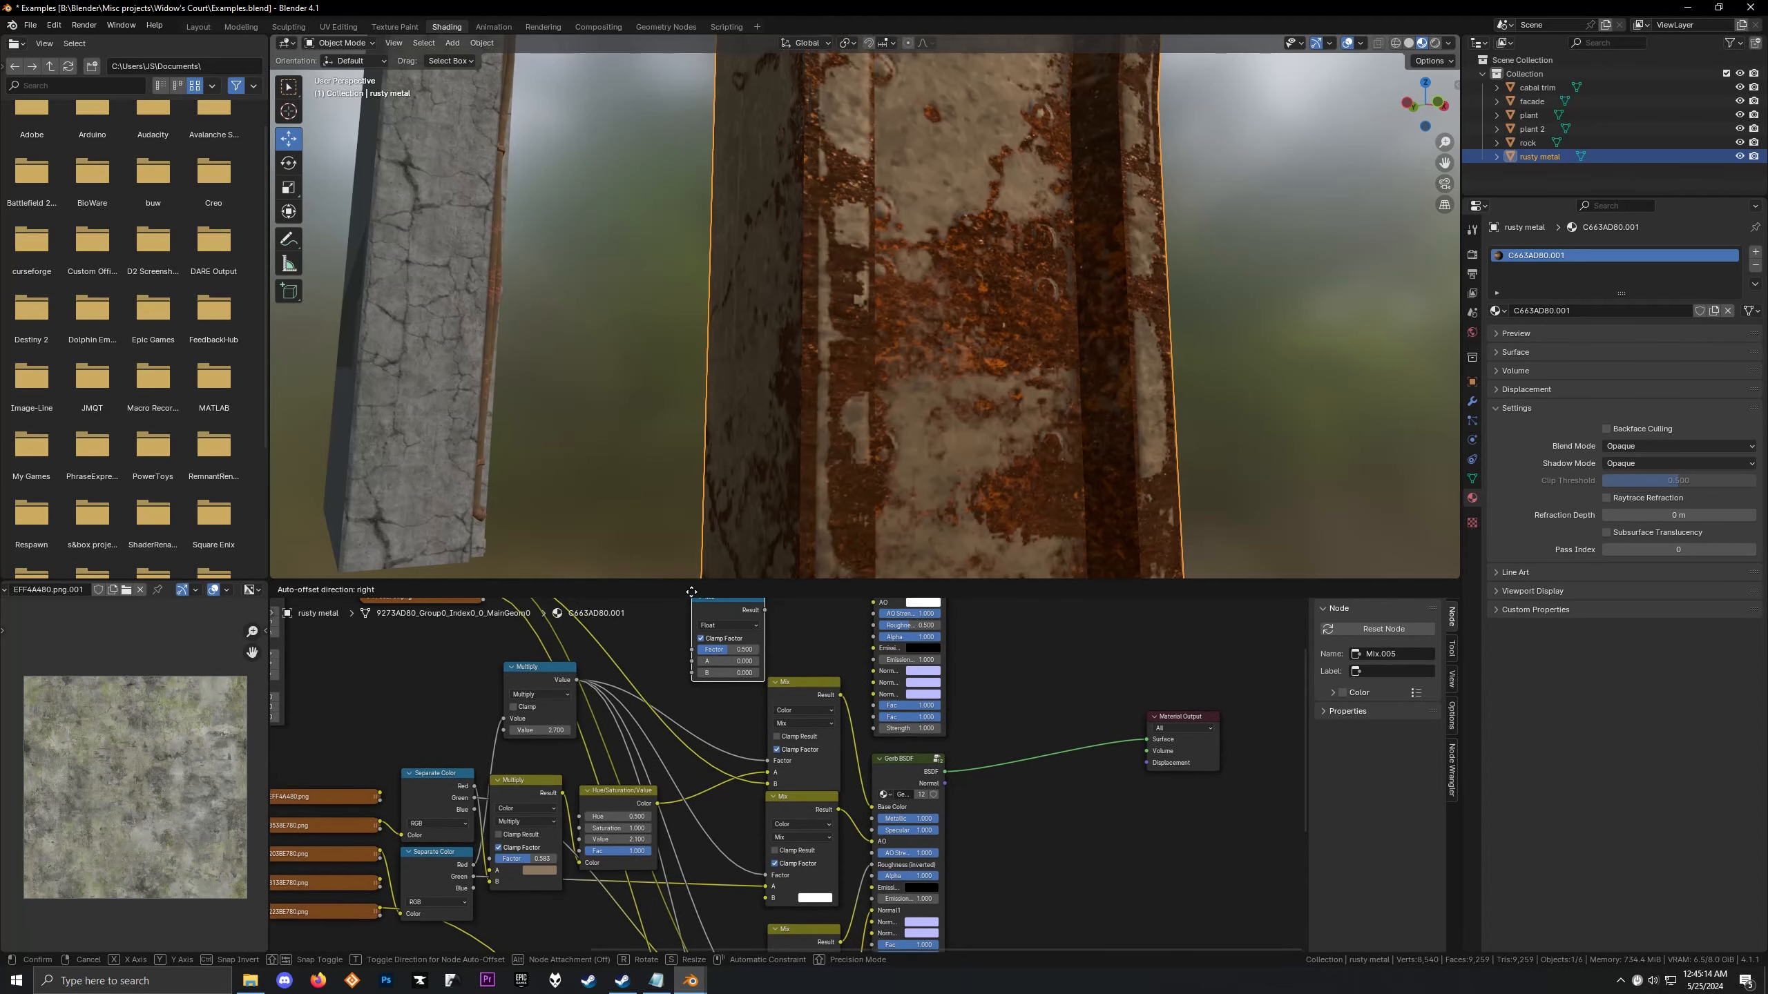
click(748, 651)
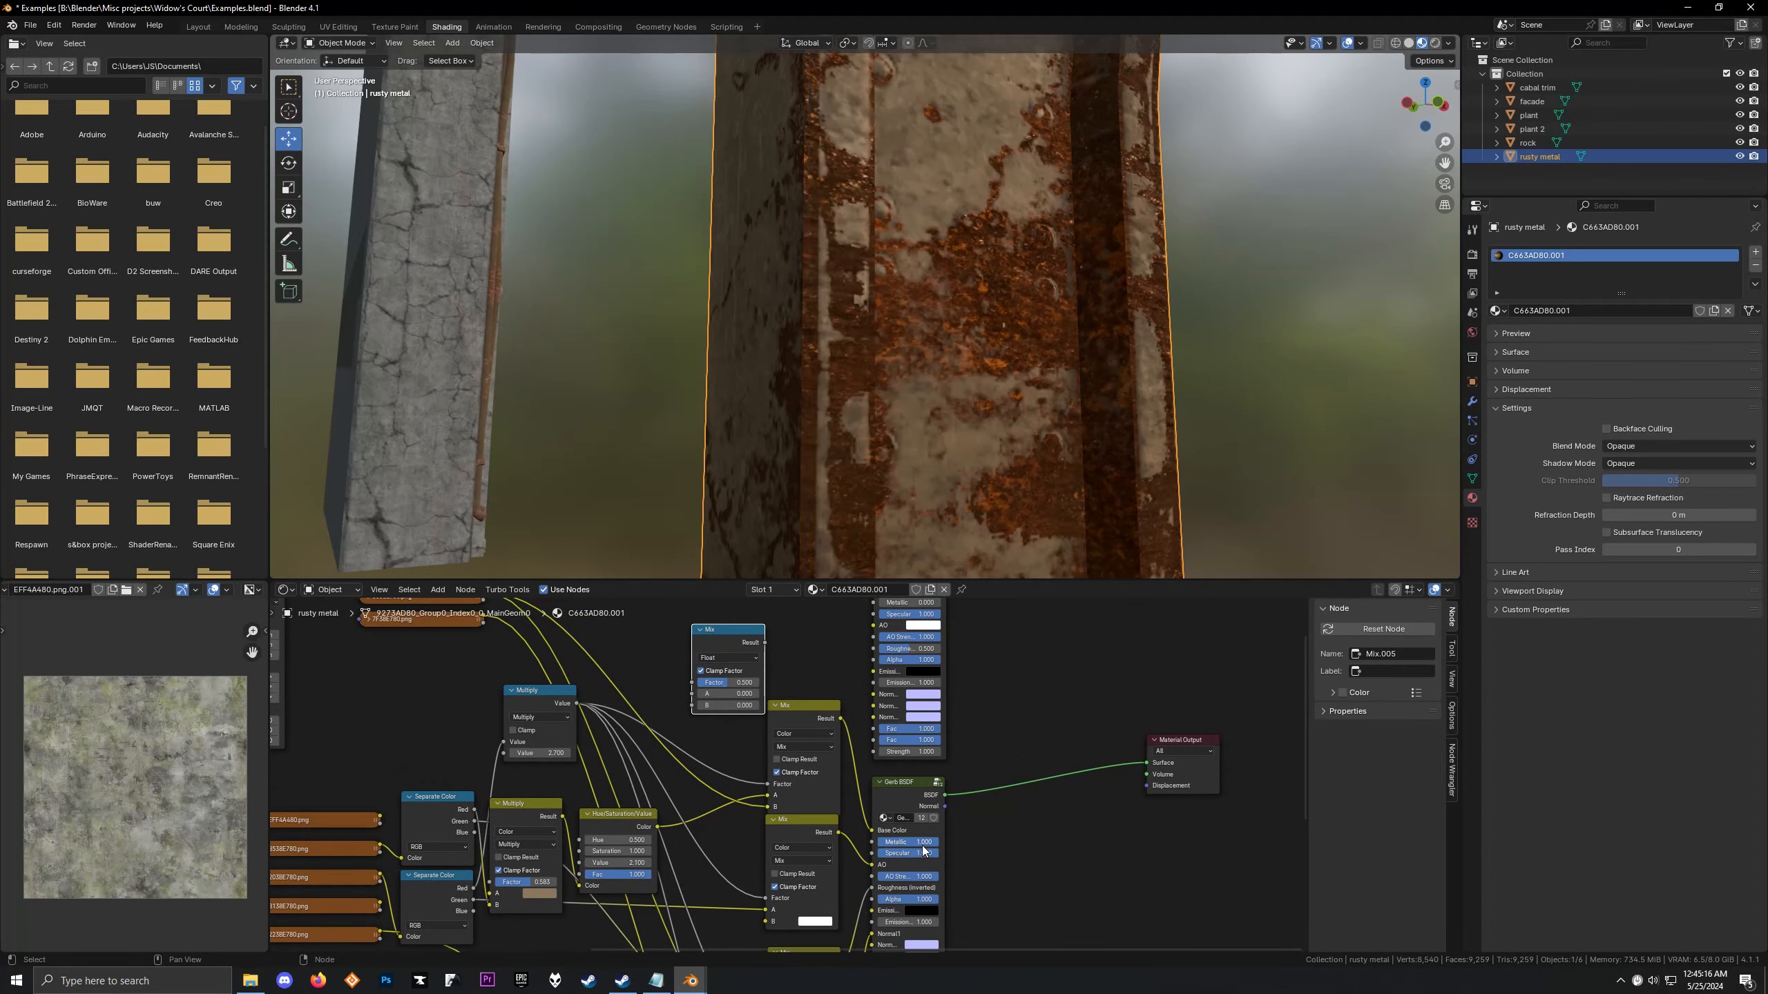
Set the float Mix node's A to 1.000, drive its Factor with the Multiply value, and connect its Result to the lower Gerb BSDF's Metallic
mouse_move(922, 845)
mouse_down()
mouse_move(862, 845)
mouse_move(925, 845)
mouse_up()
drag(577, 703, 662, 686)
drag(765, 642, 783, 672)
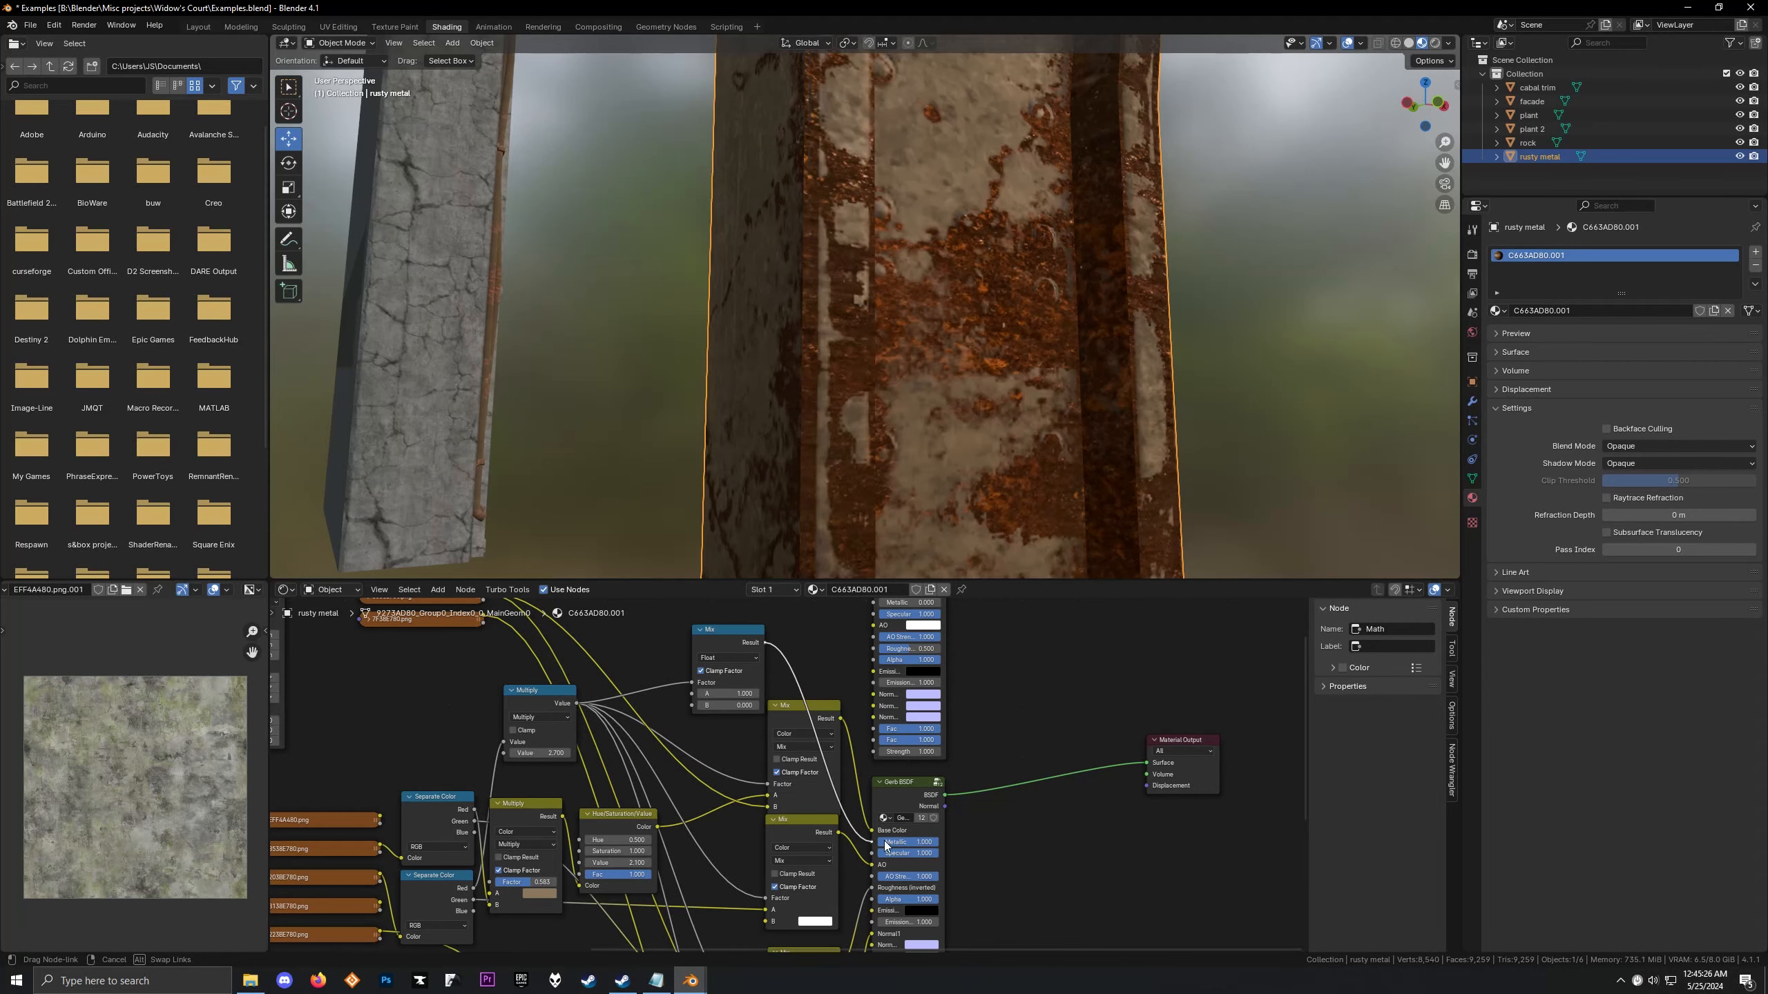
drag(886, 846, 875, 842)
Try raising the math Multiply node's value to about 147.1 to test the rust coverage on the beam
middle_drag(837, 404, 897, 324)
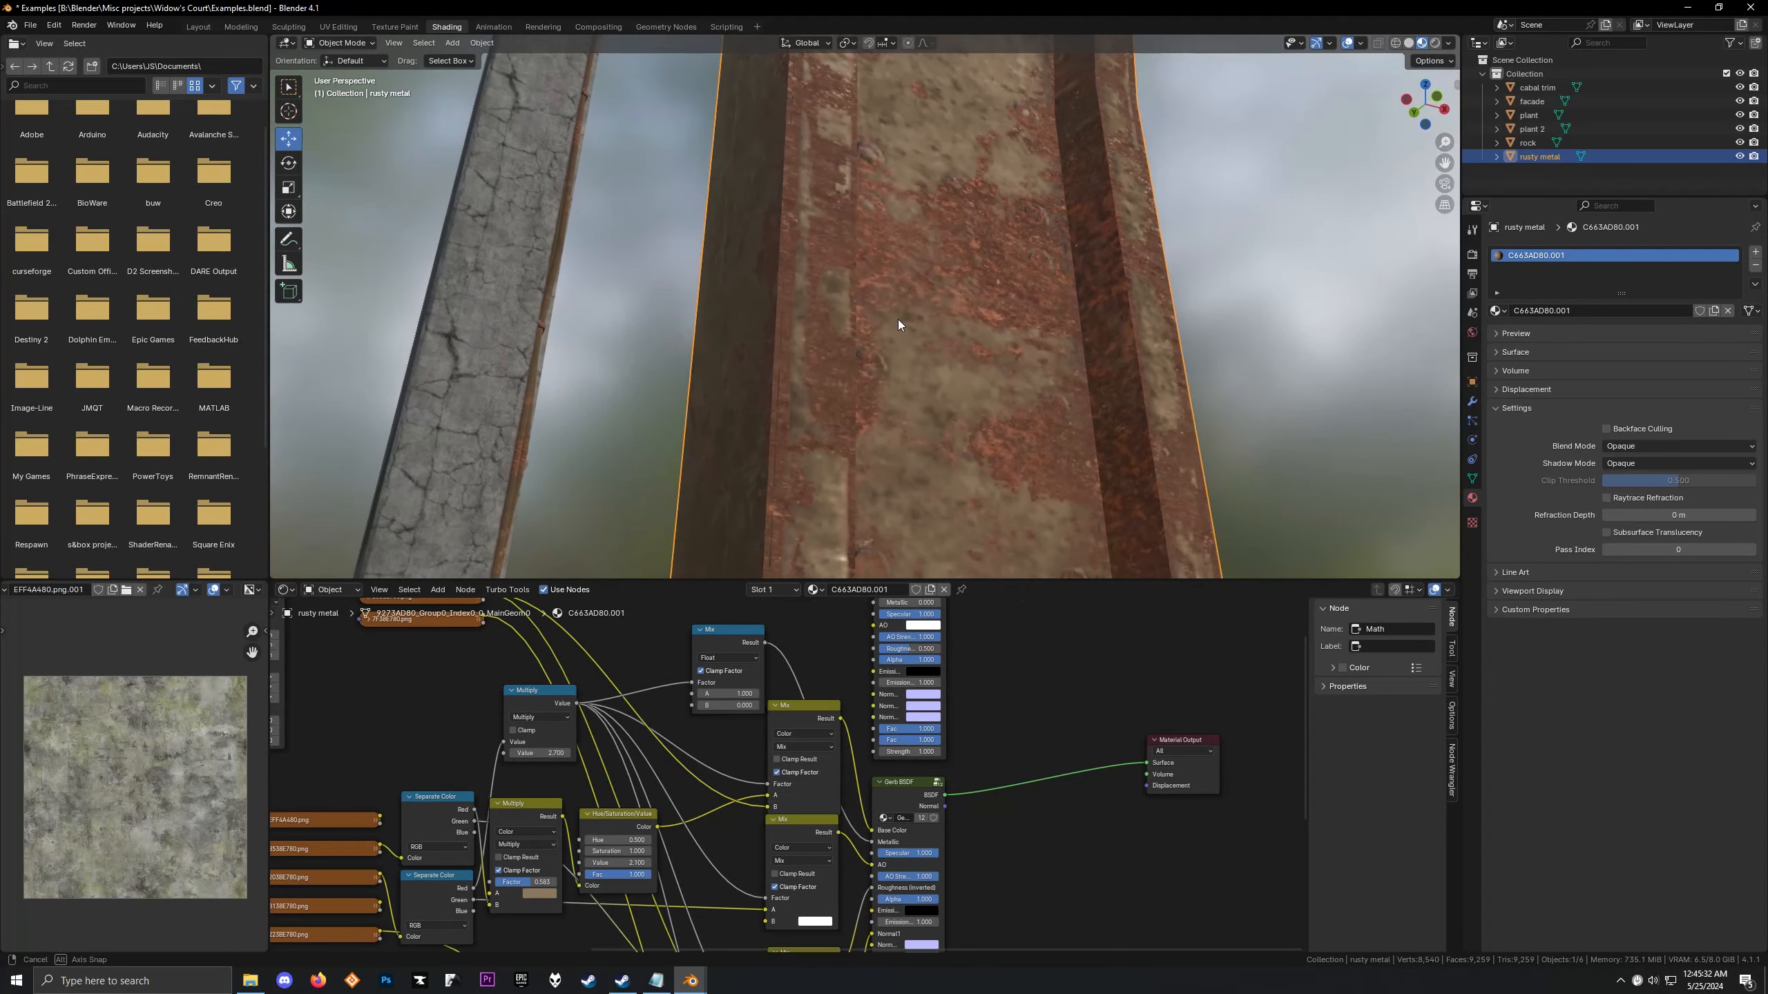
middle_drag(547, 752, 679, 711)
drag(679, 712, 895, 711)
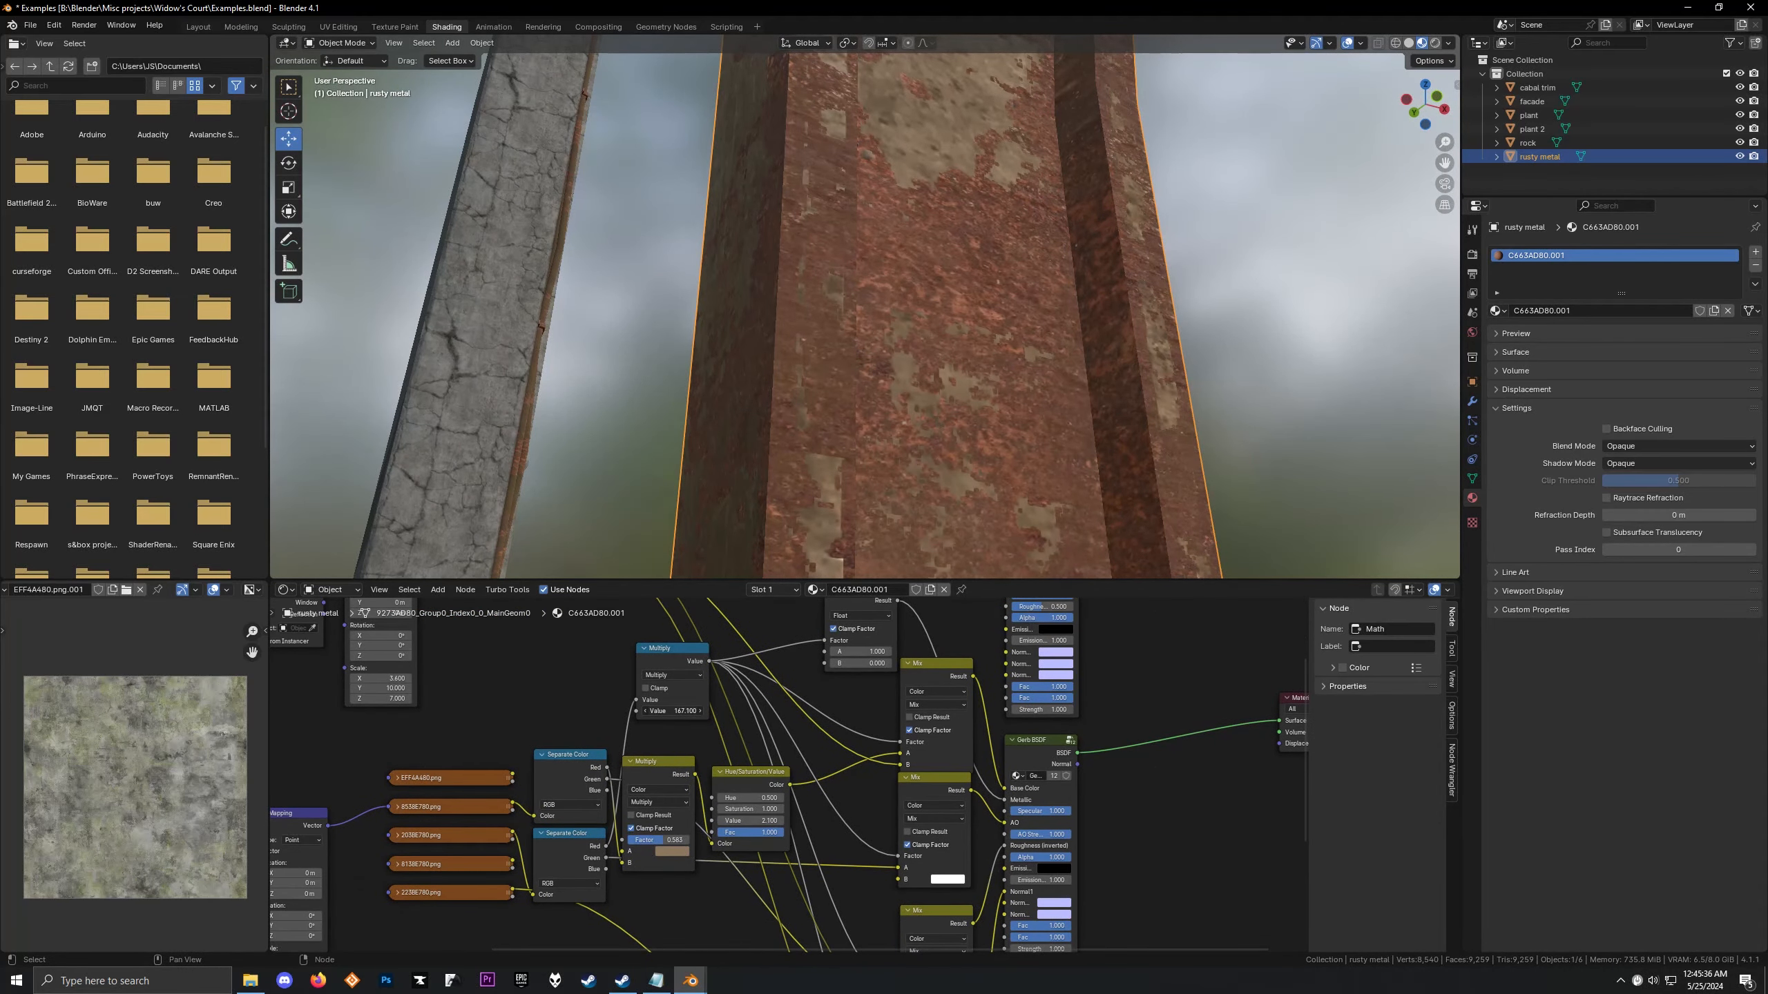
right_click(679, 711)
Check the beam's opposite side and delete the unused upper Gerb BSDF node
scroll(785, 301, down, 6)
middle_drag(785, 301, 730, 379)
scroll(895, 684, down, 6)
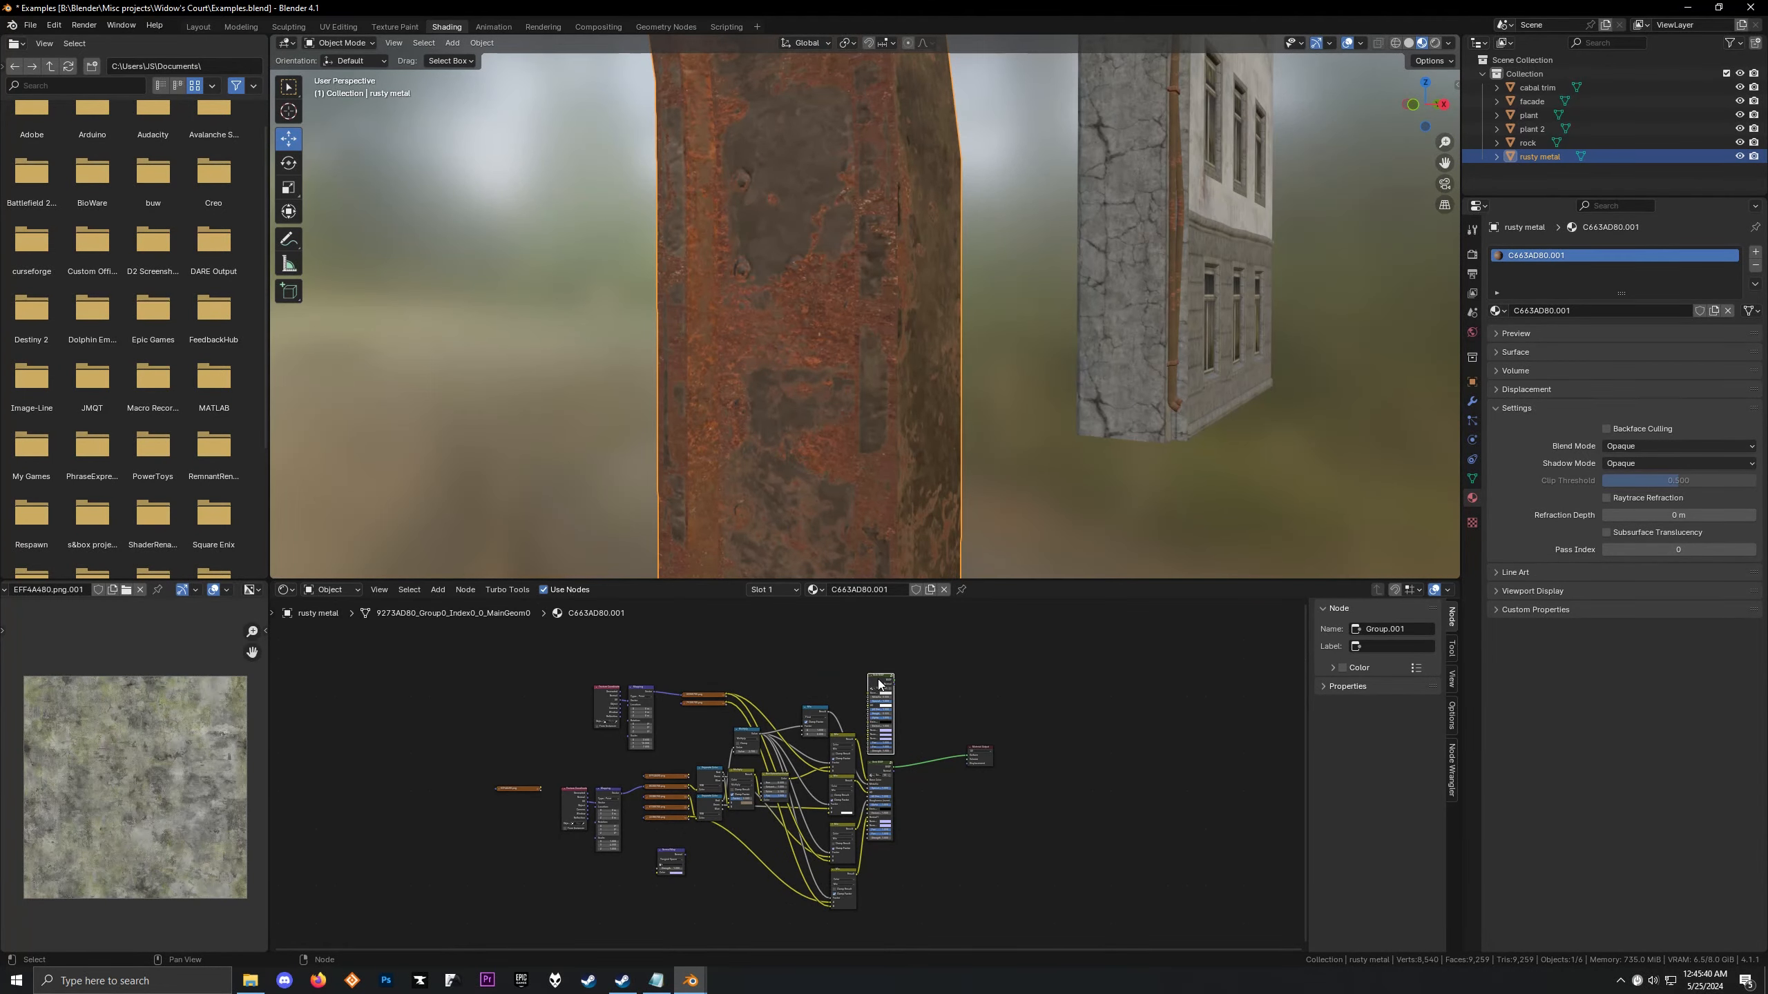
Move the math Multiply and float Mix nodes into a tidy row above the color Multiply and Hue/Saturation/Value nodes
scroll(790, 777, up, 4)
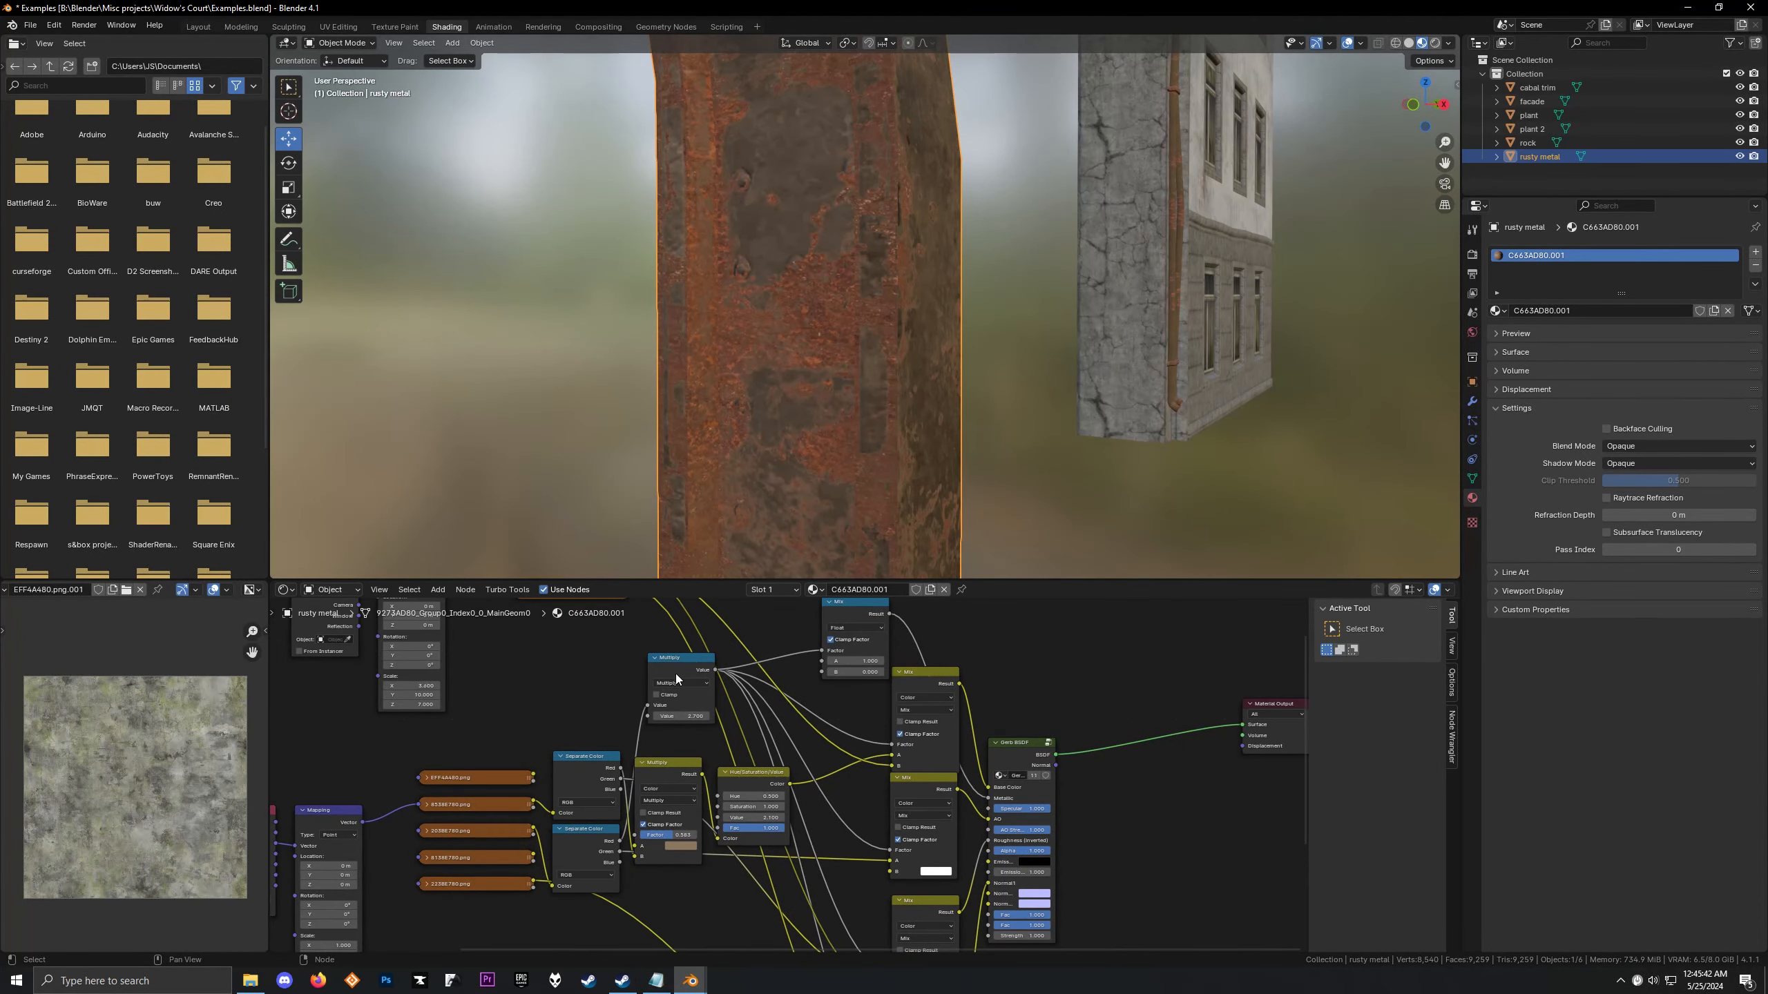
drag(674, 666, 658, 690)
drag(847, 611, 802, 683)
middle_drag(1094, 774, 992, 739)
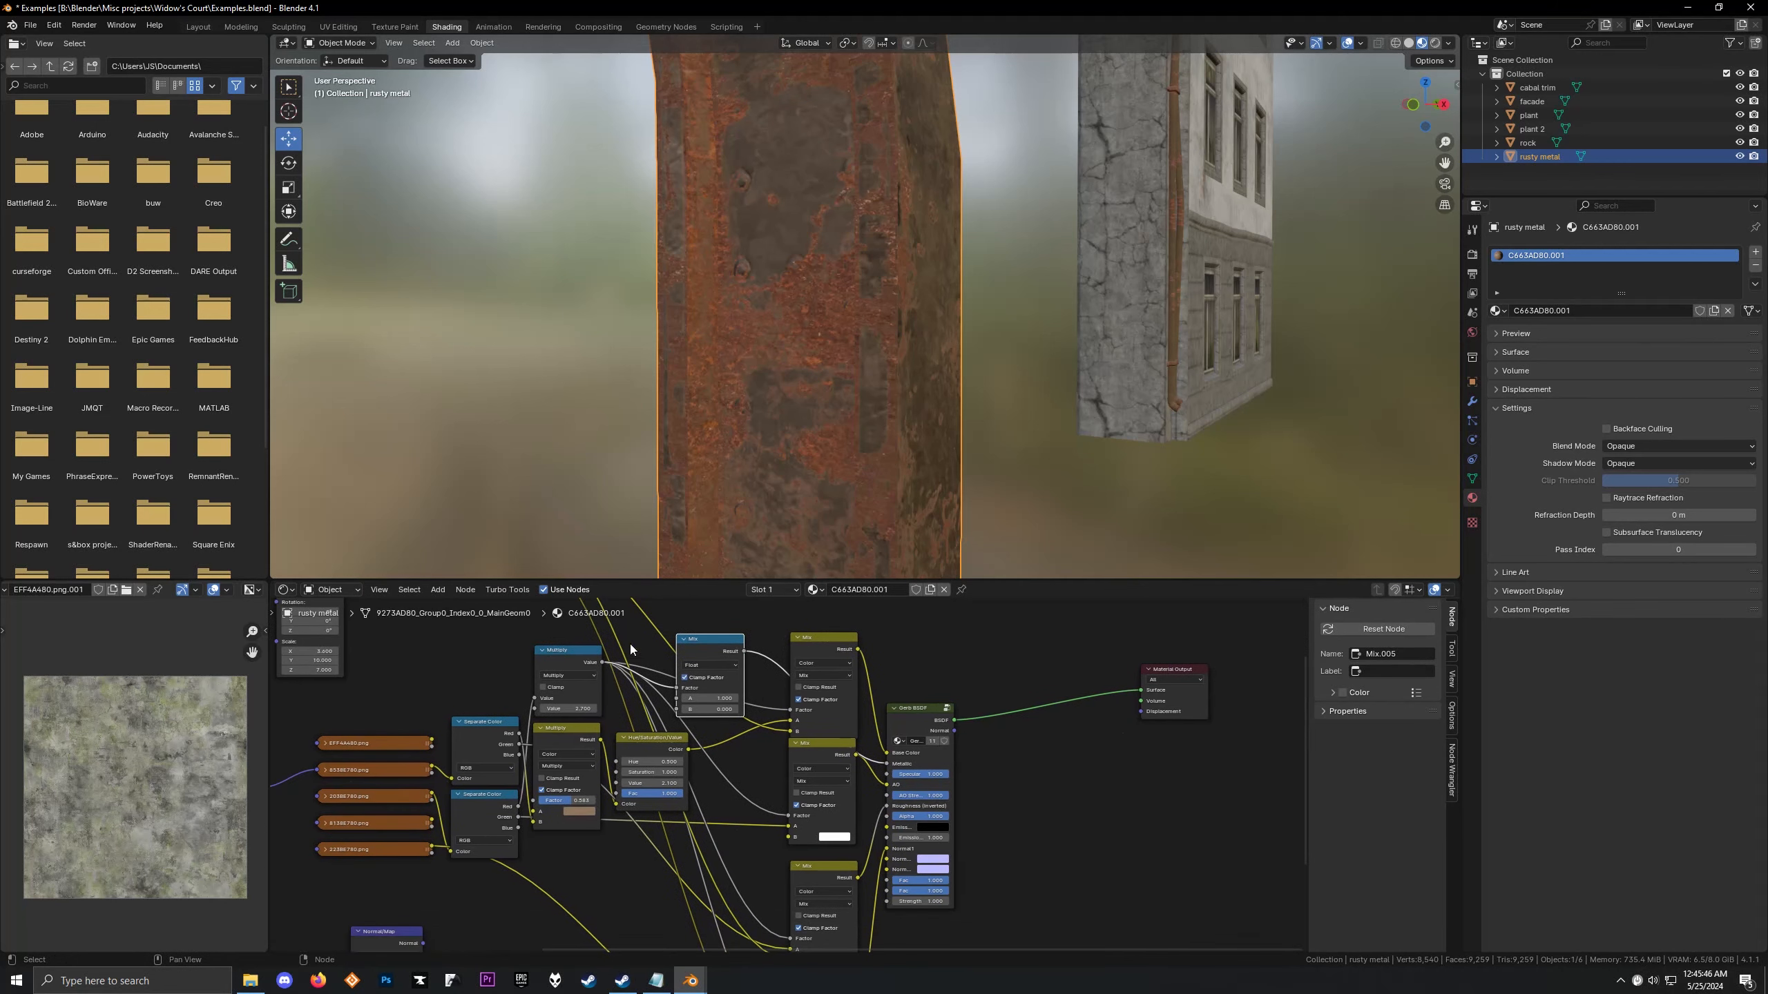
drag(700, 648, 645, 659)
right_click(917, 757)
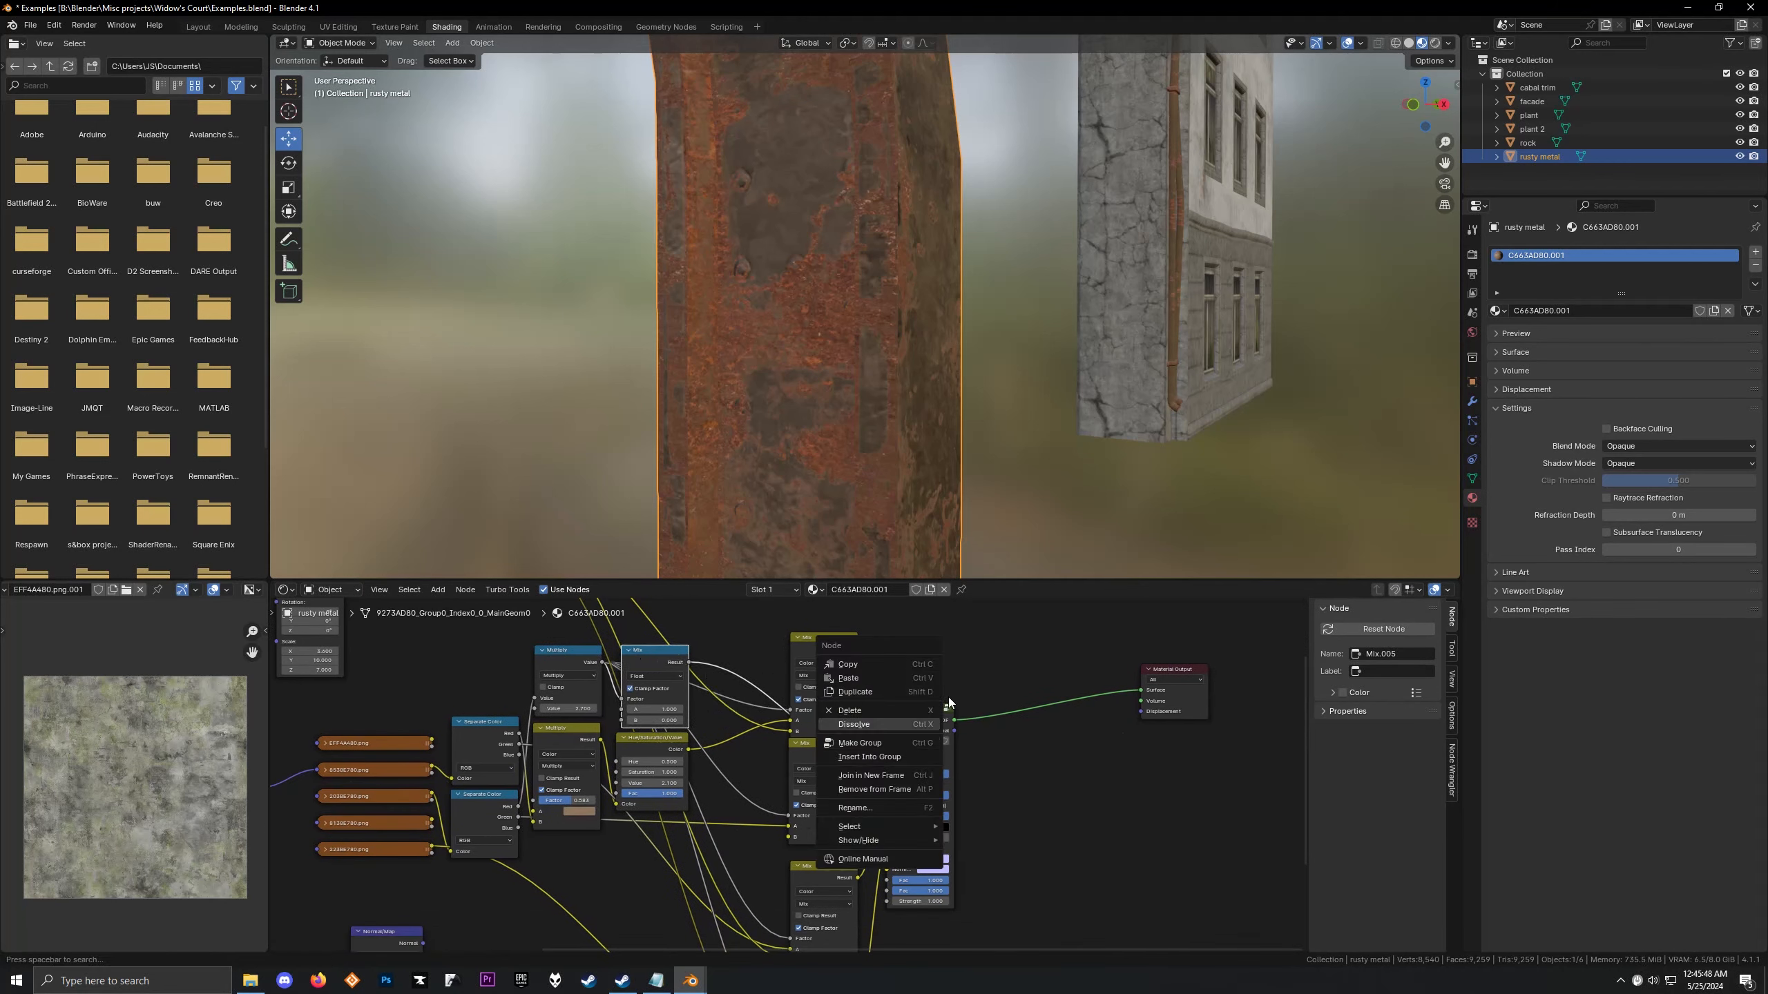
Move the rust image textures directly above the metal textures and line up their Texture Coordinate and Mapping nodes above the lower pair
scroll(1026, 654, down, 9)
middle_drag(567, 608, 579, 687)
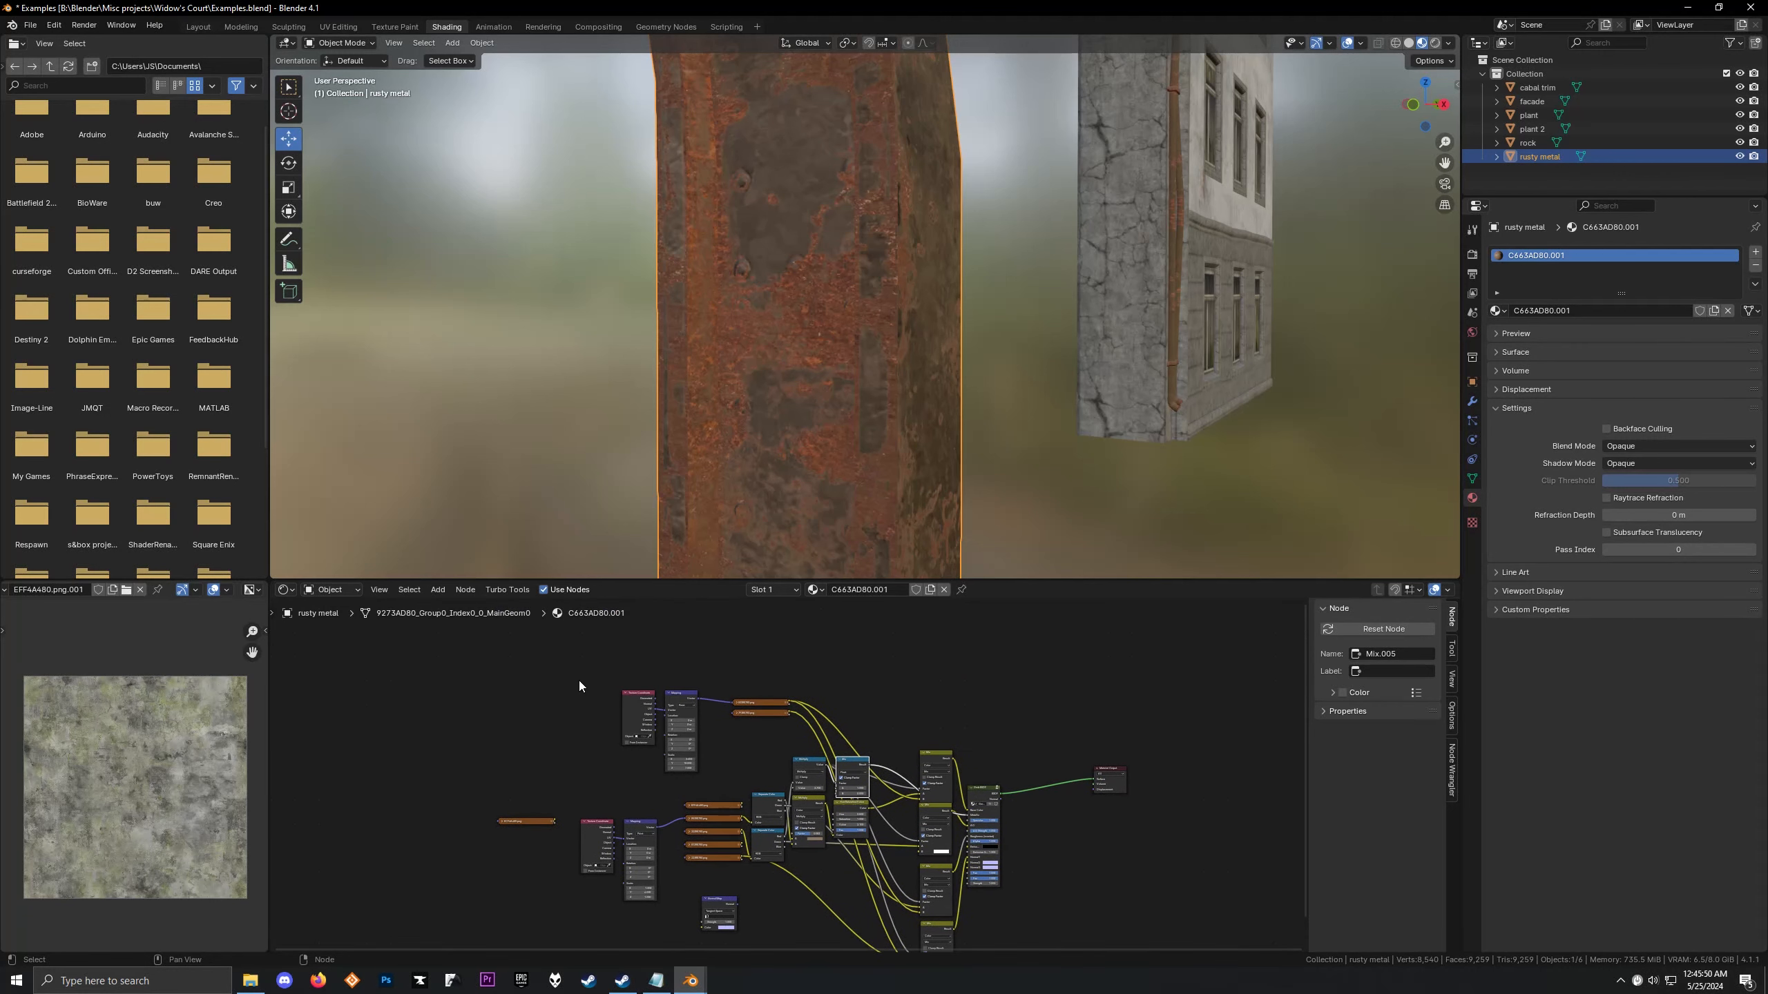
drag(580, 686, 787, 740)
key(g)
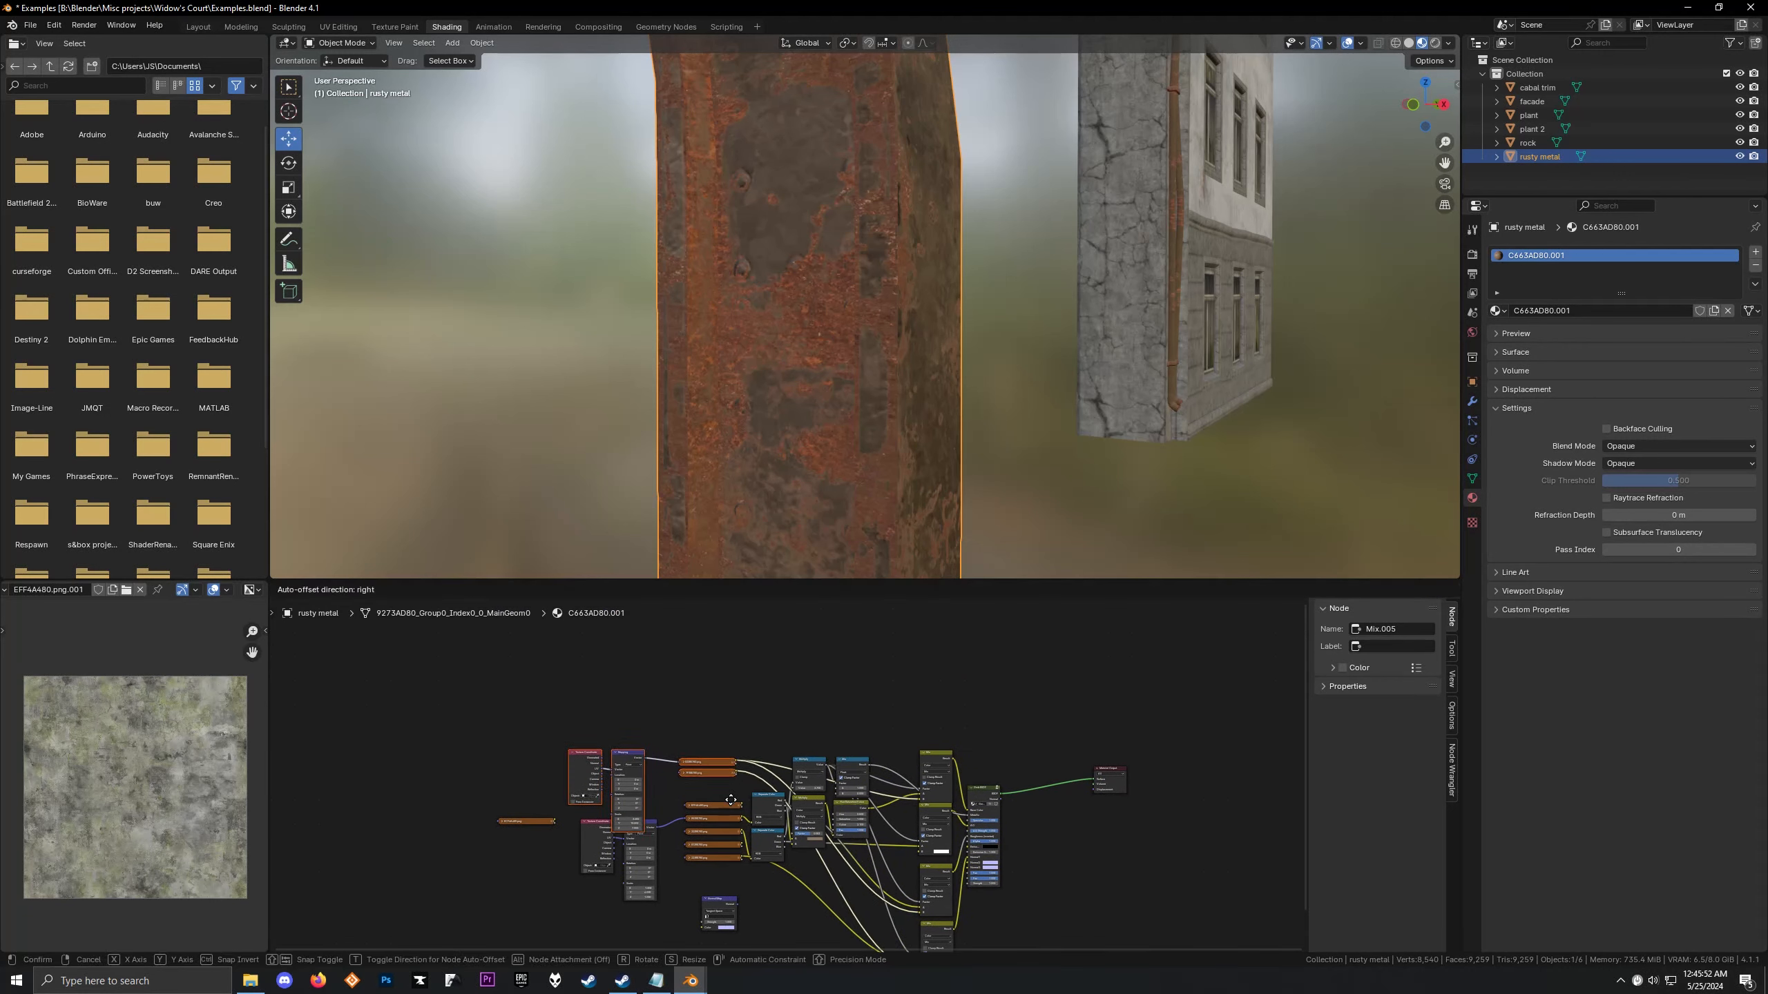
click(737, 819)
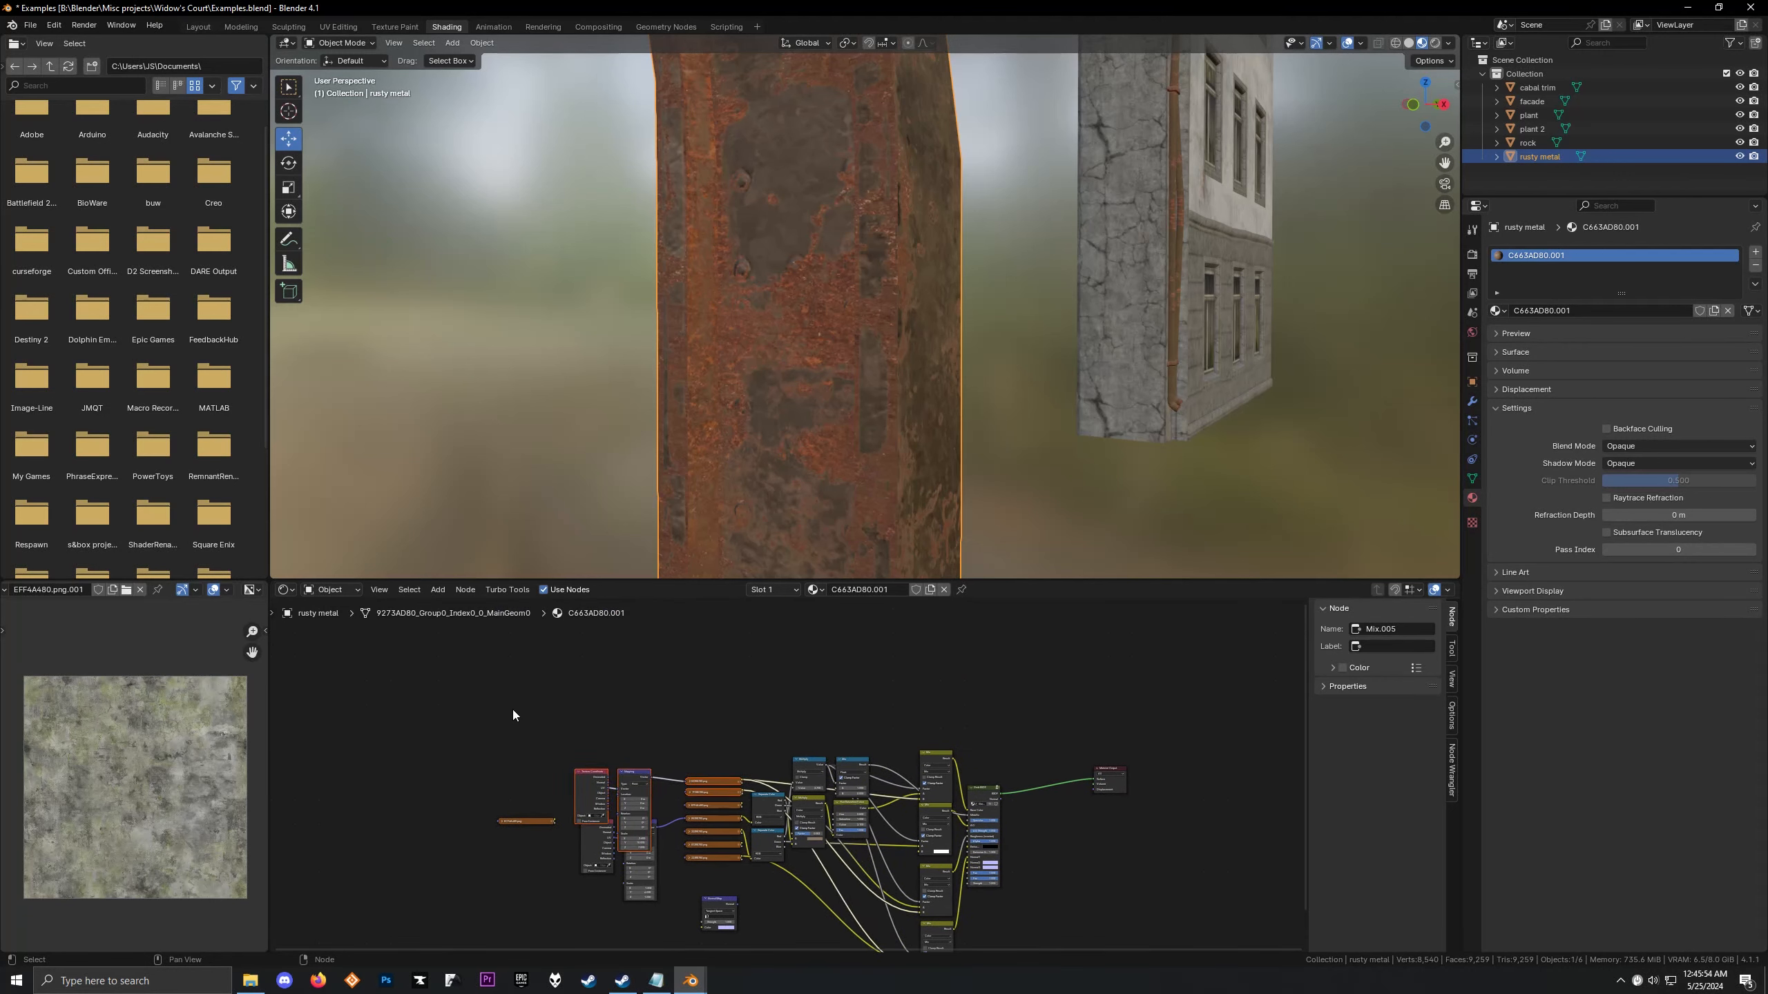
drag(556, 722, 672, 802)
key(g)
click(671, 755)
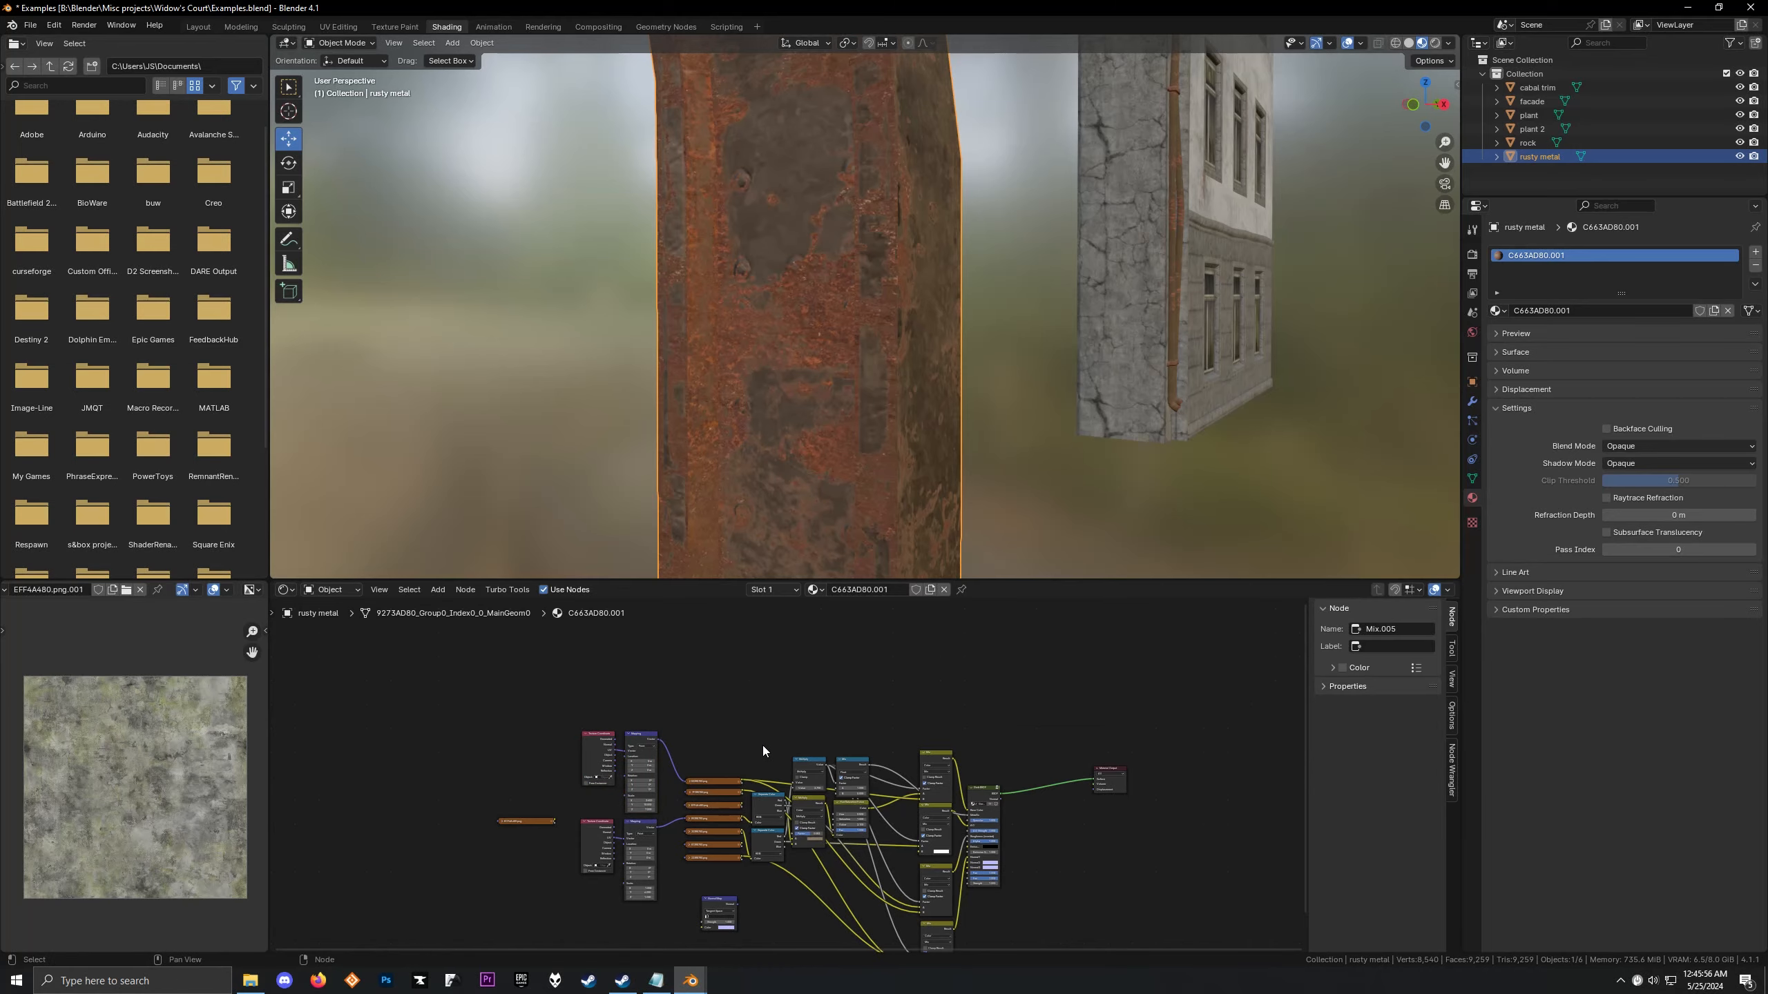
Examine the finished rusty metal material on the beam from several sides and distances
scroll(763, 751, up, 3)
scroll(818, 484, down, 5)
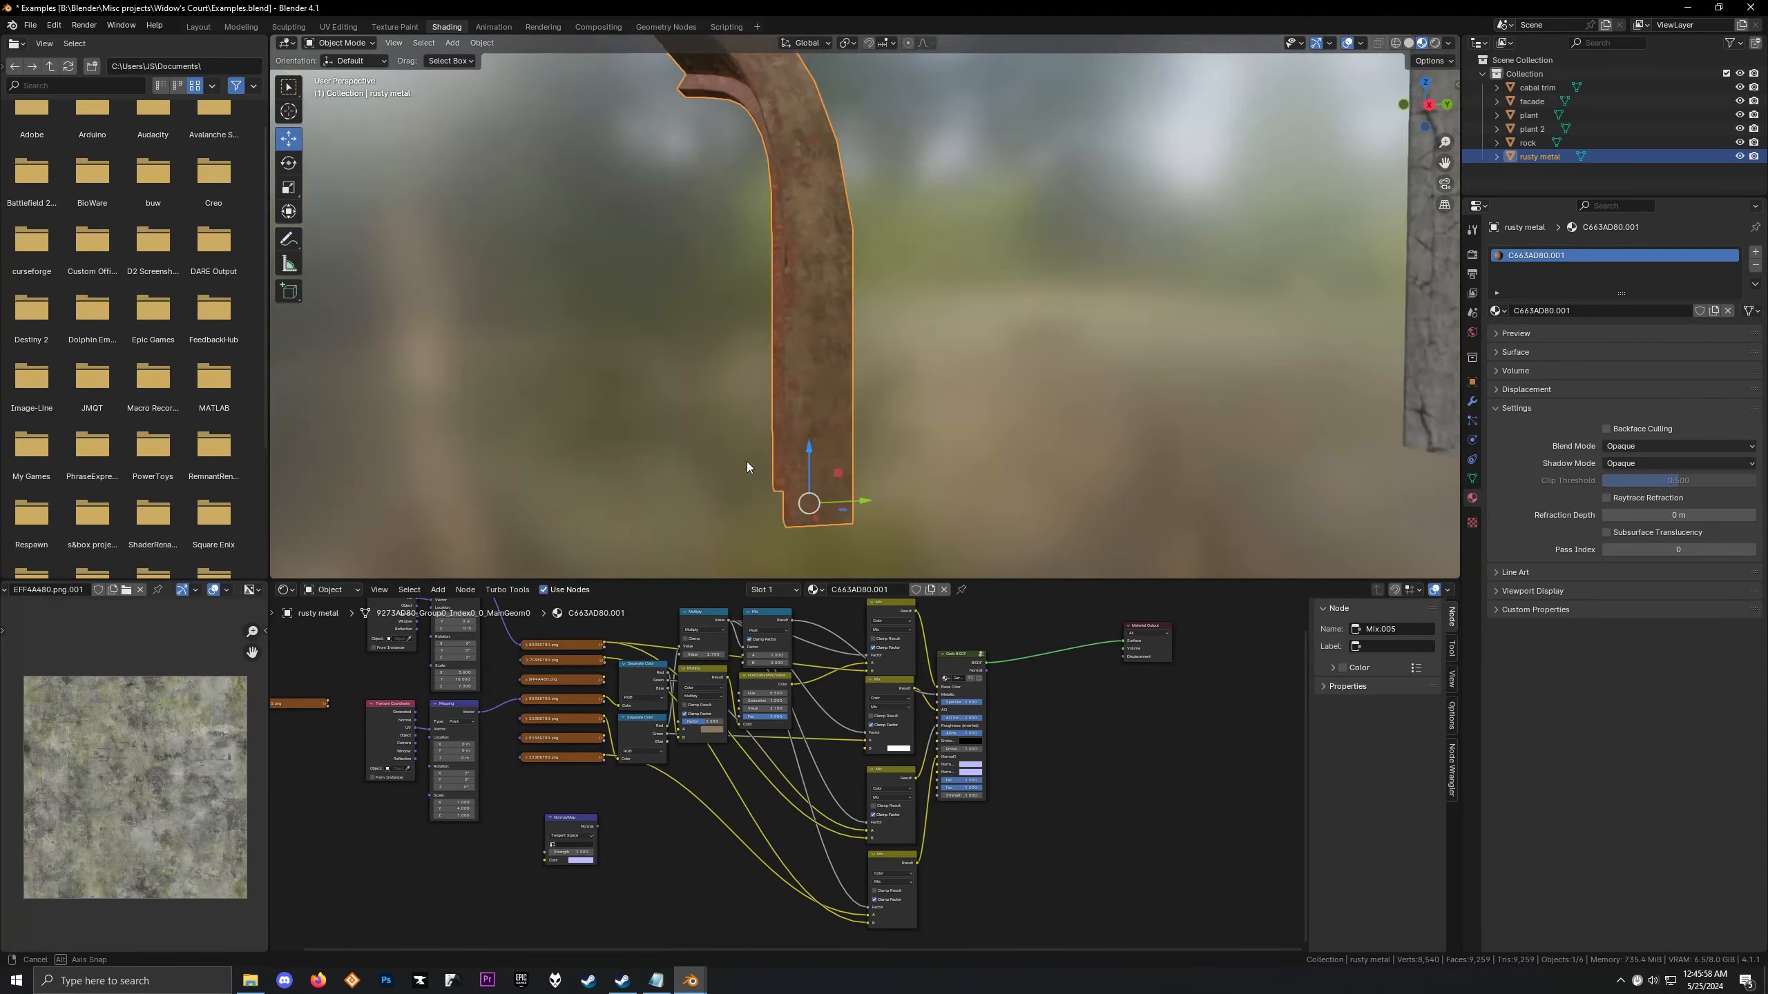
middle_drag(746, 462, 382, 445)
scroll(813, 453, up, 3)
scroll(812, 453, down, 3)
scroll(382, 445, up, 3)
middle_drag(800, 417, 571, 397)
Select the facade building and show the node setup of its first material, FD63AD80
middle_drag(986, 304, 748, 199)
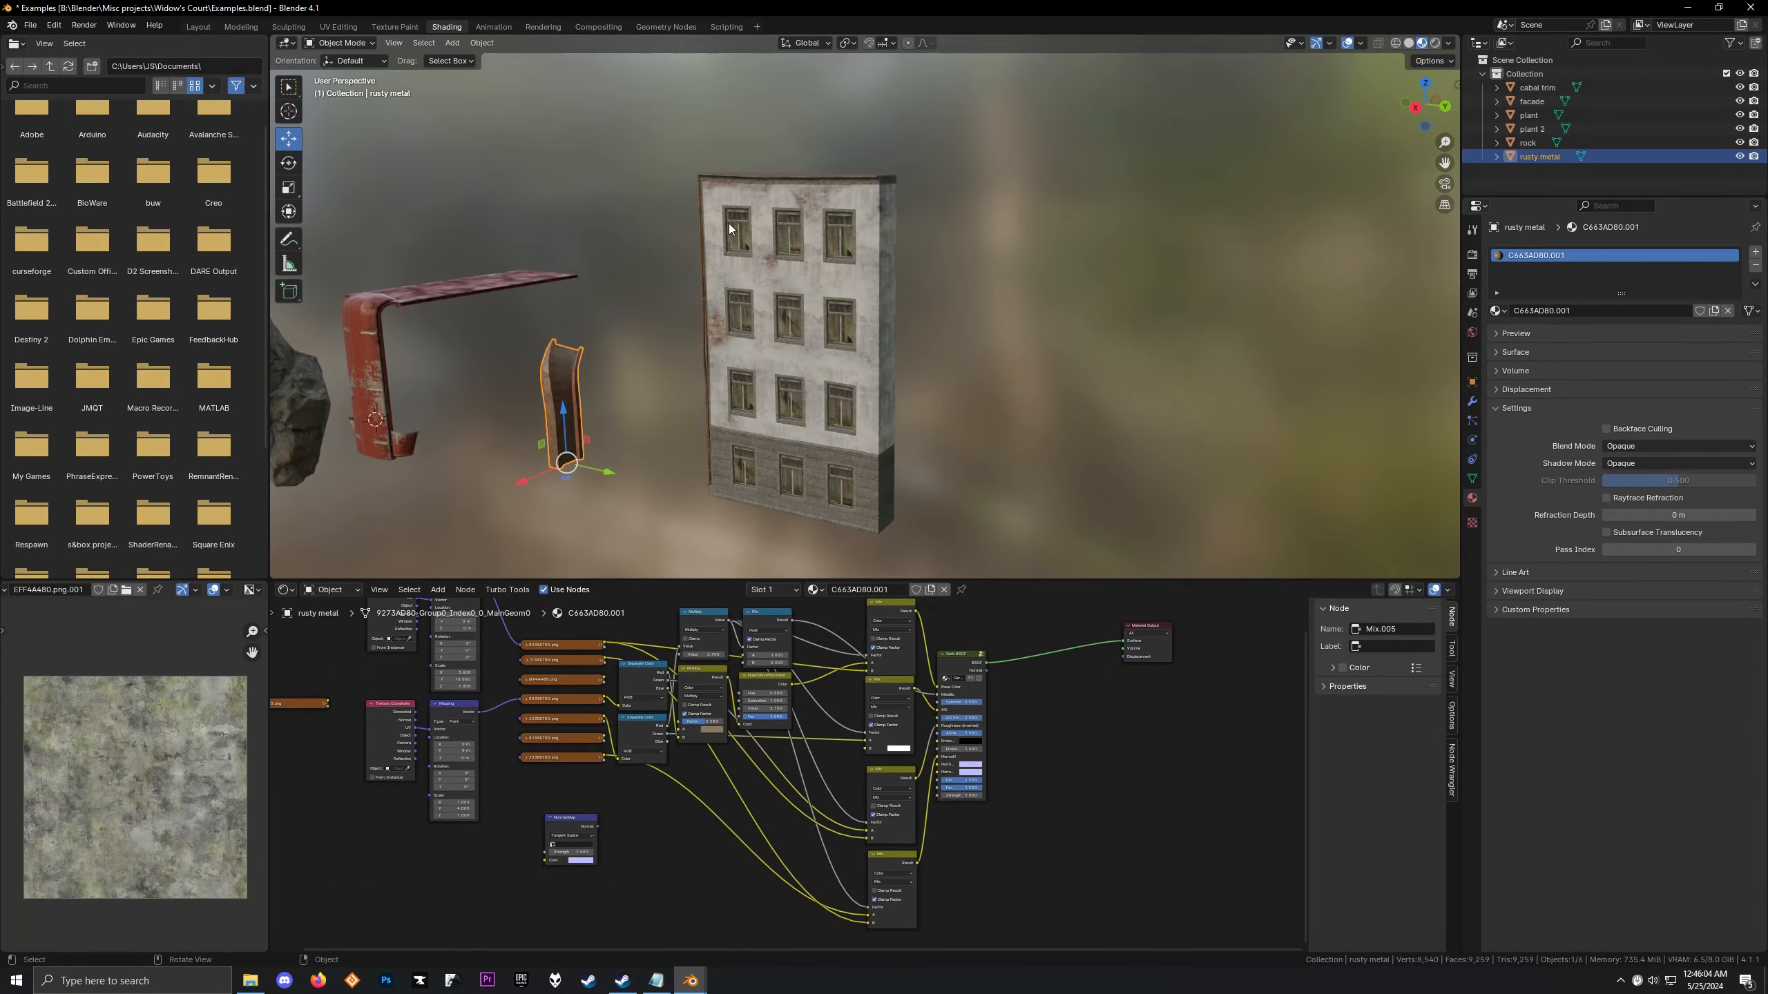
click(747, 199)
middle_drag(600, 315, 669, 386)
scroll(649, 375, up, 3)
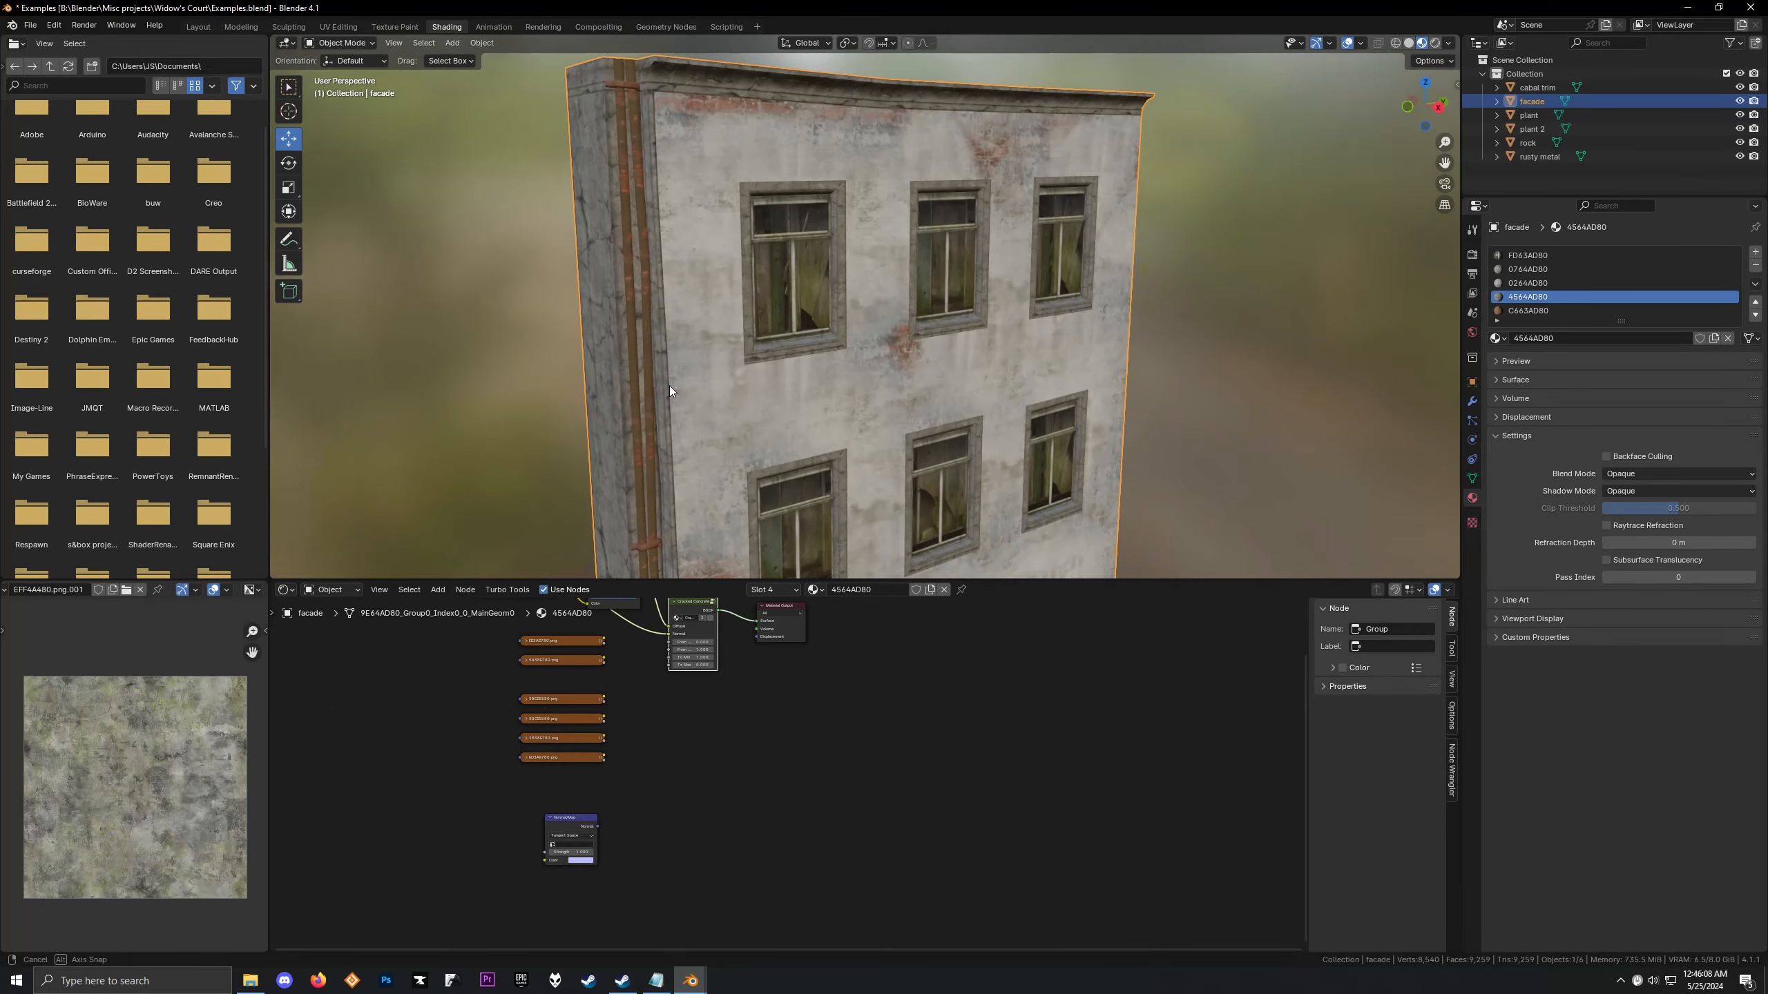
scroll(759, 674, down, 2)
middle_drag(760, 674, 837, 688)
click(785, 591)
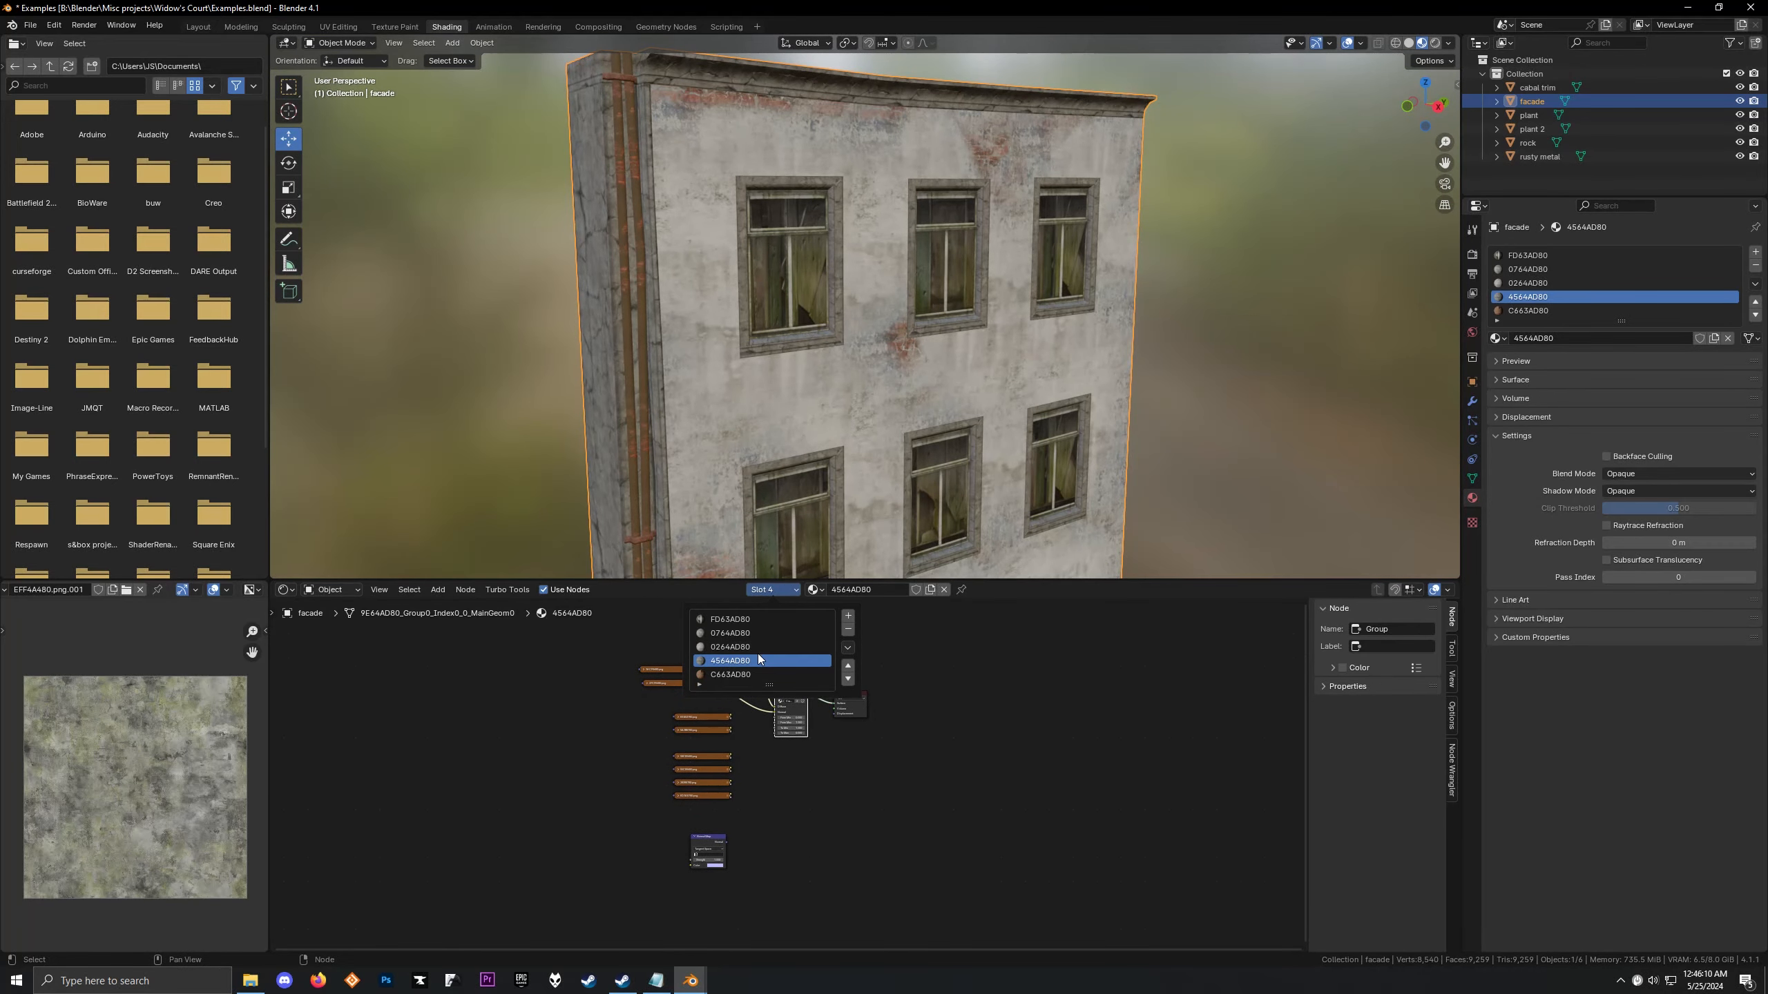
click(744, 618)
Inspect the window material's textures 2FCFE680.png and 2DCFE680.png in the image viewer
scroll(624, 677, up, 2)
middle_drag(635, 686, 920, 771)
scroll(859, 759, up, 3)
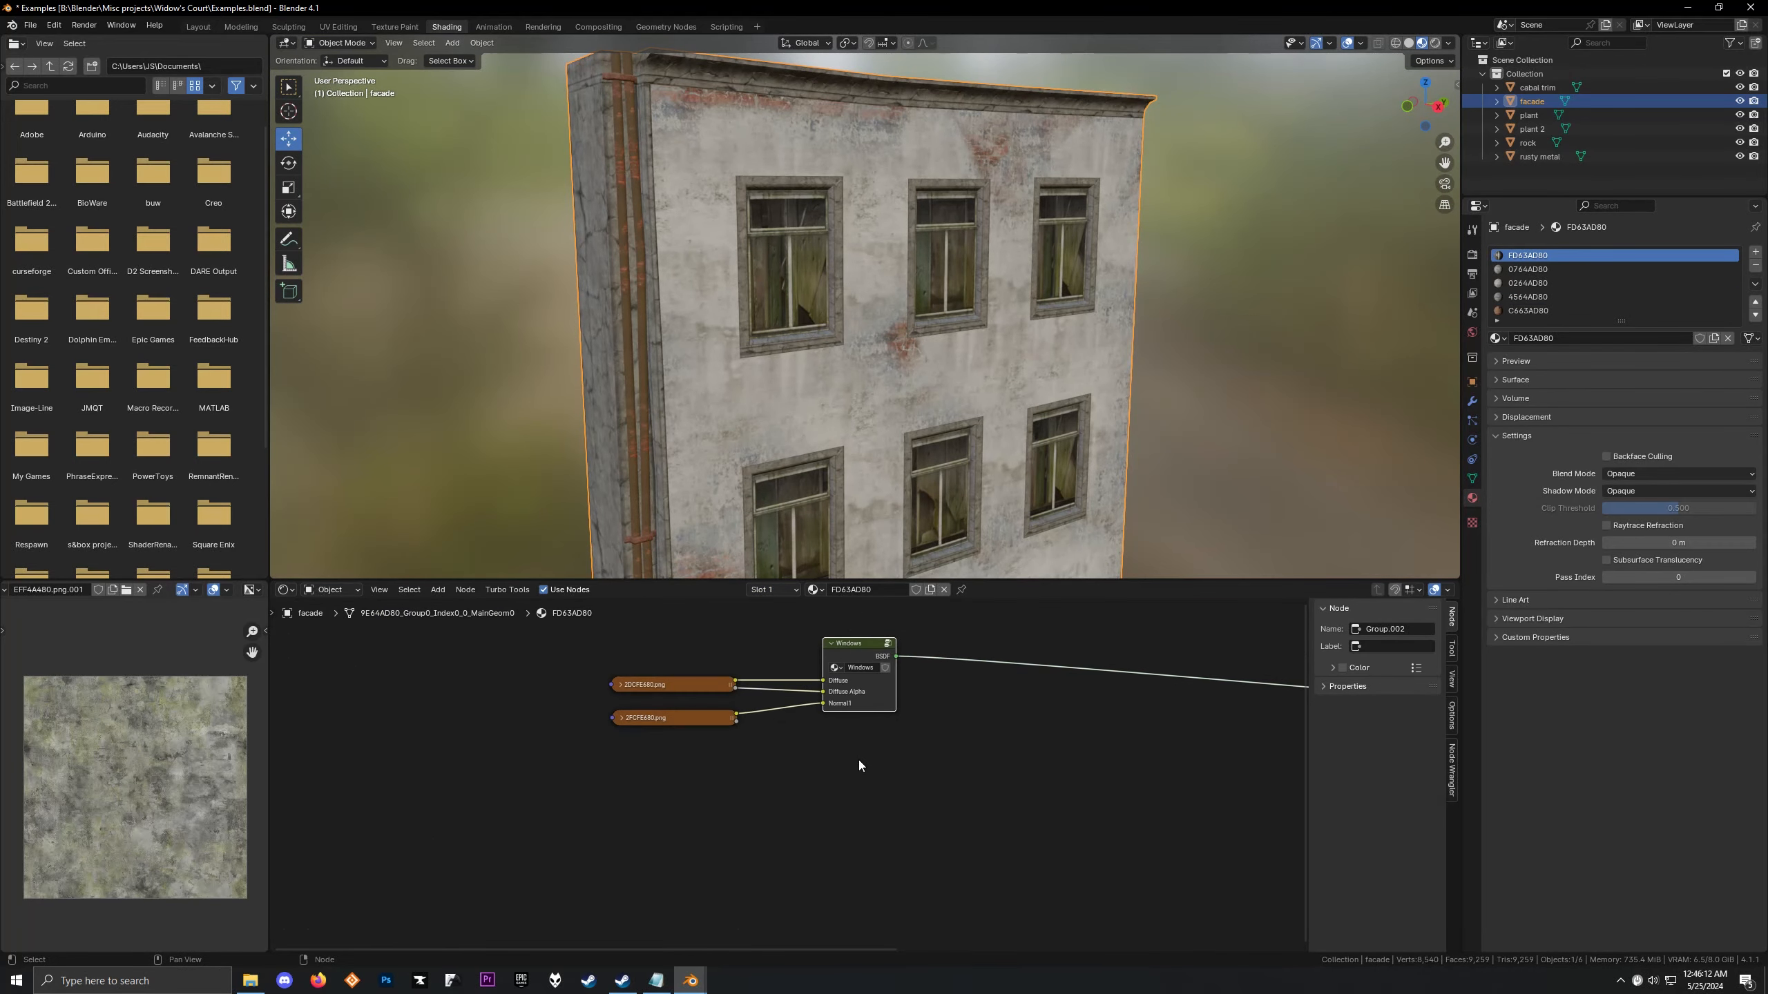
scroll(847, 649, up, 1)
click(624, 655)
click(623, 691)
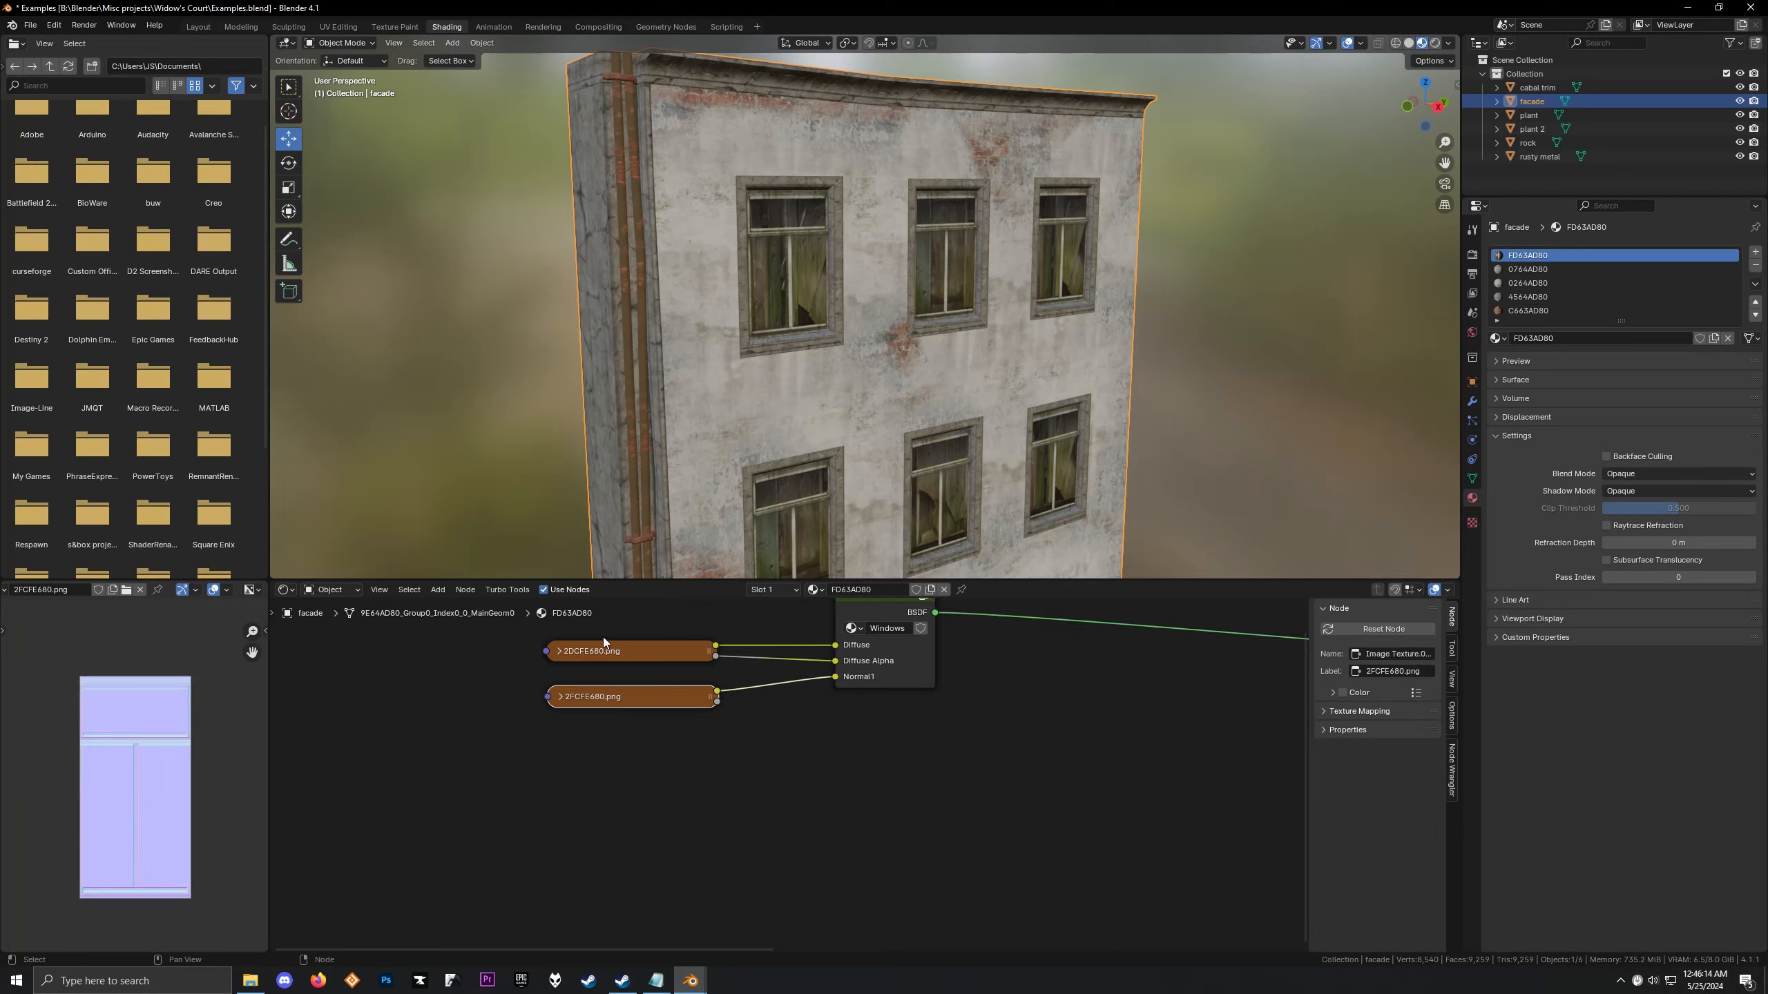
click(599, 632)
click(599, 651)
scroll(812, 655, down, 1)
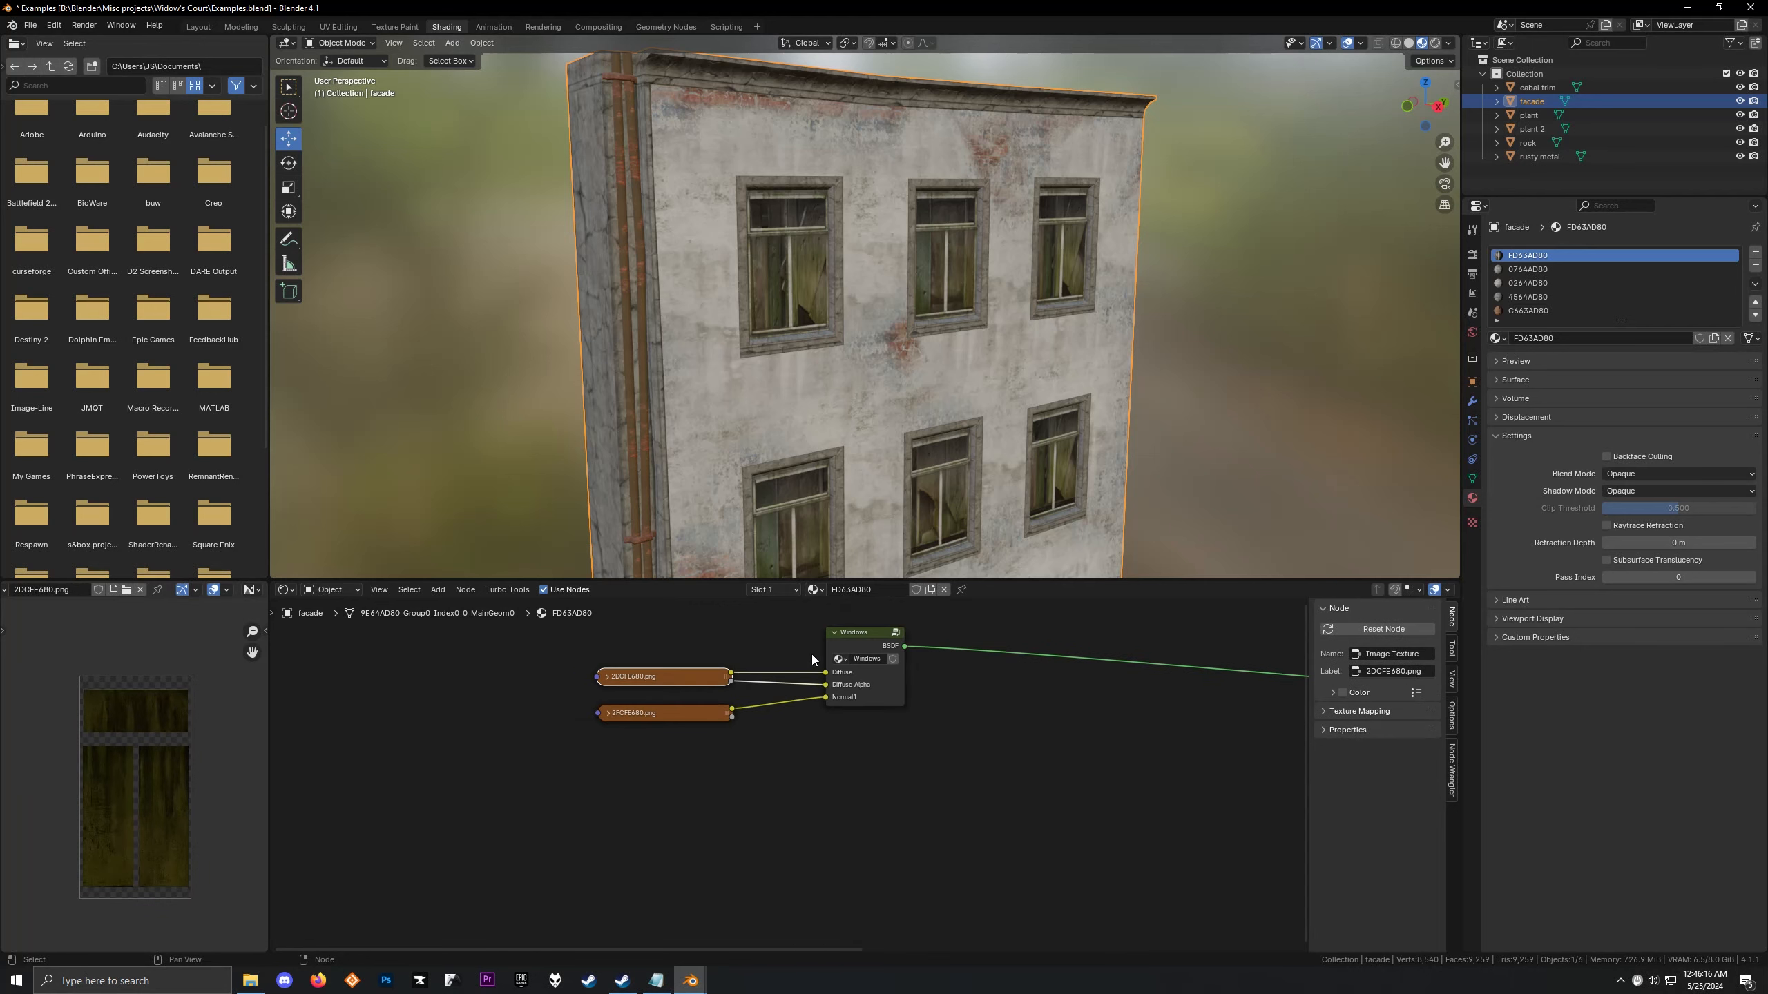
Open the Windows node group and examine its internal node layout
click(837, 684)
key(Tab)
scroll(786, 702, down, 10)
middle_drag(851, 710, 652, 671)
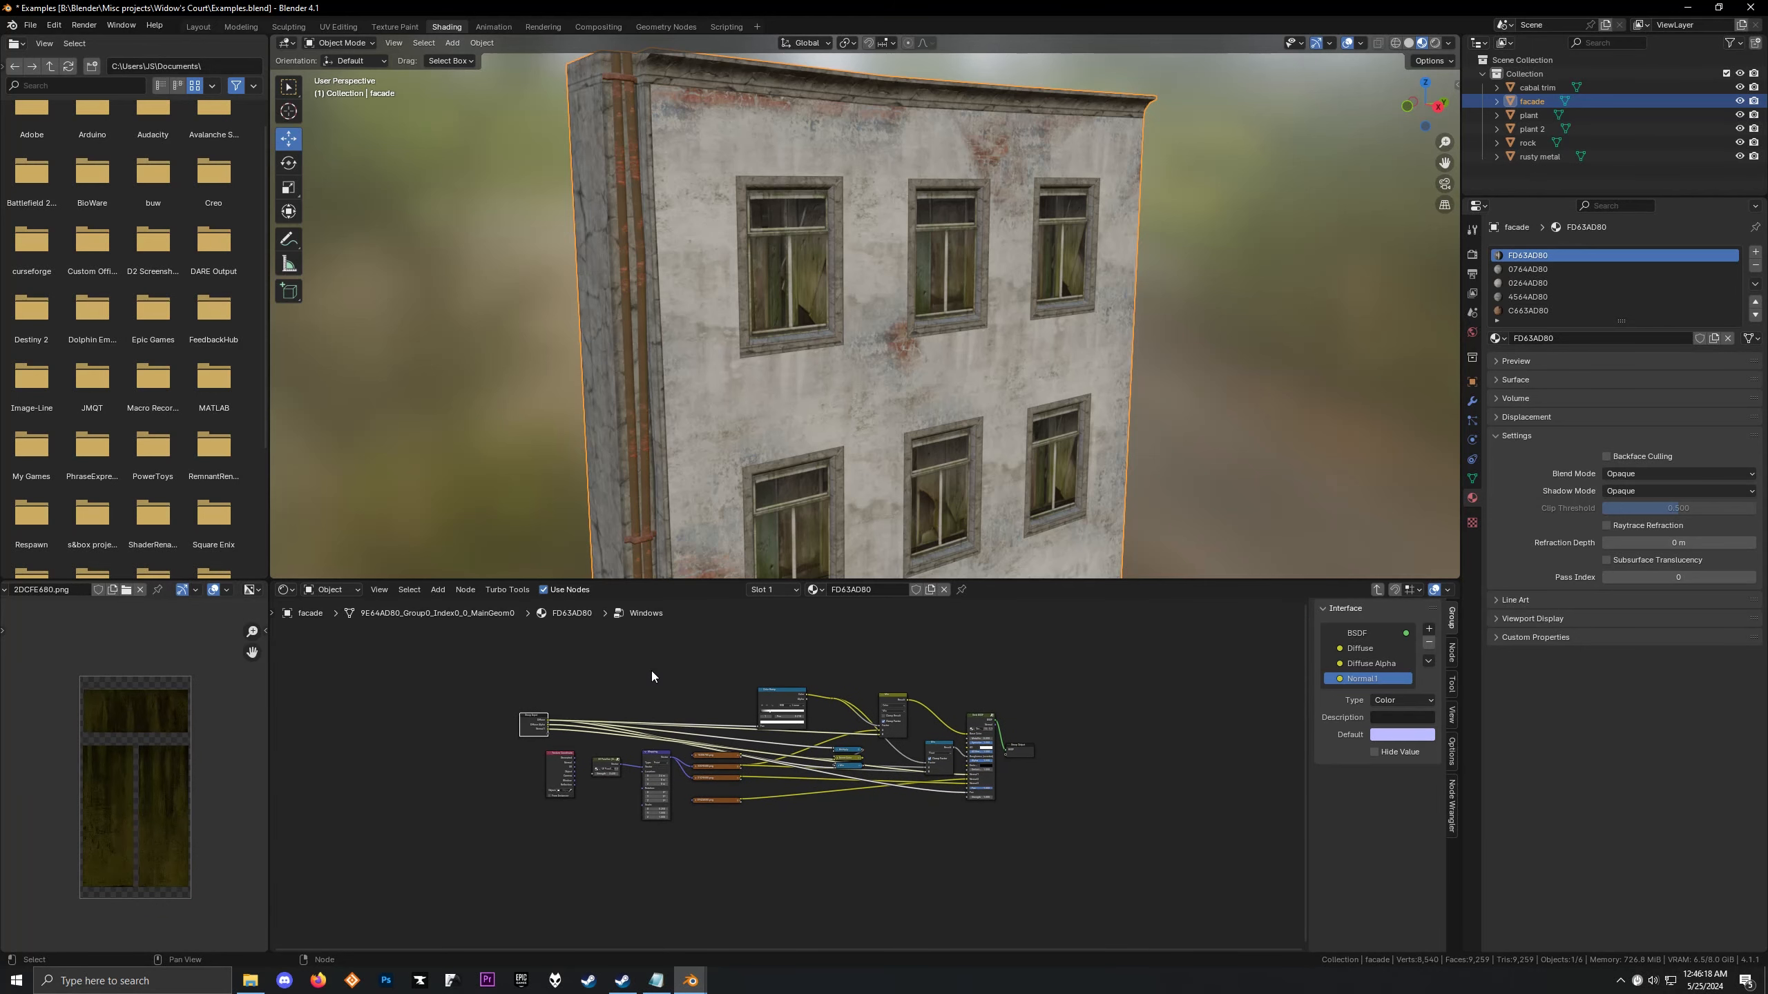
Try to copy the nodes inside the Windows group into the main FD63AD80 material tree
scroll(644, 686, up, 5)
scroll(636, 699, down, 2)
drag(535, 646, 1017, 863)
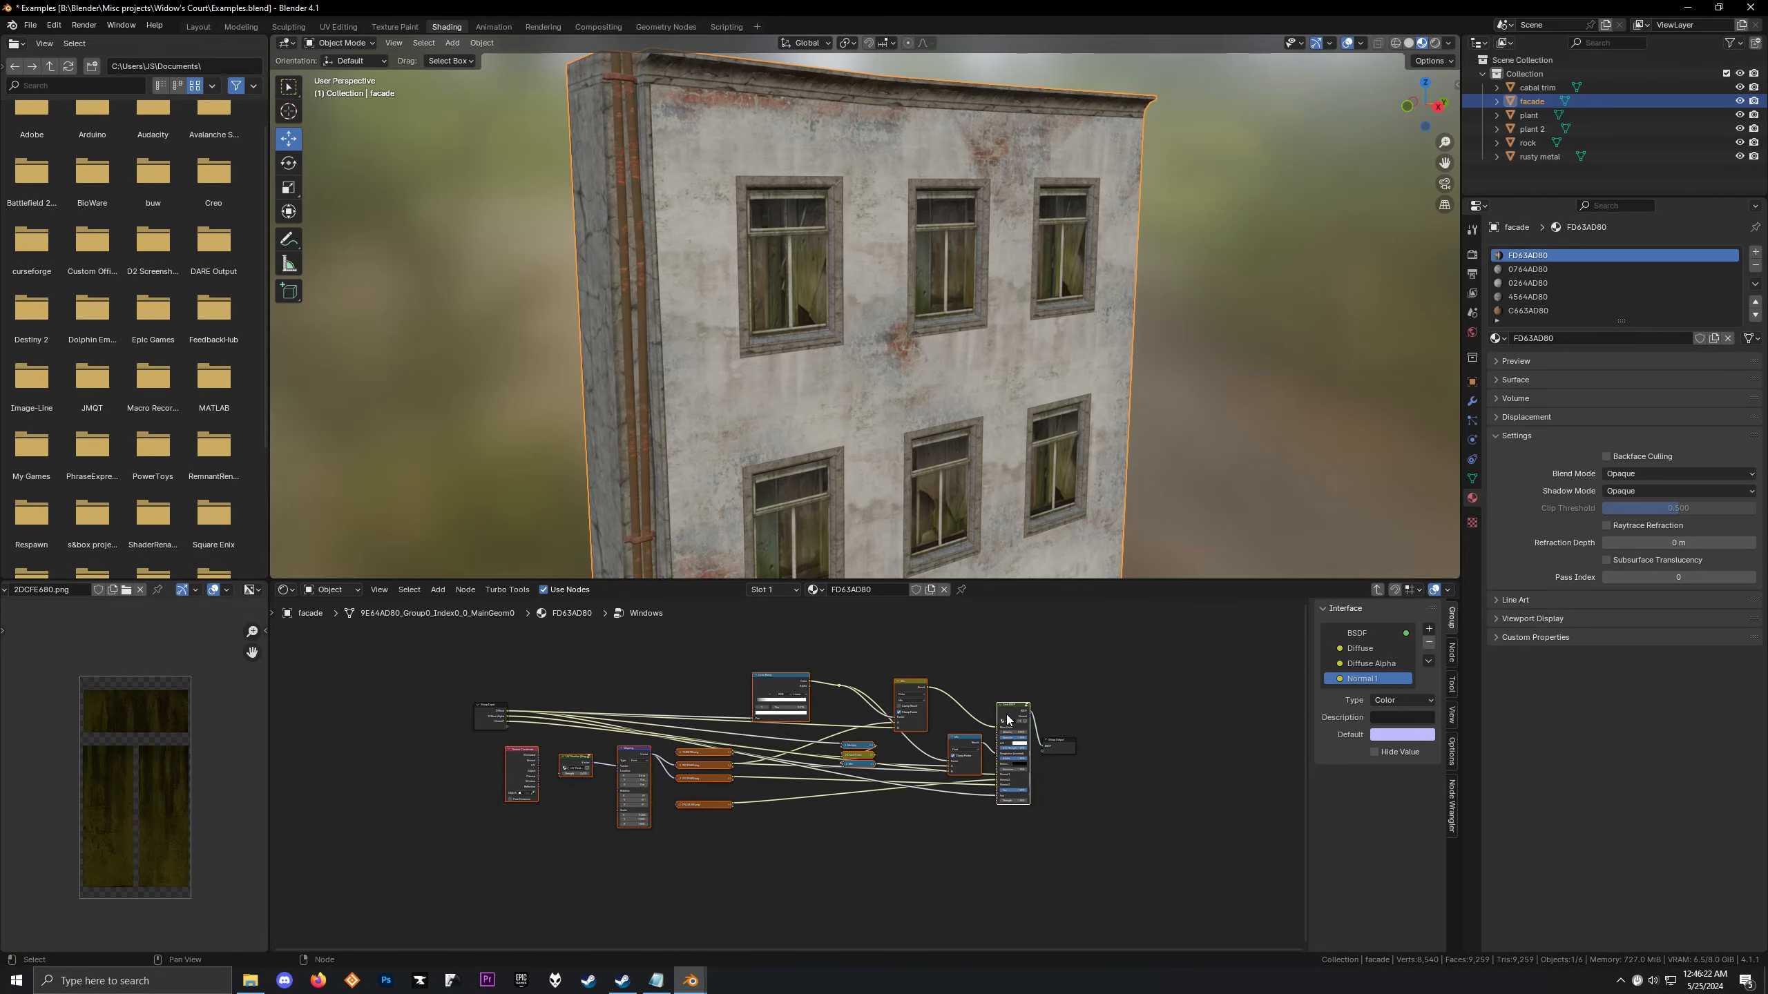
click(651, 645)
key(Tab)
key(Tab)
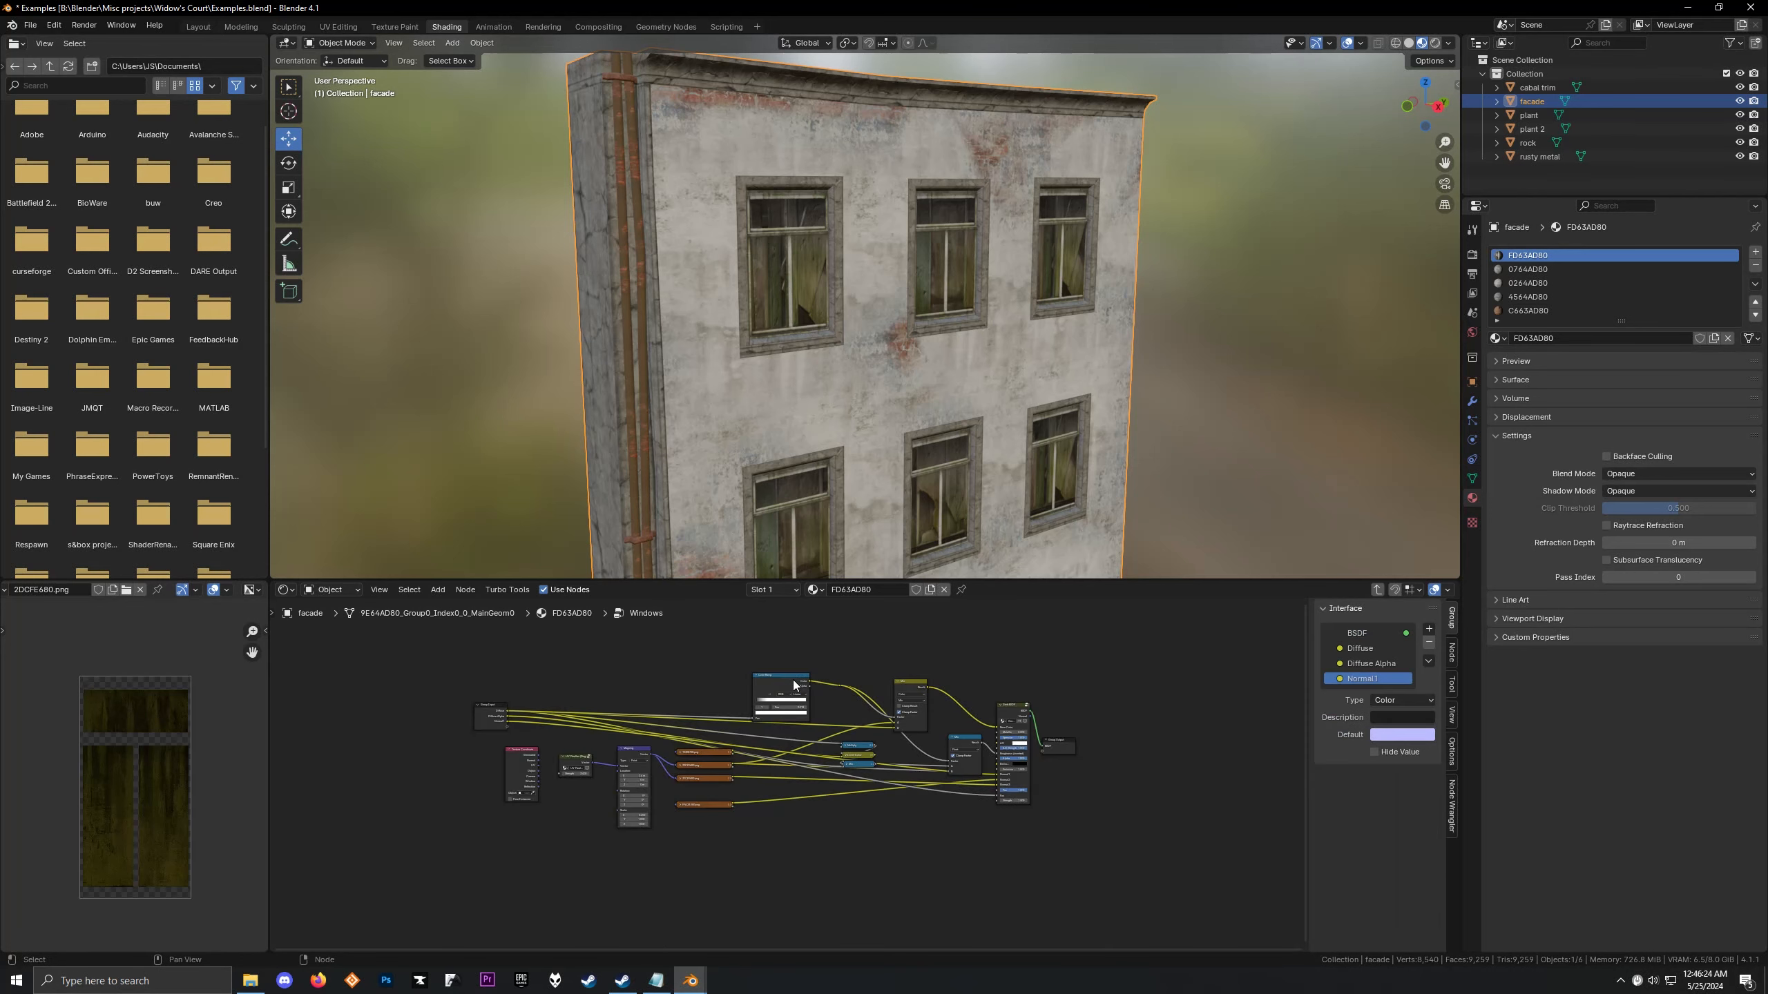
click(485, 723)
key(Tab)
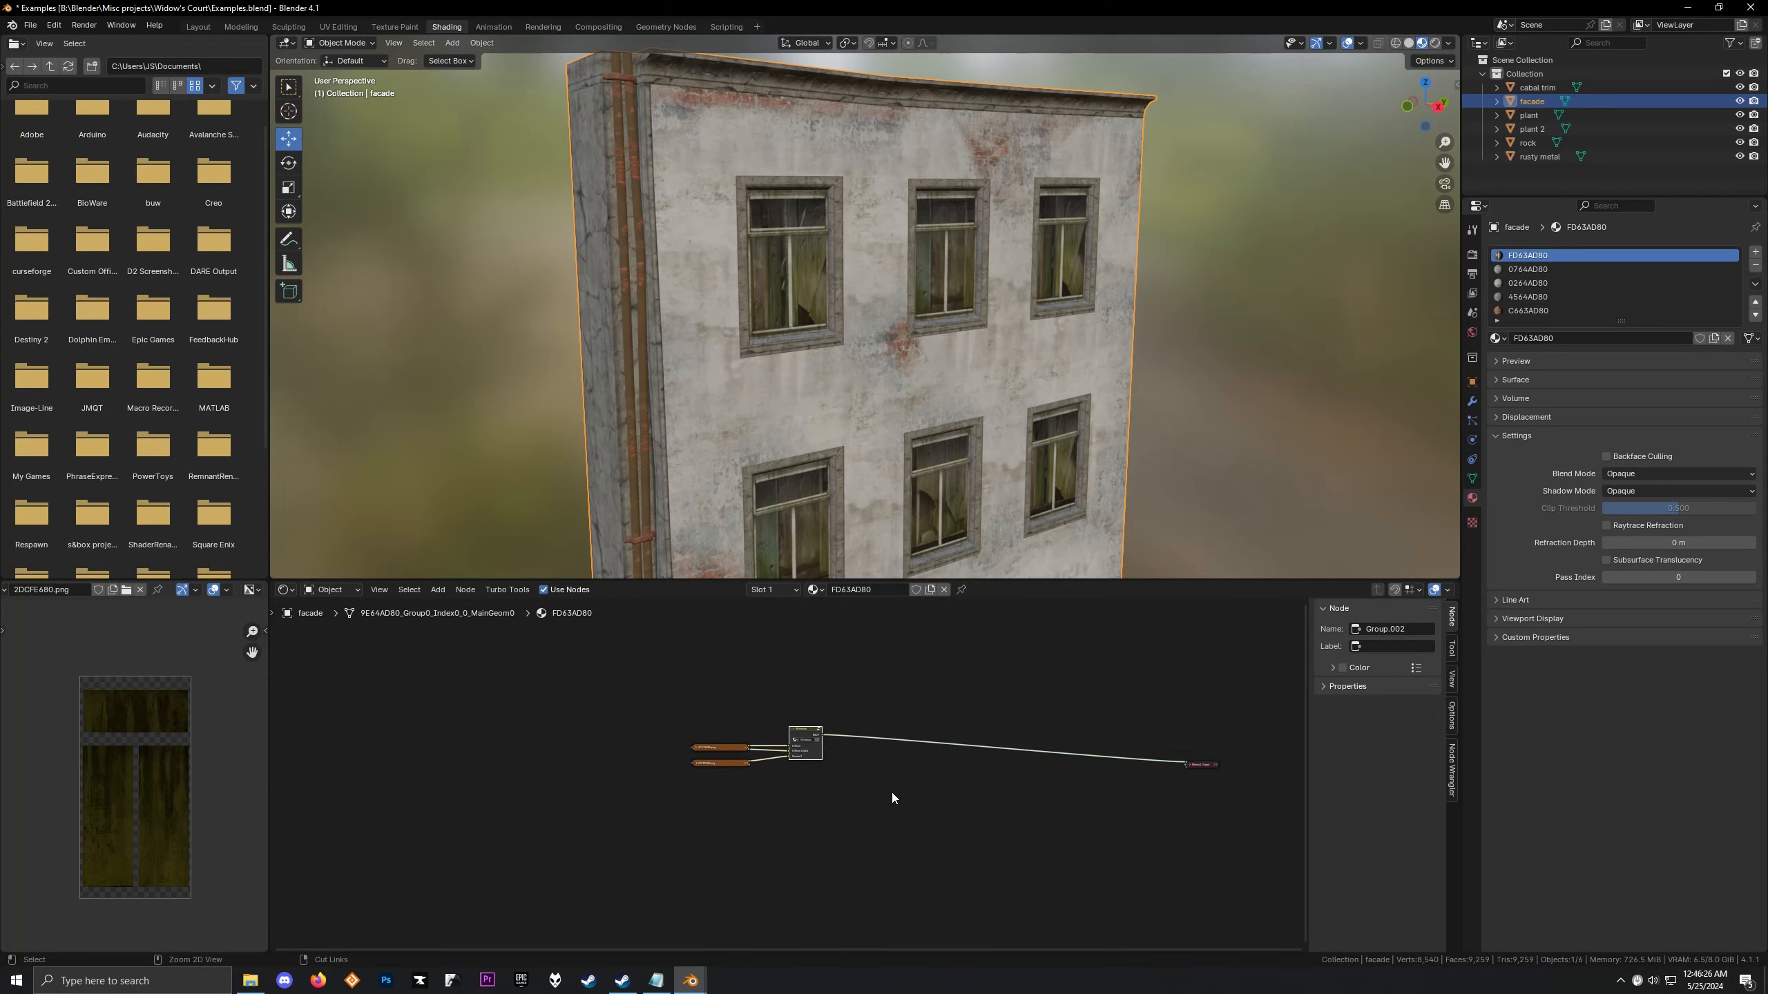
key(ctrl+v)
key(g)
click(926, 816)
scroll(884, 825, up, 5)
middle_drag(870, 818, 766, 778)
scroll(696, 765, up, 1)
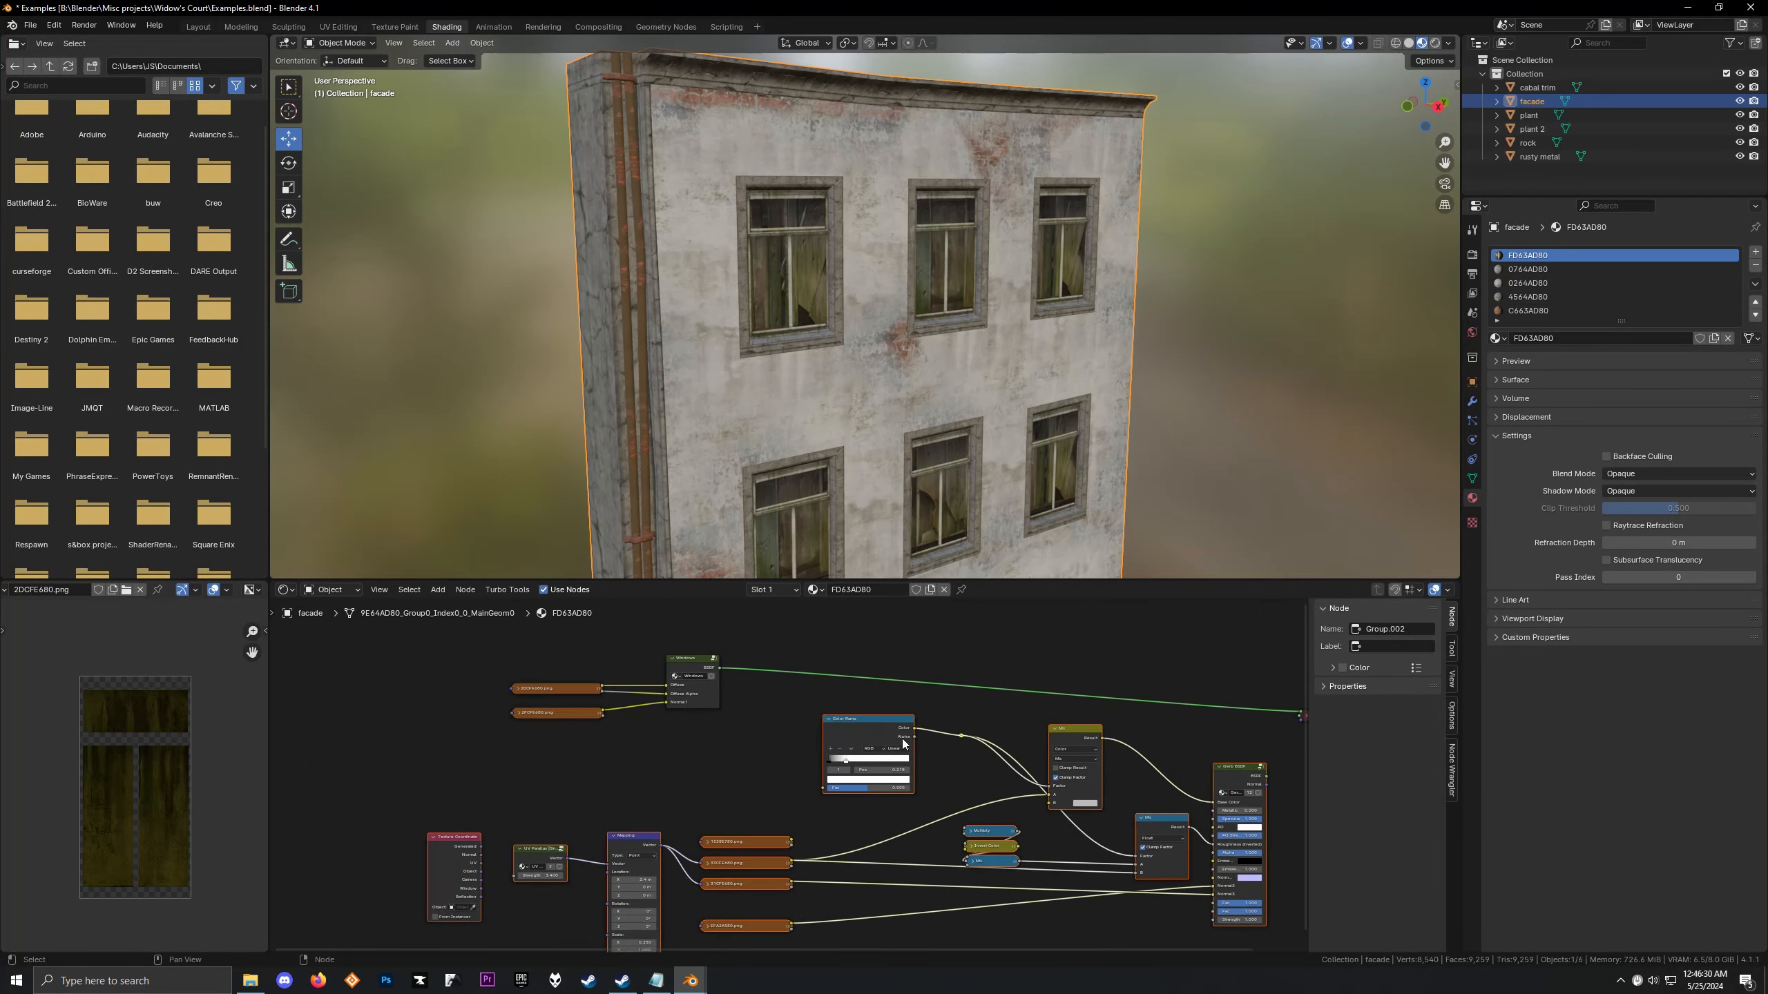
key(Delete)
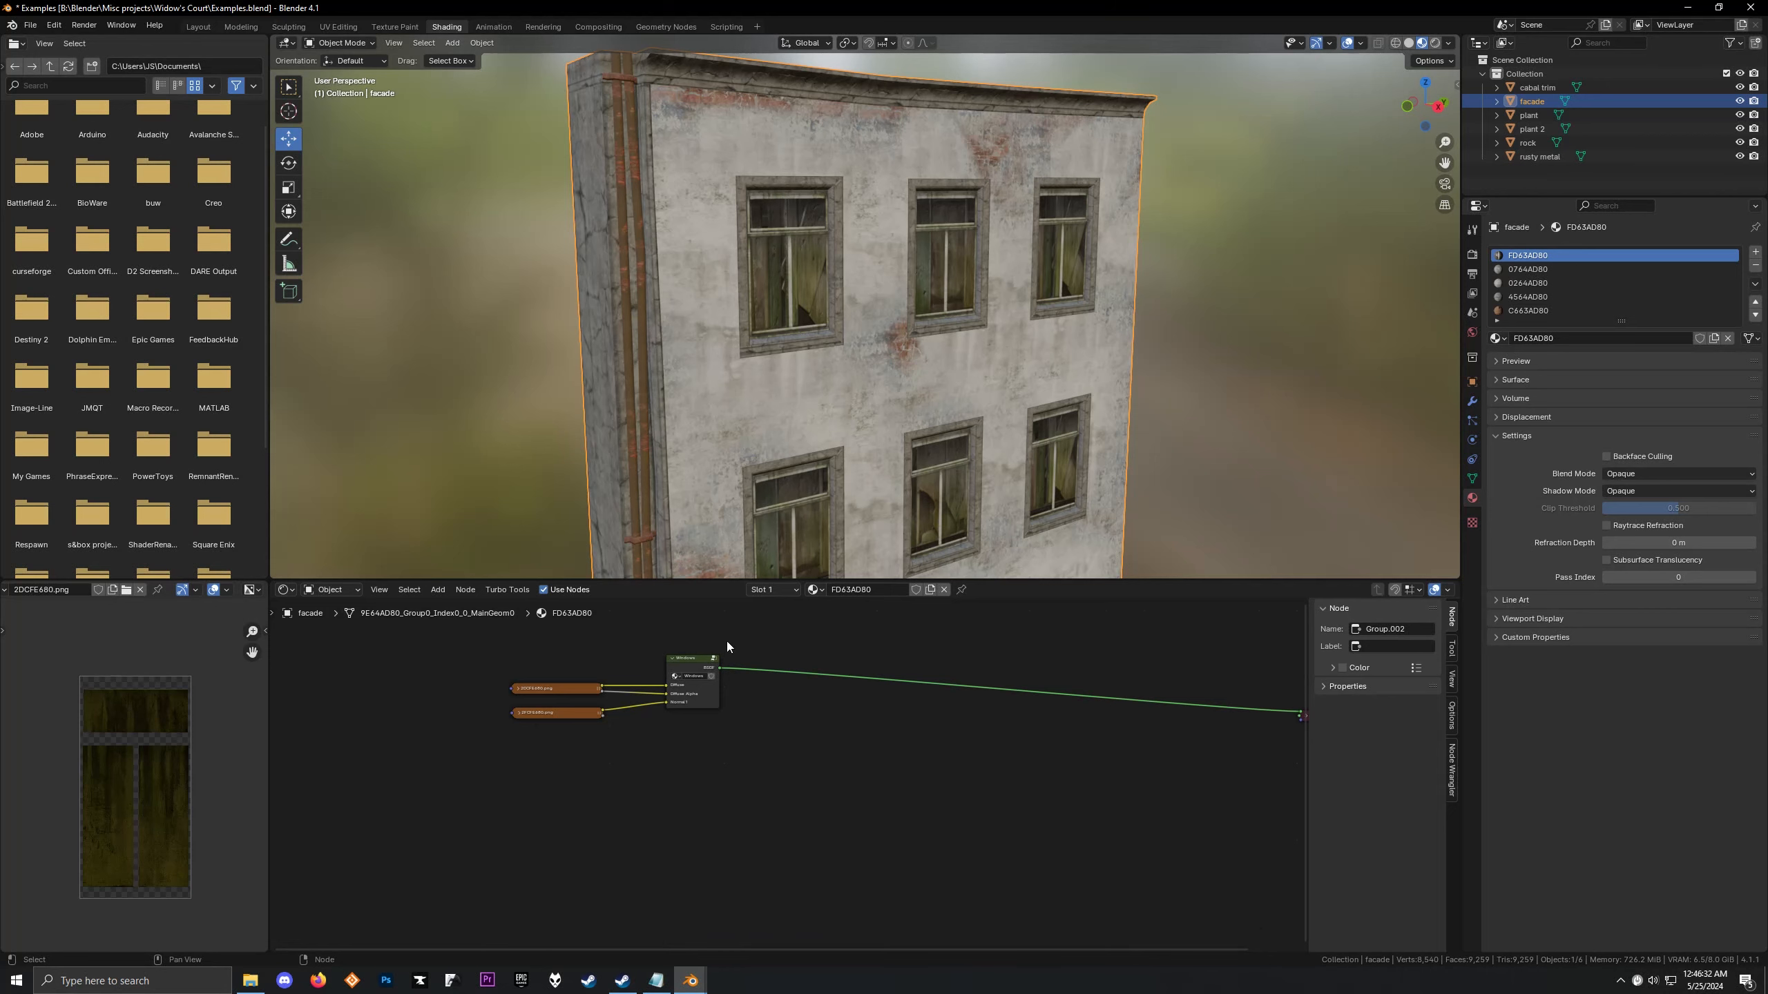
Open the Windows group and preview its Diffuse, Diffuse Alpha and Normal1 inputs in turn on the facade windows
key(Tab)
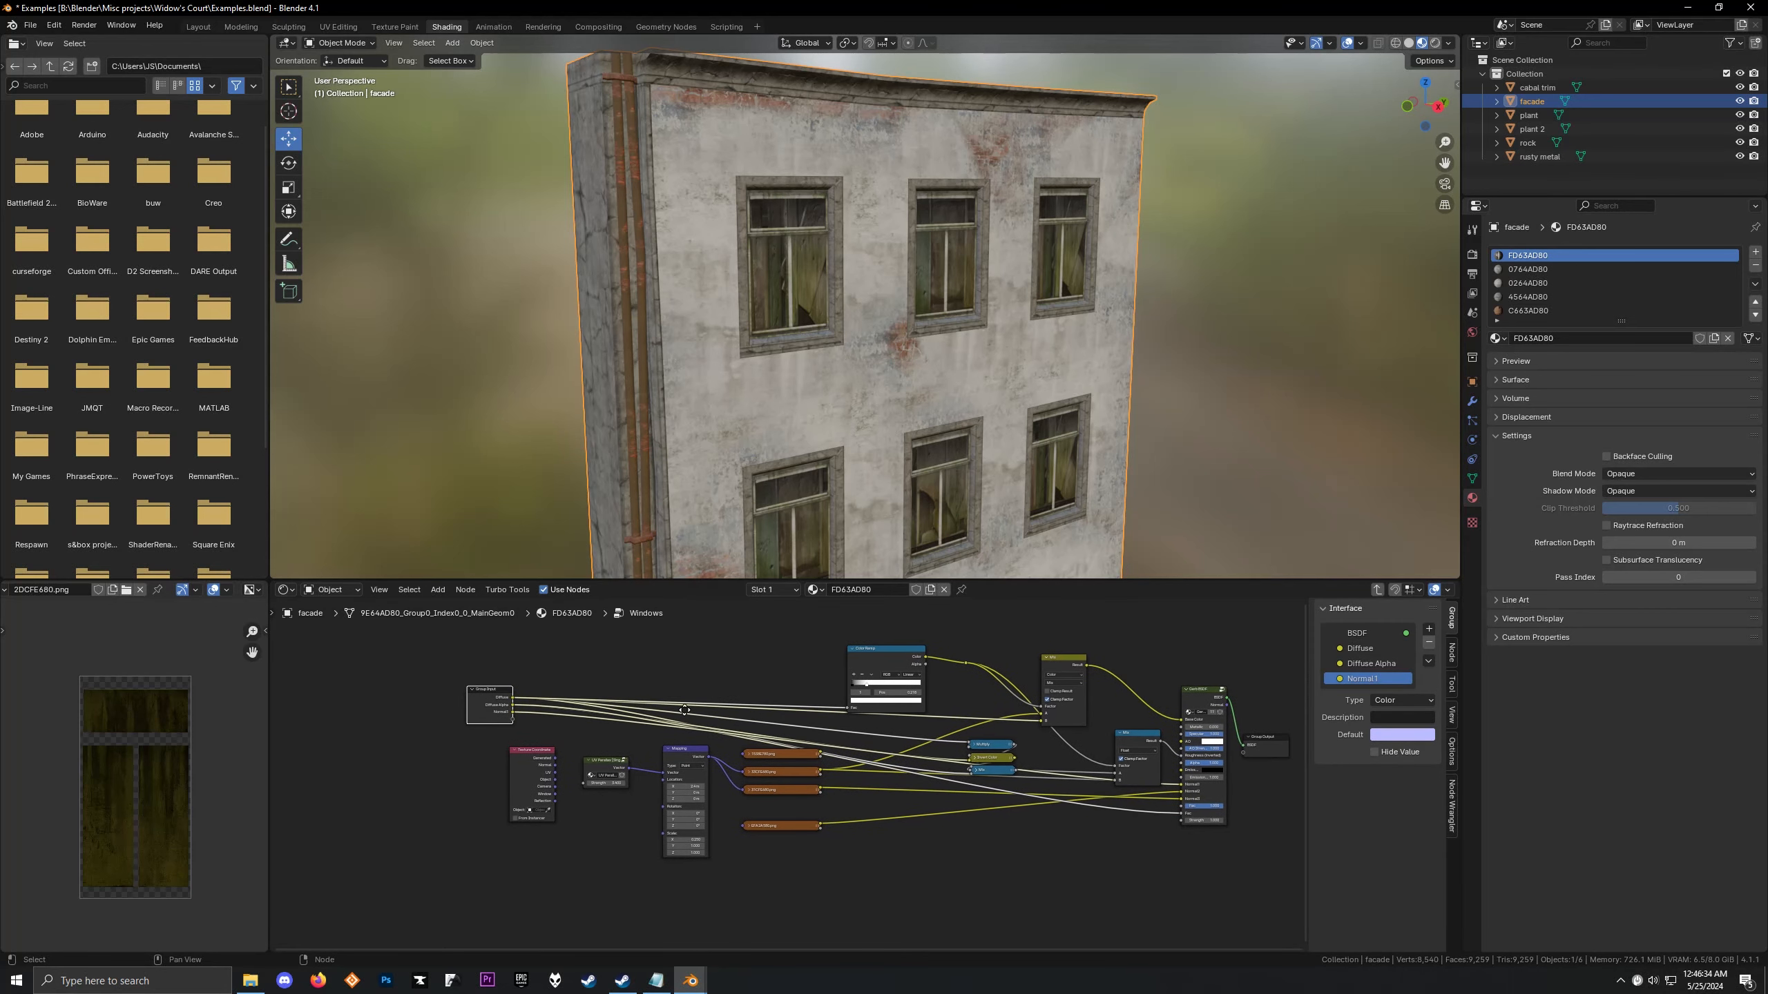
key(b)
drag(484, 717, 423, 709)
right_click(423, 709)
ctrl+shift+click(495, 701)
scroll(662, 413, up, 8)
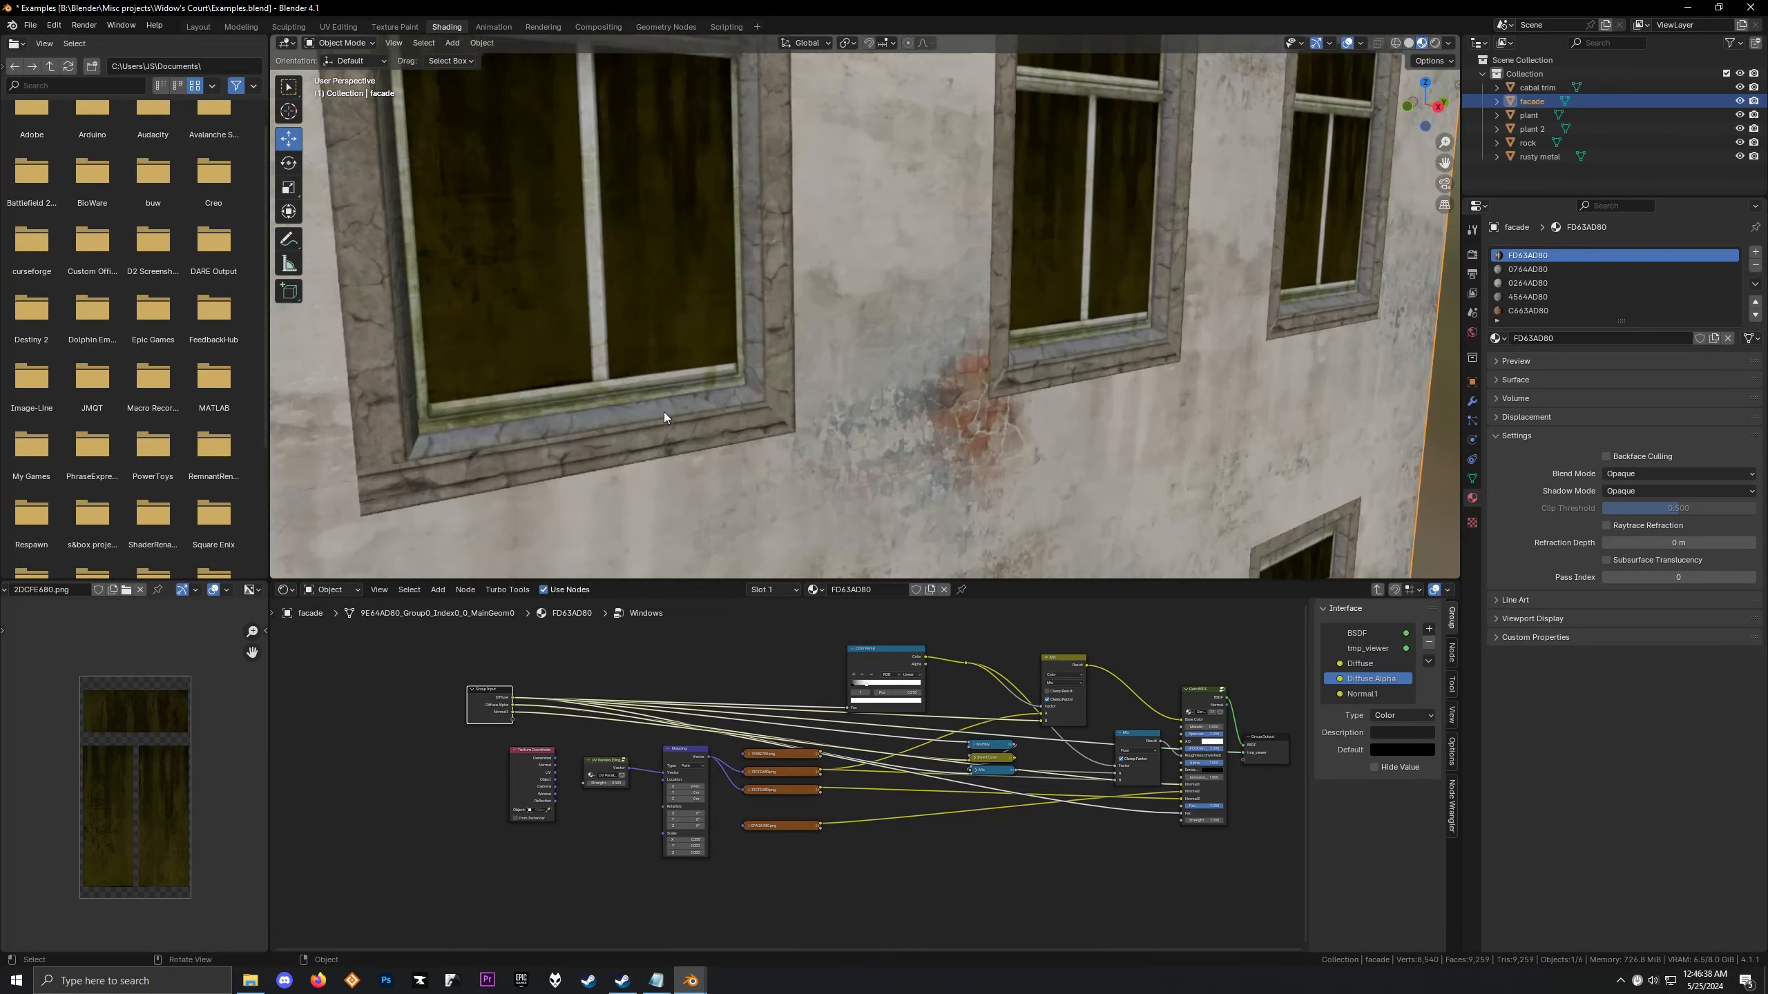
shift+middle_drag(662, 413, 722, 459)
scroll(470, 711, up, 2)
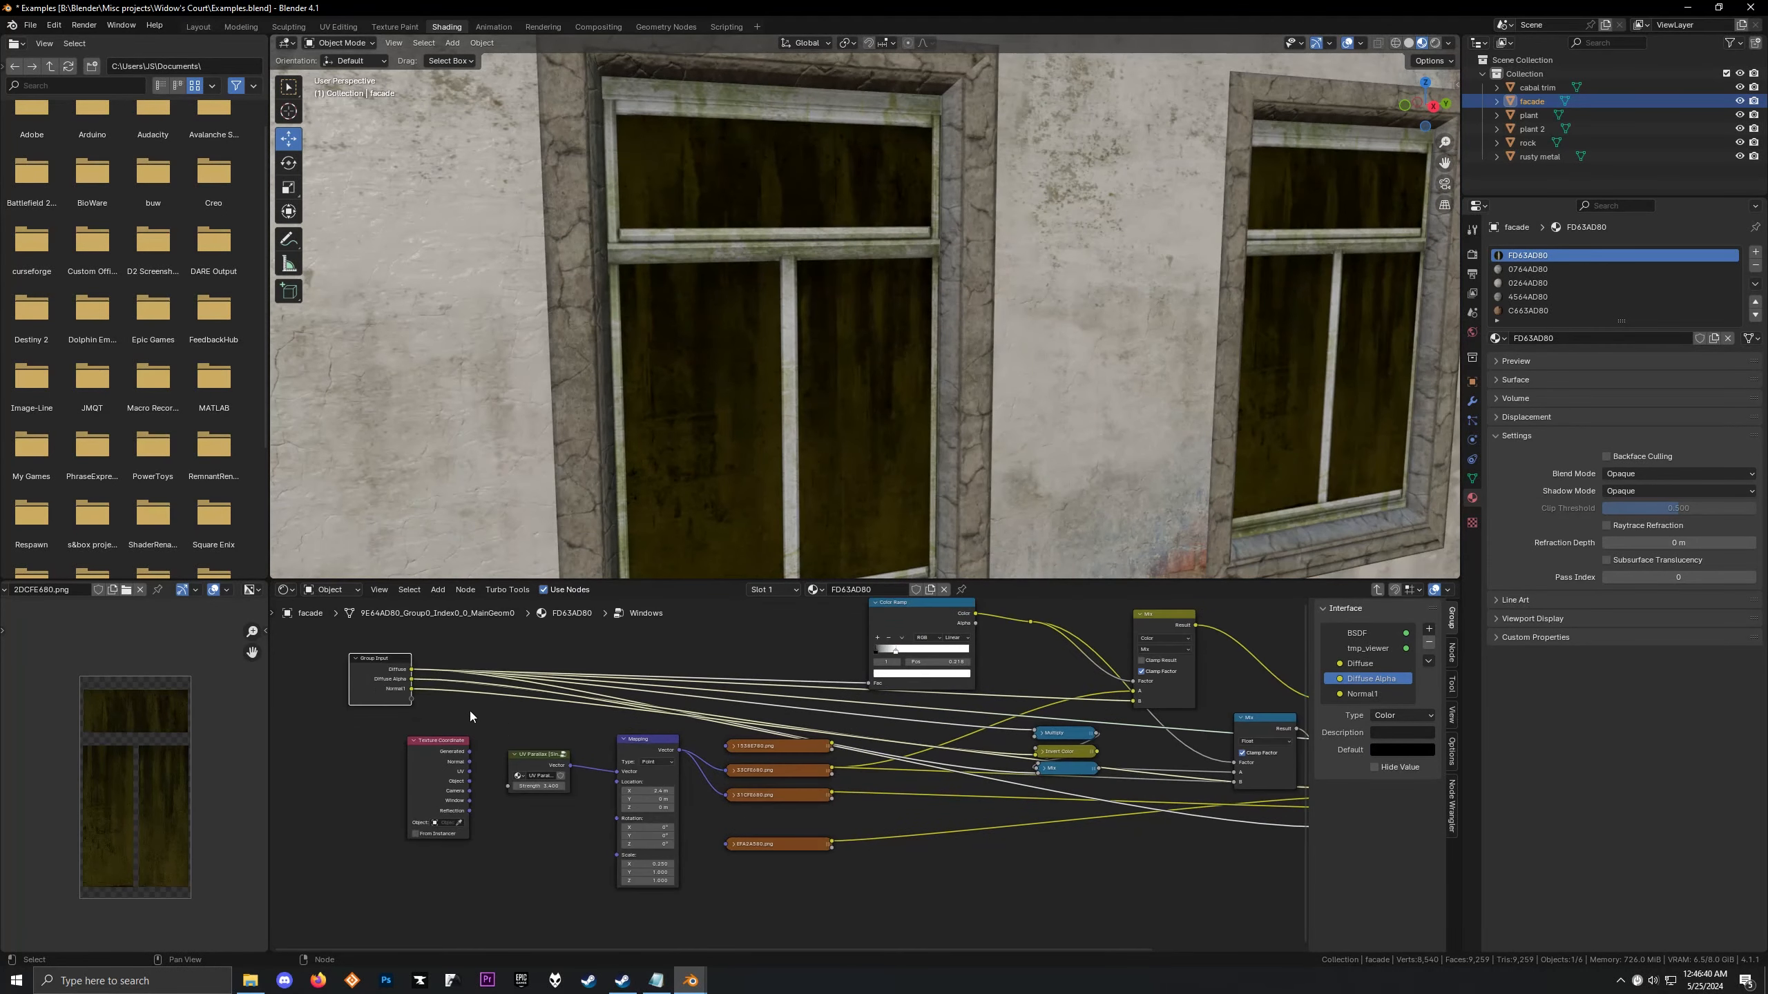
ctrl+shift+click(376, 671)
mouse_move(442, 514)
middle_down()
mouse_move(510, 402)
mouse_move(445, 511)
middle_up()
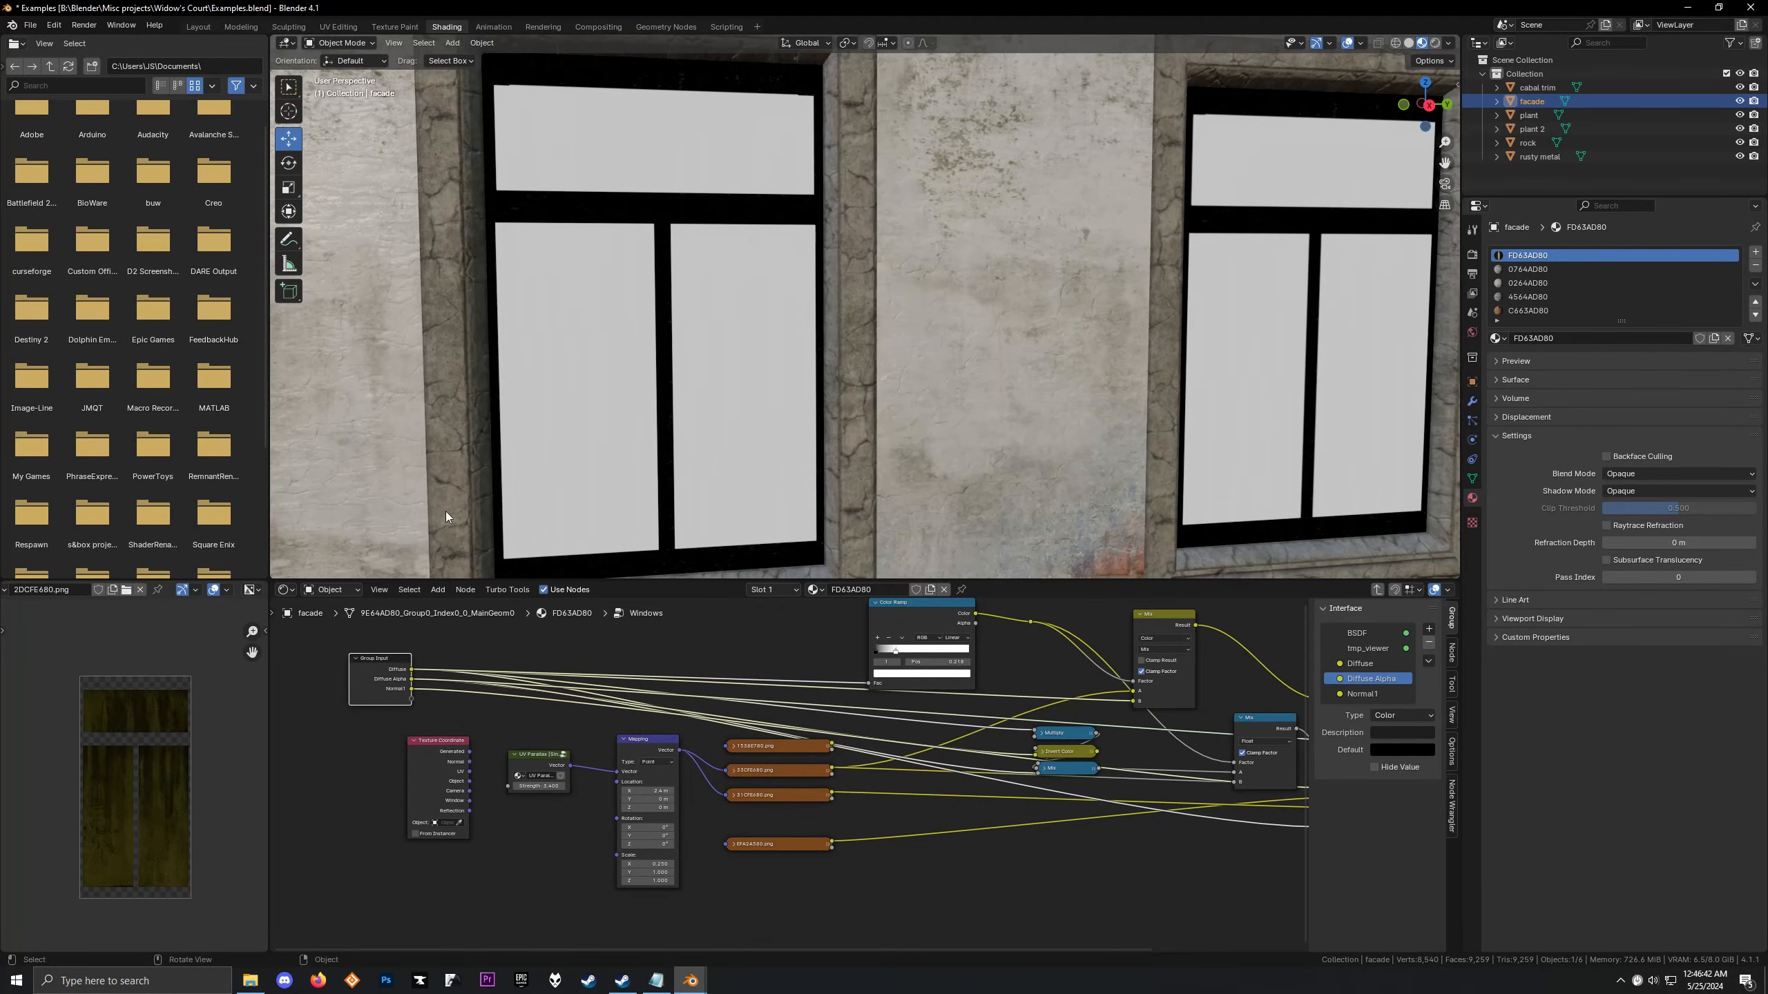
ctrl+shift+click(387, 674)
scroll(390, 532, down, 5)
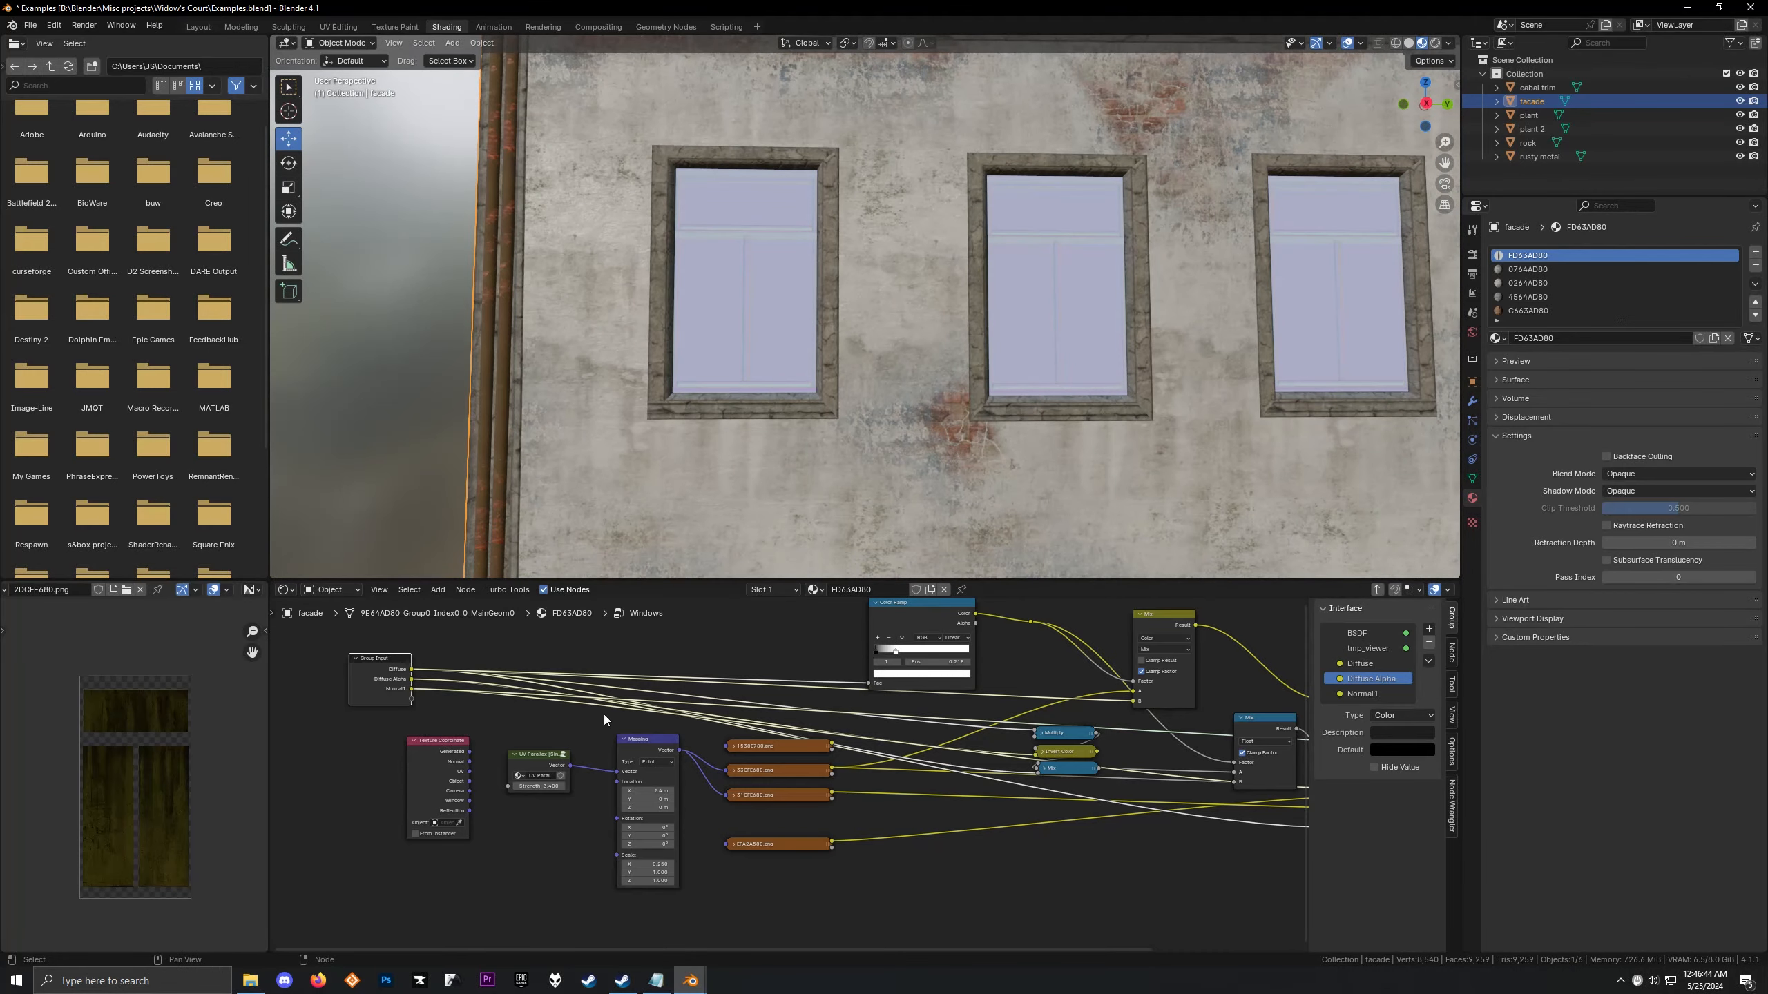
Inspect the group's textures 33CFE680.png, 1538E780.png, 31CFE680.png and EFA2A580.png in the image viewer
scroll(604, 715, down, 1)
middle_drag(603, 715, 507, 741)
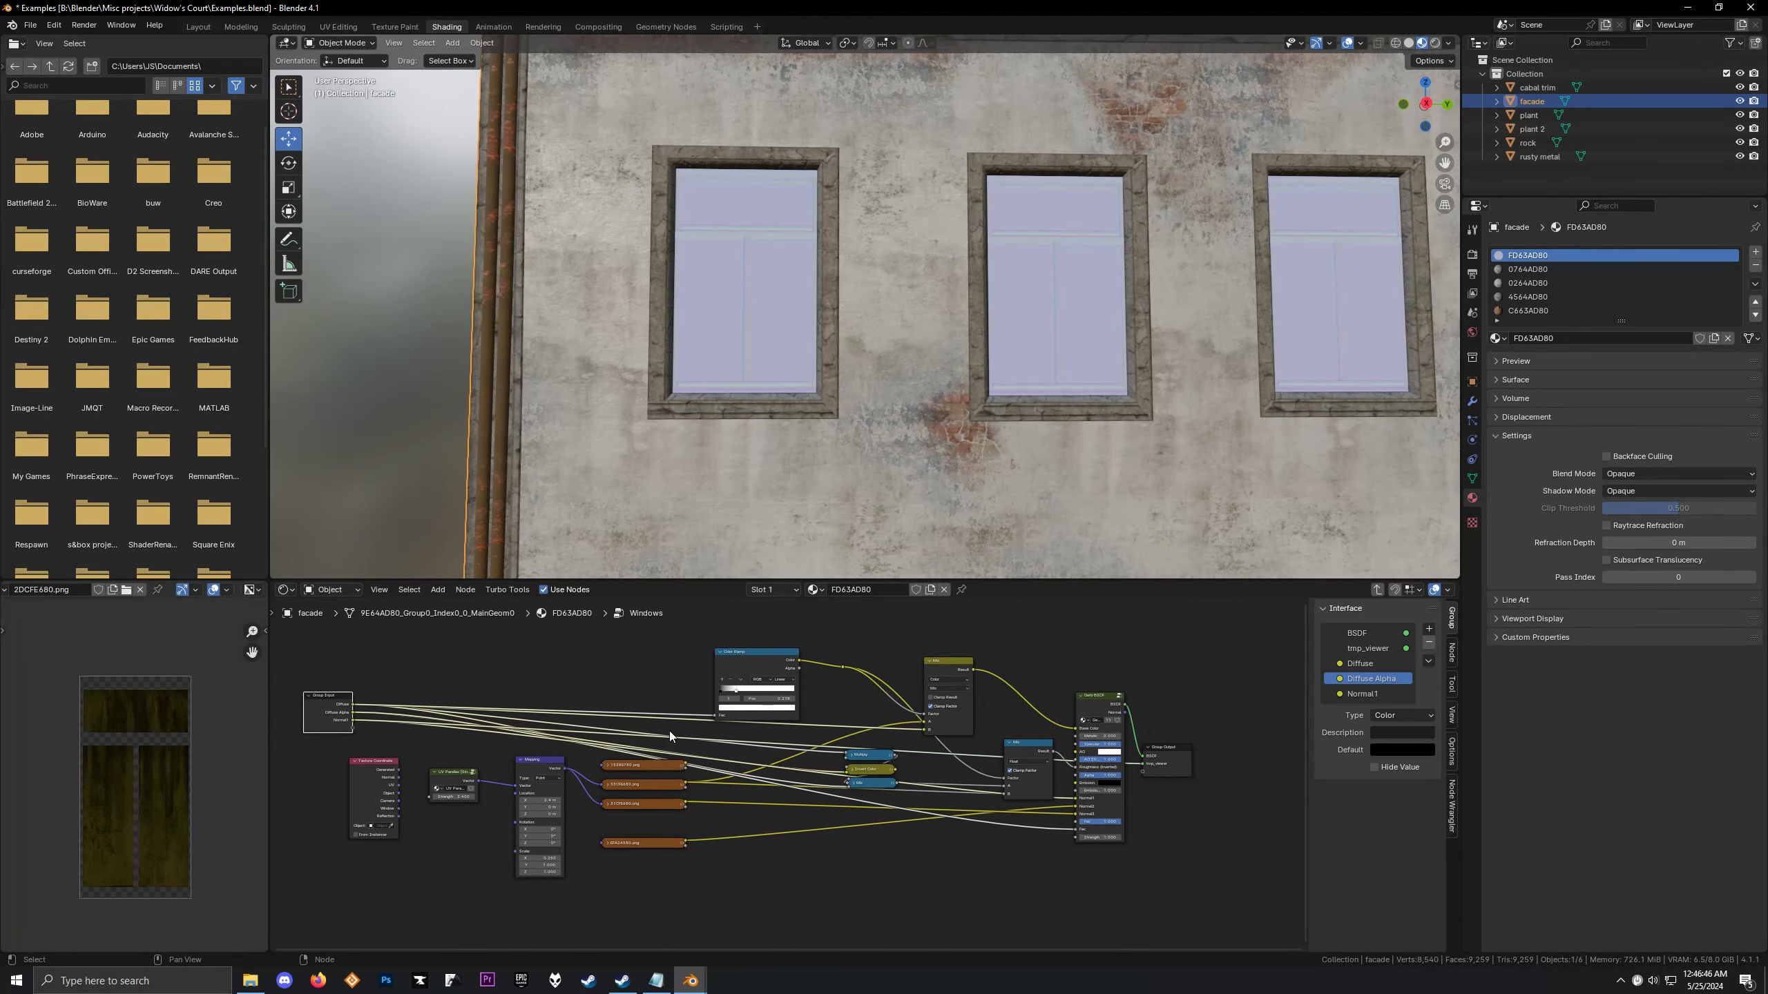
click(658, 765)
click(654, 784)
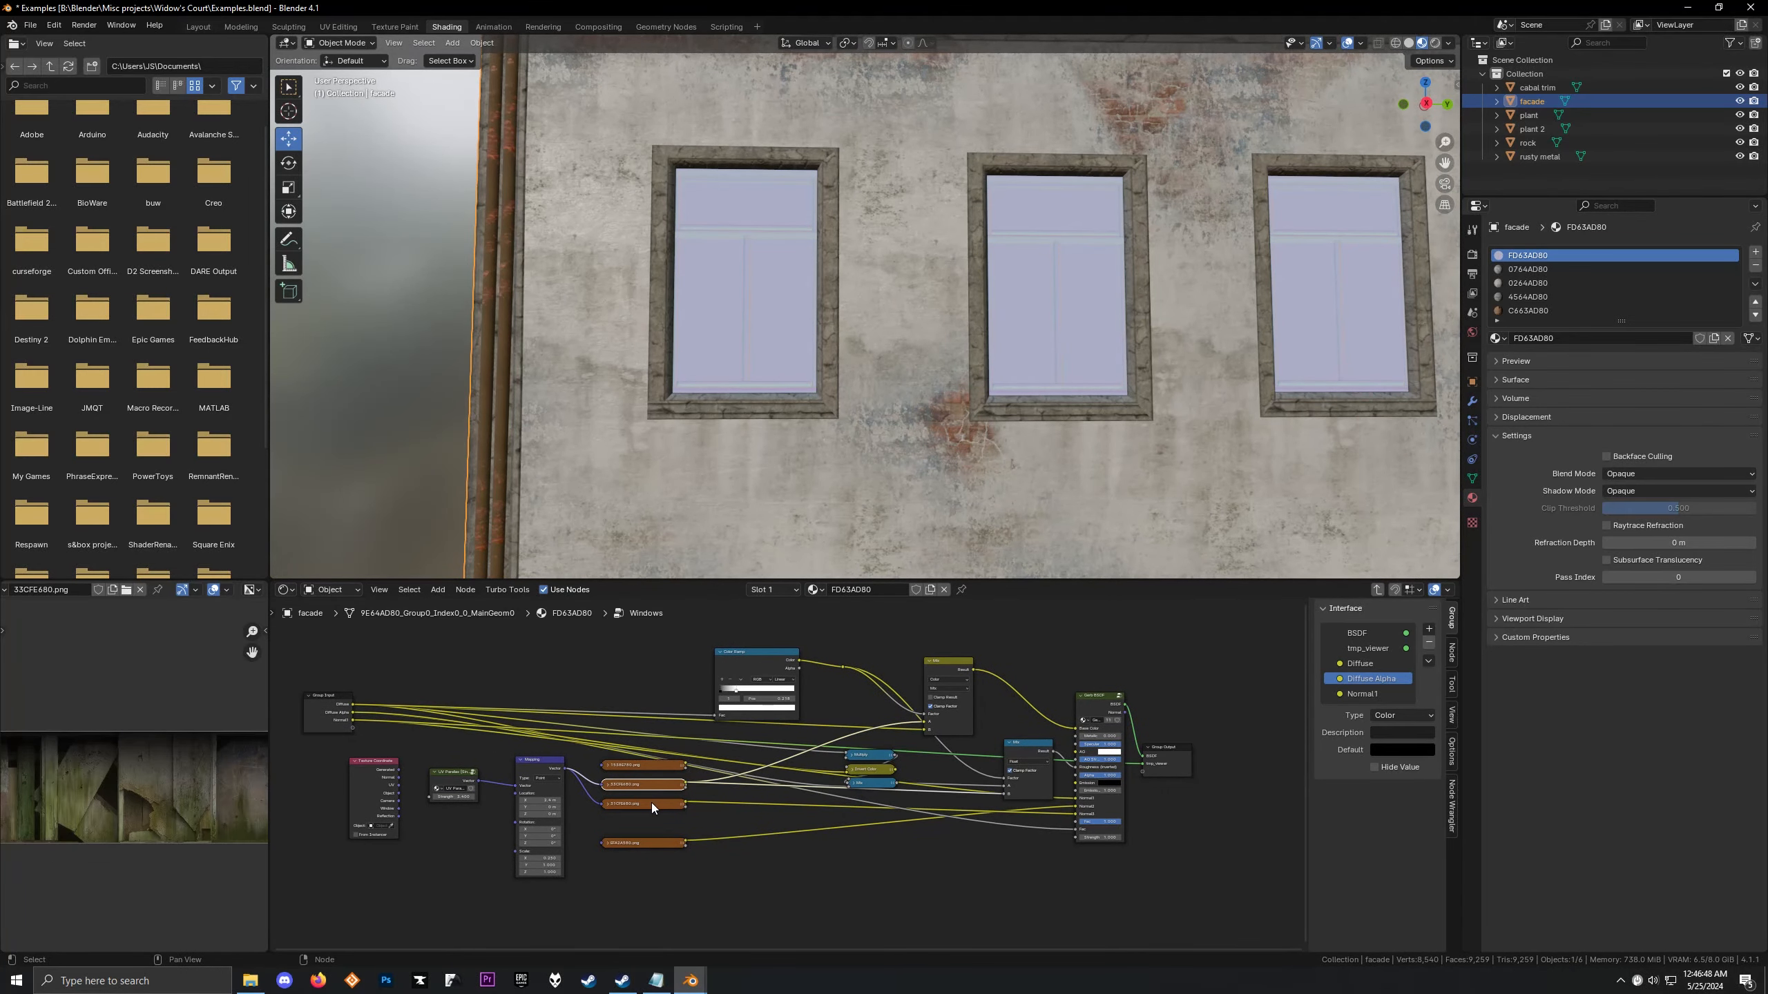
click(651, 803)
click(649, 788)
scroll(174, 779, down, 3)
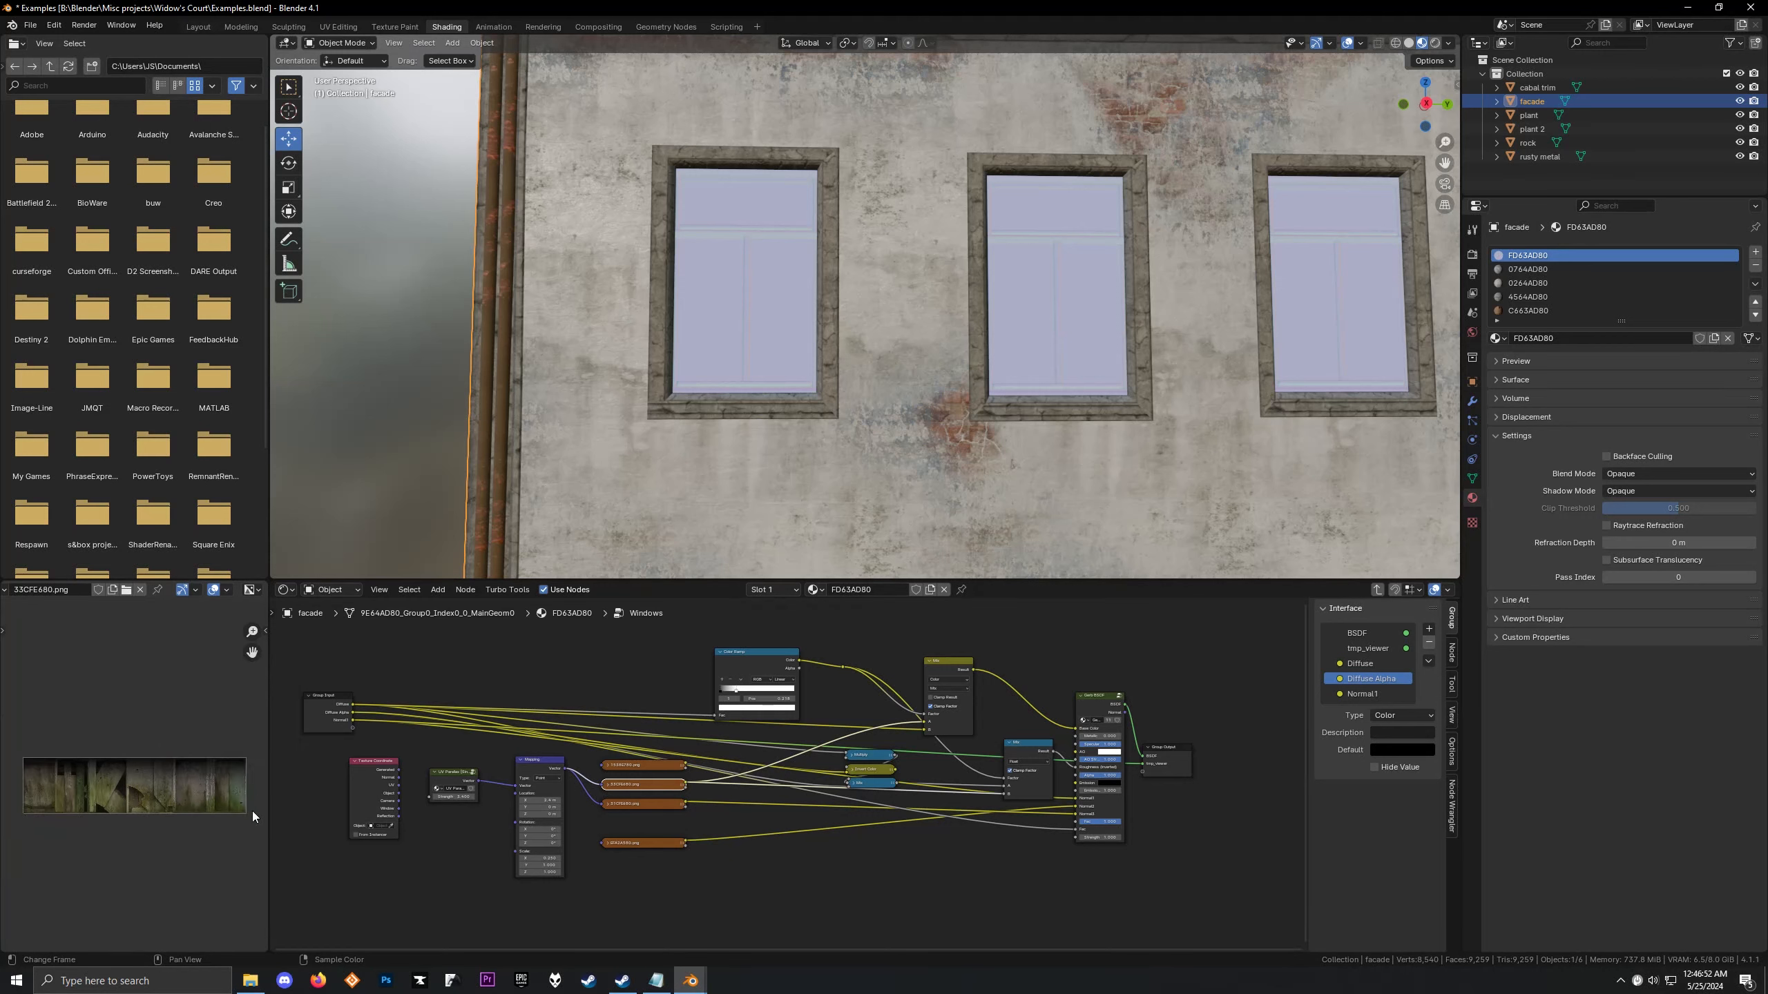
click(656, 765)
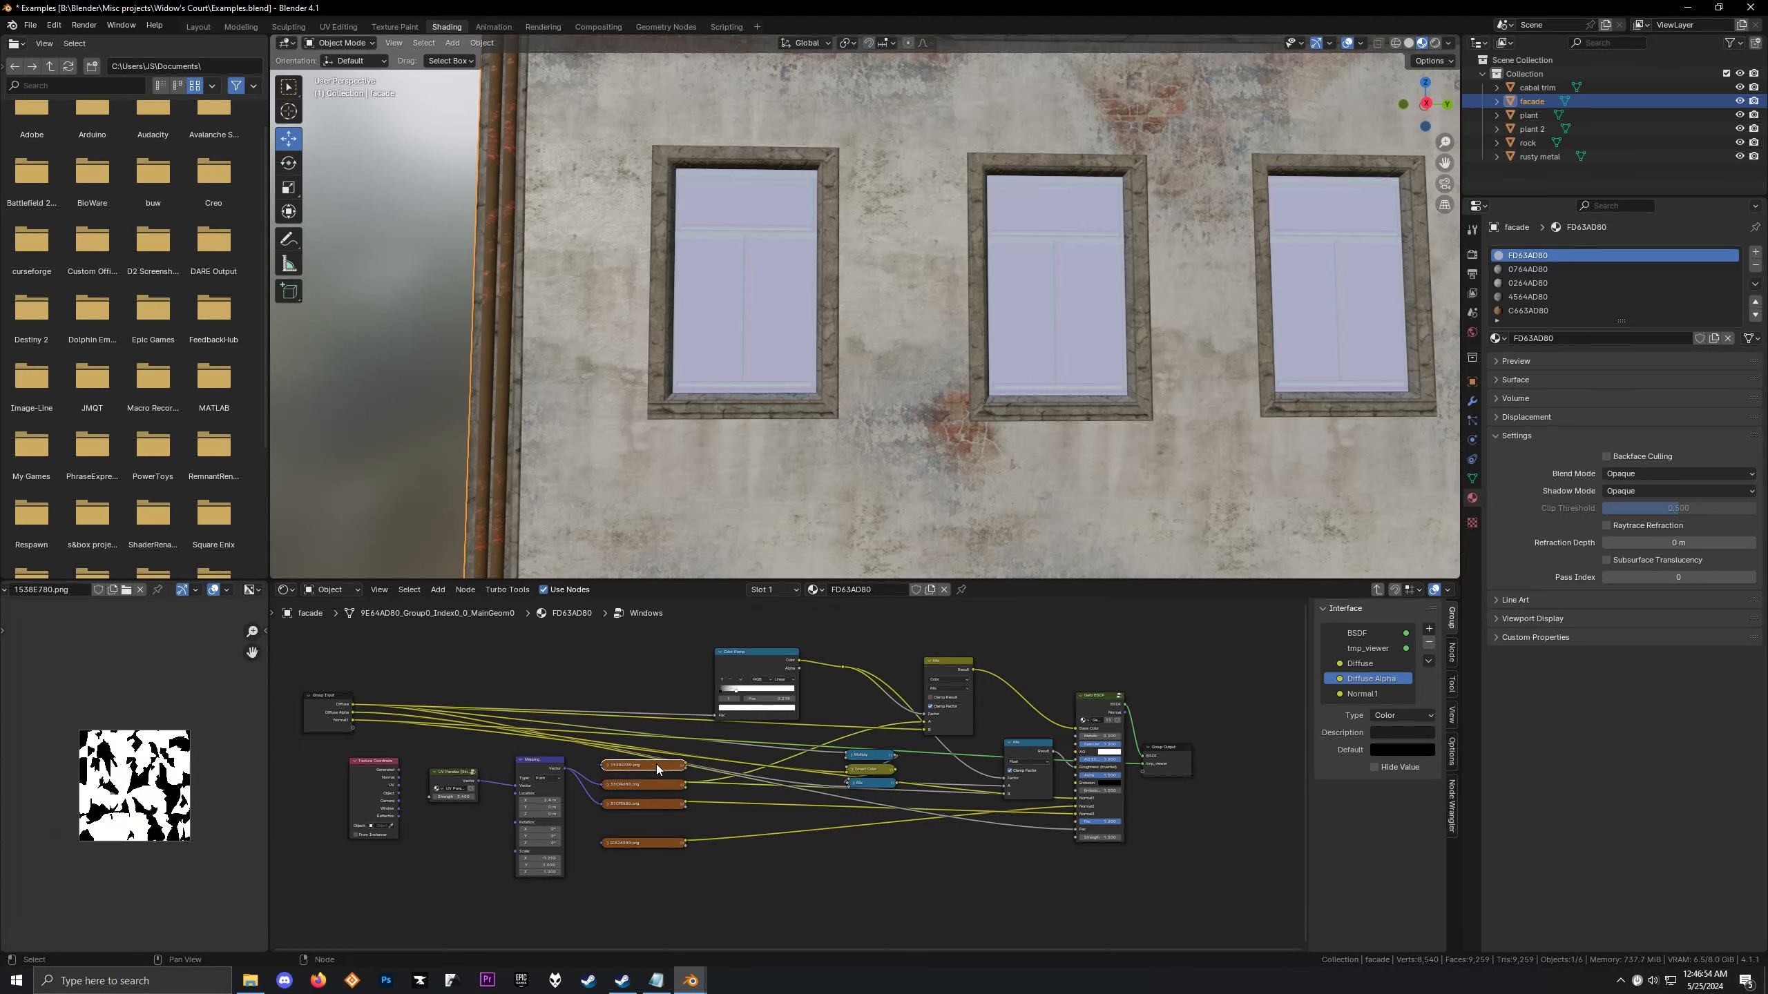
click(641, 802)
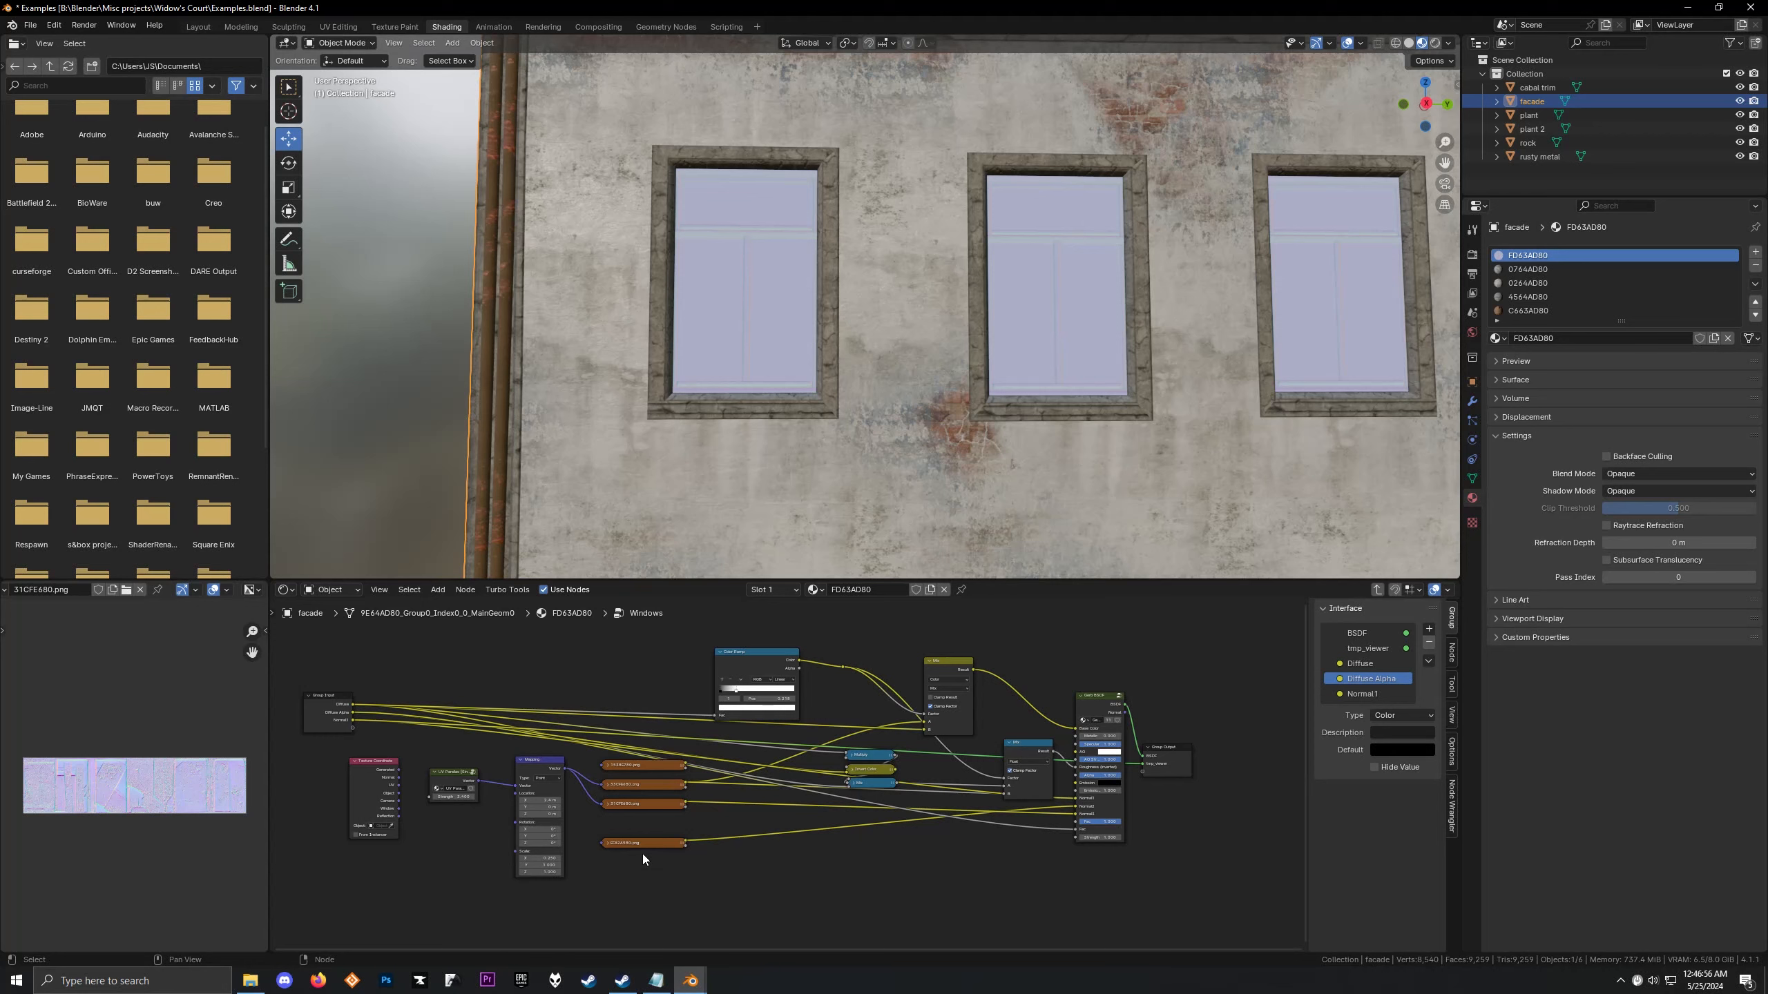
click(640, 844)
scroll(392, 818, up, 2)
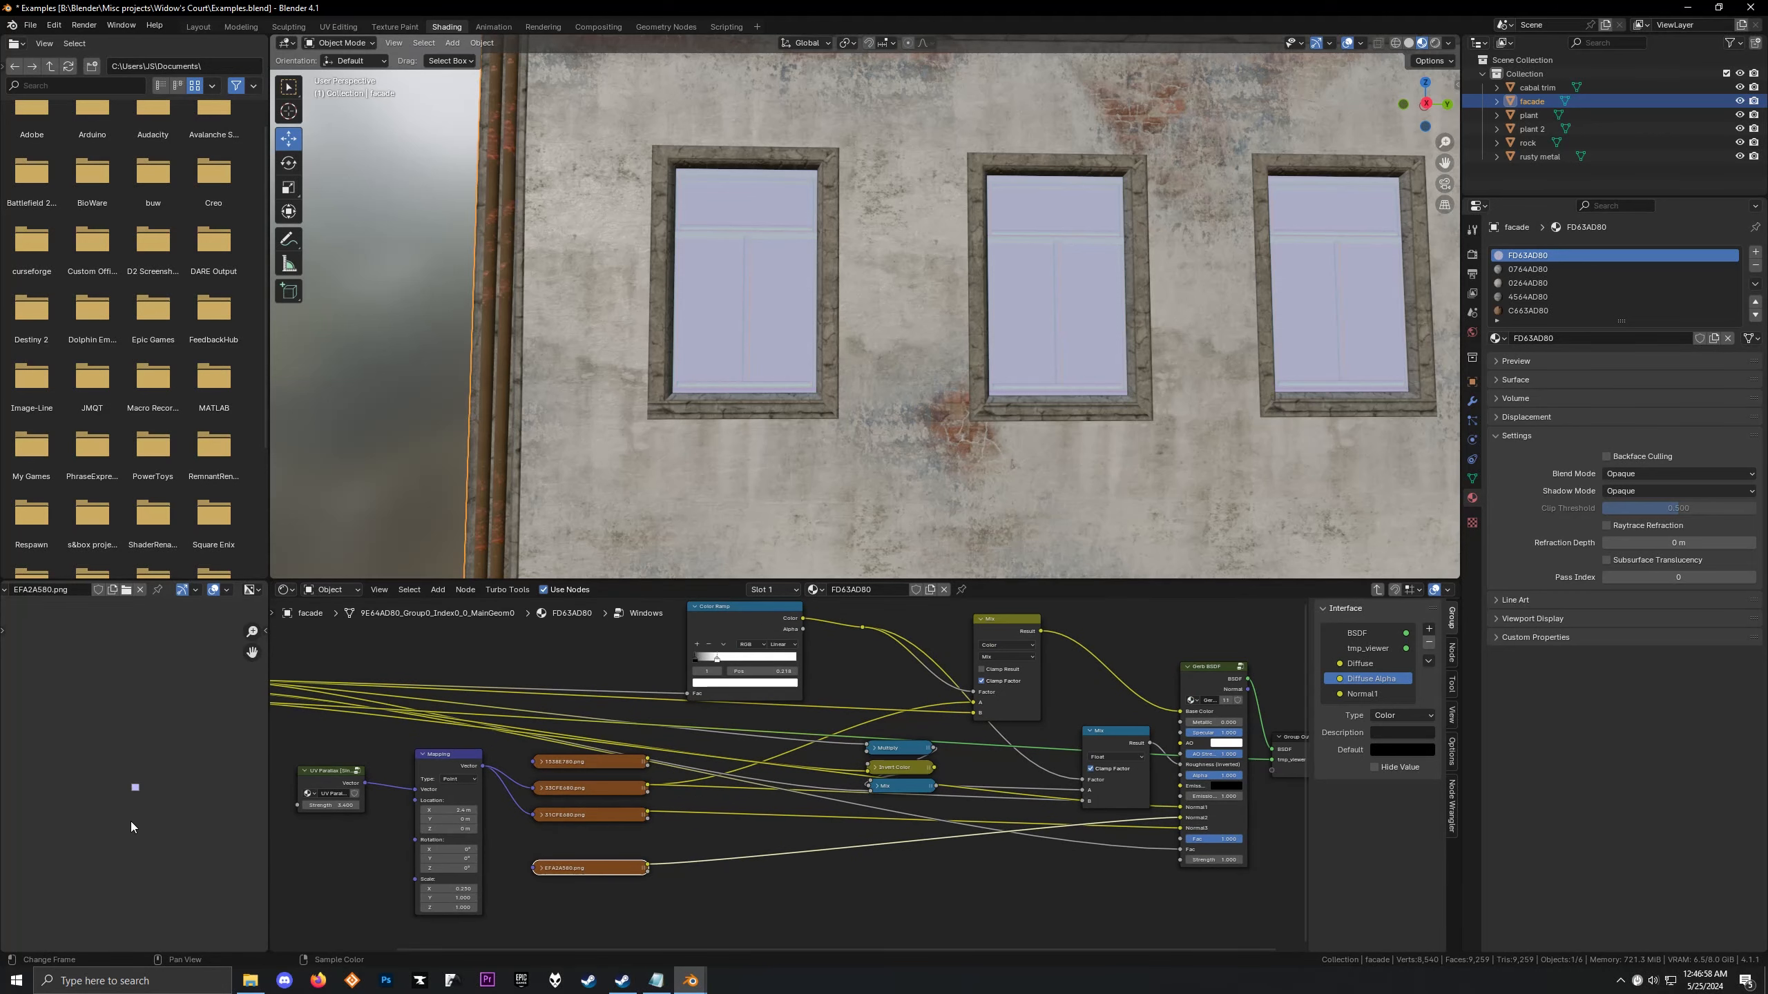
scroll(137, 823, up, 6)
scroll(278, 862, down, 1)
scroll(193, 848, down, 3)
scroll(646, 832, down, 3)
middle_drag(647, 832, 549, 852)
scroll(784, 827, up, 5)
scroll(785, 827, up, 3)
scroll(492, 841, down, 4)
Restore the Windows group's BSDF output as the material preview and reopen the group
key(Tab)
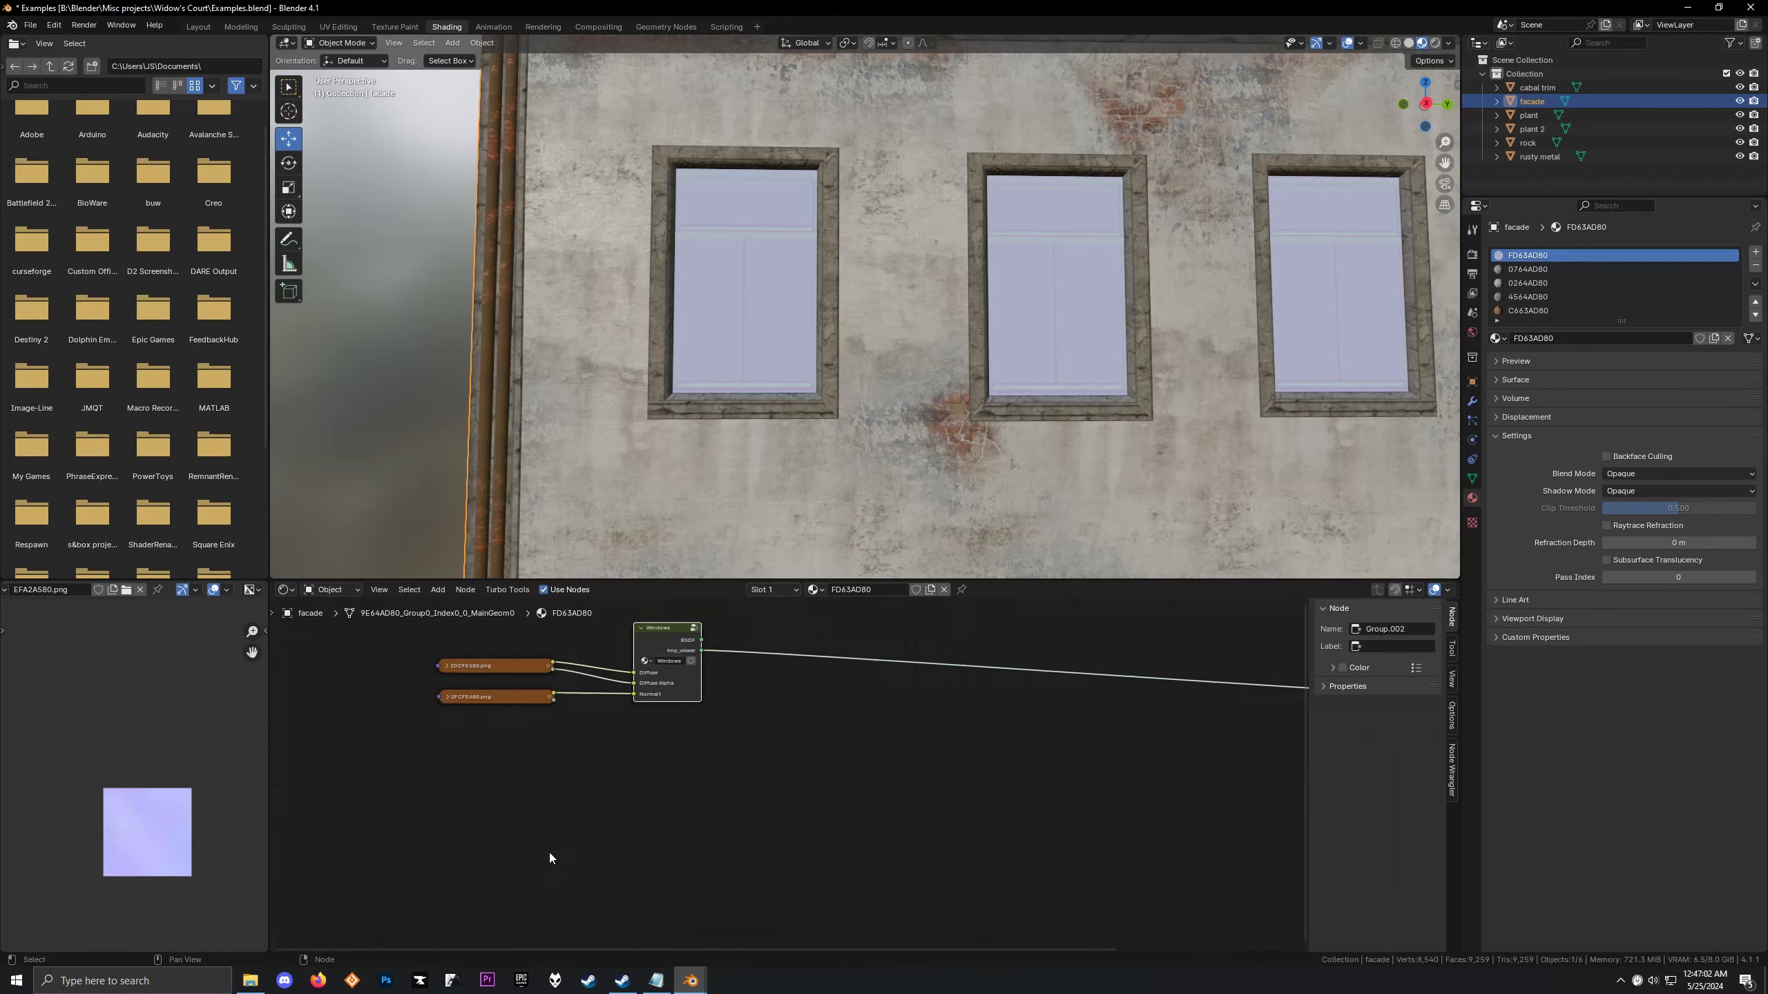
ctrl+shift+click(662, 649)
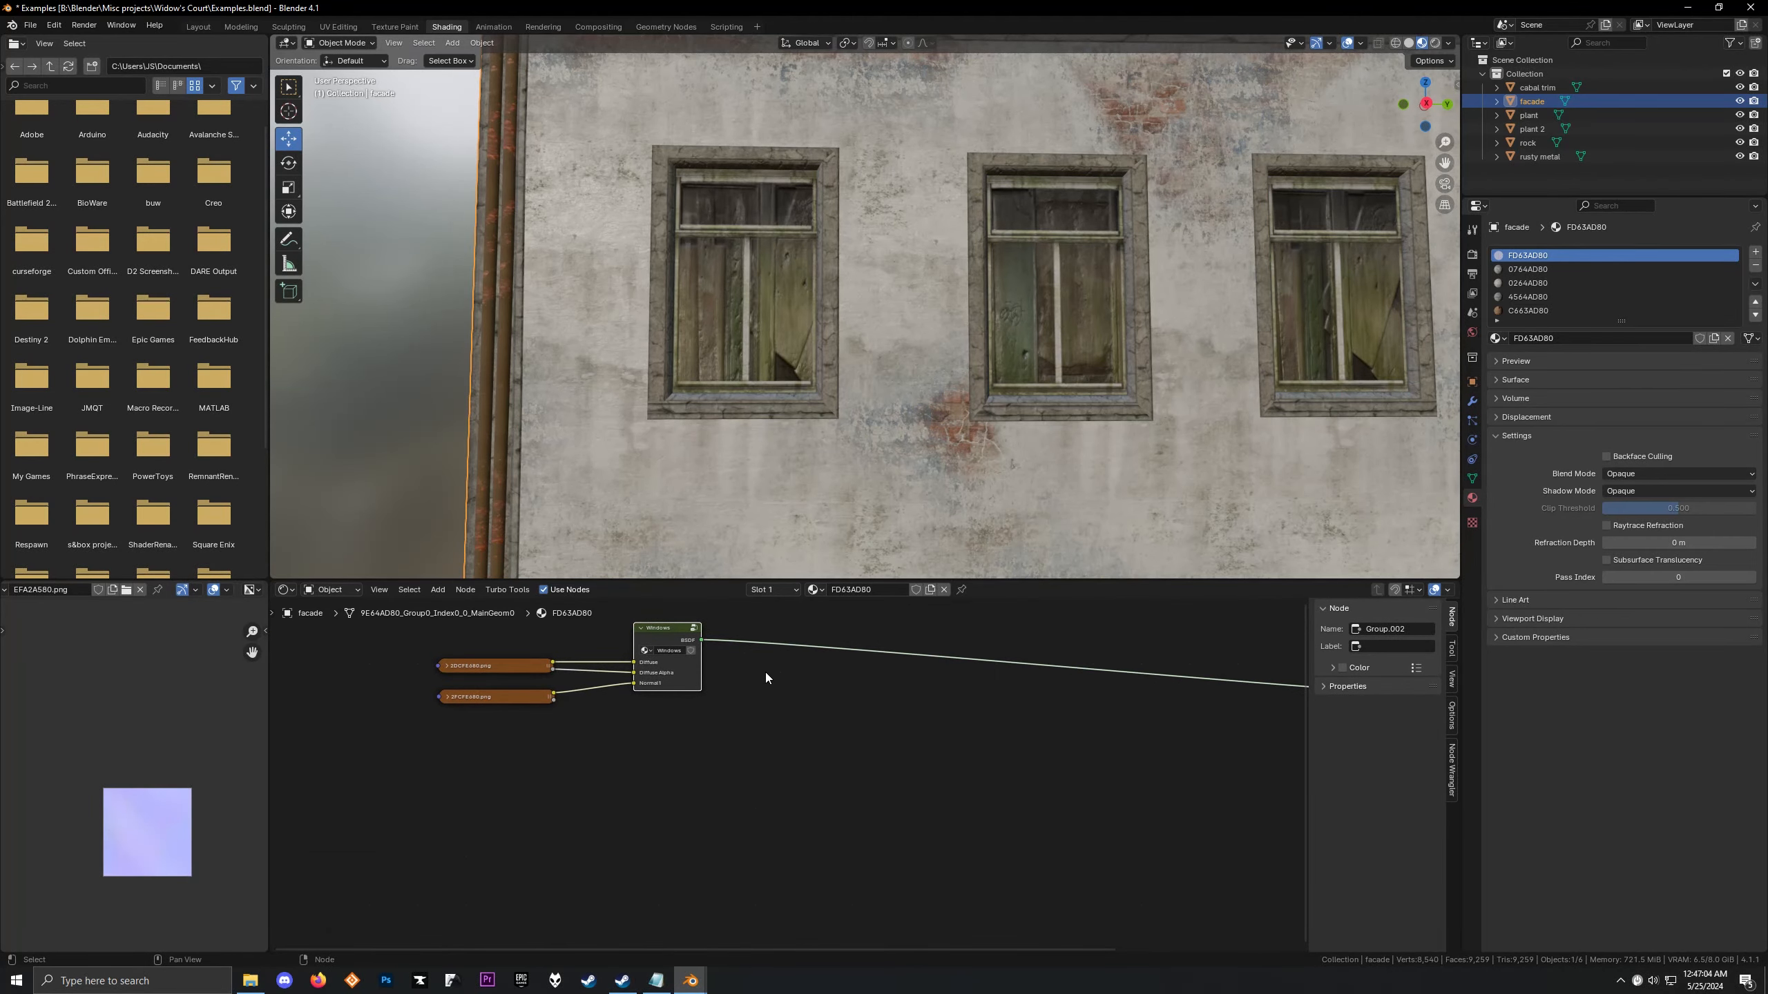
key(Tab)
scroll(829, 723, down, 2)
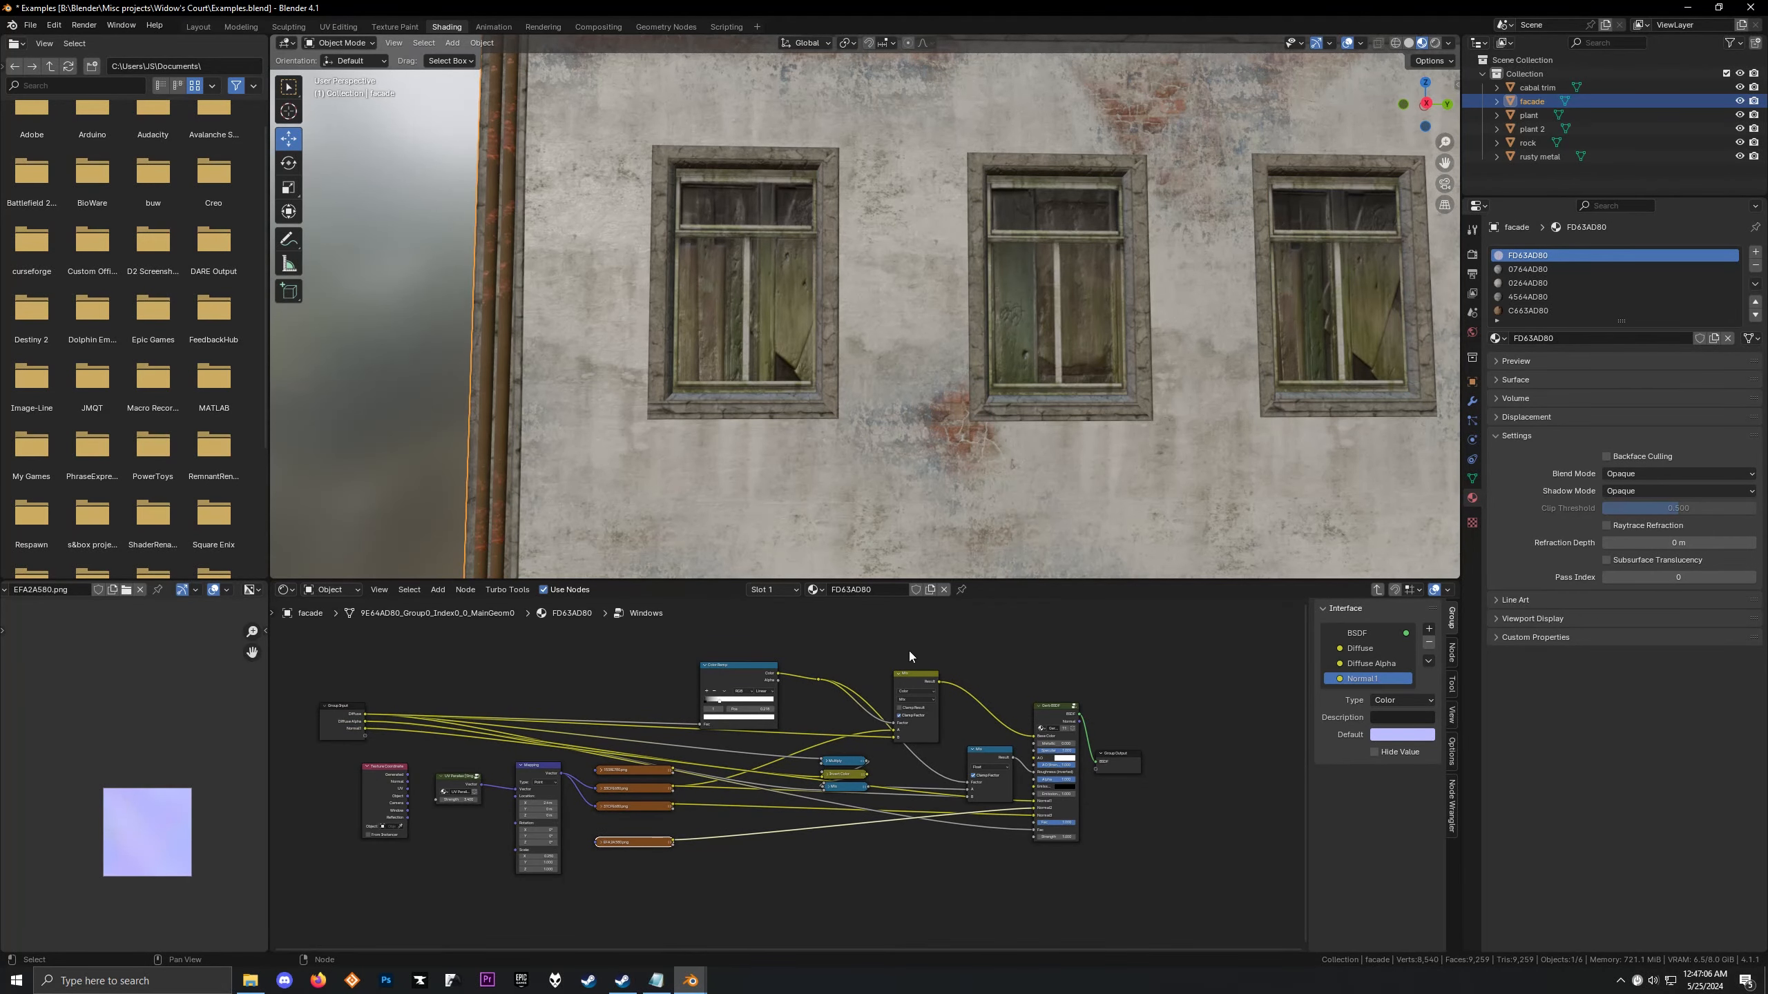
Test different Strength values on the UV Parallax node while examining the window interiors from several angles
middle_drag(800, 390, 621, 392)
middle_drag(658, 331, 728, 381)
scroll(673, 843, up, 6)
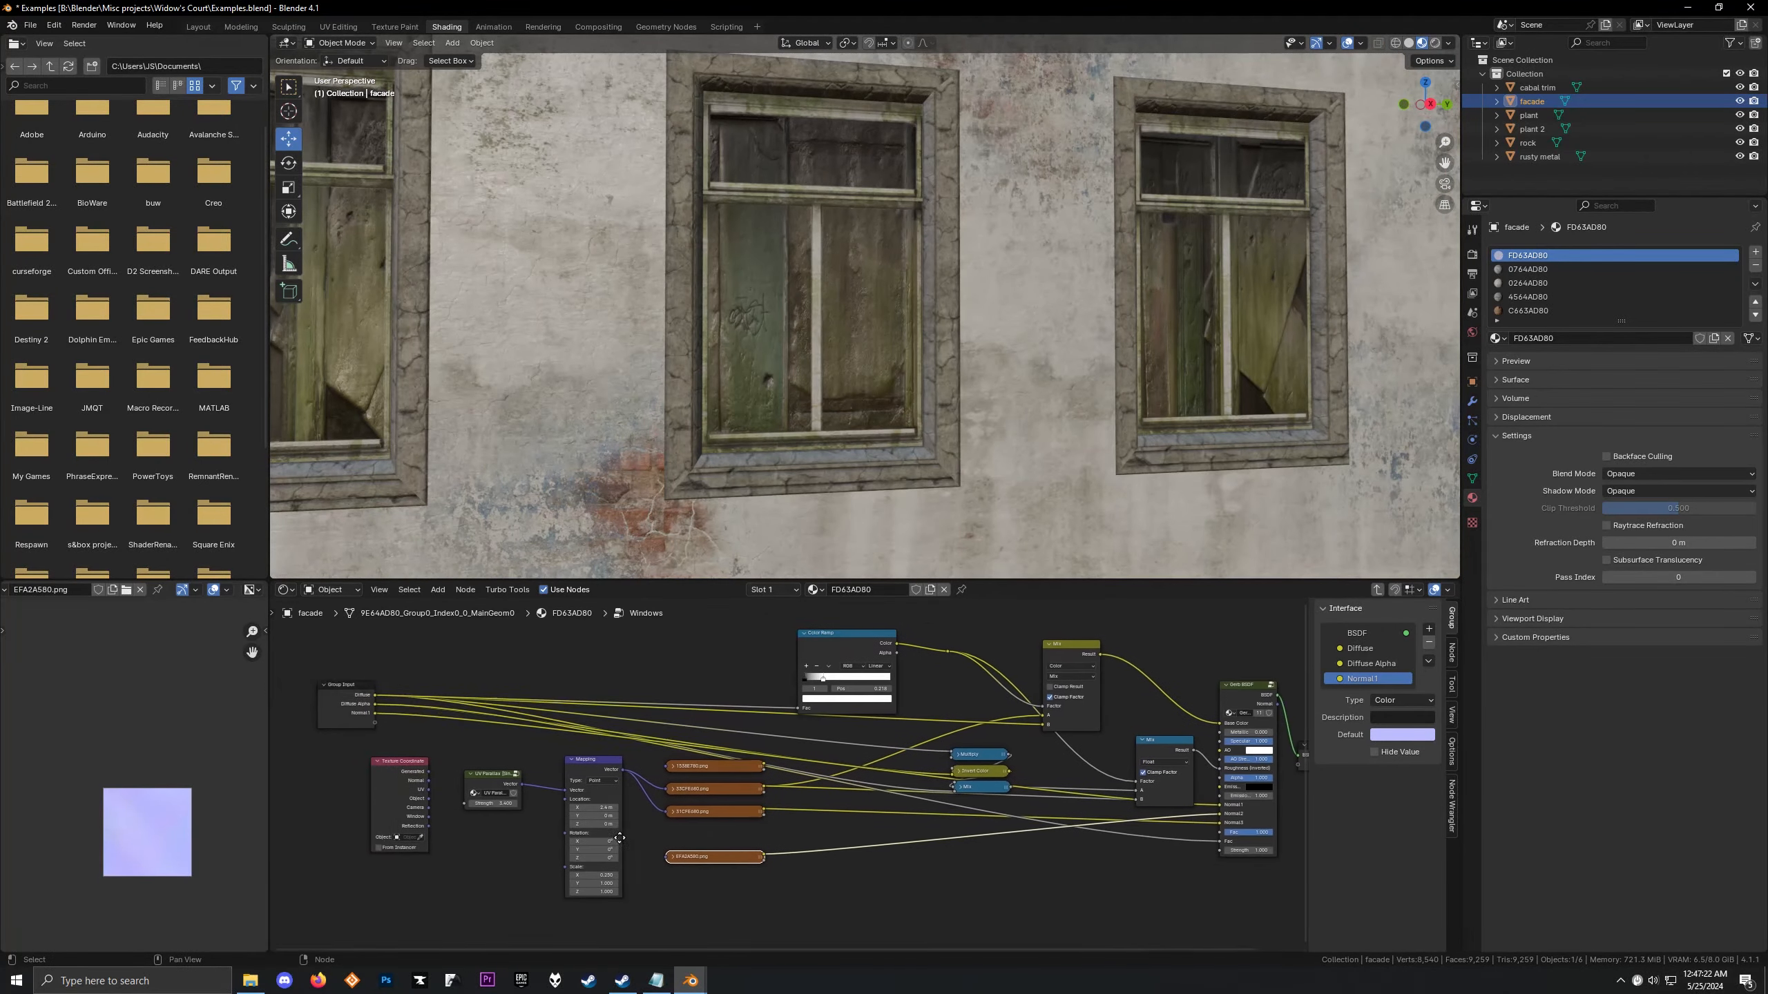
mouse_move(636, 774)
mouse_down()
mouse_move(705, 774)
mouse_move(480, 774)
mouse_move(631, 775)
mouse_up()
scroll(580, 331, down, 4)
middle_drag(565, 340, 619, 324)
drag(636, 774, 553, 774)
right_click(636, 774)
scroll(798, 279, up, 4)
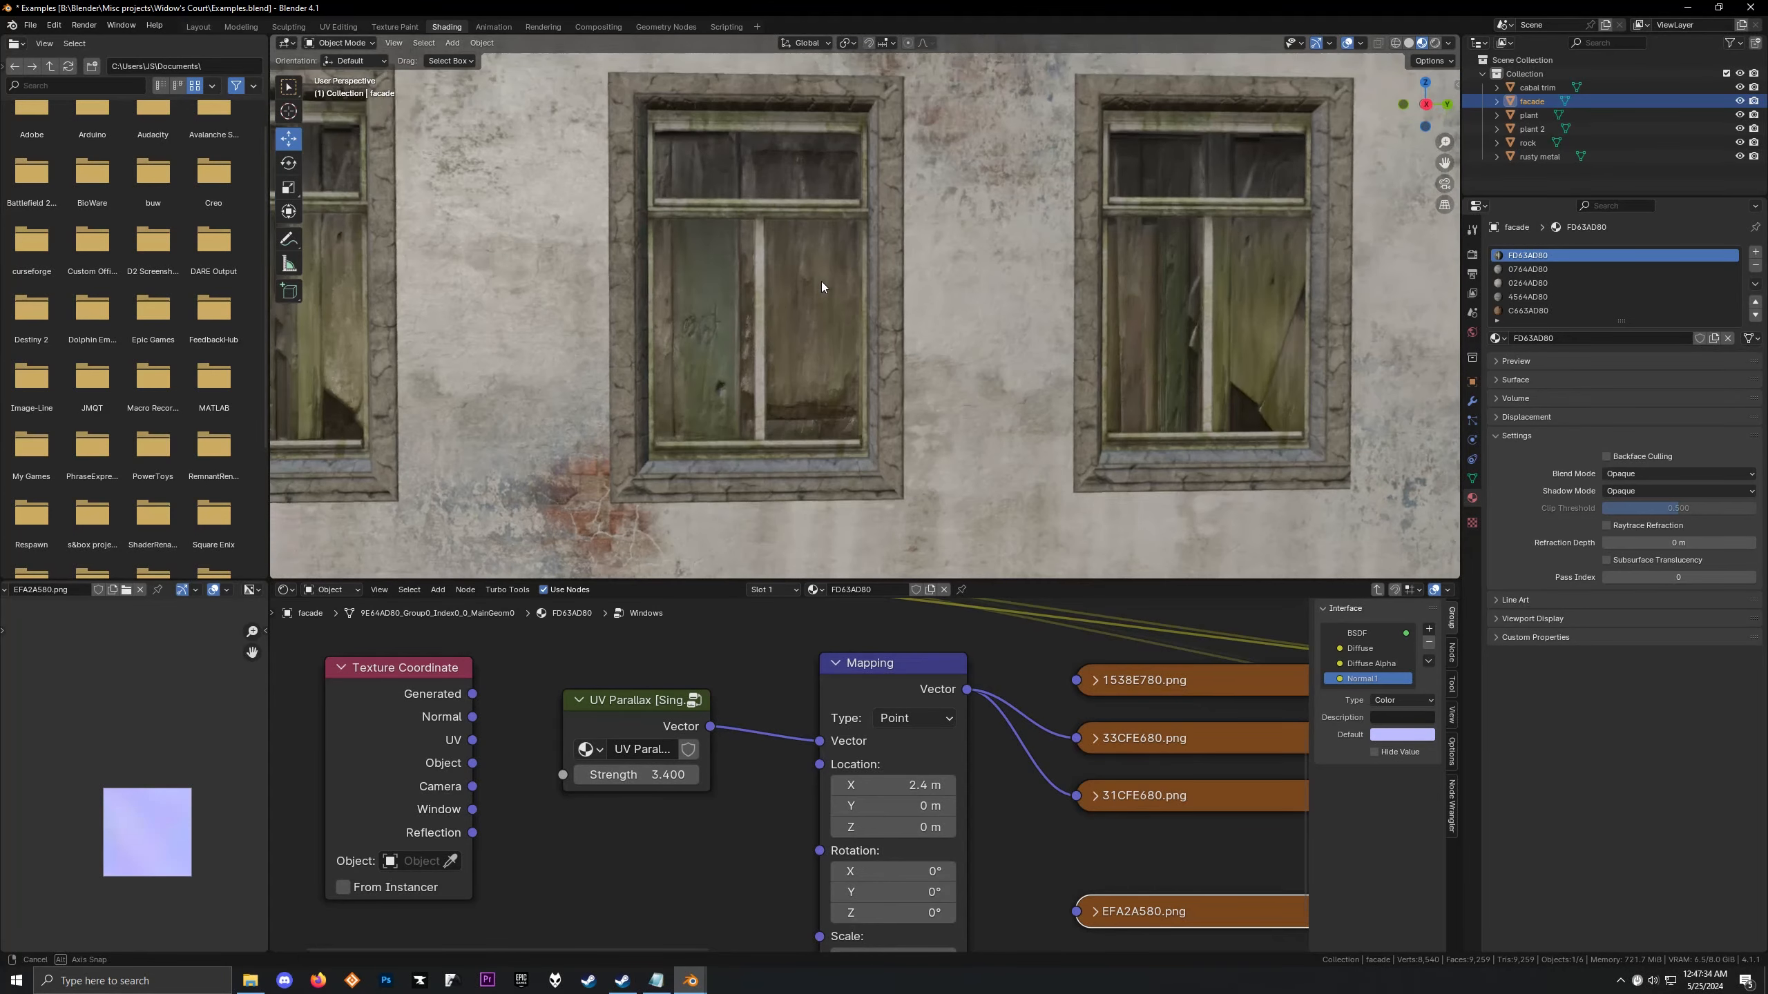
mouse_move(820, 281)
middle_down()
mouse_move(881, 291)
mouse_move(823, 280)
middle_up()
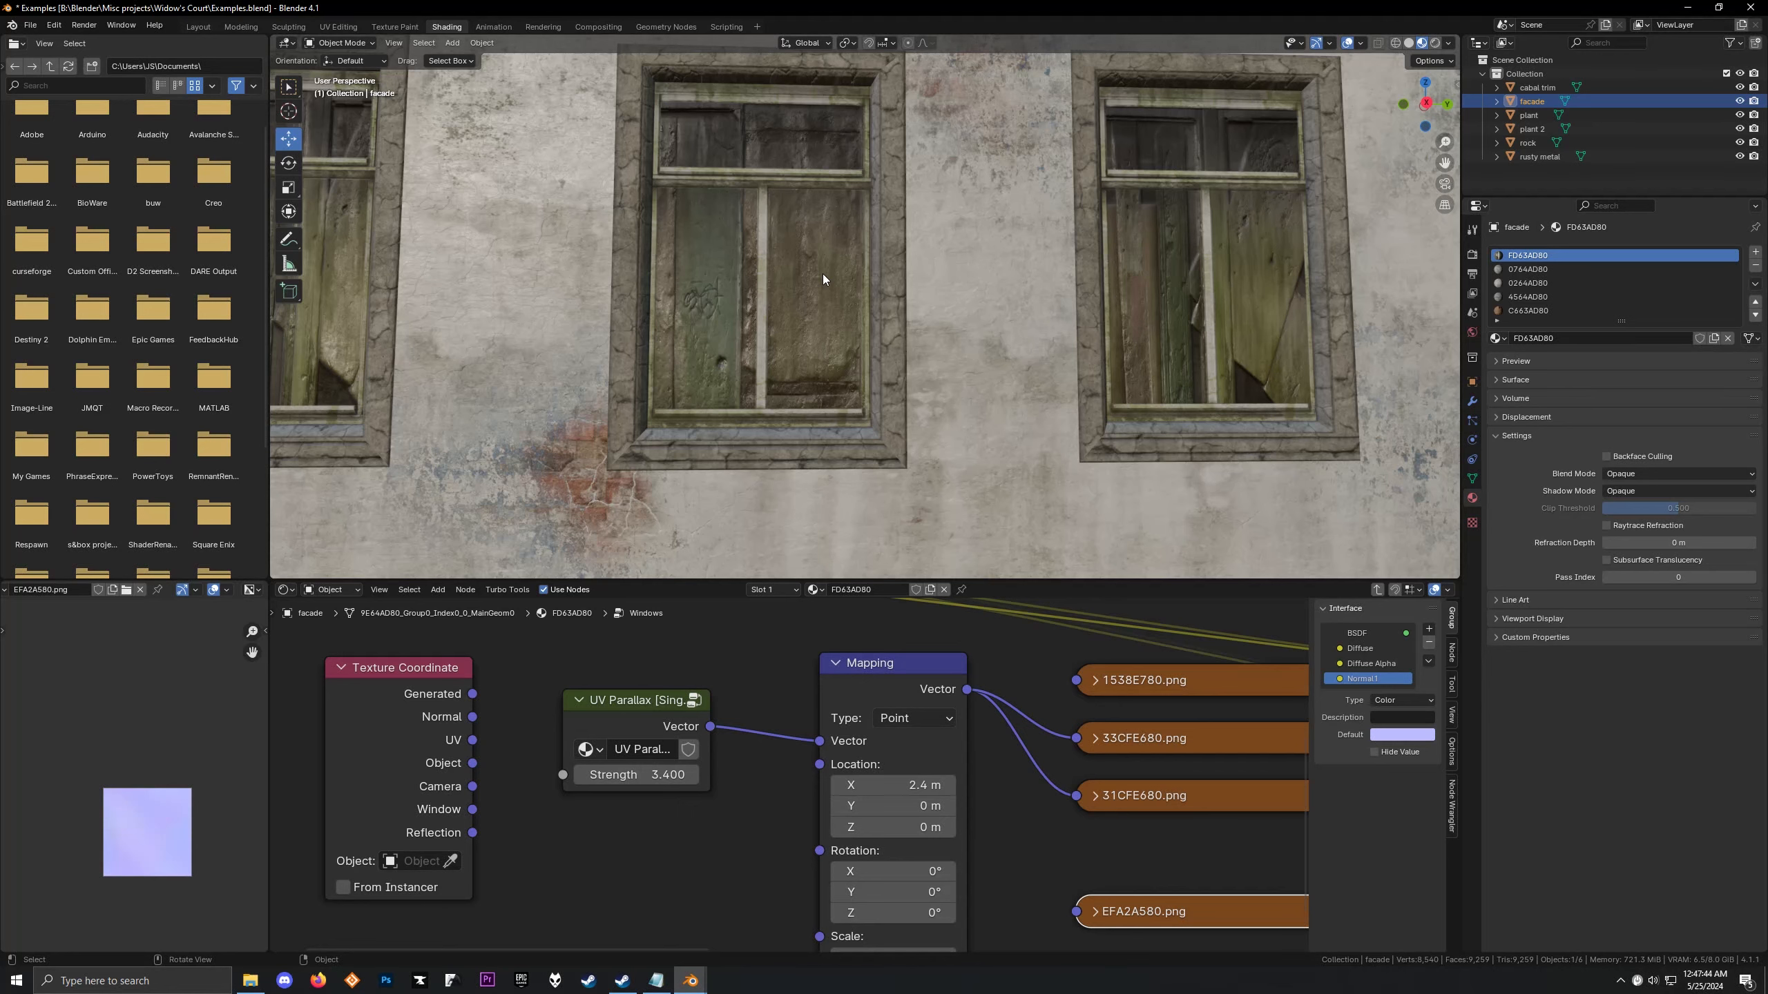
Expand the Multiply and Invert Color nodes and space them apart from the collapsed Mix node
scroll(1102, 702, down, 6)
middle_drag(1102, 701, 563, 765)
scroll(875, 807, down, 1)
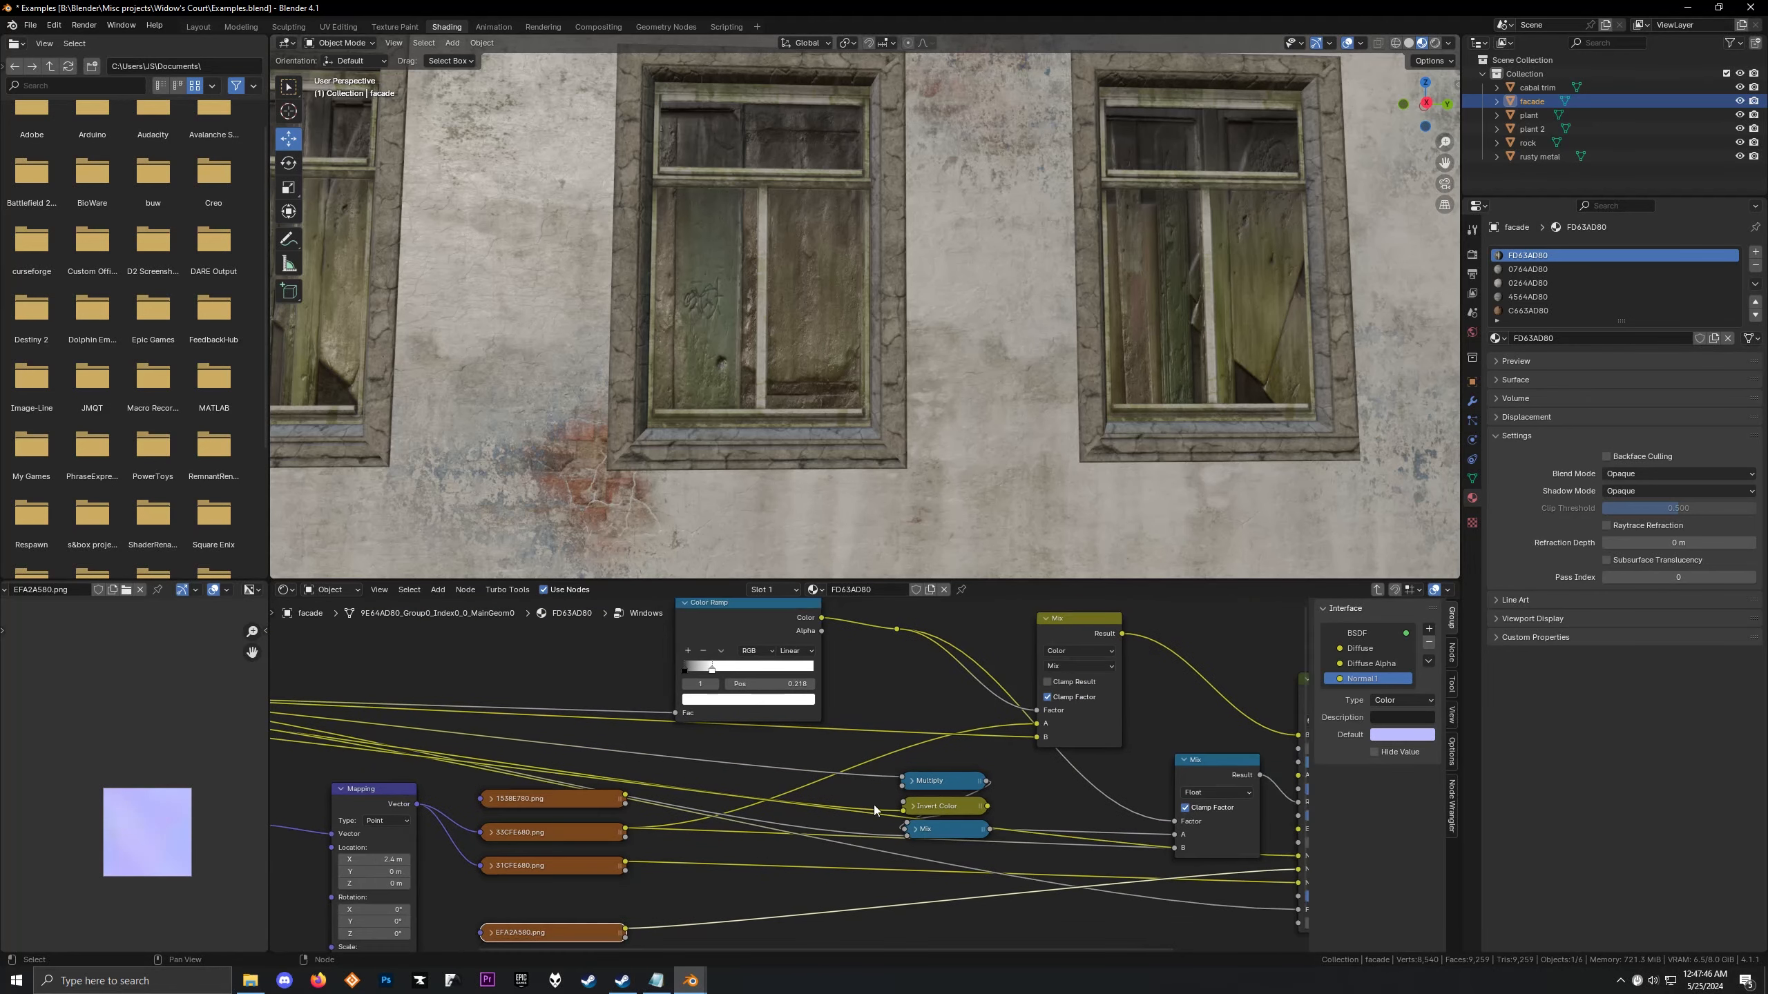
scroll(925, 797, up, 4)
middle_drag(918, 792, 759, 771)
click(776, 761)
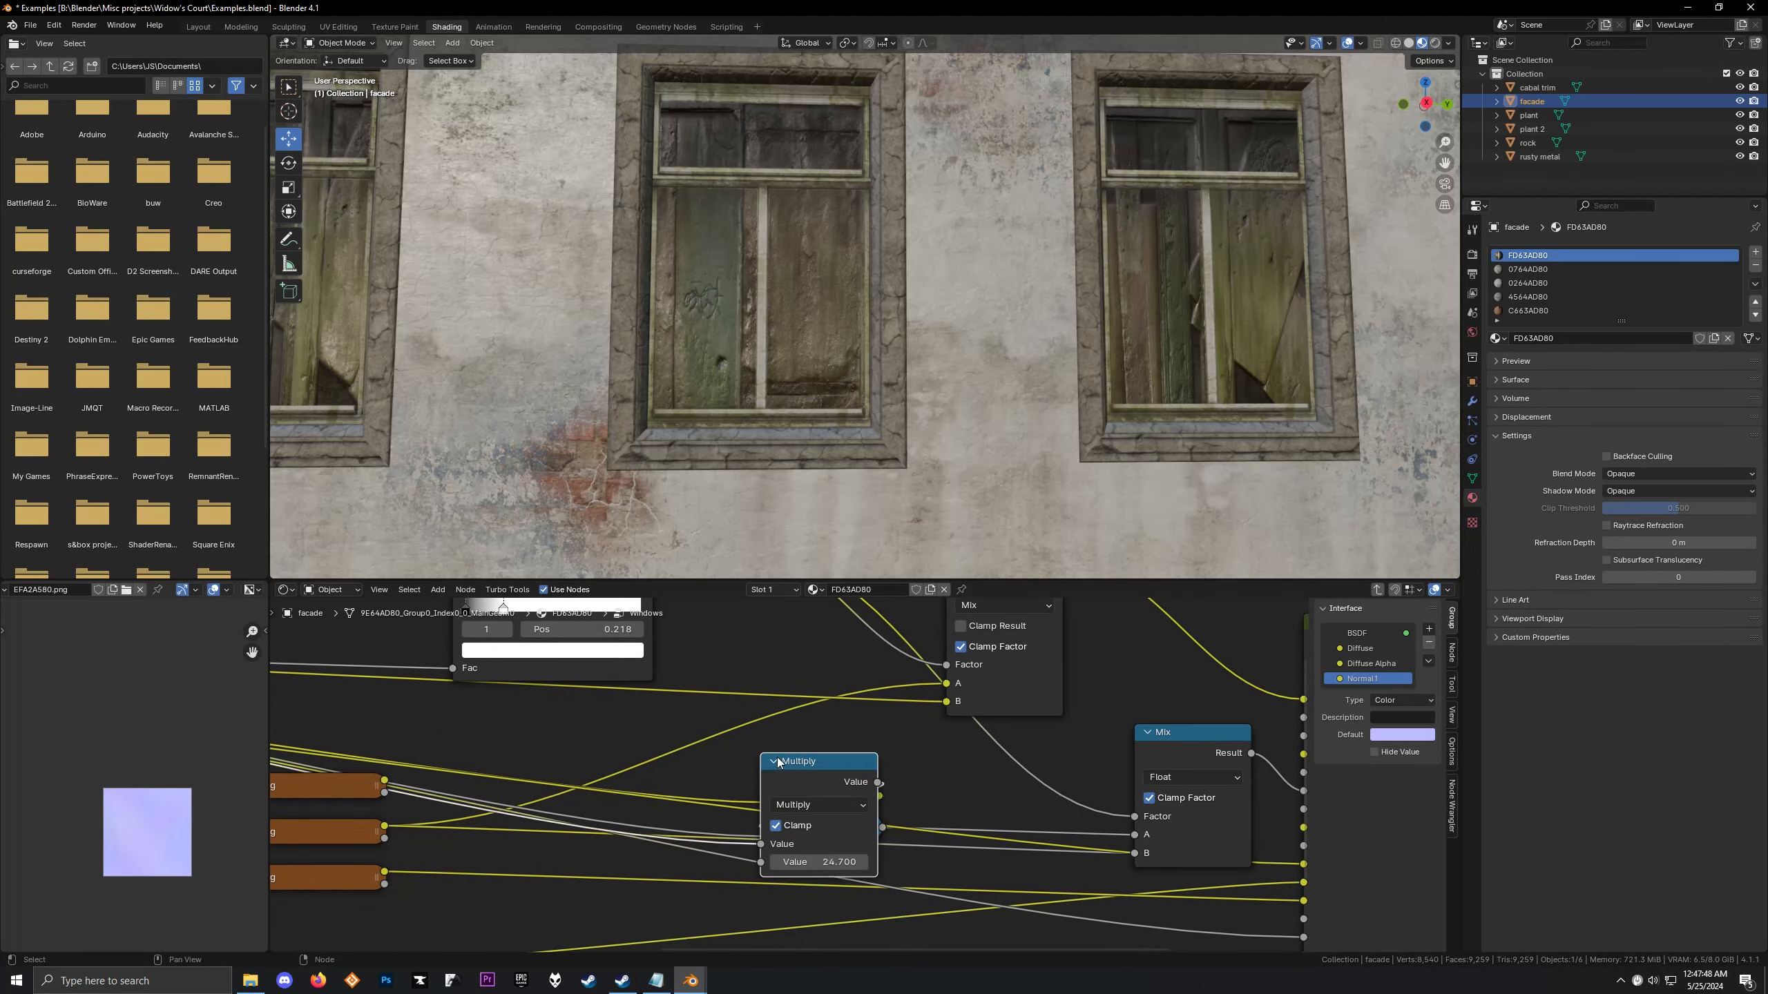
drag(800, 759, 802, 635)
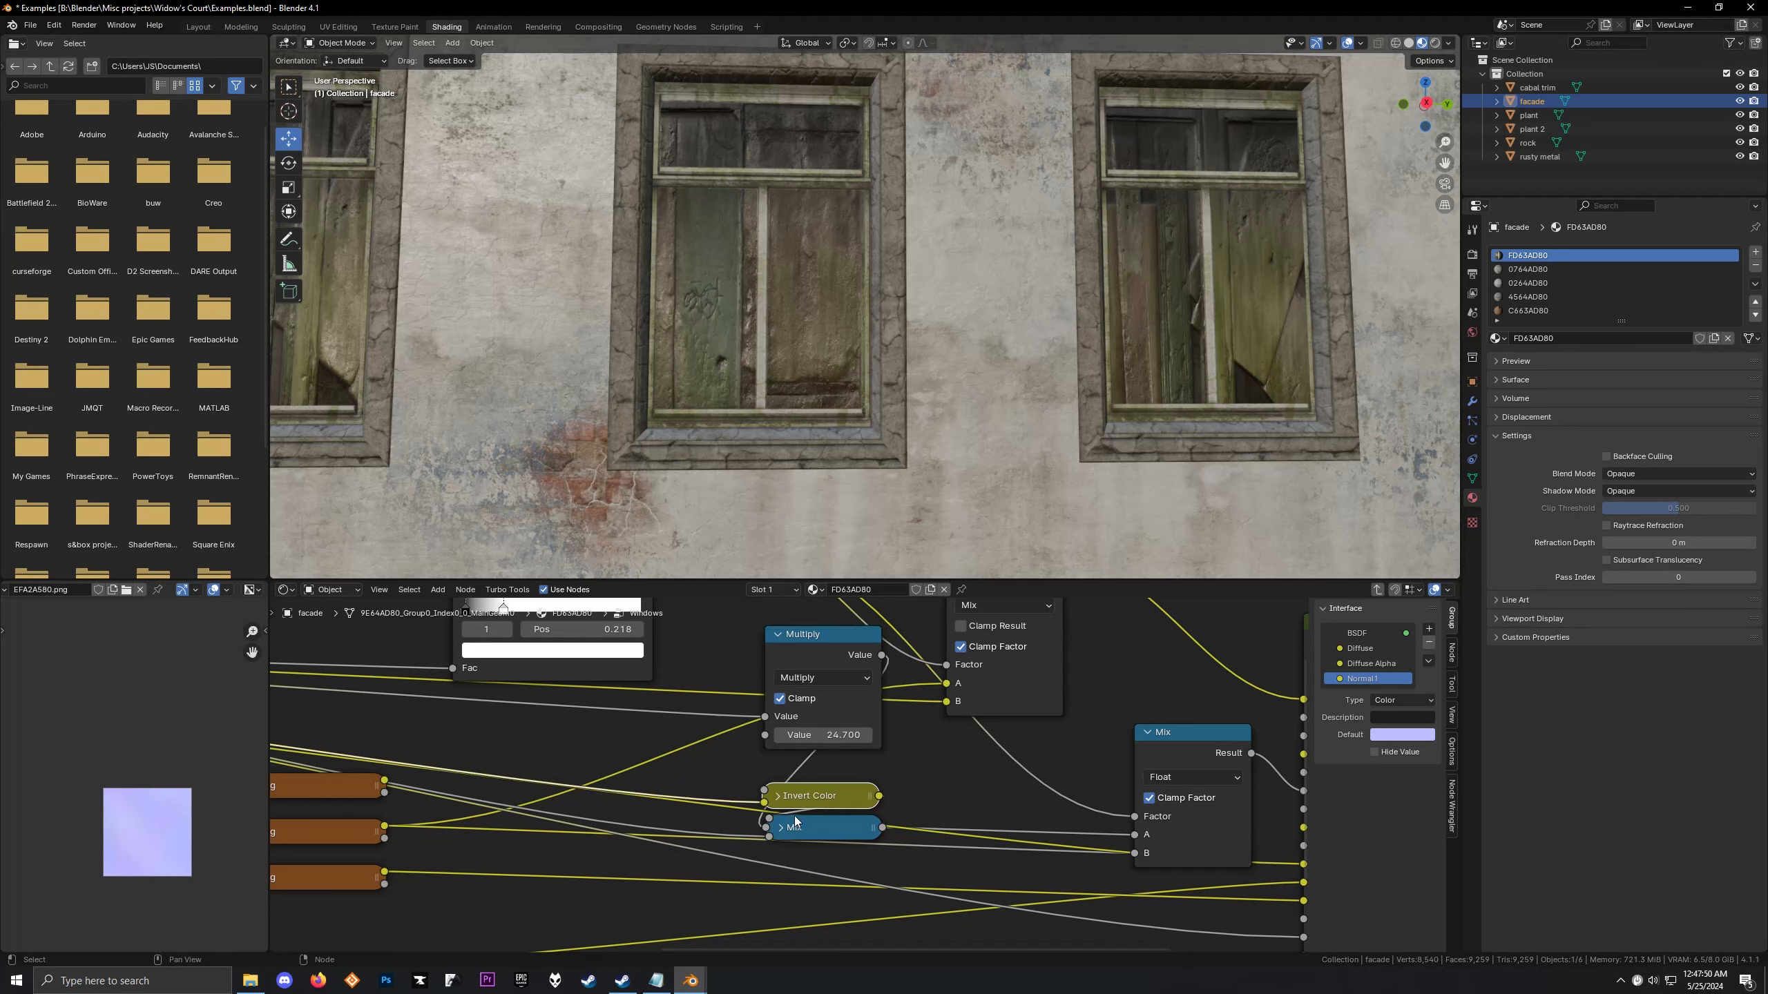
drag(794, 822, 952, 856)
click(779, 795)
drag(843, 813, 844, 781)
Move the four image texture nodes well below the others and shift the reroute point beside the Color Ramp to untangle the links
scroll(680, 778, down, 5)
middle_drag(681, 774, 689, 679)
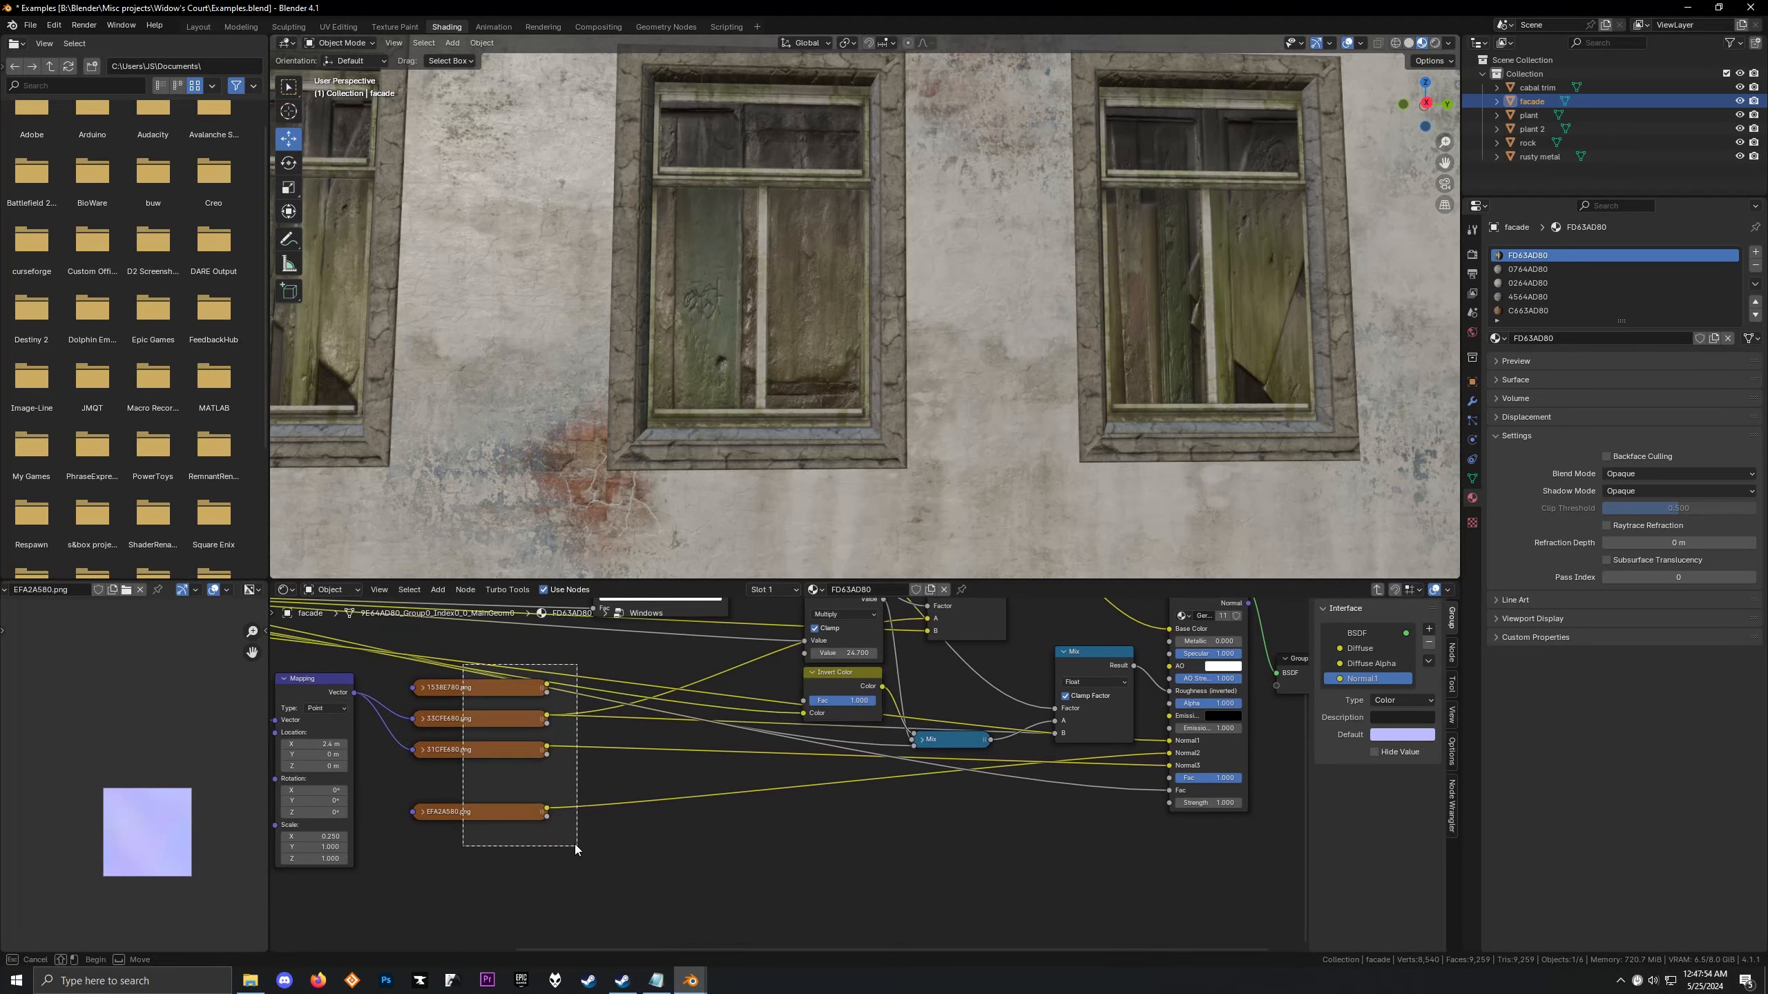
drag(576, 843, 575, 844)
key(g)
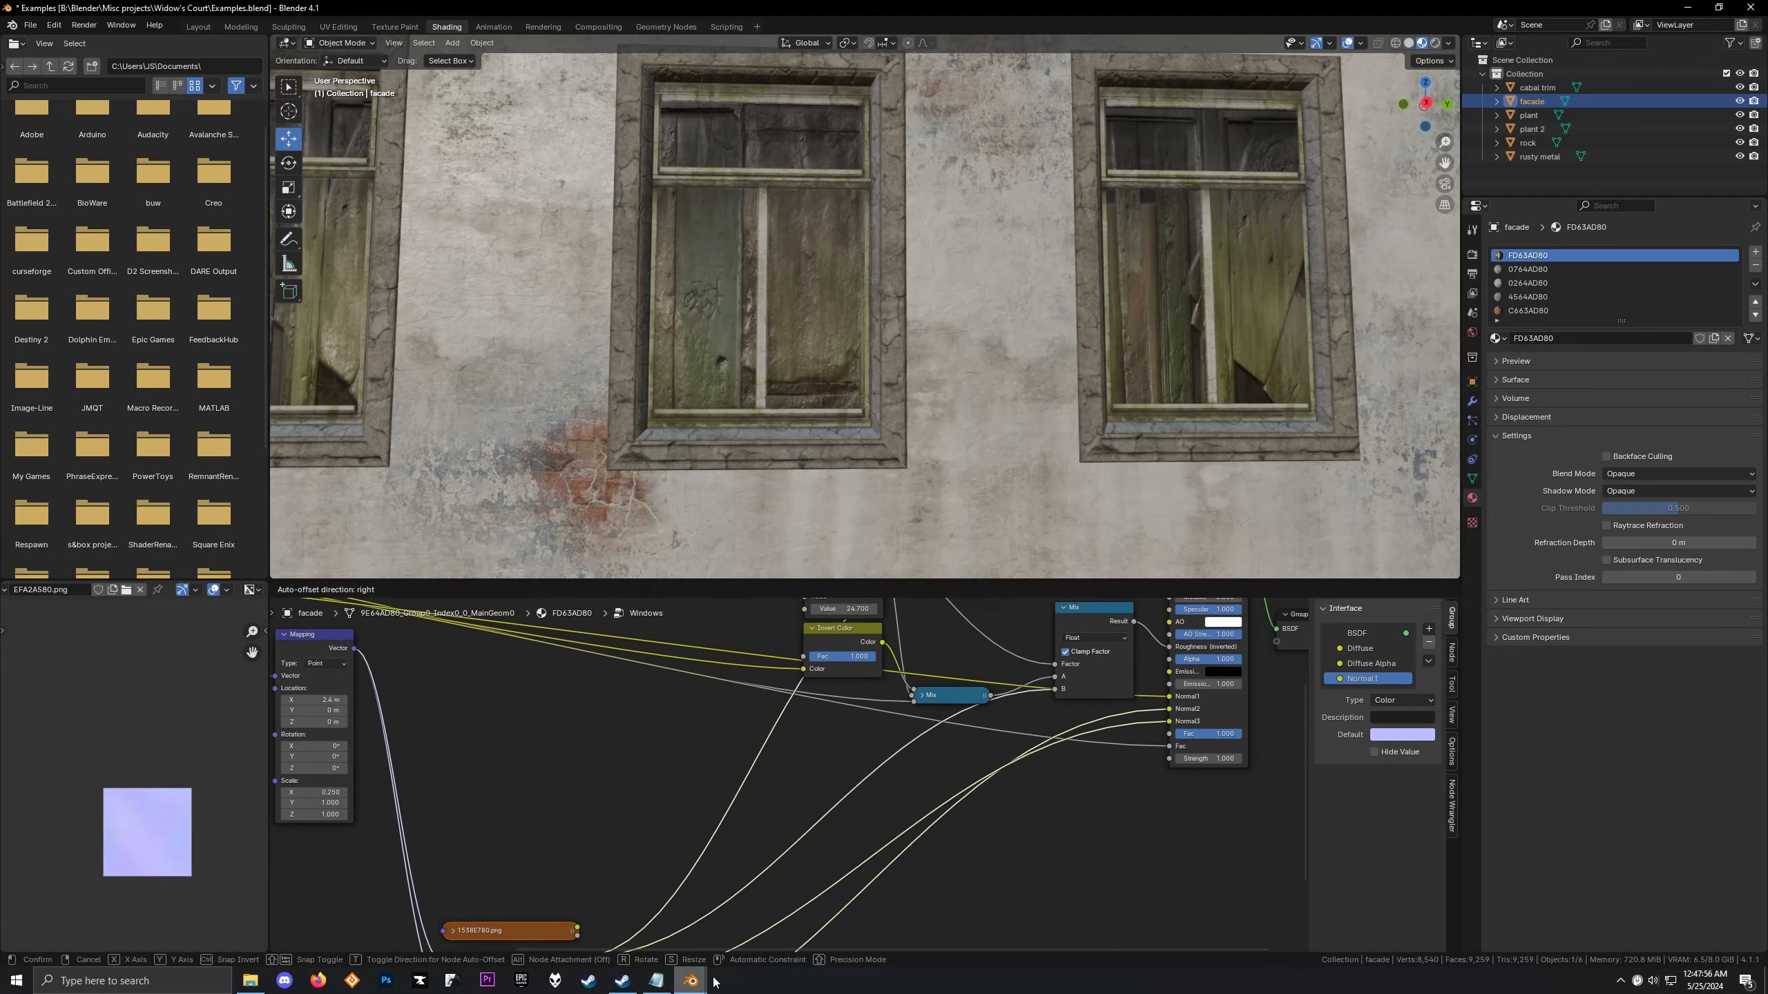
click(983, 896)
scroll(706, 750, down, 4)
middle_drag(707, 750, 860, 853)
mouse_move(807, 642)
mouse_down()
mouse_move(835, 612)
mouse_move(812, 644)
mouse_up()
drag(884, 672, 921, 716)
key(g)
click(952, 681)
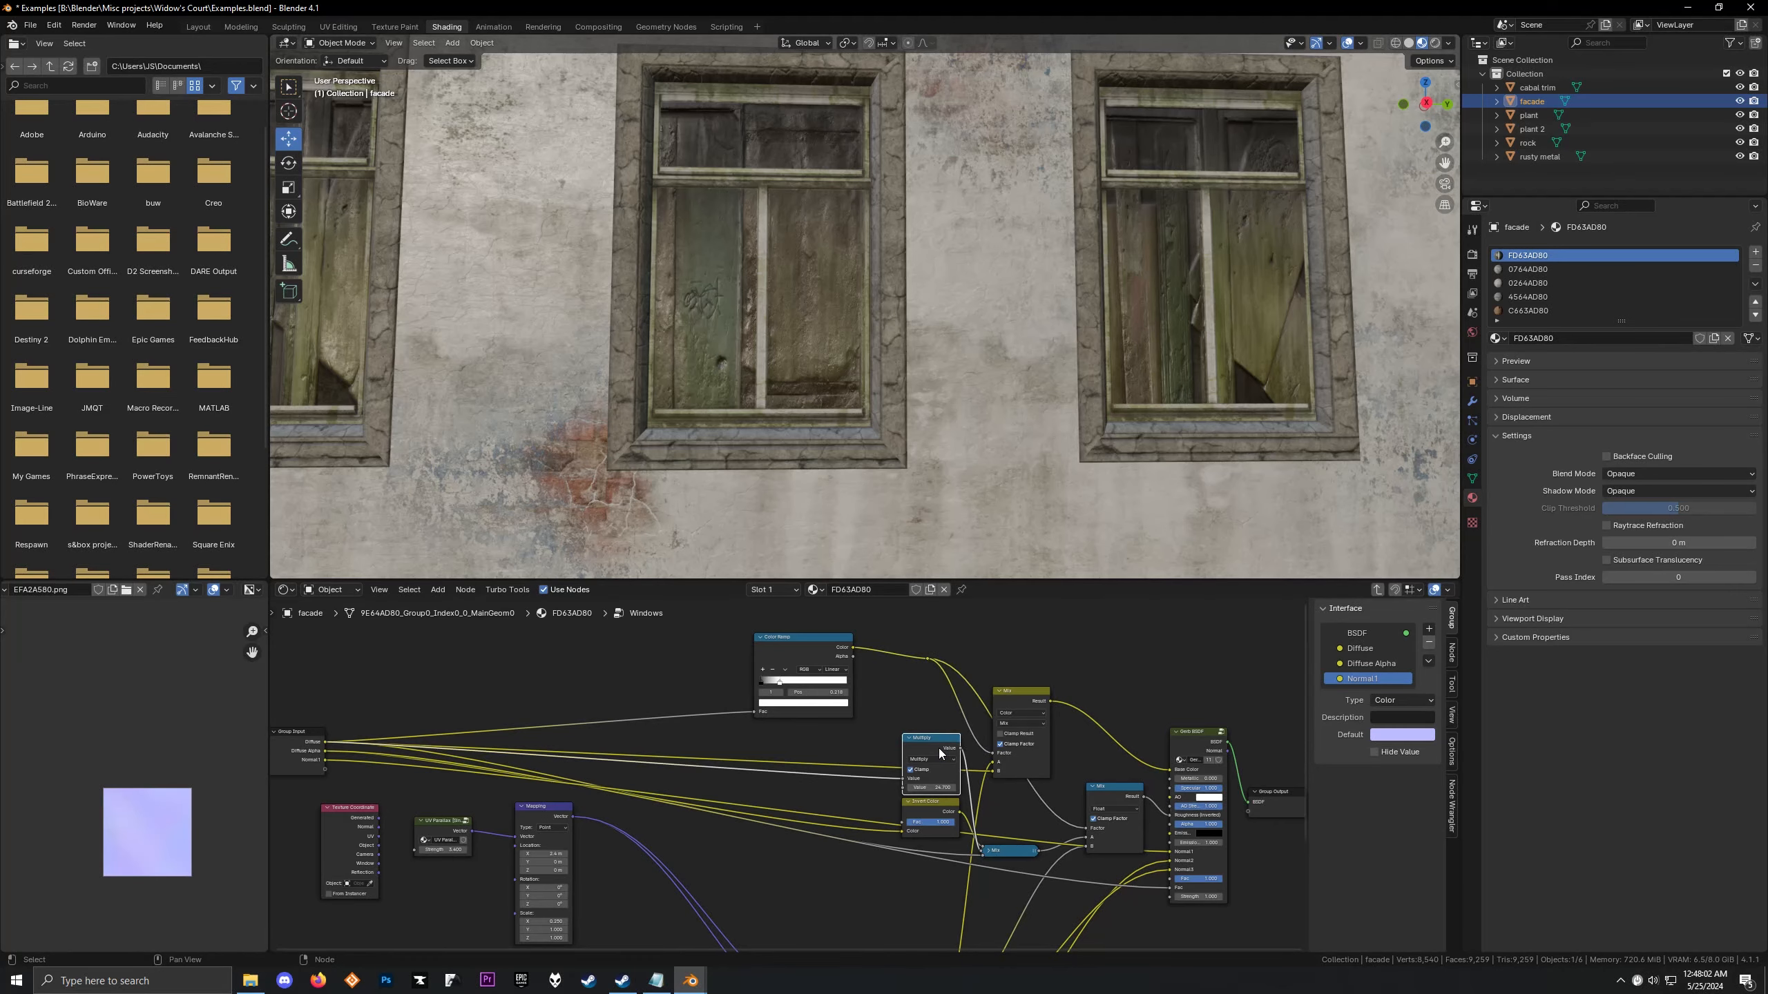
Preview the Multiply node's output on the windows and test the effect of its multiplier value
ctrl+shift+click(940, 752)
middle_drag(661, 348, 715, 406)
scroll(696, 377, up, 4)
scroll(696, 373, down, 3)
drag(931, 786, 1033, 787)
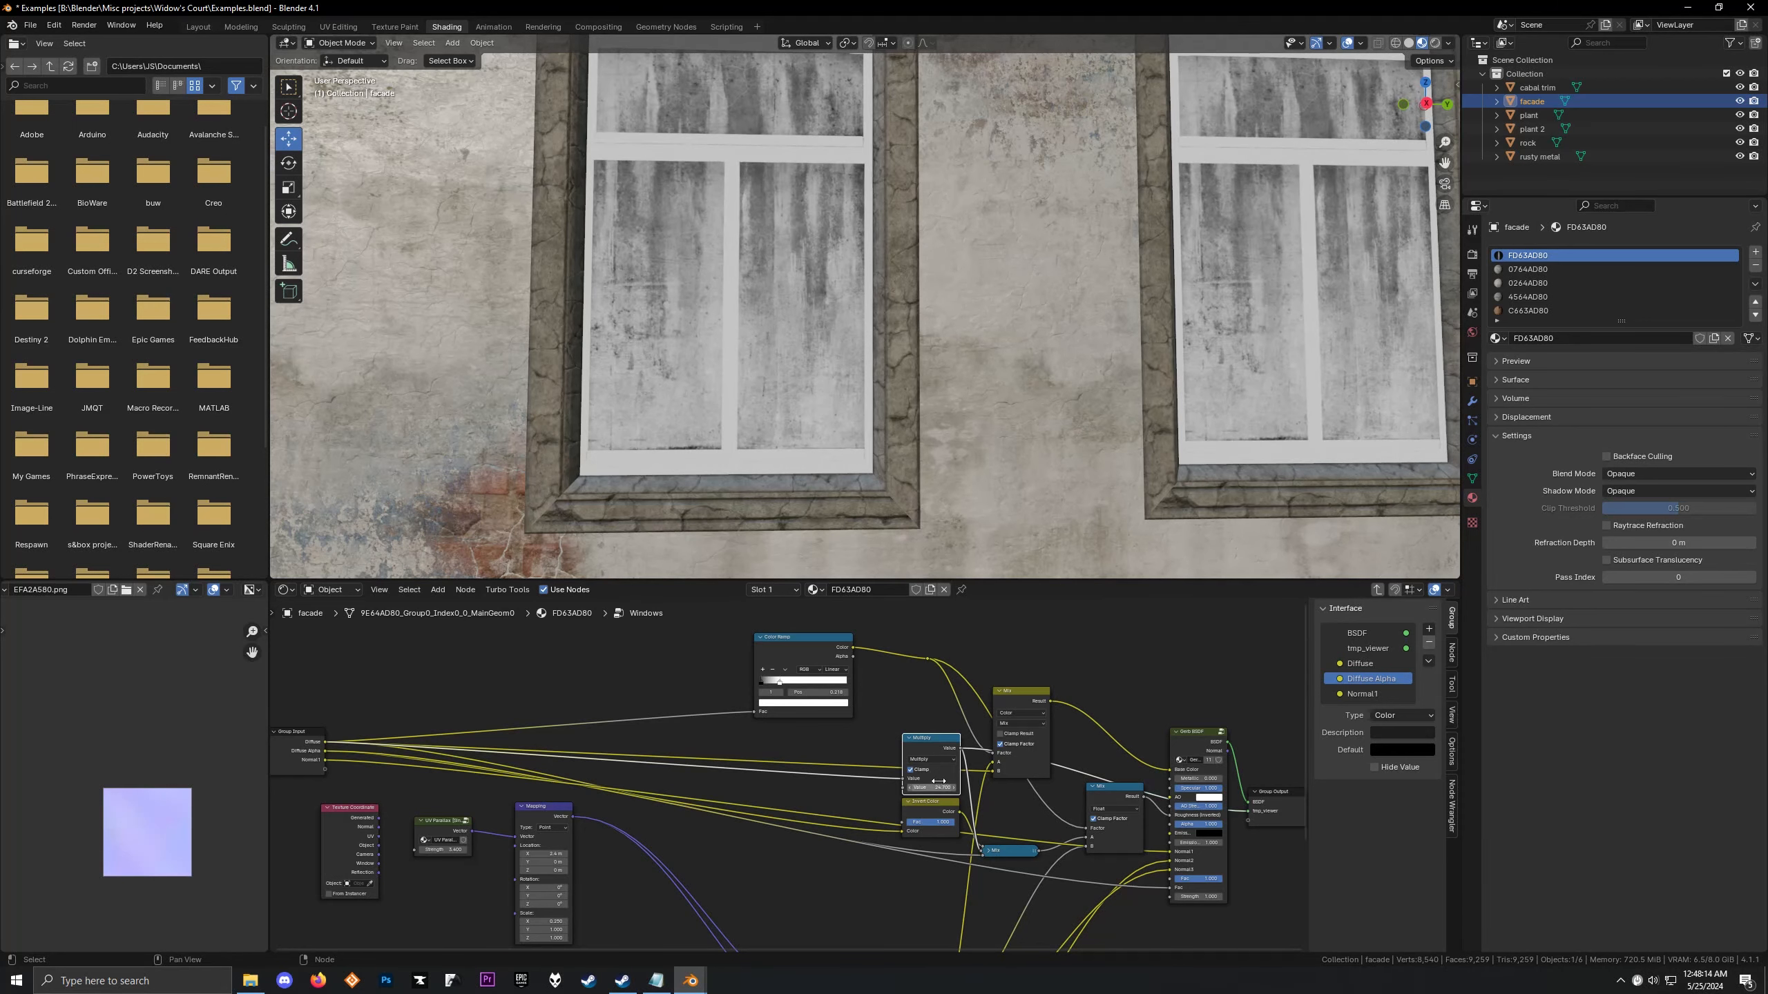
drag(923, 747, 901, 672)
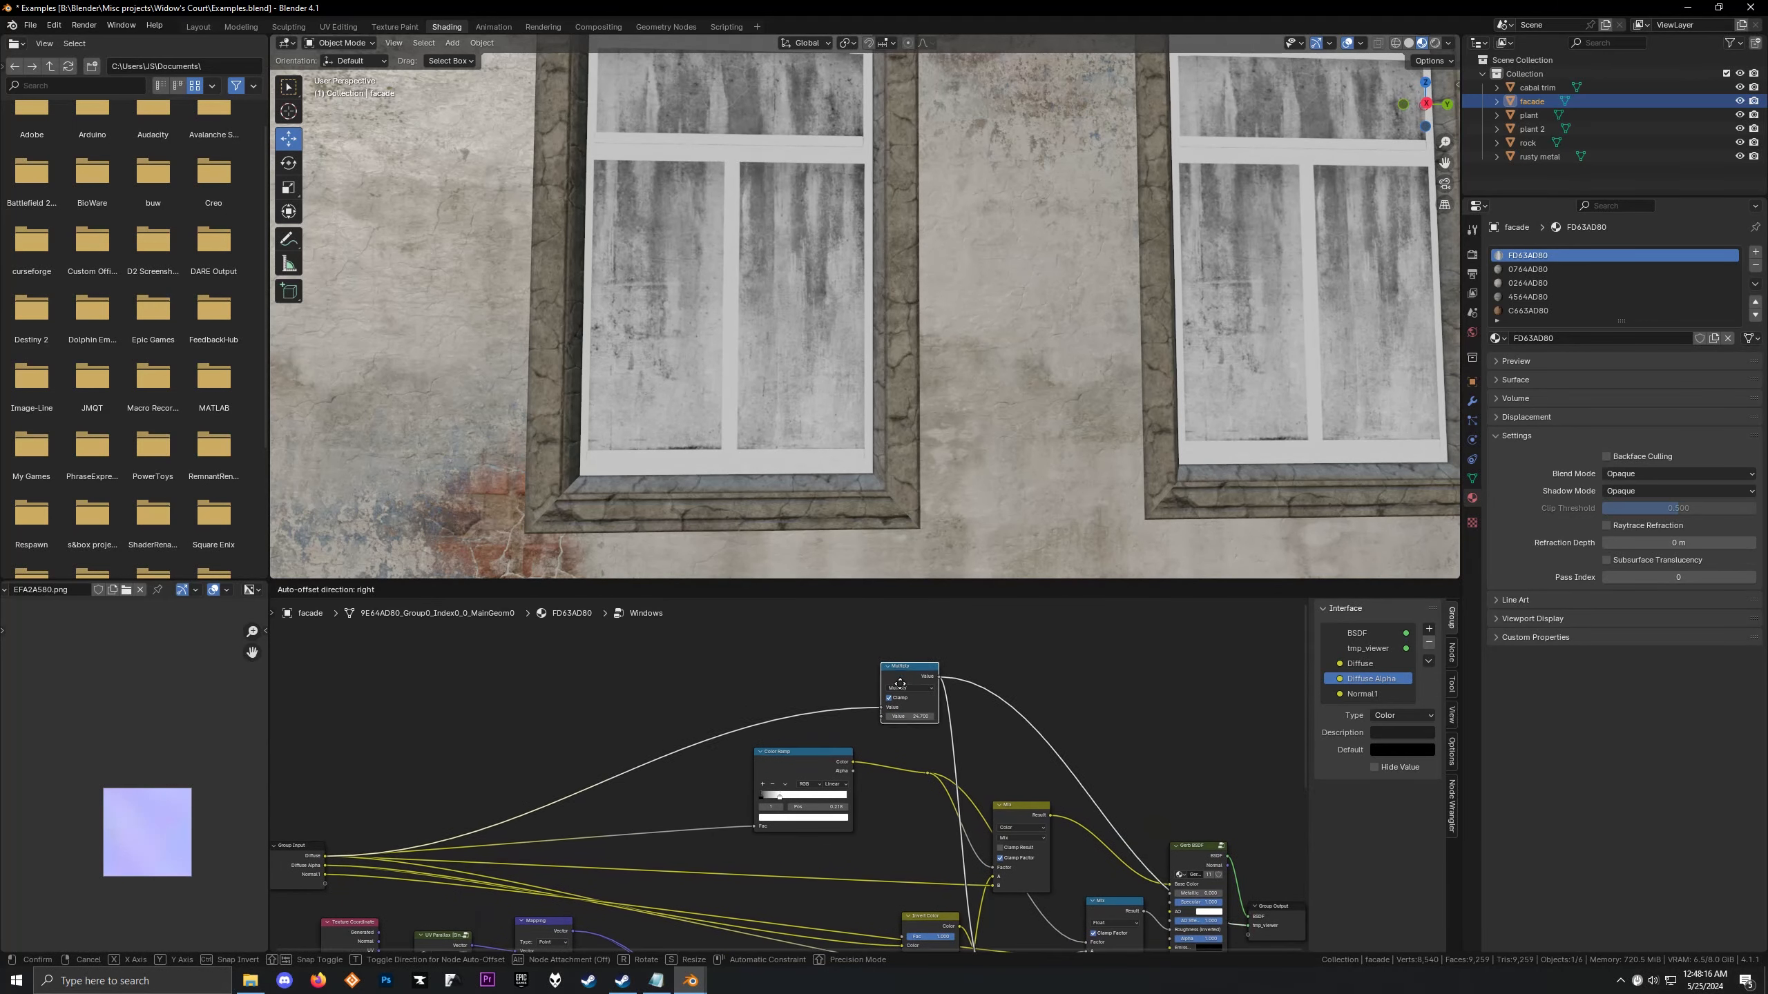
right_click(905, 696)
Preview the Invert Color node with Fac at 0 and at 1, and the collapsed Mix node's output on the windows
scroll(925, 821, up, 4)
click(984, 820)
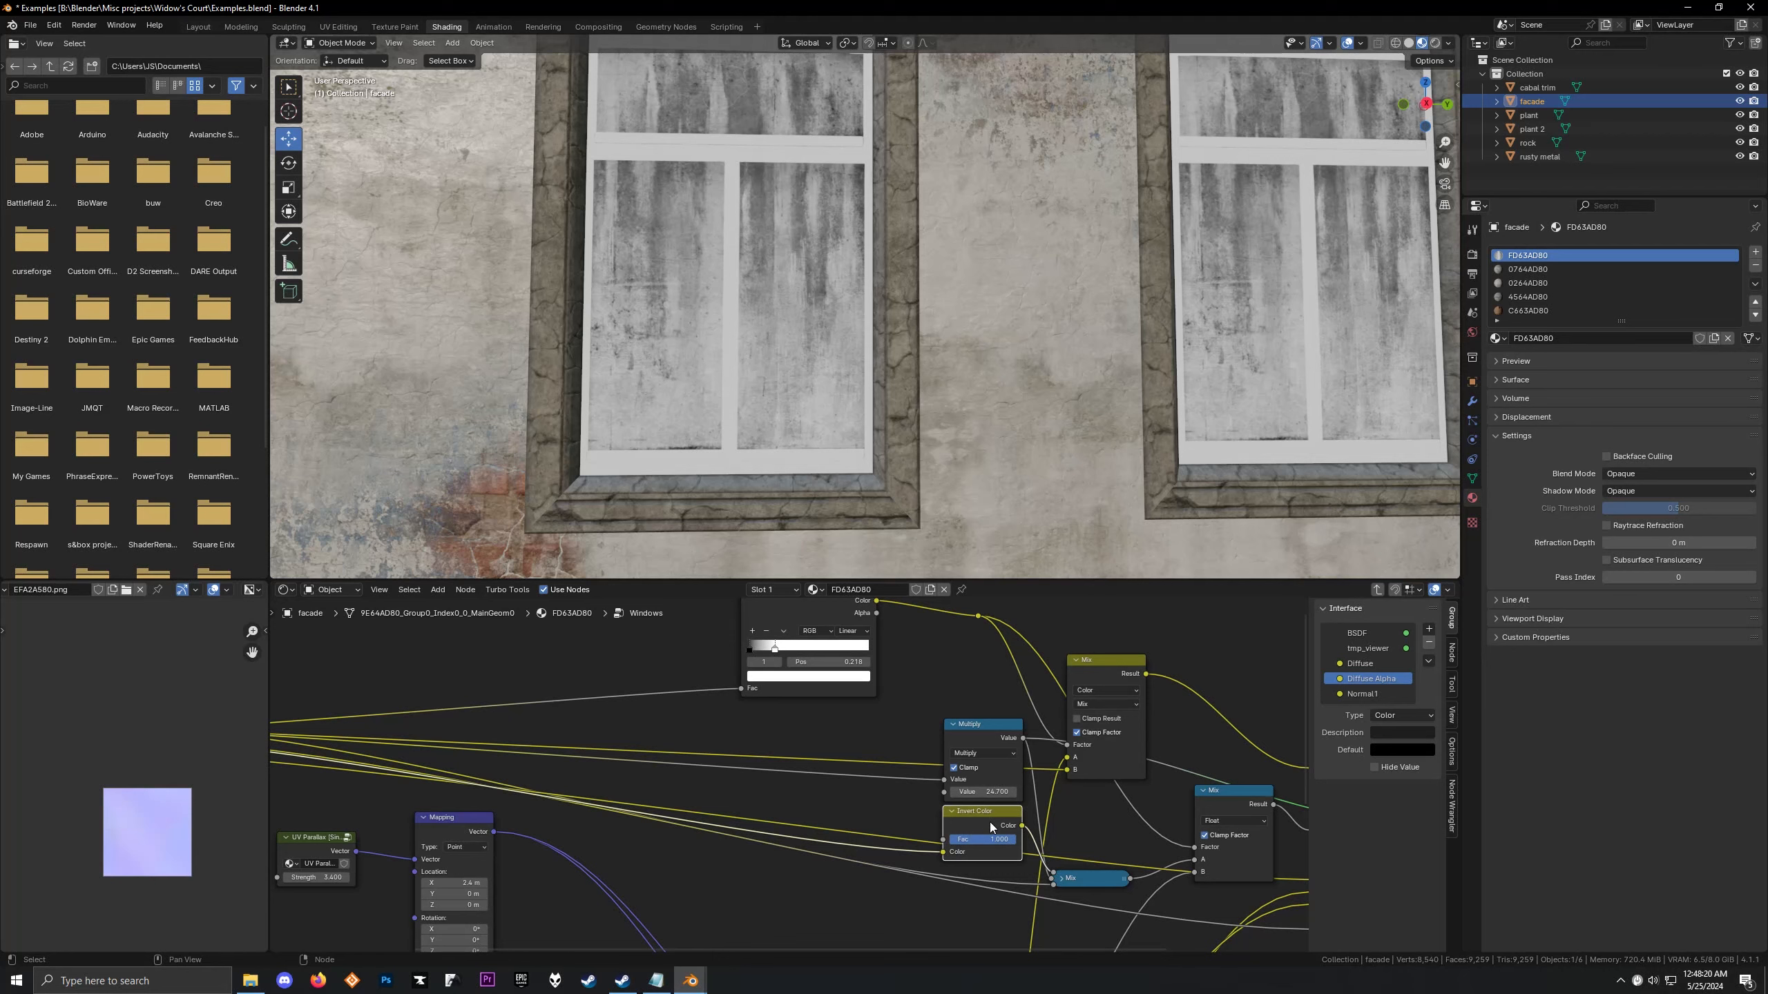
ctrl+shift+click(989, 823)
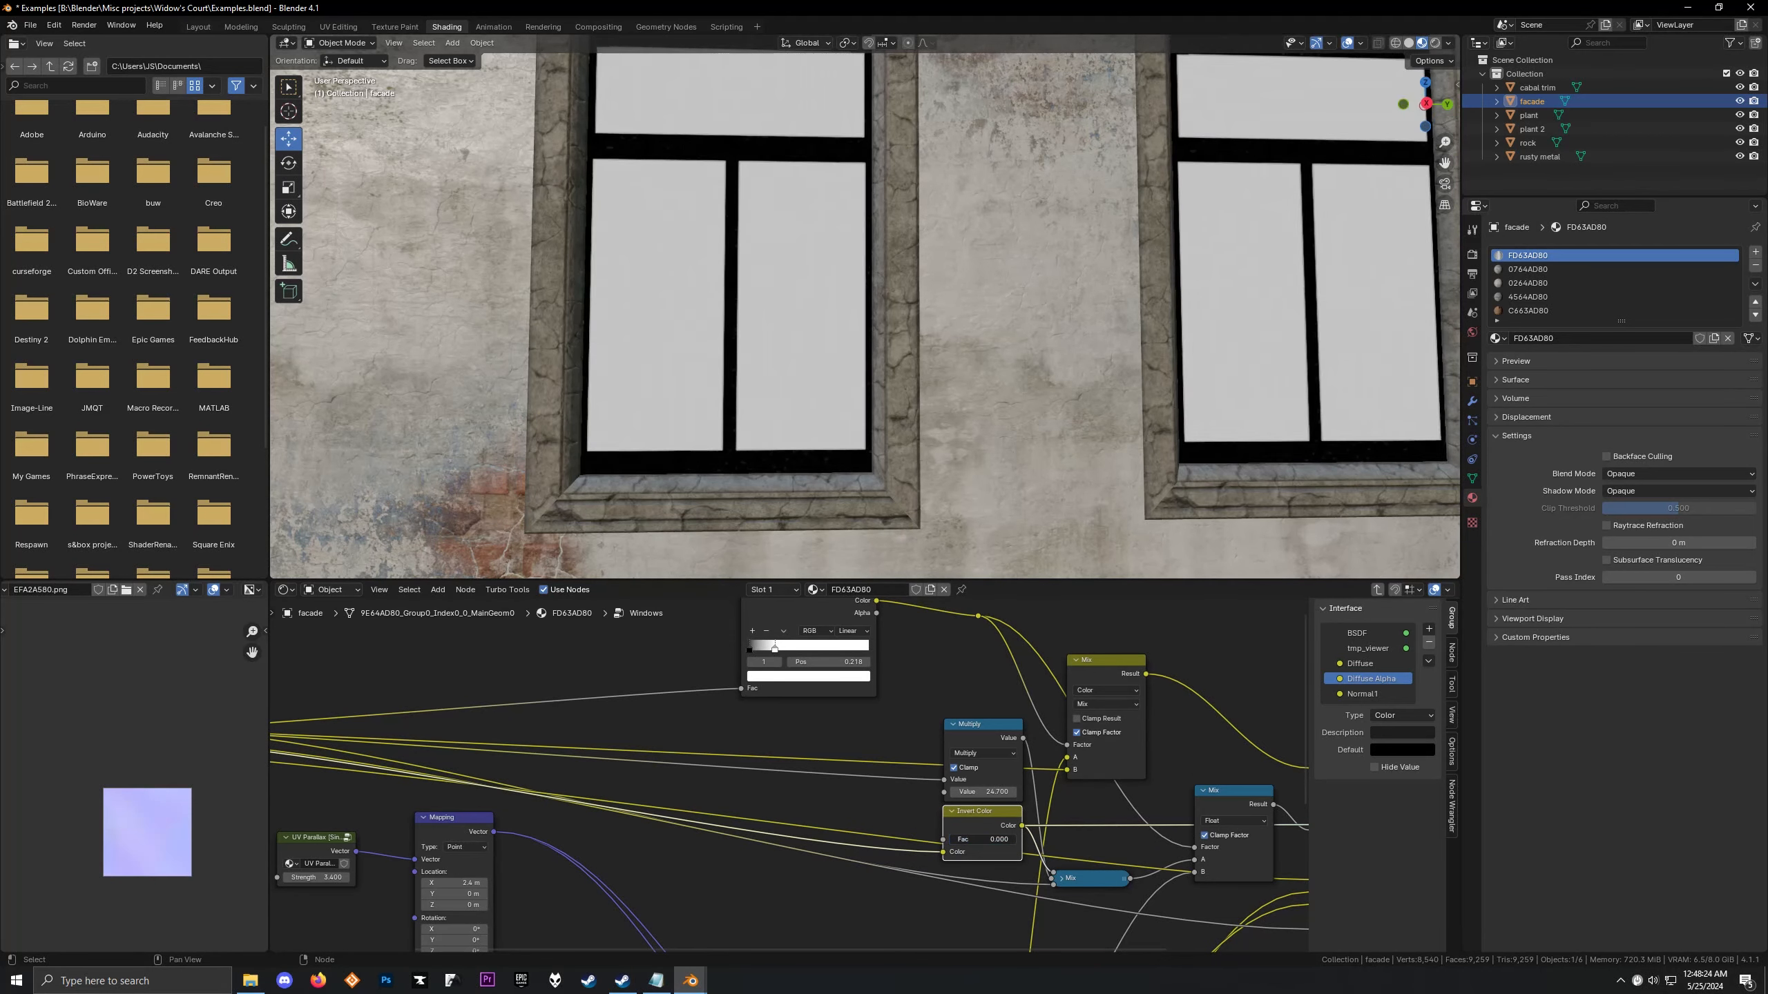
middle_drag(1042, 834, 910, 784)
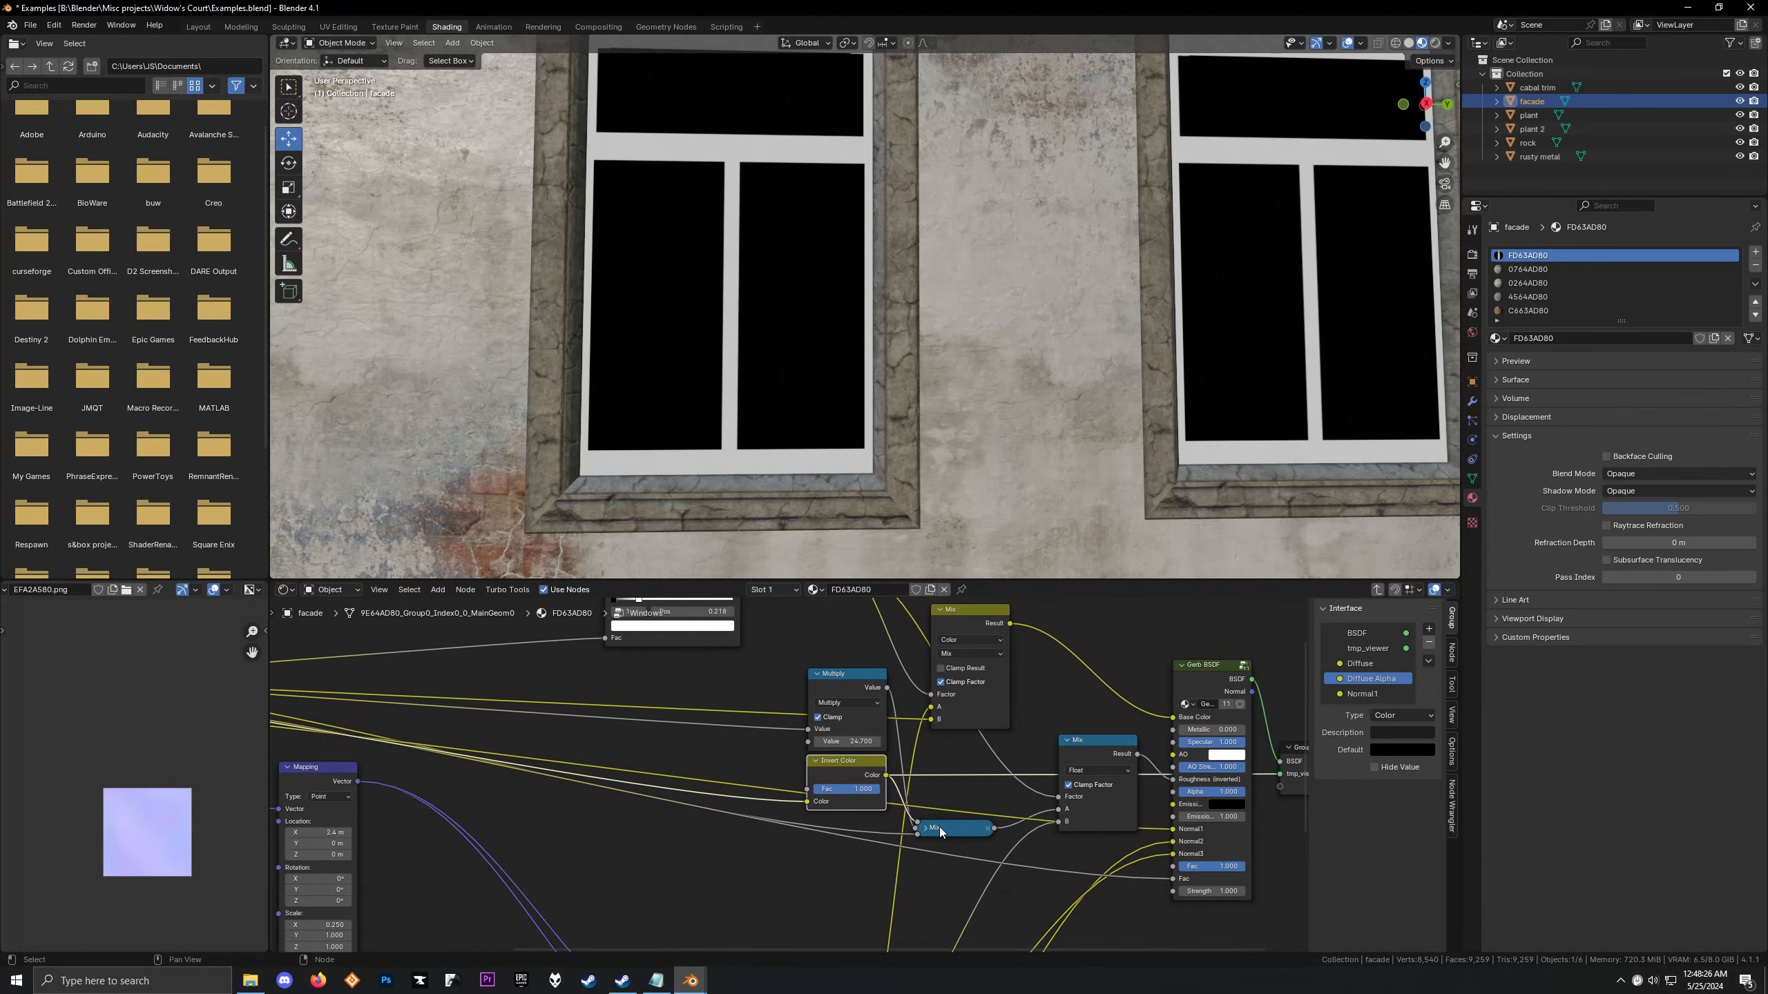
mouse_move(939, 827)
mouse_down()
mouse_move(953, 799)
mouse_move(950, 827)
mouse_up()
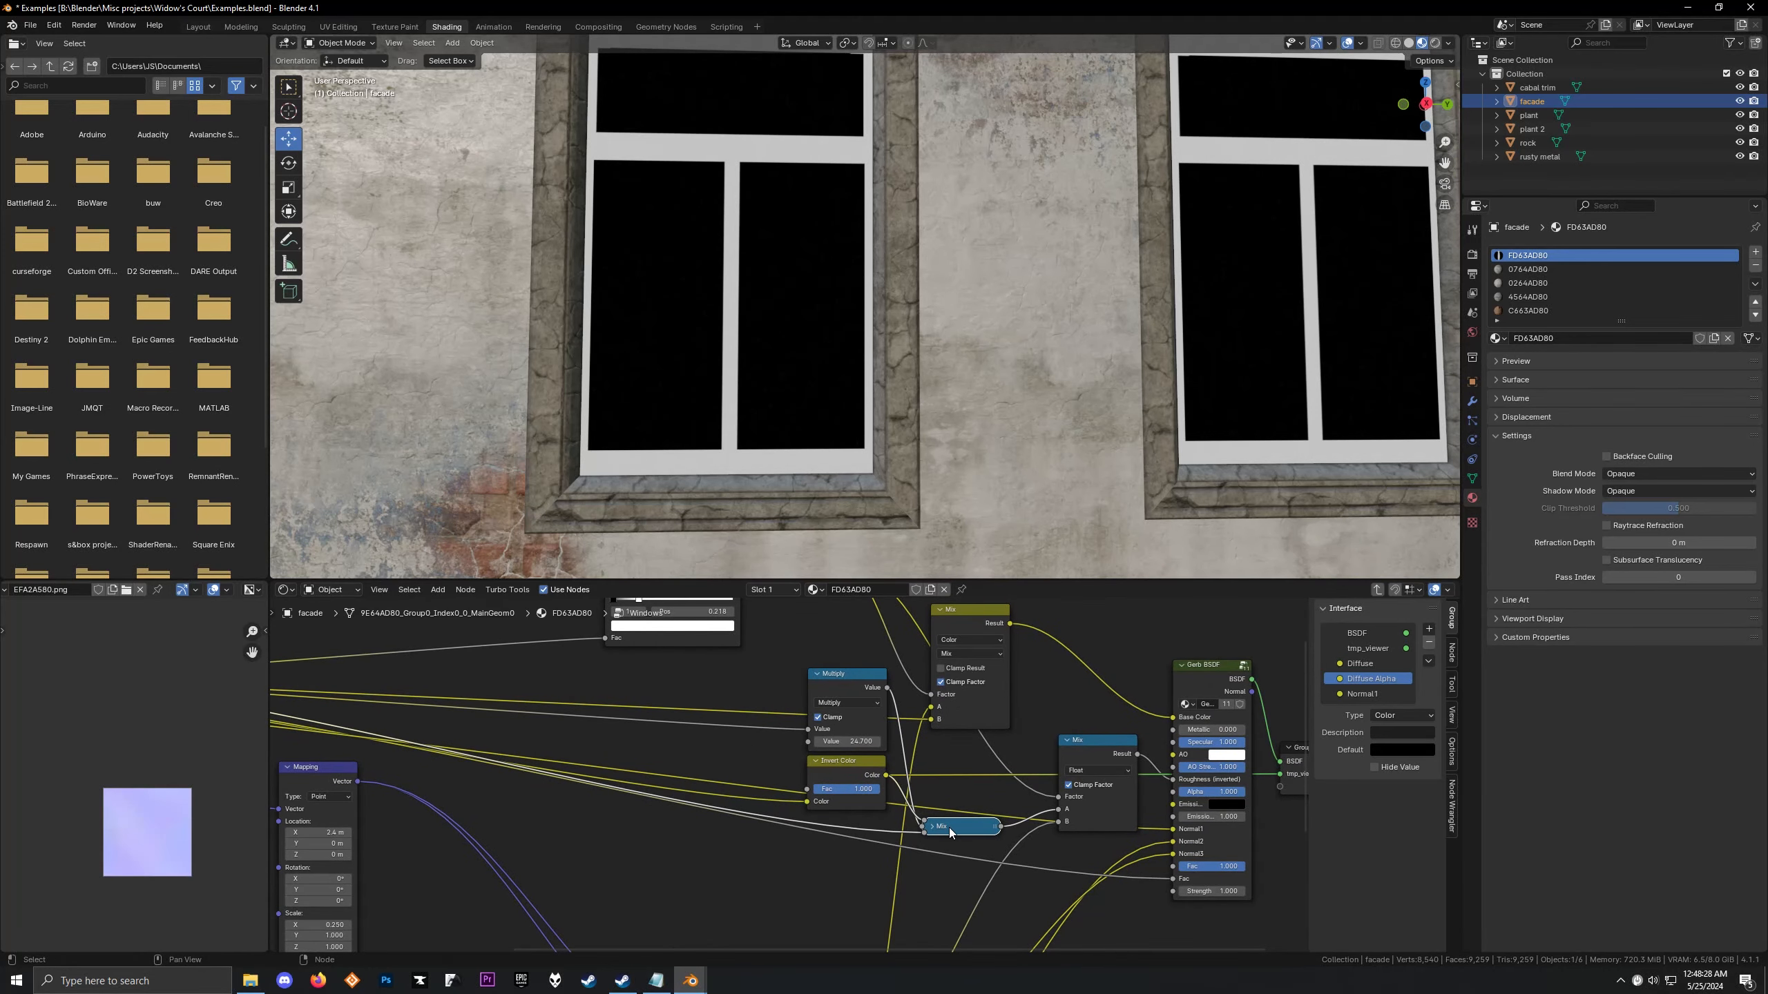
middle_drag(718, 484, 744, 452)
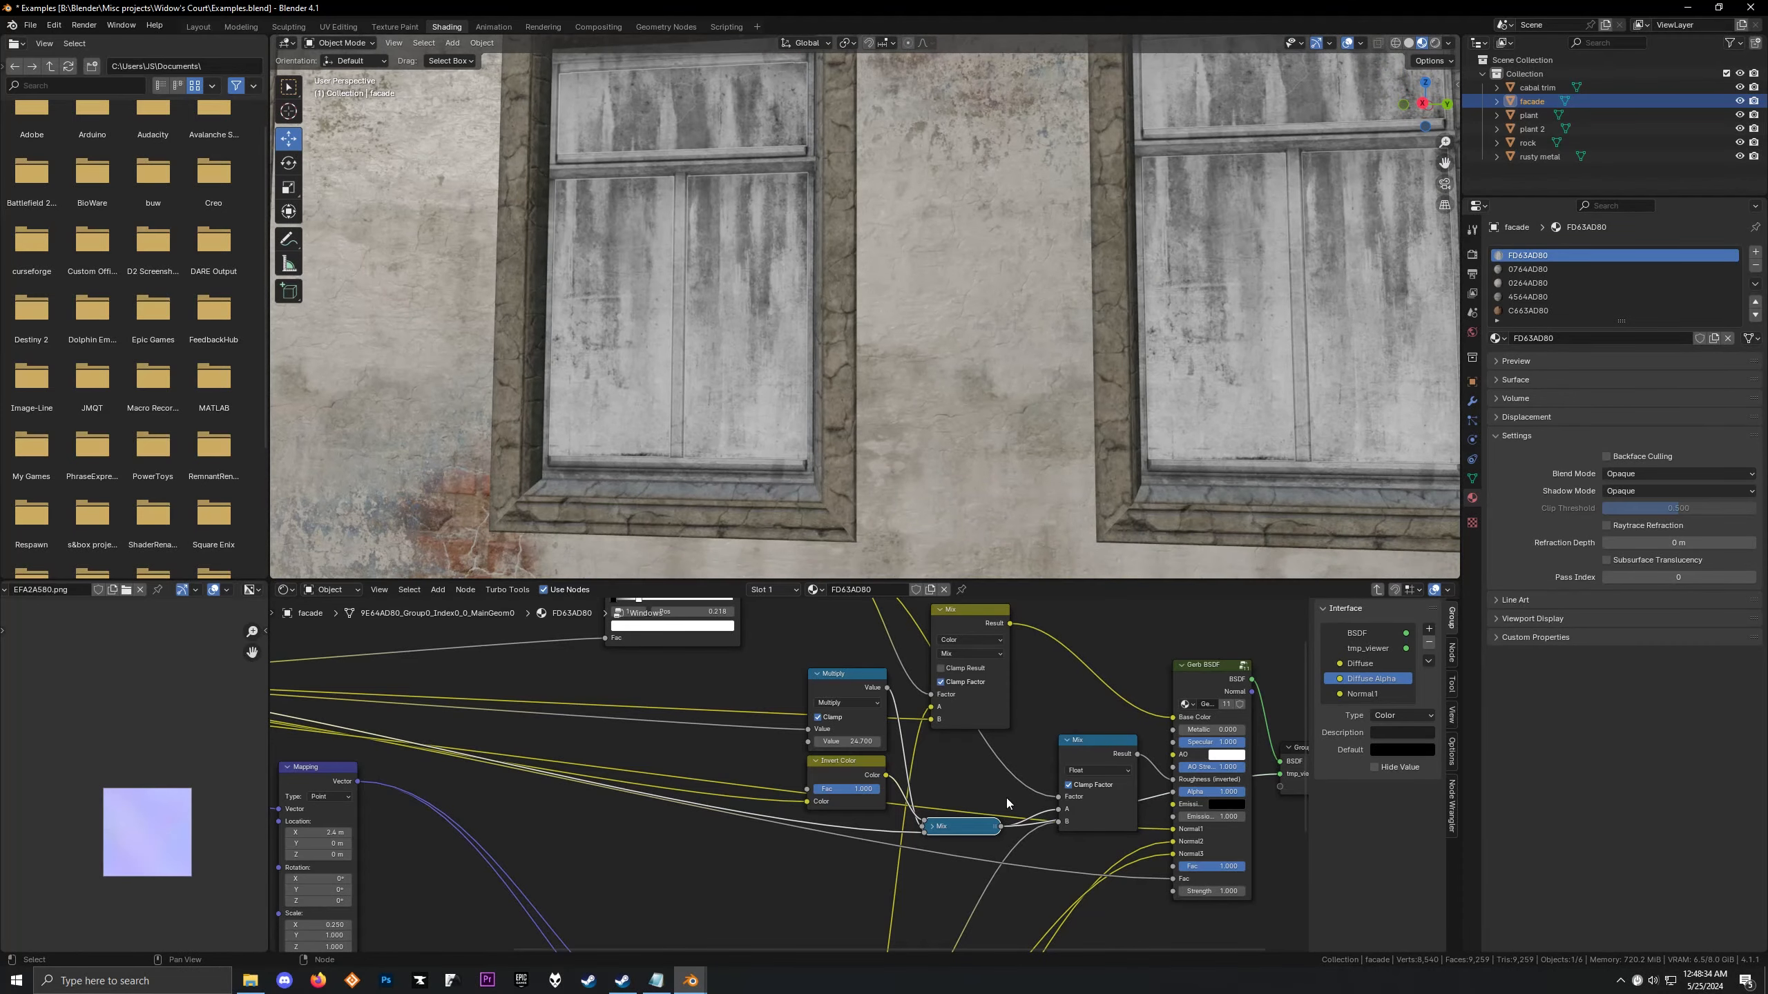
Expand the collapsed Mix node and place it just beside the Multiply and Invert Color nodes
drag(950, 826, 747, 891)
right_click(748, 891)
scroll(582, 742, down, 1)
middle_drag(581, 743, 491, 684)
scroll(878, 783, up, 4)
click(859, 759)
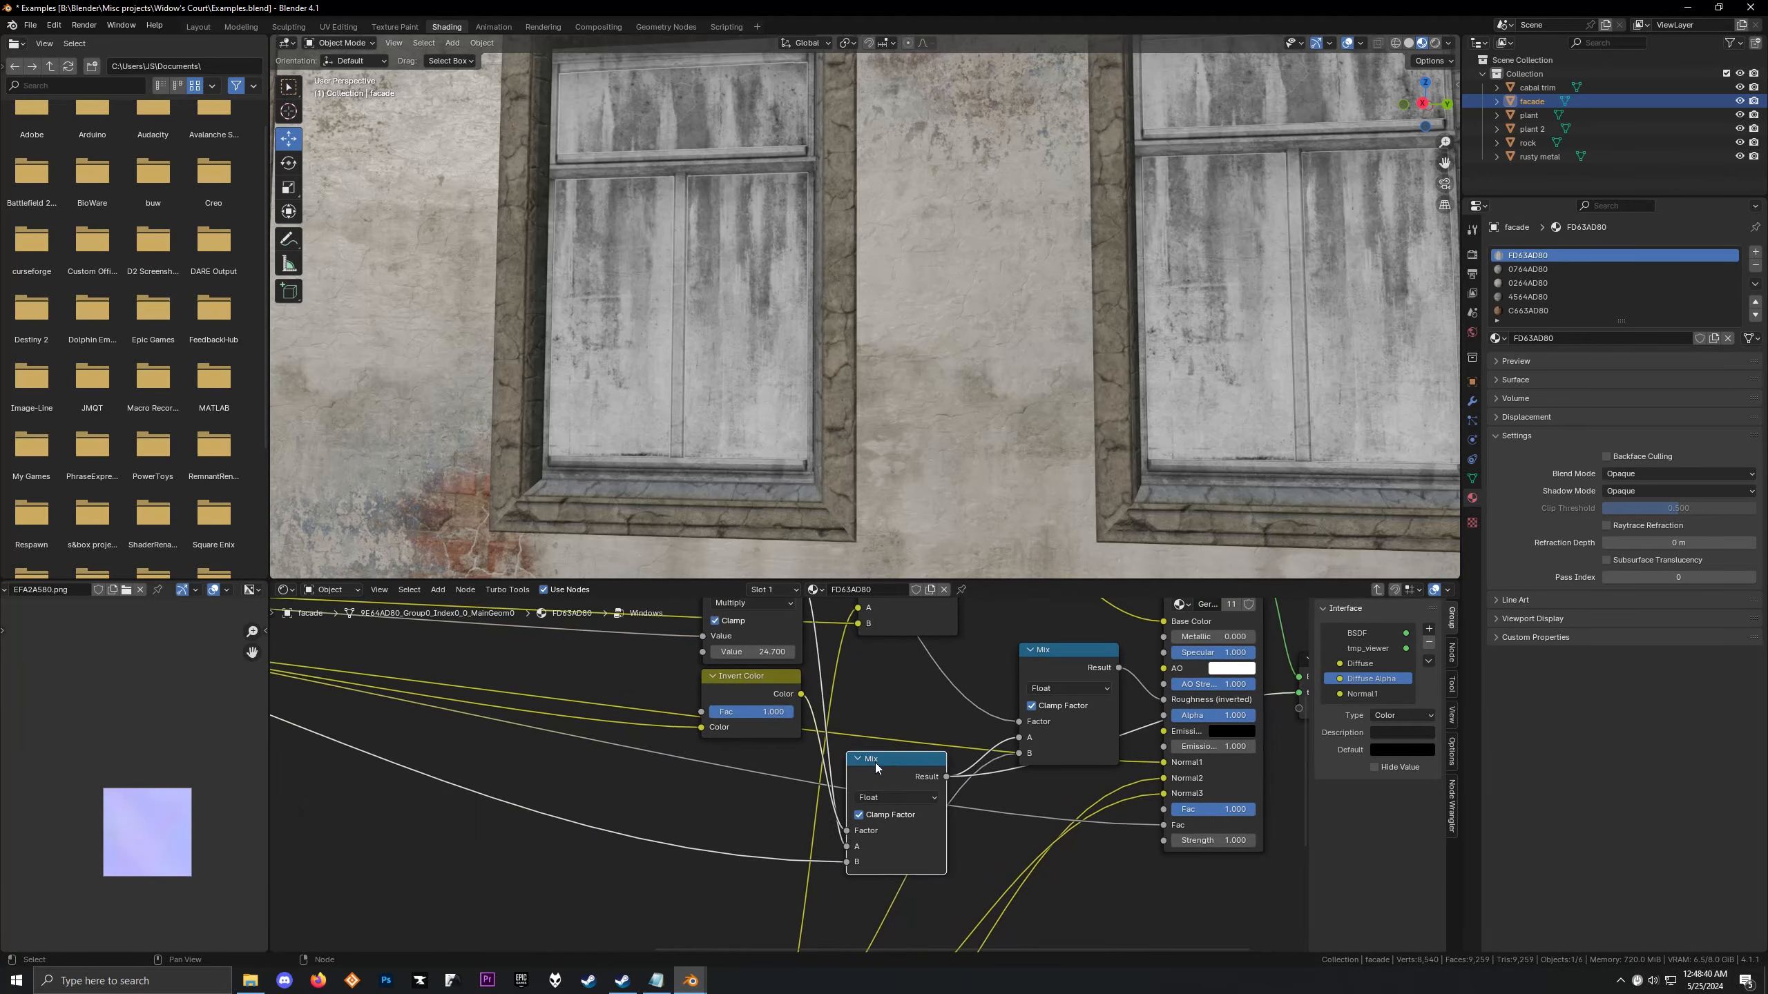
drag(875, 762, 891, 668)
middle_drag(766, 690, 817, 754)
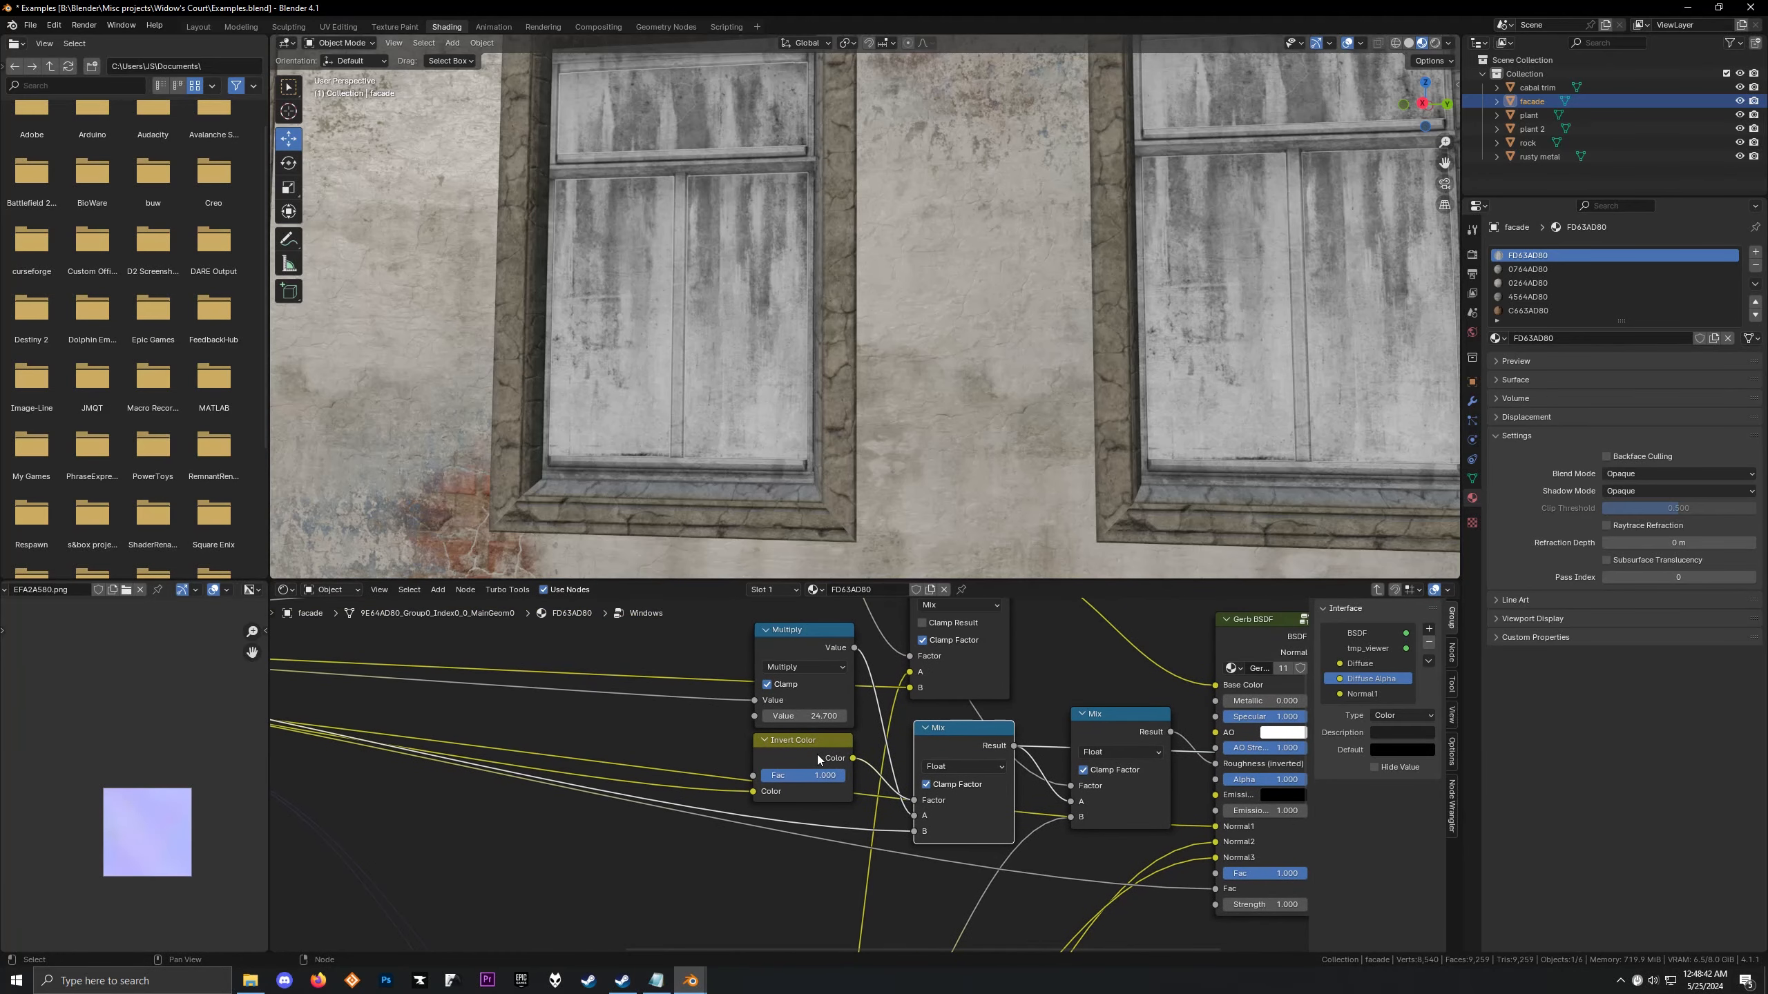
Pull the Invert Color and Multiply nodes apart and preview each one's output on the windows
drag(818, 754, 754, 871)
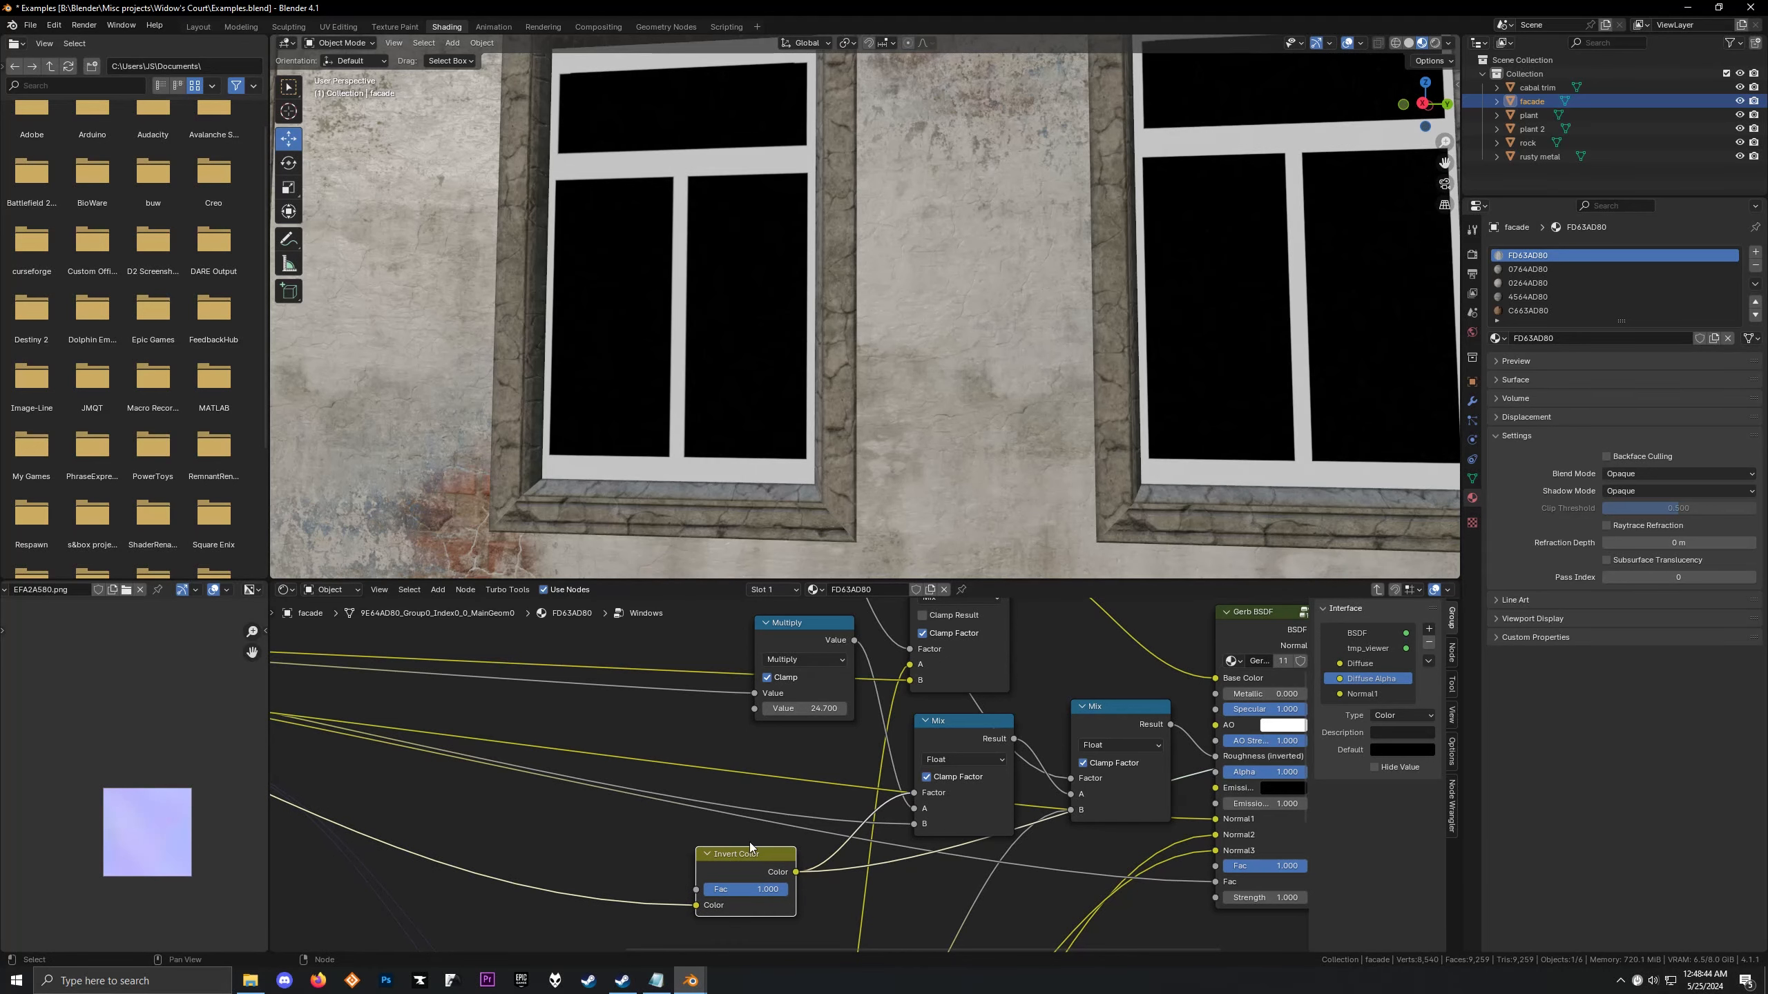
scroll(615, 345, up, 4)
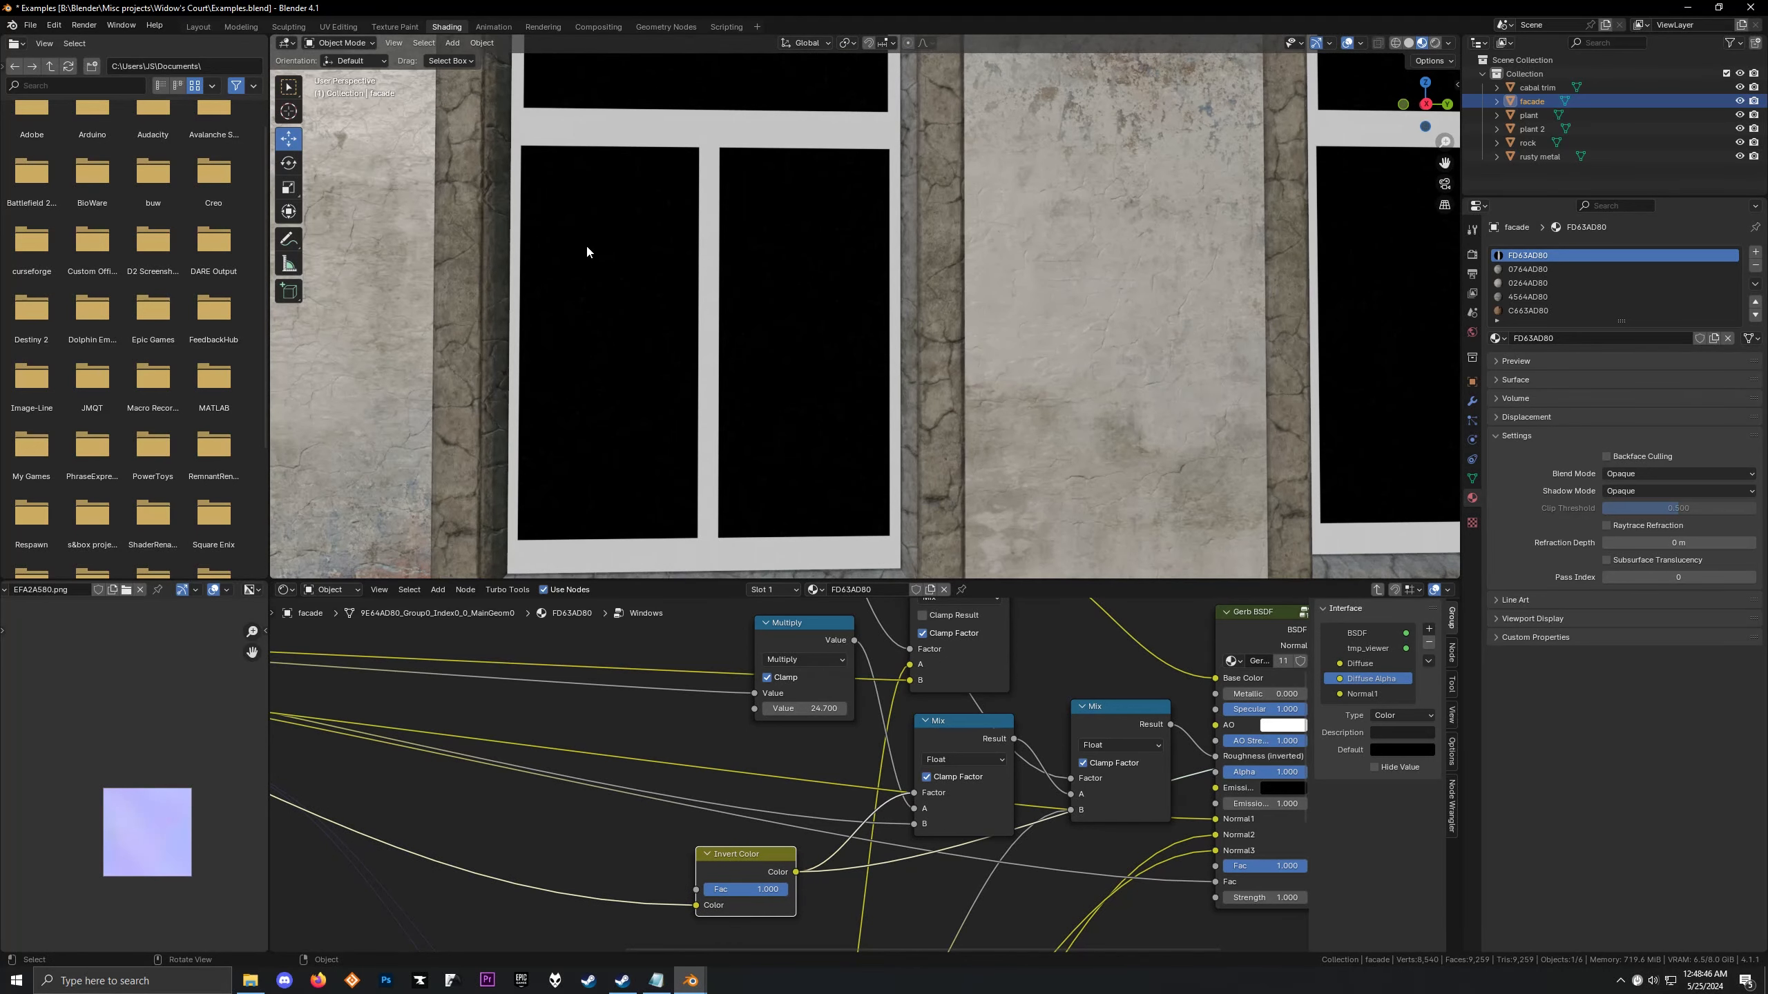
drag(794, 623, 721, 684)
ctrl+shift+click(735, 698)
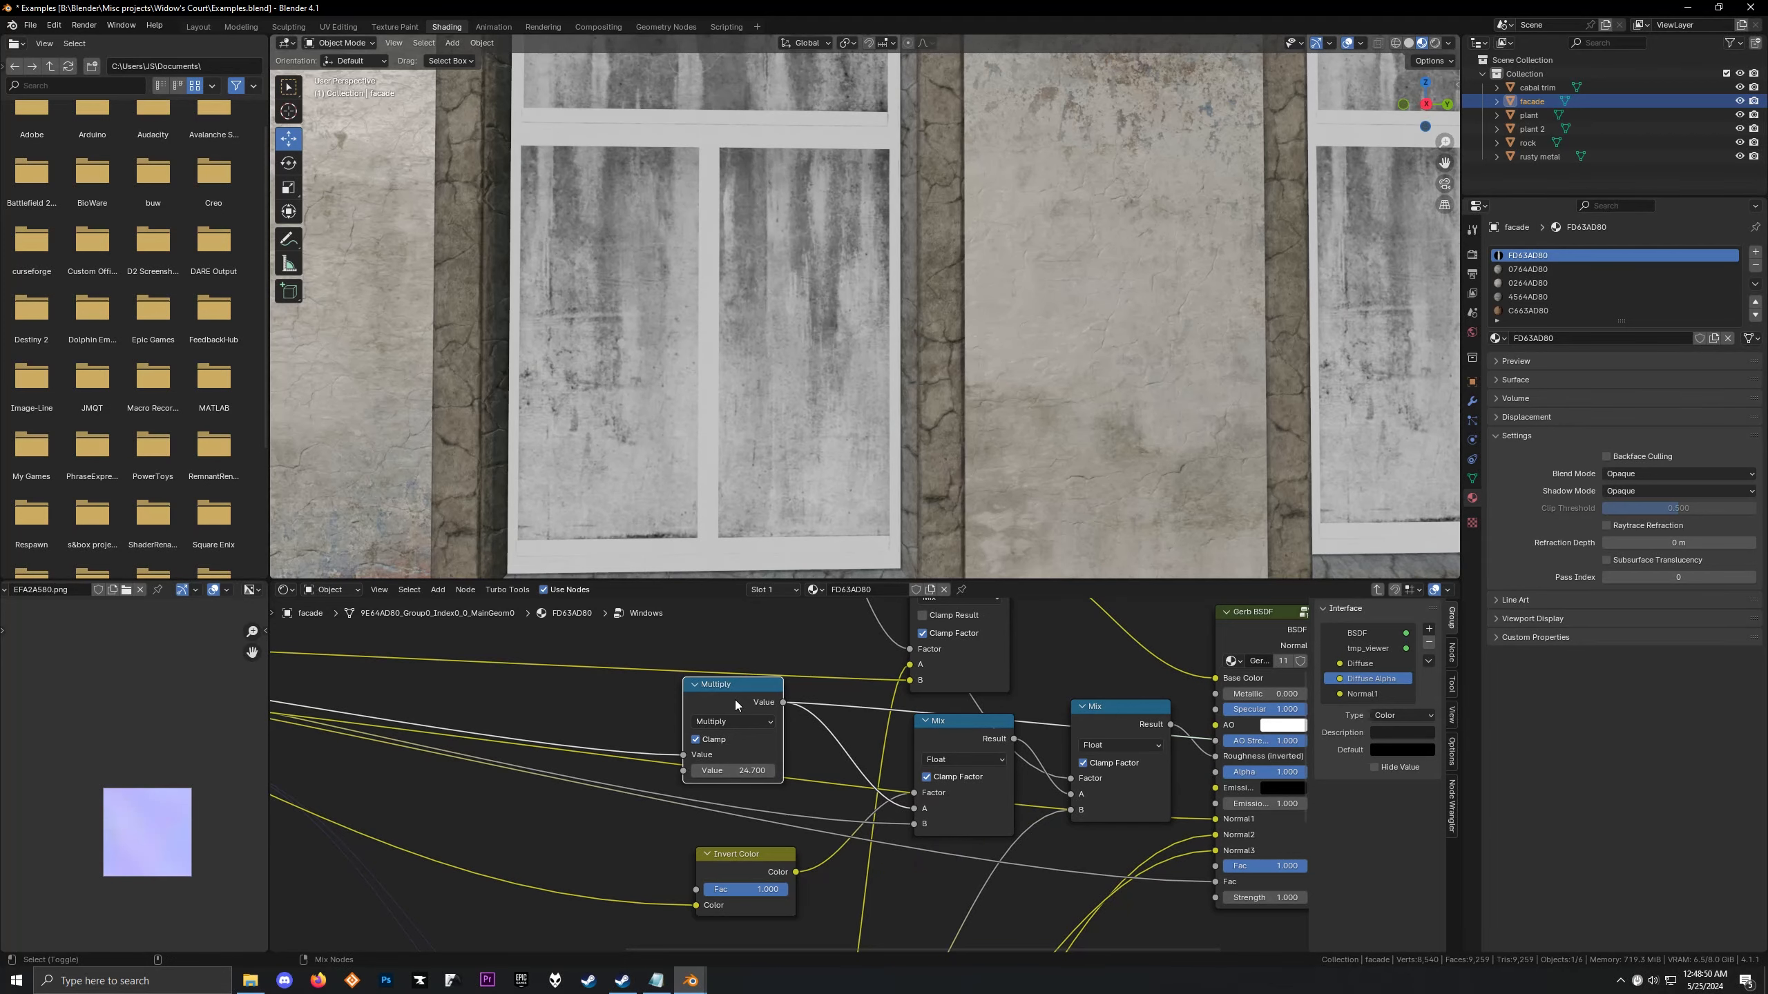
scroll(738, 396, down, 3)
middle_drag(738, 395, 748, 401)
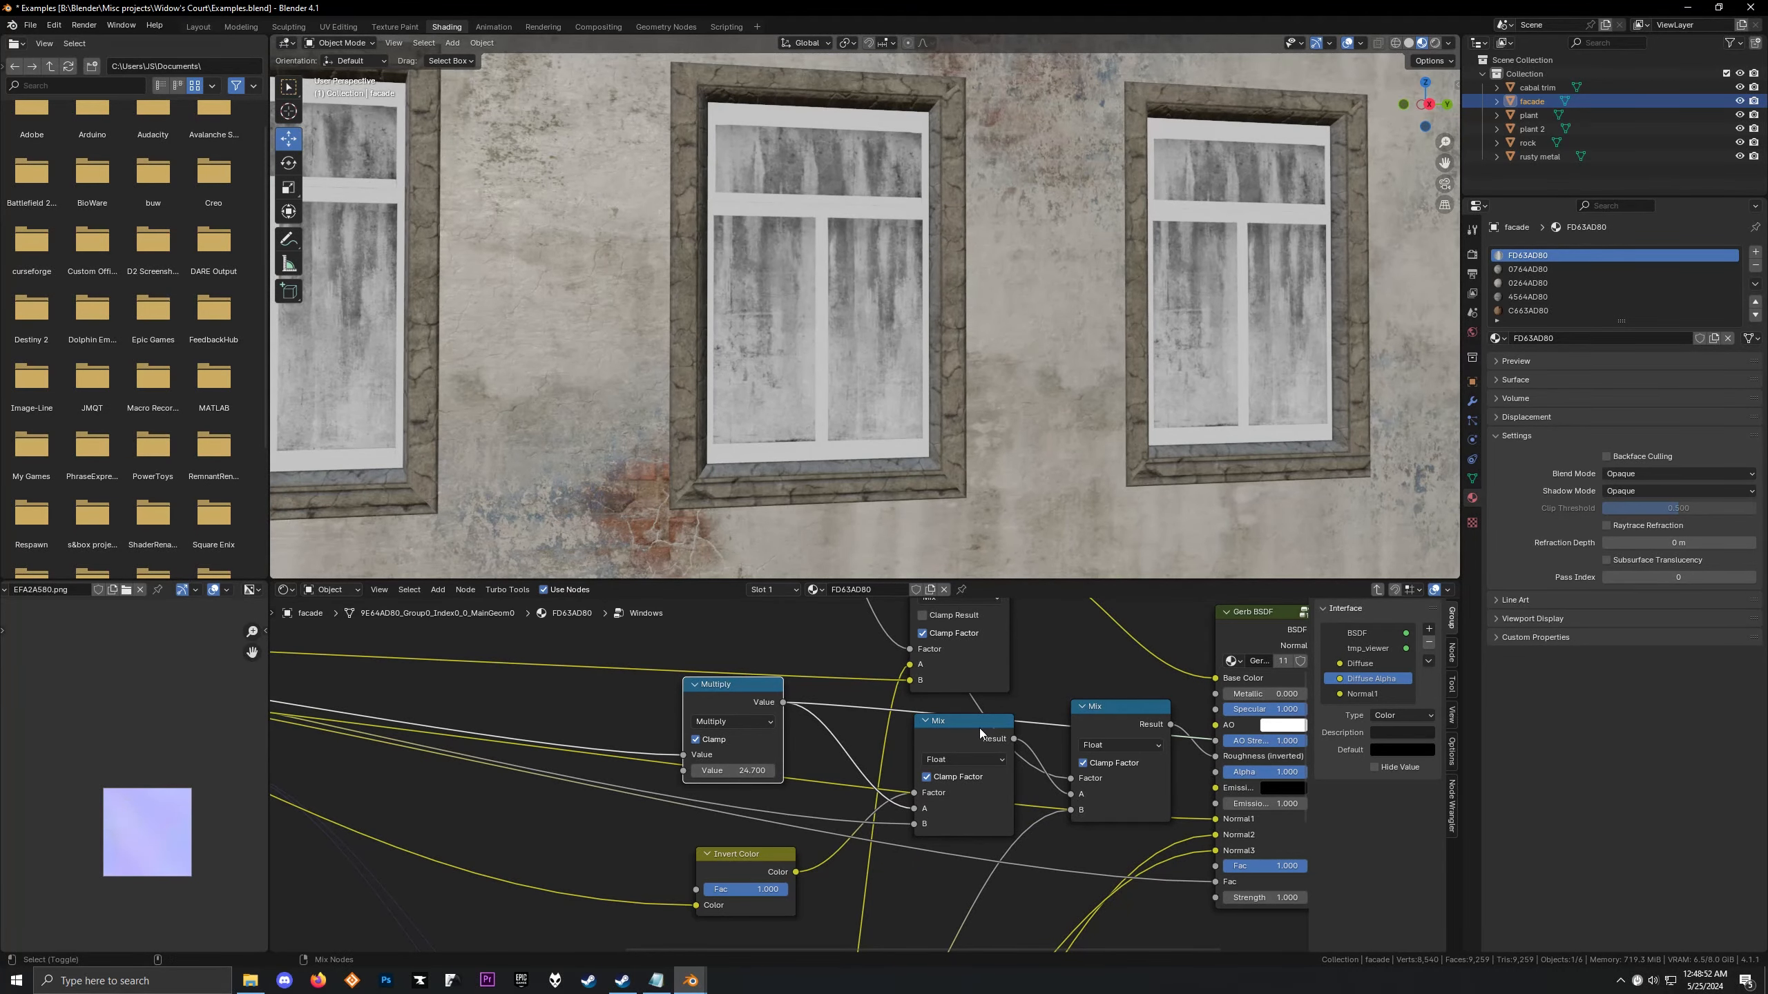
Stack the Invert Color node directly under Multiply again and preview the adjacent Mix node's output on the windows
scroll(666, 749, down, 3)
middle_drag(665, 749, 1024, 756)
middle_drag(1117, 819, 859, 813)
scroll(846, 827, up, 4)
drag(857, 864, 862, 779)
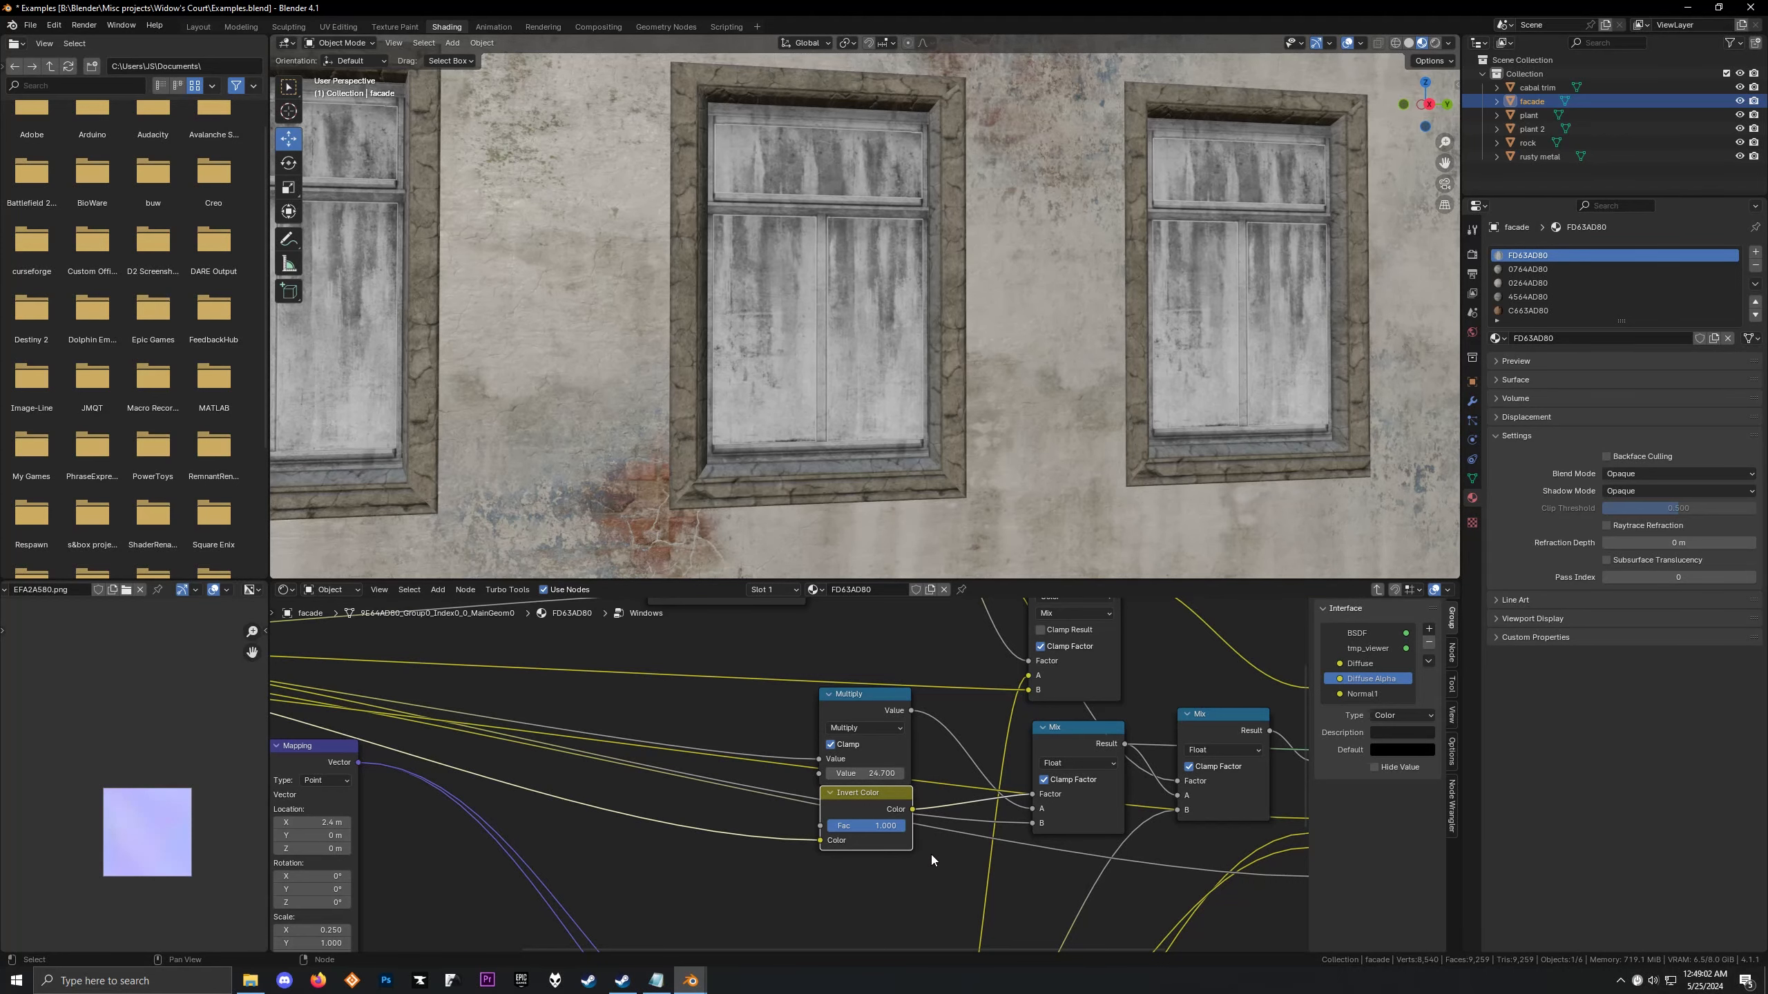
Preview the second float Mix node's output on the windows and raise that node above the colour Mix
middle_drag(1111, 721, 984, 735)
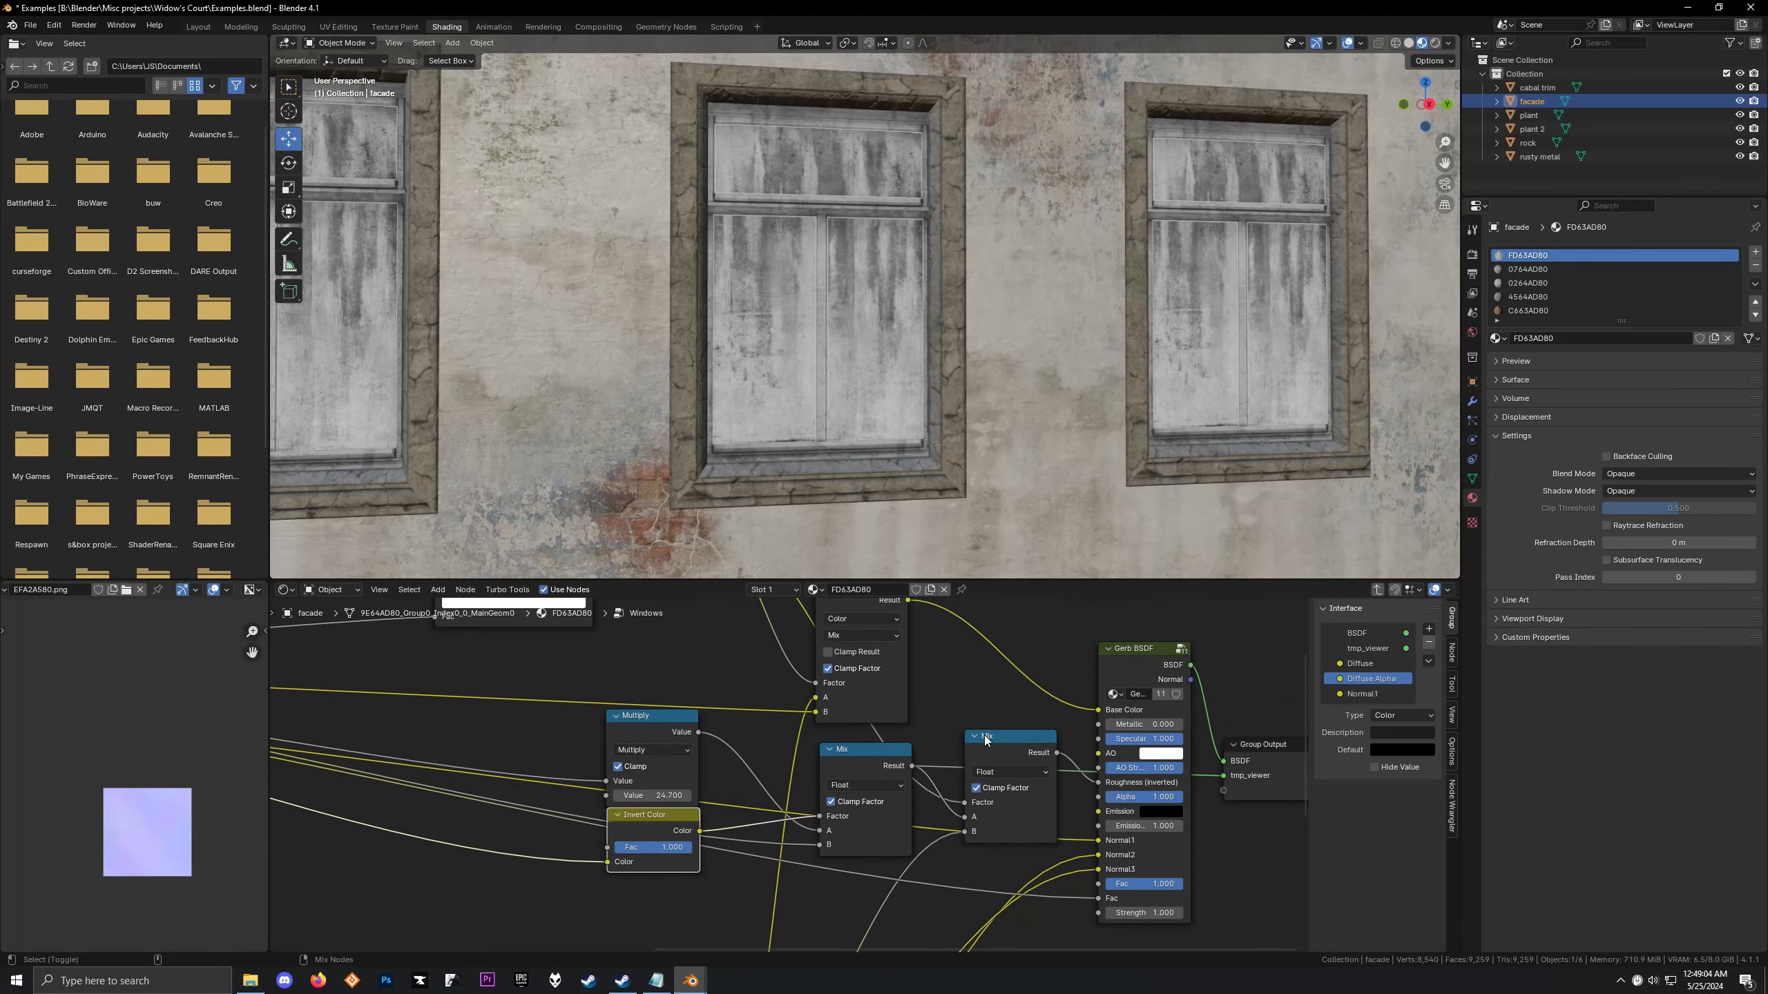
mouse_move(826, 424)
middle_down()
mouse_move(848, 414)
mouse_move(824, 418)
middle_up()
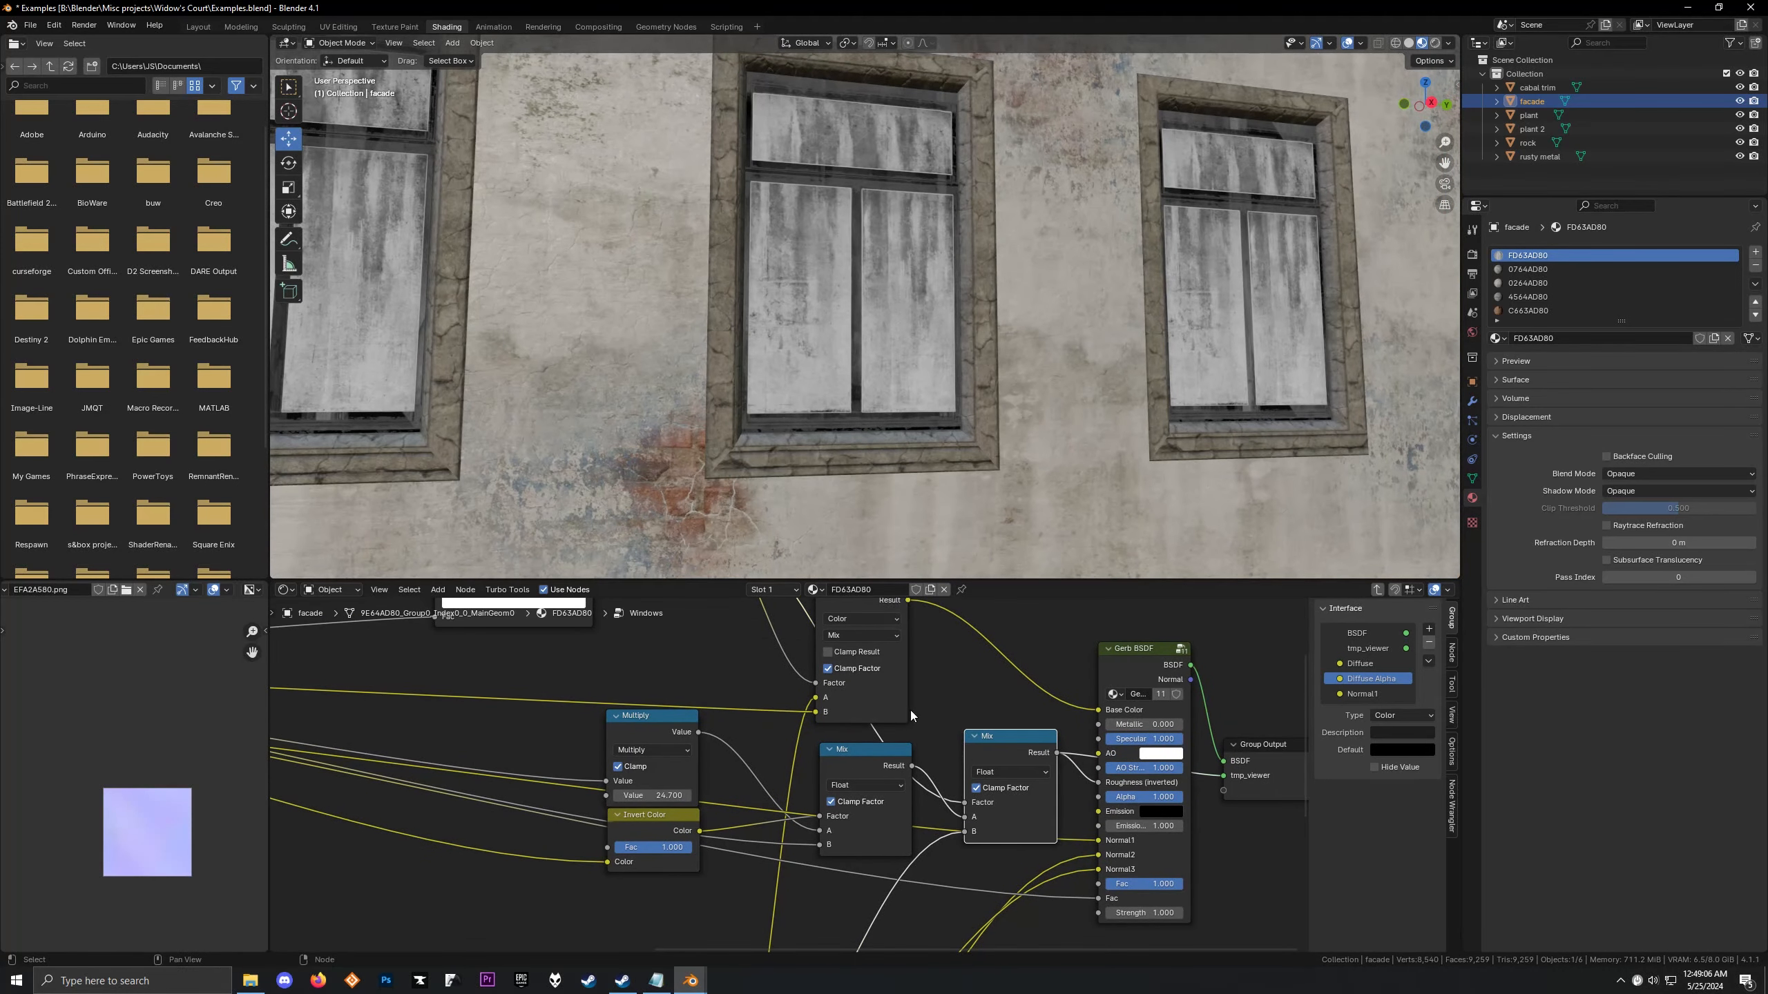
drag(860, 764, 764, 739)
scroll(793, 770, down, 4)
middle_drag(907, 799, 894, 845)
drag(936, 801, 932, 652)
Preview the Color Ramp's output up close on a window and move the second float Mix back down beside the Gerb BSDF
ctrl+shift+click(606, 672)
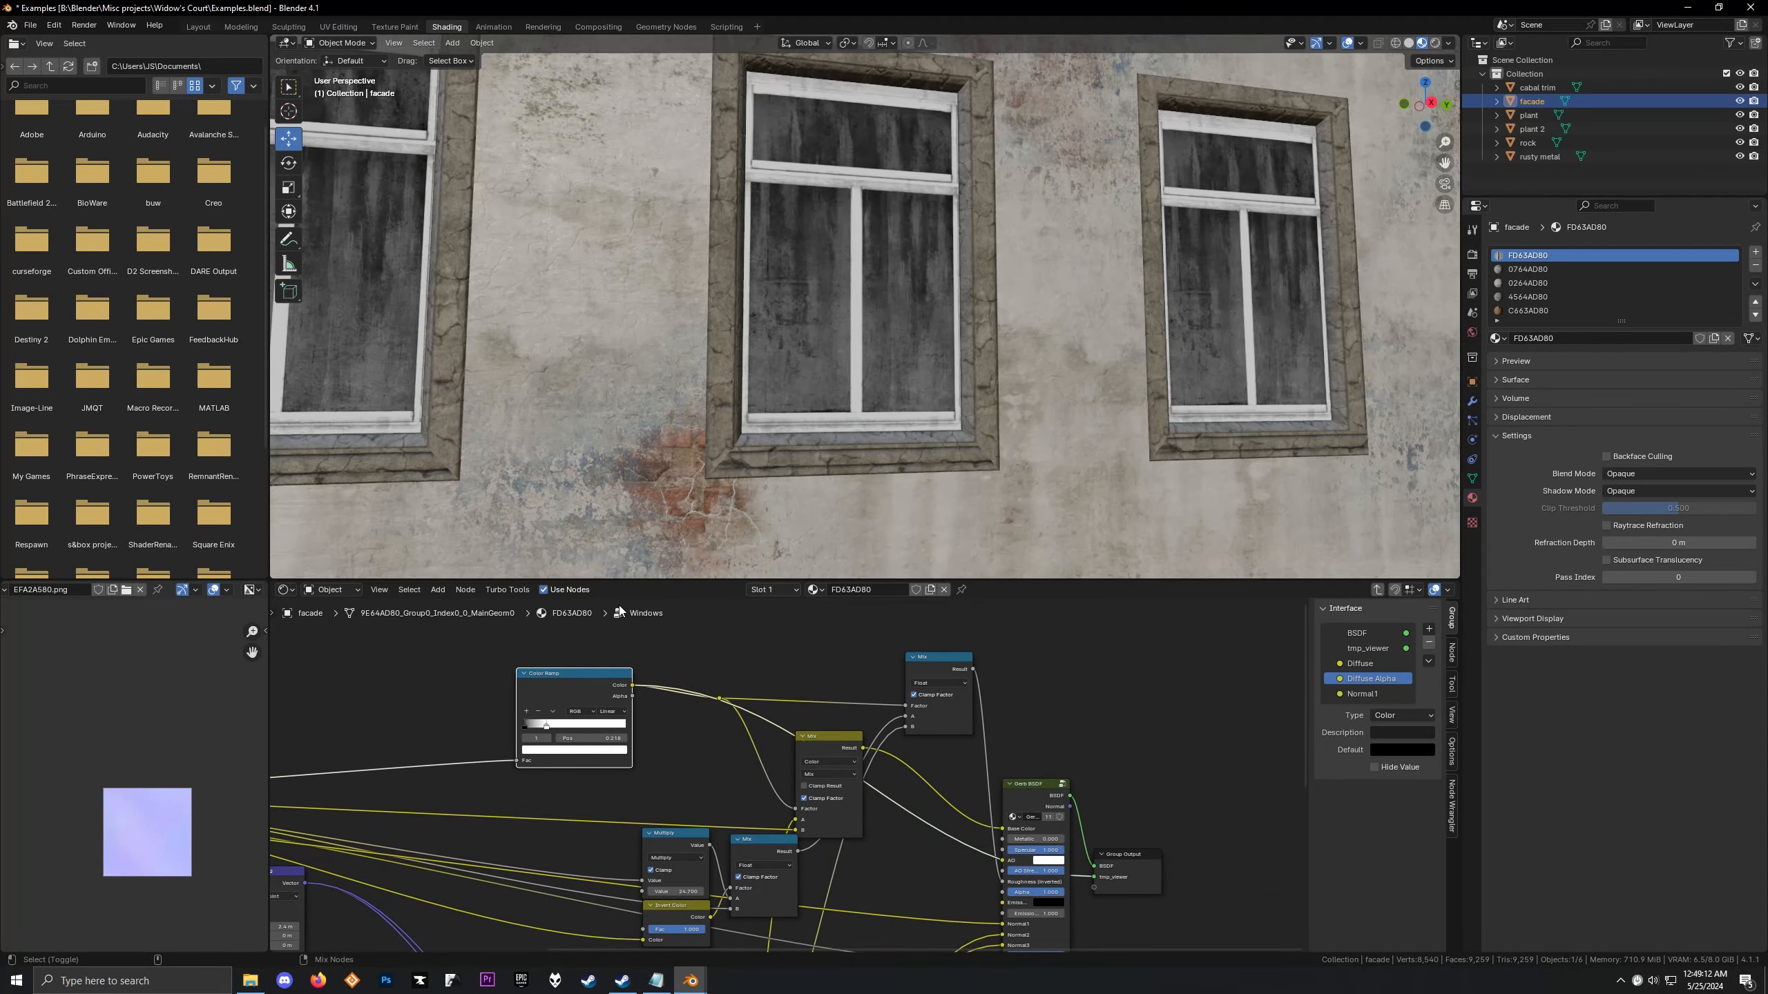
scroll(730, 400, up, 3)
middle_drag(735, 401, 738, 445)
shift+right_drag(715, 690, 720, 698)
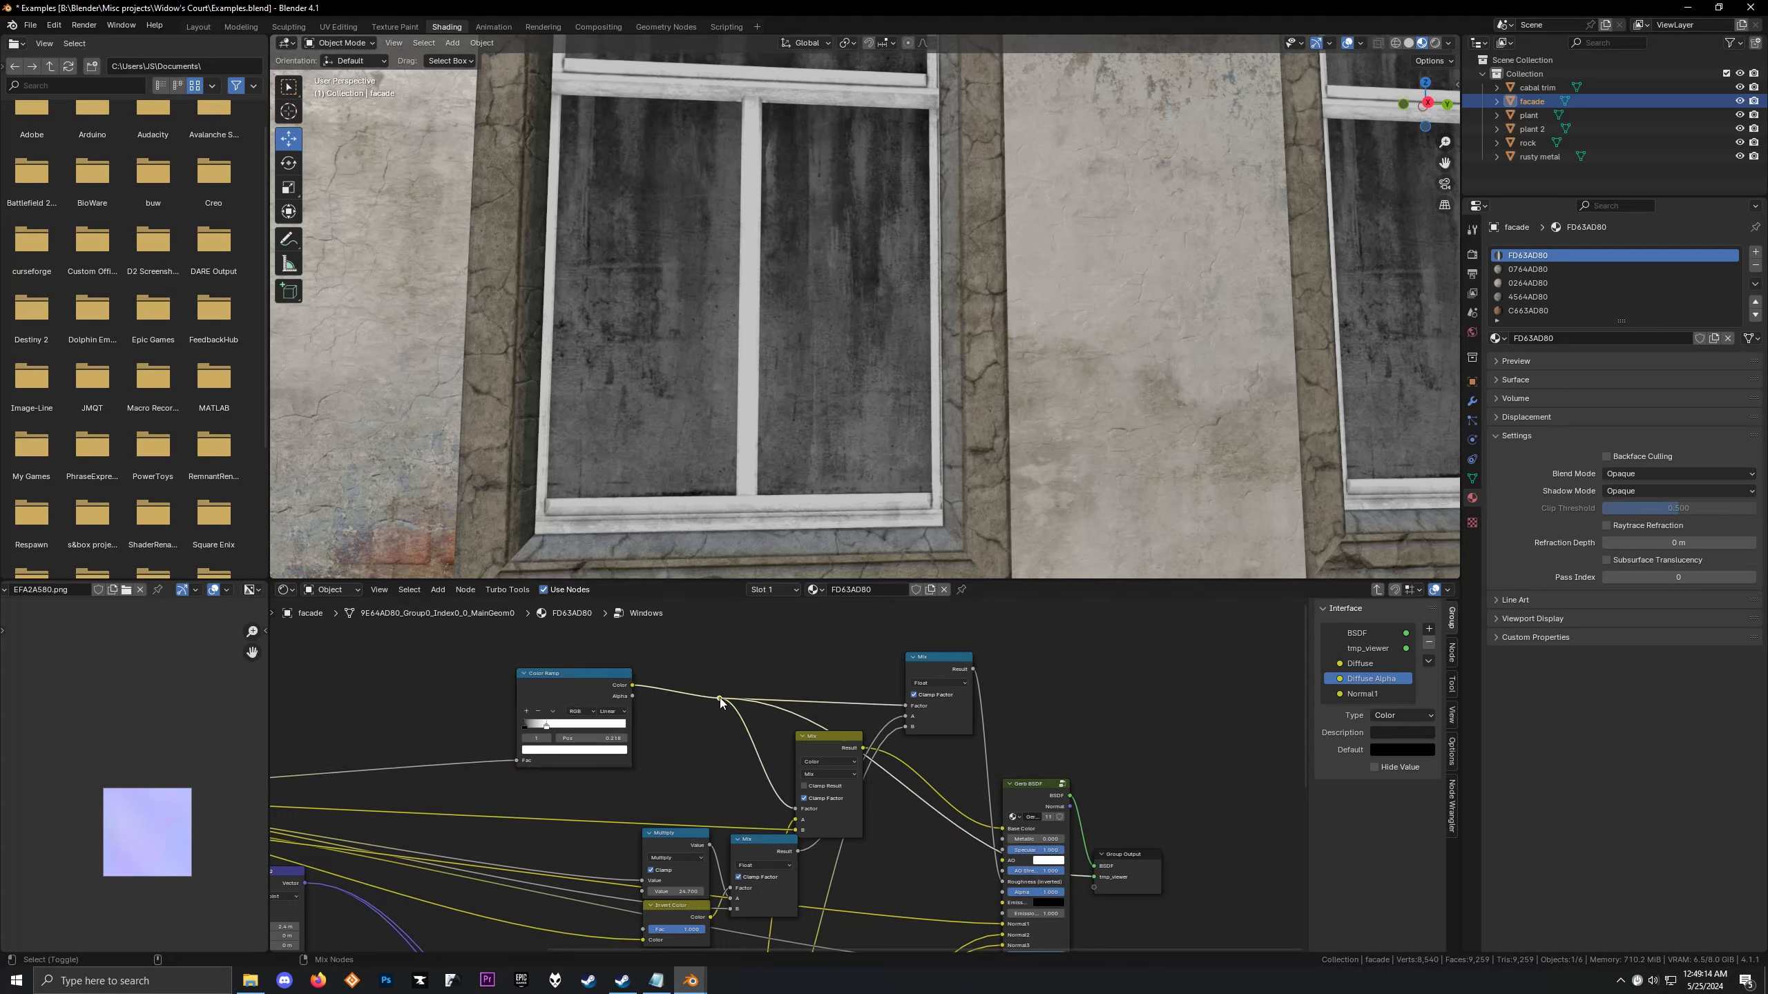
drag(830, 743, 891, 753)
right_click(892, 753)
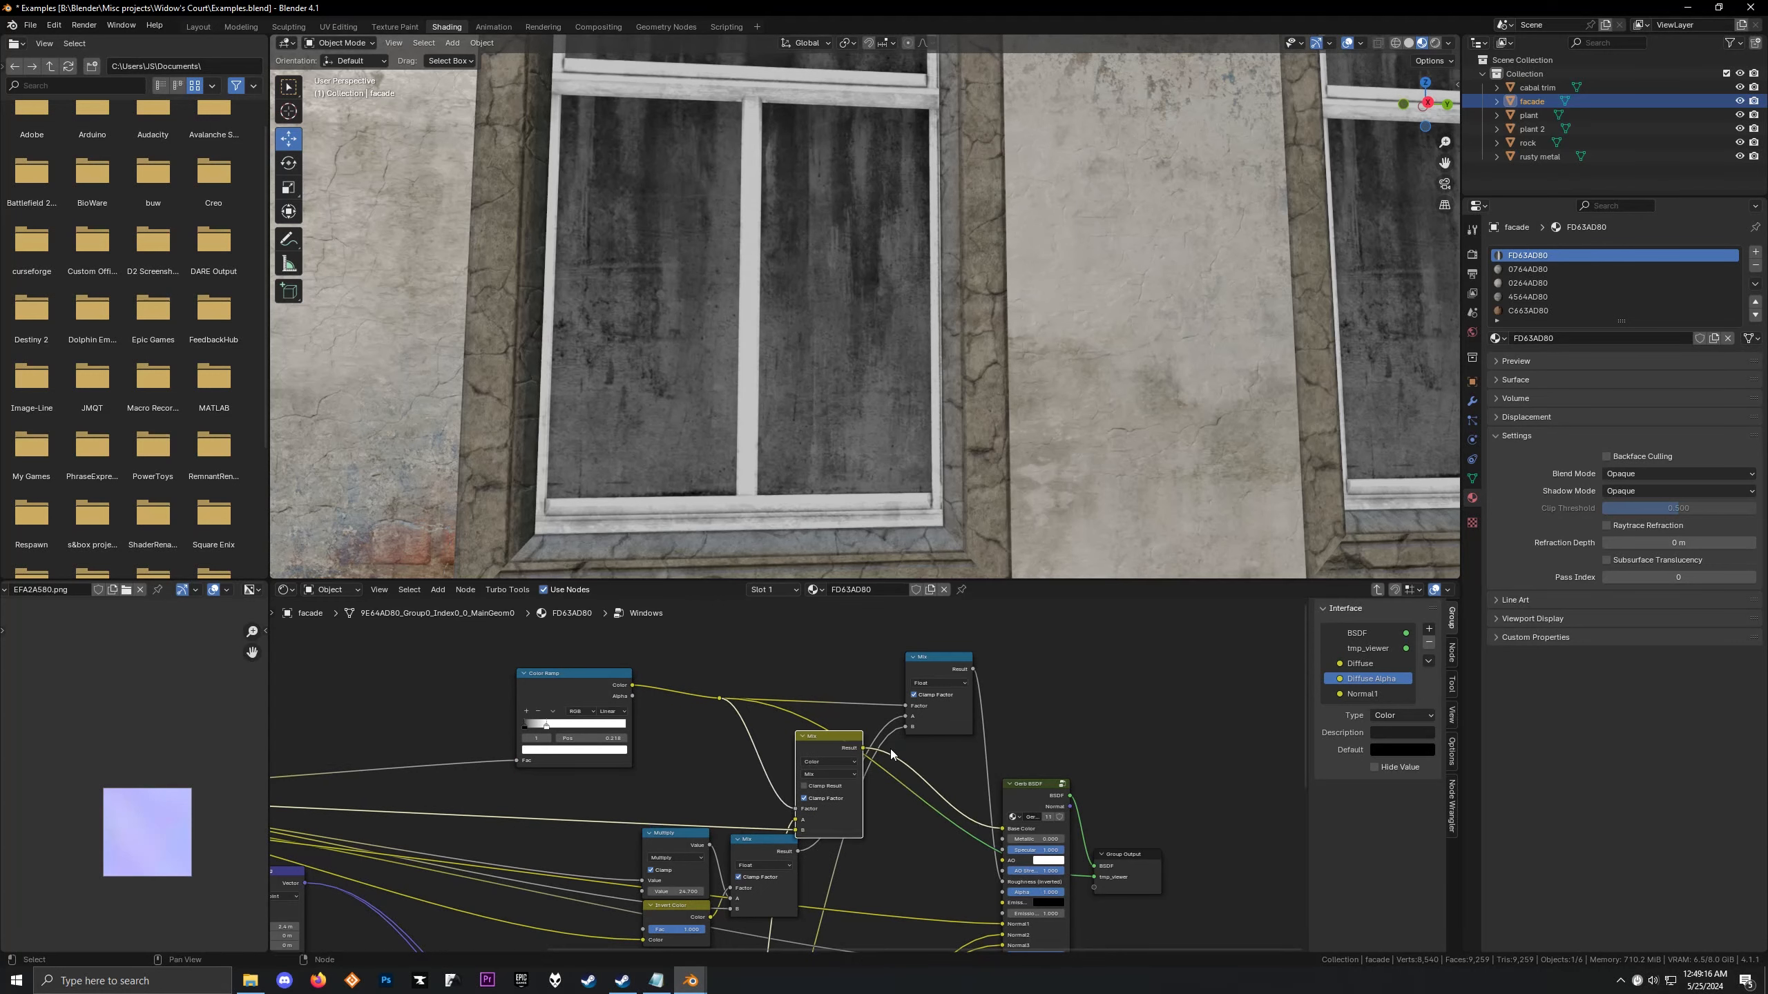
drag(925, 663, 906, 867)
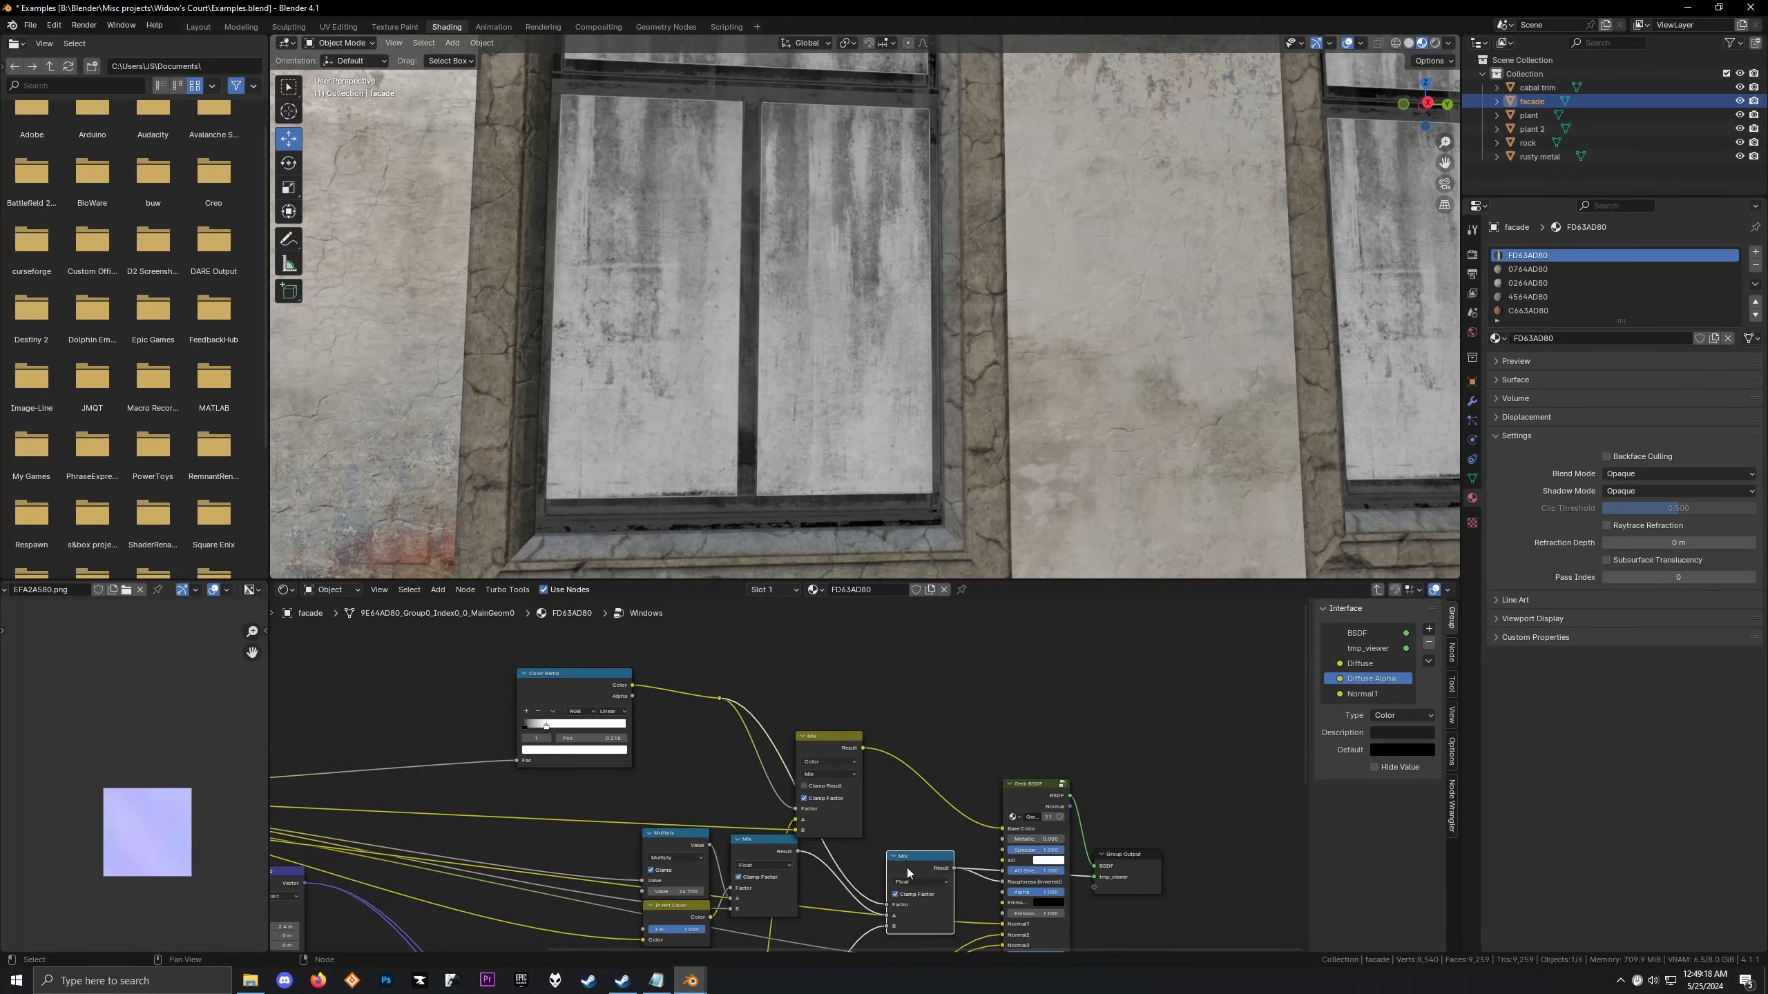
Preview the colour Mix node's combined window frame and wood output on the facade
click(836, 737)
middle_drag(746, 417, 754, 414)
drag(828, 737, 951, 687)
right_click(951, 686)
Move the four image texture nodes up closer to the Mapping node
scroll(880, 738, down, 4)
middle_drag(855, 812, 924, 657)
drag(834, 930, 834, 931)
key(g)
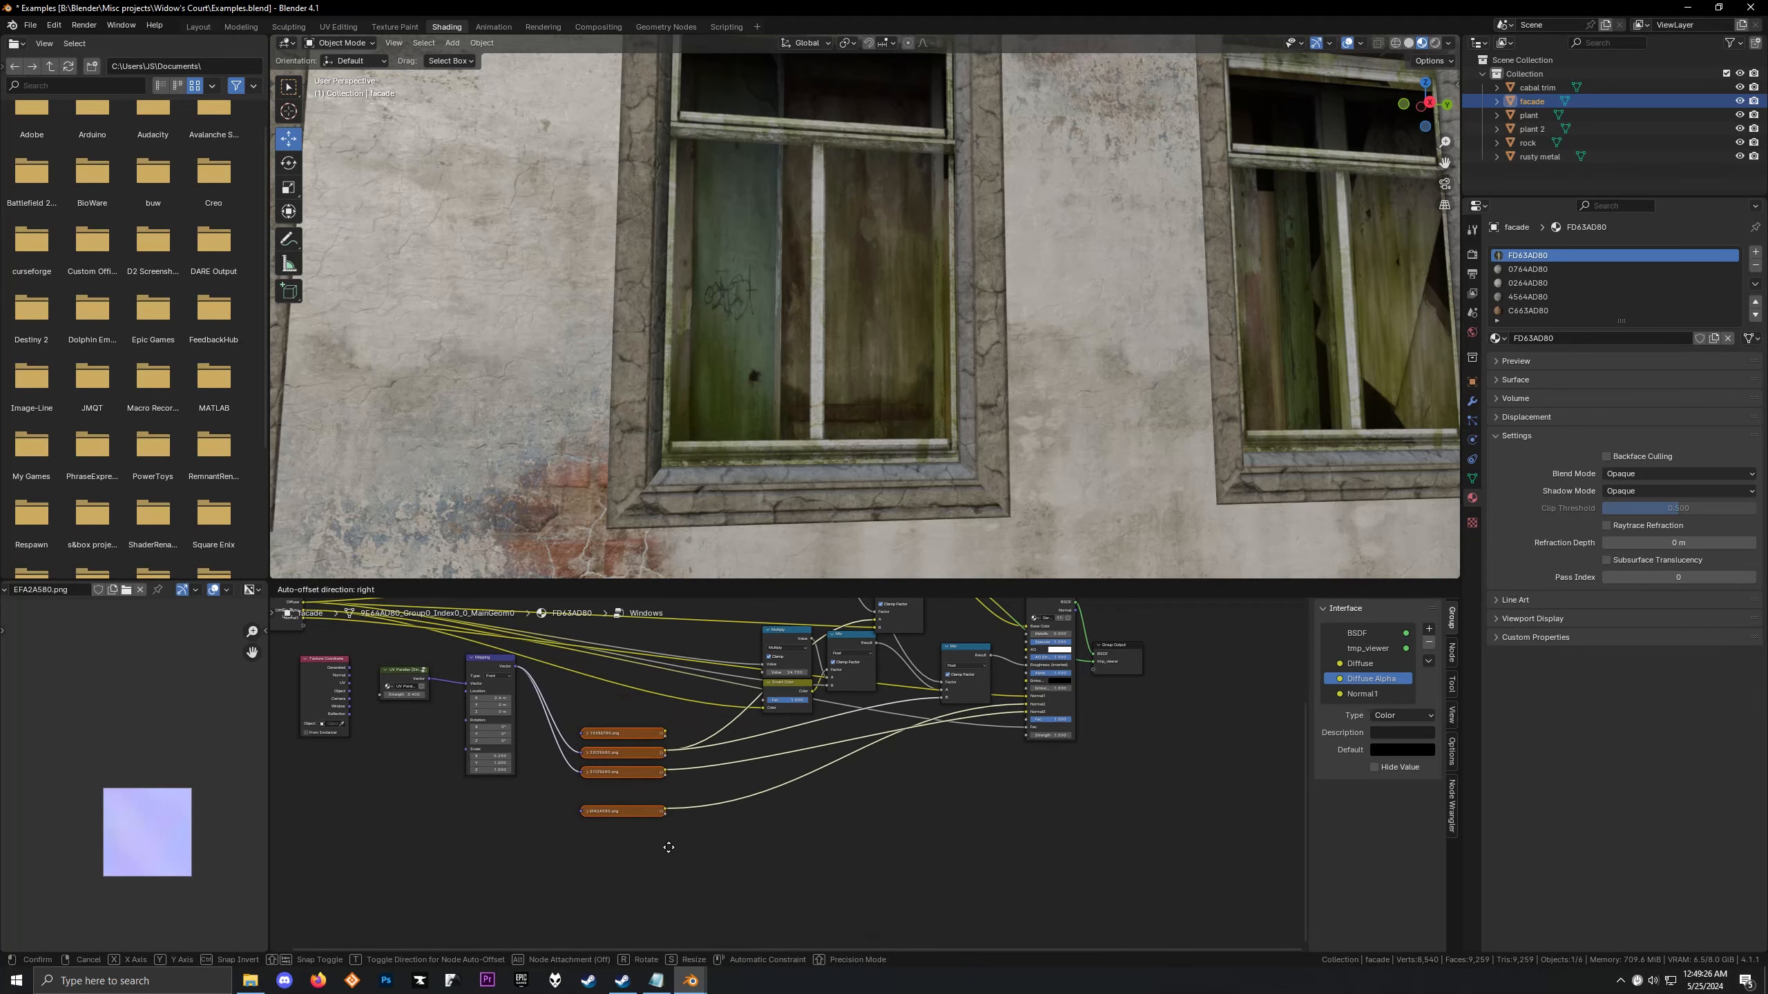
click(669, 847)
Display the 1538E780.png mask in the image viewer and inspect the windows from the front
click(600, 738)
scroll(125, 761, down, 5)
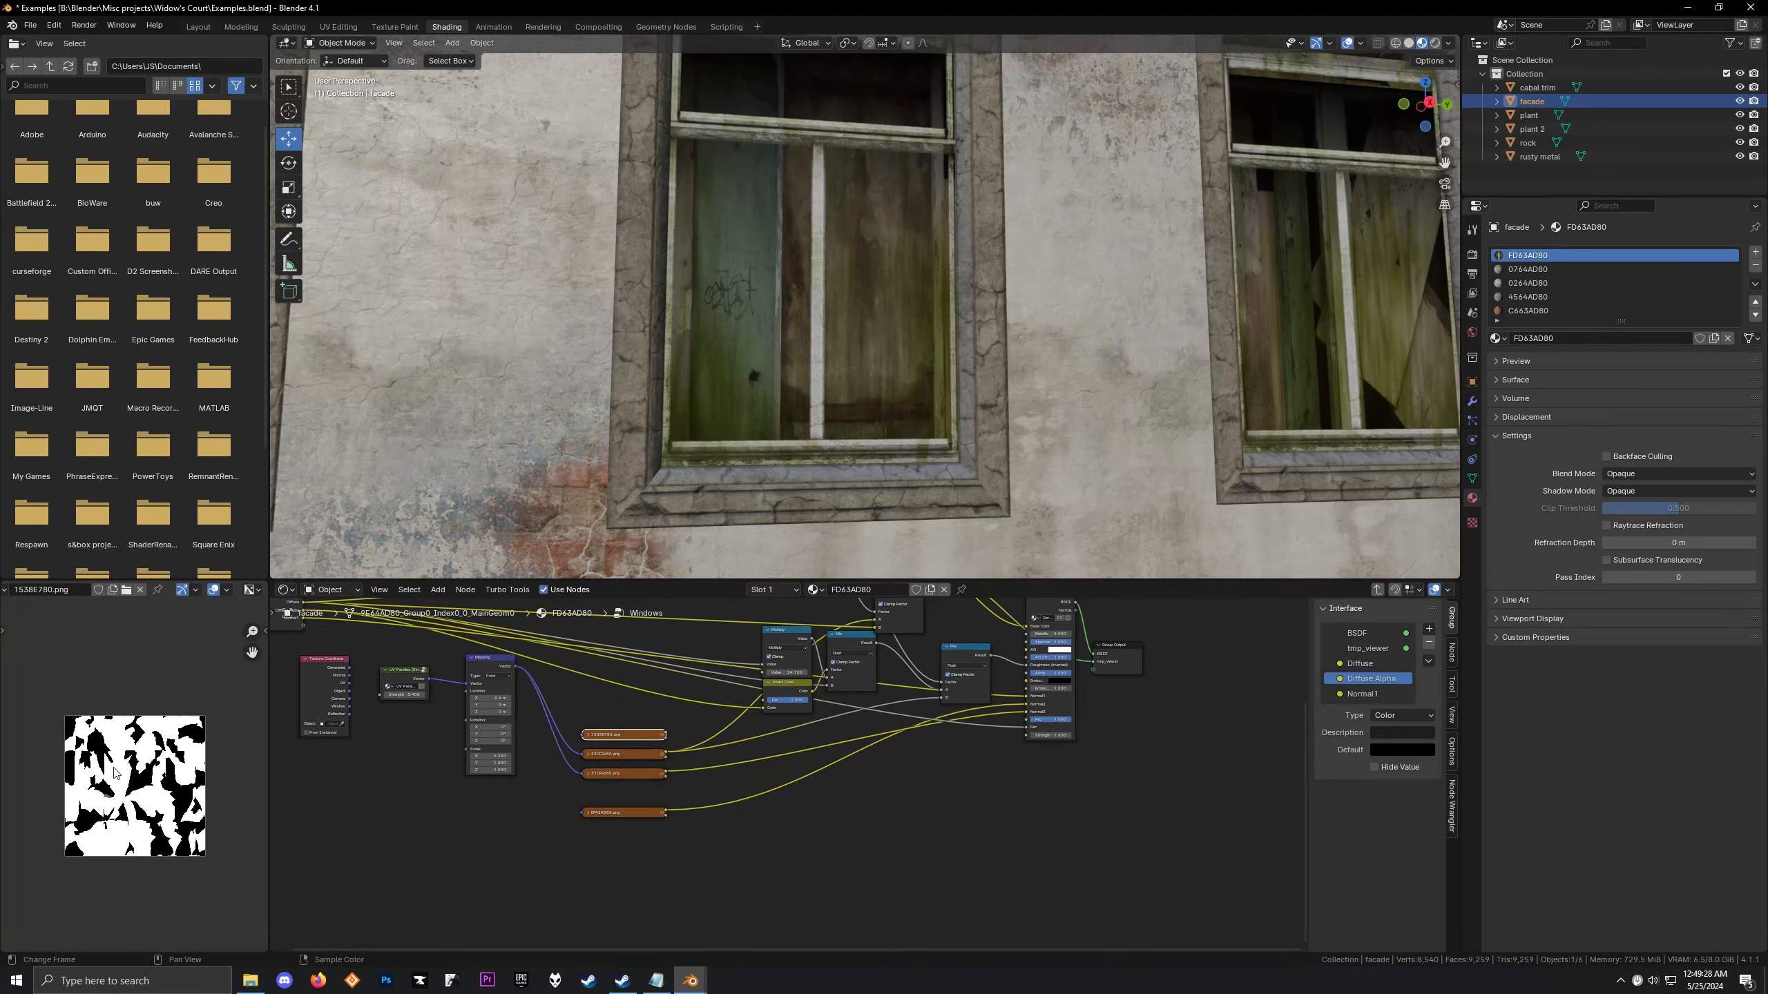
middle_drag(562, 363, 519, 449)
scroll(747, 792, down, 1)
scroll(747, 792, up, 2)
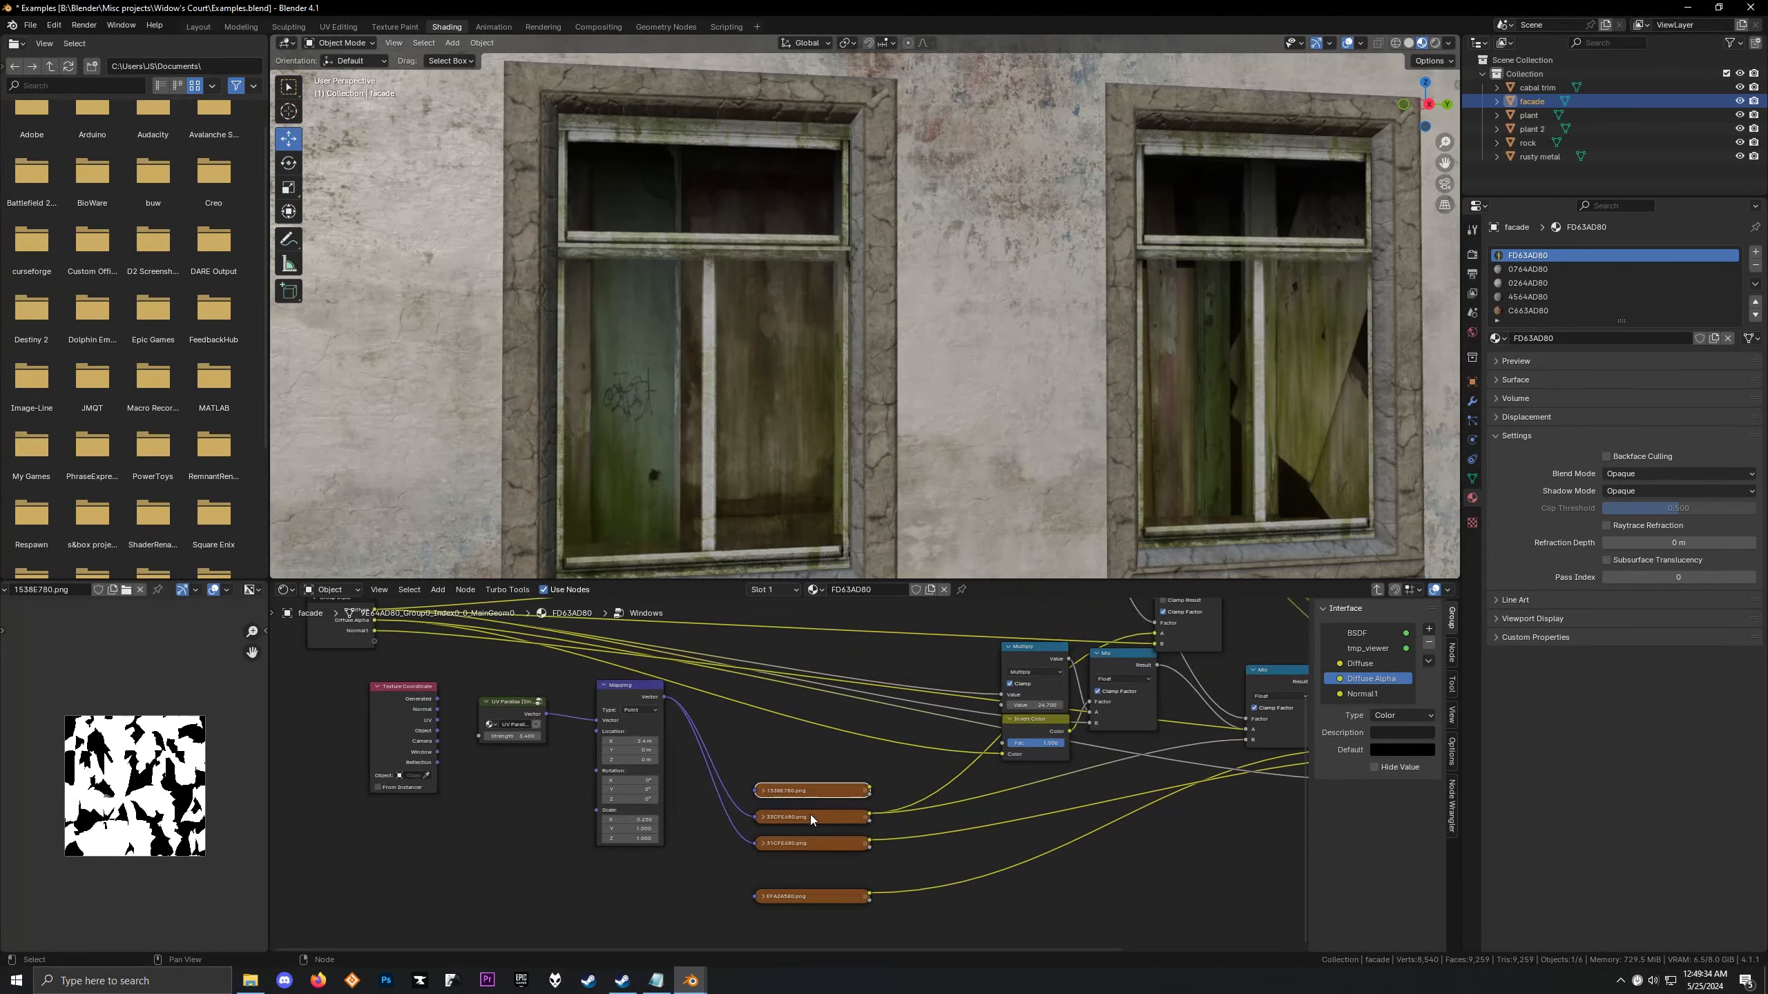
Preview the 33CFE680.png wood texture on the windows and examine the Mapping and UV Parallax nodes that feed it
click(810, 815)
mouse_move(679, 398)
middle_down()
mouse_move(772, 382)
mouse_move(613, 409)
mouse_move(693, 367)
middle_up()
scroll(729, 923, up, 2)
scroll(730, 924, up, 2)
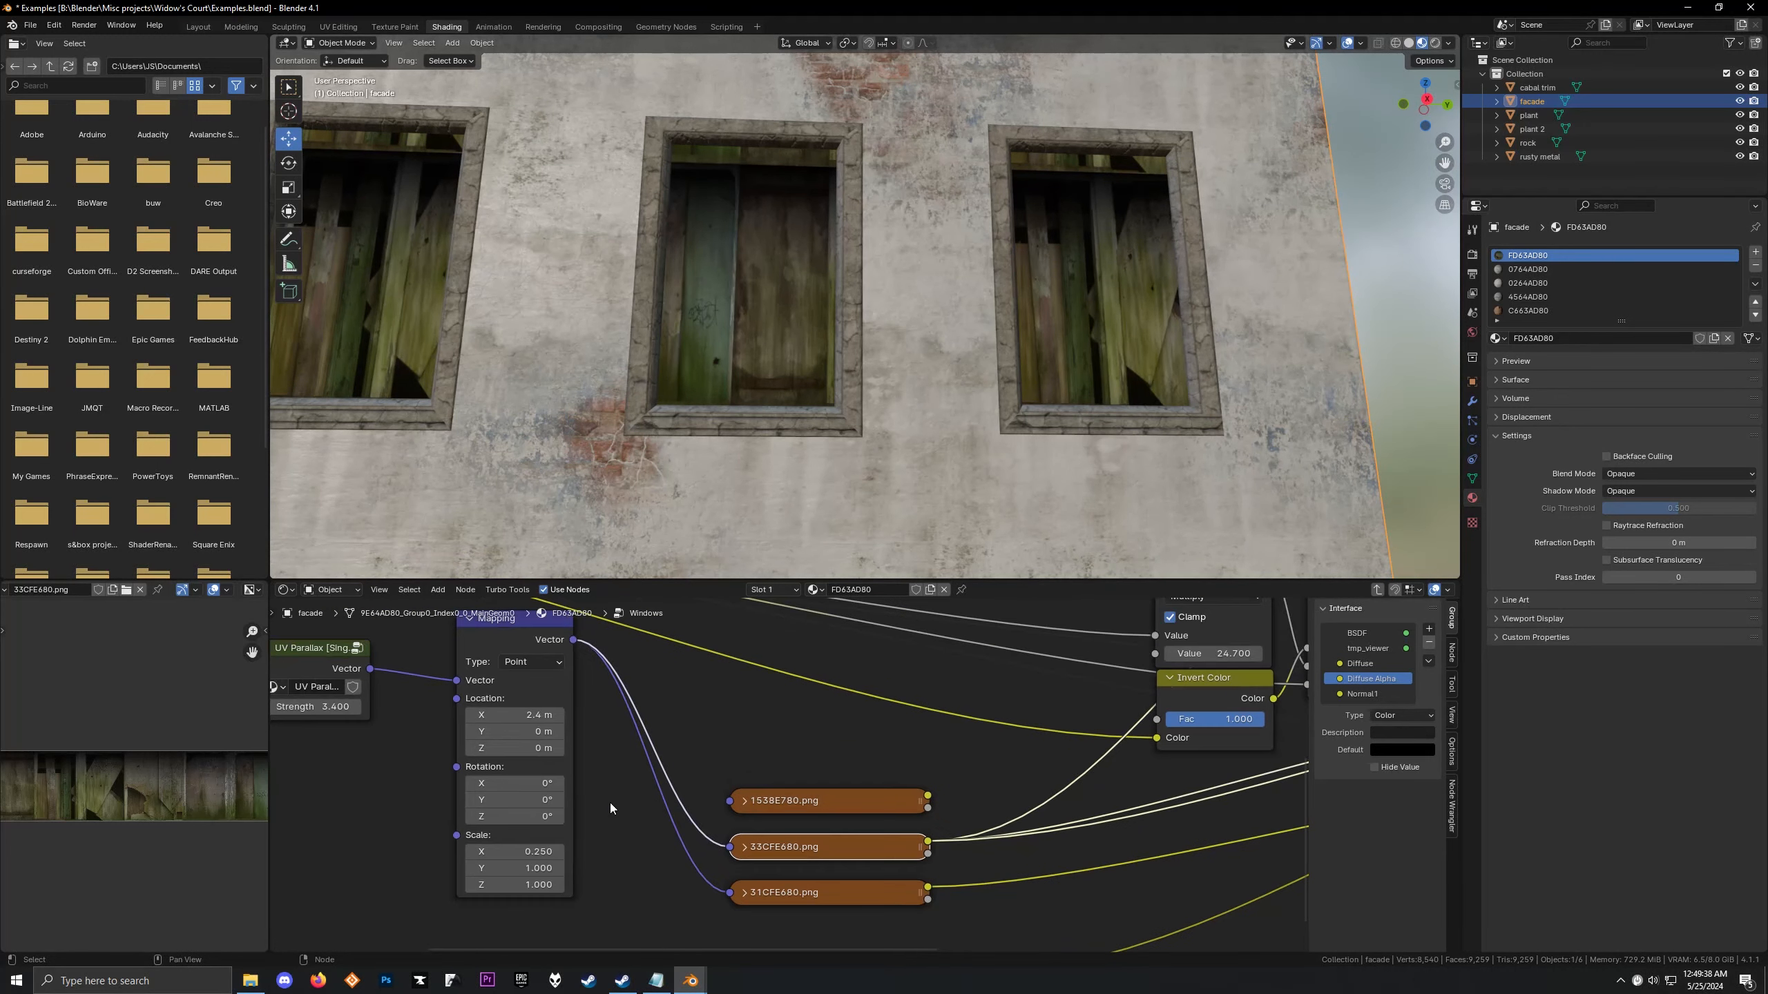
drag(535, 852, 536, 852)
right_click(536, 852)
scroll(466, 707, down, 1)
middle_drag(466, 707, 616, 705)
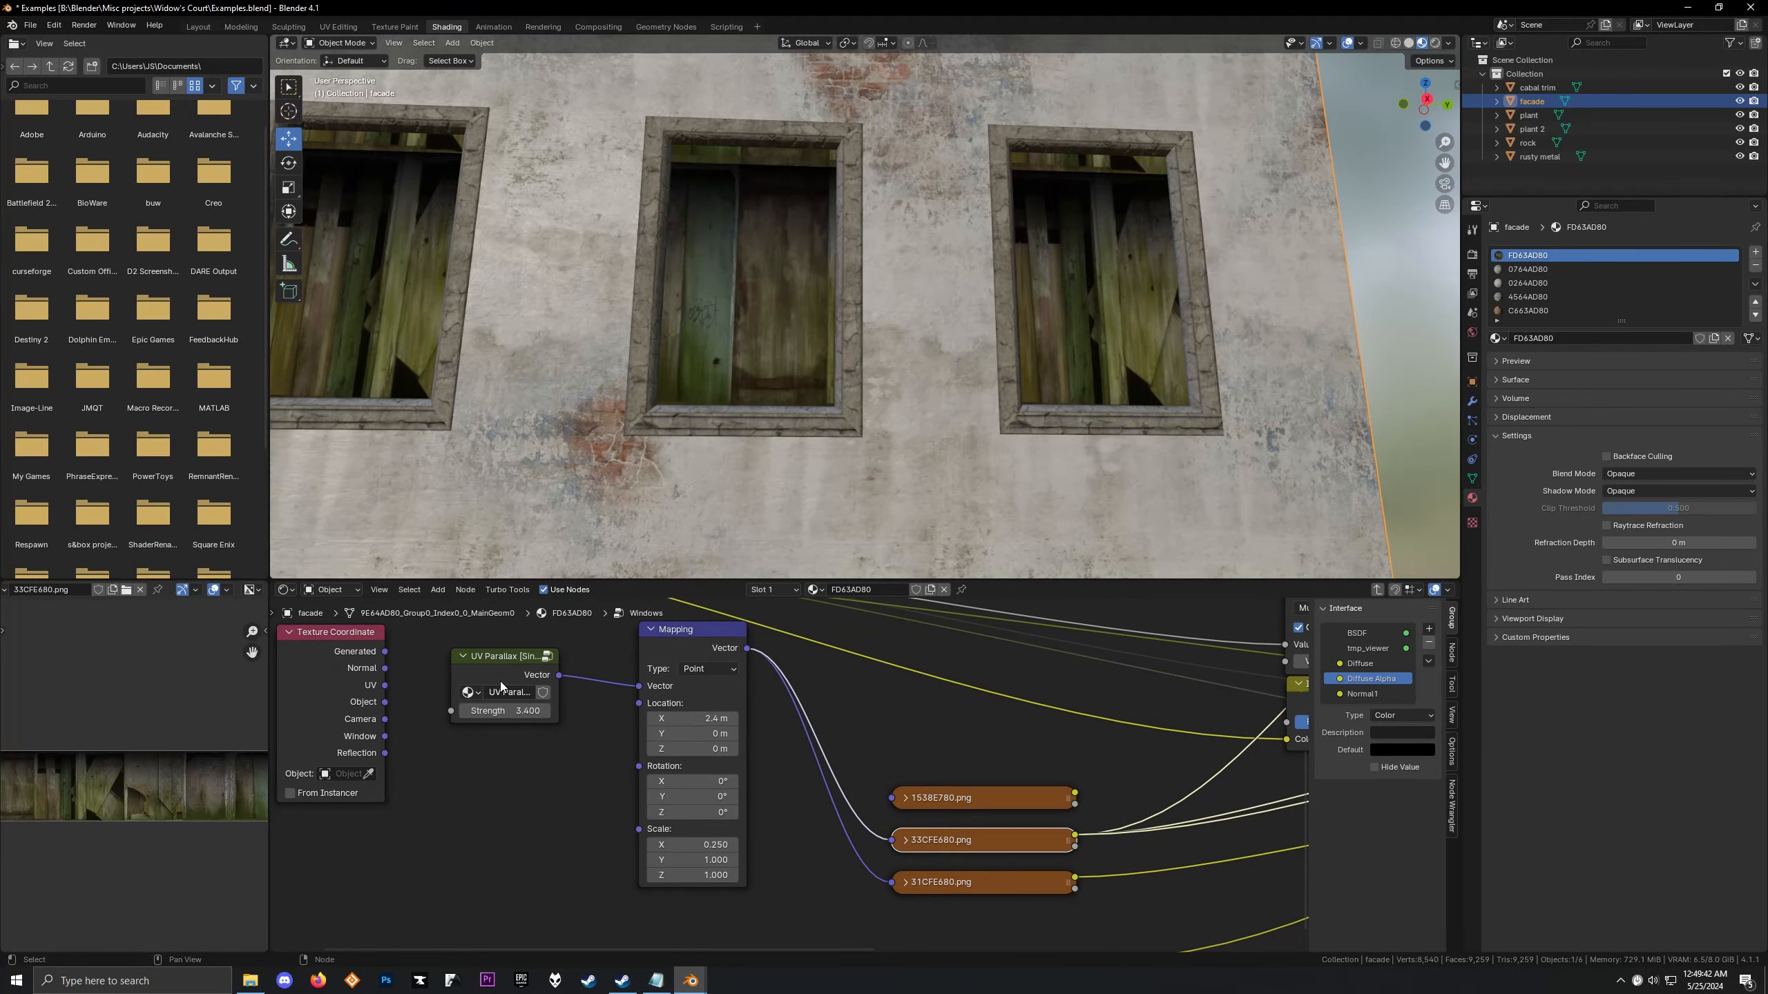
drag(504, 668, 589, 672)
right_click(589, 670)
Display the 31CFE680.png and EFA2A580.png normal maps in the image viewer
click(947, 880)
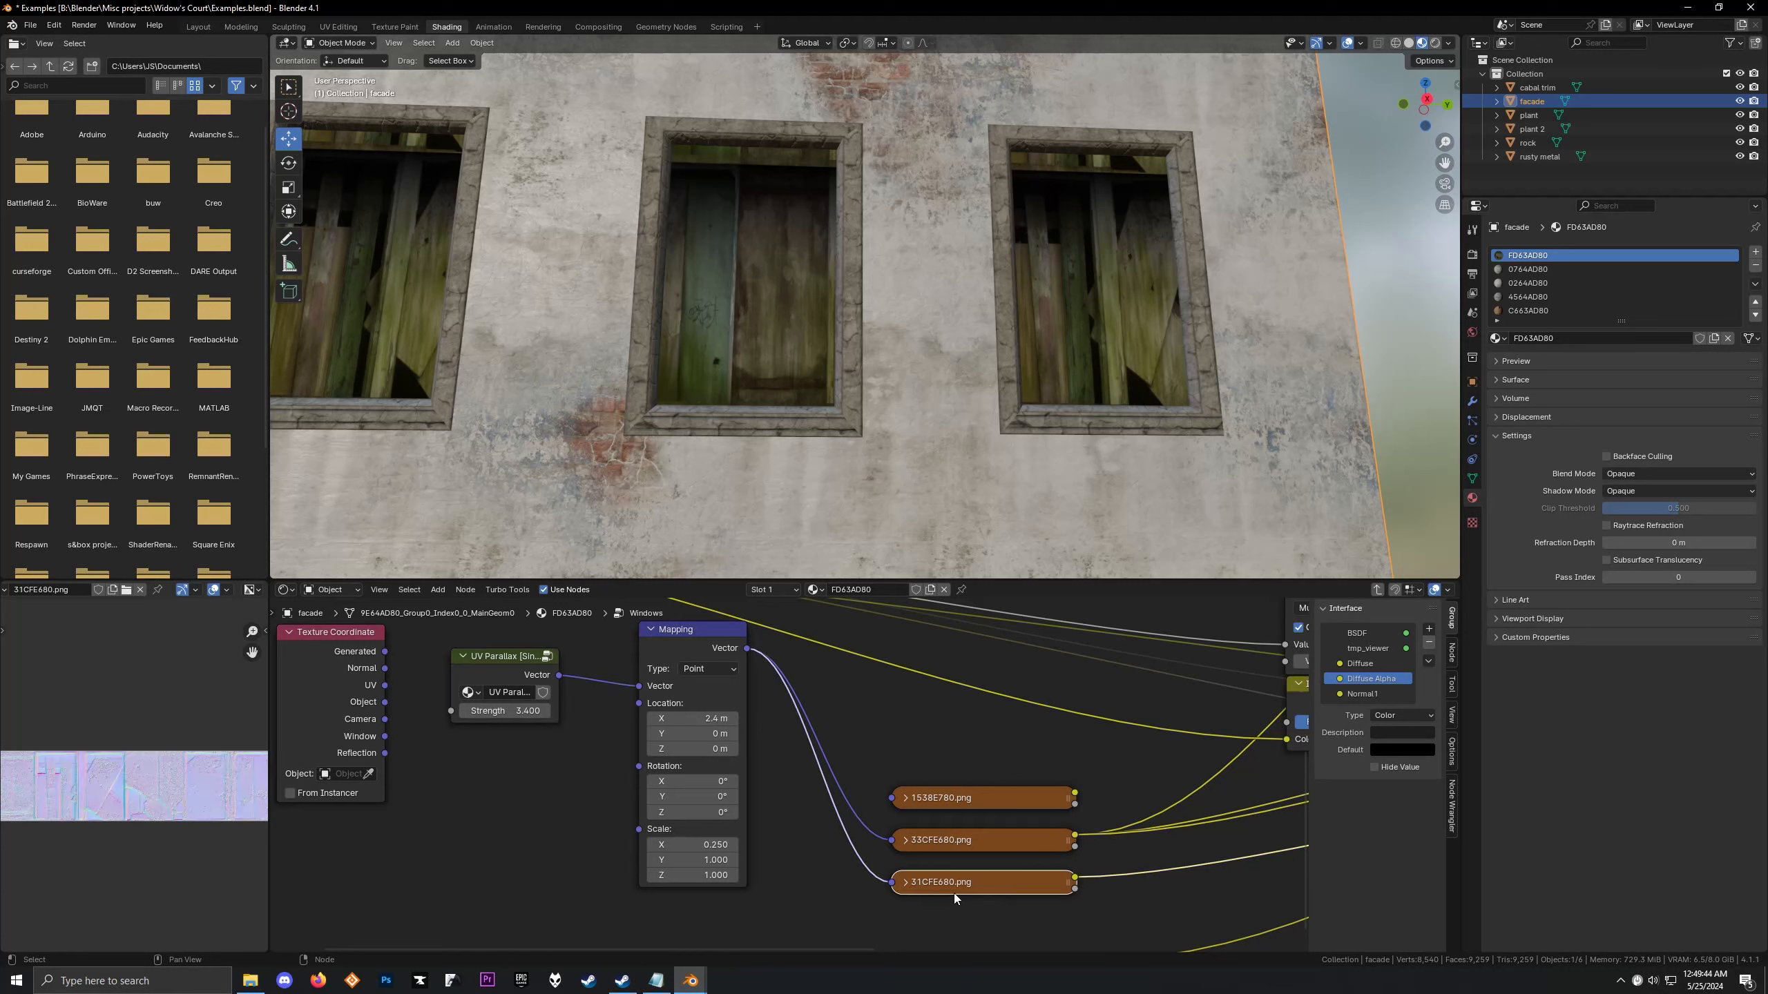
scroll(284, 879, down, 2)
scroll(209, 863, down, 3)
middle_drag(926, 869, 864, 726)
scroll(860, 801, up, 1)
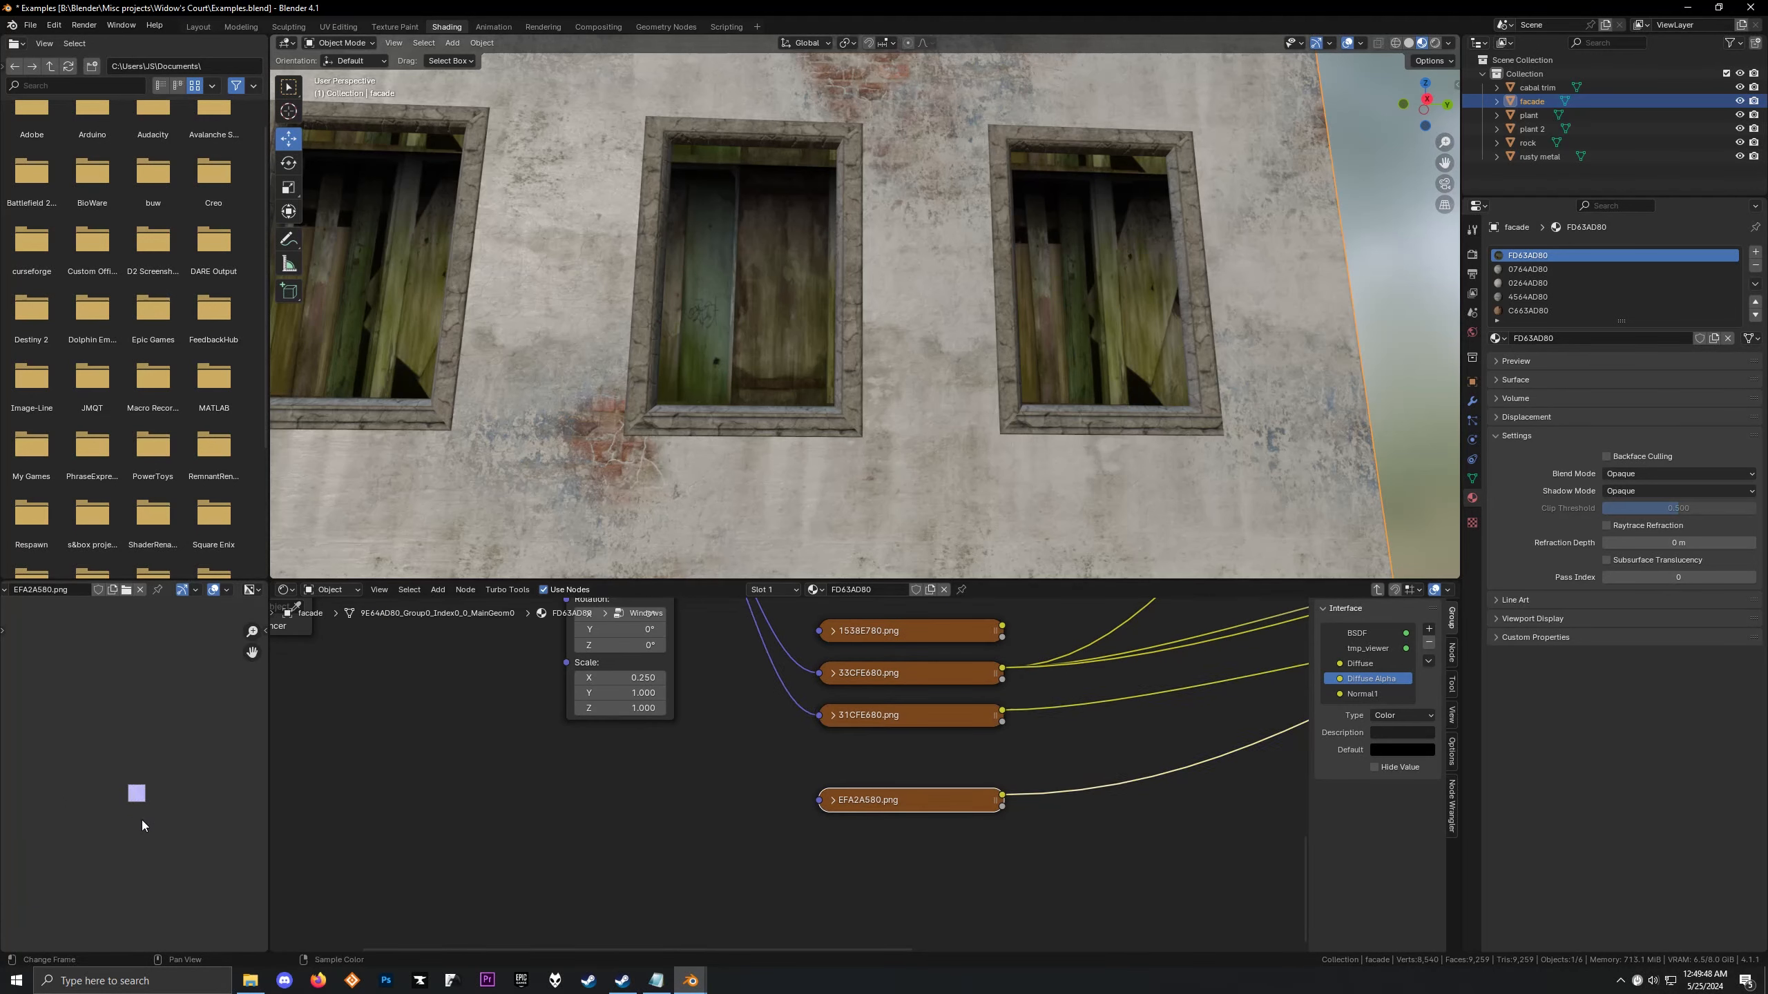
scroll(139, 815, up, 8)
scroll(127, 771, down, 4)
scroll(1127, 761, down, 2)
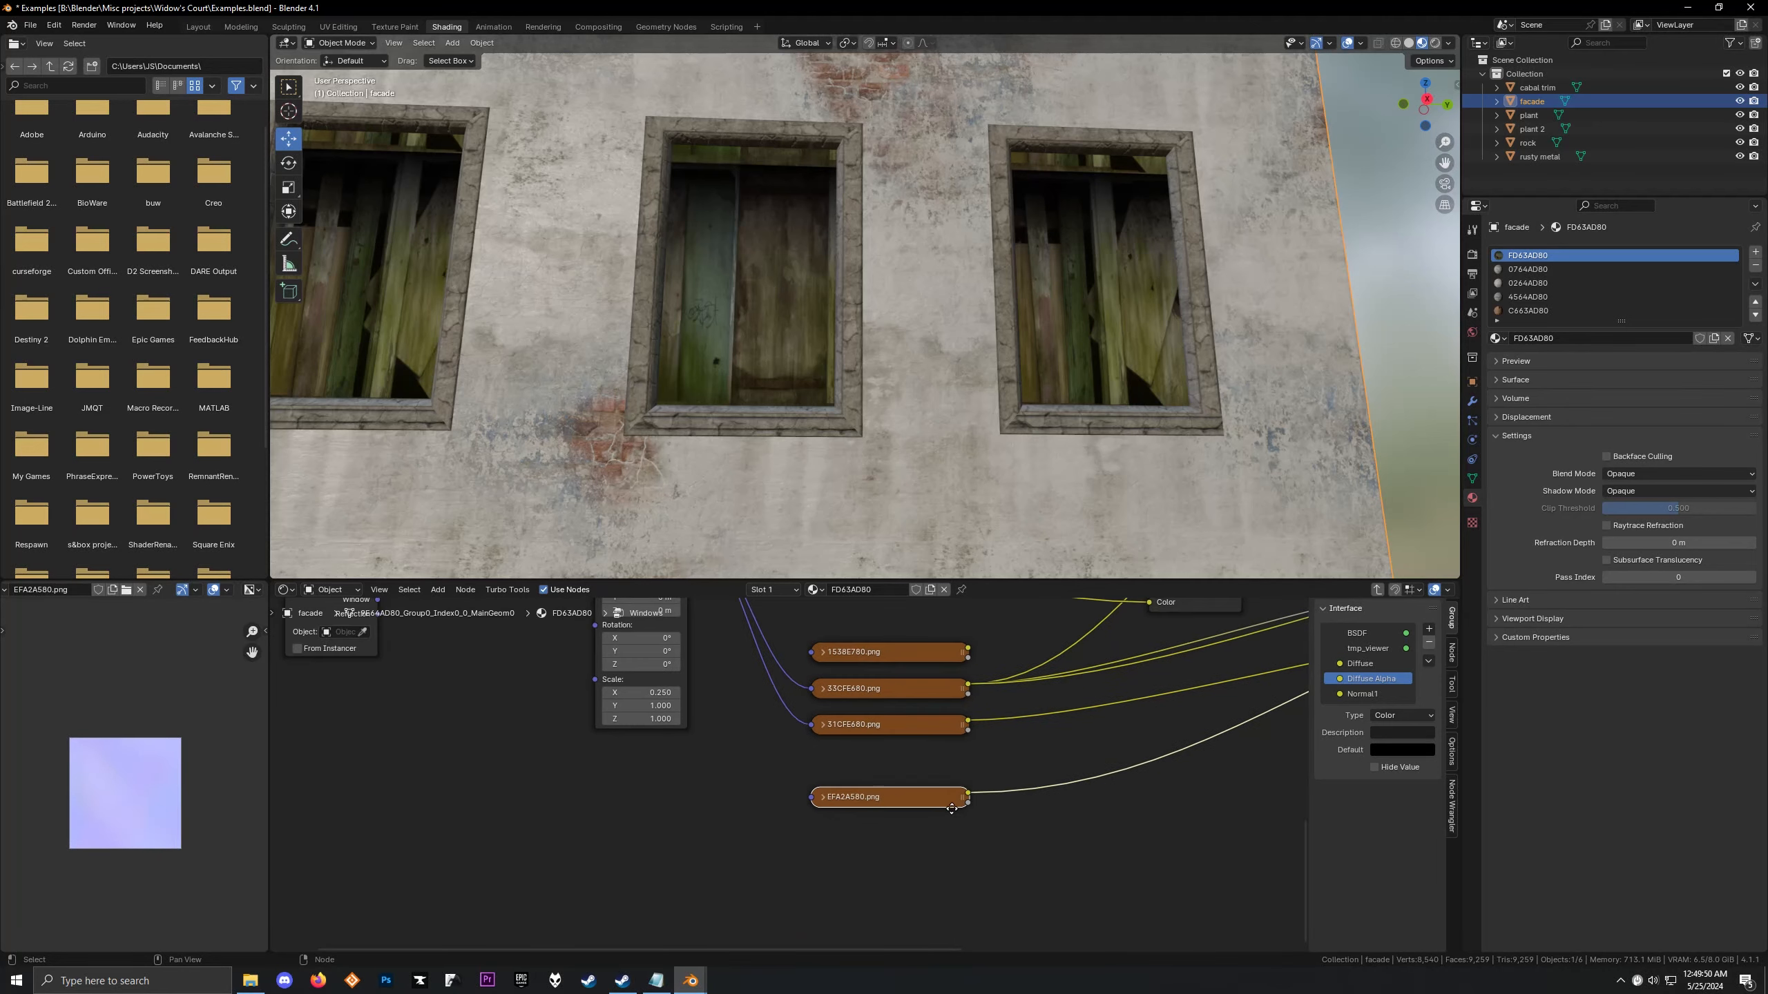
Examine how the whole Windows group feeds the Gerb BSDF node and inspect the parallax wood inside a window up close
middle_drag(1131, 758, 659, 960)
scroll(908, 777, down, 2)
scroll(1159, 754, down, 2)
scroll(1159, 754, down, 3)
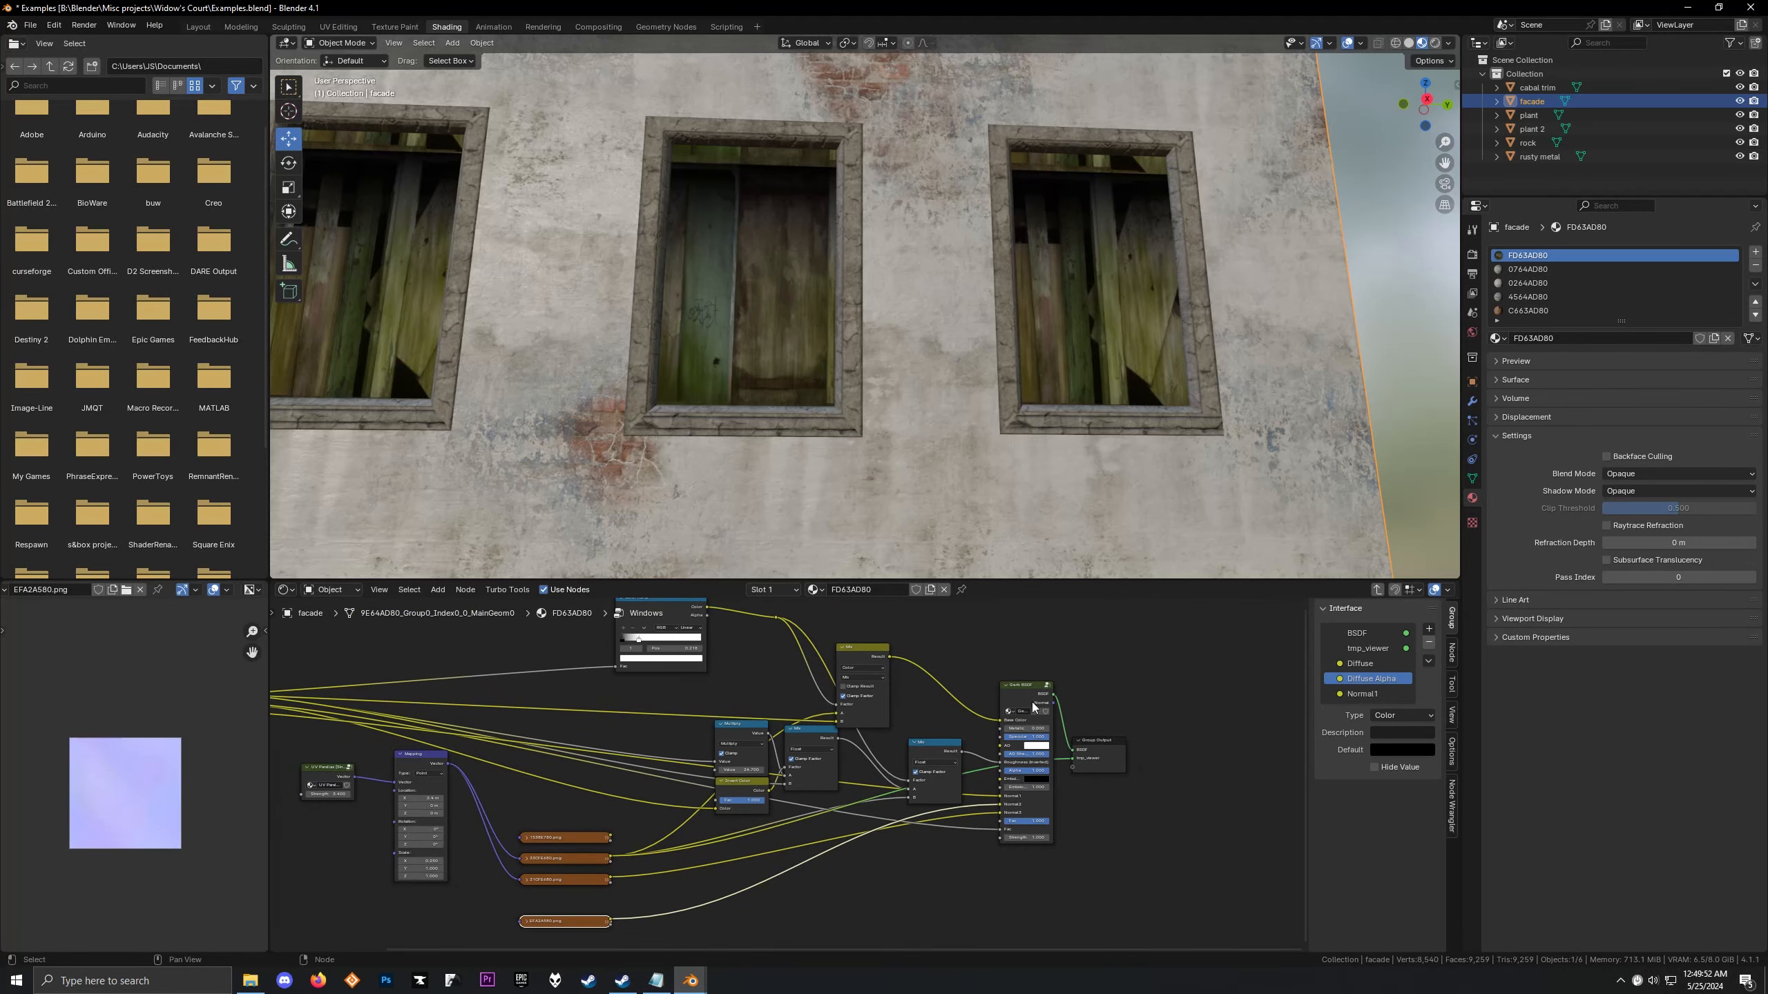
mouse_move(1031, 701)
mouse_down()
mouse_move(1133, 720)
mouse_move(1026, 672)
mouse_up()
right_click(1027, 673)
scroll(635, 728, down, 5)
middle_drag(635, 728, 730, 692)
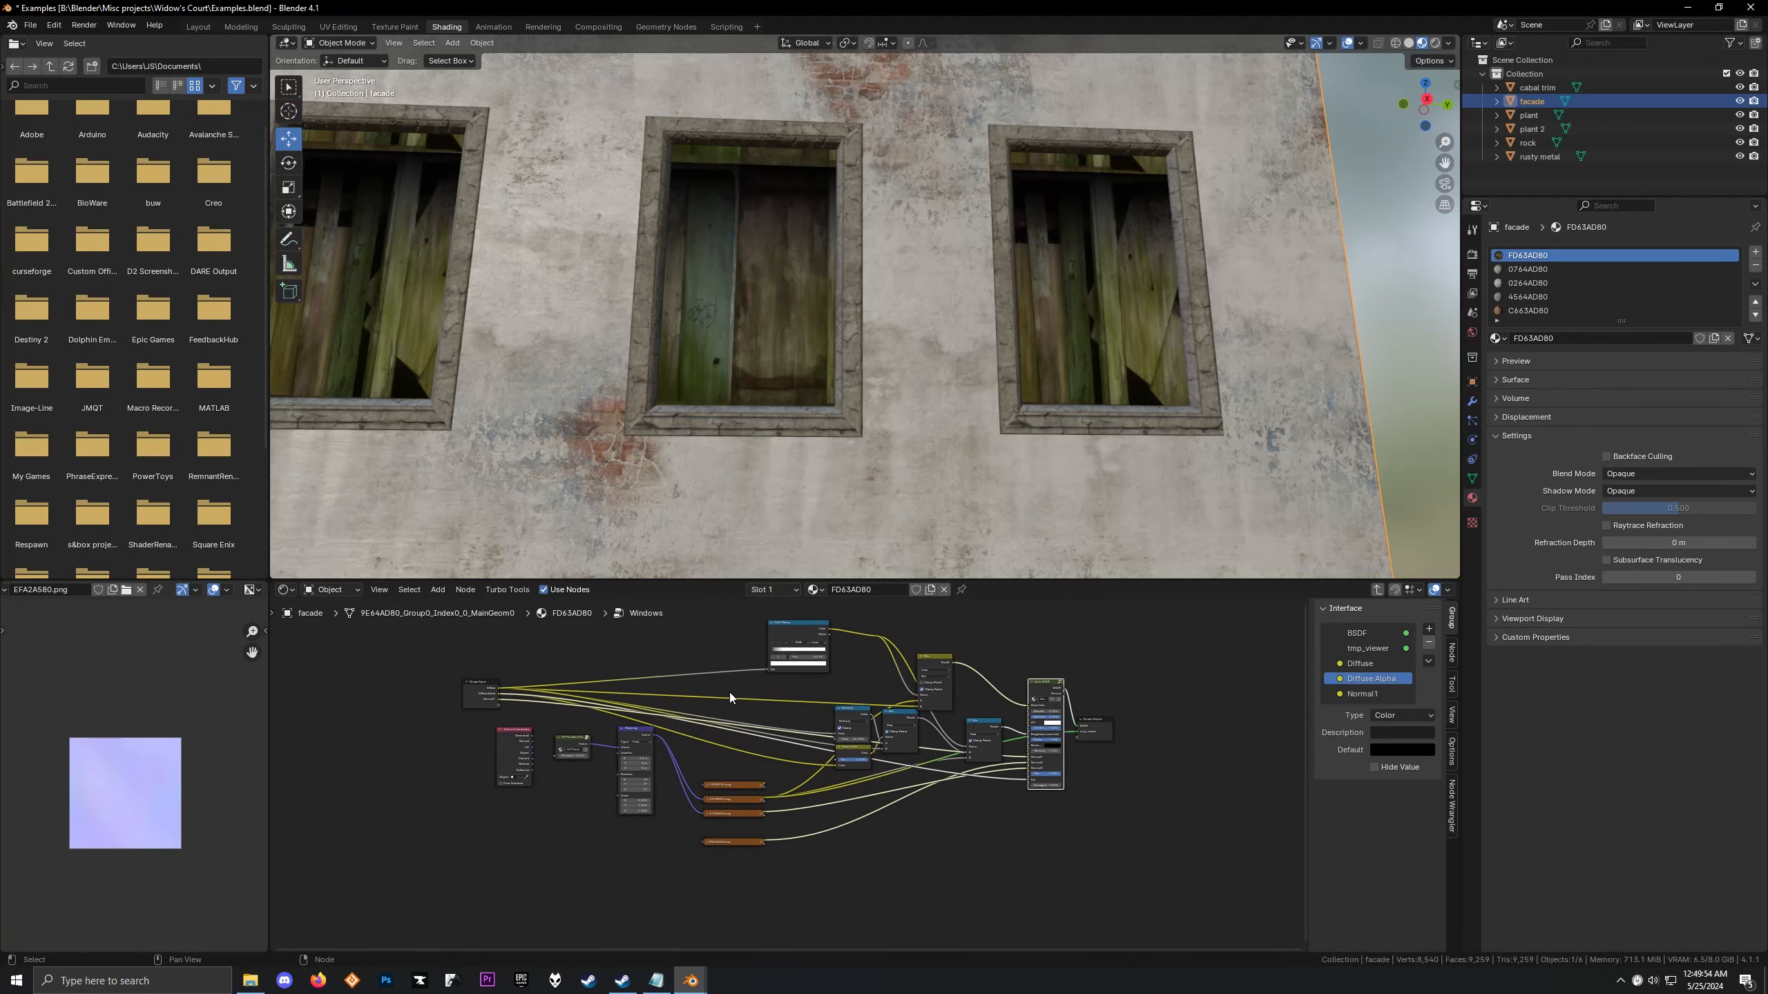
scroll(729, 692, up, 2)
scroll(686, 334, up, 4)
middle_drag(687, 323, 677, 367)
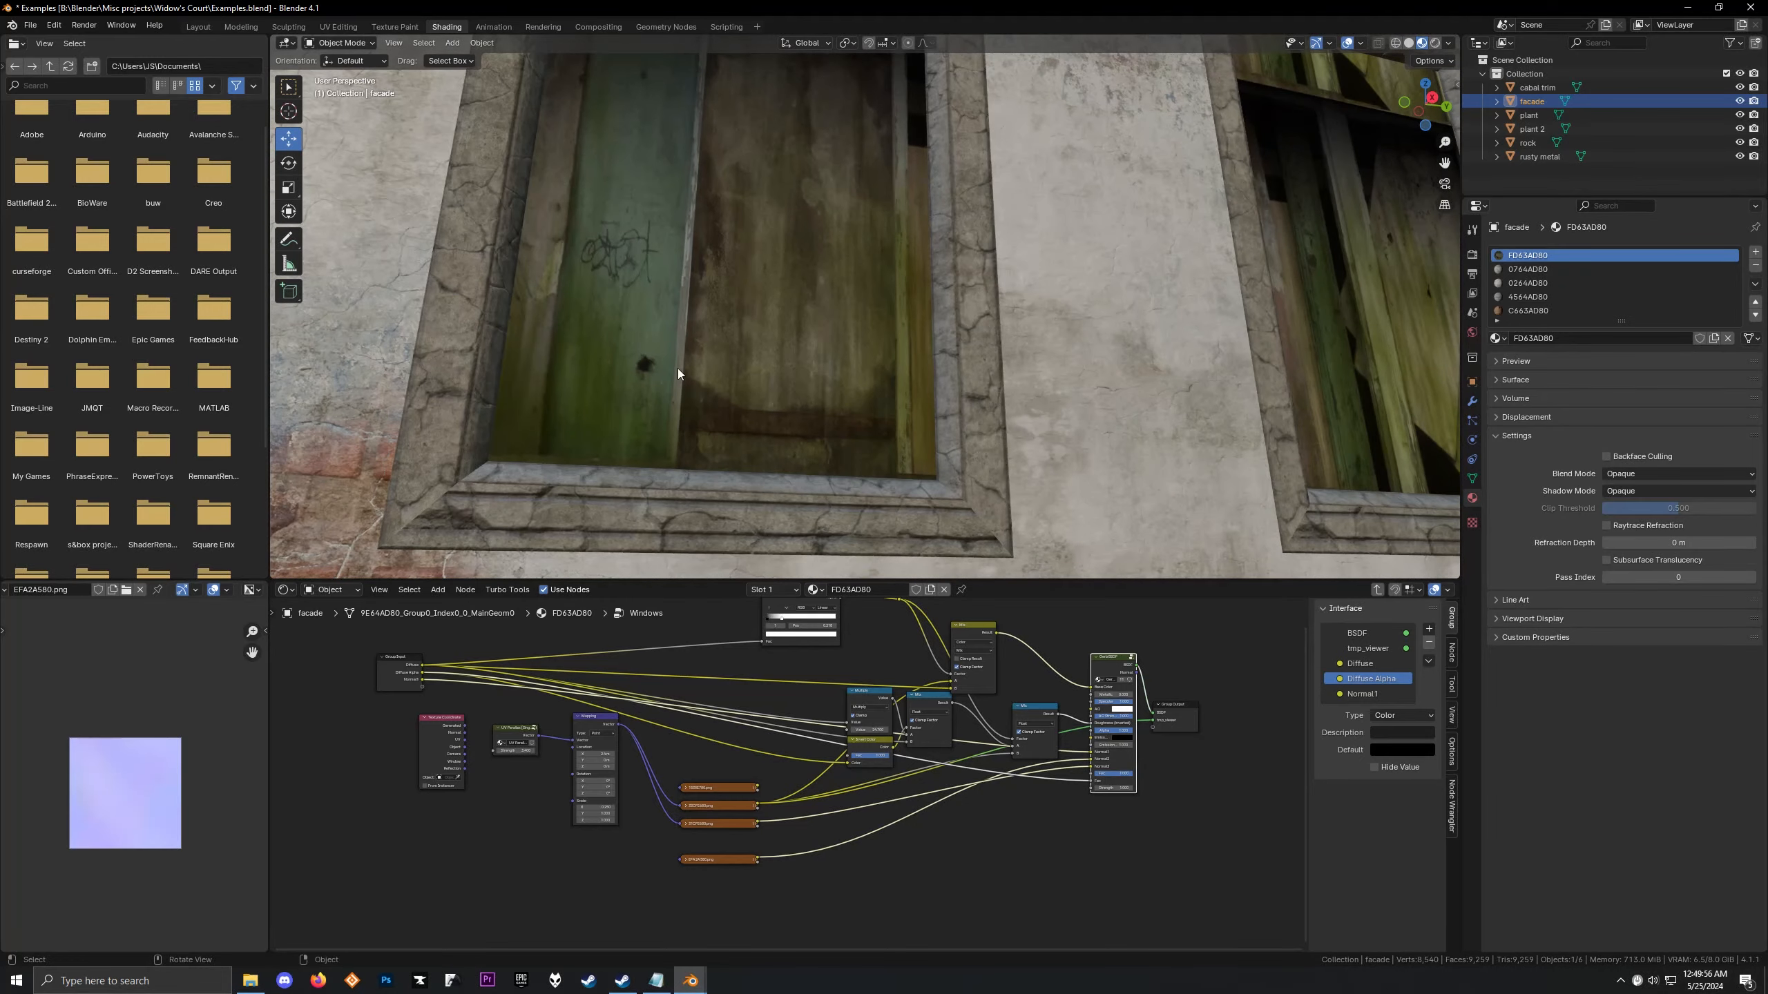
scroll(725, 785, up, 2)
scroll(813, 759, down, 2)
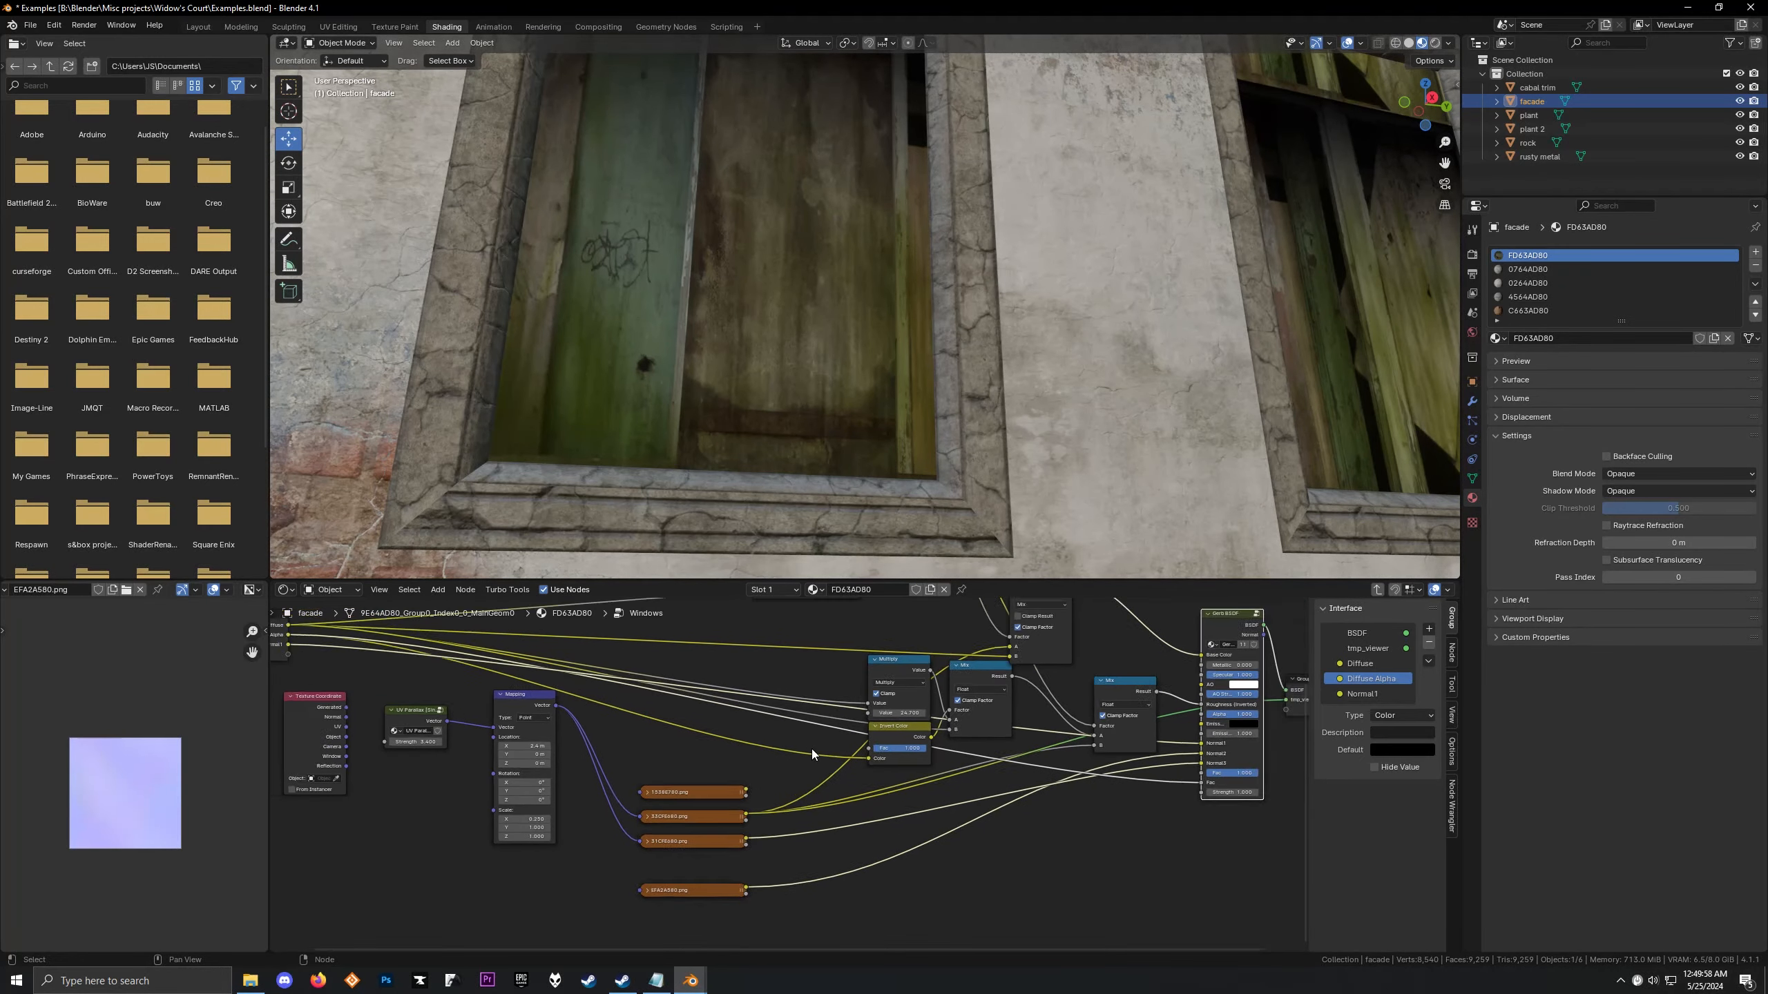
Preview the first float Mix node and the Color Ramp again to compare their masks on the windows
middle_drag(915, 736, 789, 818)
scroll(784, 794, up, 3)
ctrl+shift+click(836, 756)
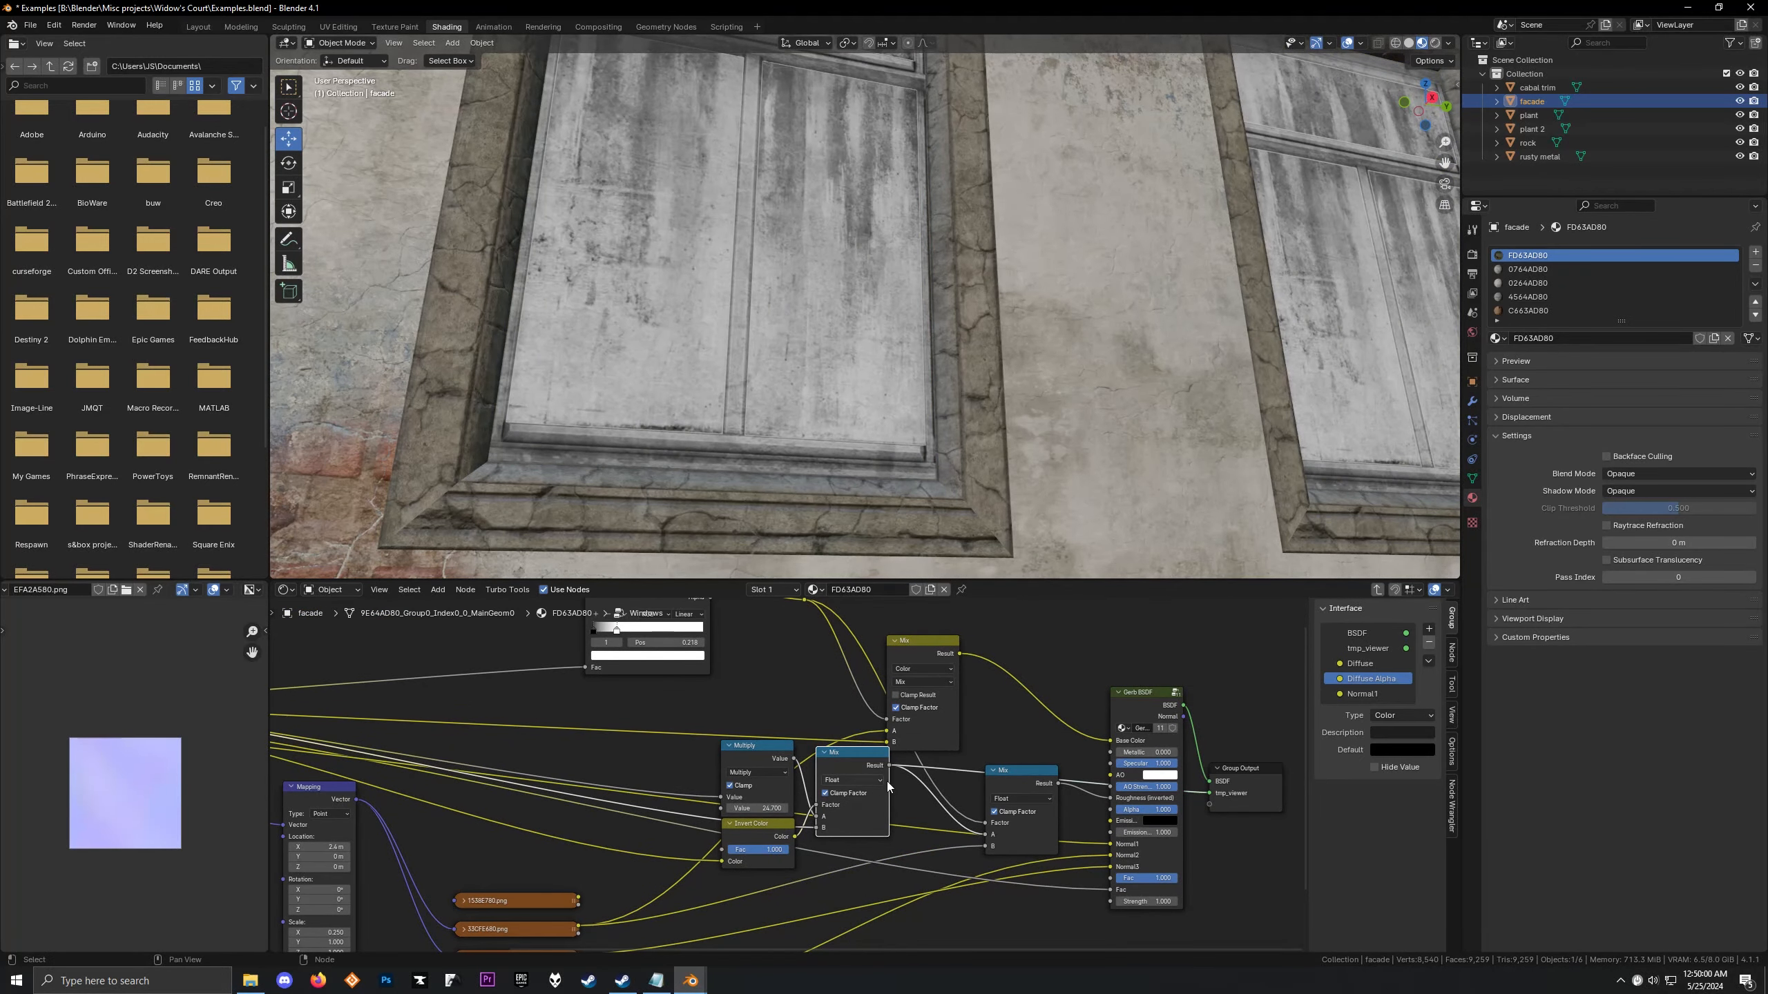
drag(920, 640, 958, 642)
ctrl+shift+click(666, 634)
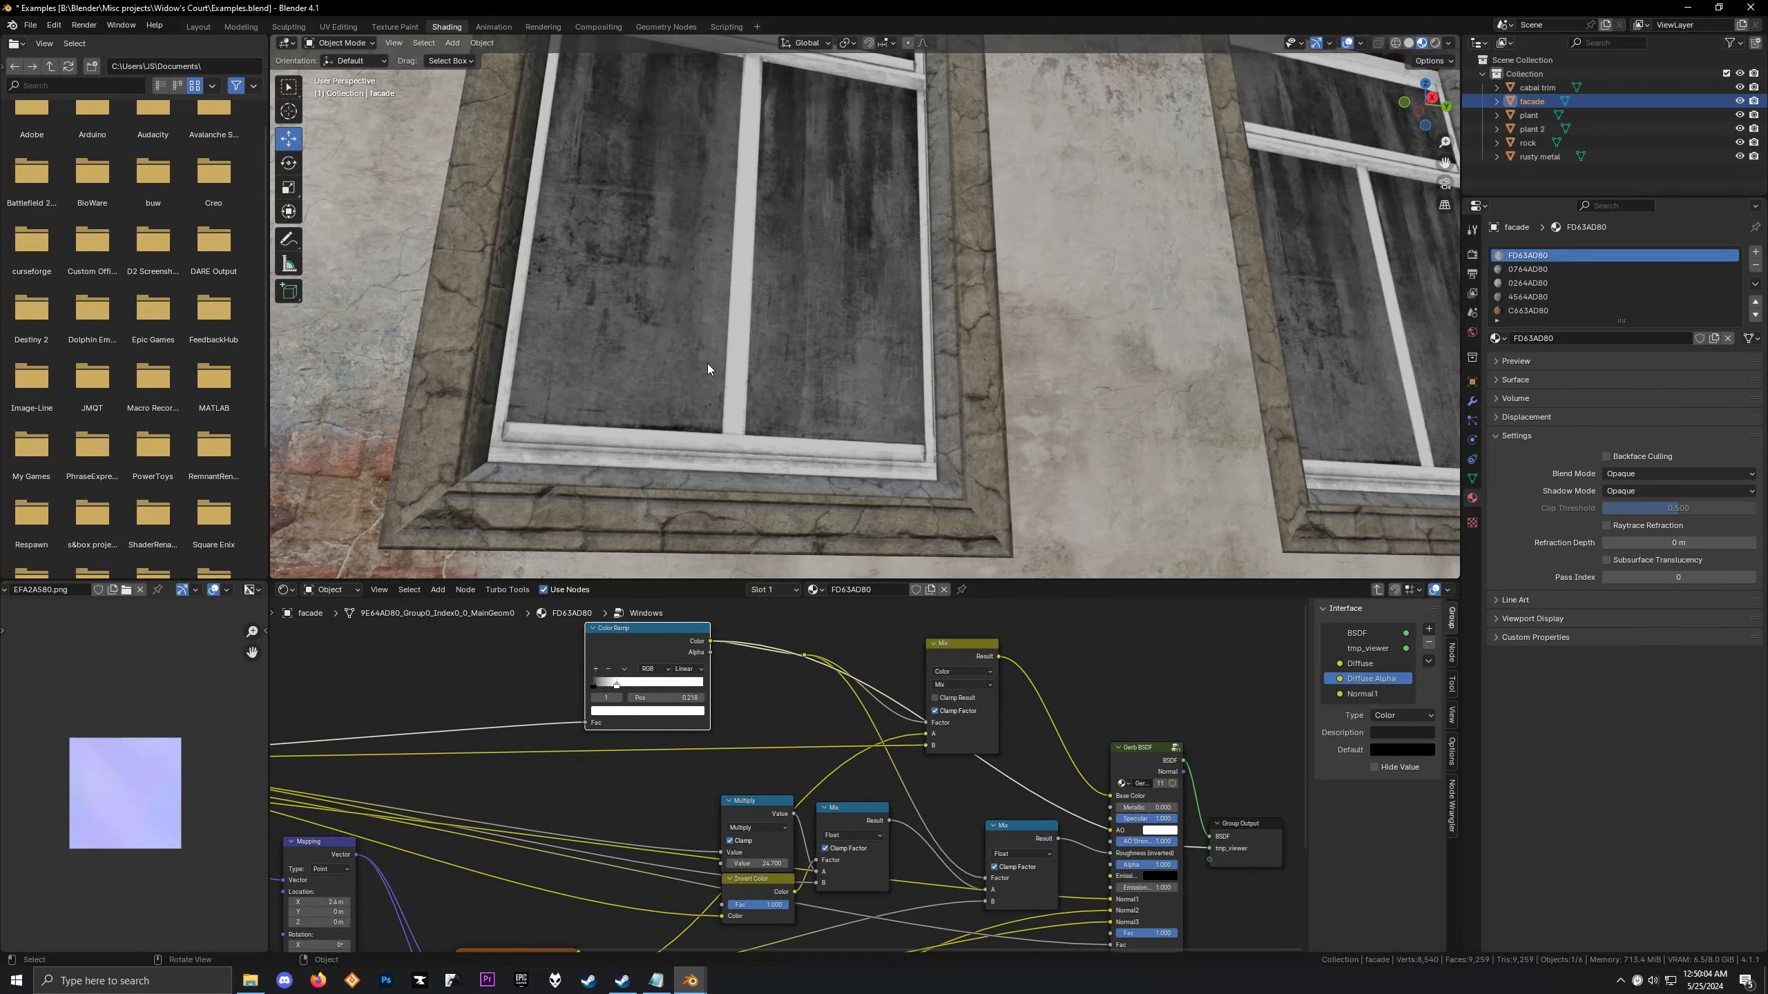
middle_drag(707, 369, 711, 369)
Reposition the colour Mix node near the Color Ramp and preview its output up close on a window
drag(963, 648, 950, 684)
scroll(808, 825, down, 1)
middle_drag(809, 824, 1132, 718)
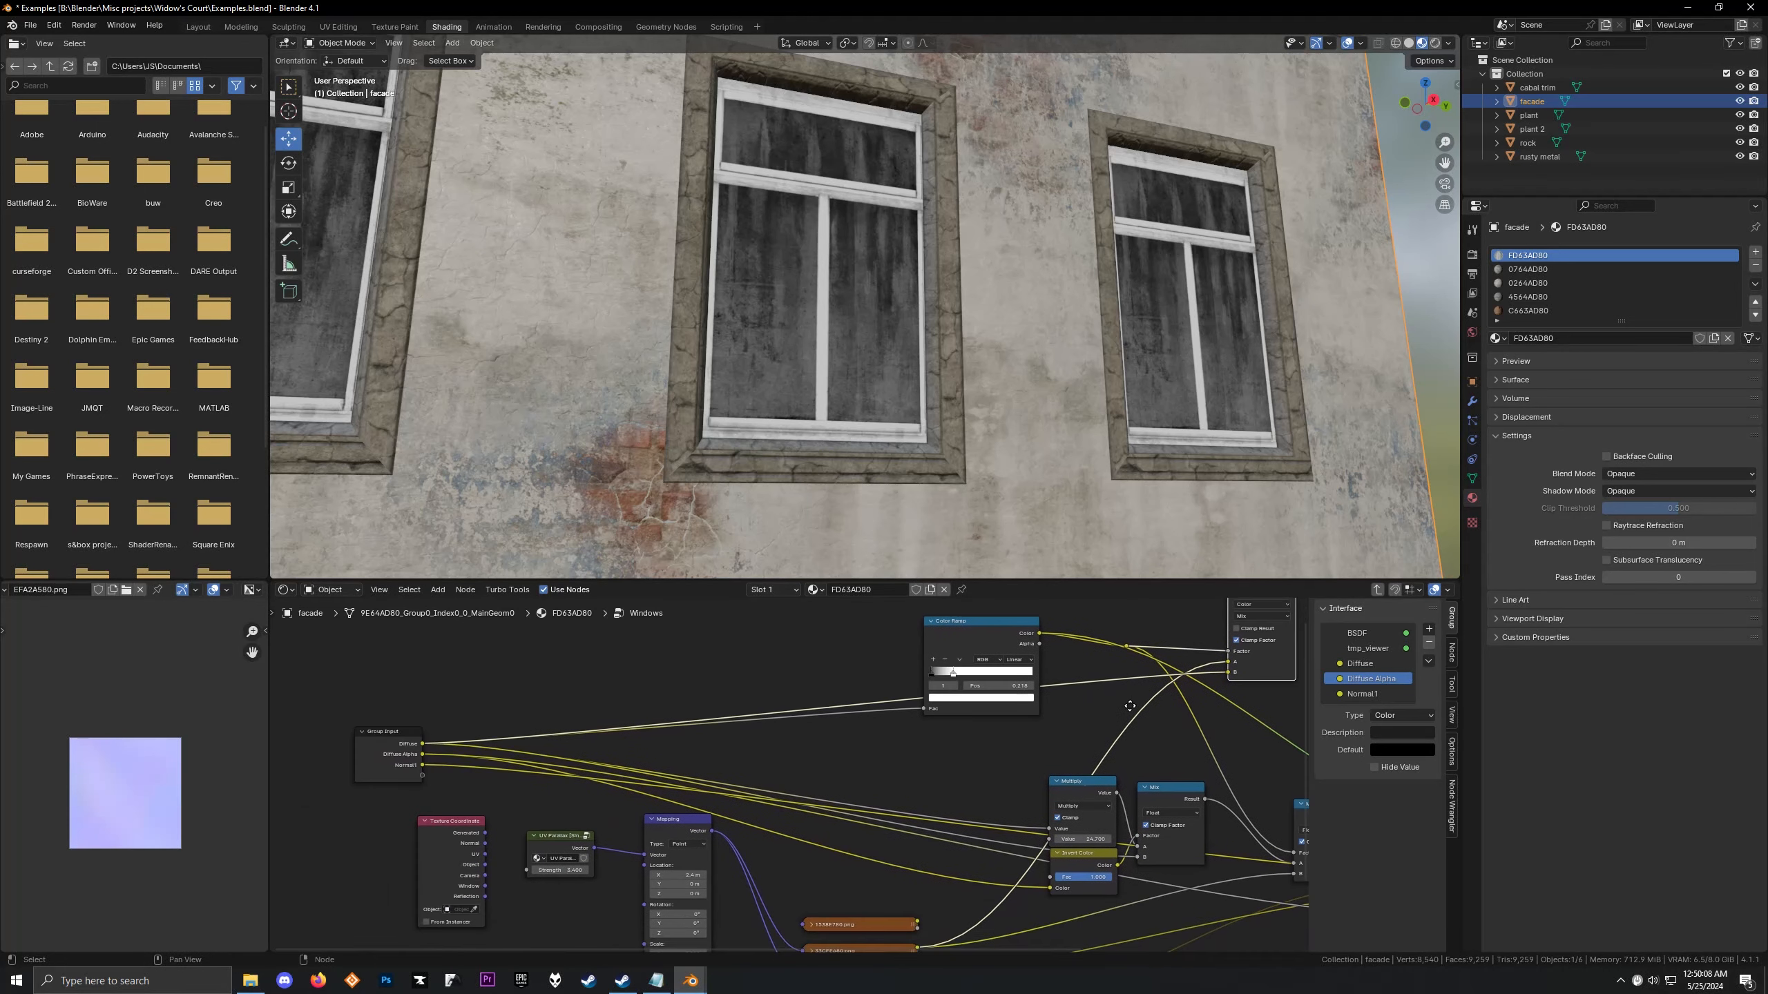
scroll(865, 731, down, 1)
middle_drag(865, 731, 741, 799)
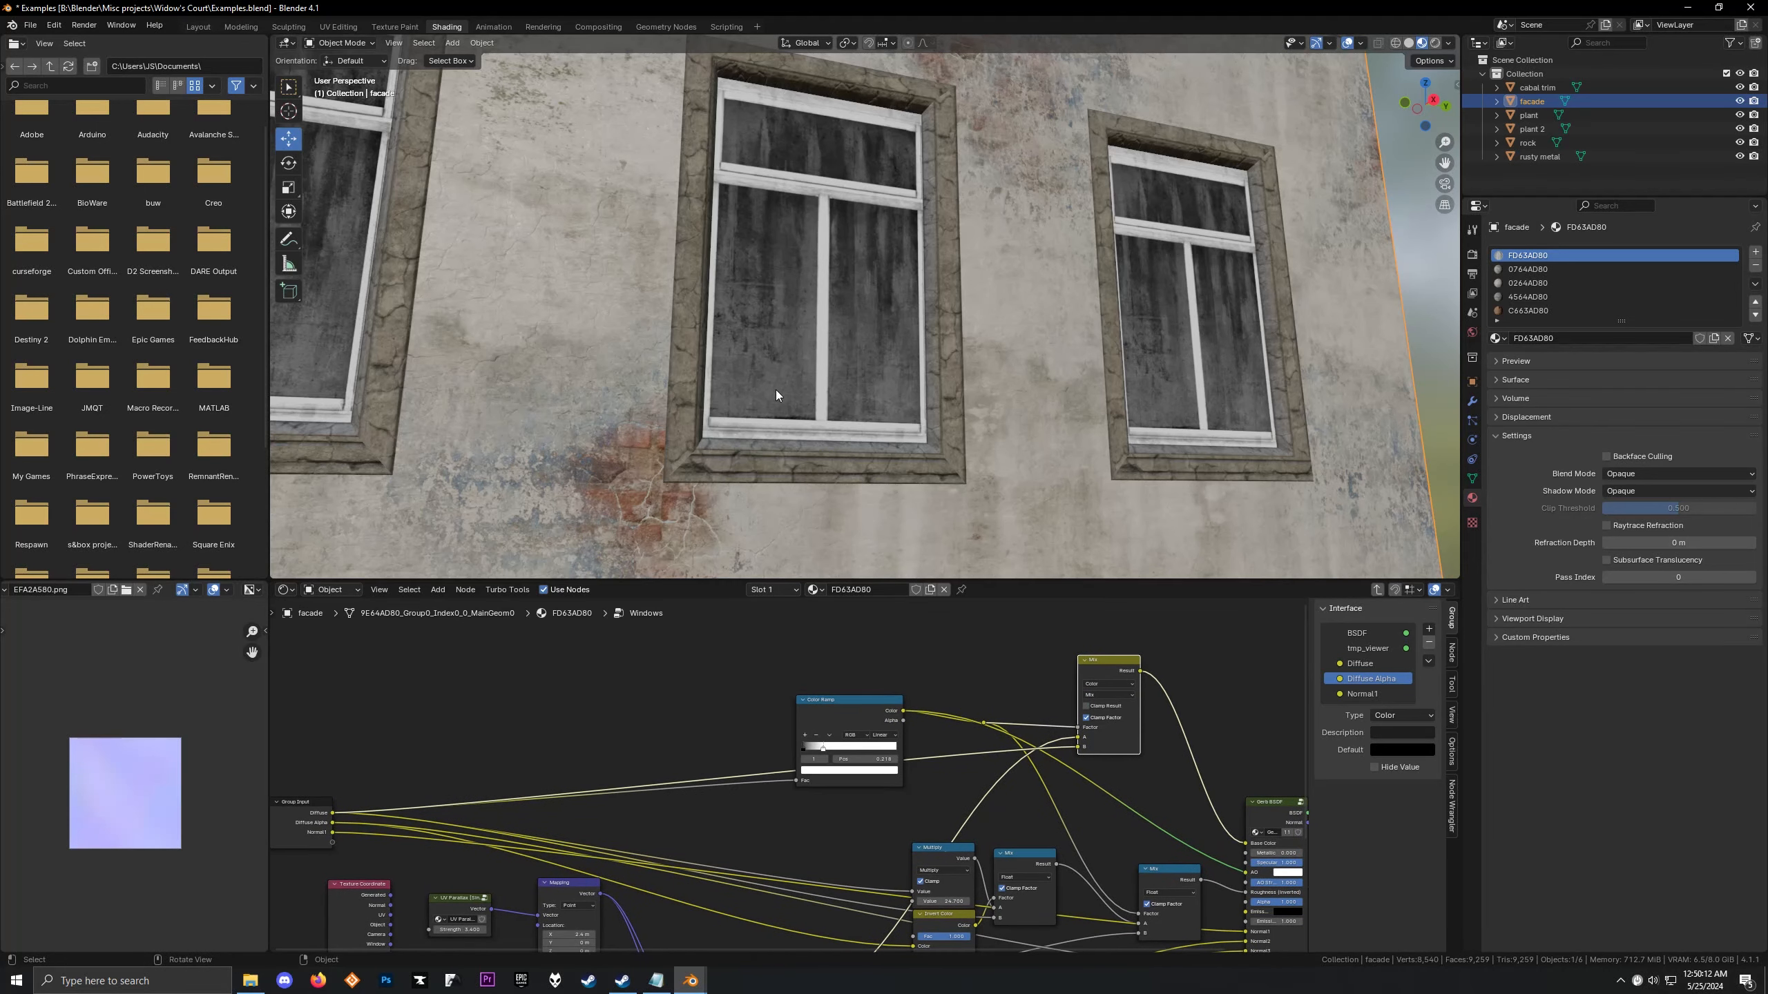
ctrl+shift+click(1110, 665)
scroll(846, 343, up, 4)
middle_drag(847, 342, 769, 342)
Leave the Windows group and preview its full shader output on the whole facade
scroll(1163, 799, down, 3)
middle_drag(1163, 798, 999, 777)
key(Tab)
ctrl+shift+click(694, 674)
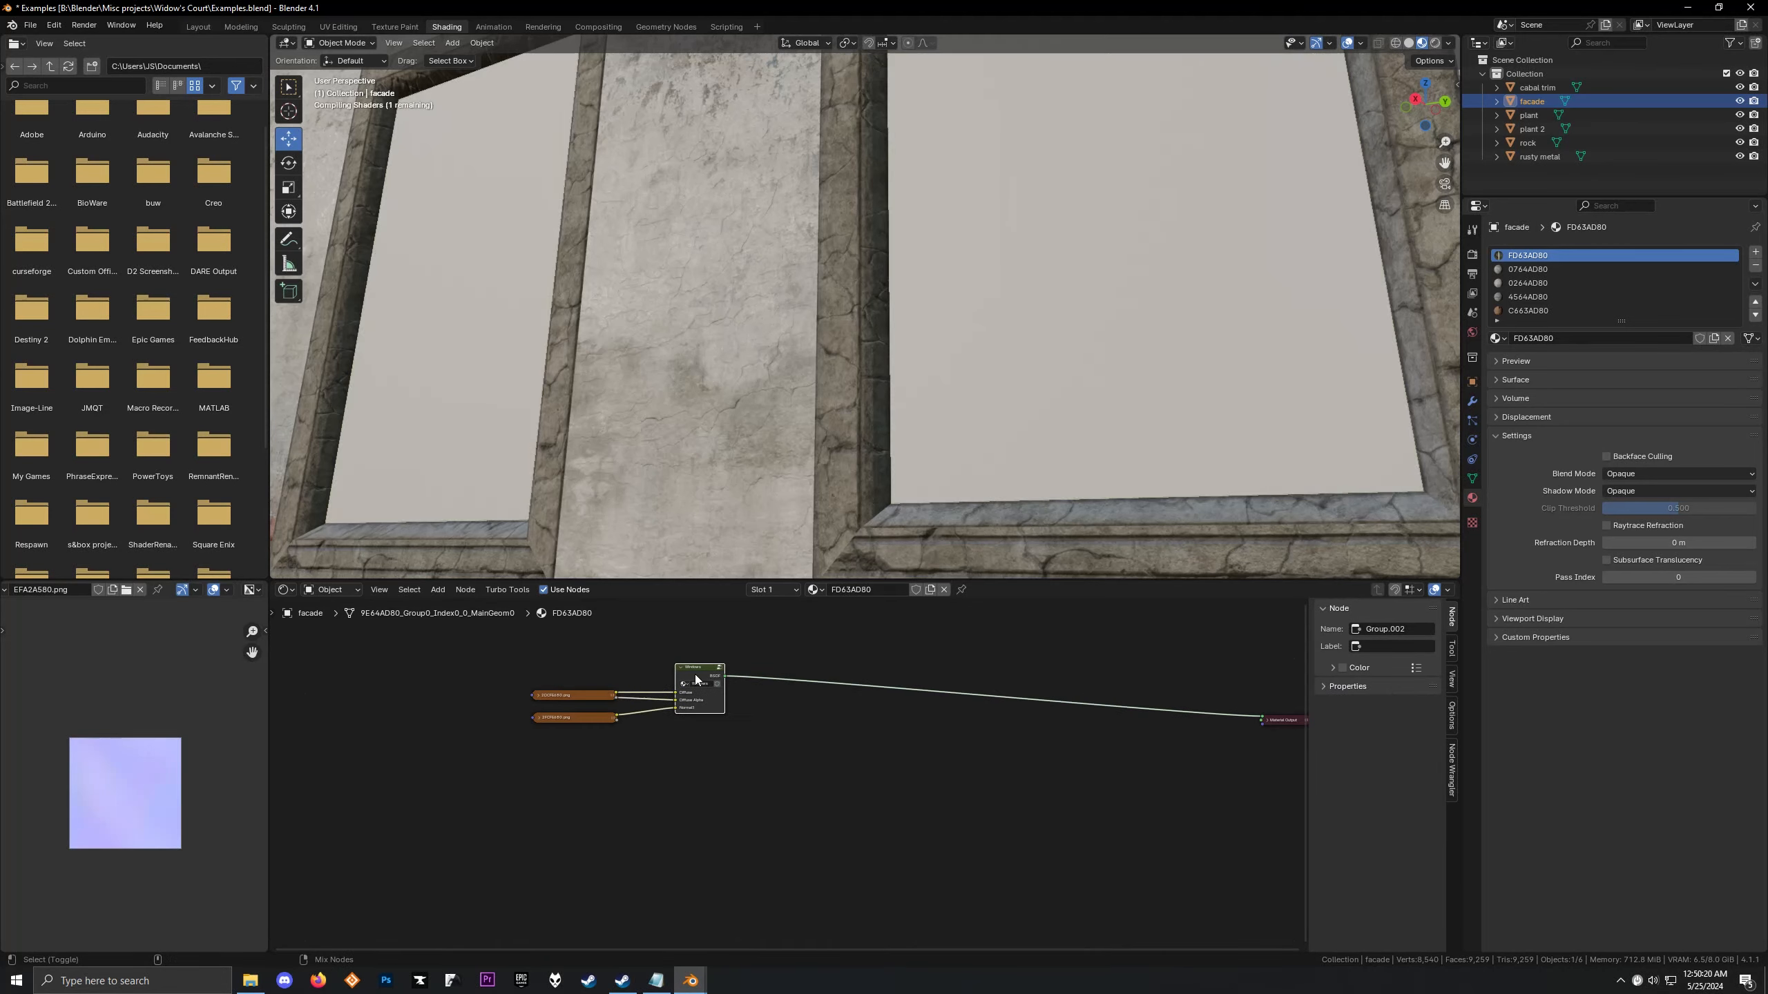
middle_drag(695, 488, 743, 396)
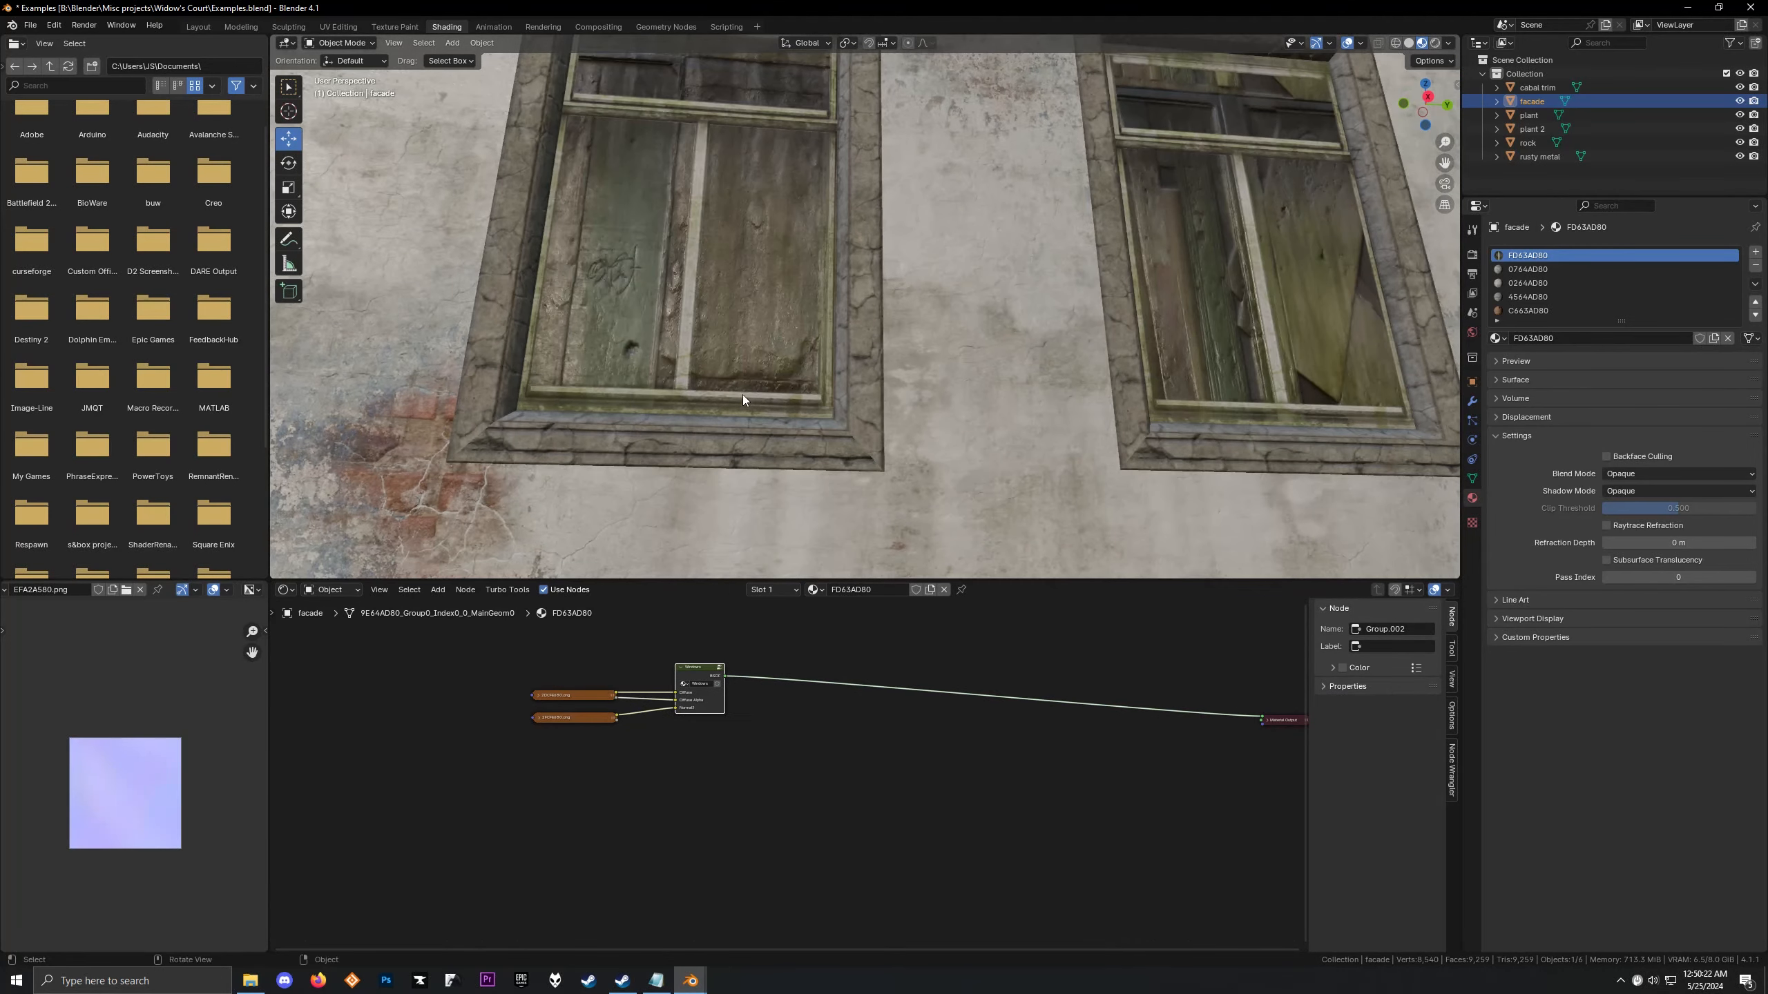
scroll(743, 396, down, 6)
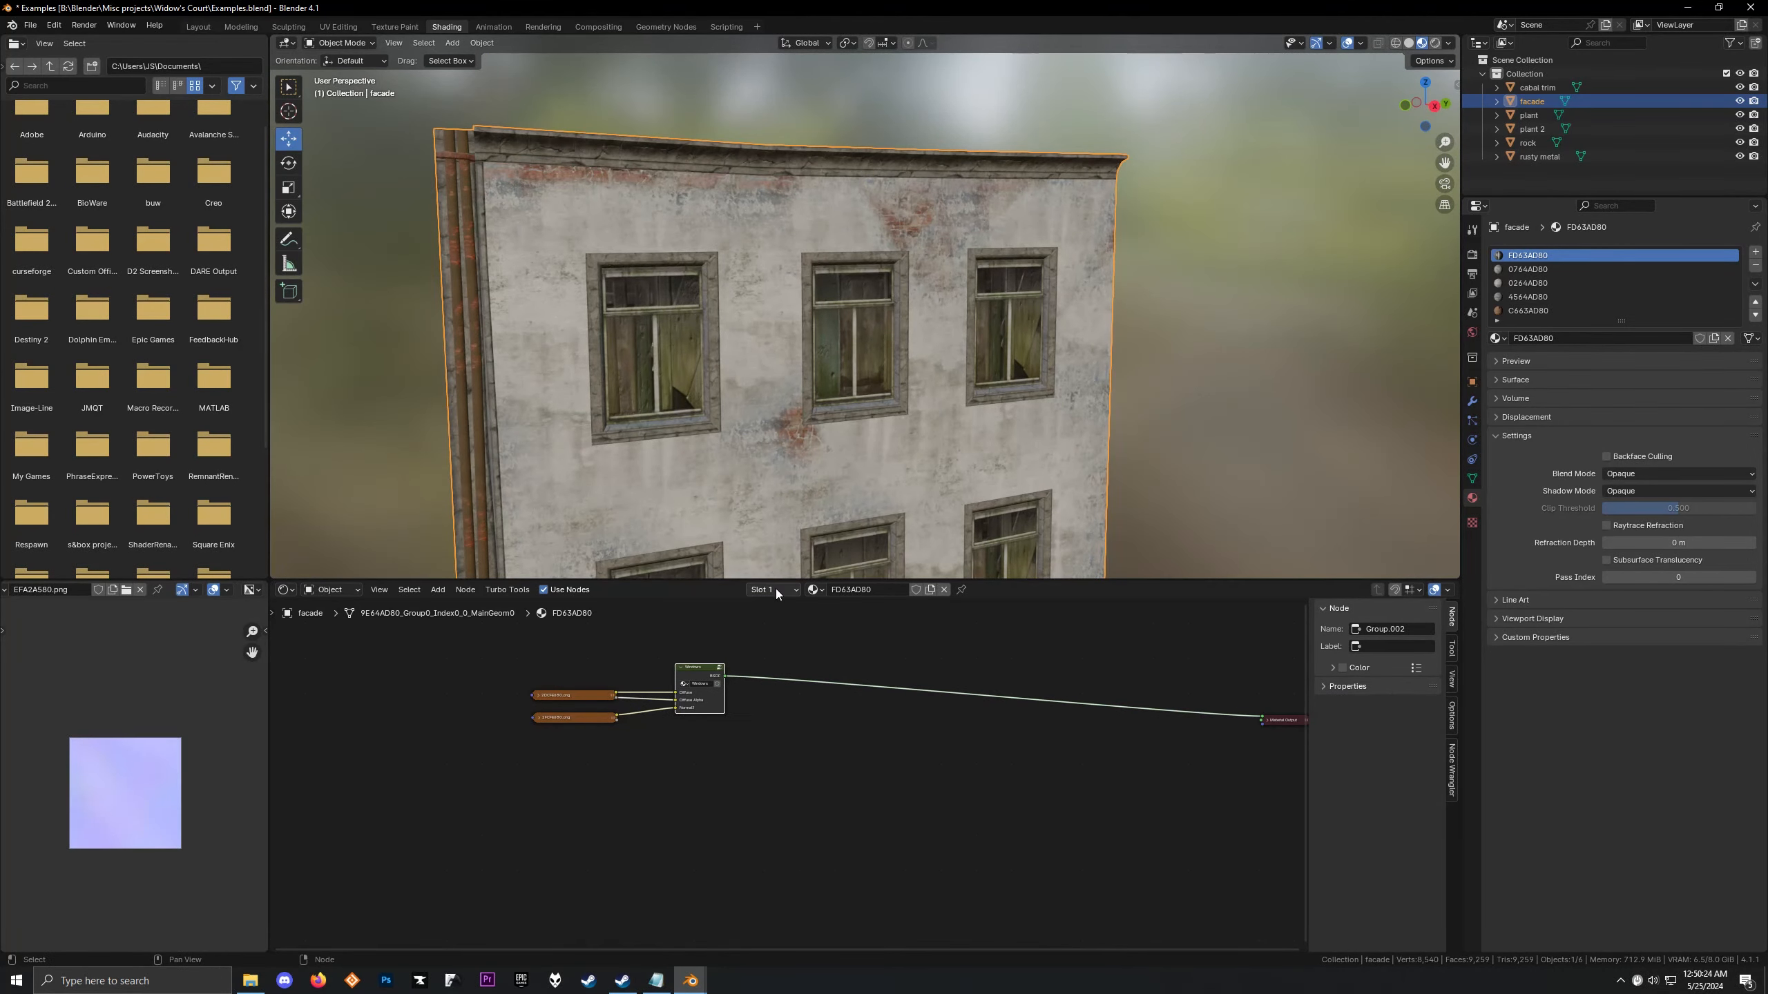
Switch to material 0764AD80, enter its Cracked Concrete group and display the 5A38E780.png texture
click(757, 635)
key(Home)
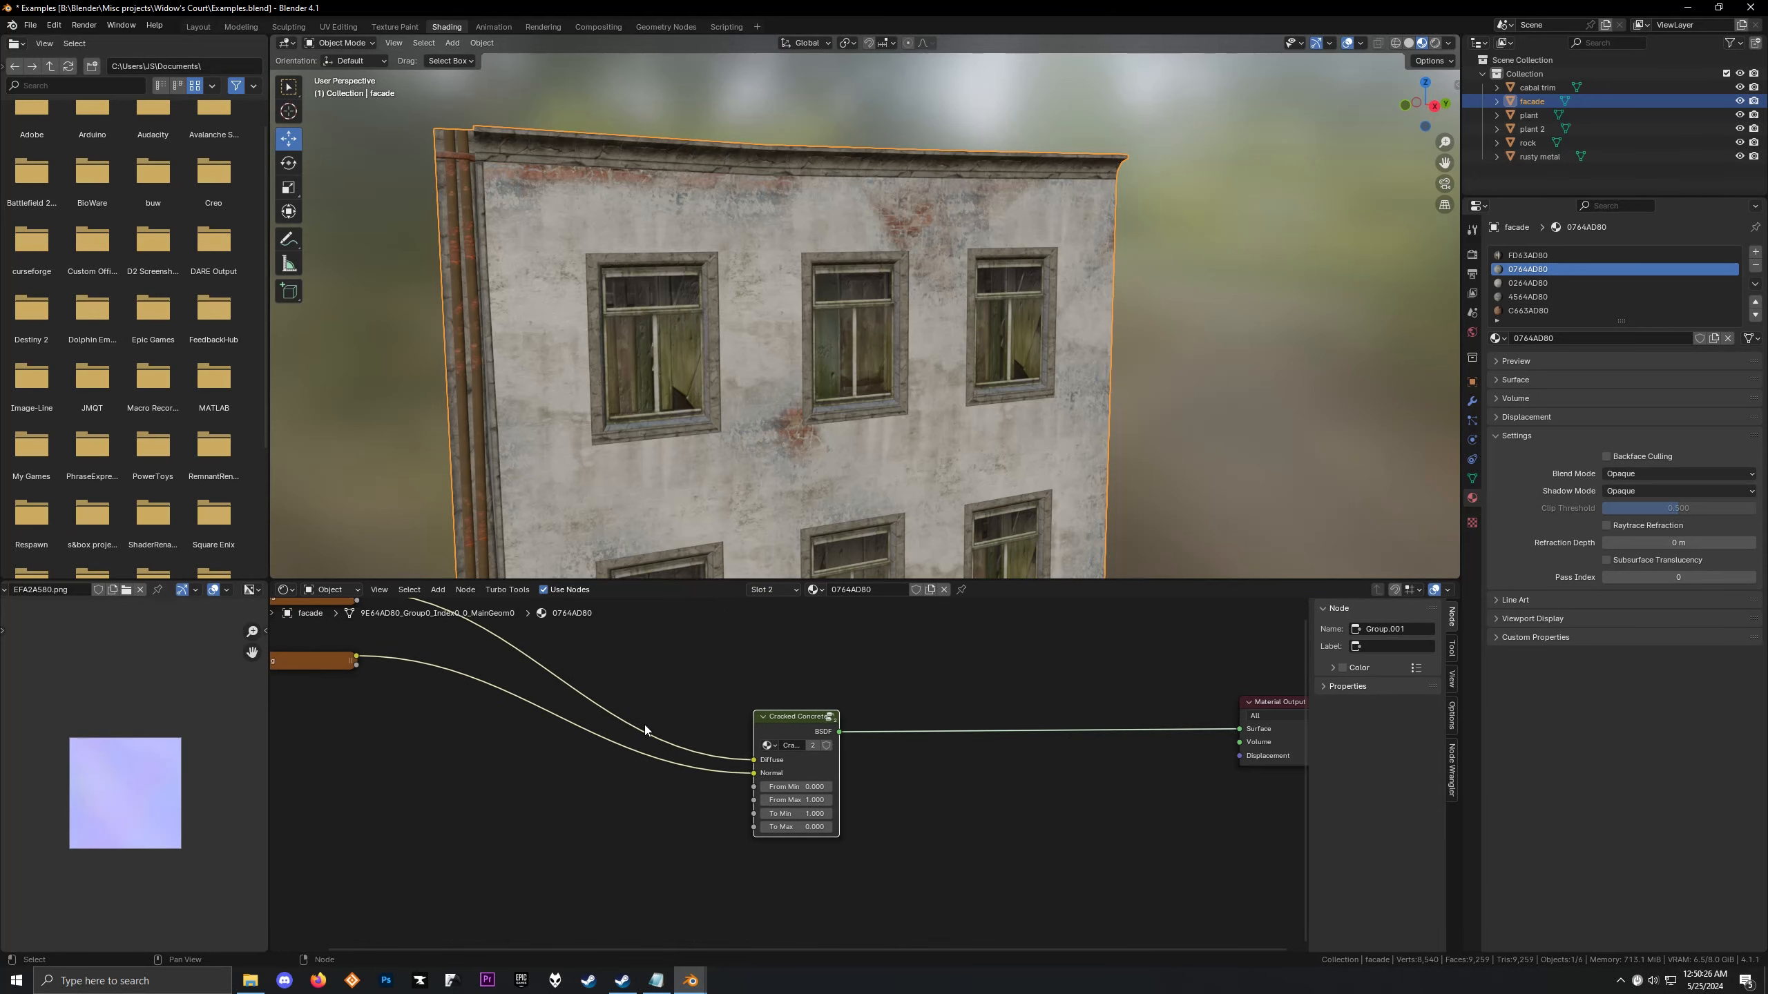
key(Tab)
key(Home)
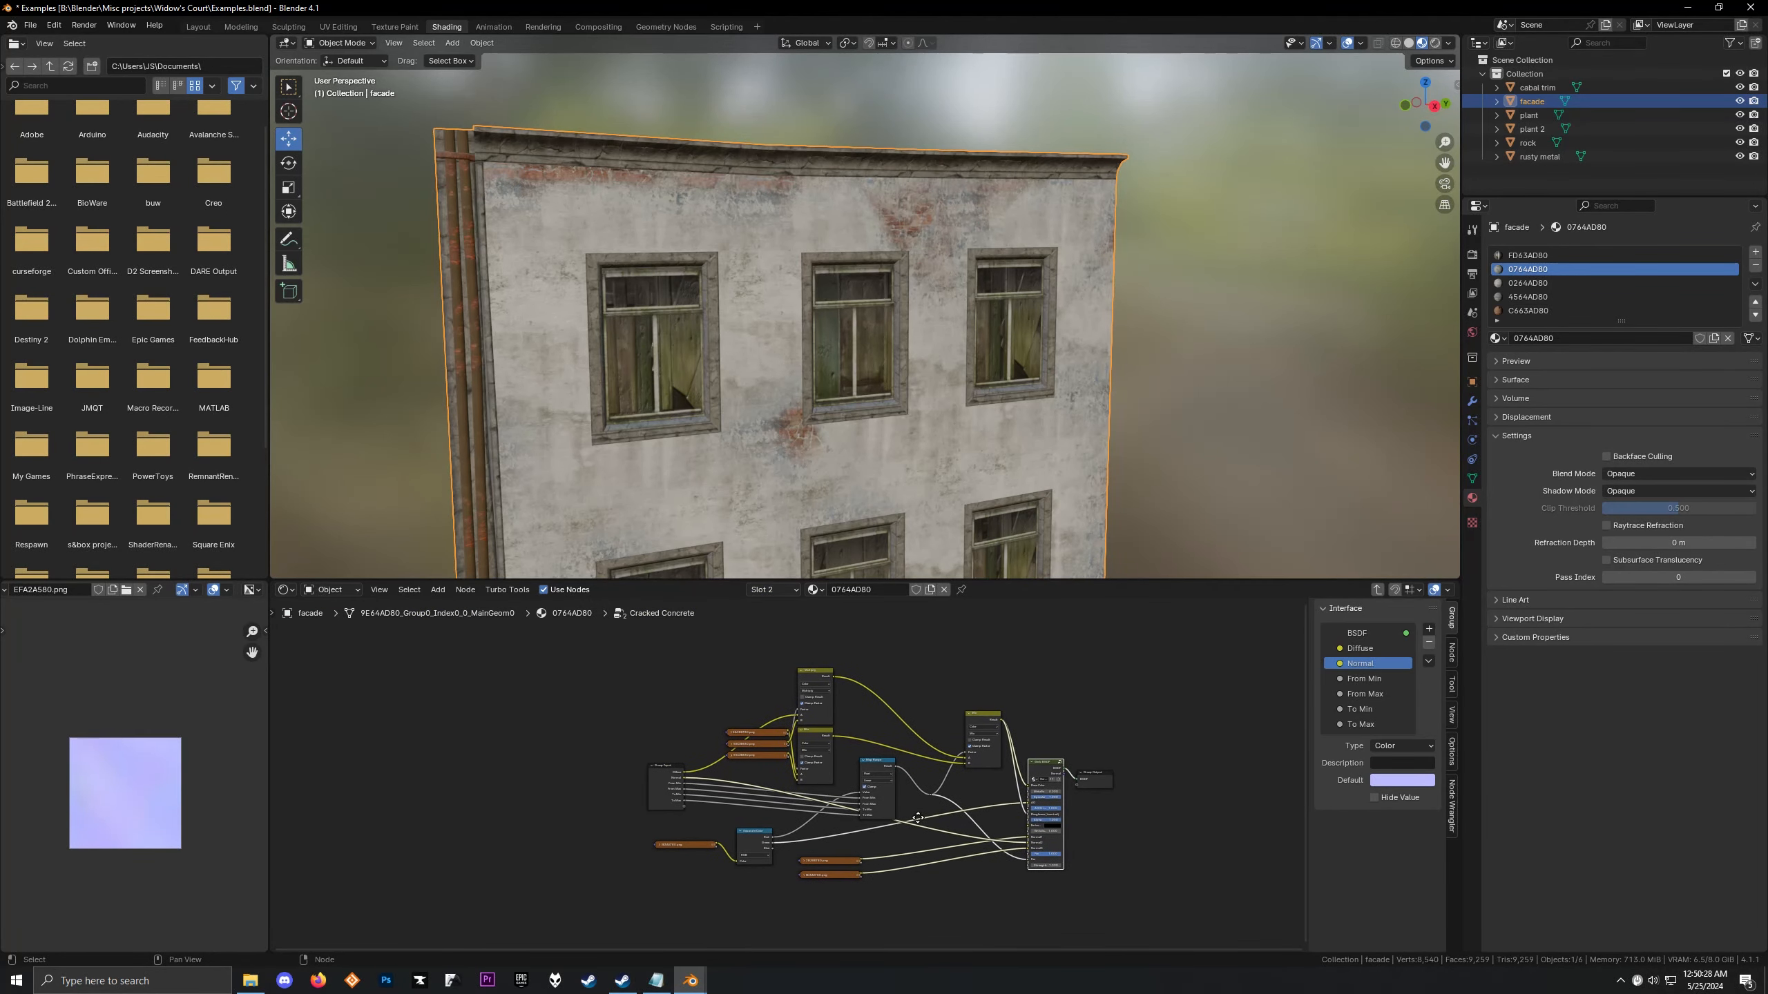
scroll(759, 696, up, 2)
click(749, 710)
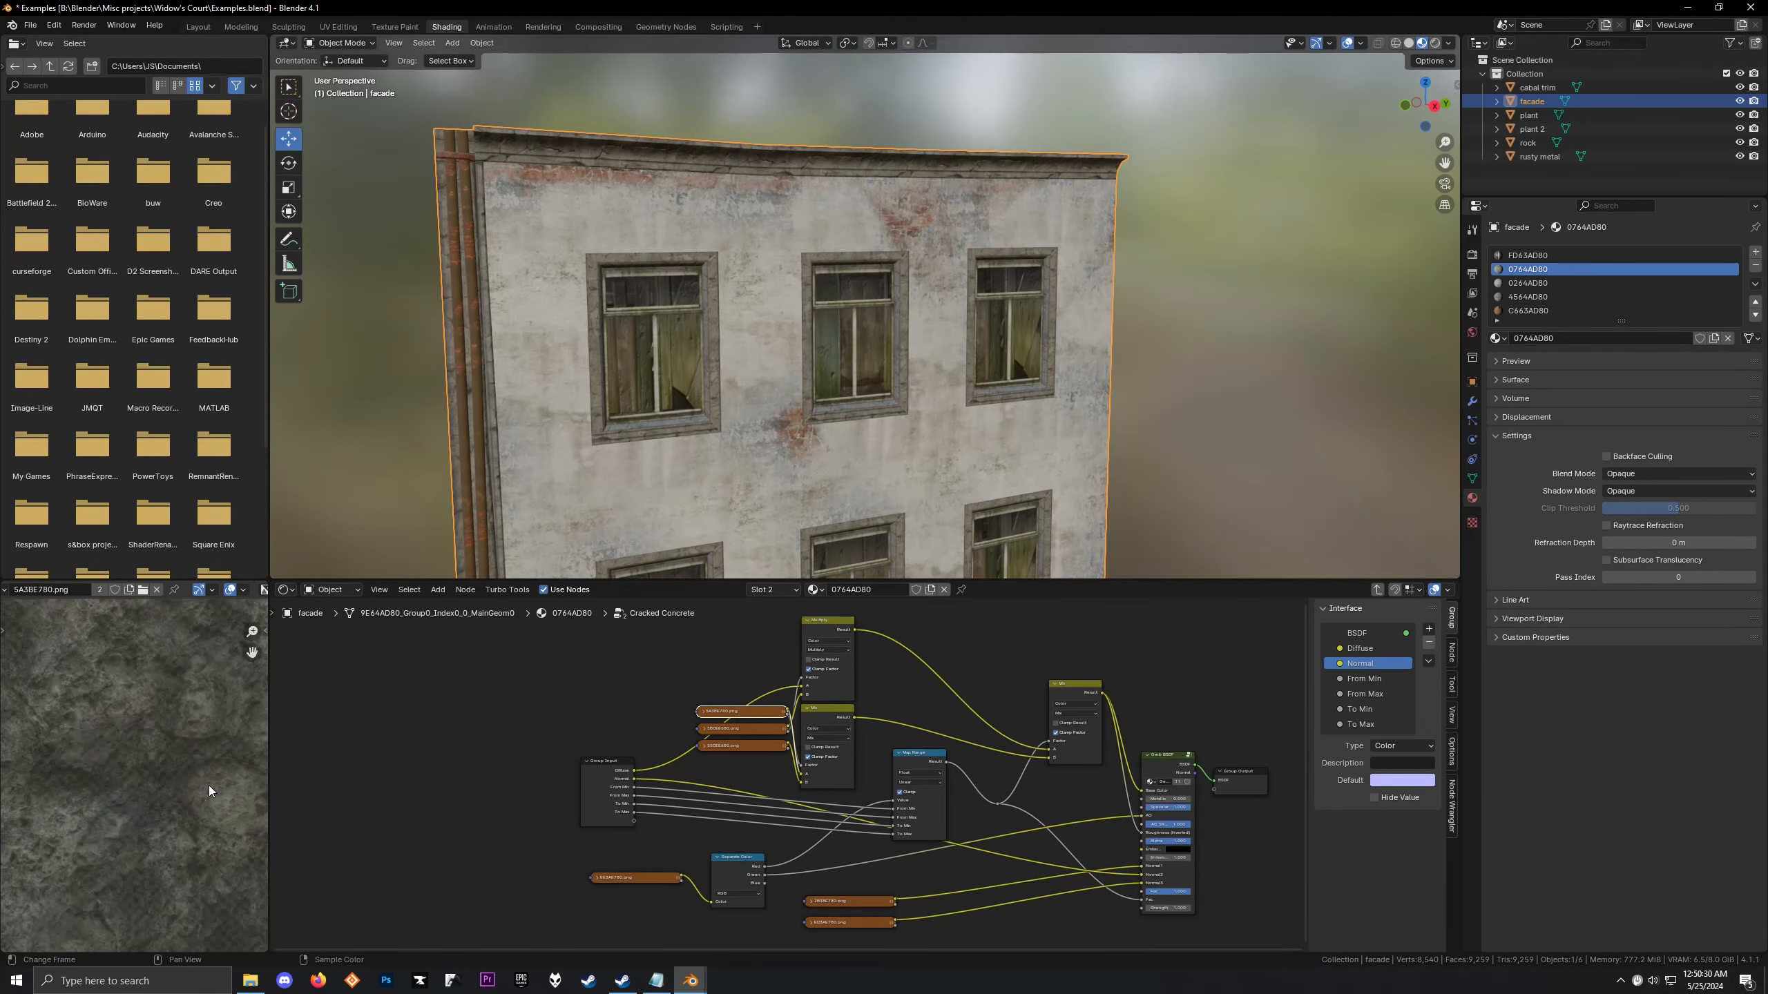
Display the 5BCEE680.png and 55CEE680.png textures in turn and compare them with the concrete texture above
click(734, 730)
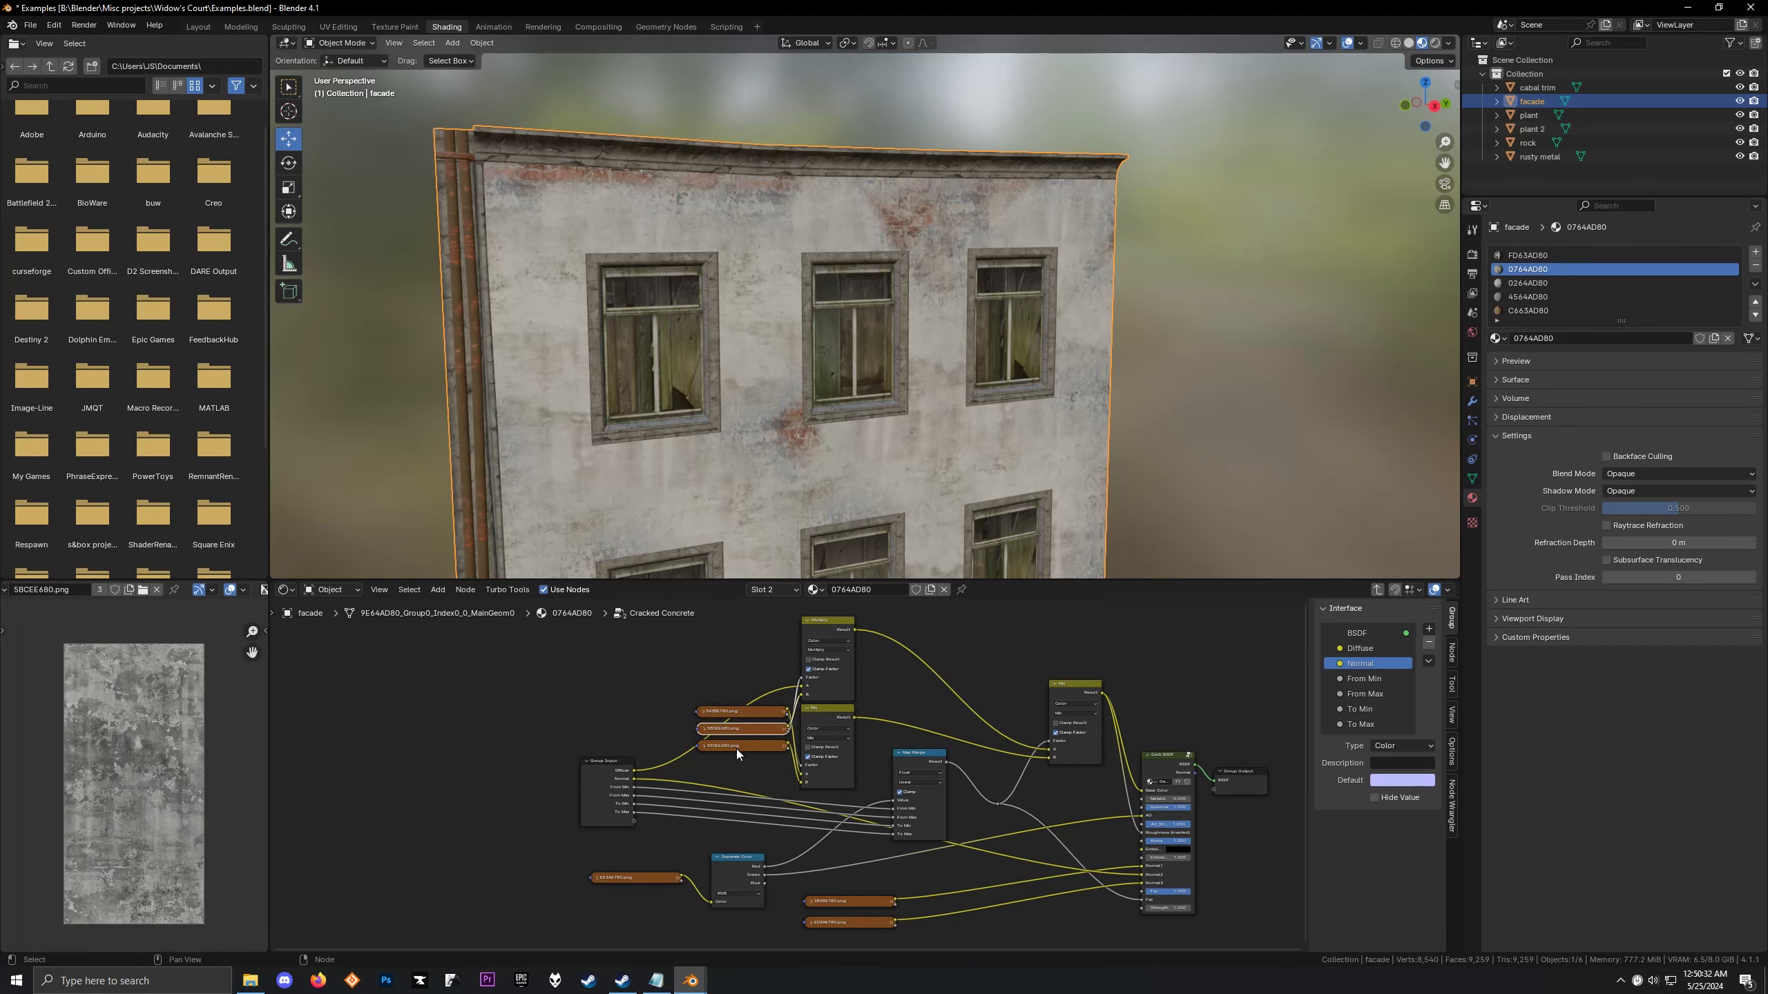
click(736, 747)
click(732, 728)
click(727, 711)
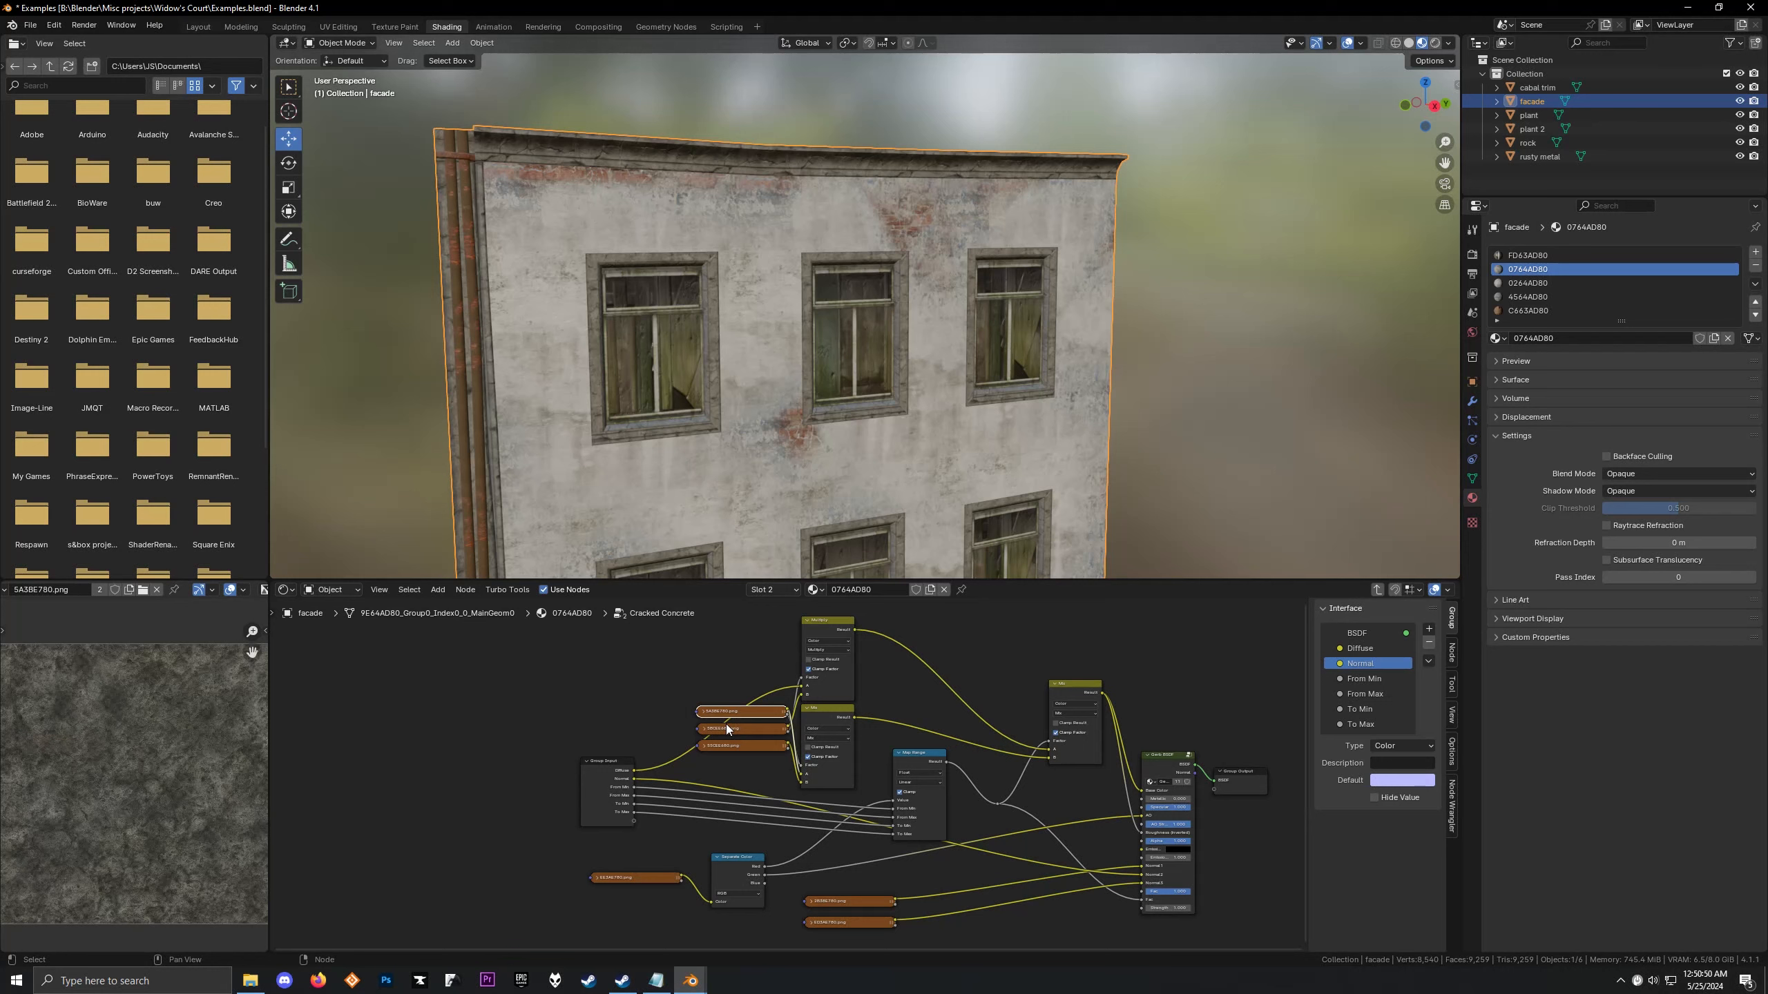
Leave the Cracked Concrete group and display the 0FCEE680.png diffuse and 10CEE680.png normal textures that feed it
key(Tab)
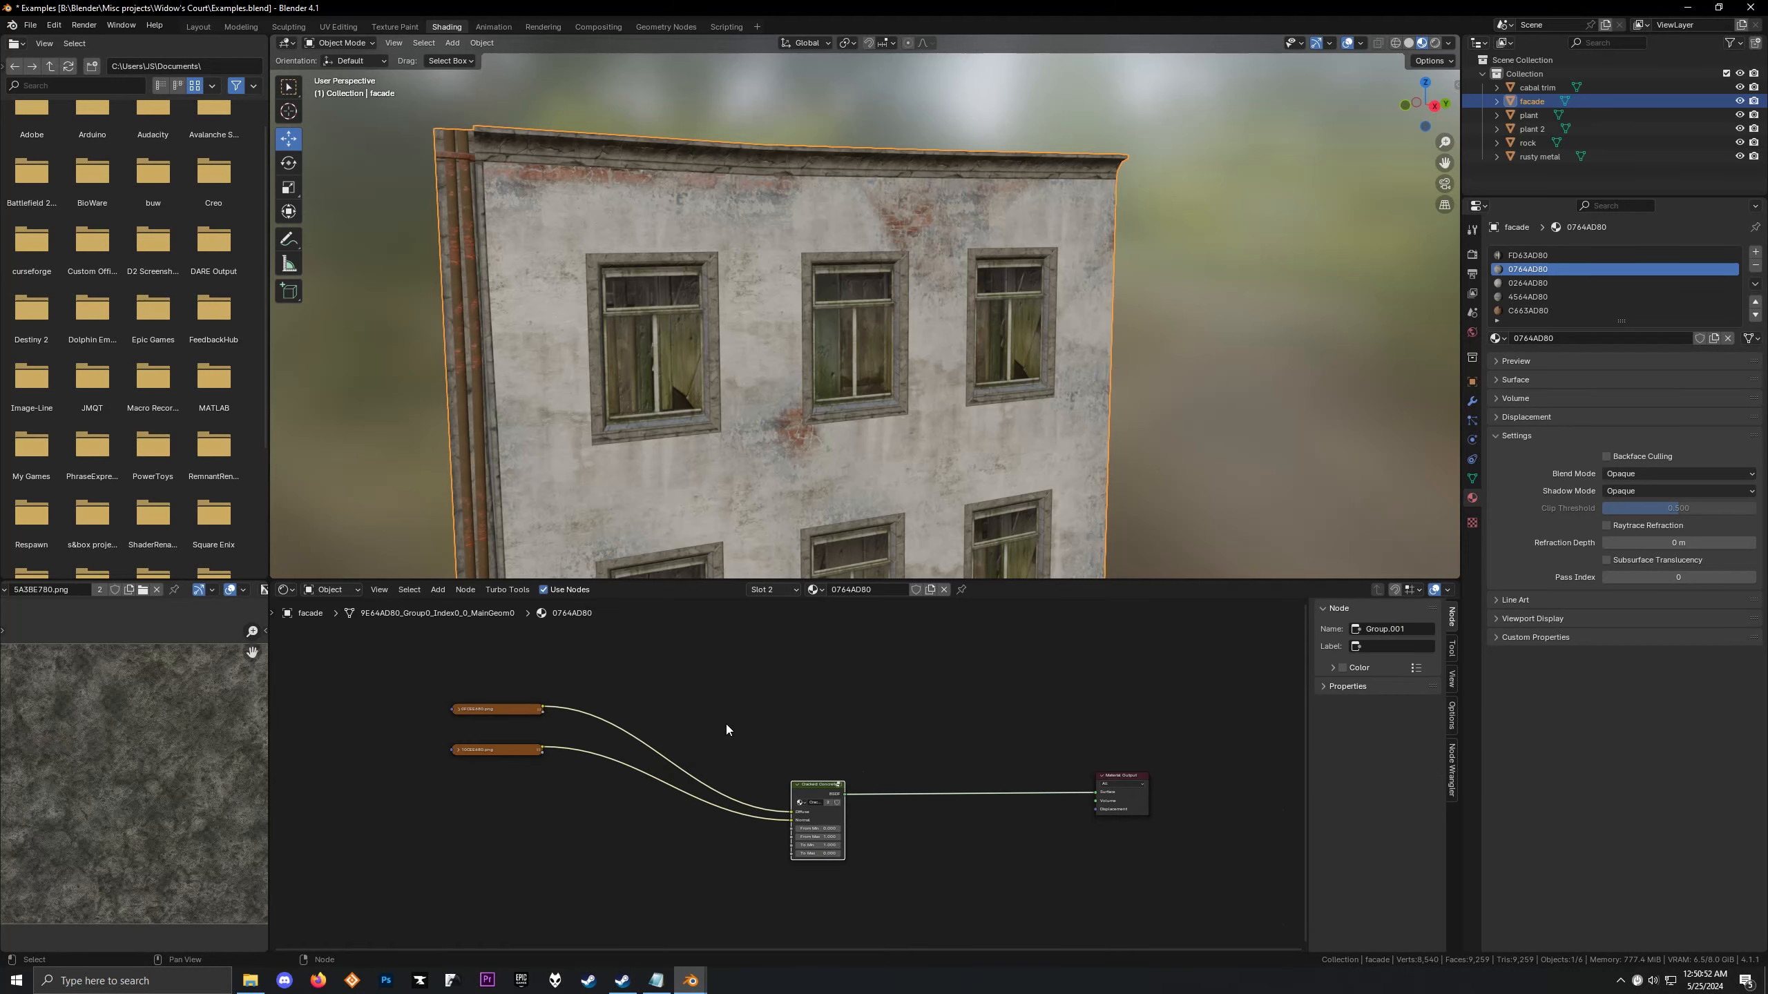
click(491, 710)
scroll(155, 824, down, 3)
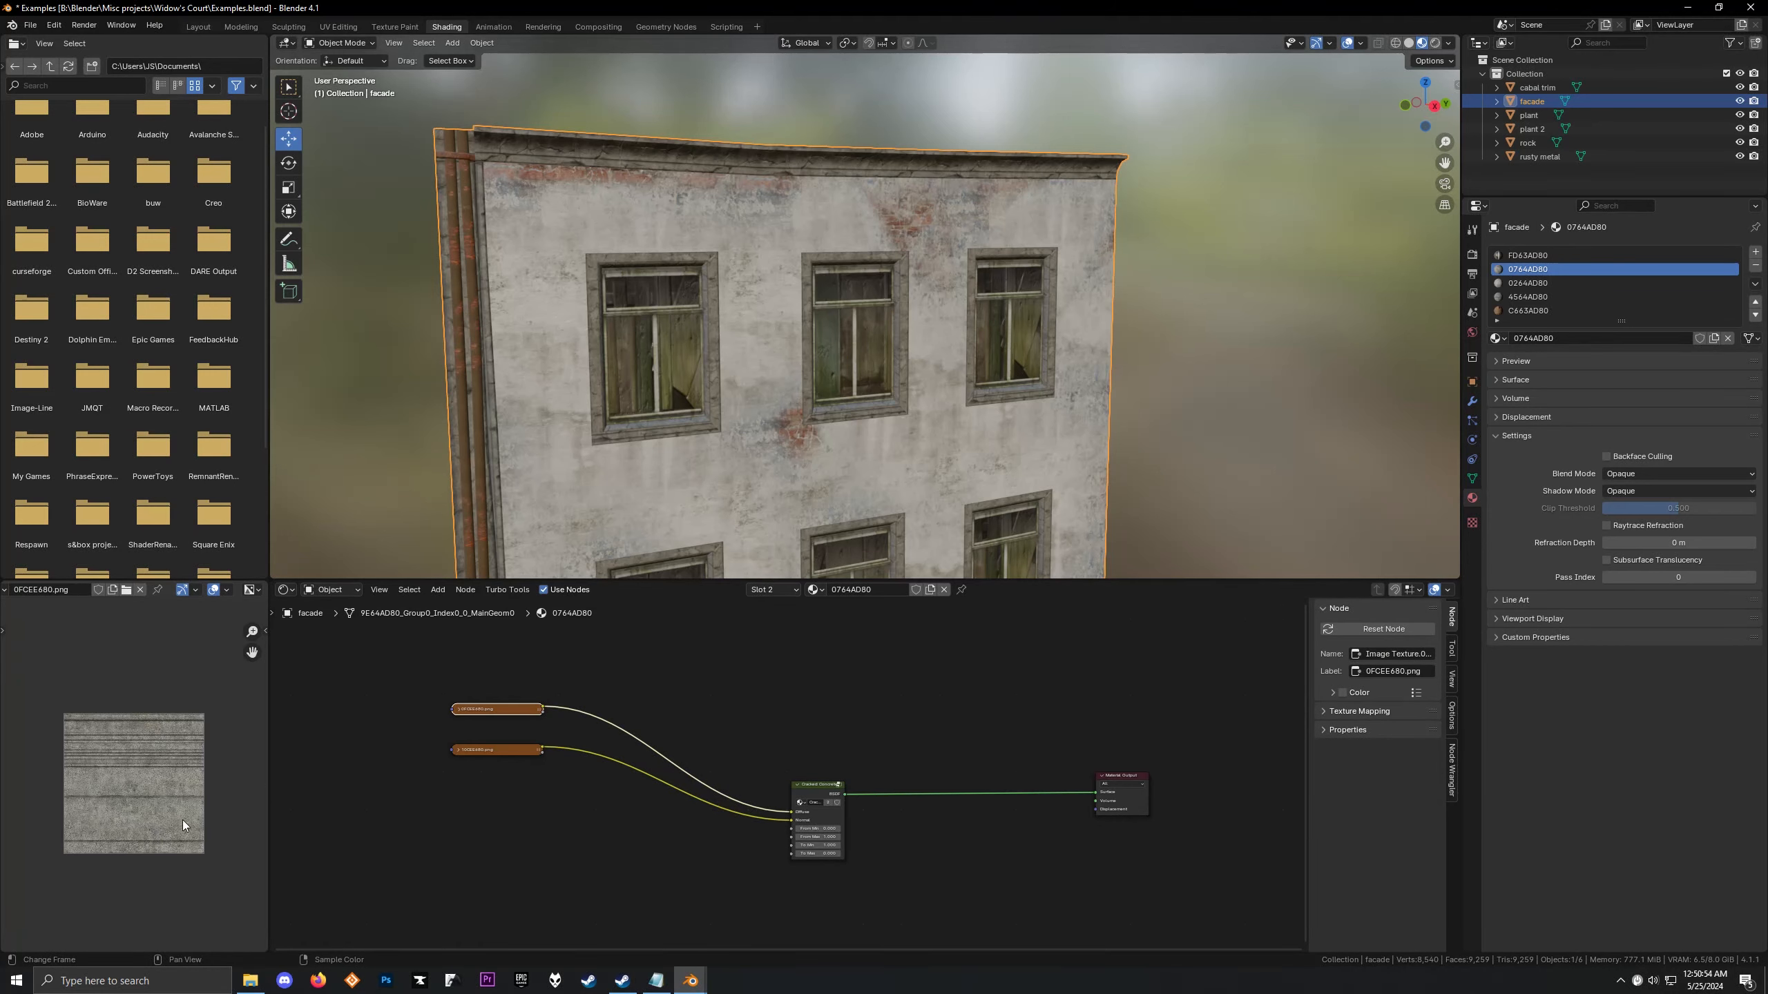
click(515, 748)
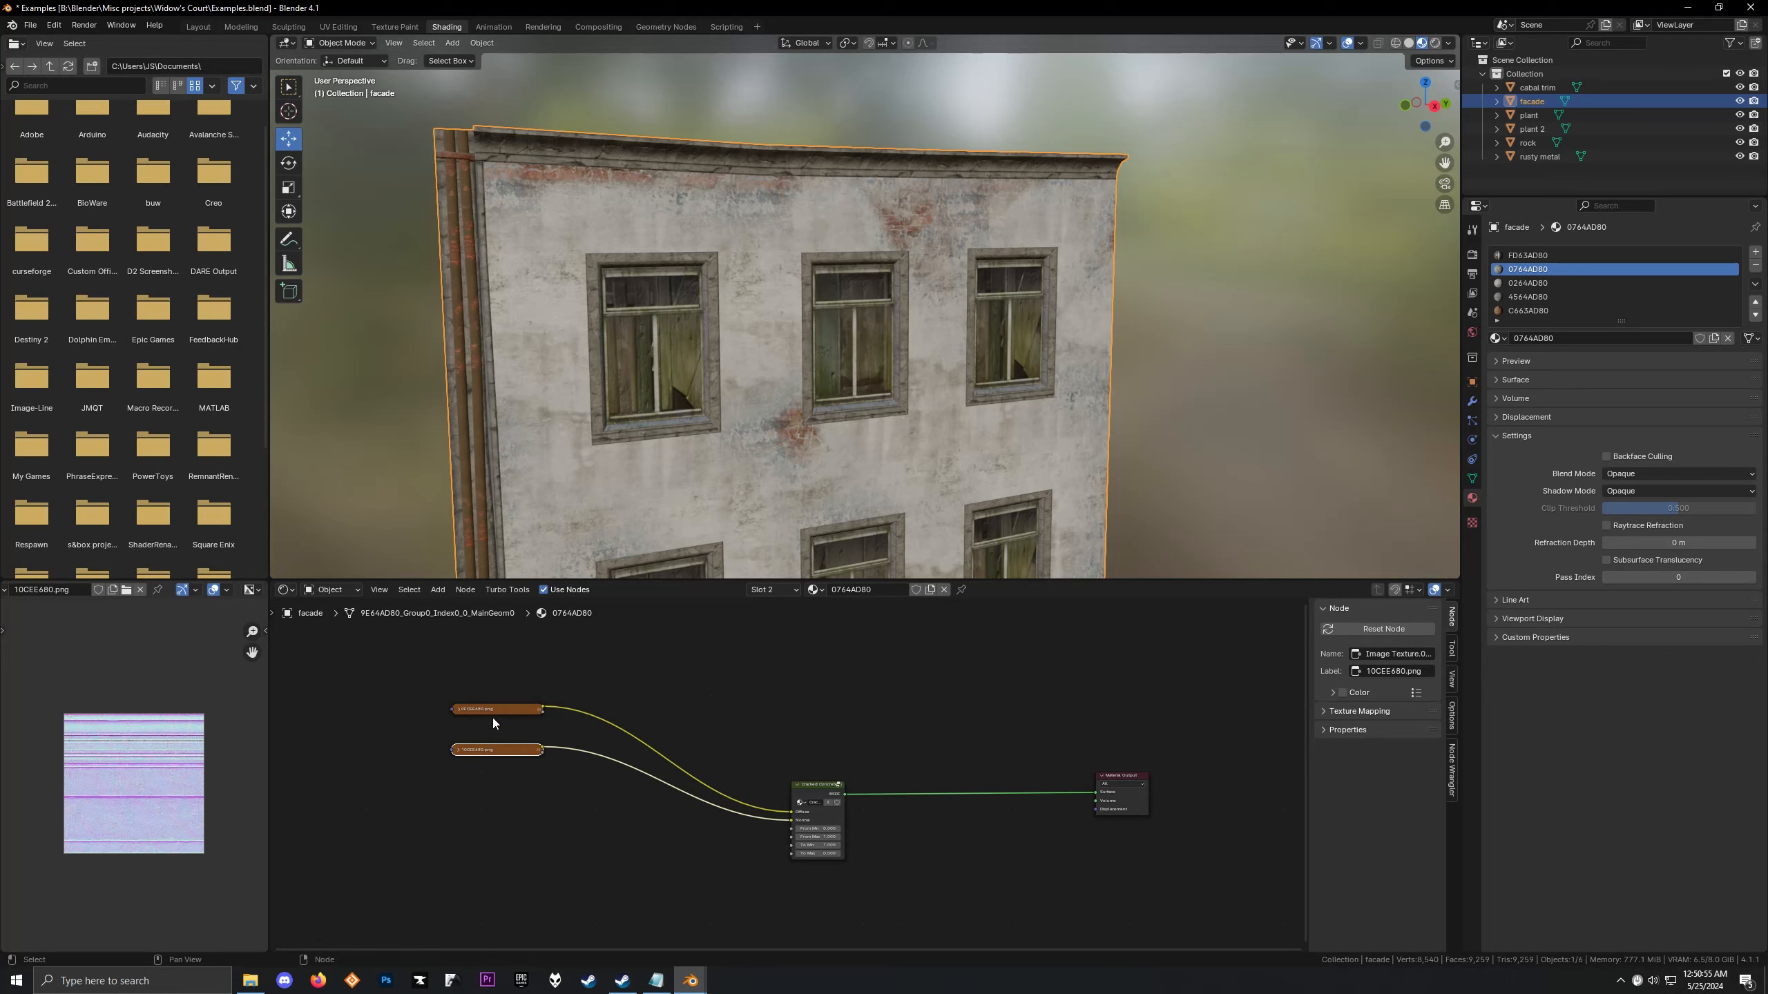
Re-enter the Cracked Concrete group and examine the cracked cornice above the exposed brick up close
click(815, 790)
key(Tab)
scroll(485, 768, up, 5)
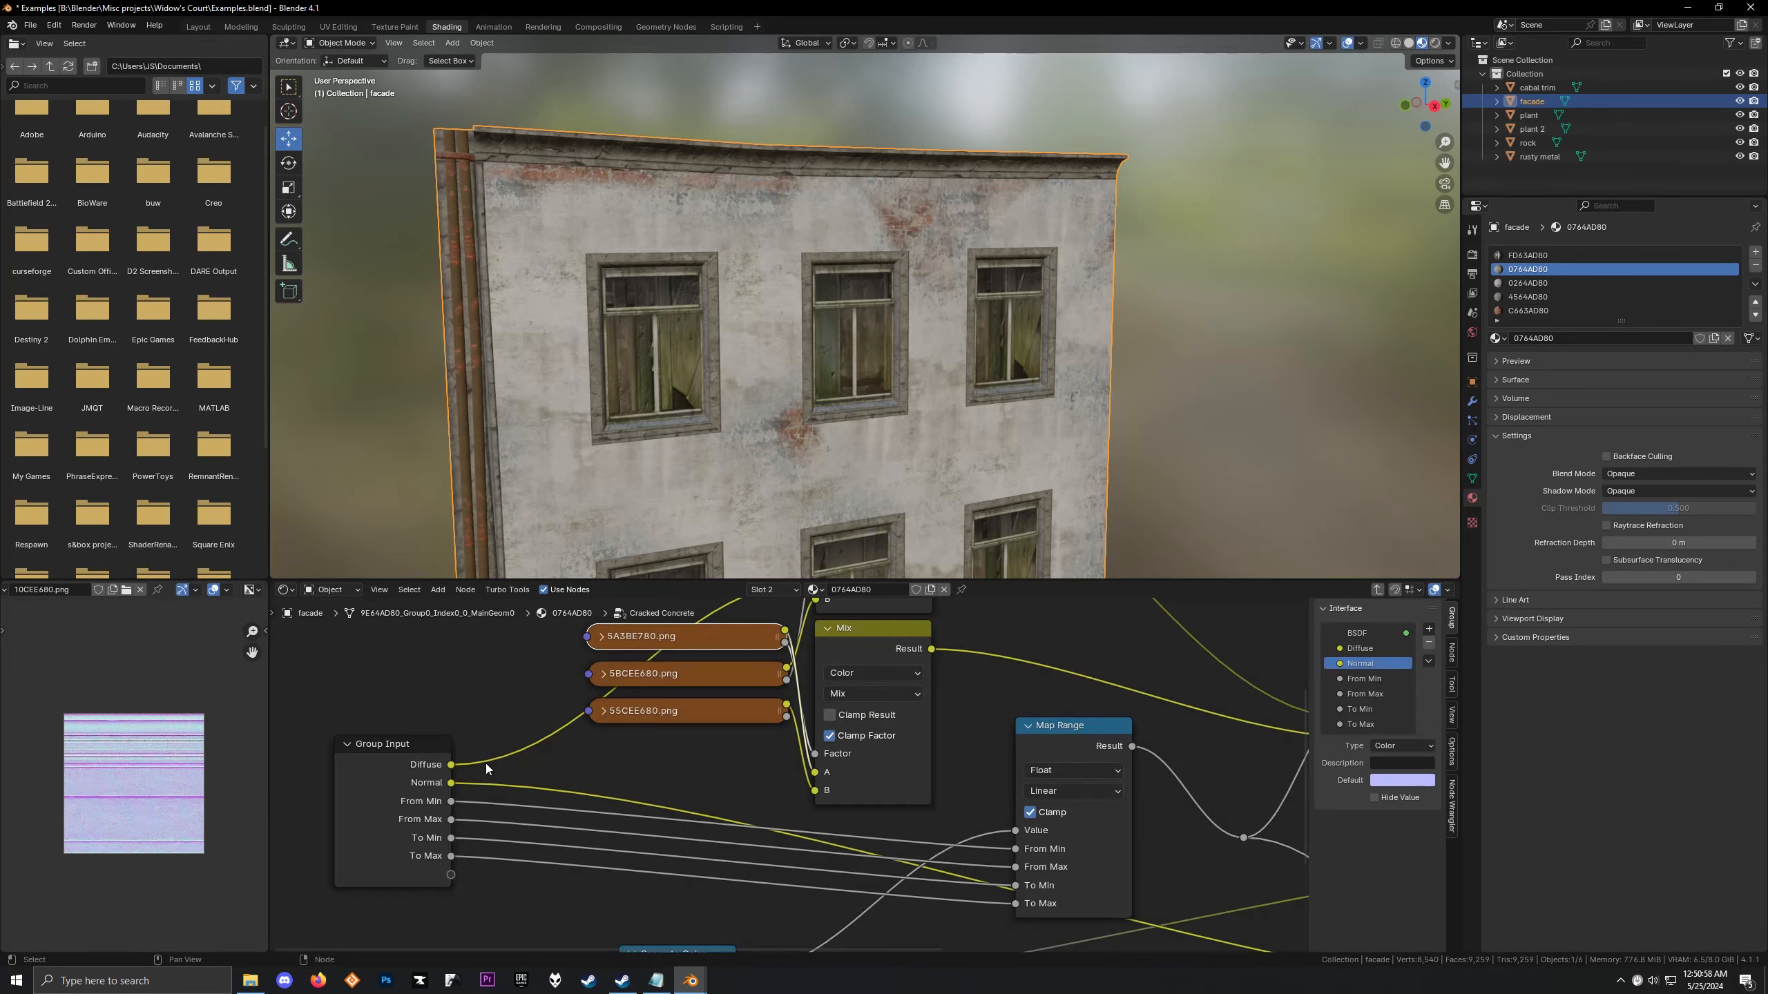
scroll(485, 768, down, 4)
scroll(690, 318, up, 5)
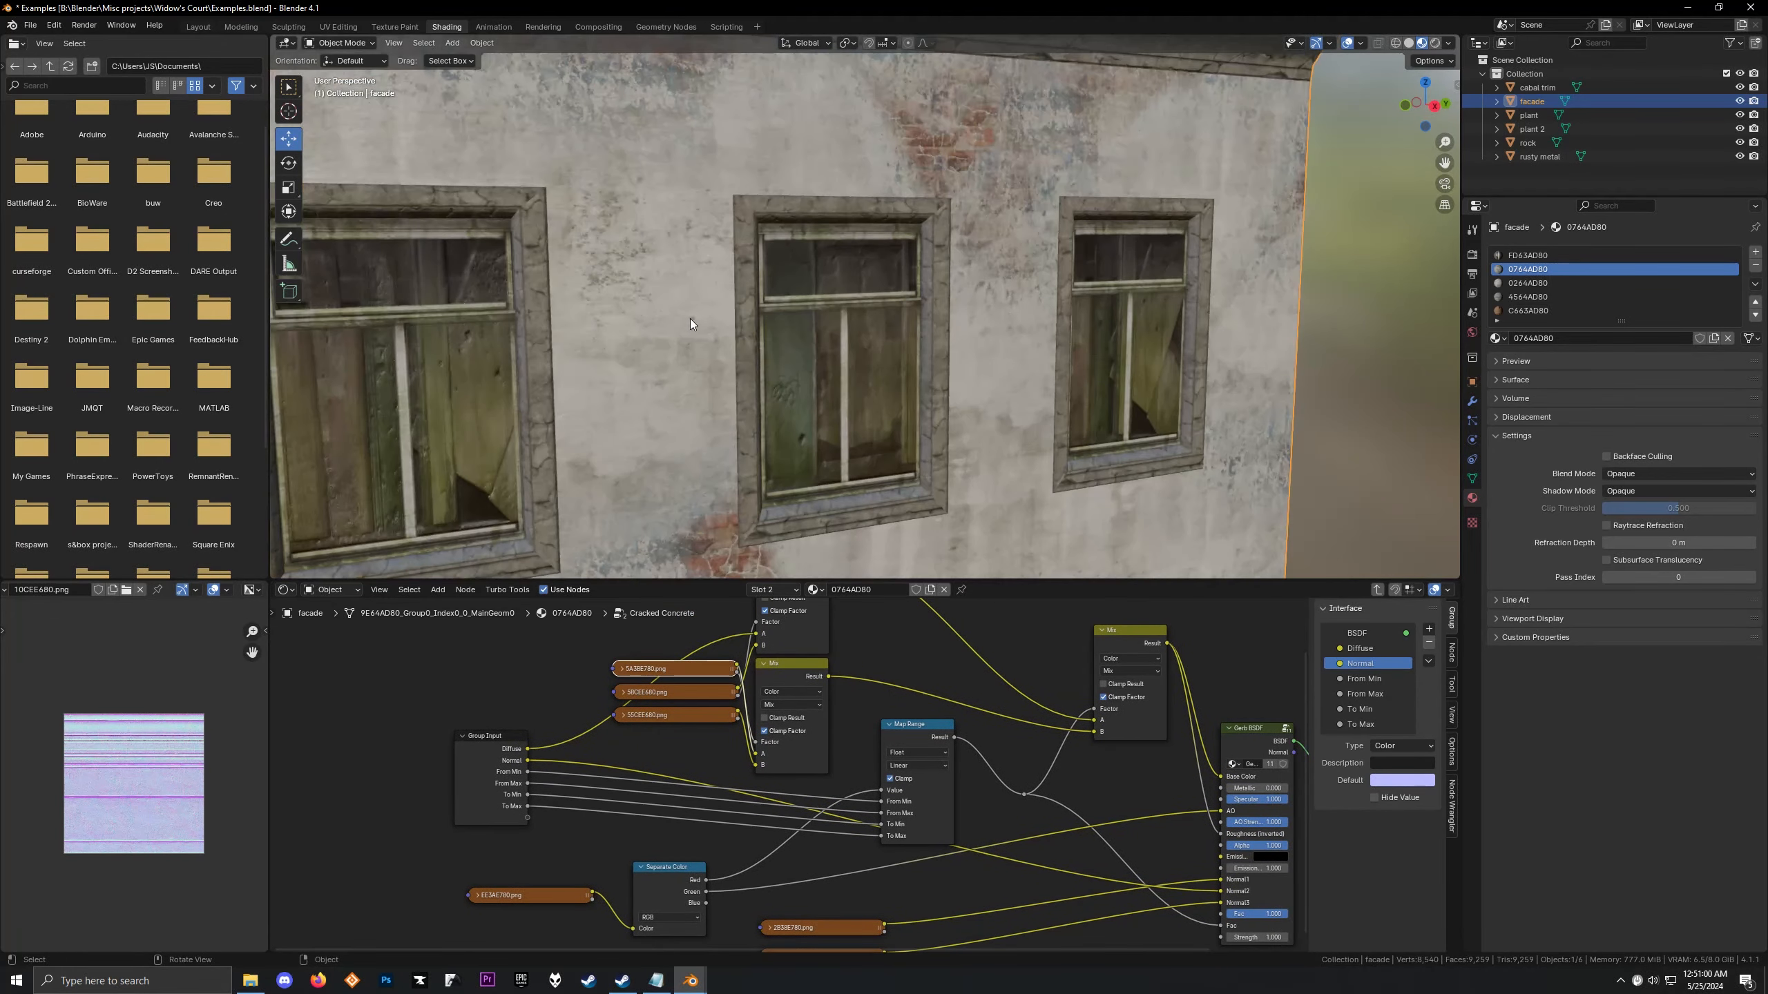
scroll(690, 317, down, 3)
shift+middle_drag(690, 318, 1014, 473)
scroll(1040, 522, up, 3)
shift+middle_drag(738, 285, 747, 394)
scroll(748, 395, up, 4)
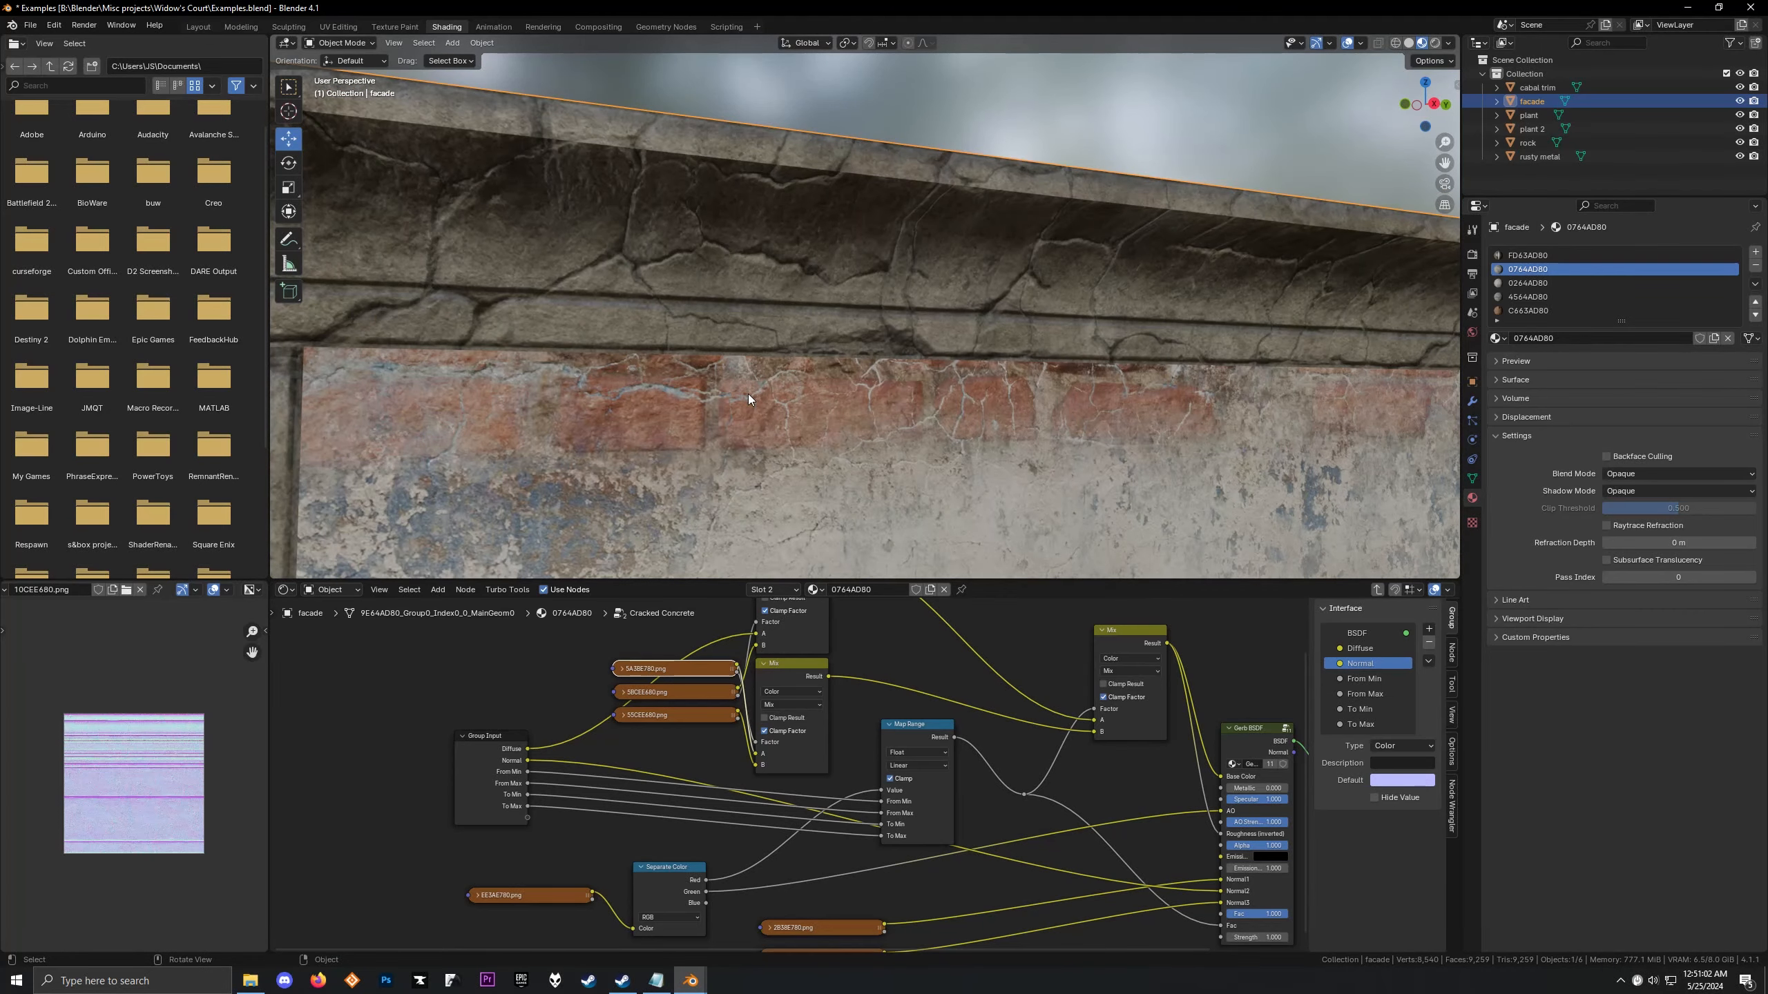
scroll(748, 395, down, 3)
scroll(832, 722, up, 1)
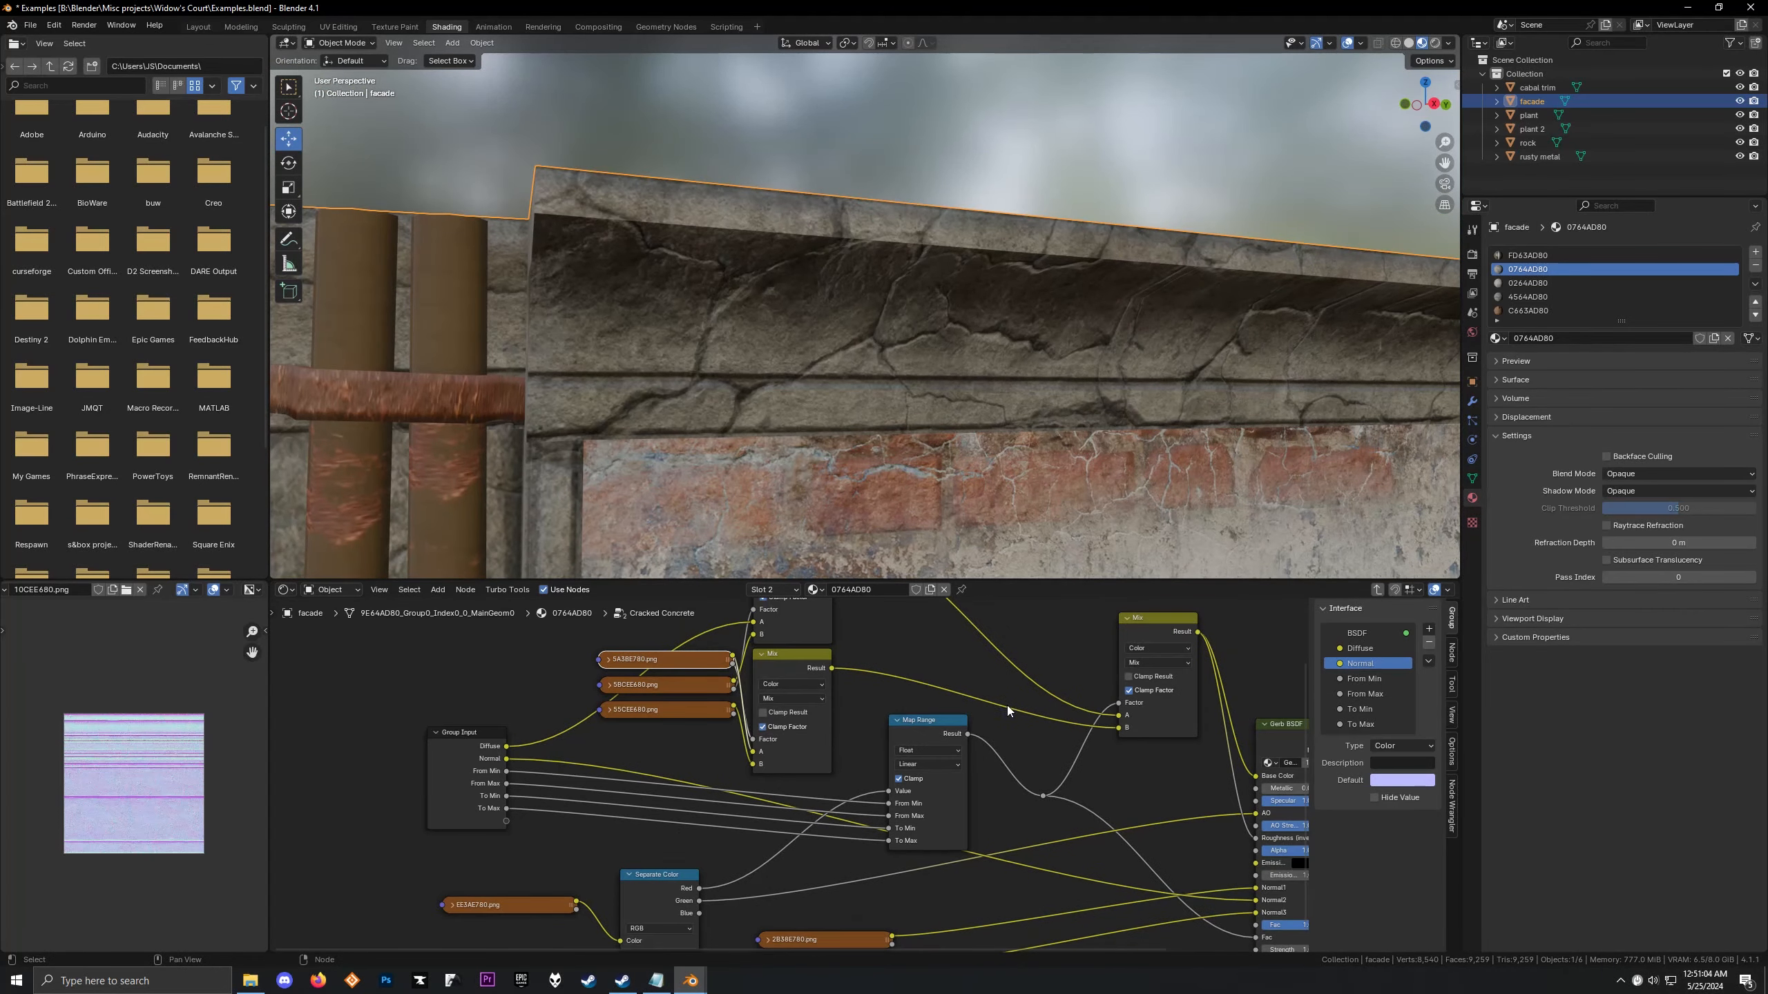
Preview the Multiply node's output on the cornice, followed by the 5BCEE680.png texture on its own
middle_drag(1052, 690, 910, 693)
middle_drag(647, 703, 738, 804)
ctrl+shift+click(736, 640)
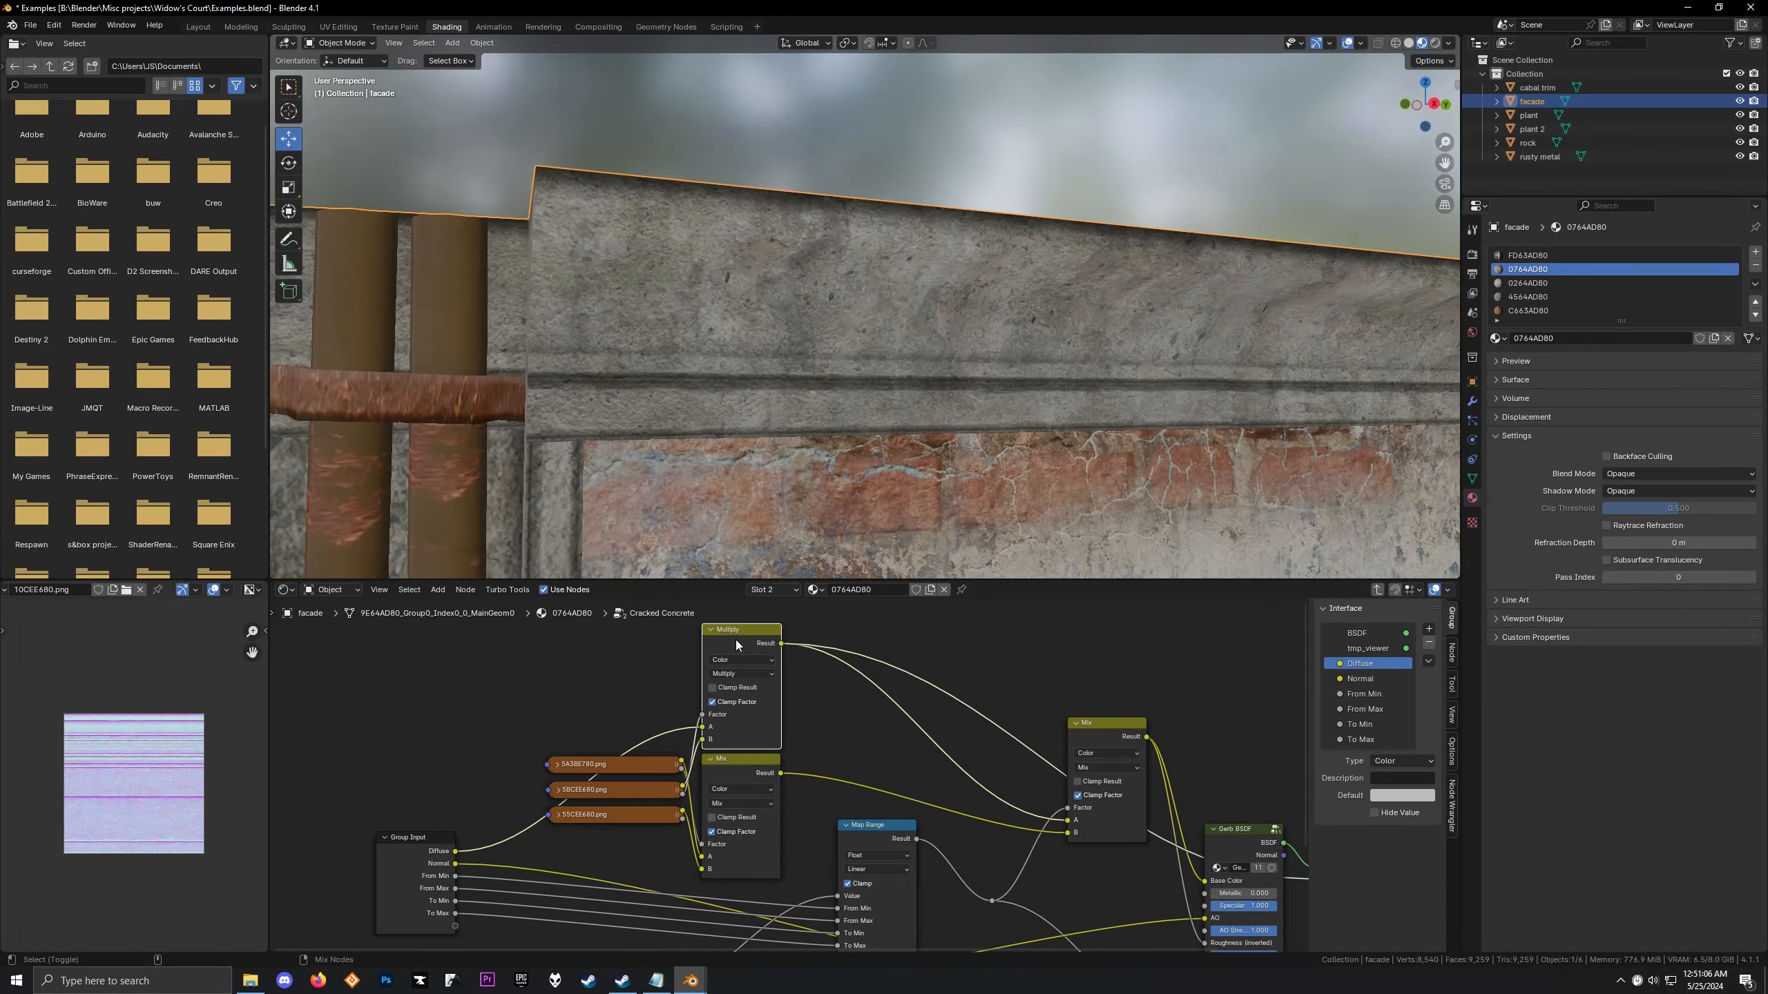
drag(735, 640, 733, 702)
right_click(734, 702)
drag(644, 793, 620, 668)
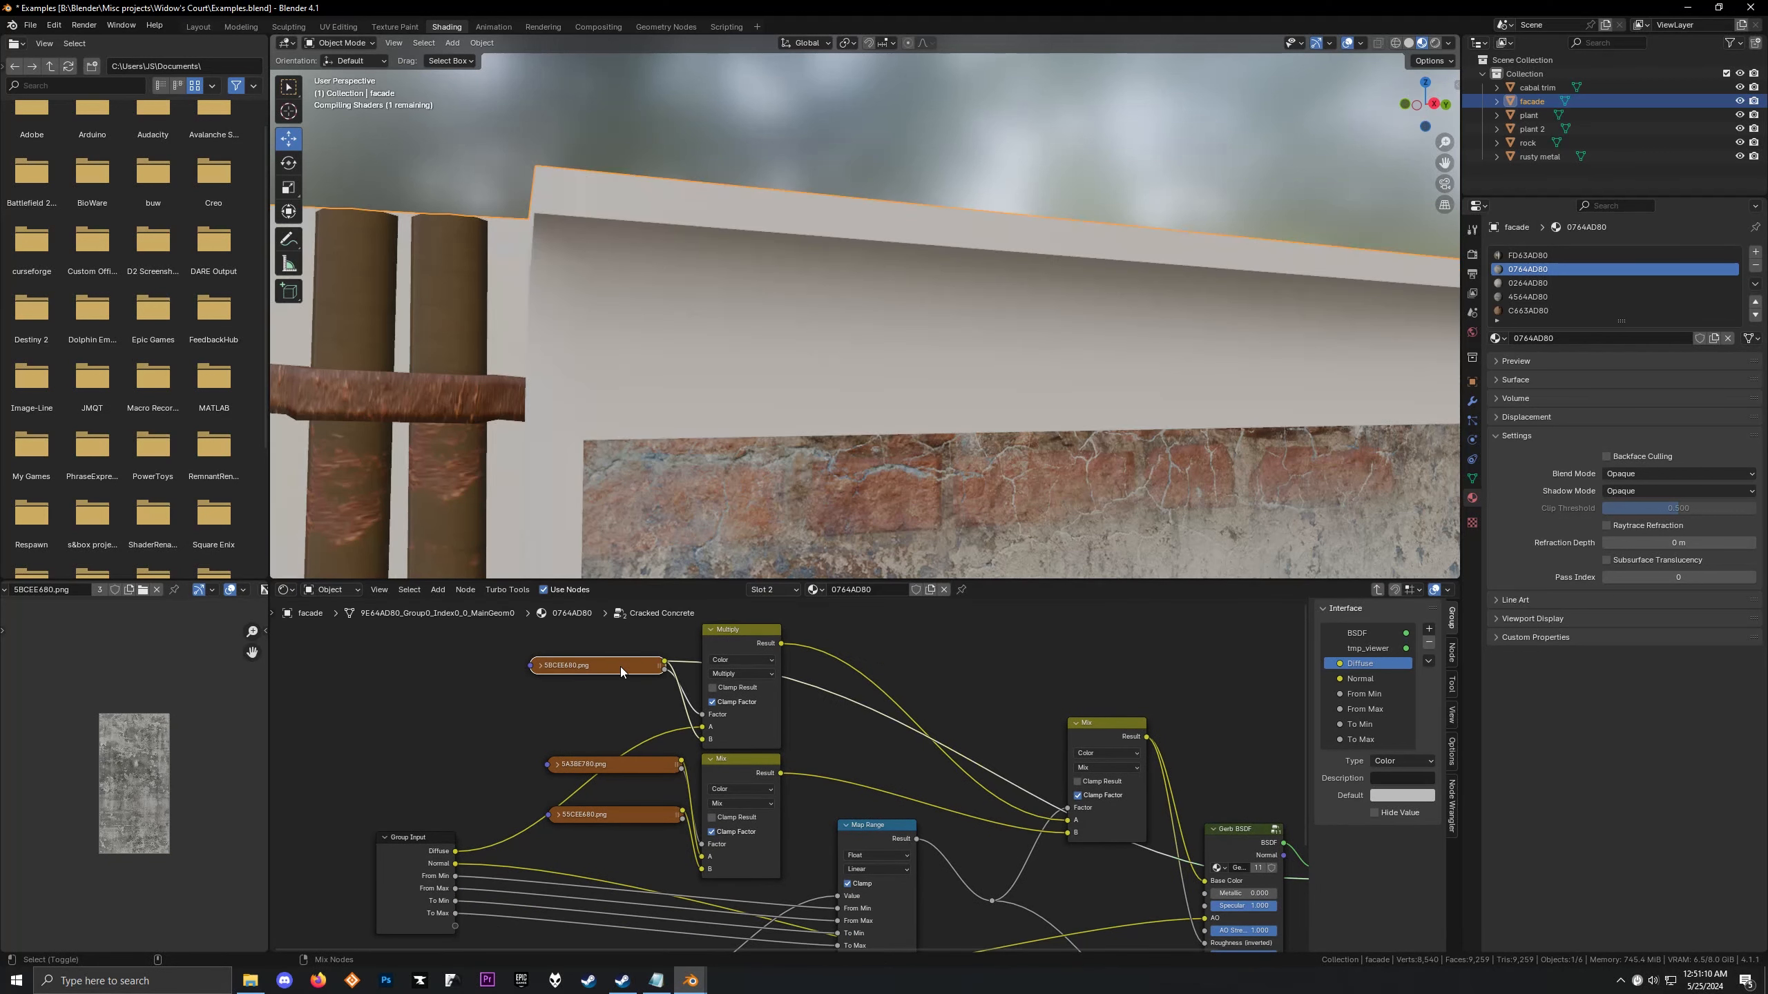
drag(620, 666, 637, 796)
Preview the lower colour Mix node, then move the final Mix node slightly higher and preview its blended colour
mouse_move(767, 762)
mouse_down()
mouse_move(914, 703)
mouse_move(768, 762)
mouse_up()
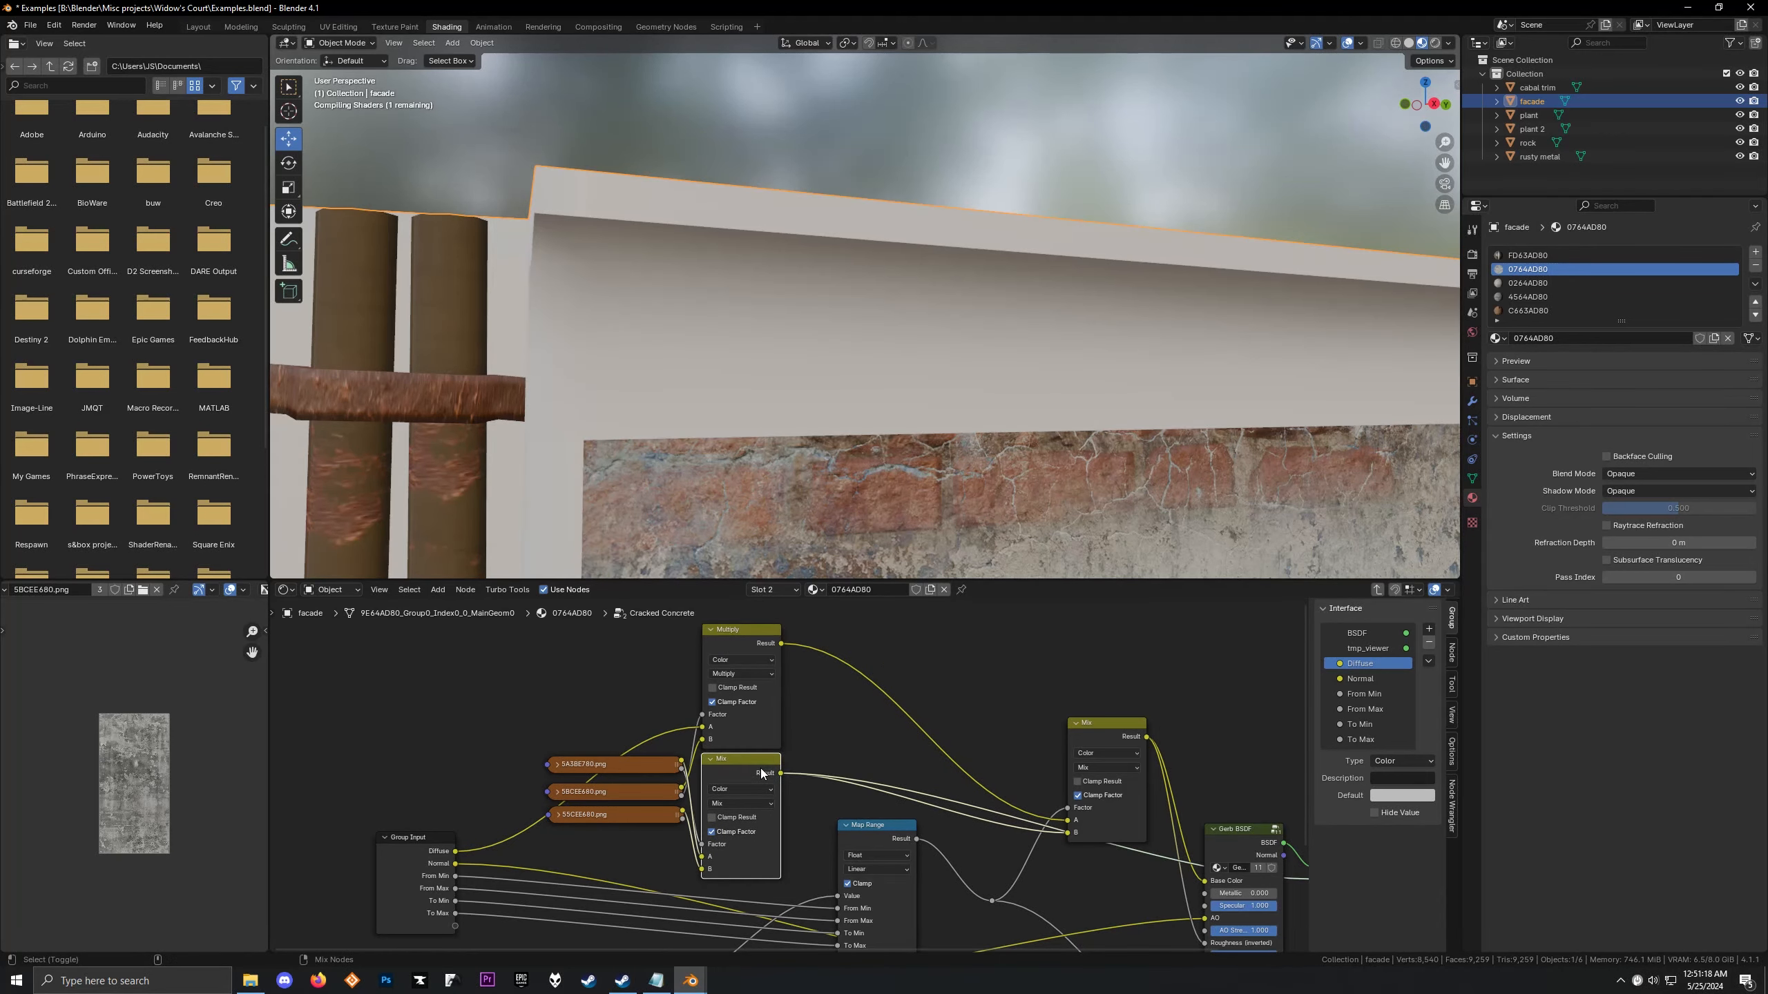
middle_drag(606, 406, 569, 395)
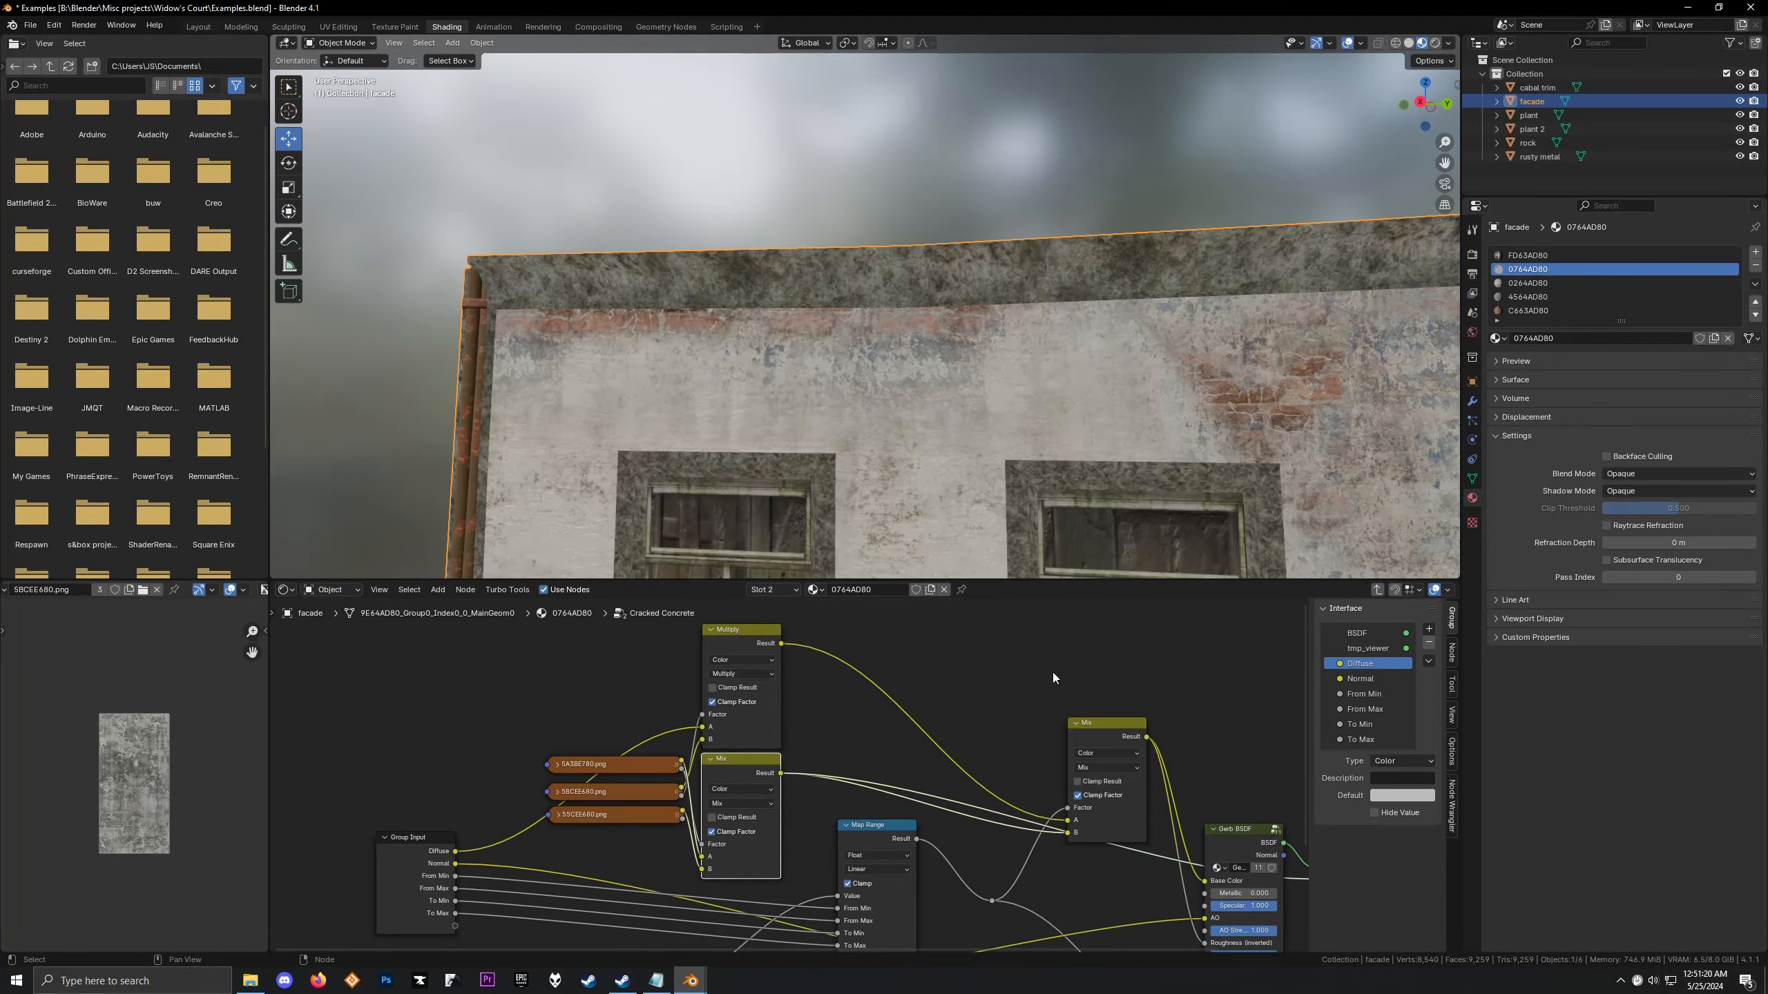
drag(1106, 727, 1083, 671)
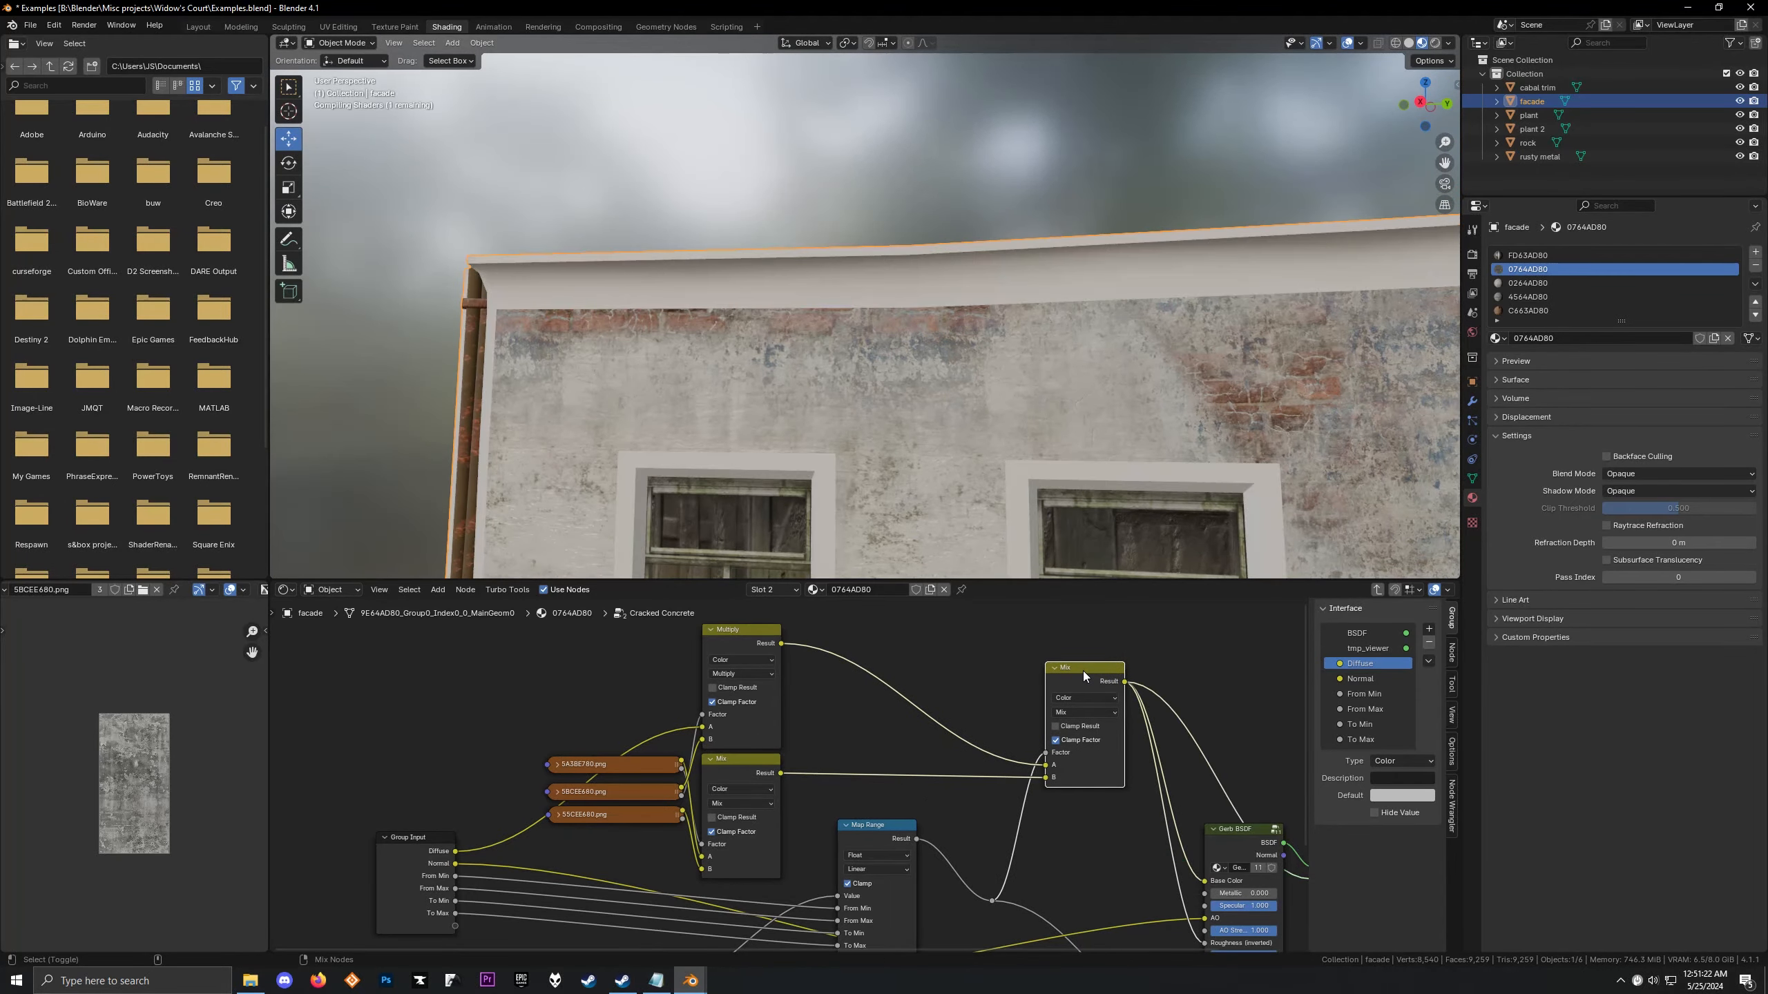
middle_drag(718, 459, 778, 501)
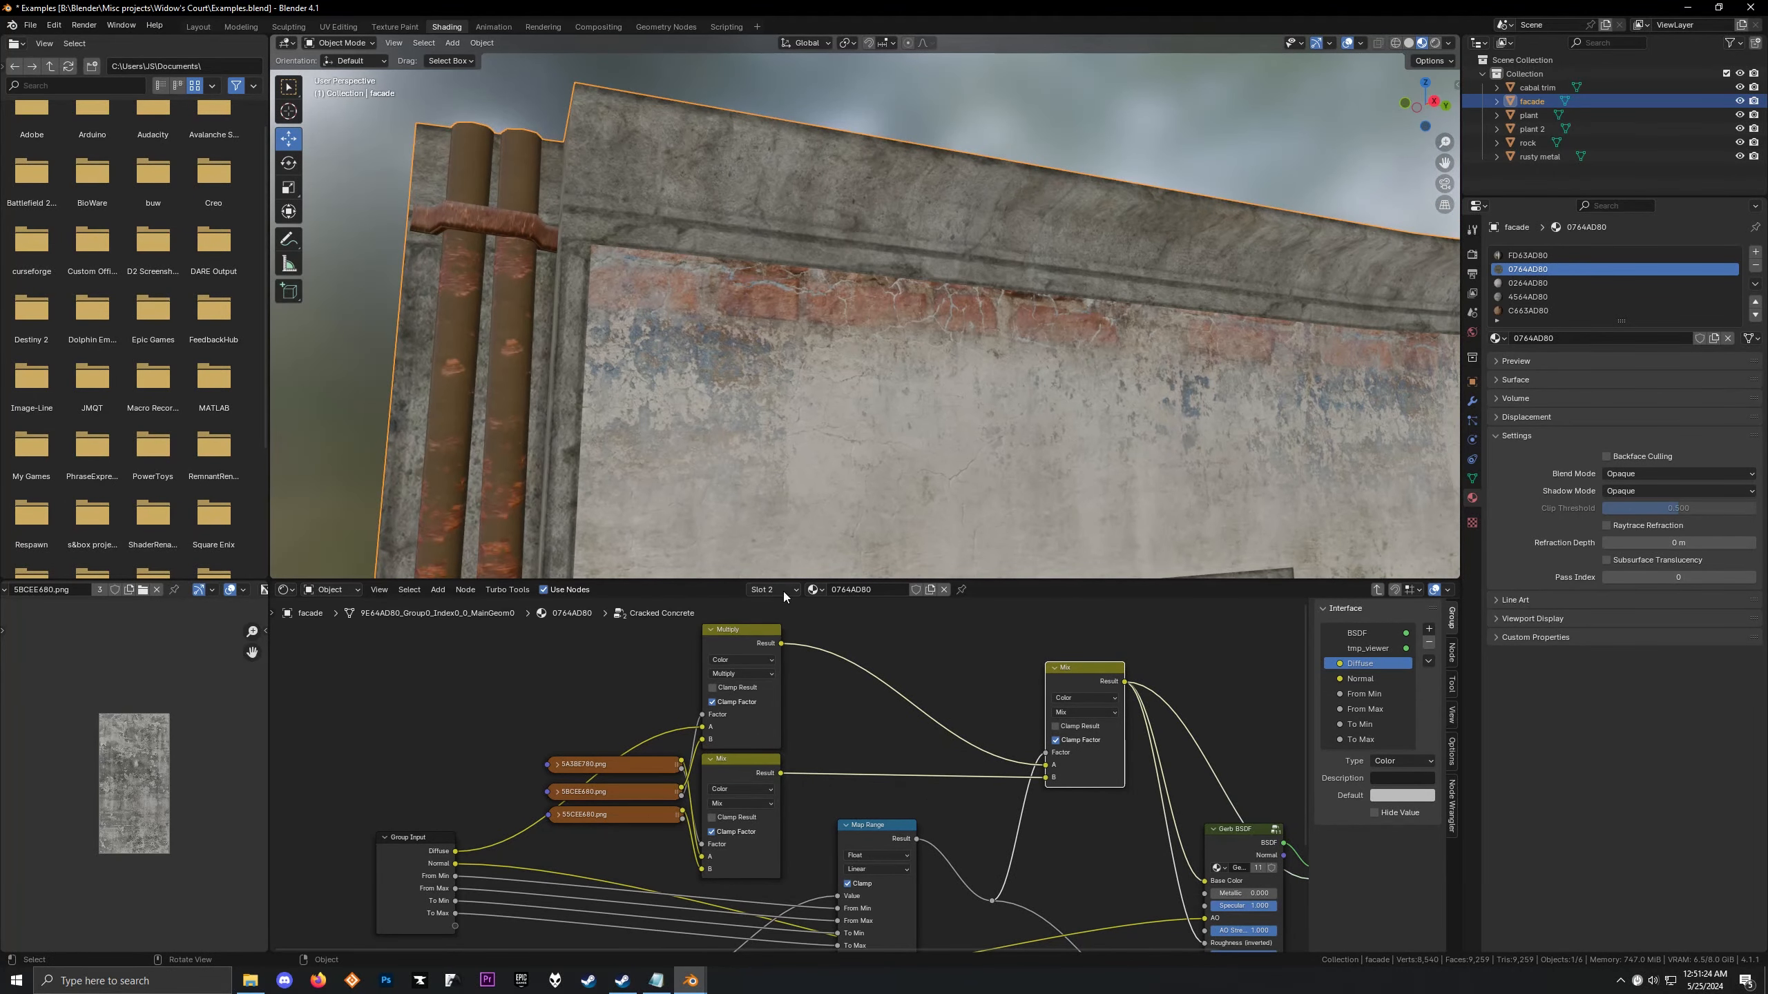
Display the EE3AE780.png mask texture and preview the Separate Color node's red channel along the cornice
scroll(876, 679, down, 4)
middle_drag(876, 679, 828, 600)
scroll(738, 766, up, 4)
click(390, 823)
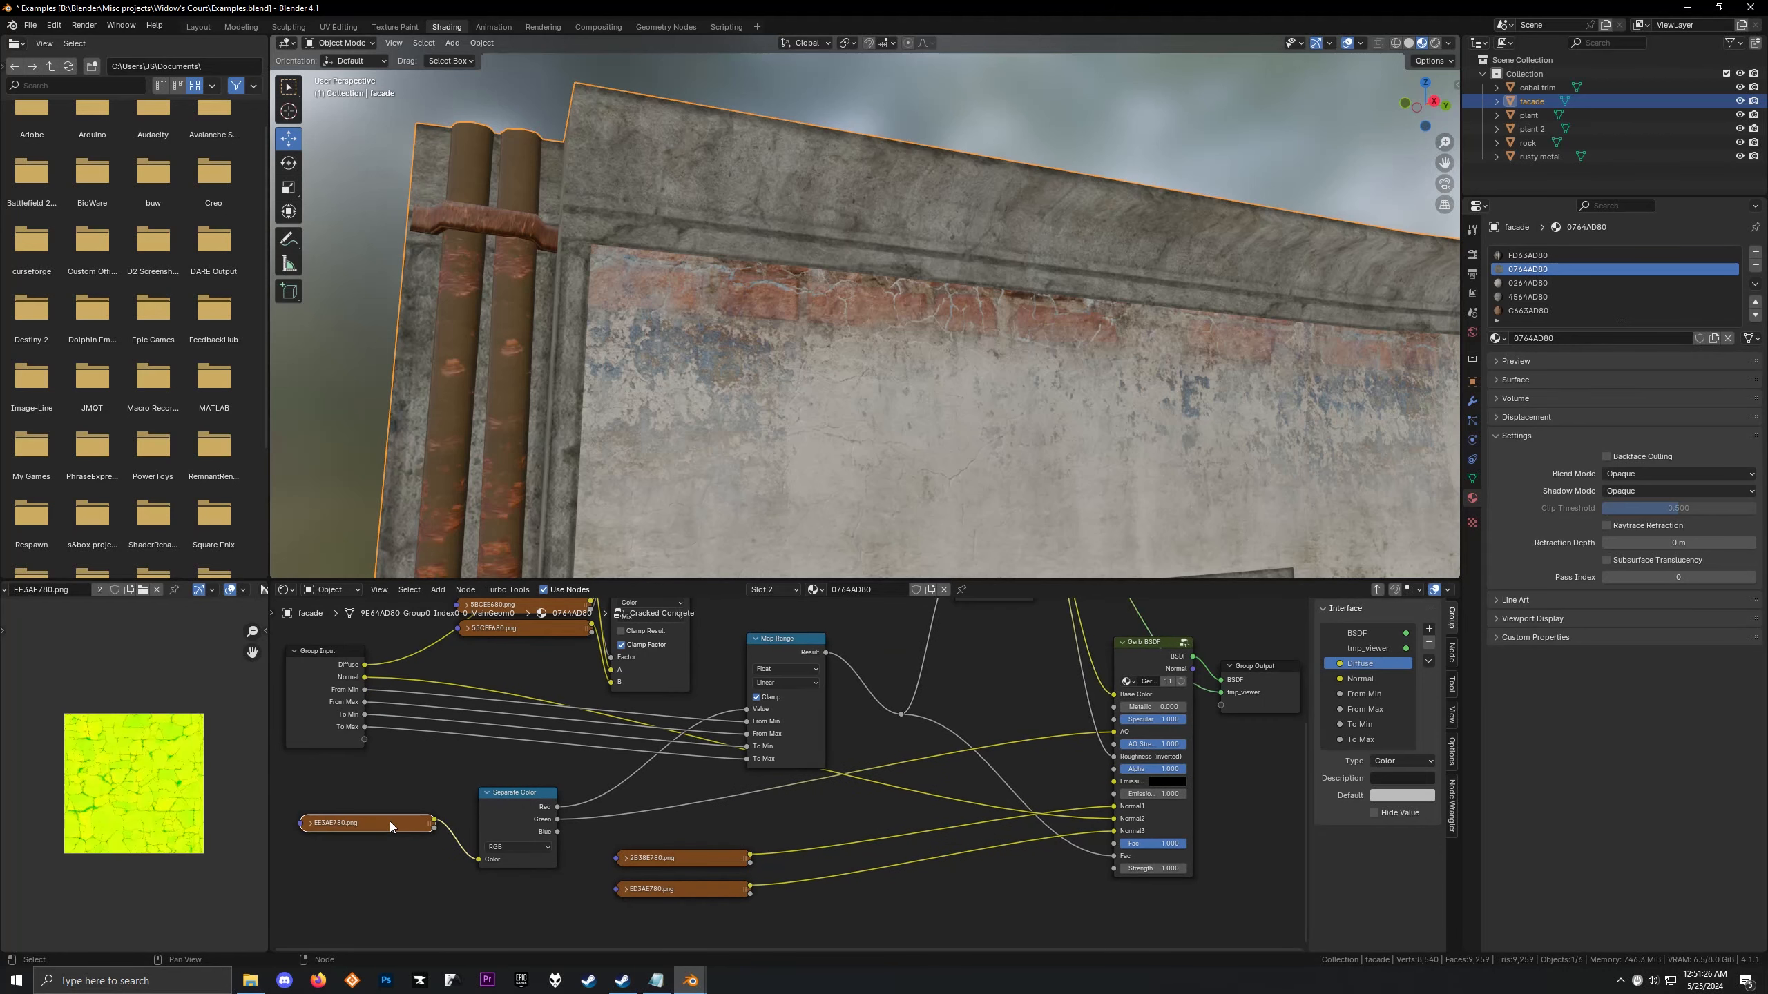
scroll(109, 801, up, 4)
scroll(121, 805, down, 3)
middle_drag(519, 815, 630, 805)
ctrl+shift+click(630, 805)
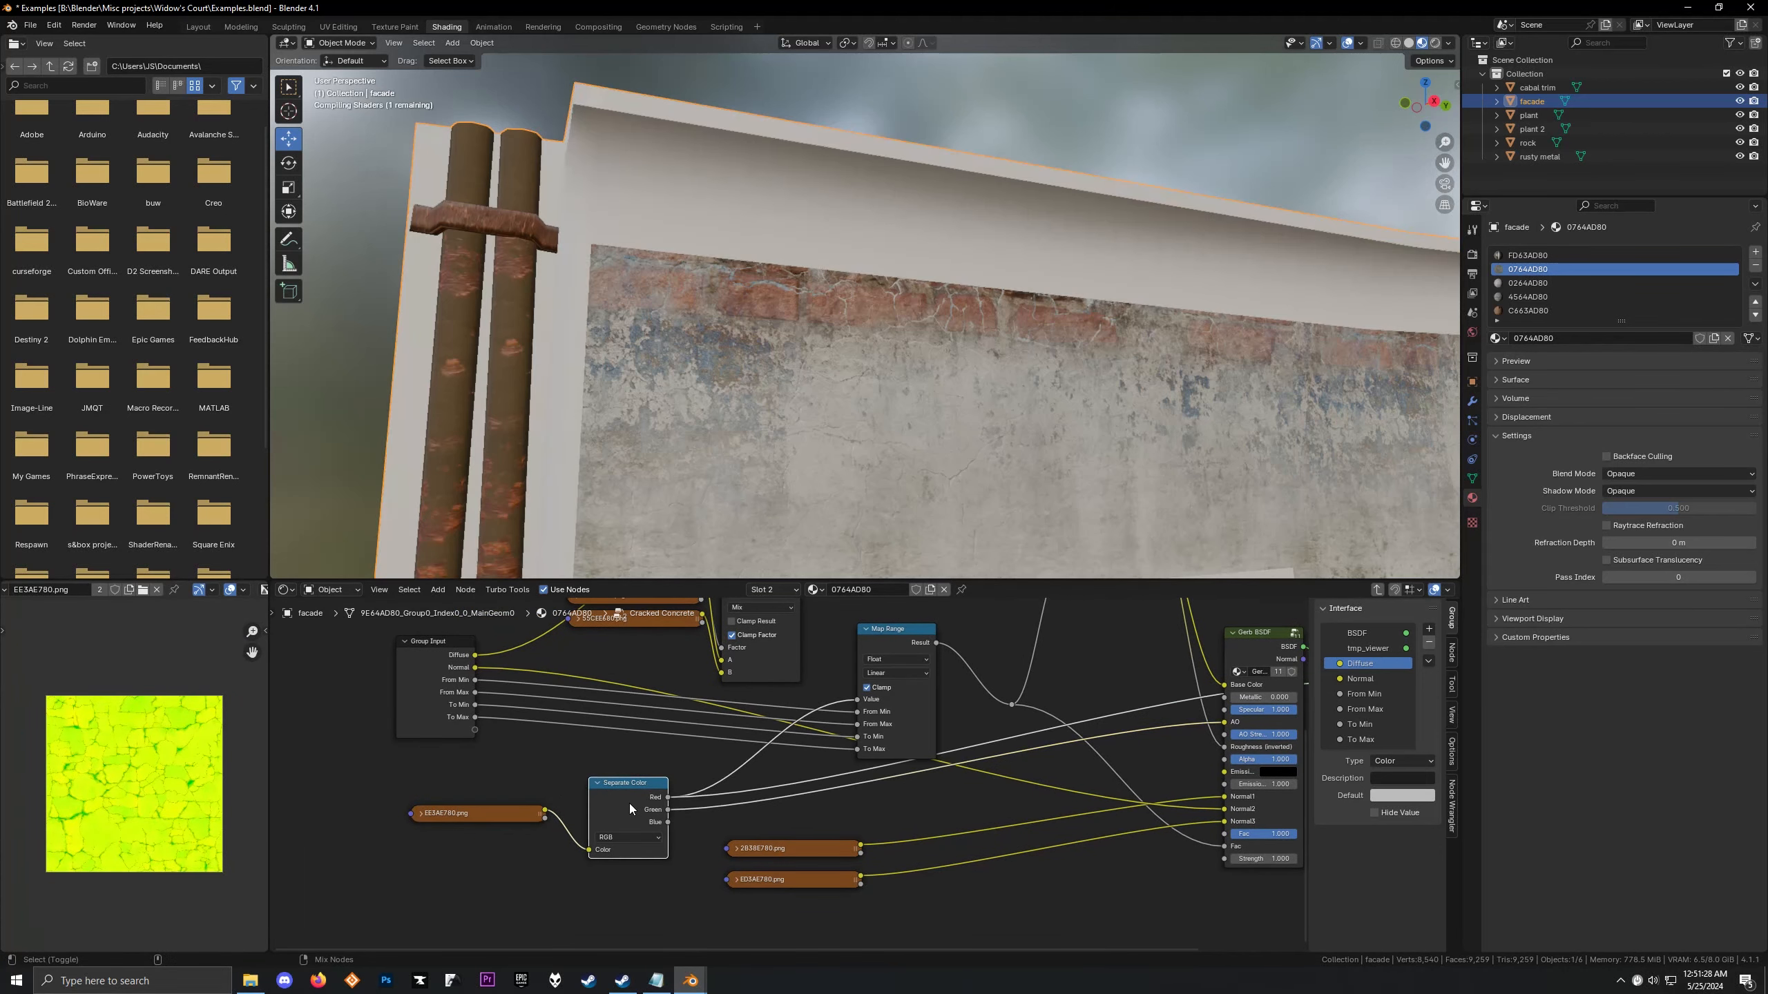
middle_drag(643, 516, 878, 282)
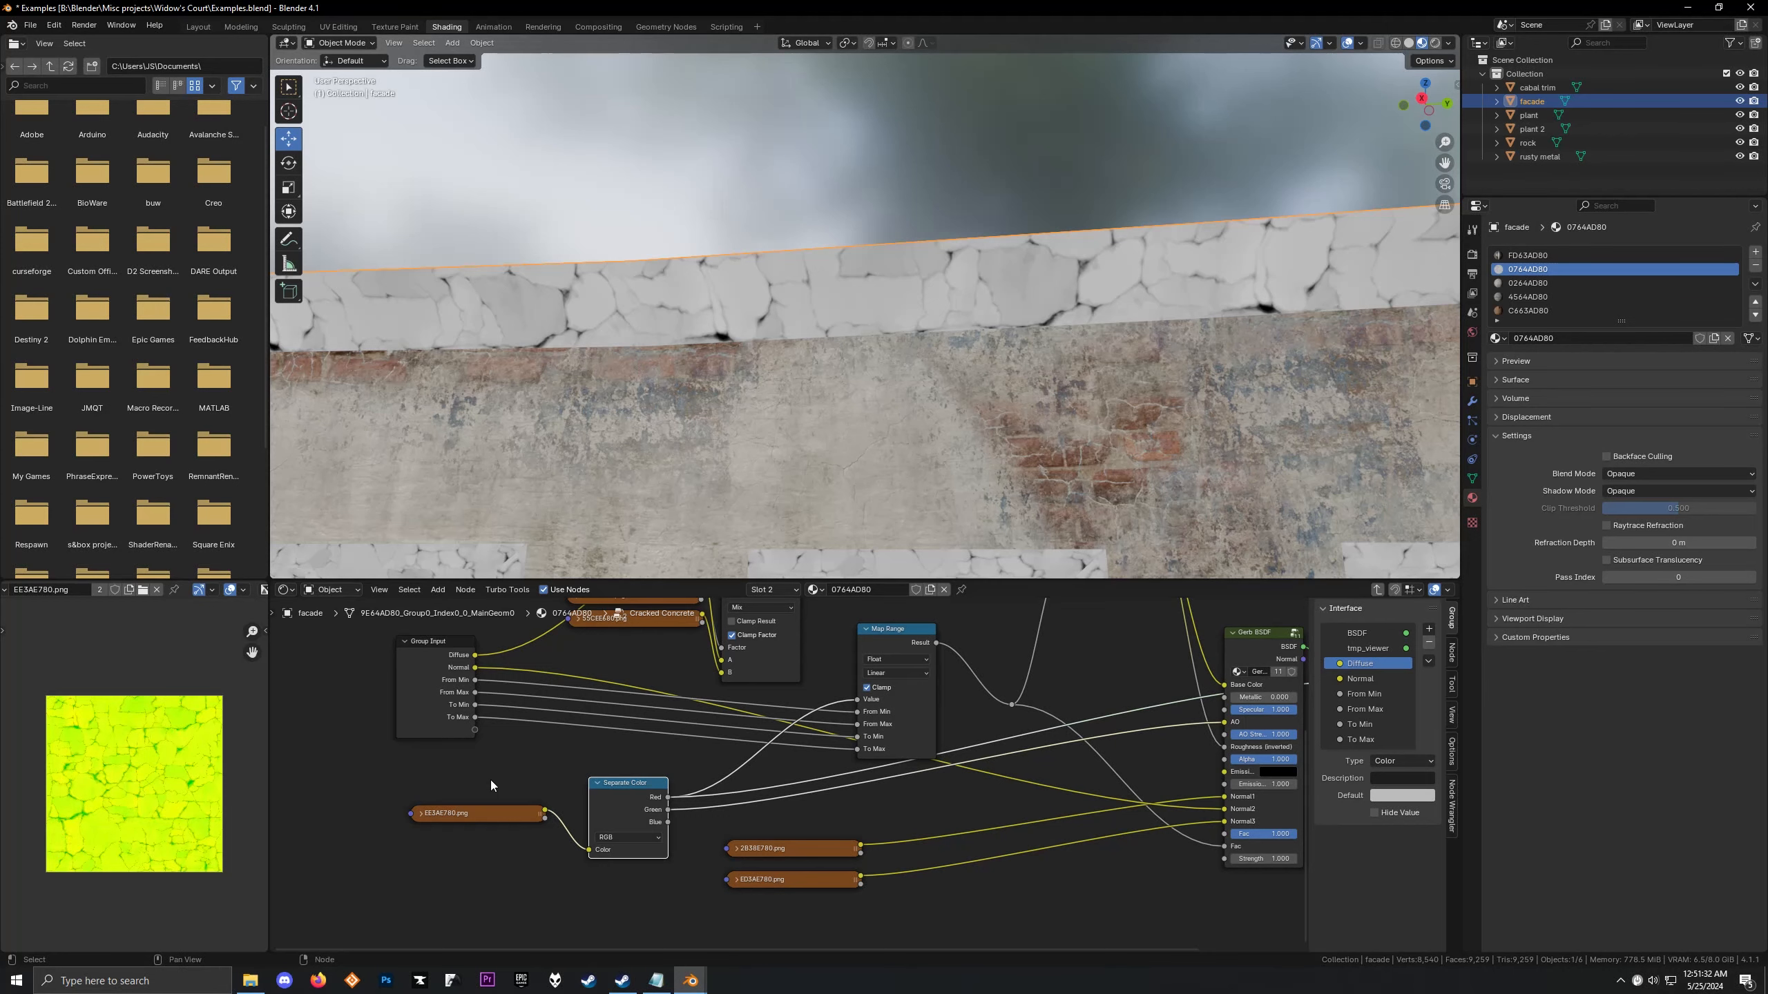
Preview the Separate Color node's green and blue channels on the cornice
scroll(620, 858, up, 1)
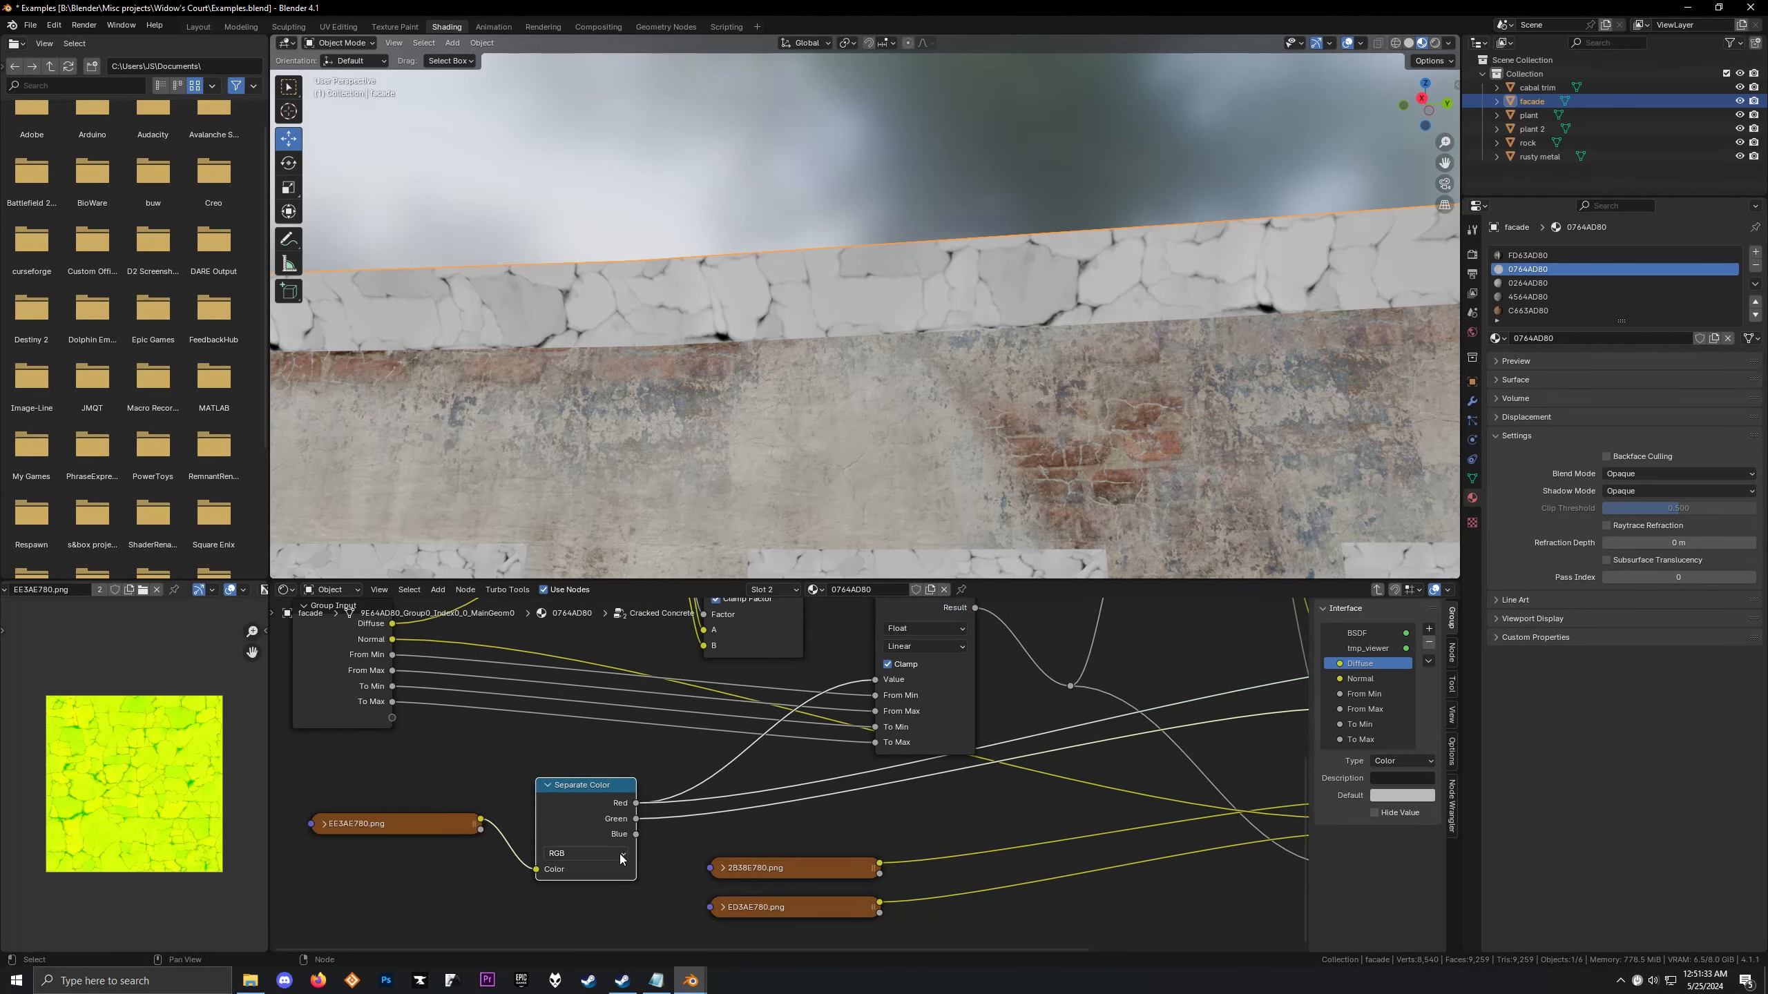
ctrl+shift+click(622, 807)
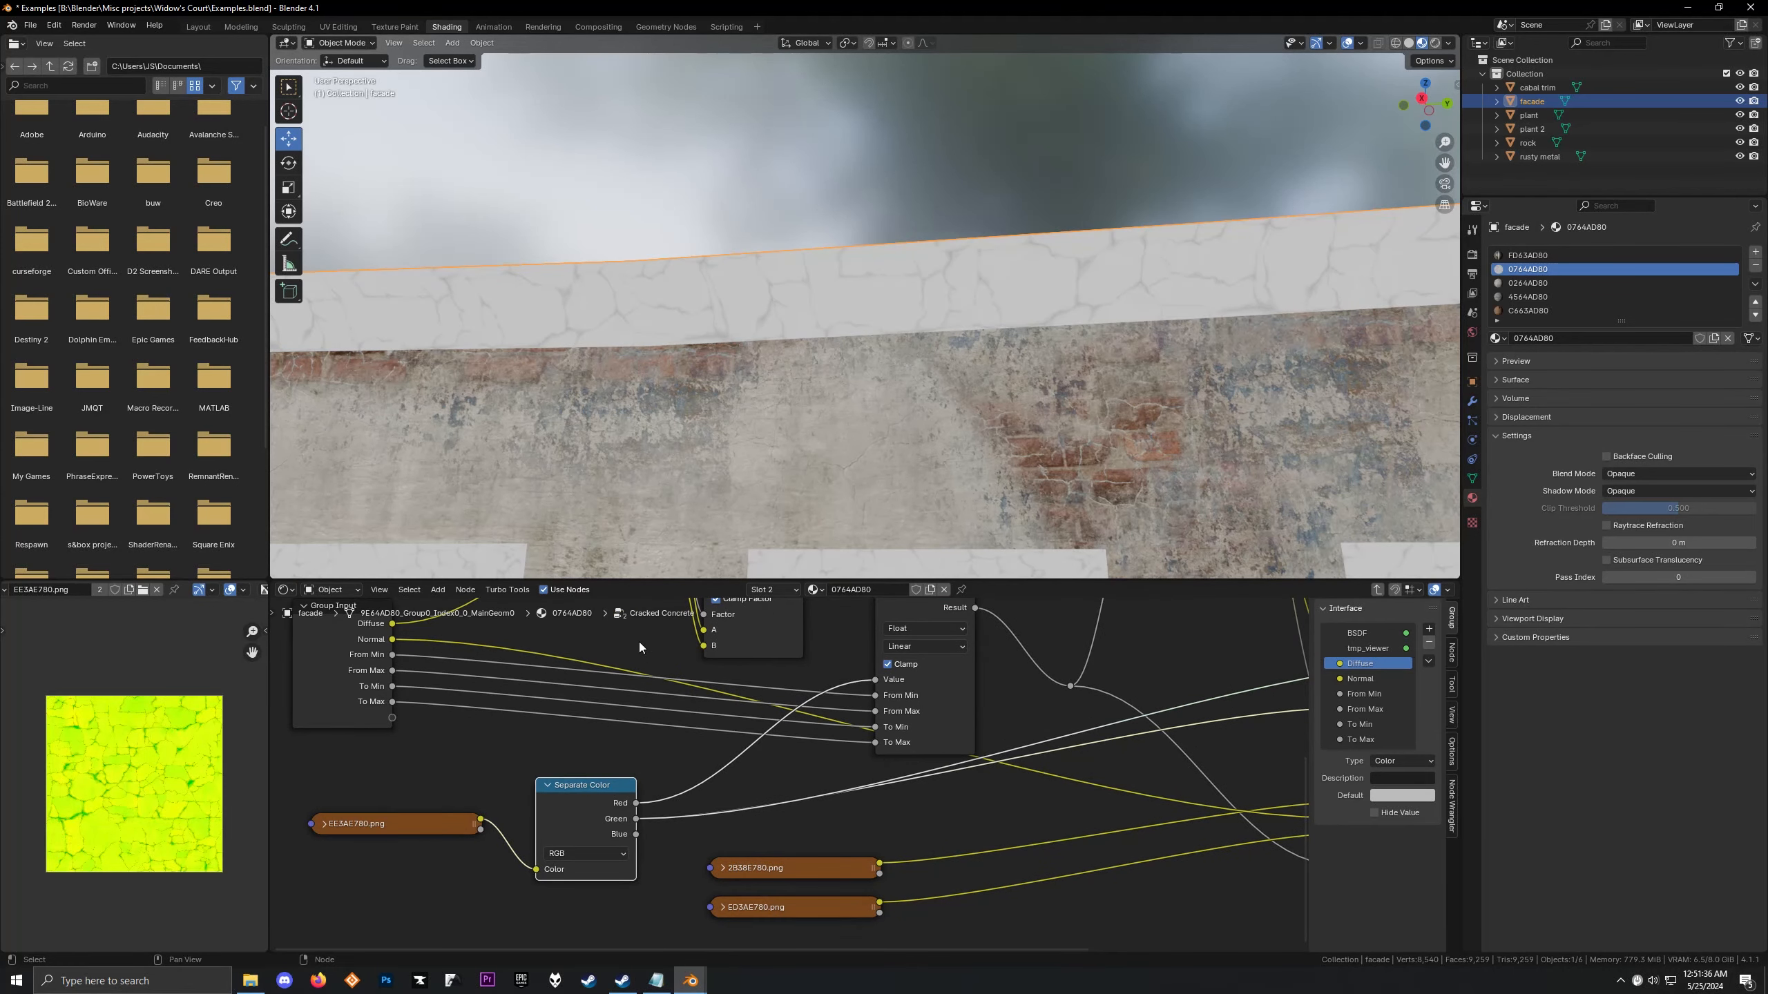
middle_drag(656, 457, 729, 436)
mouse_move(600, 787)
mouse_down()
mouse_move(627, 827)
mouse_move(611, 815)
mouse_up()
right_click(611, 816)
ctrl+shift+click(611, 815)
Display and compare the 2B38E780.png and ED3AE780.png normal maps, examining the cracked one in detail
scroll(750, 800, down, 4)
middle_drag(750, 800, 551, 738)
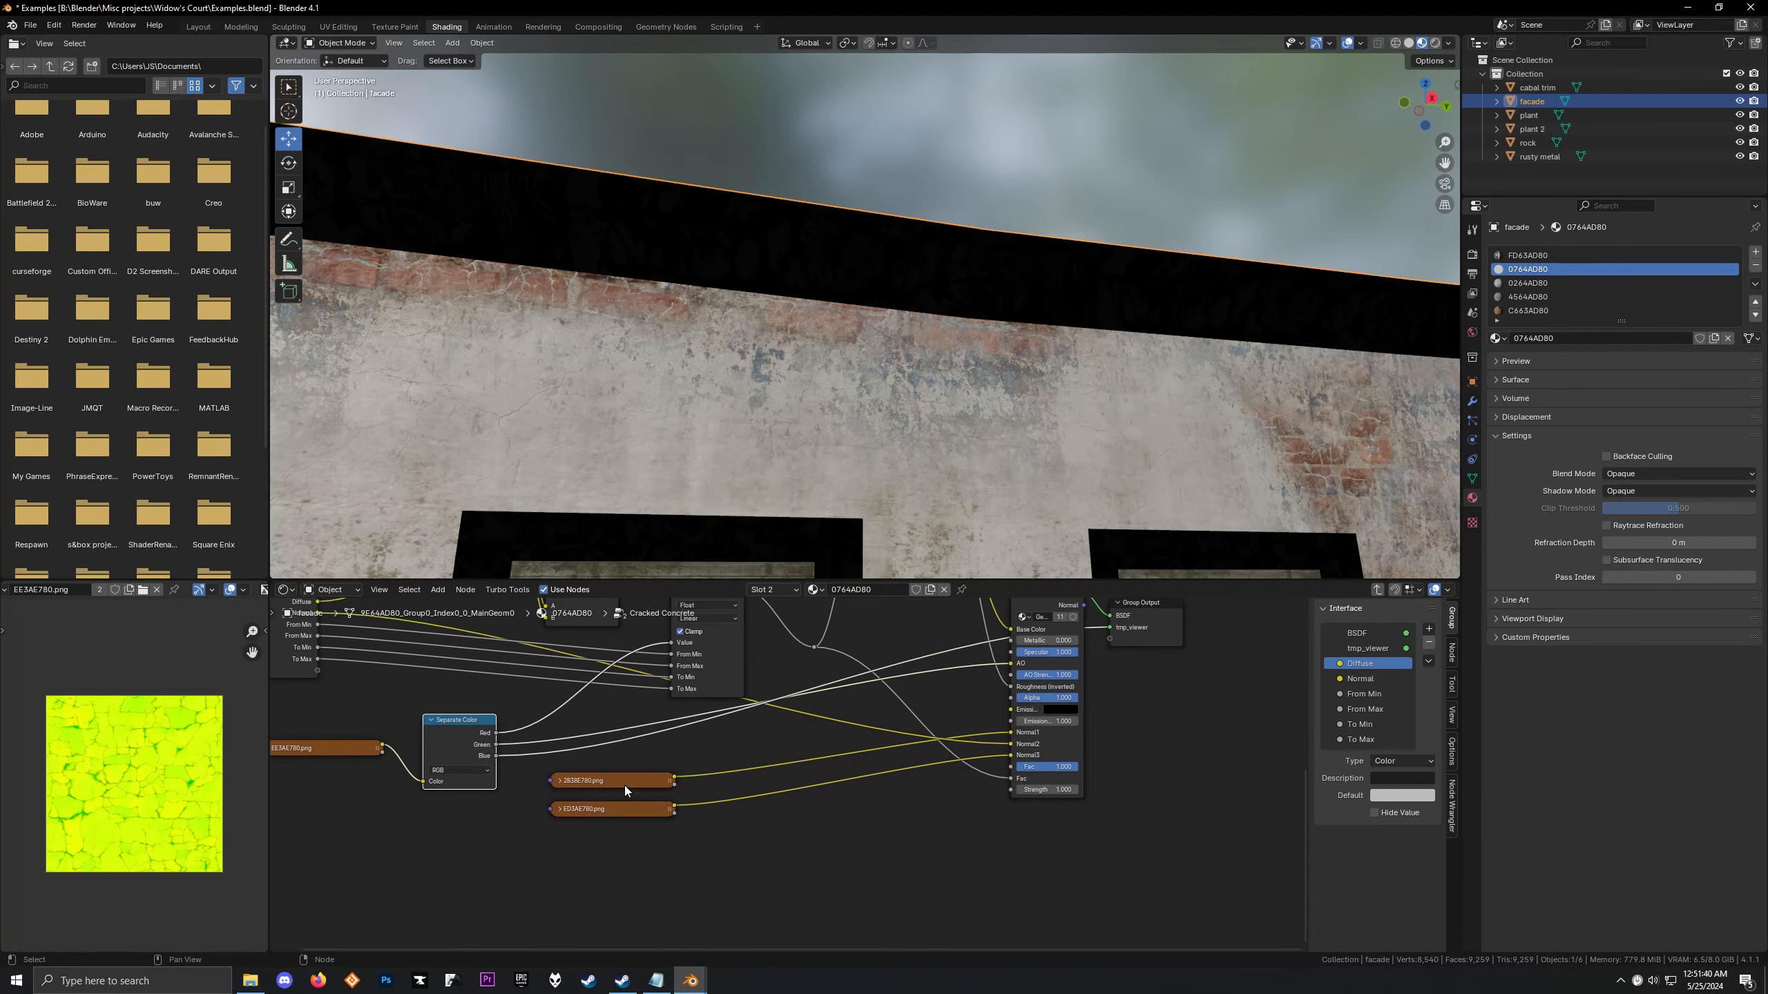
click(625, 784)
click(619, 807)
click(613, 779)
click(619, 807)
click(610, 780)
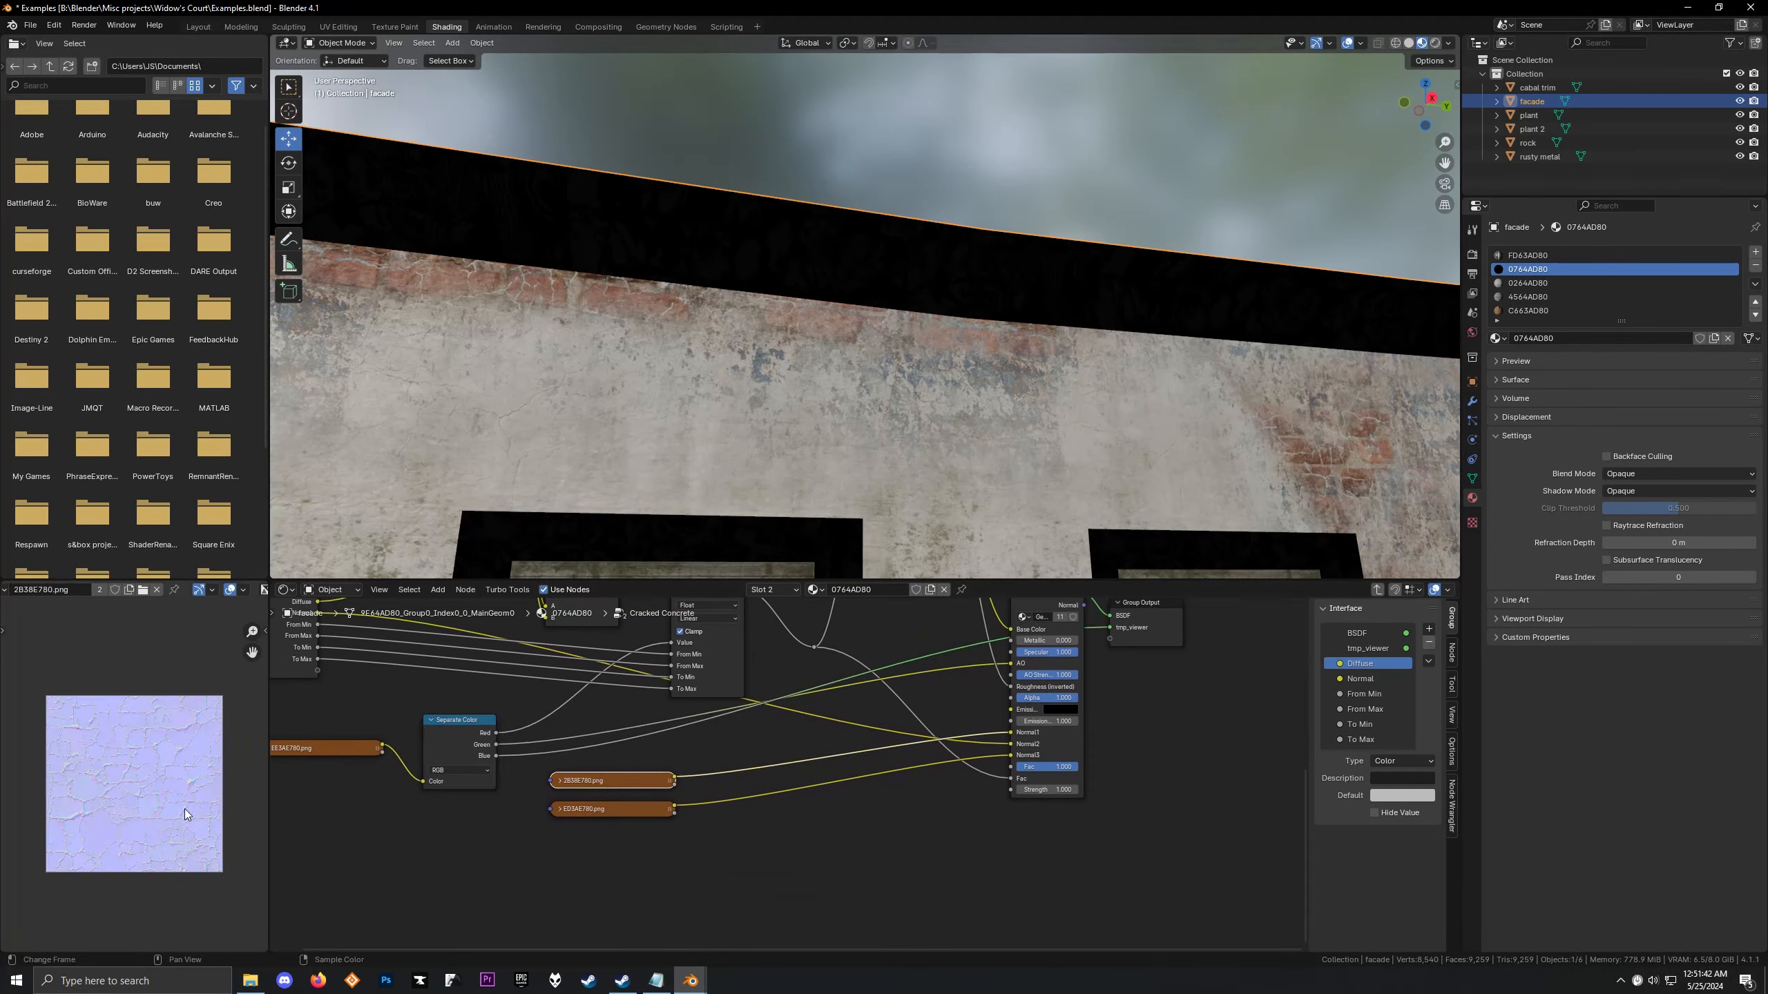
scroll(182, 812, up, 4)
scroll(171, 821, down, 3)
scroll(140, 783, up, 2)
scroll(107, 746, down, 3)
scroll(713, 798, down, 1)
Leave the group to preview its full shader output, then re-enter it and inspect the Map Range node
middle_drag(713, 798, 703, 859)
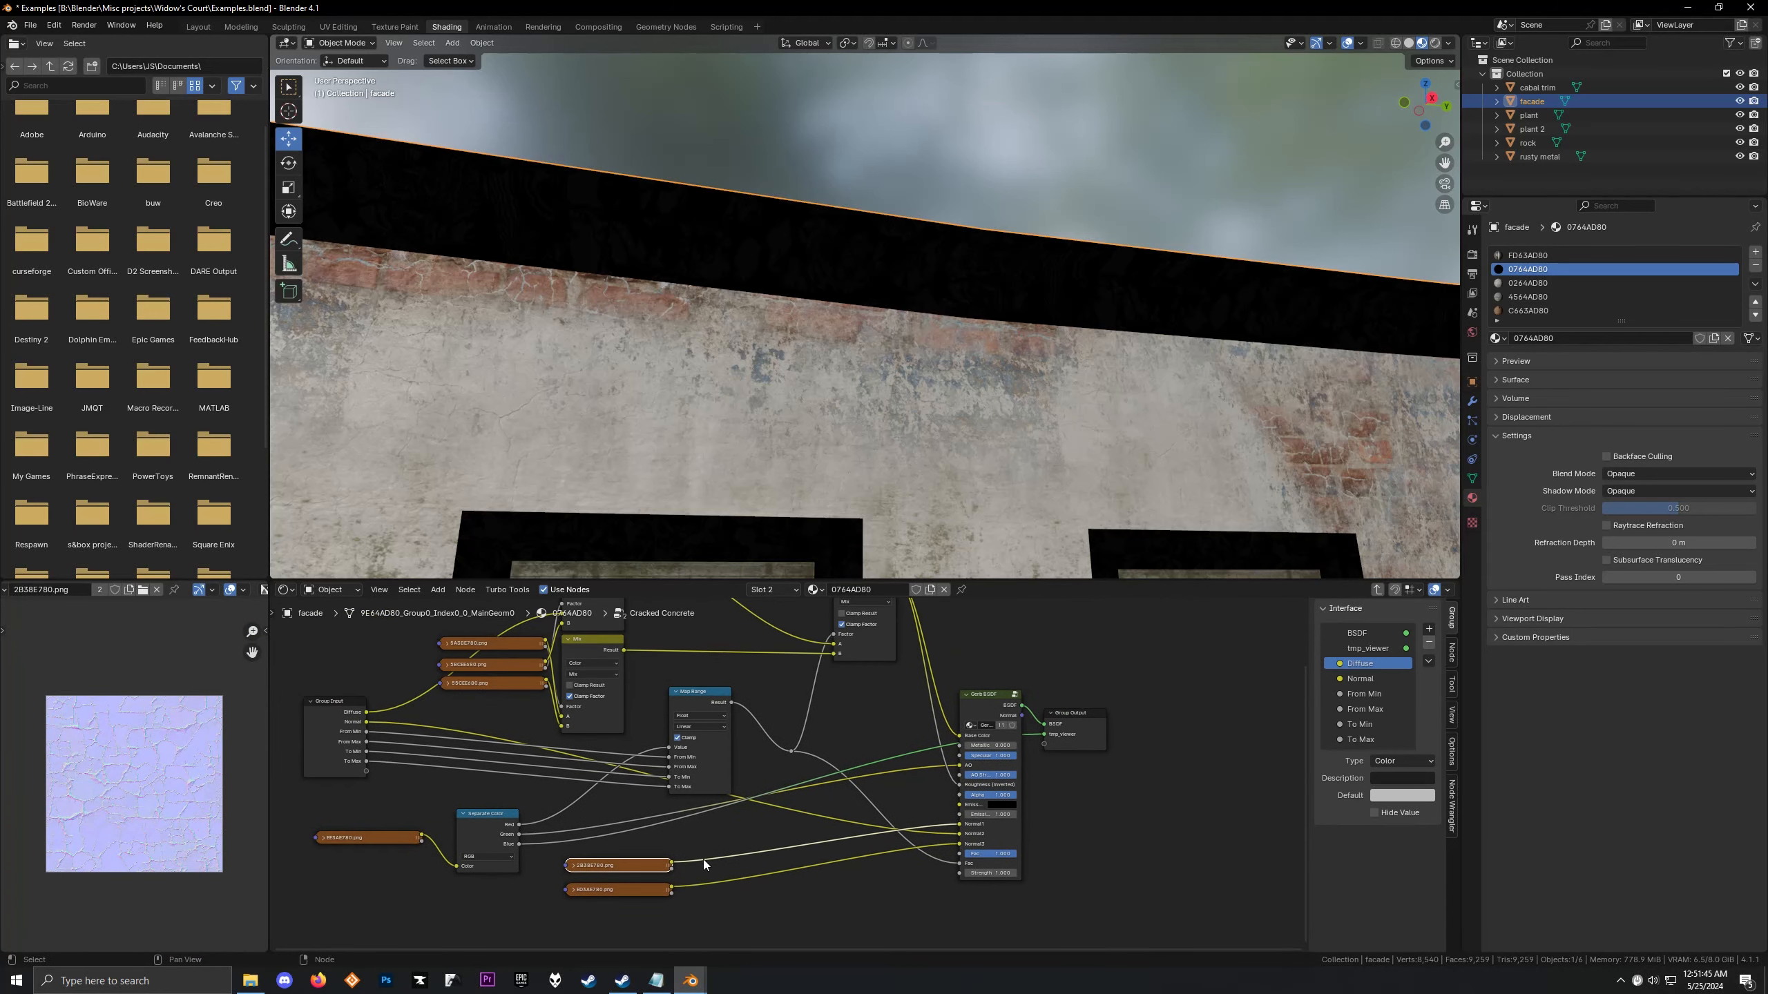
click(492, 817)
key(Tab)
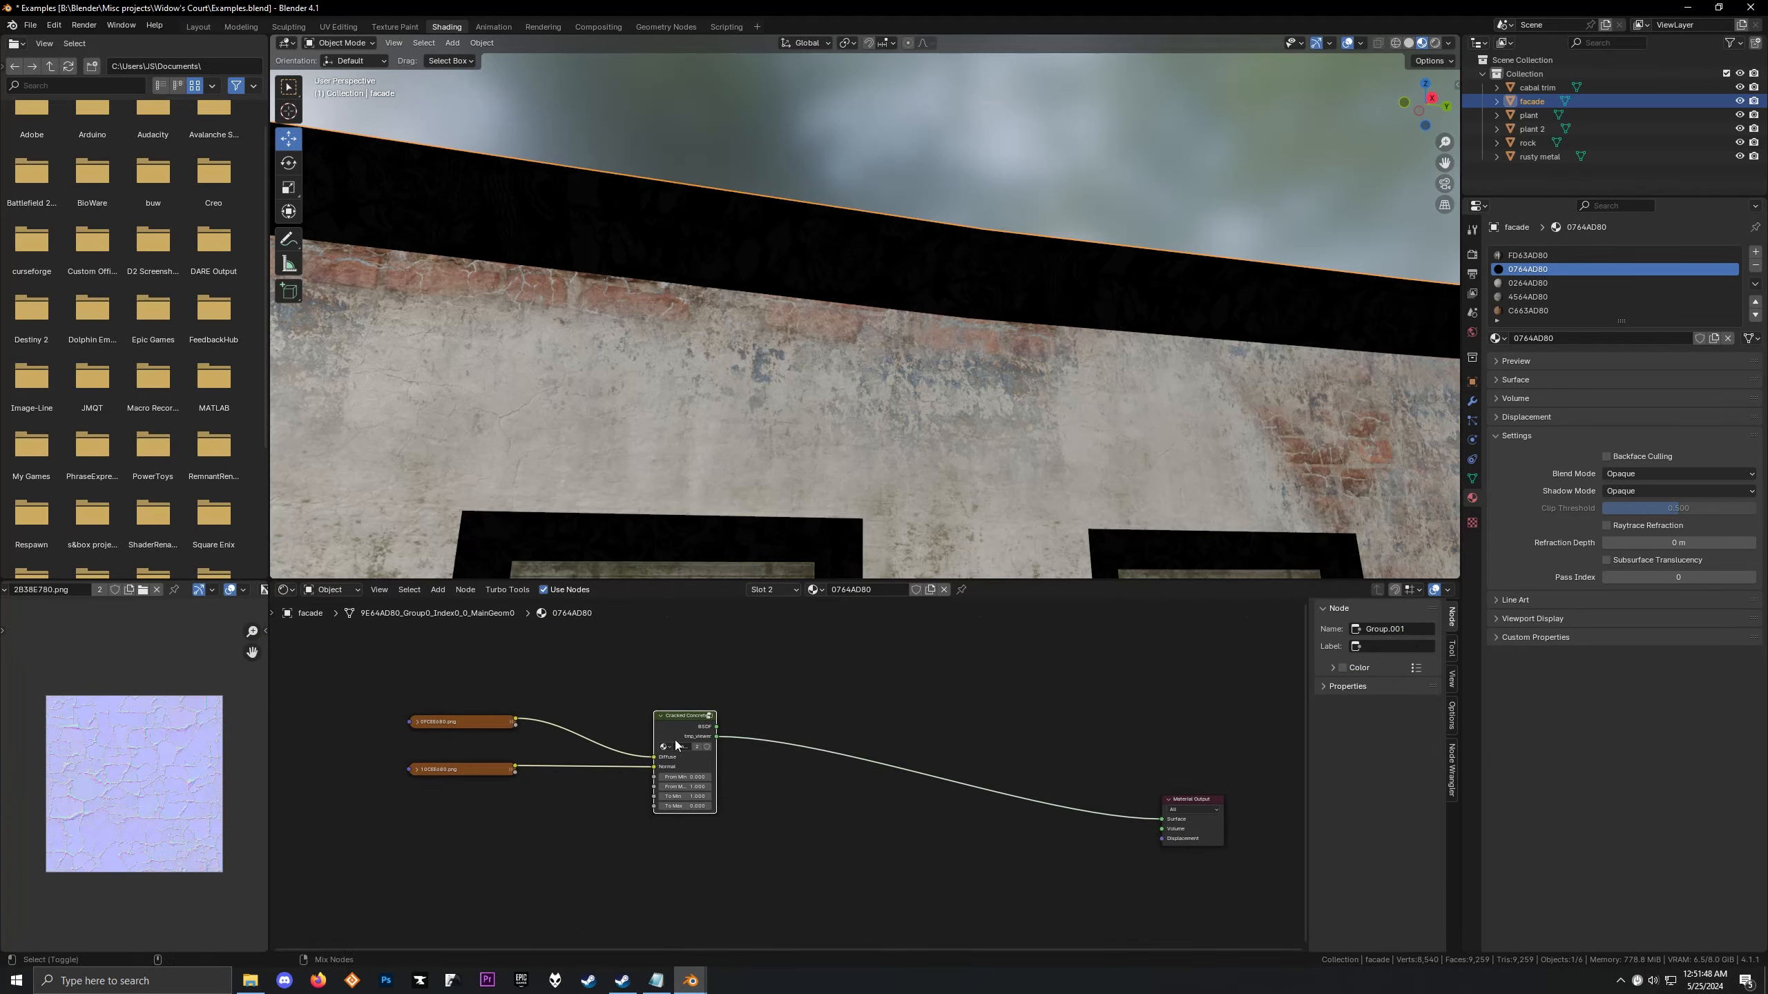
key(Tab)
scroll(821, 794, up, 2)
drag(820, 730, 778, 754)
right_click(777, 754)
scroll(805, 748, up, 8)
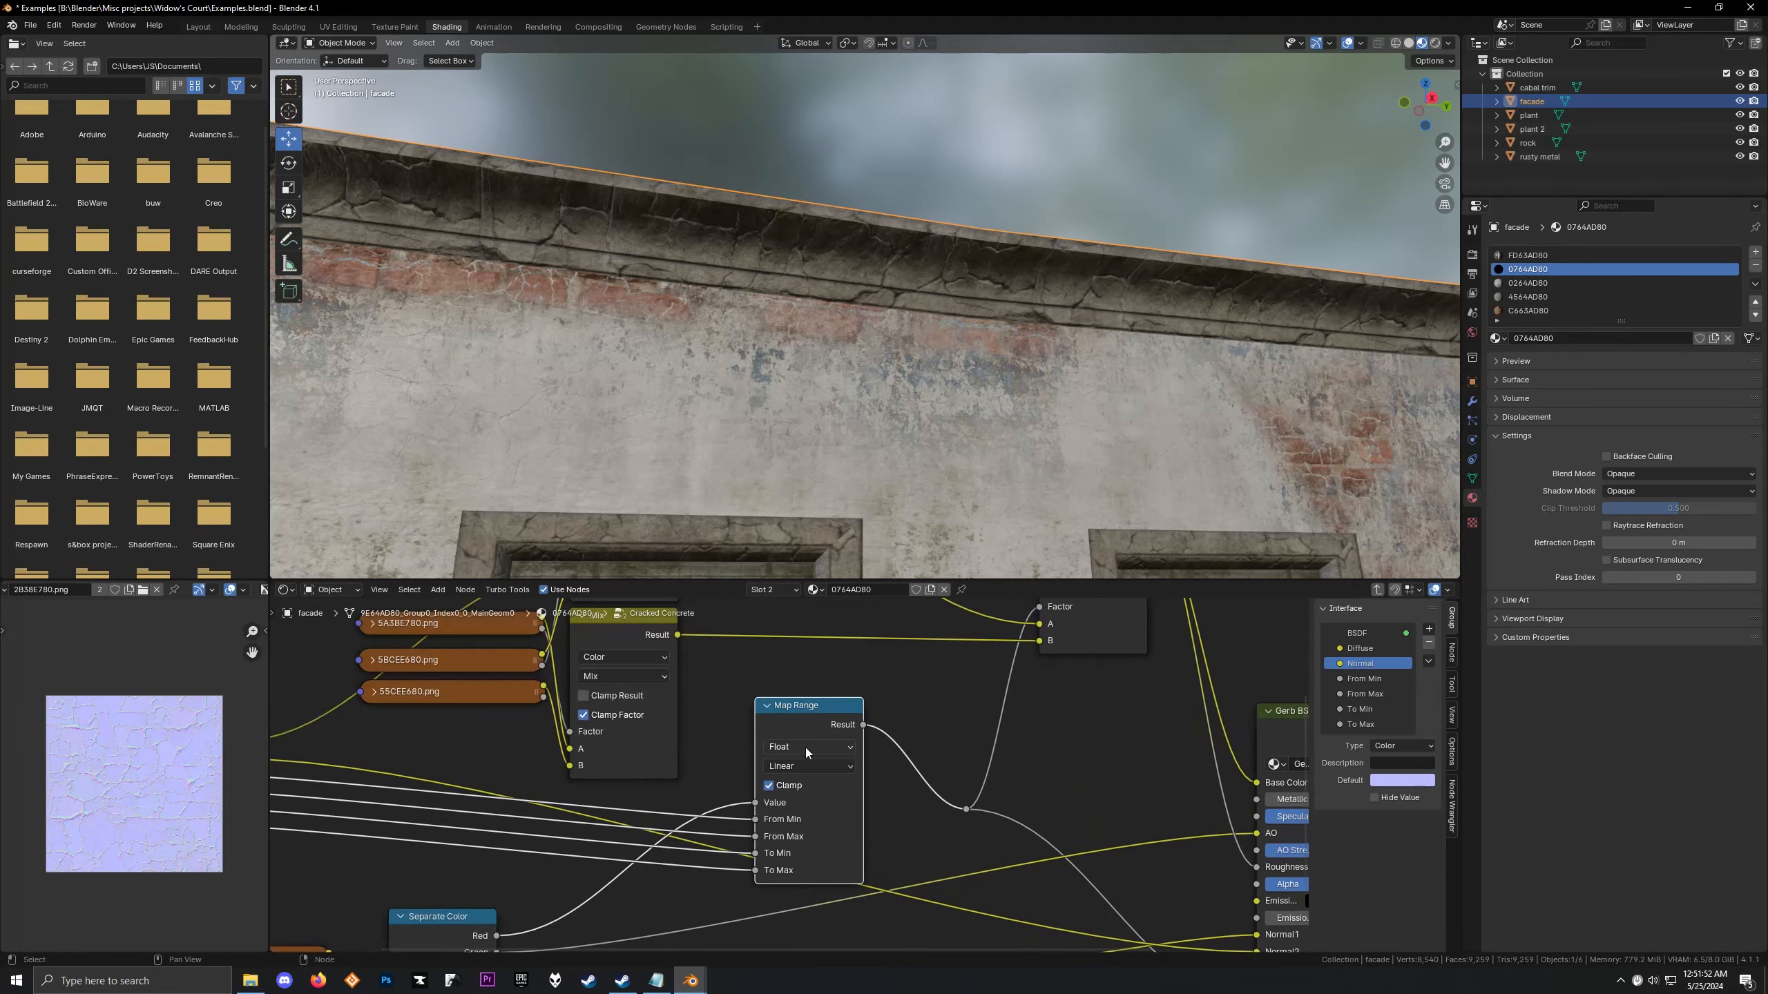
Preview the Separate Color node's red channel on the cornice again
scroll(602, 859, down, 4)
scroll(603, 859, down, 3)
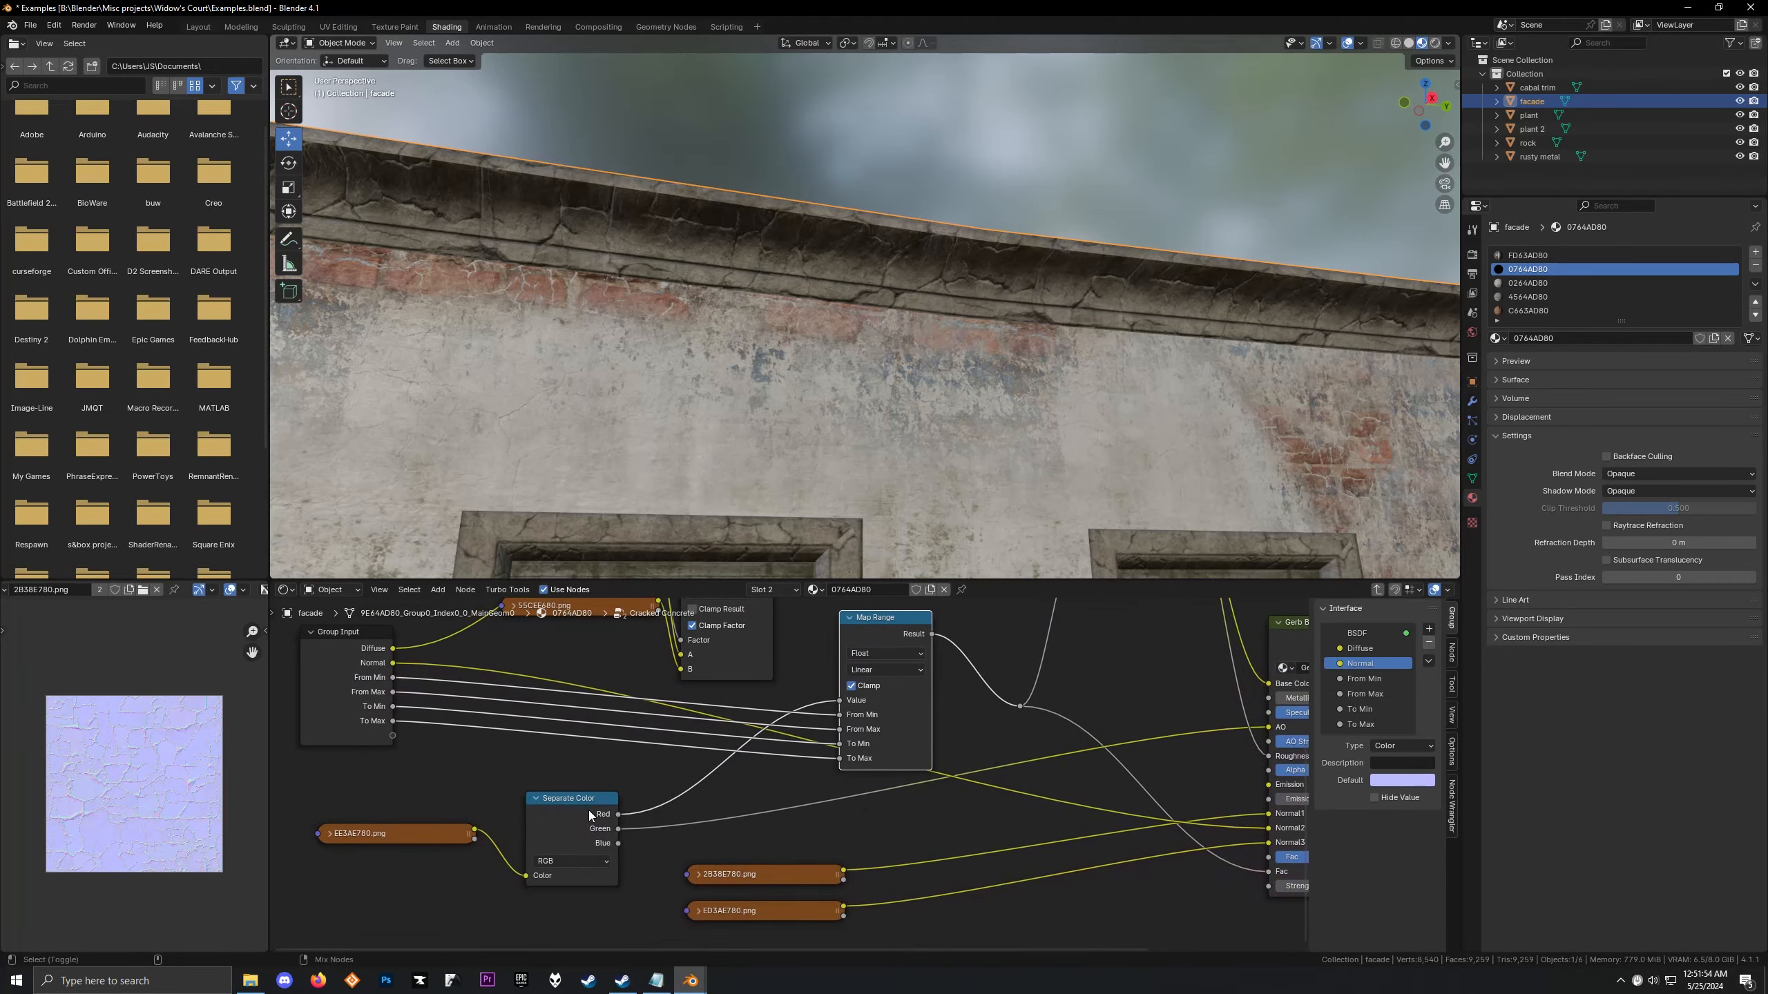
ctrl+shift+click(546, 811)
middle_drag(795, 748, 595, 779)
Try a Color Ramp node below the Gerb BSDF, driven by the Separate Color node's red output
key(shift+a)
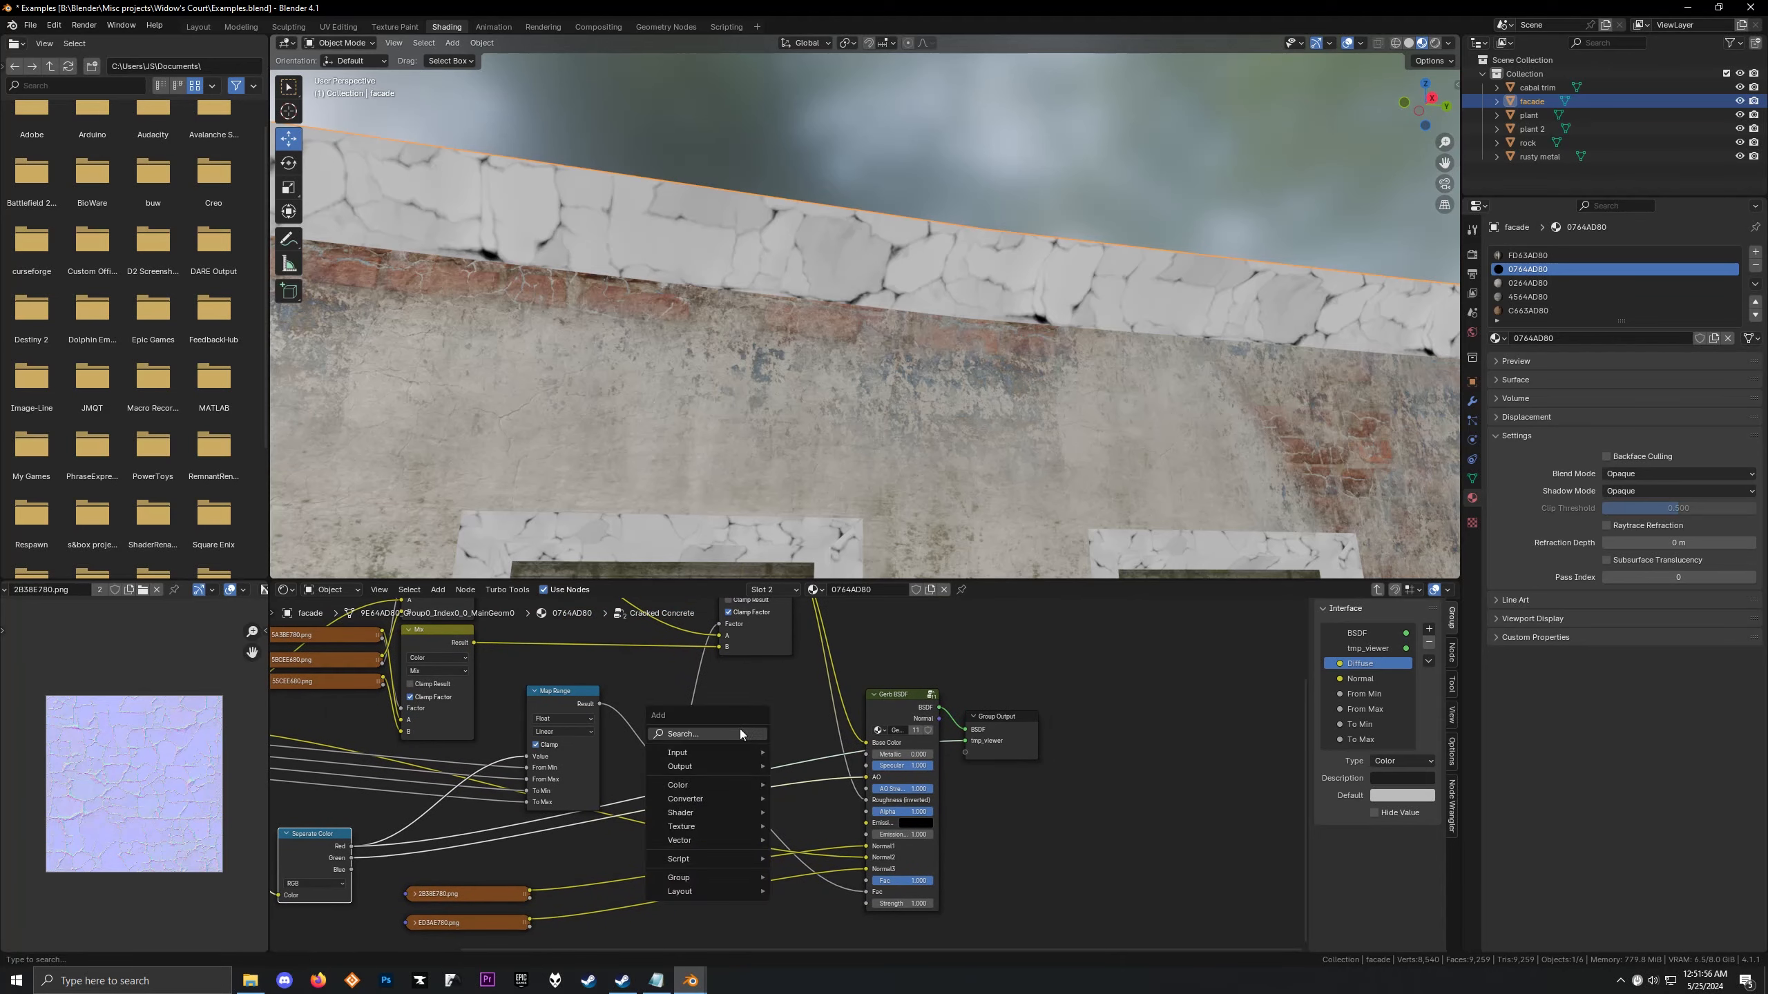
text(c)
click(819, 768)
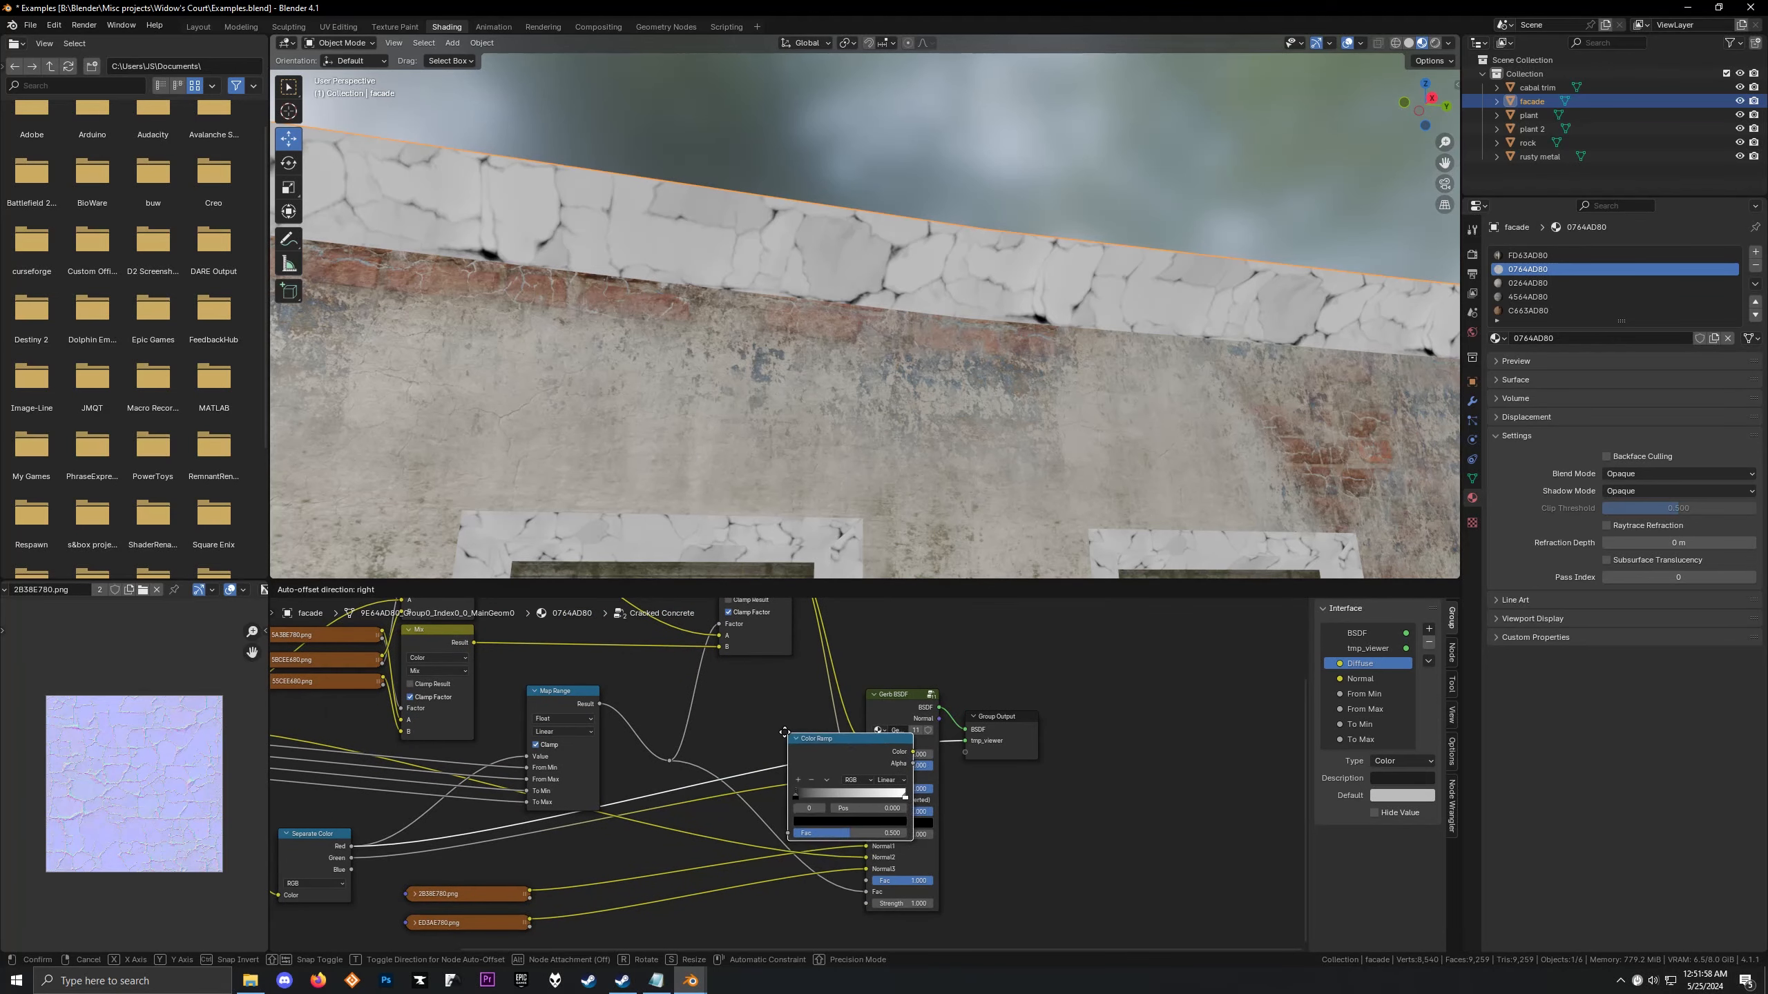
click(789, 740)
drag(851, 736, 728, 859)
middle_drag(727, 859, 747, 703)
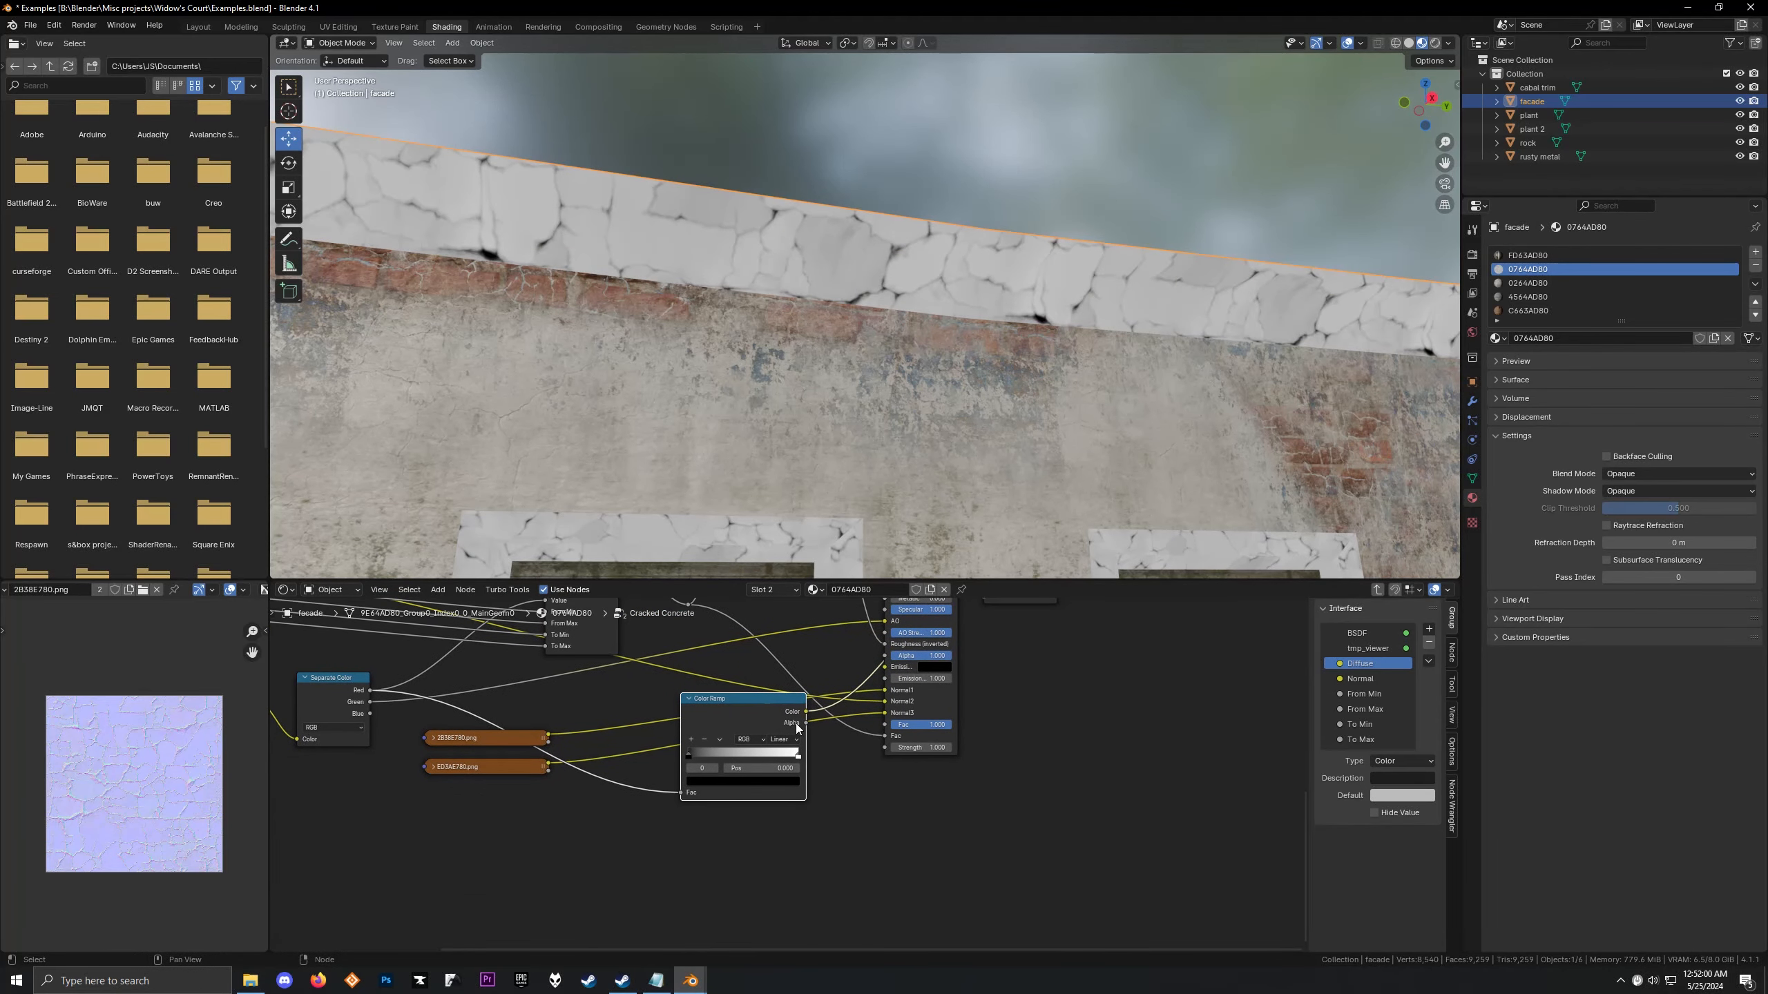
drag(799, 752, 800, 750)
mouse_move(691, 756)
mouse_down()
mouse_move(779, 746)
mouse_move(724, 757)
mouse_move(778, 765)
mouse_move(620, 768)
mouse_move(714, 743)
mouse_move(696, 754)
mouse_move(732, 759)
mouse_move(661, 759)
mouse_up()
scroll(533, 677, down, 1)
middle_drag(534, 677, 843, 808)
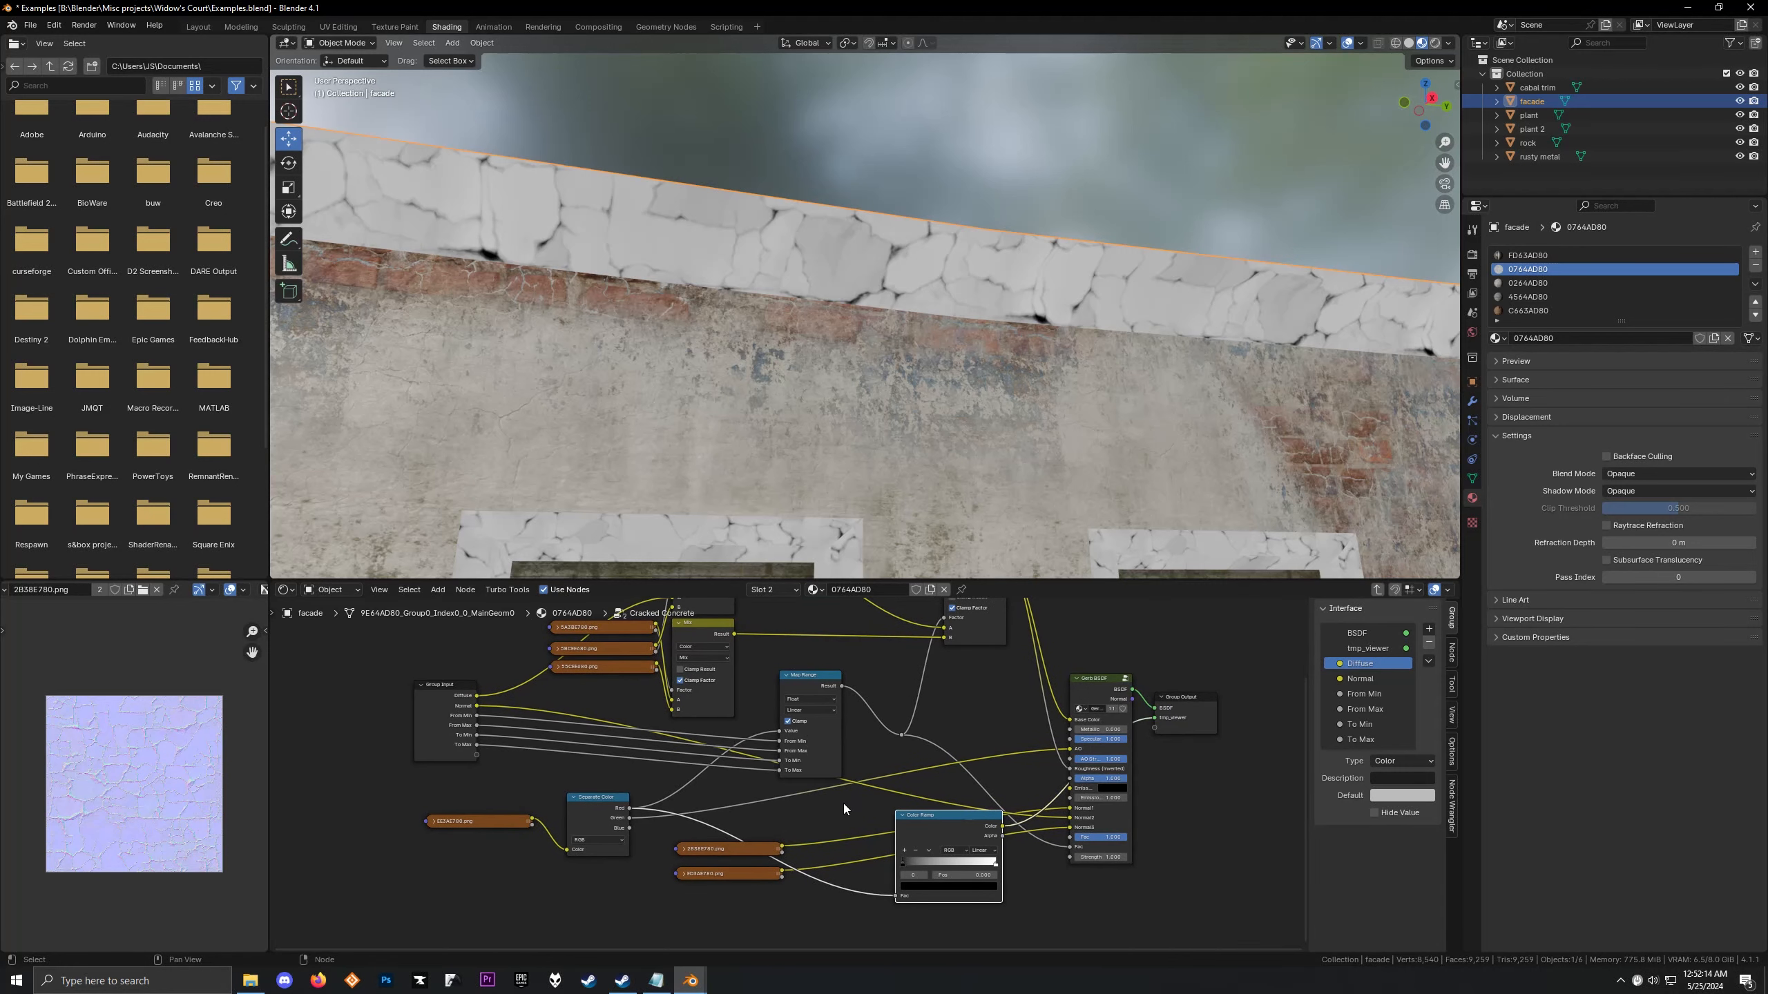
Preview the Cracked Concrete group's full shader output from the material level and return inside the group
key(Tab)
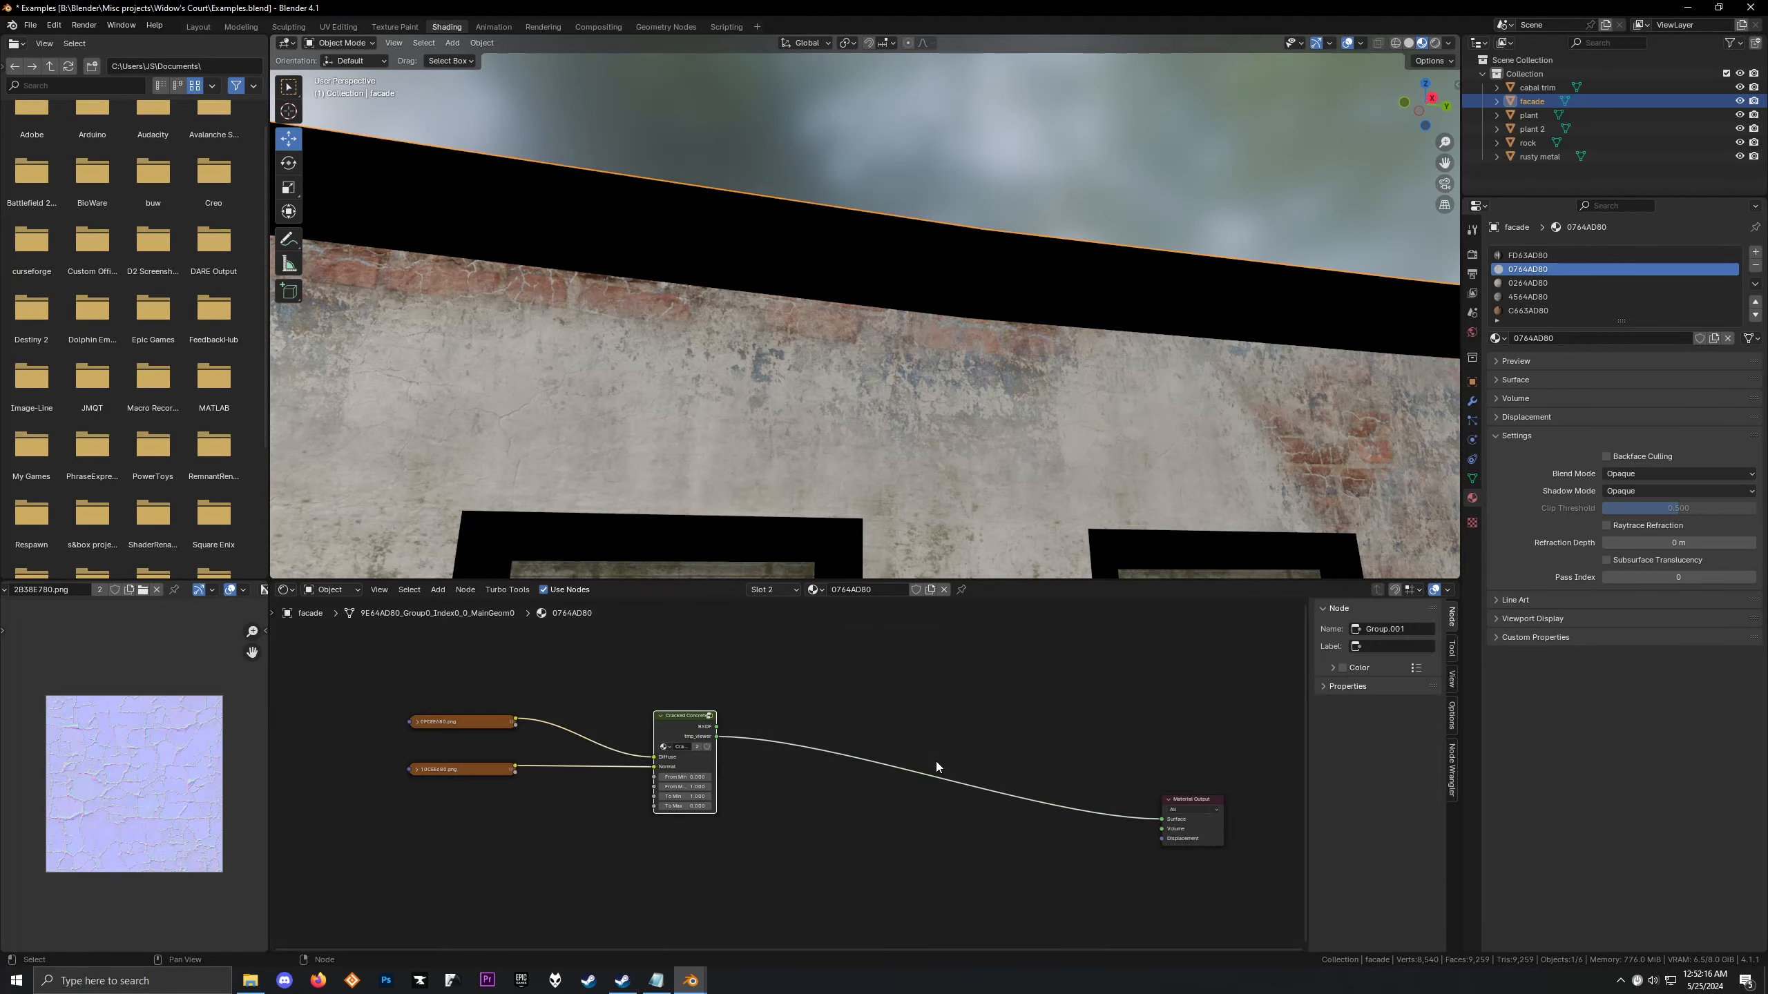
ctrl+shift+click(702, 714)
key(Tab)
scroll(824, 711, up, 4)
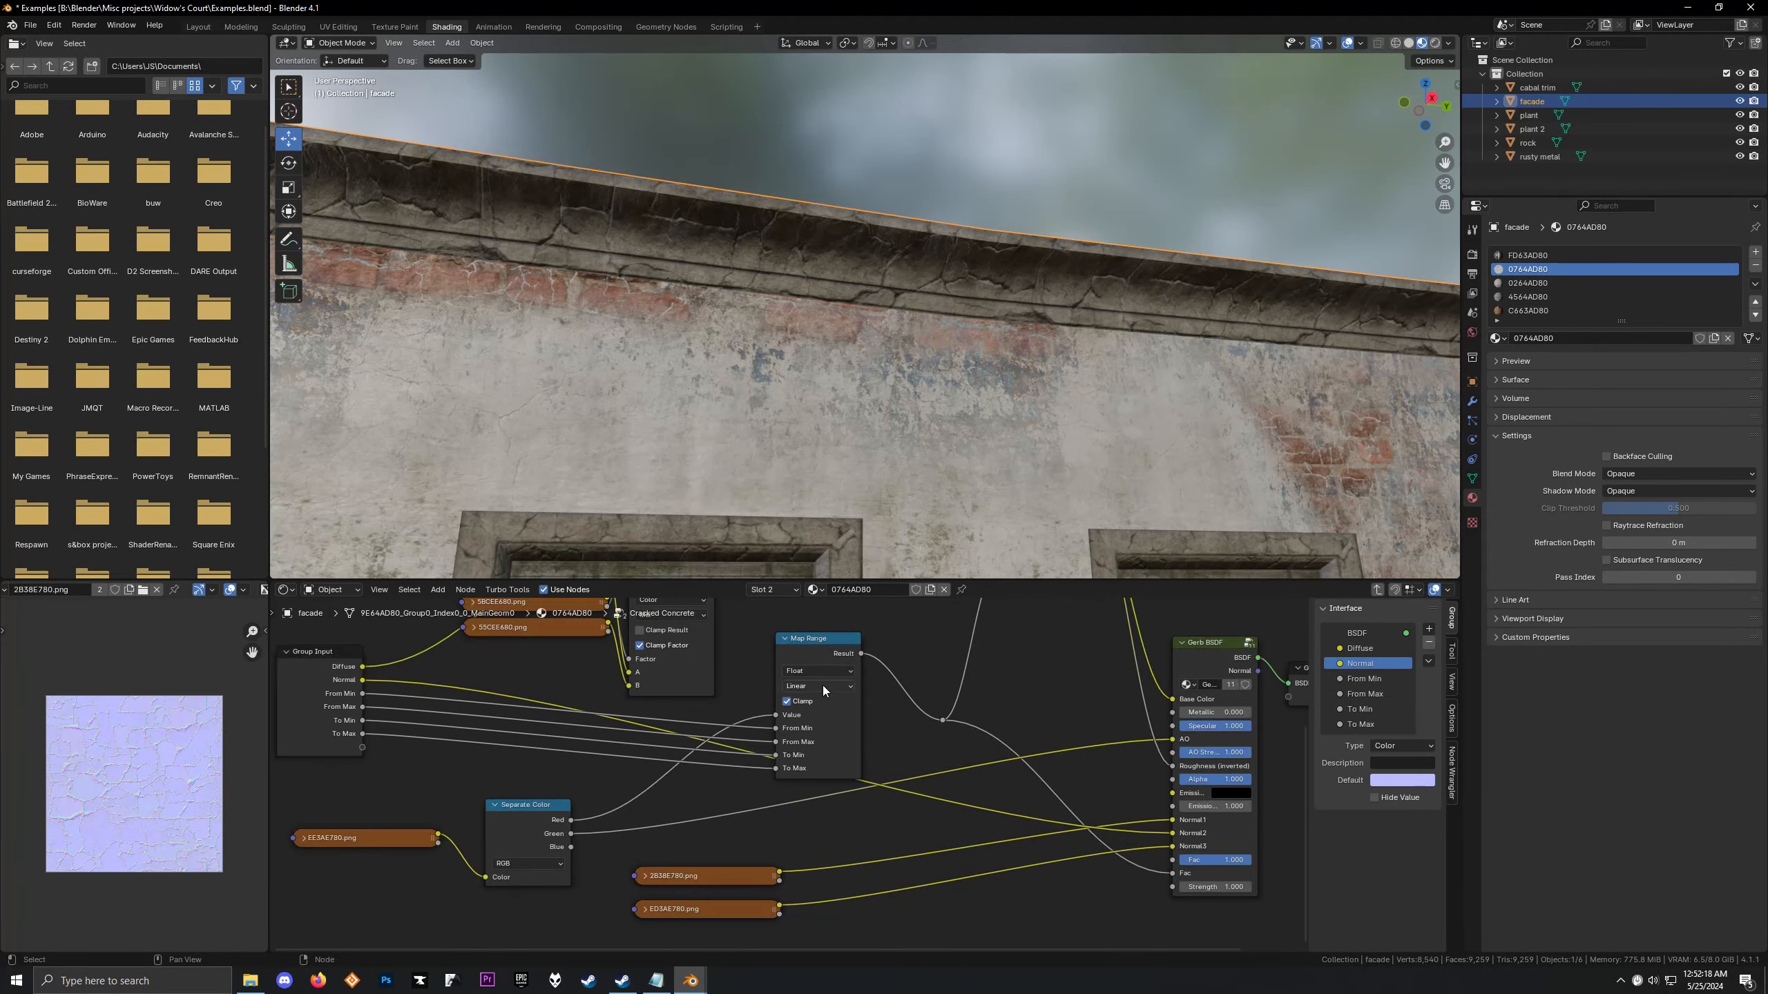
Leave the group and inspect the From Min, From Max, To Min and To Max values on the Cracked Concrete node
key(Tab)
scroll(627, 776, up, 2)
middle_drag(575, 764, 777, 764)
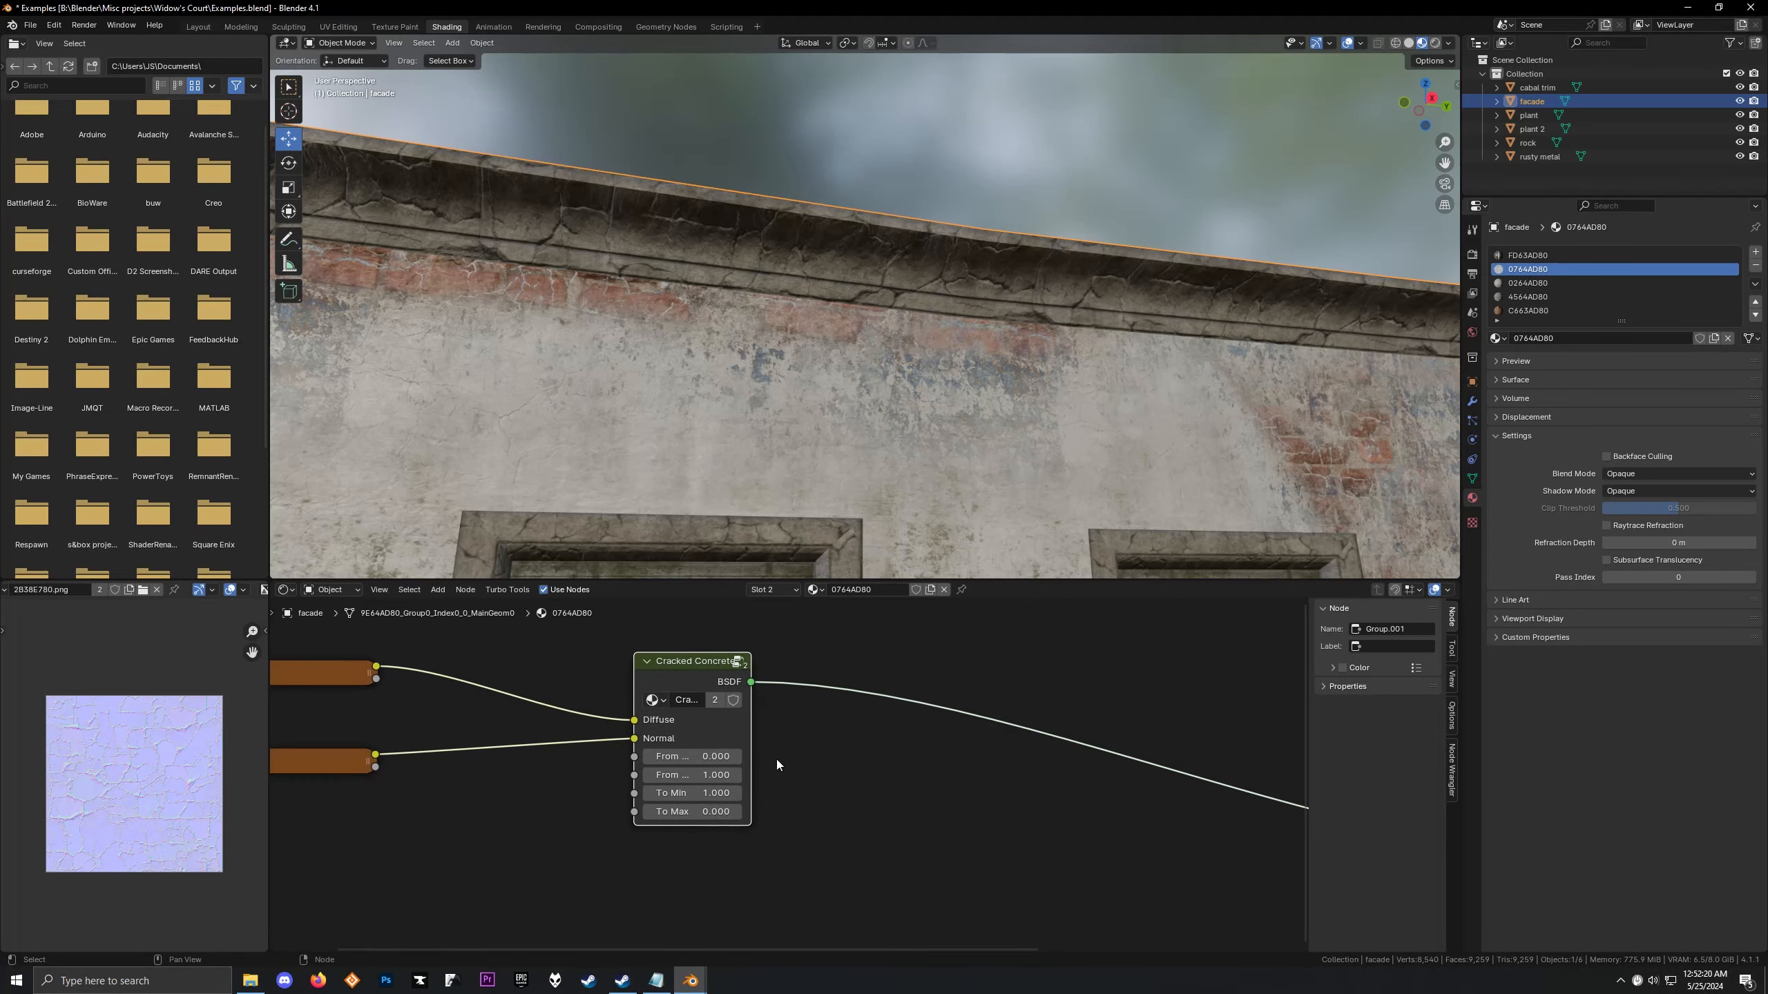
mouse_move(676, 748)
mouse_down()
mouse_move(761, 775)
mouse_move(688, 775)
mouse_move(764, 795)
mouse_move(689, 794)
mouse_move(723, 793)
mouse_move(724, 811)
mouse_move(687, 811)
mouse_up()
right_click(688, 749)
Re-enter the Cracked Concrete group and preview the final Mix node driven by the Map Range result
key(Tab)
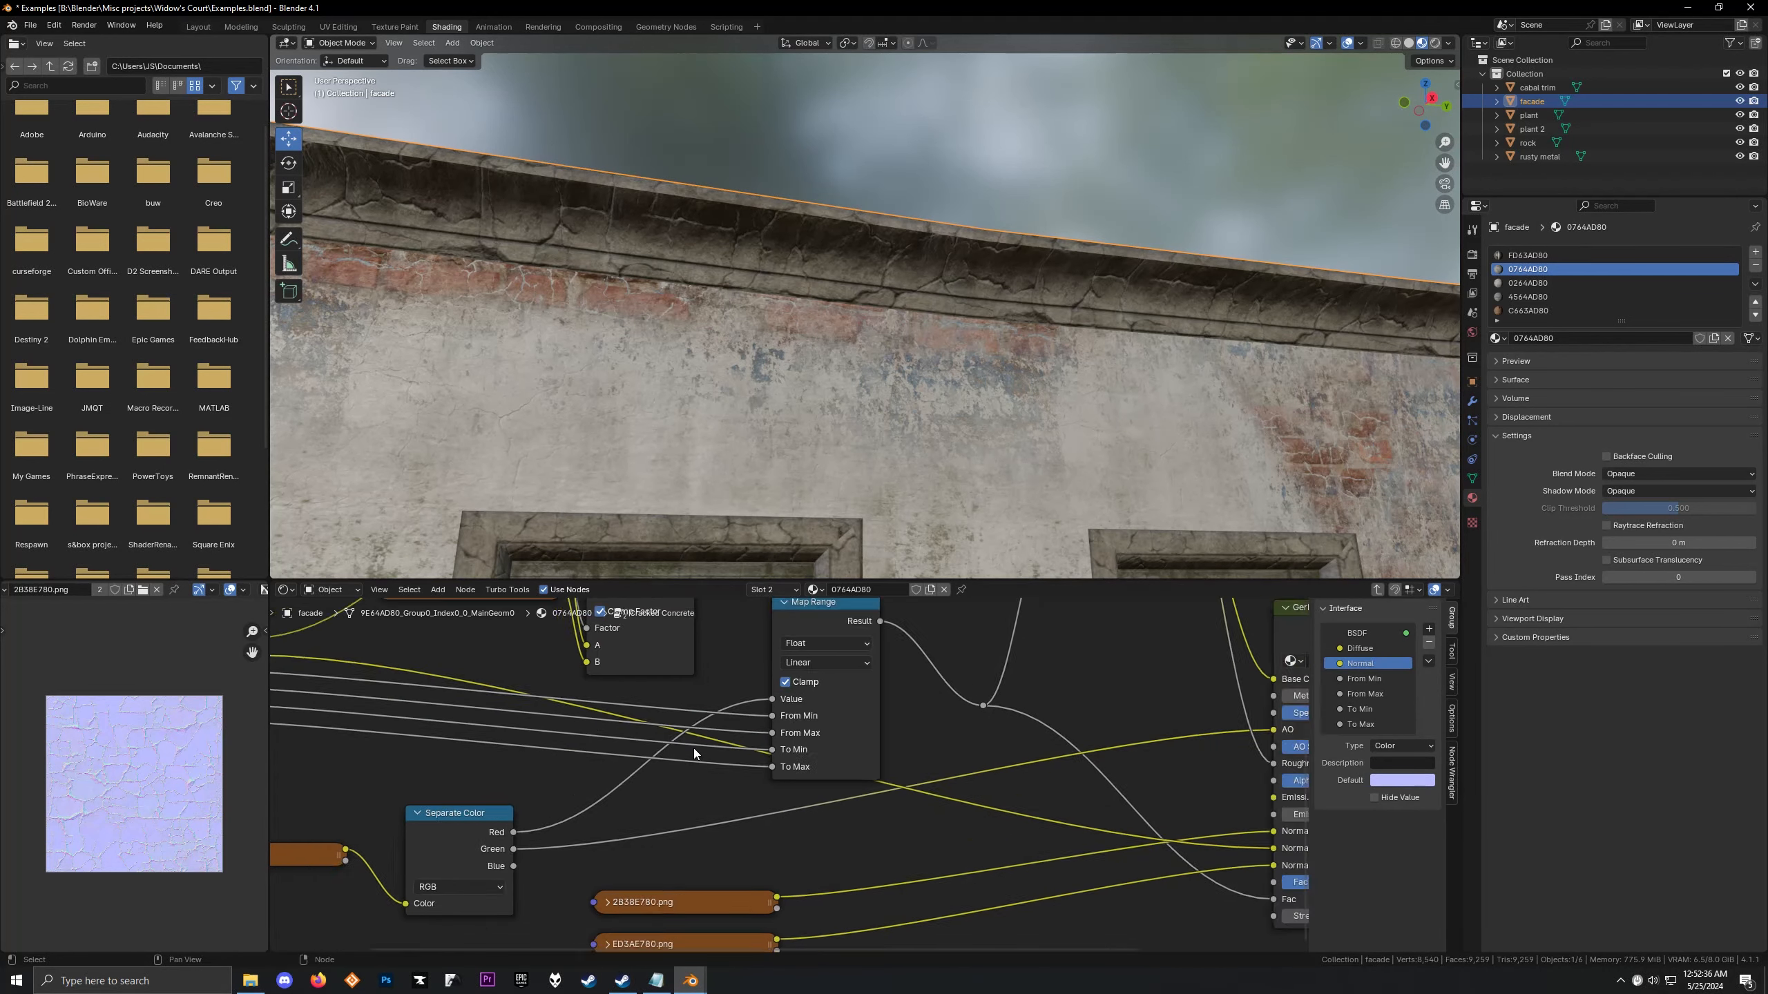
scroll(695, 749, down, 5)
middle_drag(738, 651, 644, 757)
scroll(644, 757, up, 4)
middle_drag(696, 700, 635, 781)
scroll(636, 780, down, 3)
middle_drag(794, 825, 856, 724)
ctrl+shift+click(893, 617)
scroll(809, 825, up, 2)
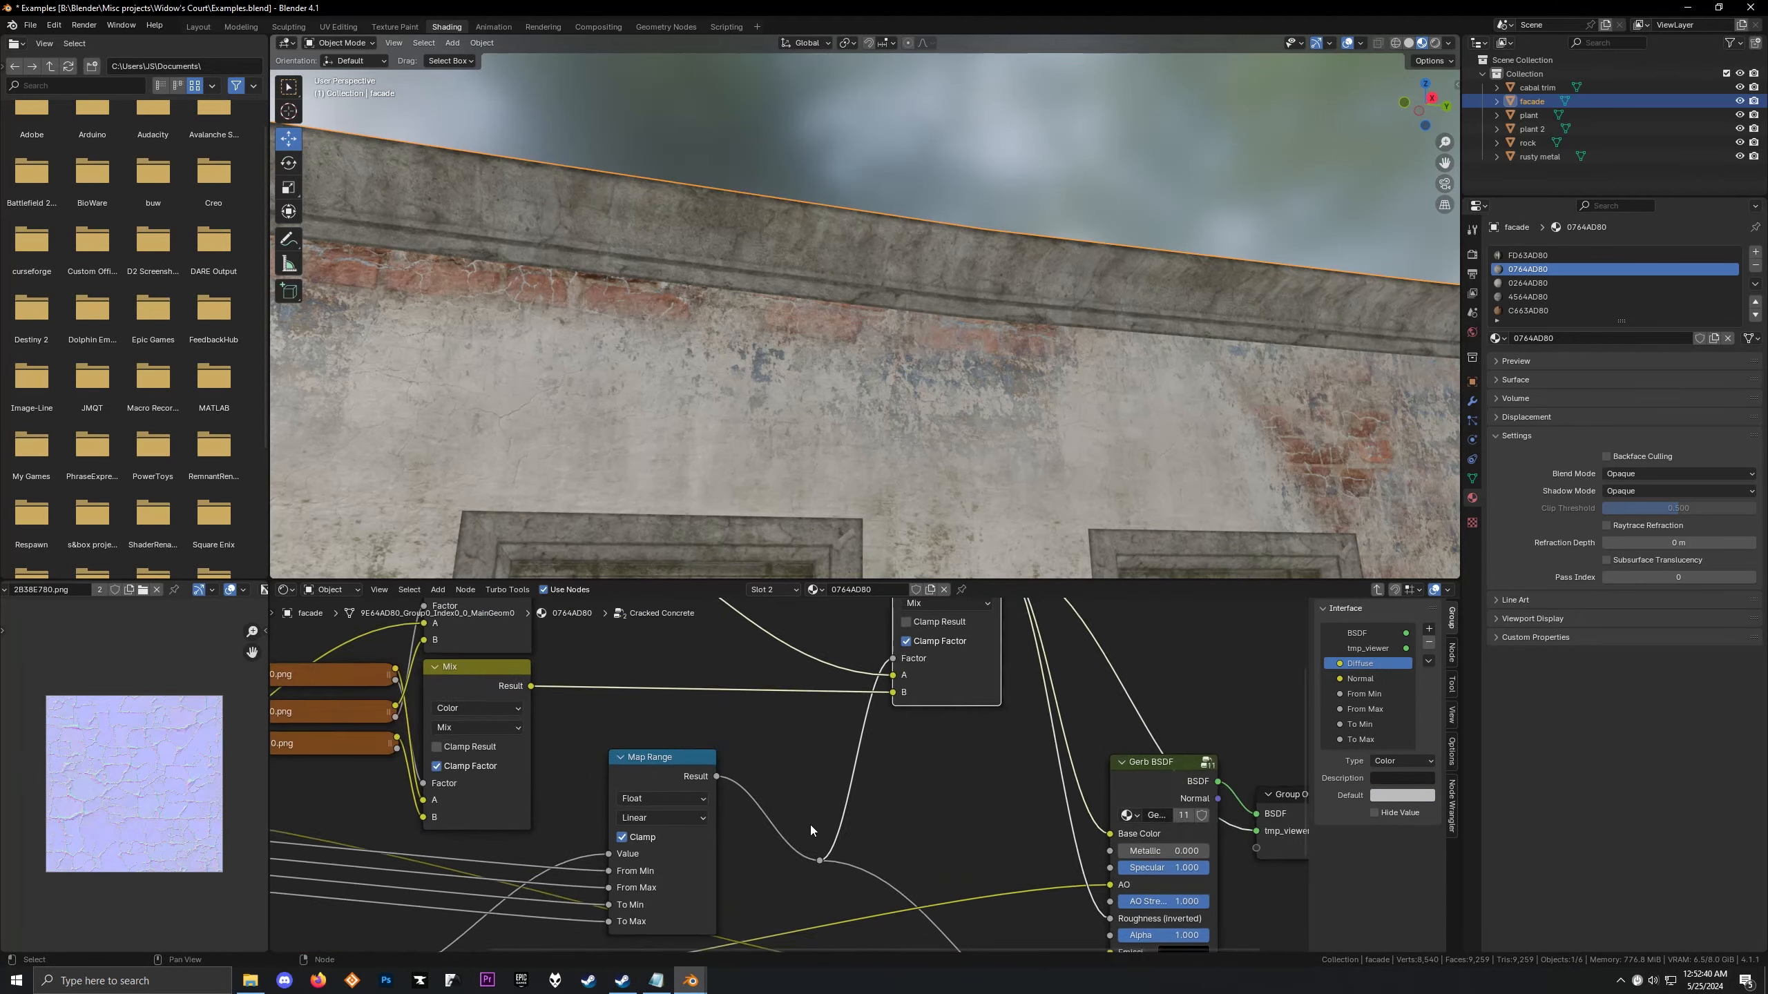
Preview the Map Range result as a mask on the cornice, then locate the Map Range node feeding it
scroll(810, 825, up, 1)
ctrl+shift+click(821, 869)
middle_drag(759, 502, 716, 391)
scroll(802, 820, down, 2)
middle_drag(803, 820, 958, 663)
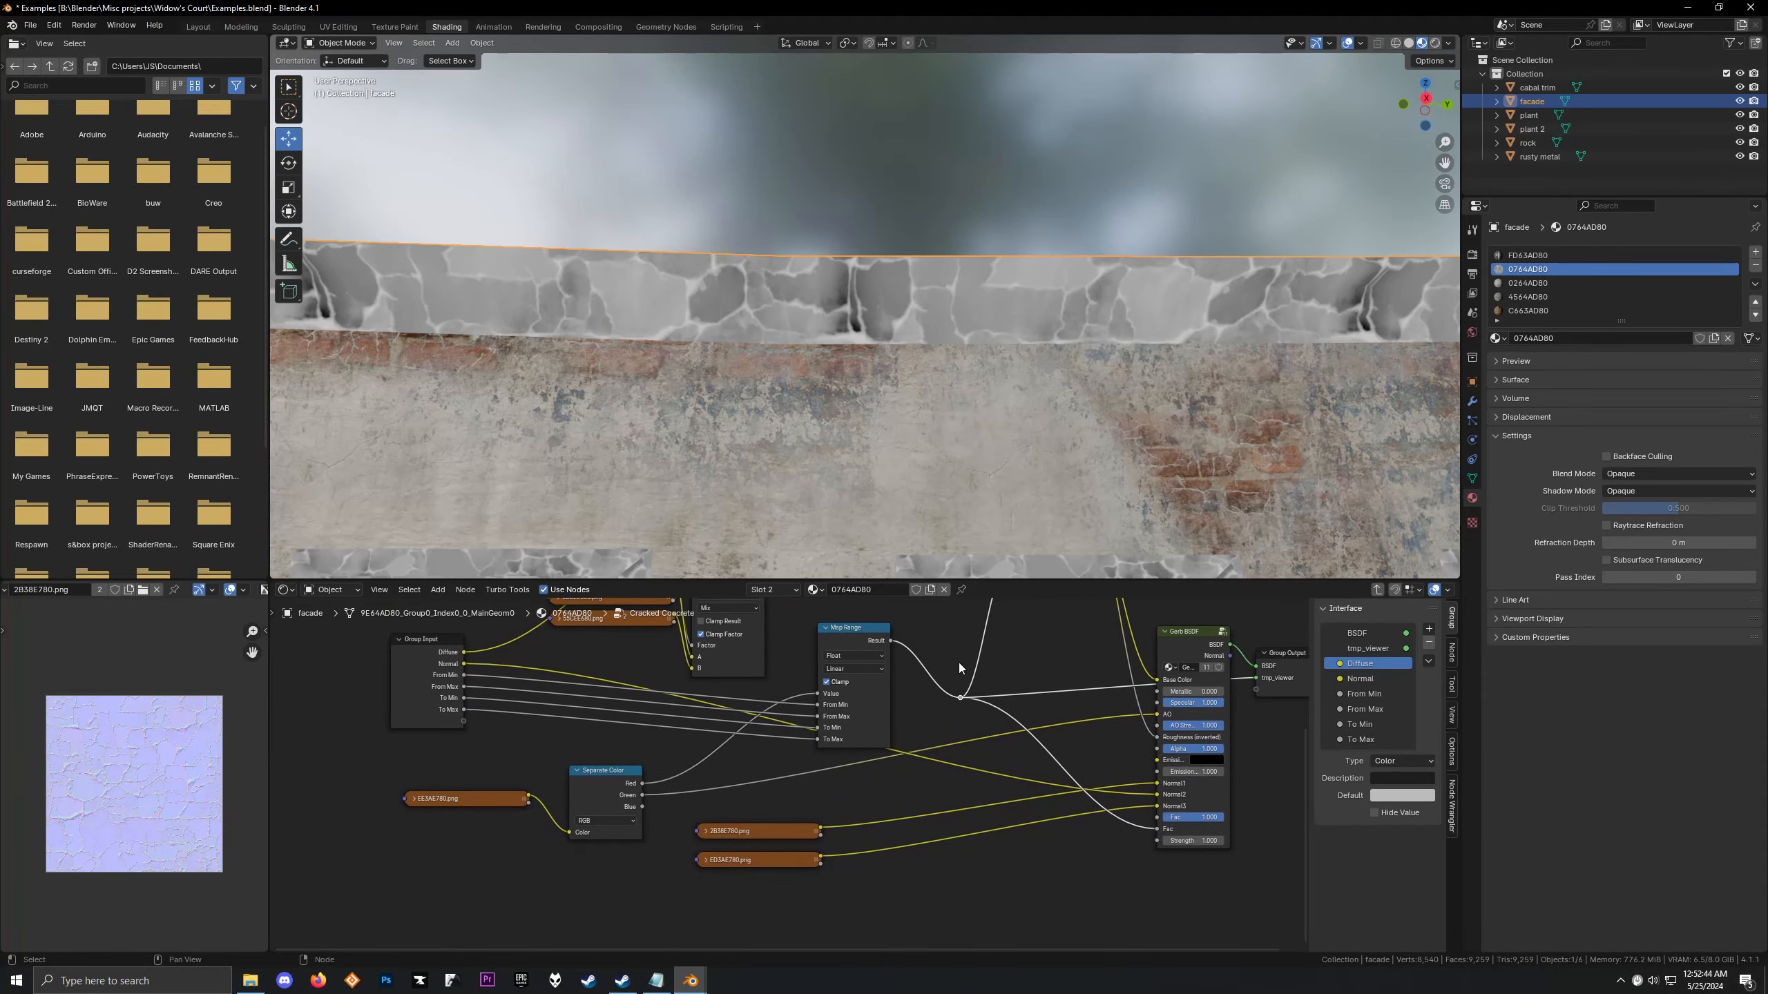
drag(855, 631, 855, 630)
middle_drag(975, 623, 808, 780)
scroll(807, 780, up, 2)
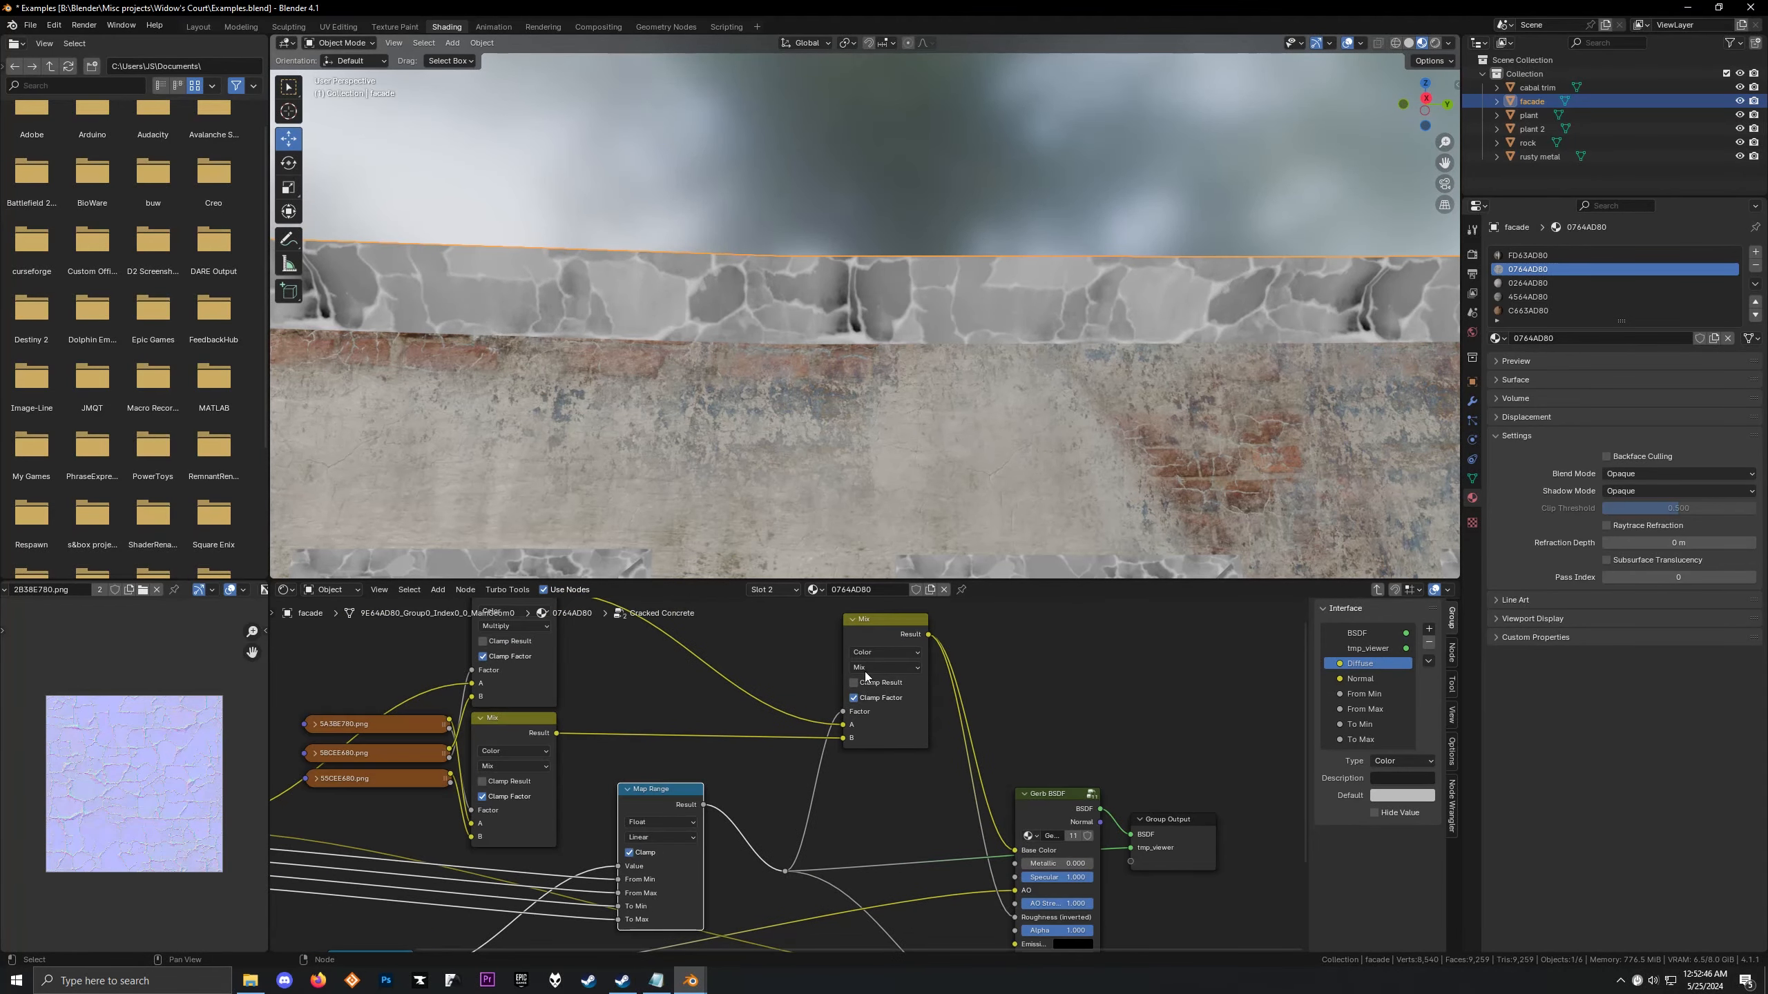
Compare the Multiply, lower Mix and final Mix results of the Cracked Concrete group on the cornice
ctrl+shift+click(877, 634)
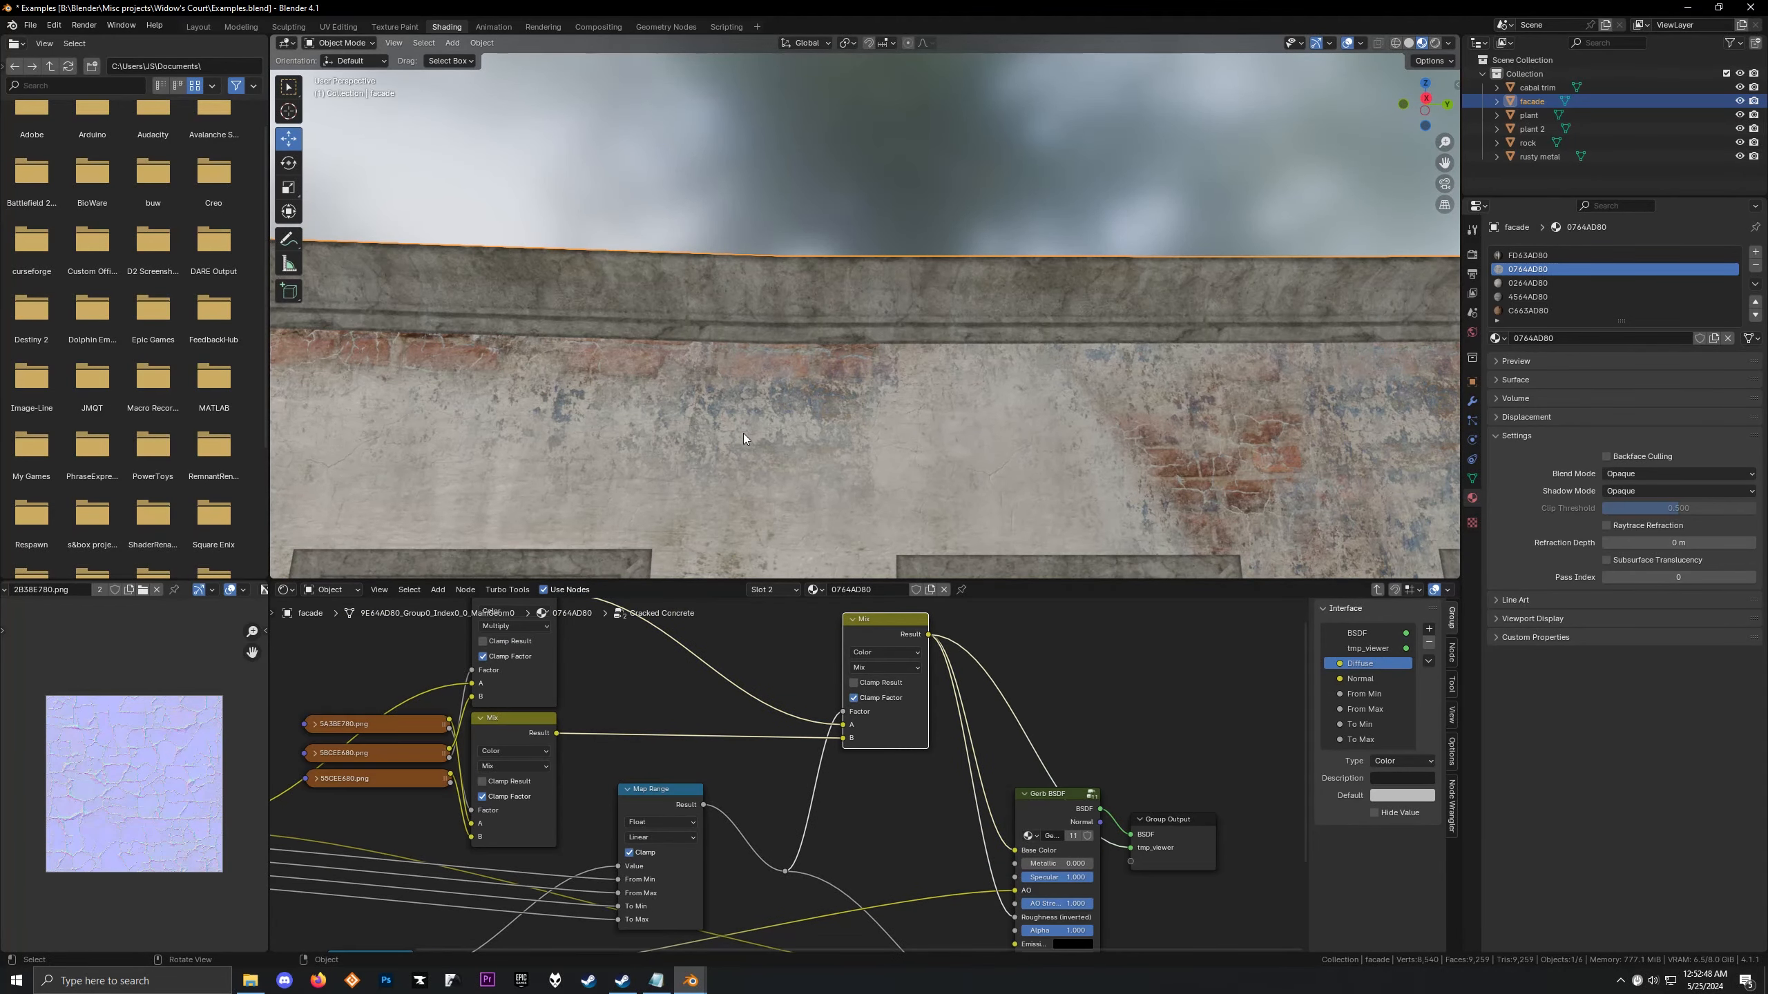
middle_drag(743, 434, 787, 430)
scroll(570, 678, up, 1)
middle_drag(571, 678, 715, 718)
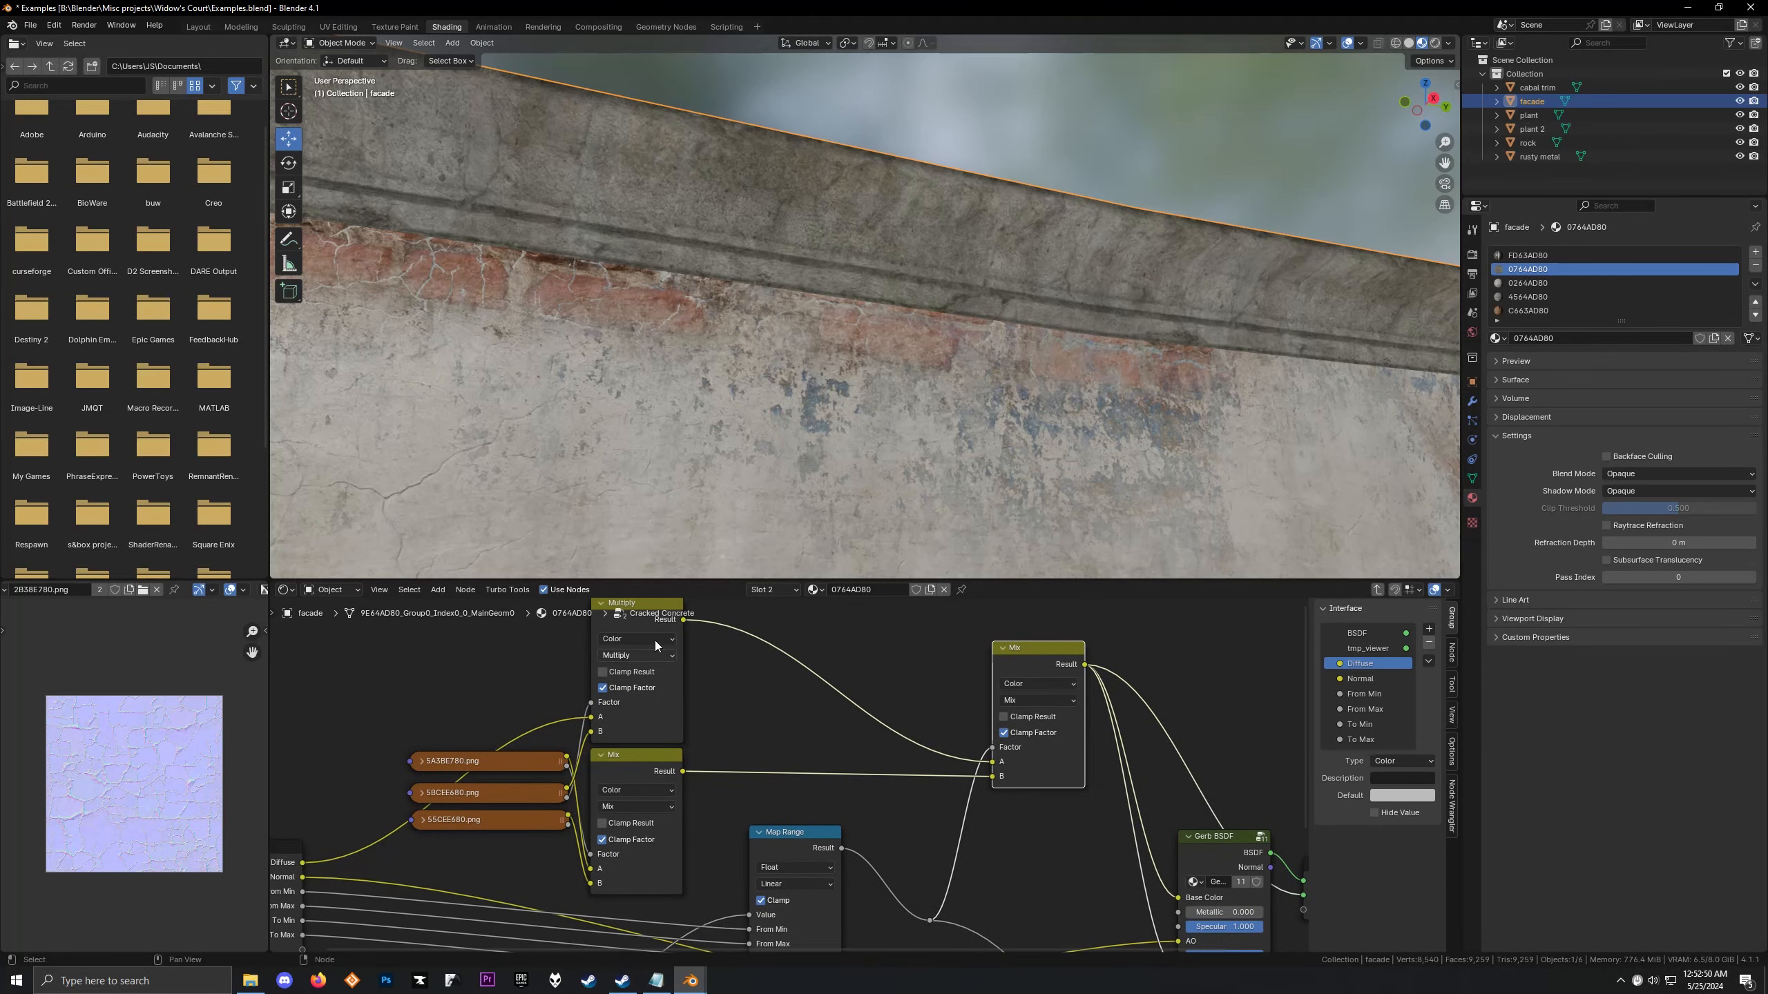
ctrl+shift+click(641, 613)
ctrl+shift+click(640, 754)
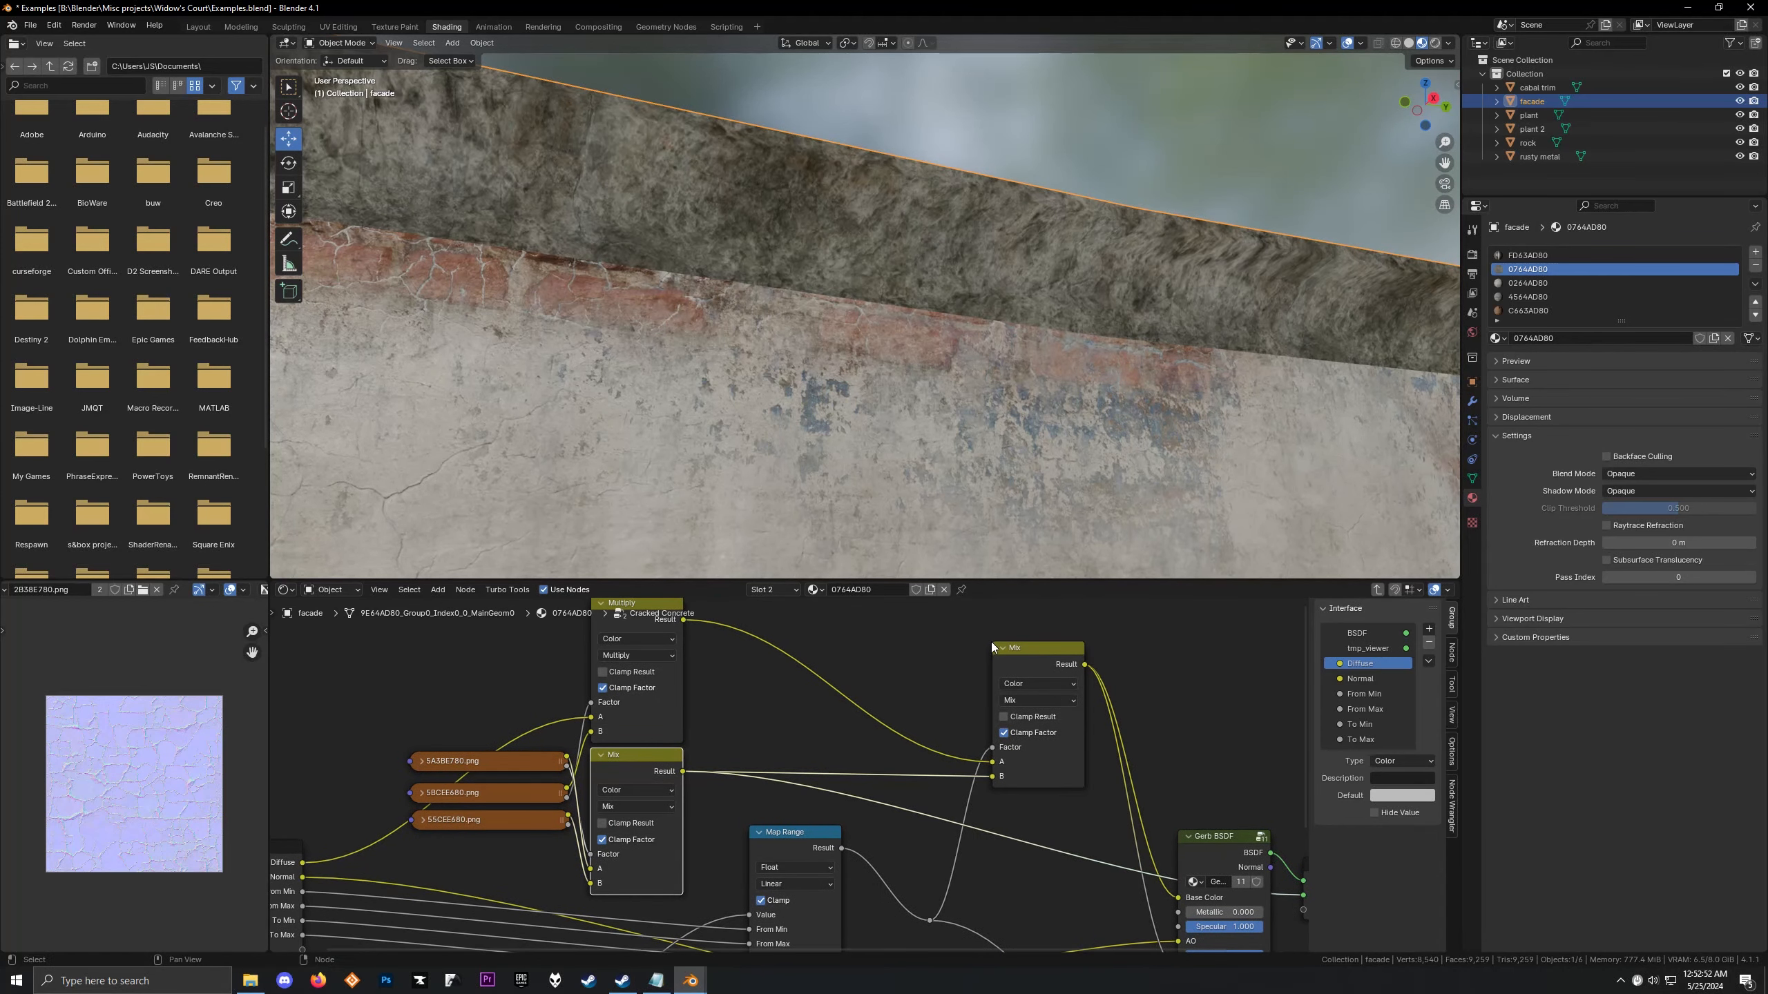
ctrl+shift+click(1014, 658)
Inspect the contents of the Gerb BSDF group, then return through Cracked Concrete to the material level
middle_drag(1010, 732, 586, 650)
scroll(798, 774, down, 2)
middle_drag(690, 748, 760, 770)
scroll(669, 708, down, 1)
scroll(710, 622, down, 1)
click(853, 764)
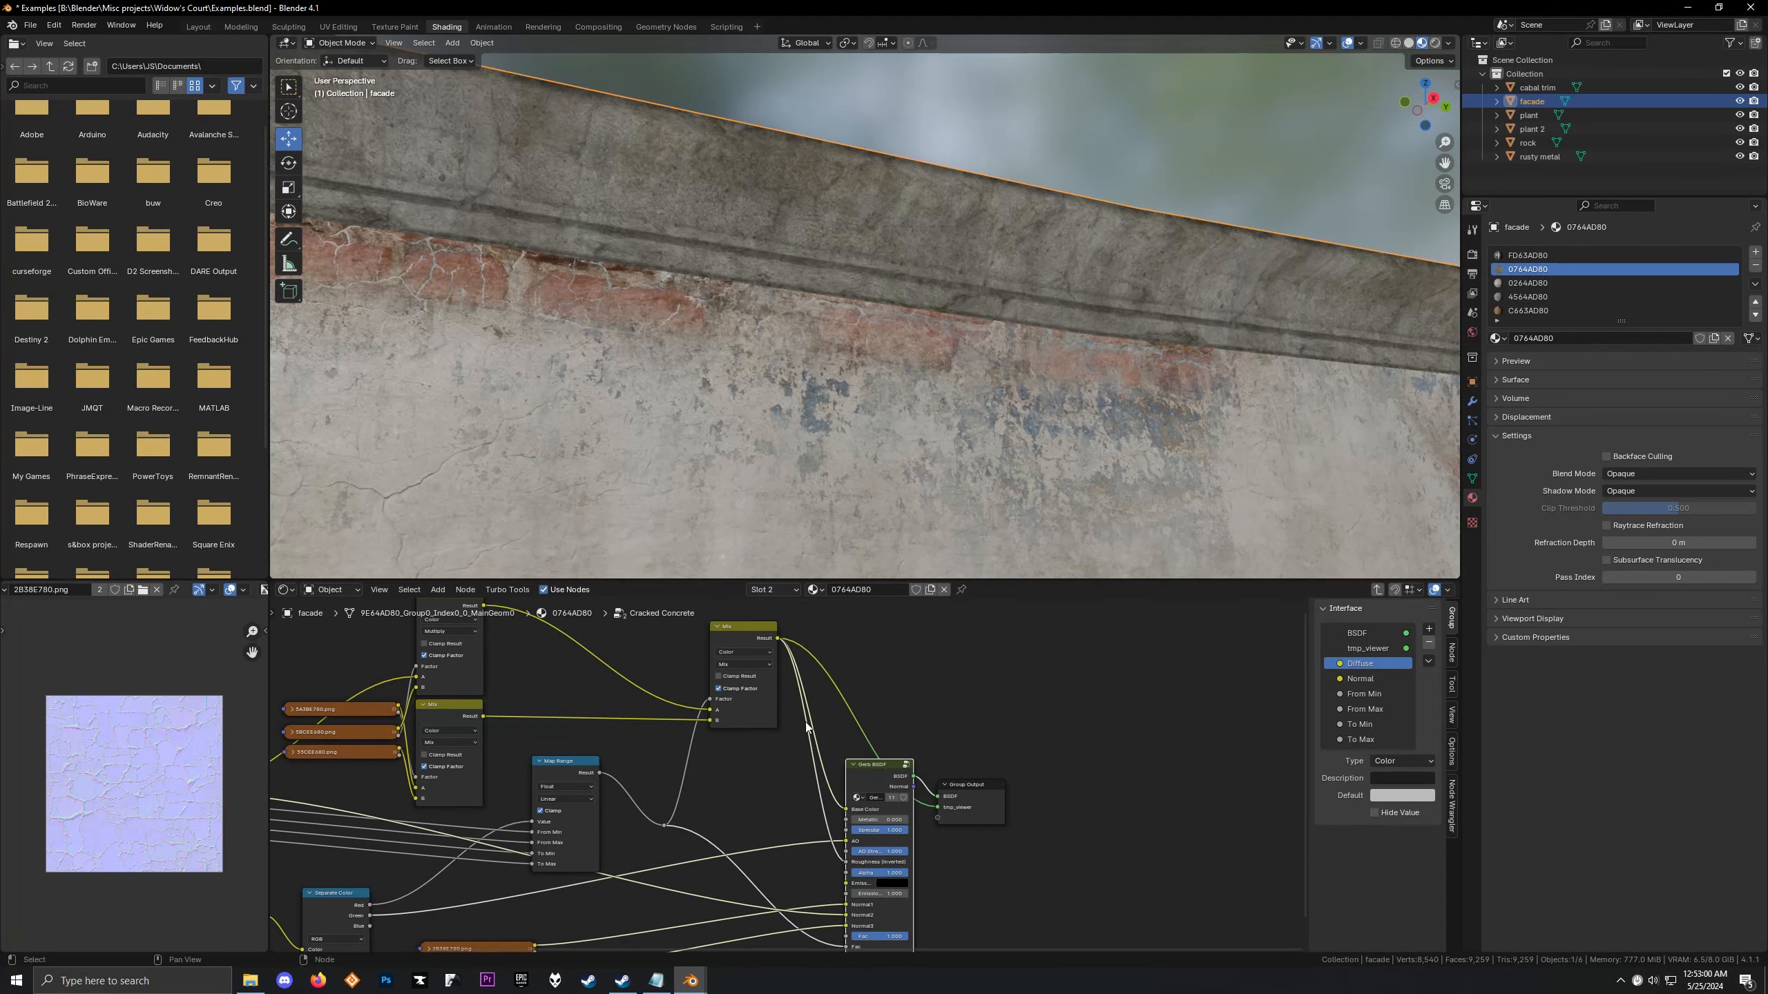
scroll(790, 816, down, 2)
middle_drag(789, 816, 925, 694)
key(Tab)
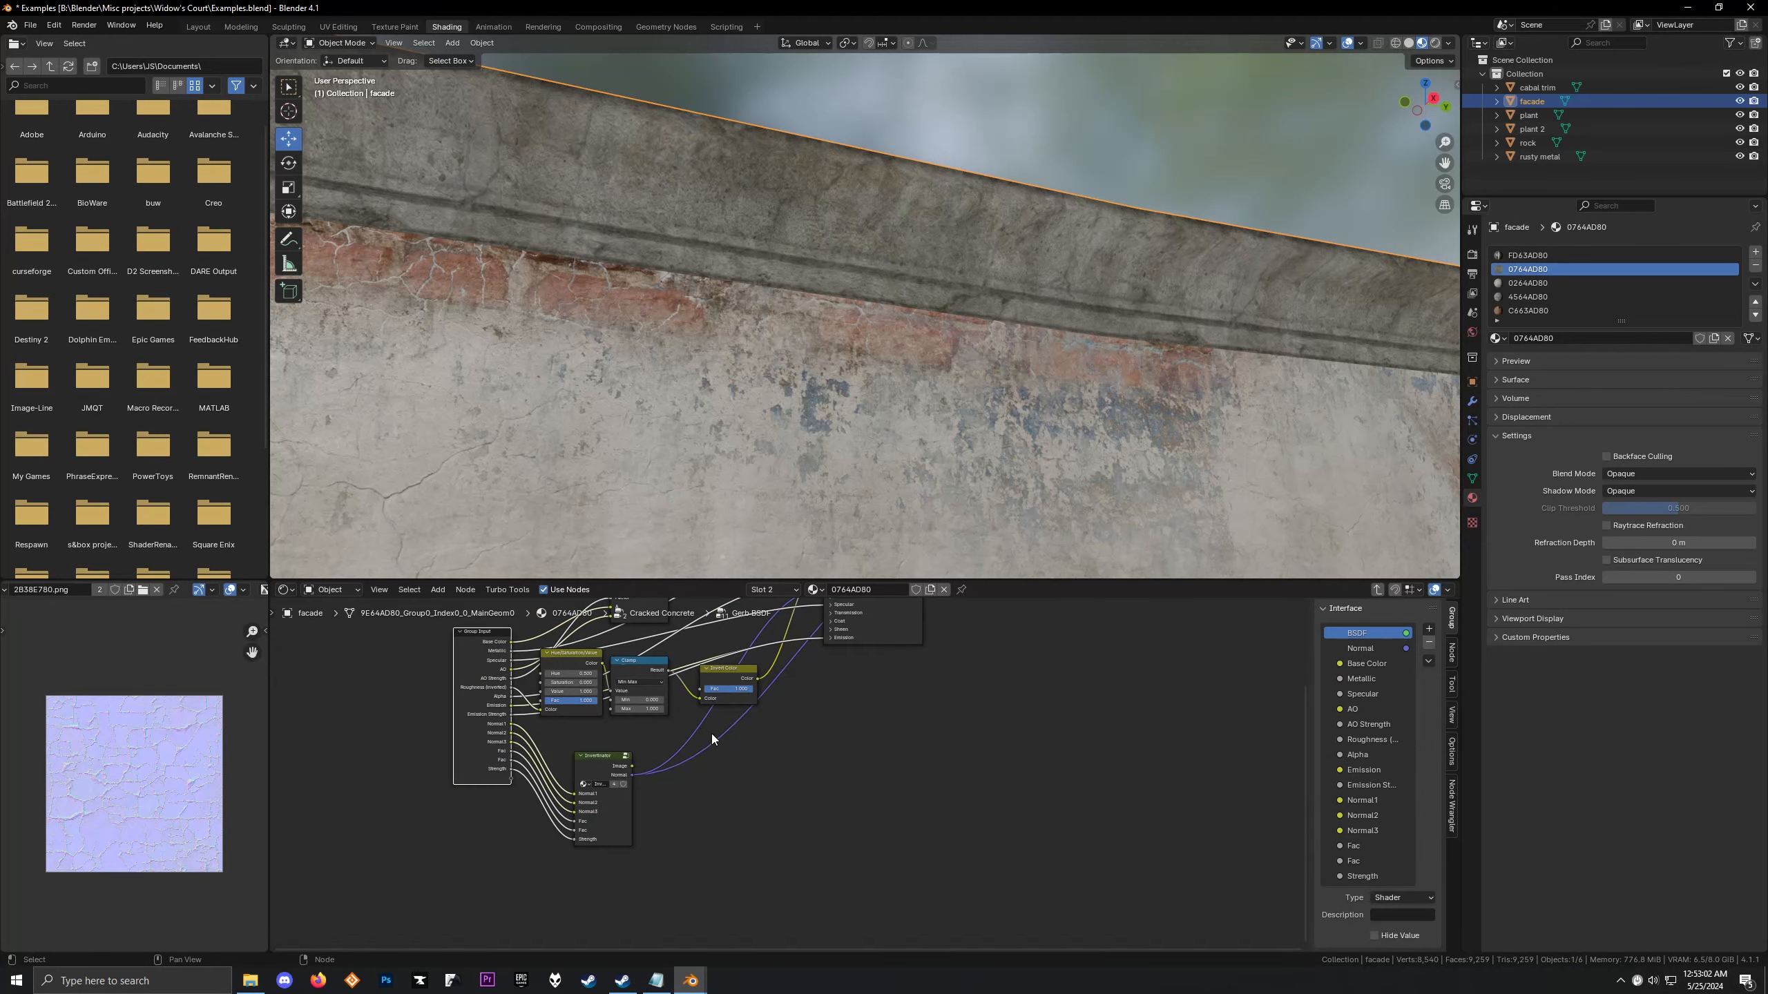
key(Tab)
key(Tab)
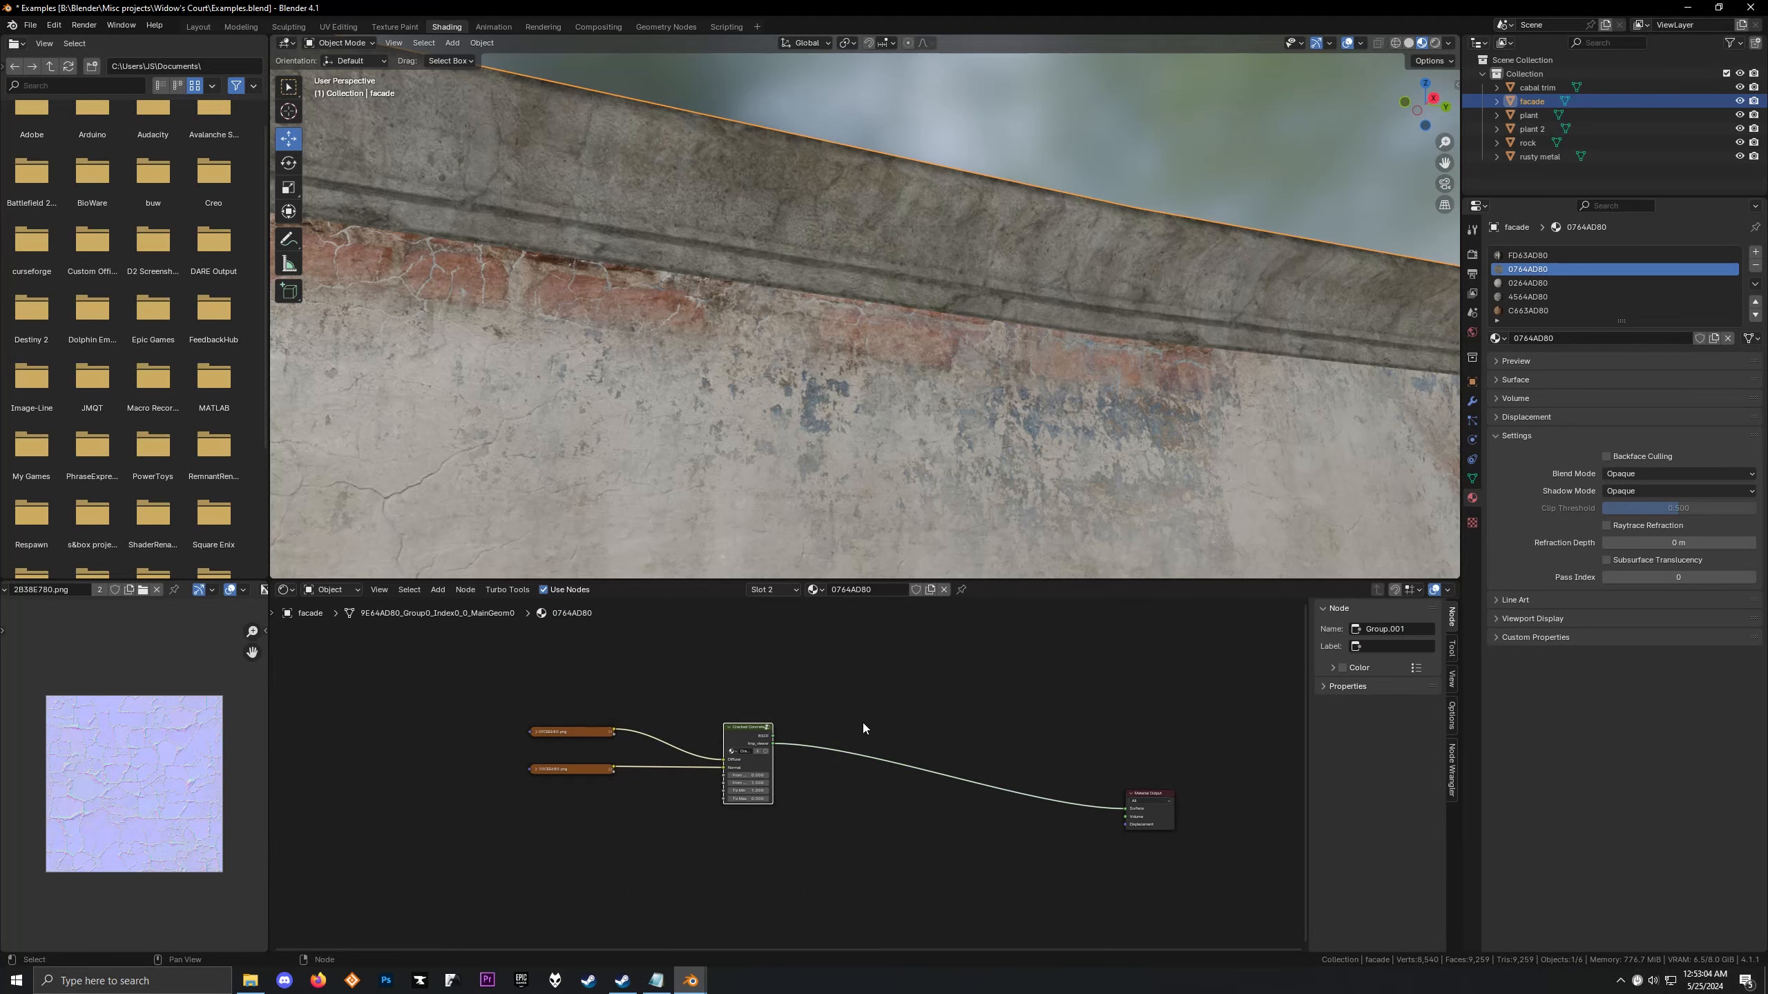
Preview the Cracked Concrete group's full shader output on the cornice and the upper window frames
ctrl+shift+click(738, 743)
scroll(642, 312, down, 4)
middle_drag(642, 312, 595, 327)
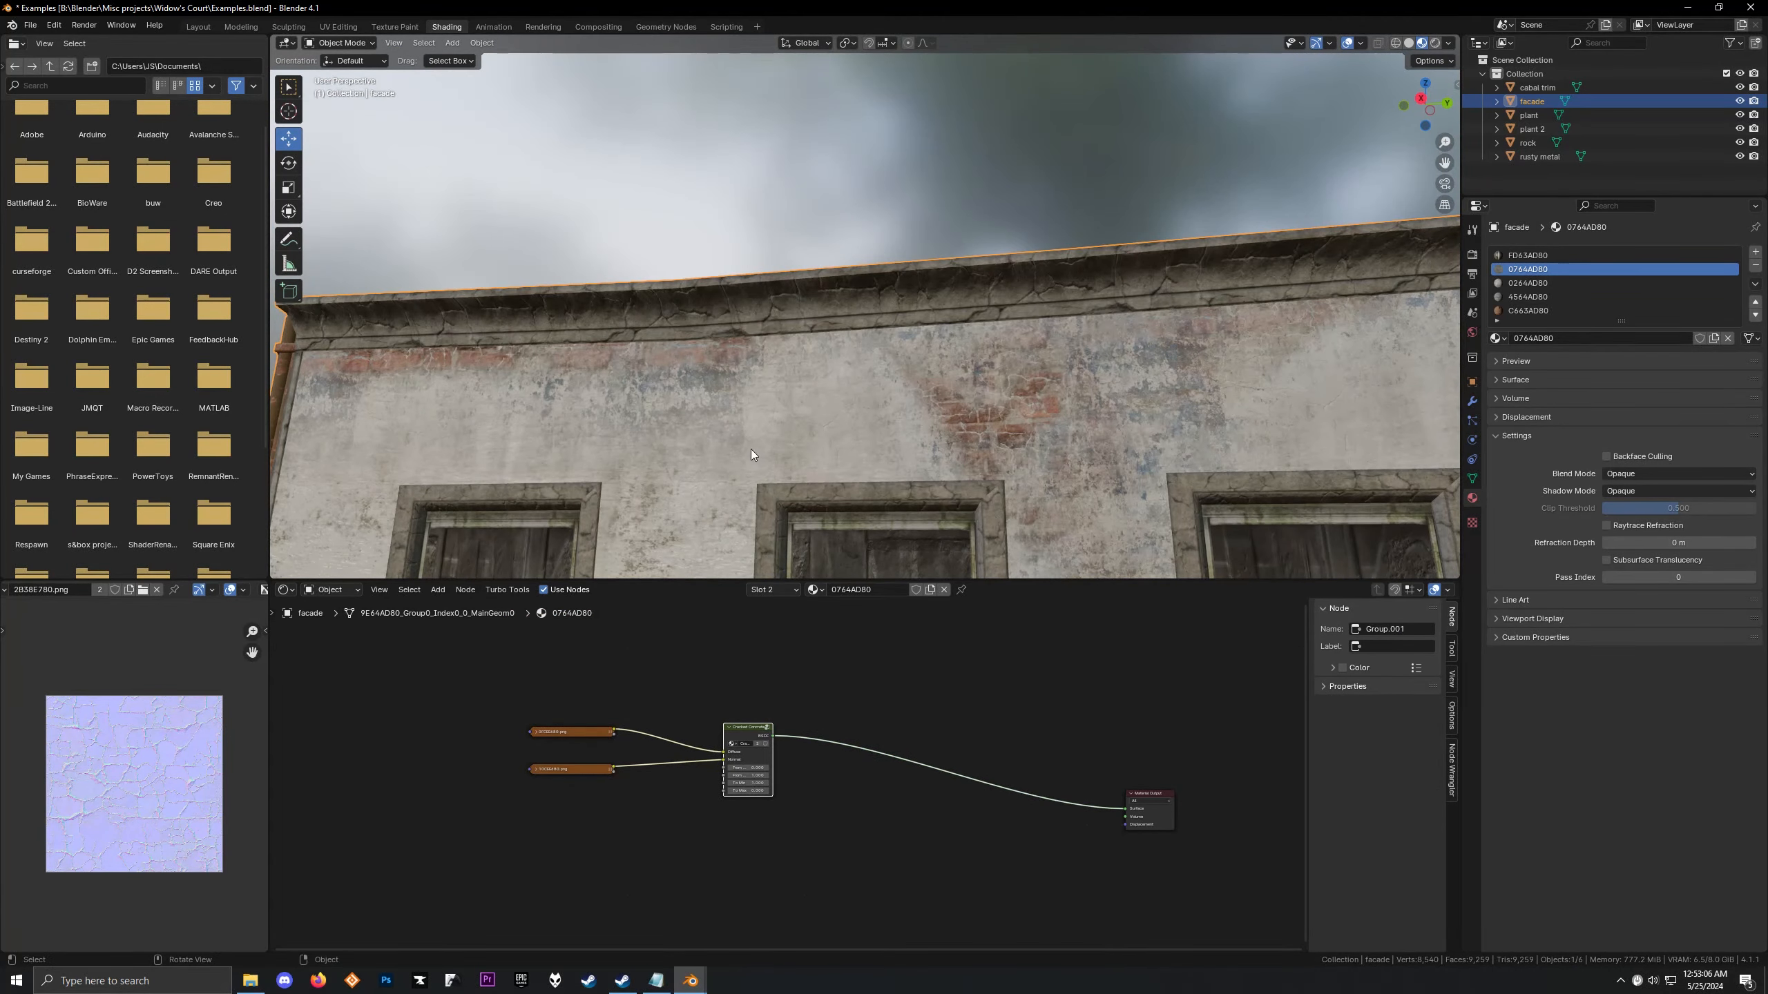
shift+middle_drag(752, 449, 707, 337)
scroll(664, 265, down, 2)
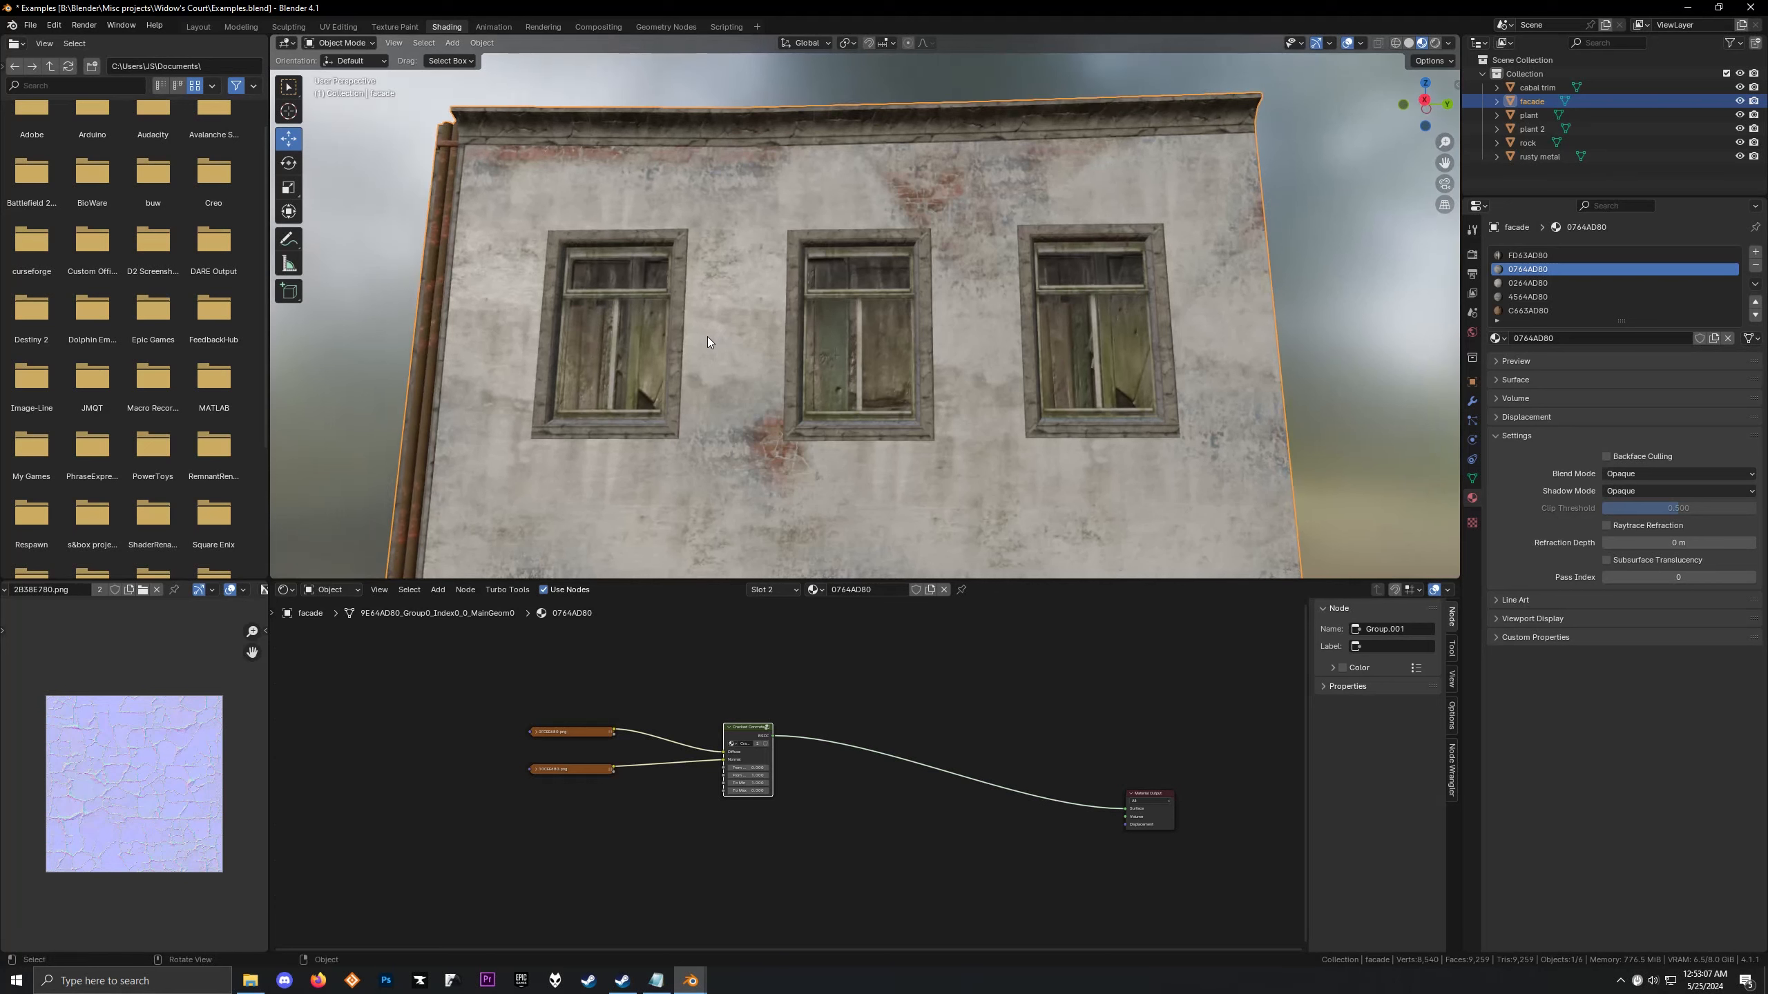
Switch to the facade's slot 3 material, 0264AD80, and open its Plaster group
click(763, 593)
click(738, 648)
key(Home)
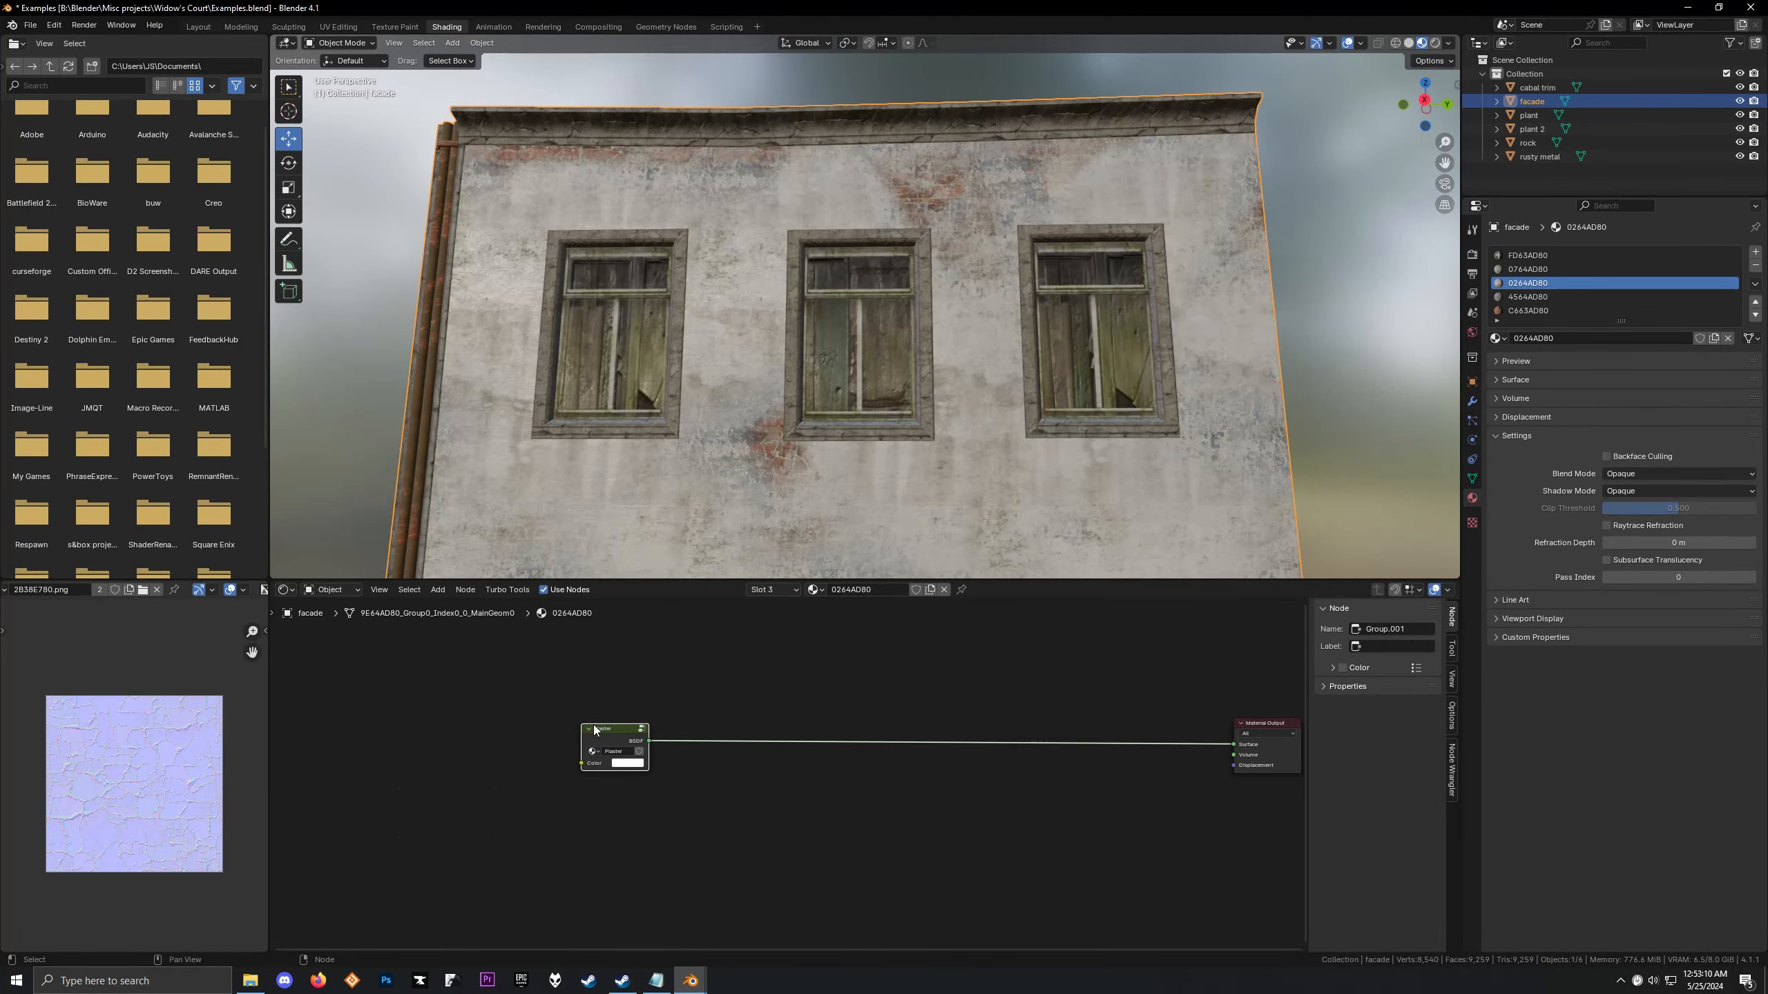
scroll(596, 730, up, 2)
key(Tab)
middle_drag(674, 776, 980, 737)
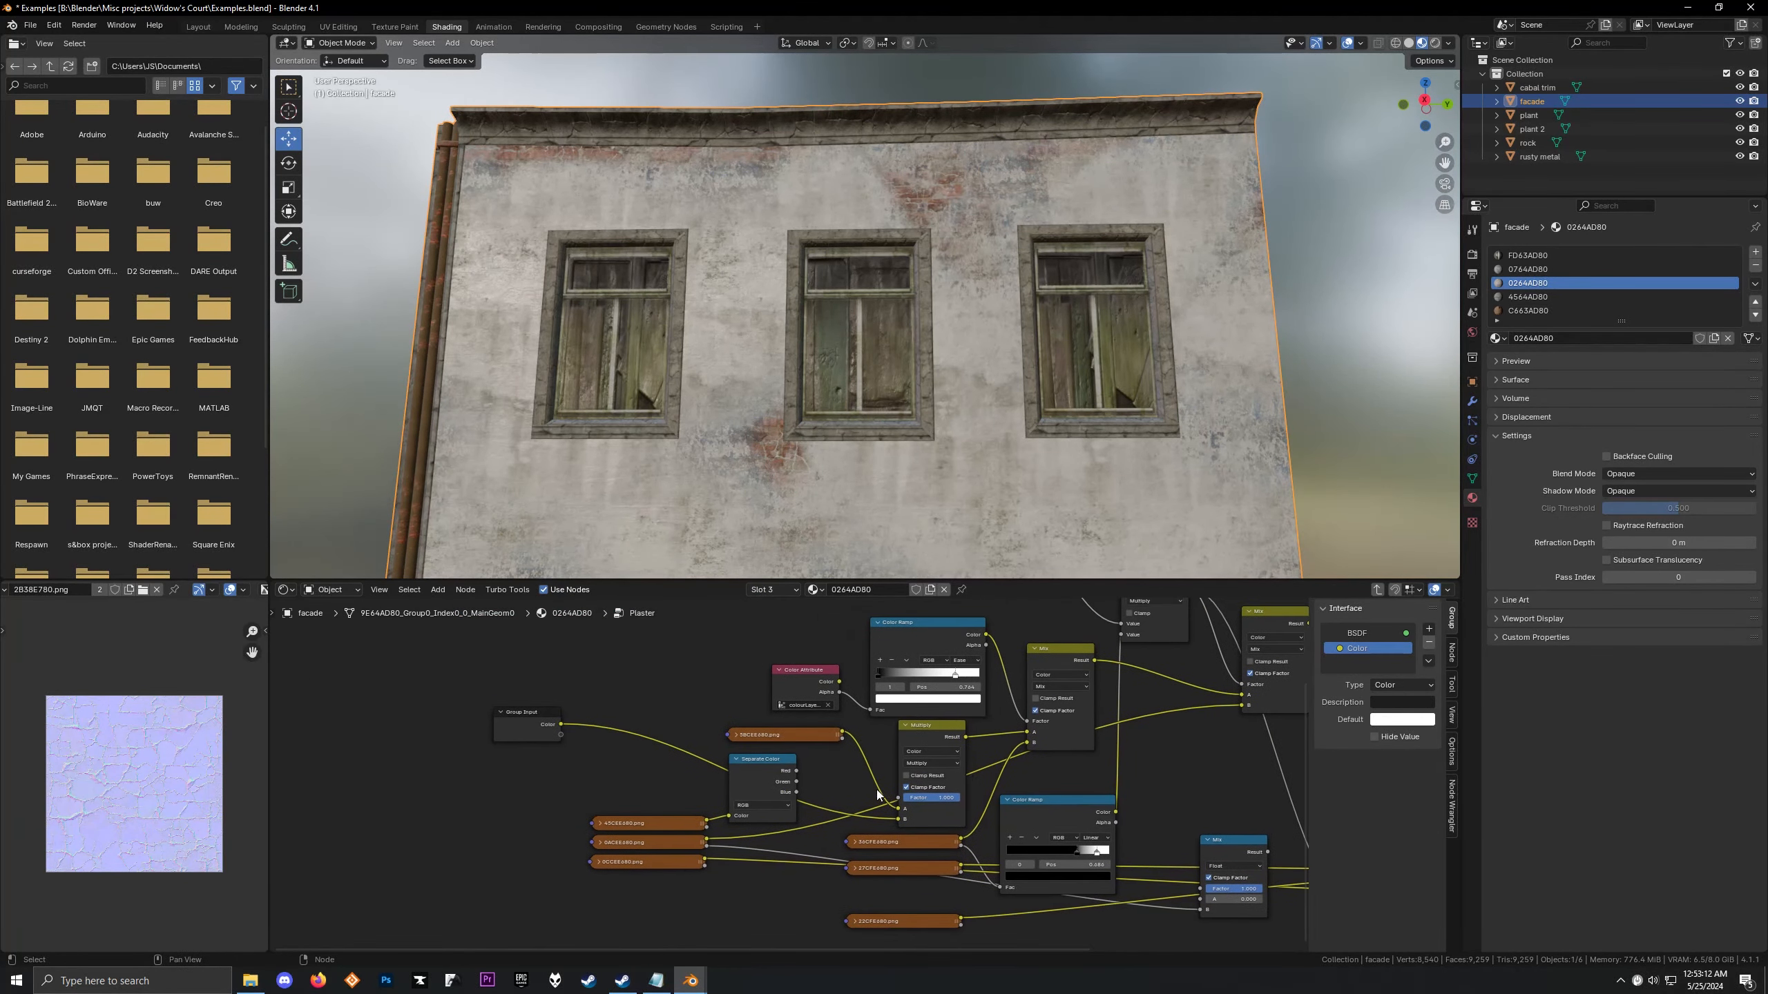
scroll(801, 780, down, 7)
middle_drag(797, 783, 821, 739)
scroll(824, 748, up, 6)
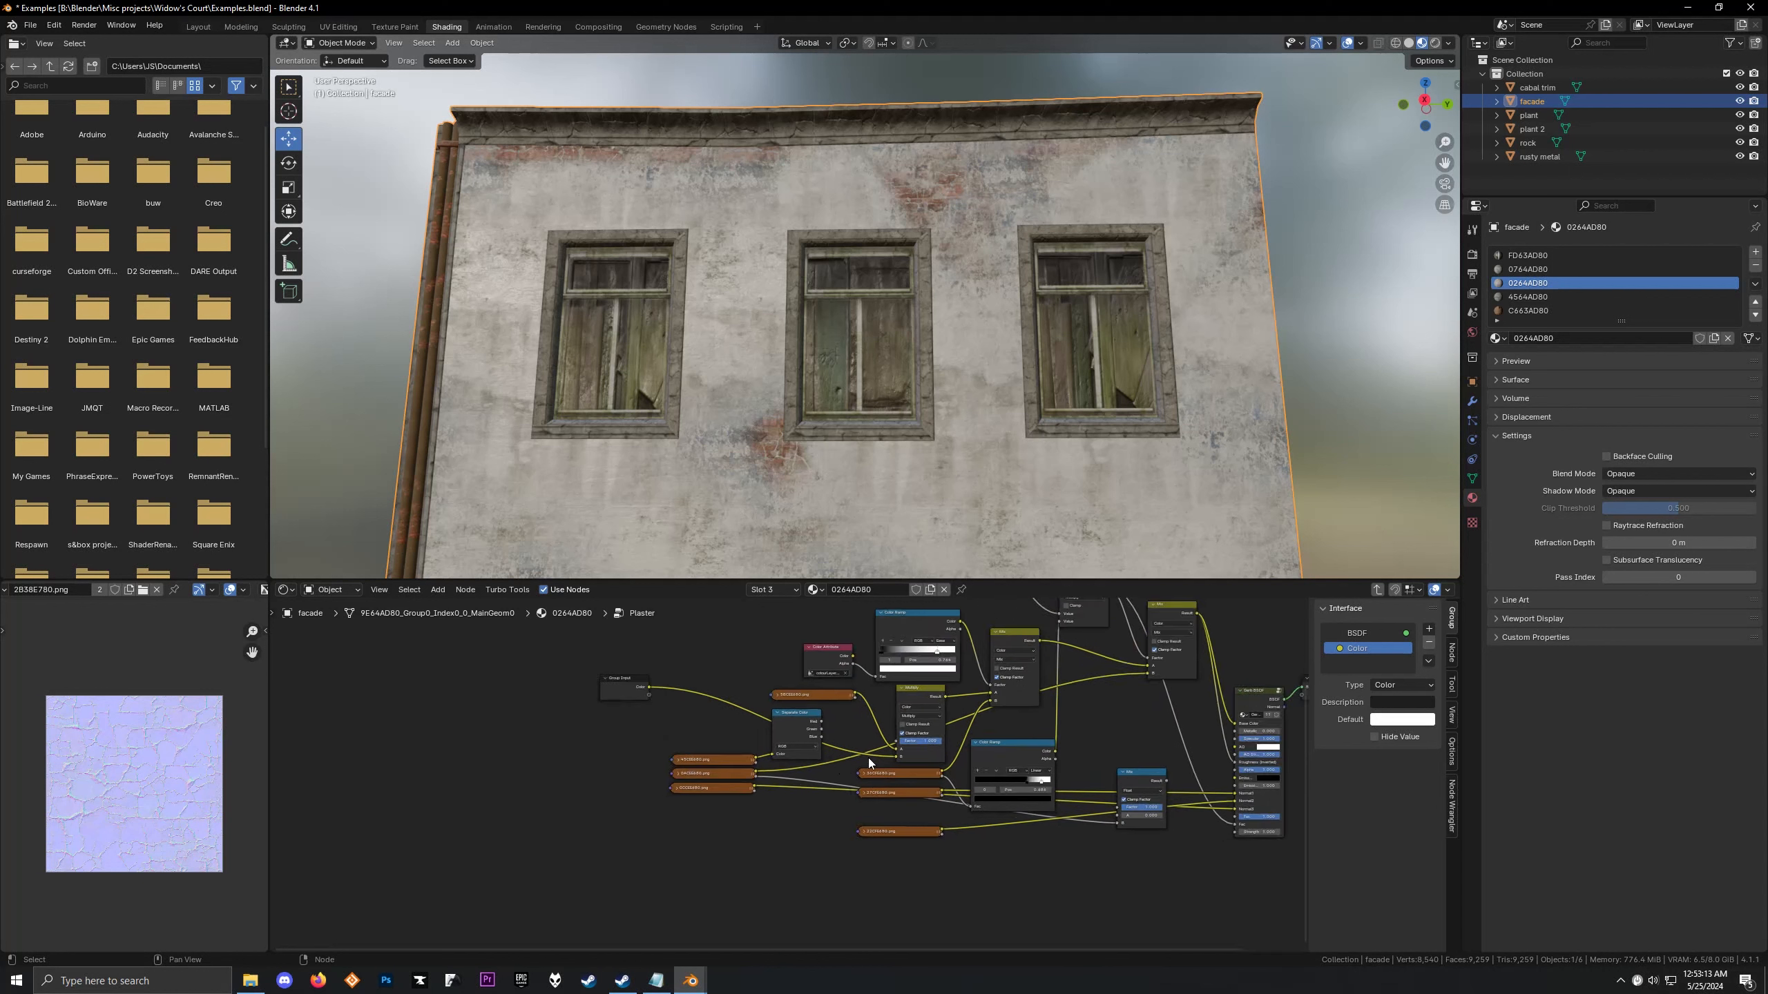
View the 0ACEE680, 45CEE680 and 0CCEE680 image textures inside the Plaster group
click(691, 772)
click(682, 752)
click(686, 790)
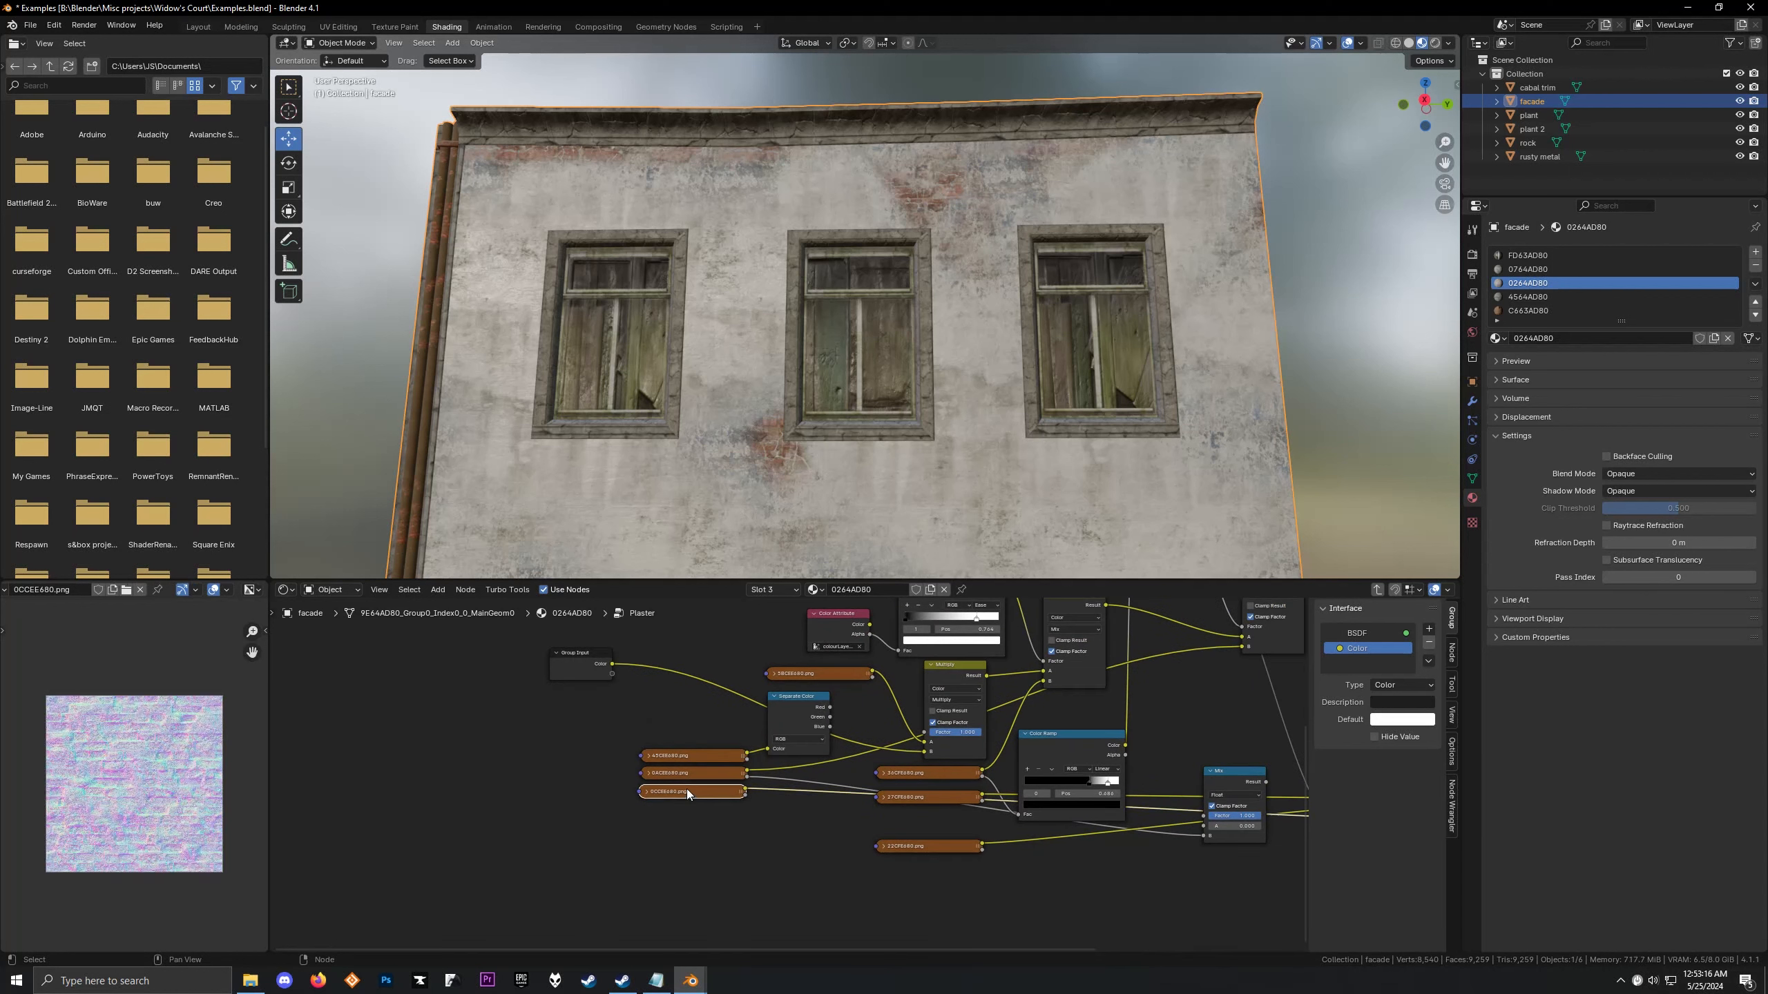
click(688, 772)
click(688, 755)
Preview the upper Color Attribute node's Color and Alpha outputs on the plaster walls
middle_drag(684, 691, 655, 824)
scroll(735, 729, up, 3)
middle_drag(735, 730, 733, 743)
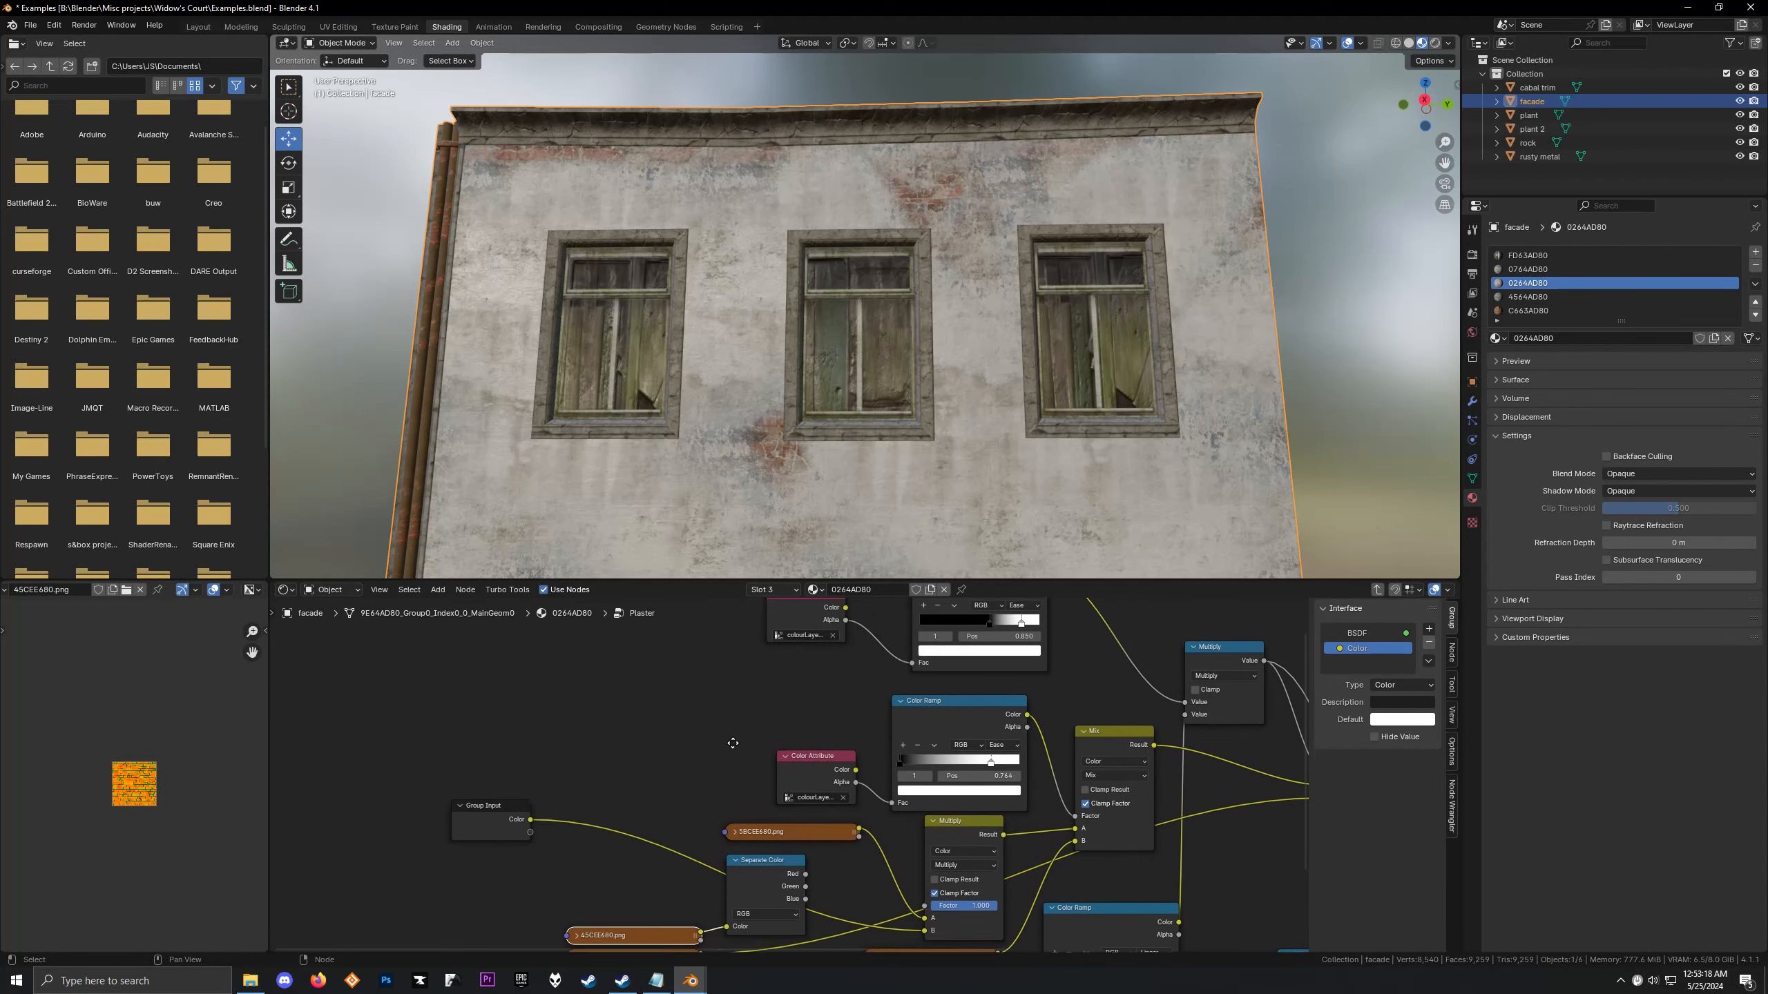
scroll(765, 737, up, 3)
ctrl+shift+click(759, 708)
scroll(773, 399, down, 5)
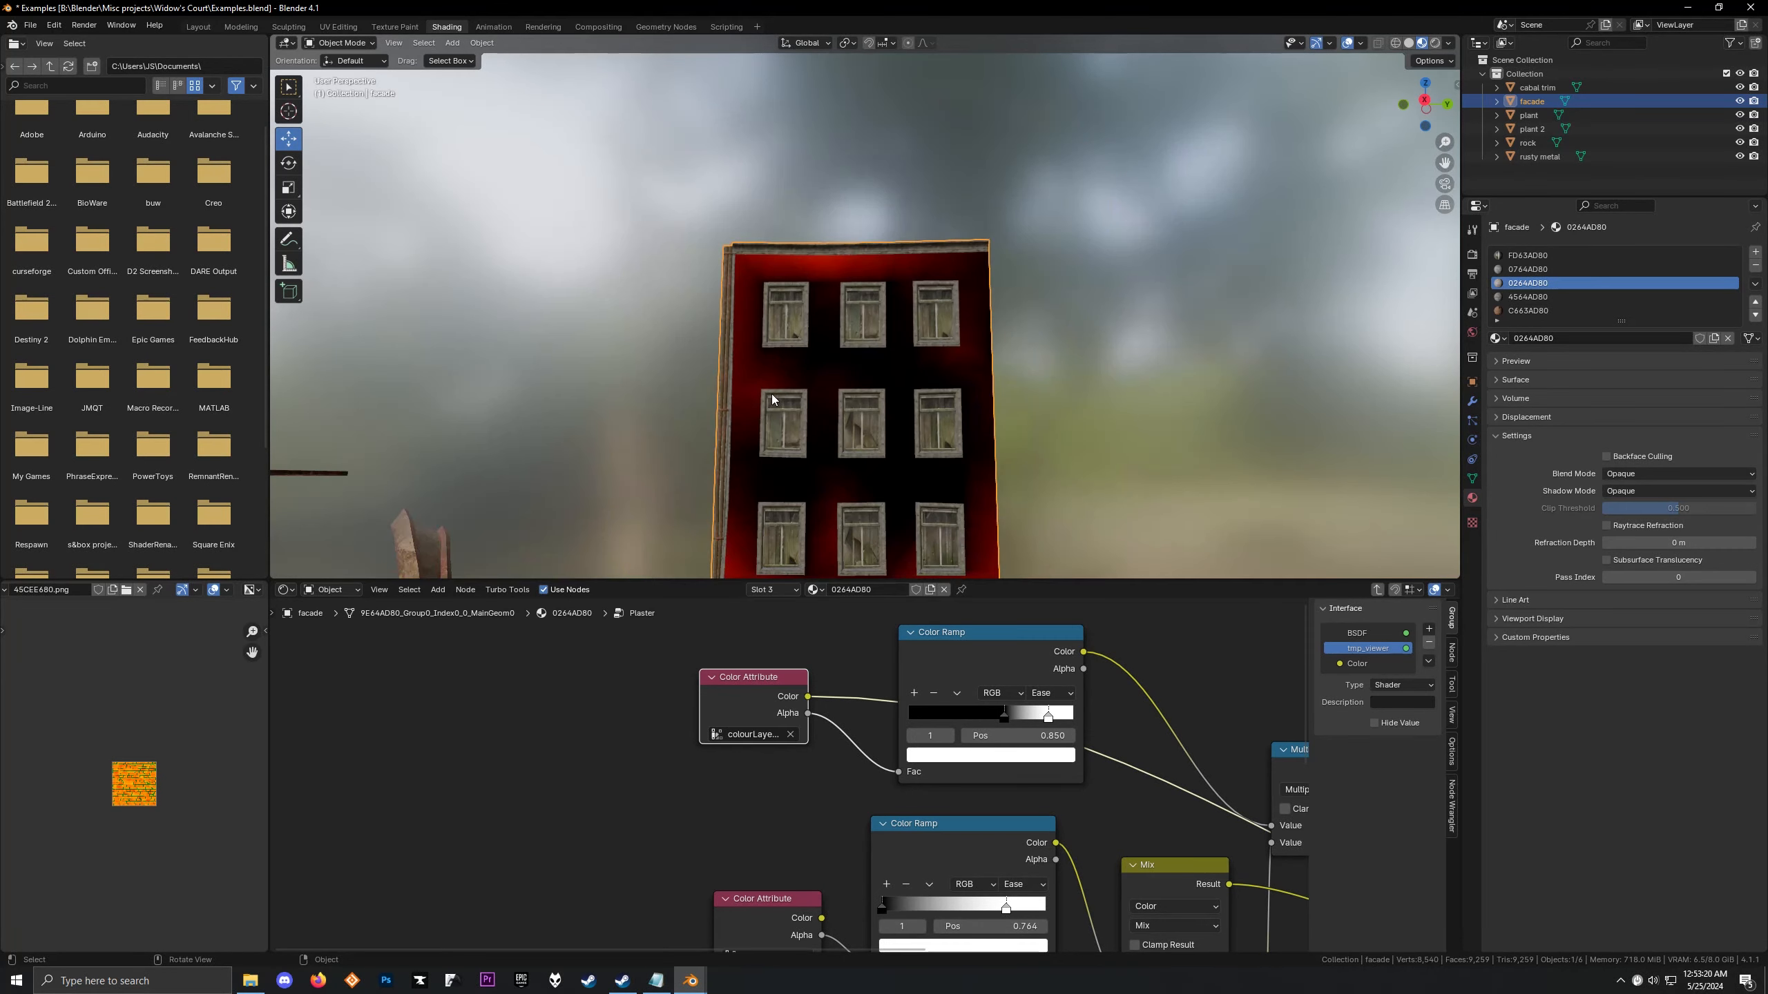
middle_drag(771, 394, 795, 254)
scroll(816, 459, up, 4)
scroll(772, 453, down, 4)
ctrl+shift+click(765, 681)
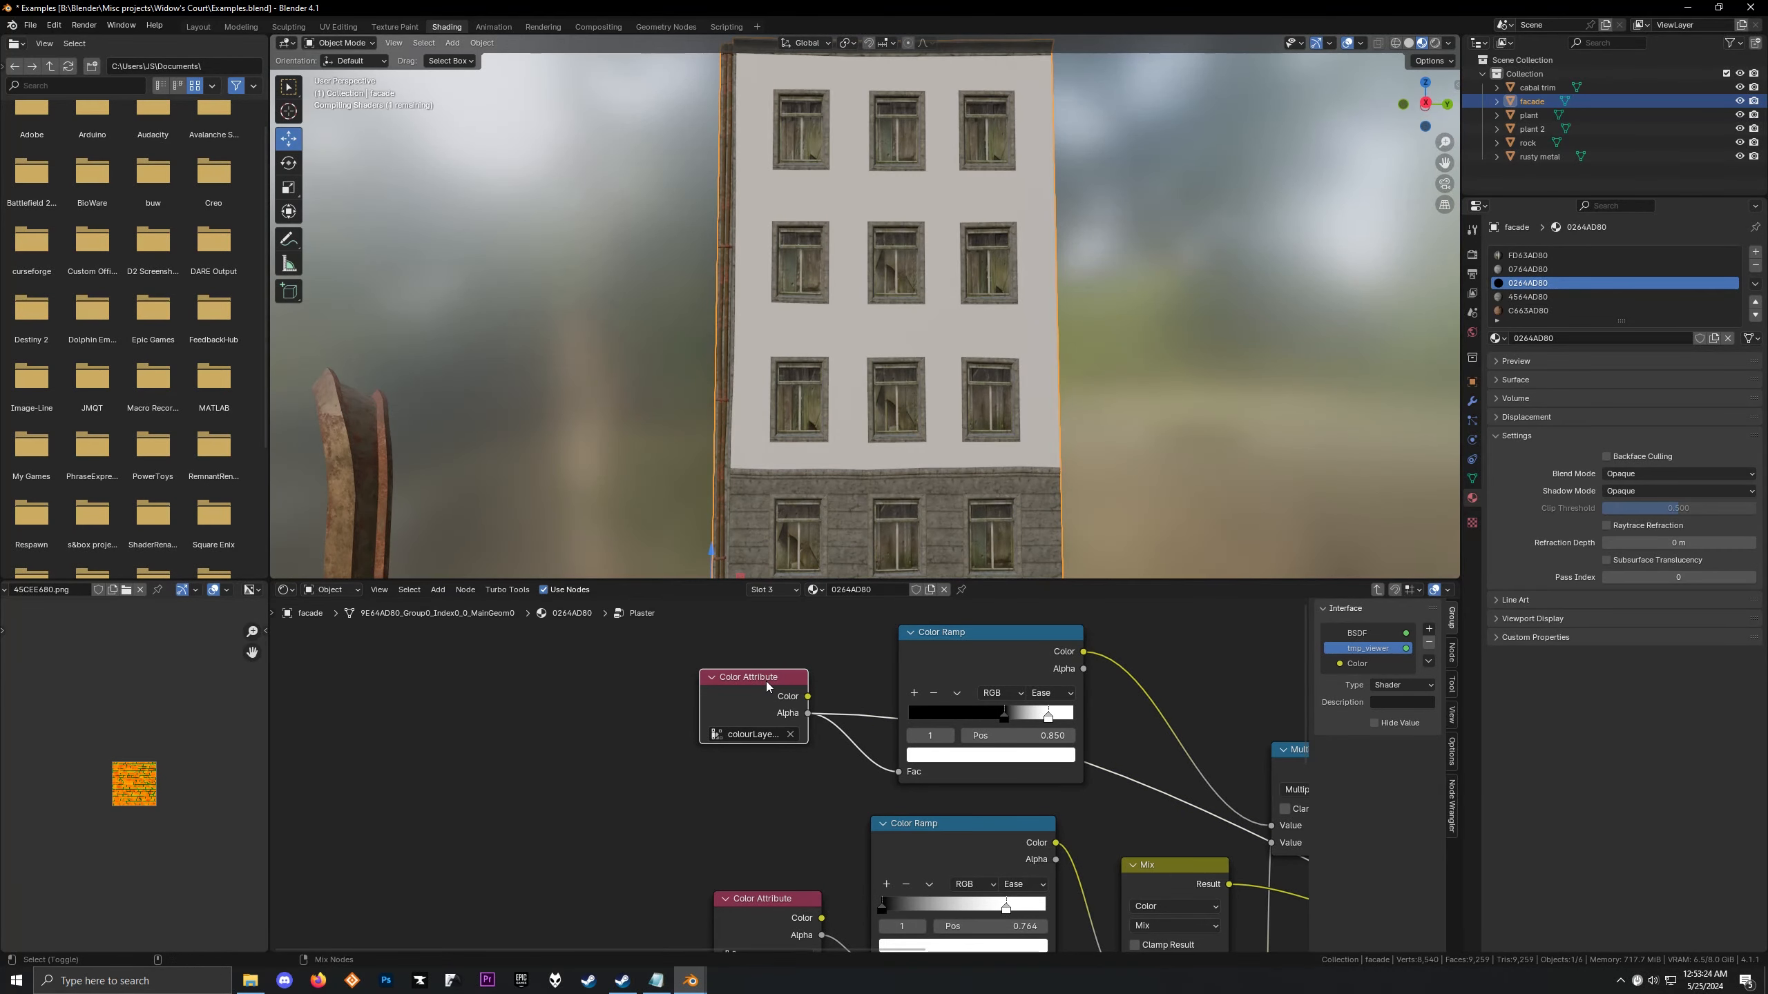
scroll(730, 440, up, 5)
scroll(948, 813, down, 3)
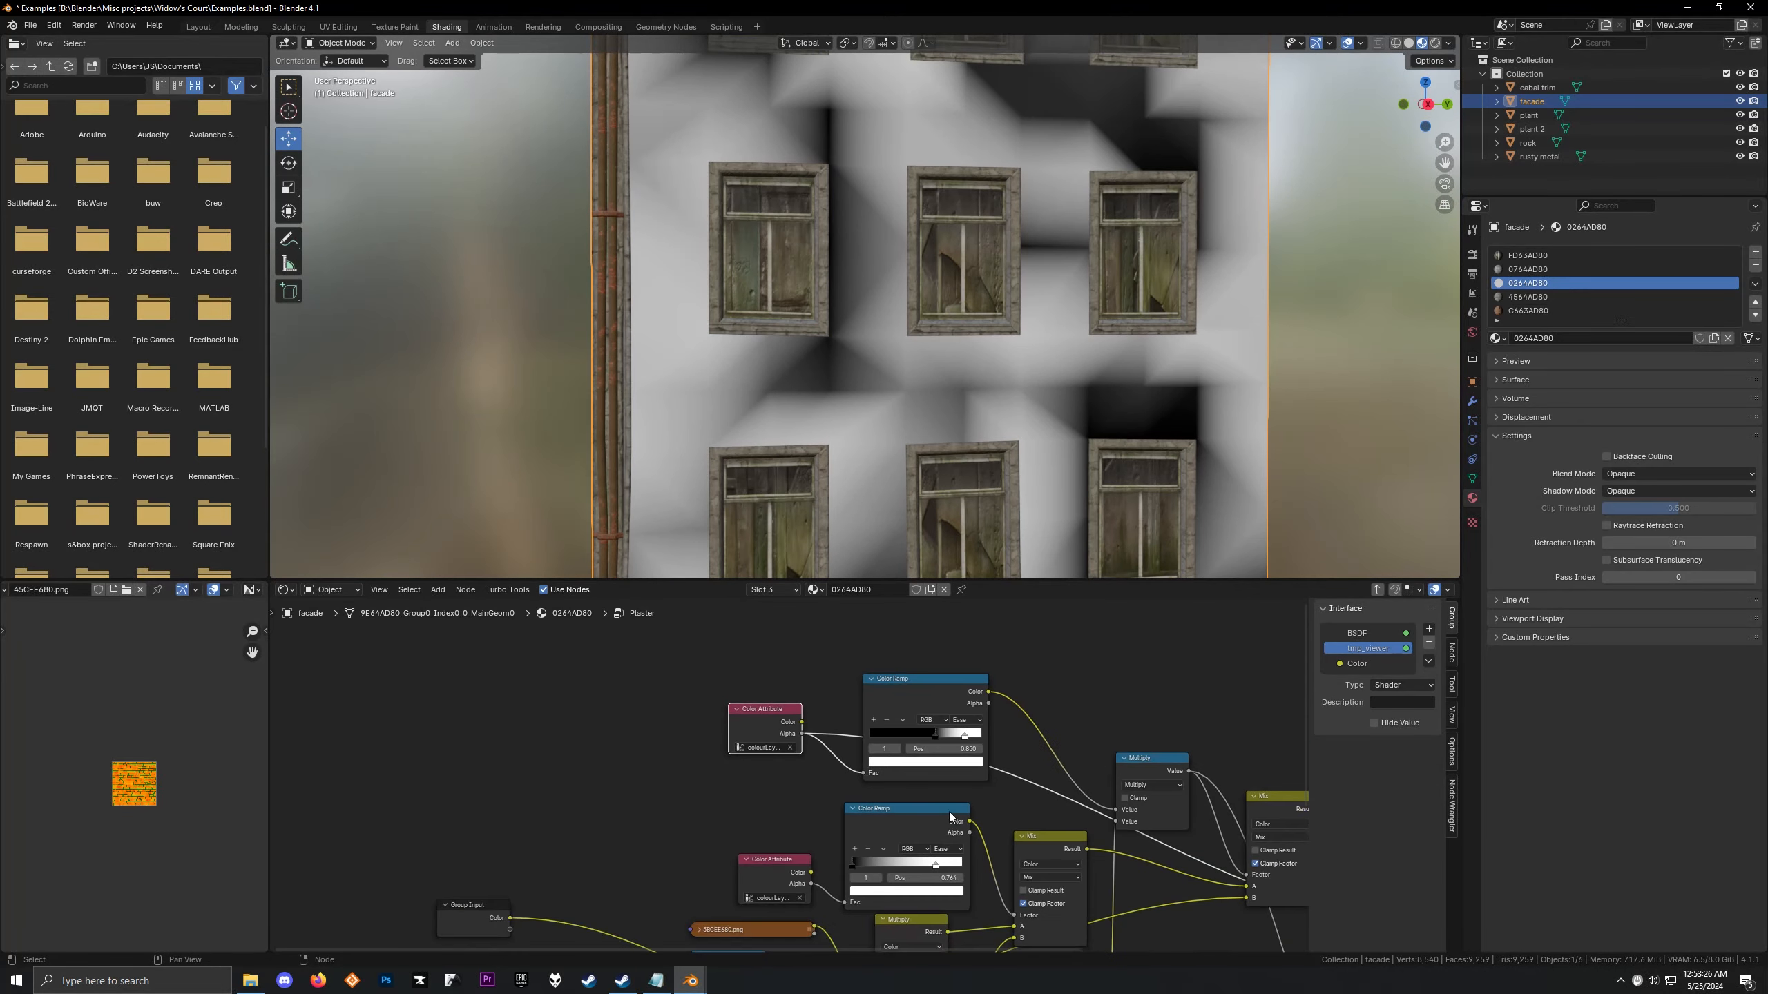
Preview the upper Color Ramp's output as a mask across the facade
ctrl+shift+click(878, 724)
scroll(698, 395, down, 4)
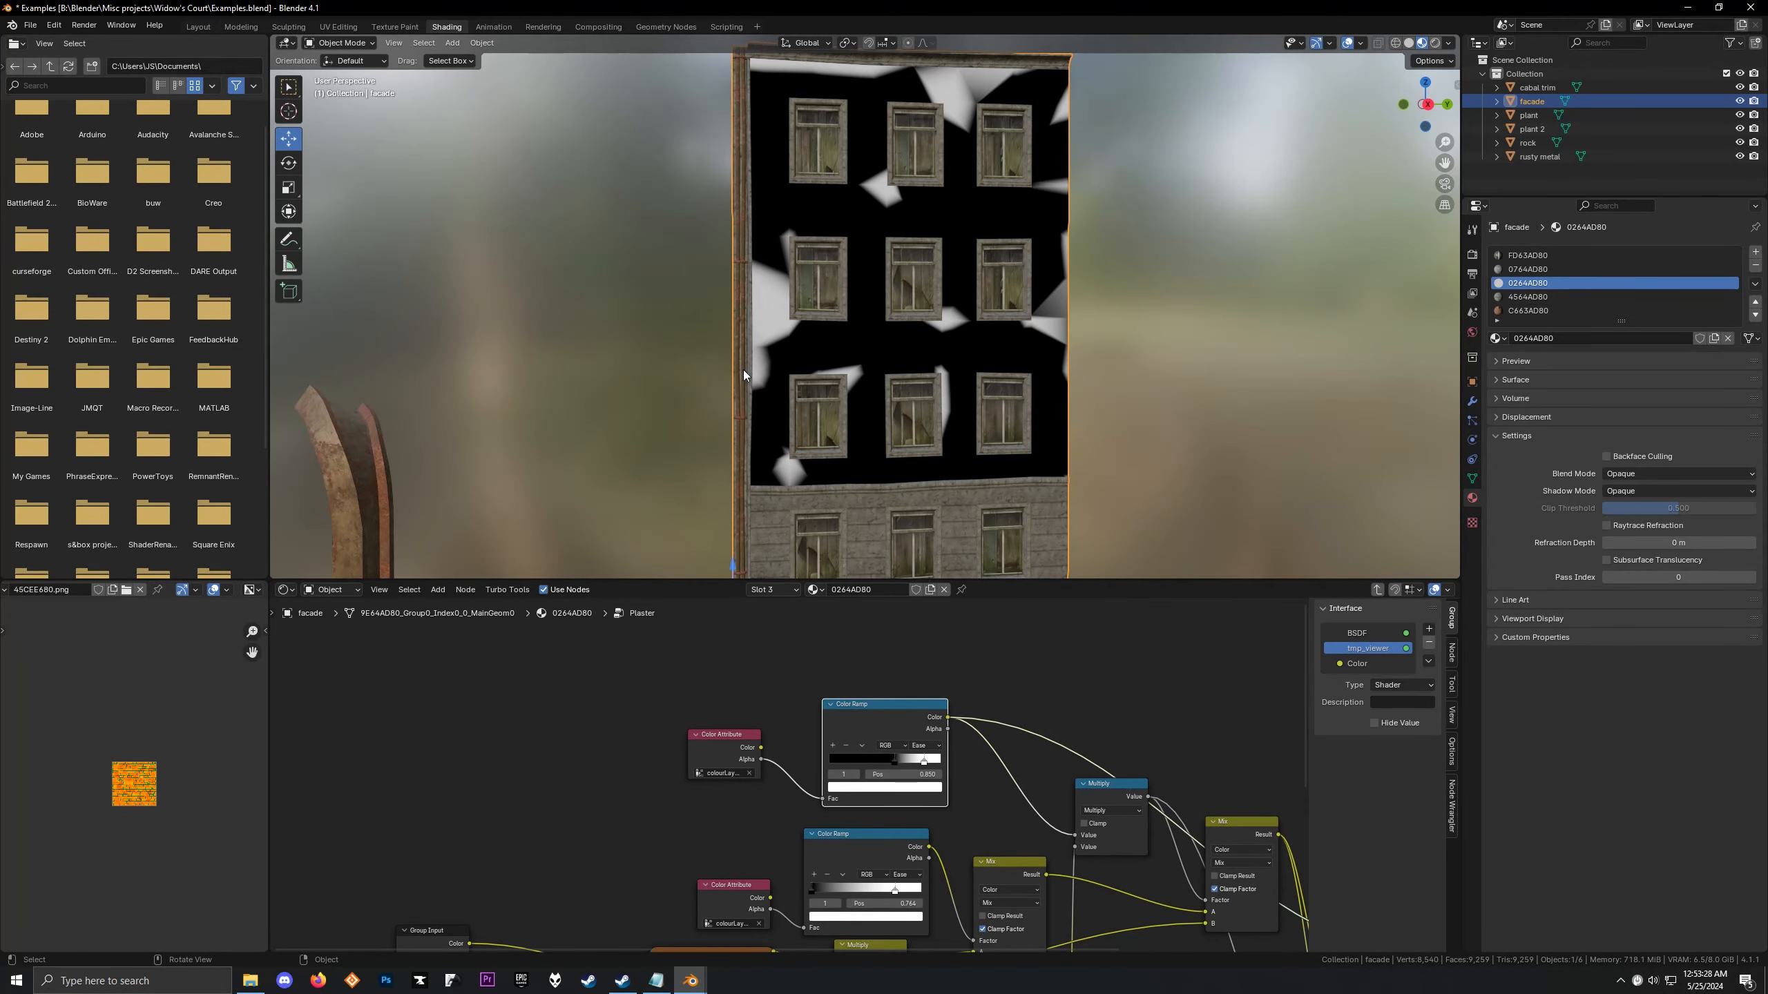
mouse_move(743, 370)
middle_down()
mouse_move(787, 368)
mouse_move(763, 377)
middle_up()
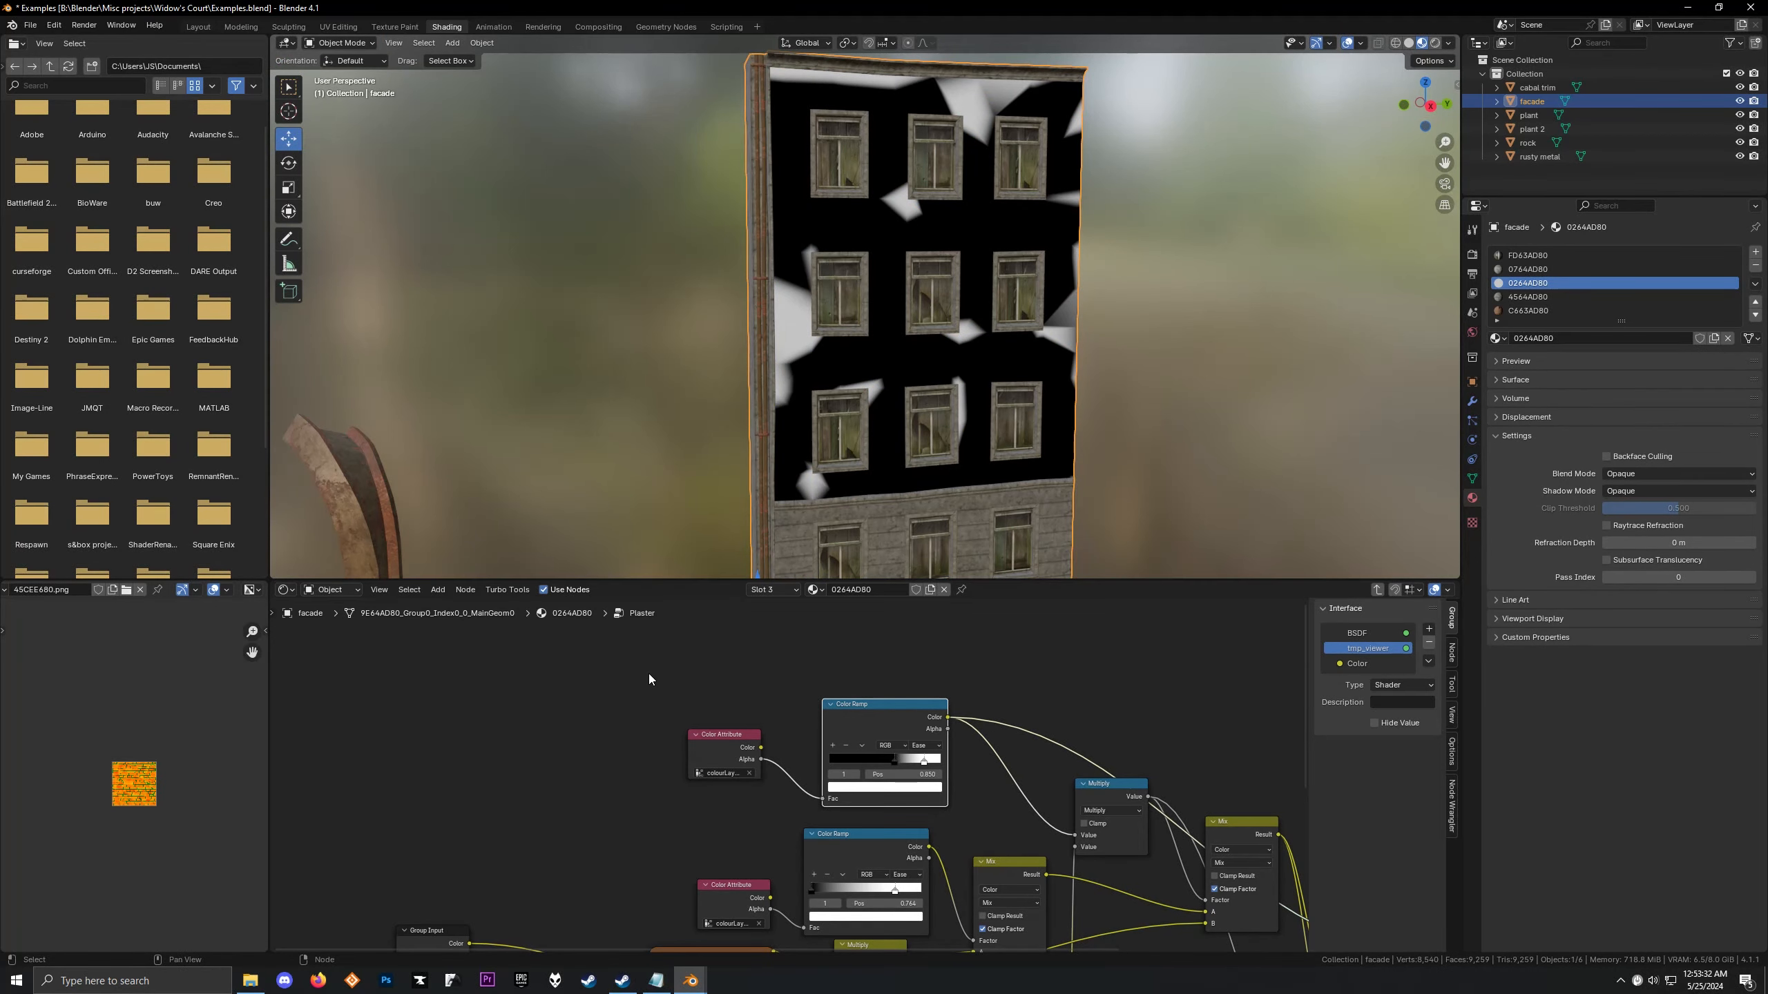
Leave the Plaster group and preview its full shader, examining the exposed brick and plaster around the windows
key(Tab)
ctrl+shift+click(589, 746)
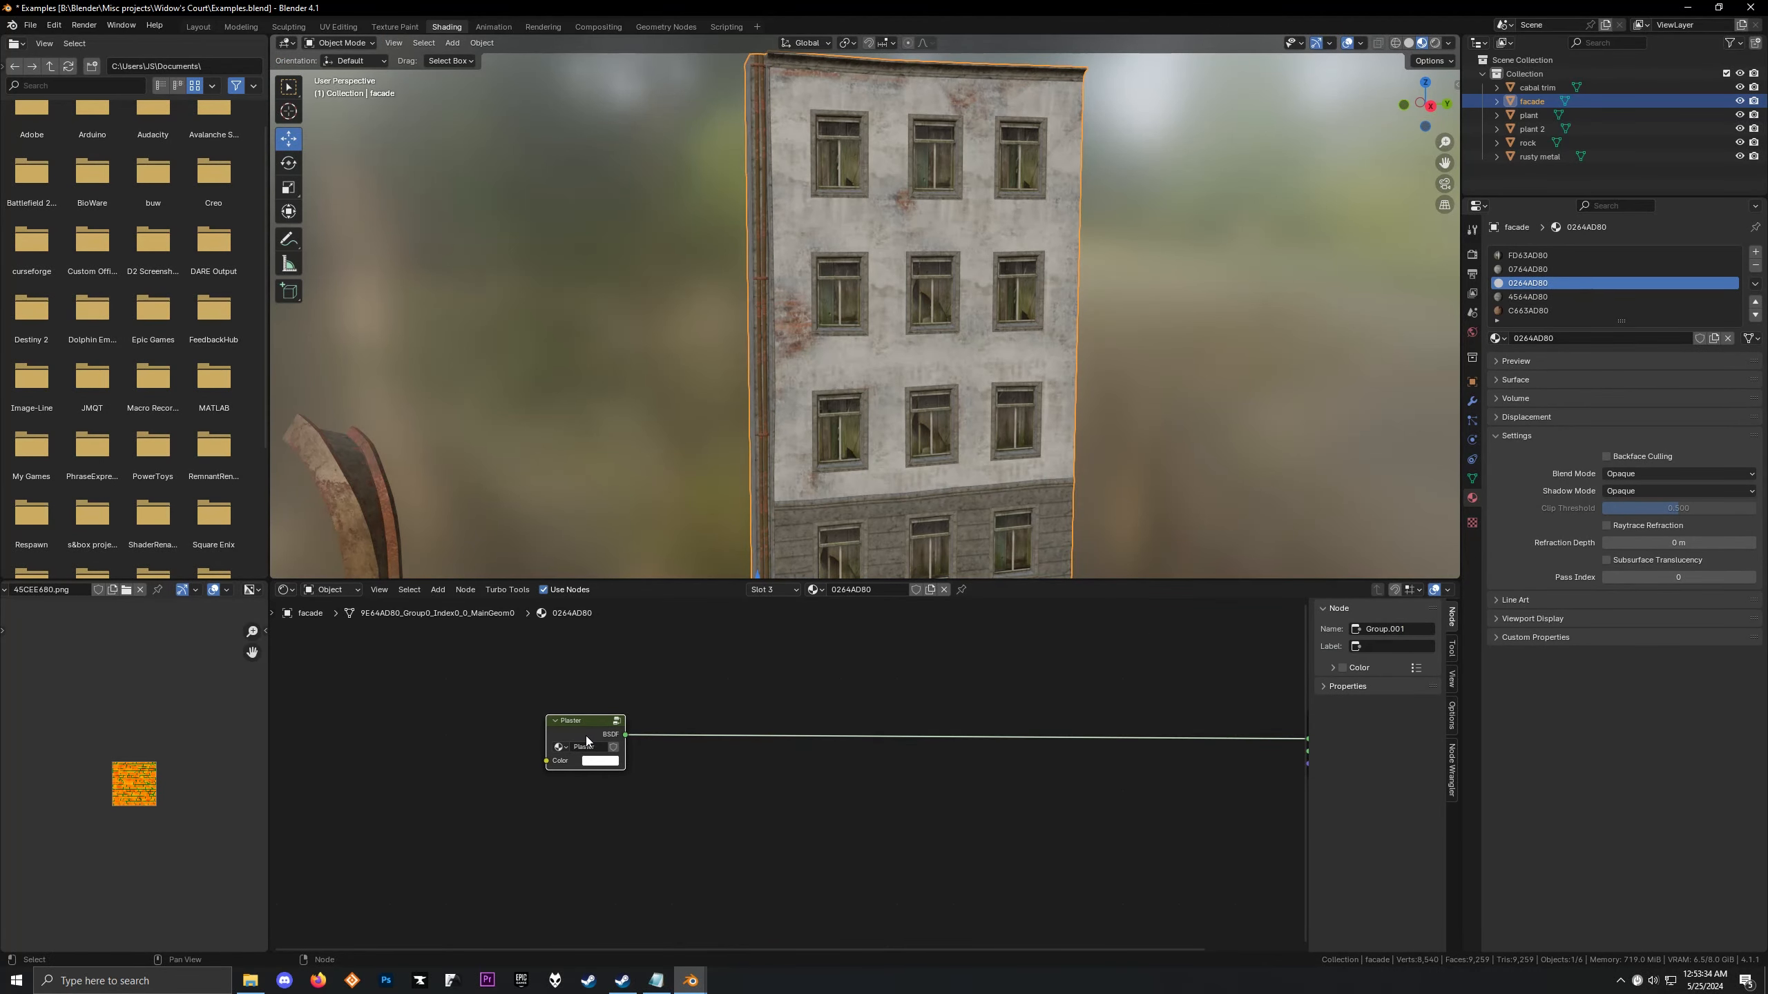
scroll(752, 308, up, 6)
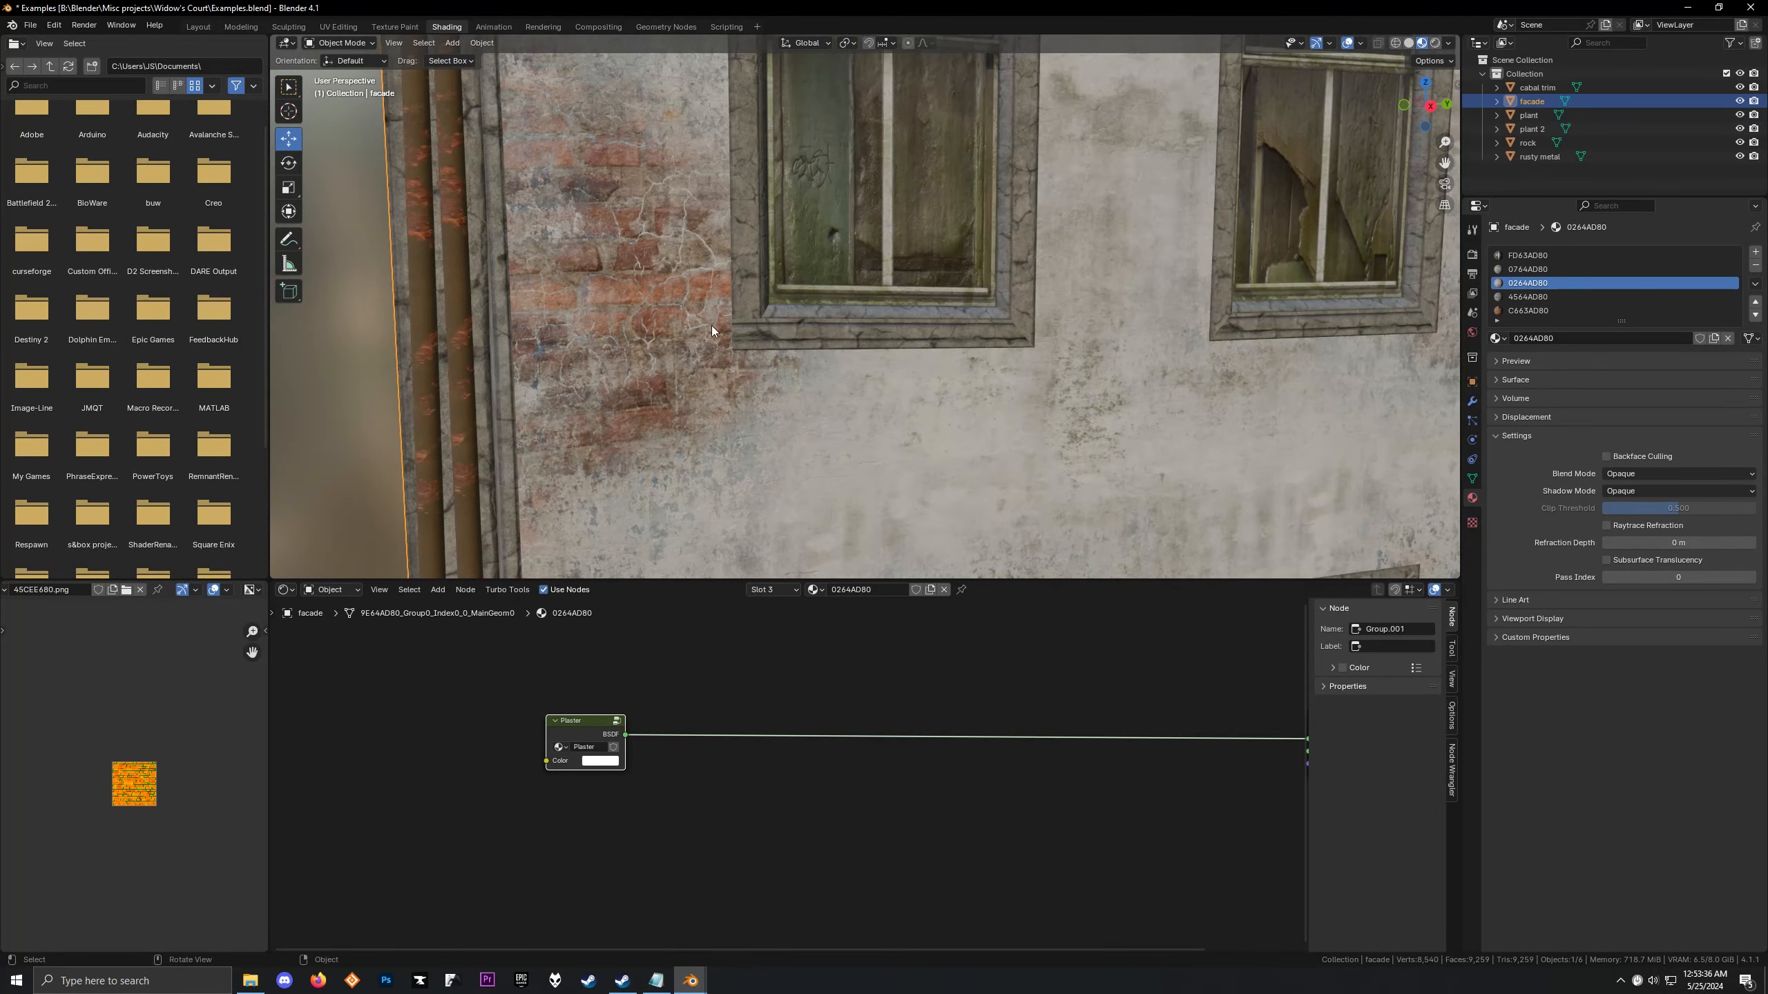
scroll(1140, 427, down, 5)
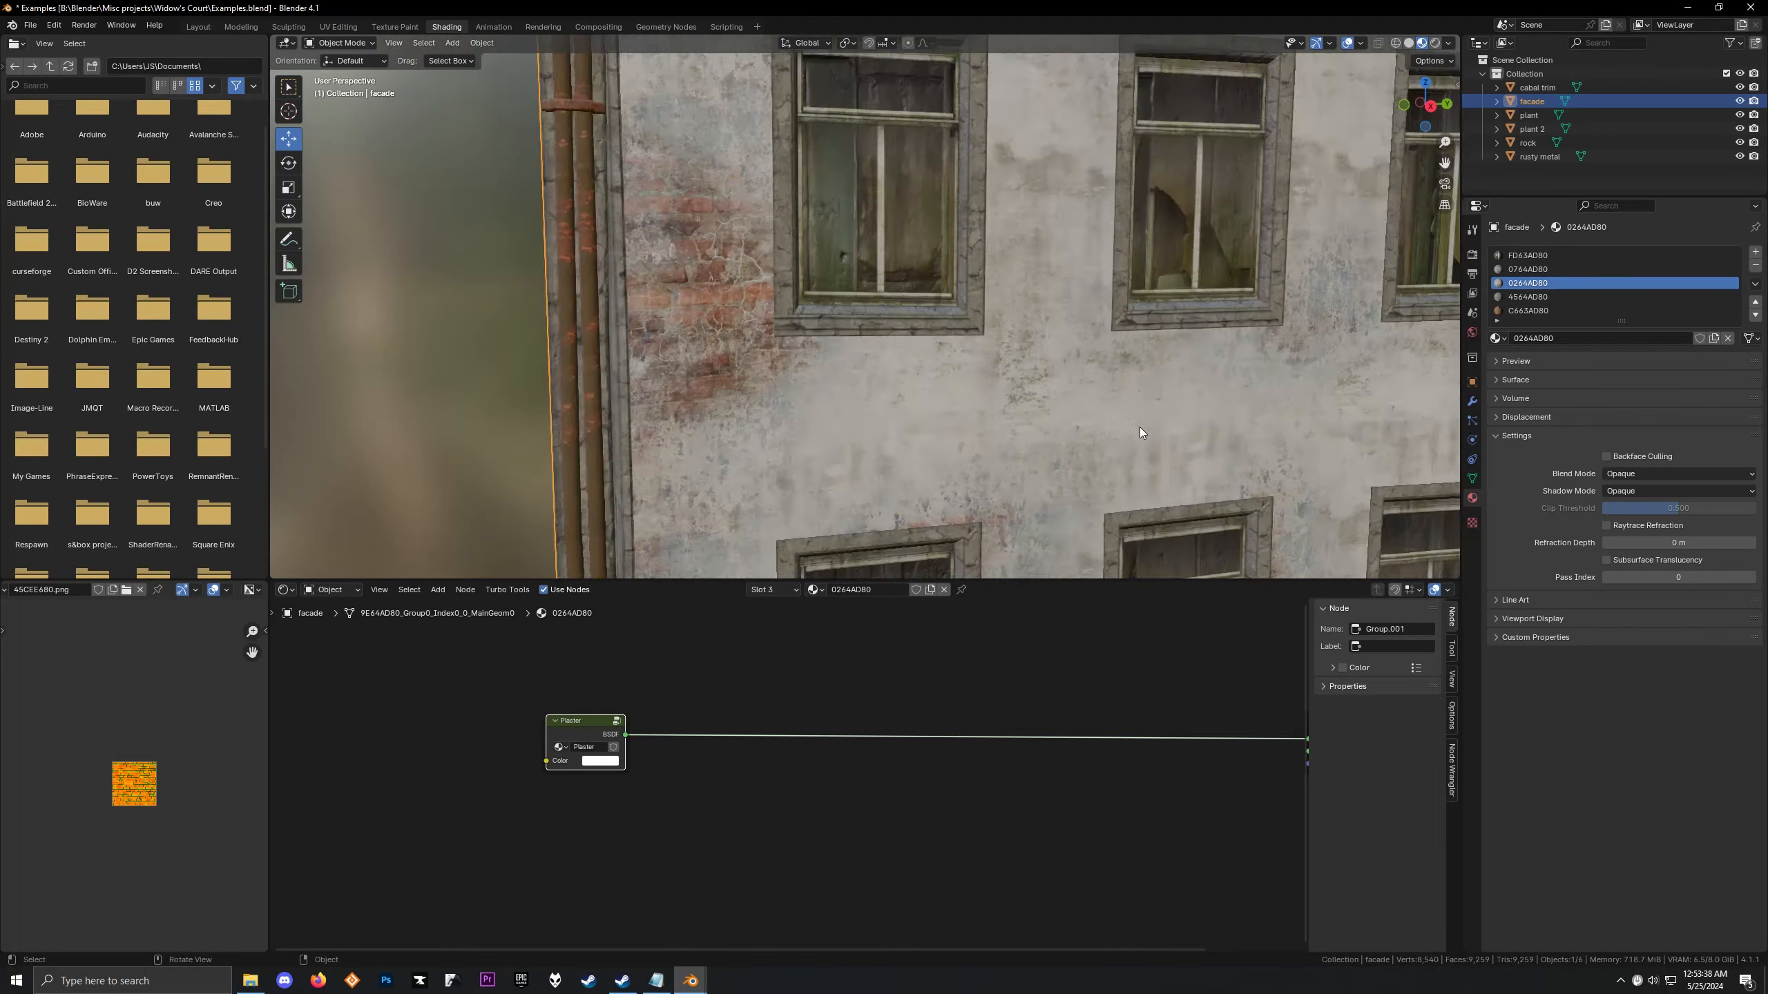
middle_drag(1131, 414, 785, 311)
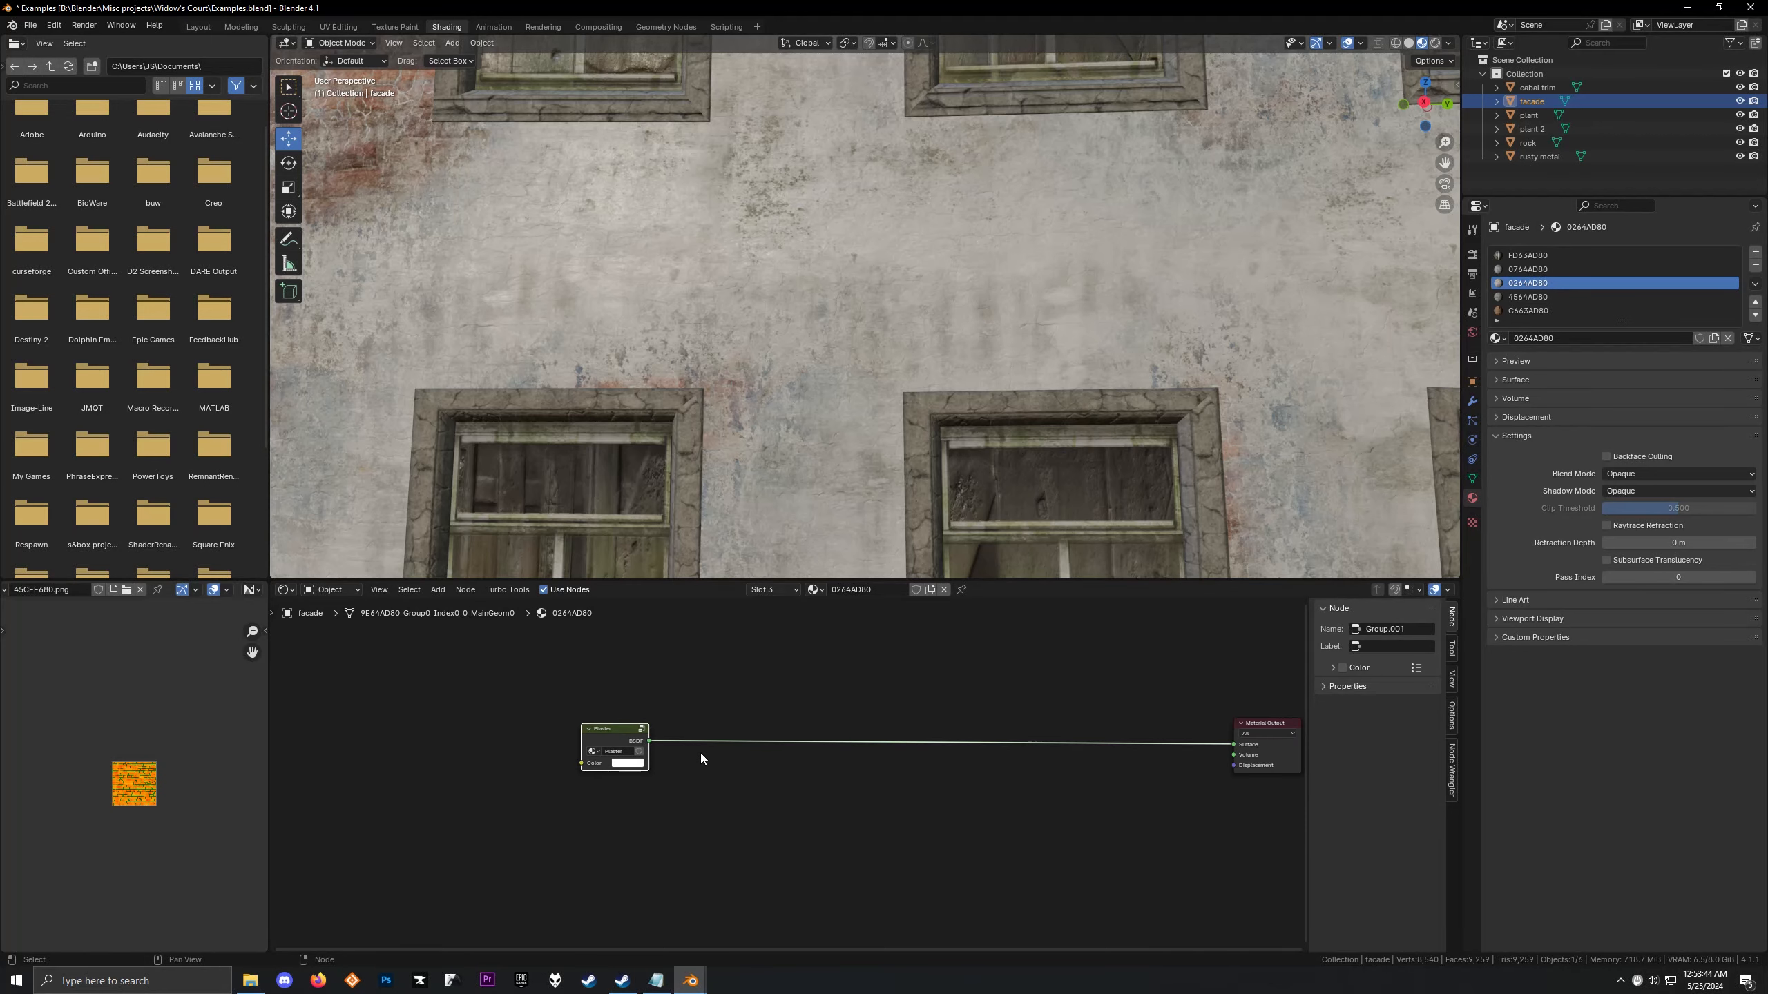
Re-enter the Plaster group and inspect the black stop of the upper Color Ramp against the facade
key(Tab)
scroll(720, 821, up, 1)
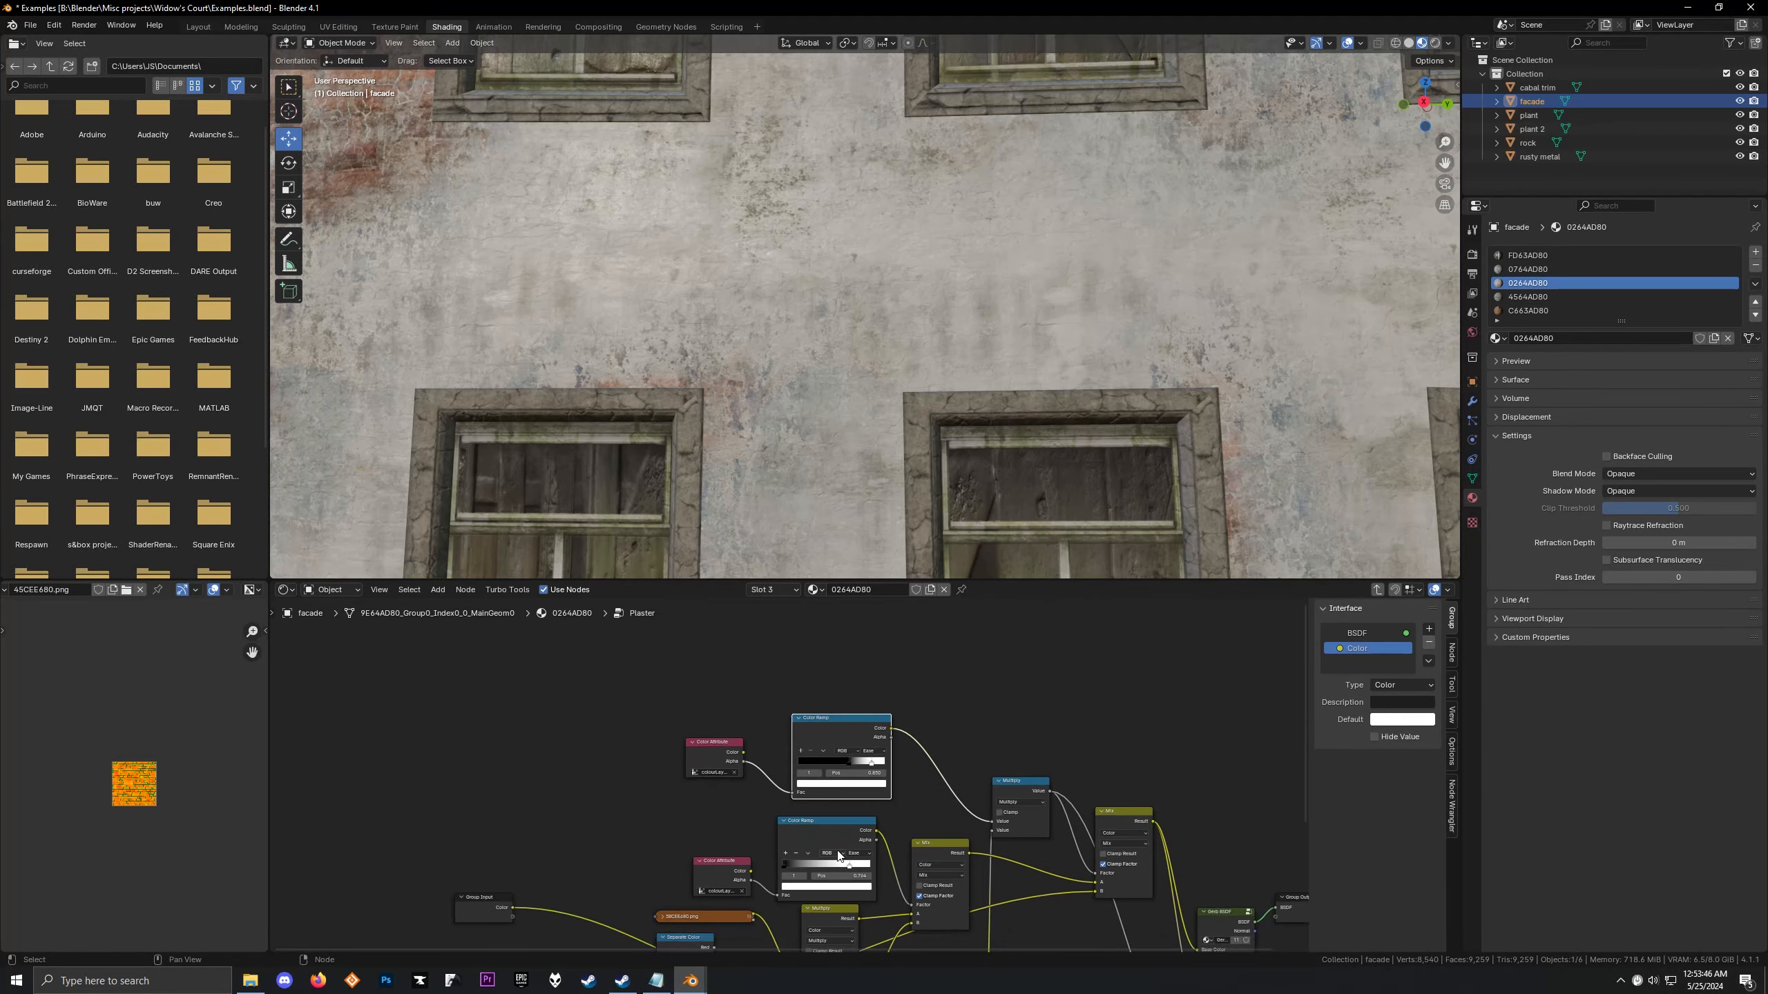
middle_drag(855, 838, 856, 809)
scroll(732, 382, down, 4)
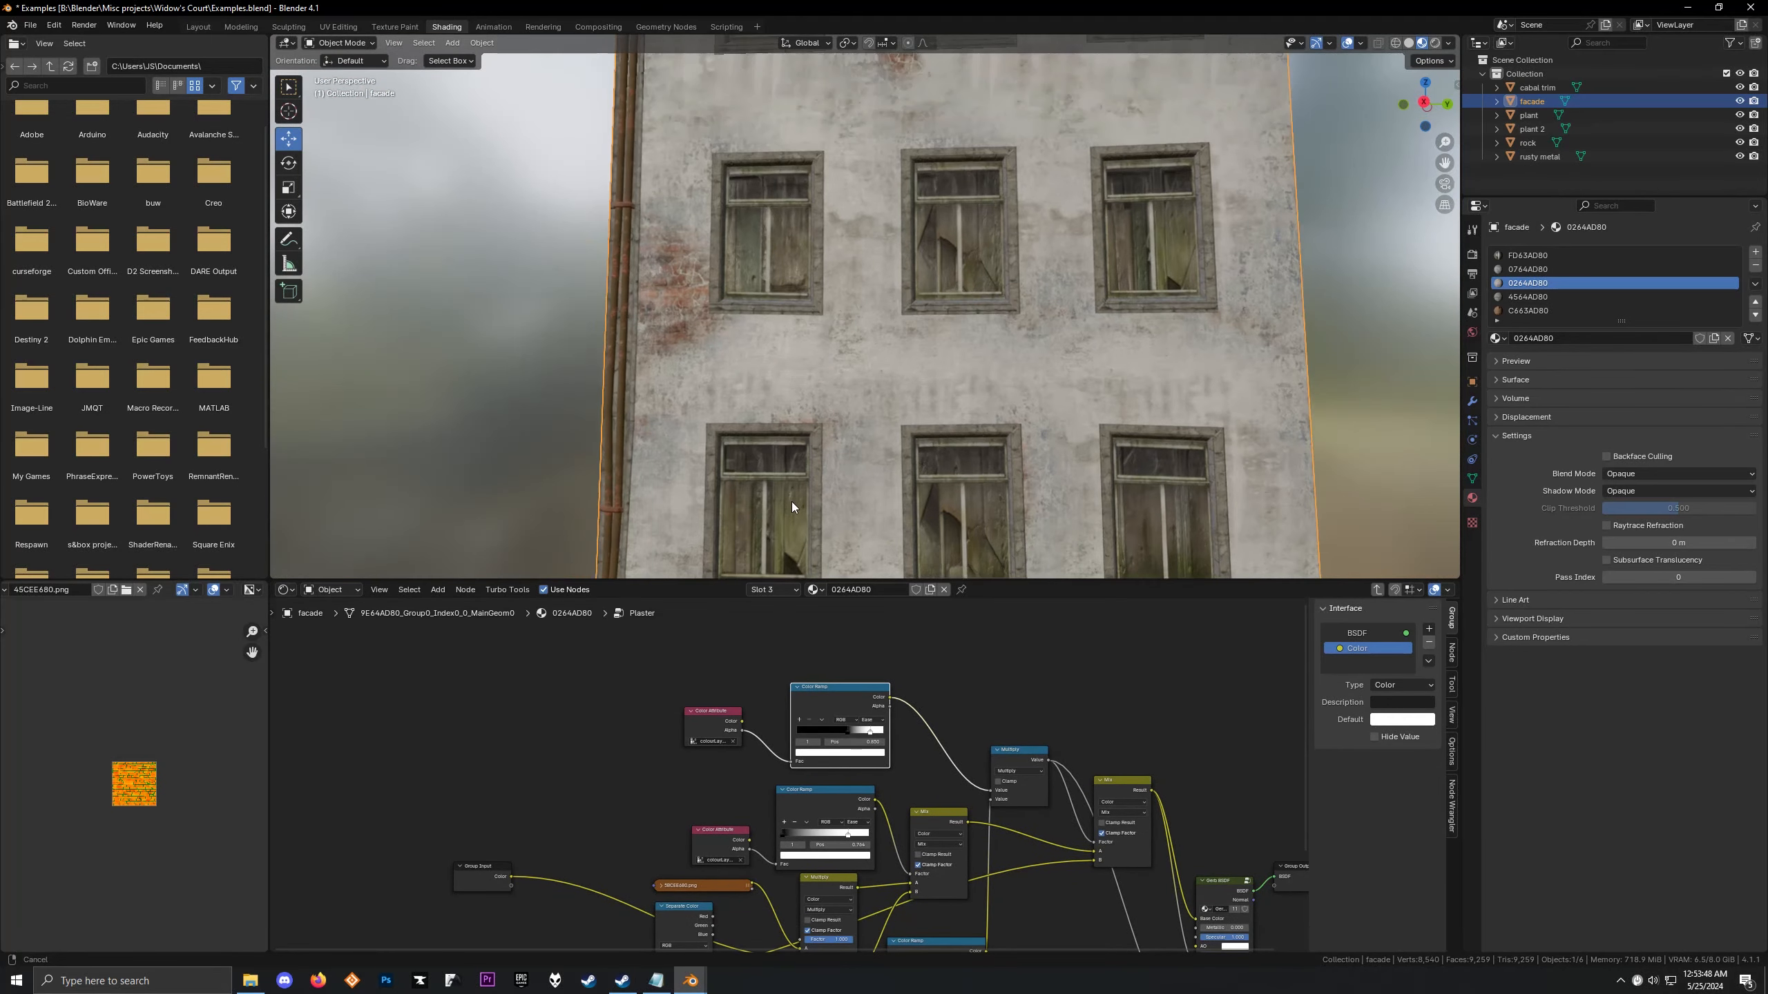
scroll(830, 748, up, 2)
mouse_move(875, 711)
mouse_down()
mouse_move(843, 699)
mouse_move(930, 699)
mouse_move(799, 693)
mouse_move(854, 694)
mouse_up()
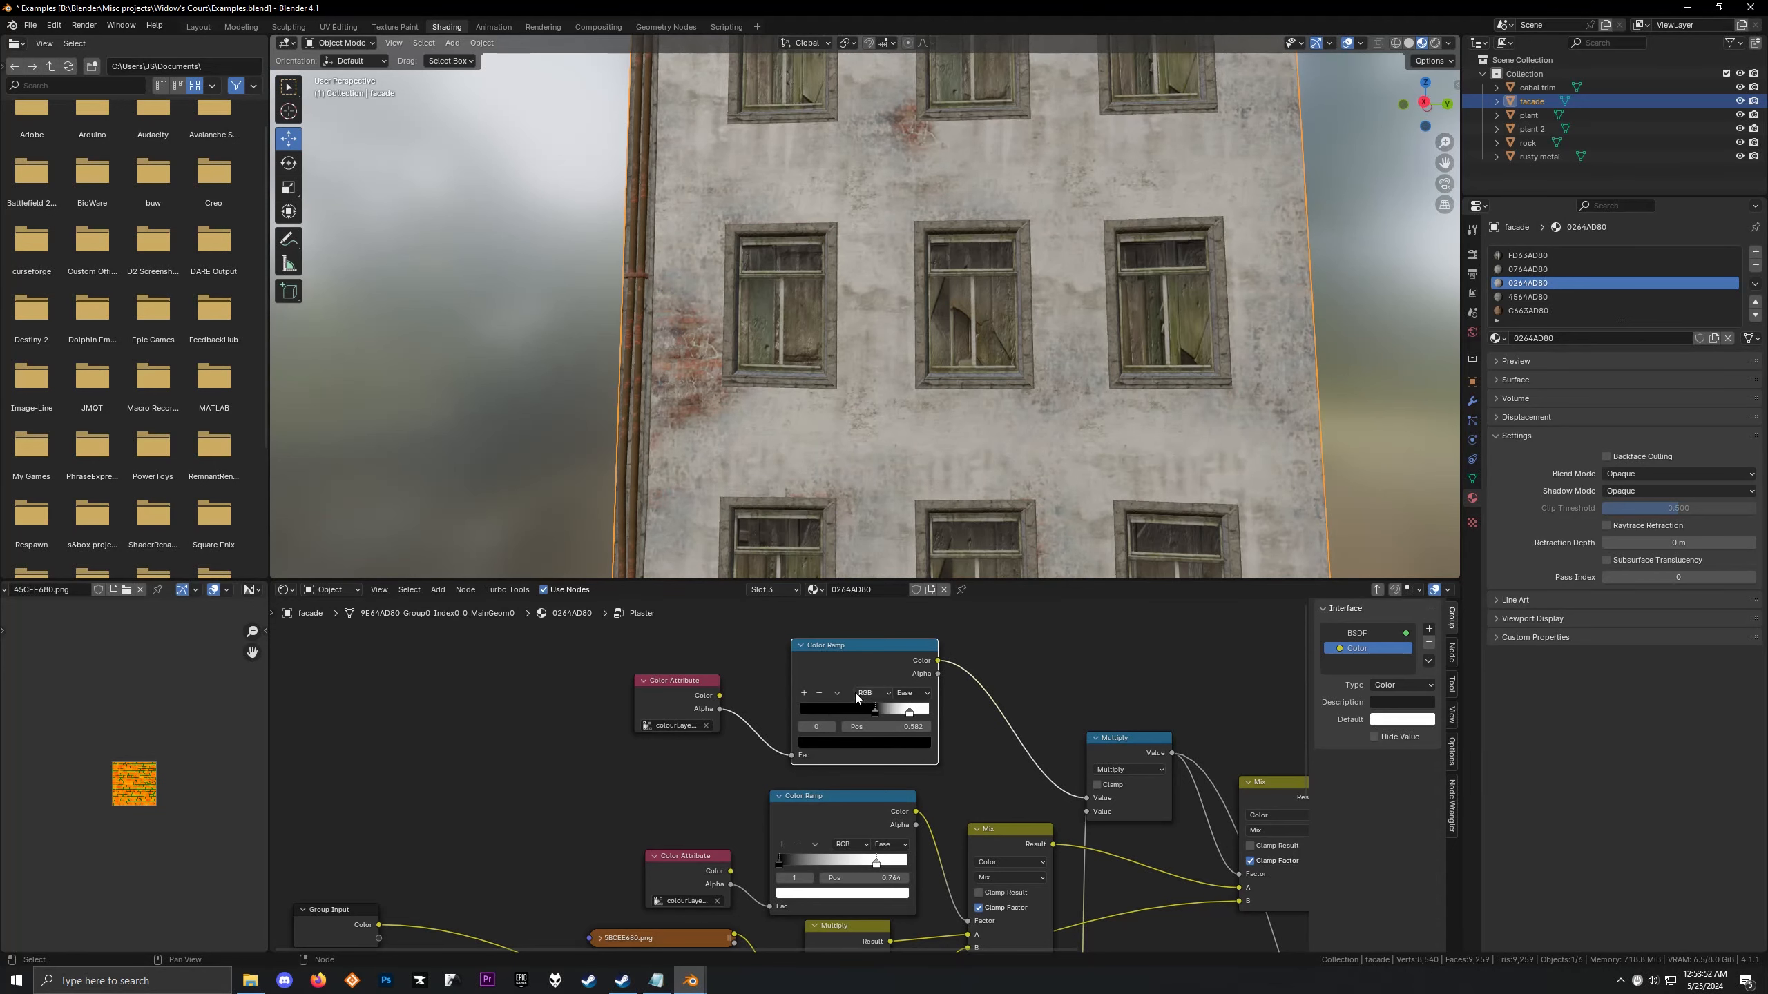
Move the Multiply math node down beside the lower Color Ramp in the Plaster group
middle_drag(956, 775, 762, 635)
drag(947, 621, 977, 795)
scroll(941, 689, down, 2)
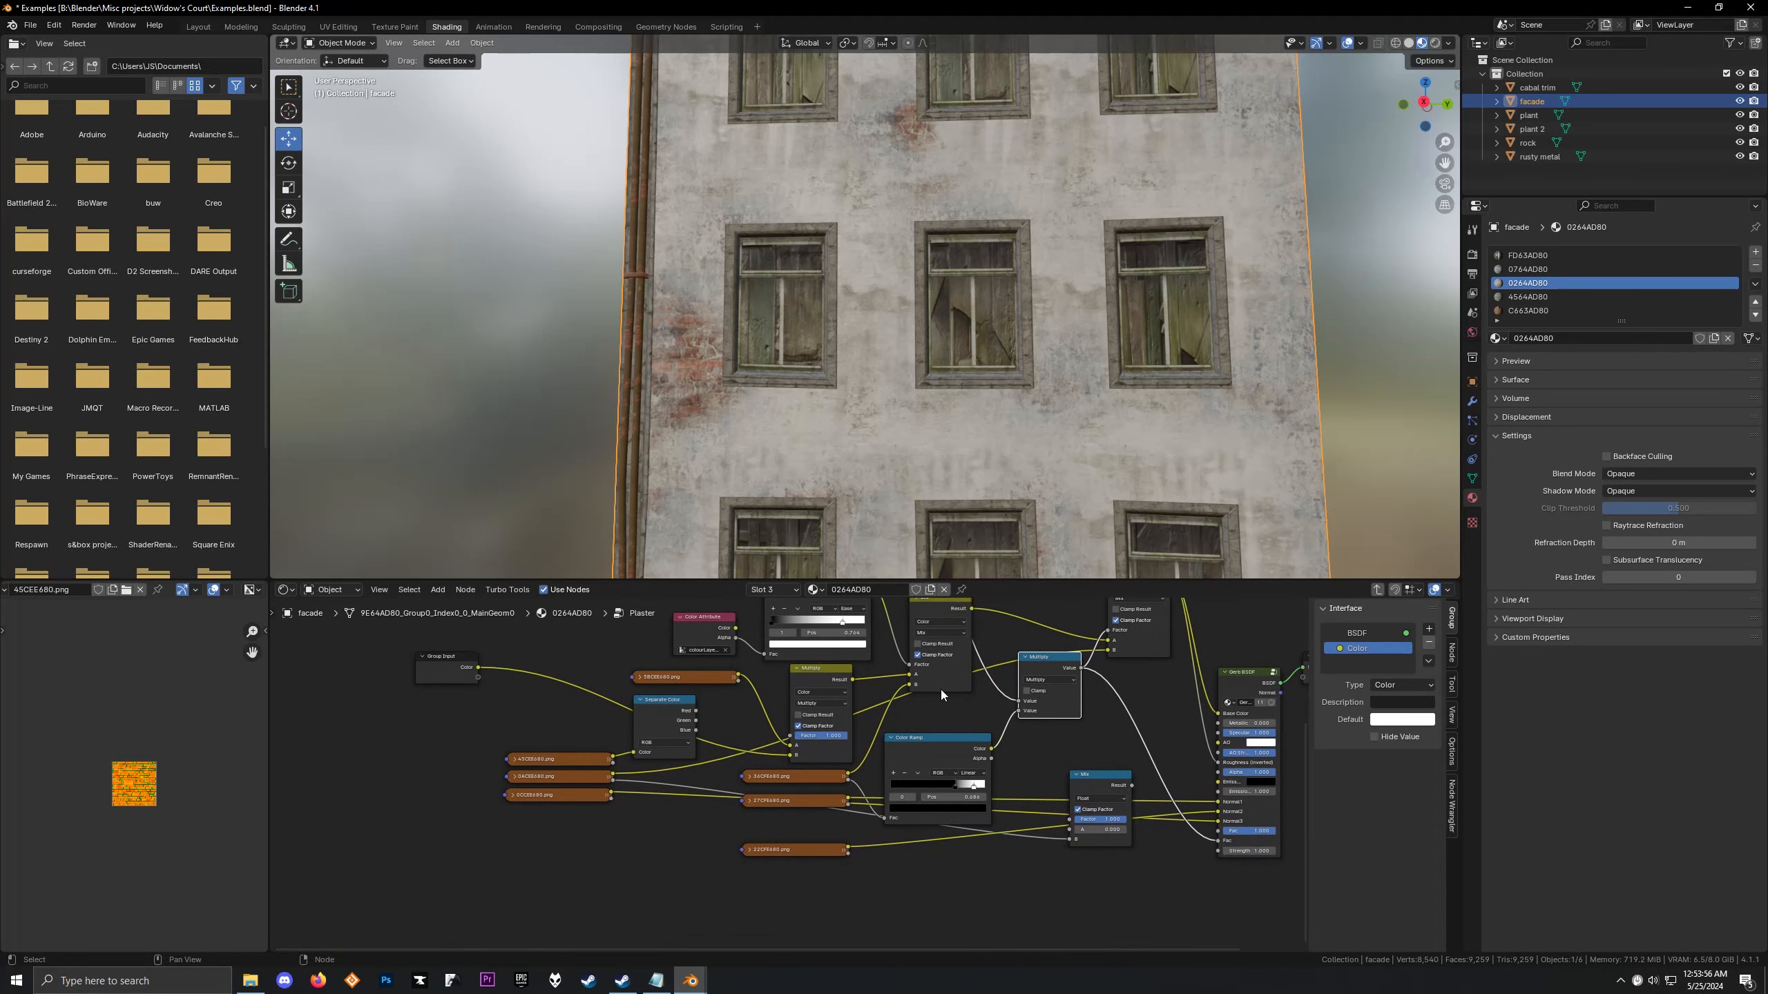
Examine the brick normal texture 0CCEE680 and the brick colour texture 0ACEE680
click(573, 775)
click(563, 795)
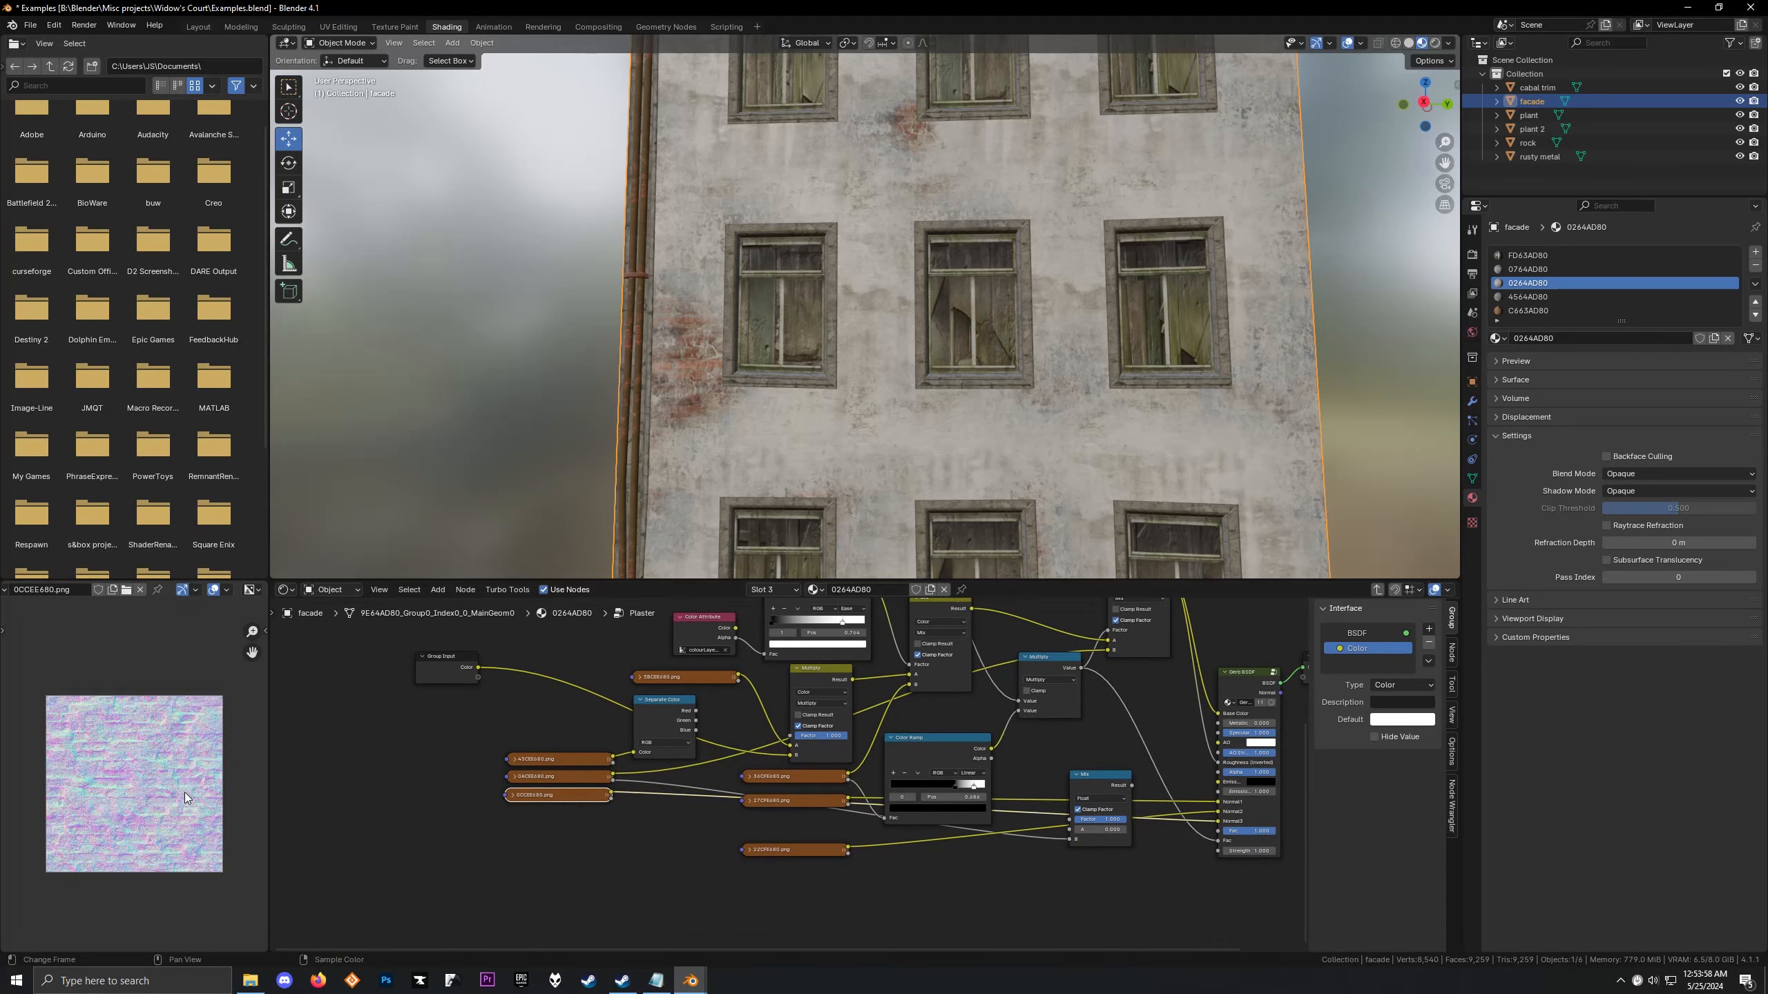
scroll(184, 796, up, 1)
scroll(610, 757, up, 2)
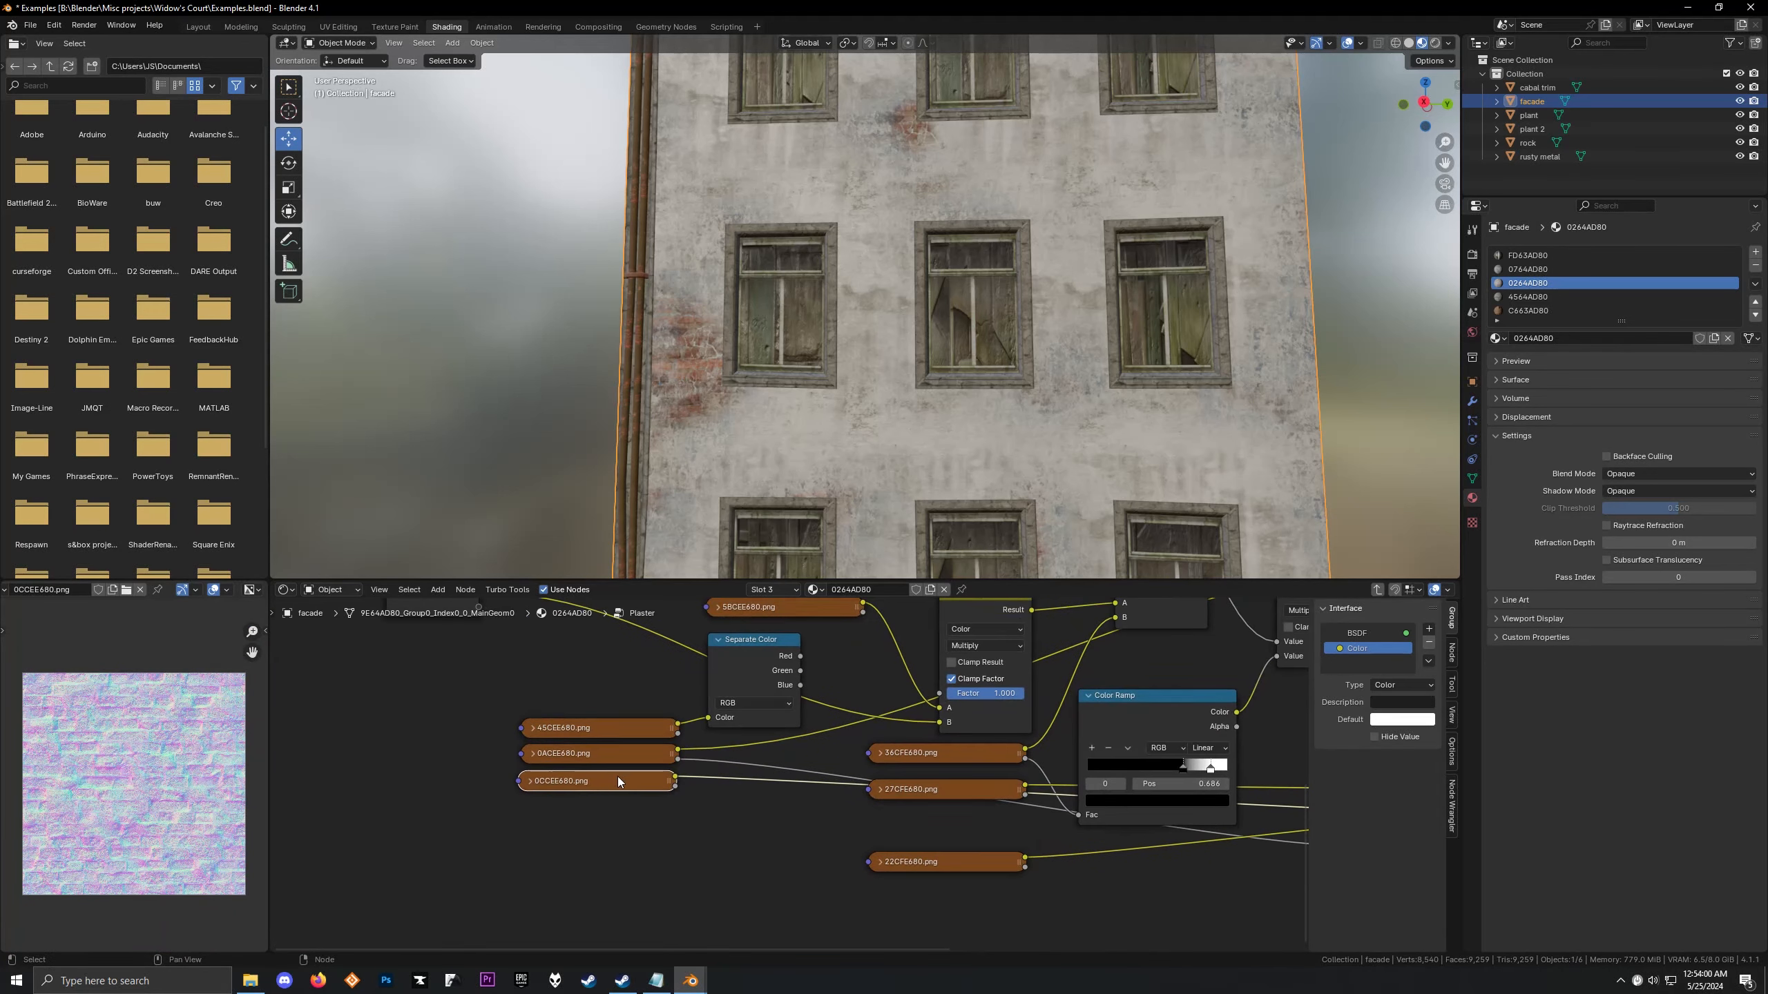
click(607, 752)
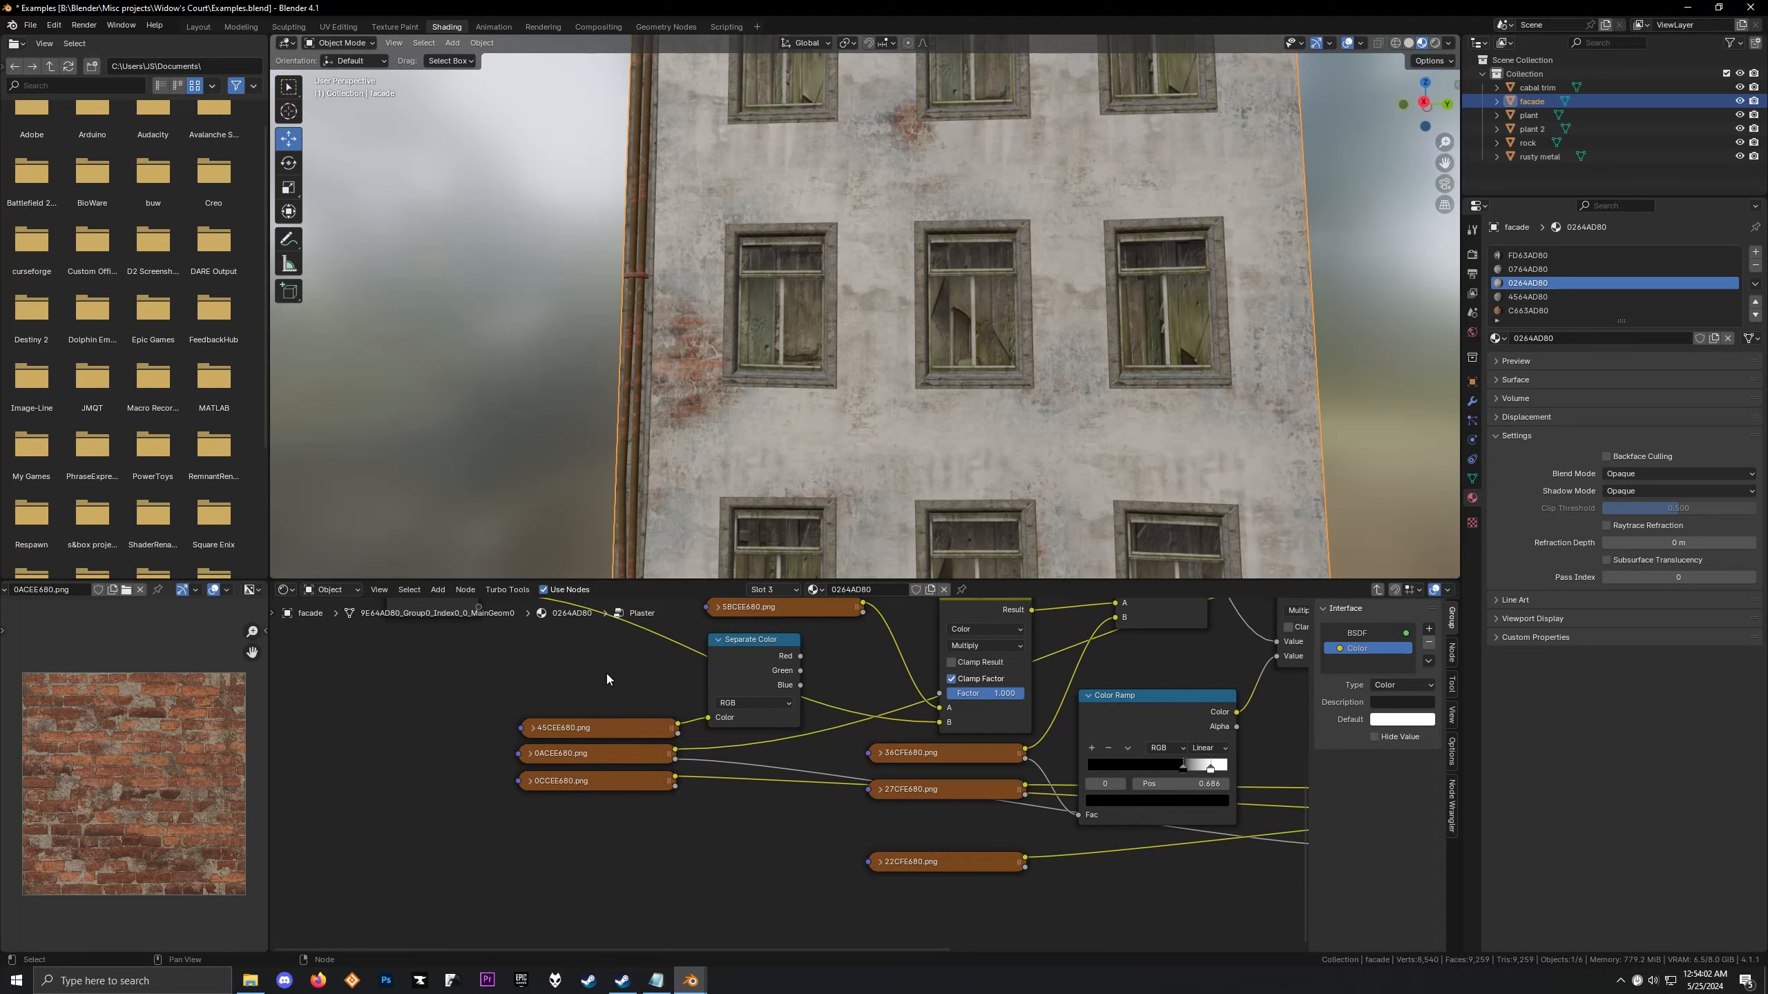
View the grey grime image texture that feeds the Plaster group's Multiply colour node
middle_drag(606, 674, 574, 765)
click(745, 706)
scroll(98, 800, up, 2)
scroll(99, 805, down, 2)
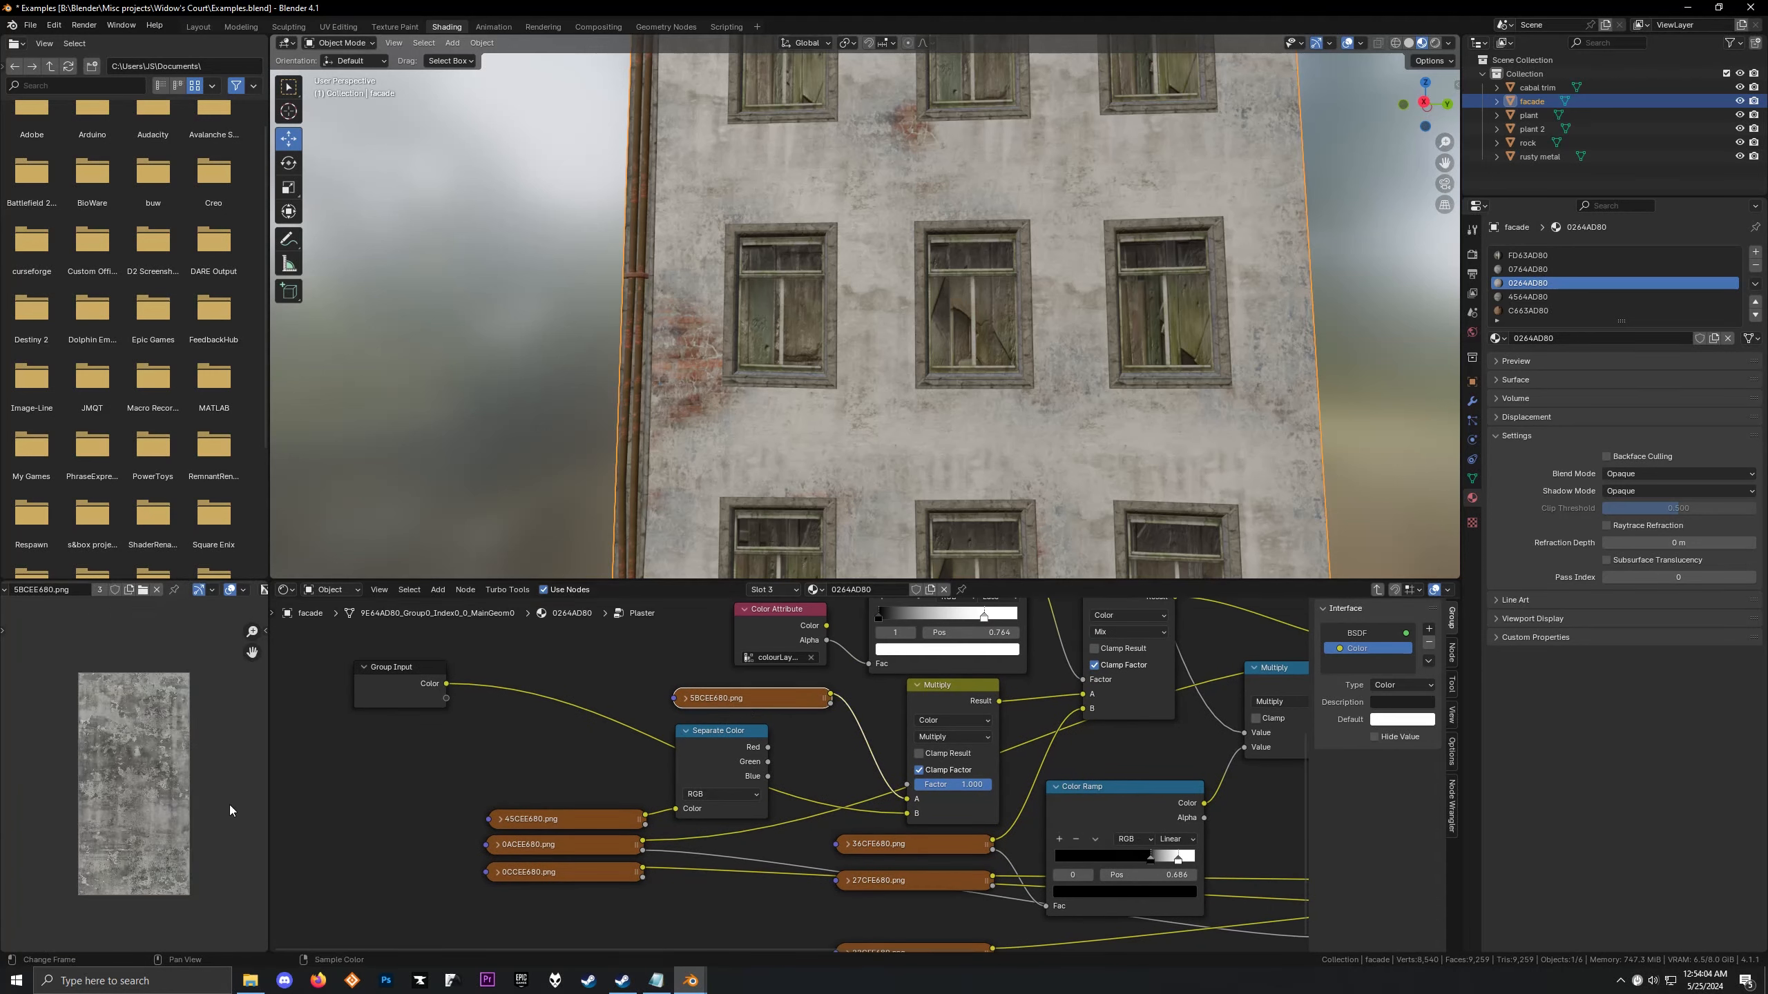
View the 36CFE680 plaster and 27CFE680 normal textures and compare the plaster texture with a close-up of the wall
middle_drag(891, 844, 812, 782)
click(812, 782)
click(826, 818)
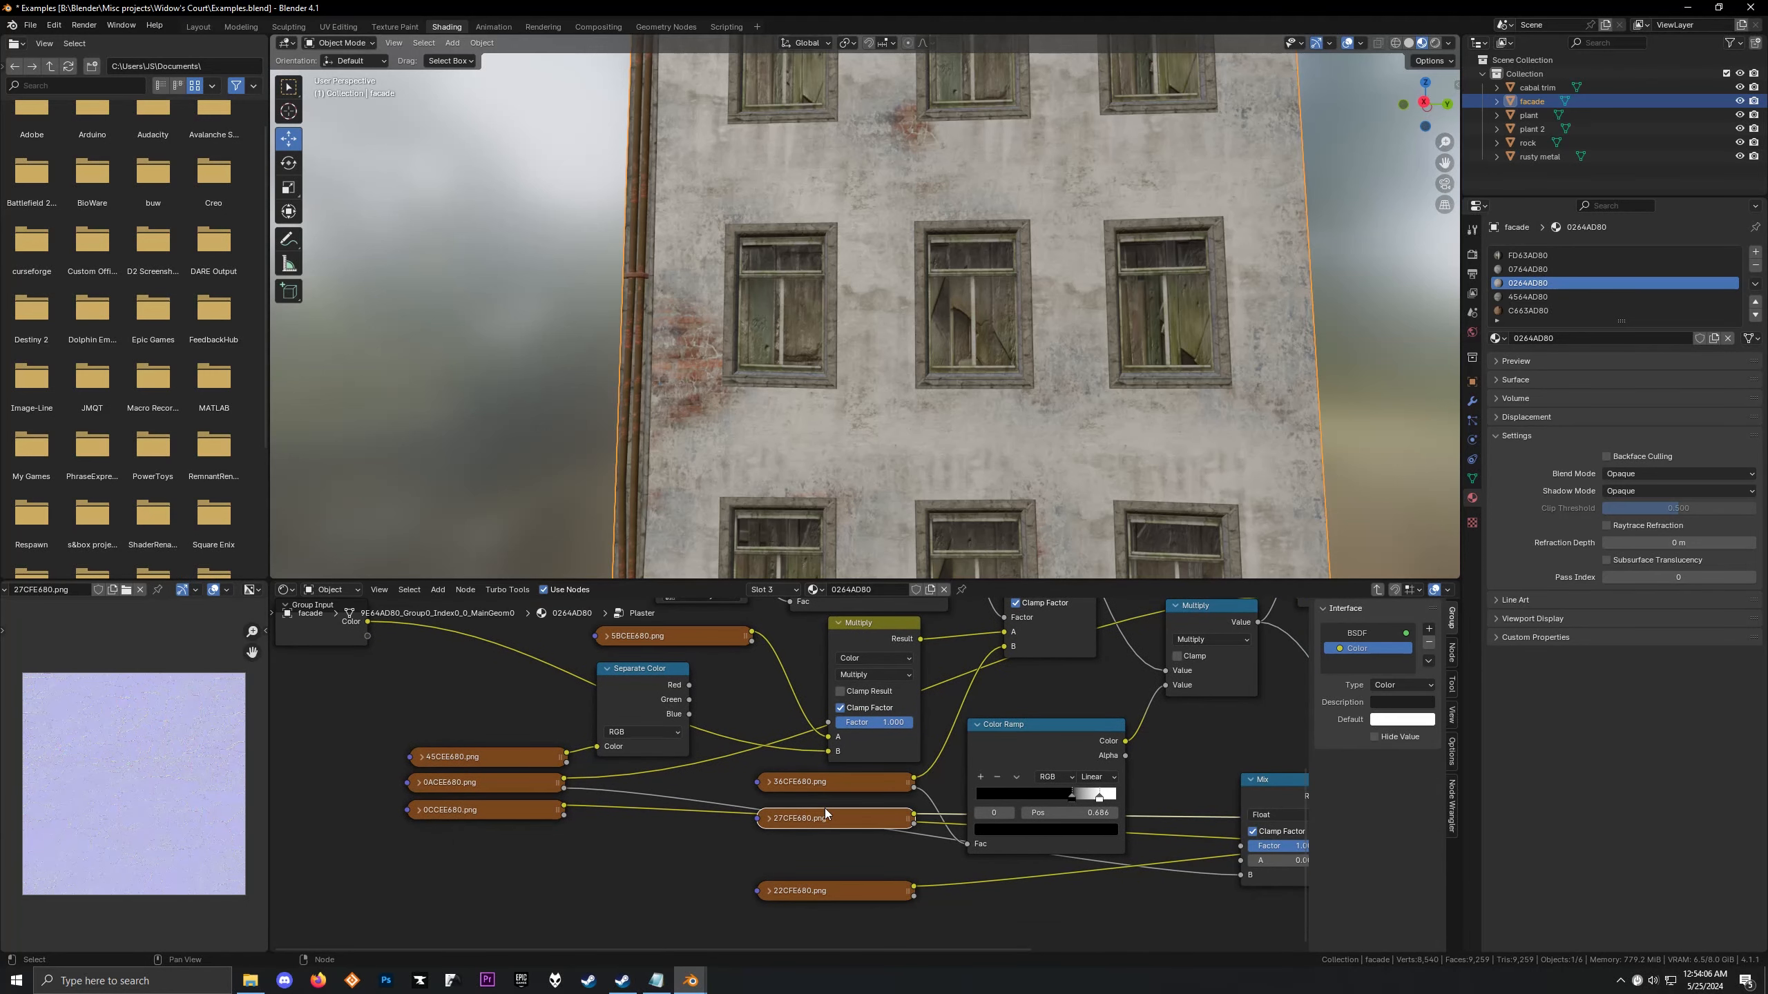
click(815, 777)
scroll(51, 794, up, 3)
scroll(52, 796, down, 2)
scroll(53, 796, down, 1)
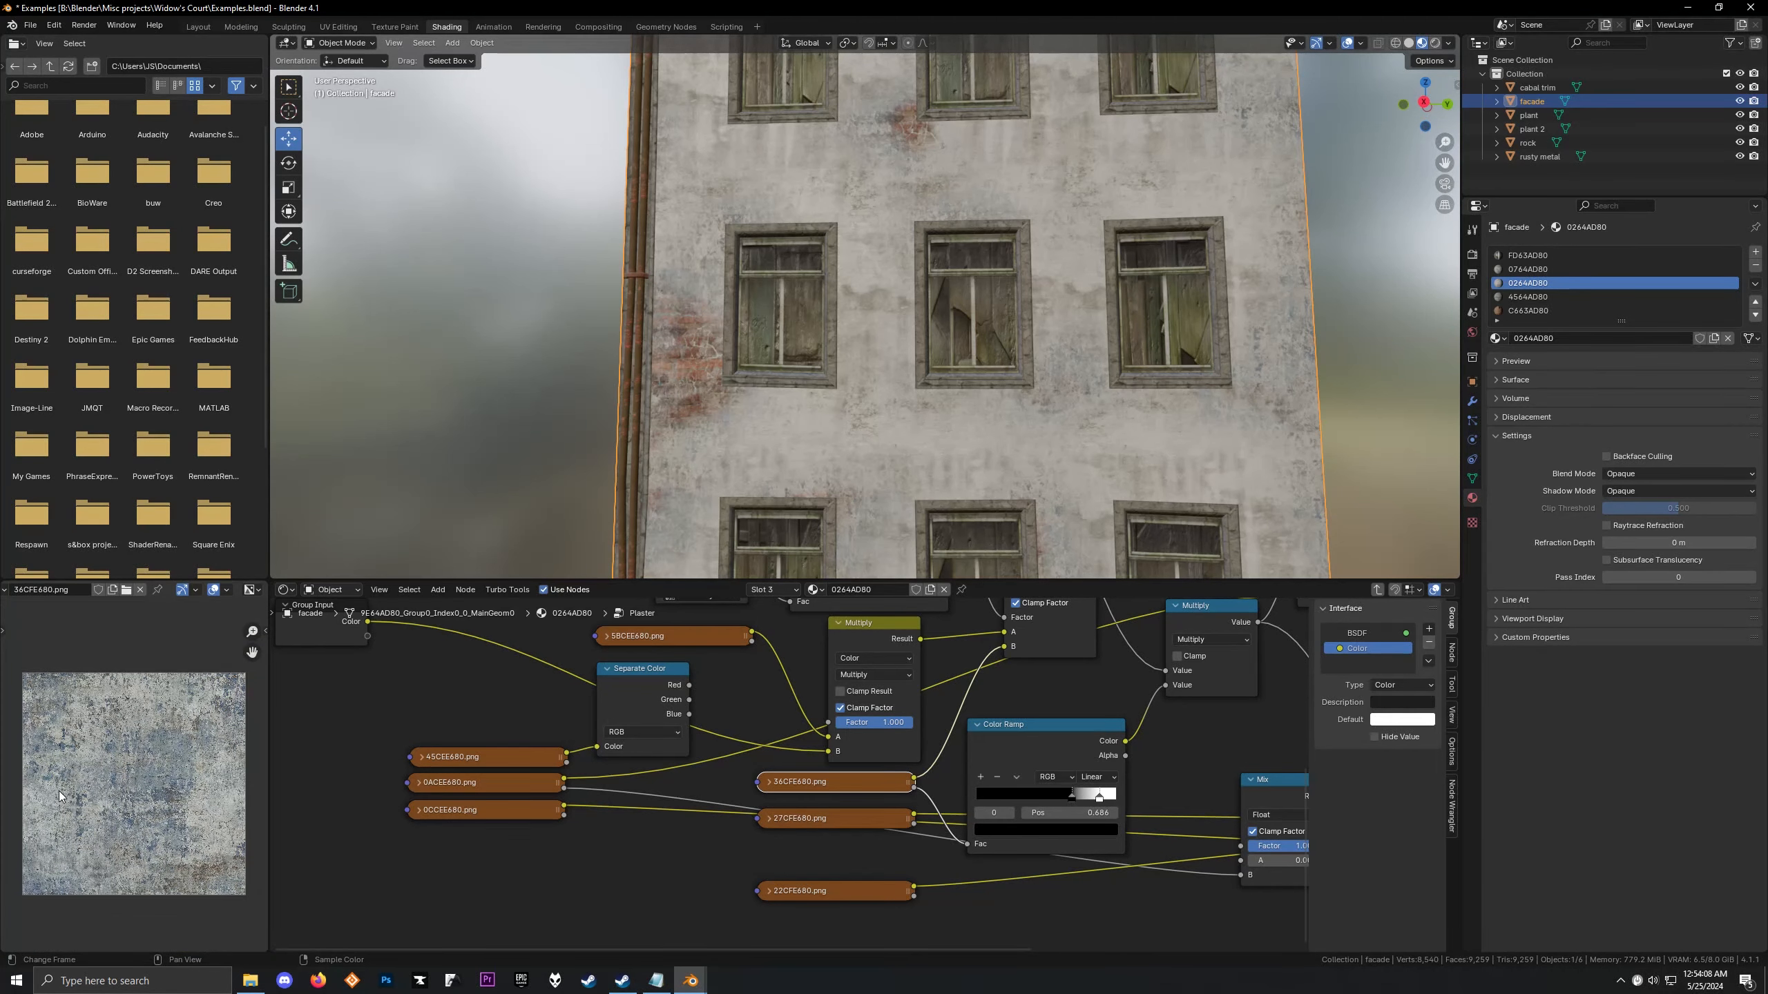
scroll(548, 419, up, 8)
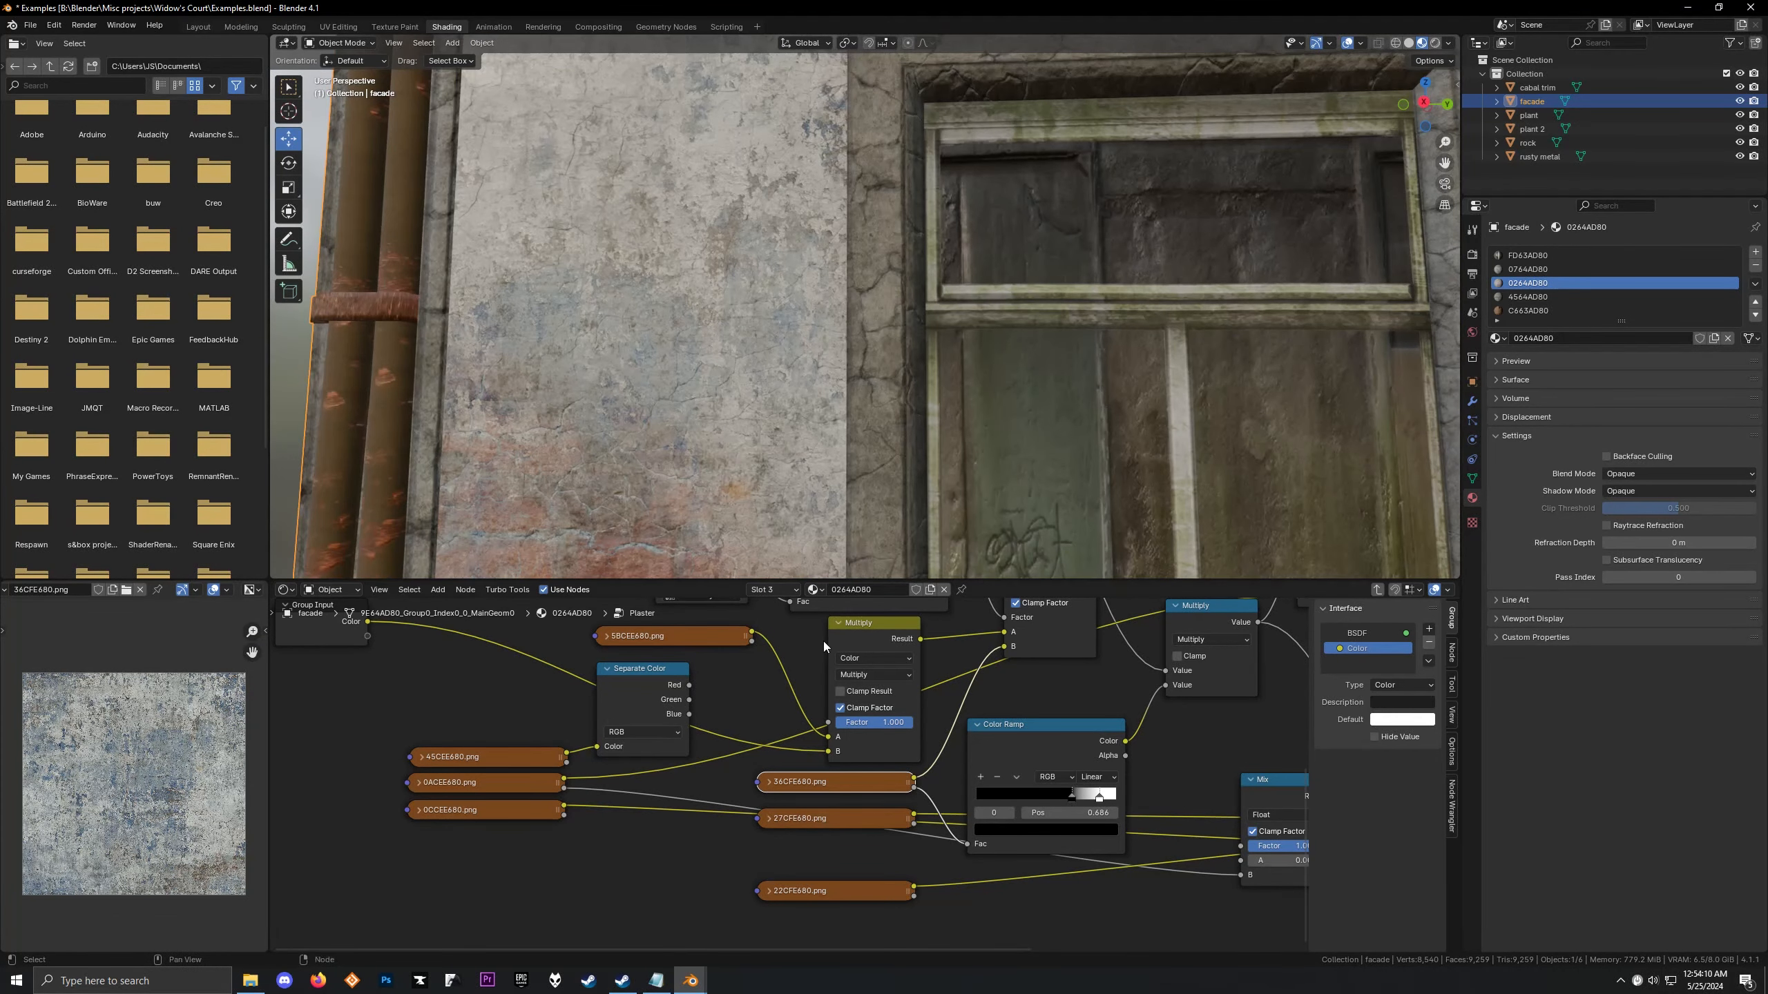
View the 27CFE680 and 22CFE680 image textures in the Plaster group
click(794, 820)
click(807, 890)
click(822, 823)
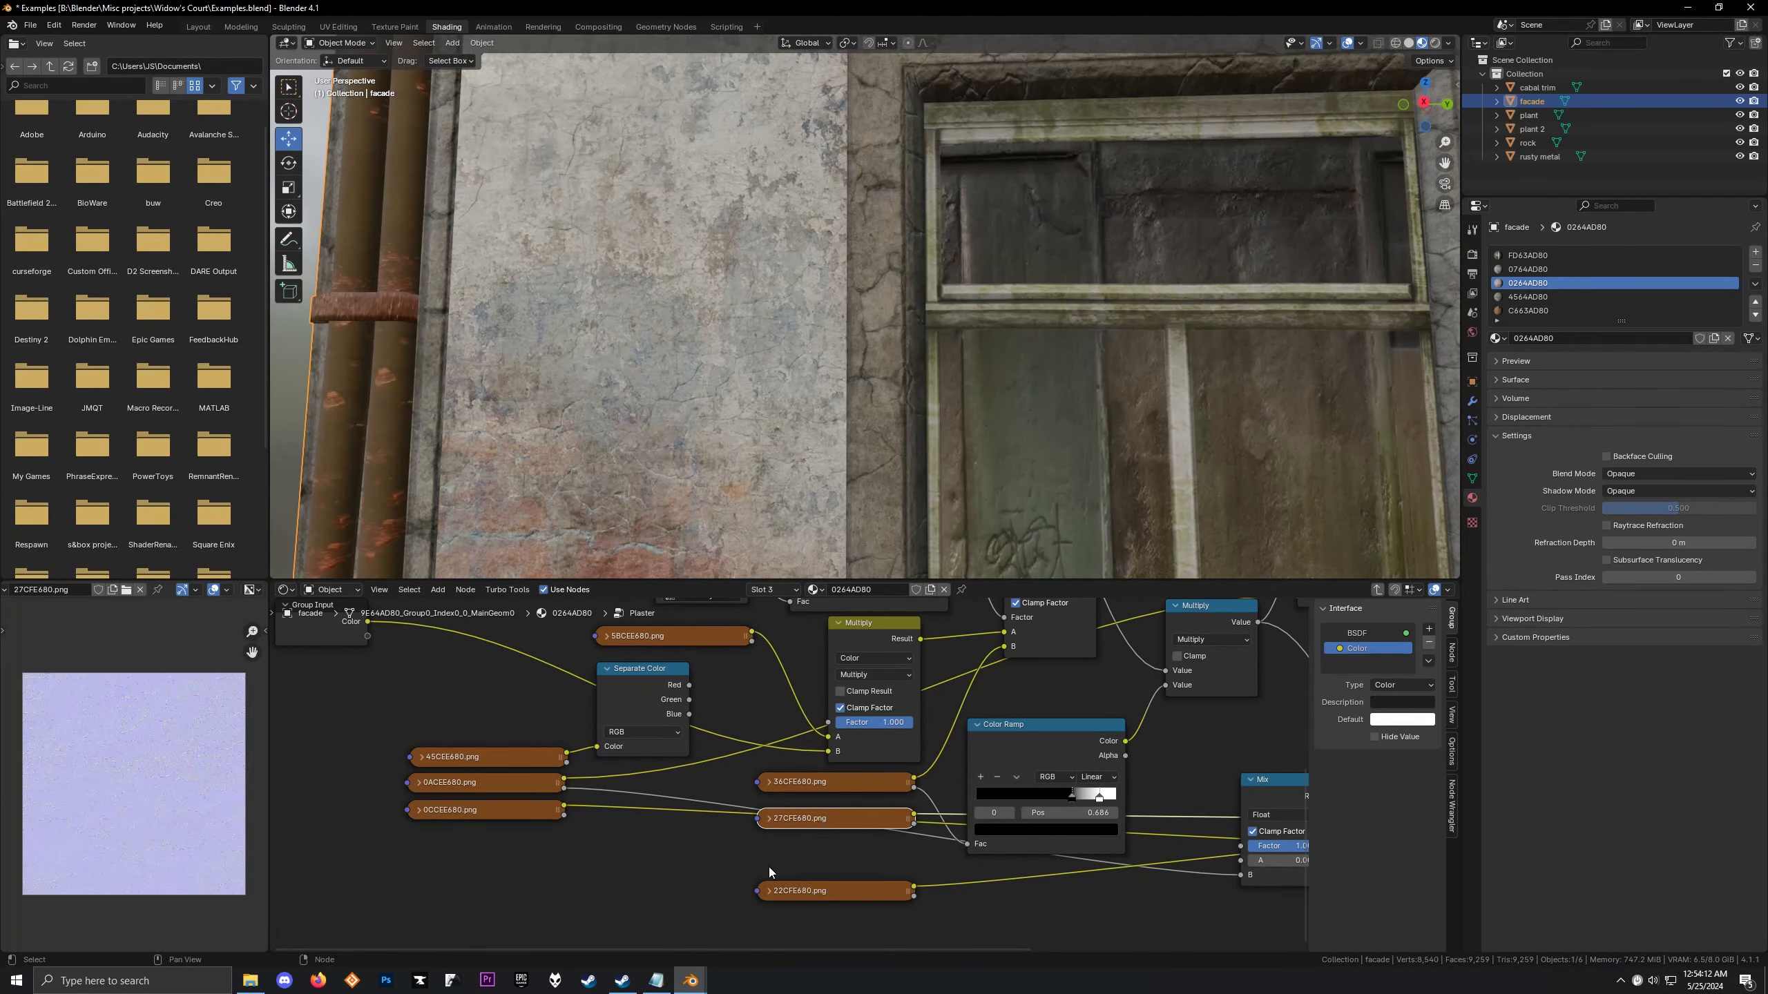
key(Home)
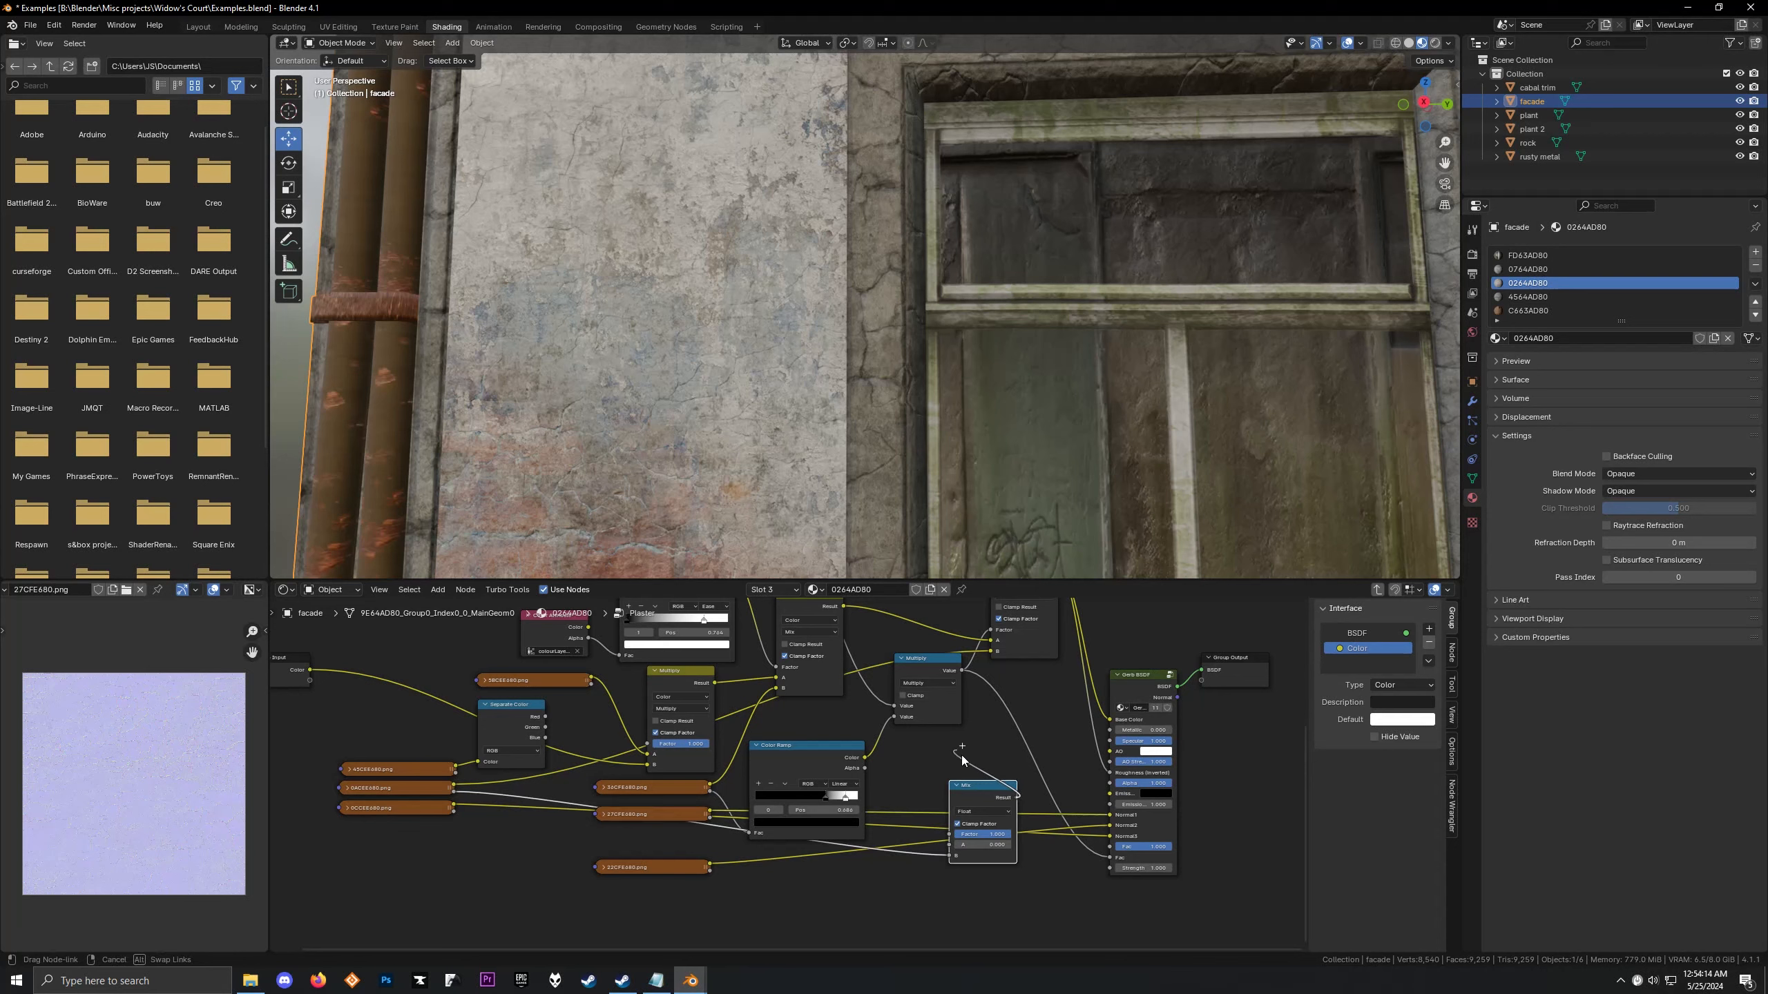
Pull the Float Mix node out below the Plaster group's network and delete it
drag(954, 785, 766, 898)
scroll(853, 848, down, 3)
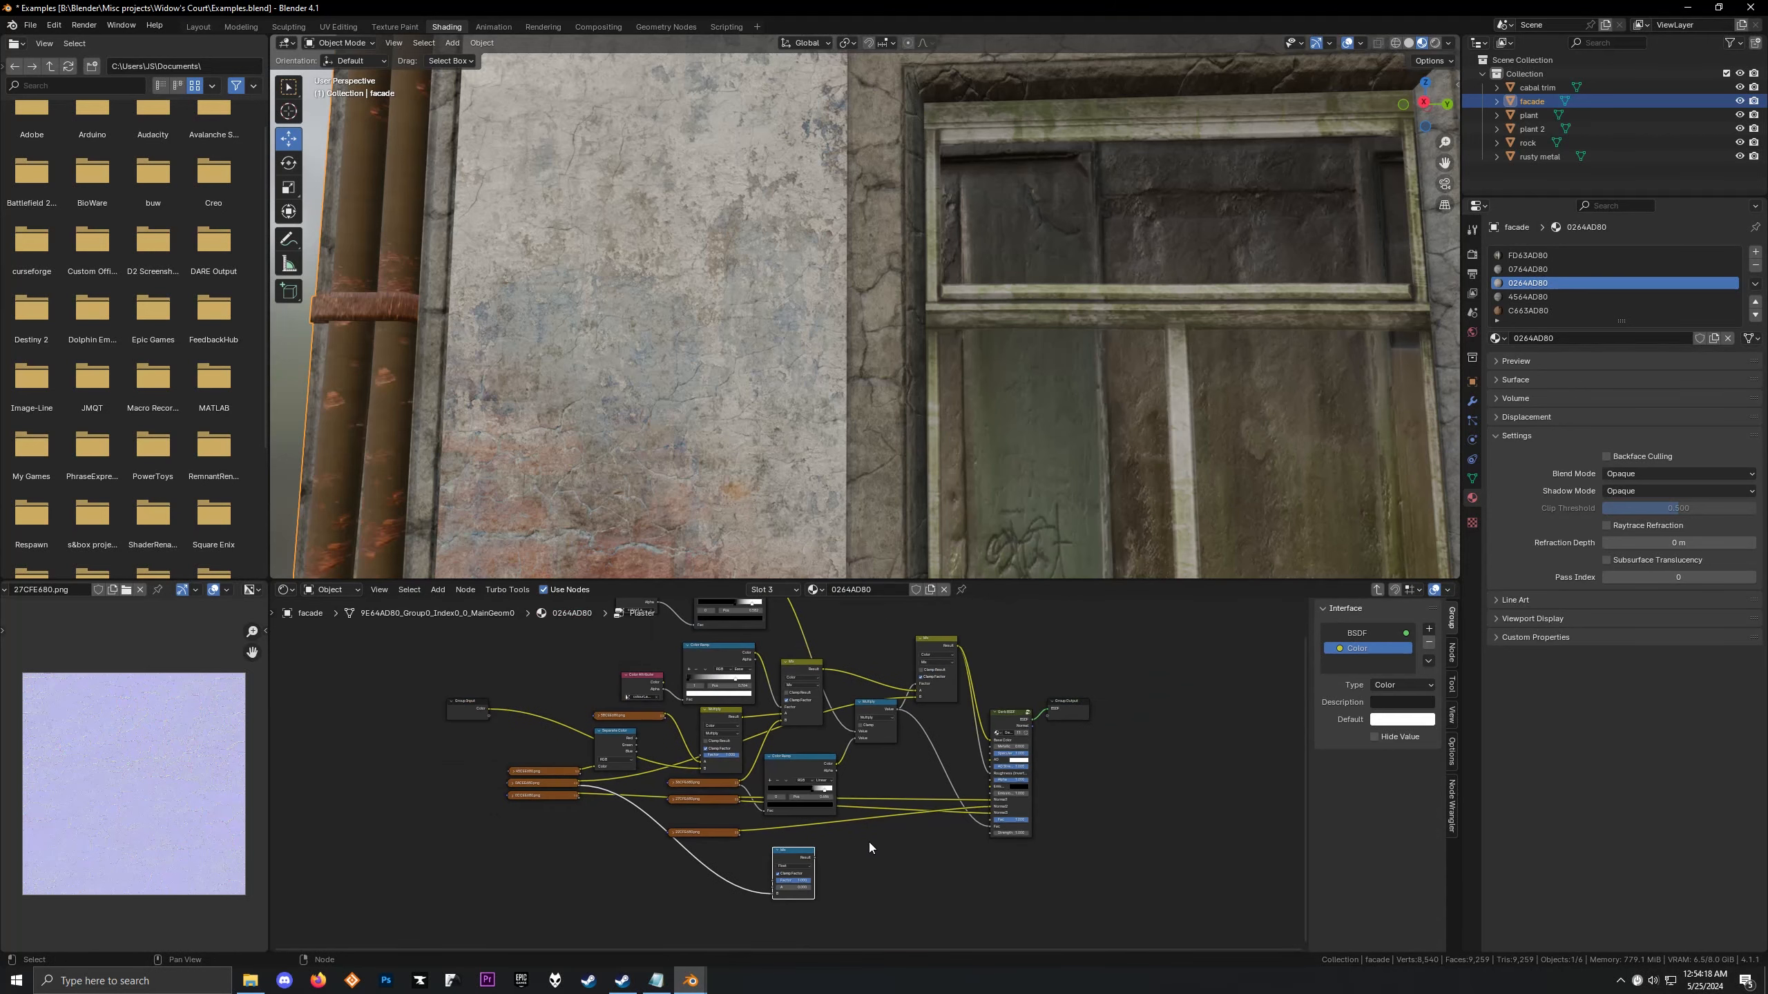
key(x)
Check the 45CEE680 texture and delete the Separate Color node connected to it
scroll(653, 824, up, 1)
mouse_move(526, 728)
mouse_down()
mouse_move(537, 760)
mouse_move(529, 727)
mouse_up()
click(464, 788)
click(461, 770)
click(552, 723)
key(x)
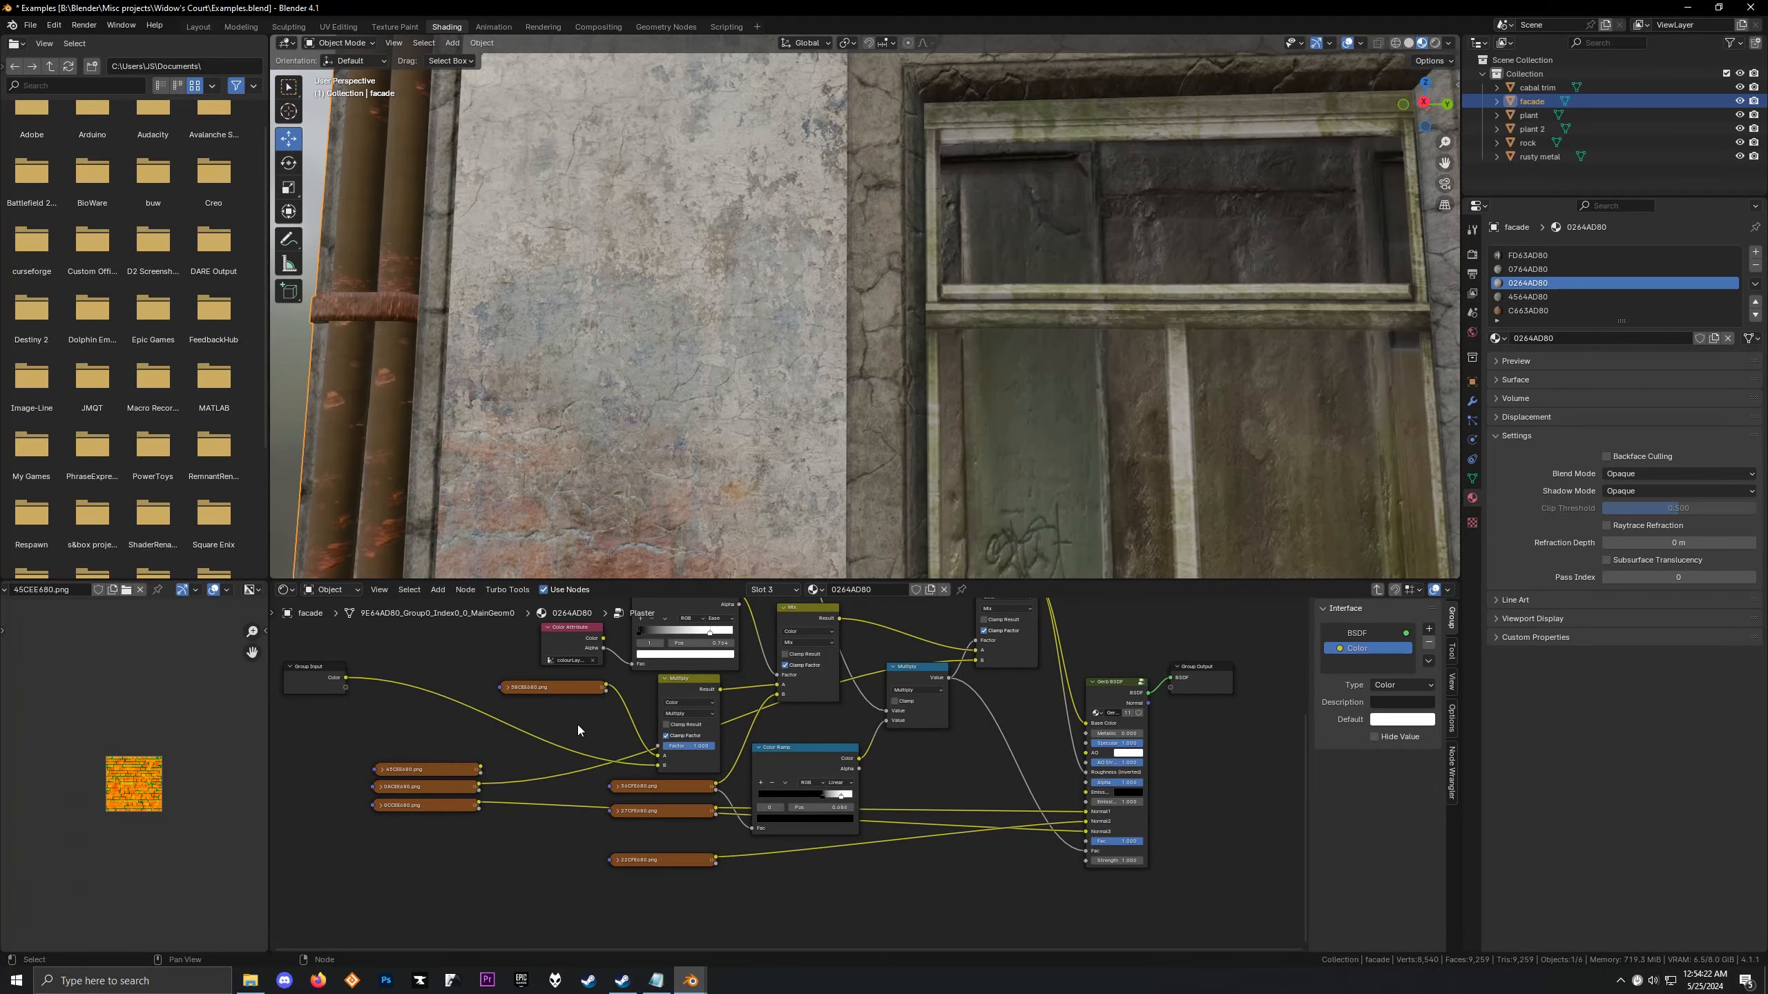
Examine the facade's exposed brick and plaster around the windows alongside the Plaster group's node network
middle_drag(605, 732, 728, 823)
scroll(728, 822, up, 1)
scroll(727, 822, down, 1)
scroll(564, 355, down, 6)
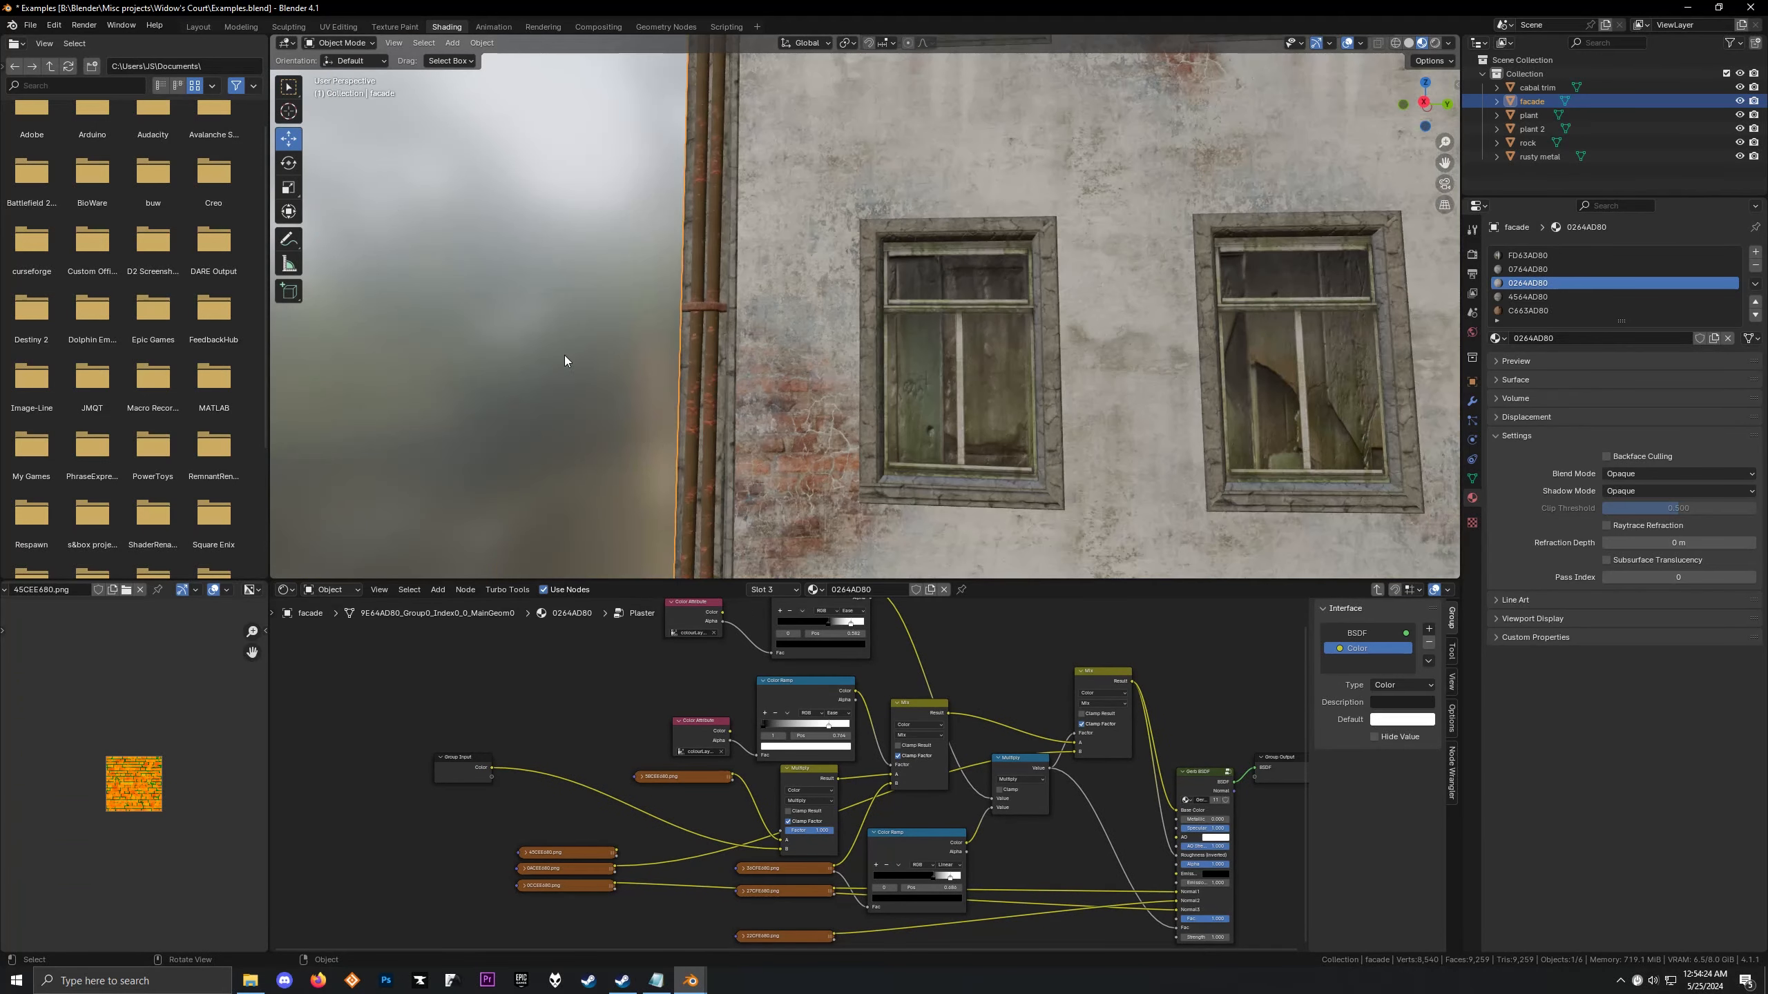
mouse_move(563, 355)
middle_down()
mouse_move(600, 343)
mouse_move(583, 350)
middle_up()
scroll(865, 886, up, 4)
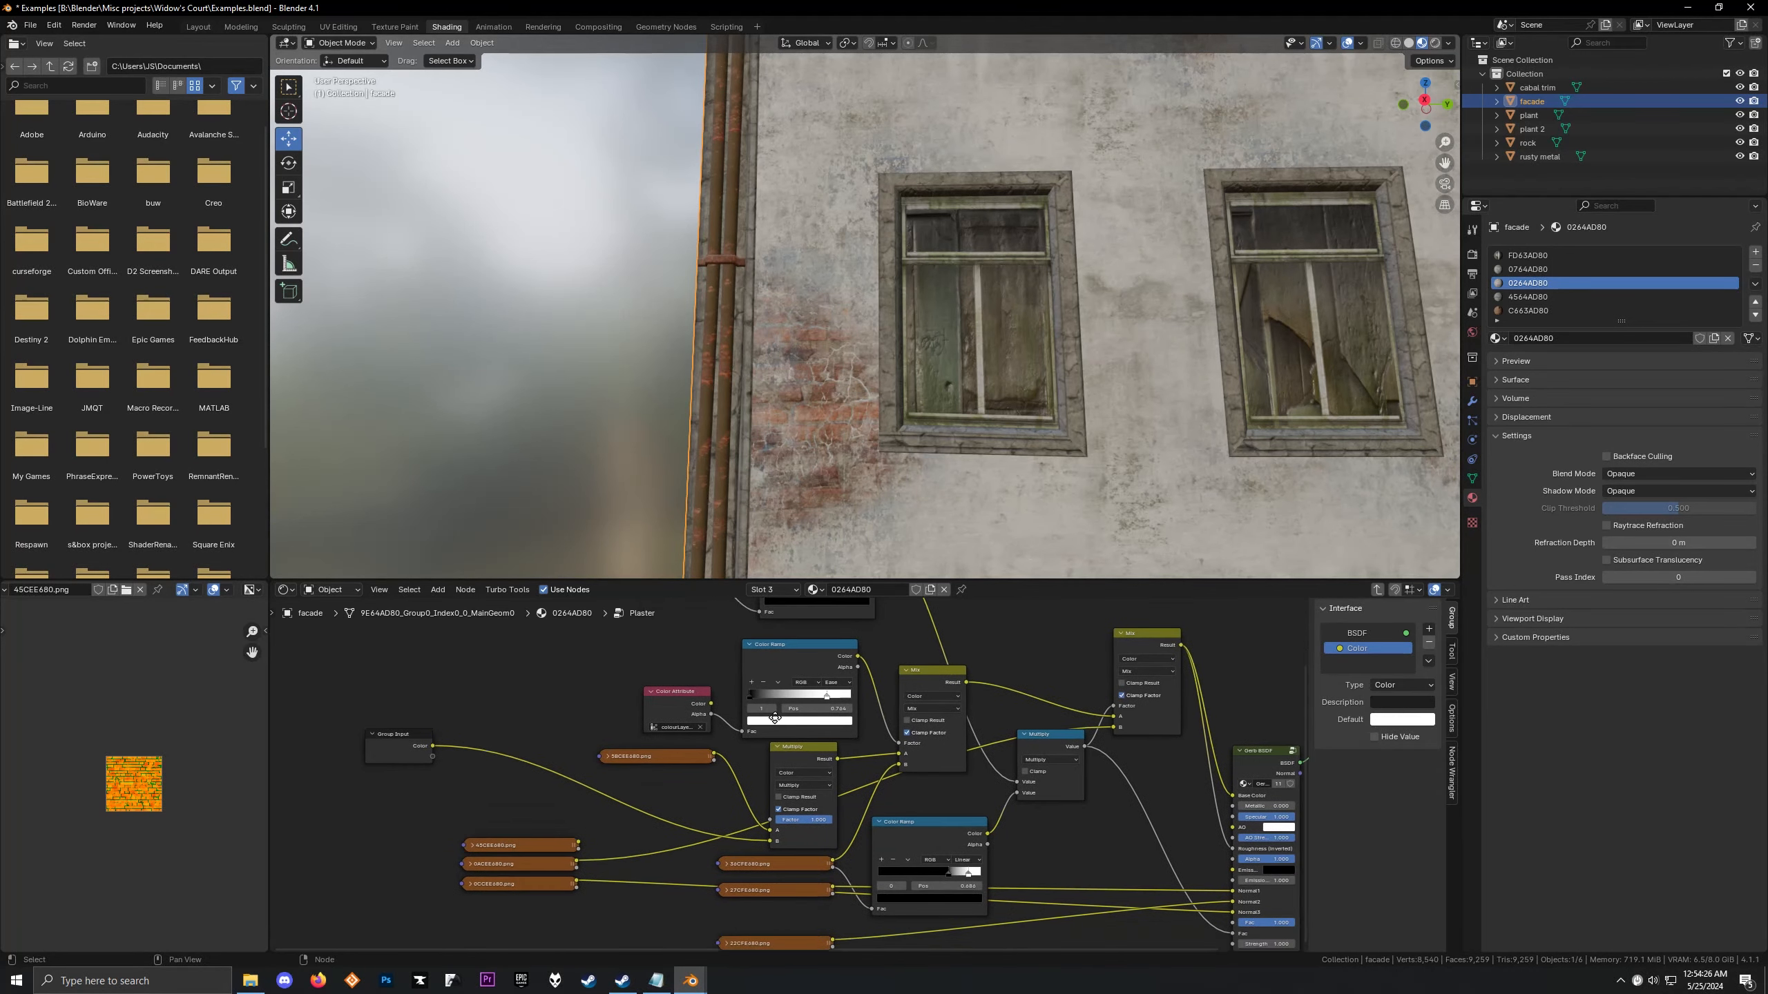
mouse_move(892, 842)
middle_down()
mouse_move(867, 726)
mouse_move(802, 762)
mouse_move(901, 821)
middle_up()
scroll(863, 727, up, 1)
scroll(837, 730, down, 2)
scroll(805, 746, down, 3)
scroll(752, 804, down, 1)
middle_drag(736, 803, 741, 804)
scroll(741, 804, up, 2)
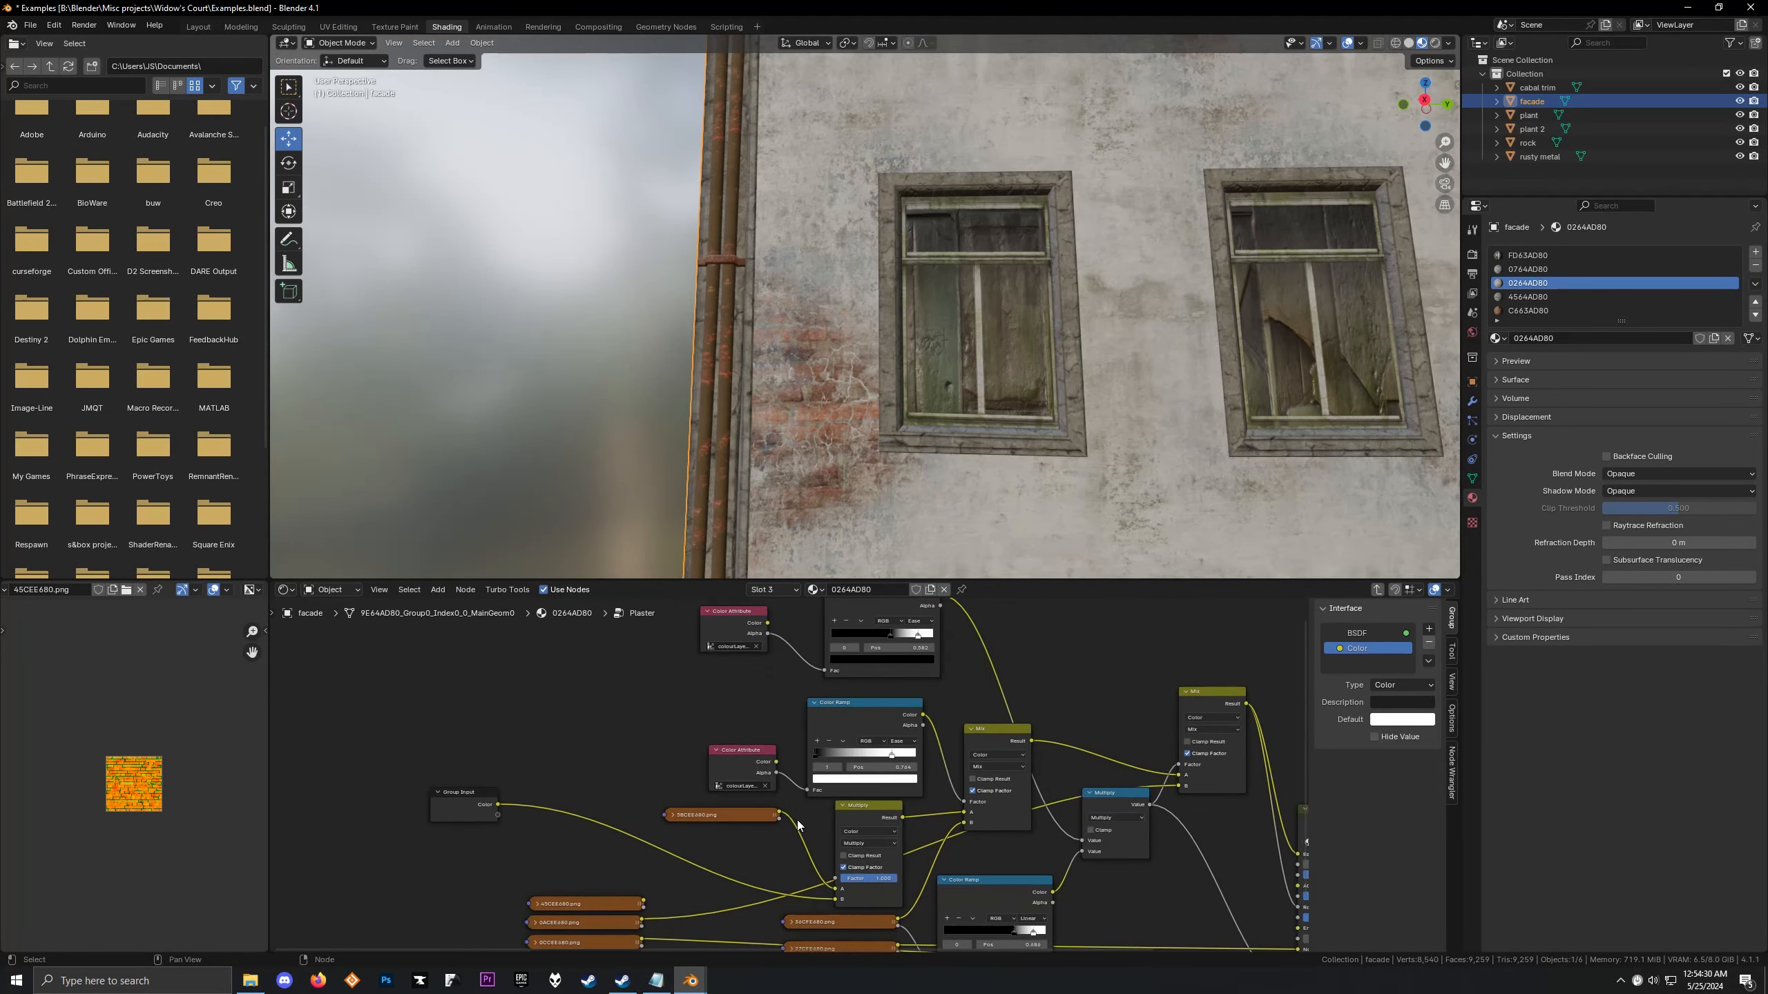
View the grey grime texture and preview the Multiply colour node it feeds over the whole facade
drag(817, 749, 807, 749)
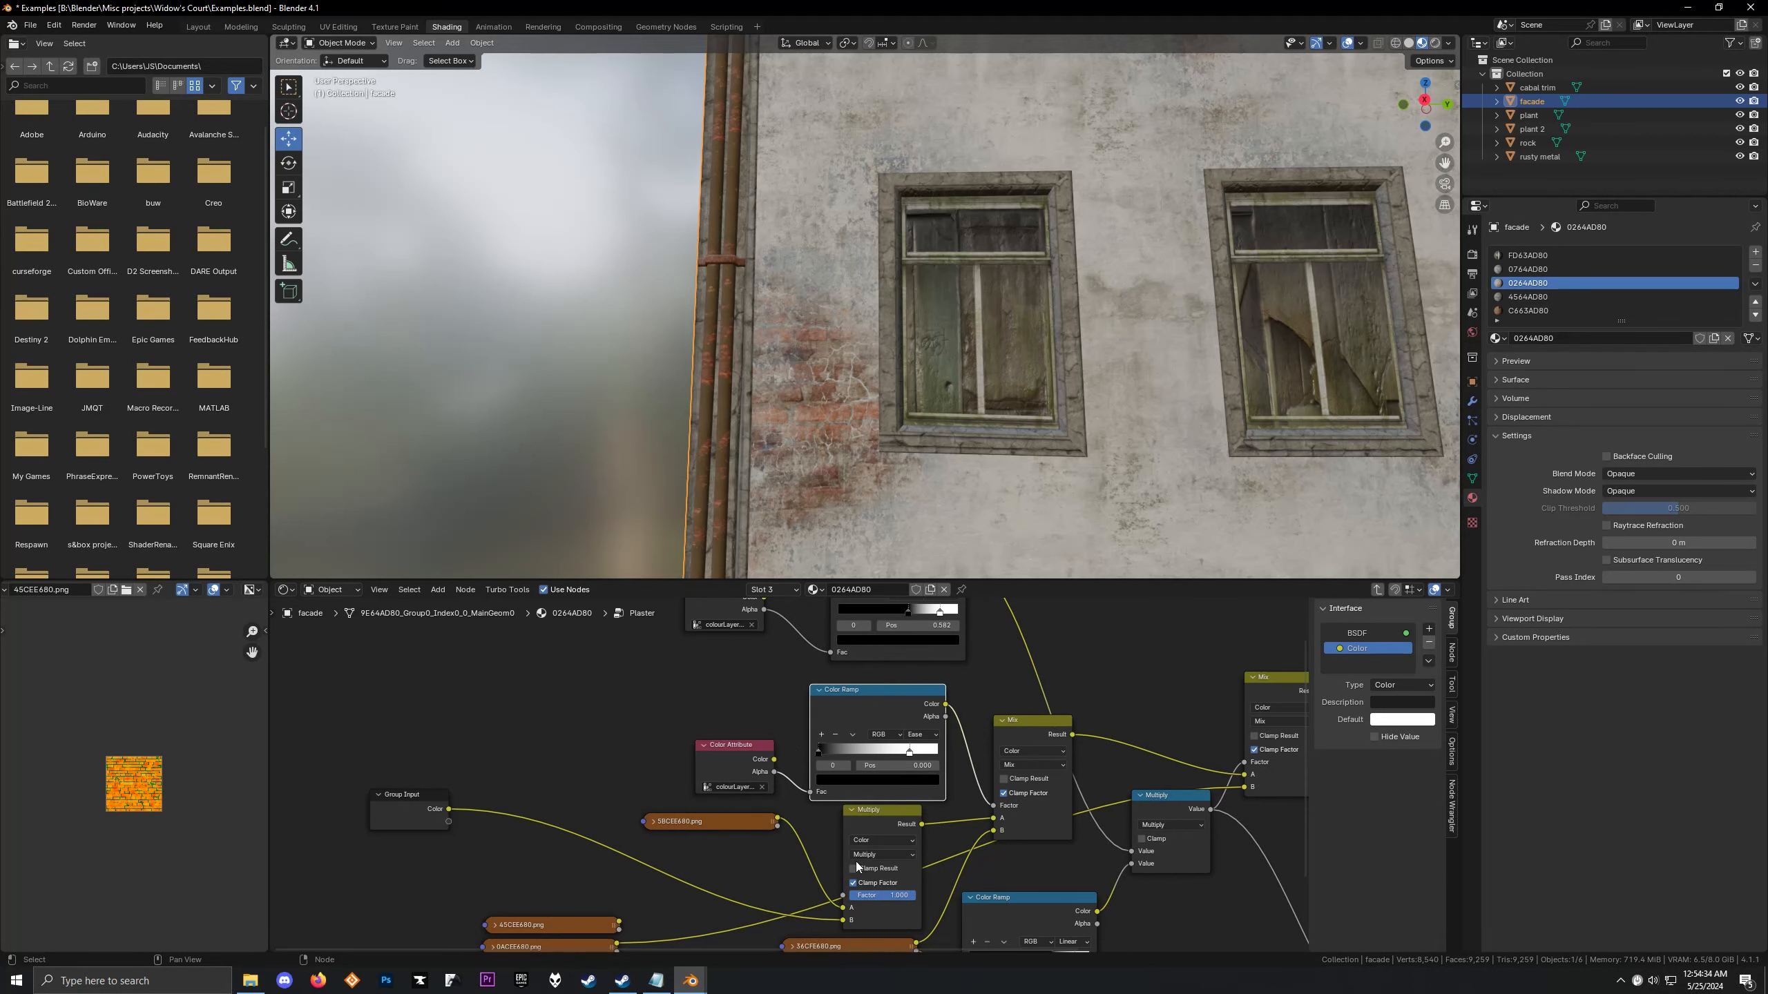
scroll(800, 822, down, 1)
click(754, 779)
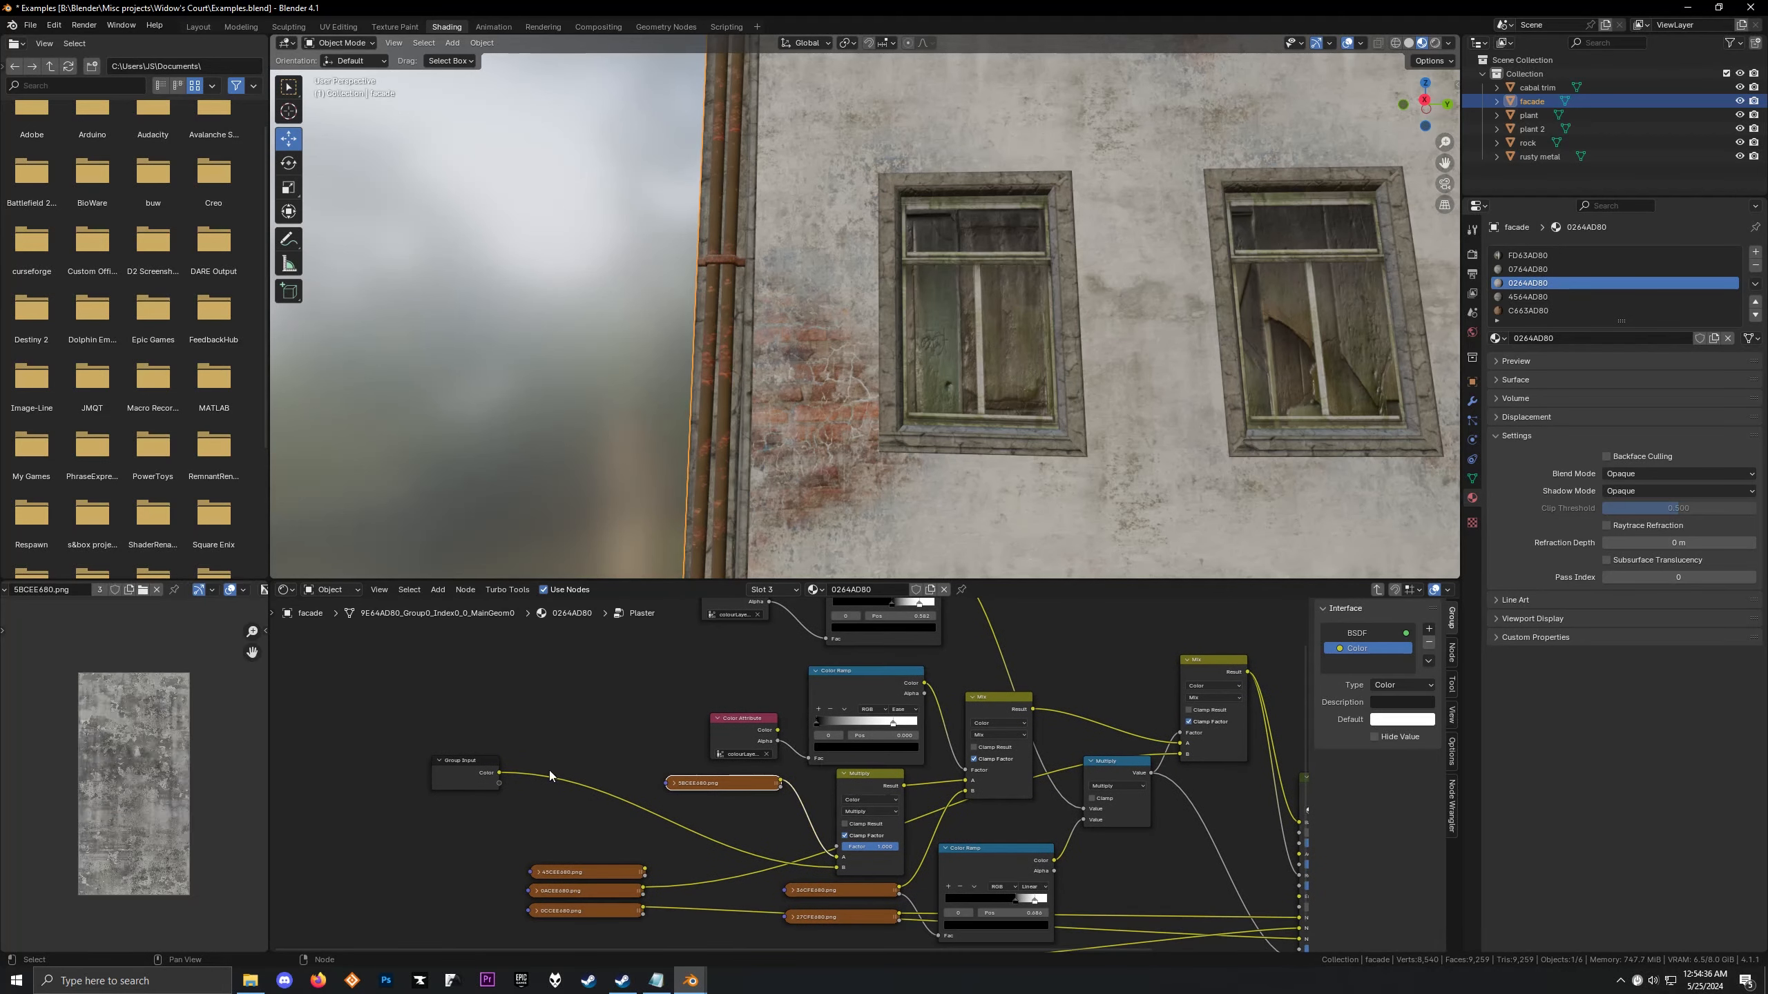
drag(870, 788, 885, 787)
ctrl+shift+click(869, 777)
scroll(800, 455, down, 5)
click(759, 786)
click(862, 788)
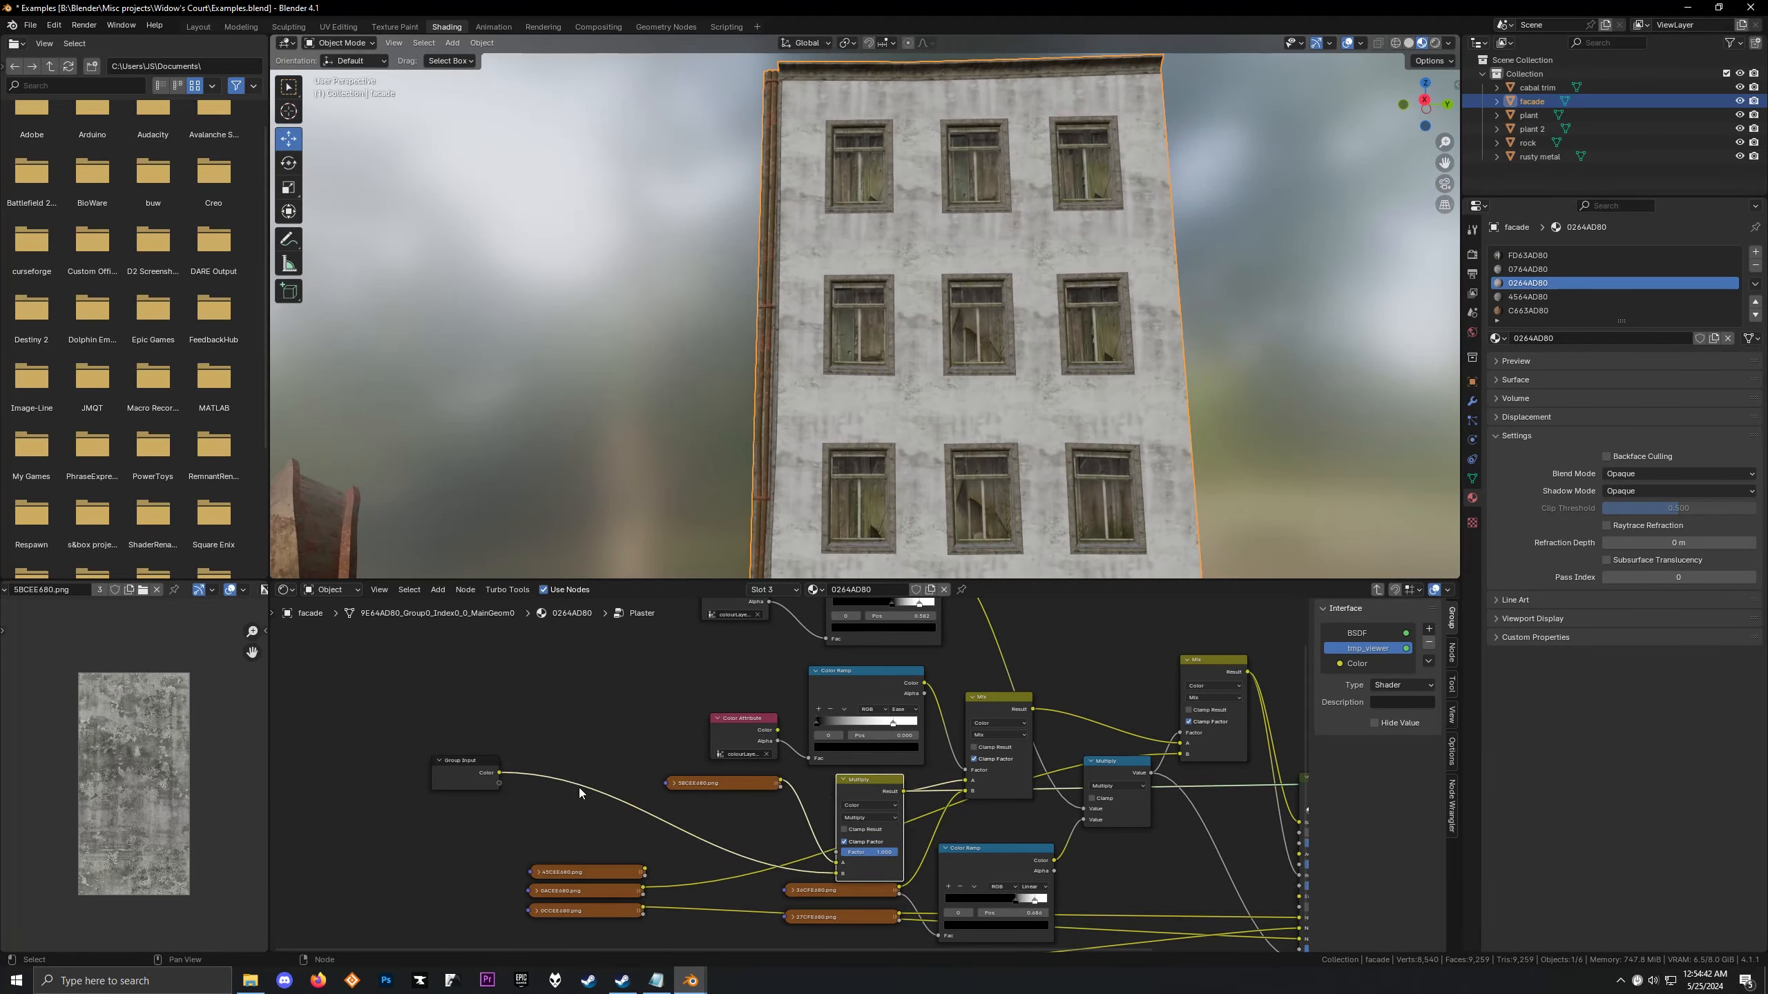
Inspect the Plaster group's Color input from outside the group, and return inside the group
click(463, 774)
key(Tab)
scroll(591, 775, up, 2)
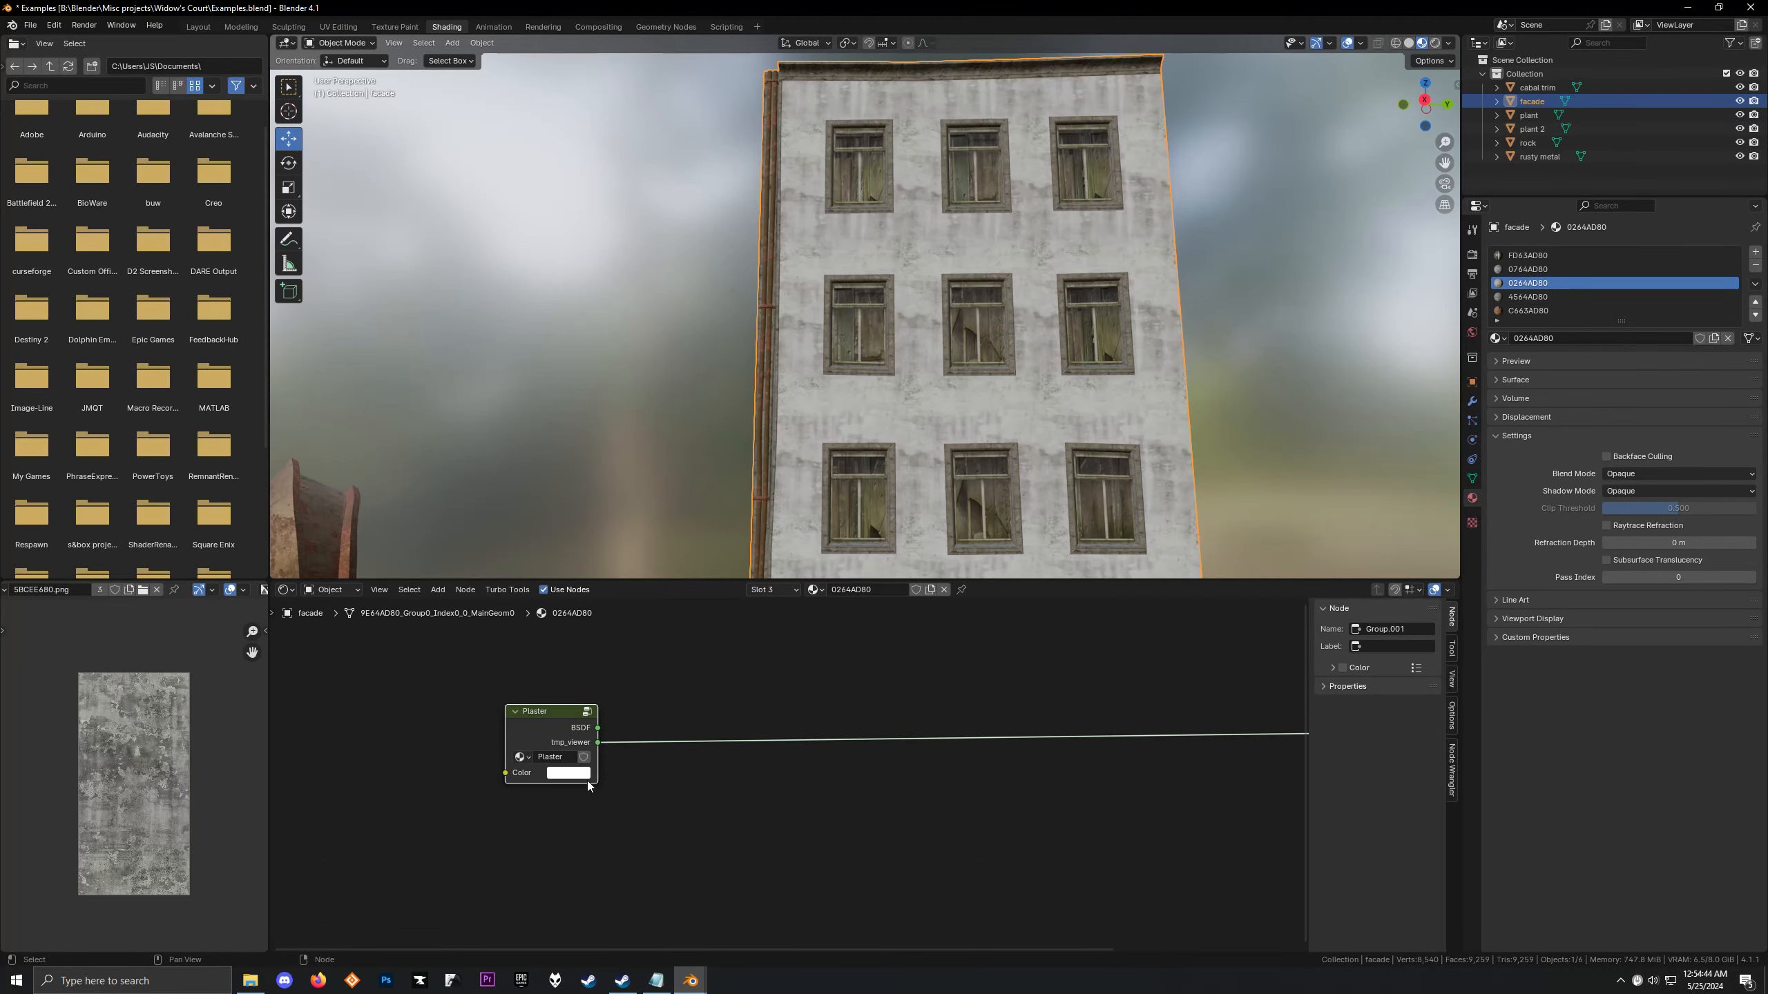
click(583, 772)
mouse_move(639, 615)
mouse_down()
mouse_move(658, 608)
mouse_move(560, 602)
mouse_move(660, 608)
mouse_up()
right_click(660, 608)
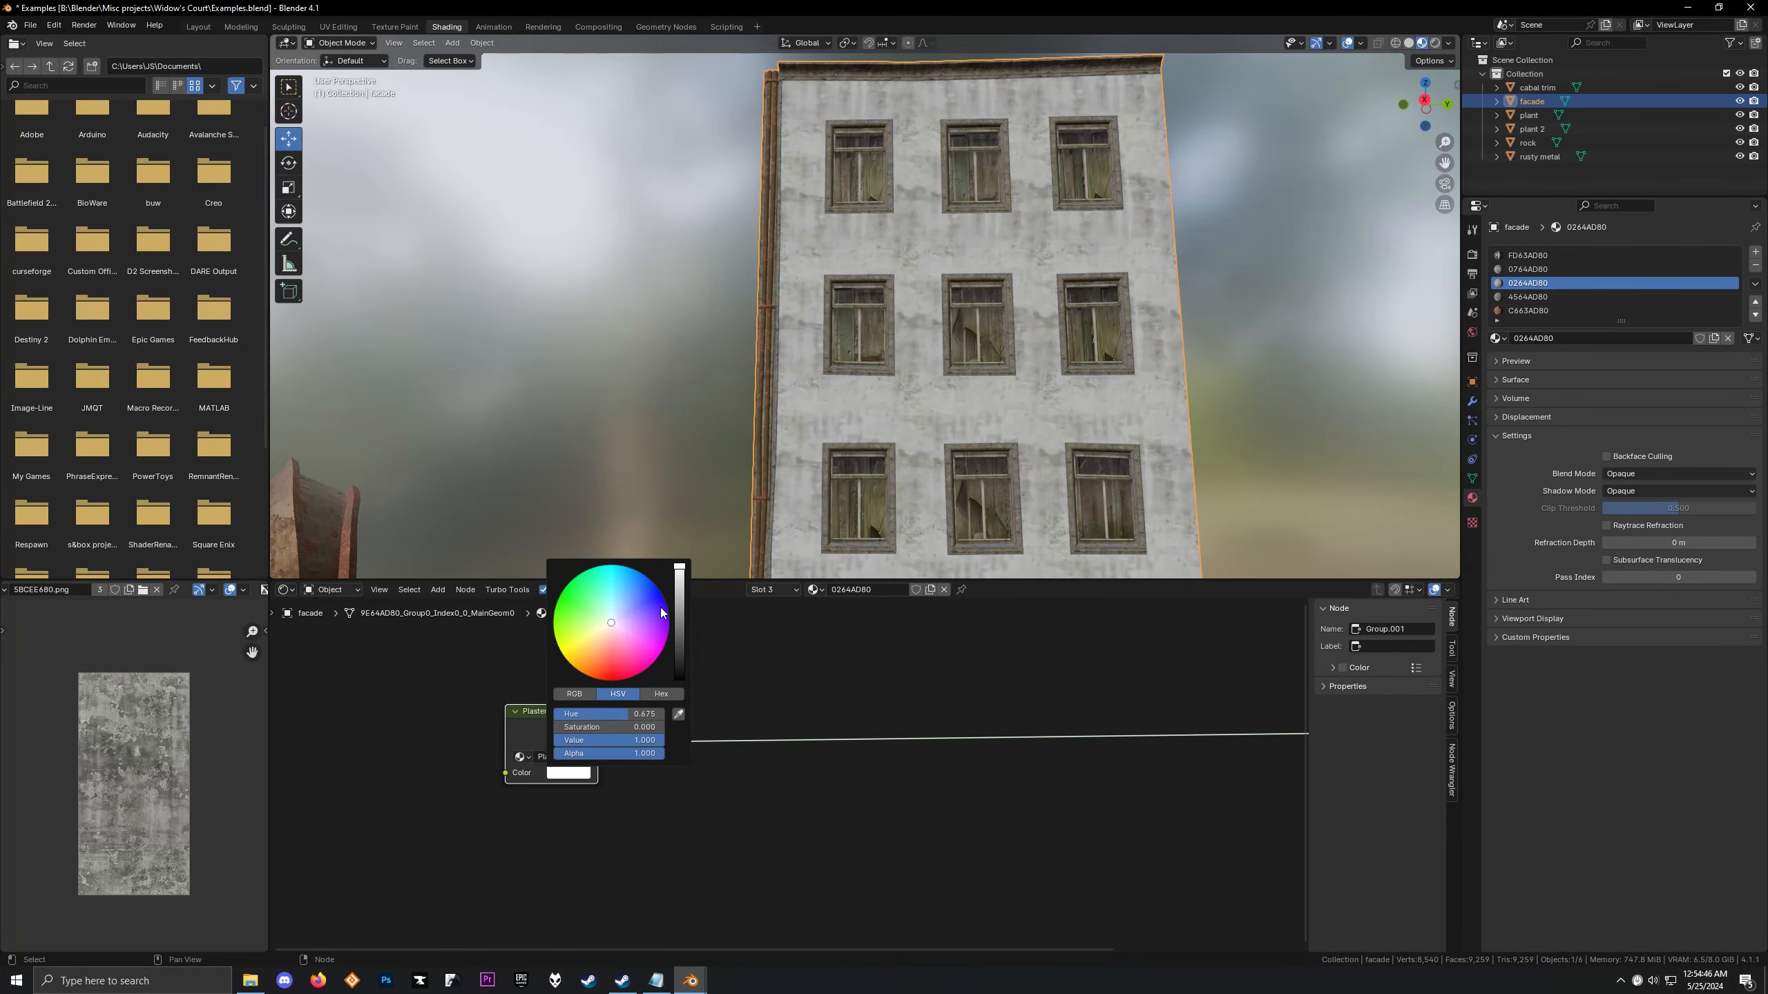
key(Tab)
scroll(800, 830, down, 6)
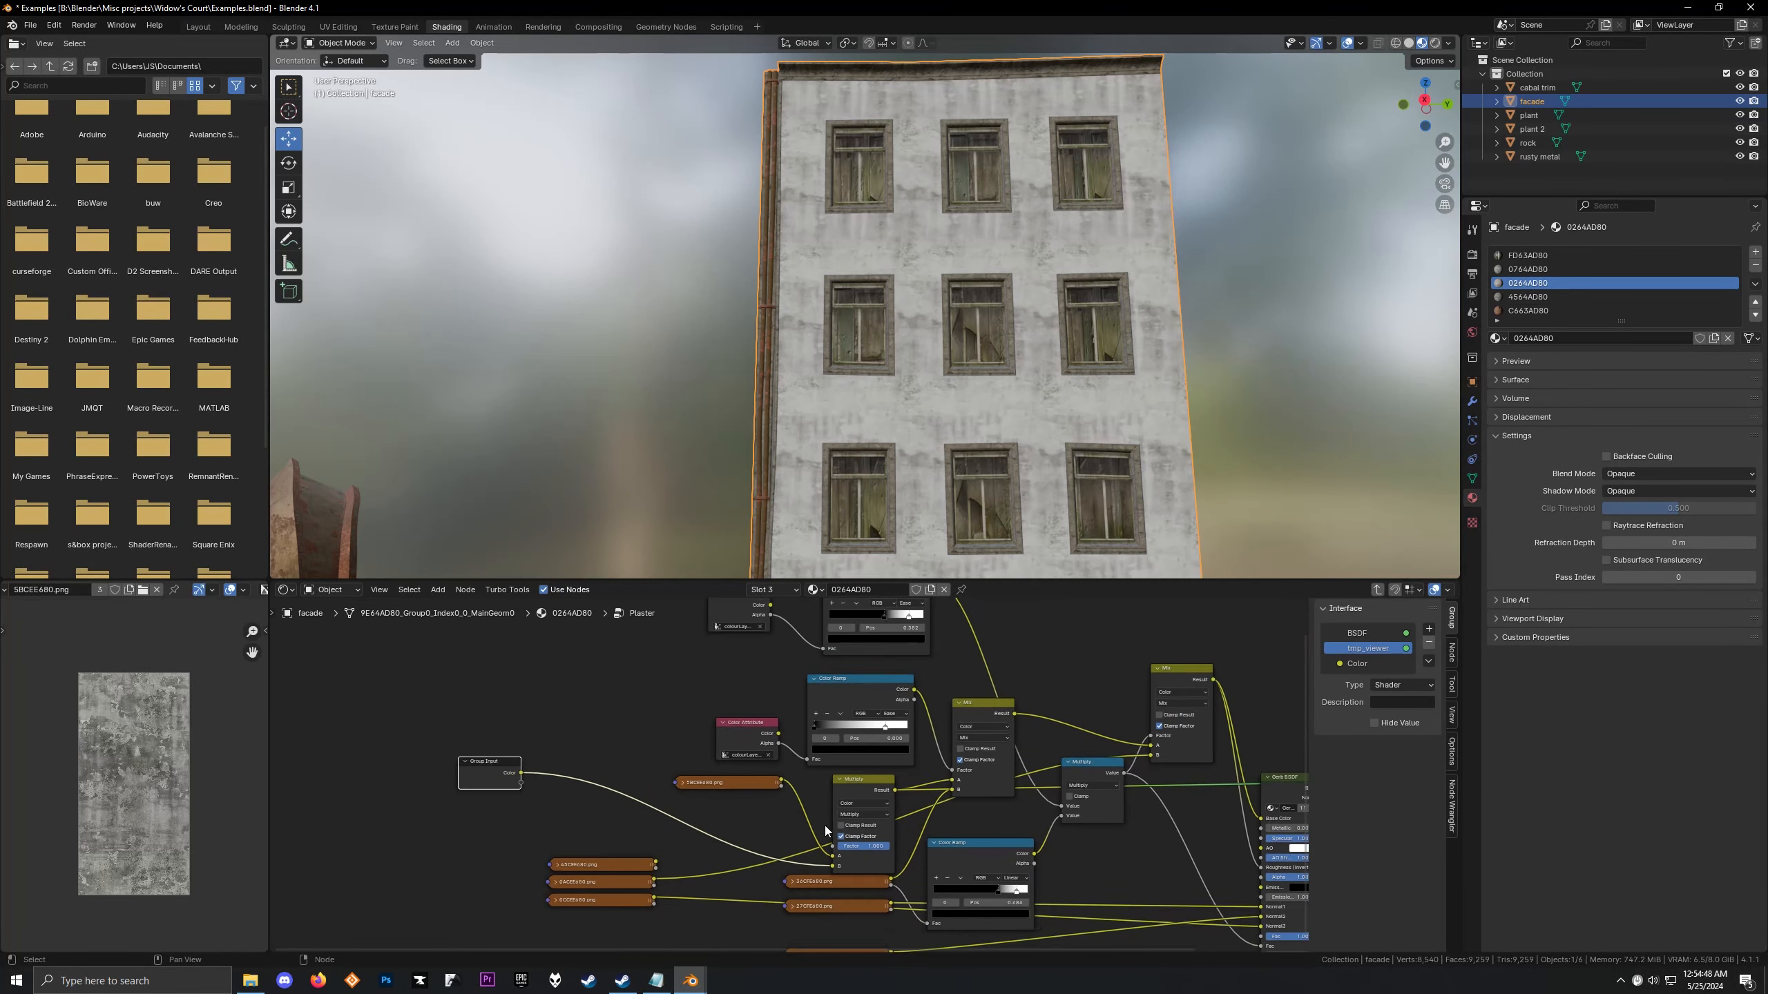
Move the Multiply colour node up against the Color Ramp and view the 36CFE680 plaster texture
middle_drag(825, 827, 738, 787)
scroll(814, 725, up, 4)
mouse_move(897, 677)
mouse_down()
mouse_move(930, 711)
mouse_move(903, 695)
mouse_up()
right_click(903, 695)
drag(765, 786, 740, 757)
click(752, 910)
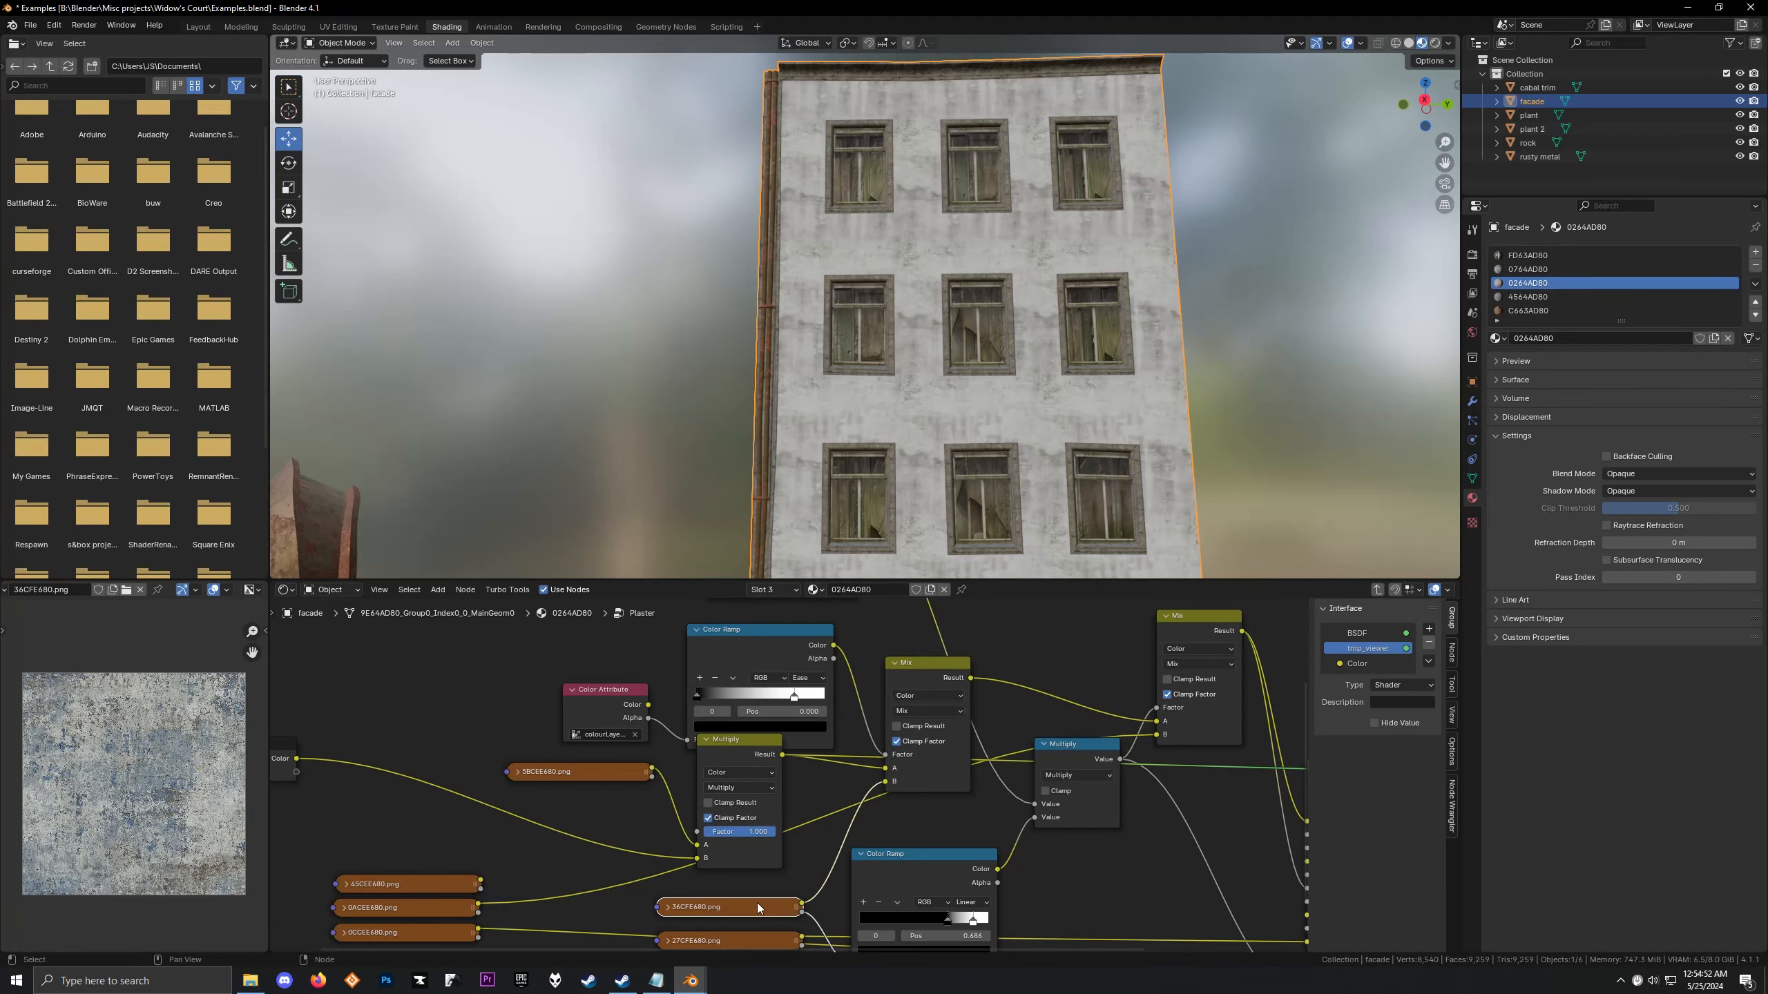
Preview the first Mix node, which blends the plaster texture over the grime colour, and inspect the facade up close and whole
scroll(926, 688, up, 2)
middle_drag(926, 688, 880, 656)
ctrl+shift+click(878, 653)
scroll(884, 422, up, 5)
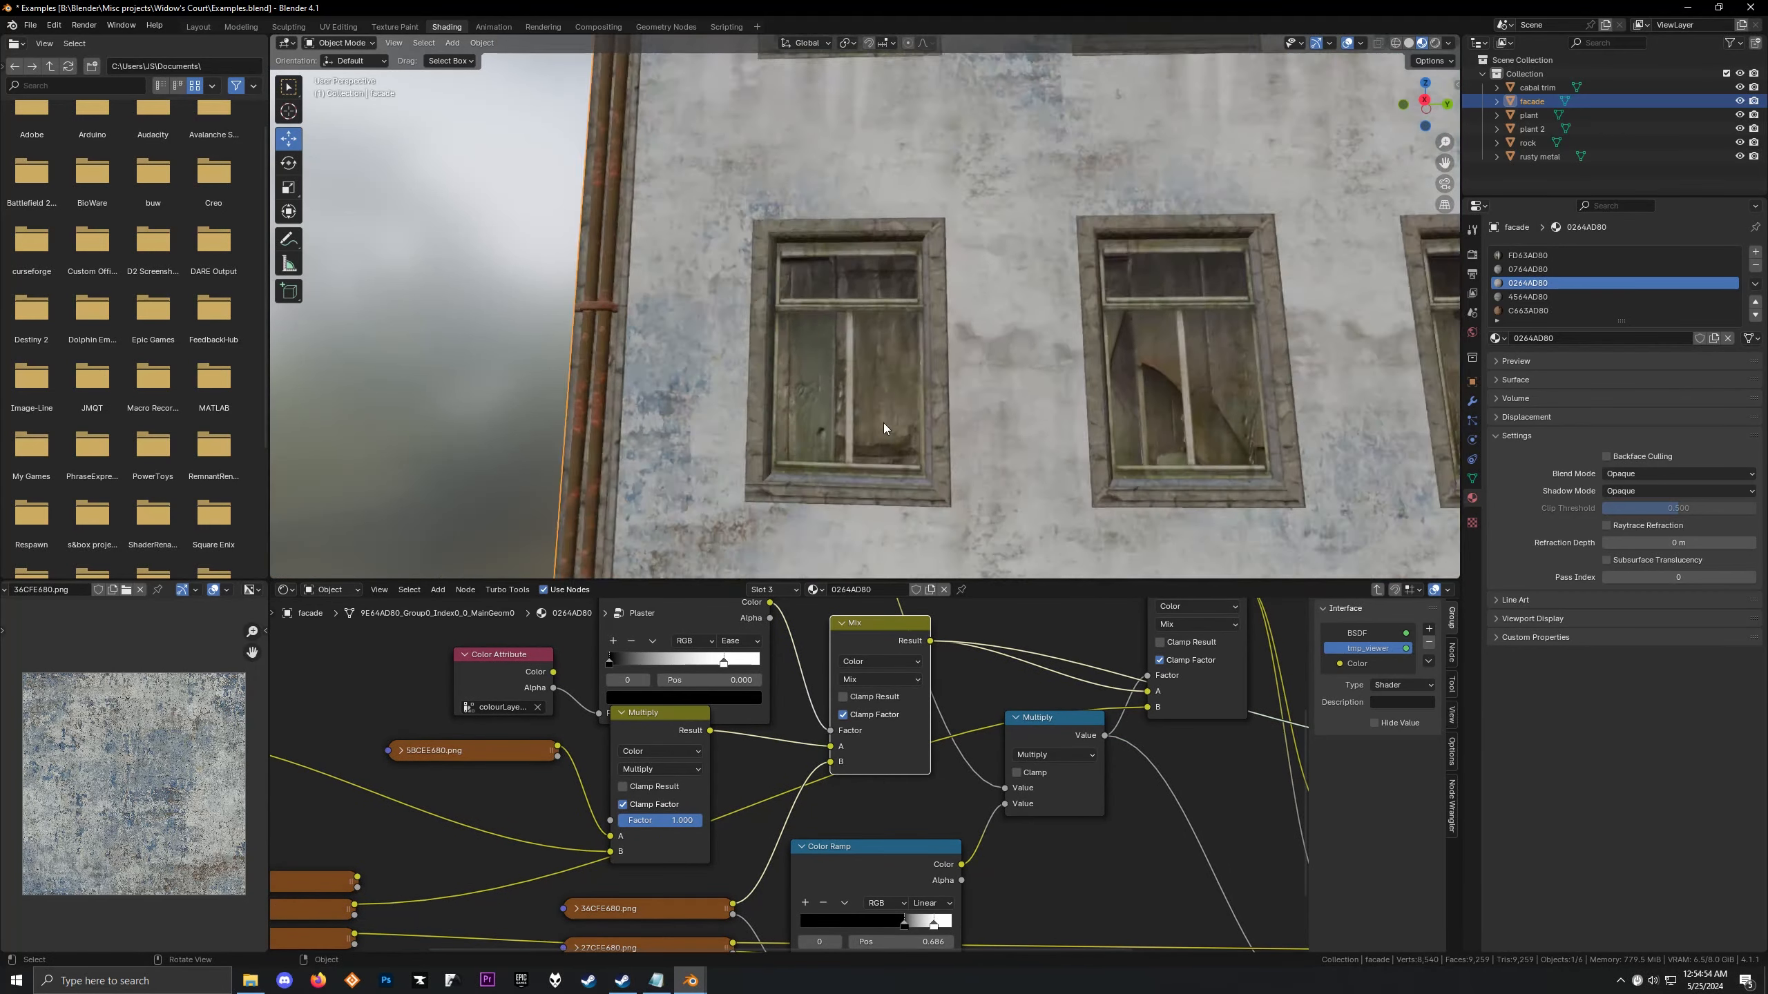
scroll(883, 423, down, 2)
shift+middle_drag(904, 422, 1107, 348)
scroll(867, 368, up, 2)
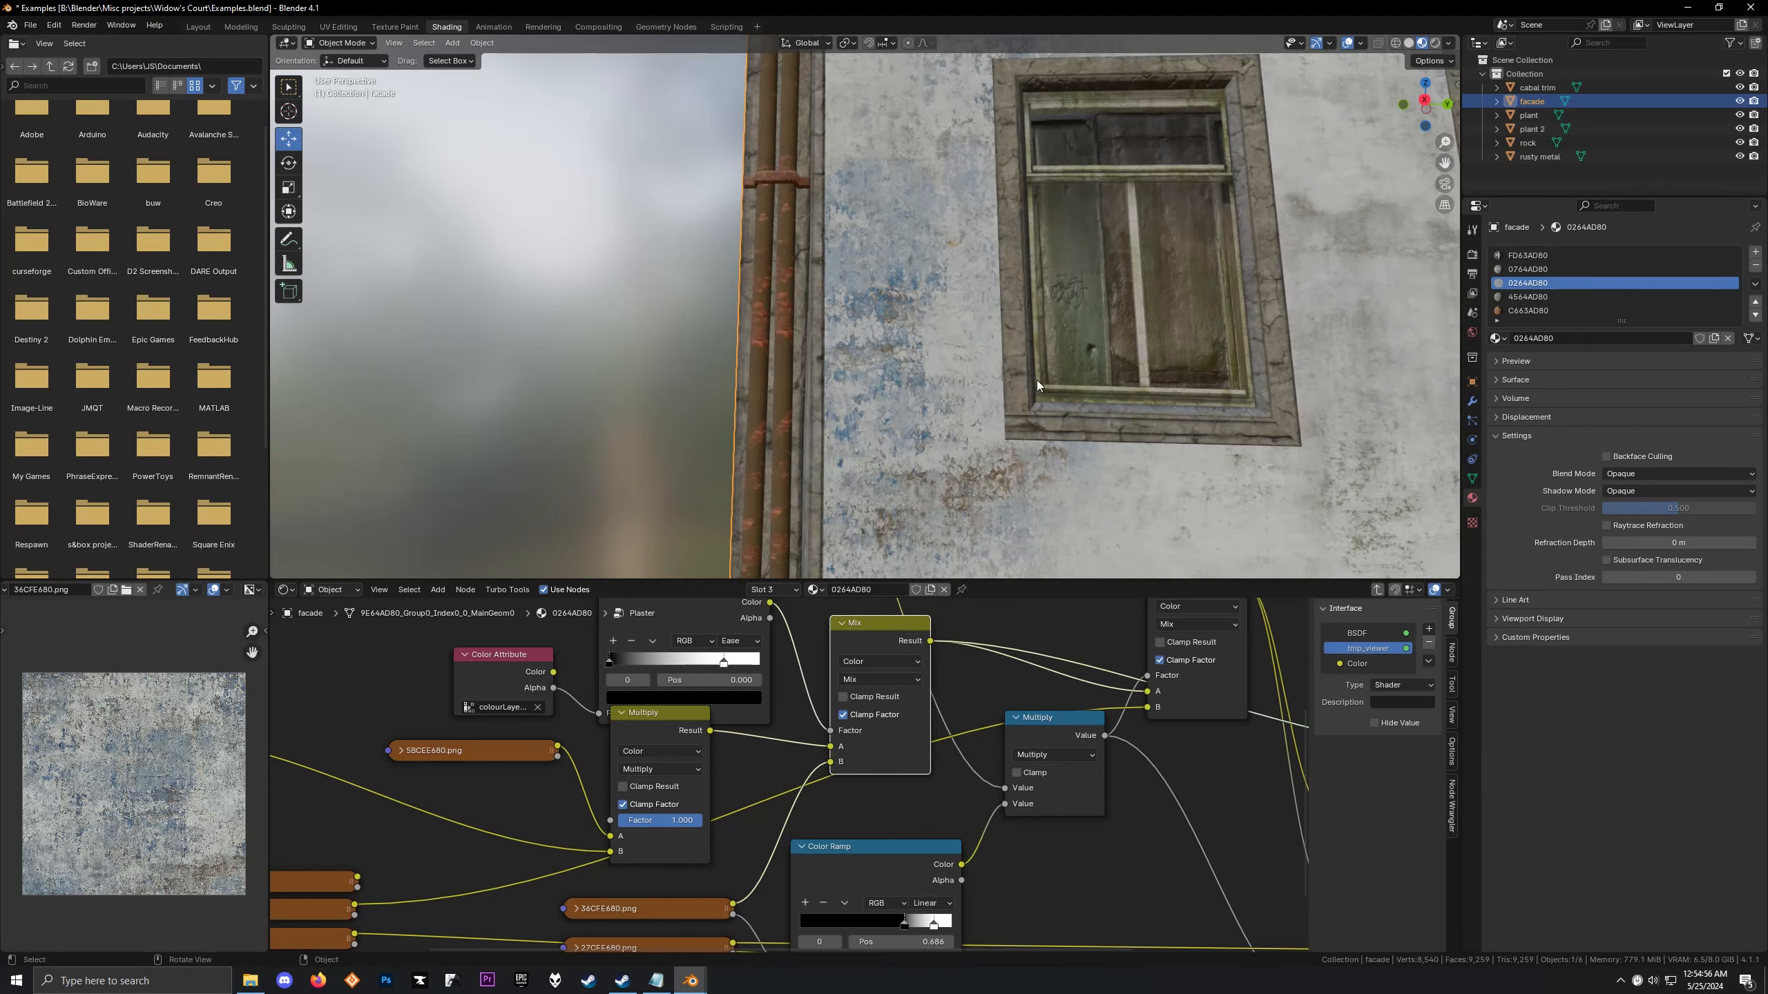
scroll(1036, 380, down, 7)
shift+middle_drag(1002, 421, 747, 352)
scroll(756, 678, down, 1)
Preview the masks of the Plaster group's two vertex-colour Color Ramps on the facade
middle_drag(755, 678, 761, 787)
drag(737, 772, 780, 773)
right_click(780, 773)
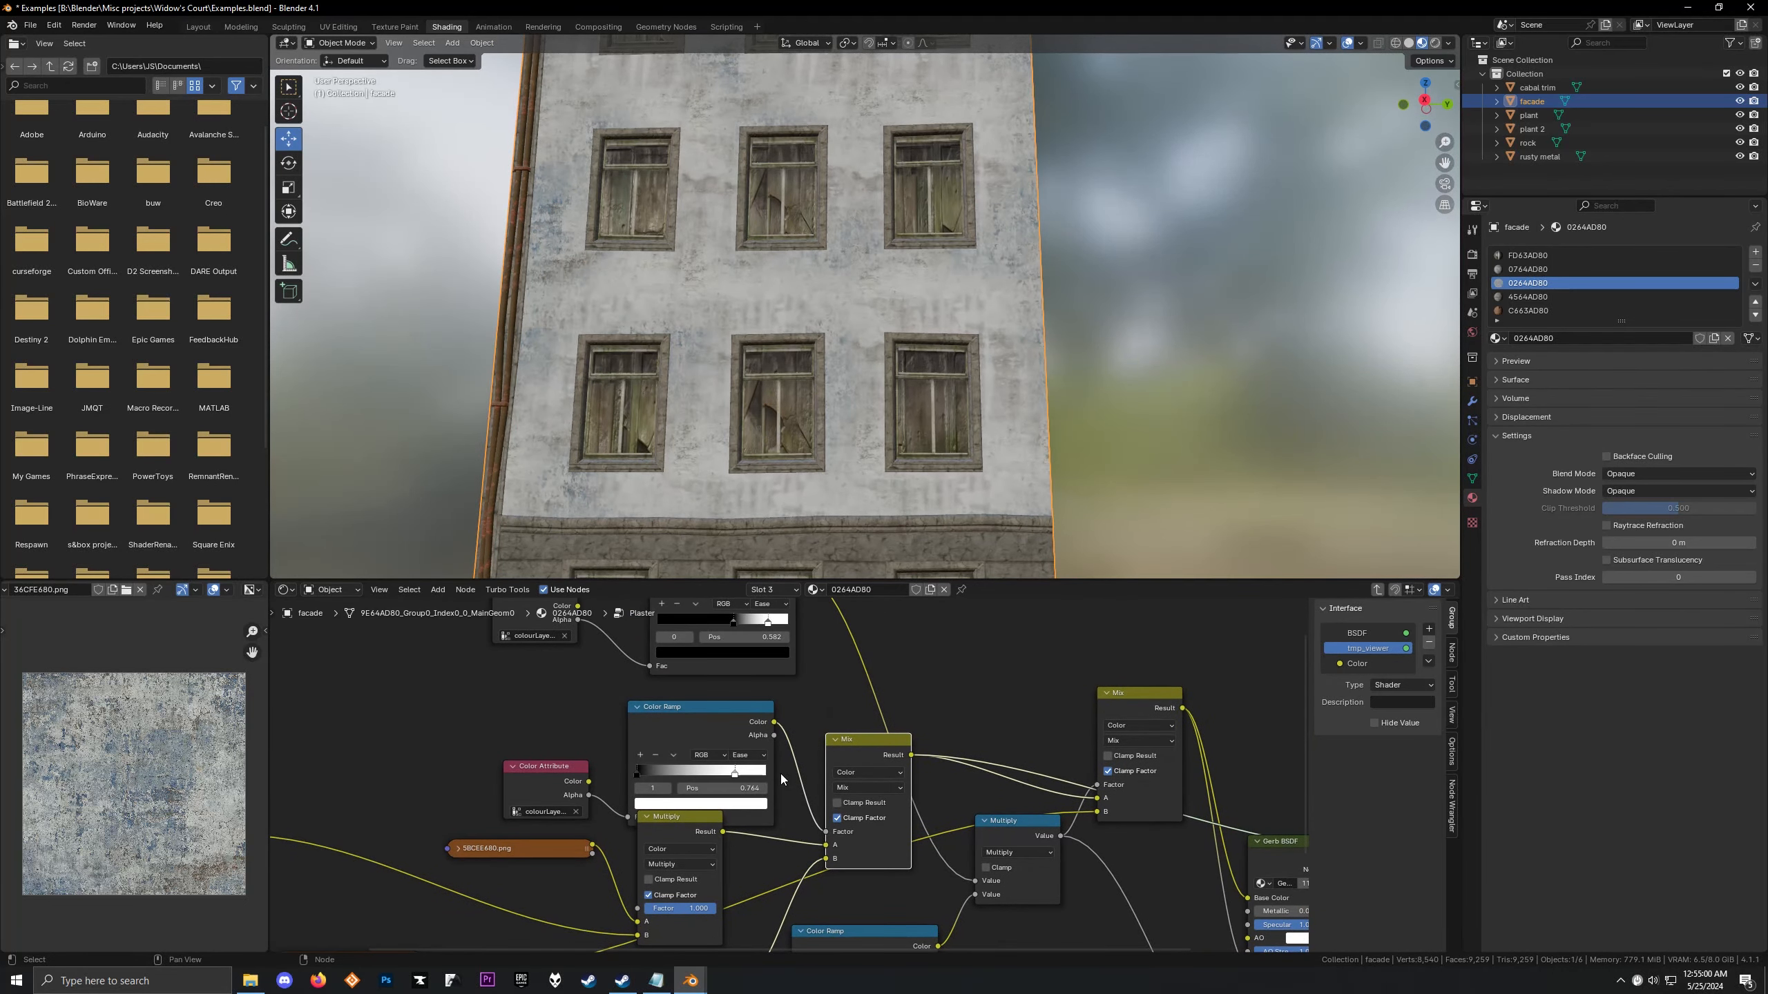
scroll(772, 691, down, 4)
middle_drag(772, 691, 769, 781)
scroll(770, 781, up, 5)
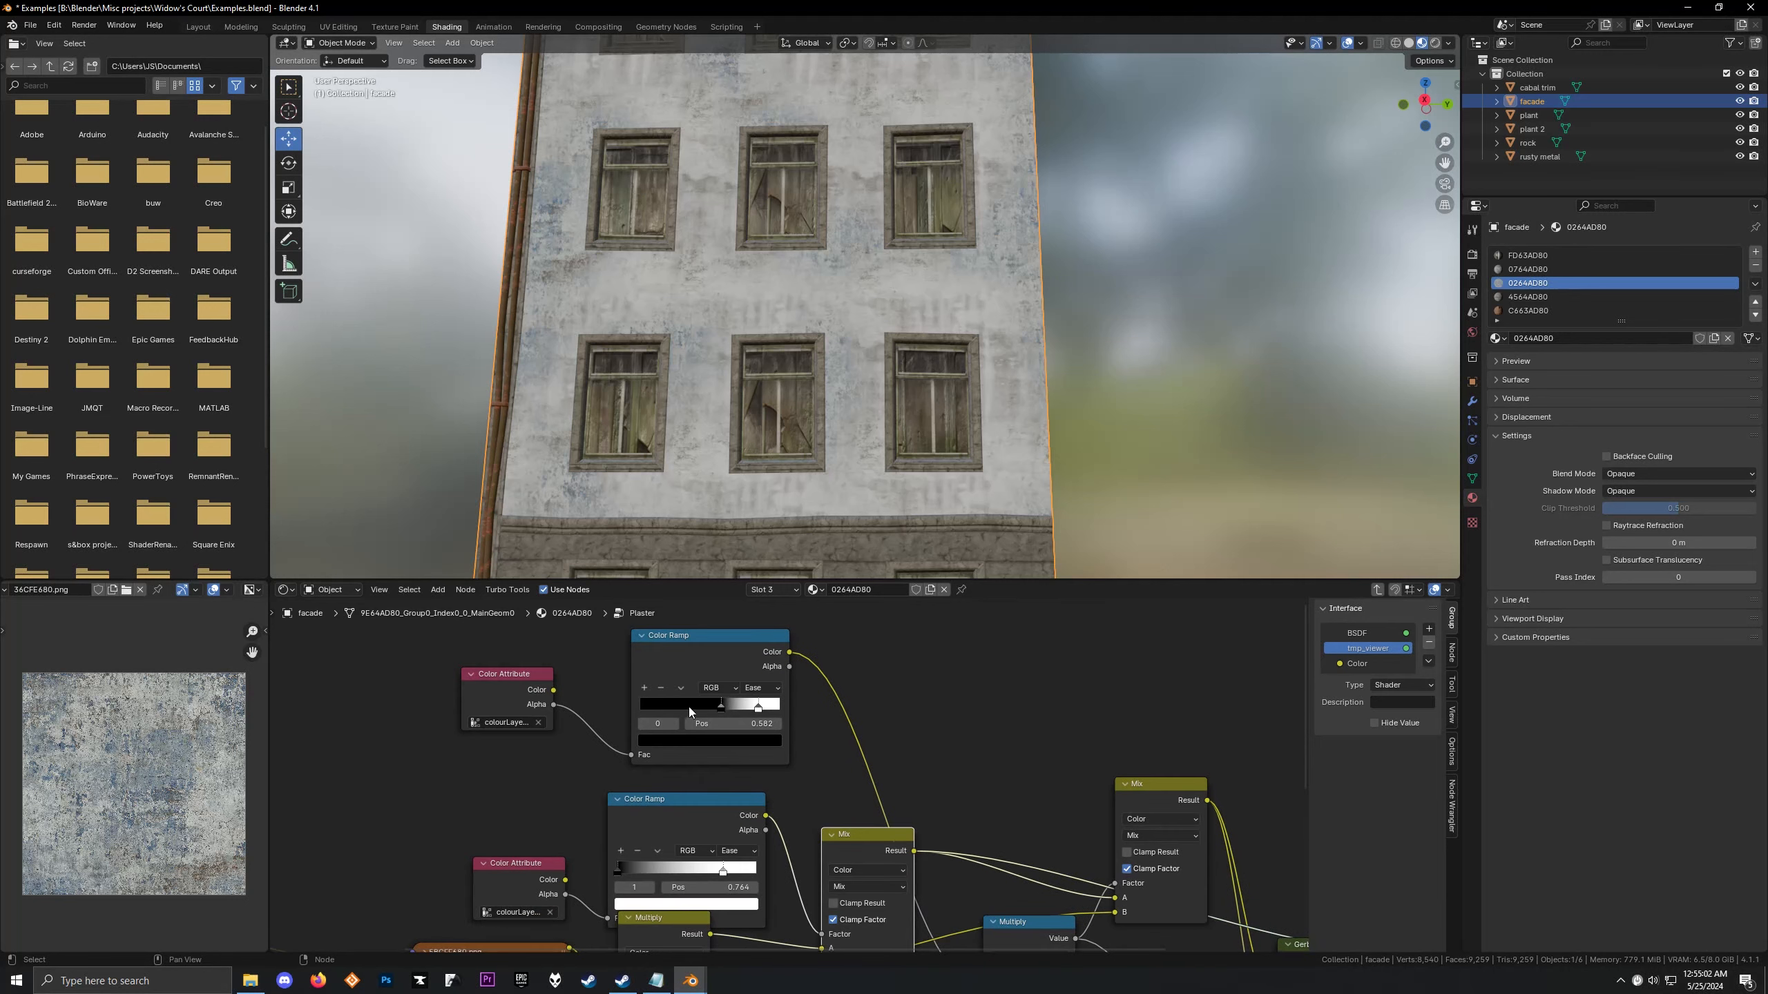
scroll(688, 712, up, 2)
ctrl+shift+click(650, 810)
ctrl+shift+click(667, 644)
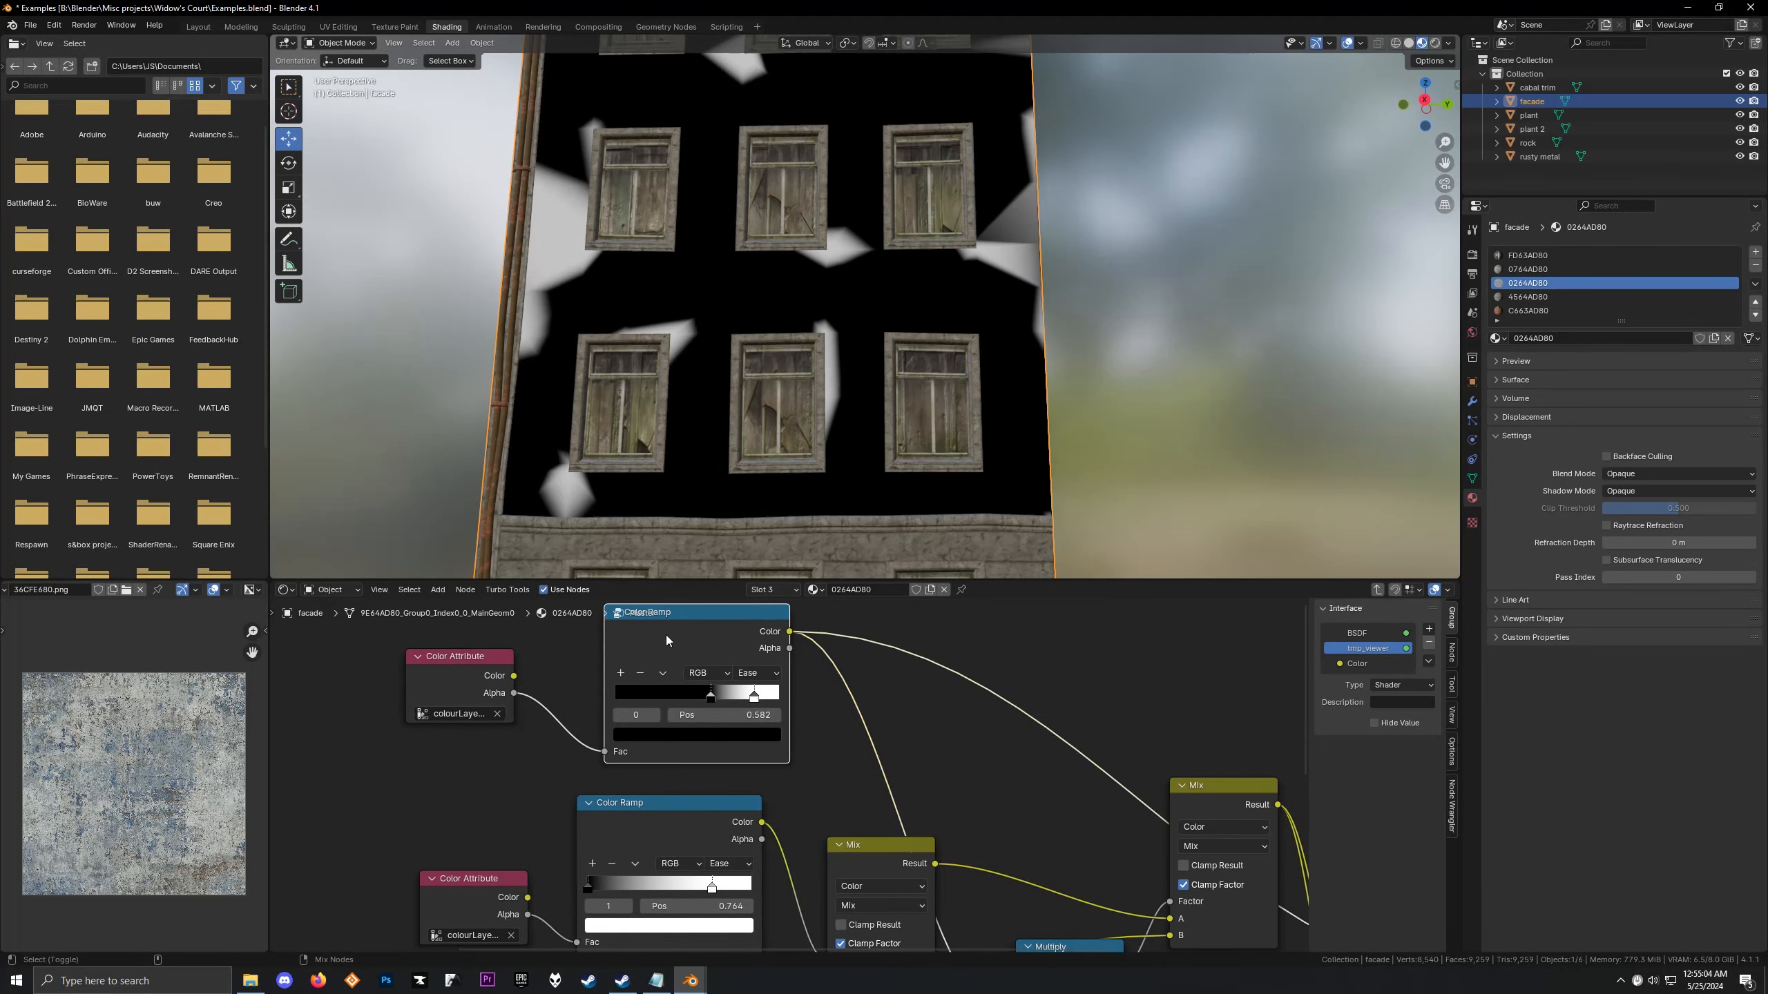
ctrl+shift+click(679, 807)
Preview both Color Attribute nodes' alpha masks and align the lower node beneath the upper one
ctrl+shift+click(473, 693)
ctrl+shift+click(474, 695)
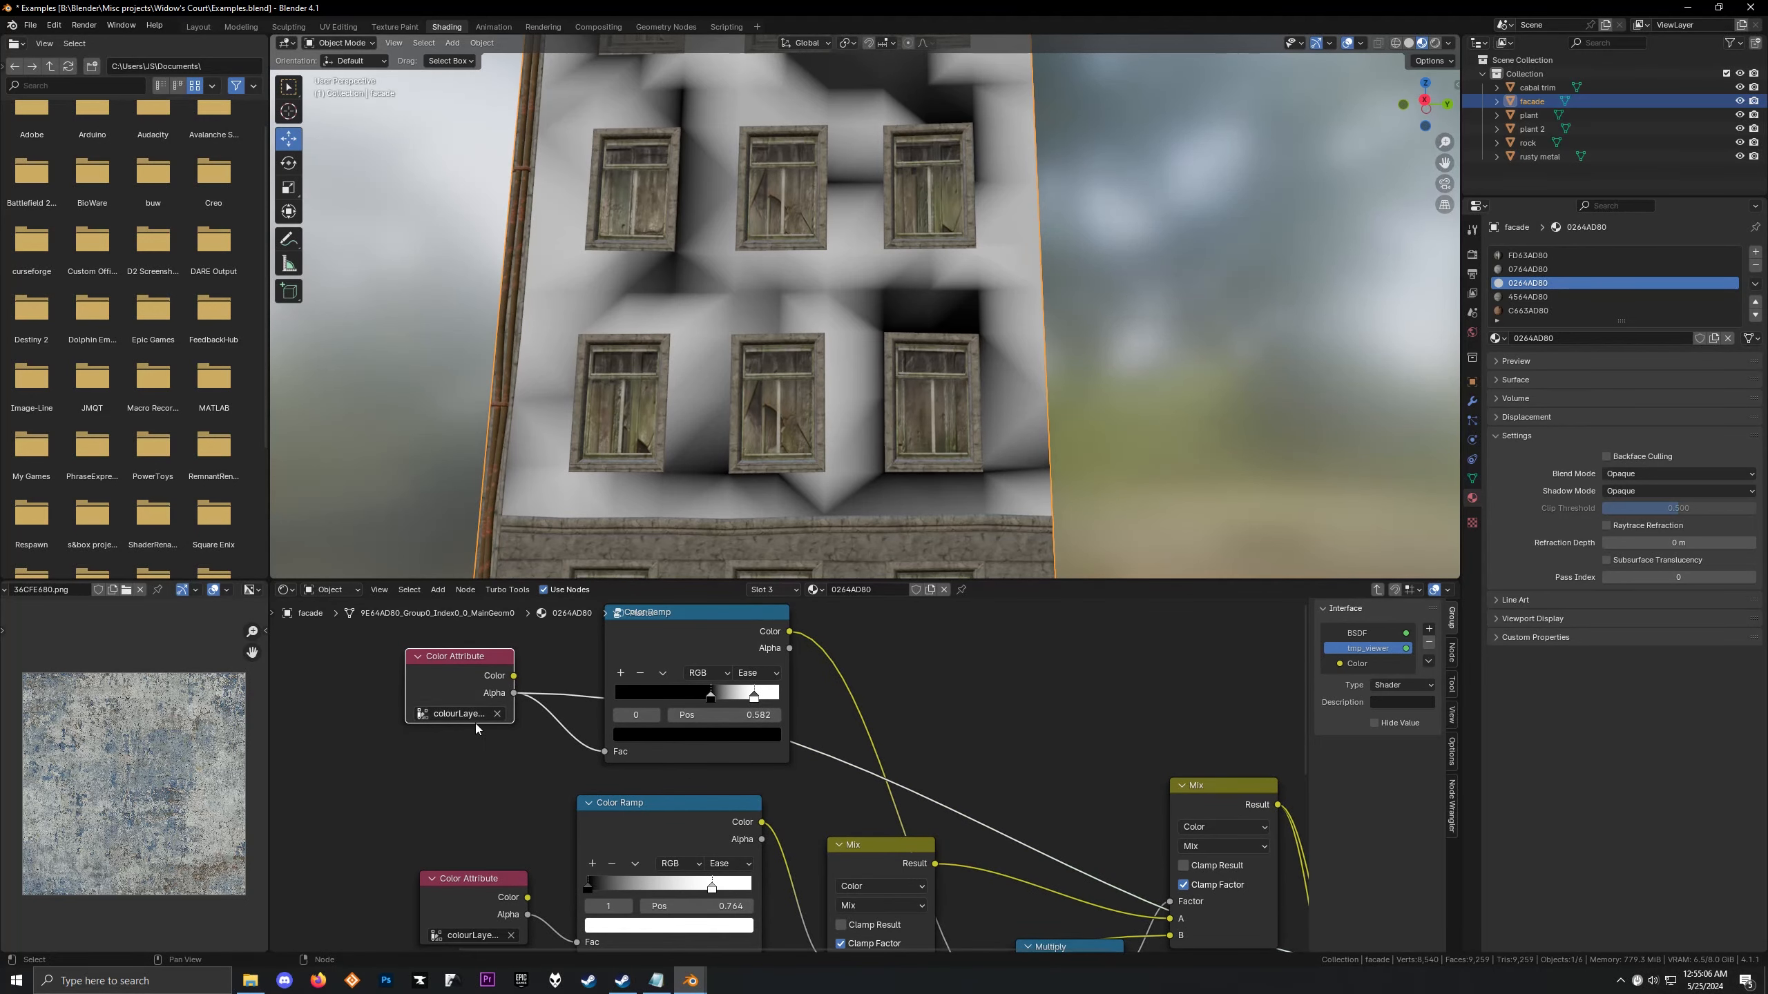
ctrl+shift+click(500, 886)
ctrl+shift+click(500, 888)
middle_drag(517, 846, 702, 818)
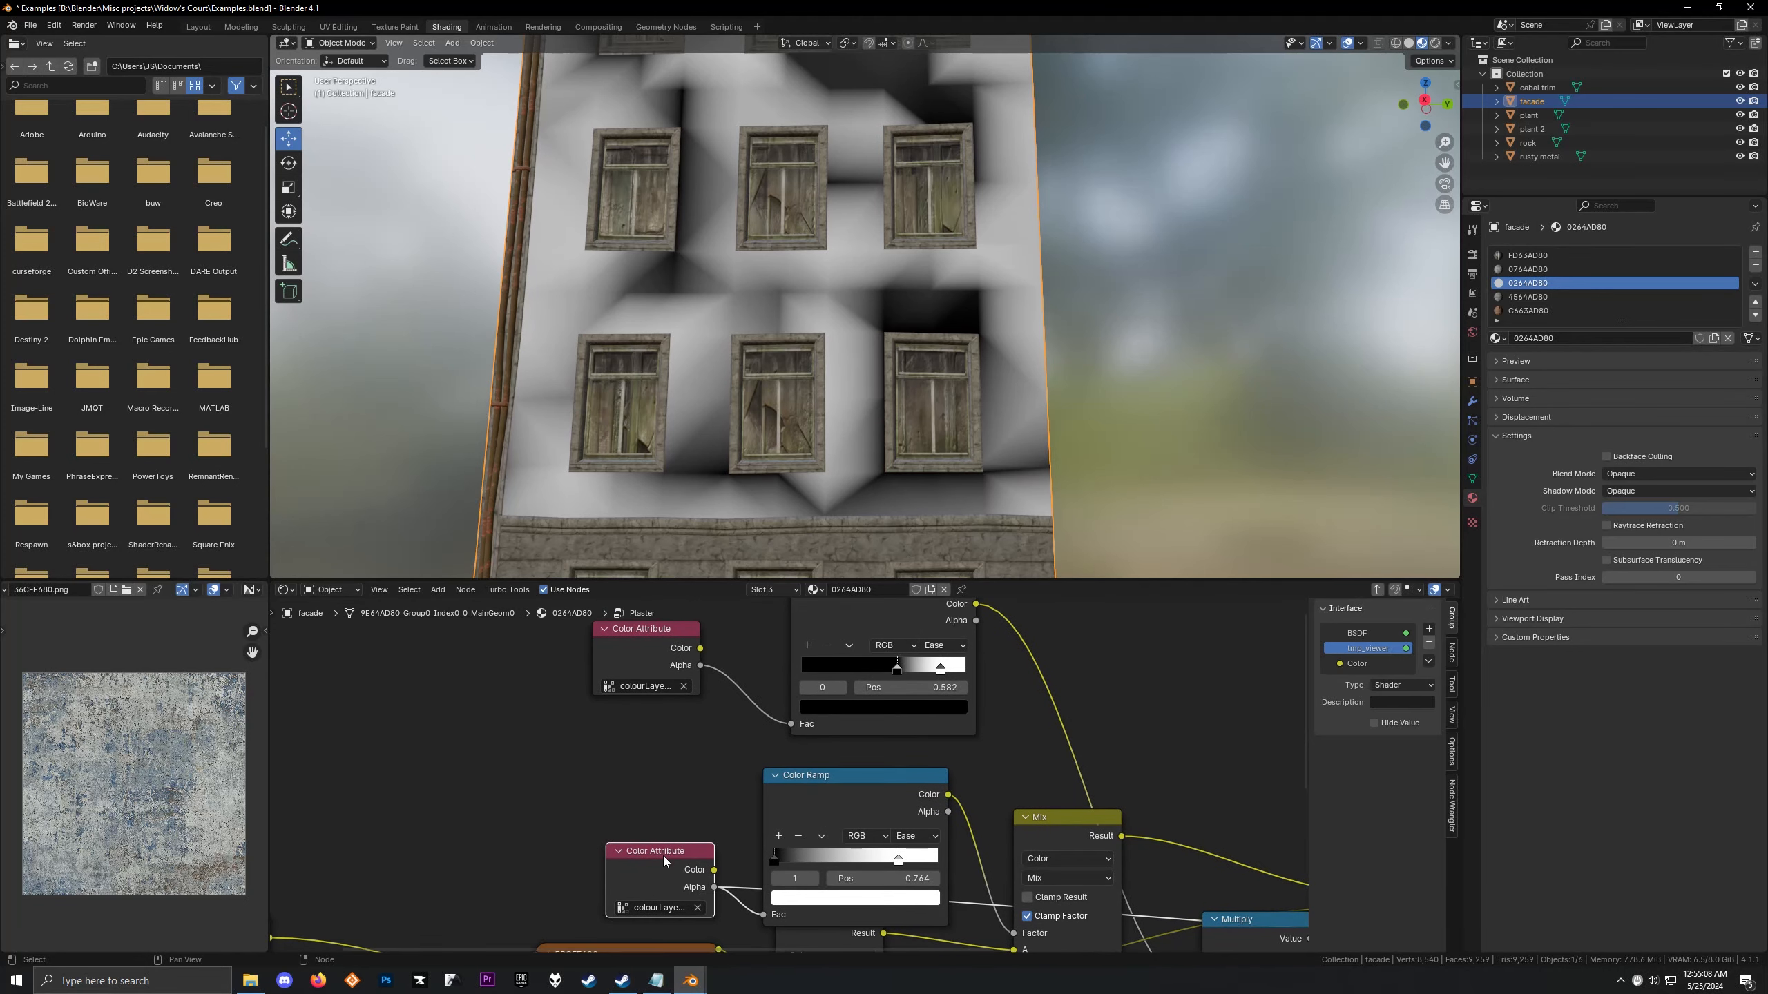
mouse_move(656, 859)
mouse_down()
mouse_move(629, 844)
mouse_move(668, 834)
mouse_up()
Preview the lower vertex-colour Color Ramp's mask and view more of the facade
ctrl+shift+click(872, 786)
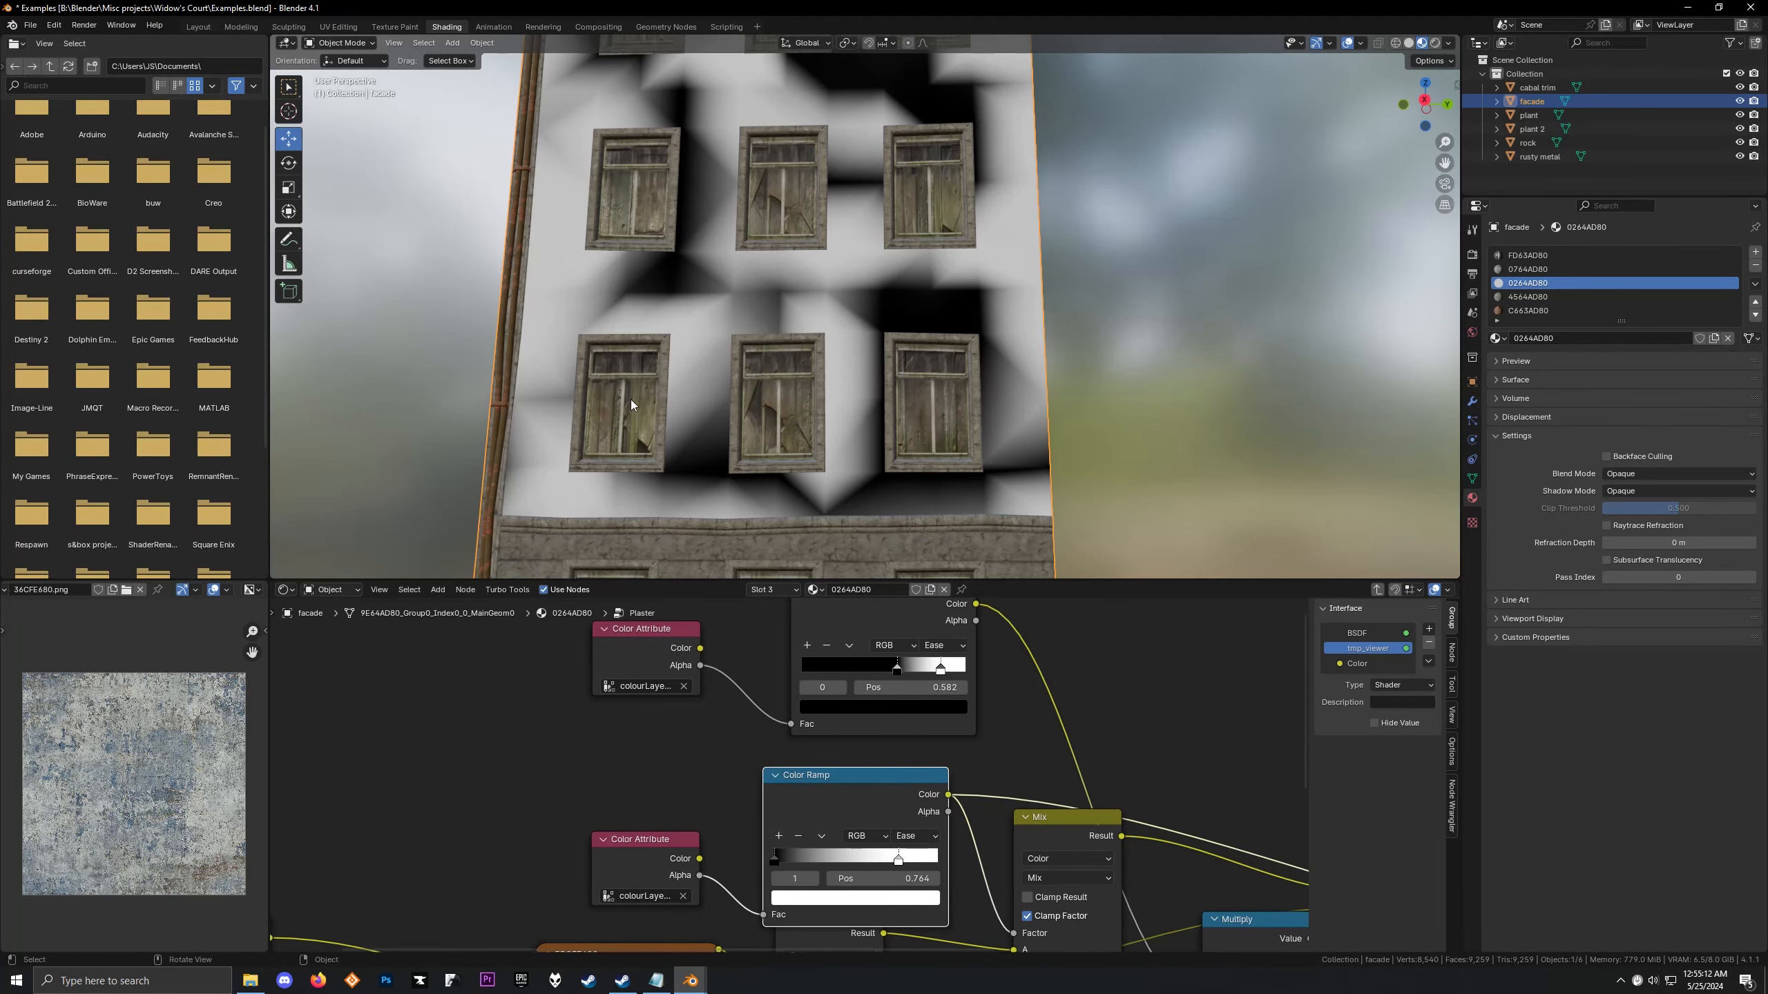
scroll(630, 406, down, 1)
middle_drag(632, 388, 654, 382)
scroll(1044, 770, down, 4)
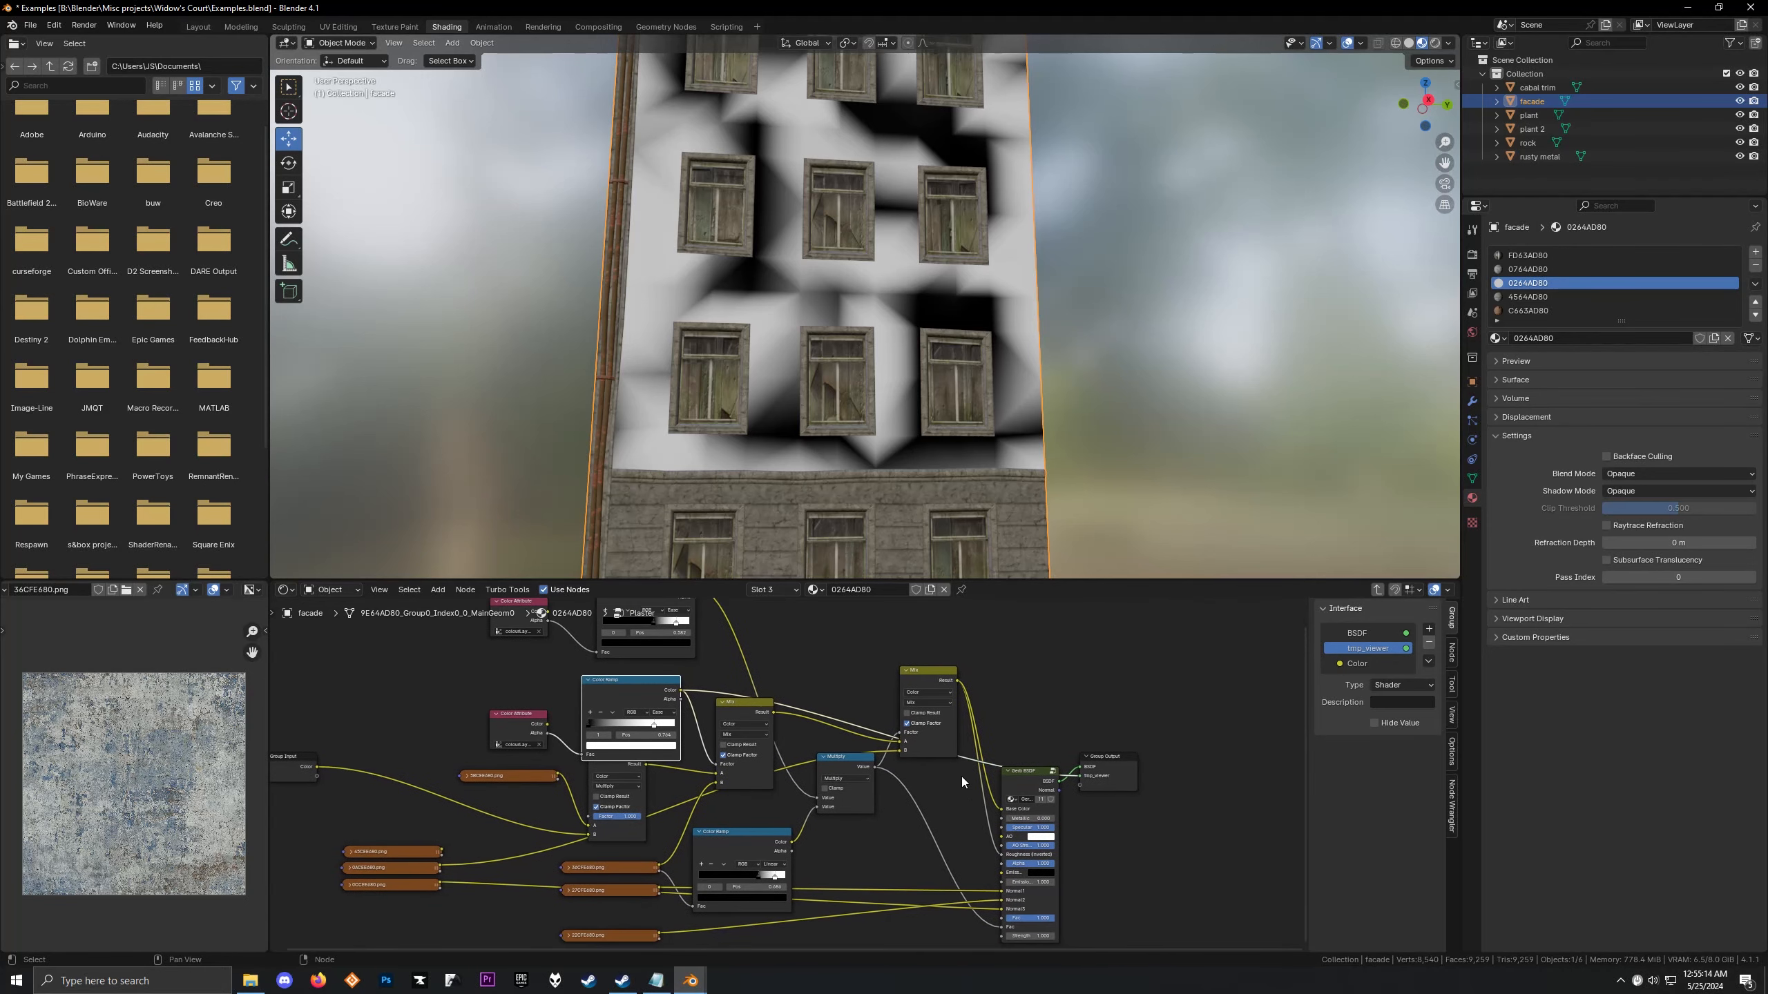
Preview the Plaster group's BSDF shader node and inspect the exposed brick beside the drainpipe
ctrl+shift+click(1019, 773)
scroll(674, 312, up, 2)
middle_drag(674, 312, 1094, 453)
scroll(1072, 380, up, 3)
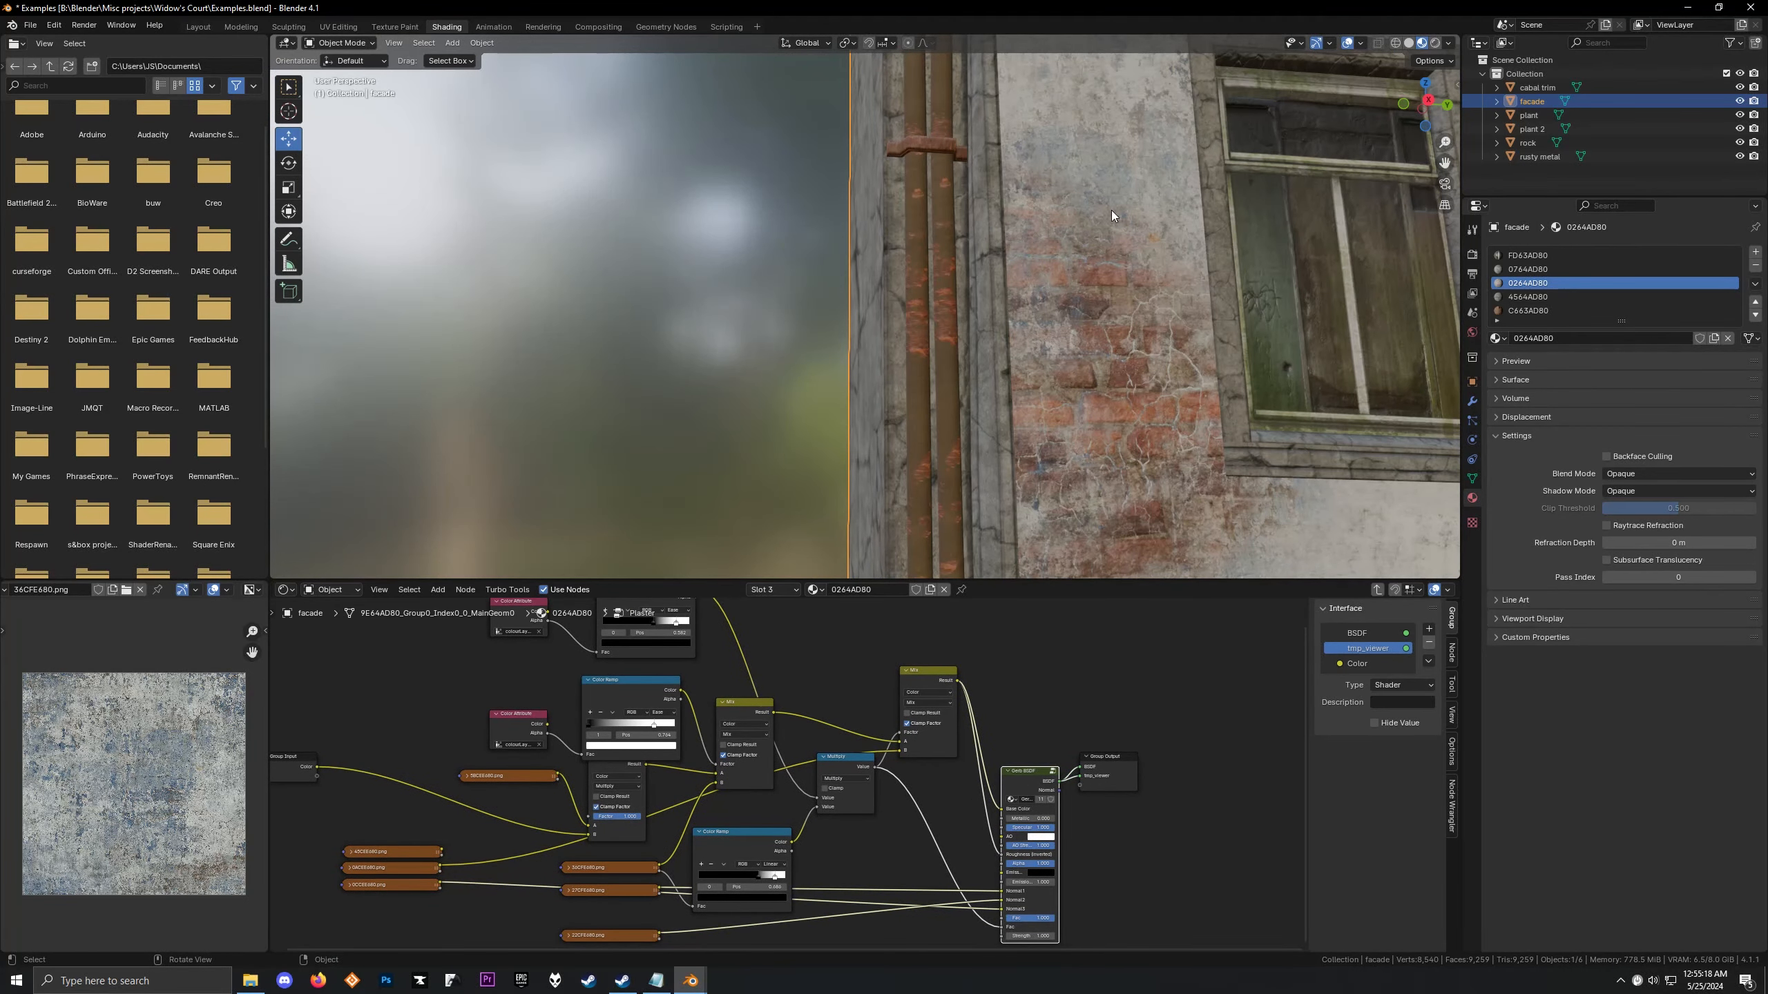
scroll(773, 629, up, 5)
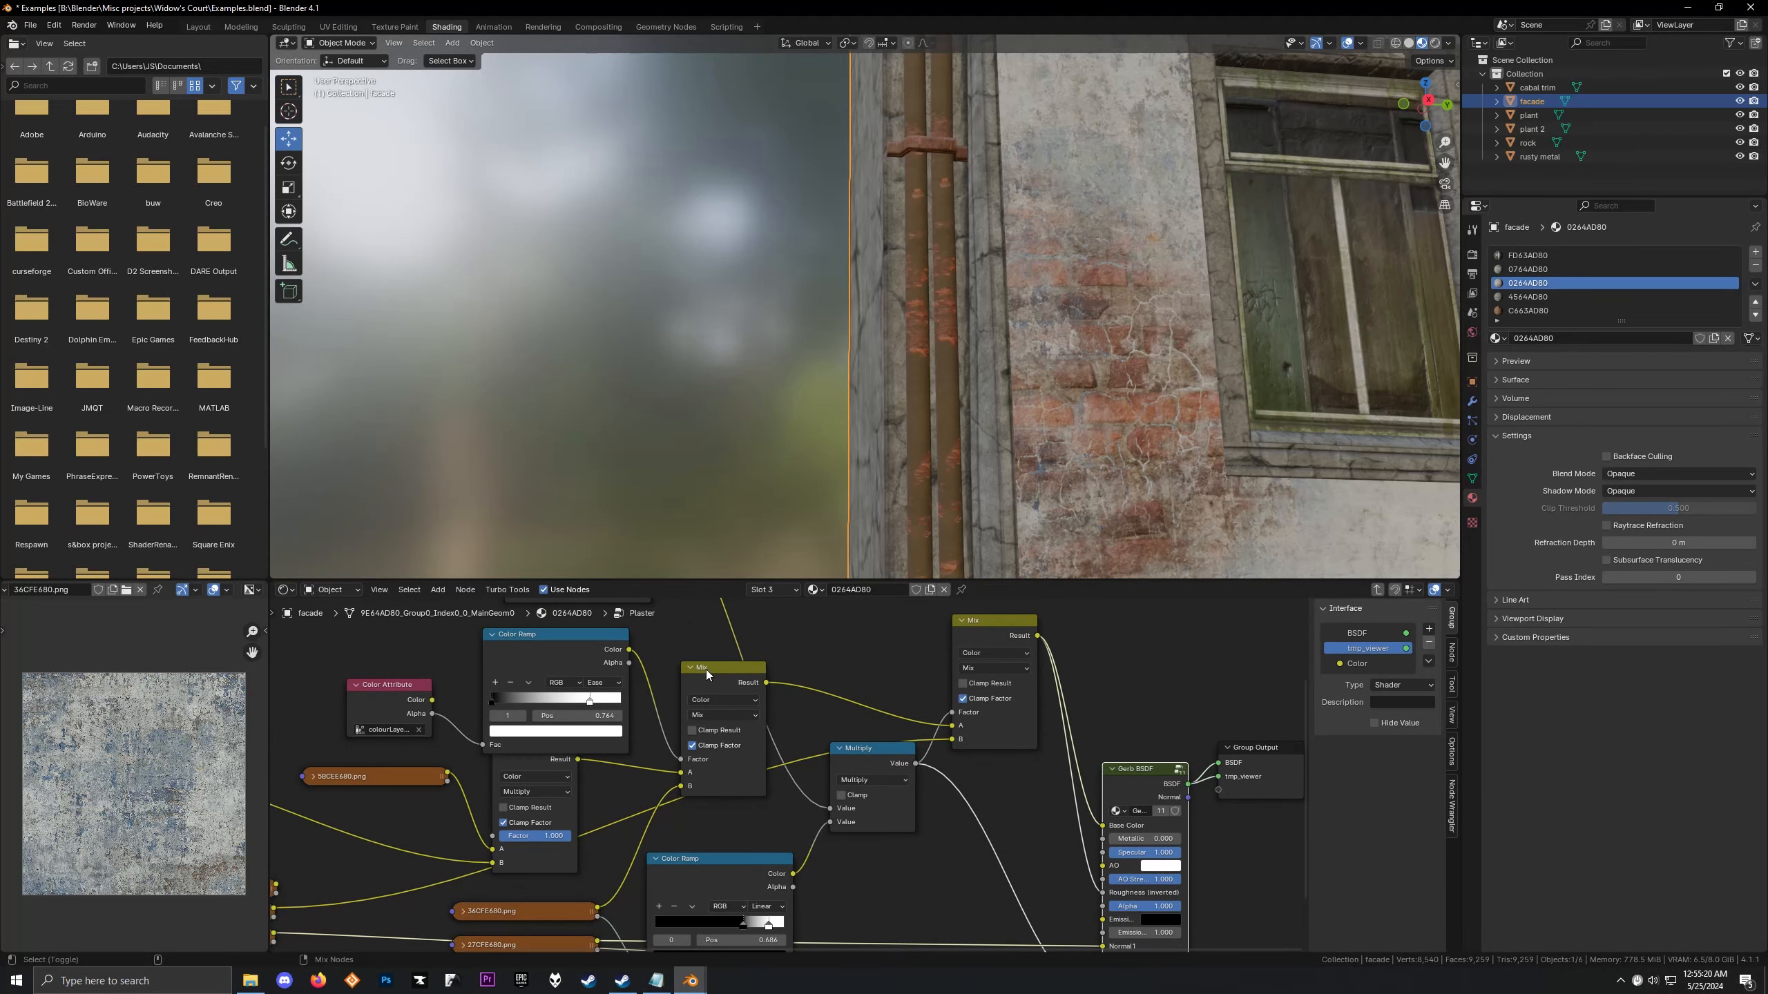
Preview the first Mix node on the wall beside the pipe and nudge the node upward
ctrl+shift+click(706, 674)
mouse_move(706, 674)
mouse_down()
mouse_move(670, 654)
mouse_move(703, 661)
mouse_up()
scroll(770, 683, down, 2)
middle_drag(770, 683, 735, 721)
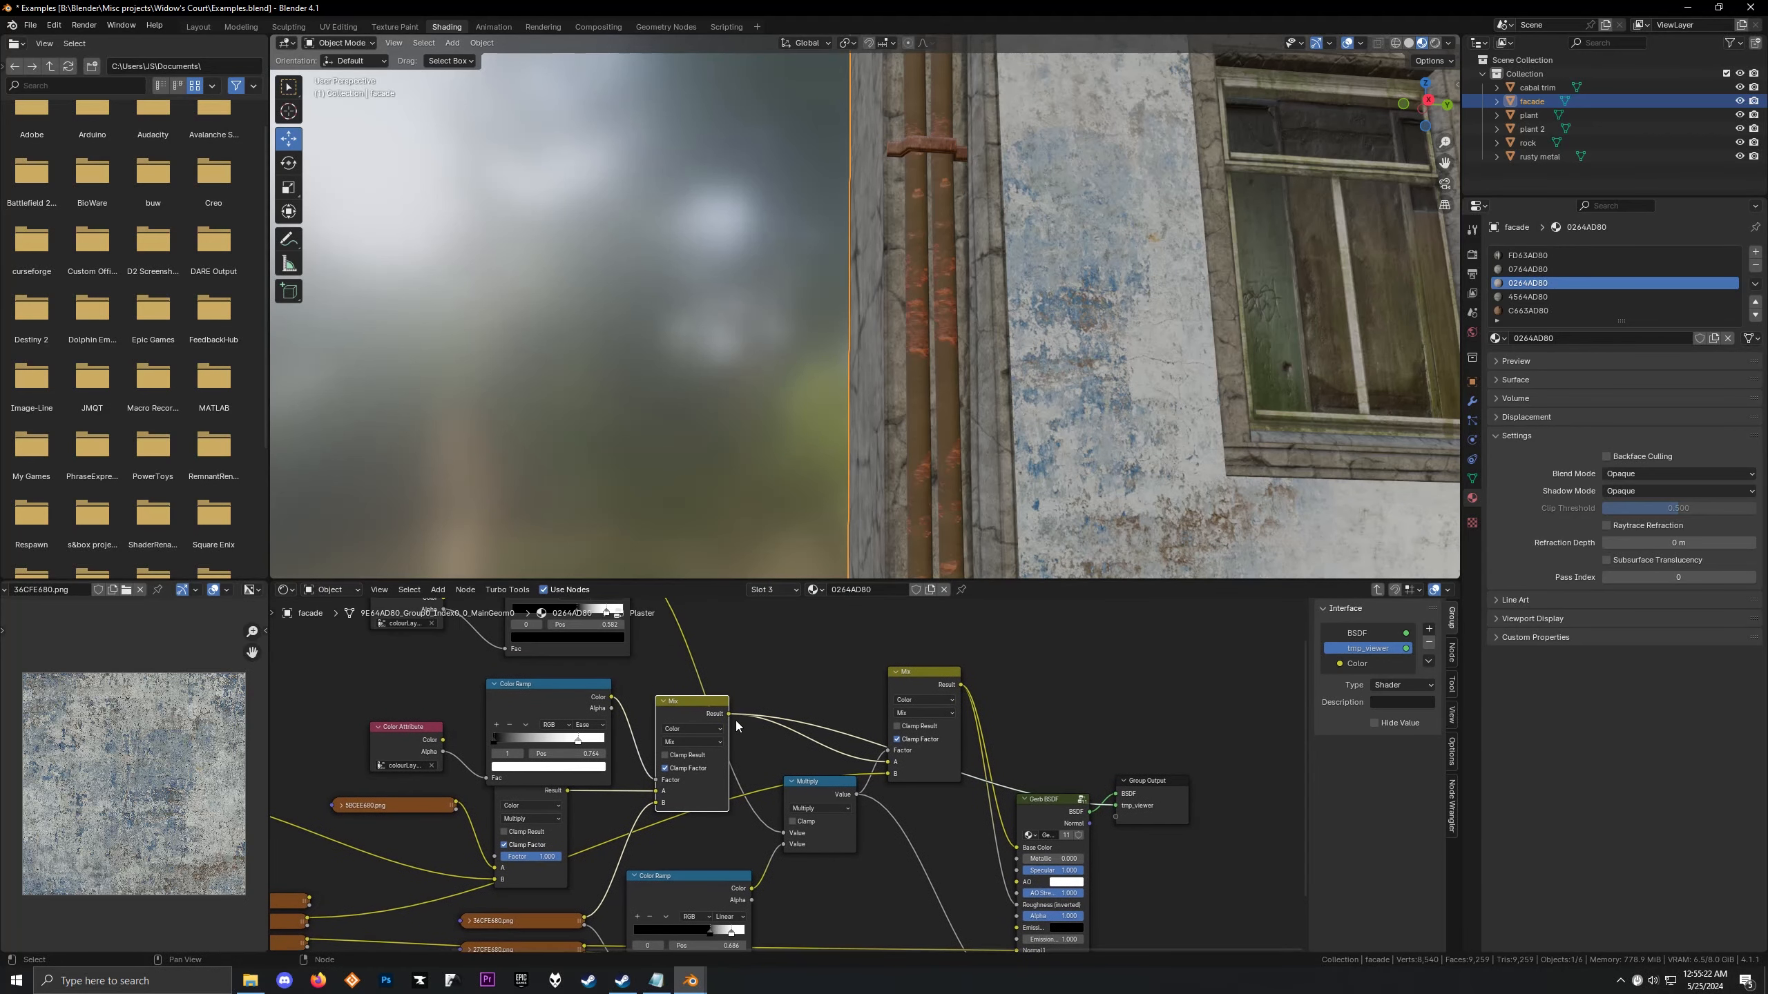
Move the plaster texture's Color Ramp up beside the Multiply math node and preview its crack mask
mouse_move(828, 794)
mouse_down()
mouse_move(841, 784)
mouse_move(830, 796)
mouse_up()
scroll(700, 851, down, 1)
middle_drag(699, 851, 741, 763)
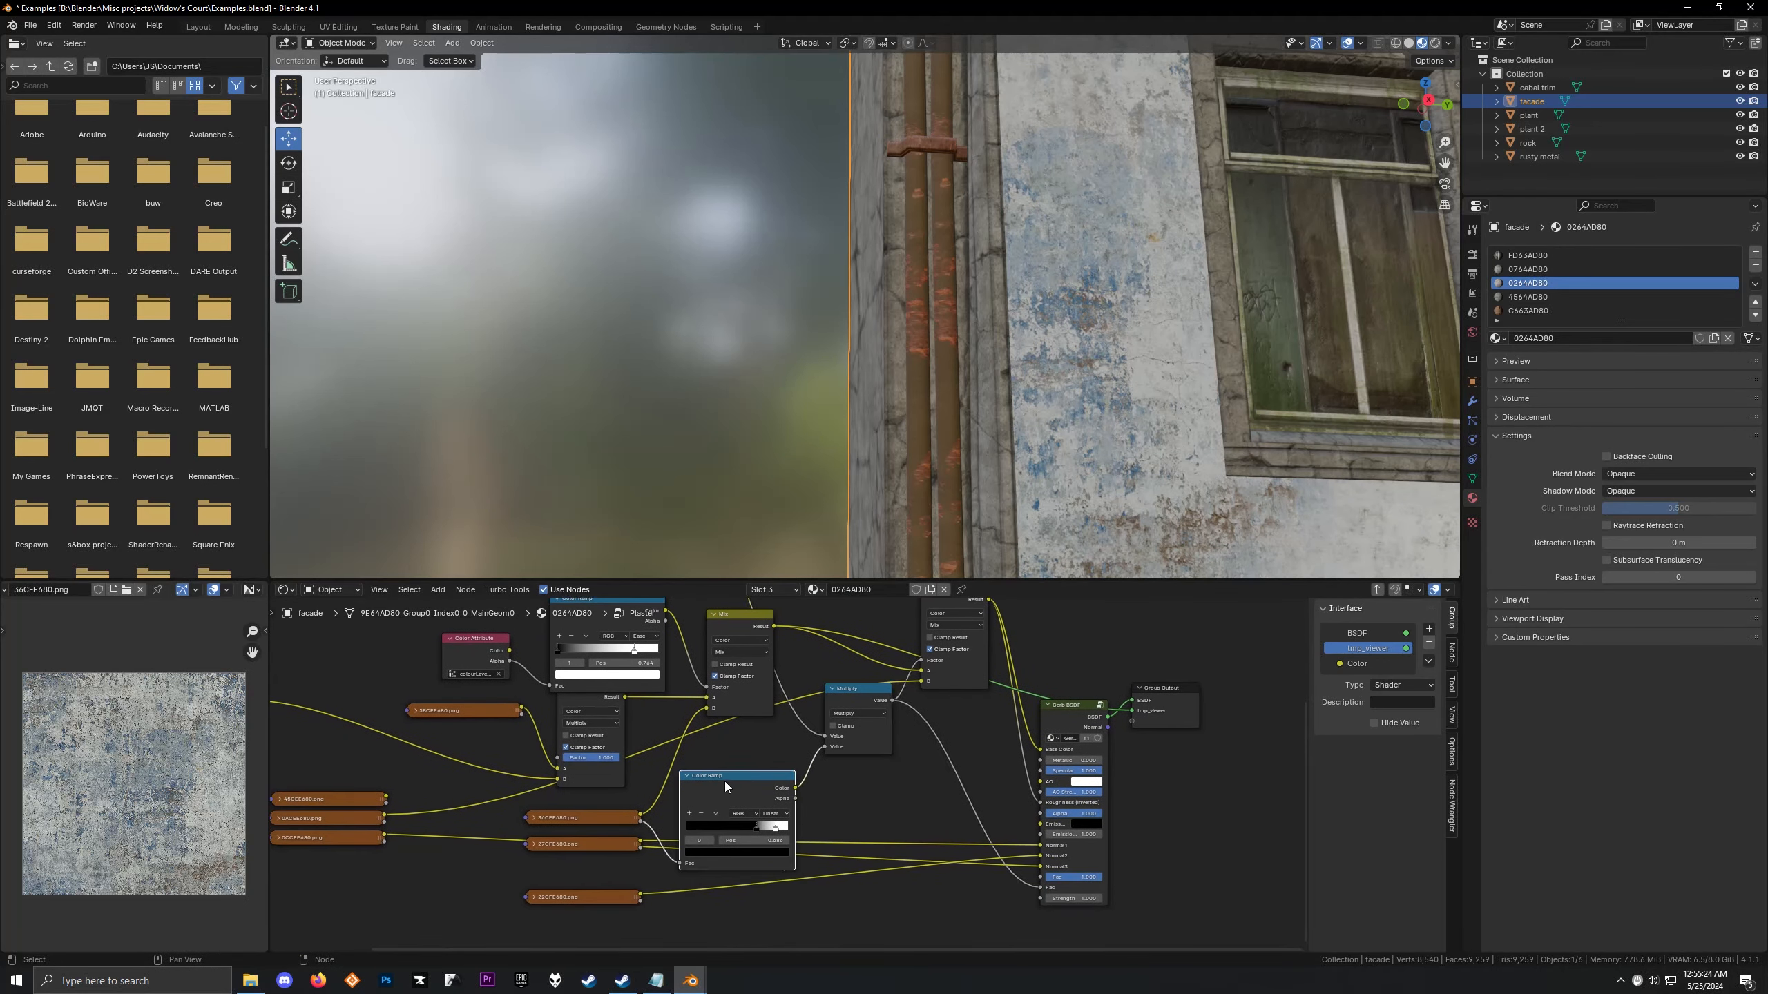
drag(724, 782, 737, 744)
ctrl+shift+click(734, 752)
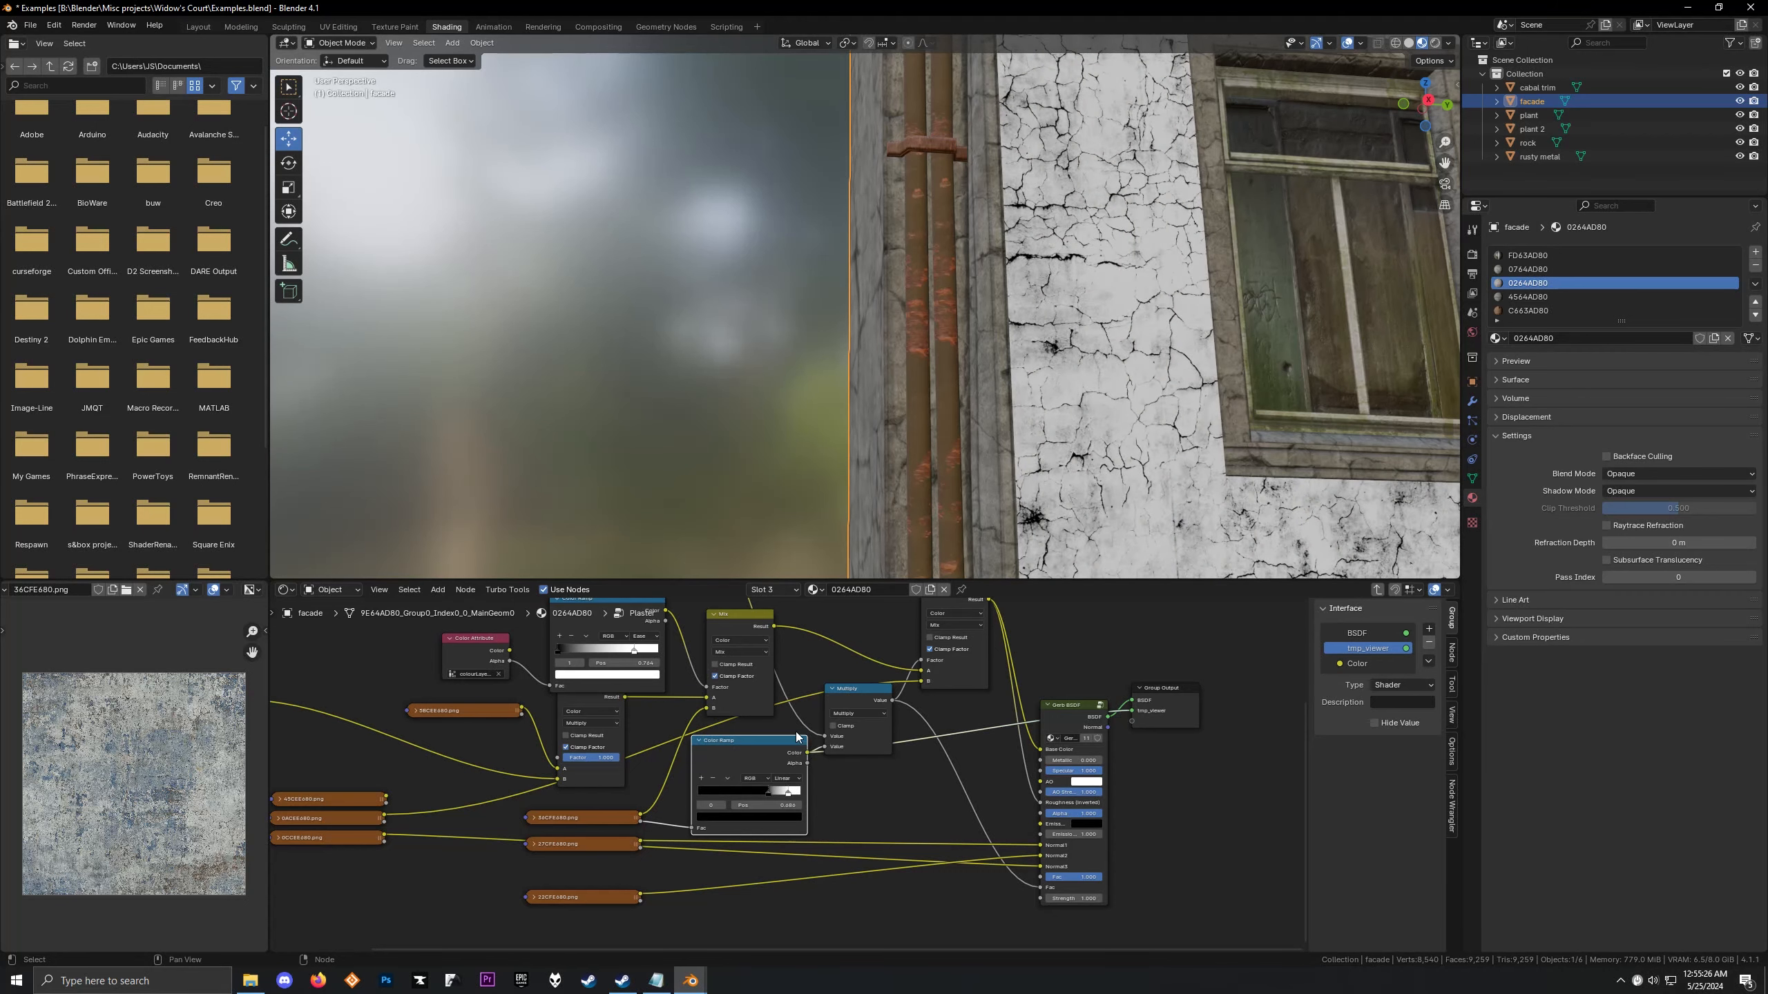
Preview the Multiply math node's combined mask and inspect its cracked areas beside the window
ctrl+shift+click(851, 695)
drag(851, 695, 846, 710)
scroll(1044, 365, down, 5)
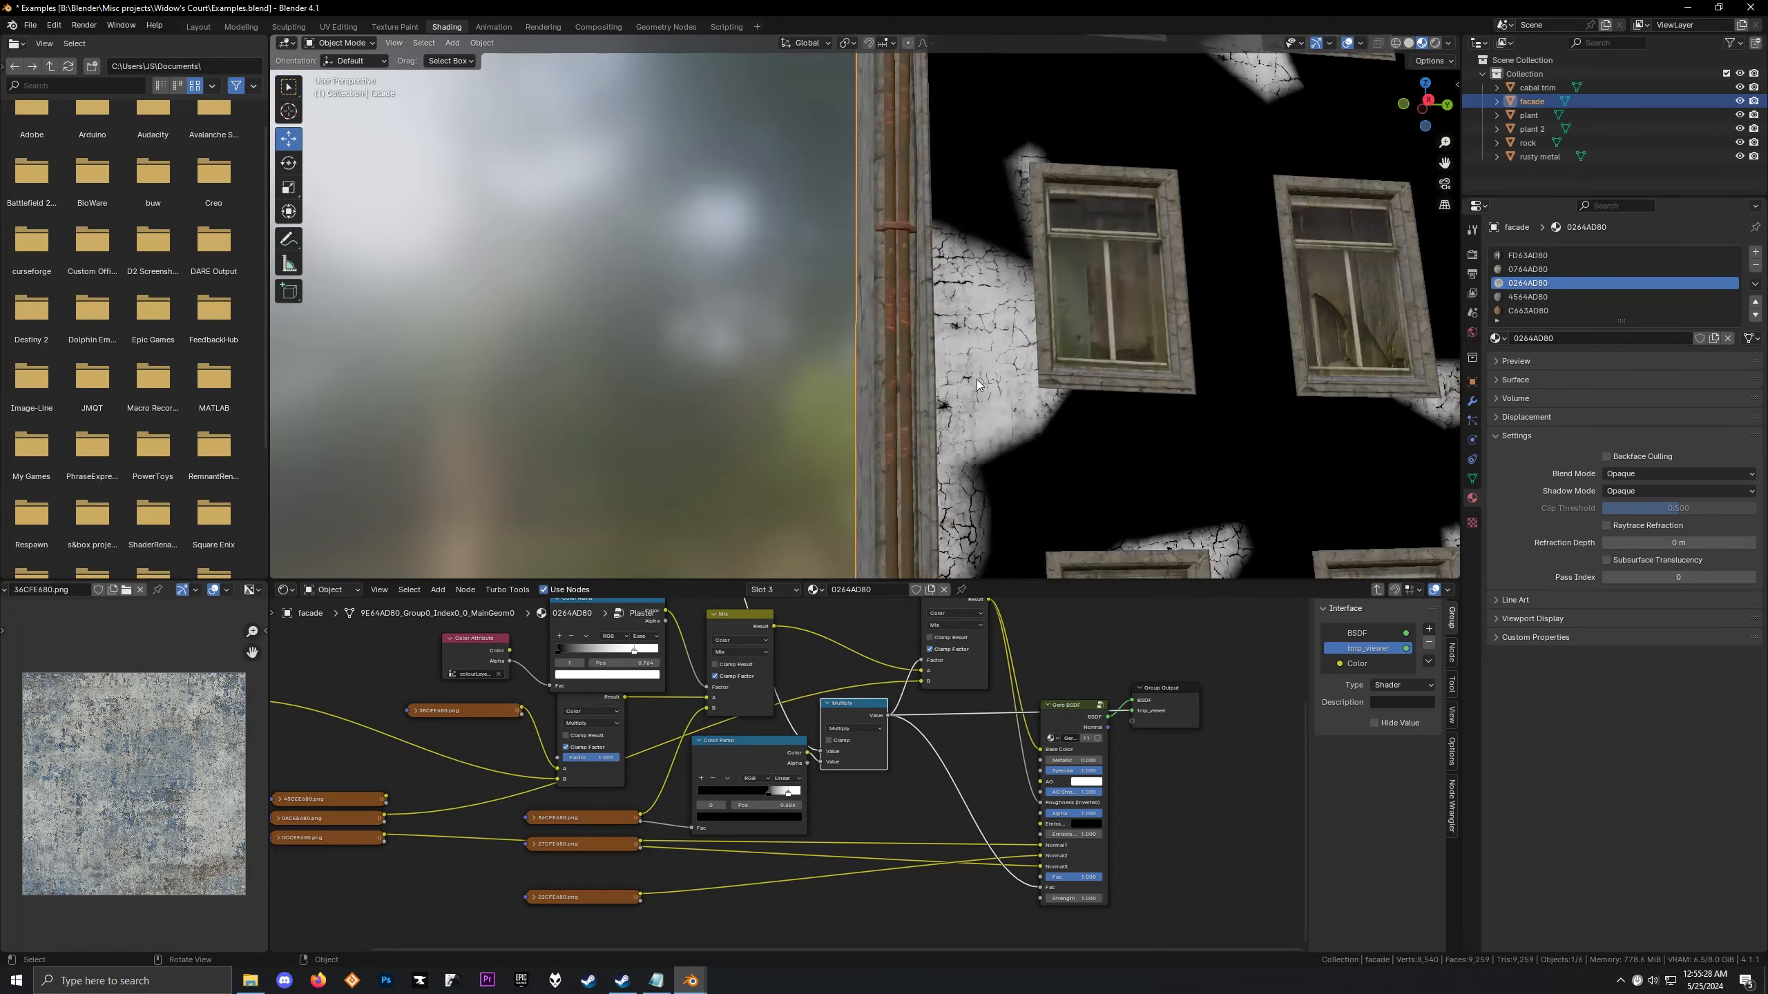
shift+middle_drag(1044, 366, 919, 388)
scroll(870, 400, up, 5)
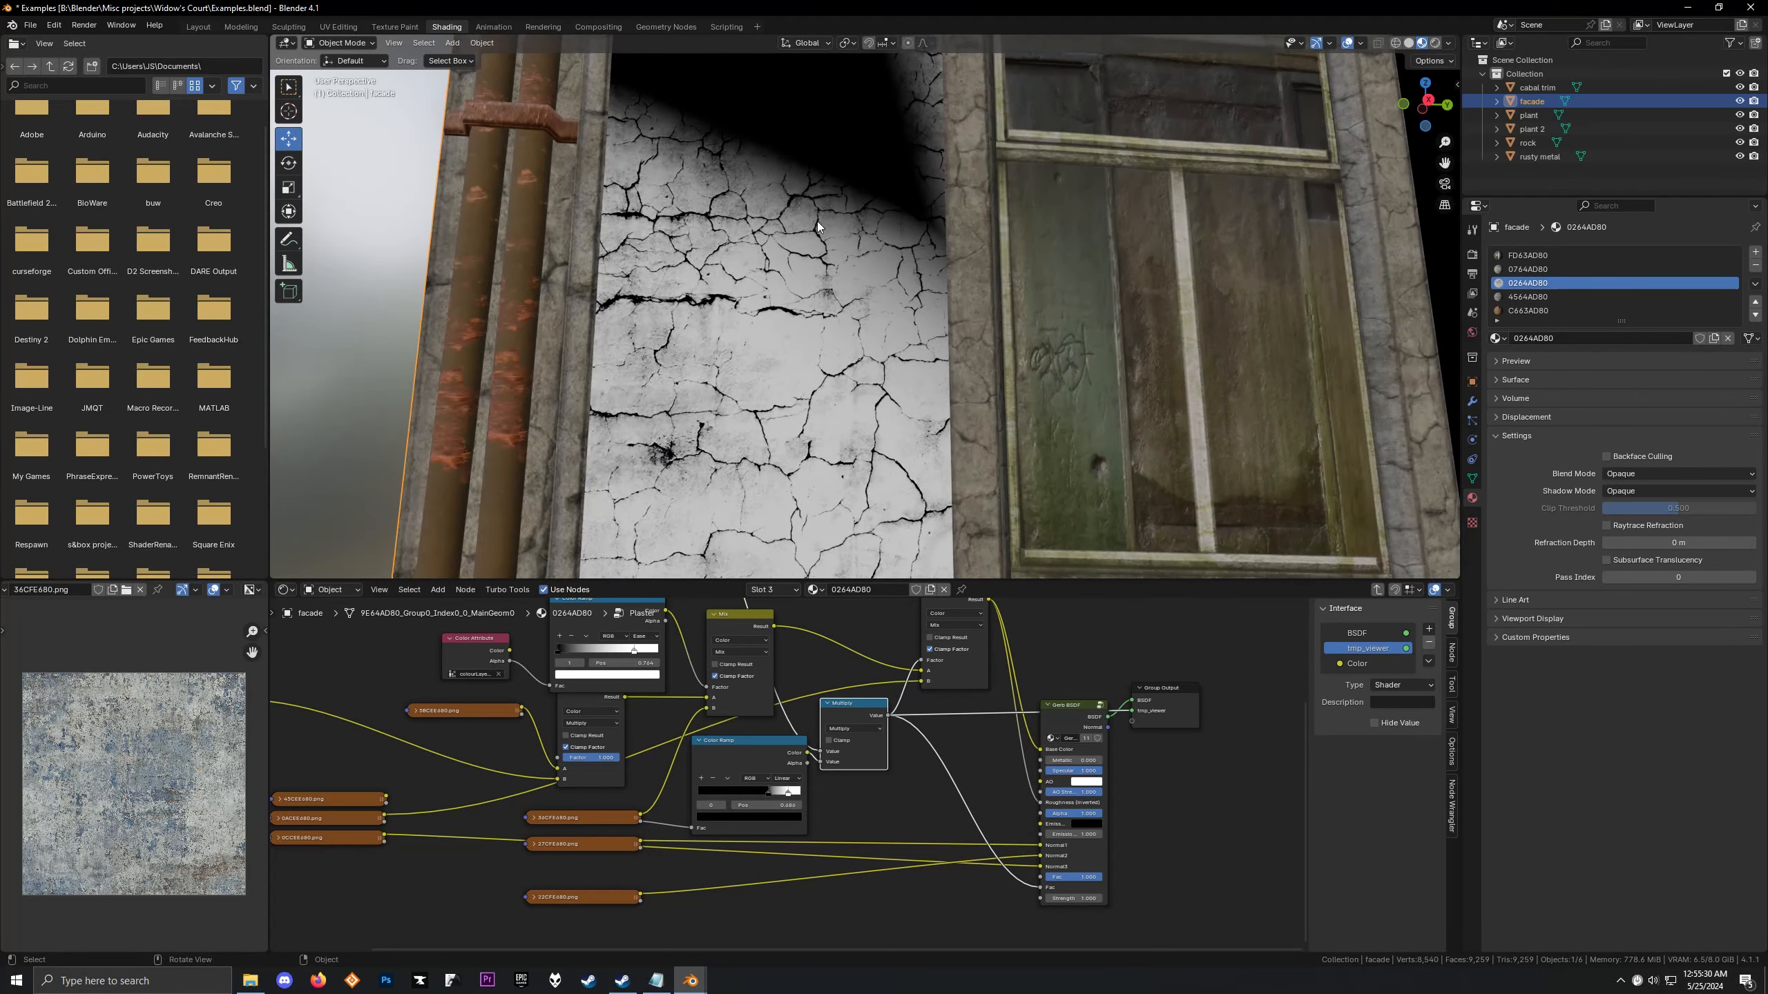
Nudge the Multiply math node upward and preview it against the upper Color Ramp that feeds it
drag(851, 703, 850, 685)
scroll(860, 683, down, 2)
middle_drag(868, 677, 841, 734)
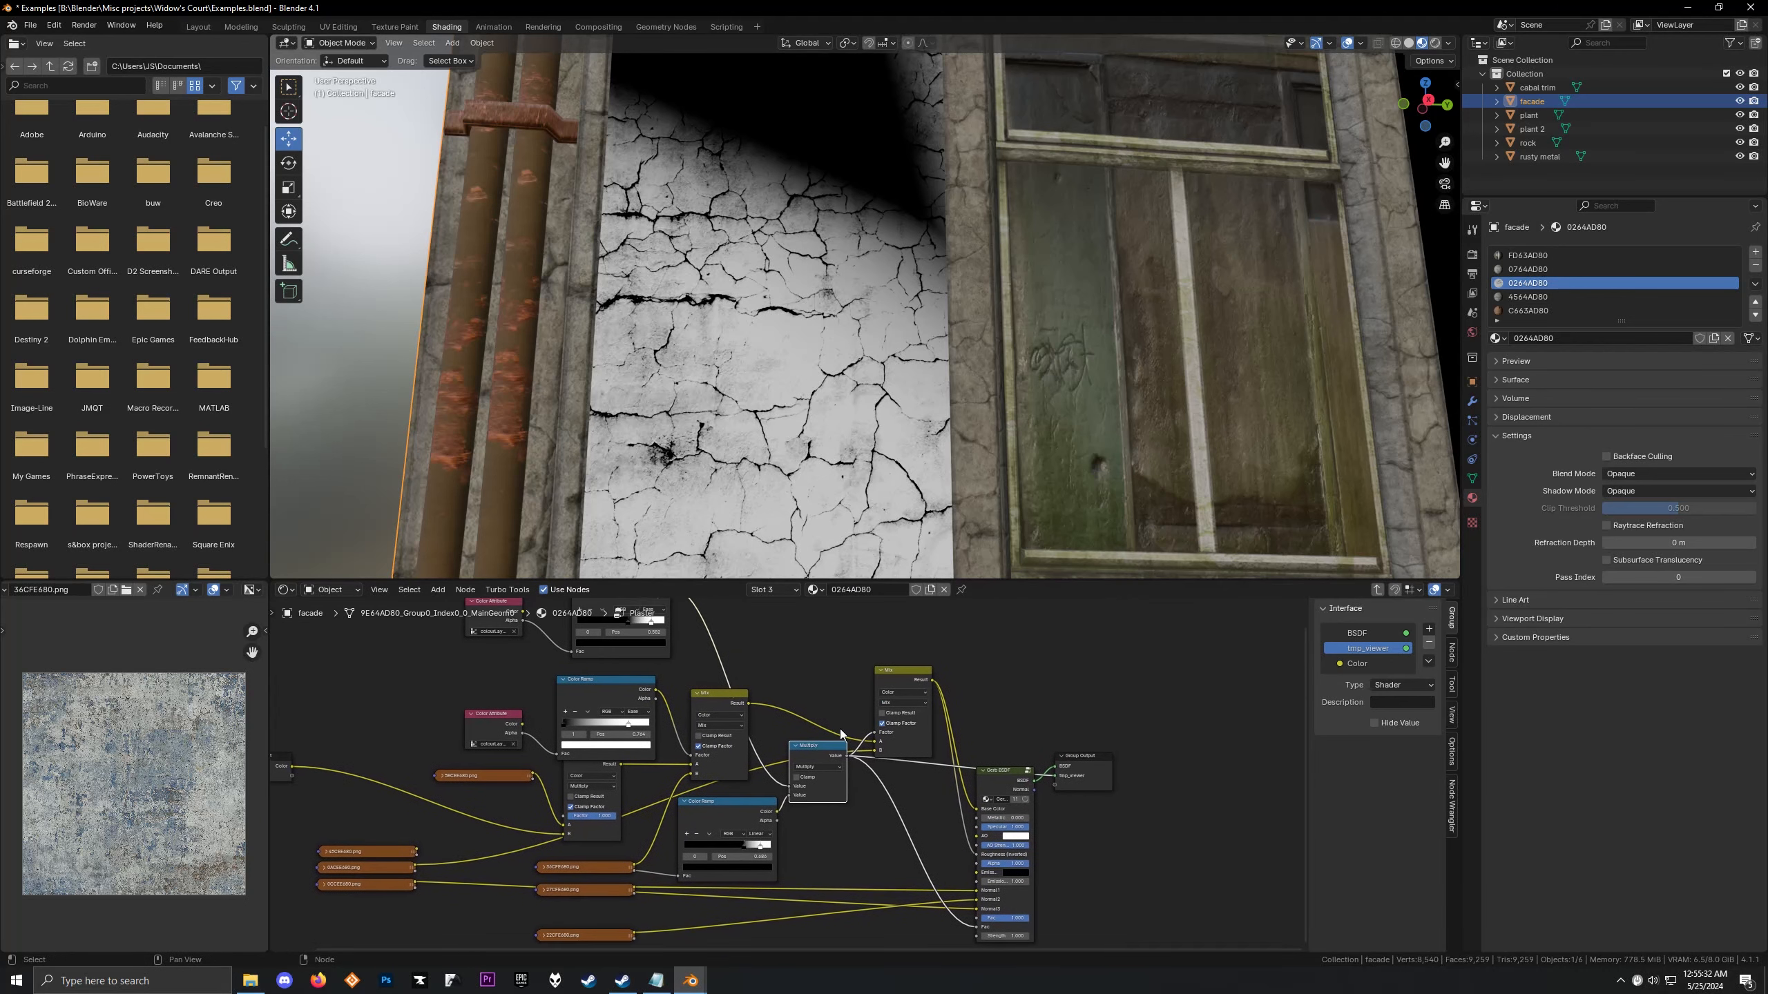
mouse_move(823, 754)
mouse_down()
mouse_move(839, 637)
mouse_move(825, 745)
mouse_up()
middle_drag(706, 678, 859, 749)
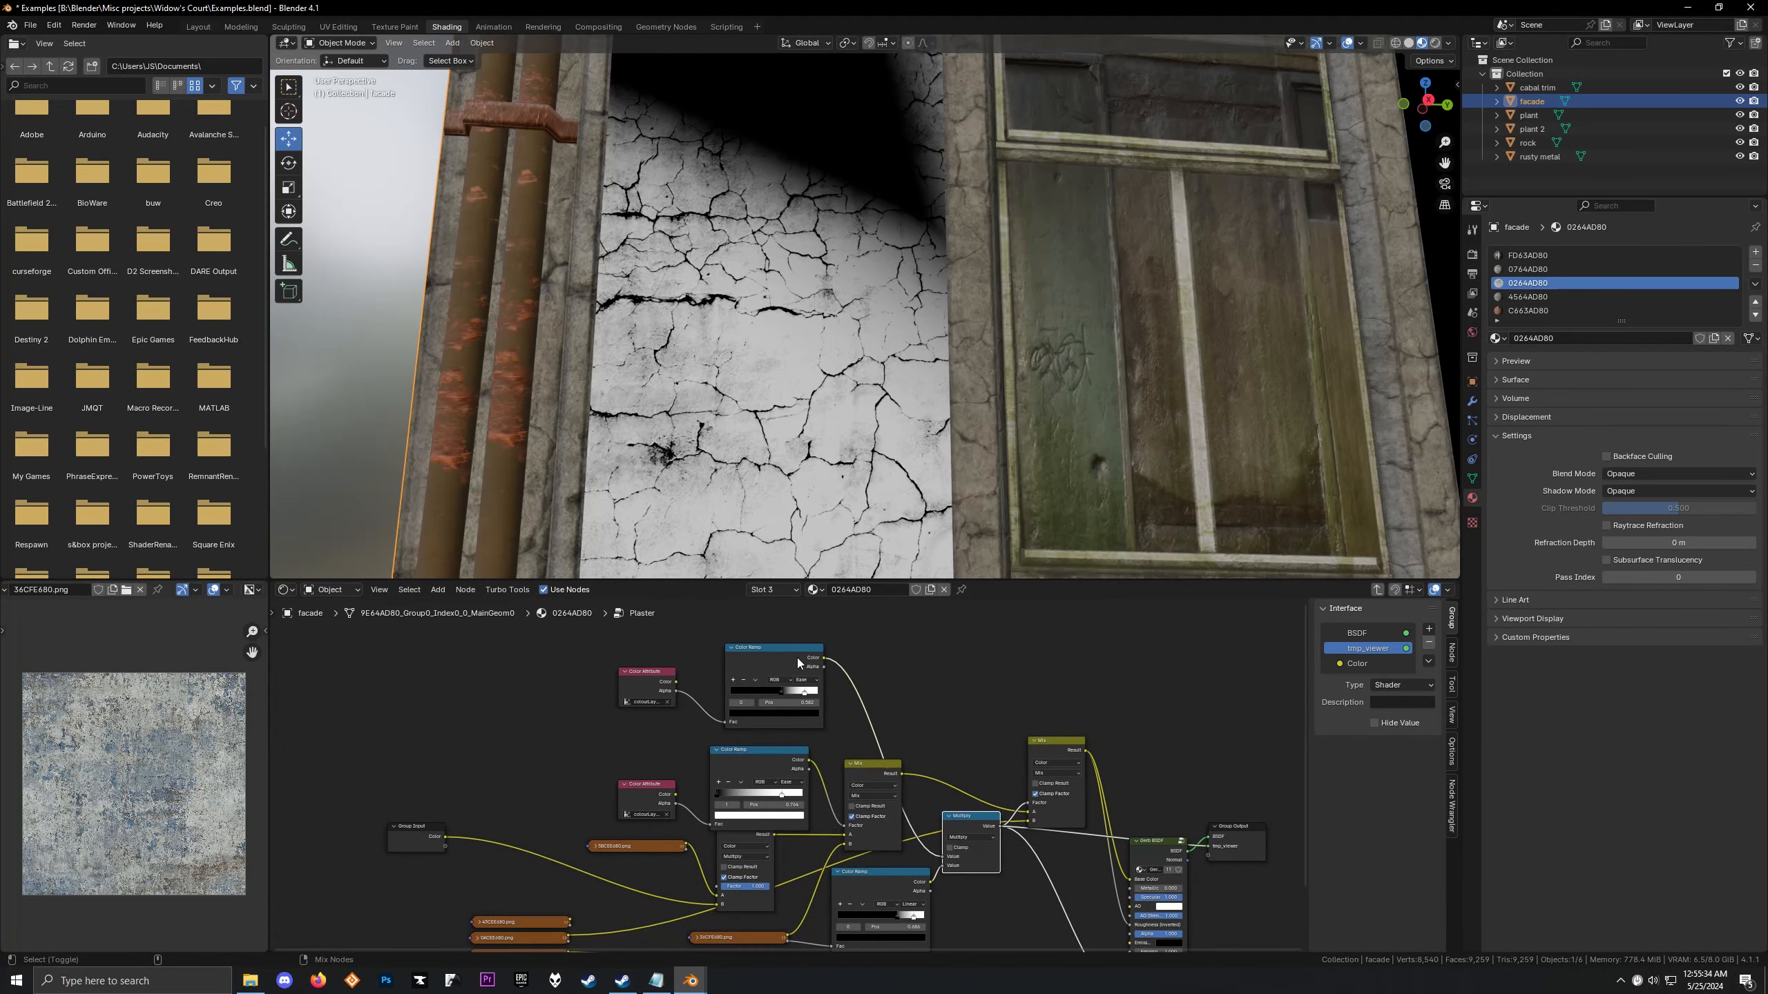
ctrl+shift+click(809, 669)
ctrl+shift+click(961, 821)
Preview the final Mix node, move it down slightly and inspect the brick and plaster blend beside the window
ctrl+shift+click(1040, 741)
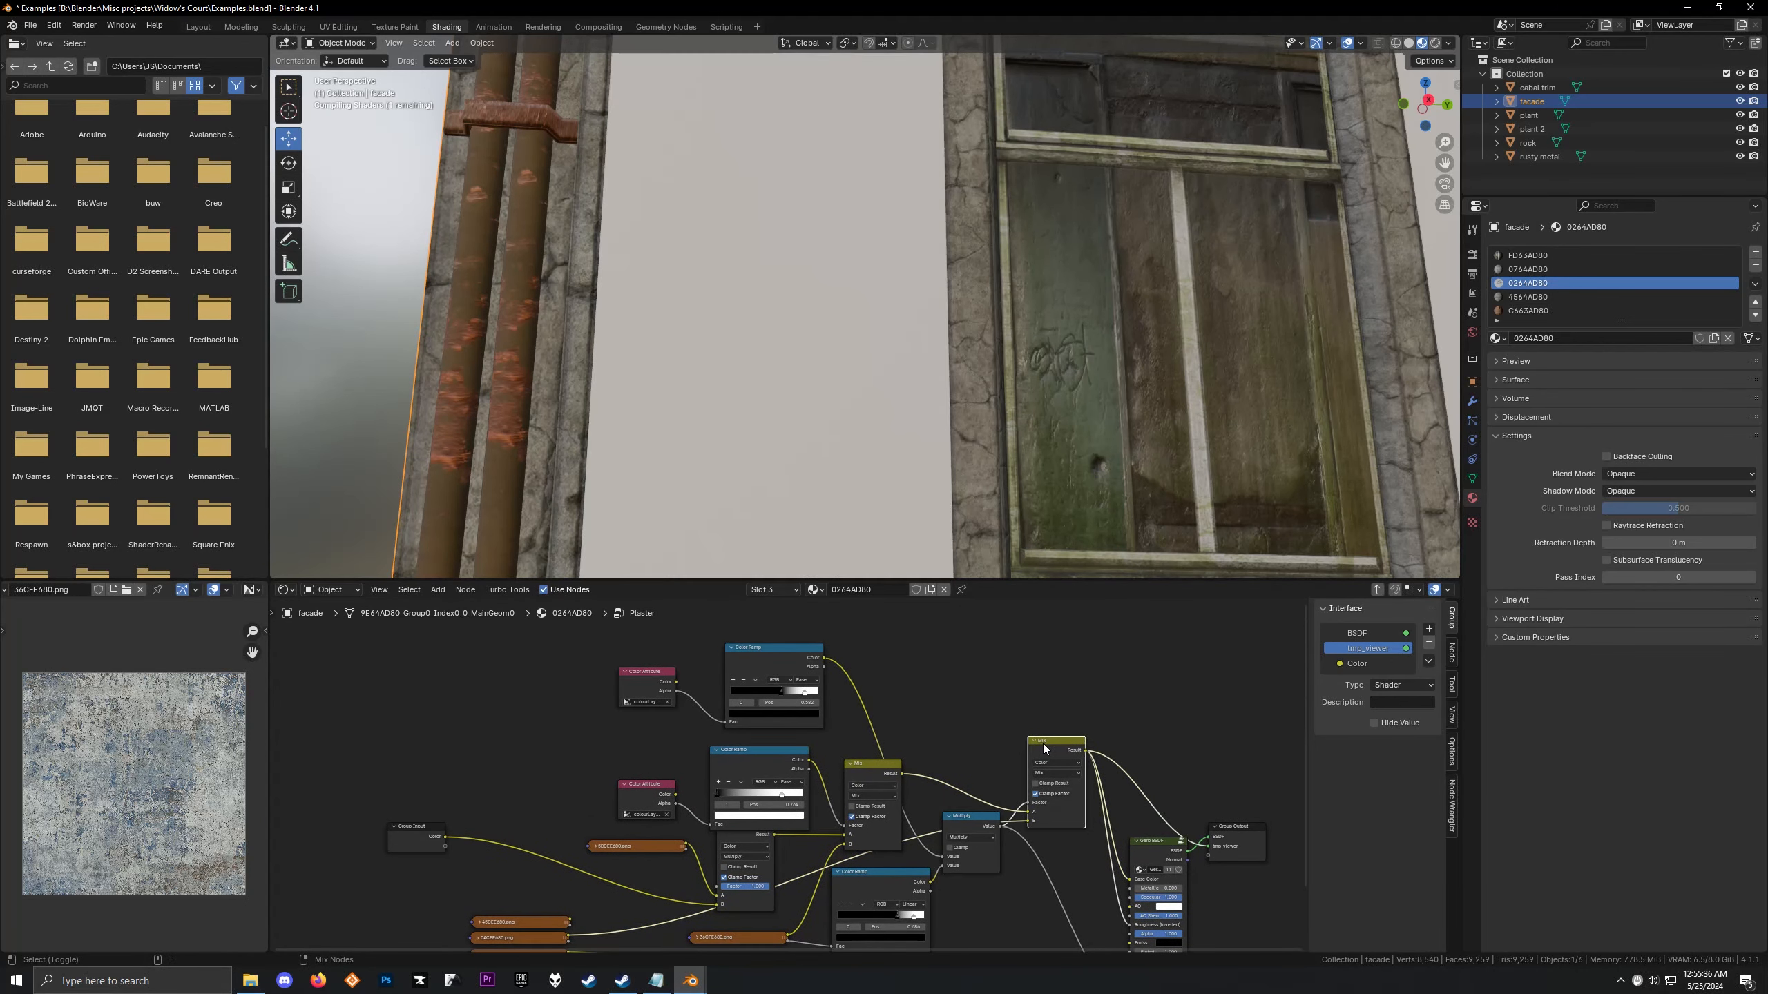
drag(1041, 741, 1046, 772)
scroll(745, 367, up, 4)
scroll(747, 365, down, 6)
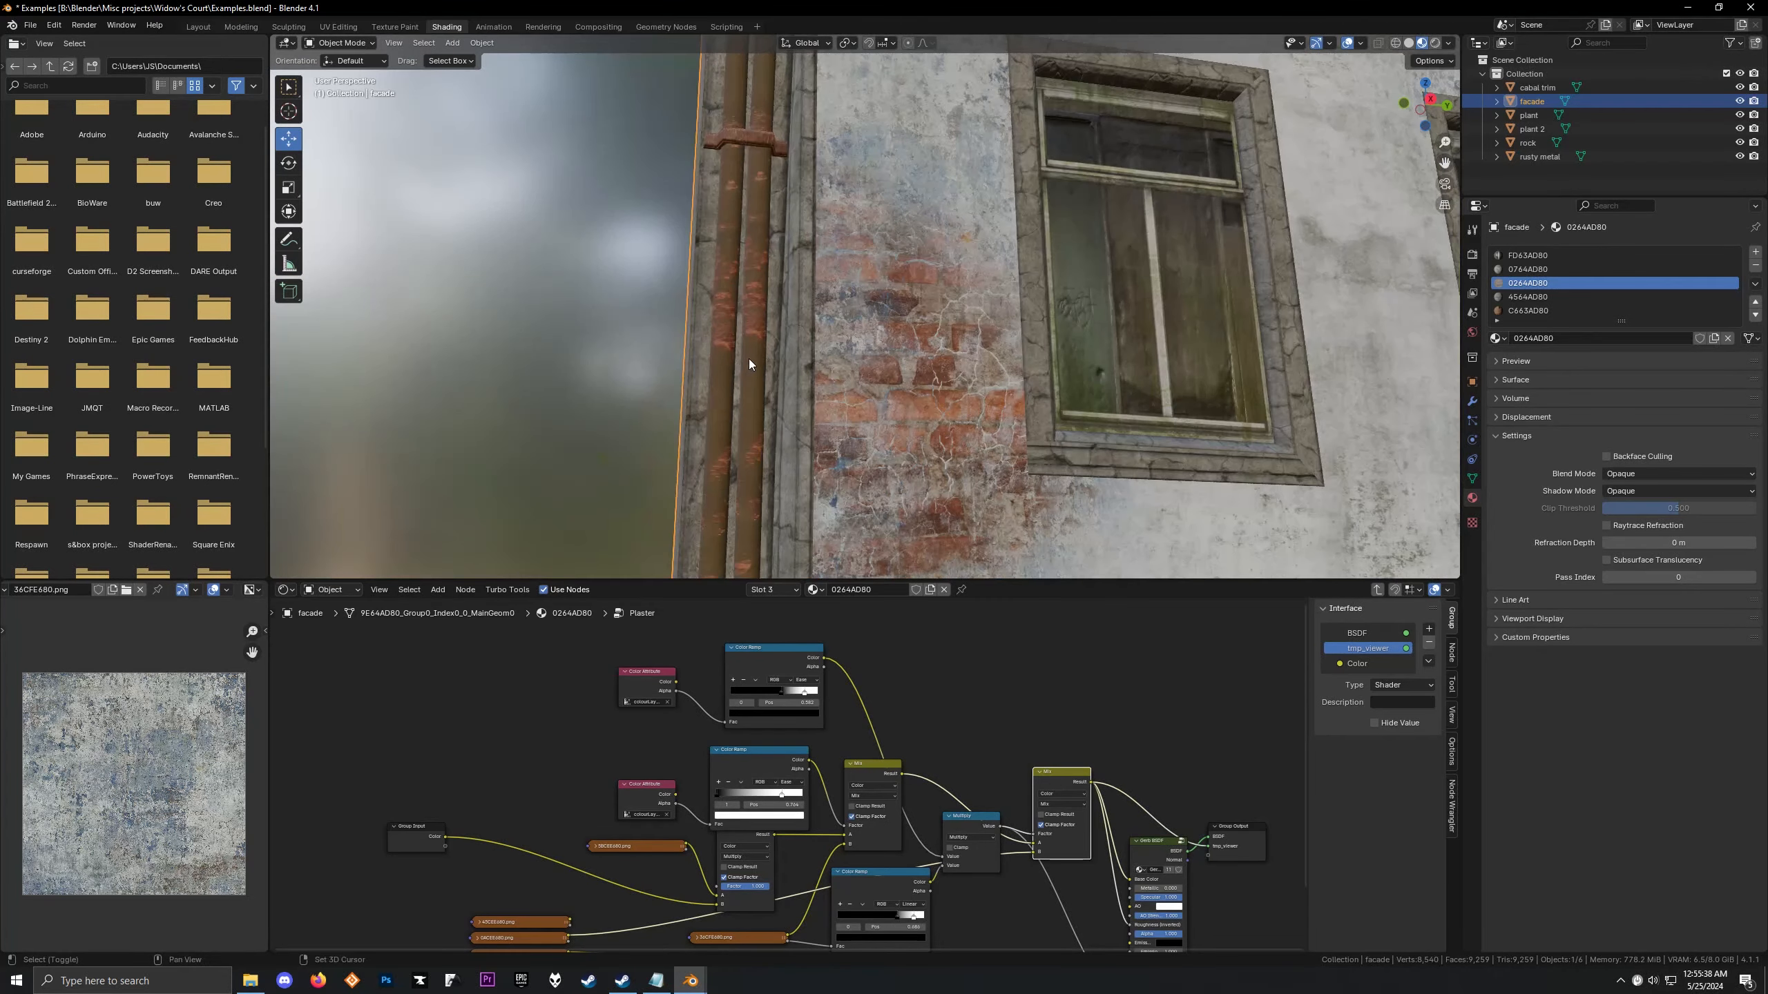
middle_drag(749, 359, 718, 286)
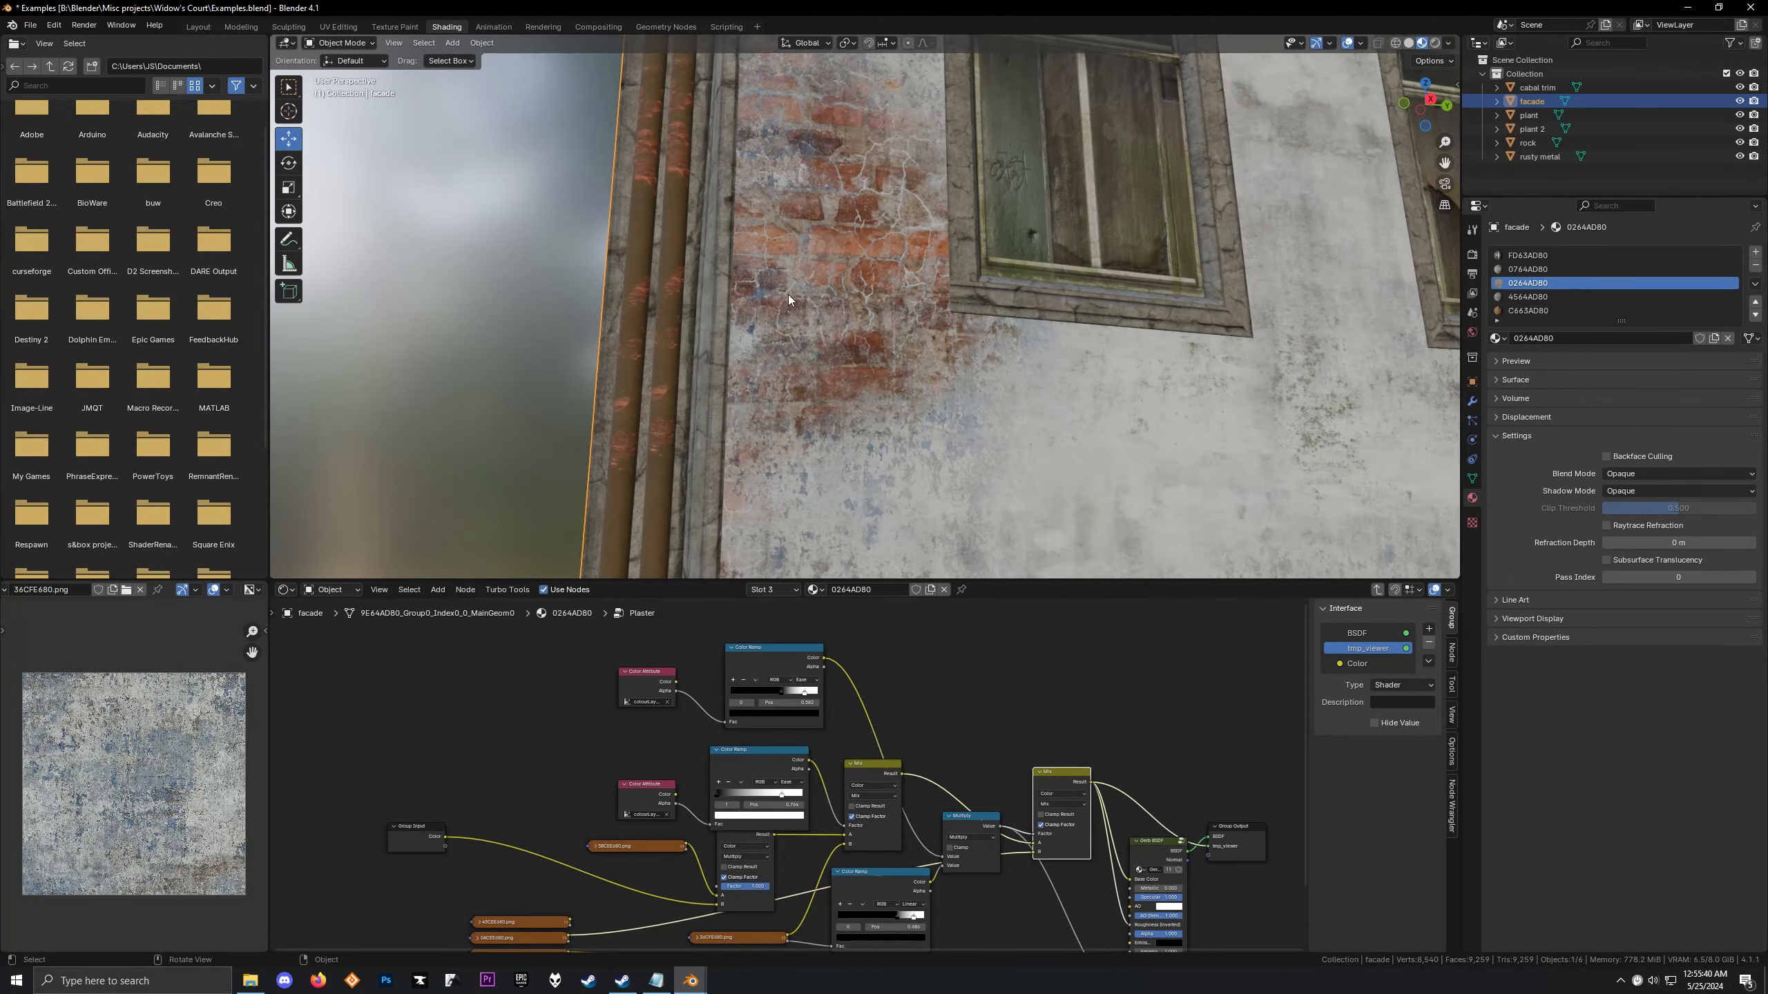
Examine the final Mix node's brick and plaster blend around the windows, wall edge and upper floors of the facade
scroll(874, 459, down, 5)
shift+middle_drag(1152, 440, 865, 426)
scroll(819, 411, up, 3)
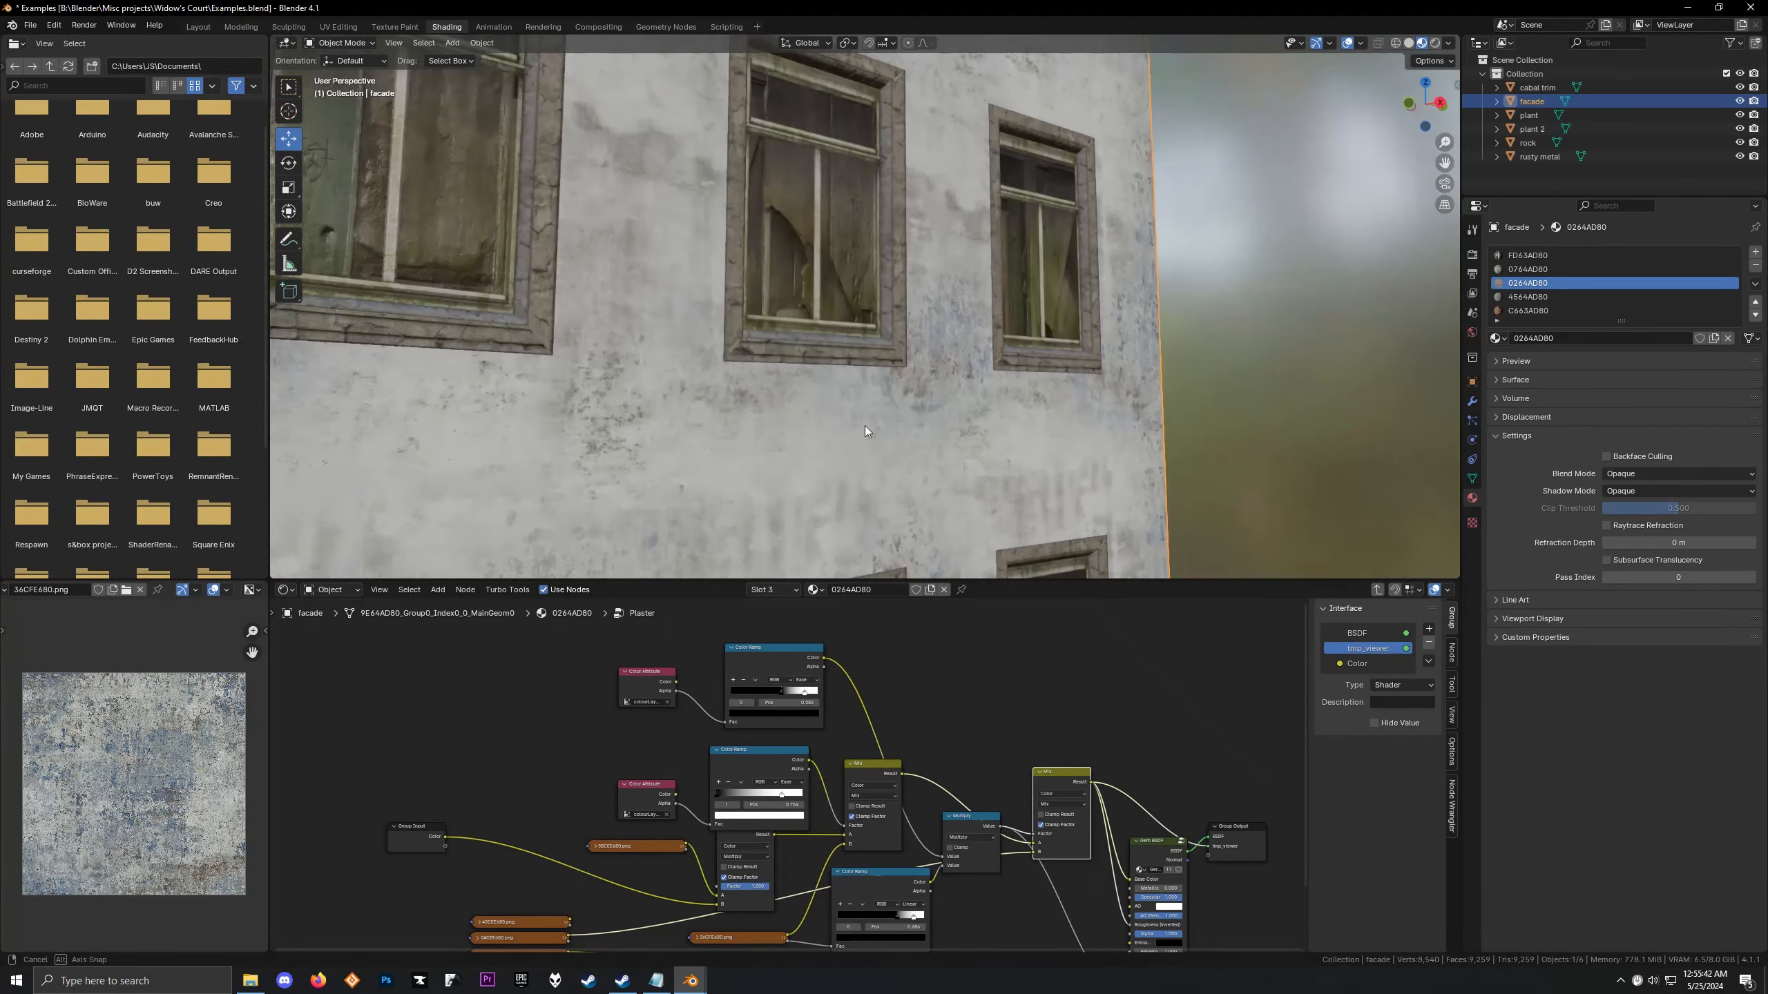
scroll(864, 426, down, 3)
shift+middle_drag(737, 422, 963, 477)
scroll(898, 651, up, 1)
scroll(843, 453, down, 2)
middle_drag(877, 387, 813, 404)
scroll(730, 343, up, 1)
shift+middle_drag(730, 343, 883, 384)
scroll(877, 394, down, 3)
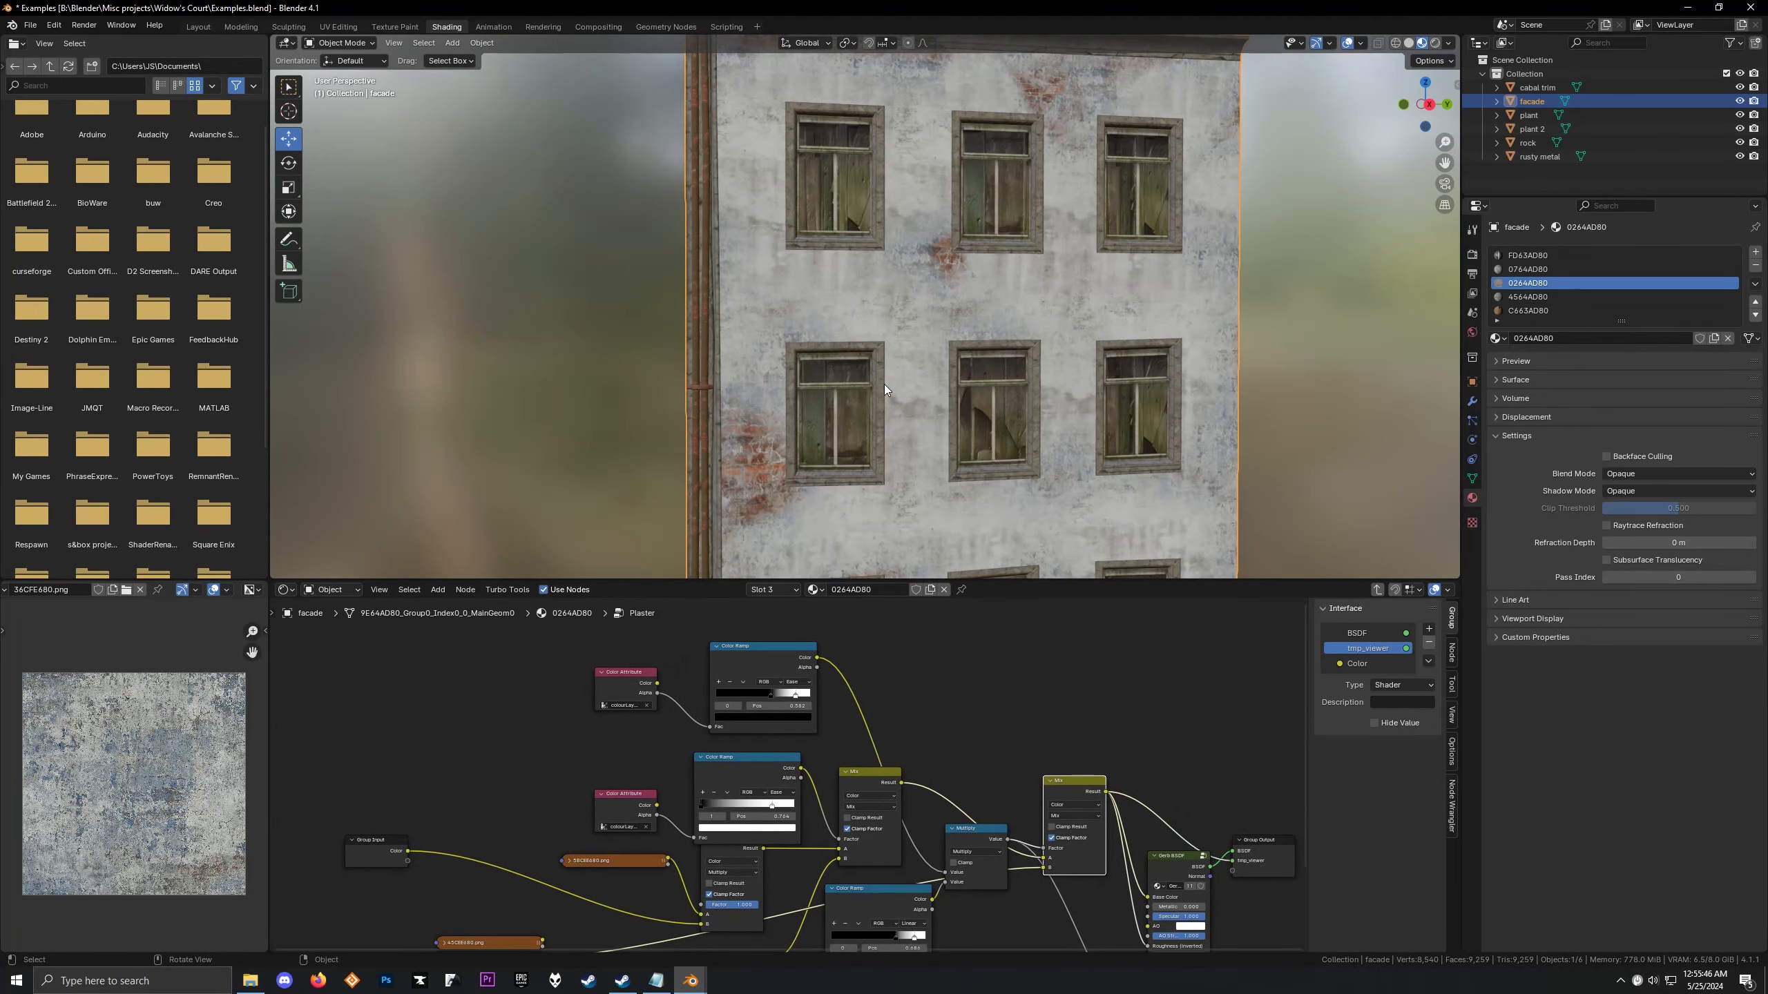
scroll(865, 453, up, 2)
middle_drag(866, 453, 875, 276)
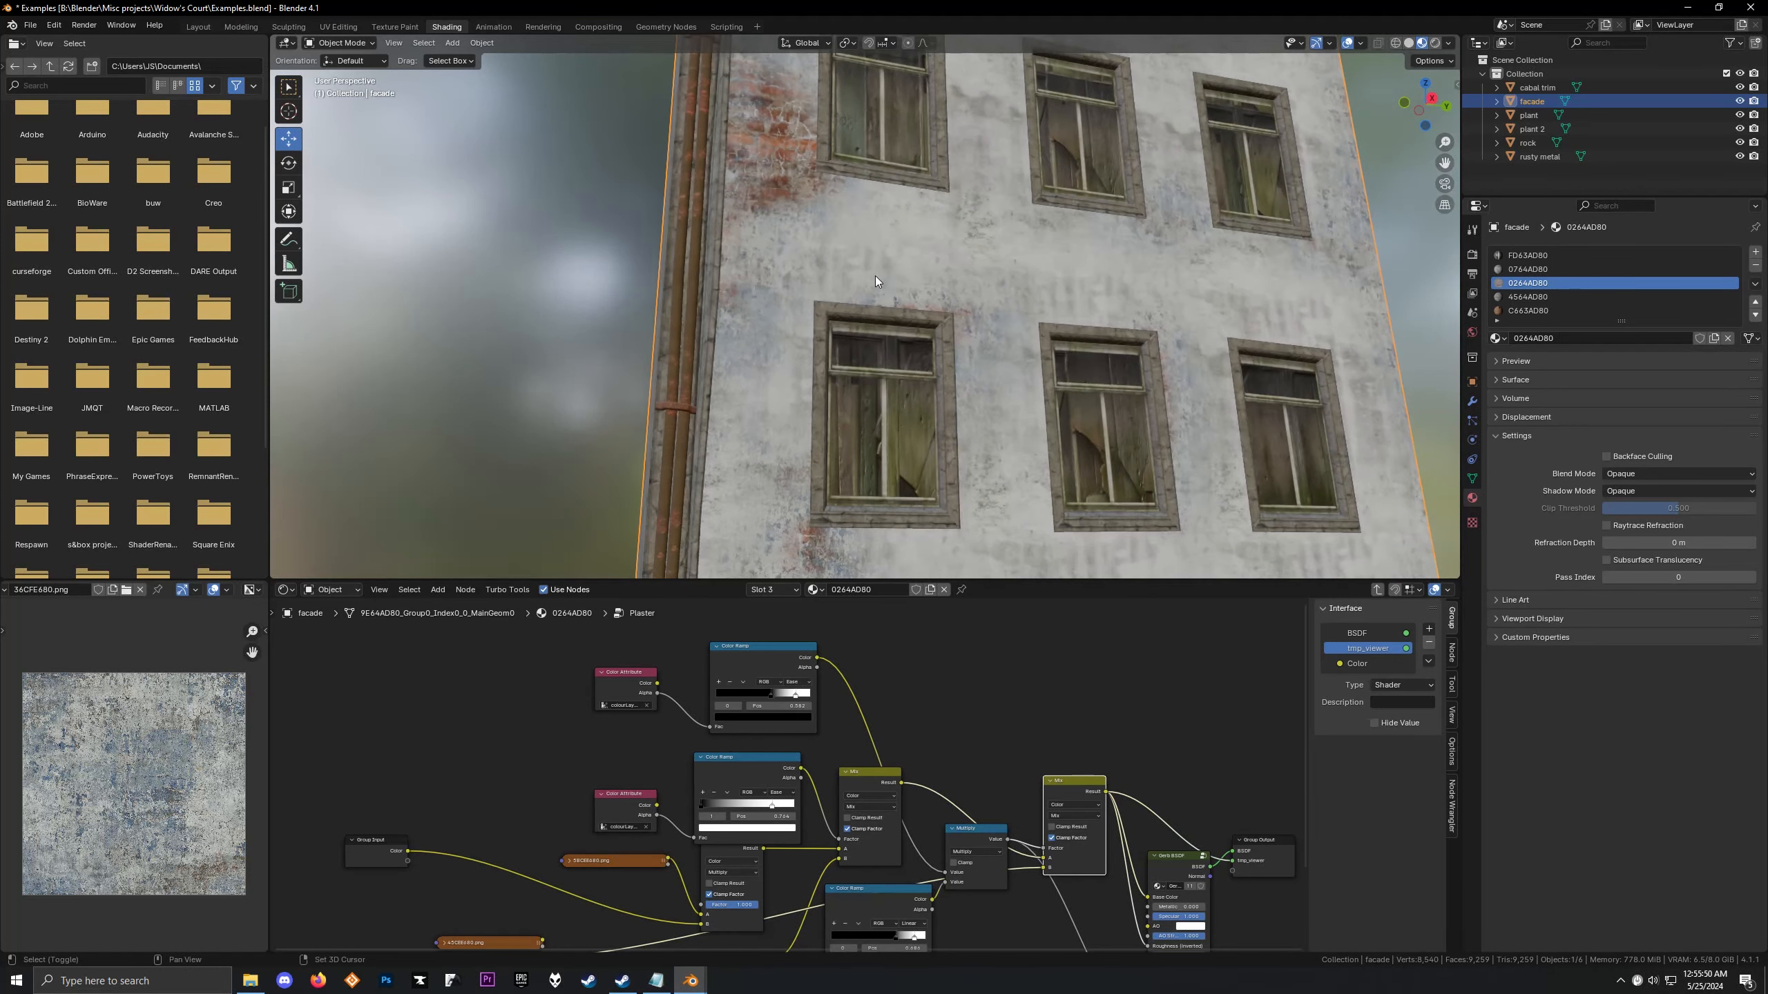
scroll(643, 666, up, 1)
Preview the upper Color Attribute node's colour and alpha outputs on the facade wall
ctrl+shift+click(596, 665)
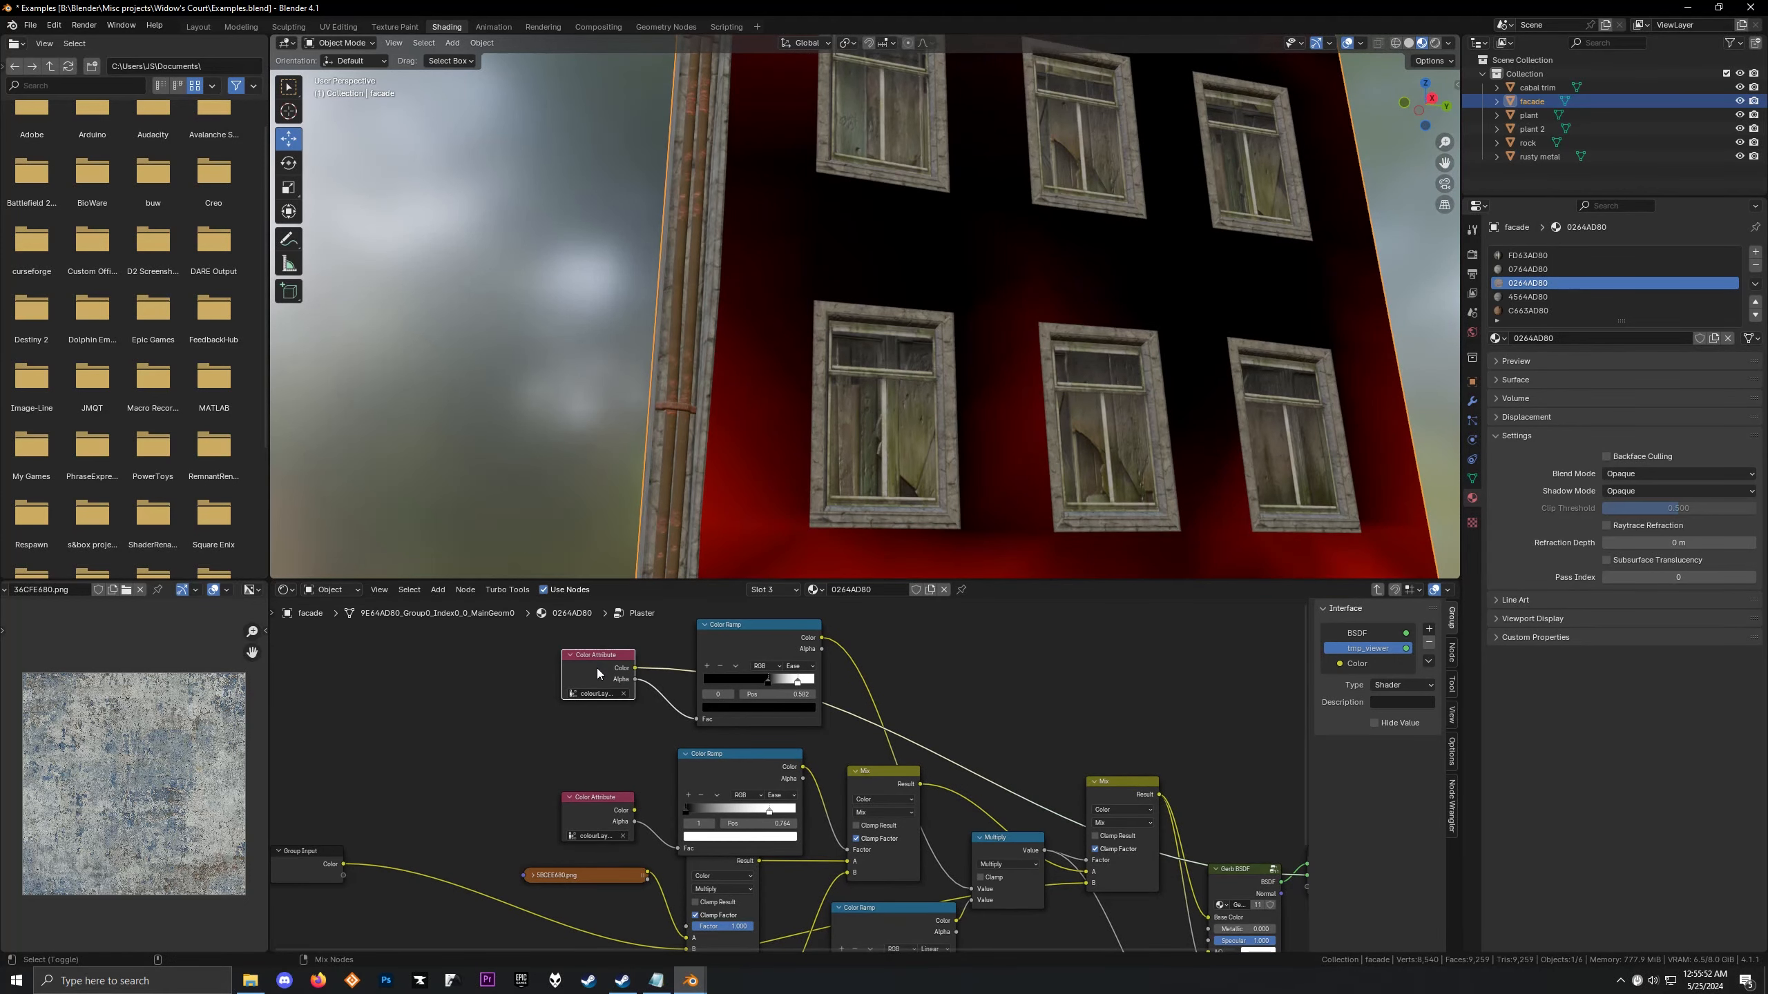
ctrl+shift+click(596, 668)
ctrl+shift+click(597, 668)
ctrl+shift+click(597, 669)
scroll(597, 669, down, 1)
middle_drag(610, 677, 676, 655)
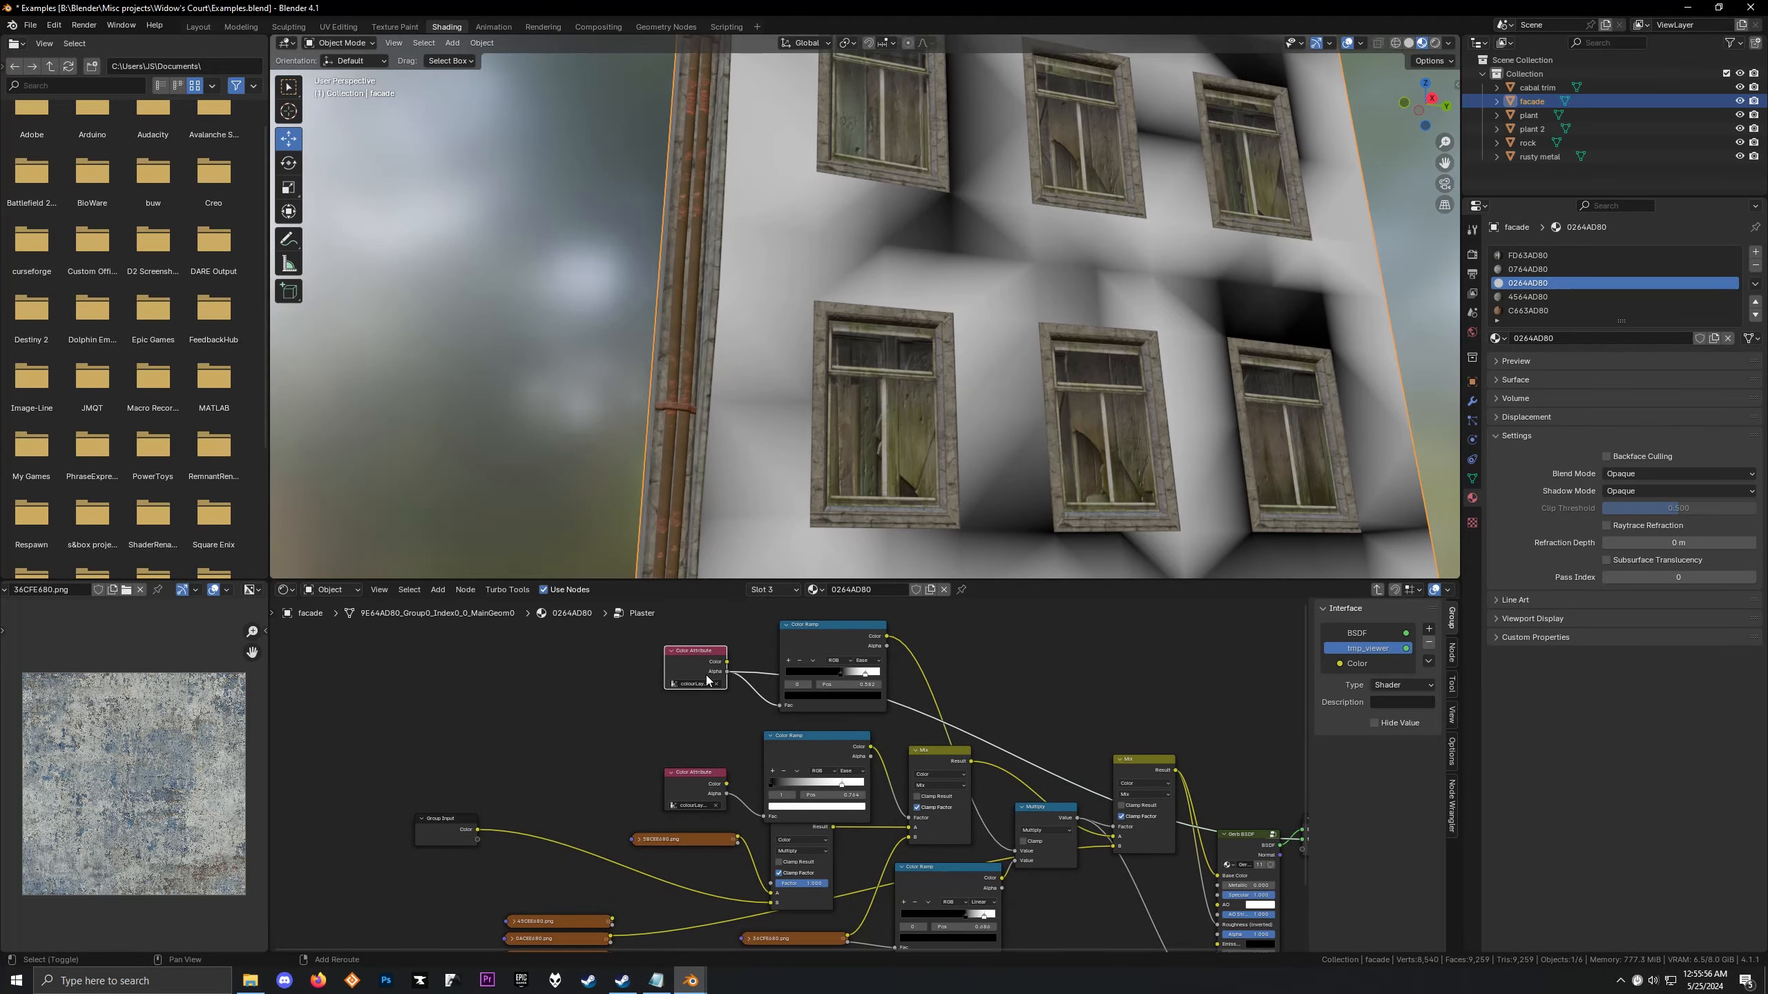
Compare the upper Color Attribute's colour and alpha across the whole facade, and preview the lower Color Attribute's alpha
ctrl+shift+click(677, 655)
scroll(726, 479, down, 6)
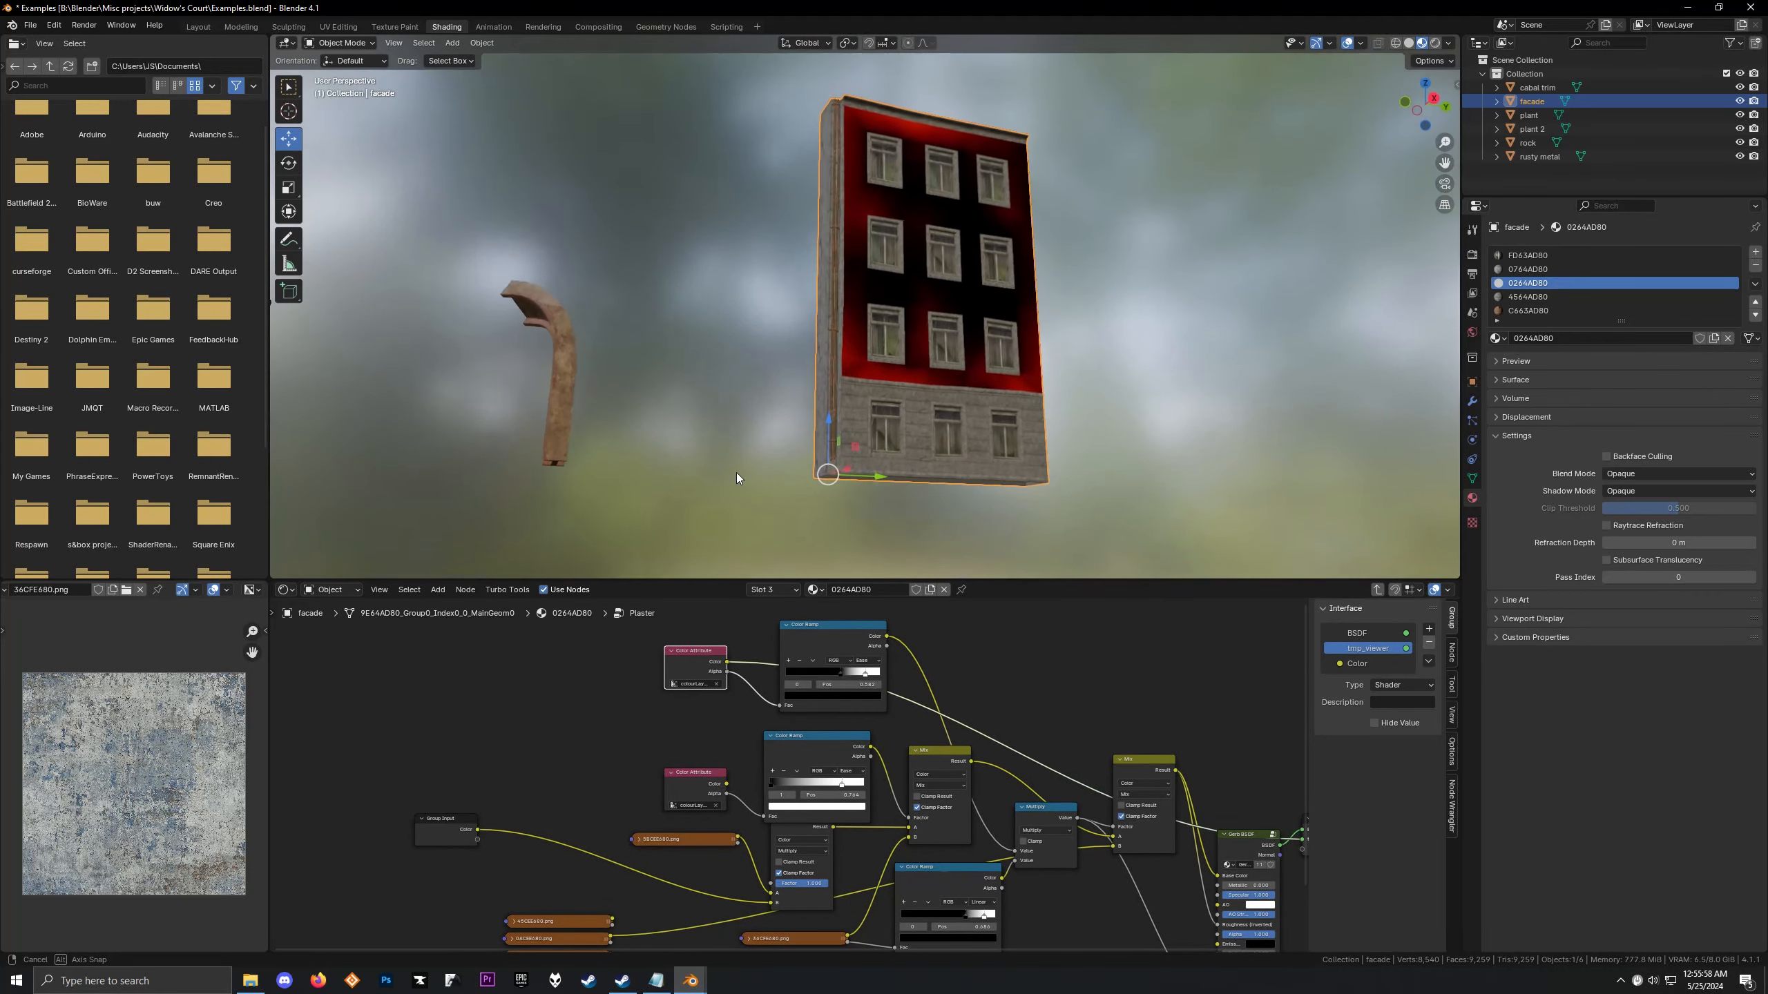
scroll(736, 473, up, 4)
ctrl+shift+click(694, 655)
ctrl+shift+click(694, 655)
ctrl+shift+click(693, 655)
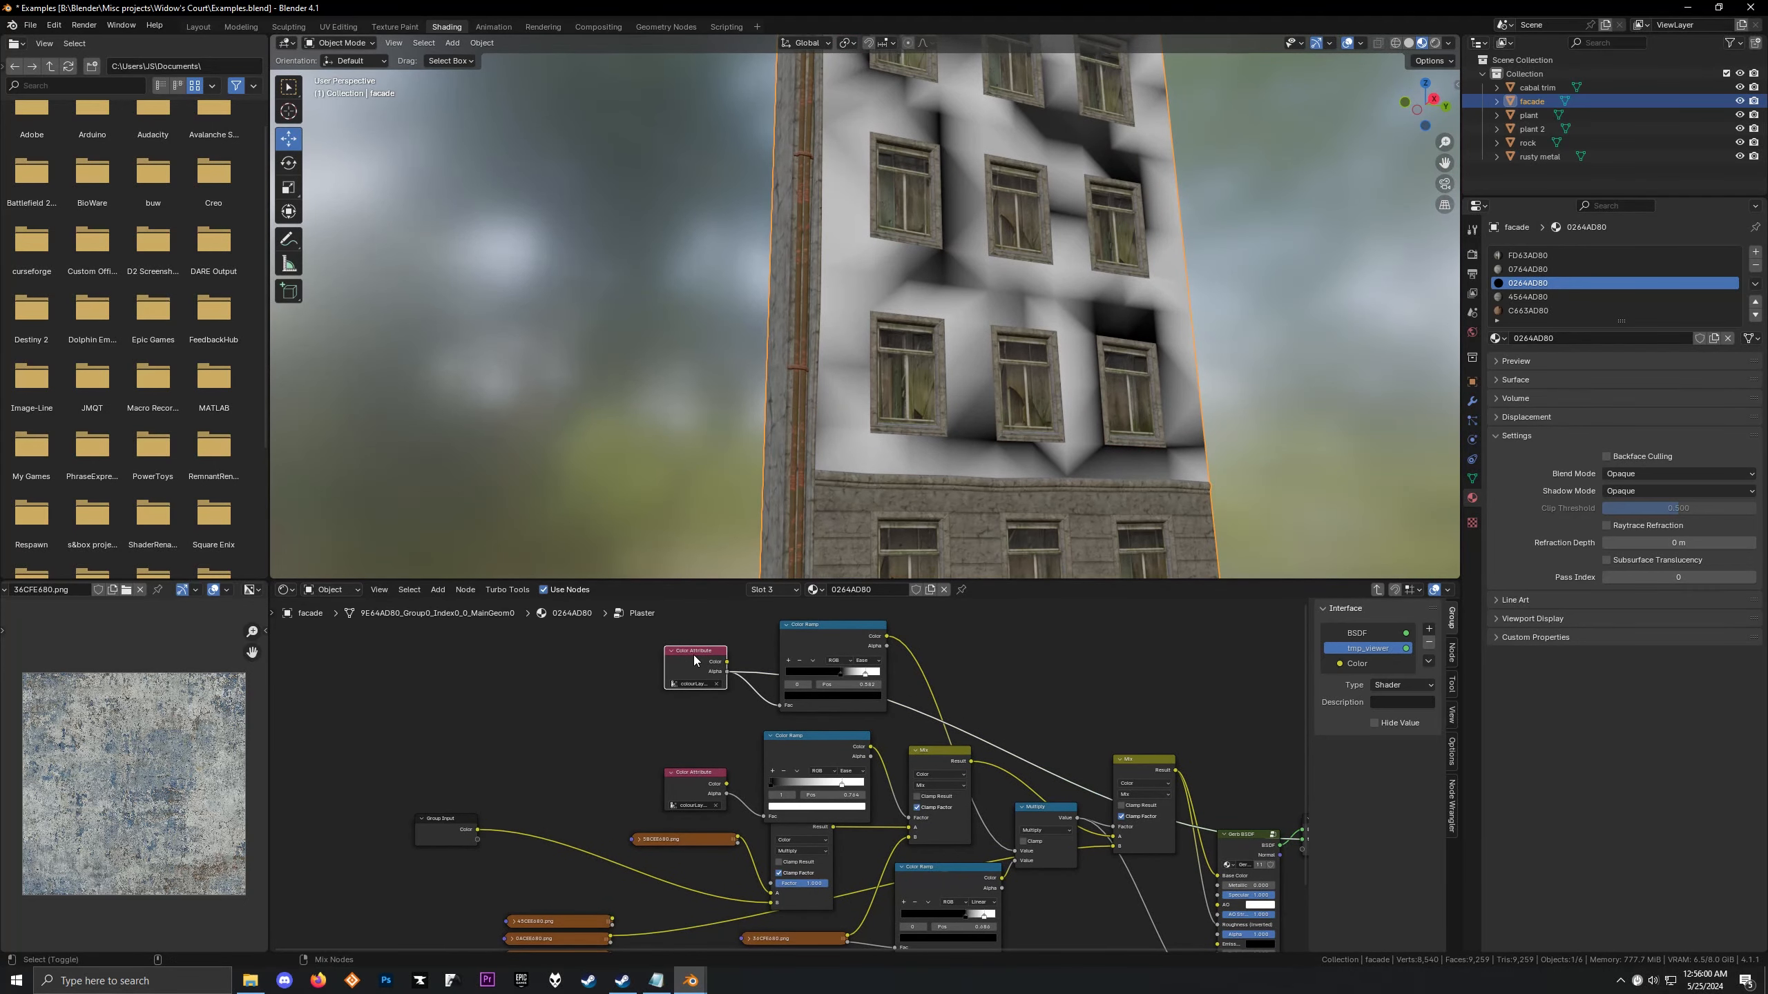
ctrl+shift+click(694, 656)
ctrl+shift+click(694, 656)
ctrl+shift+click(690, 663)
ctrl+shift+click(690, 663)
ctrl+shift+click(689, 674)
ctrl+shift+click(690, 780)
ctrl+shift+click(691, 784)
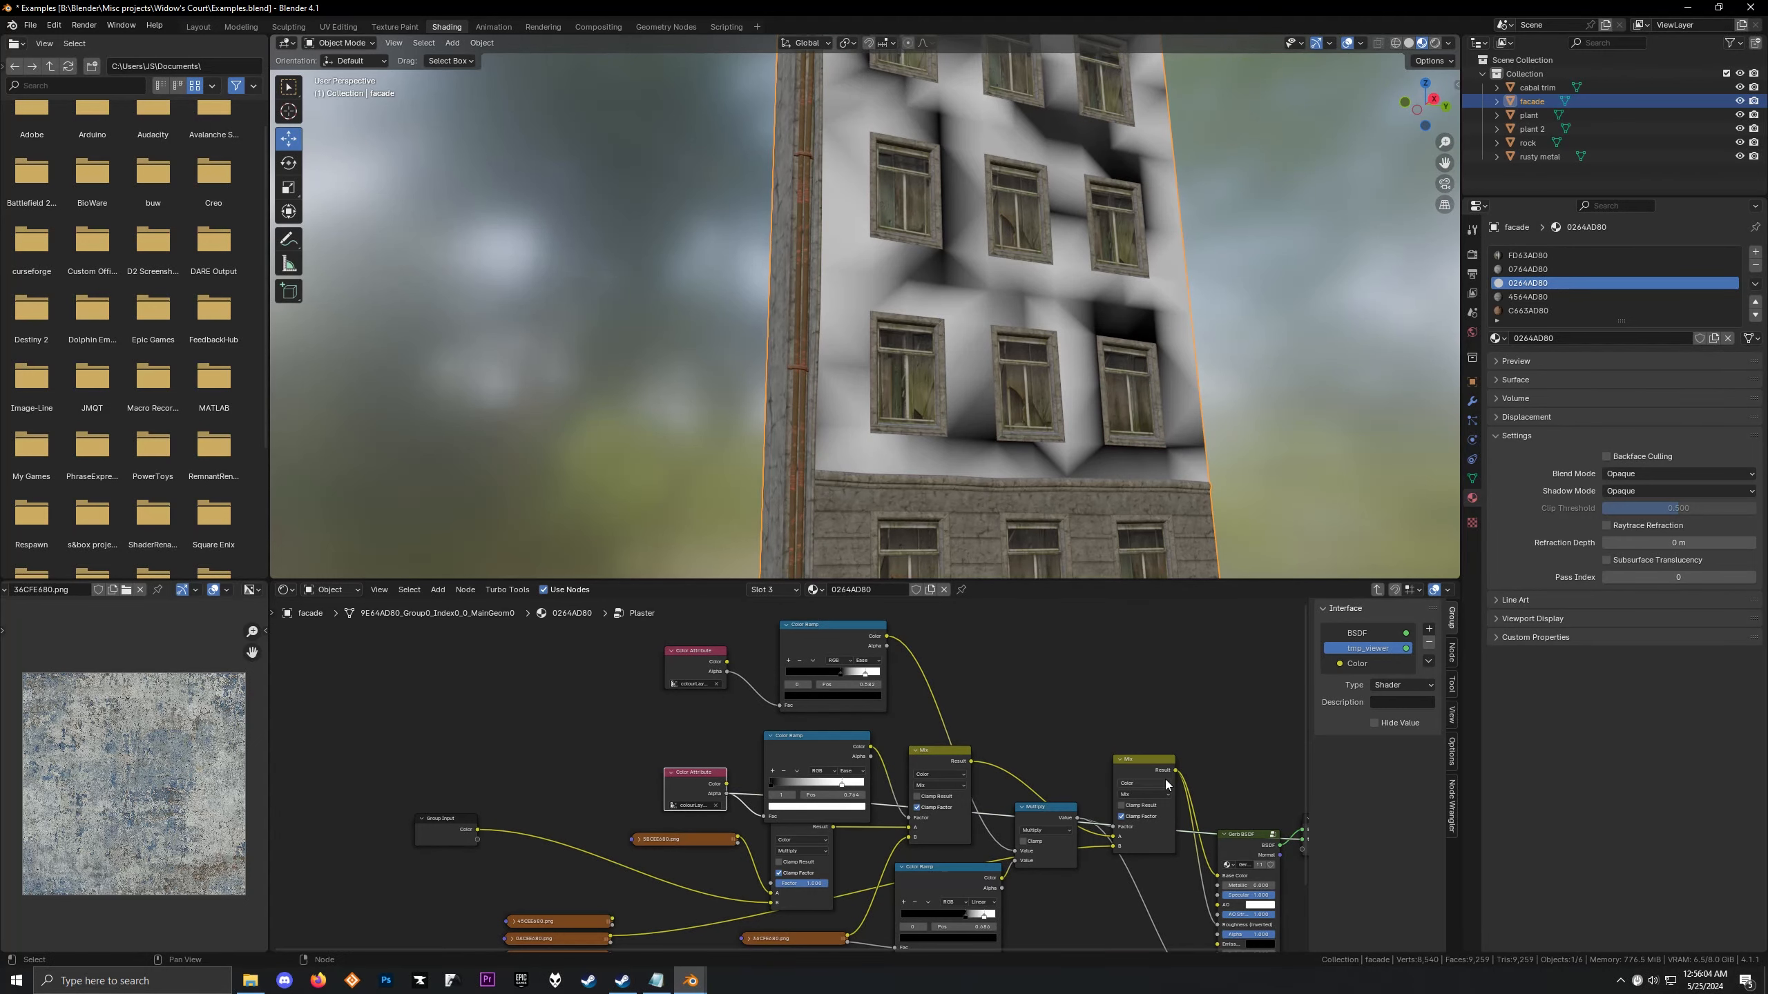
Preview the Plaster group's BSDF node and inspect the shaded facade together with the texture nodes feeding it
middle_drag(1299, 829, 1074, 786)
ctrl+shift+click(999, 796)
scroll(1001, 731, up, 1)
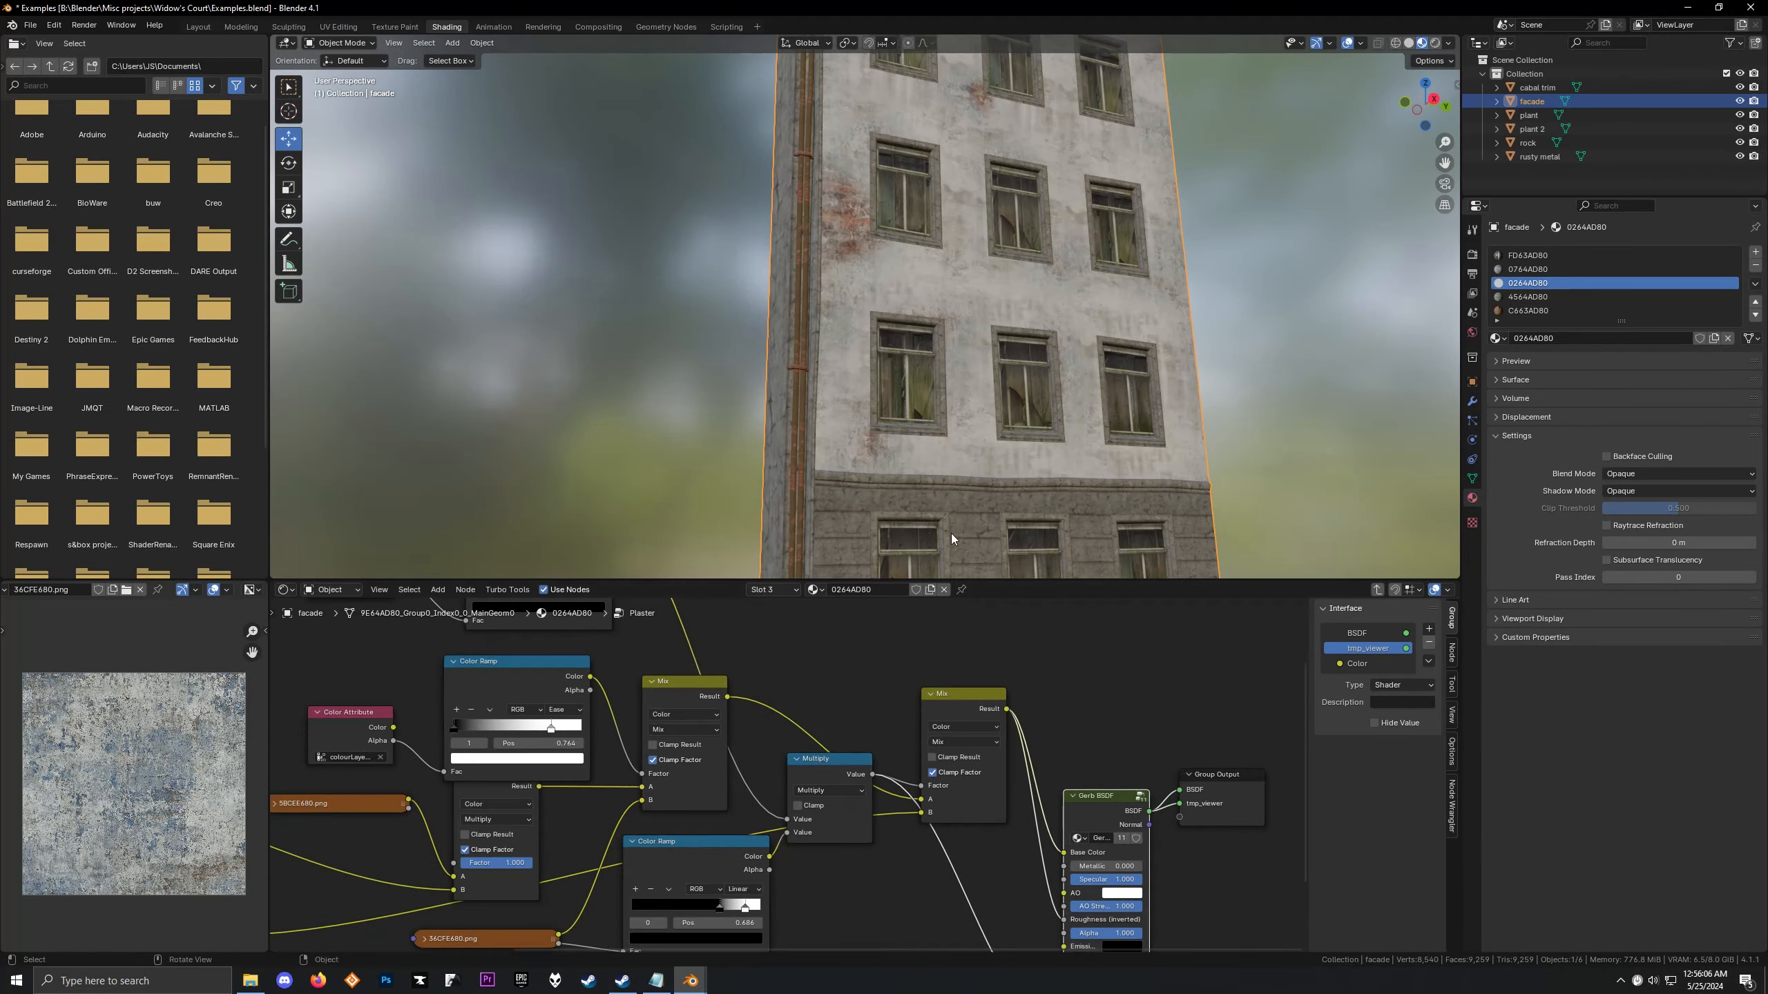
scroll(923, 400, up, 5)
middle_drag(901, 846, 955, 686)
scroll(786, 735, down, 2)
middle_drag(786, 735, 781, 803)
View the 27CFE680.png normal map, select the plaster Color Ramp and inspect the shaded brick patch beside the window
click(689, 816)
drag(612, 844, 693, 854)
right_click(692, 854)
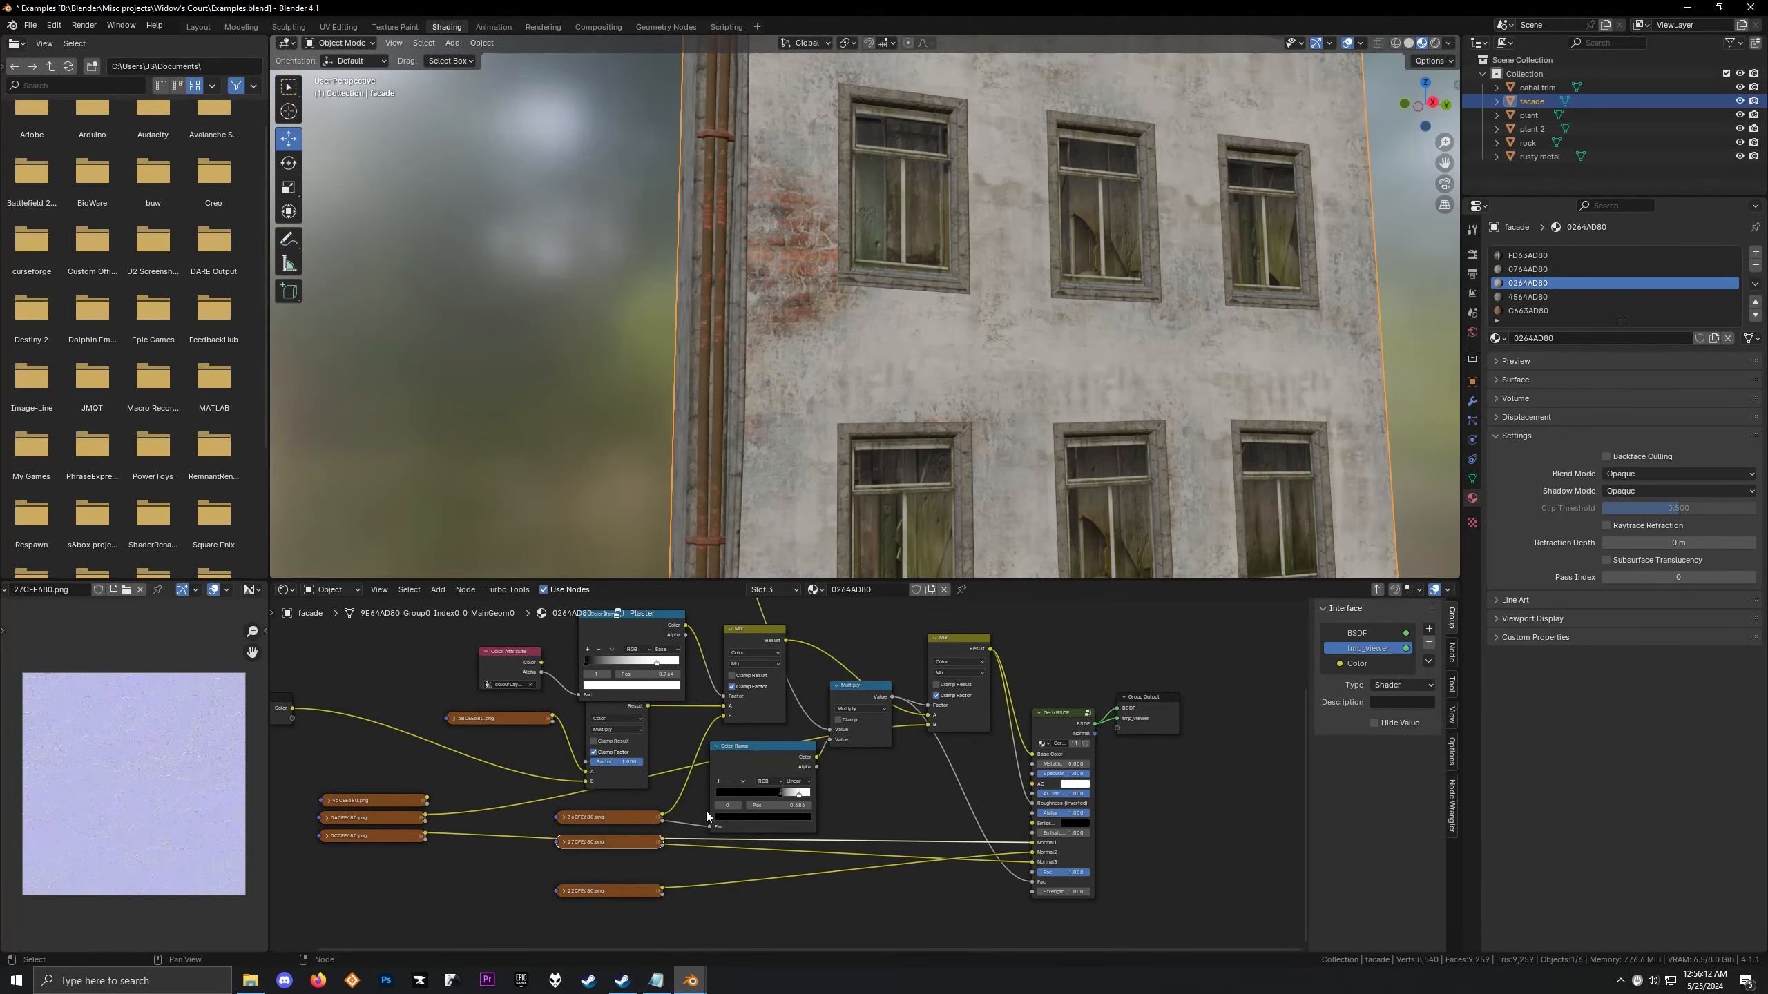
drag(779, 765, 758, 729)
right_click(758, 728)
scroll(834, 389, up, 5)
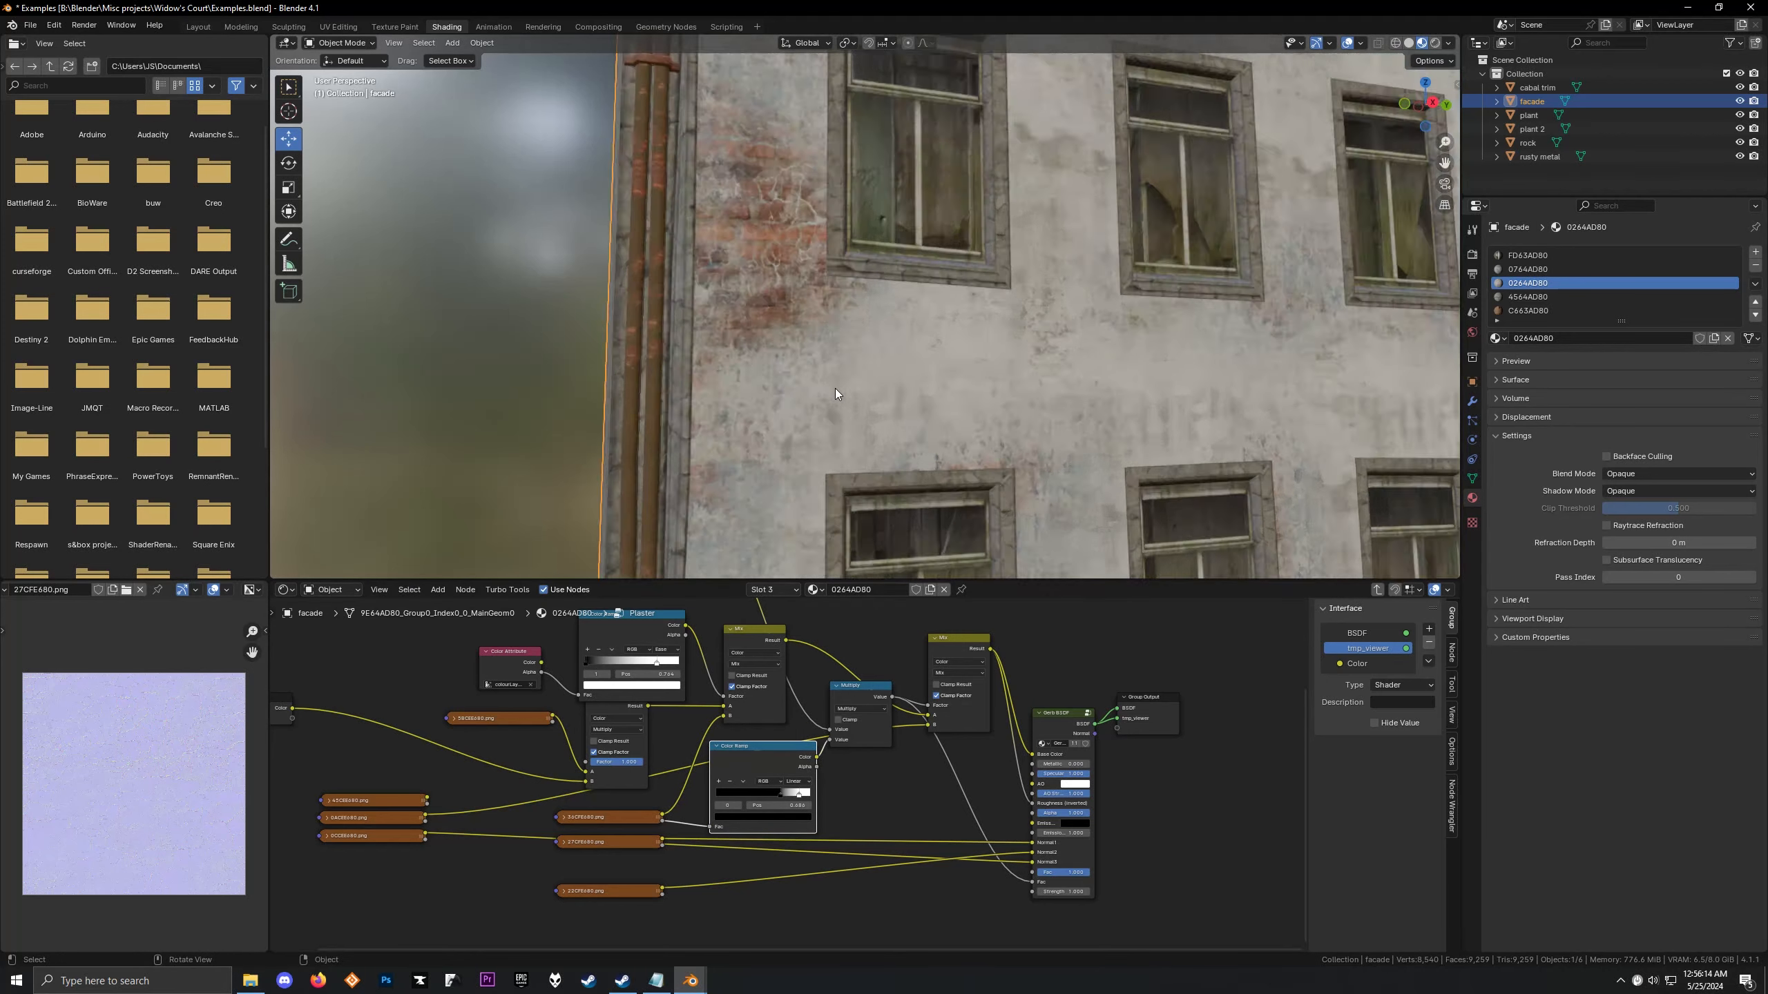
shift+middle_drag(834, 389, 834, 431)
scroll(853, 453, up, 3)
scroll(837, 436, down, 6)
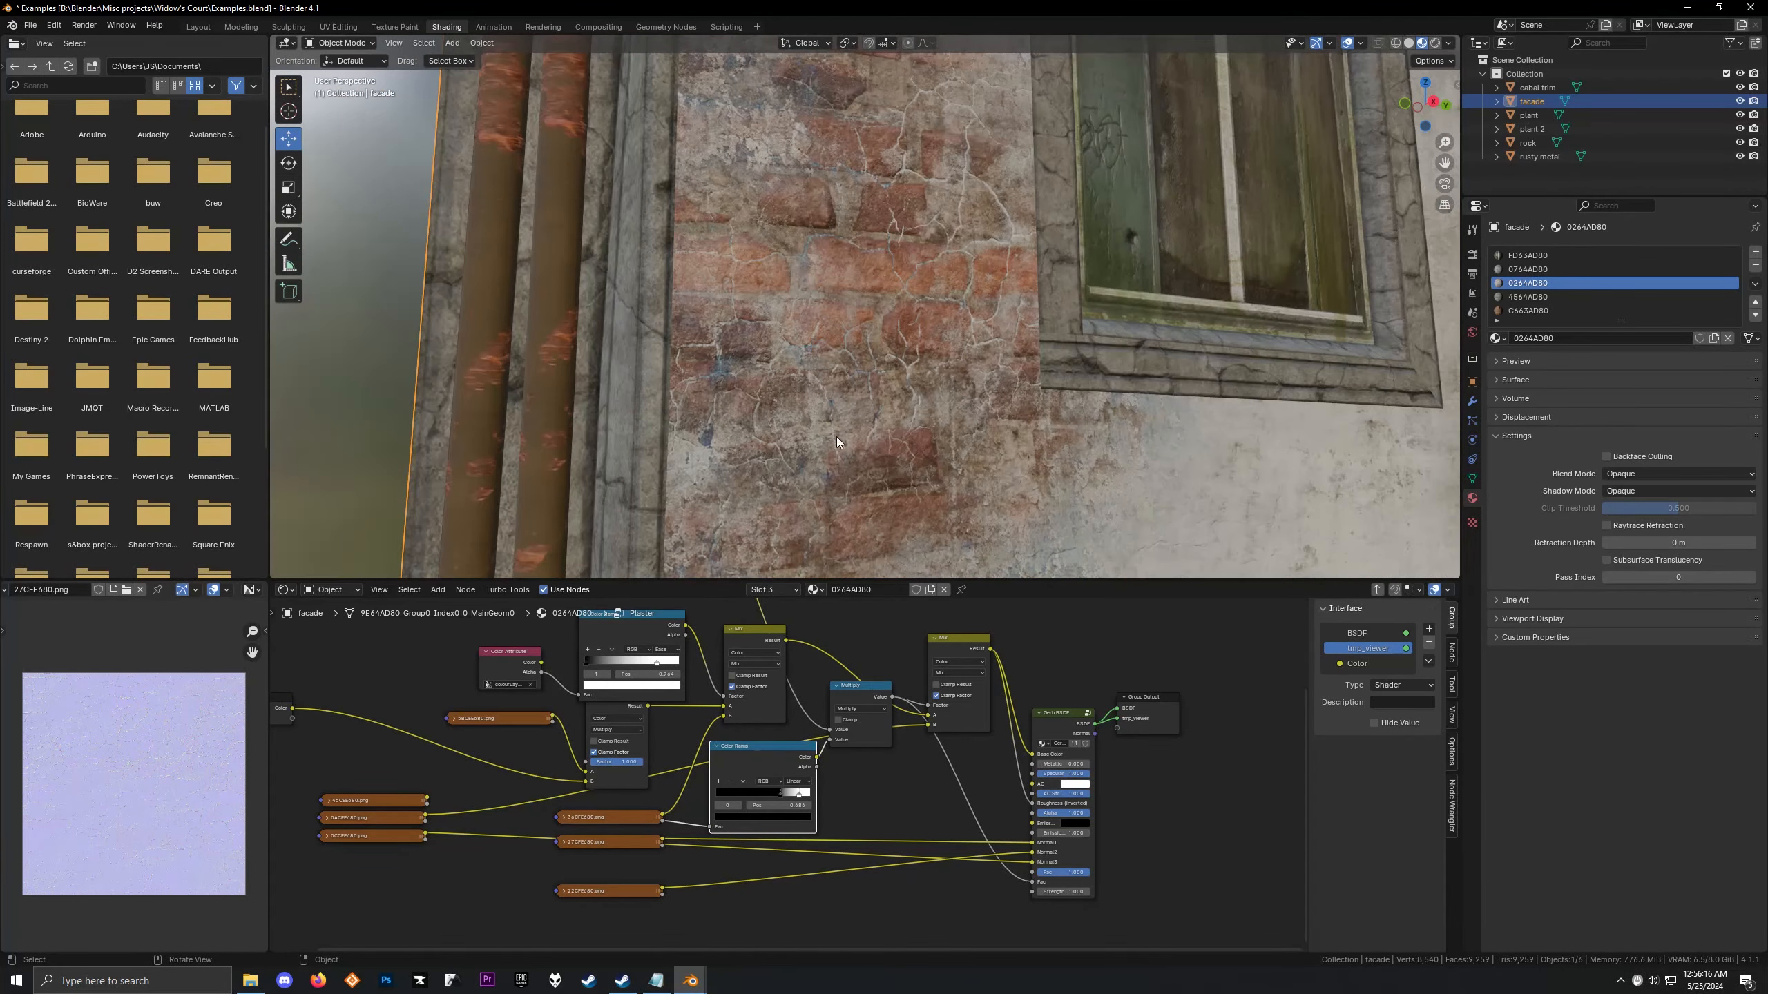
Disconnect the Multiply mask from the BSDF group's lower Fac input and inspect the normals on the wall
scroll(795, 759, up, 2)
drag(1075, 899, 1023, 903)
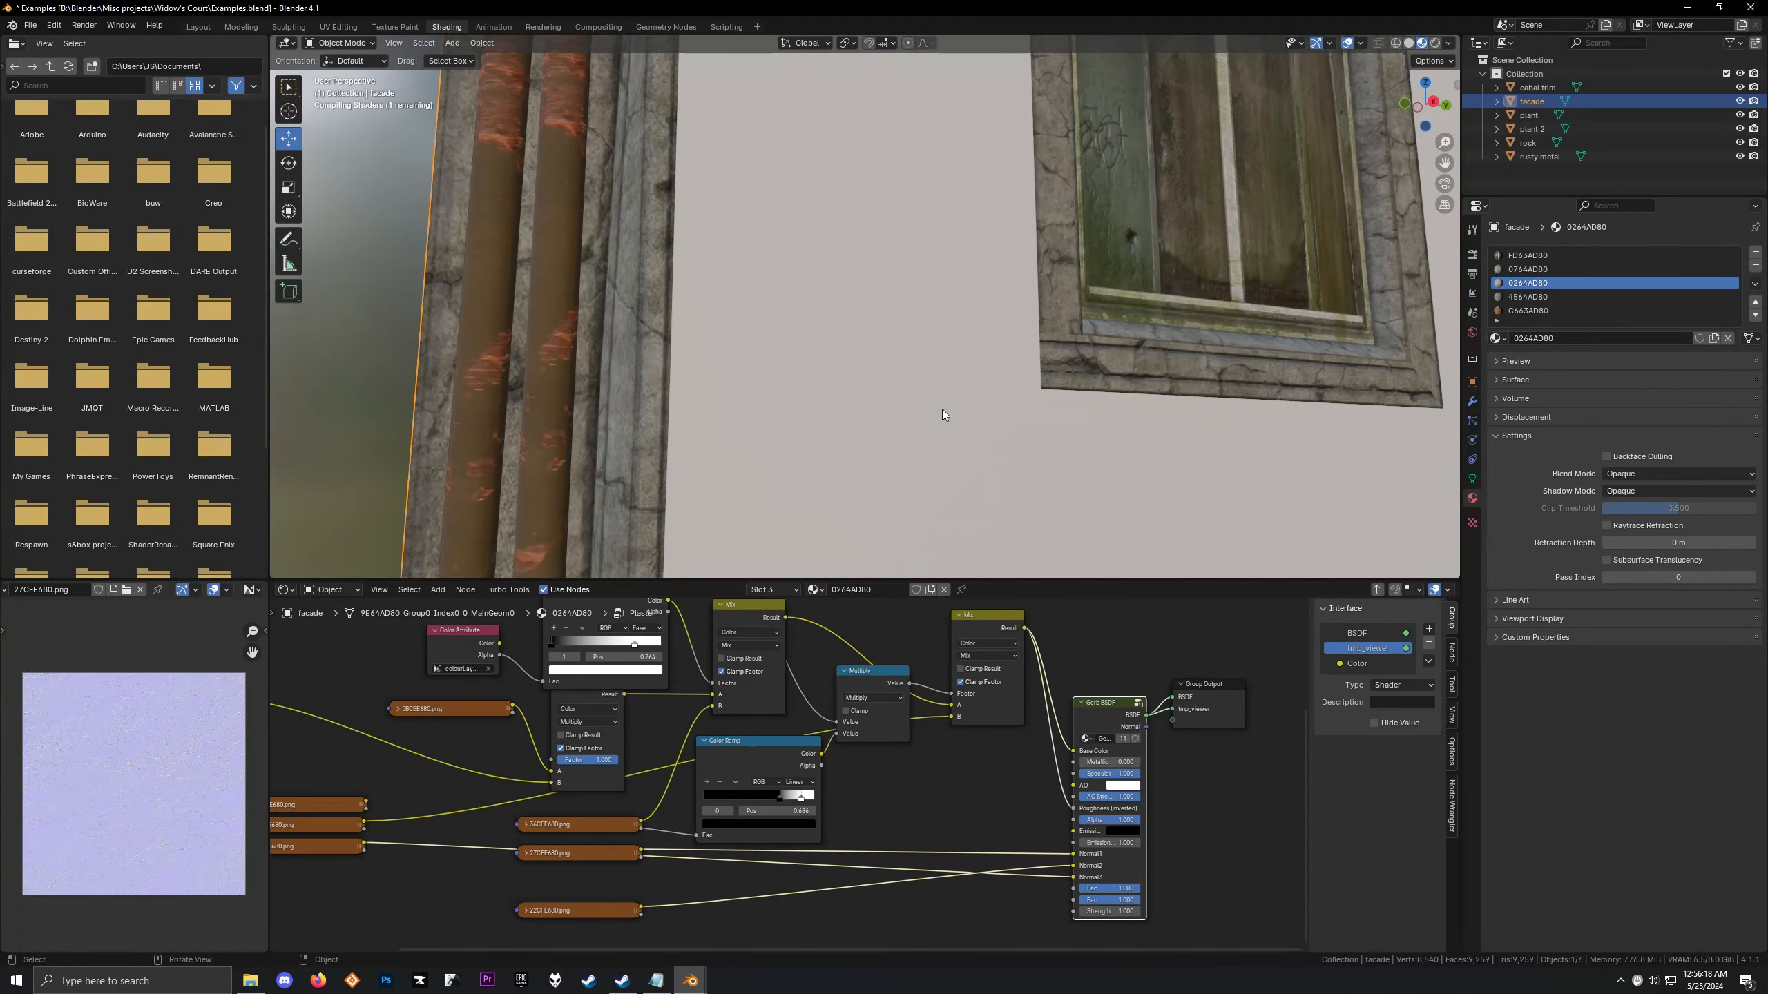
scroll(942, 408, down, 4)
shift+middle_drag(942, 408, 841, 319)
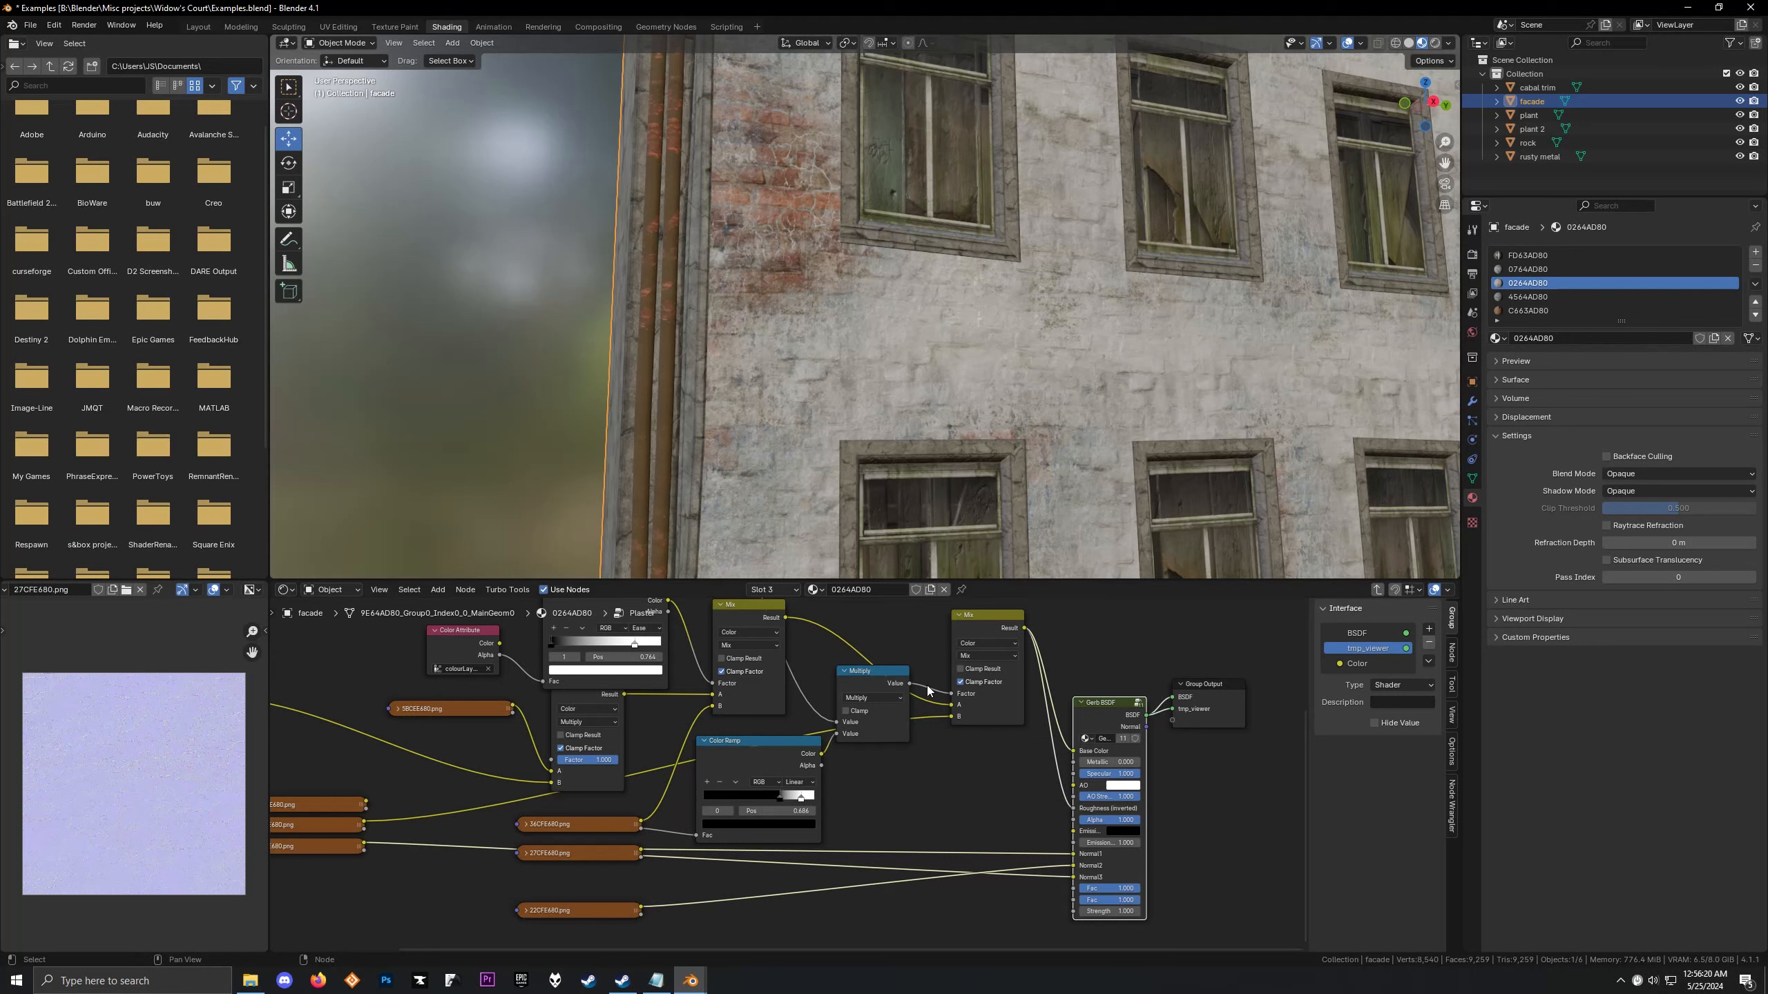
Compare the Multiply and final Mix previews, and reconnect the Multiply node's Value to the BSDF group's lower Fac input
ctrl+shift+click(884, 679)
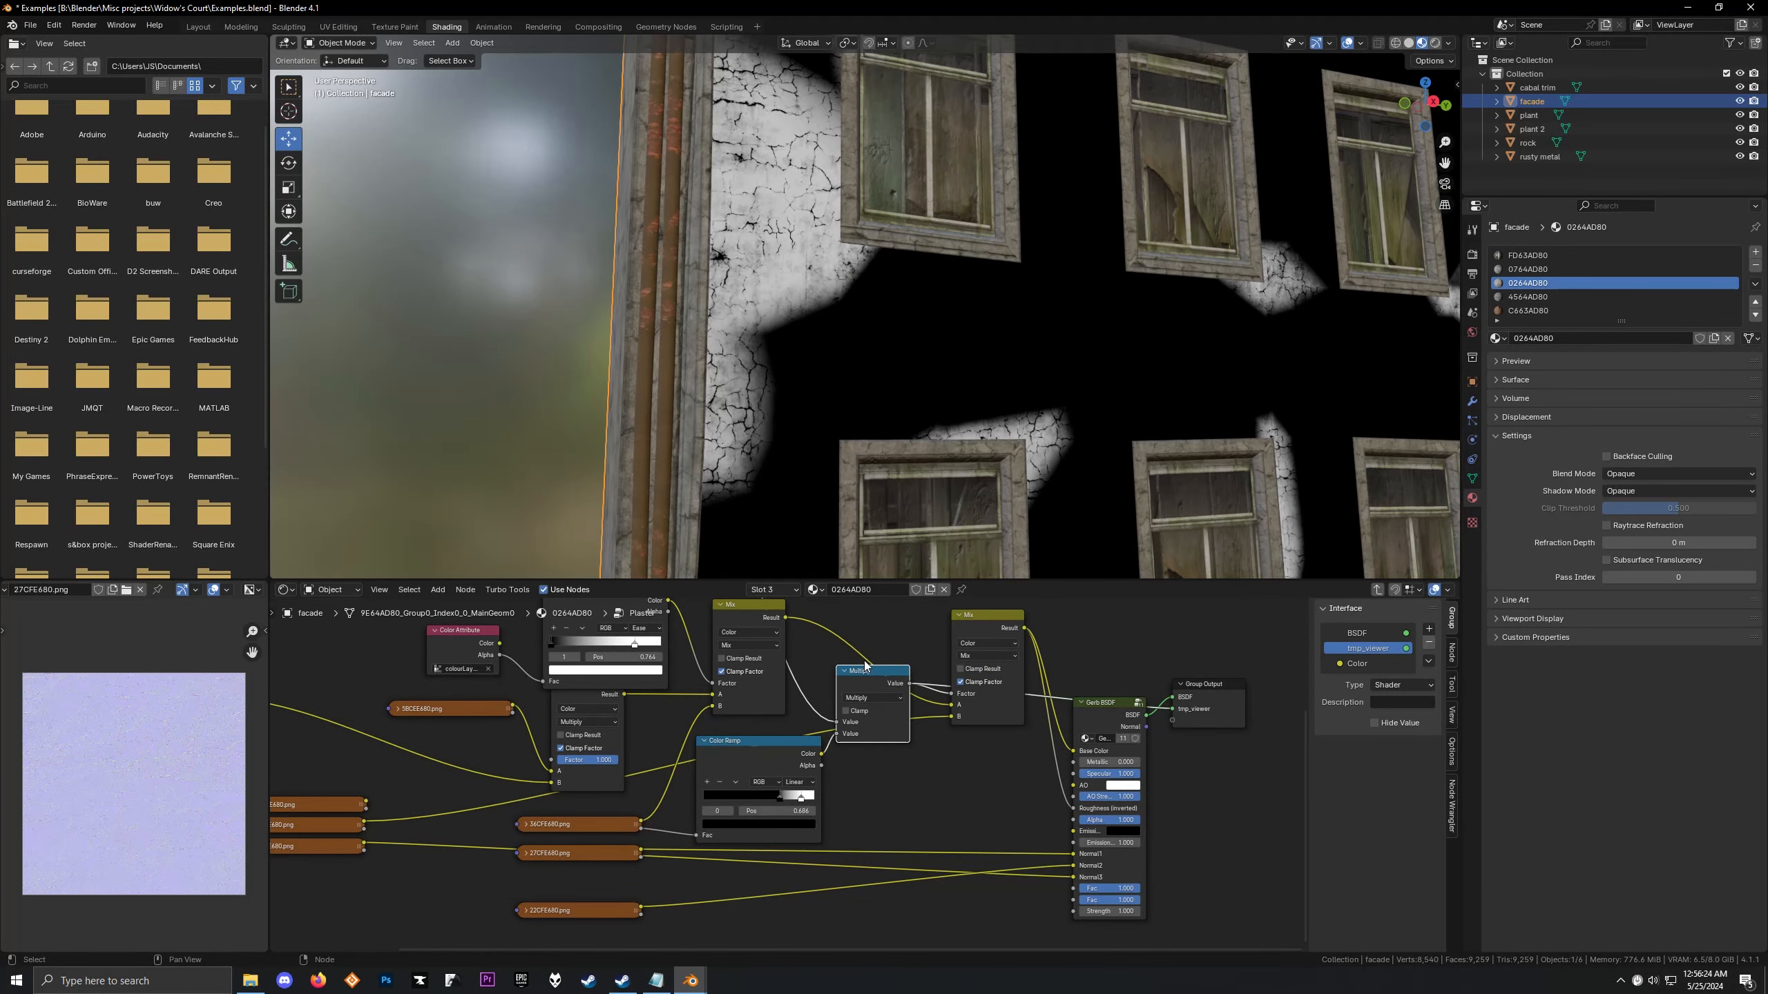
ctrl+shift+click(990, 630)
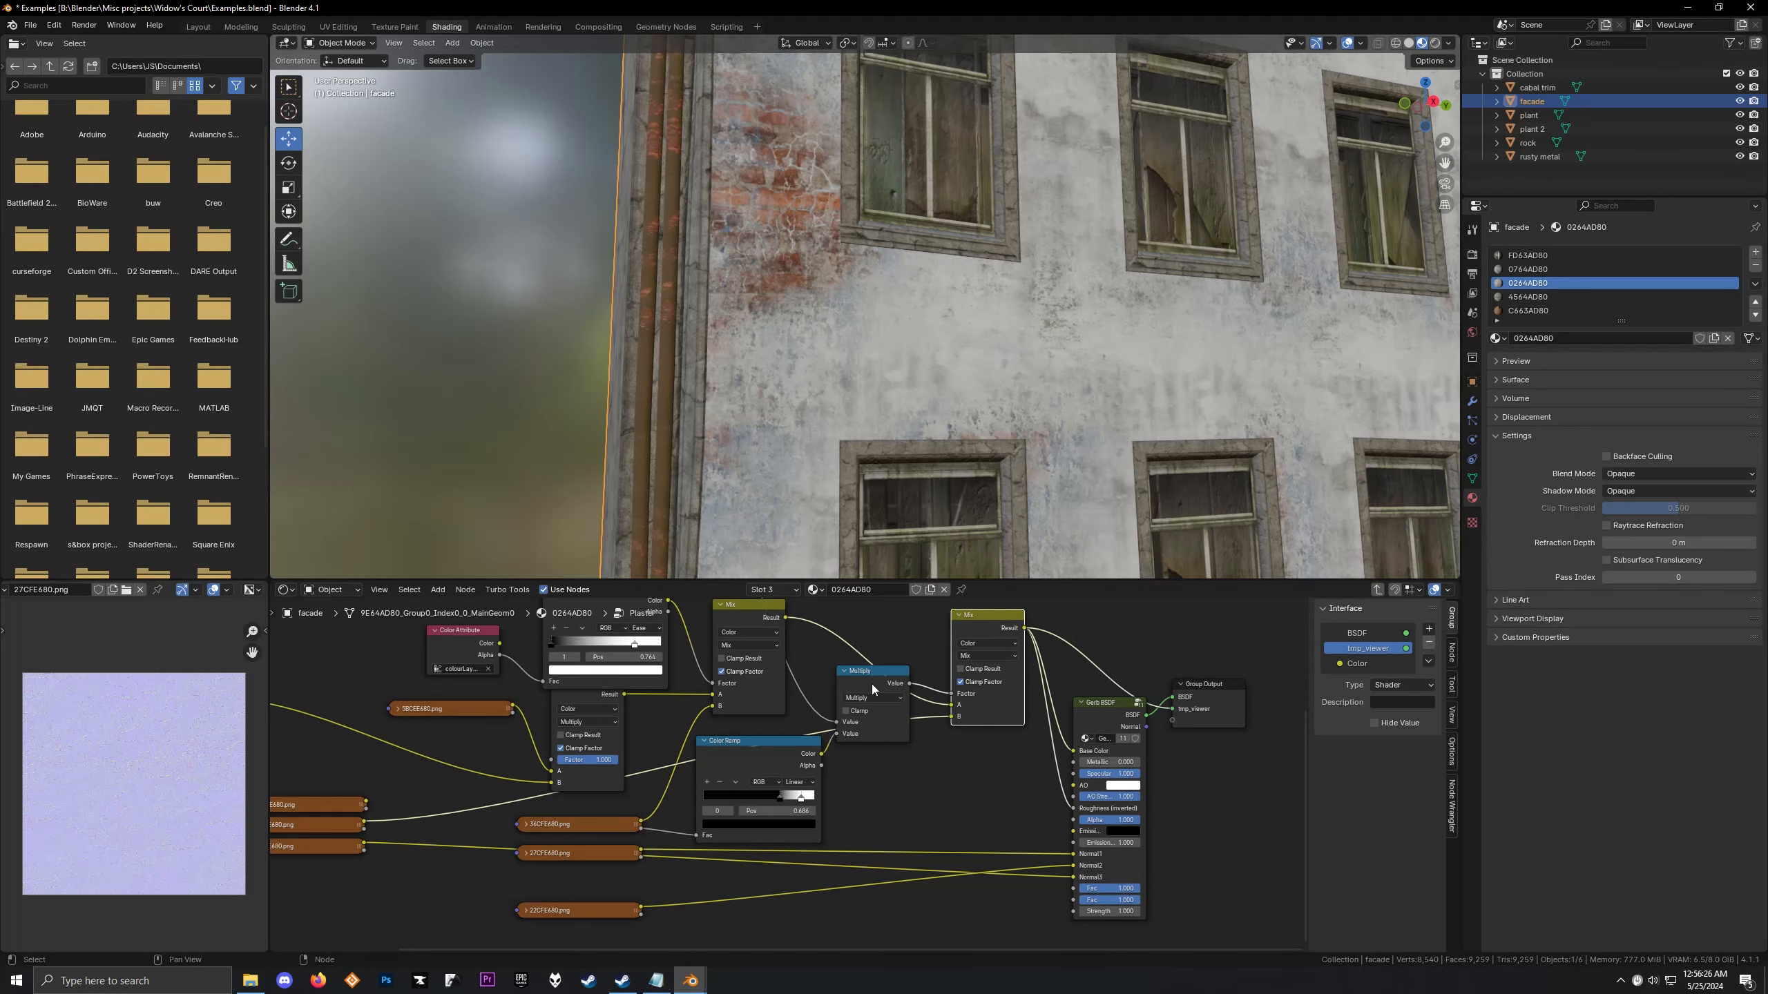
ctrl+shift+click(871, 683)
drag(909, 683, 1072, 901)
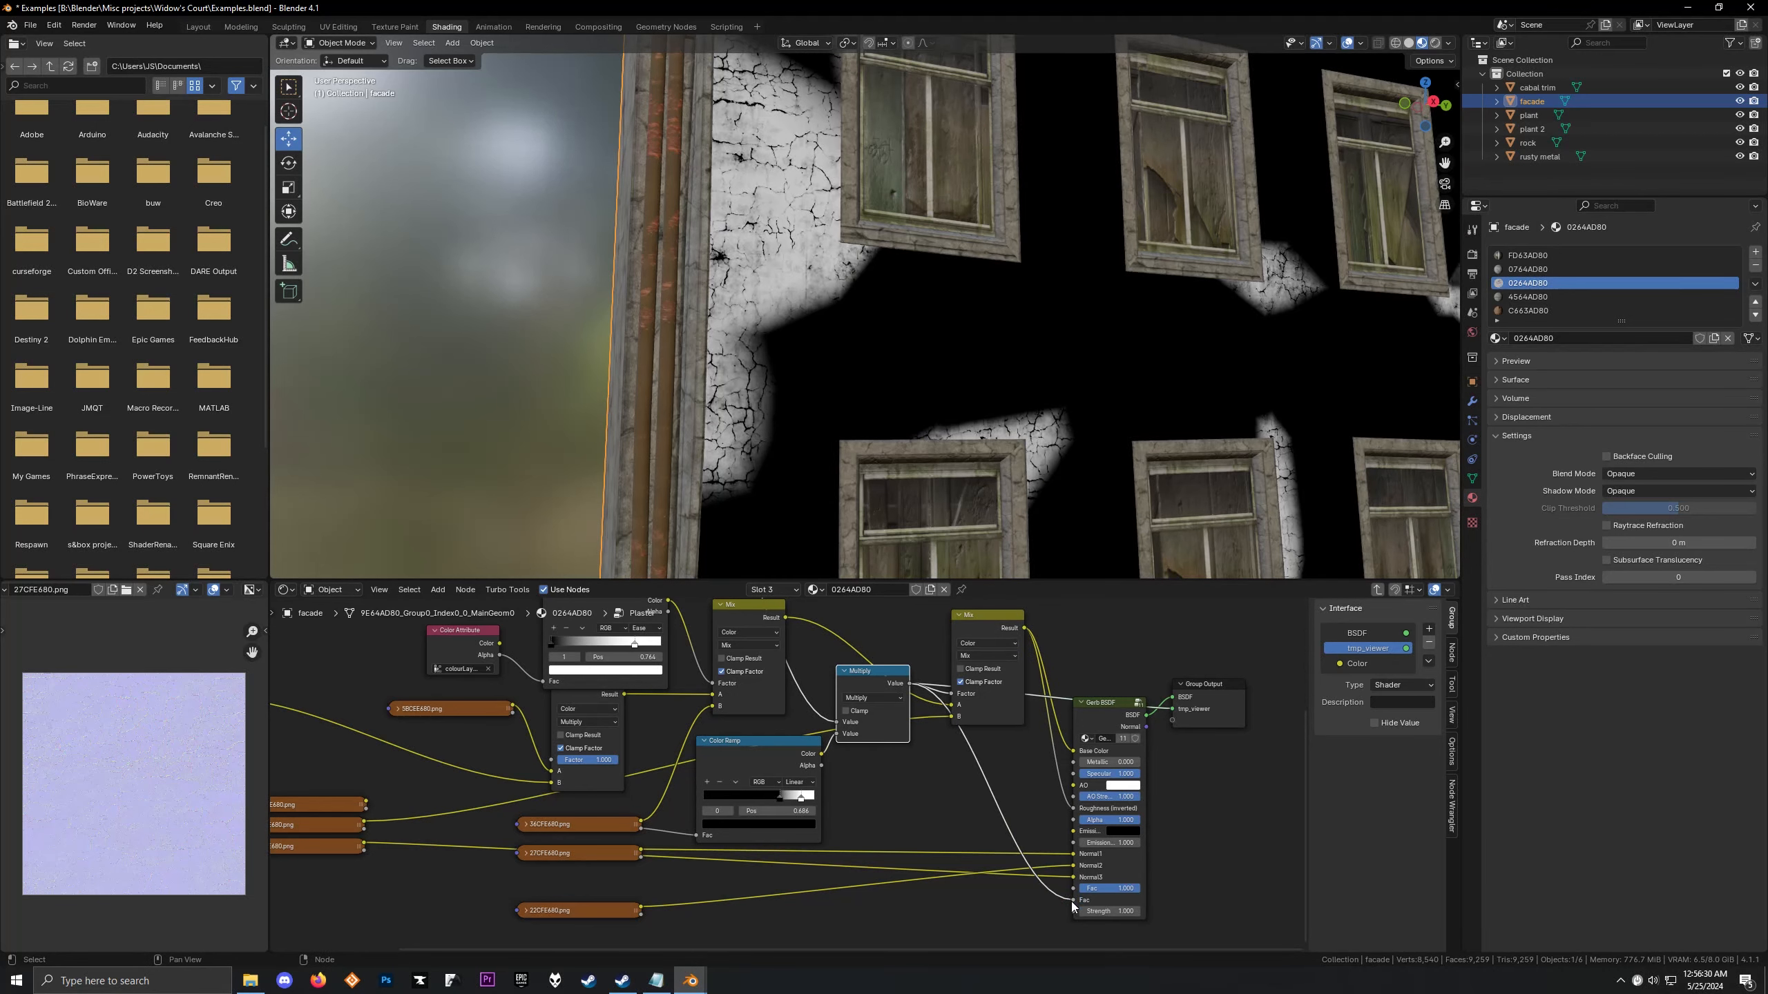
Preview the BSDF group node again and inspect the masked normals on the brick patch and the whole facade
ctrl+shift+click(1101, 721)
scroll(793, 326, up, 6)
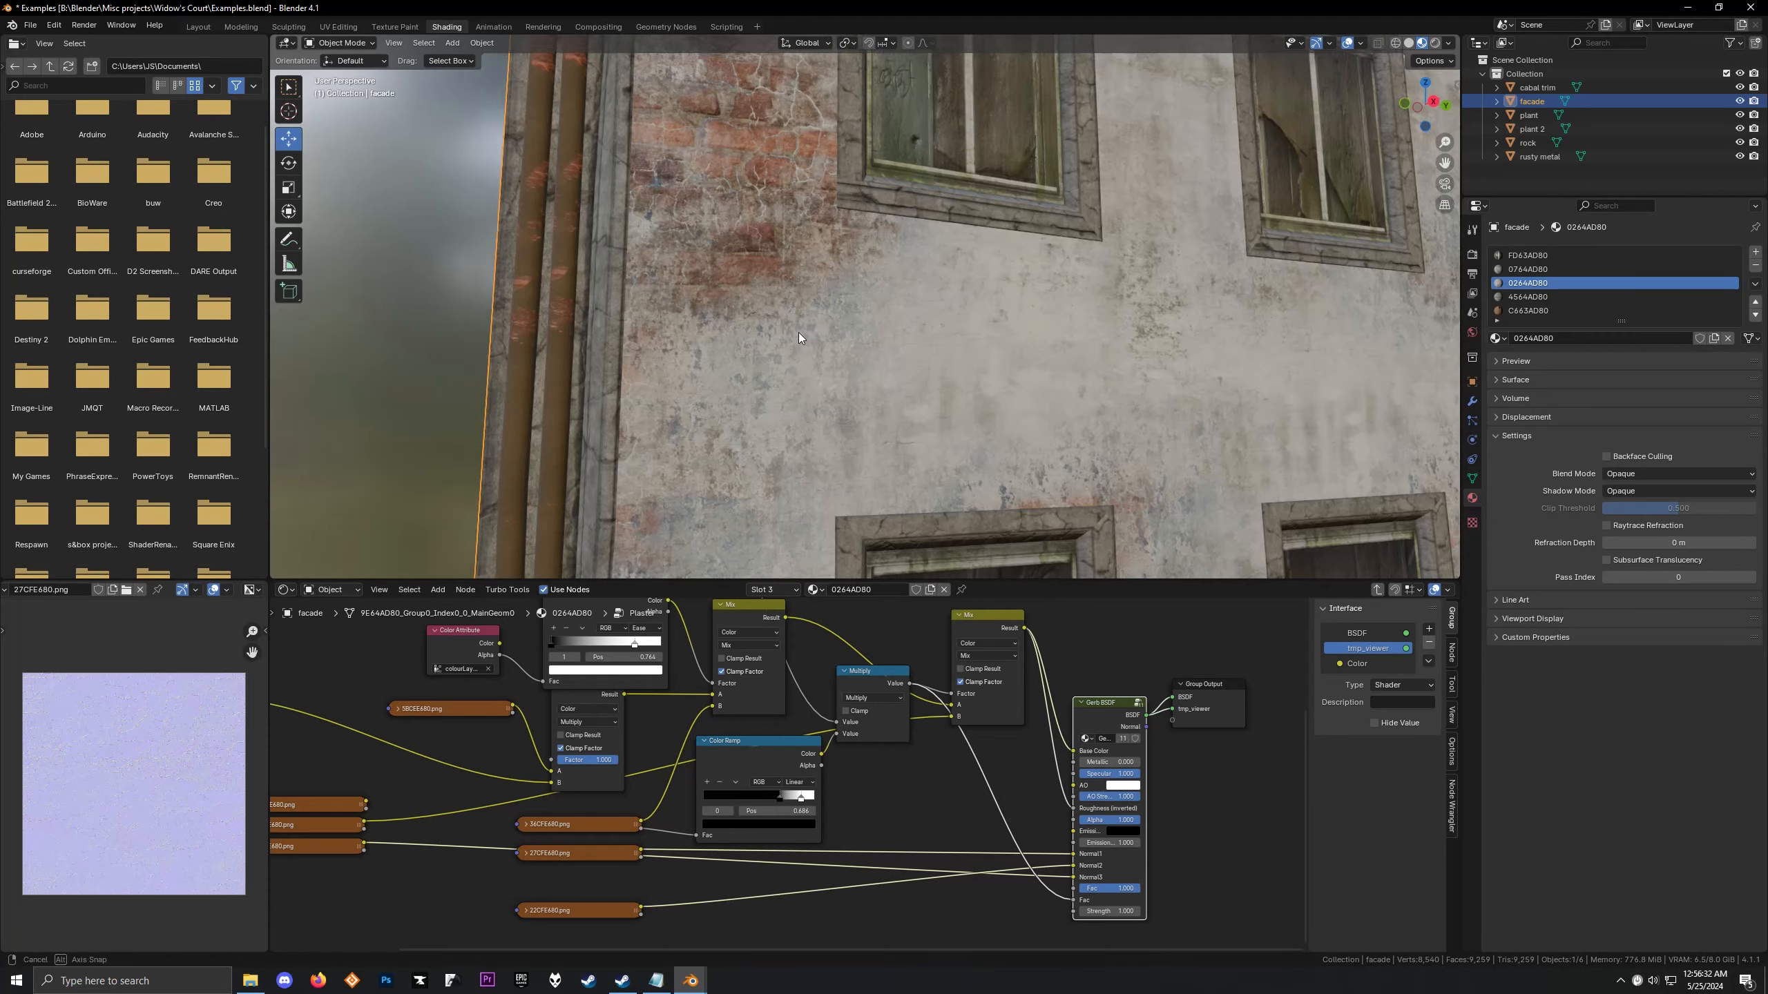
scroll(847, 356, up, 1)
shift+middle_drag(804, 248, 809, 386)
scroll(852, 341, down, 1)
scroll(858, 335, down, 4)
scroll(810, 334, down, 5)
scroll(809, 386, up, 3)
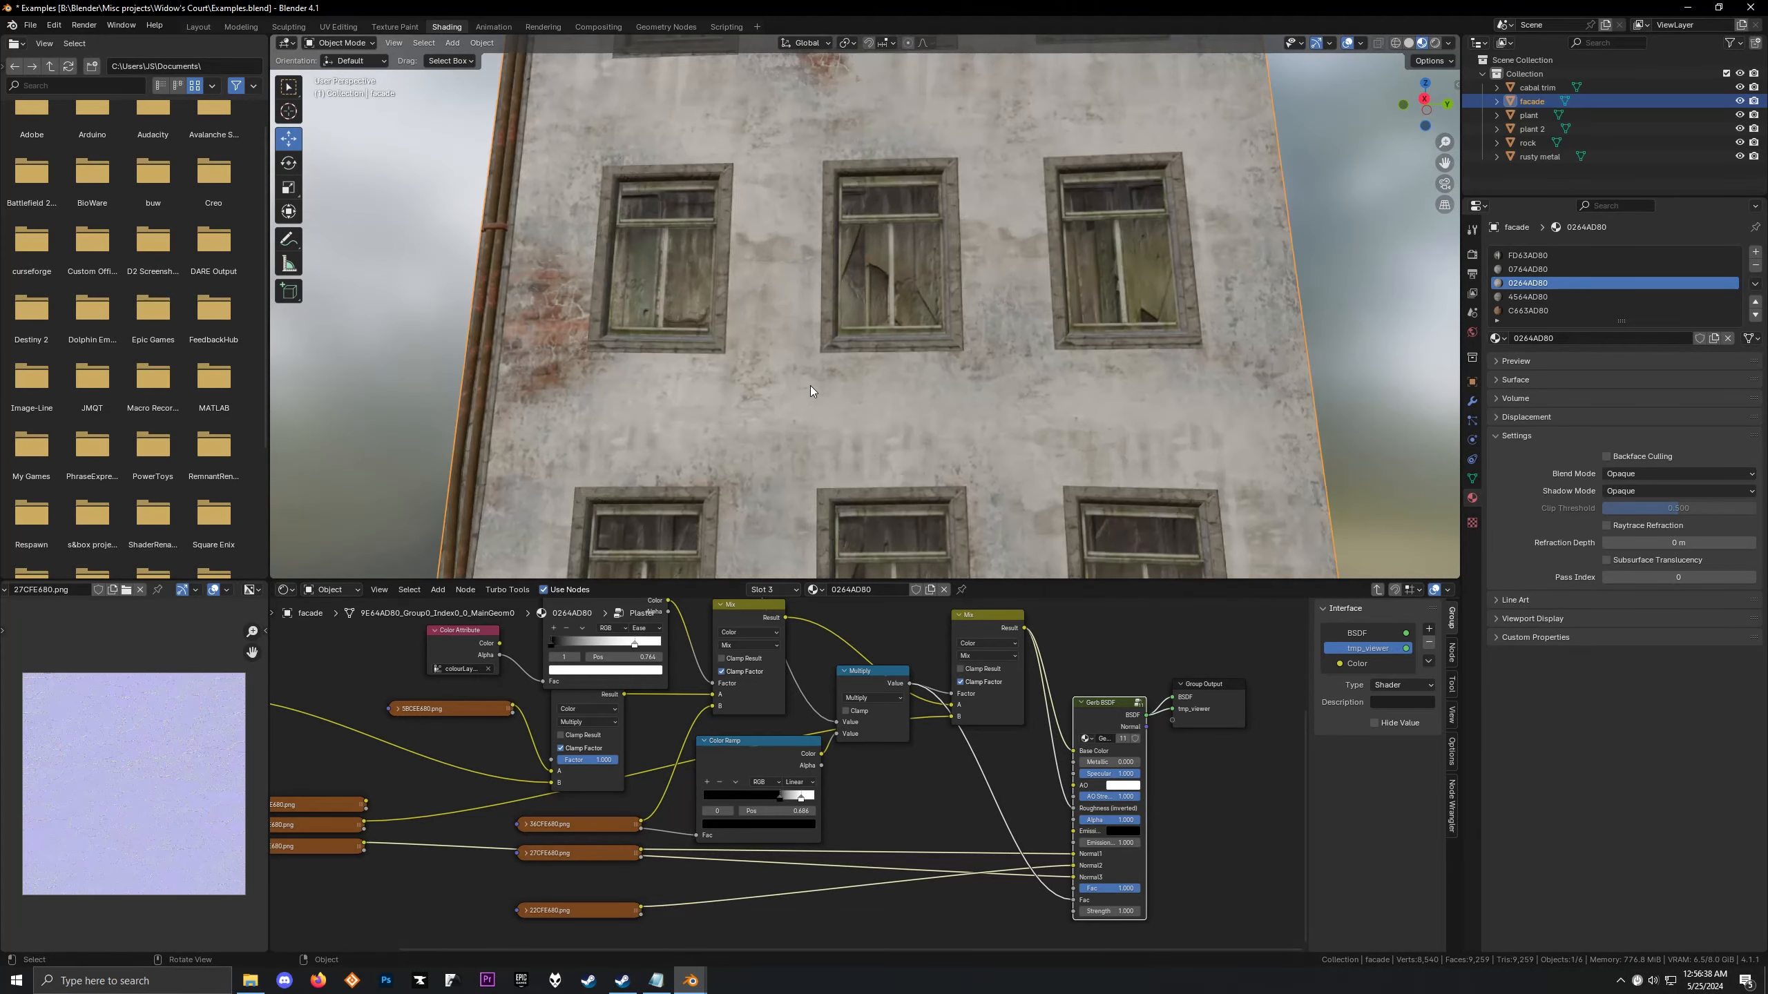
scroll(822, 403, down, 5)
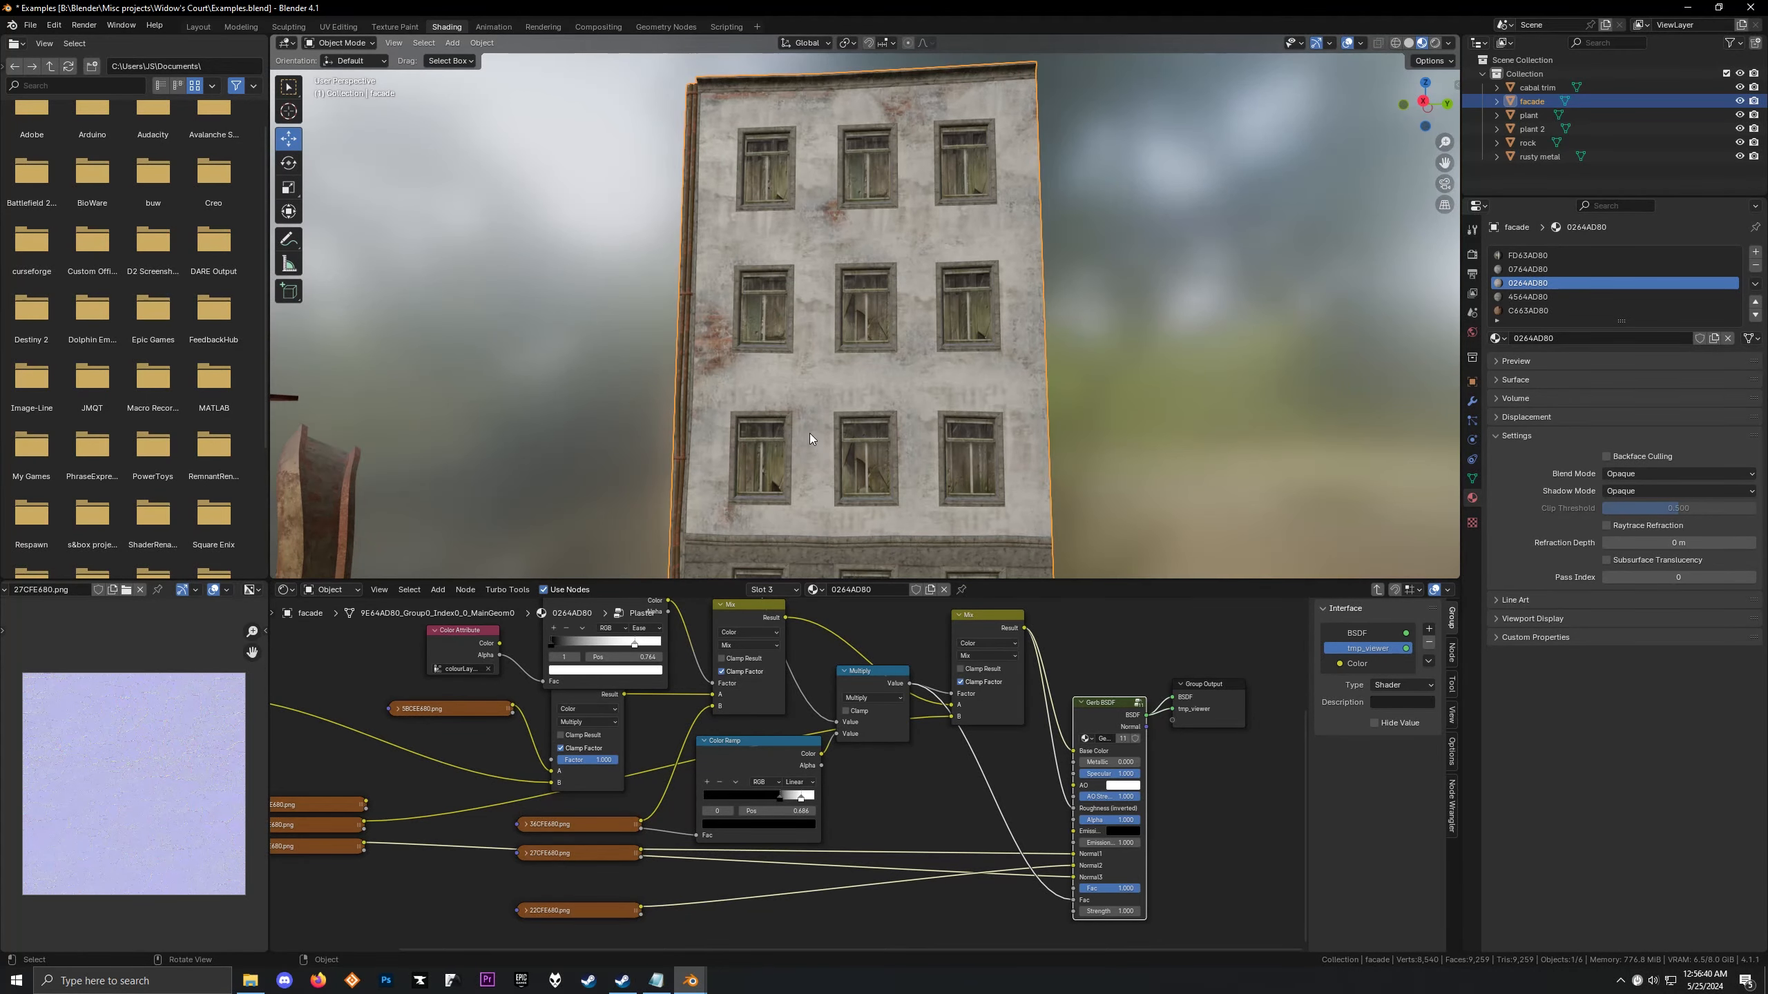
Look inside the nested BSDF group and return to the top level of the 0264AD80 material
key(Tab)
key(Tab)
key(Tab)
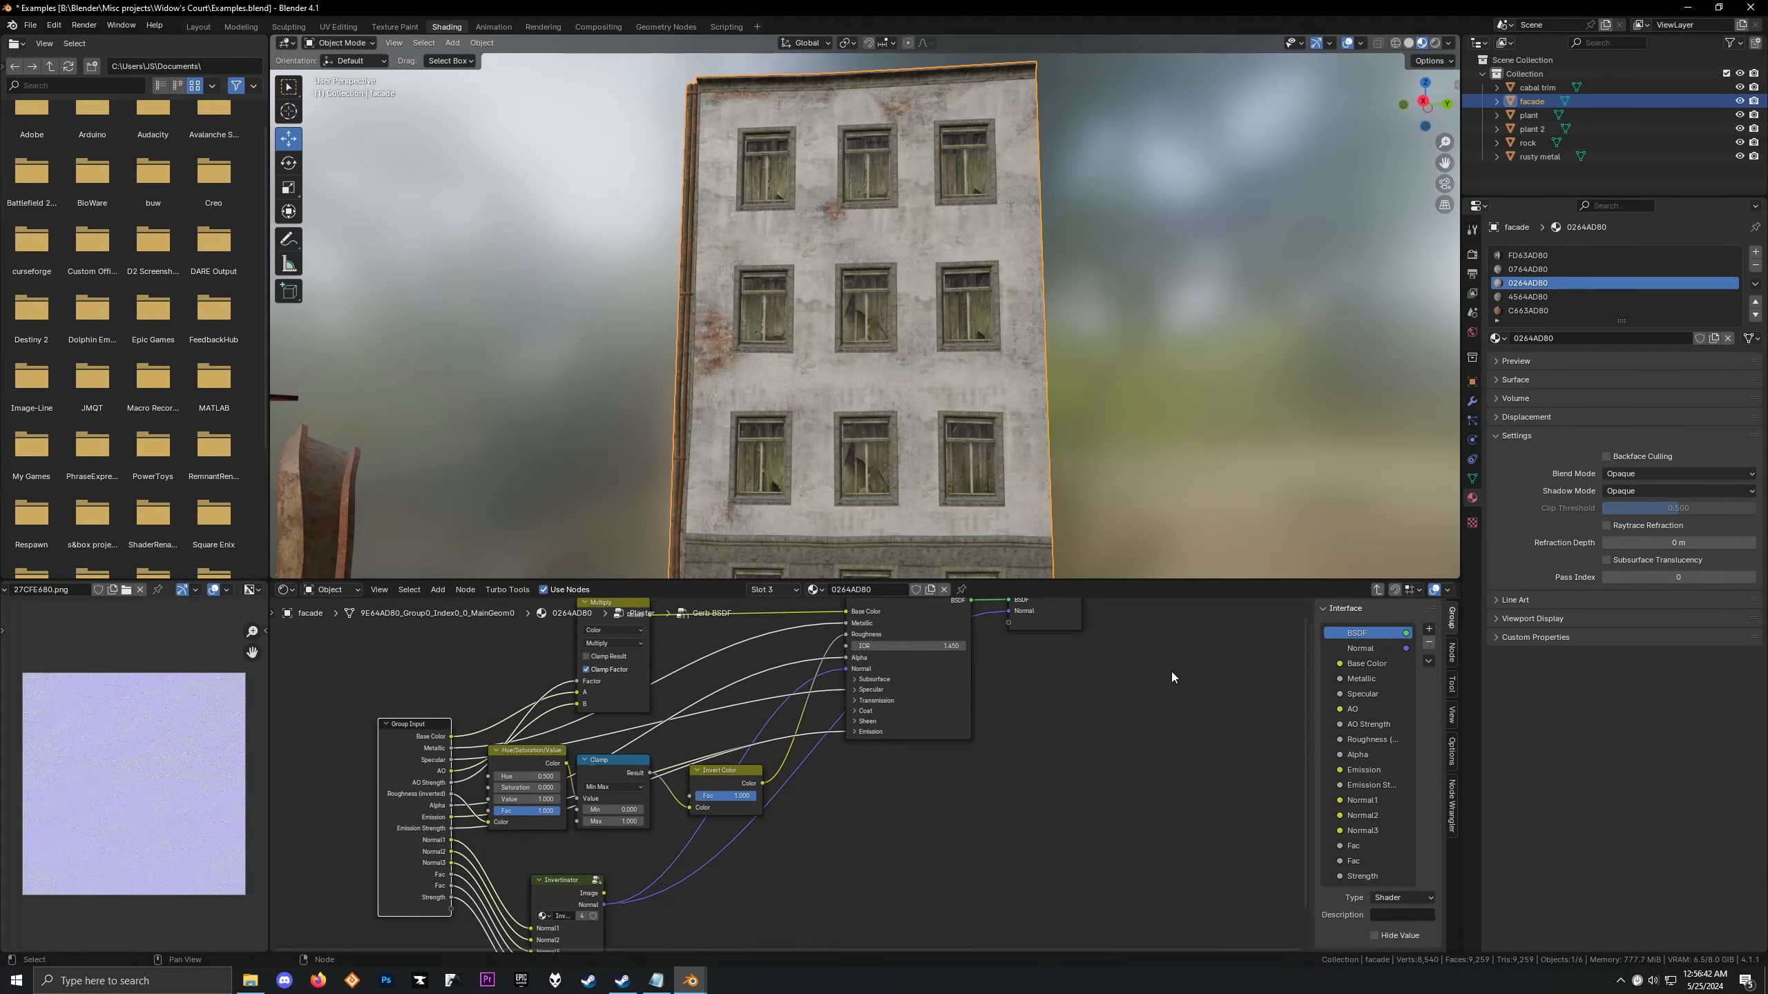
key(Tab)
key(Tab)
Switch to material 4564AD80, view its 37CFE680.png and 3ACFE680.png textures, and nudge the 3ACFE680.png node beside the Cracked Concrete group
click(772, 589)
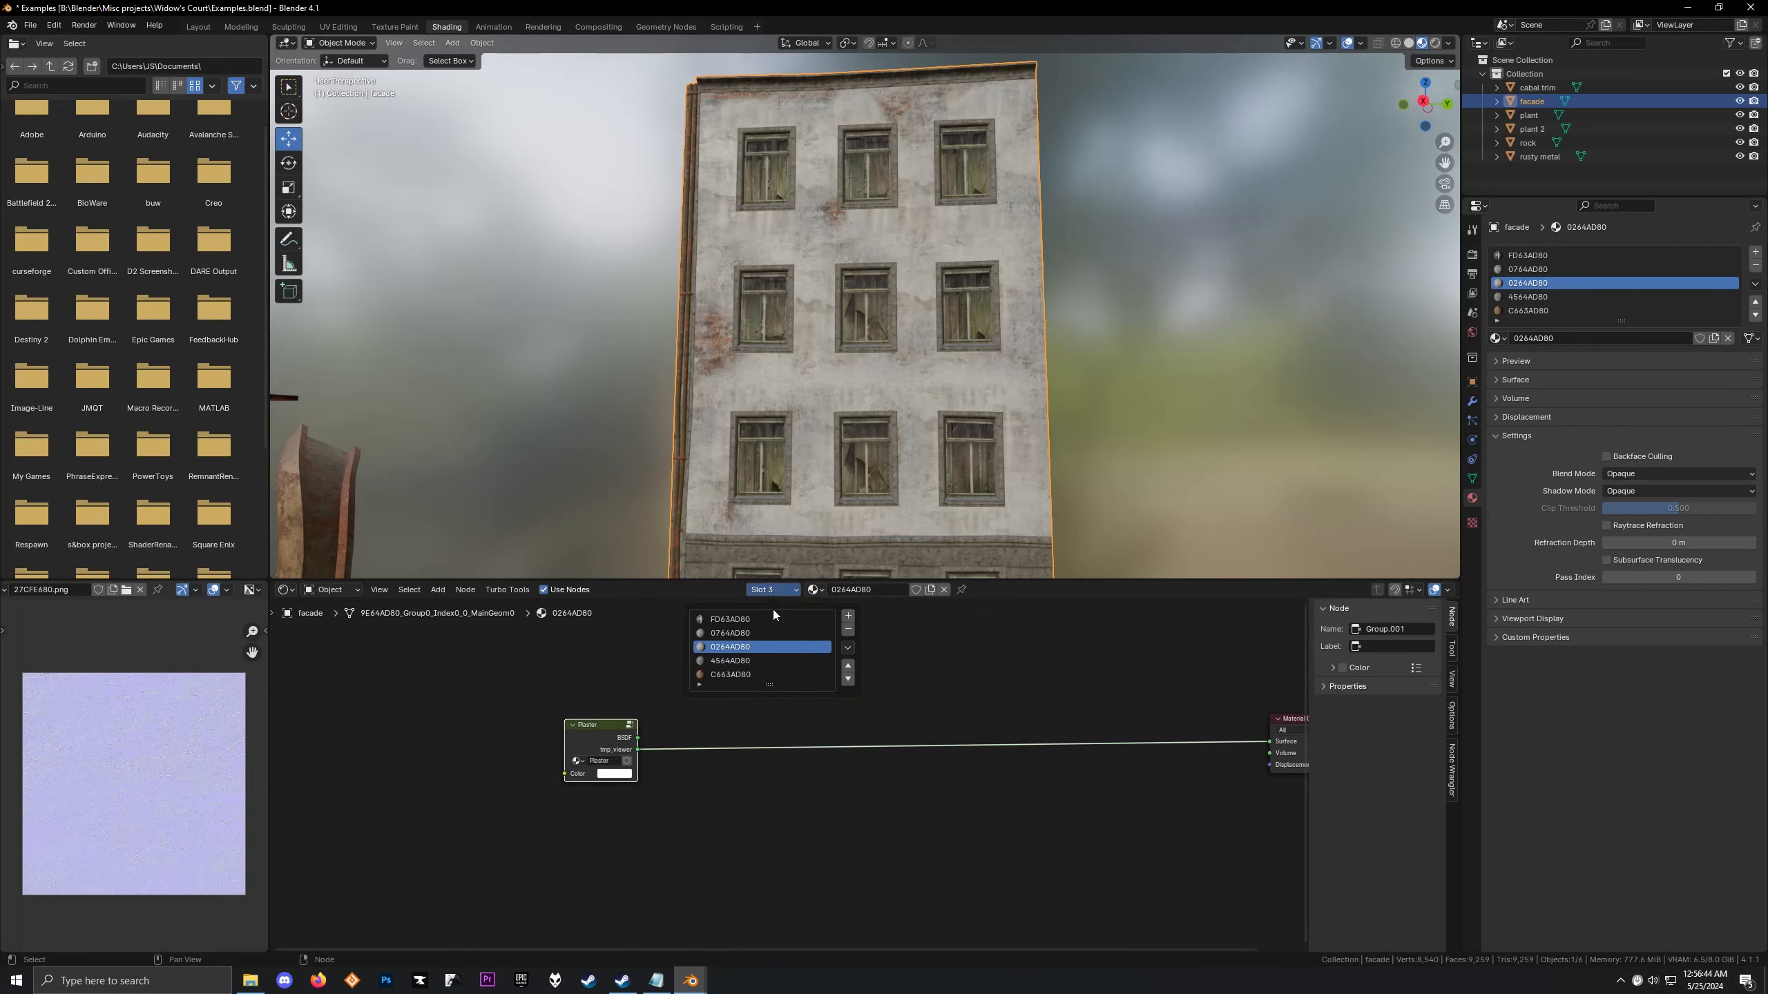
click(756, 658)
click(499, 694)
click(499, 722)
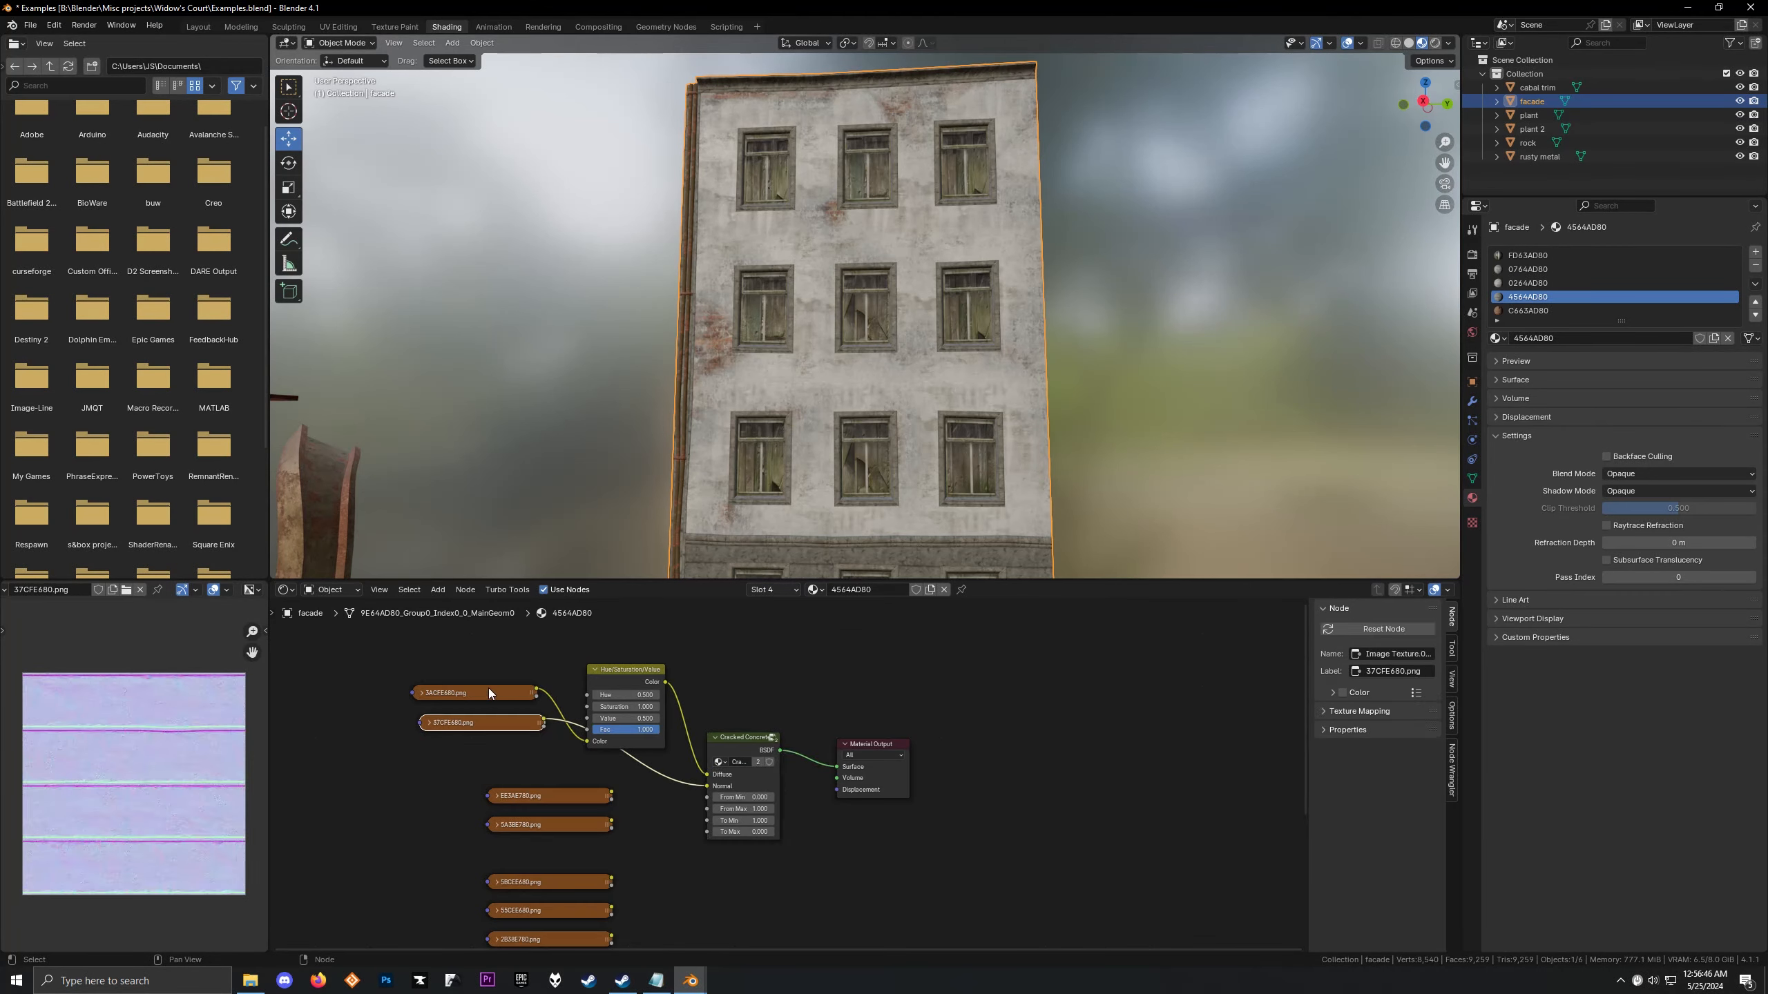
drag(489, 689, 508, 701)
drag(752, 738, 767, 676)
right_click(766, 676)
Switch to material C663AD80 to show its Rusty Metal group, and look over the model from other angles
click(798, 593)
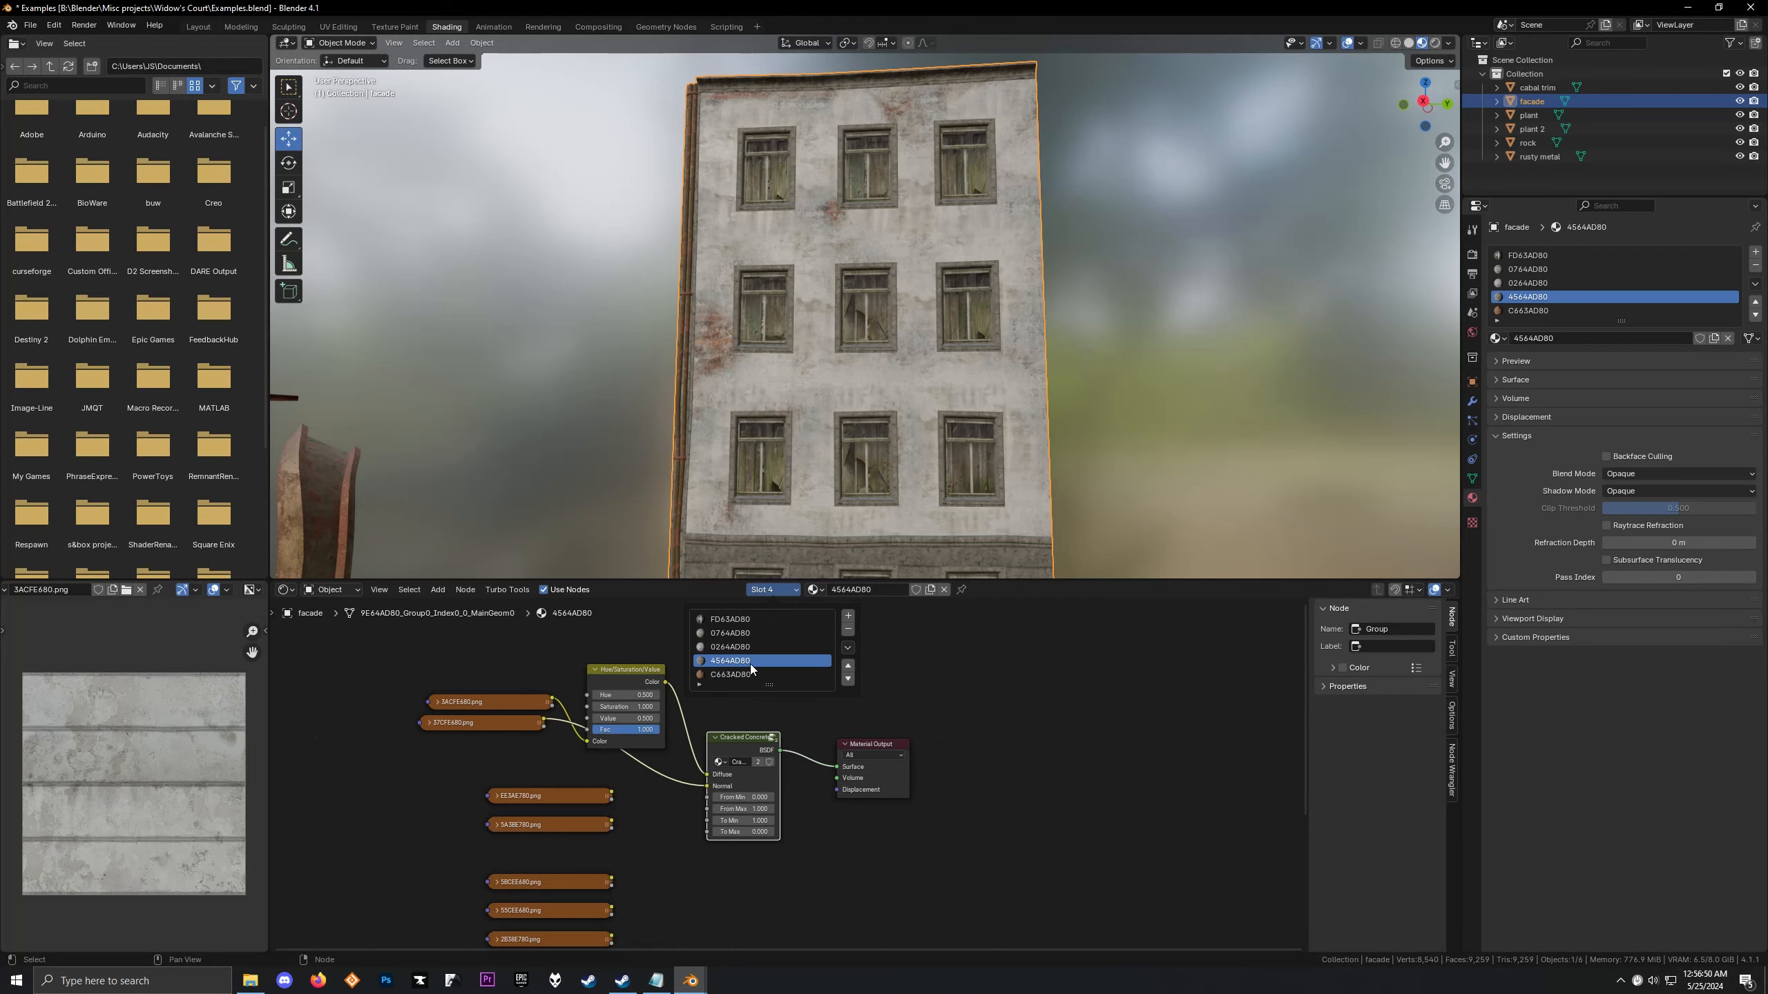
click(743, 674)
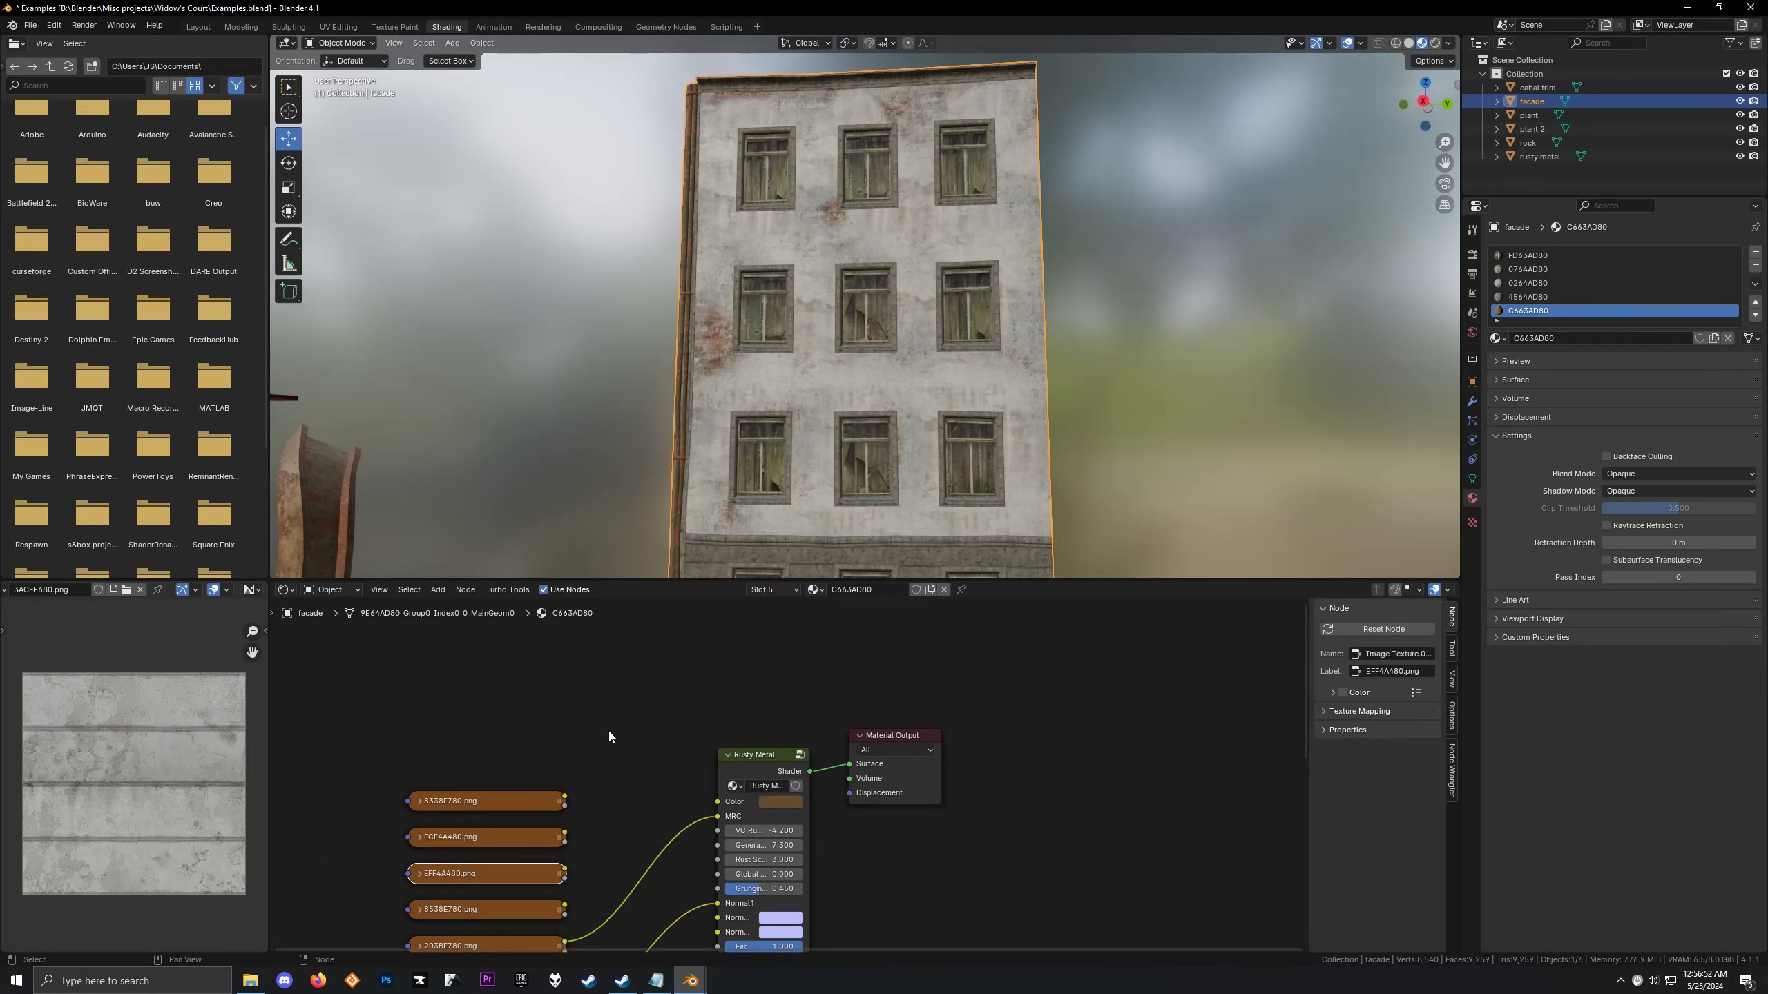
middle_drag(623, 488, 967, 348)
scroll(891, 401, up, 3)
scroll(807, 291, down, 4)
drag(912, 336, 968, 418)
shift+middle_drag(968, 425, 903, 380)
scroll(902, 390, down, 4)
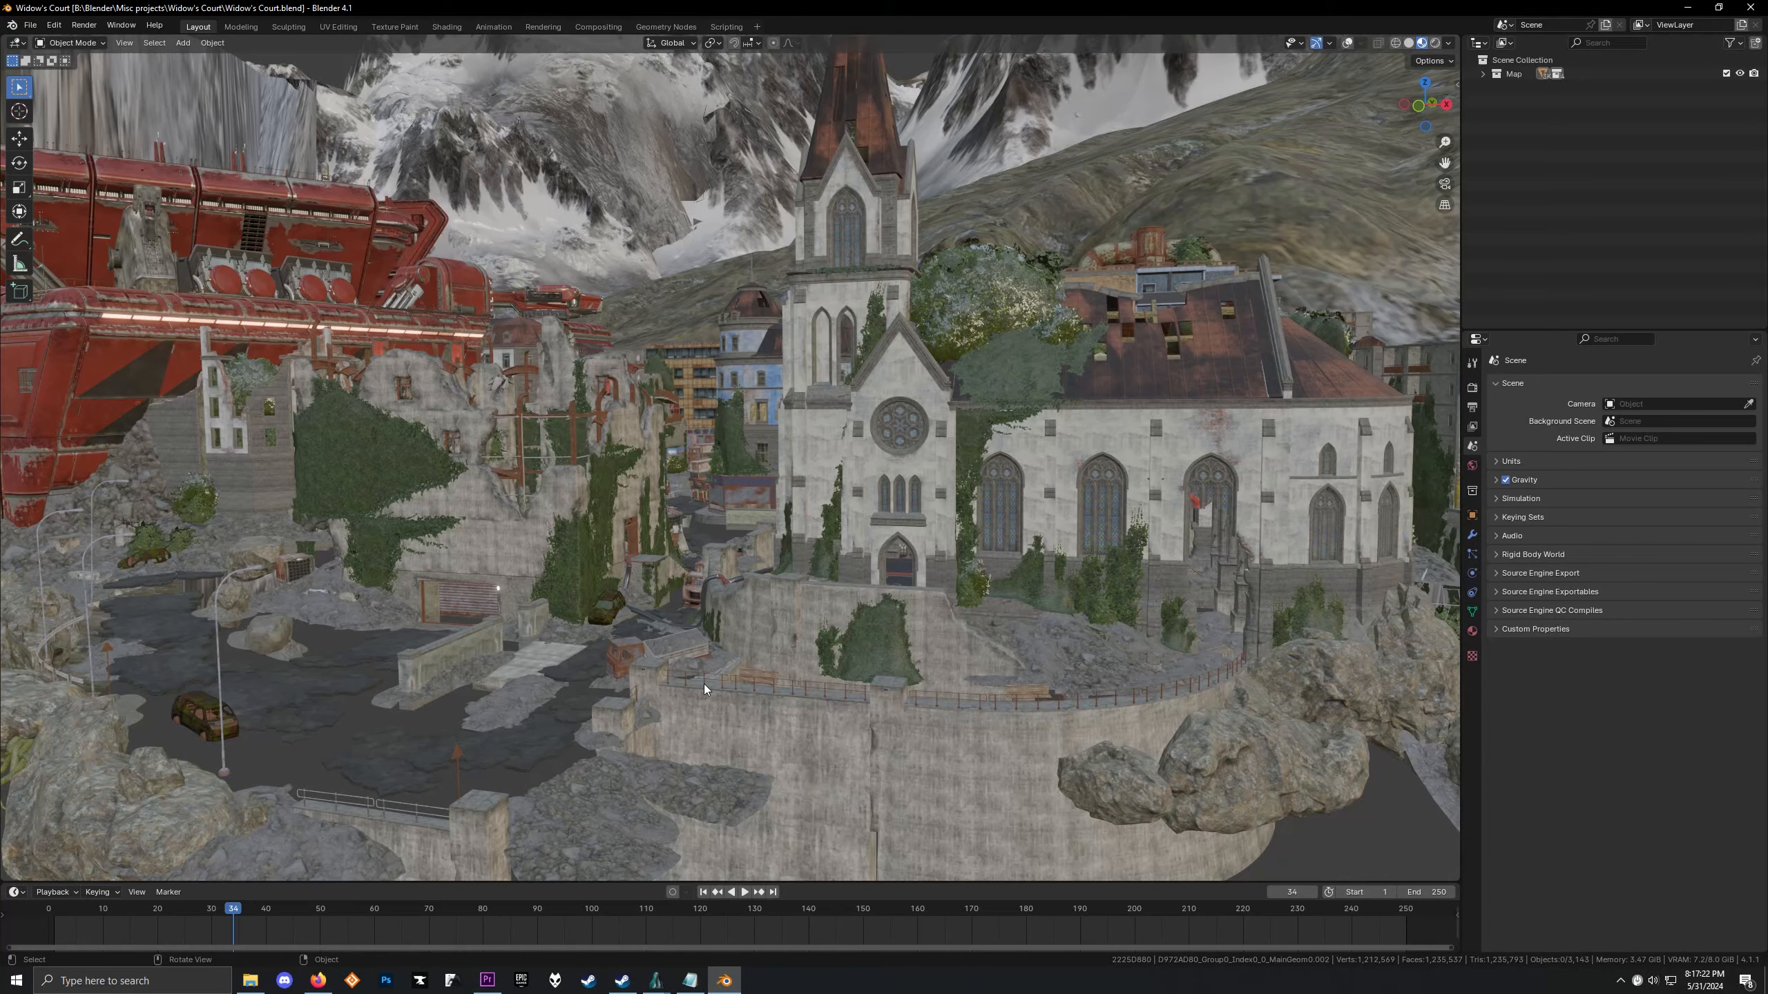
Orbit around the church in the Widow's Court map to examine the surrounding buildings and mountains
middle_drag(841, 323, 1337, 299)
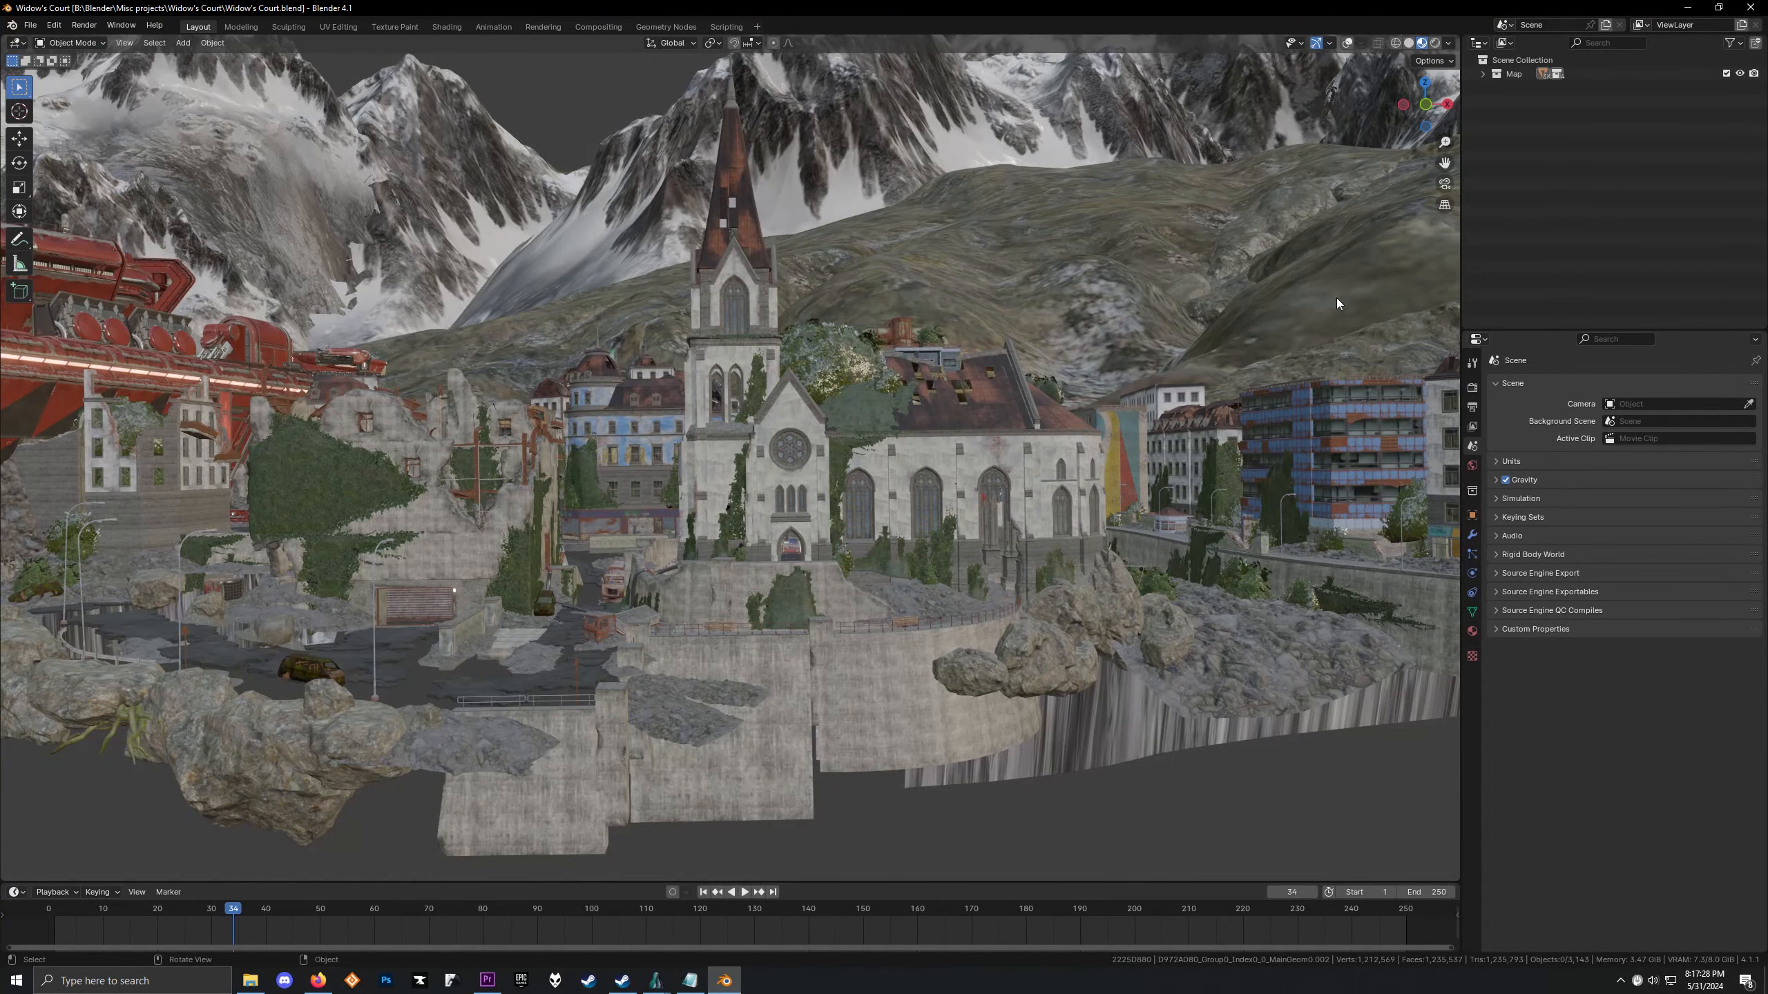